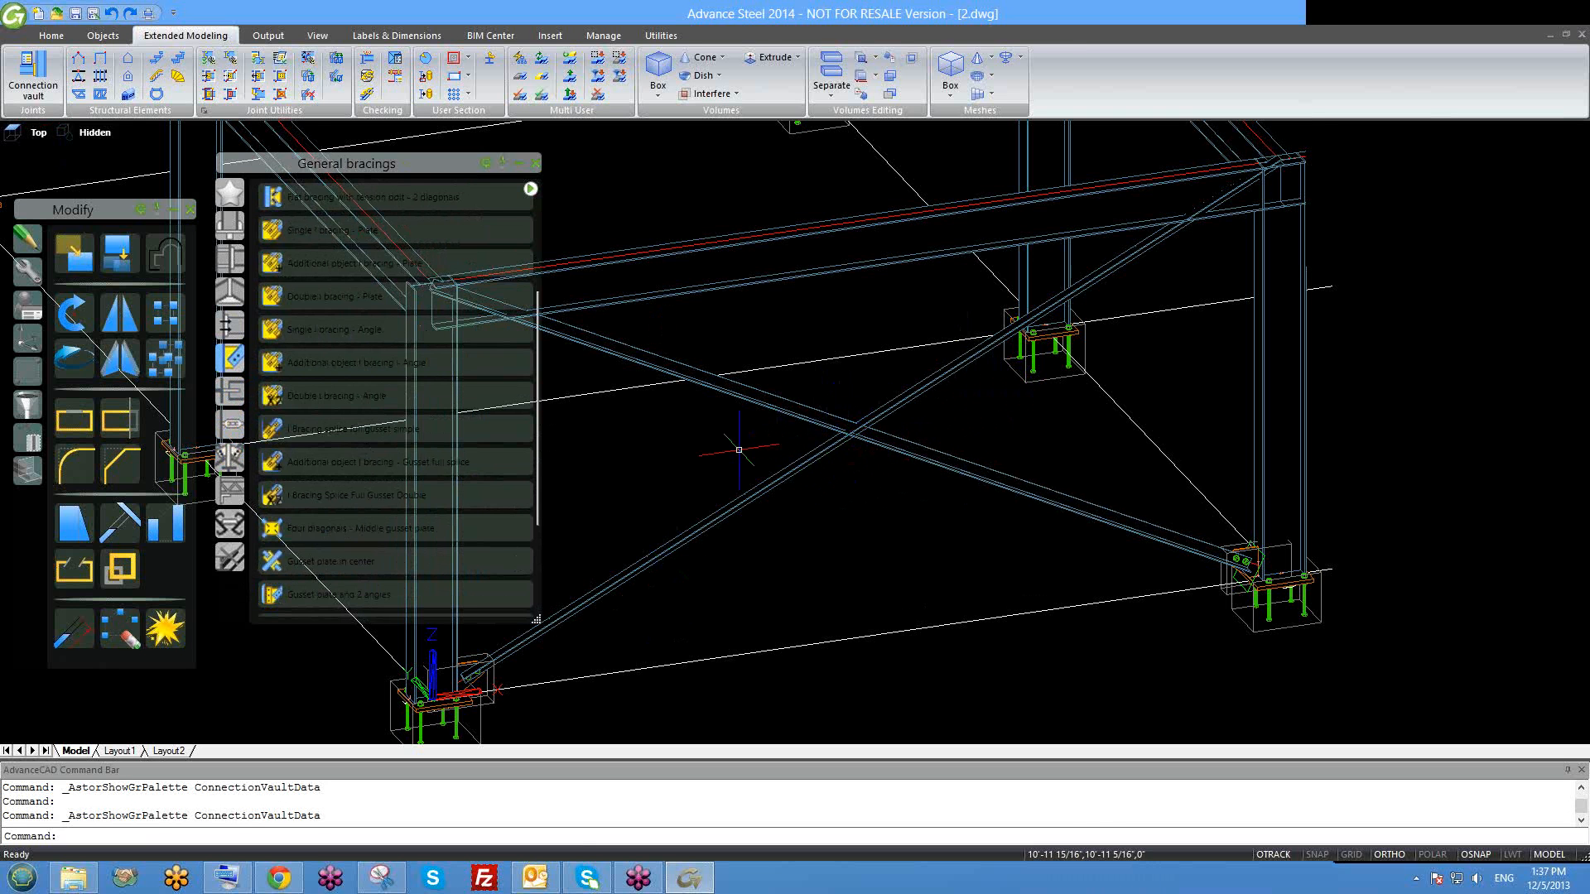
scroll(389, 547, down, 3)
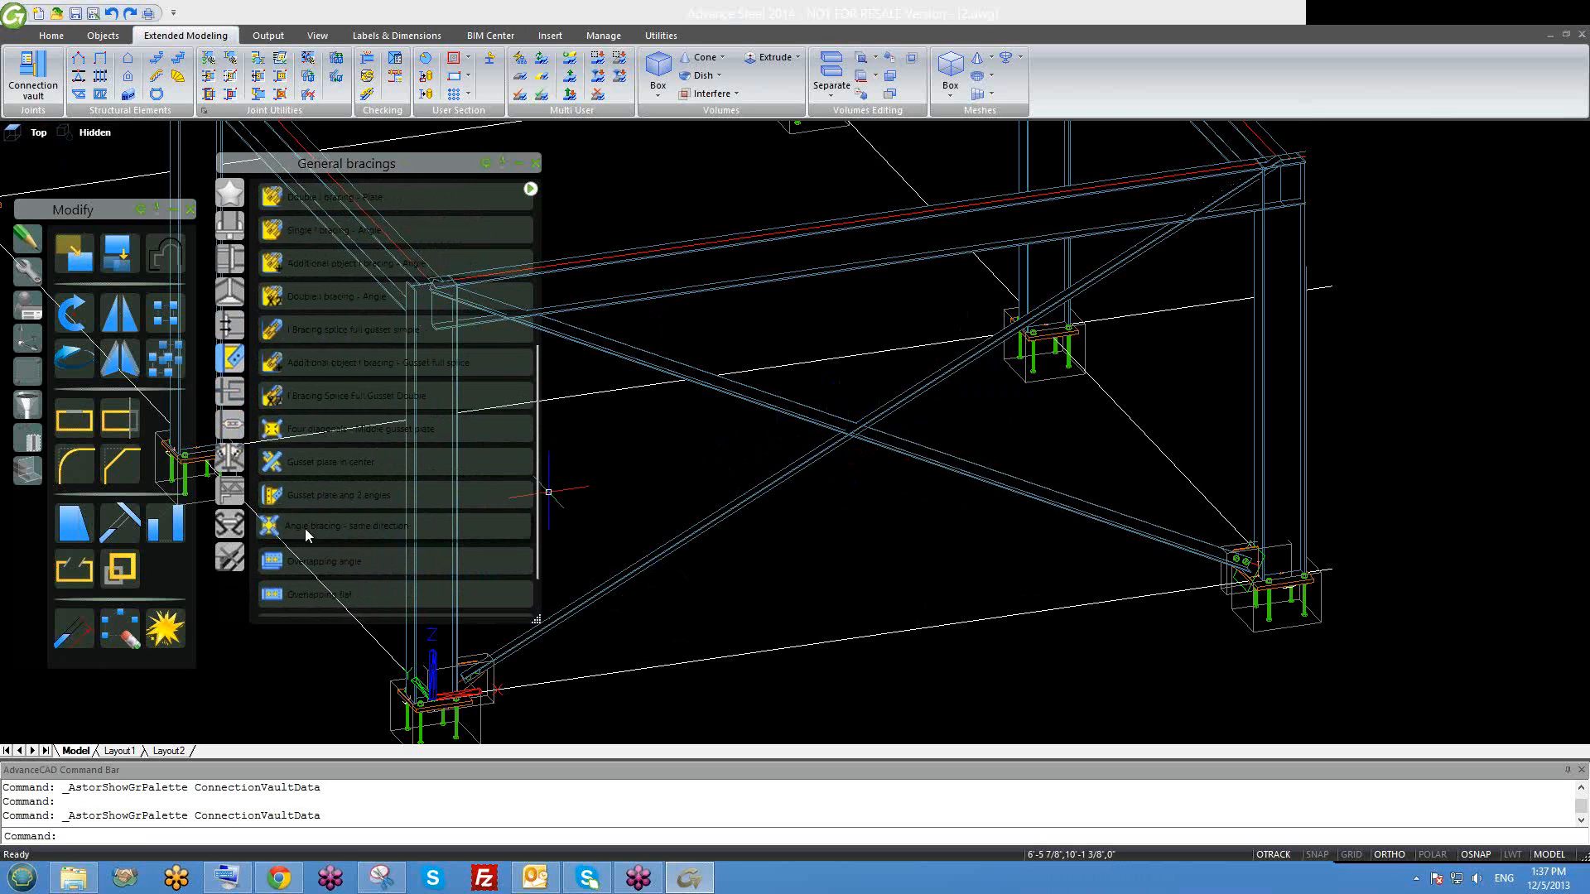
click(280, 458)
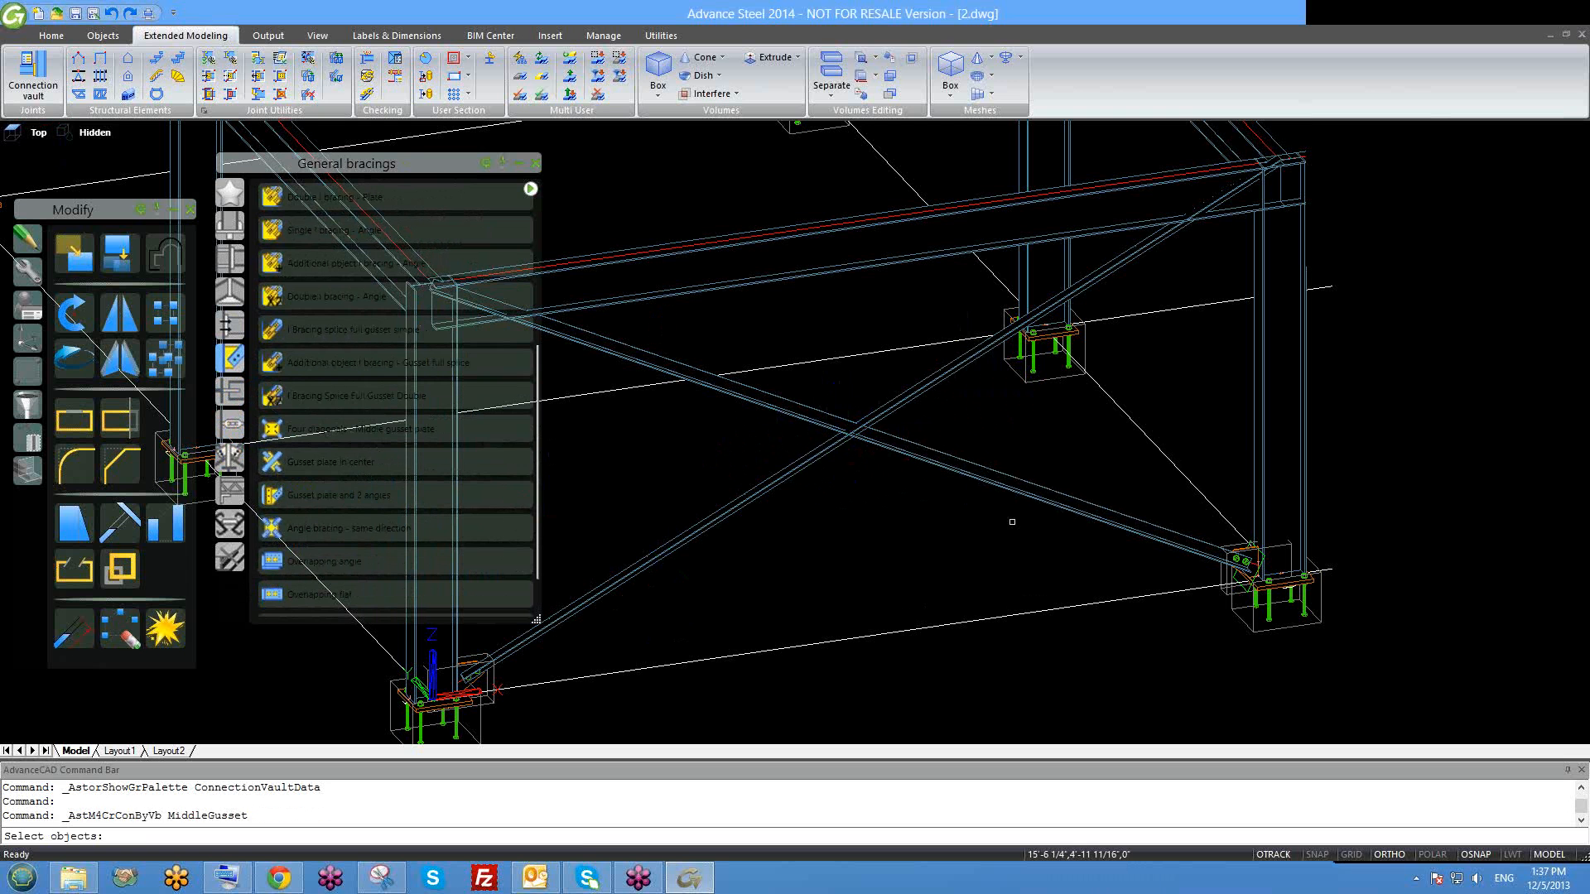
middle_drag(806, 511, 807, 526)
key(Escape)
Examine the two crossing diagonal braces in the front bay and how each one runs through the intersection.
scroll(878, 460, up, 4)
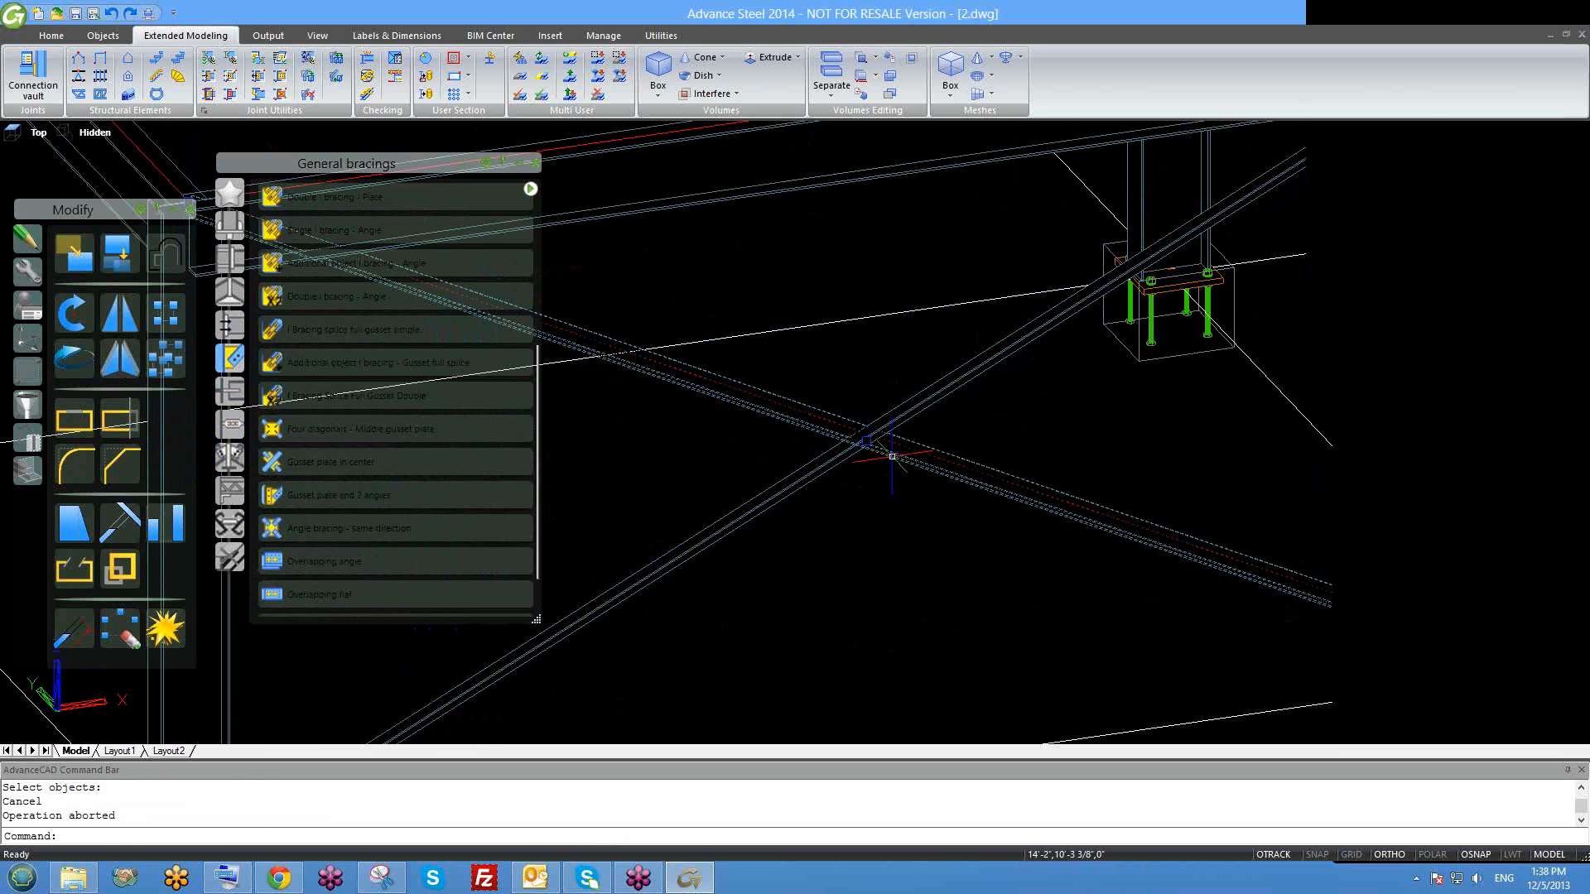
key(Escape)
scroll(880, 489, down, 5)
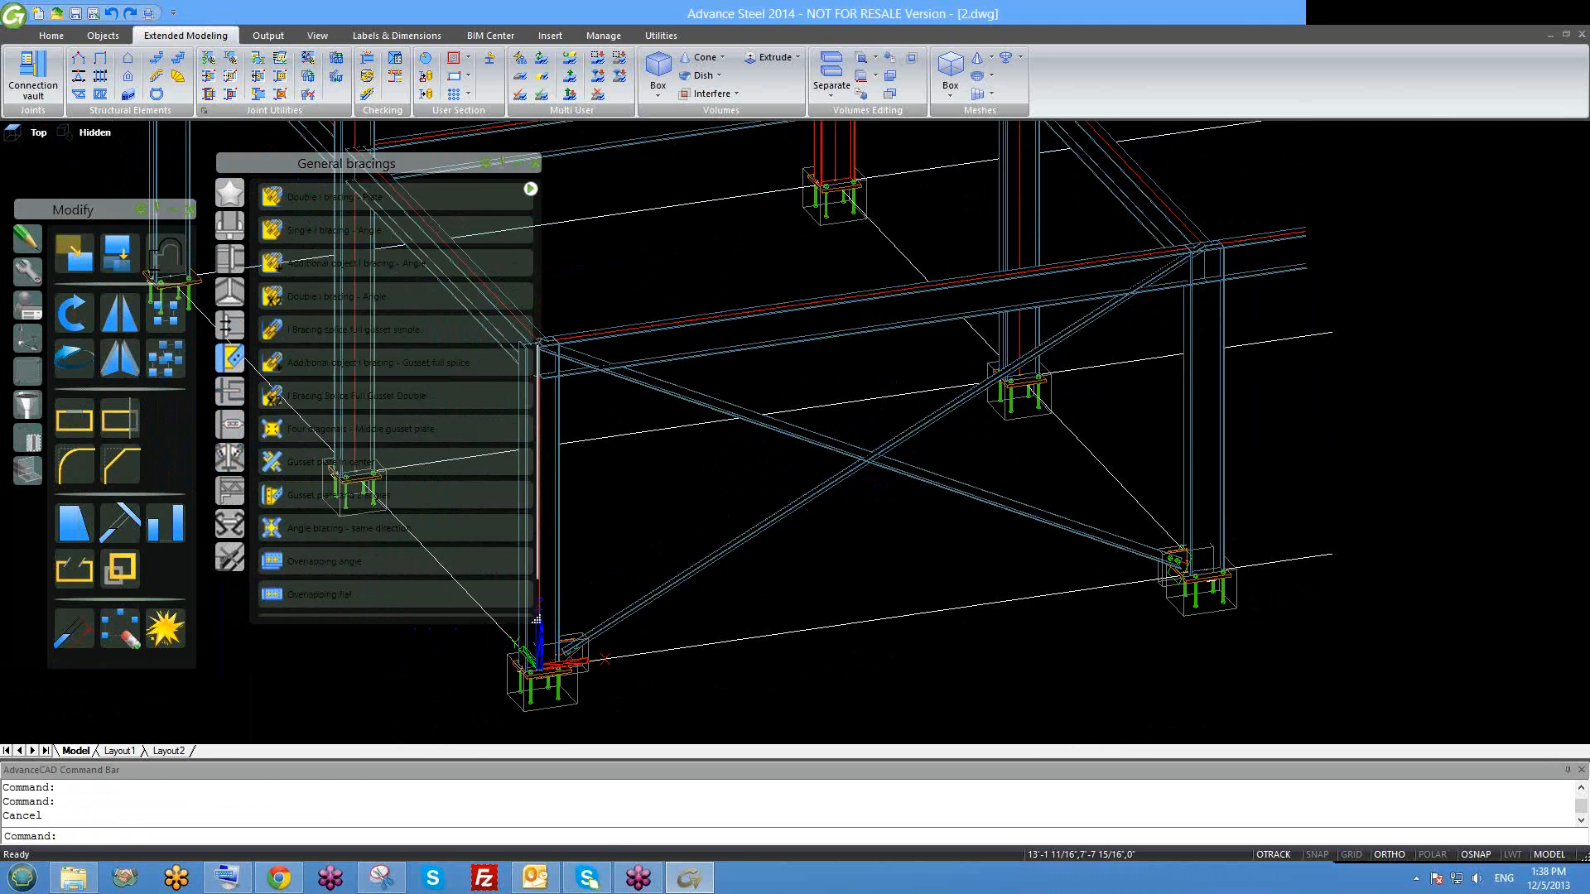
shift+middle_drag(879, 544, 876, 542)
click(873, 490)
key(Escape)
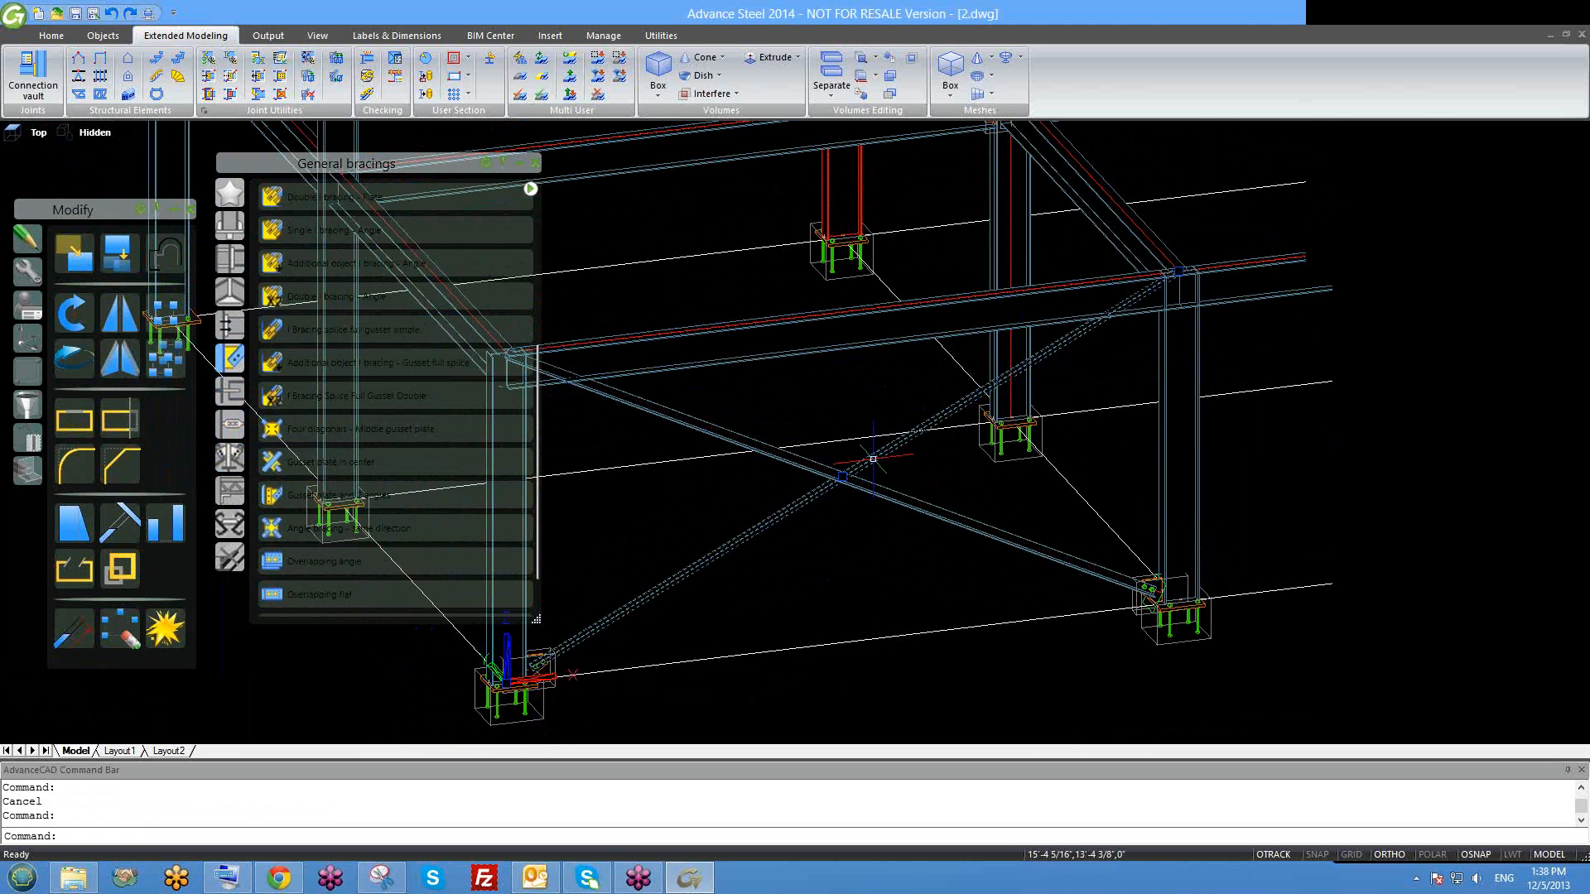
click(881, 500)
key(Escape)
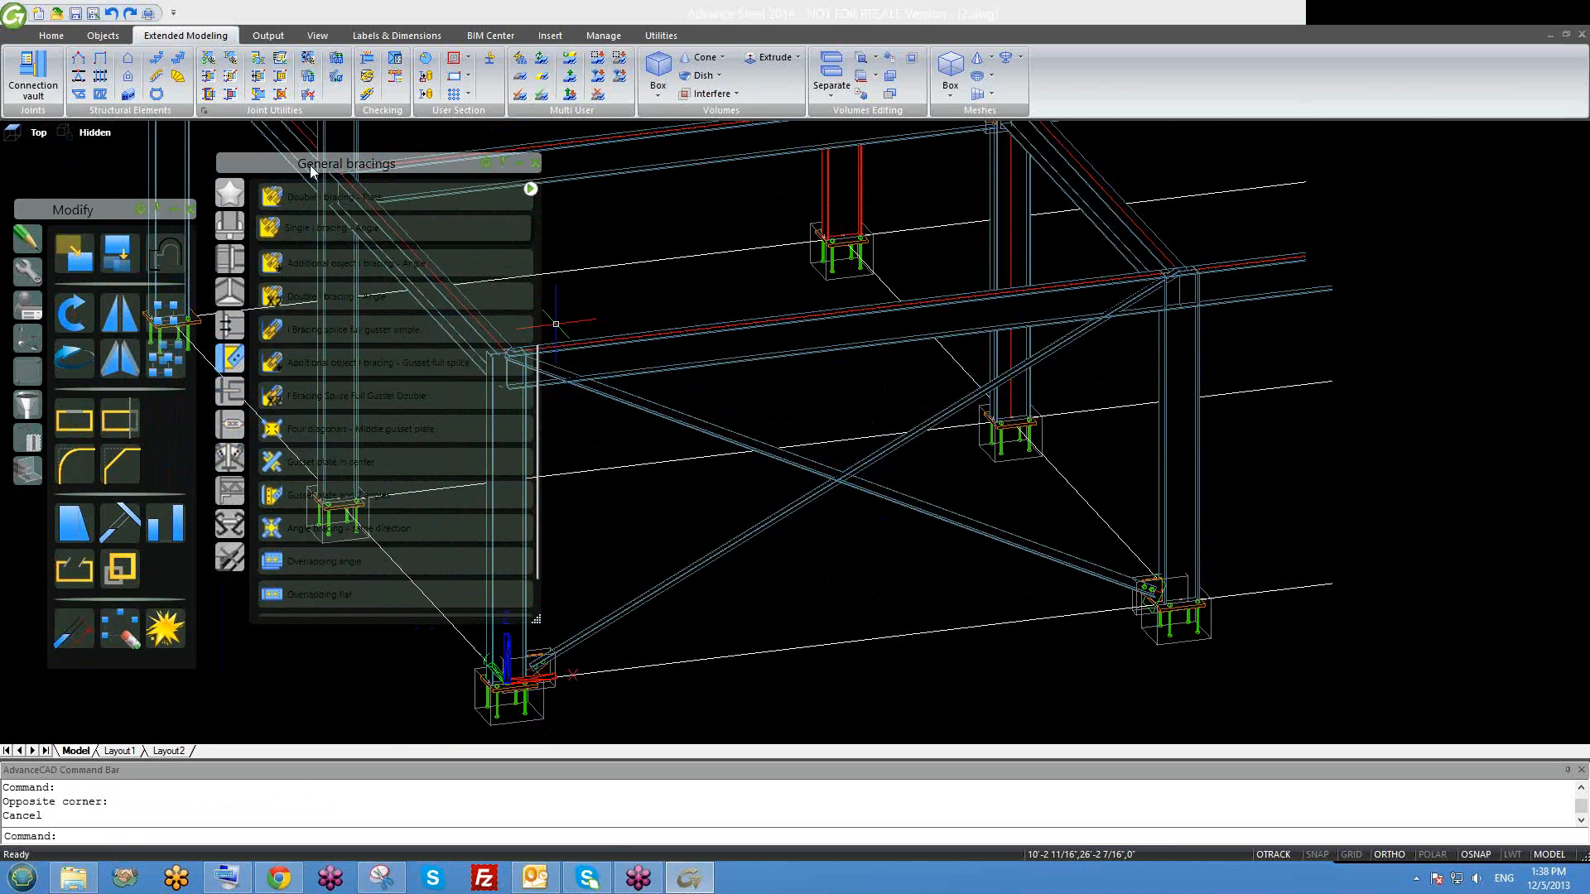
Split the front-bay diagonal that descends toward the right column base into two beams at its midpoint.
click(103, 36)
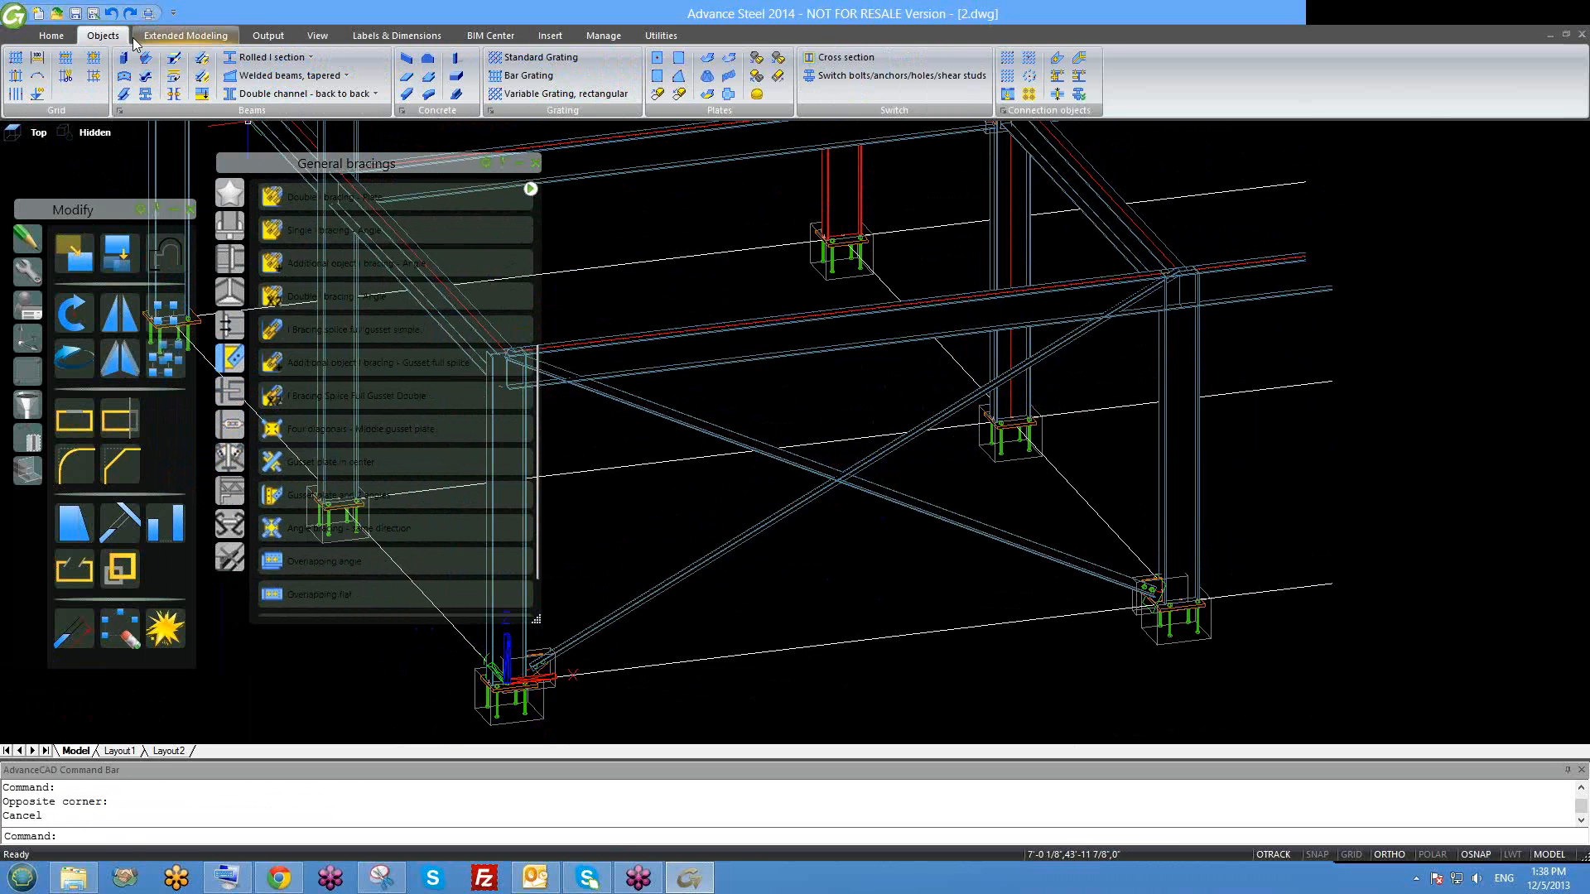
click(206, 63)
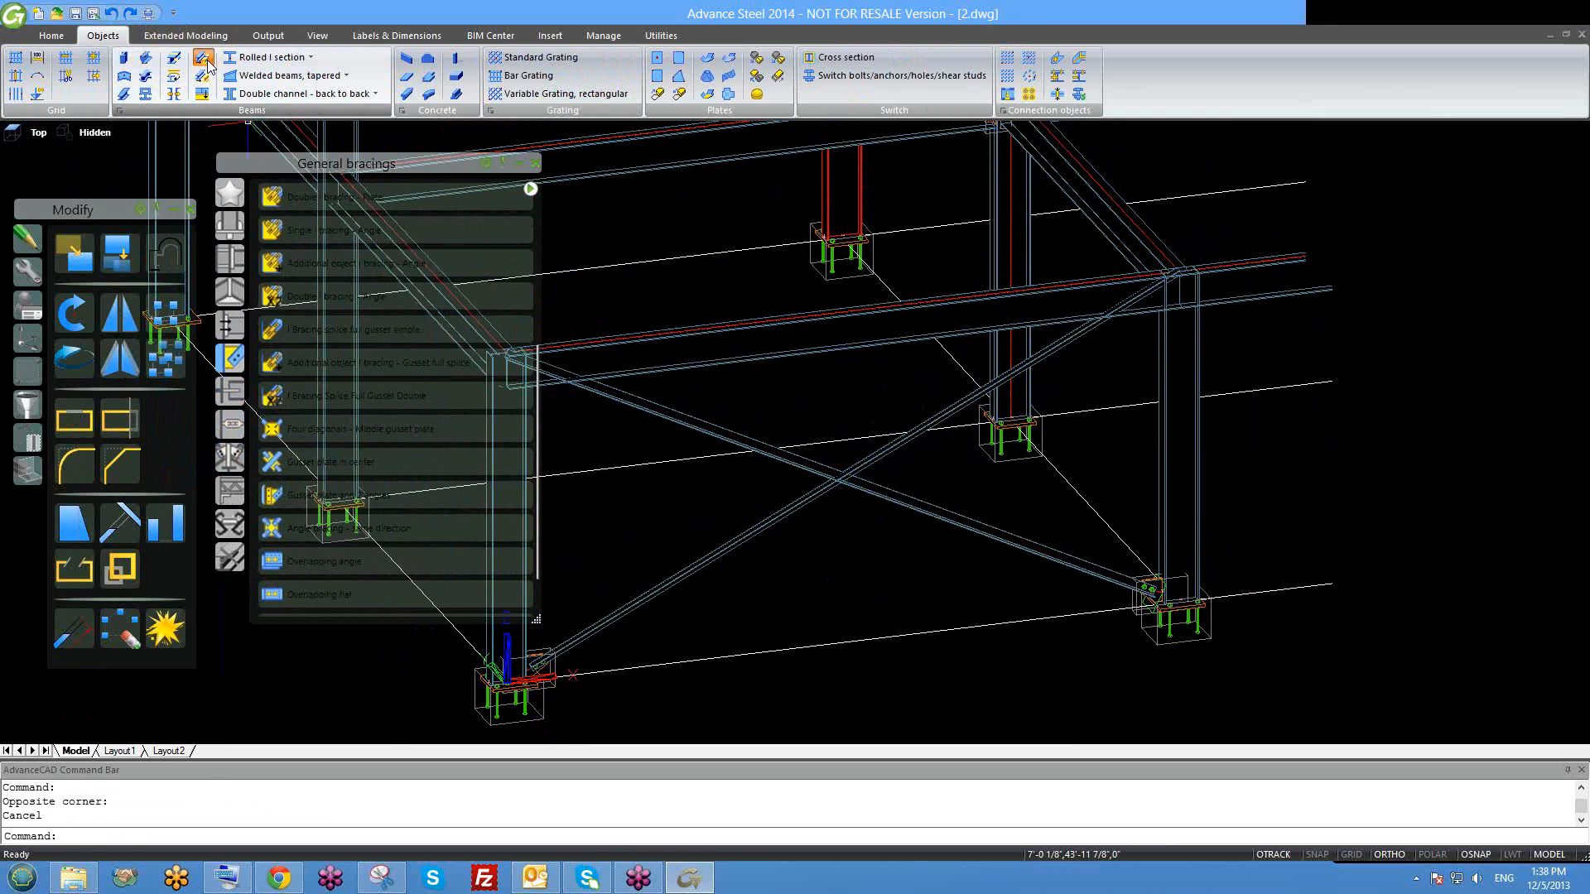
middle_drag(799, 498, 867, 445)
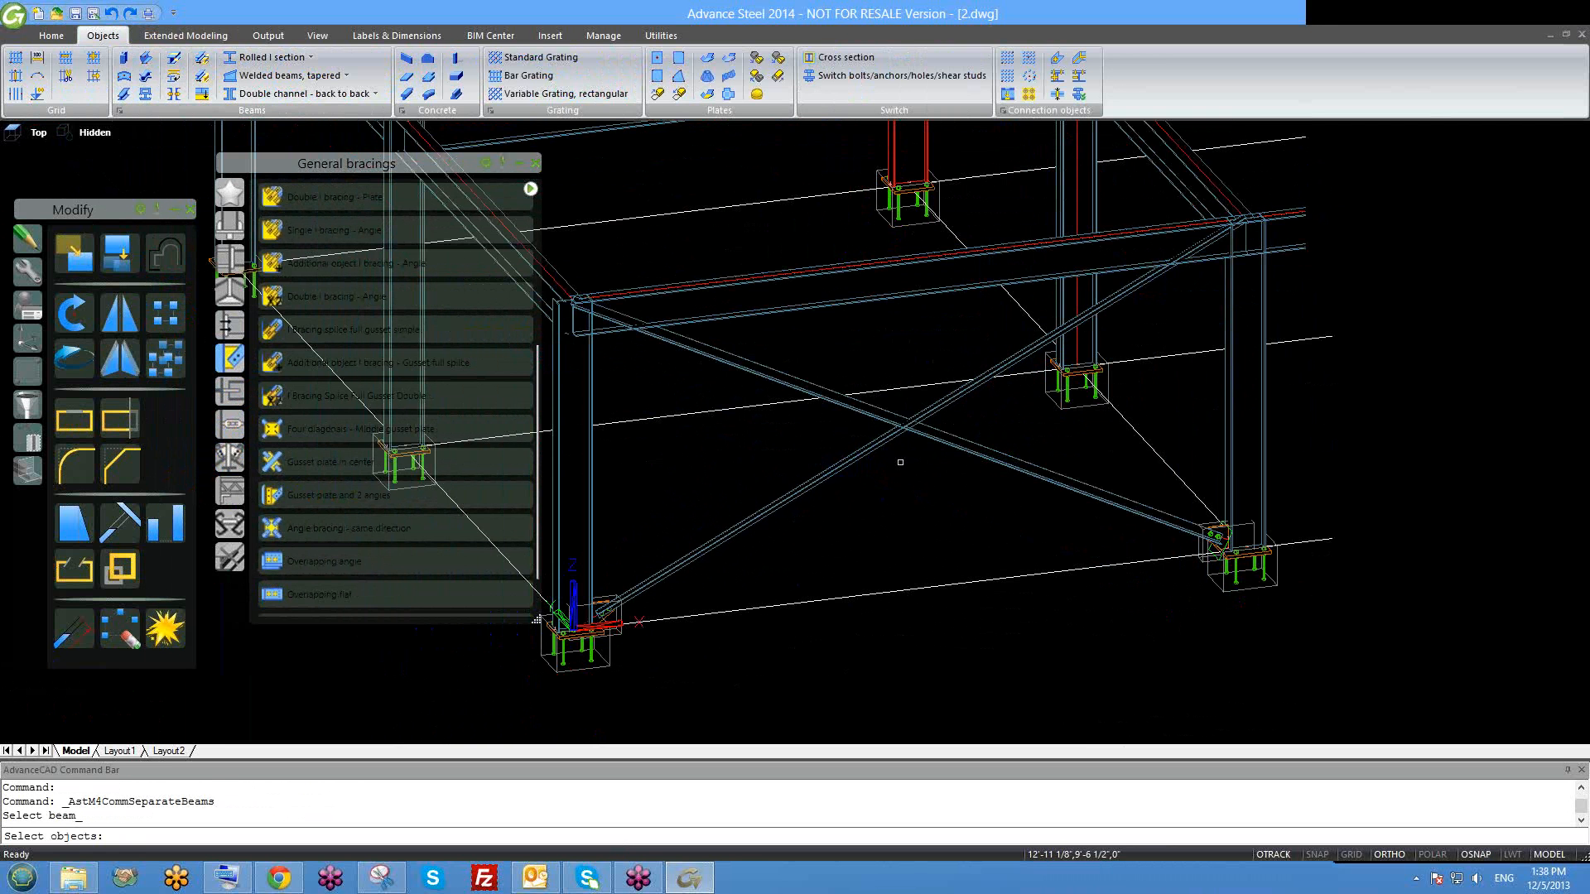
click(935, 439)
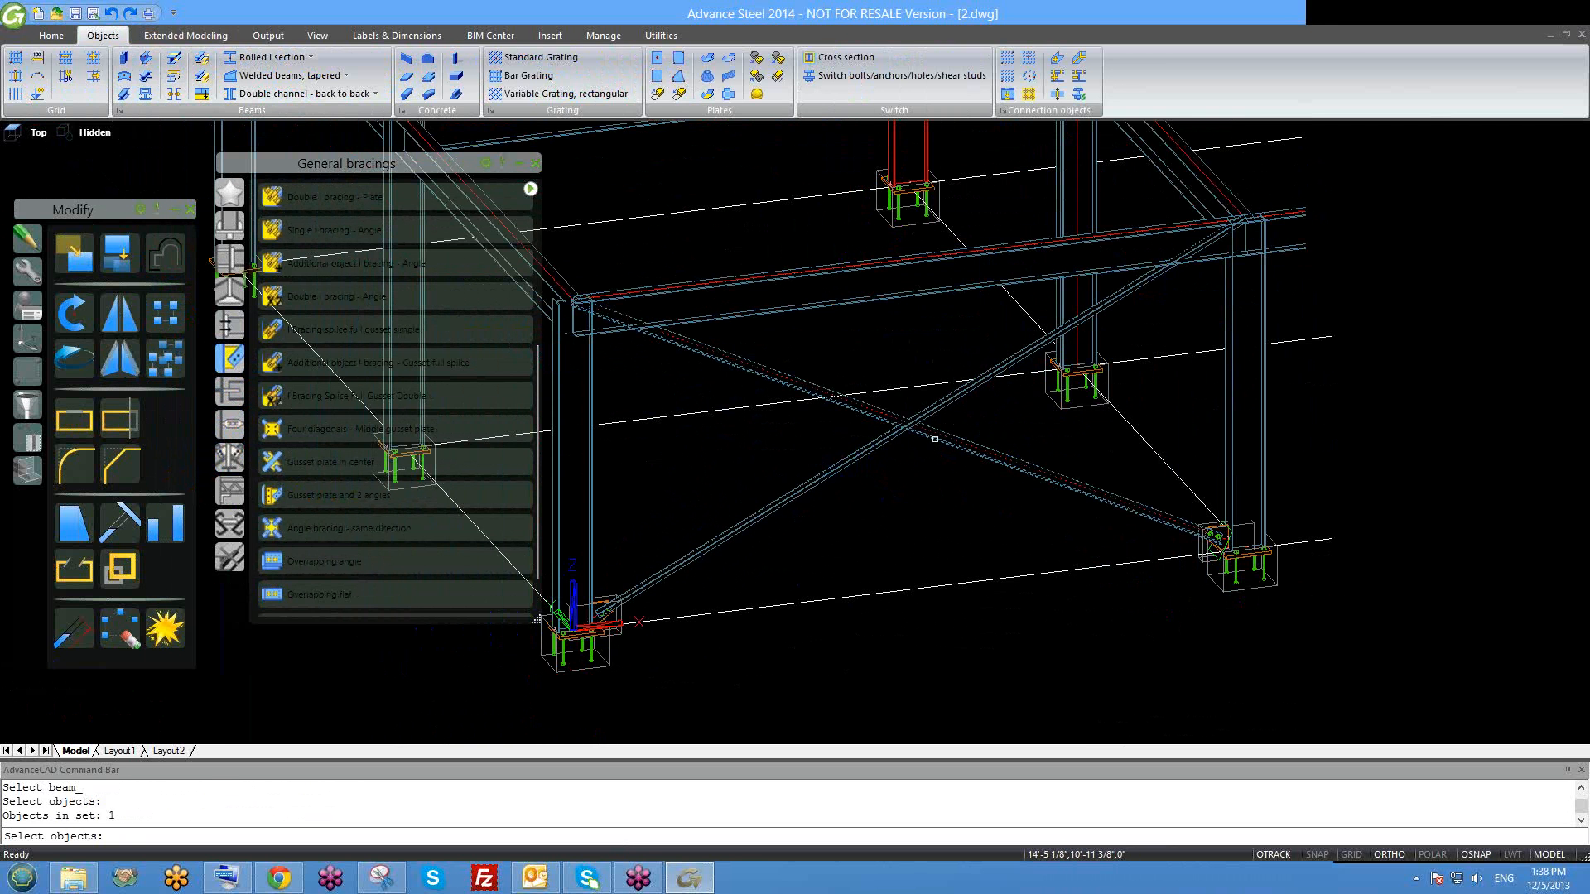
middle_drag(928, 476, 923, 504)
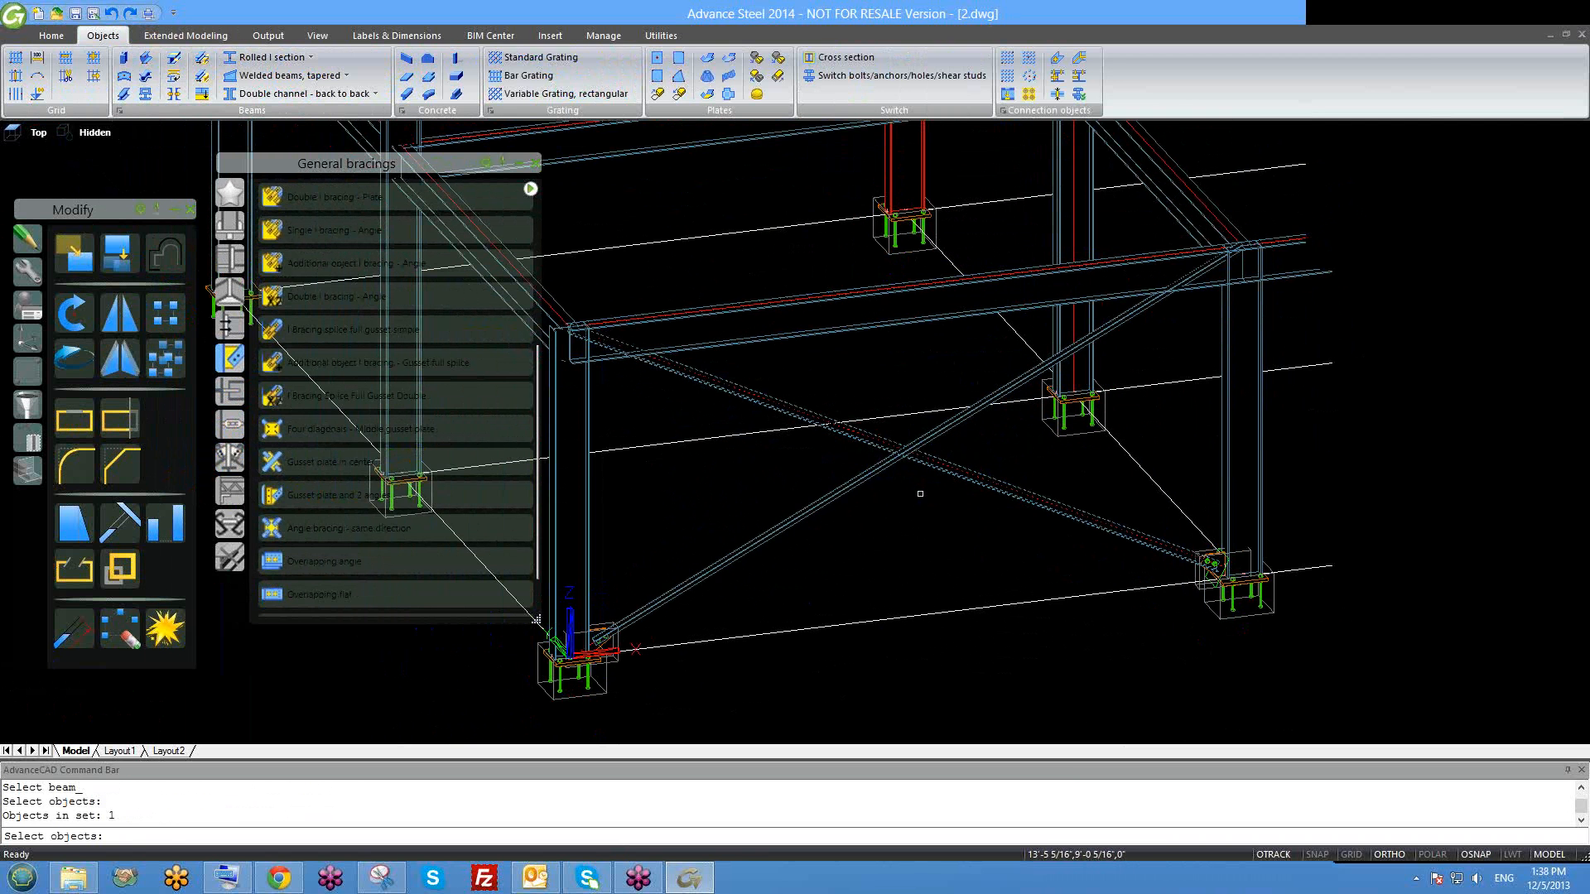
key(Return)
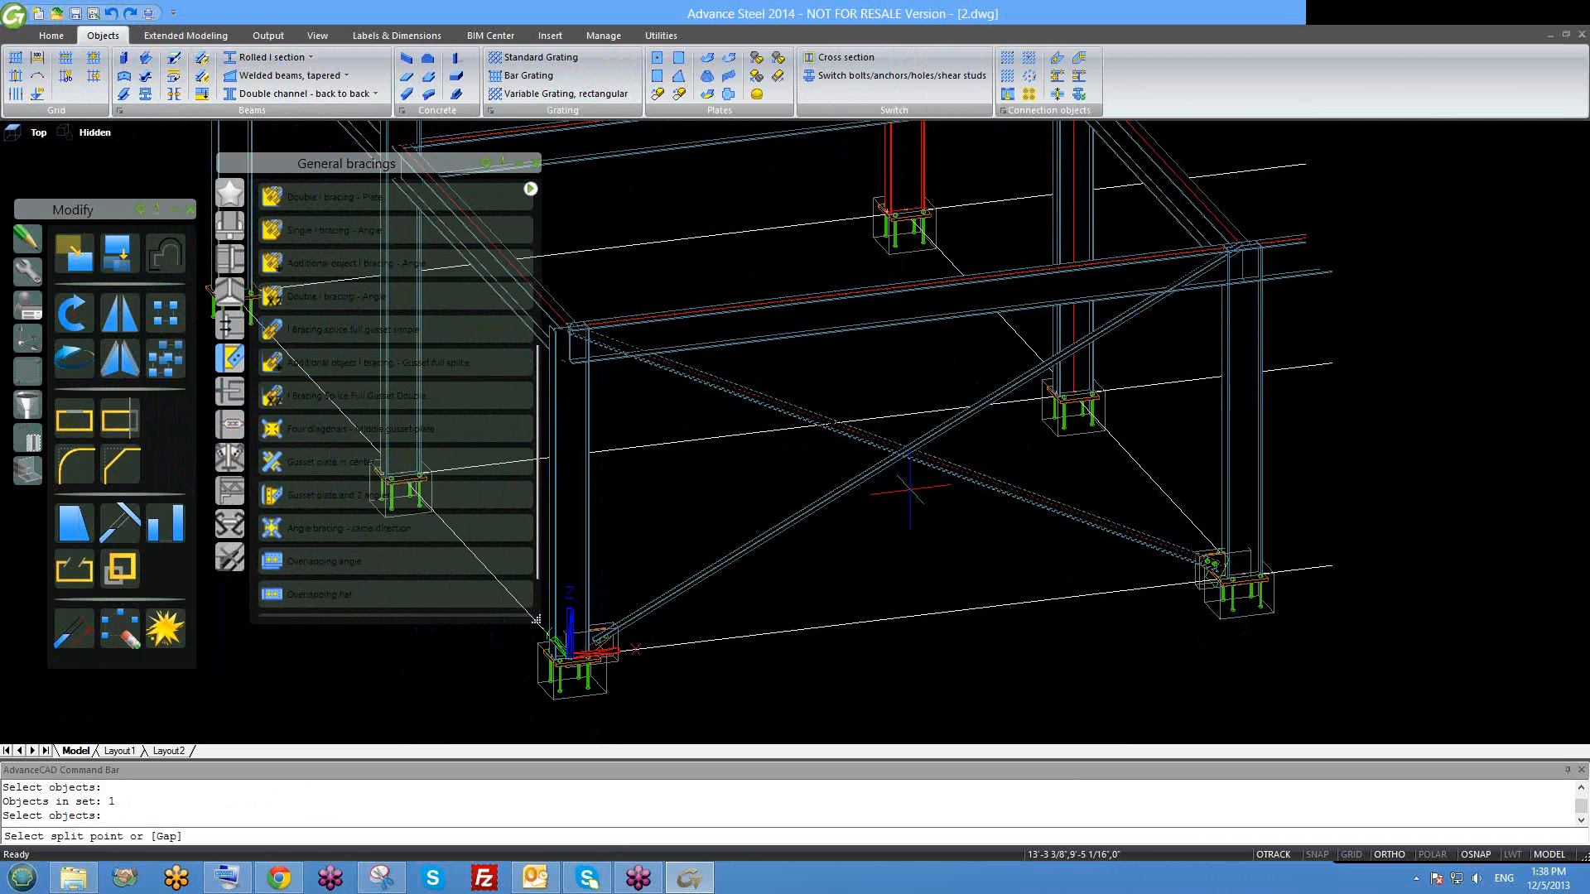
scroll(911, 488, up, 5)
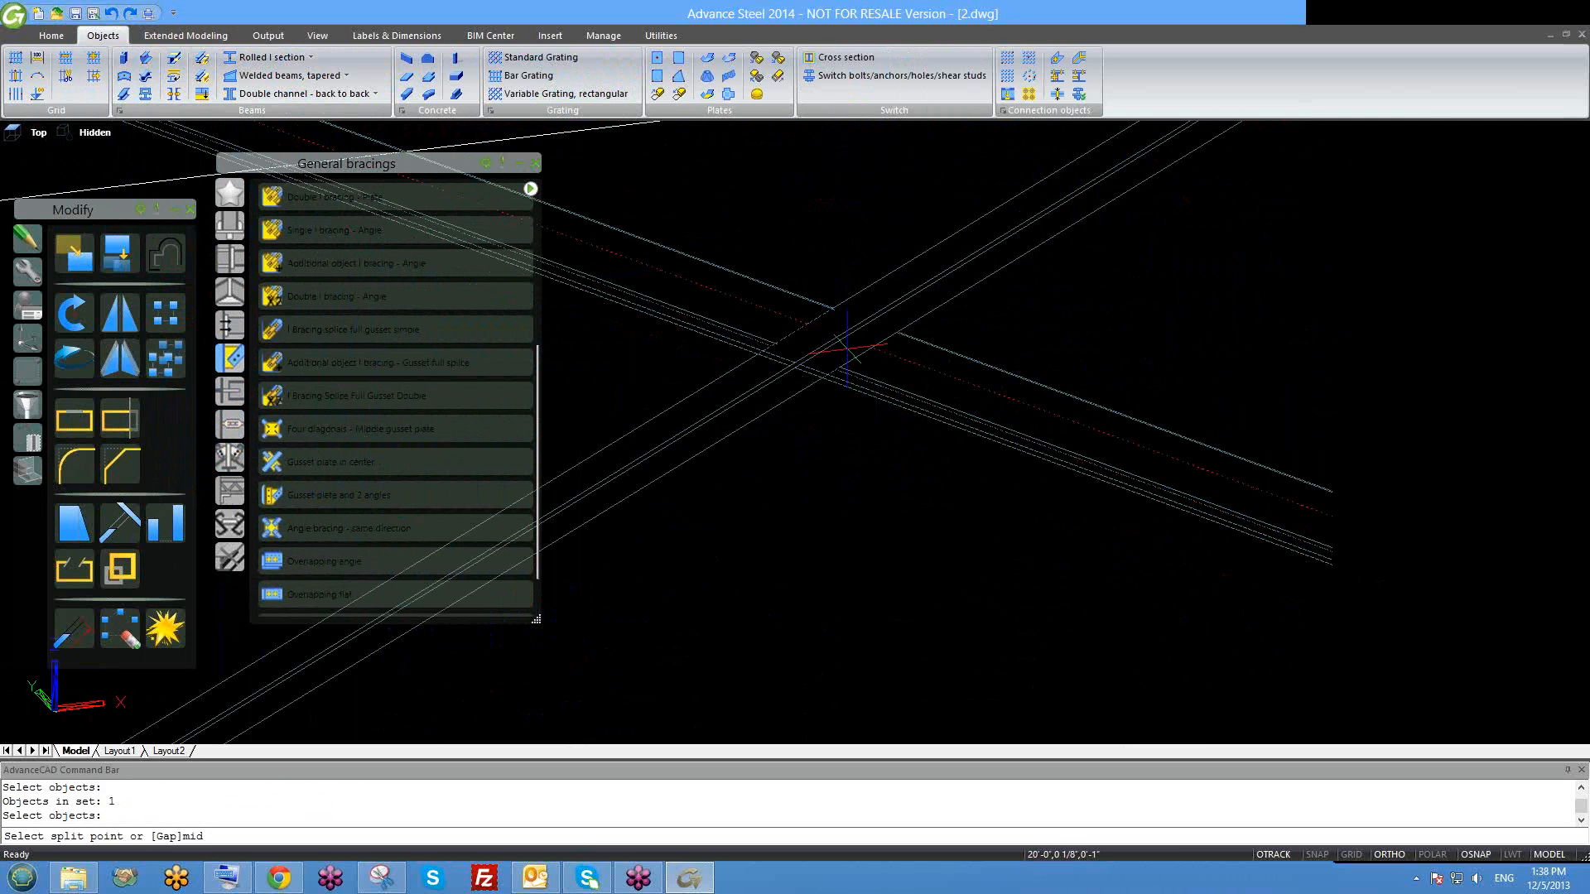
key(Return)
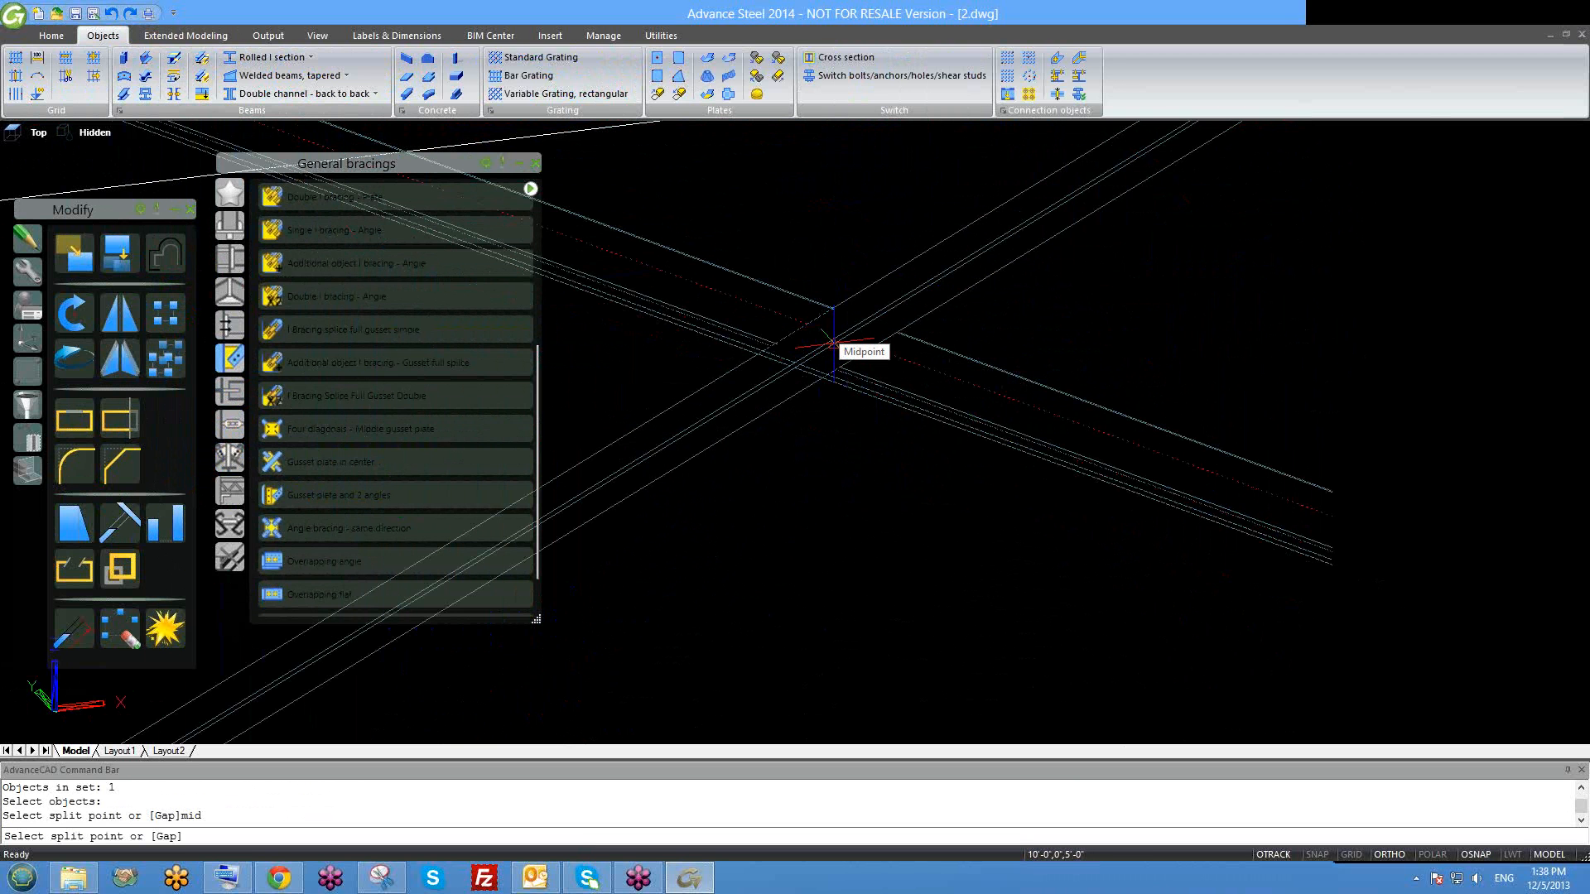
click(832, 341)
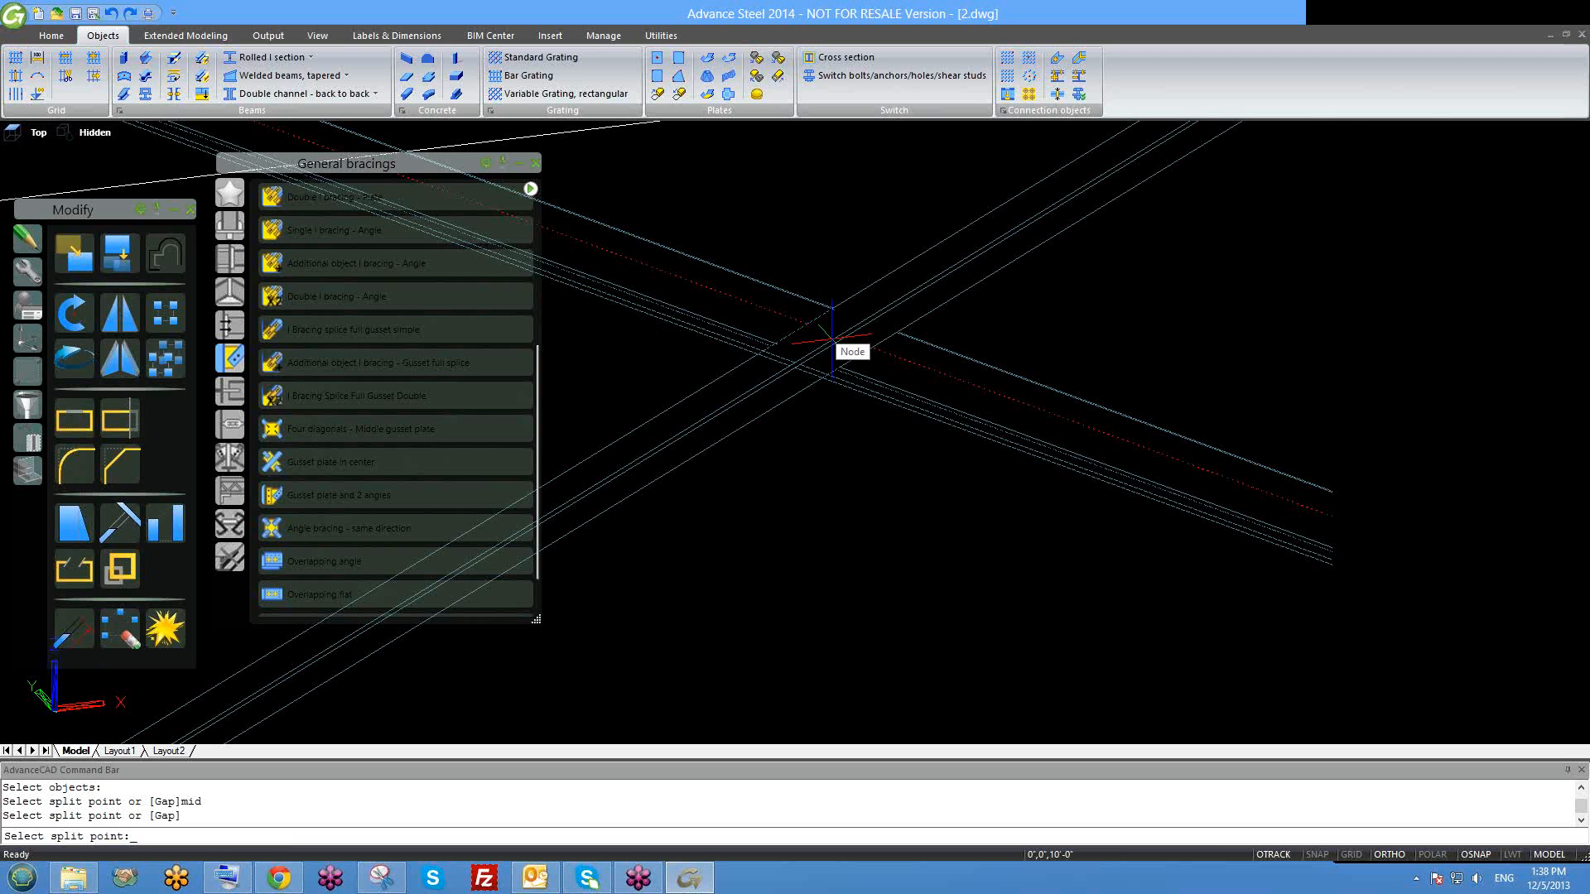
click(832, 341)
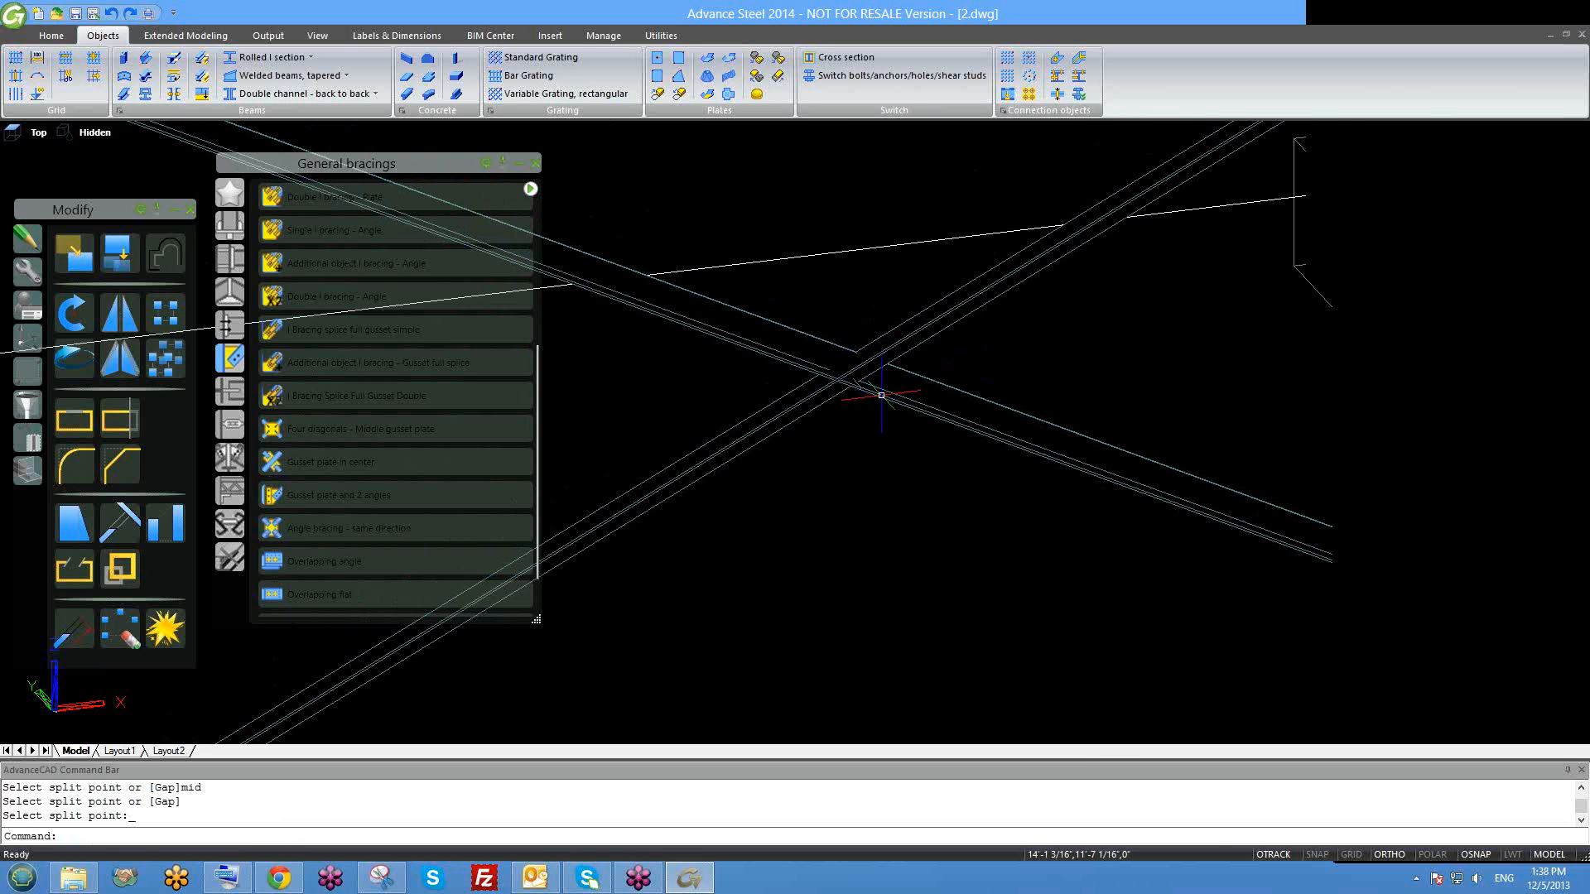
key(Escape)
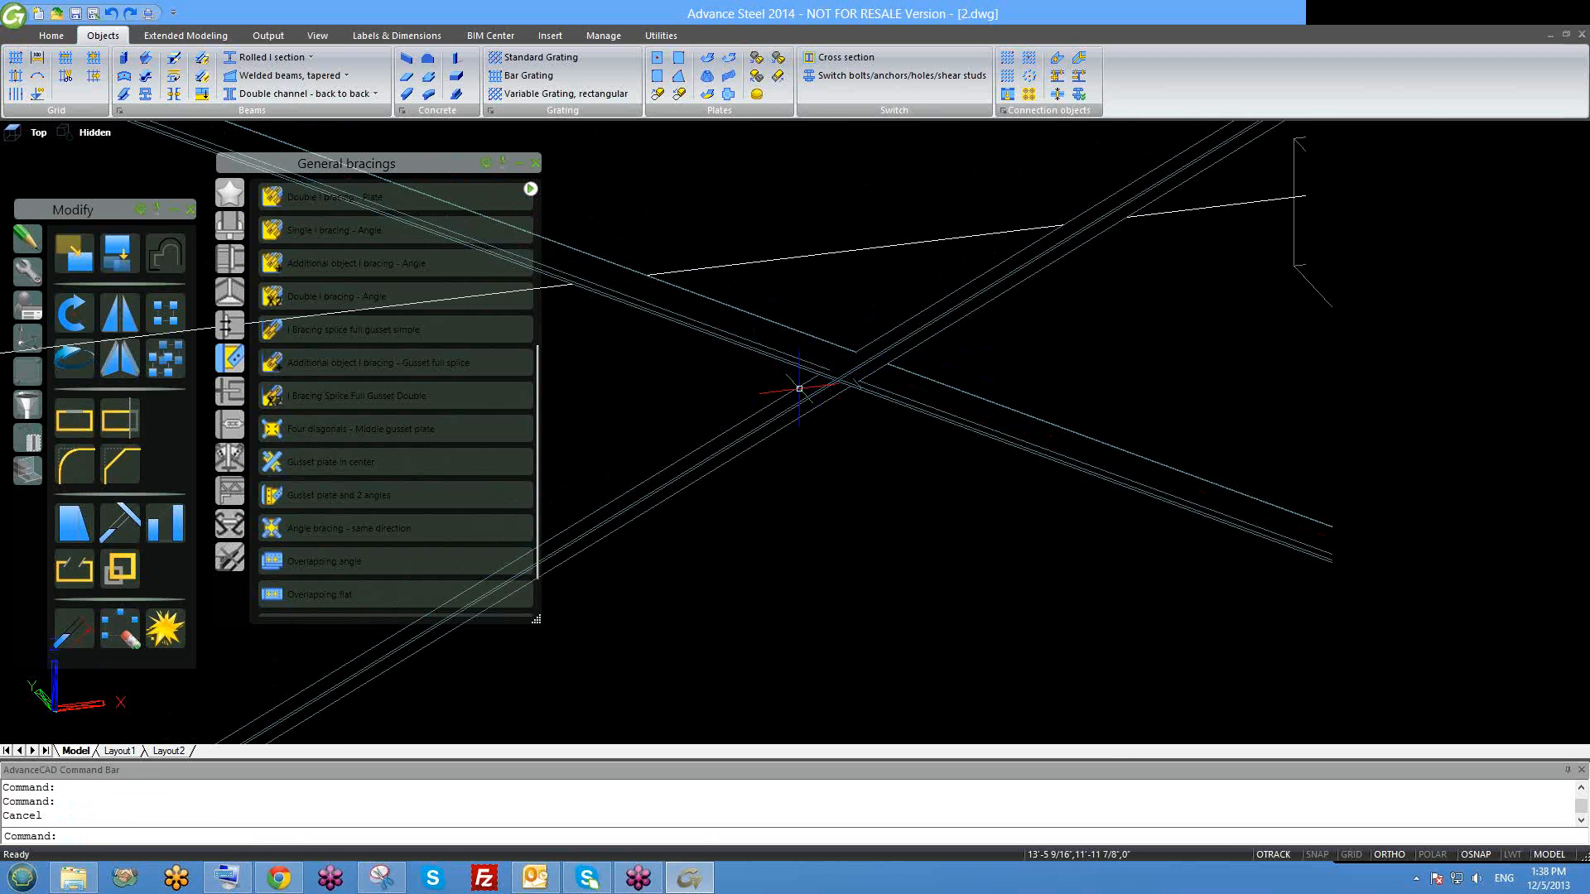
Add a Gusset plate in center connection at the brace crossing, using the continuous brace as passing diagonal and the two split halves as the other diagonals.
scroll(833, 414, down, 5)
scroll(833, 414, down, 4)
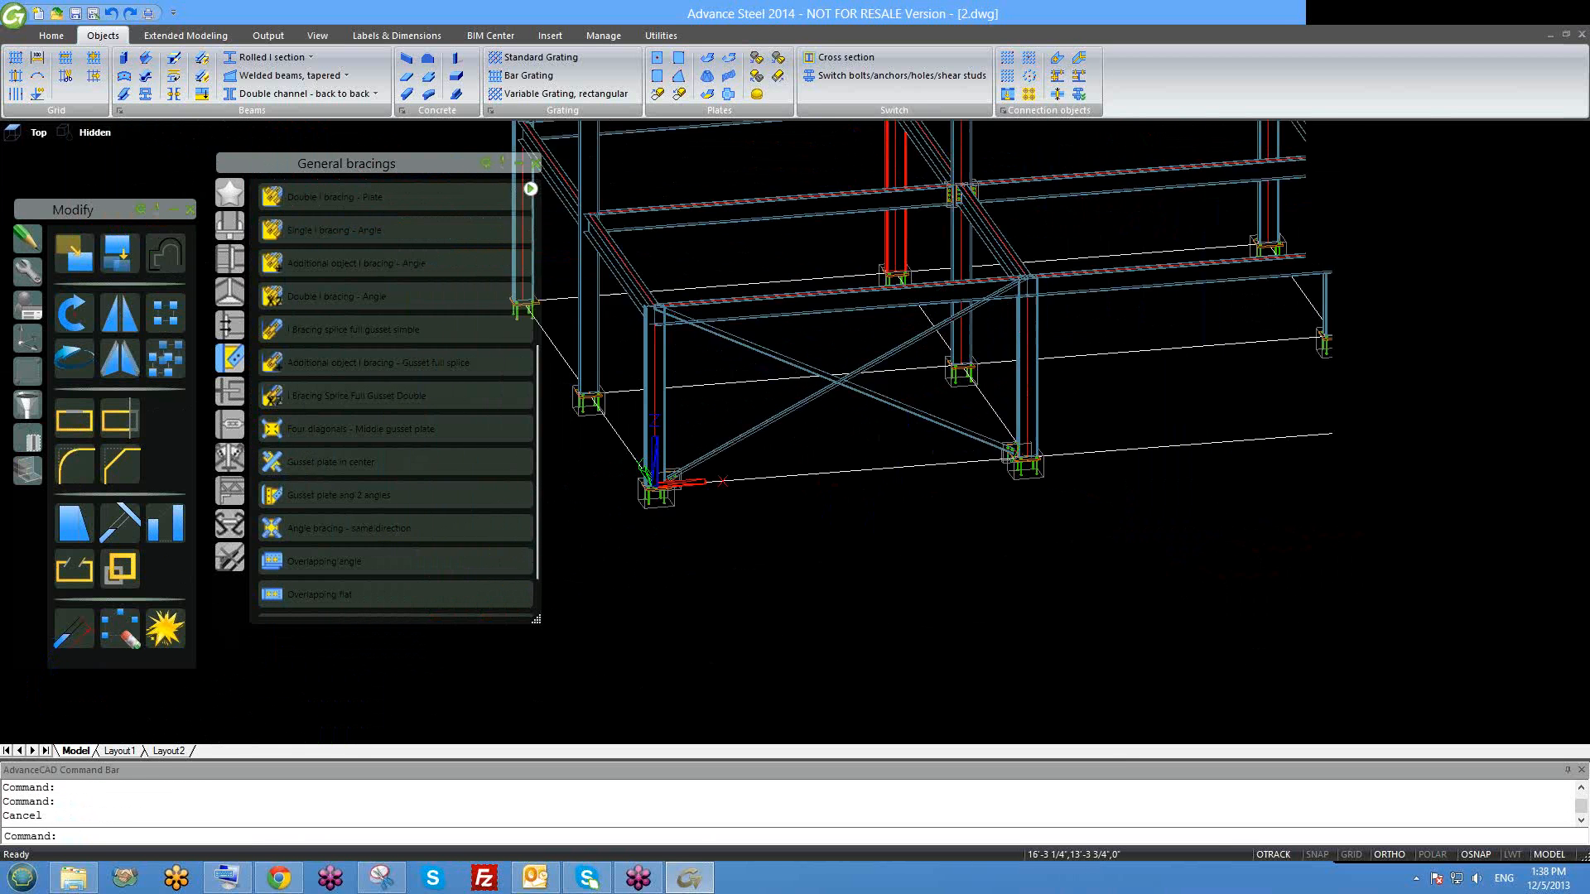
scroll(841, 428, up, 1)
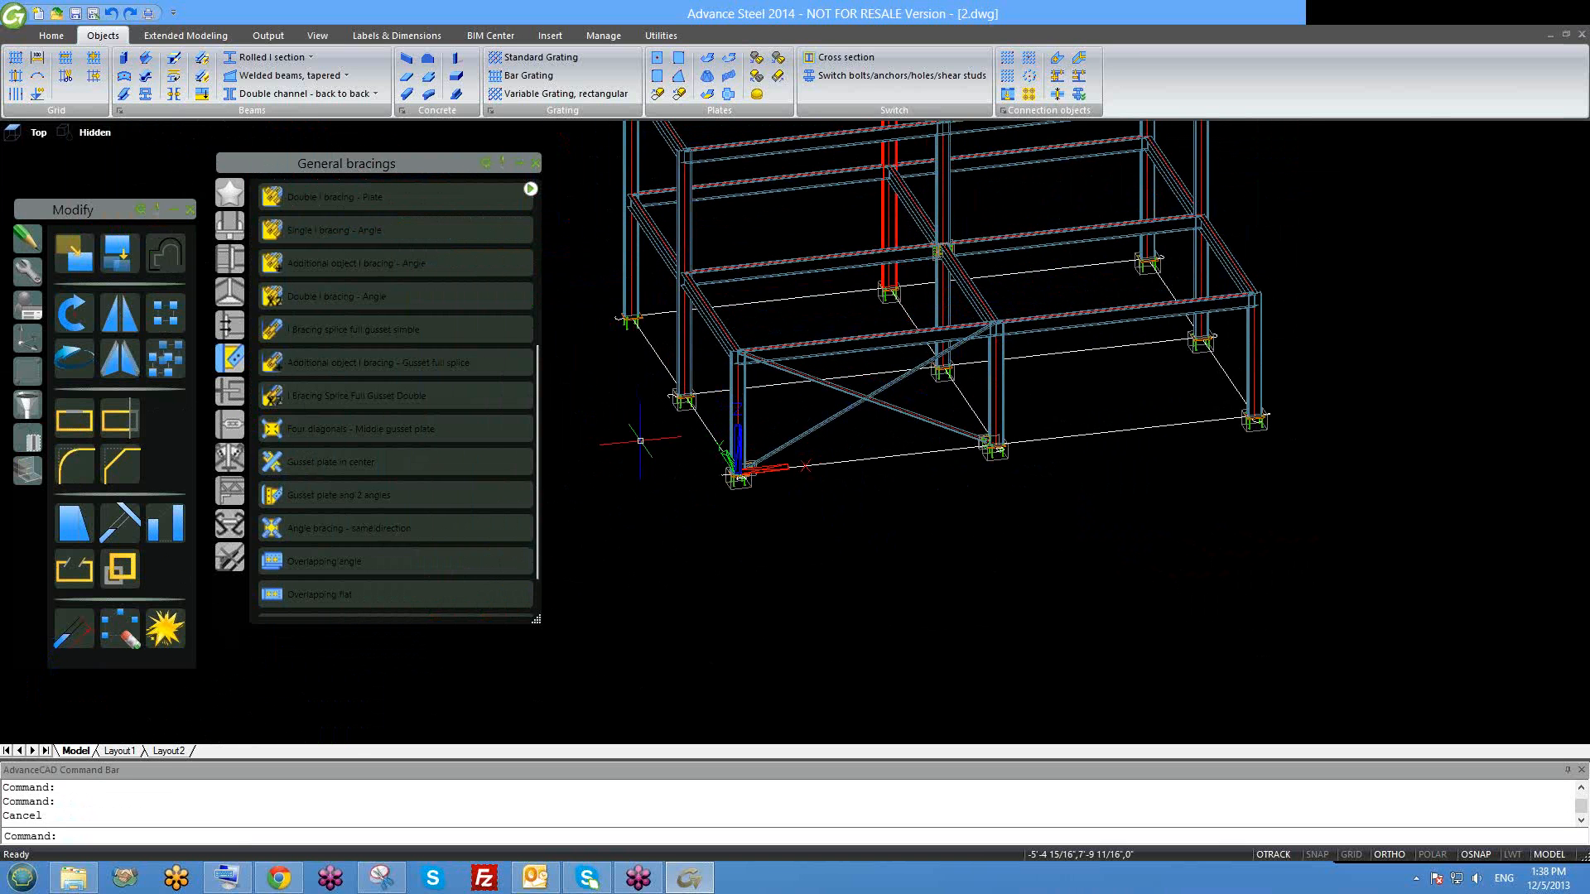
click(285, 468)
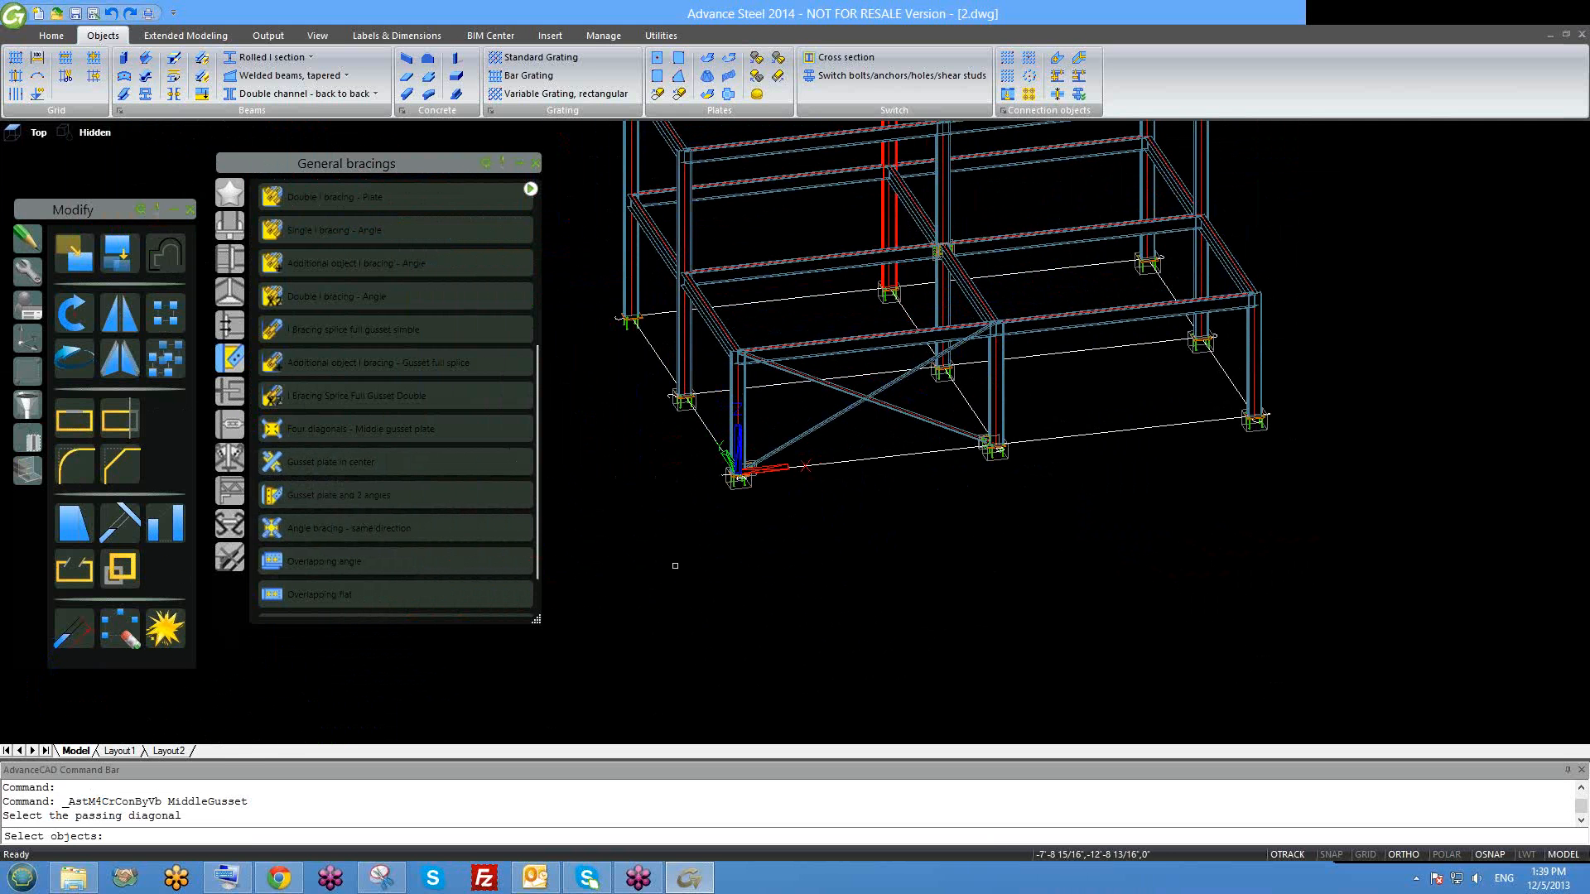
scroll(833, 416, up, 2)
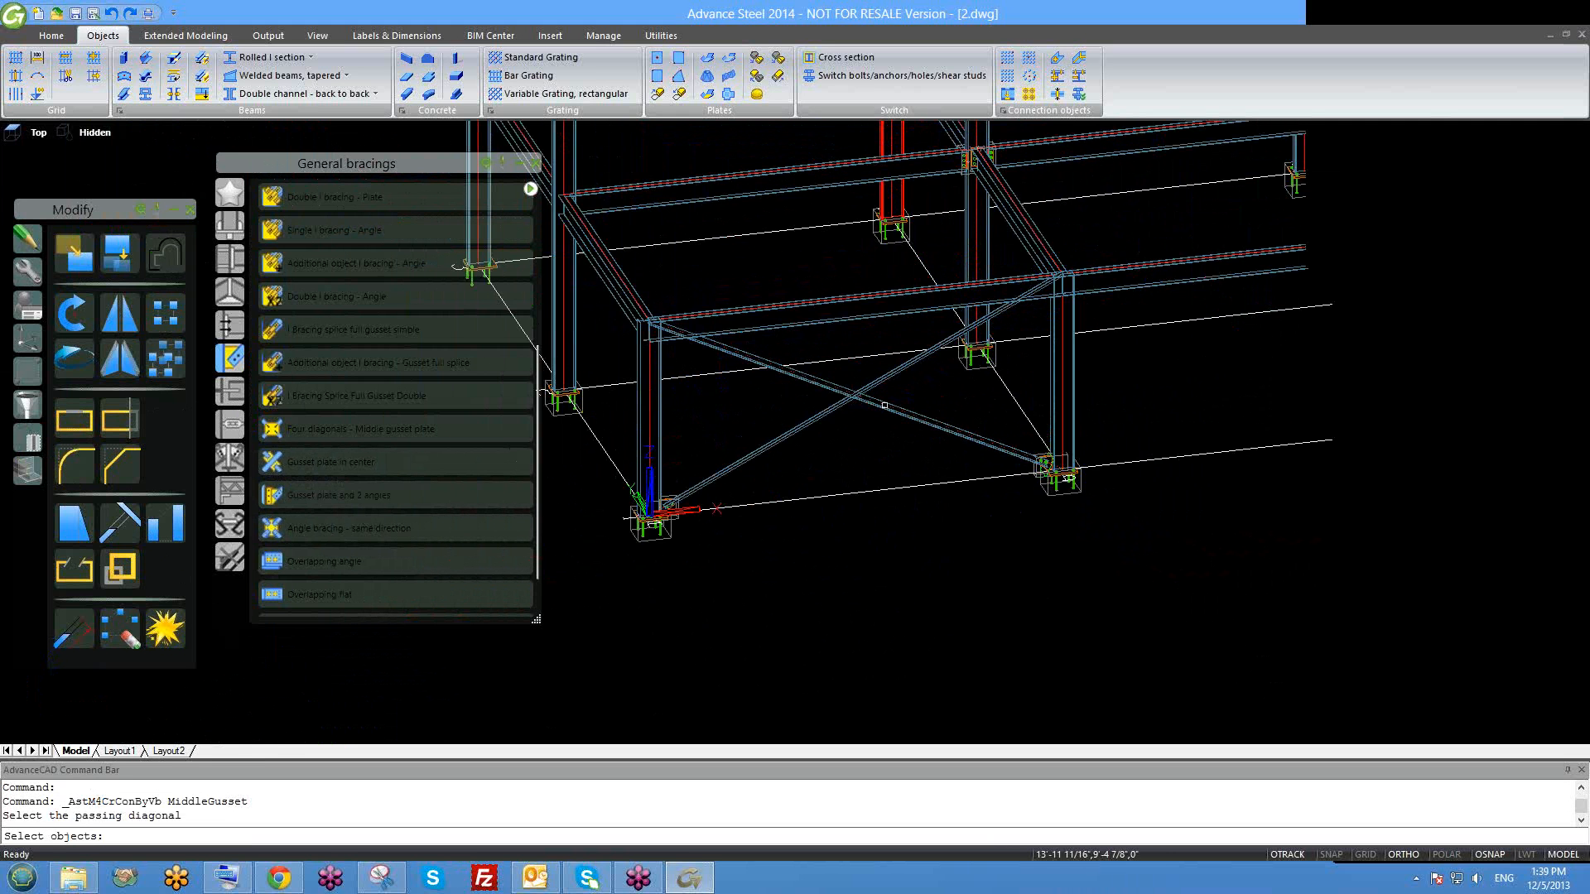
click(833, 416)
key(Return)
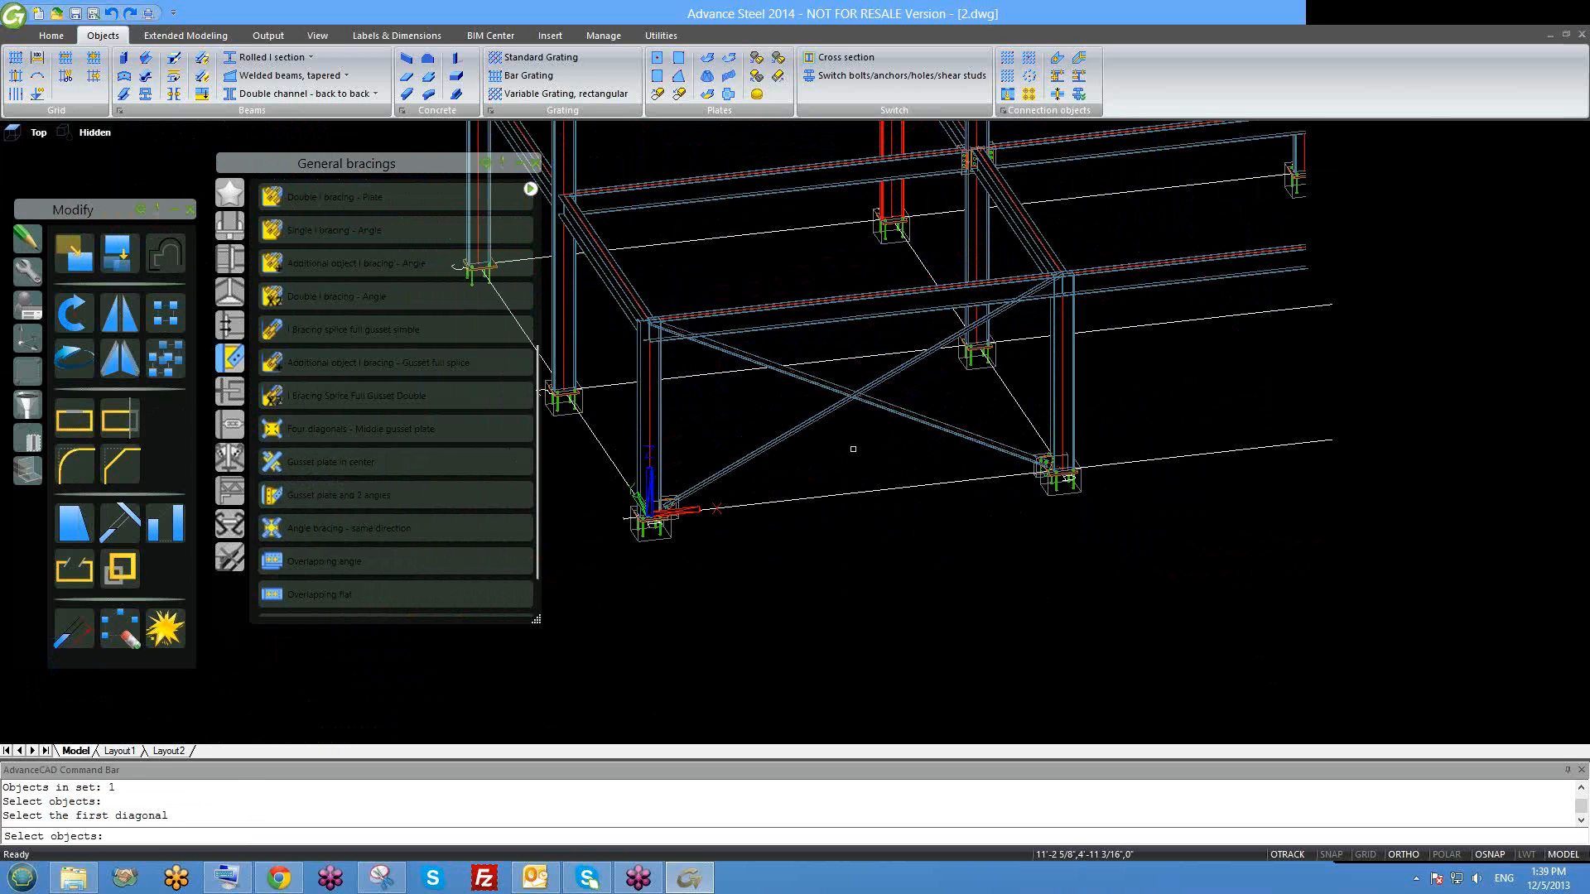
scroll(880, 423, up, 2)
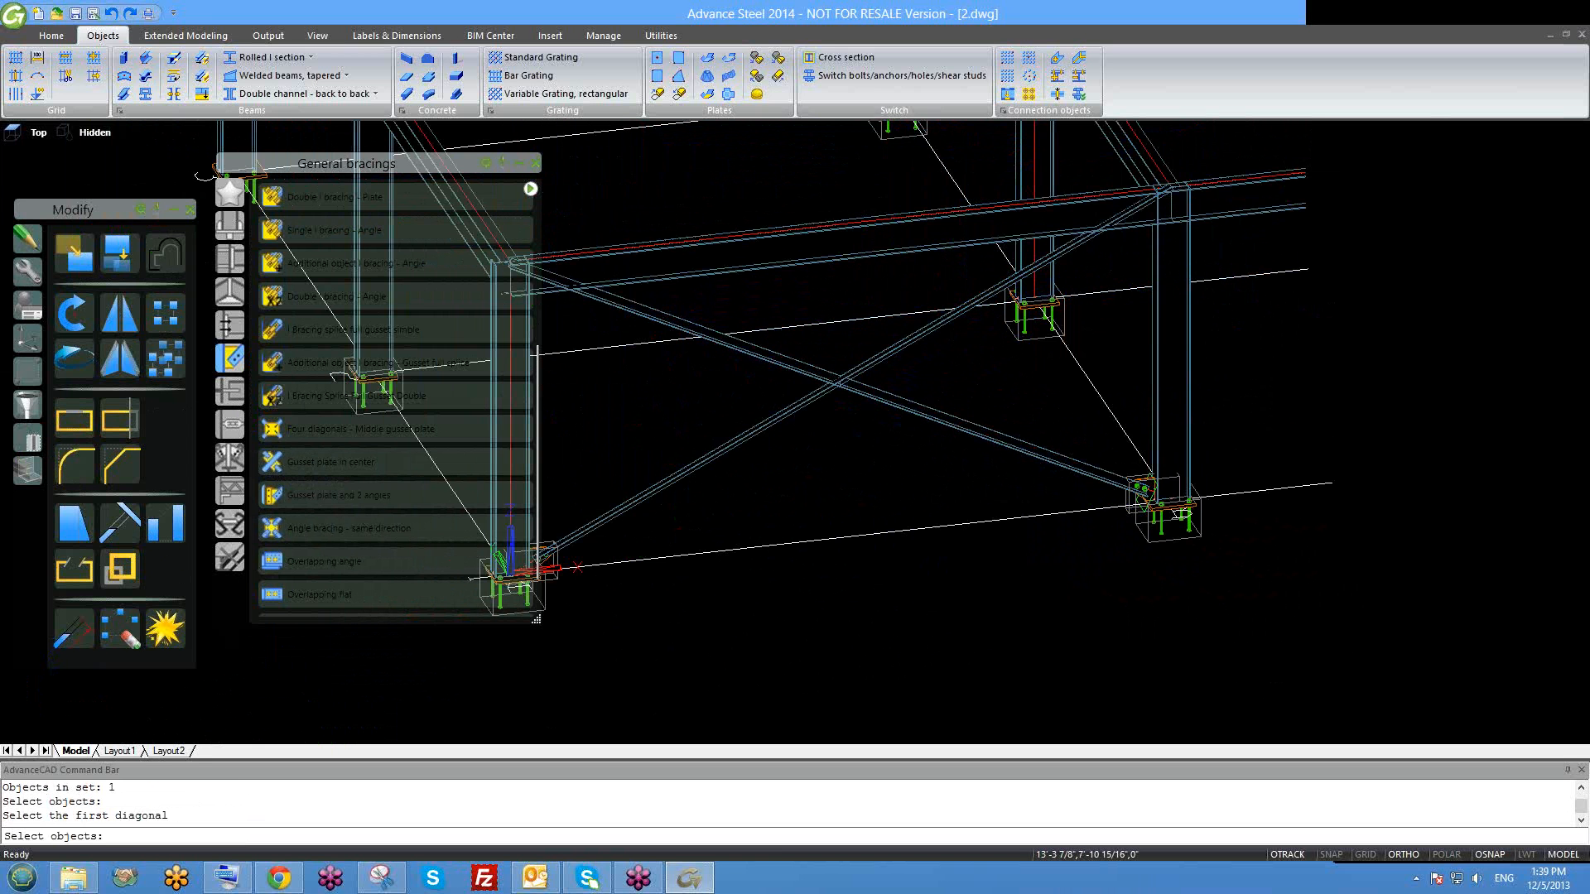
click(870, 397)
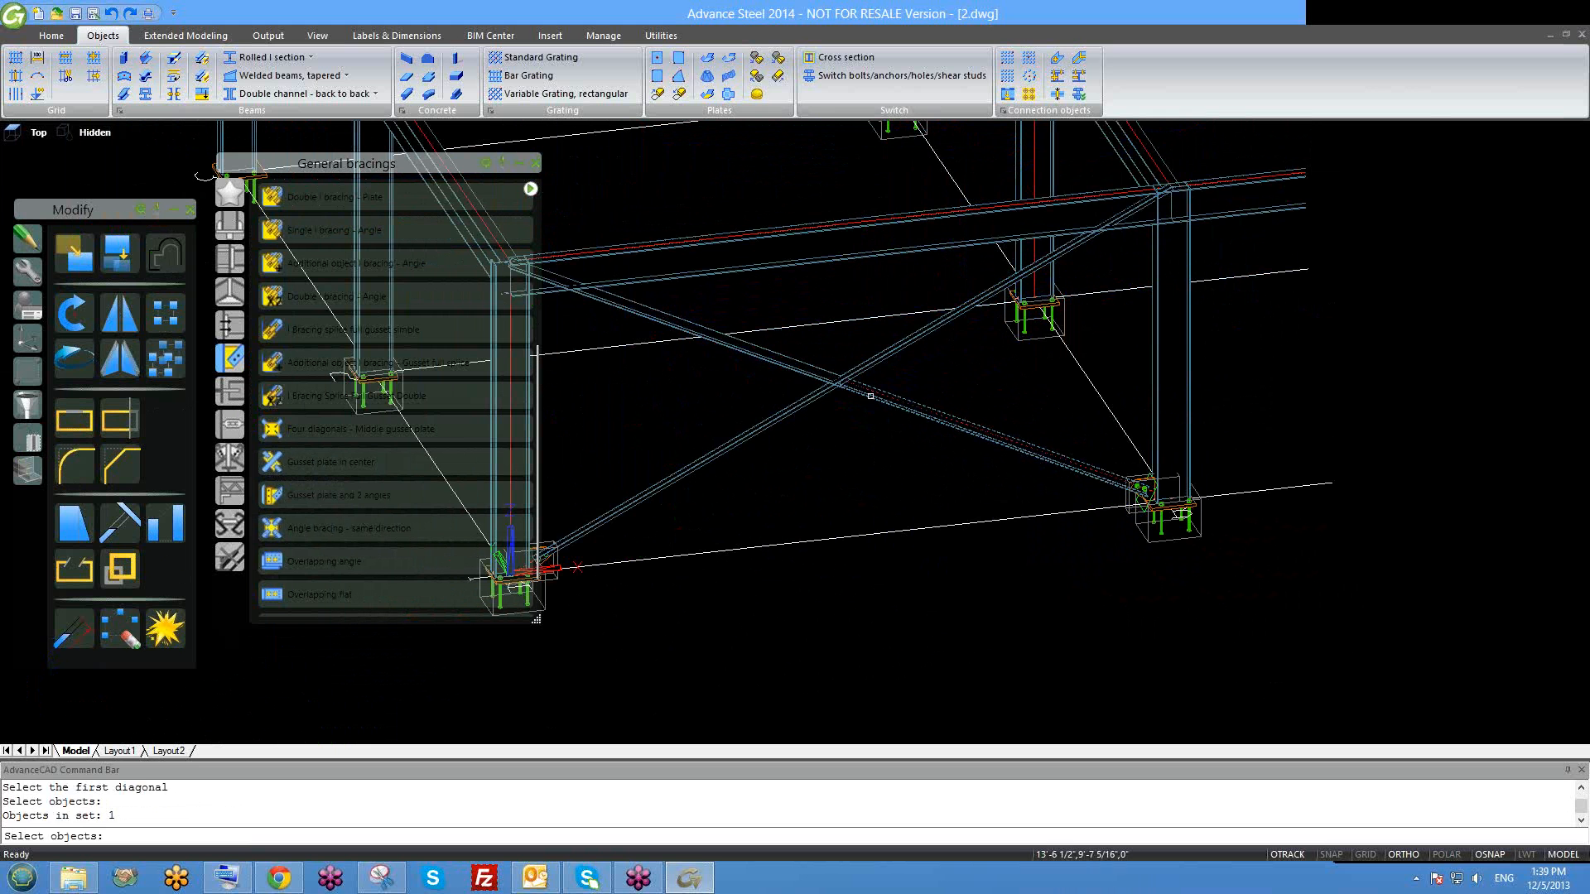
key(Return)
click(818, 370)
key(Return)
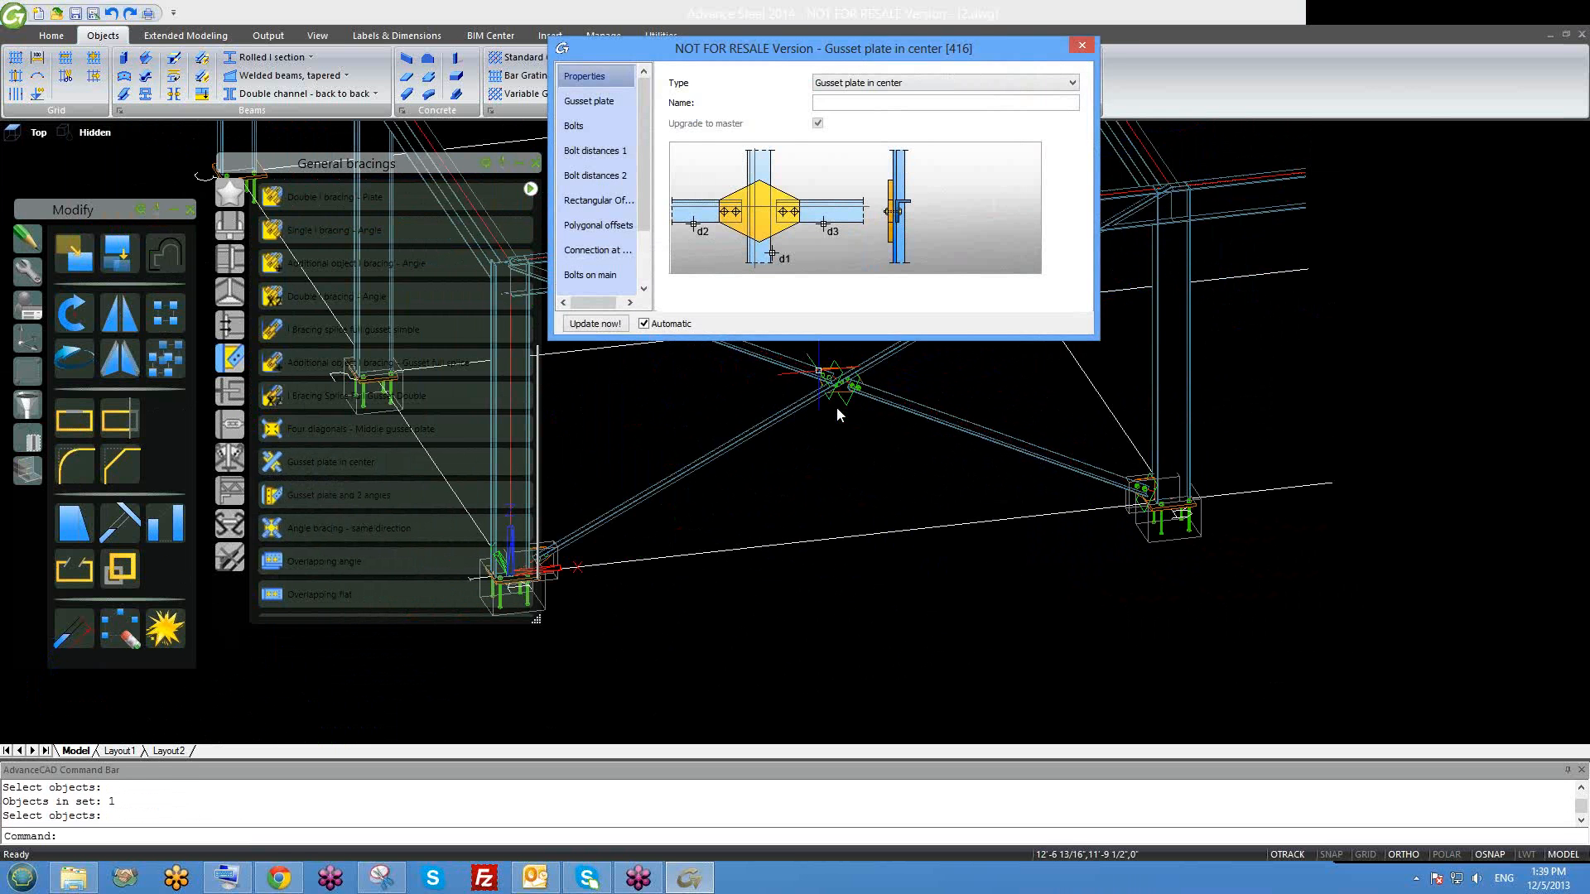
Inspect the gusset plate and its bolts at the brace crossing up close and from a slightly different angle.
middle_drag(844, 431, 828, 464)
scroll(831, 580, down, 2)
scroll(832, 579, up, 4)
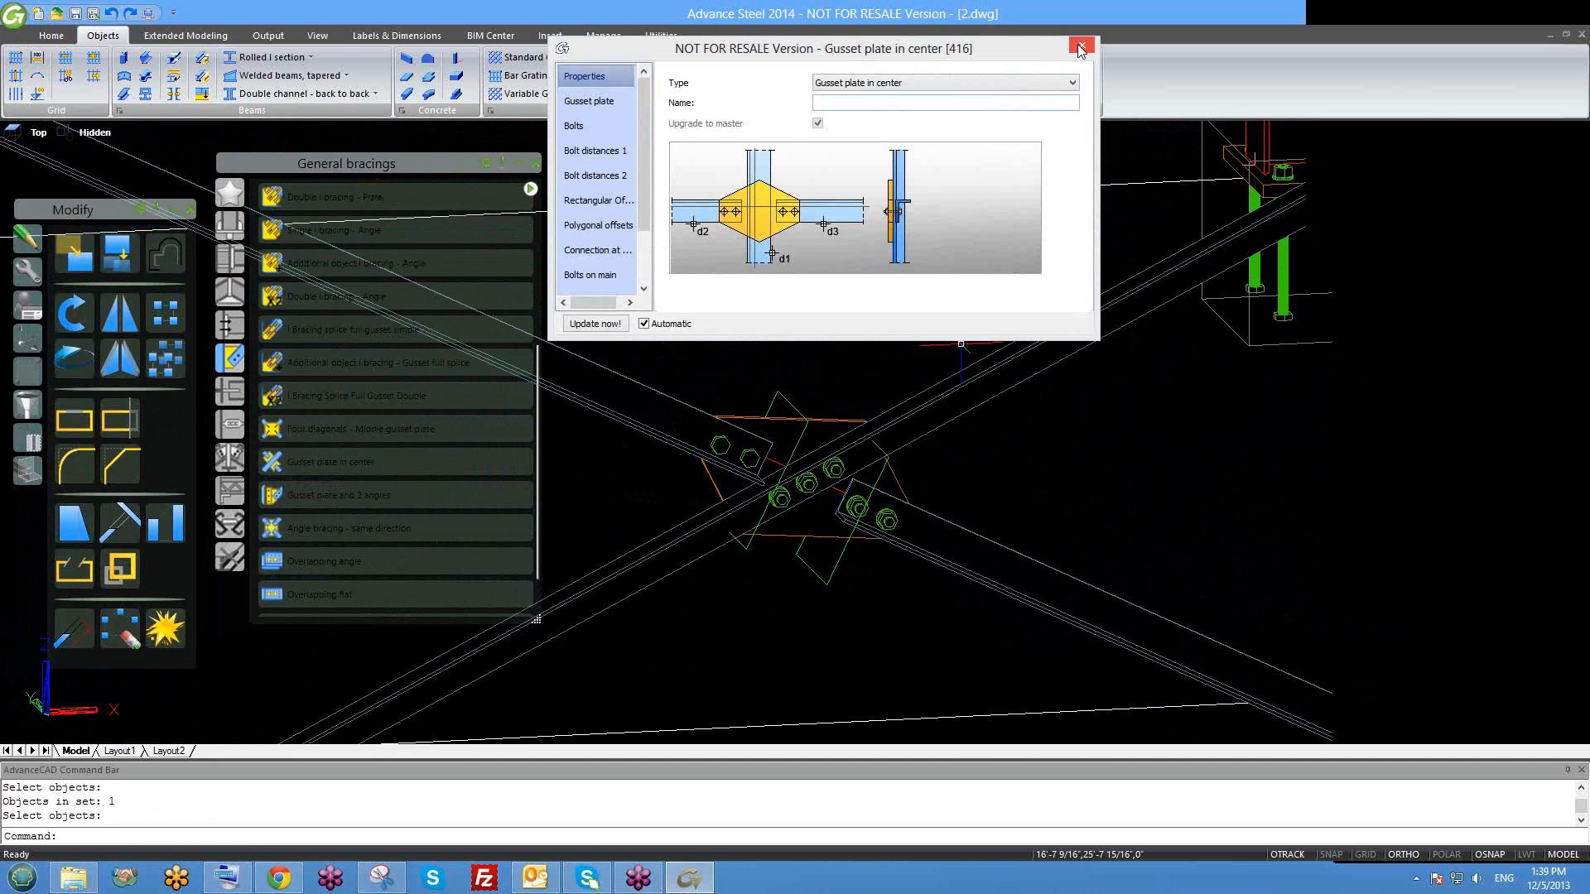
scroll(869, 451, up, 3)
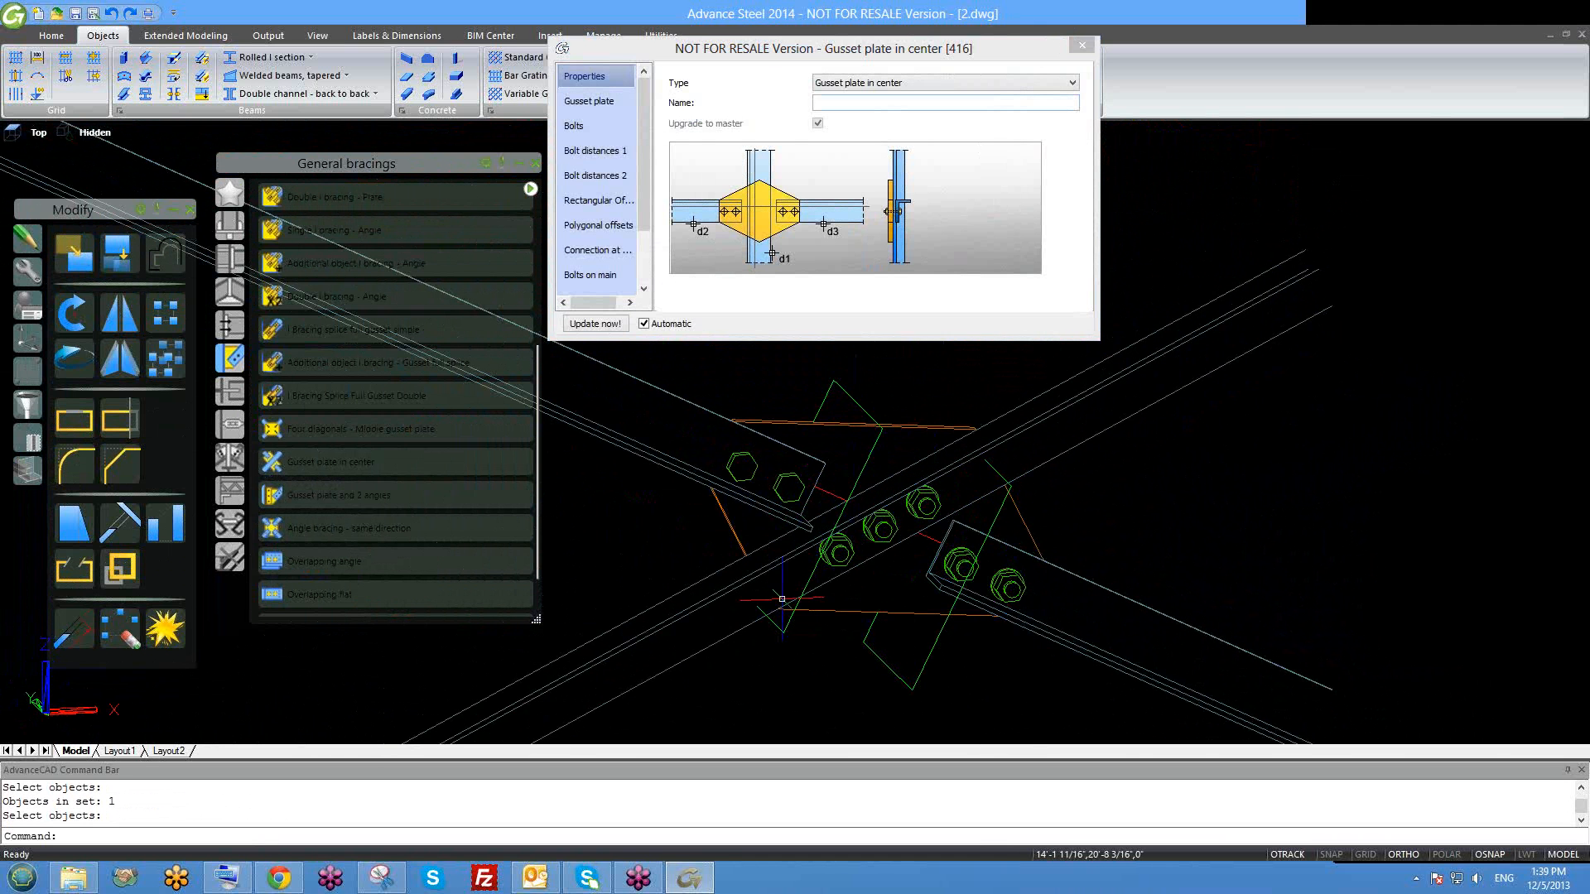
scroll(866, 487, down, 2)
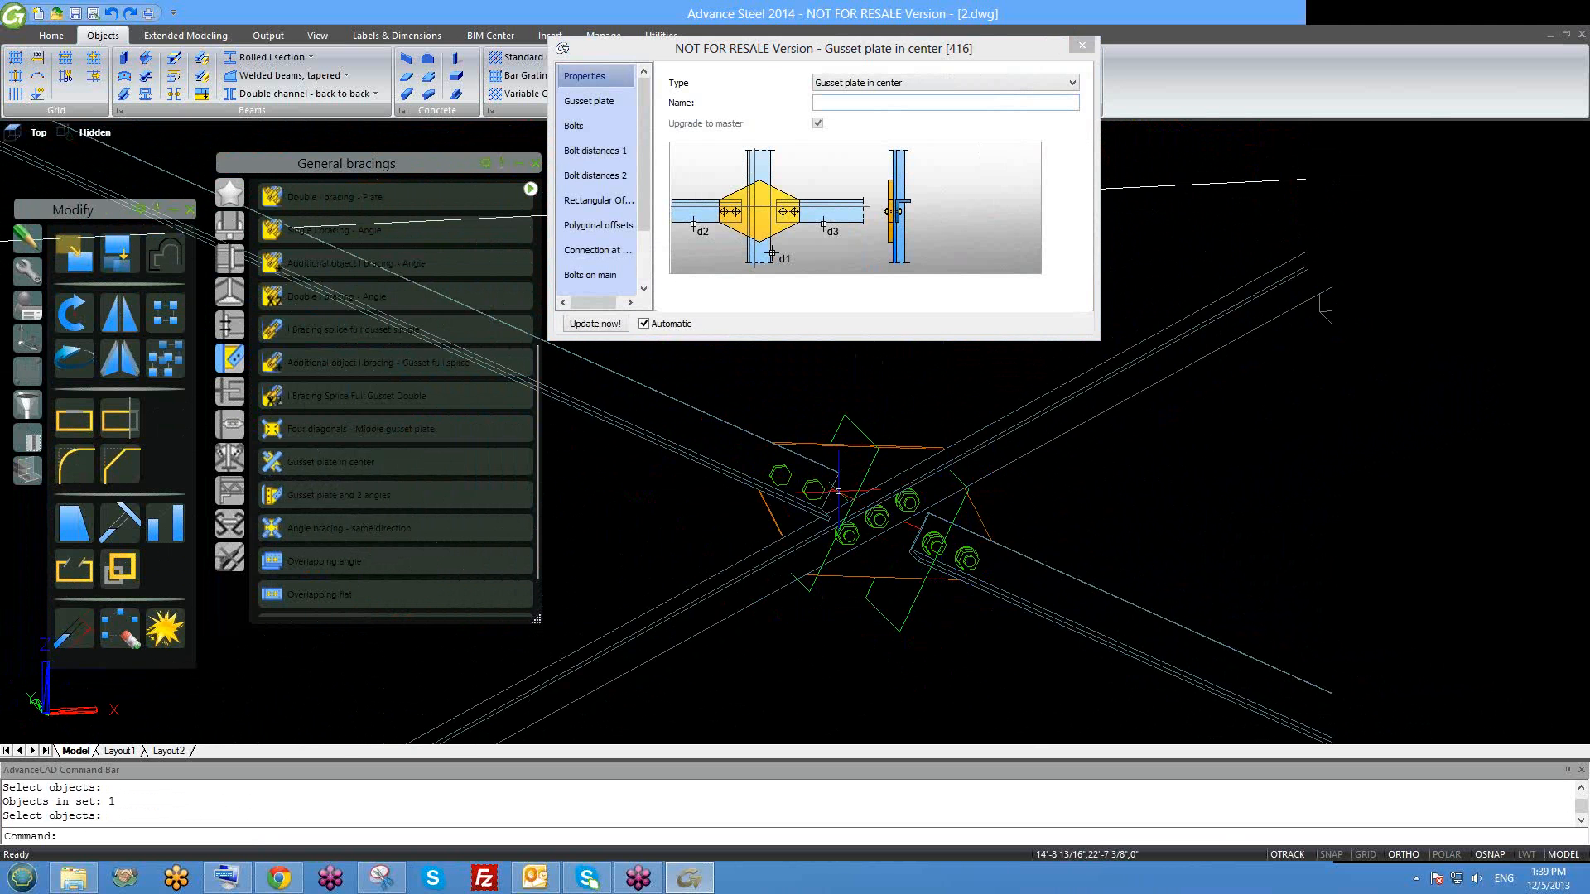
scroll(841, 497, down, 2)
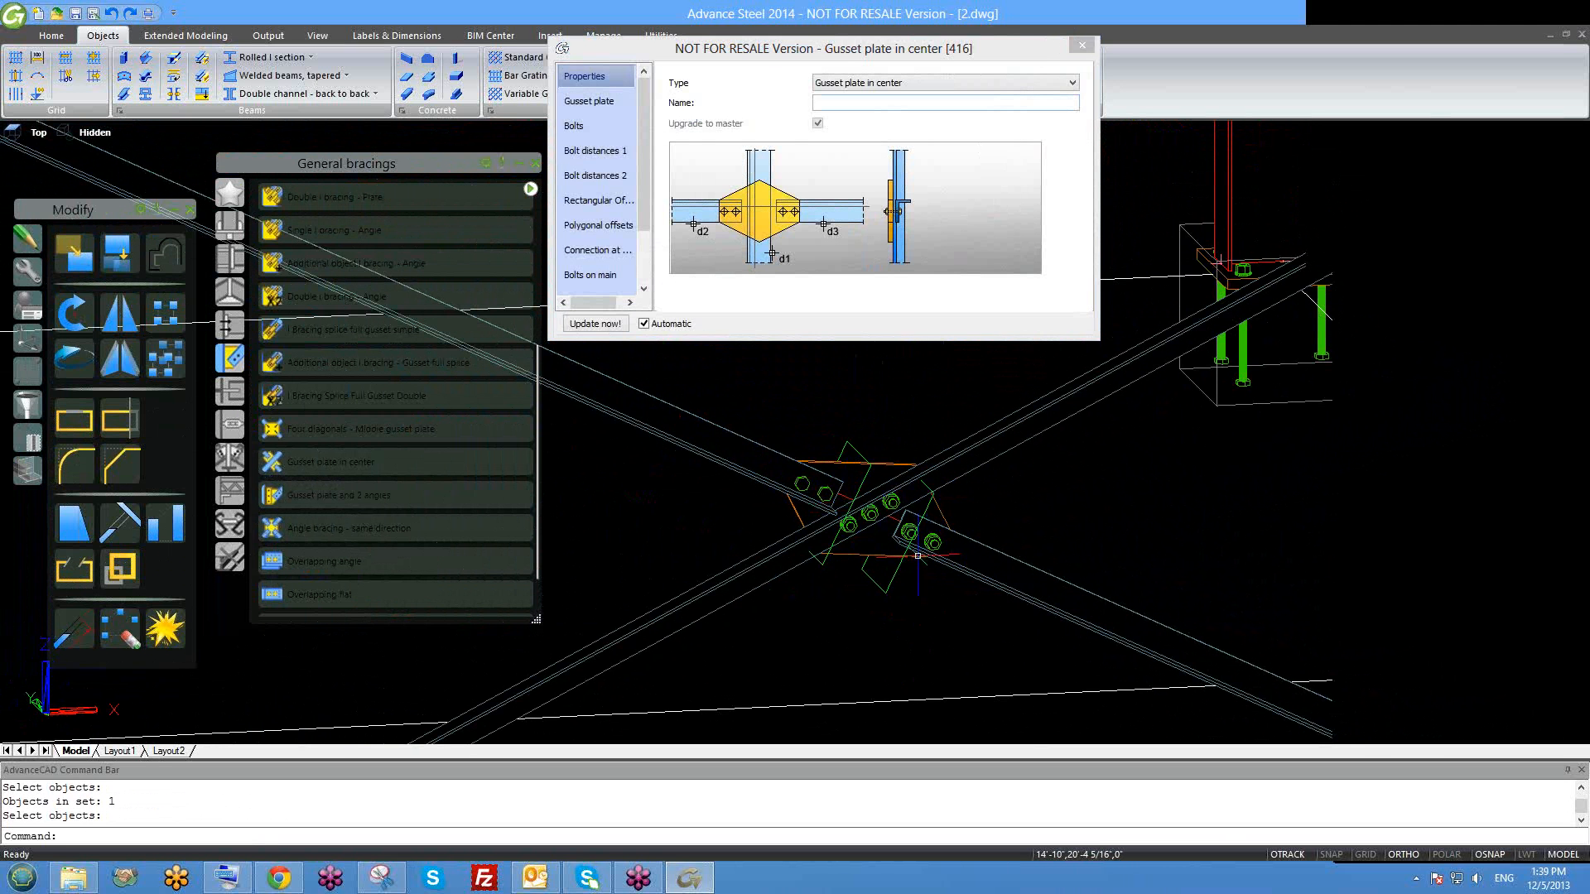
shift+middle_drag(862, 557, 859, 604)
scroll(841, 529, up, 3)
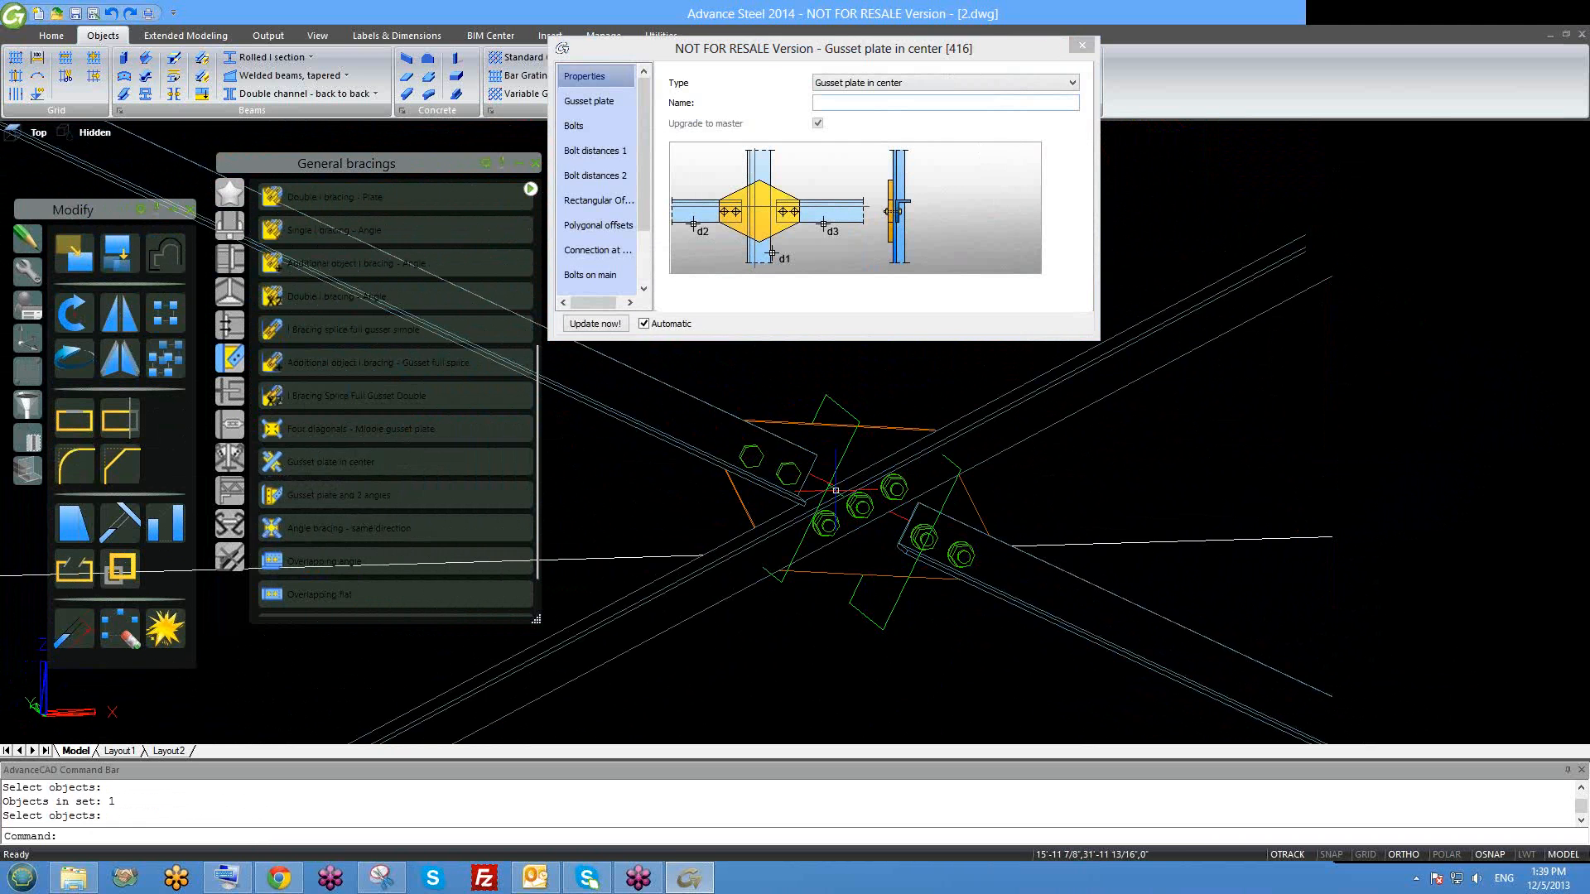
Review the gusset plate's thickness and diagonal distance settings, including the options for the preferred distance setting.
click(591, 101)
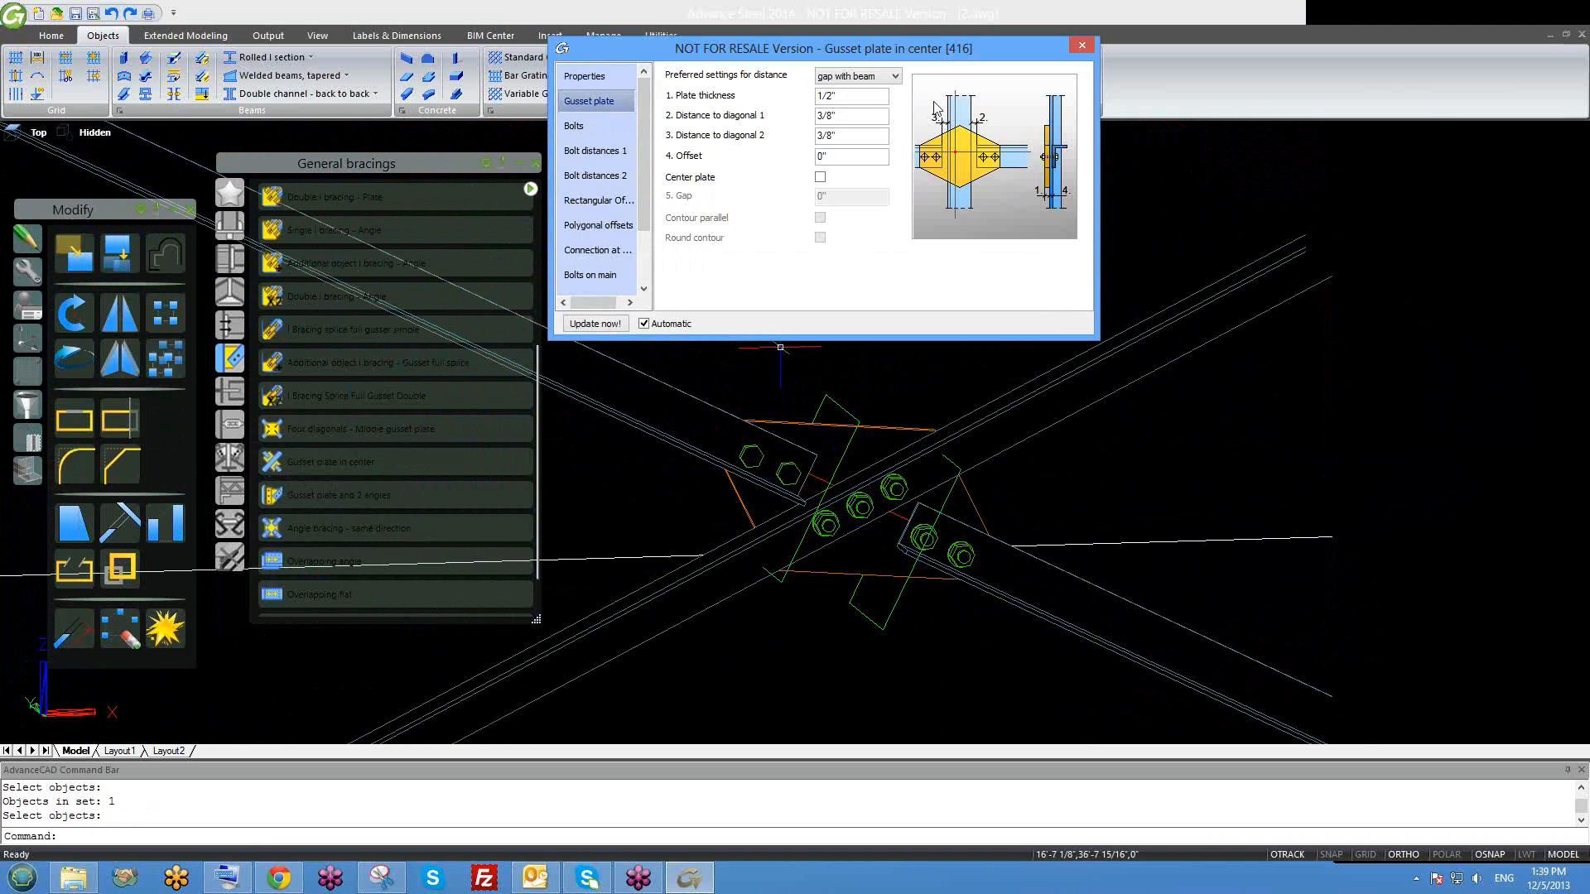
double_click(857, 96)
click(848, 77)
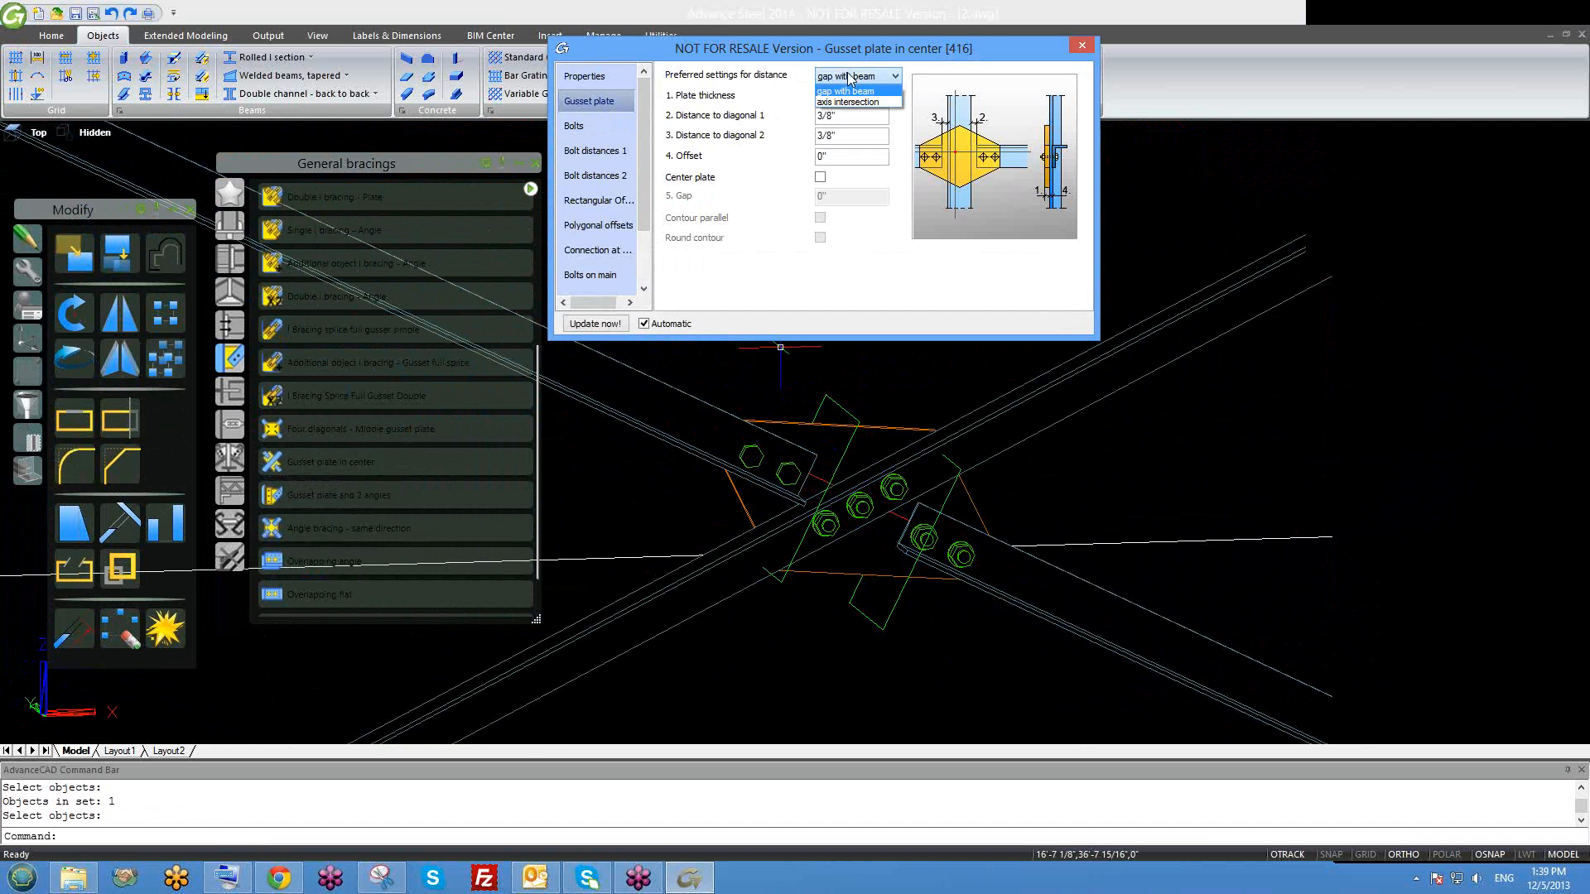
click(901, 52)
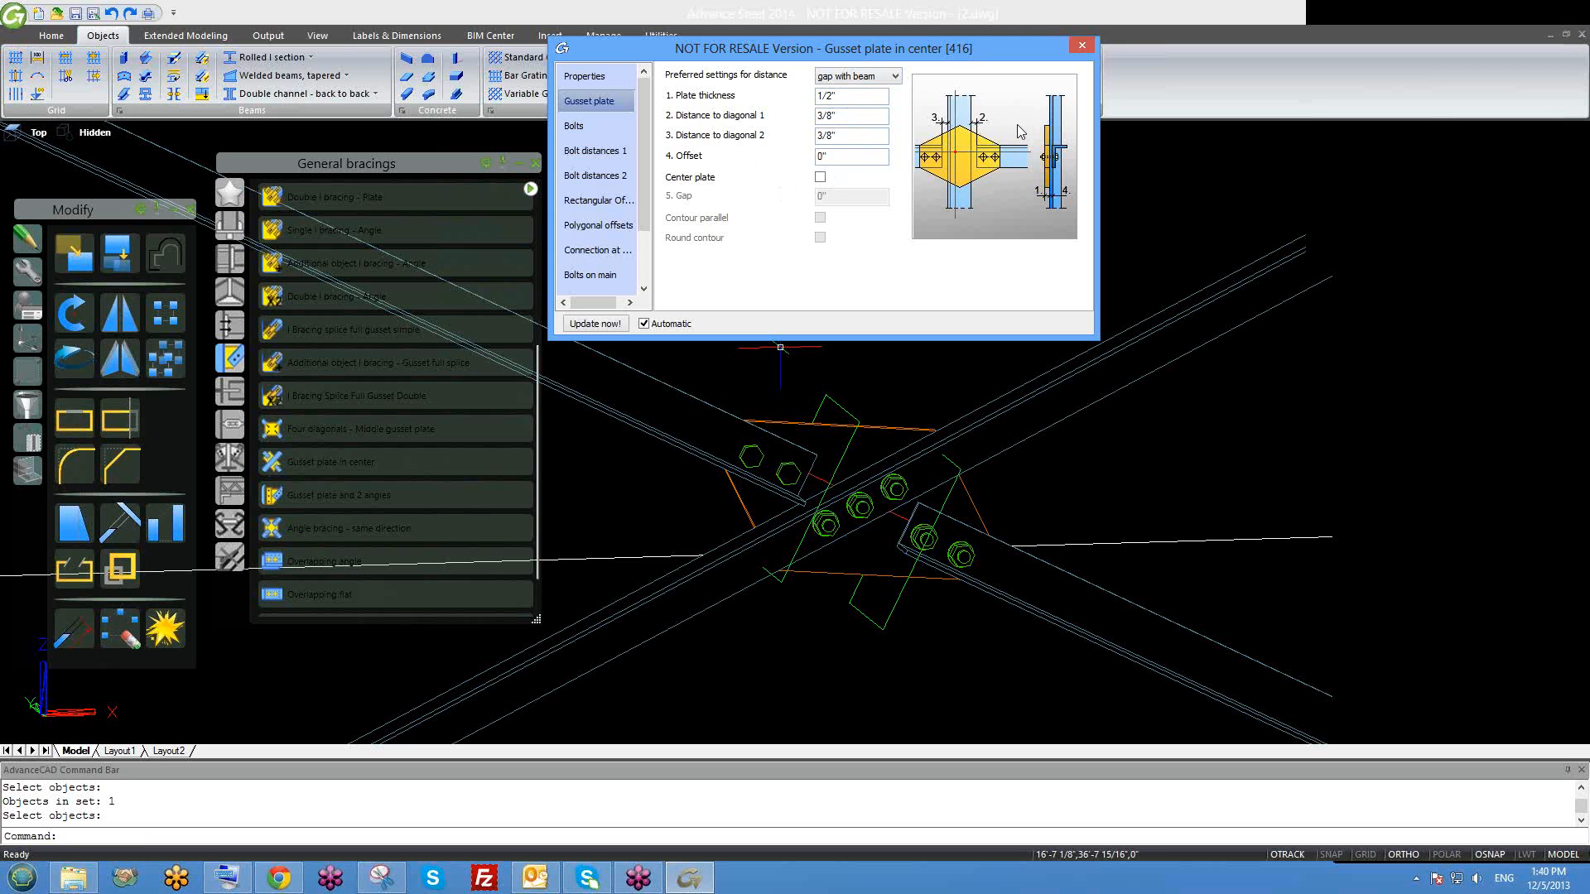
Try three bolt lines on the connection's first diagonal, and return the number of lines to 2.
click(602, 120)
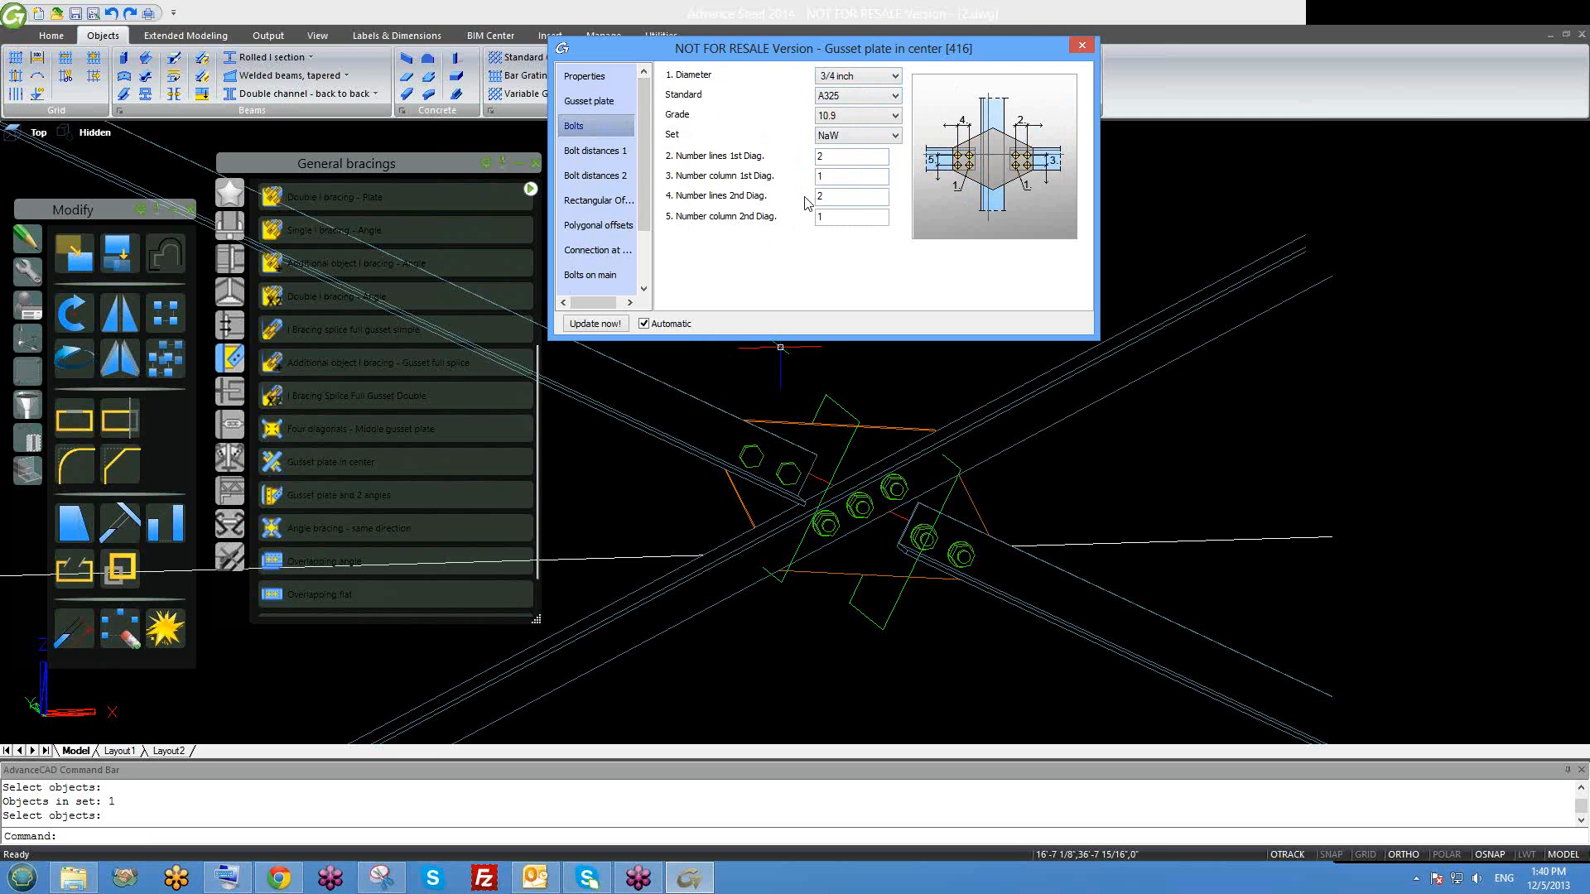
double_click(836, 159)
click(831, 156)
drag(798, 158, 793, 165)
key(Return)
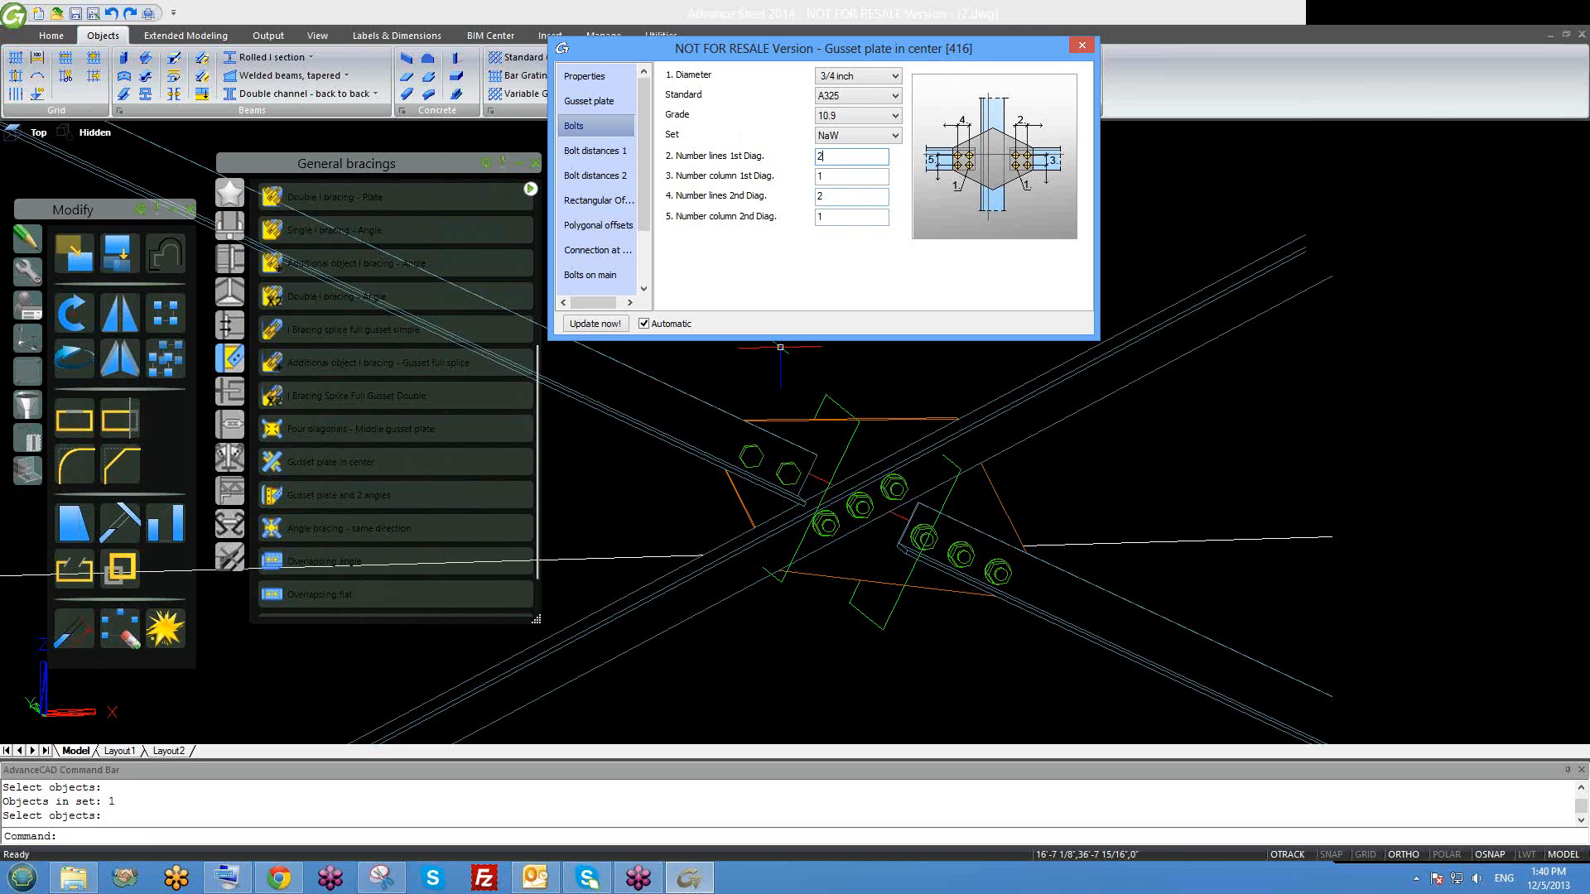
Try three bolt lines on the connection's second diagonal, and return the number of lines to 2.
key(Return)
drag(830, 195, 790, 195)
text(3)
key(Return)
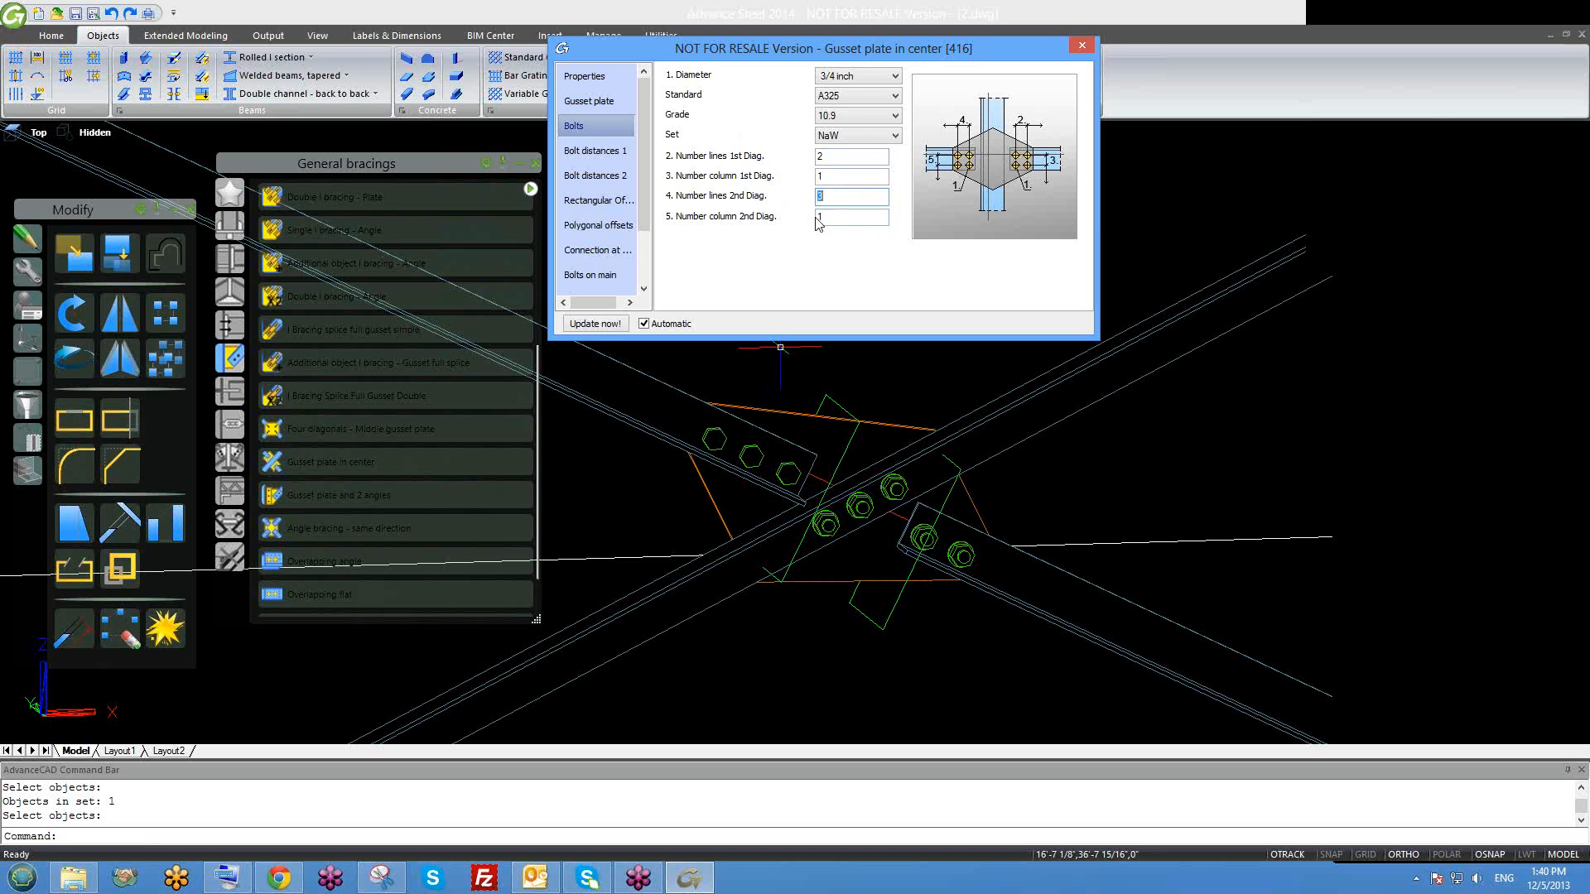
text(2)
key(Return)
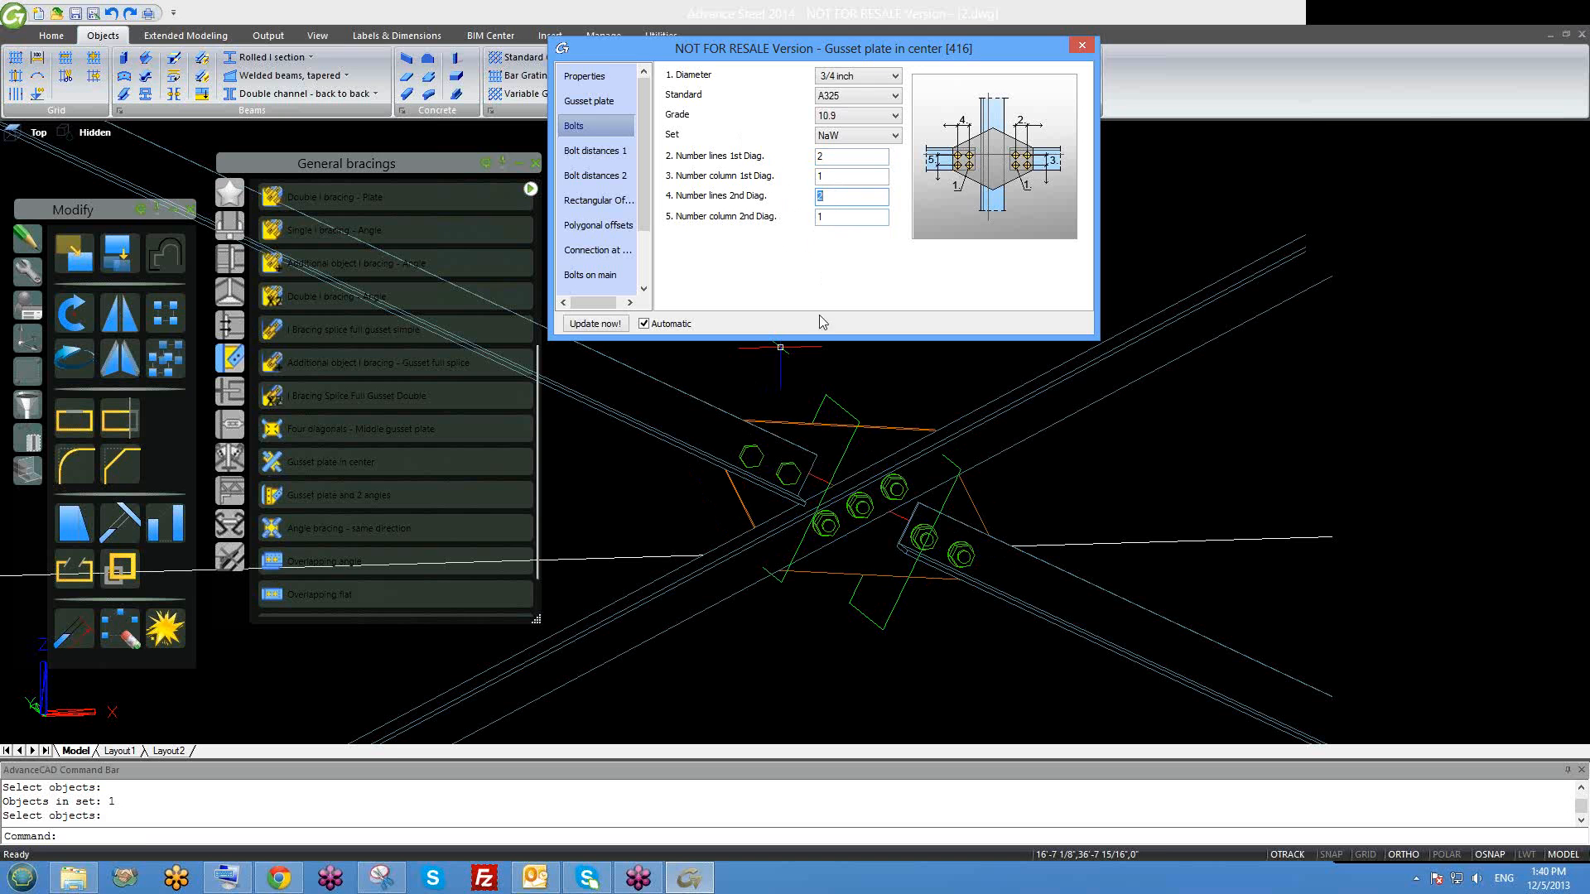
Try two bolt columns on the second diagonal, inspect the bolts, and return the number of columns to 1.
click(853, 218)
scroll(784, 509, up, 5)
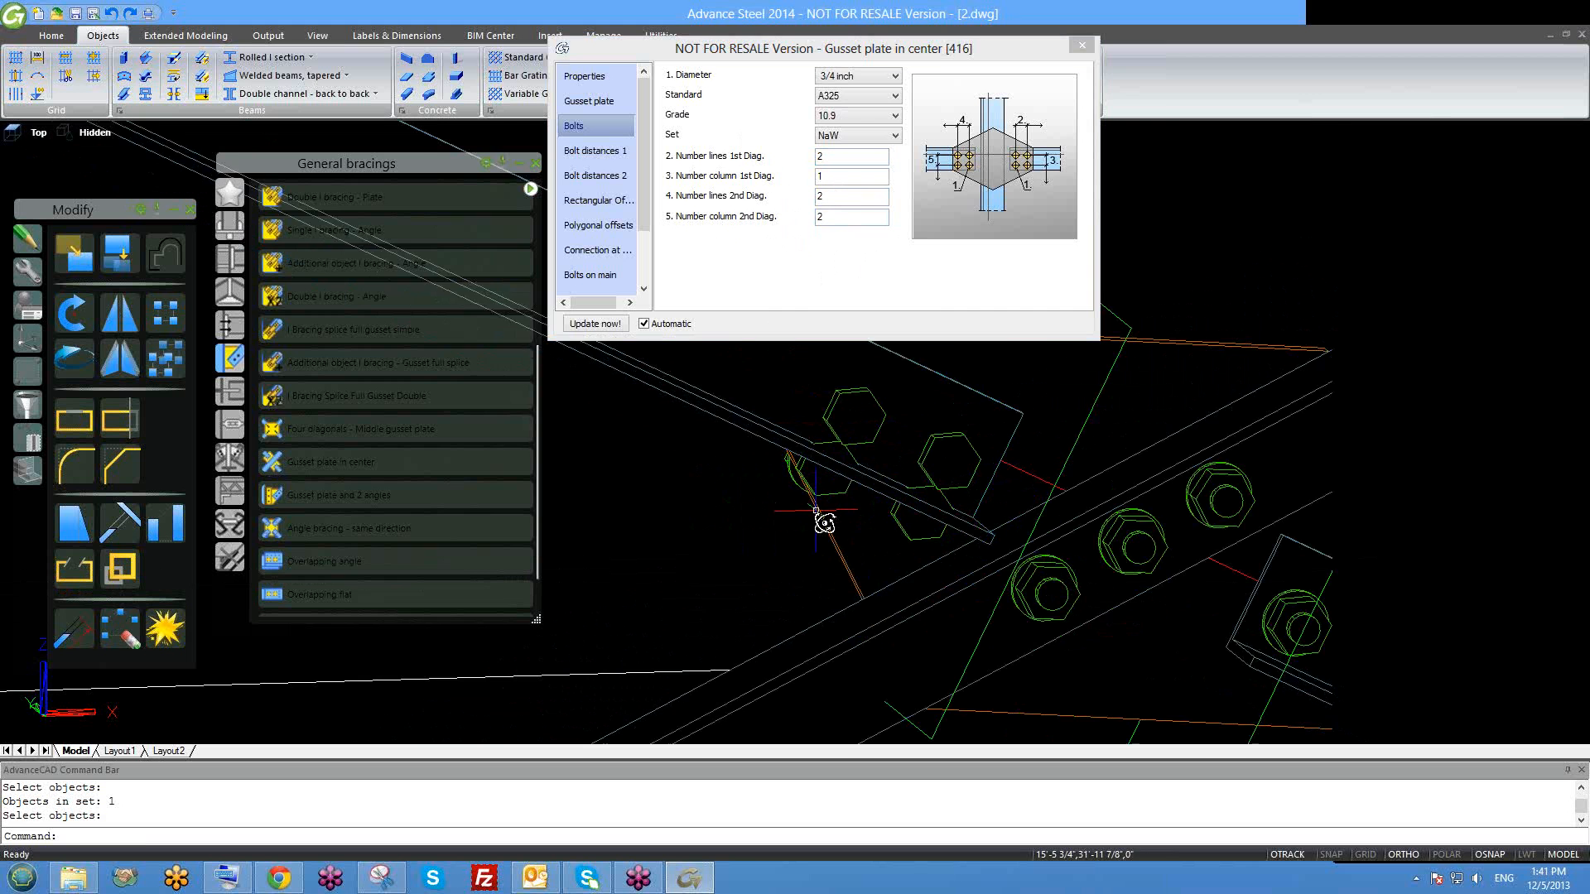
shift+middle_drag(822, 515, 855, 495)
click(831, 218)
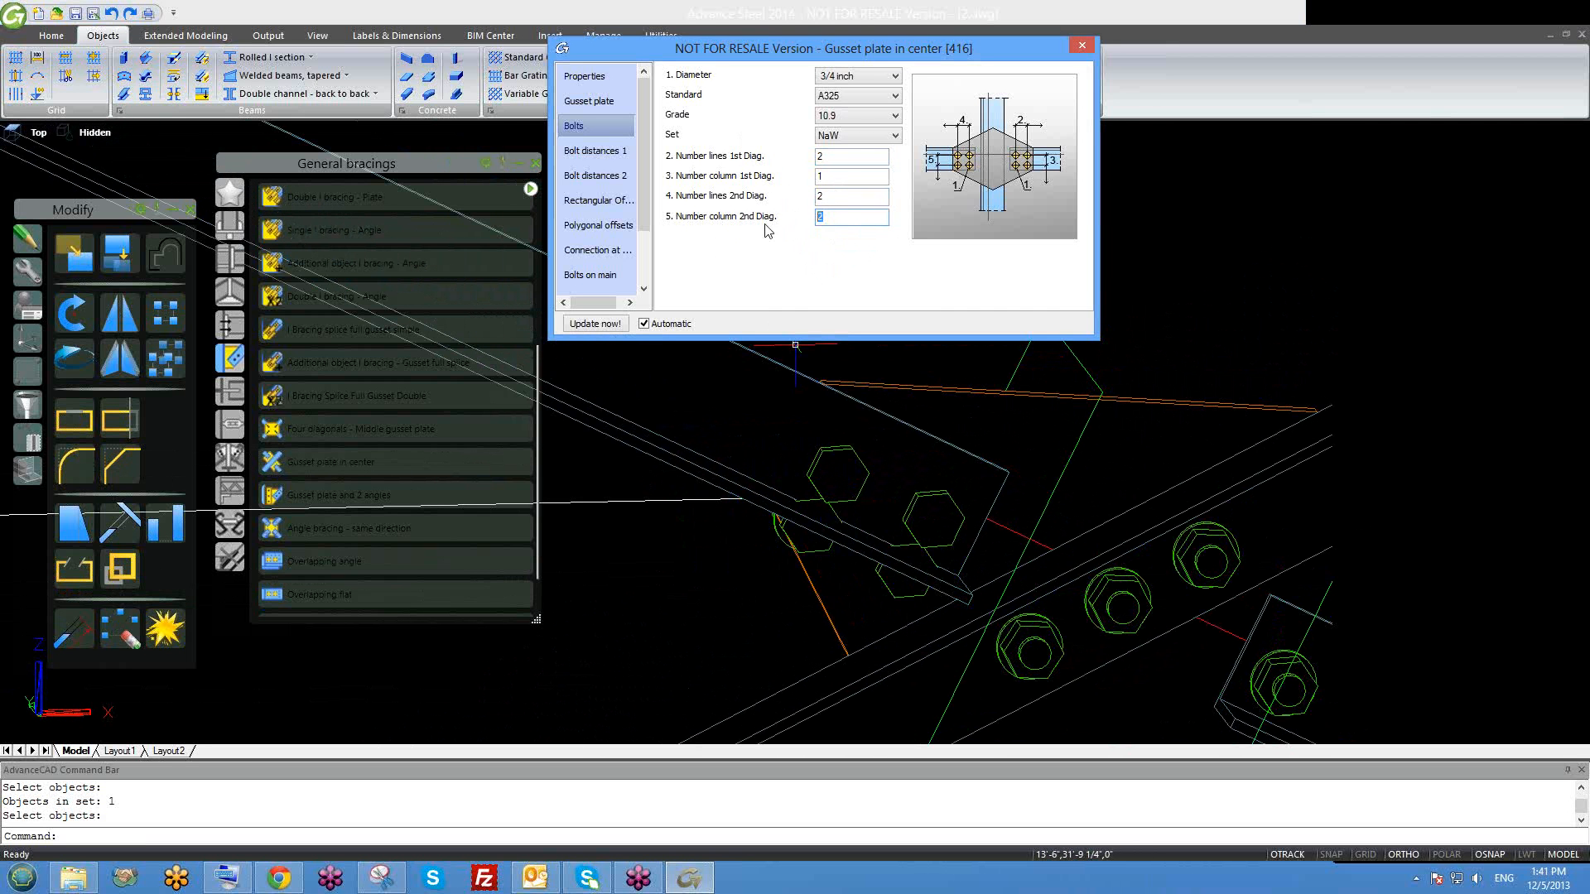
Set the distance from the diagonal's end to the bolts to 2" in the first set of bolt distances.
click(590, 157)
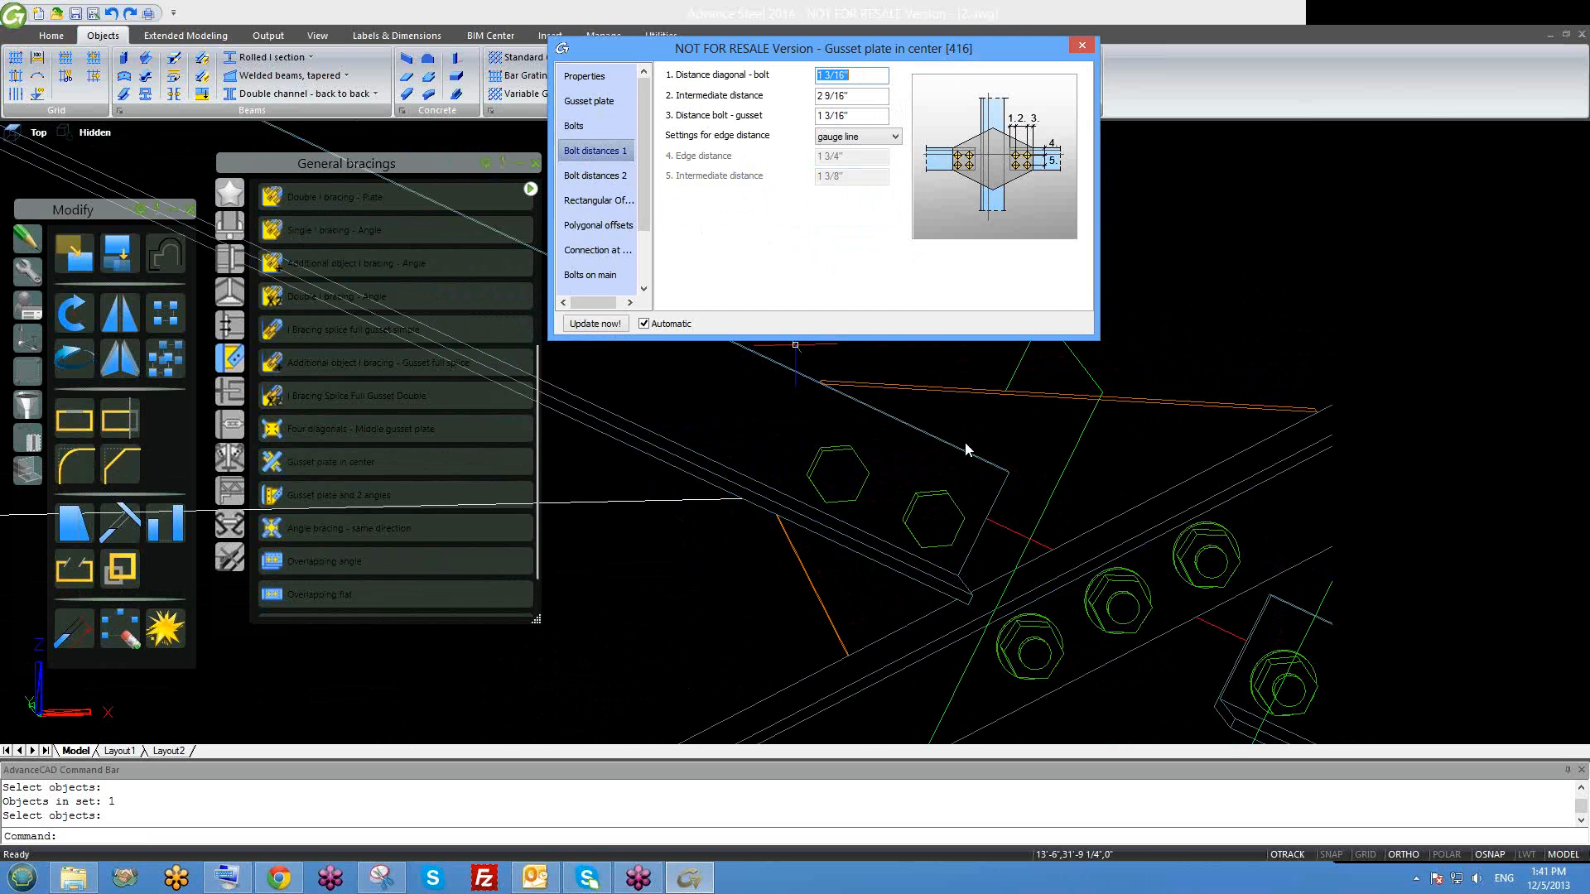
scroll(749, 396, down, 2)
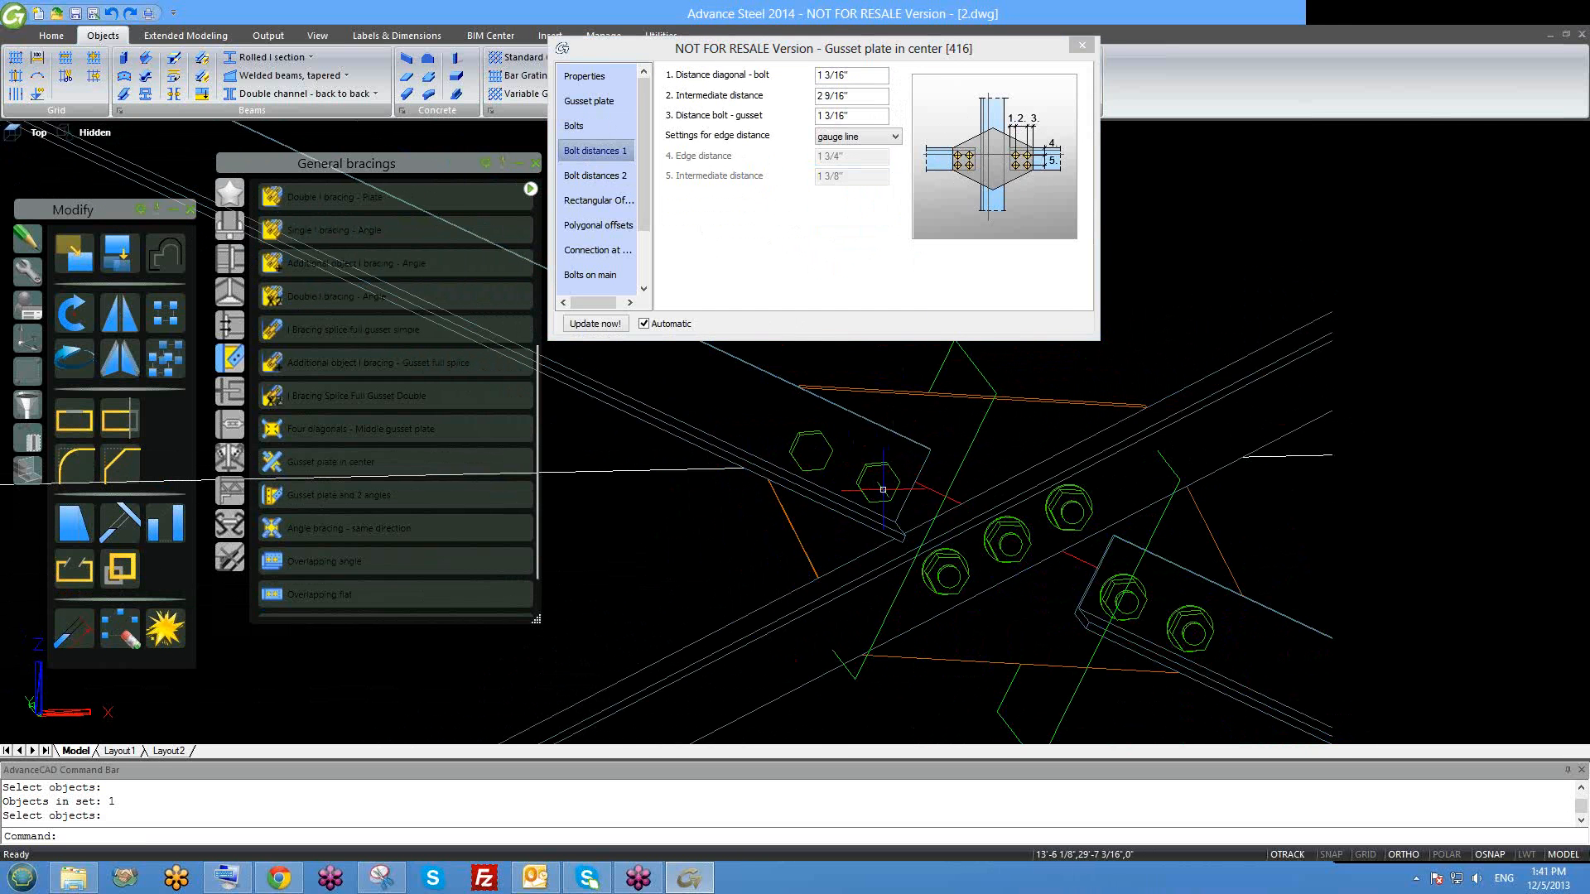
scroll(861, 464, up, 2)
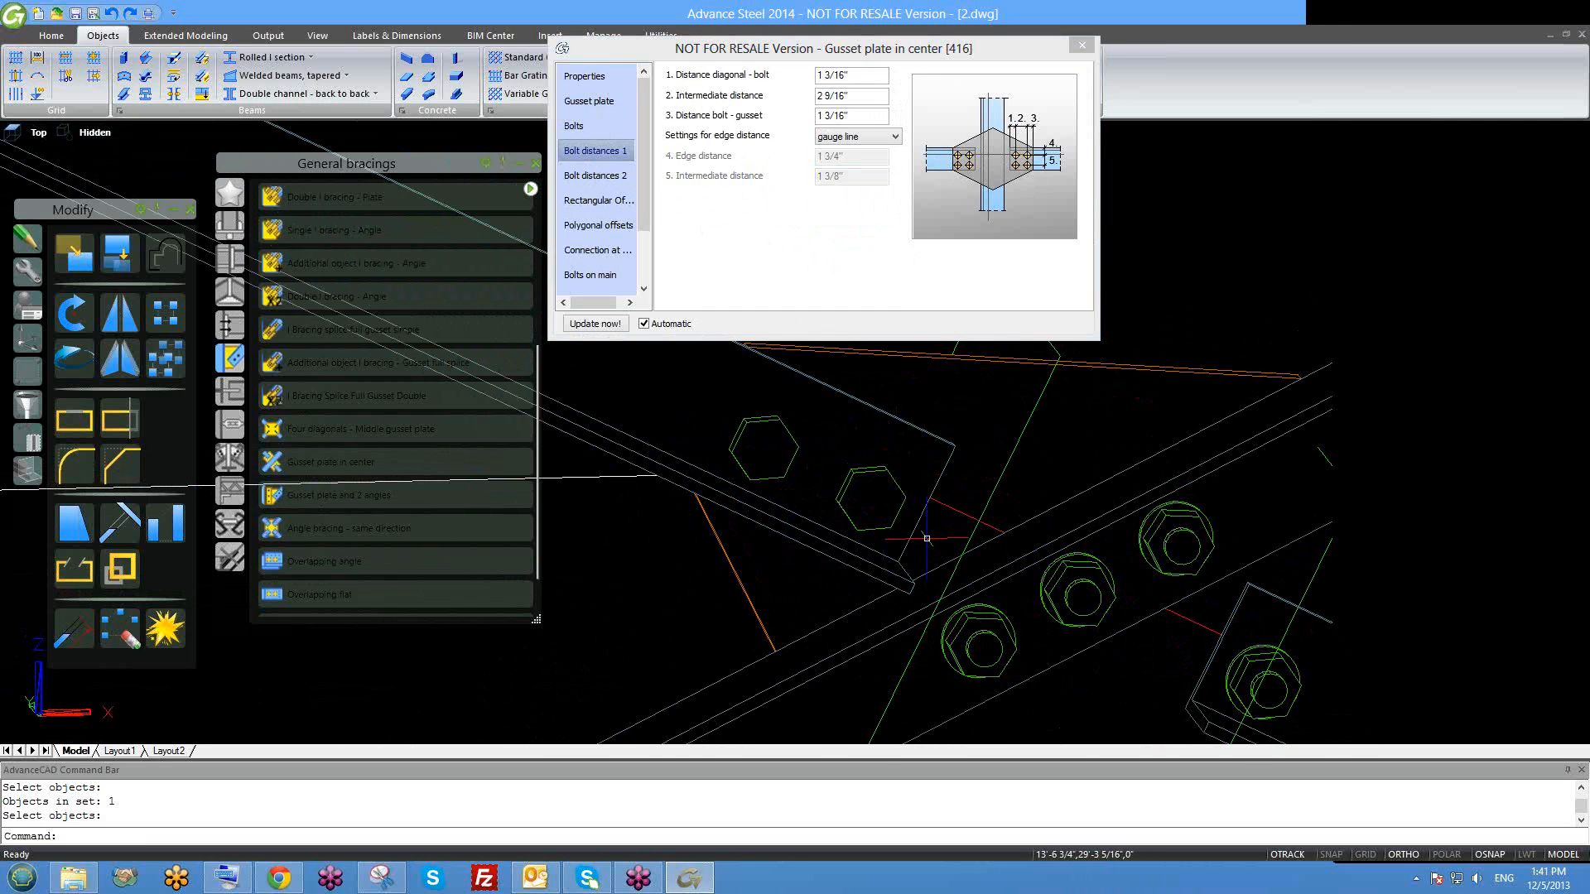
click(859, 119)
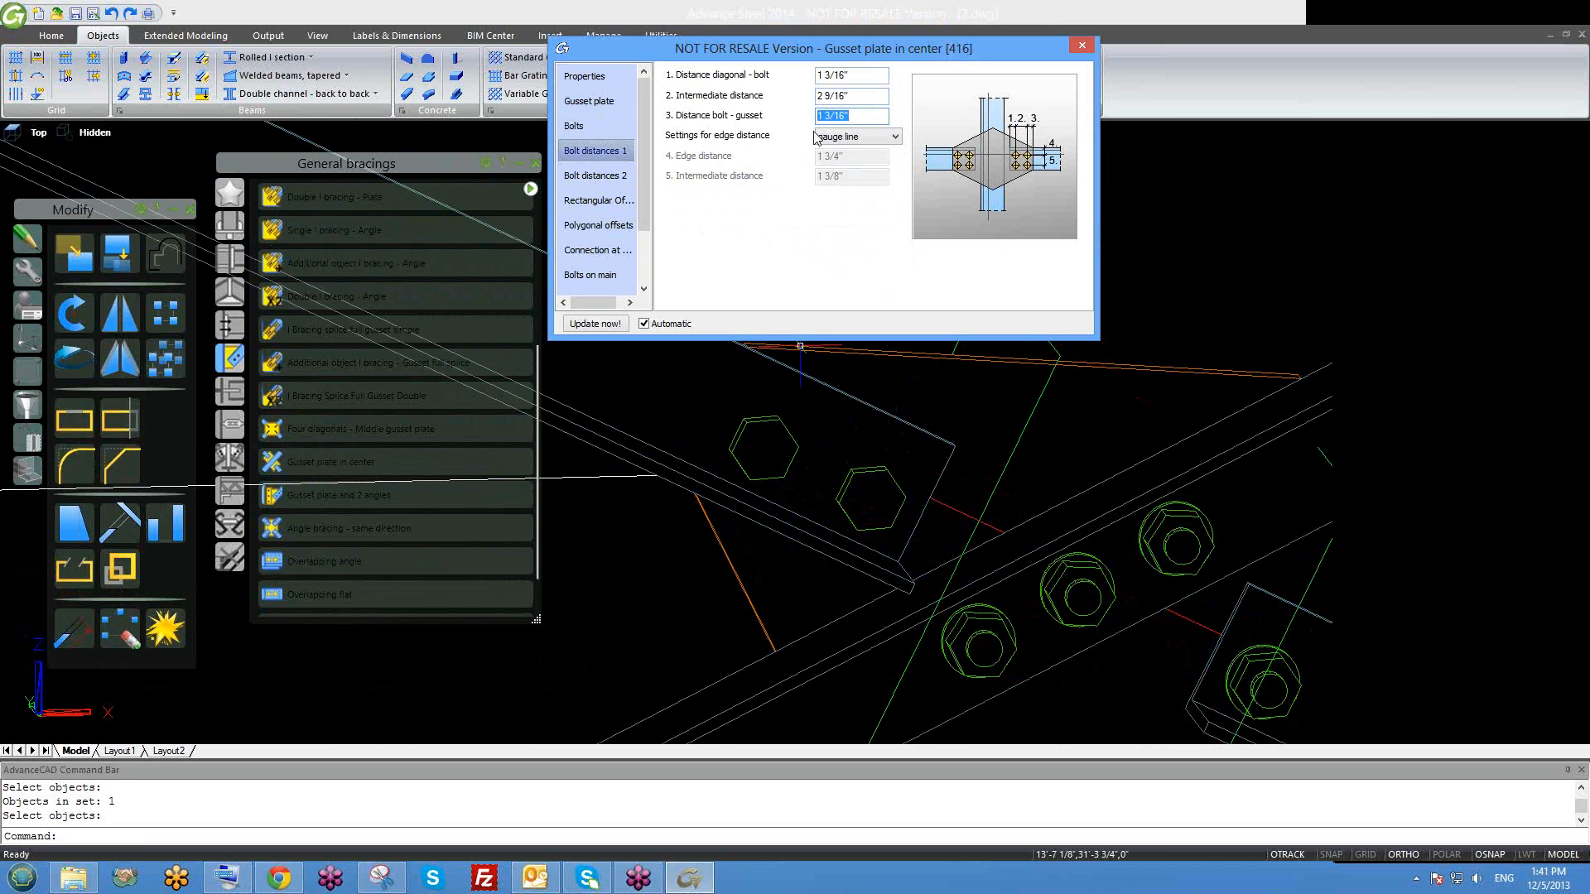
drag(876, 76, 781, 84)
text(2)
key(Return)
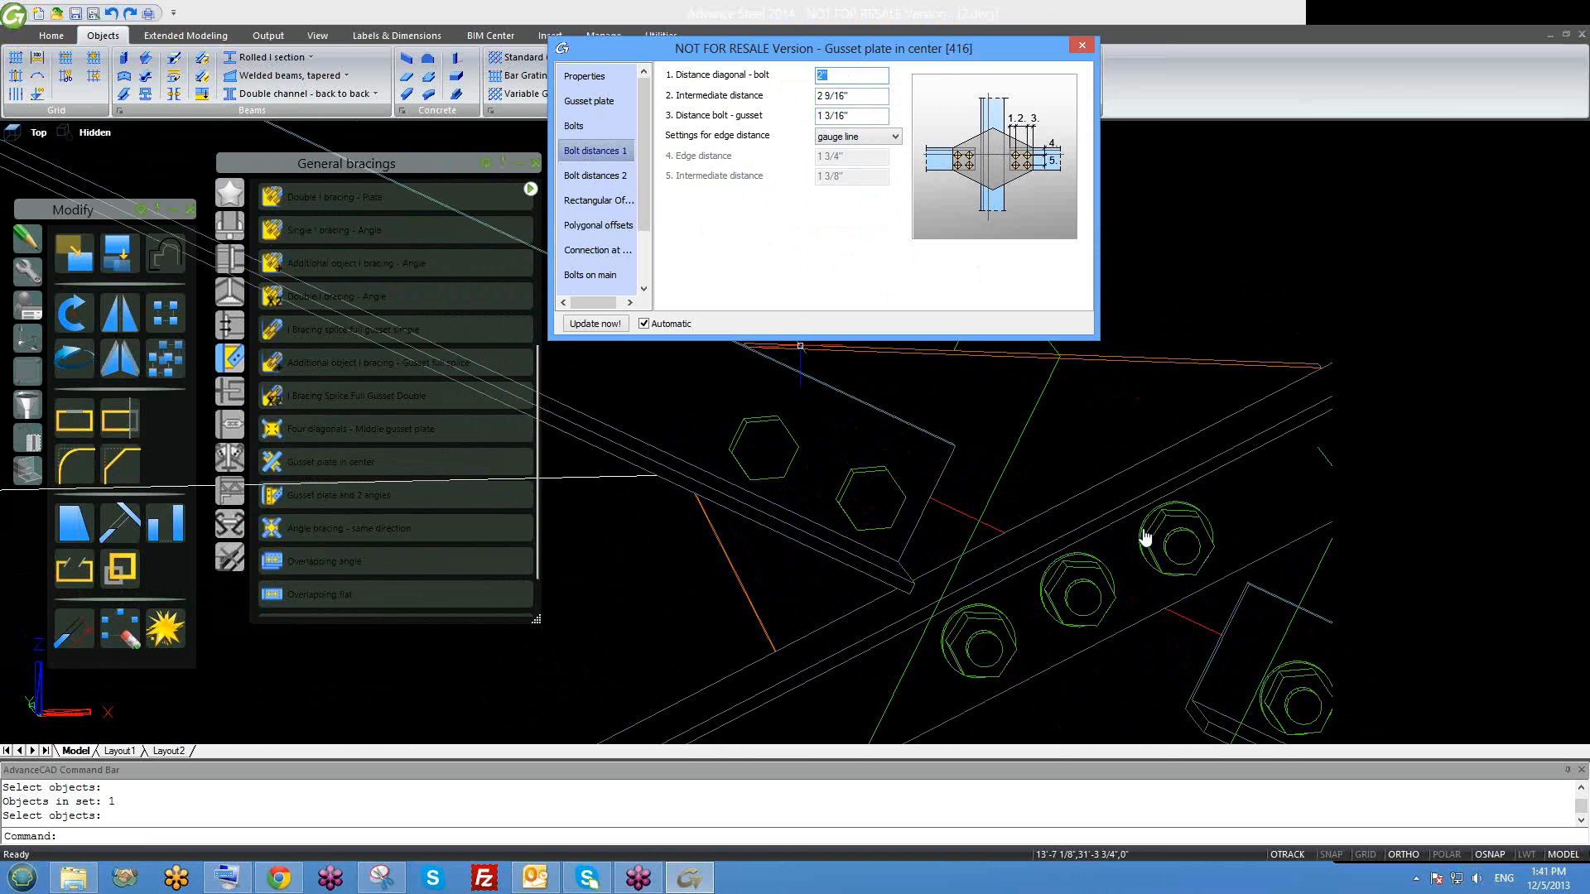
middle_drag(1145, 539, 1065, 416)
scroll(1178, 573, up, 2)
scroll(1125, 517, down, 1)
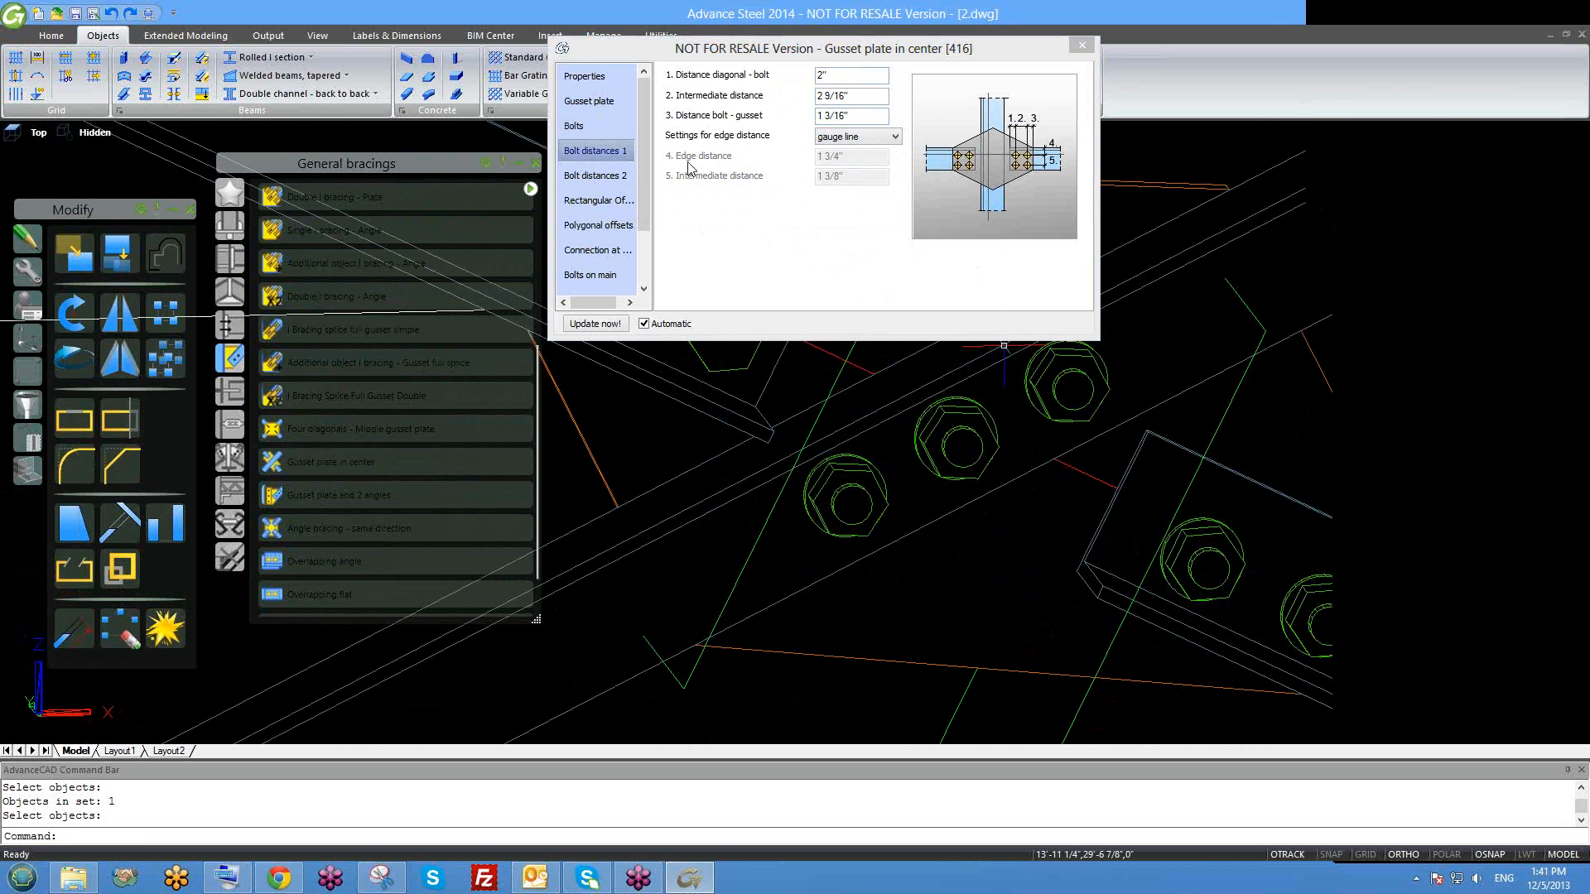
Set the distance from the diagonal's end to the bolts to 2" in the second set of bolt distances.
click(617, 176)
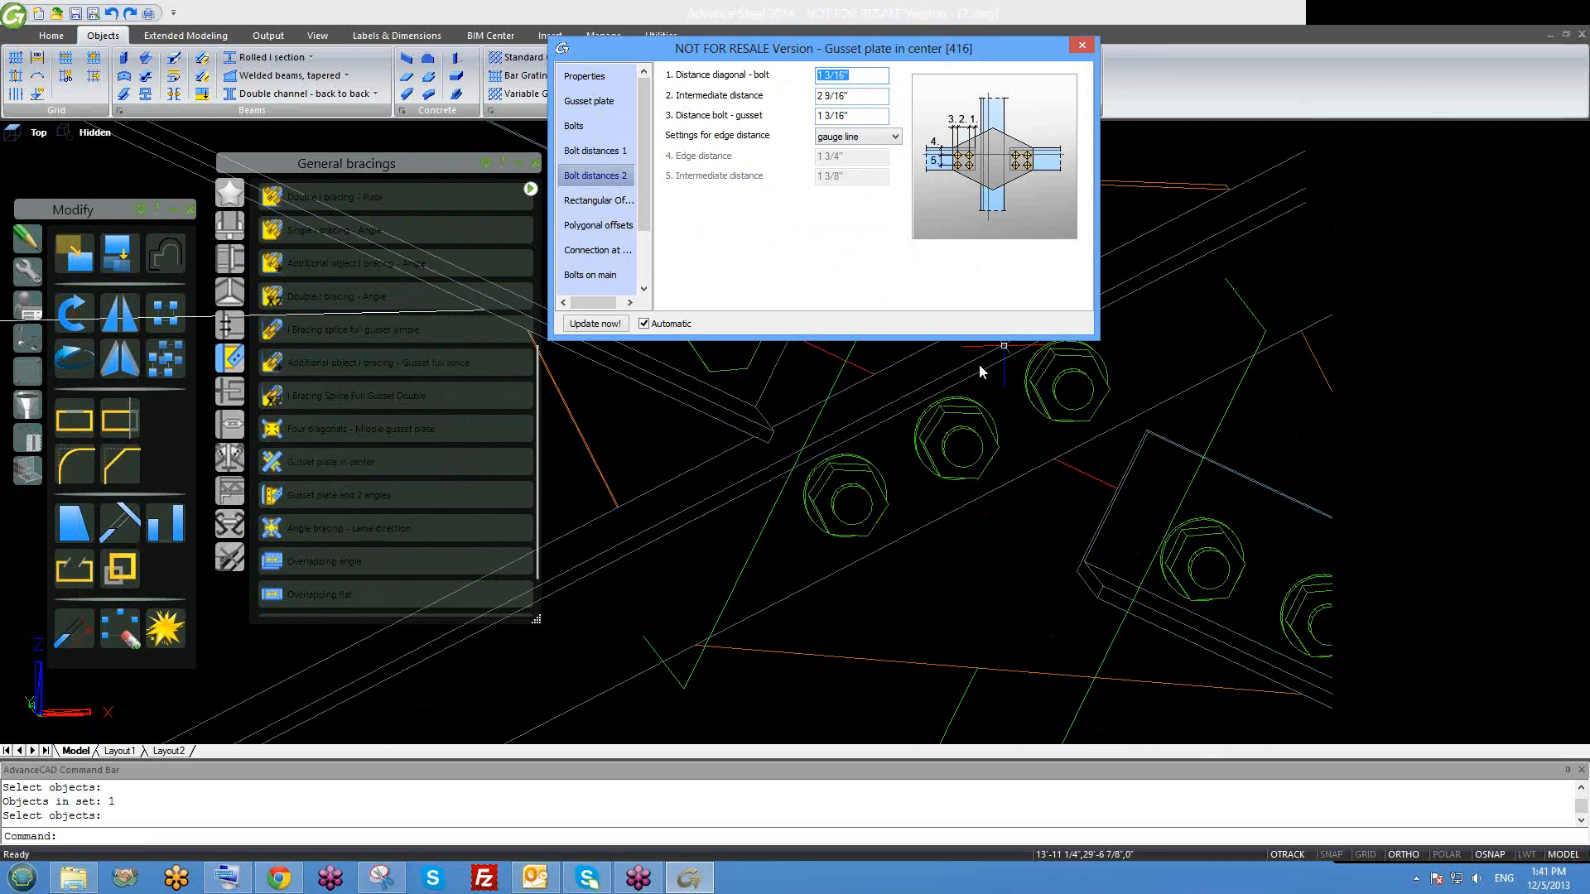
middle_drag(846, 477, 1041, 578)
scroll(1040, 578, down, 1)
scroll(958, 495, up, 1)
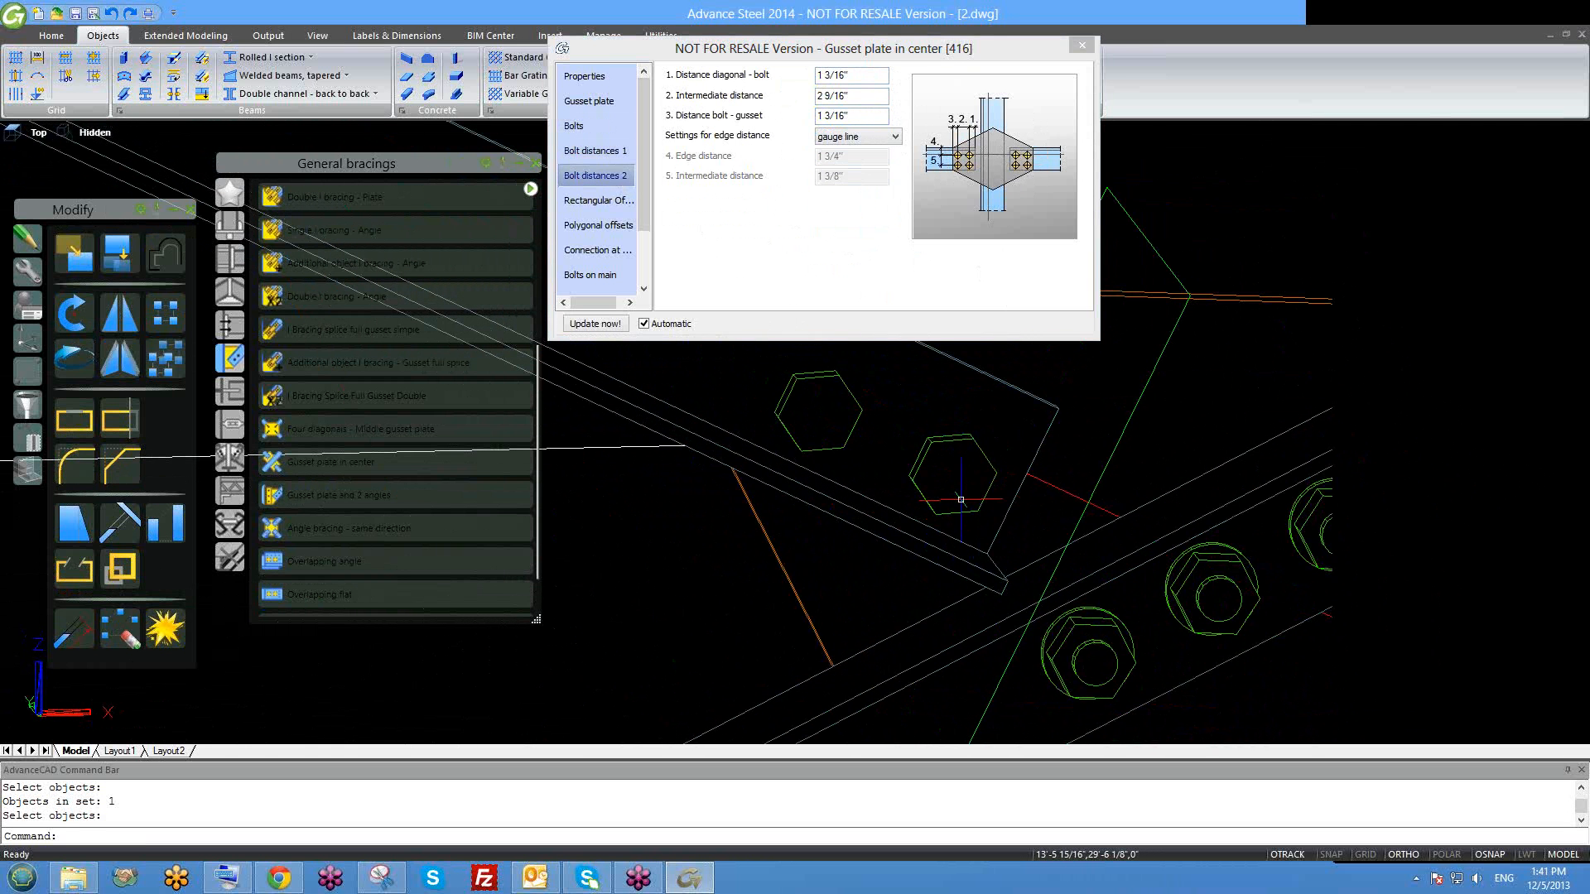
text(2)
key(Return)
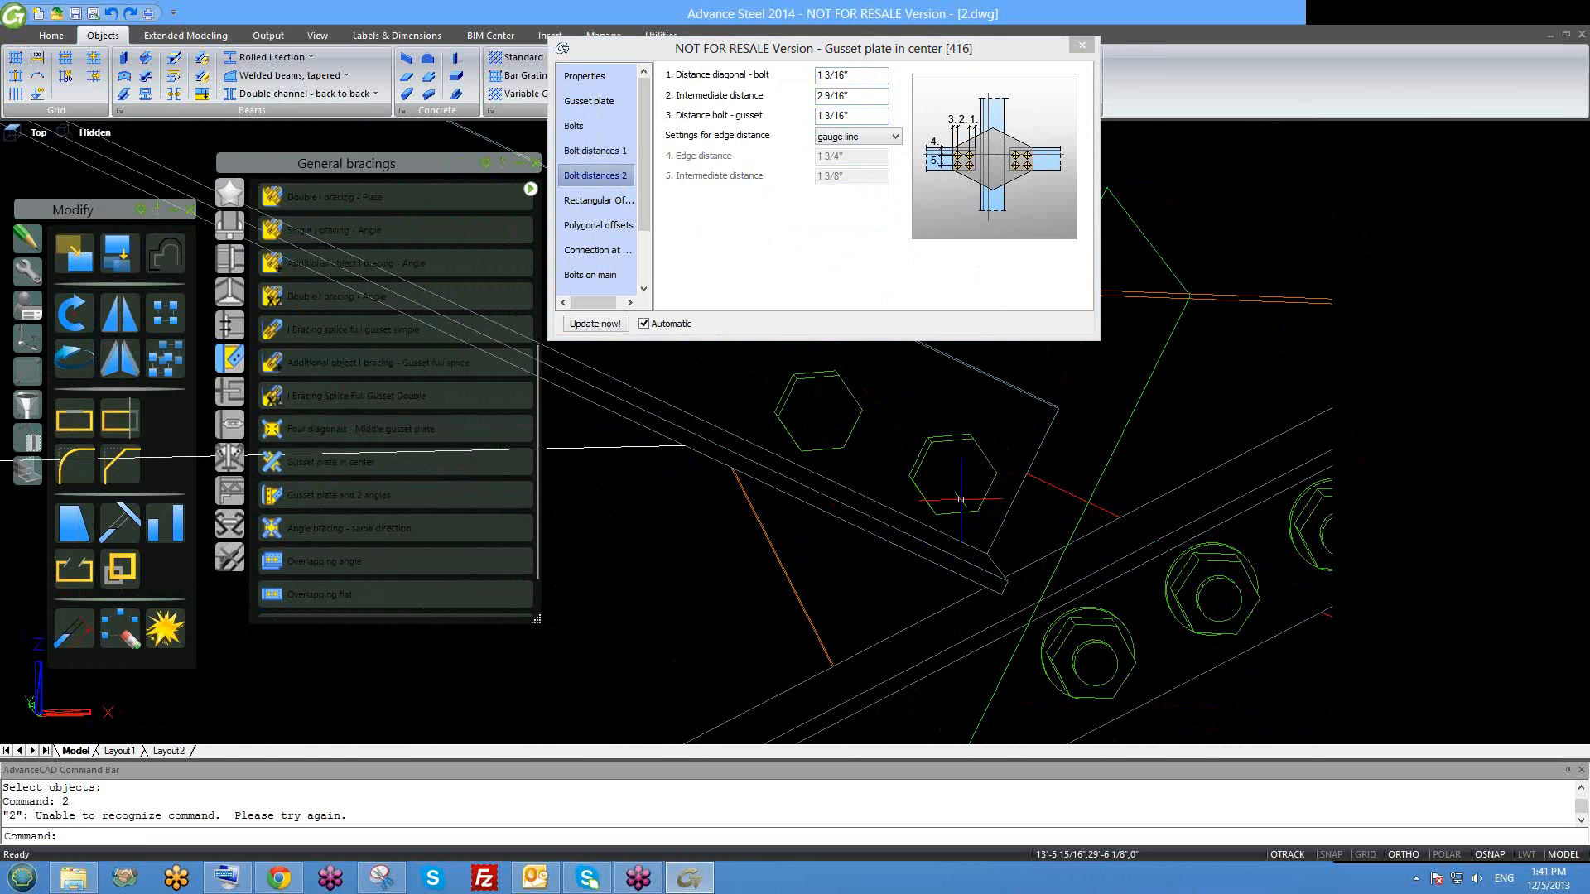
click(865, 76)
drag(772, 78, 770, 79)
text(2)
key(Return)
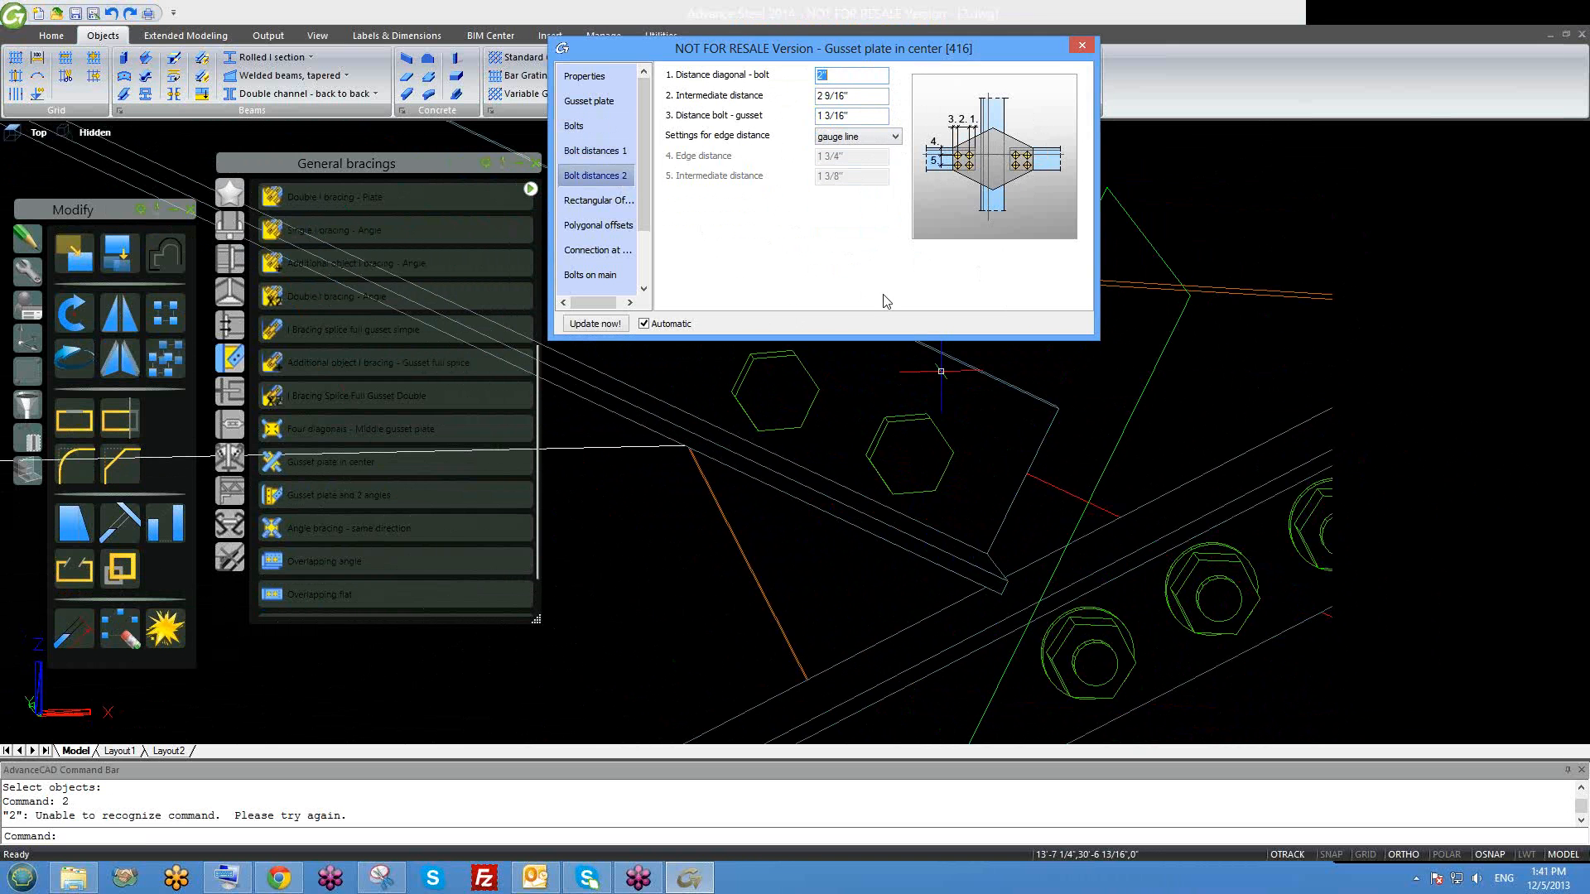
Set the intermediate bolt distance to 3" in both the second and the first set of bolt distances.
scroll(980, 466, down, 2)
scroll(980, 503, down, 1)
click(872, 97)
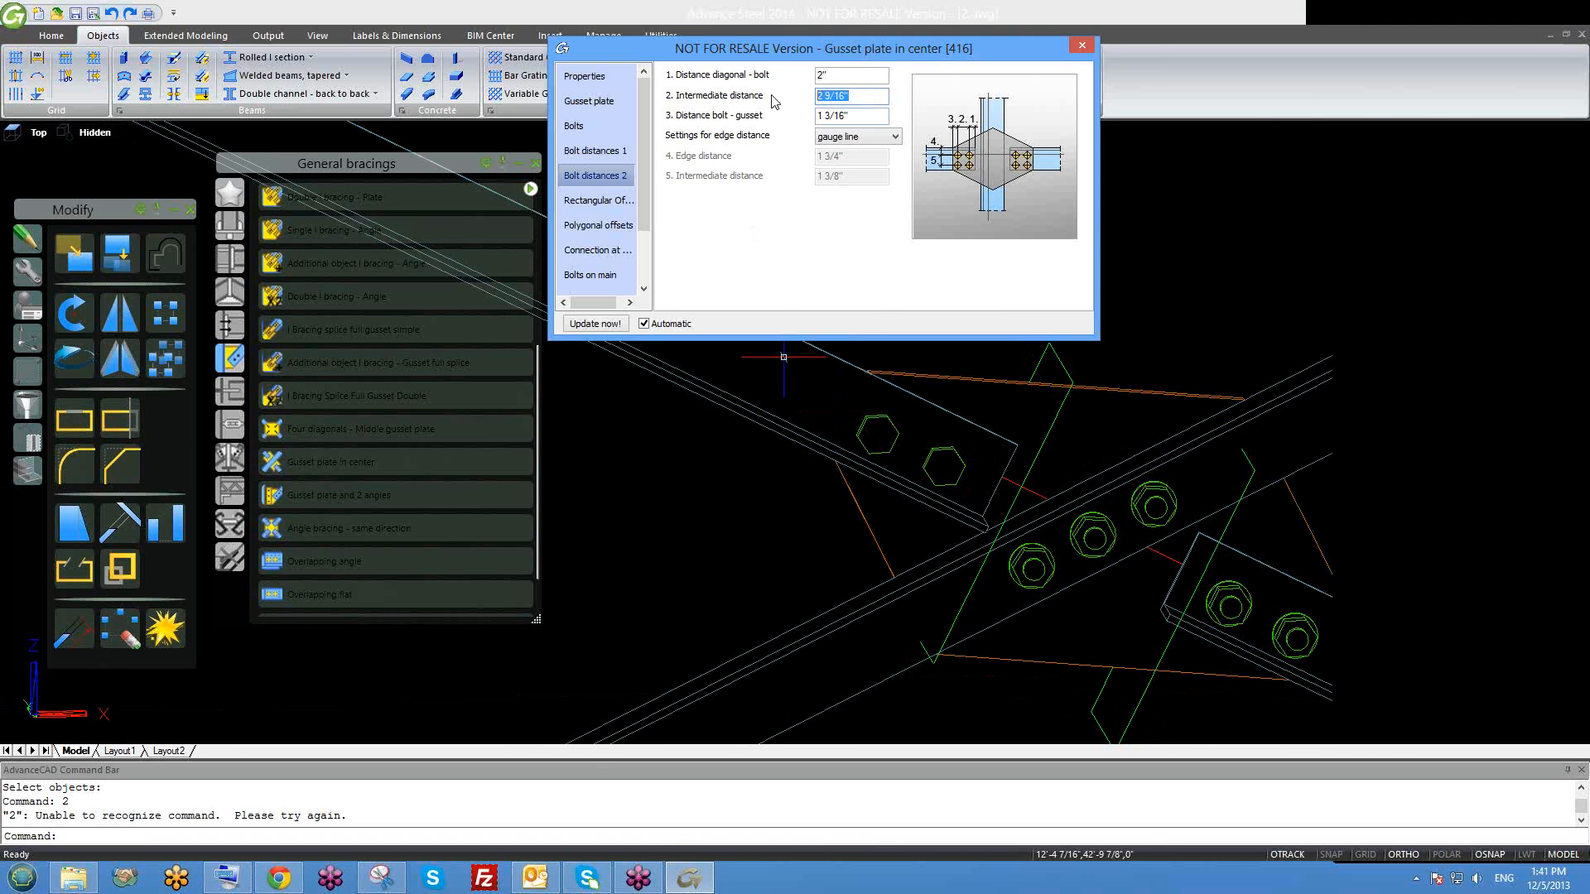
click(595, 151)
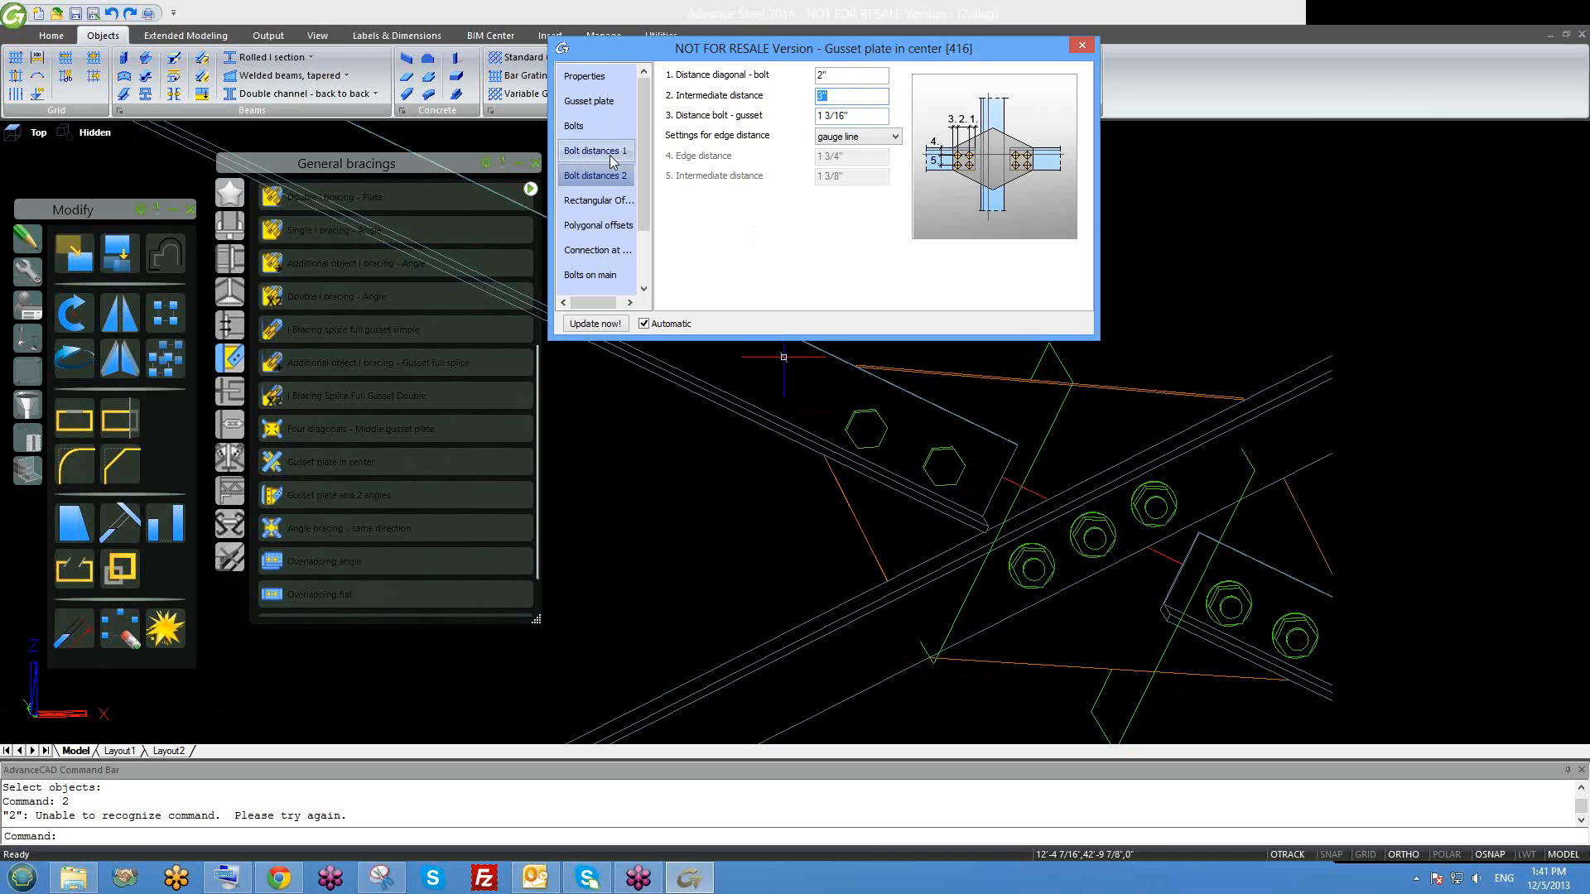
key(Tab)
text(3)
key(Return)
scroll(1010, 522, down, 3)
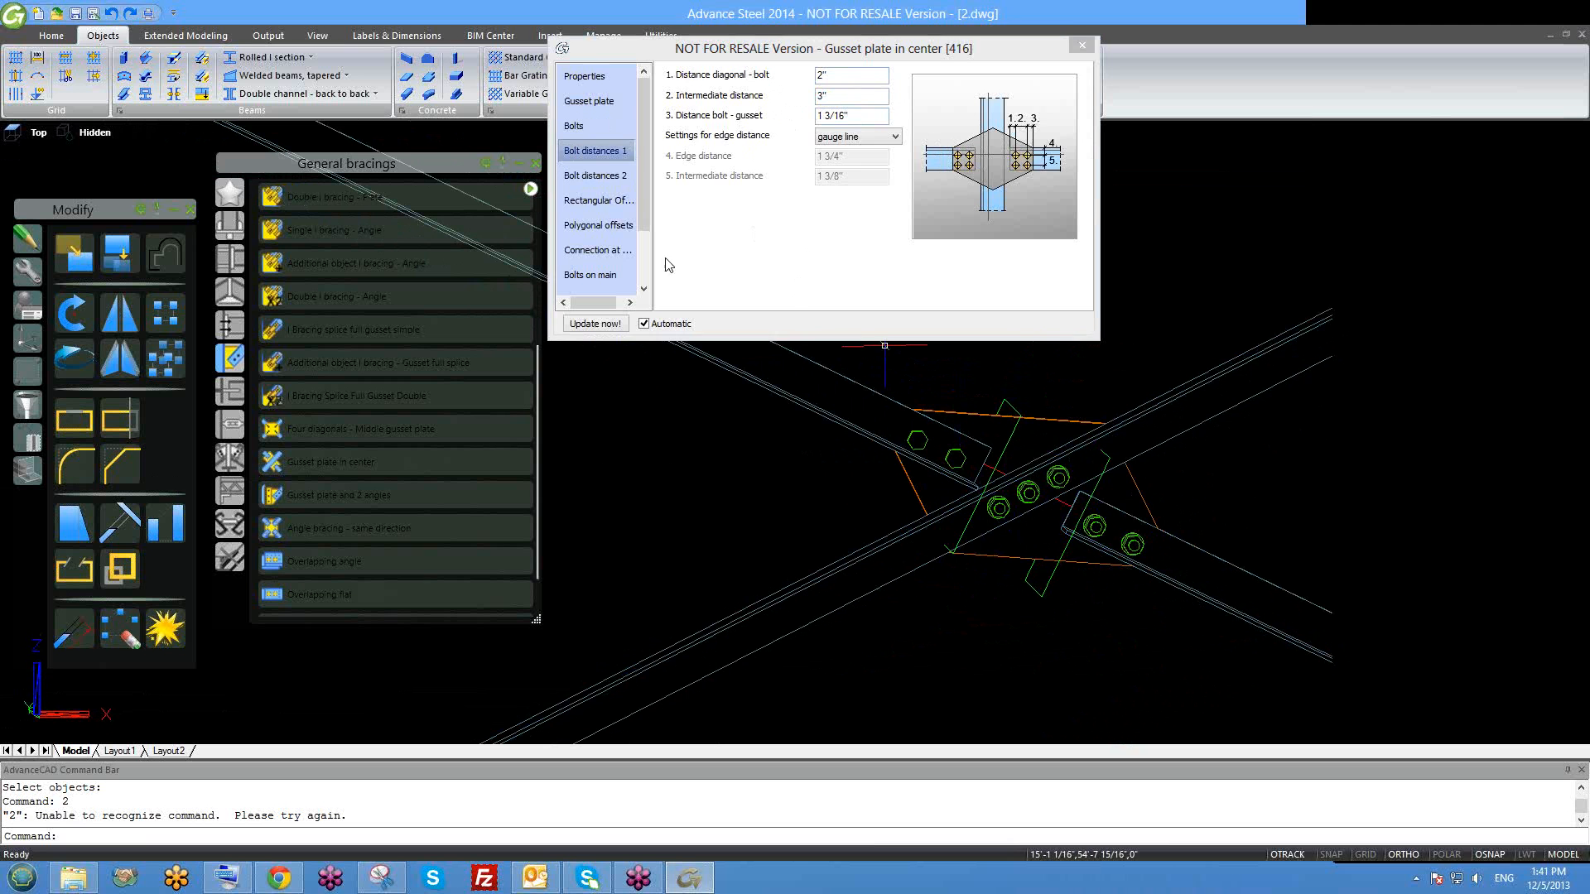
Try the gusset plate's rectangular offsets with the Rectangle option off, and turn the option back on.
click(613, 200)
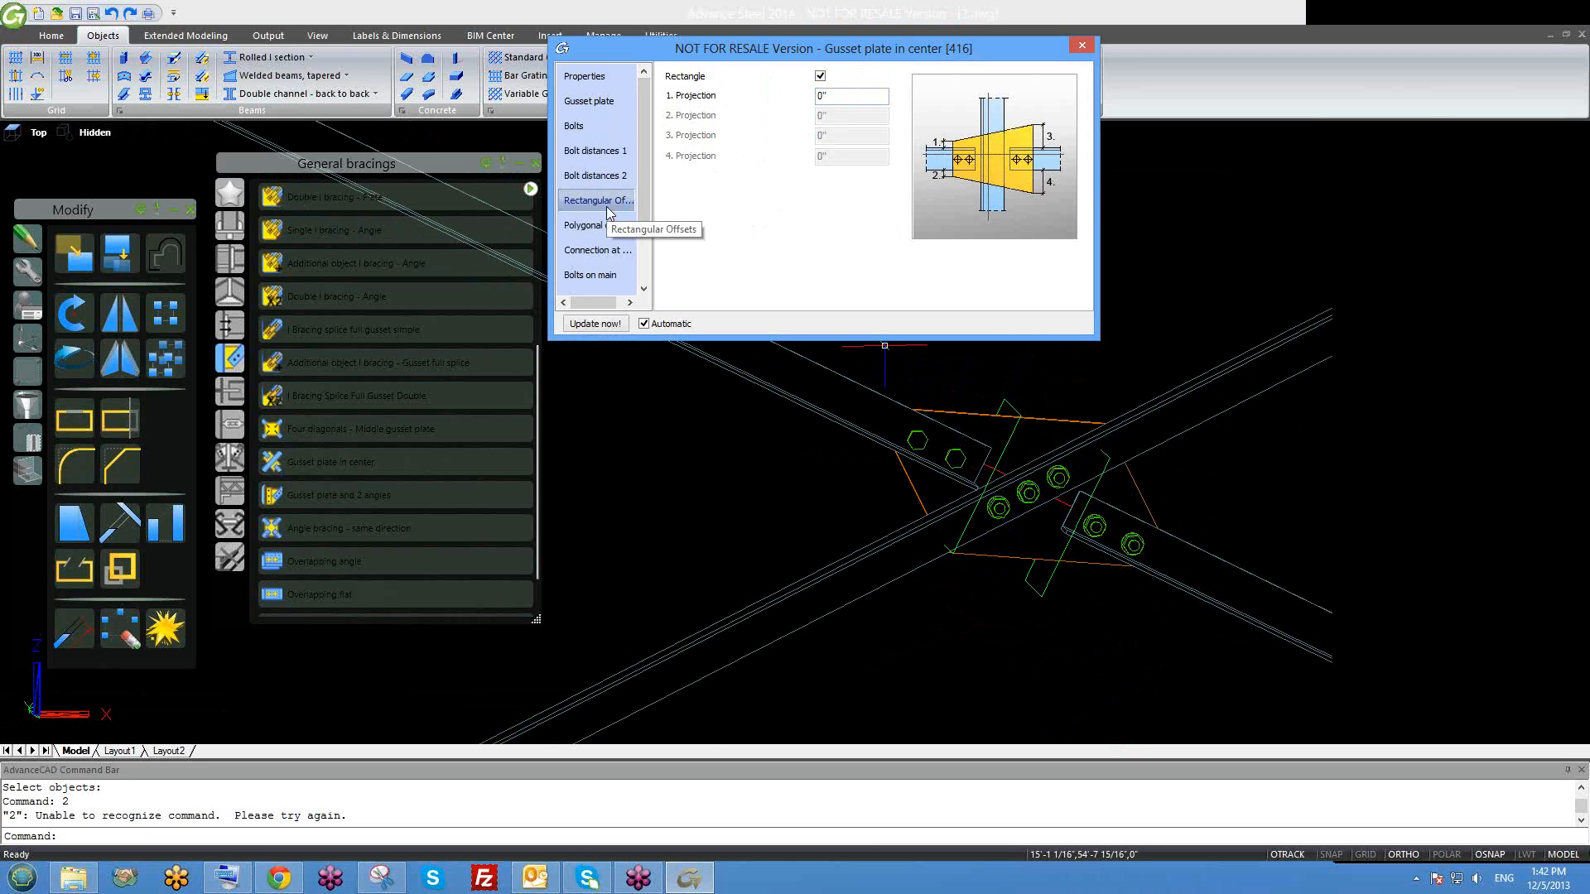
click(821, 76)
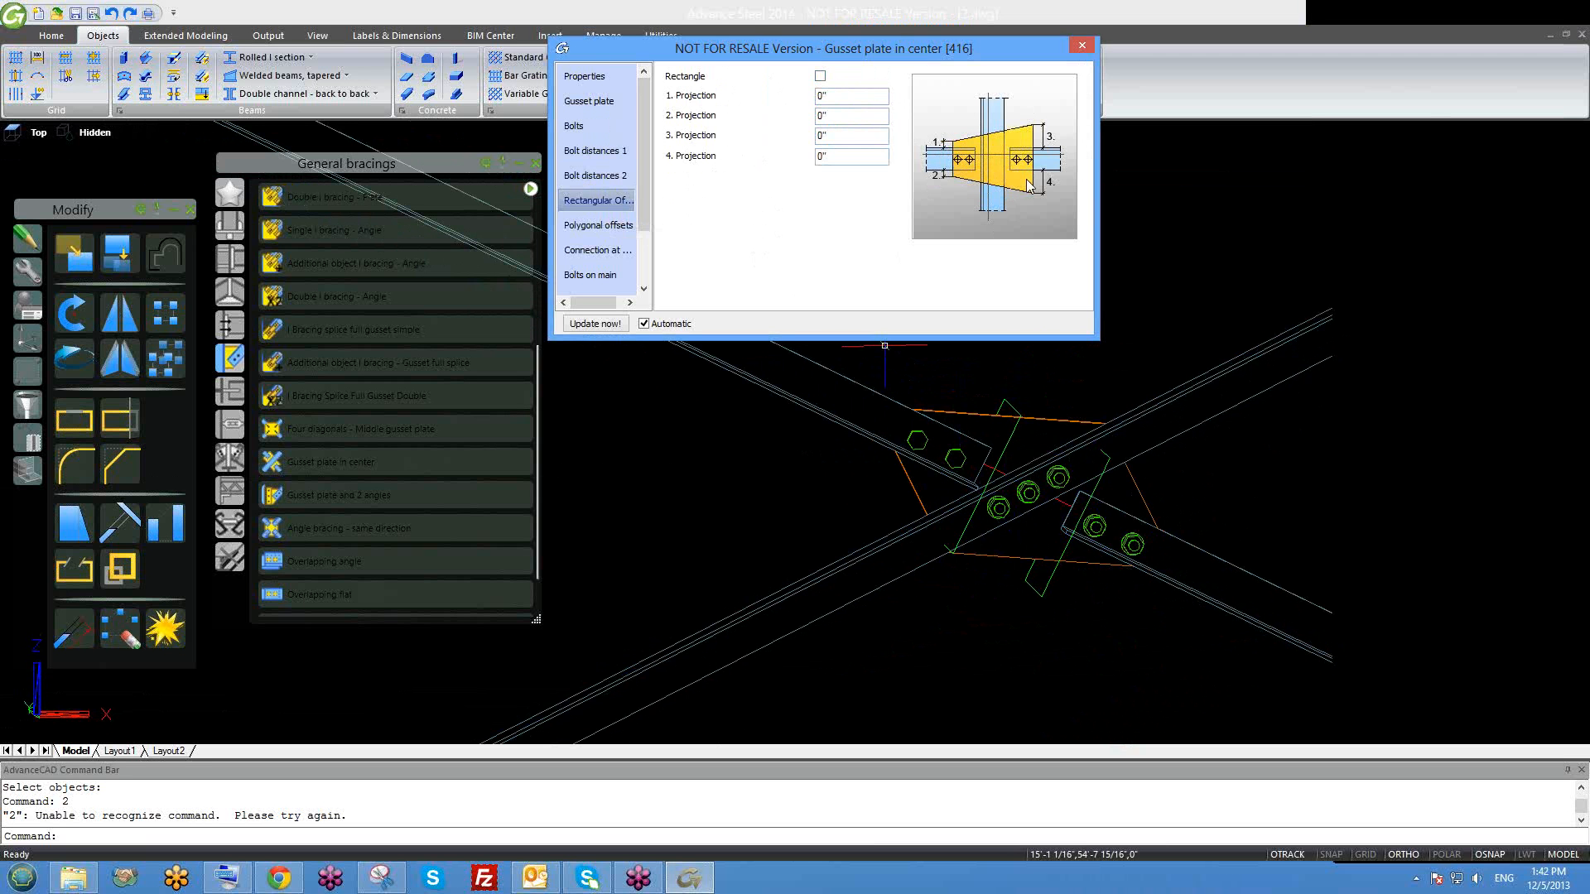
click(821, 76)
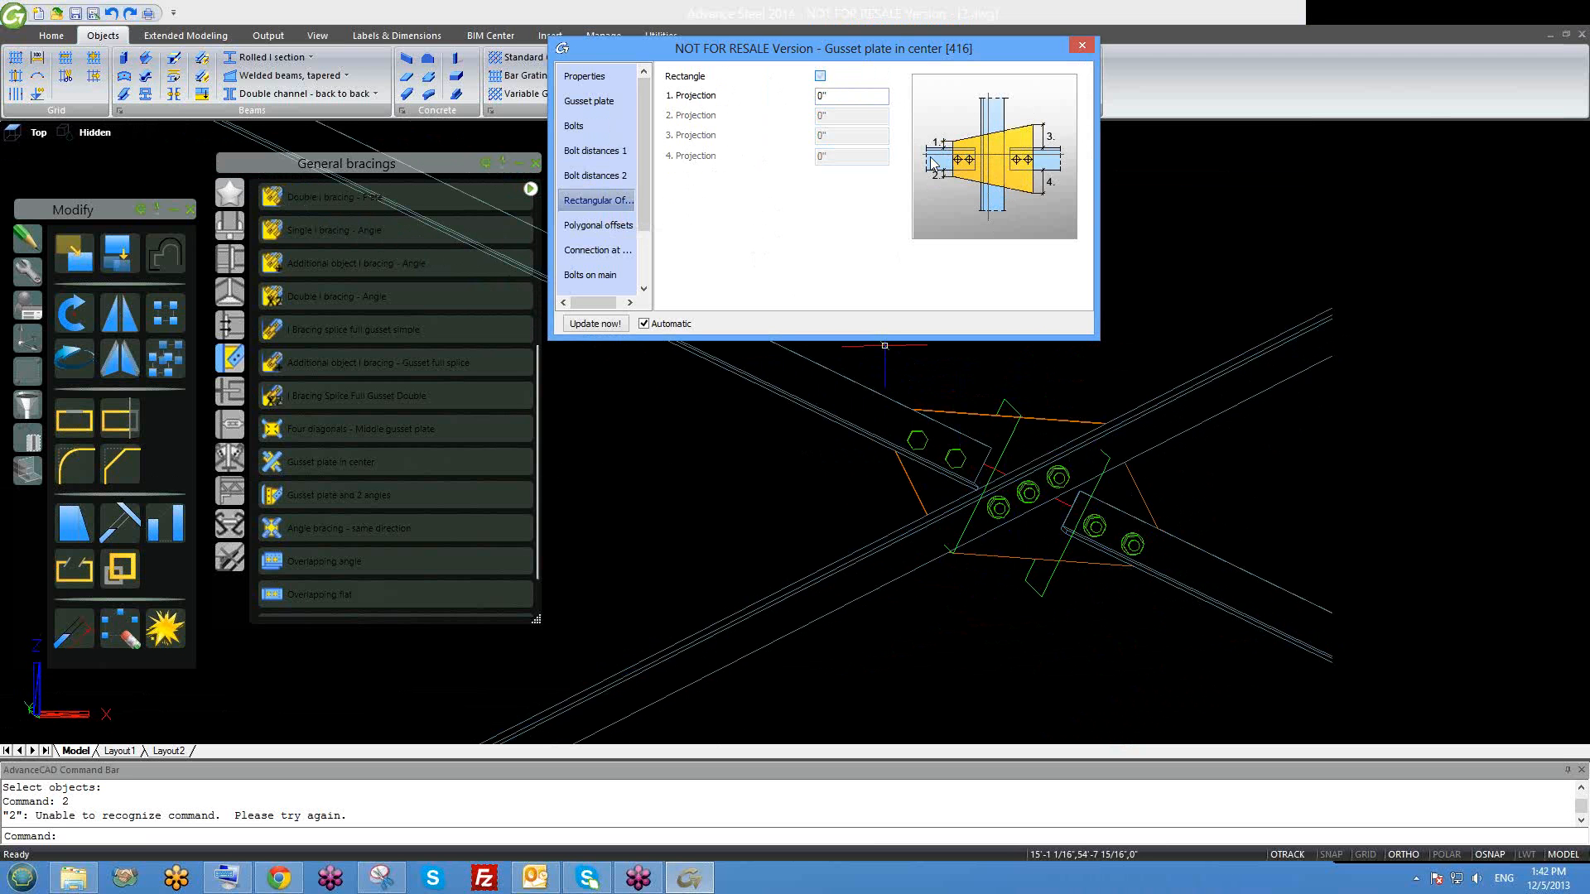
Try the gusset shapes 2 edges corners, 1 edge corner and none in the polygonal offsets, and return to edge perp.
click(615, 226)
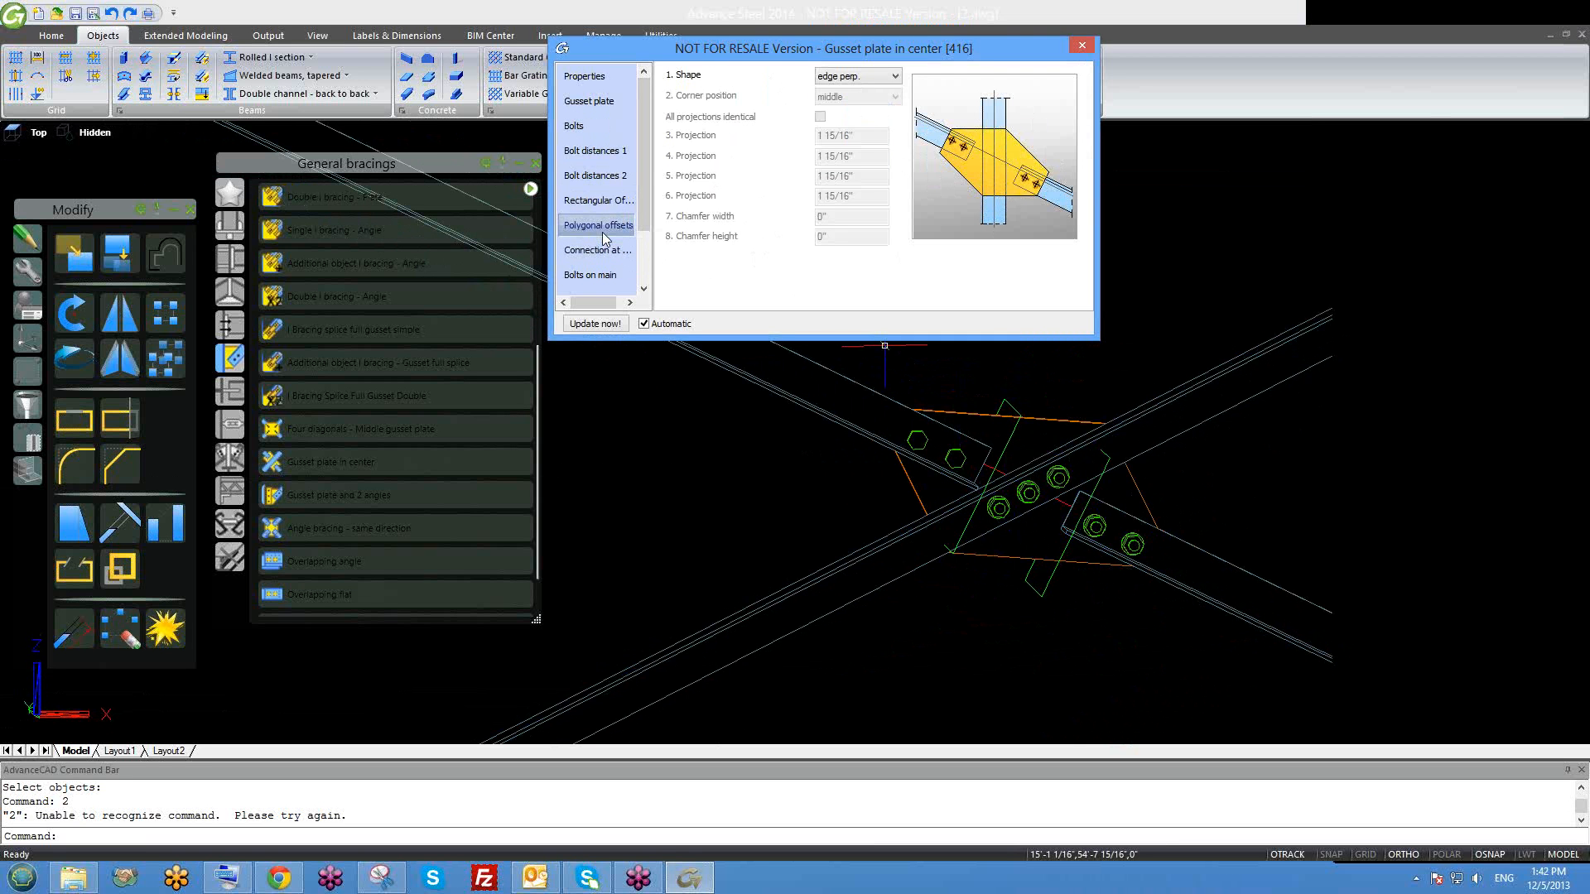
click(836, 76)
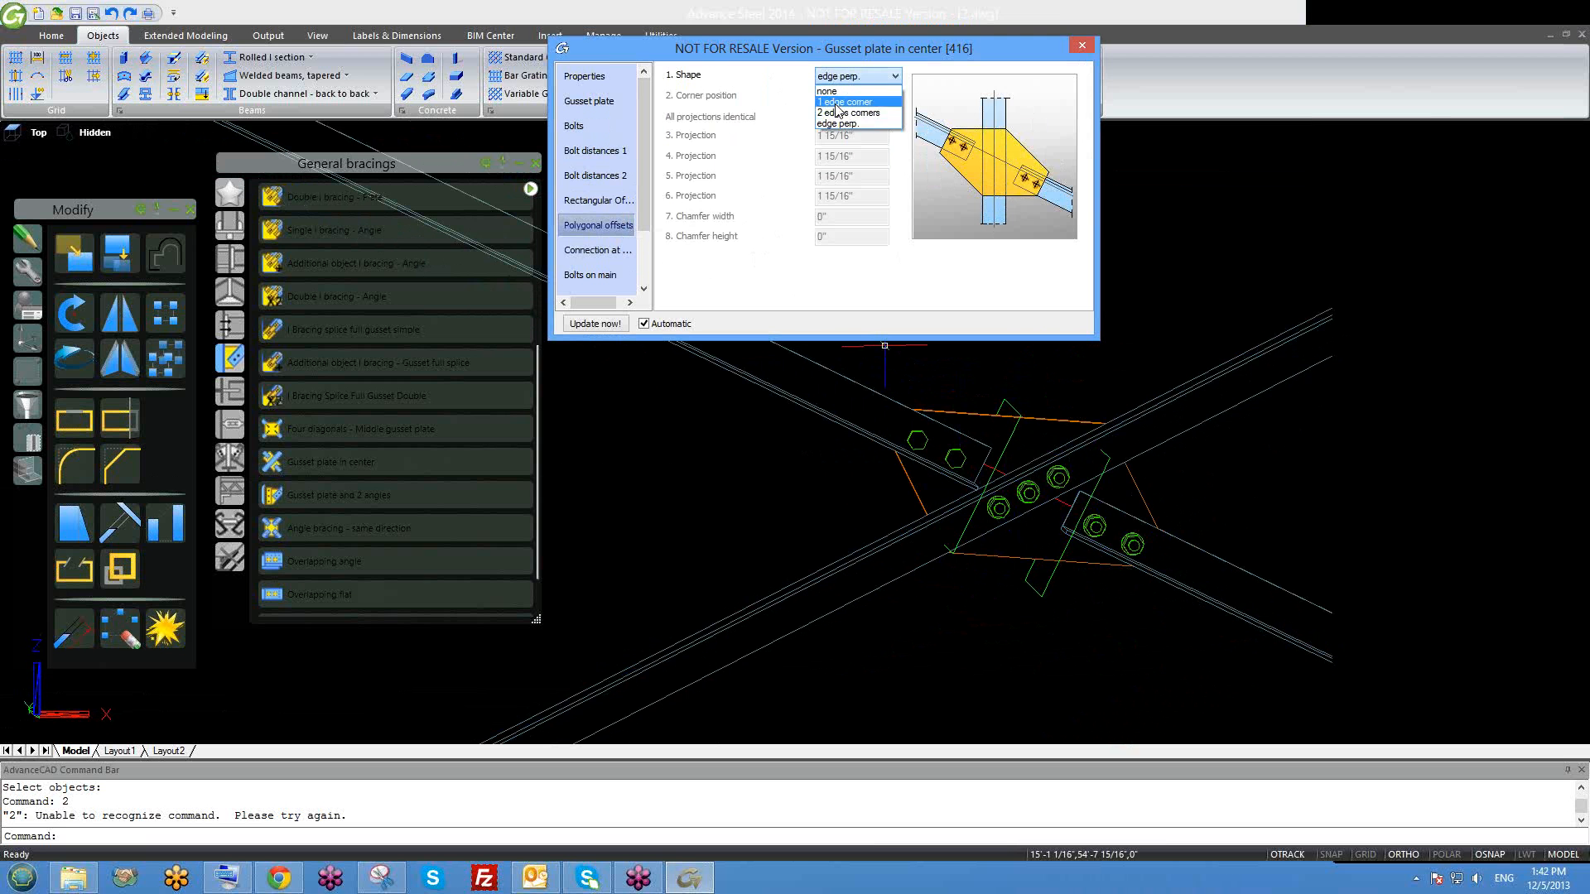
click(838, 112)
click(853, 77)
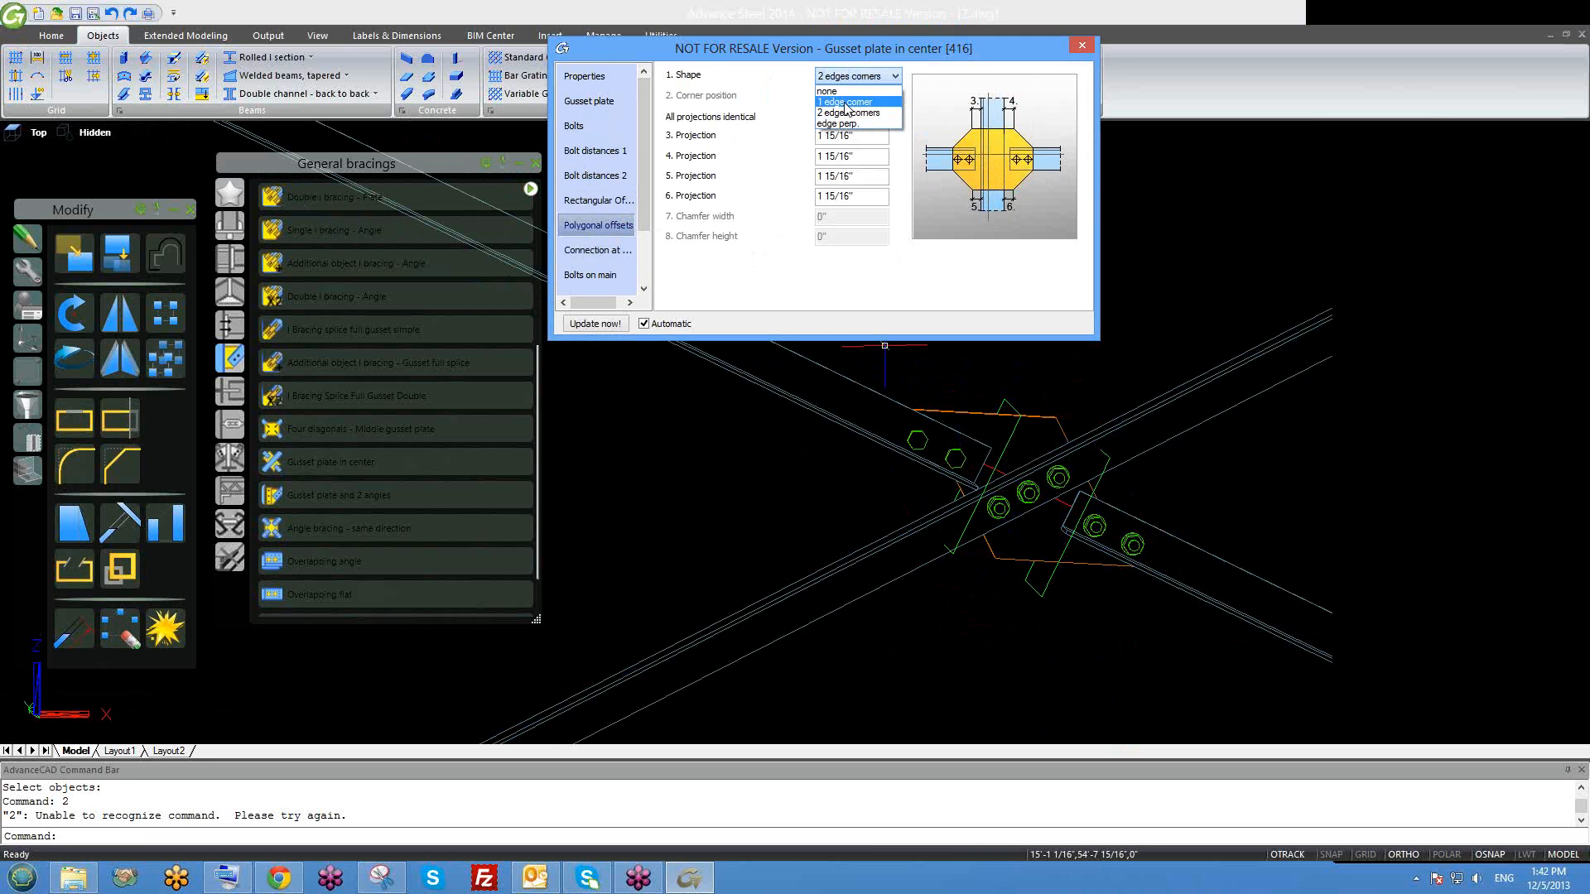
click(846, 102)
click(869, 77)
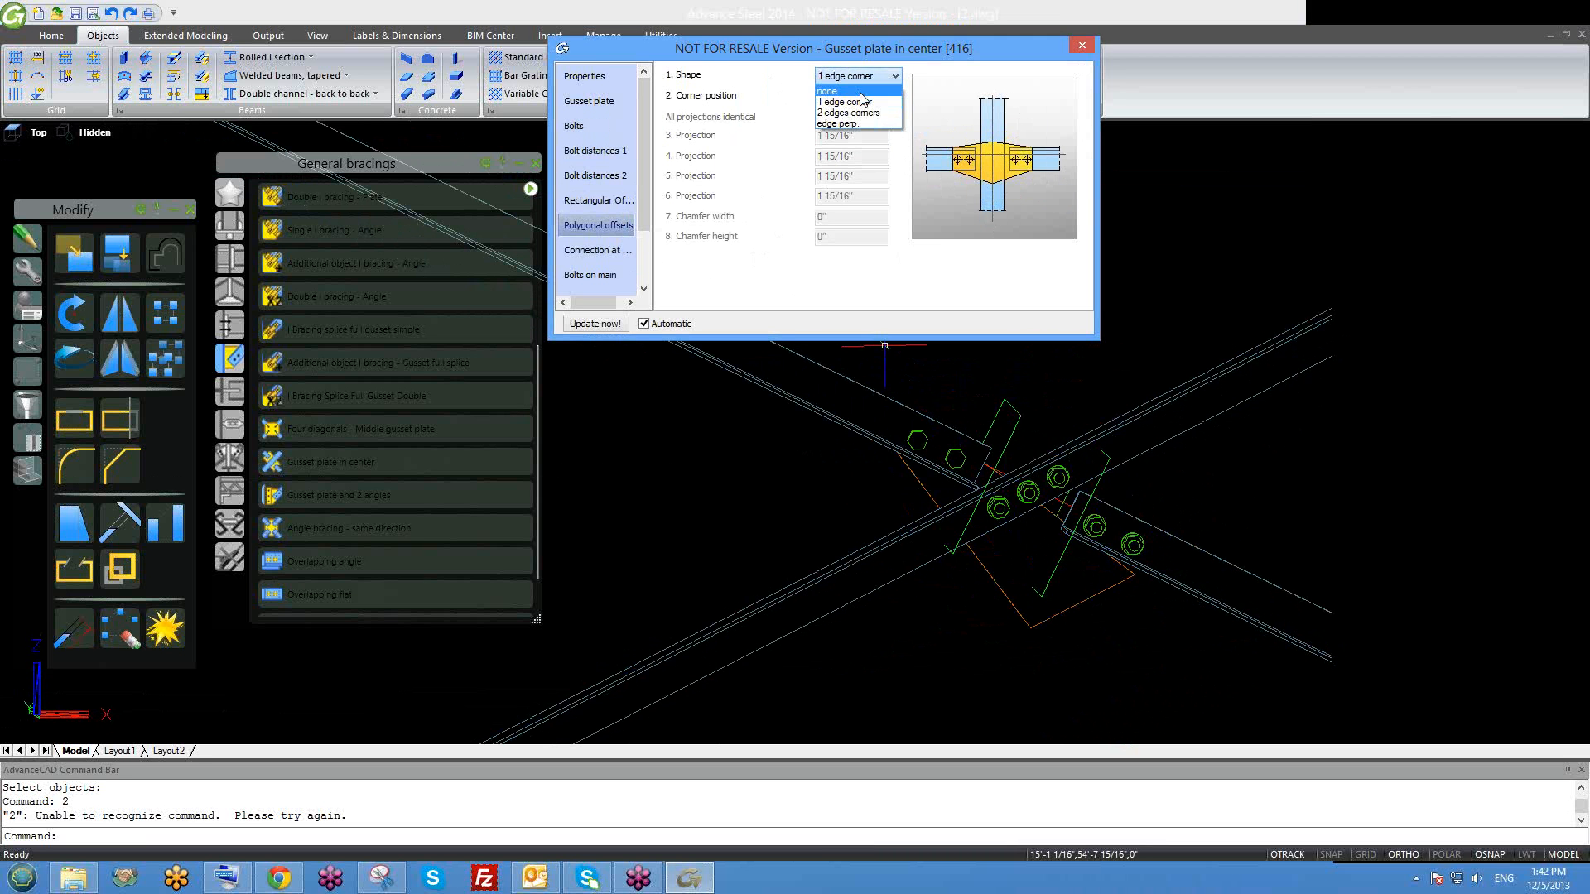
click(862, 93)
click(868, 78)
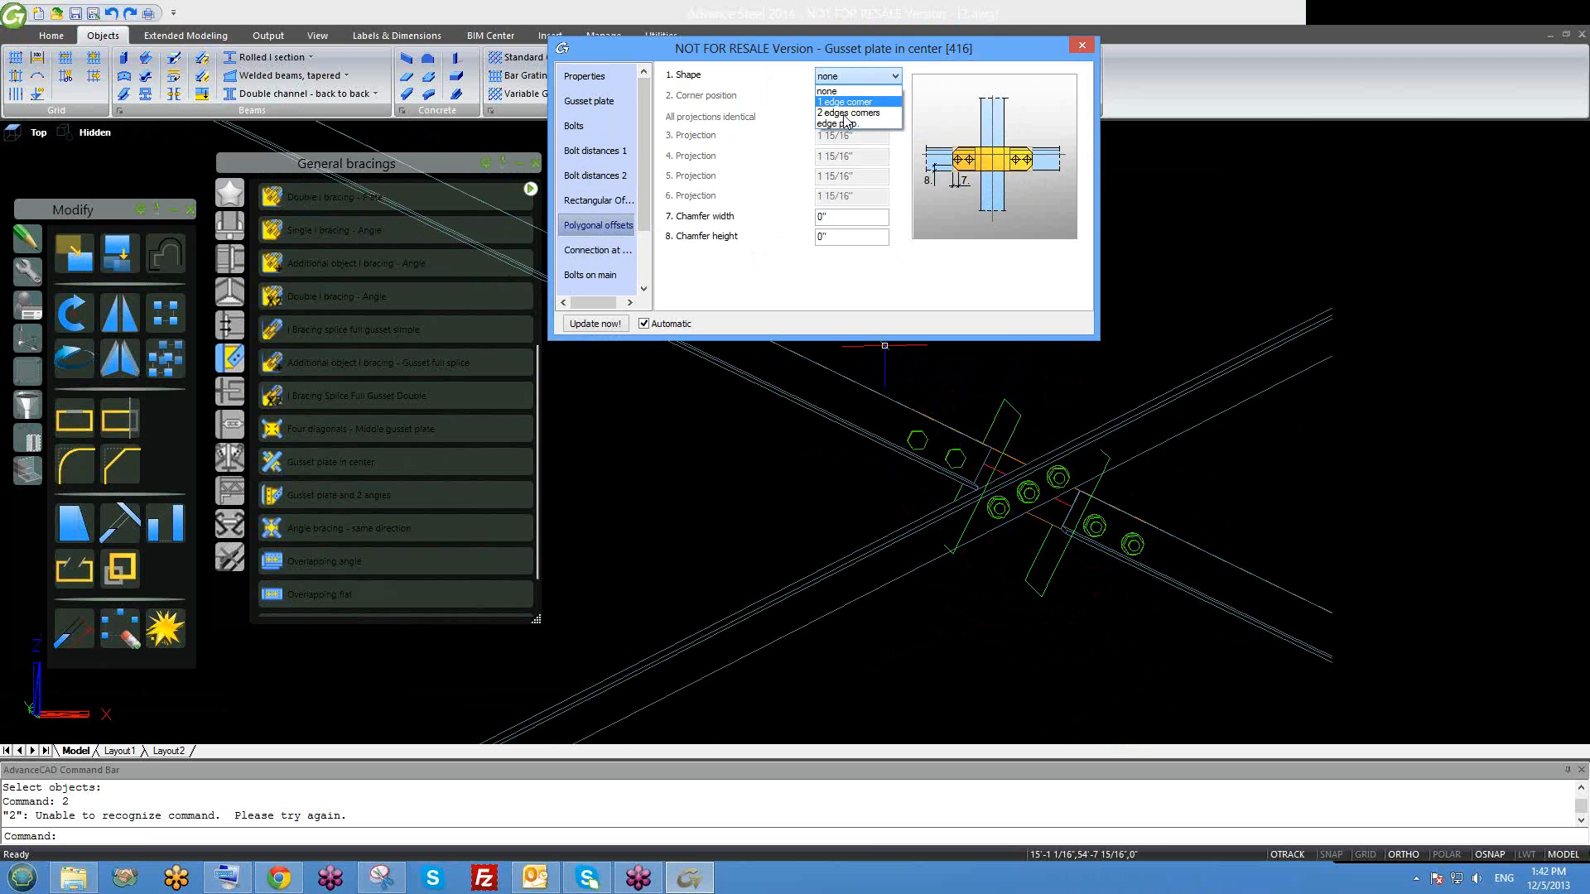
click(841, 122)
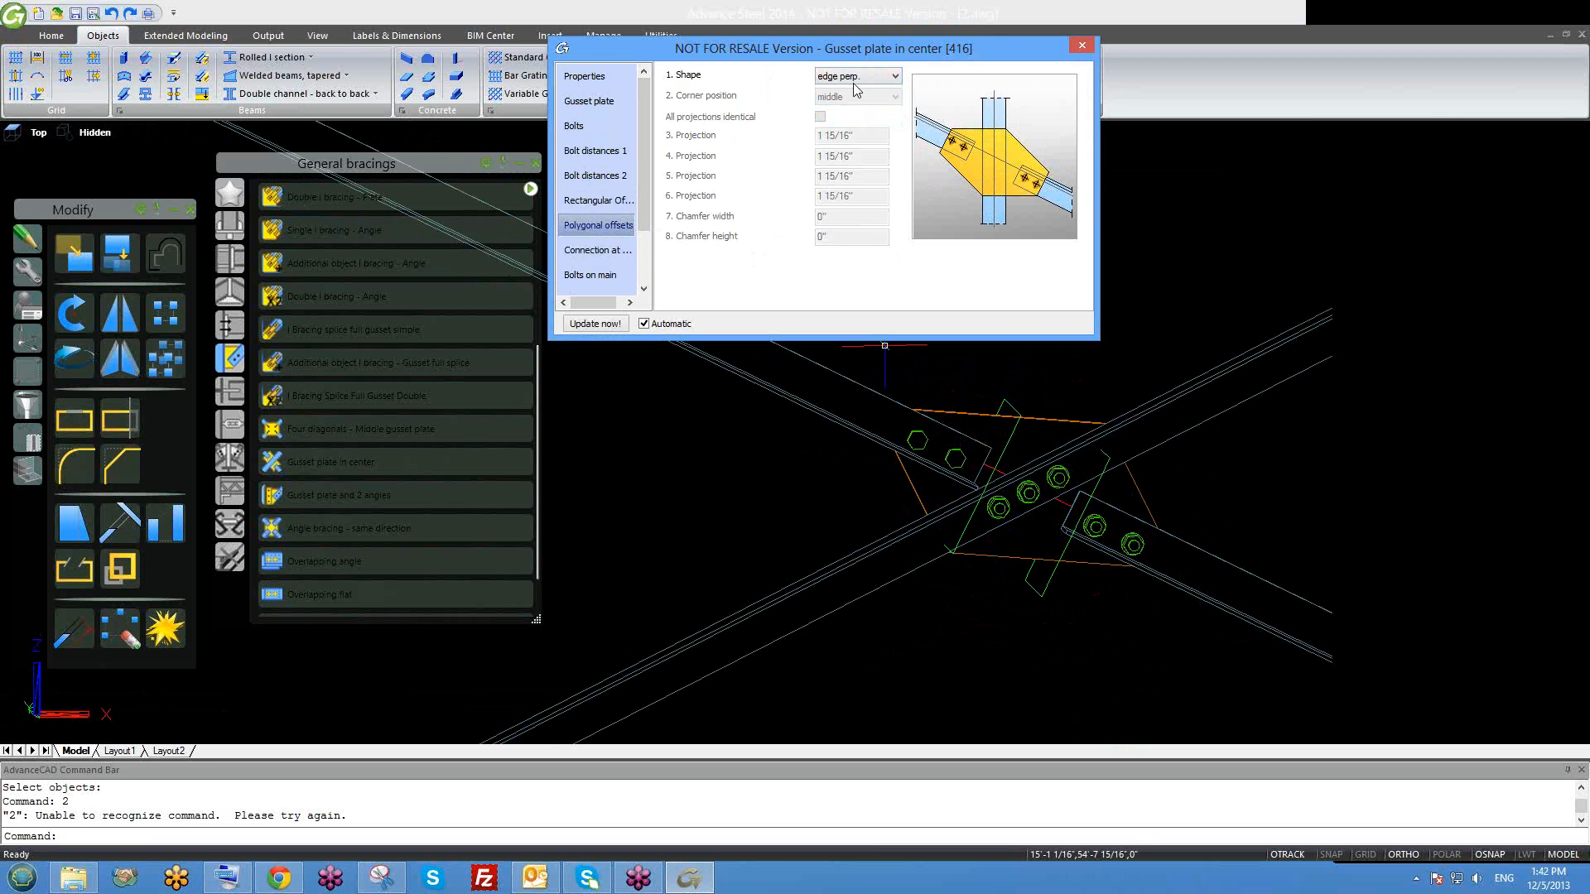
Try the welds and welds+bolts connection types between the gusset plate and the main diagonal, and return to bolts.
click(621, 250)
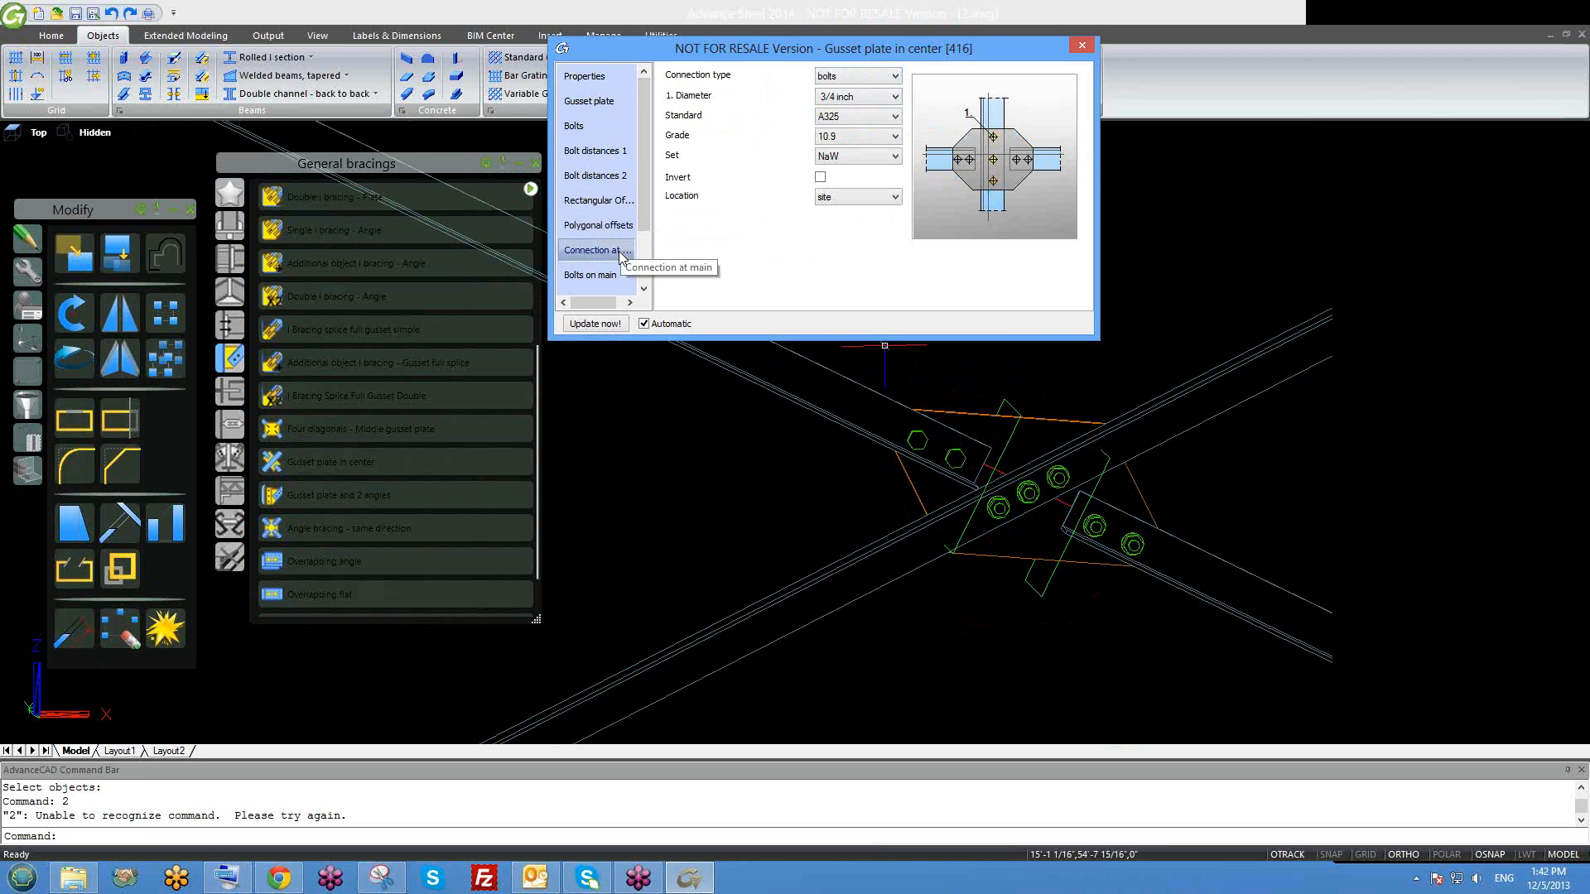
middle_drag(1039, 461, 1040, 455)
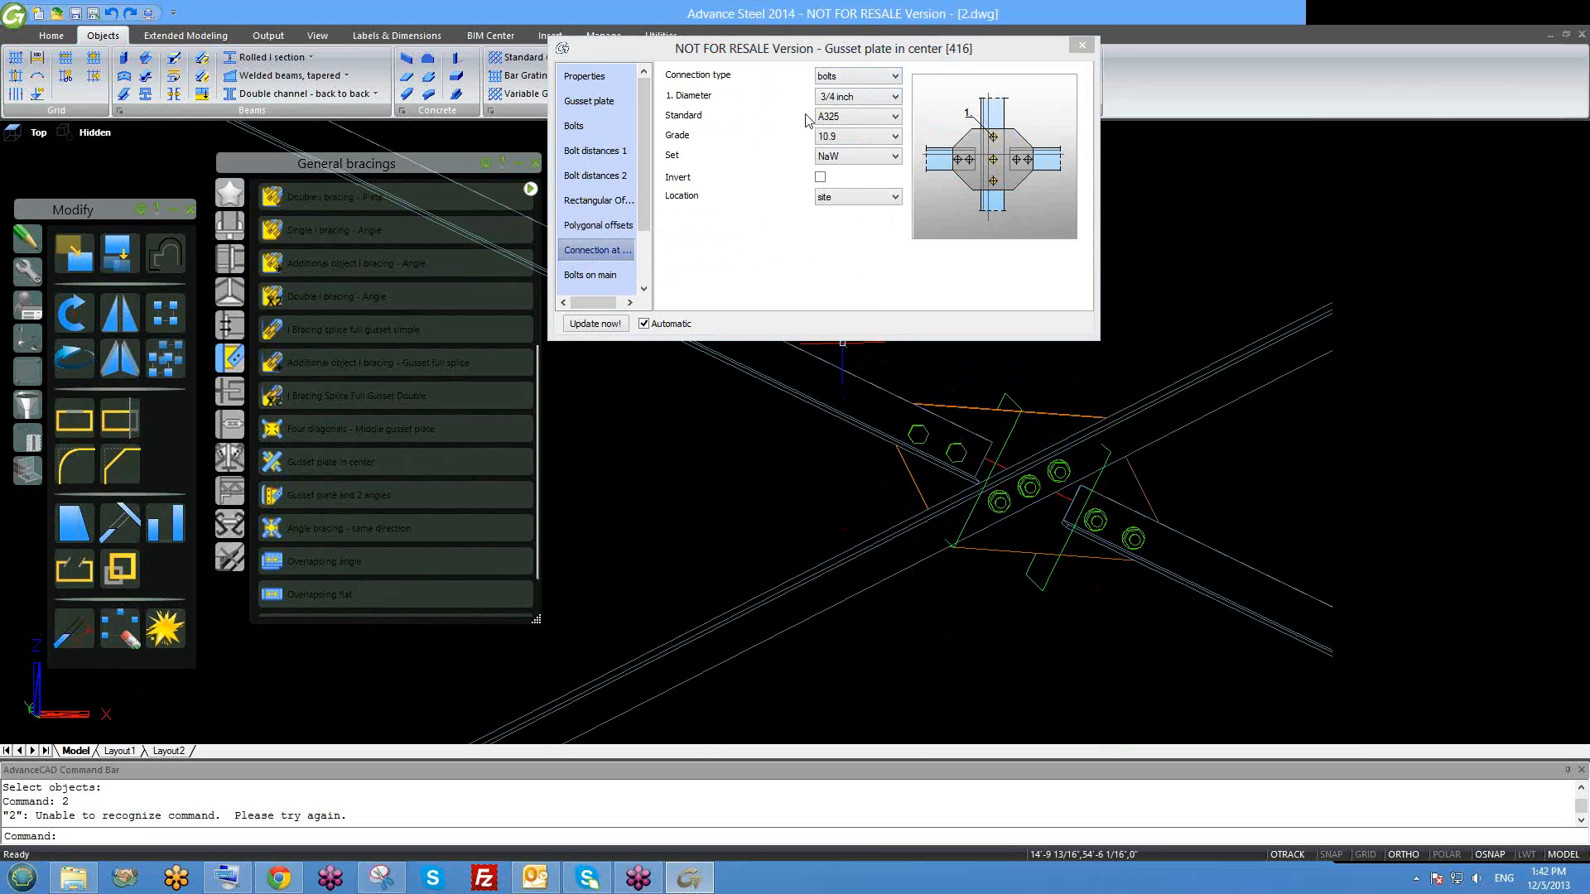
click(873, 76)
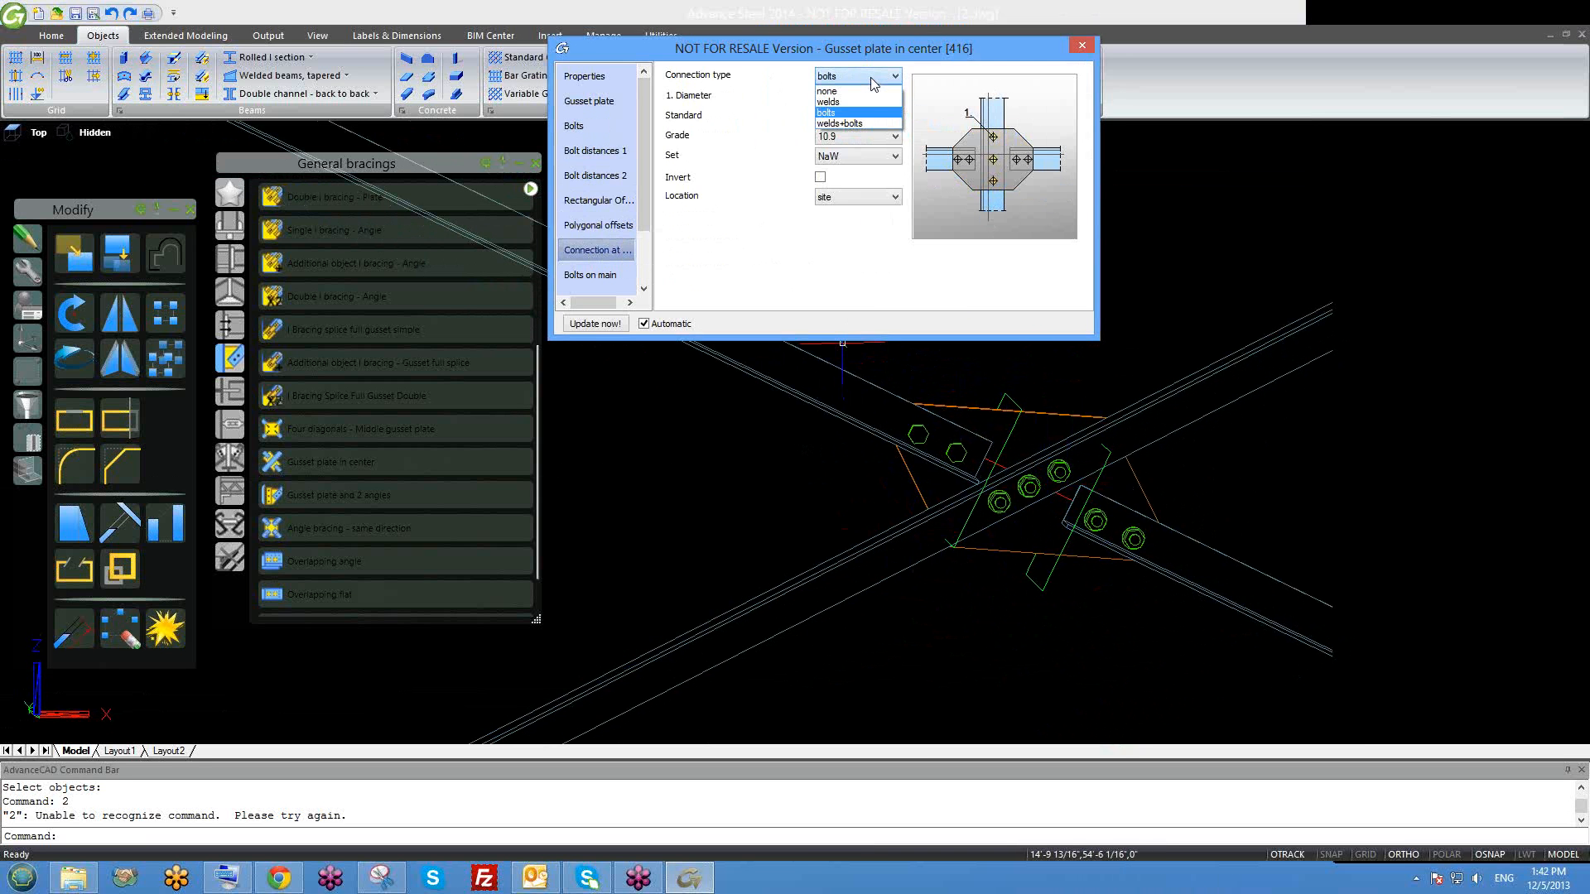
click(853, 102)
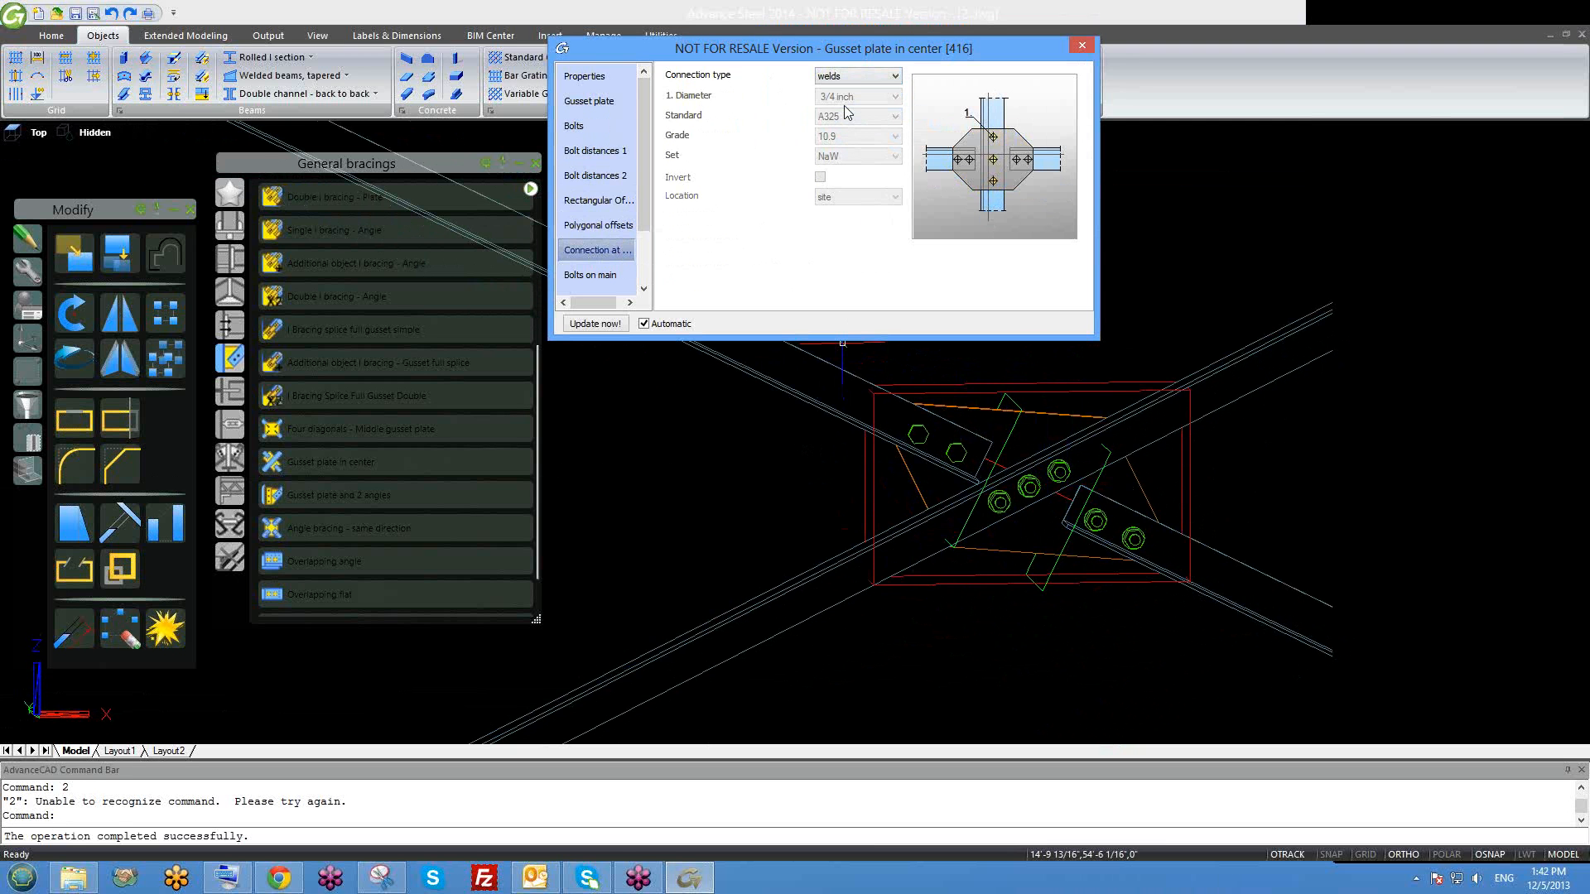
click(853, 77)
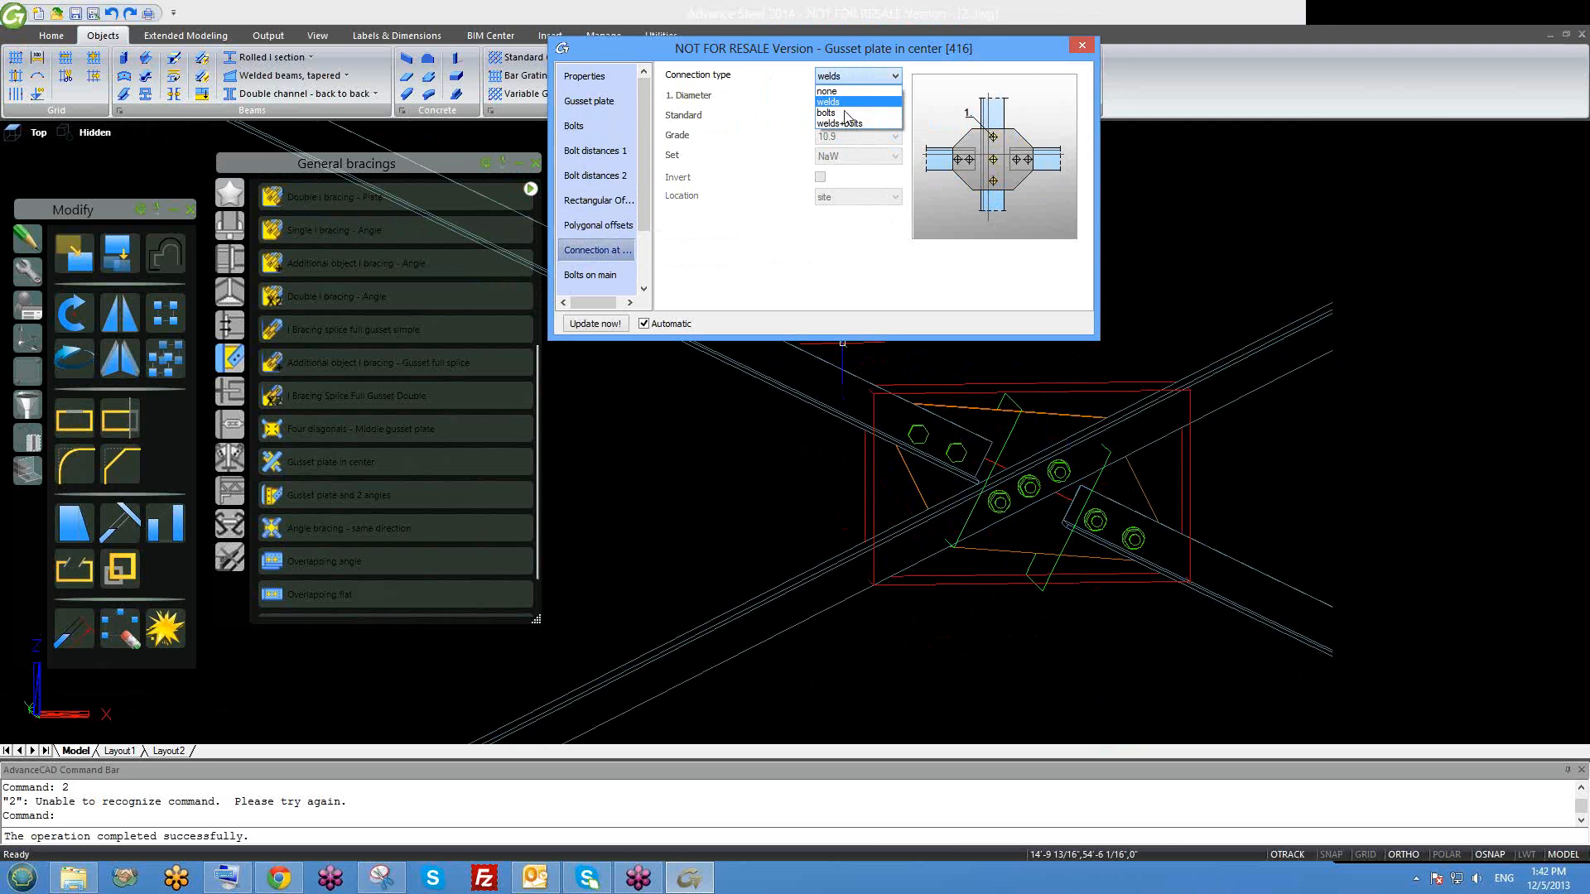
click(845, 122)
click(856, 76)
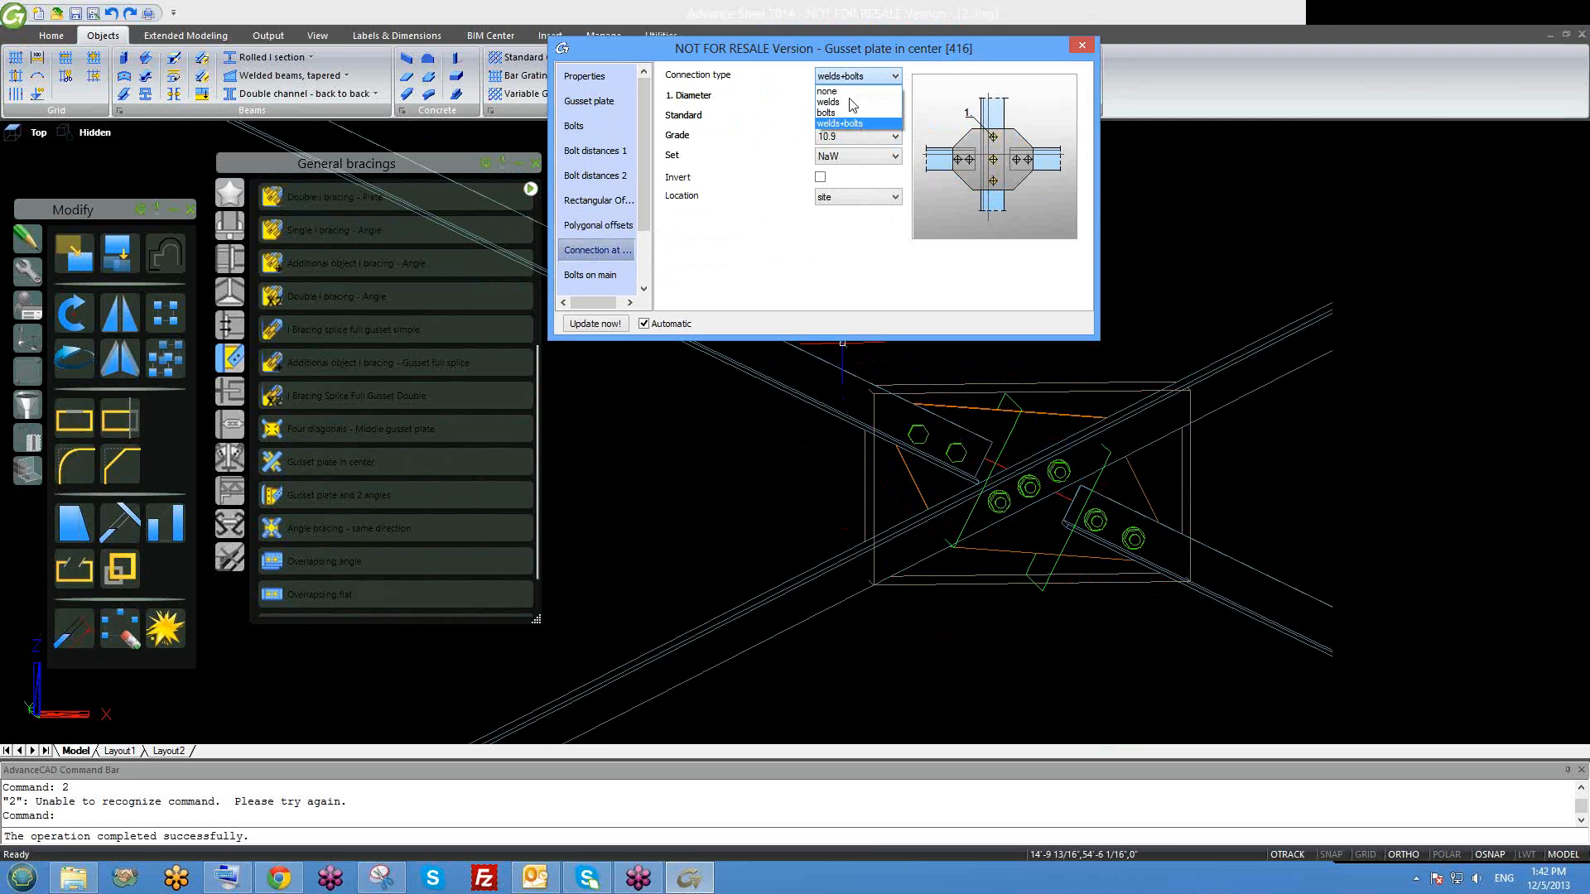
click(853, 103)
shift+middle_drag(1111, 507, 1019, 447)
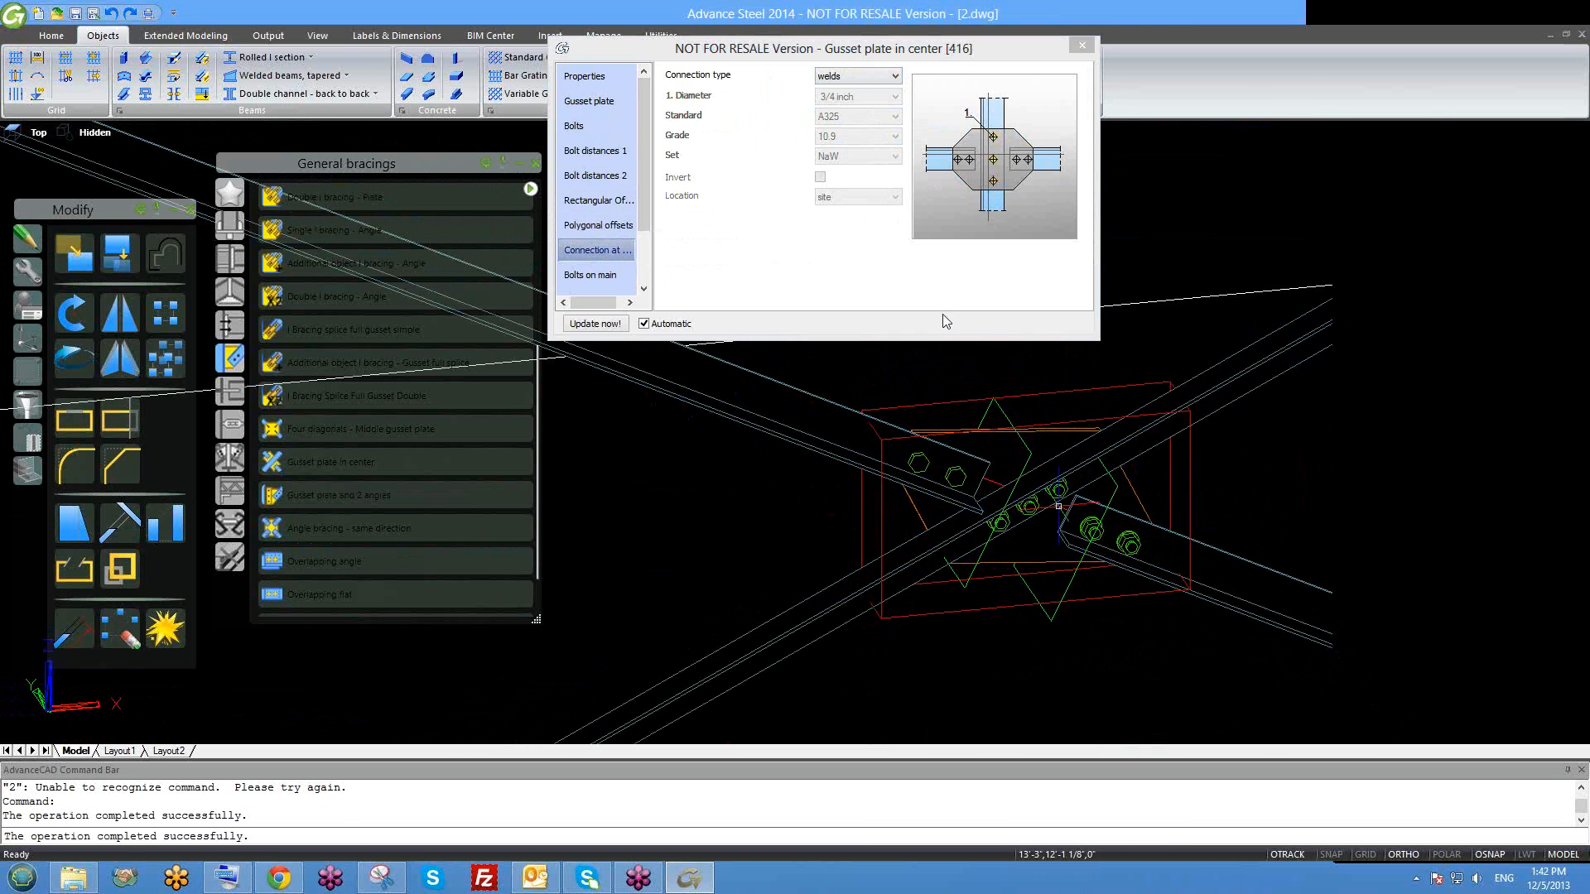
click(862, 77)
click(850, 113)
shift+middle_drag(991, 551, 958, 518)
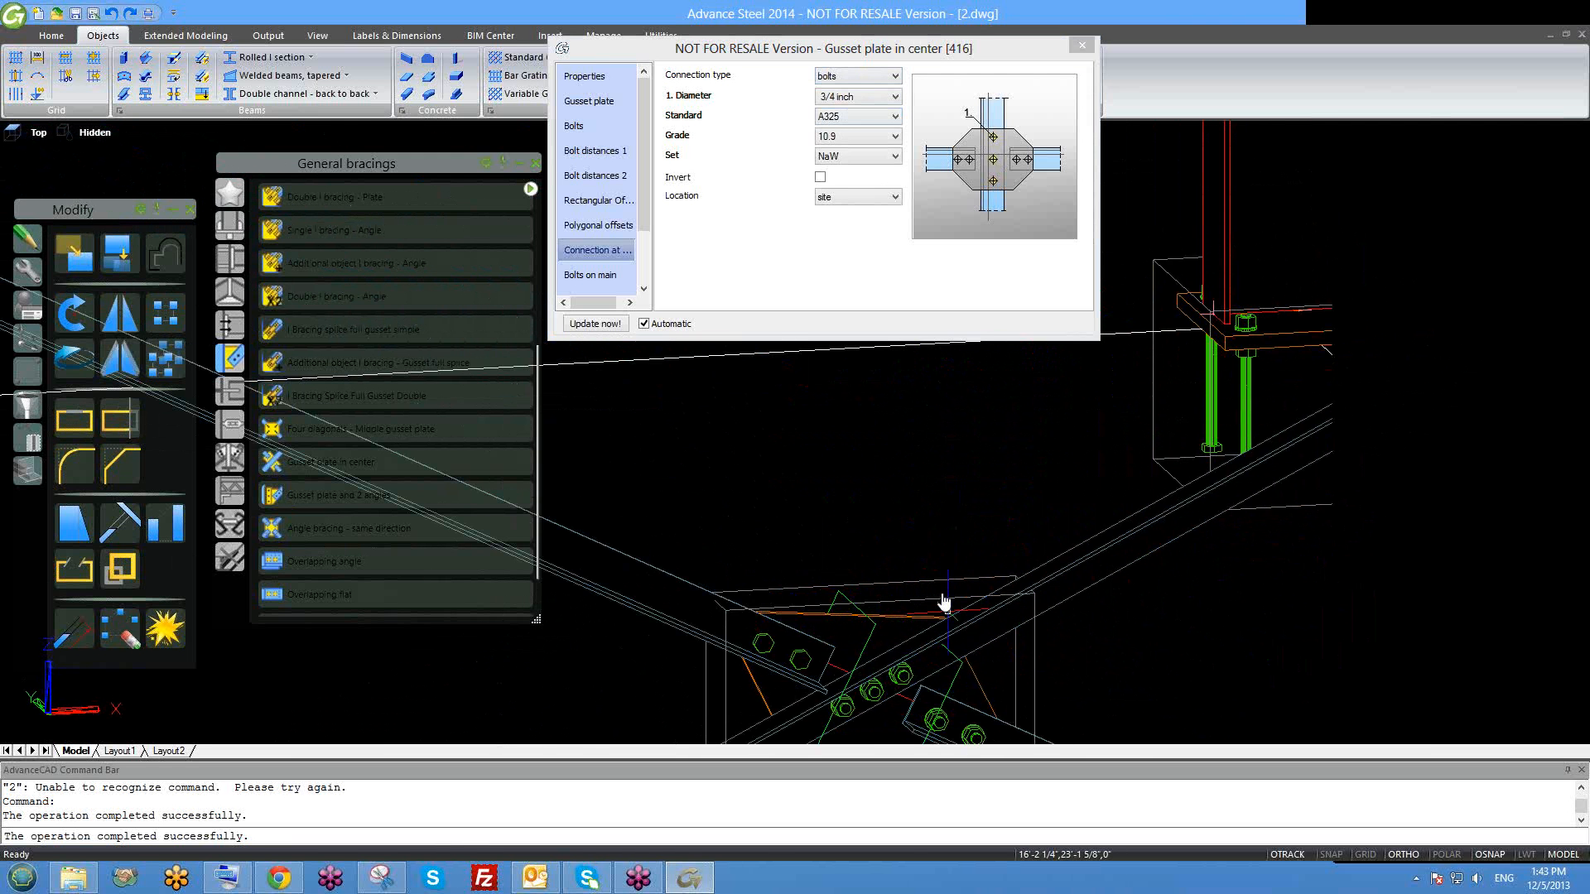
middle_drag(944, 602, 934, 486)
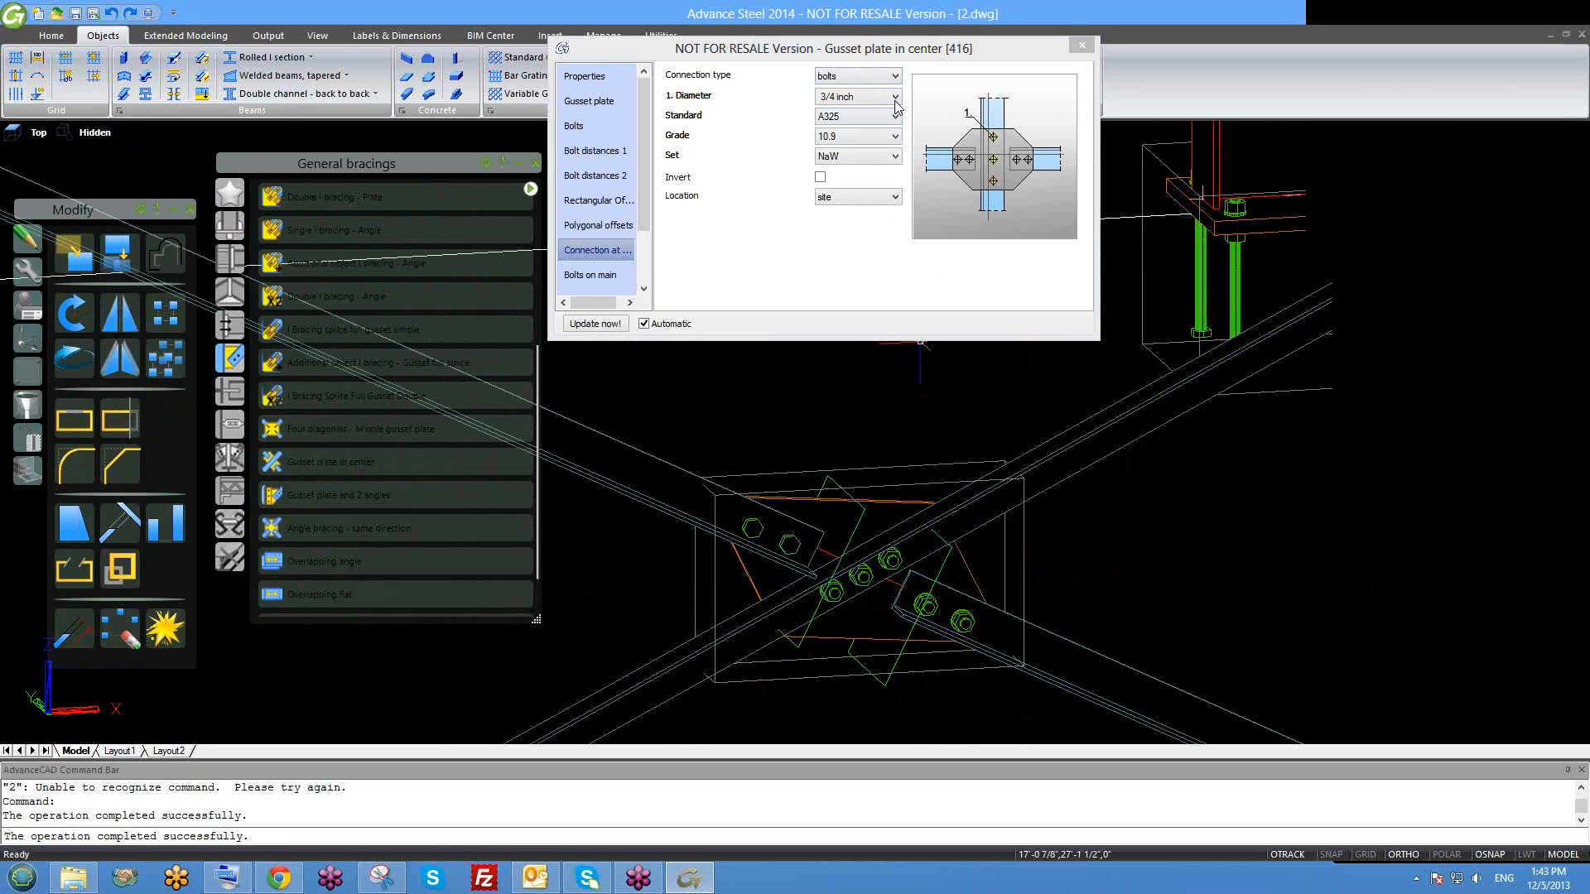
Go through the connection type choices for the main diagonal and keep bolts.
click(864, 79)
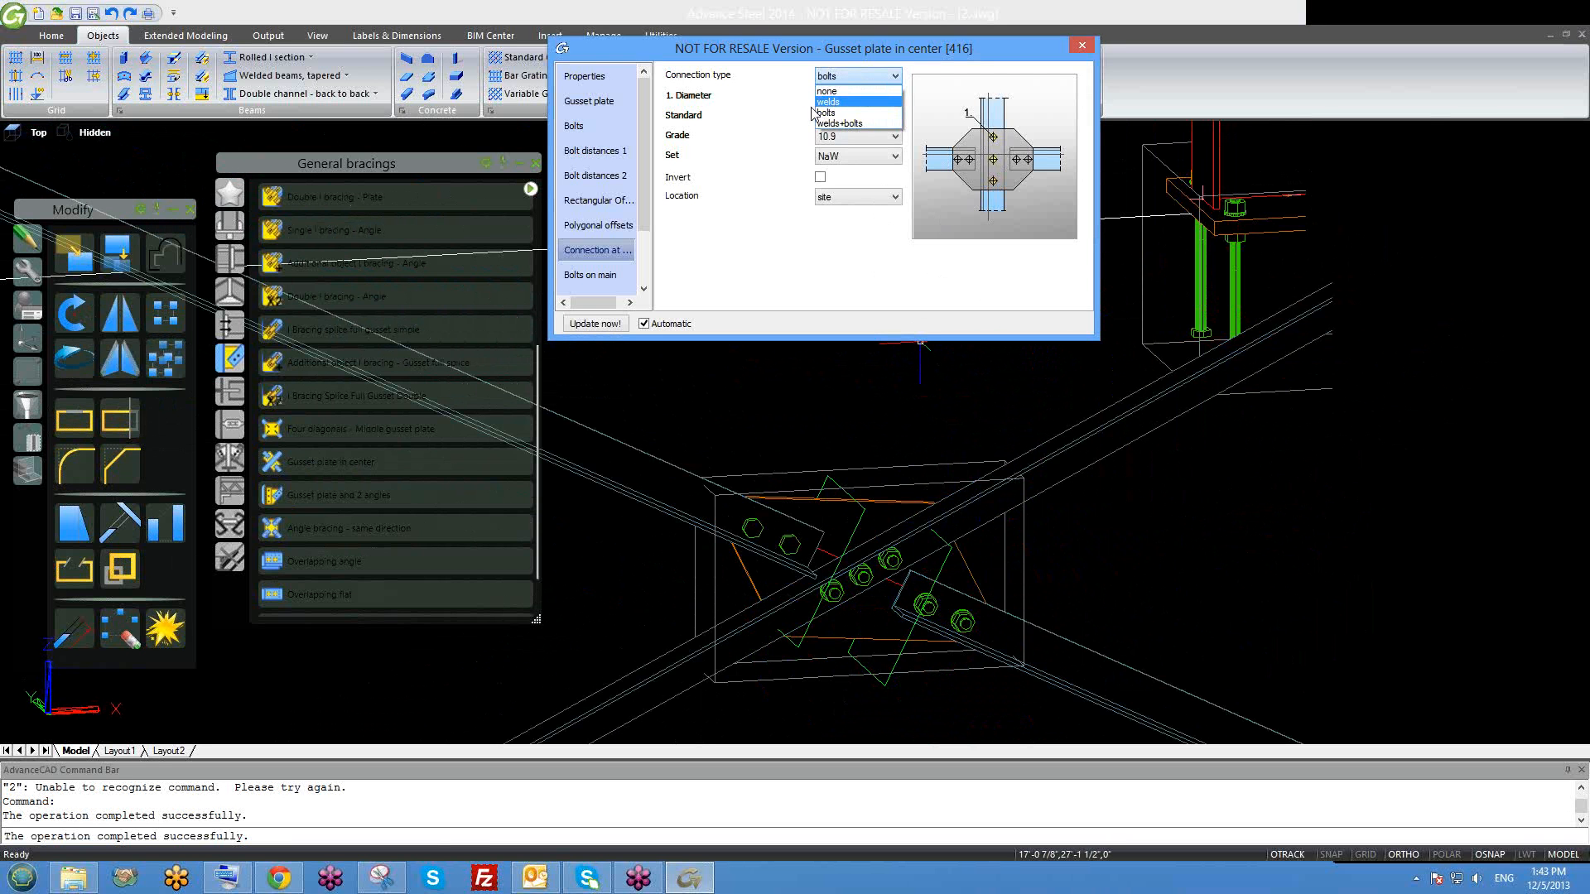
key(Down)
key(Down)
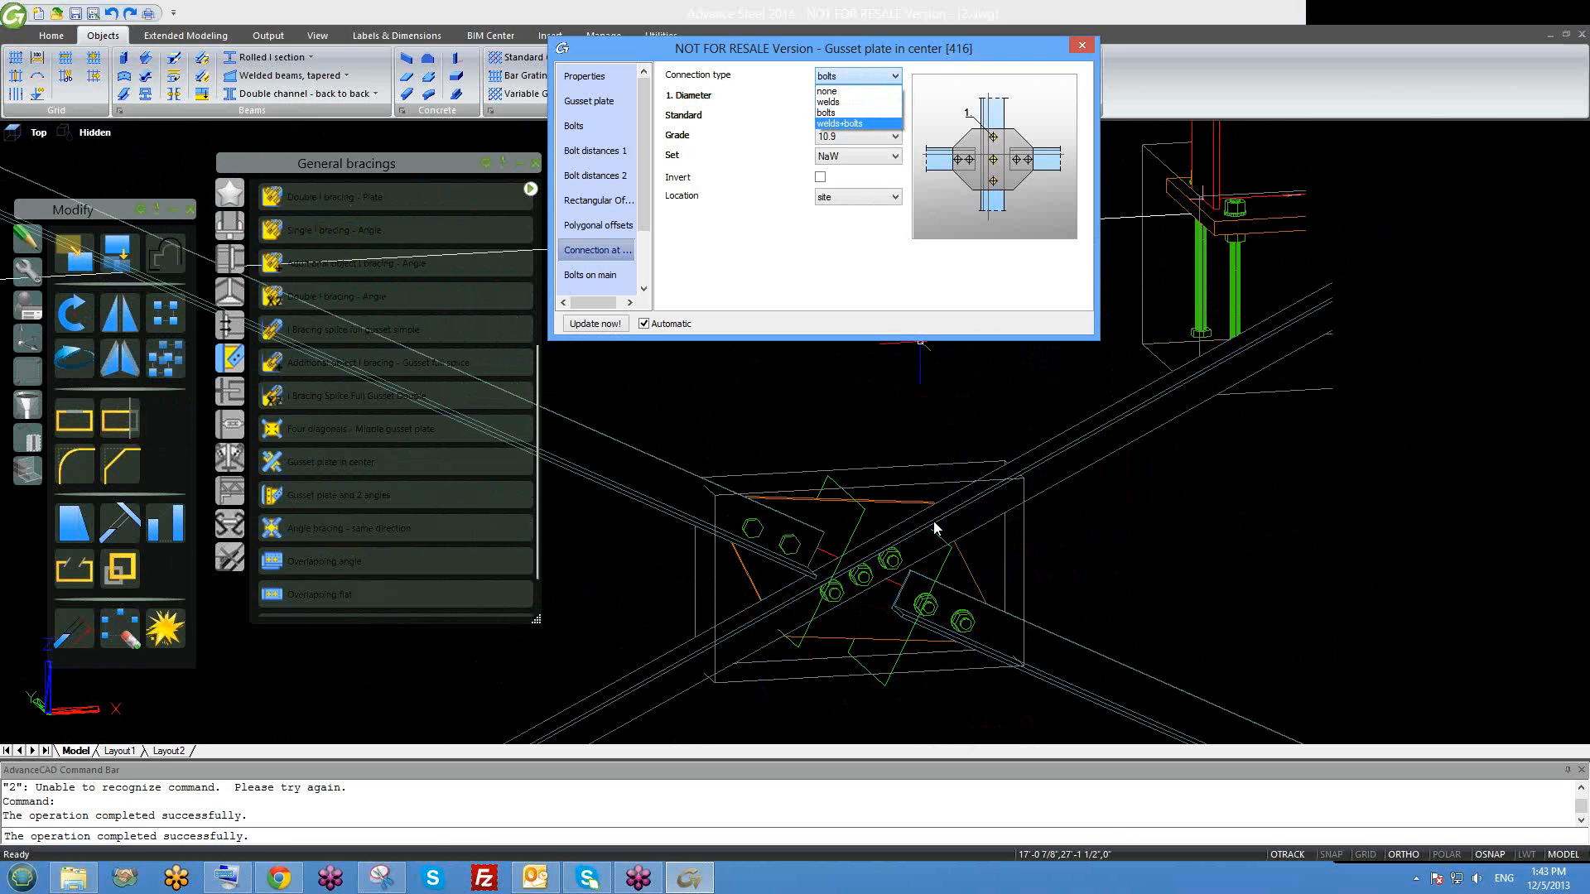
click(832, 114)
Set the intermediate distance of the bolts on the main diagonal to 3".
middle_drag(921, 597, 888, 642)
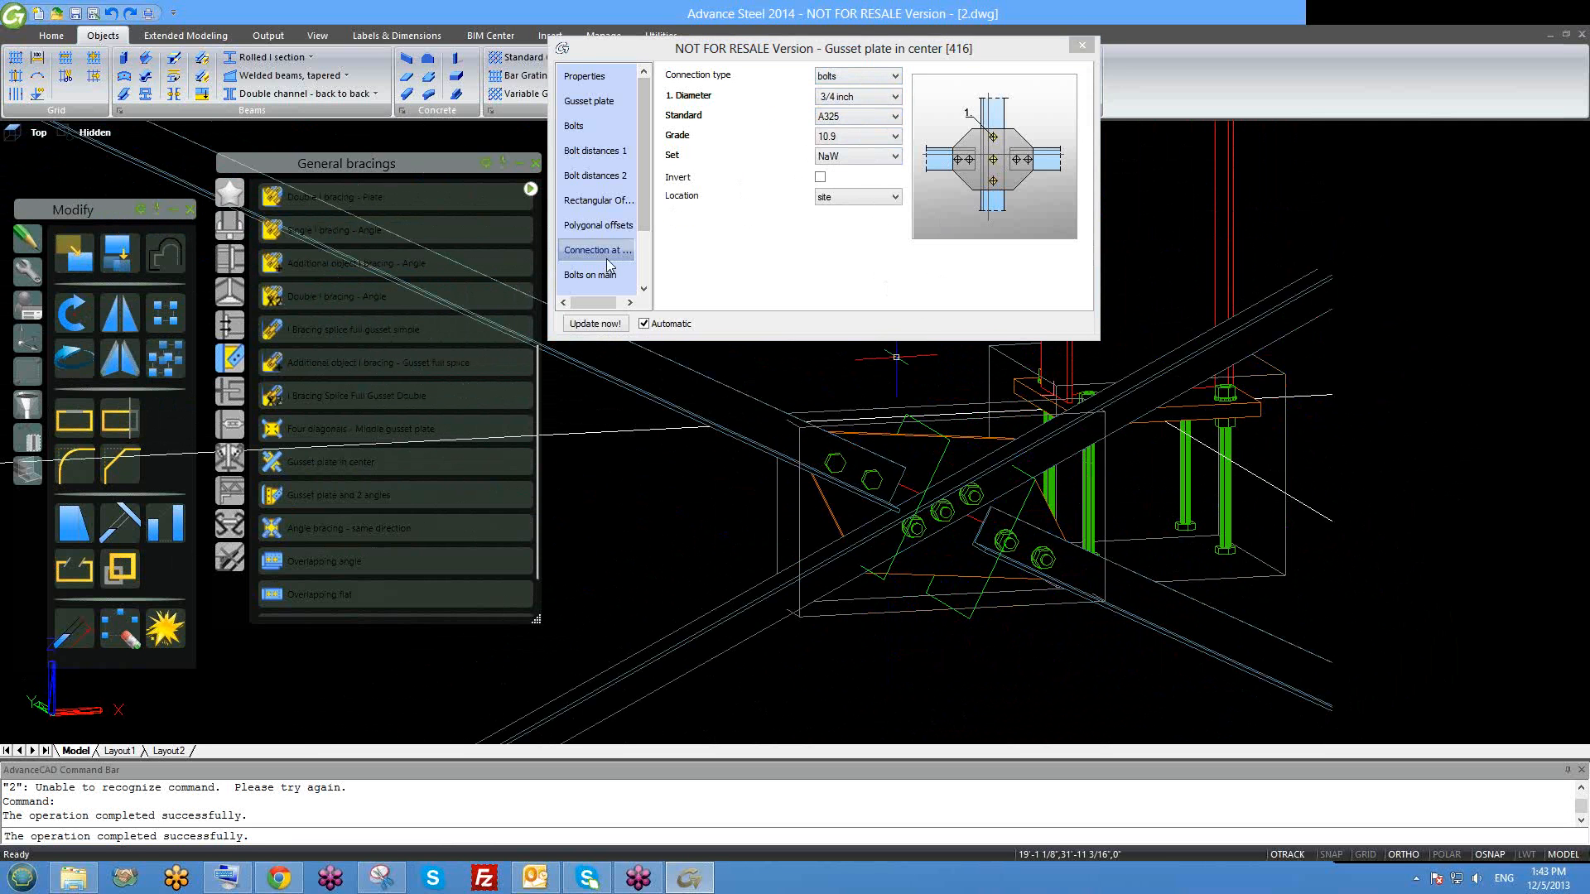
click(644, 233)
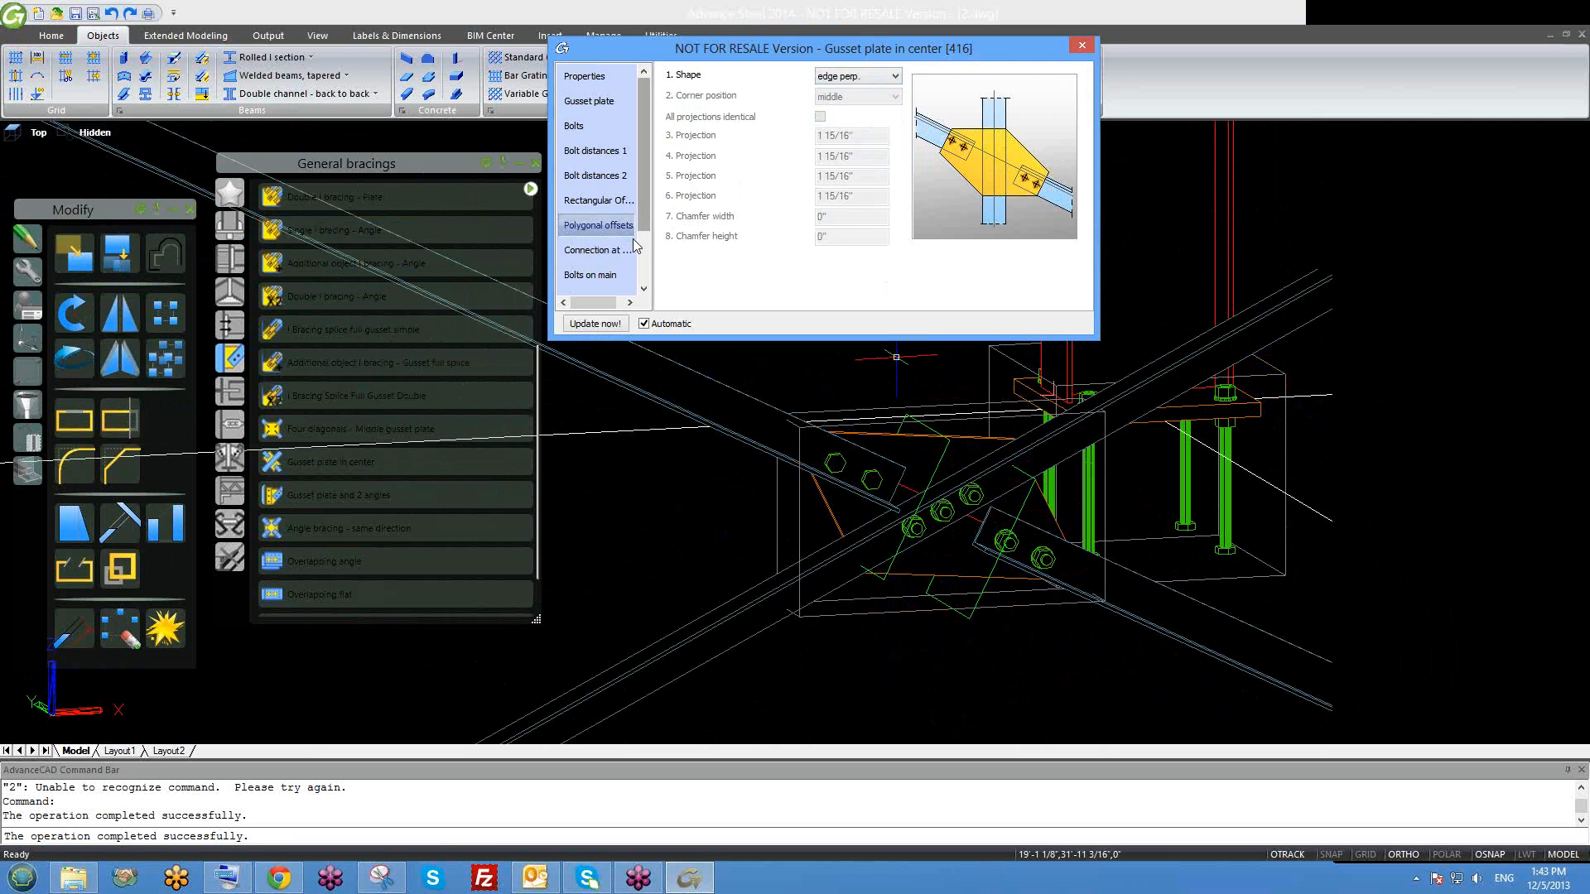
click(617, 275)
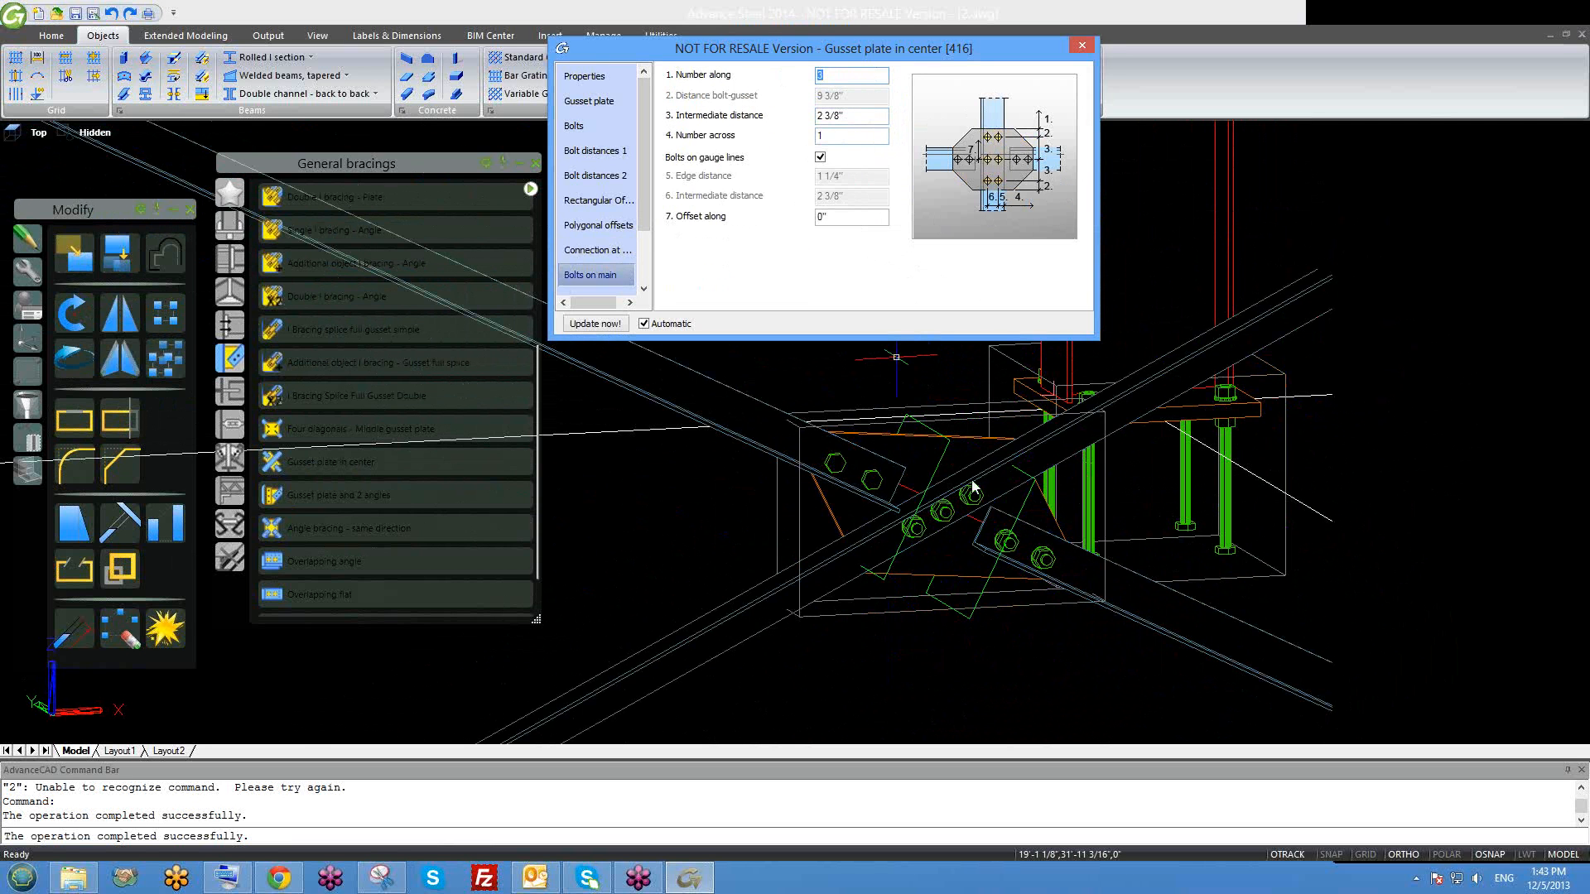
click(849, 115)
text(3)
key(Return)
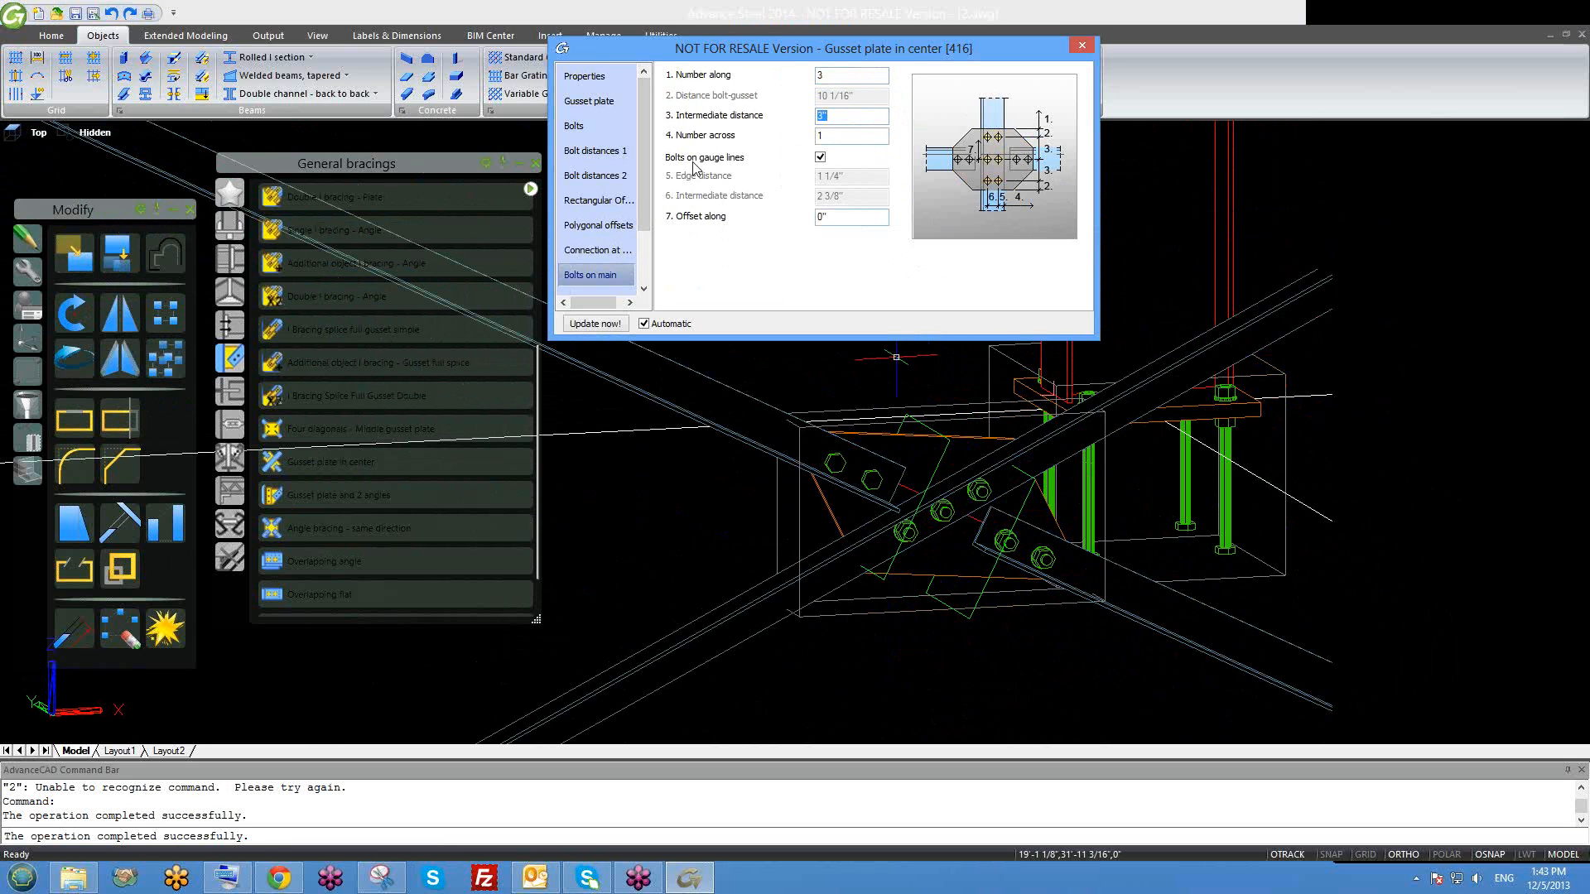
Try the main diagonal's bolts with the gauge lines option off, and turn the option back on.
click(820, 157)
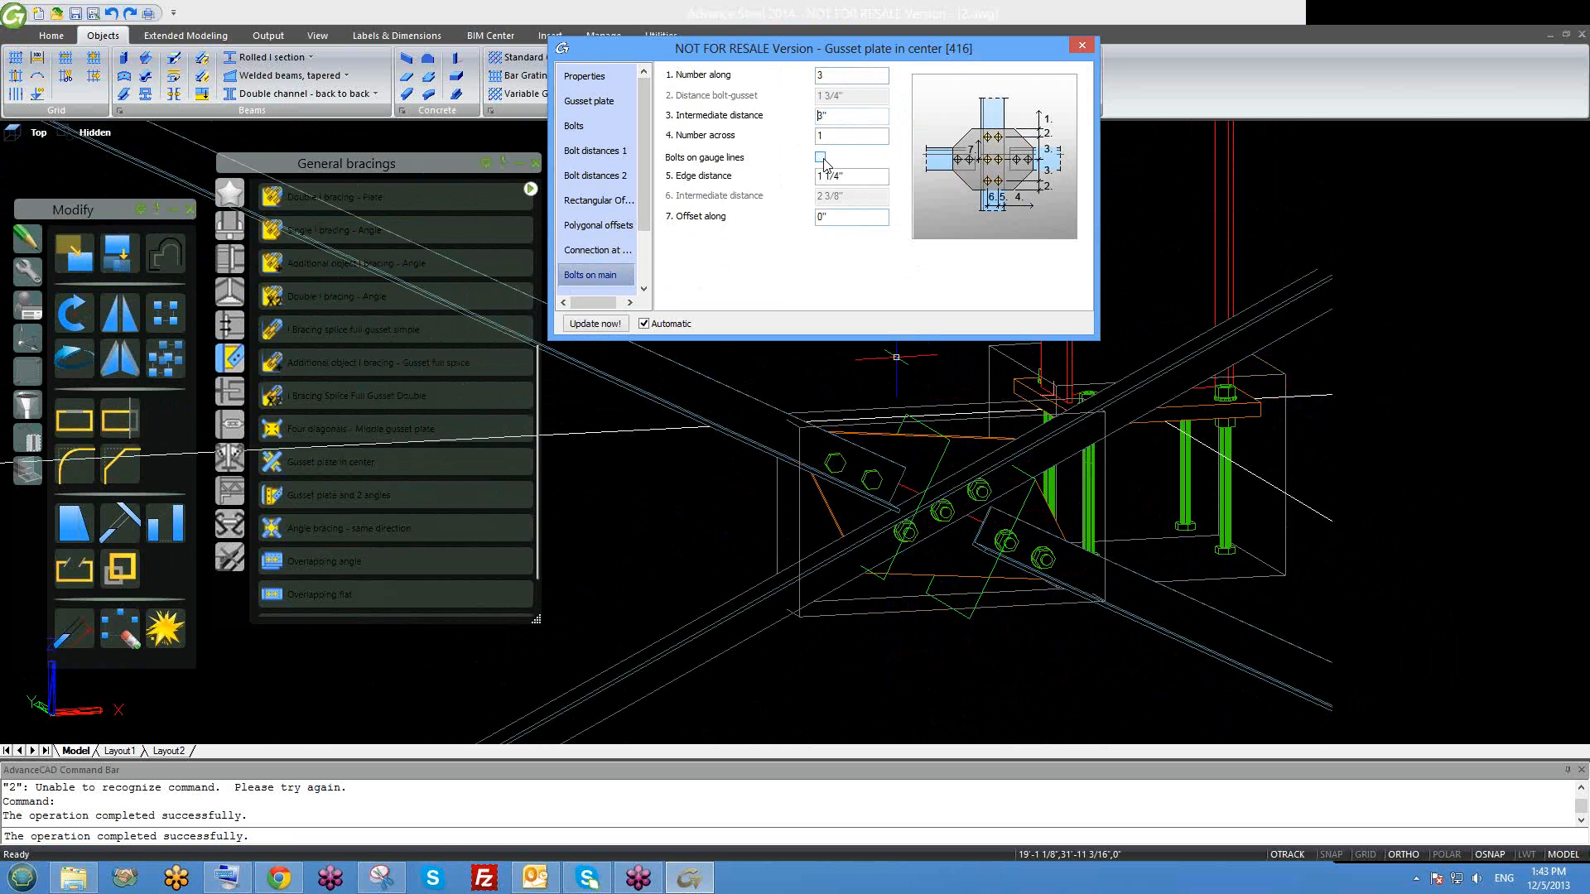
click(820, 157)
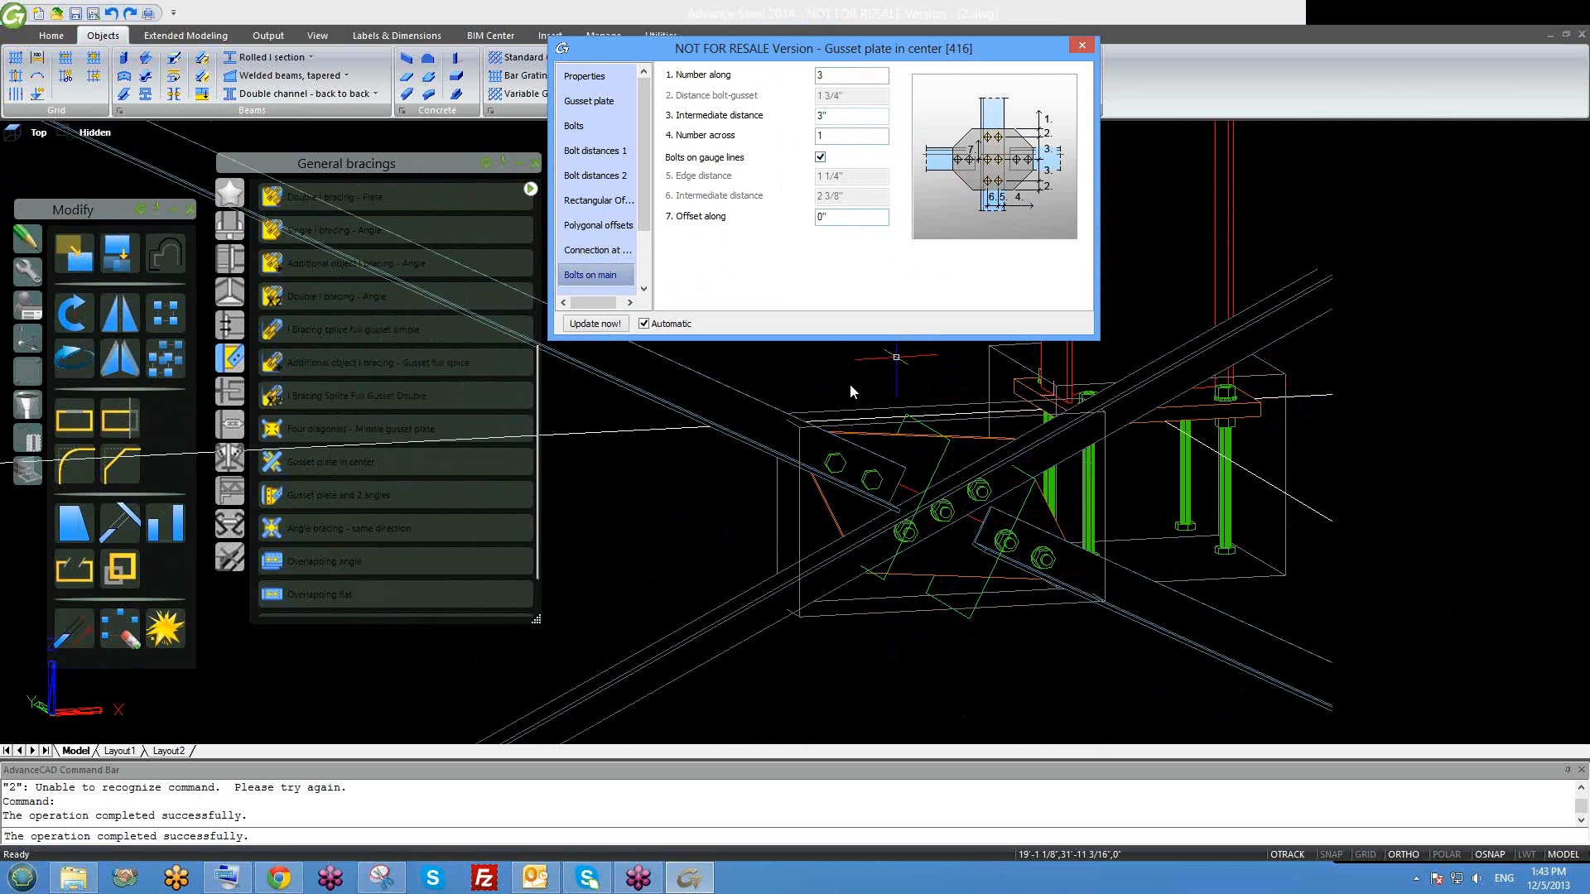
click(824, 159)
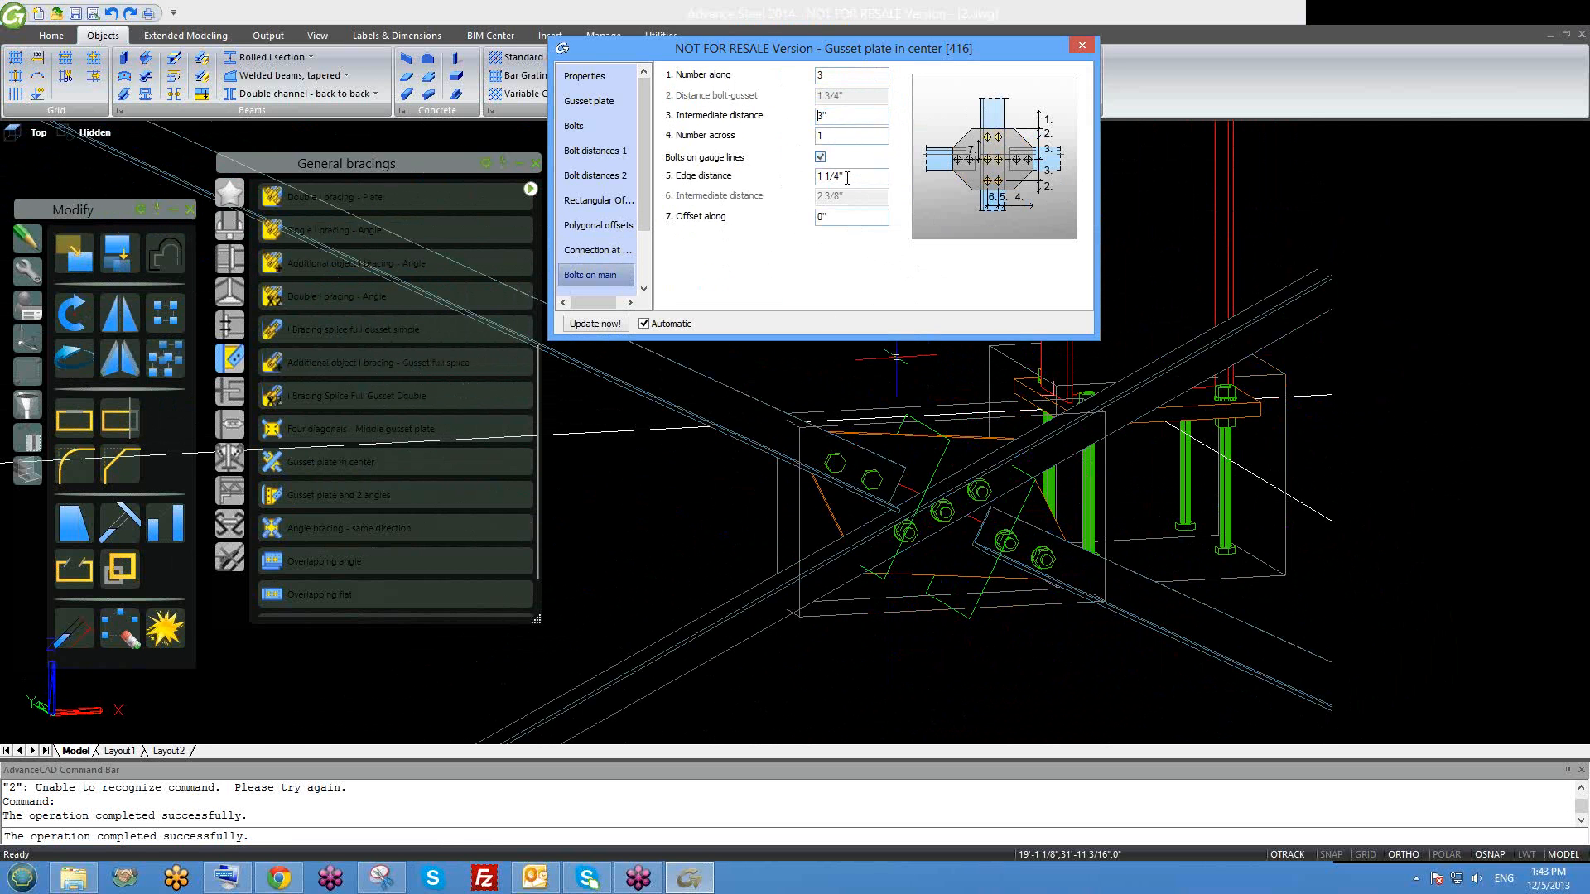
drag(852, 177, 775, 189)
click(819, 158)
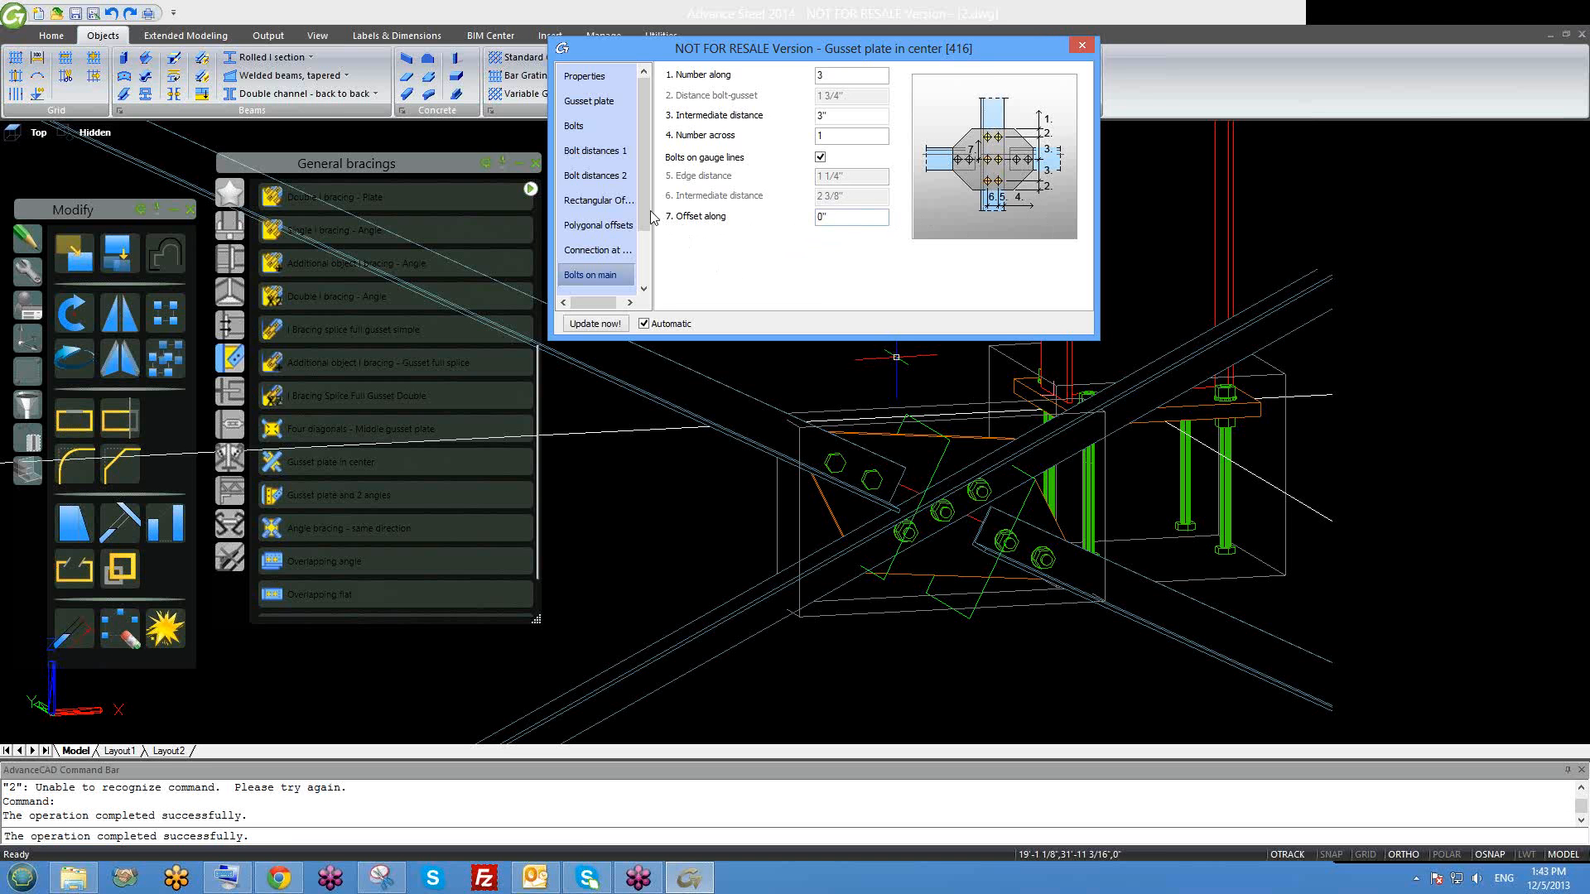
Try a workshop weld between diagonal 1 and the gusset plate, and return its weld location to no.
scroll(650, 241, down, 1)
click(610, 230)
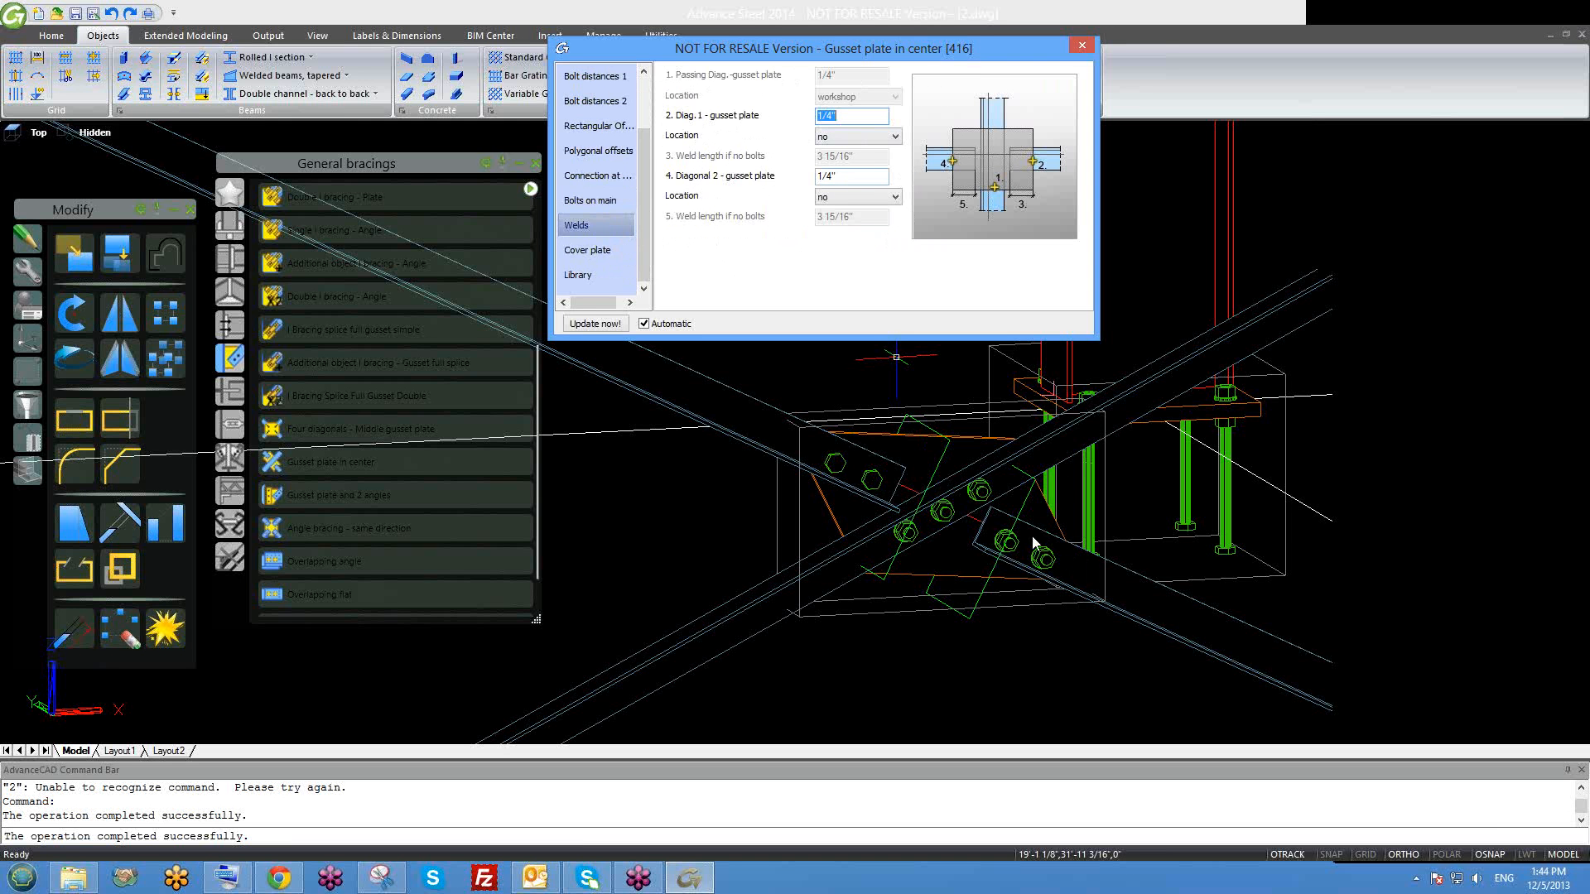
click(828, 139)
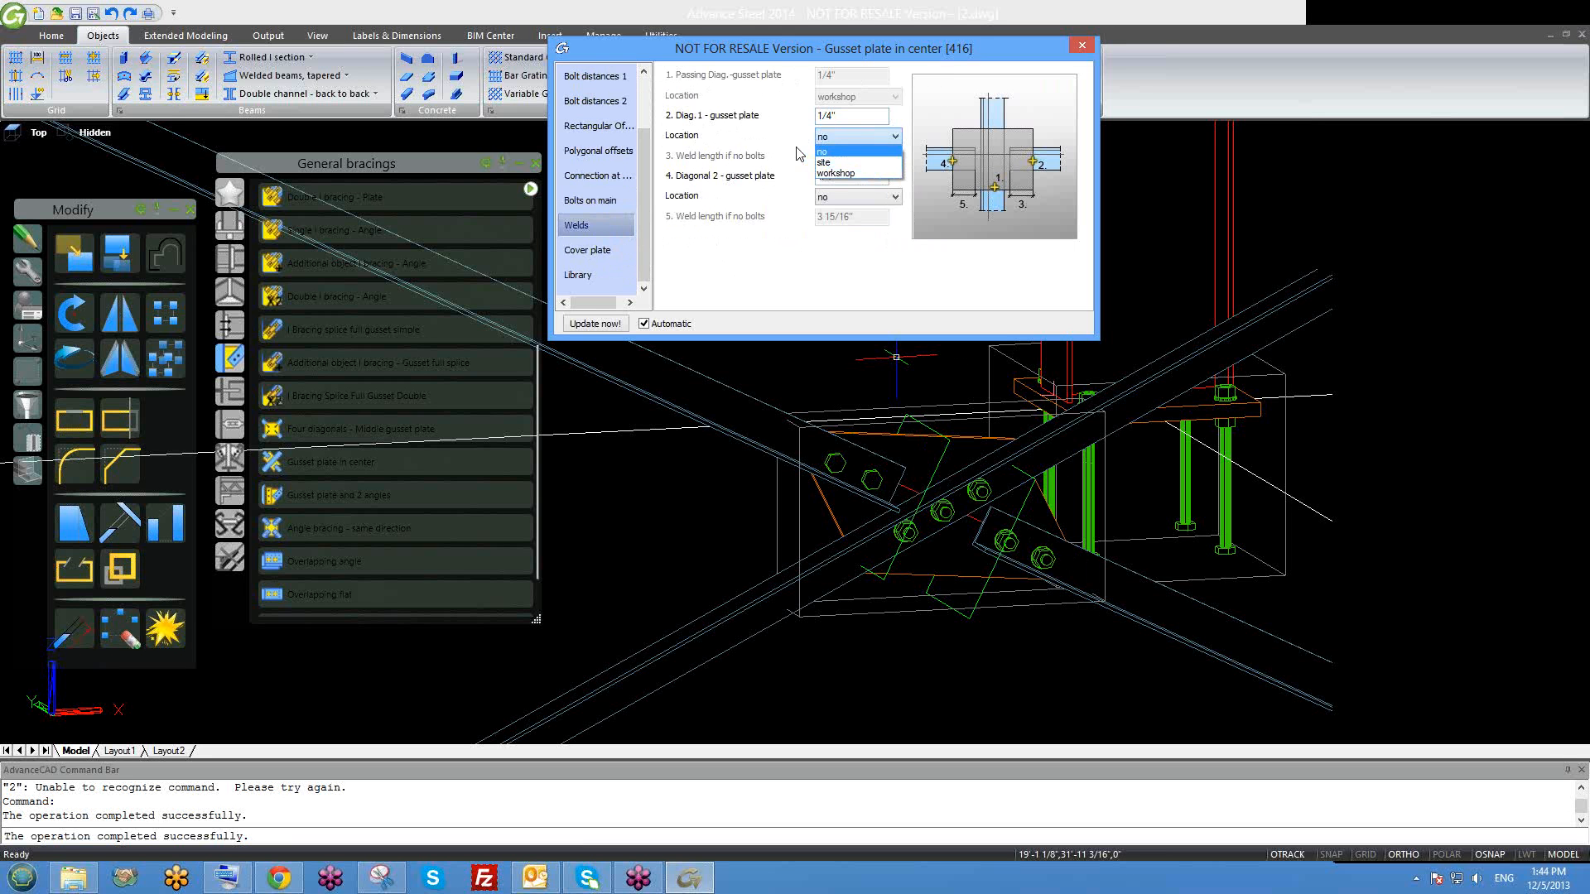
click(798, 151)
click(873, 137)
click(842, 174)
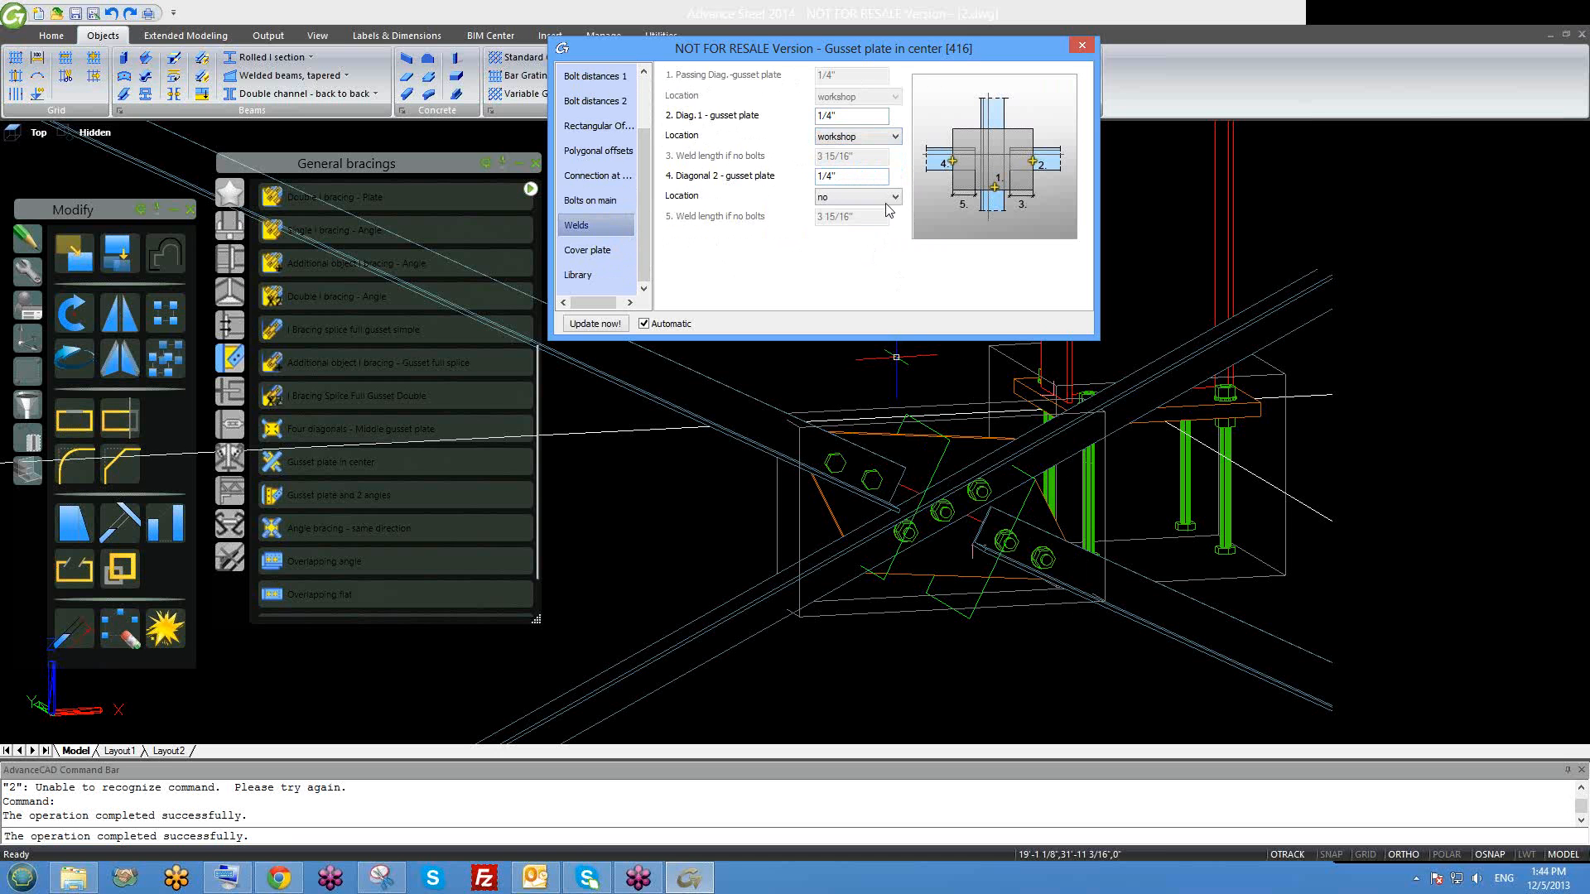
scroll(952, 600, up, 3)
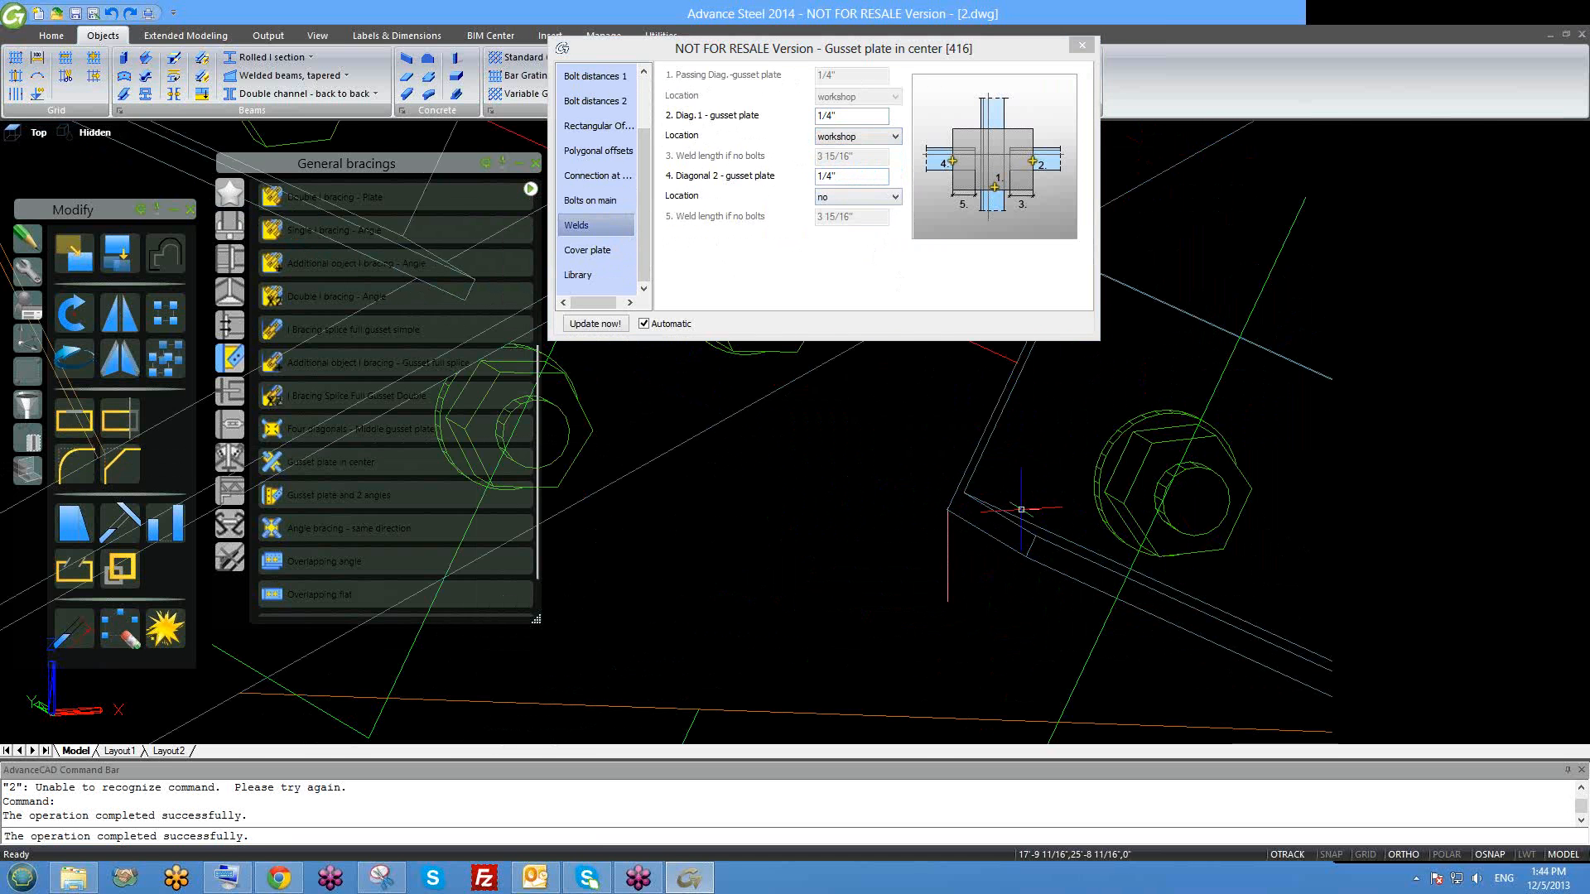
scroll(996, 551, down, 3)
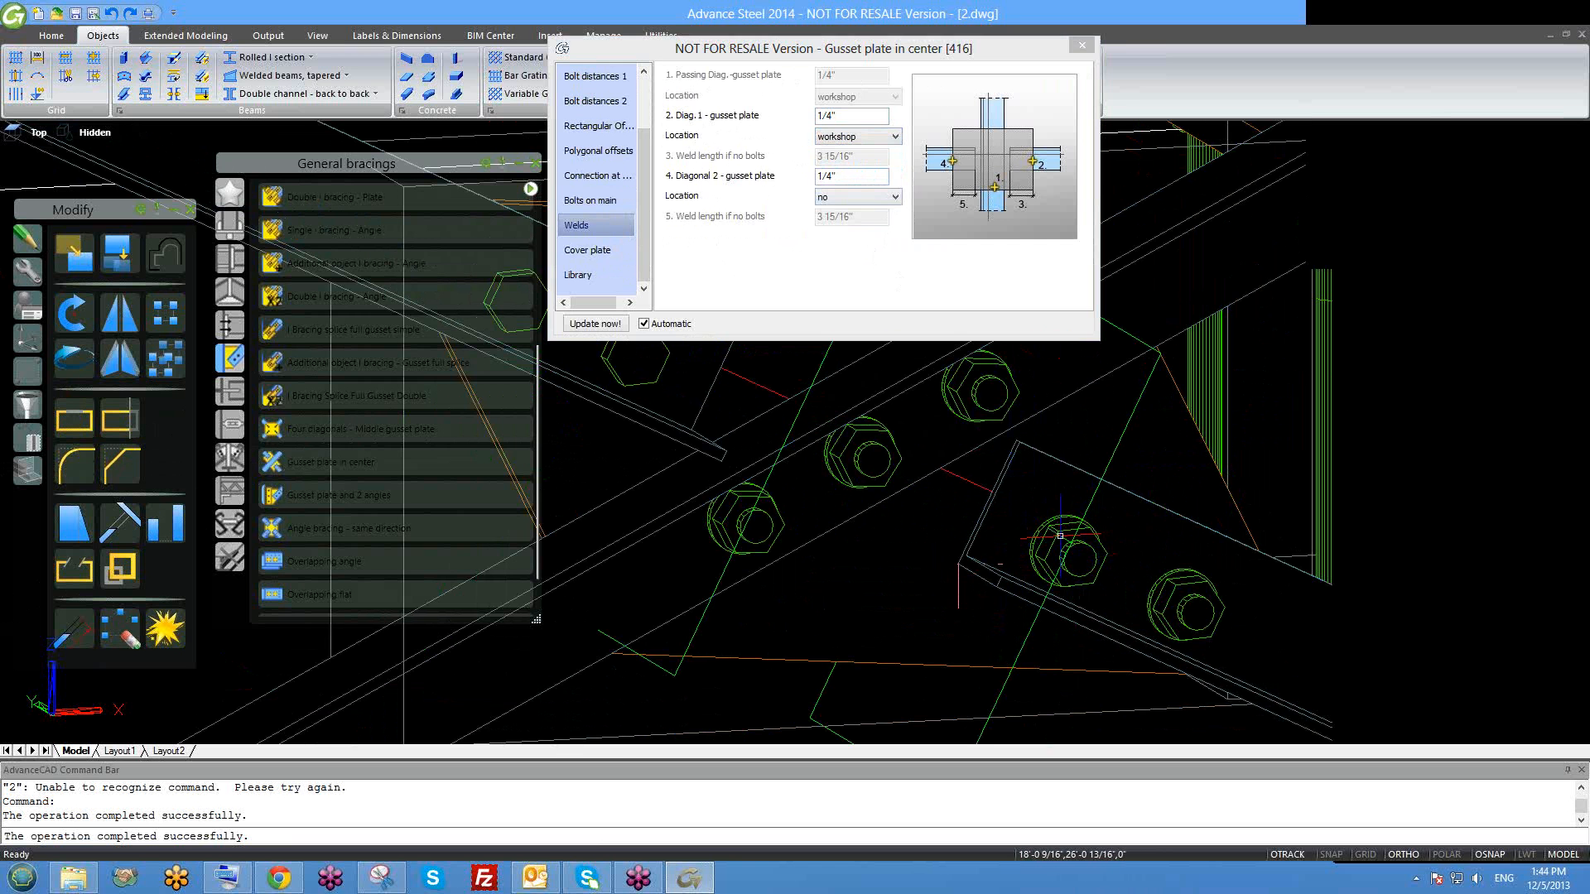
click(829, 139)
click(833, 152)
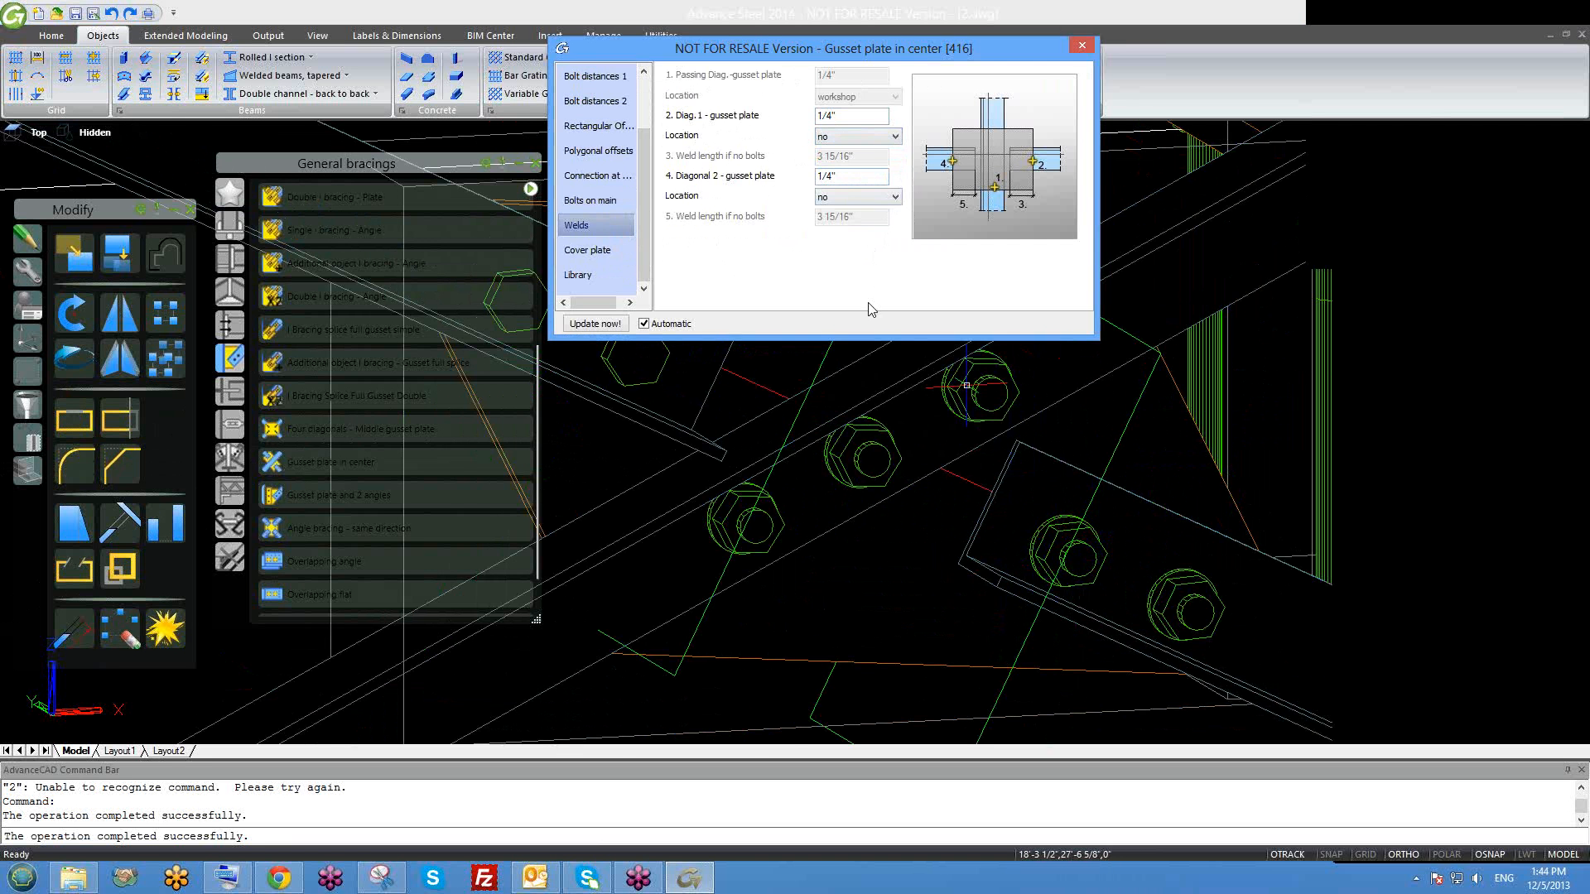
Try workshop and site welds for diagonal 2 and a site weld for diagonal 1, and return both locations to no.
click(853, 194)
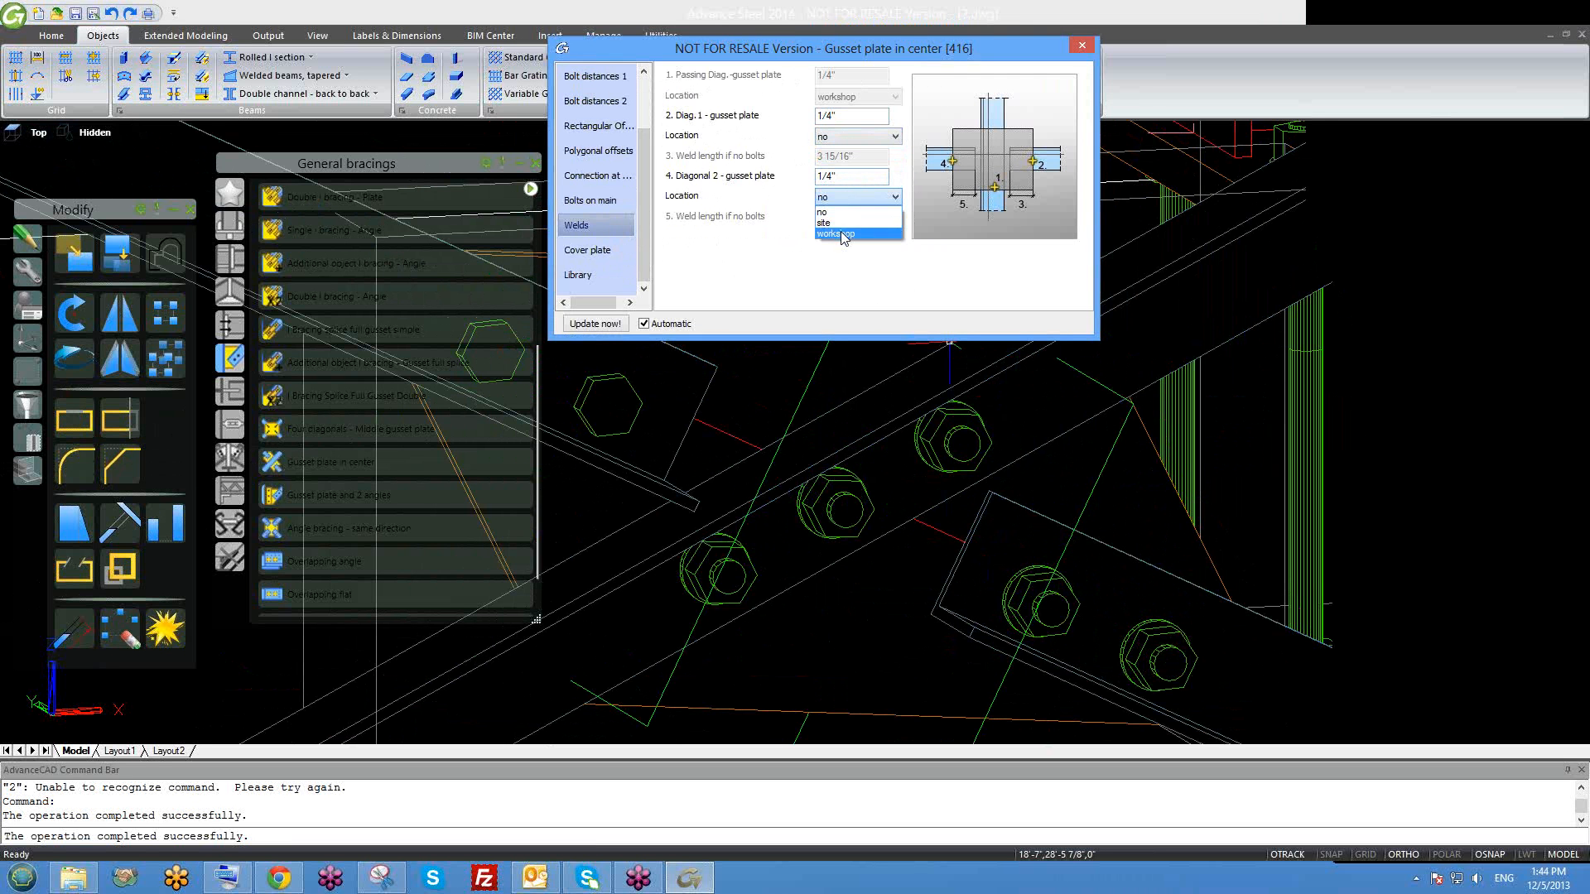
click(841, 233)
click(819, 199)
click(840, 223)
click(845, 138)
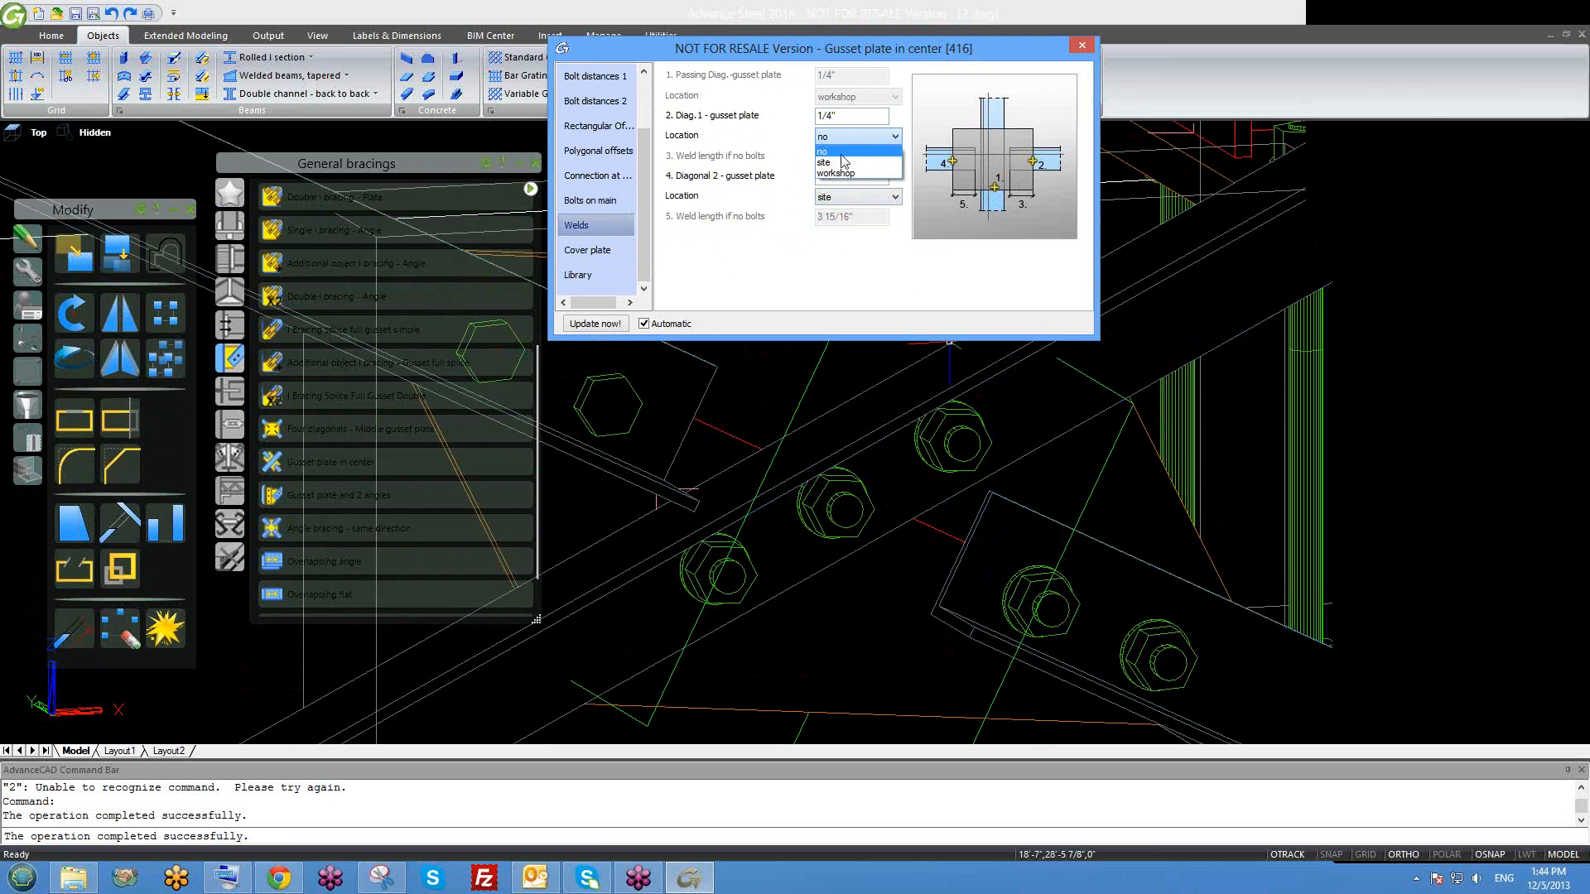
click(842, 162)
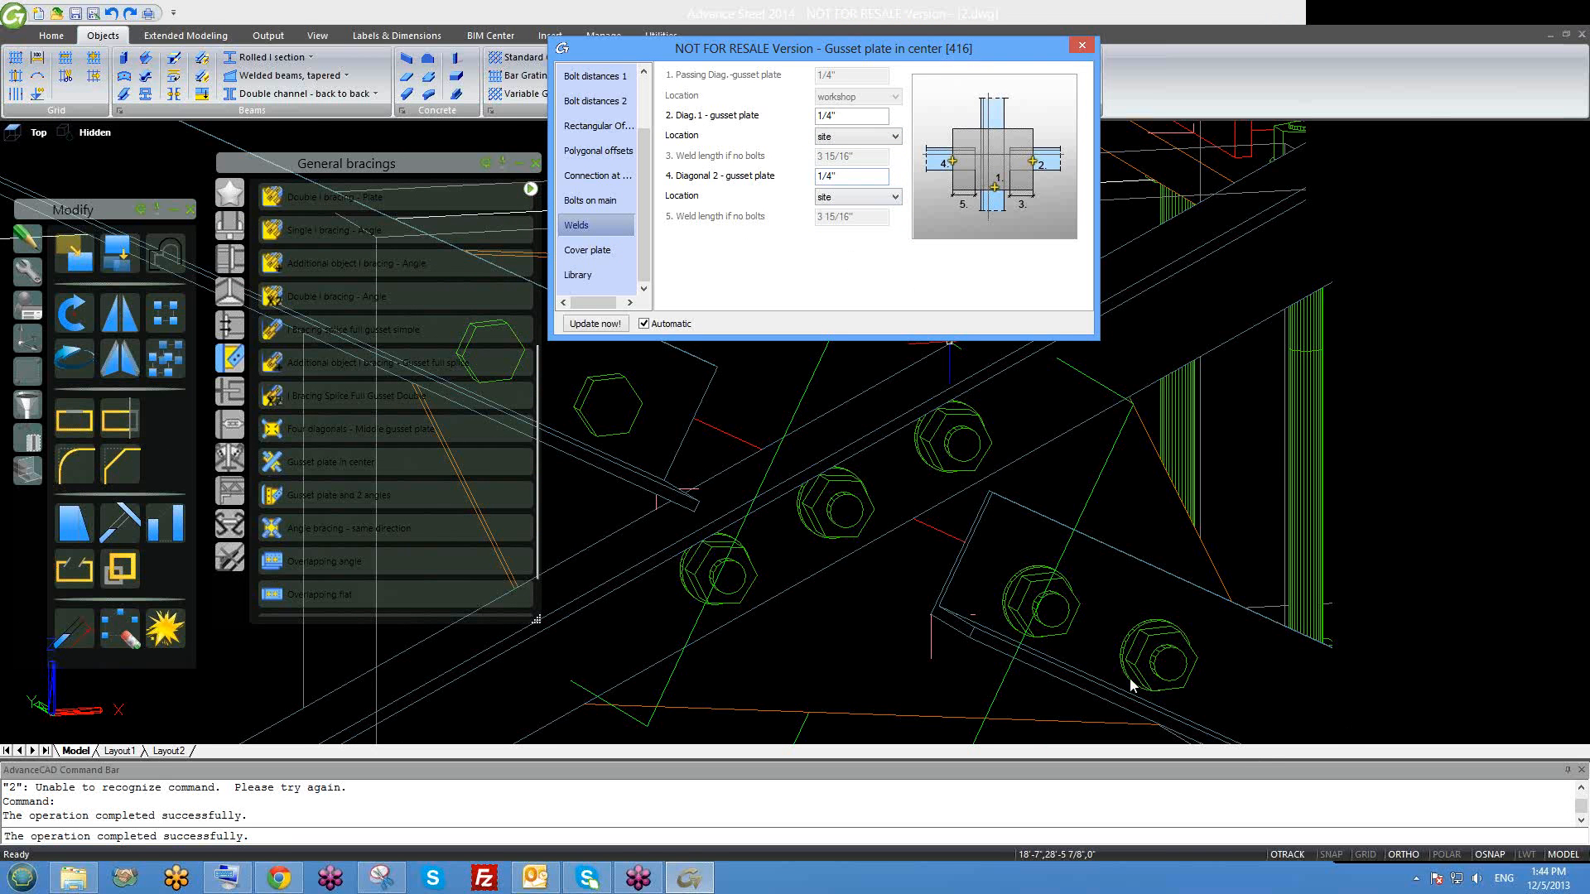
click(843, 201)
click(843, 222)
click(848, 198)
click(840, 212)
click(845, 136)
click(840, 152)
Review the cover plate settings and the saved library entries, and close the gusset plate connection's properties.
click(590, 250)
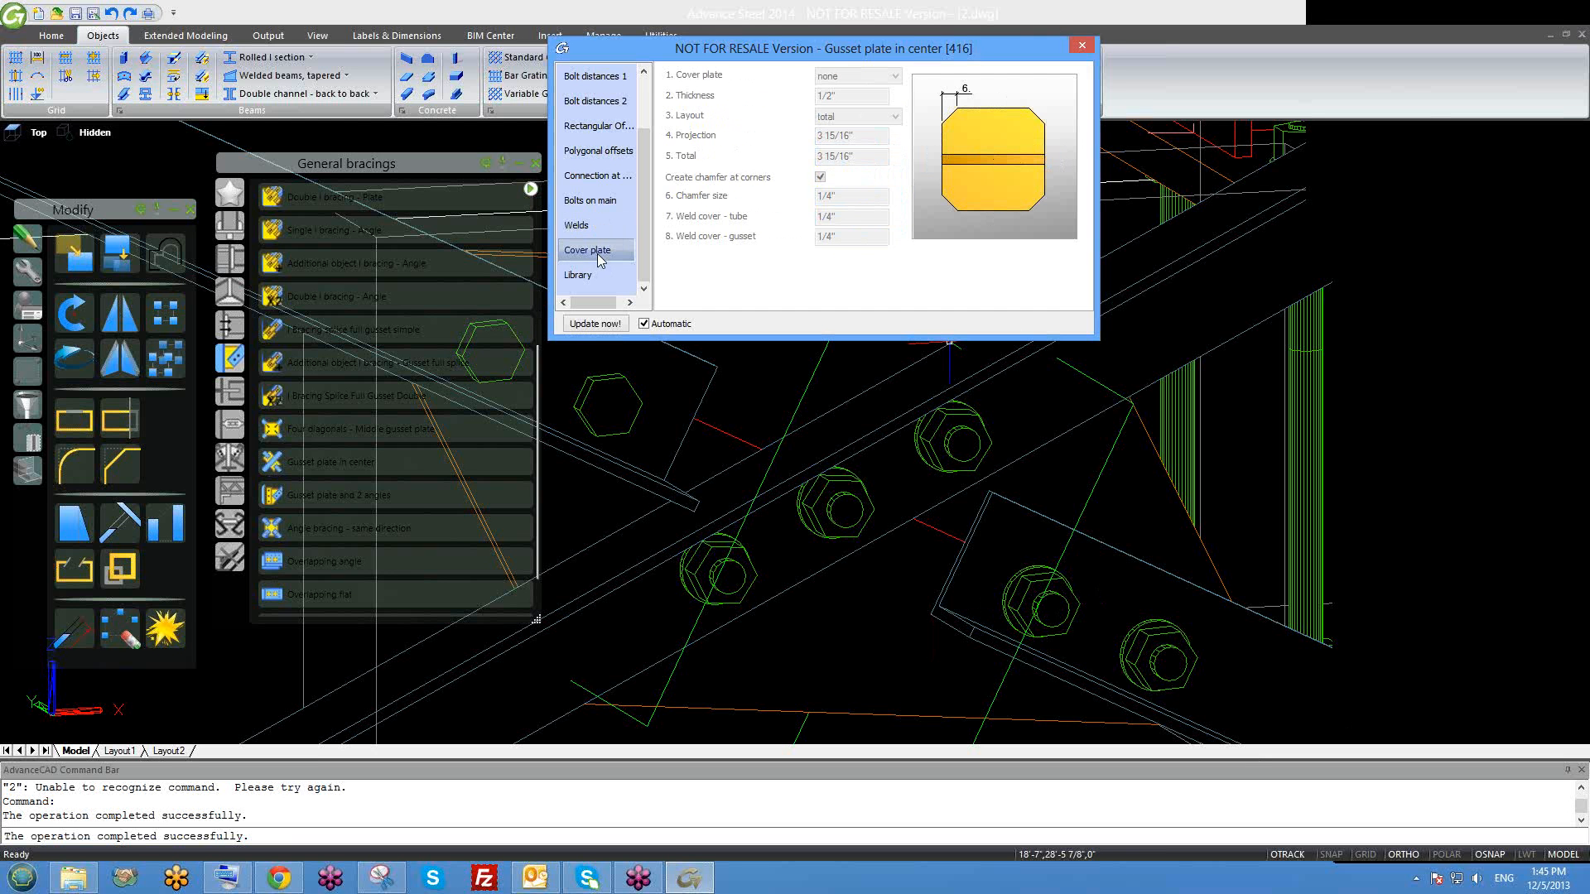
scroll(923, 487, down, 5)
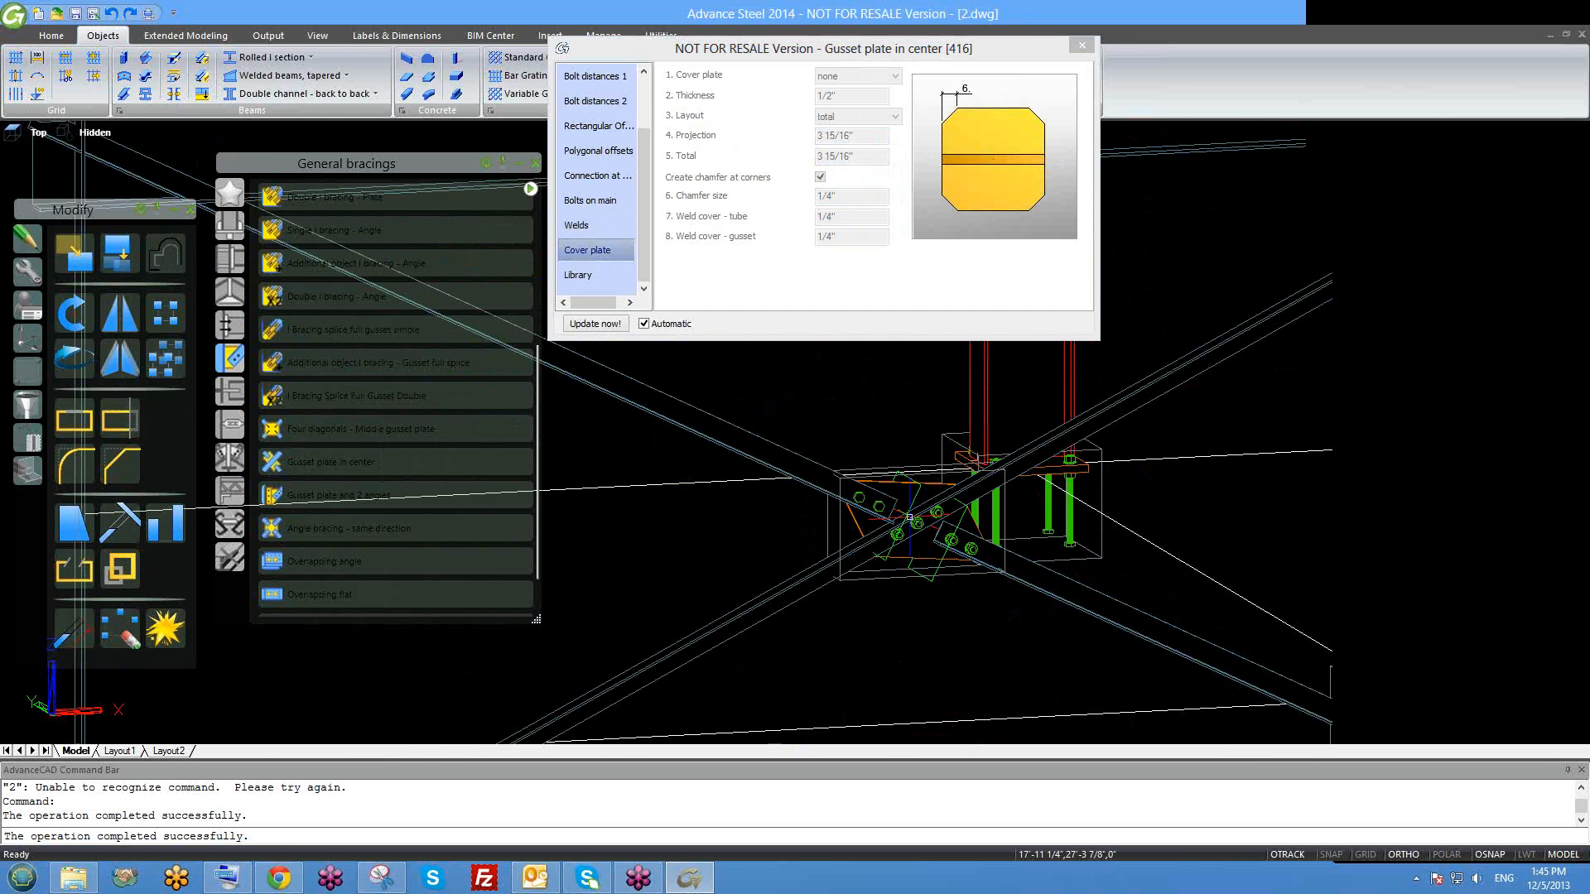
scroll(926, 488, up, 2)
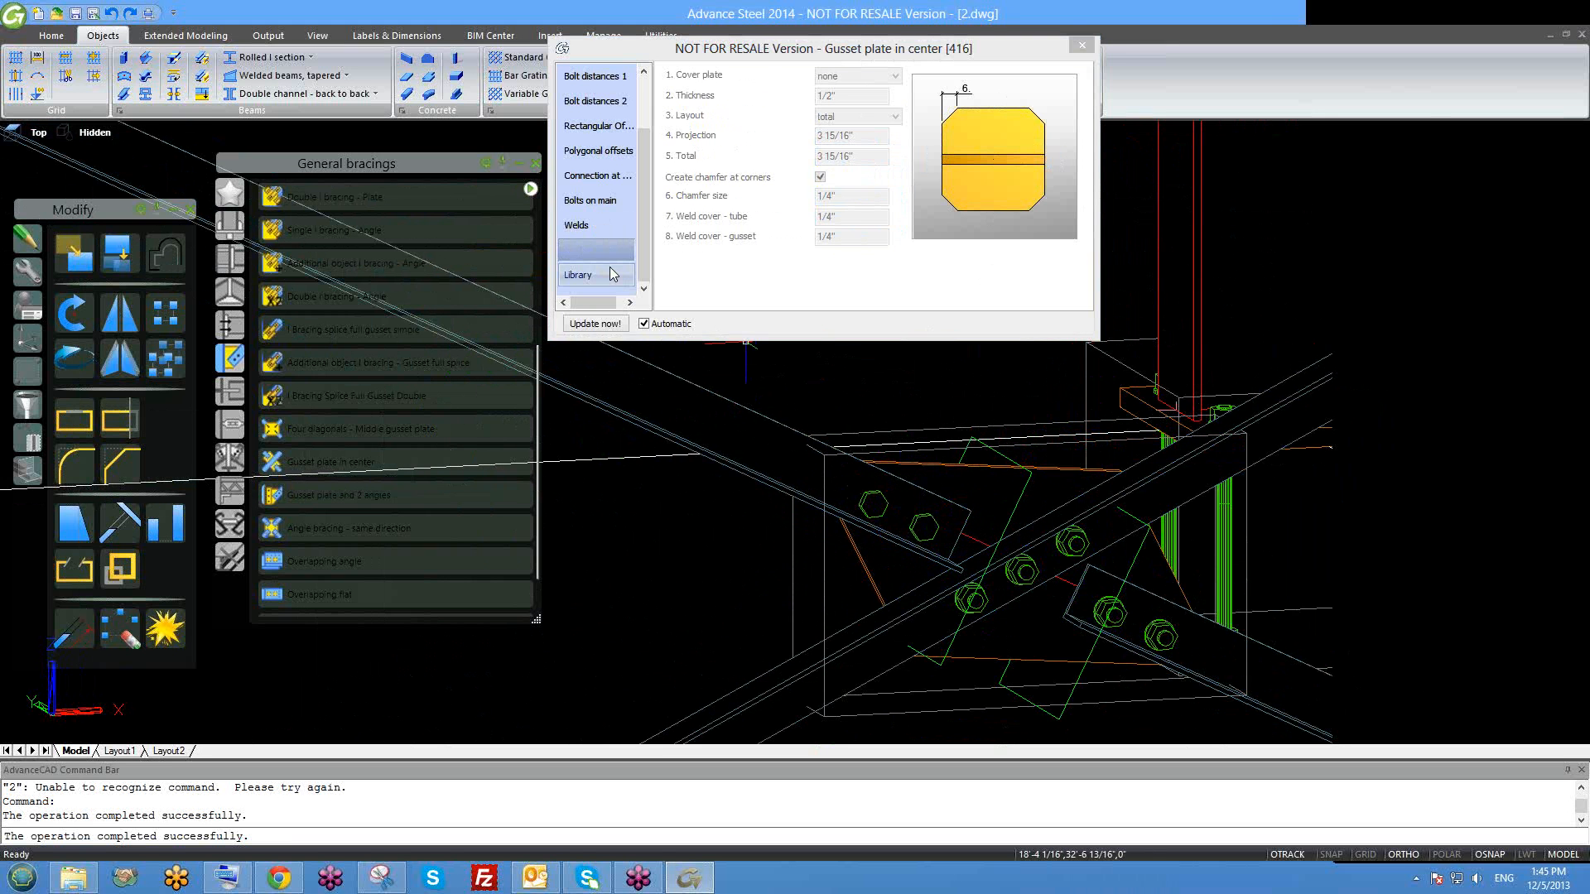
click(612, 274)
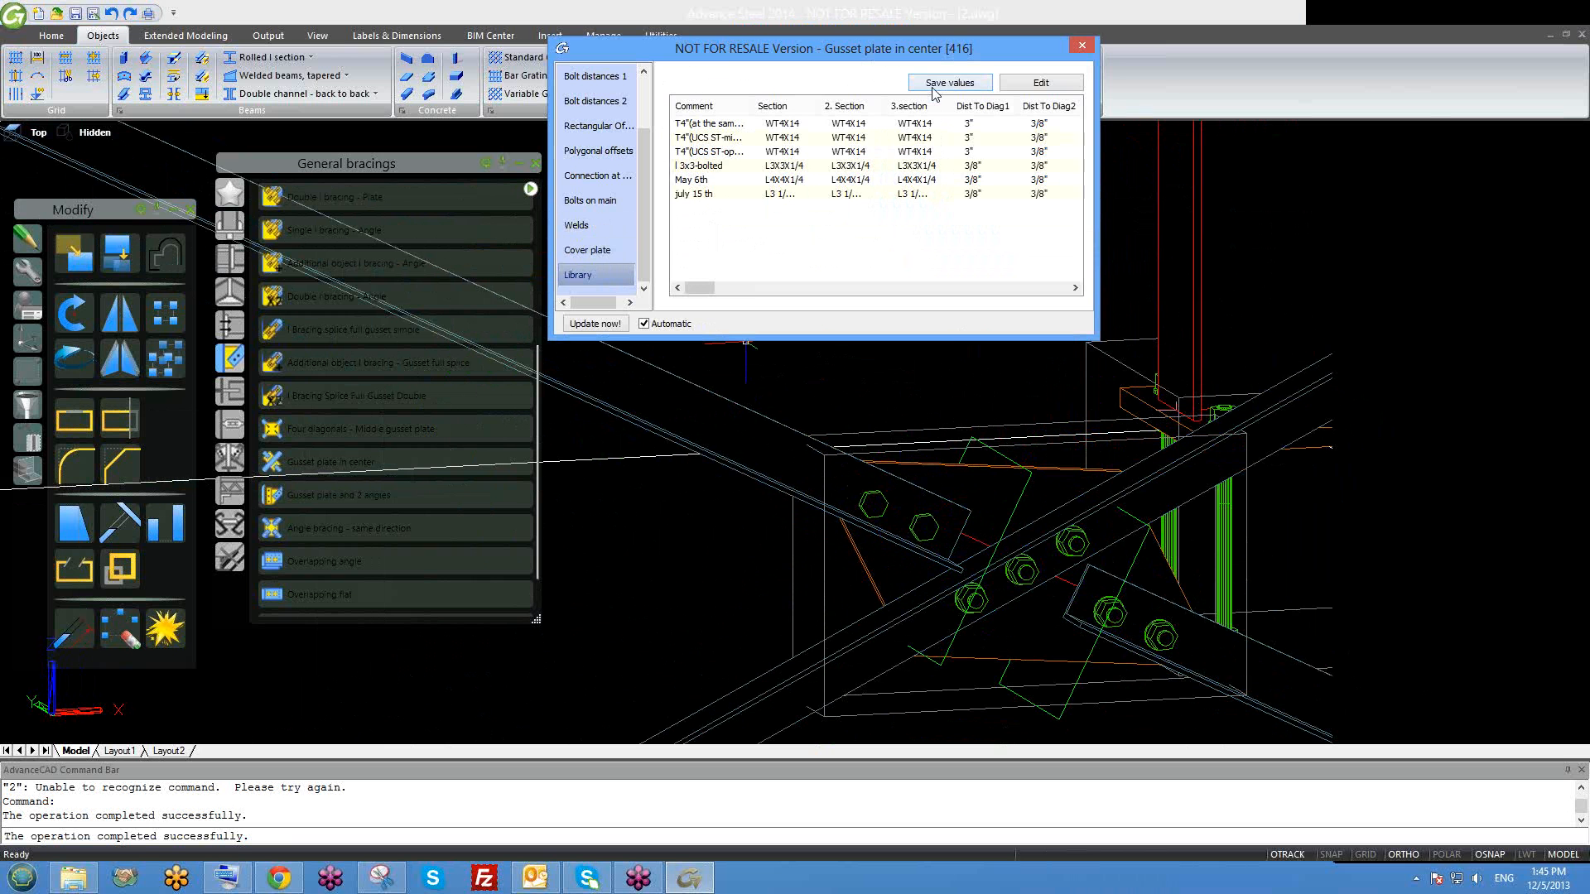
click(1072, 48)
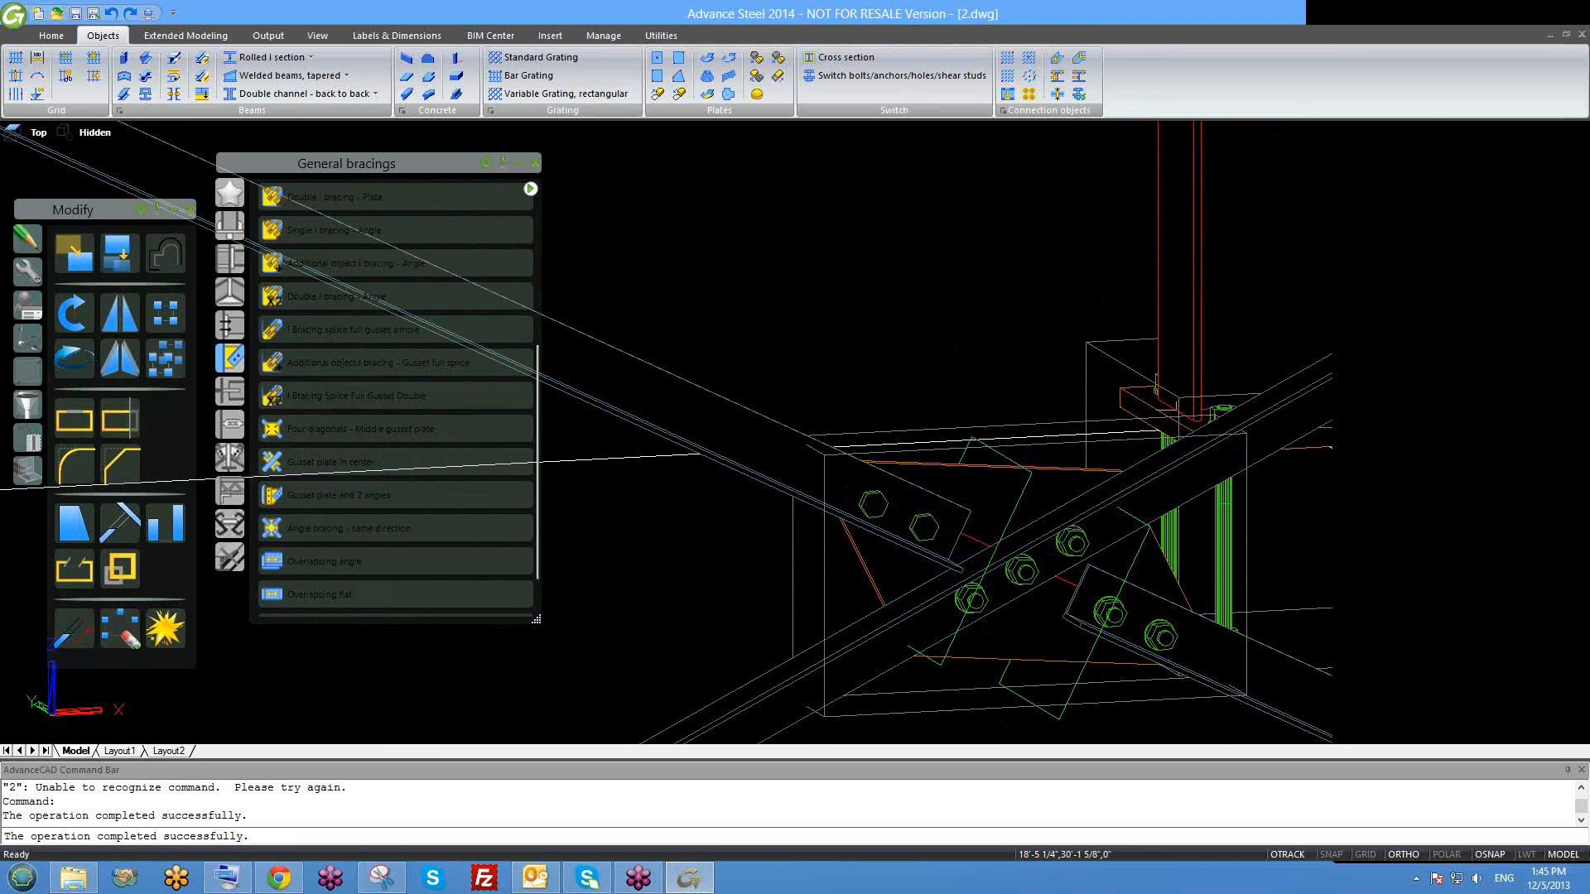
Examine the center gusset plate connection at the brace crossing from different angles and distances.
scroll(927, 435, down, 2)
mouse_move(1033, 518)
shift+middle_down()
mouse_move(1040, 536)
mouse_move(937, 474)
mouse_move(898, 560)
shift+middle_up()
scroll(878, 517, up, 5)
mouse_move(1014, 403)
shift+middle_down()
mouse_move(876, 491)
mouse_move(747, 427)
mouse_move(1022, 393)
mouse_move(1046, 415)
mouse_move(1037, 404)
shift+middle_up()
scroll(1023, 393, down, 7)
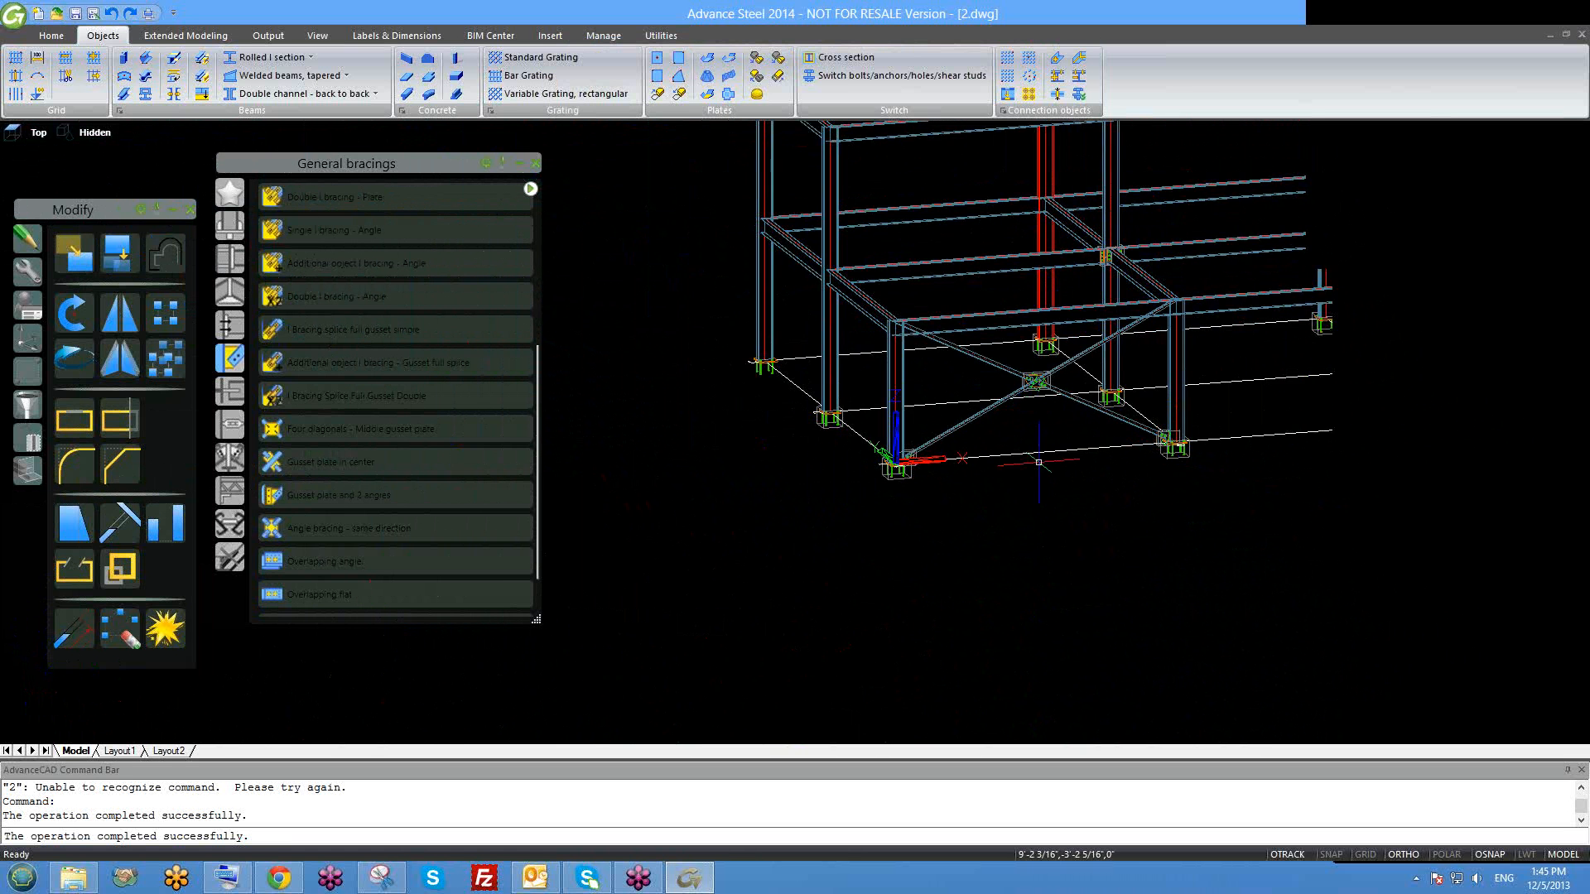
scroll(1035, 414, up, 3)
scroll(1034, 425, up, 2)
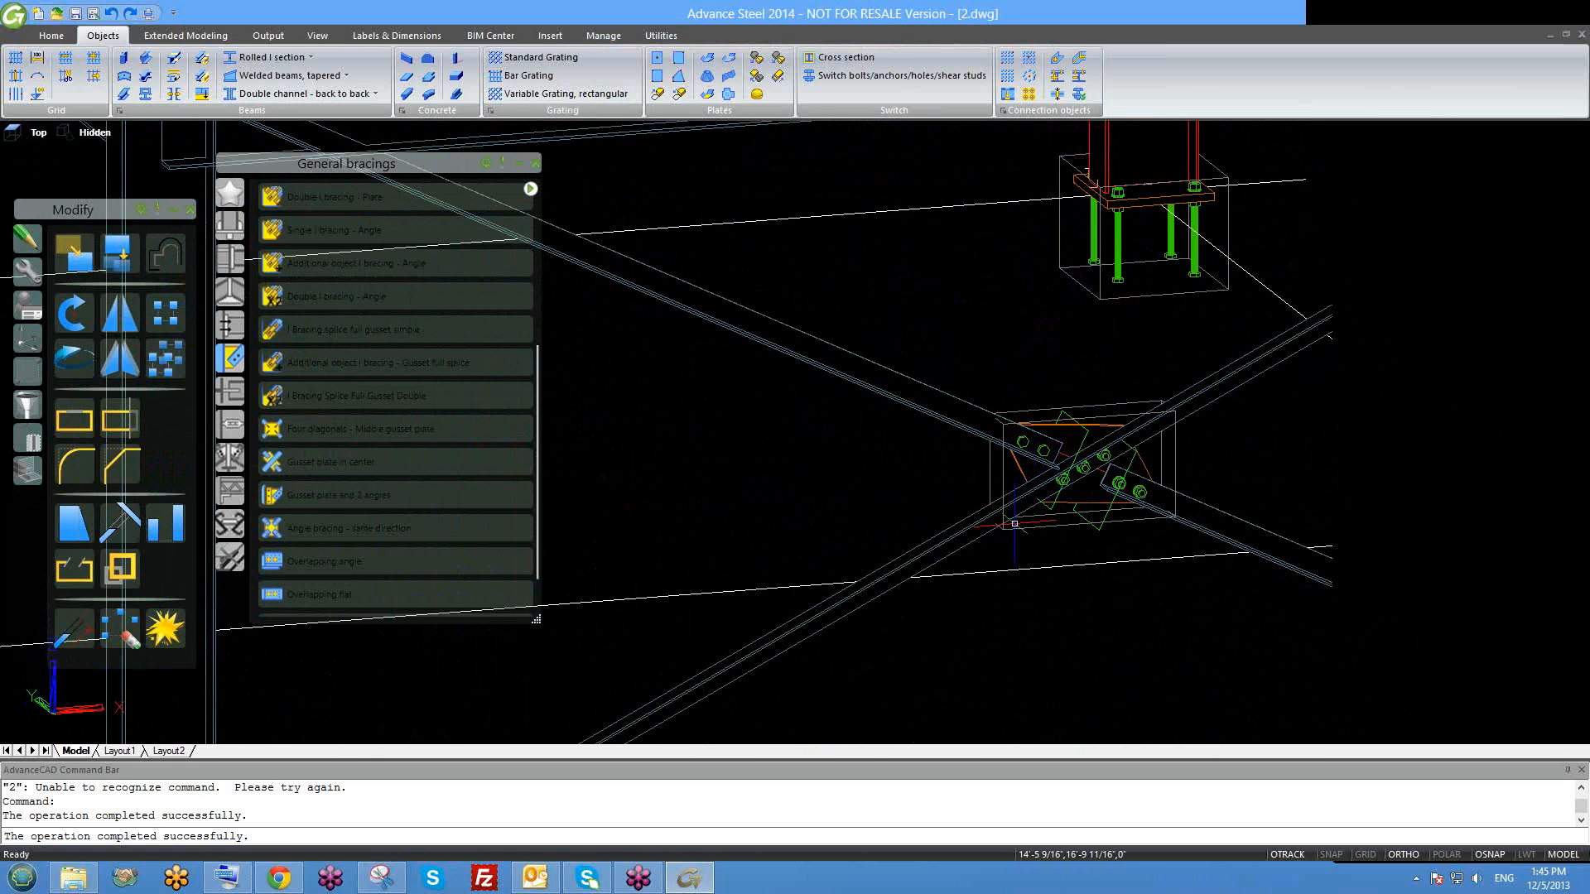
scroll(1035, 425, down, 4)
scroll(943, 489, up, 5)
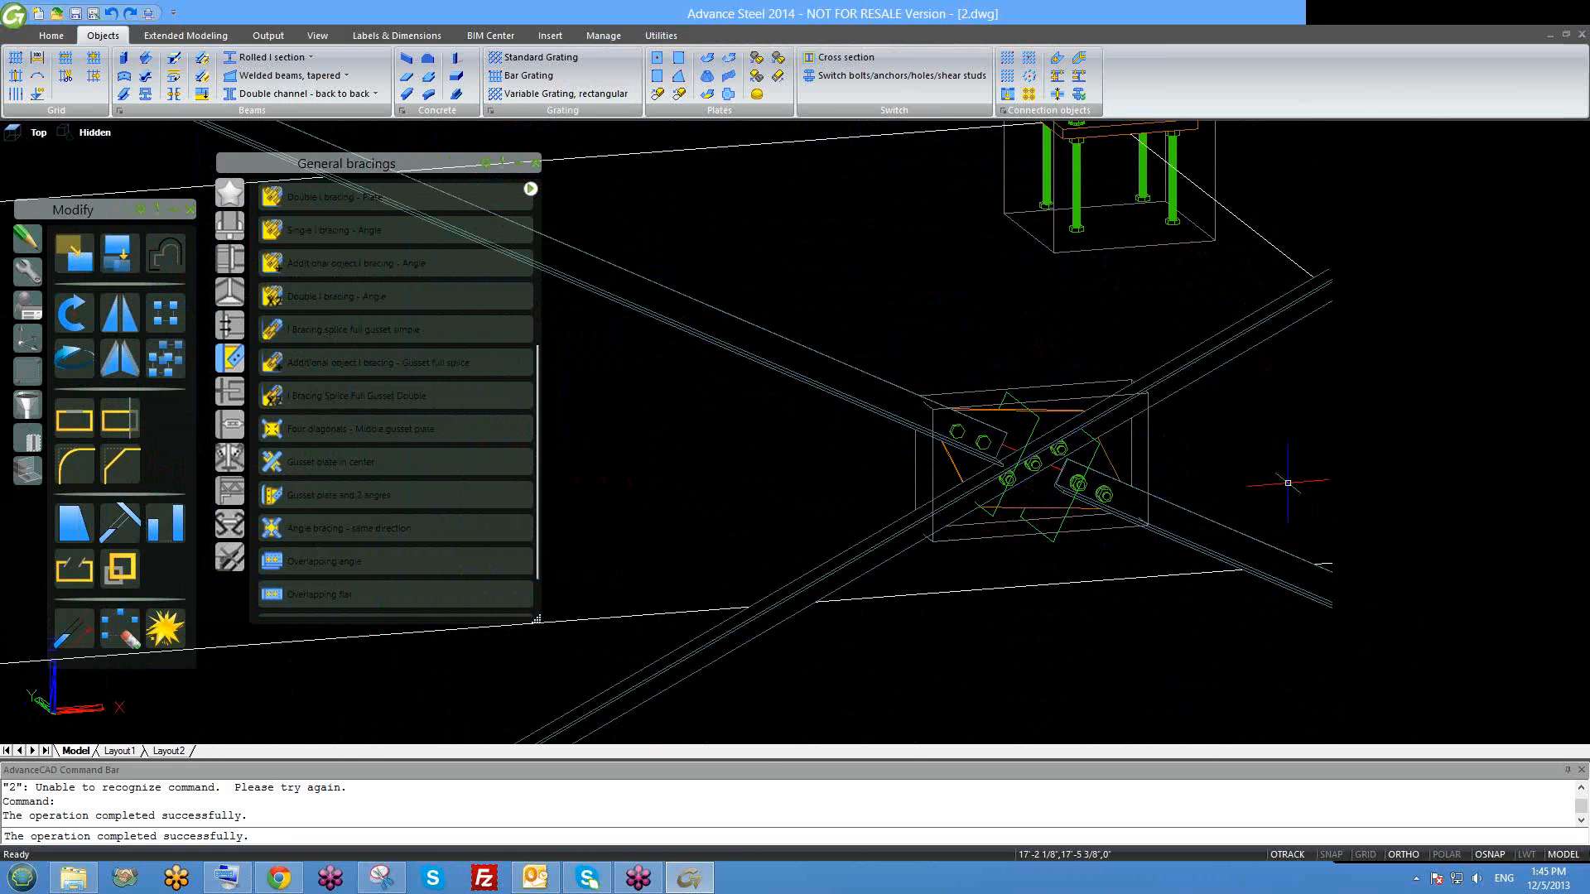
scroll(1134, 463, up, 2)
scroll(1029, 501, down, 3)
middle_drag(1051, 511, 963, 472)
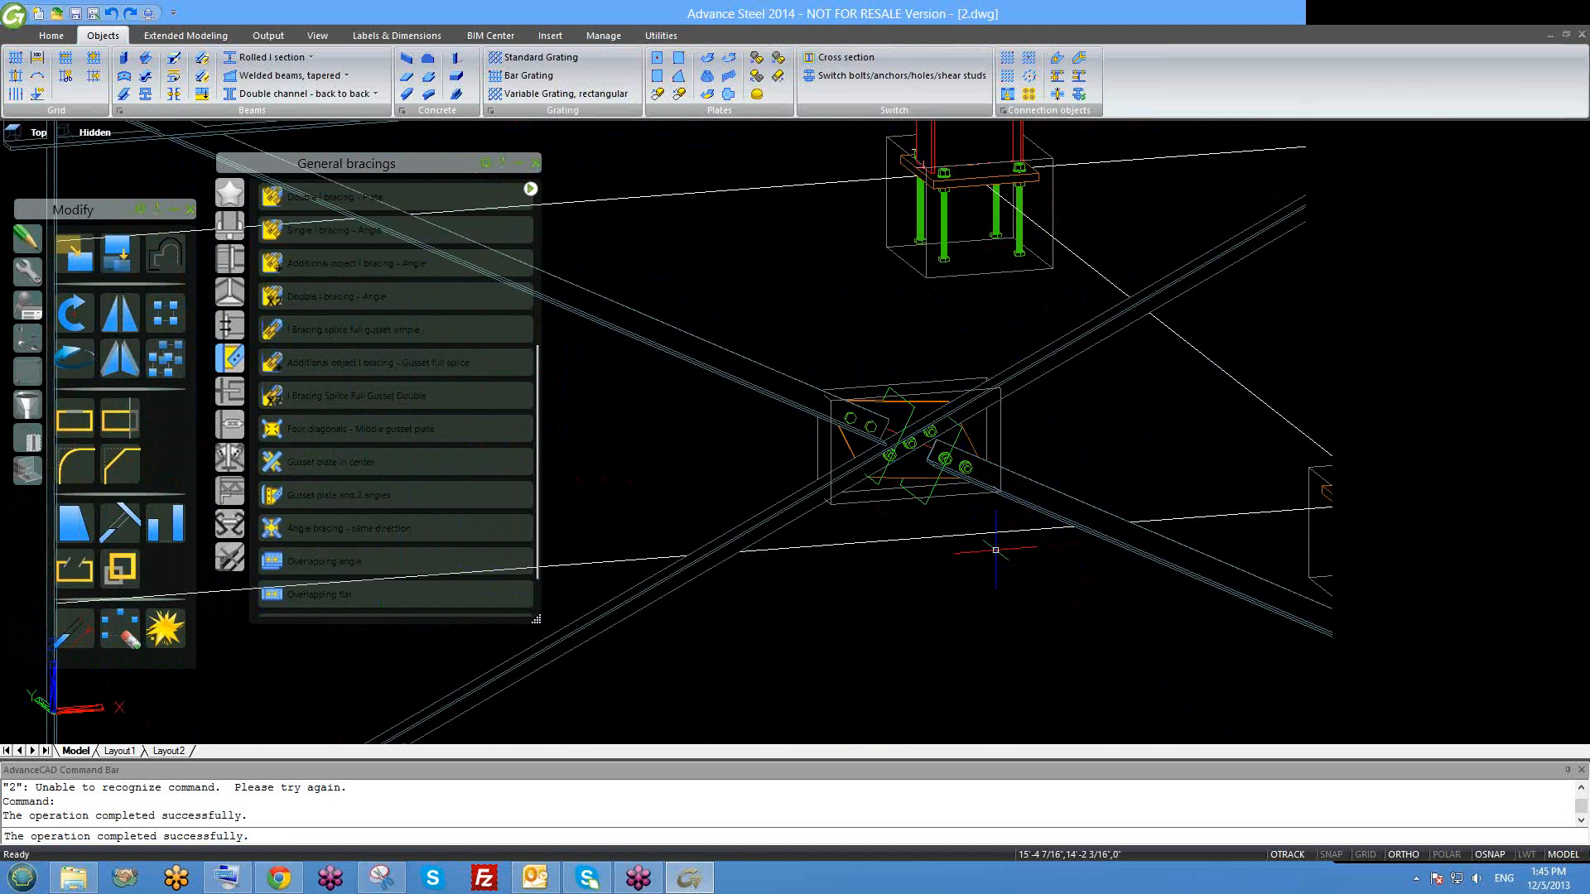
Display the model in the 2D Wireframe visual style at the diagonal brace's upper end by the column.
scroll(996, 550, down, 2)
middle_drag(1115, 400, 870, 571)
scroll(1233, 386, up, 4)
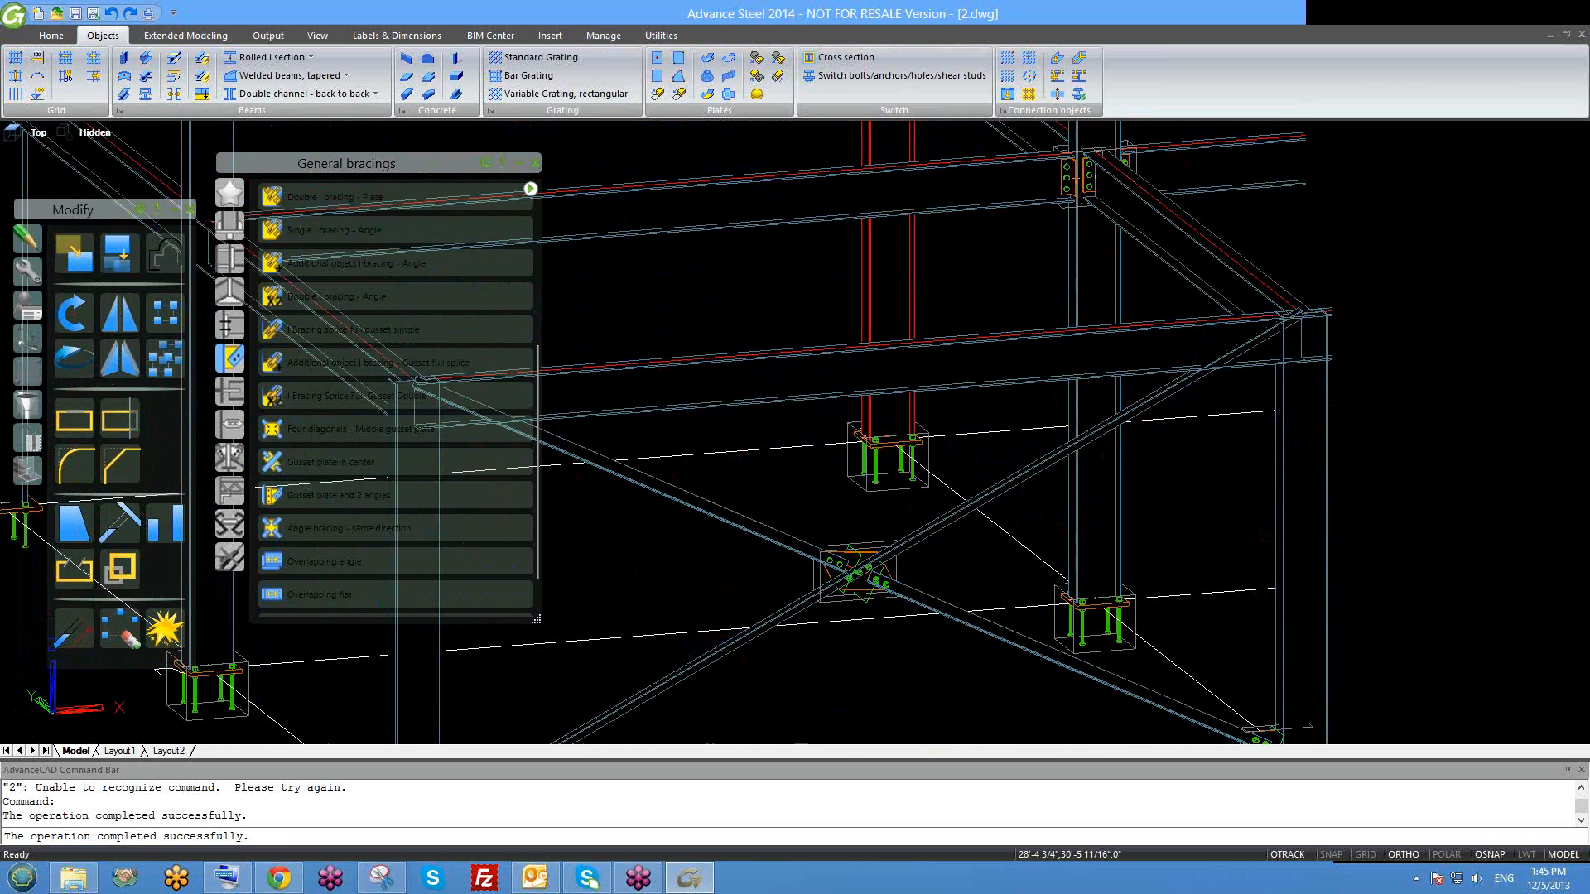
middle_drag(933, 308, 1104, 359)
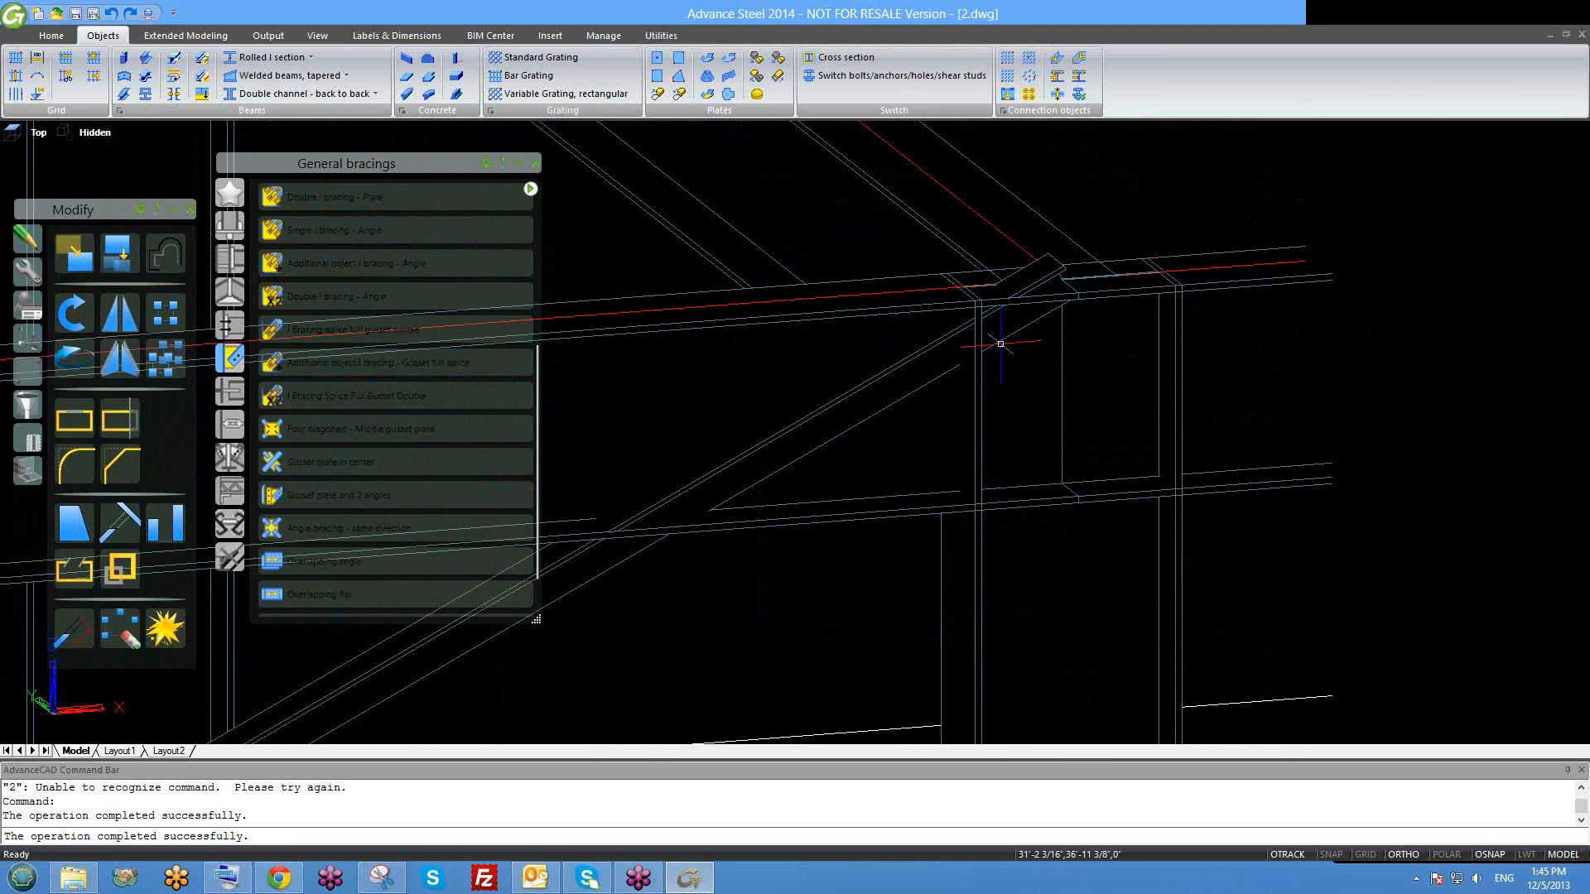
click(93, 133)
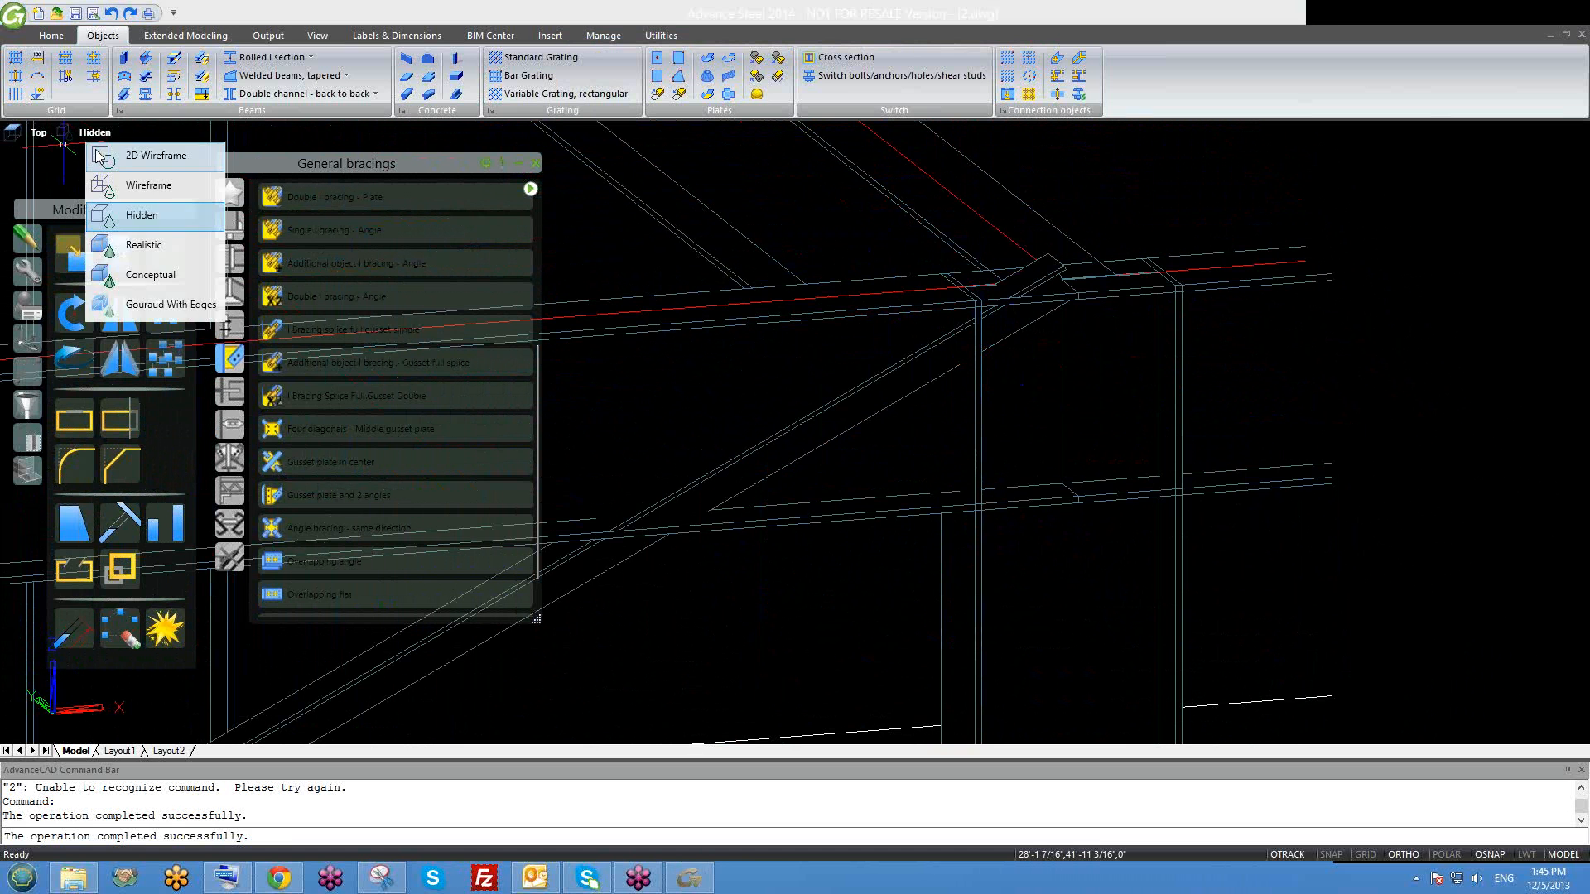
click(141, 156)
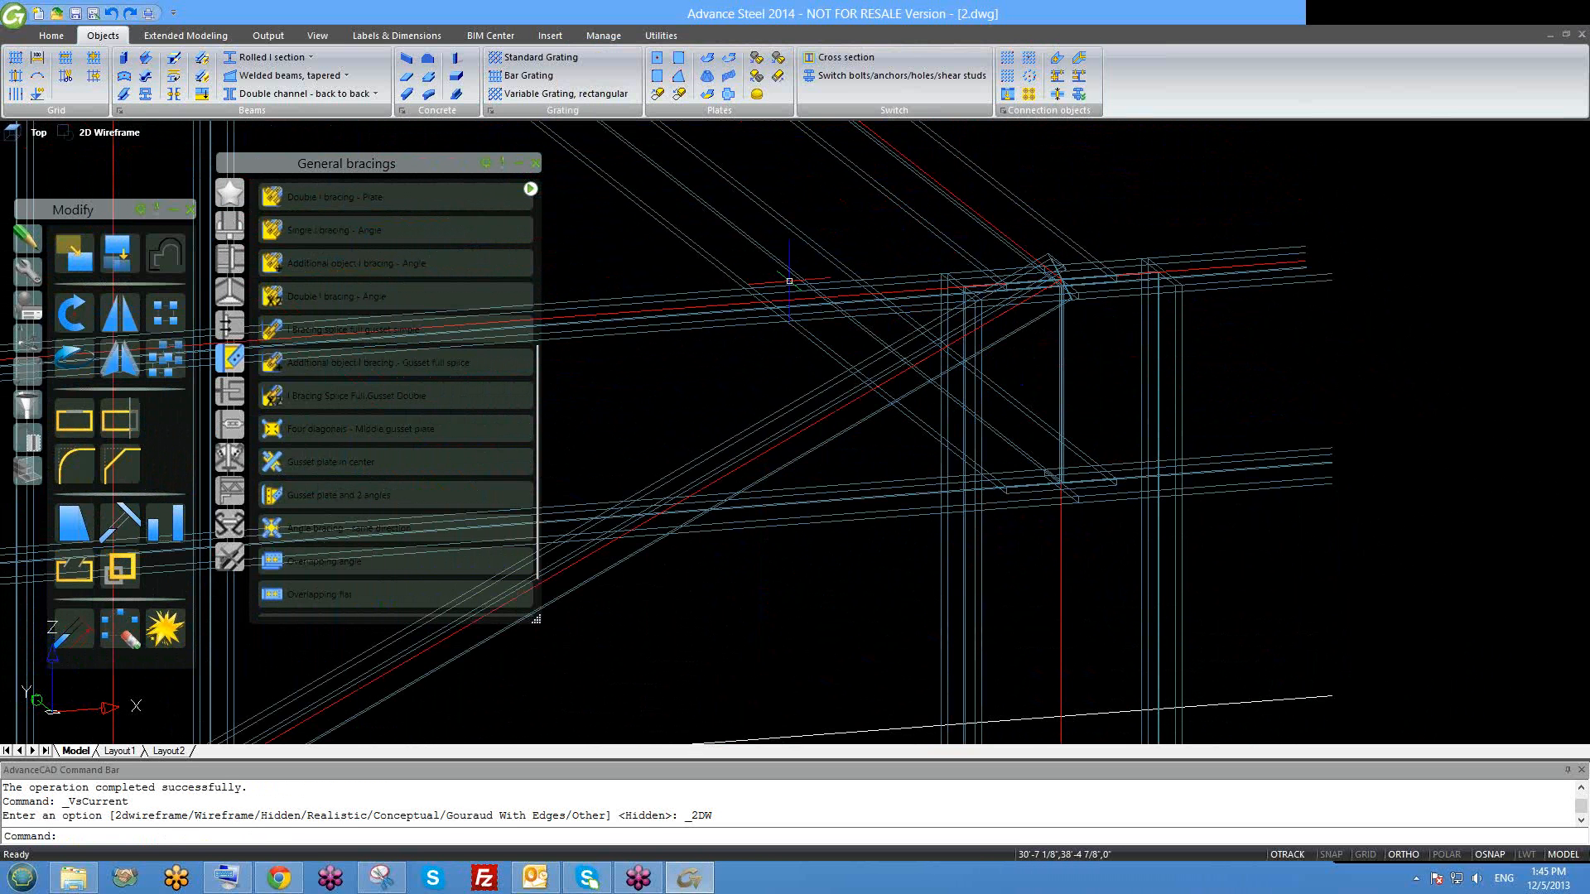
Stretch the diagonal brace's upper end down along the column by a distance of 3.
scroll(782, 280, up, 2)
scroll(756, 480, down, 6)
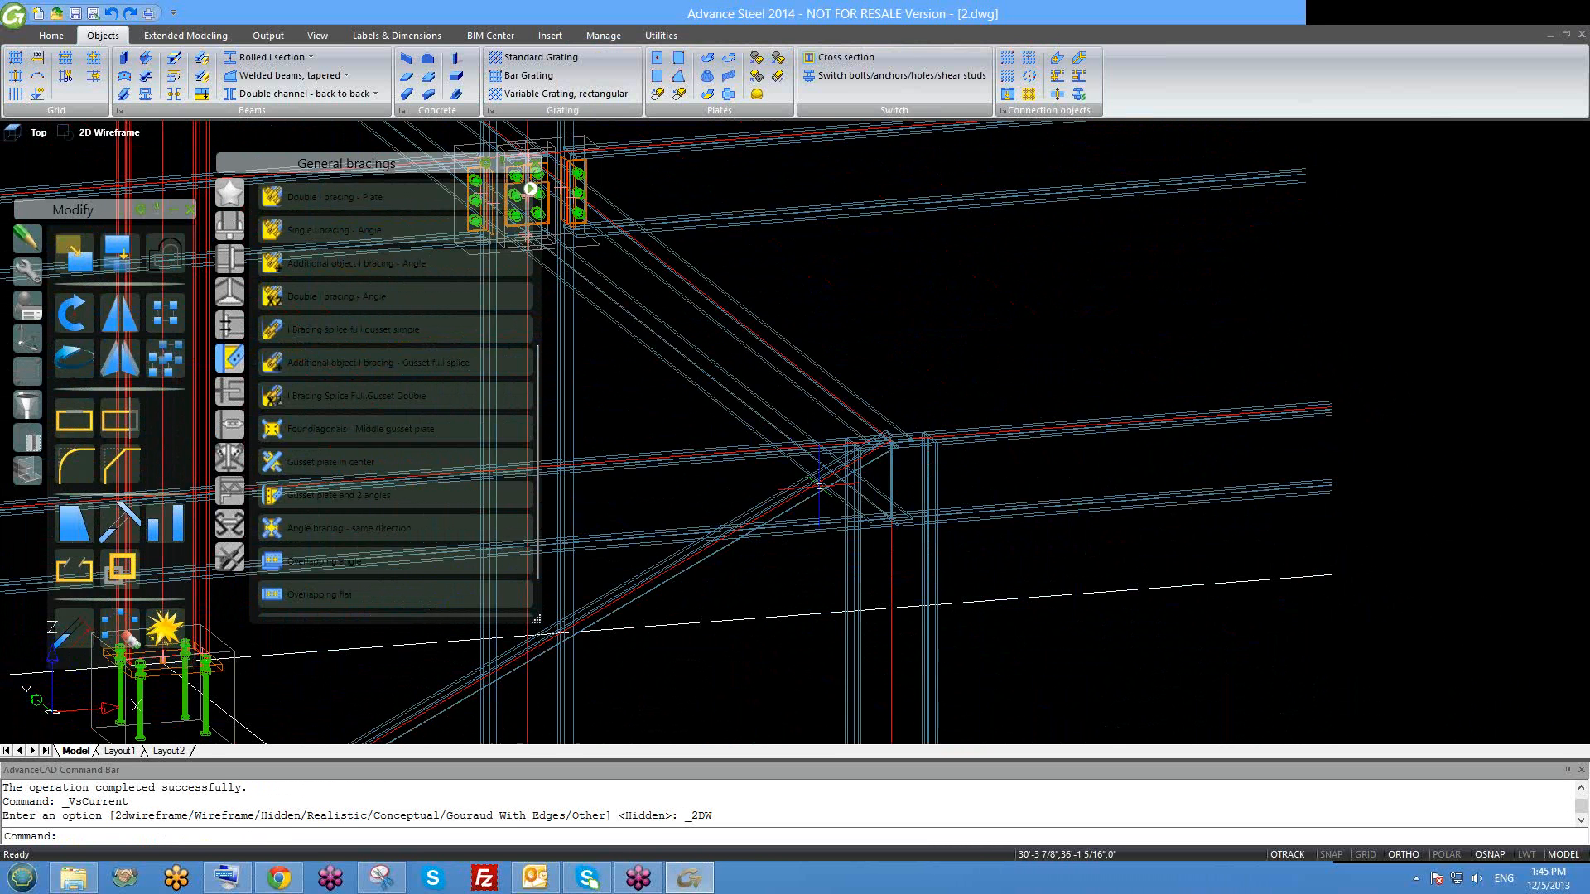
scroll(898, 451, down, 1)
scroll(953, 439, up, 3)
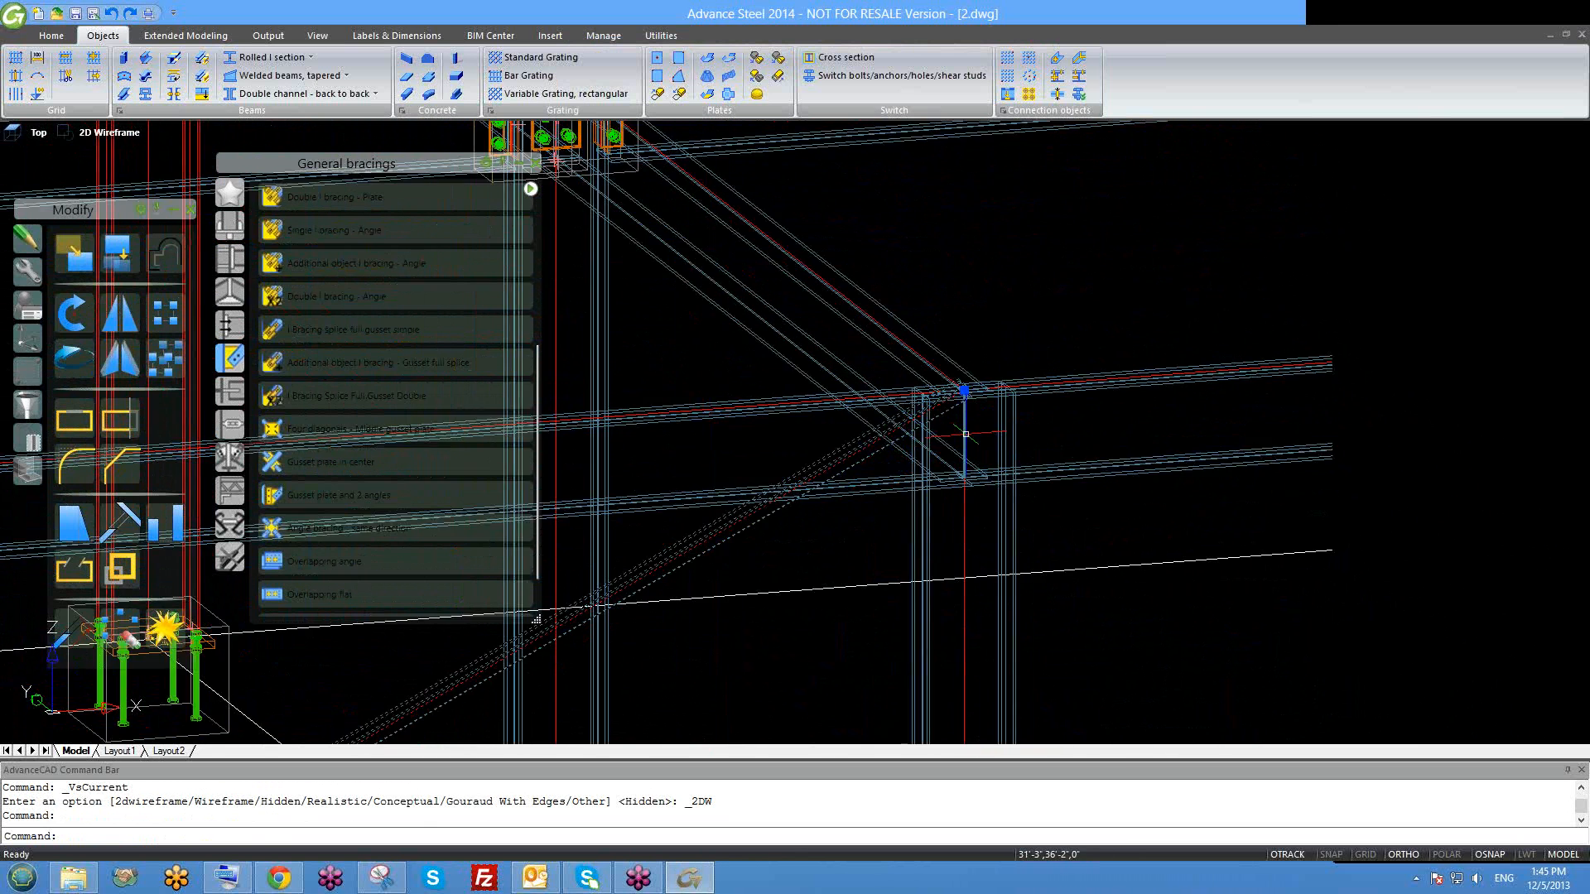
click(961, 363)
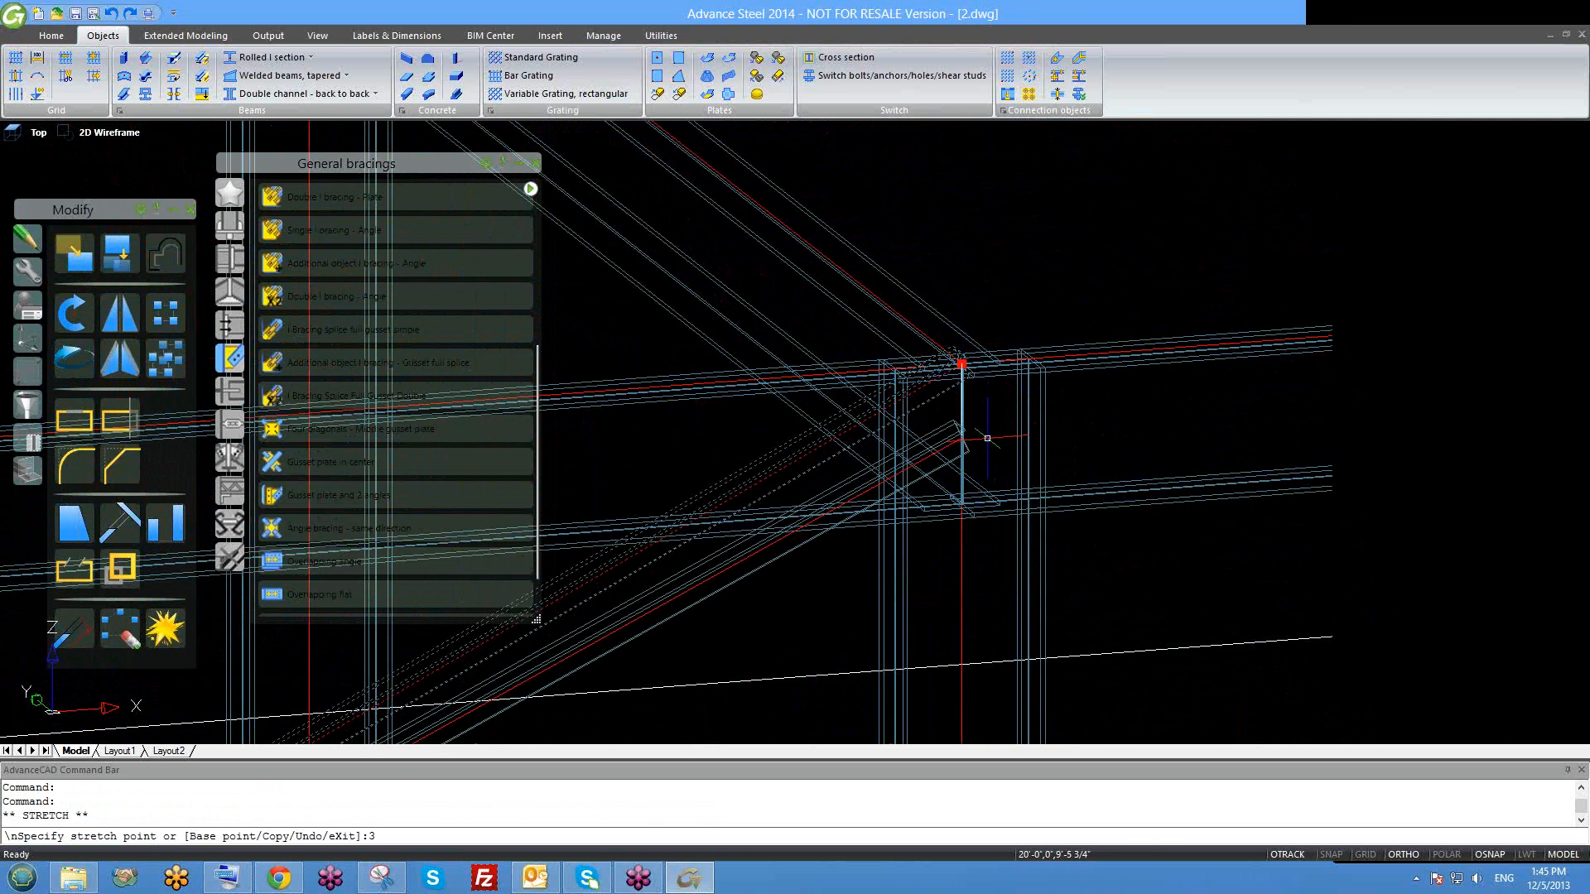
key(Return)
key(Escape)
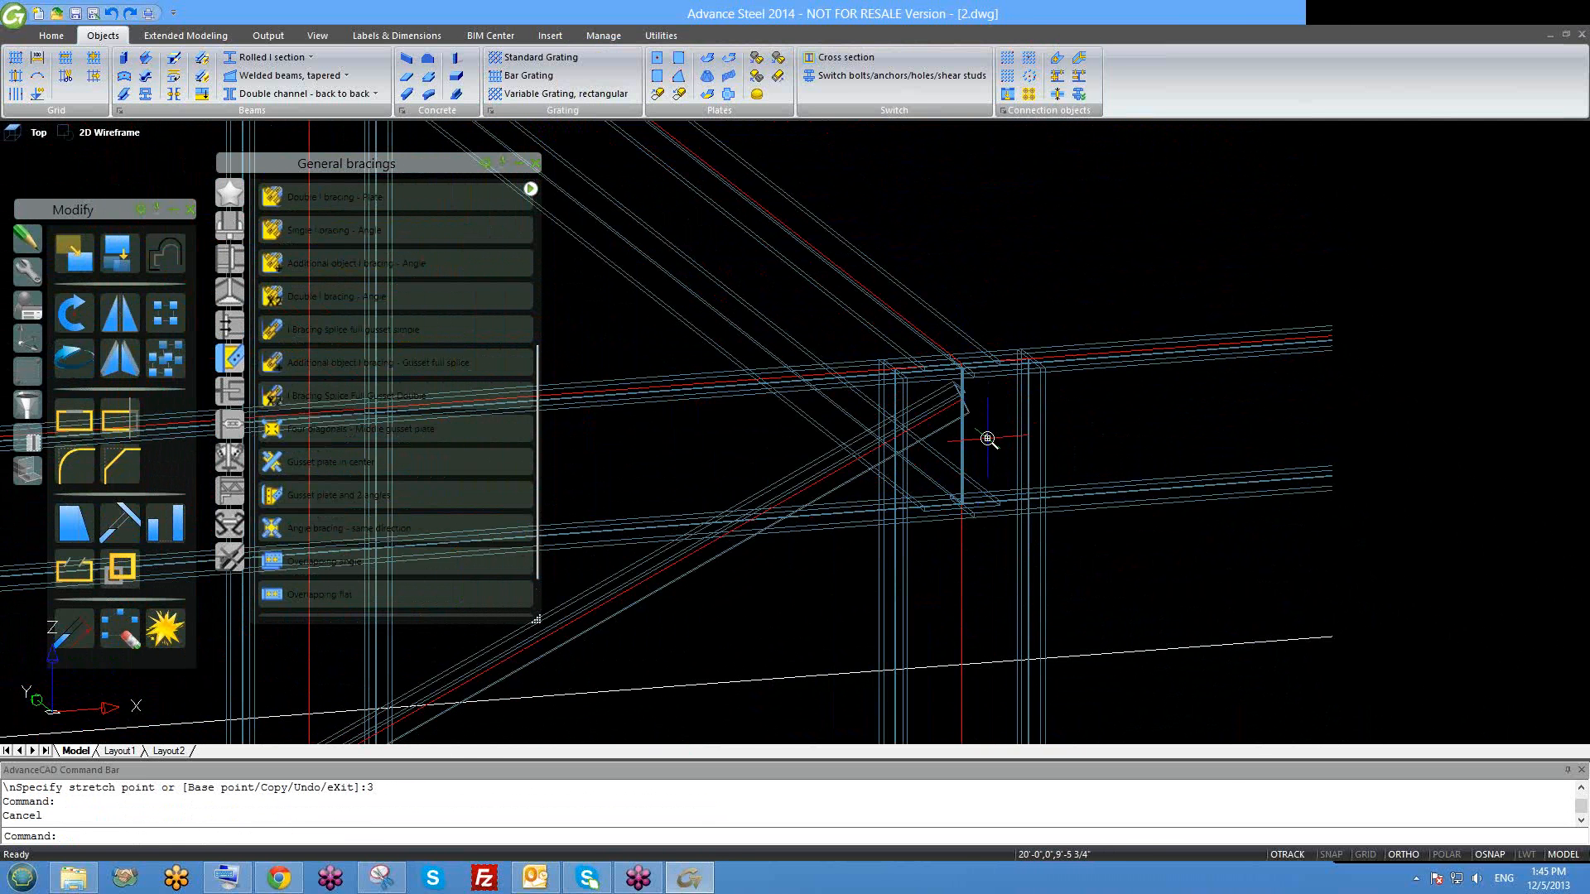
Switch the model to the Hidden visual style and frame the repositioned brace end at the column and beam.
scroll(987, 438, down, 5)
middle_drag(676, 701, 837, 589)
scroll(696, 610, up, 4)
mouse_move(694, 610)
shift+middle_down()
mouse_move(738, 568)
mouse_move(695, 577)
mouse_move(699, 604)
shift+middle_up()
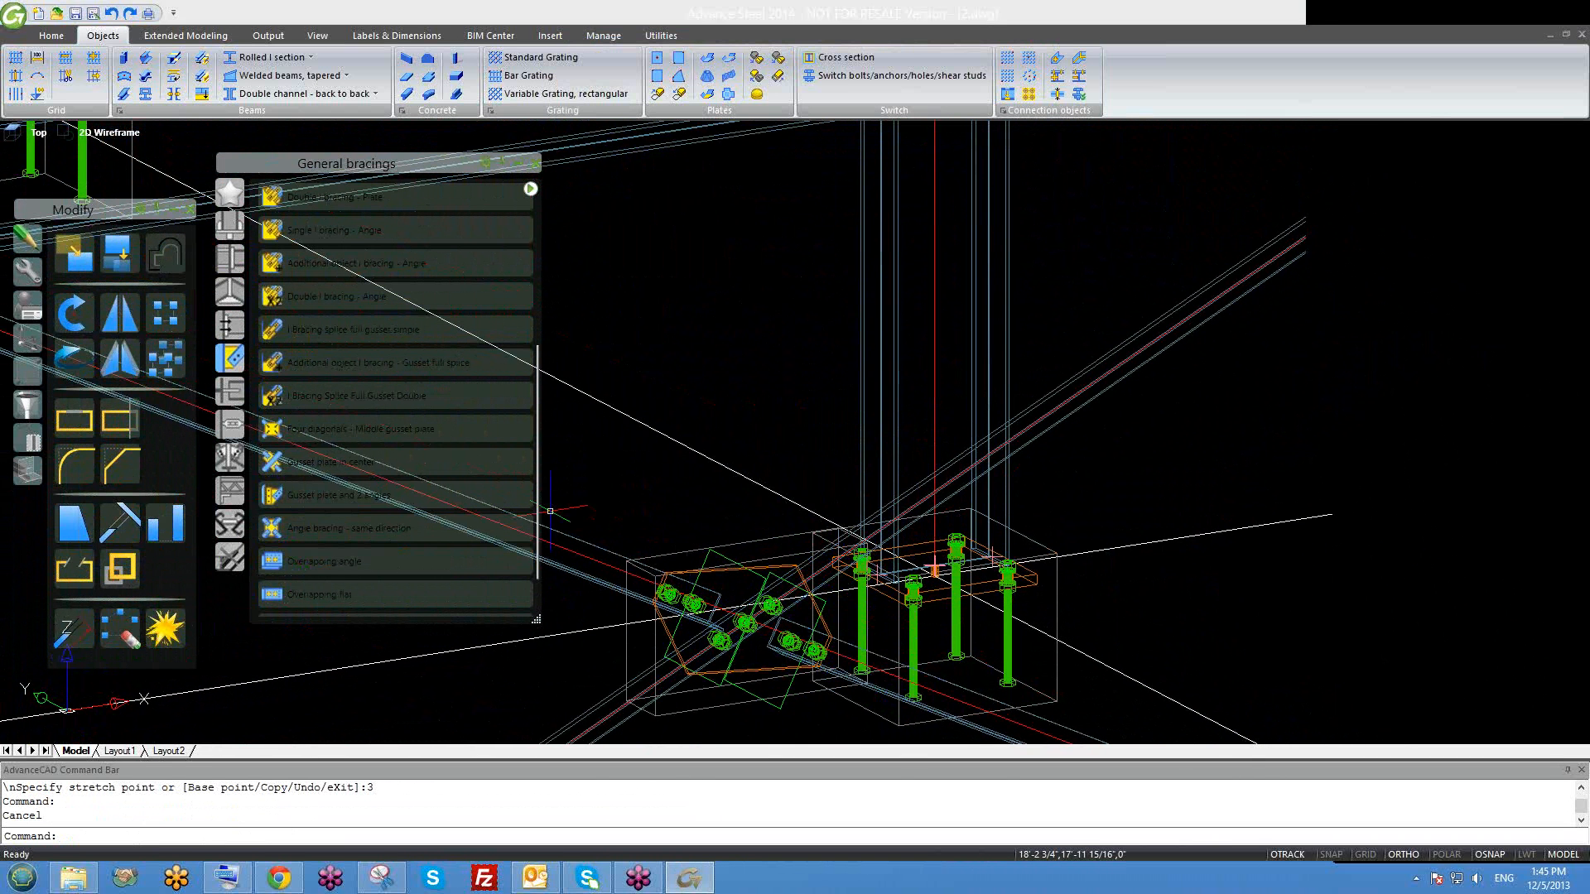
click(108, 132)
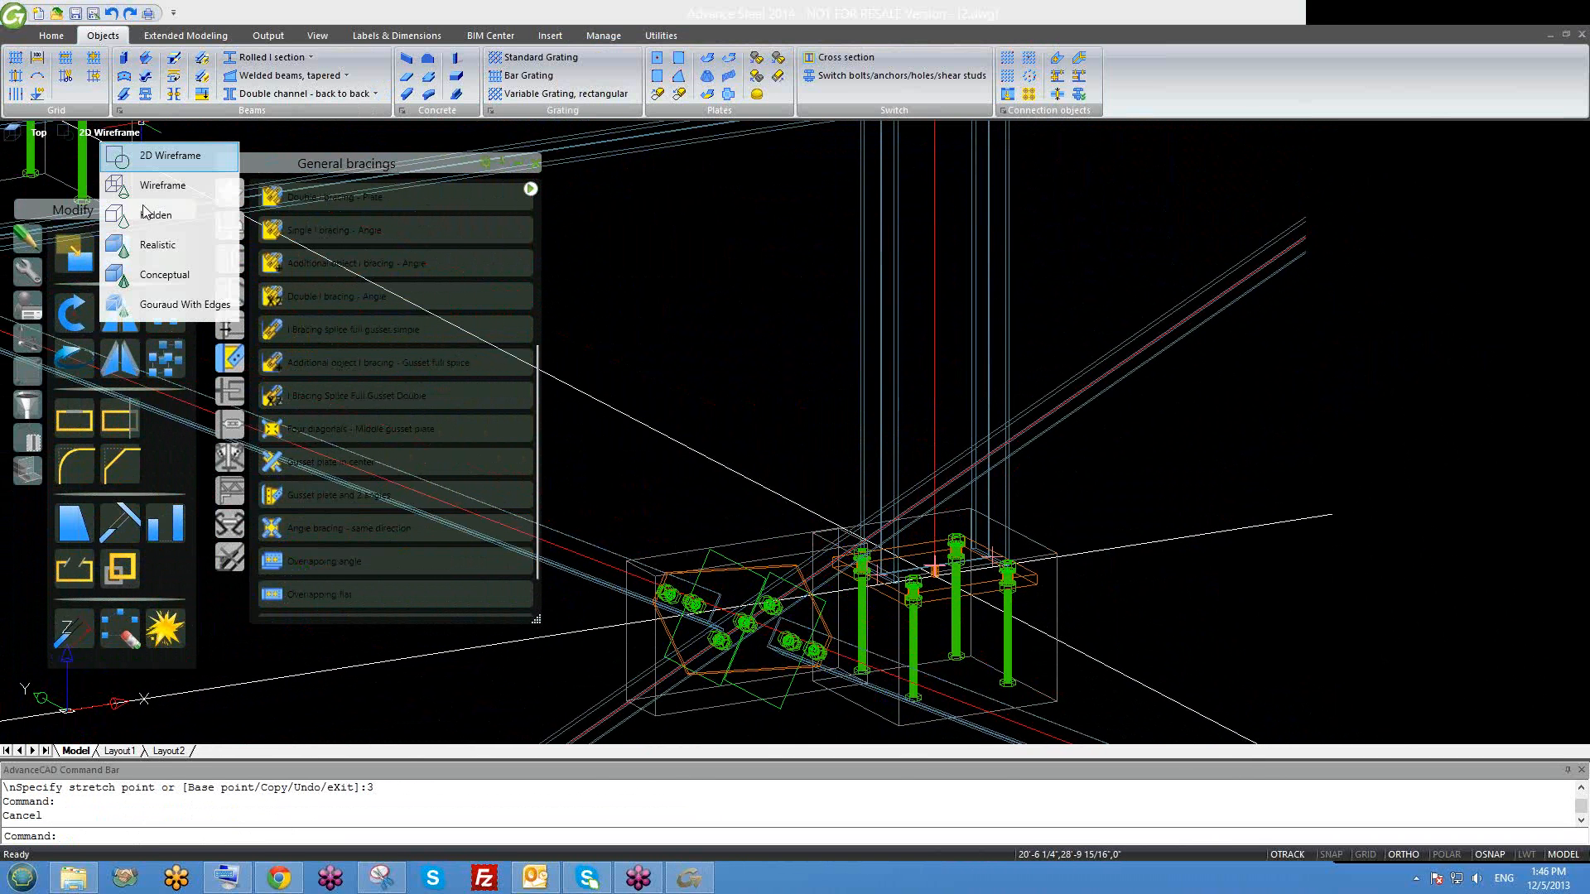
click(152, 217)
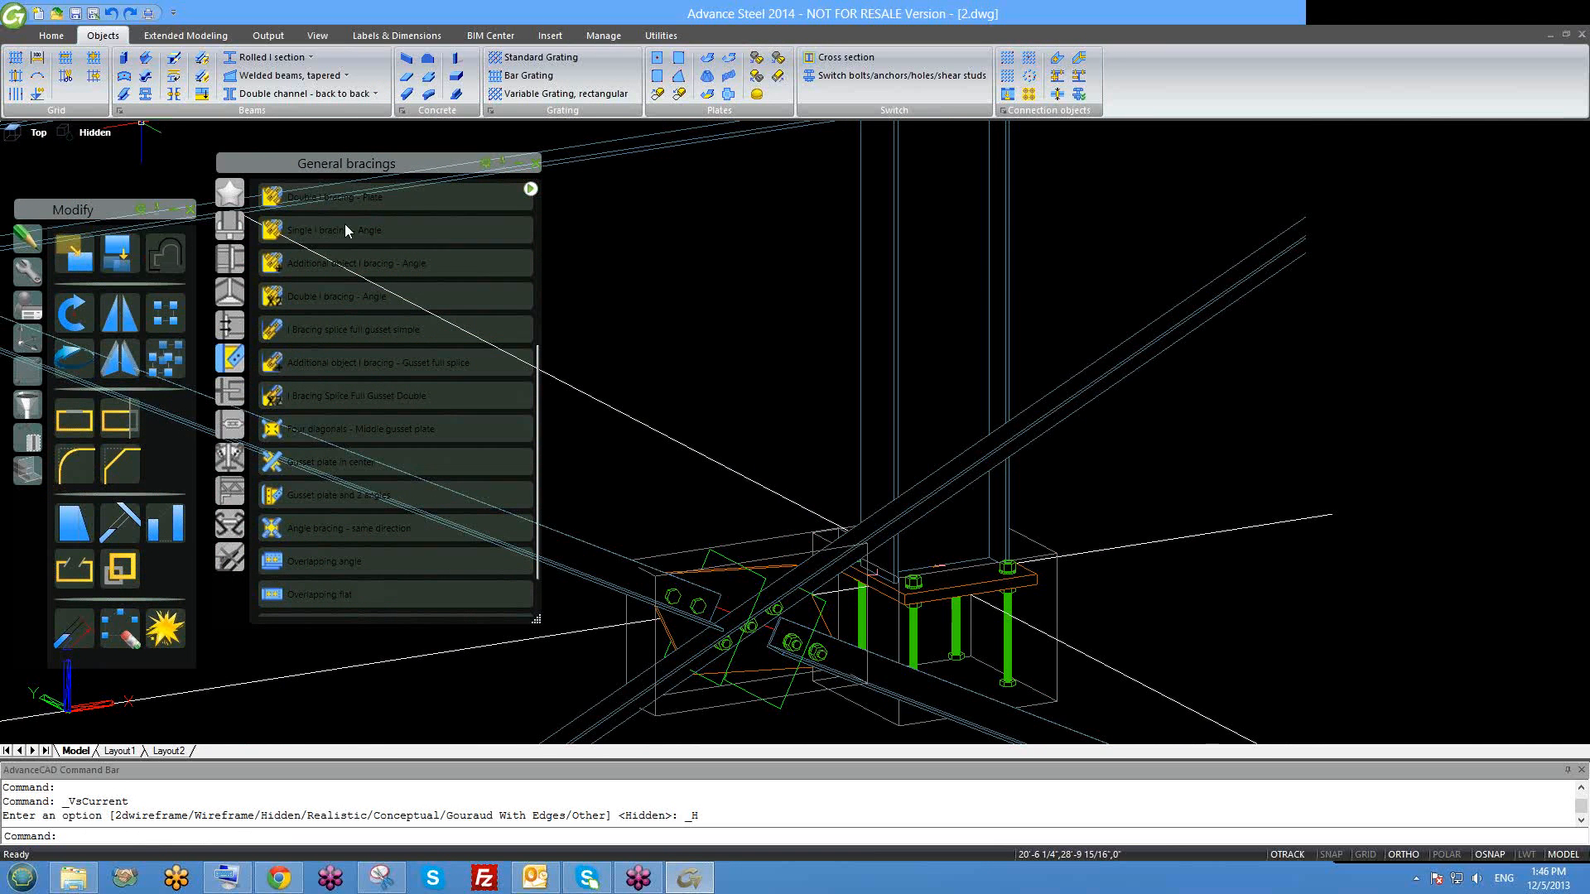
scroll(956, 478, down, 3)
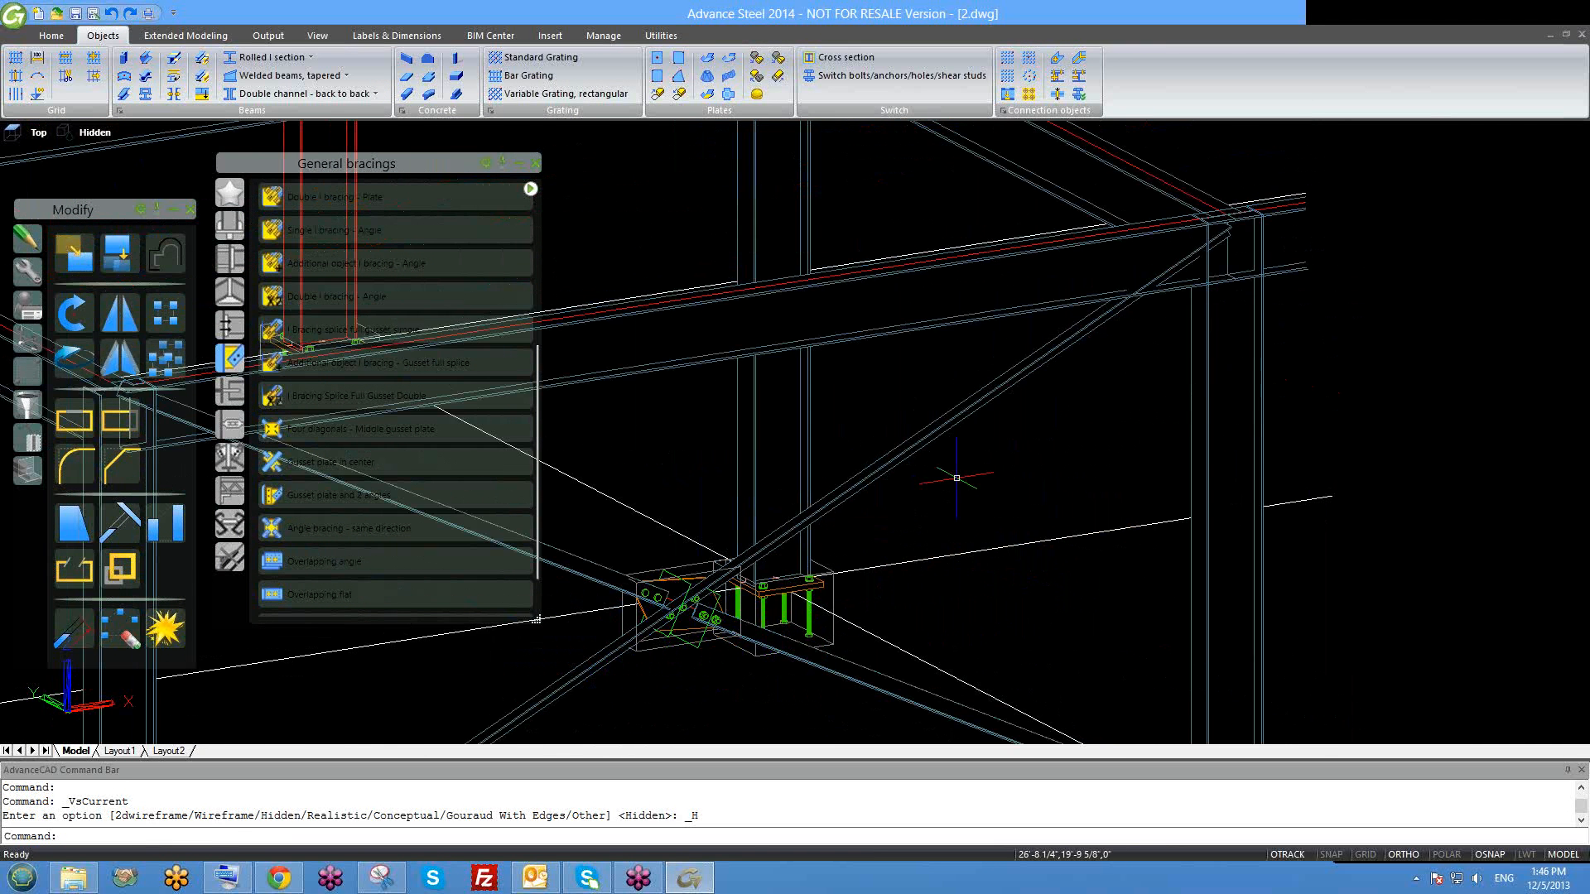
scroll(1143, 365, up, 4)
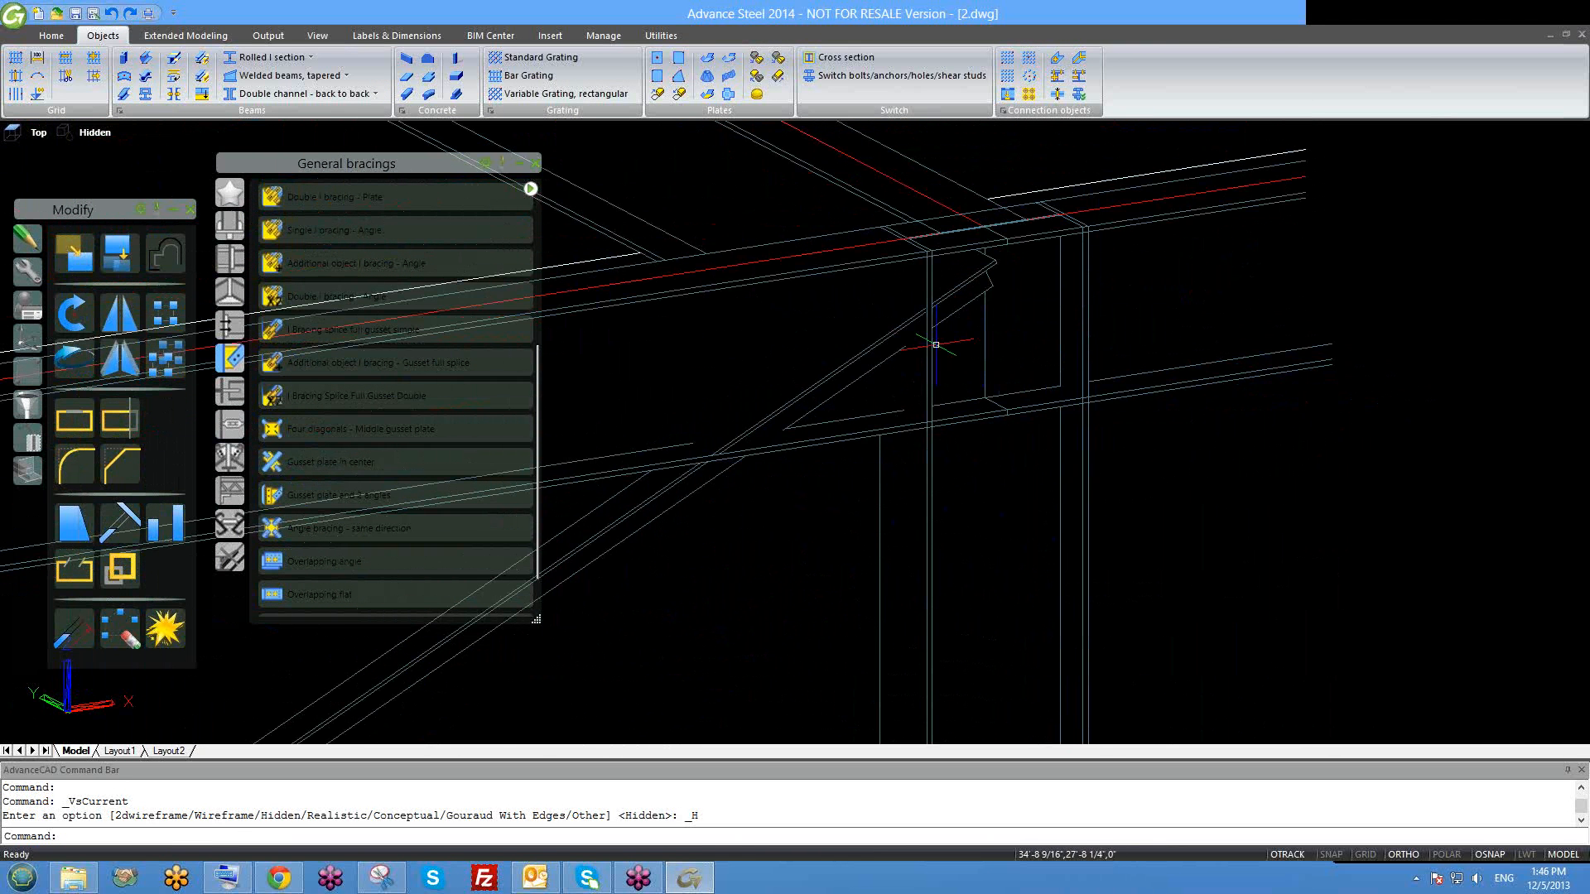
Bring up the general bracings in the connection vault, showing the gusset plate connections at the start of the list.
click(165, 36)
click(33, 79)
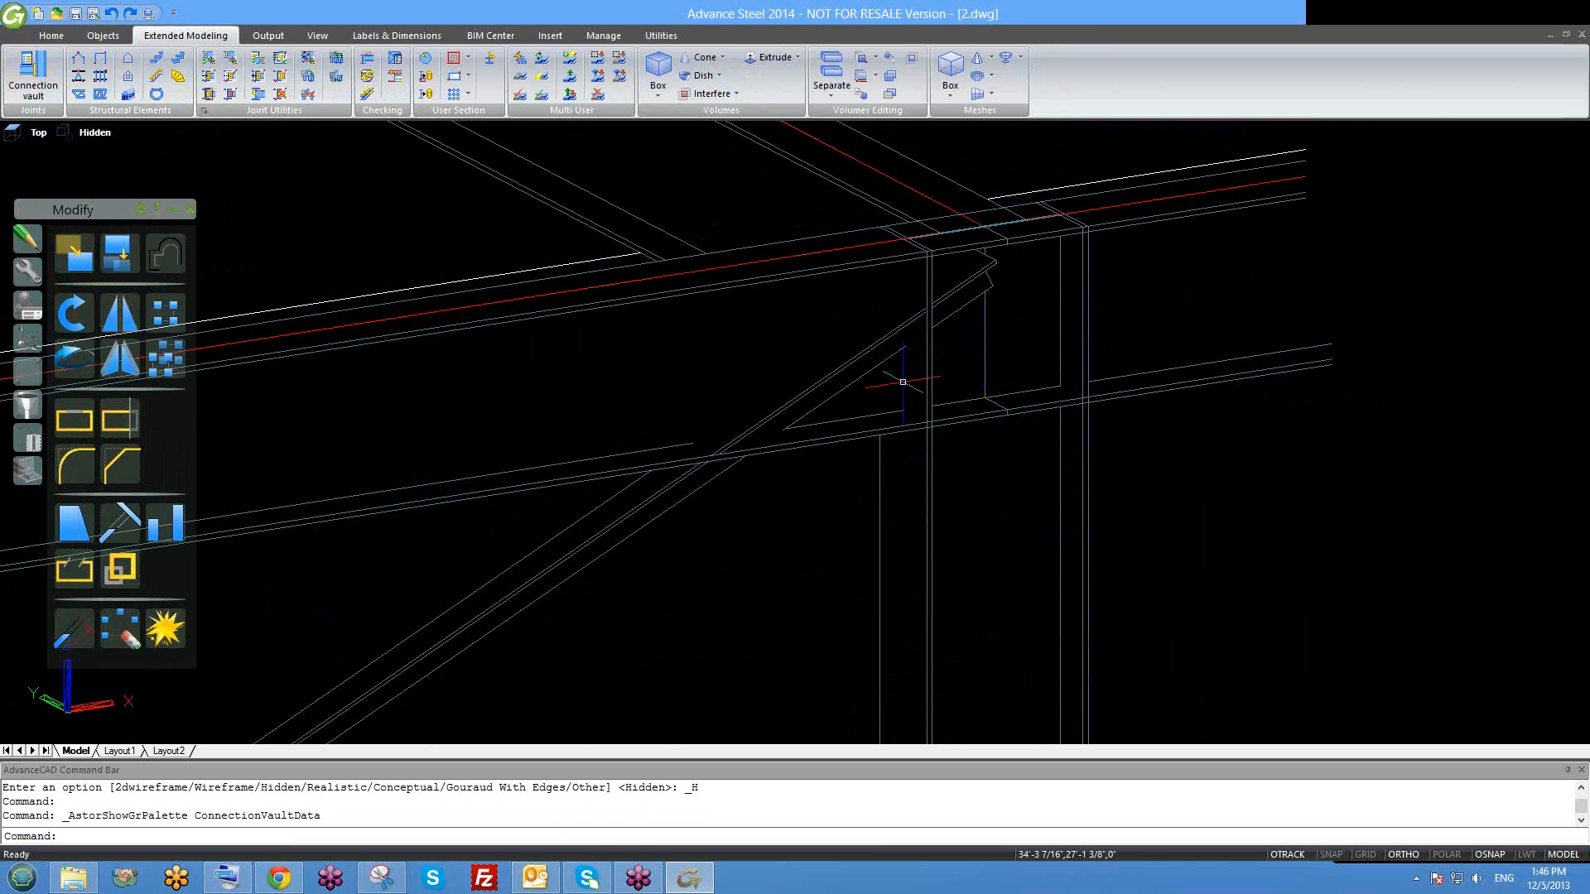
click(33, 79)
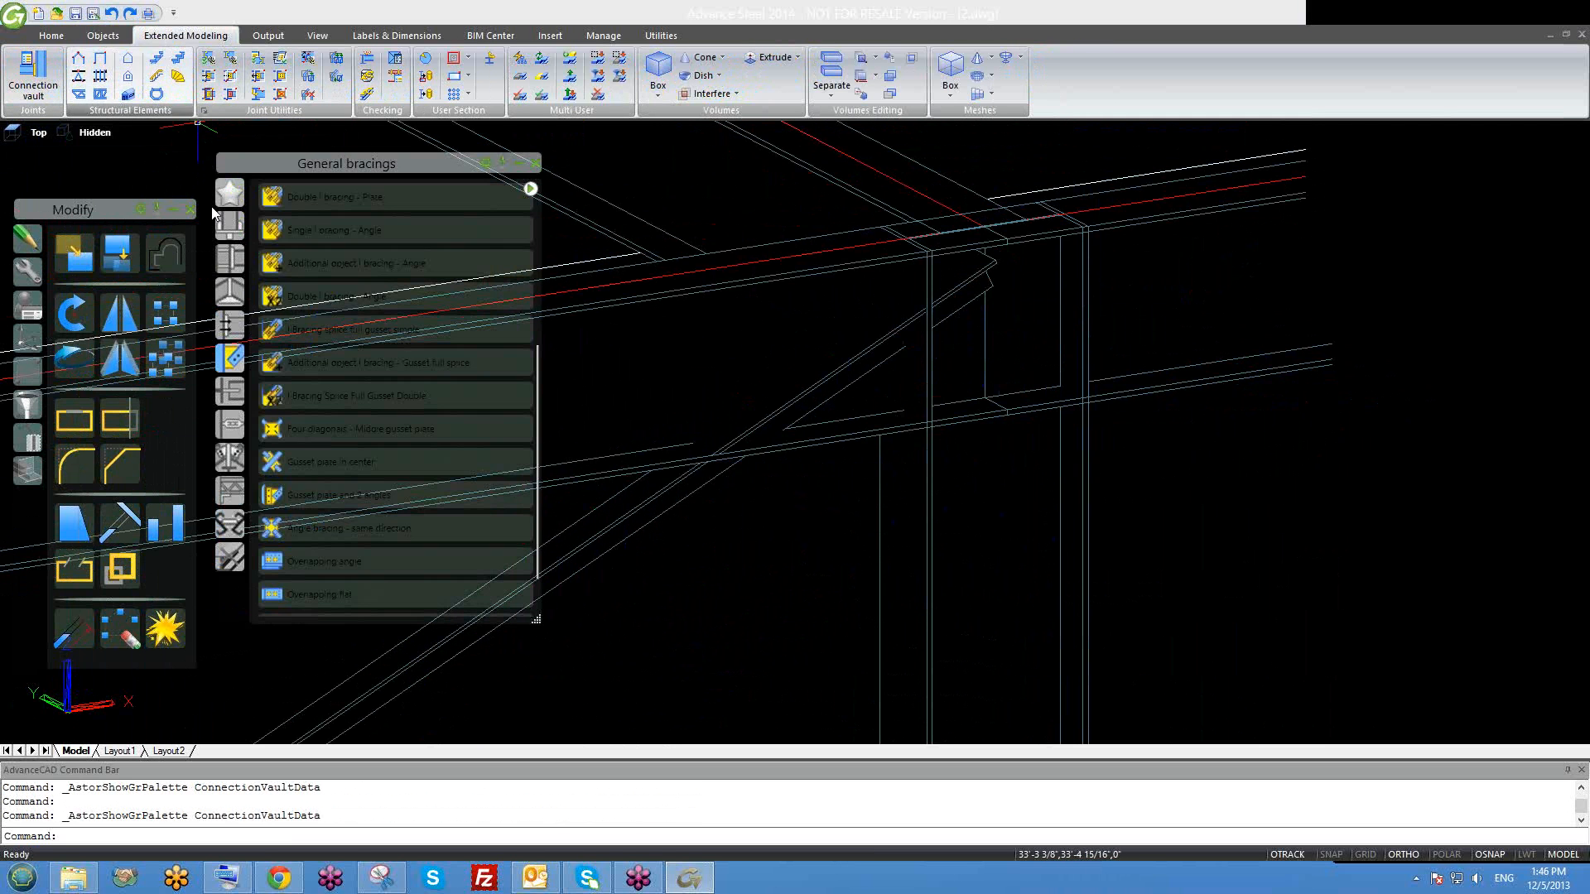
scroll(442, 366, up, 3)
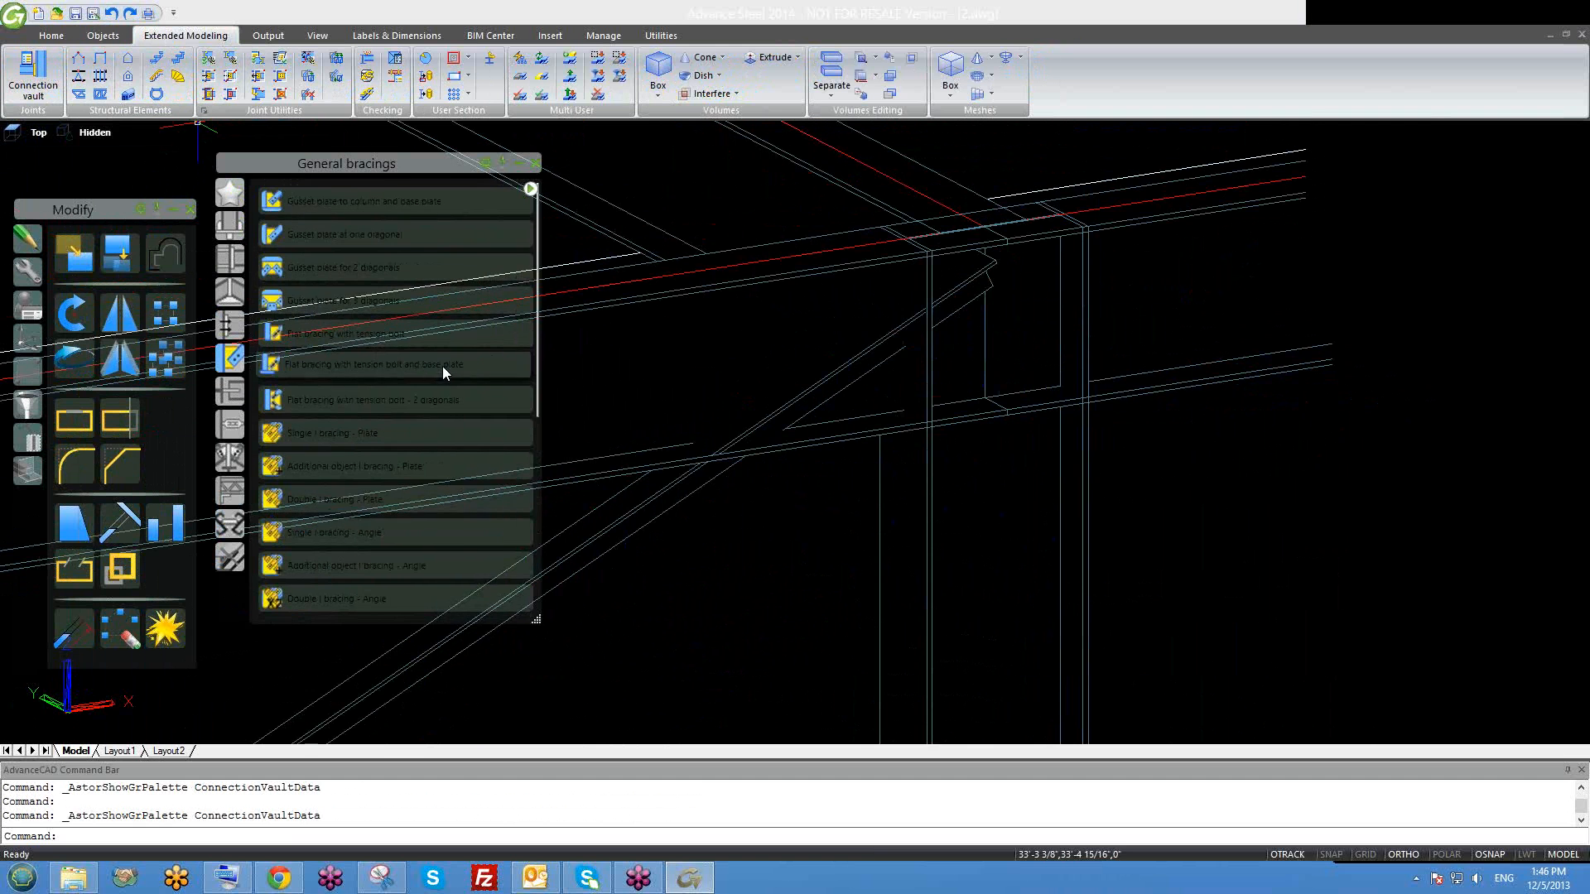
middle_drag(964, 299, 945, 399)
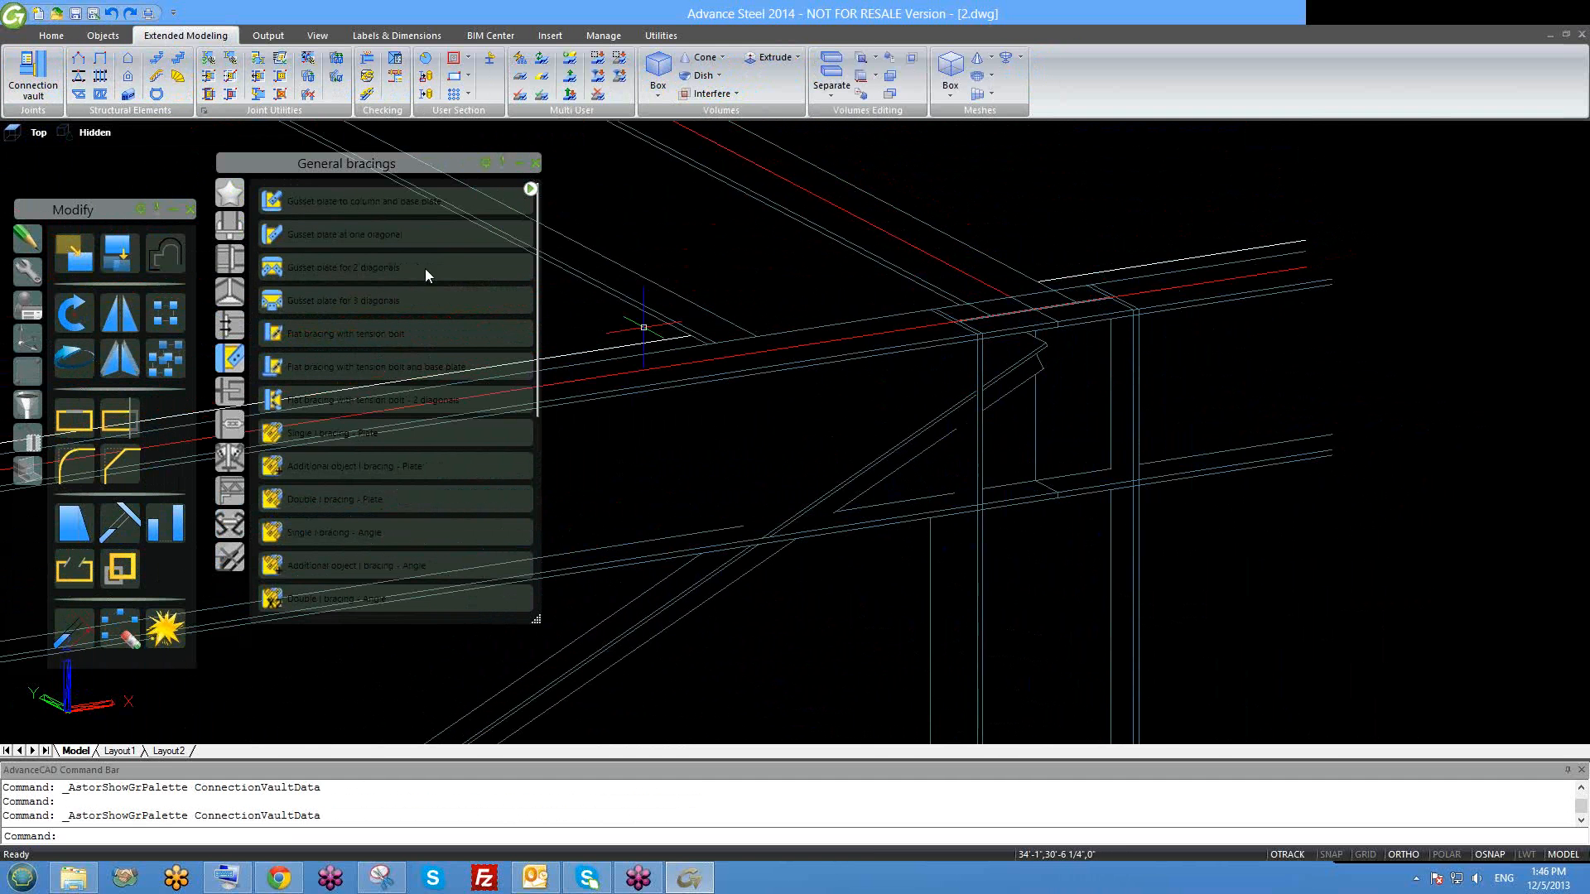
Create a gusset plate to column and base plate connection, using the beam as main member, the column as secondary and the diagonal brace.
click(325, 200)
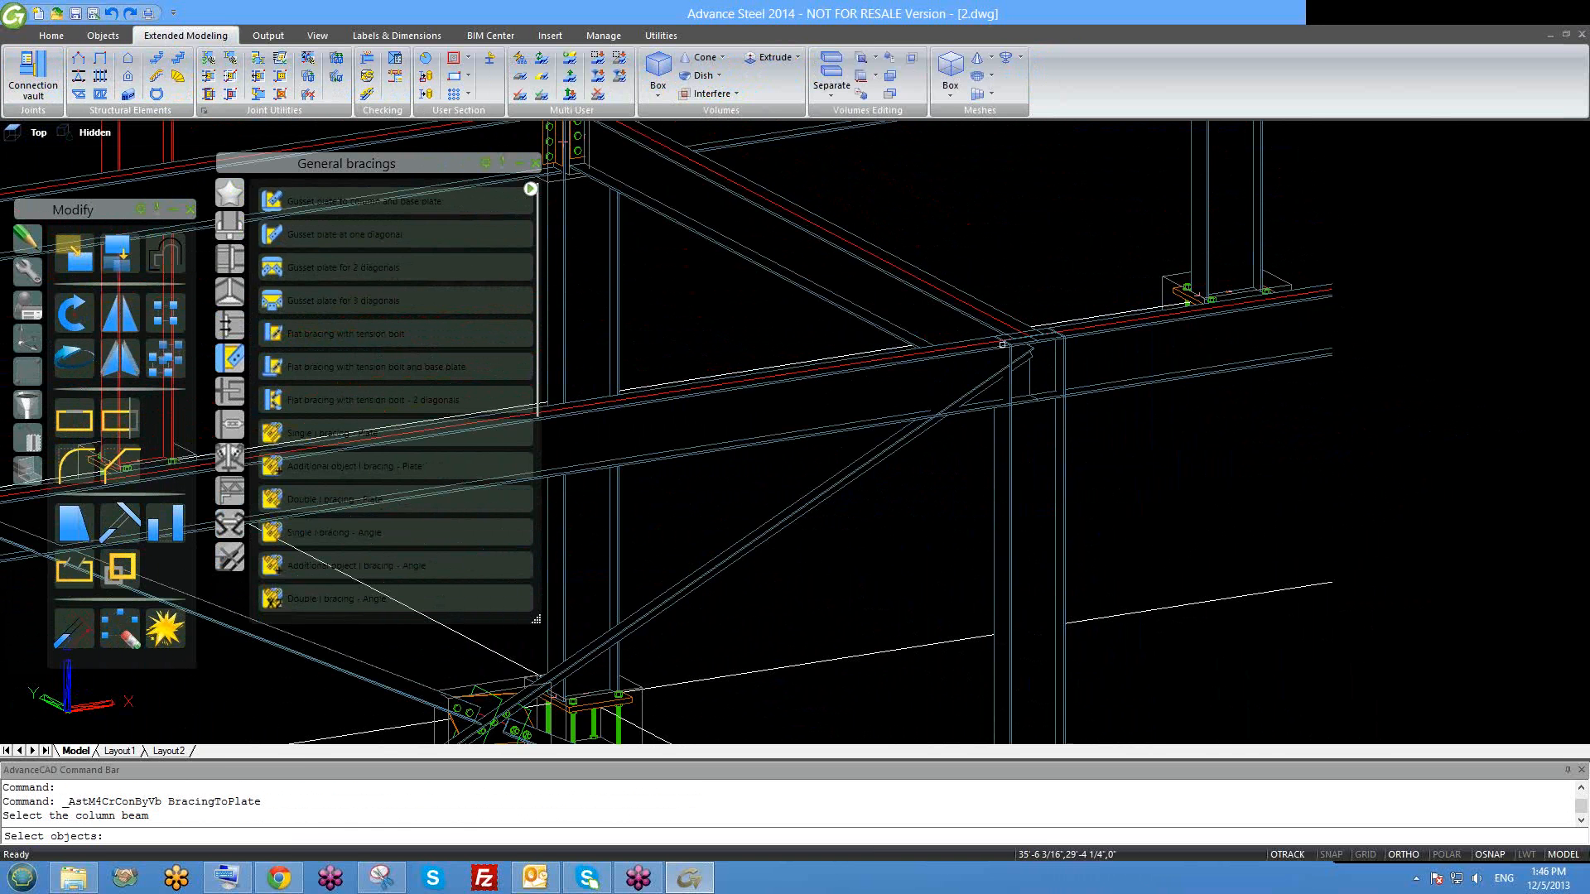
scroll(989, 362, down, 3)
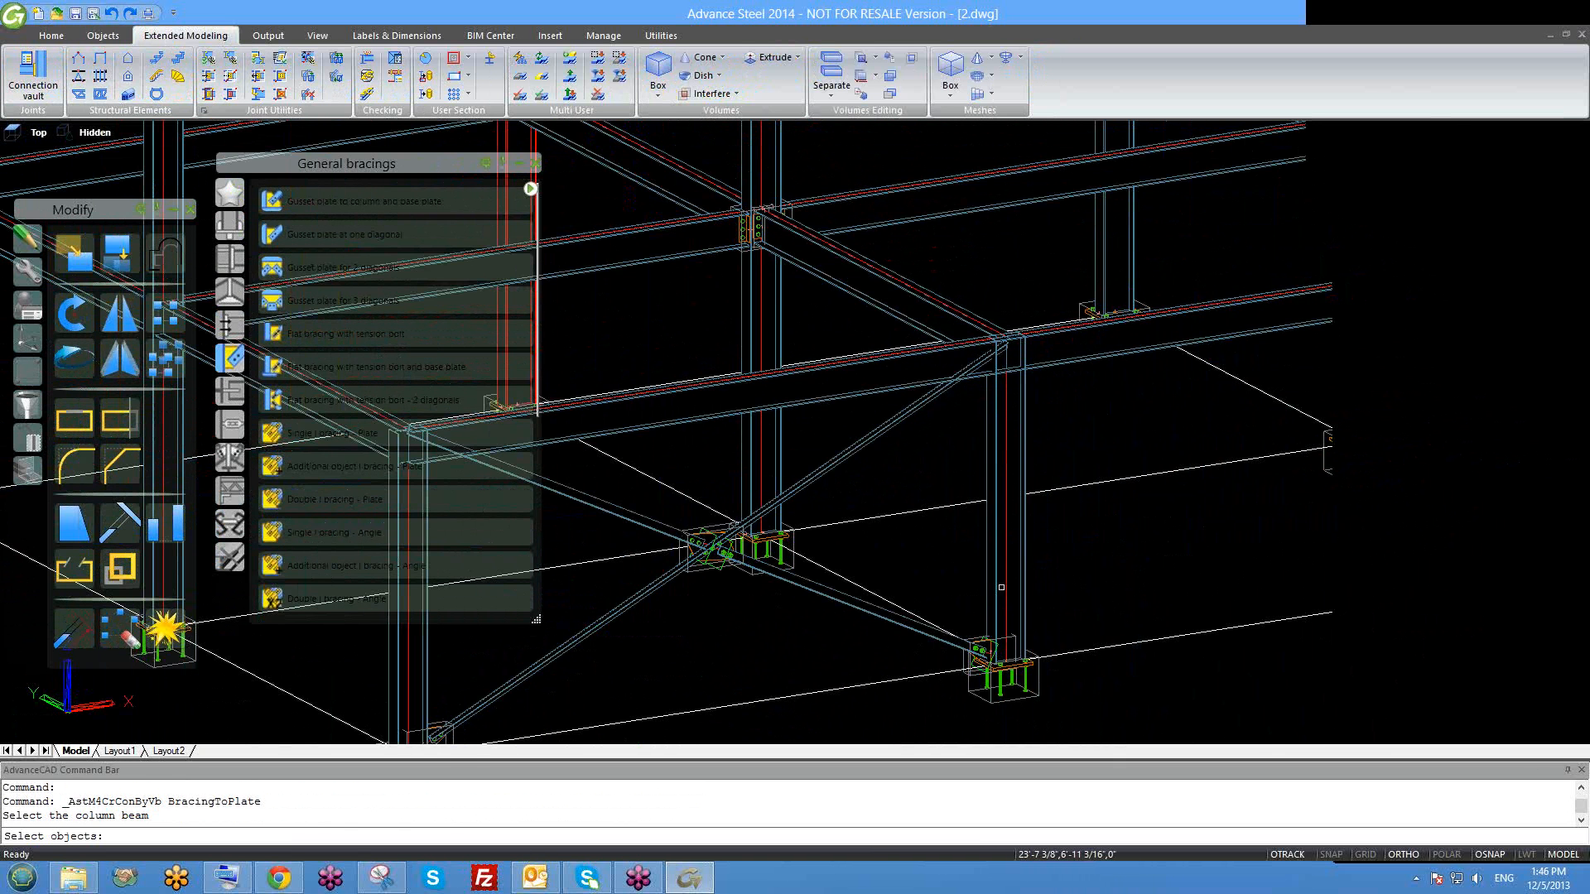
scroll(991, 347, up, 3)
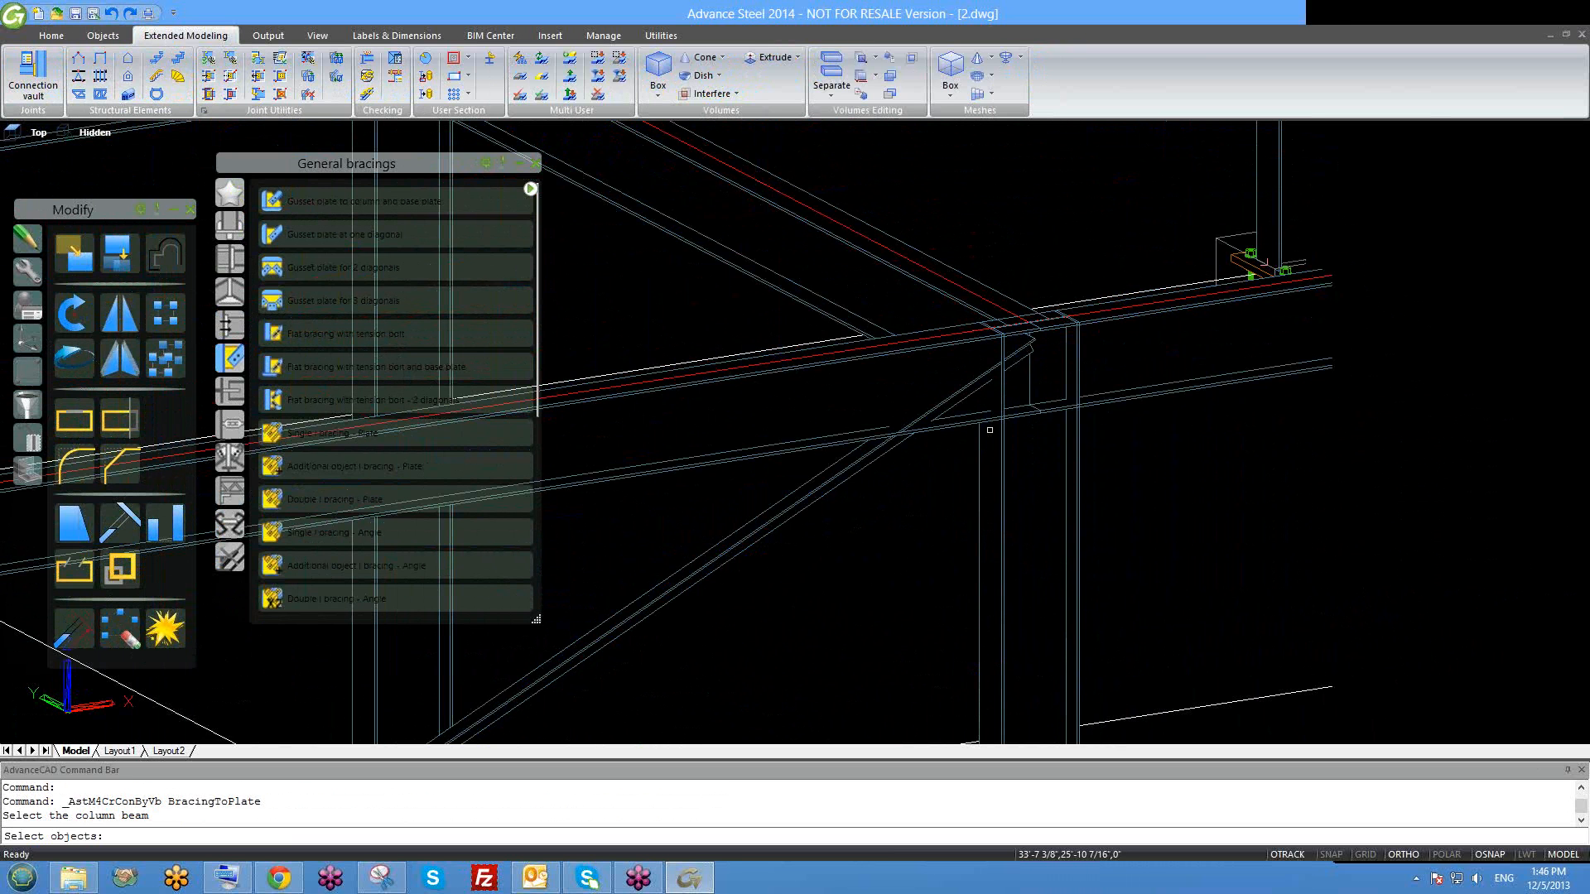
click(970, 342)
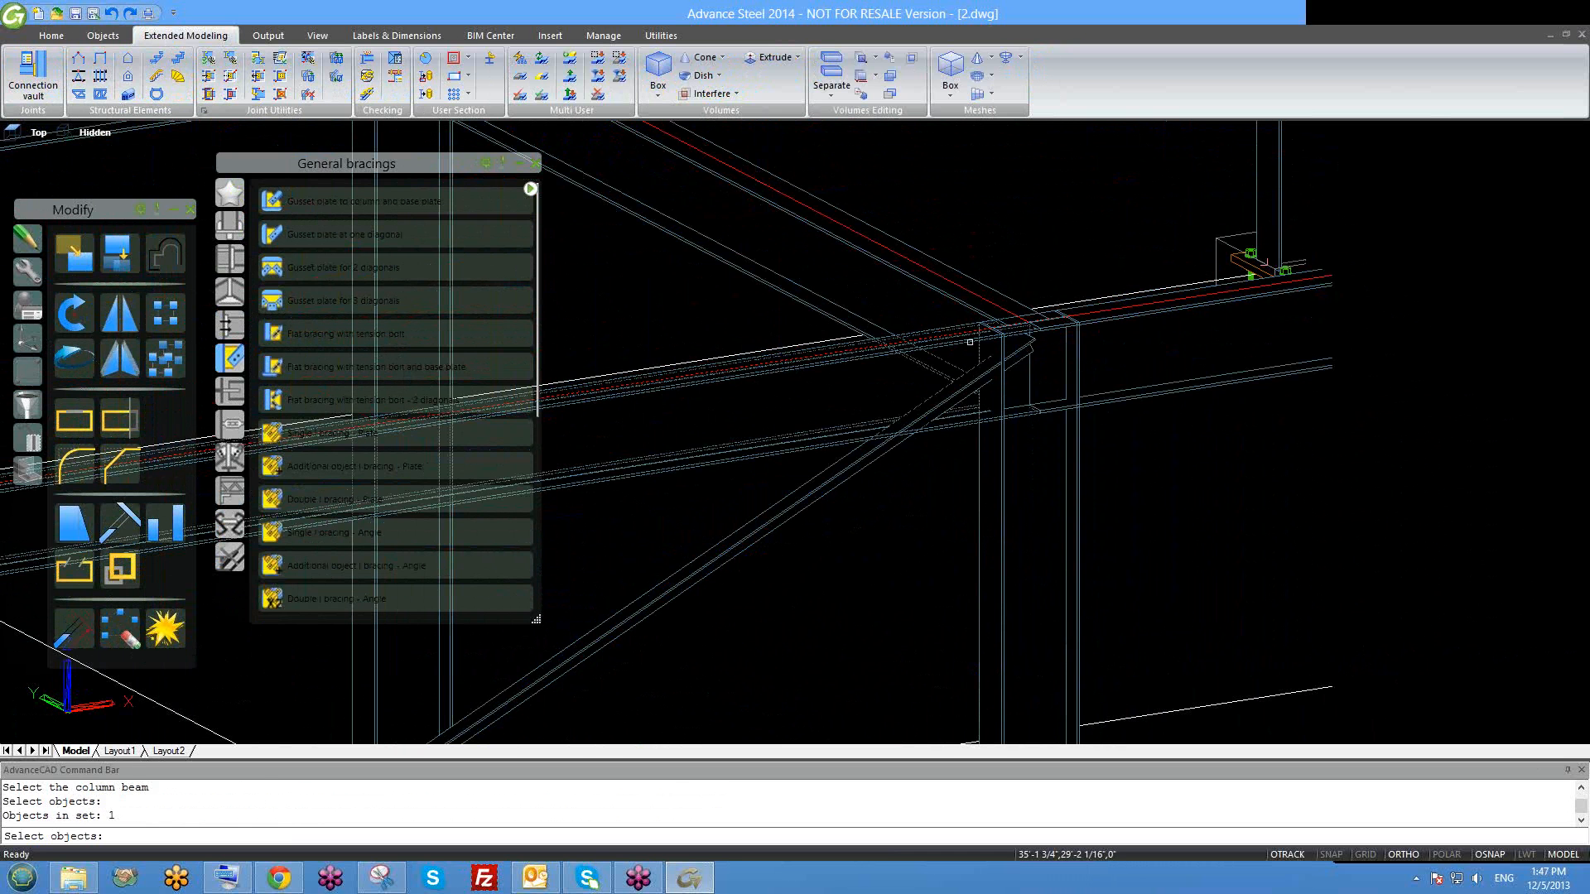
key(Return)
click(995, 456)
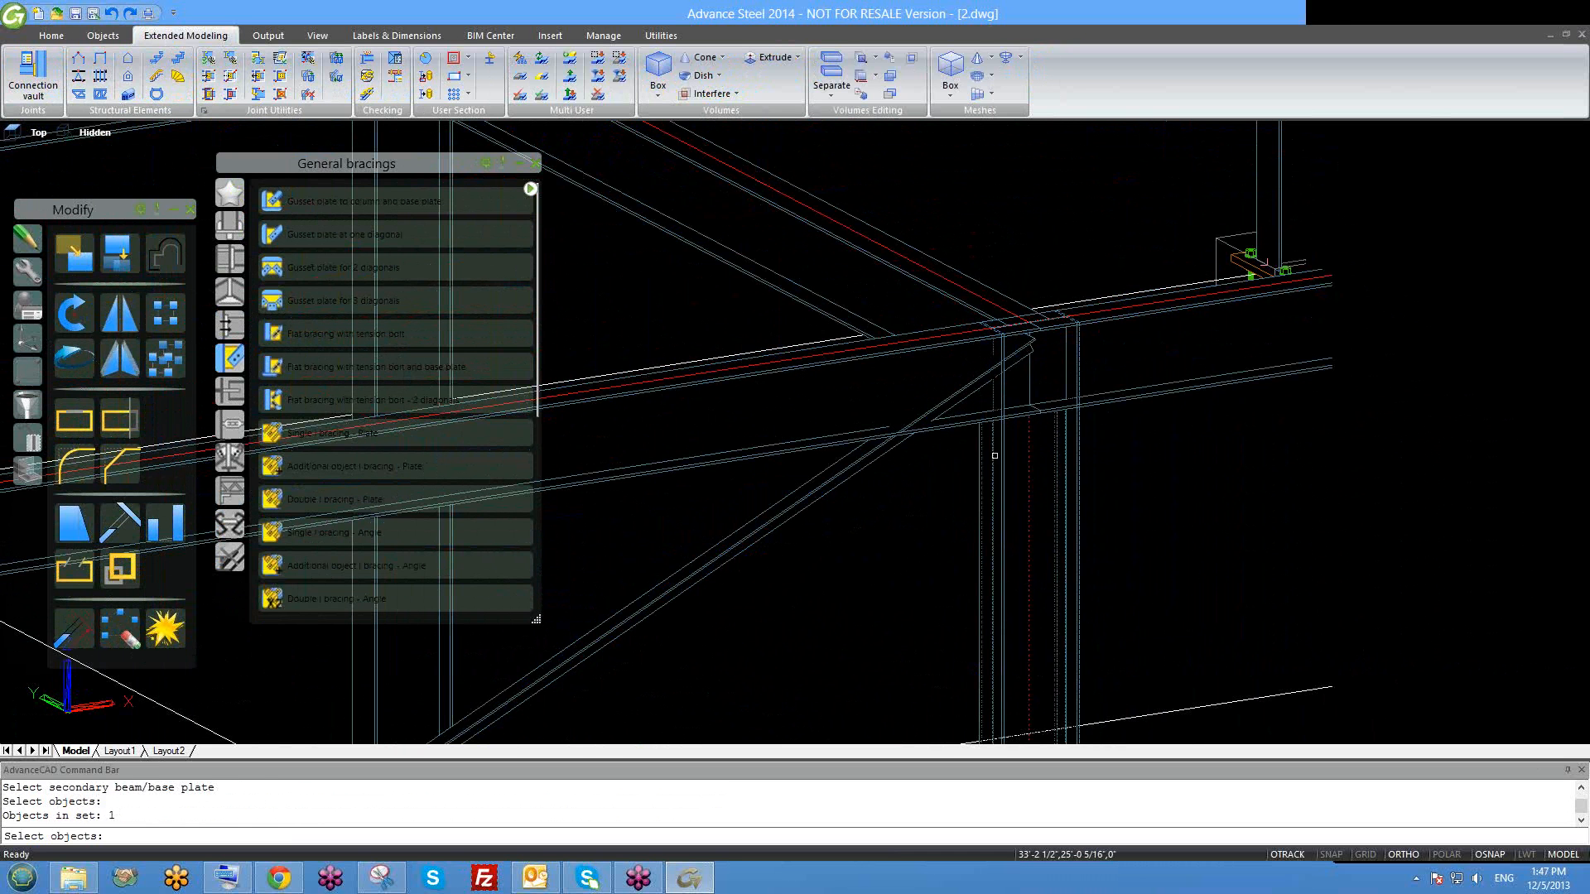
key(Return)
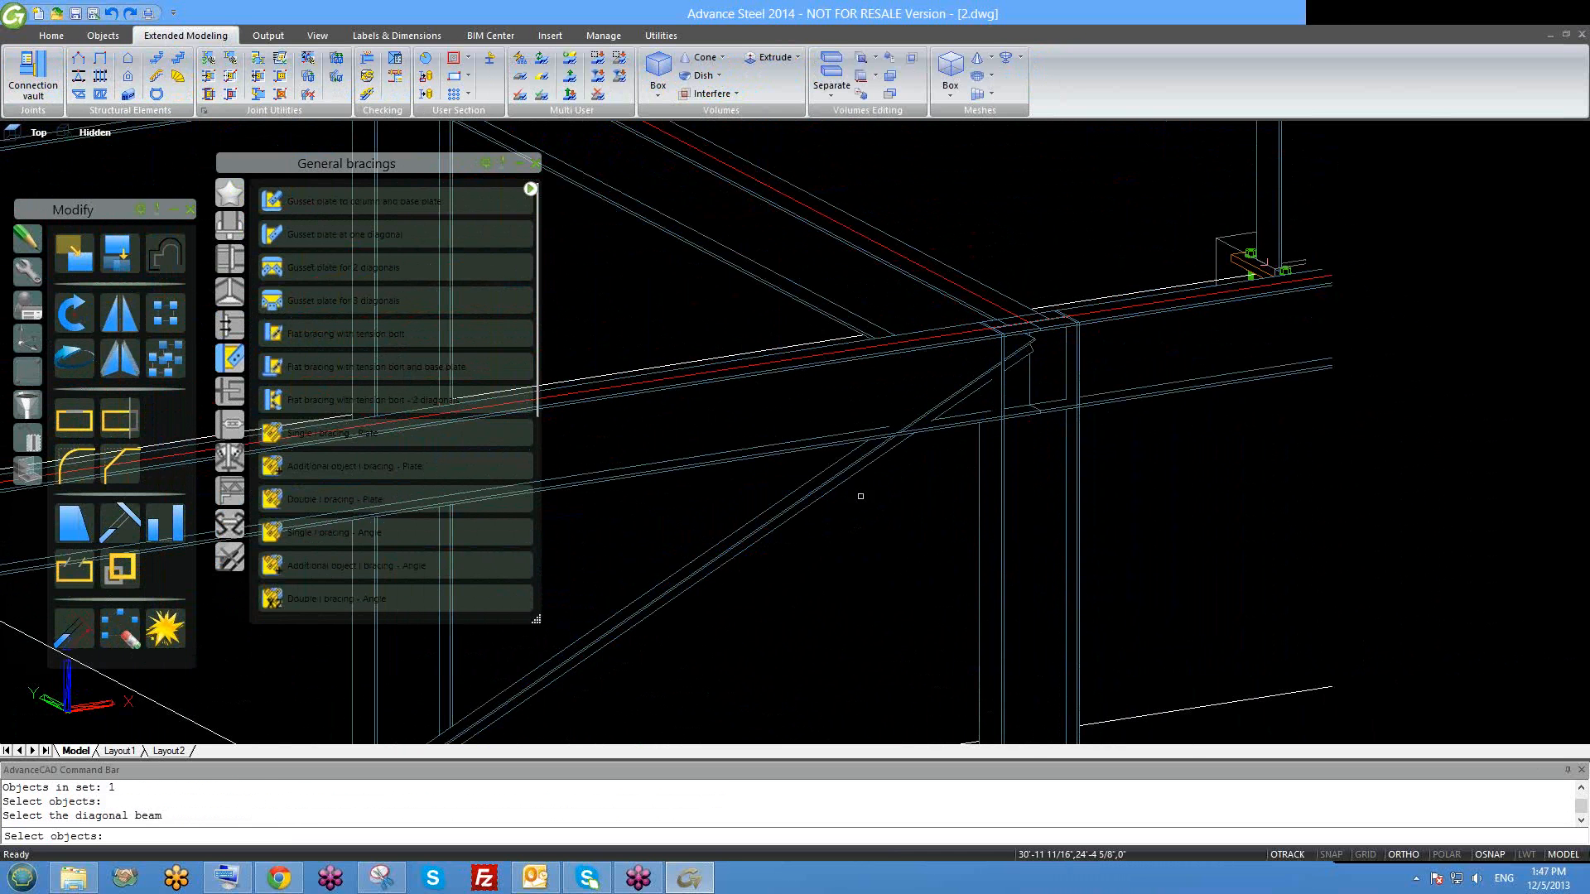
click(827, 490)
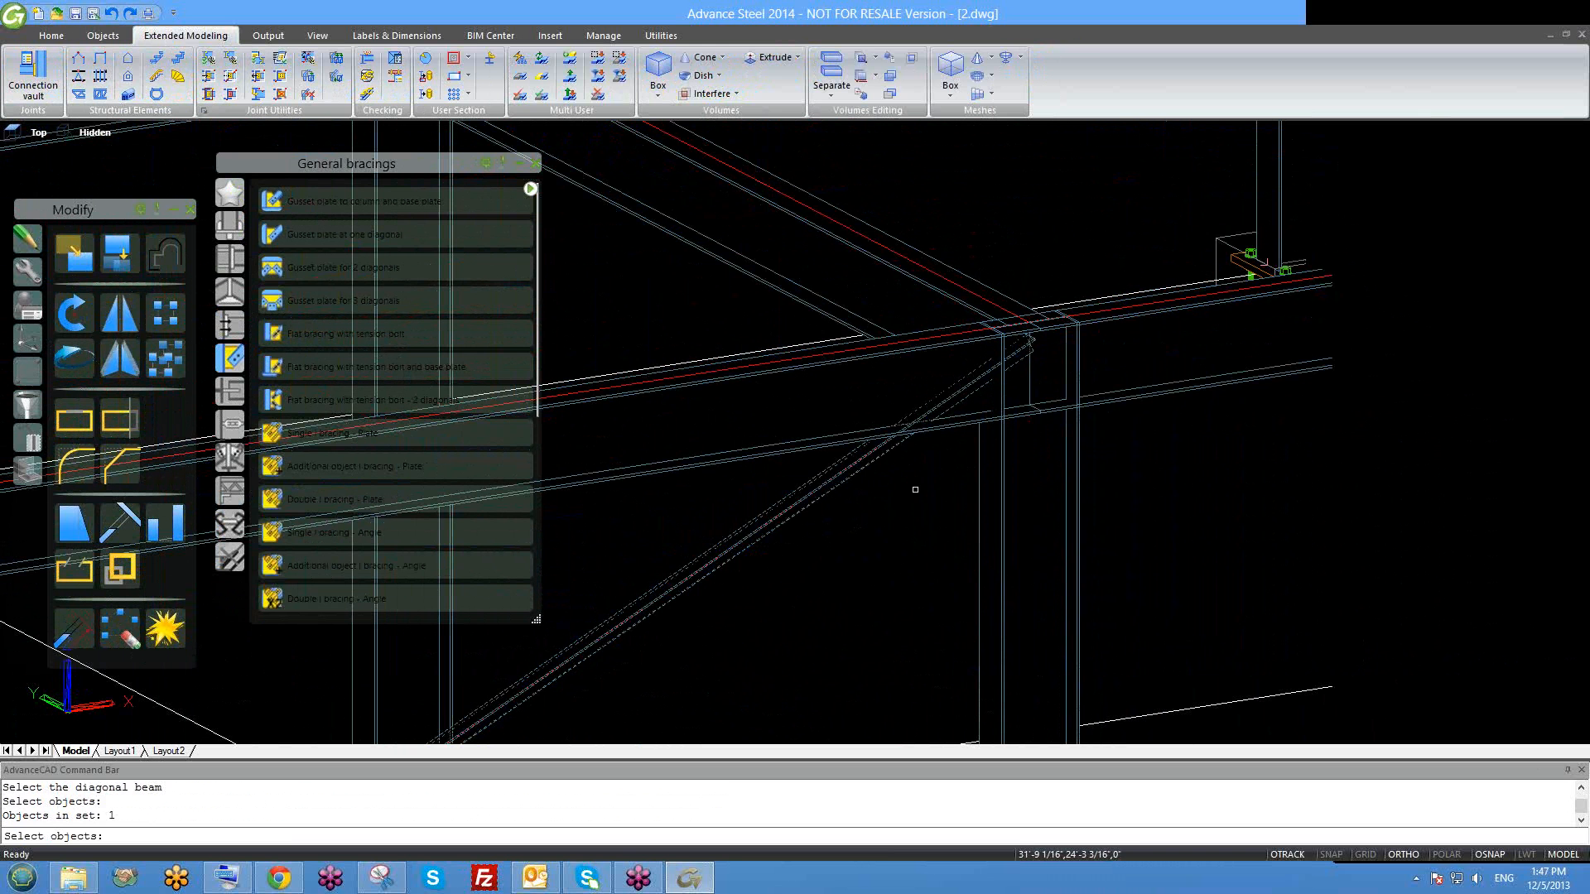
key(Return)
Examine the new gusset plate and bolts at the brace's upper end from different angles and distances.
mouse_move(915, 489)
shift+middle_down()
mouse_move(910, 509)
mouse_move(933, 444)
mouse_move(888, 483)
shift+middle_up()
scroll(886, 486, up, 5)
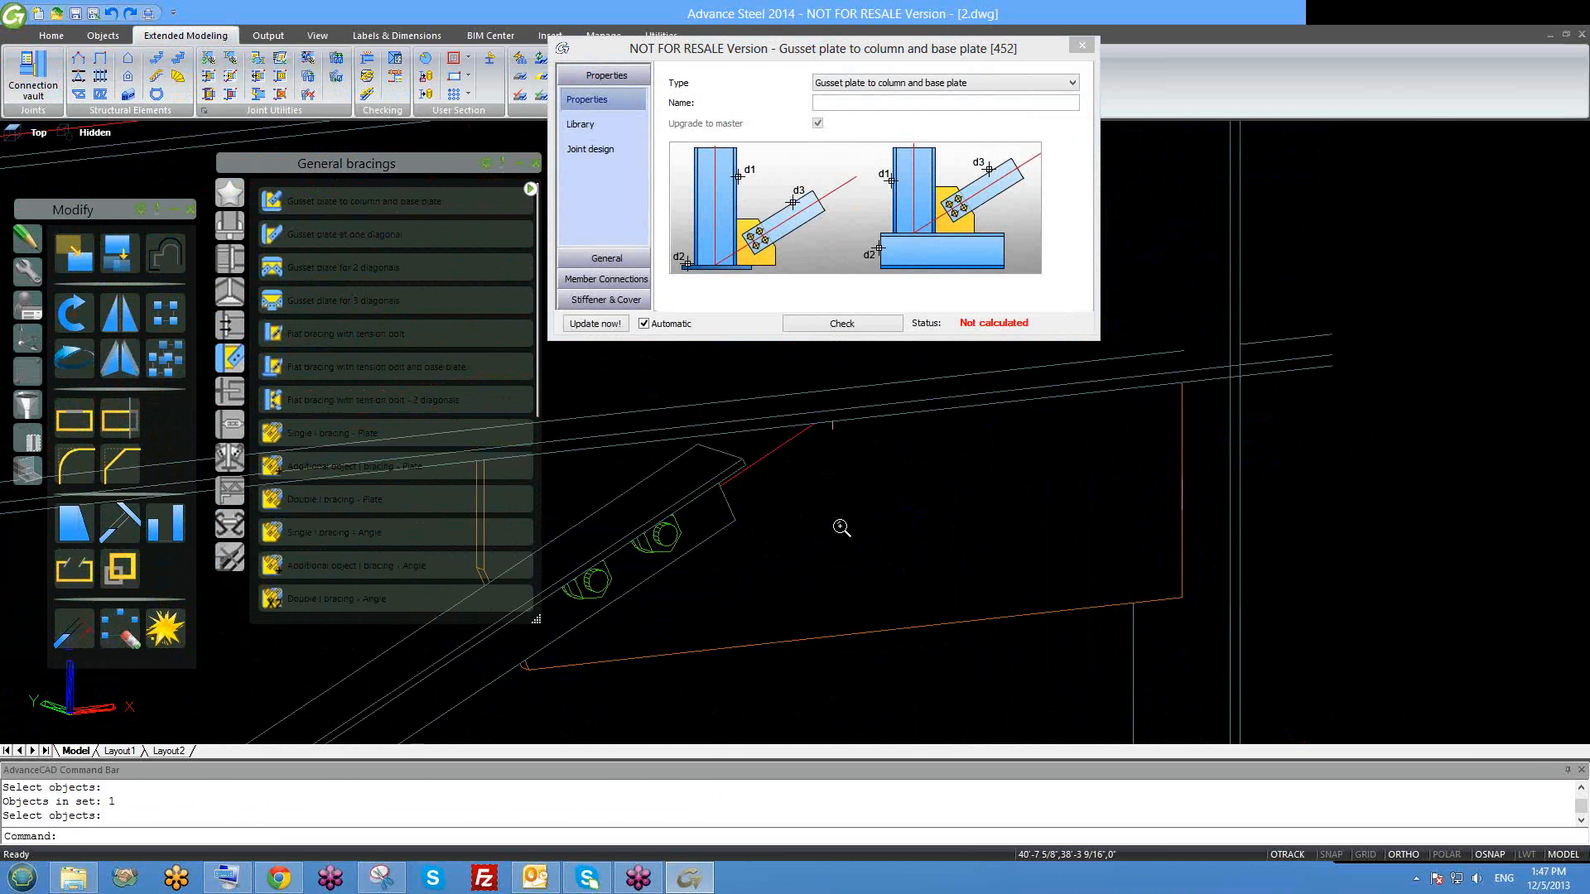
scroll(841, 526, down, 4)
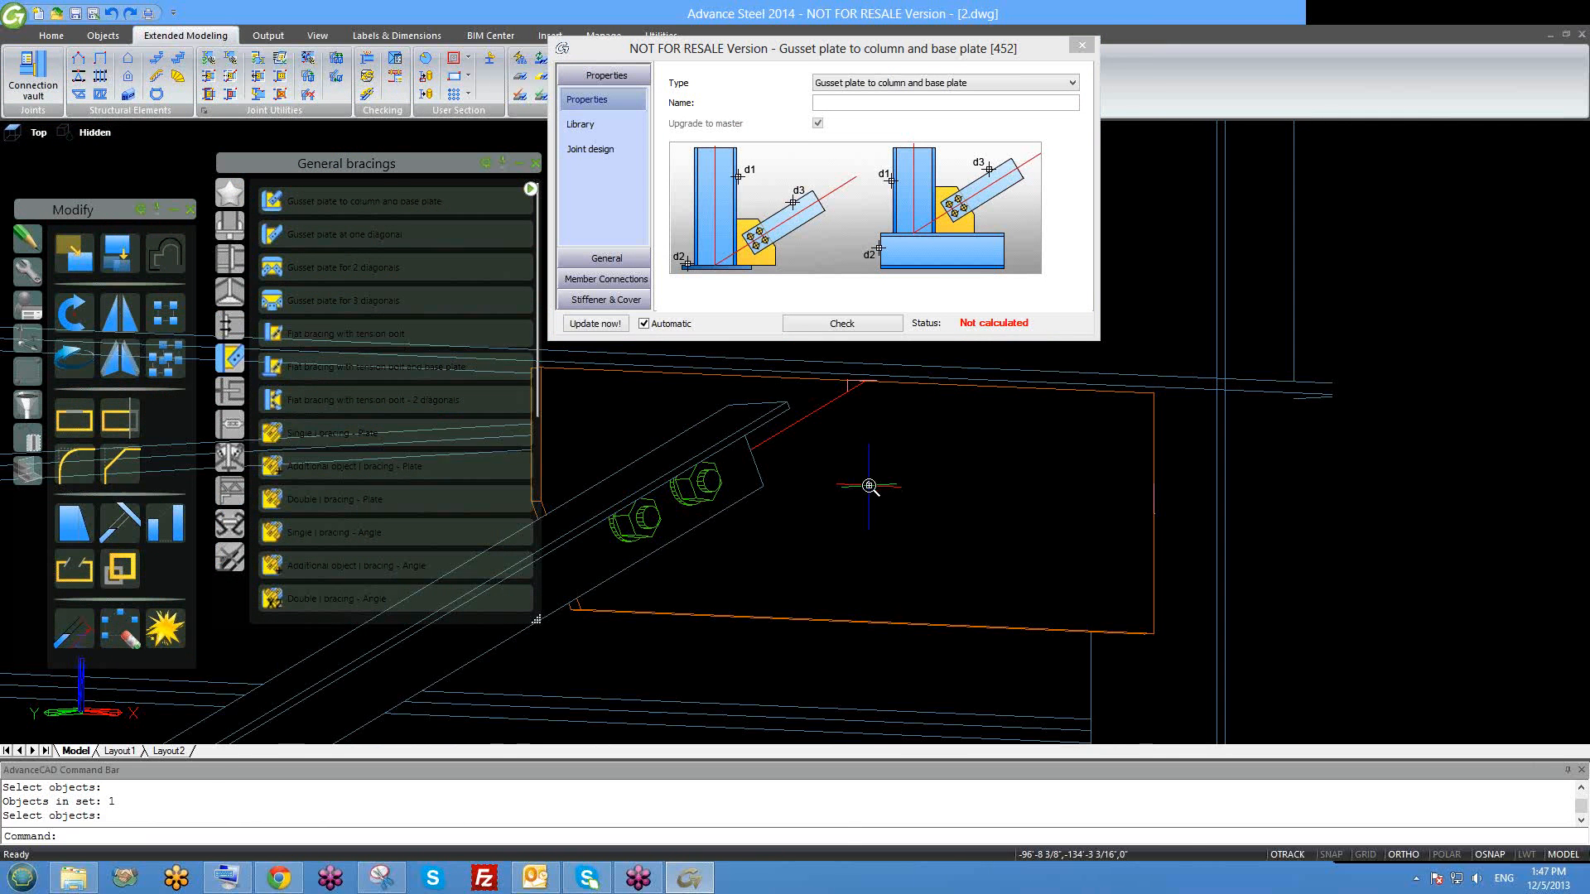
scroll(965, 489, down, 6)
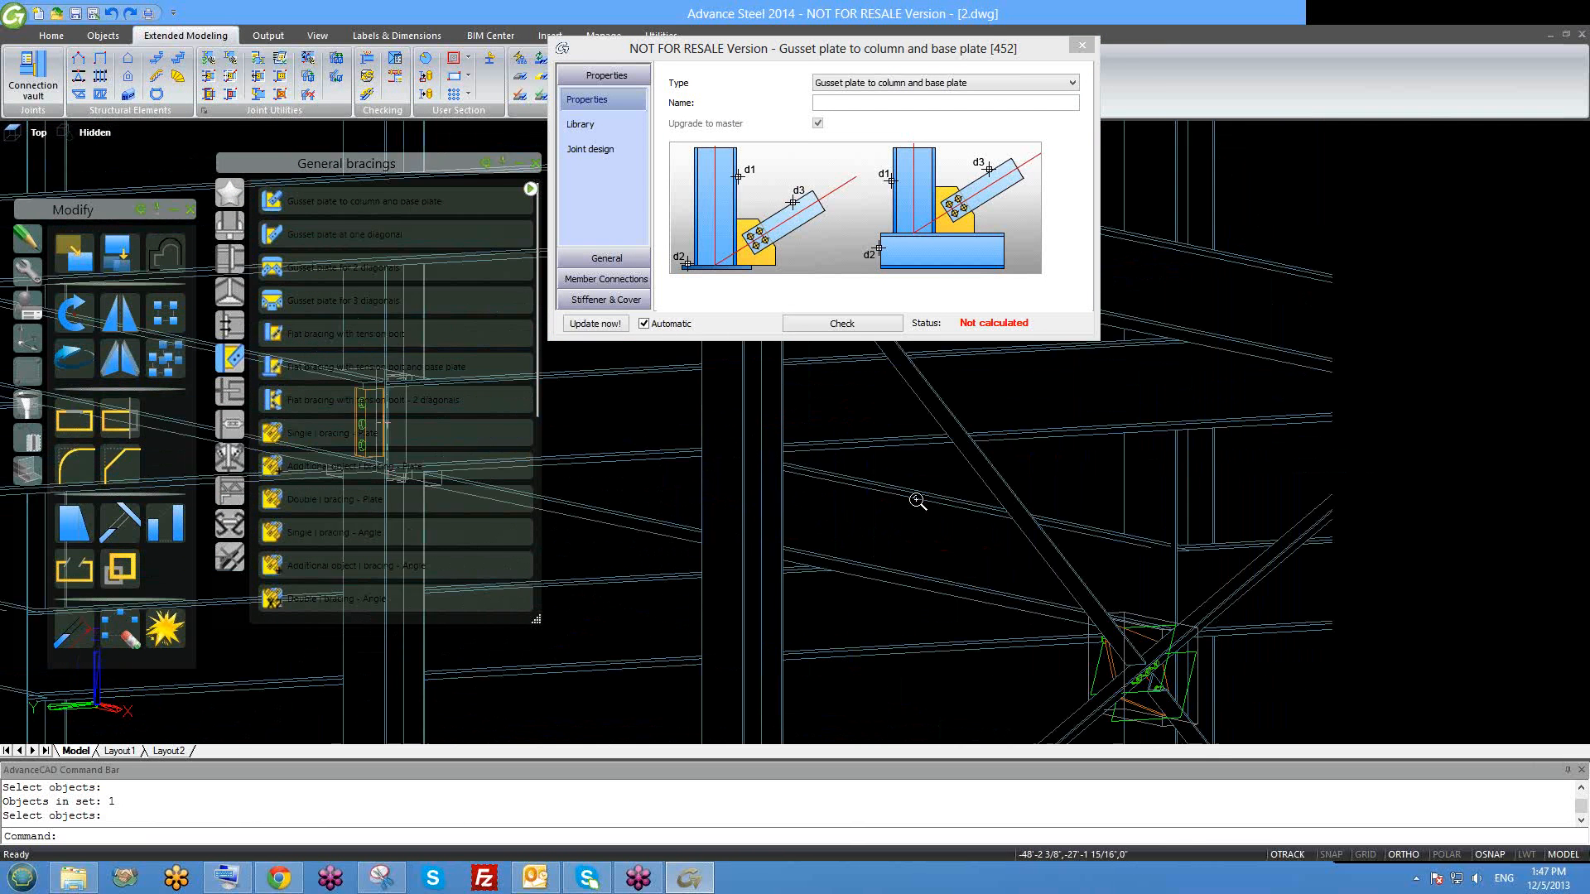
scroll(1200, 464, up, 8)
shift+middle_drag(1157, 445, 1031, 506)
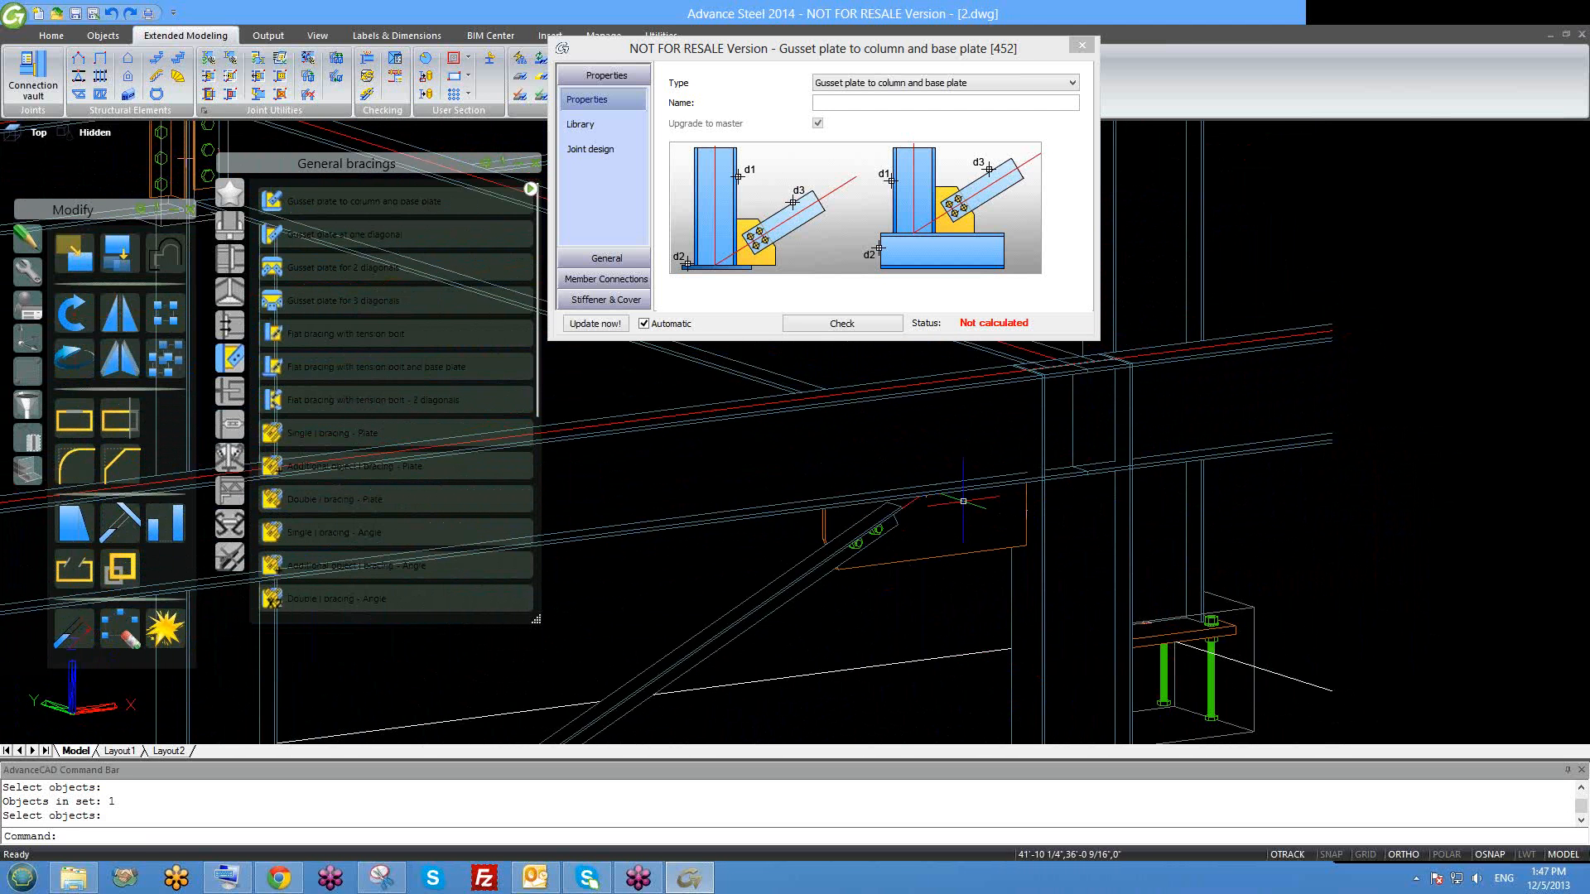
Set the gusset plate's shape at beam/plate to variable and its shape at main beam to parallel.
click(606, 259)
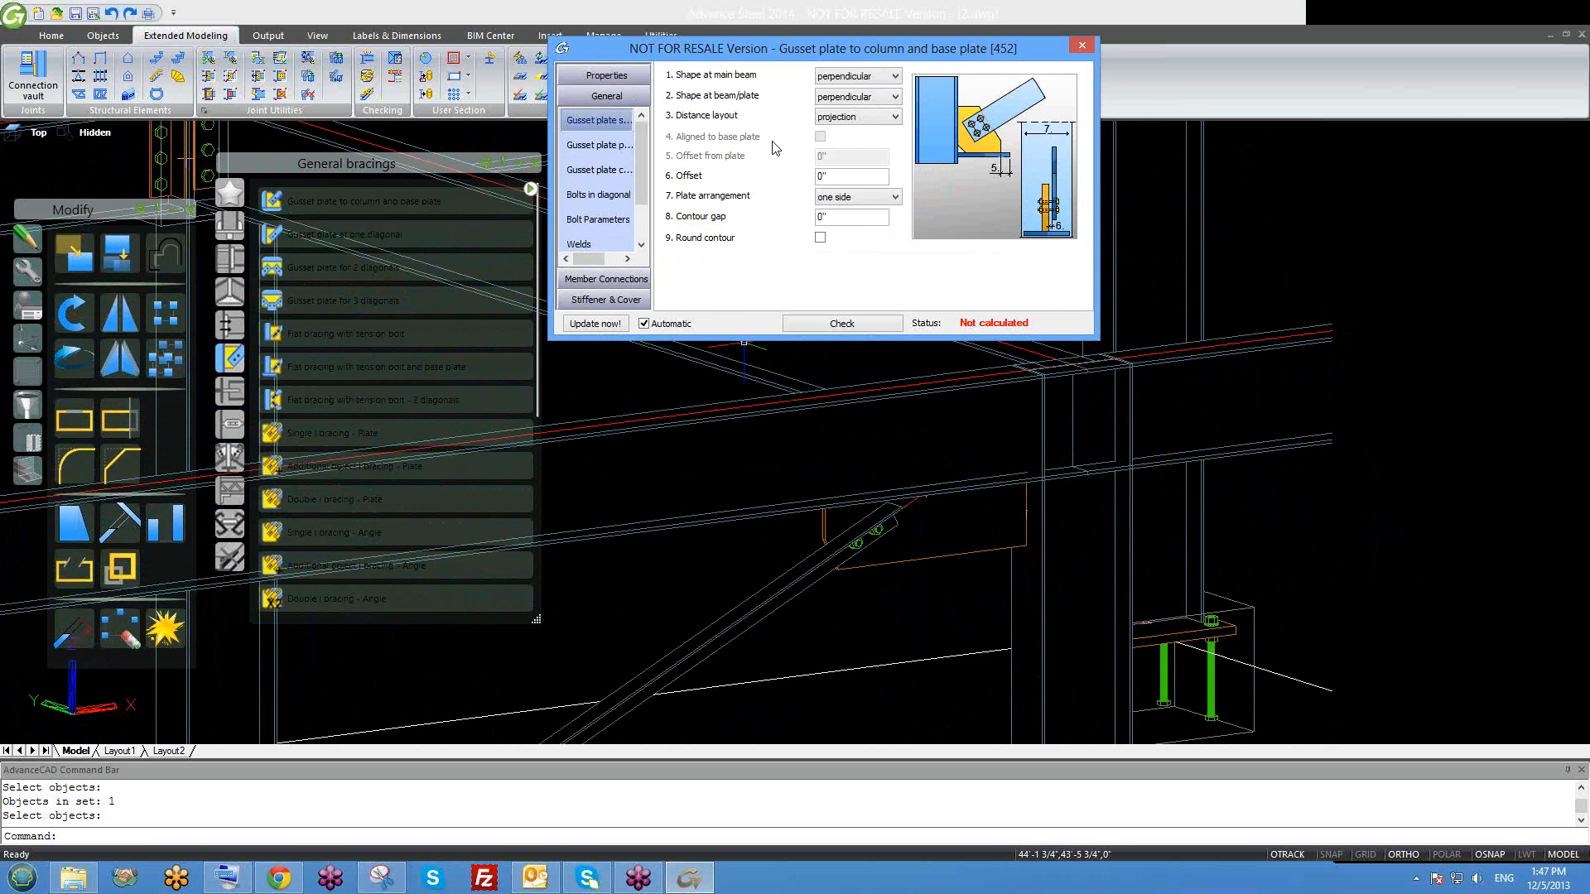
click(856, 98)
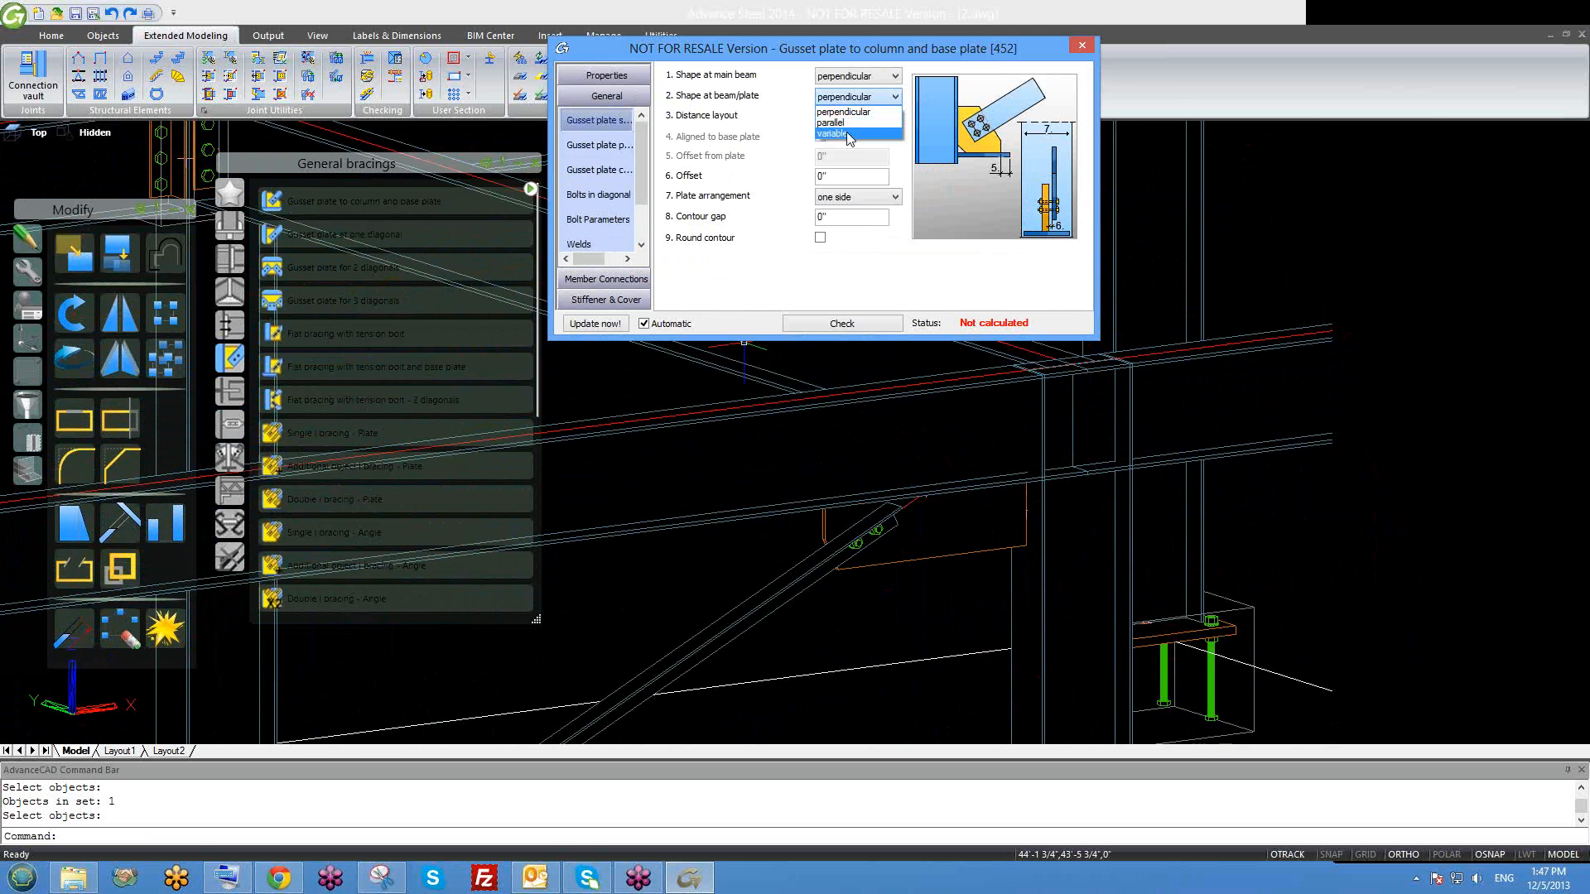
click(846, 126)
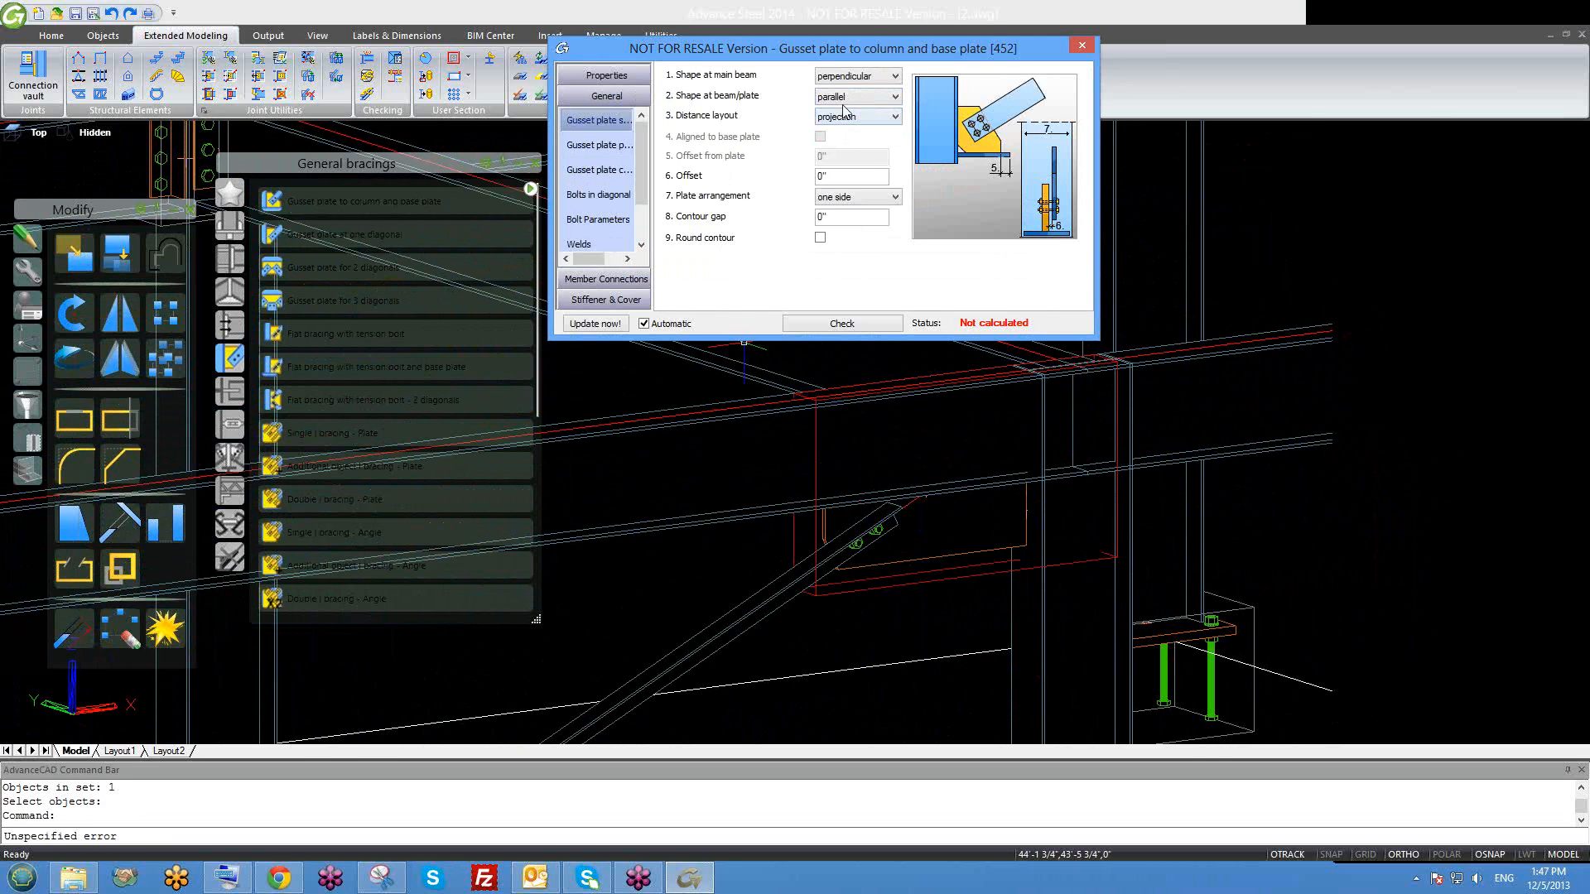
click(842, 102)
click(848, 134)
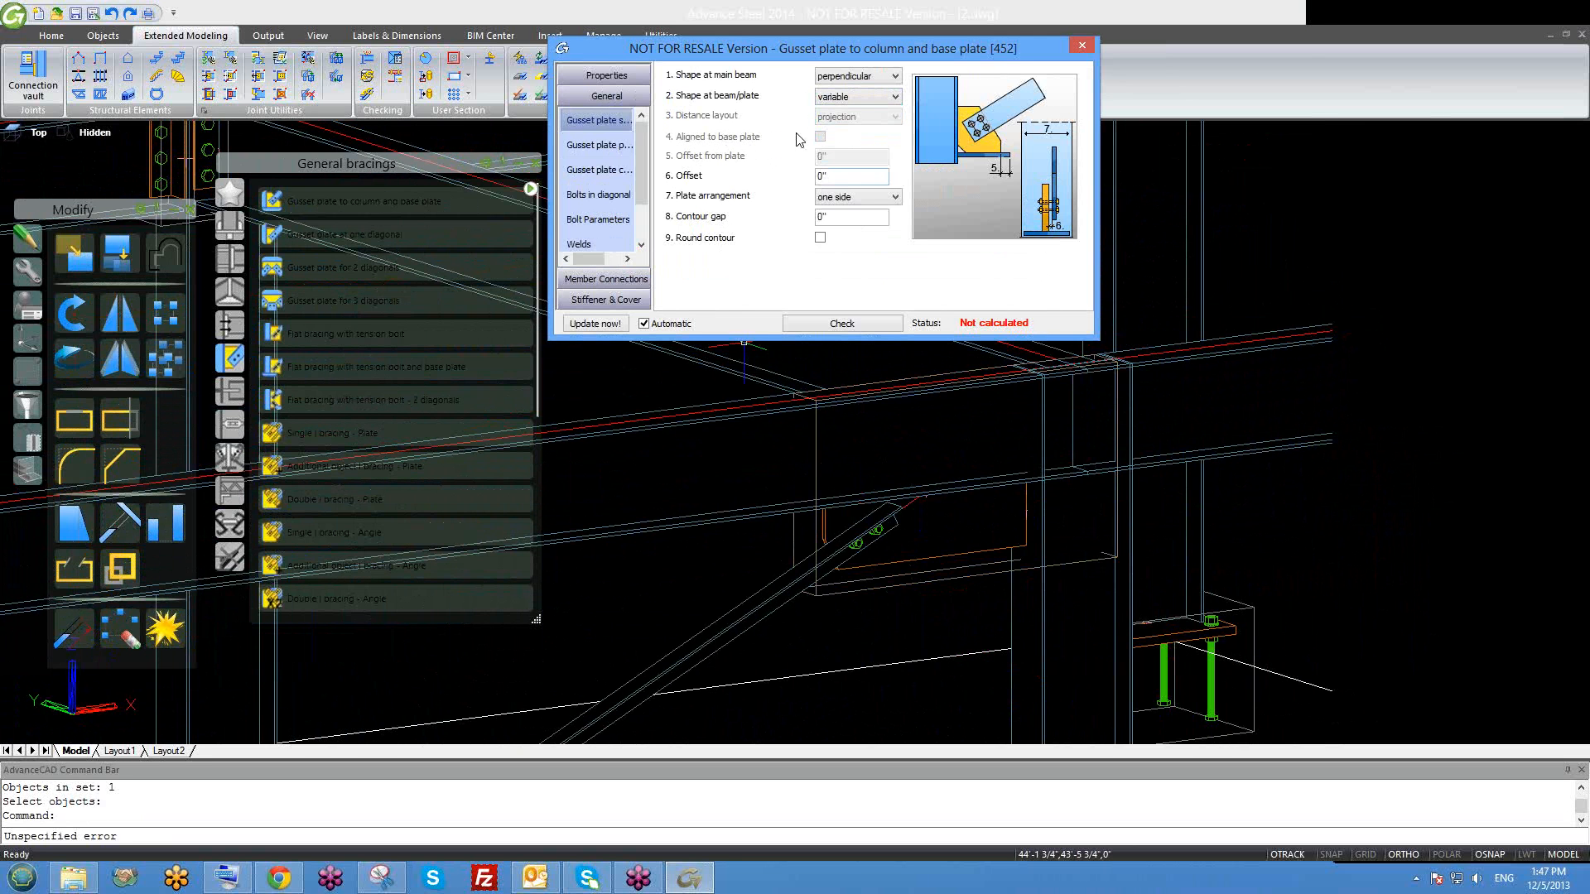
click(854, 79)
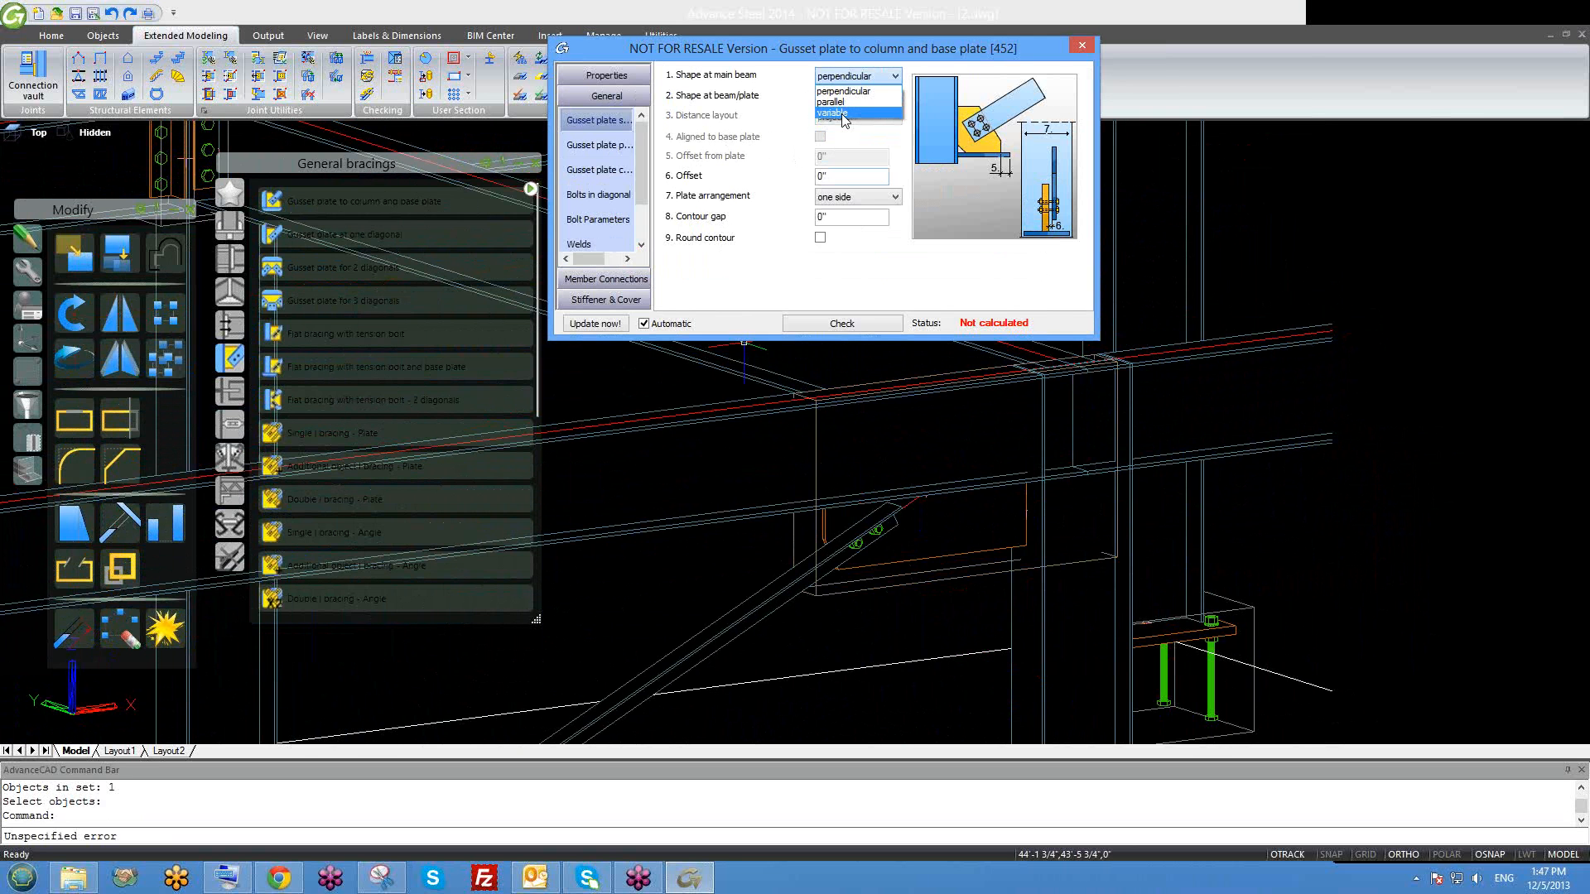
click(843, 113)
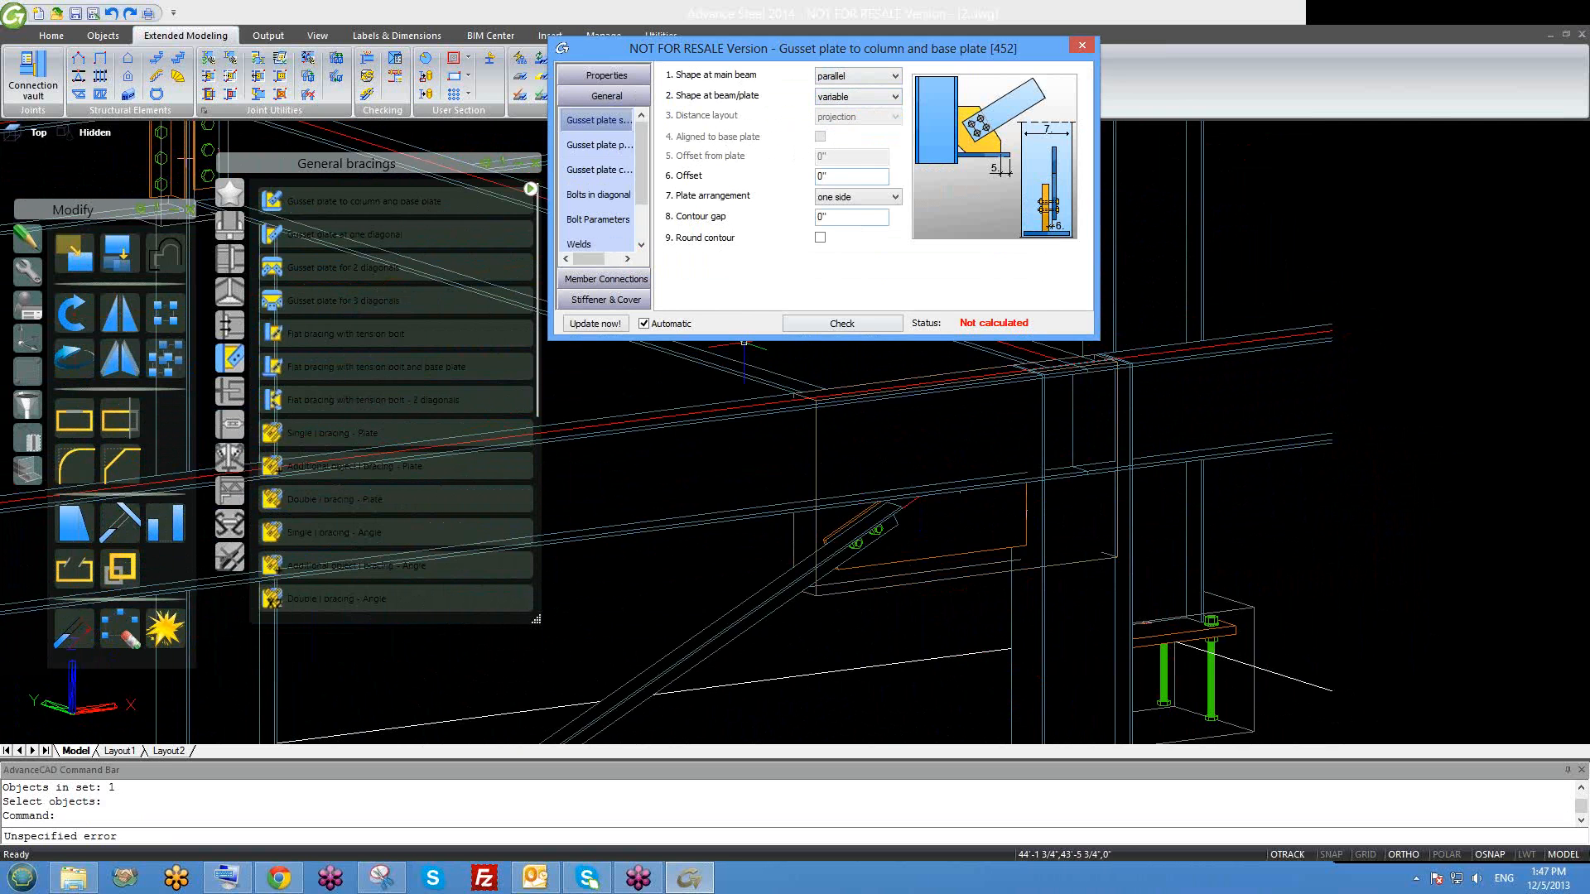
Check the gusset plate's edge along the diagonal brace and set the plate's Projection 1 to 1 1/2".
scroll(857, 539, up, 2)
scroll(866, 515, up, 2)
shift+middle_drag(866, 514, 856, 519)
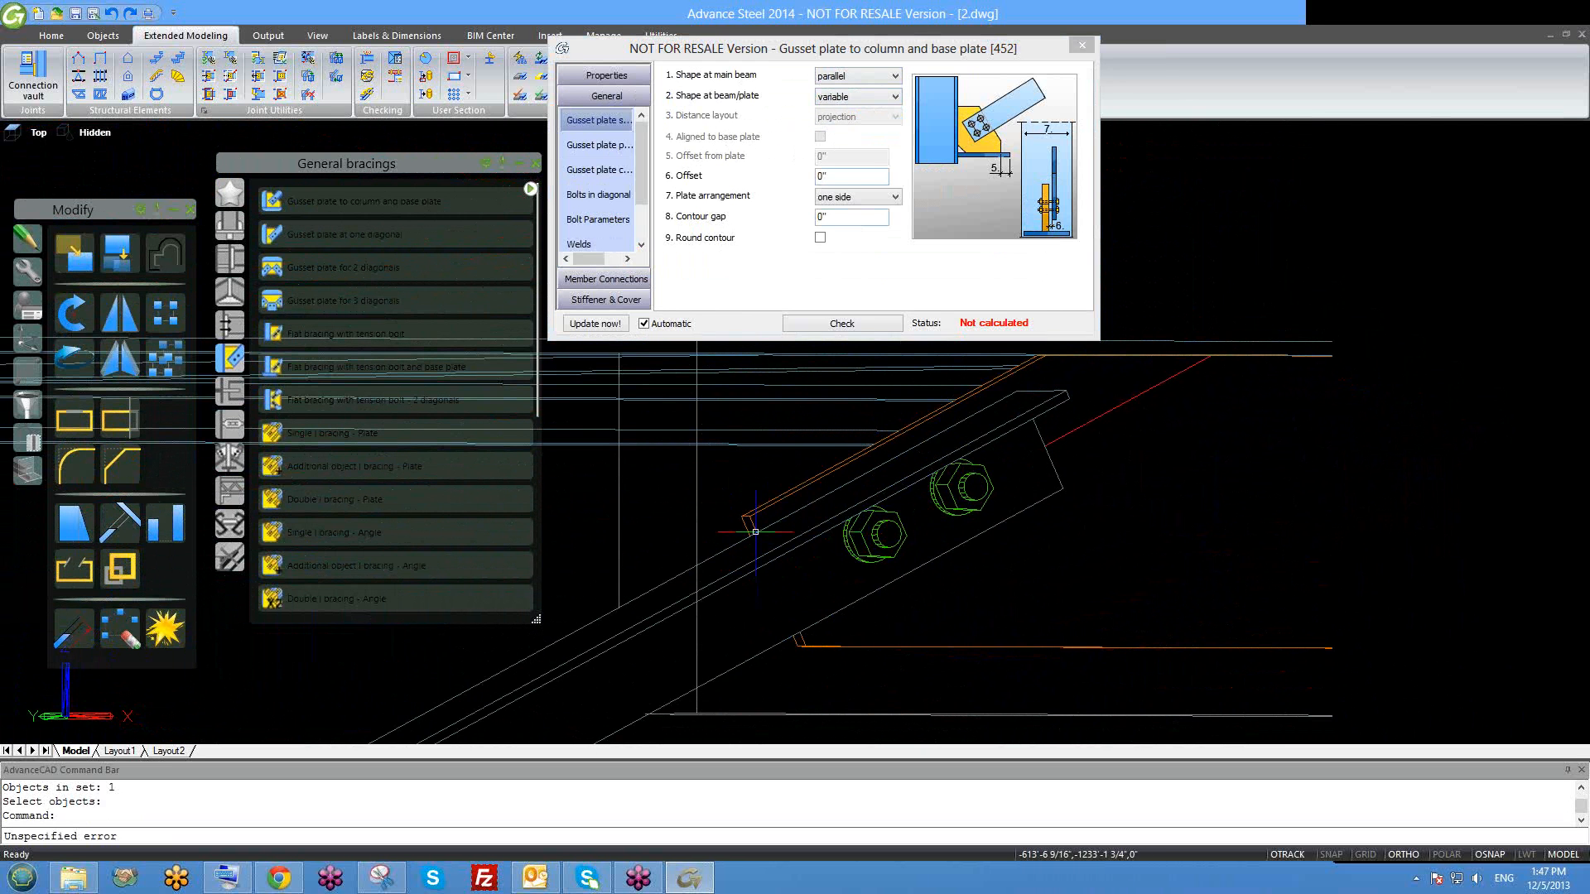
scroll(753, 528, up, 2)
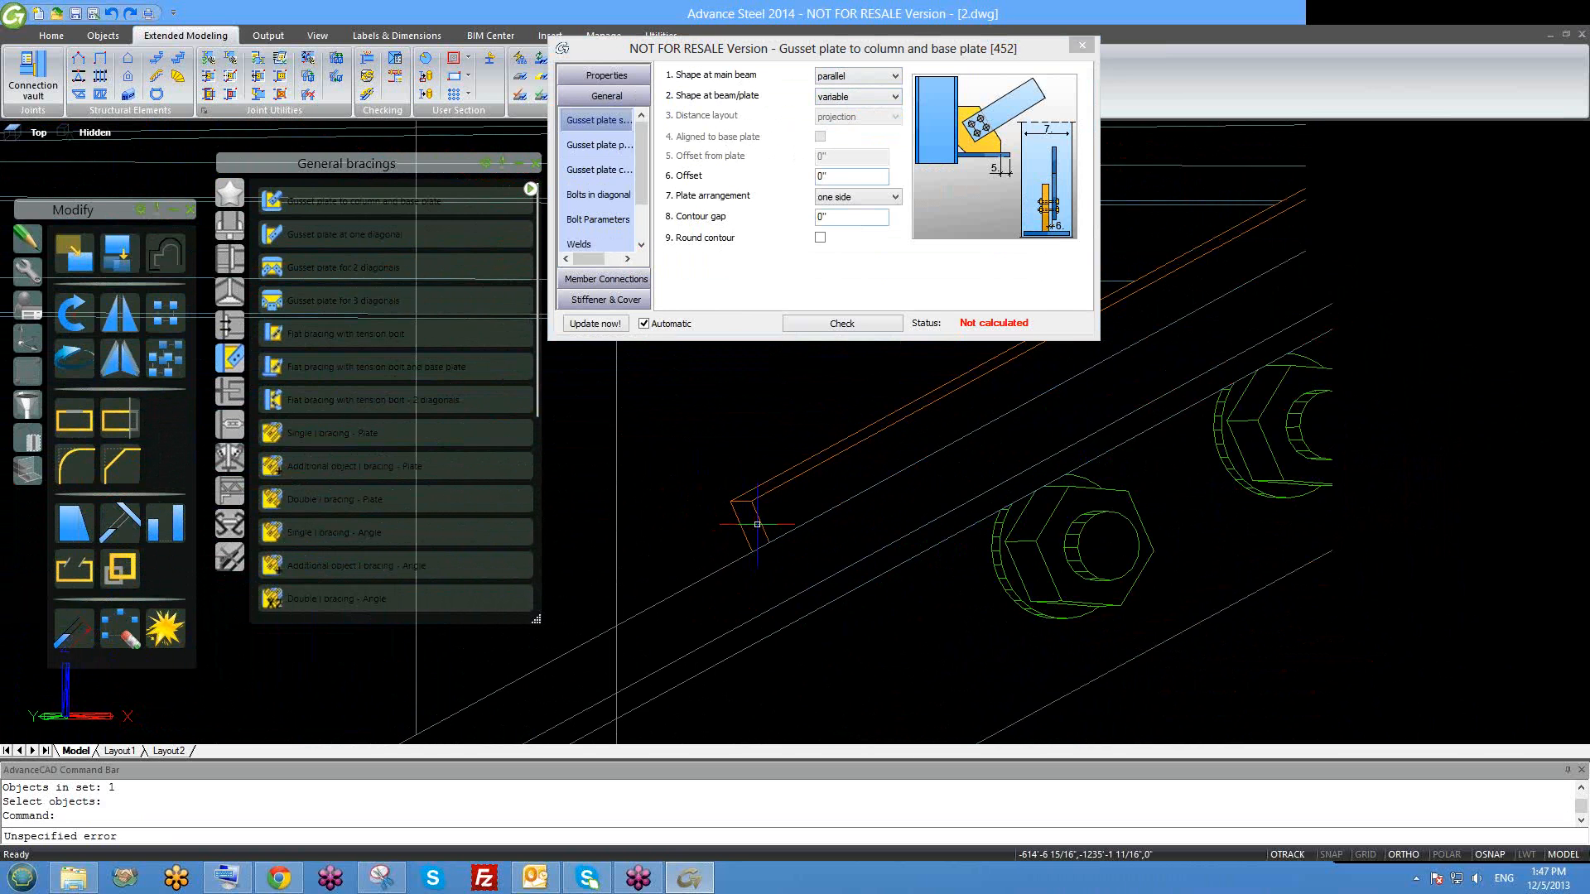
scroll(755, 526, down, 2)
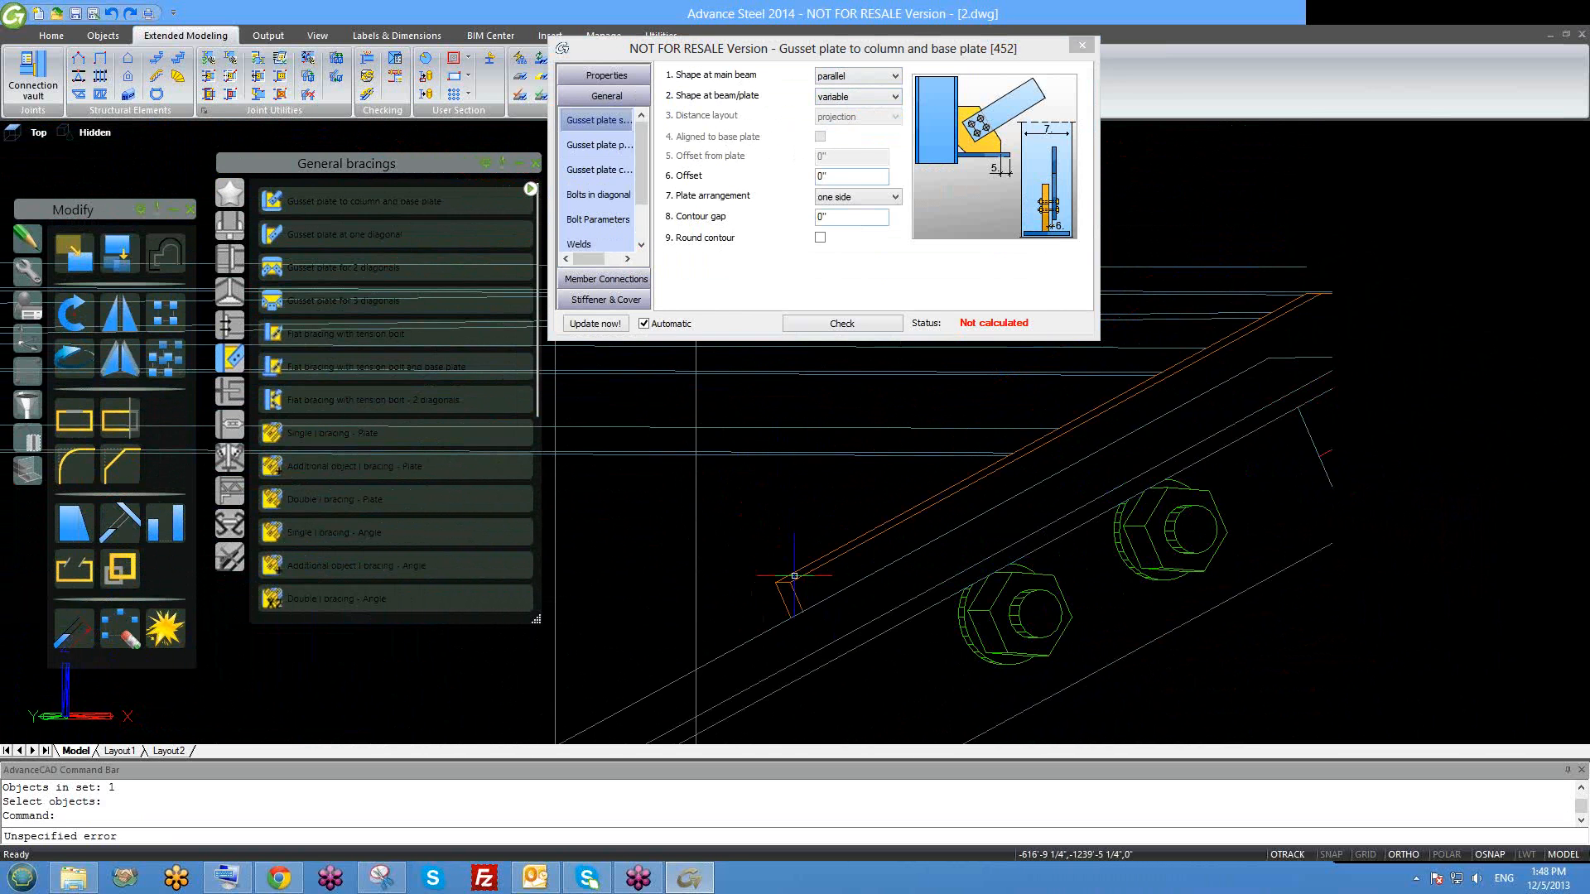
scroll(794, 574, down, 1)
click(598, 145)
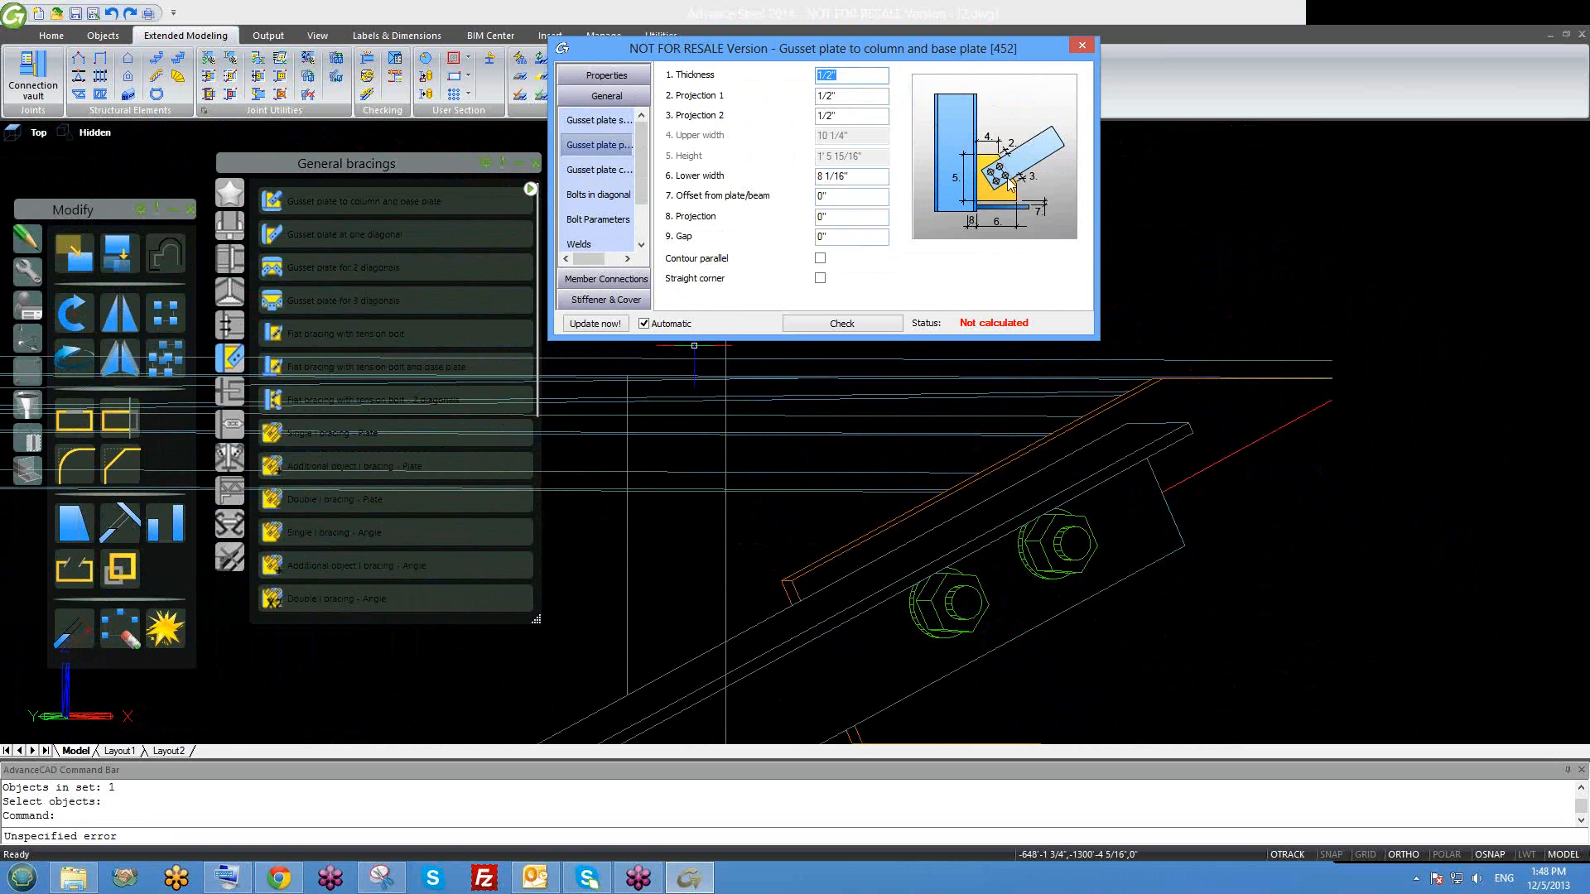
double_click(853, 96)
key(Return)
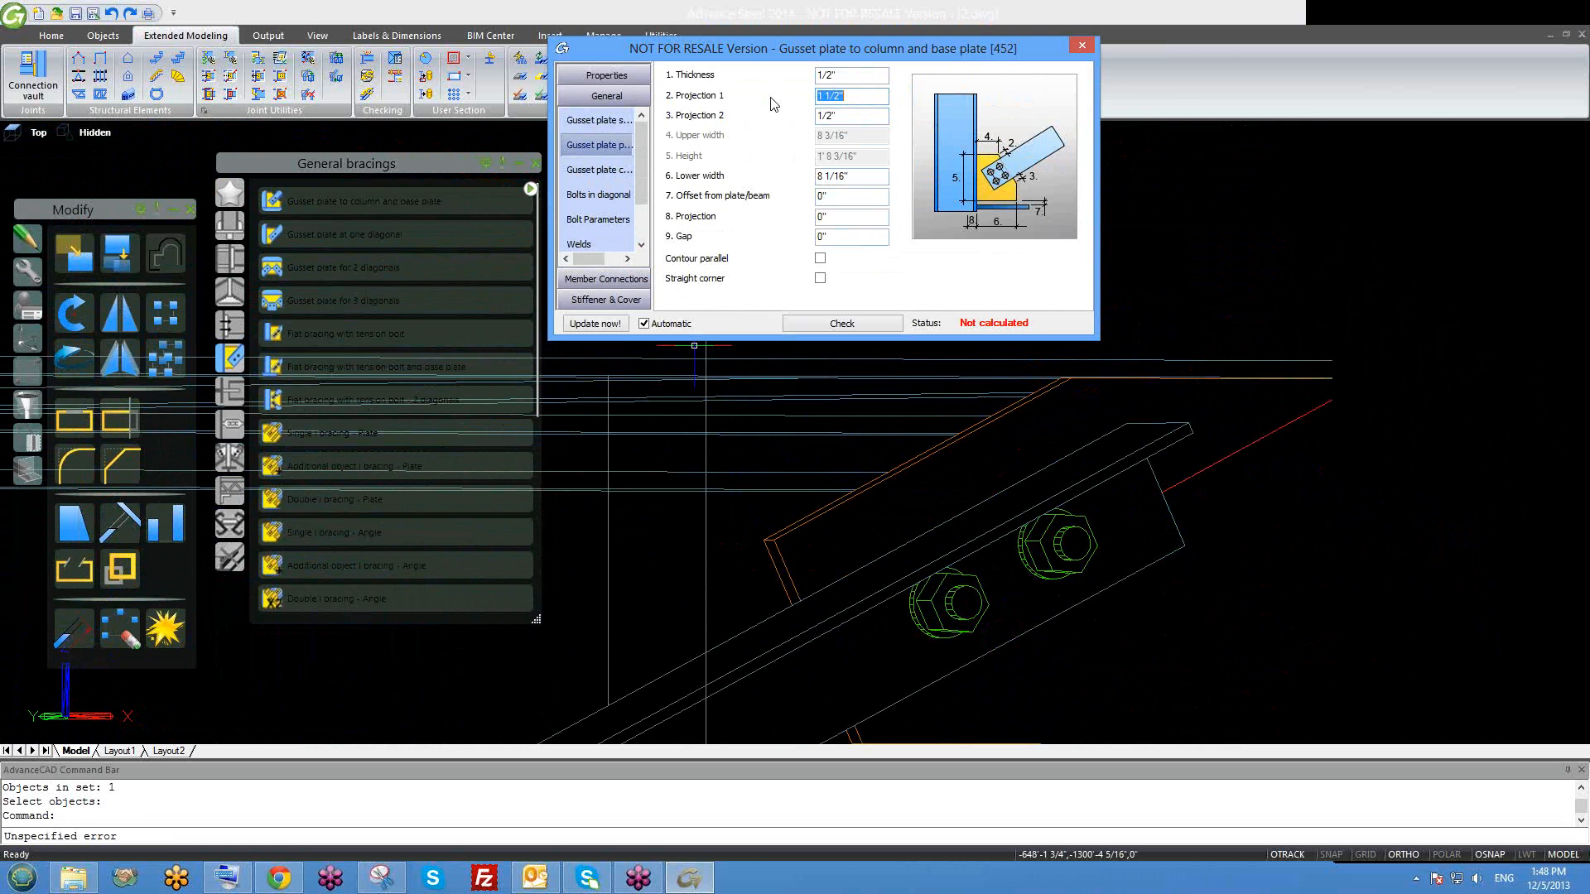
Set the gusset plate's cut back for the bolts in the diagonal to 1/2", keeping the layout from the column.
scroll(898, 536, down, 2)
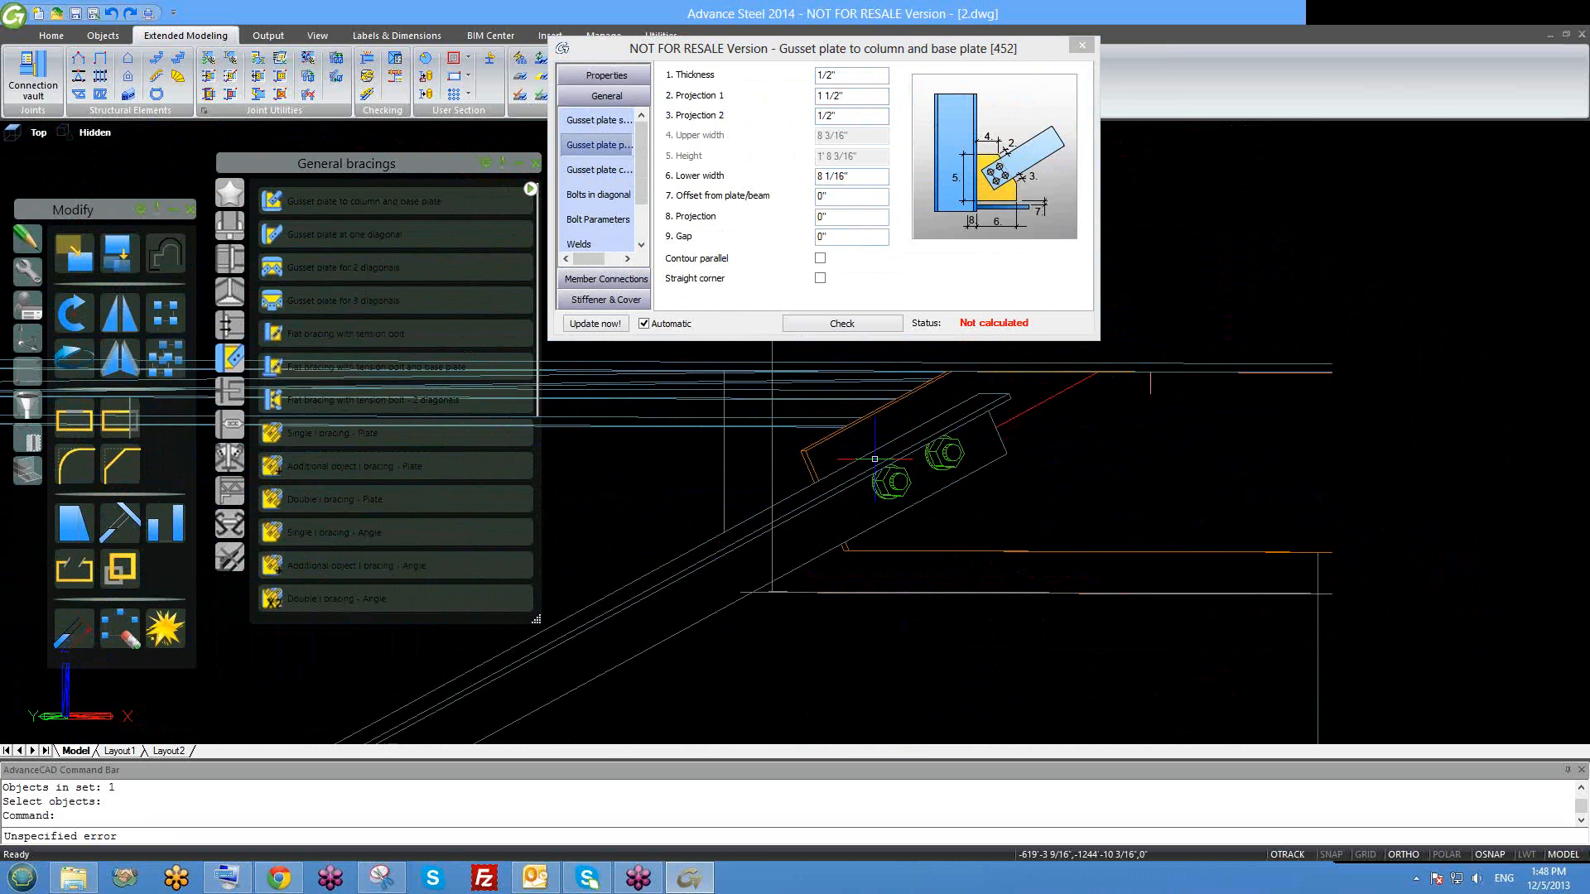
scroll(985, 505, down, 1)
scroll(991, 503, down, 2)
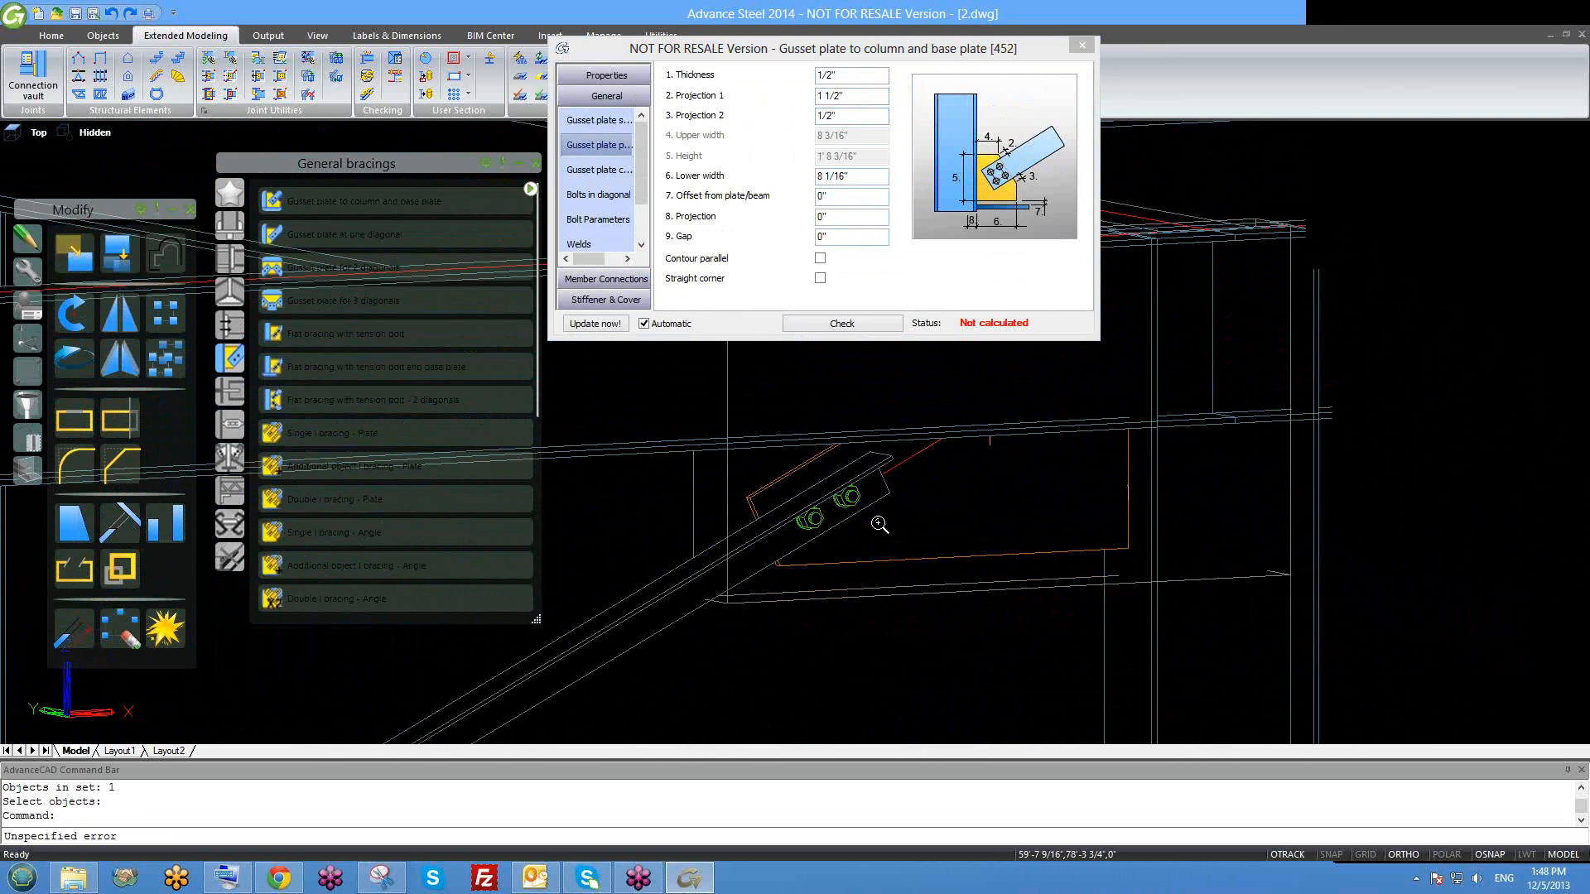
scroll(887, 550, down, 2)
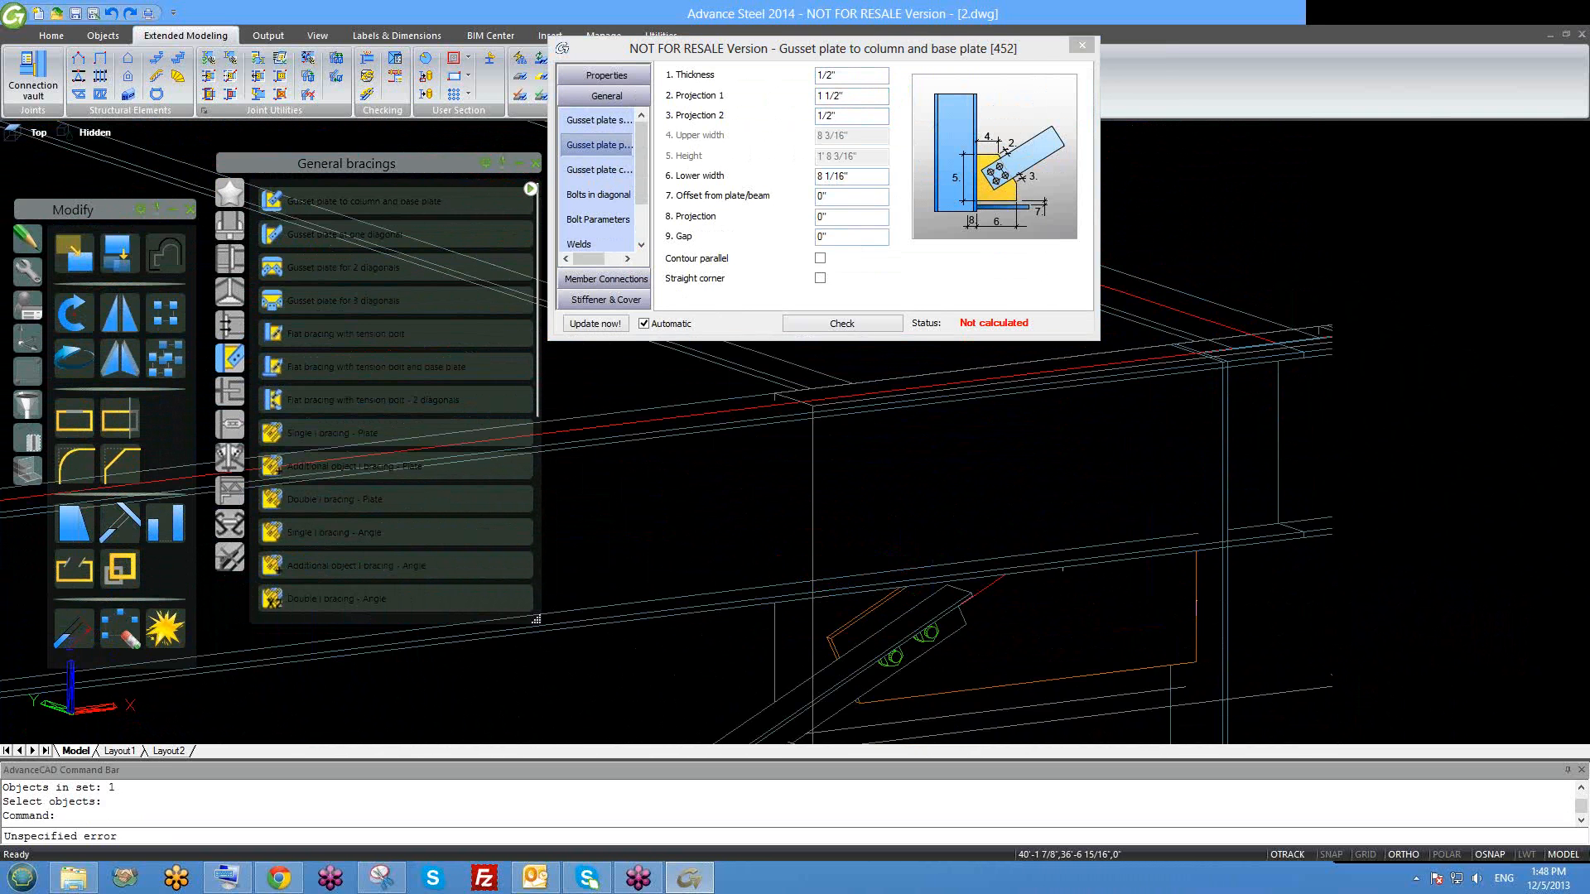
middle_drag(931, 602, 901, 506)
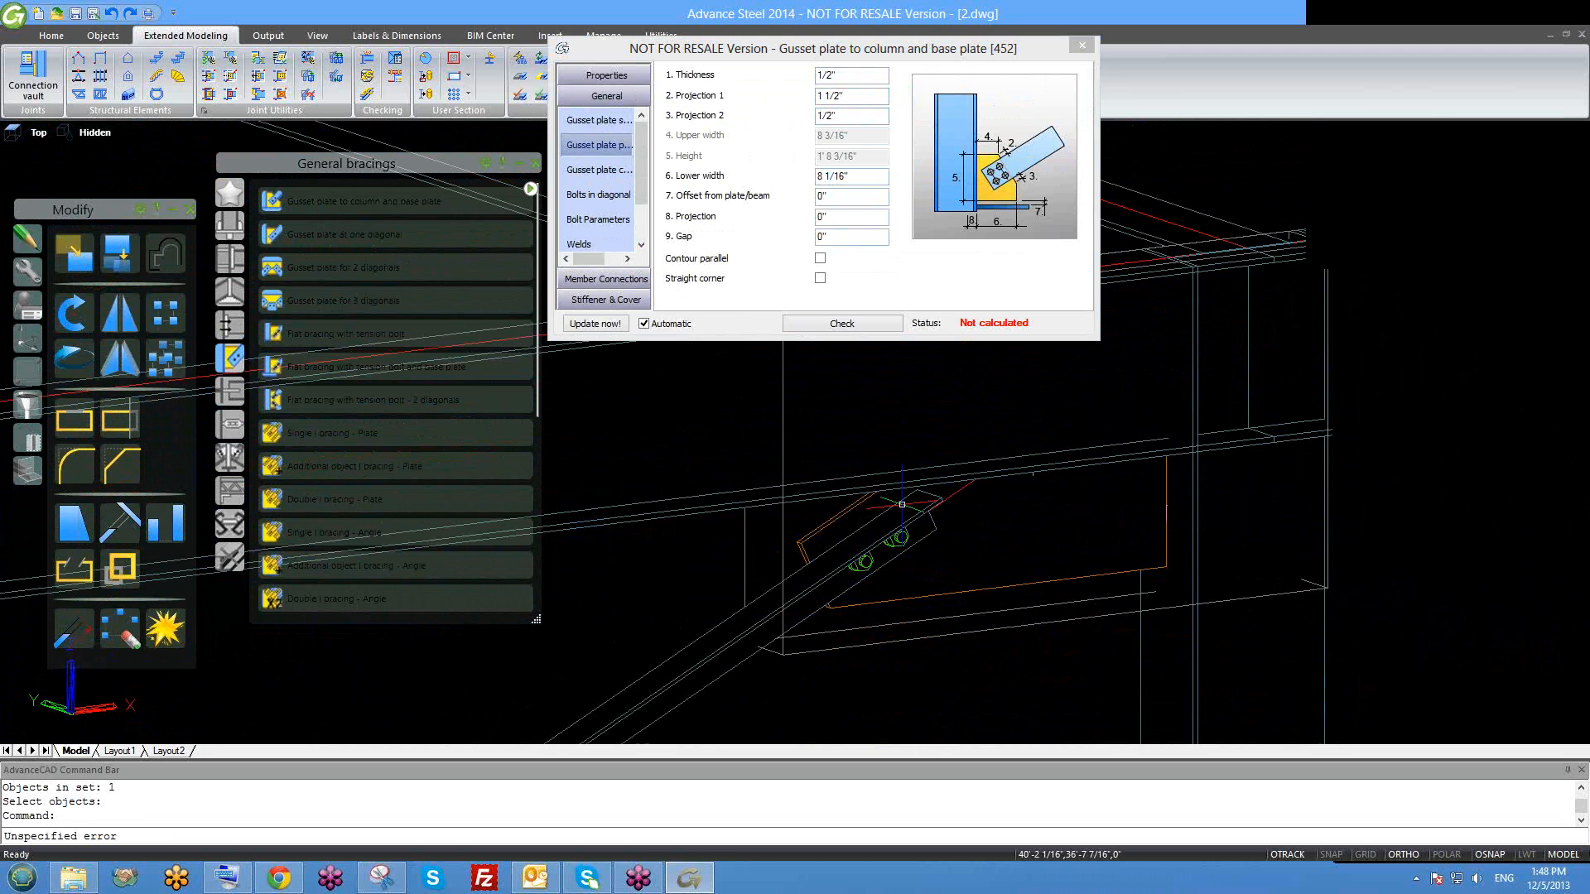
click(611, 170)
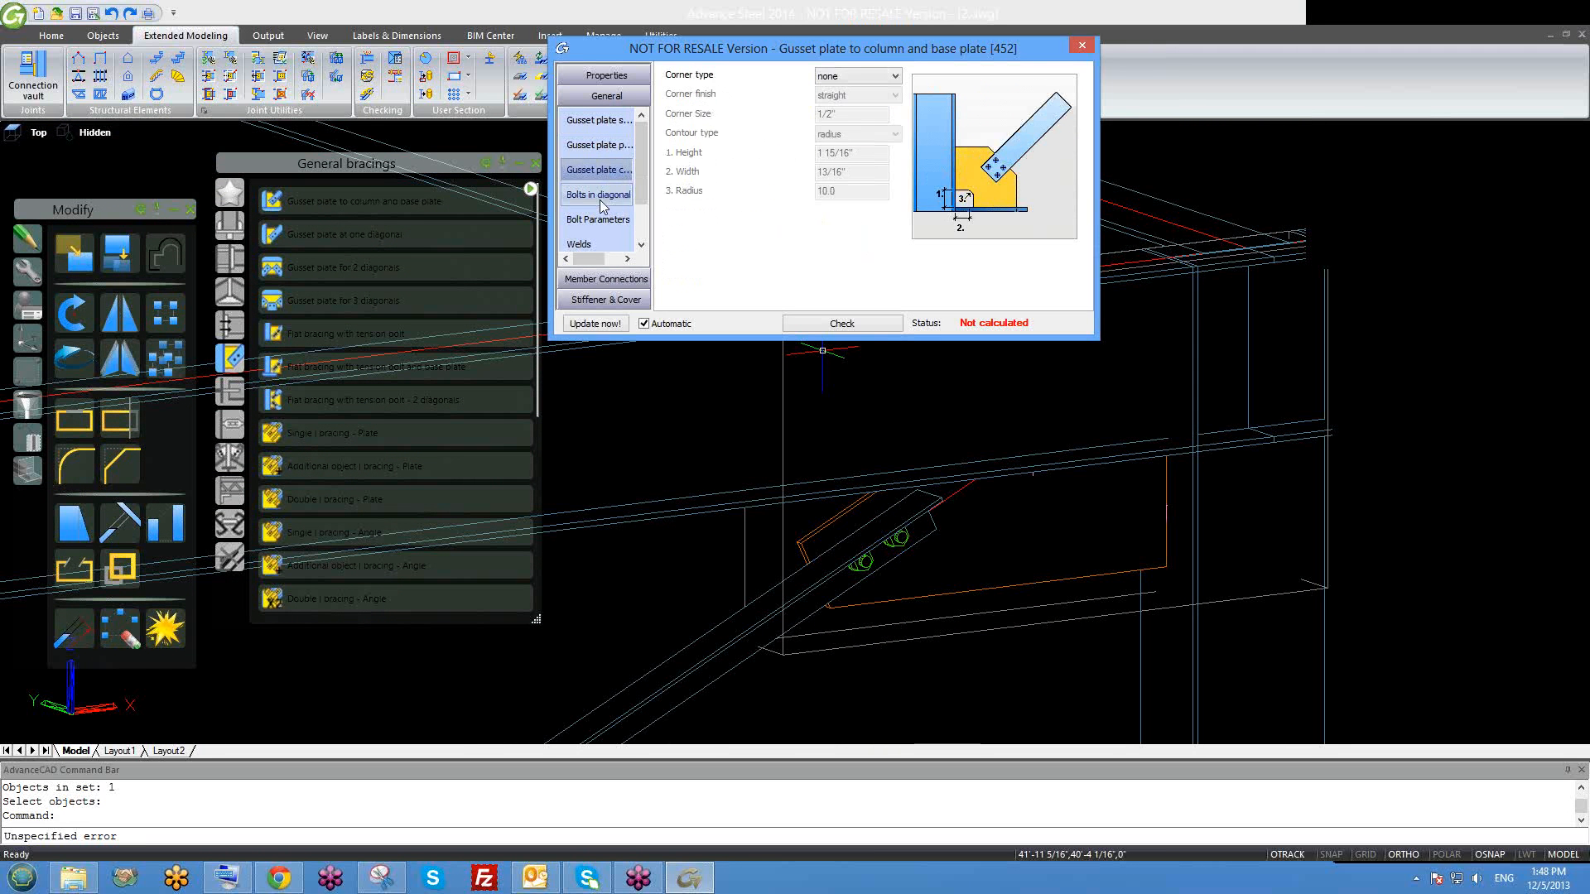
click(599, 197)
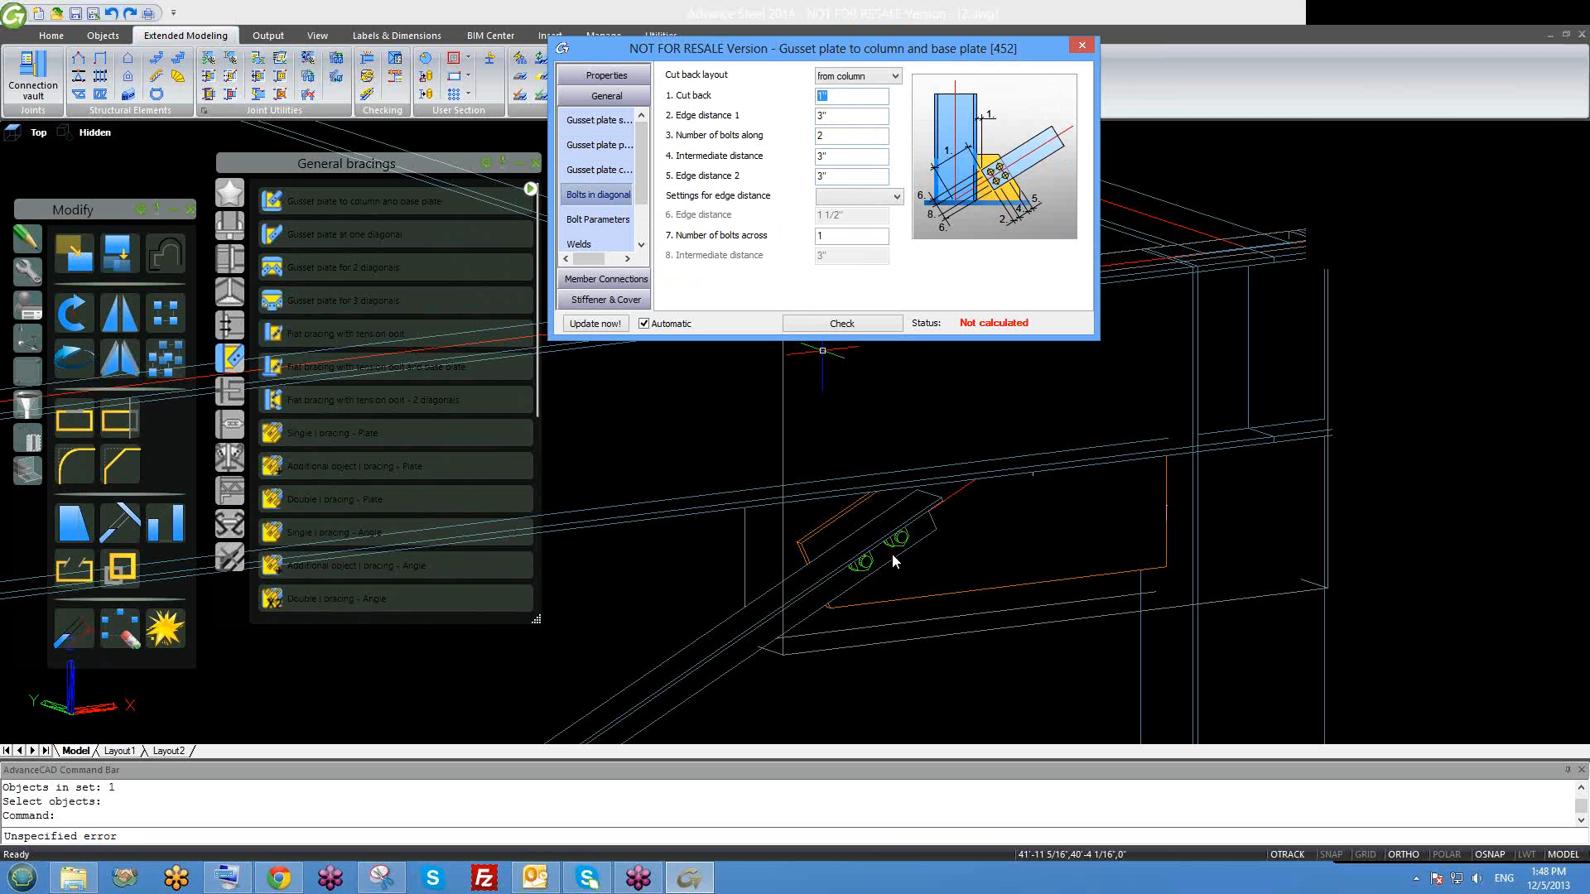
middle_drag(919, 542, 894, 515)
click(791, 104)
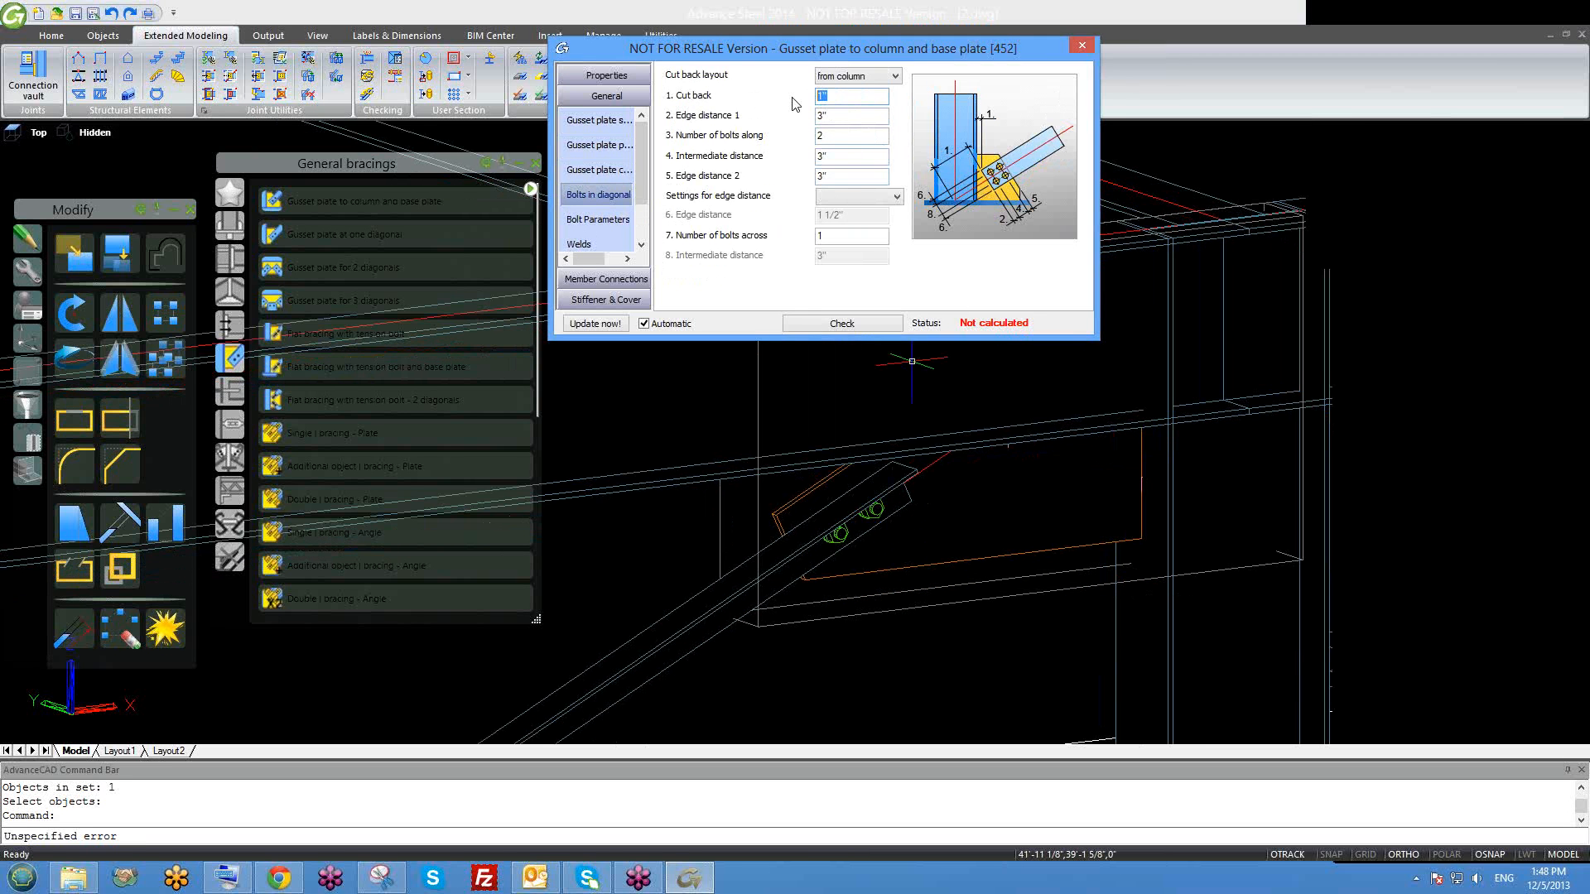
text(.5)
key(Return)
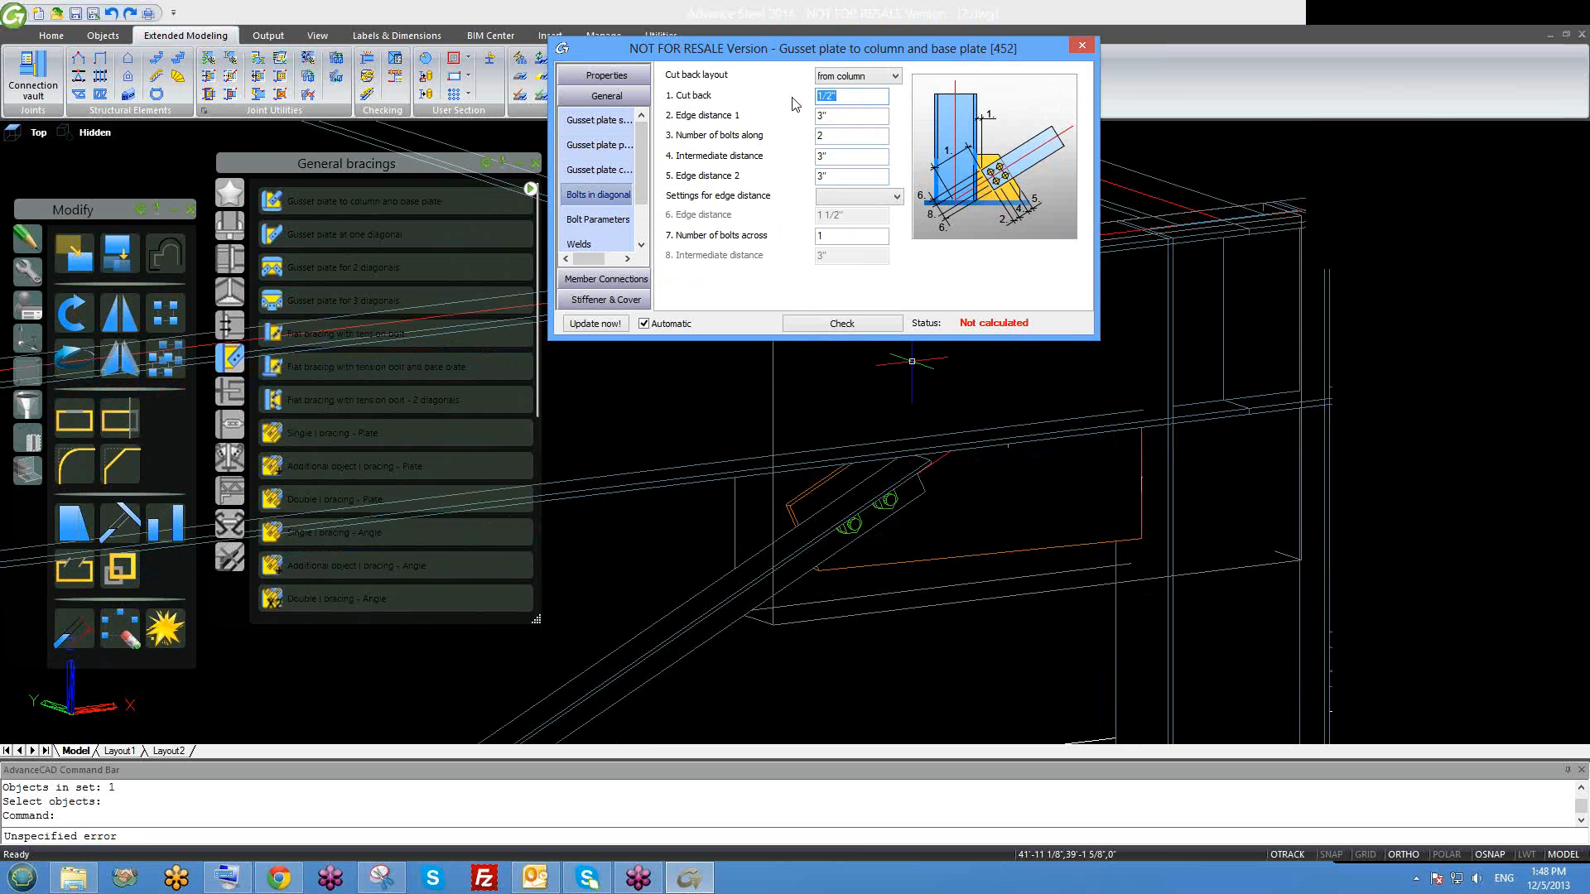
Try a 2" cut back on the diagonal, restore it to 1/2", check the gusset plate and close its settings.
key(Return)
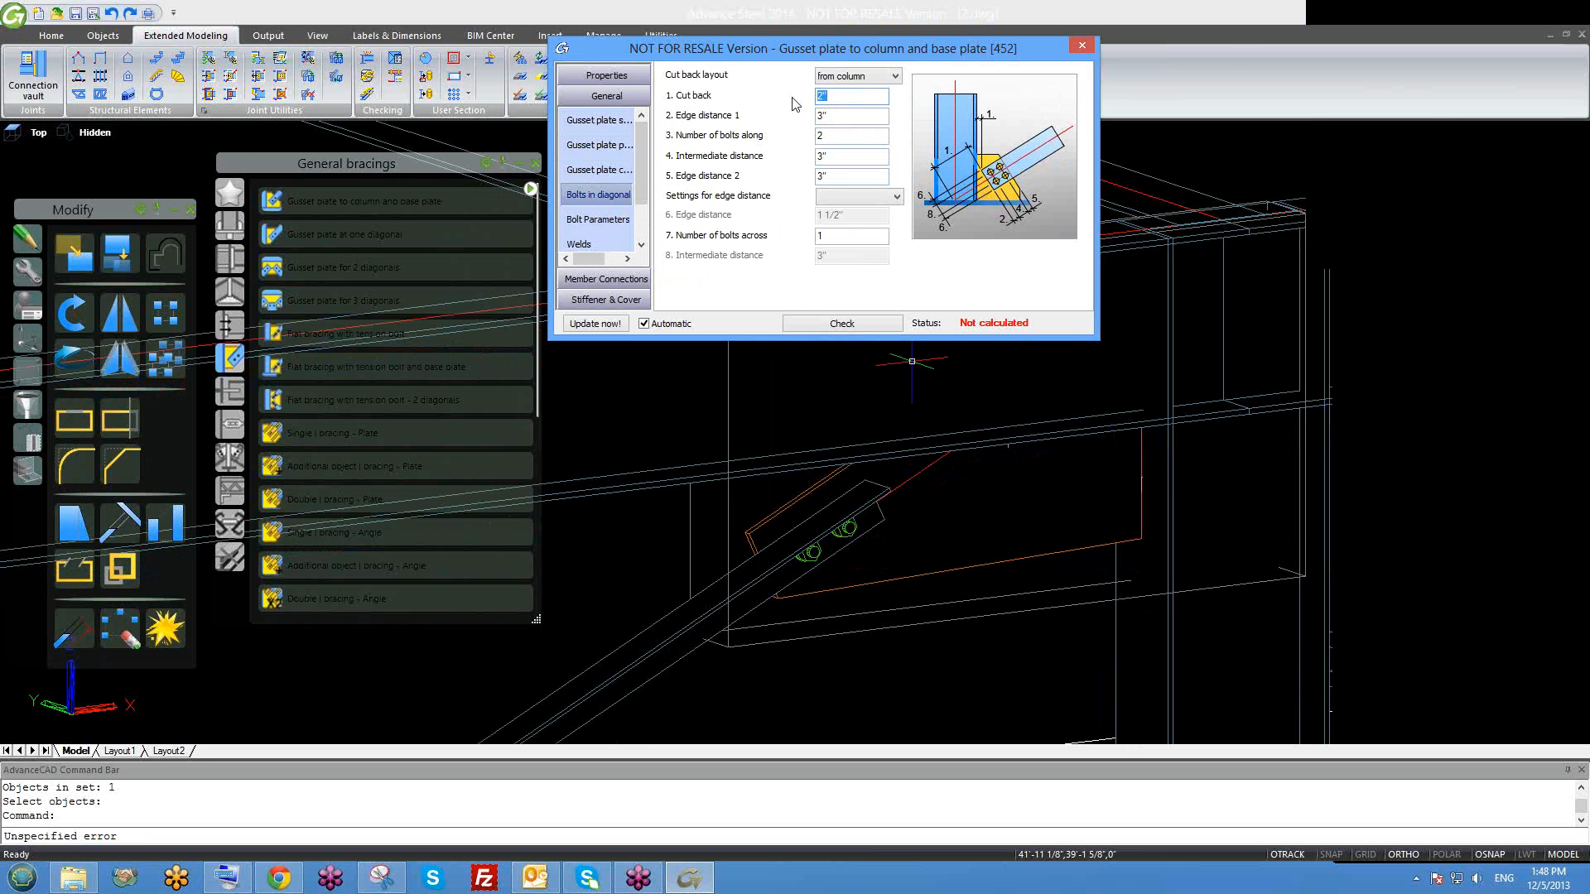
key(Return)
shift+middle_drag(1006, 487, 968, 529)
mouse_move(1023, 601)
middle_down()
mouse_move(902, 490)
mouse_move(1032, 647)
mouse_move(972, 578)
mouse_move(952, 584)
middle_up()
scroll(1008, 621, down, 1)
scroll(961, 476, up, 2)
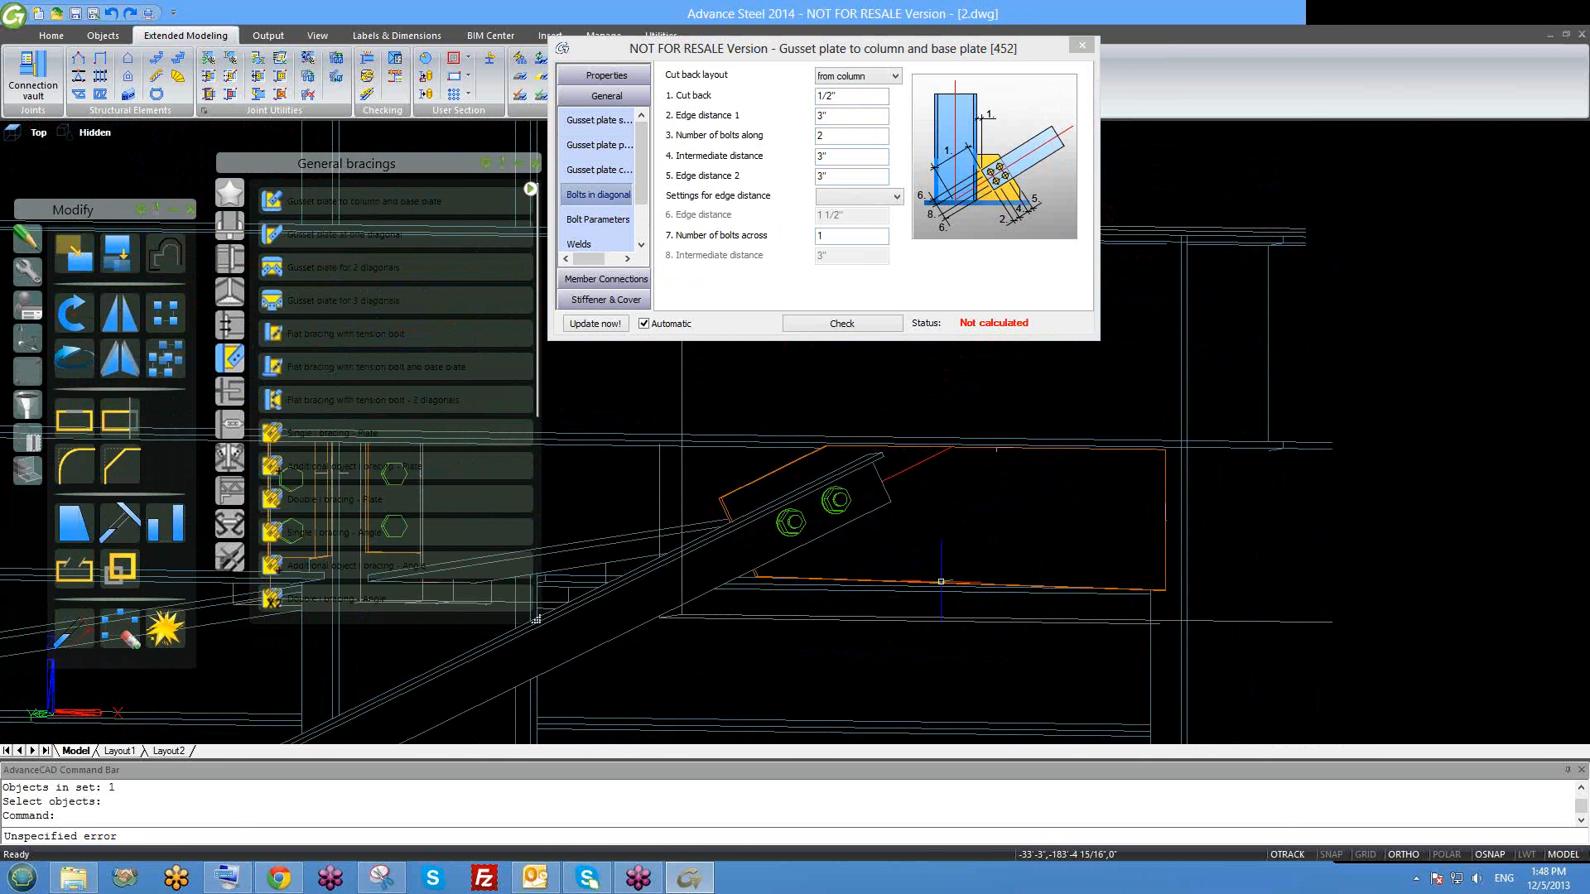
click(1087, 120)
click(1081, 45)
Switch the model's visual style to 2D Wireframe around the brace's upper connection.
scroll(1074, 356, down, 2)
middle_drag(1075, 372, 1079, 406)
scroll(1079, 405, down, 4)
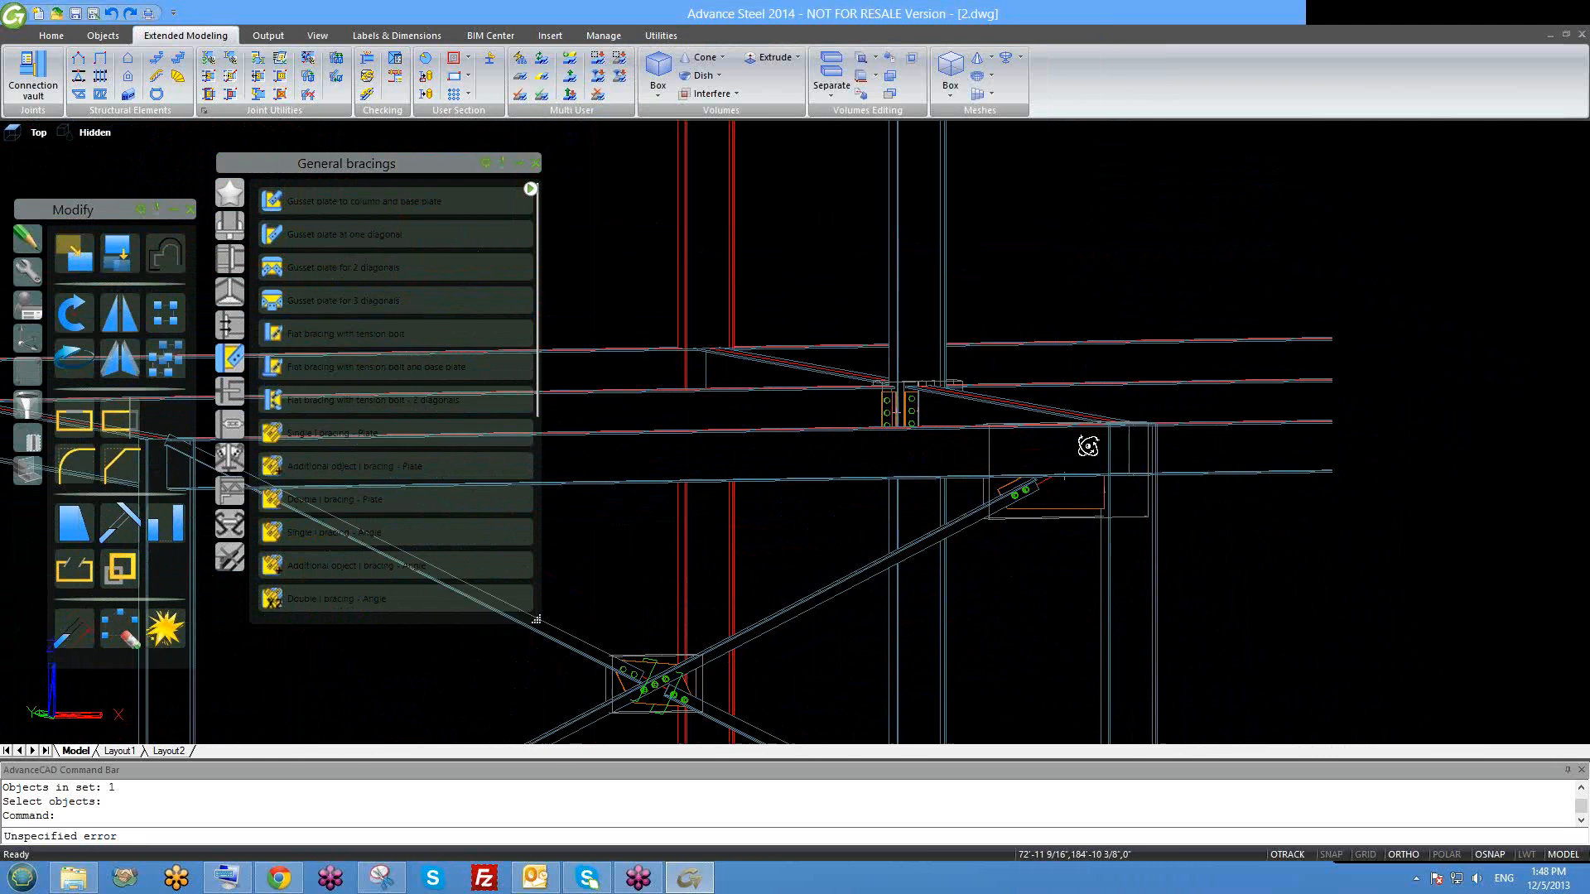
shift+middle_drag(997, 549, 953, 497)
click(95, 132)
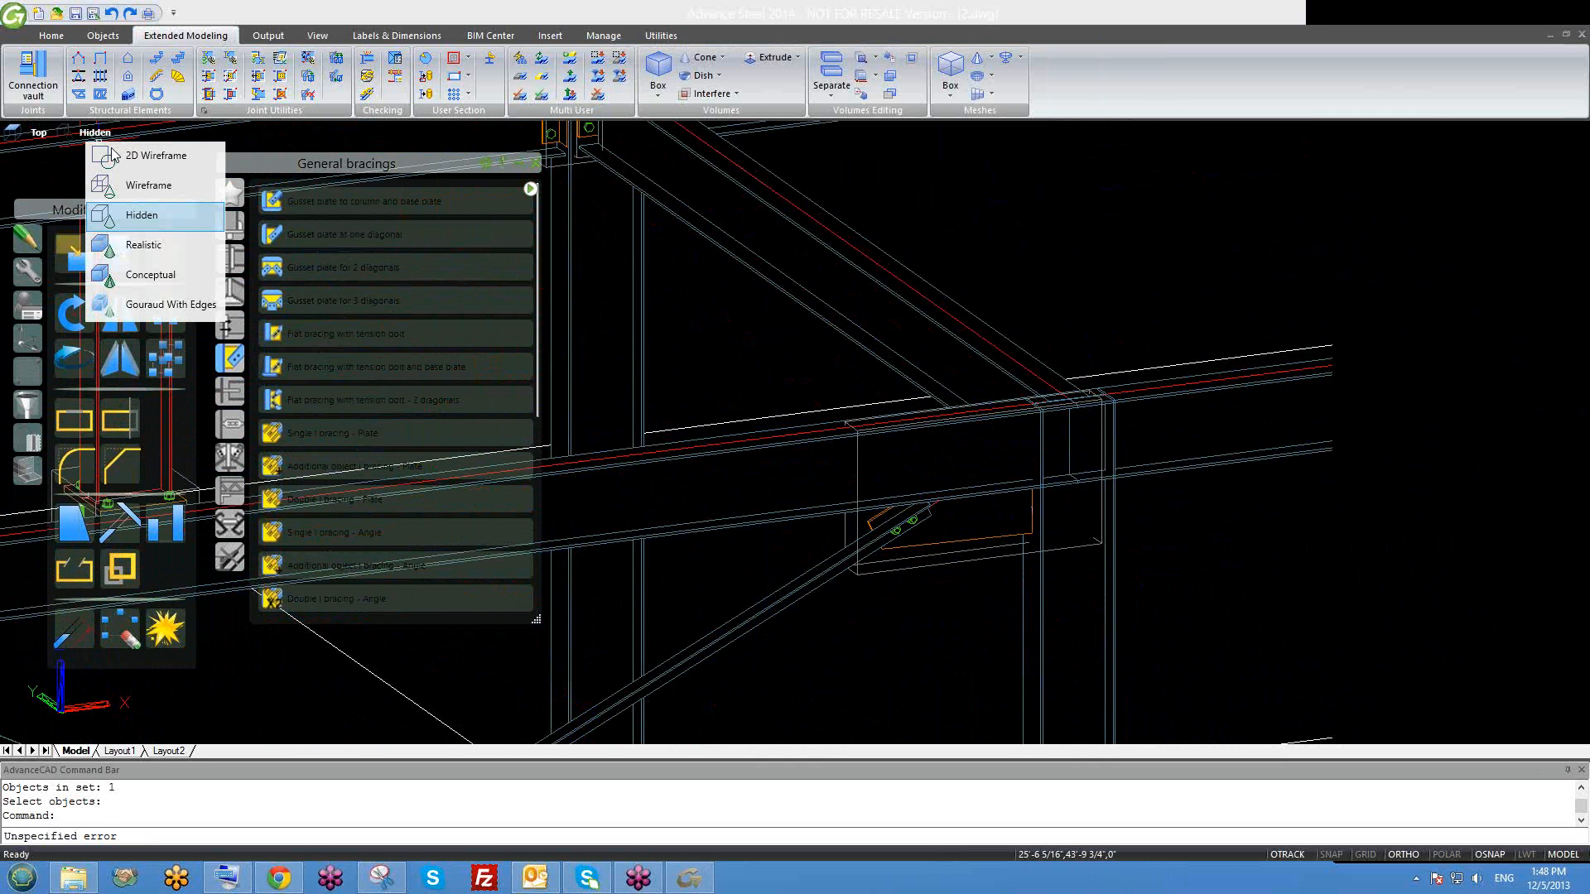
click(156, 156)
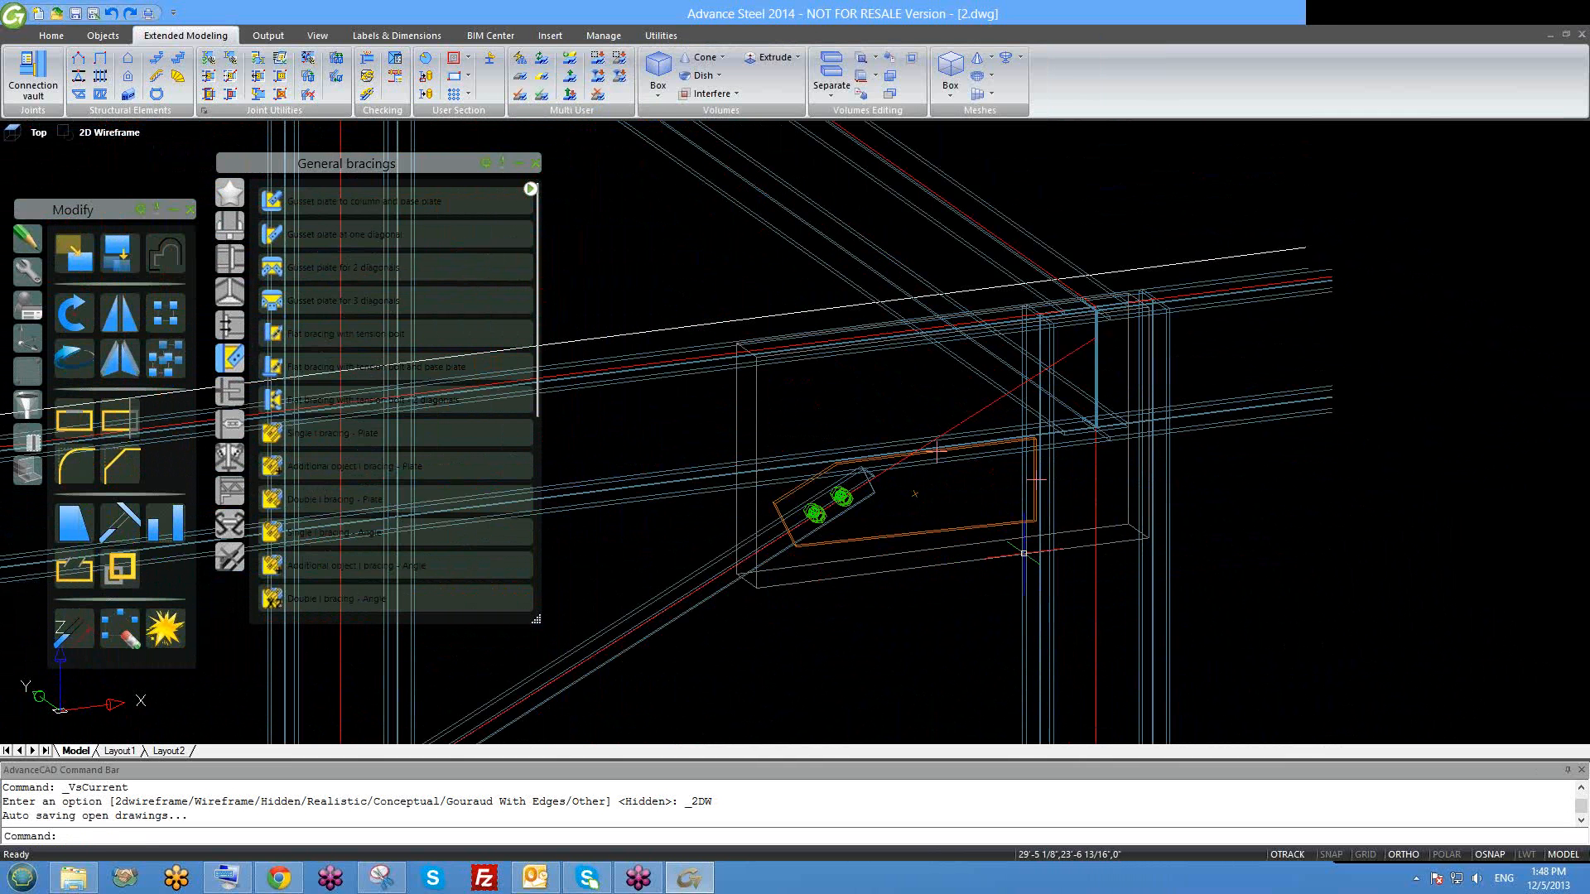
Stretch the diagonal brace's upper end point 2" down along the column's centerline.
click(1095, 337)
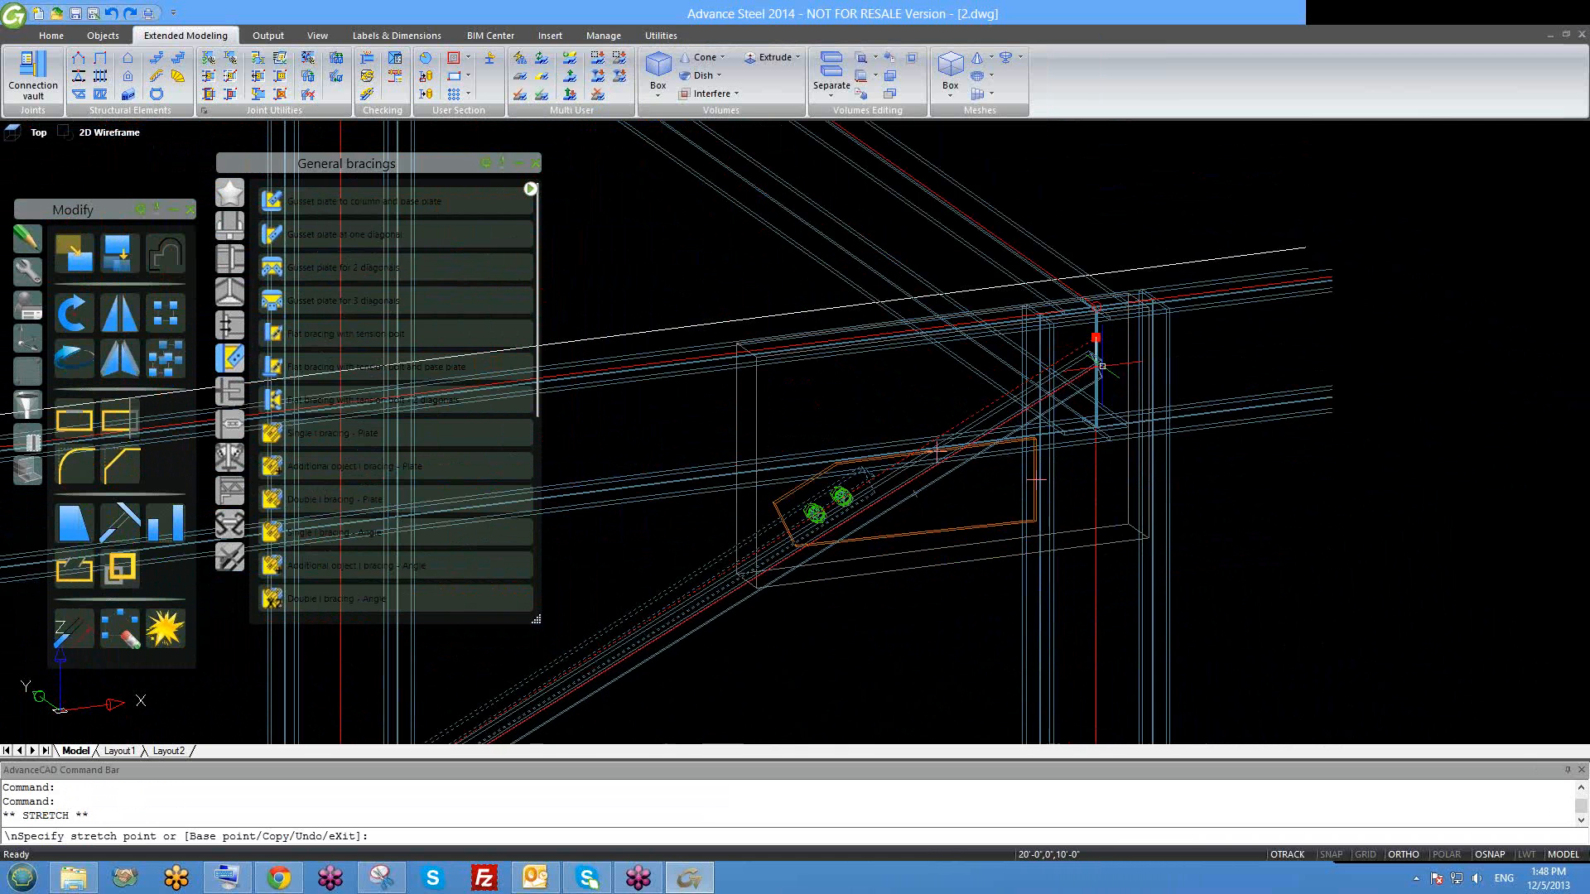
scroll(1084, 439, up, 5)
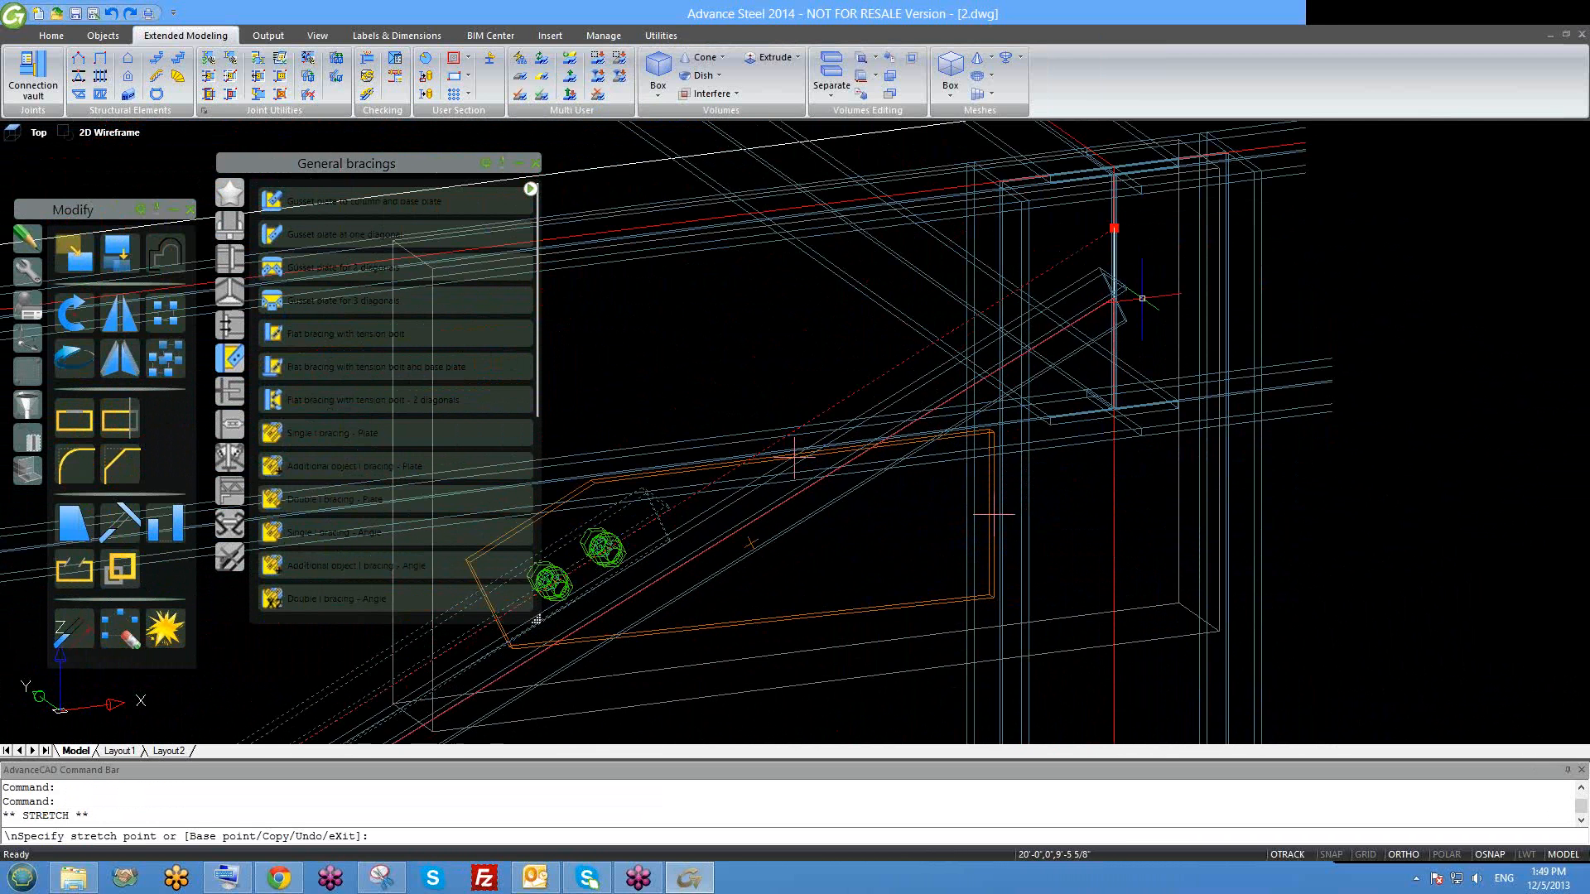
middle_drag(1141, 308, 1141, 376)
scroll(1141, 376, up, 1)
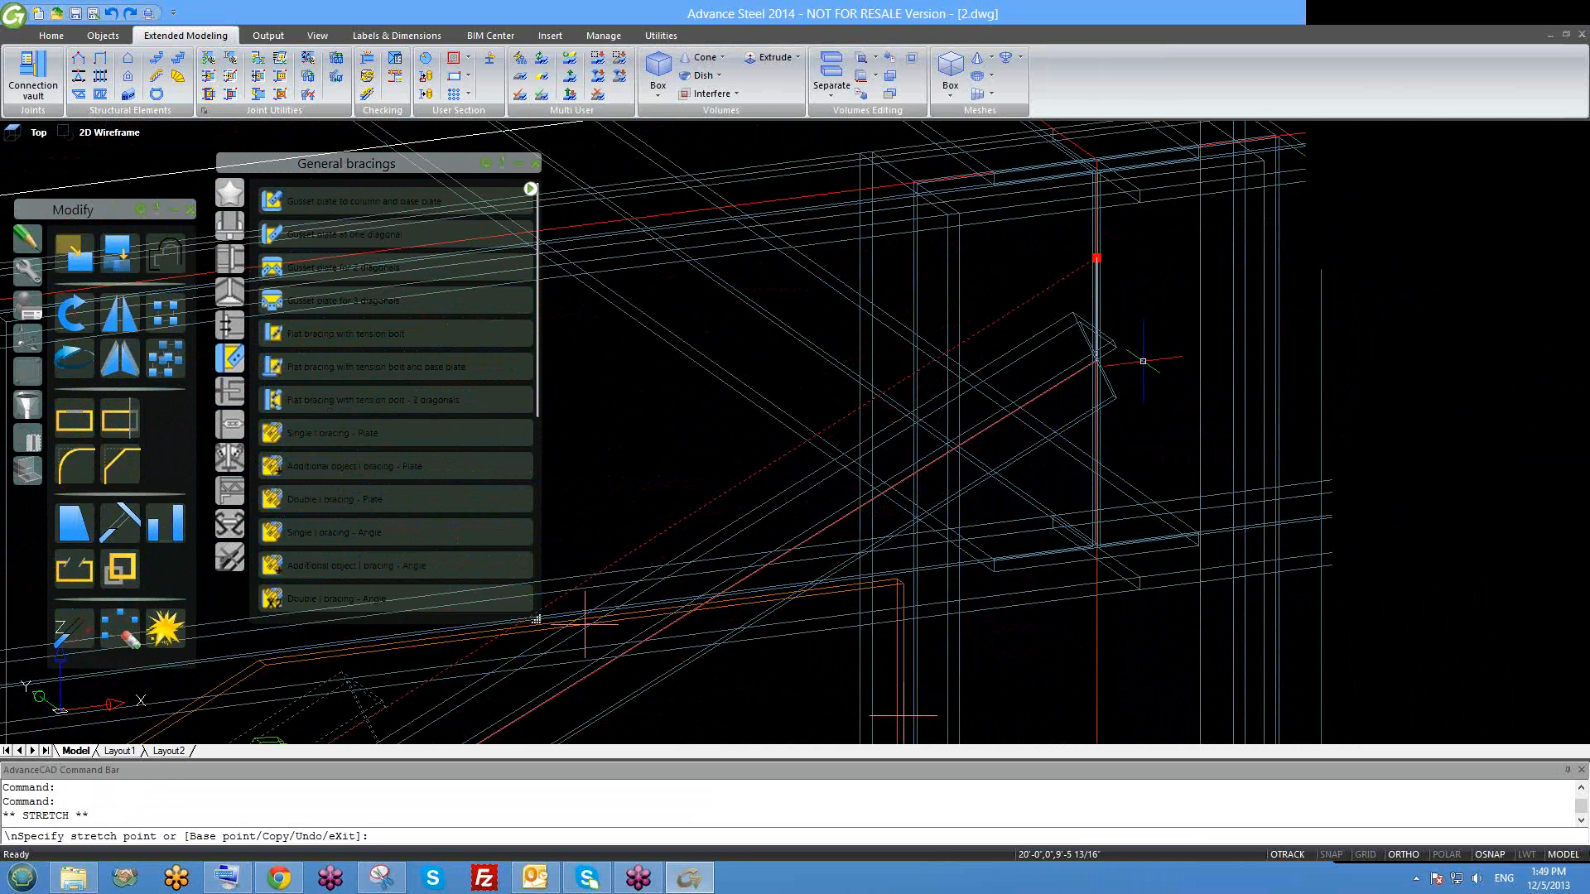
key(Return)
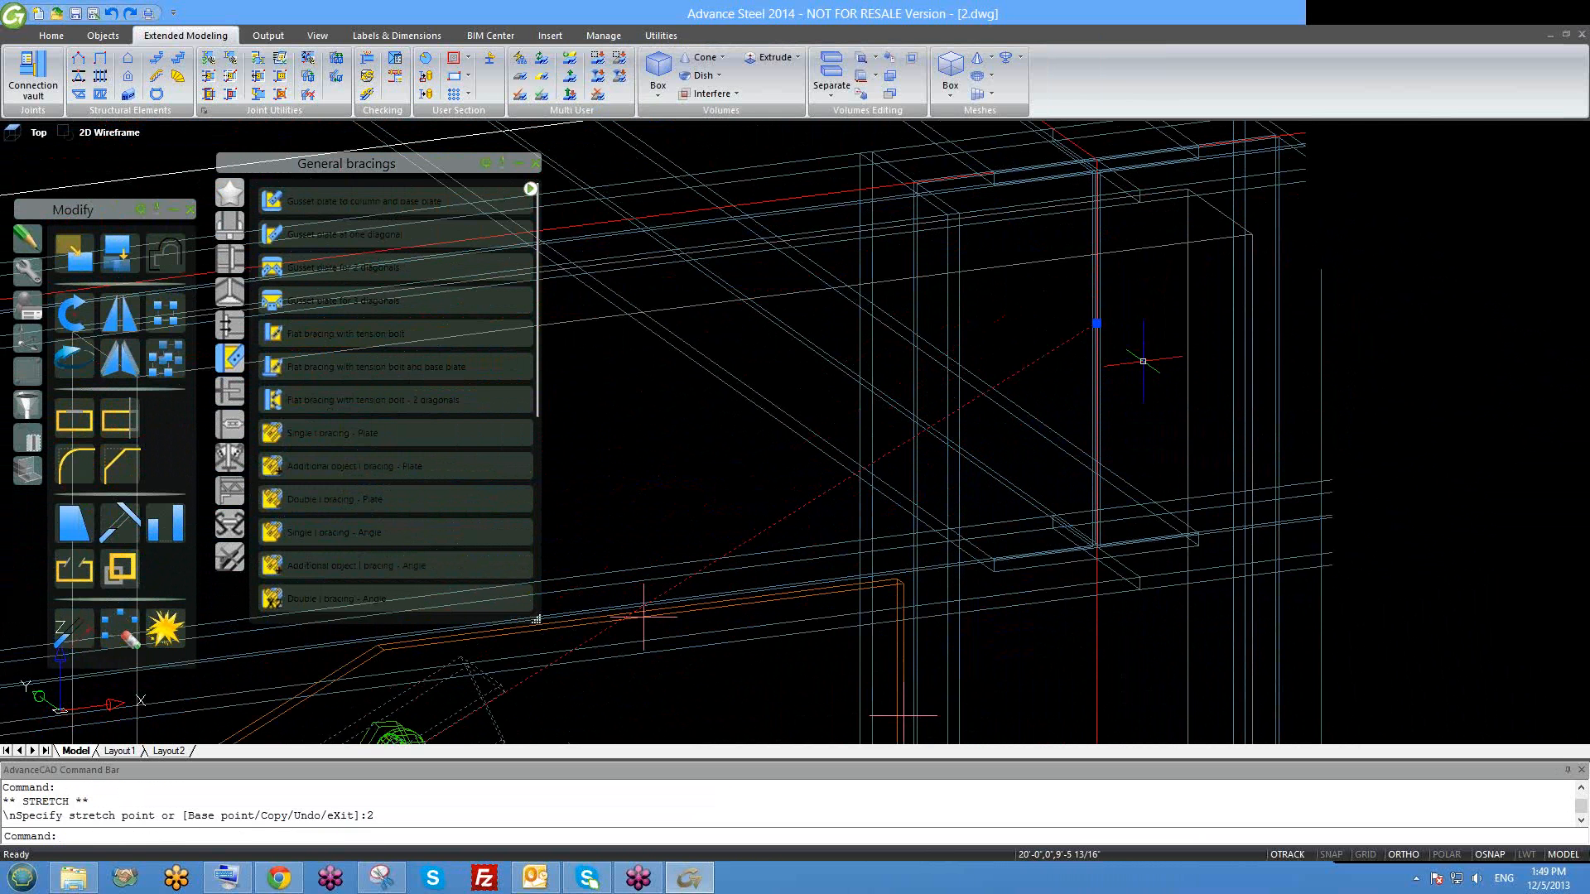
scroll(1142, 361, down, 4)
key(Escape)
scroll(1012, 543, up, 2)
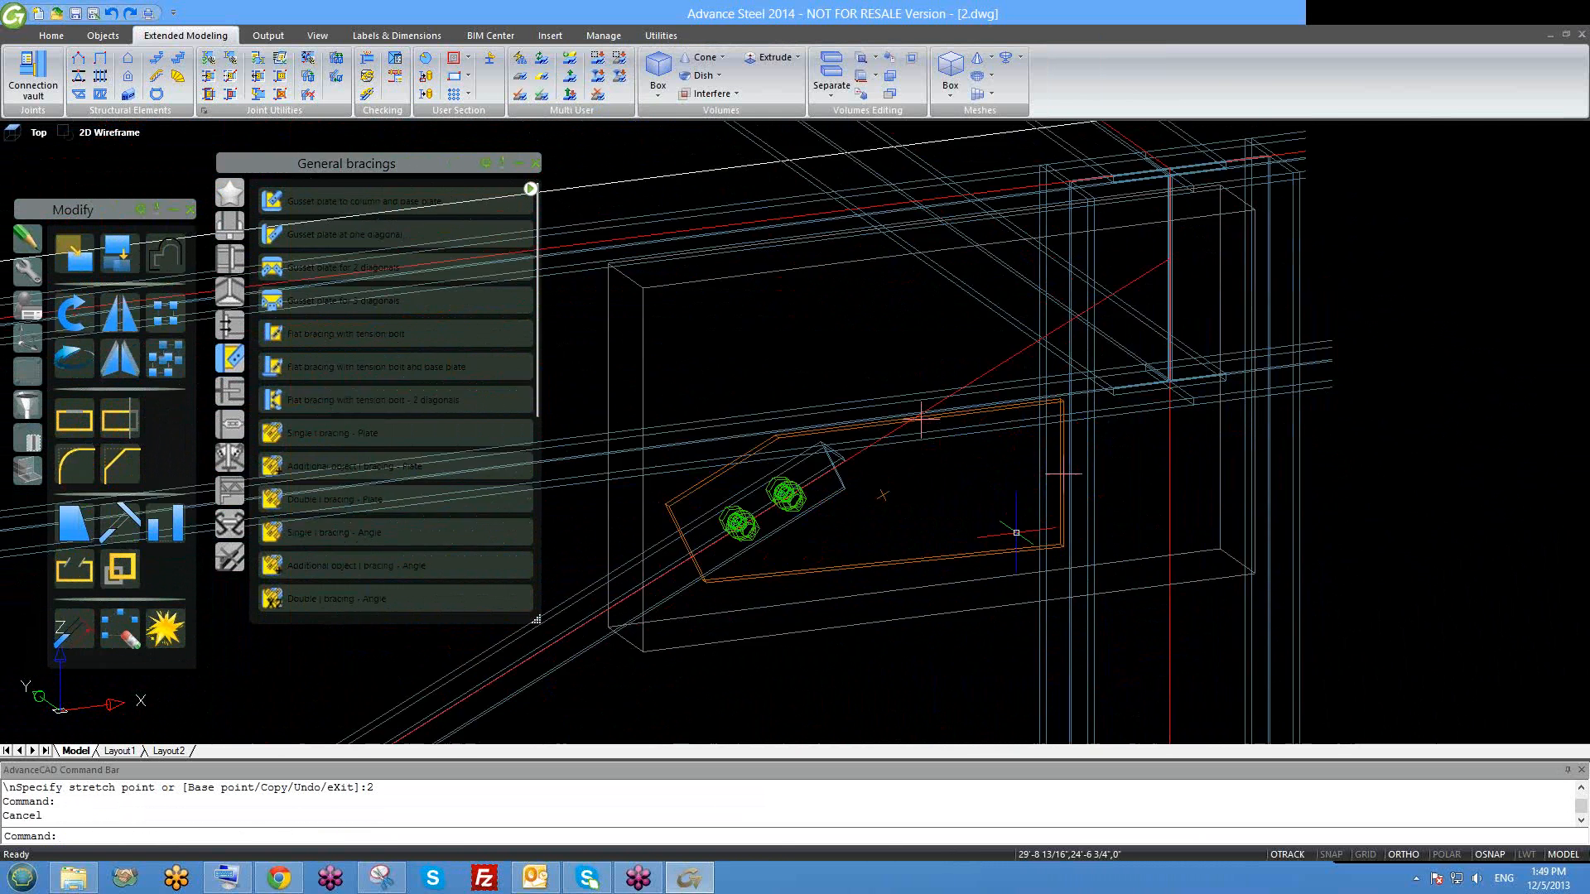
Stretch the diagonal brace's upper end point down the column's centerline by a further 2".
shift+middle_drag(1012, 543, 963, 544)
click(1170, 283)
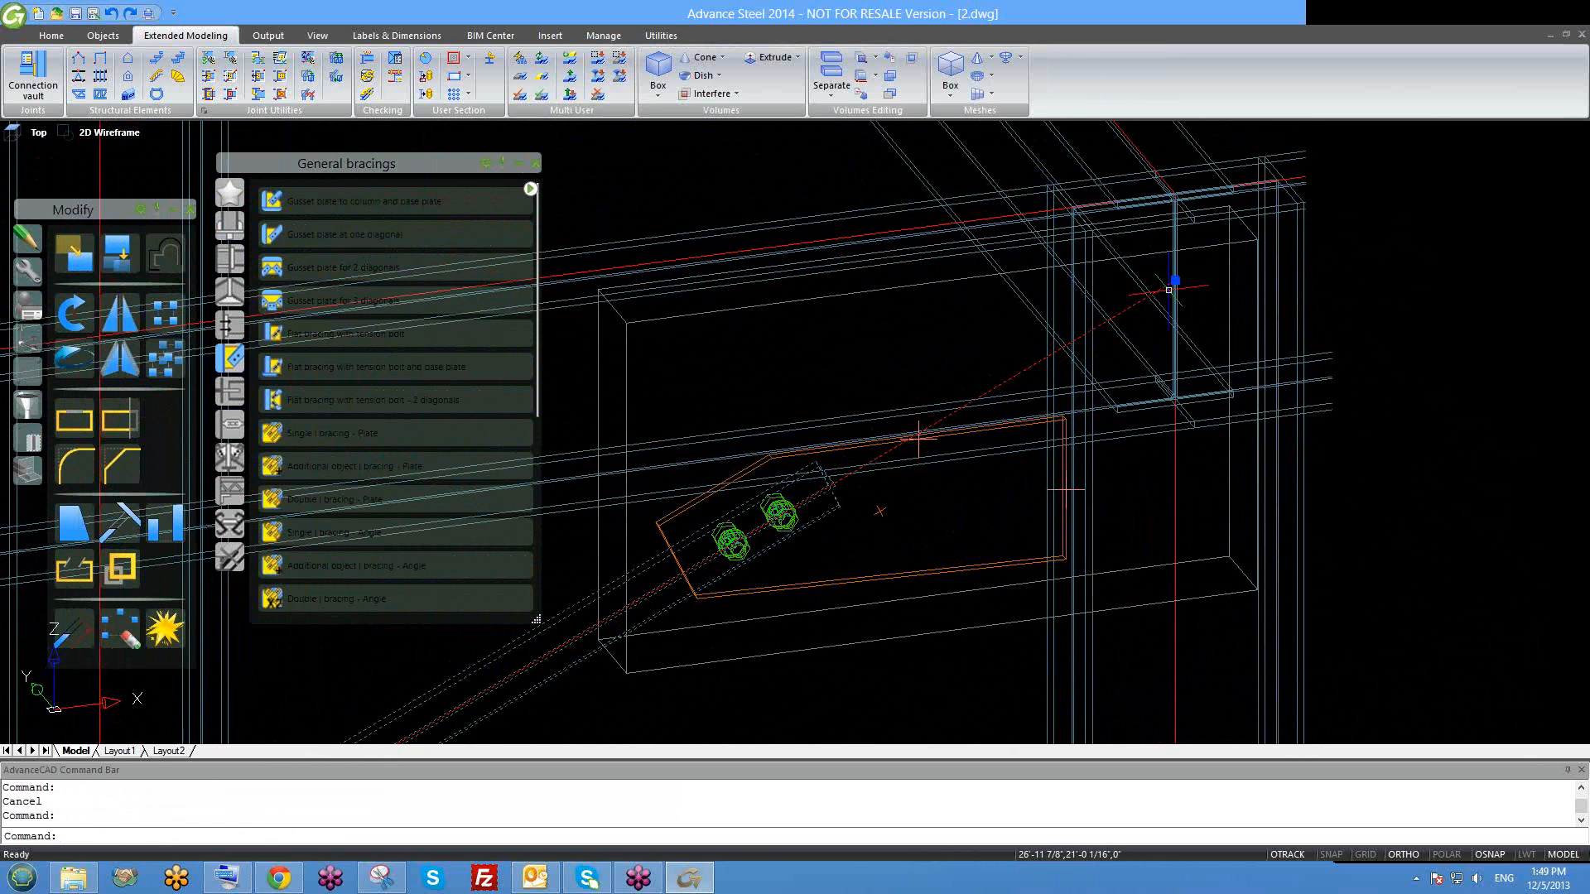
click(1175, 281)
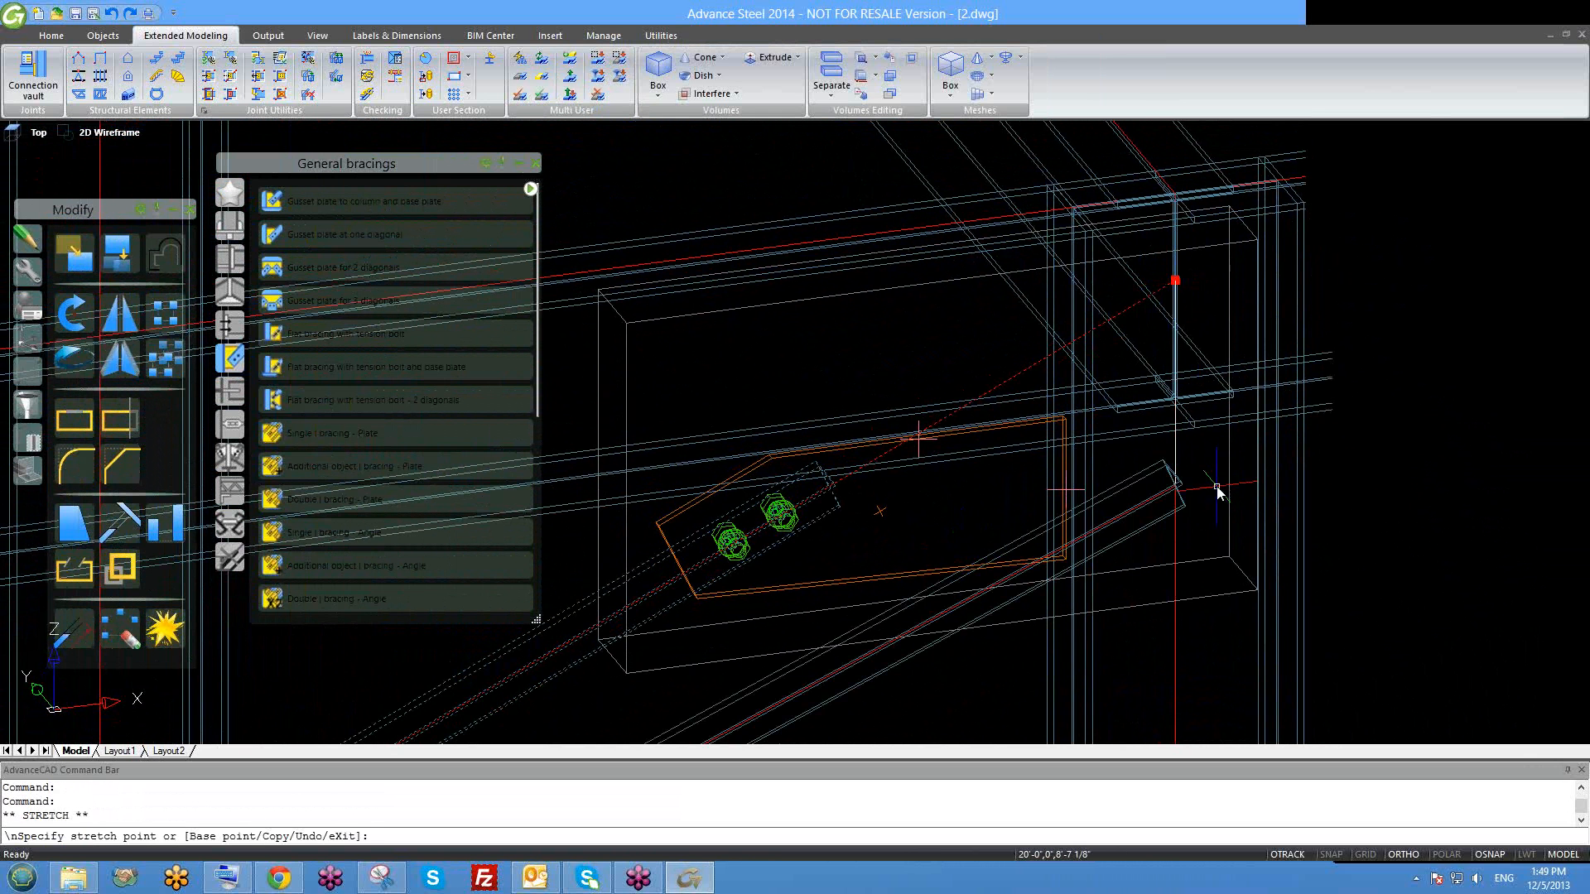
text(2)
key(Return)
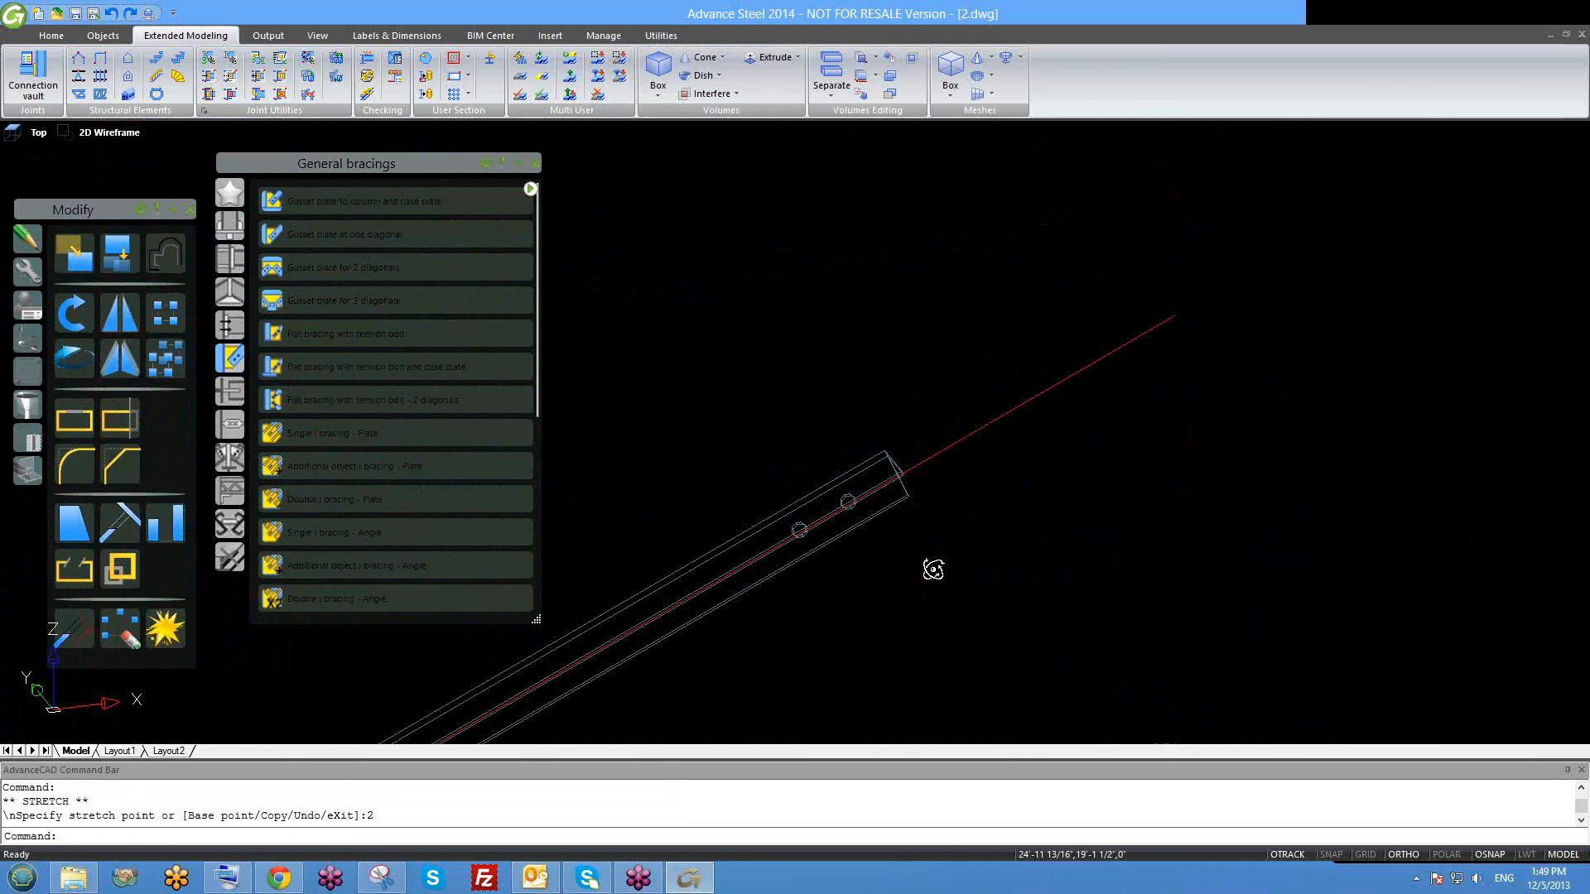
key(Escape)
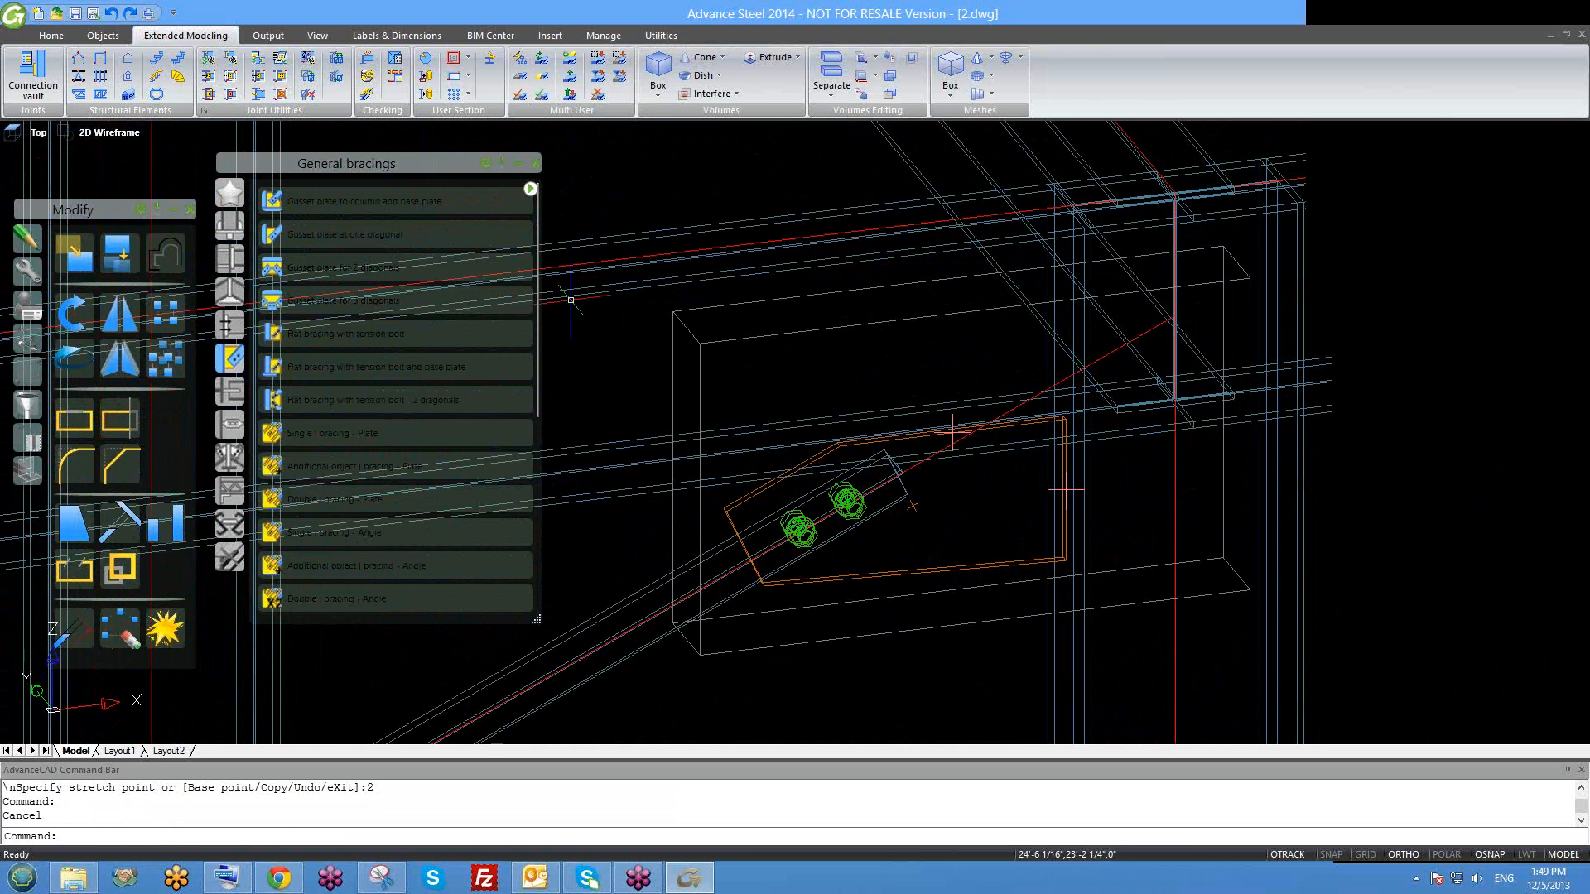
Return the model to the Hidden visual style and delete the gusset plate connection at the brace's upper end.
click(110, 132)
click(124, 215)
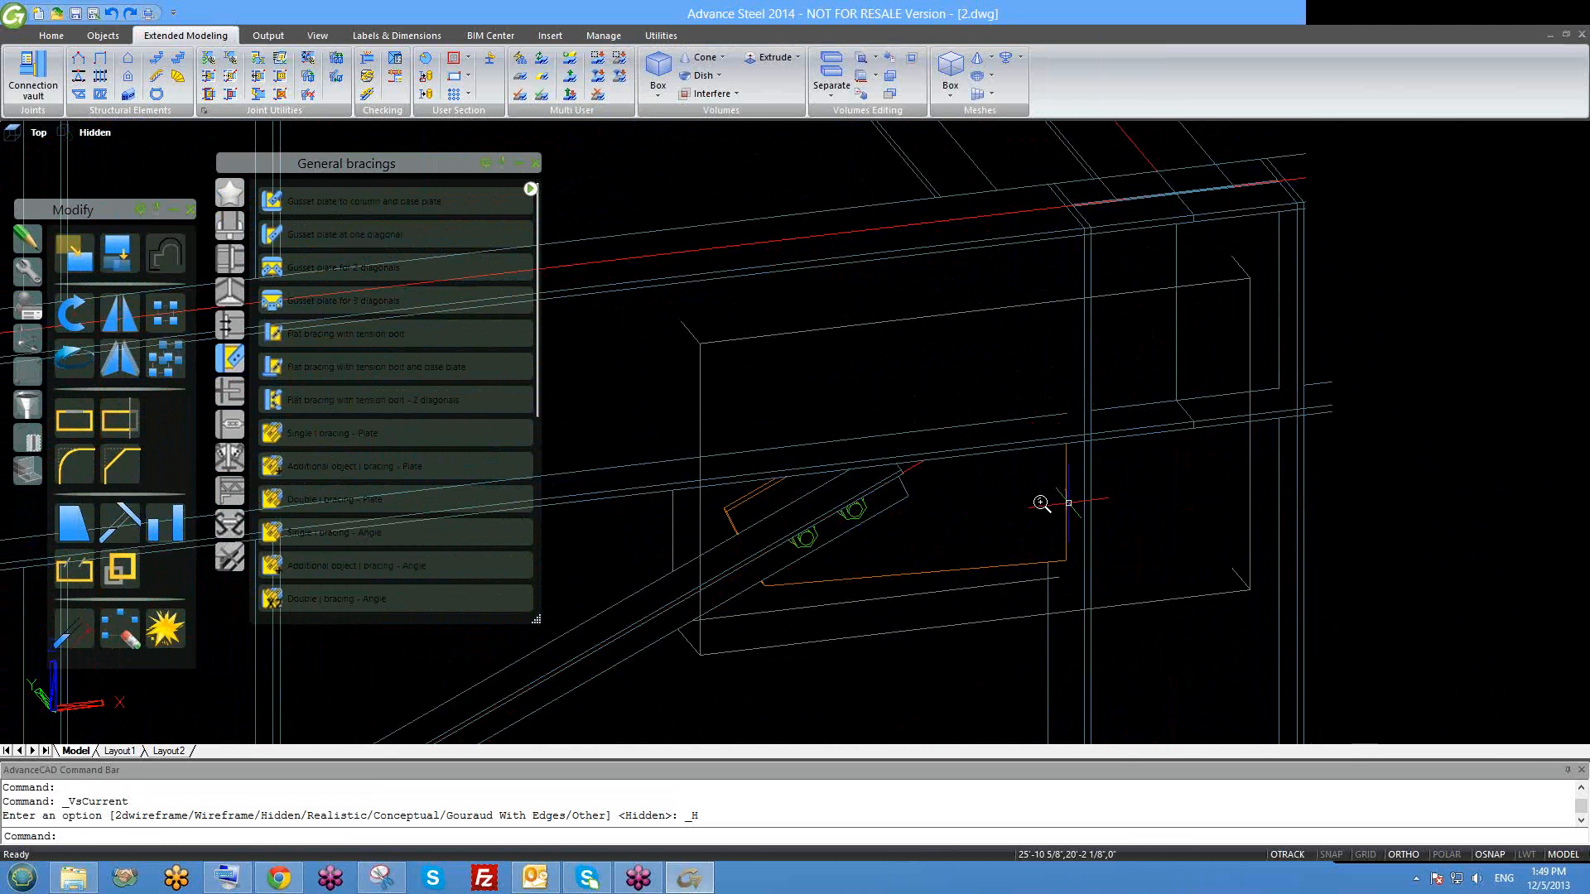
shift+middle_drag(1039, 507, 1040, 450)
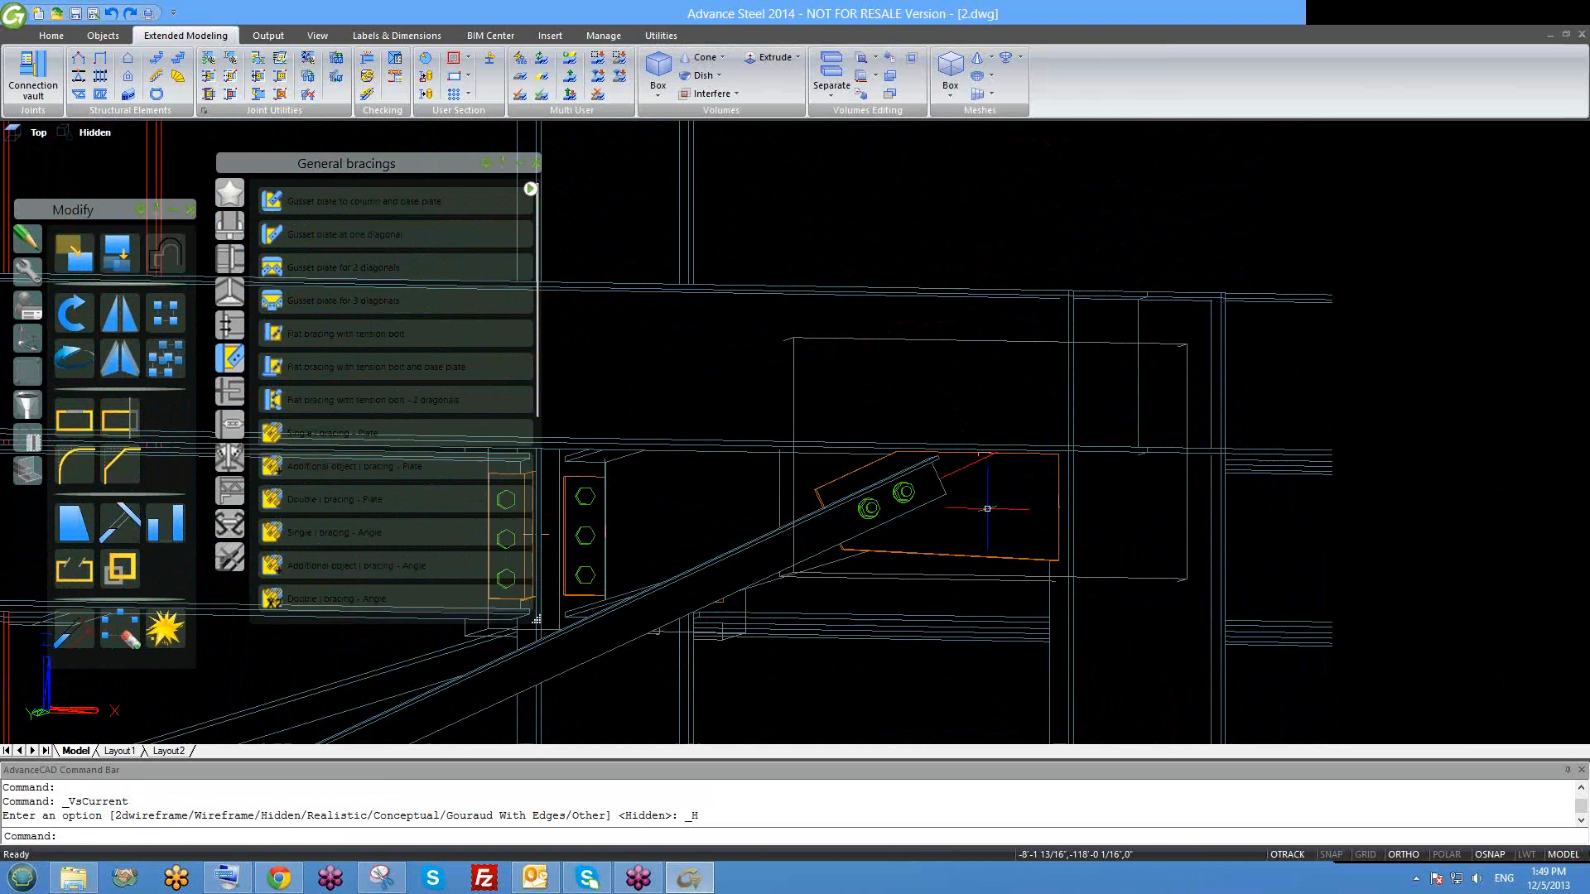
scroll(955, 554, up, 2)
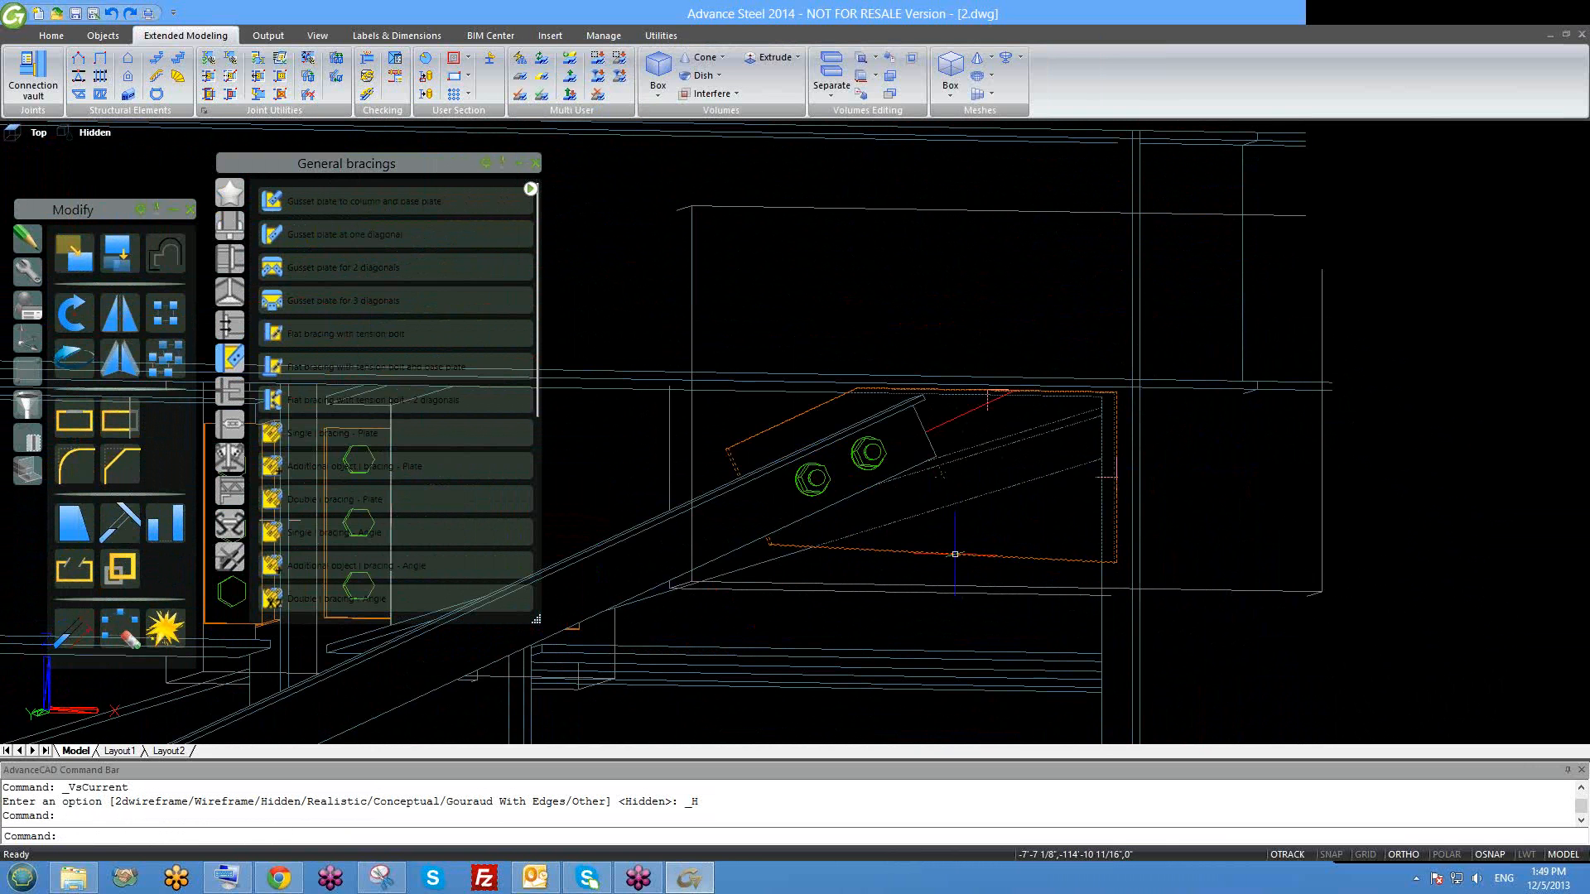
key(Delete)
scroll(991, 477, down, 3)
mouse_move(990, 477)
shift+middle_down()
mouse_move(1090, 621)
mouse_move(958, 458)
mouse_move(994, 532)
mouse_move(1090, 589)
mouse_move(1051, 579)
mouse_move(1008, 469)
shift+middle_up()
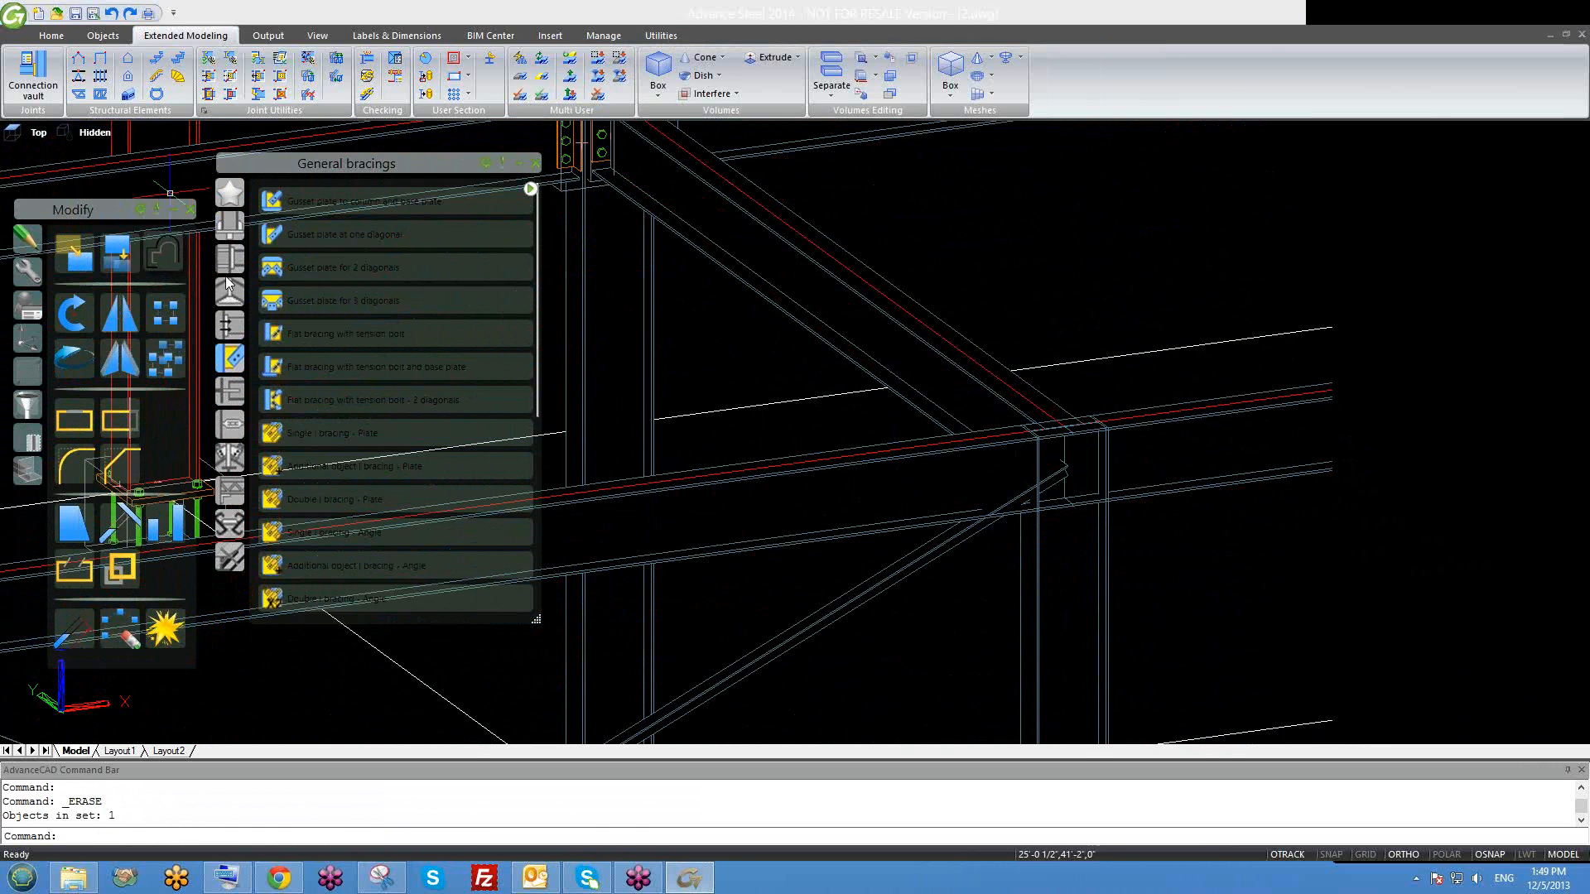
Create a gusset plate to column and base plate connection using the column as main member, the beam as secondary and the diagonal brace.
click(331, 201)
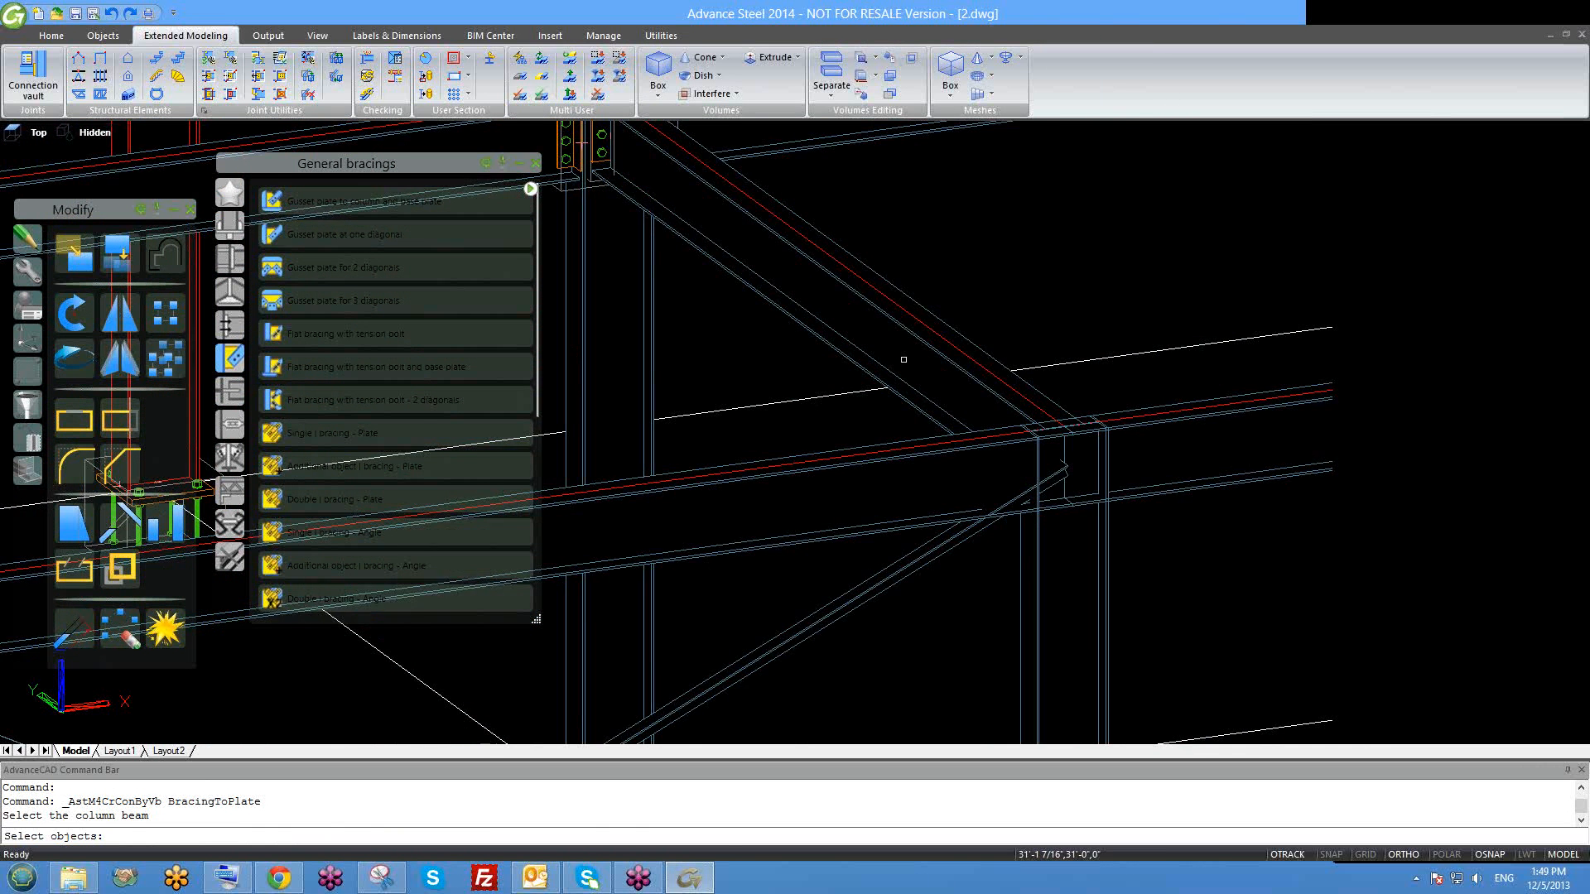
scroll(927, 414, down, 2)
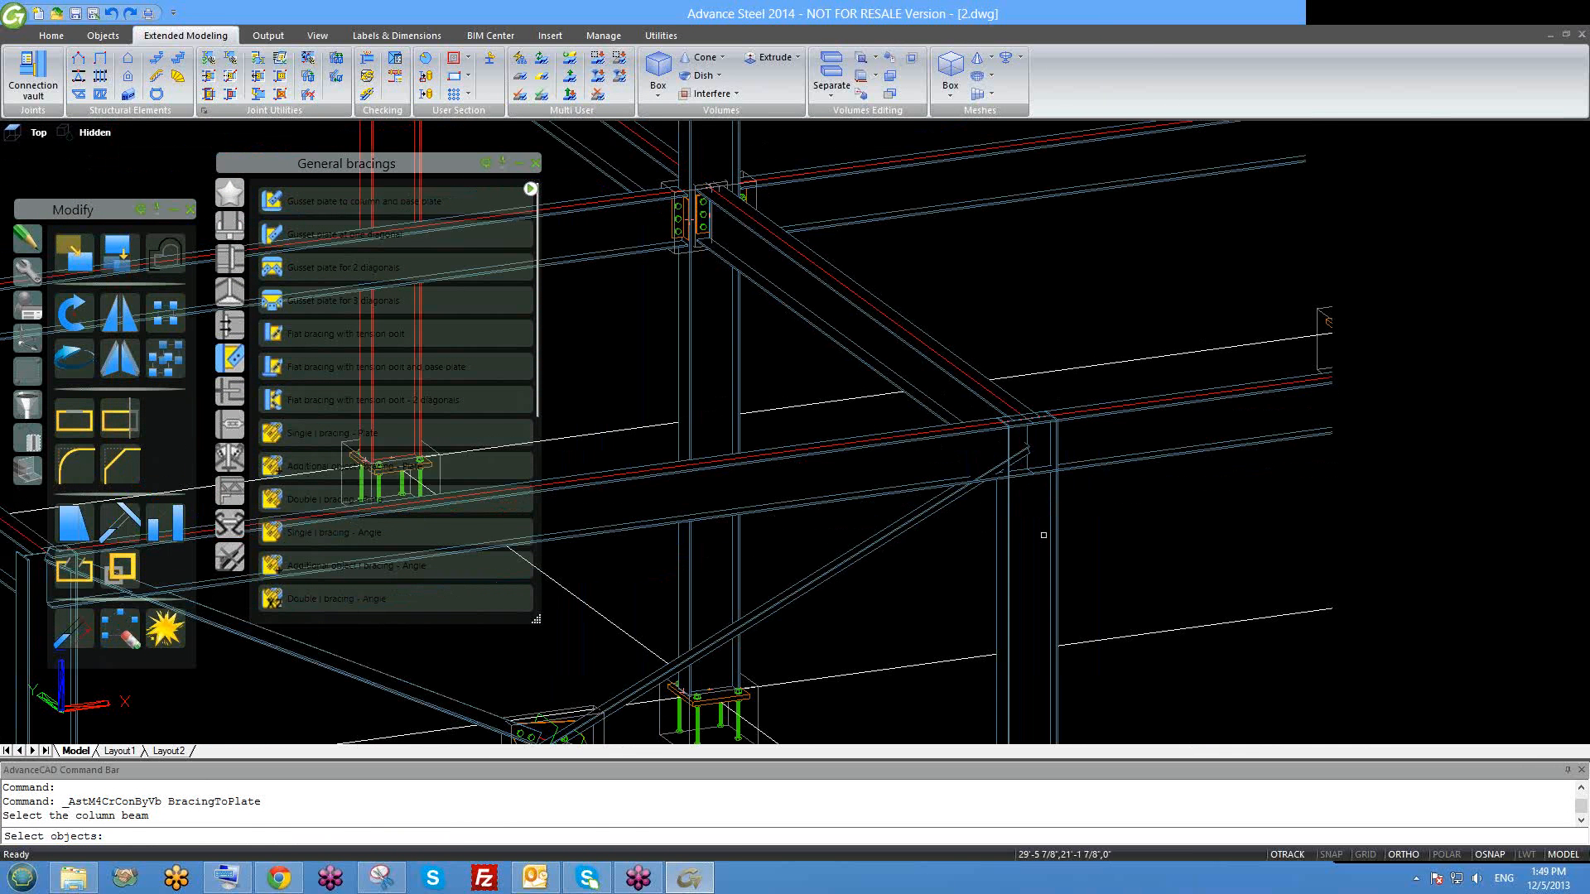
click(1007, 530)
key(Return)
click(936, 492)
key(Return)
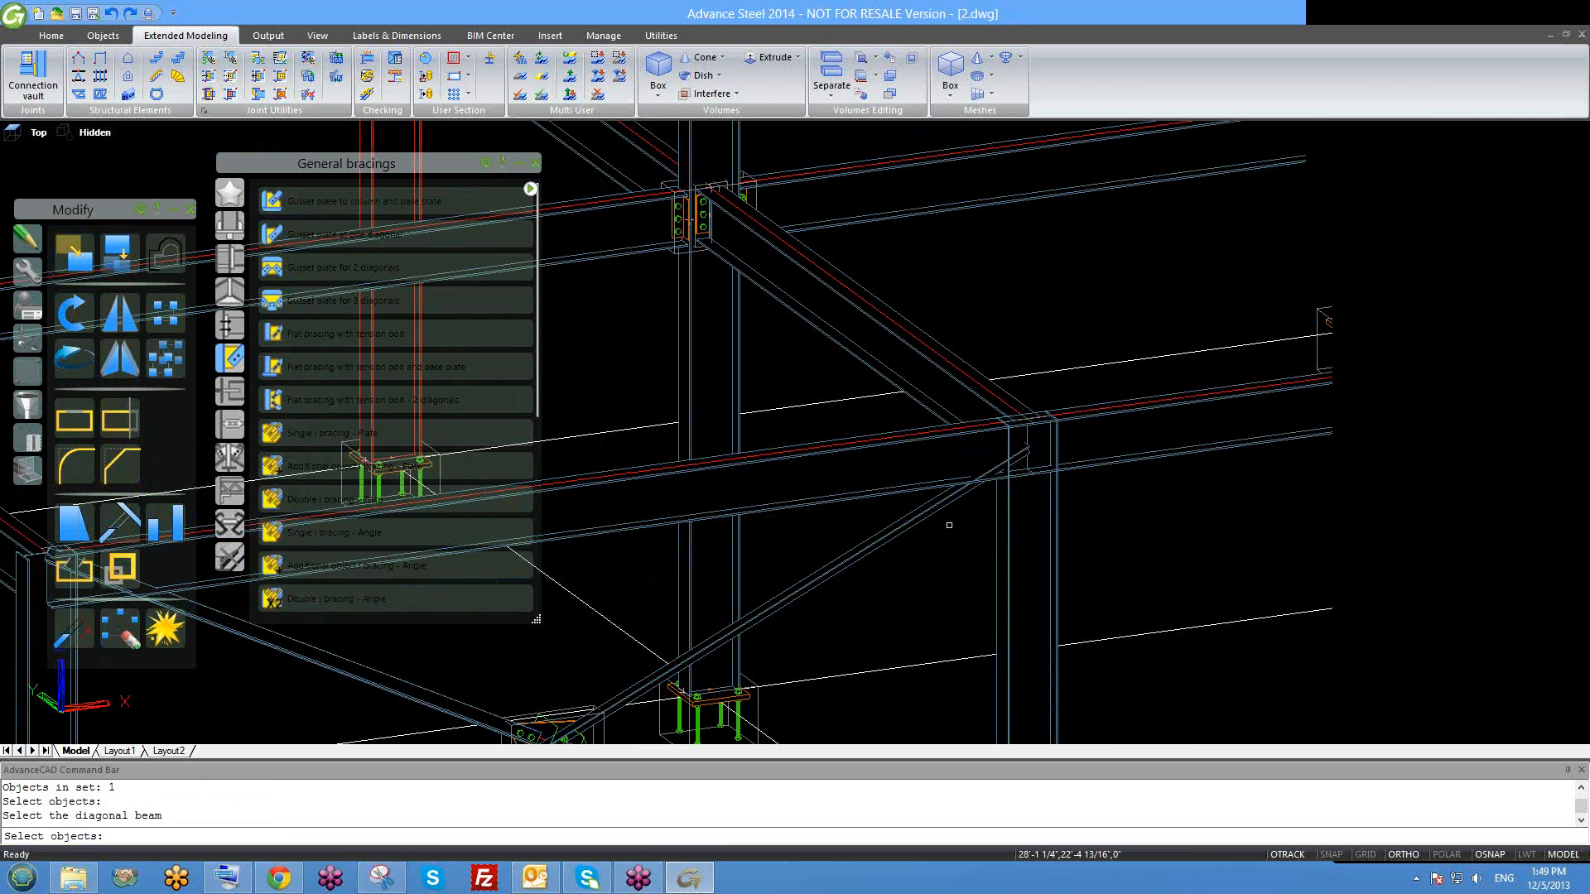
click(927, 514)
scroll(930, 514, up, 2)
key(Return)
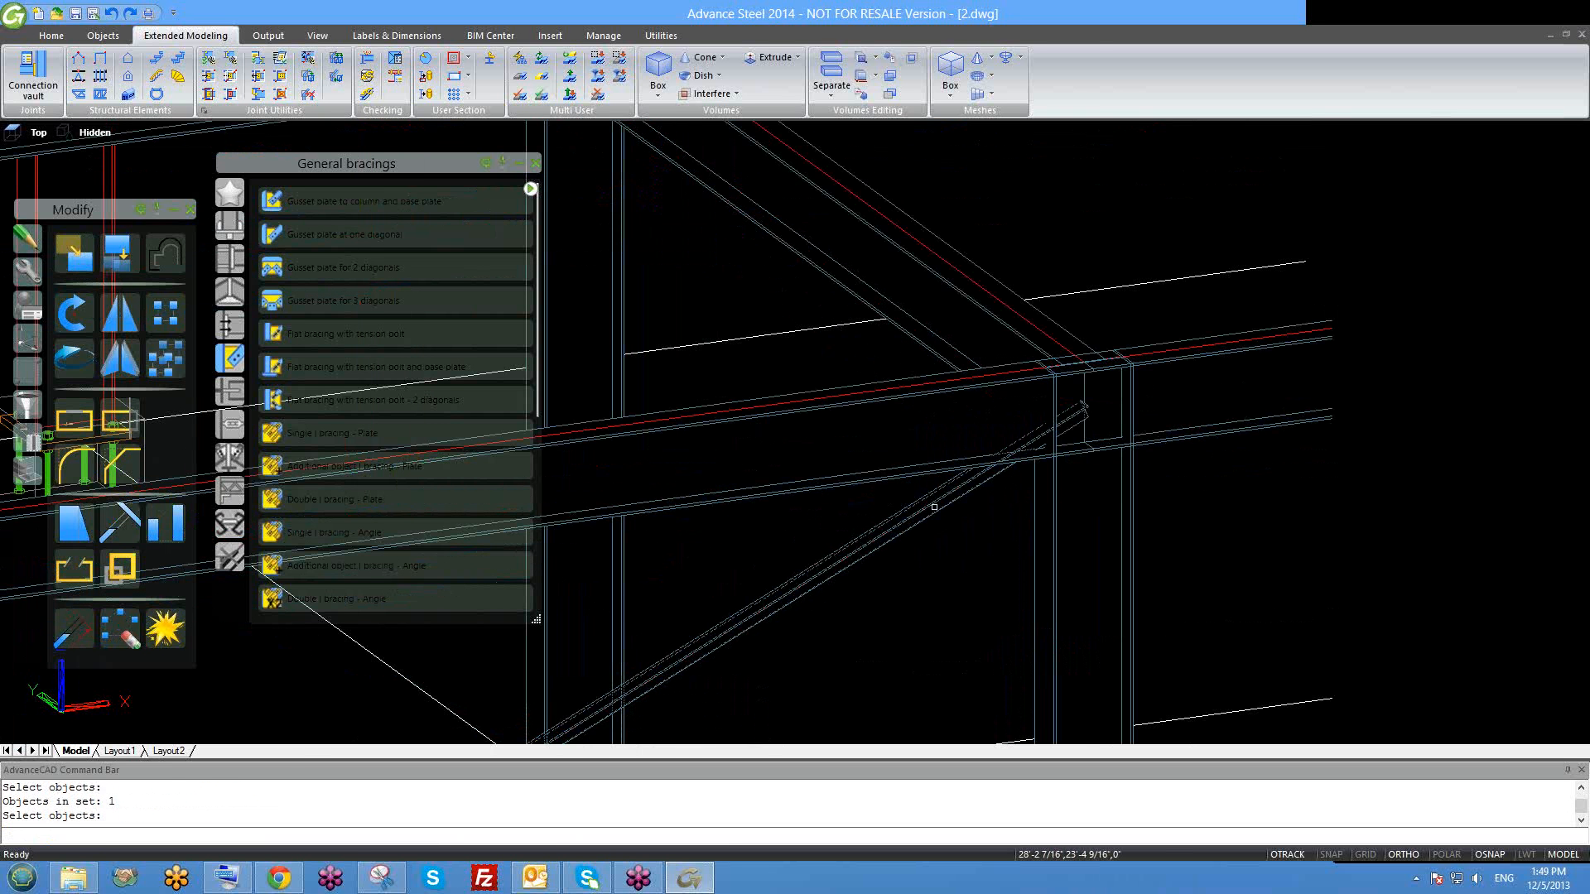
Set the new gusset plate's cut back for the bolts in the diagonal to 5" and close the connection settings.
mouse_move(1002, 501)
shift+middle_down()
mouse_move(1024, 532)
mouse_move(1000, 482)
shift+middle_up()
scroll(971, 553, up, 3)
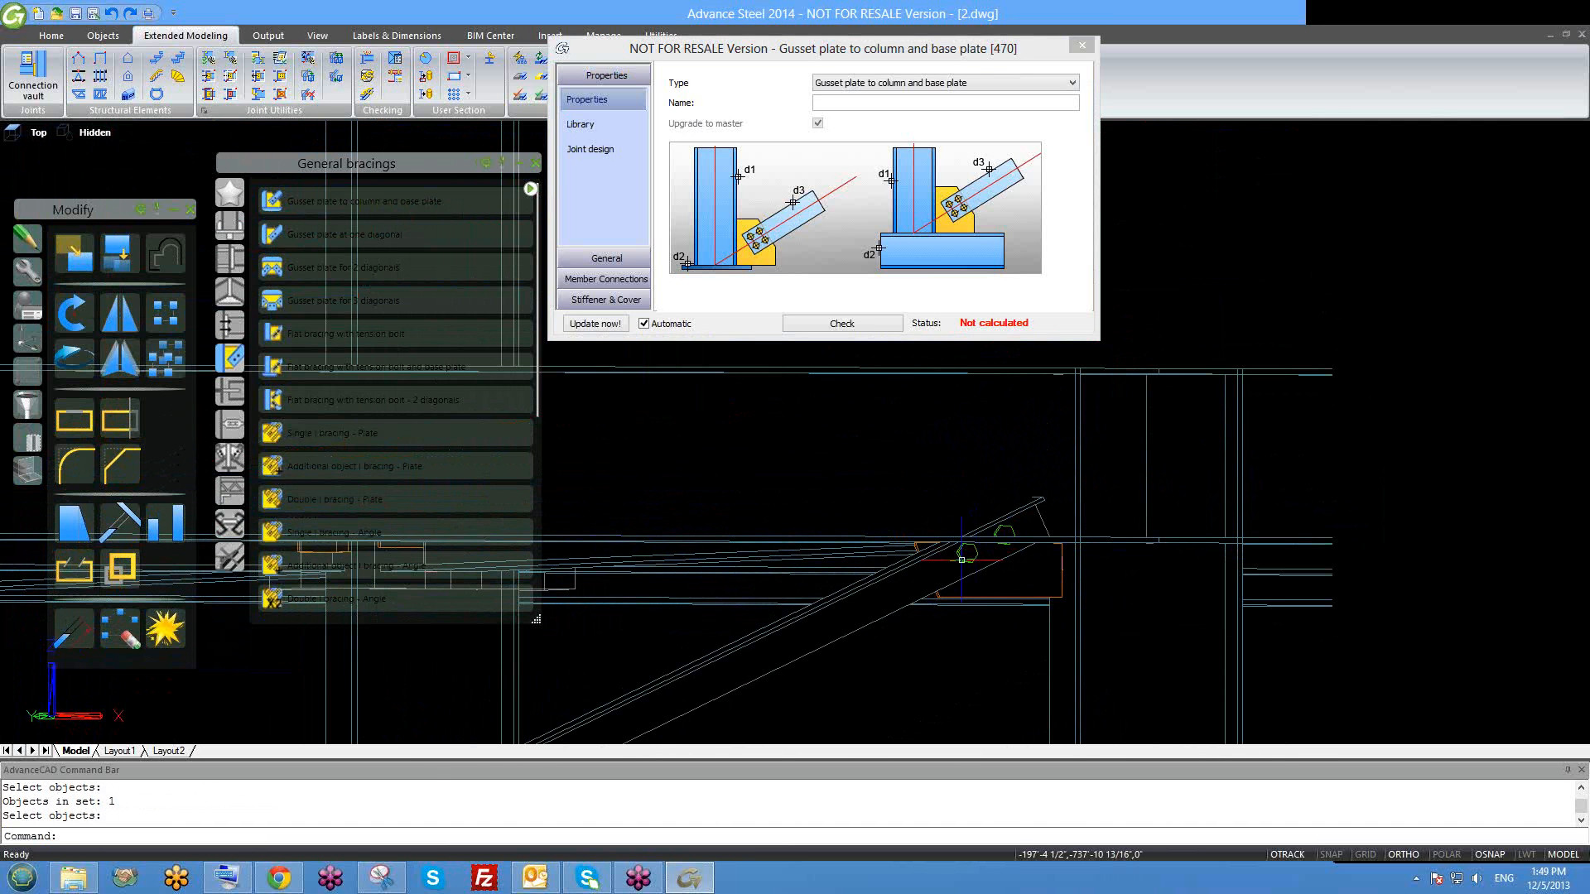
click(615, 258)
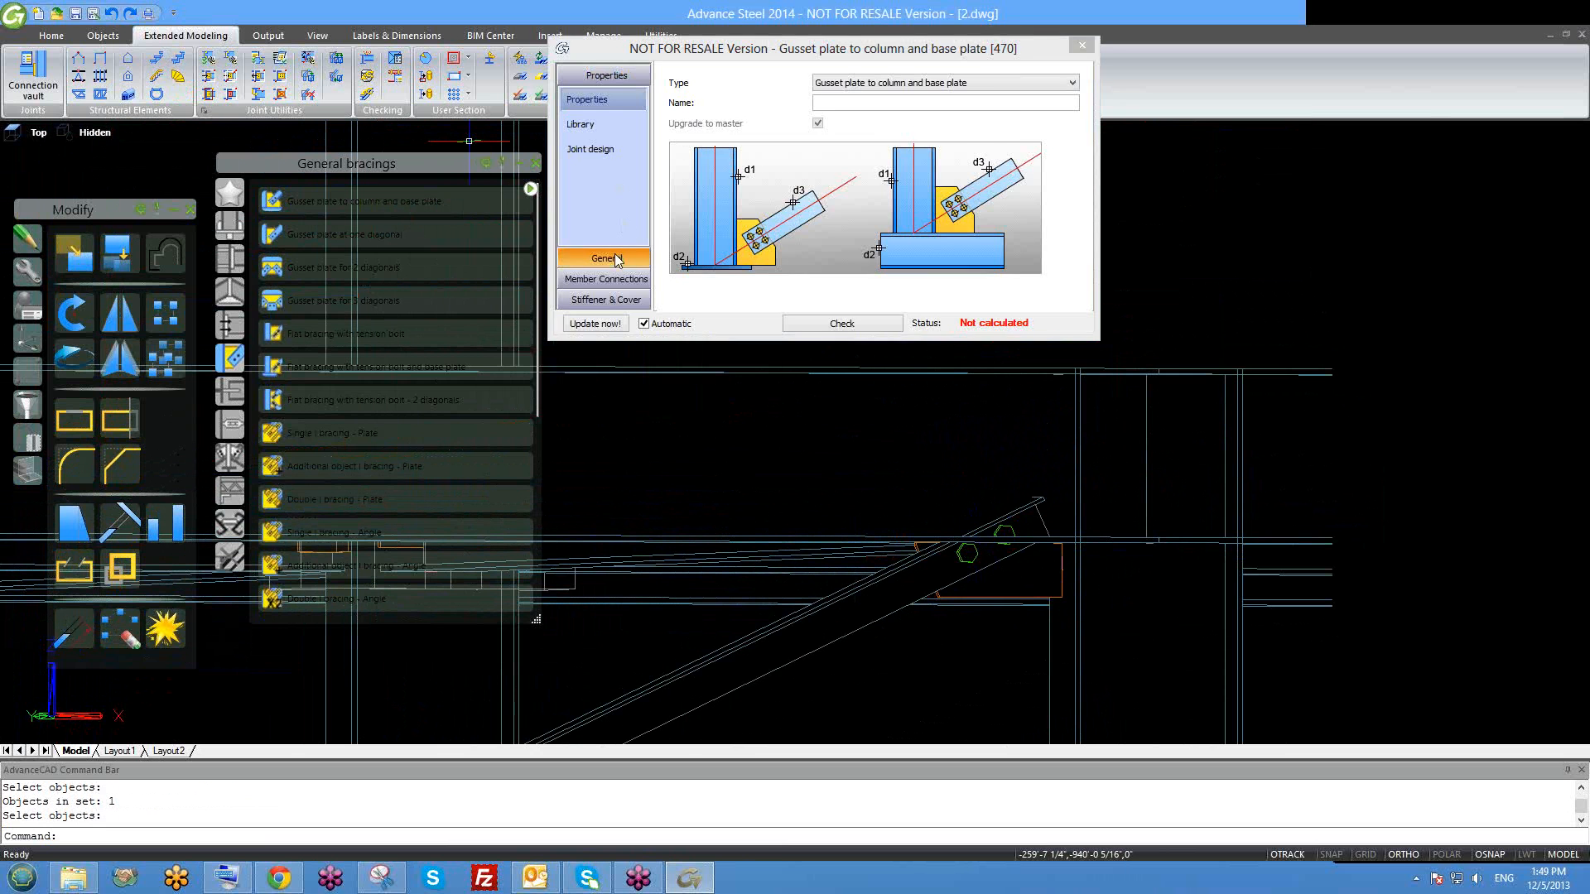
click(608, 200)
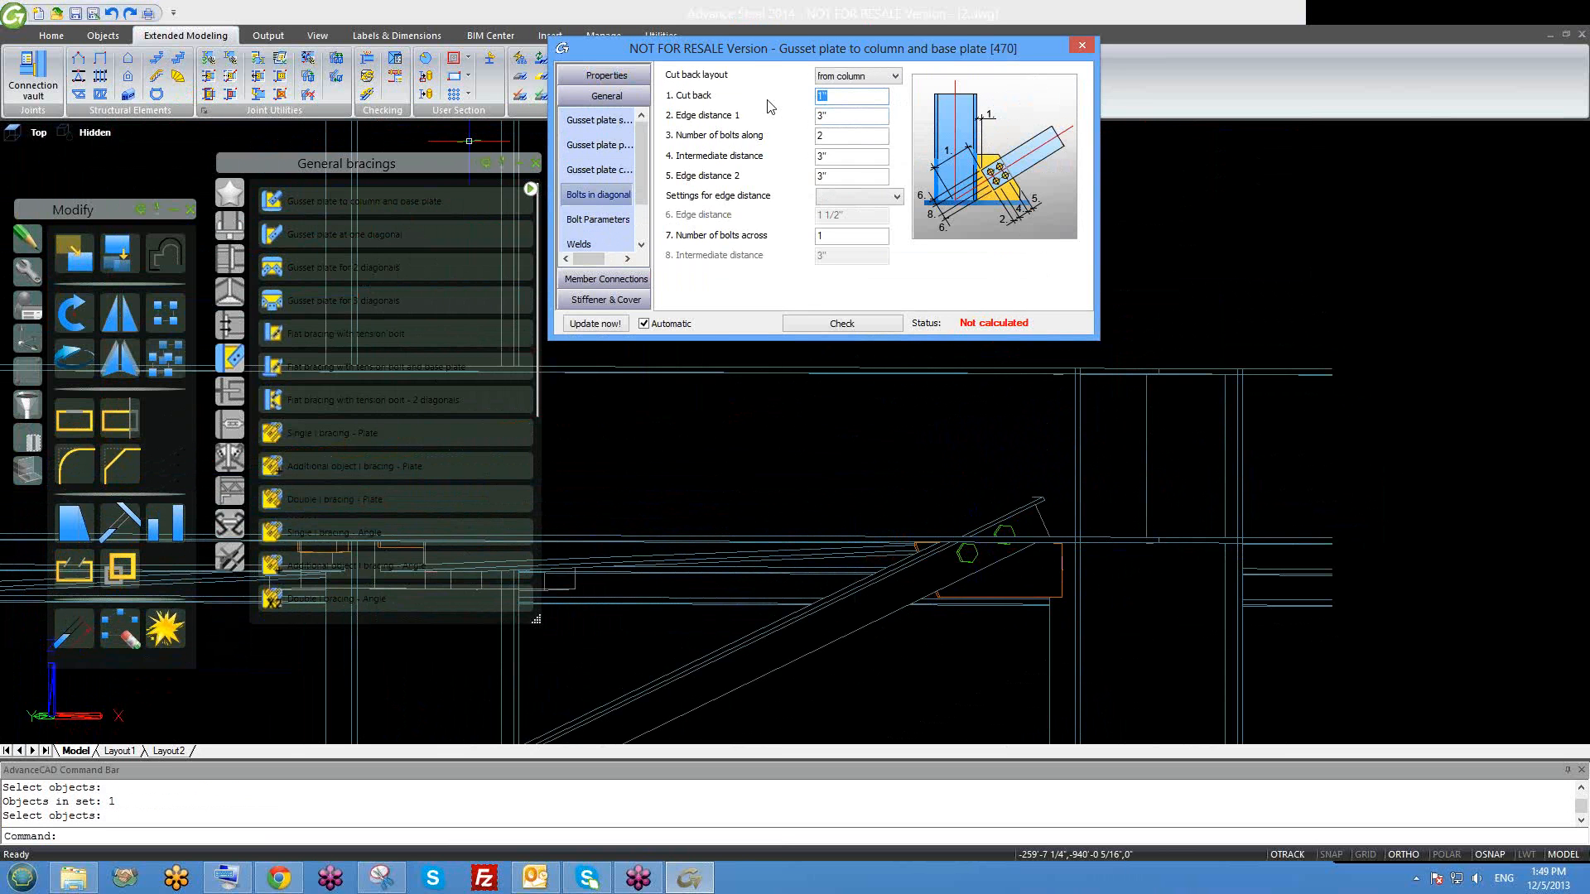
key(Return)
text(5)
key(Return)
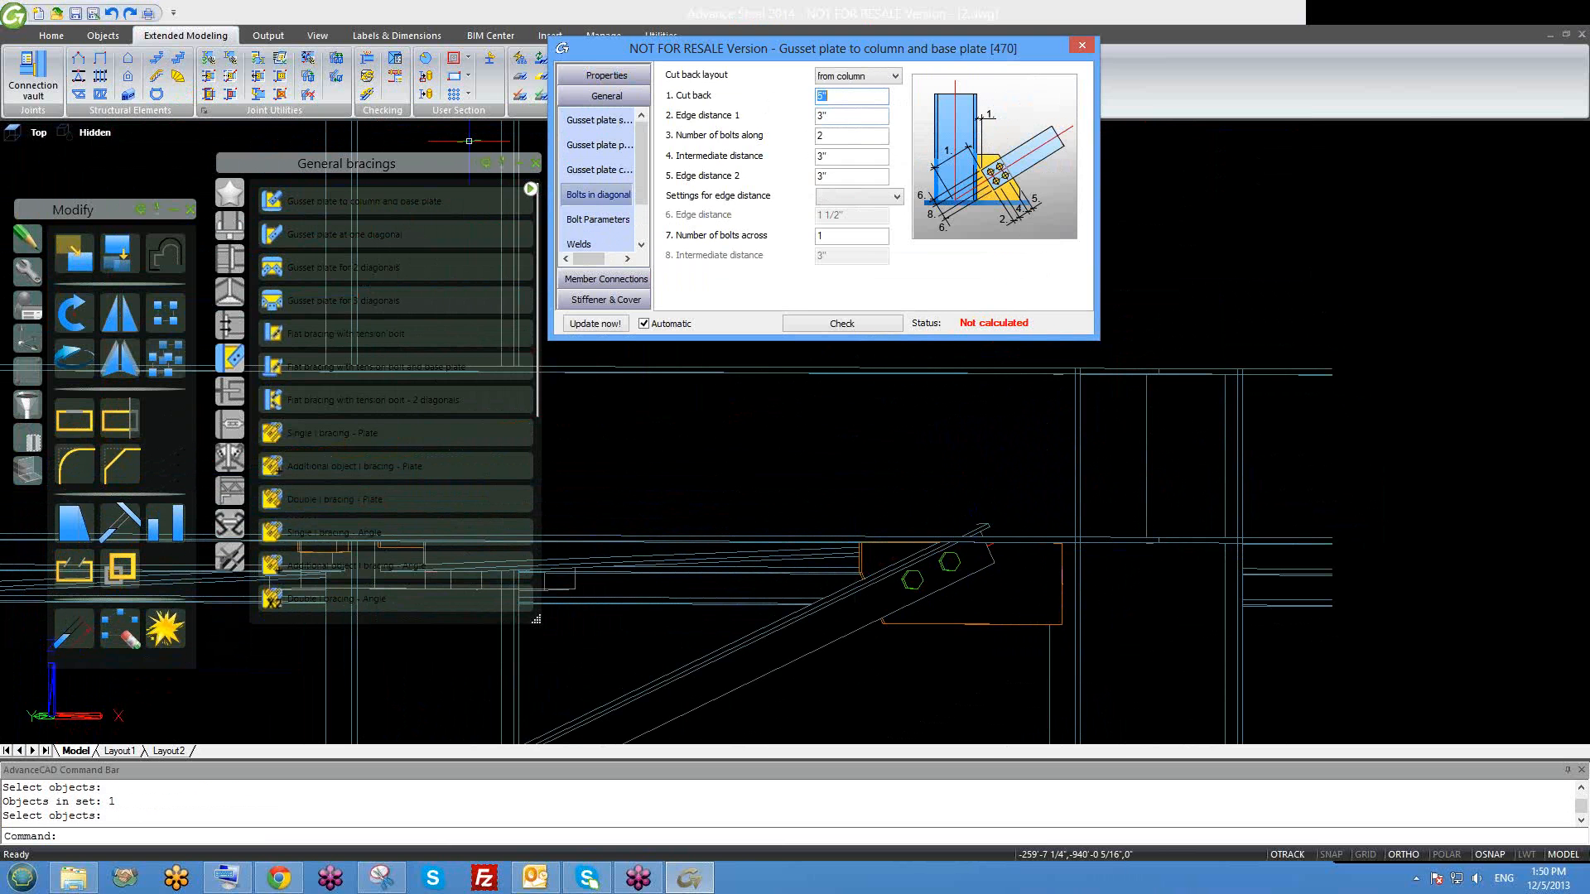
click(1079, 47)
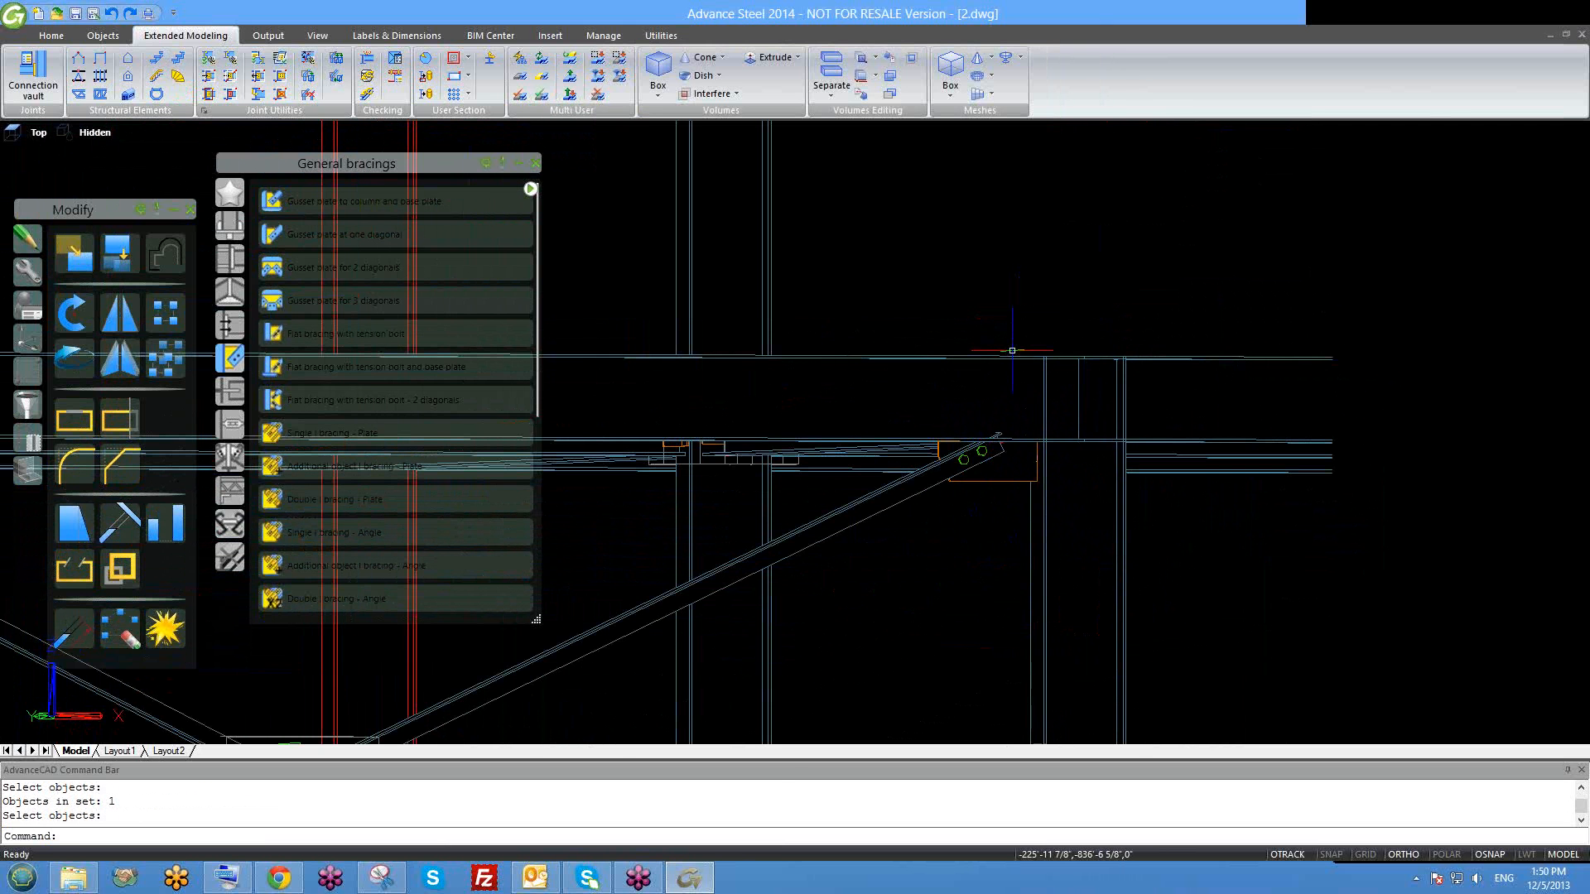
Switch the model display to the 2D Wireframe visual style.
click(95, 132)
click(116, 155)
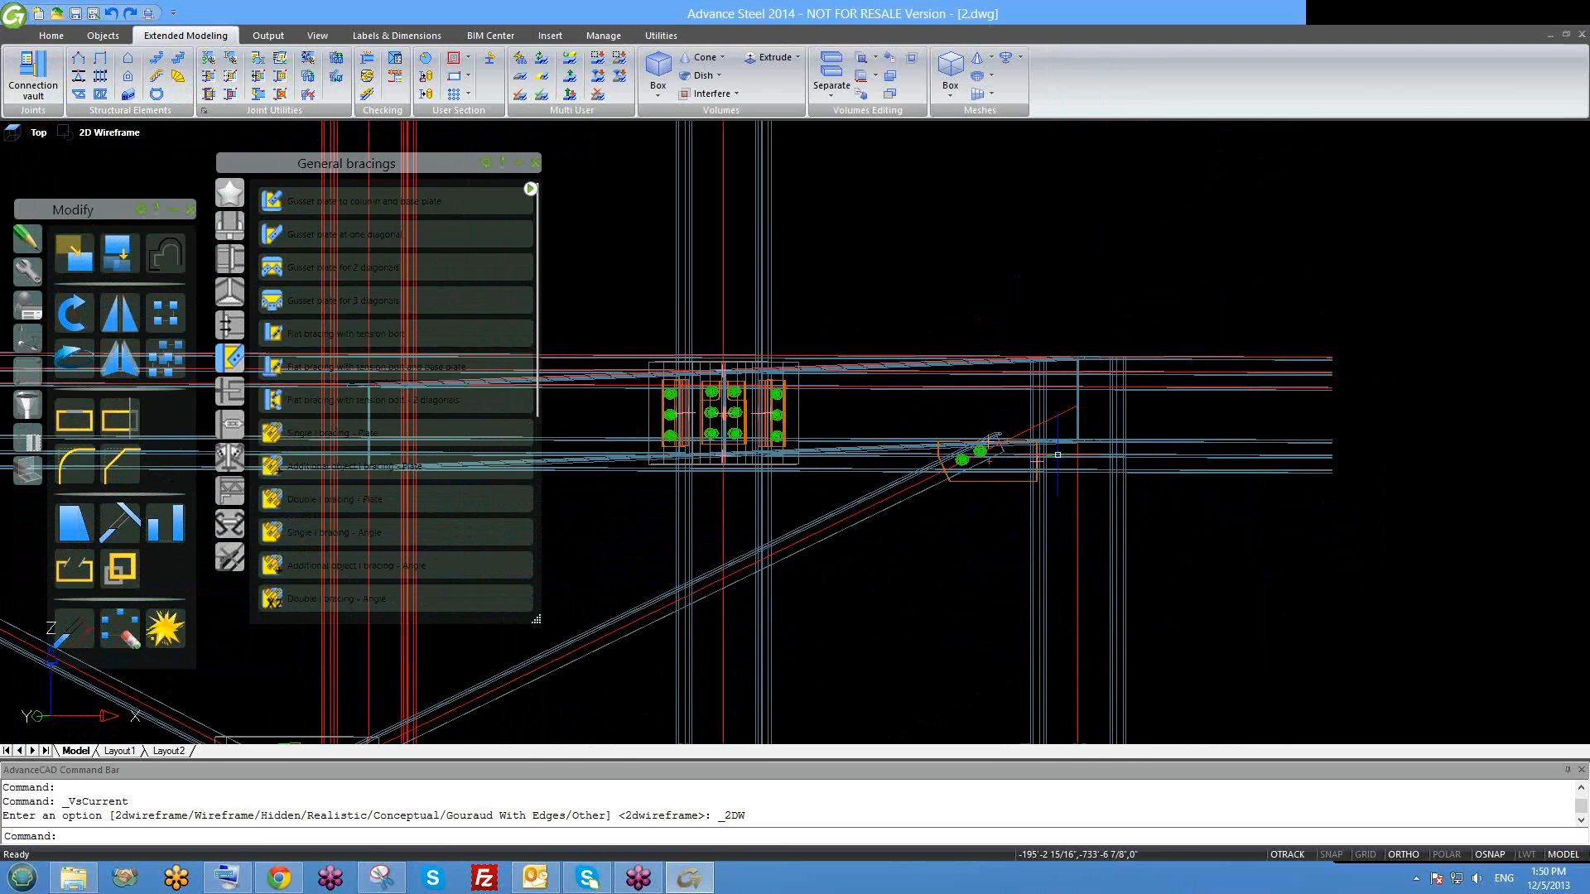
Try to stretch the diagonal brace's upper end point up the column's centerline by 2", and undo it.
scroll(1093, 477, up, 5)
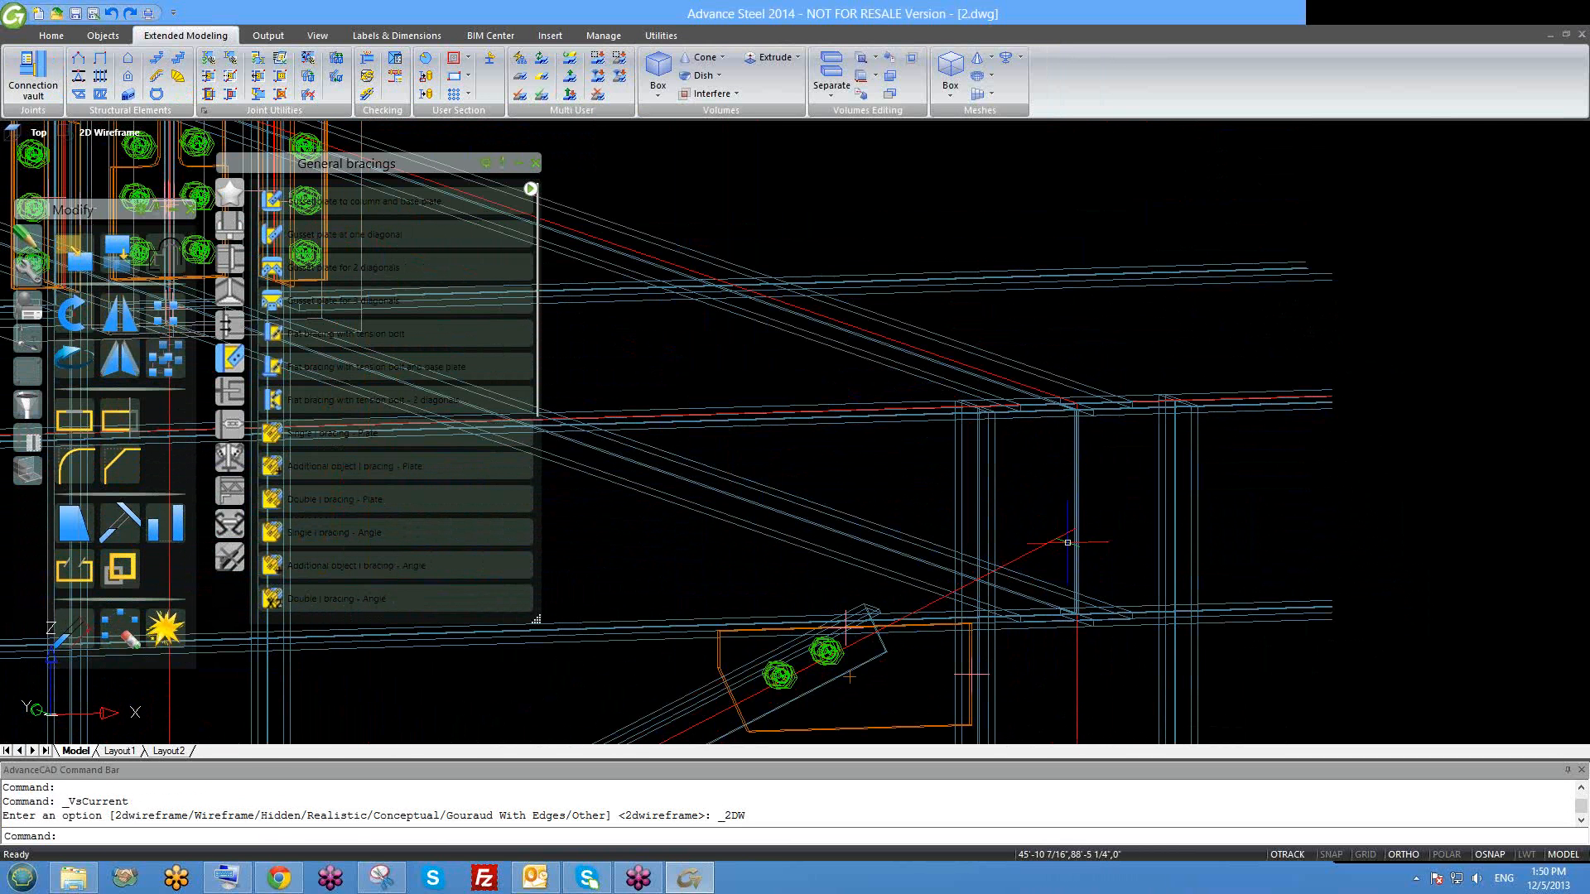
click(1077, 528)
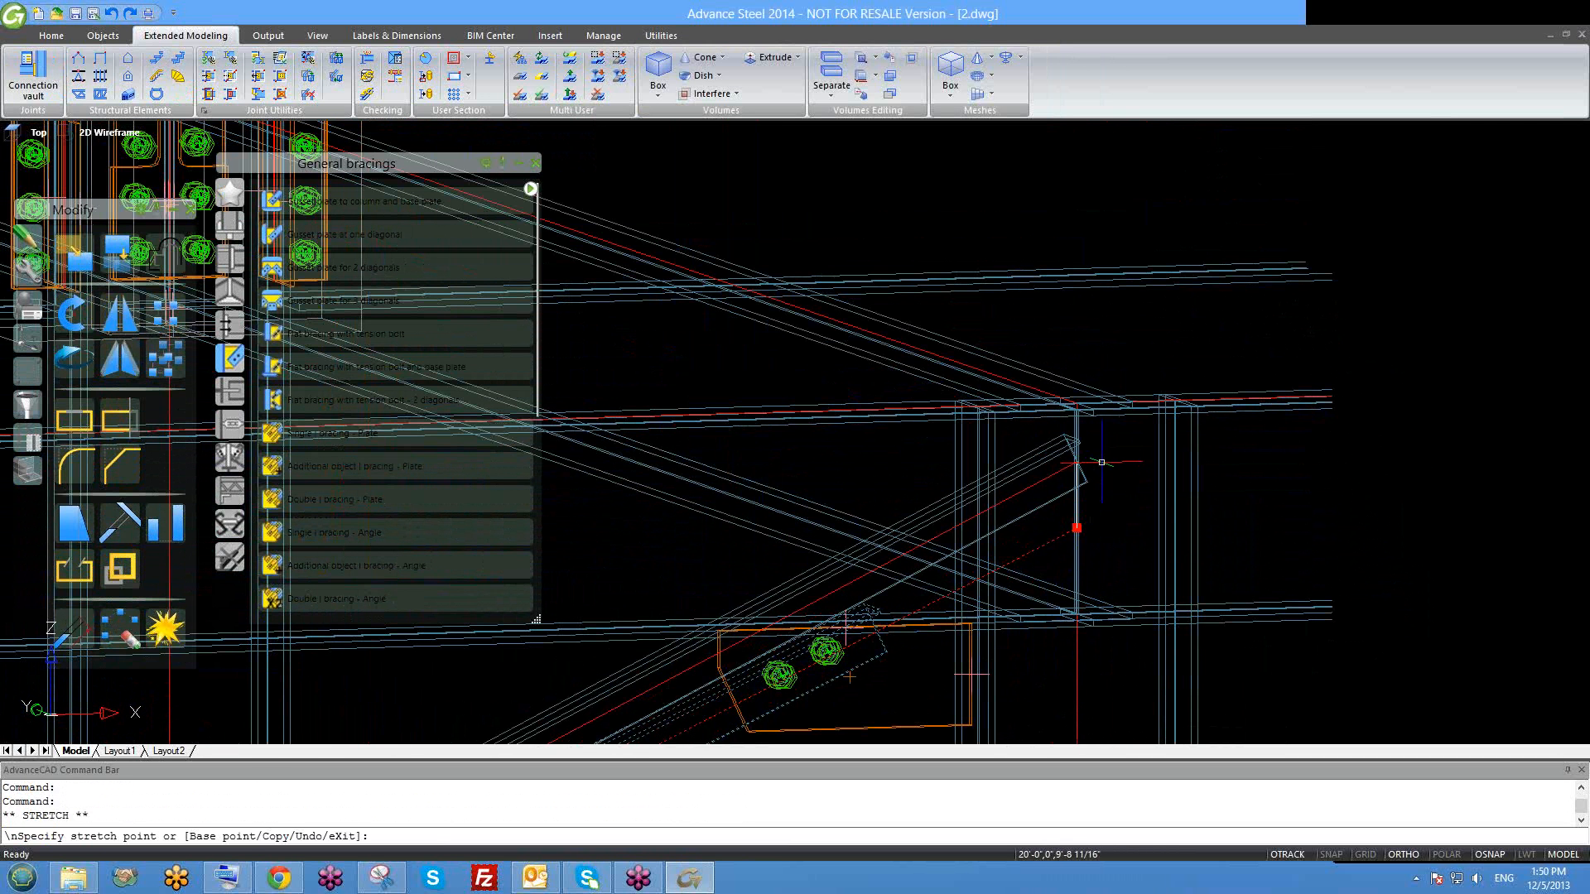
text(2)
key(Return)
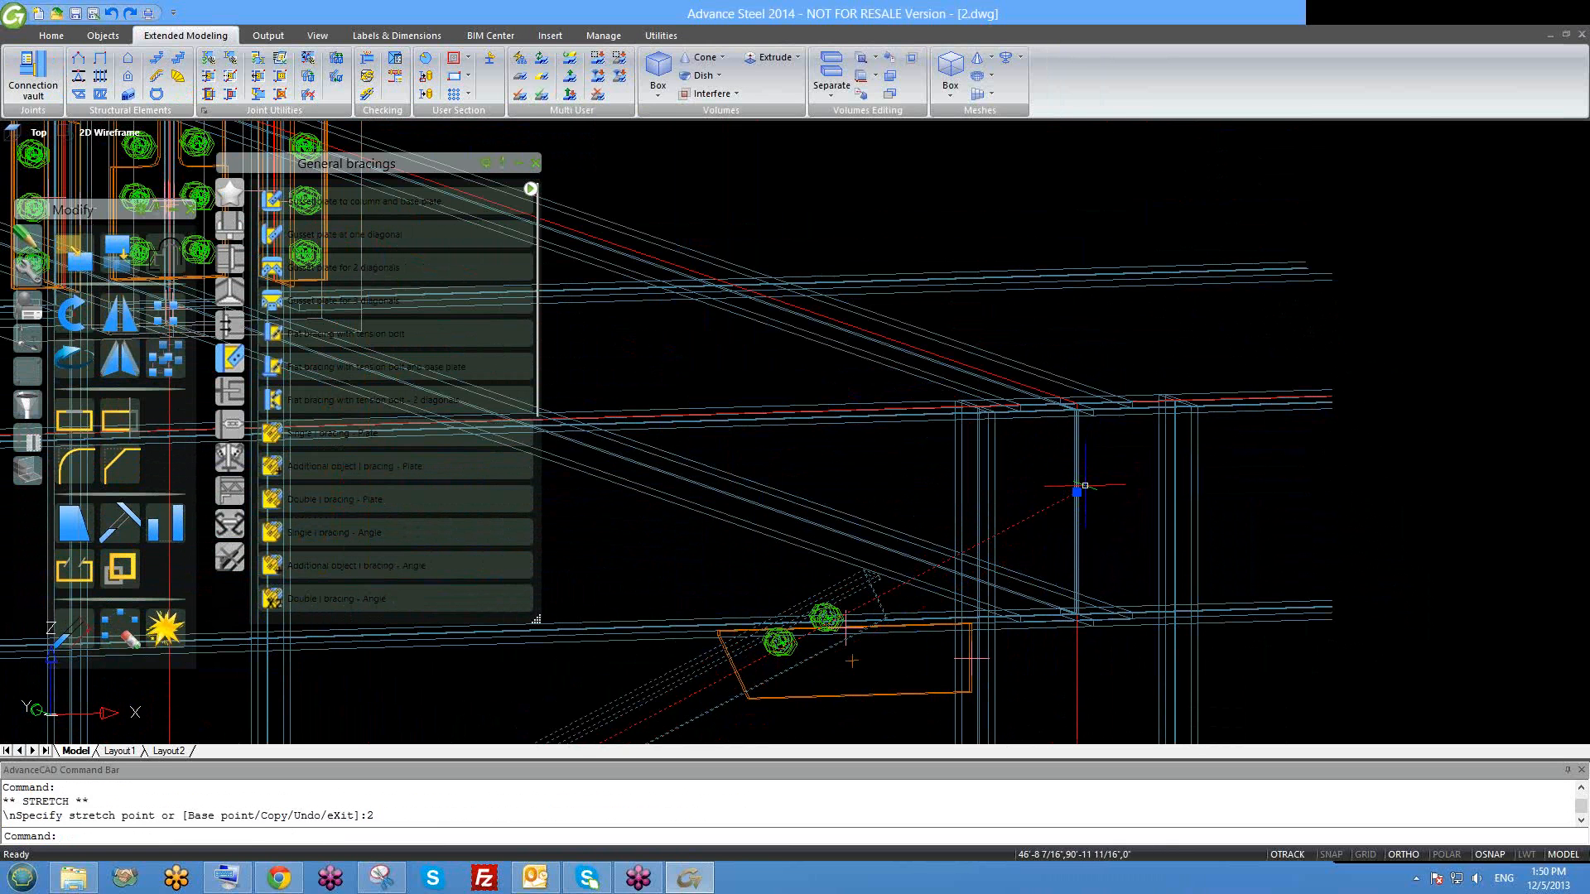
key(ctrl+z)
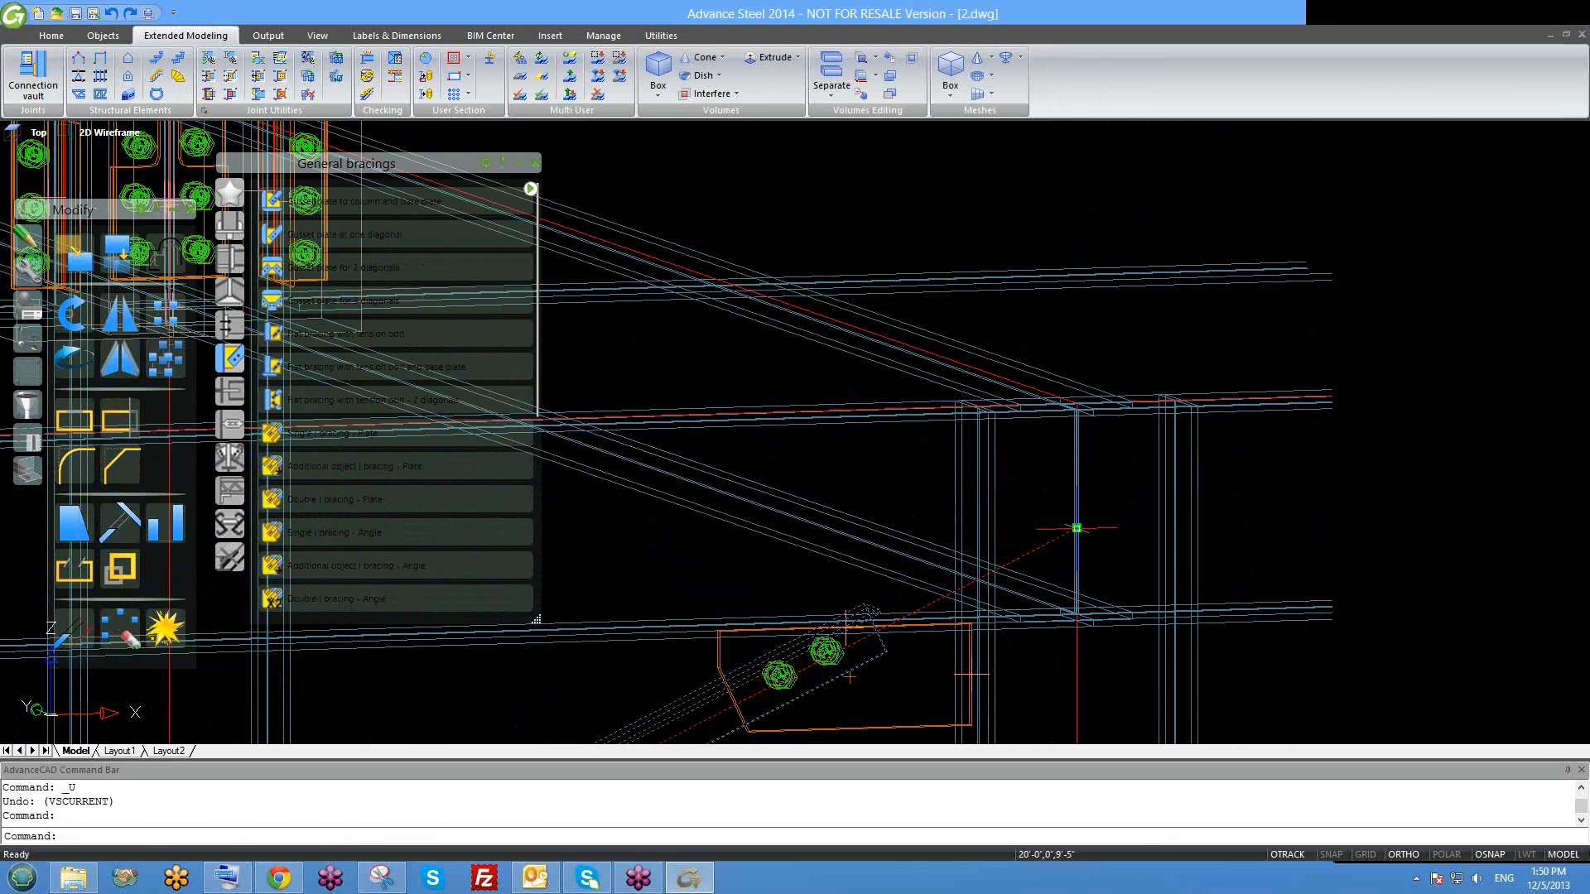
Stretch the diagonal brace's upper end point down the column's centerline by 2".
click(1077, 527)
key(Return)
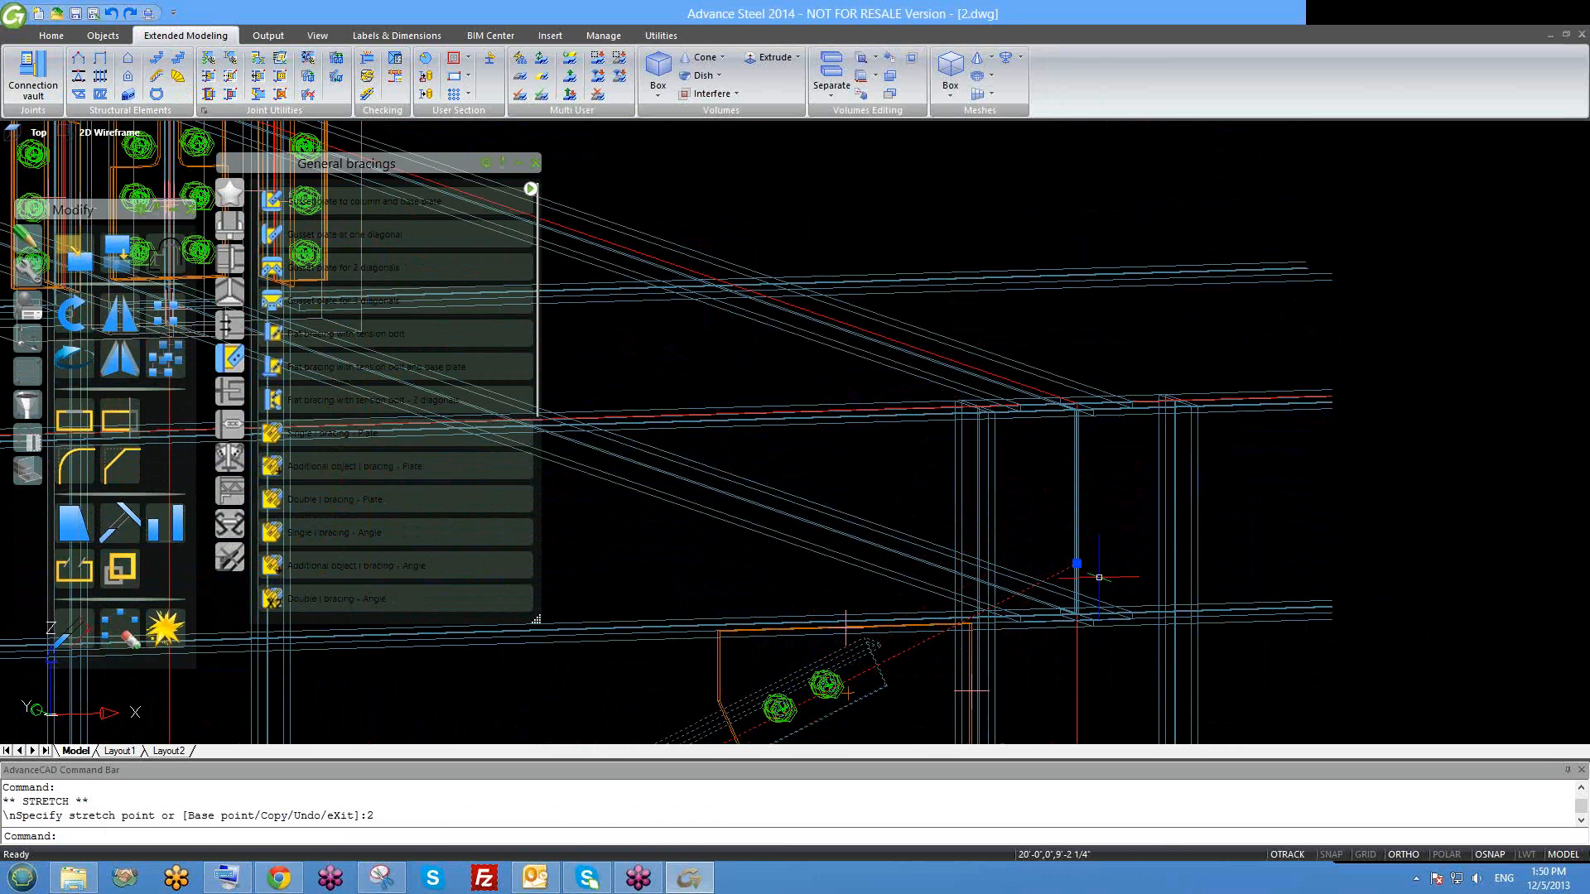
key(Escape)
Inspect the adjusted brace end and delete the gusset plate connection there.
middle_drag(1014, 608, 975, 380)
scroll(974, 380, down, 2)
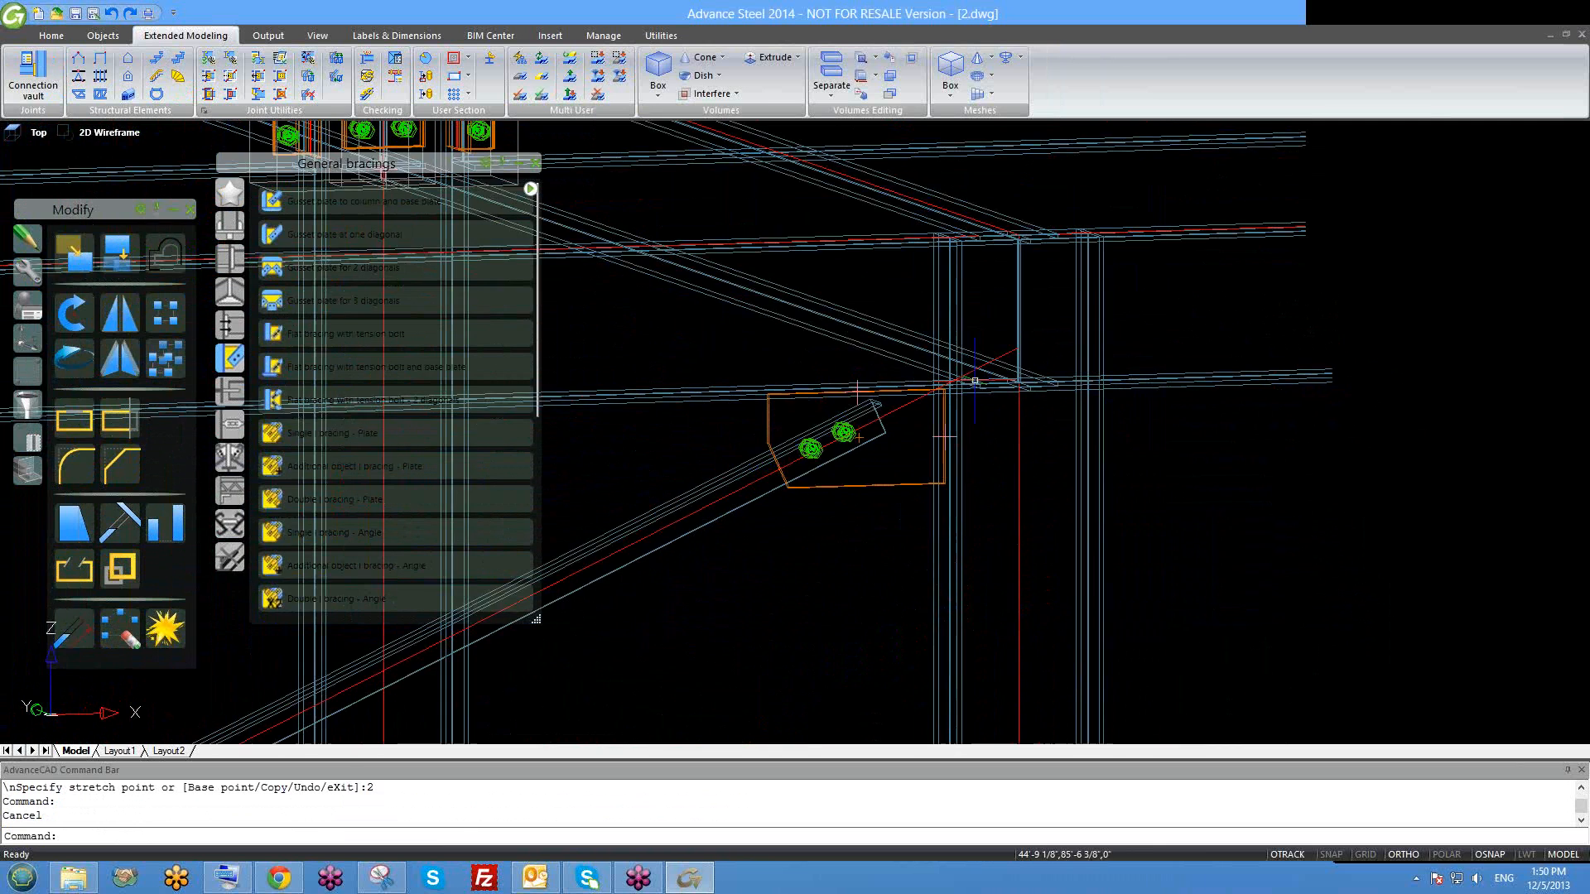
shift+middle_drag(825, 454, 832, 375)
scroll(830, 375, down, 3)
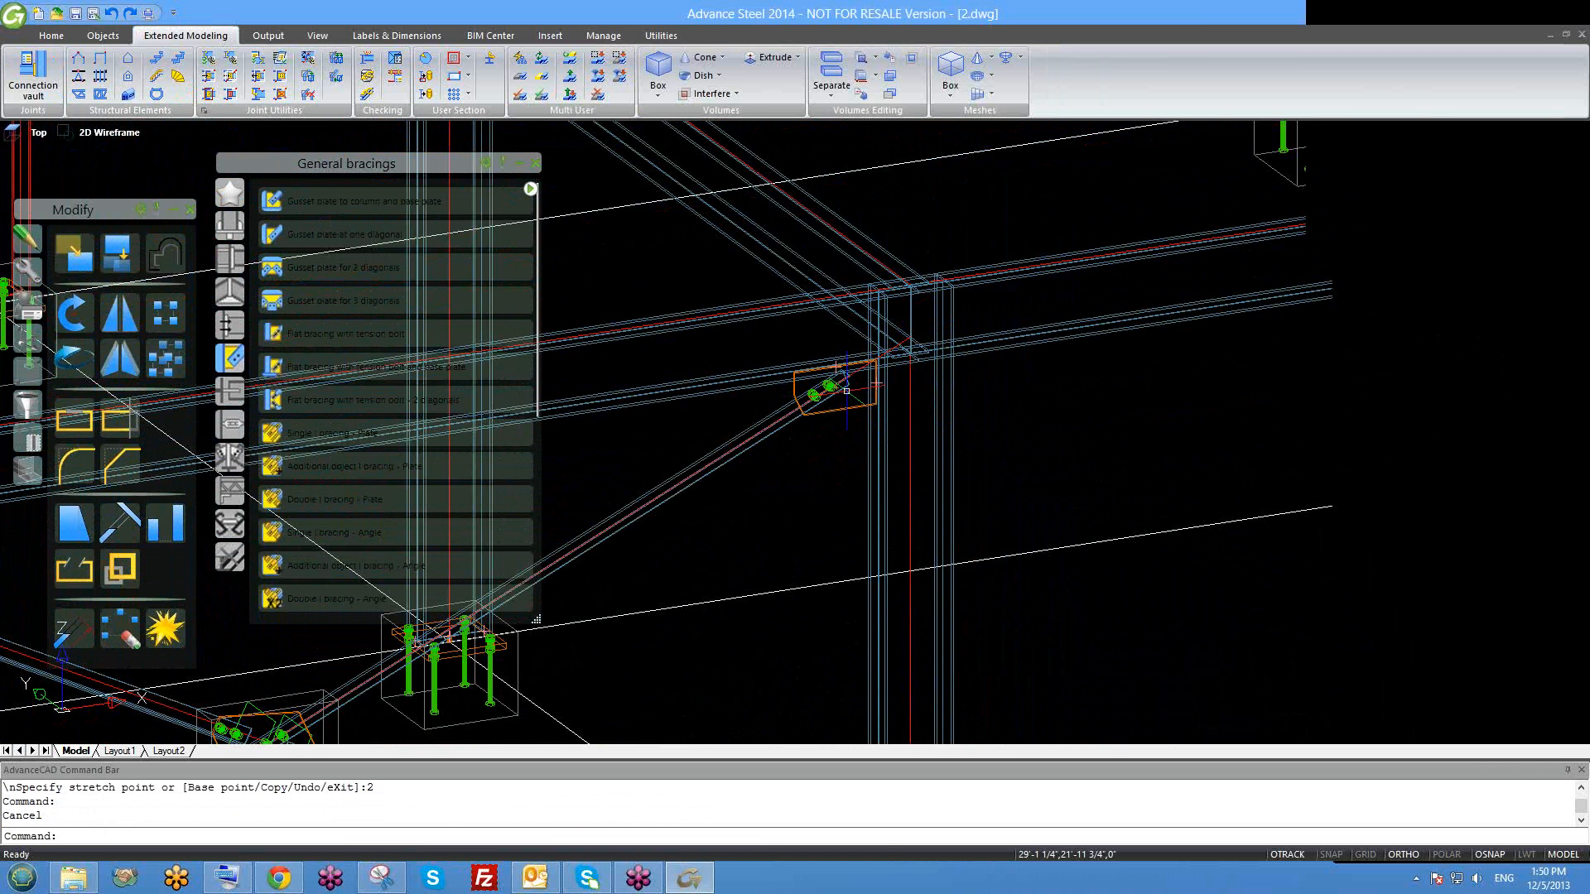
scroll(798, 428, up, 2)
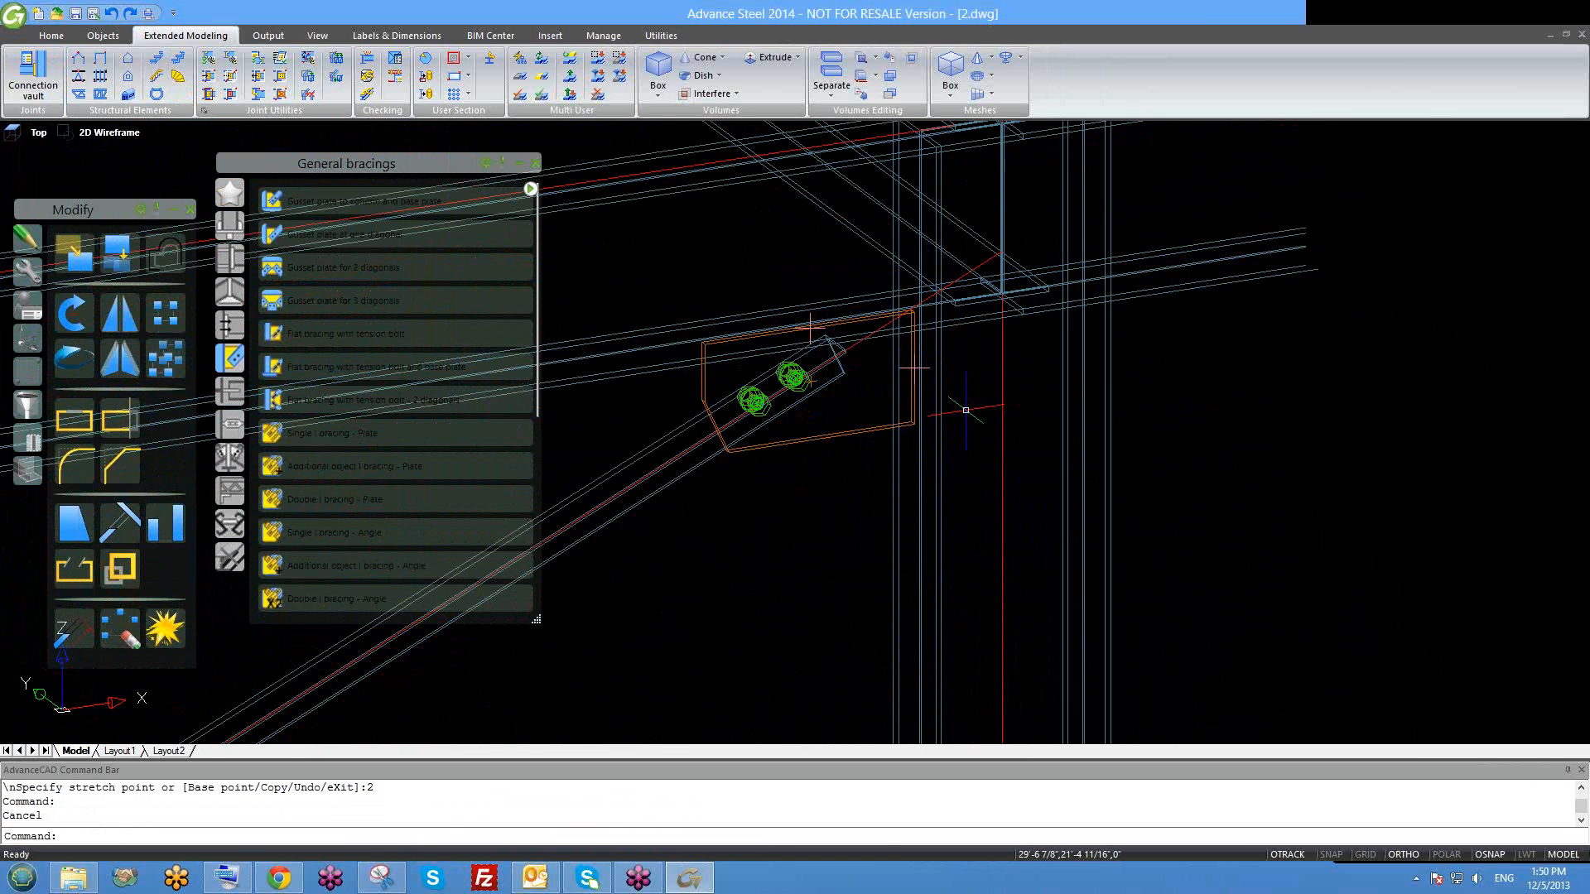
scroll(811, 331, up, 3)
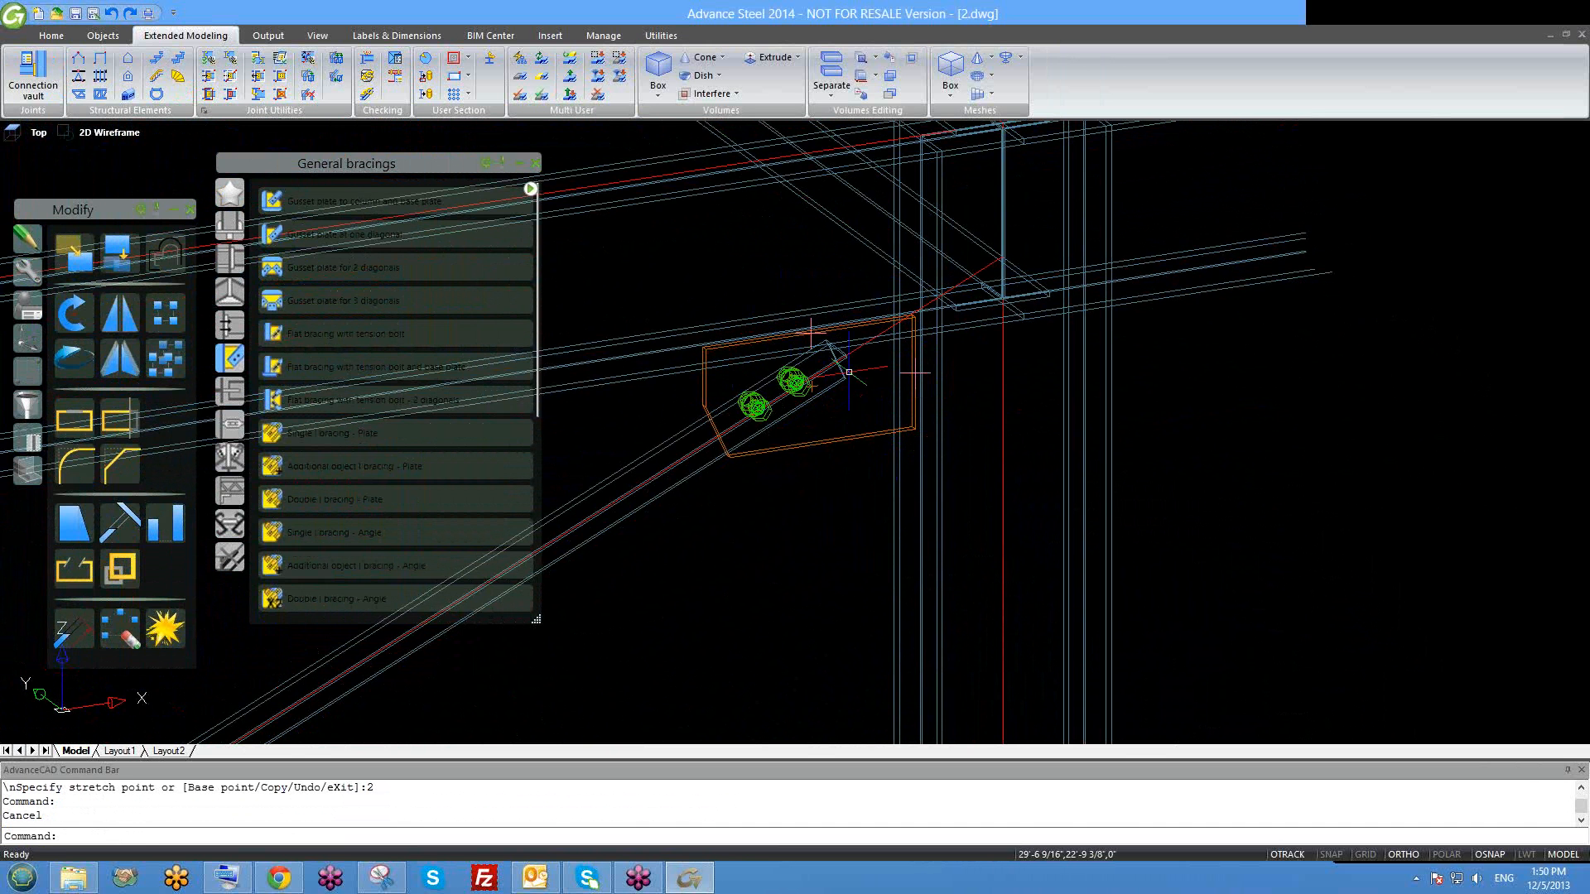
scroll(921, 396, down, 2)
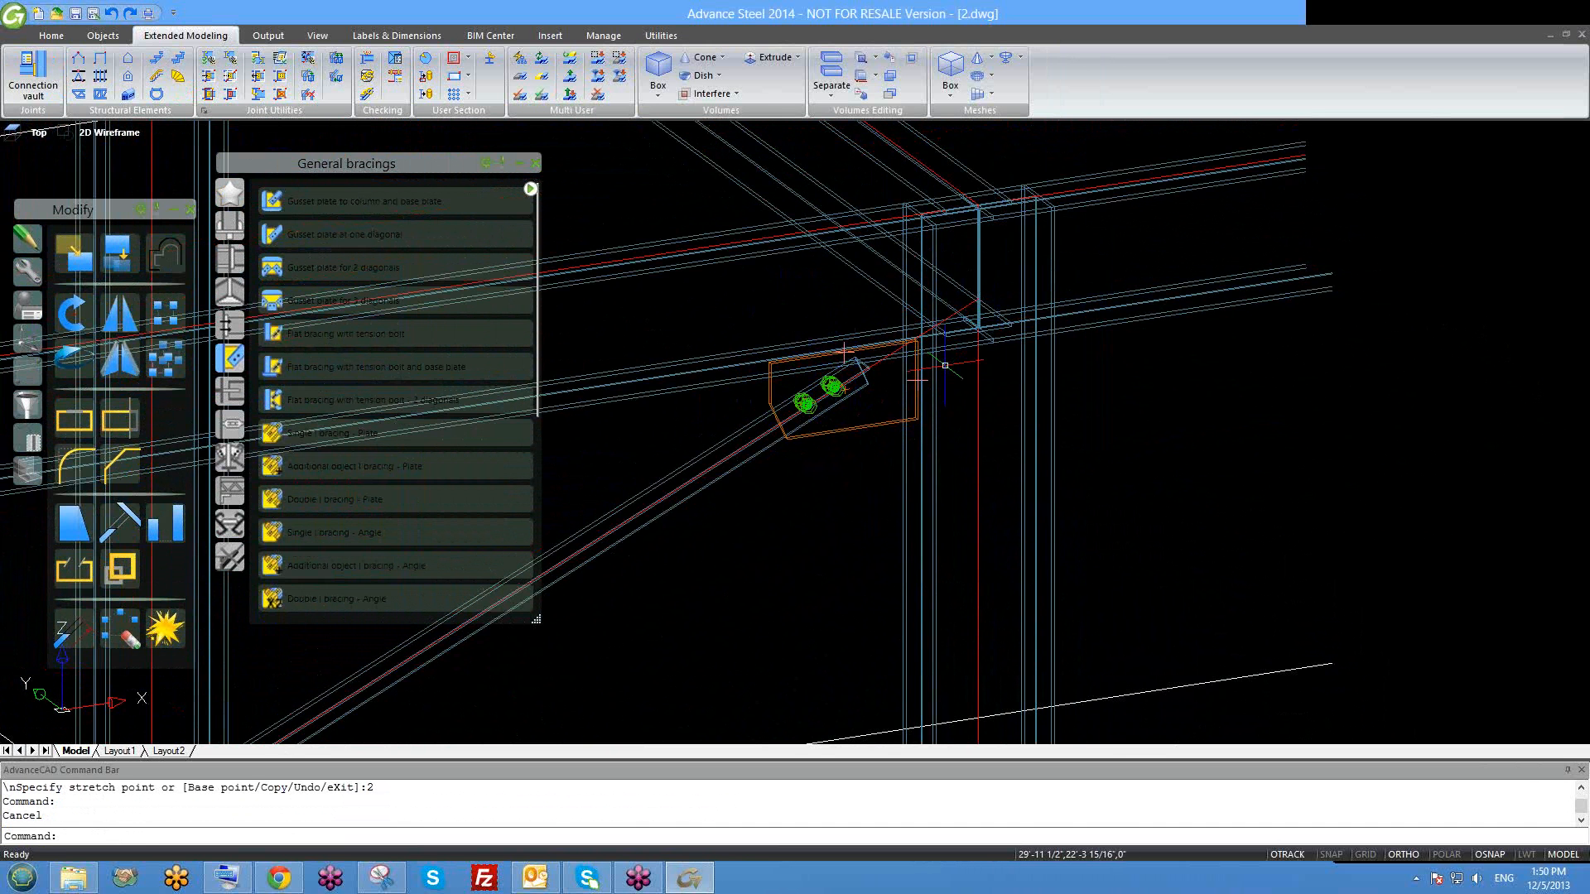
scroll(889, 419, up, 2)
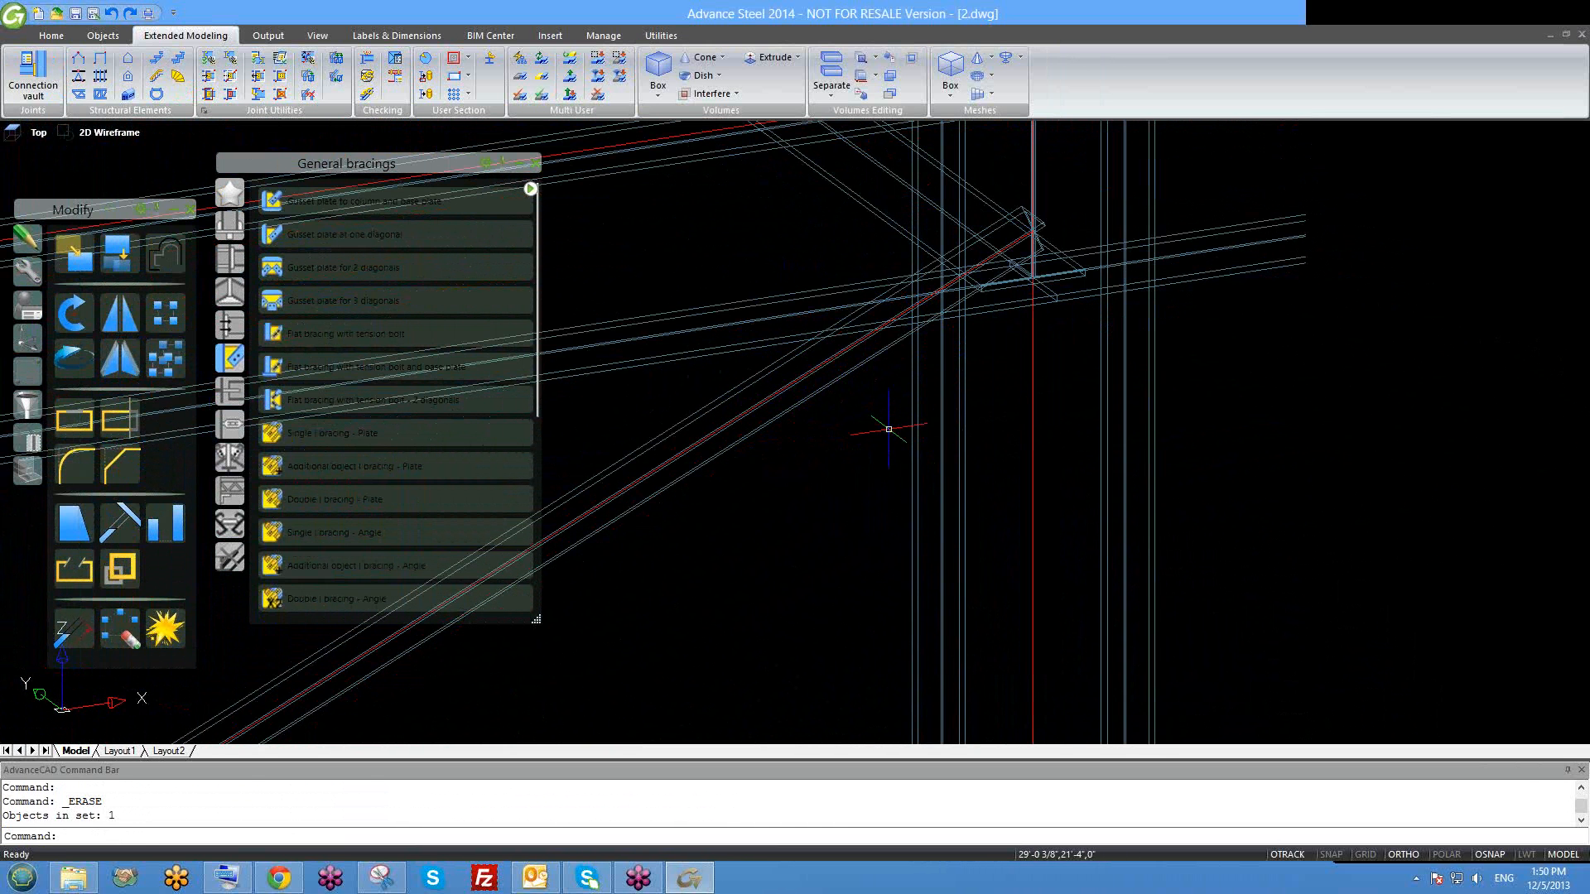
key(Delete)
Move the General bracings palette clear of the braced bay so the whole brace can be seen.
scroll(888, 429, down, 2)
drag(388, 165, 476, 132)
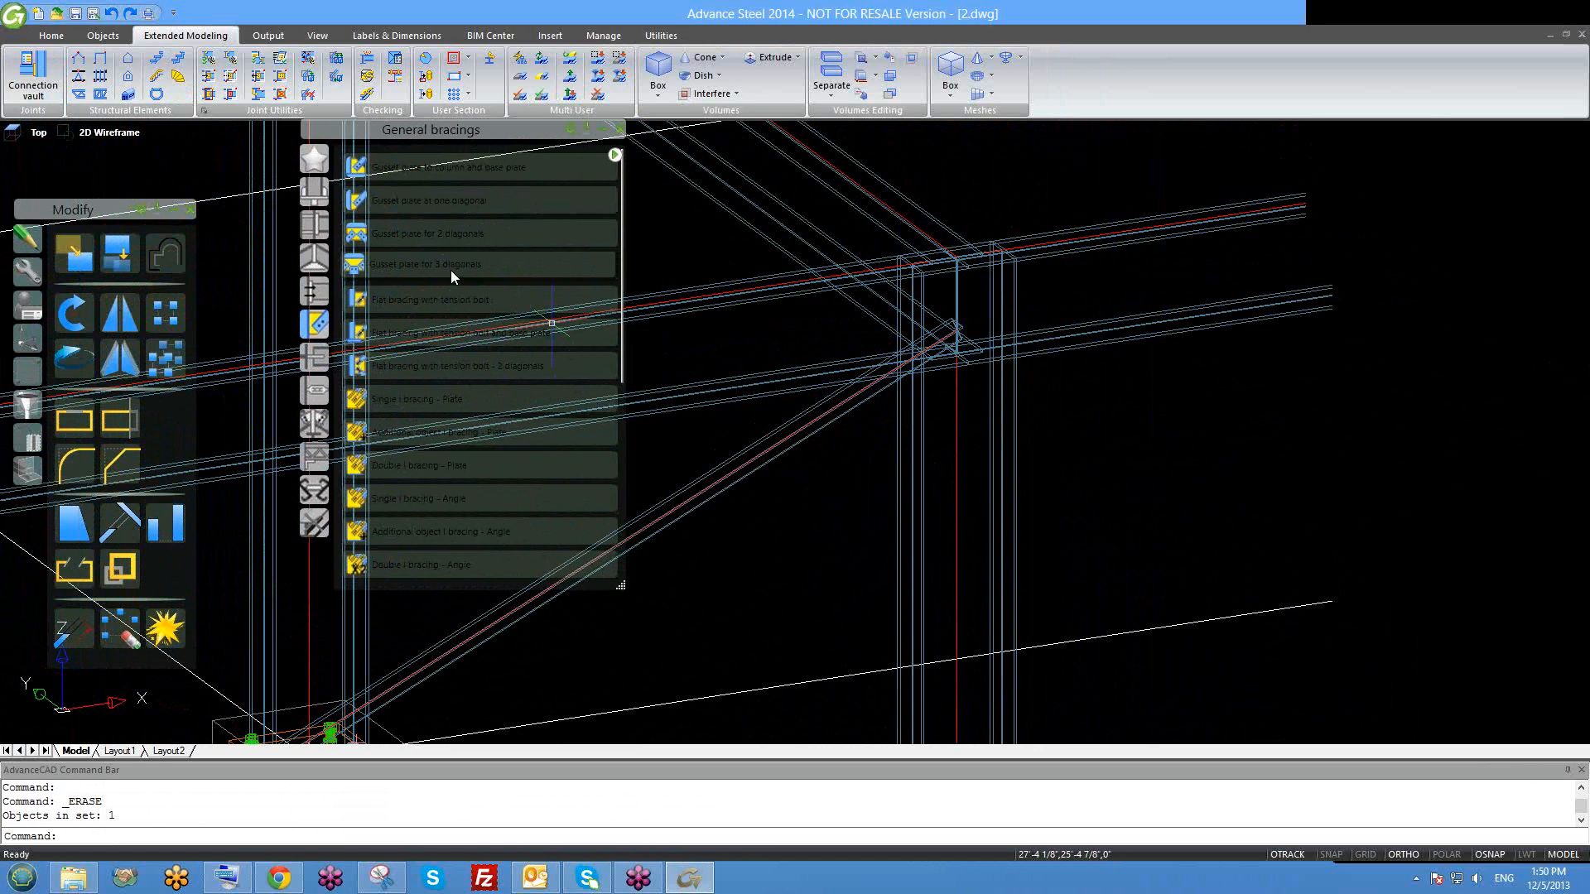
drag(482, 131, 1082, 252)
scroll(484, 358, down, 5)
scroll(483, 358, down, 1)
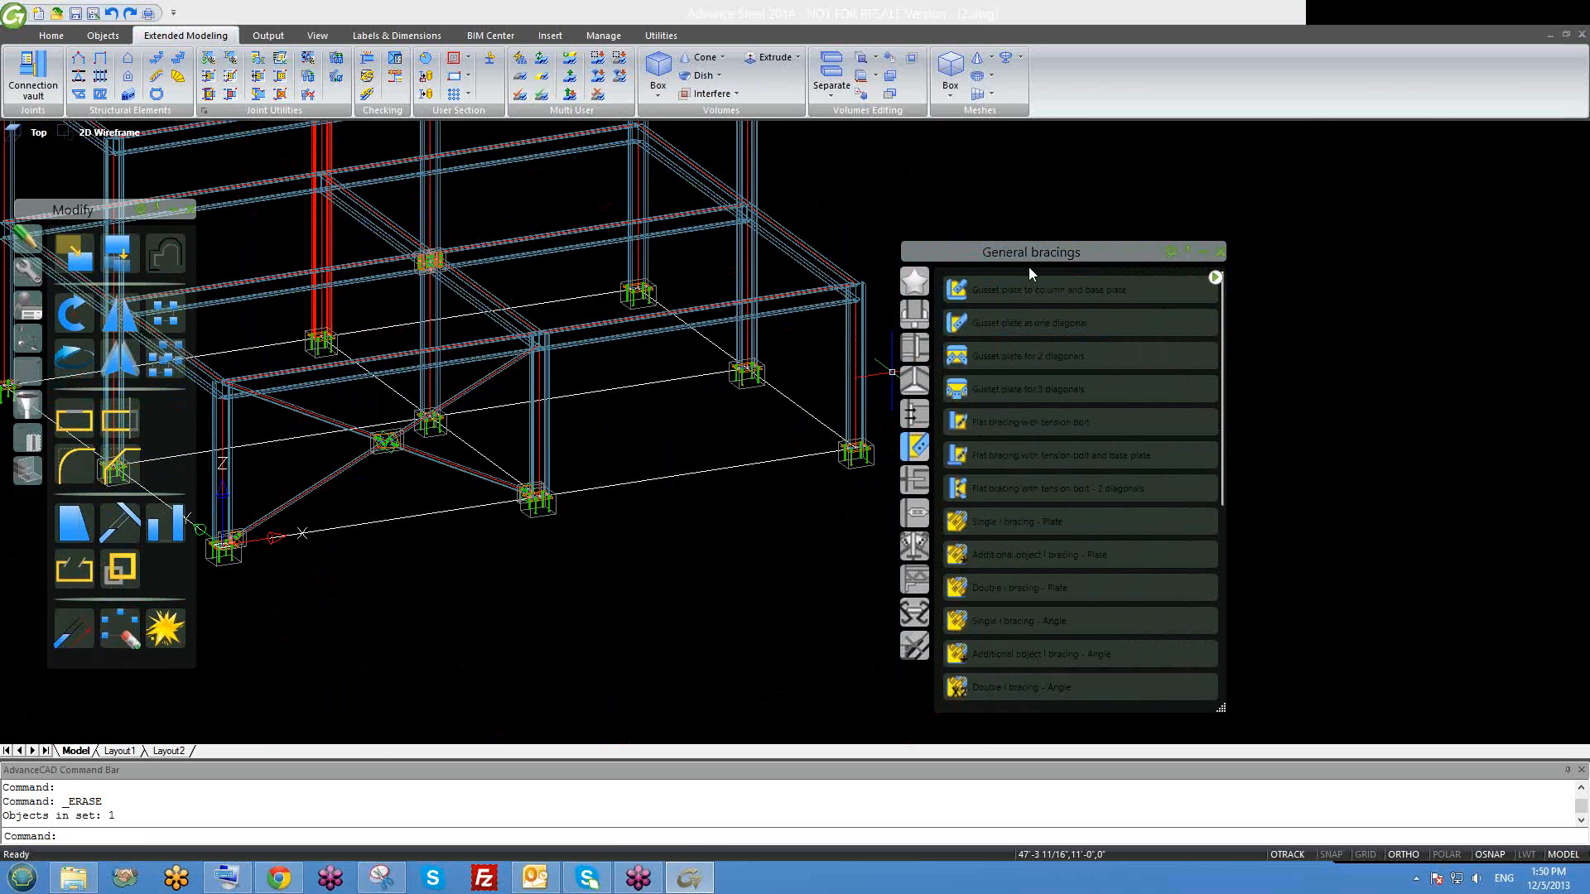
click(1028, 321)
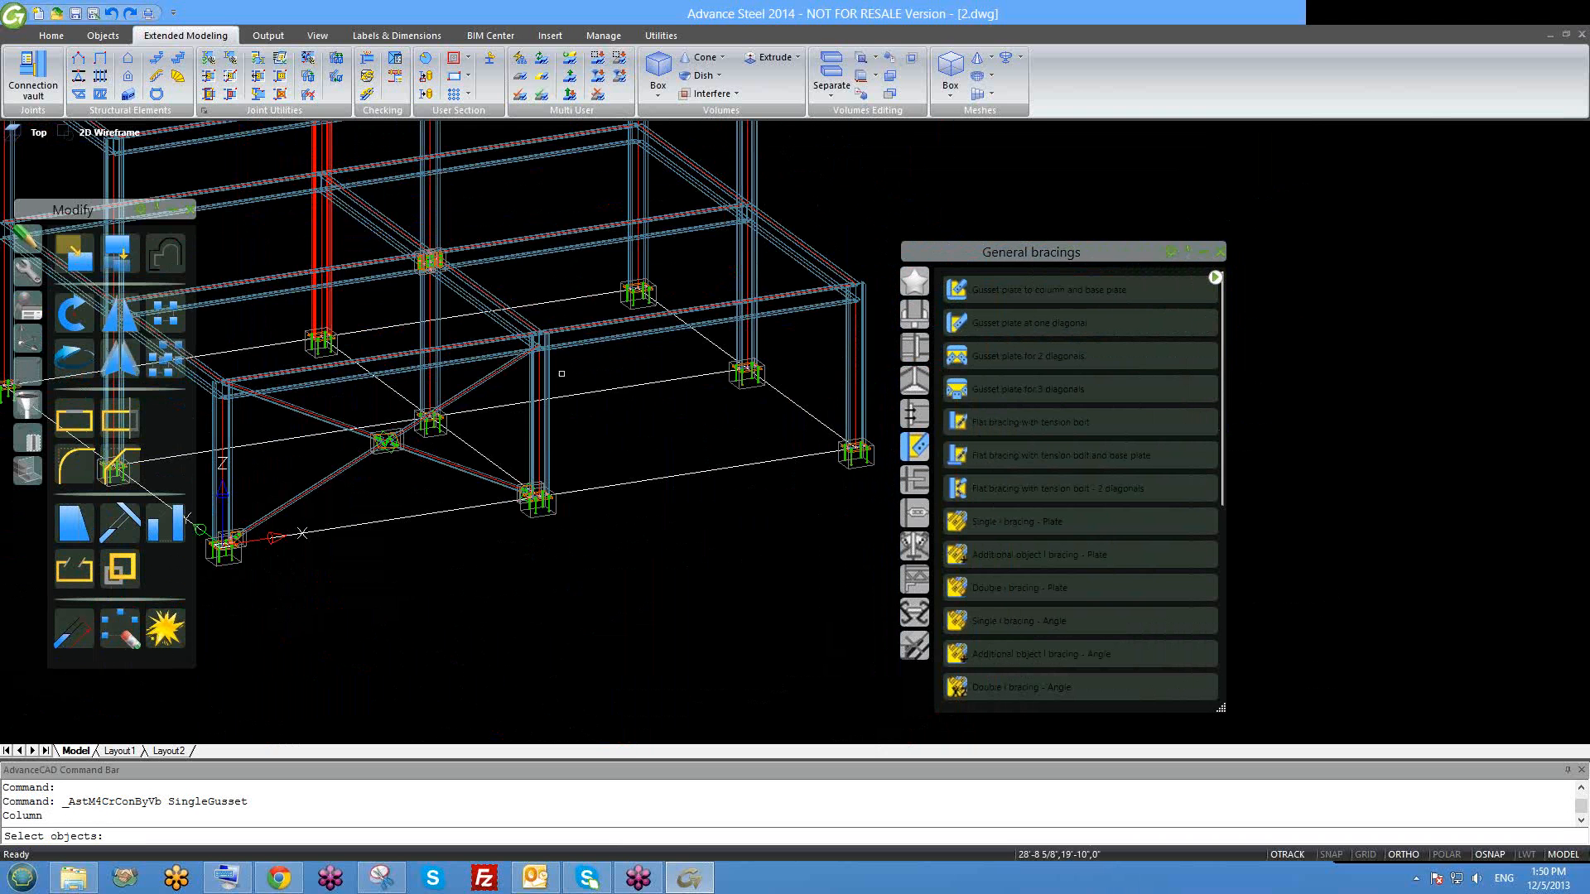
scroll(481, 359, up, 6)
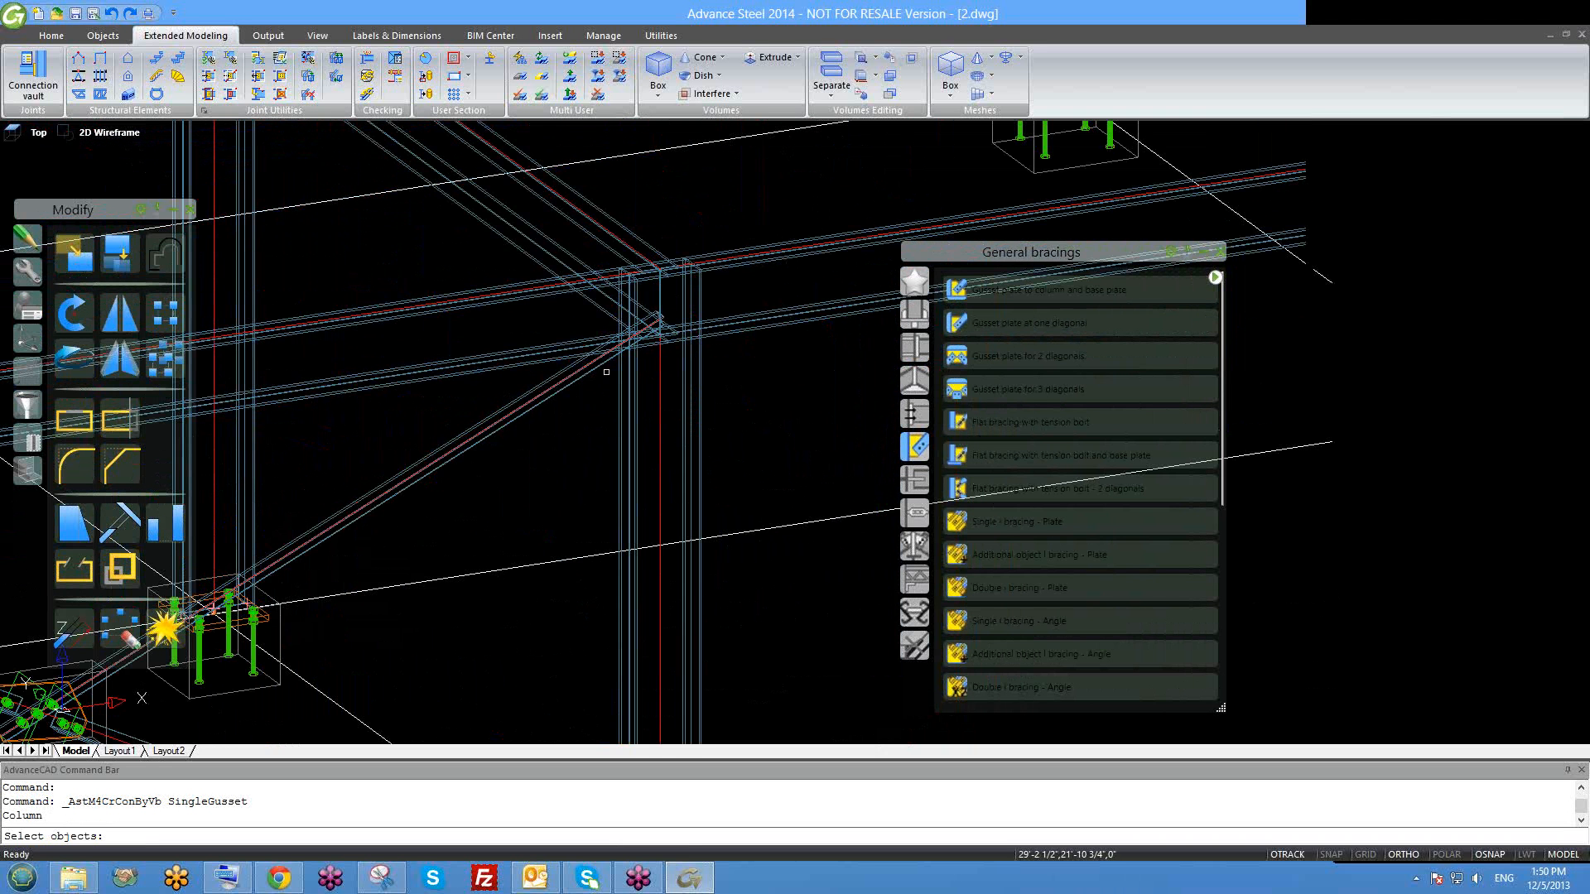
scroll(559, 374, up, 2)
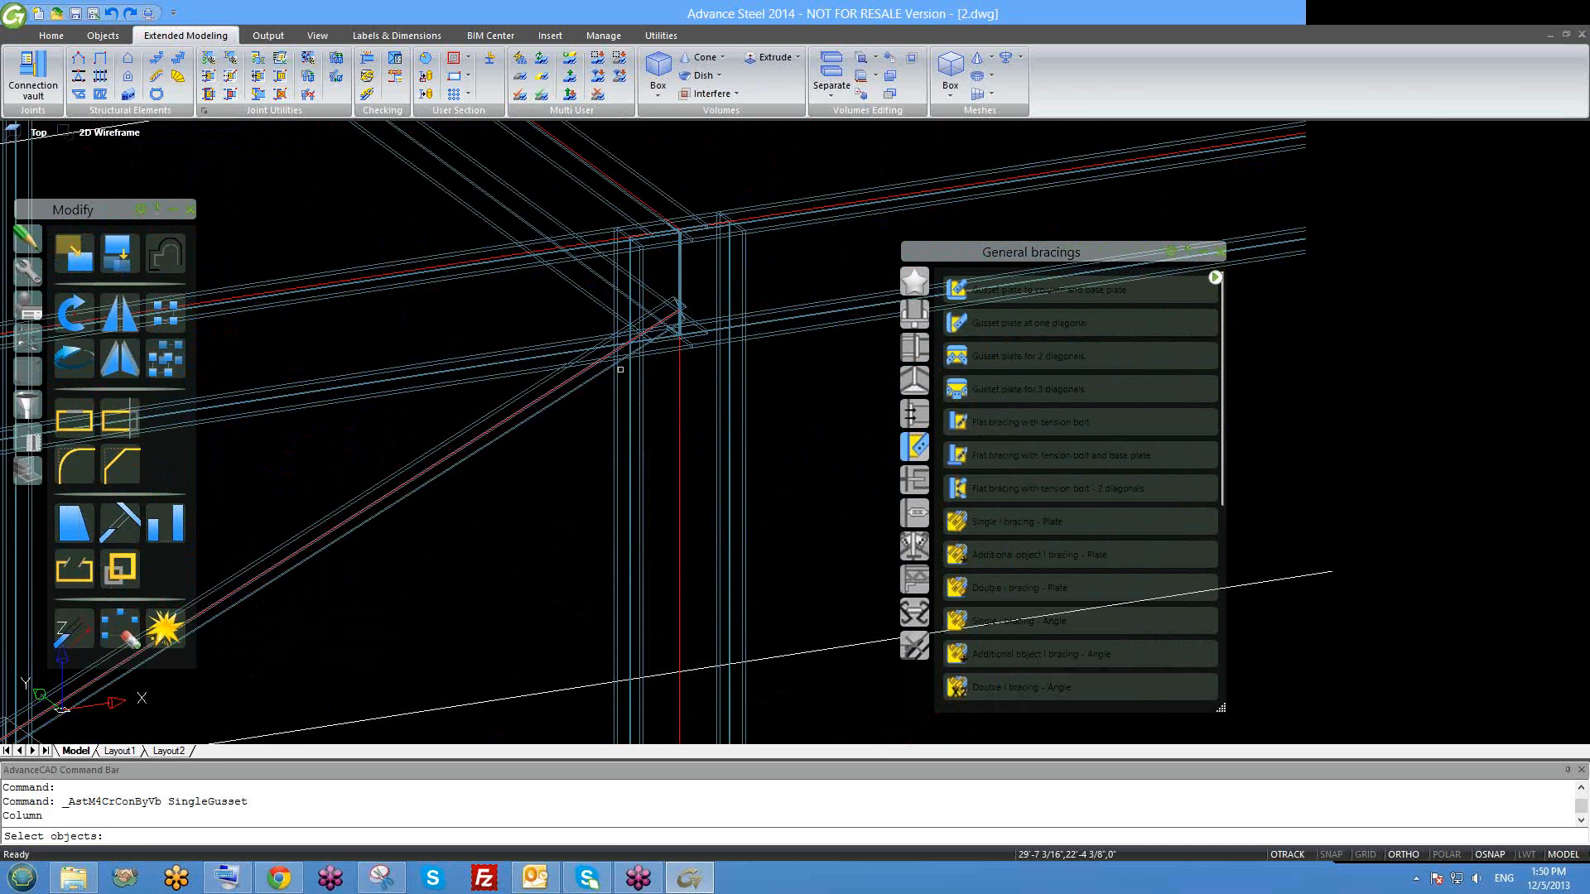
click(565, 394)
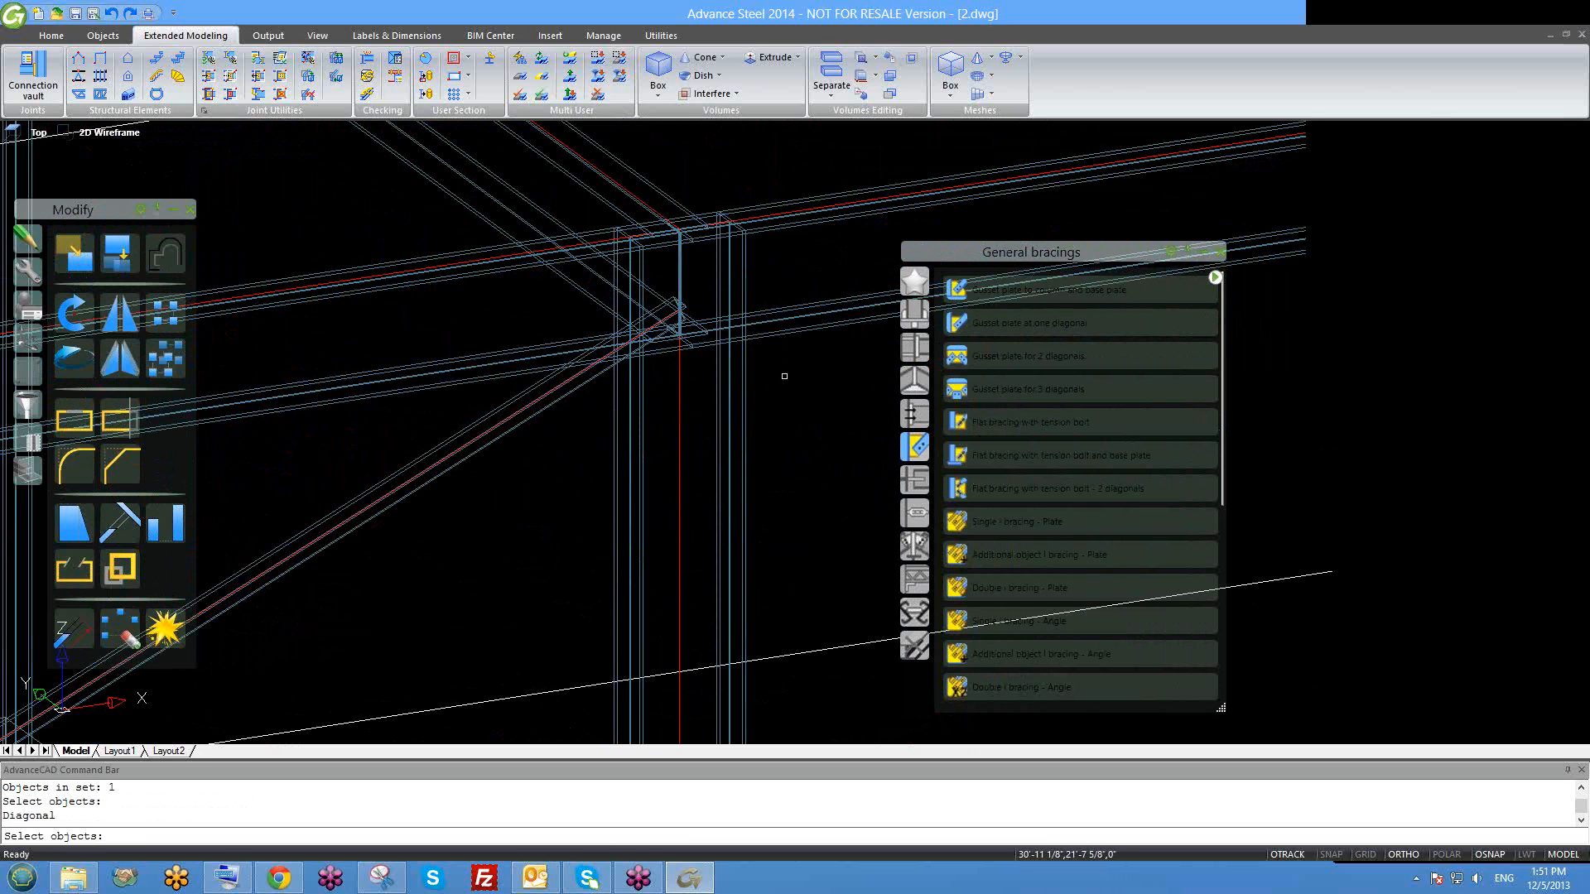
key(Escape)
Create a gusset plate at one diagonal connection using the beam as the main member and the diagonal brace.
click(1024, 329)
click(443, 379)
click(425, 400)
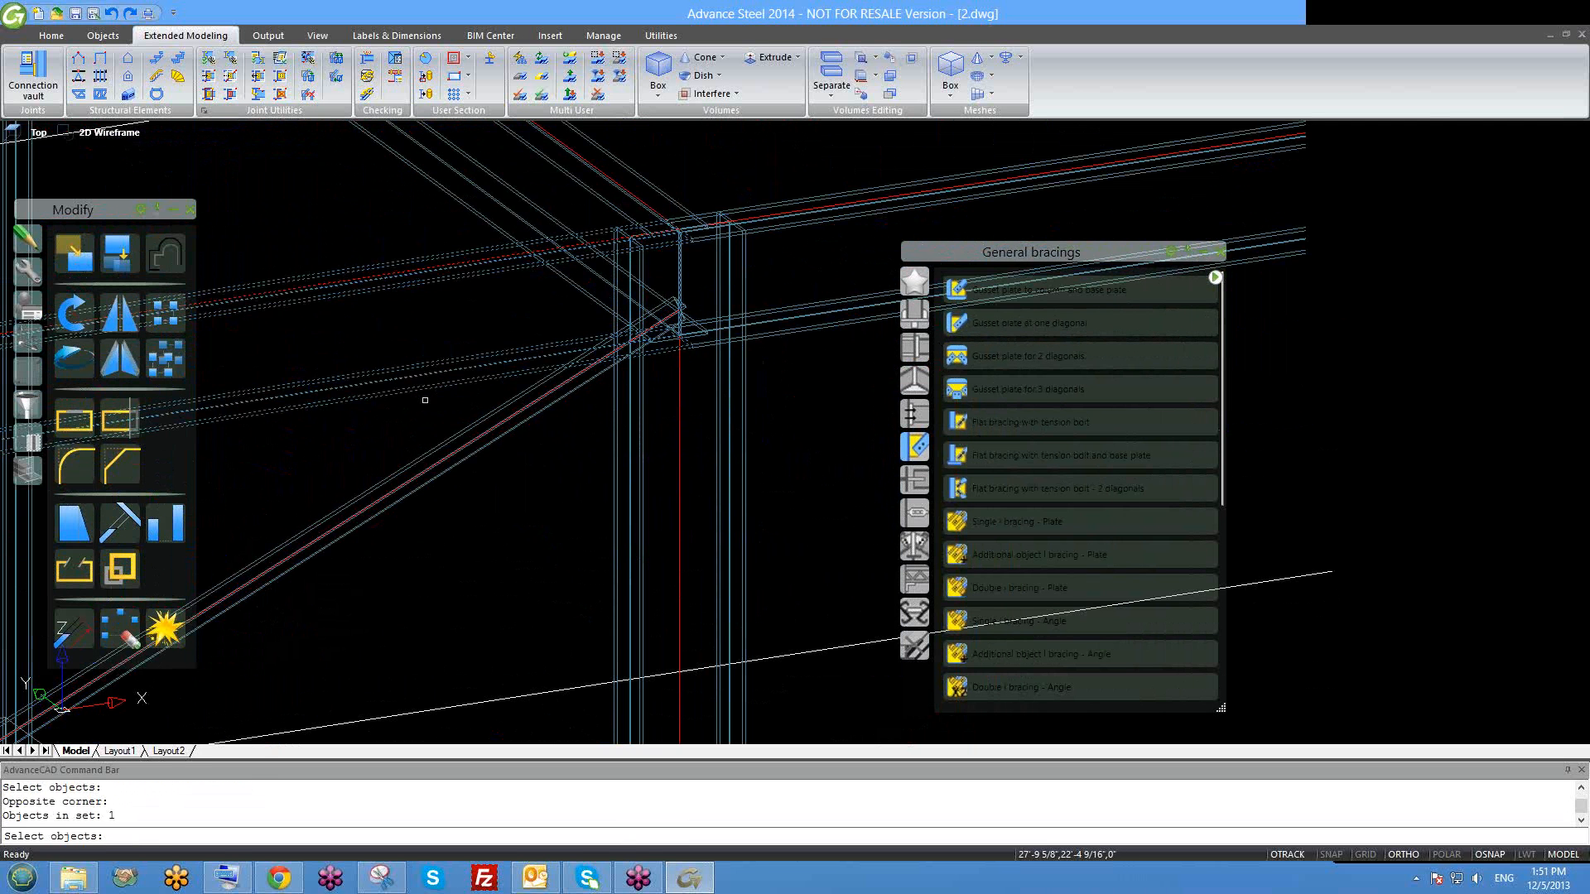
click(508, 418)
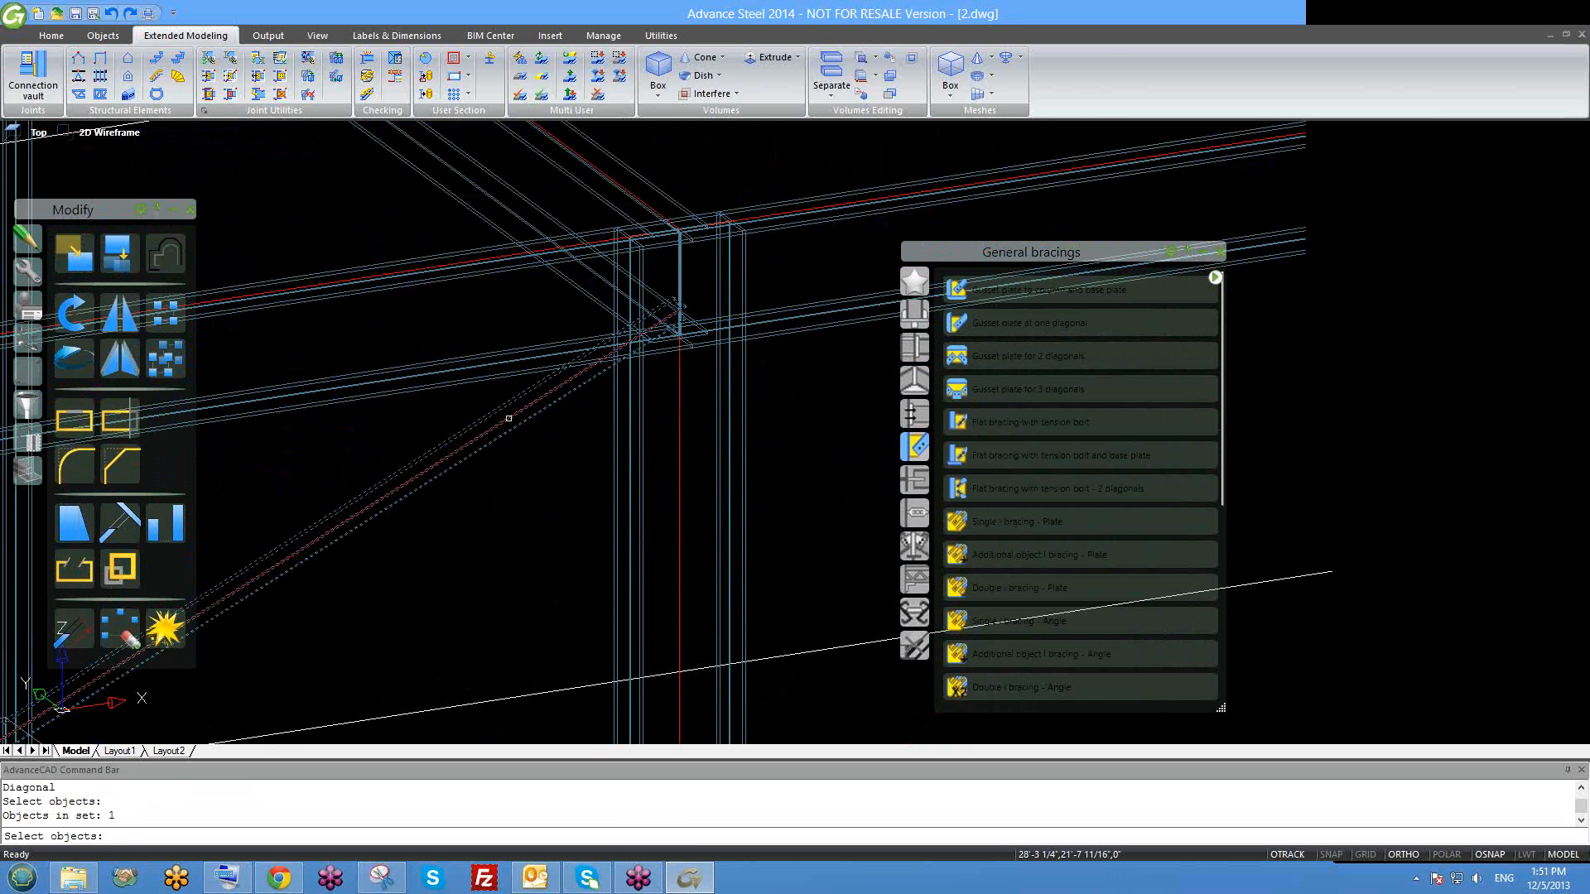
key(Return)
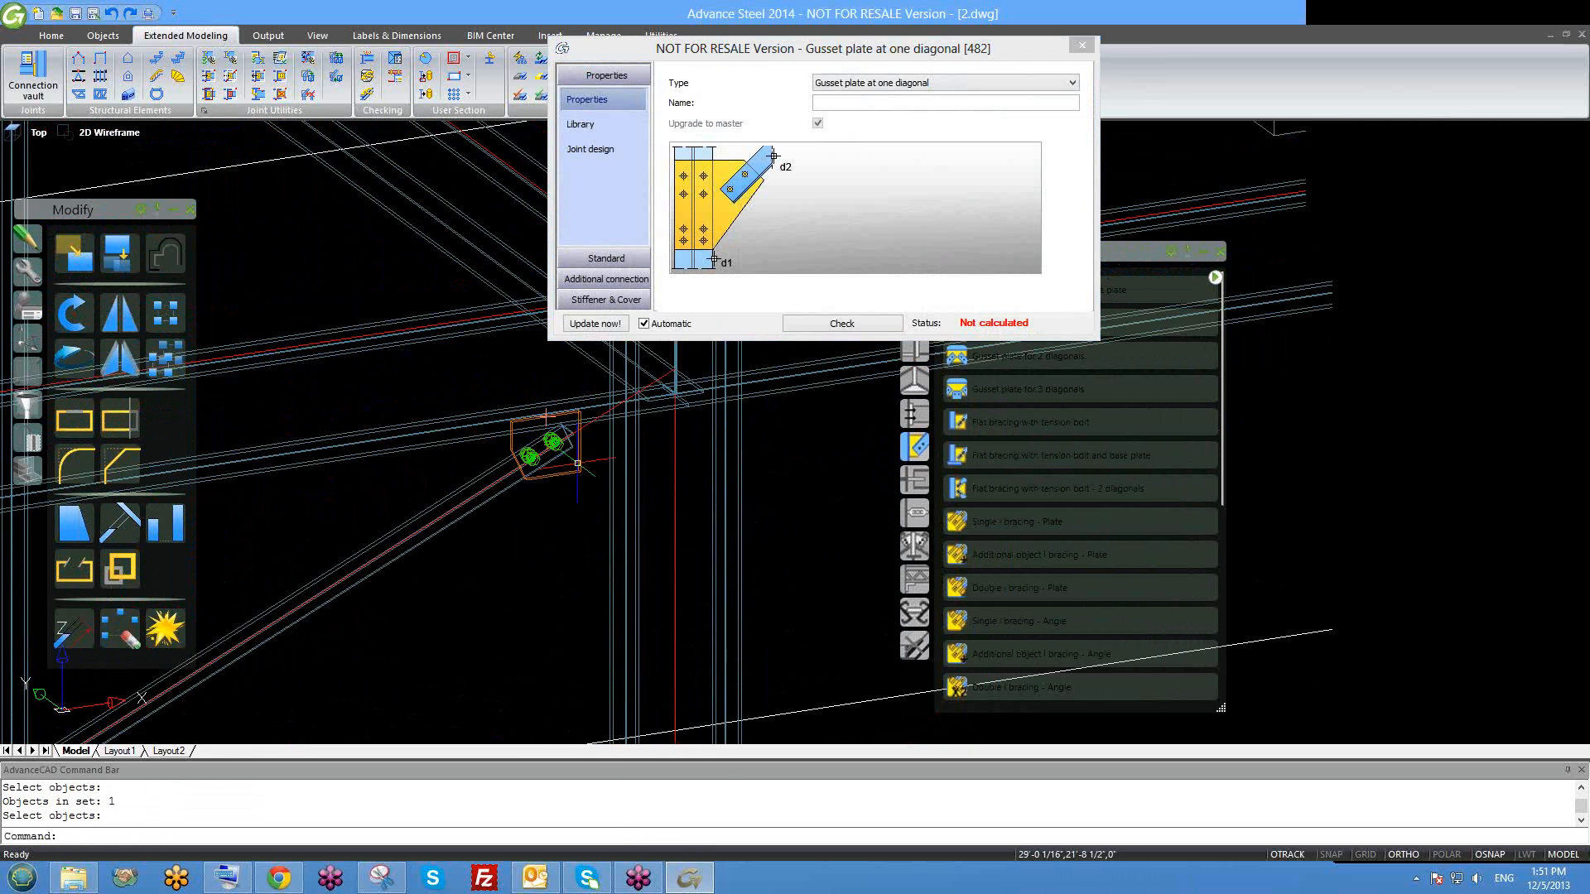
Review the gusset plate, bolt, bolt distance, projection and weld settings of the one-diagonal connection.
shift+middle_drag(590, 625, 508, 548)
scroll(496, 505, up, 2)
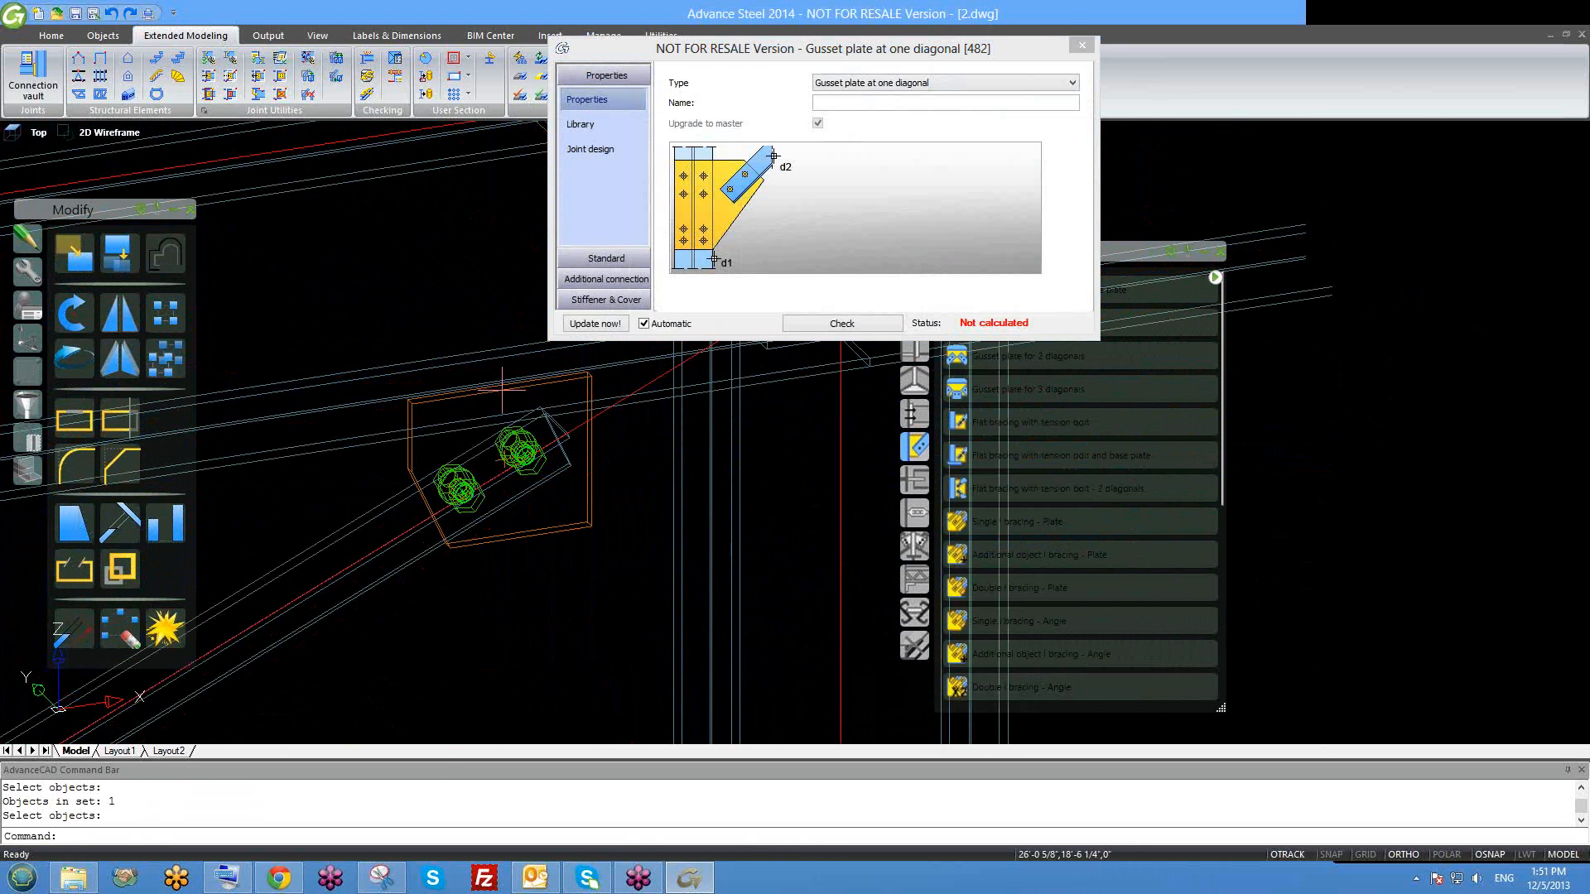
click(606, 257)
click(579, 145)
click(619, 166)
click(609, 194)
click(580, 219)
click(604, 123)
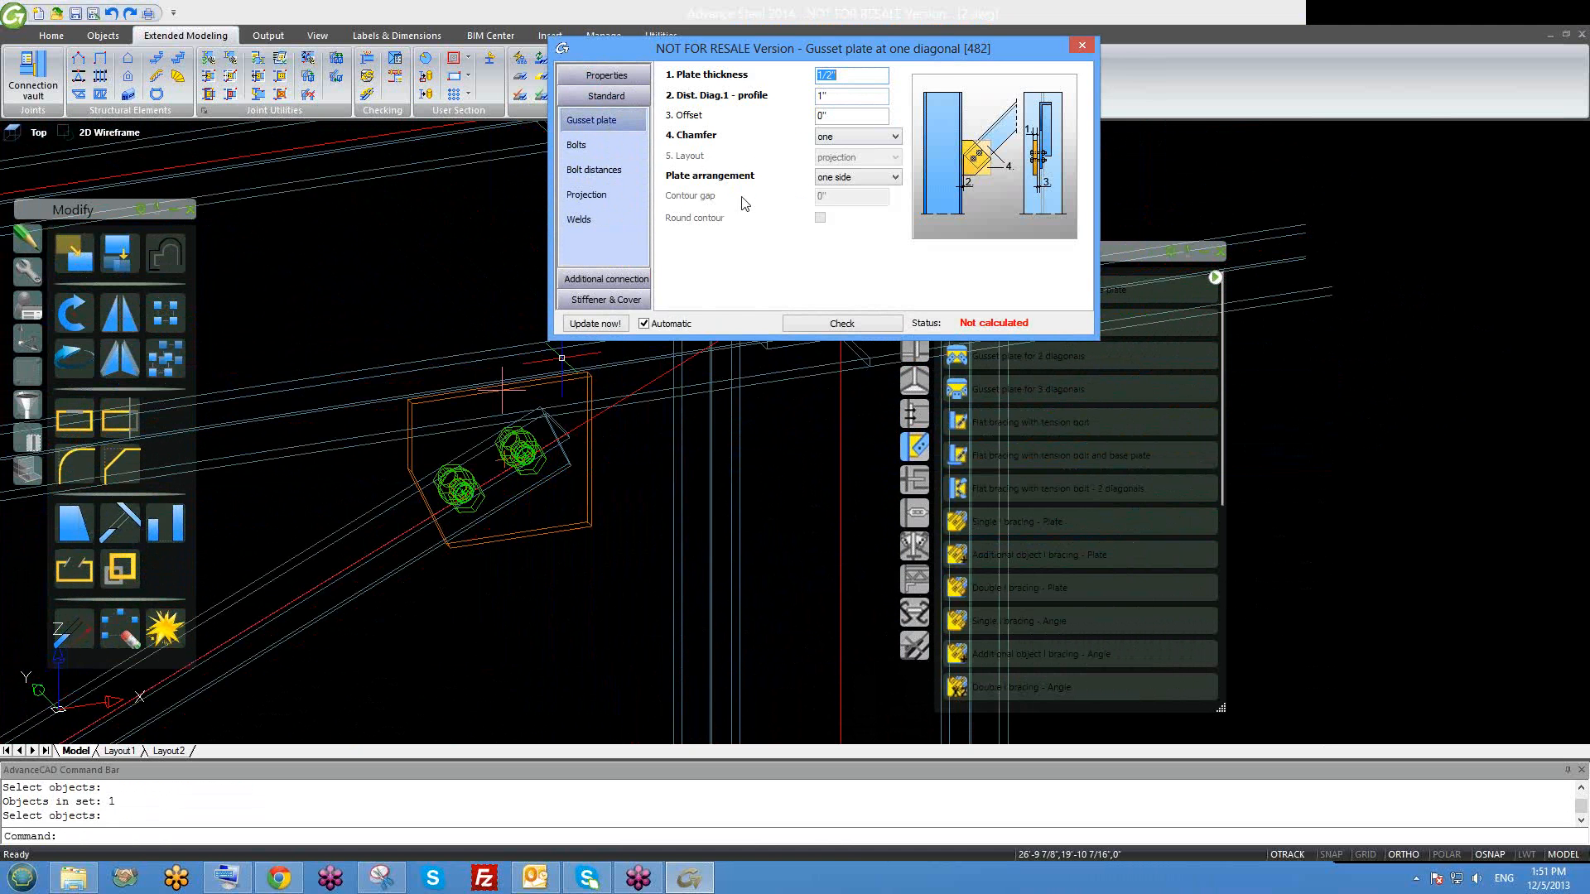
Examine the gusset plate's placement relative to the brace, beam and column, and recheck its plate and bolt settings.
middle_drag(568, 445, 472, 423)
mouse_move(522, 470)
shift+middle_down()
mouse_move(527, 453)
mouse_move(506, 516)
mouse_move(471, 423)
shift+middle_up()
scroll(491, 455, down, 2)
scroll(491, 455, down, 2)
scroll(472, 422, down, 2)
shift+middle_drag(450, 500, 482, 579)
drag(656, 49, 412, 36)
click(1000, 321)
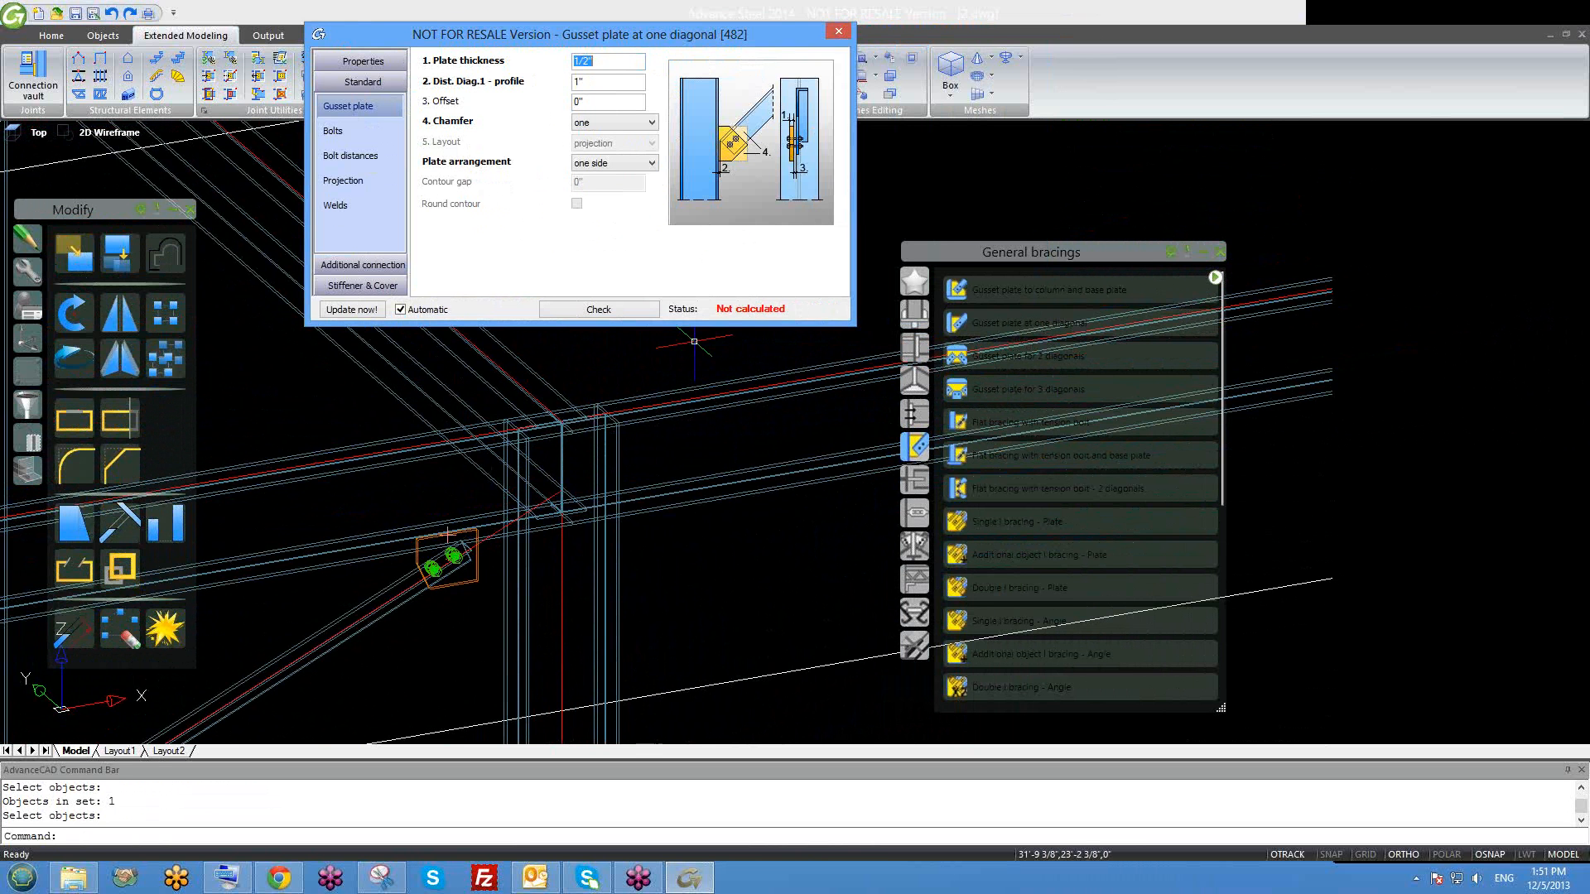
scroll(482, 563, down, 5)
scroll(269, 646, up, 4)
middle_drag(279, 636, 374, 661)
scroll(404, 647, down, 3)
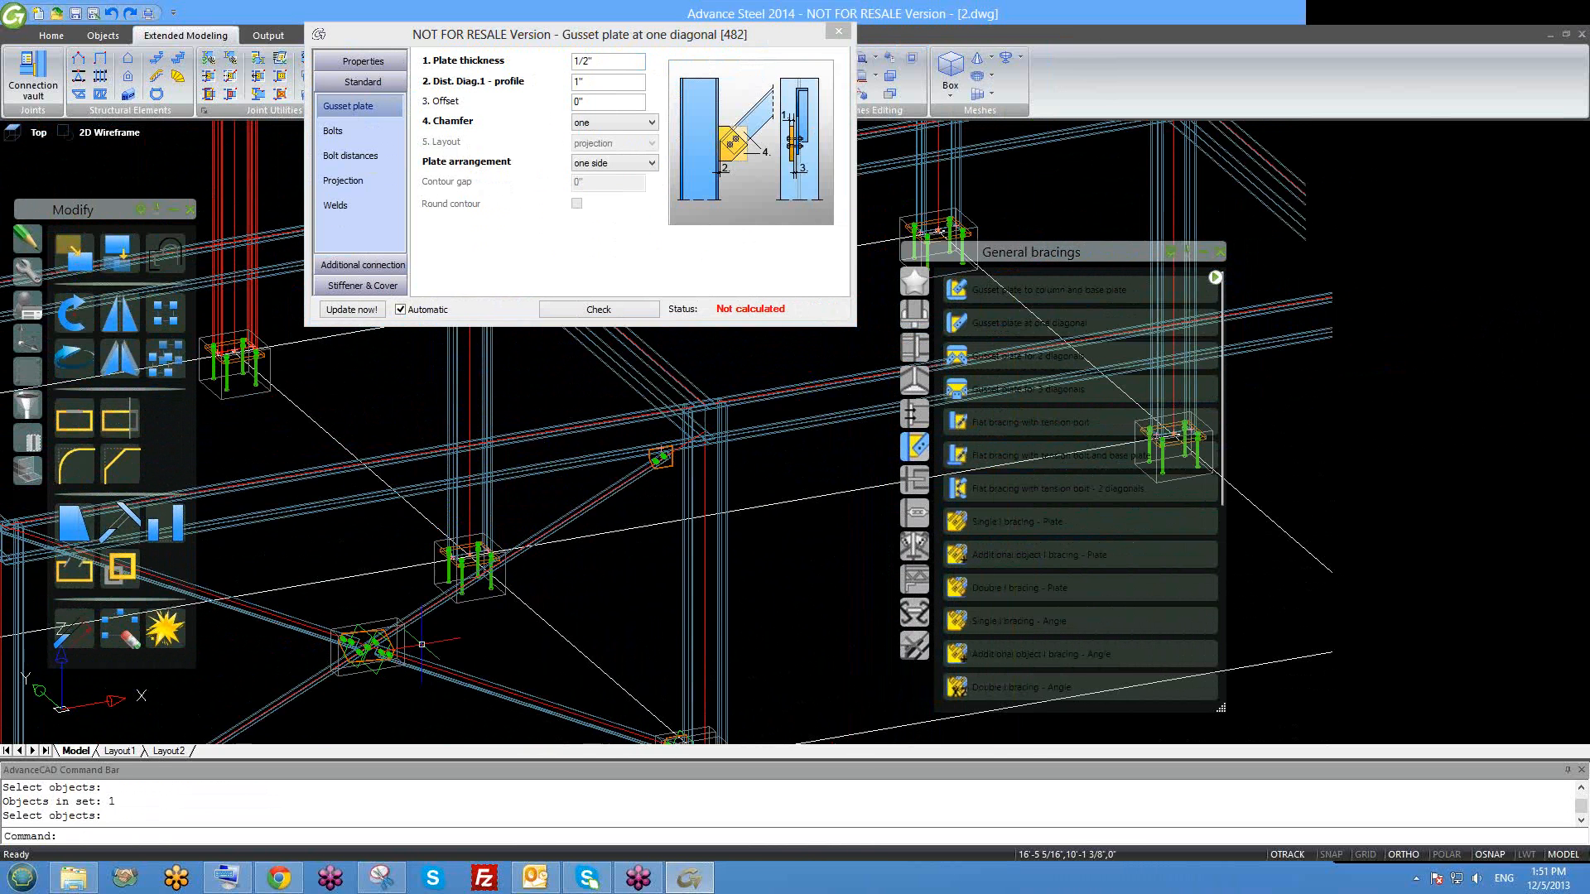
scroll(696, 444, up, 2)
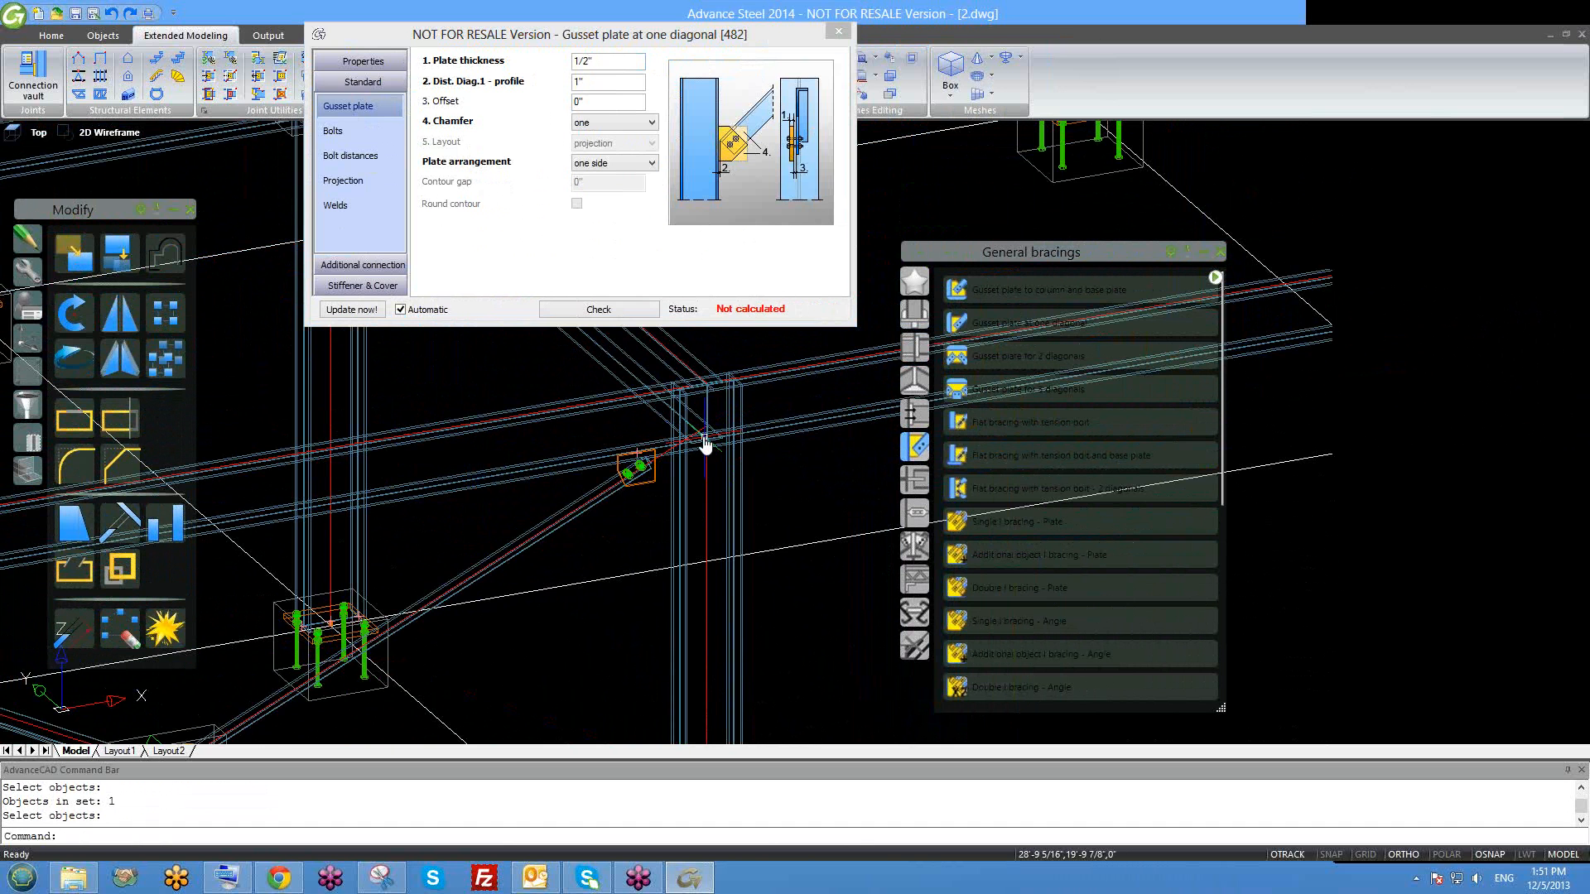
middle_drag(705, 437, 693, 472)
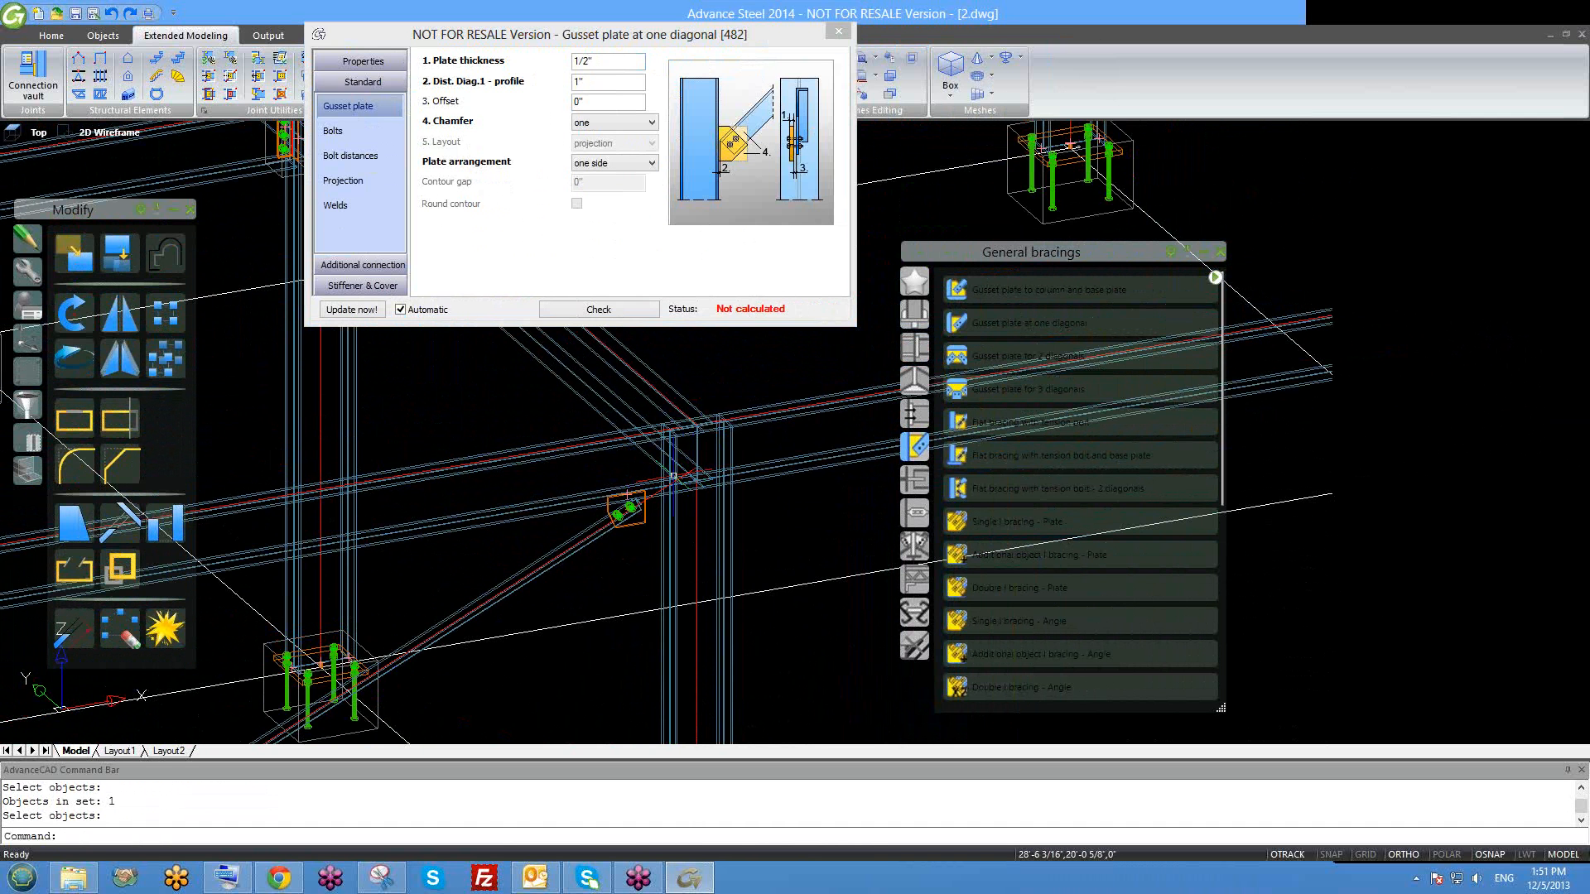
scroll(679, 474, up, 2)
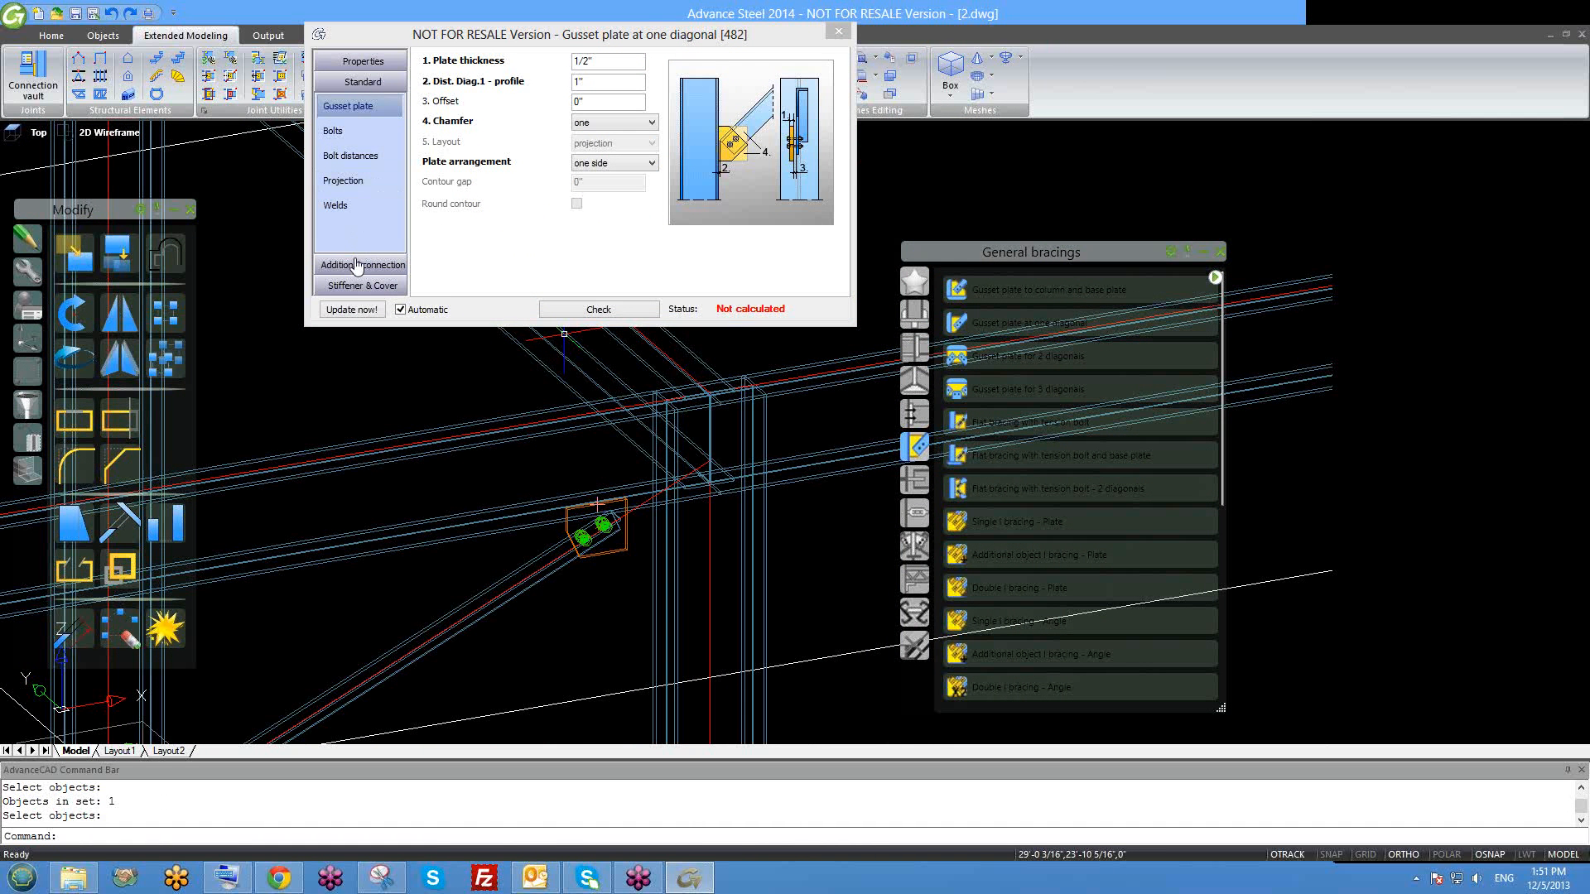
click(356, 134)
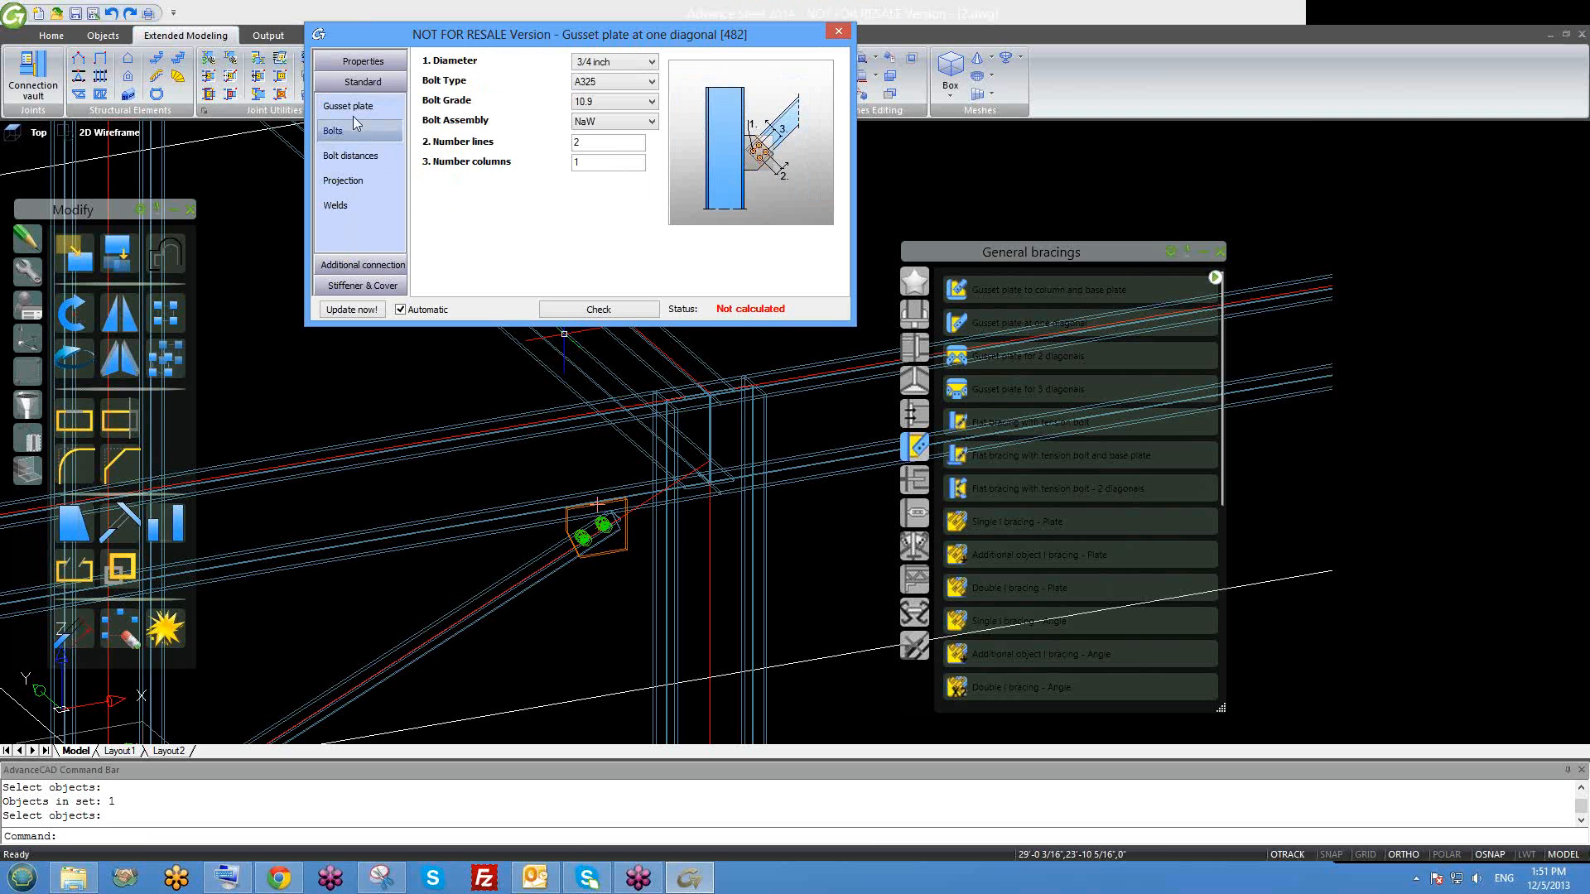
click(353, 107)
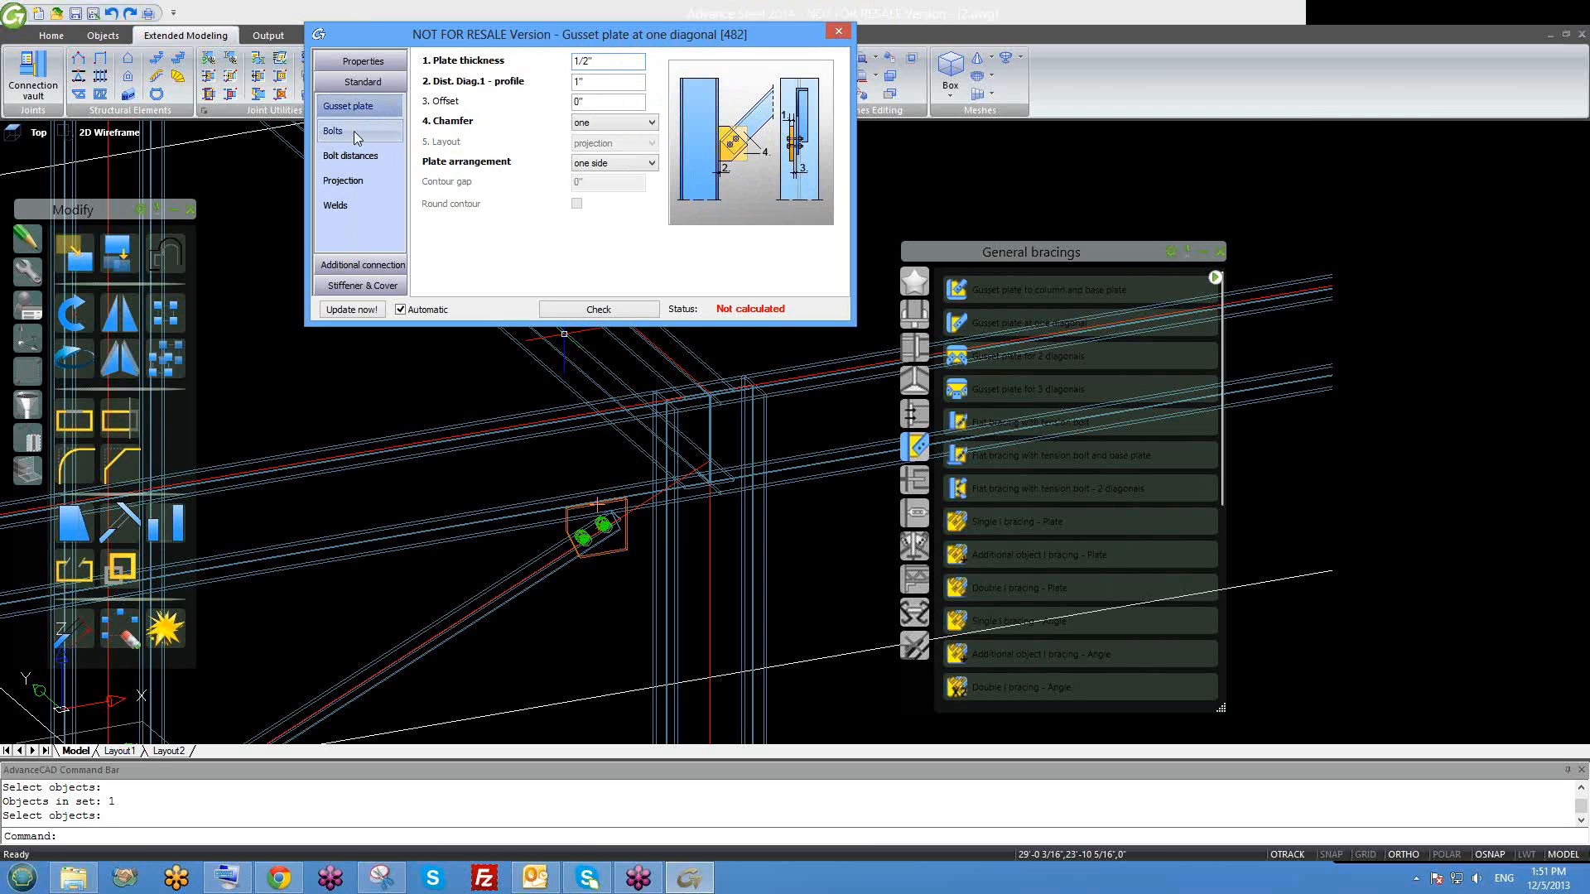
click(354, 131)
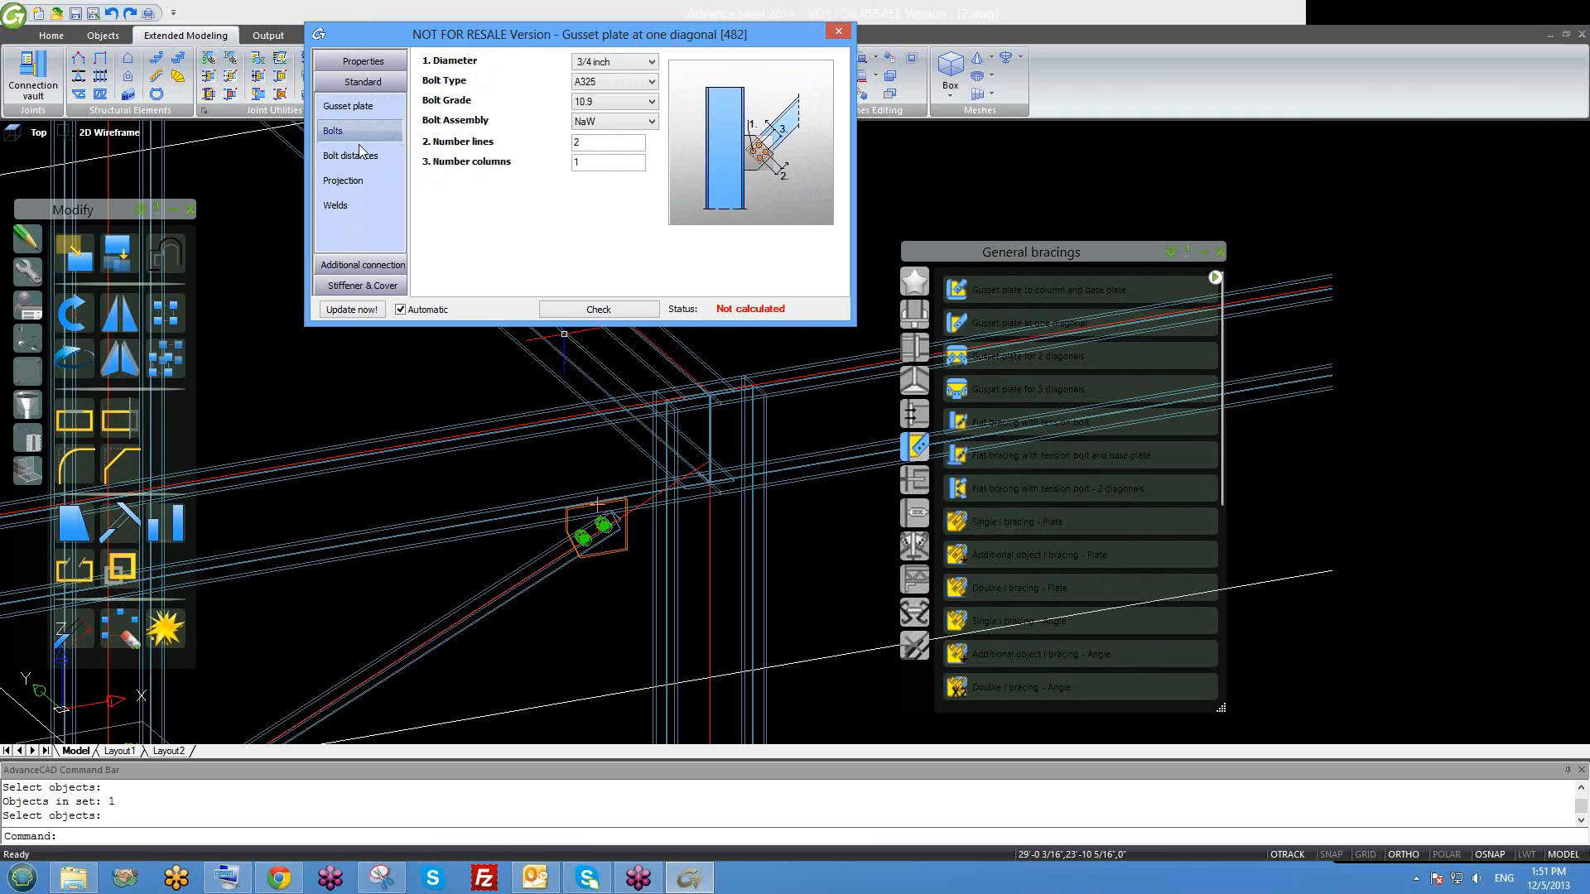
Close the connection settings and delete the gusset plate at one diagonal connection.
click(830, 33)
scroll(611, 555, up, 3)
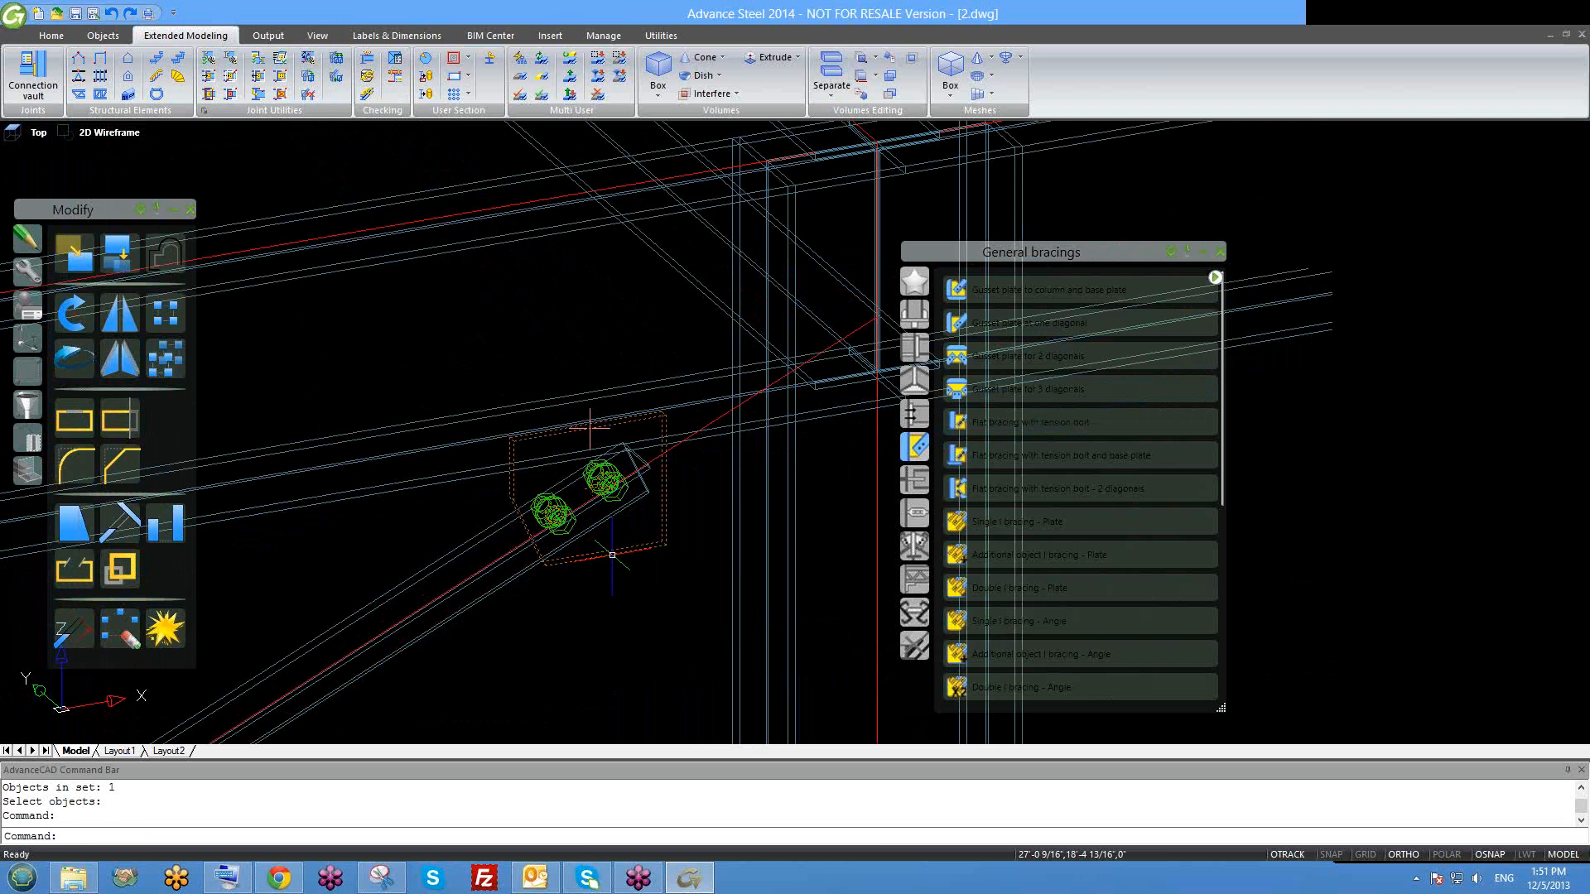
key(Delete)
Create a gusset plate to column and base plate connection, selecting the beam first, the column second and the diagonal brace last.
click(979, 293)
scroll(636, 400, down, 3)
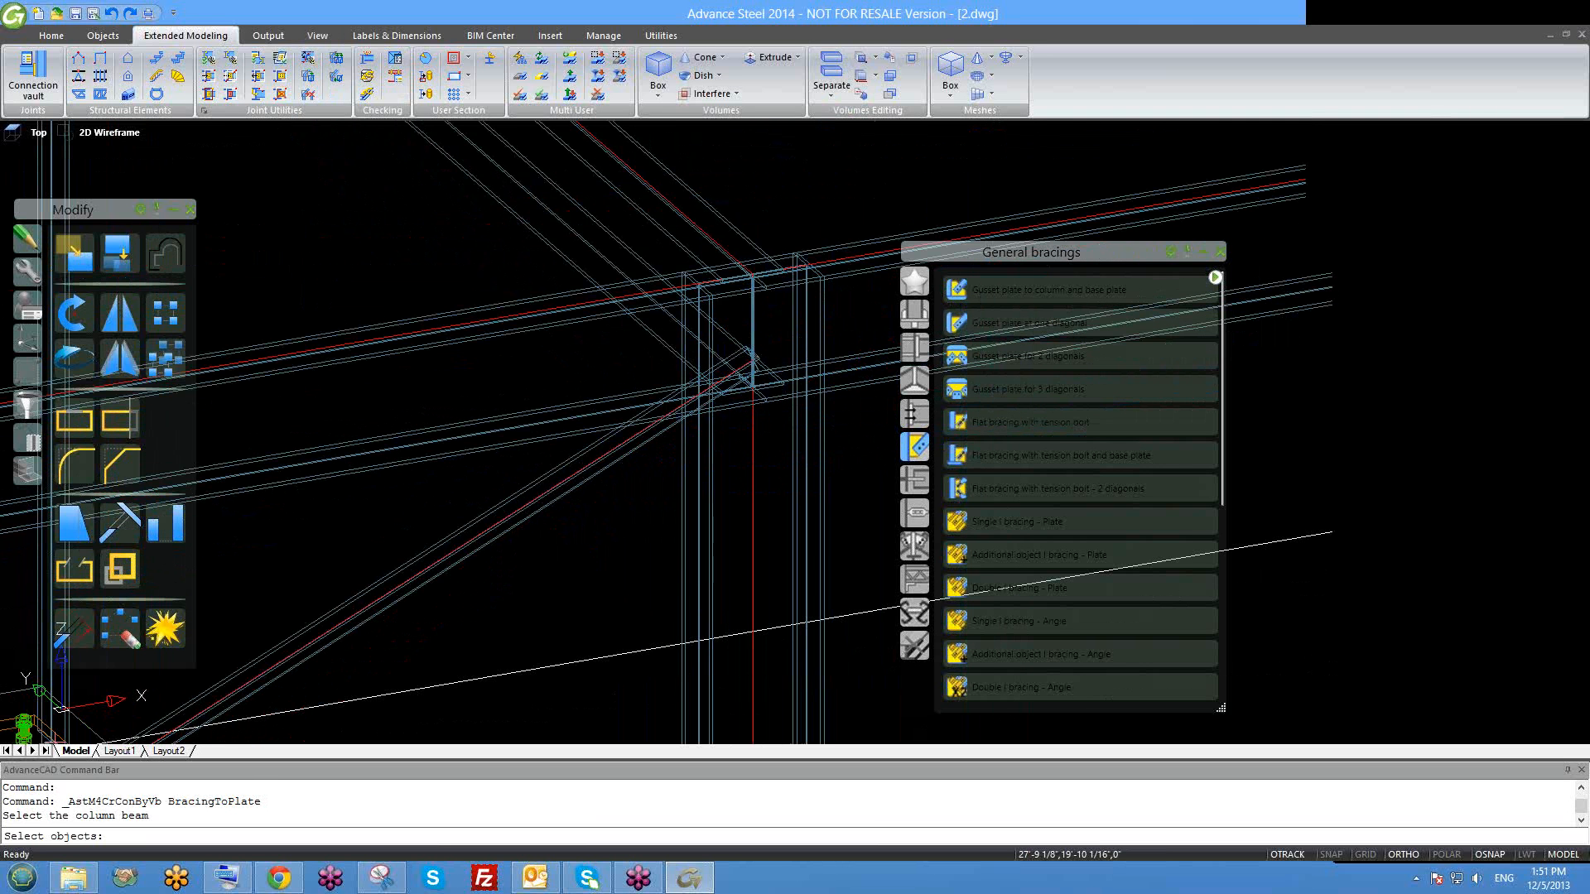
click(574, 323)
key(Return)
click(799, 469)
key(Return)
click(620, 456)
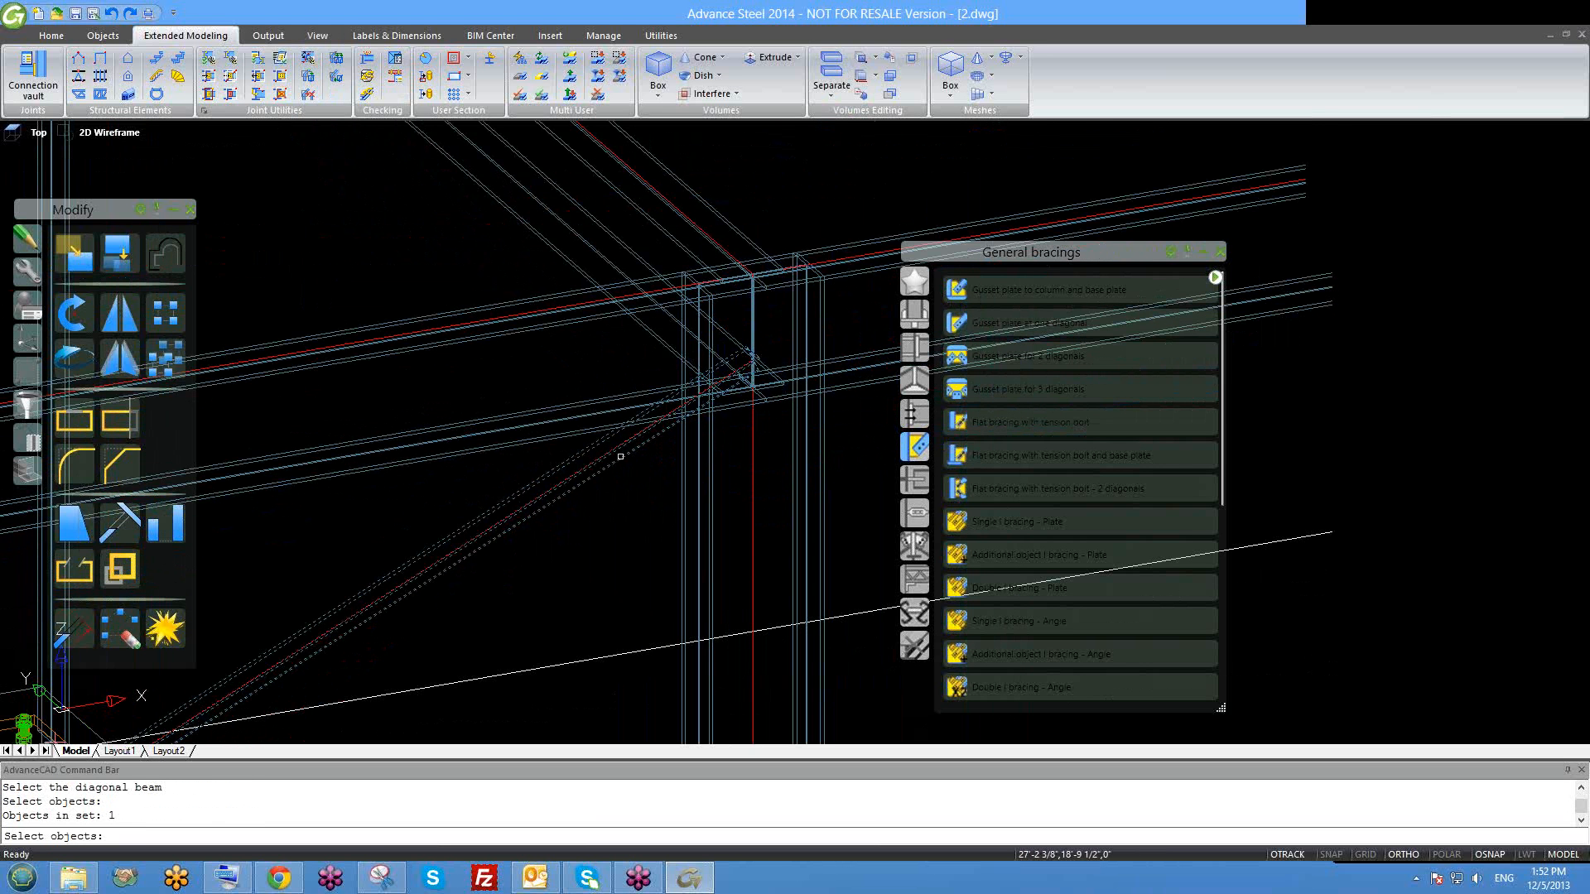
key(Return)
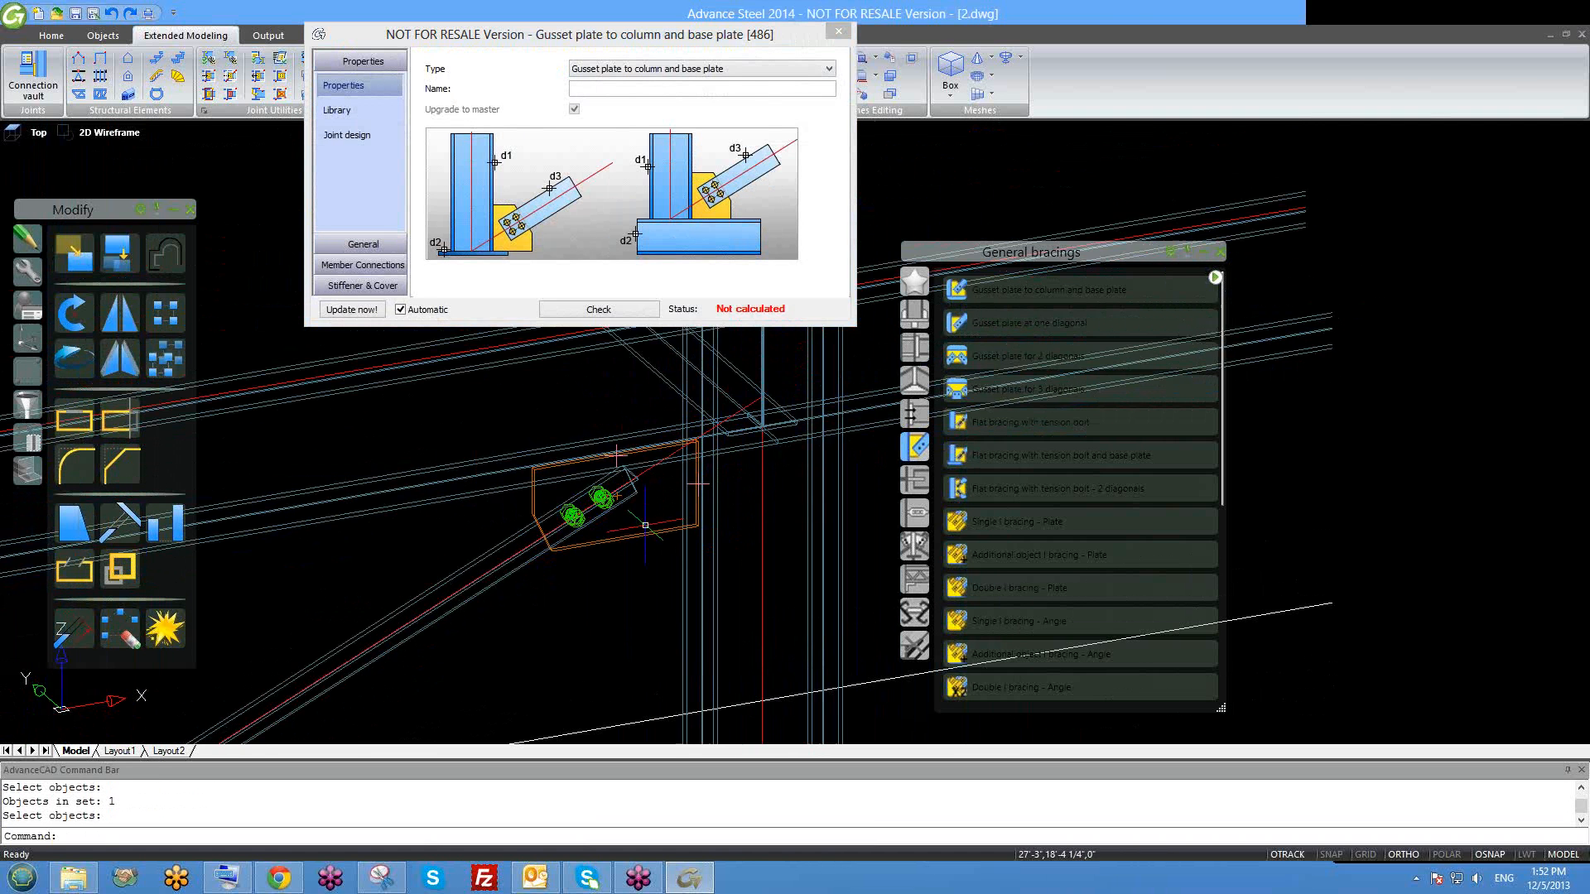
Examine the new gusset plate's shape and its placement against the brace, beam and column.
shift+middle_drag(676, 516, 605, 526)
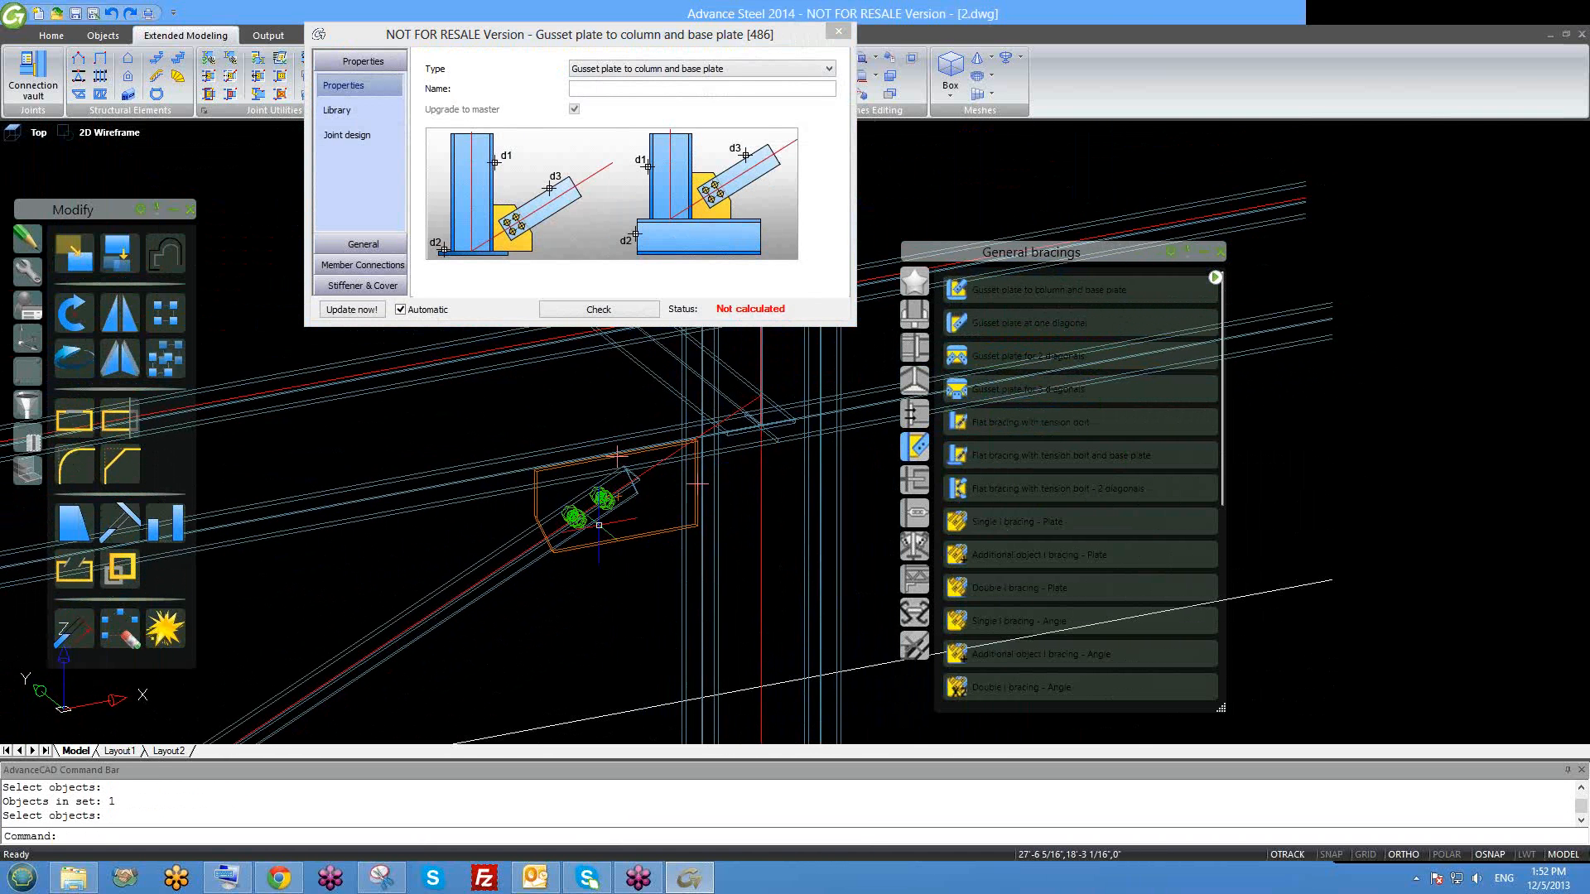
scroll(571, 509, up, 2)
mouse_move(568, 500)
middle_down()
mouse_move(552, 532)
mouse_move(593, 568)
middle_up()
scroll(763, 531, up, 2)
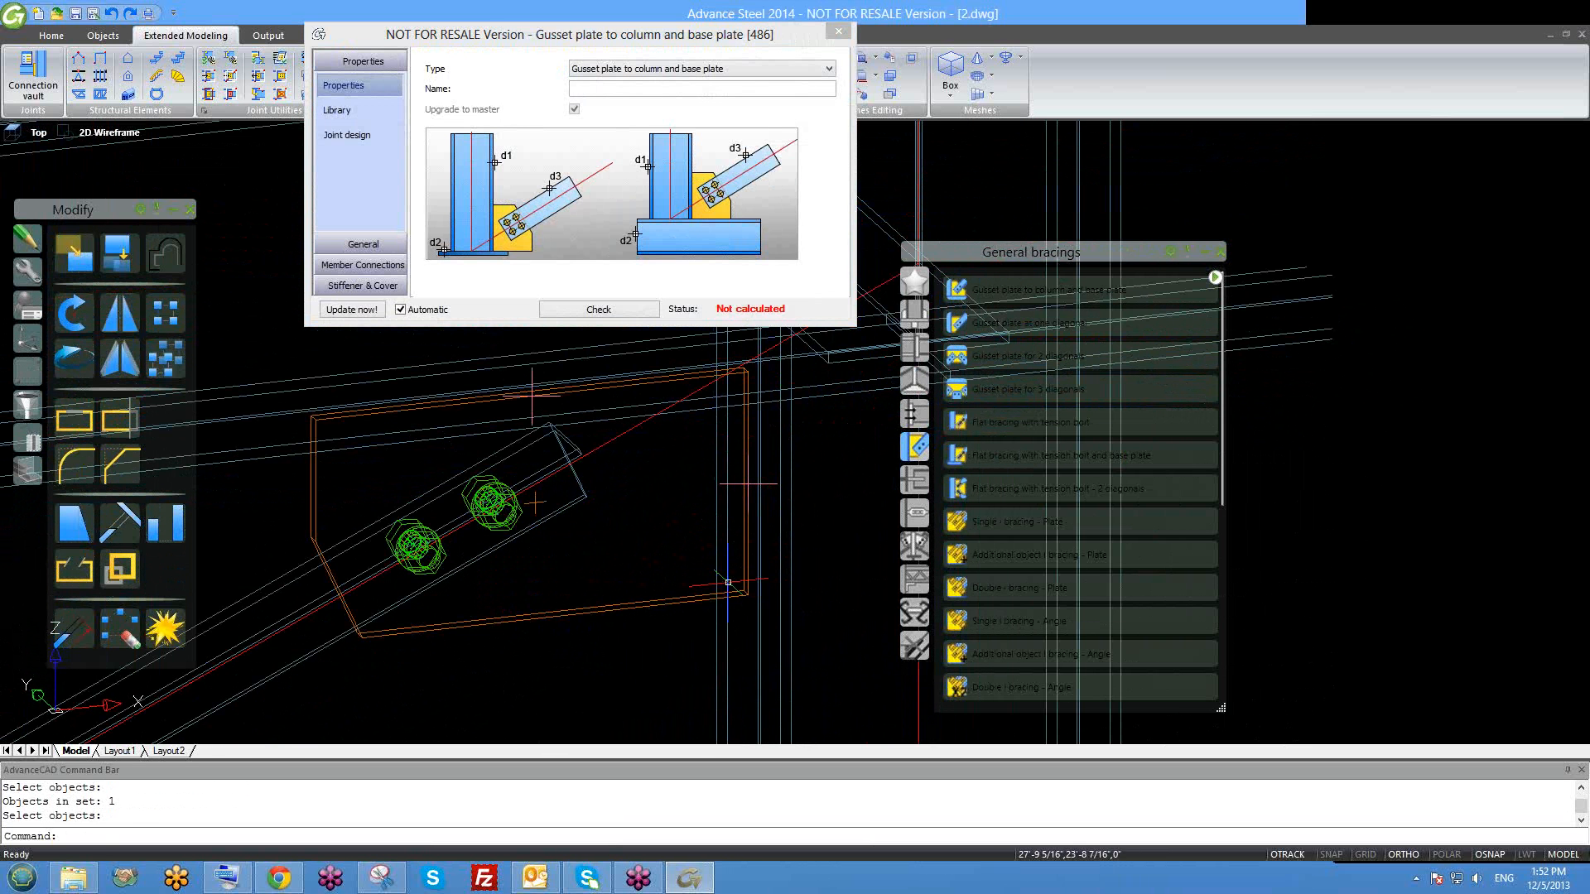
scroll(713, 457, down, 2)
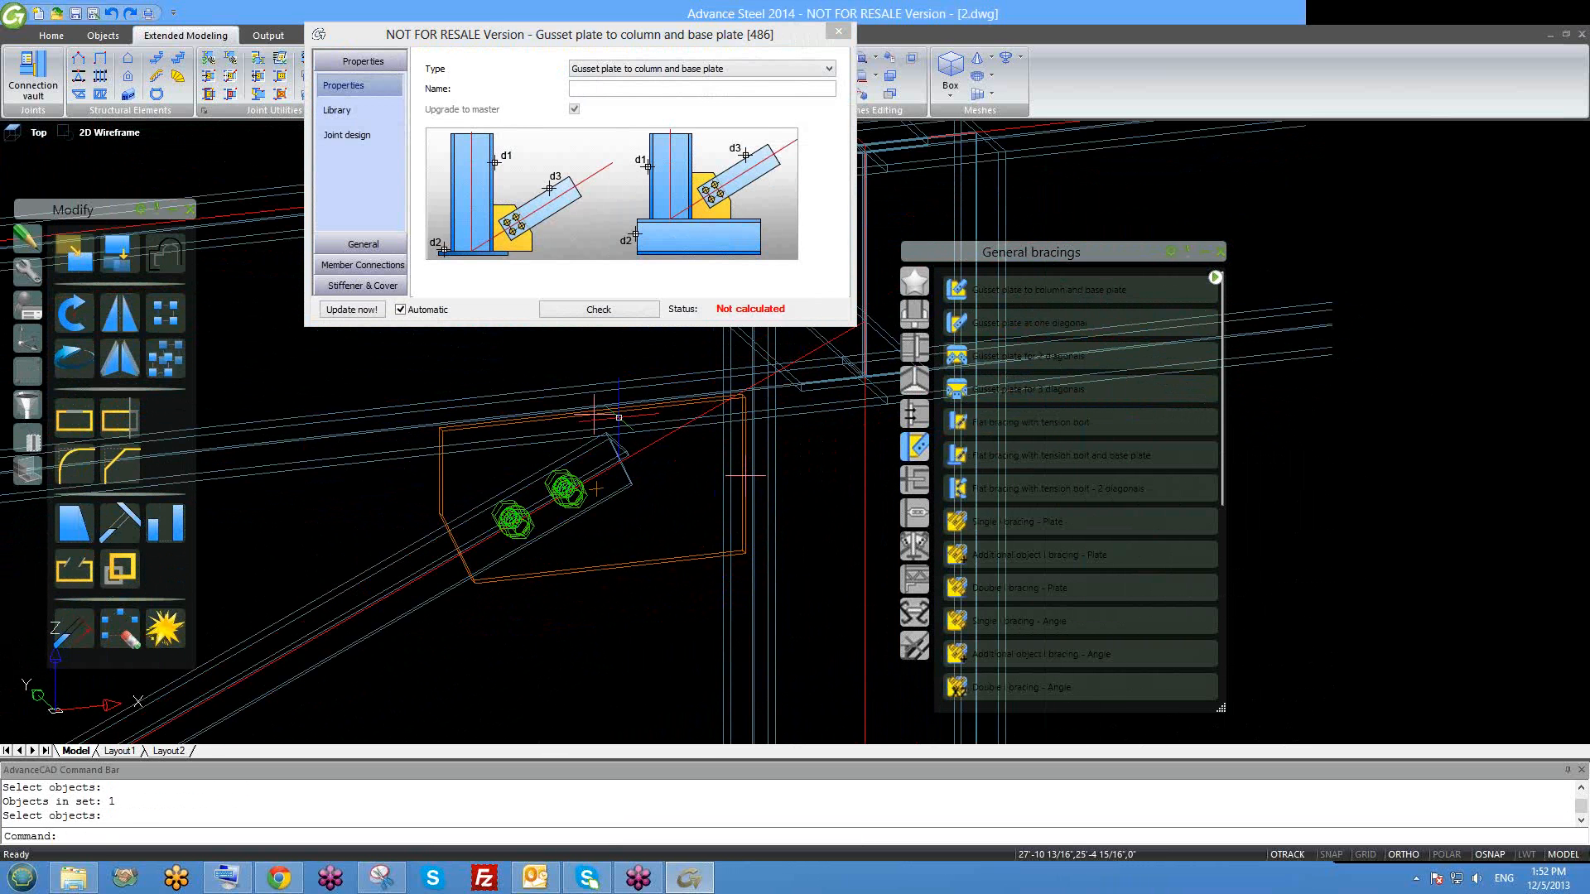
scroll(578, 428, down, 3)
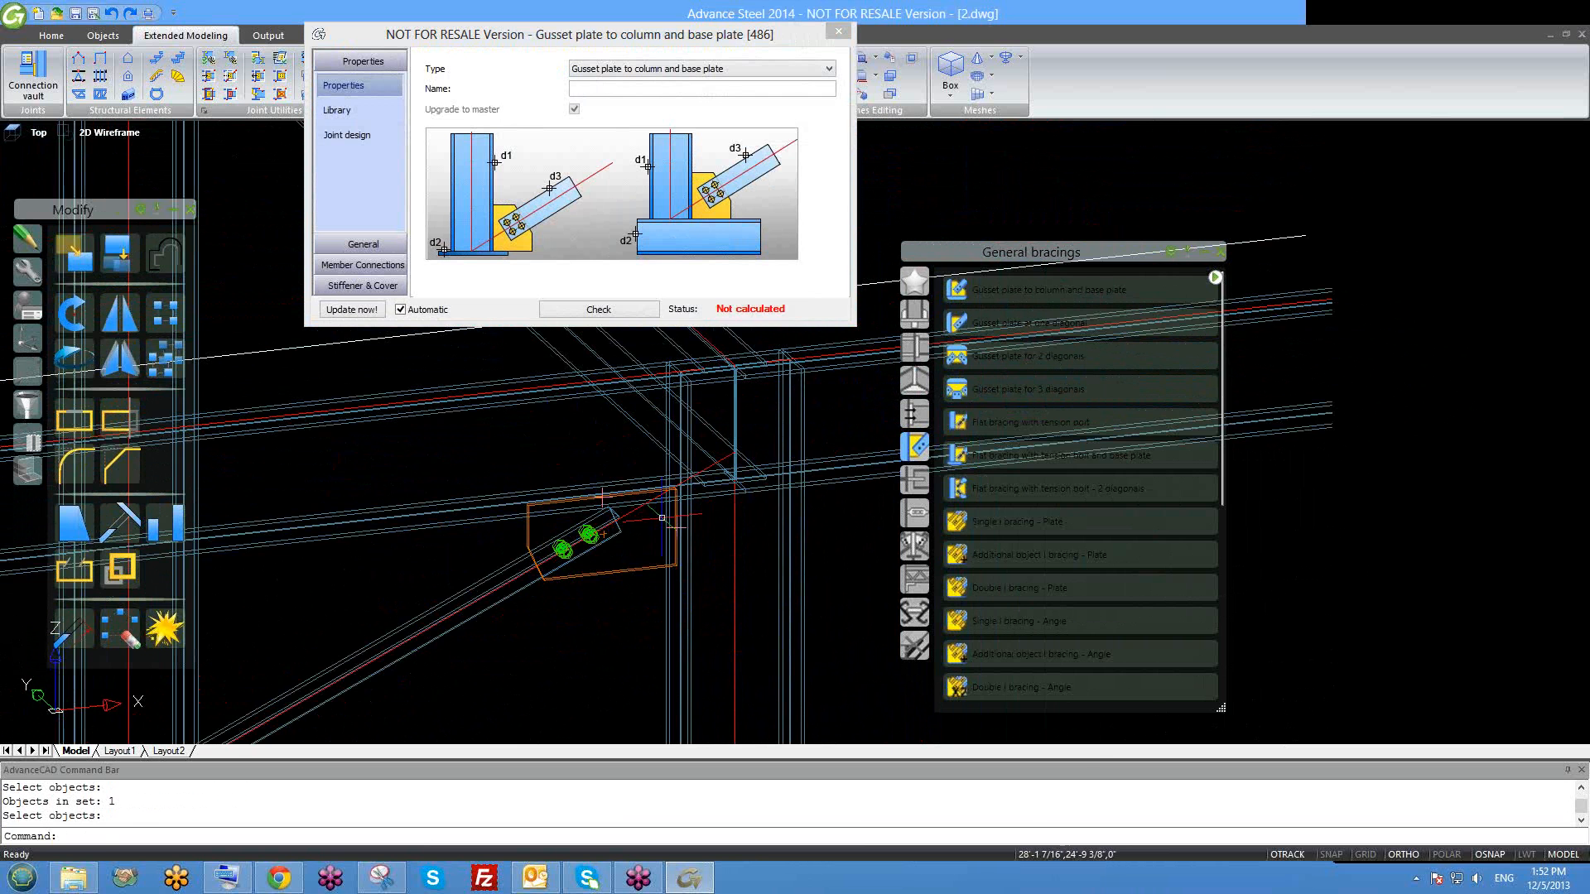
scroll(655, 534, up, 2)
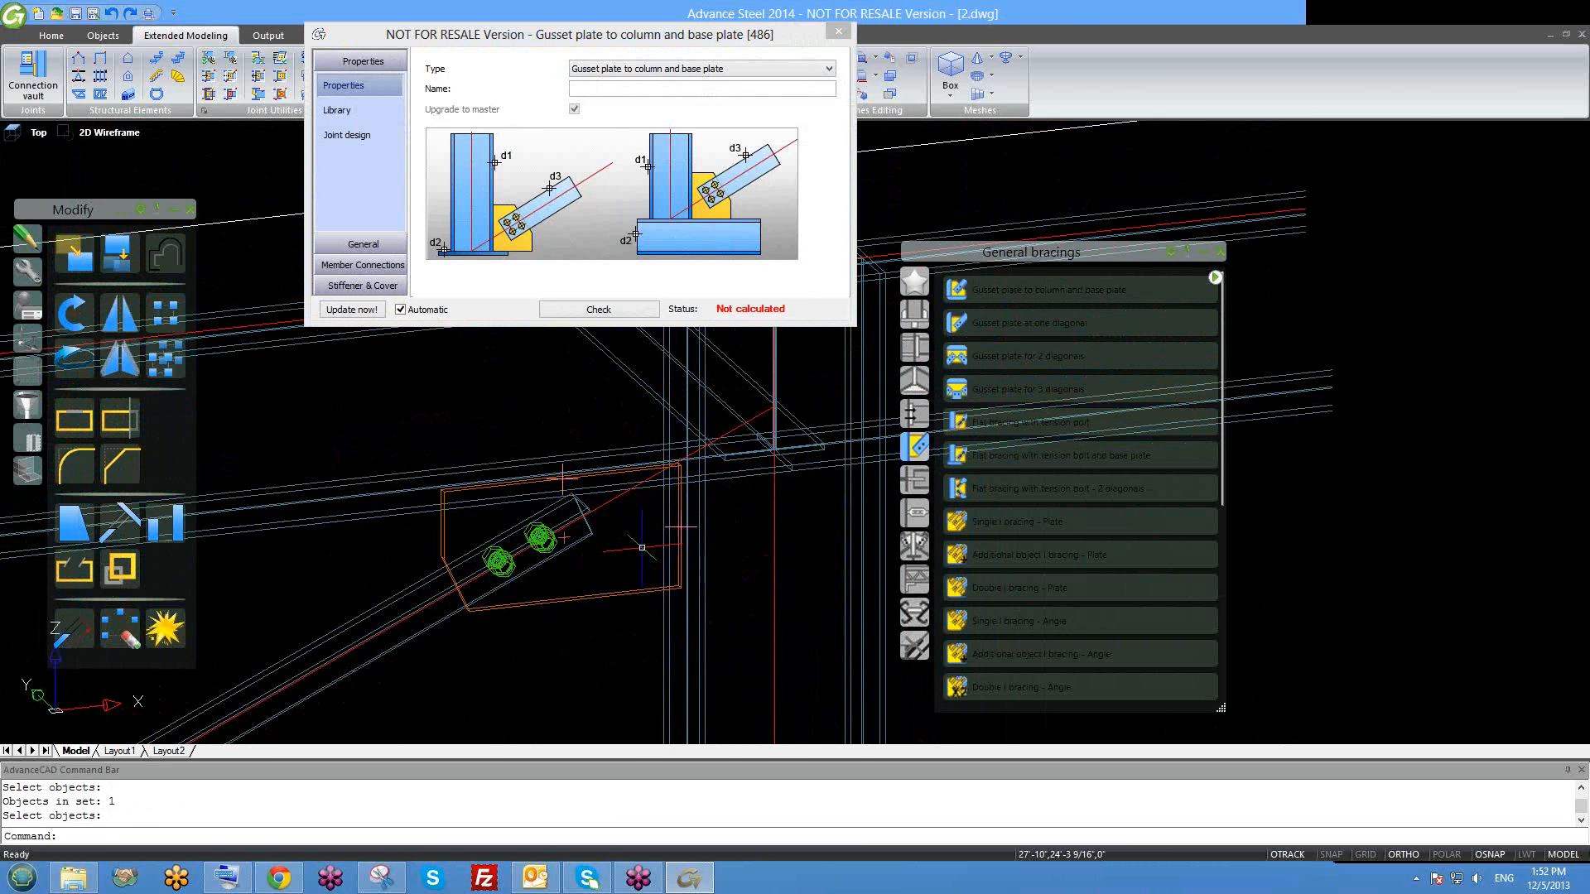
scroll(630, 540, down, 3)
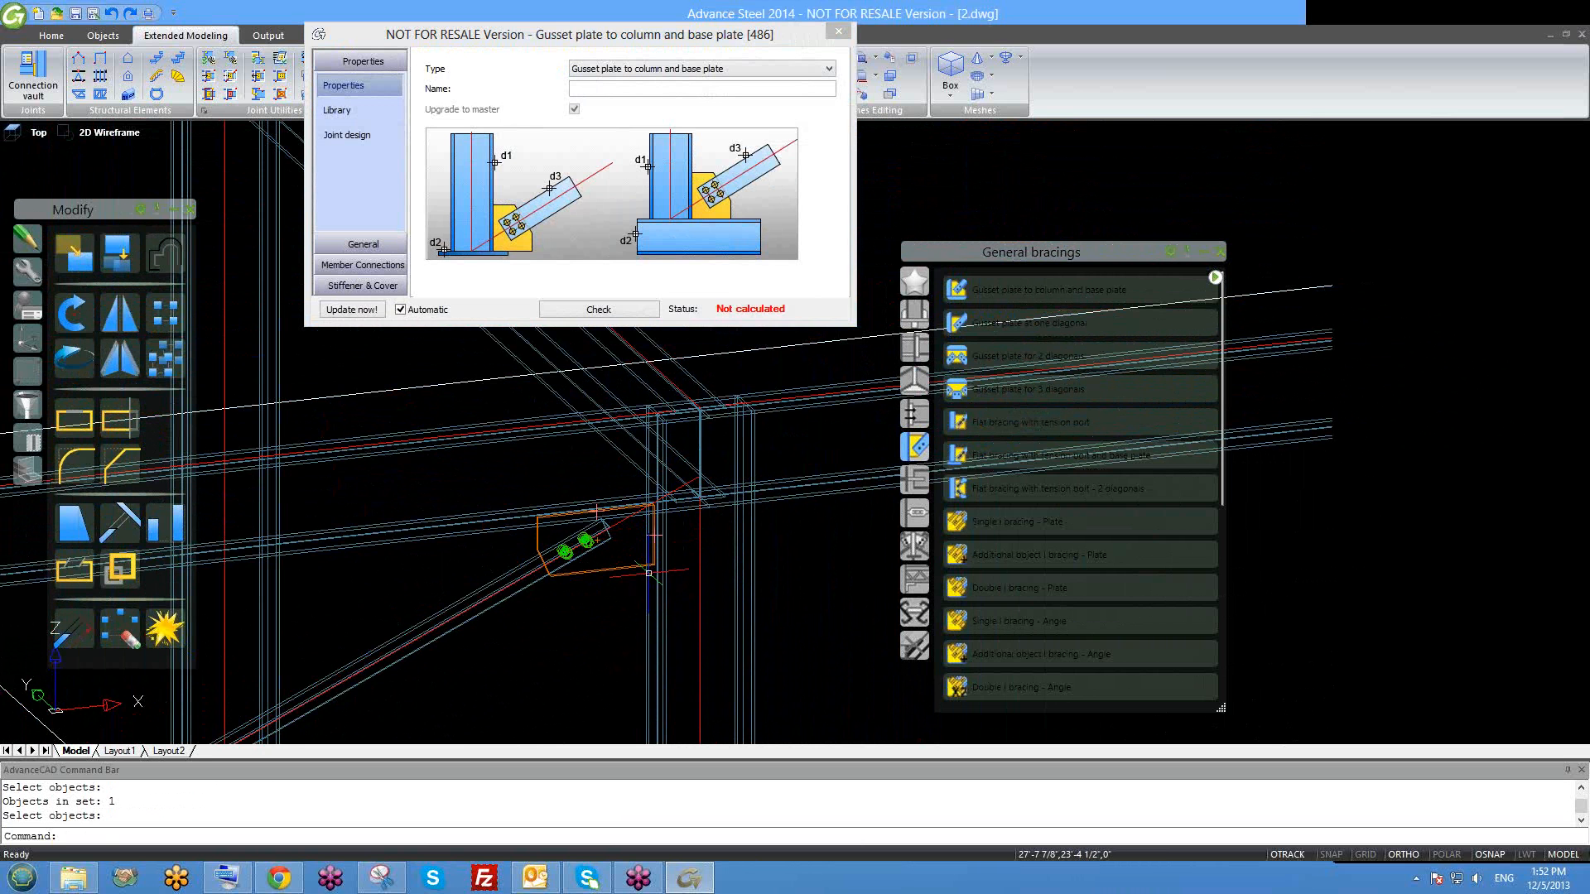
Review the gusset plate's general shape and weld settings and open the members connection settings.
click(355, 246)
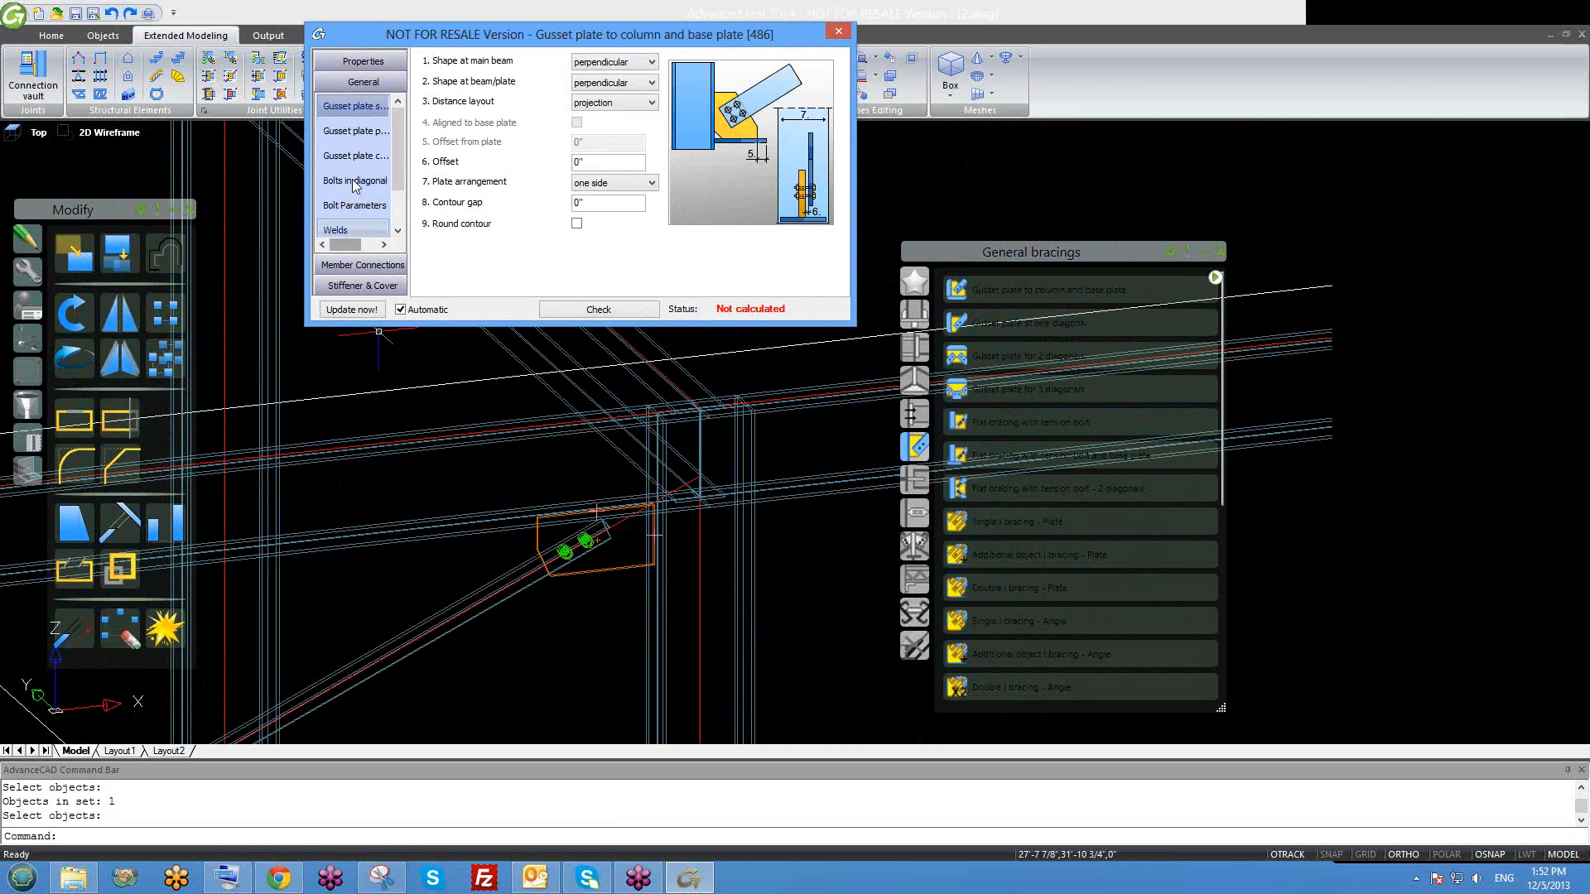
scroll(400, 184, down, 1)
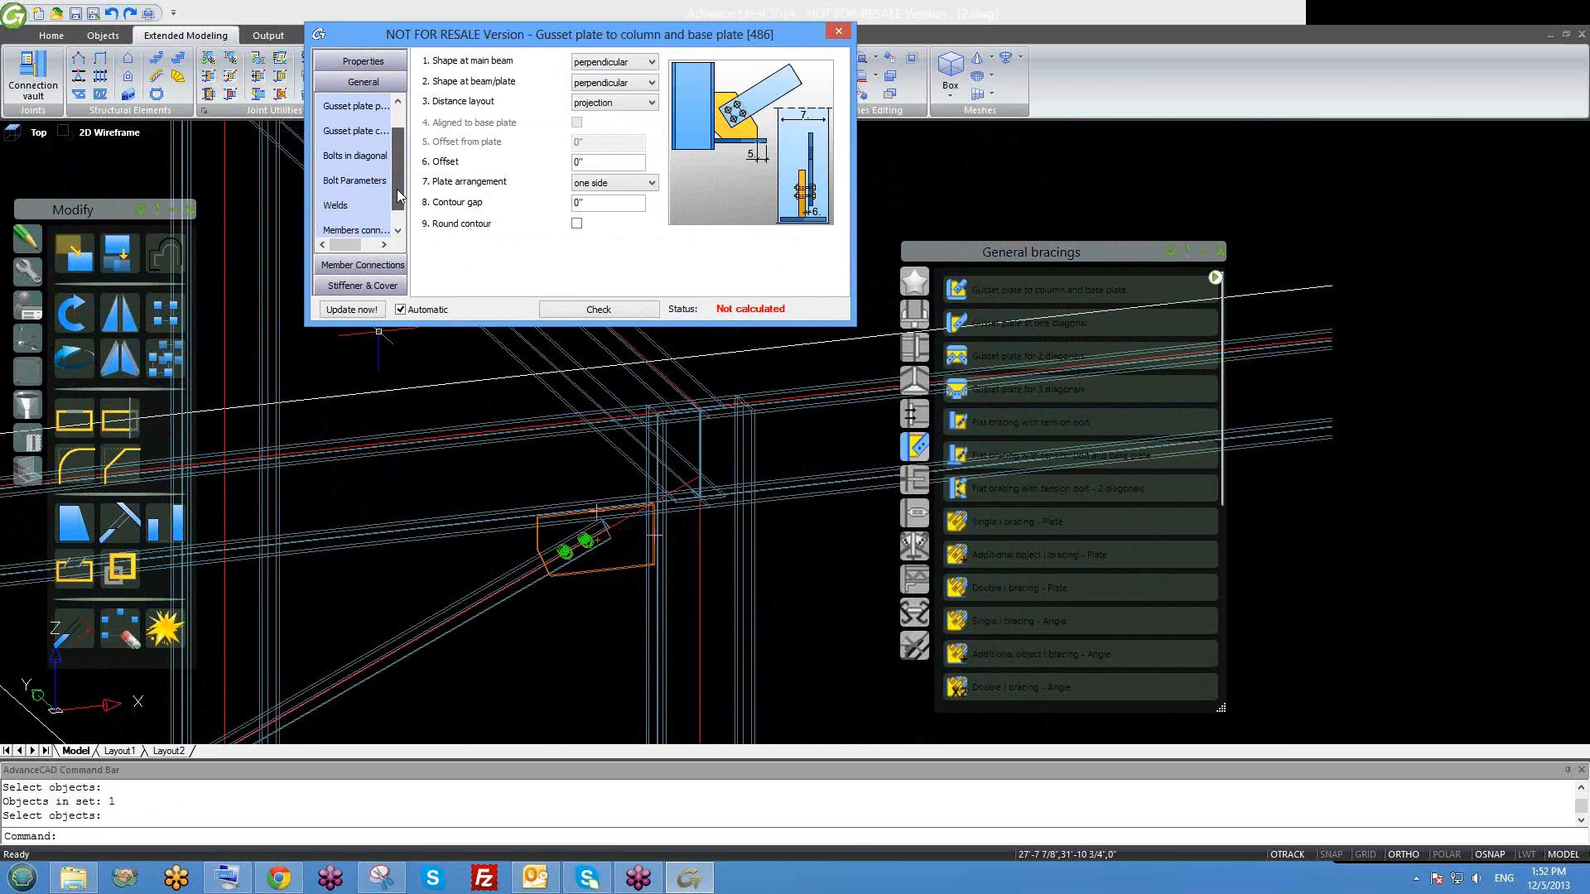
click(358, 206)
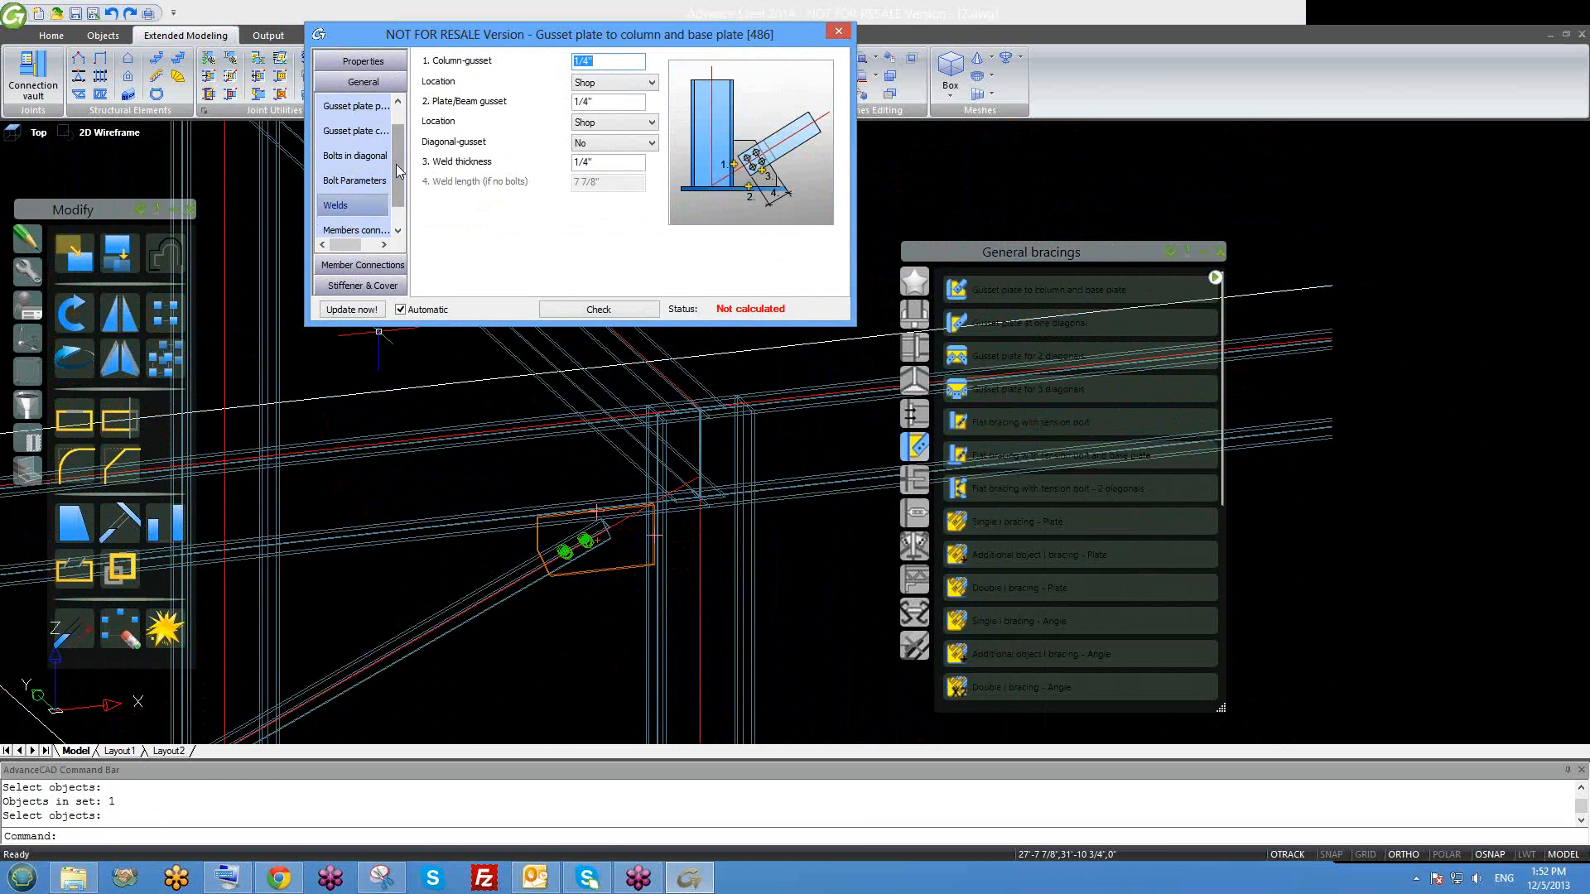
scroll(399, 186, down, 1)
click(345, 207)
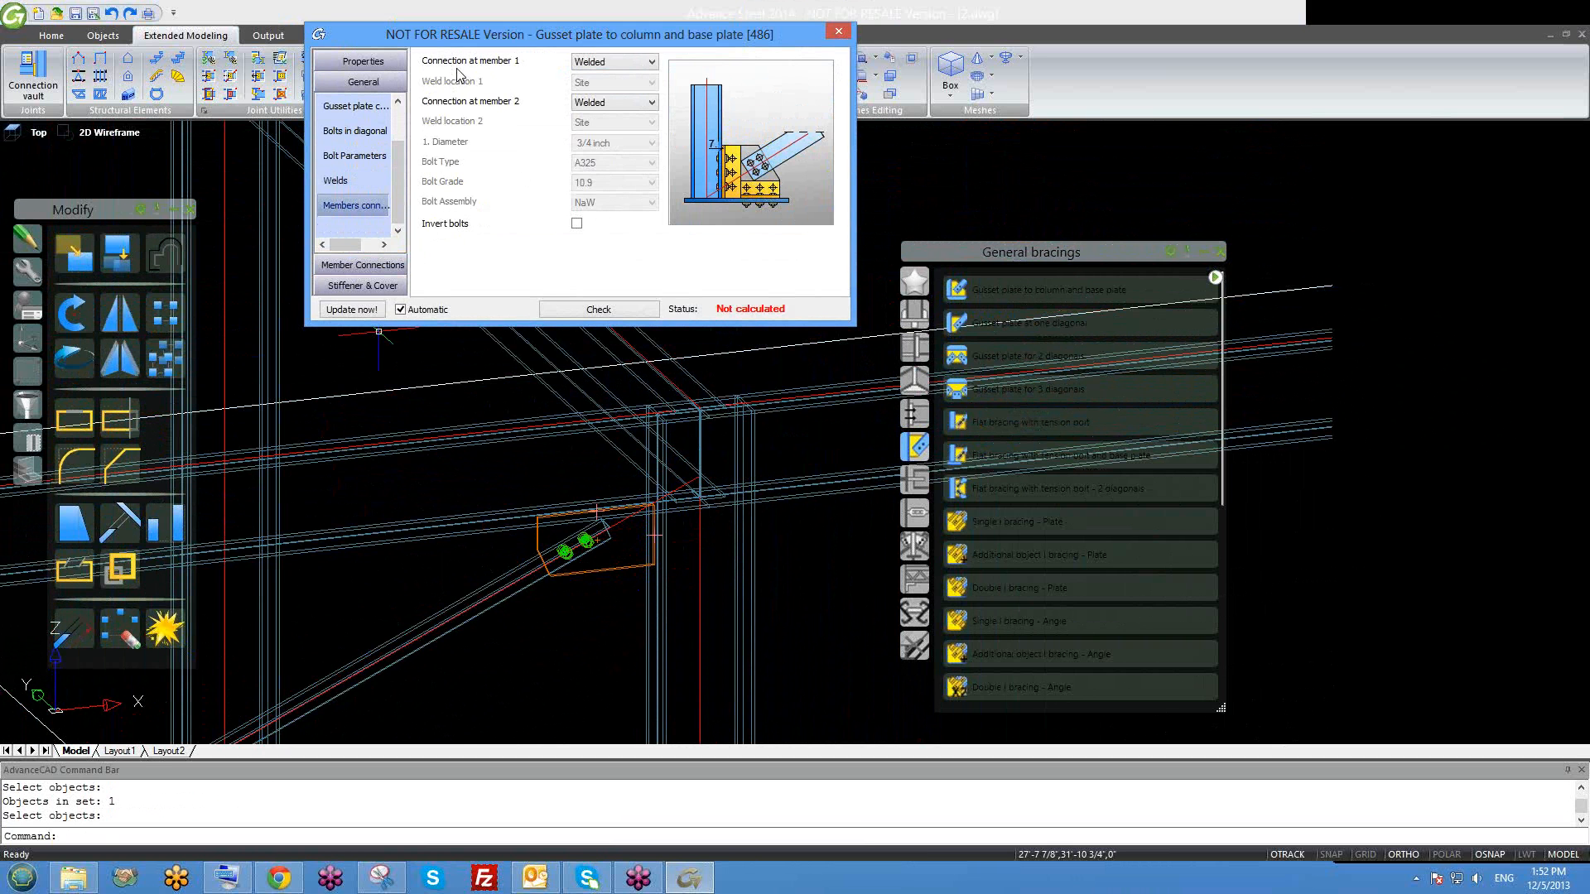
Set the connection at member 2 to Angle bolted-welded and inspect the bolted clip angles at the column.
middle_drag(588, 457, 585, 434)
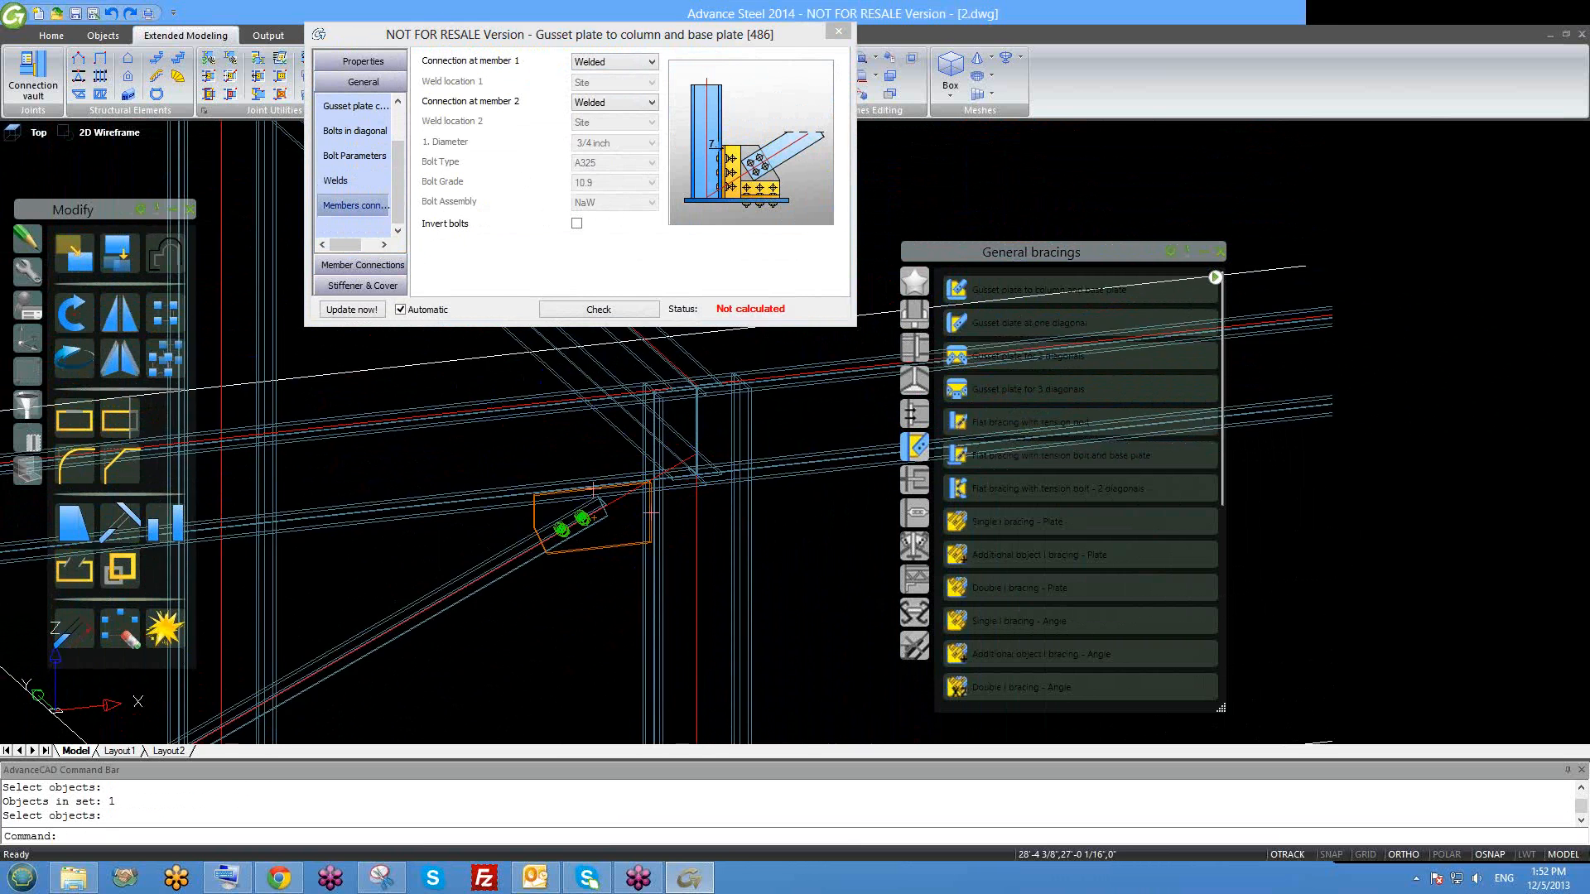
middle_drag(585, 389, 623, 417)
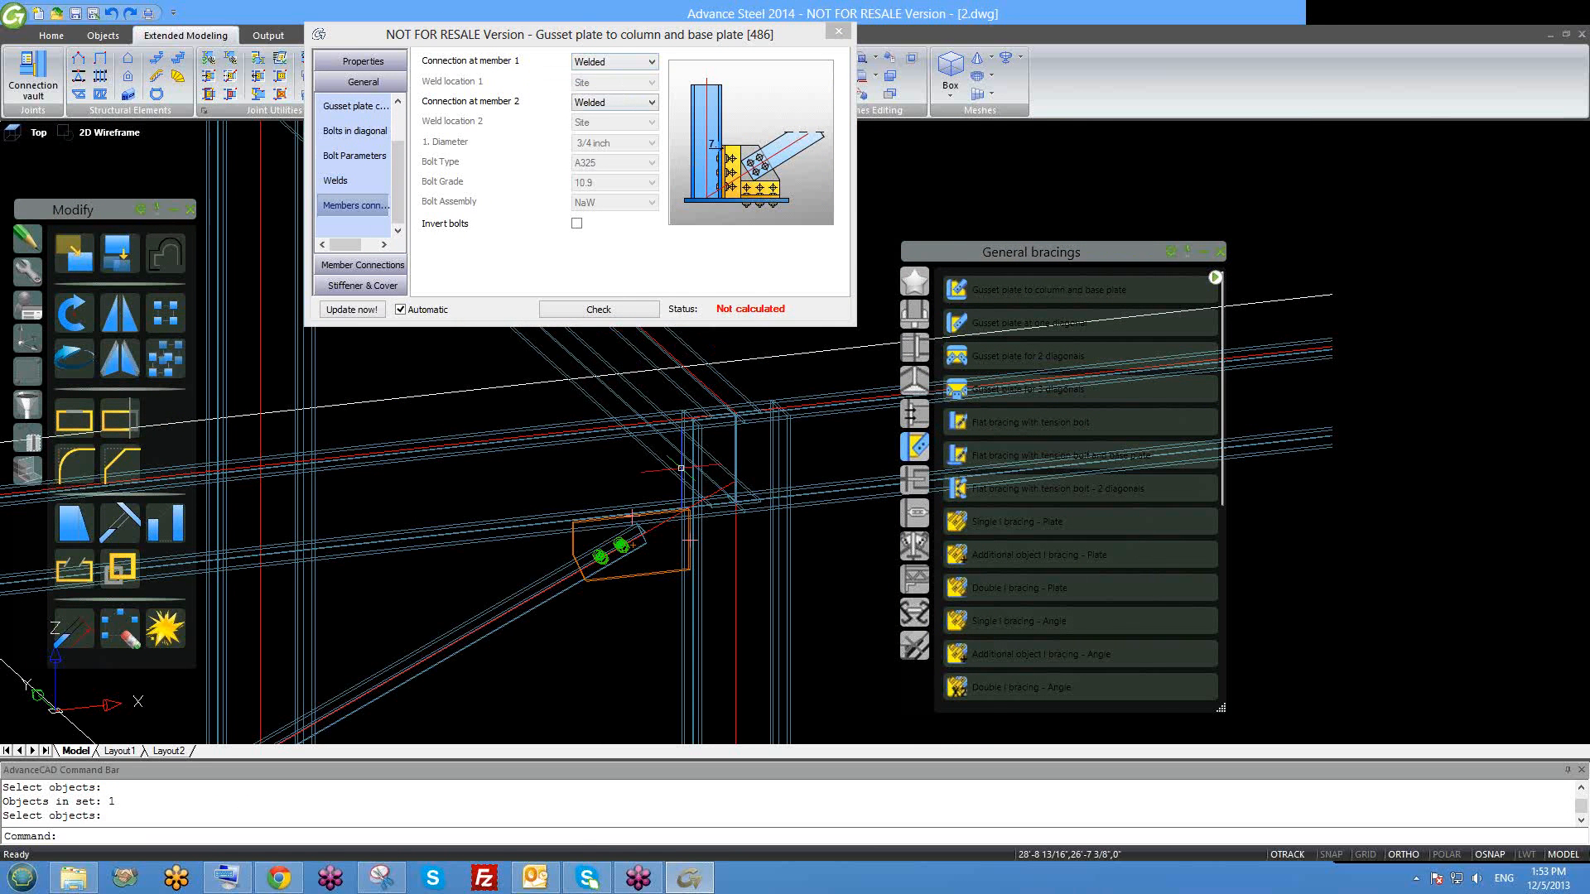
scroll(660, 492, up, 3)
scroll(660, 492, up, 3)
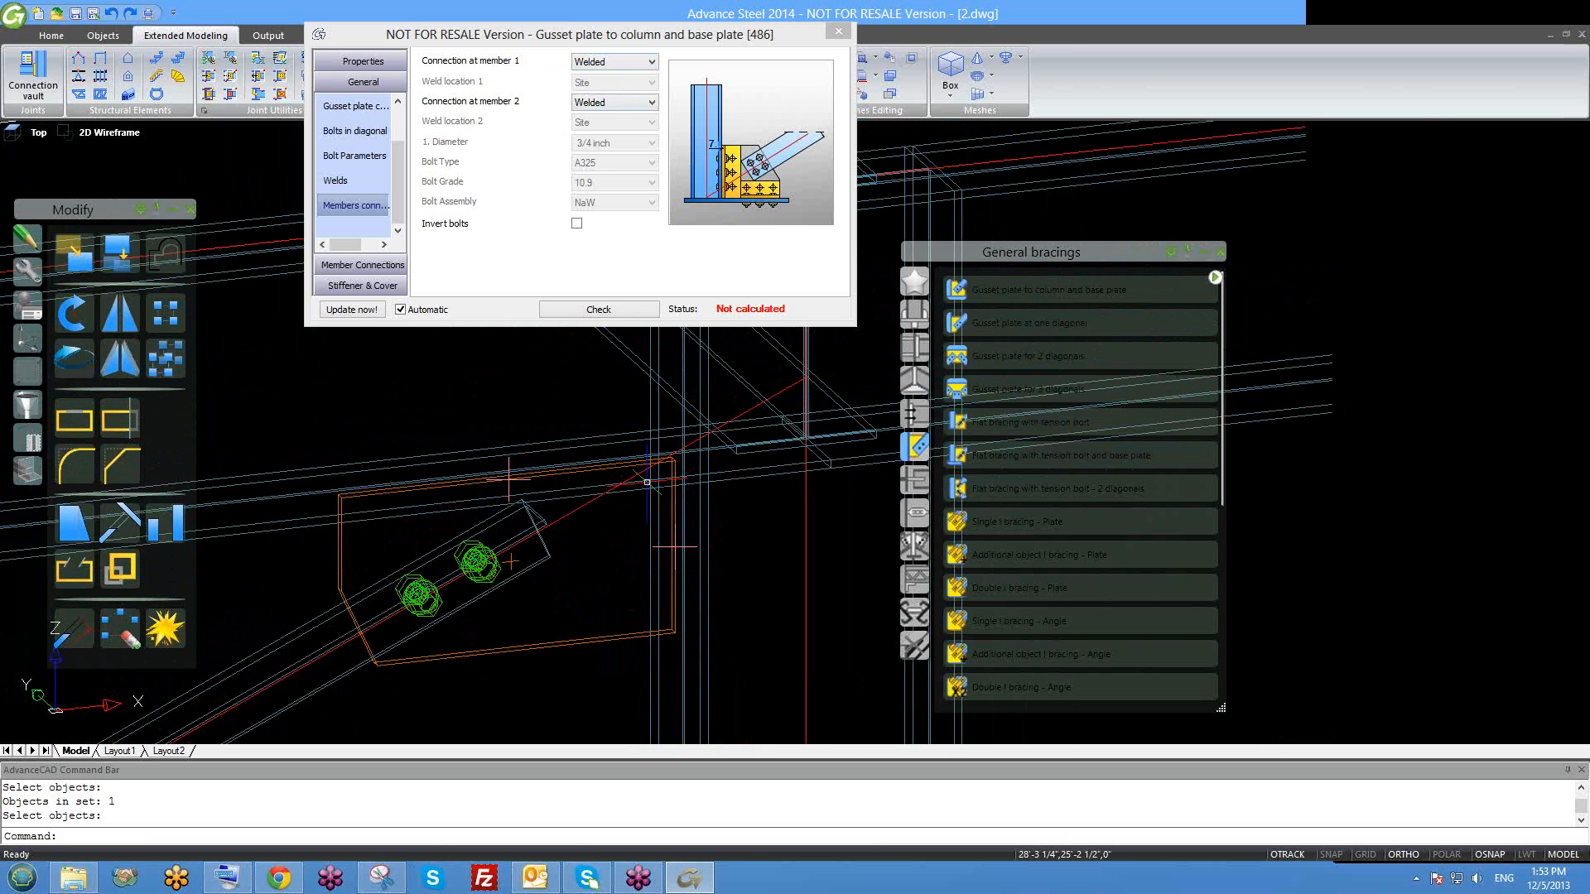
click(650, 103)
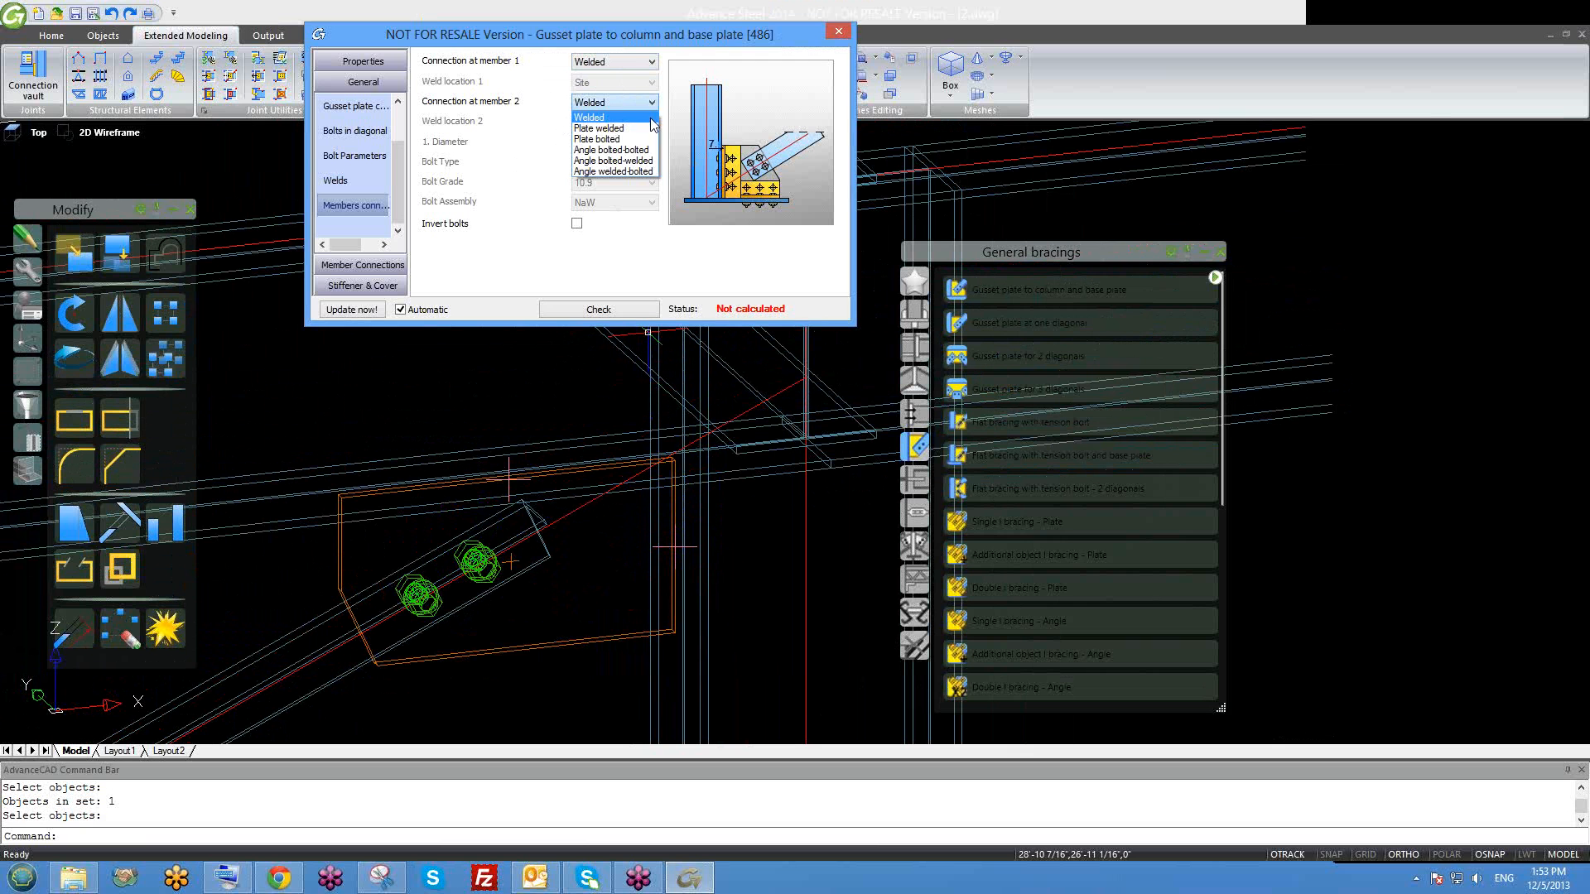
click(613, 161)
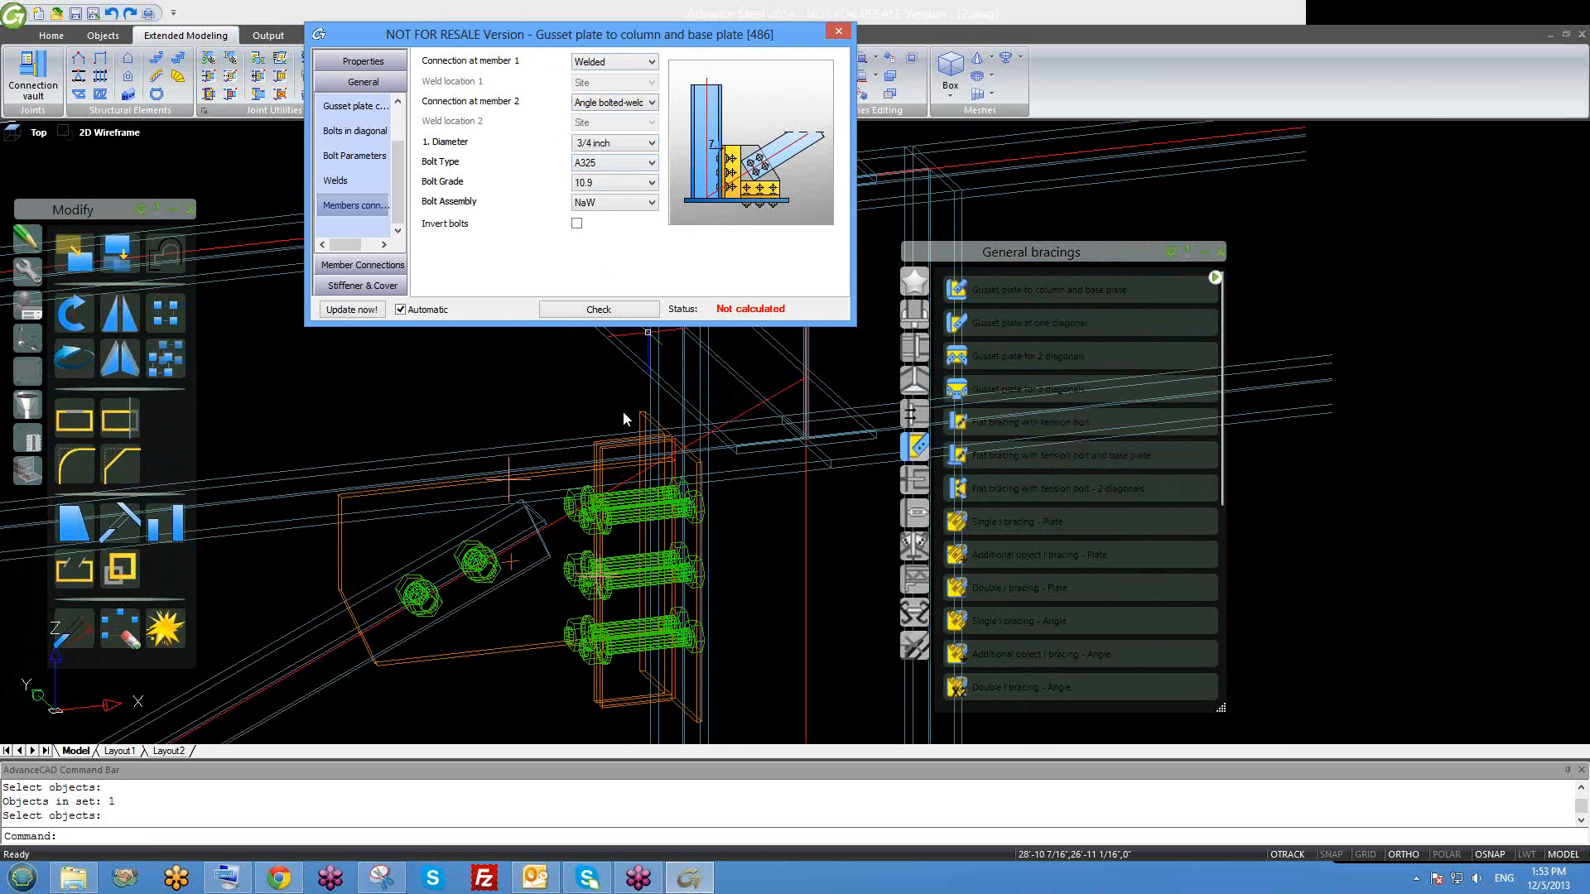
middle_drag(639, 464, 588, 450)
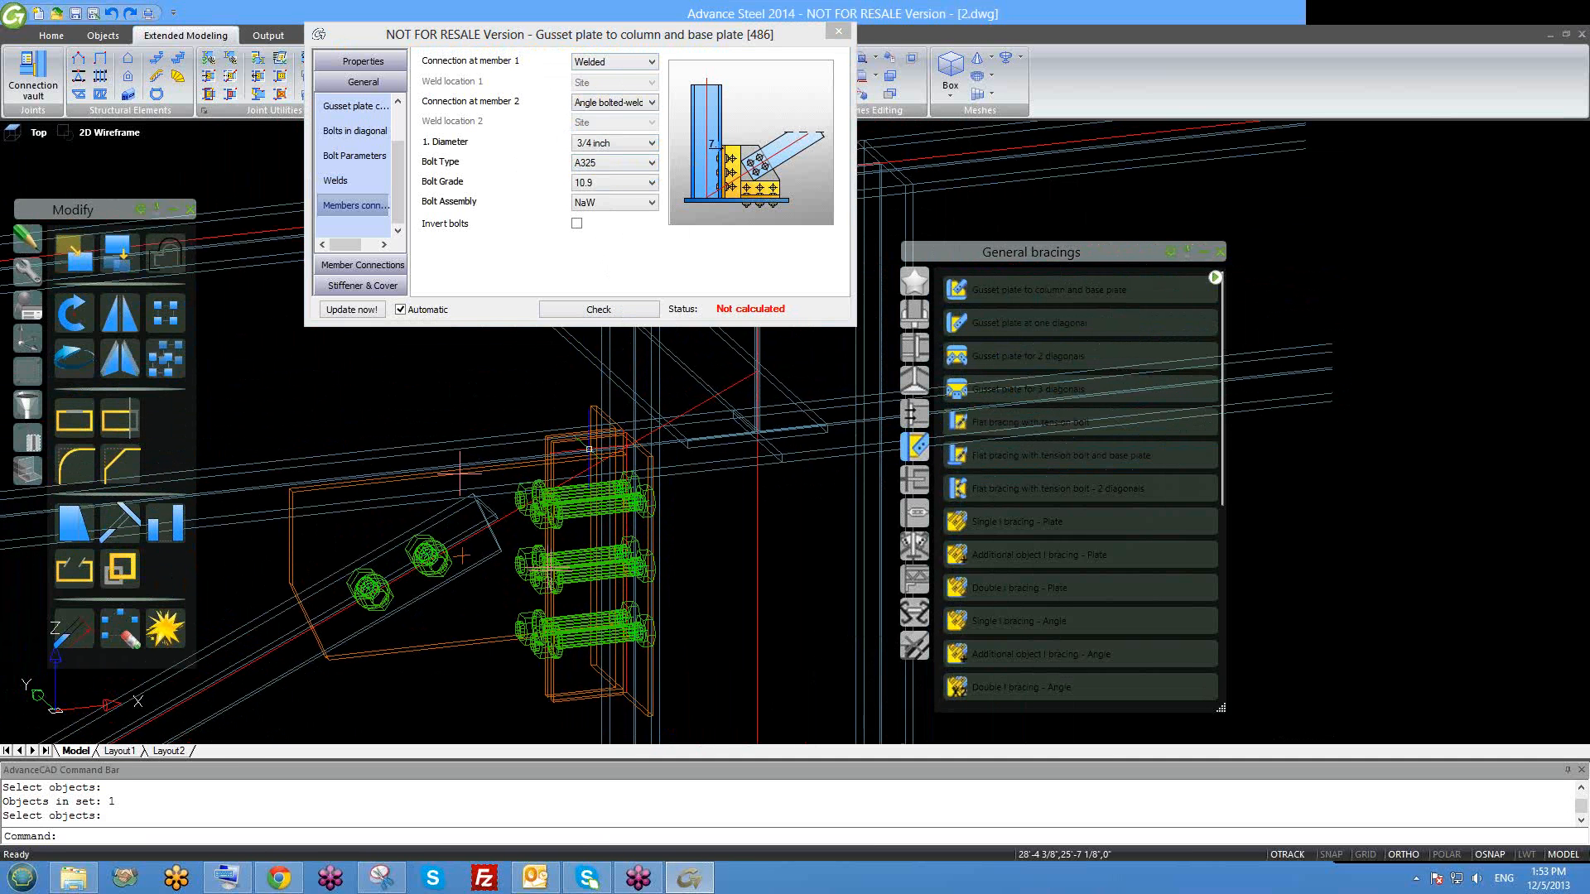
click(832, 39)
drag(826, 43, 816, 46)
shift+middle_drag(670, 336, 628, 531)
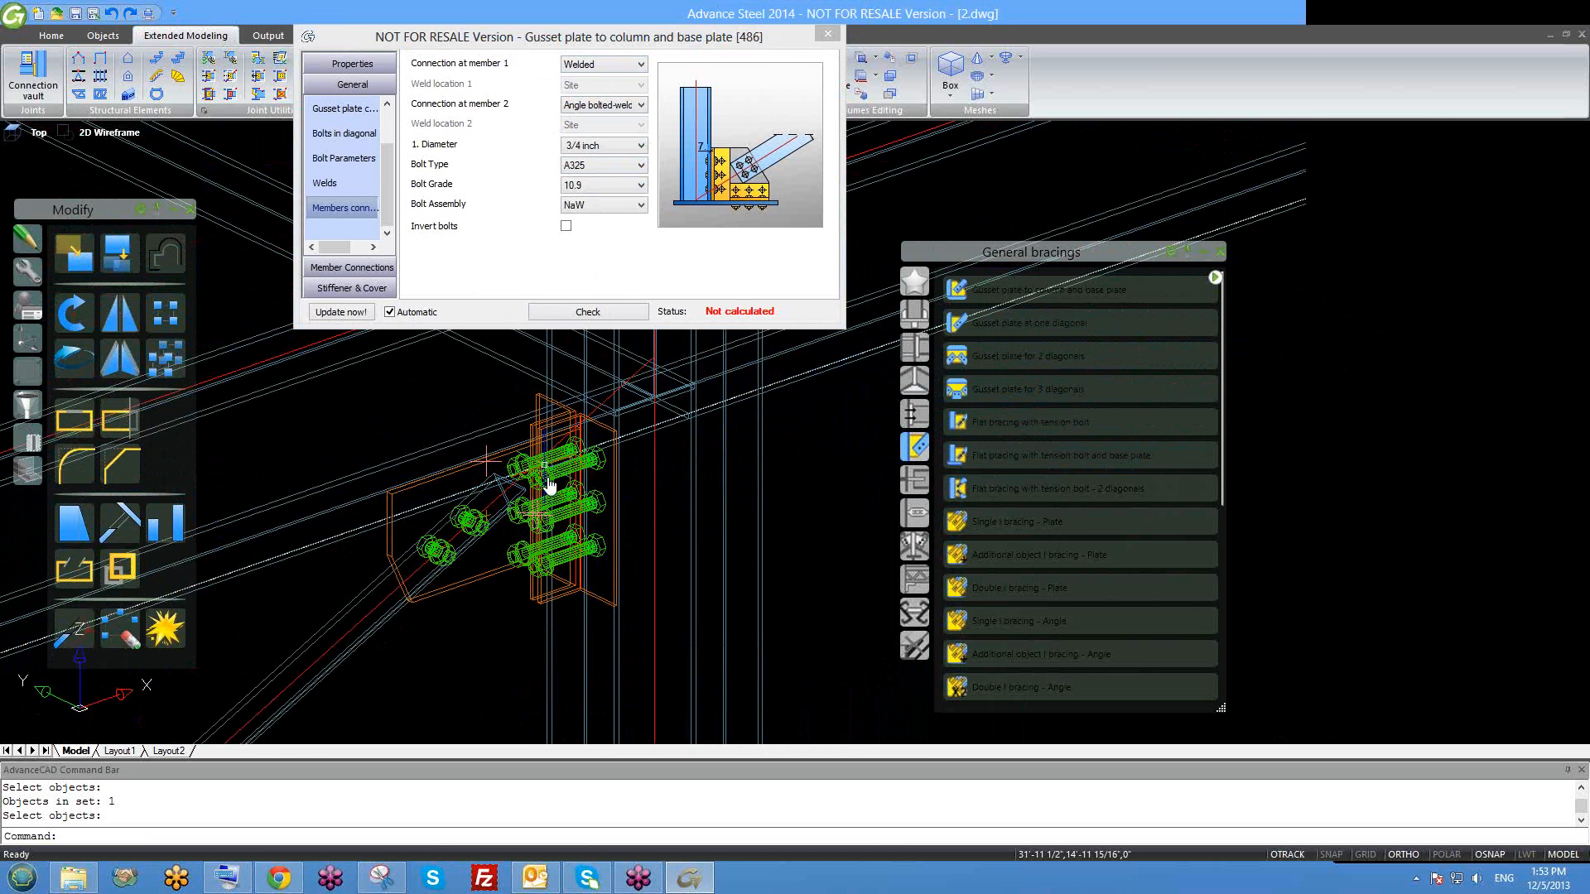
middle_drag(550, 486, 554, 502)
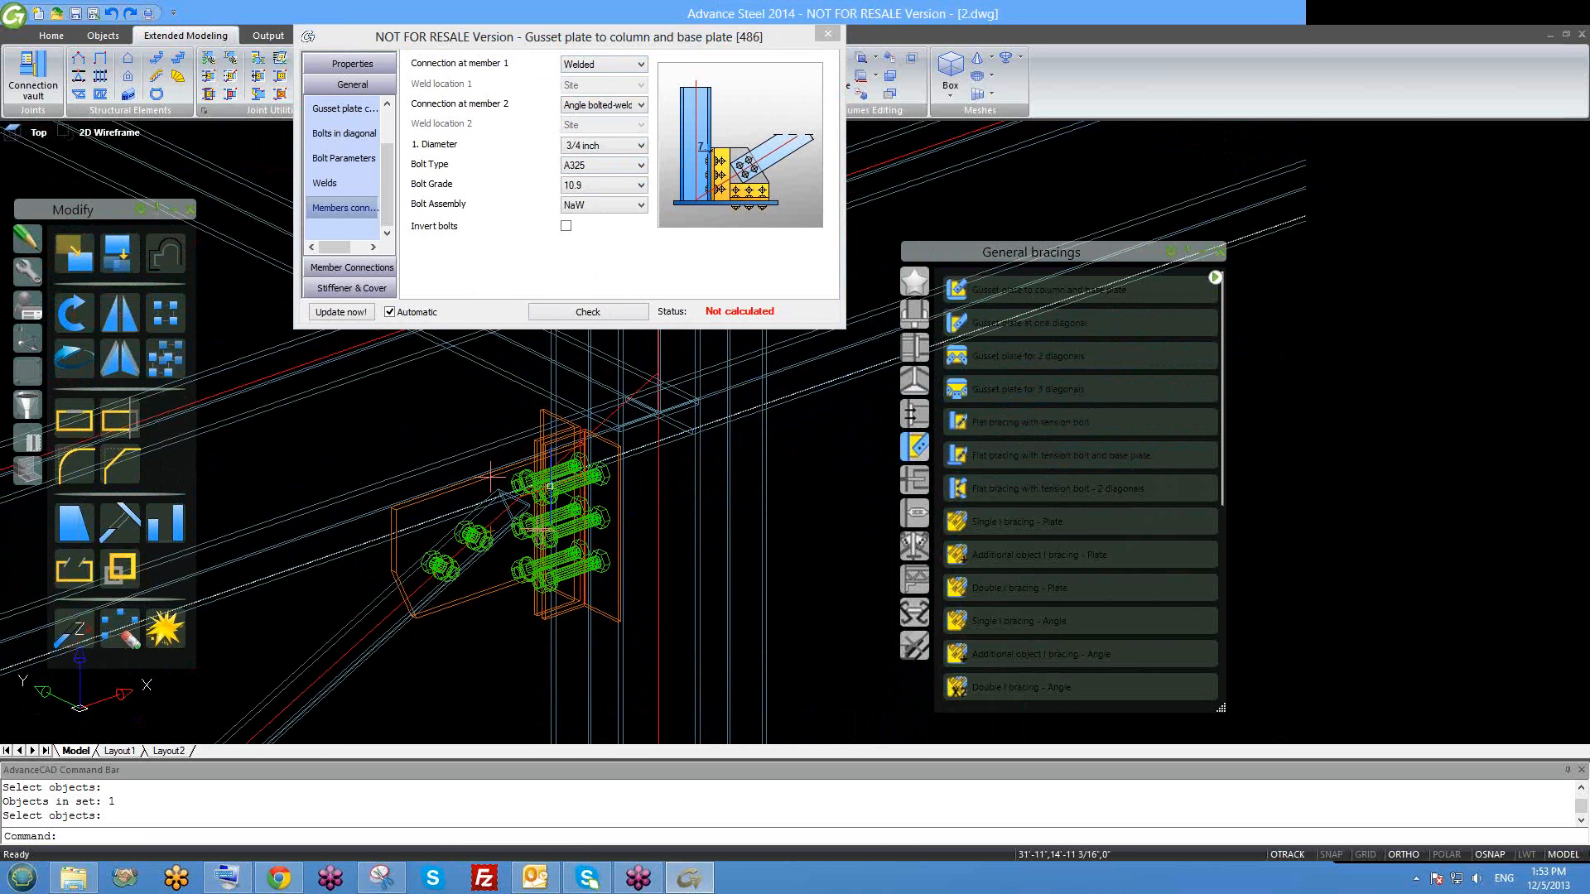
Set the number of angles in the member 2 connection details to Single left.
click(334, 268)
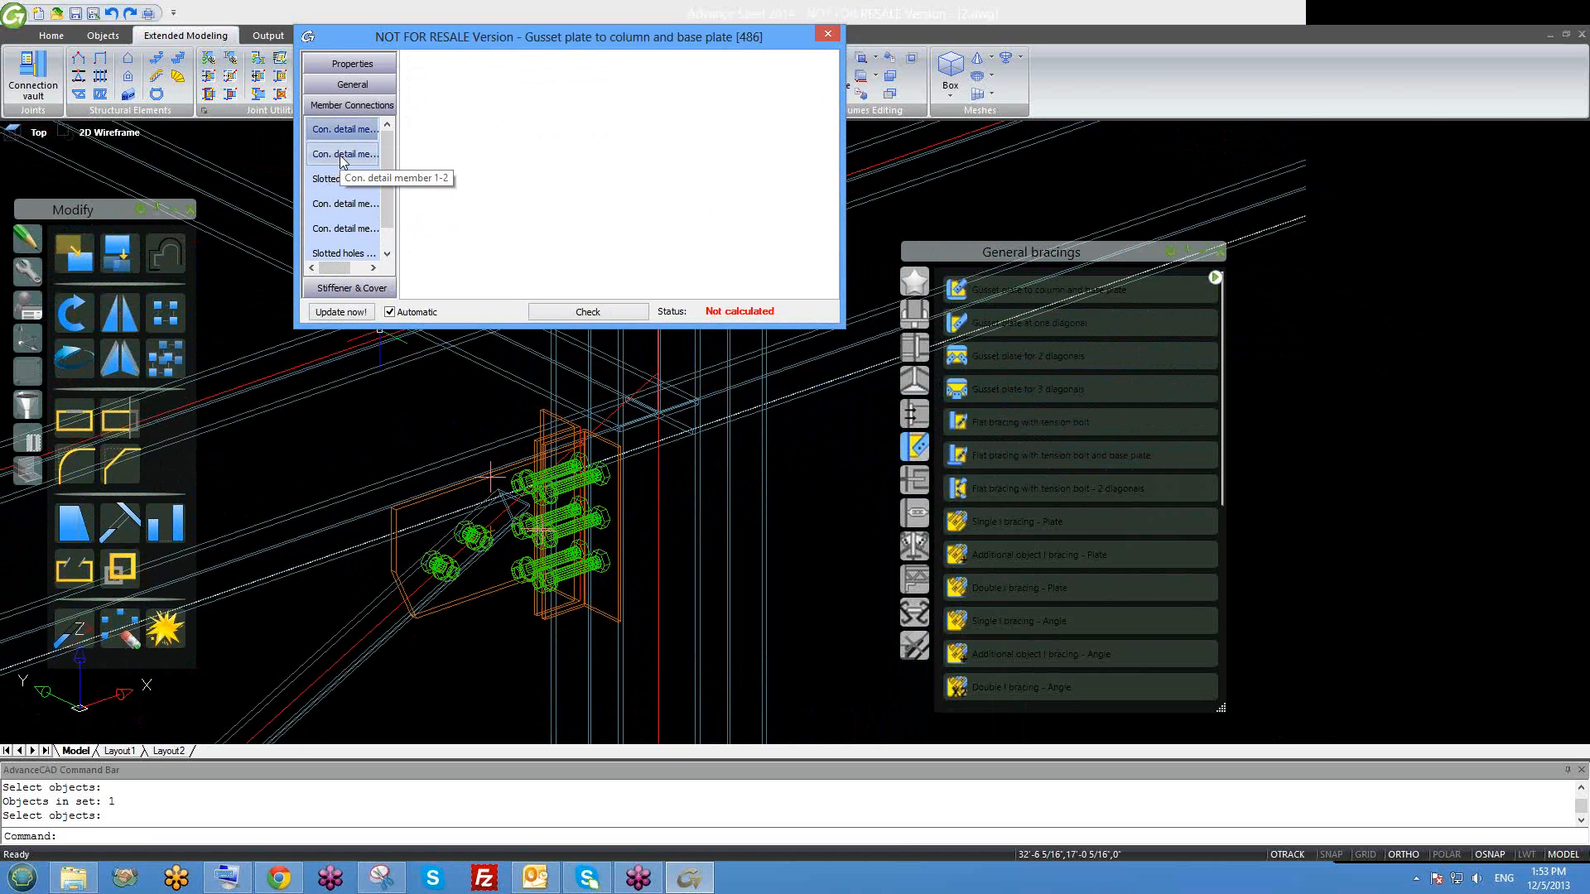
click(365, 204)
click(358, 227)
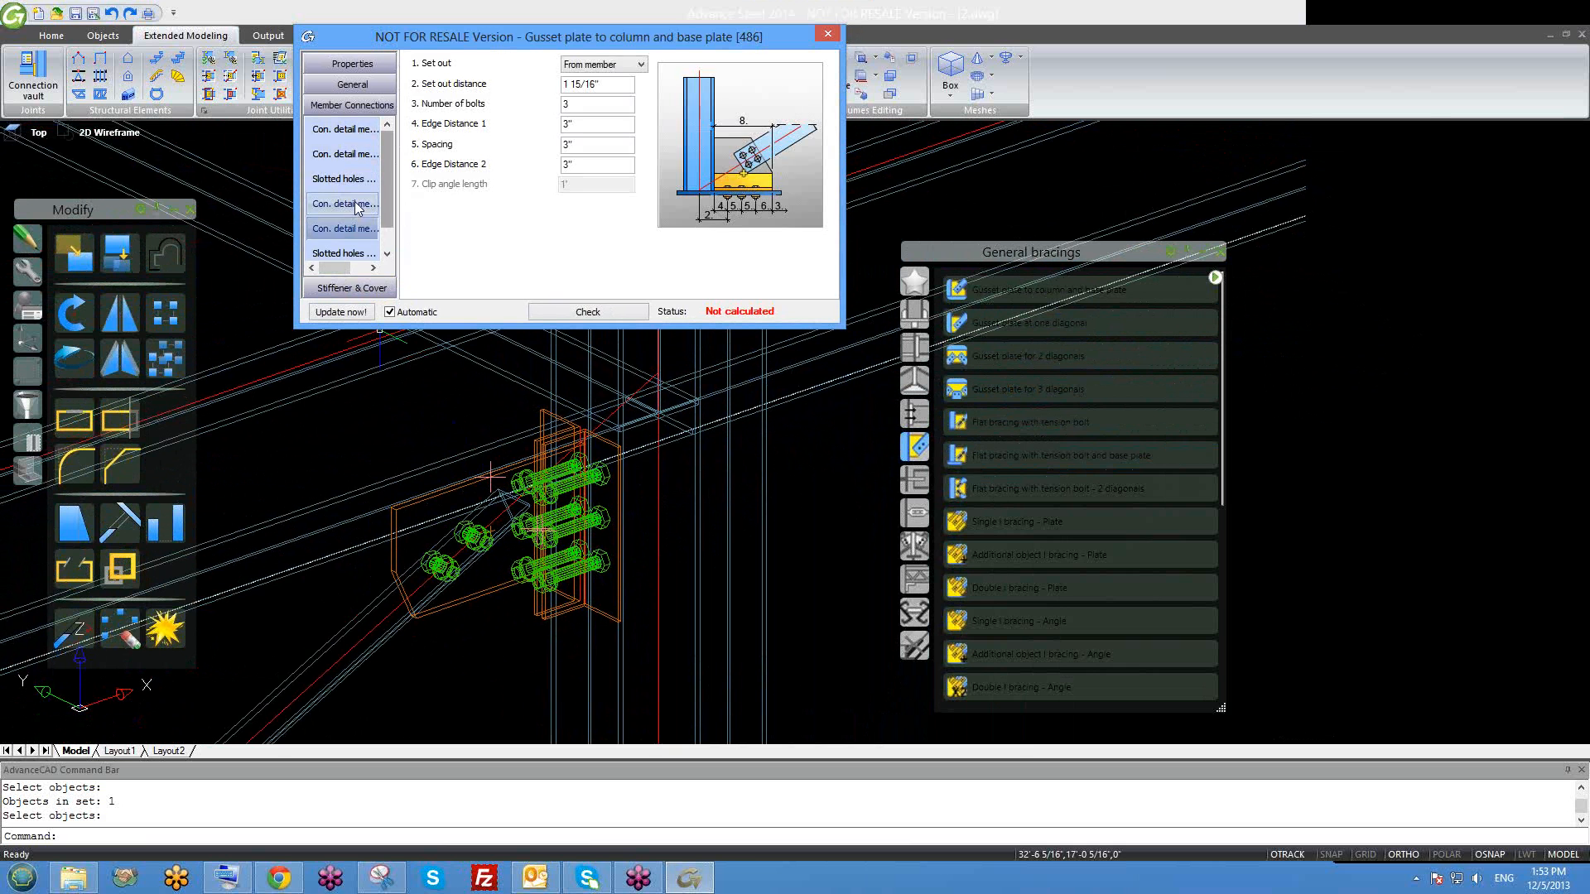
click(346, 206)
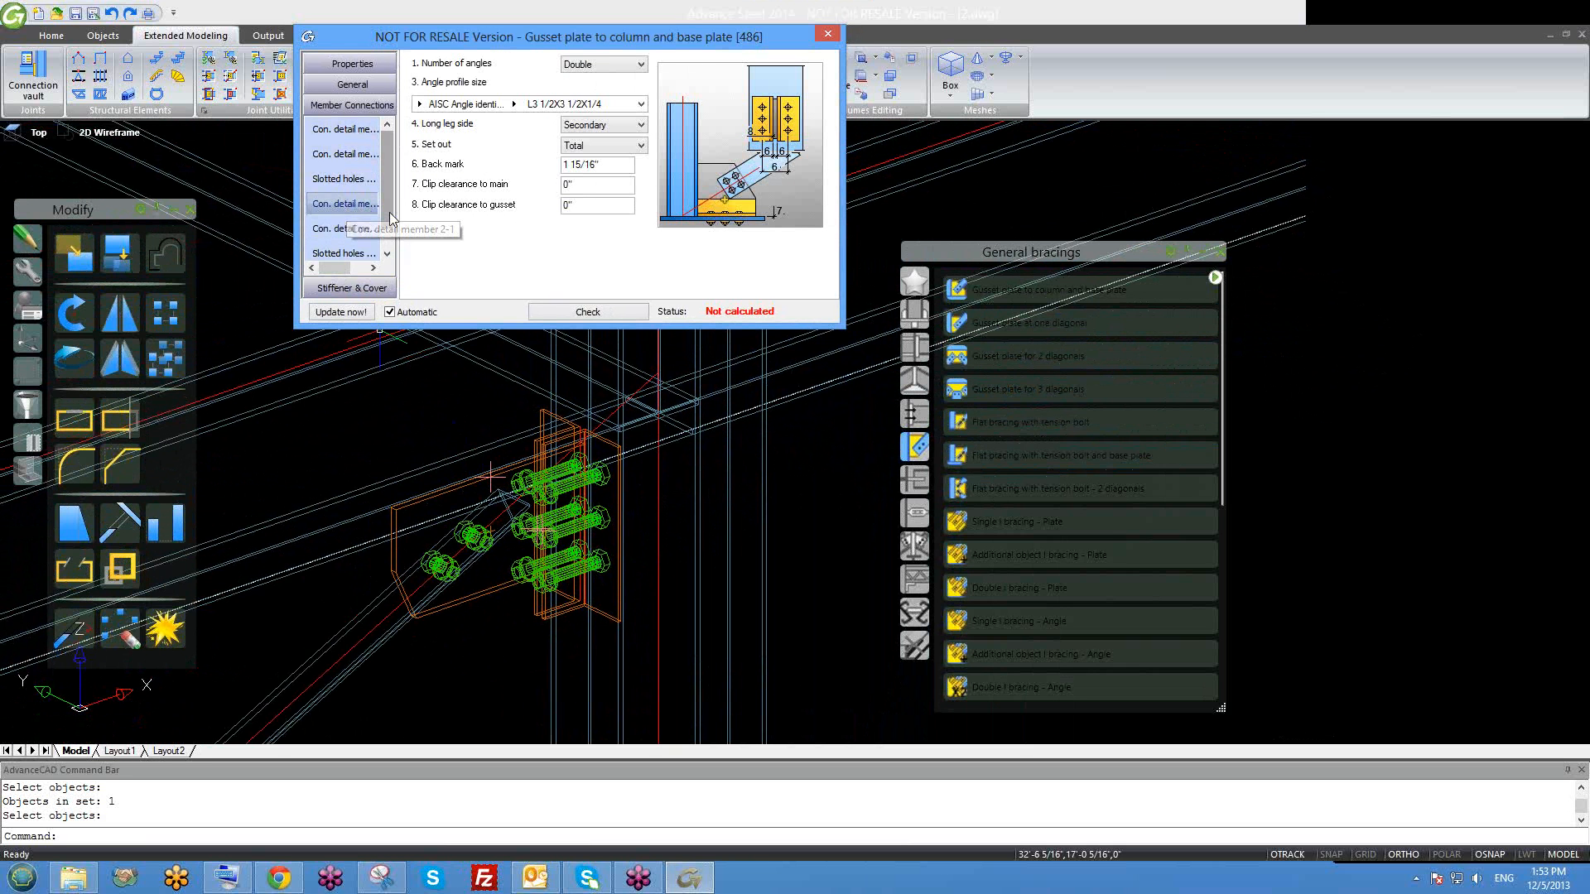
click(589, 72)
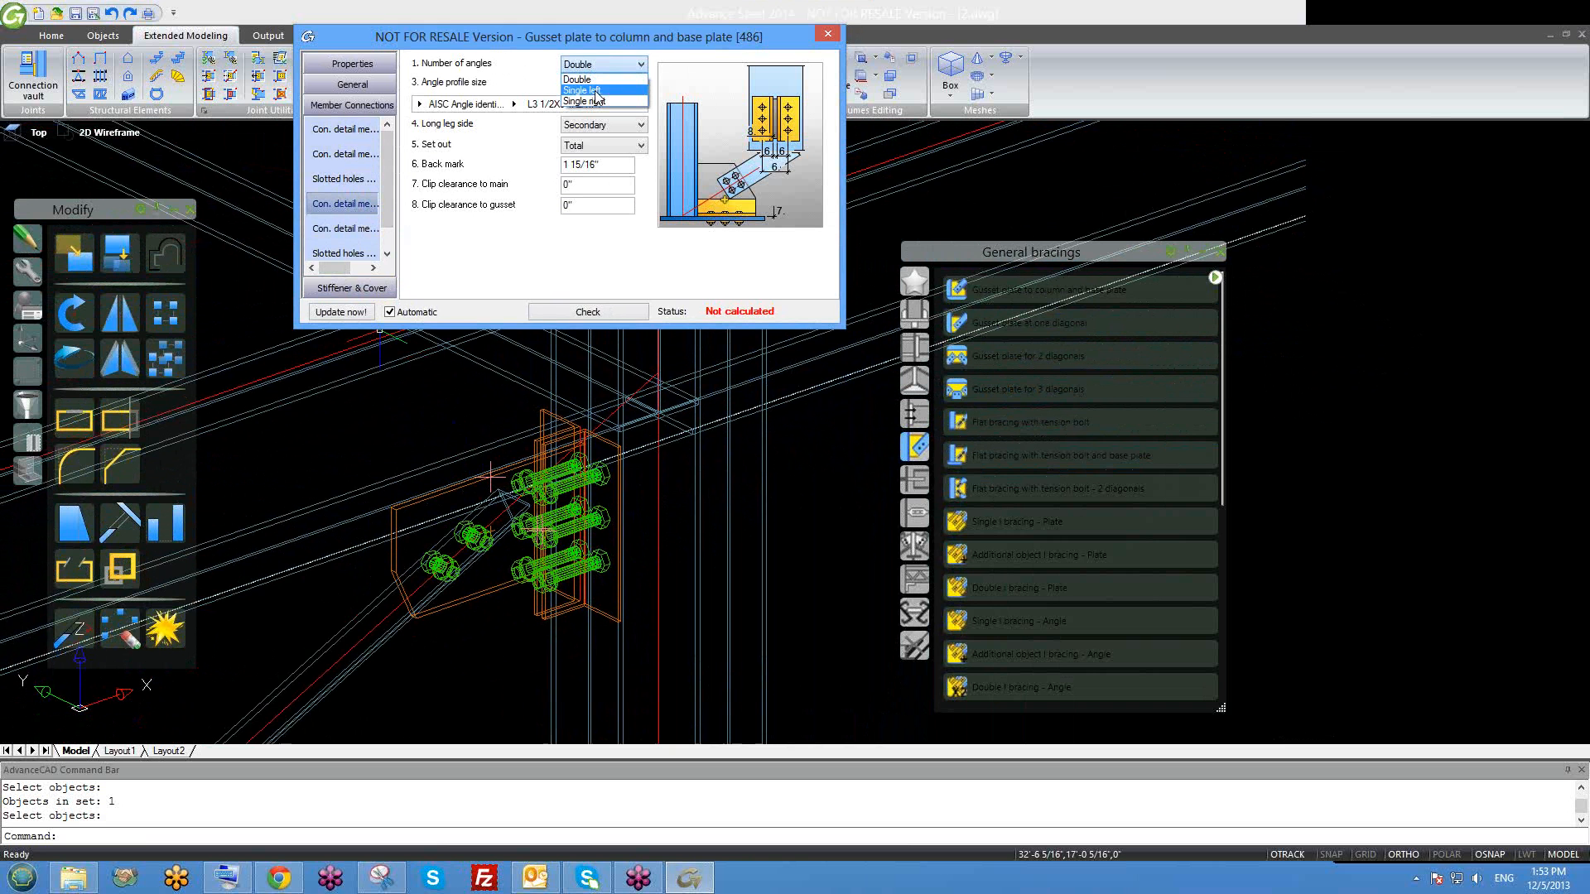
click(592, 90)
shift+middle_drag(593, 530, 639, 464)
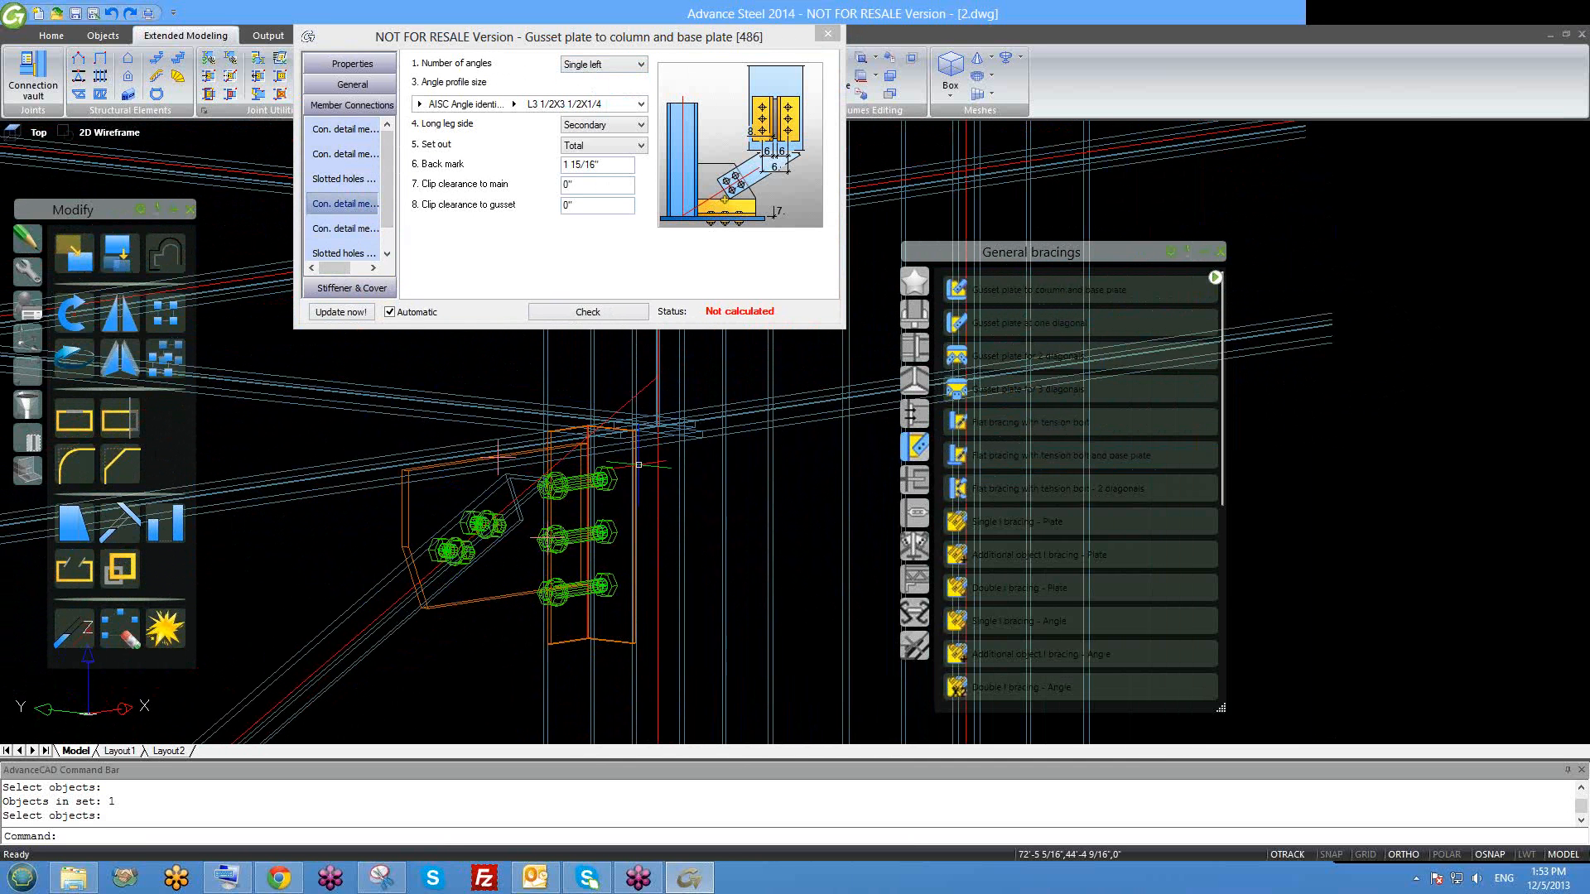
shift+middle_drag(703, 517, 624, 591)
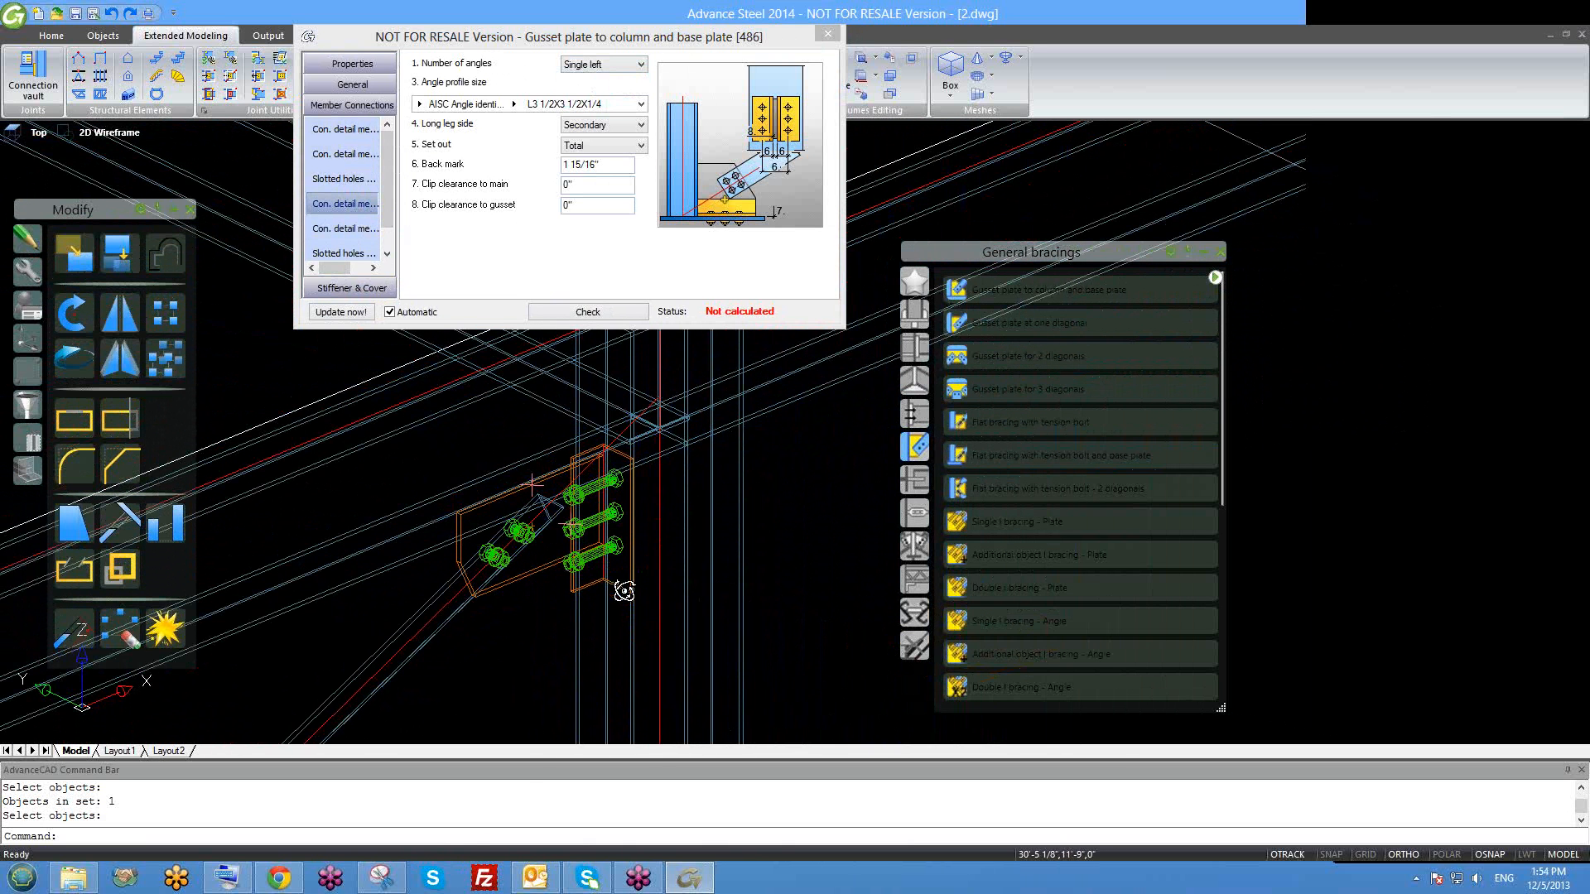
Change the clip angle profile at member 2 to L3X3X1/4 from the AISC Angle identical class.
click(516, 108)
click(514, 105)
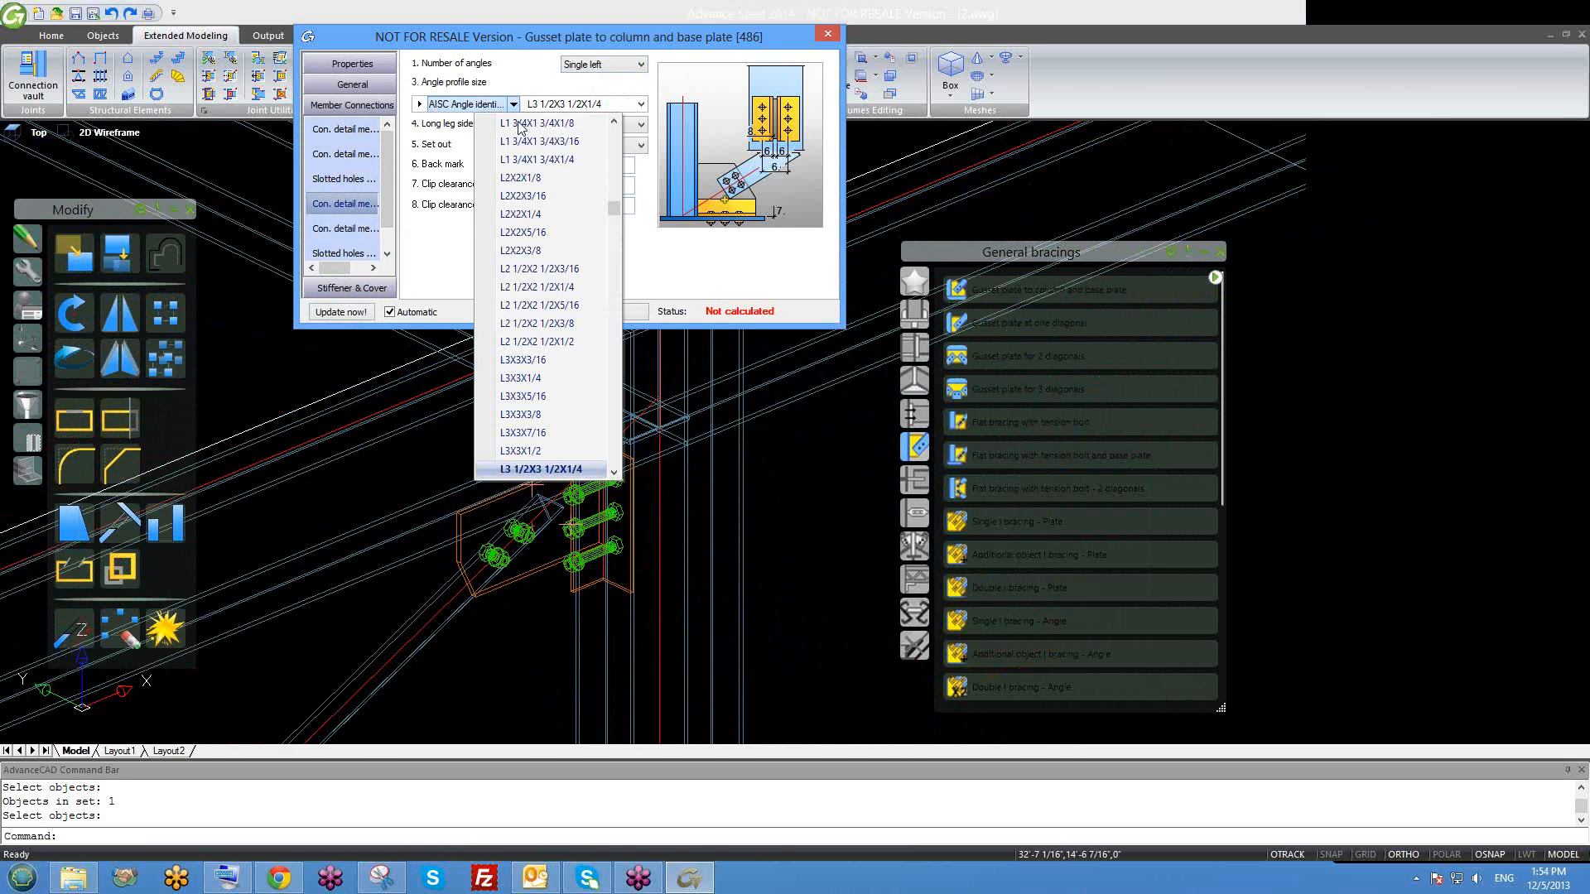
click(535, 377)
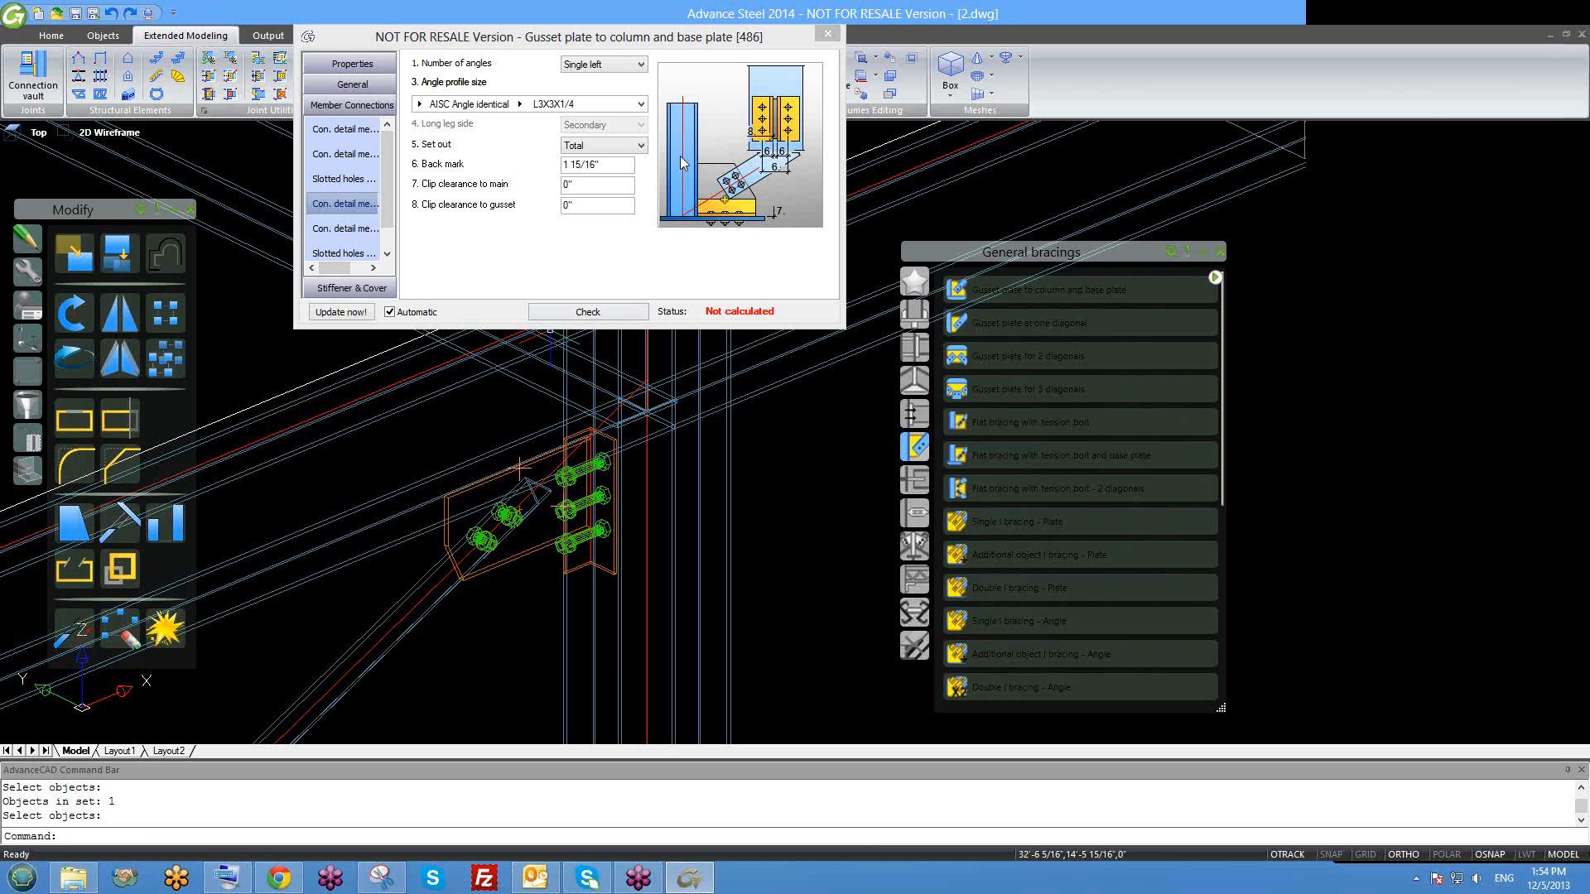
Switch the set out of the member 2 clip angle to Clip angle and inspect the bolt positions.
click(617, 155)
click(610, 160)
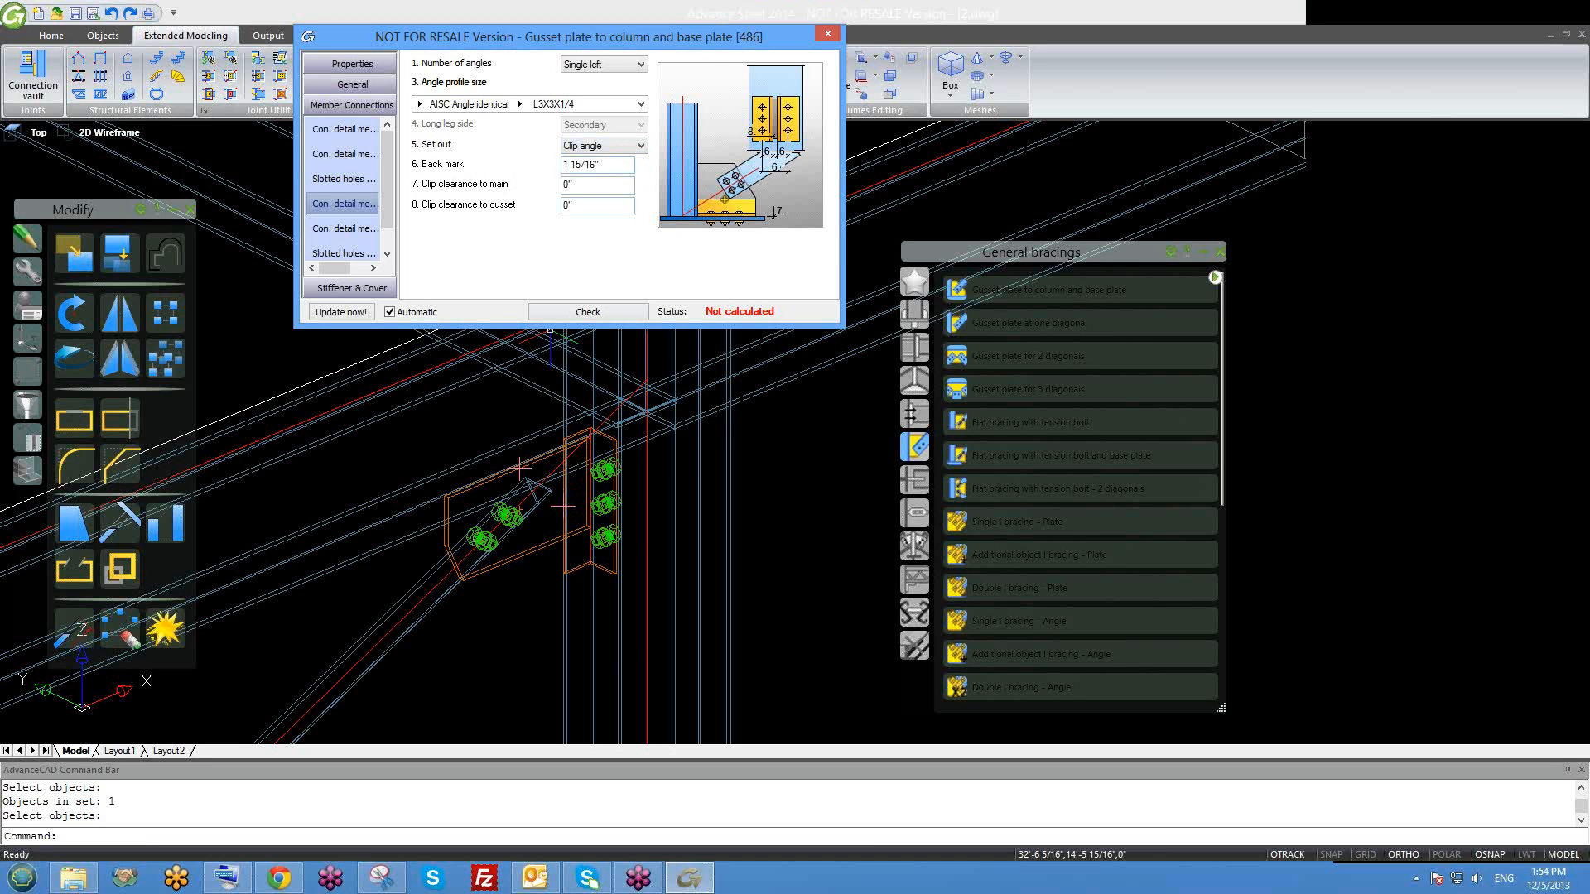
scroll(582, 528, up, 2)
shift+middle_drag(614, 501, 600, 468)
scroll(593, 457, up, 2)
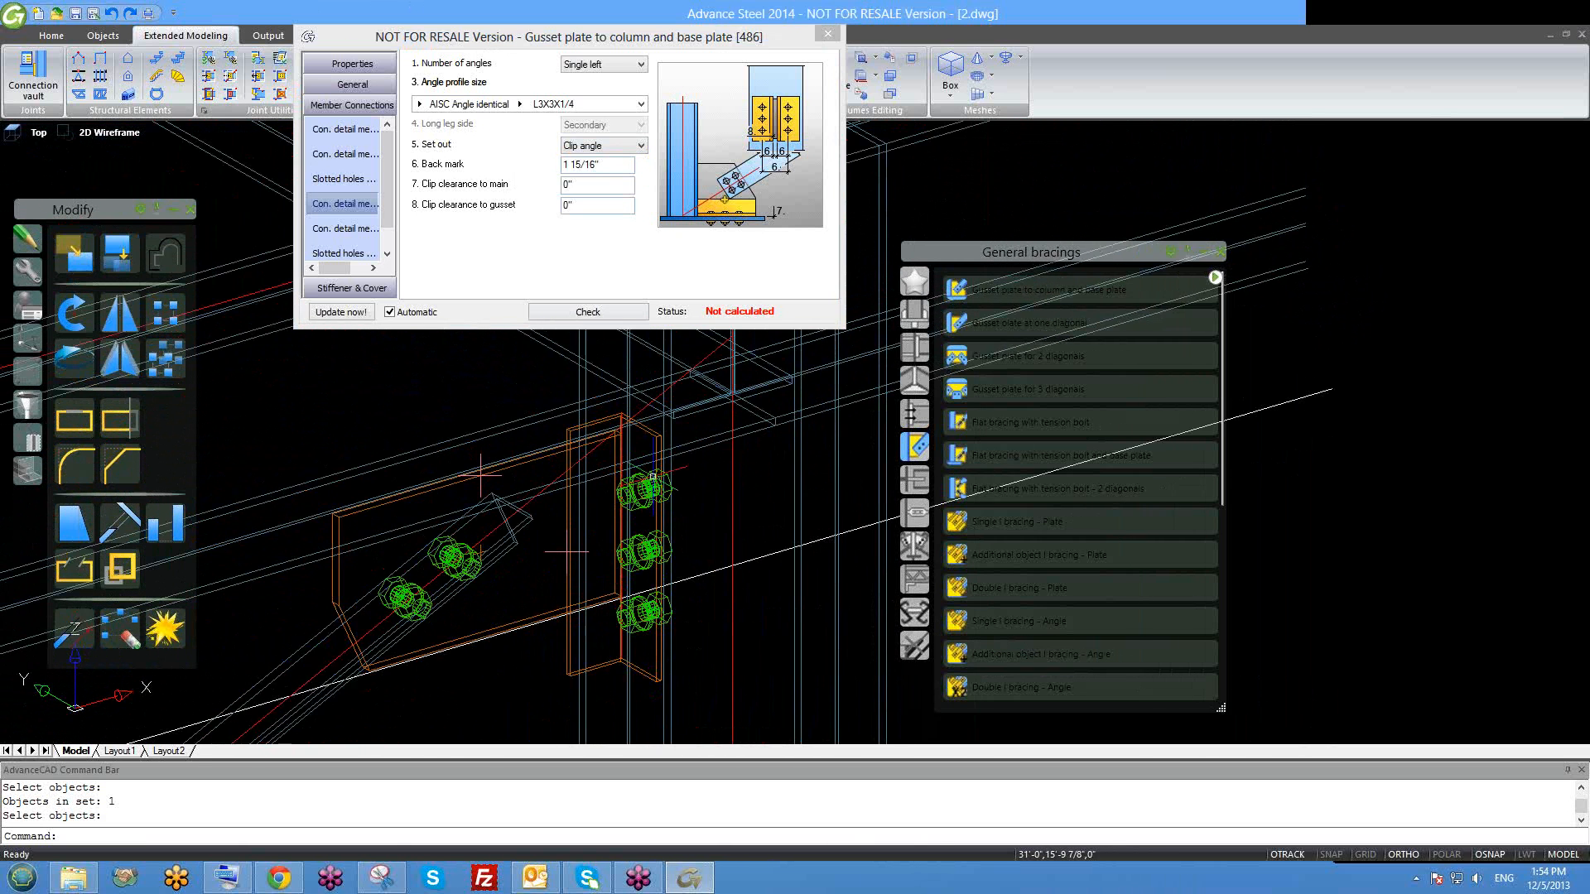
shift+middle_drag(652, 526, 597, 390)
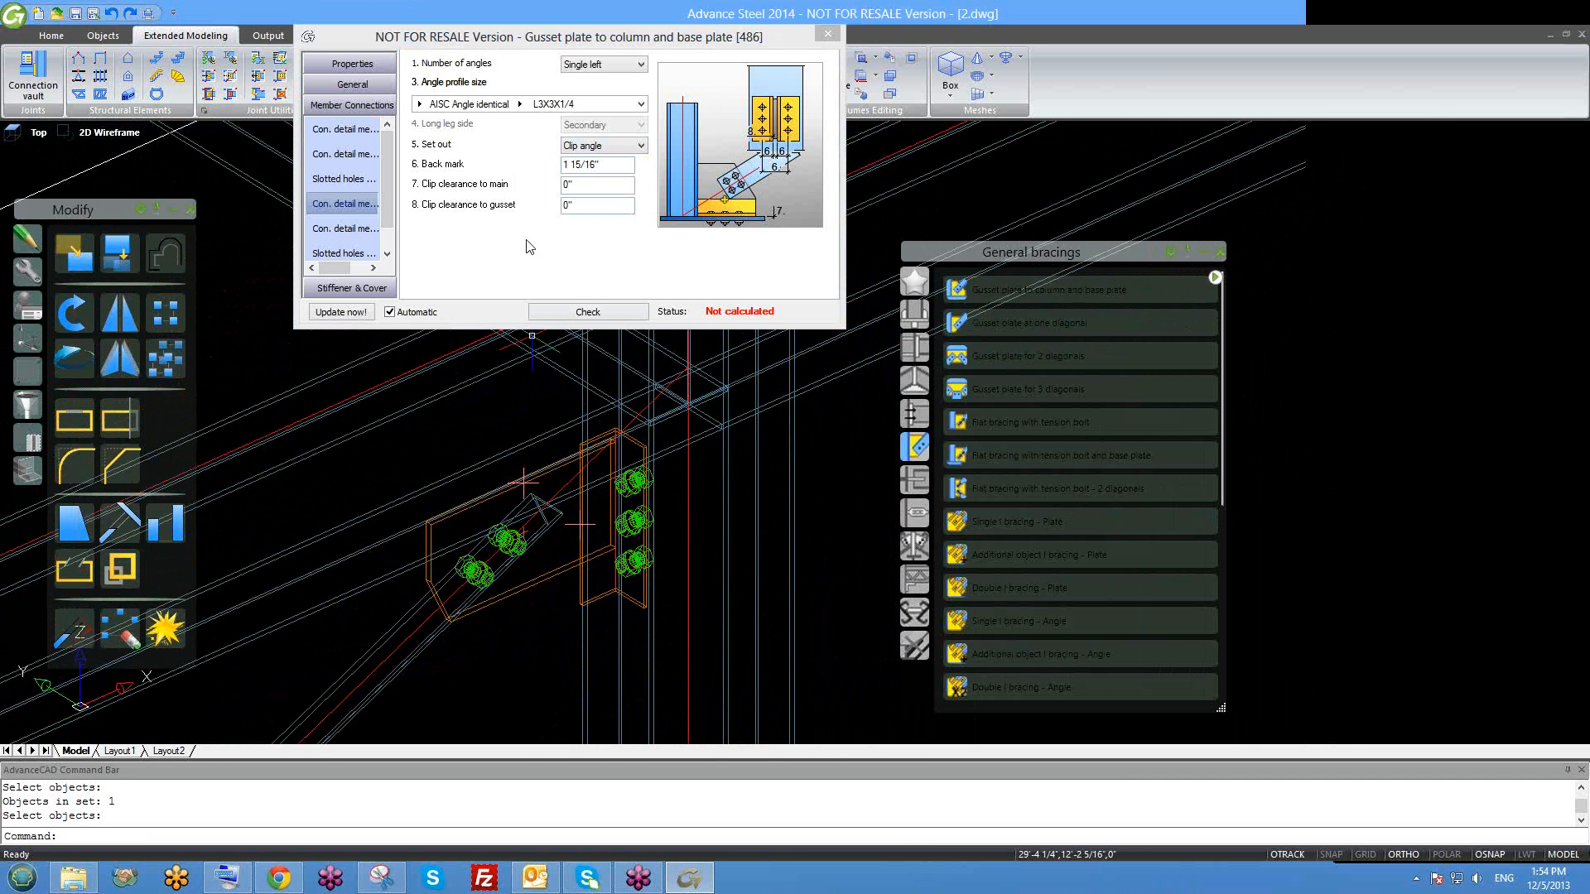
Set the number of bolts in the member 2 clip angle to 2 and check its bolt set-out options.
click(329, 231)
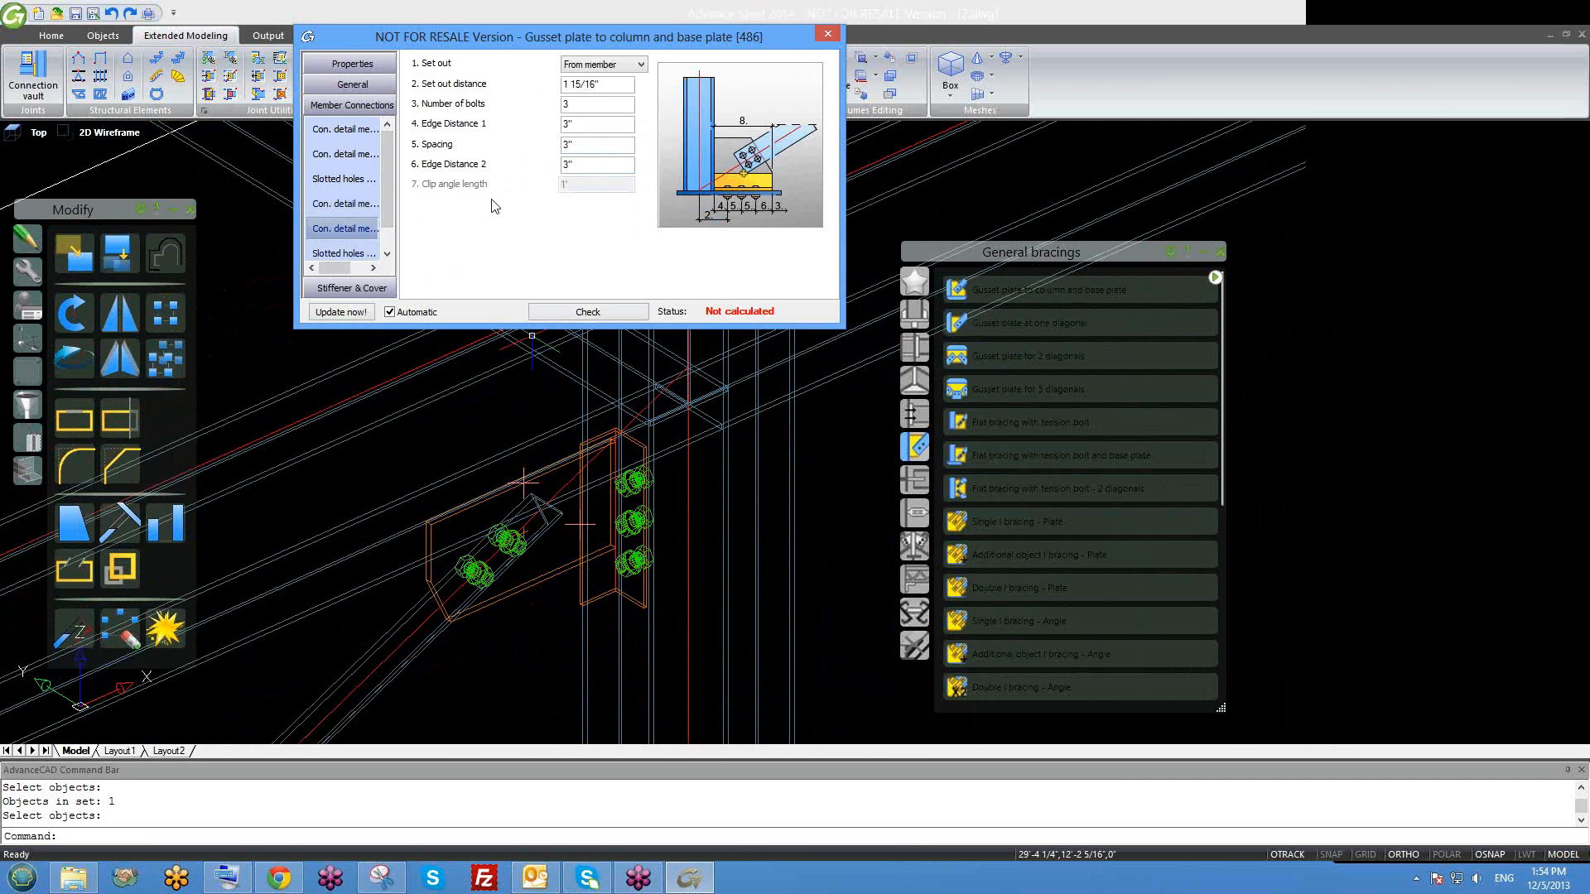
double_click(585, 105)
text(2)
click(583, 127)
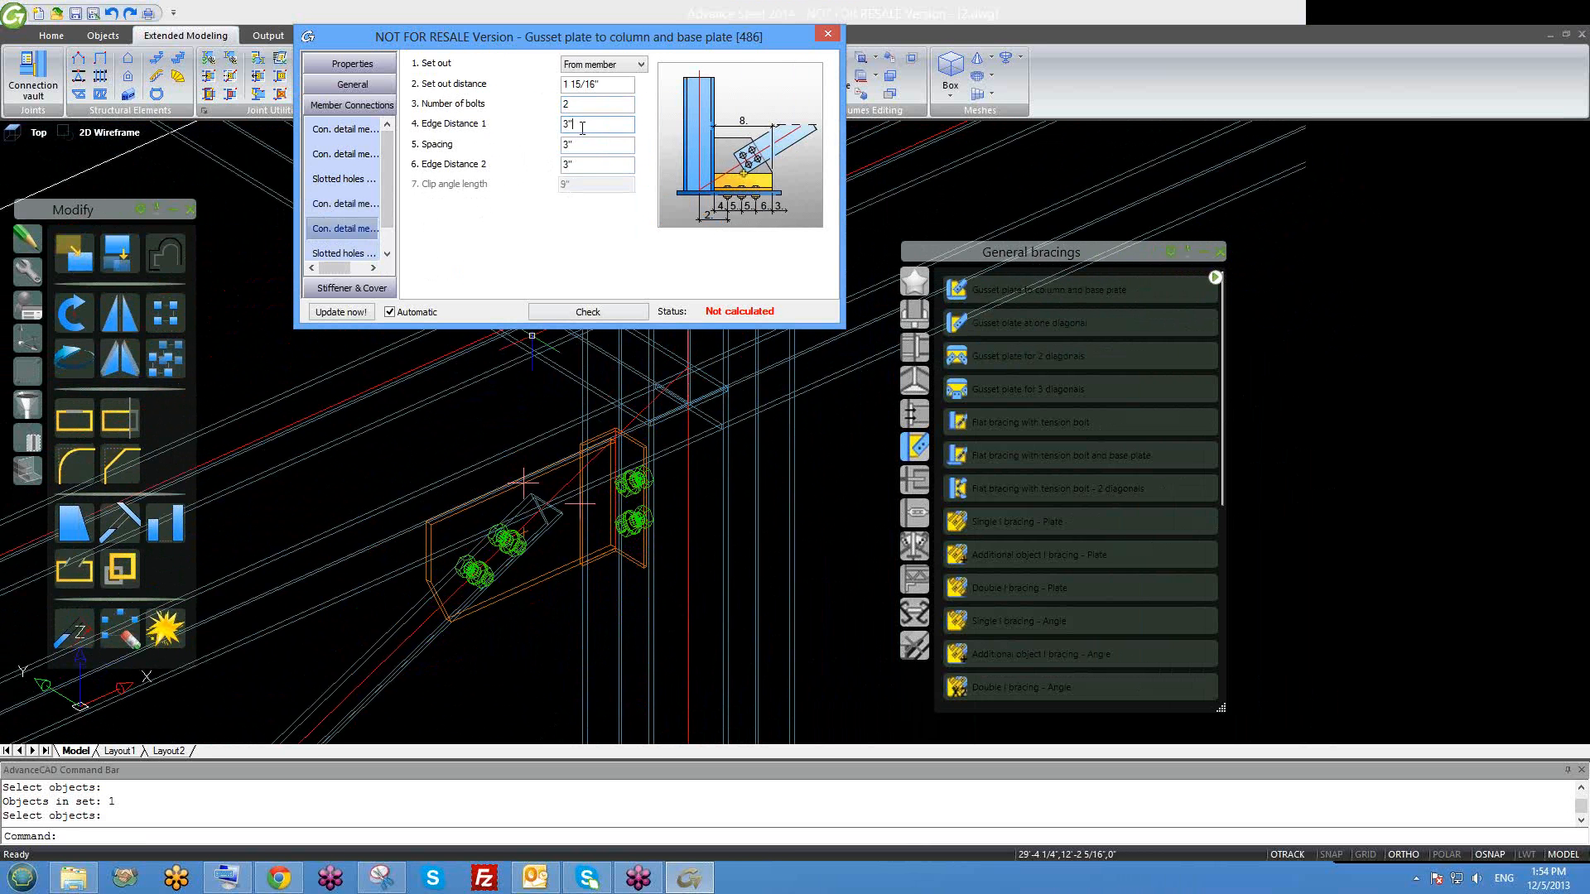
middle_drag(643, 480, 642, 486)
shift+middle_drag(634, 571, 663, 537)
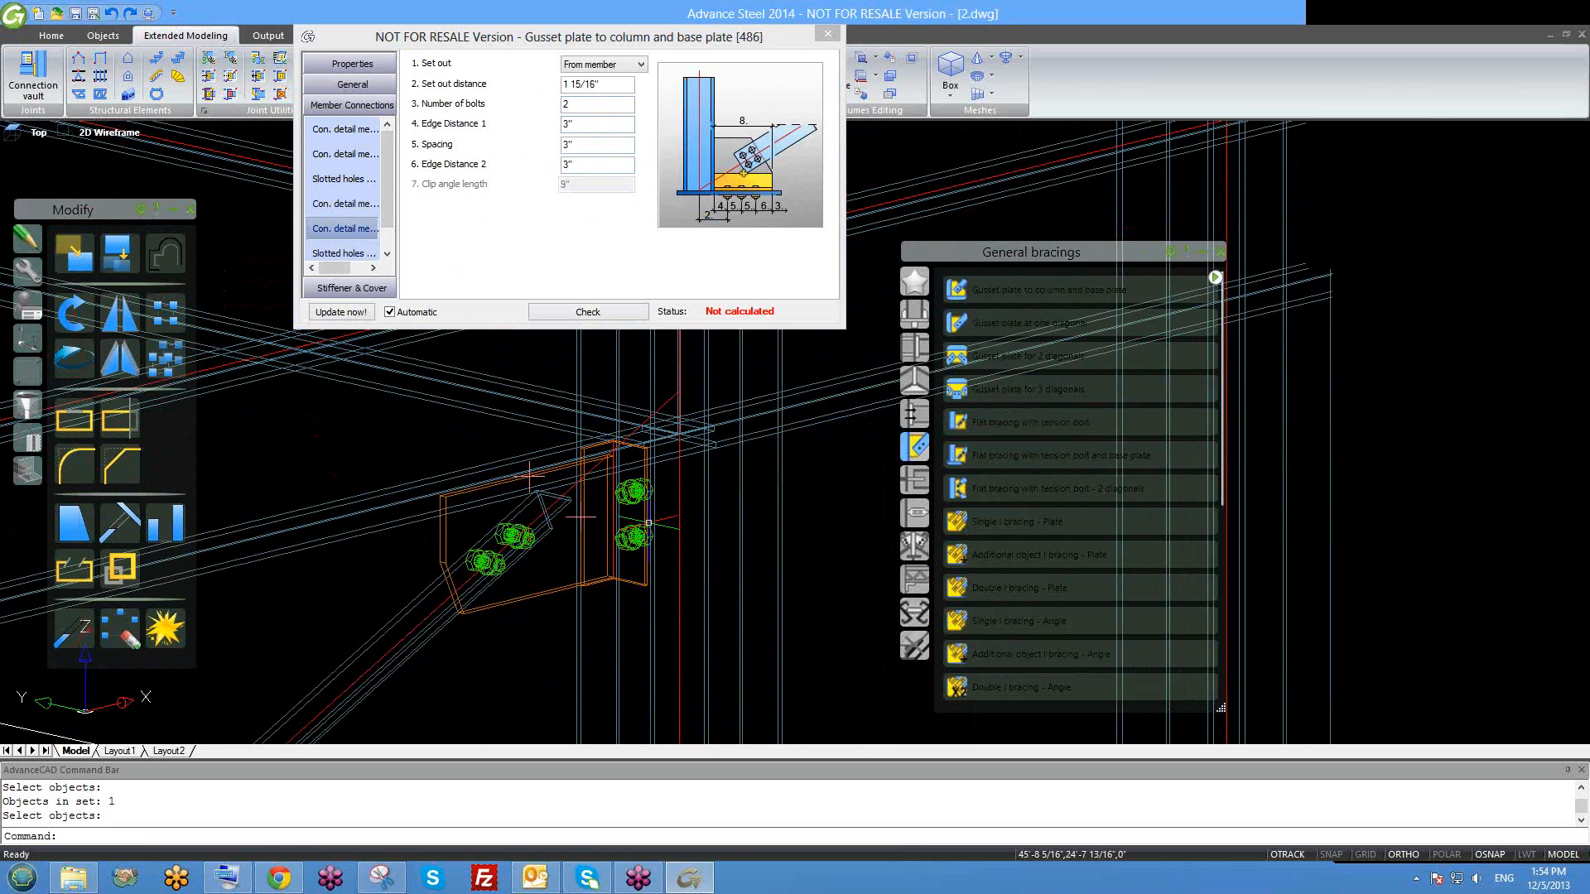
scroll(639, 485, up, 2)
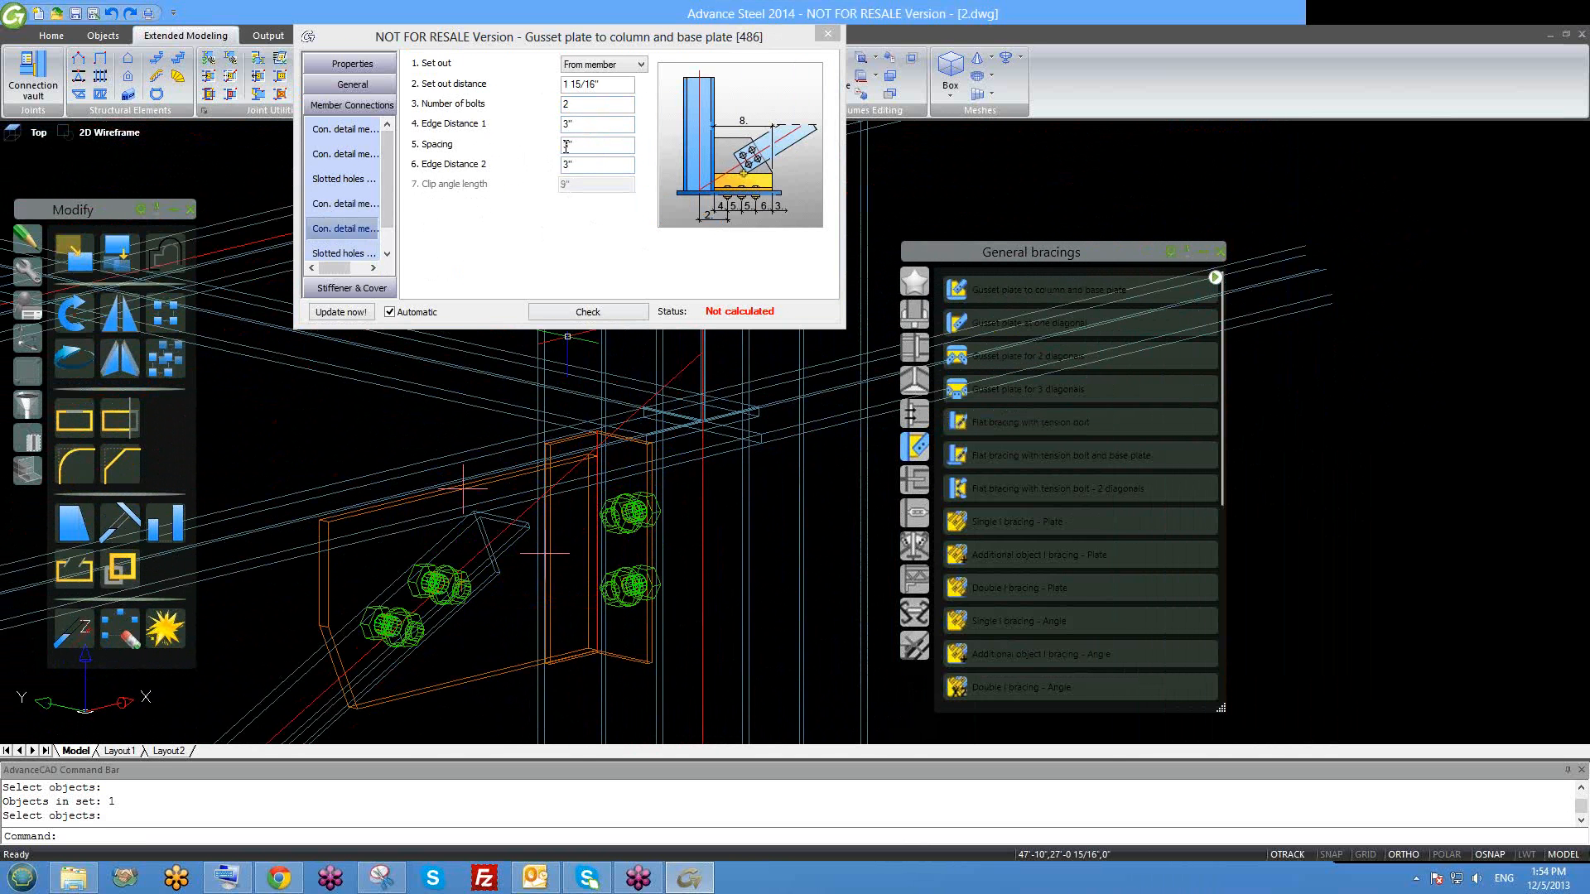
click(604, 64)
click(607, 73)
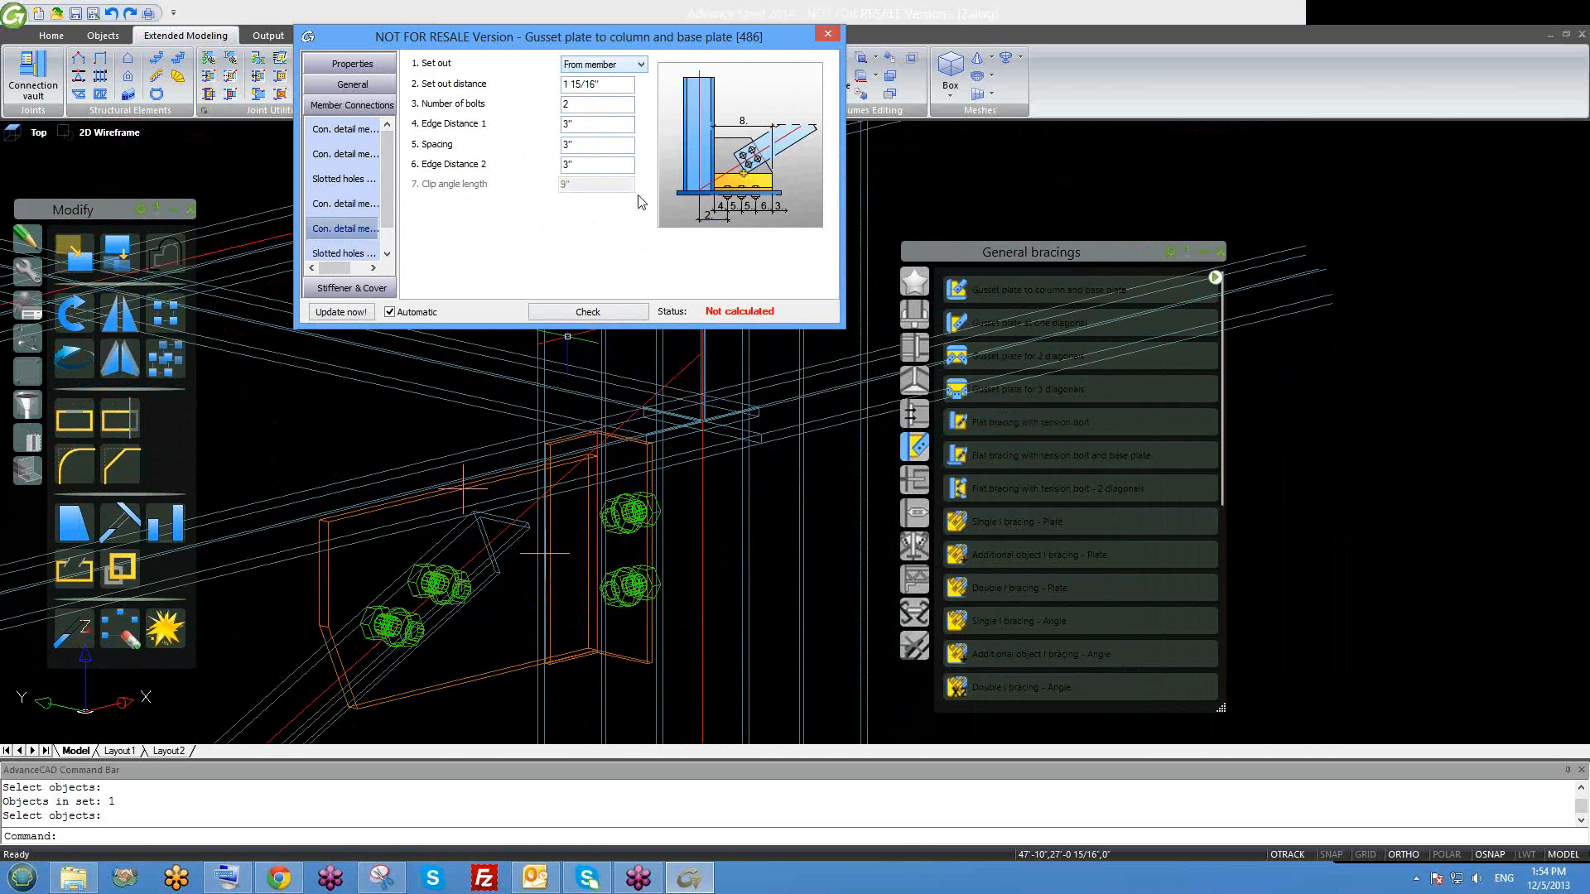
middle_drag(622, 469, 622, 478)
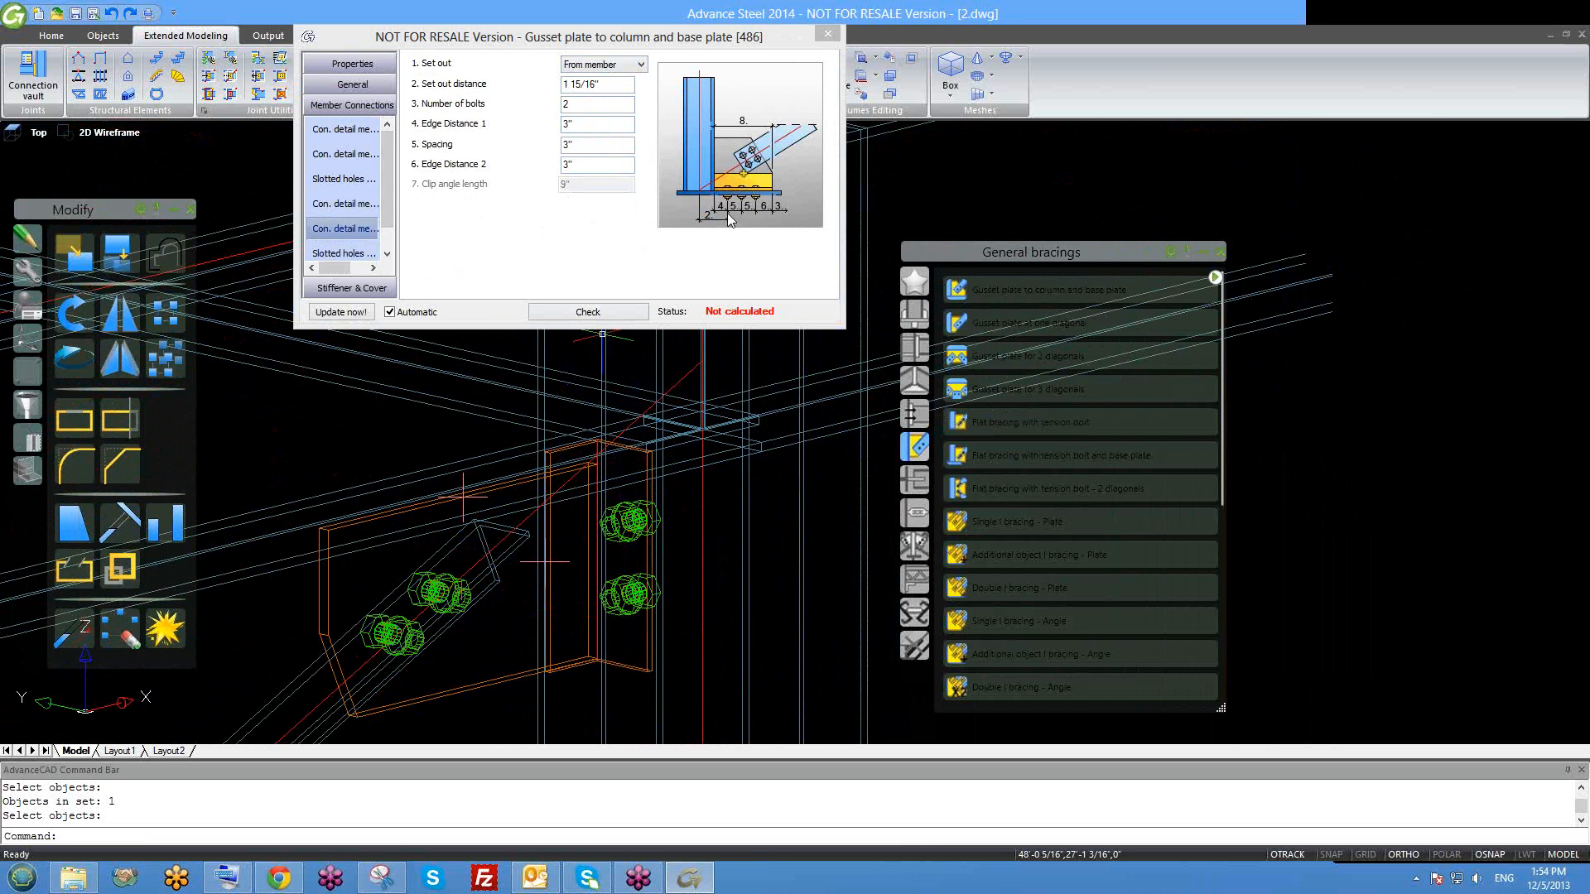
Try a bolt spacing of 1" and an Edge Distance 2 of 6" on the member 2 clip angle.
click(523, 152)
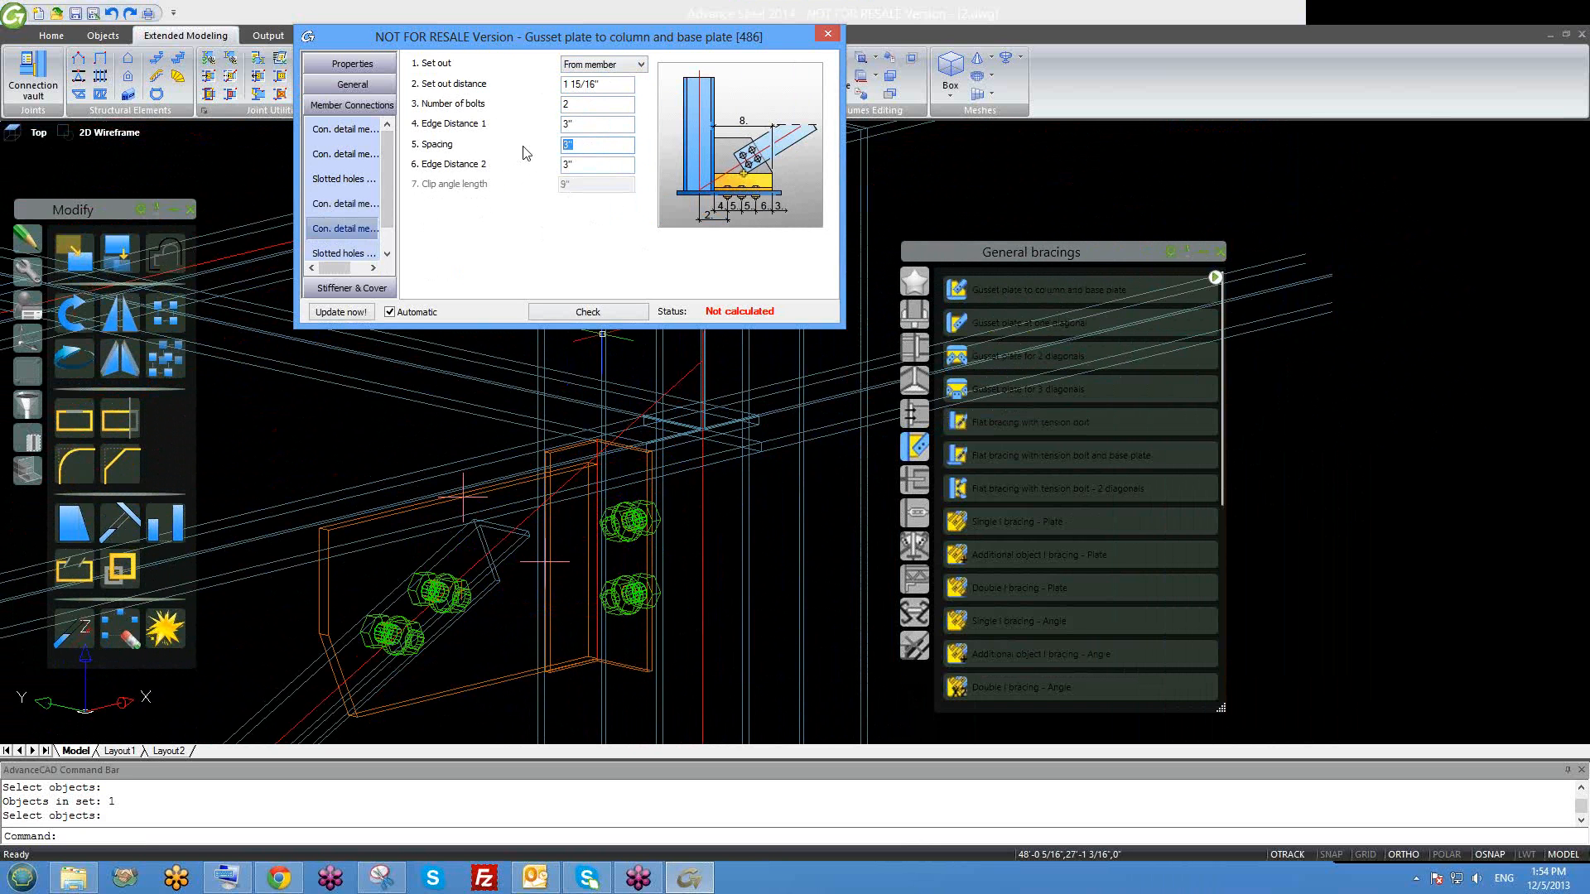
text(1)
key(Return)
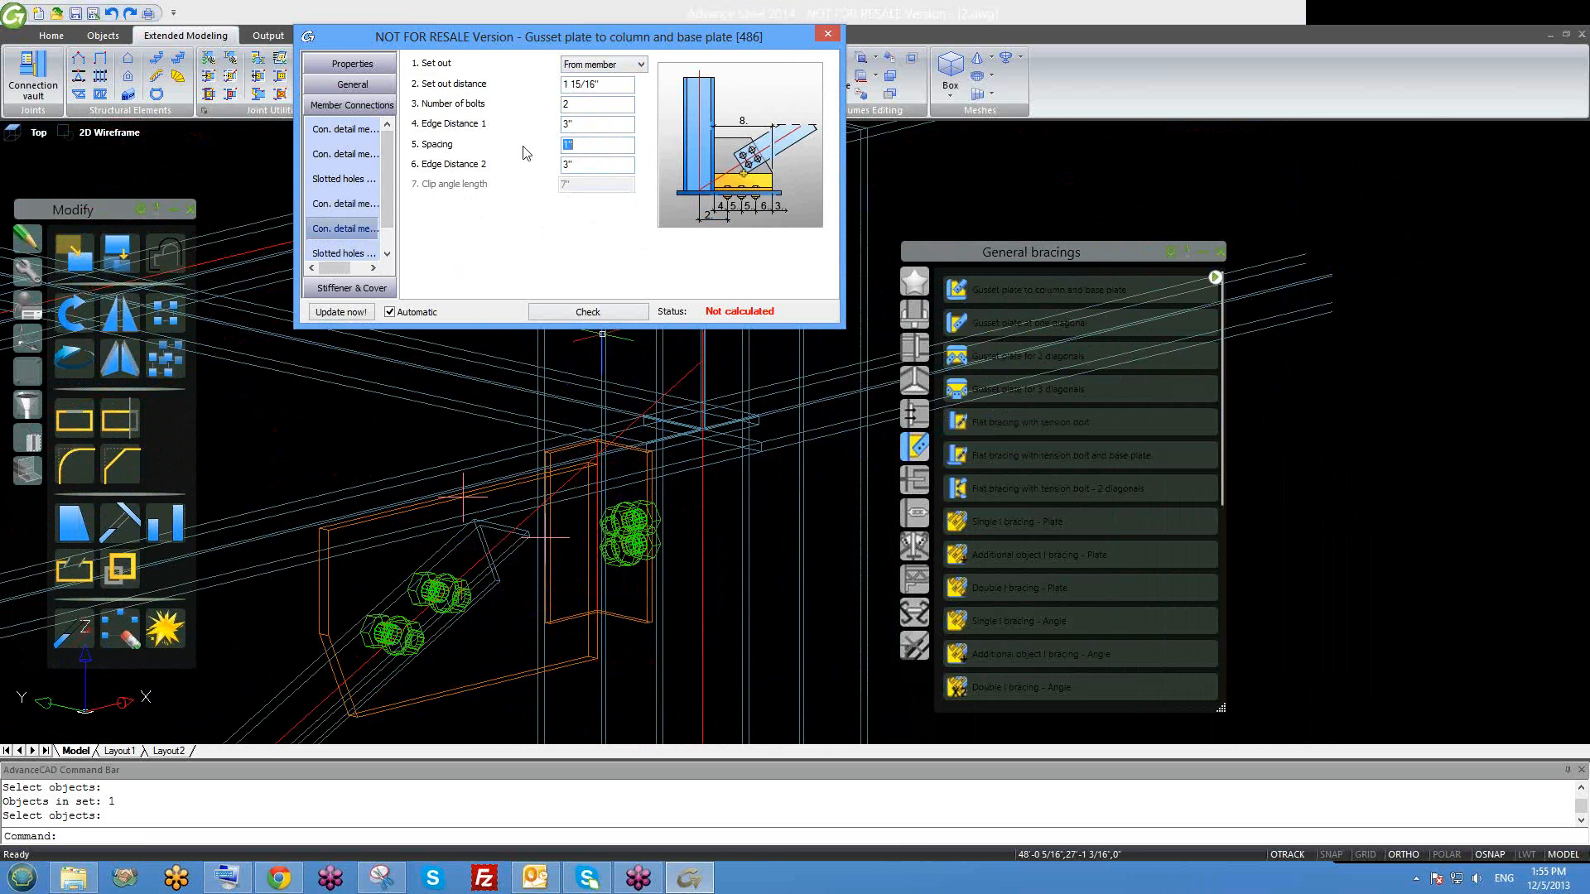
key(Tab)
text(6)
key(Return)
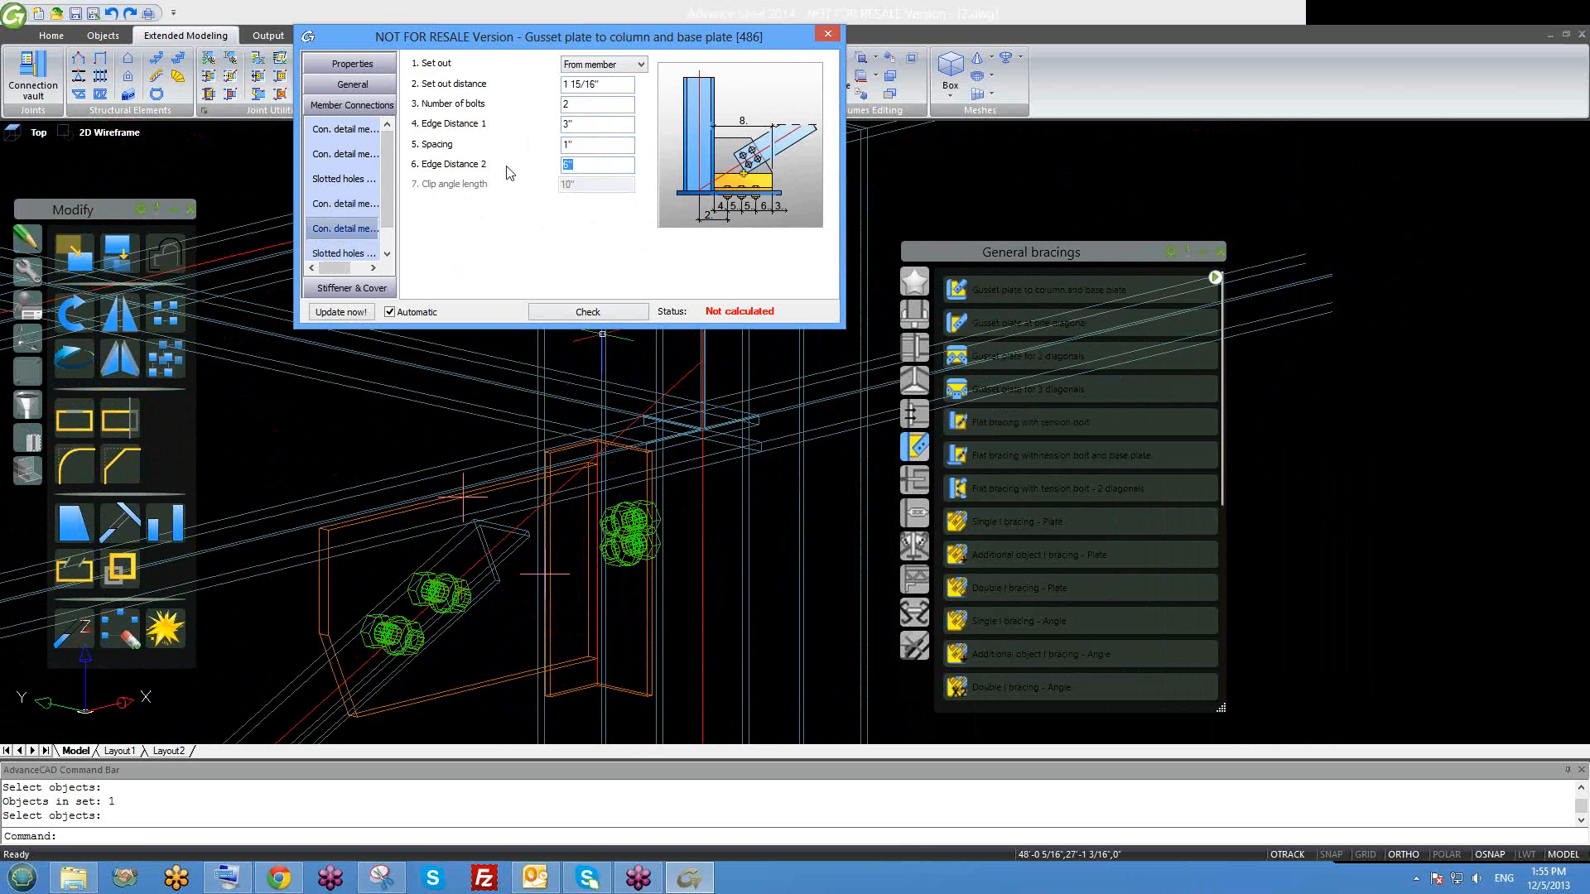
Set Edge Distance 2 of the member 2 clip angle to 2" and the bolt spacing to 3".
text(2)
key(Return)
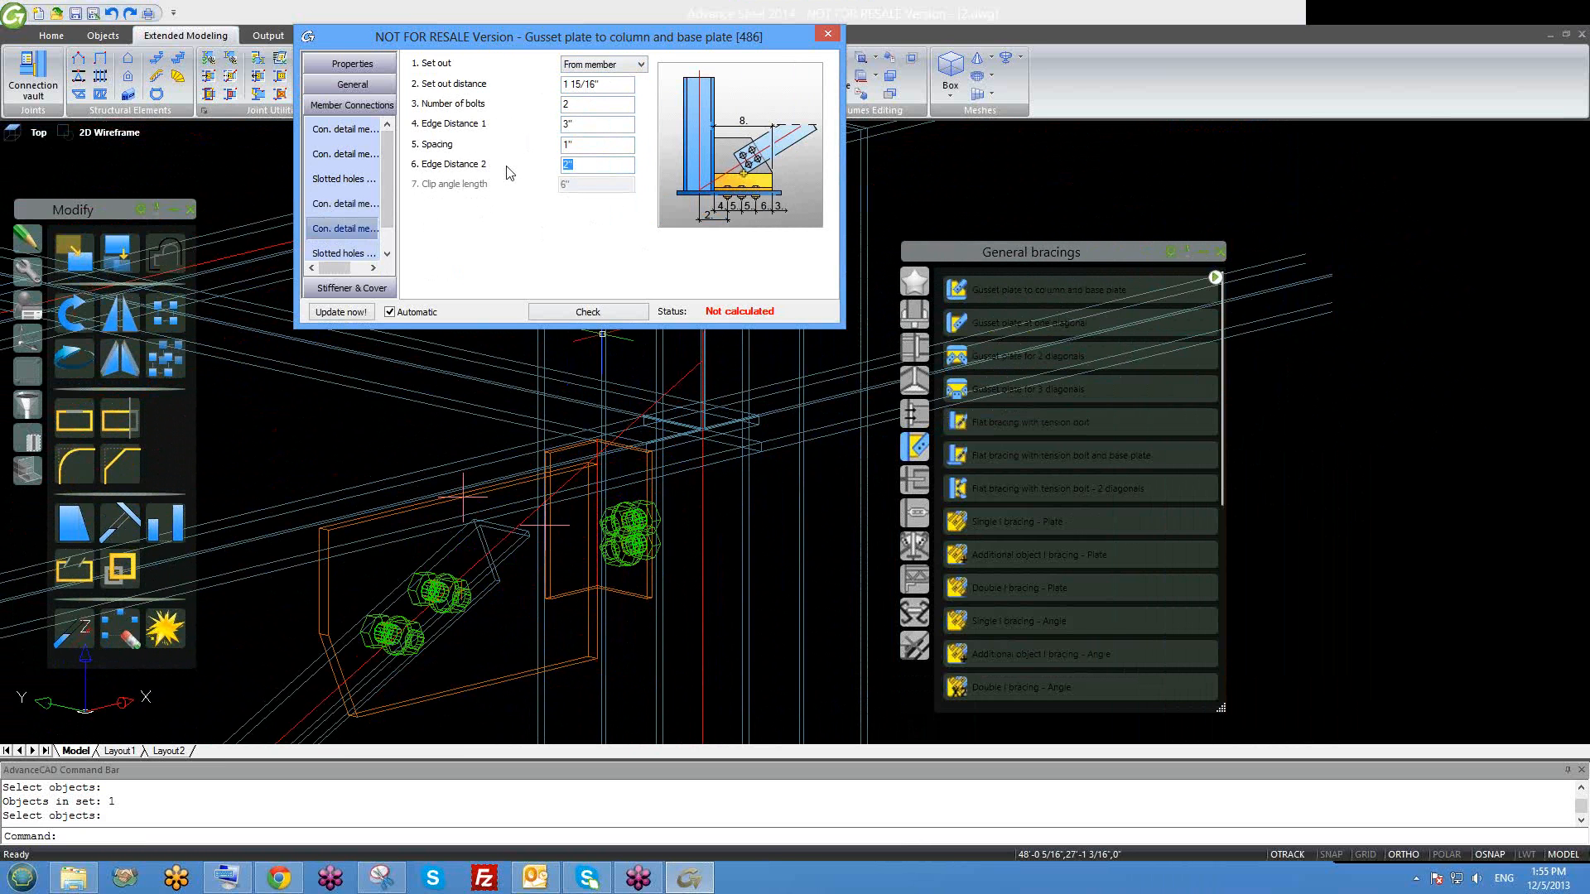
key(shift+Tab)
text(3)
key(Return)
click(596, 124)
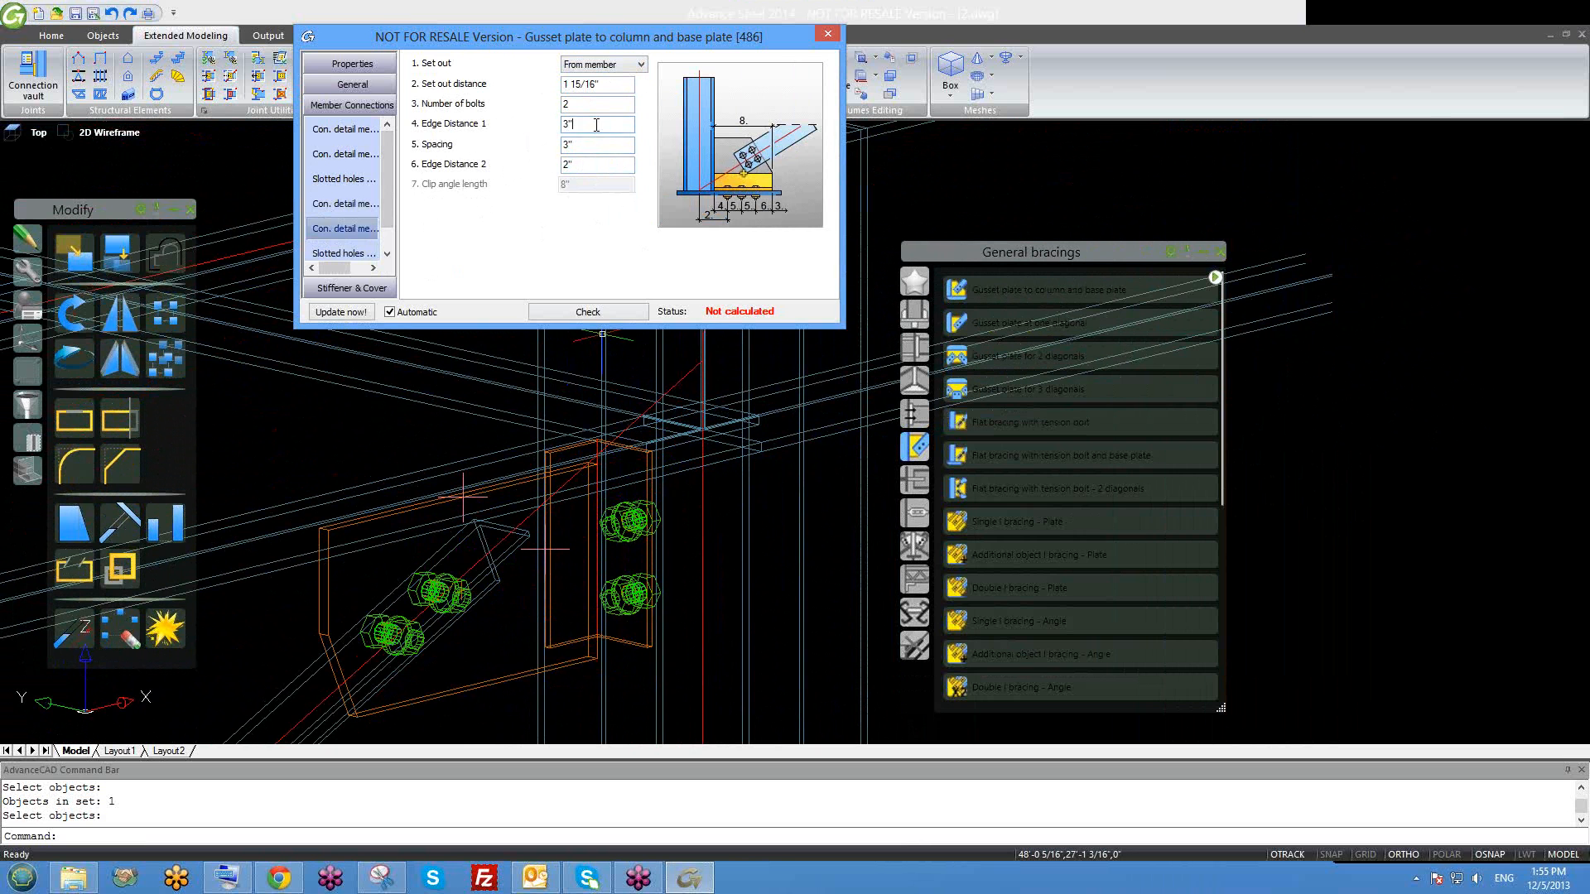
Try set out distances of 3 1/2", 4" and 4 1/2" for the member 2 clip angle and check its position.
click(600, 84)
scroll(676, 435, up, 2)
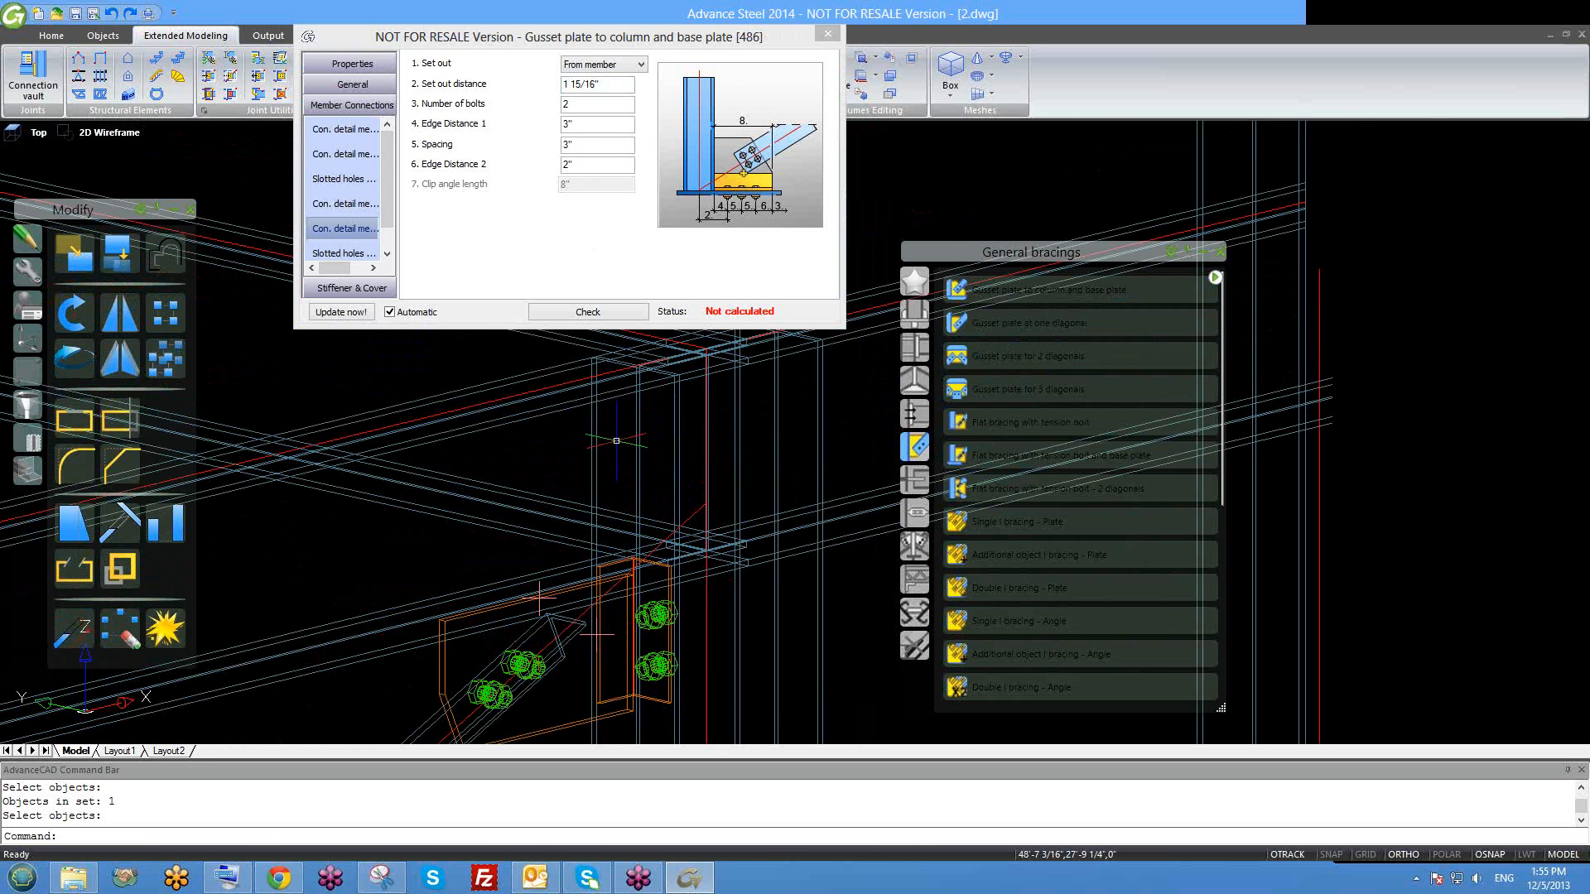
middle_drag(680, 616, 674, 525)
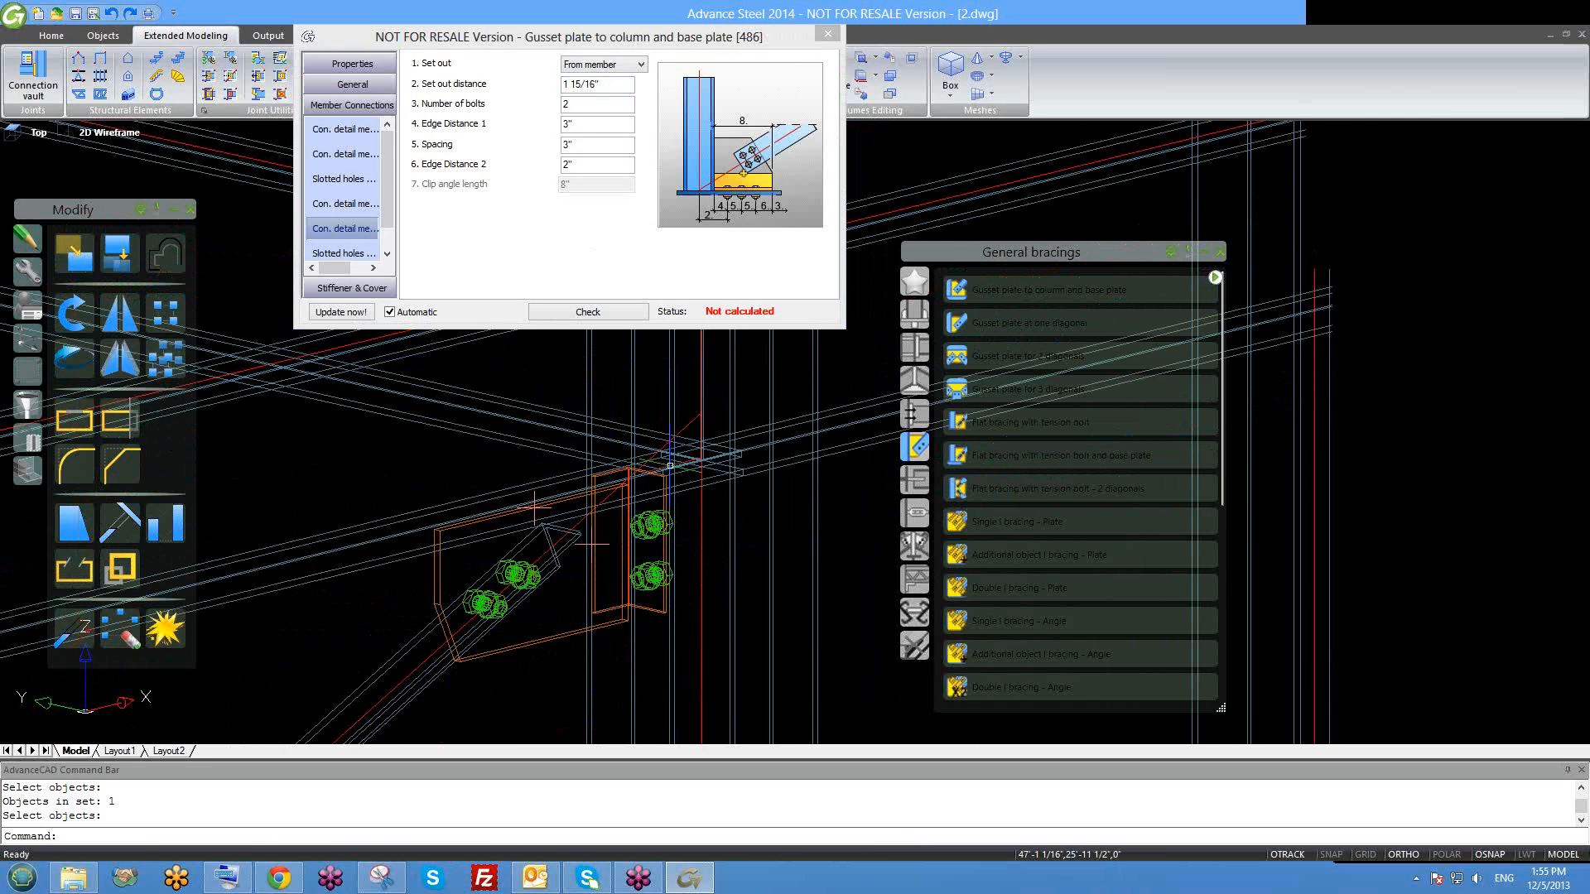
click(602, 85)
text(3.5)
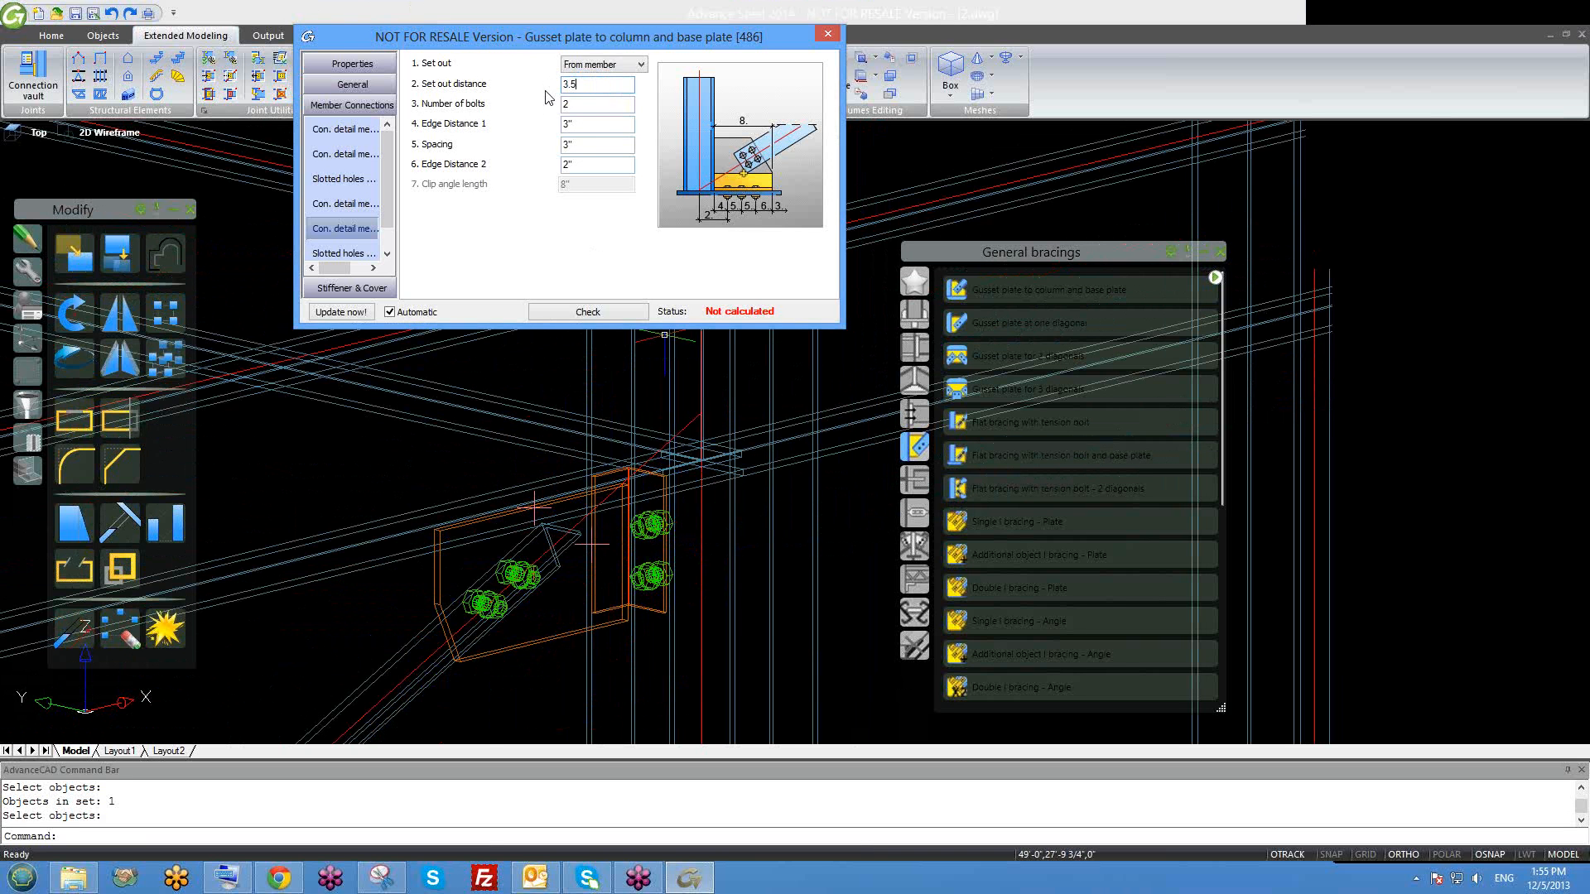
key(Return)
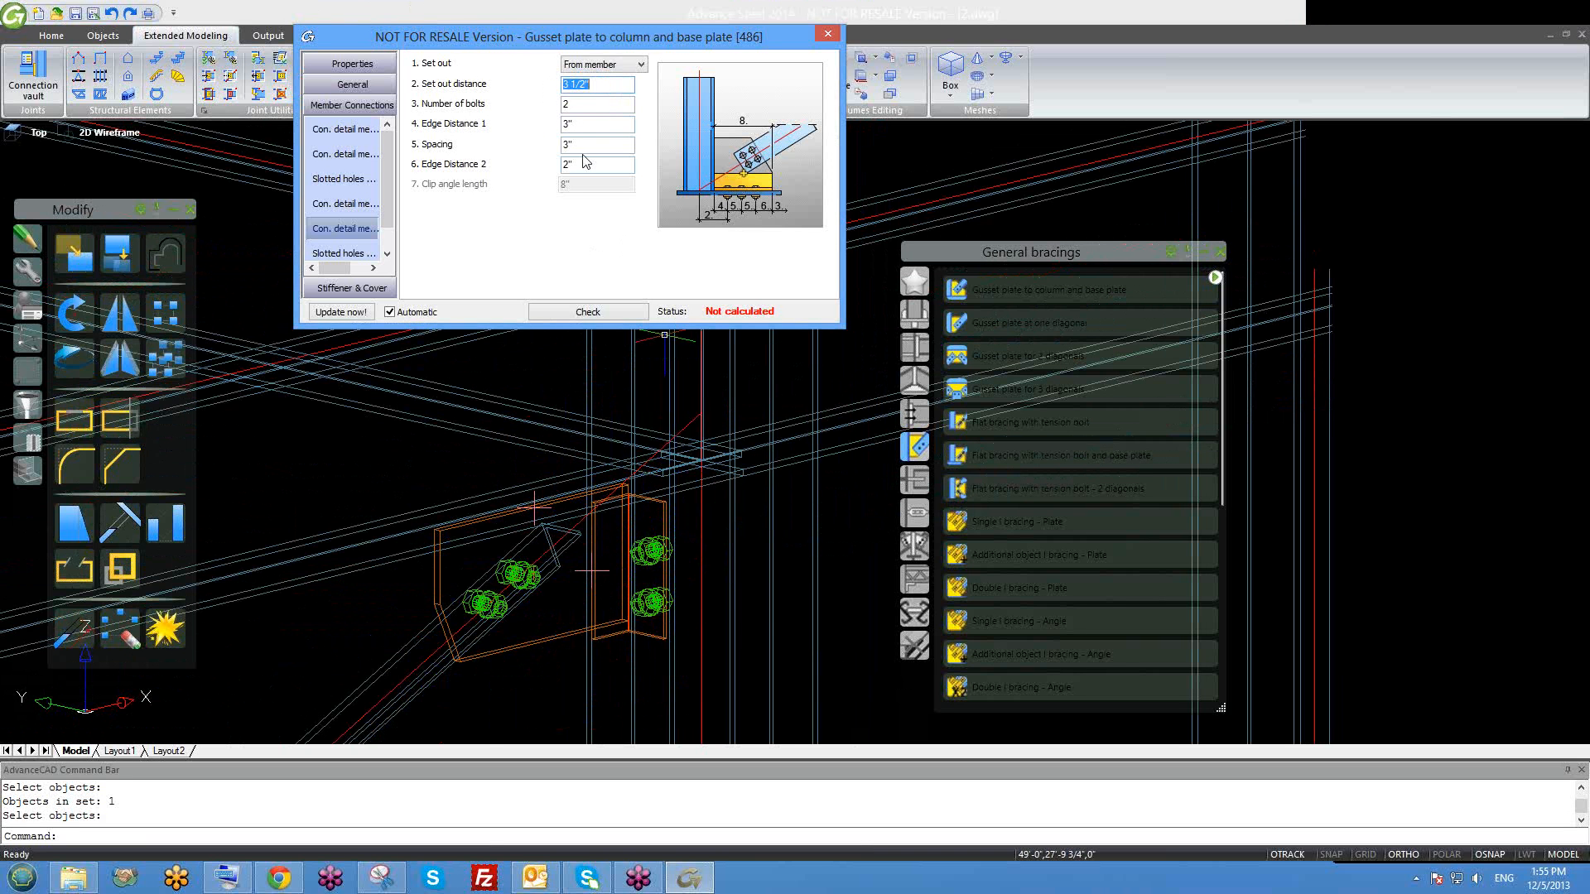
text(4)
key(Return)
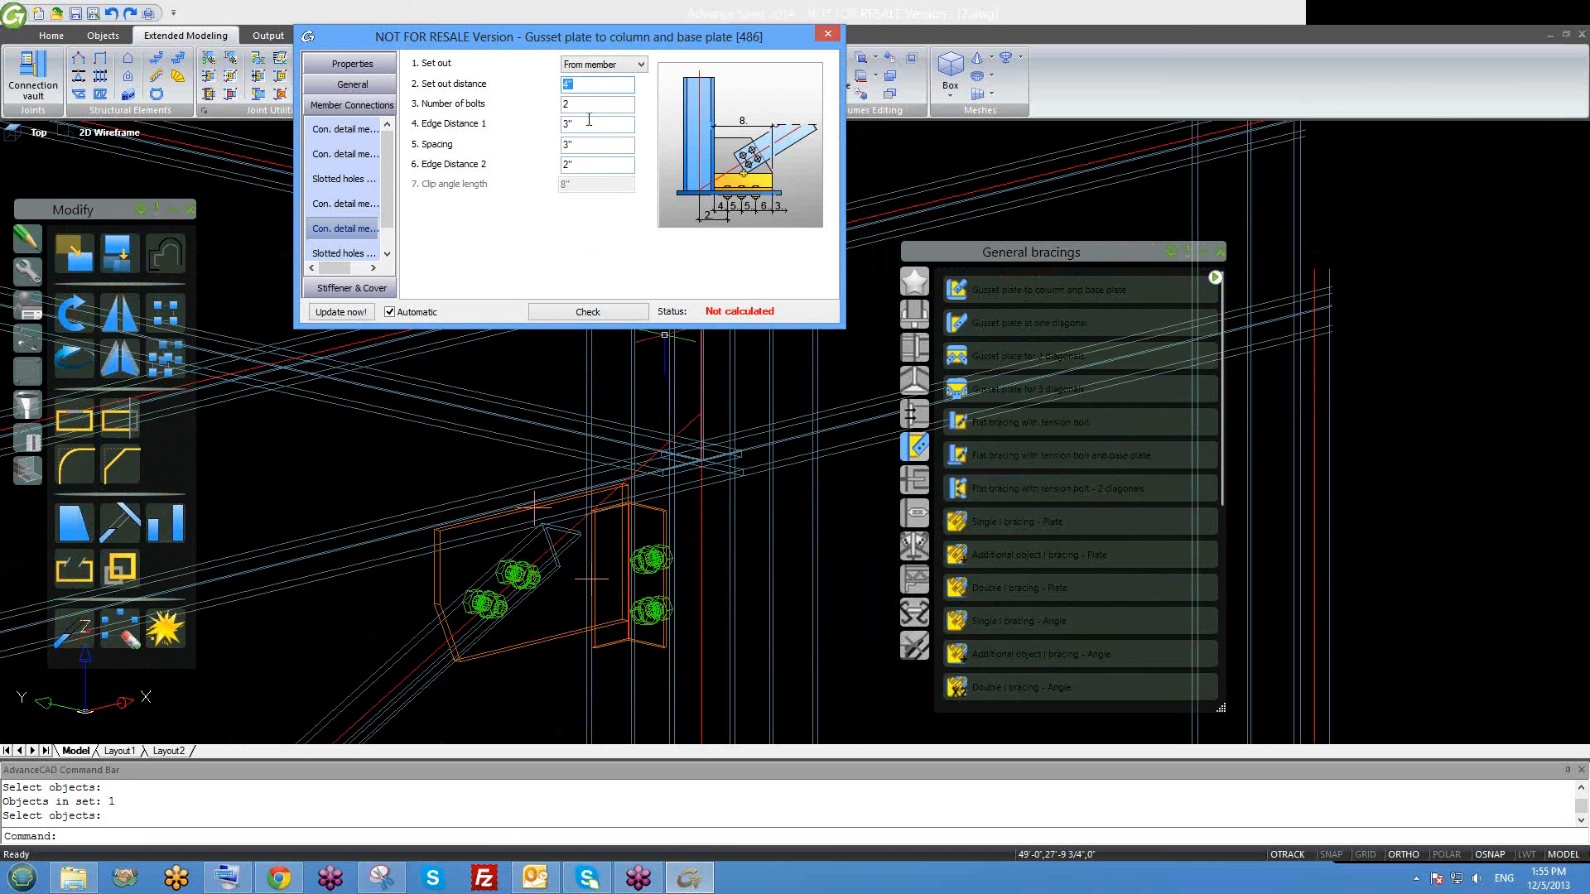
text(4.)
click(687, 542)
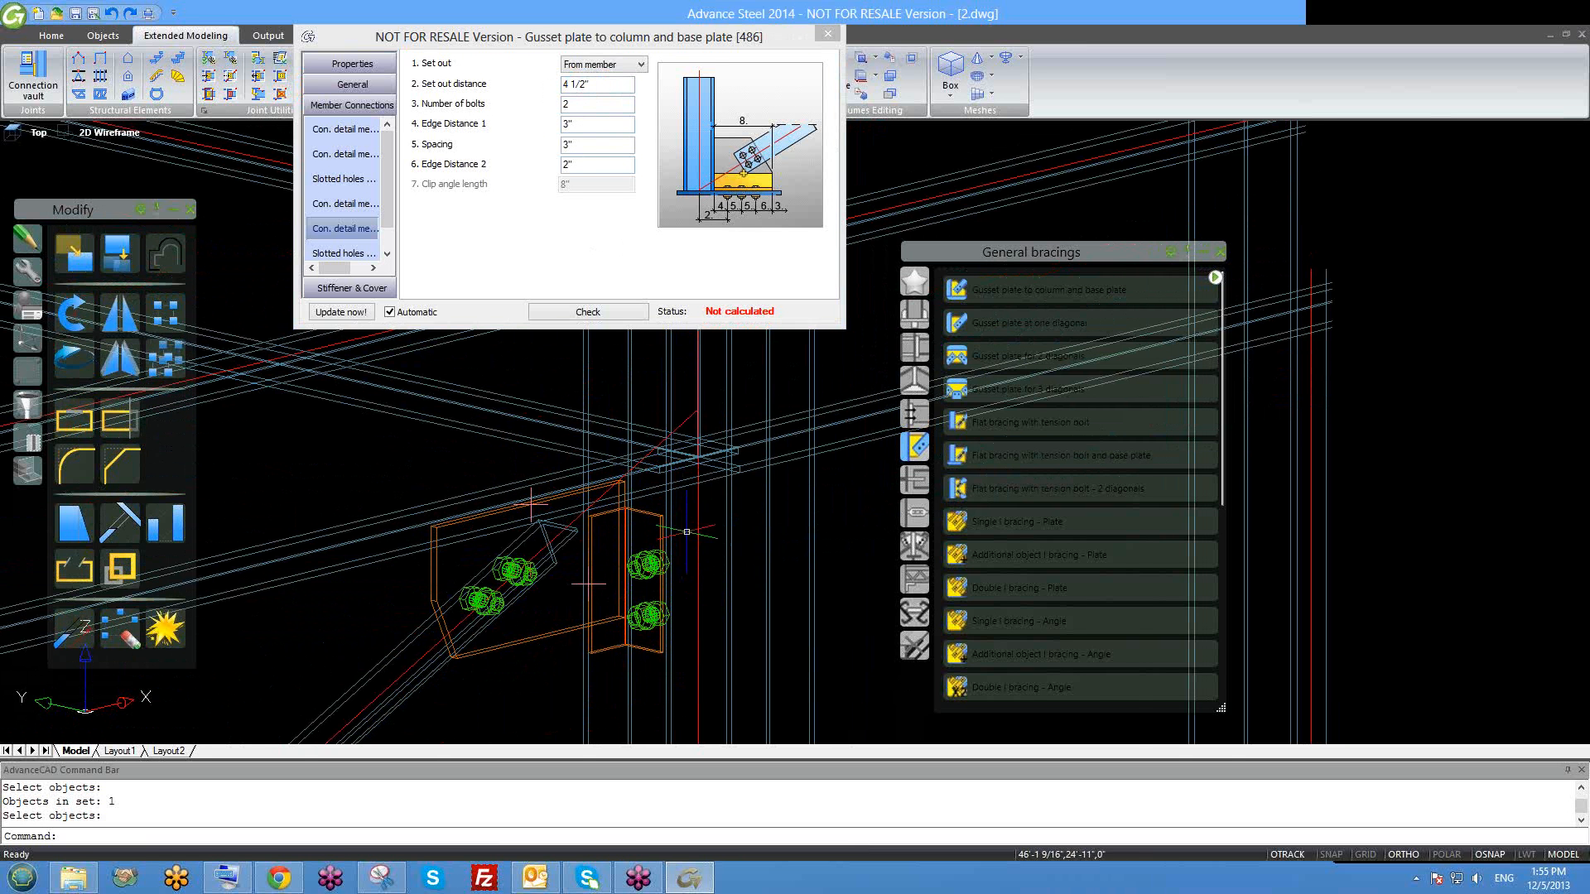
mouse_move(709, 508)
shift+middle_down()
mouse_move(698, 553)
mouse_move(693, 507)
shift+middle_up()
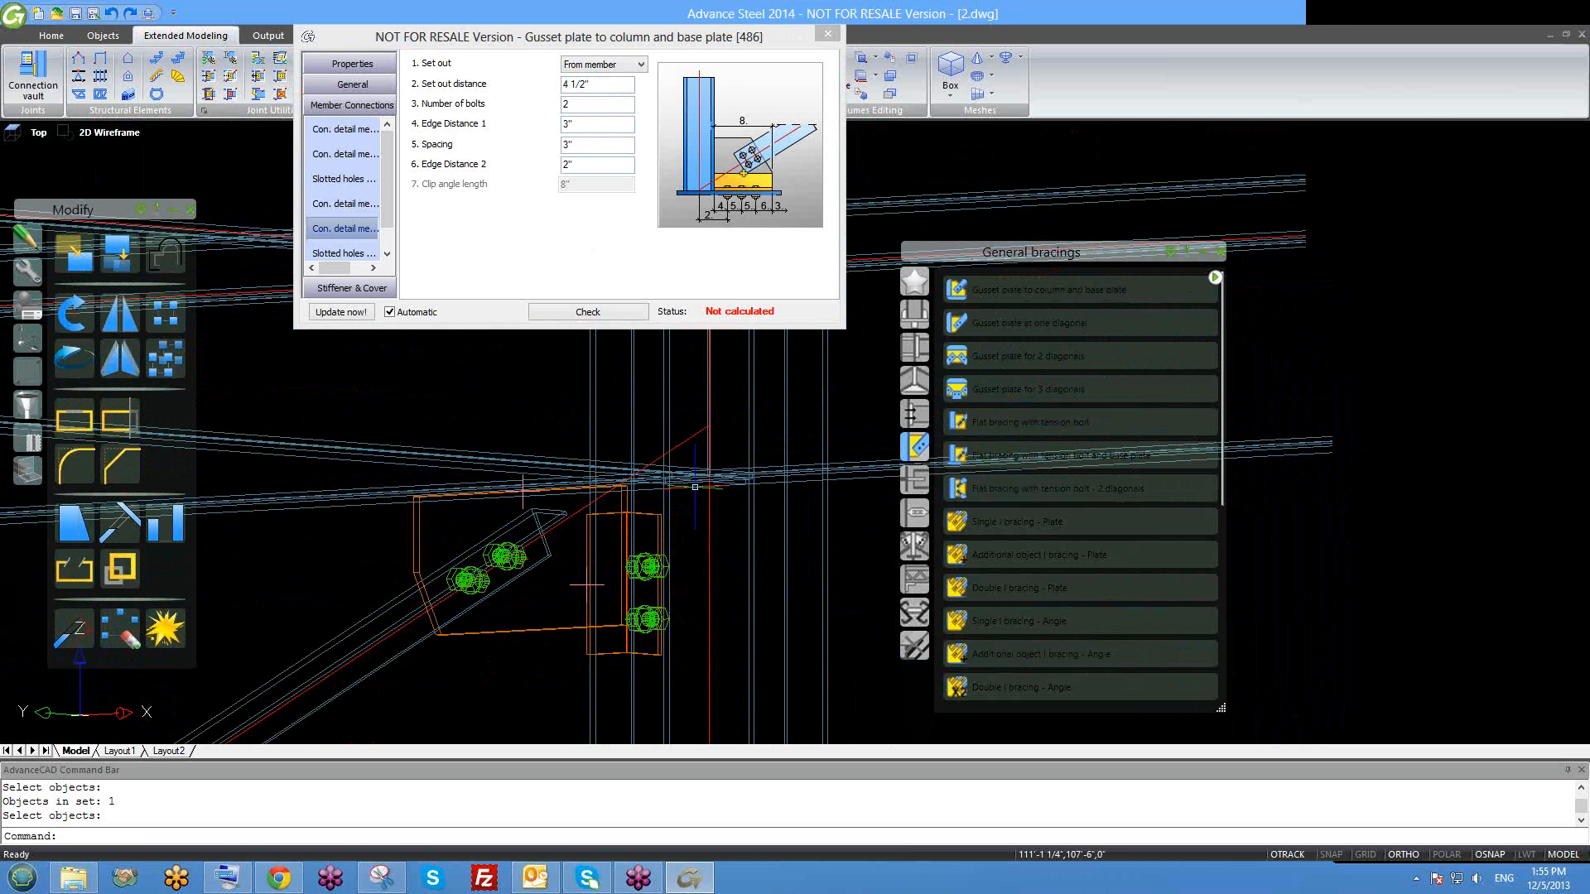
Keep the clip angle's set out at From member and set its set out distance to 3 1/4".
click(600, 66)
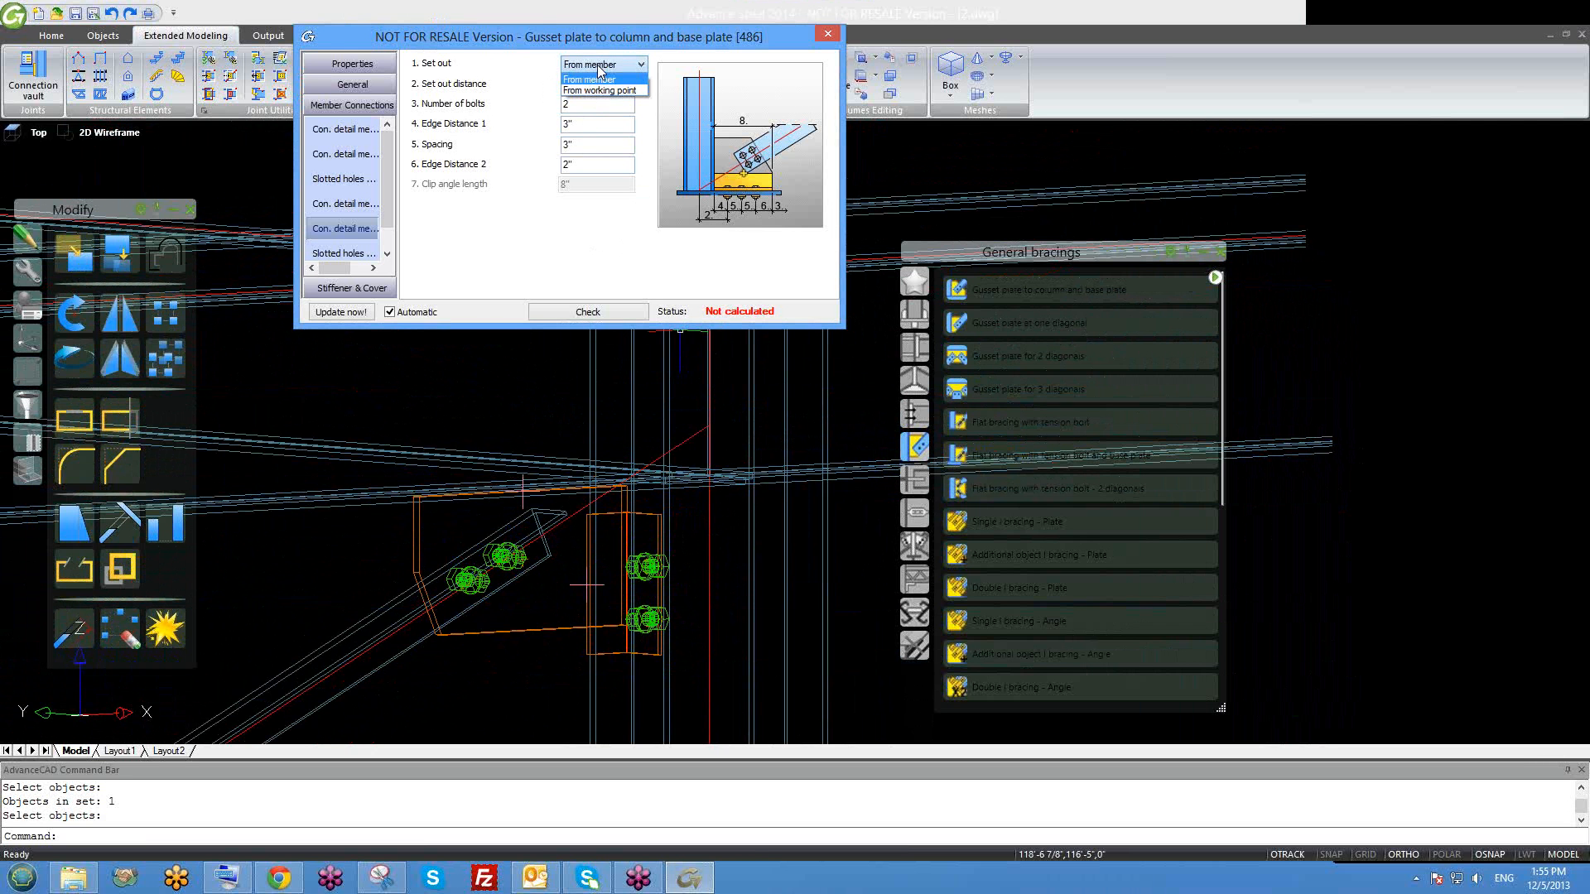
click(598, 64)
key(Tab)
text(3)
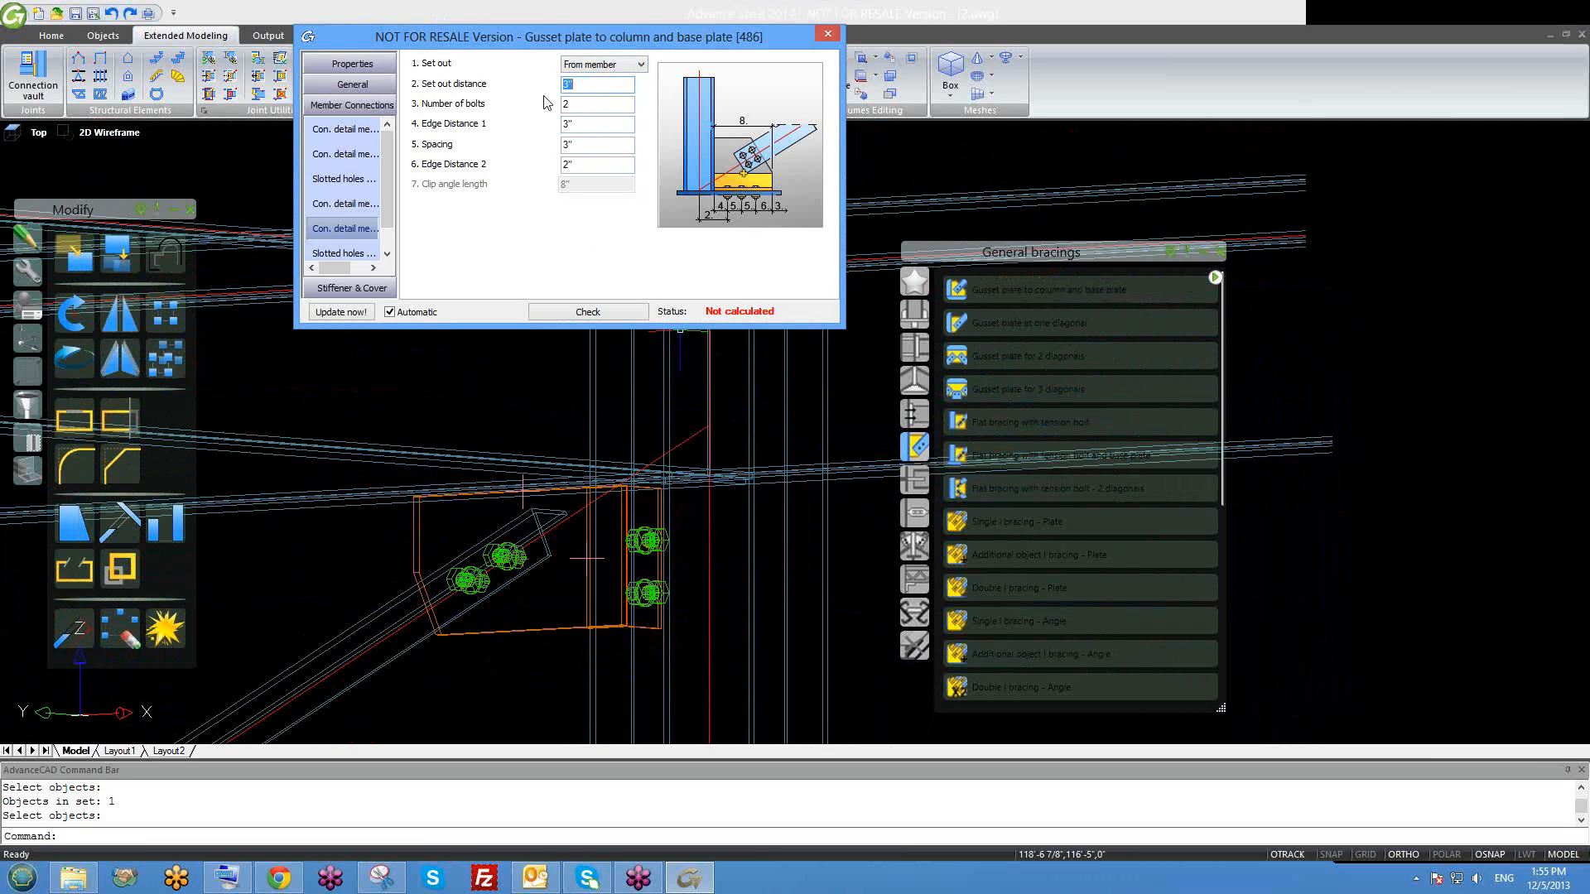
text(3.25)
click(660, 475)
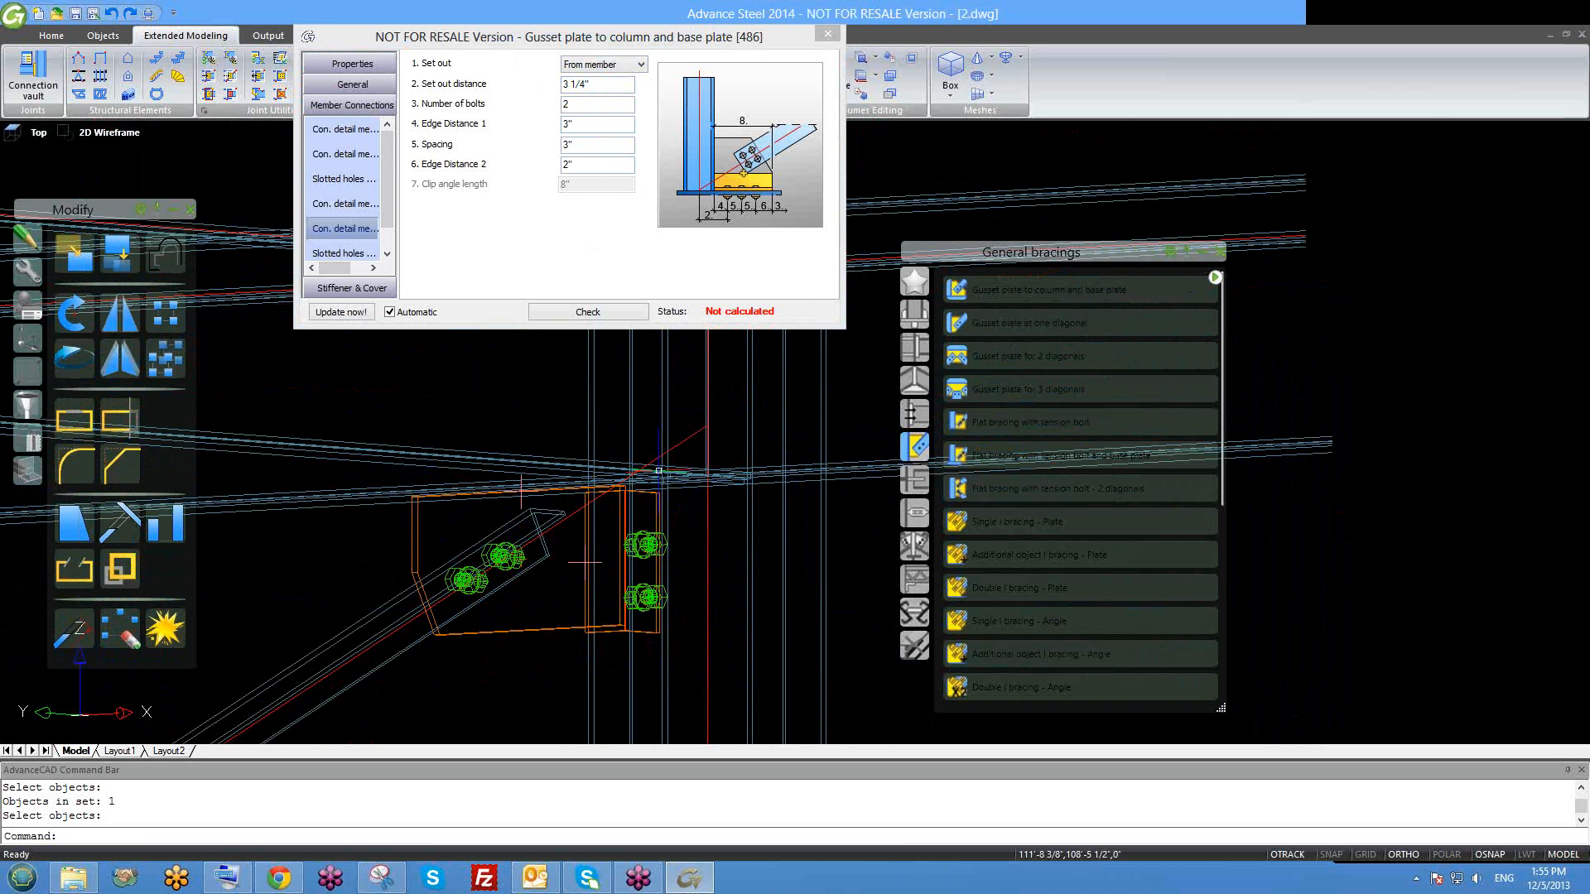
Close the joint settings and change the model's visual style to Hidden.
scroll(613, 532, up, 2)
shift+middle_drag(613, 532, 557, 587)
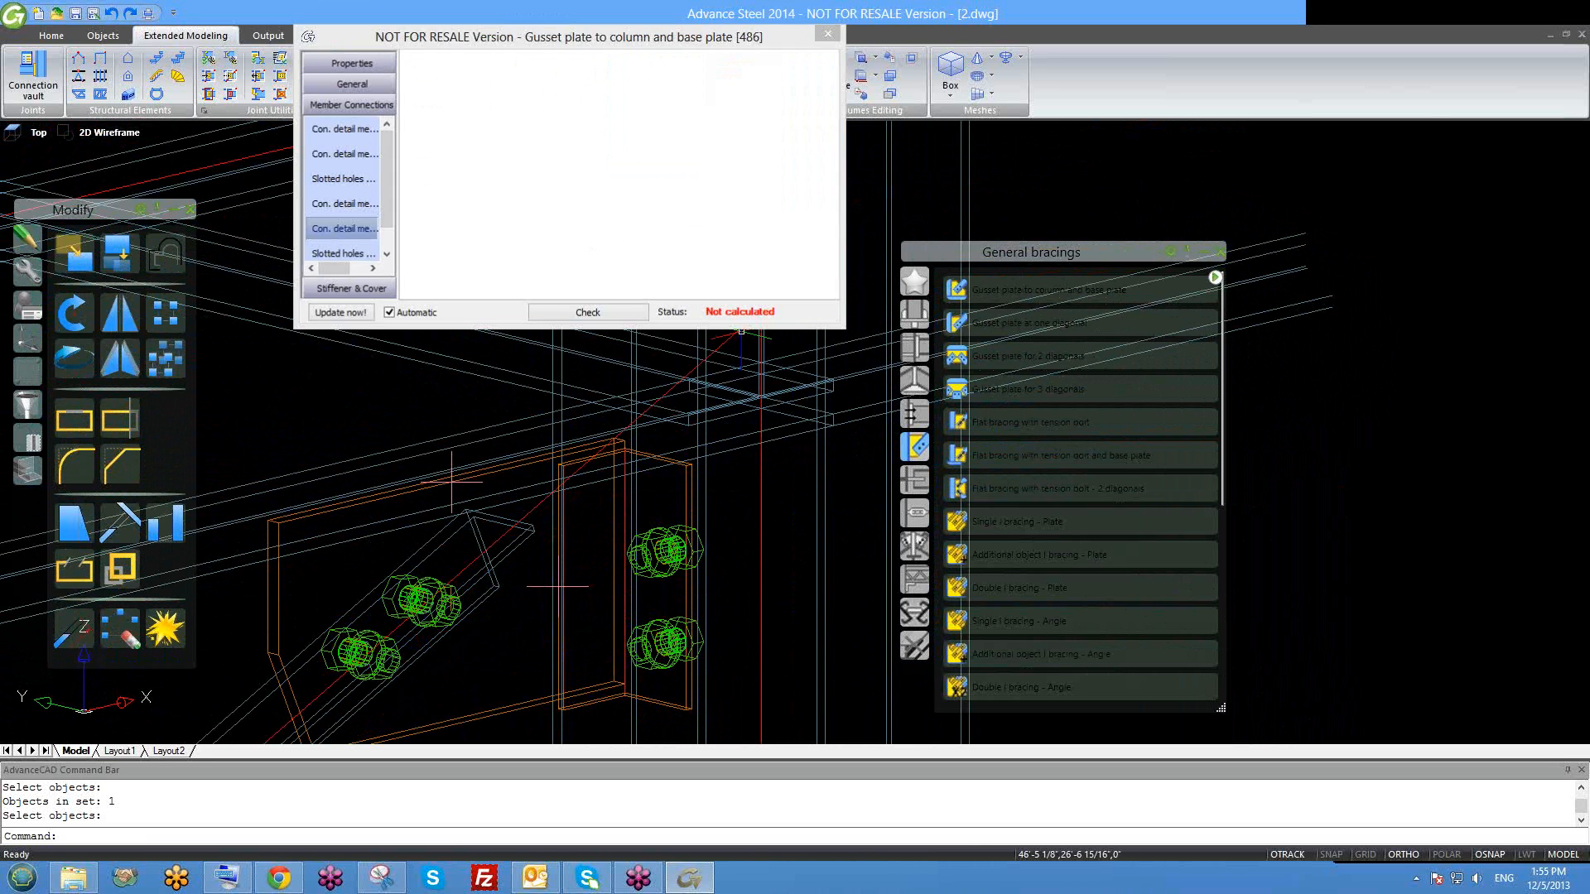
click(109, 133)
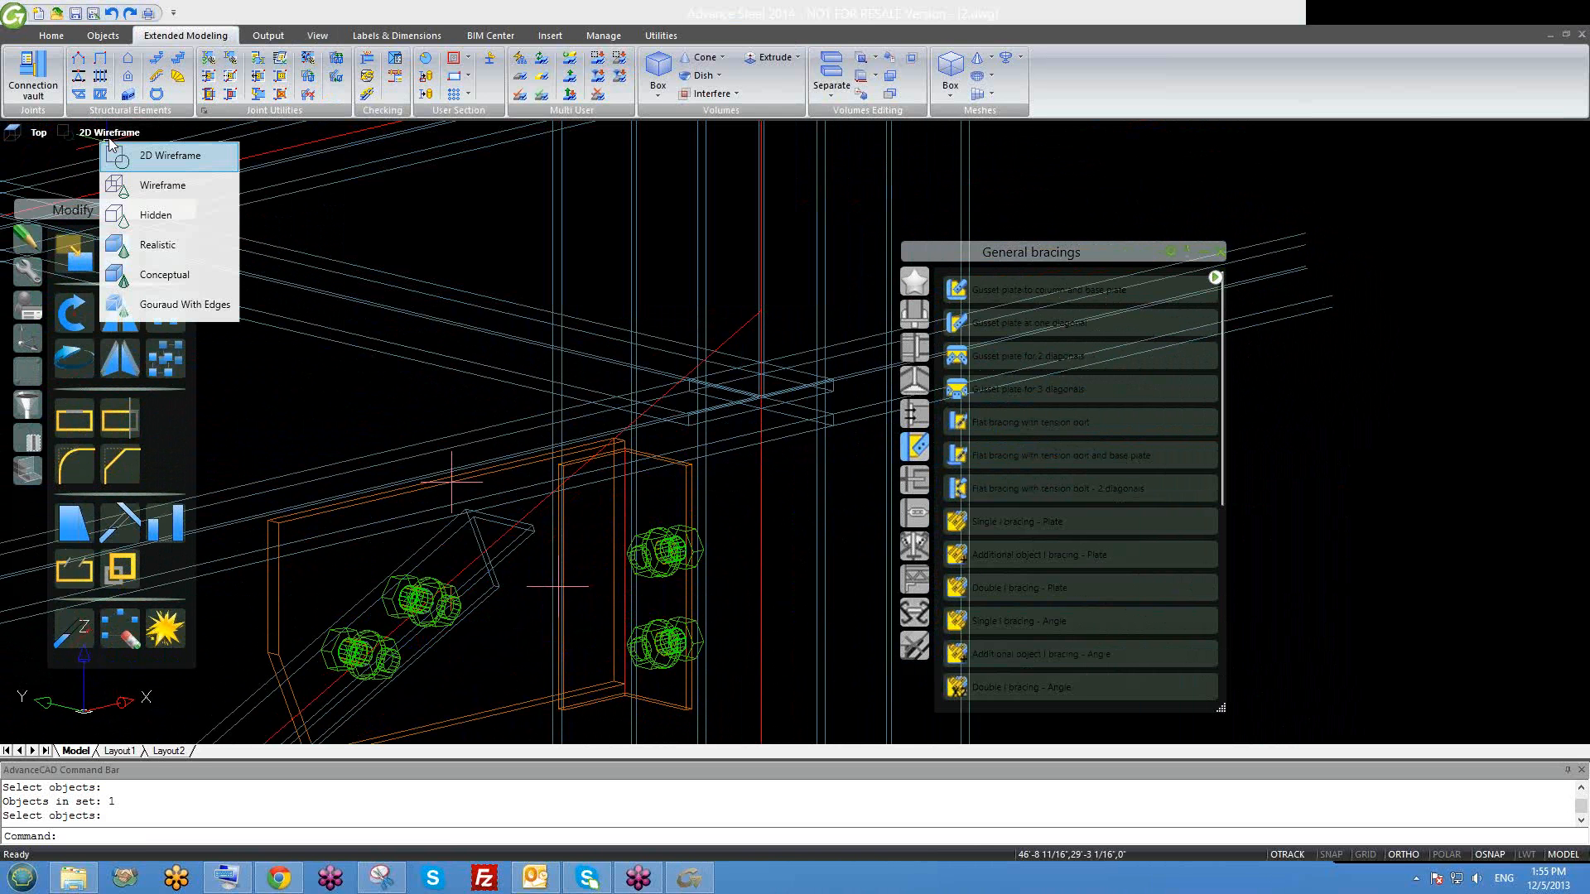
click(154, 216)
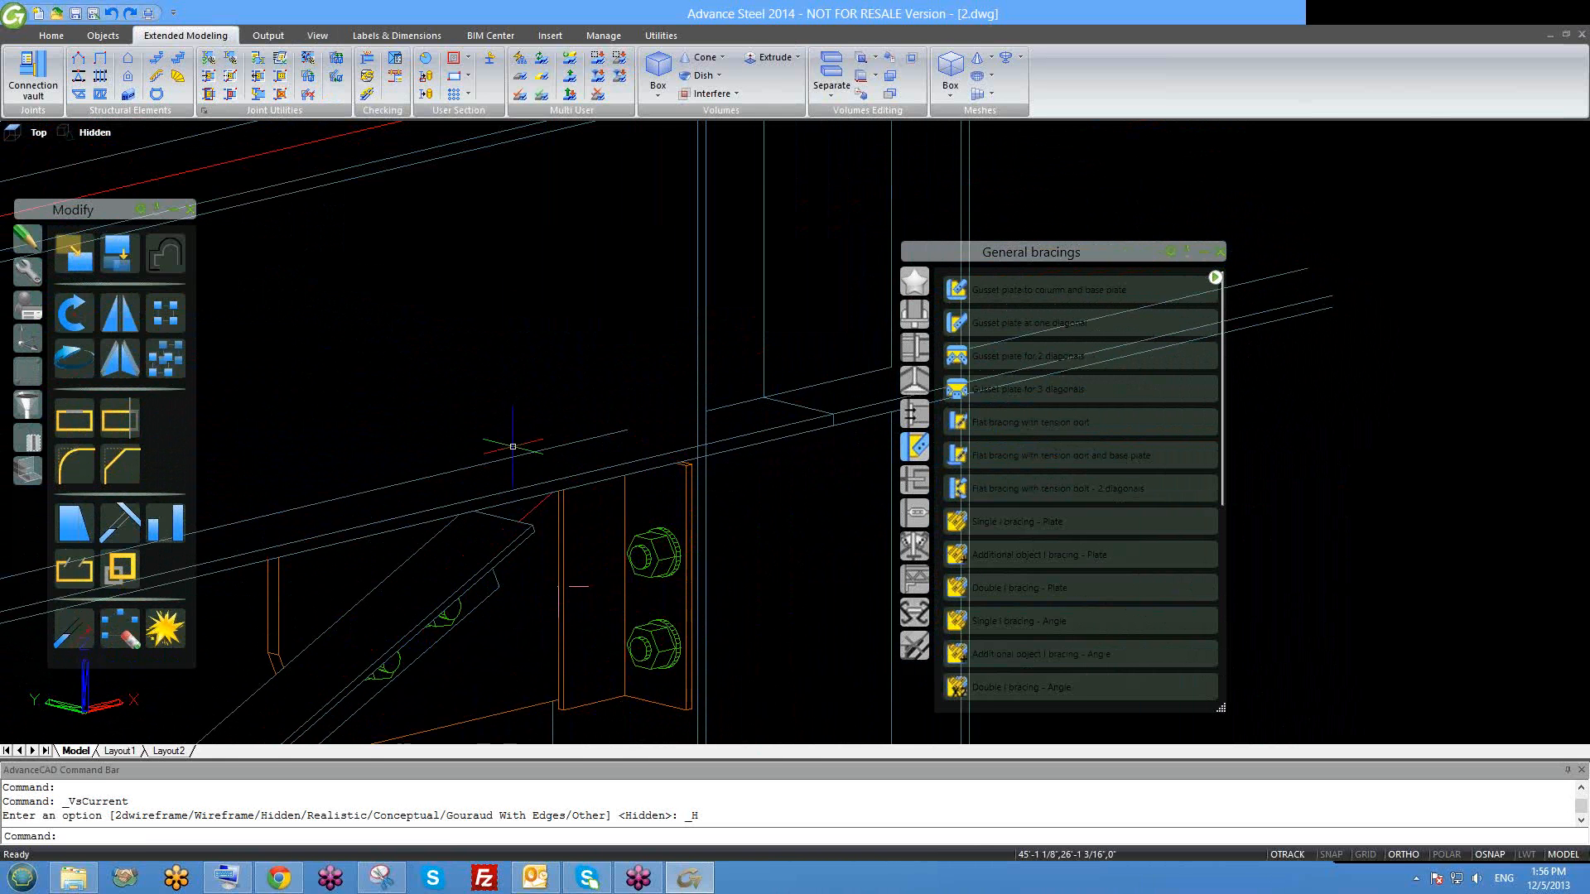
Examine the clip angle, gusset plate and bolts at the brace end from several angles.
scroll(578, 472, down, 2)
shift+middle_drag(604, 543, 598, 503)
middle_drag(405, 483, 463, 499)
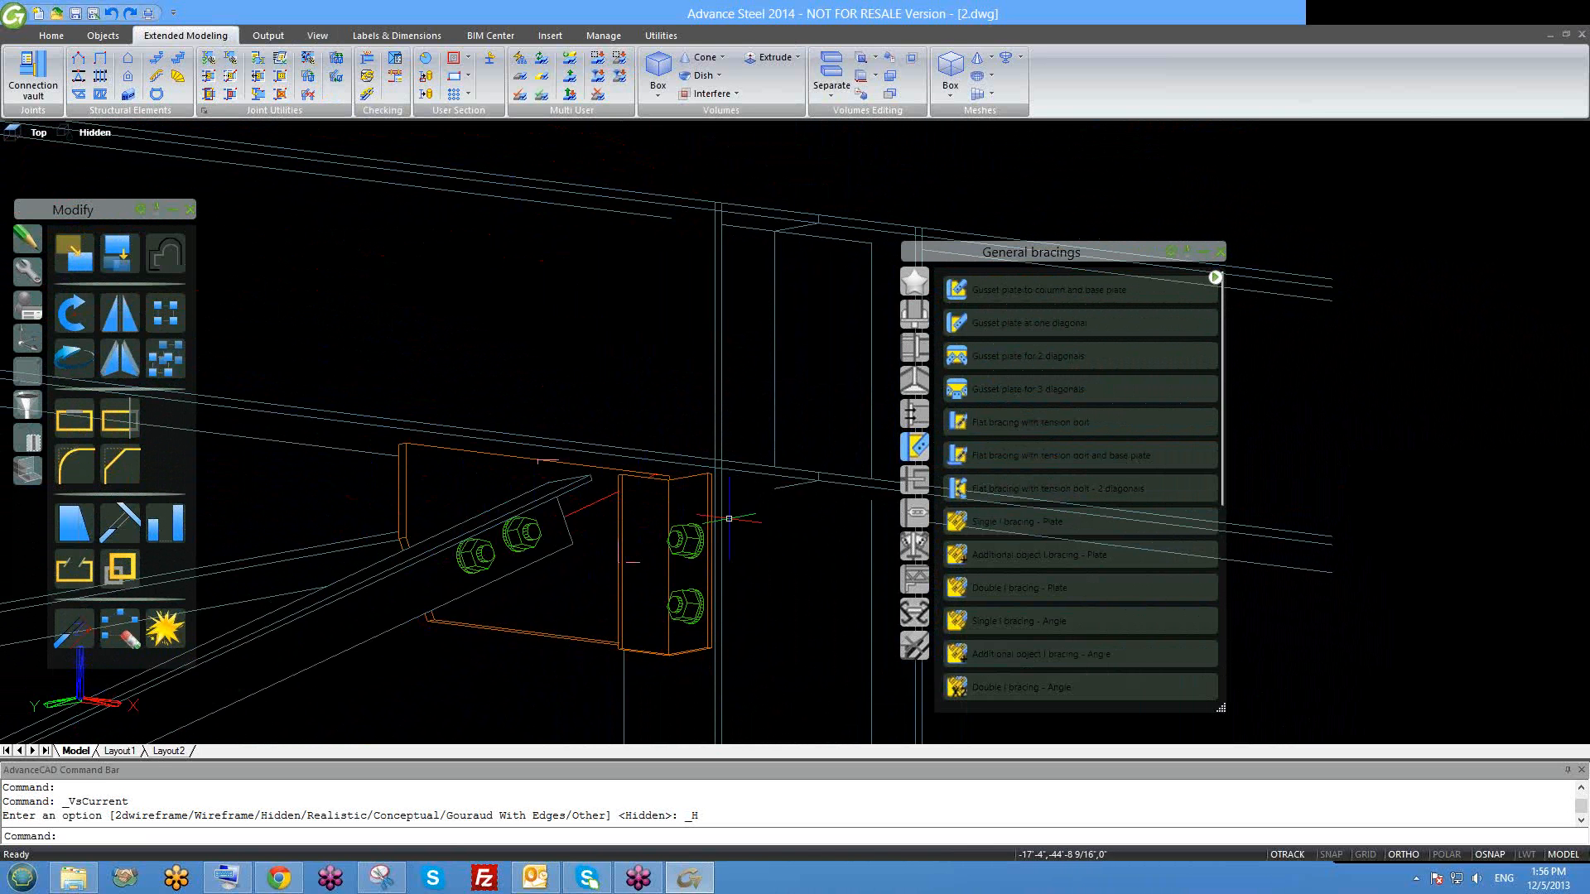
shift+middle_drag(708, 596, 672, 602)
scroll(648, 580, up, 1)
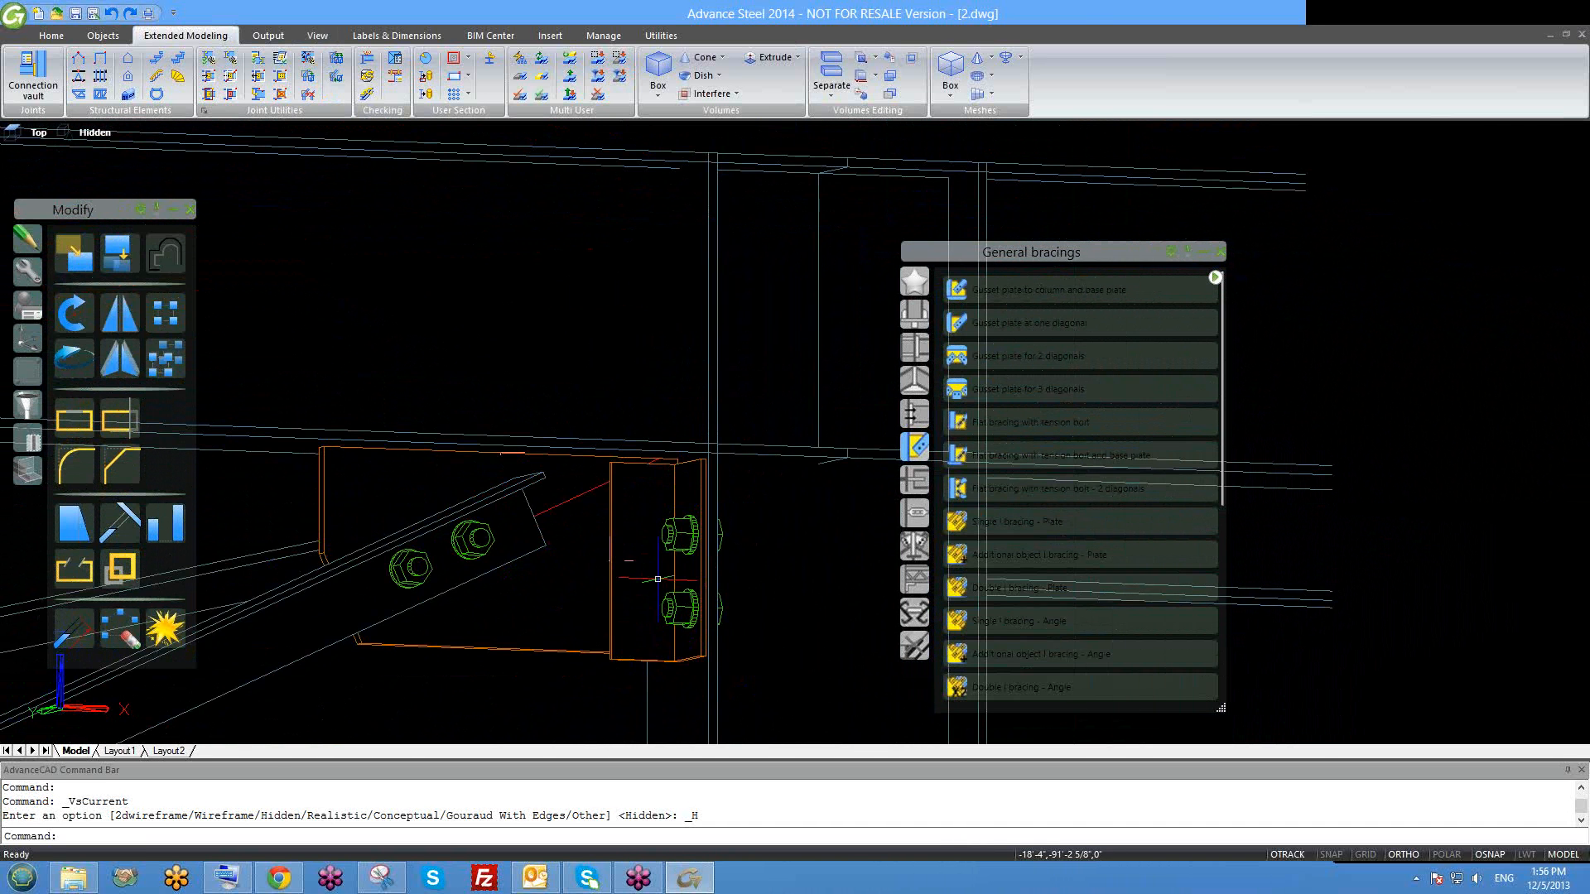
shift+middle_drag(677, 598, 675, 602)
right_click(599, 623)
key(Escape)
key(Escape)
Examine how the gusset connection sits between the column, beam and brace within the surrounding frame.
scroll(589, 602, down, 8)
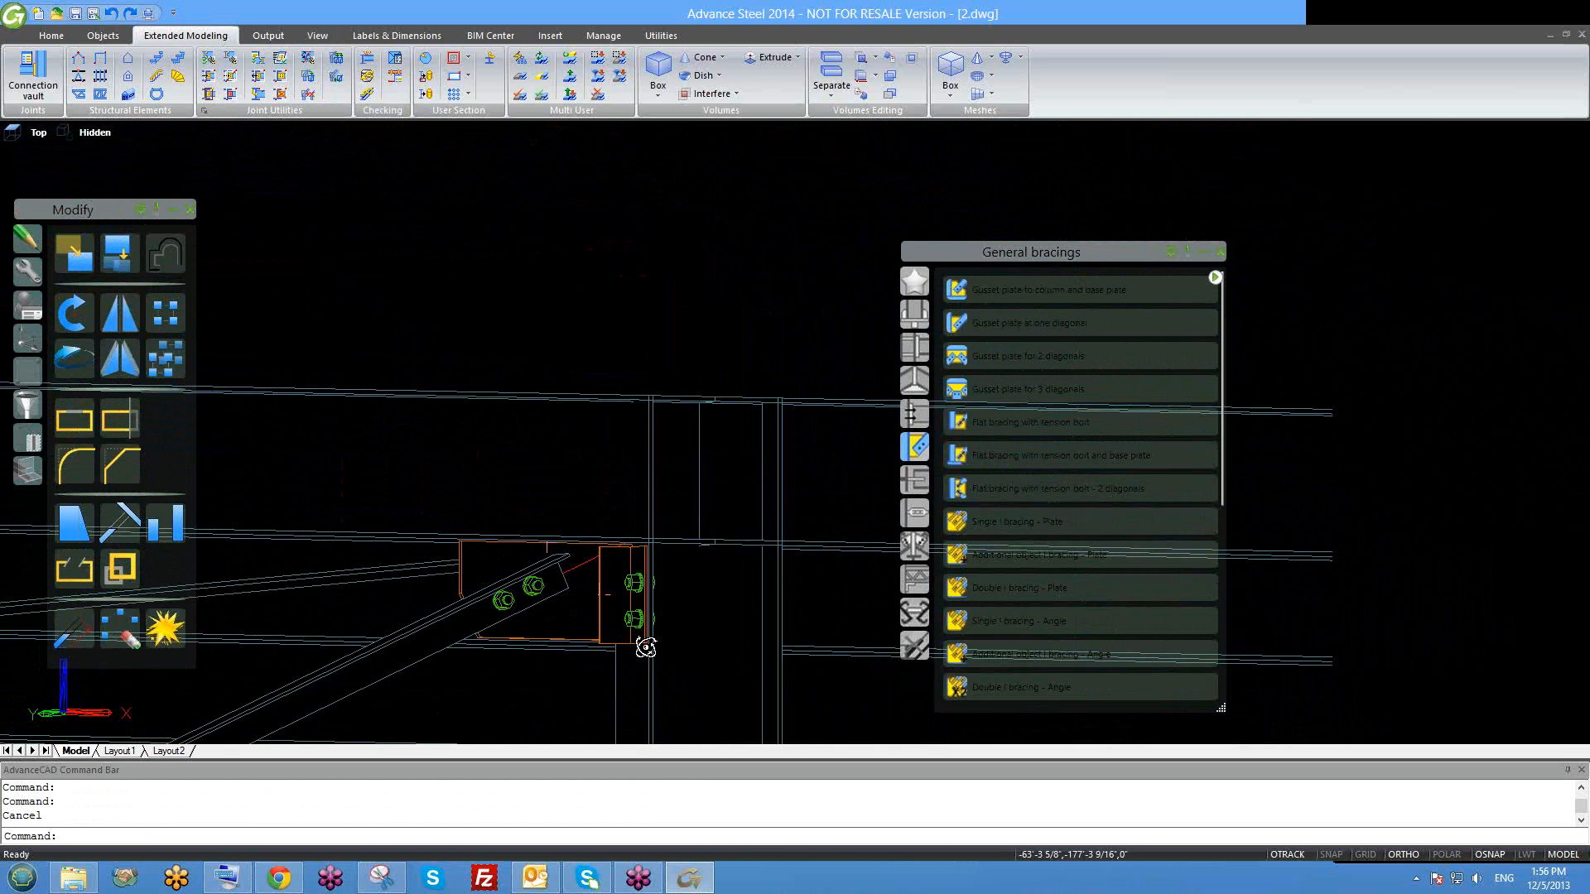
scroll(631, 663, up, 8)
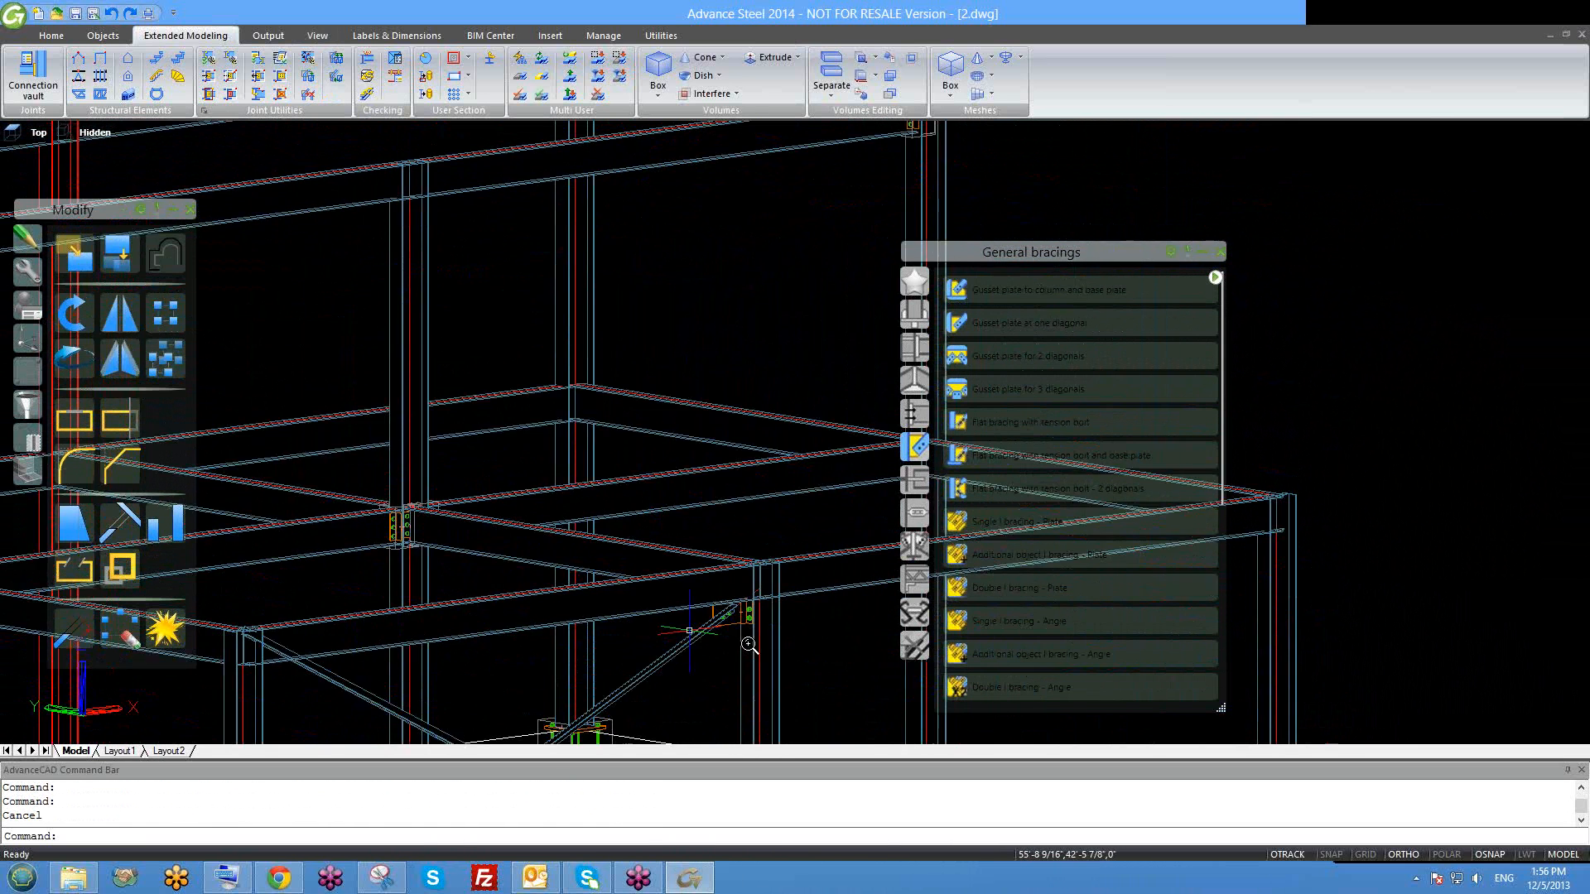
shift+middle_drag(631, 662, 610, 586)
scroll(608, 587, down, 3)
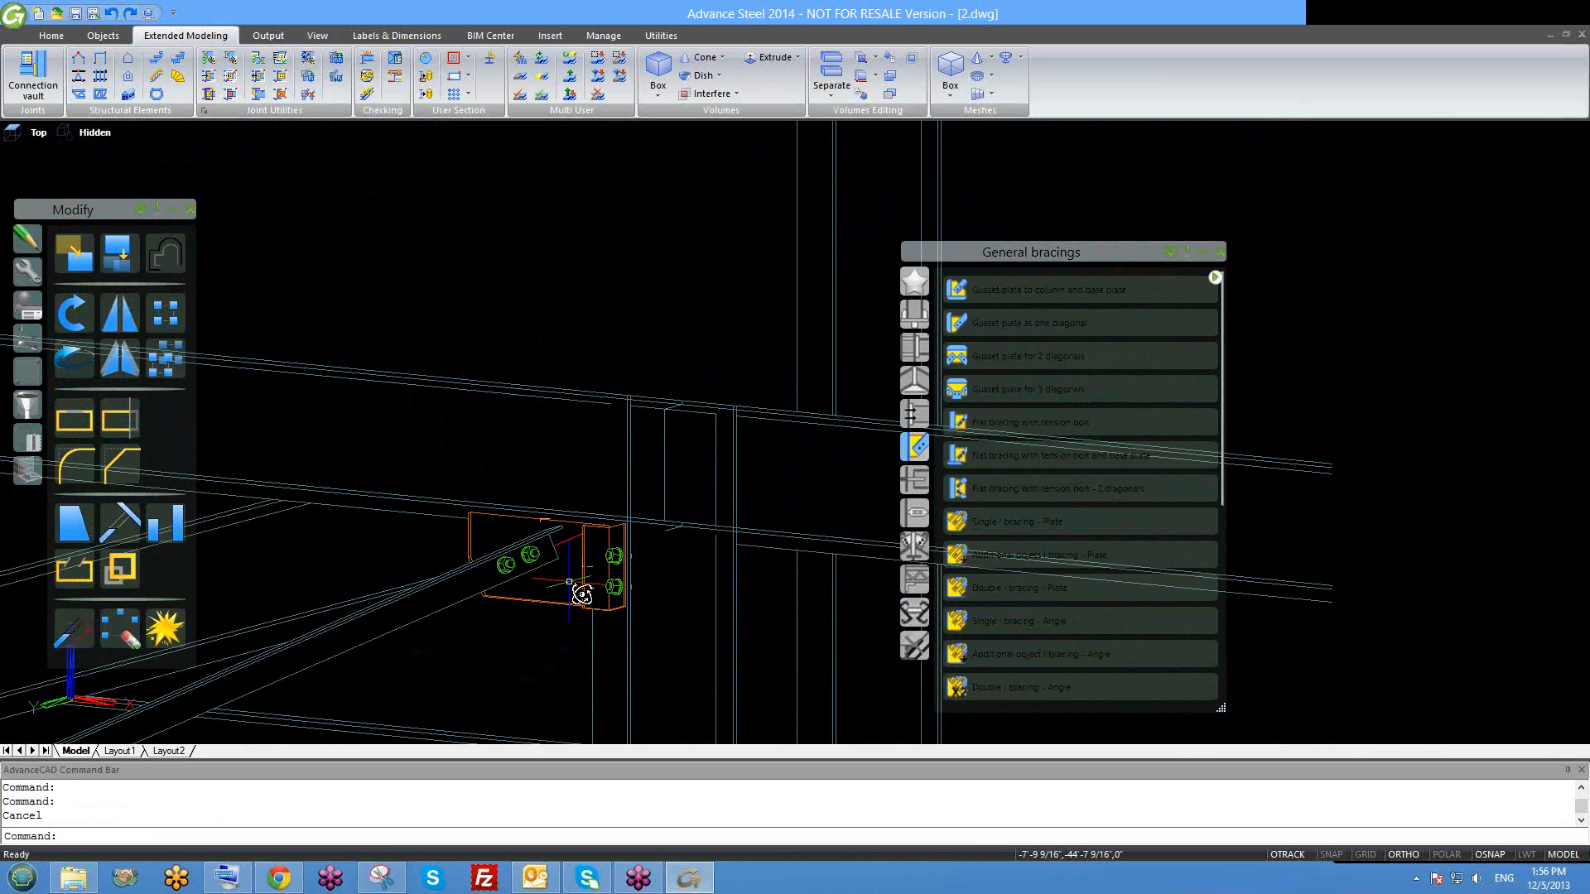
shift+middle_drag(582, 649, 575, 635)
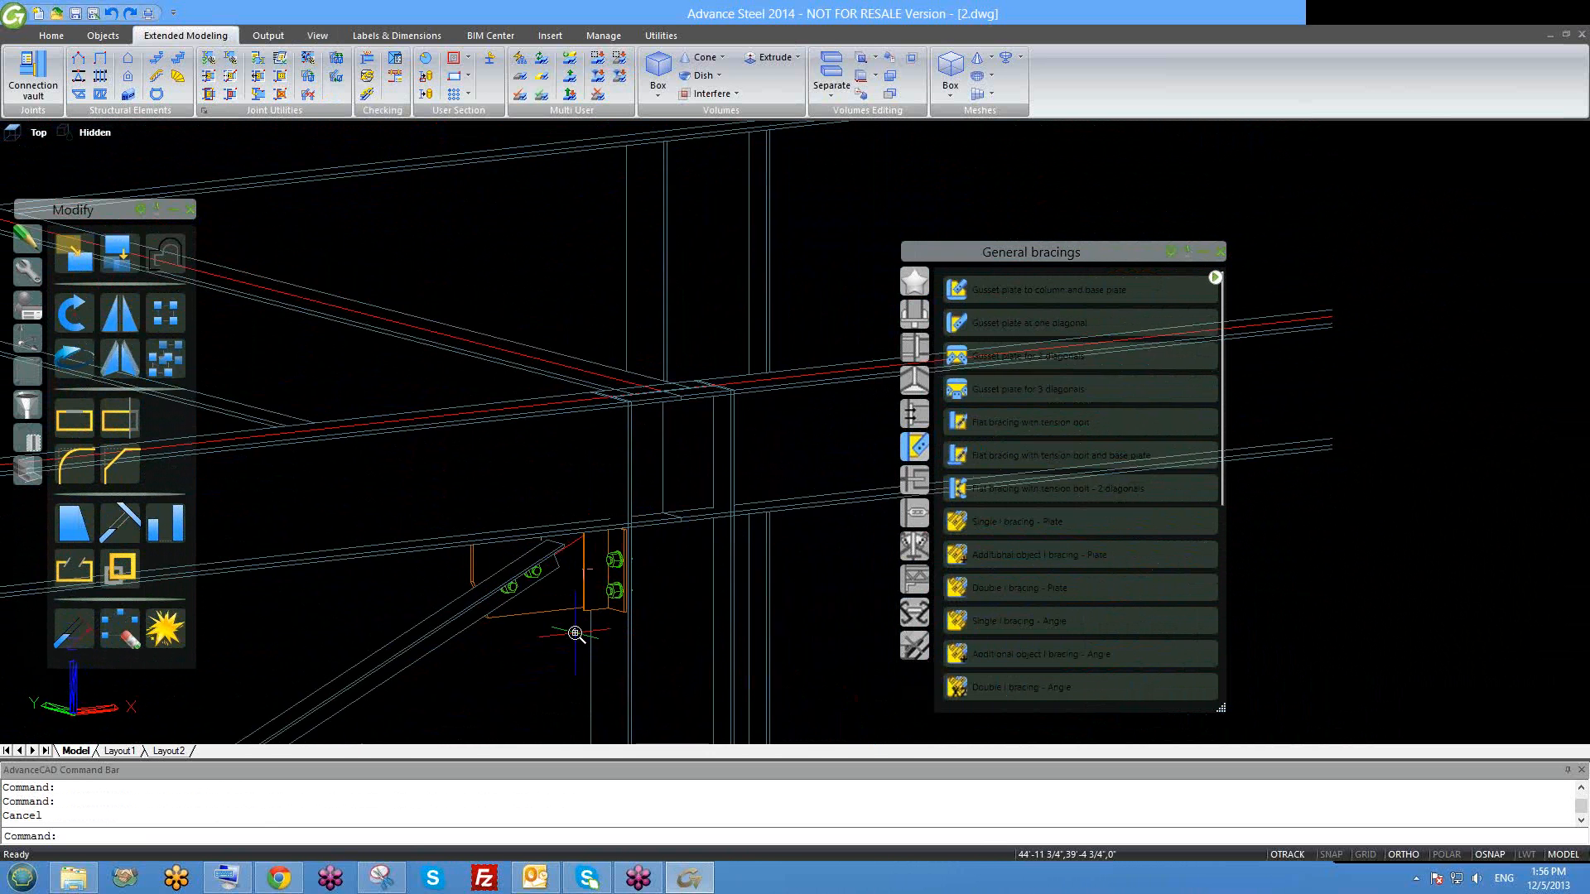
scroll(574, 632, up, 4)
scroll(620, 547, down, 8)
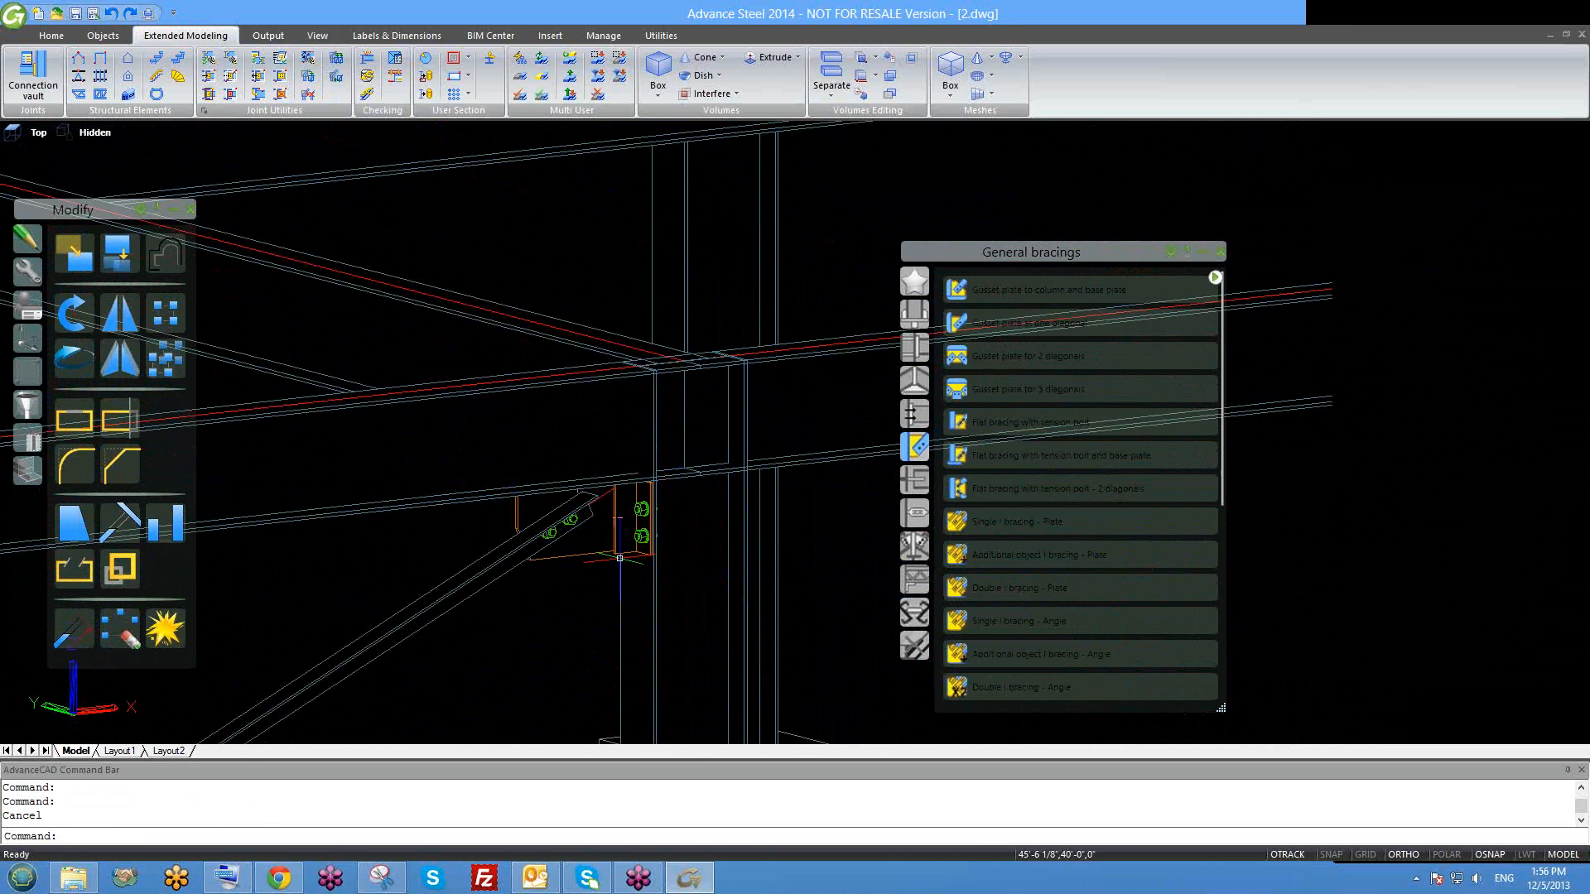
scroll(614, 571, up, 8)
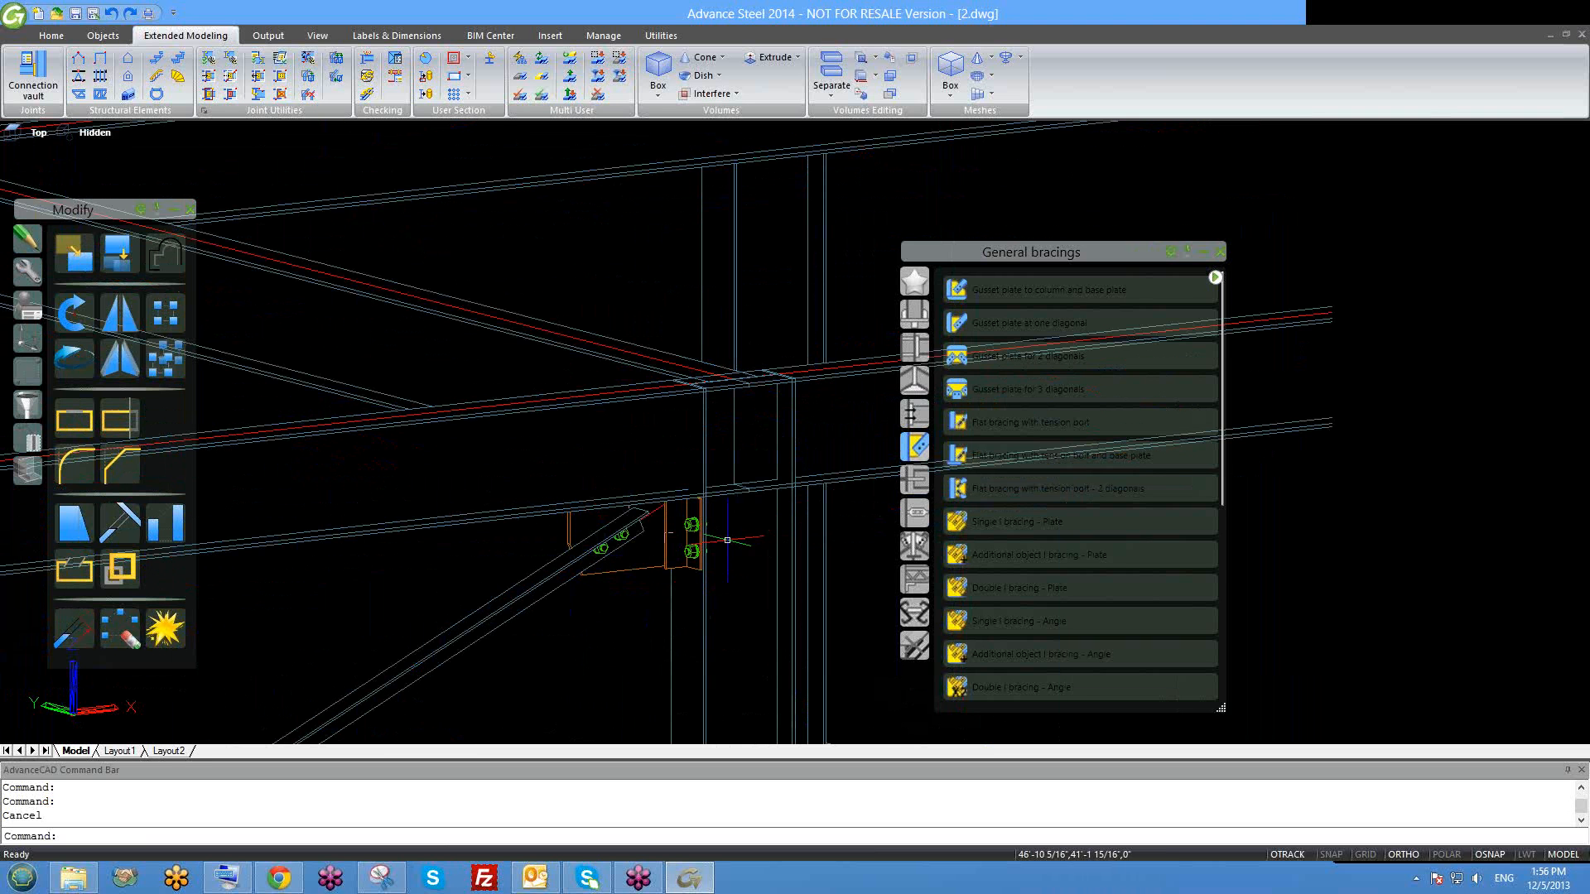
Reopen the joint properties from the clip angle and set the diagonal bolts' edge distance setting to gauge line.
scroll(651, 584, up, 4)
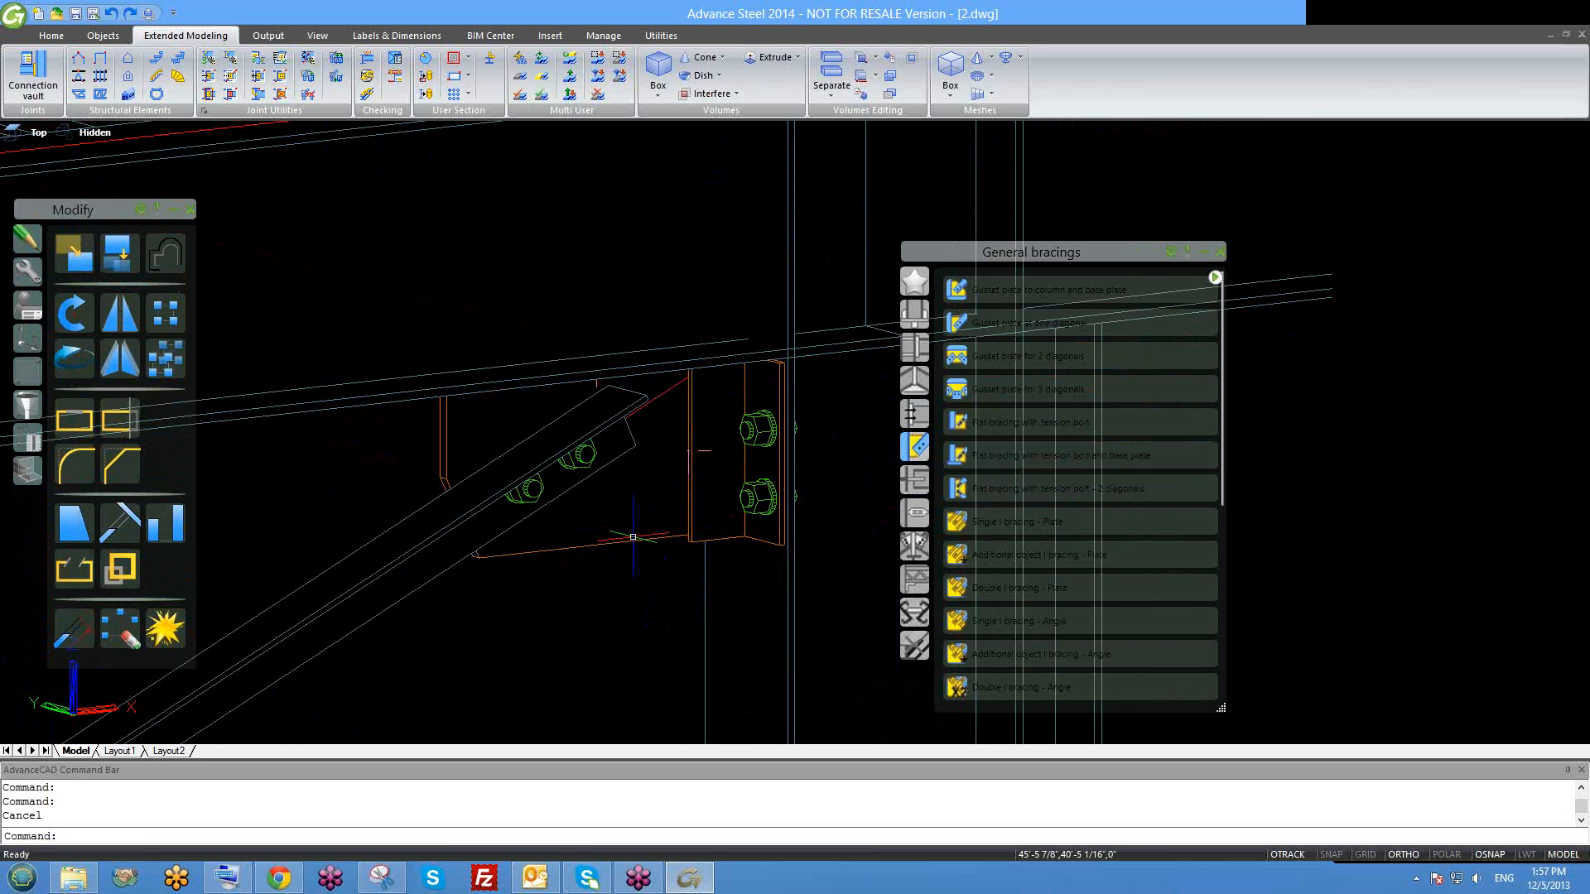
scroll(814, 451, up, 2)
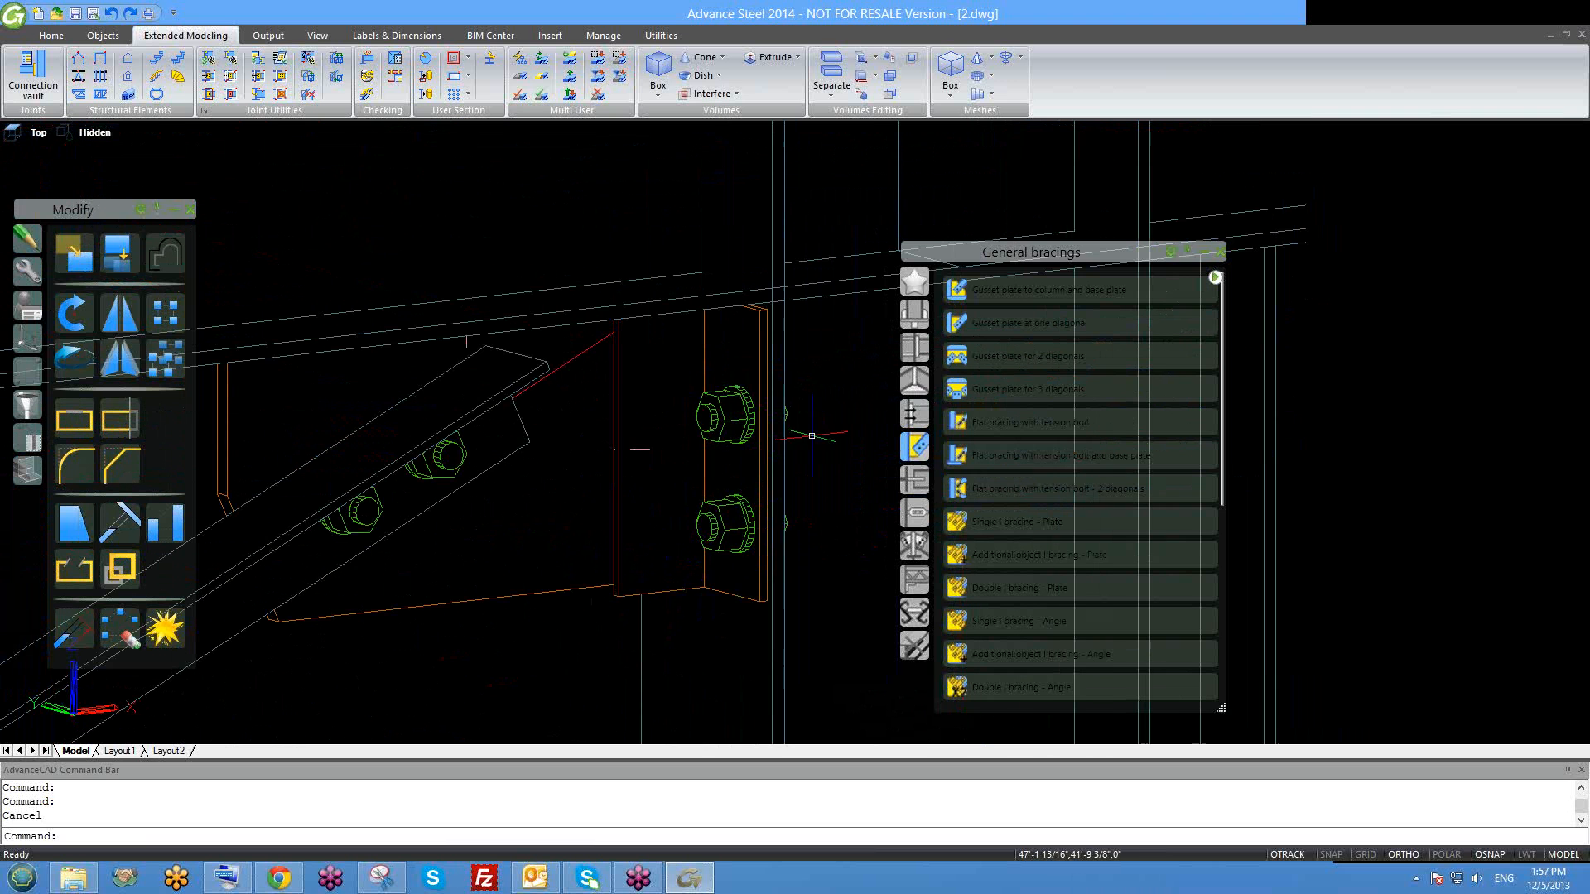
click(748, 388)
right_click(744, 380)
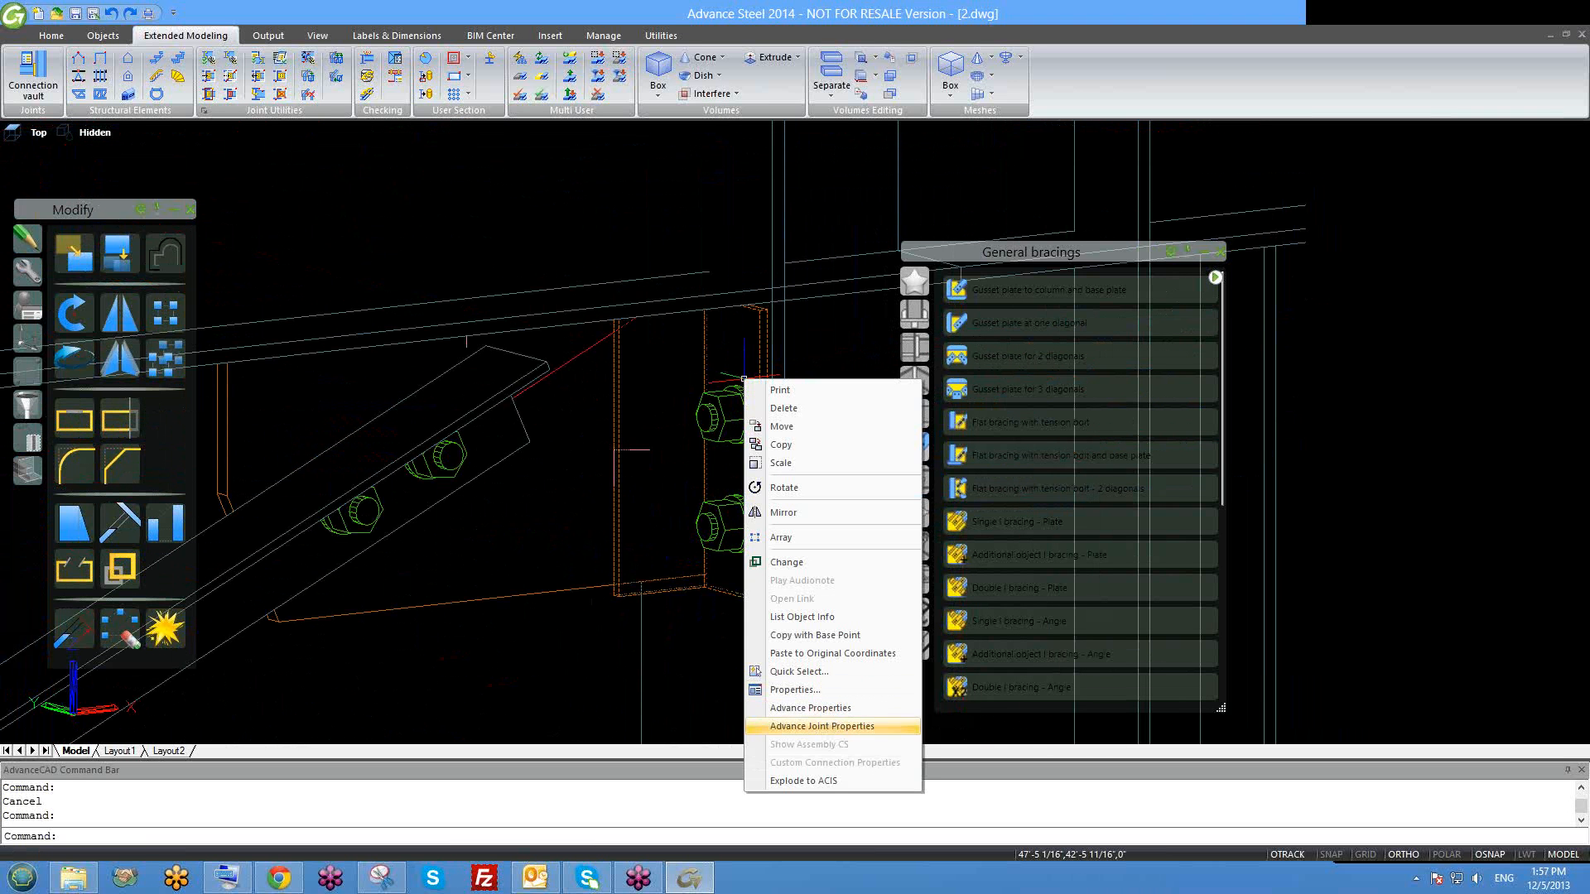
click(820, 726)
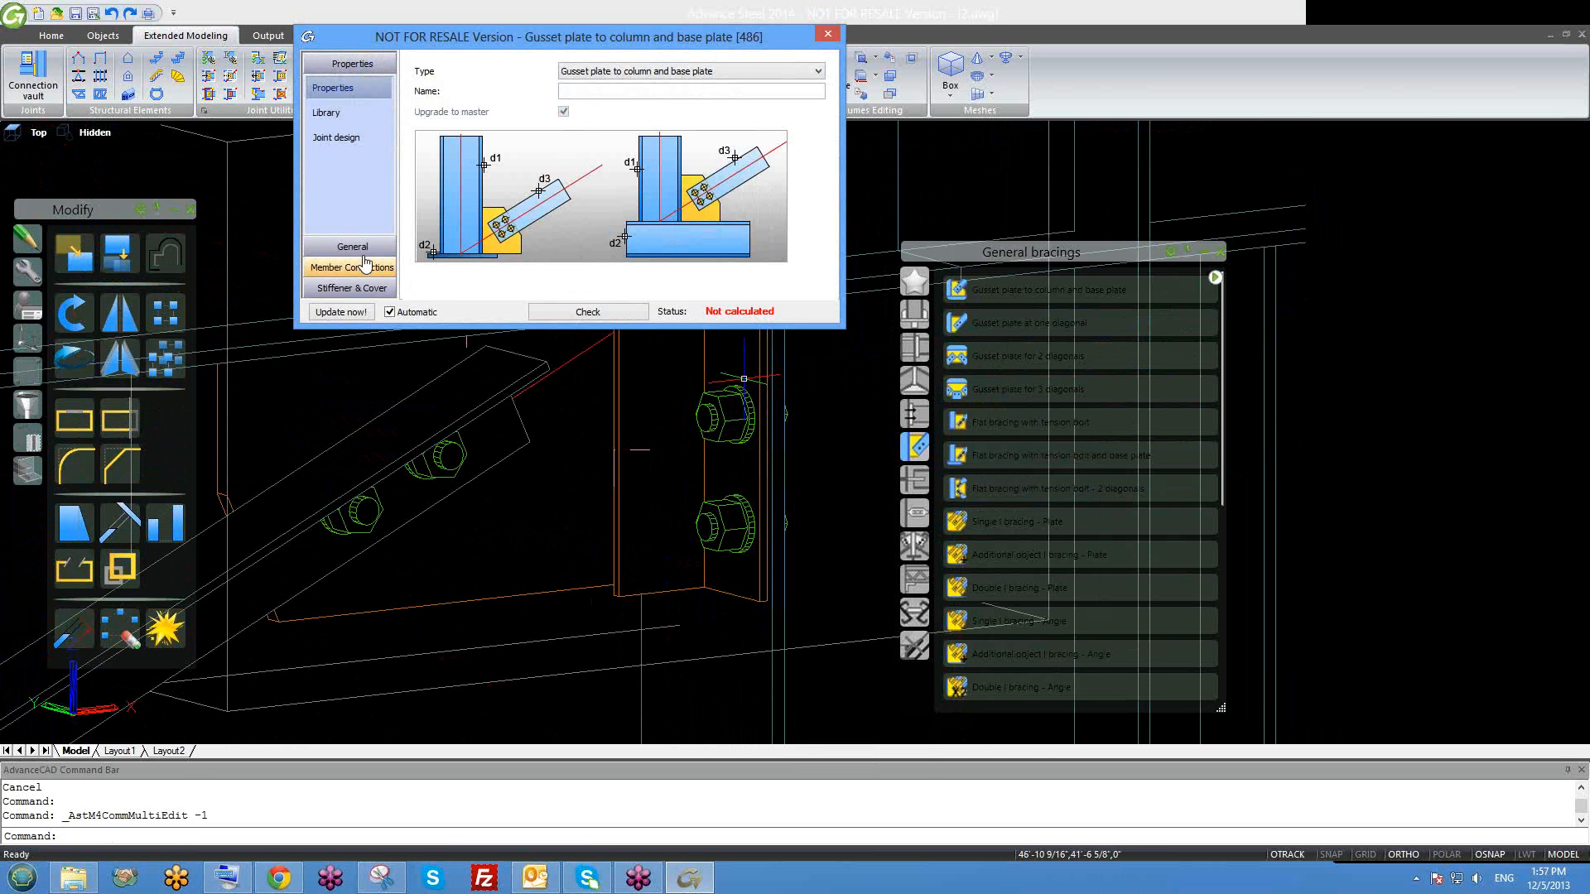
click(362, 252)
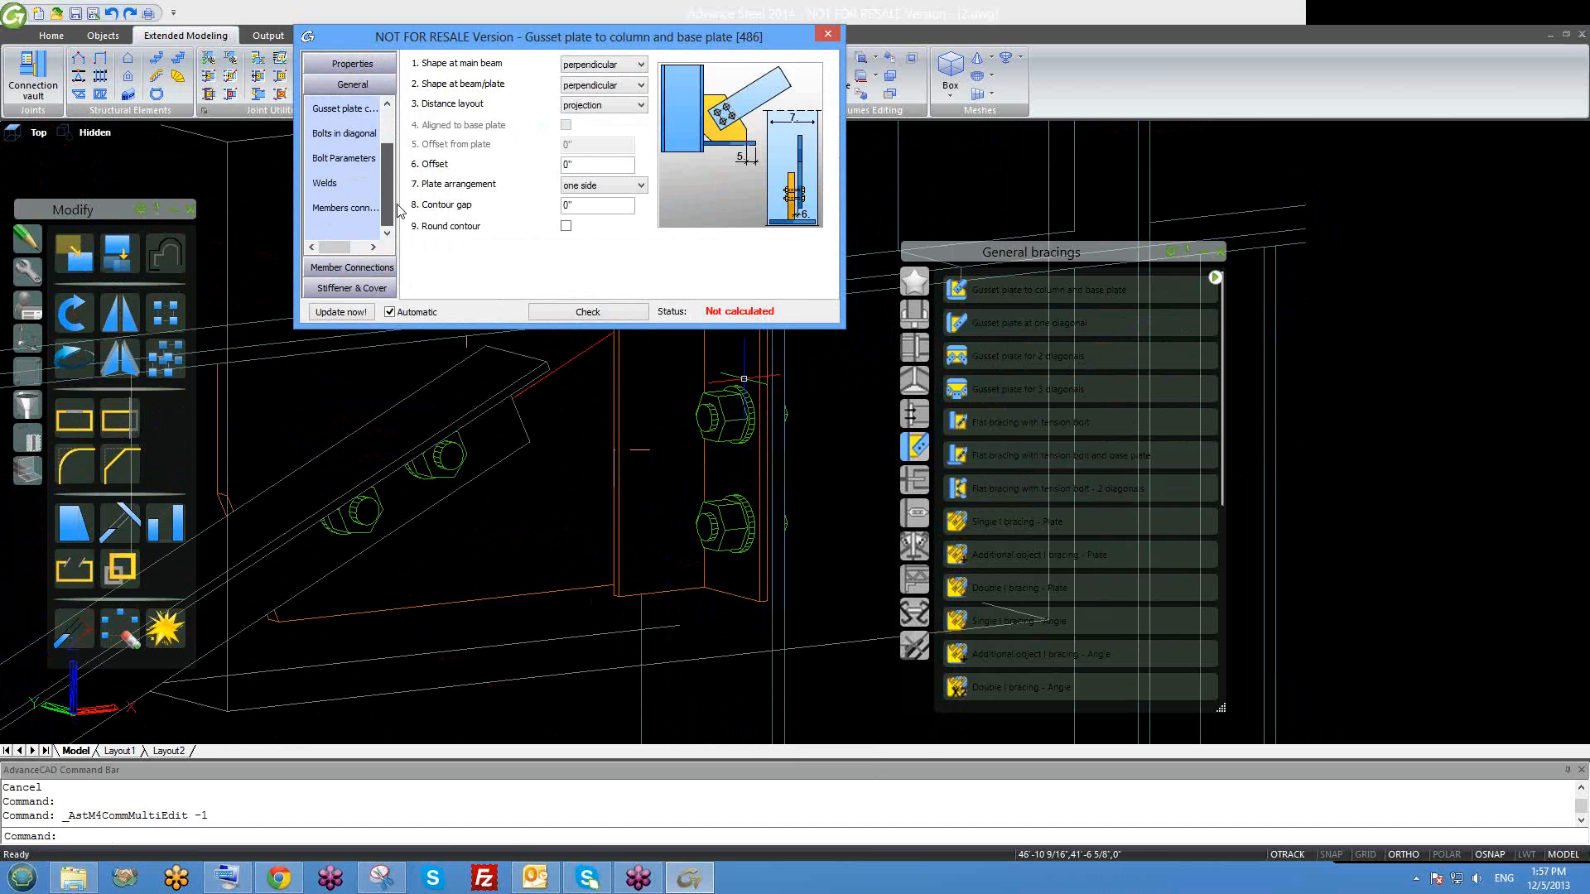
click(346, 139)
click(347, 158)
click(352, 136)
click(595, 189)
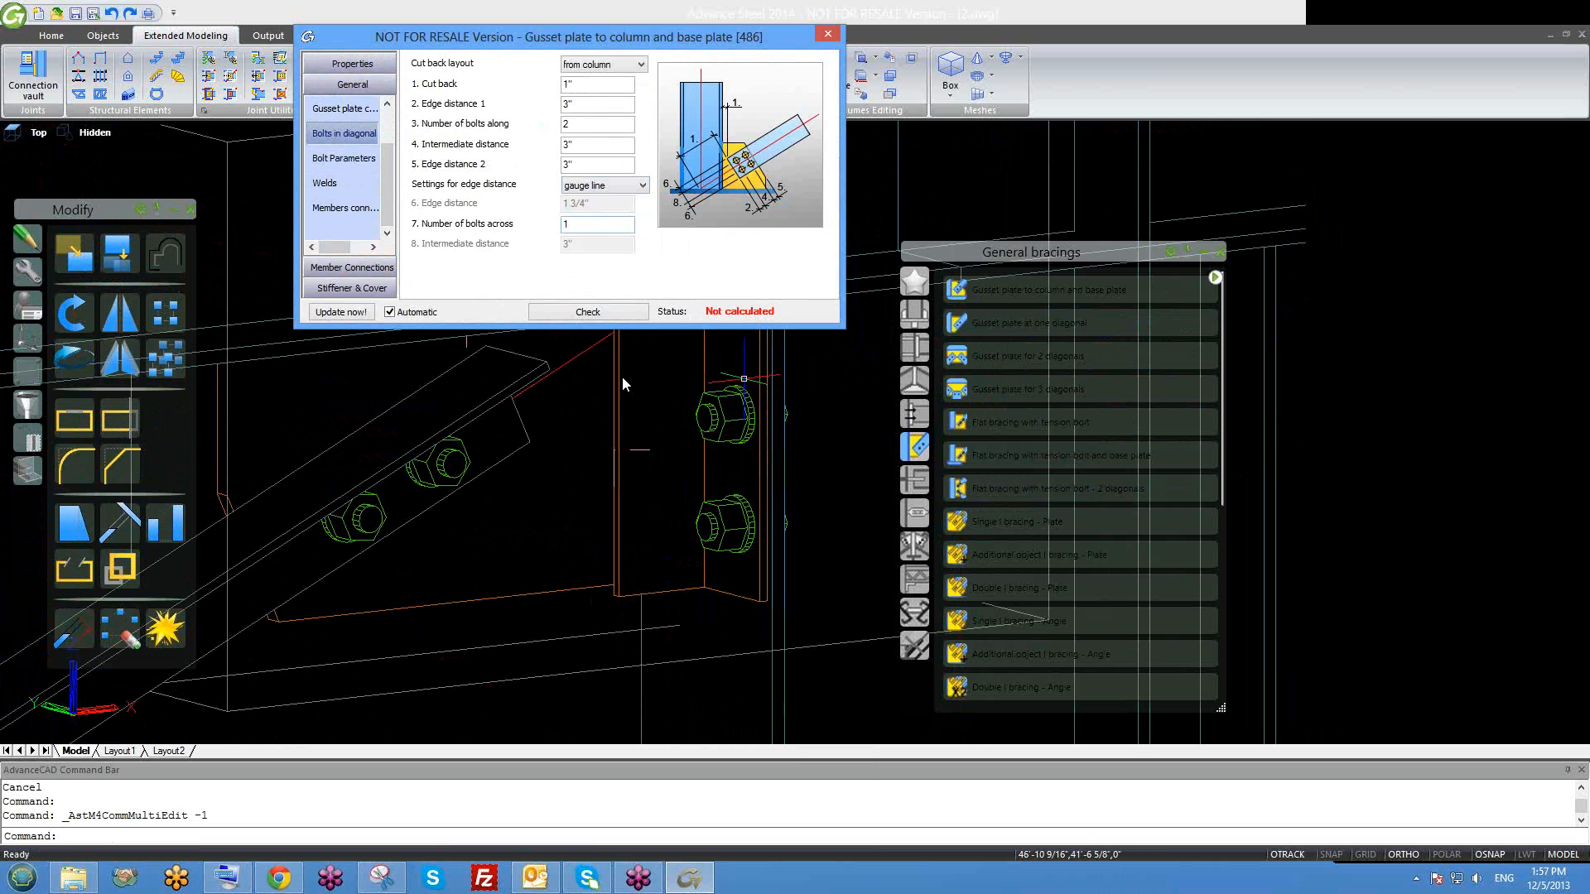
Review the member 2 connection details for the clip angle profile and its bolt set out.
click(383, 268)
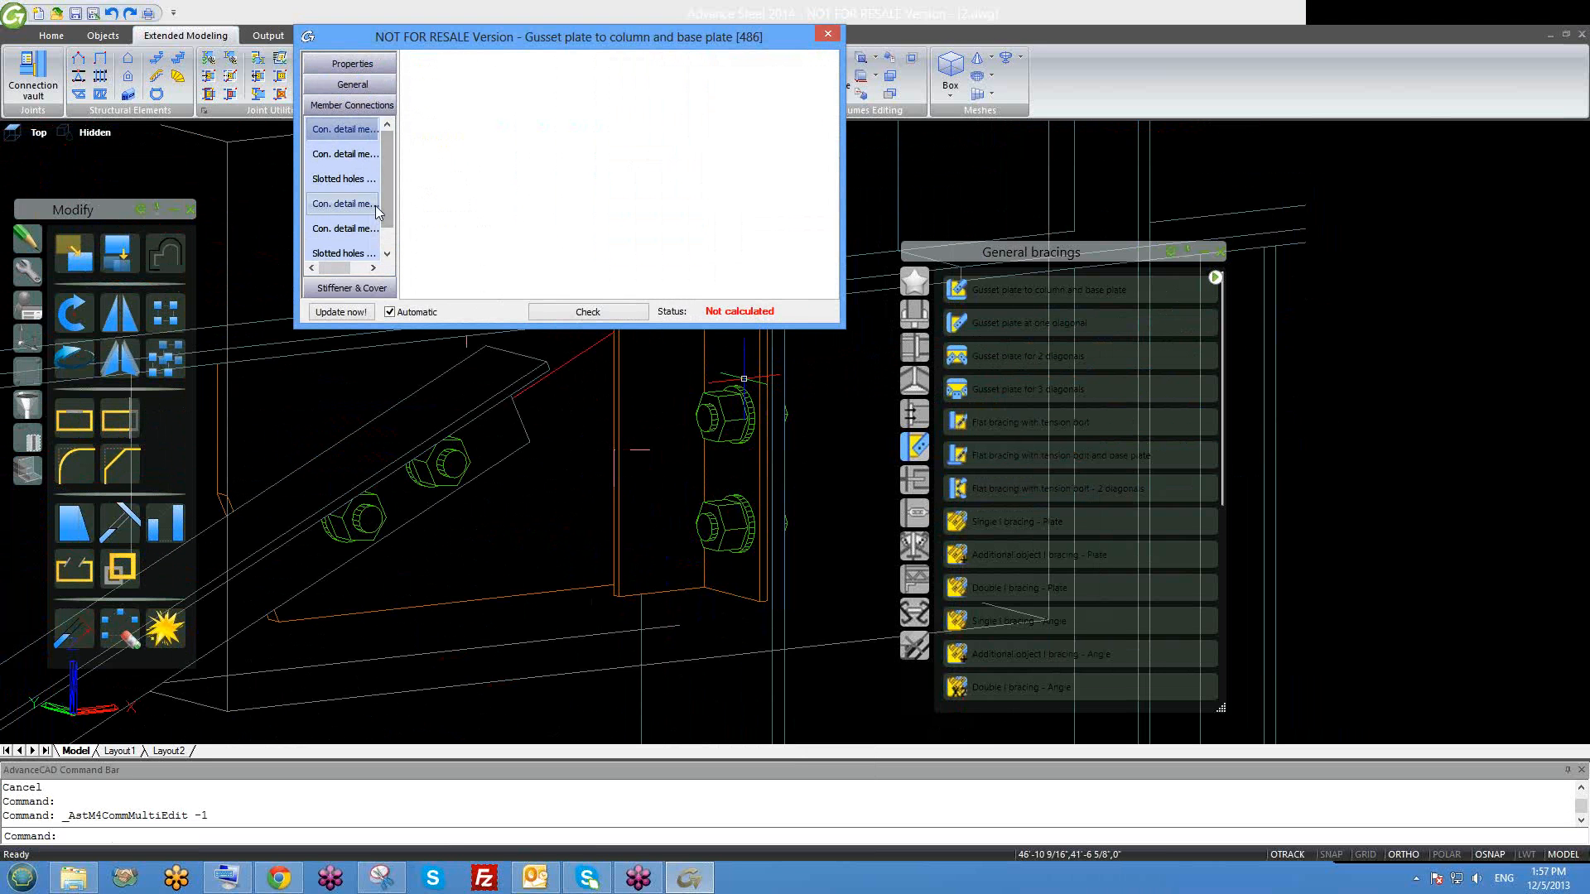
click(375, 204)
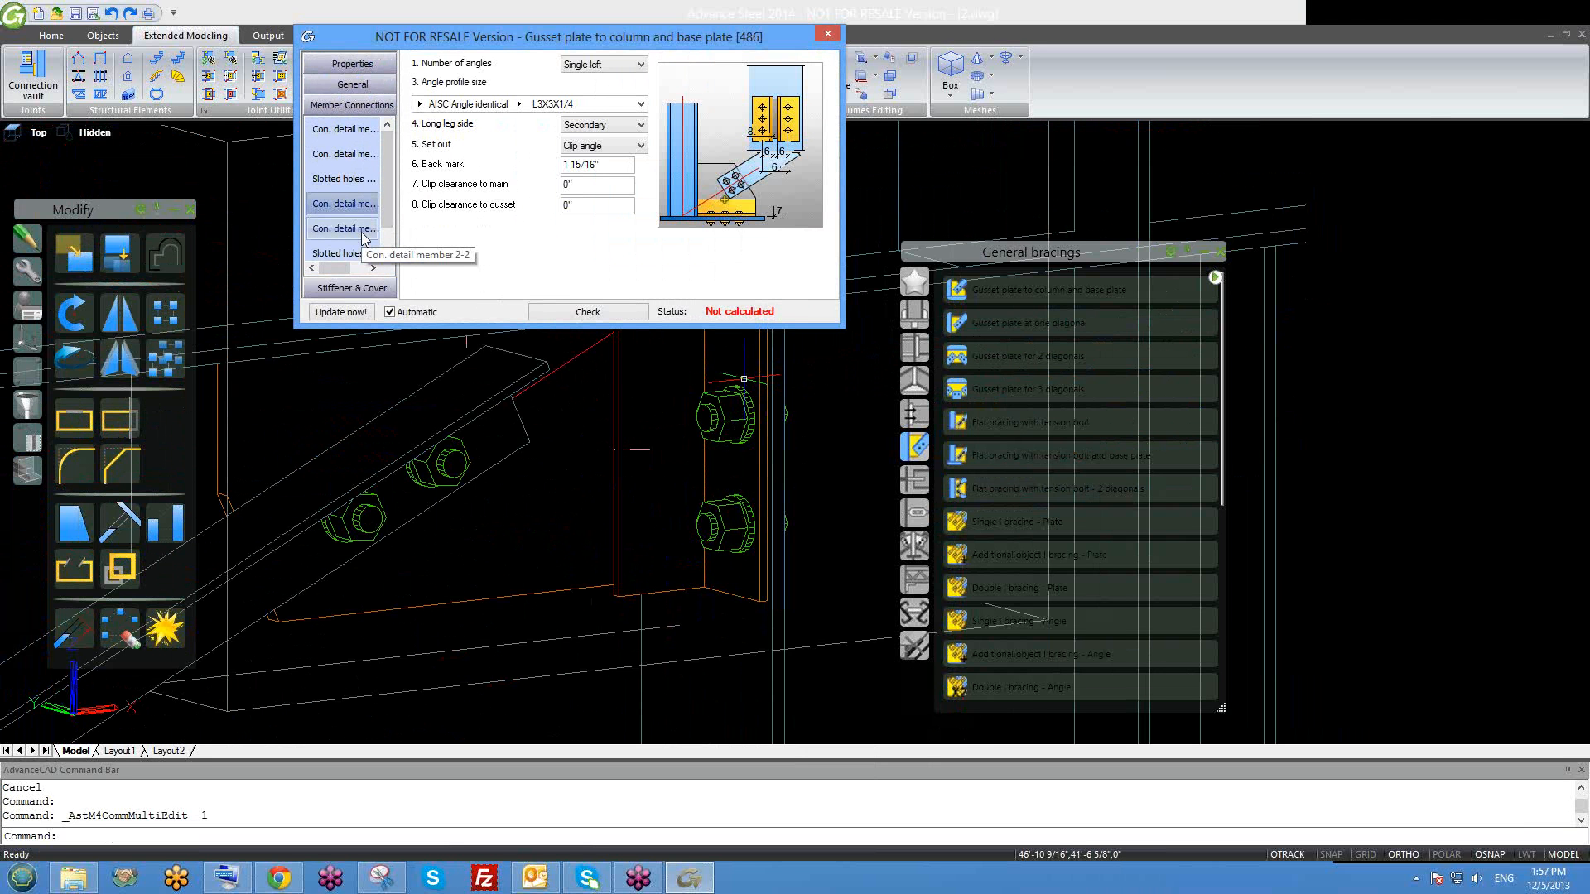
click(361, 236)
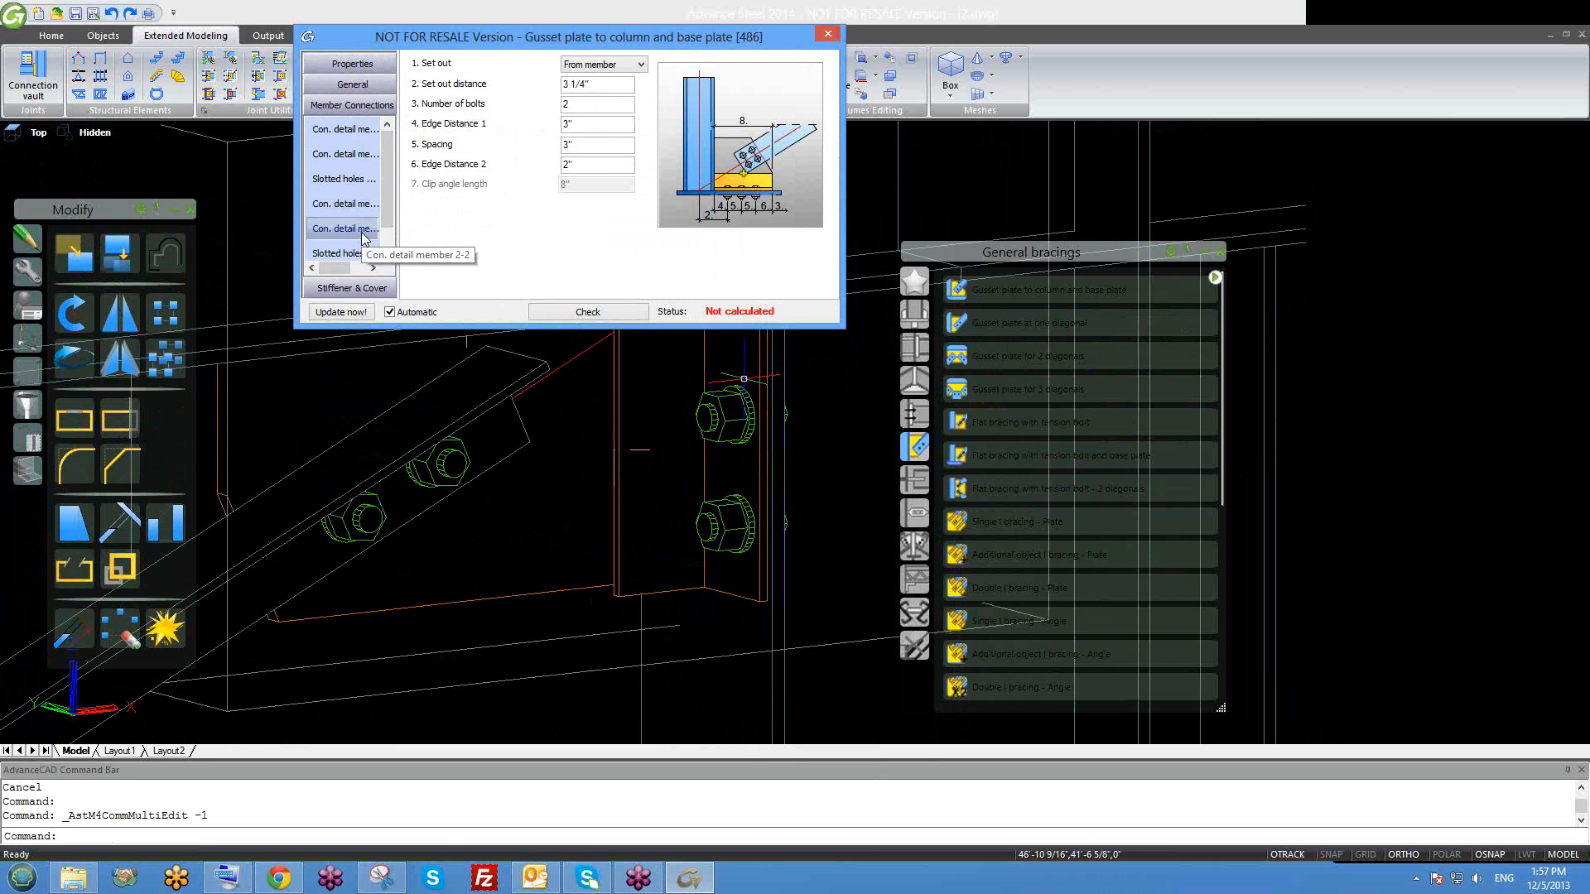
Review the member 2 clip angle profile, set out and back mark against the modelled connection, and close the joint properties.
click(353, 204)
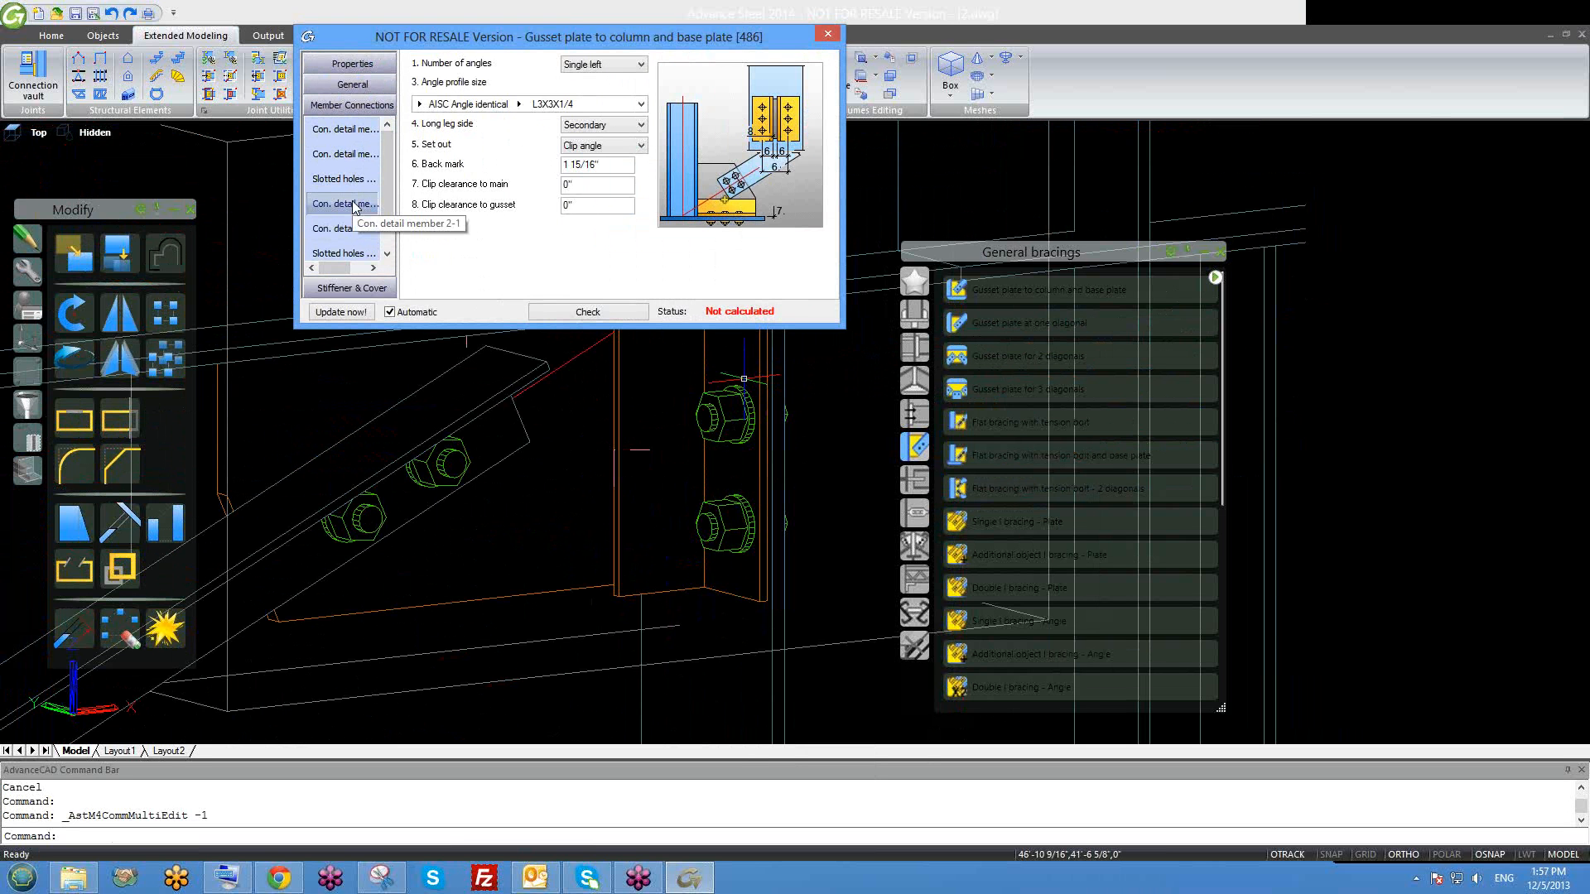
click(584, 480)
scroll(584, 481, down, 3)
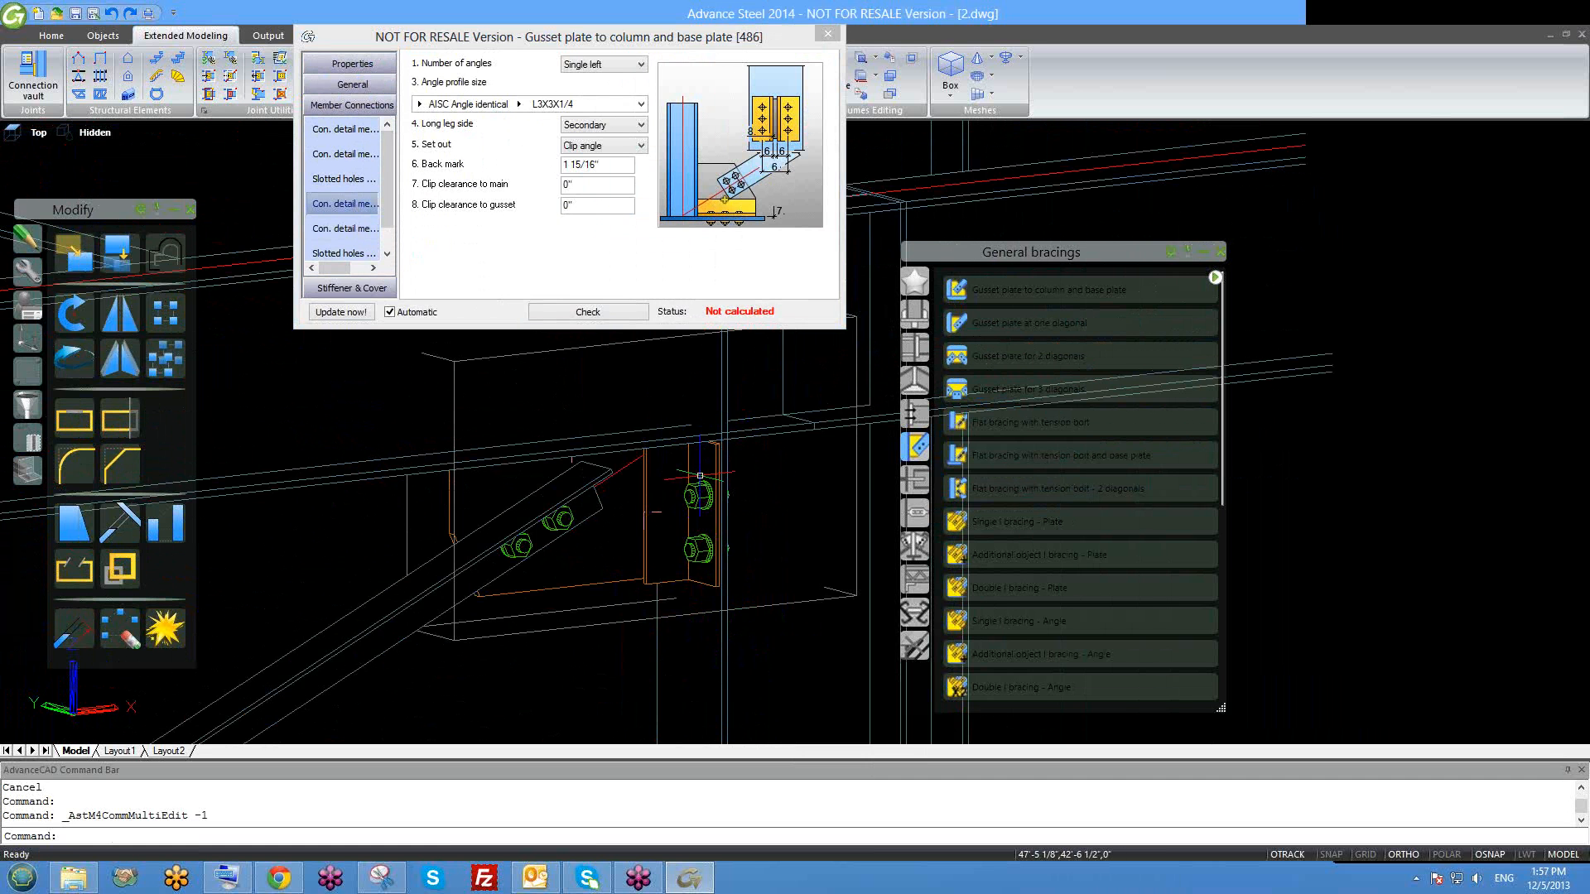
middle_drag(616, 502, 598, 566)
middle_drag(642, 472, 667, 519)
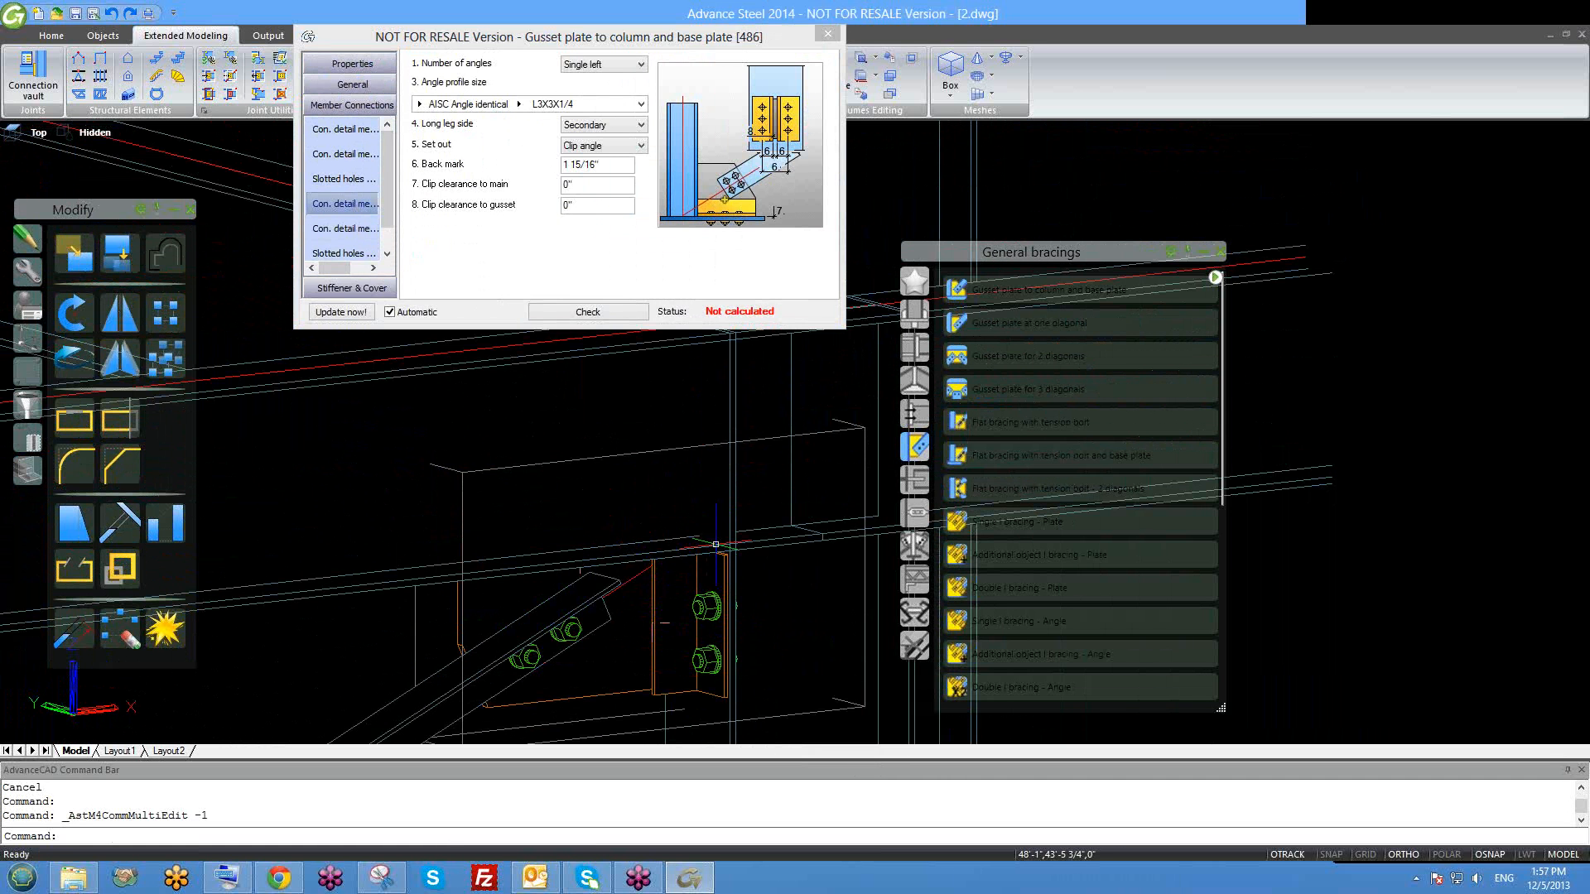
click(346, 204)
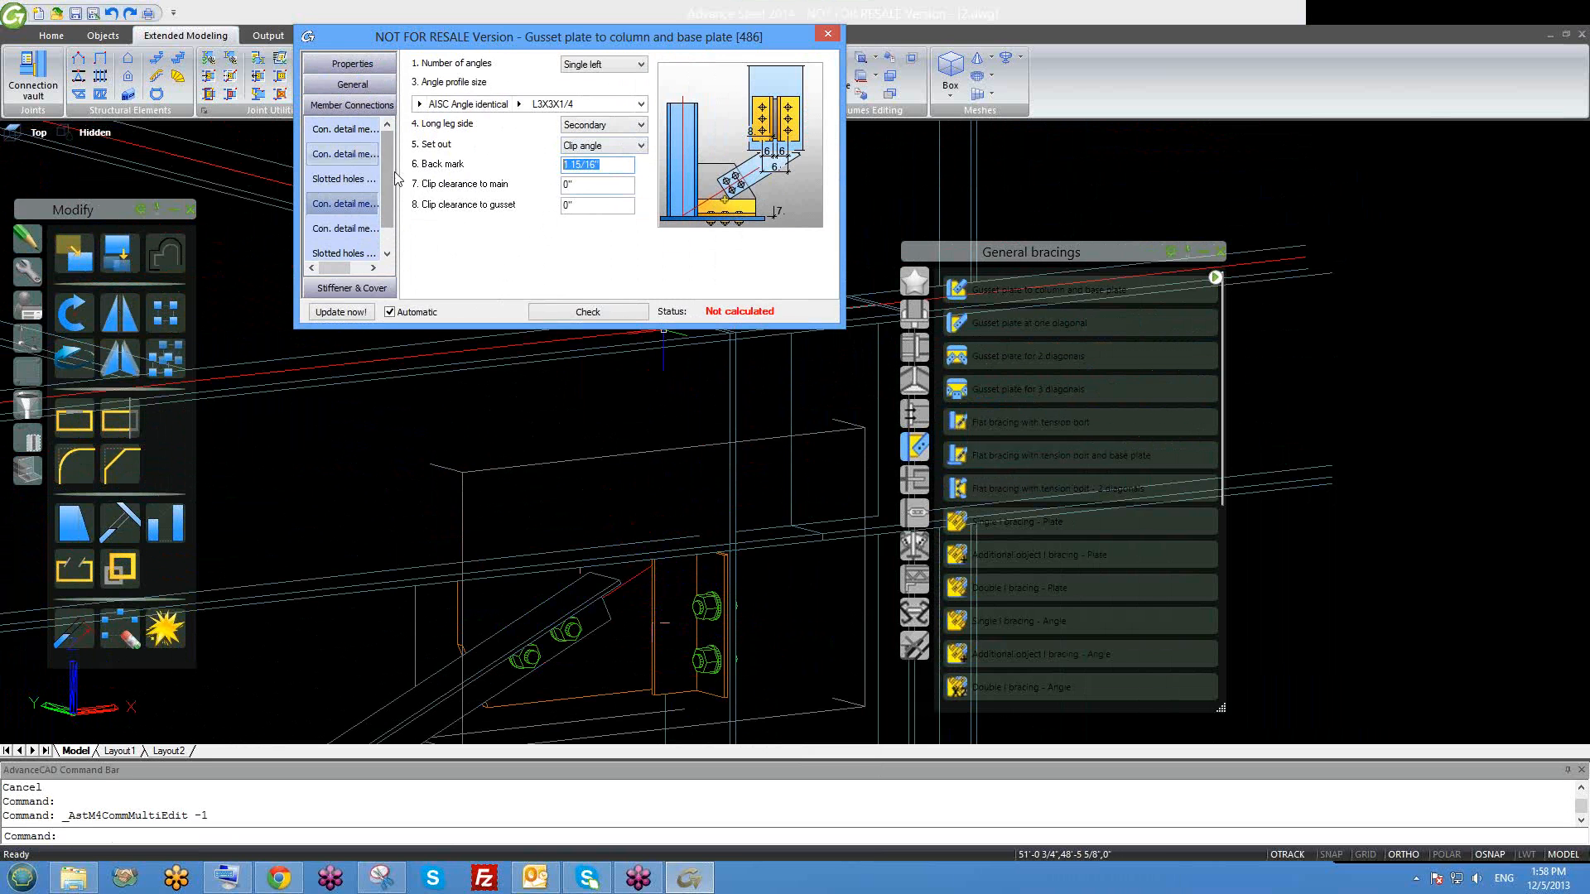
click(822, 40)
Examine the cross-braced bay from the connected upper brace end across to the unconnected end at the opposite column.
scroll(749, 525, down, 2)
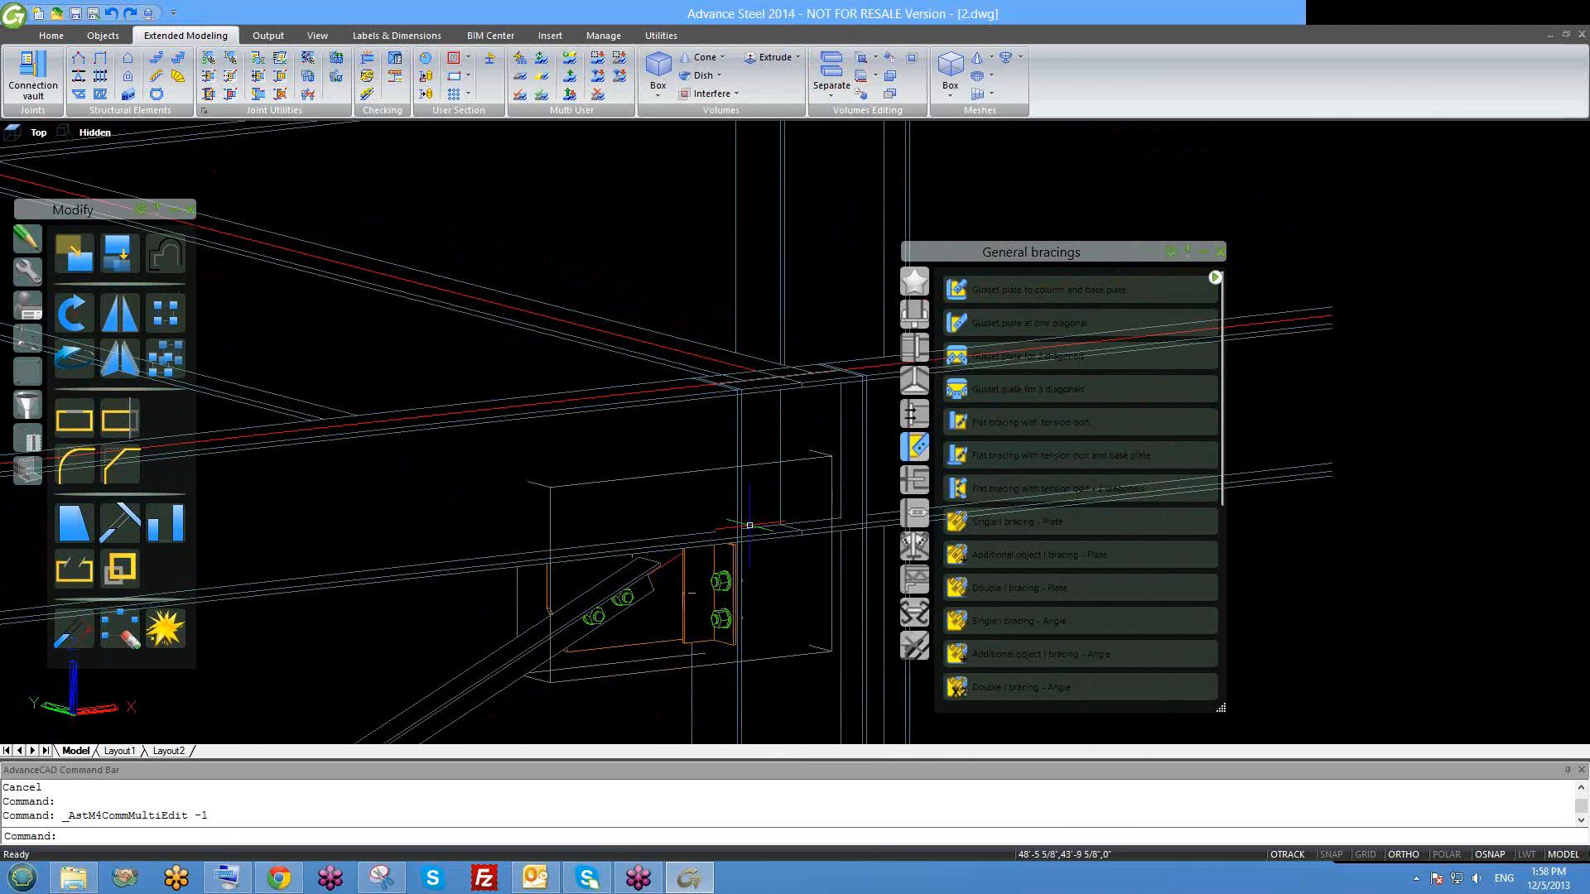
scroll(750, 525, down, 4)
scroll(478, 554, up, 3)
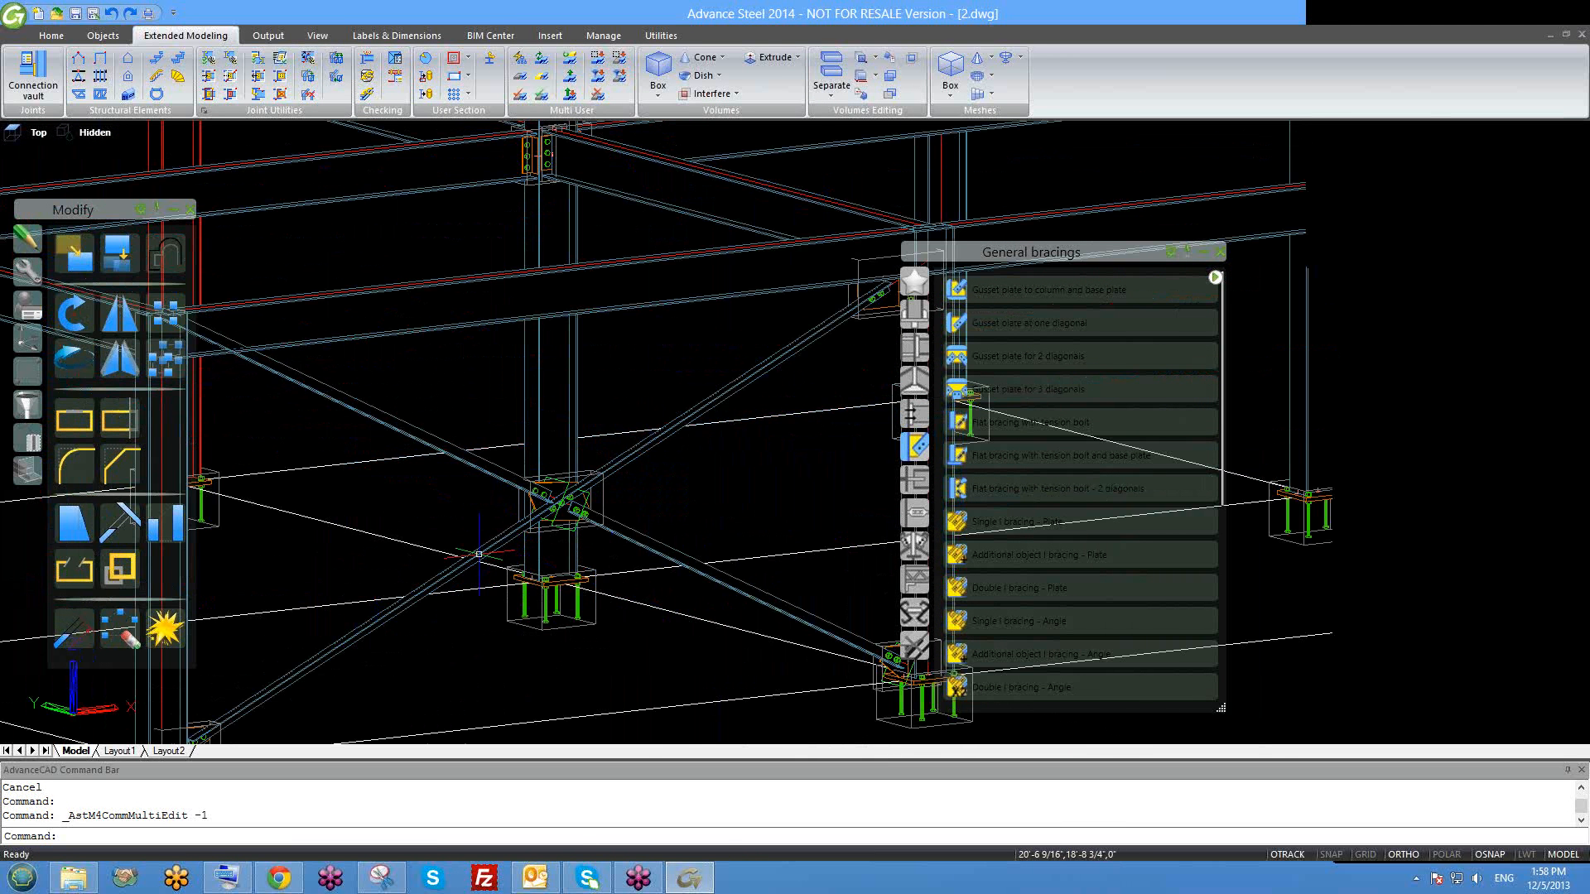
middle_drag(667, 458, 629, 485)
middle_drag(703, 436, 809, 407)
scroll(615, 411, up, 2)
scroll(745, 411, down, 2)
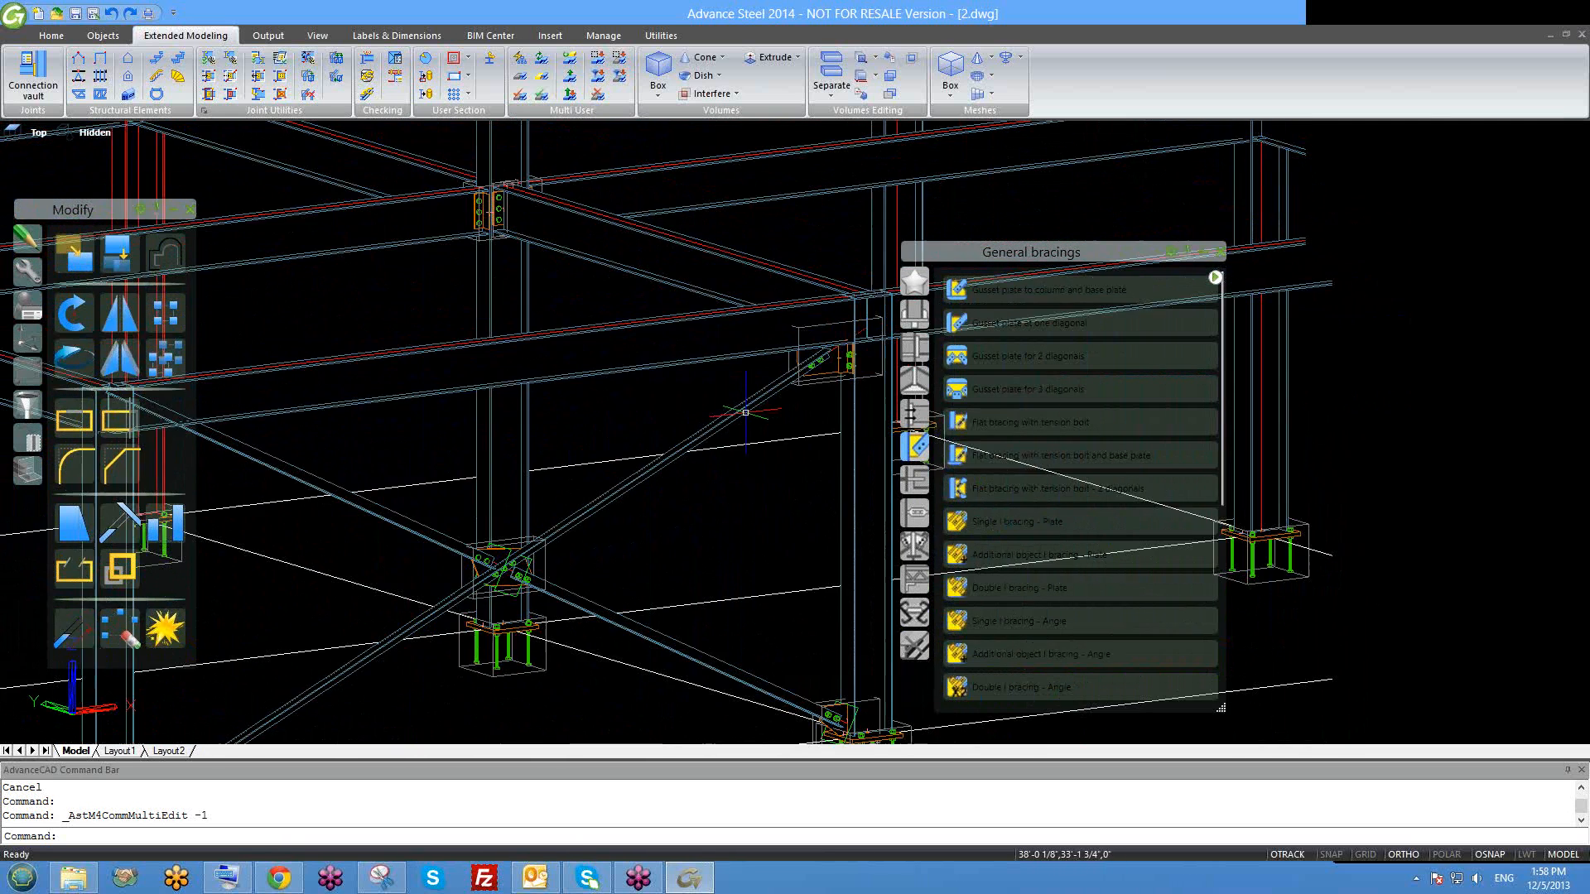
scroll(633, 439, down, 2)
scroll(303, 450, up, 5)
scroll(334, 453, down, 2)
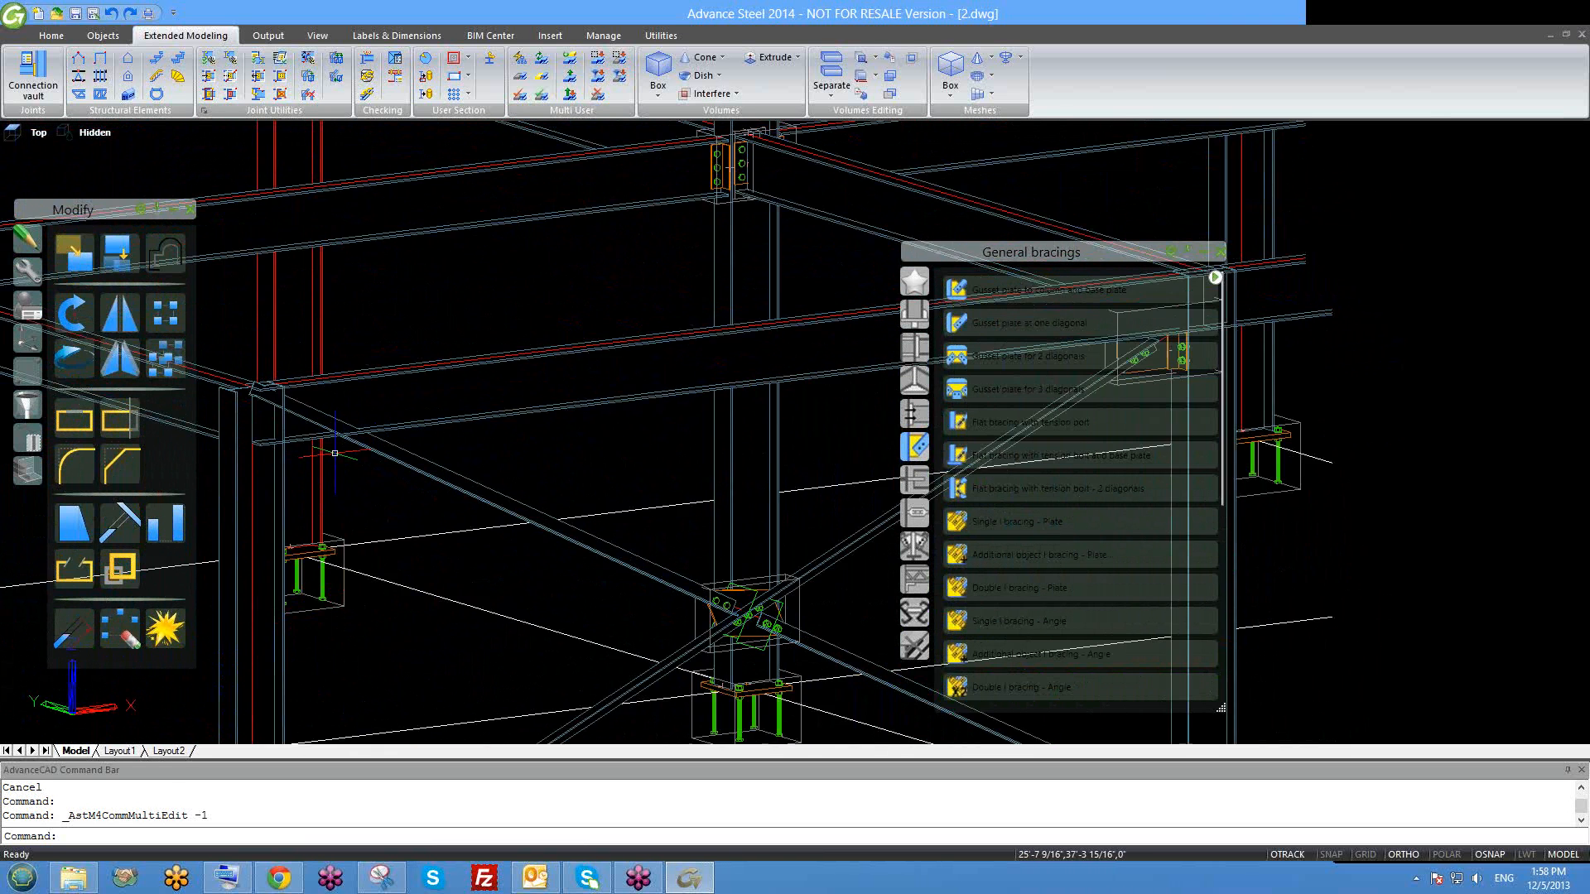
scroll(335, 453, down, 3)
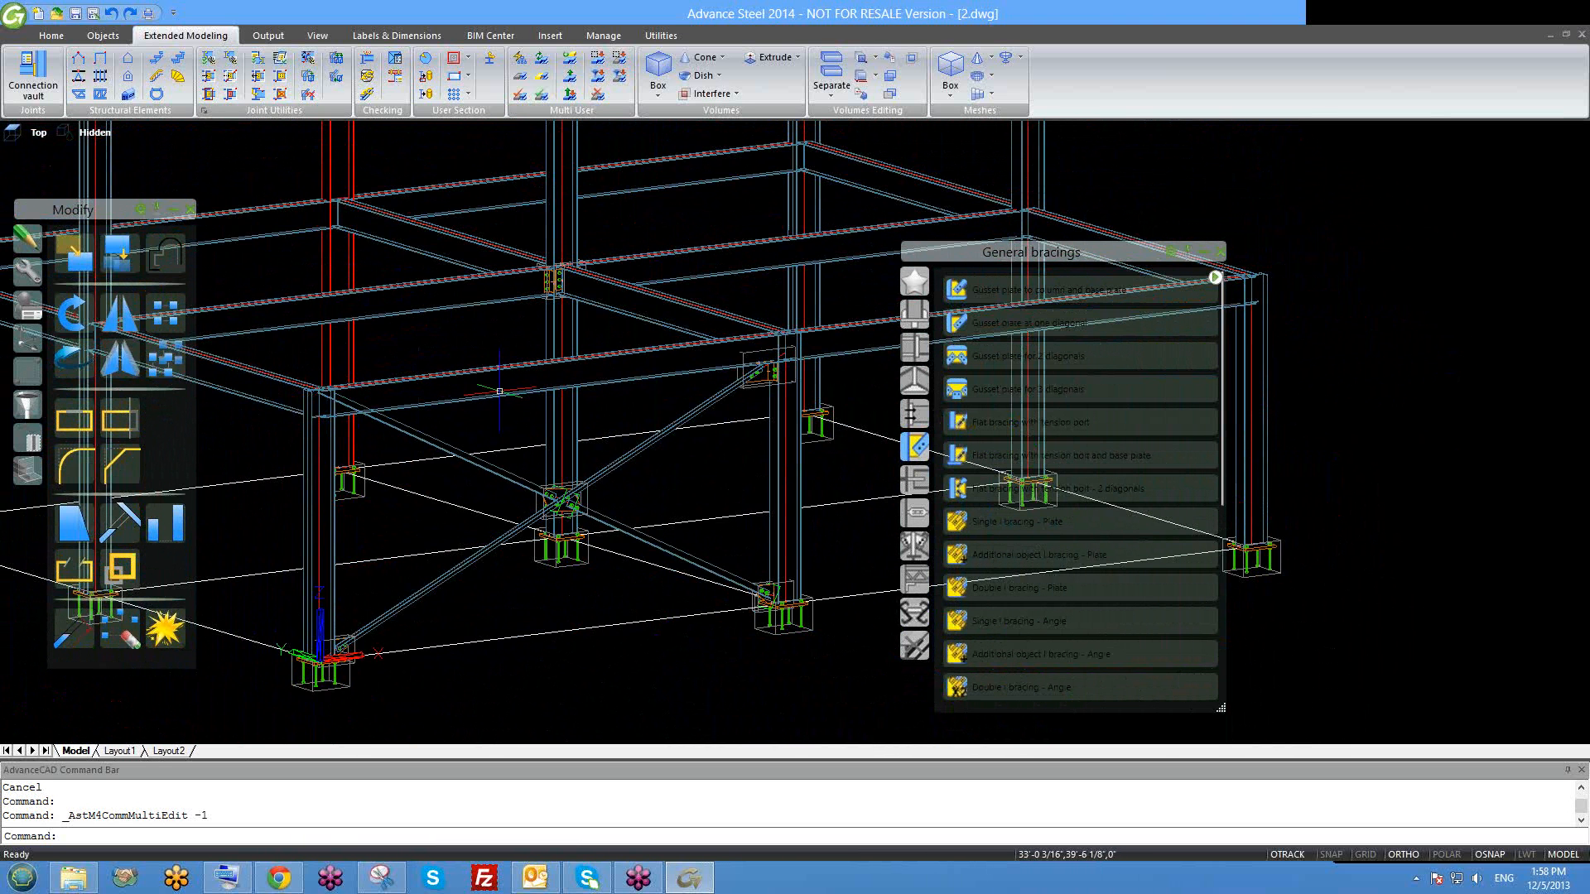
scroll(307, 405, up, 4)
Switch the model's visual style to 2D Wireframe.
click(95, 132)
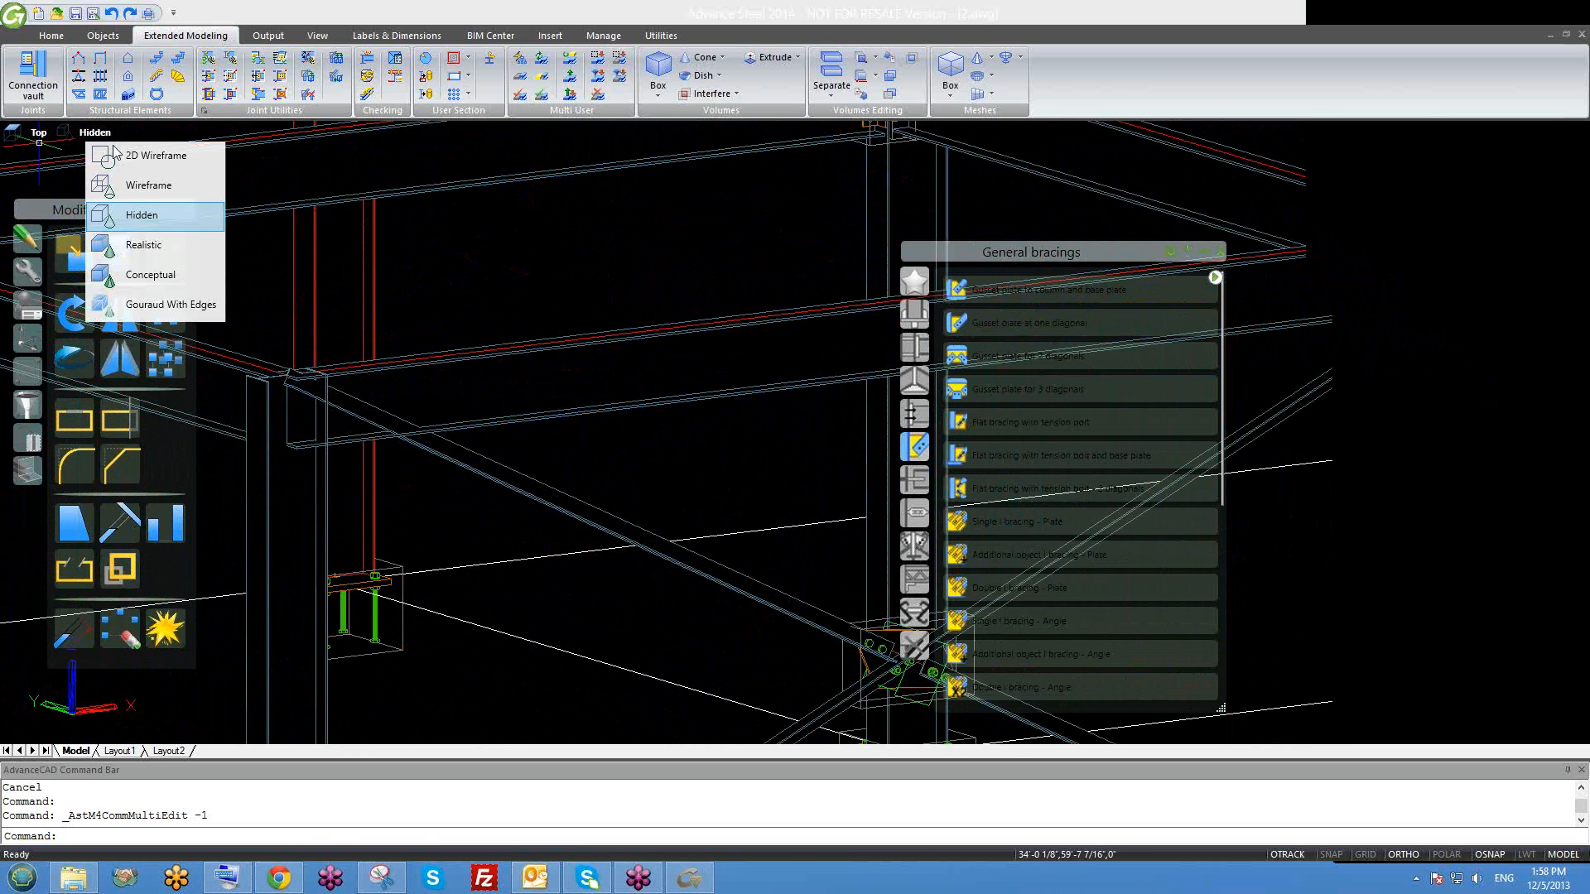
click(156, 156)
scroll(451, 523, down, 3)
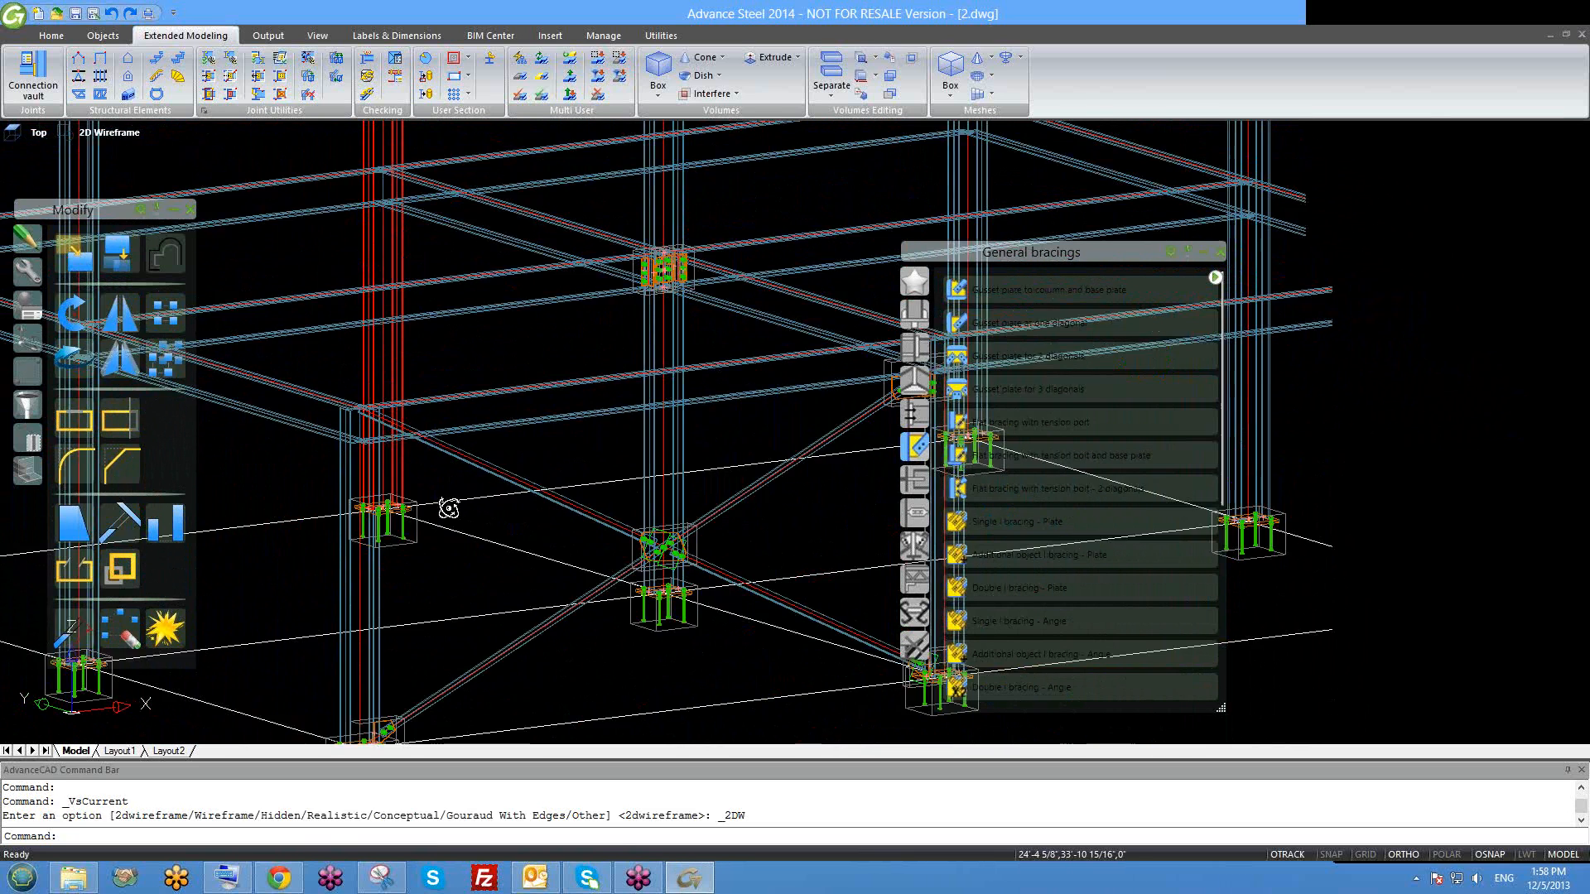
Stretch the unconnected upper end of the diagonal brace 3 inches down along the column axis.
scroll(356, 522, up, 5)
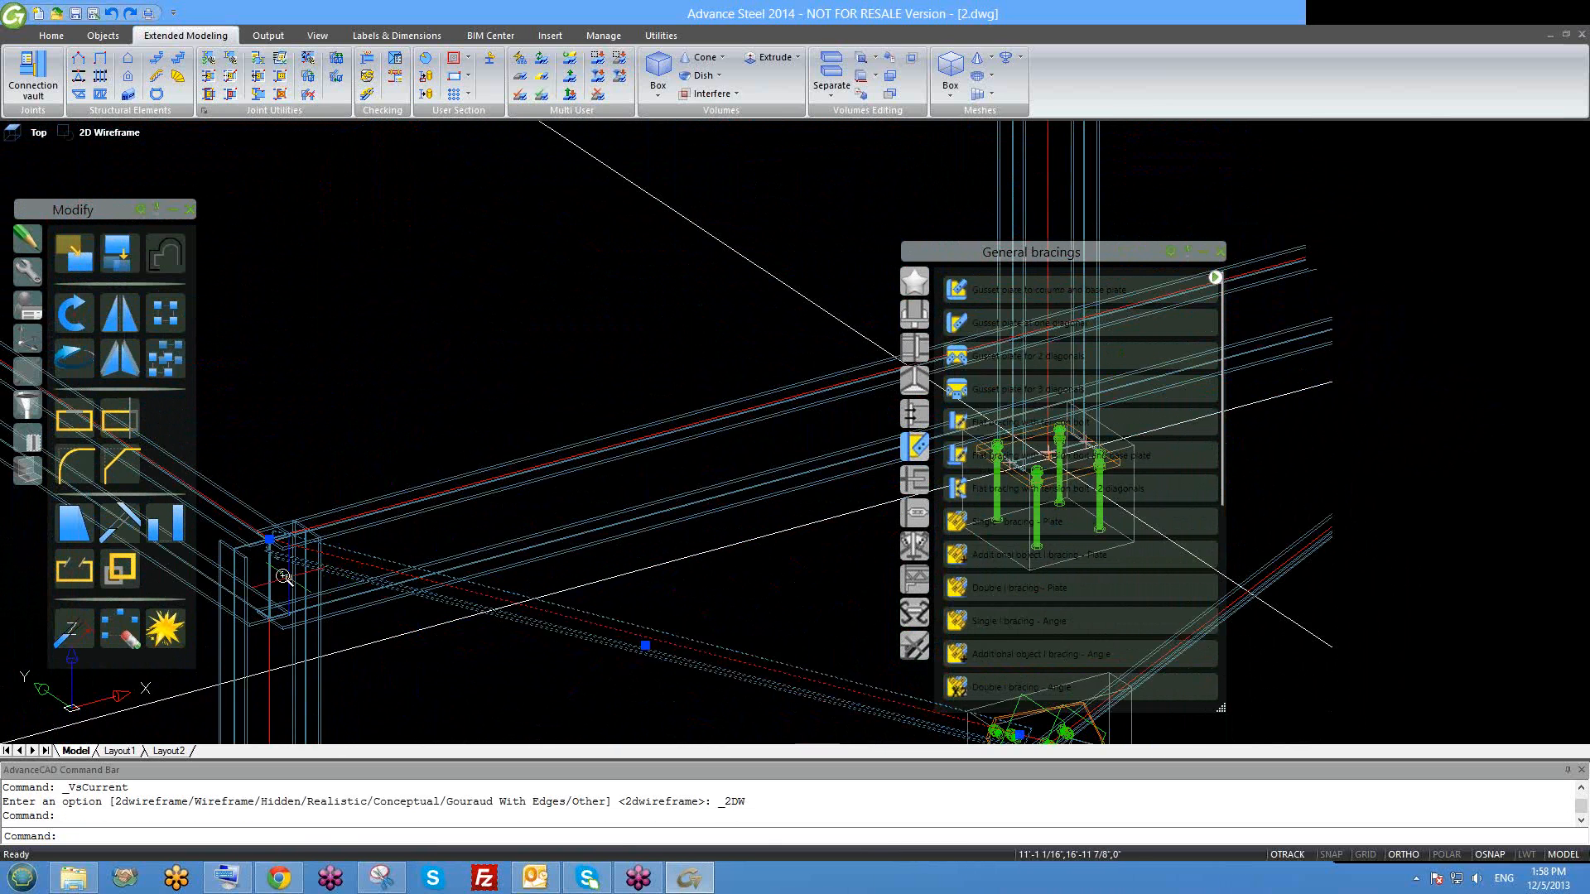
click(251, 483)
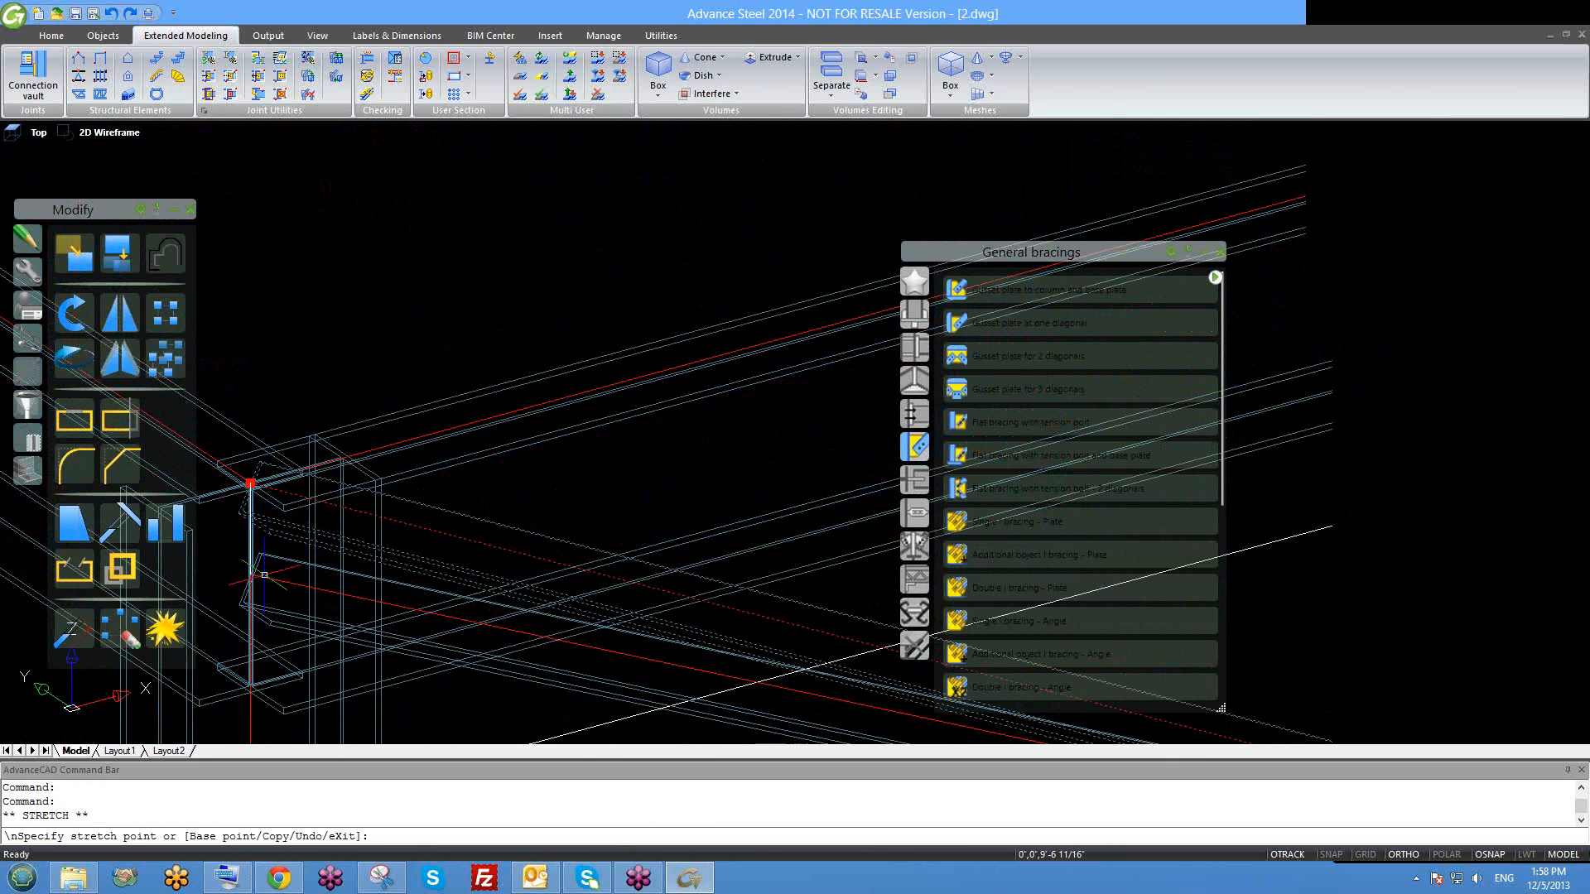
key(Return)
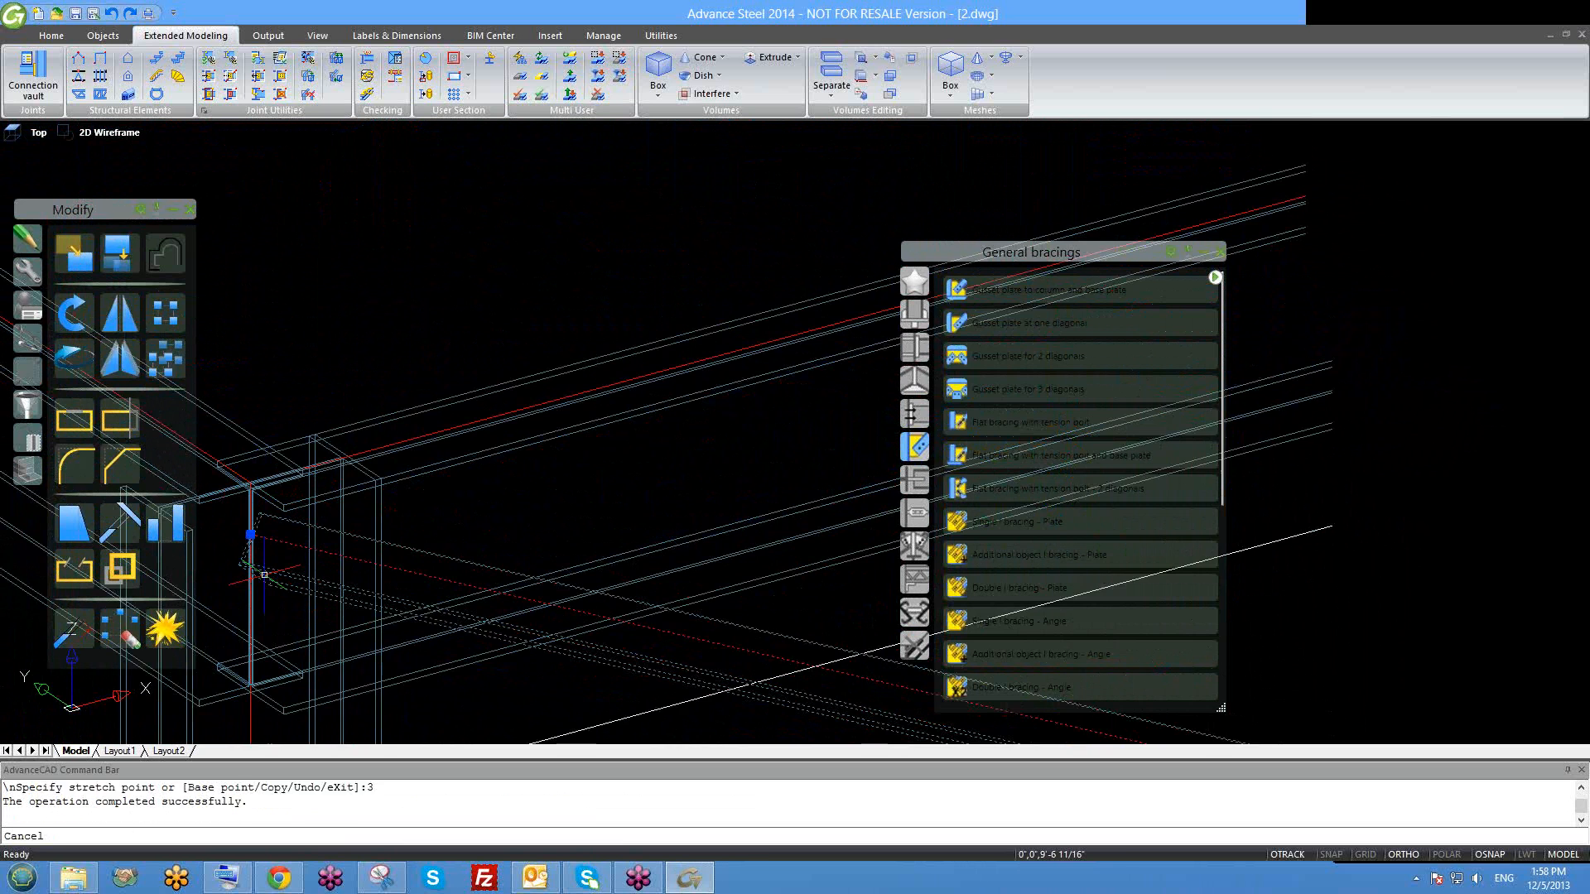
key(Escape)
Check the moved brace end's position at the column corner and its relation to the rest of the braced bay.
scroll(435, 557, down, 6)
scroll(571, 623, up, 4)
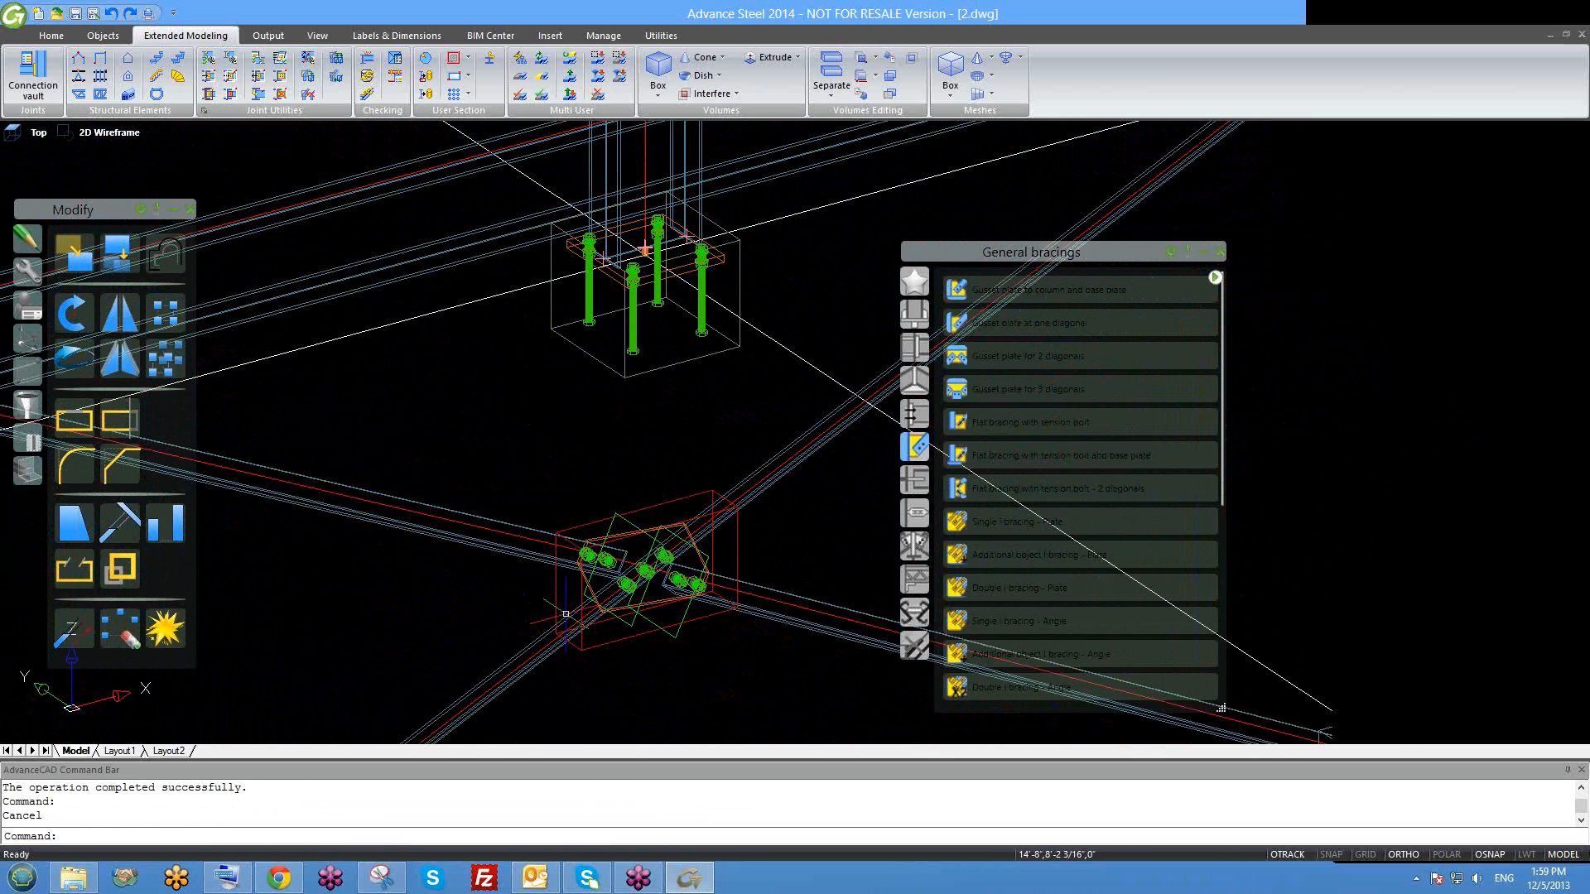
scroll(568, 623, down, 4)
scroll(371, 512, up, 6)
click(433, 427)
click(437, 416)
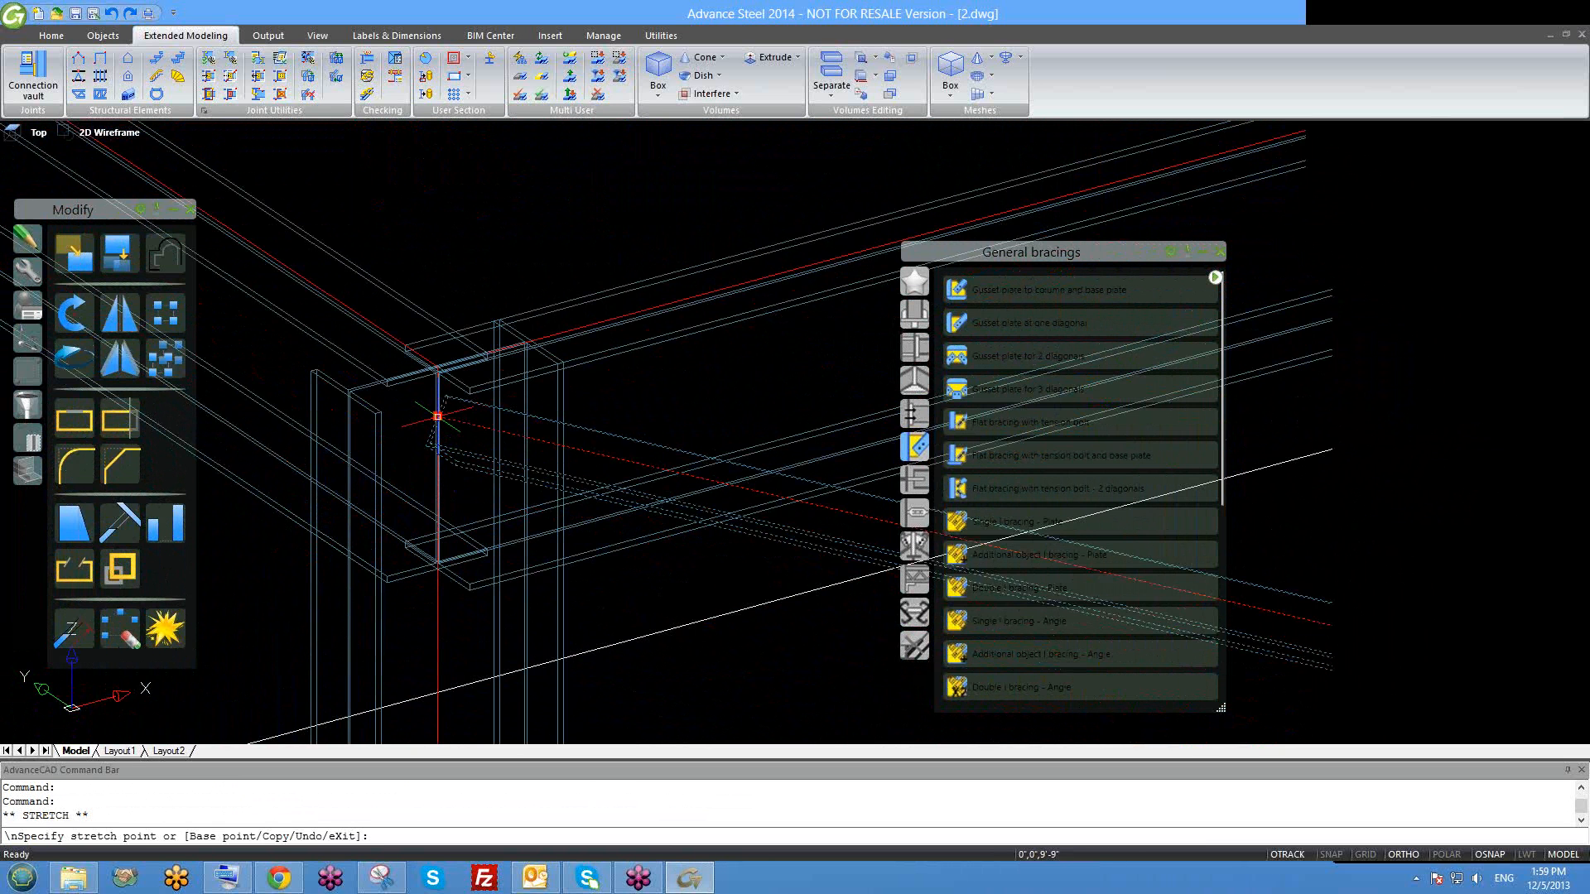
scroll(448, 316, up, 3)
key(Escape)
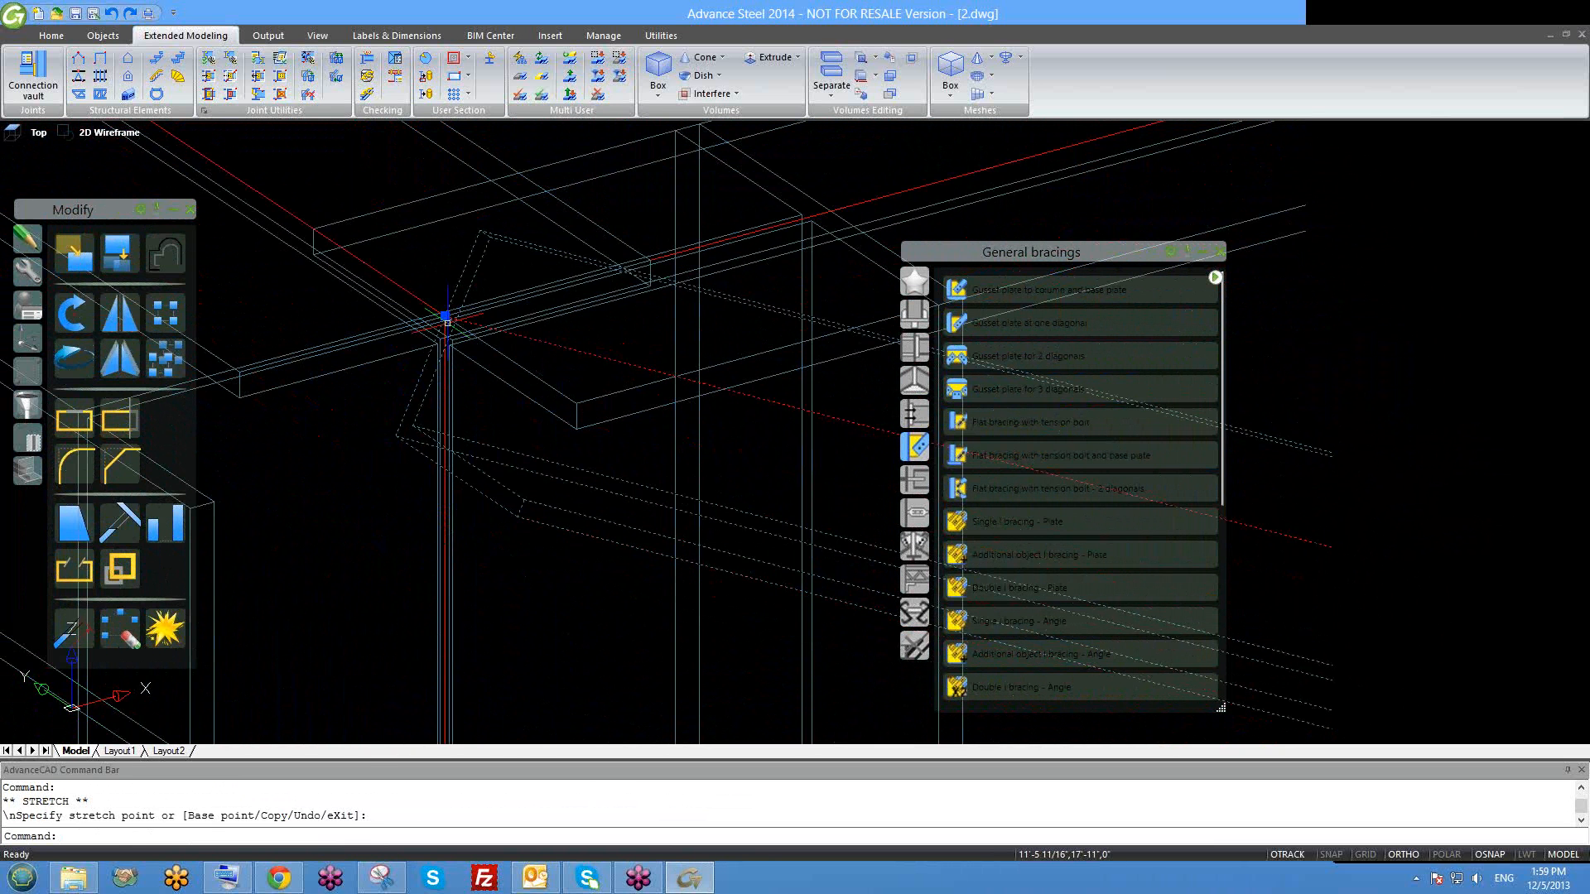
scroll(448, 315, down, 6)
scroll(470, 399, down, 2)
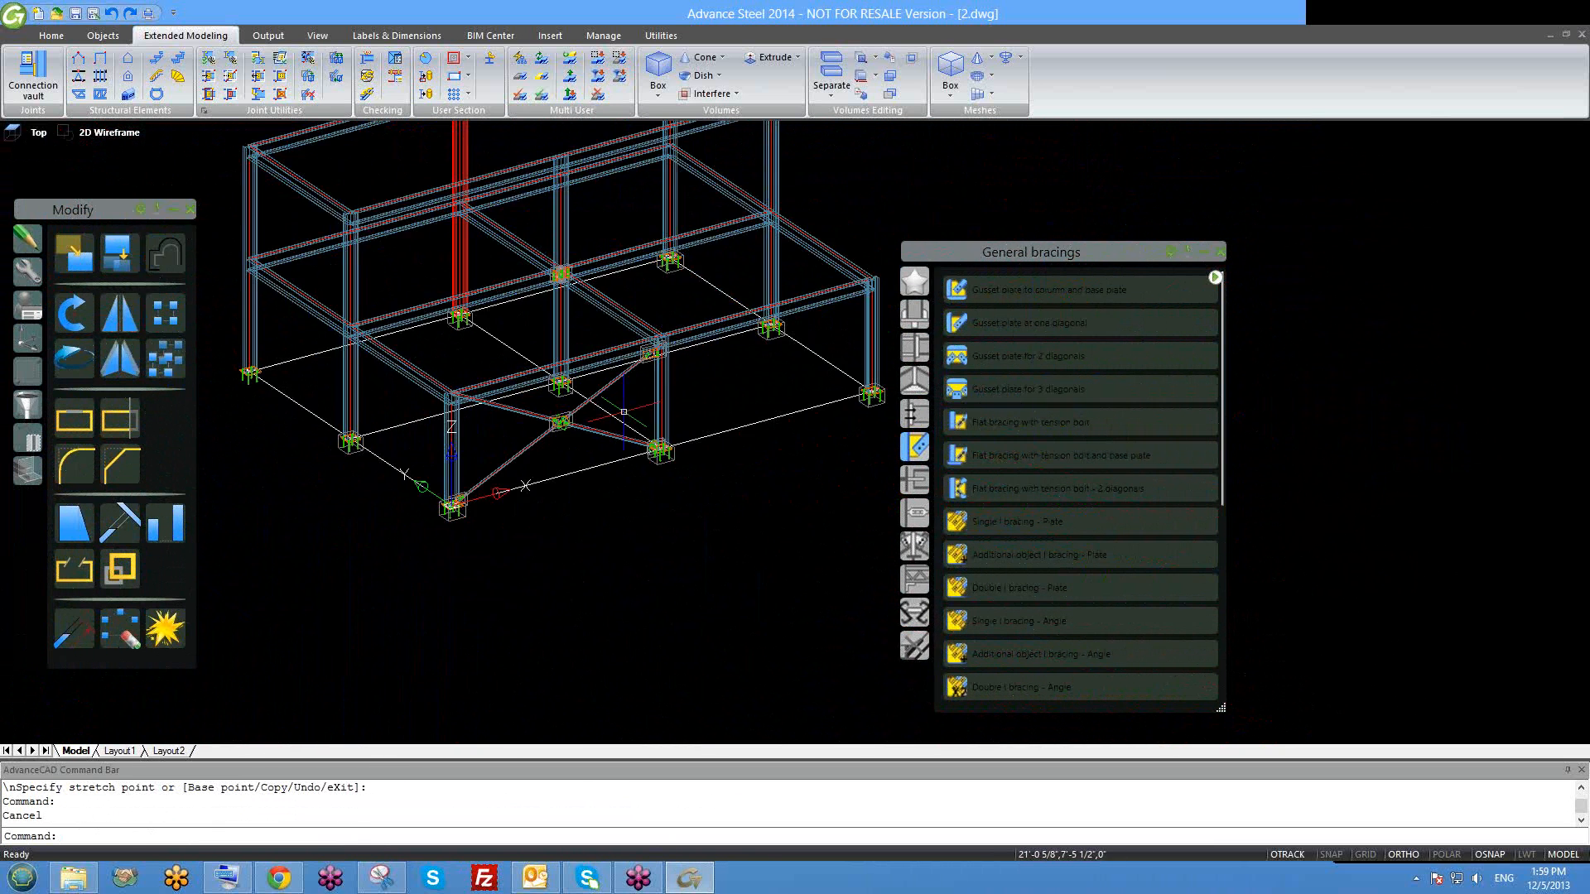
scroll(625, 411, up, 3)
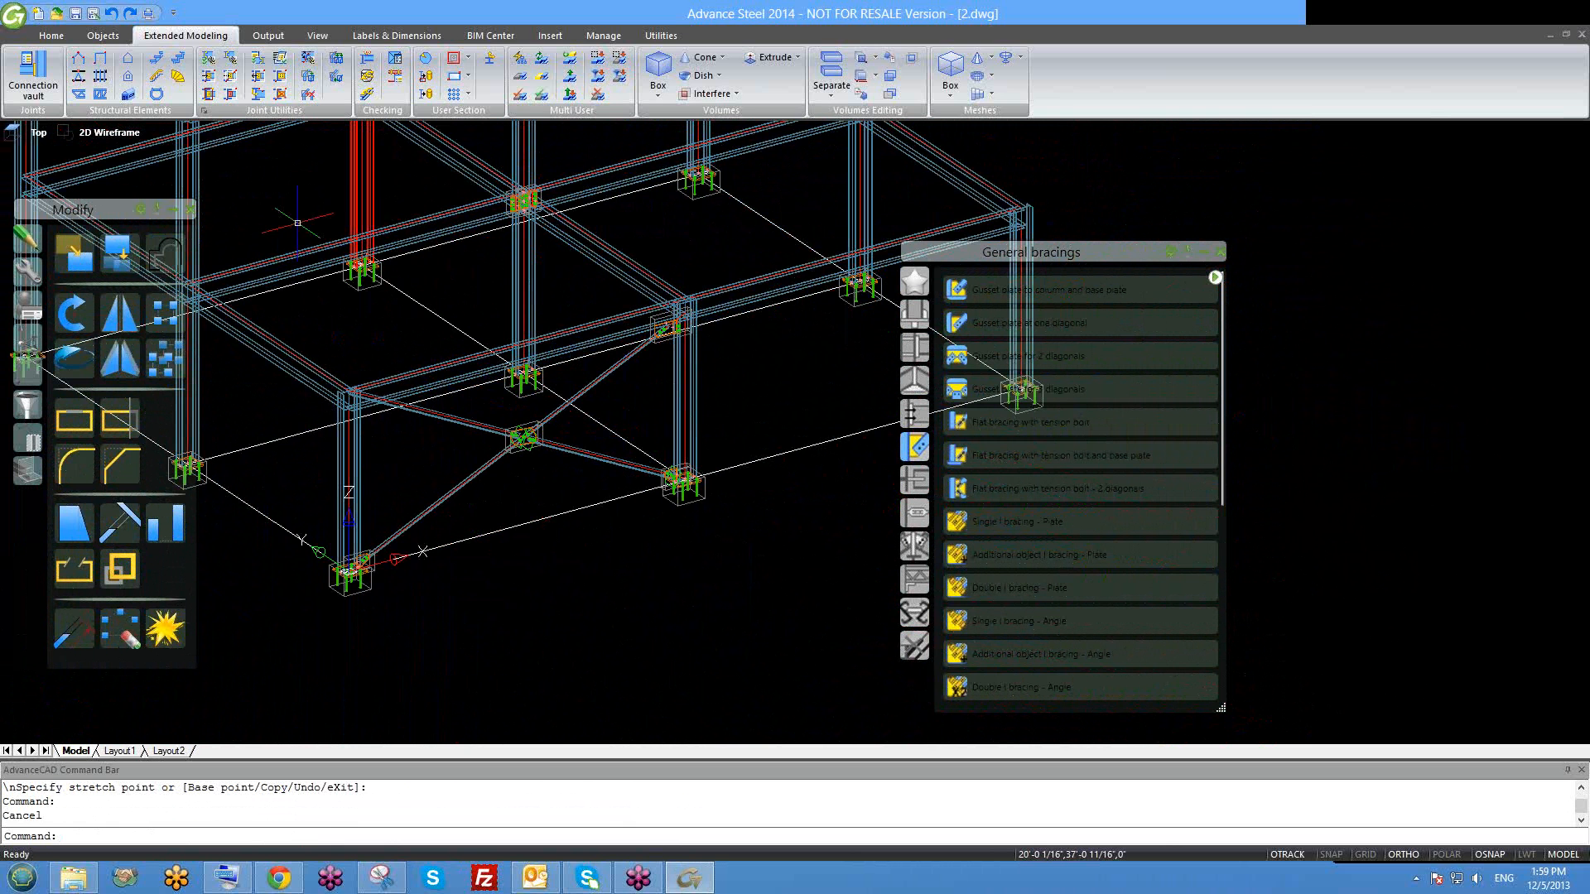
click(111, 37)
click(168, 39)
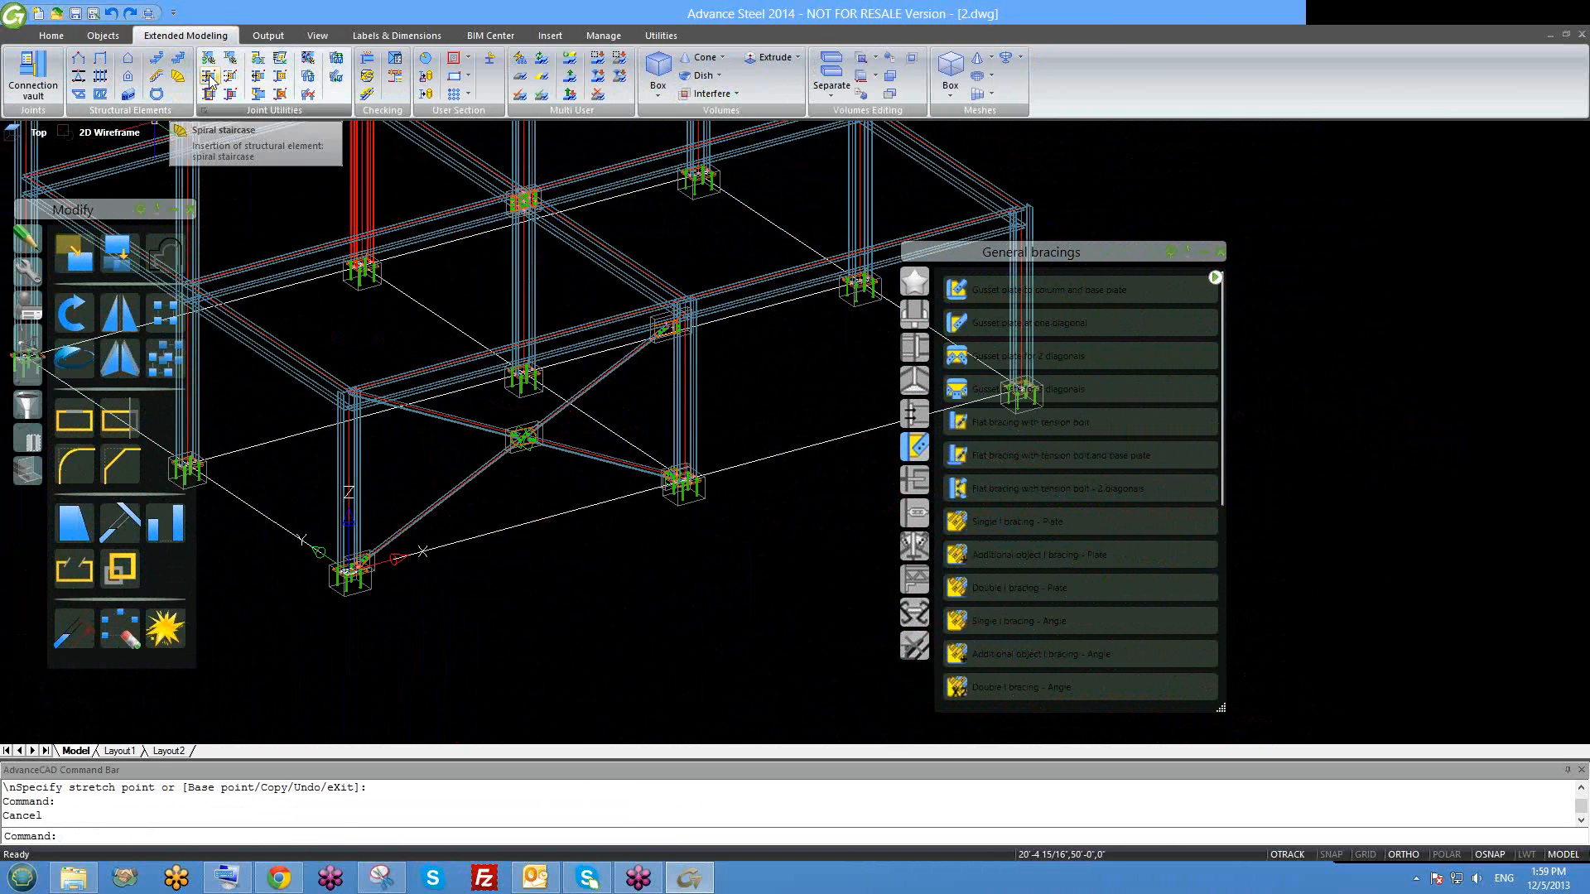
click(184, 79)
scroll(619, 327, up, 6)
click(776, 406)
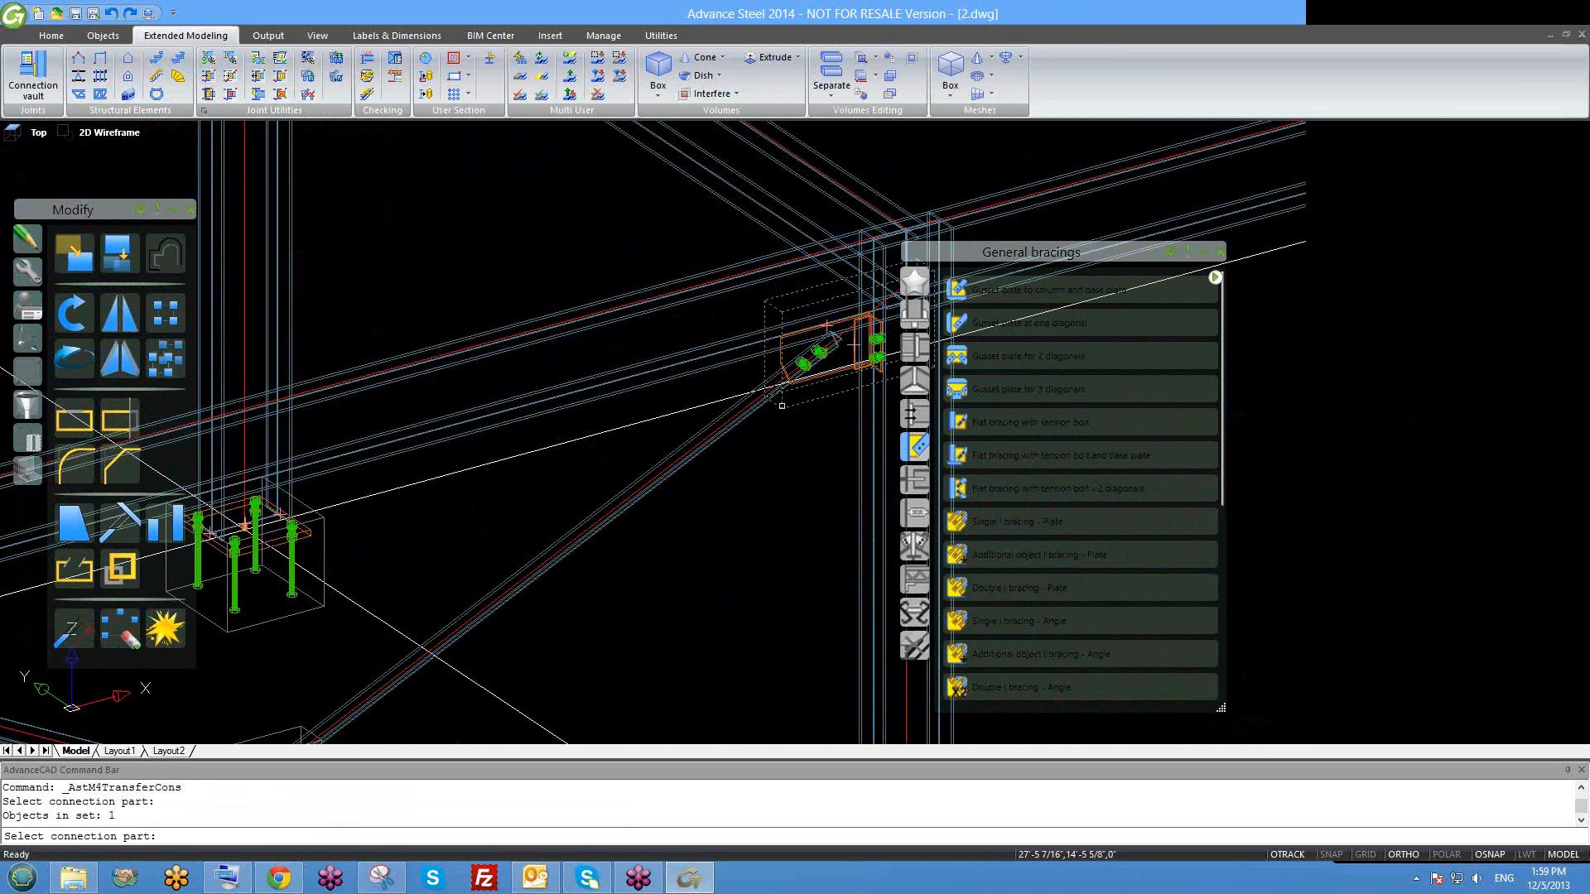
scroll(515, 424, down, 4)
click(509, 426)
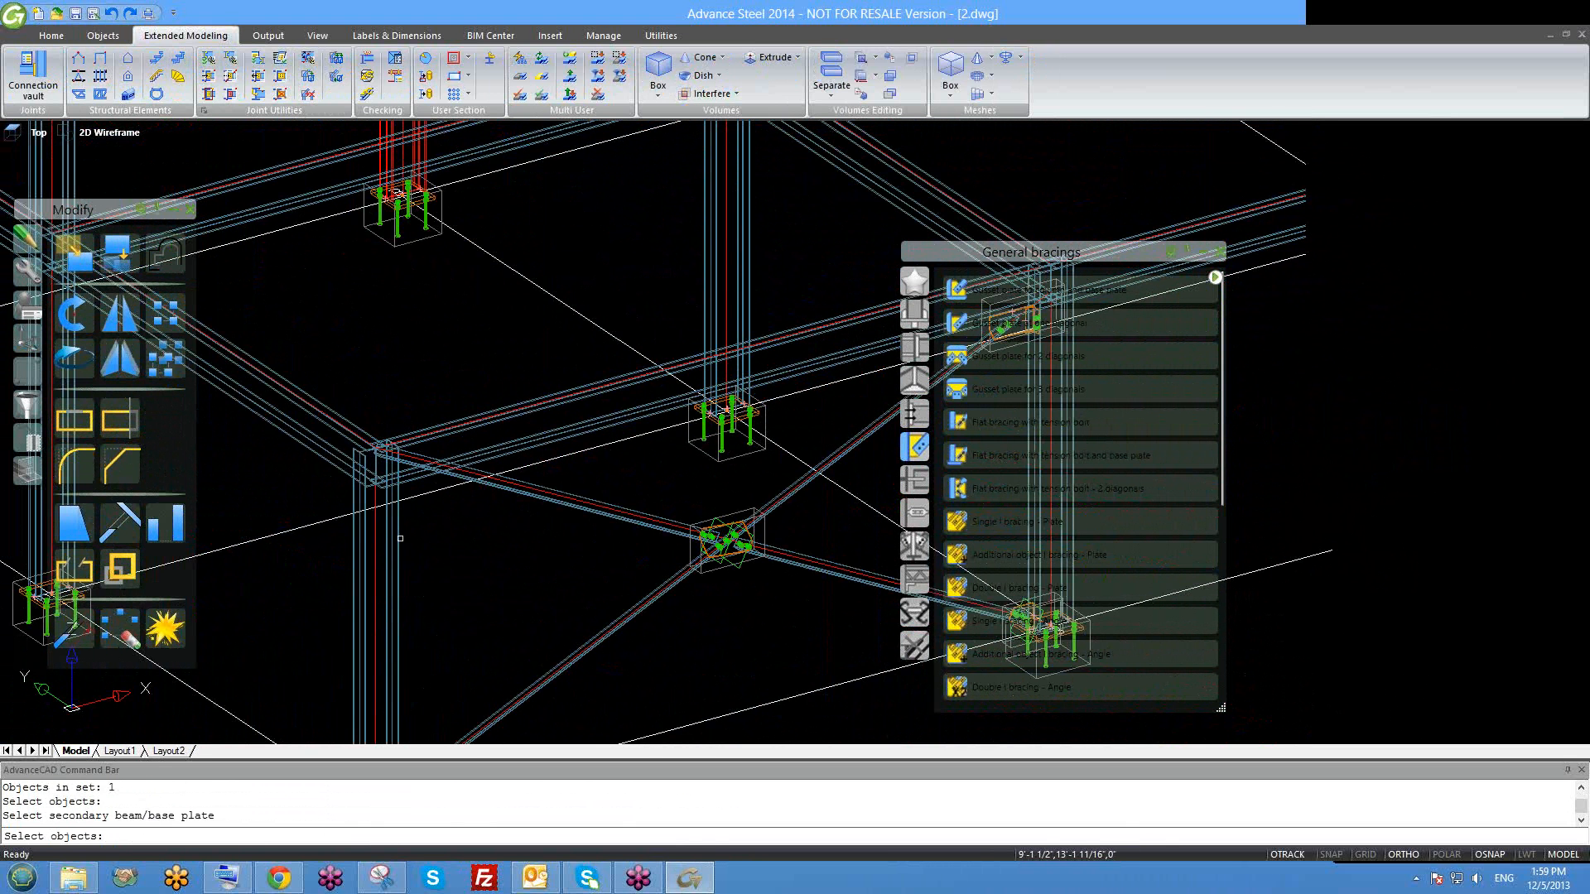
scroll(373, 524, up, 2)
click(373, 524)
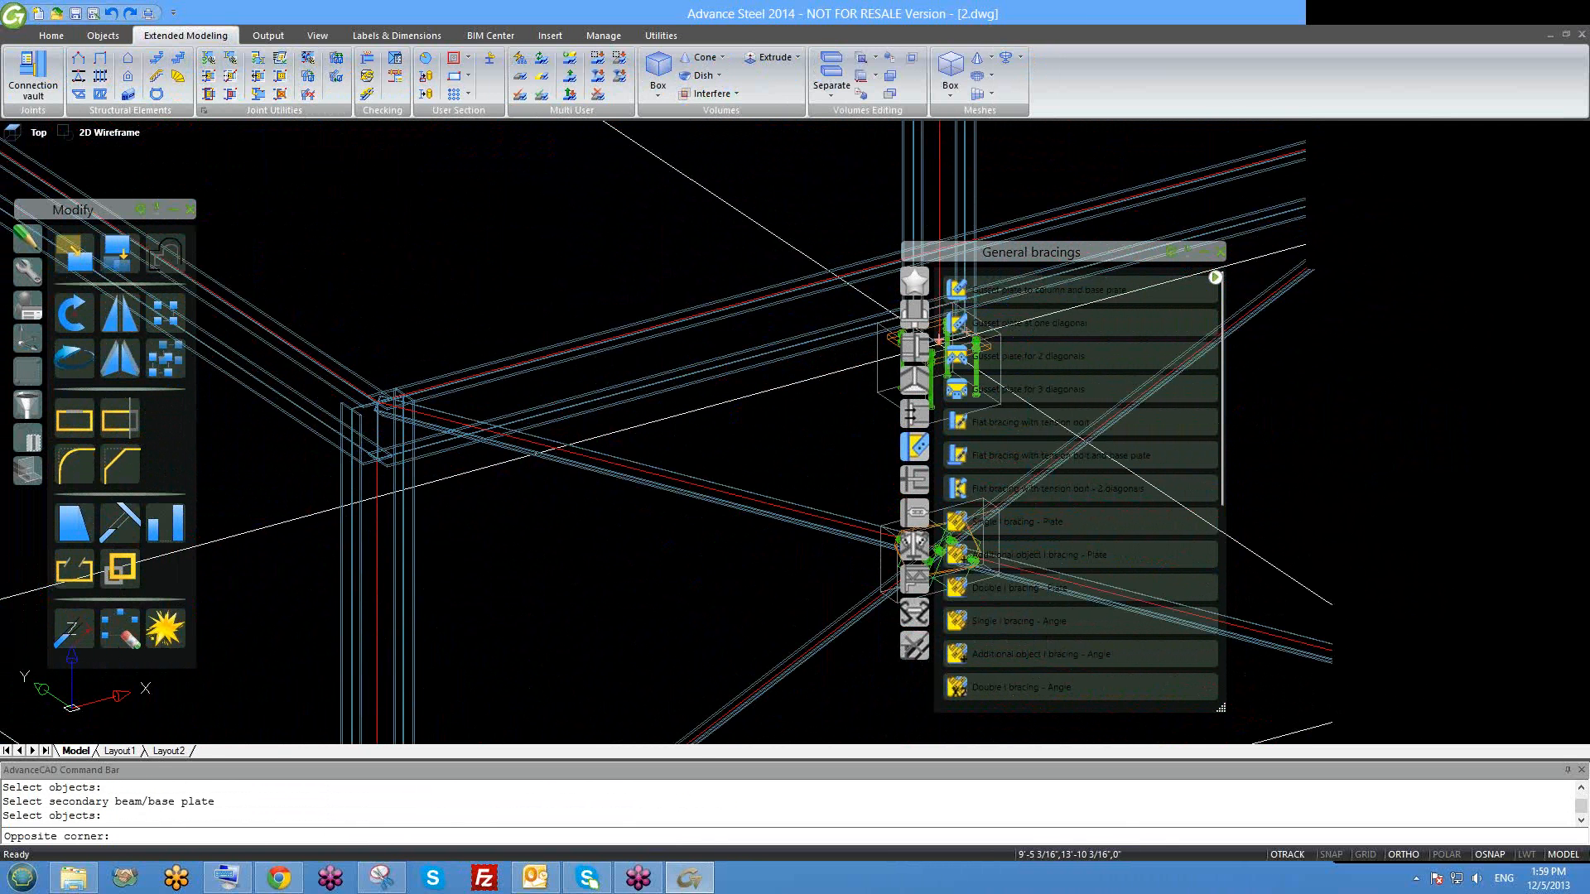
click(397, 539)
key(Escape)
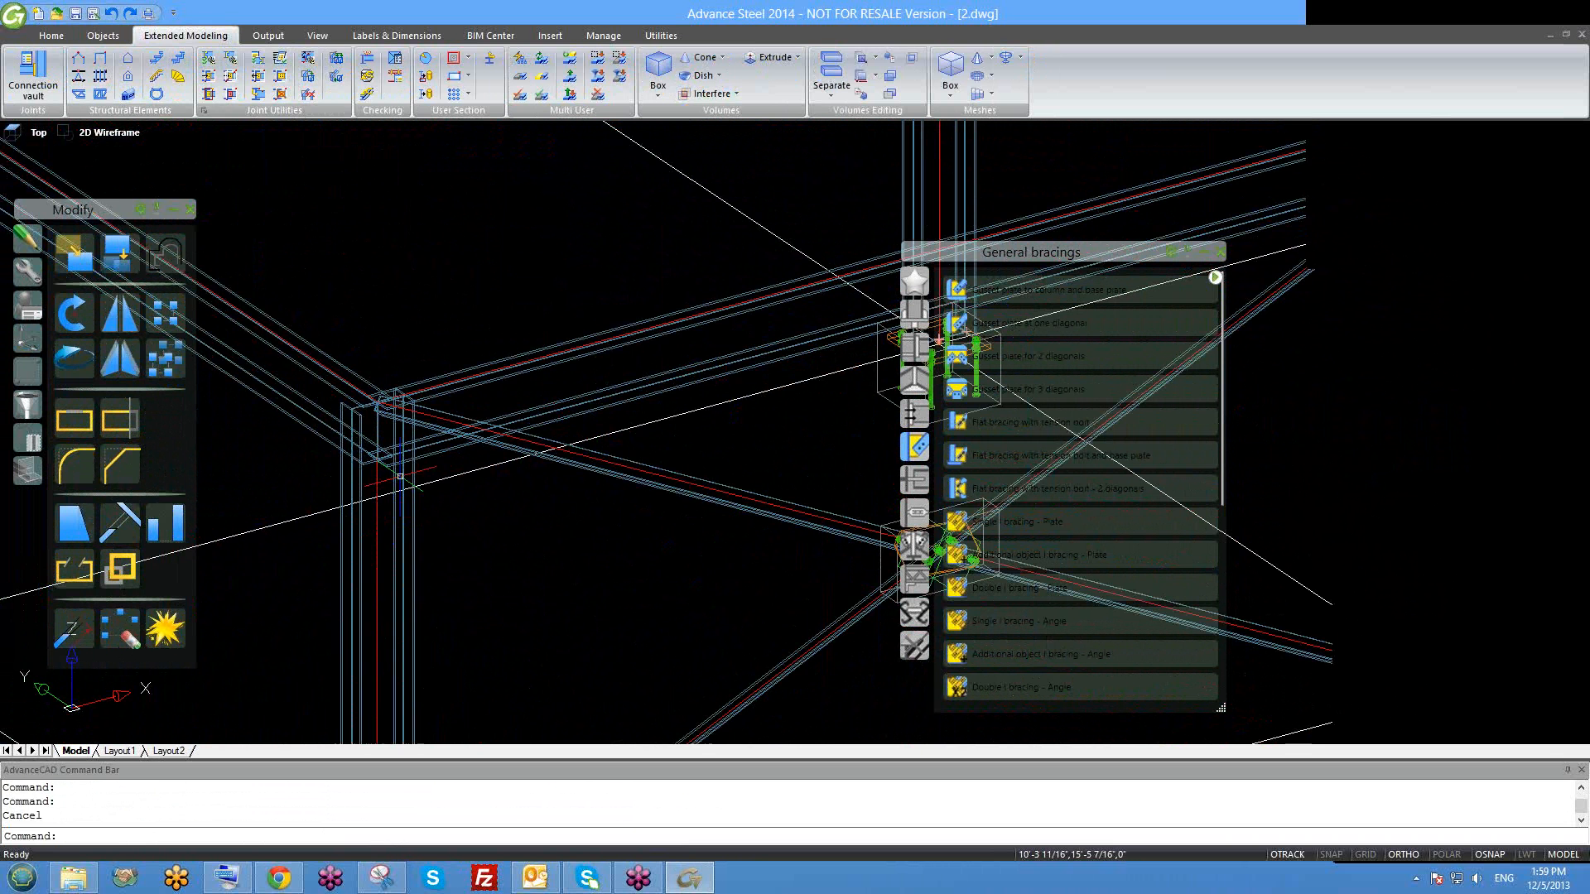
Copy the finished gusset plate joint to the other upper brace end, assigning the column, the beam and the diagonal.
click(208, 81)
scroll(259, 253, down, 3)
scroll(661, 249, up, 4)
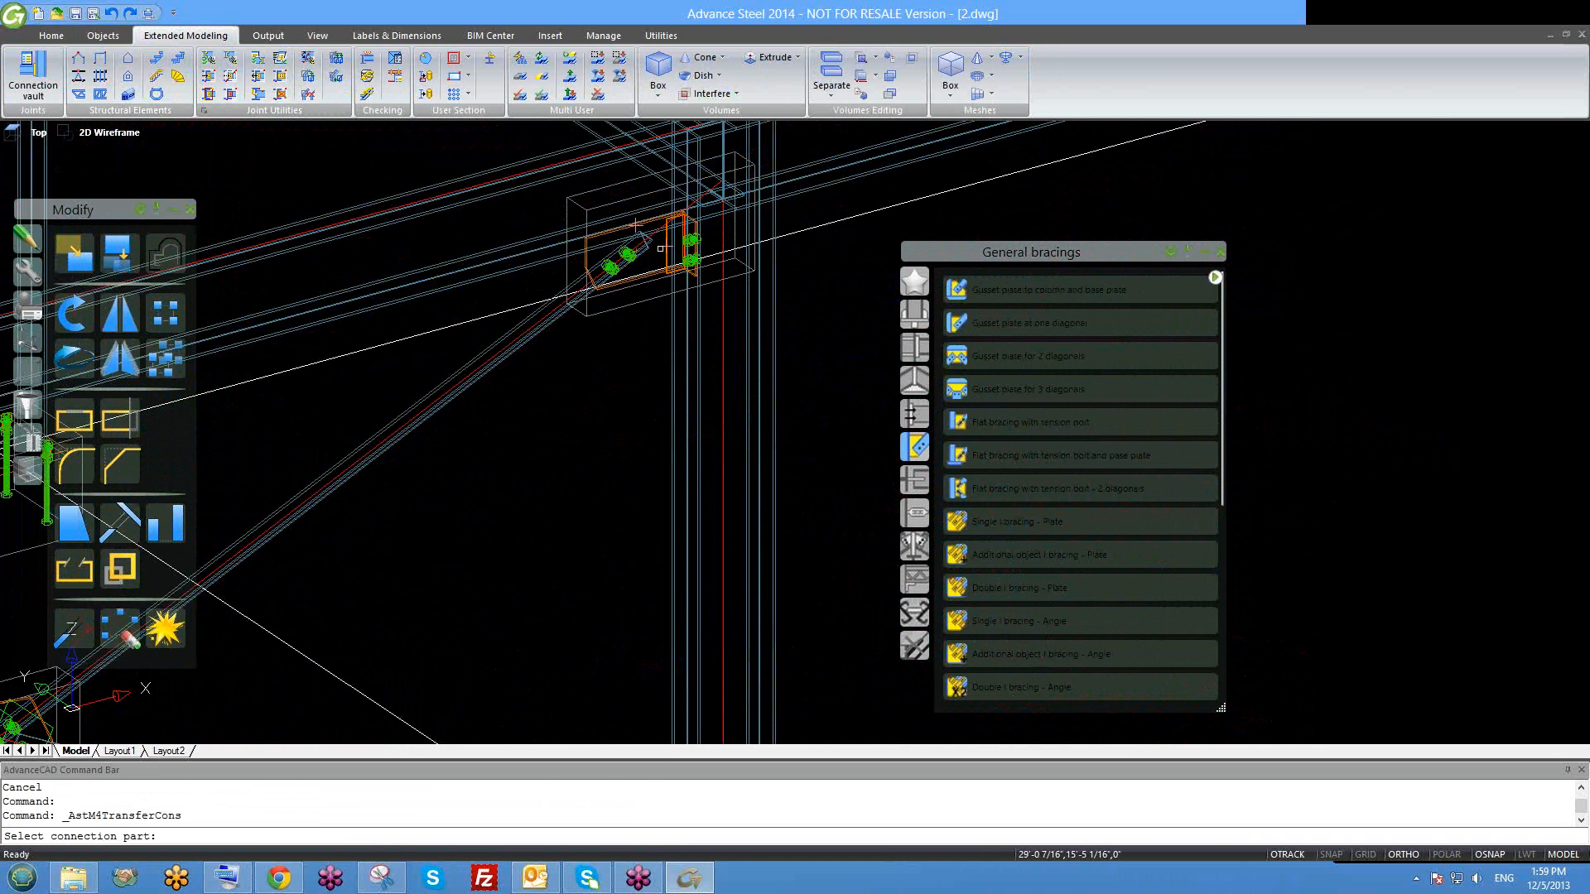
click(622, 306)
scroll(675, 364, down, 5)
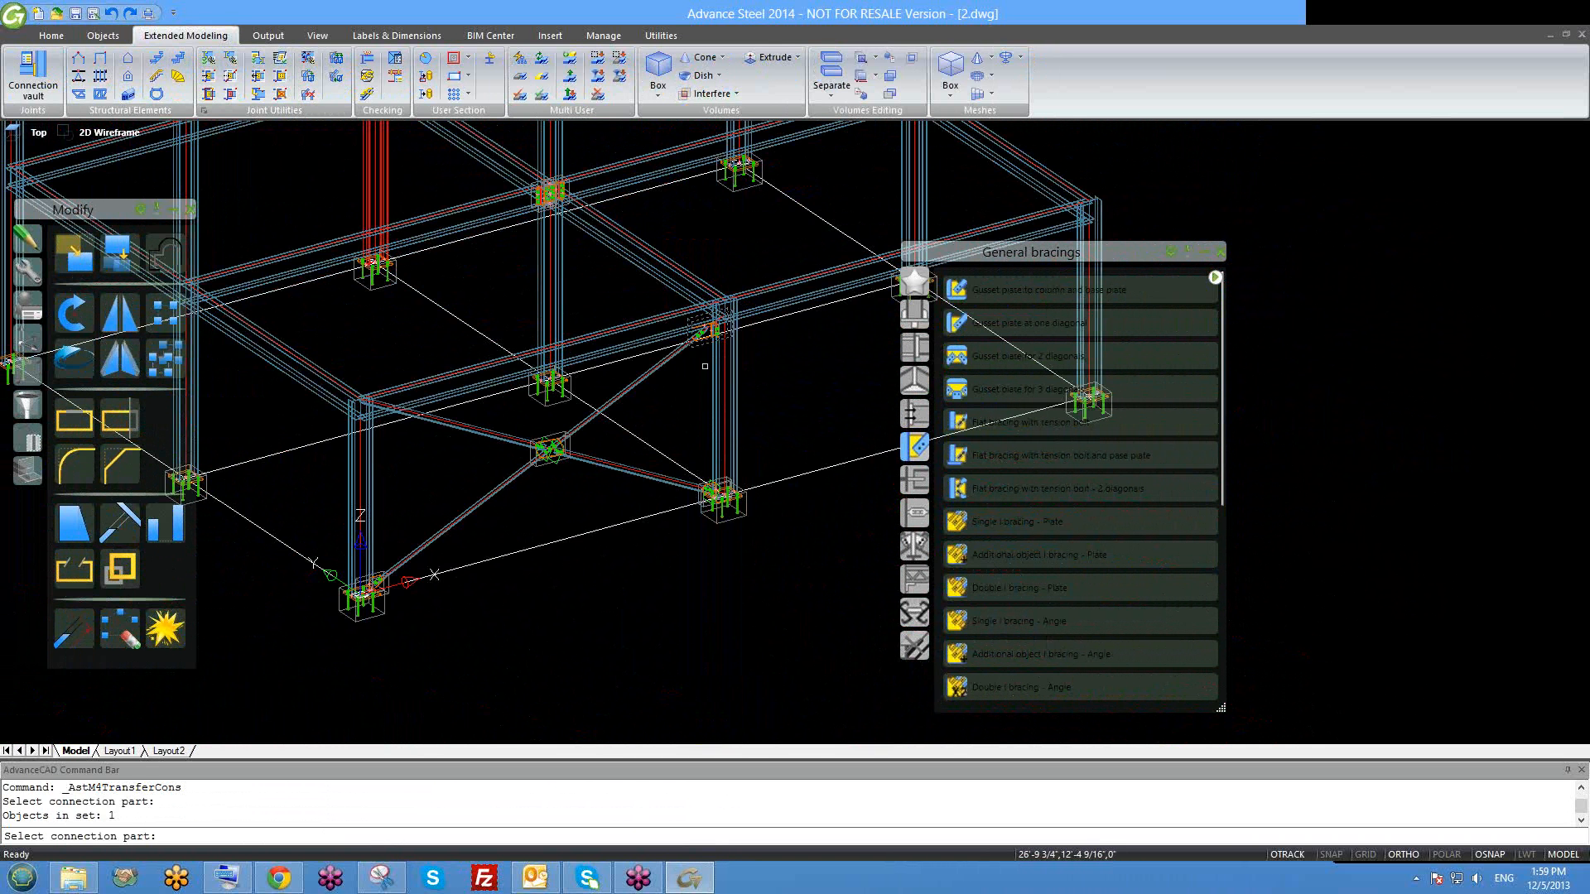
scroll(373, 417, up, 4)
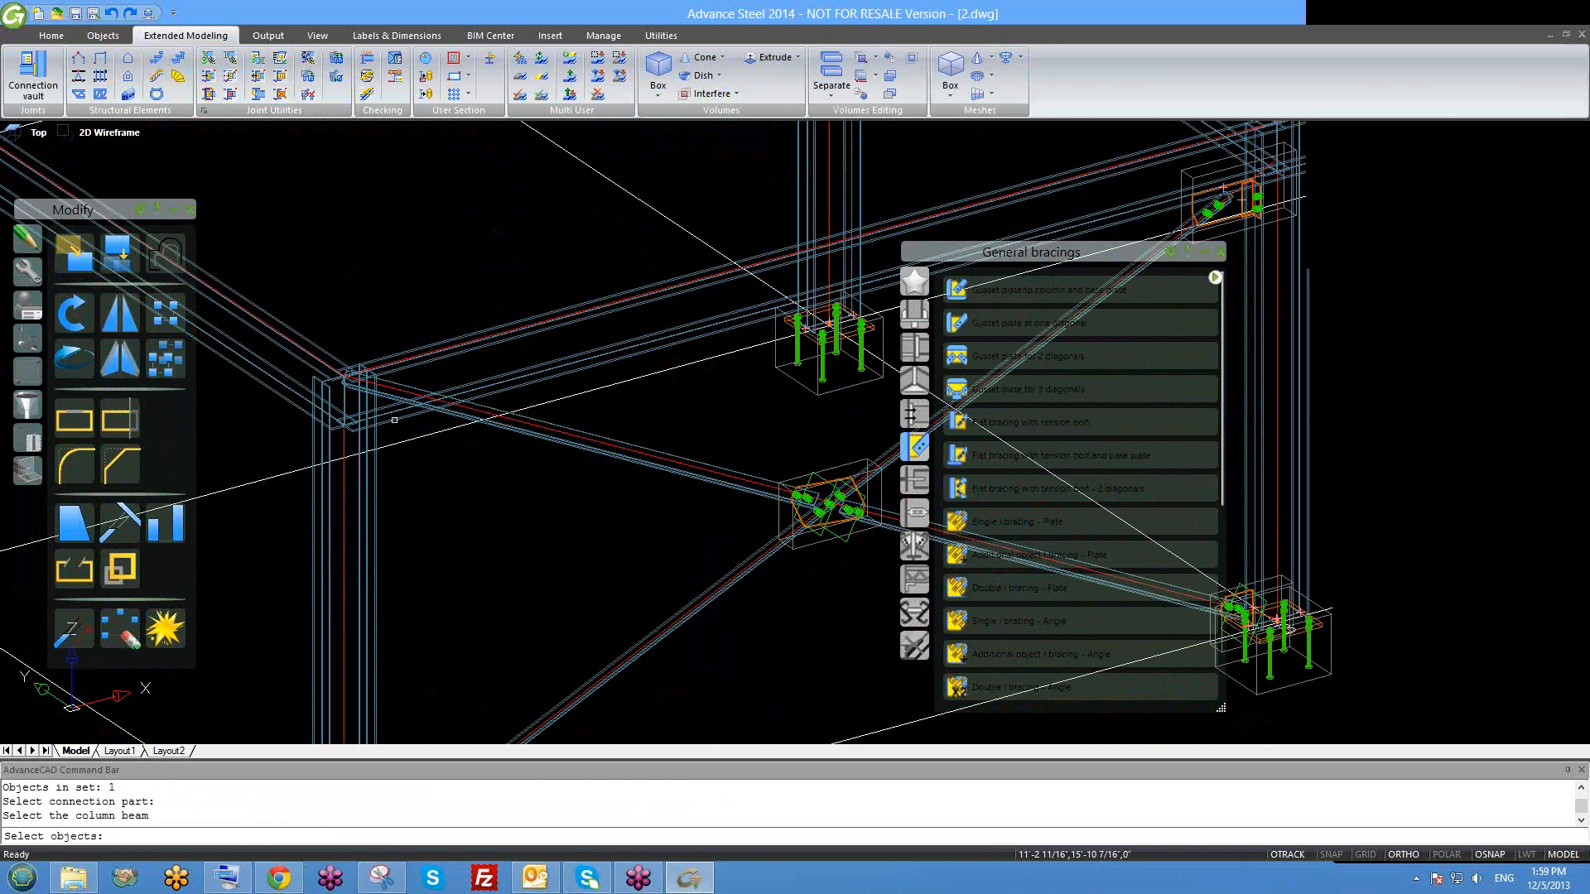
click(394, 420)
key(Return)
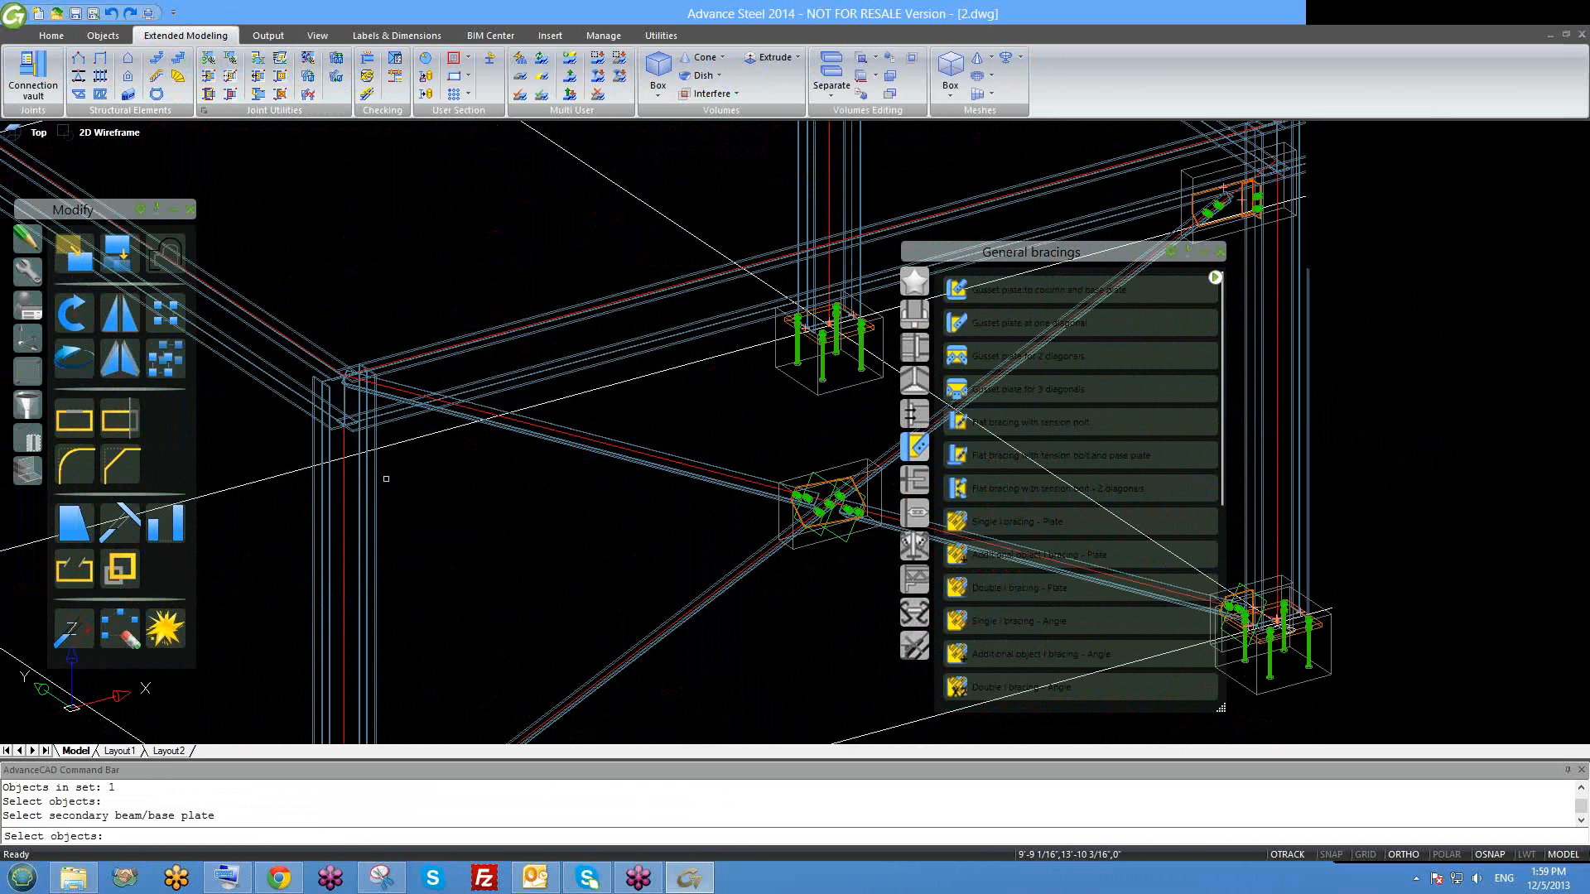
click(379, 475)
key(Return)
click(525, 420)
key(Return)
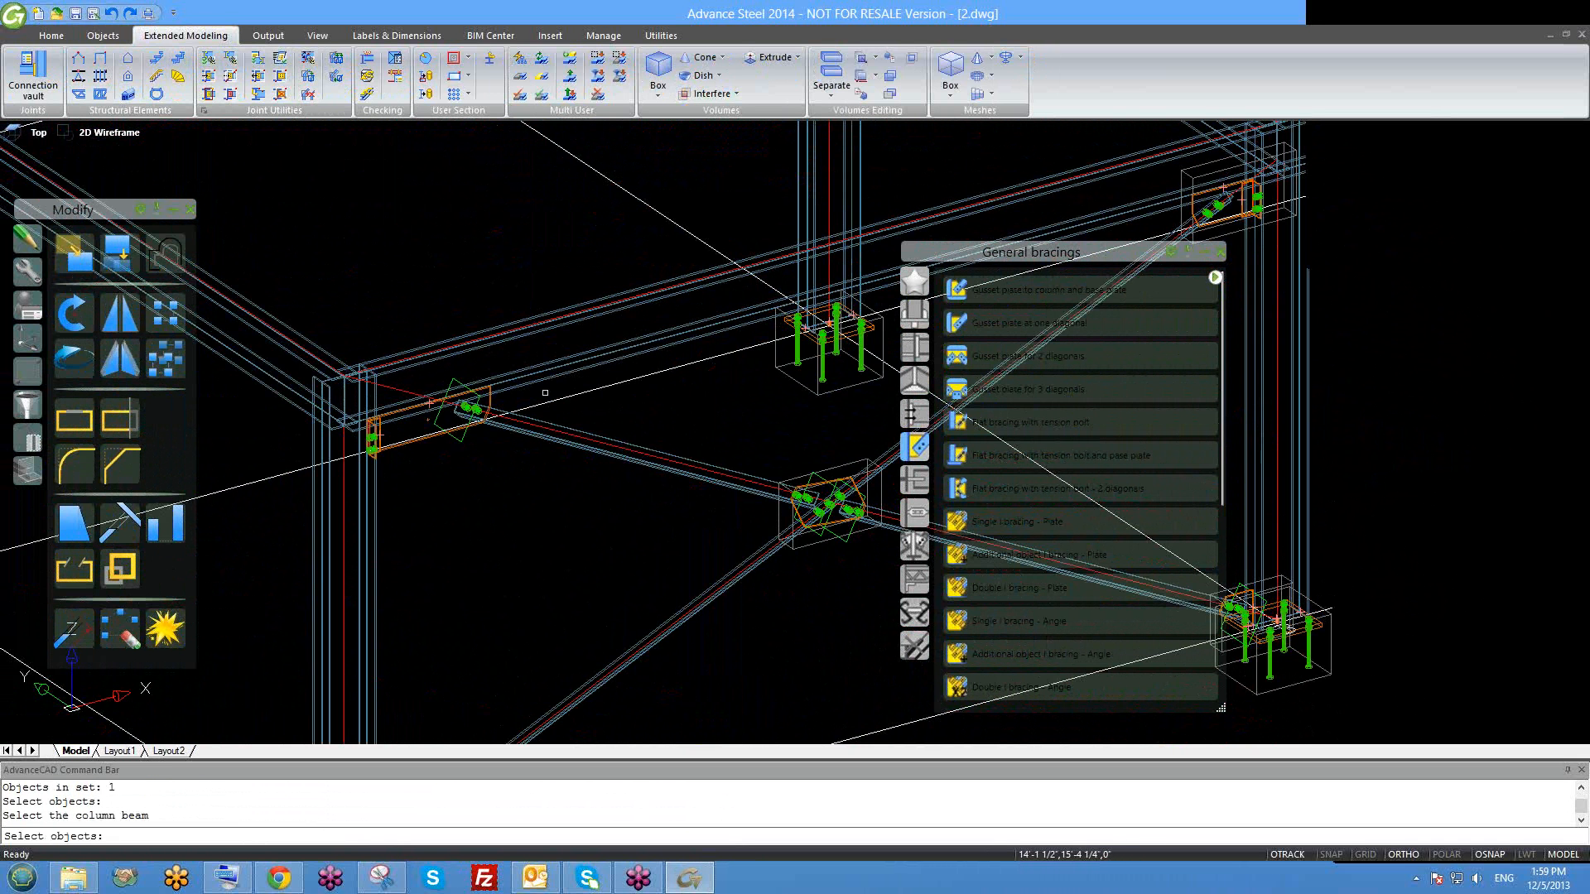
scroll(464, 434, up, 3)
key(Escape)
Open the advance joint properties of the copied gusset plate at the second column.
shift+middle_drag(464, 444, 567, 412)
click(567, 404)
click(560, 411)
click(560, 413)
right_click(560, 413)
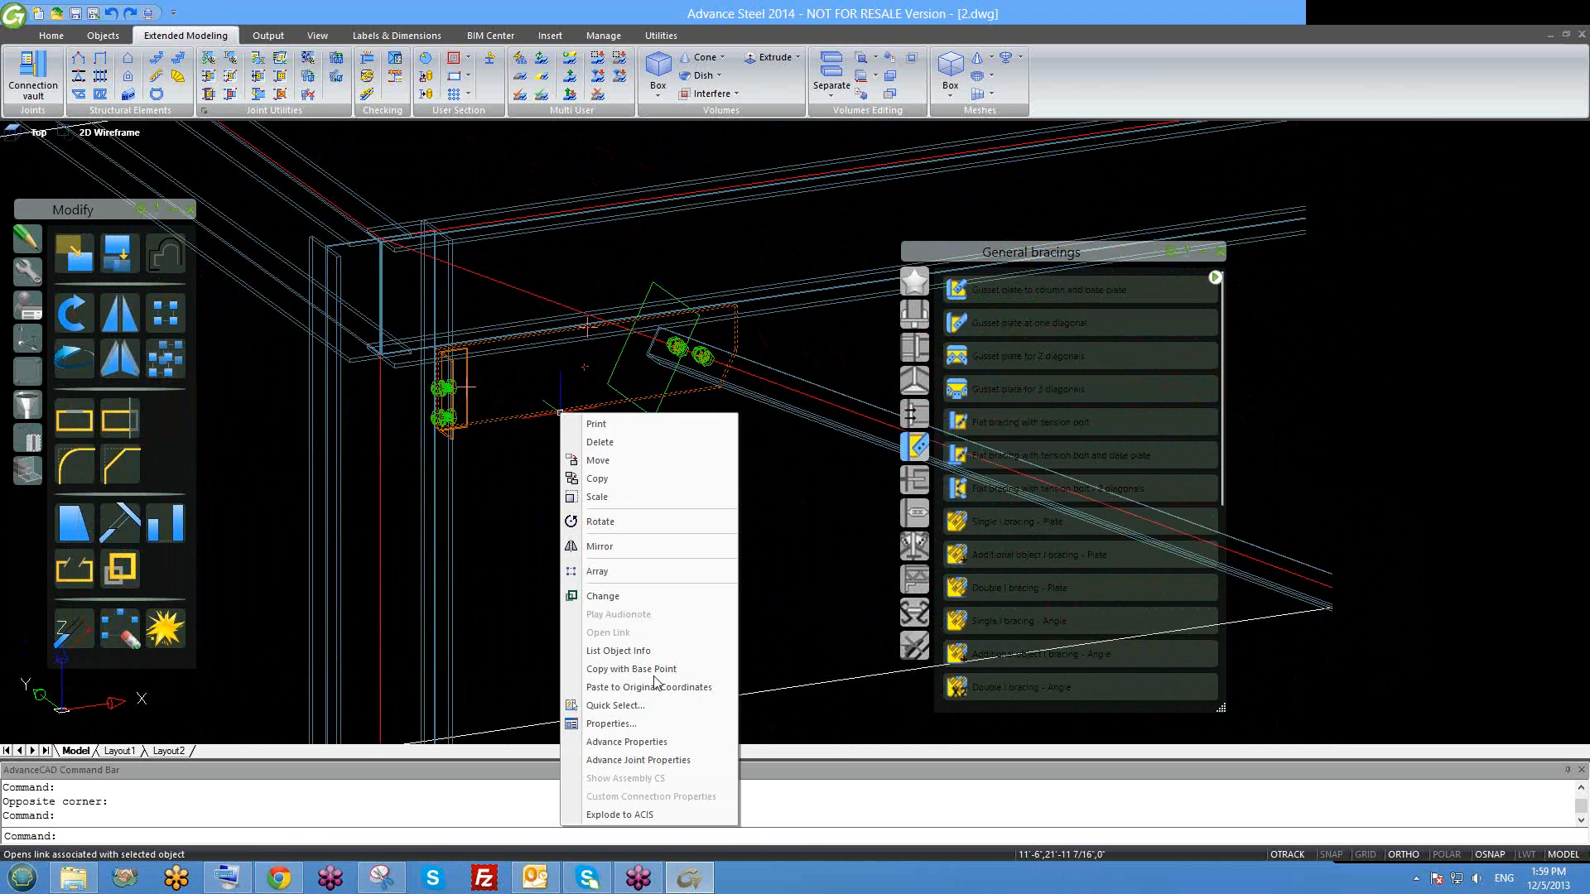
click(646, 759)
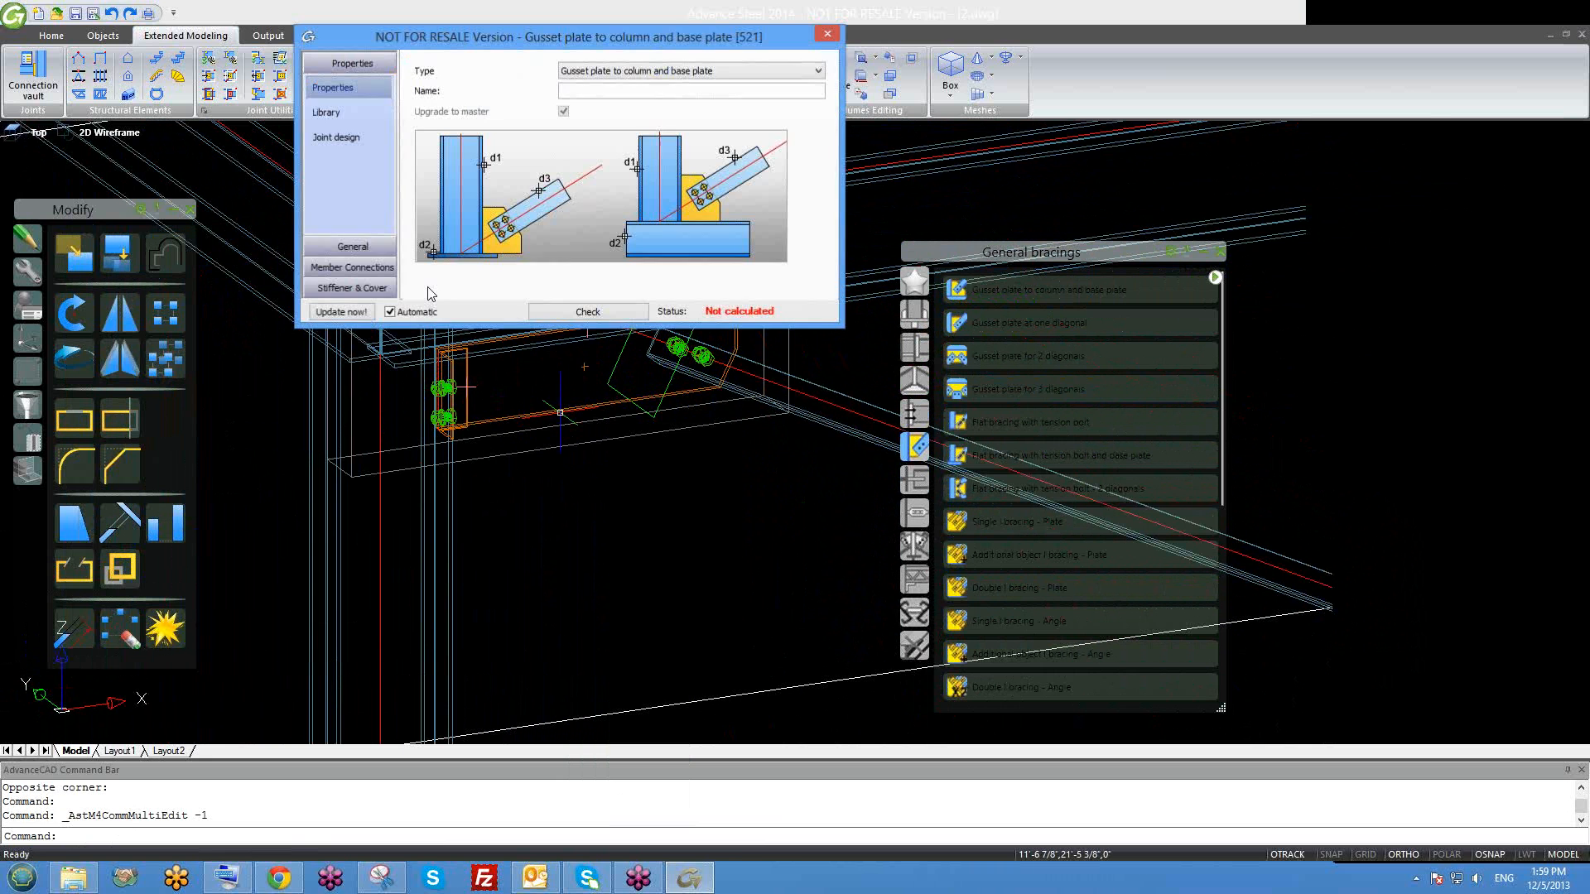
In the diagonal bolt settings, try a cut back of 2" from the column and settle on 1/2".
click(365, 242)
click(353, 159)
click(343, 133)
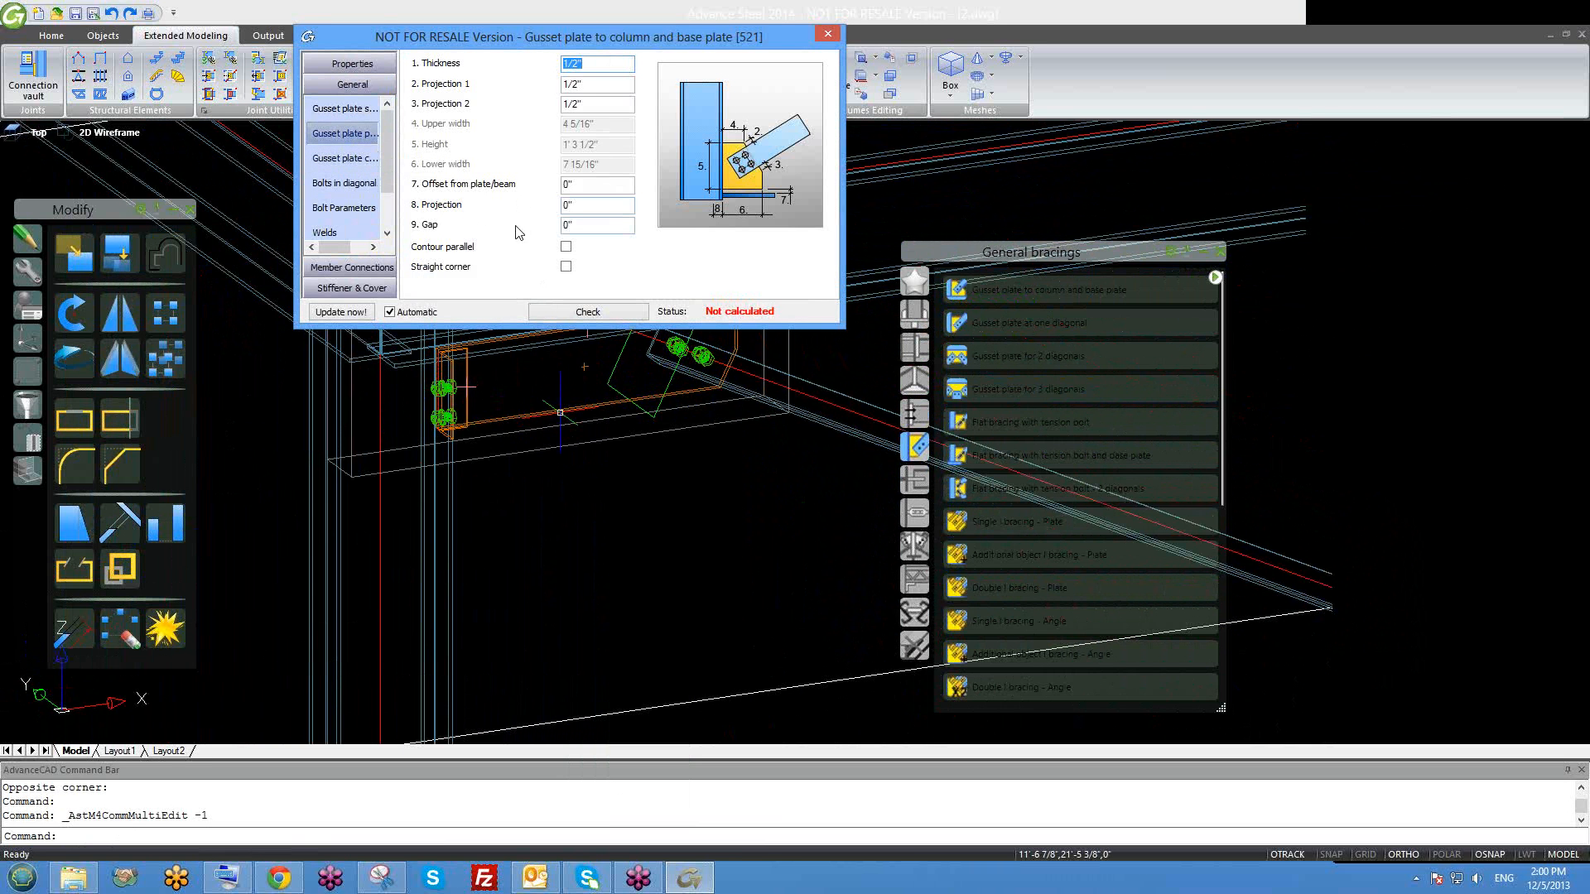
click(355, 181)
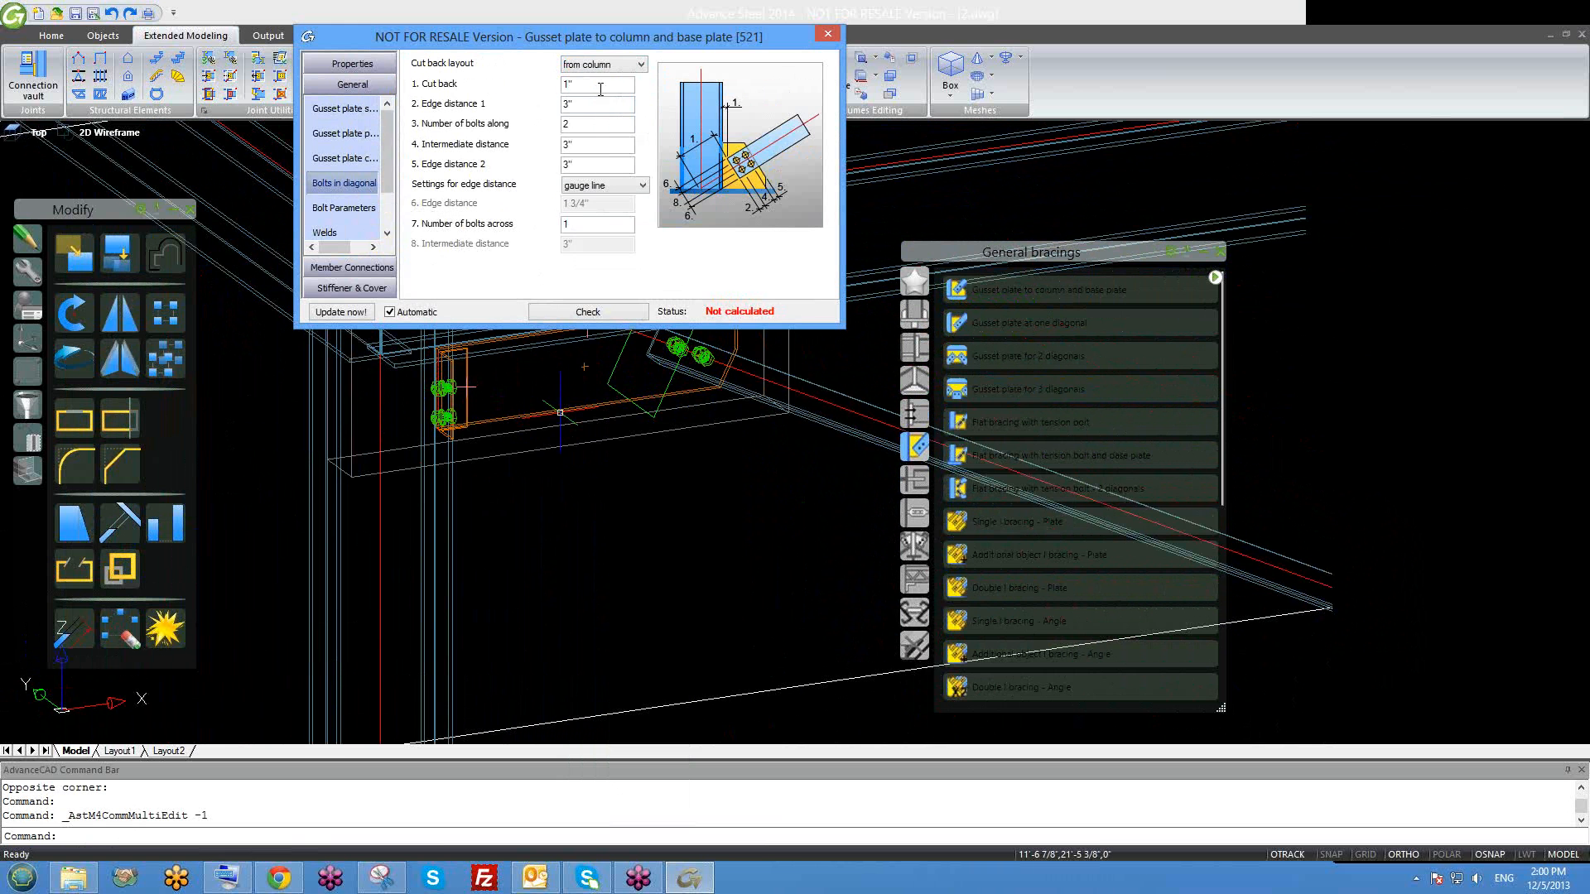
text(2)
key(Return)
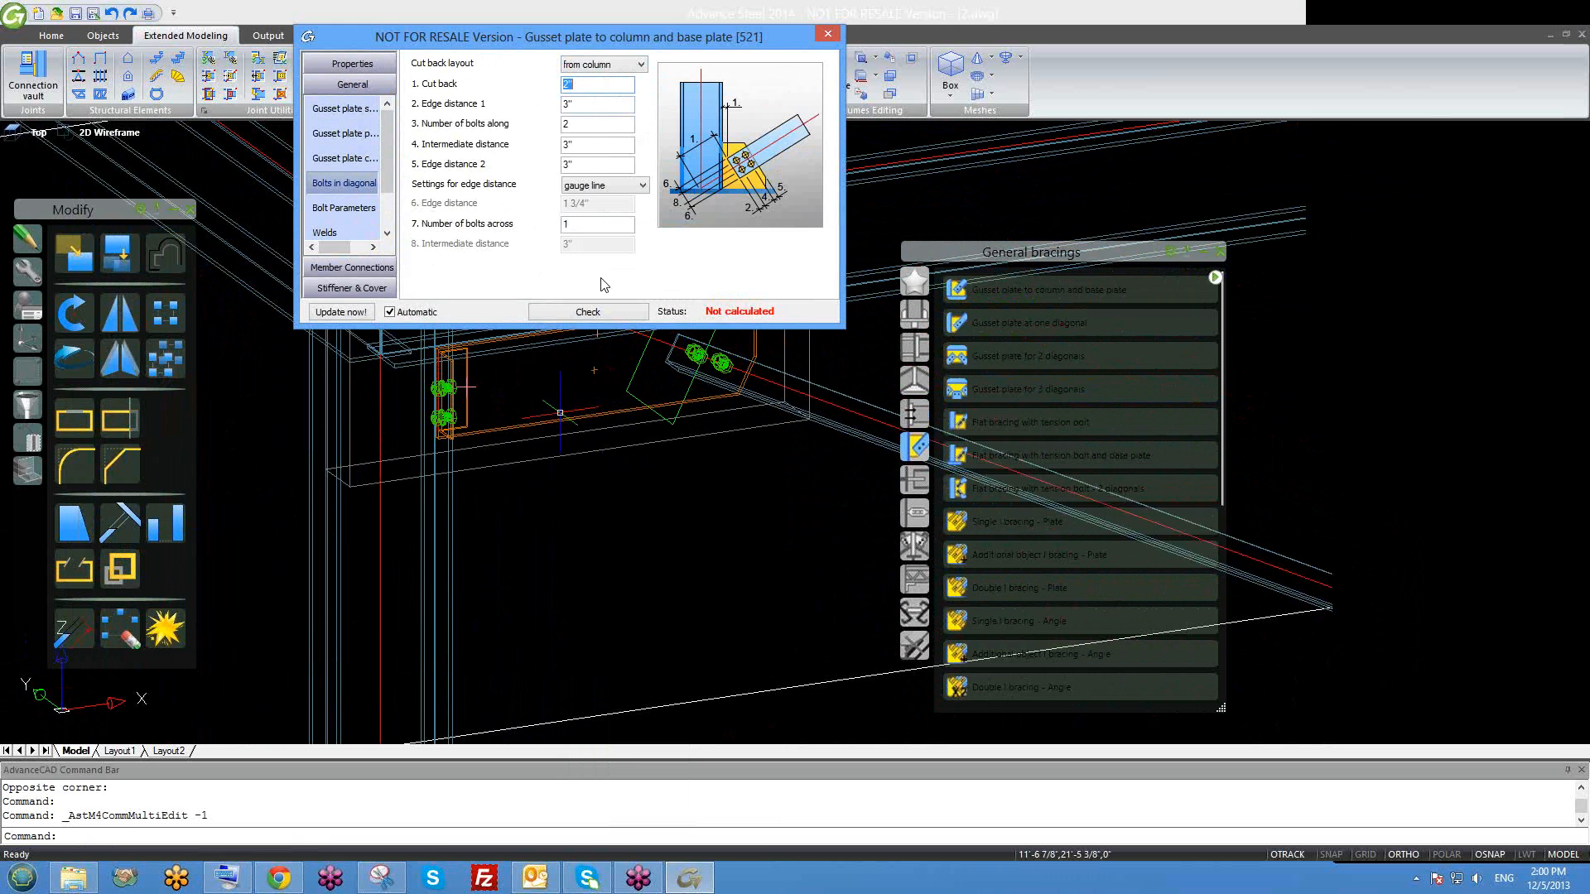
text(.5)
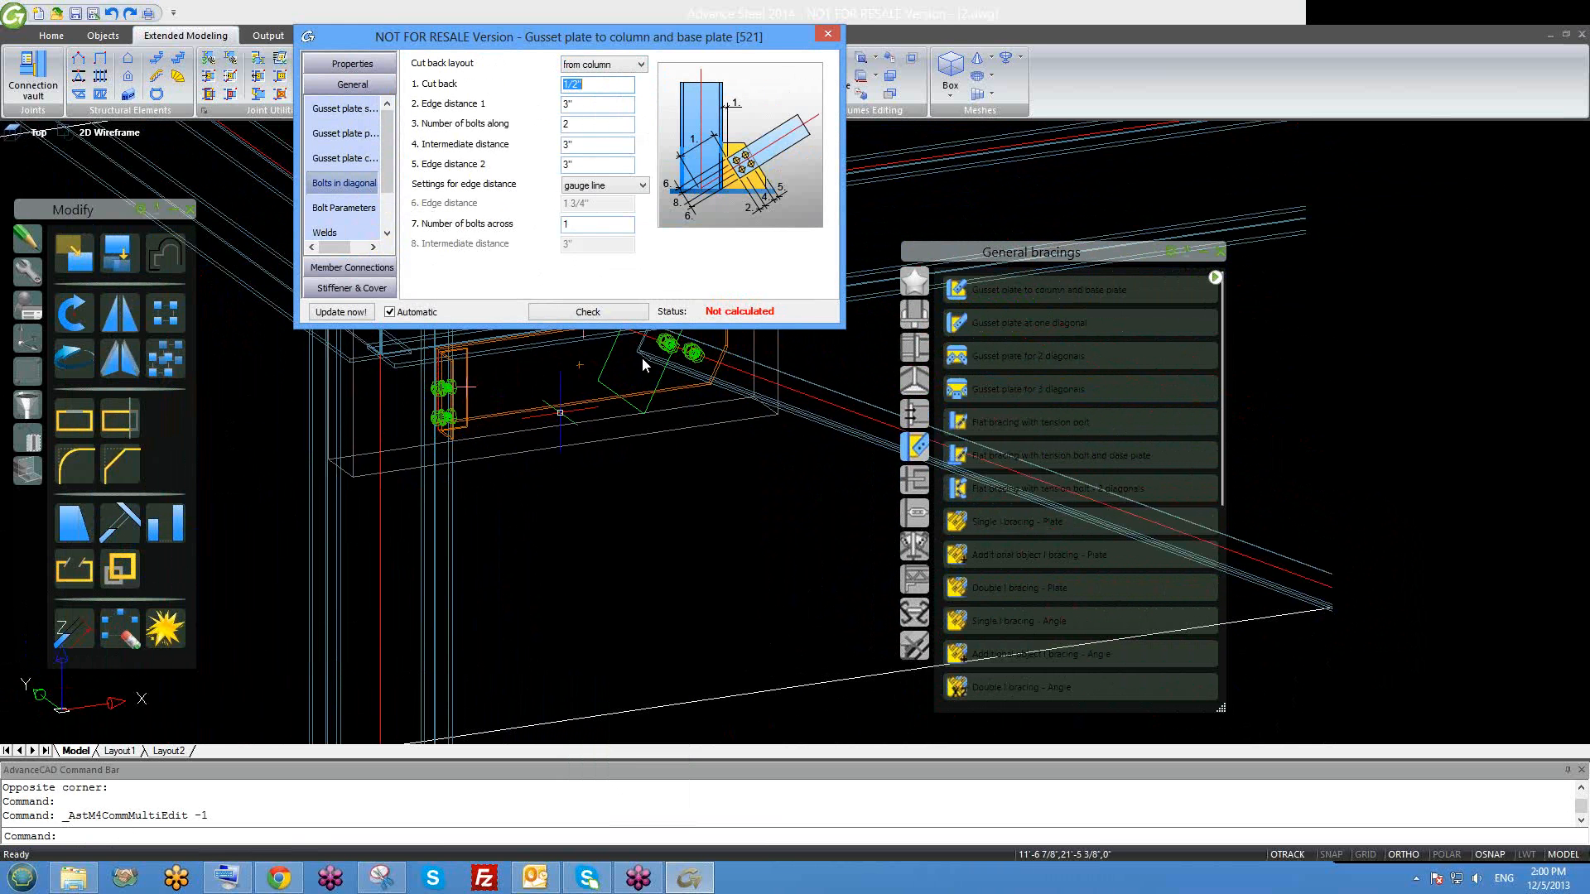
Apply the diagonal's cut back, close the gusset plate properties and check the brace end against the column and beam.
key(Return)
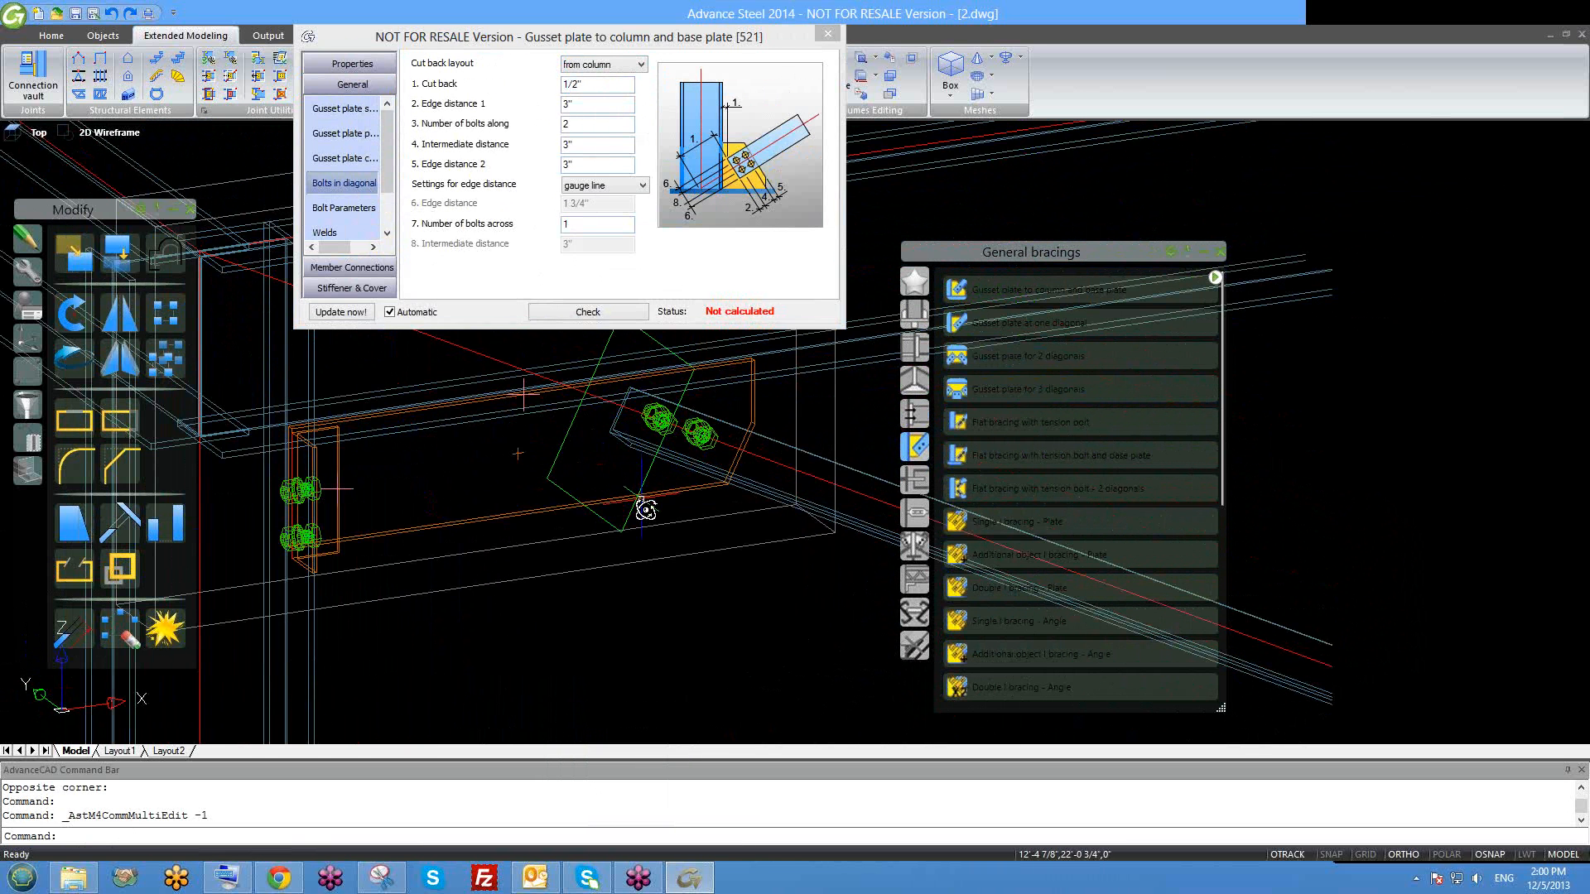
shift+middle_drag(646, 509, 587, 457)
click(826, 33)
scroll(640, 329, down, 3)
shift+middle_drag(570, 389, 285, 342)
scroll(578, 478, up, 2)
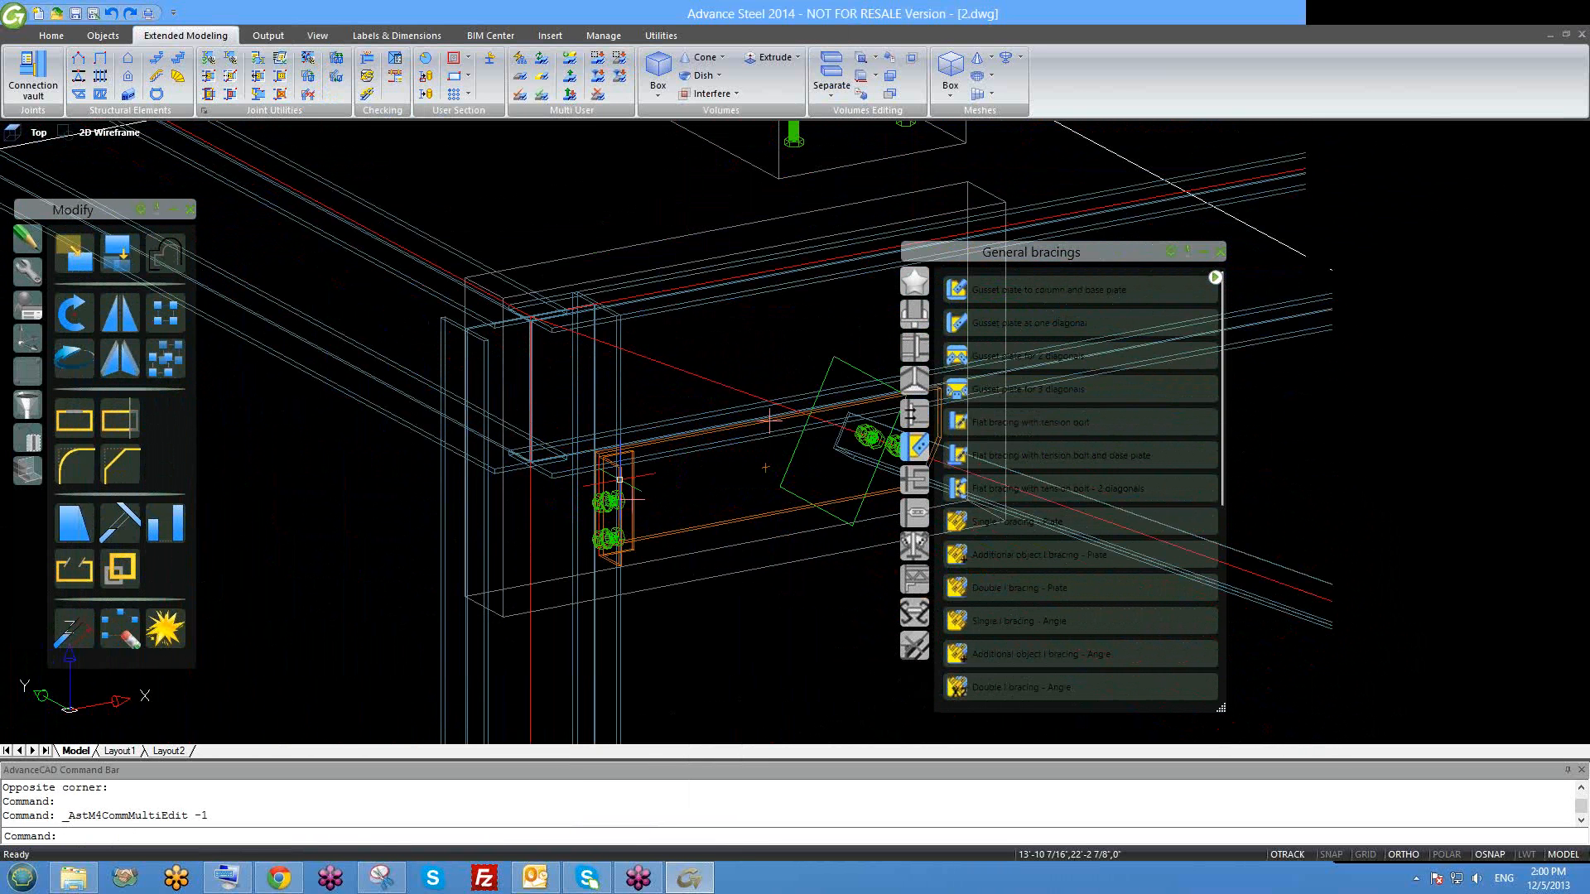
scroll(518, 481, down, 4)
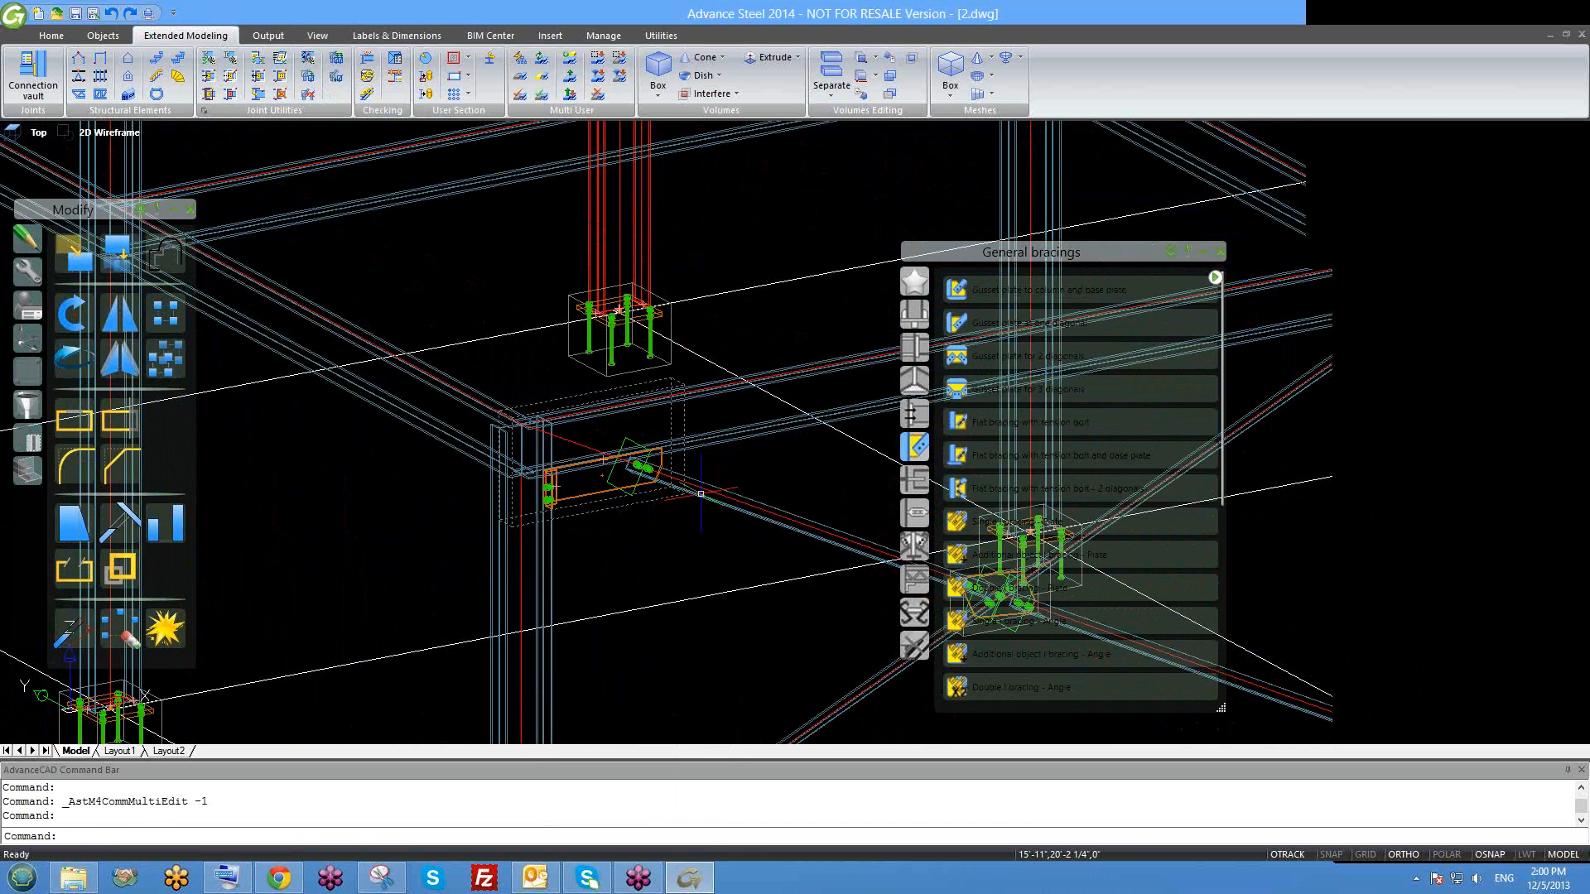
Stretch the diagonal's upper end 2" down along the column line at the copied gusset plate.
key(Escape)
scroll(549, 463, up, 4)
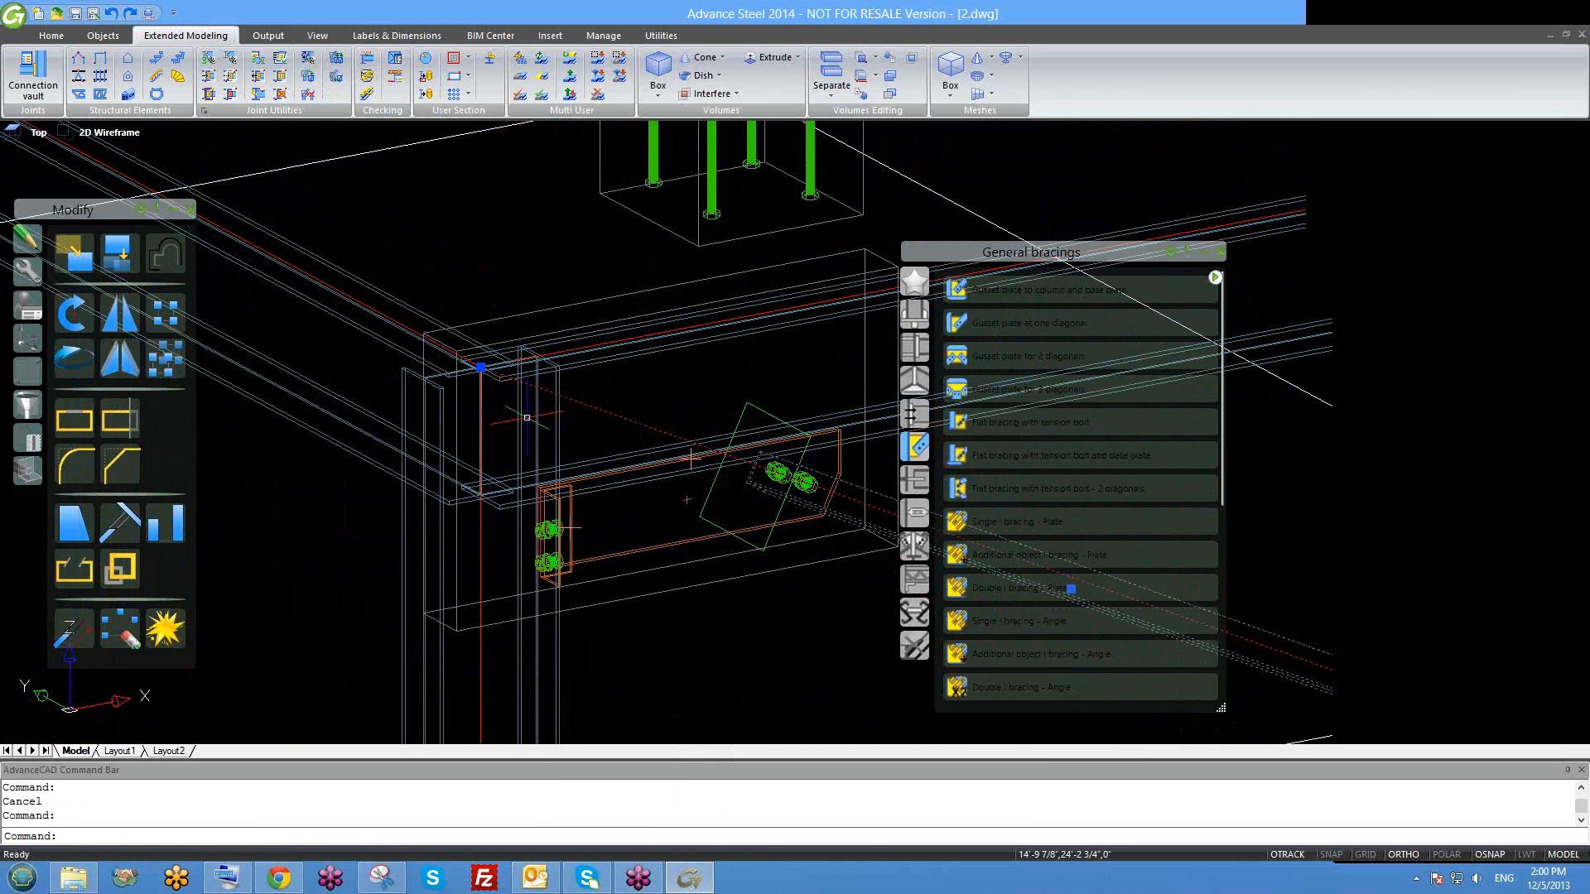
click(480, 365)
scroll(484, 365, up, 2)
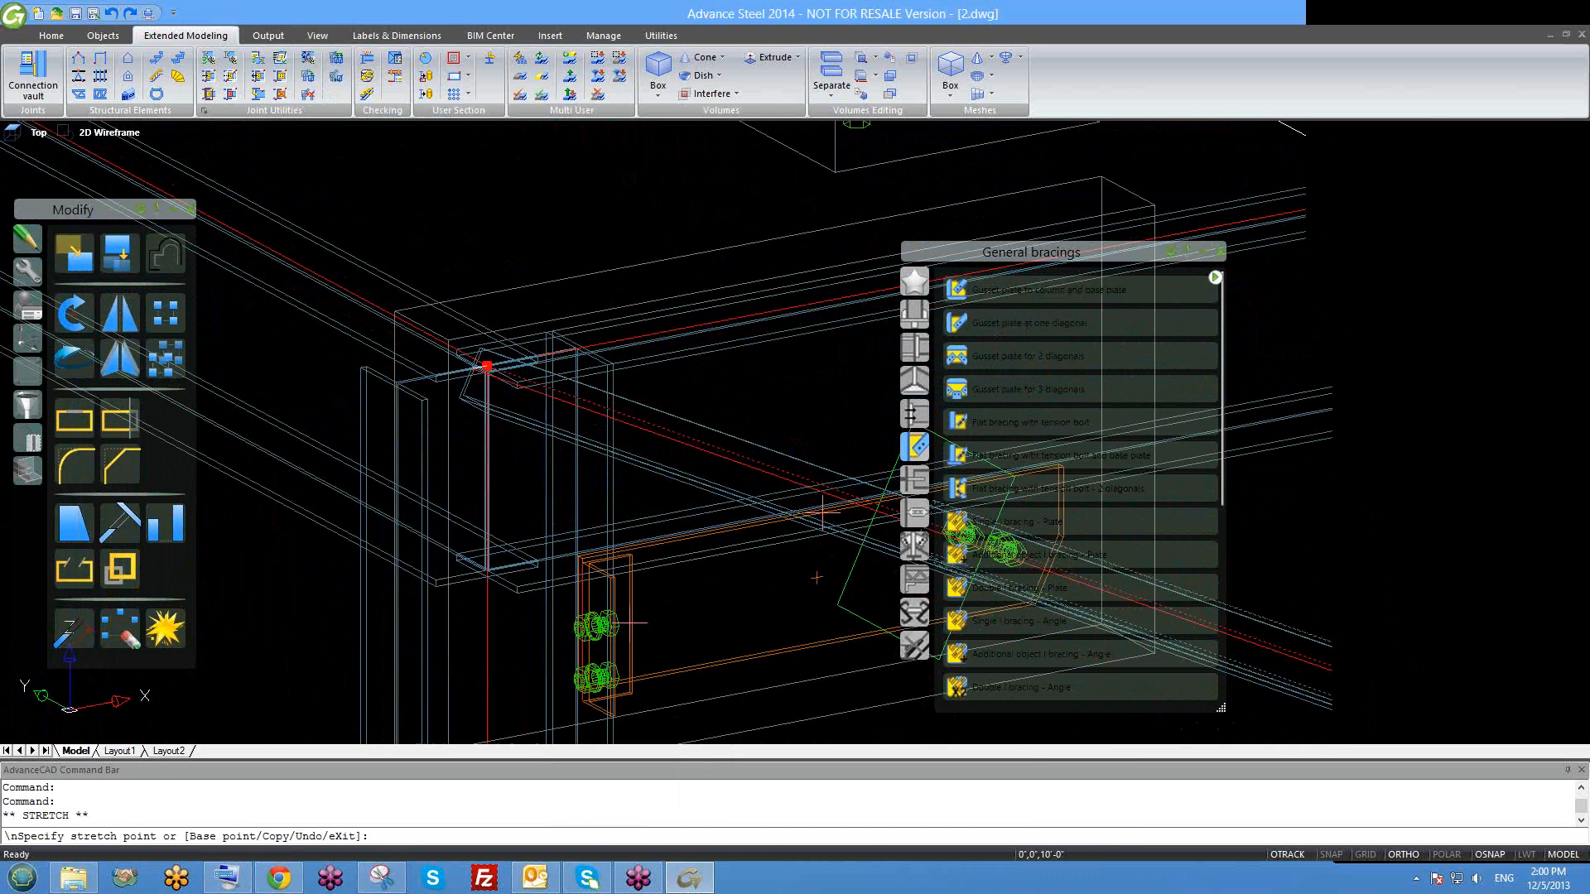
text(2)
key(Return)
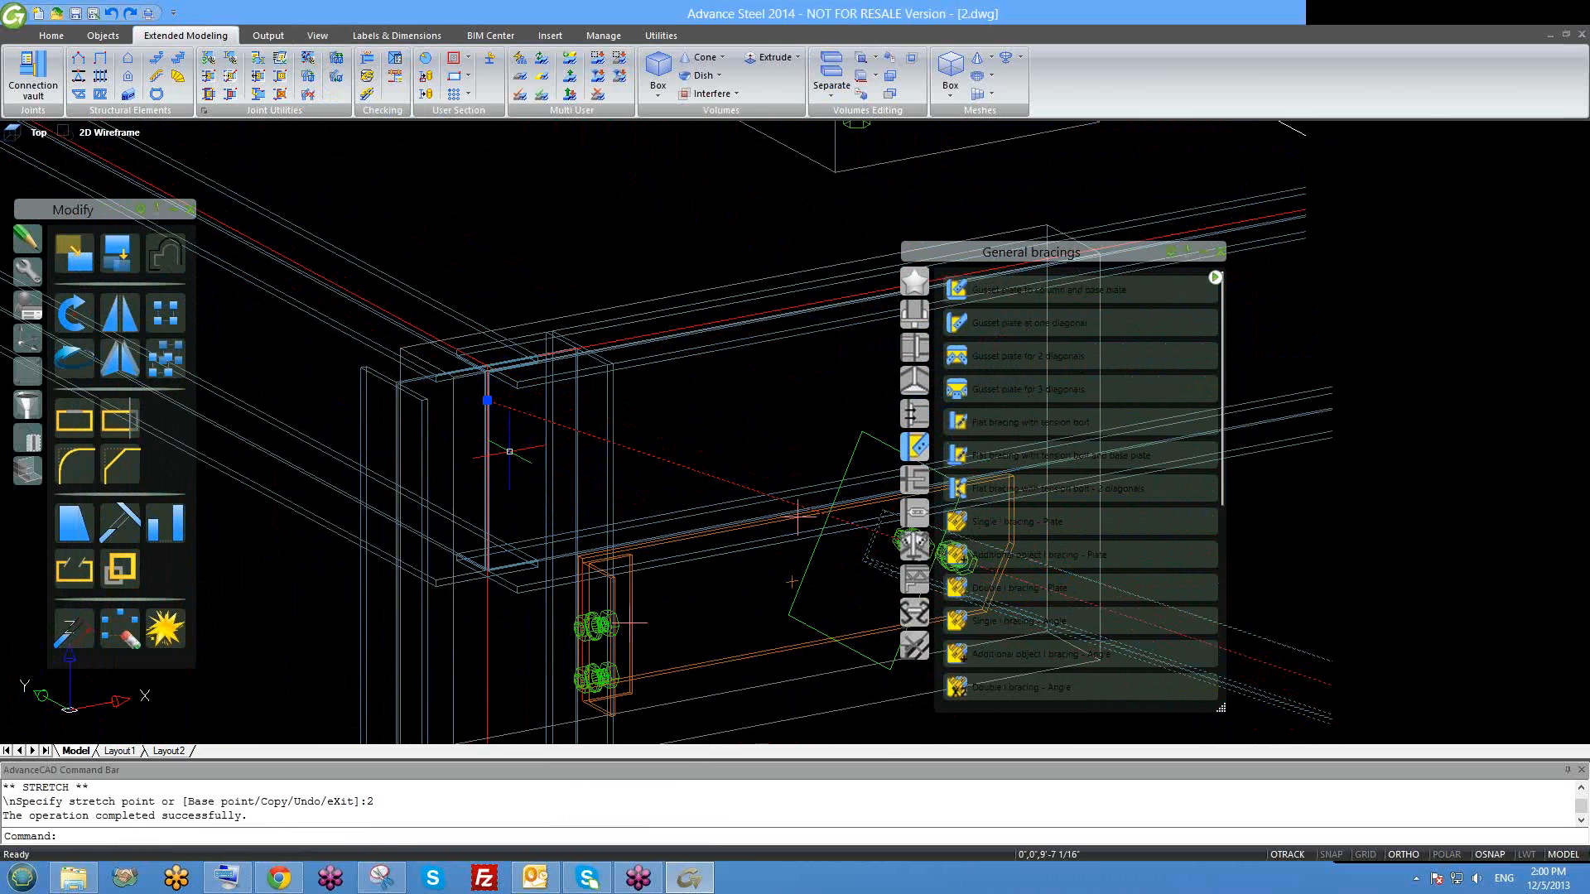
scroll(406, 441, down, 2)
key(Escape)
scroll(414, 423, up, 2)
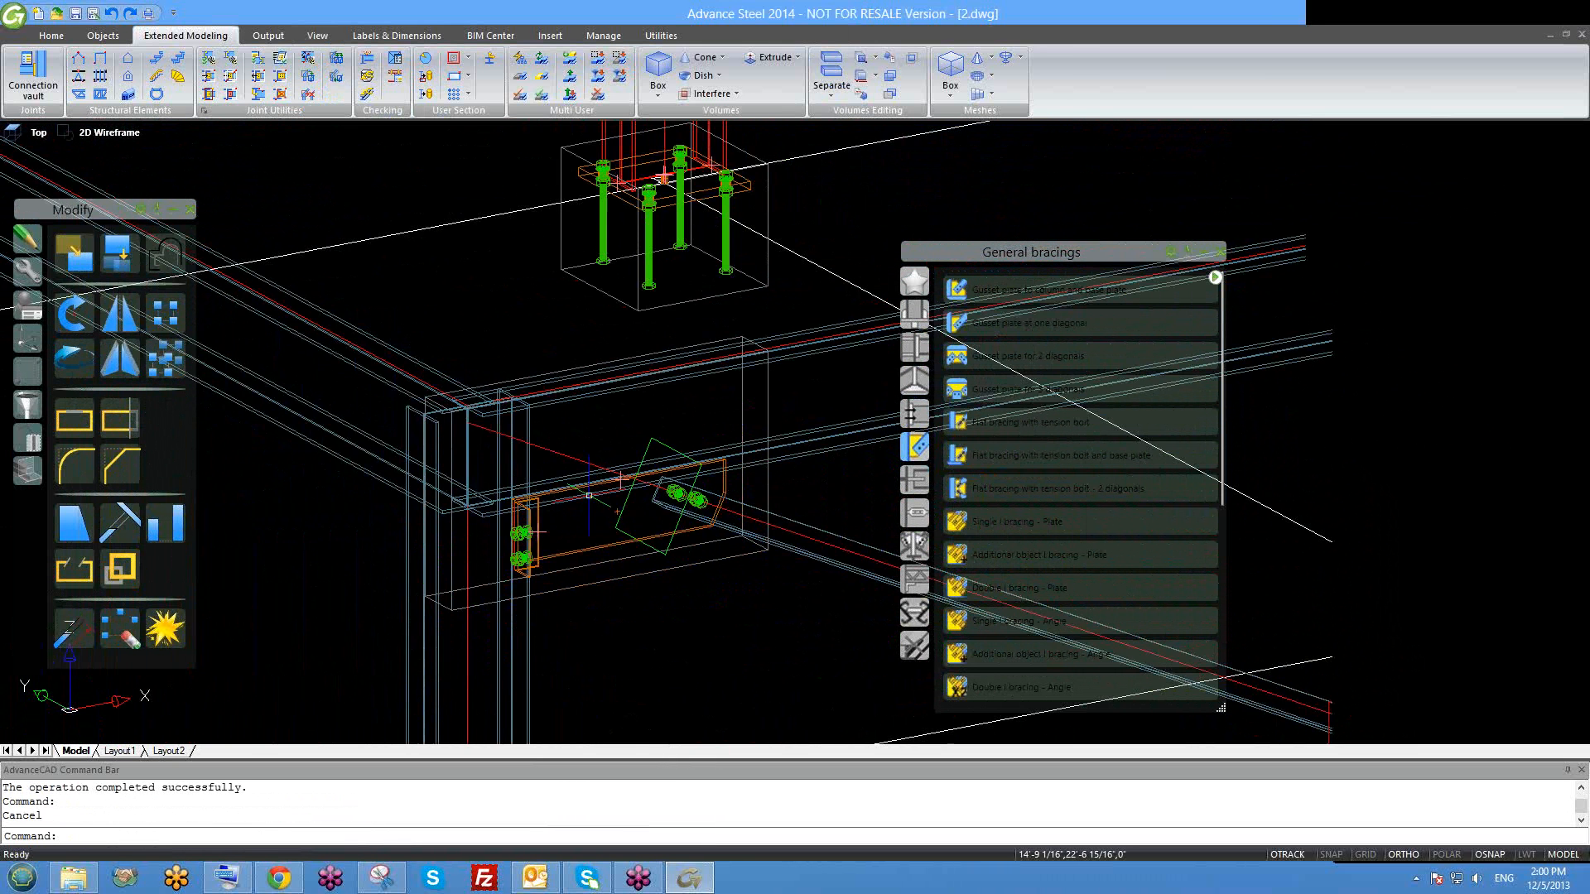
Lower the same upper brace end by a further 2" along the column line.
scroll(448, 368, up, 2)
click(446, 366)
click(371, 325)
click(360, 332)
key(Return)
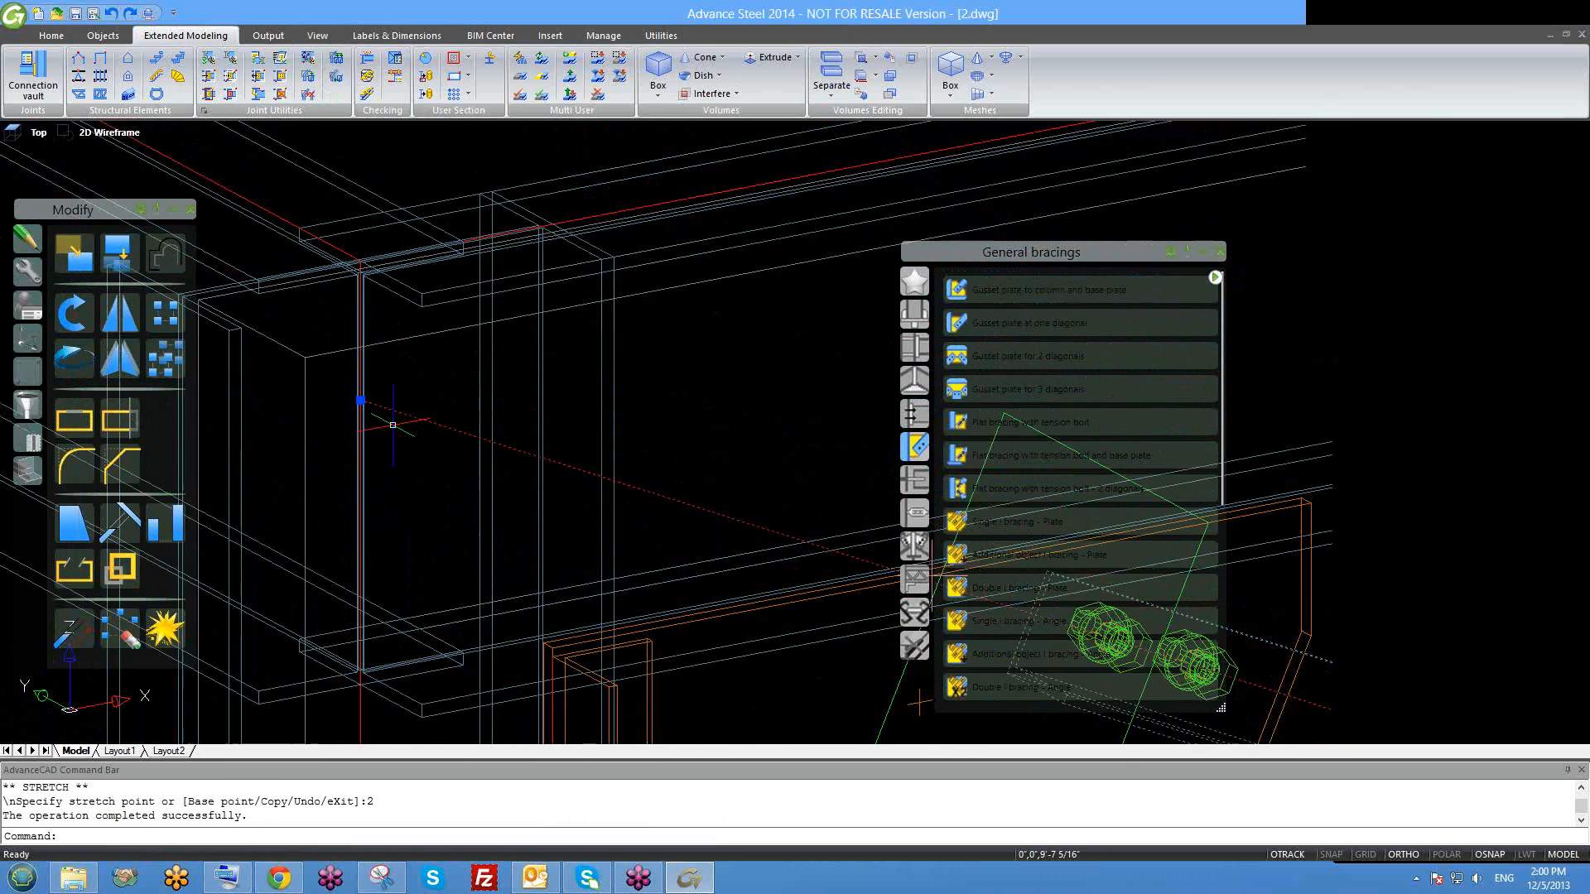
key(Escape)
Examine the bolted gusset plate at the crossing of the two diagonals from several angles.
scroll(392, 424, down, 7)
scroll(446, 463, up, 3)
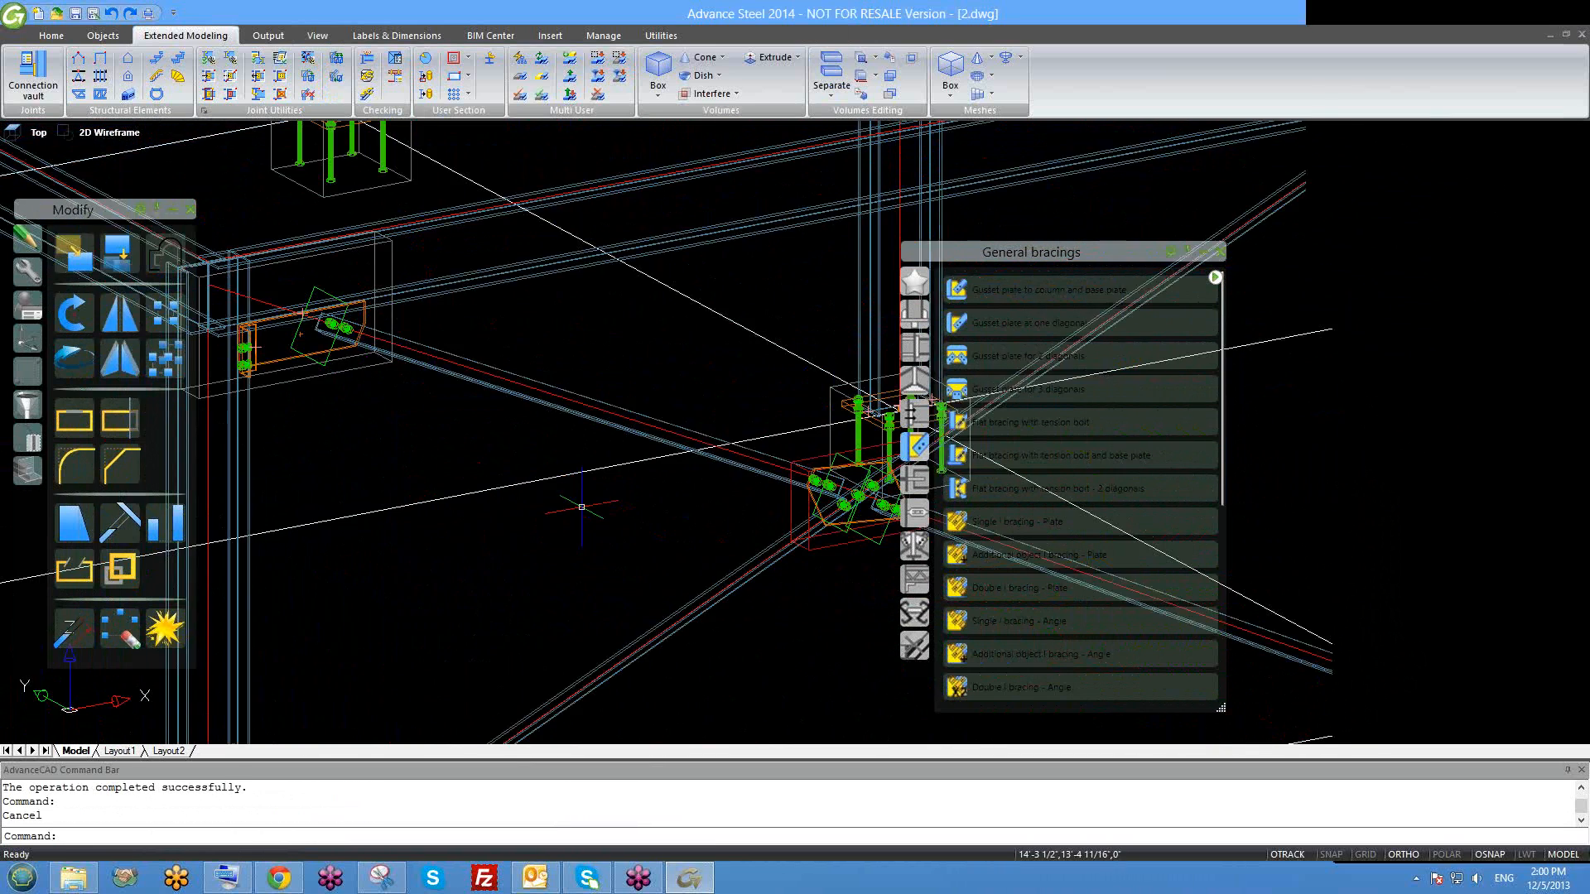
middle_drag(651, 536, 581, 546)
scroll(643, 539, up, 5)
middle_drag(756, 538, 621, 530)
shift+middle_drag(595, 460, 517, 391)
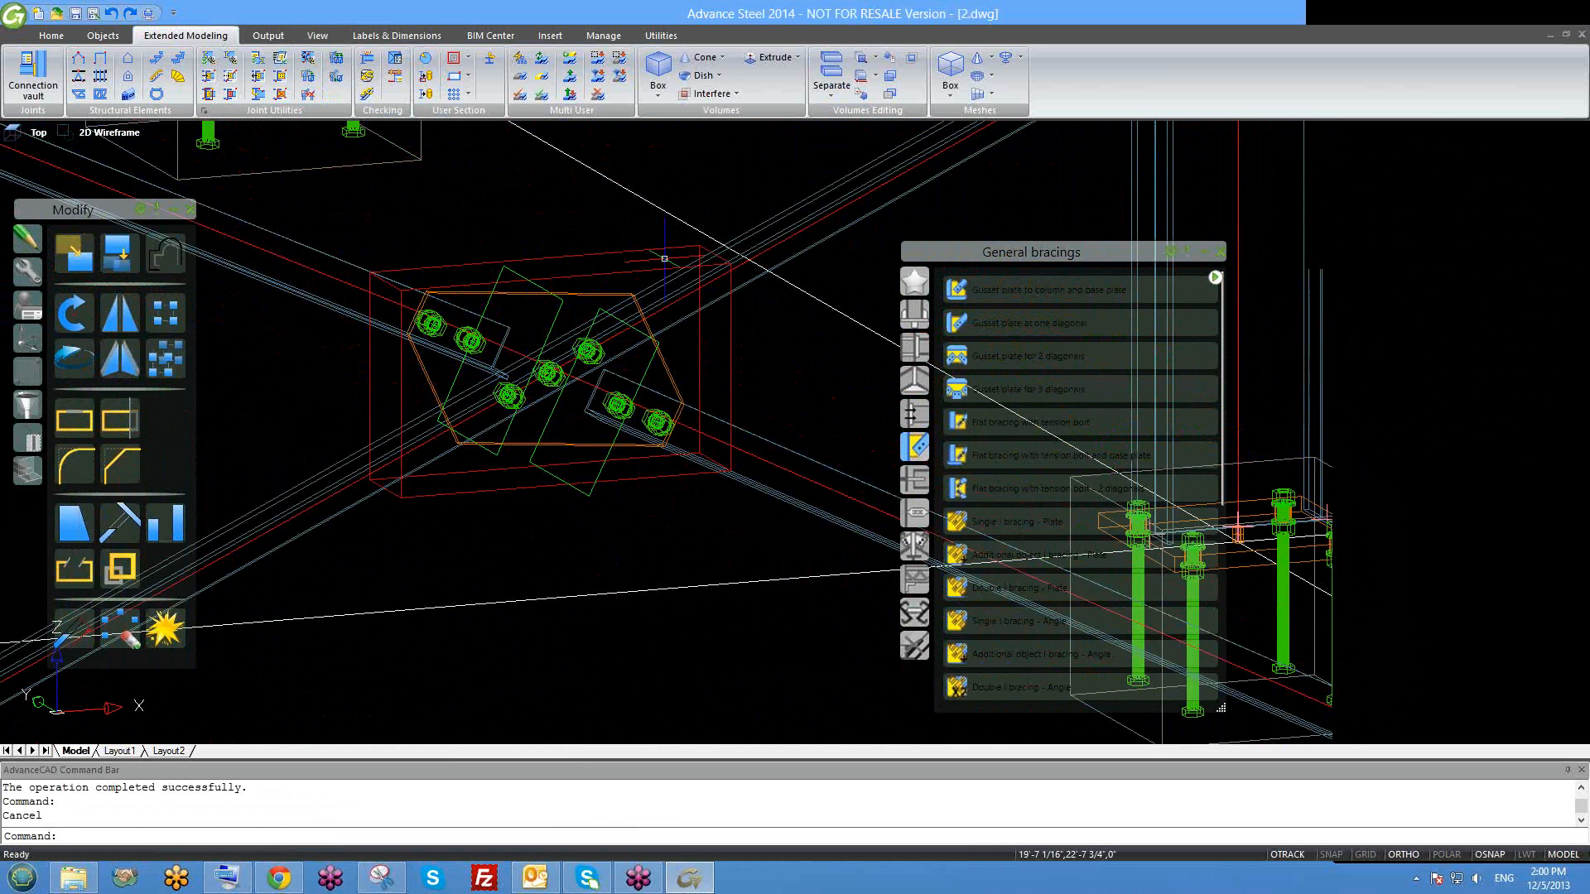
scroll(590, 340, down, 2)
middle_drag(590, 340, 602, 445)
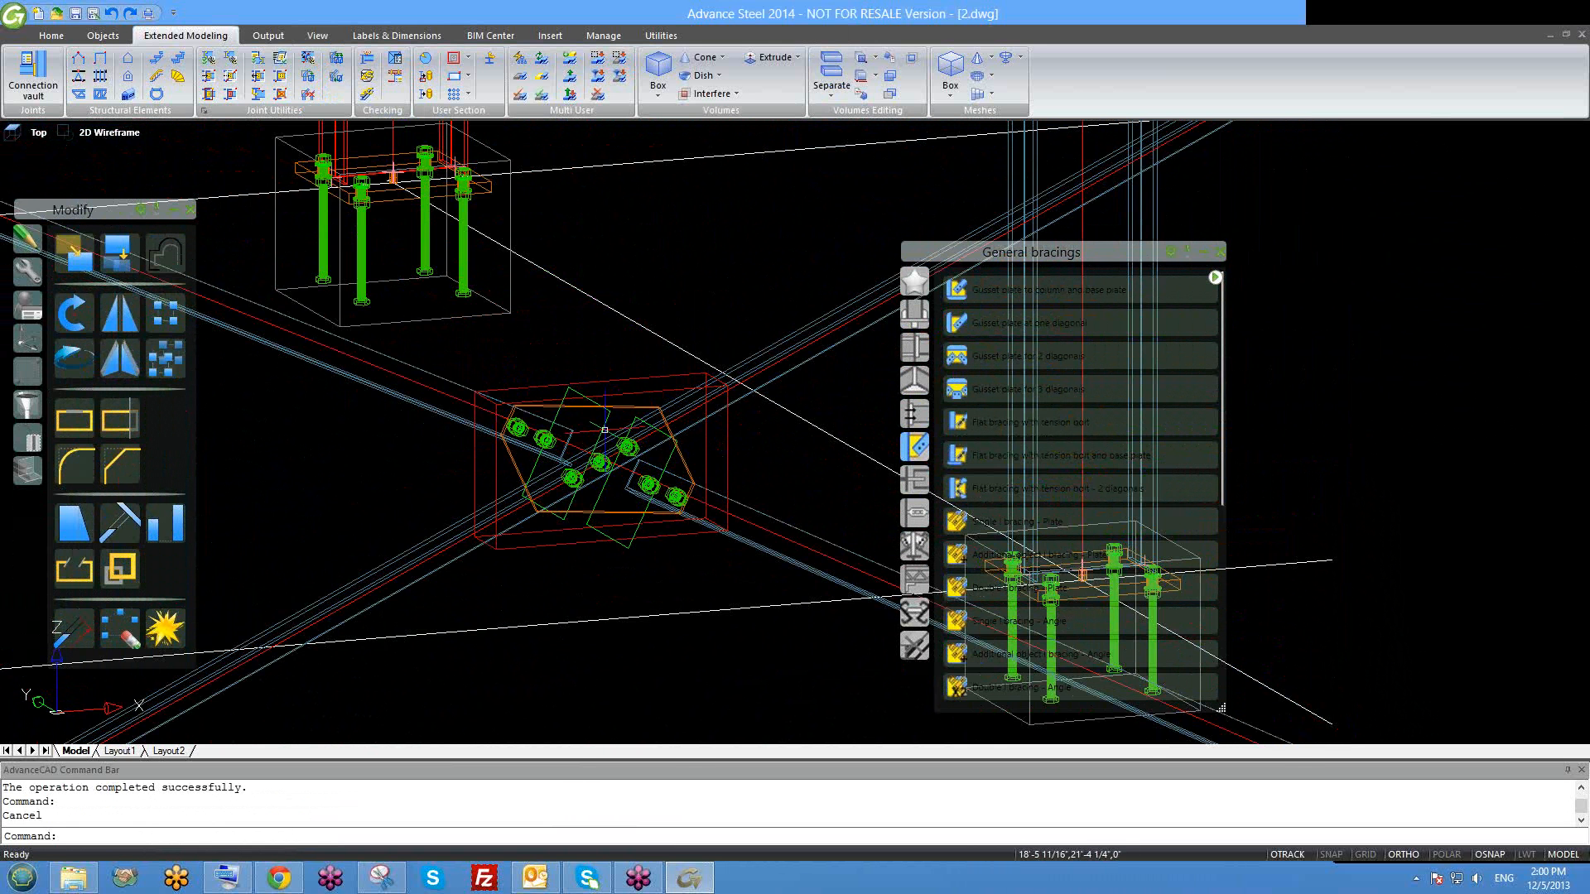
scroll(627, 401, up, 2)
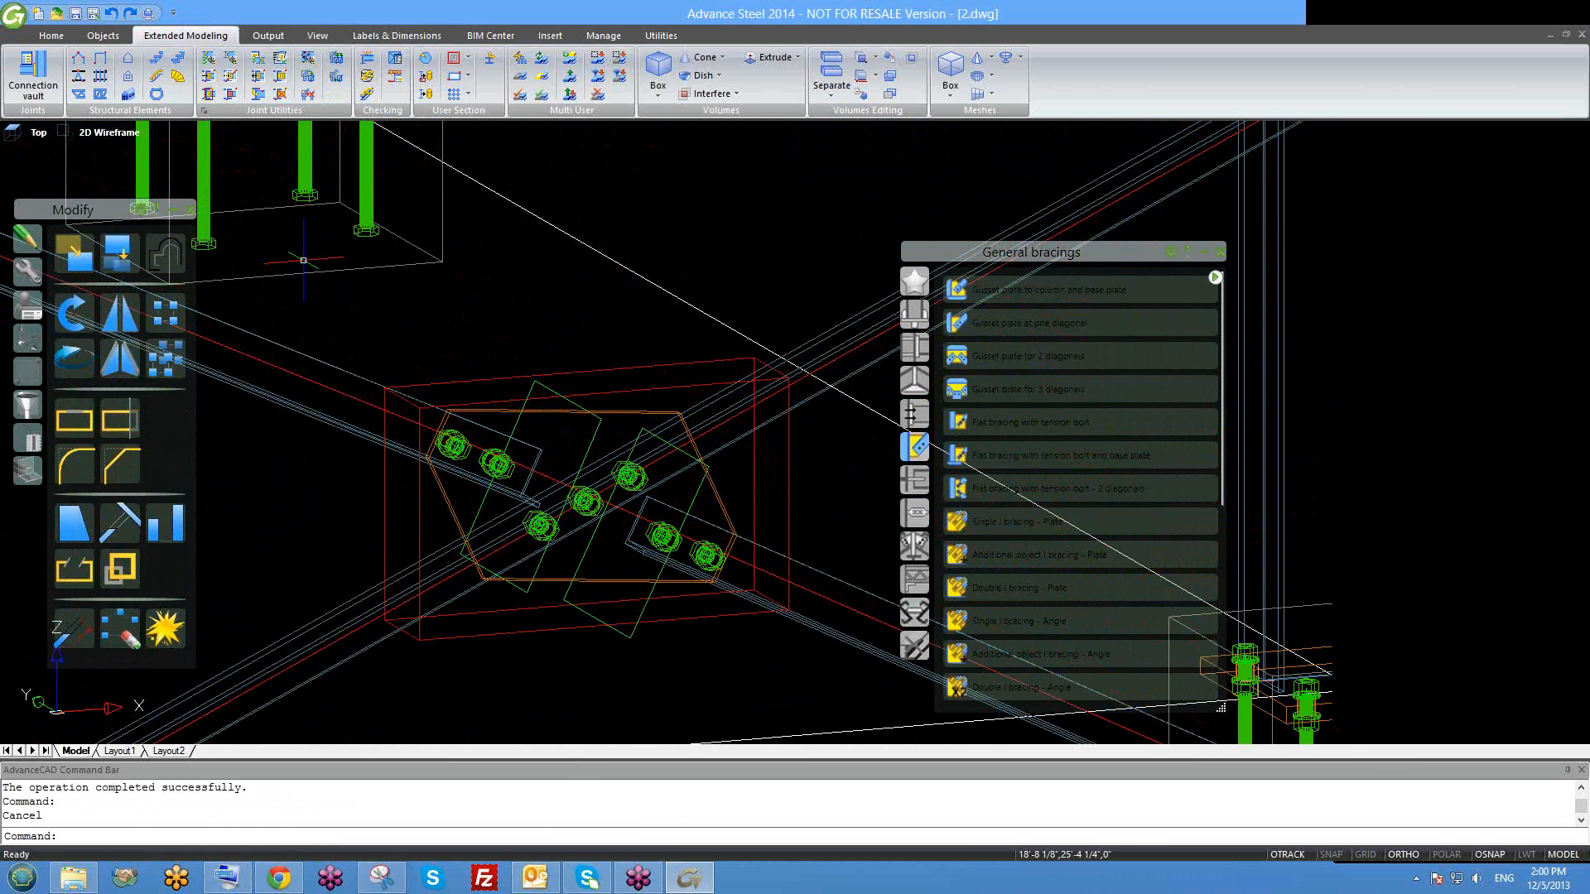
scroll(595, 462, down, 2)
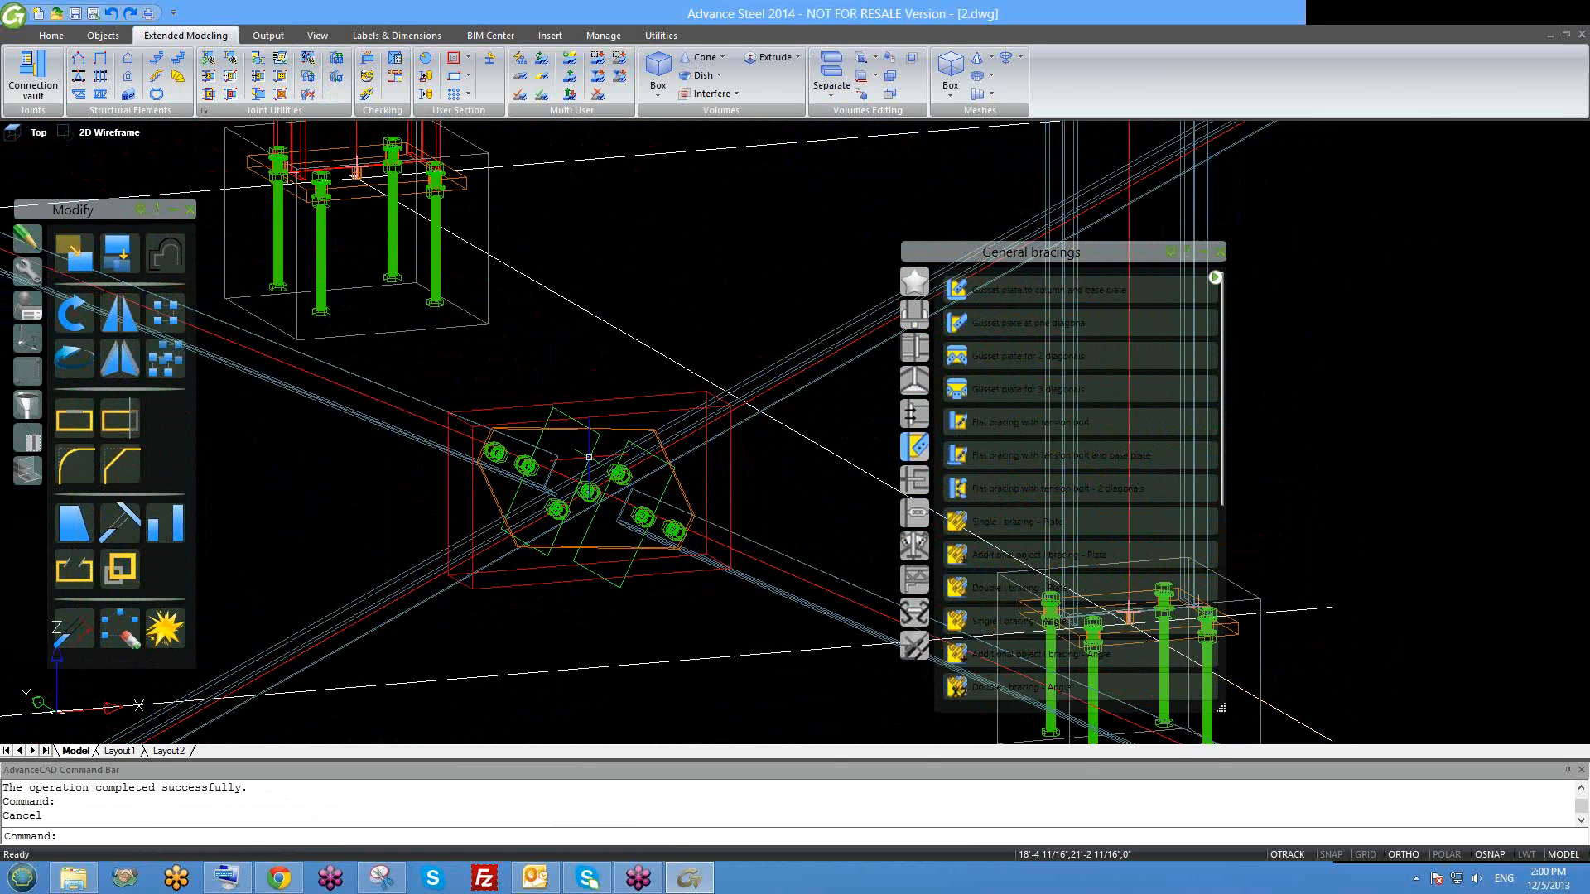
Review the whole braced bay with its gusset plates at the column corners and at the diagonal crossing.
scroll(654, 492, down, 4)
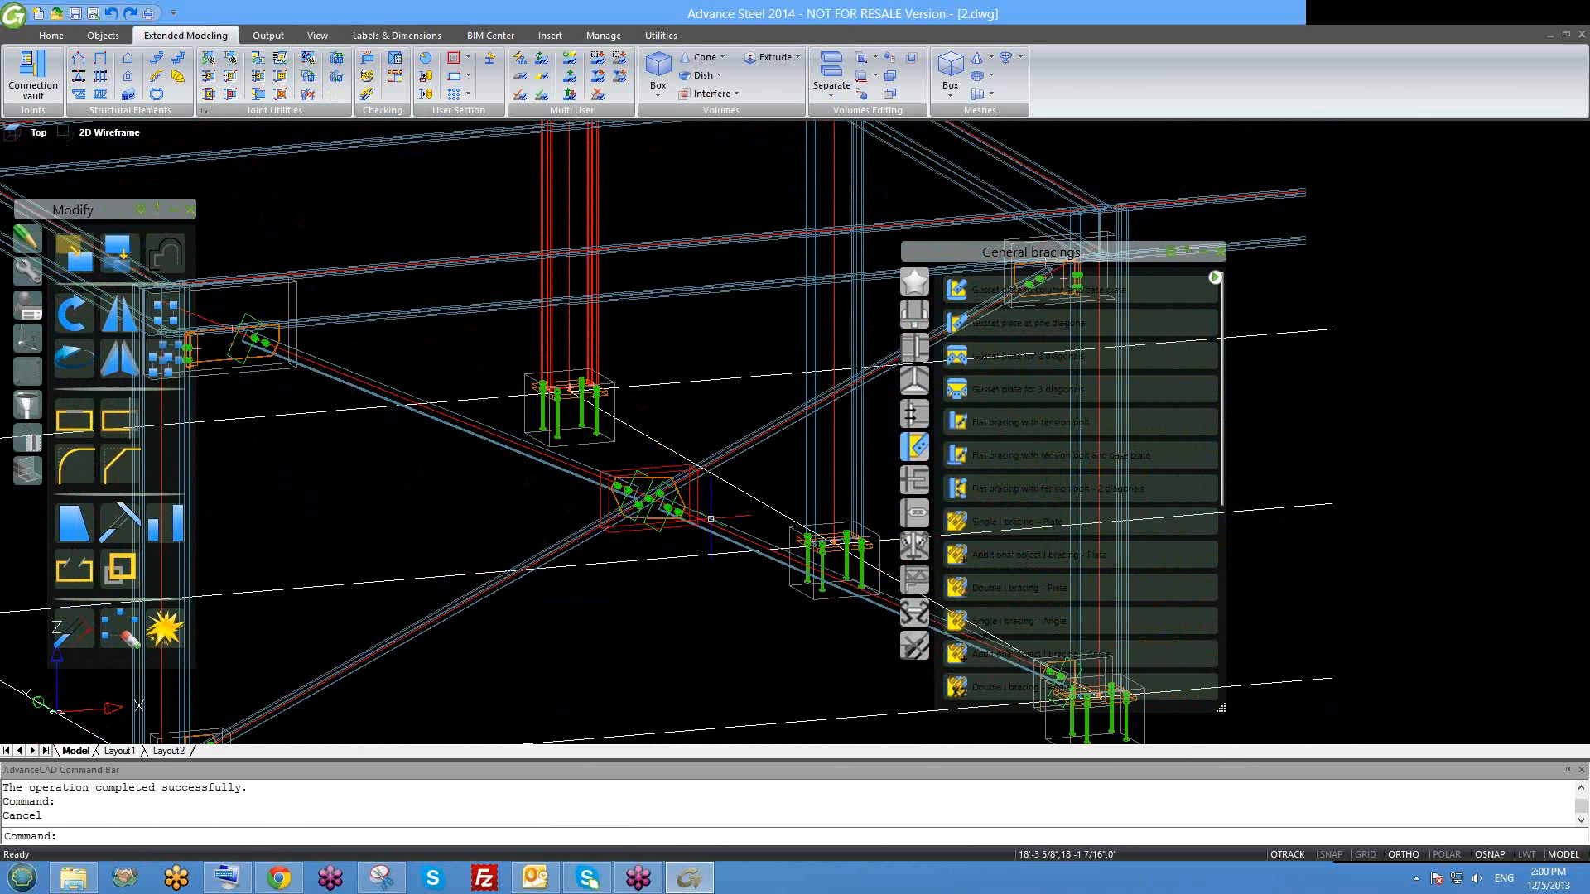
scroll(696, 522, up, 2)
shift+middle_drag(544, 487, 484, 526)
scroll(476, 418, down, 1)
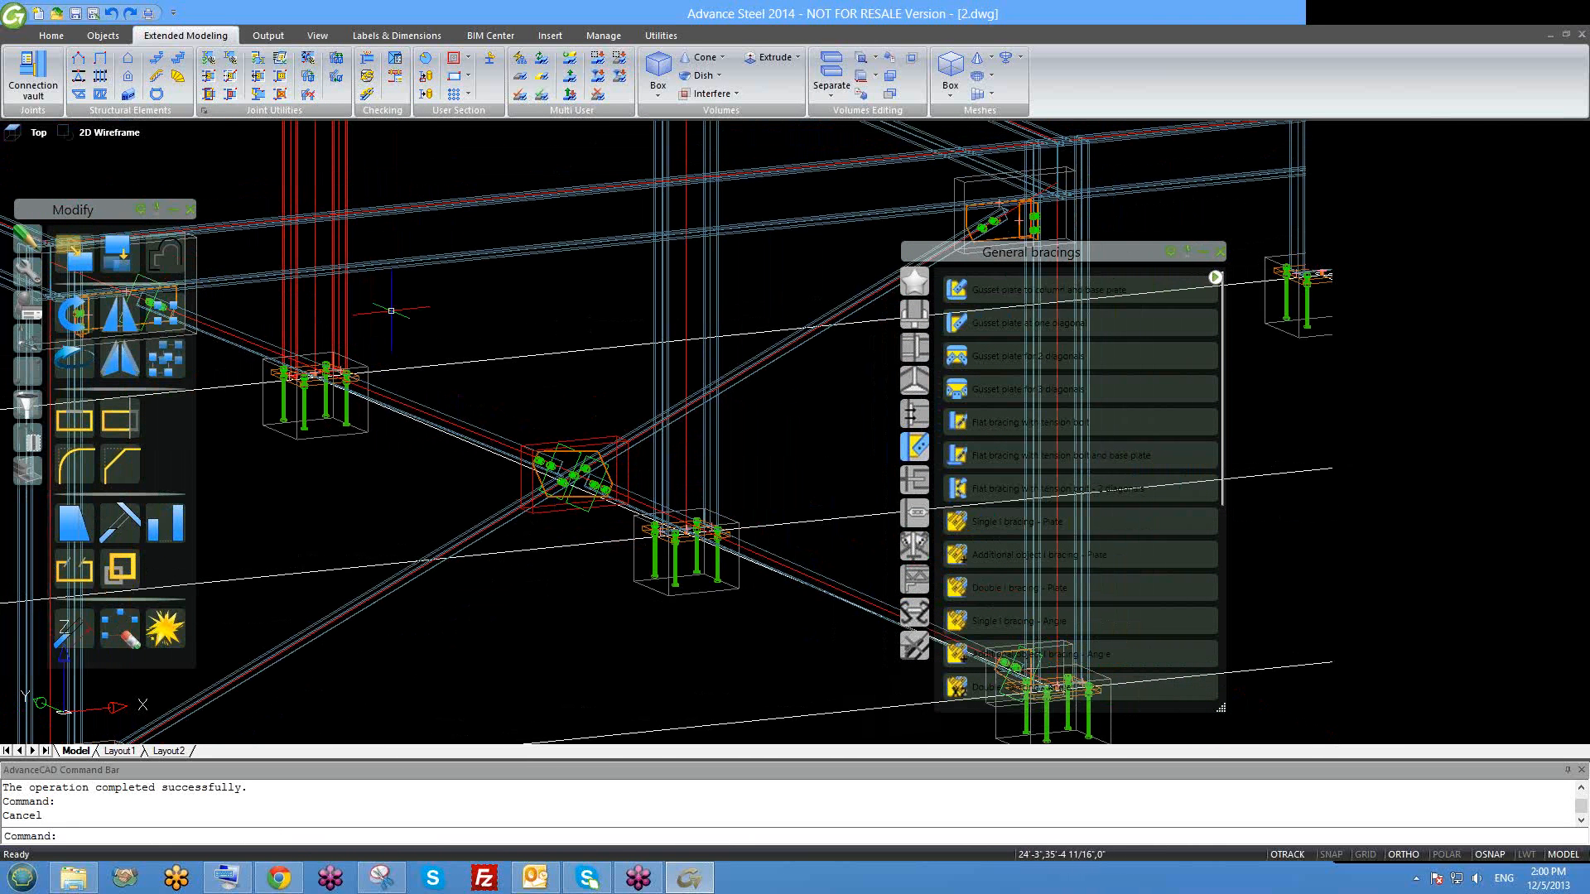
click(105, 134)
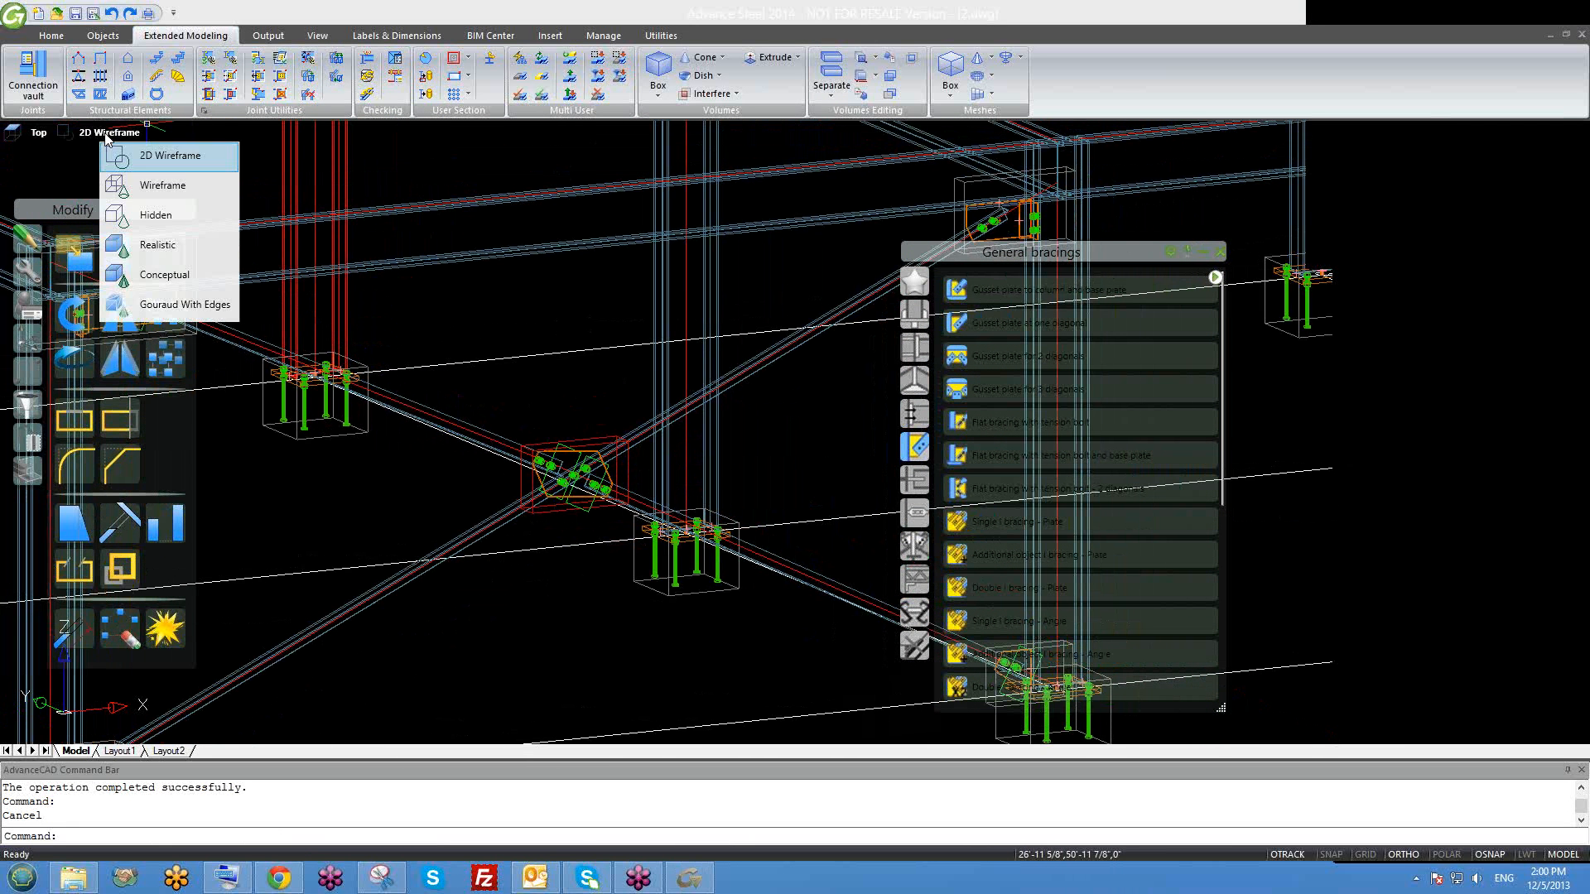
middle_drag(476, 325, 572, 380)
scroll(780, 482, down, 4)
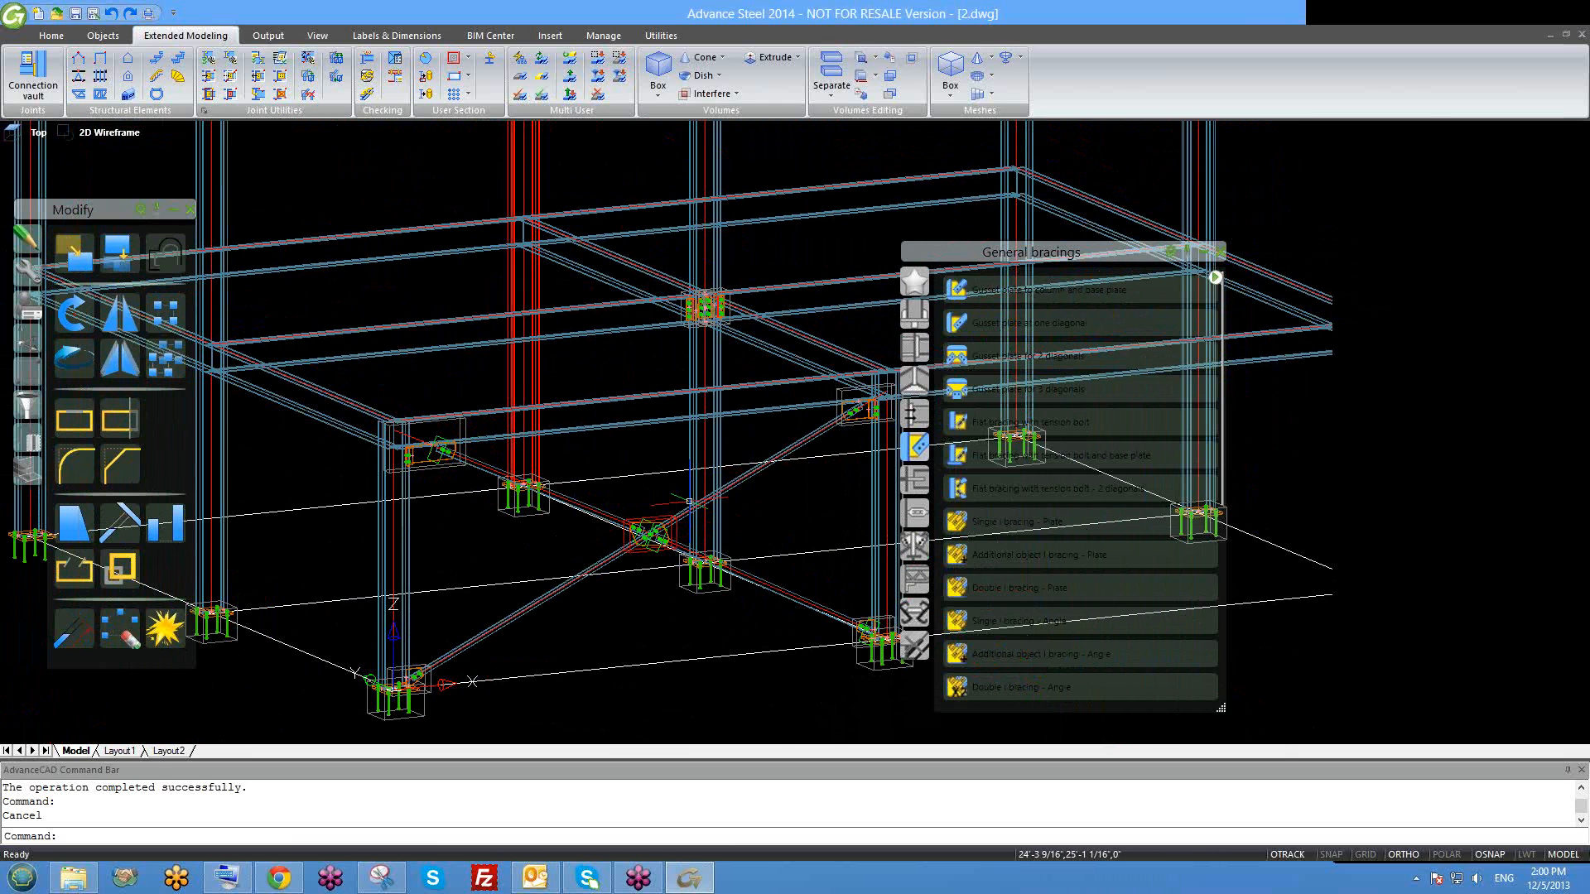
scroll(795, 466, up, 3)
scroll(829, 420, down, 2)
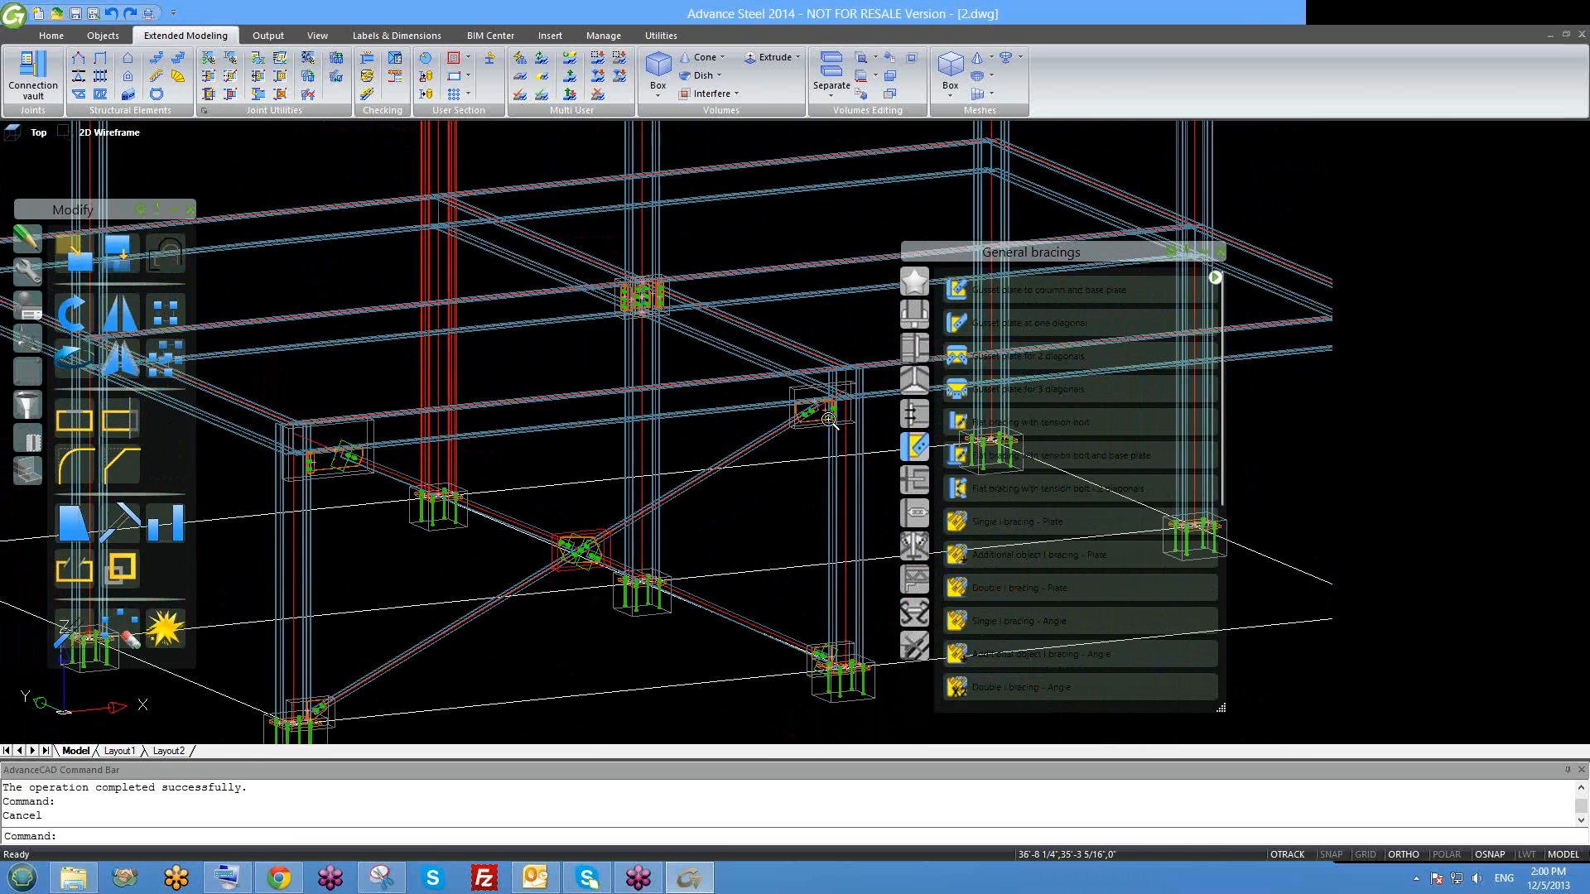
Display the model in the Hidden visual style and examine the gusset plate connection at the brace's upper end.
scroll(580, 560, down, 3)
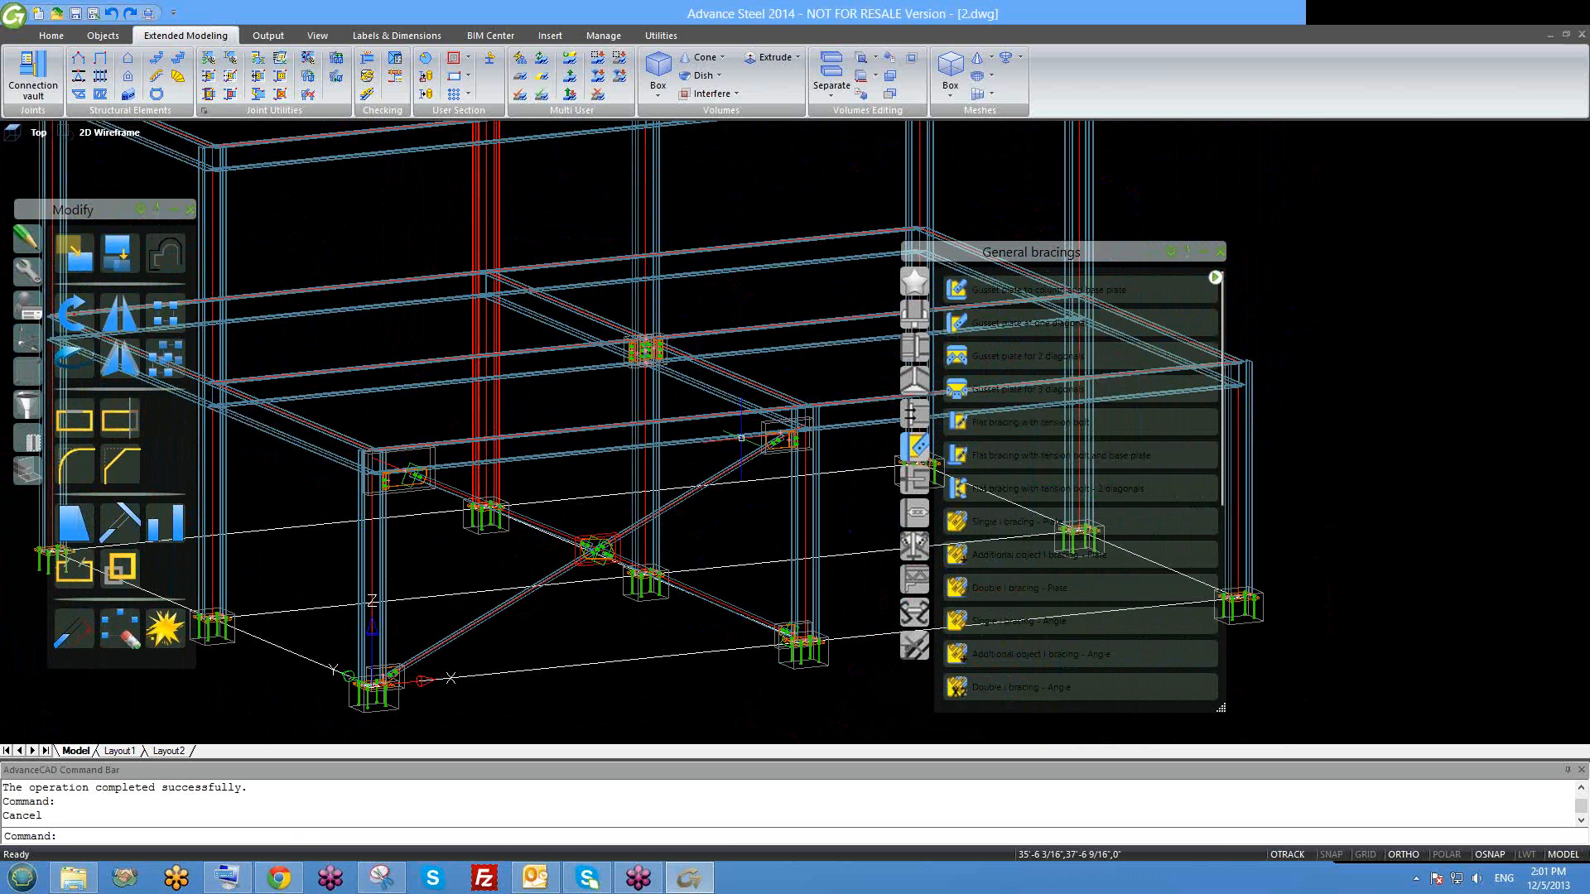
click(95, 133)
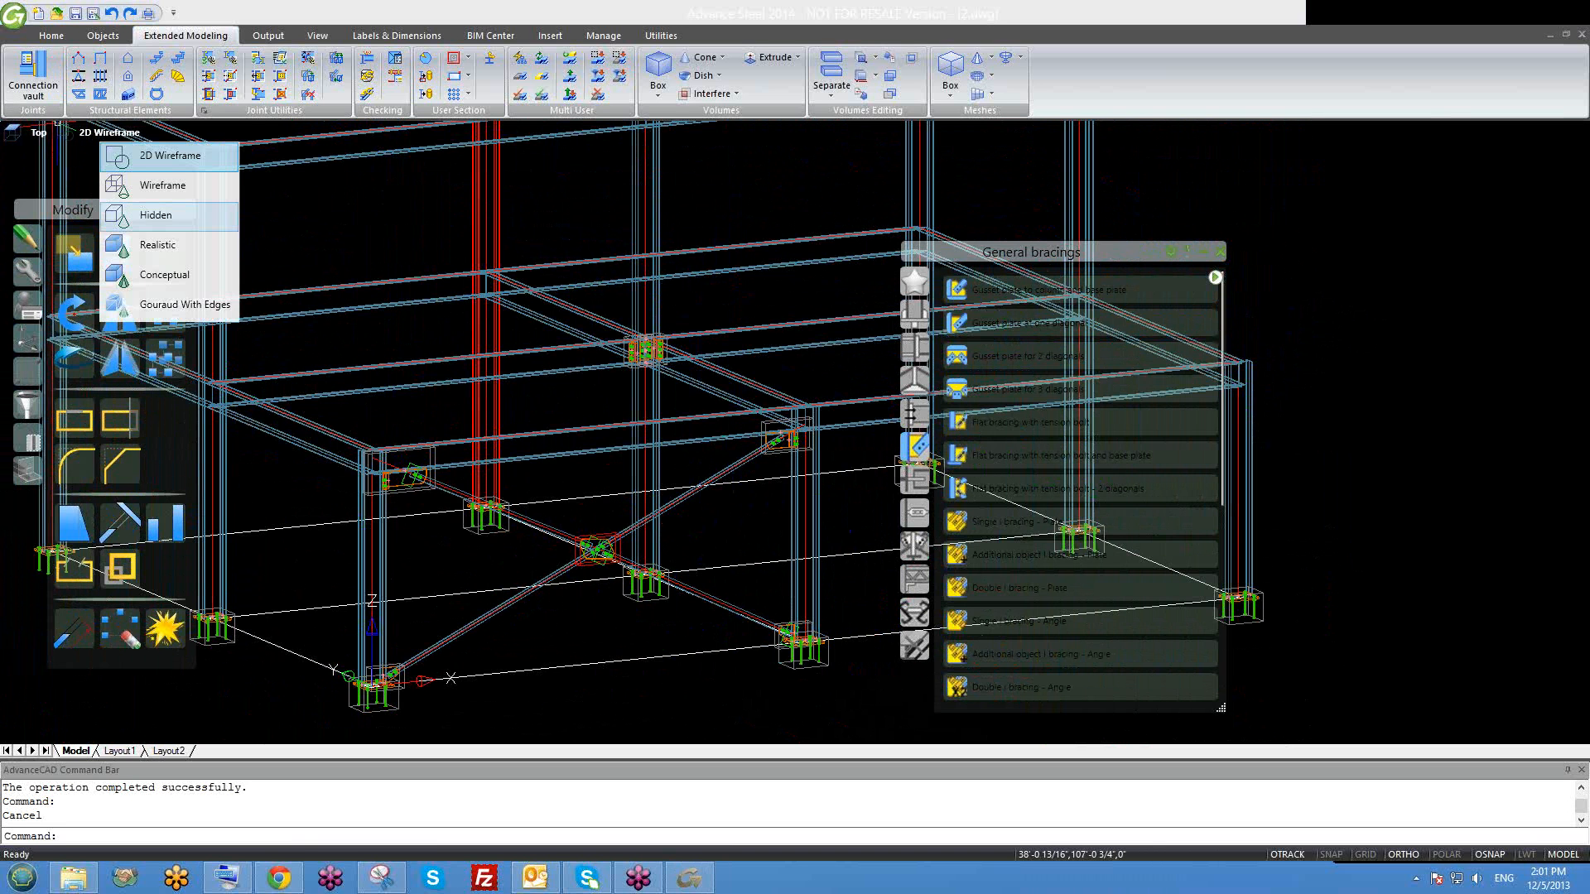
click(156, 215)
scroll(418, 497, up, 6)
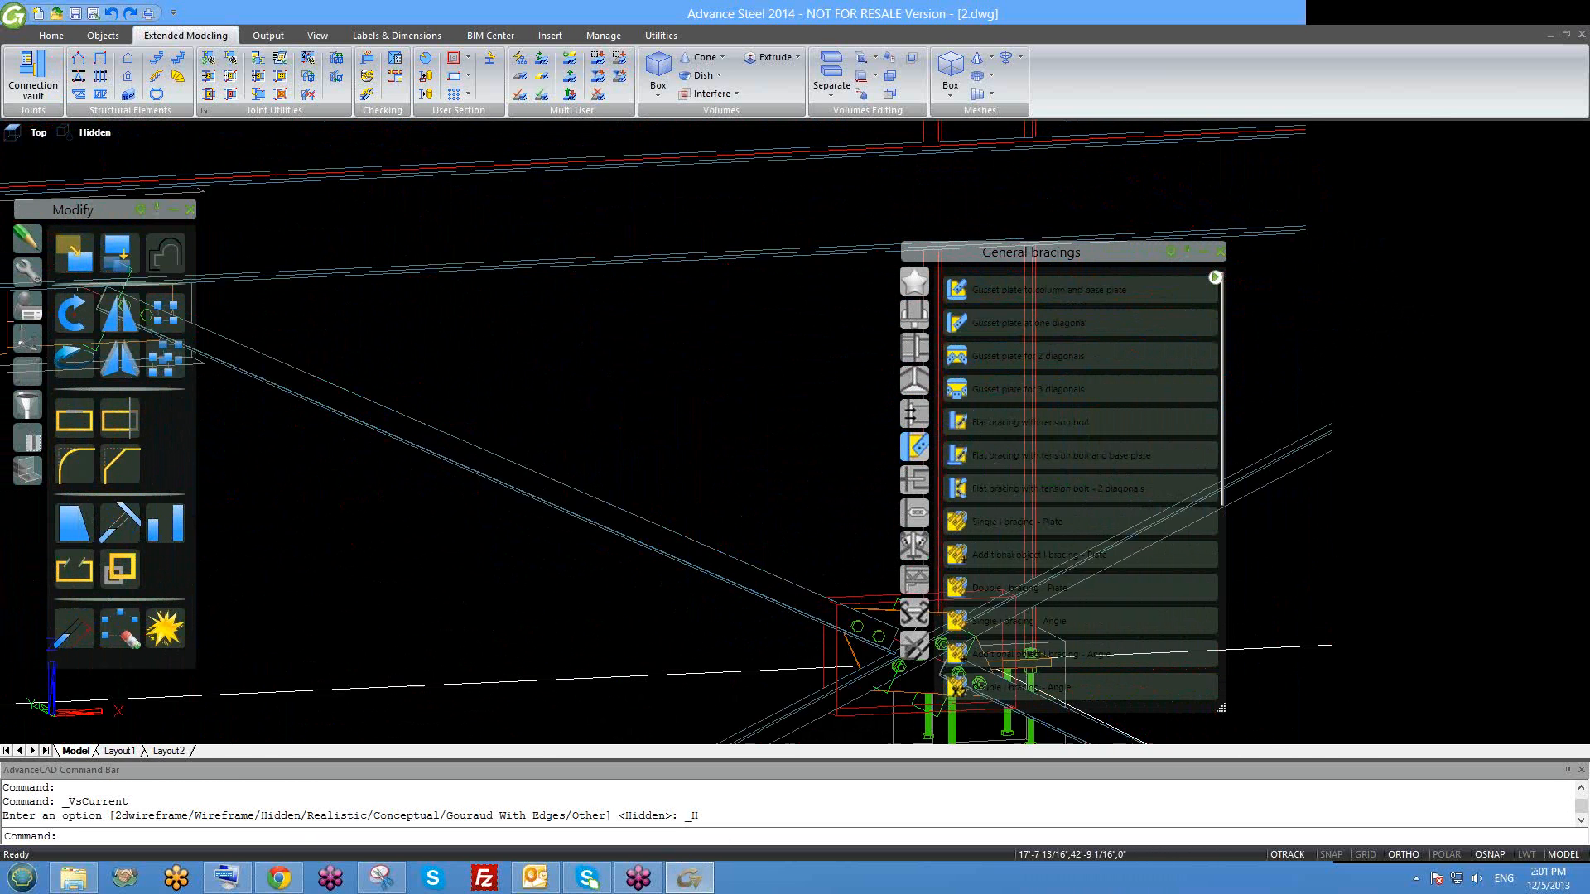
scroll(422, 478, up, 8)
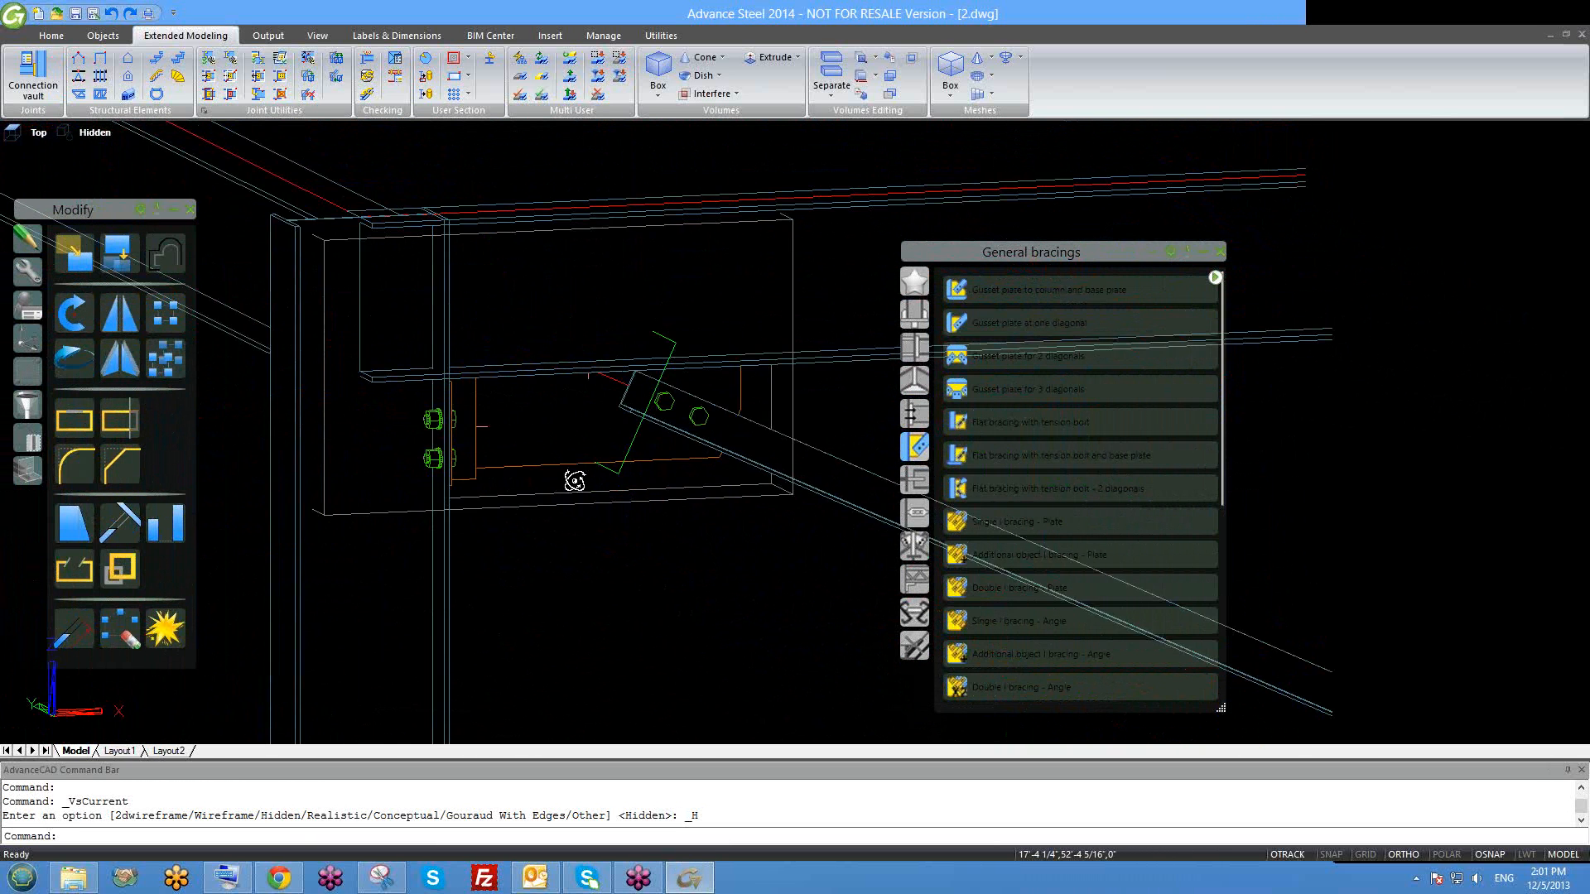
shift+middle_drag(421, 478, 425, 494)
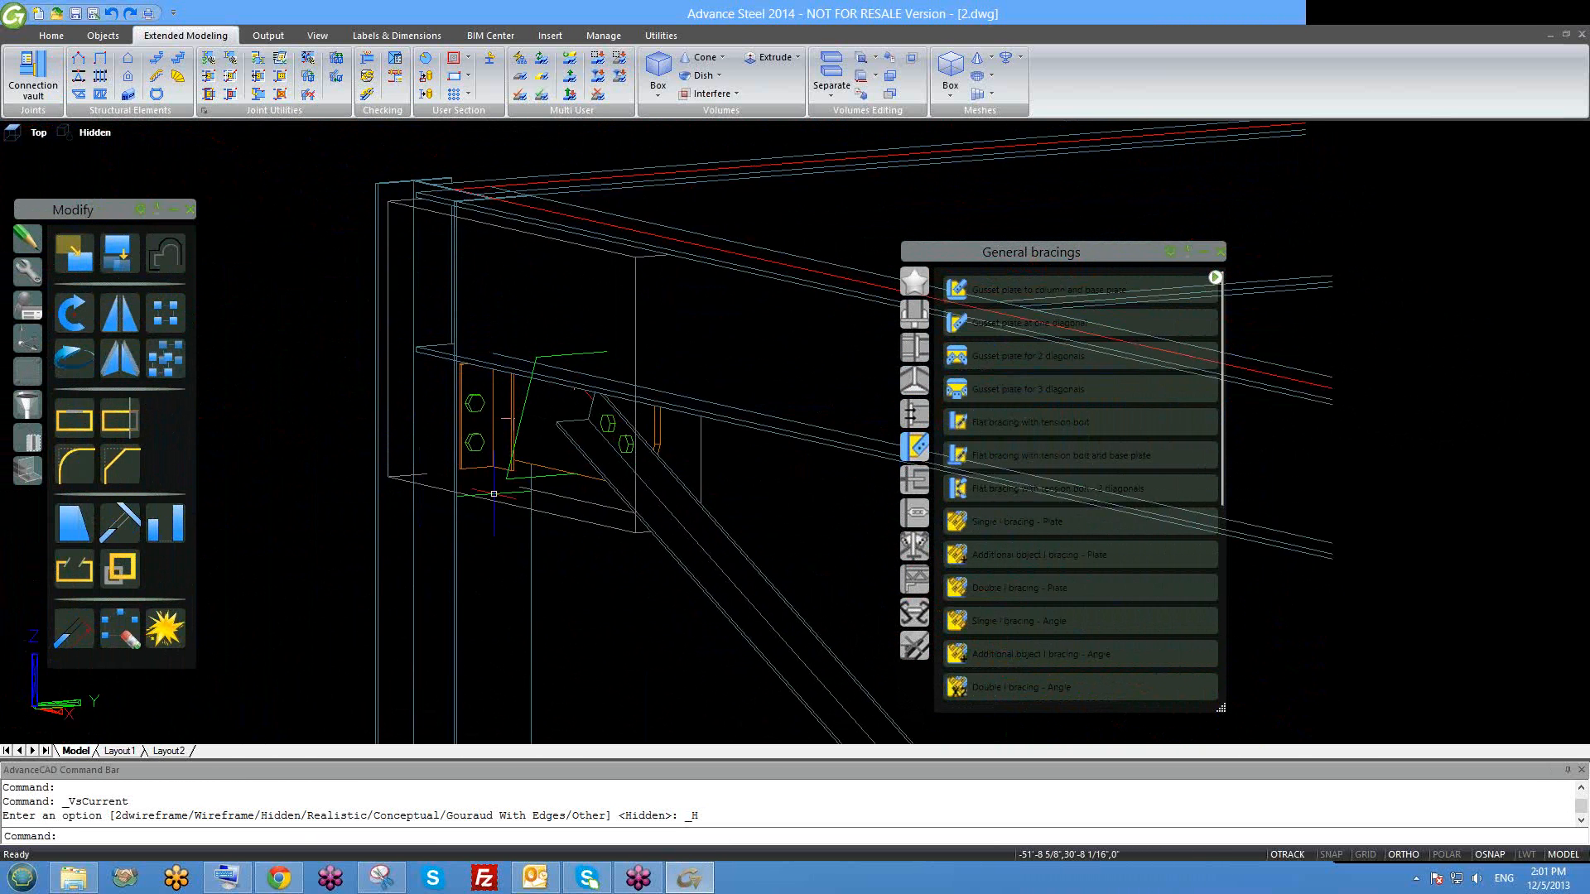
Copy a braced column with its base plate and diagonal brace to the empty area in front of the frame.
scroll(494, 494, down, 10)
shift+middle_drag(525, 523, 662, 580)
scroll(728, 592, up, 7)
click(662, 580)
click(629, 507)
click(568, 564)
click(566, 571)
scroll(624, 604, up, 5)
click(765, 597)
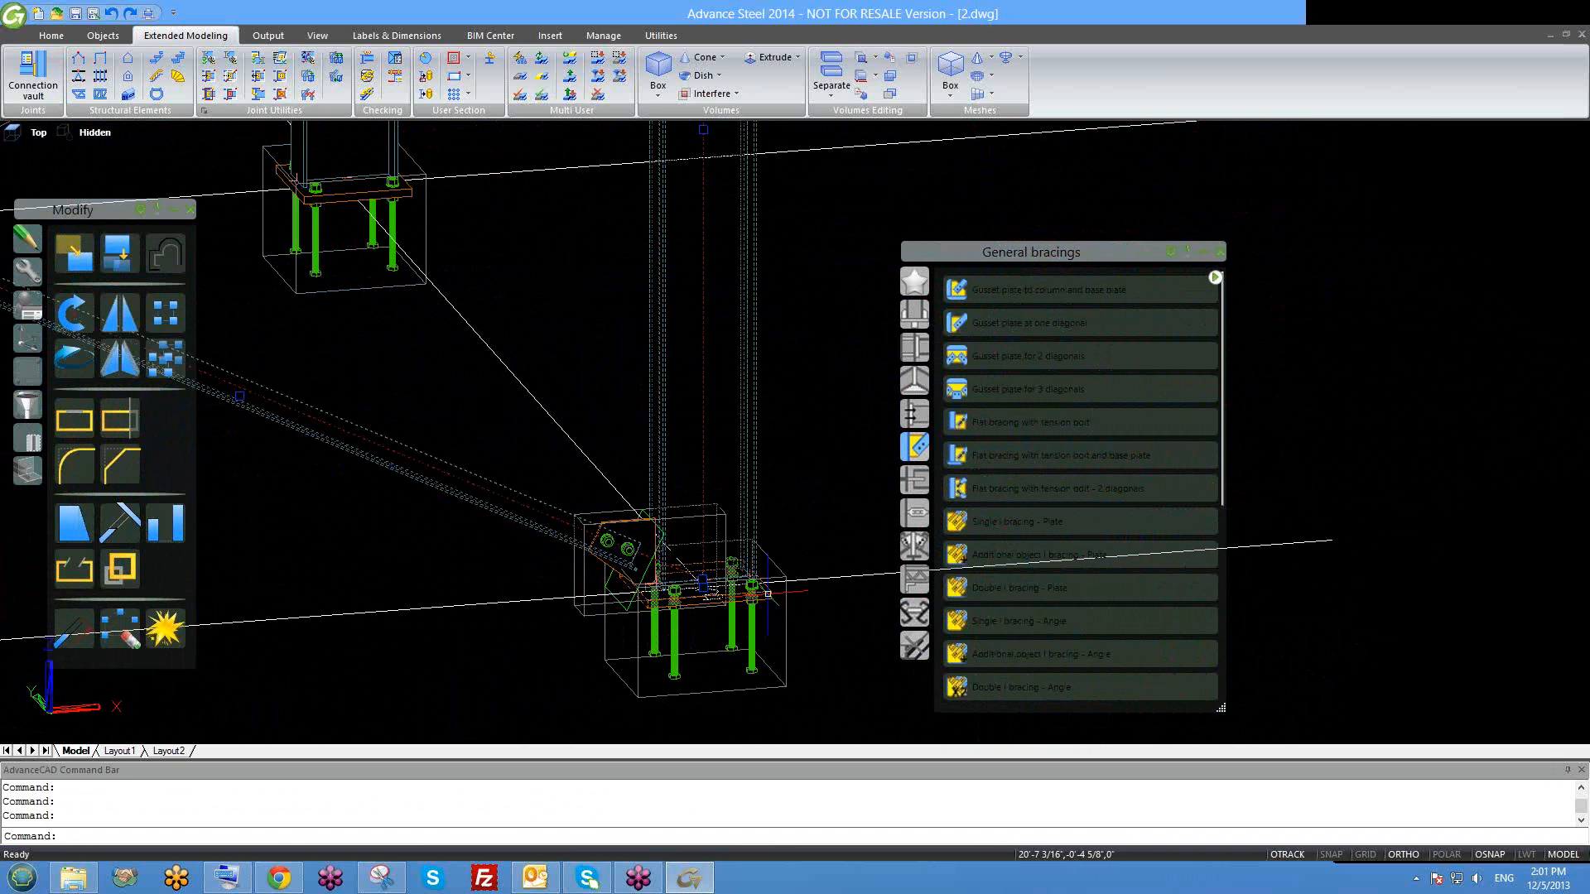
text(co)
key(Return)
click(767, 594)
scroll(769, 598, down, 2)
middle_drag(770, 603, 655, 381)
scroll(655, 381, down, 5)
middle_drag(744, 582, 586, 530)
click(661, 608)
key(Escape)
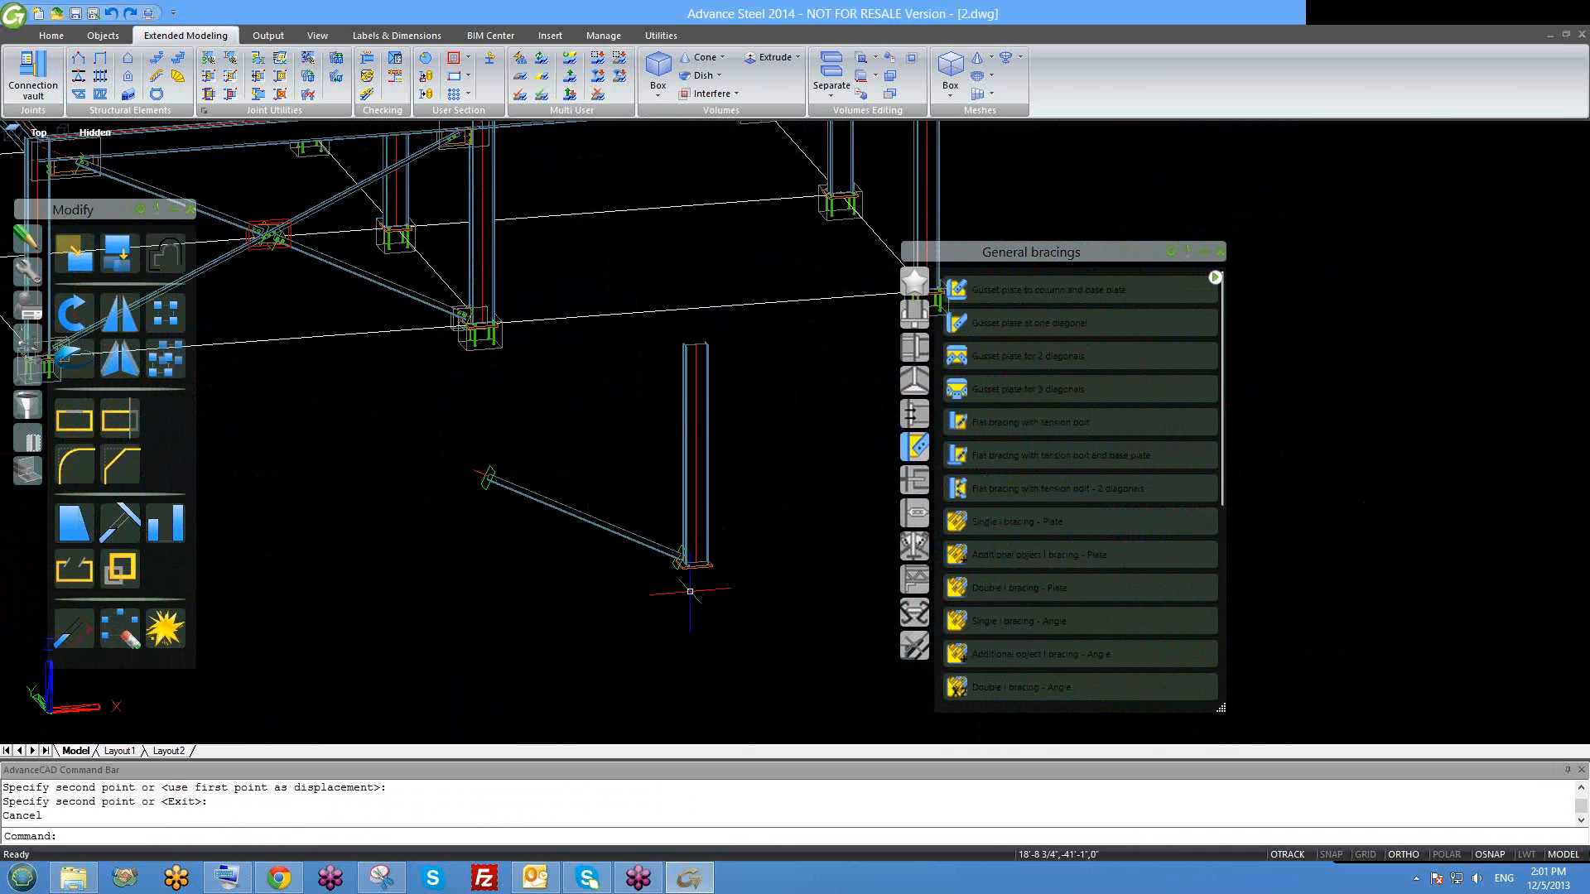
Erase the green cut contour at the lower end of the copied diagonal brace.
scroll(687, 585, up, 5)
click(659, 534)
text(e)
key(Return)
scroll(659, 534, down, 5)
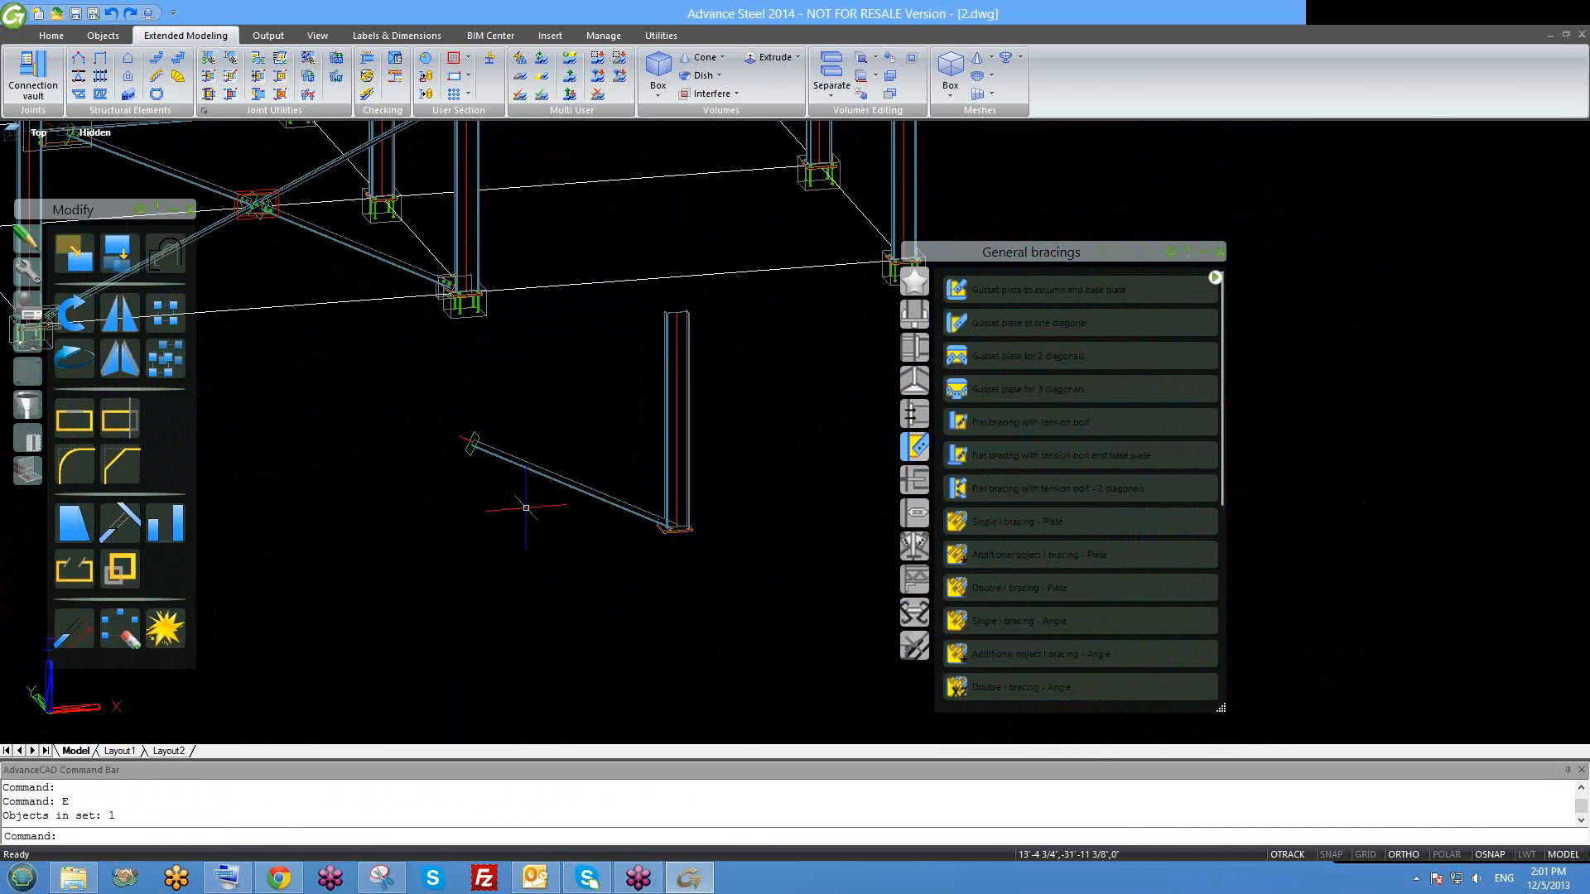
Erase the green cut contour at the free upper end of the copied diagonal brace.
scroll(455, 472, up, 2)
click(478, 425)
key(Escape)
scroll(480, 418, up, 2)
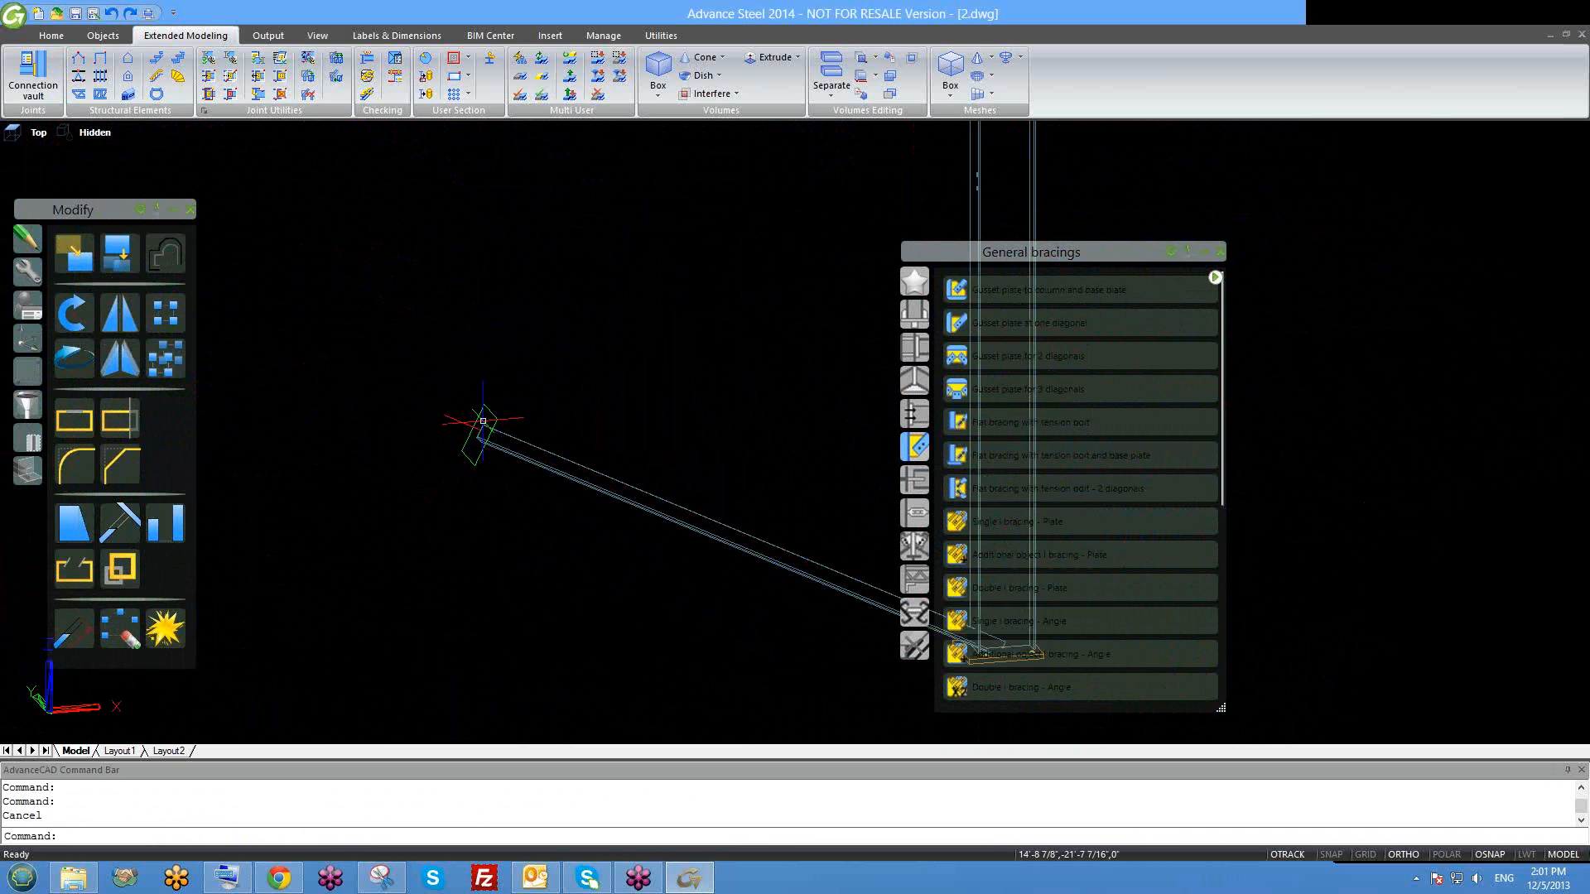
text(w)
key(Return)
key(Escape)
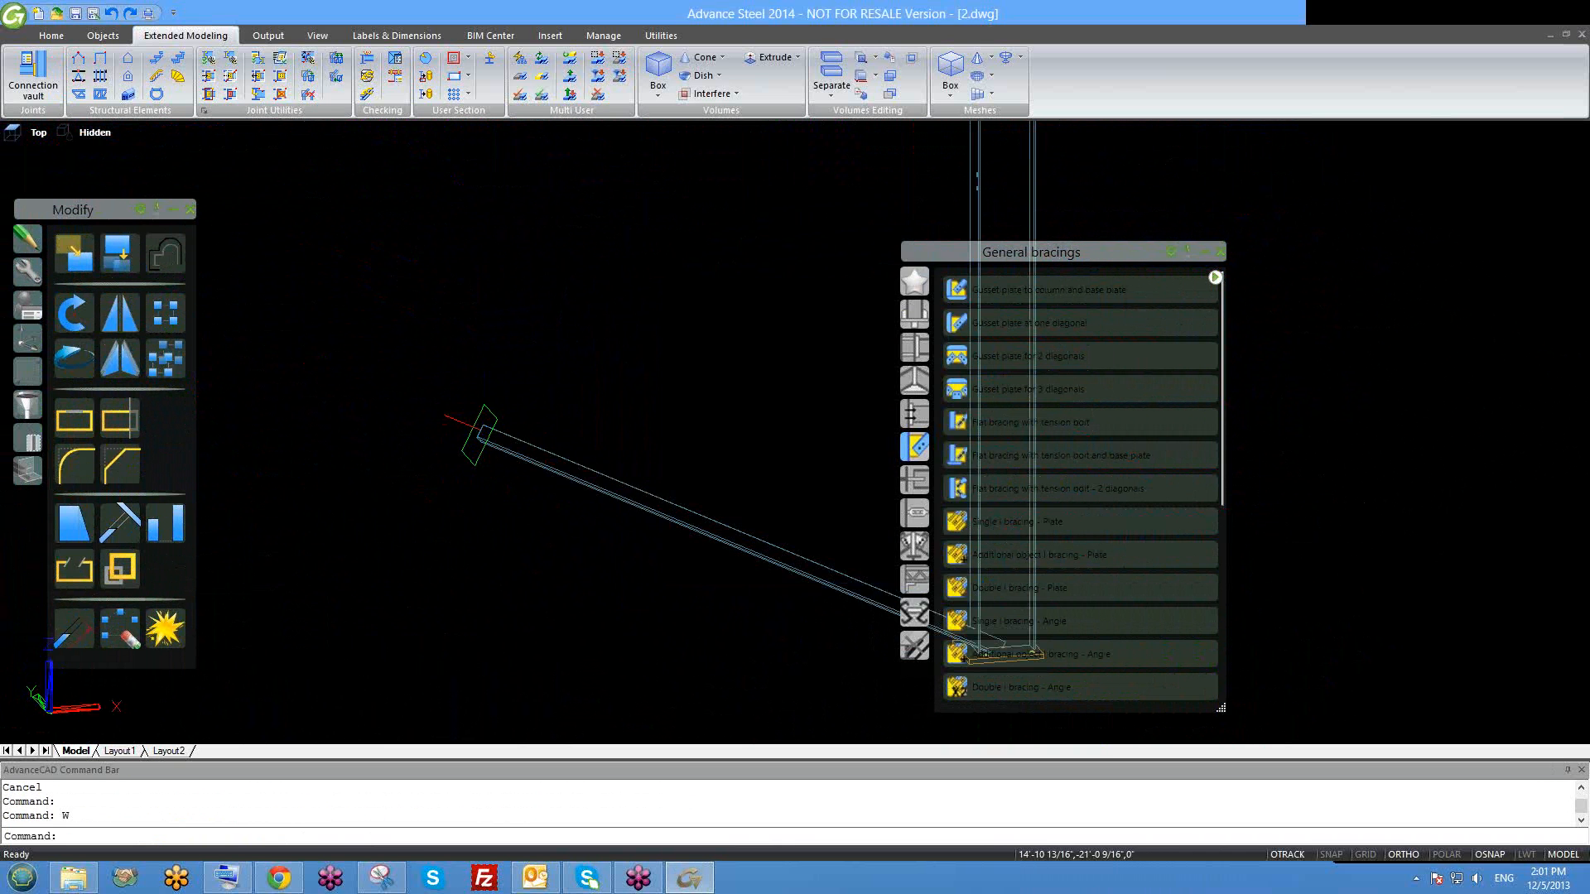
text(E)
key(Return)
scroll(478, 410, down, 3)
scroll(584, 443, up, 4)
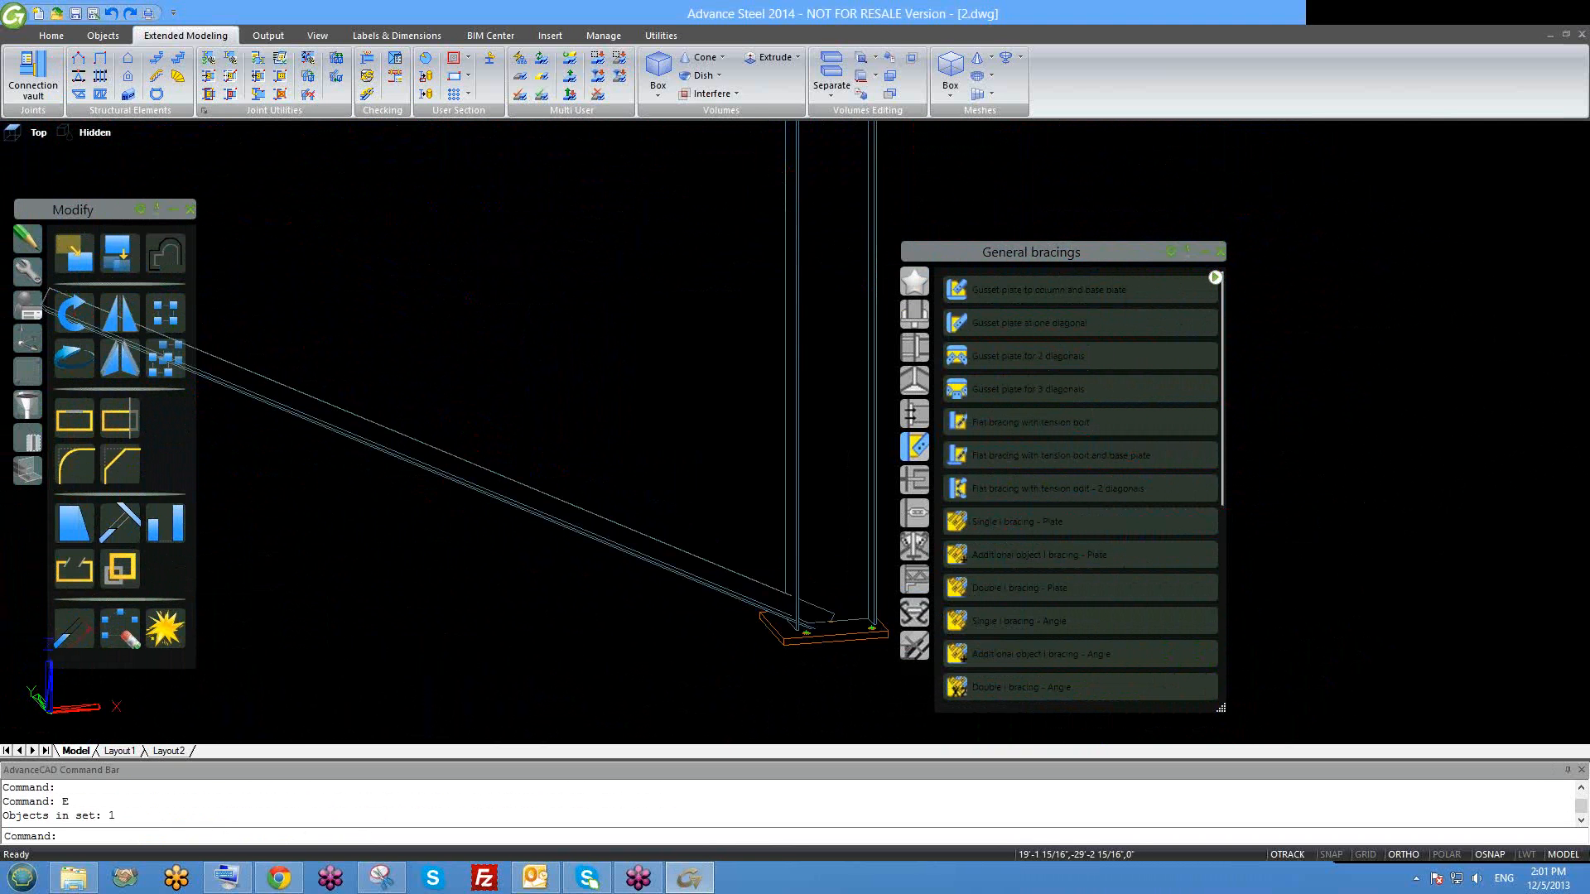
Switch the visual style to 2D Wireframe to show the copied column base in detail.
scroll(663, 520, down, 1)
click(90, 136)
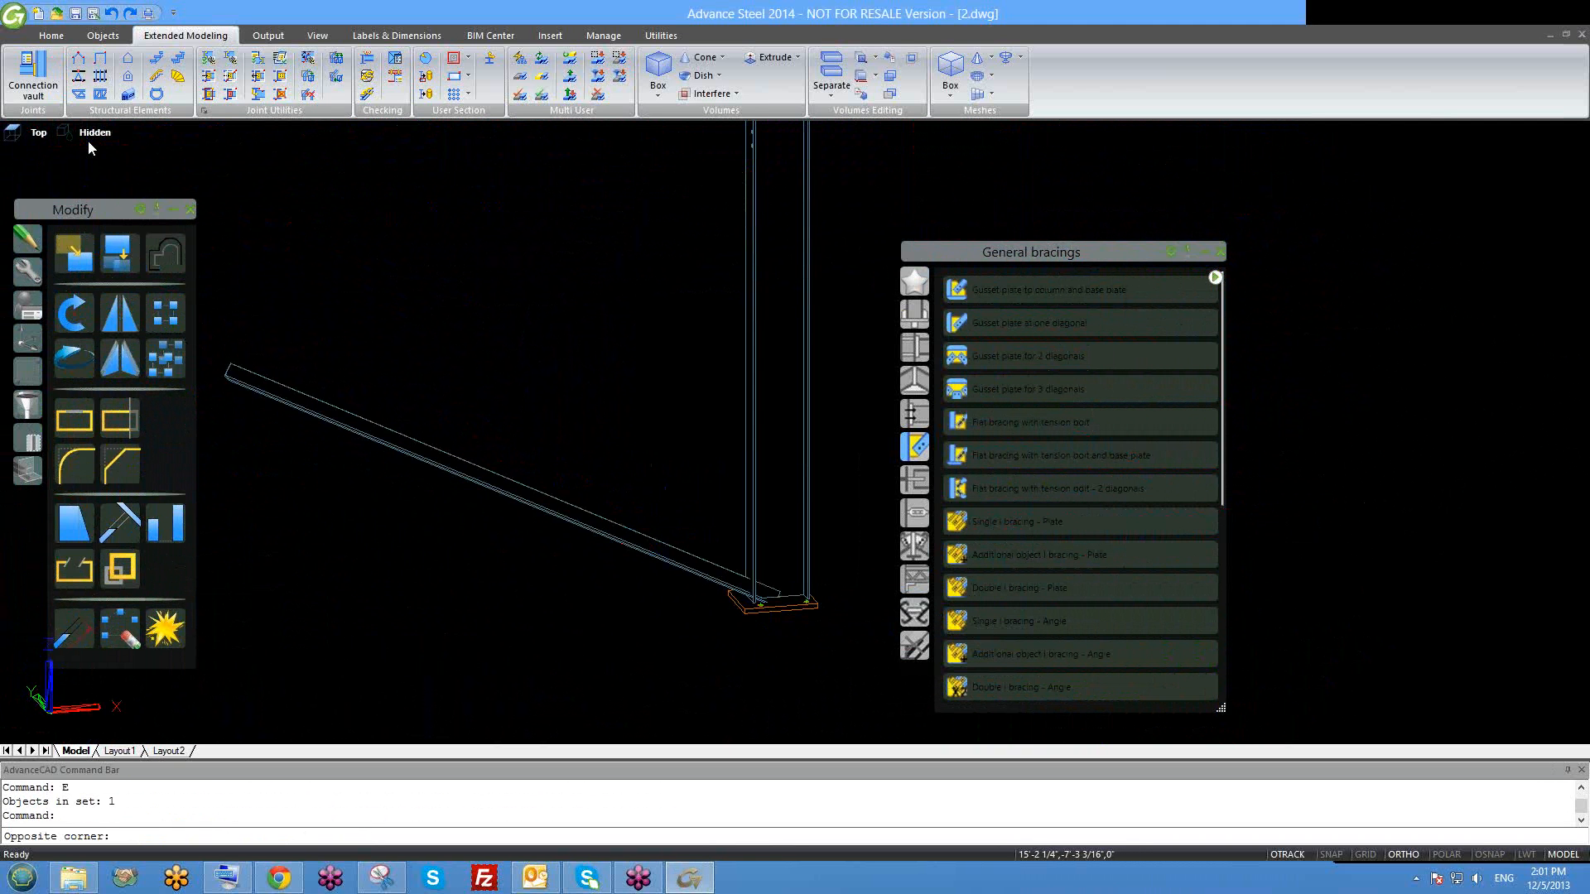
click(108, 157)
scroll(497, 414, down, 2)
scroll(682, 480, up, 5)
scroll(682, 445, down, 5)
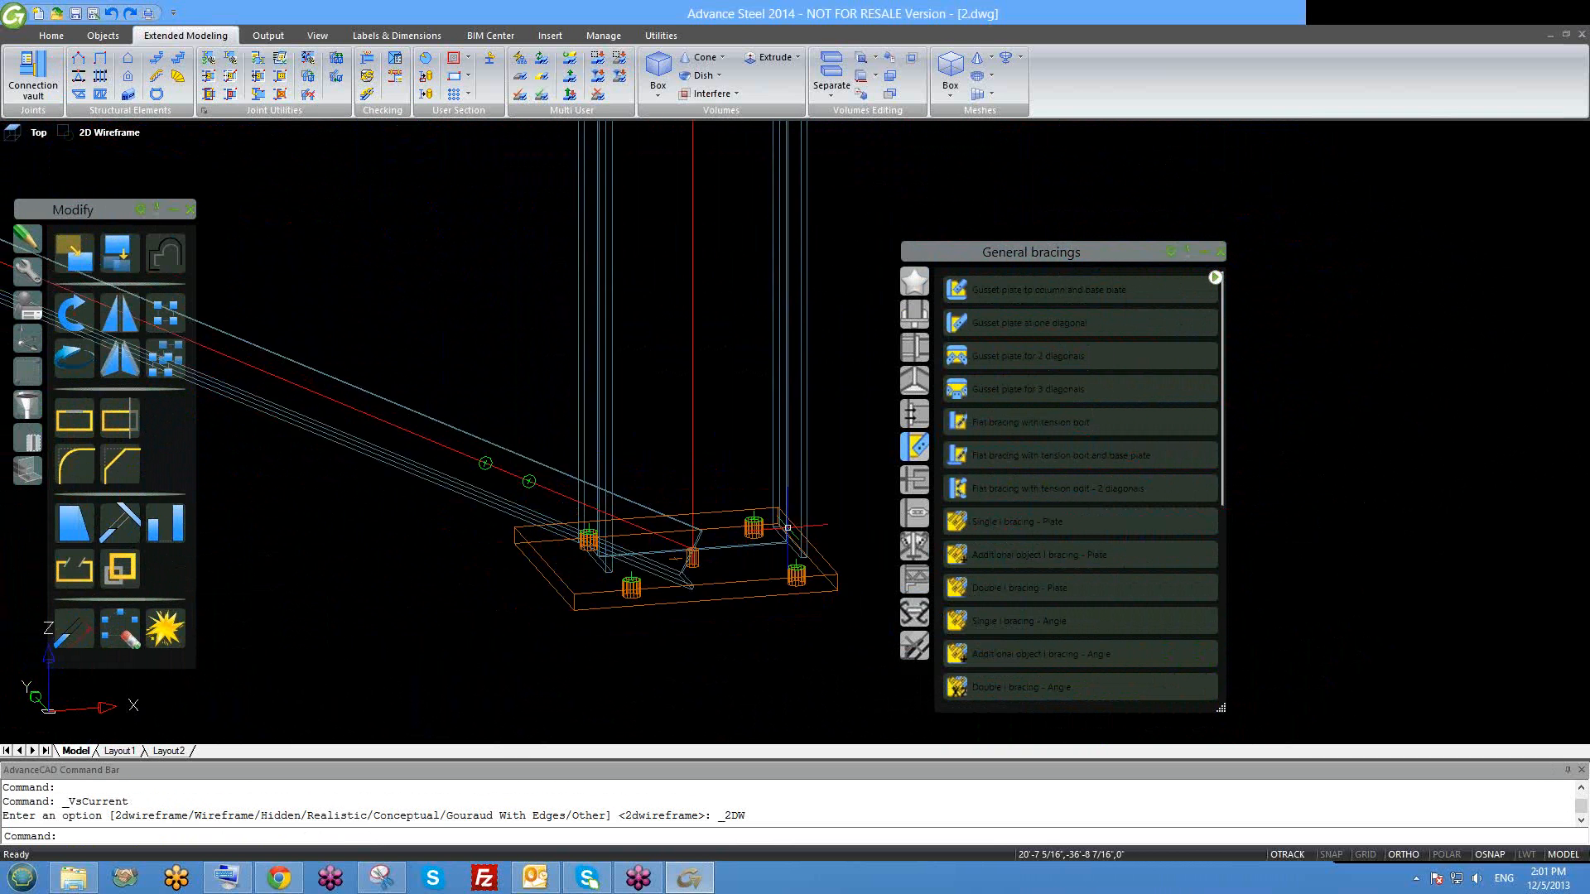
Copy the column alone, from its base point to a spot beyond the brace's free end.
click(623, 470)
key(Escape)
scroll(638, 497, down, 4)
scroll(654, 507, up, 2)
click(662, 499)
text(co)
key(Return)
scroll(658, 542, up, 6)
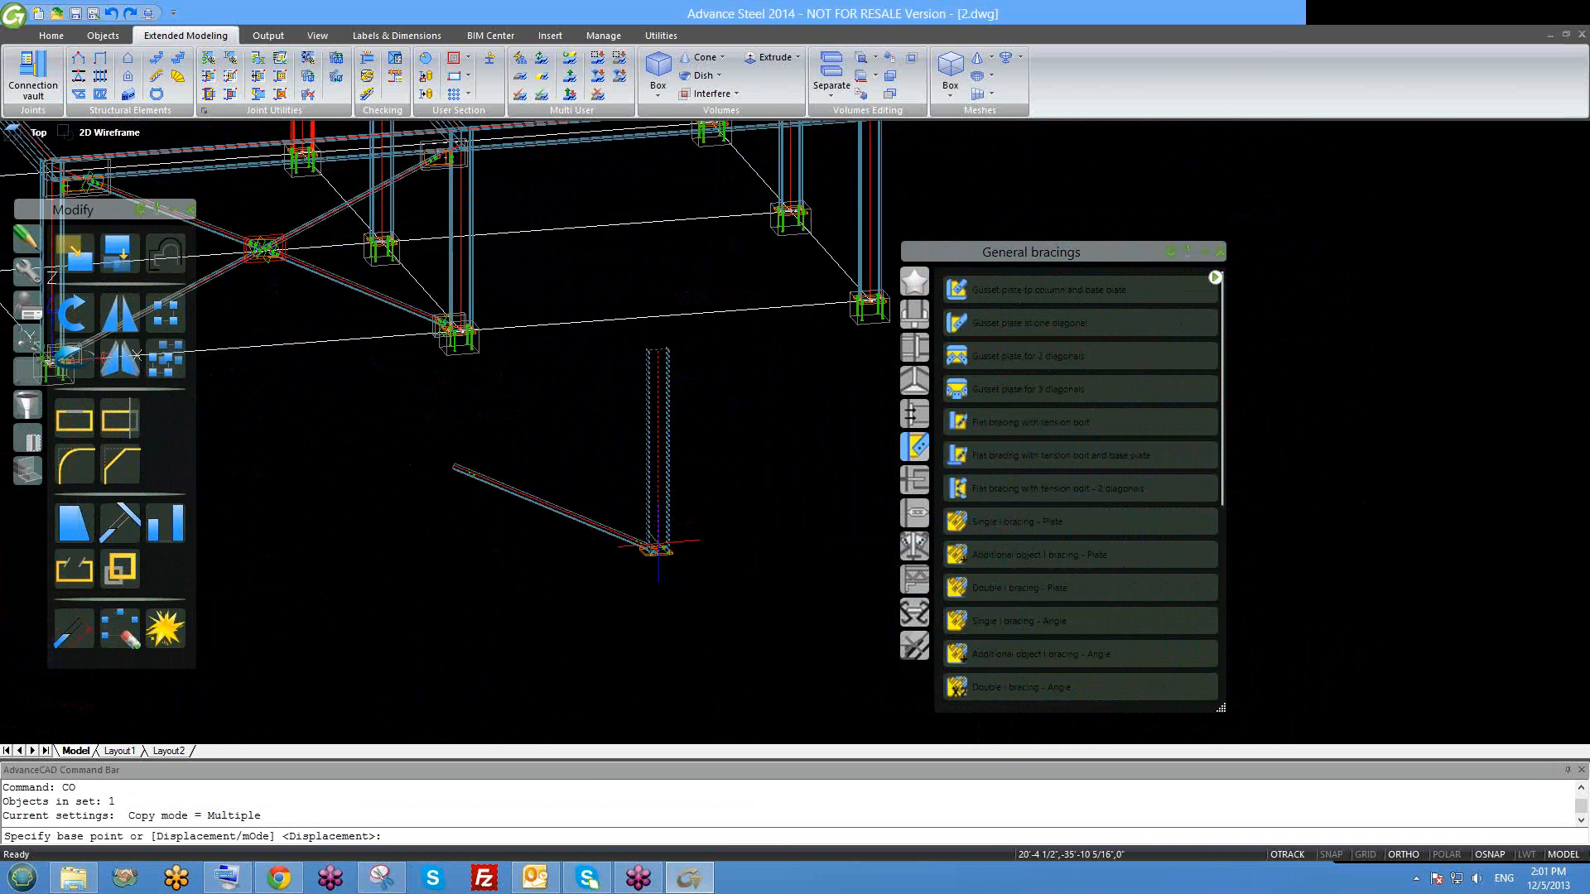
click(659, 542)
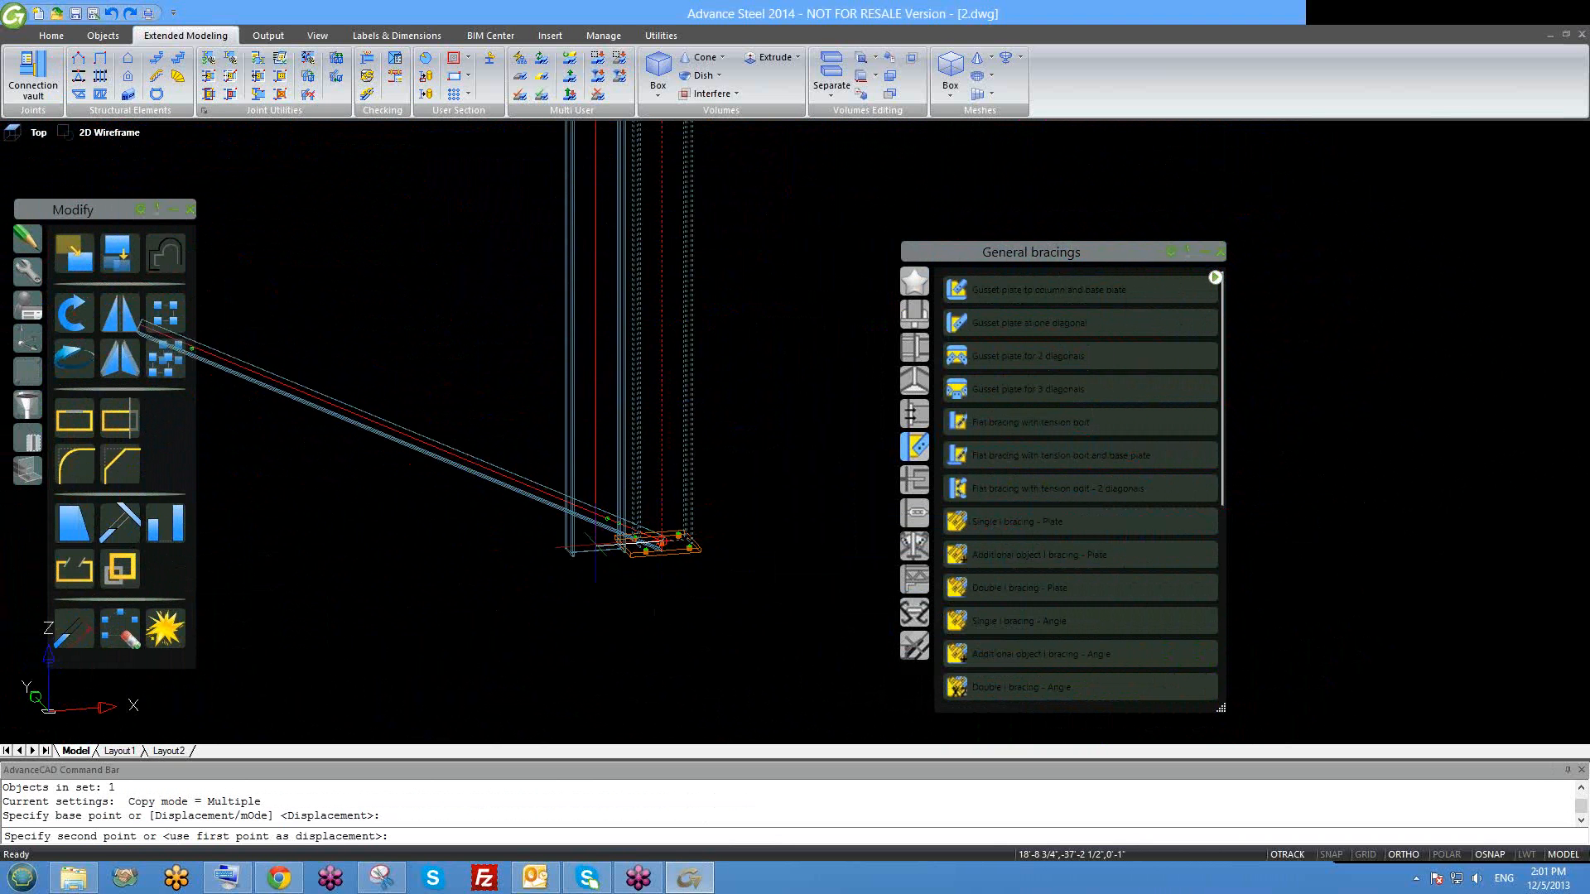
scroll(595, 547, down, 3)
middle_drag(595, 553, 818, 530)
click(484, 583)
click(483, 557)
key(Escape)
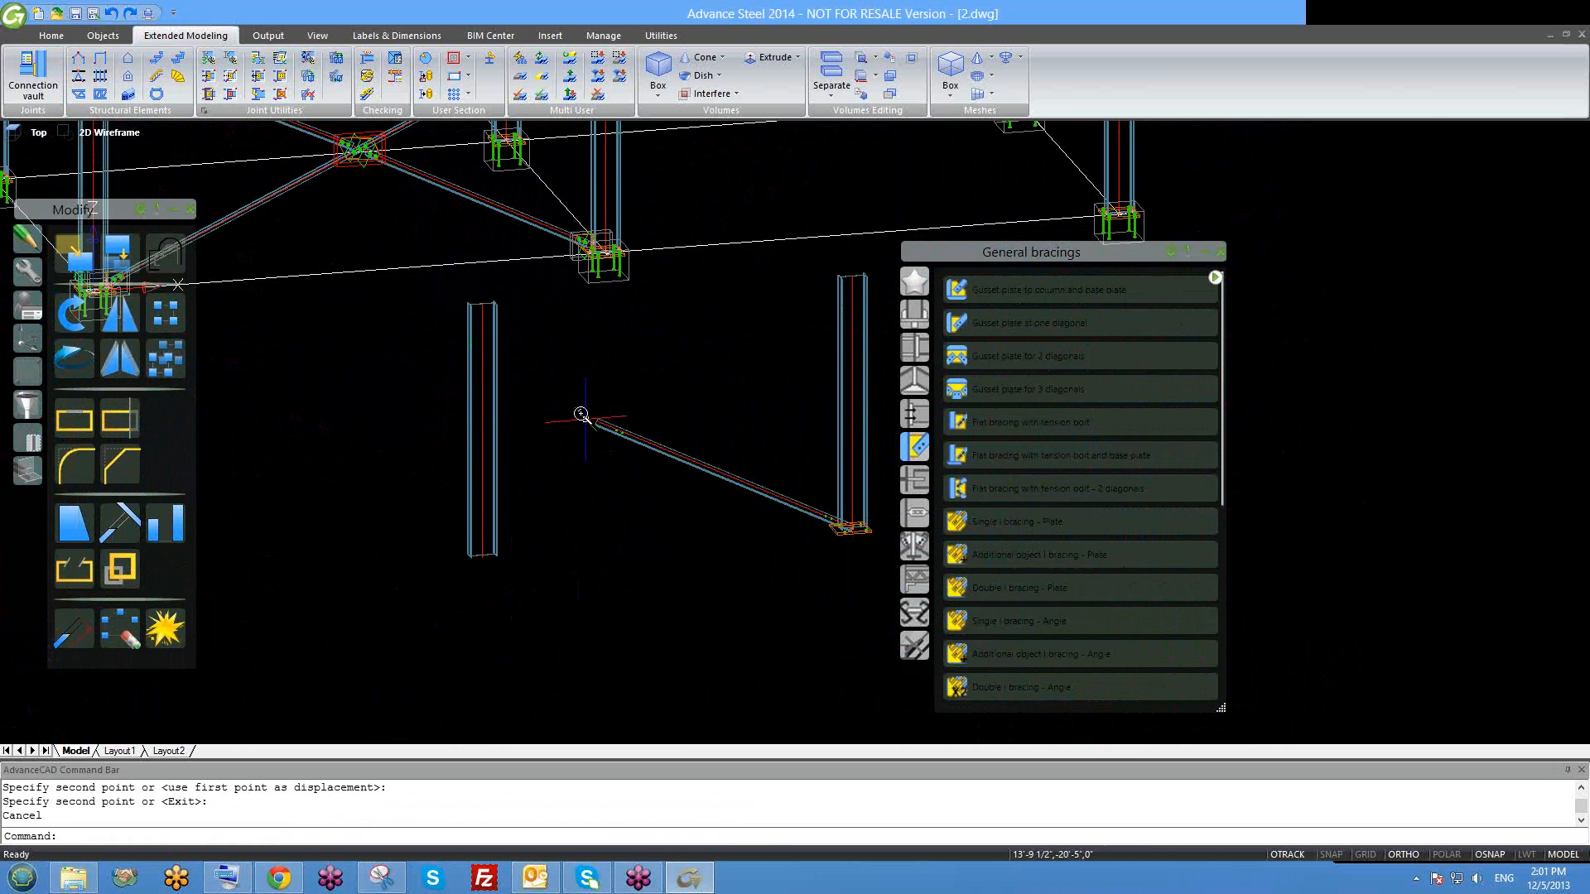
Erase the bolt hole pattern near the free upper end of the copied diagonal brace.
scroll(598, 399, up, 2)
drag(617, 402, 679, 501)
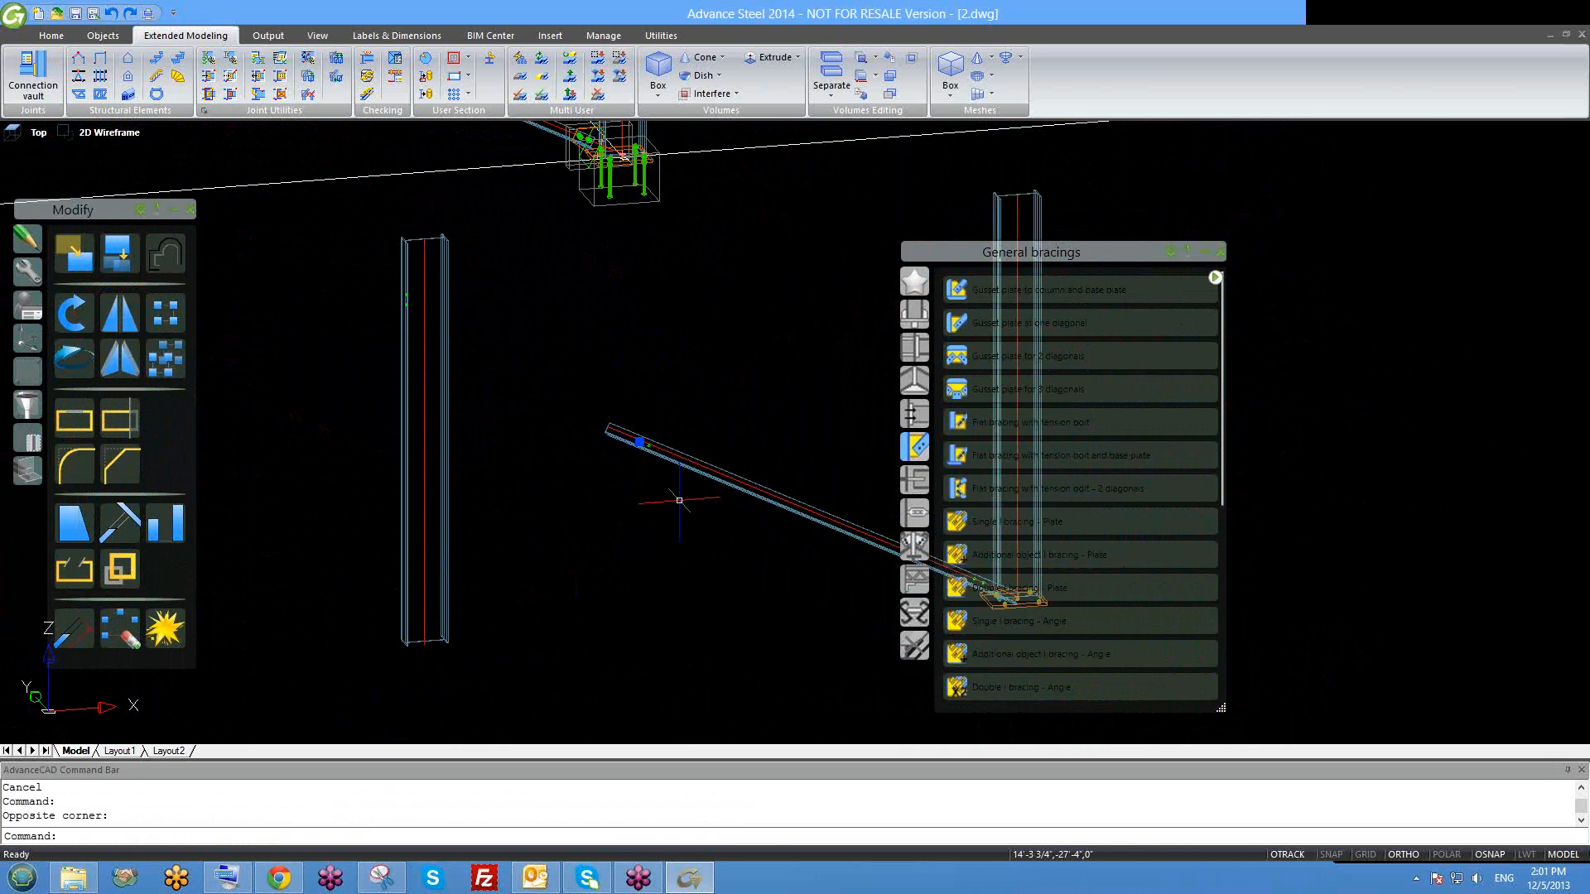
key(Delete)
Stretch the brace's free end to the top of the newly copied column.
click(611, 434)
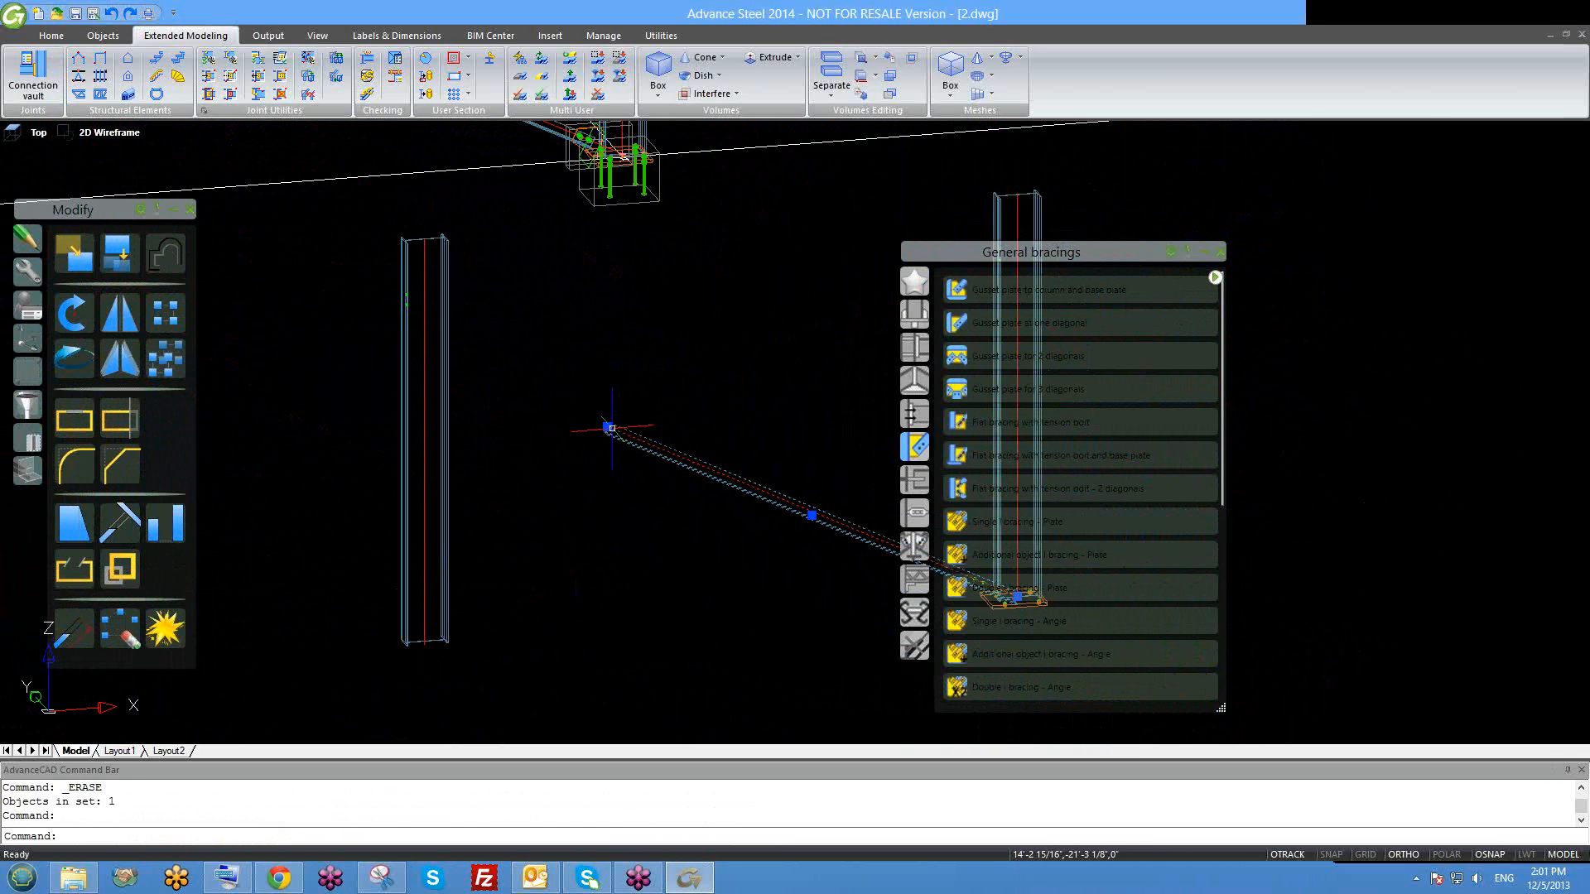
click(607, 427)
click(429, 240)
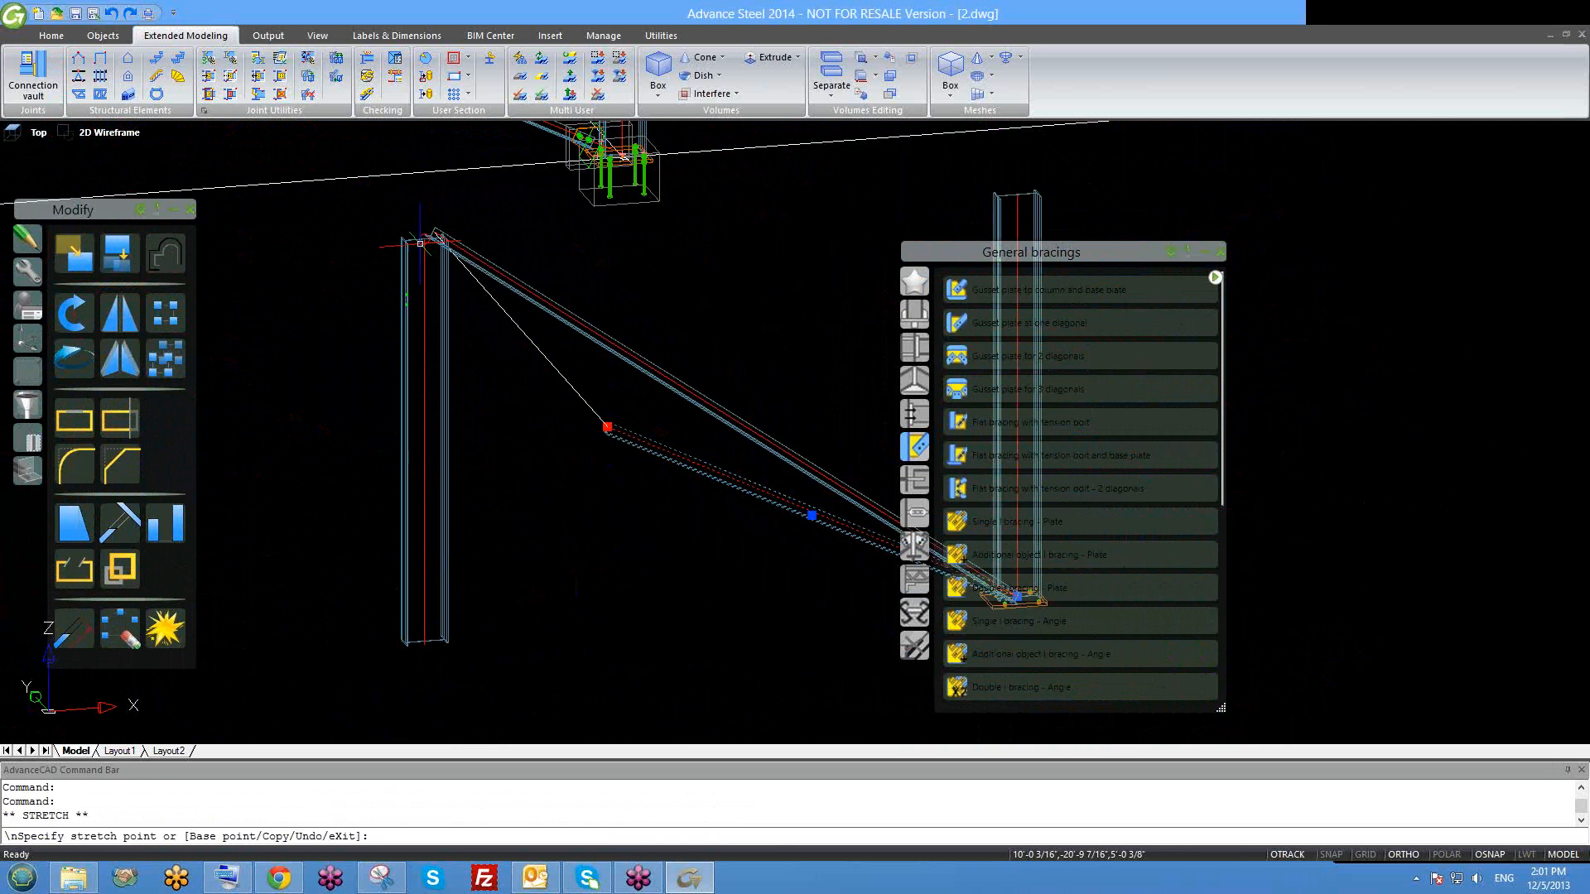
key(Escape)
scroll(430, 313, down, 3)
middle_drag(497, 436, 427, 434)
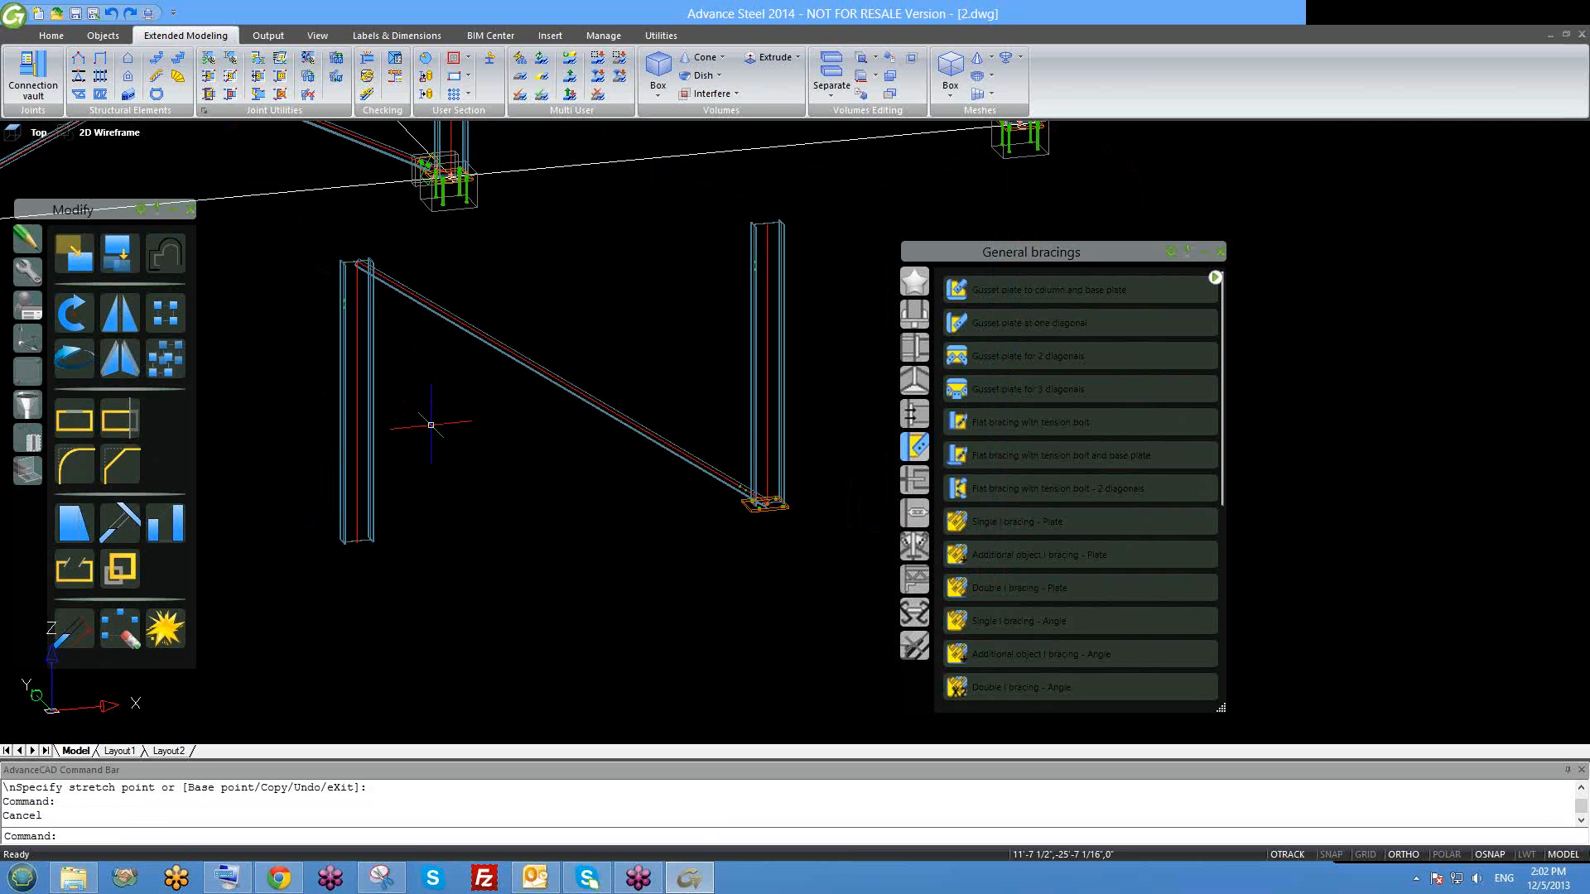
Erase the bolt hole pattern near the brace's lower end above the base plate.
mouse_move(510, 462)
middle_down()
mouse_move(486, 455)
mouse_move(522, 488)
middle_up()
scroll(772, 500, up, 3)
click(787, 457)
click(735, 383)
text(E)
key(Return)
scroll(621, 455, down, 3)
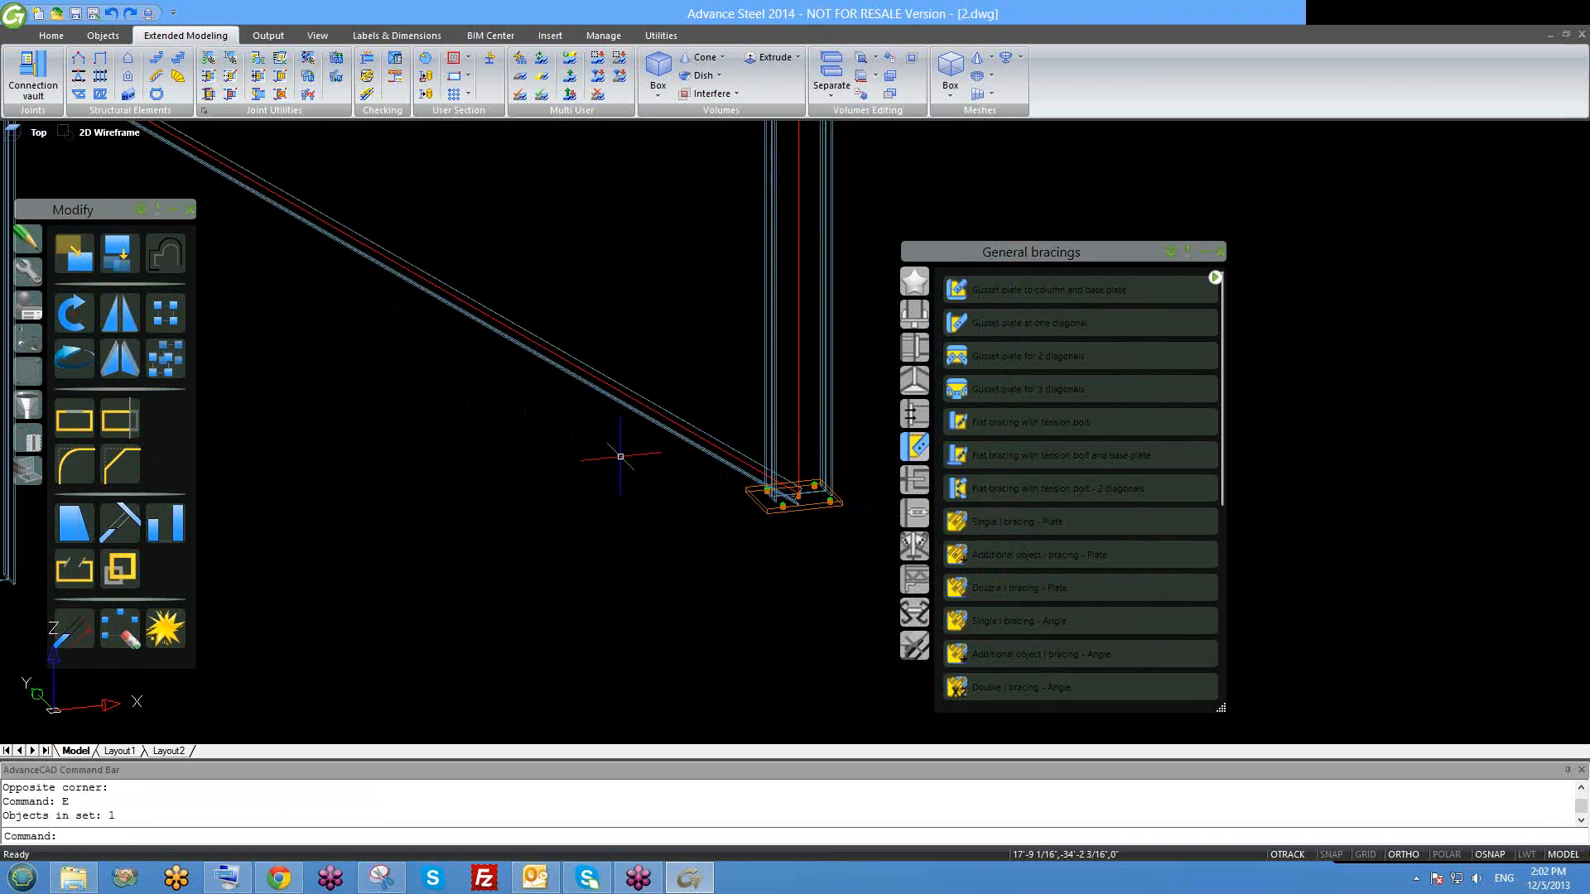
Open the diagonal brace's properties and change its section class to Rectangular Hollow Sections.
scroll(584, 446, down, 1)
scroll(750, 464, down, 2)
scroll(758, 463, up, 2)
scroll(781, 446, up, 2)
scroll(781, 446, down, 5)
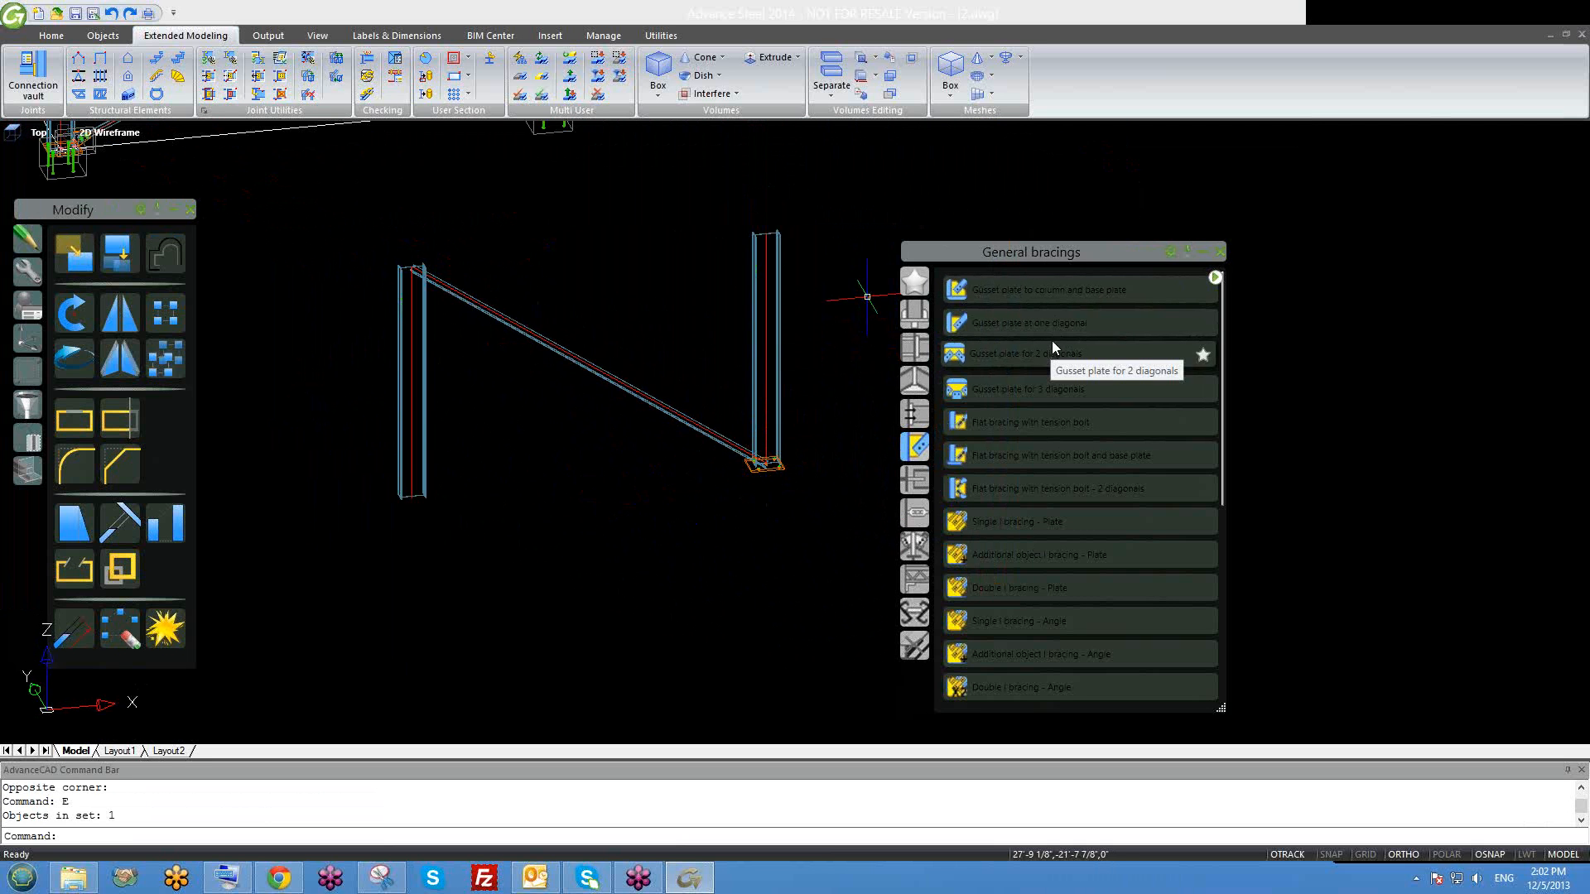
double_click(613, 382)
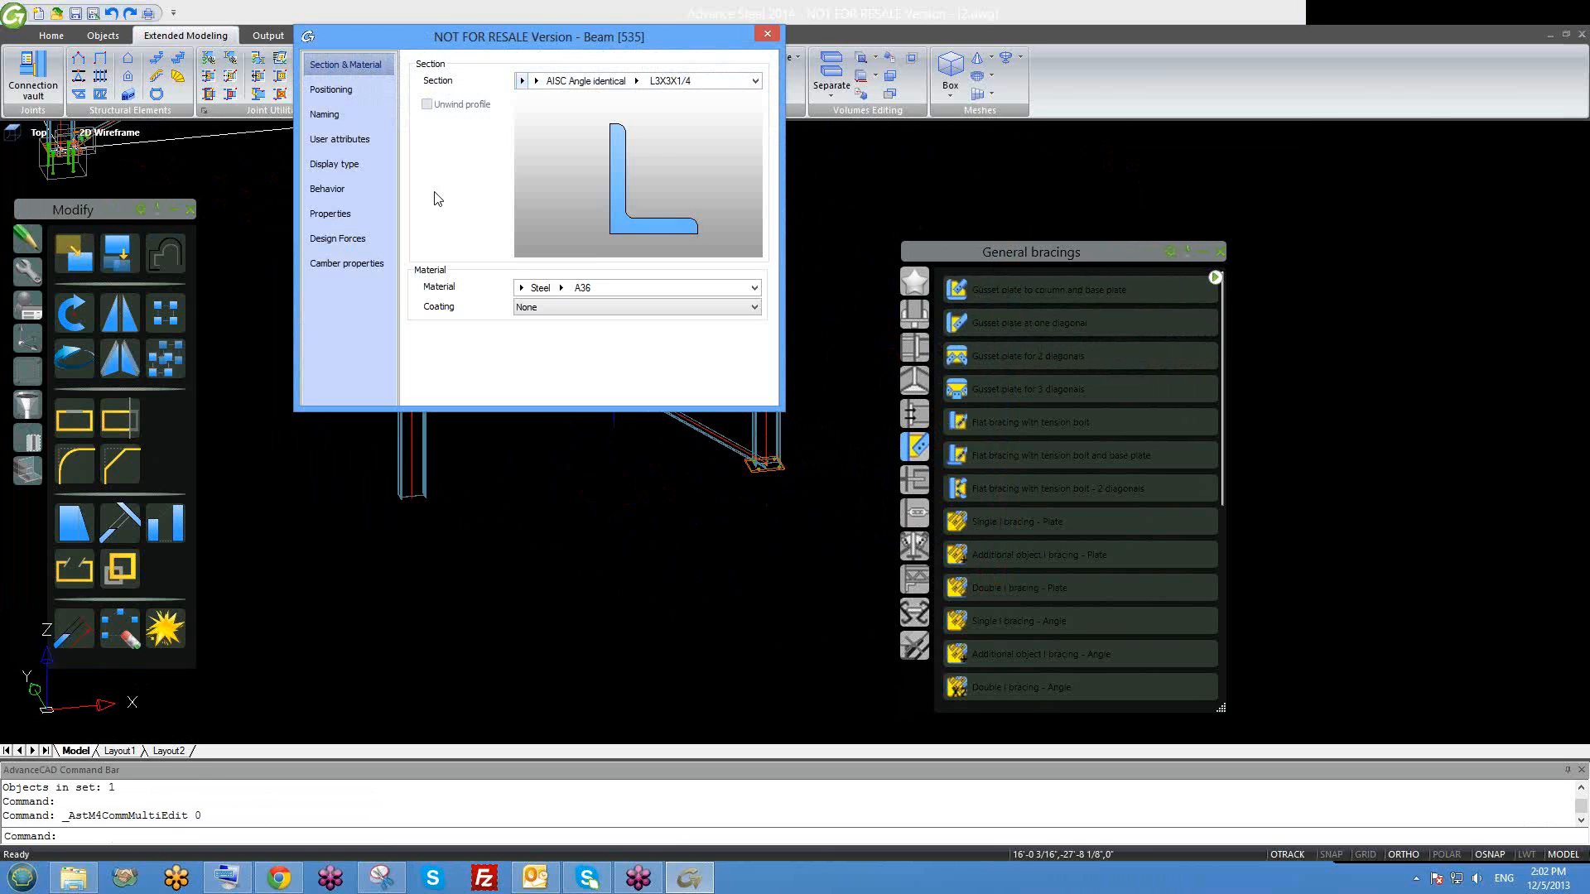
click(535, 81)
click(522, 80)
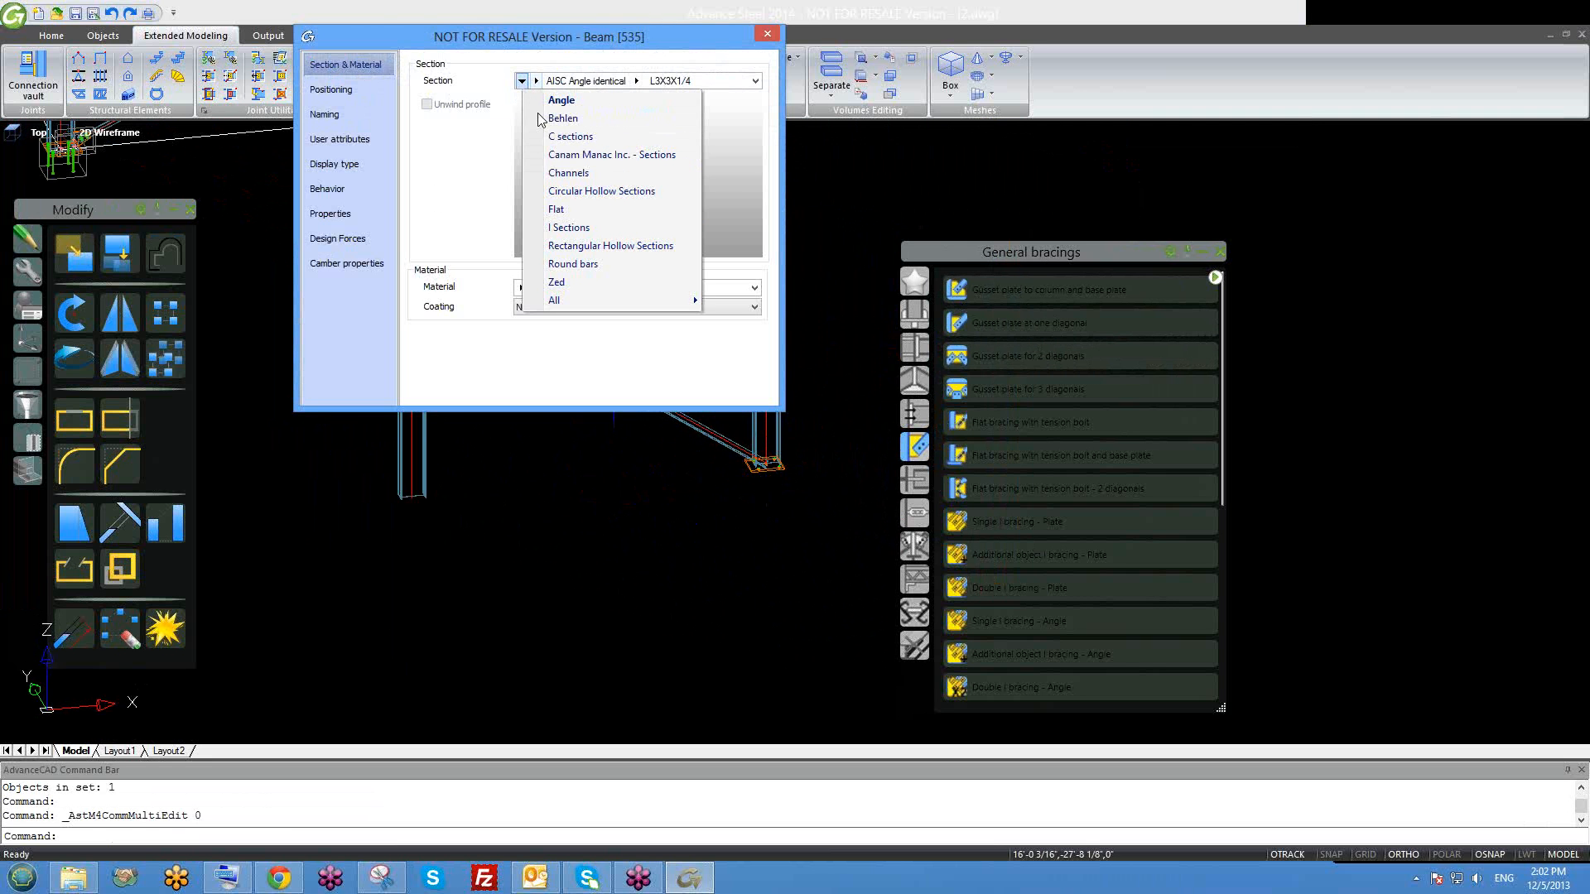
click(611, 247)
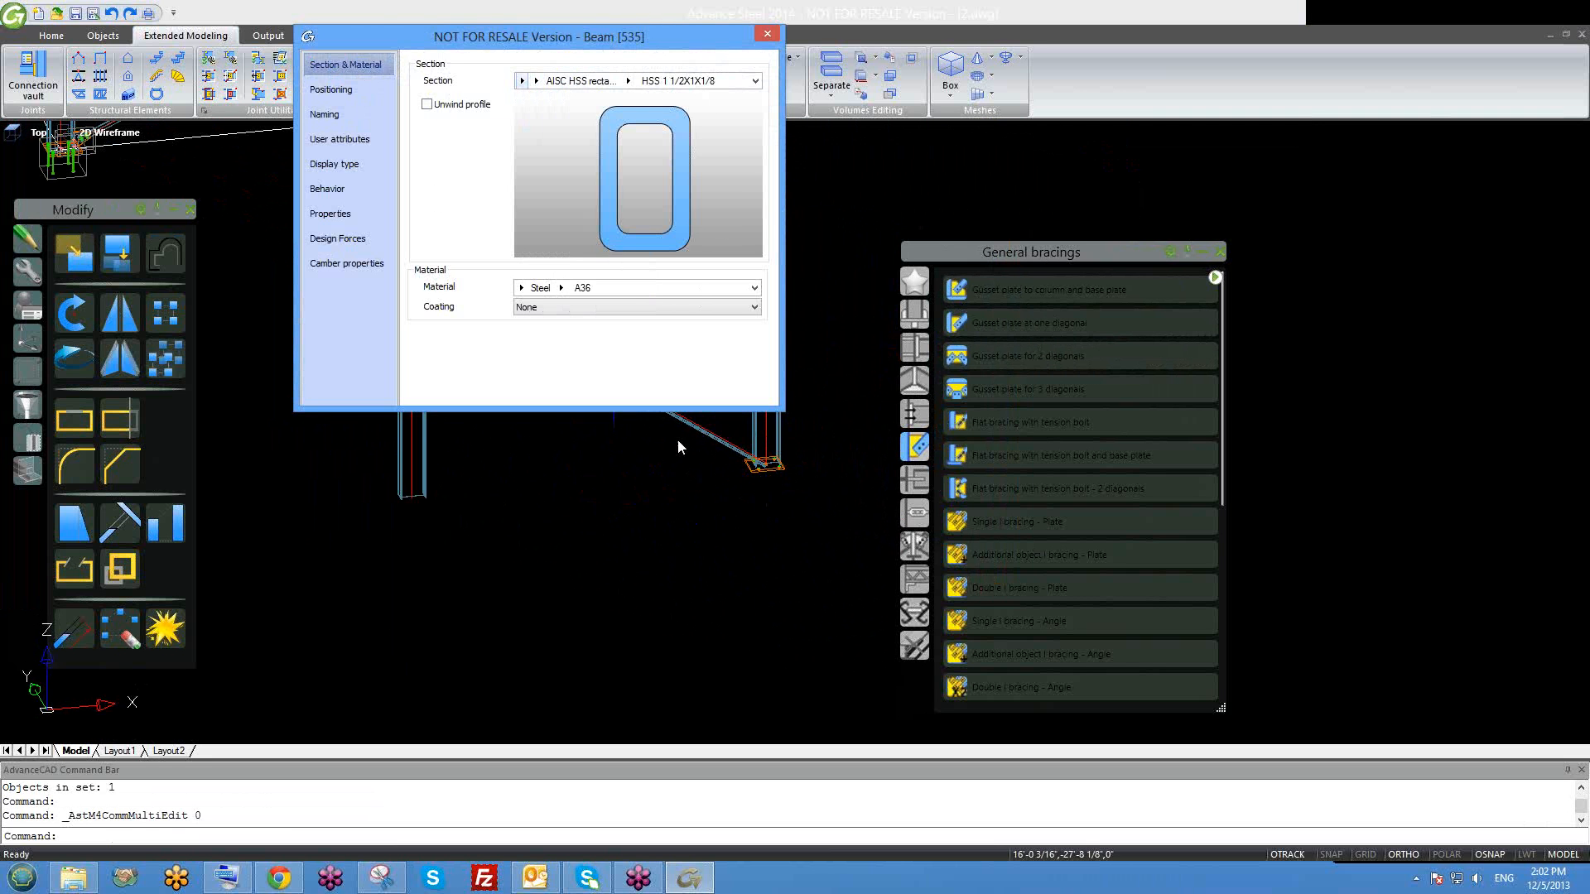
scroll(756, 414, up, 6)
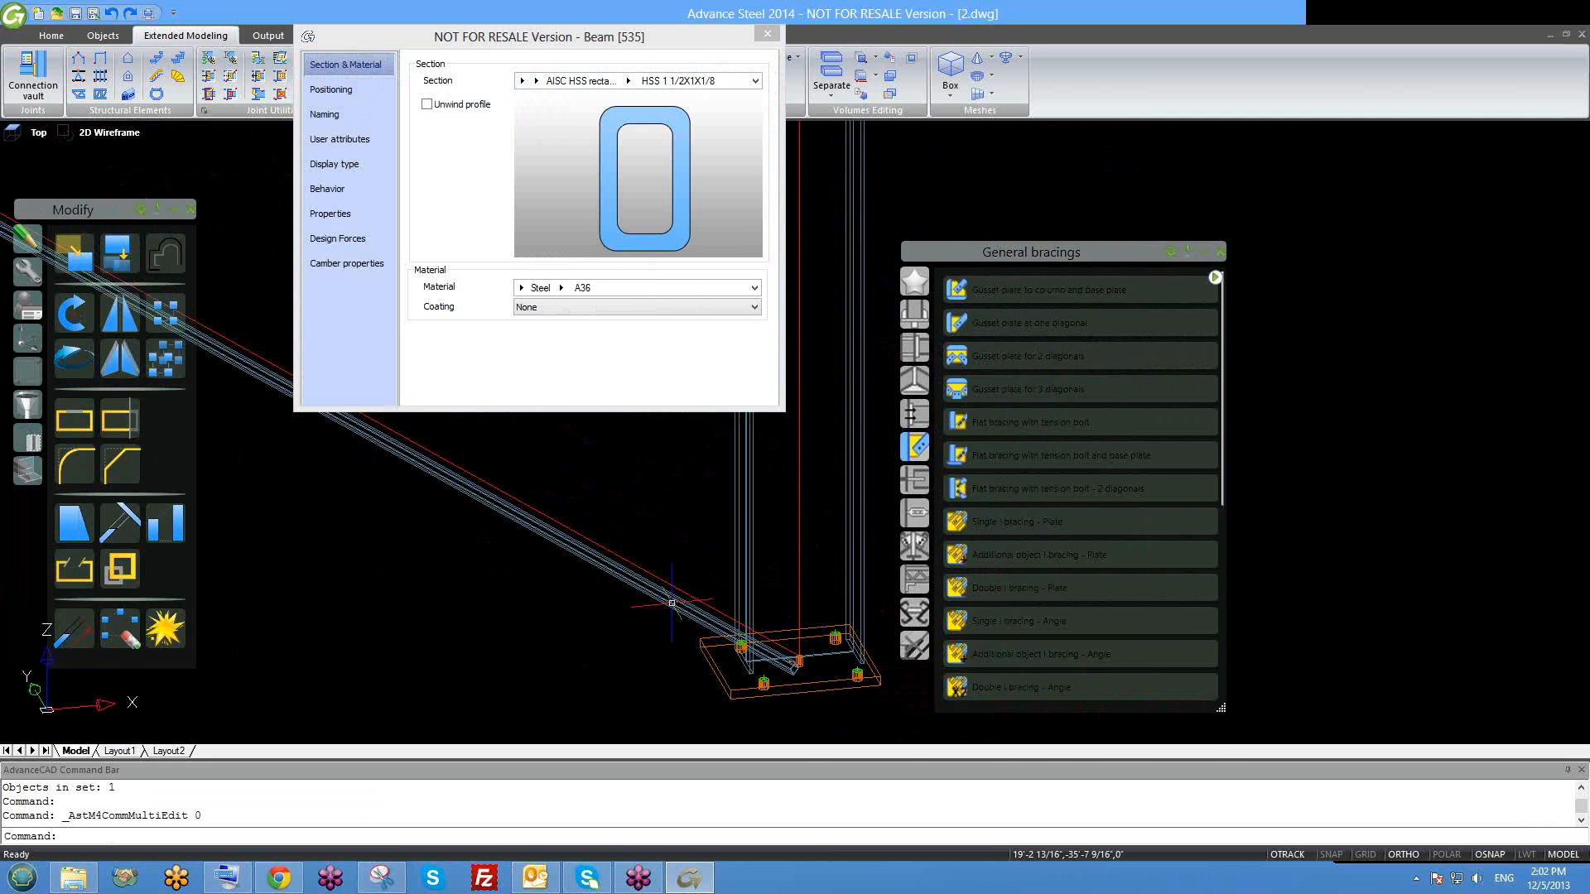
Set the brace's section to AISC HSS square, size HSS 3X3X1/4, and close its properties.
click(630, 81)
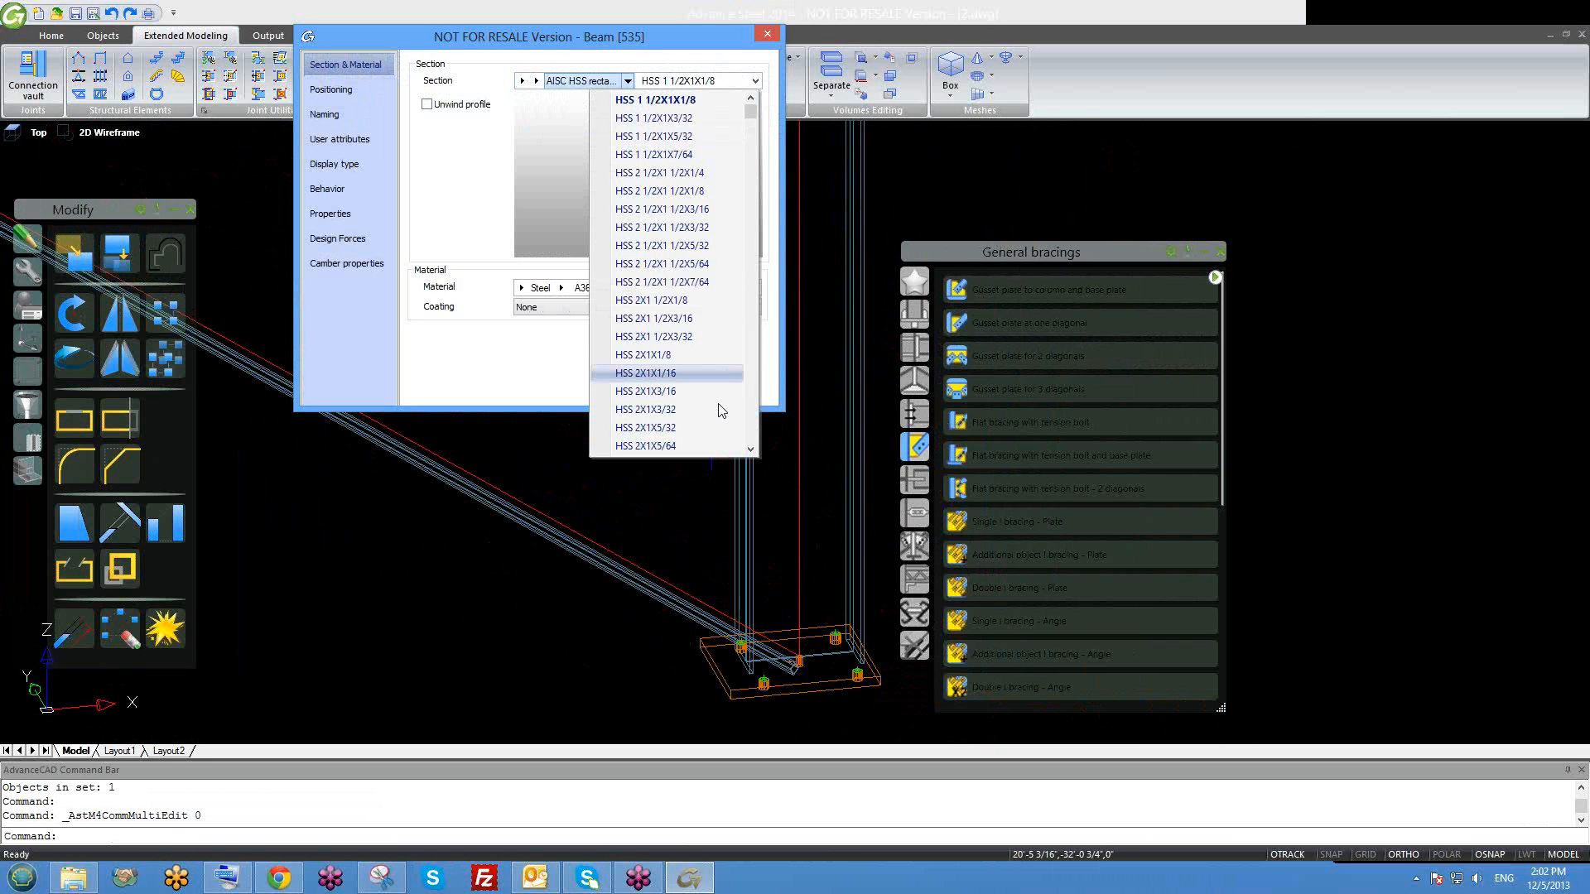
scroll(714, 389, down, 1)
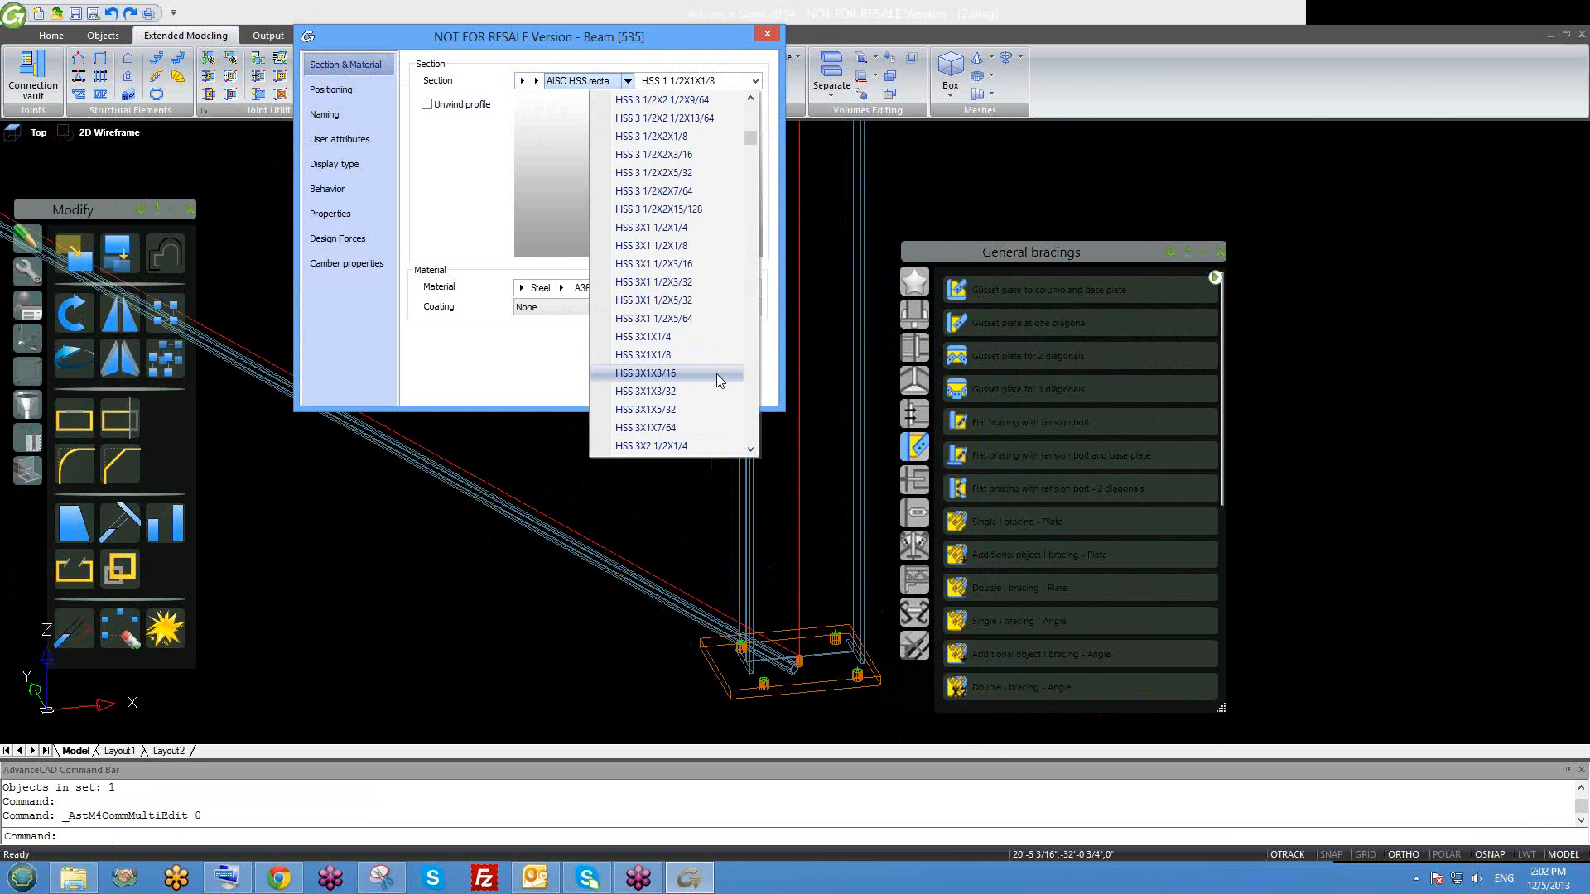
scroll(717, 375, down, 3)
scroll(708, 348, down, 6)
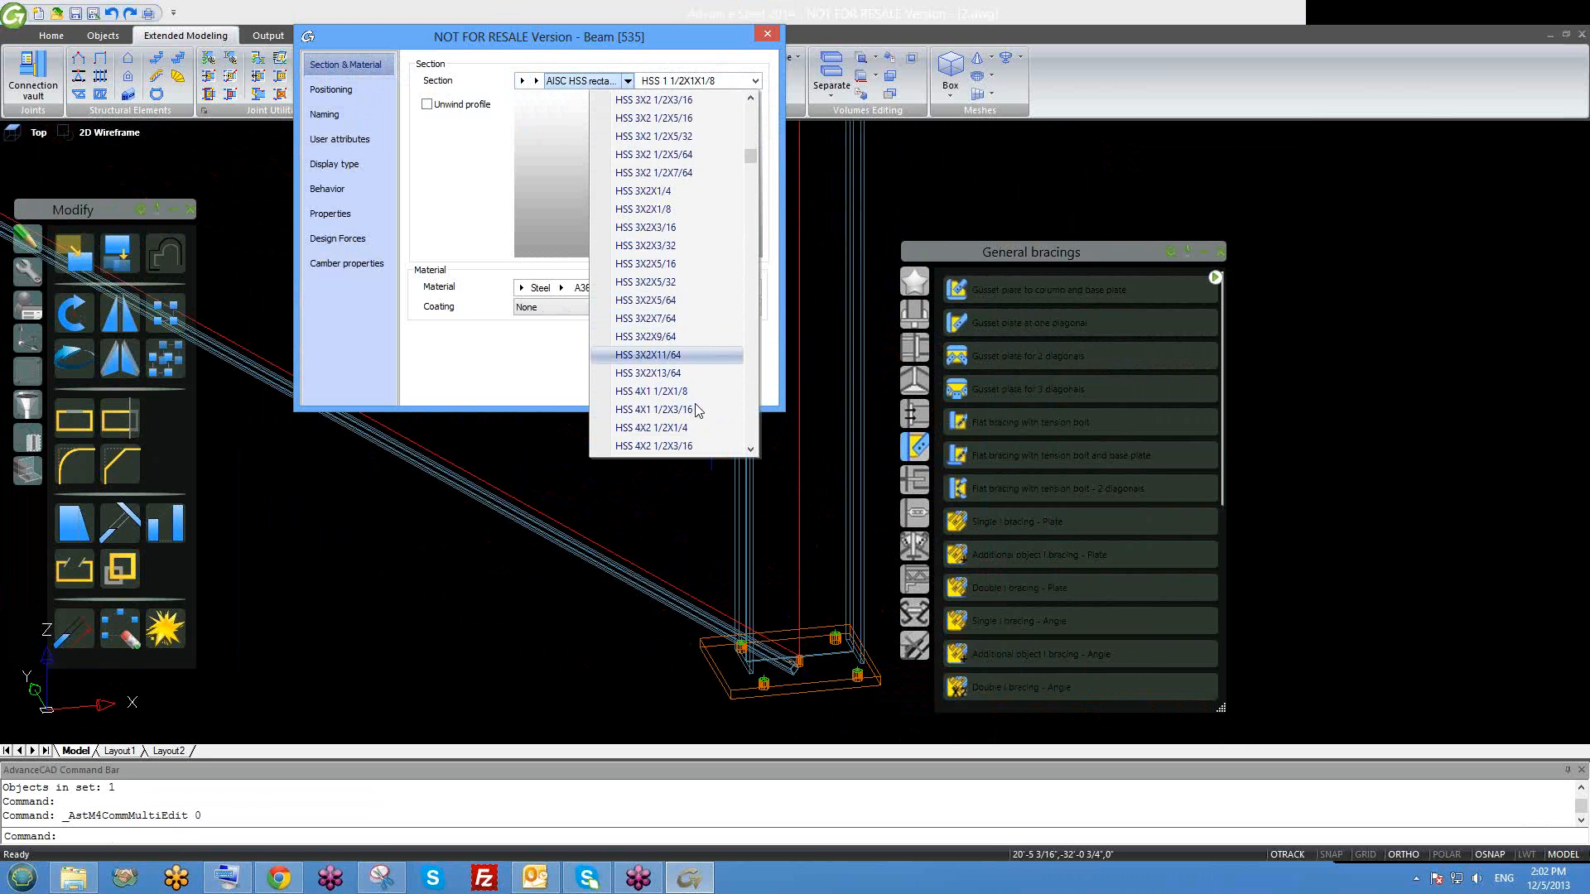
scroll(696, 406, down, 4)
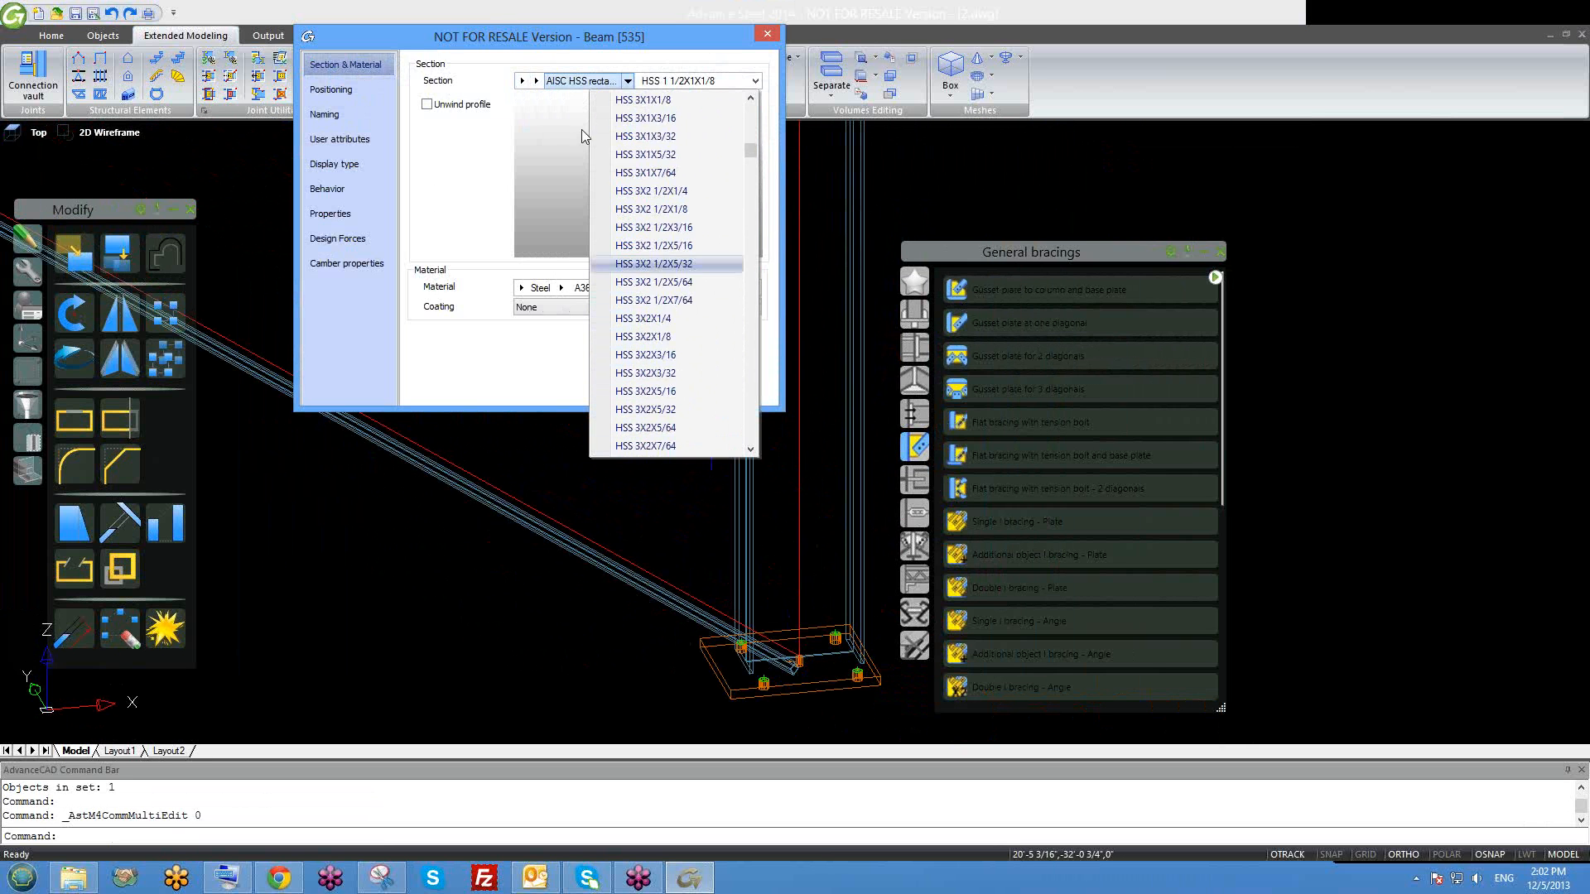
click(538, 82)
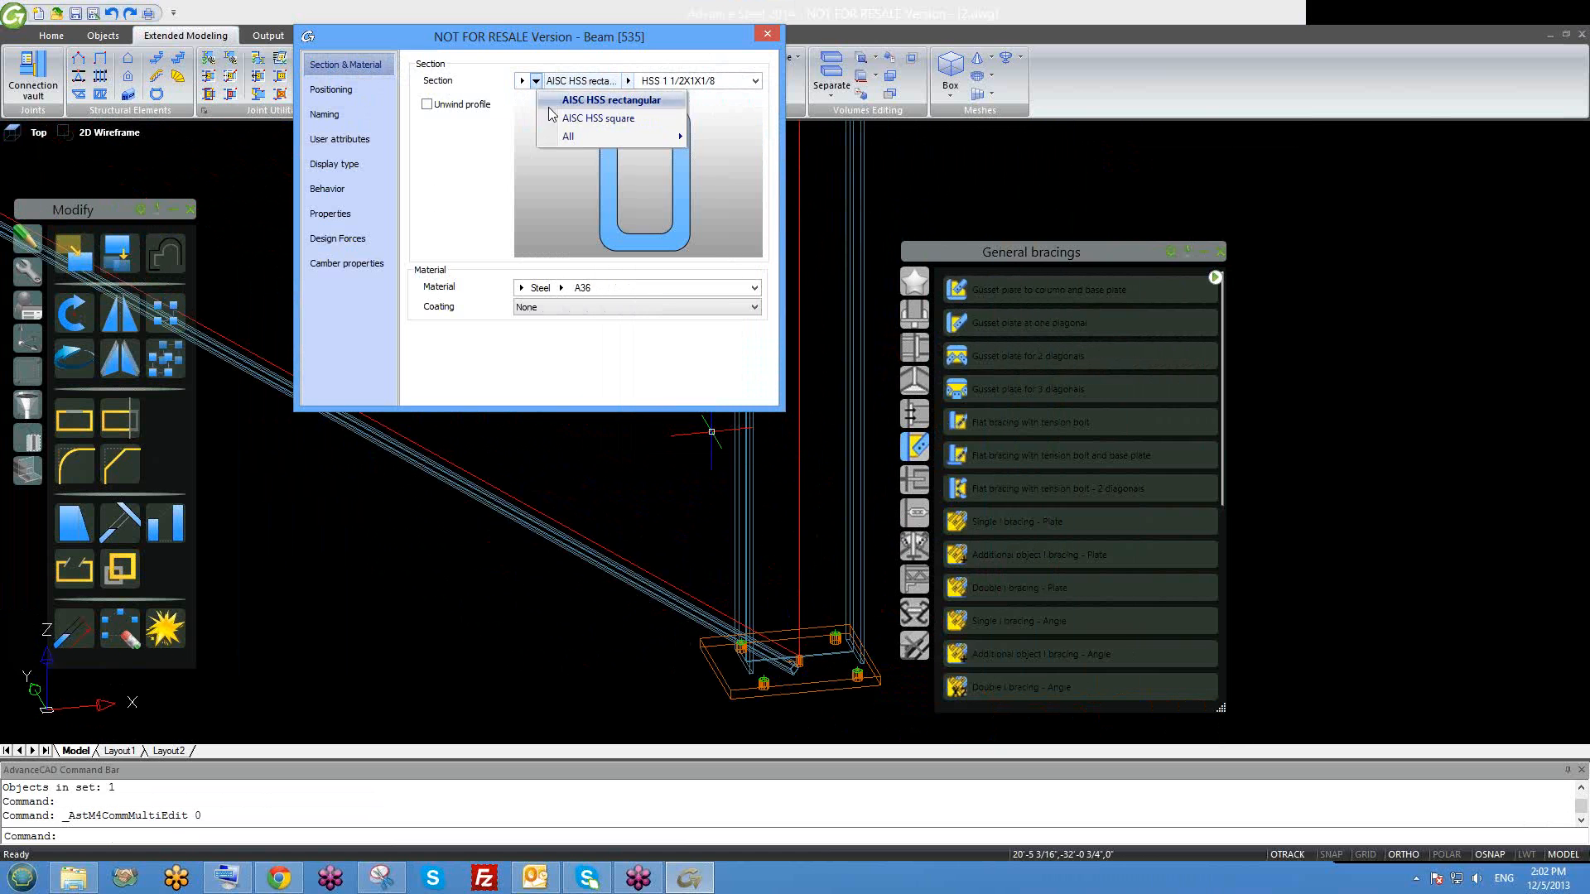
click(555, 118)
click(611, 82)
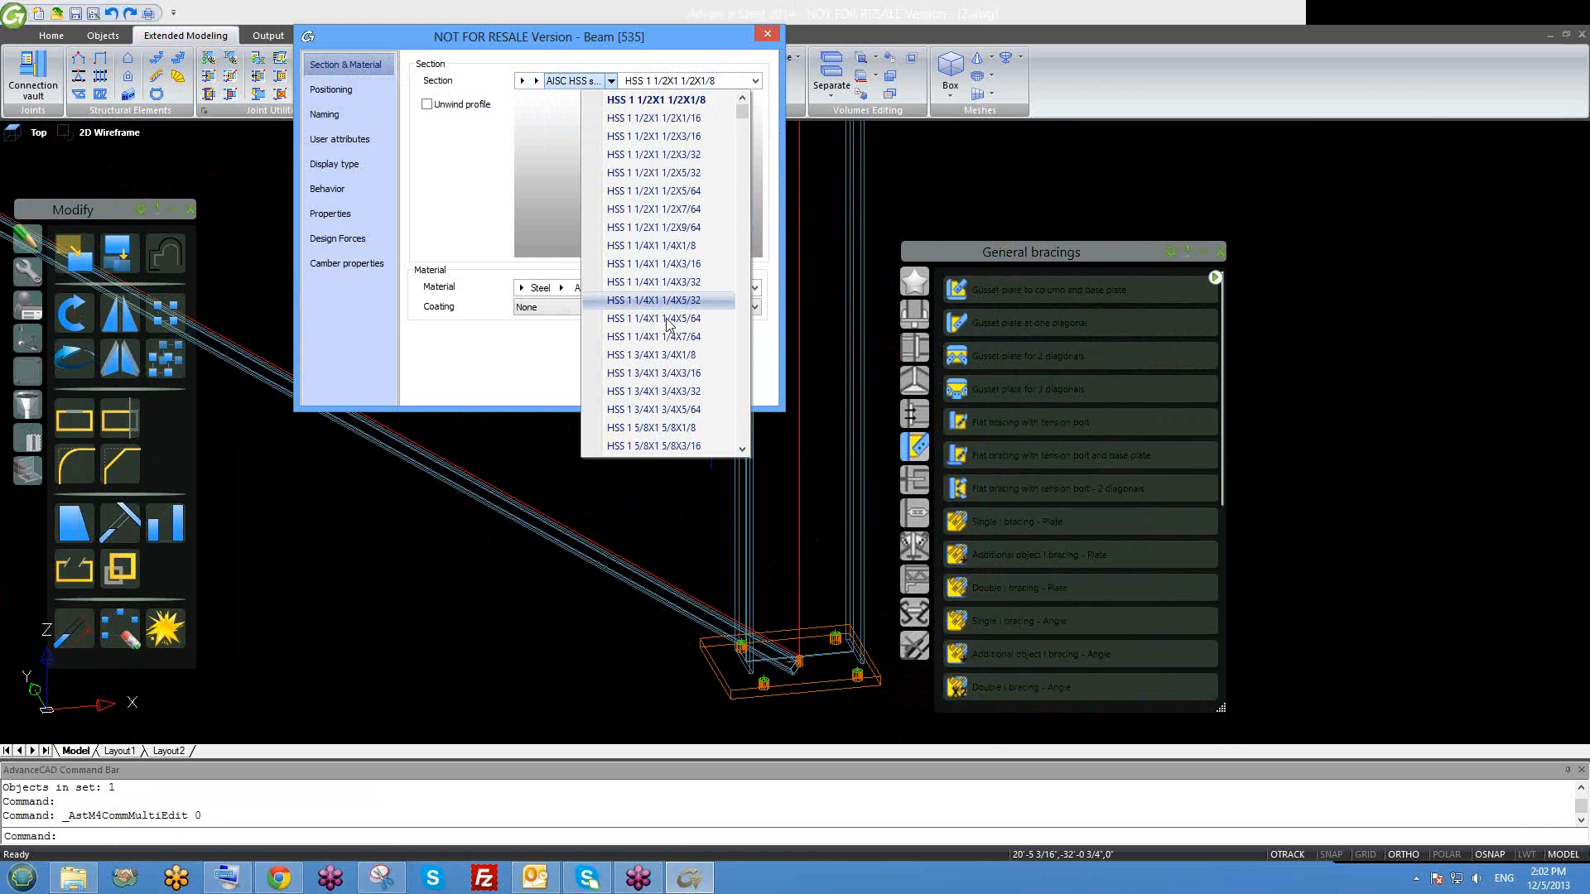
scroll(678, 374, down, 15)
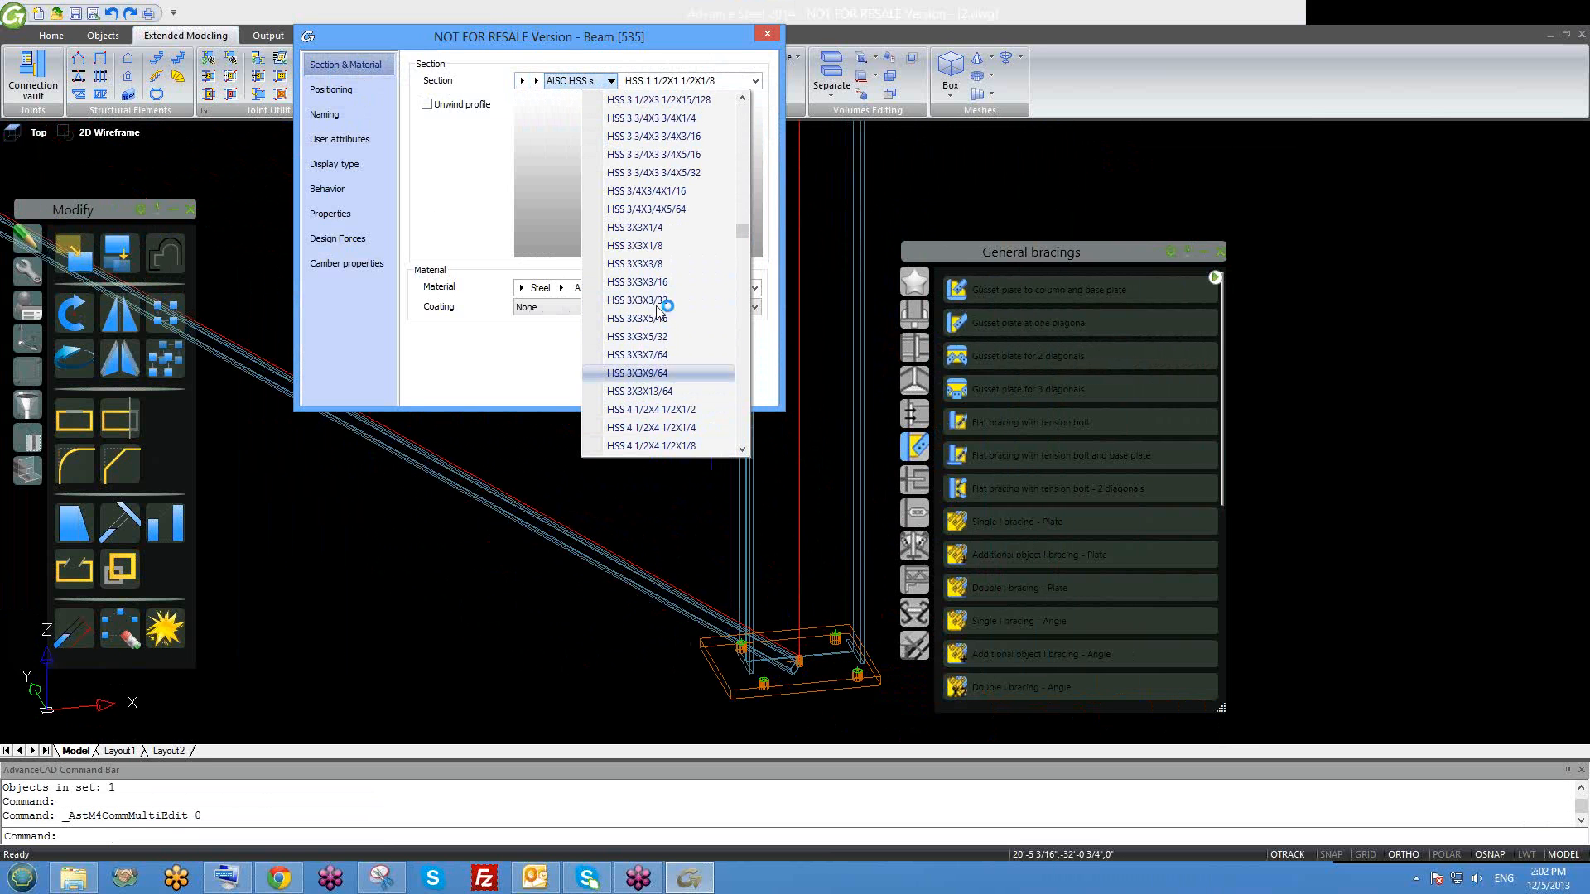
click(646, 227)
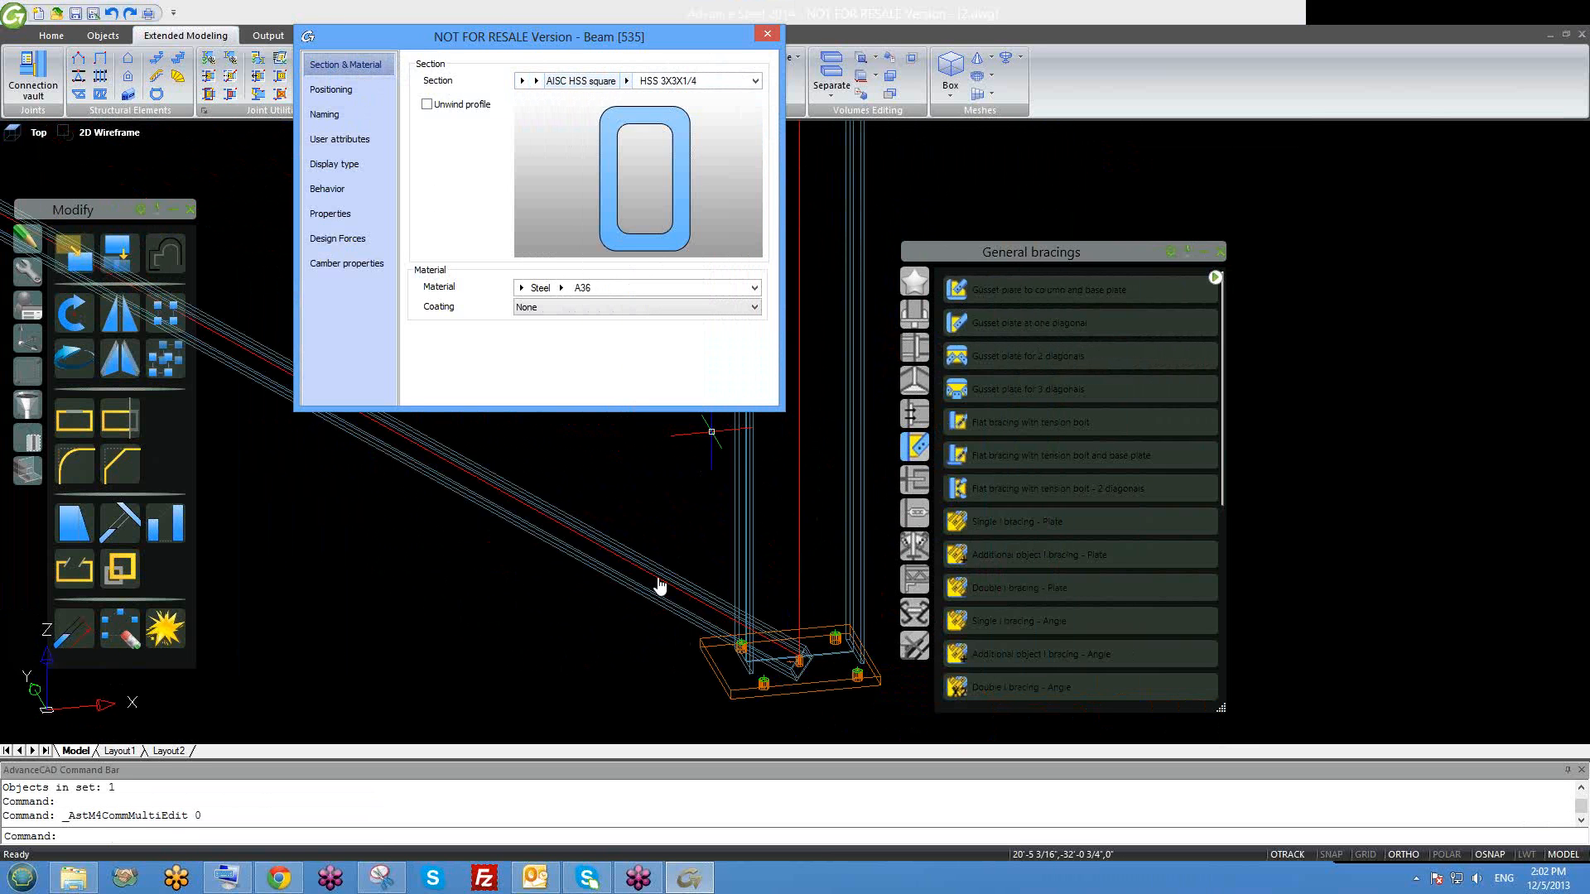
click(767, 34)
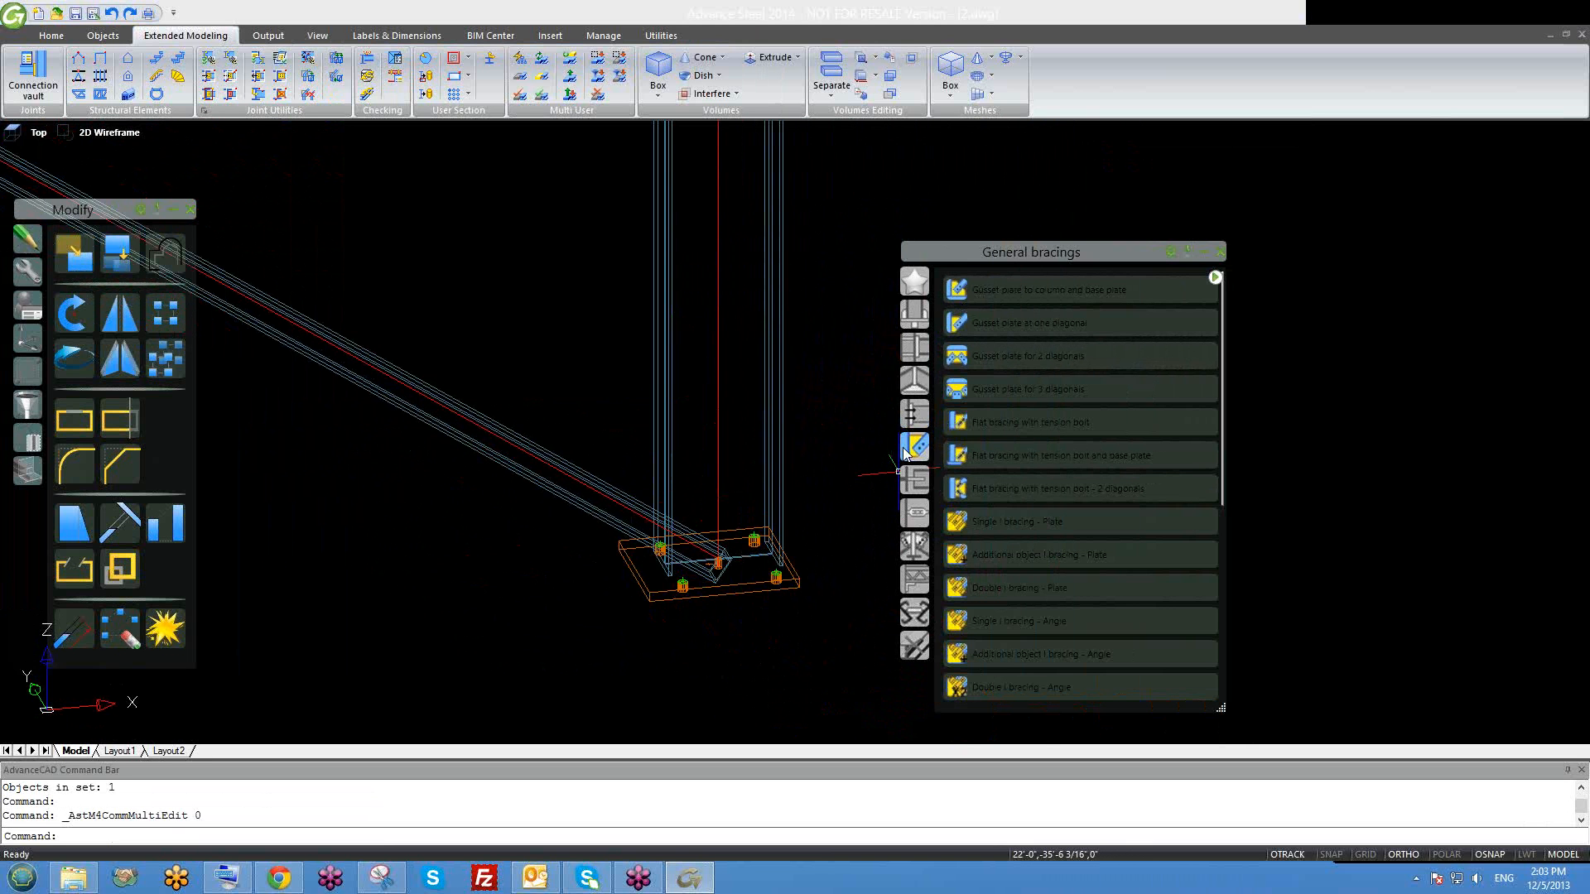
Review the general bracing connections and switch the connection list to Tube connections.
scroll(1036, 492, down, 1)
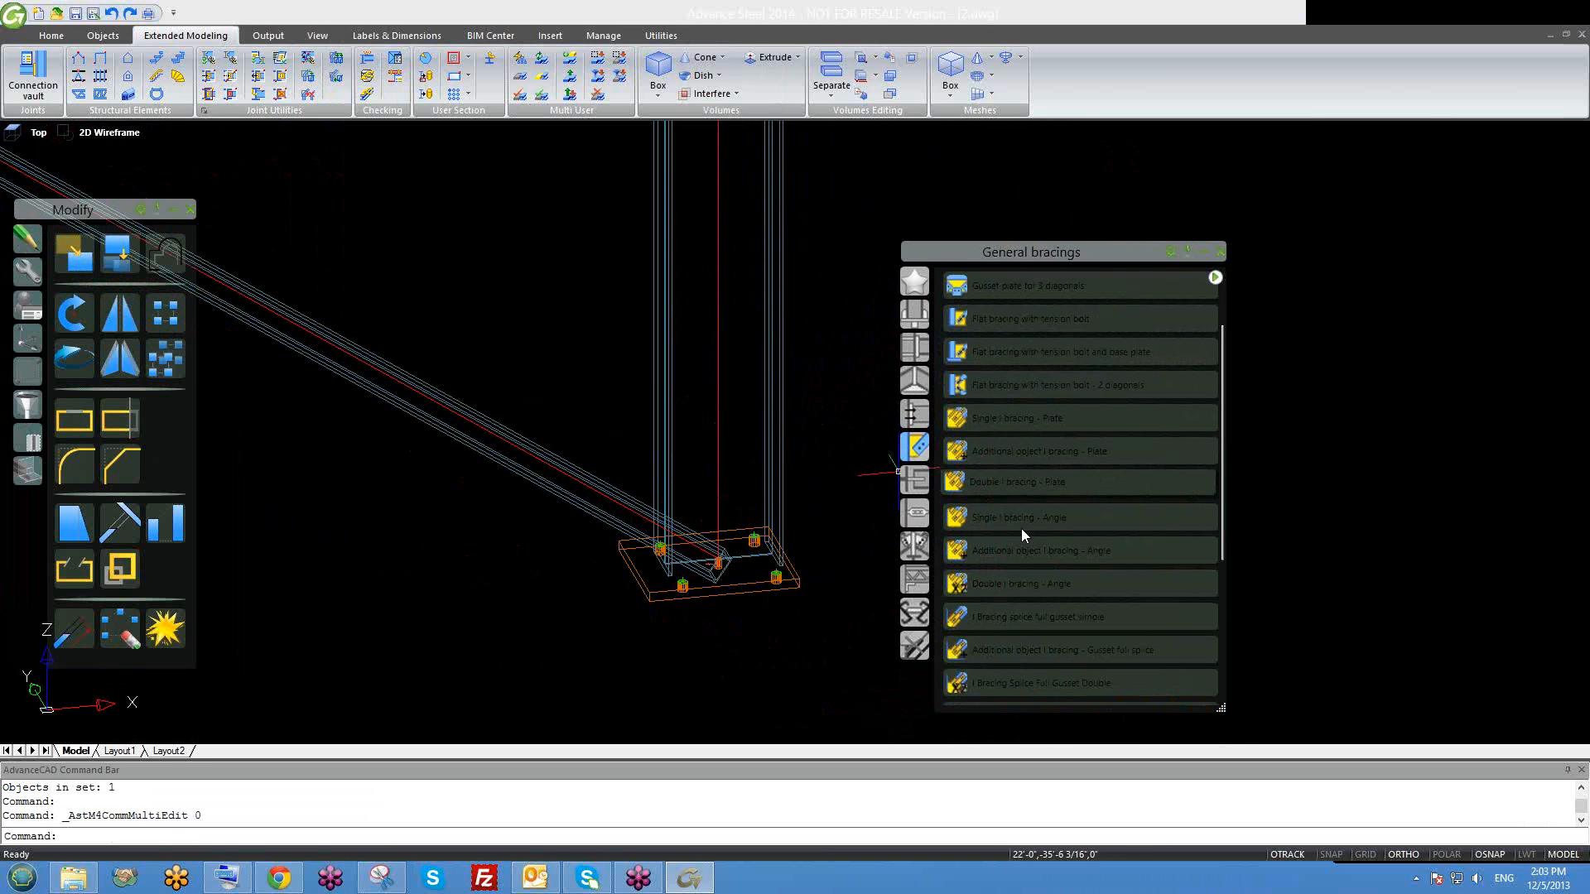
scroll(1011, 567, down, 1)
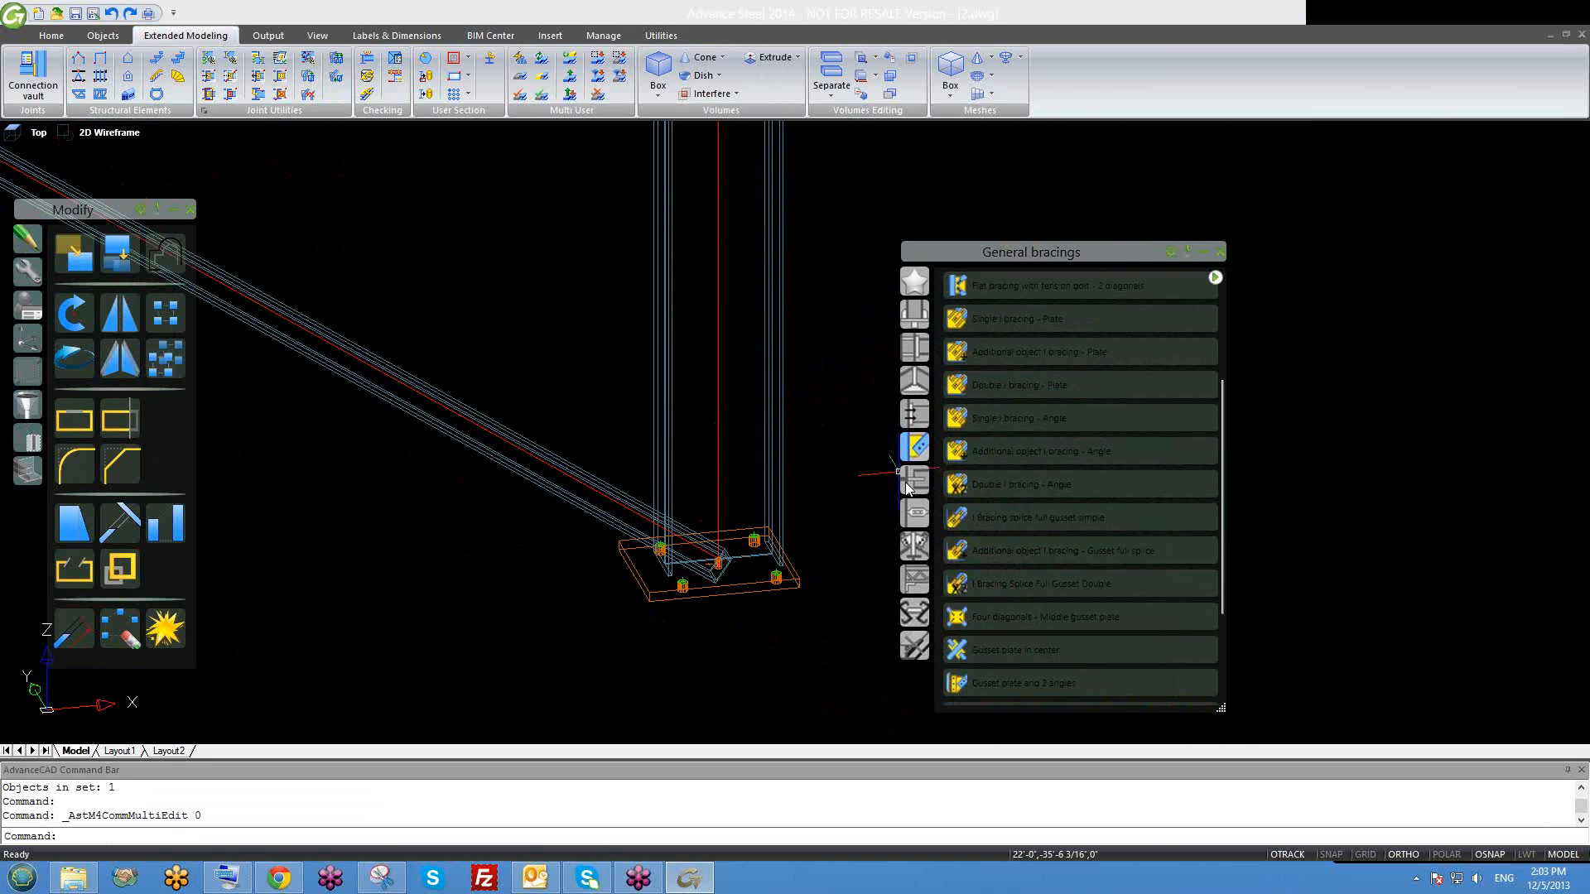
click(907, 481)
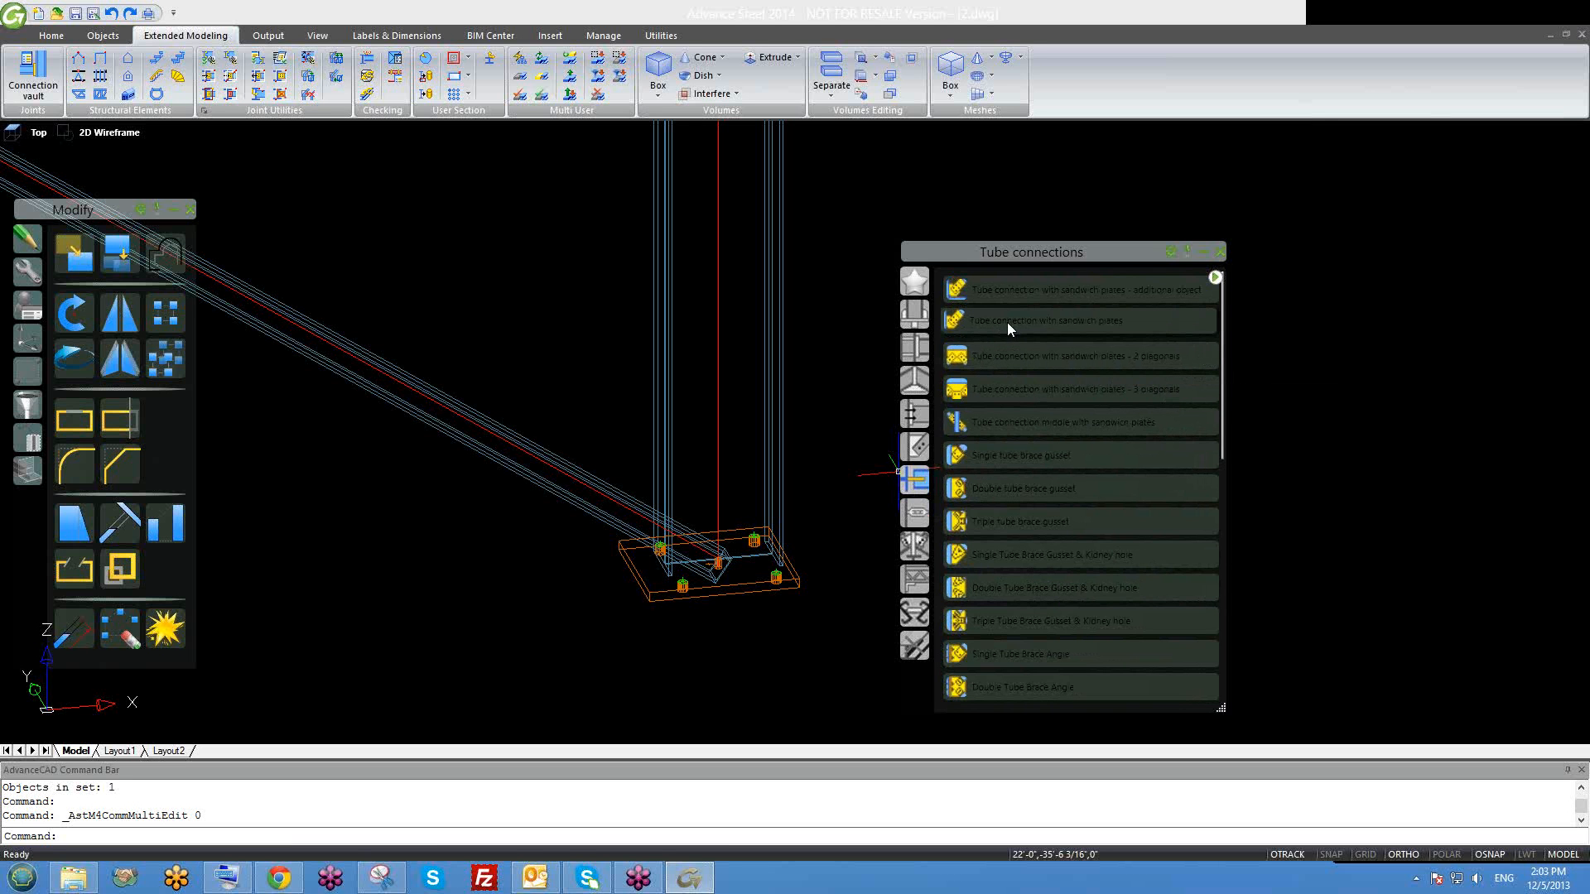
Try to join the column and the diagonal HSS brace with Tube connection with sandwich plates.
click(1087, 318)
scroll(700, 447, down, 2)
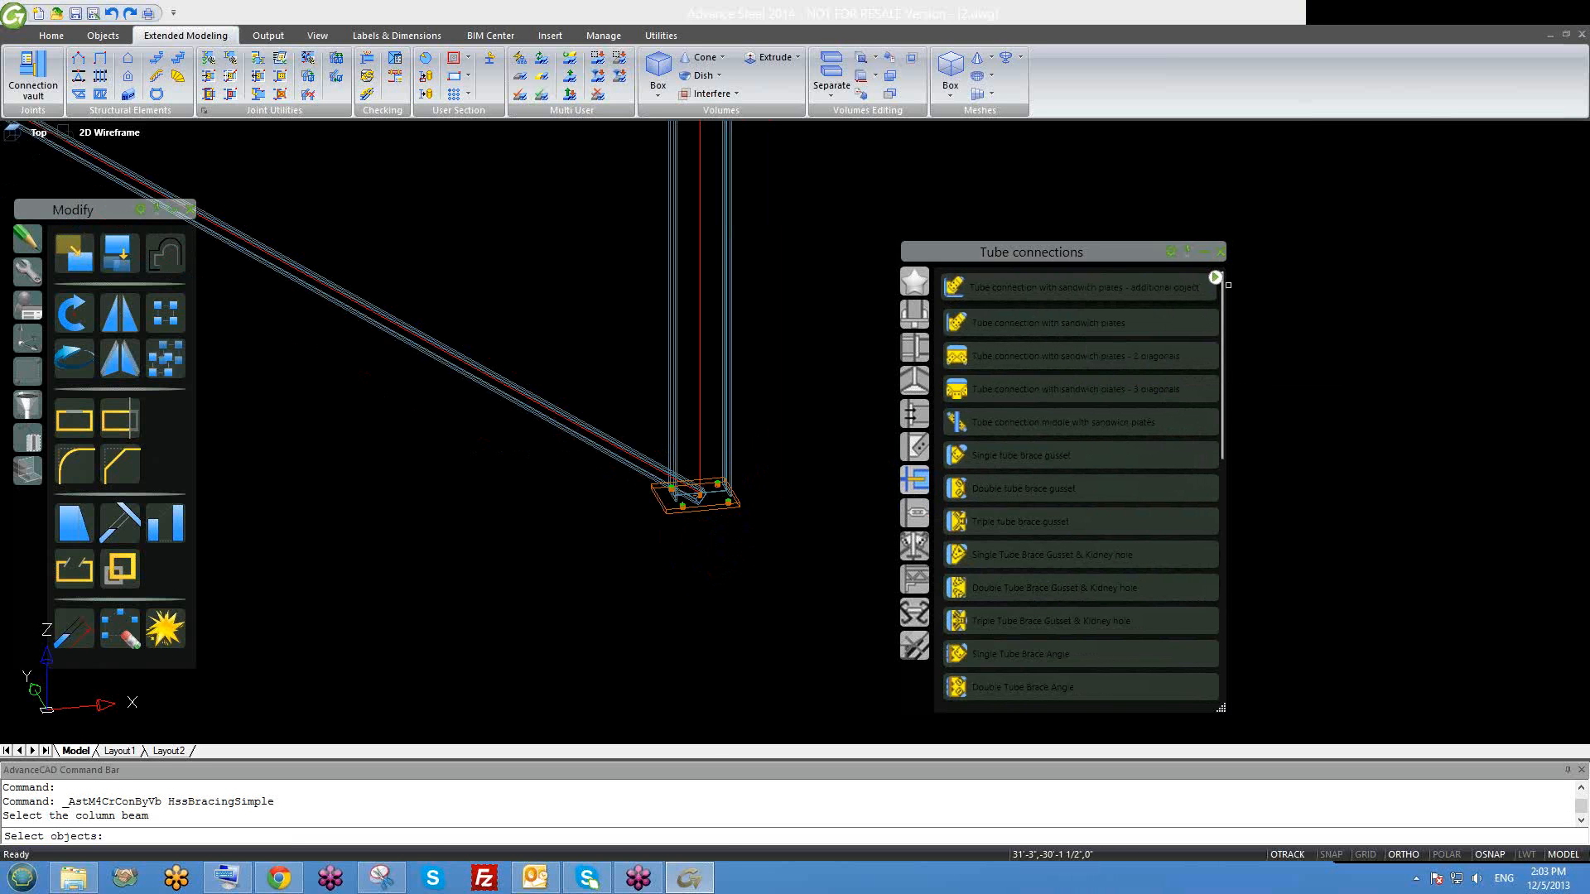
middle_drag(696, 396, 730, 423)
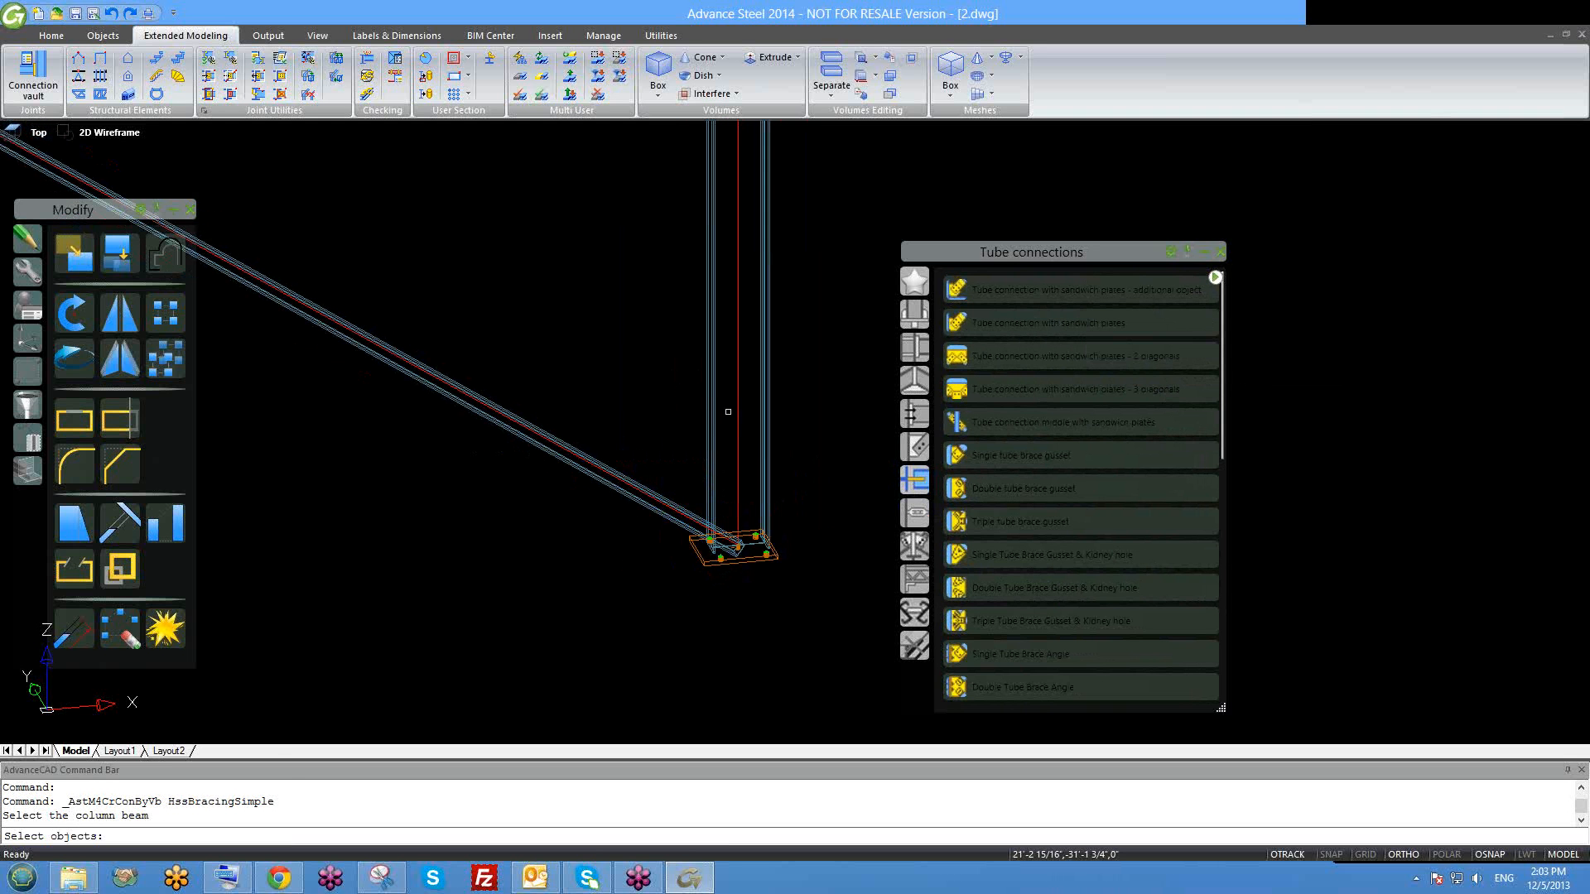
click(711, 393)
key(Return)
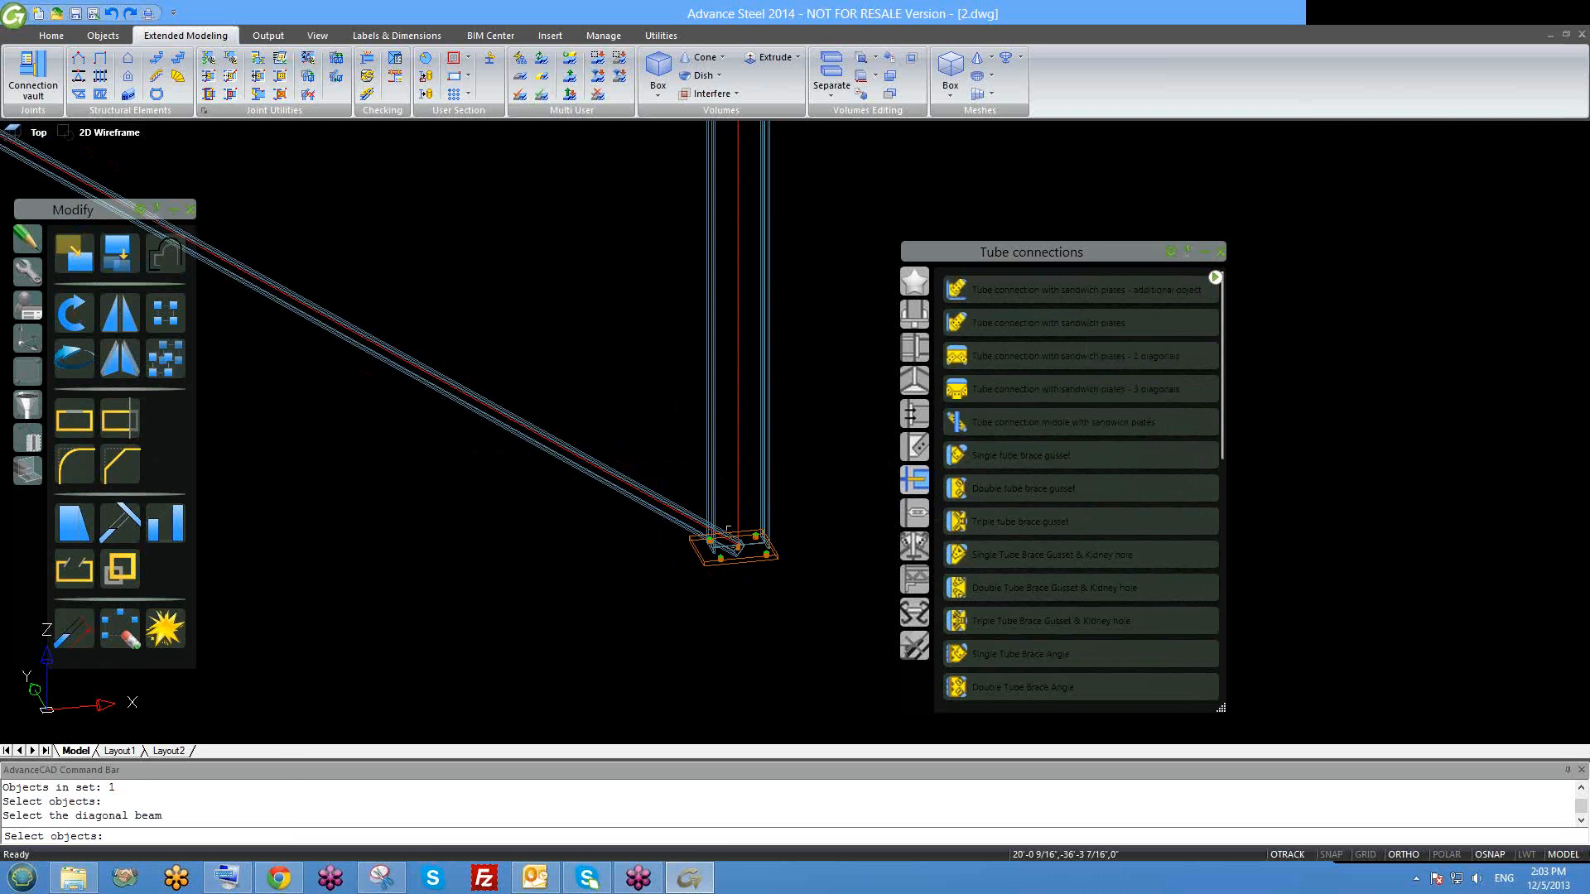
scroll(736, 548, up, 2)
click(740, 553)
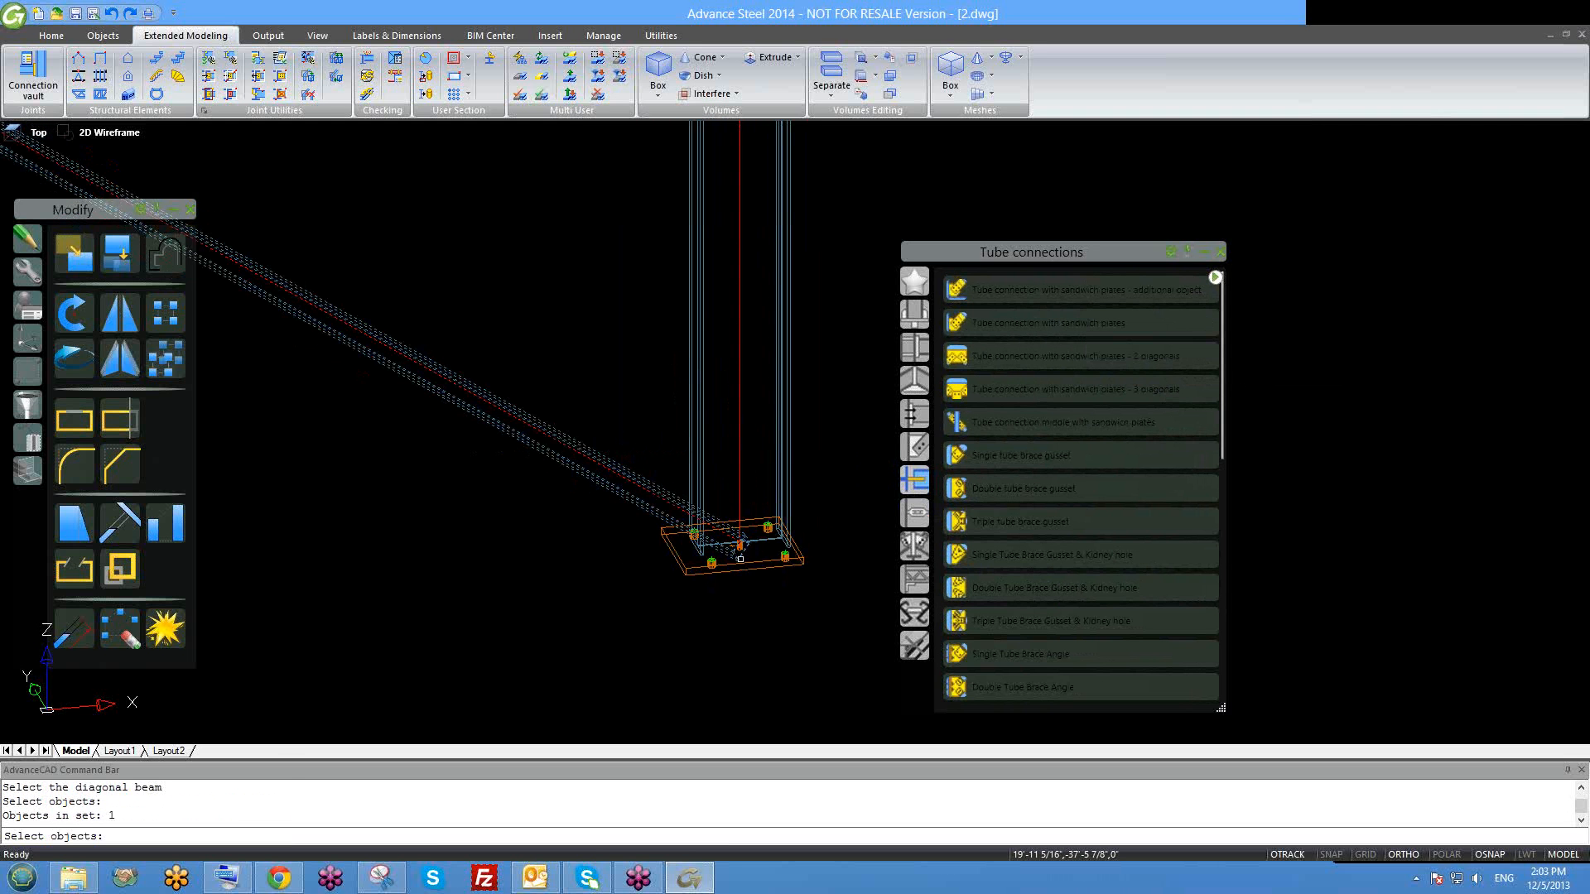
key(Return)
click(1001, 316)
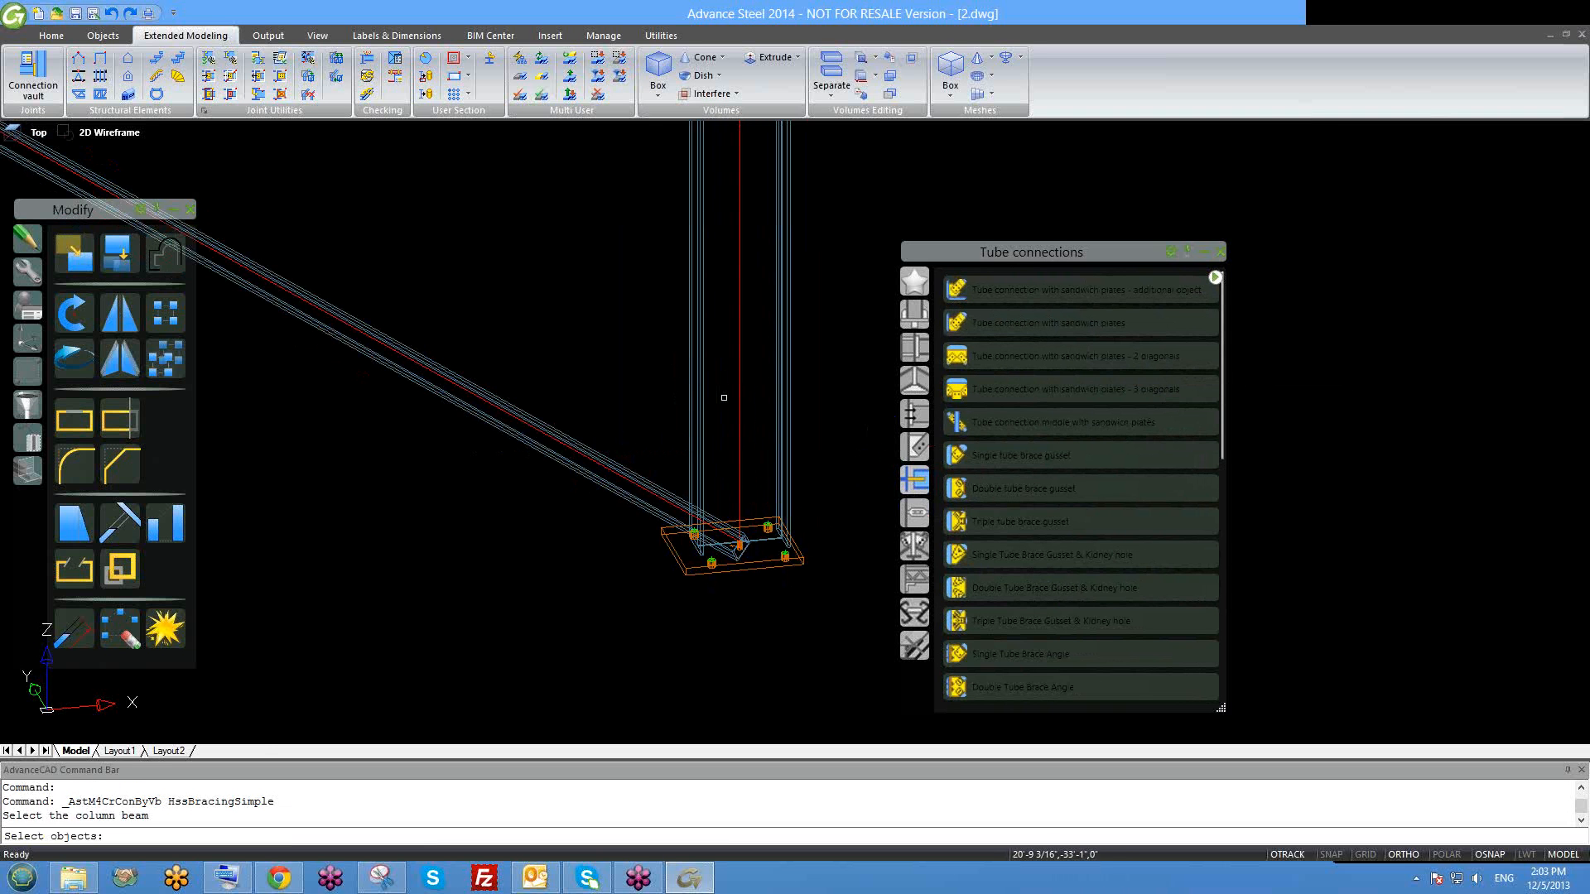
click(694, 384)
key(Return)
click(753, 562)
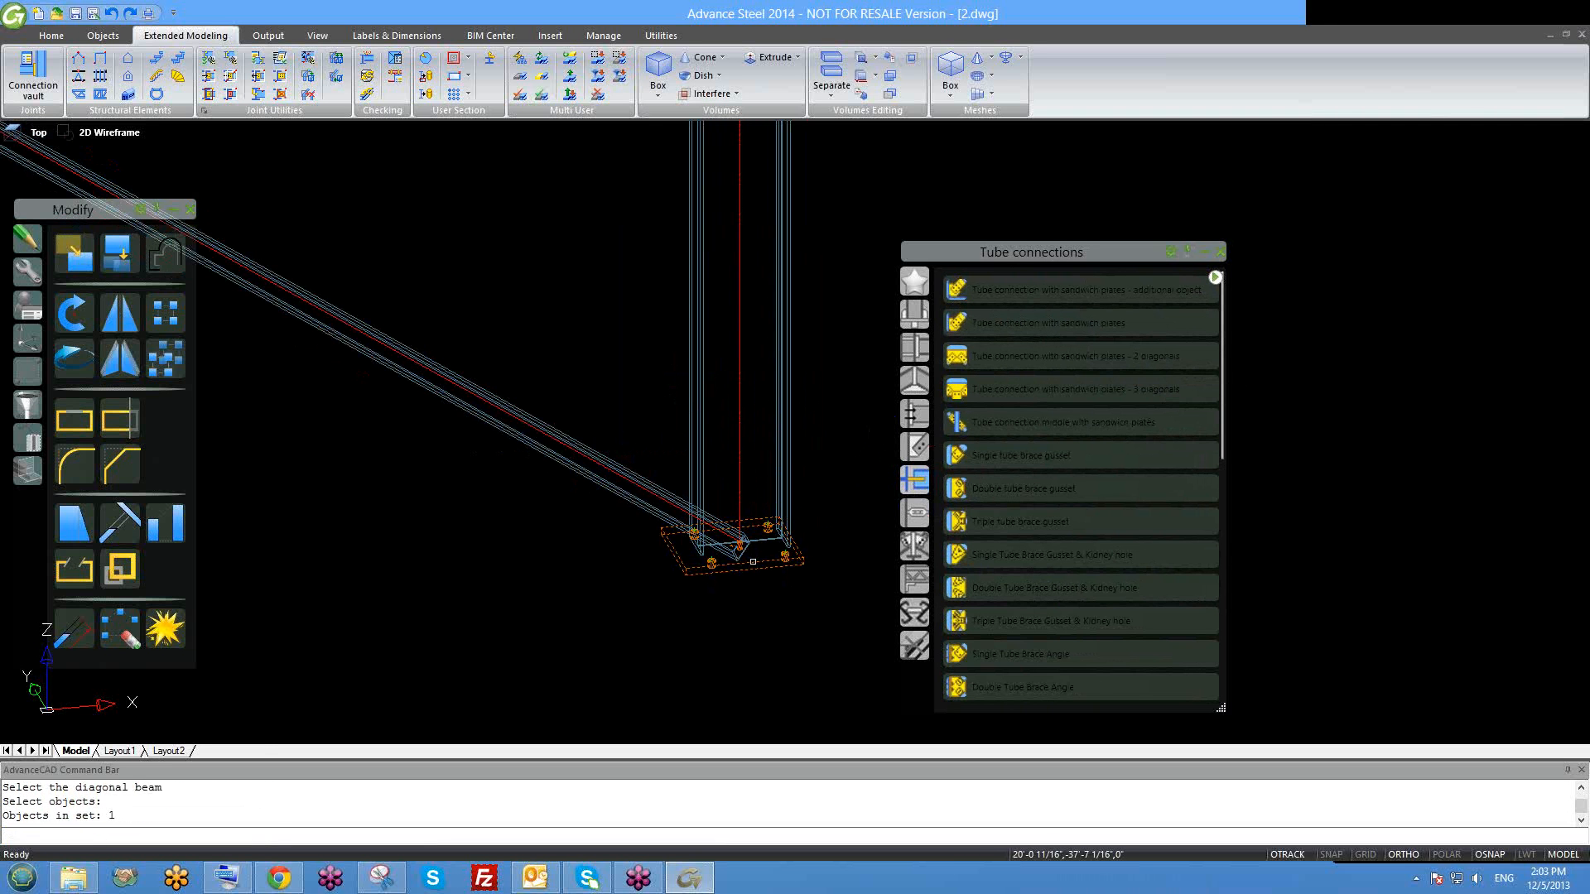
key(Escape)
key(Escape)
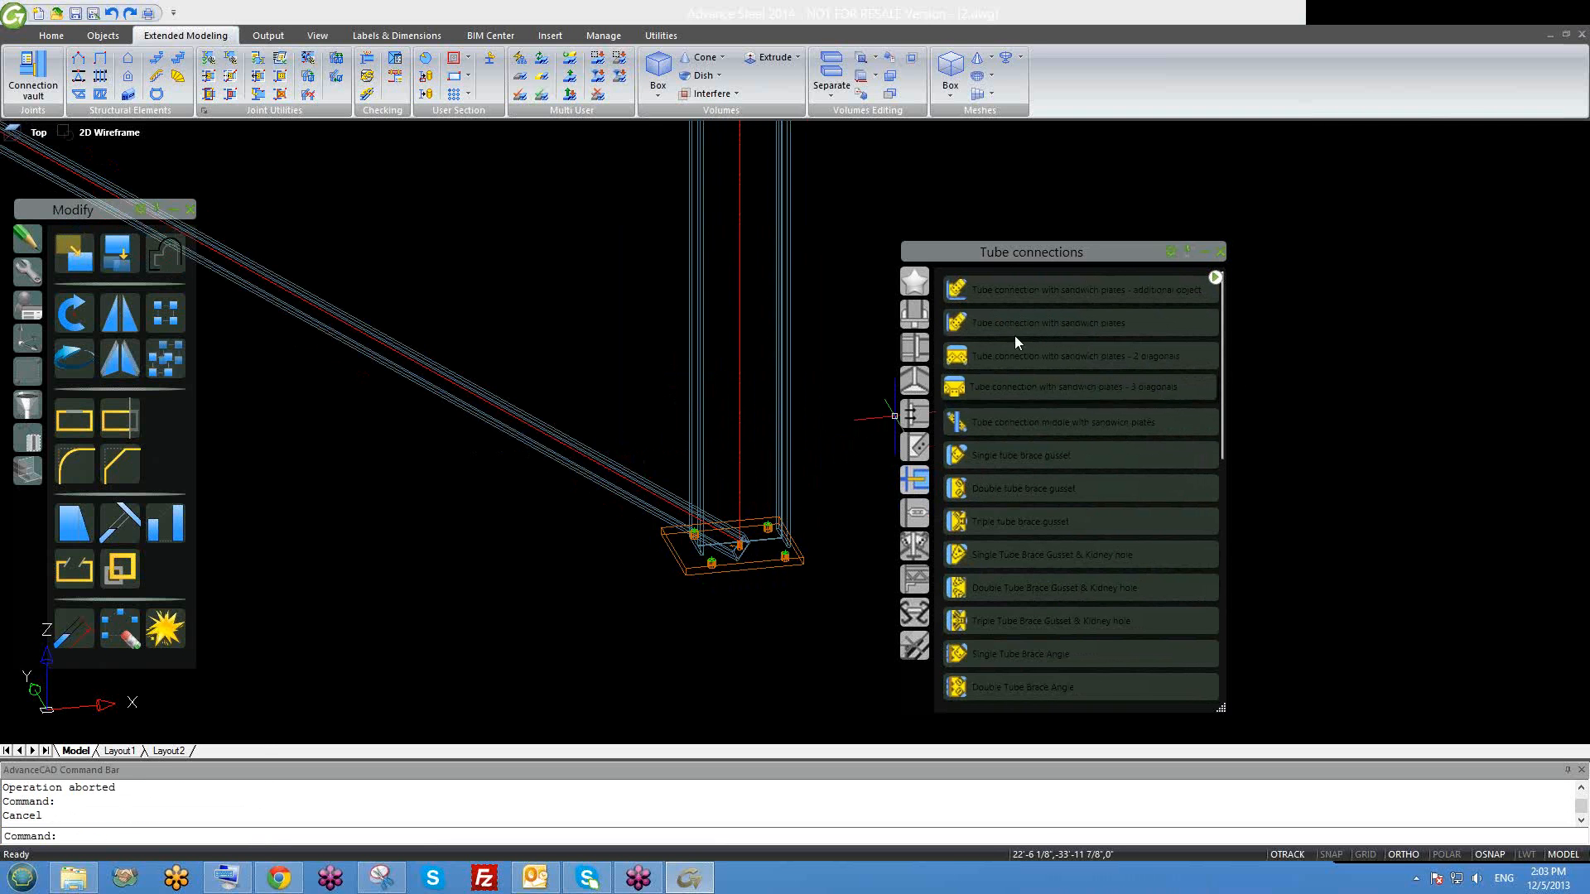
Expand the Tube connections palette to include the connection preview and description, and reposition the palette.
click(1022, 292)
key(Escape)
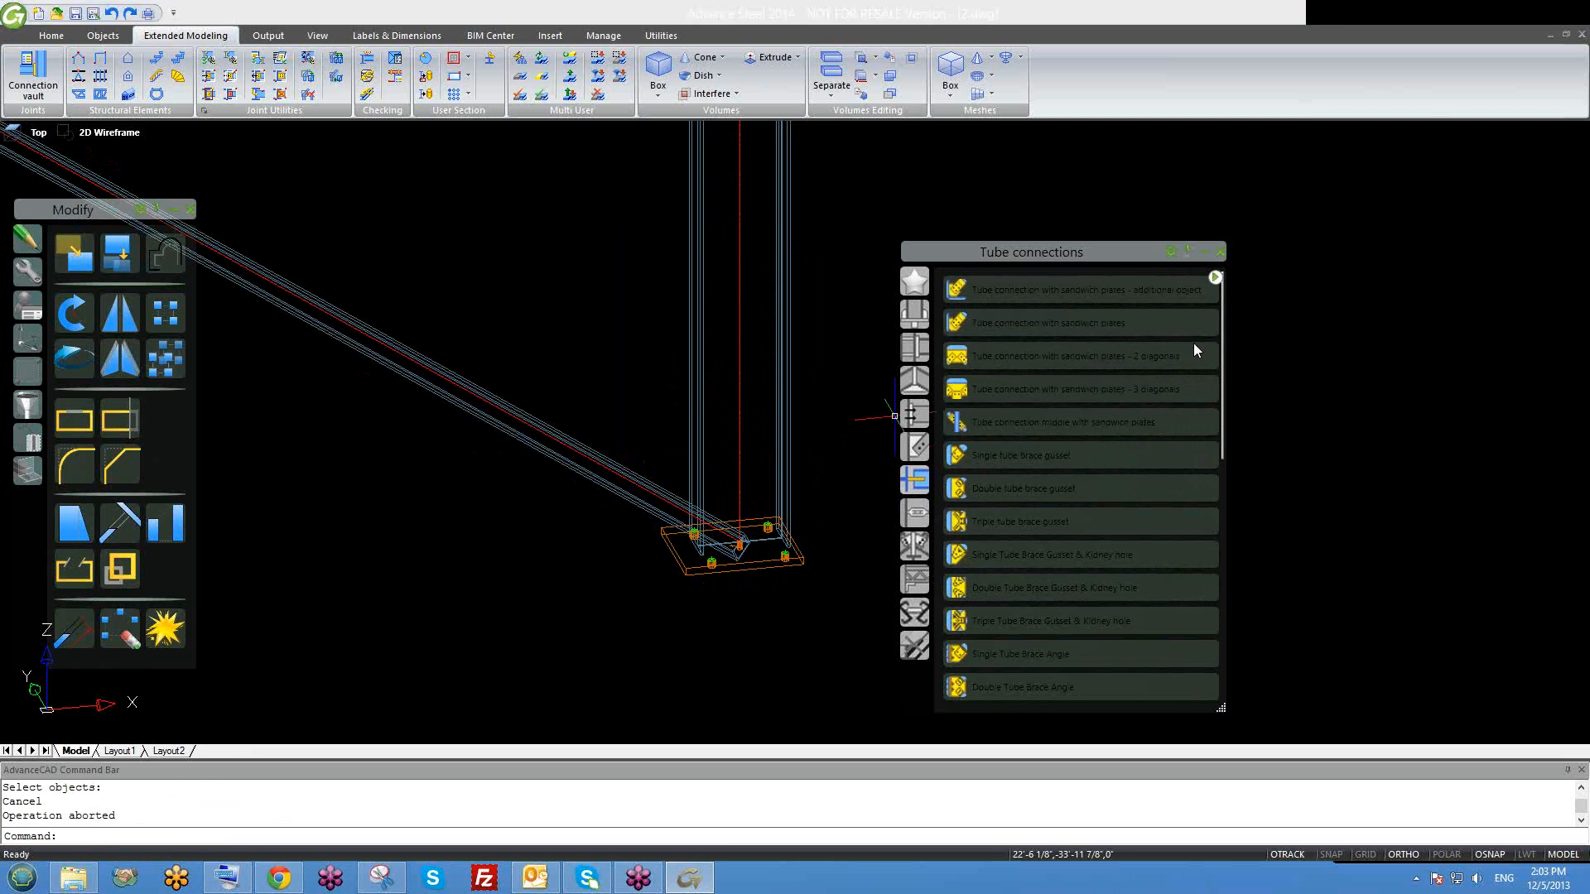
click(1215, 278)
drag(1143, 258, 1178, 226)
Try Tube connection with sandwich plates again, picking the column and then a member at its base plate.
click(1071, 295)
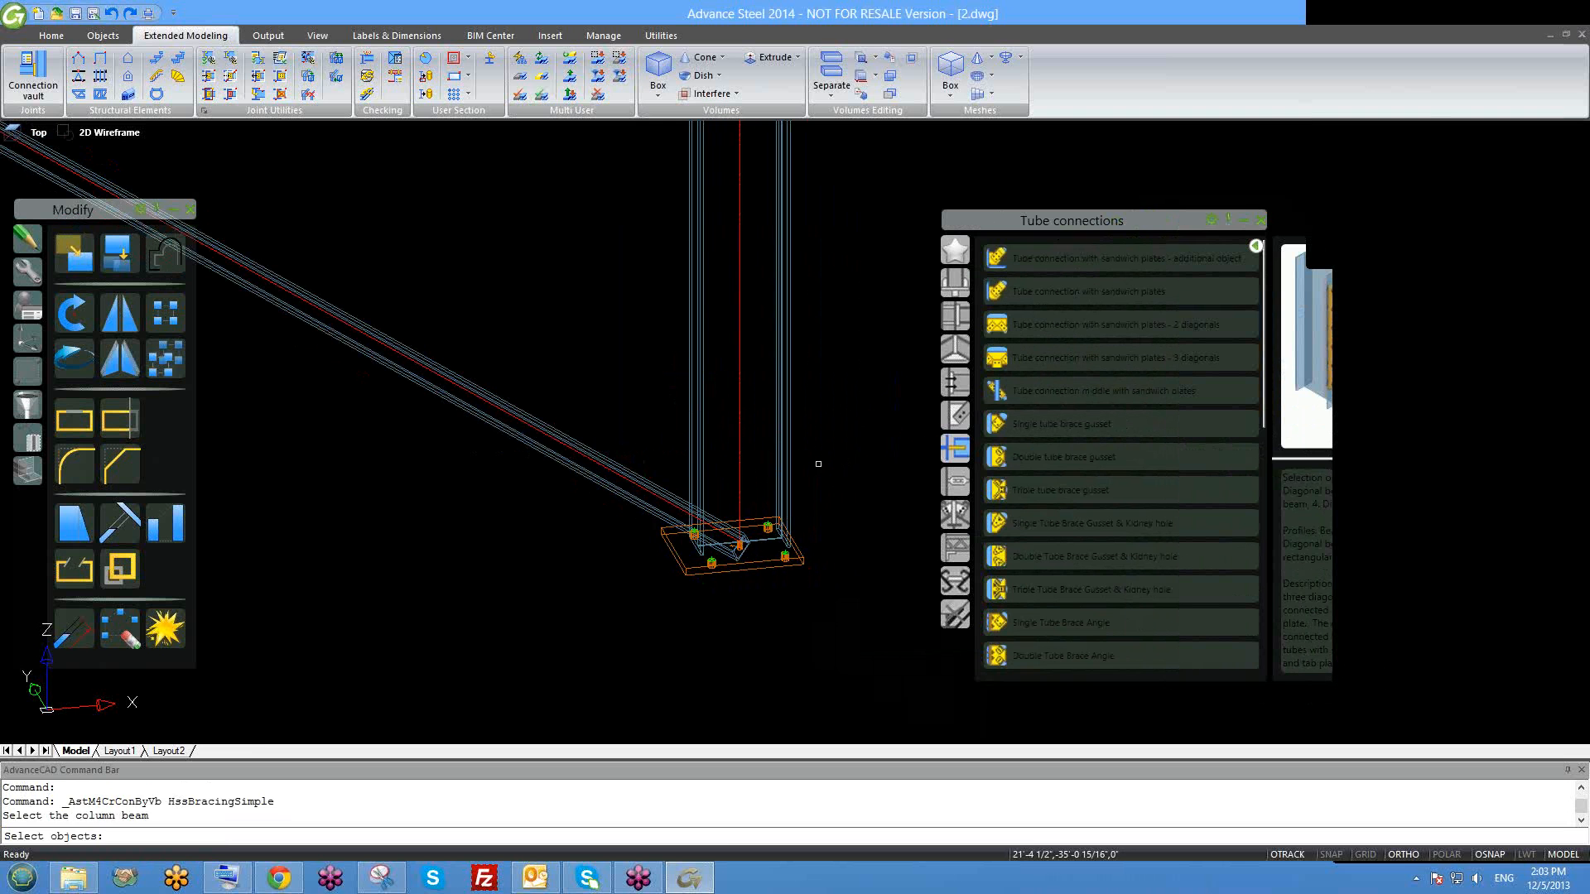
click(819, 463)
click(782, 441)
right_click(828, 497)
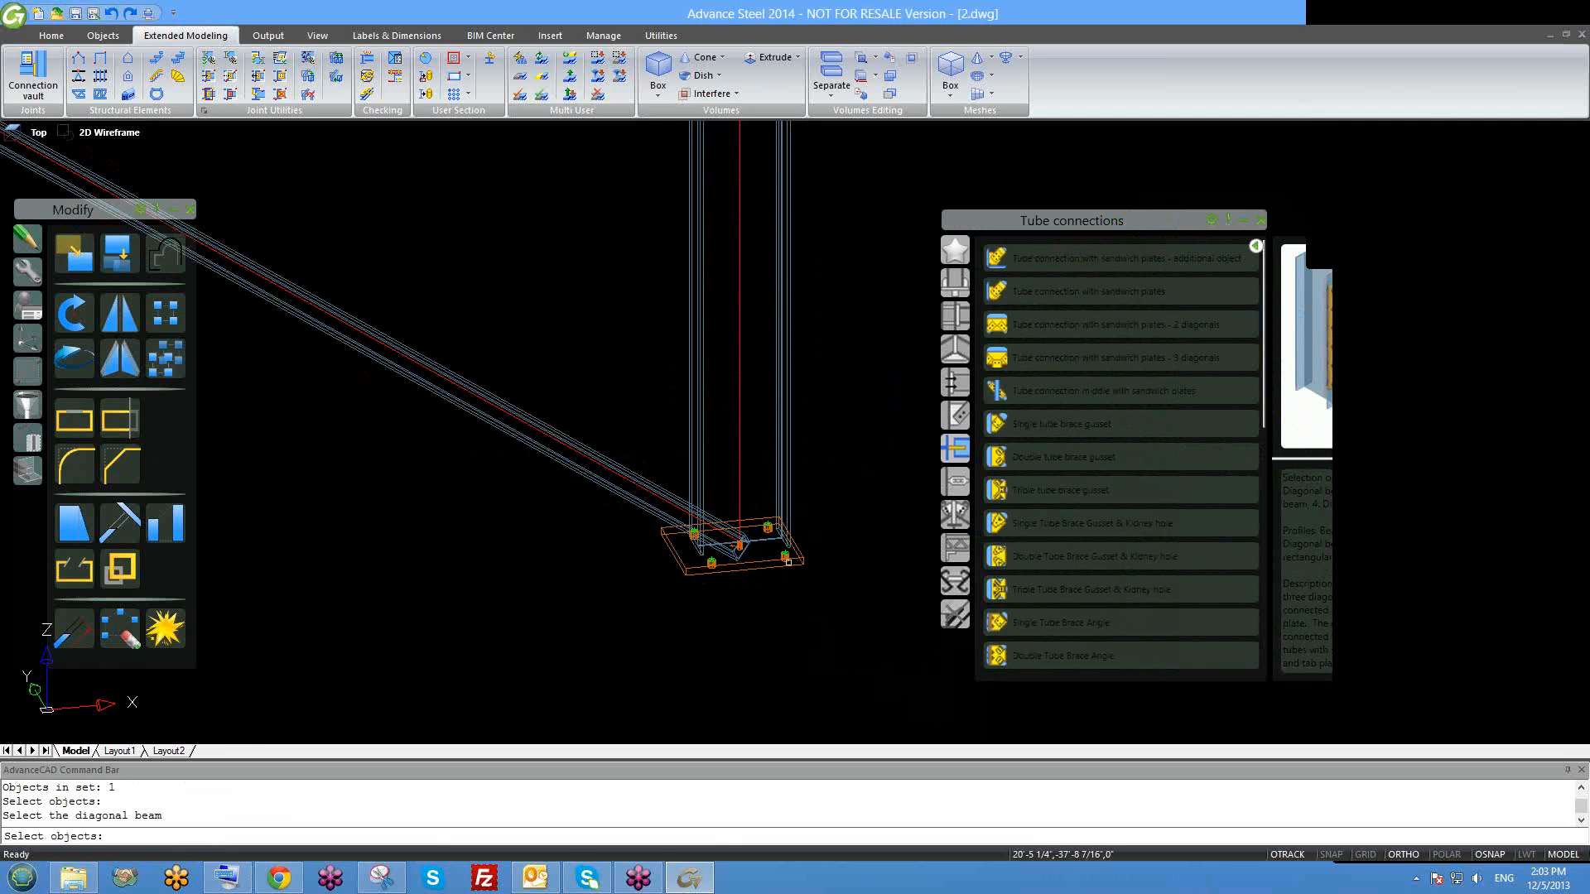
click(802, 558)
key(Escape)
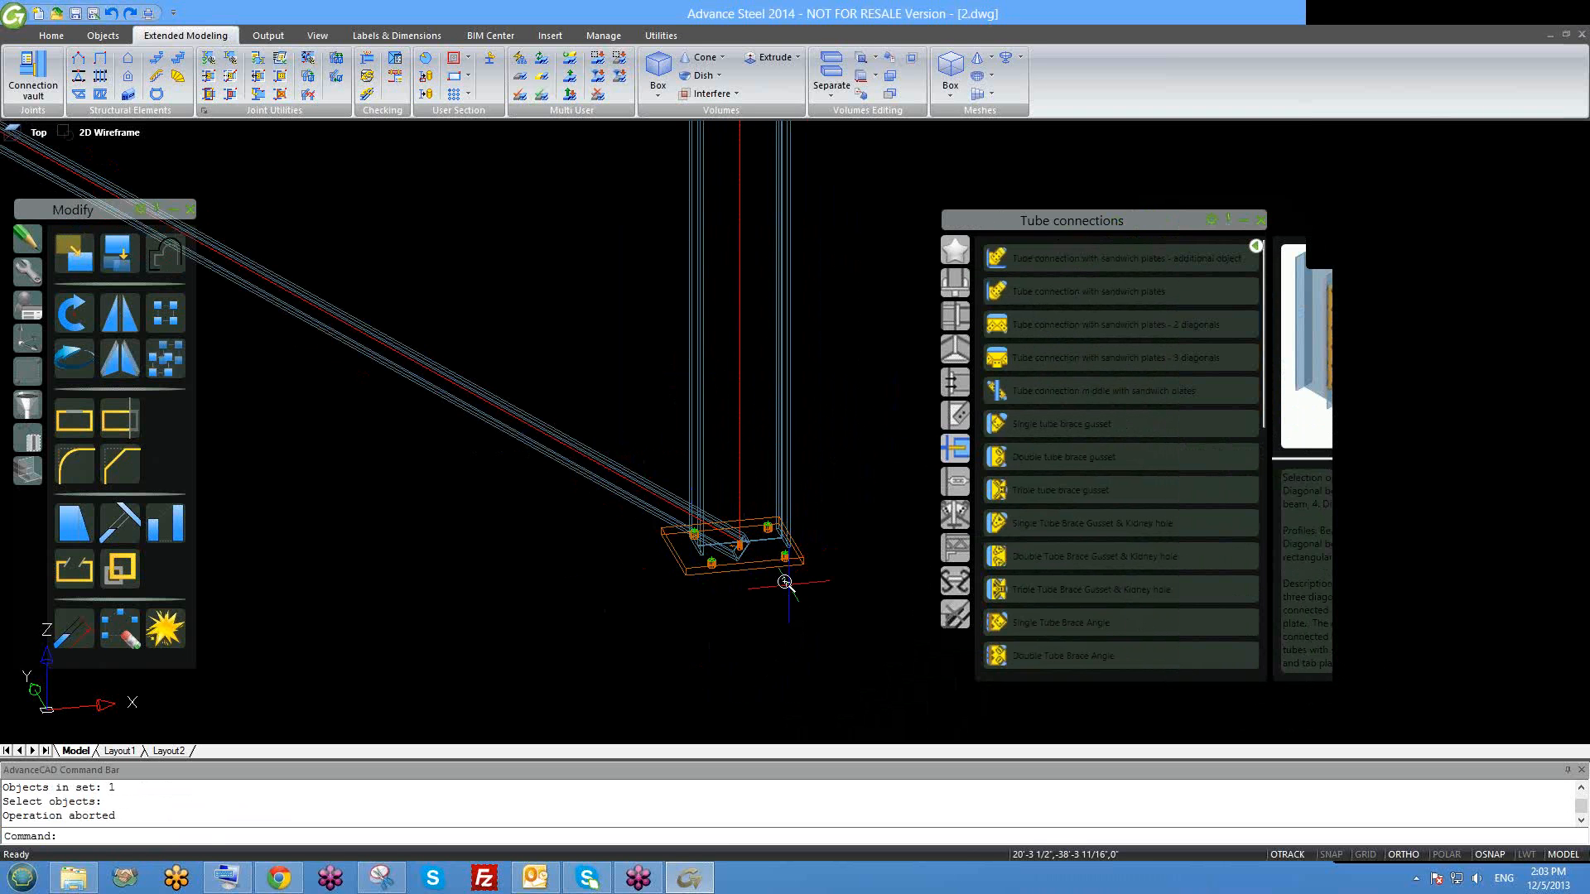
scroll(782, 590, up, 4)
shift+middle_drag(660, 532, 661, 556)
click(662, 557)
click(654, 543)
right_click(654, 547)
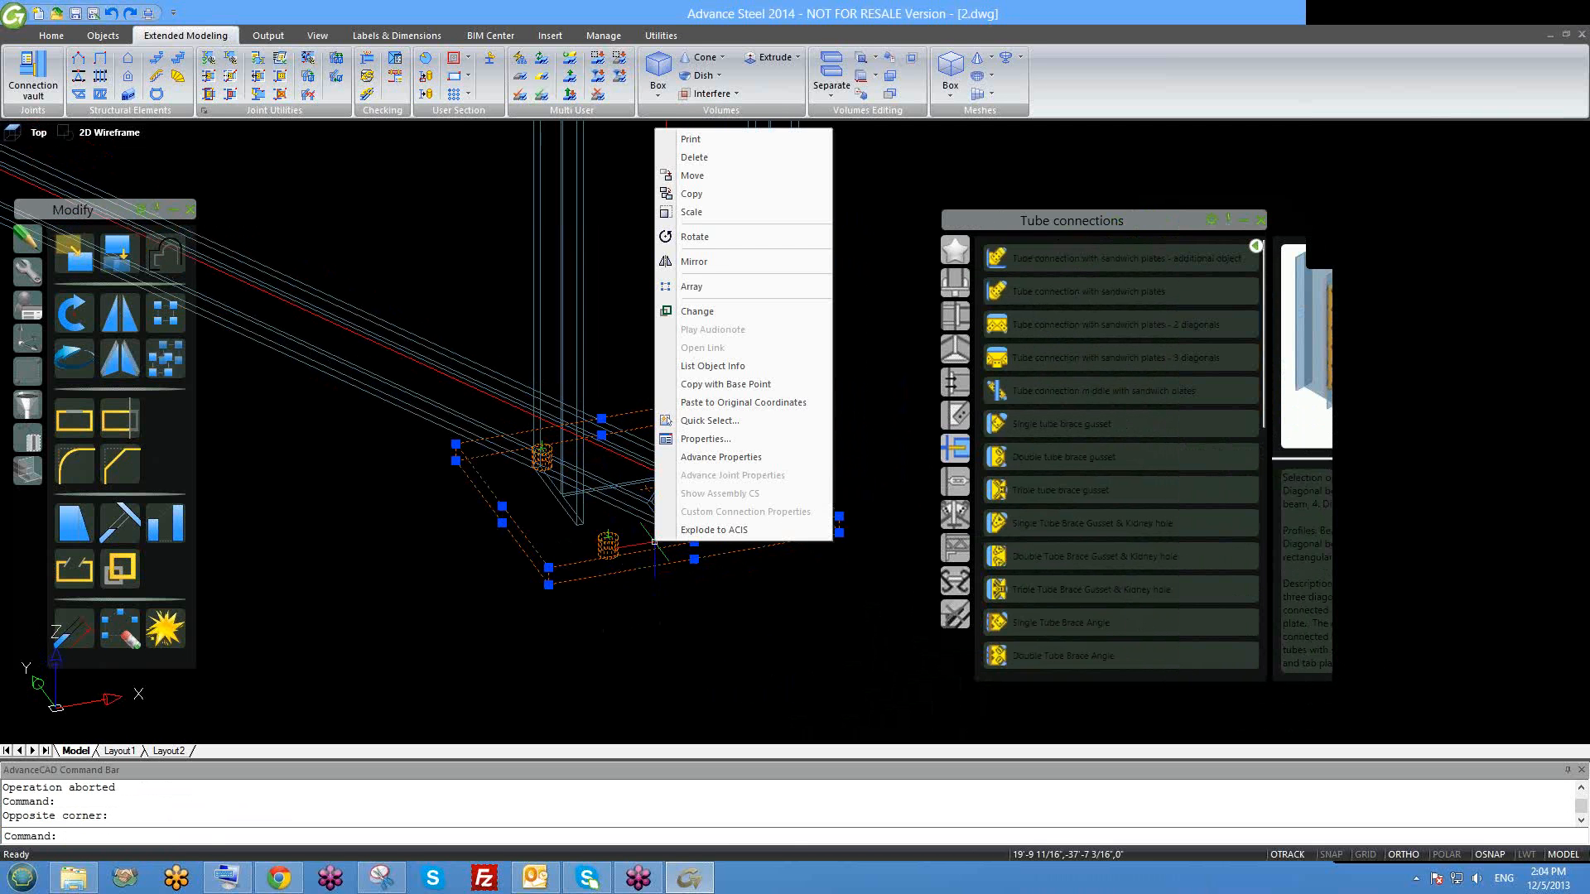
key(Escape)
key(Escape)
scroll(716, 520, down, 2)
click(1040, 295)
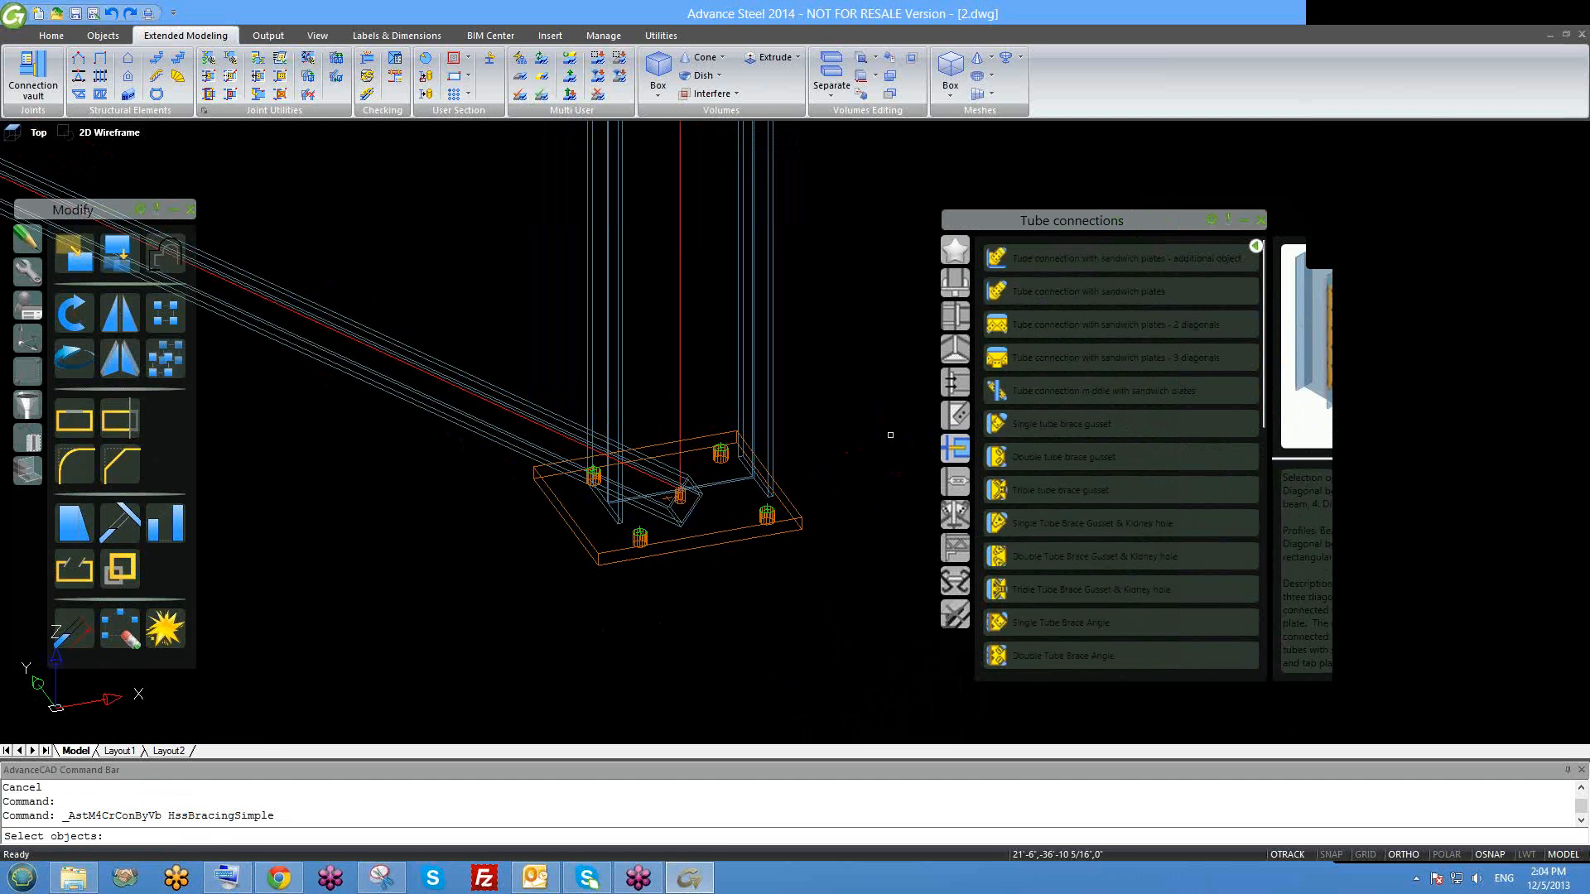
click(769, 362)
click(713, 534)
key(Escape)
Copy the diagonal brace from its lower end point to the base of the main frame's front corner column.
scroll(721, 513, down, 5)
middle_drag(730, 517, 690, 596)
scroll(694, 594, down, 6)
scroll(712, 521, up, 8)
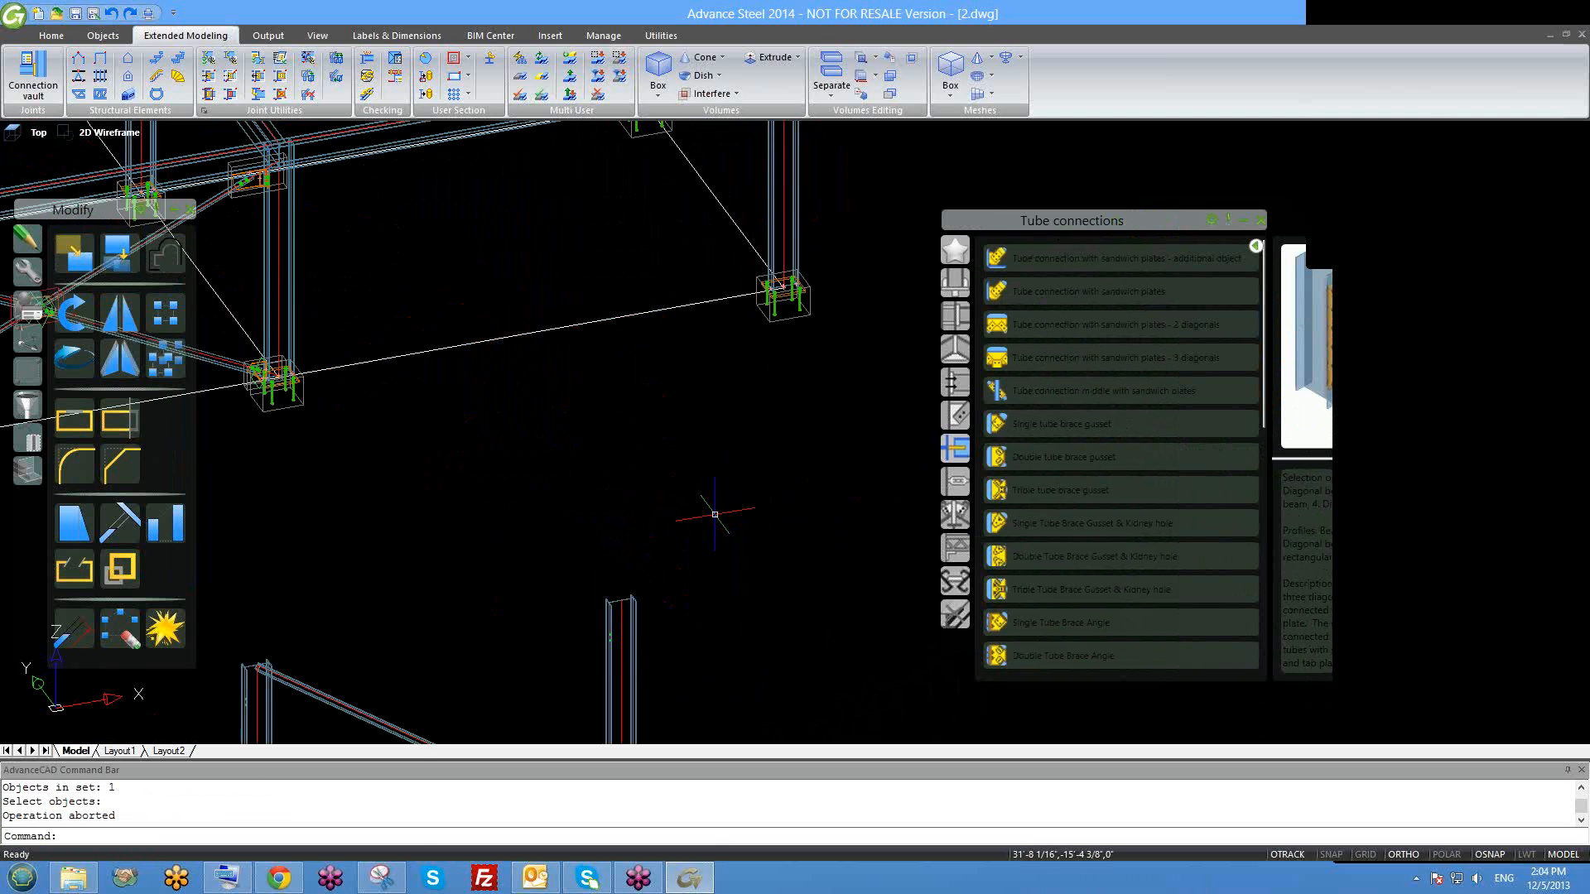
middle_drag(721, 461, 659, 545)
scroll(658, 545, down, 4)
click(562, 676)
click(560, 710)
text(CO)
key(Return)
scroll(590, 723, up, 3)
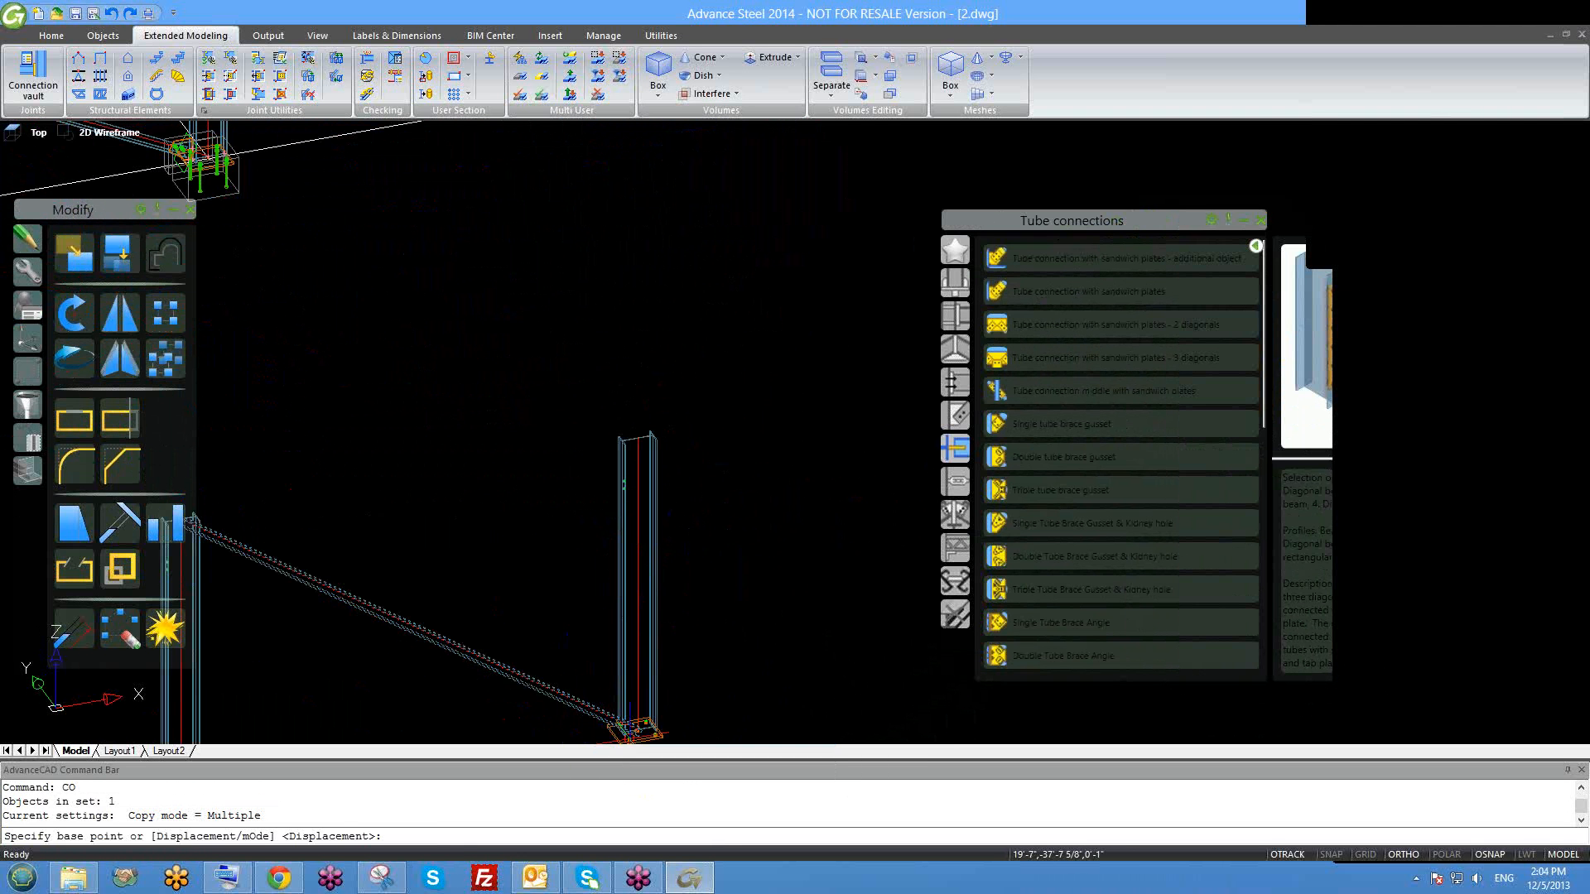
click(638, 732)
scroll(638, 732, down, 5)
scroll(521, 586, up, 10)
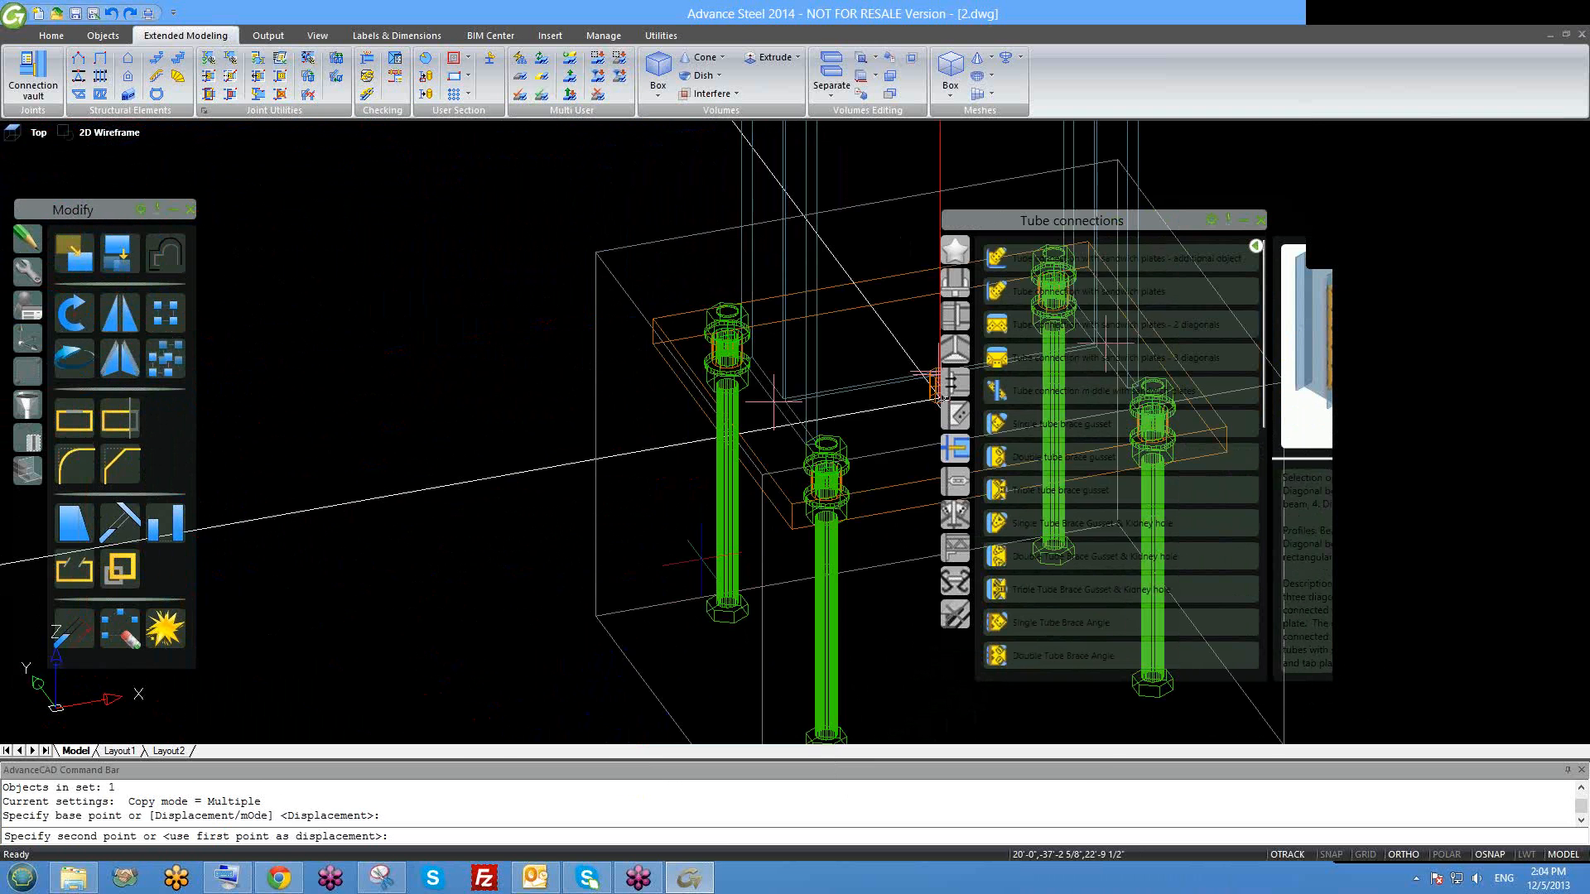
middle_drag(939, 397, 754, 452)
click(755, 463)
key(Escape)
Try to connect the copied brace to the main frame's corner column with Single tube brace gusset.
scroll(750, 496, down, 5)
middle_drag(747, 539, 629, 523)
click(1049, 423)
scroll(633, 401, up, 1)
click(635, 405)
right_click(634, 405)
scroll(614, 537, up, 1)
click(618, 539)
right_click(618, 539)
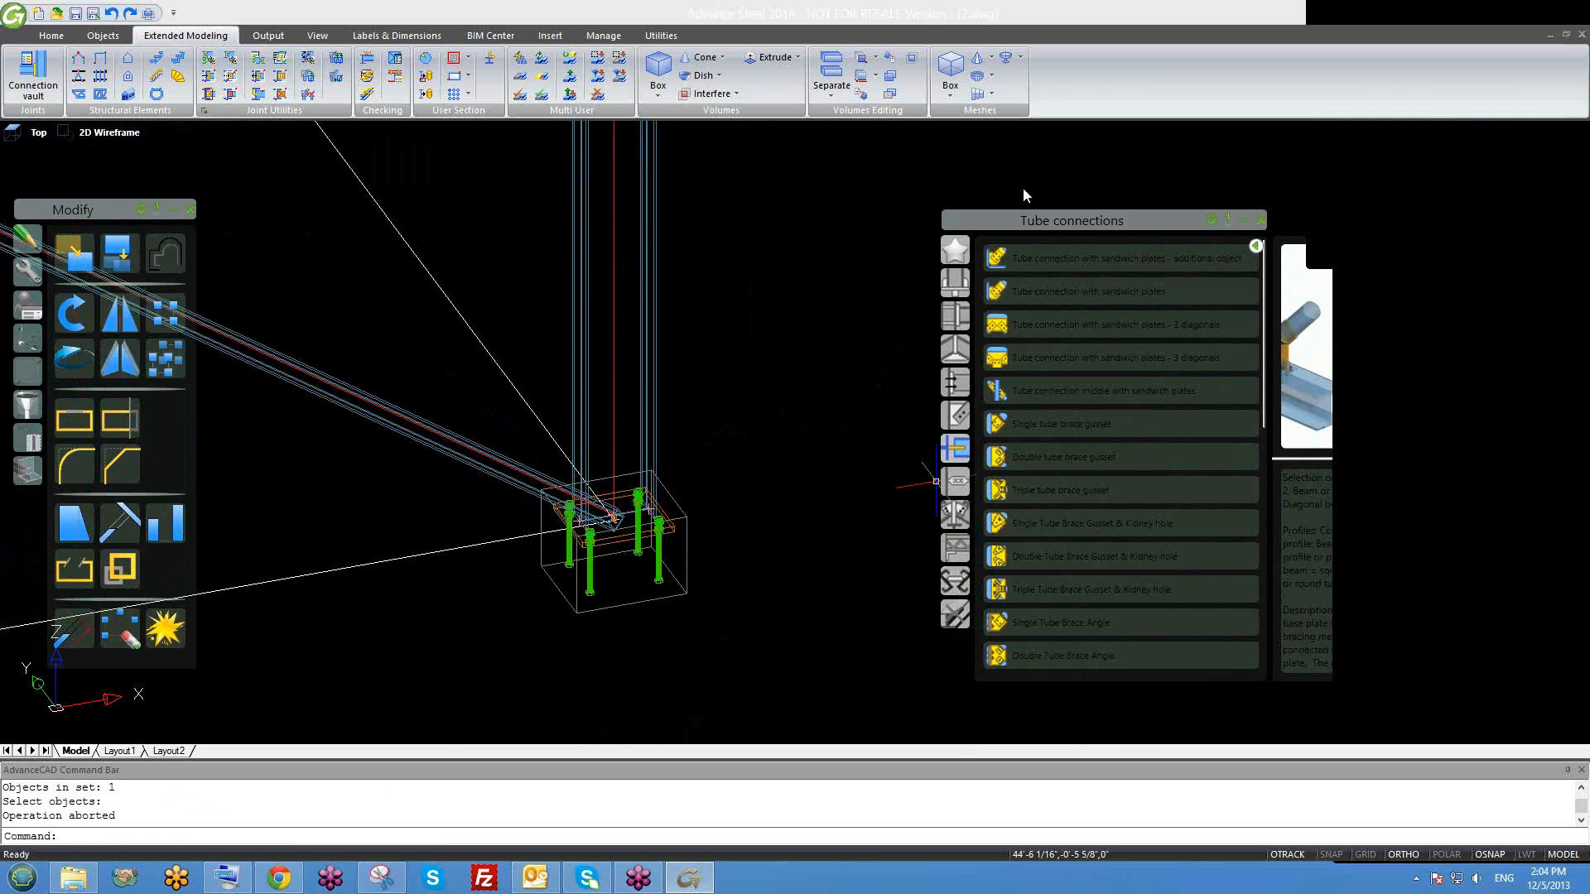
Move and enlarge the Tube connections palette, and review the sandwich-plate connections' previews and selection orders.
drag(1114, 219, 878, 137)
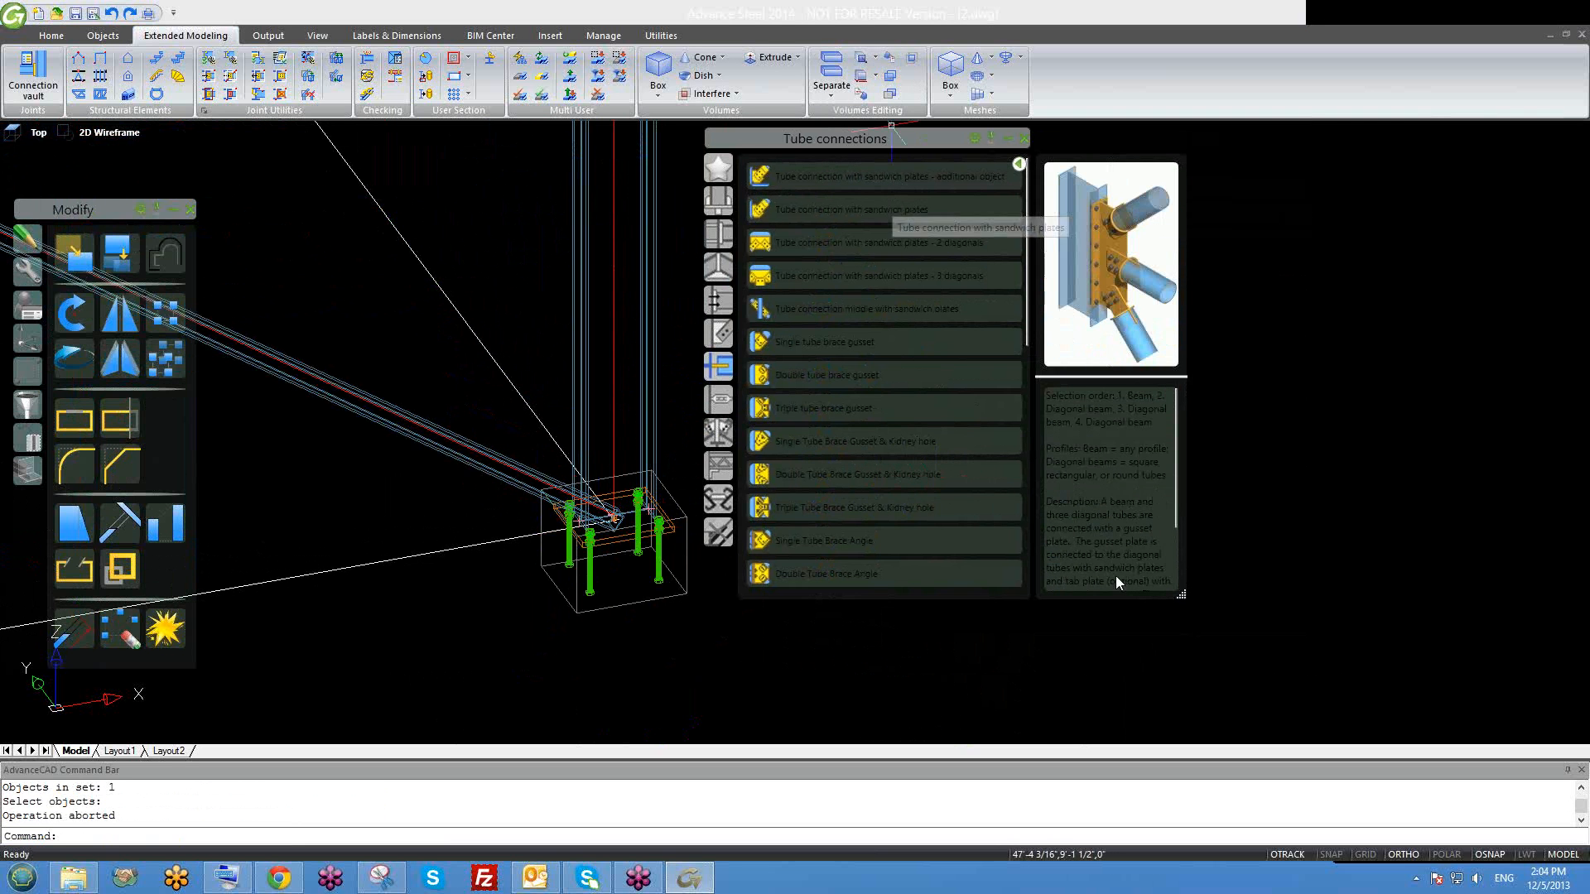
click(1177, 608)
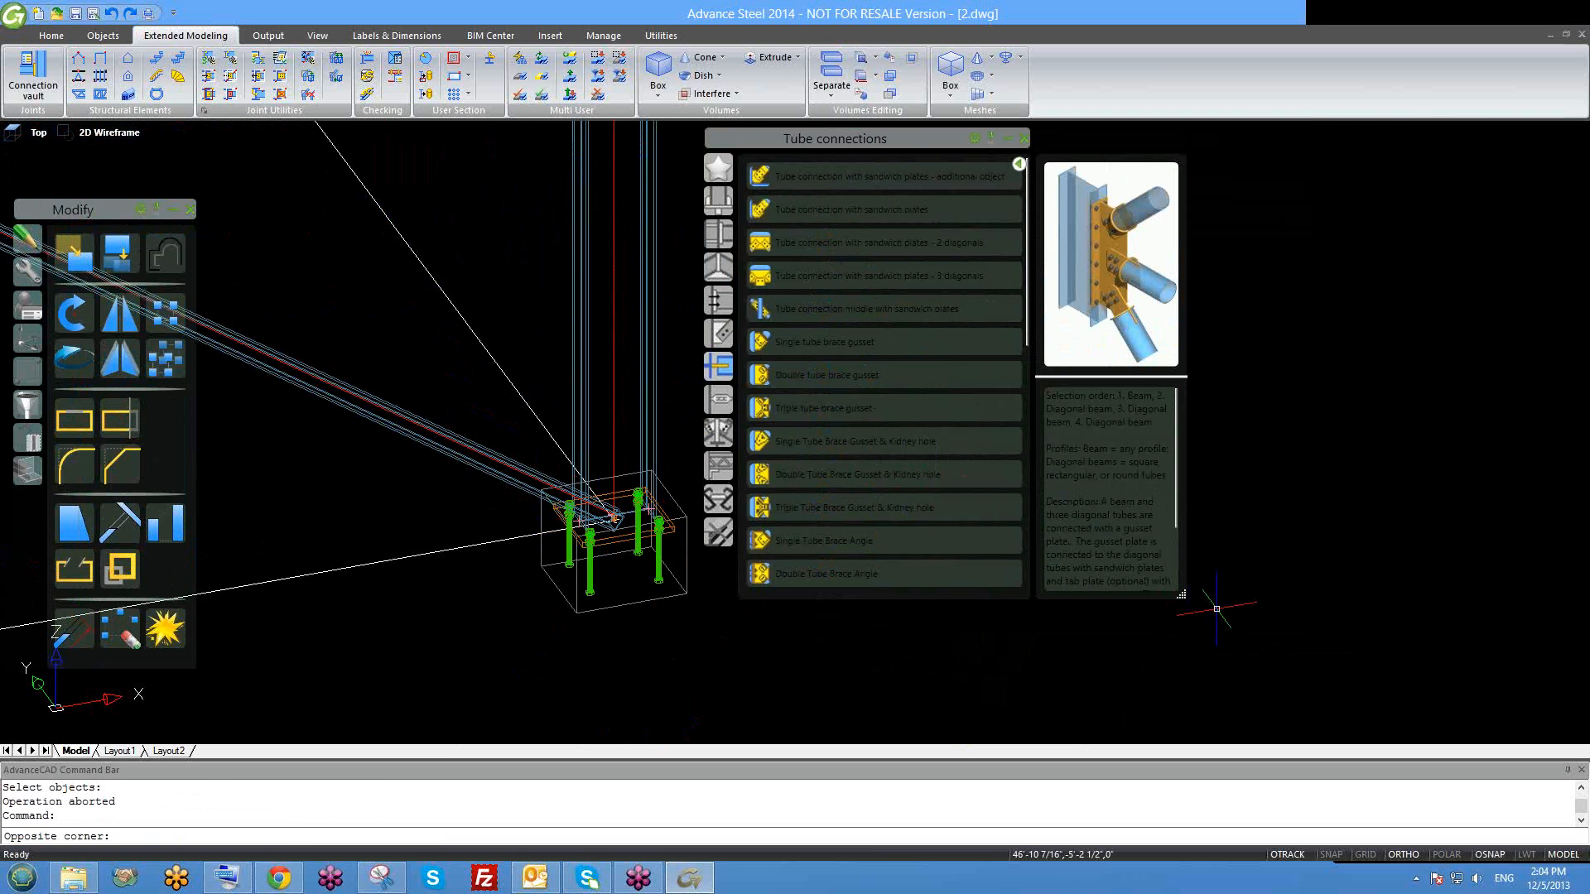
drag(1180, 595, 1259, 645)
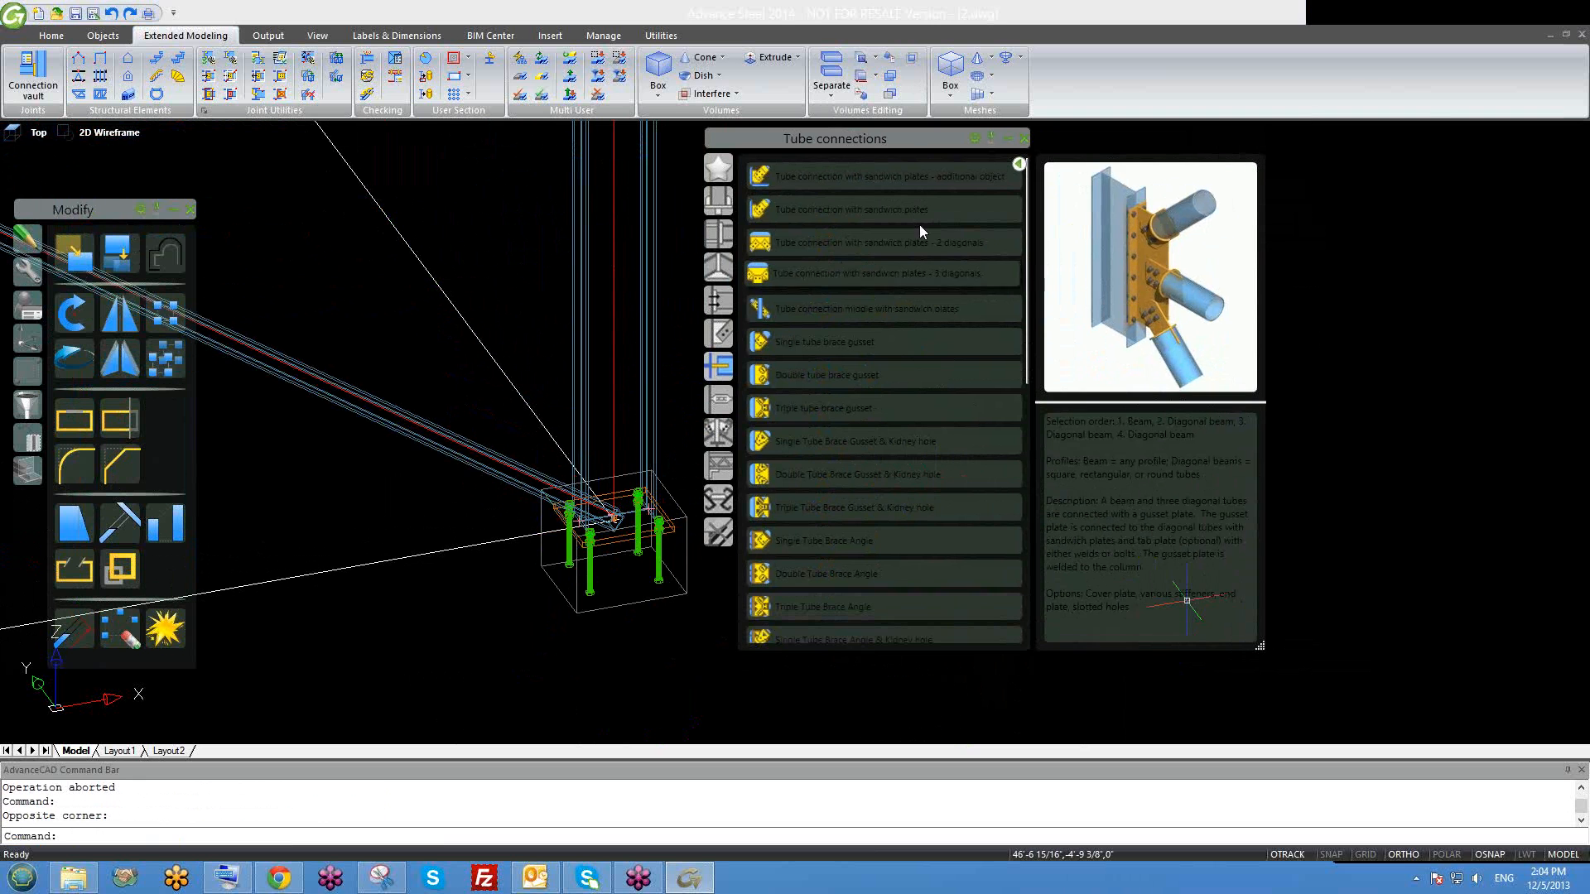
mouse_move(901, 207)
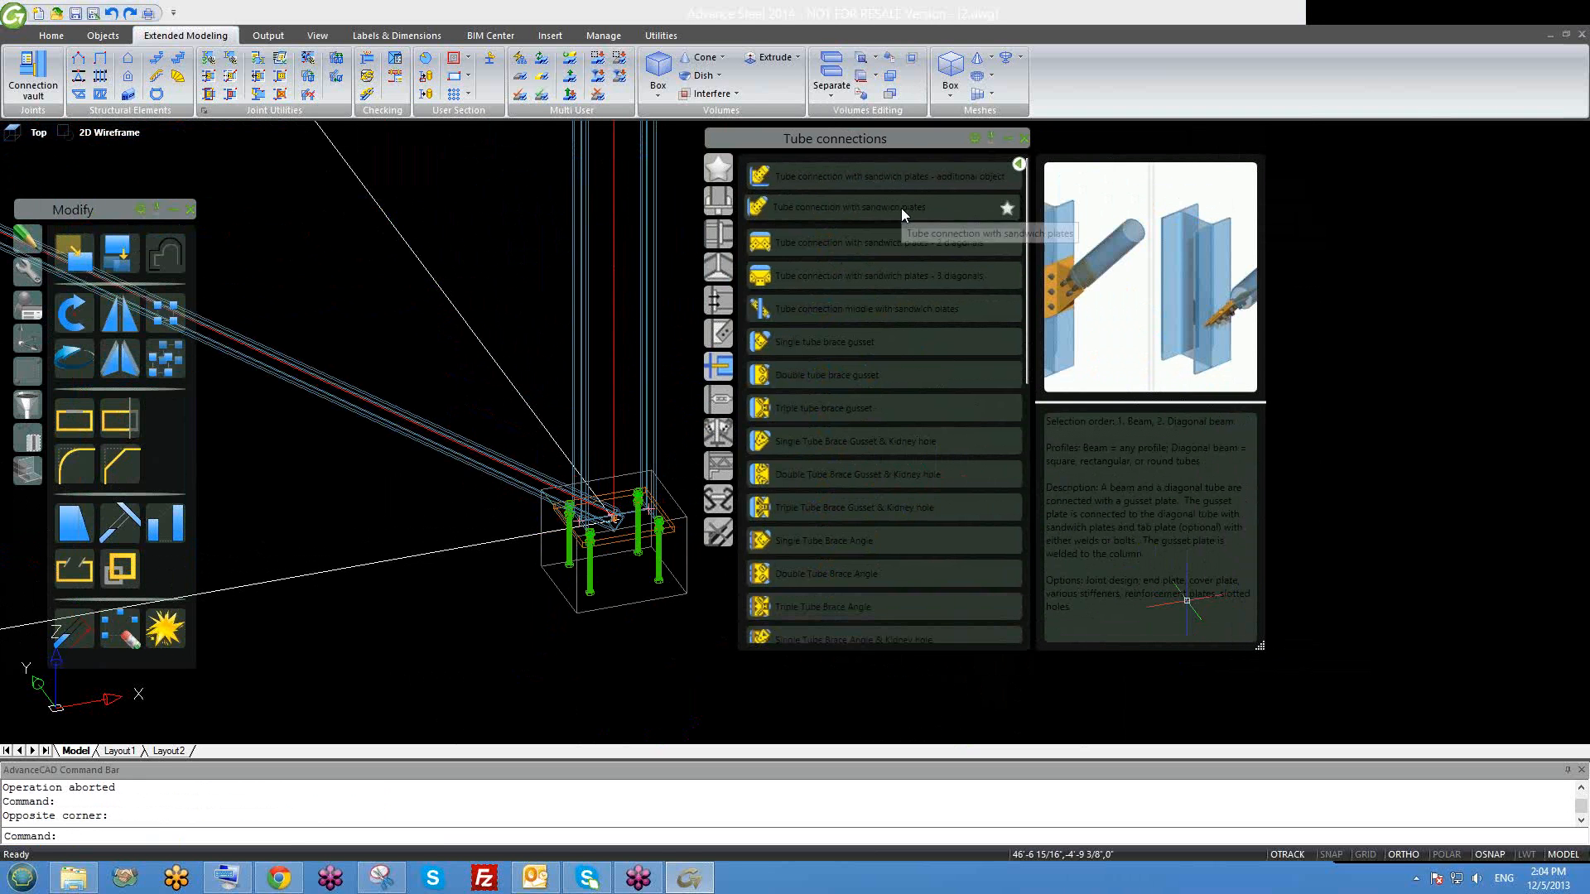
mouse_move(897, 176)
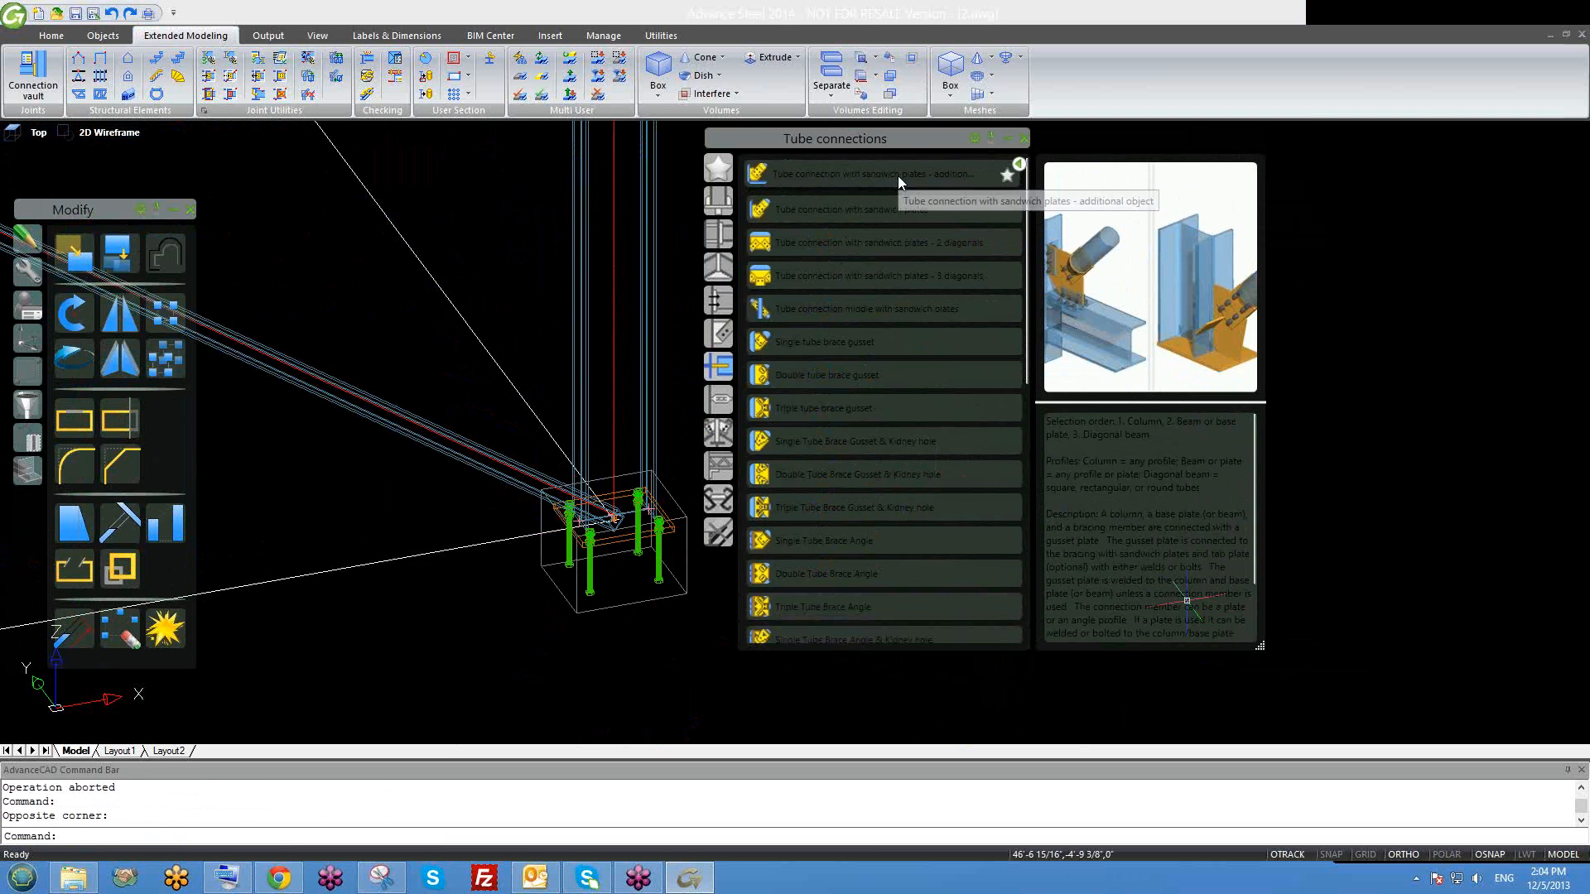
Create Tube connection with sandwich plates - additional object on the separate frame, selecting the column, its base plate, and the diagonal brace in order.
click(801, 179)
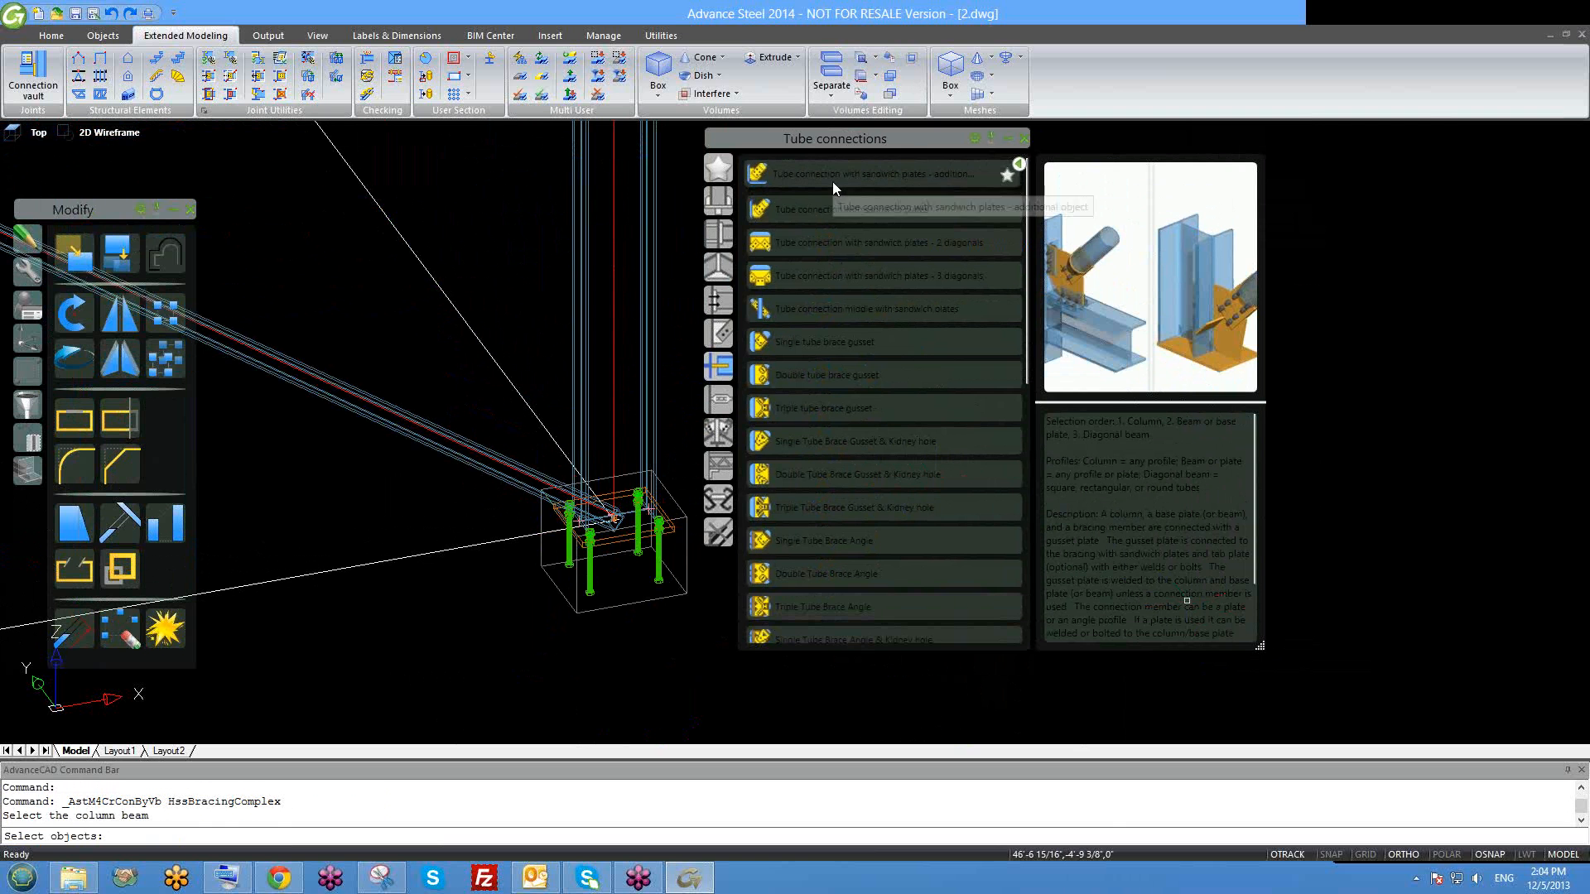
click(832, 181)
scroll(534, 514, down, 10)
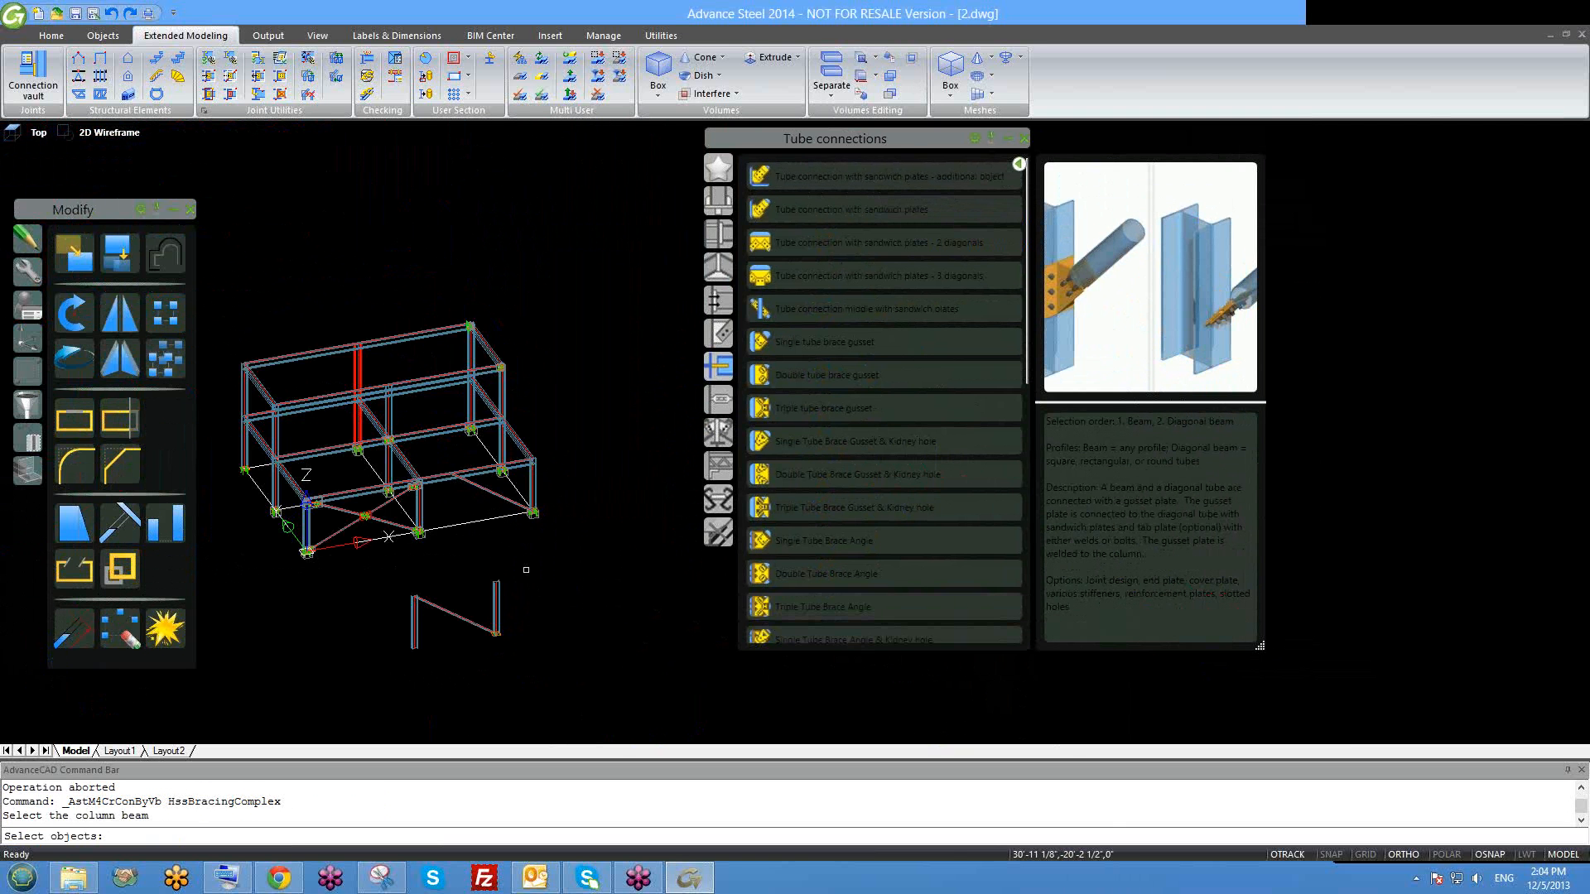
scroll(440, 671, up, 10)
middle_drag(563, 532, 305, 645)
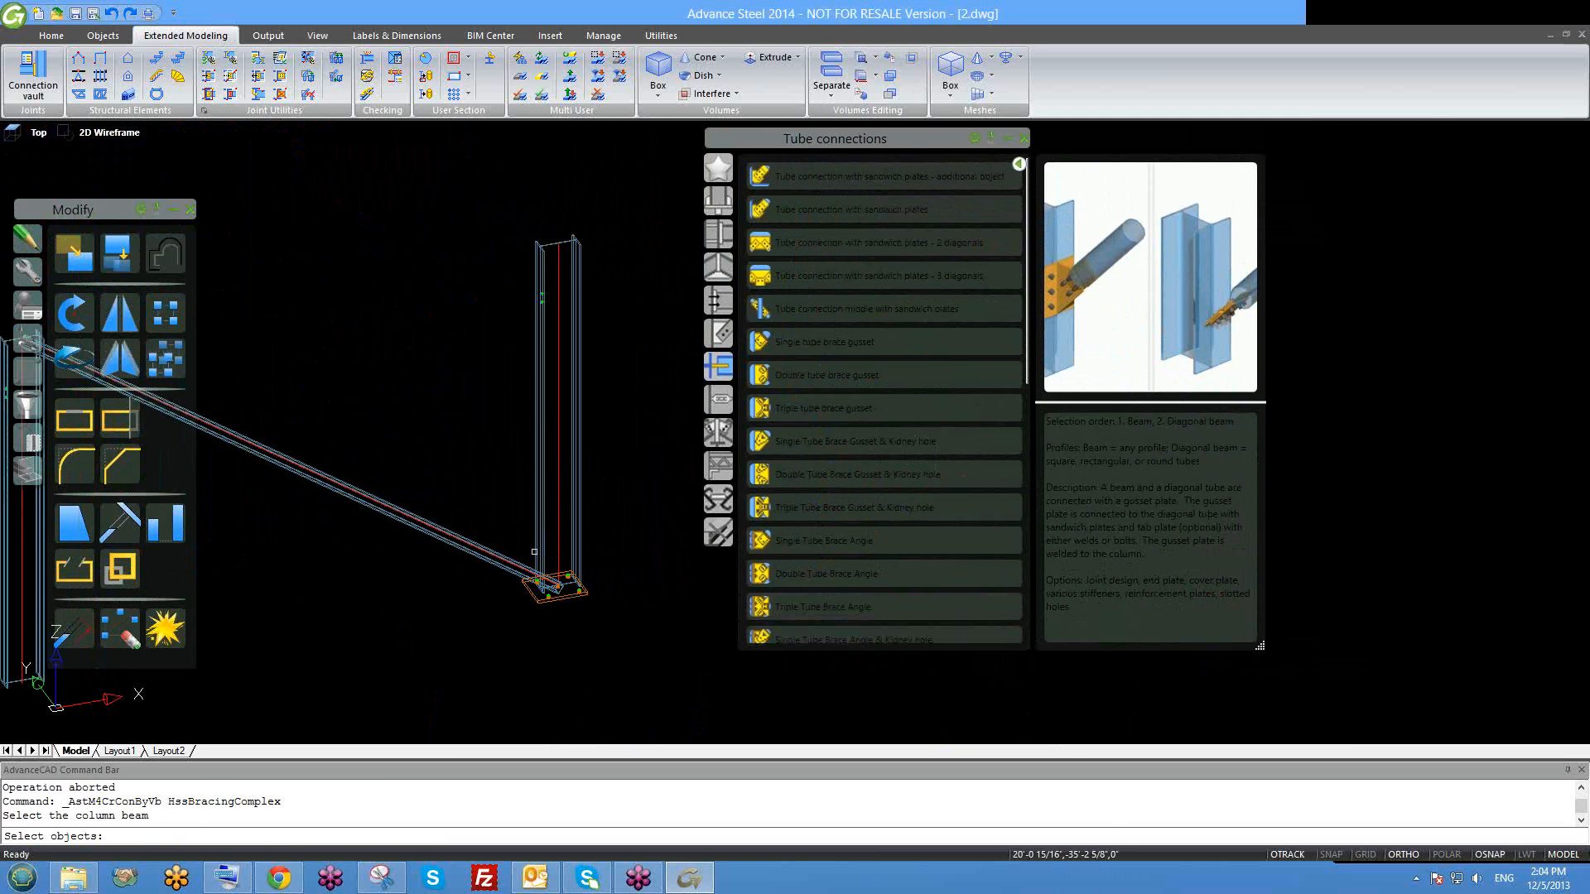
middle_drag(551, 553, 542, 480)
scroll(538, 483, up, 2)
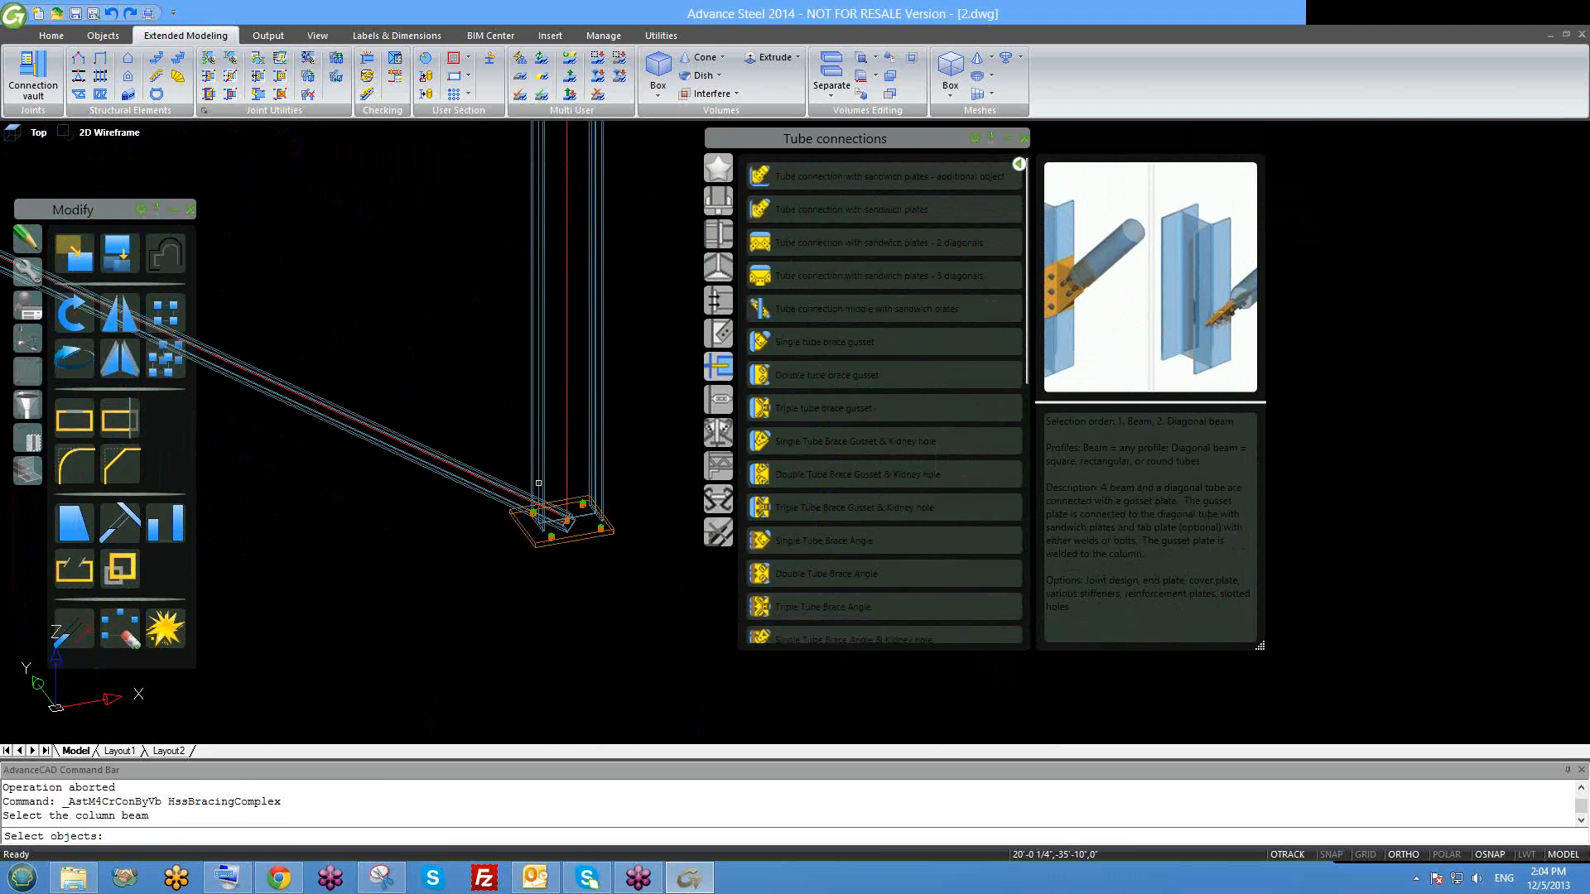
click(542, 449)
key(Return)
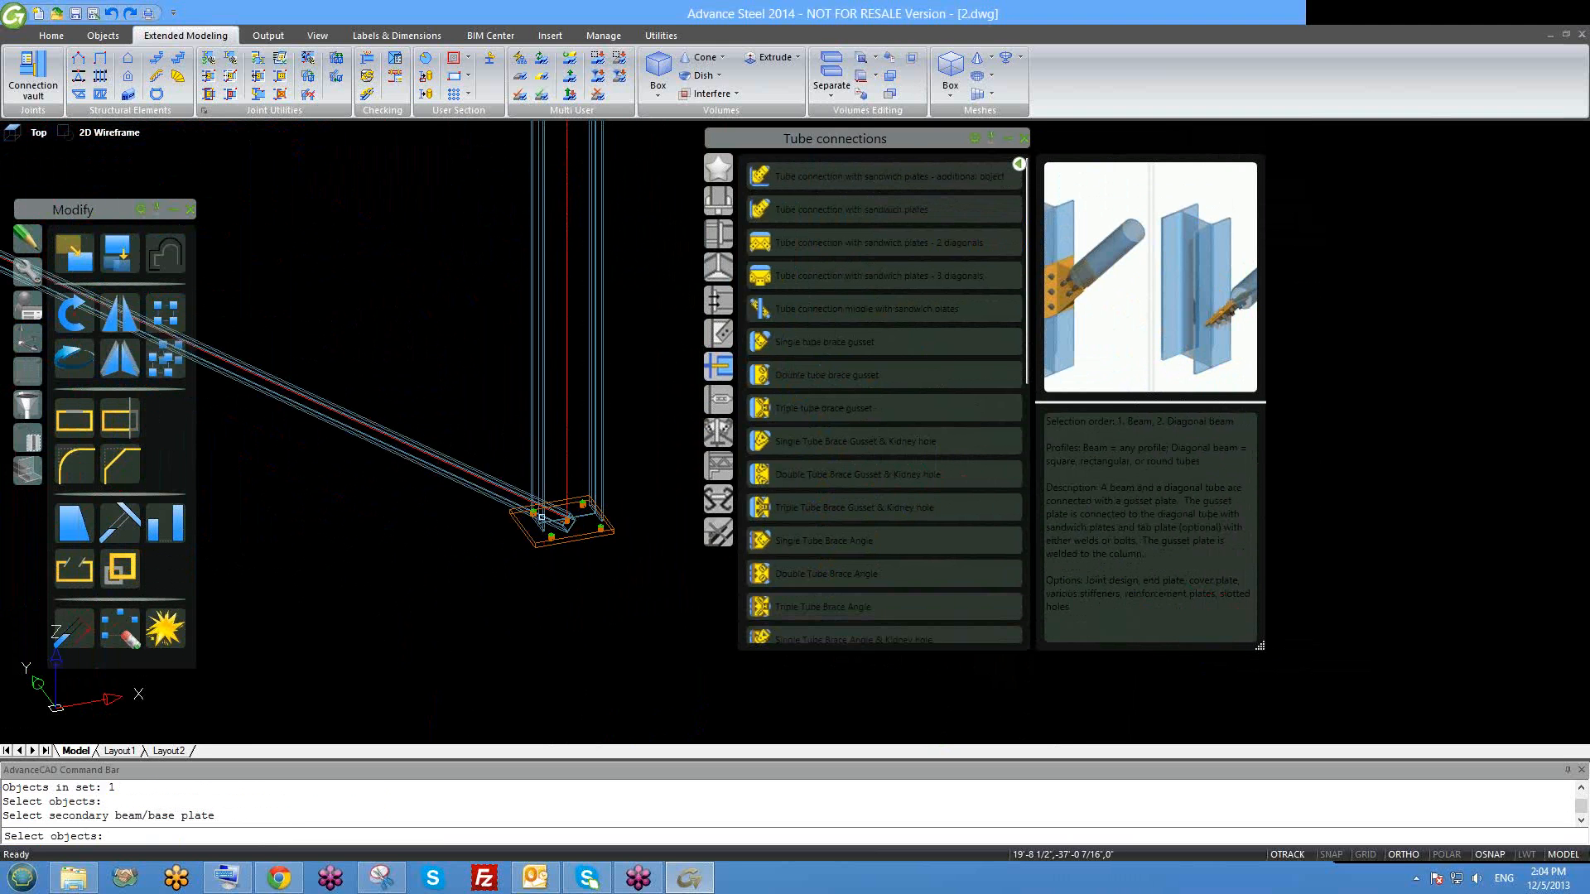
scroll(581, 534, up, 2)
click(573, 524)
key(Return)
scroll(573, 524, down, 2)
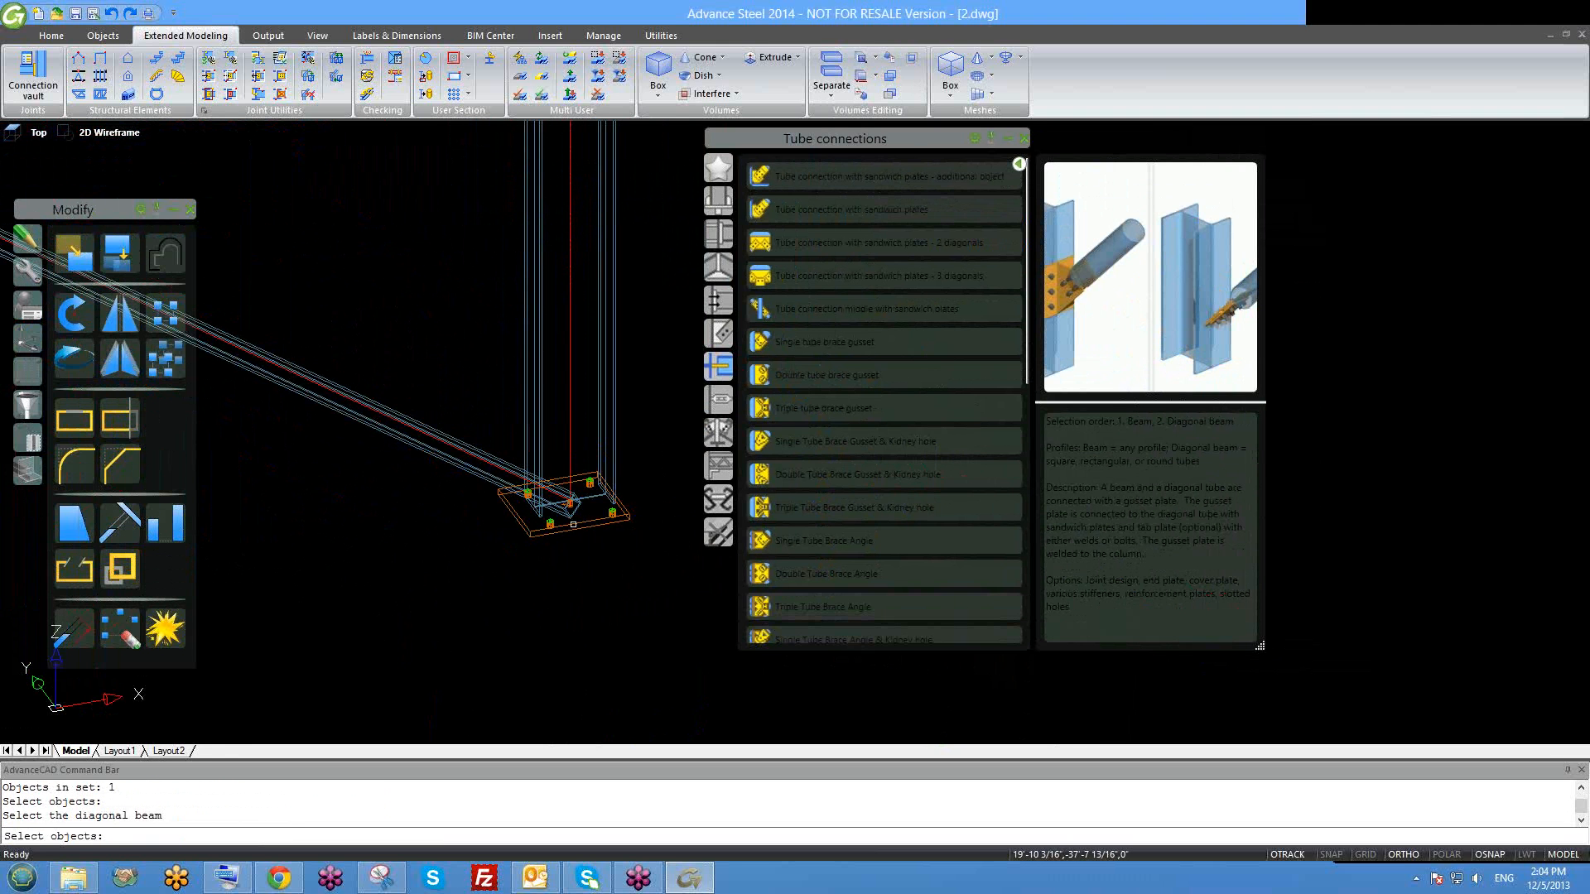
click(477, 457)
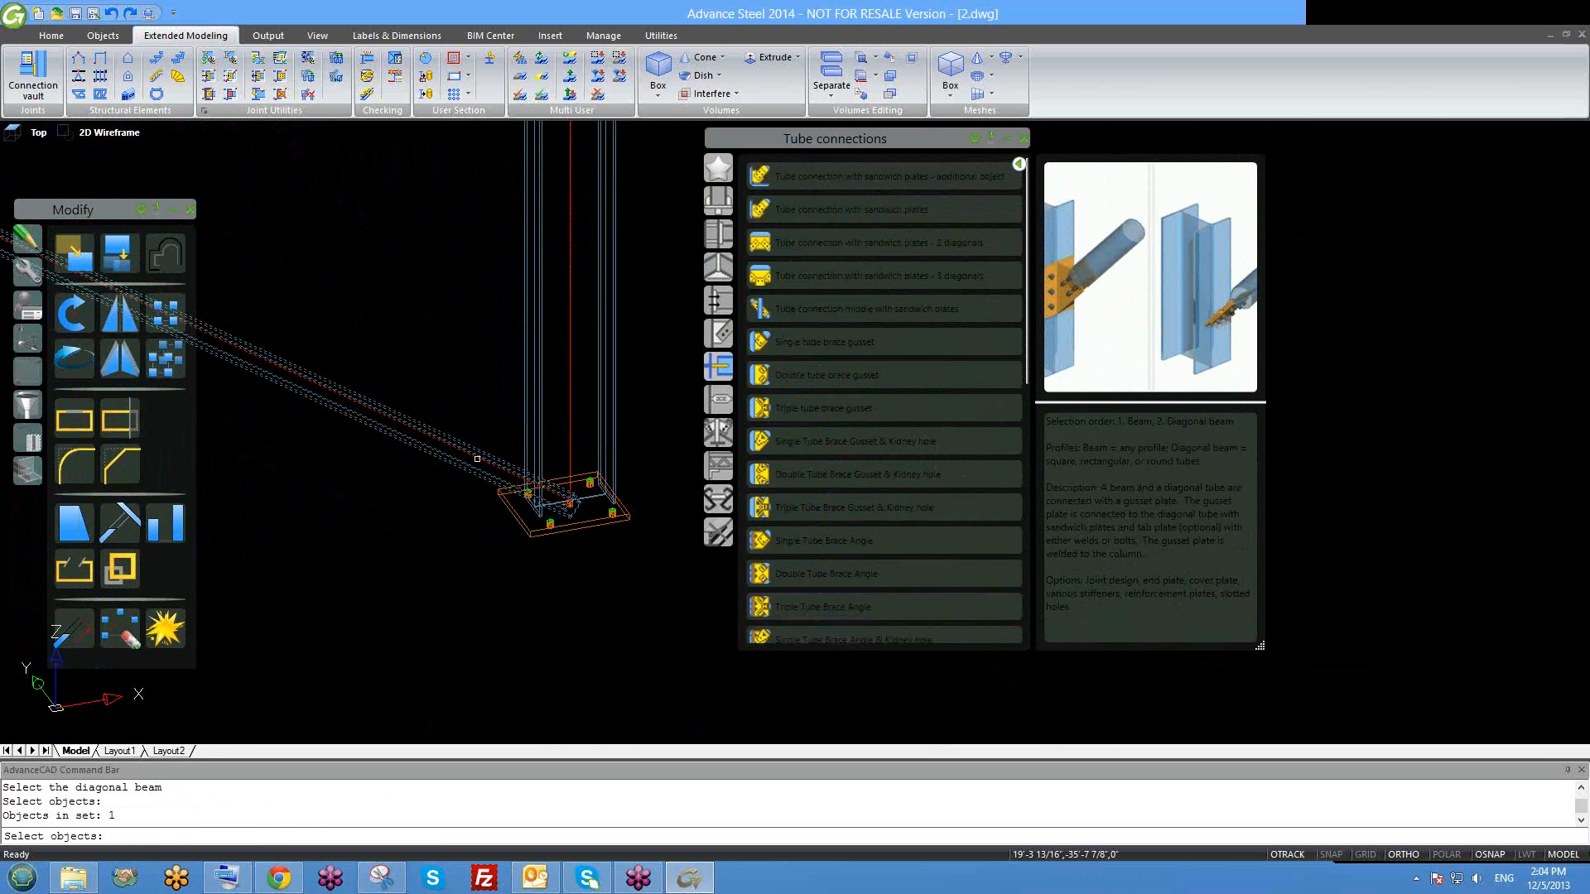
key(Return)
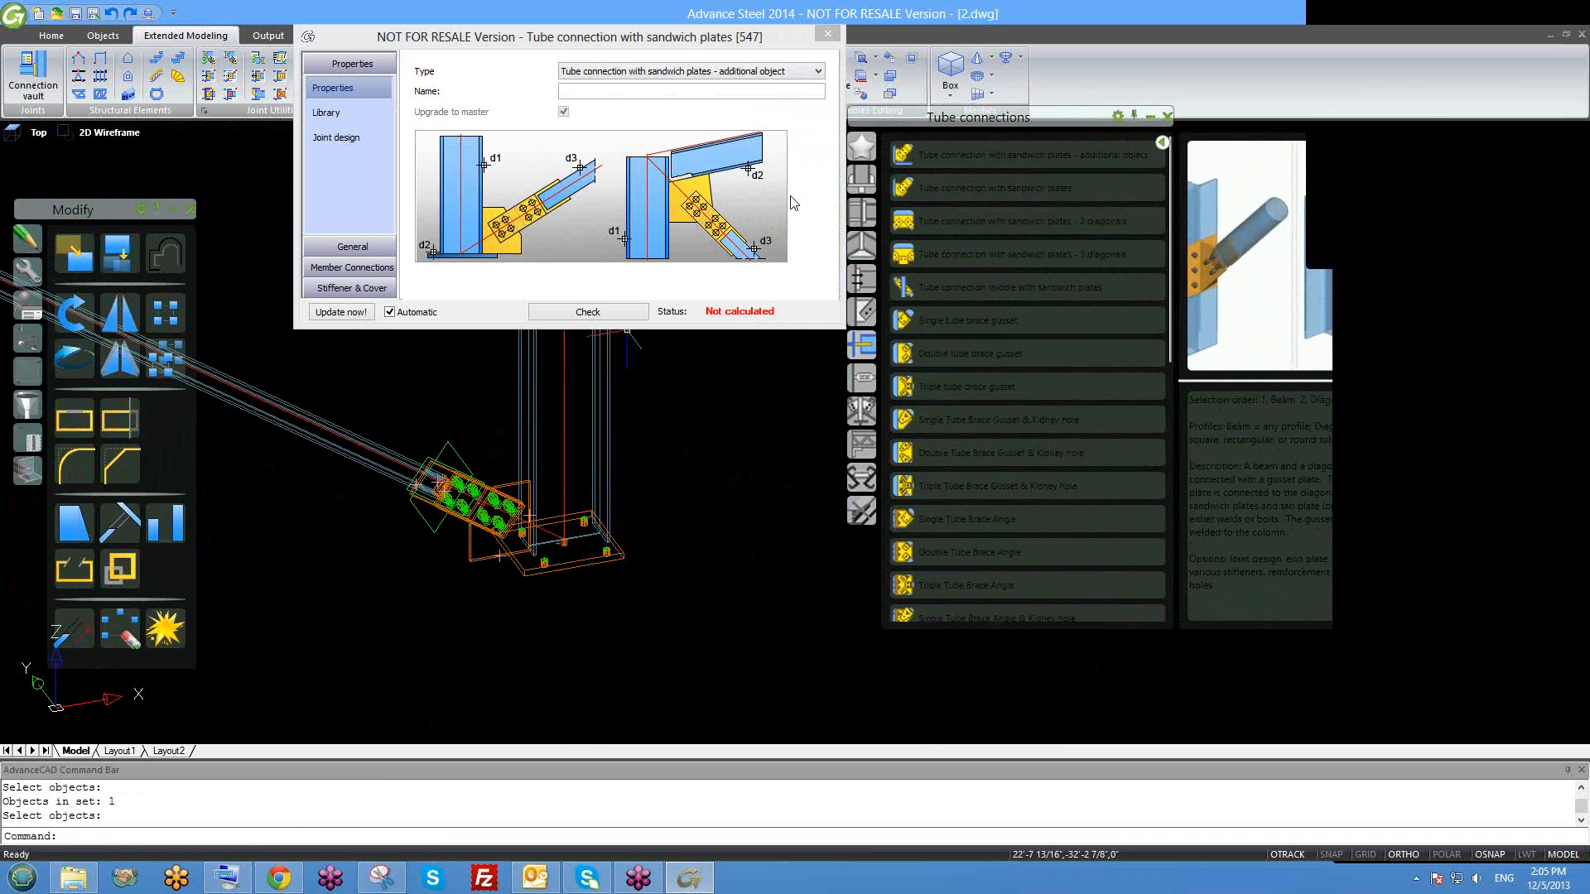
middle_drag(570, 616, 532, 708)
scroll(431, 568, up, 2)
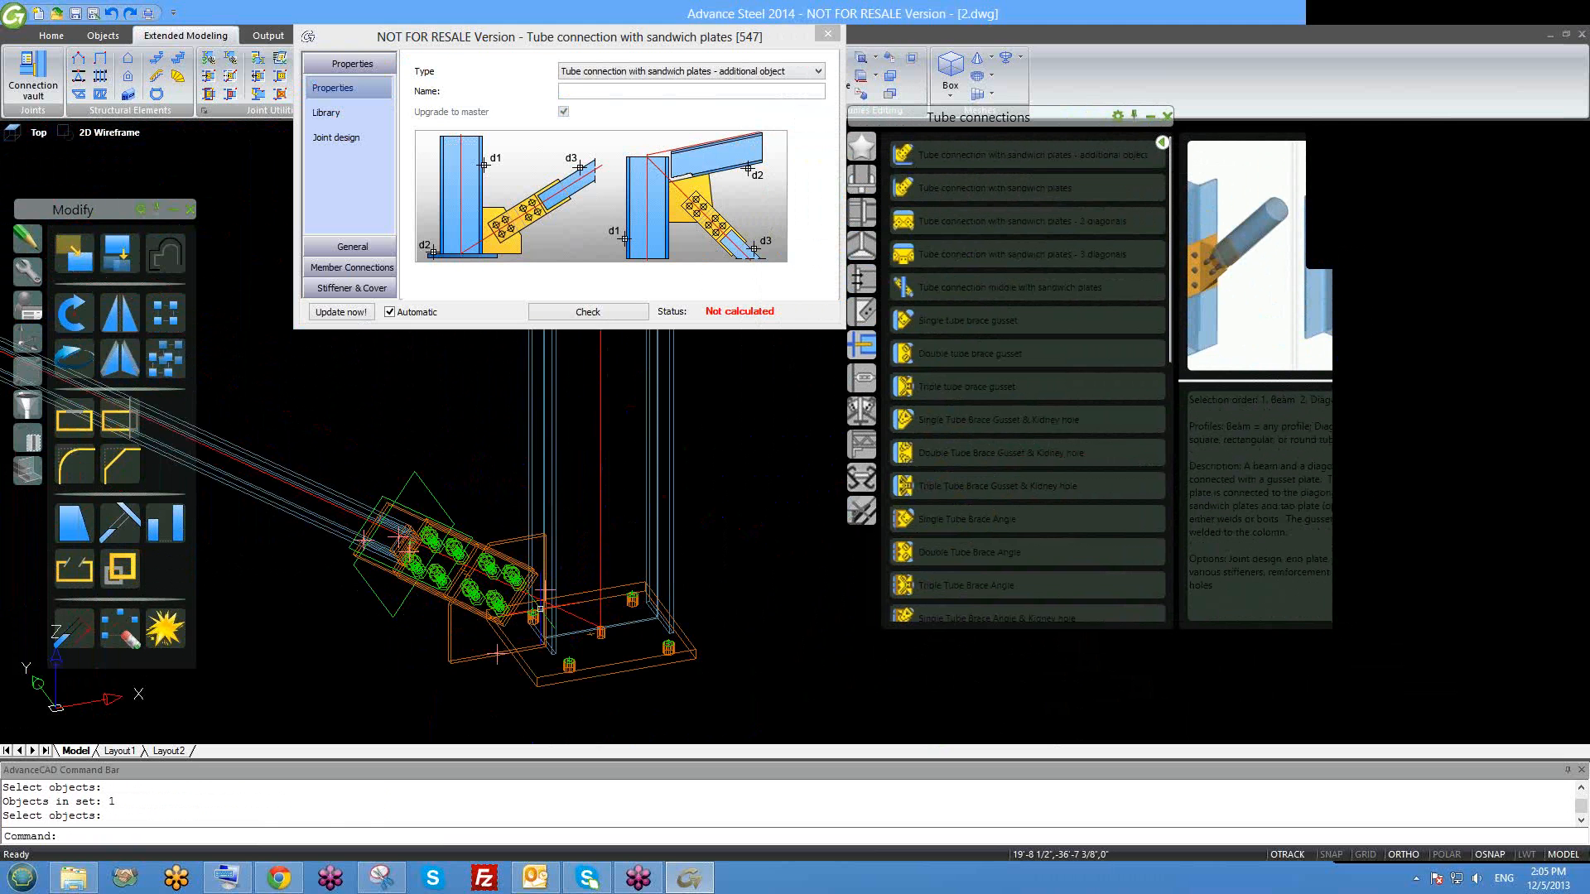
shift+middle_drag(556, 585, 503, 592)
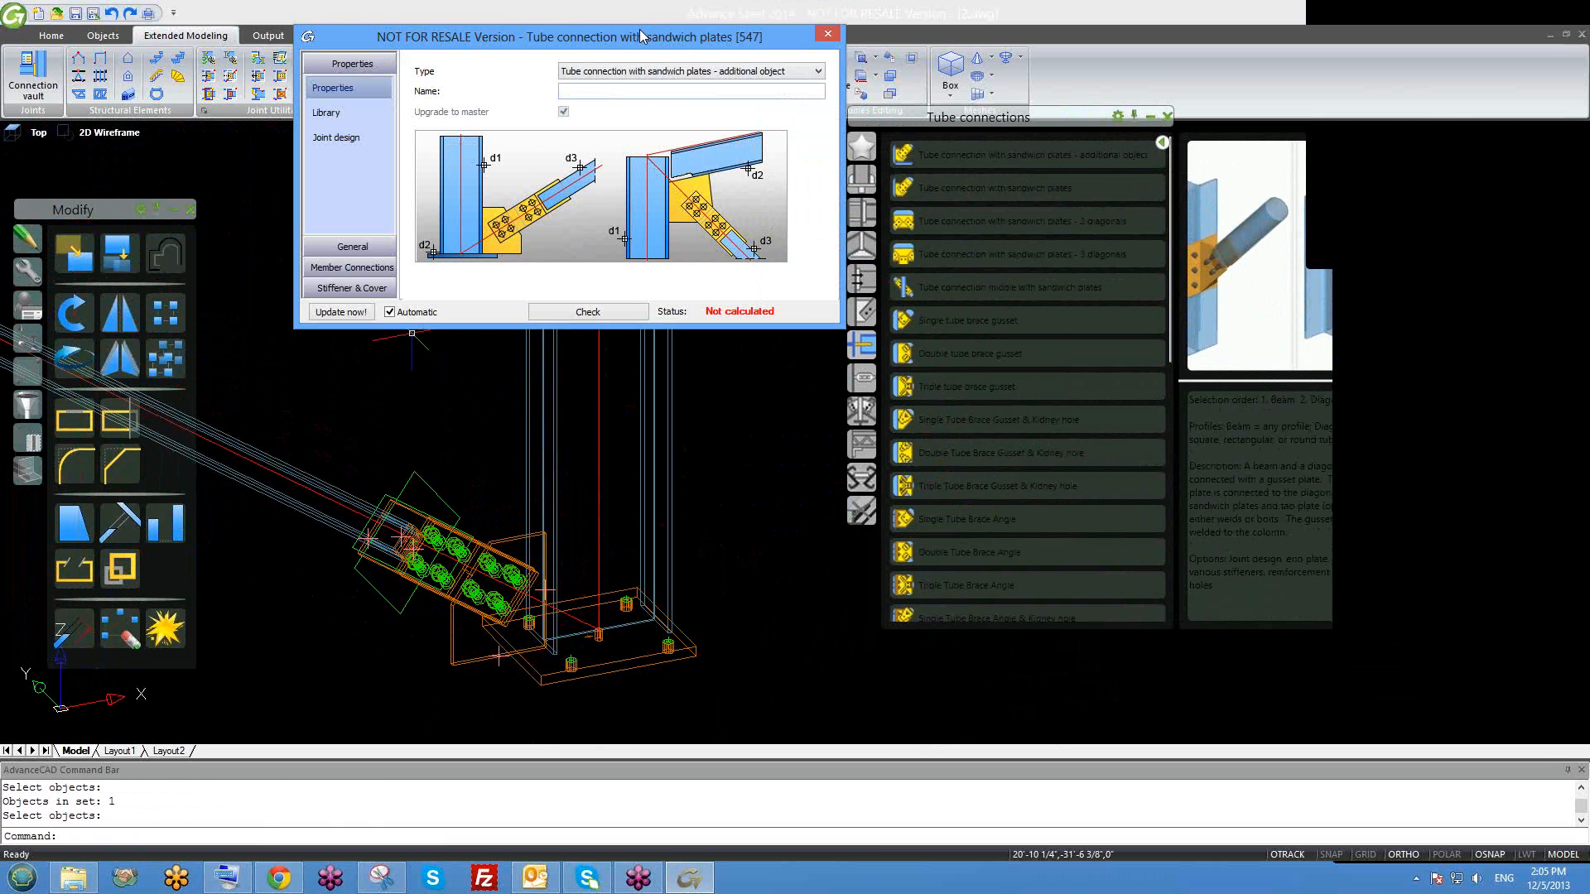
Move the connection's properties dialog and the Tube connections palette clear of the brace joint.
drag(644, 35, 553, 7)
drag(1010, 121, 1275, 131)
middle_drag(870, 522, 1011, 563)
middle_drag(728, 575, 710, 561)
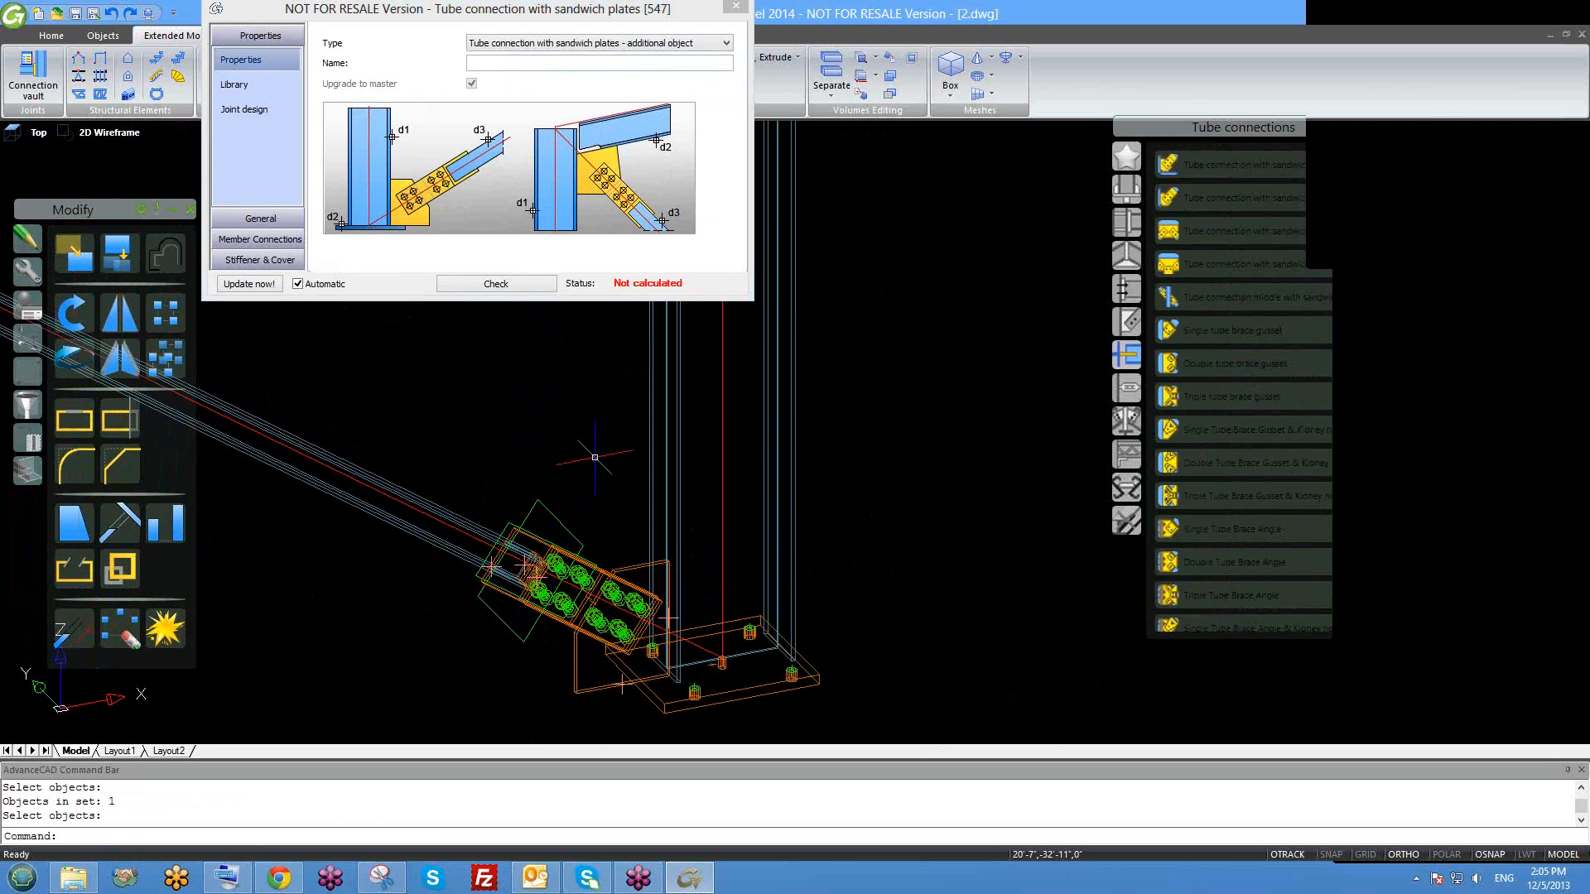
Align the gusset plate to the base plate and set its shape at the beam/plate to variable, with projection as distance layout.
click(272, 228)
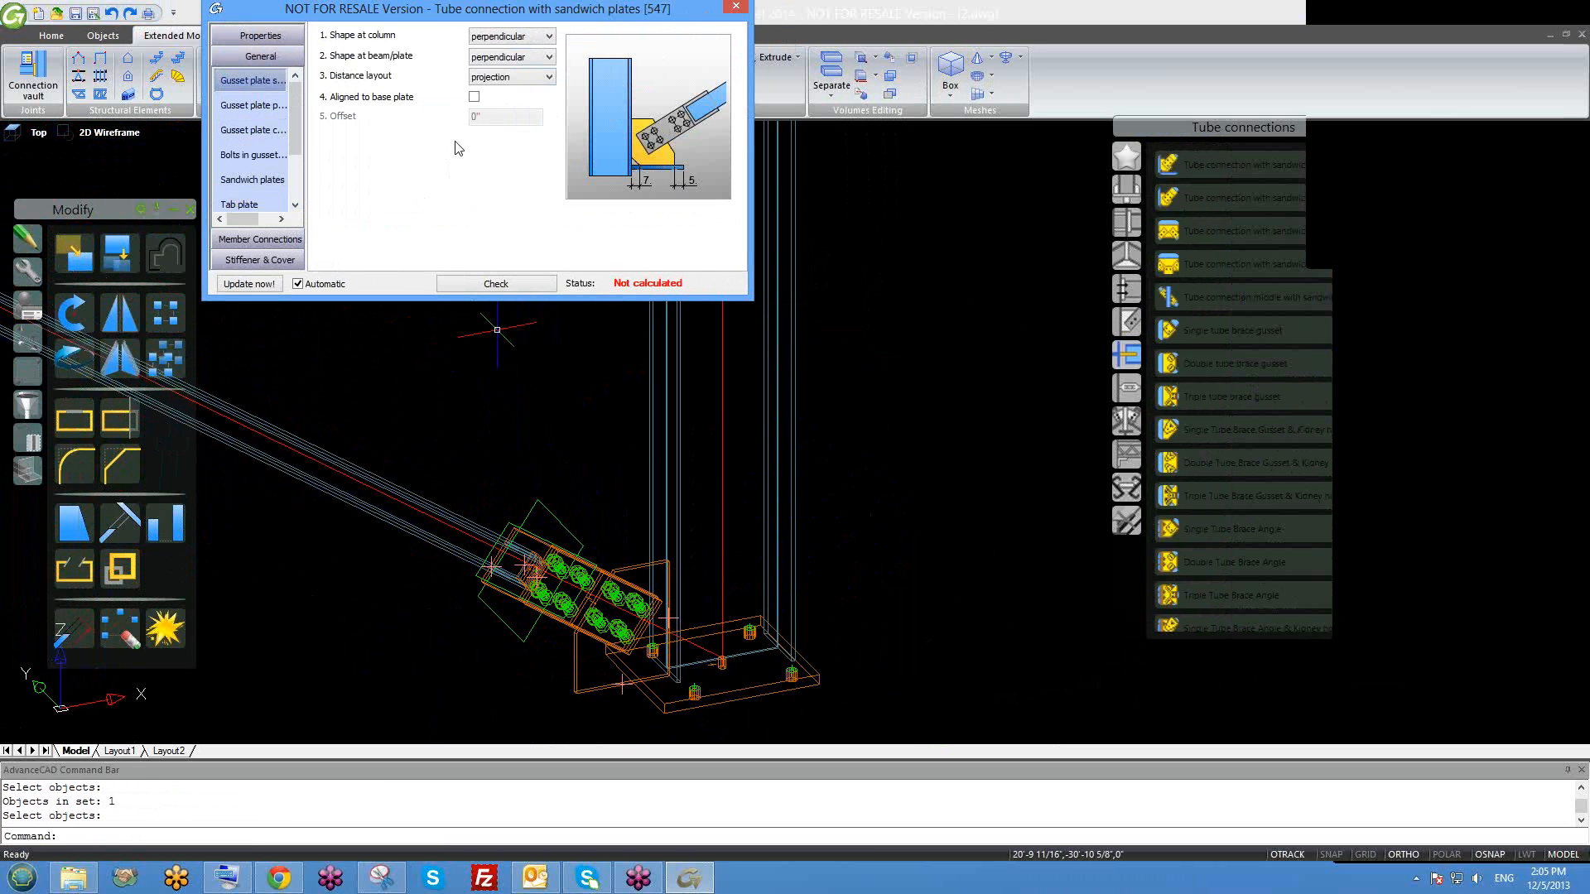
click(475, 97)
click(497, 77)
click(505, 91)
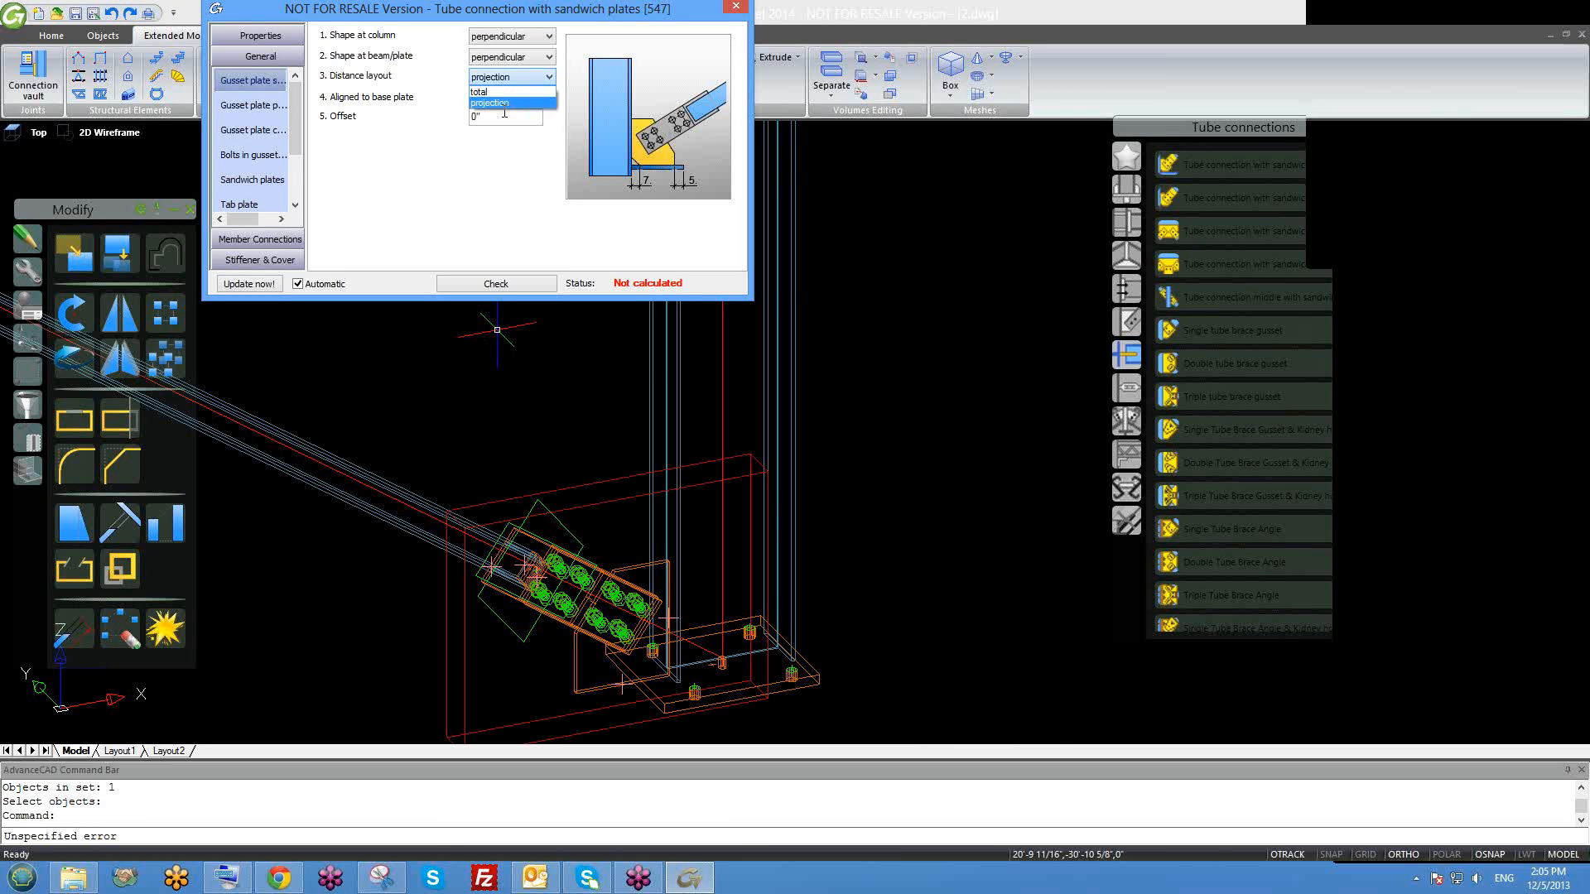
click(517, 57)
click(518, 92)
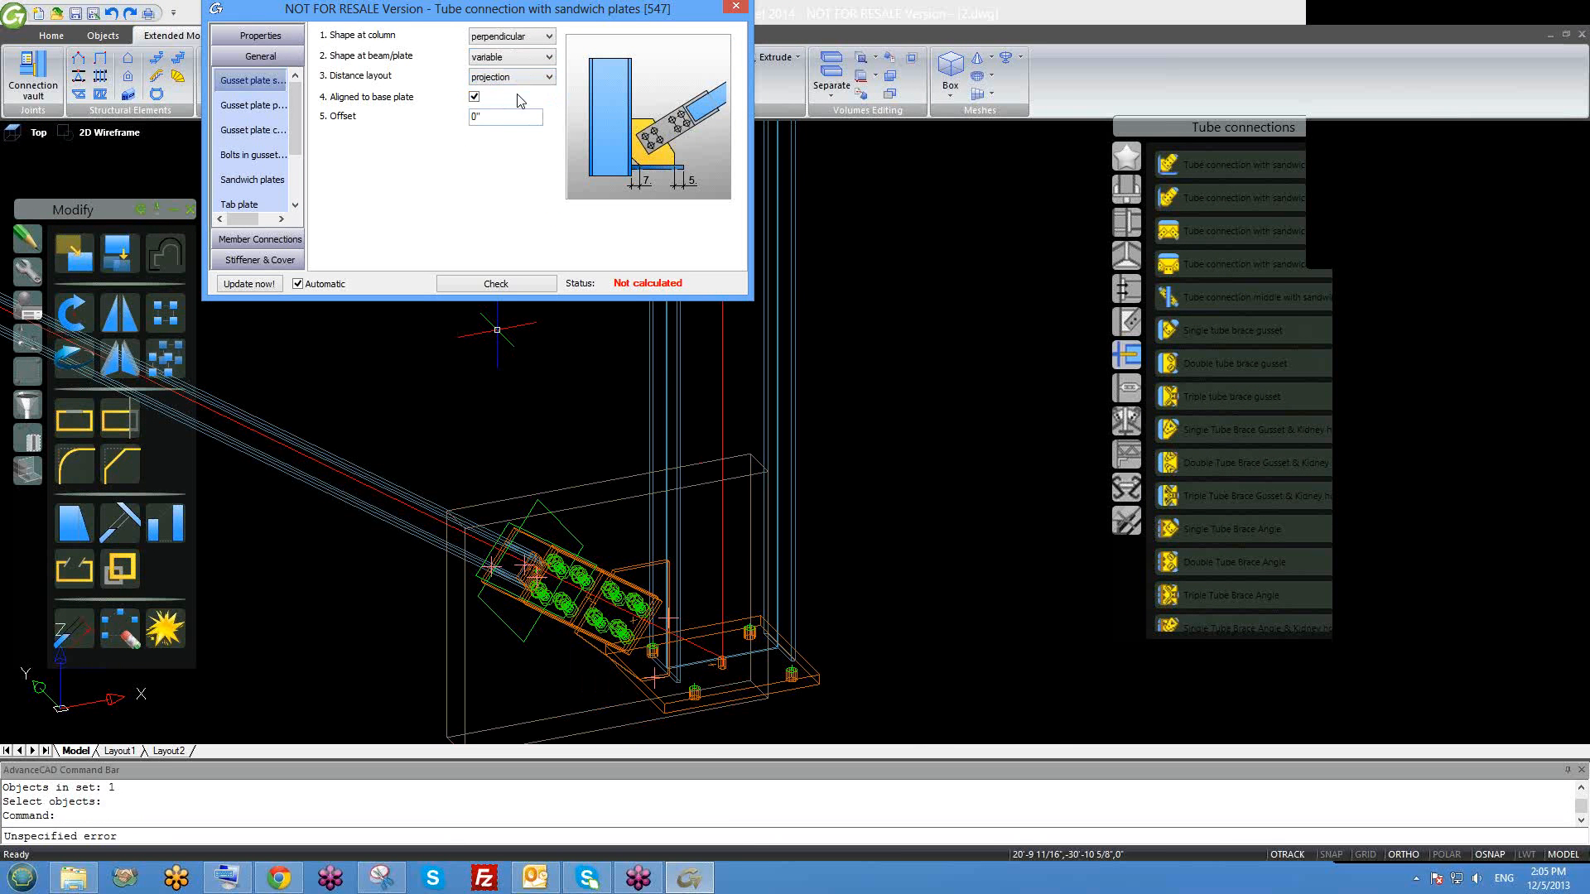
Review the gusset plate's parameters, corner types and bolt spacing, keeping the cut back layout from column.
click(276, 108)
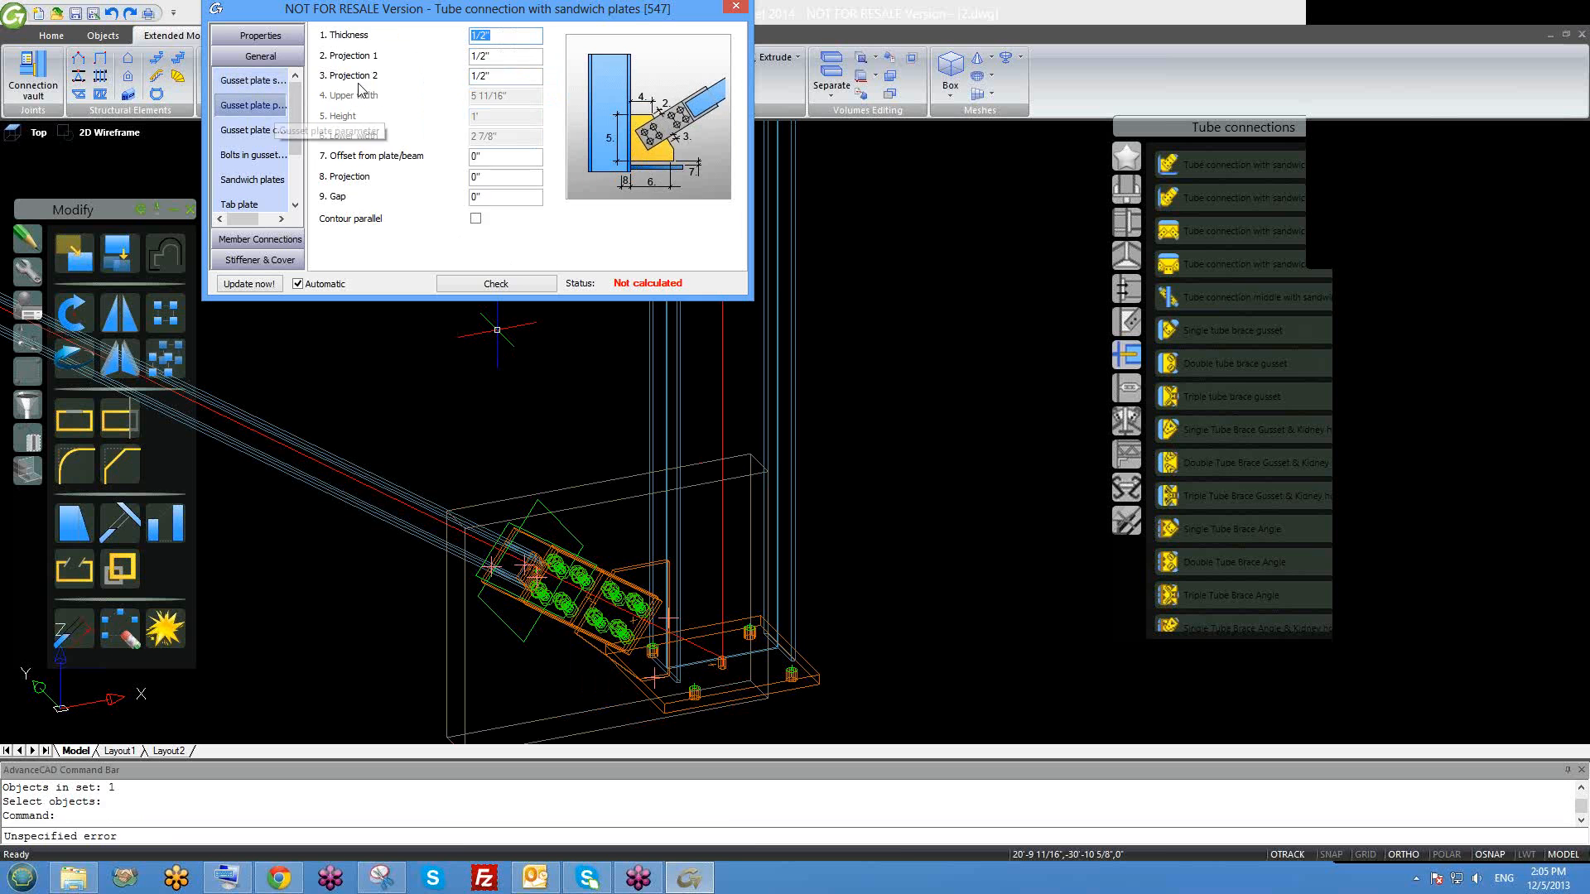
click(258, 136)
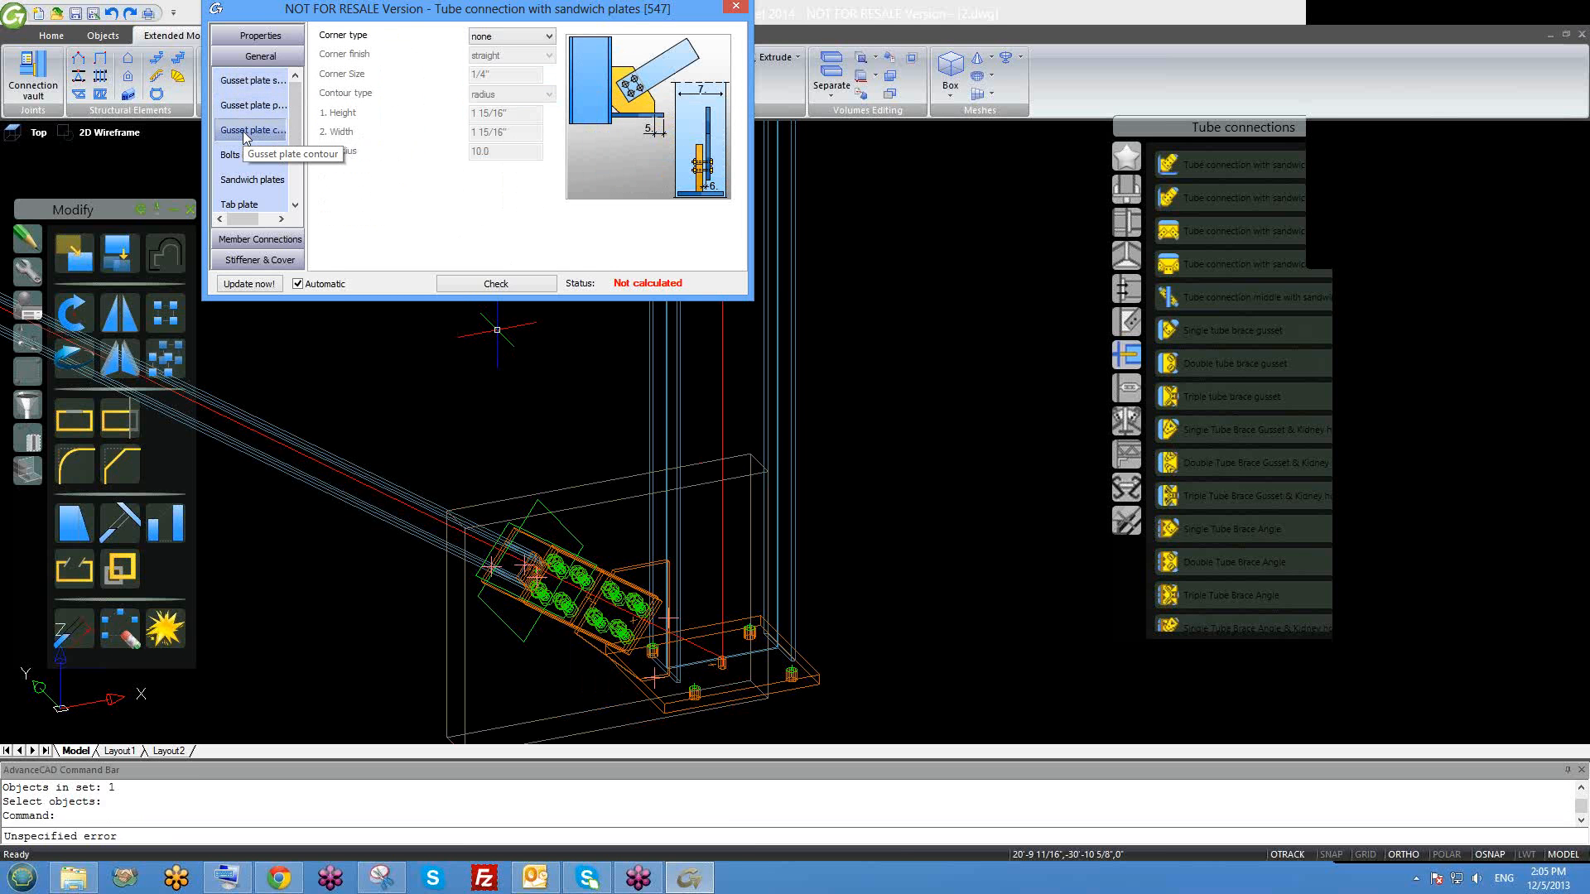
click(509, 36)
click(496, 57)
click(253, 155)
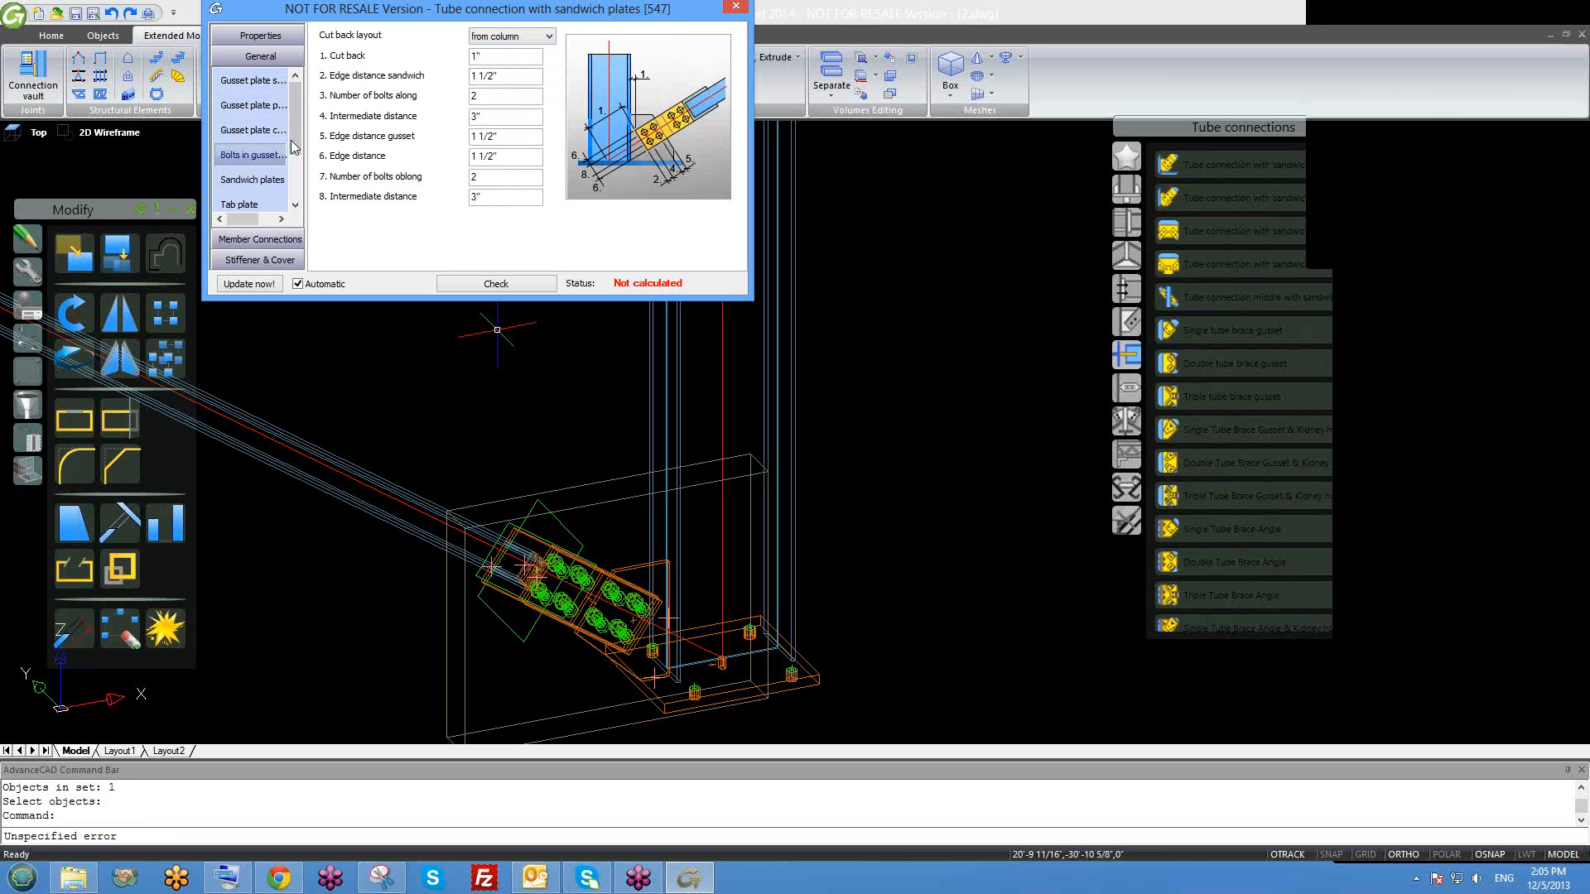
click(515, 38)
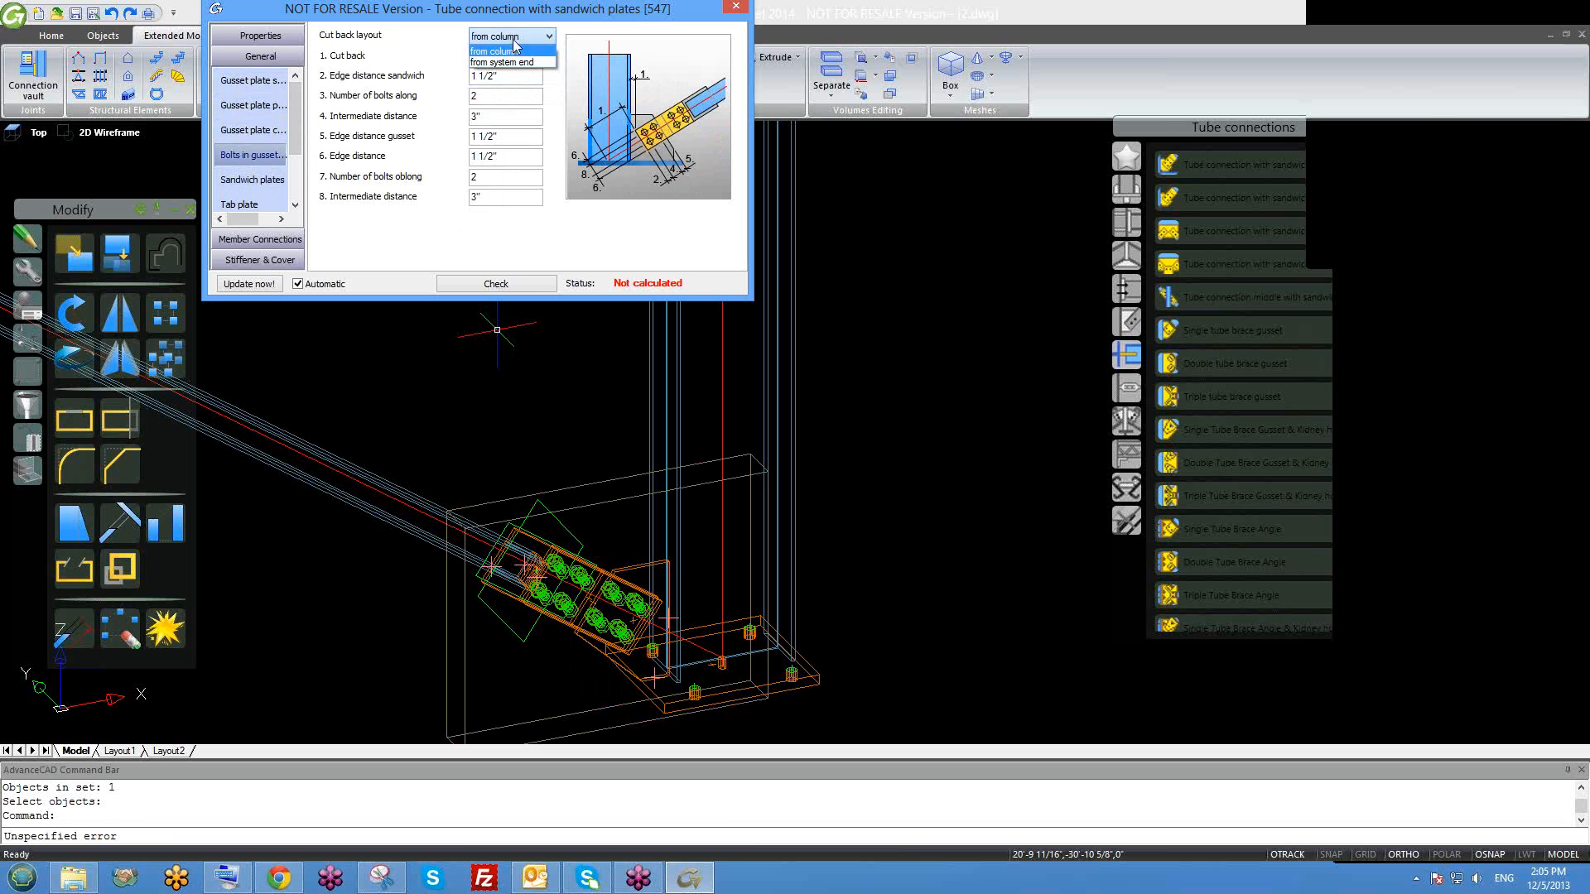
click(513, 50)
Enable the No bolts option for the sandwich plates and turn off creation of the tab plate.
click(262, 184)
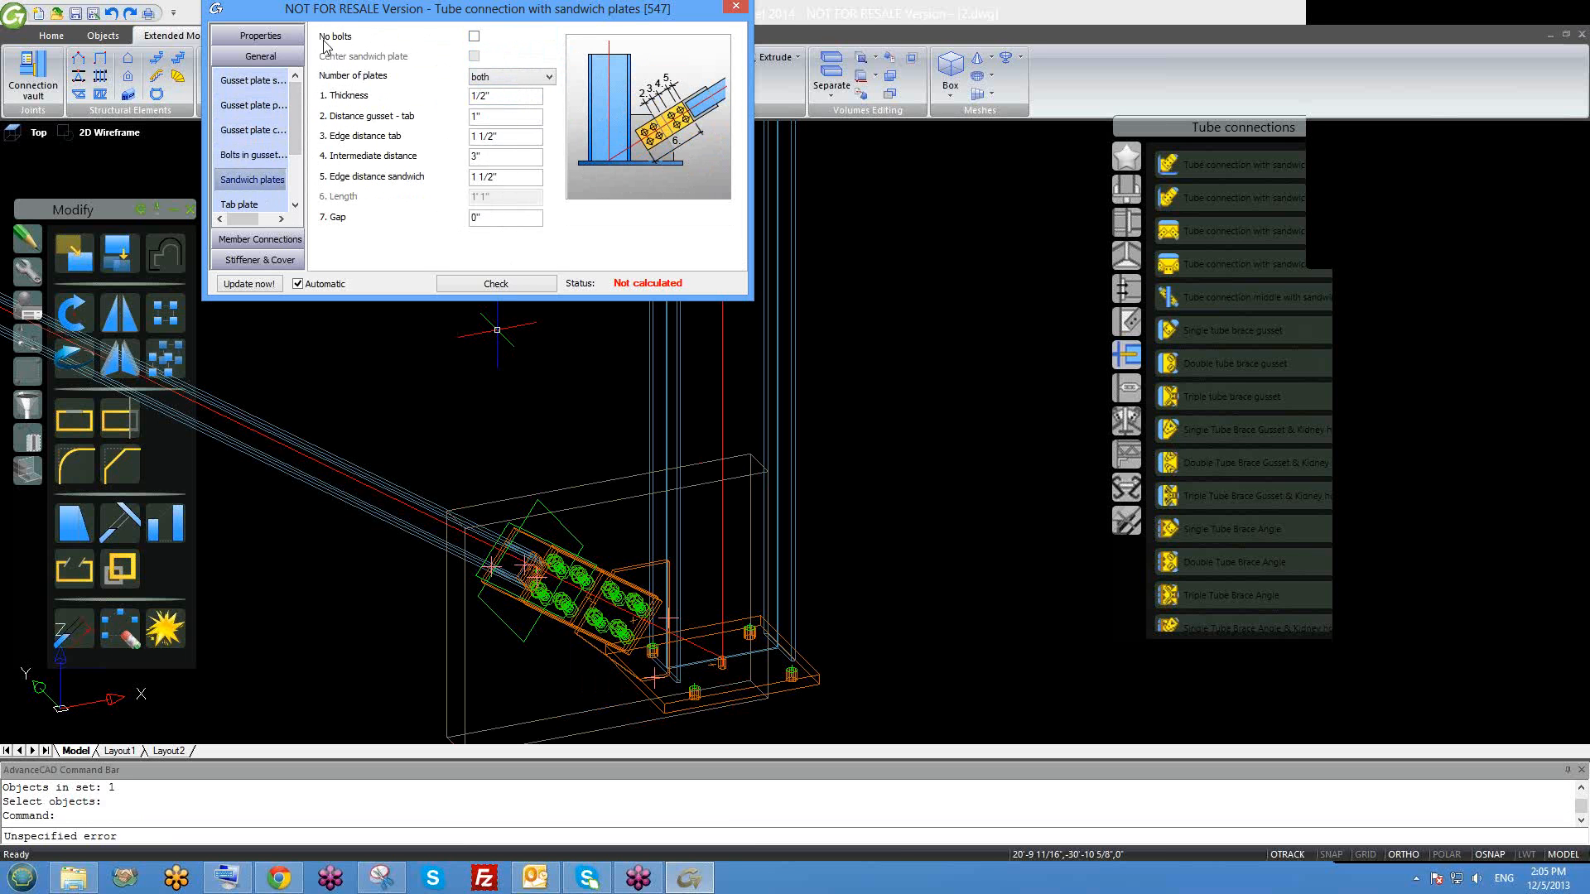
click(474, 37)
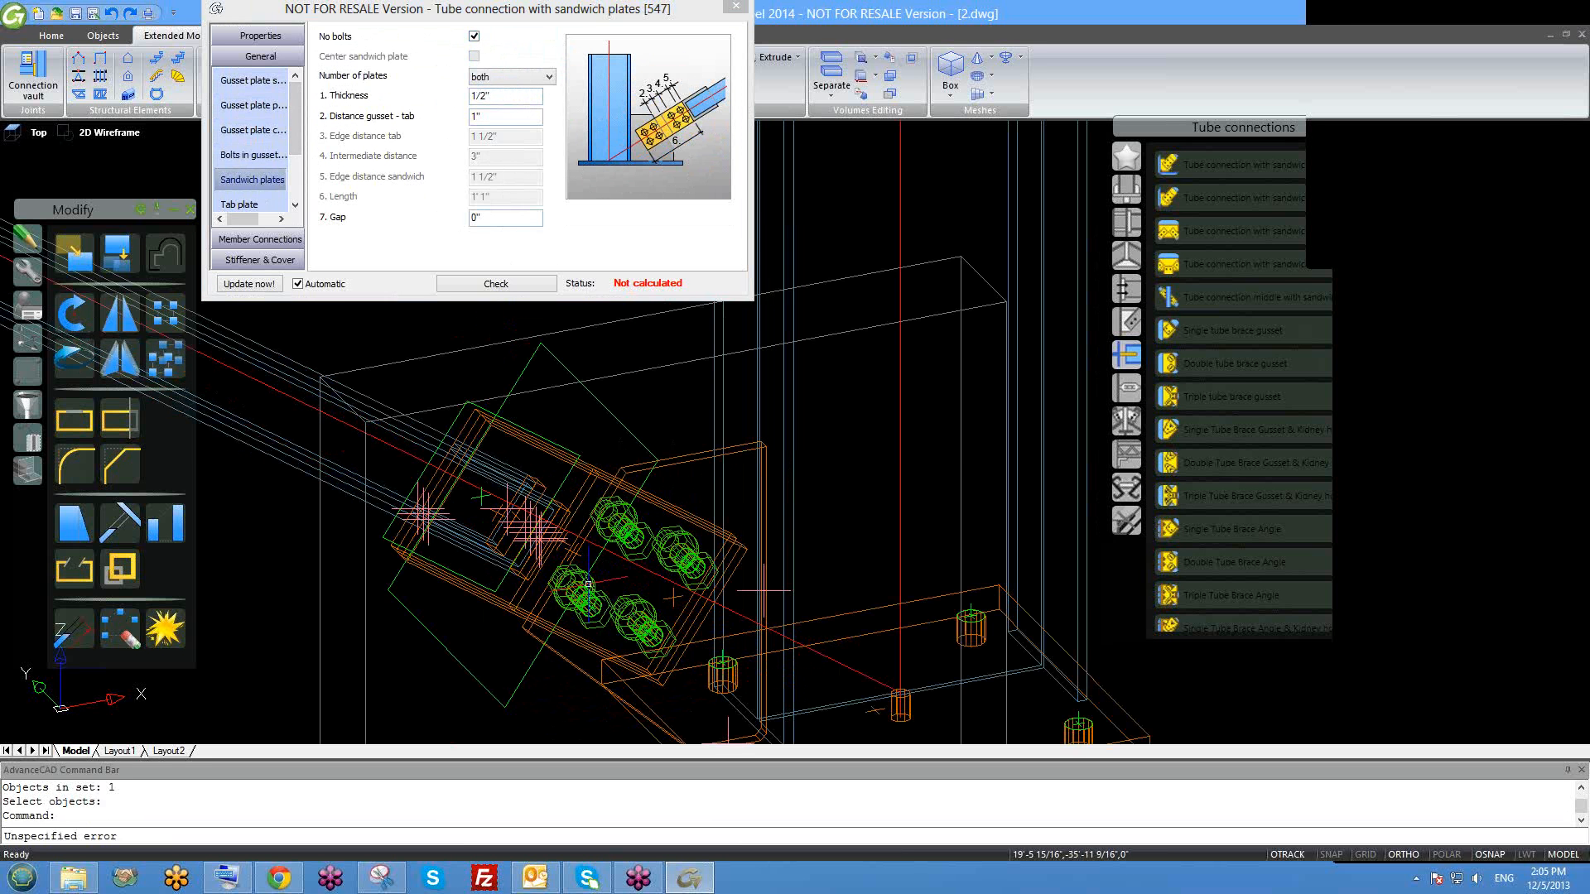
scroll(572, 584, up, 4)
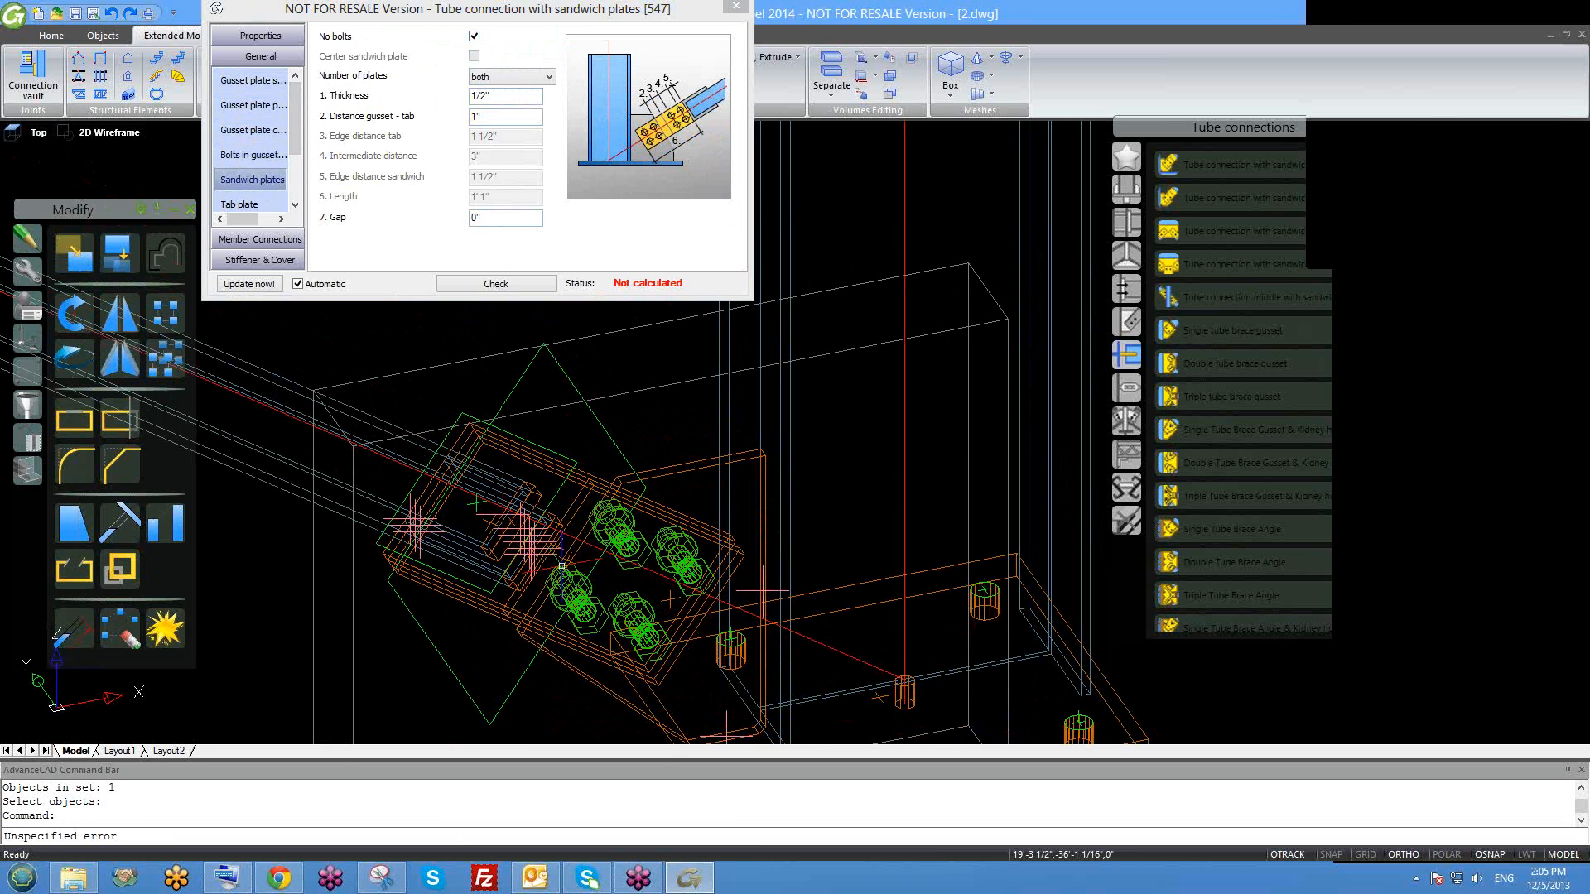
click(240, 204)
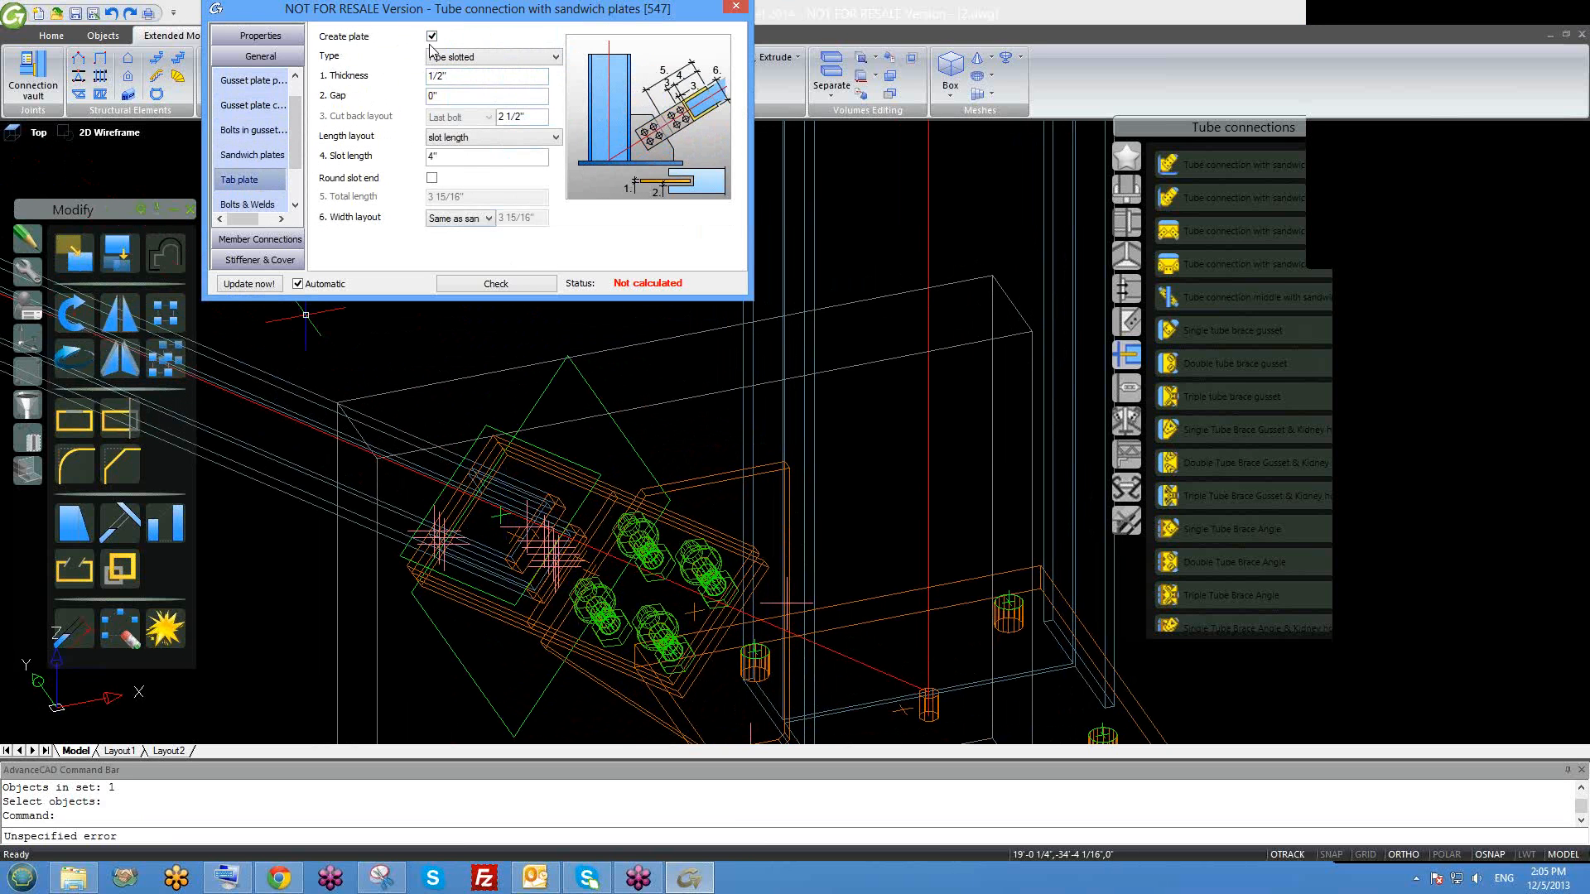
click(432, 36)
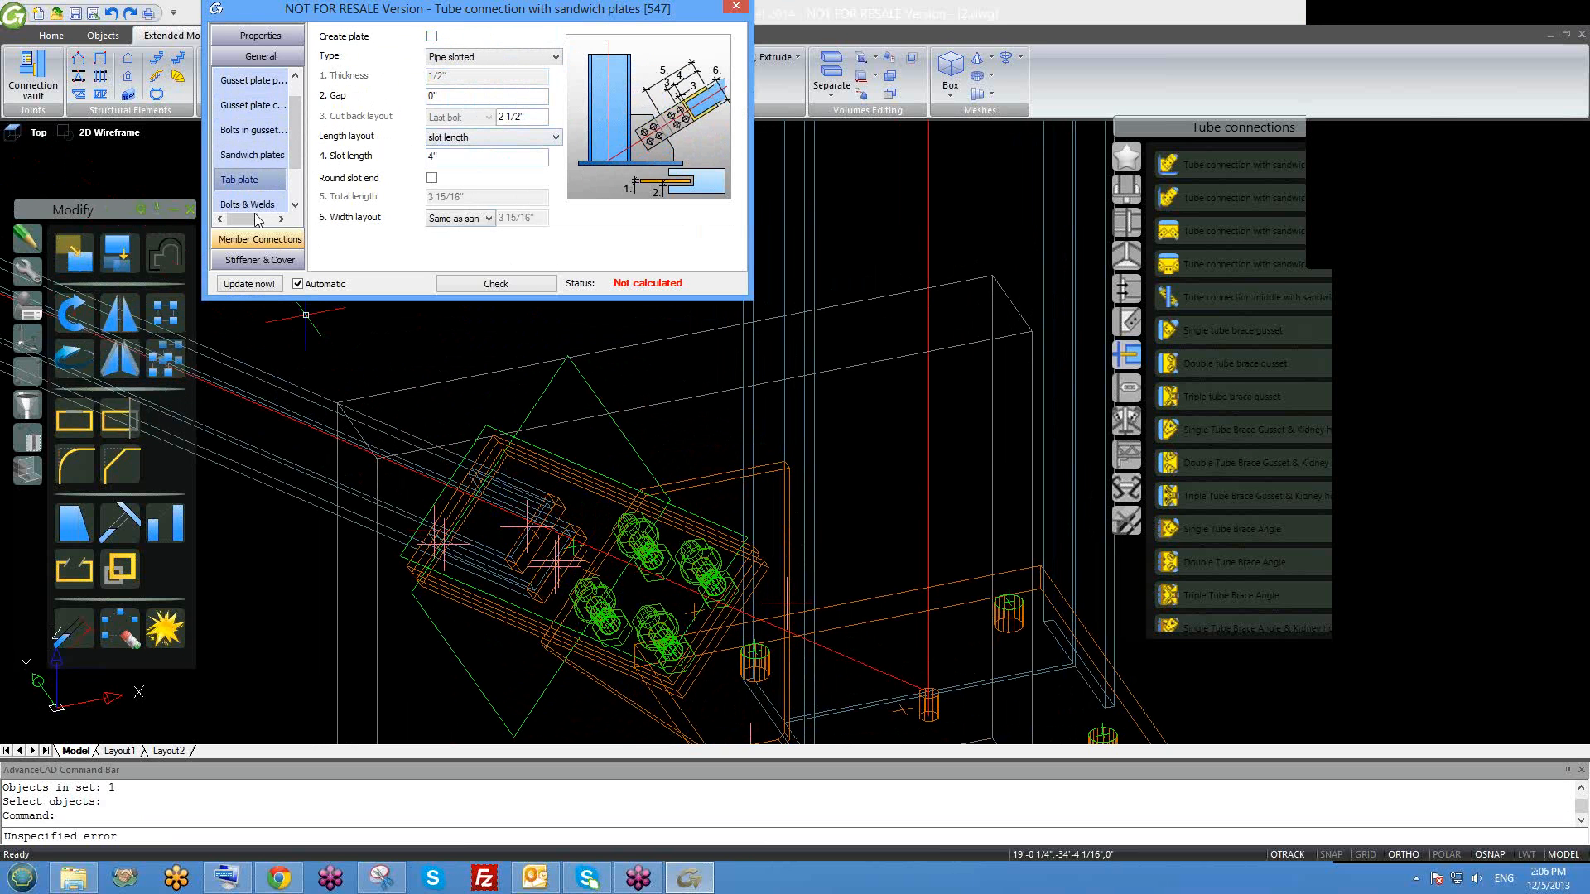
Set the number of sandwich plates to front and close the connection's properties.
click(252, 155)
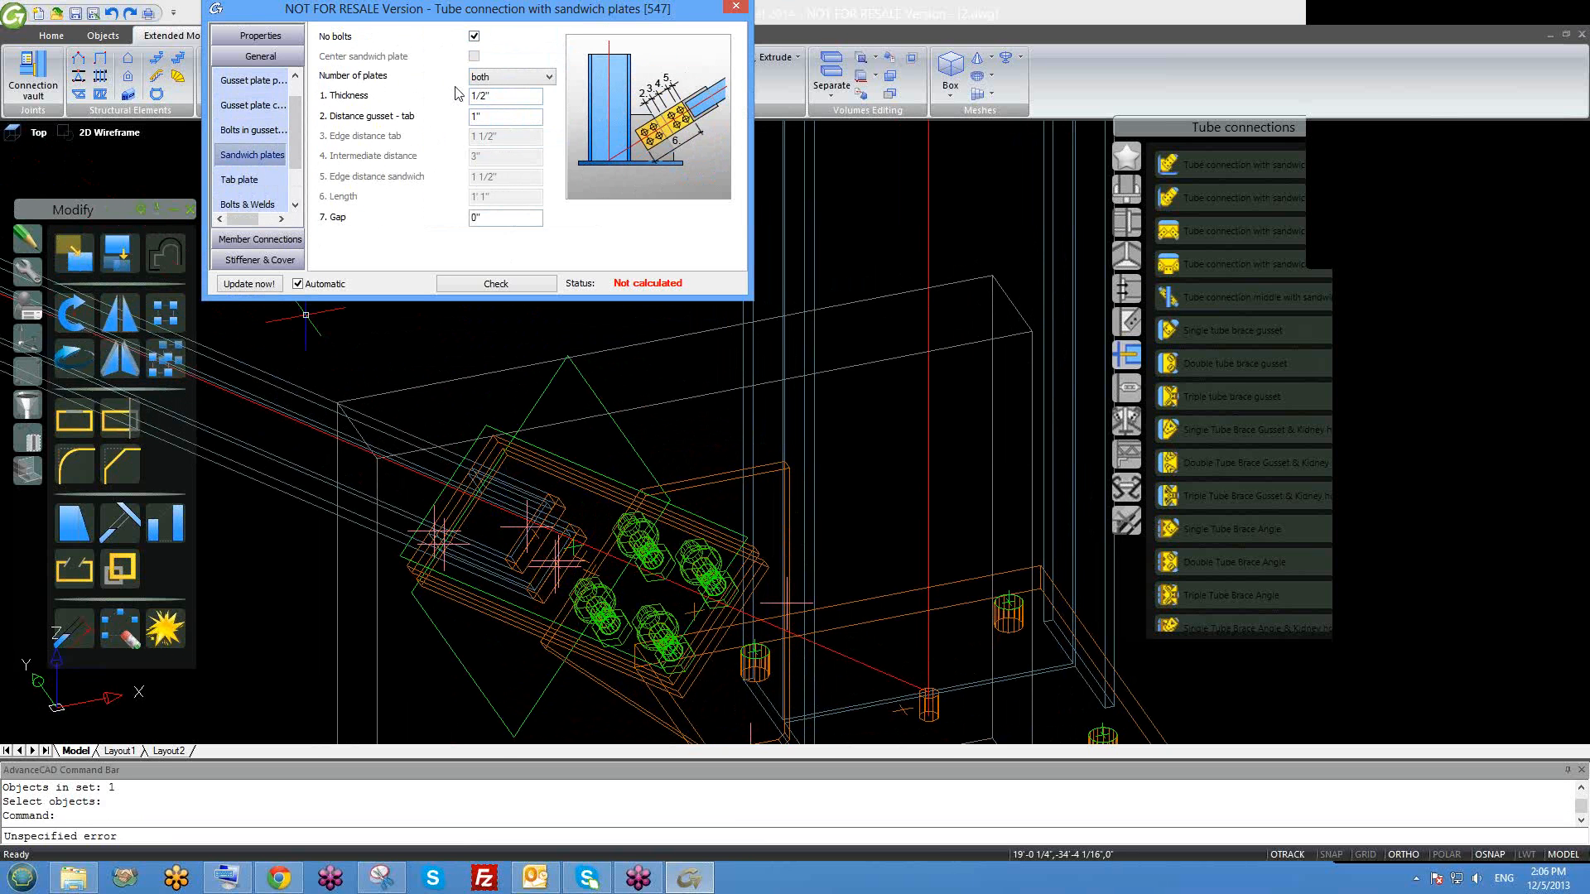
click(511, 80)
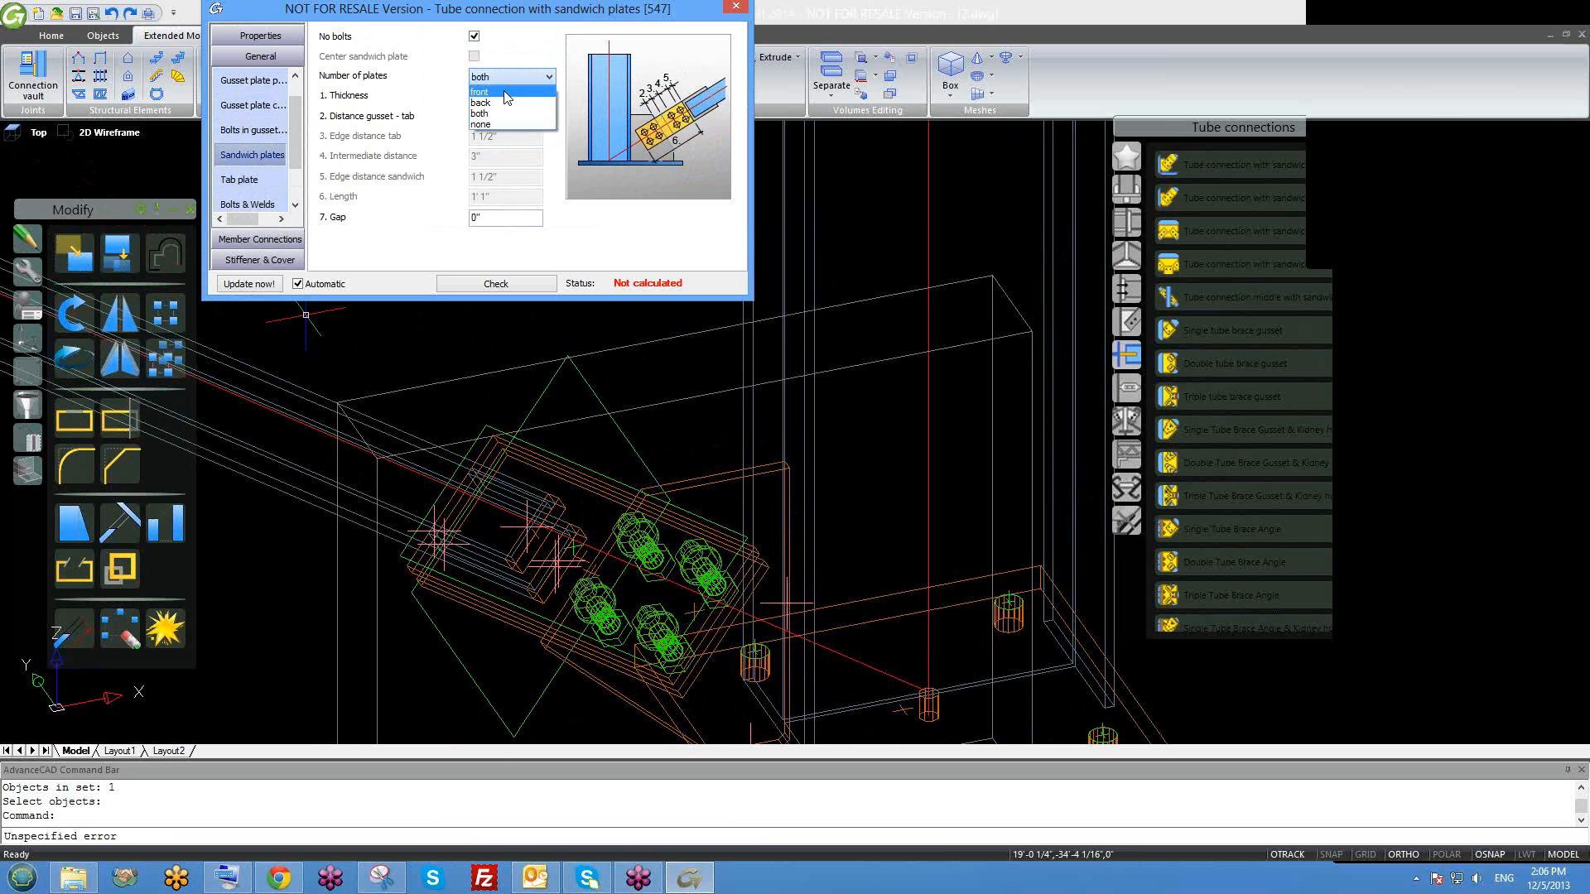
click(505, 92)
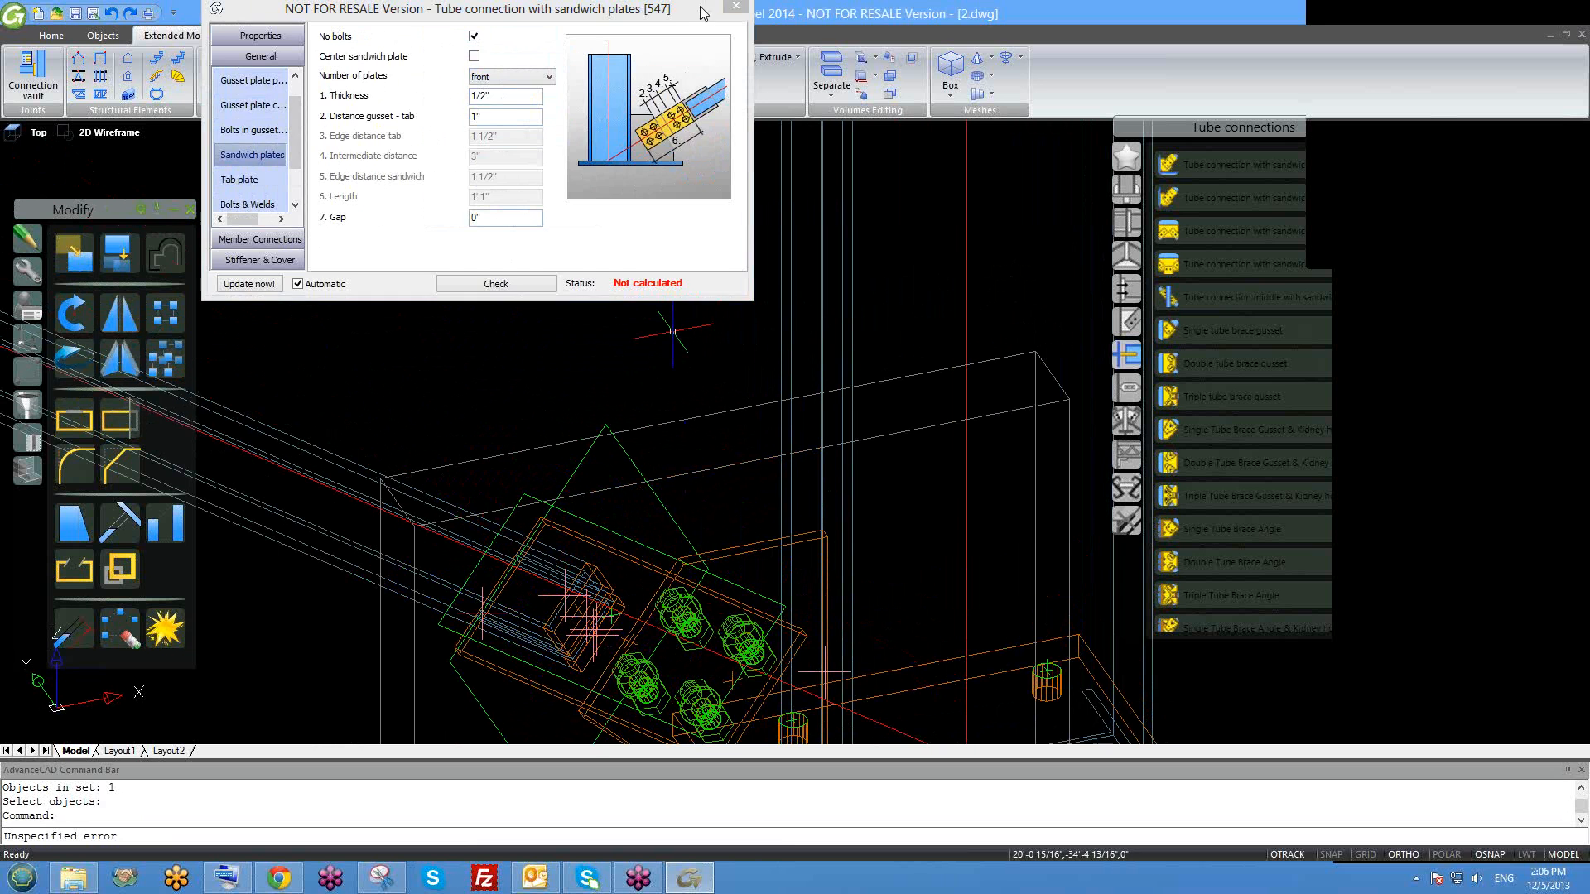
click(735, 6)
Switch the model's visual style to Hidden and examine the brace end at the front sandwich plate.
click(113, 135)
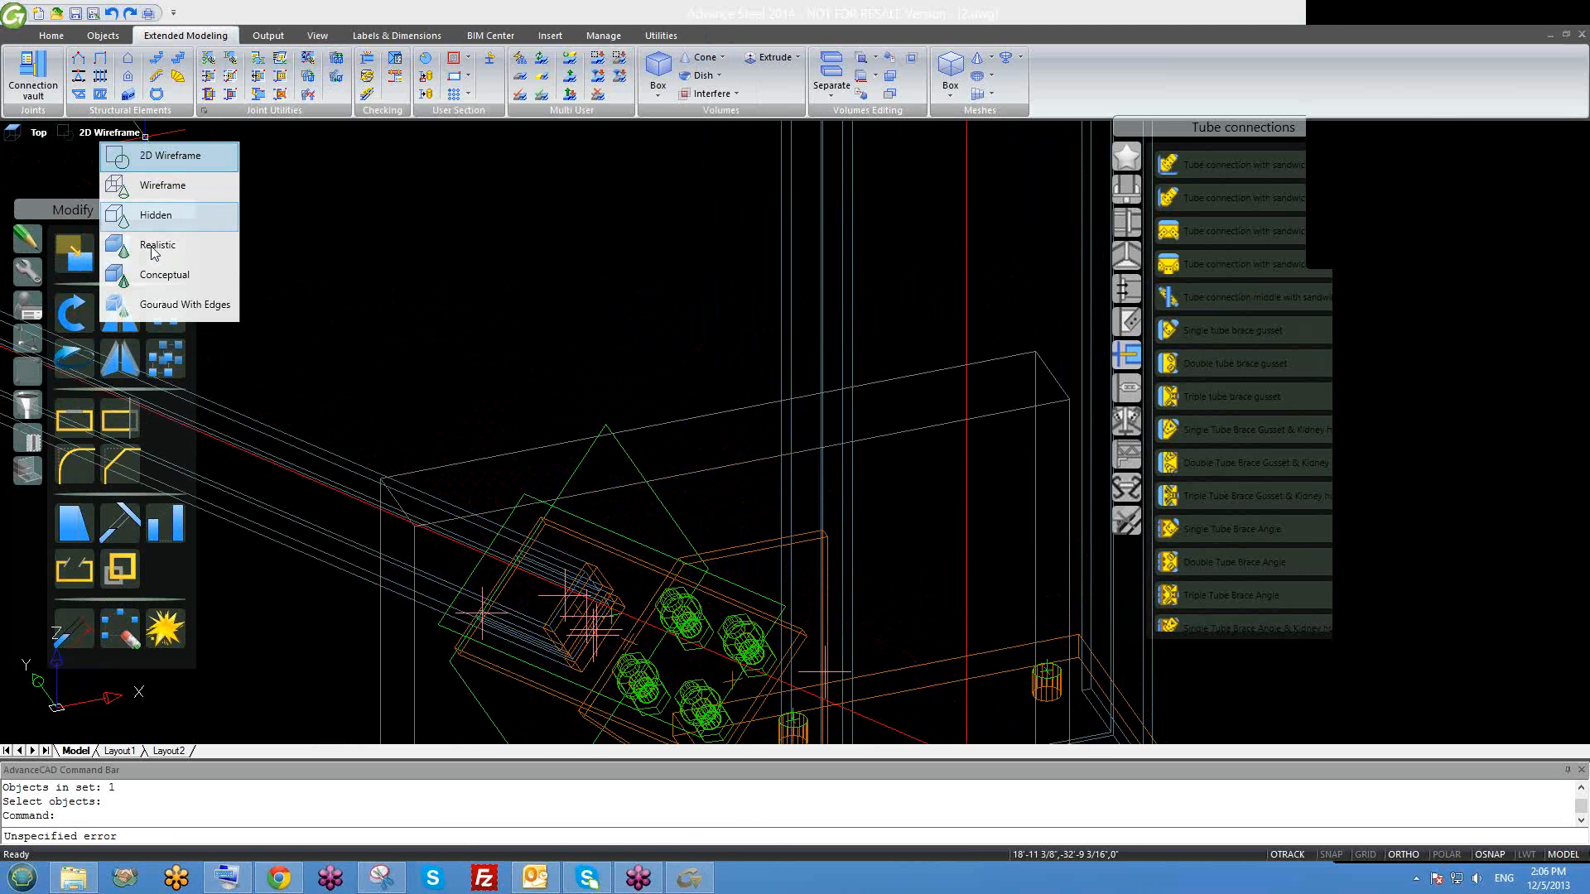
click(149, 211)
shift+middle_drag(651, 611, 595, 504)
scroll(595, 504, up, 2)
scroll(571, 476, up, 3)
key(Escape)
scroll(571, 447, down, 5)
Reopen the joint properties of the tube connection from its front sandwich plate.
right_click(551, 432)
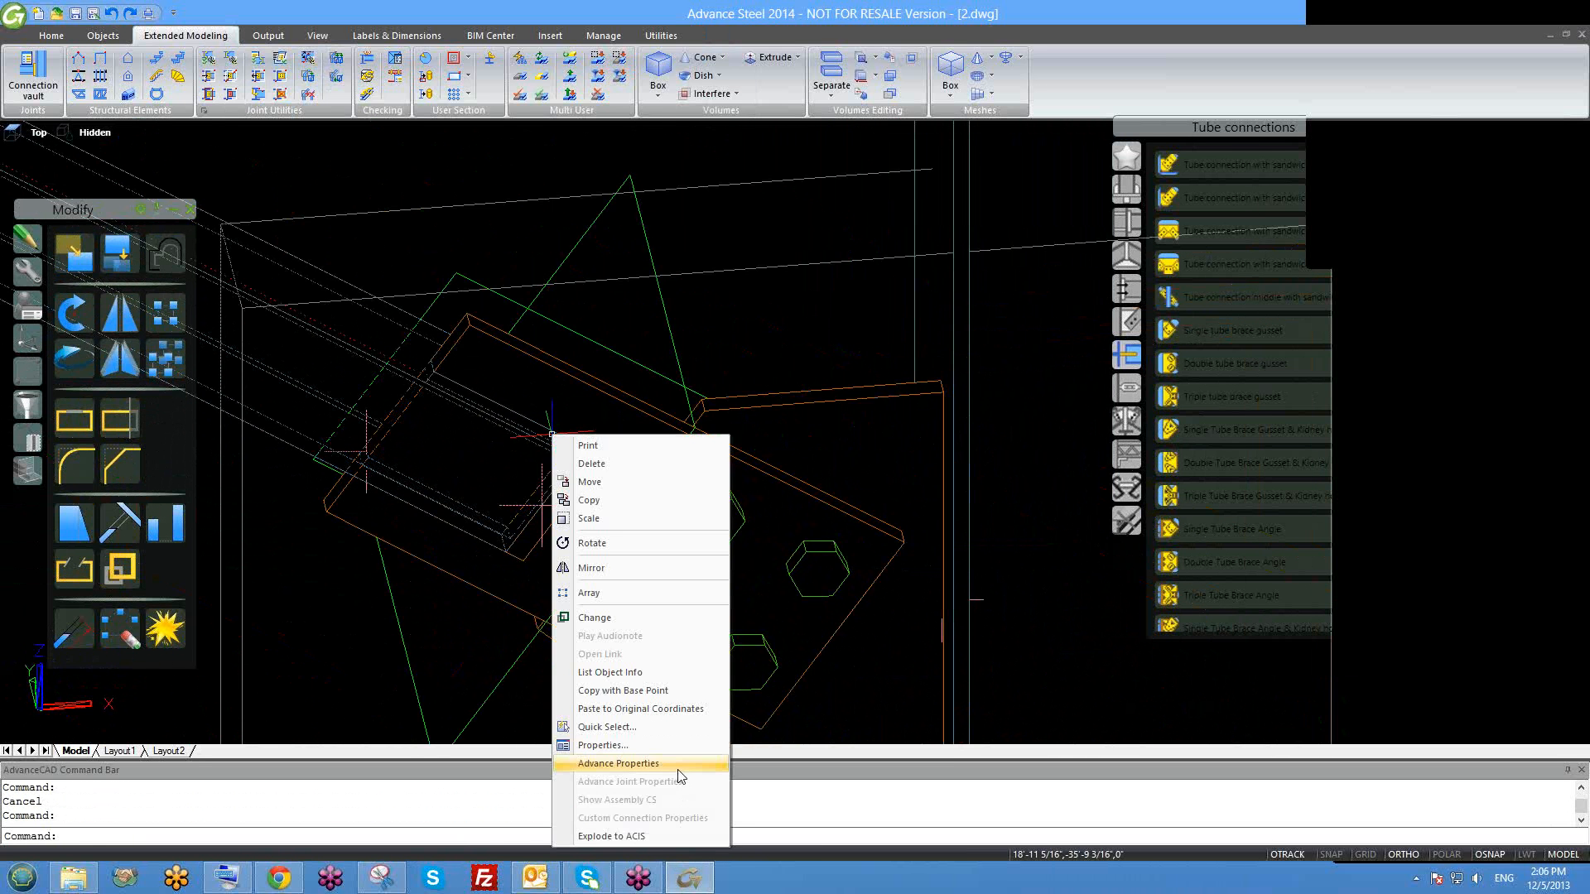
key(Escape)
key(Escape)
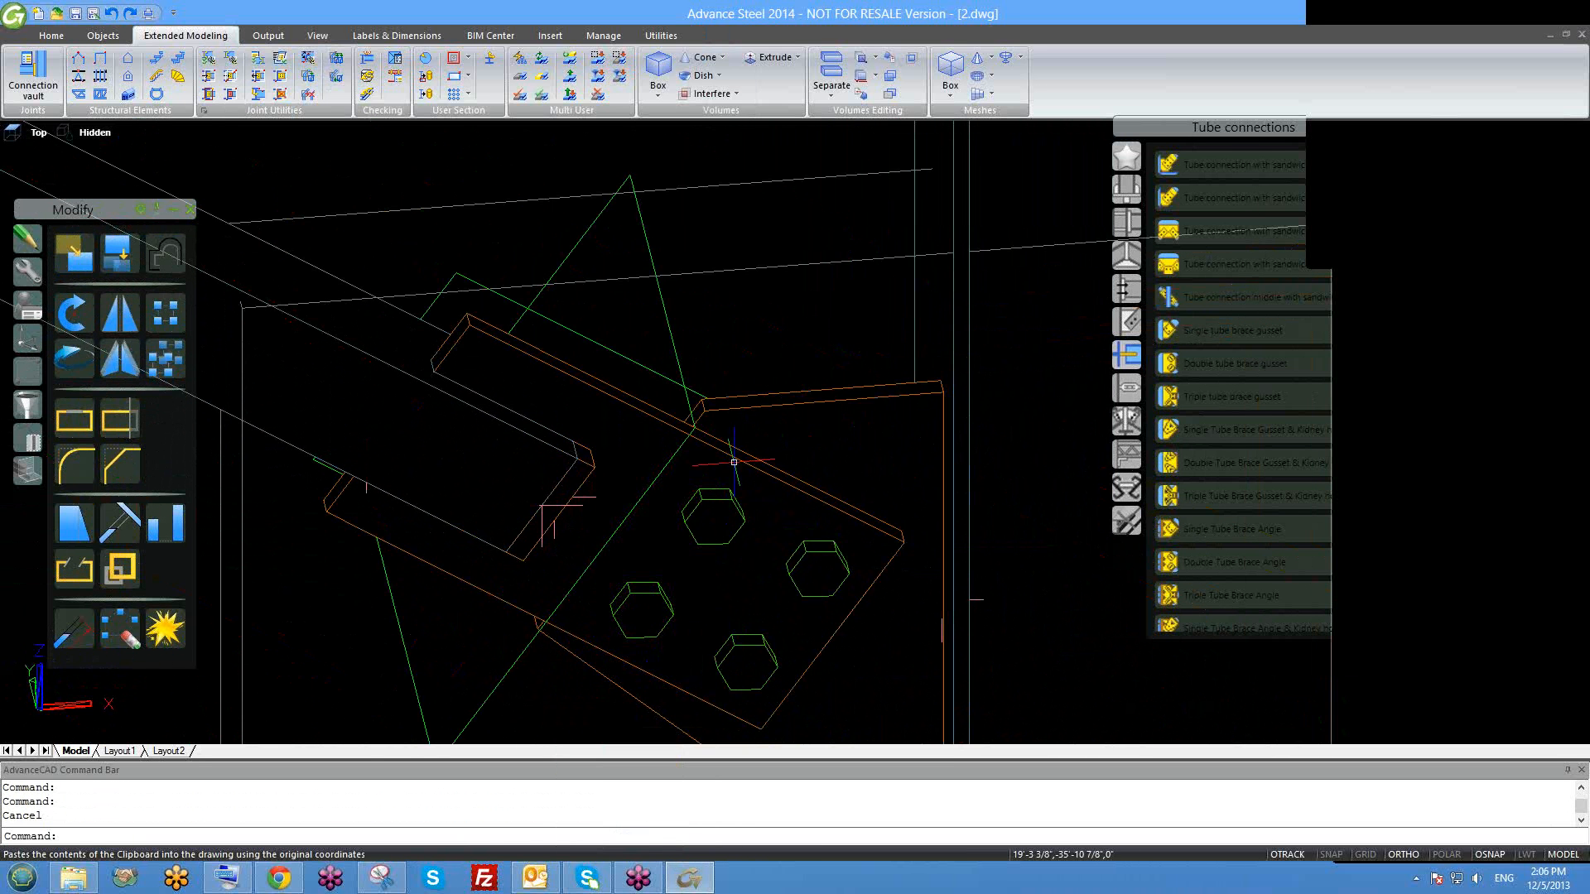
click(734, 459)
right_click(735, 459)
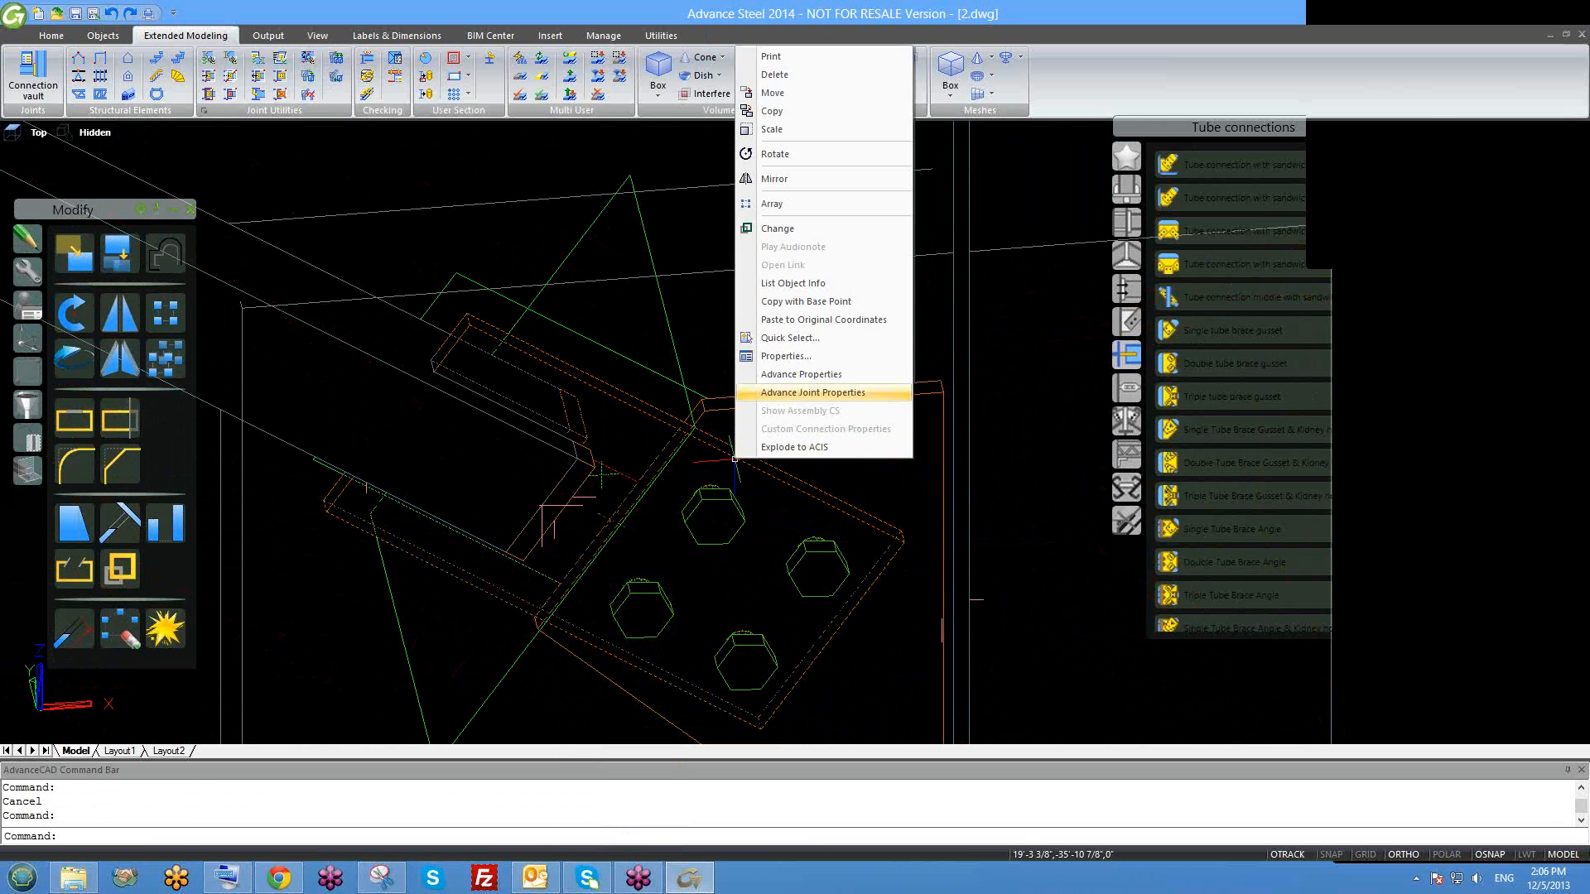
click(813, 393)
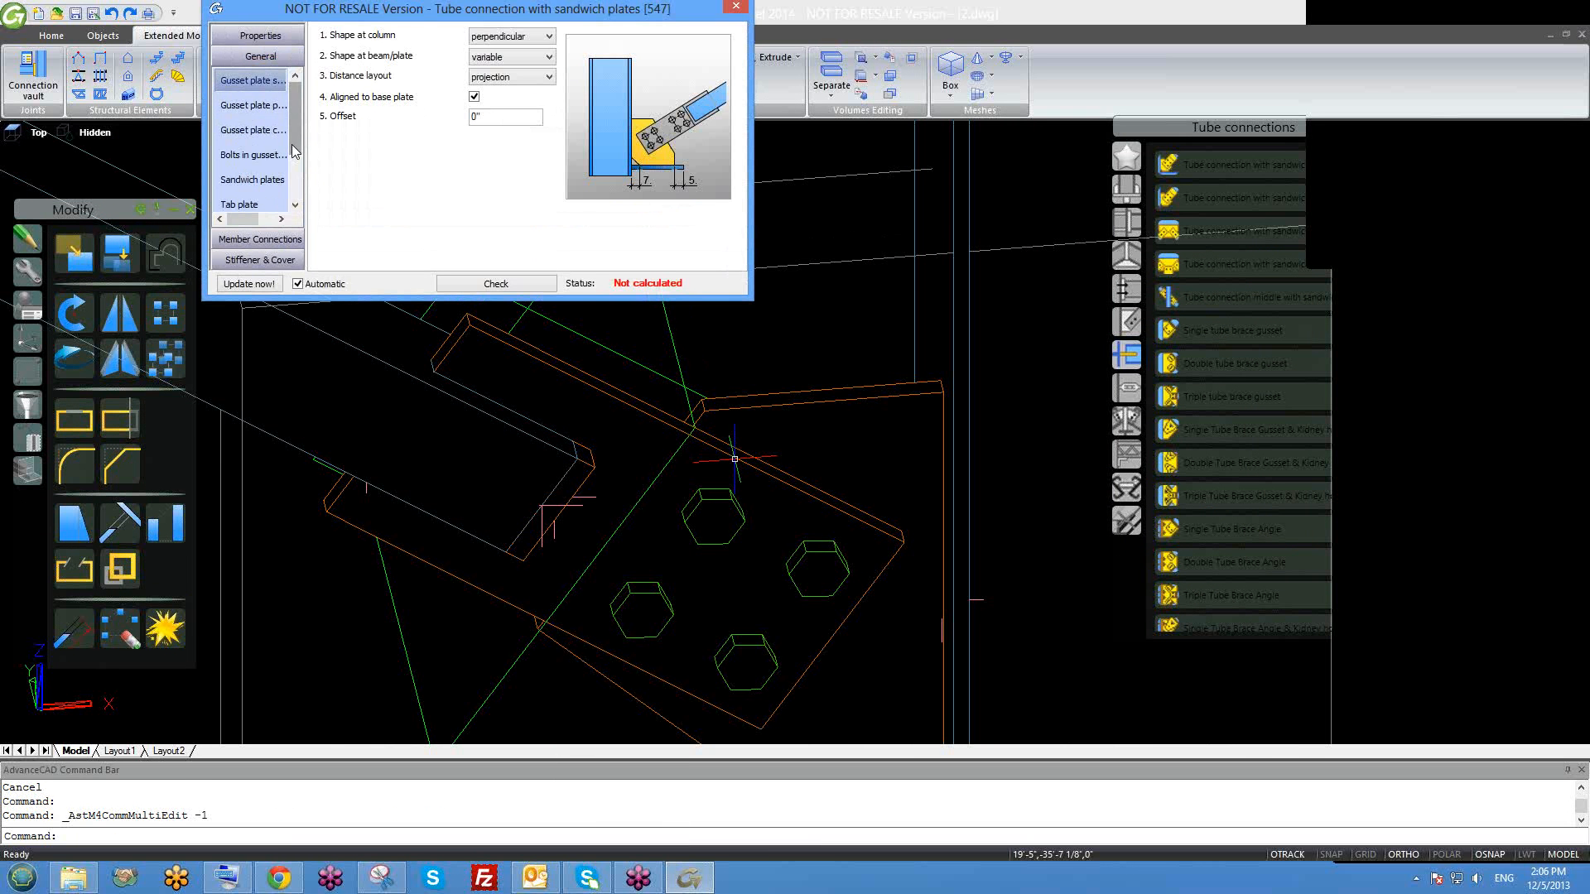
Set the connection's cover plate to none.
scroll(293, 151, down, 2)
click(252, 182)
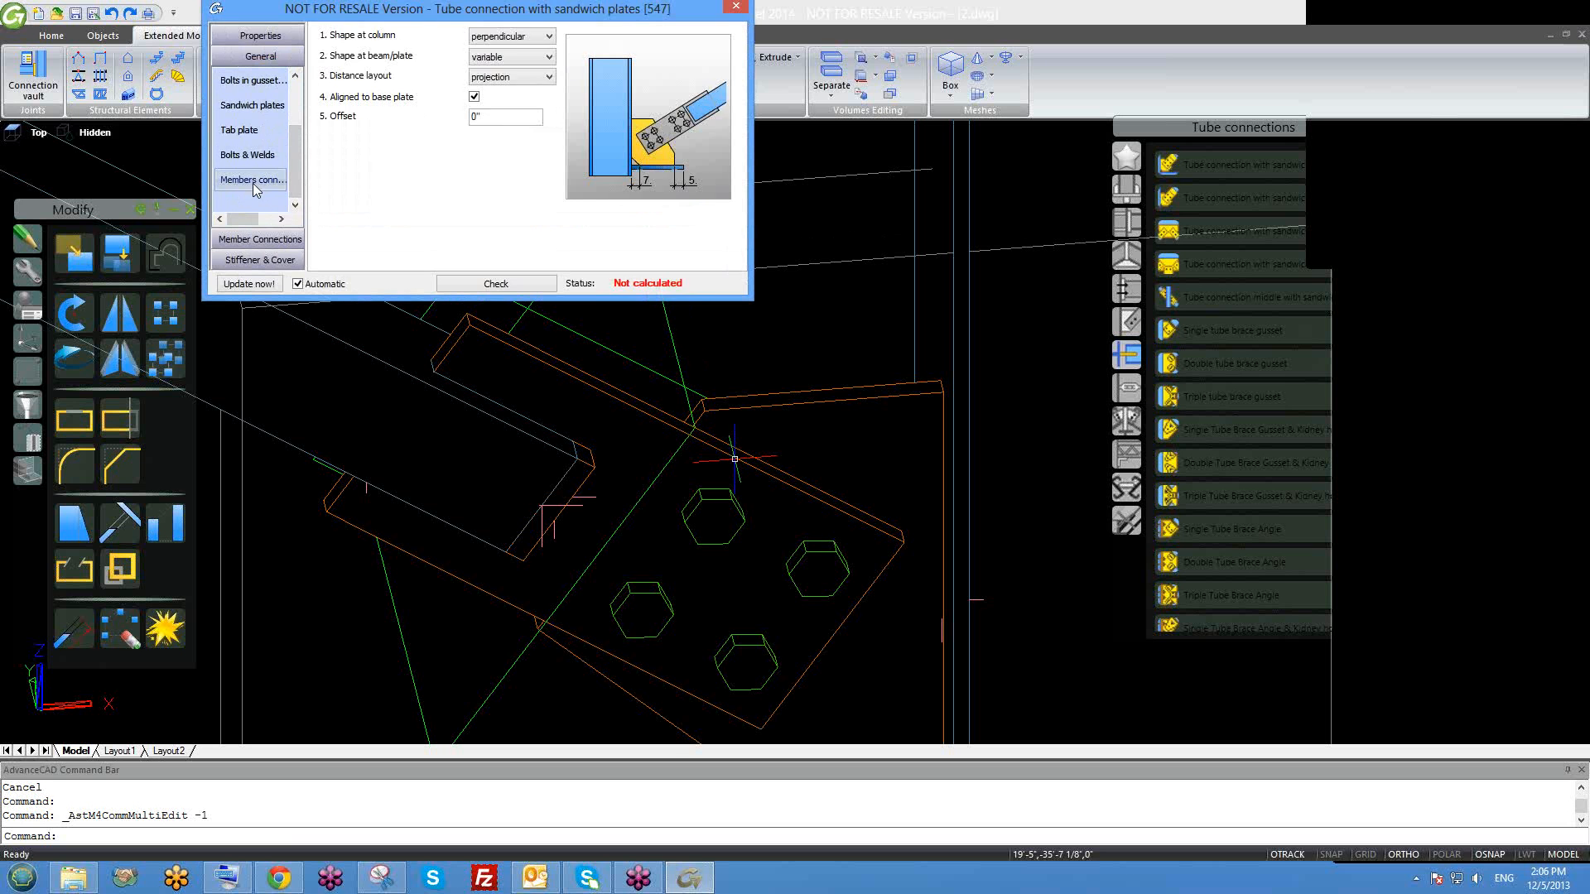
click(251, 157)
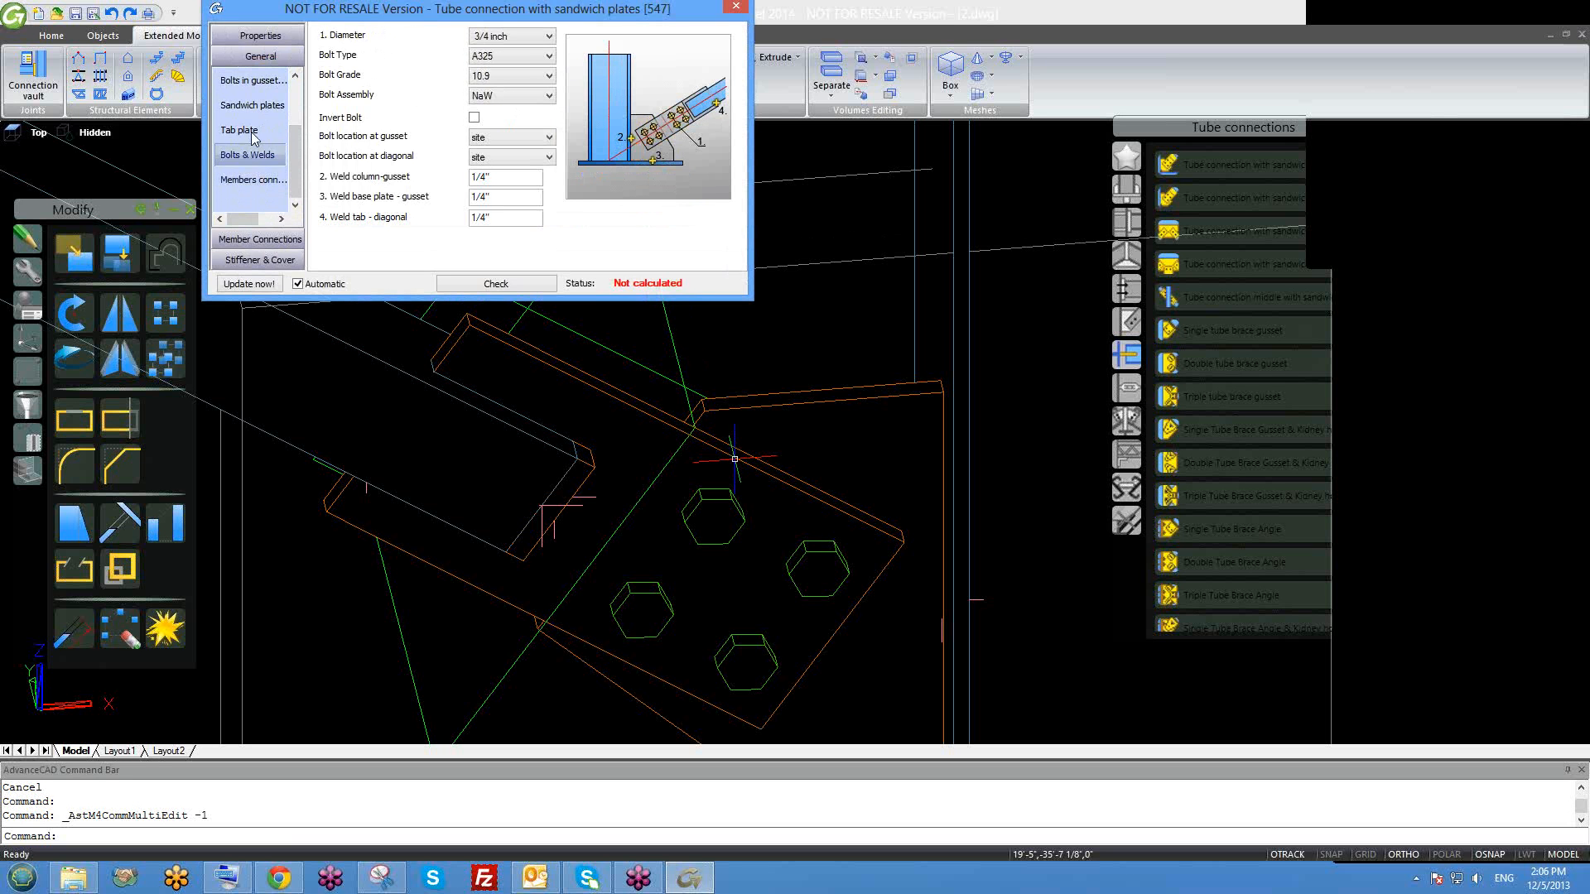
click(269, 258)
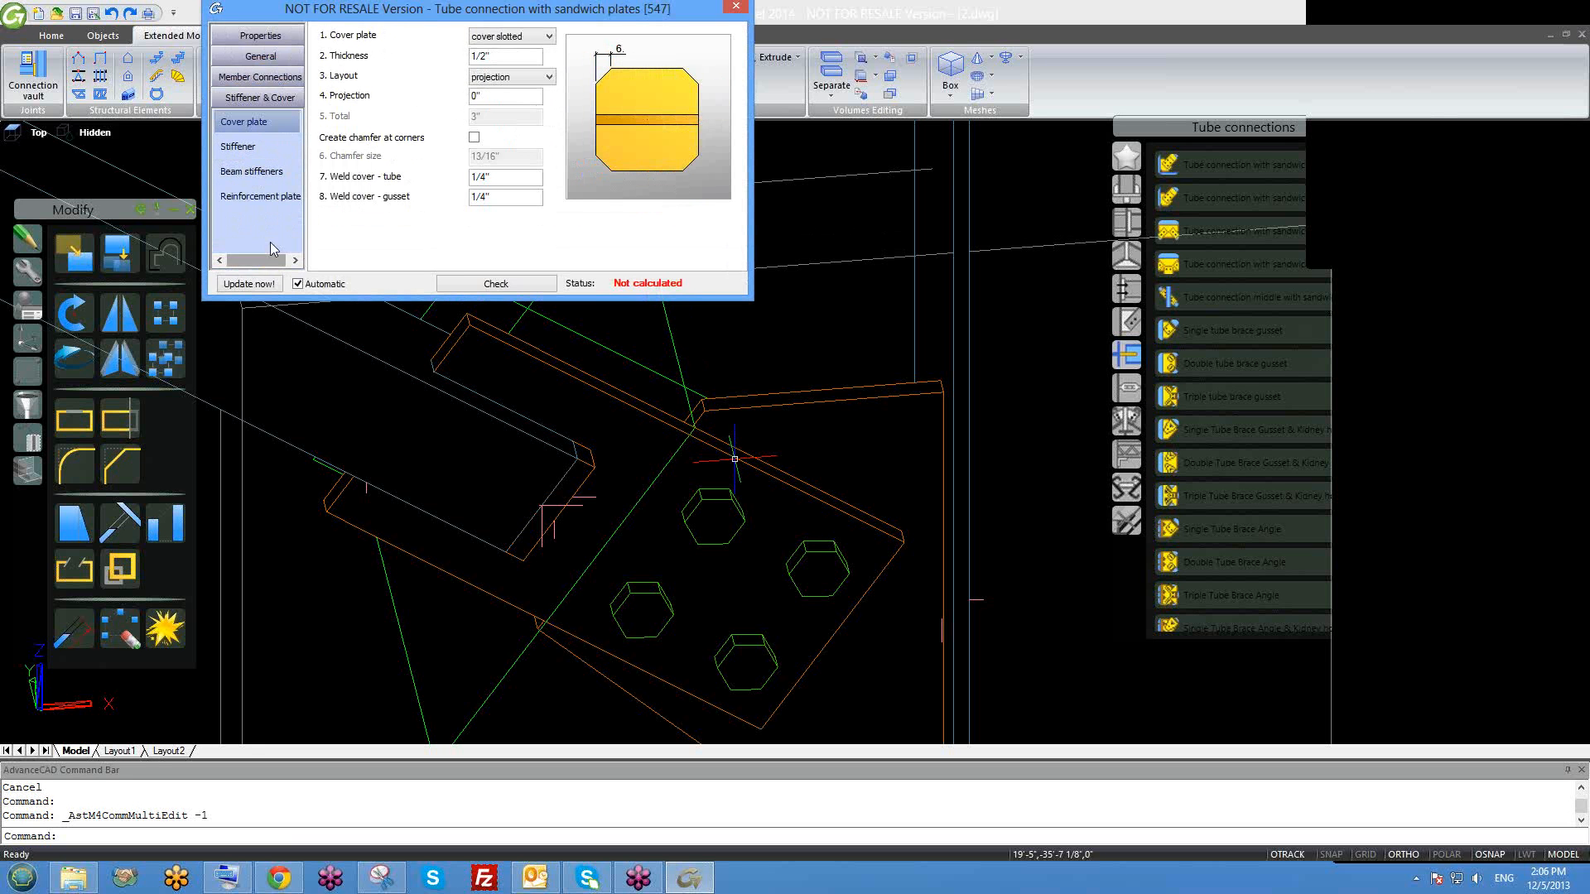
click(486, 40)
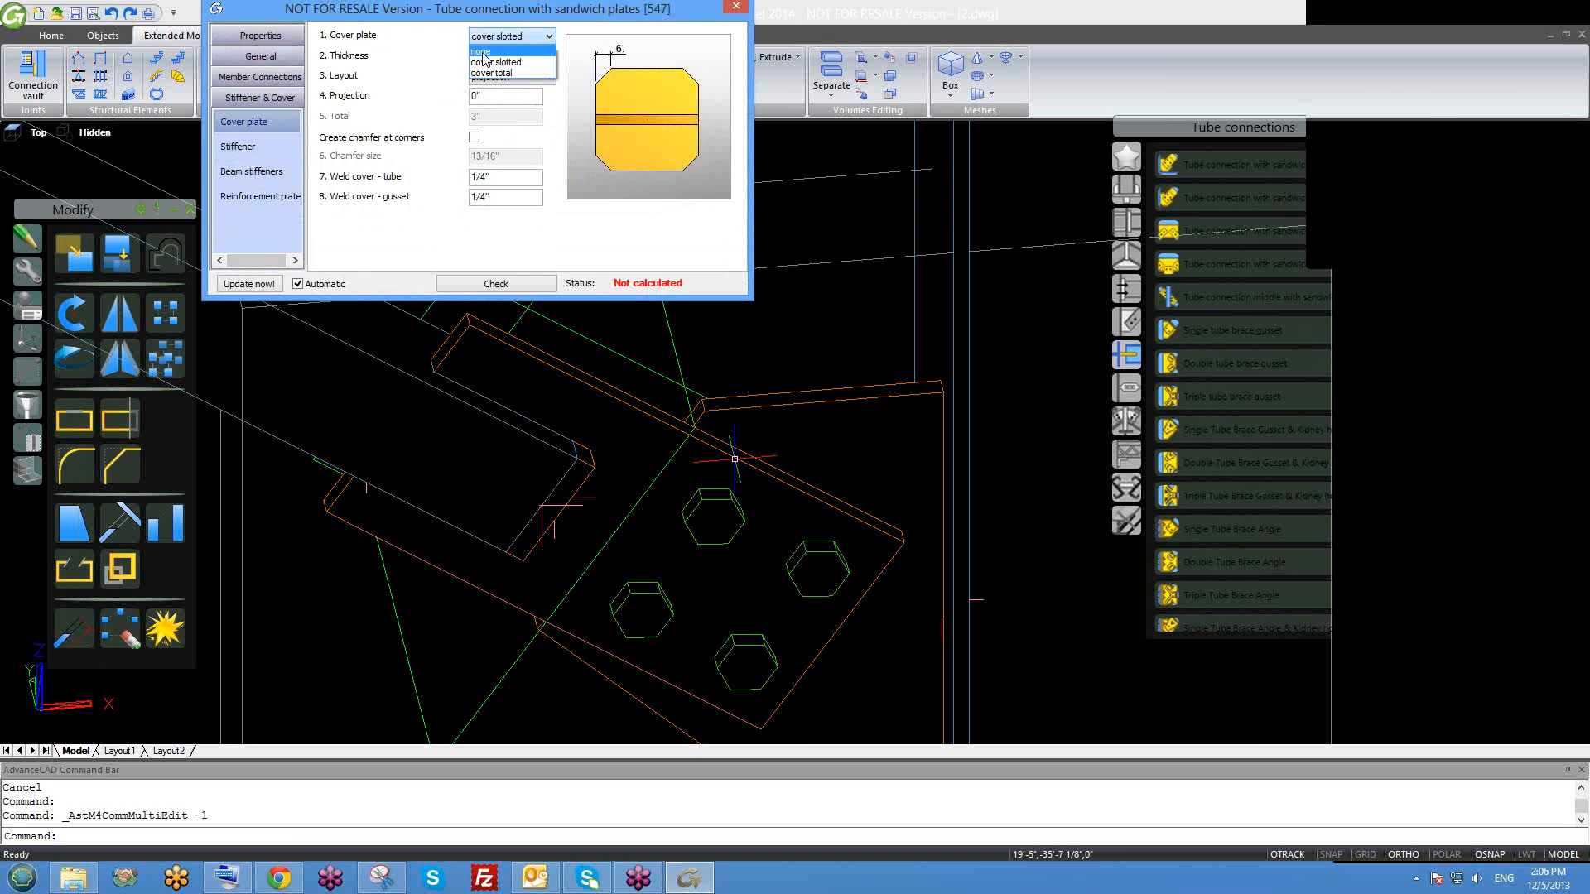
click(482, 52)
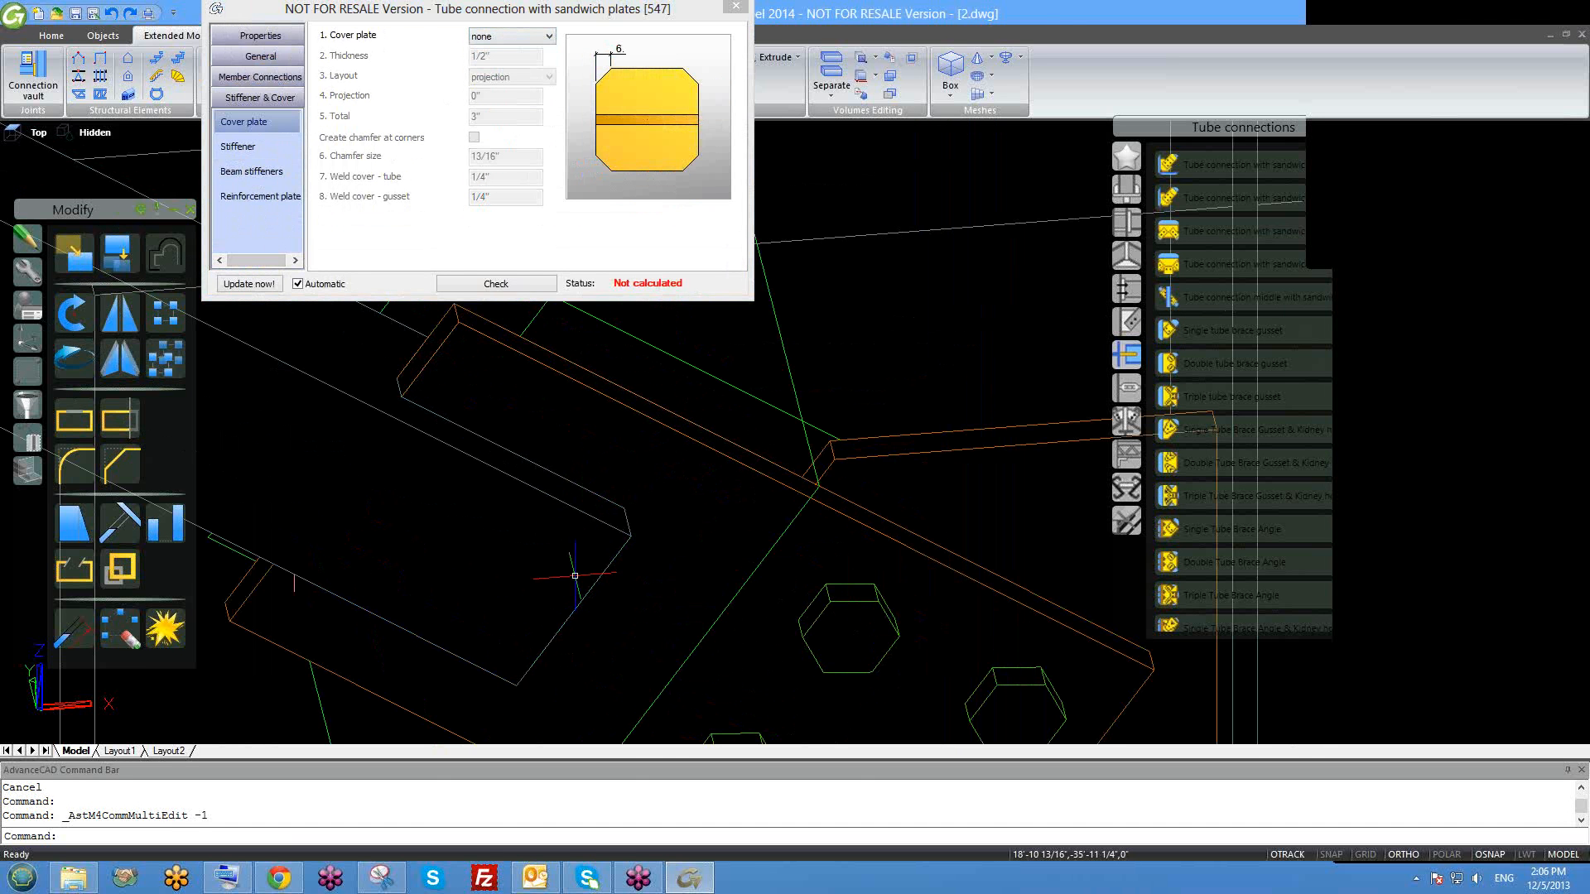
Examine the brace end, front sandwich plate and gusset bolts from several angles, up close and within the separate frame.
shift+middle_drag(574, 575, 592, 622)
scroll(799, 592, up, 2)
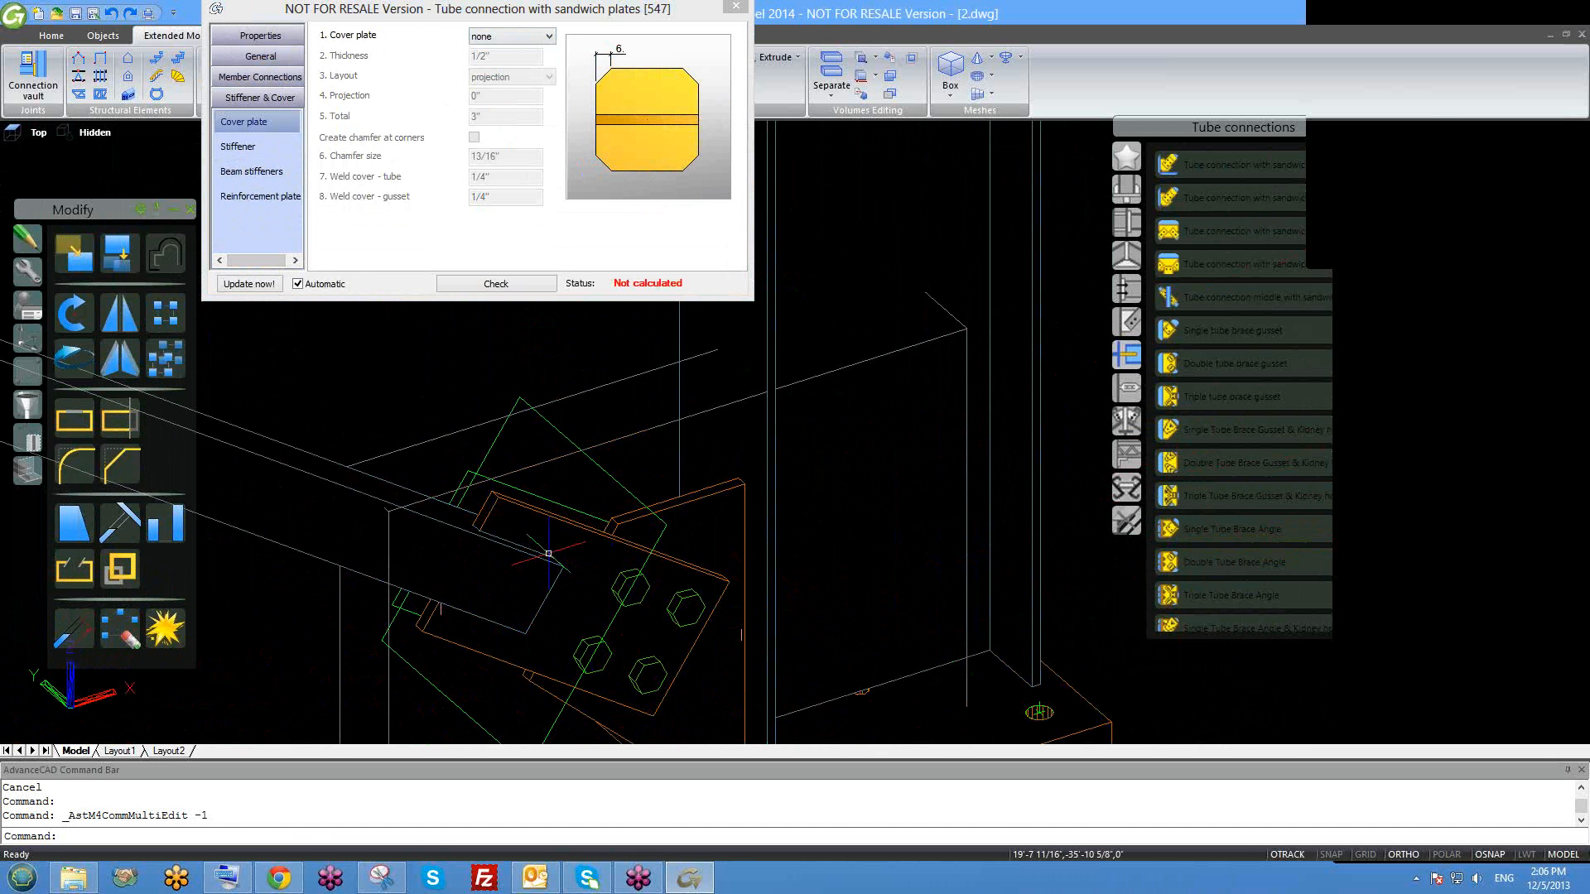
scroll(497, 621, up, 3)
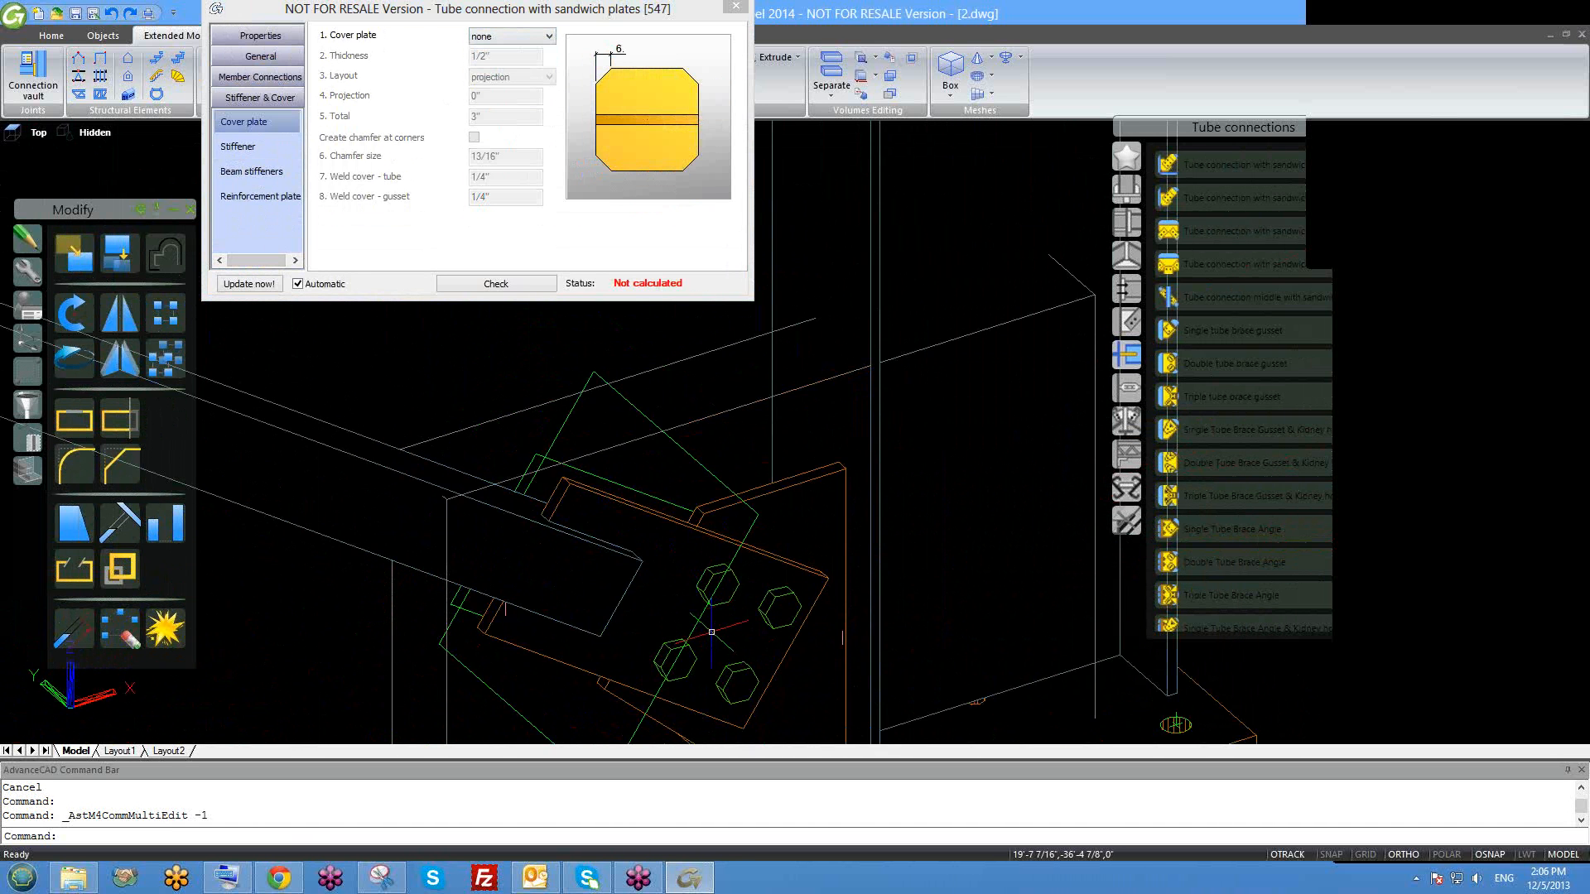
scroll(663, 604, up, 2)
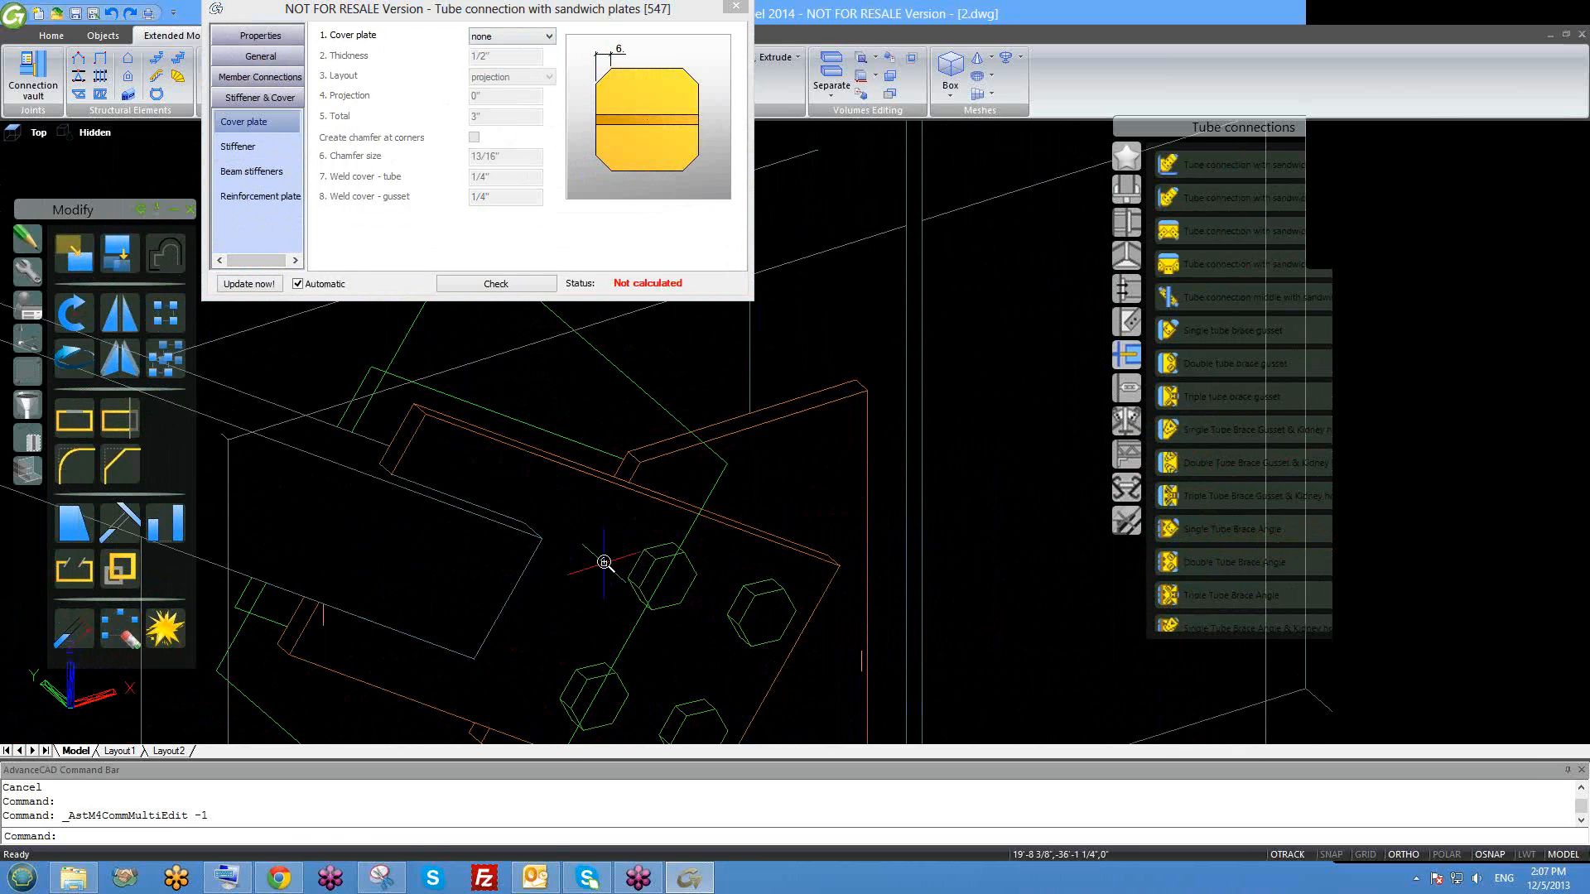
shift+middle_drag(686, 624, 749, 523)
scroll(743, 553, down, 3)
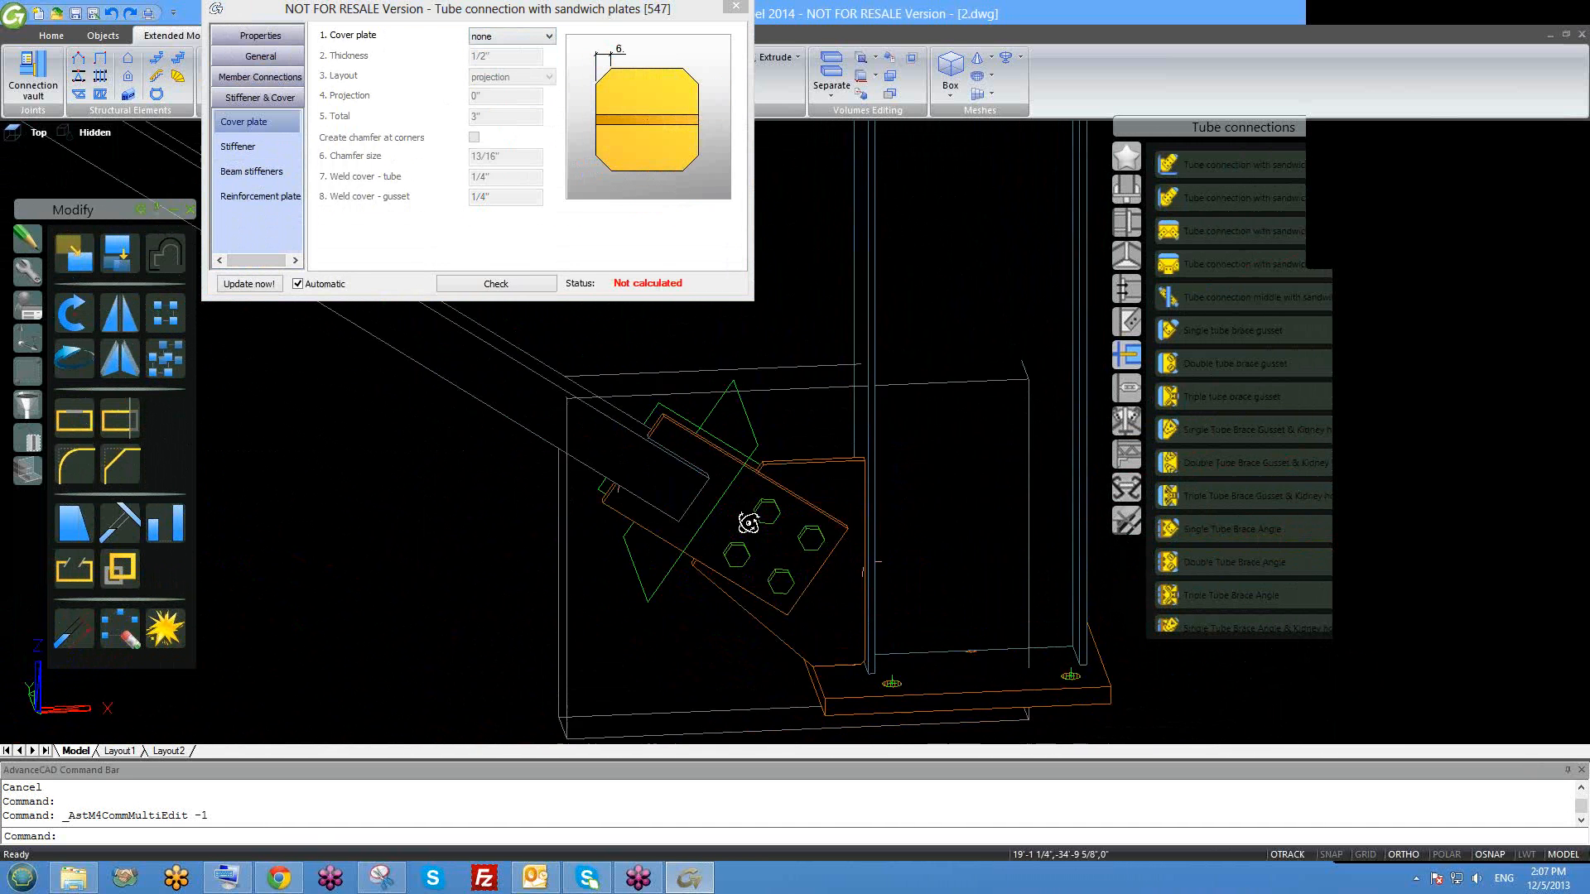
scroll(749, 523, down, 3)
scroll(770, 573, up, 7)
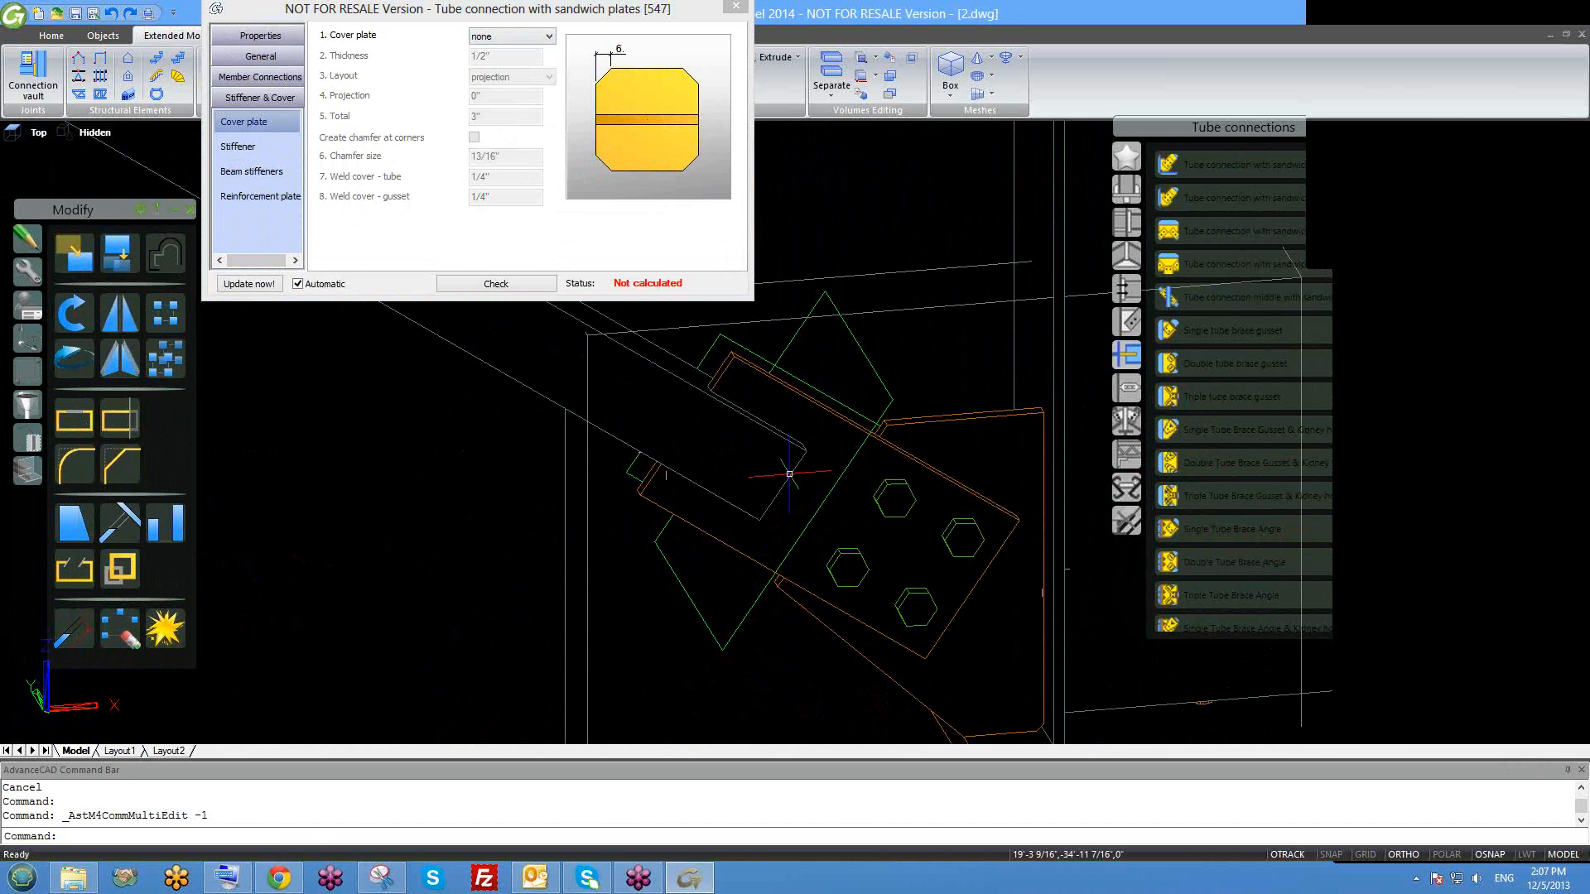
middle_drag(818, 478, 789, 572)
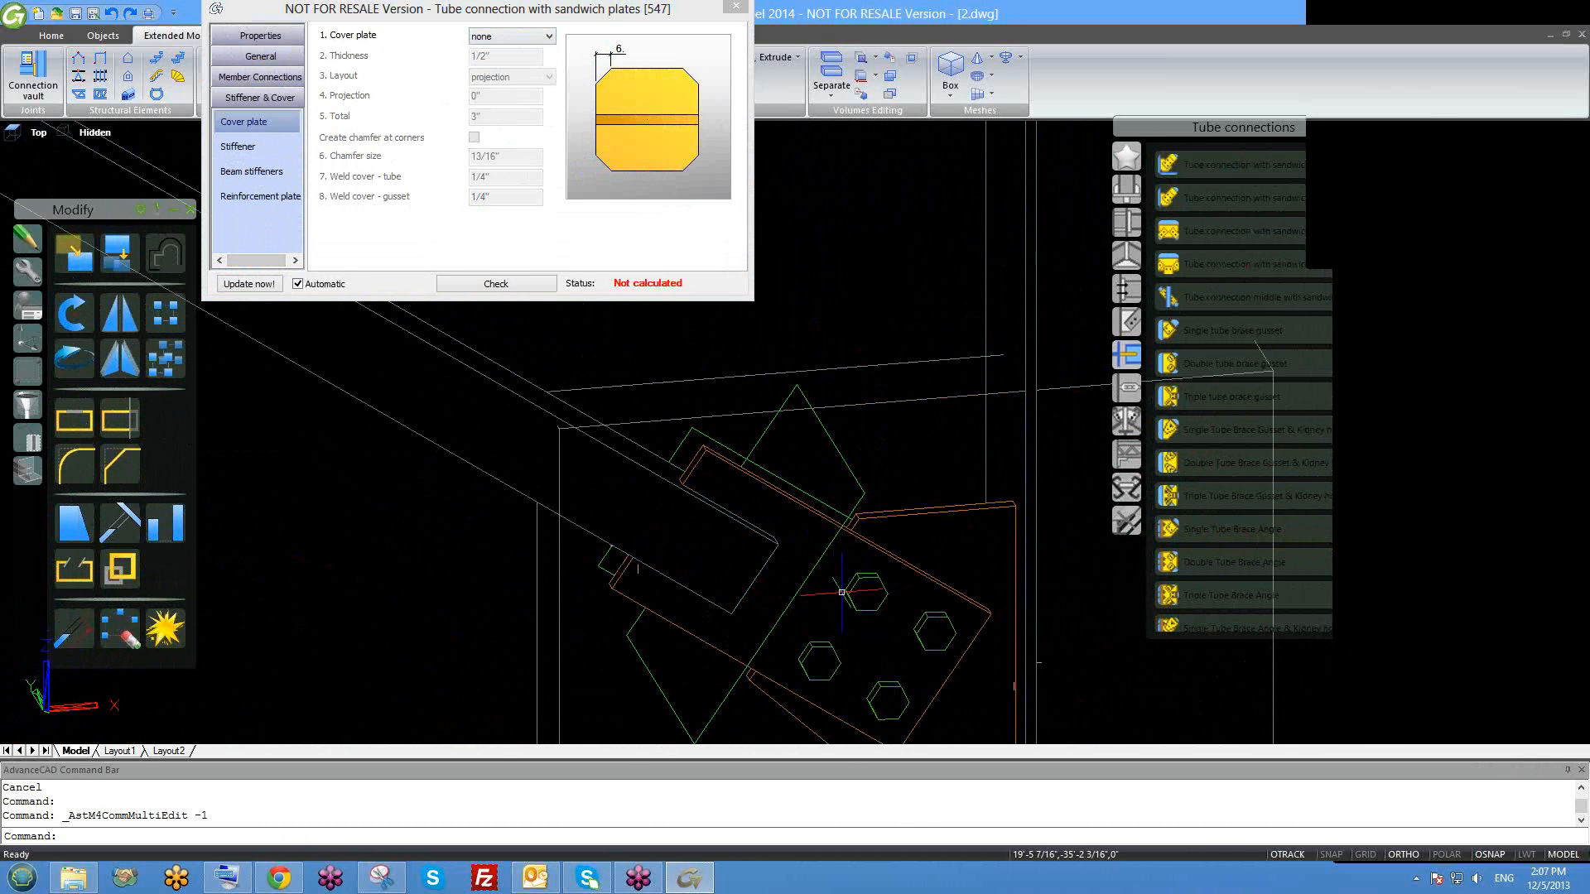
scroll(841, 592, down, 2)
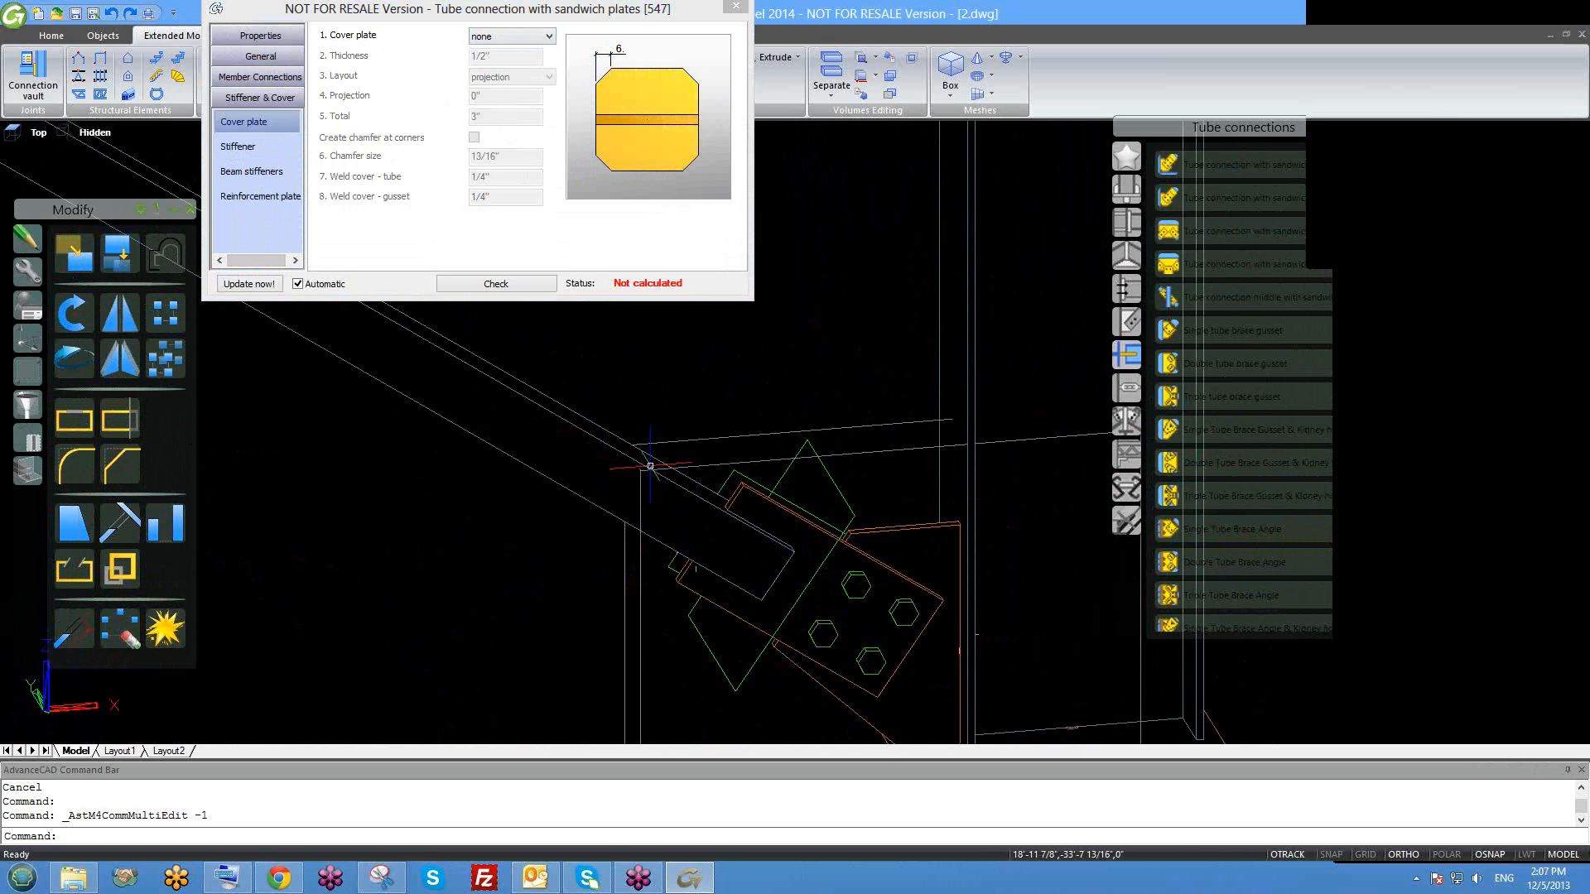
scroll(911, 546, down, 1)
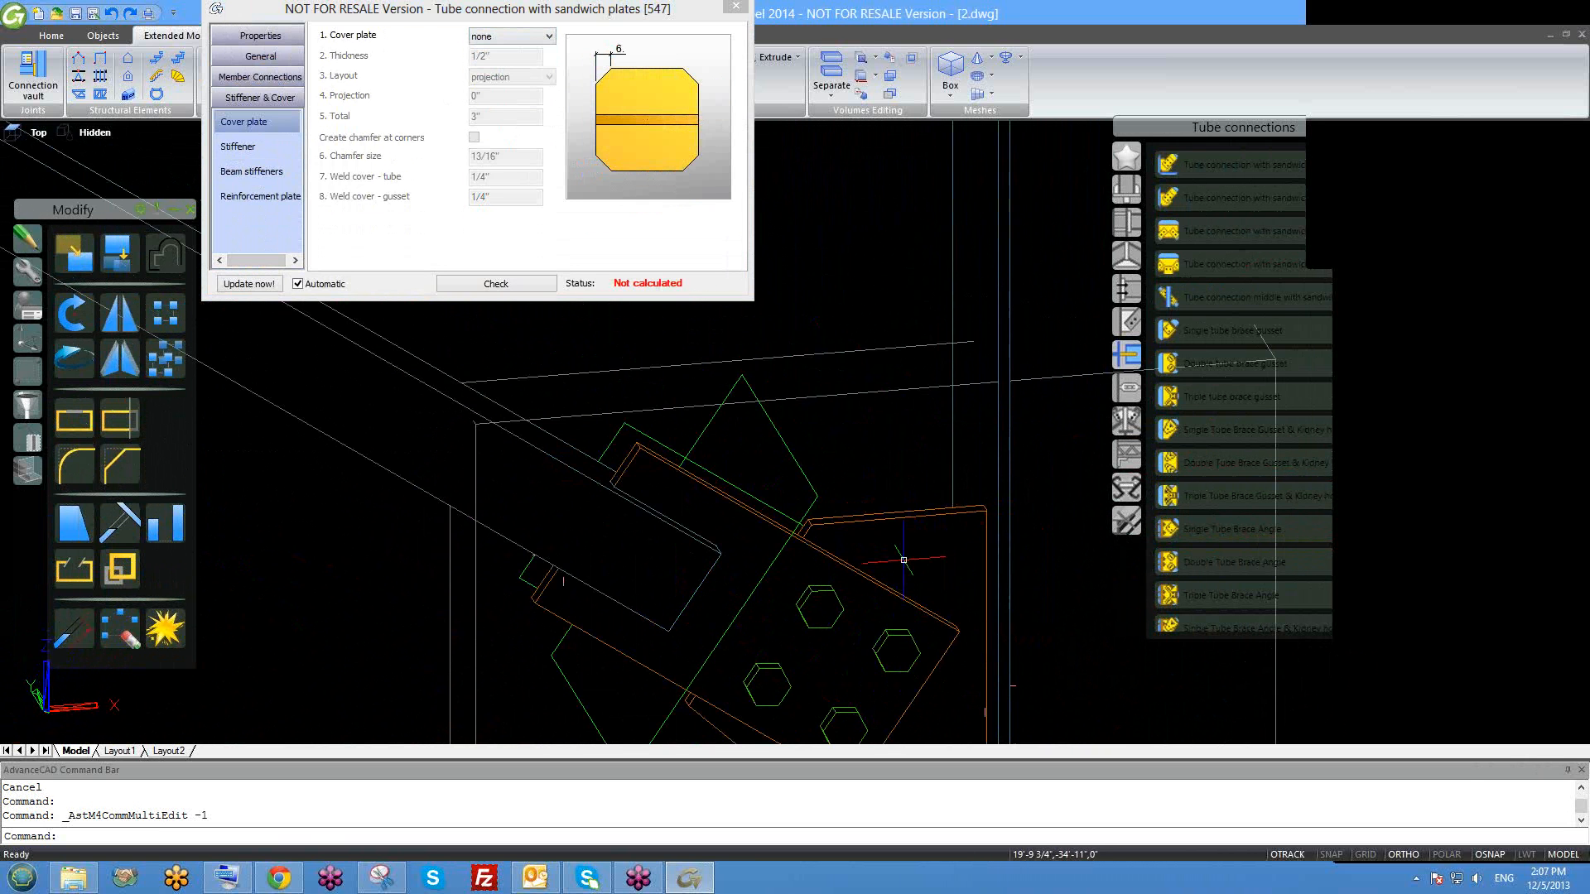
scroll(868, 532, down, 5)
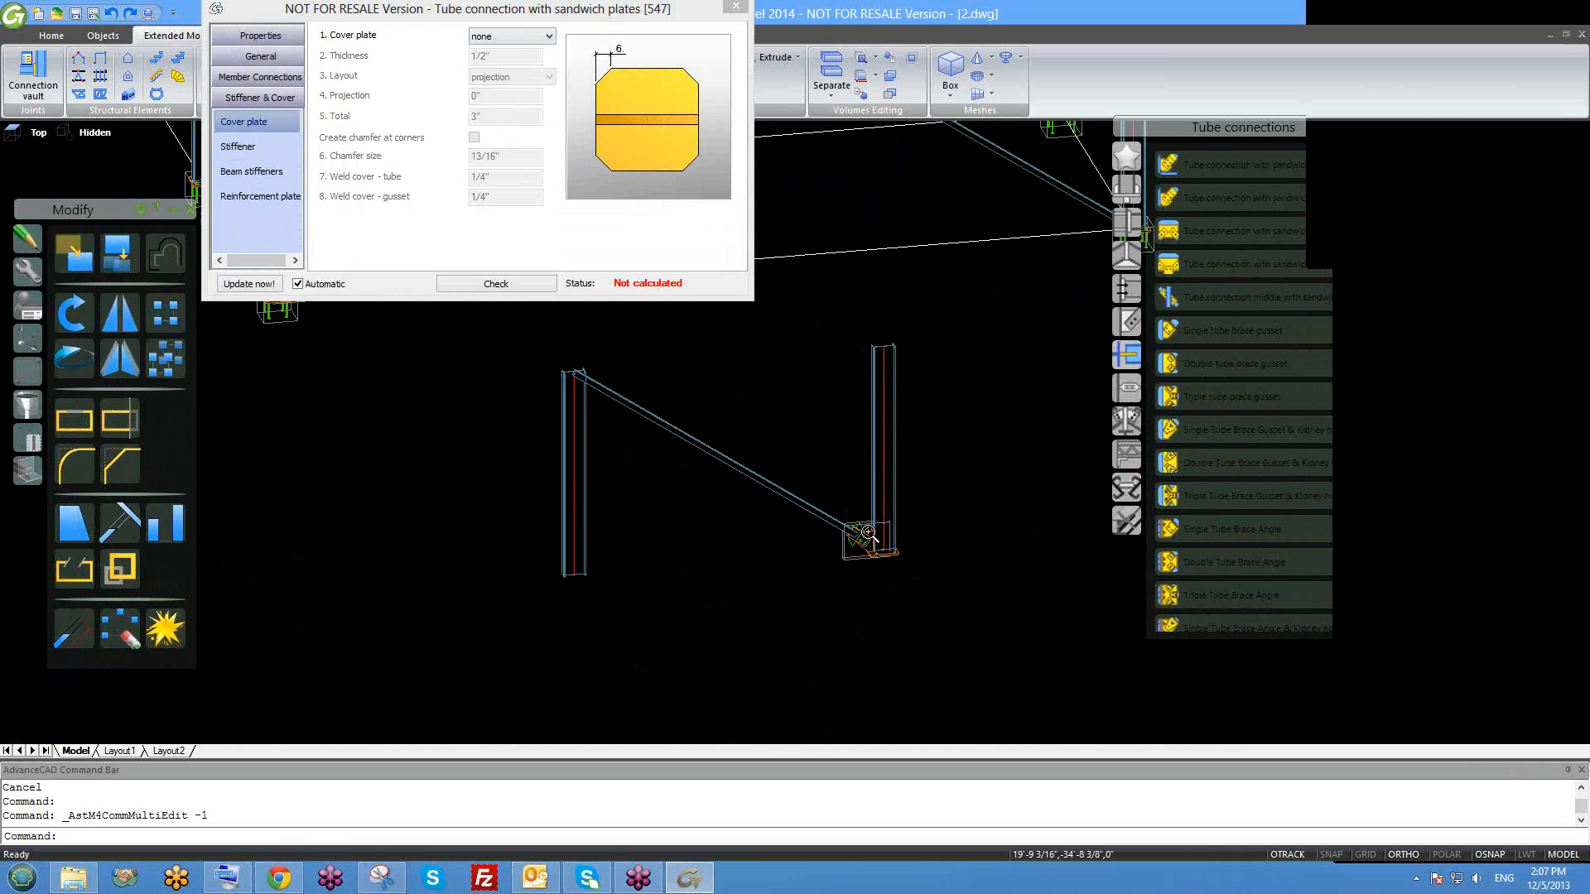
Mirror the HSS brace about a vertical line through its midpoint, keeping the original brace.
click(733, 7)
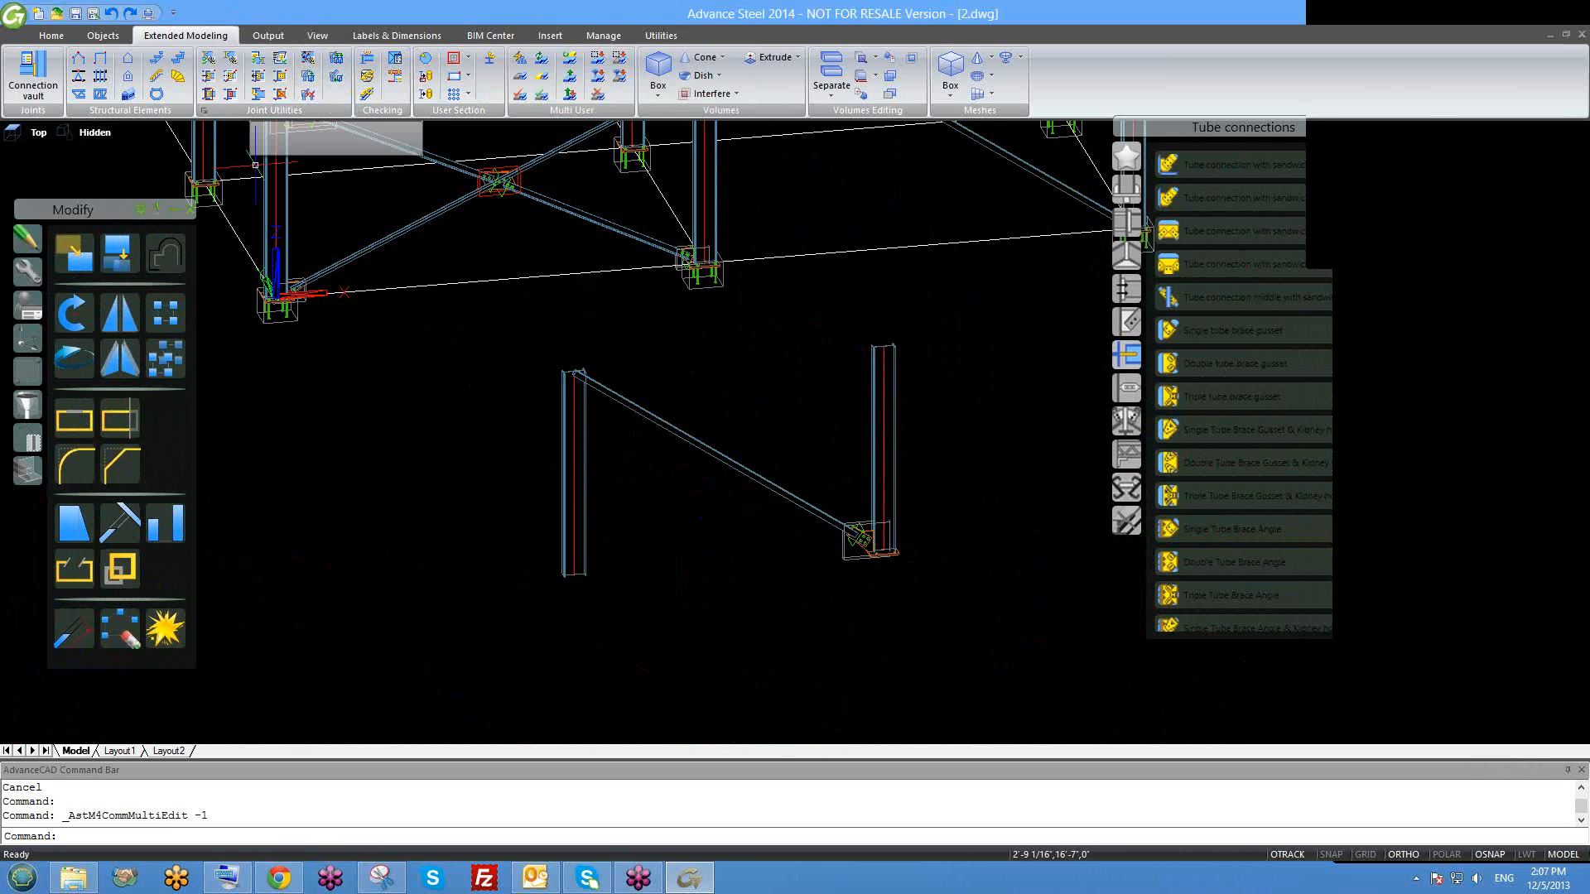
click(694, 452)
text(MI)
key(Return)
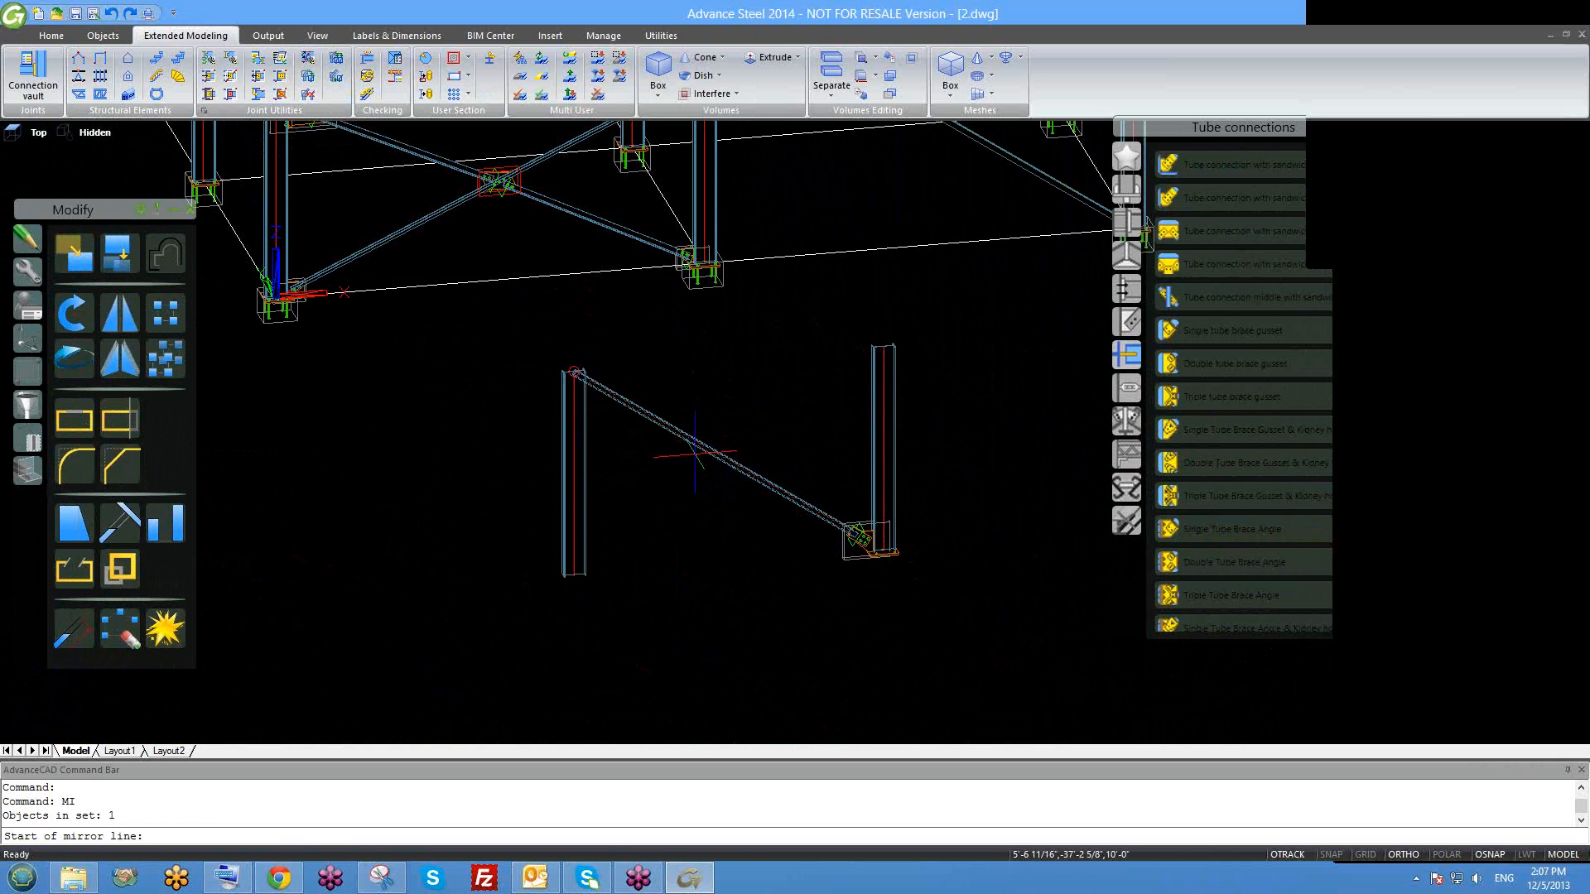
text(MID)
key(Return)
click(729, 460)
click(735, 405)
key(Return)
Delete the cut feature copied to the lower end of the mirrored brace.
scroll(622, 553, up, 4)
click(587, 577)
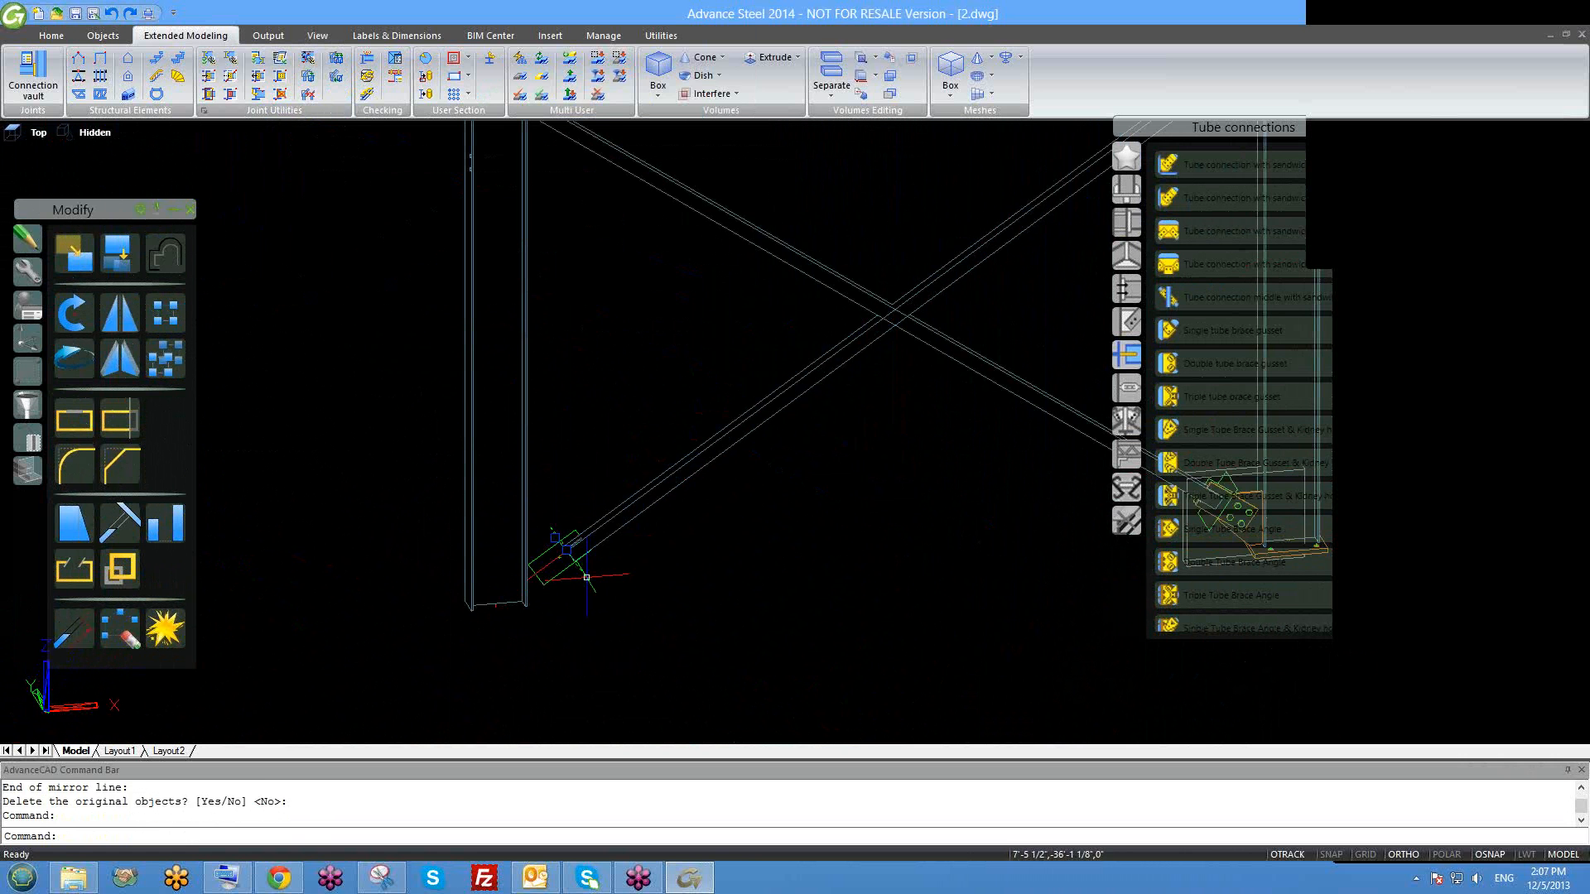
key(Delete)
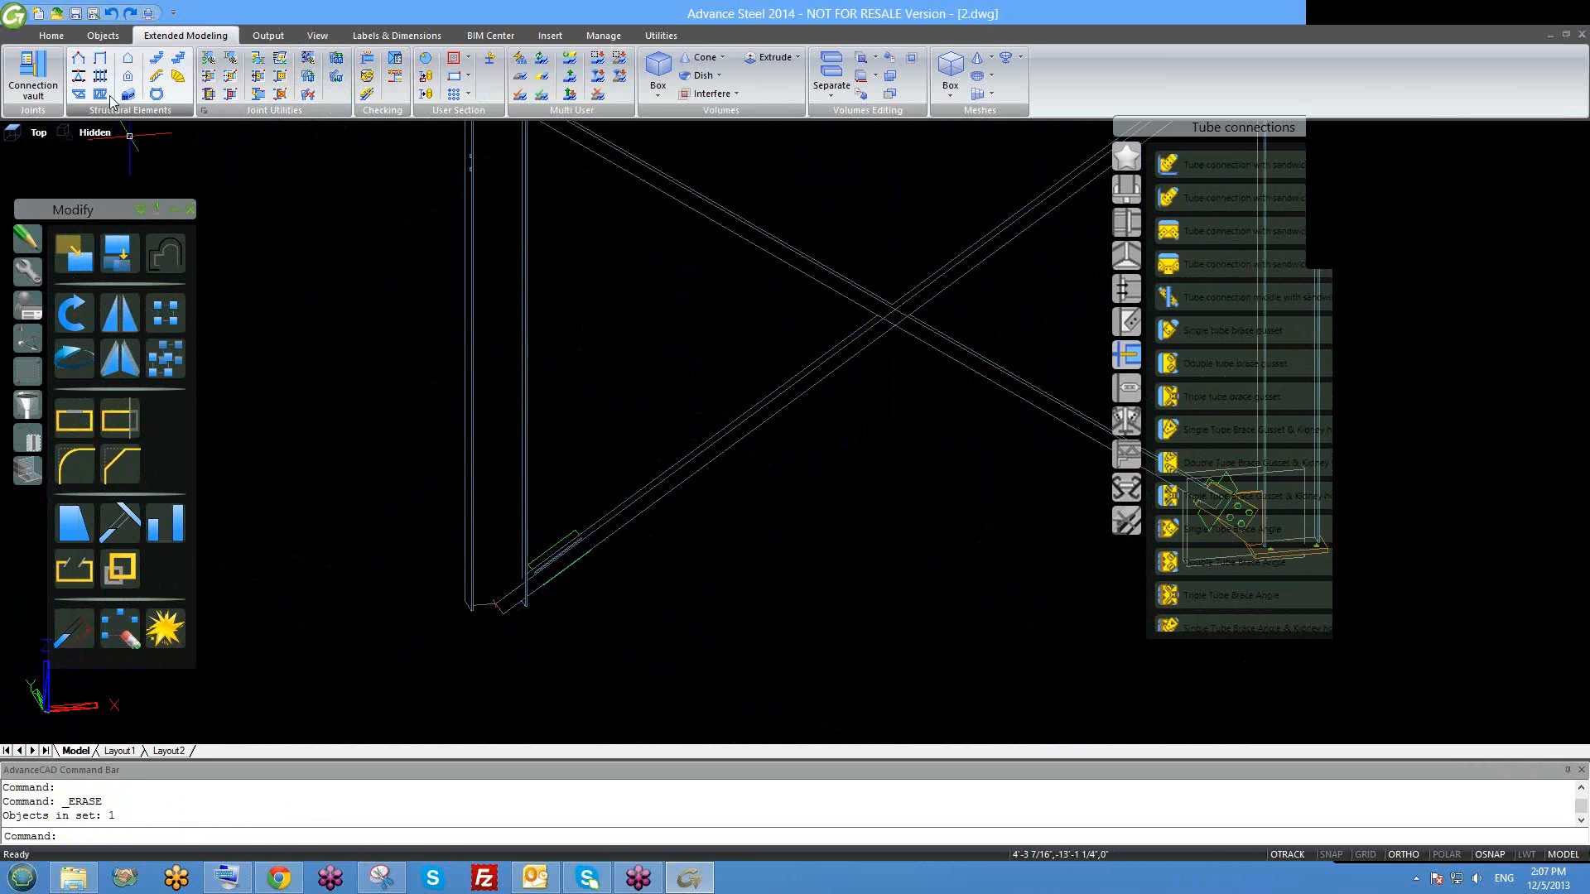
Switch the visual style to 2D Wireframe and erase the remaining copied feature at the mirrored brace's lower end.
click(94, 135)
click(108, 156)
scroll(480, 617, up, 5)
scroll(399, 606, down, 5)
scroll(416, 594, up, 6)
click(404, 526)
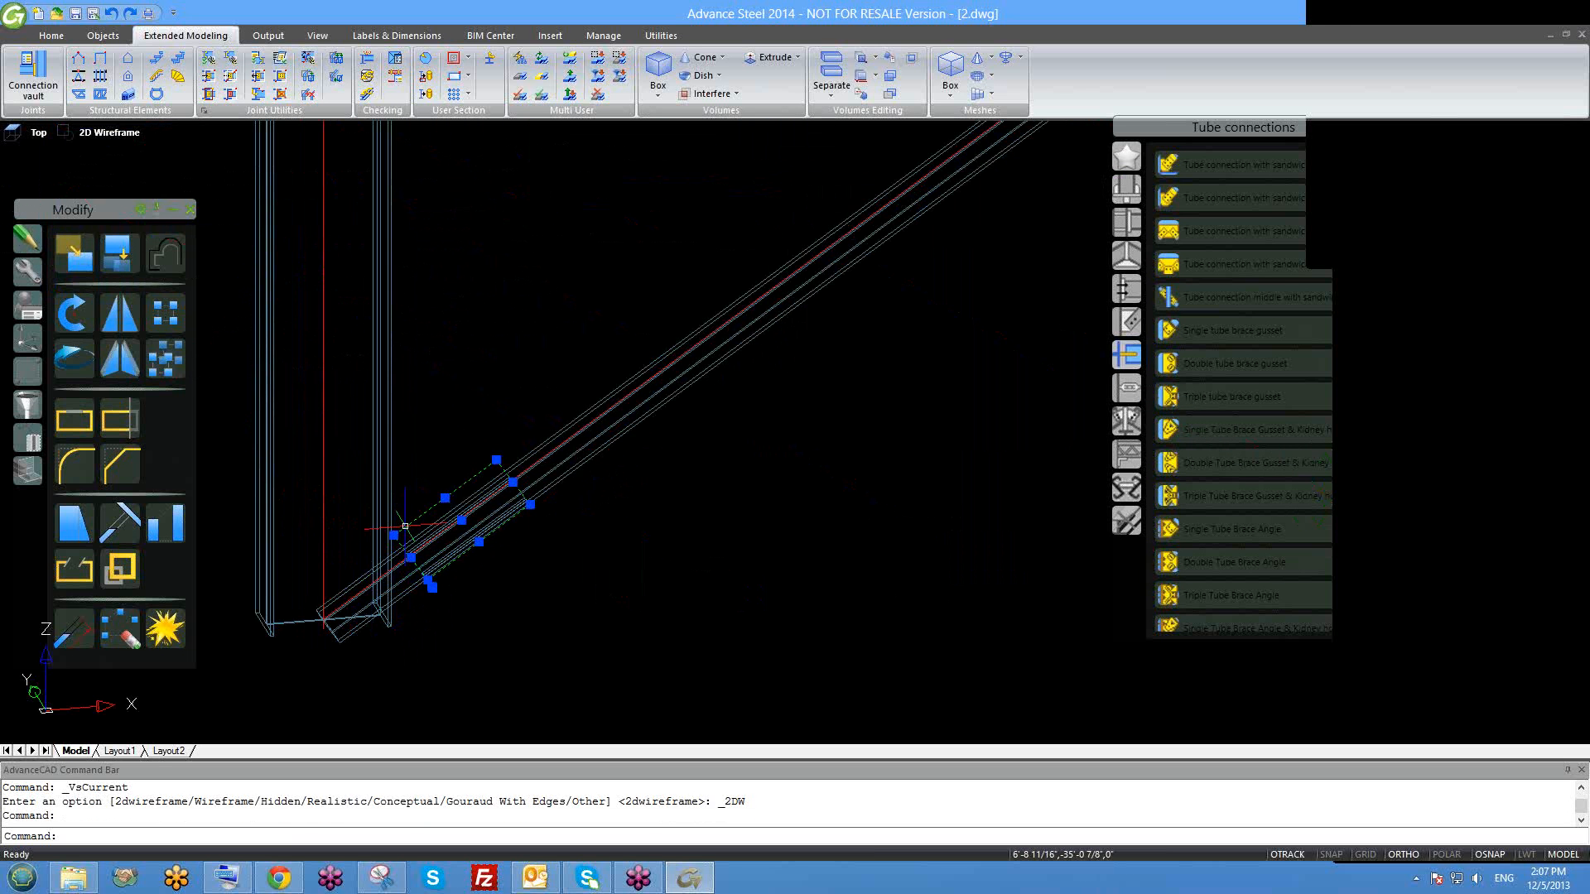
text(E)
key(Return)
Mirror the base plate to the opposite column about a vertical line through the brace's midpoint, keeping the original.
scroll(327, 638, down, 2)
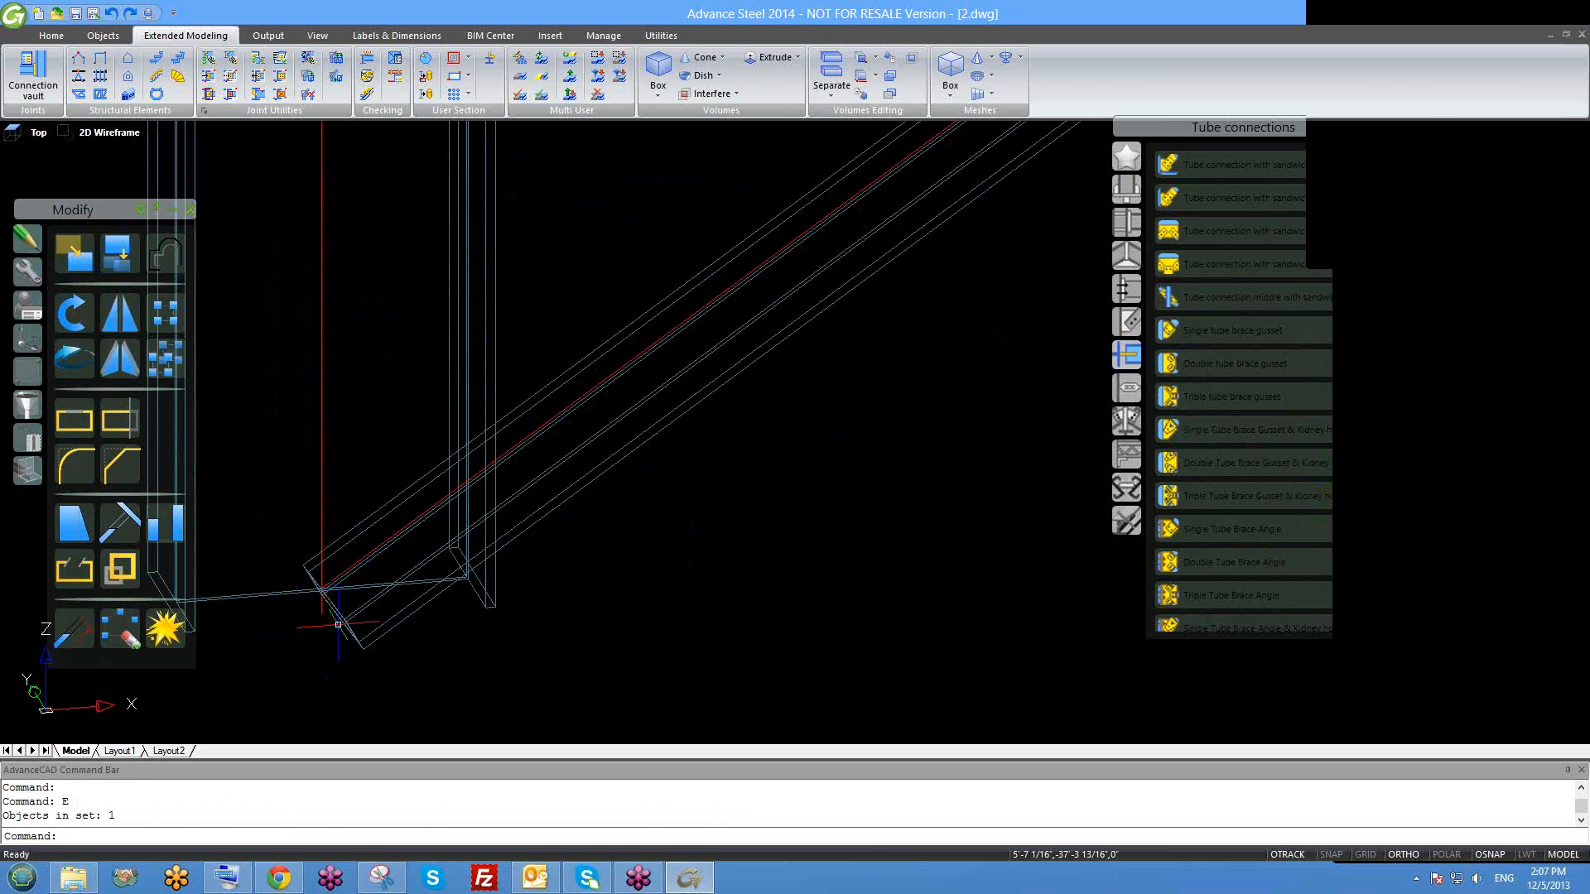
scroll(549, 621, down, 3)
scroll(870, 551, up, 4)
scroll(886, 546, up, 2)
click(886, 546)
click(886, 547)
click(886, 546)
click(886, 546)
click(886, 546)
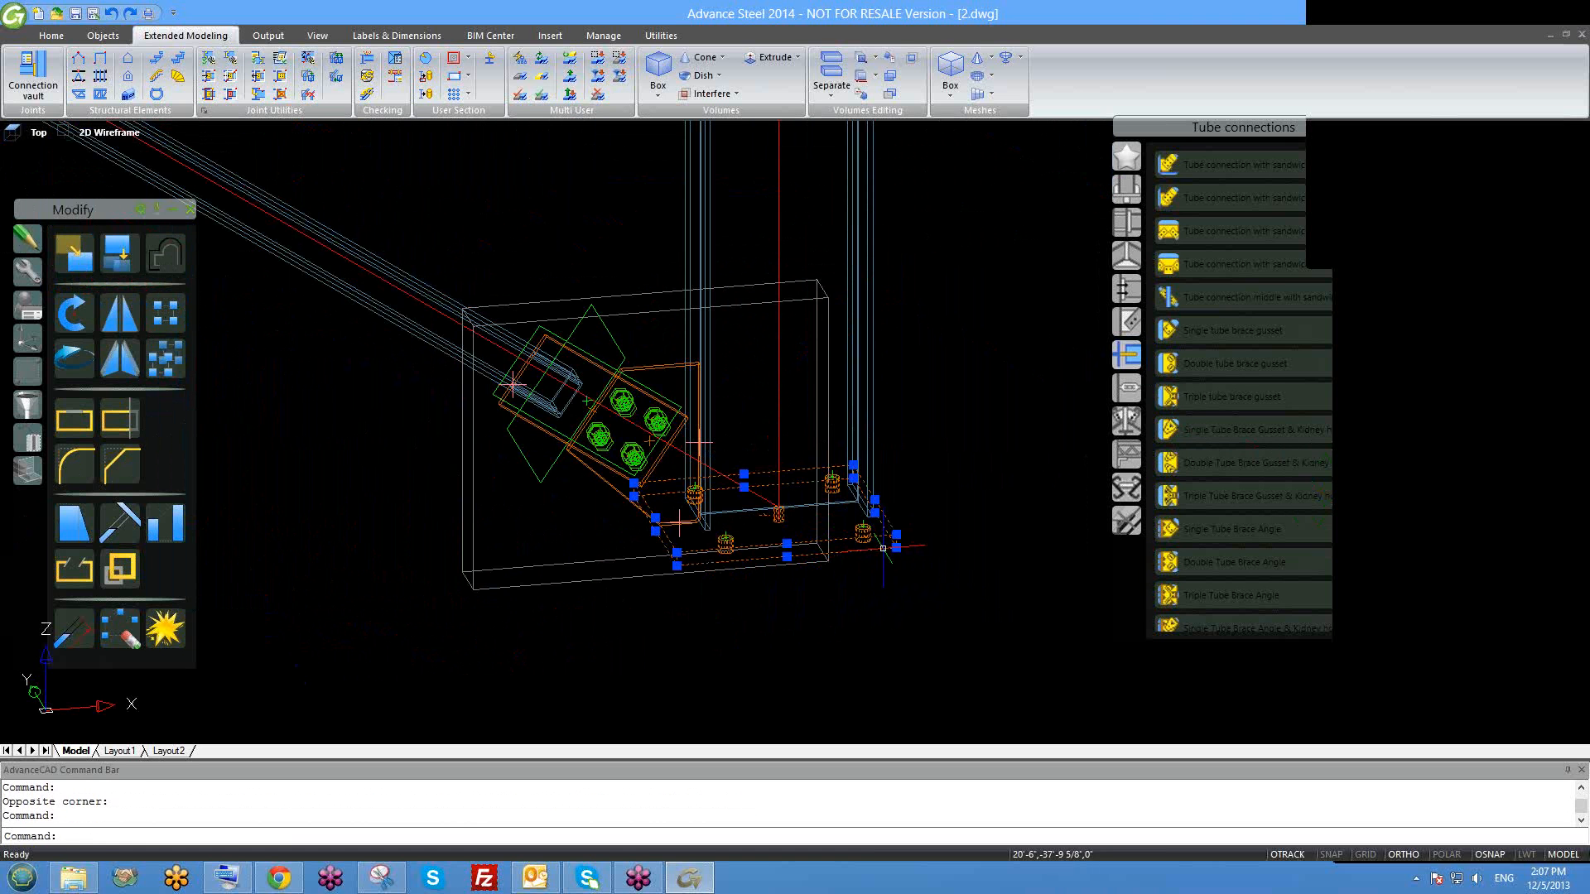
text(MI)
key(Return)
scroll(878, 548, down, 5)
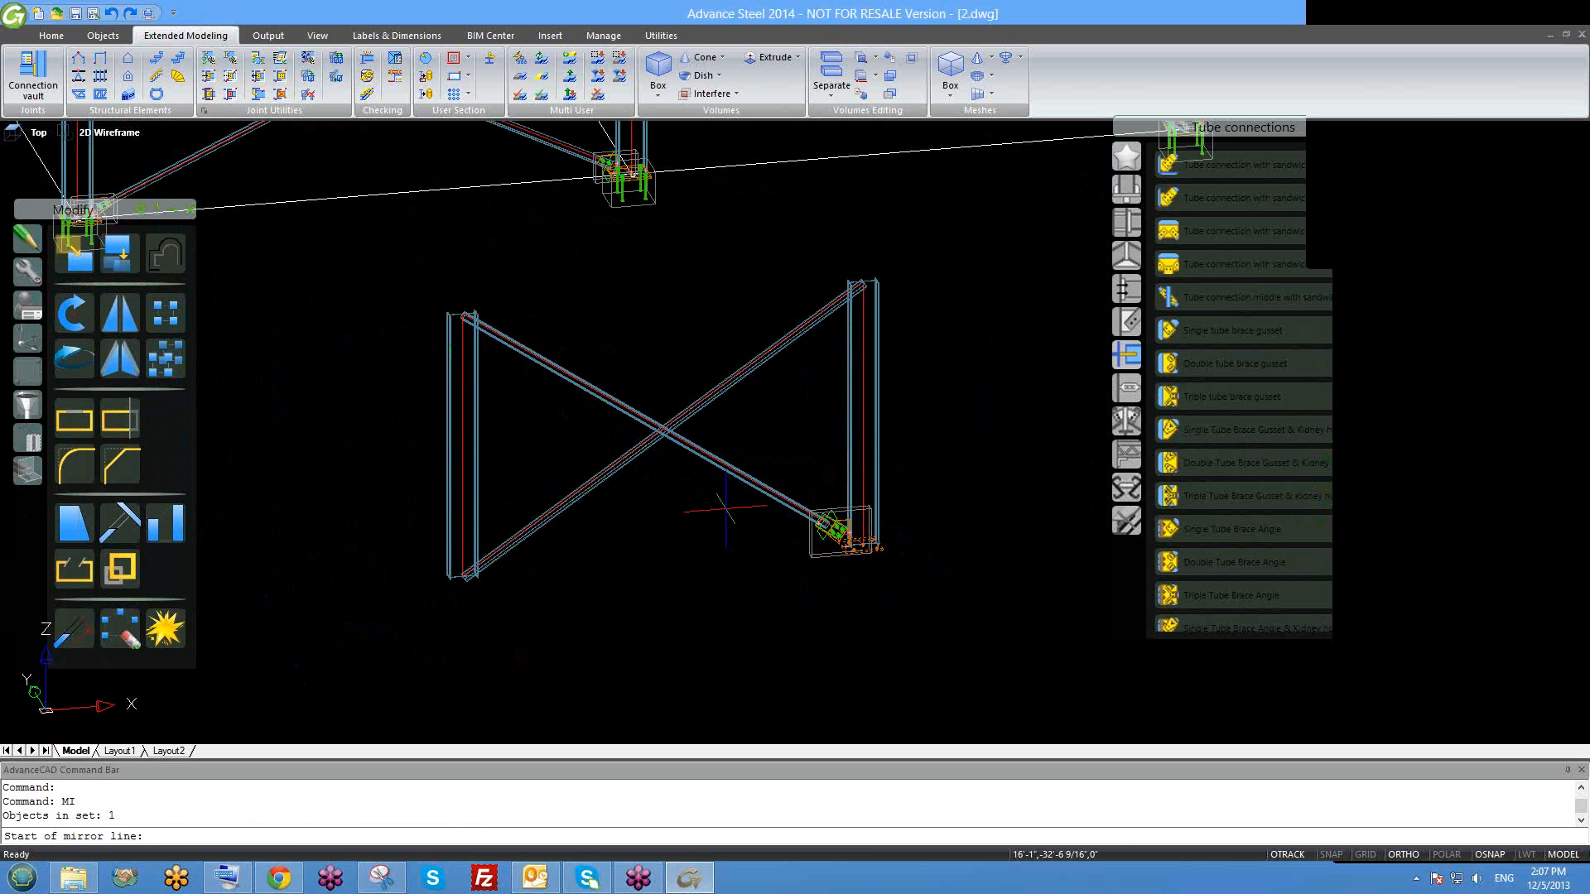
text(MID)
key(Return)
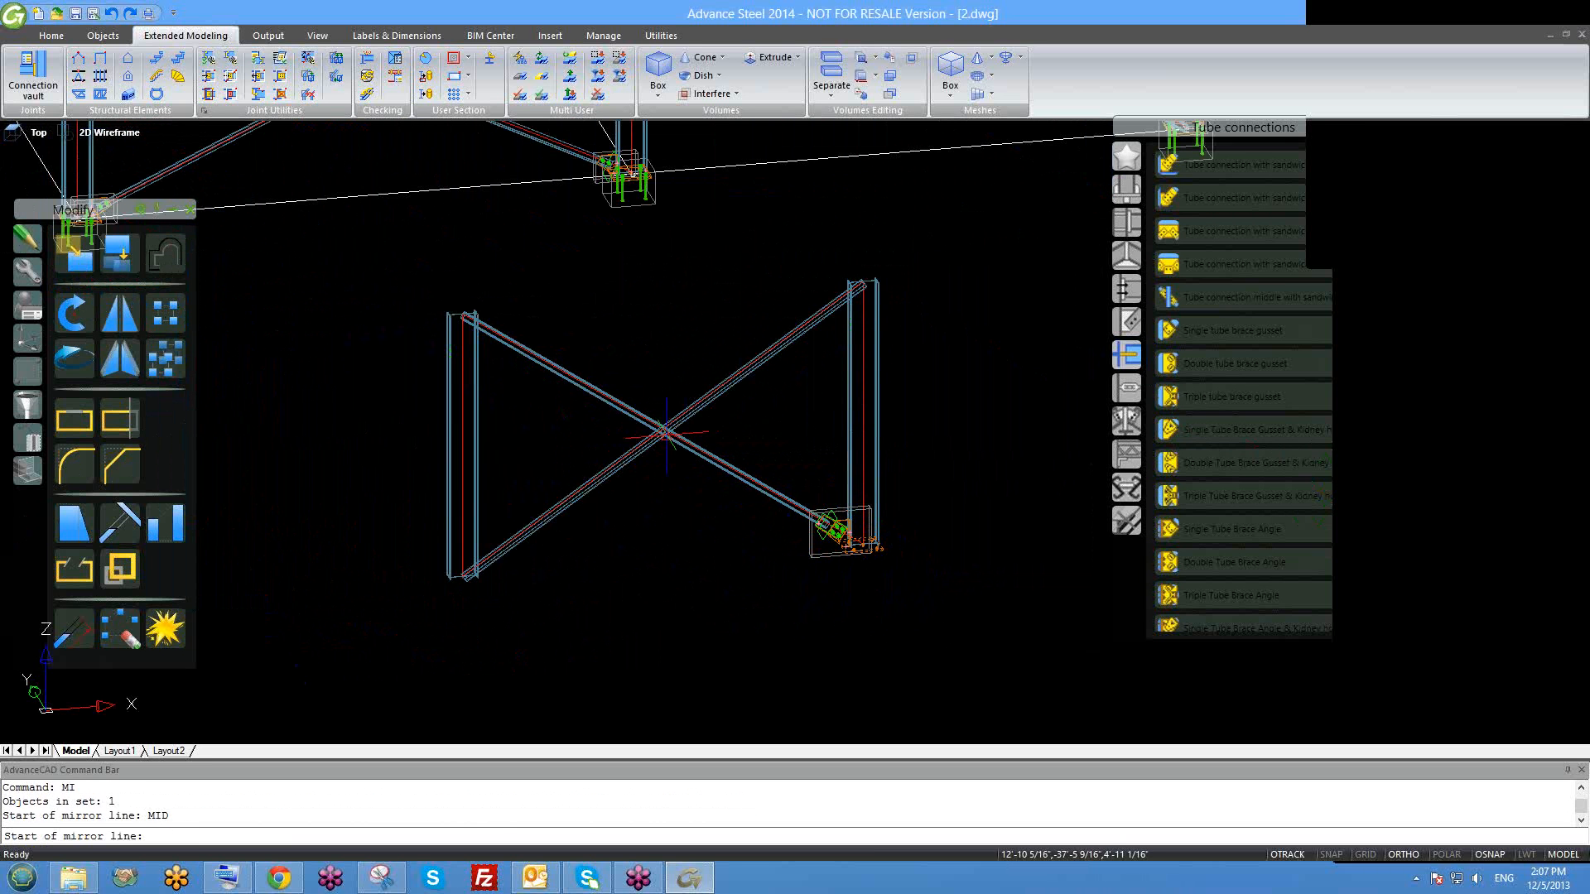
click(659, 428)
click(668, 522)
key(Return)
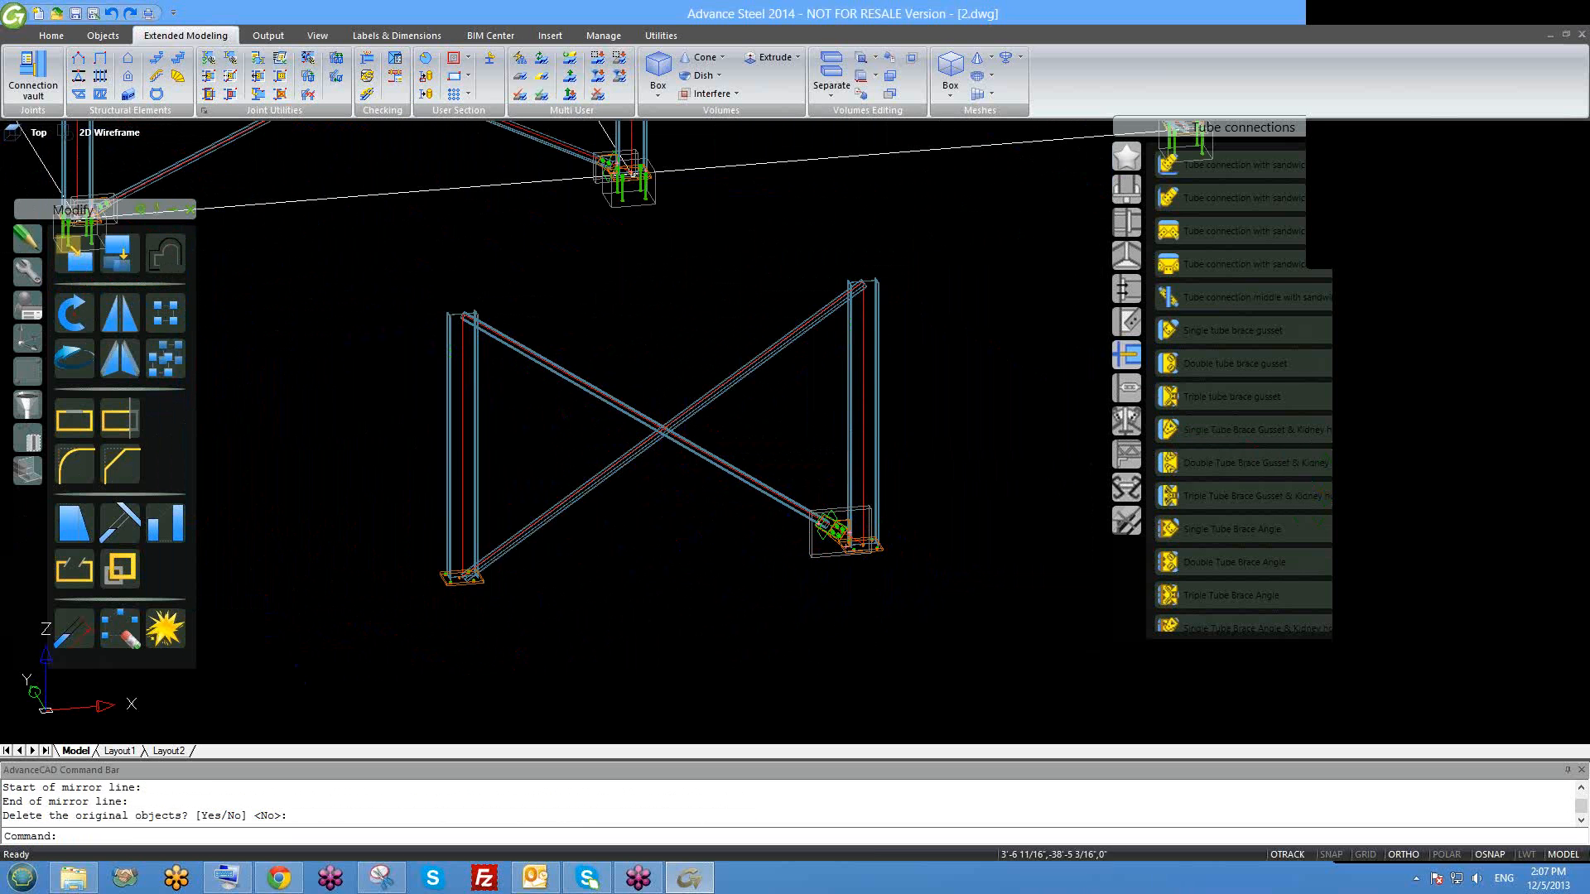
Apply the general bracing joint "Gusset plate to column and base plate" to the column, mirrored base plate and mirrored brace.
scroll(415, 578, up, 6)
scroll(629, 588, up, 3)
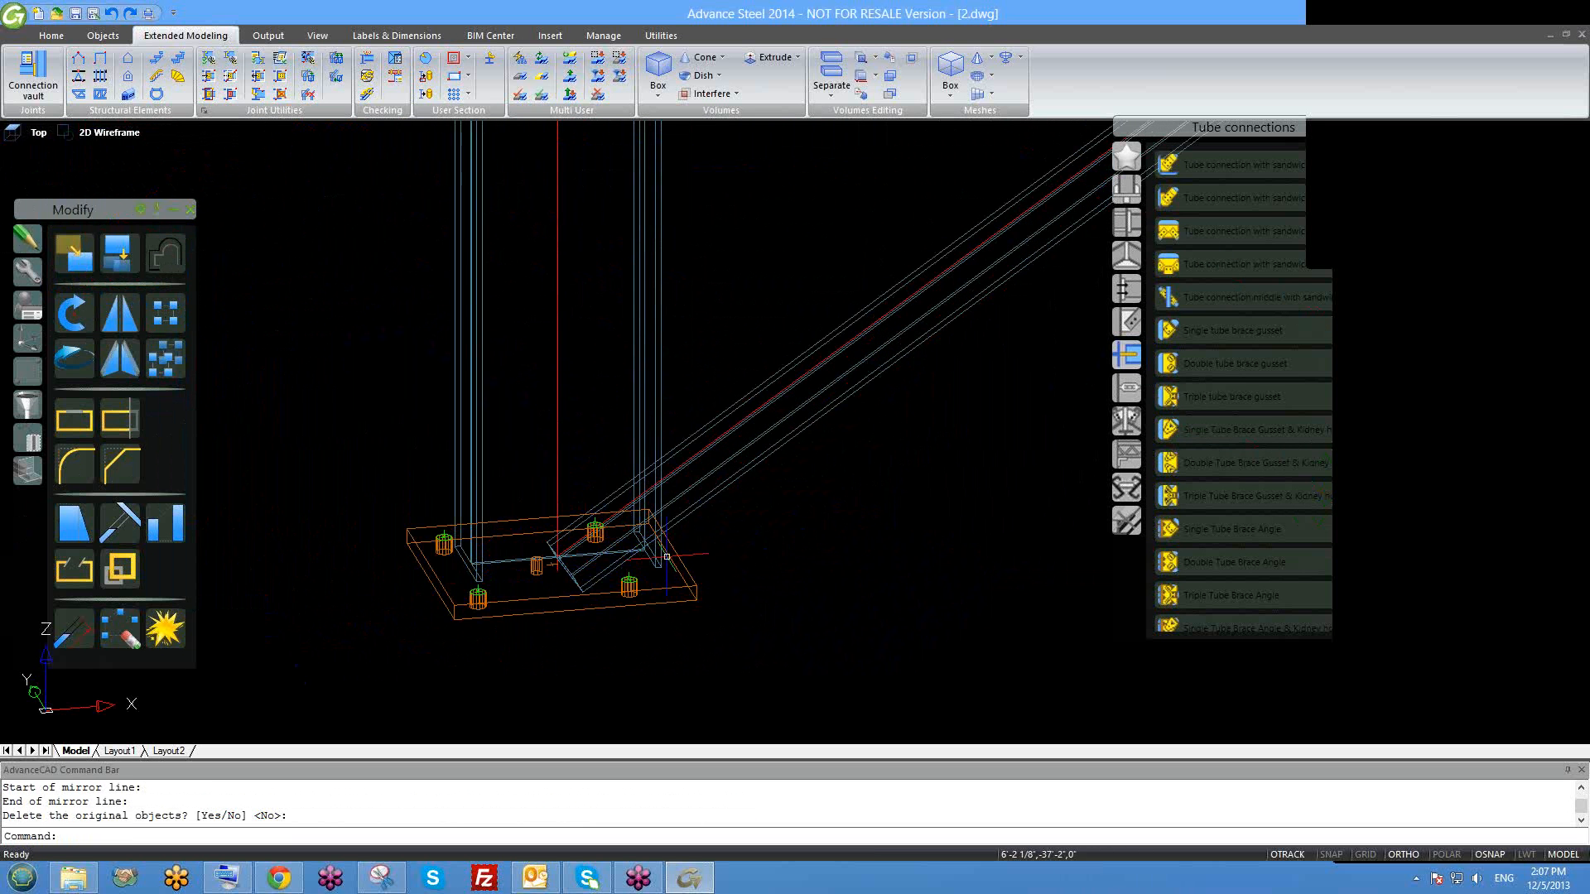
shift+middle_drag(640, 577, 568, 642)
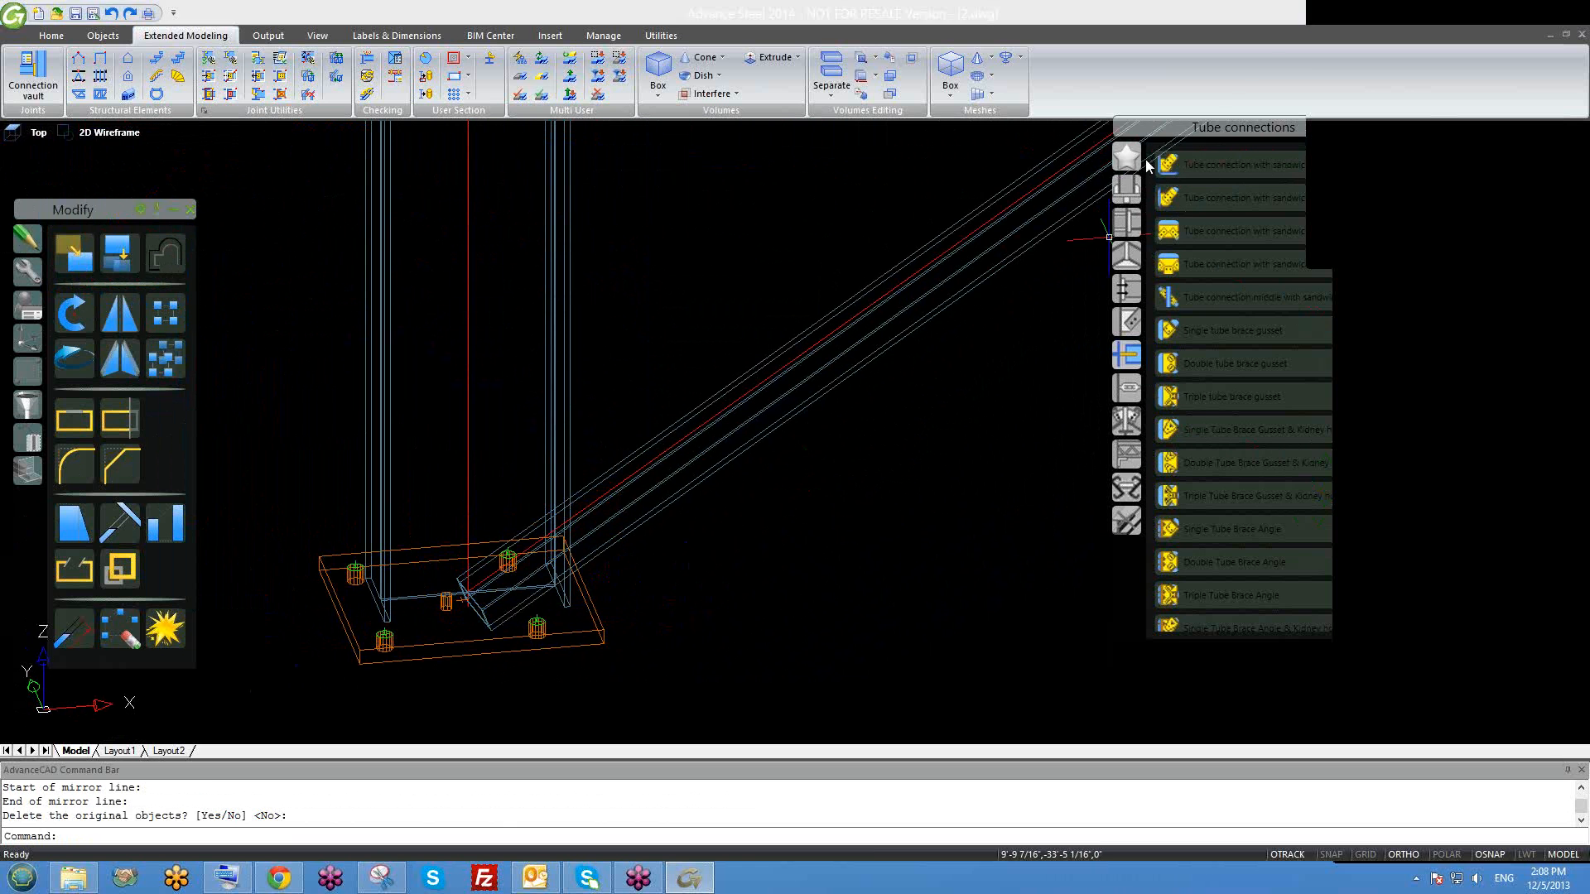
click(966, 286)
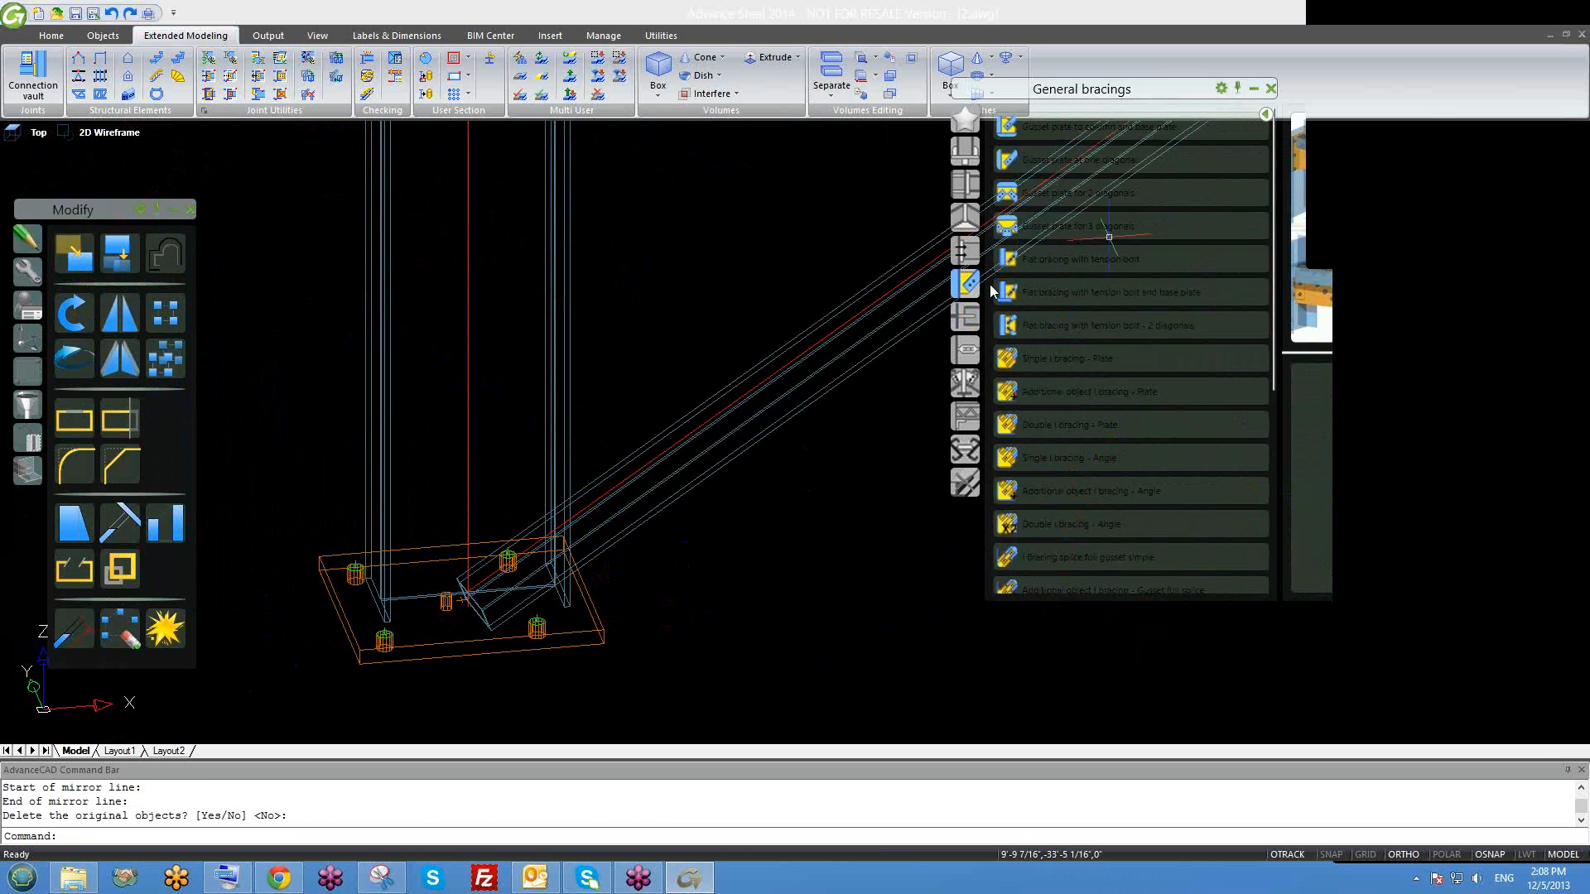
drag(1053, 94, 858, 242)
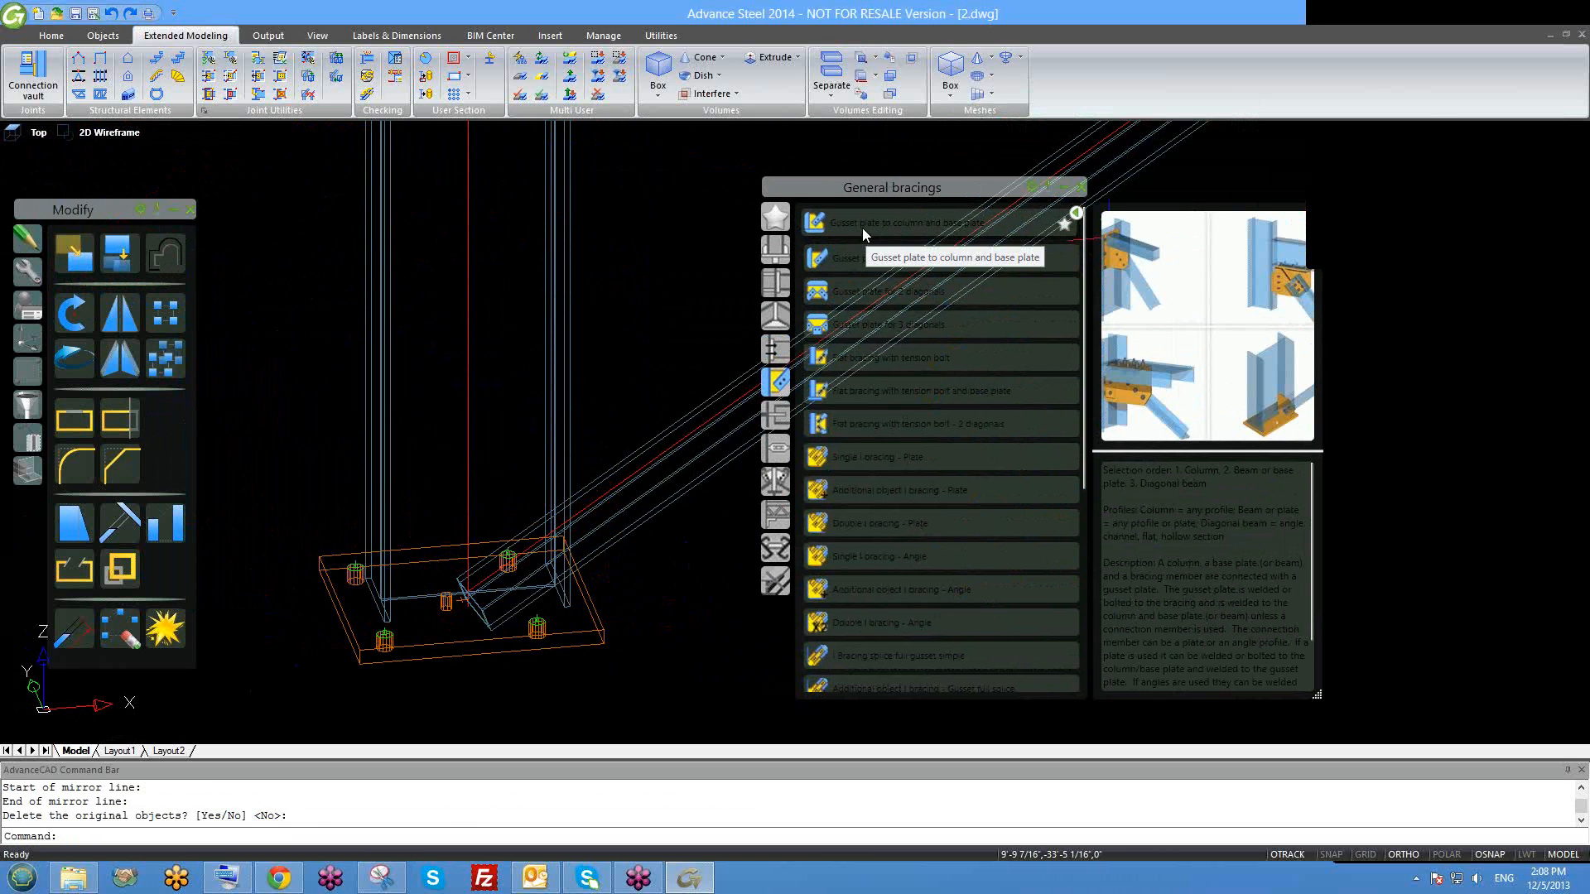
click(852, 222)
scroll(511, 449, down, 2)
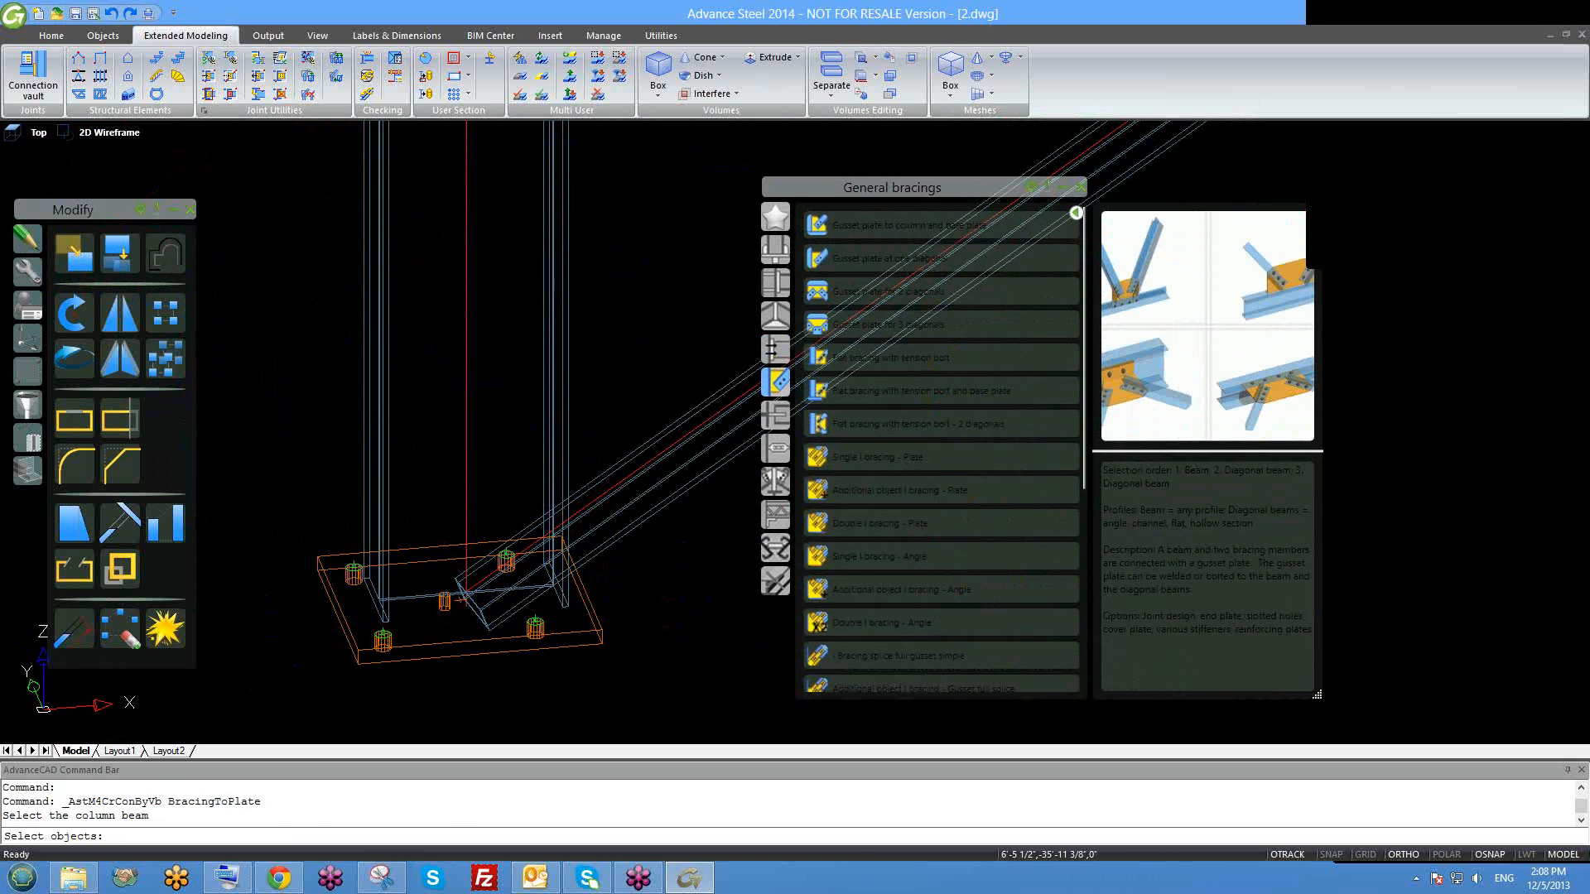
scroll(512, 449, down, 2)
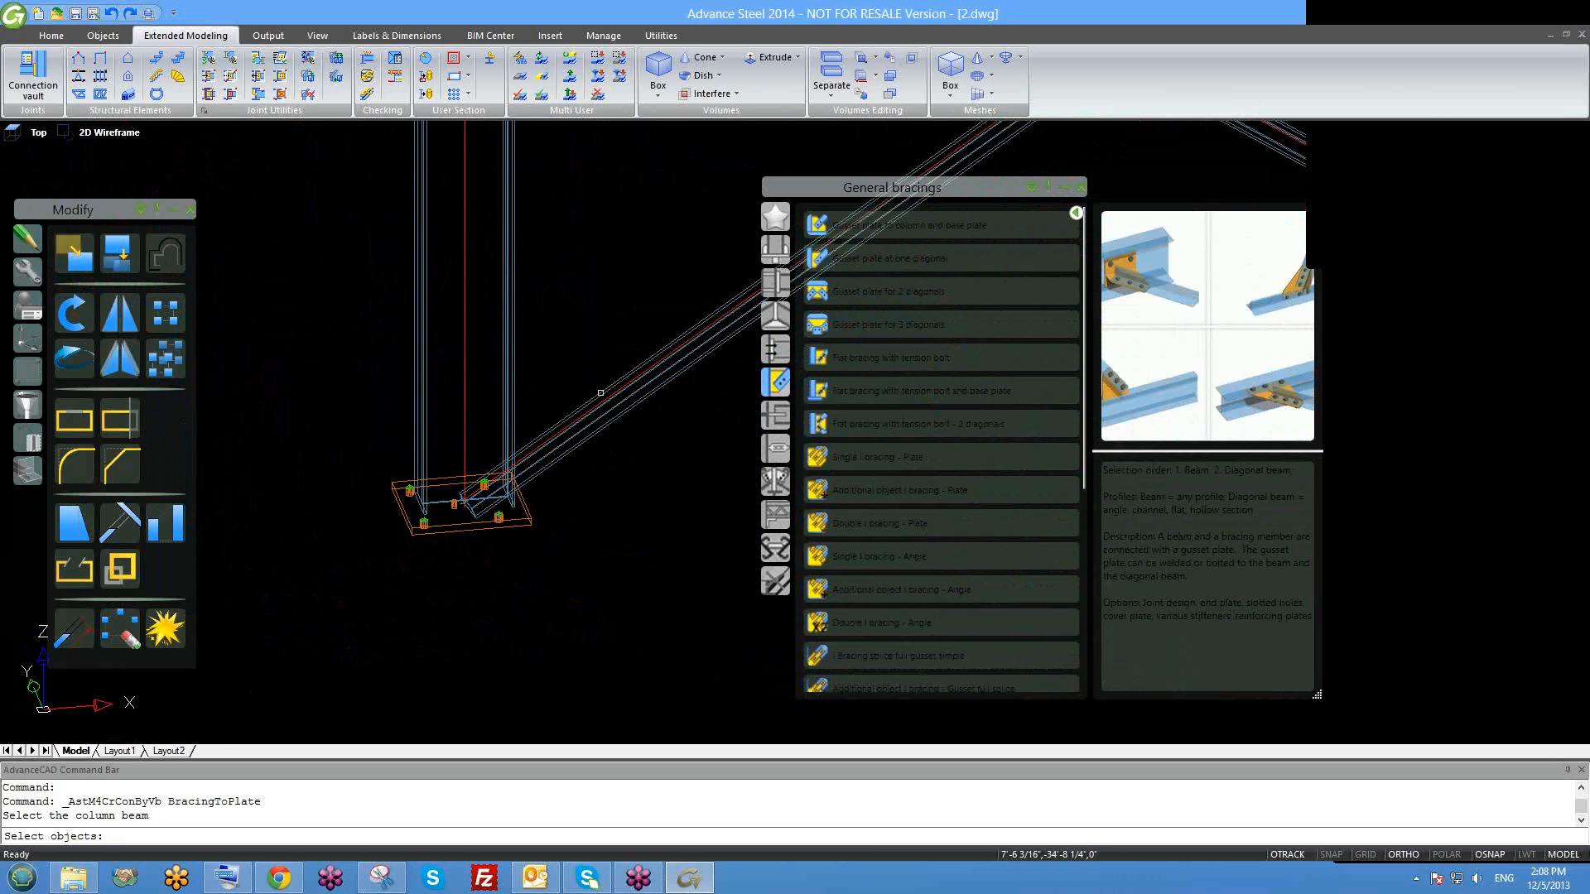
click(509, 373)
key(Return)
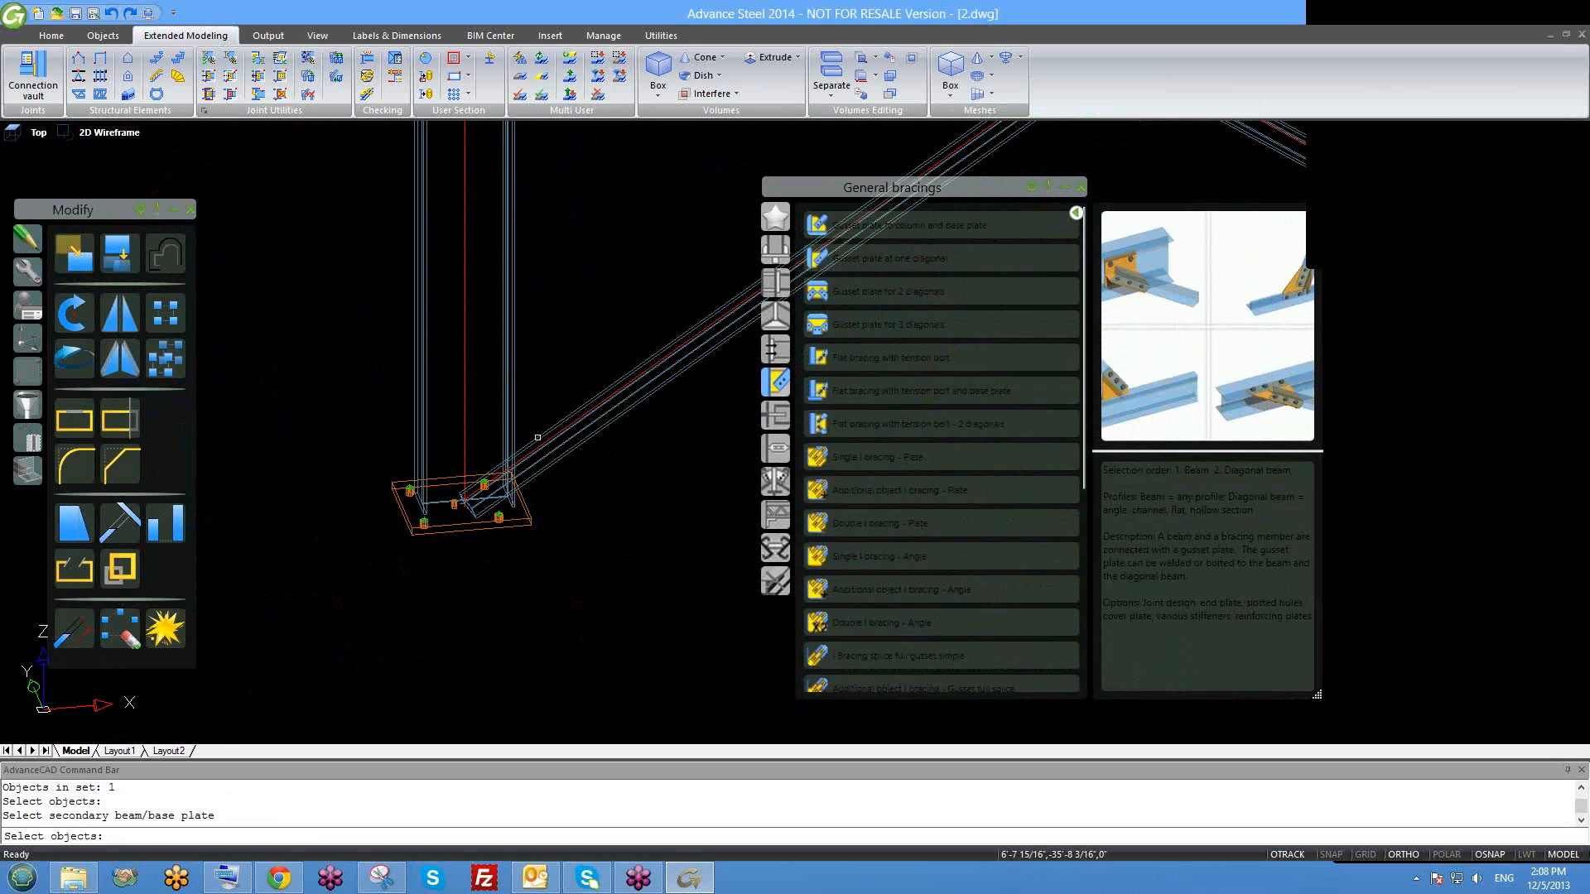
click(527, 514)
key(Return)
click(541, 457)
key(Return)
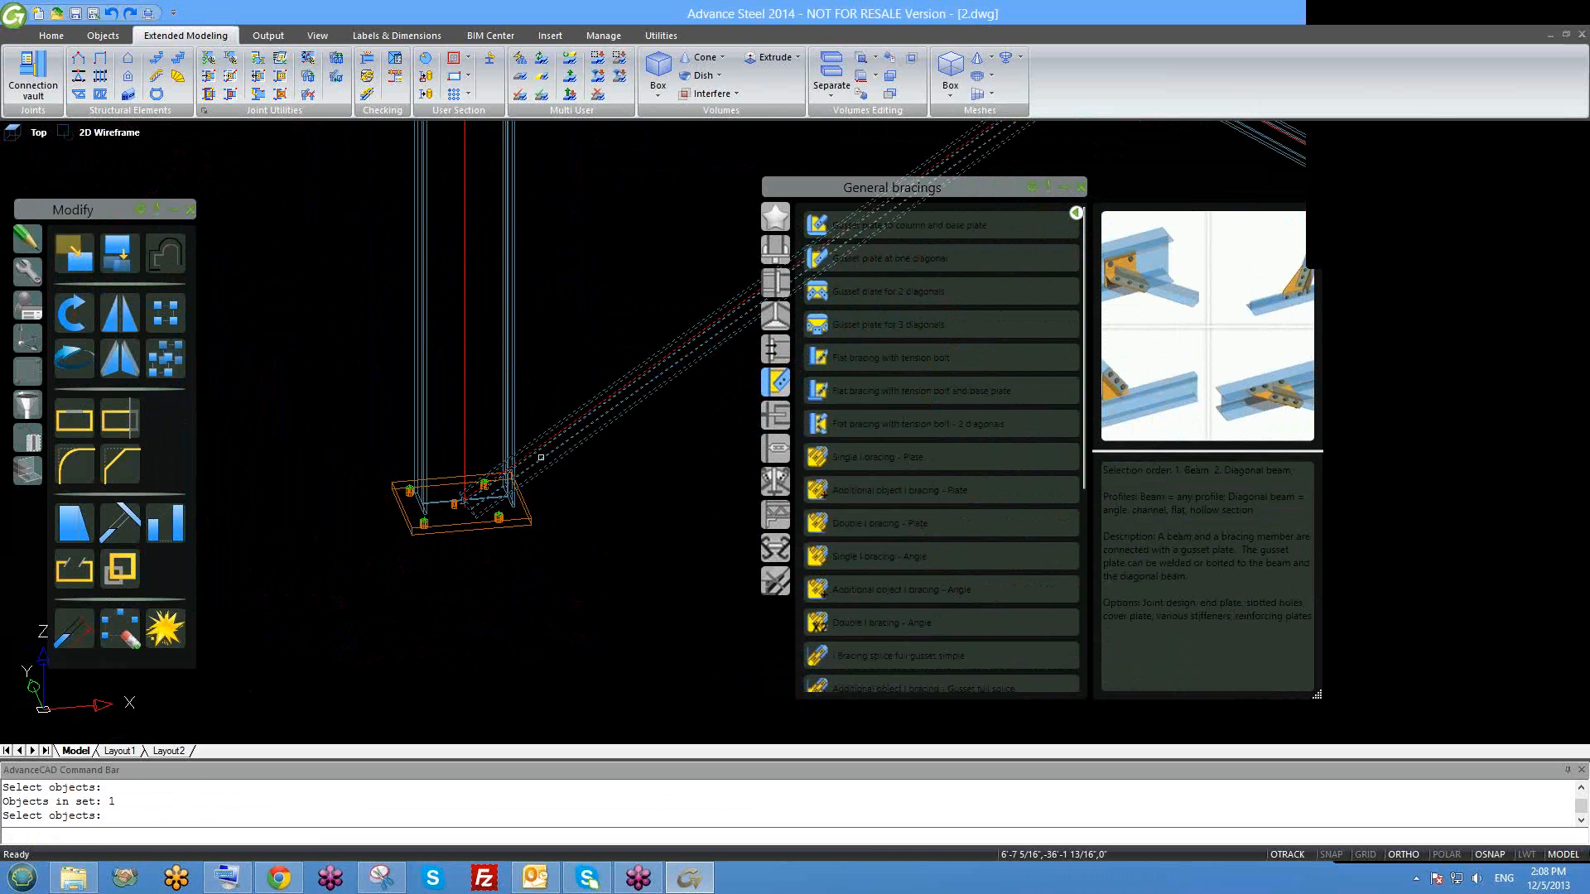
Set the new gusset plate's arrangement to centered and close the joint properties.
scroll(546, 464, up, 5)
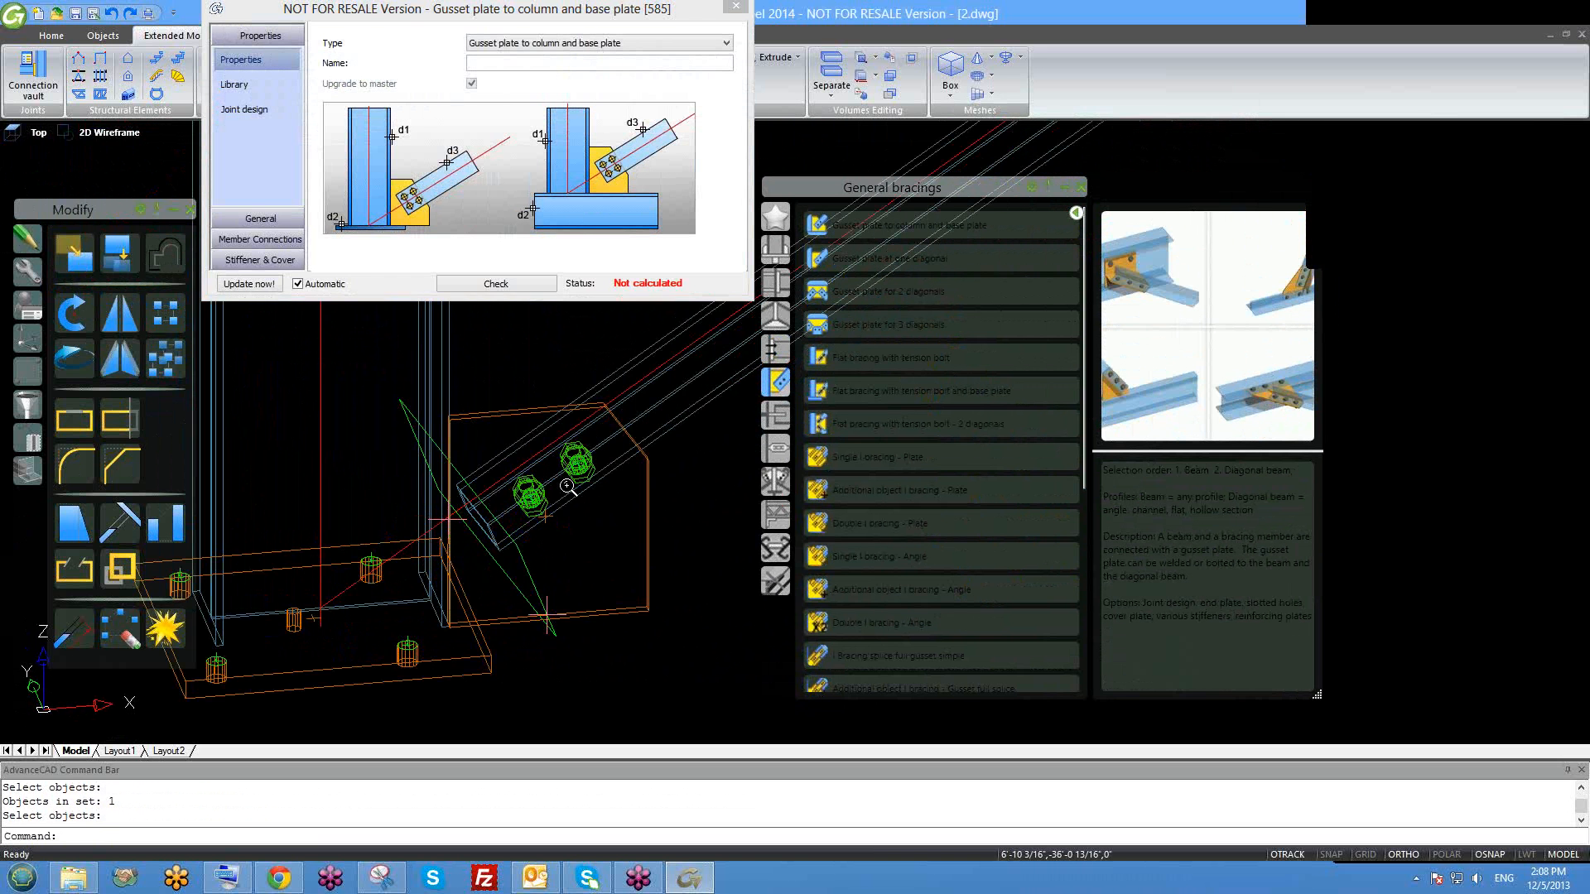
shift+middle_drag(567, 485, 91, 538)
click(292, 220)
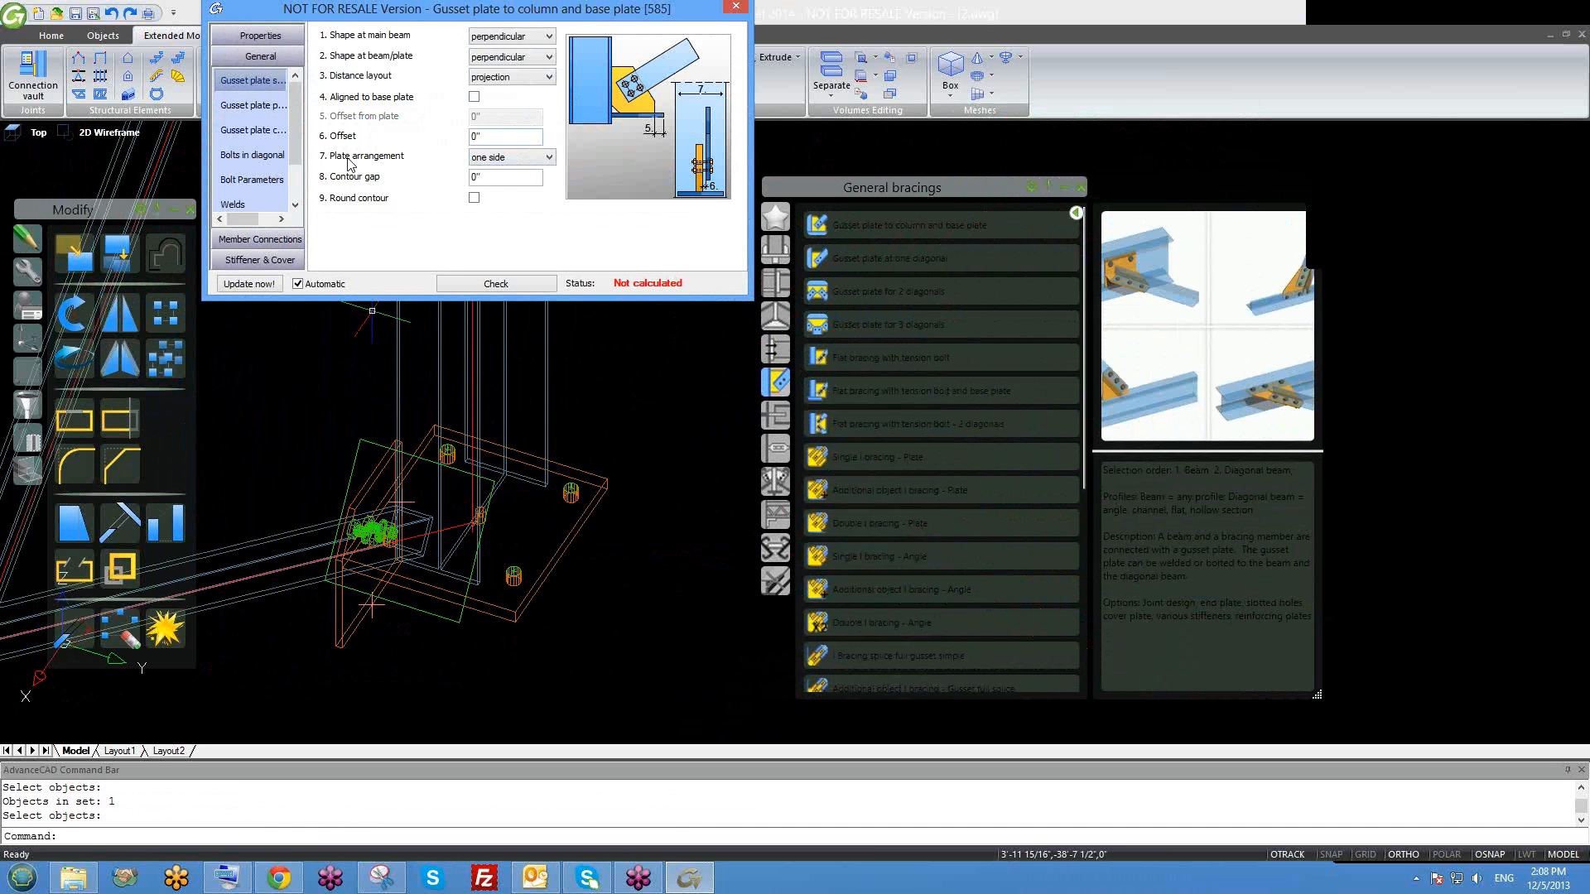
click(477, 163)
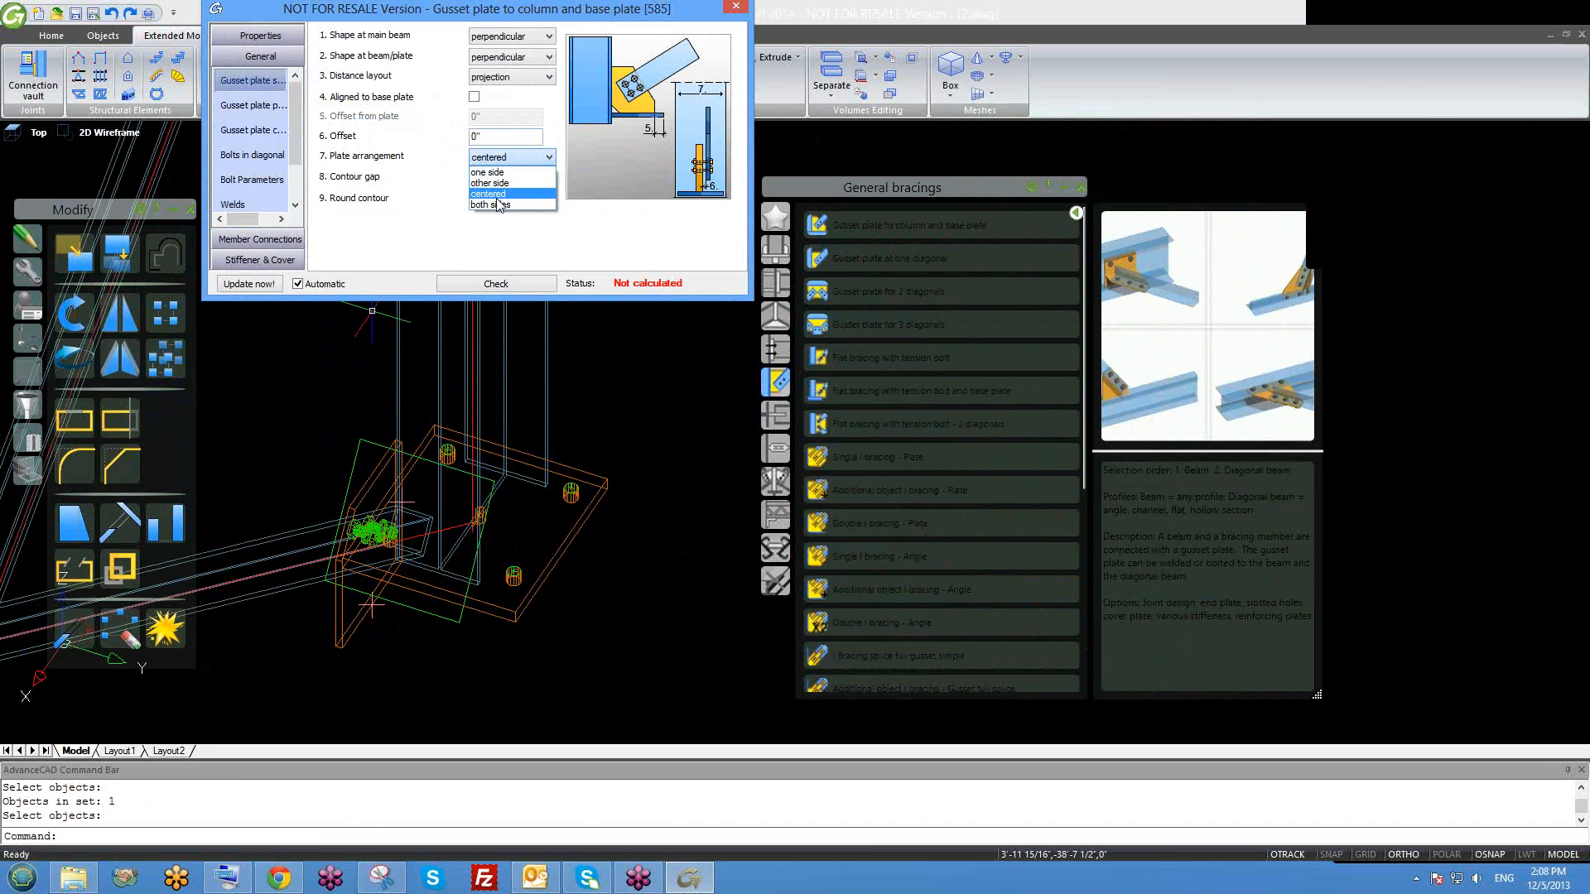
click(501, 204)
middle_drag(372, 311, 542, 324)
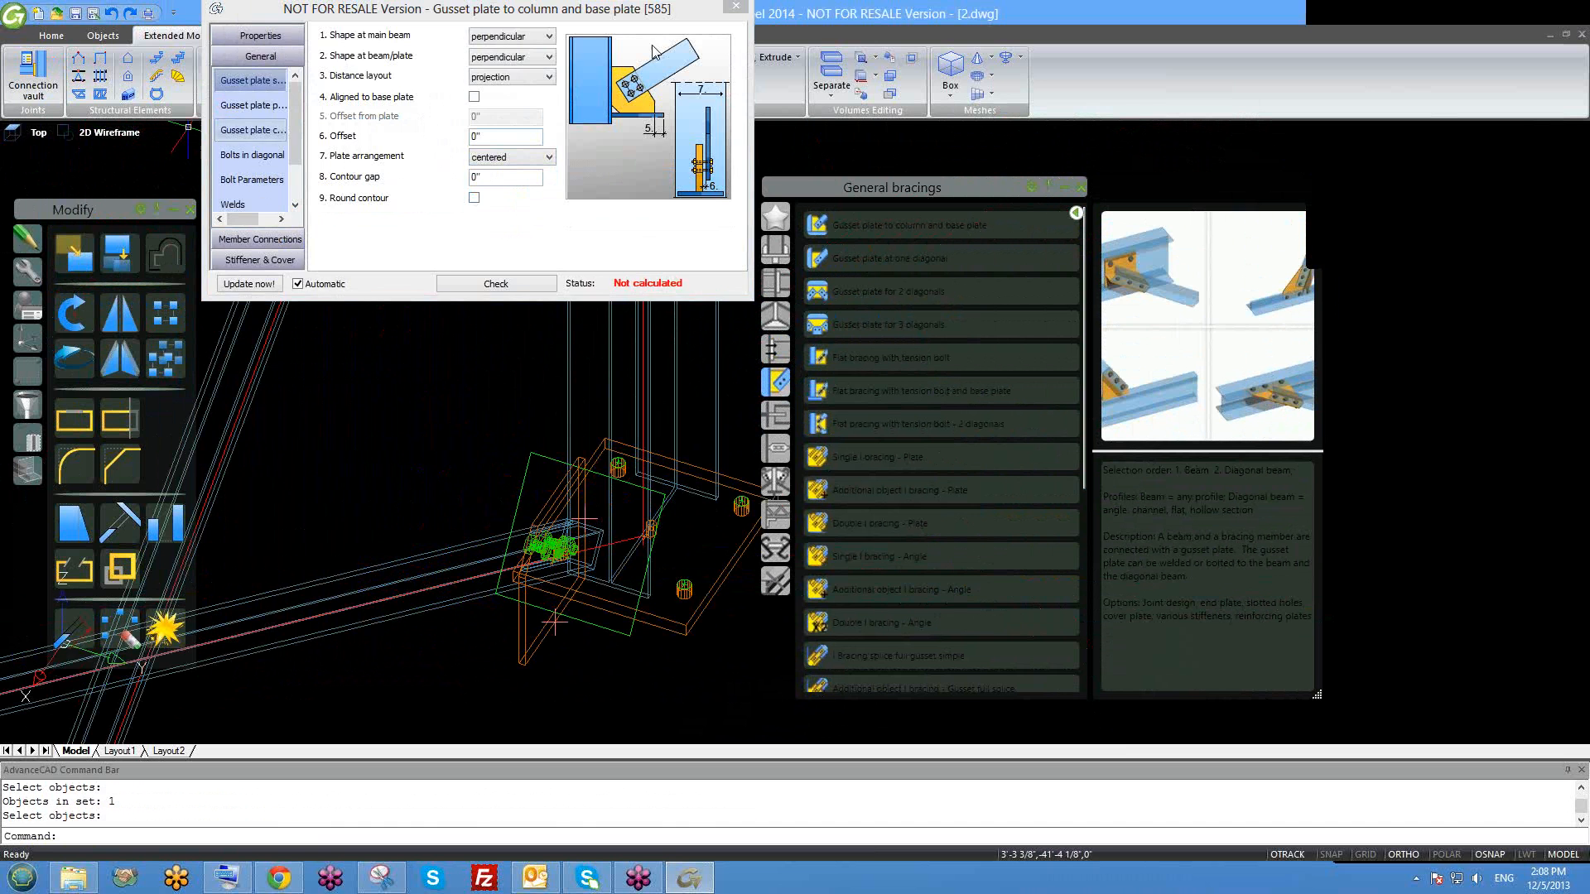
click(738, 9)
Switch the visual style to Hidden and examine how the brace end meets the gusset plate.
click(110, 133)
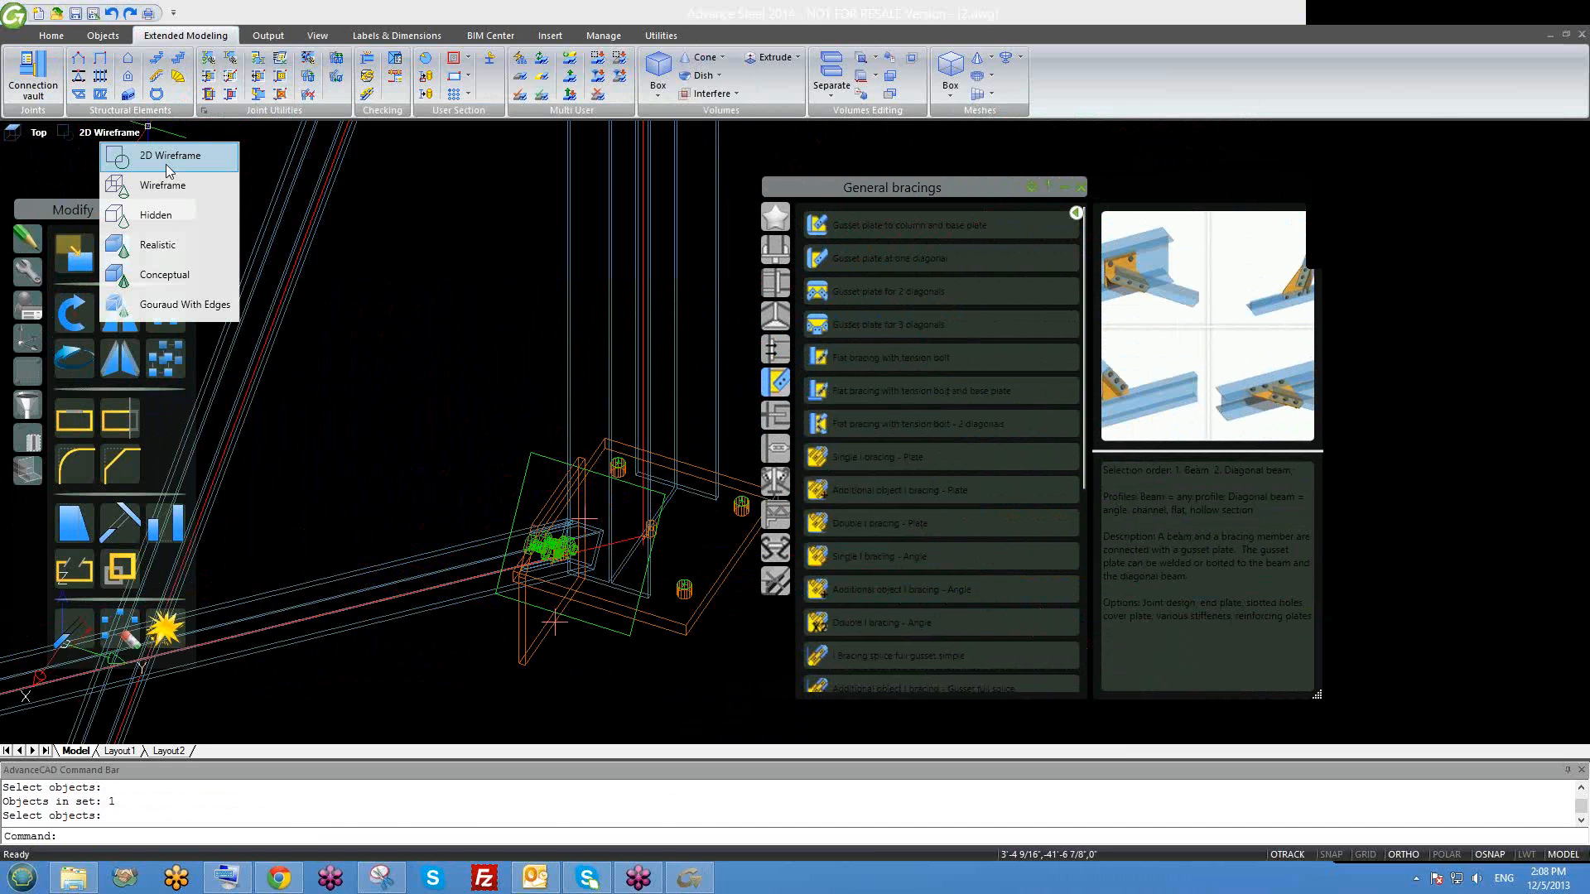
click(155, 215)
shift+middle_drag(514, 549, 505, 599)
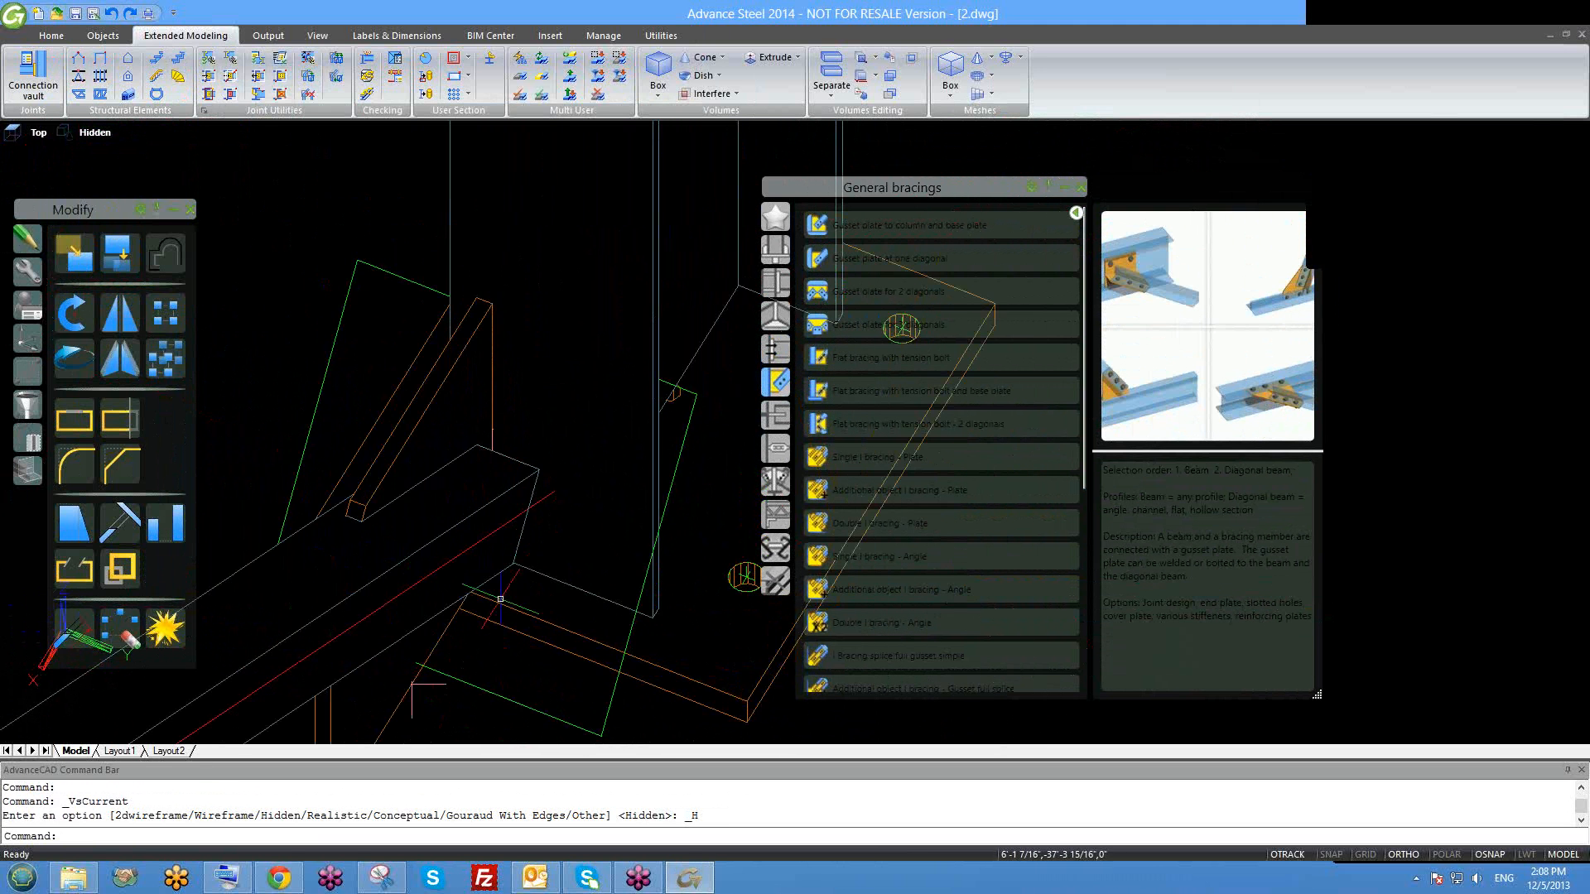
shift+middle_drag(580, 466, 431, 573)
Check the brace's positioning settings and the joint properties of the gusset plate connection.
double_click(423, 571)
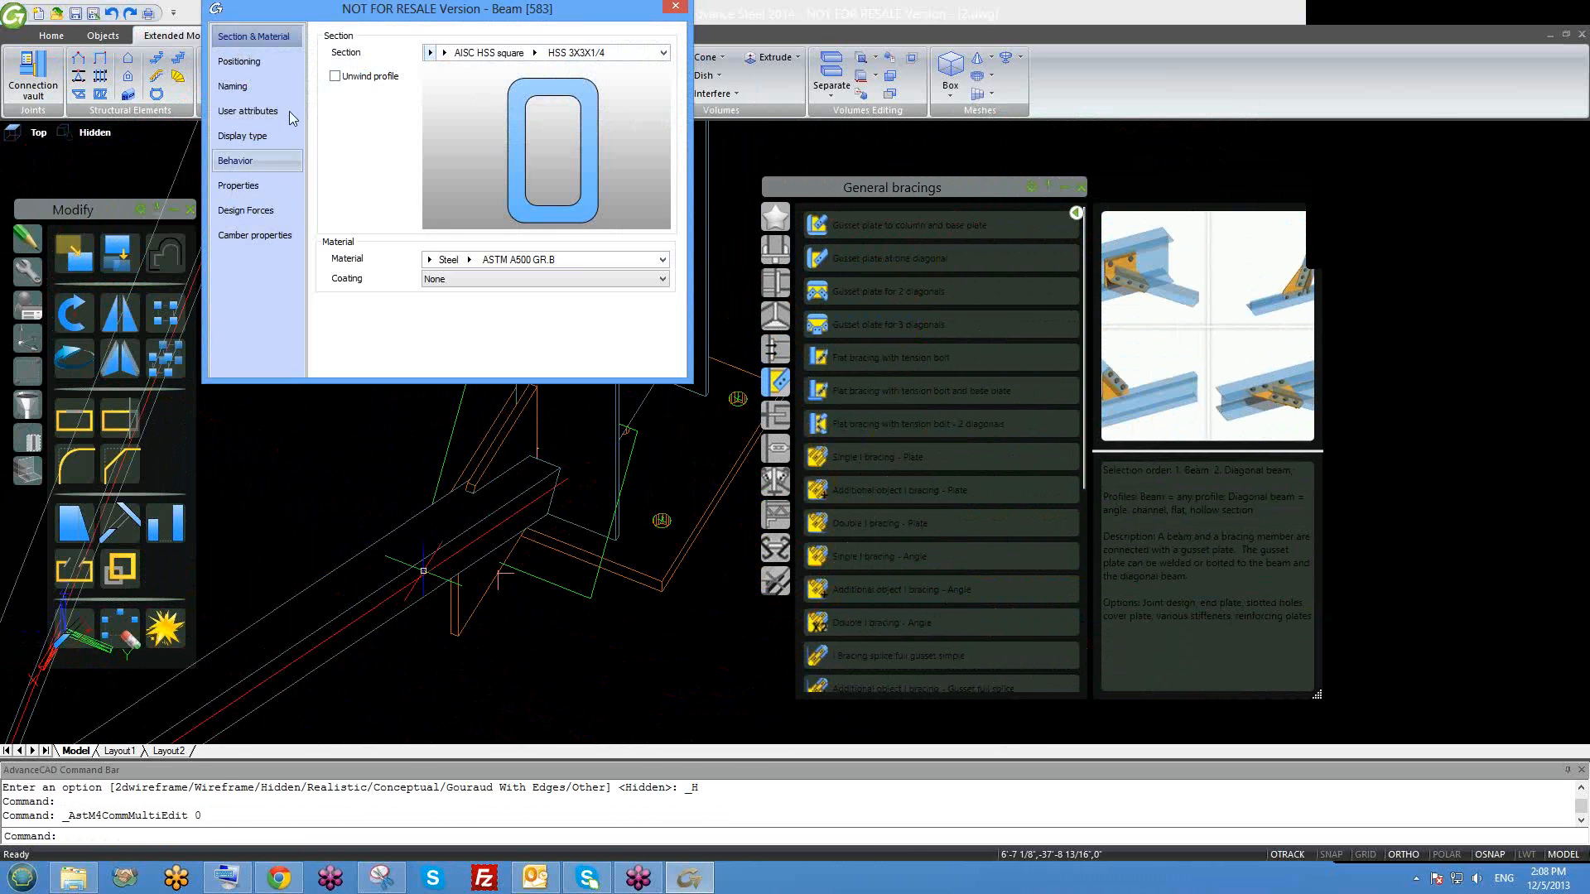
click(267, 69)
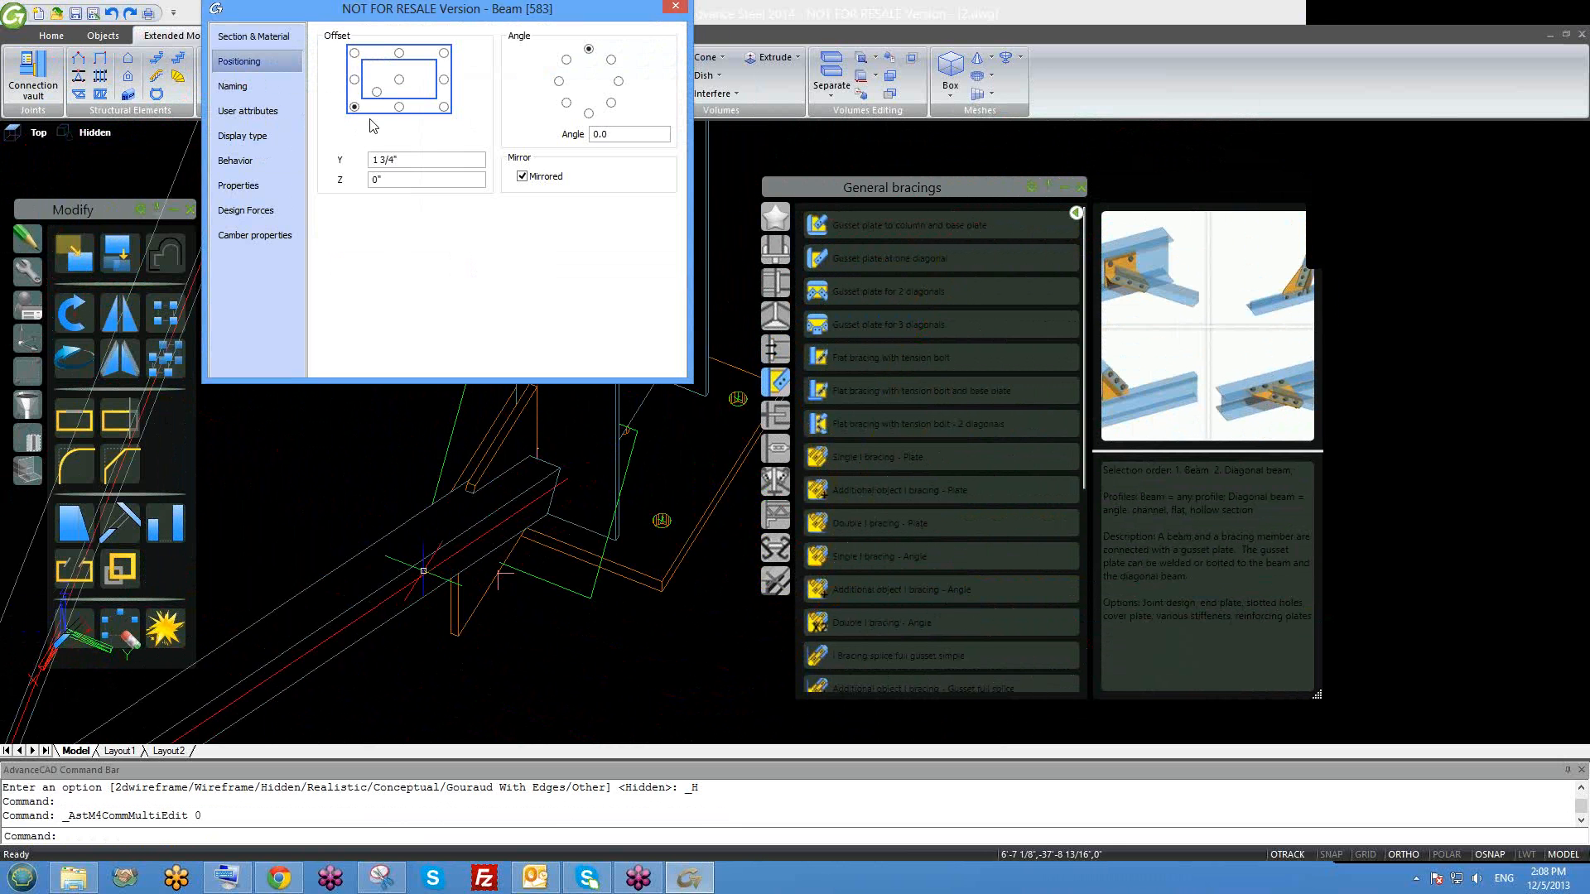
click(680, 6)
shift+middle_drag(644, 464, 492, 454)
right_click(492, 453)
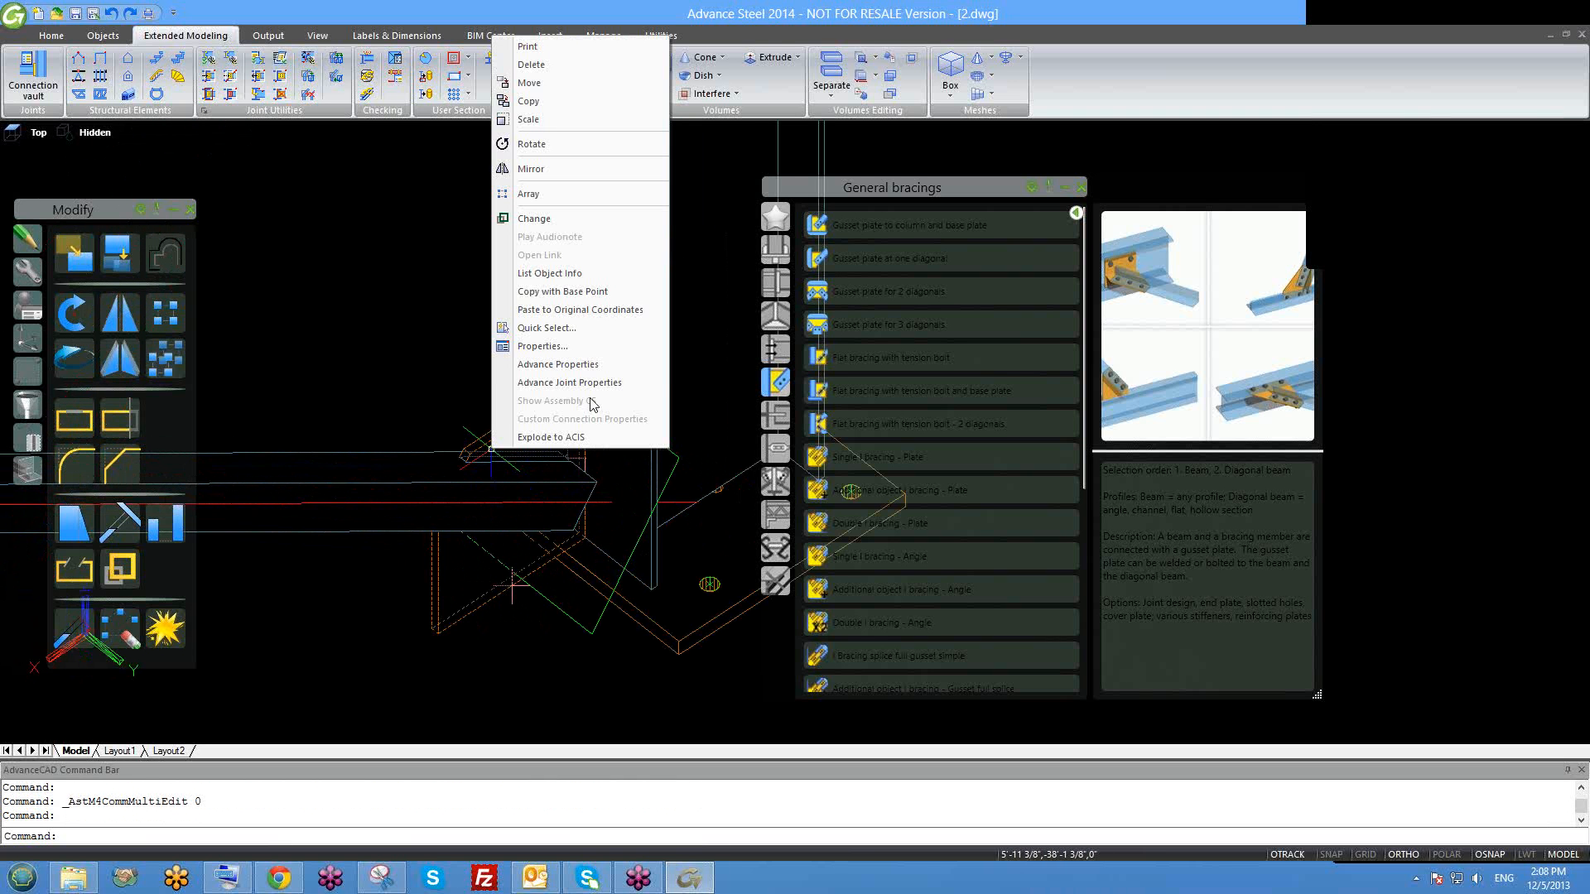
click(594, 382)
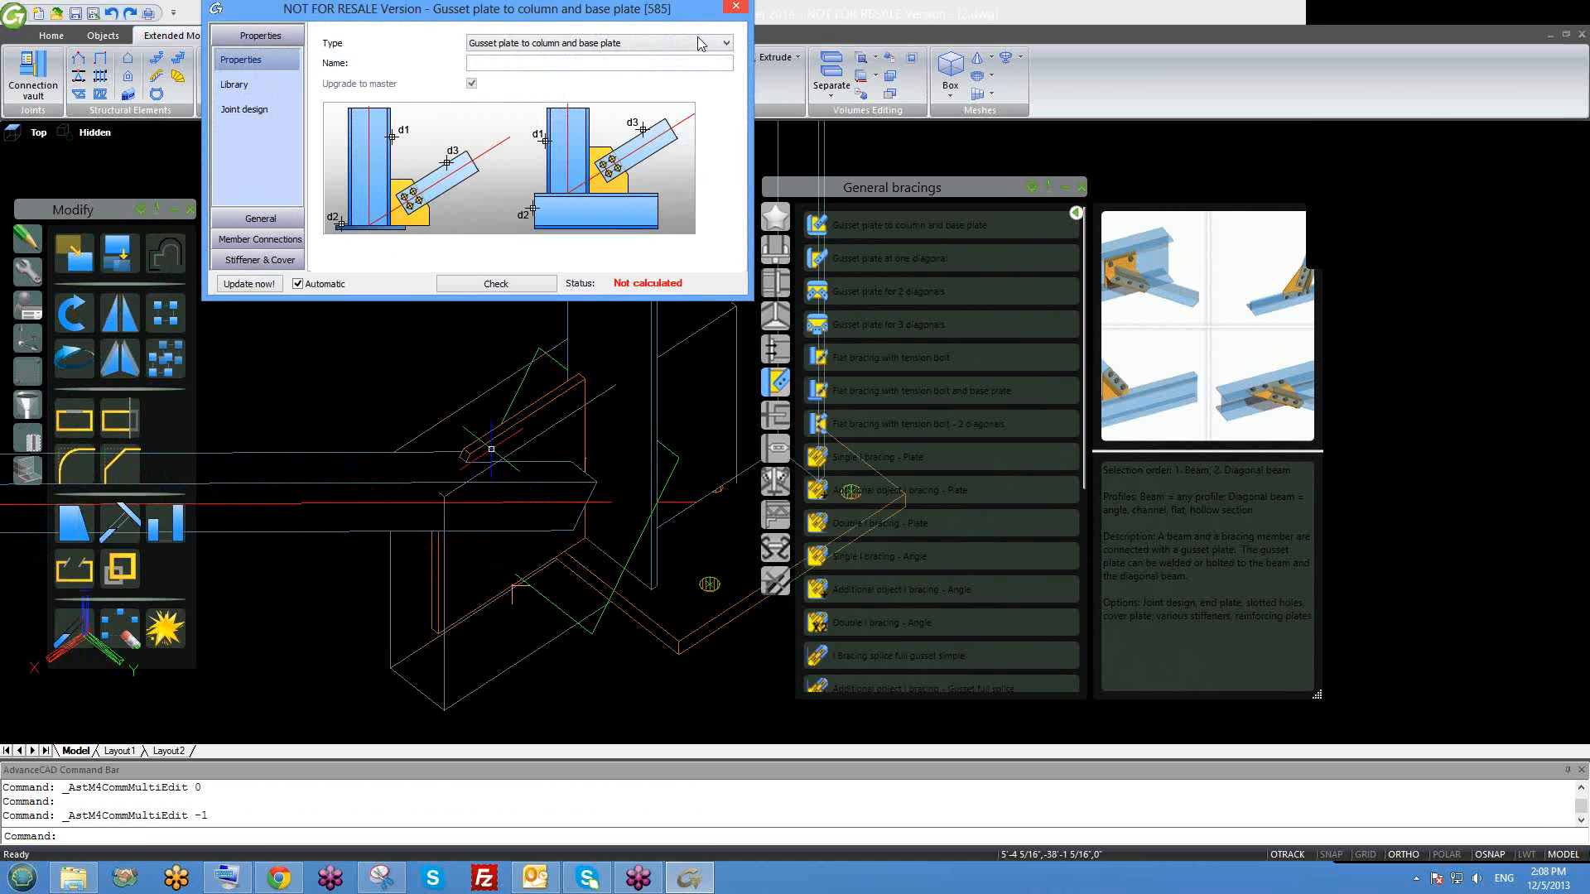
click(735, 7)
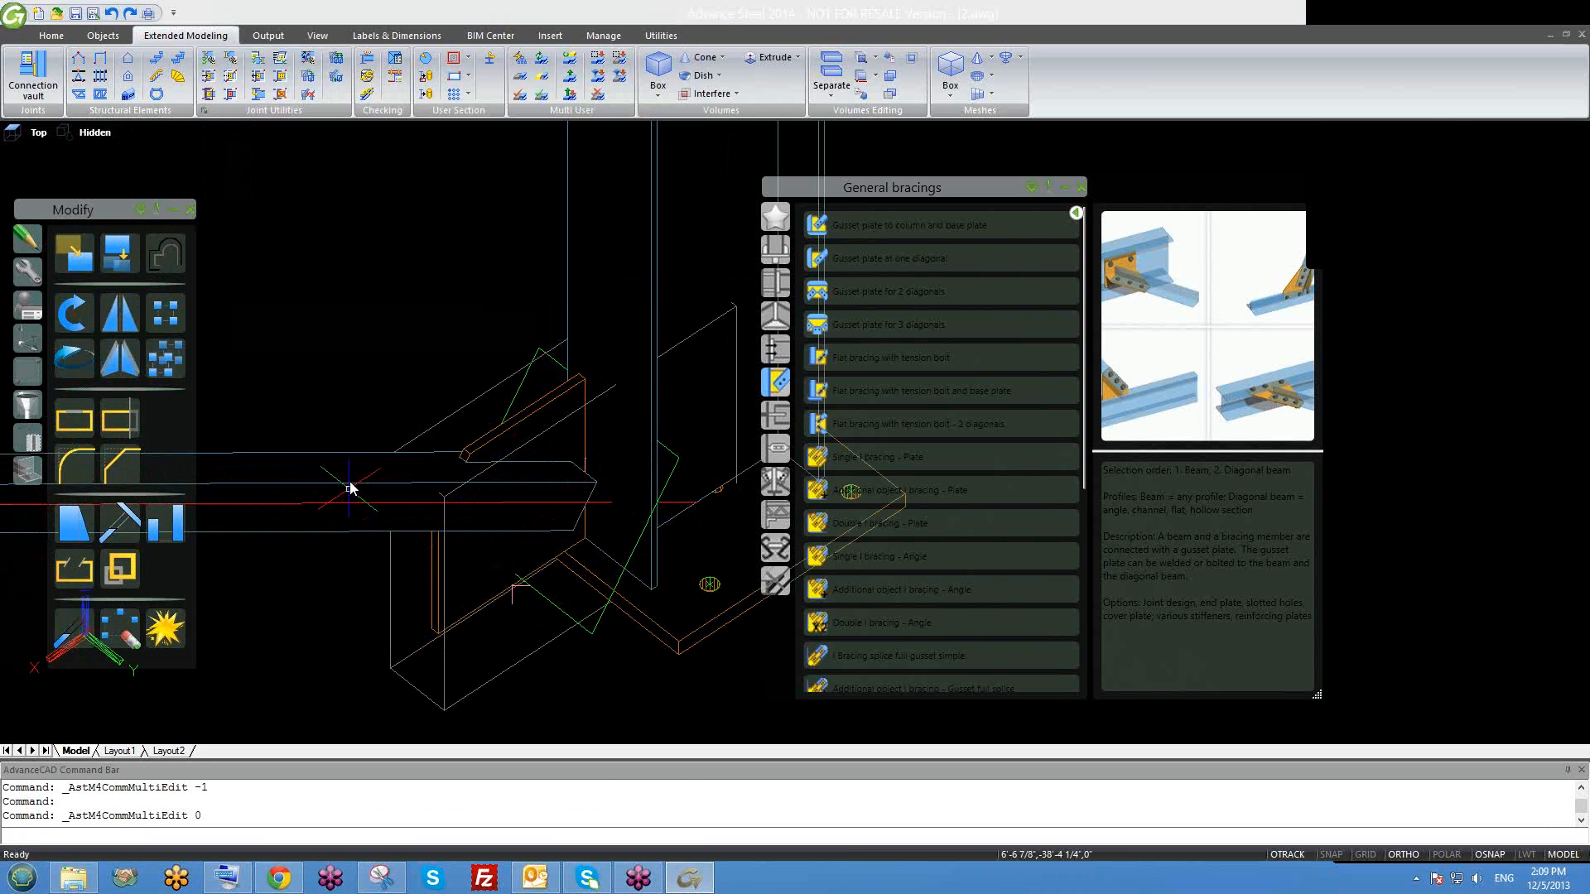
Set the brace's positioning to the centre offset point with a Y offset of 0.
double_click(349, 487)
click(240, 61)
click(400, 80)
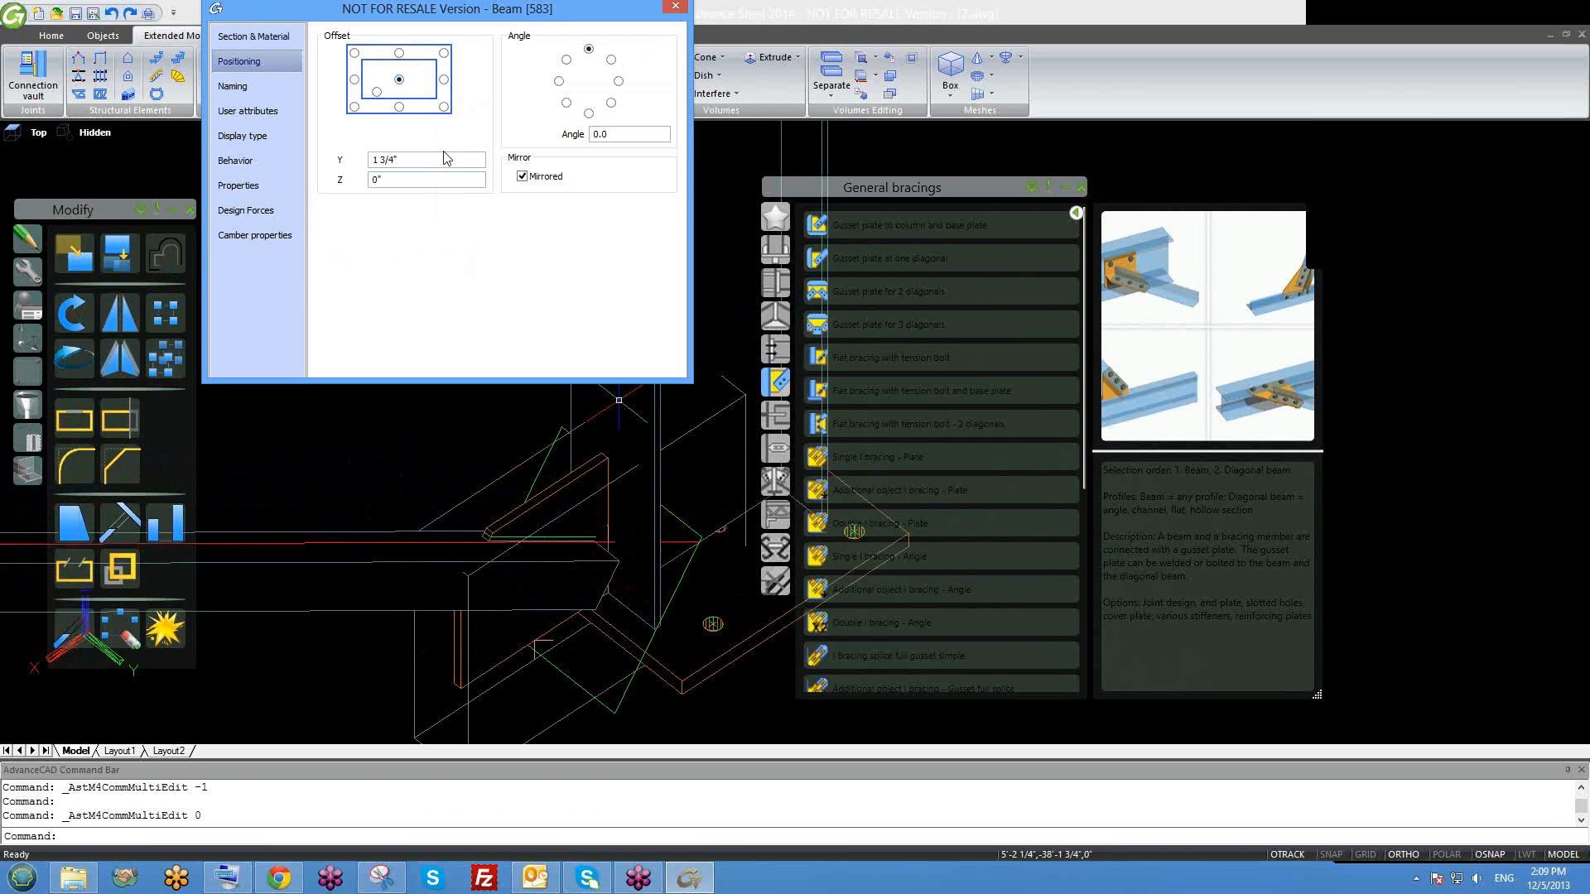
drag(442, 159, 348, 168)
text(0)
key(Return)
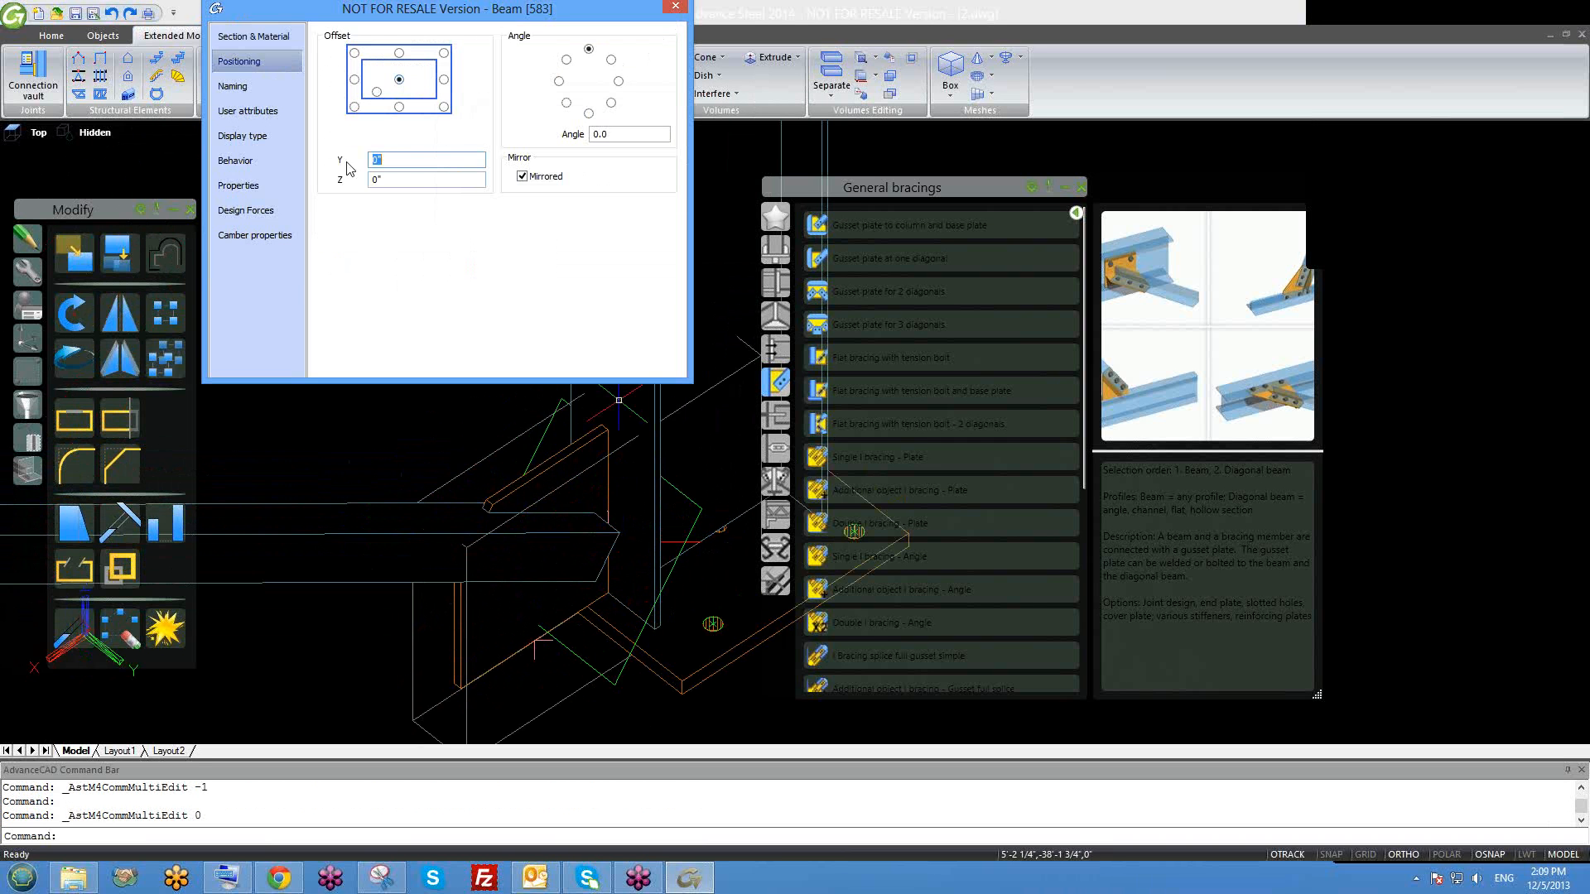
Try the middle-left and lower-left offset points for the brace, and restore the centre point.
click(355, 81)
click(354, 107)
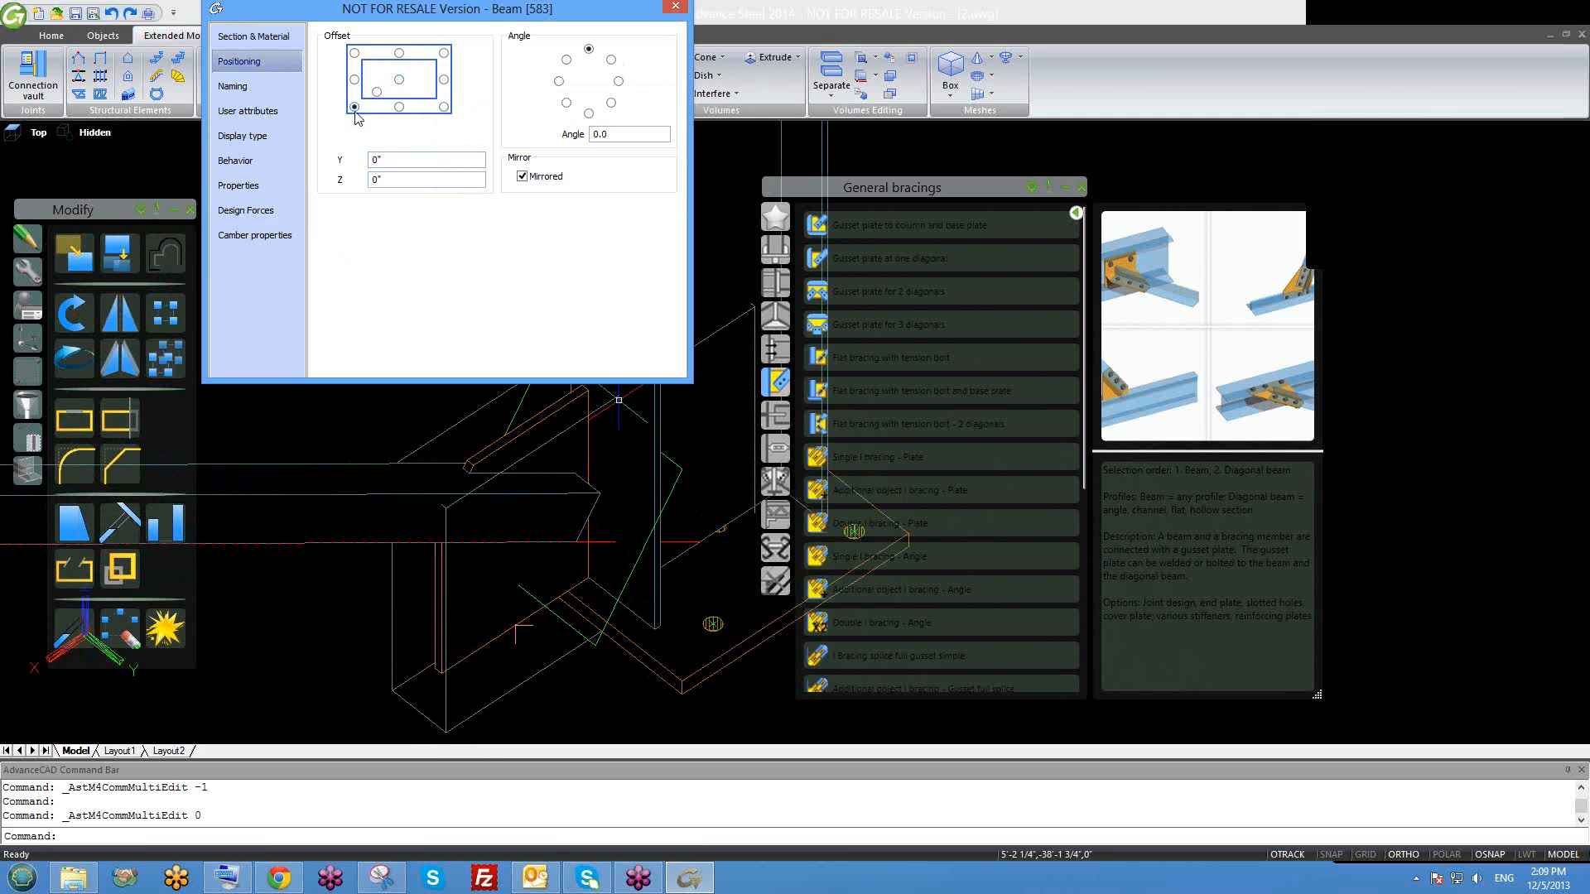
click(399, 80)
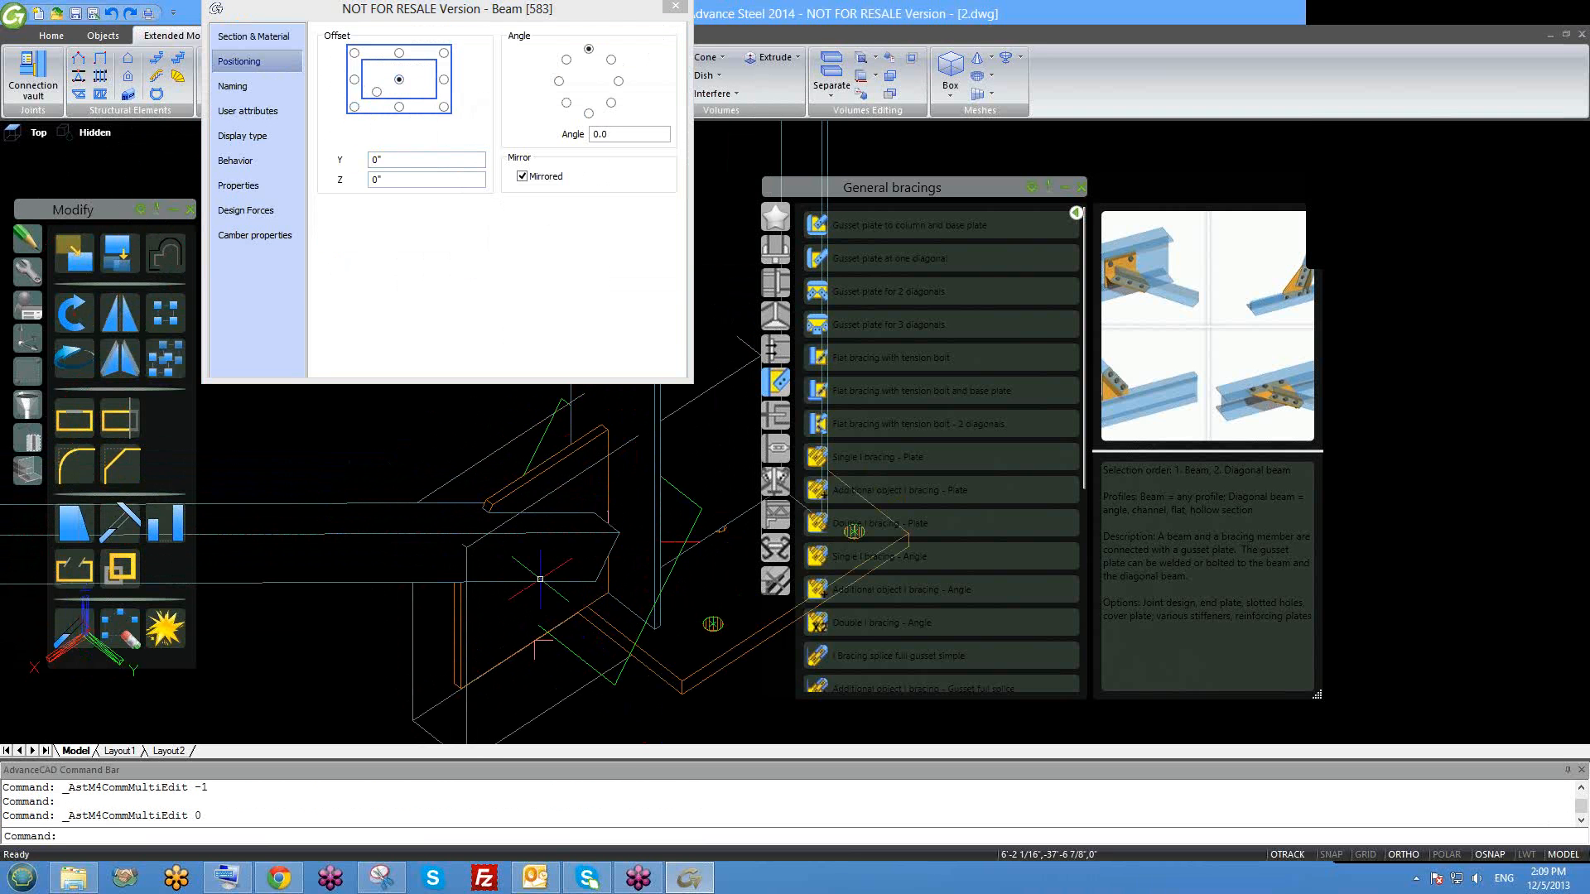
Examine the centred brace end at the gusset plate from several angles and close the beam properties.
shift+middle_drag(557, 610, 586, 625)
scroll(574, 506, up, 2)
scroll(574, 625, down, 2)
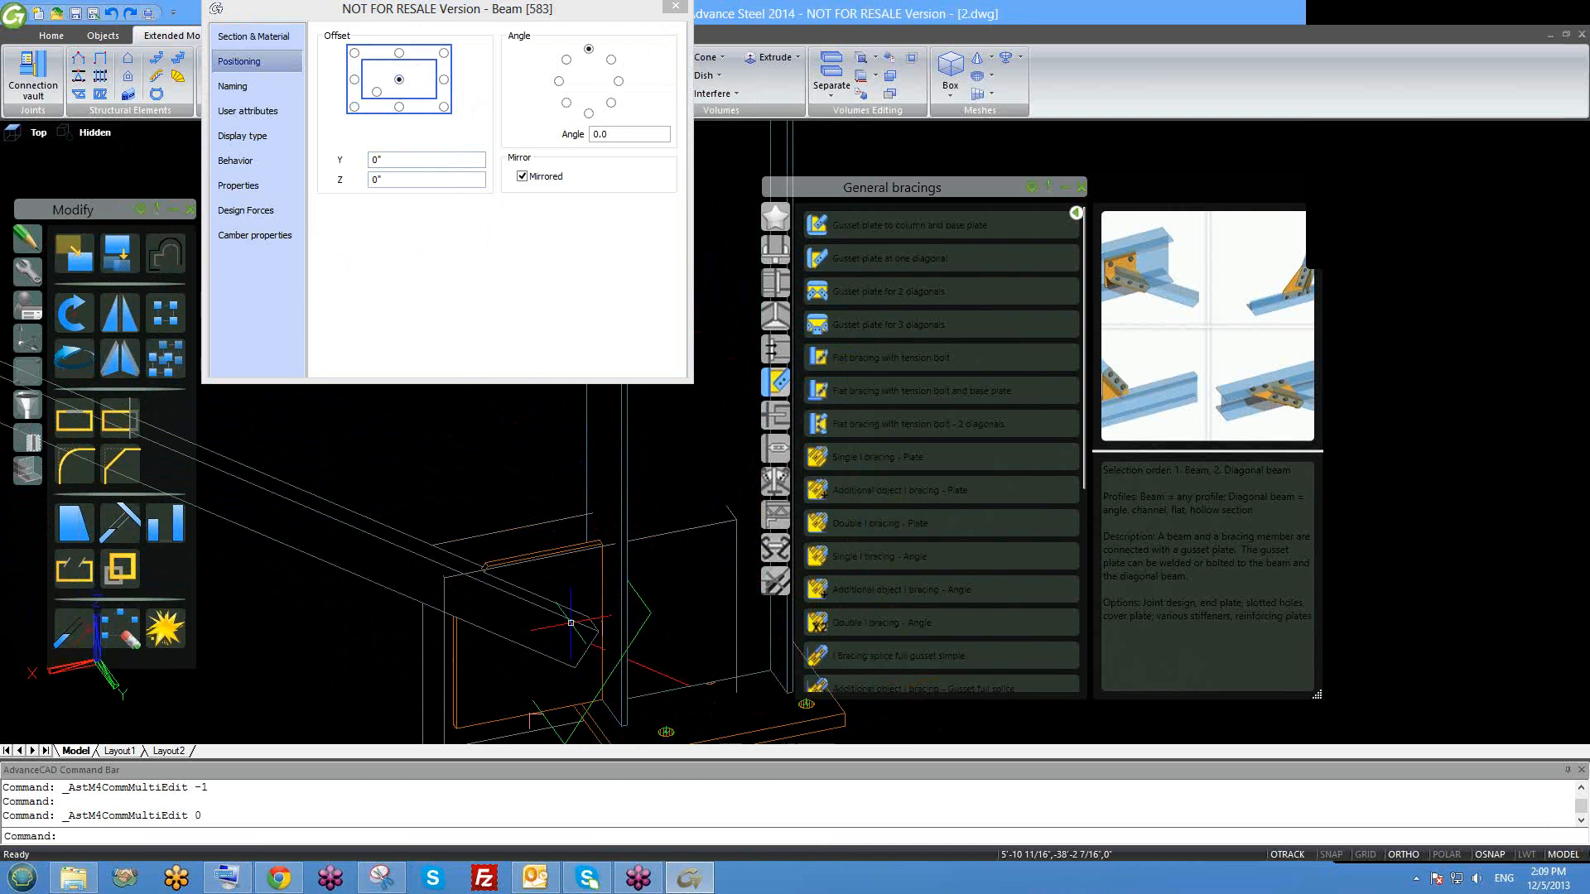
click(673, 8)
shift+middle_drag(530, 546, 507, 504)
scroll(497, 477, down, 1)
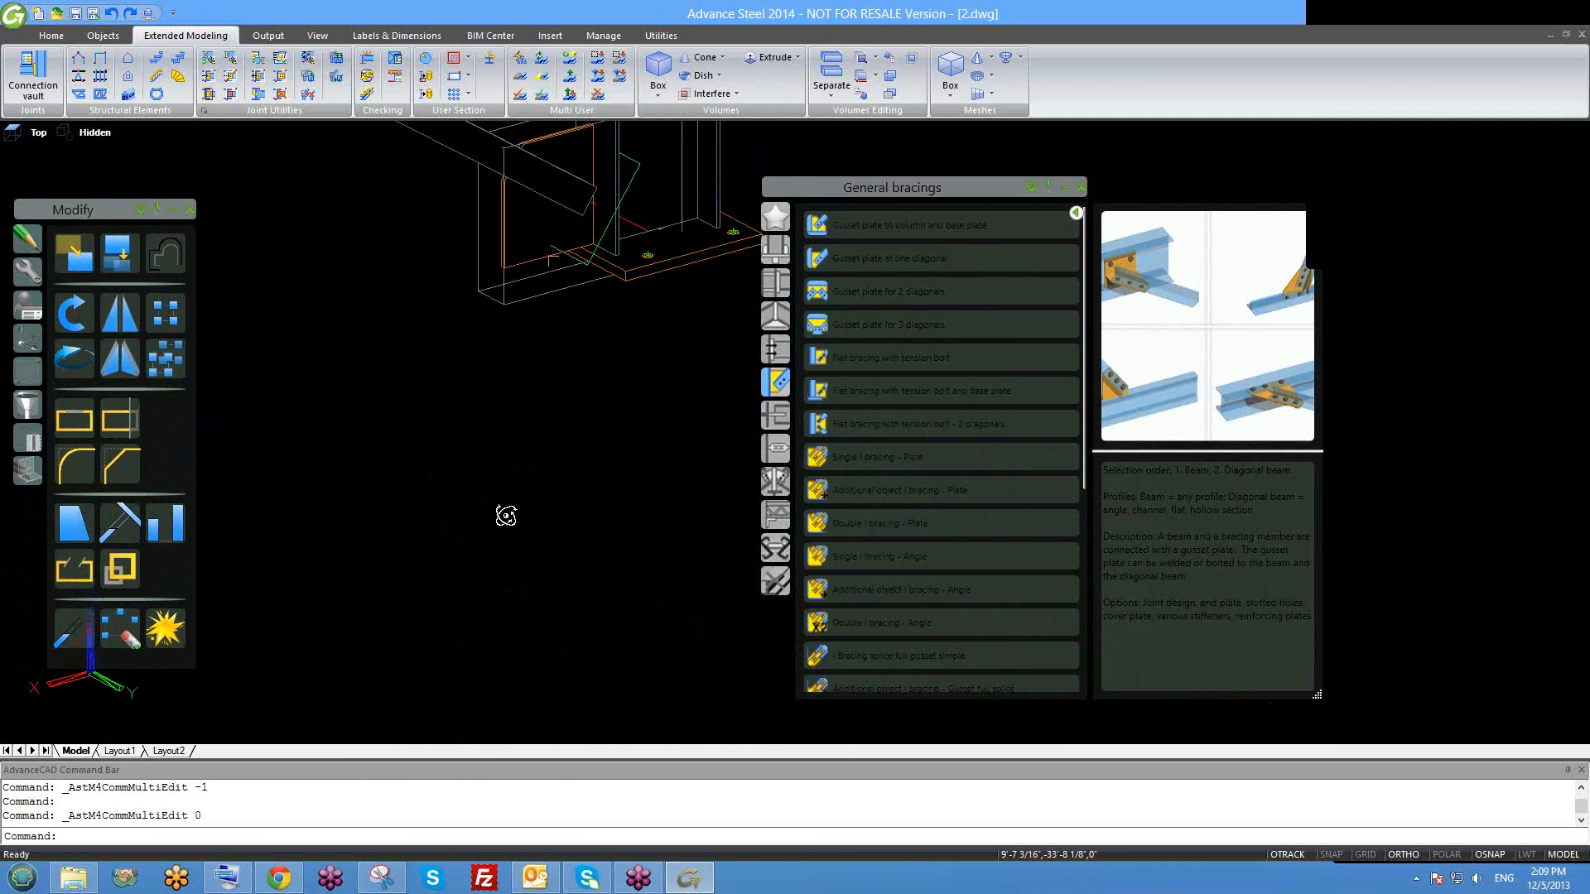
Review the gusset plate joint's general settings for shape, member connections, welds, bolt parameters and bolts in the diagonal, and close its properties.
scroll(491, 400, up, 4)
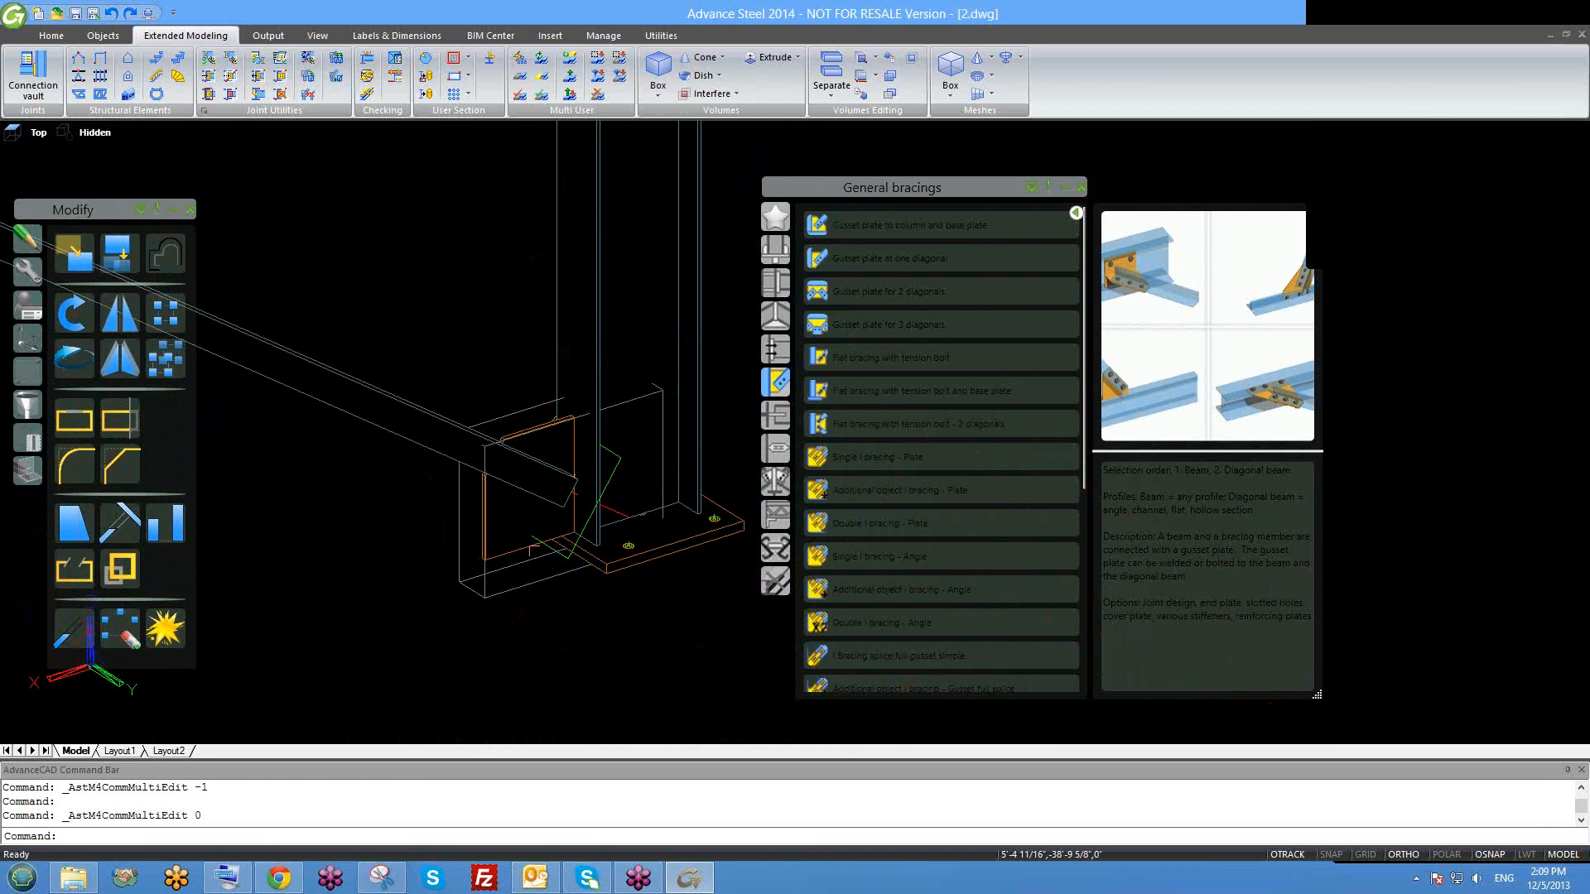
scroll(491, 401, up, 2)
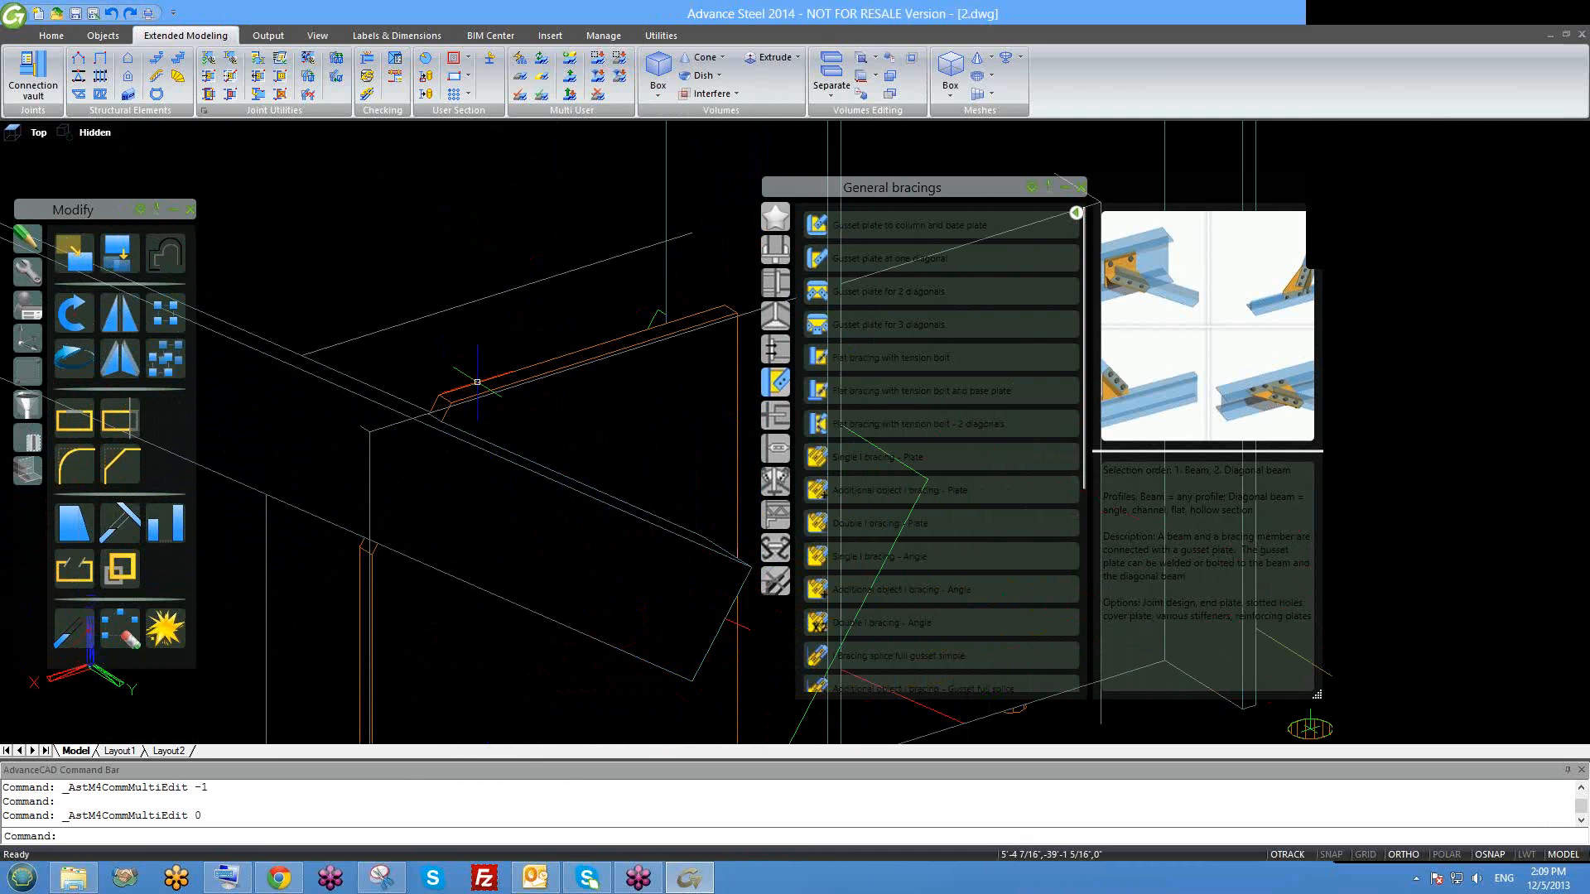
click(479, 382)
right_click(478, 382)
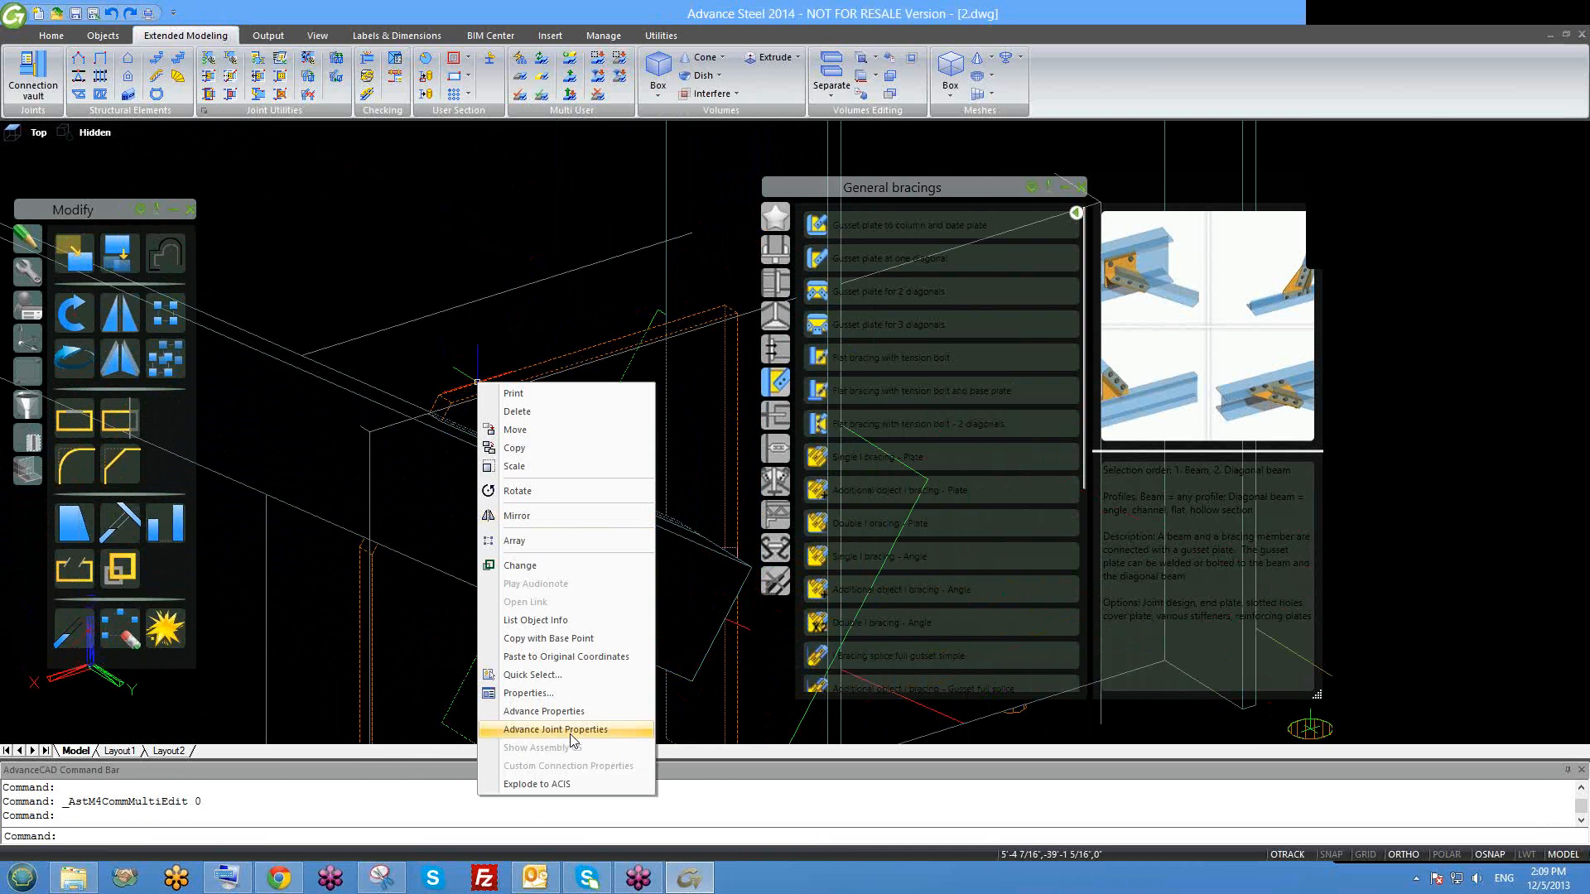
click(555, 728)
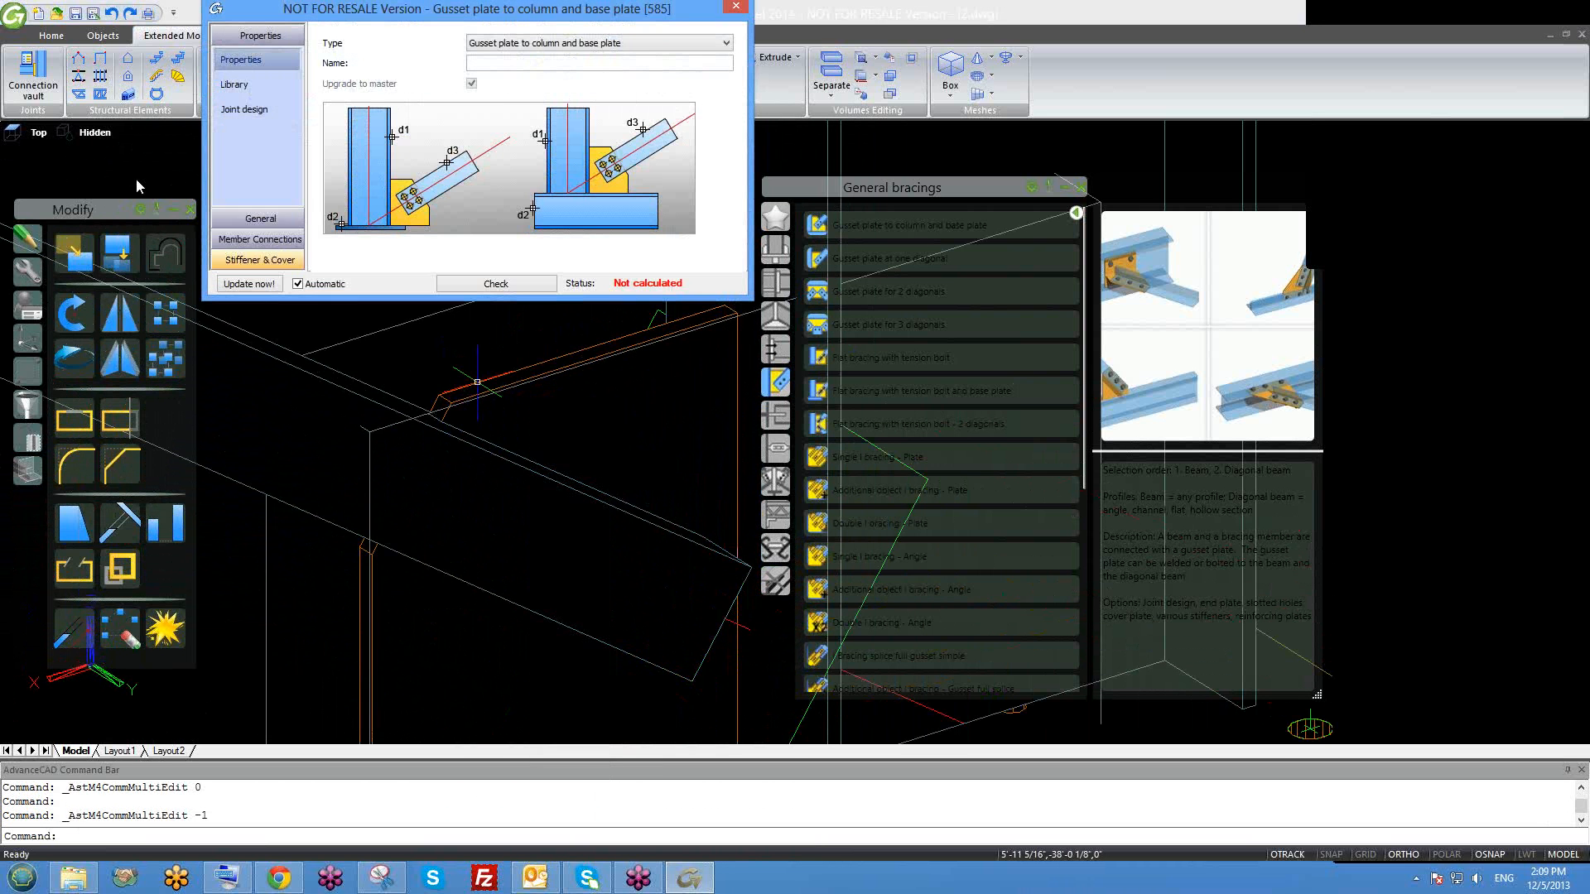
click(260, 218)
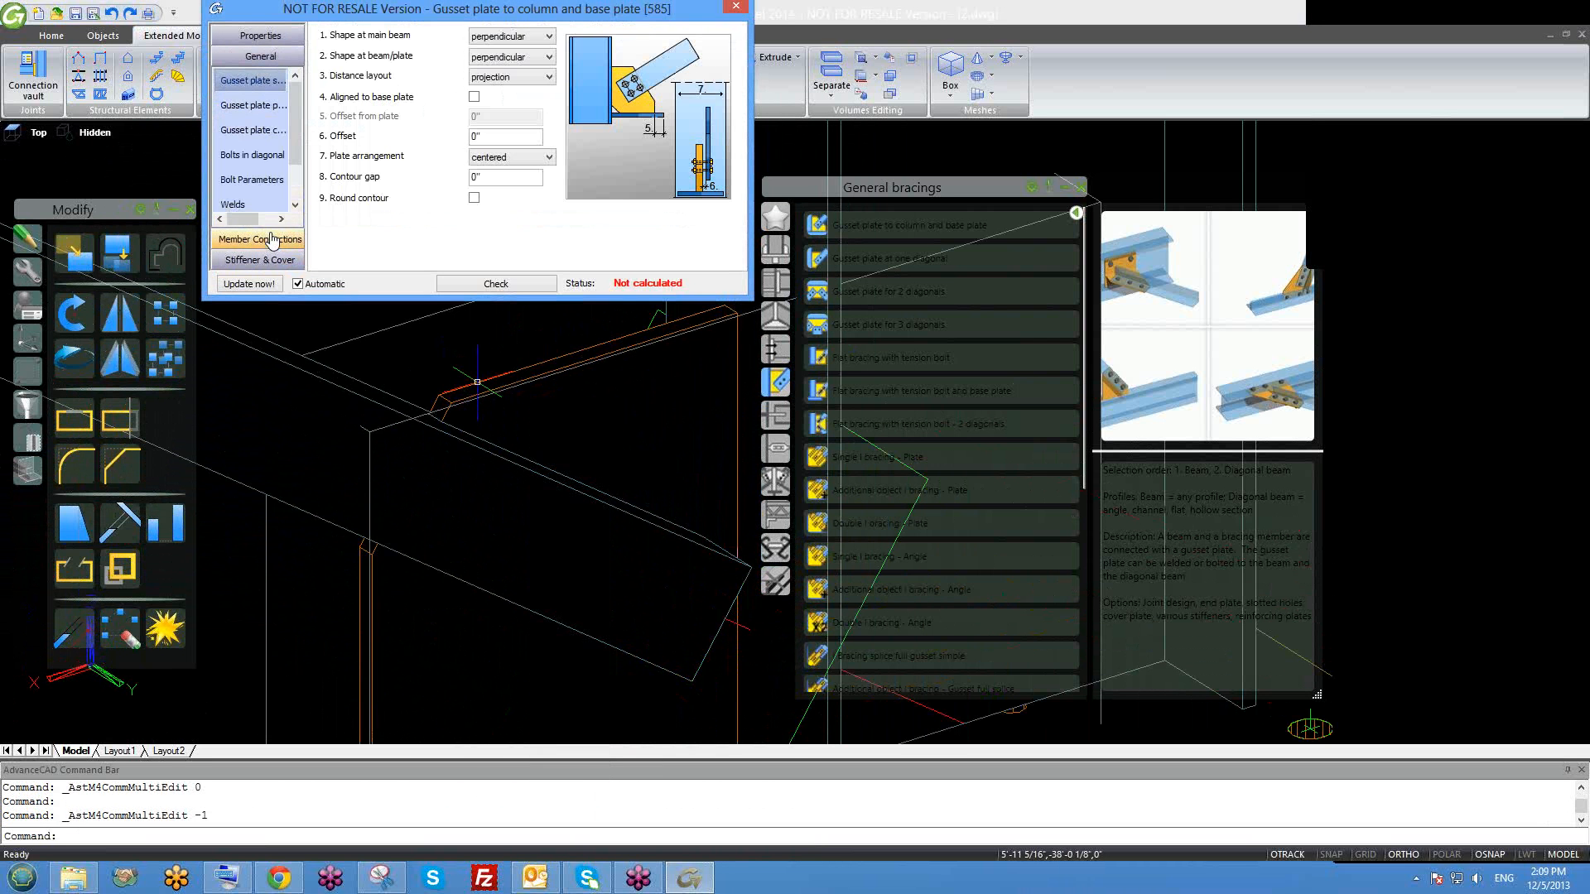
scroll(298, 157, down, 2)
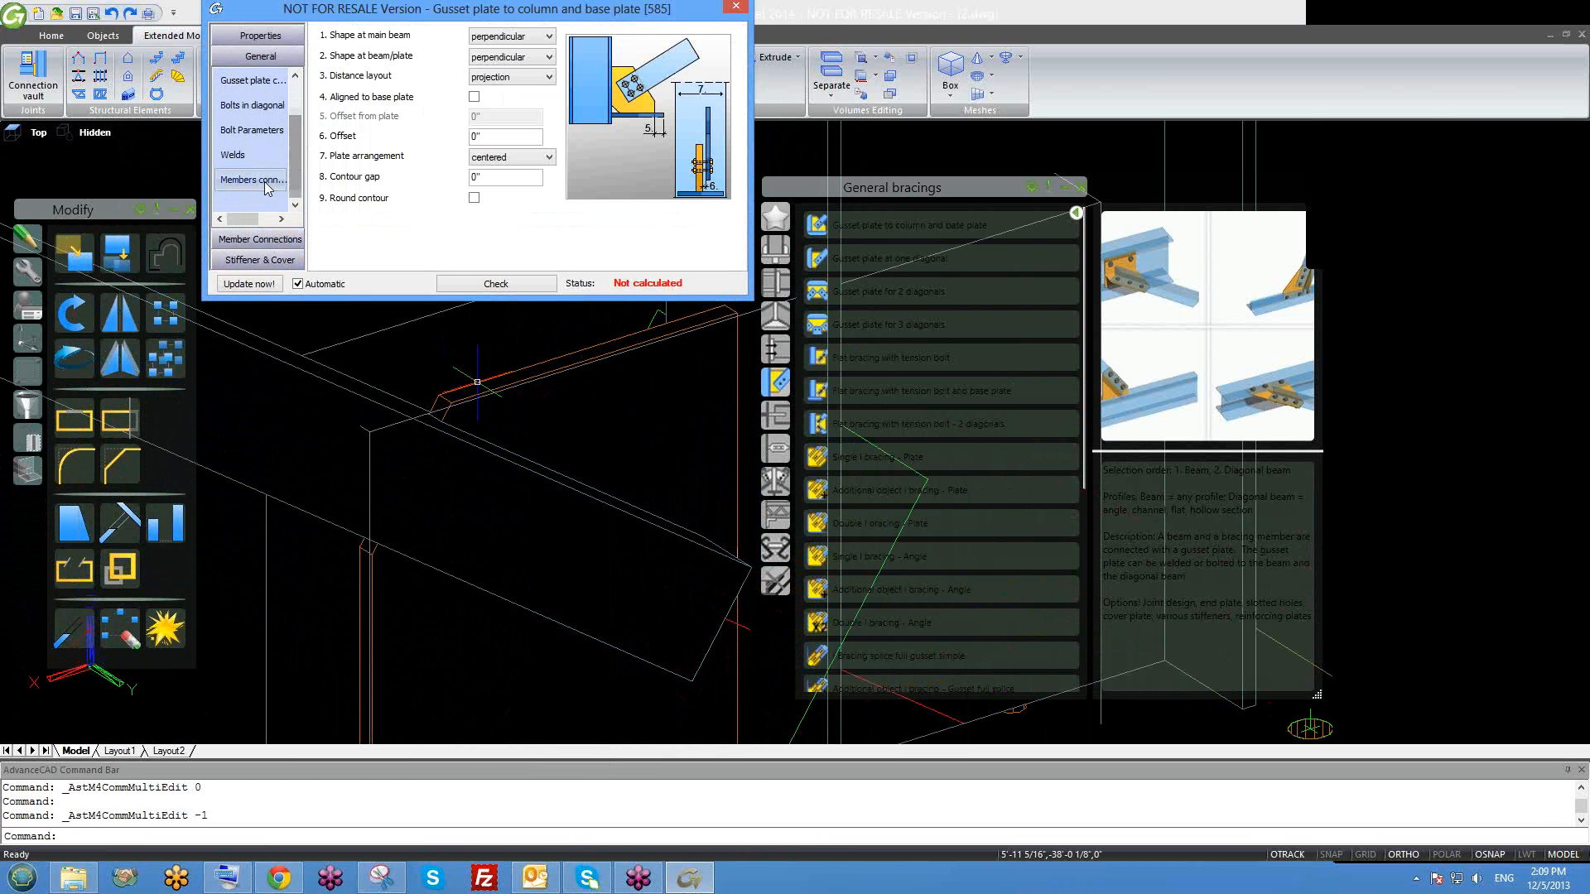
click(263, 181)
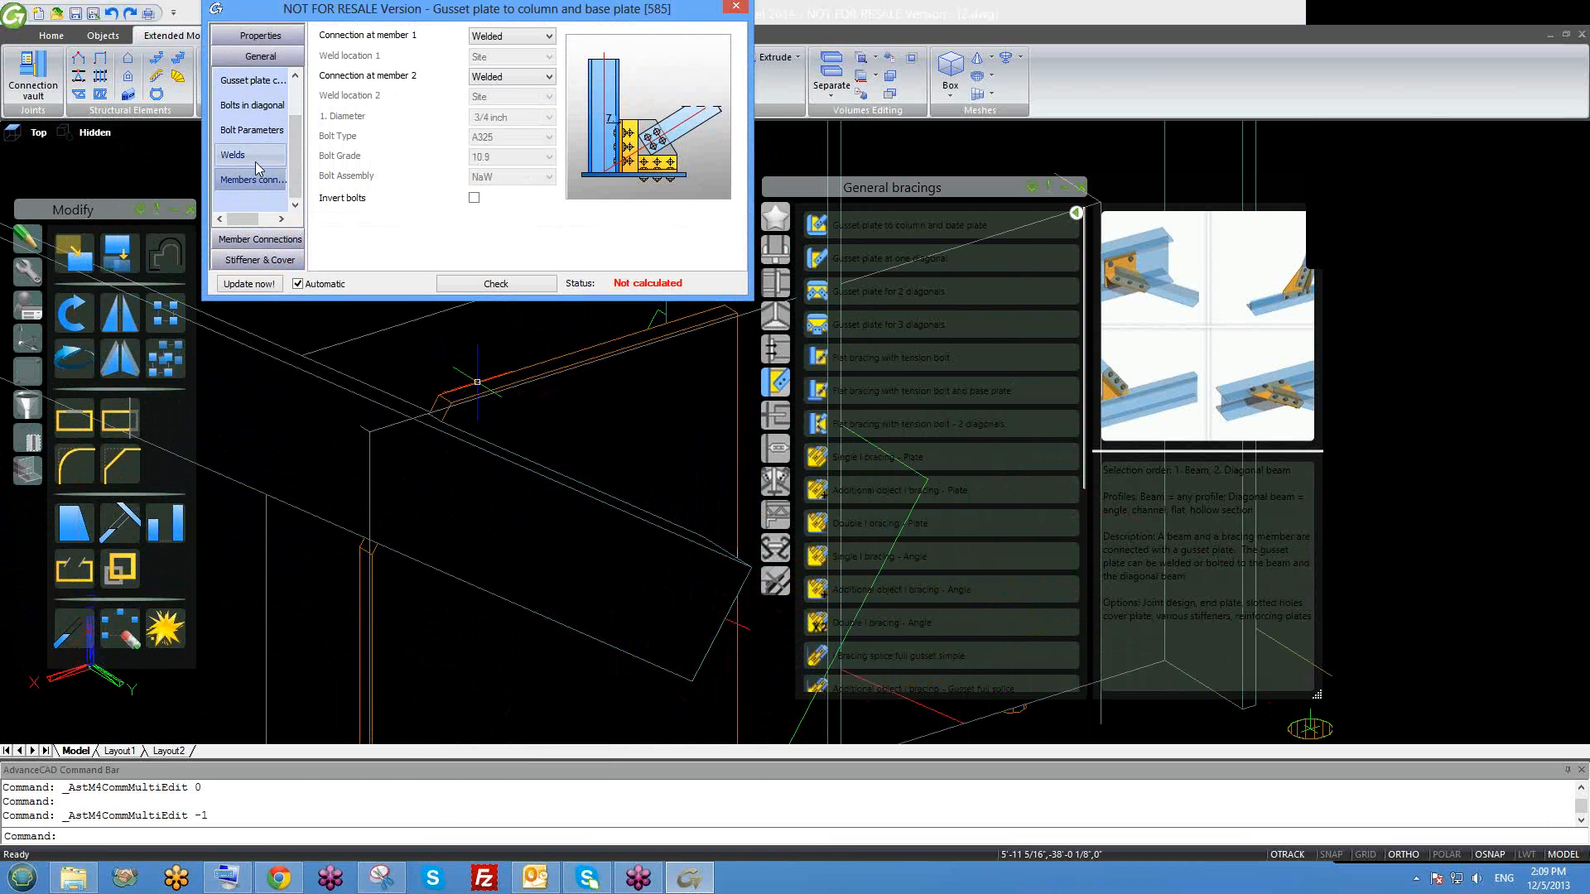
click(252, 157)
click(253, 131)
click(259, 106)
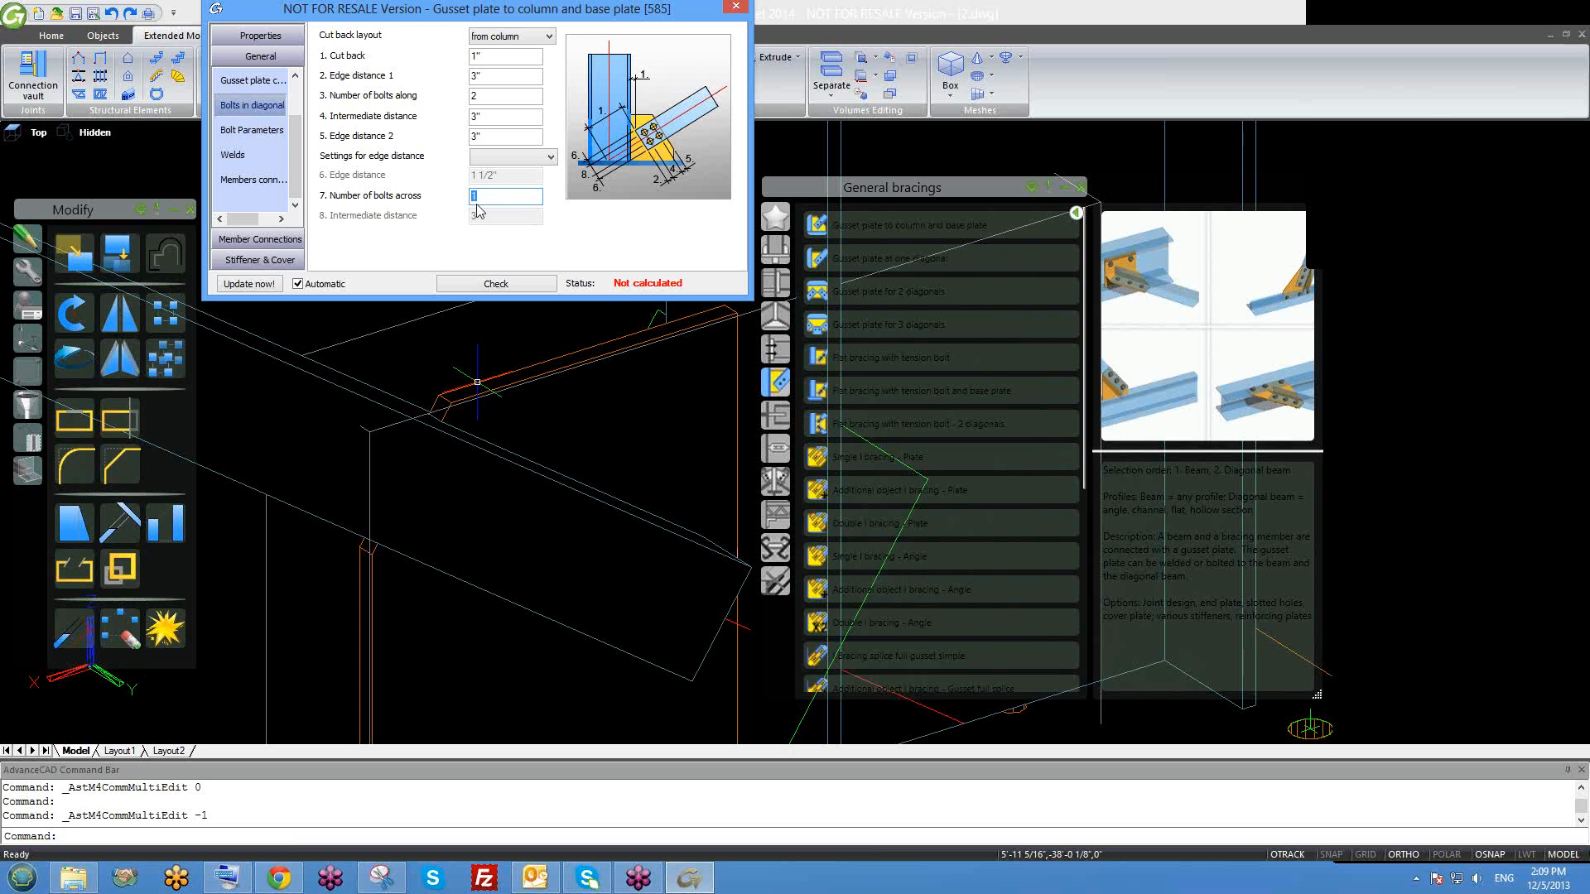
mouse_move(497, 447)
middle_down()
mouse_move(383, 463)
mouse_move(467, 501)
middle_up()
scroll(409, 468, down, 3)
click(736, 8)
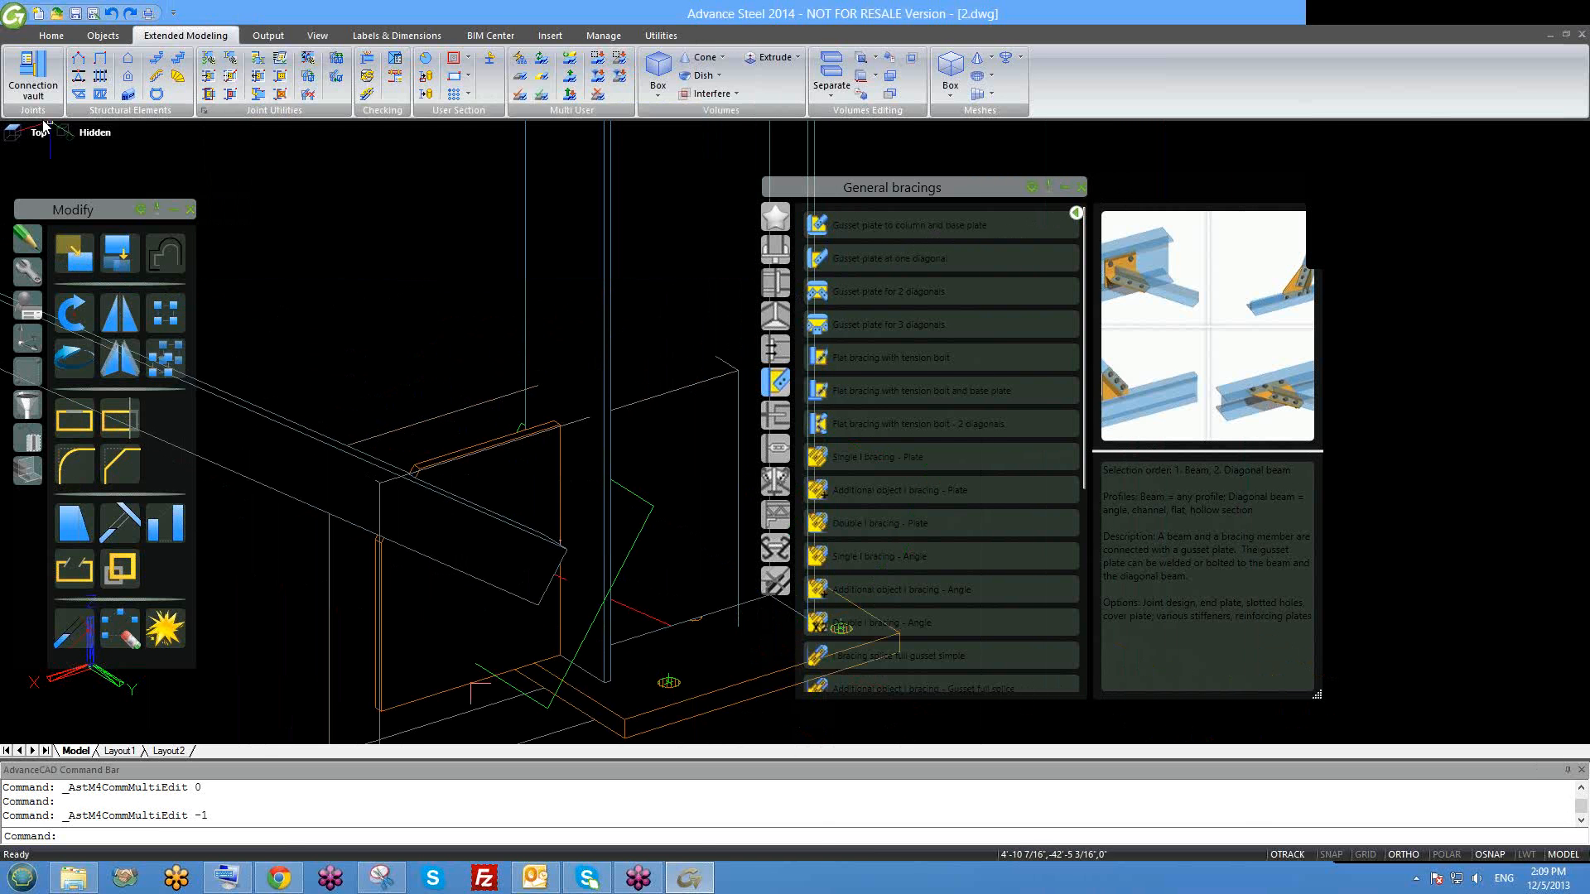
Display the model in 2D Wireframe and check the properties of the bolts at the brace end.
click(93, 133)
click(154, 156)
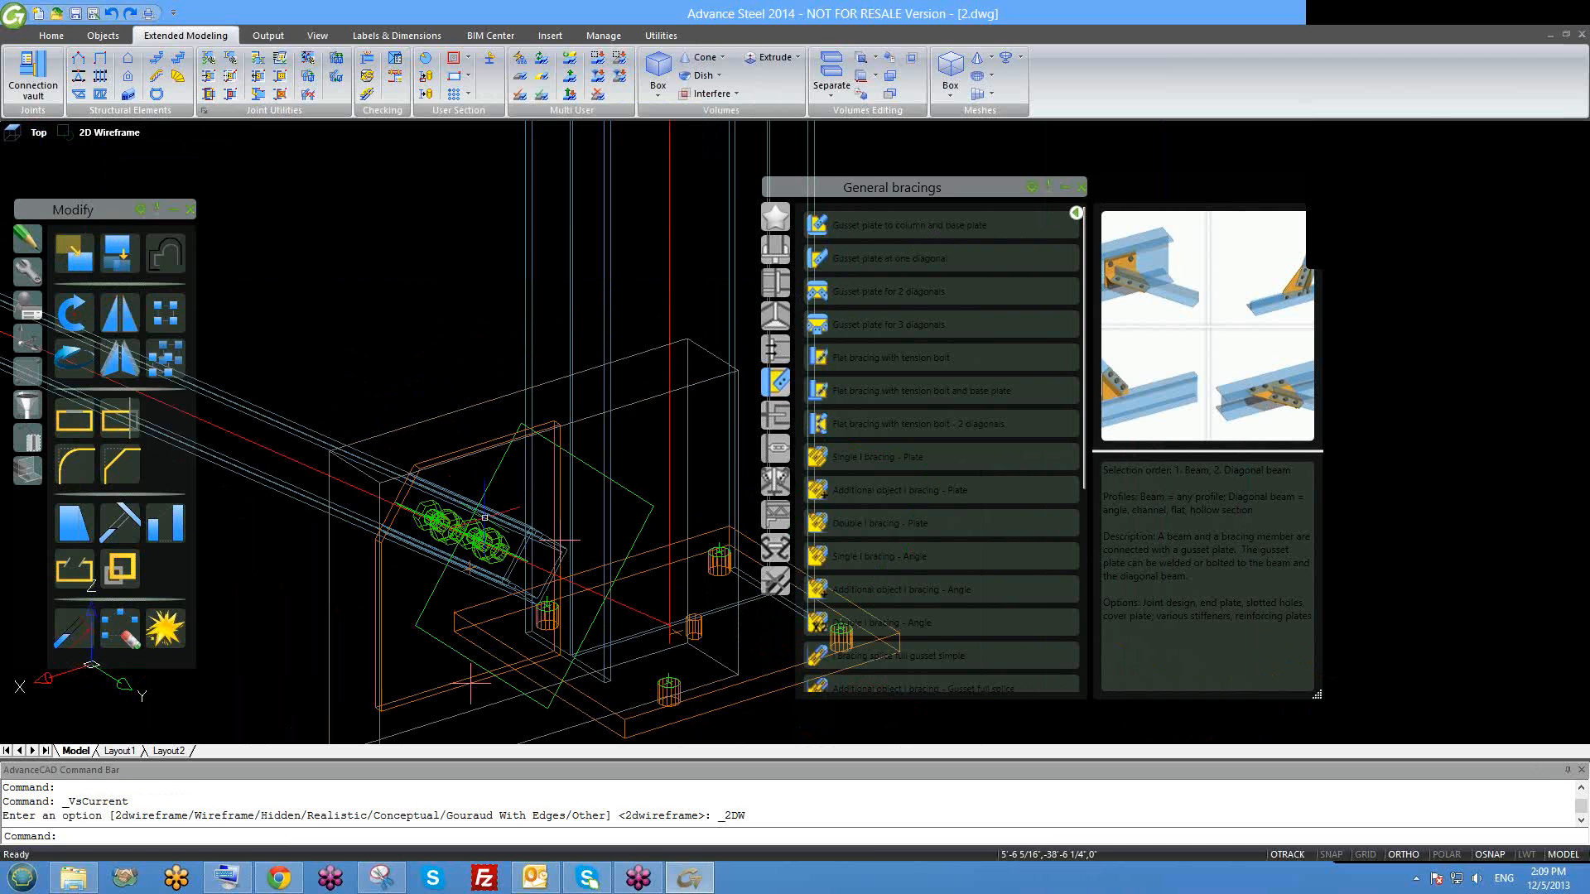
scroll(484, 517, up, 3)
scroll(445, 521, down, 3)
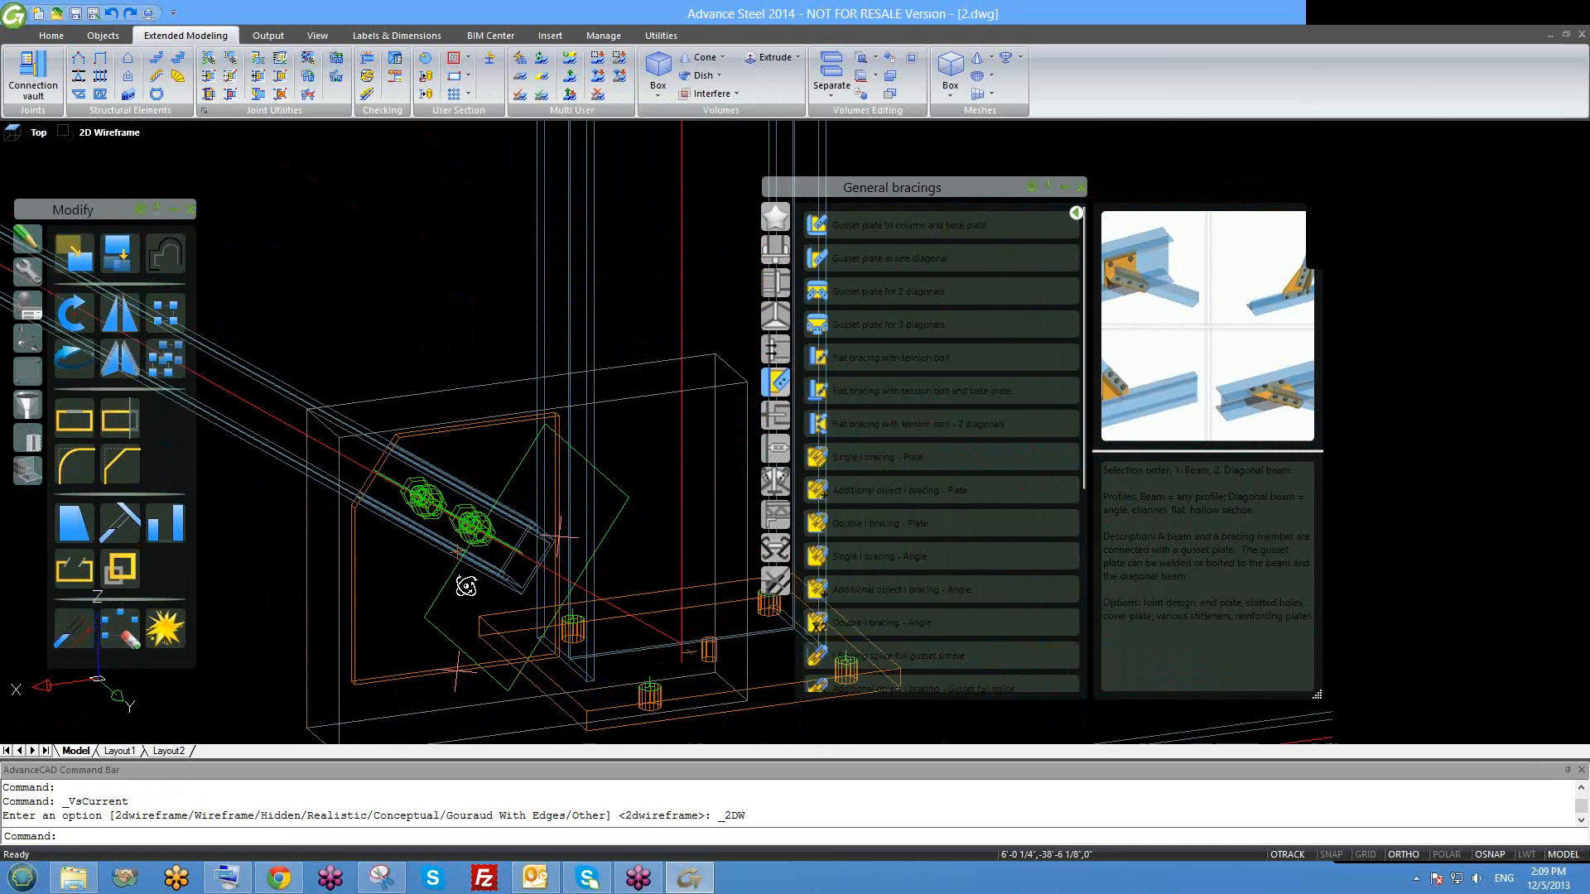
scroll(438, 505, up, 1)
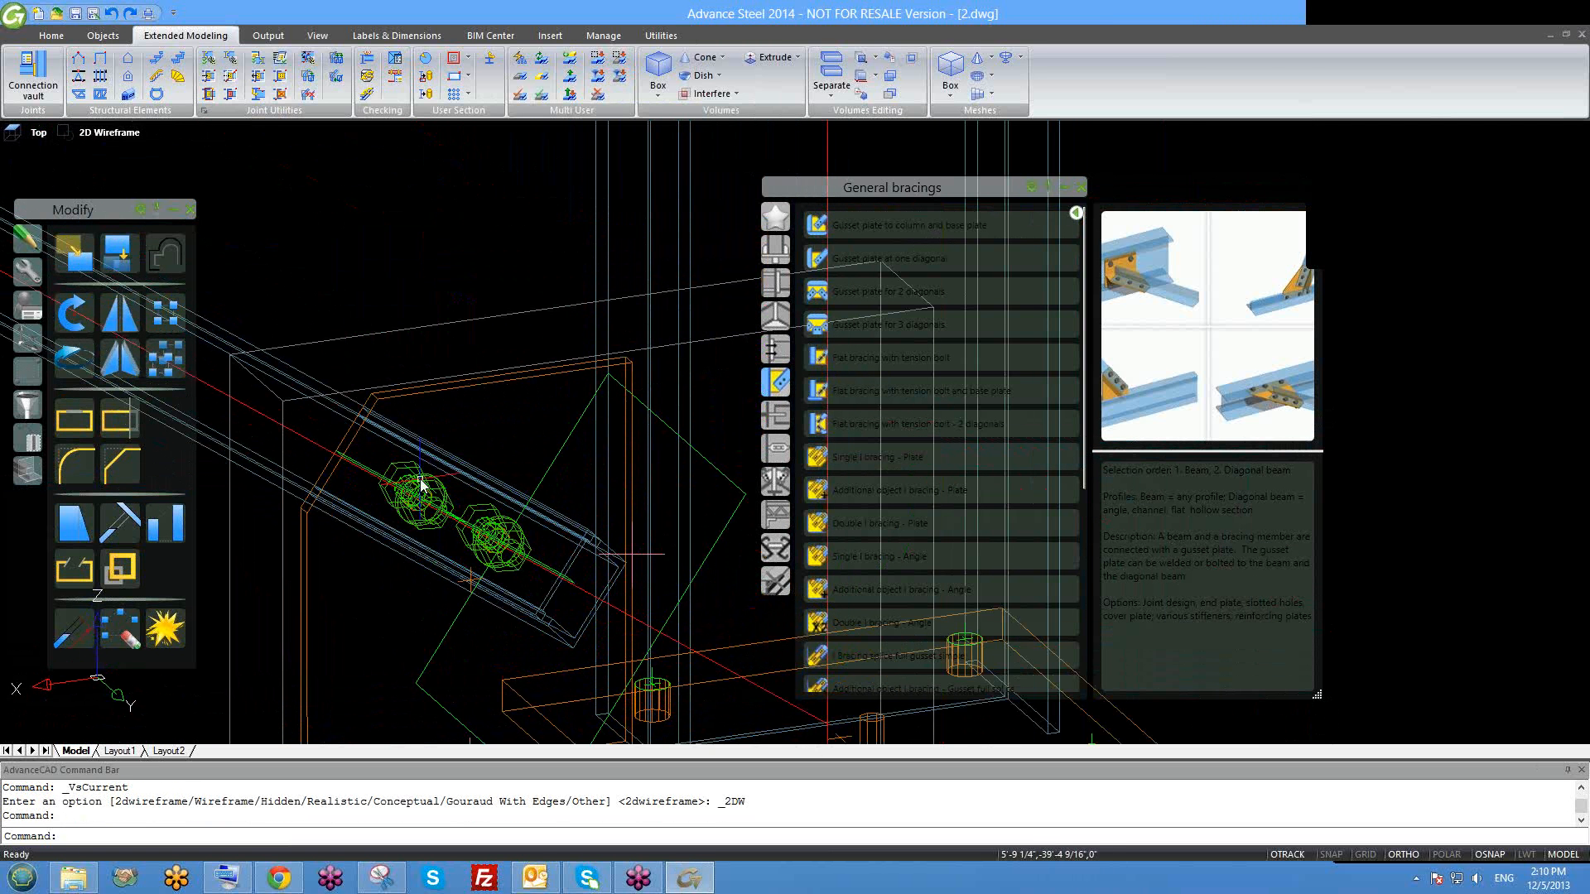
right_click(421, 479)
click(500, 407)
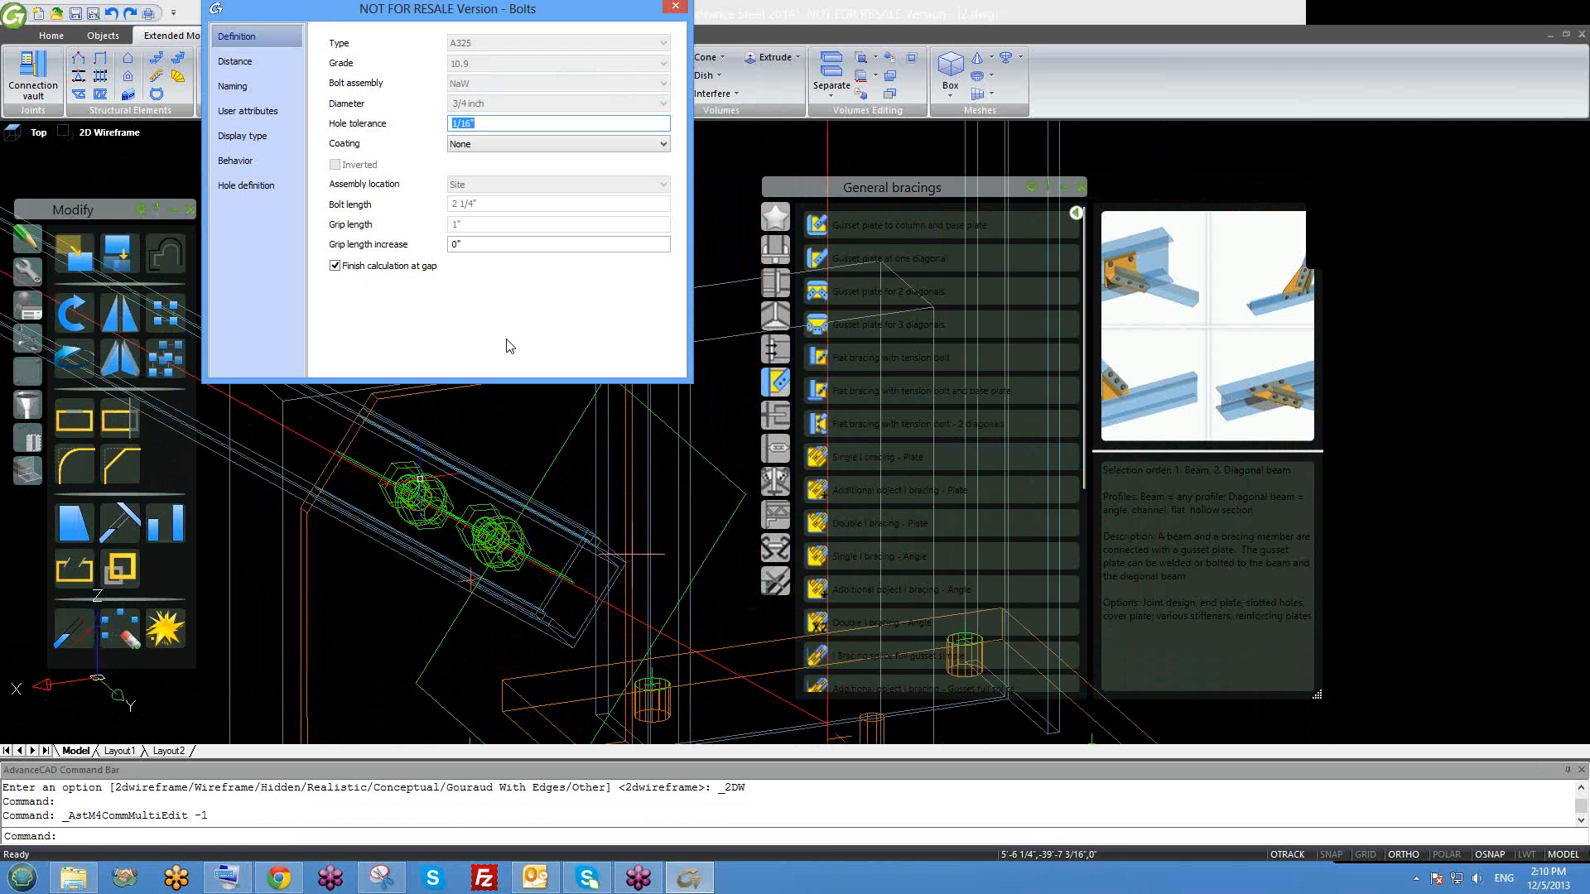
key(Escape)
Set the number of bolts along the diagonal to 1 in the gusset plate joint and close its properties.
right_click(452, 387)
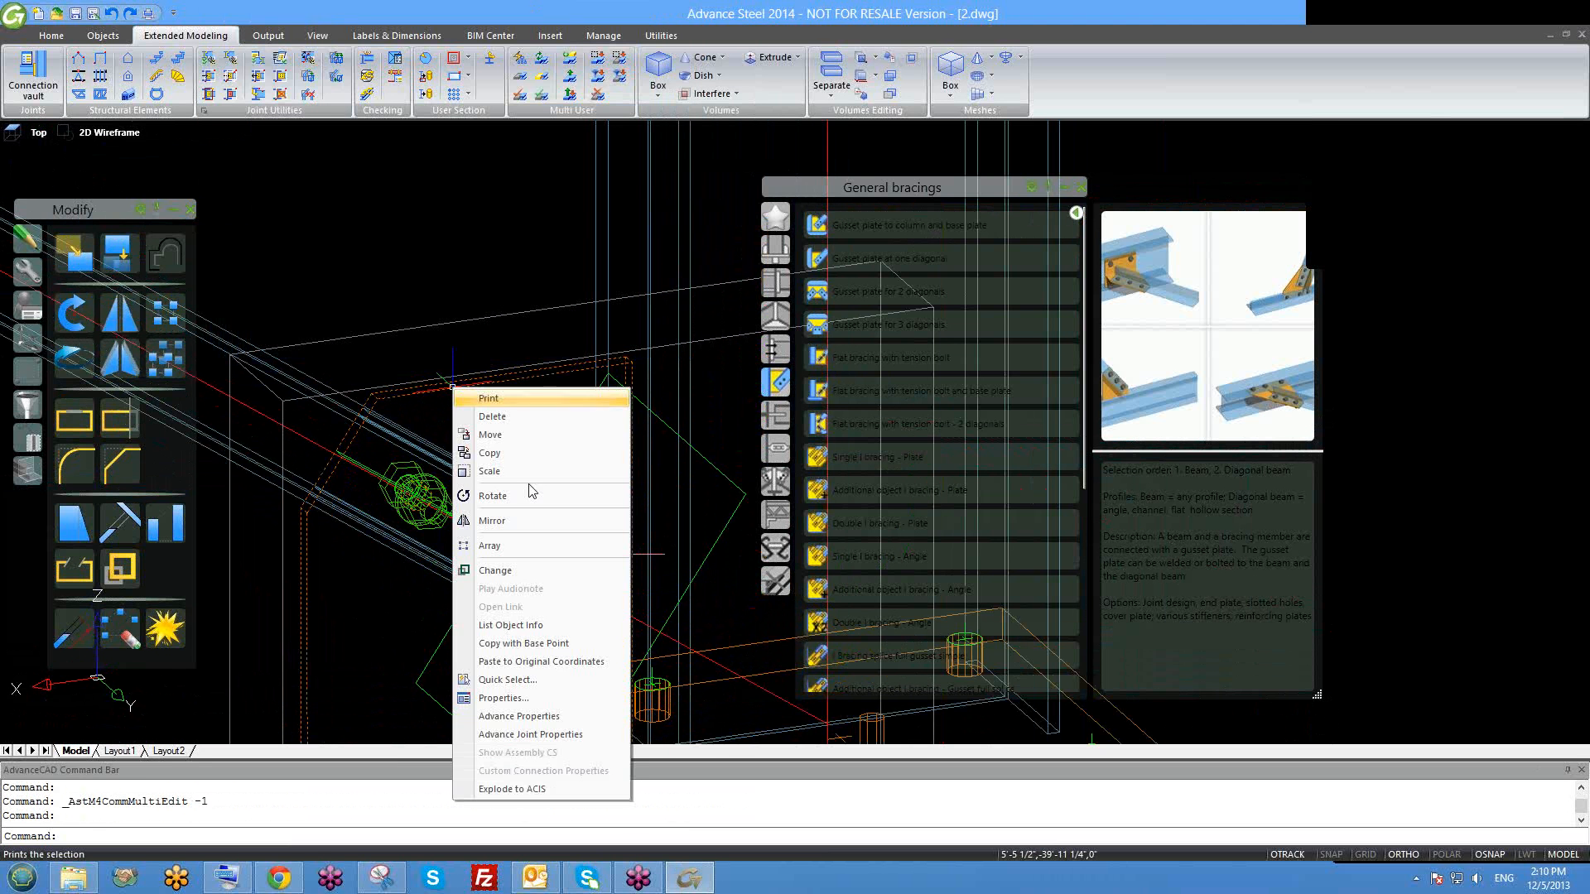
key(Return)
click(260, 219)
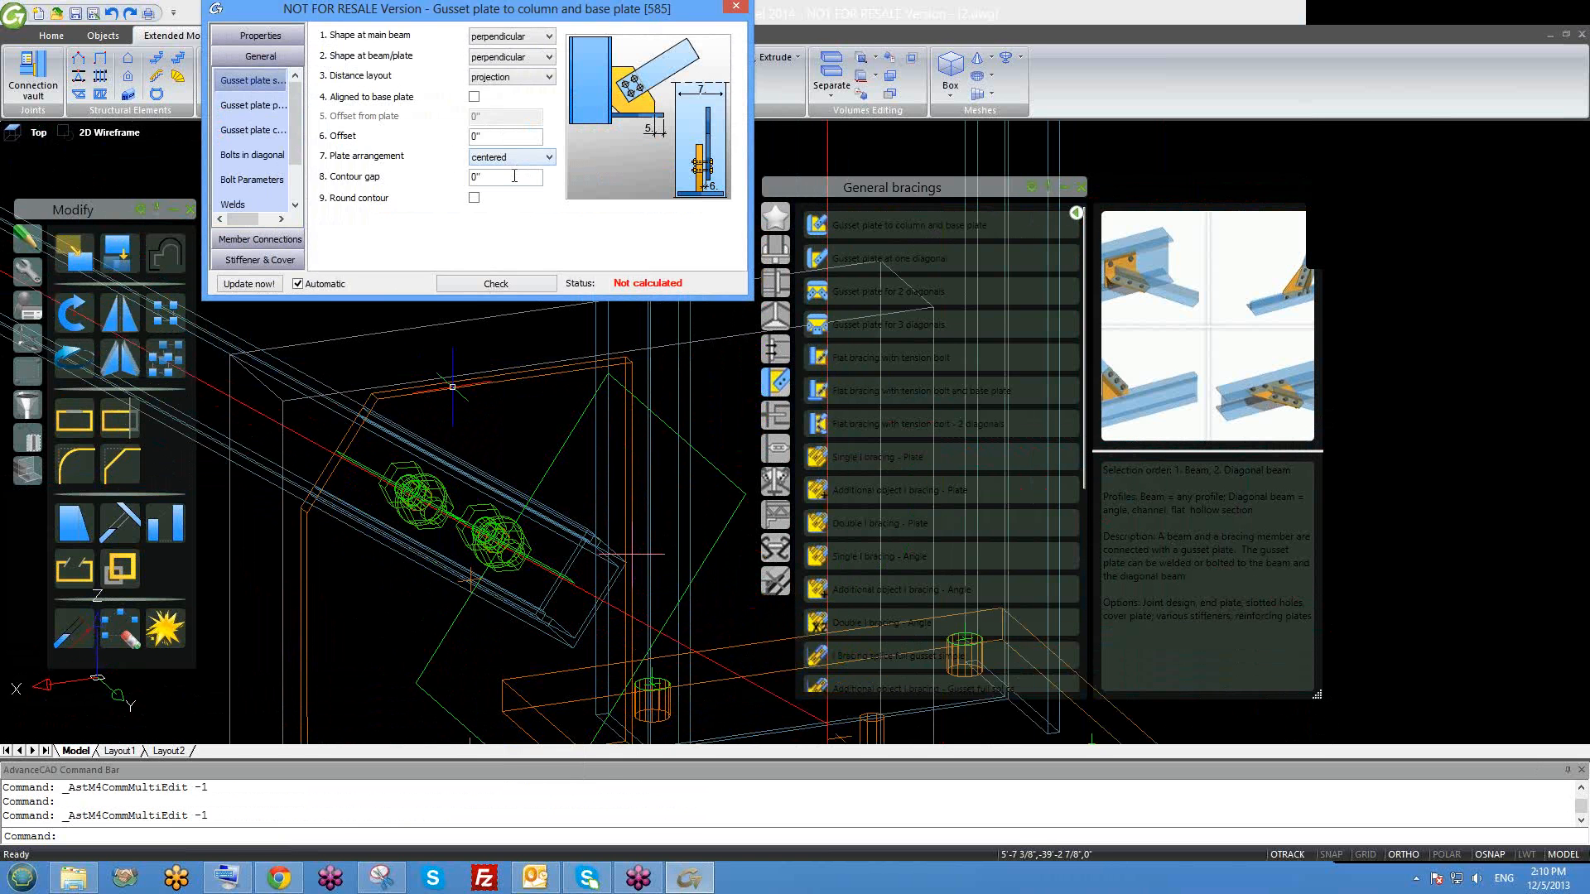
click(252, 155)
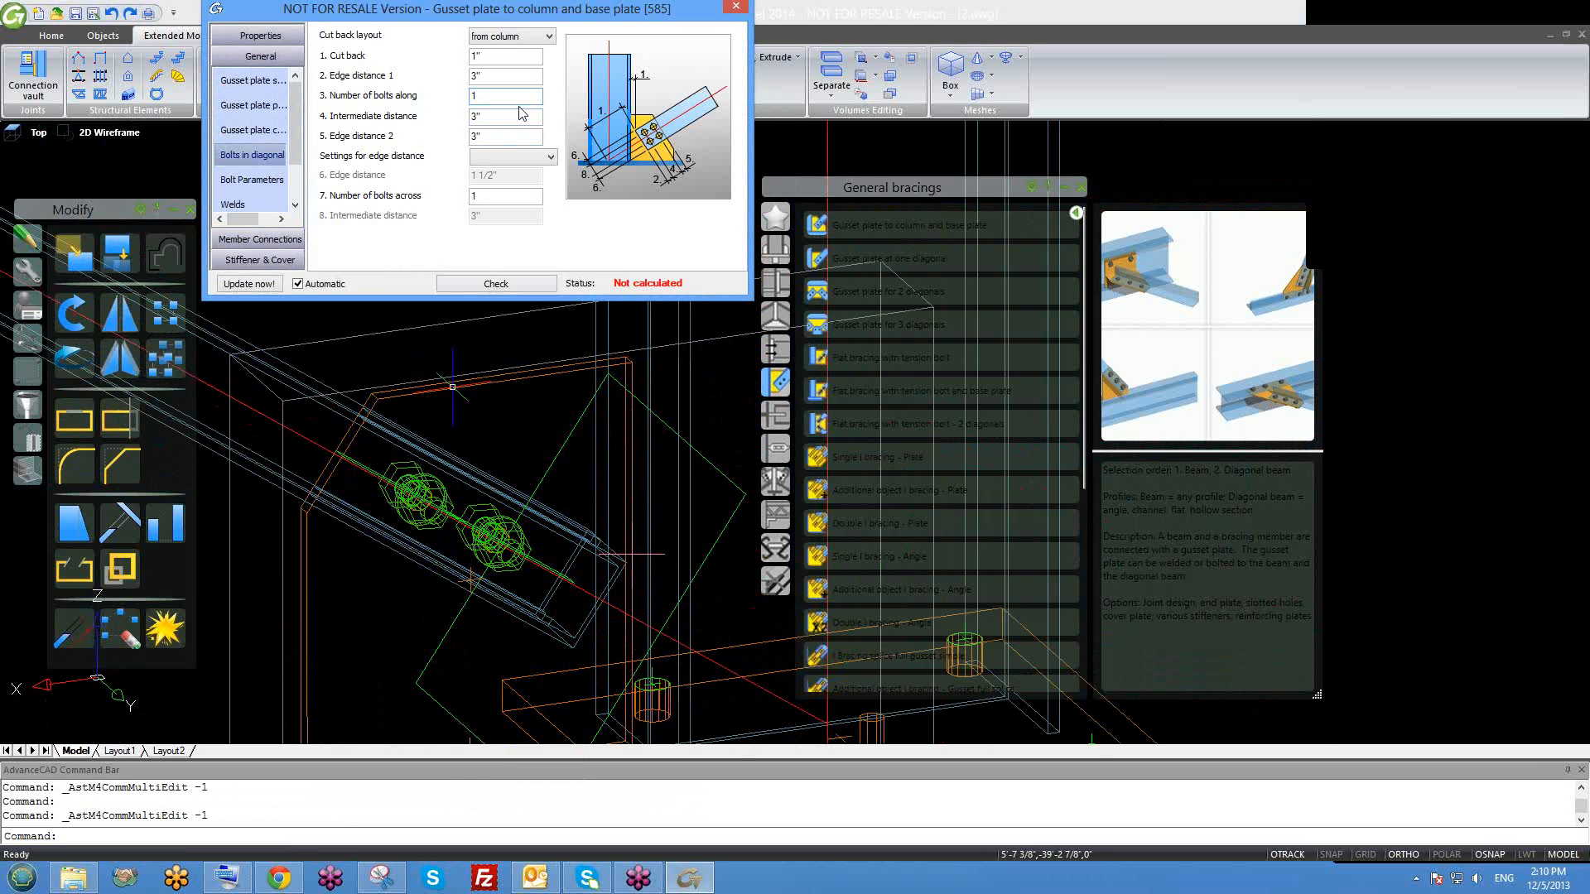
text(1)
key(Return)
shift+middle_drag(502, 439, 520, 567)
scroll(520, 565, up, 2)
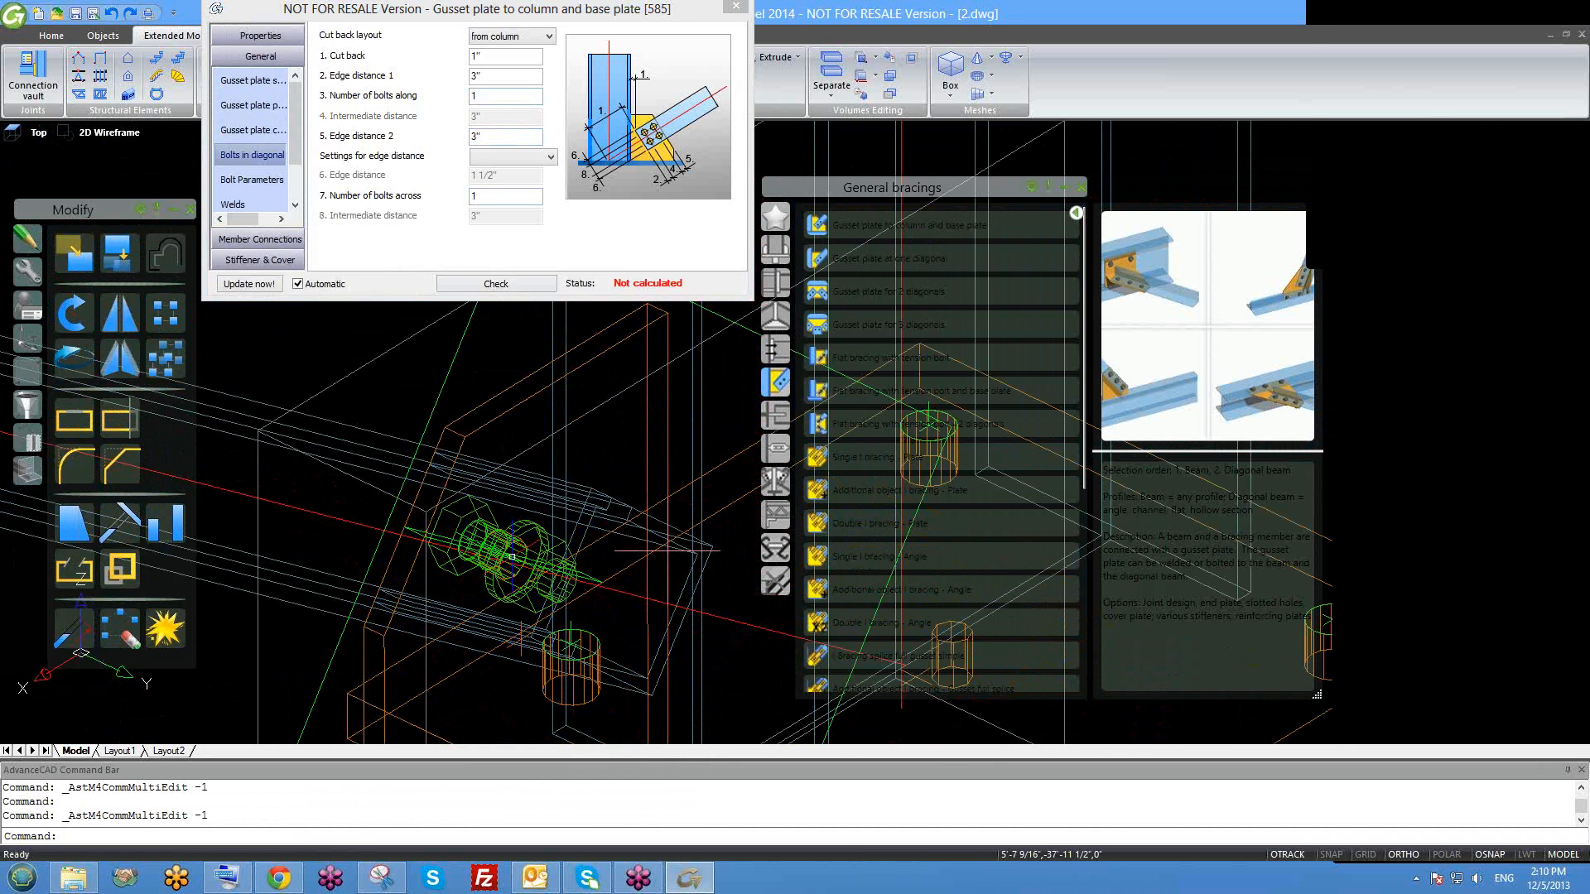
click(735, 6)
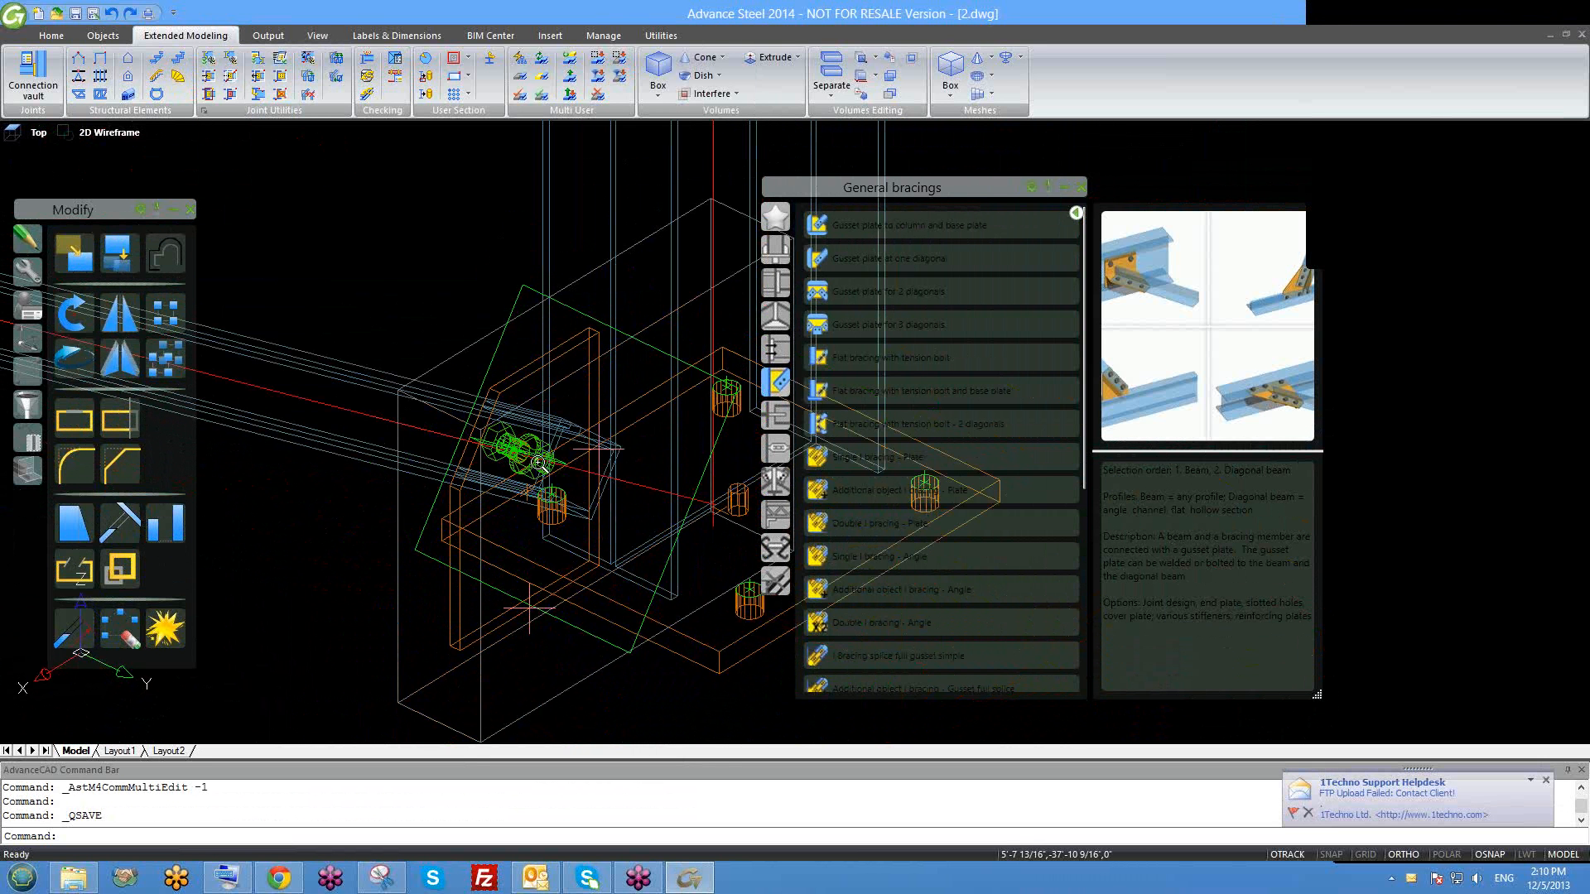
Disable Finish calculation at gap for the brace bolt so it passes through the whole tube.
scroll(534, 464, up, 3)
double_click(483, 369)
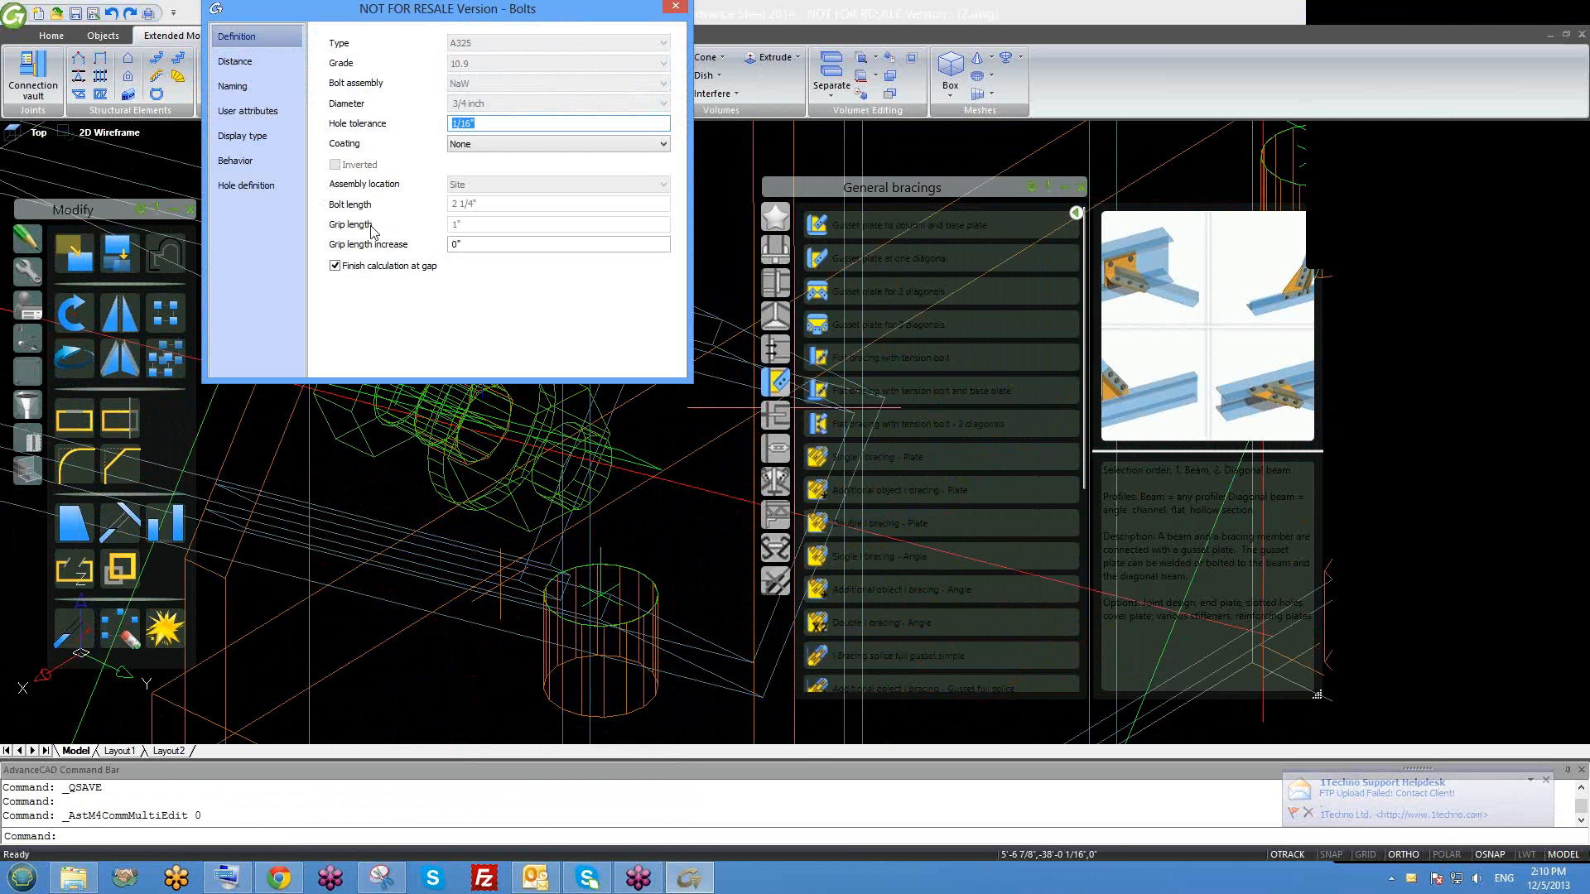
click(336, 267)
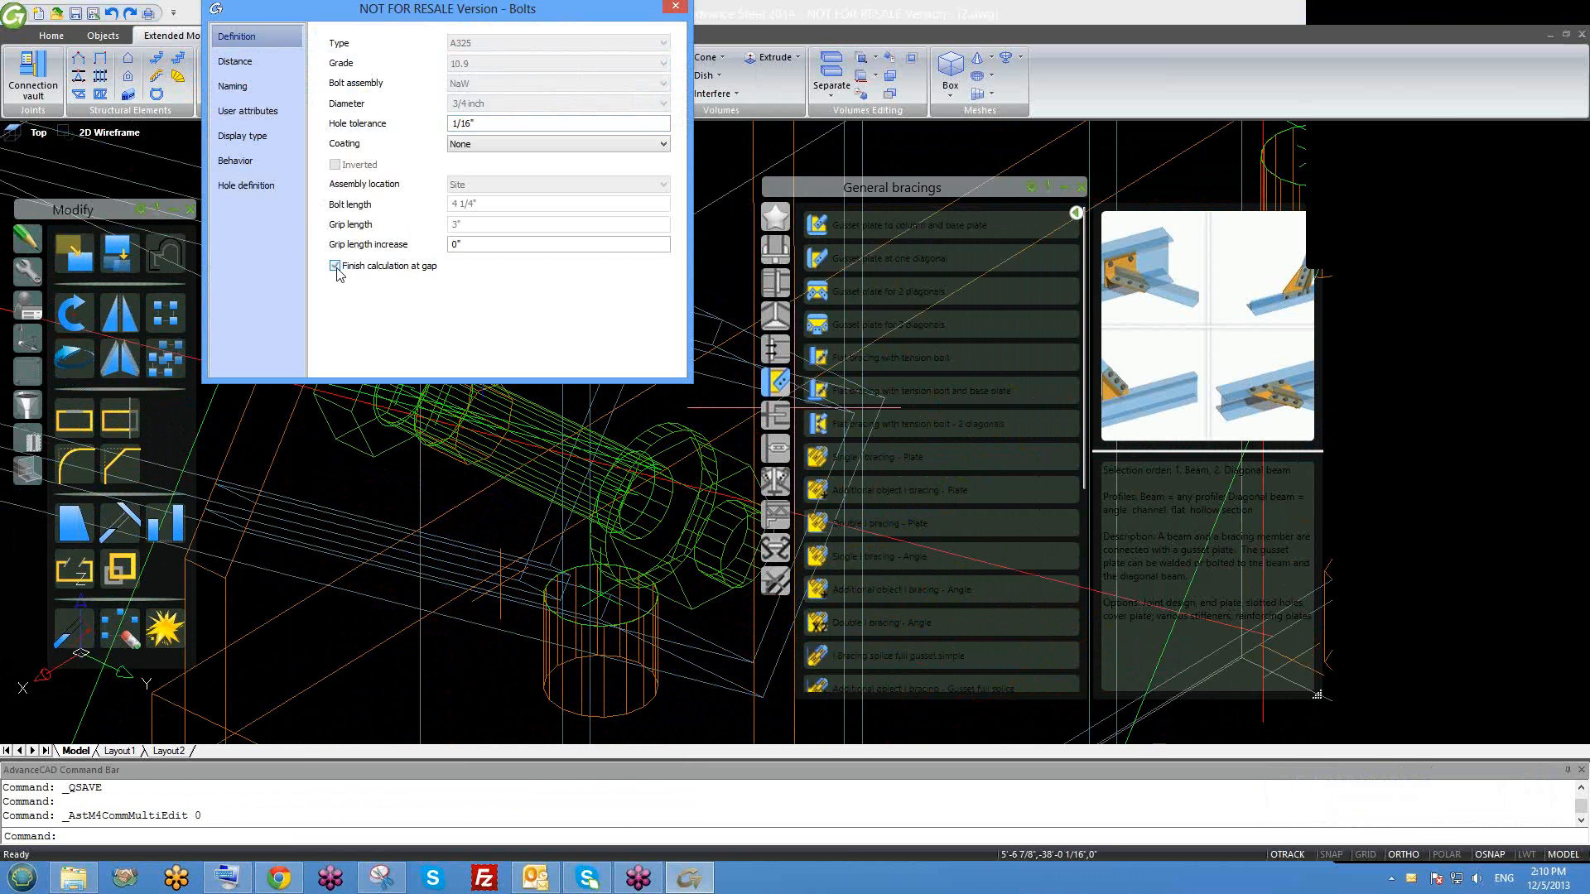
click(673, 8)
scroll(535, 362, down, 3)
shift+middle_drag(540, 373, 463, 435)
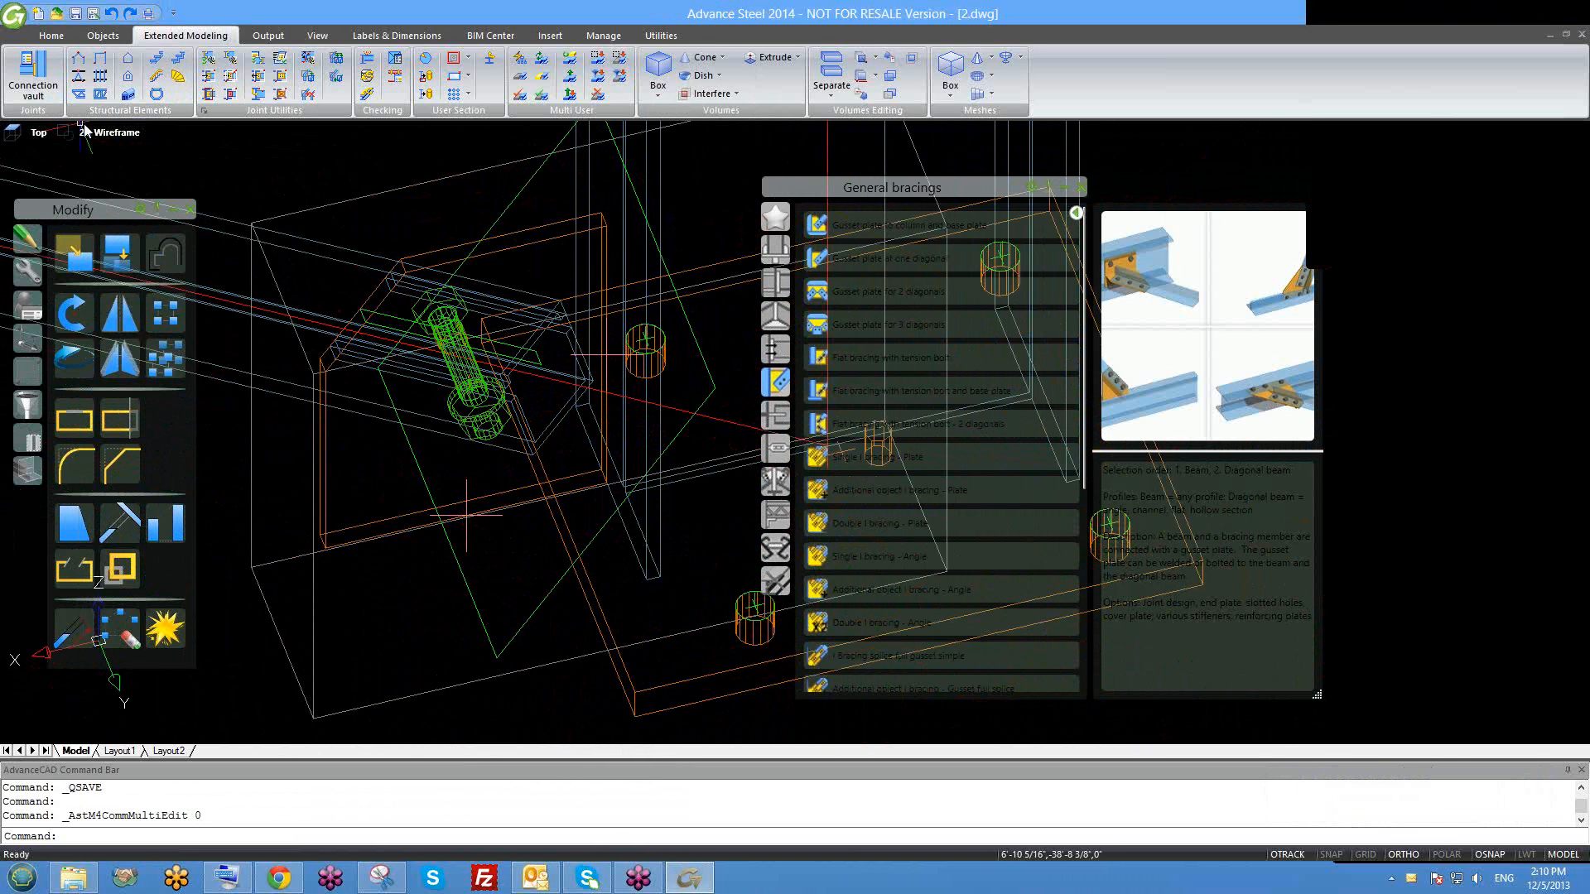
Display the model in the Hidden visual style and examine the through bolt at the brace end.
click(100, 134)
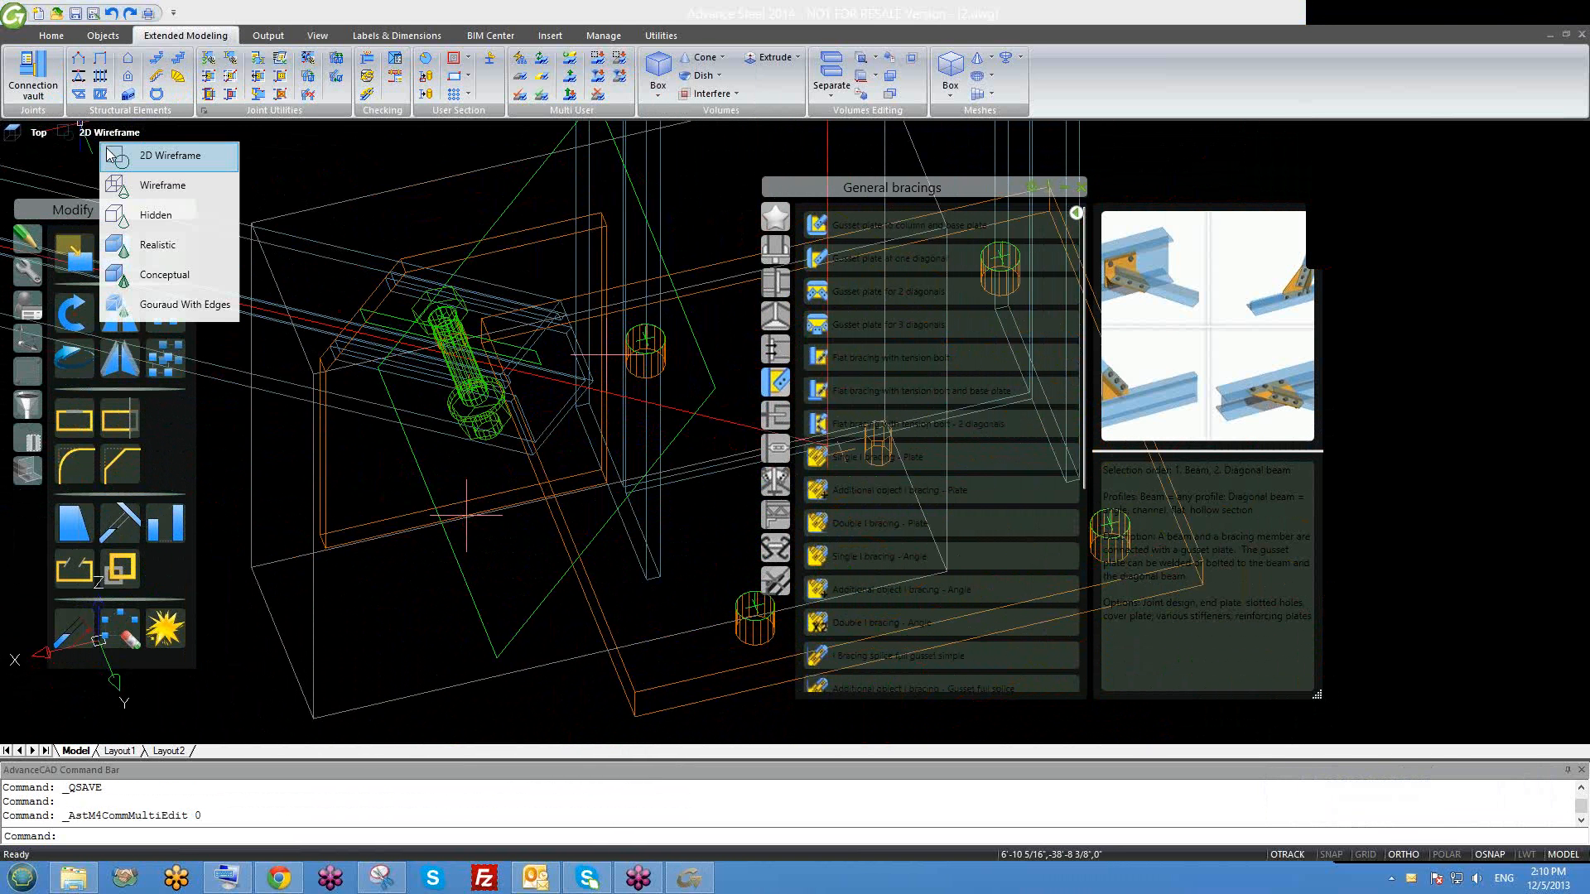
click(166, 215)
shift+middle_drag(491, 428, 546, 638)
scroll(346, 337, up, 2)
middle_drag(384, 401, 500, 490)
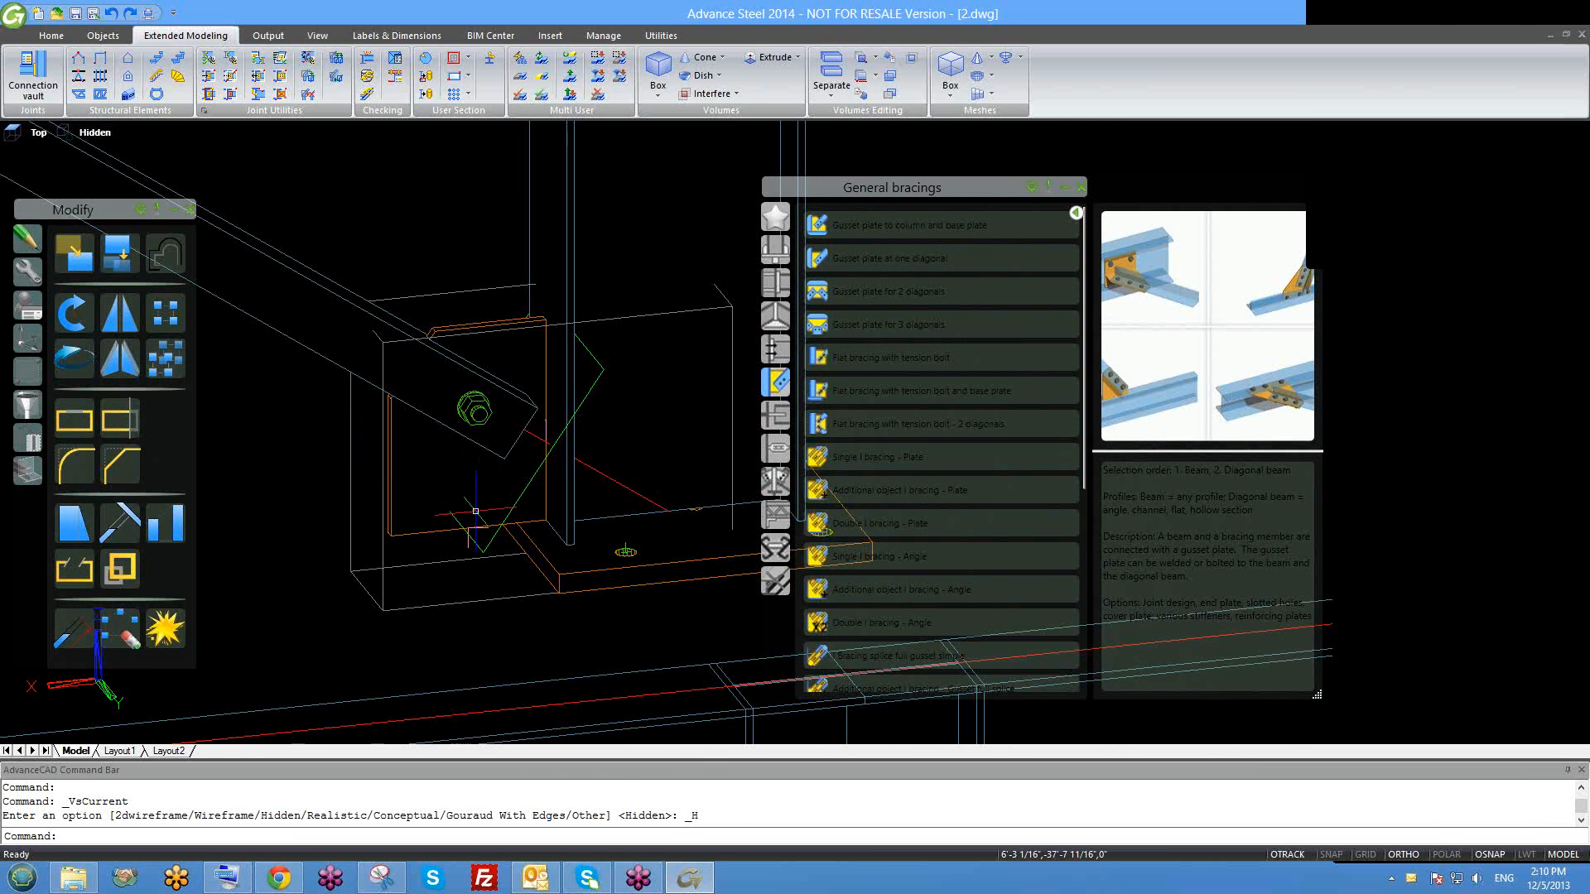
scroll(498, 520, up, 2)
scroll(396, 443, up, 3)
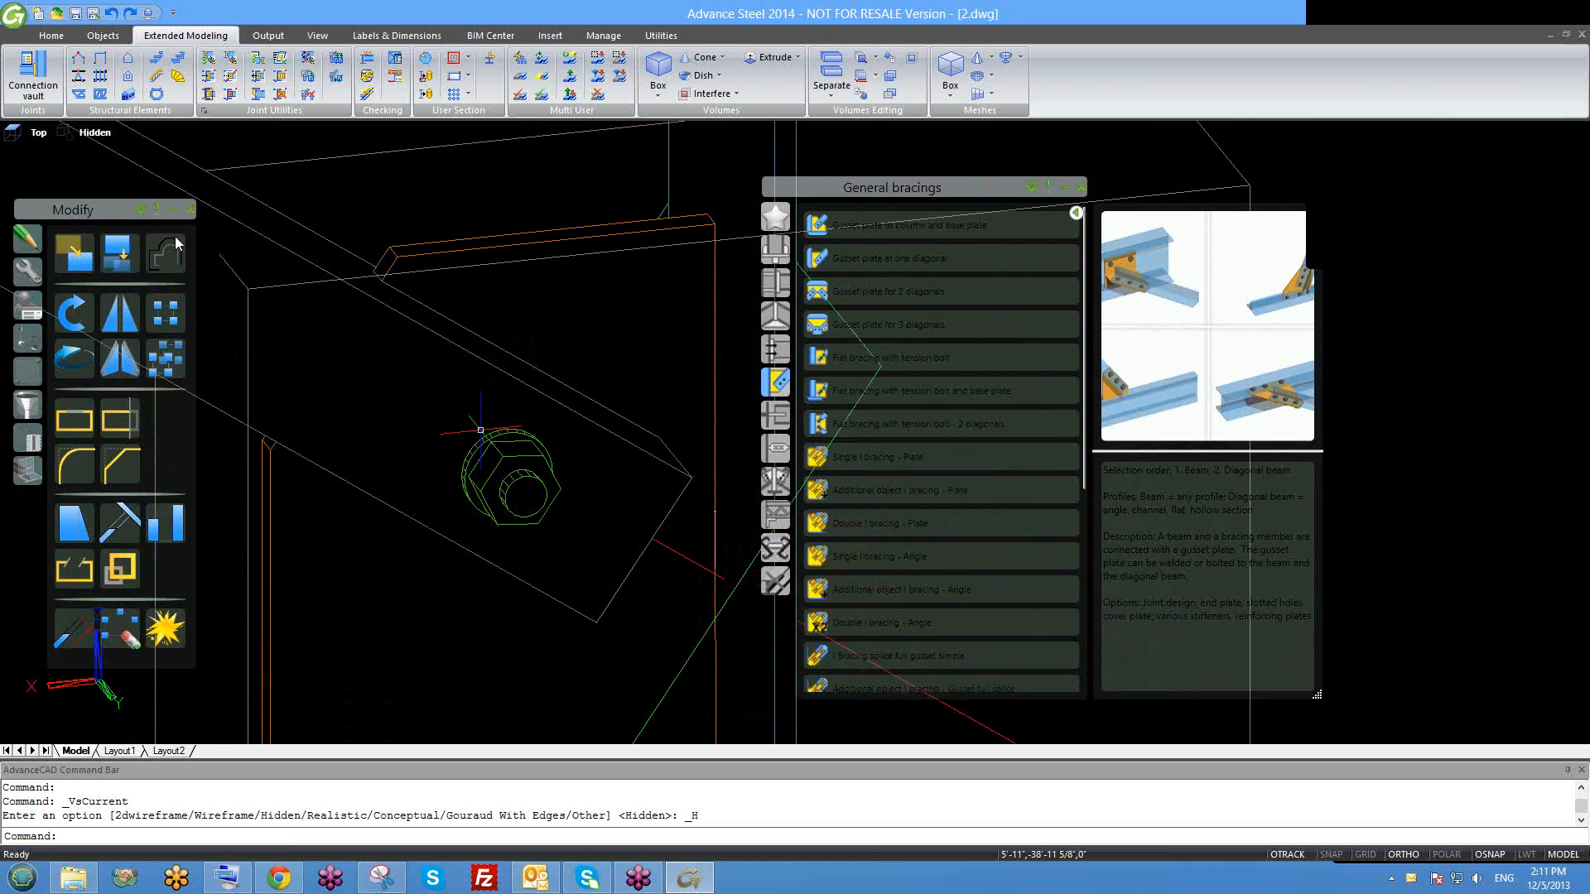
scroll(480, 429, down, 2)
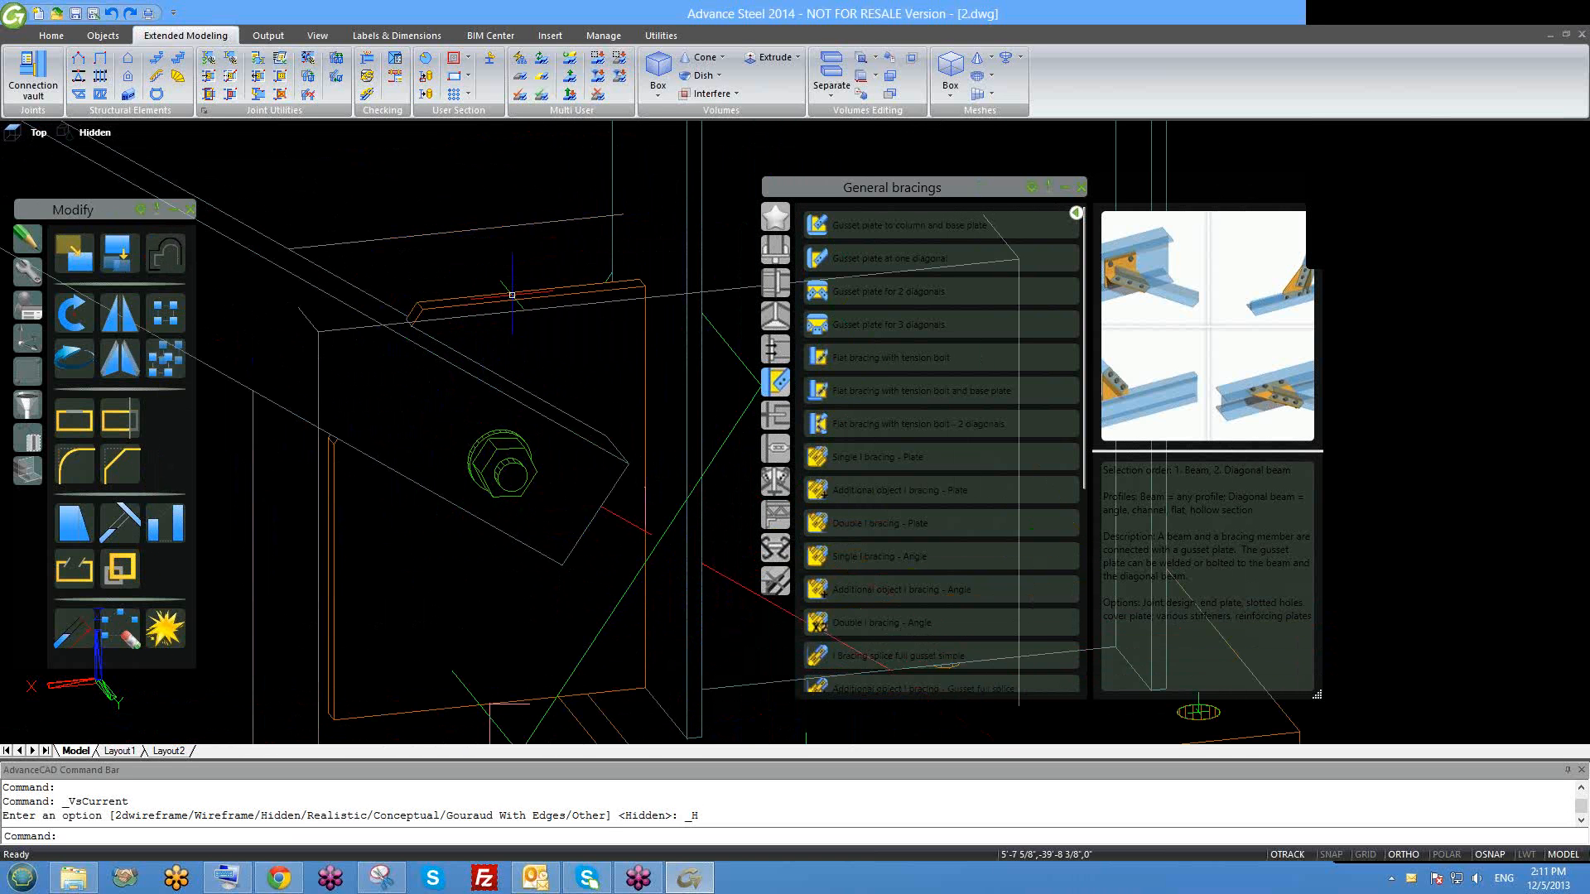
scroll(497, 464, up, 2)
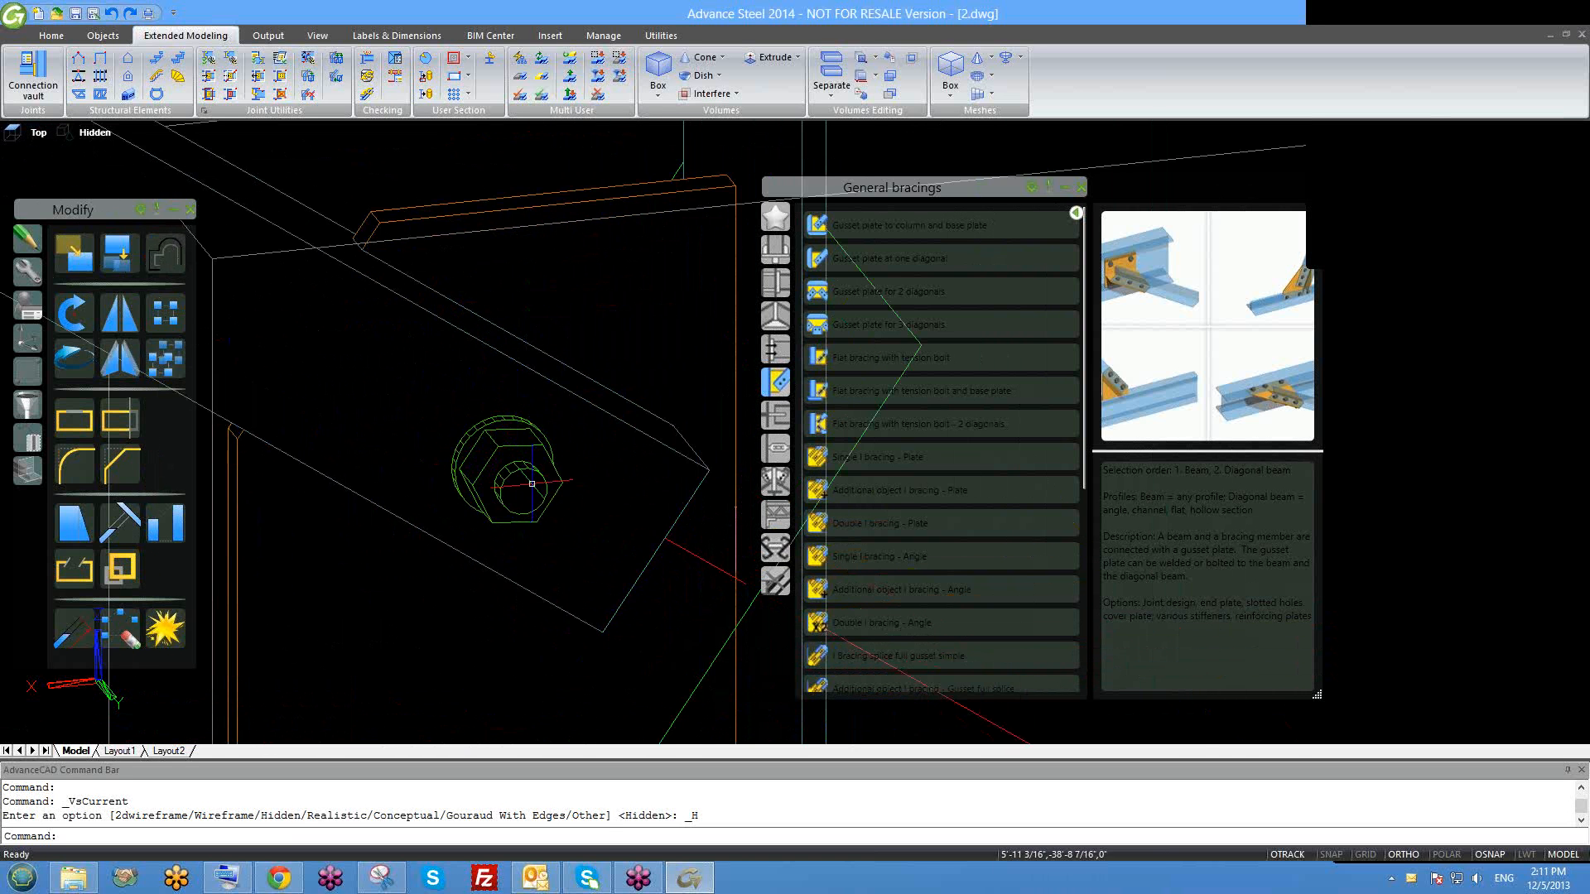
scroll(516, 460, down, 2)
scroll(516, 460, up, 2)
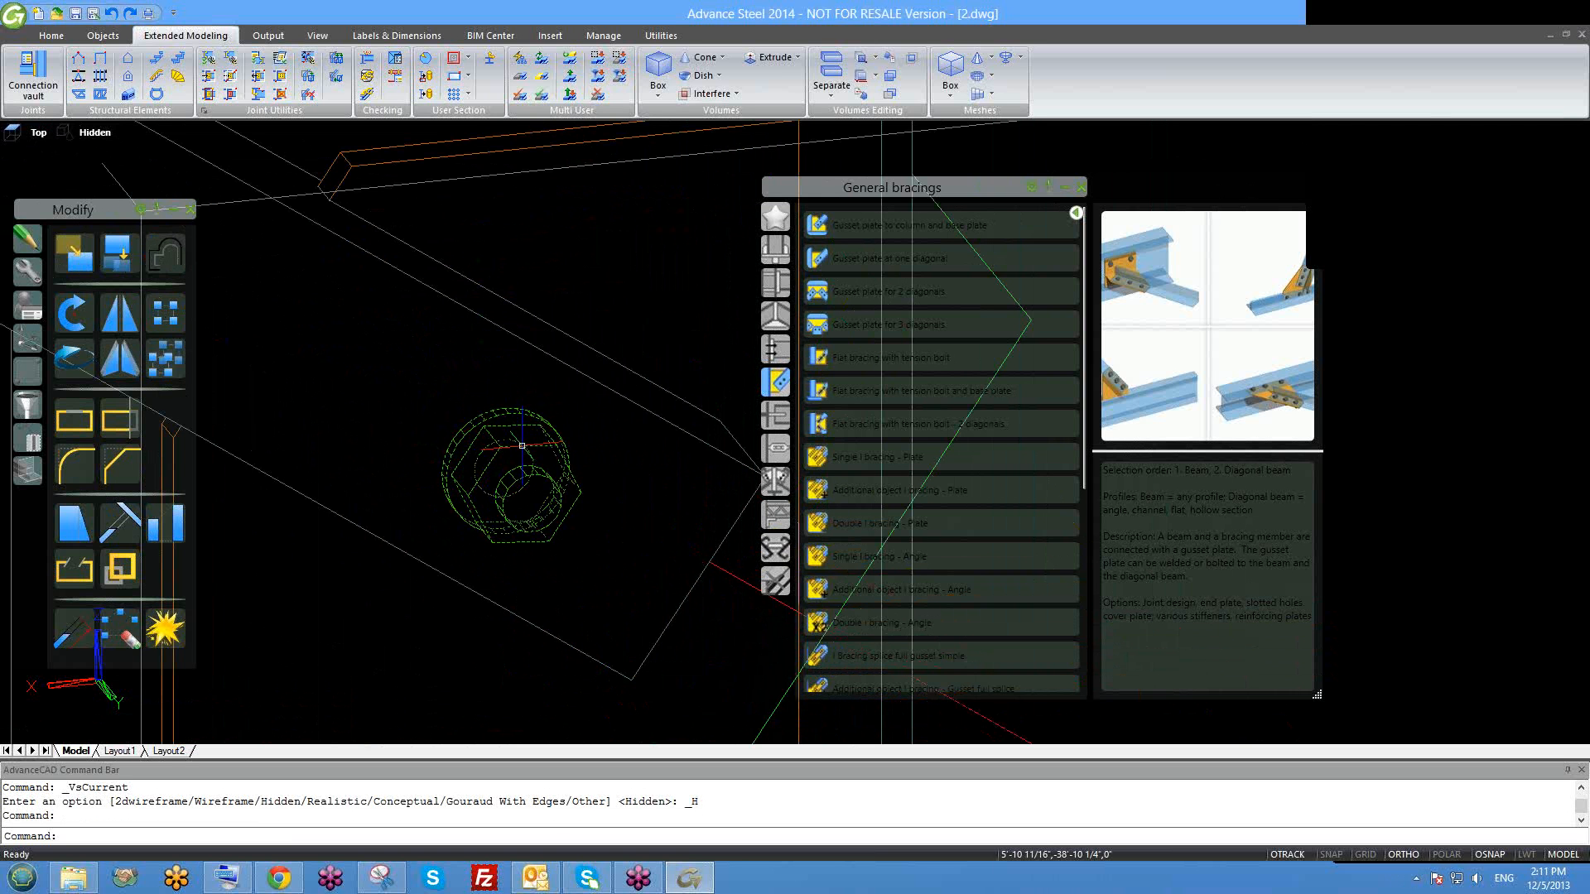
Try the Finish calculation at gap option on the brace bolt, turn it back off, and close the bolt properties.
key(Escape)
double_click(522, 446)
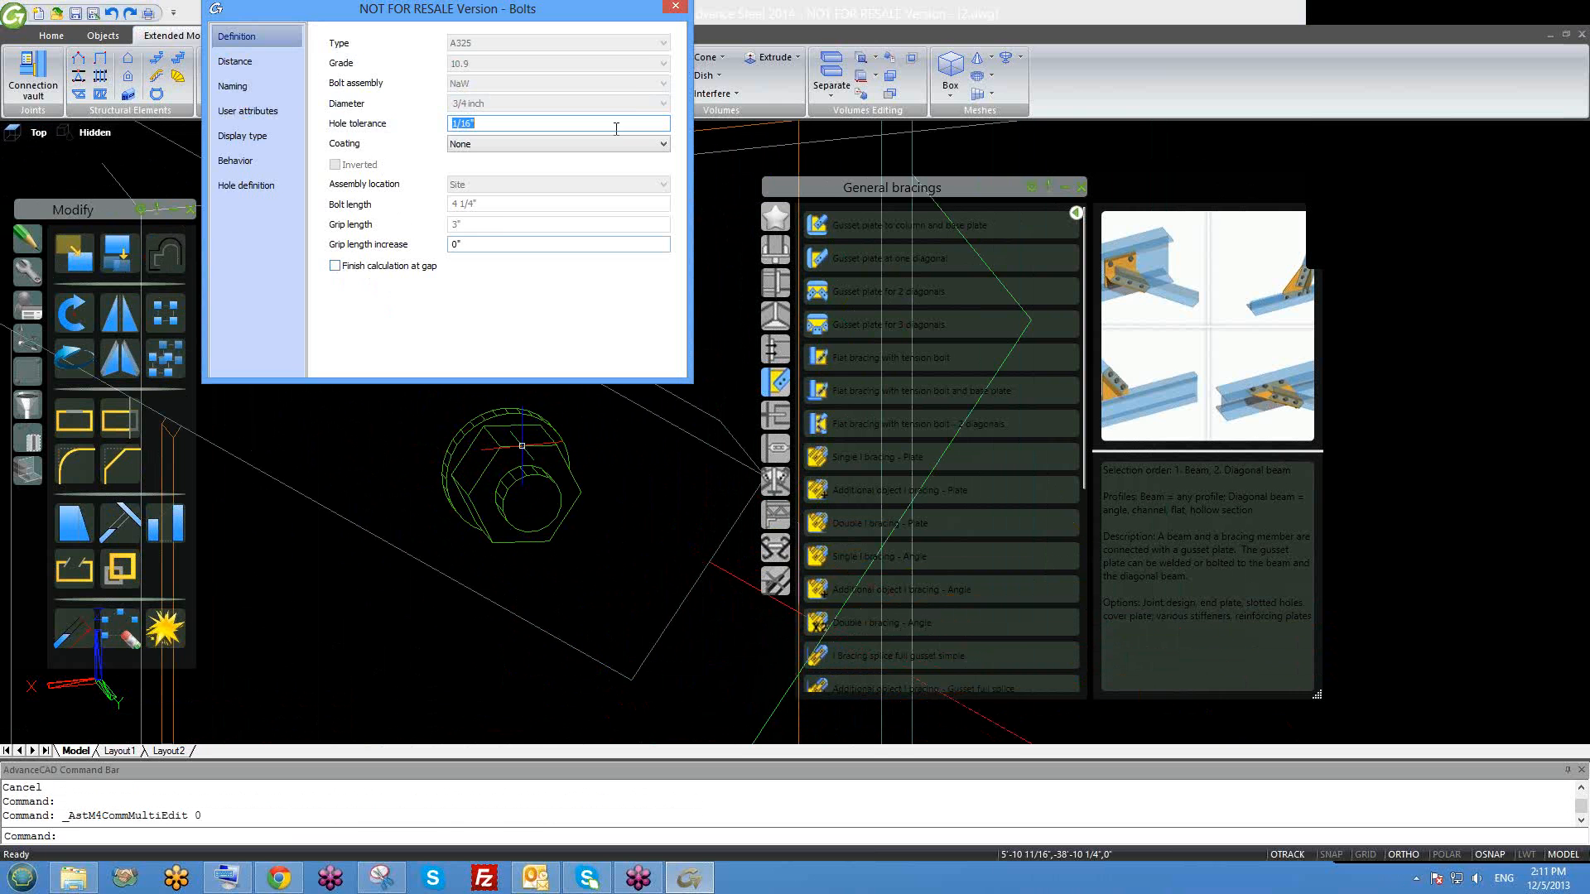
click(340, 270)
click(335, 267)
click(675, 7)
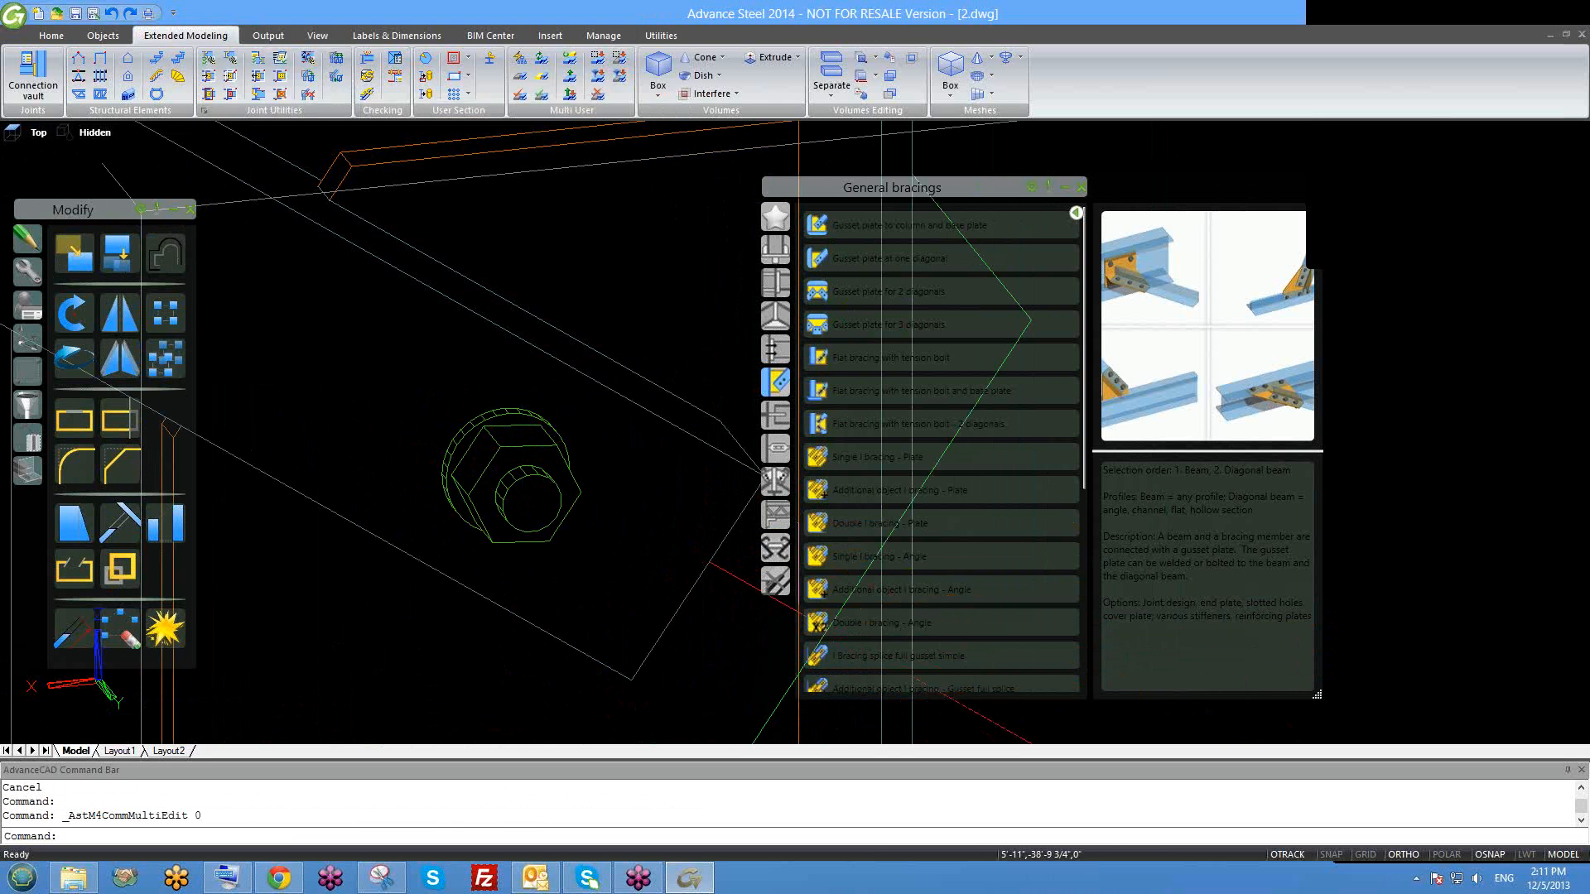
Check the gusset plate shape settings in the joint properties from a view along the plate, and close them.
shift+middle_drag(505, 454, 670, 518)
click(623, 548)
right_click(625, 544)
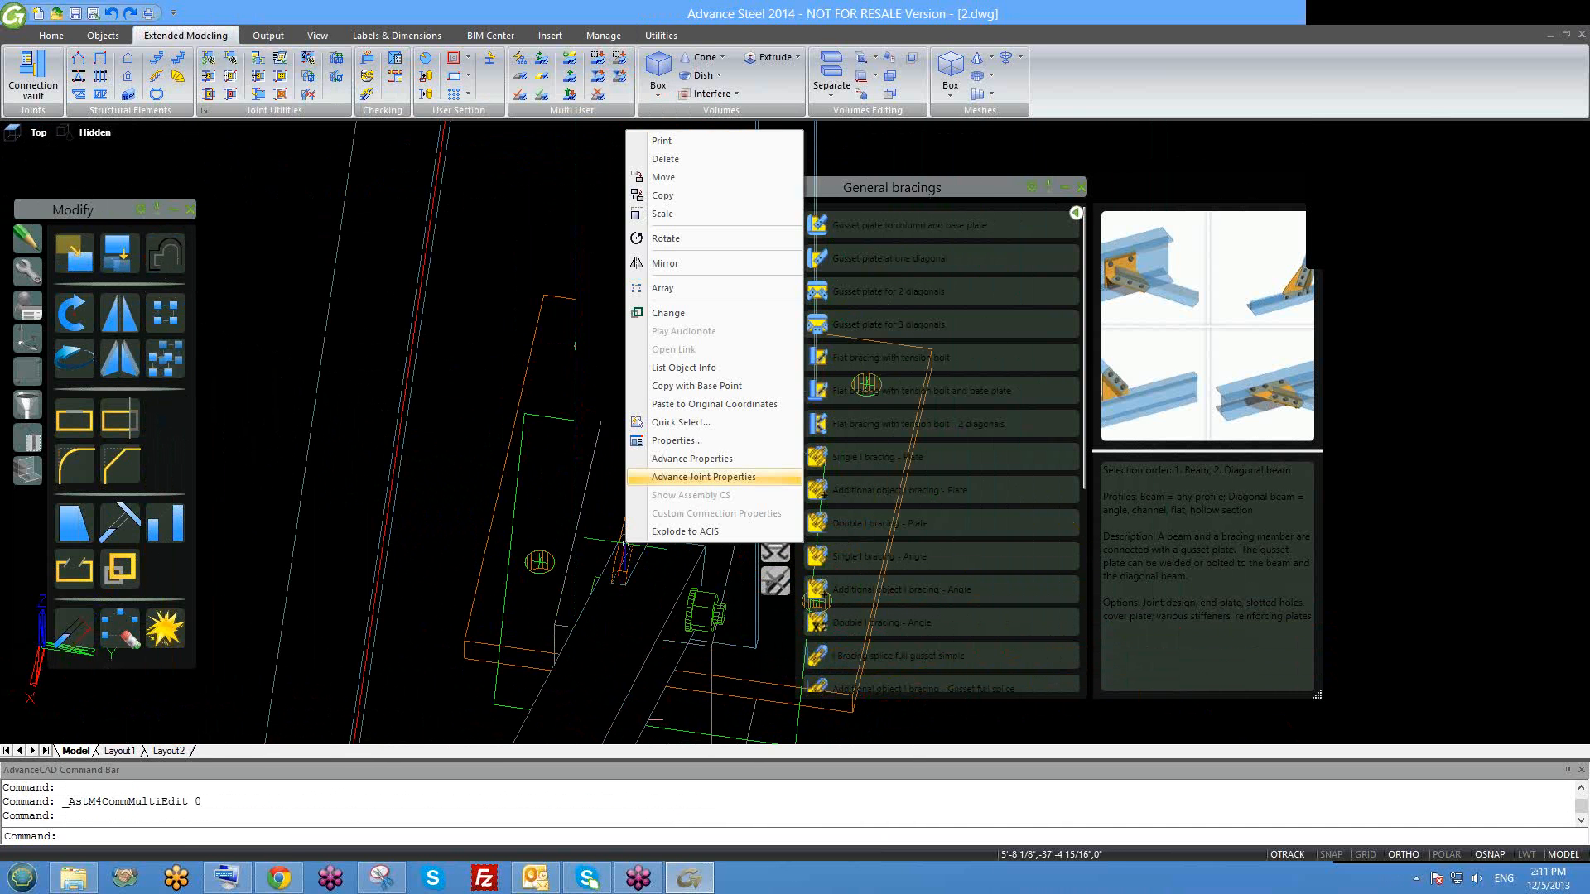
click(704, 476)
click(284, 214)
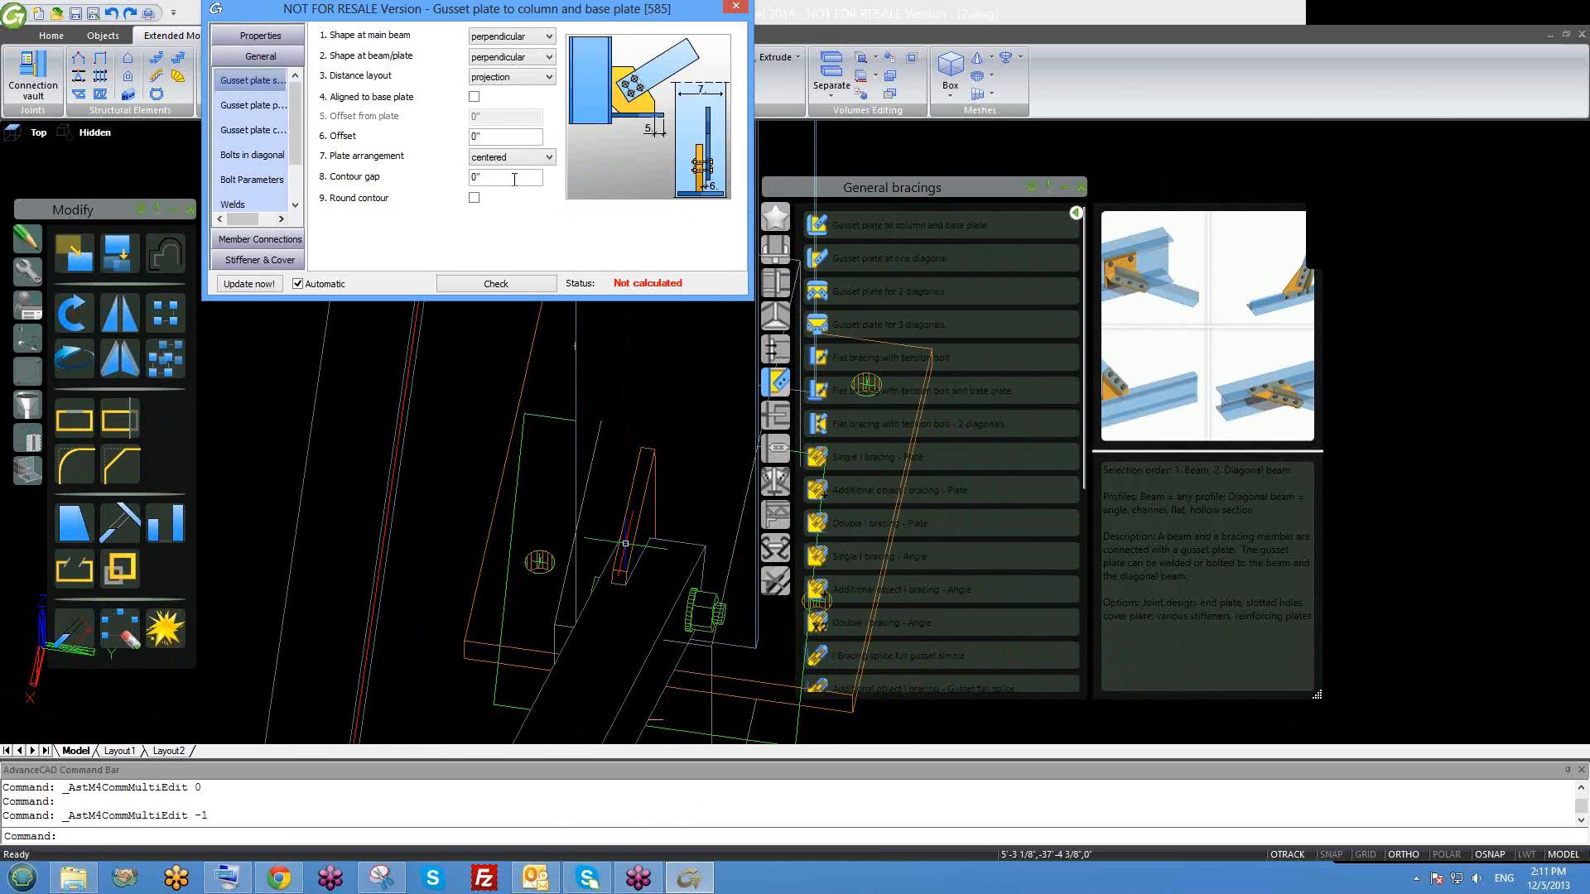
click(520, 195)
click(735, 10)
Try the side-middle and corner reference points for the HSS brace's positioning offset, and restore the centre point.
double_click(621, 692)
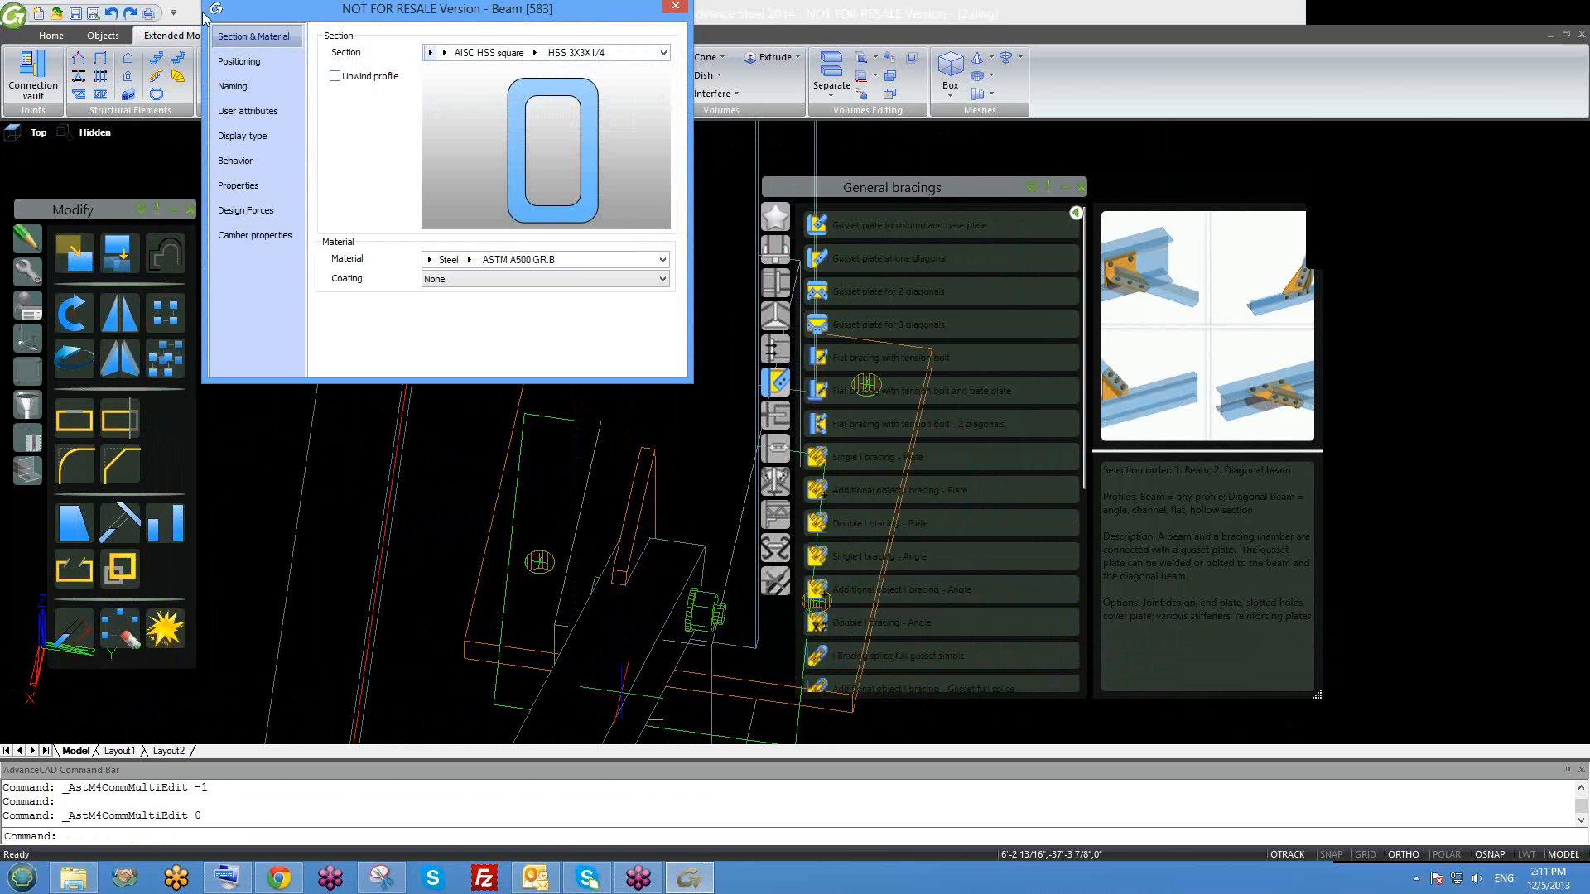
click(278, 58)
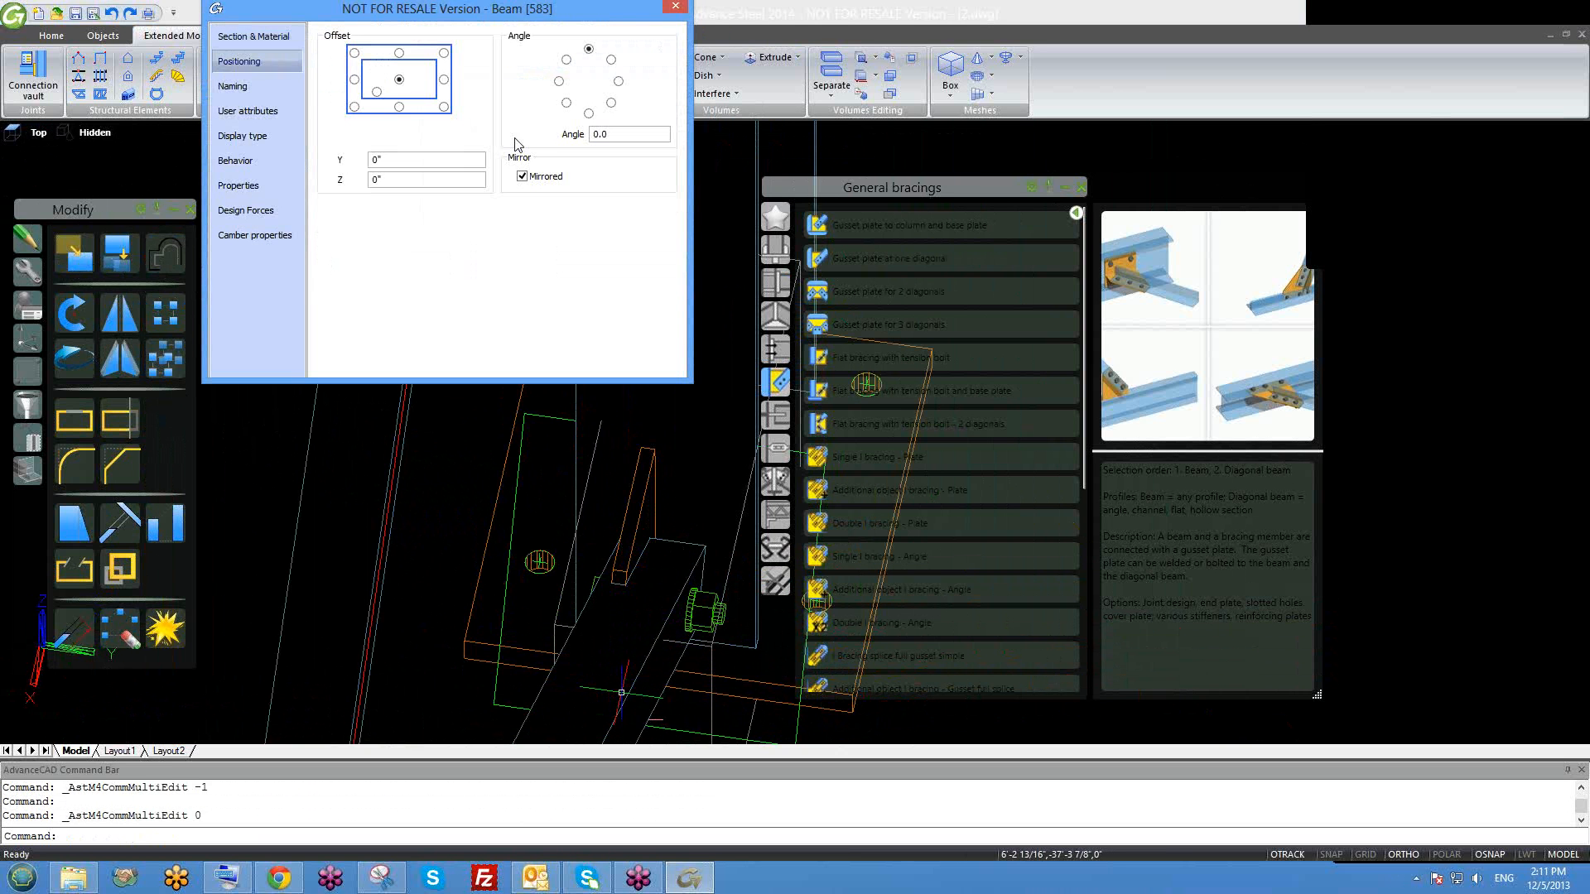
click(444, 80)
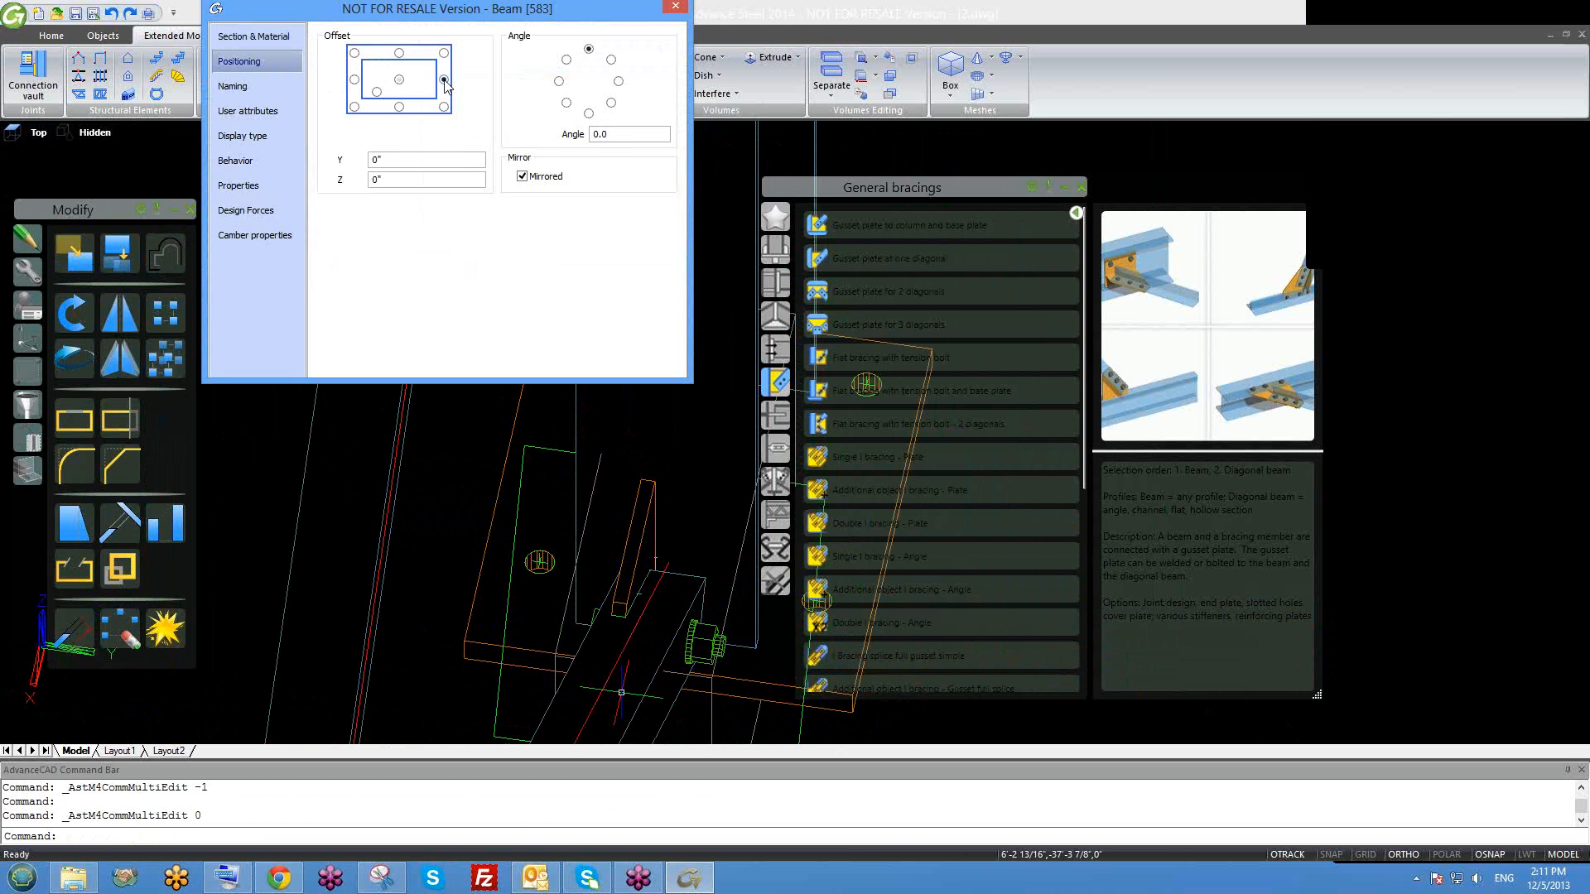
click(400, 80)
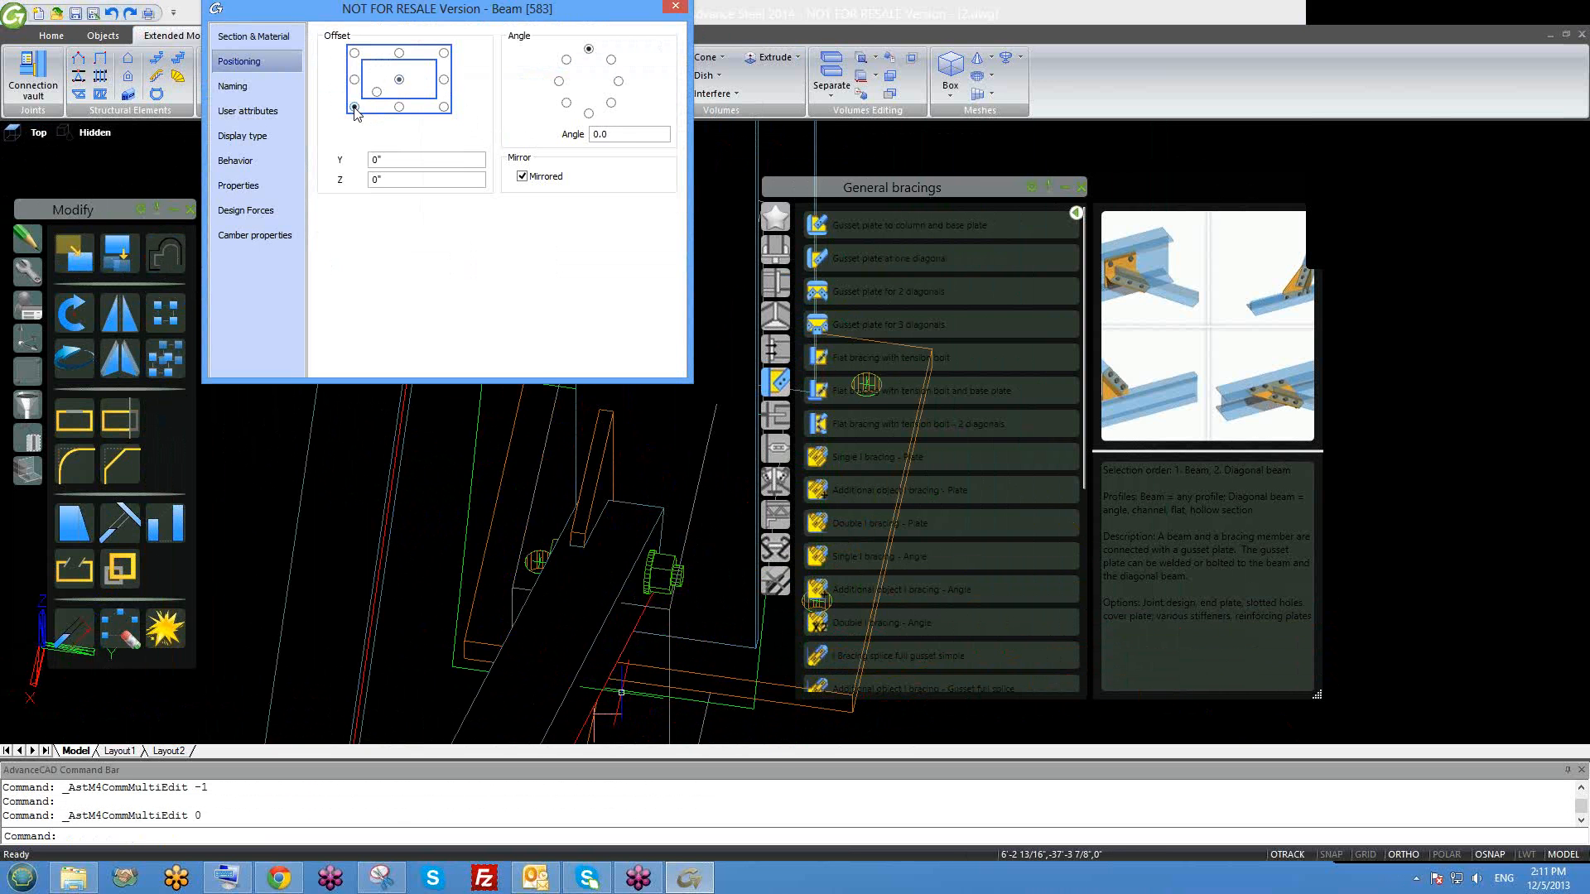
click(400, 81)
Try shifting the HSS brace sideways with a Y offset of -1 3/4".
drag(400, 161, 323, 170)
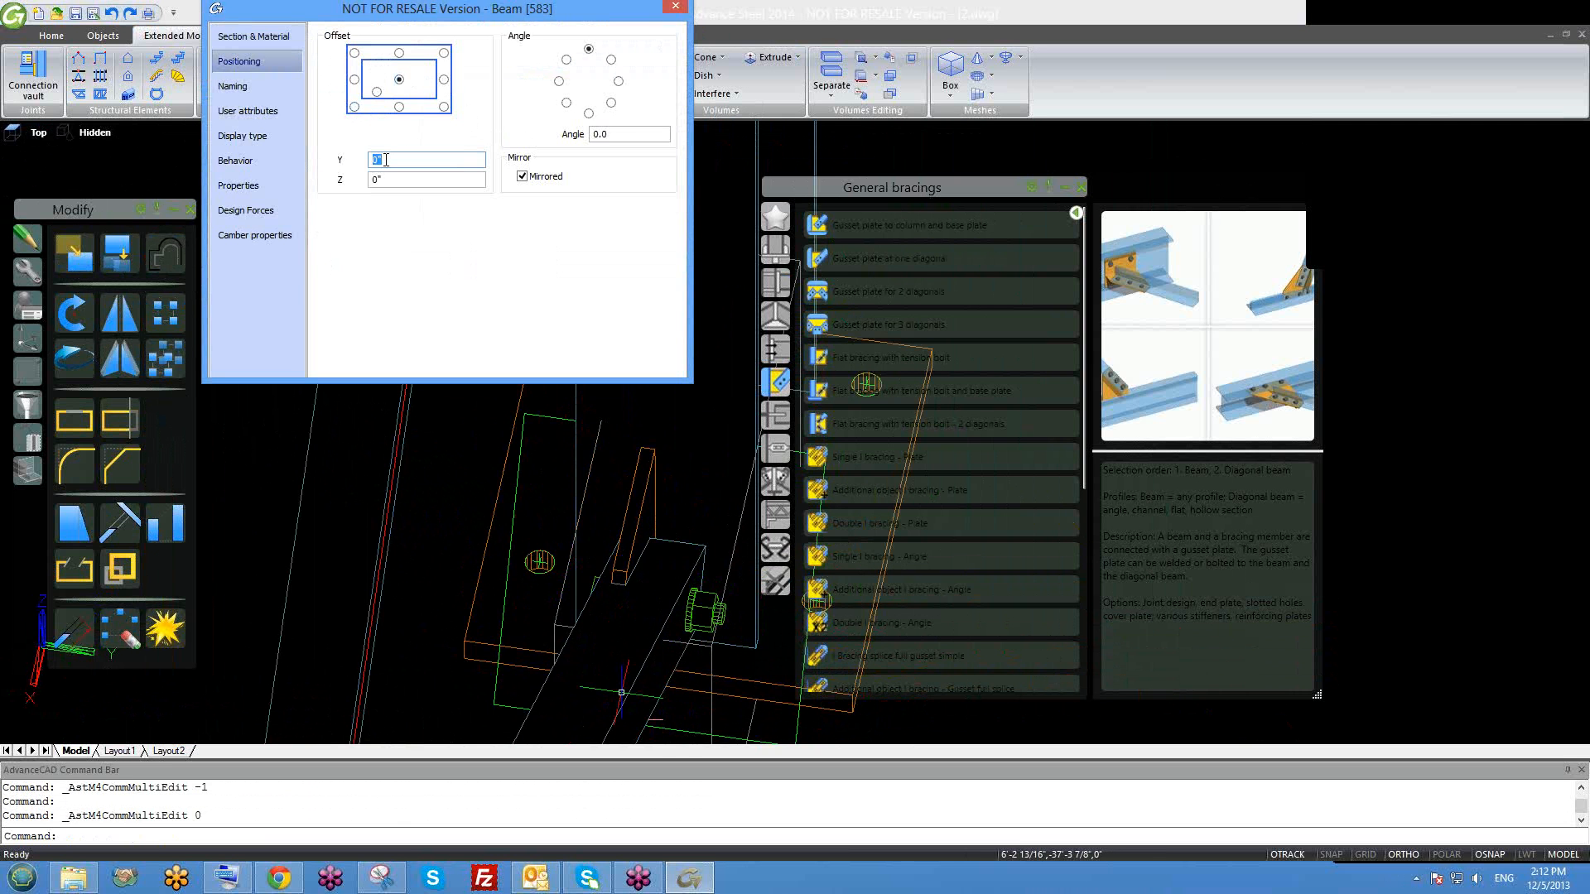
text(--)
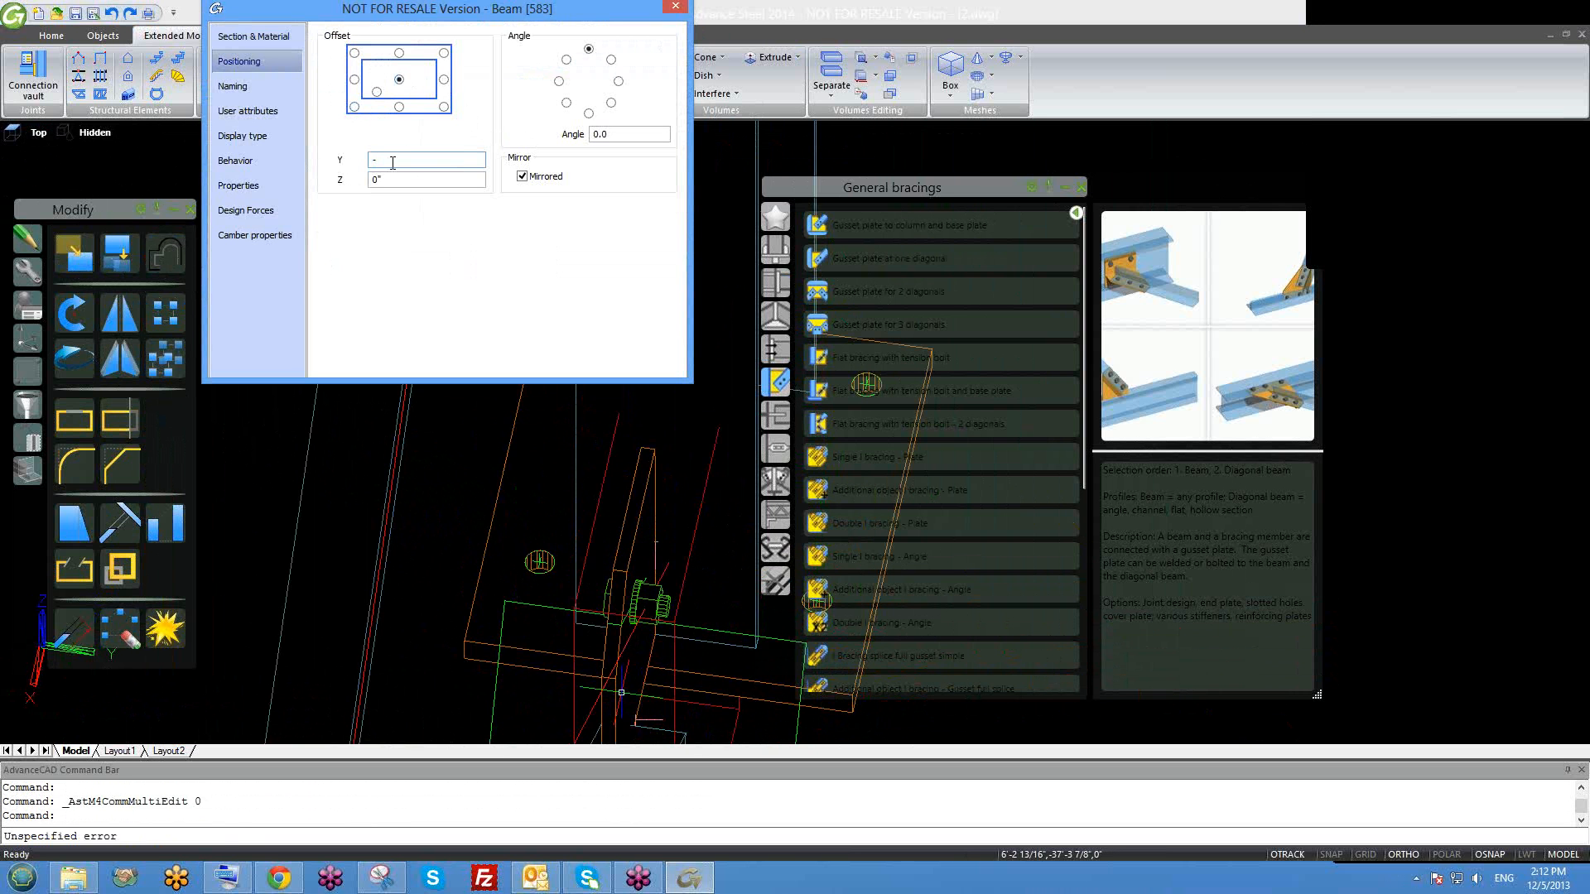
key(Return)
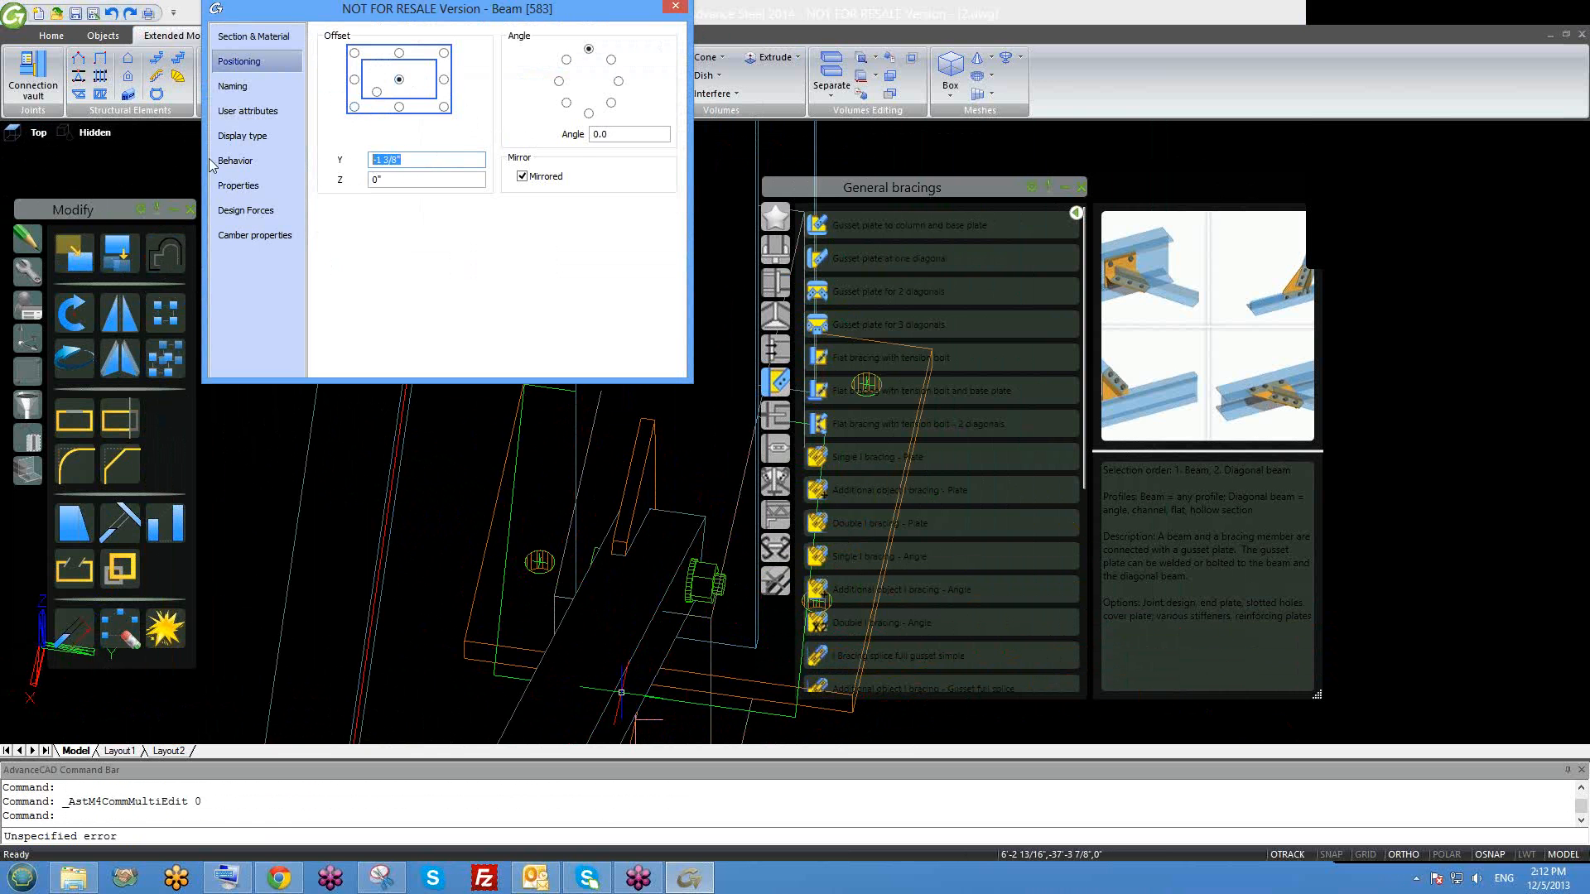
text(-1.7)
key(Return)
key(ctrl+c)
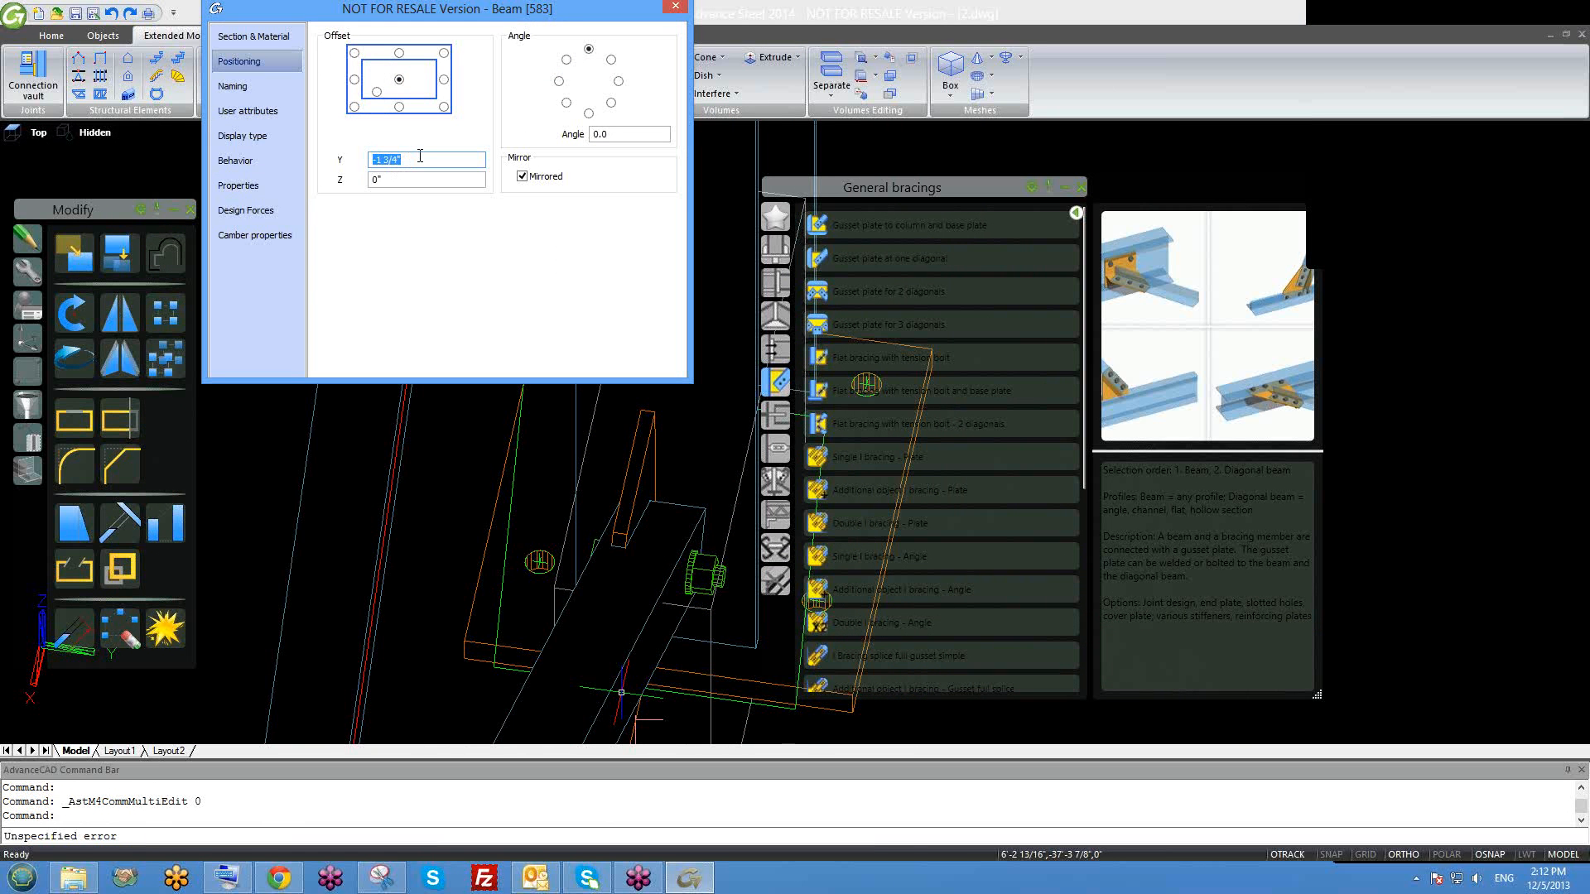
Try the -1 3/4" offset in the brace's Z direction, reset Z to 0", and close the beam properties.
key(BackSpace)
key(Tab)
key(ctrl+v)
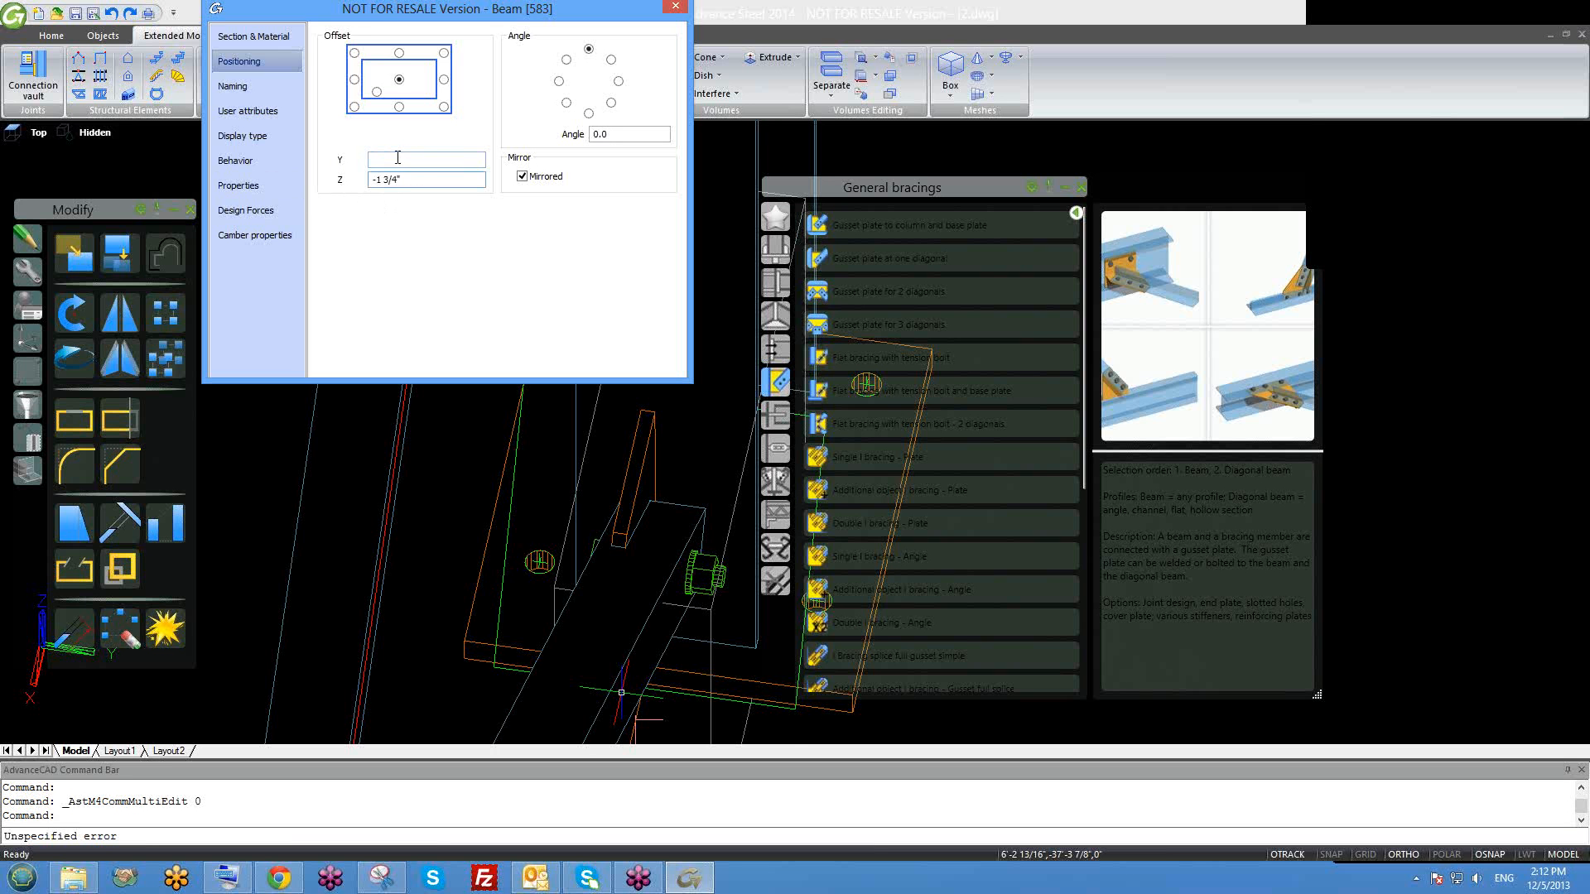
click(398, 157)
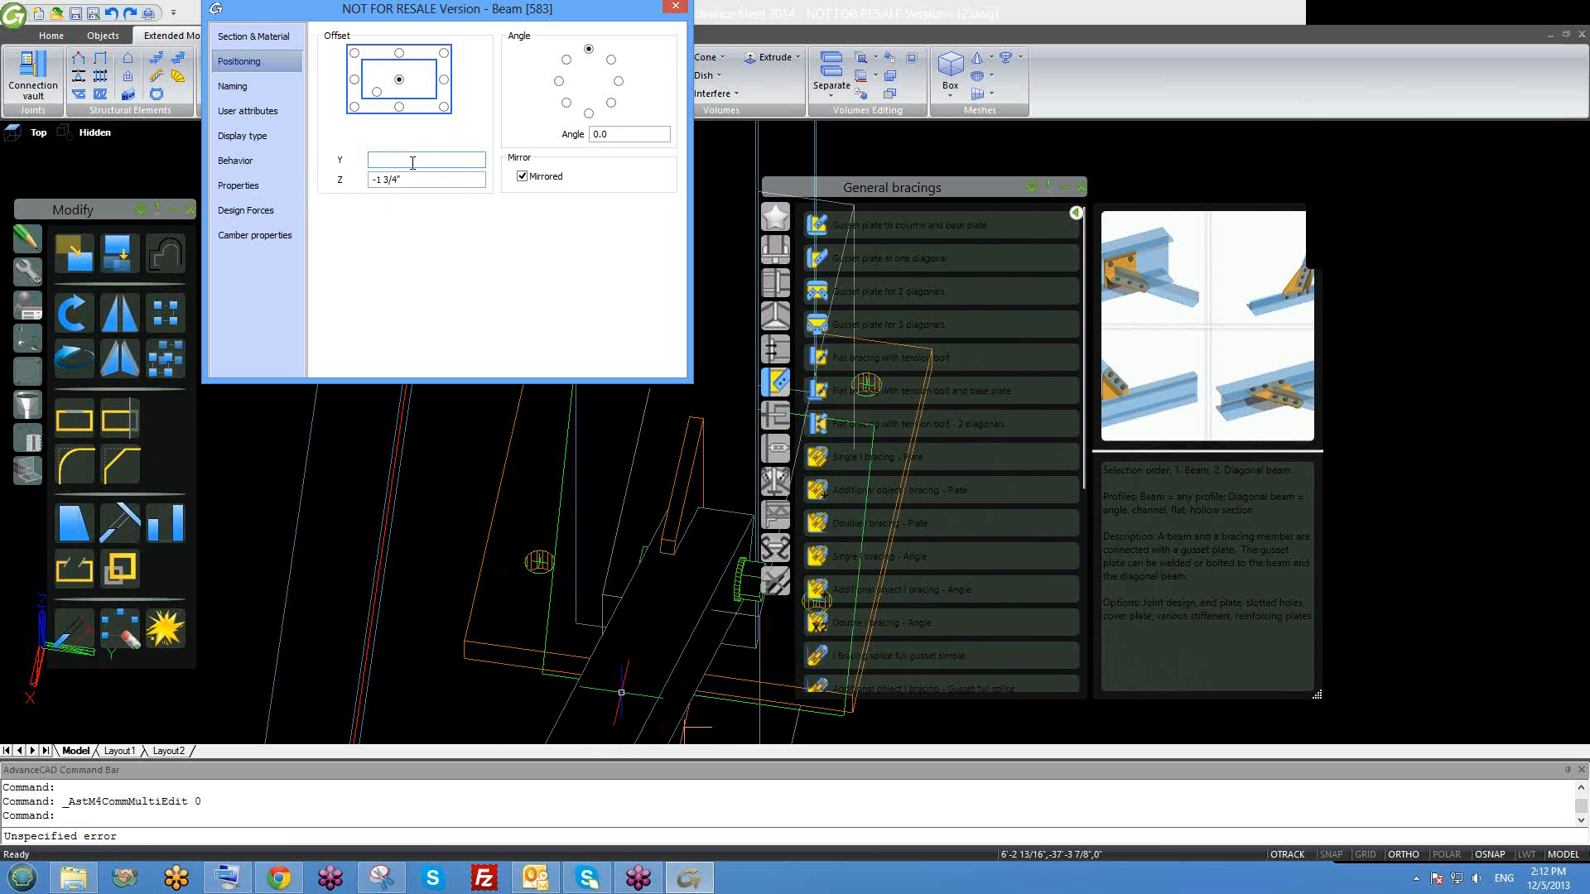
drag(424, 178, 281, 166)
text(0)
key(Return)
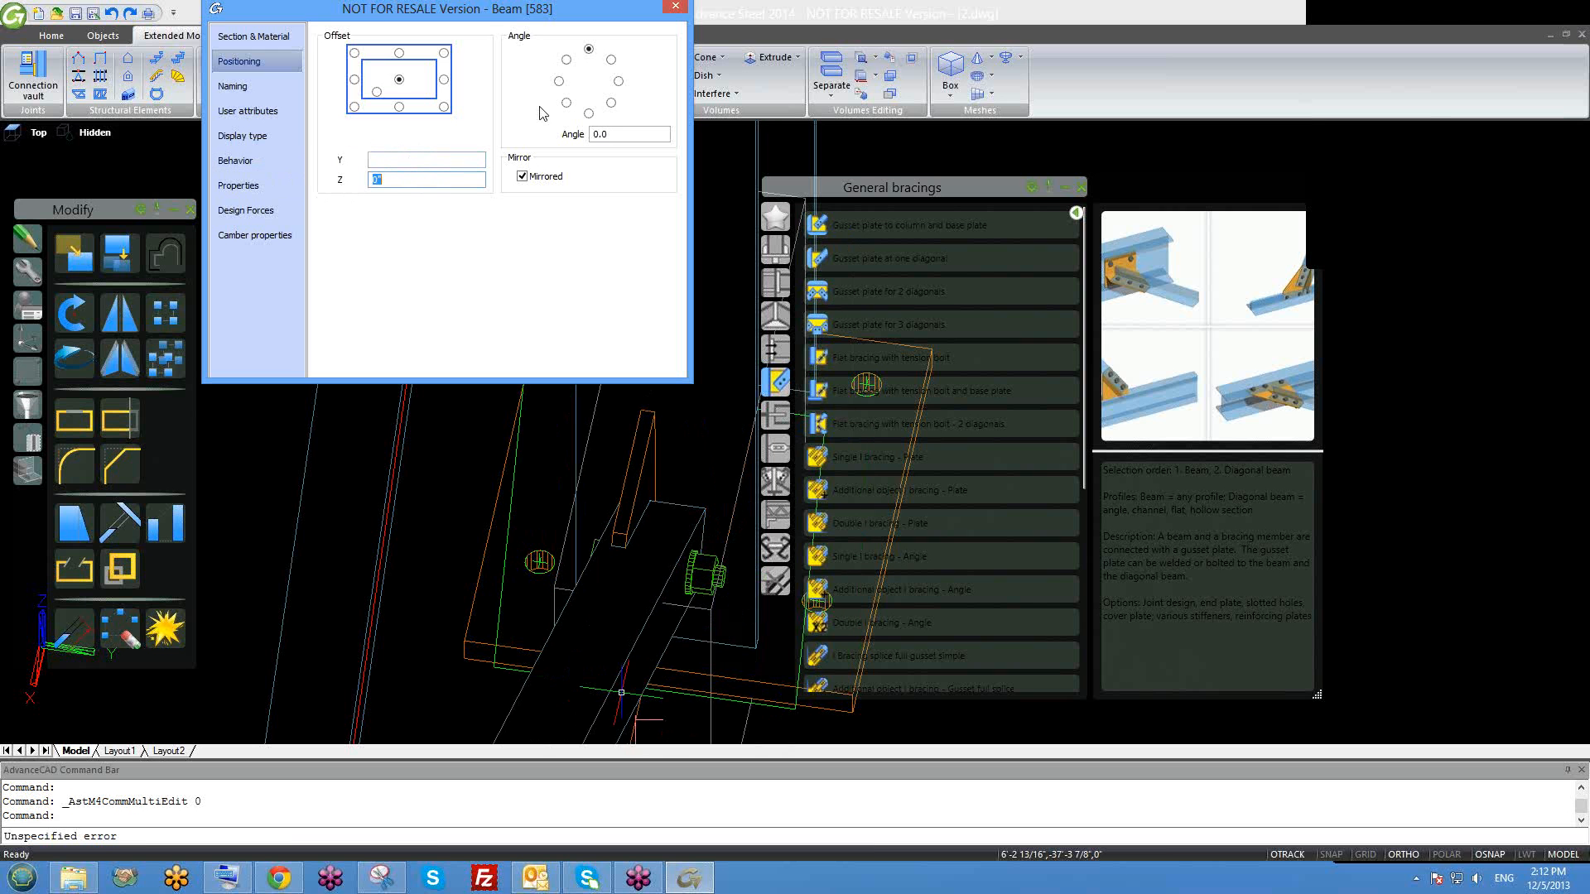
click(676, 8)
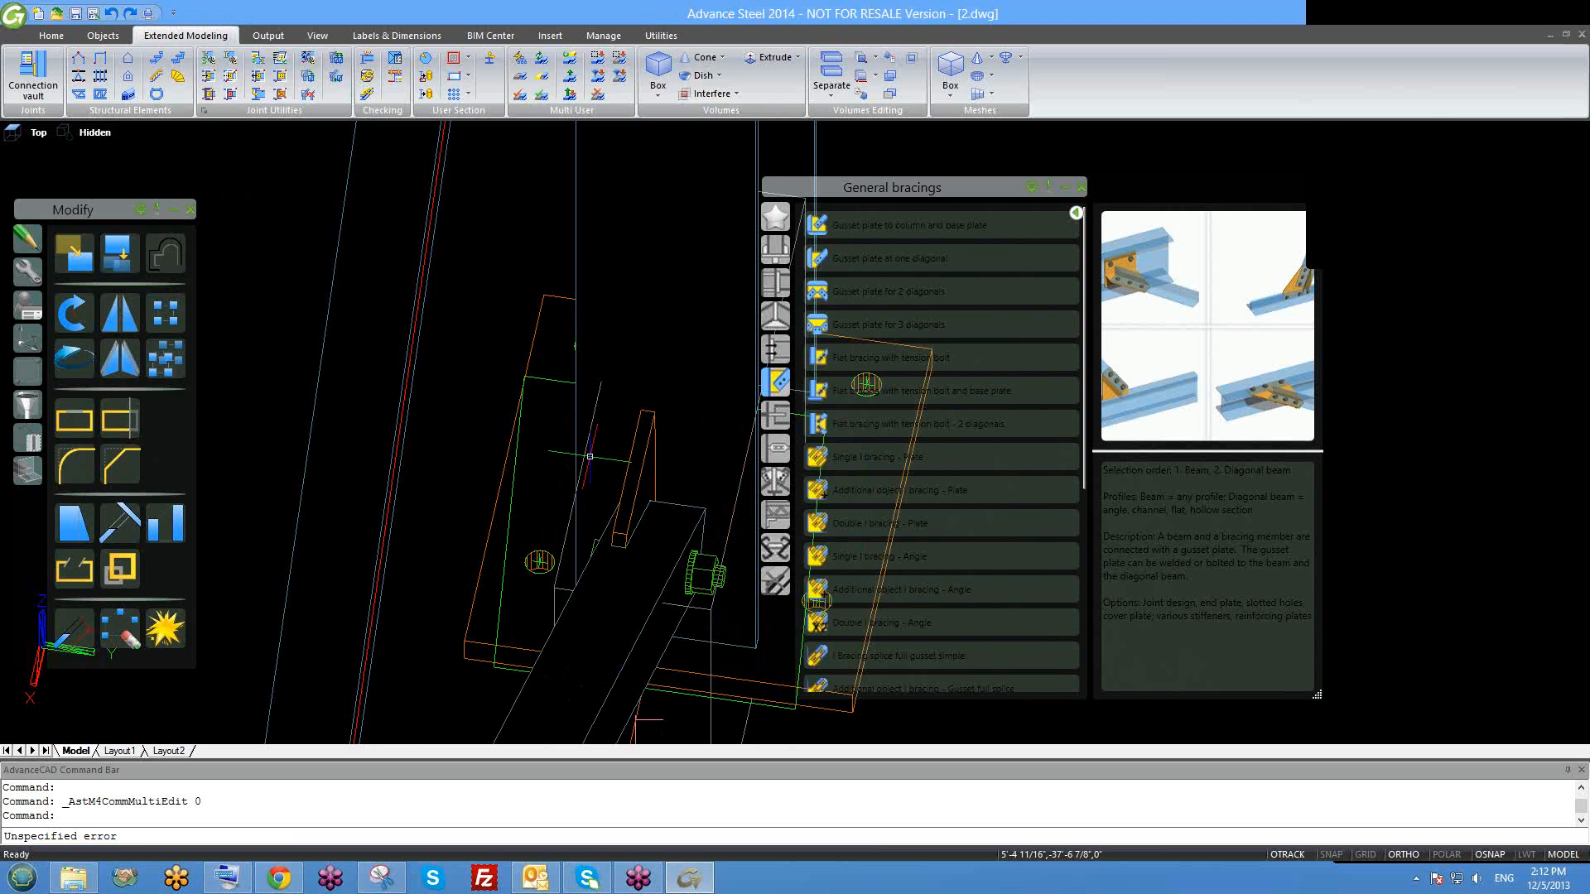
Reopen the HSS brace's positioning settings and reset its Y offset to 0".
scroll(589, 459, down, 2)
shift+middle_drag(617, 569, 646, 546)
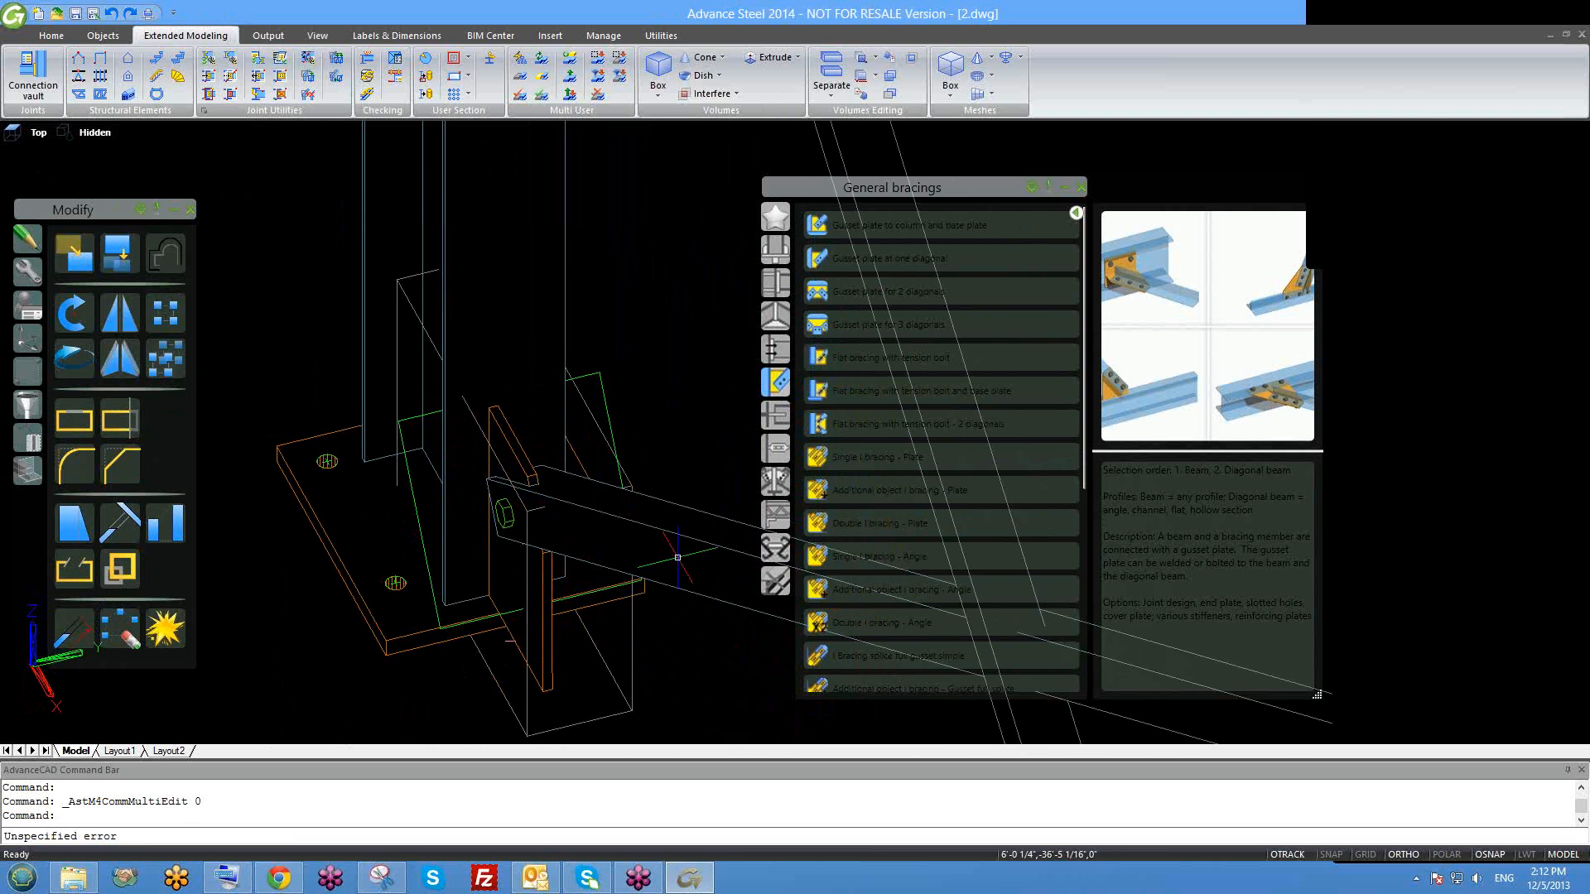
double_click(675, 527)
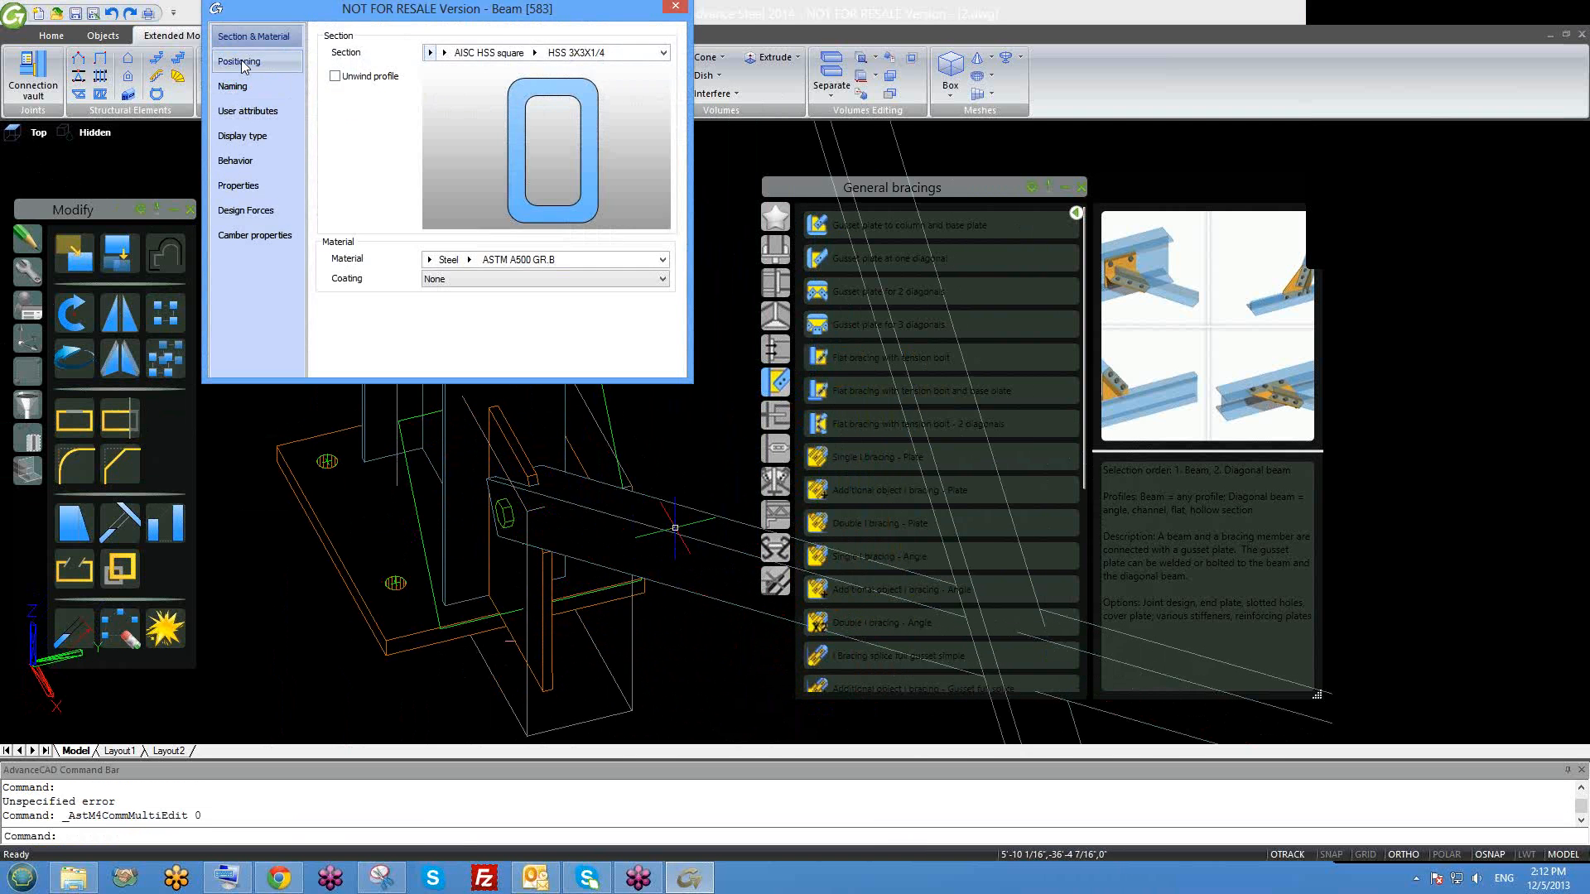
click(240, 61)
click(426, 160)
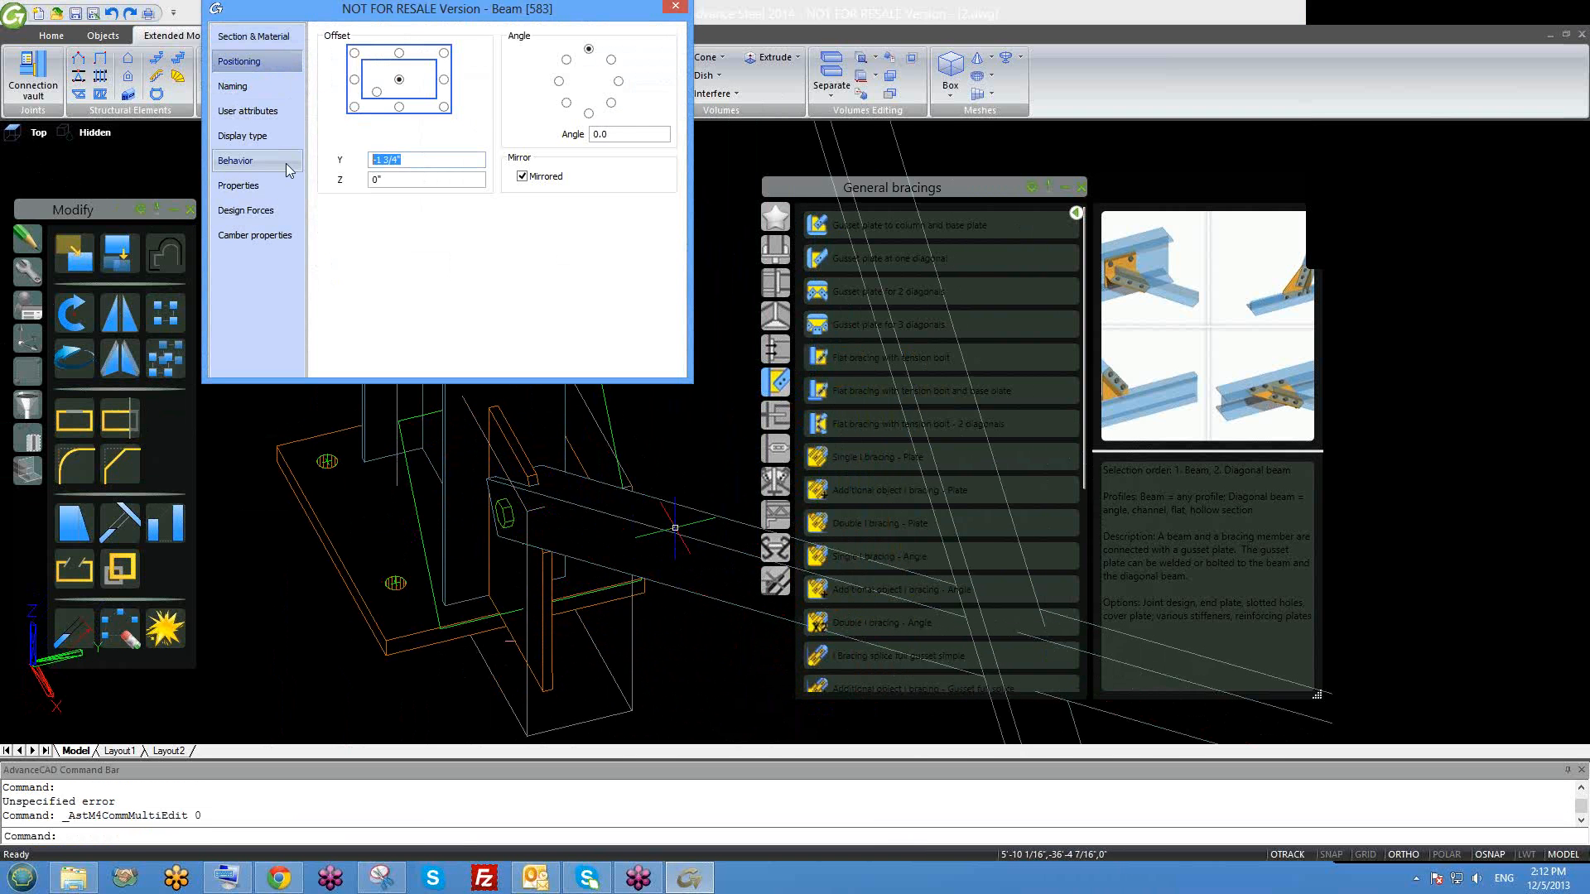
text(0)
key(Return)
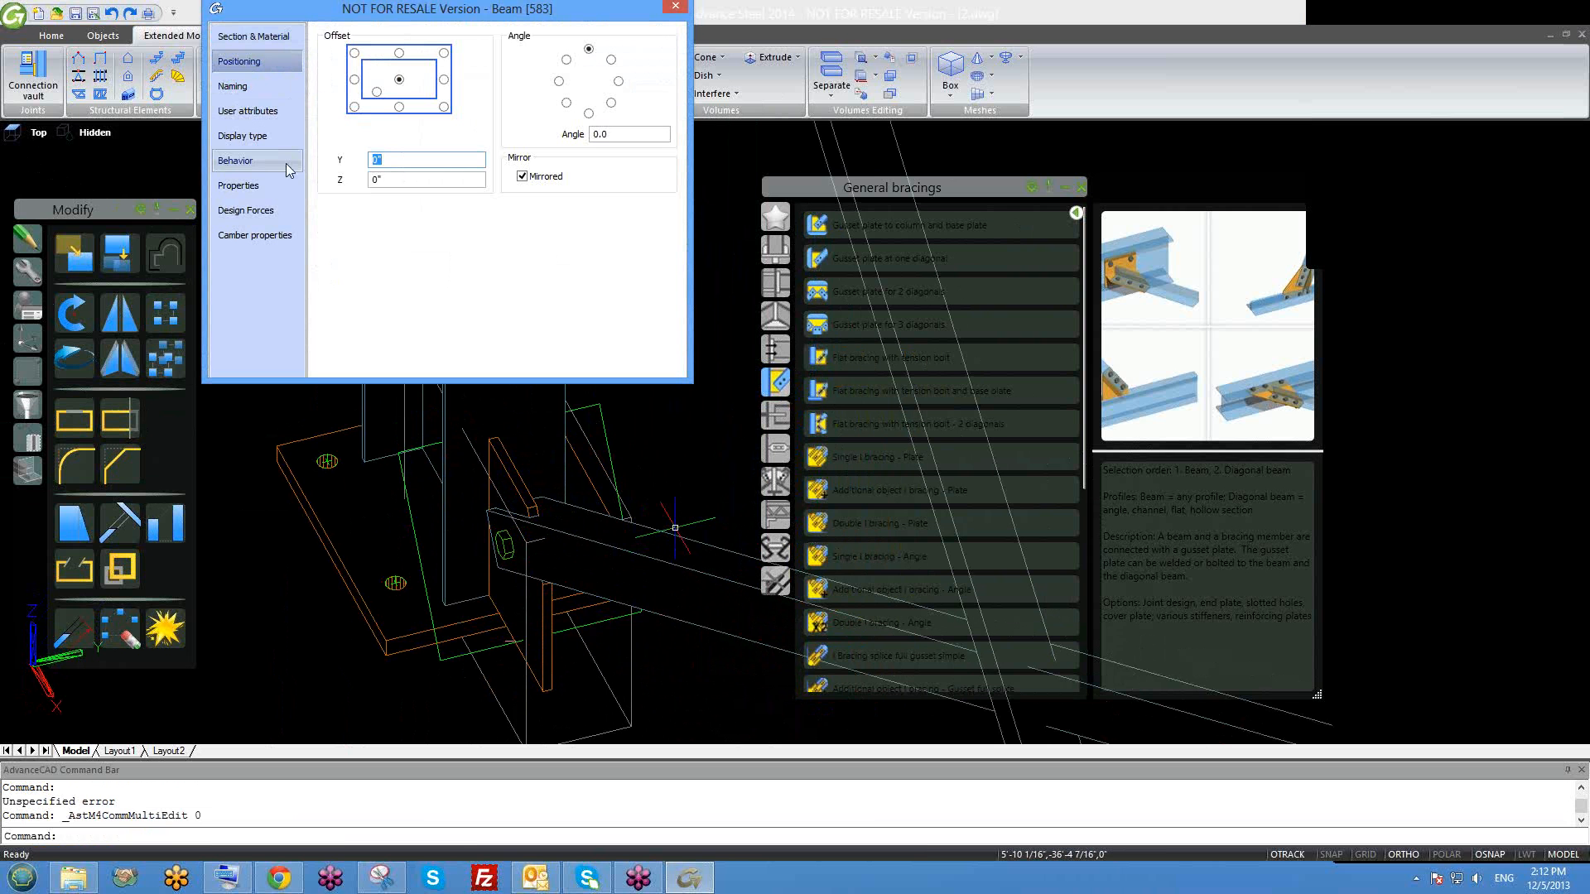
Try a Z offset of 2" on the HSS brace and reset it to 0".
key(Tab)
text(2)
key(Return)
text(0)
key(Return)
Try the lower edge and corner reference points for the brace, restore the centre point, and close its properties.
click(400, 108)
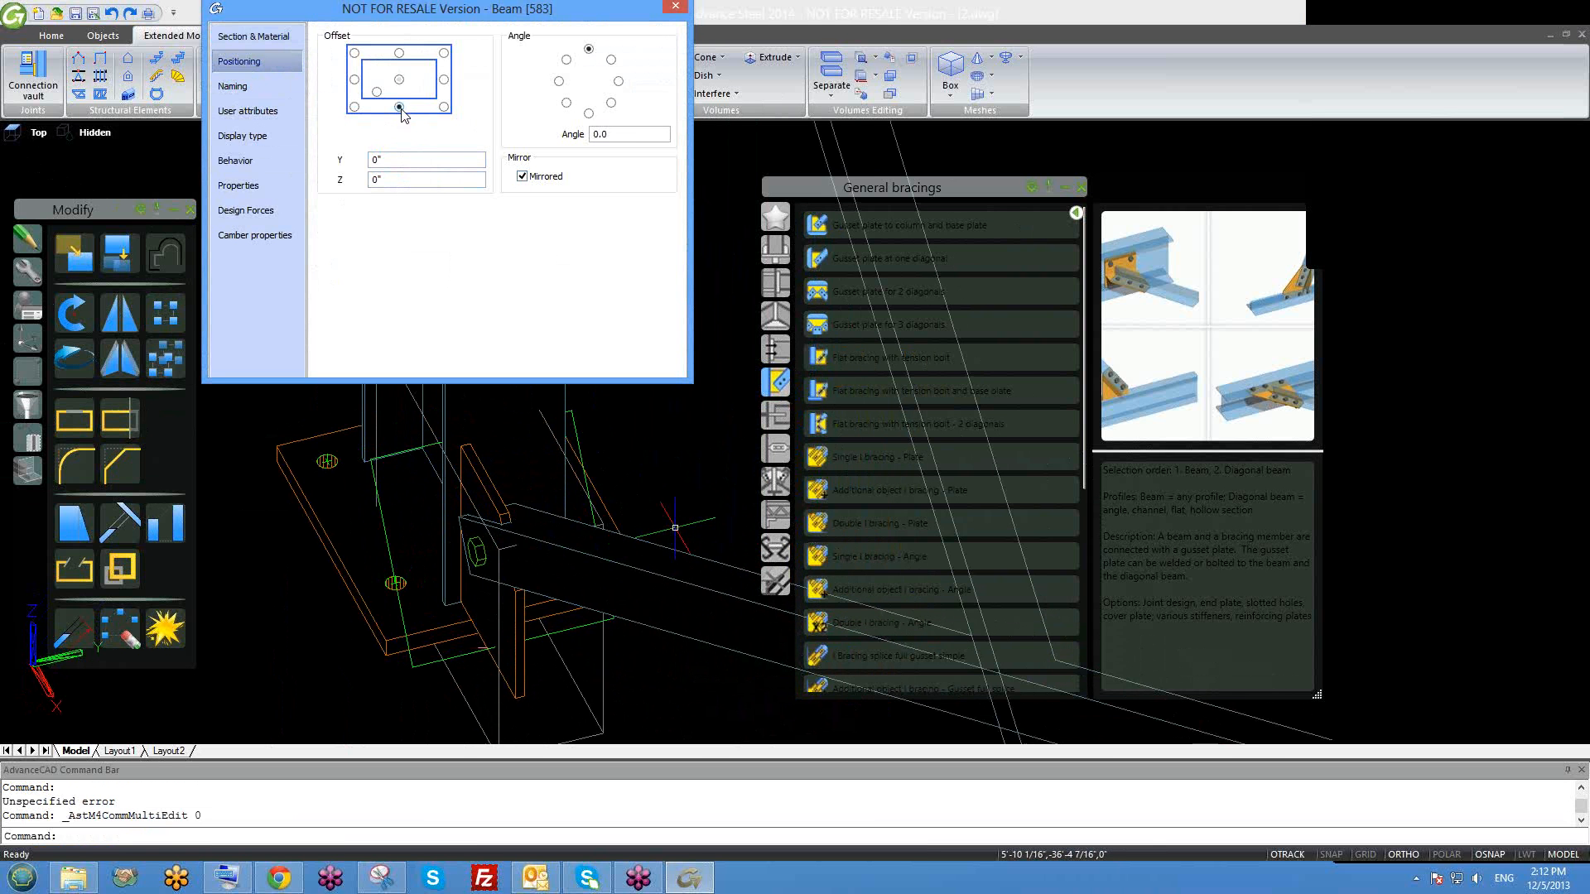
click(355, 108)
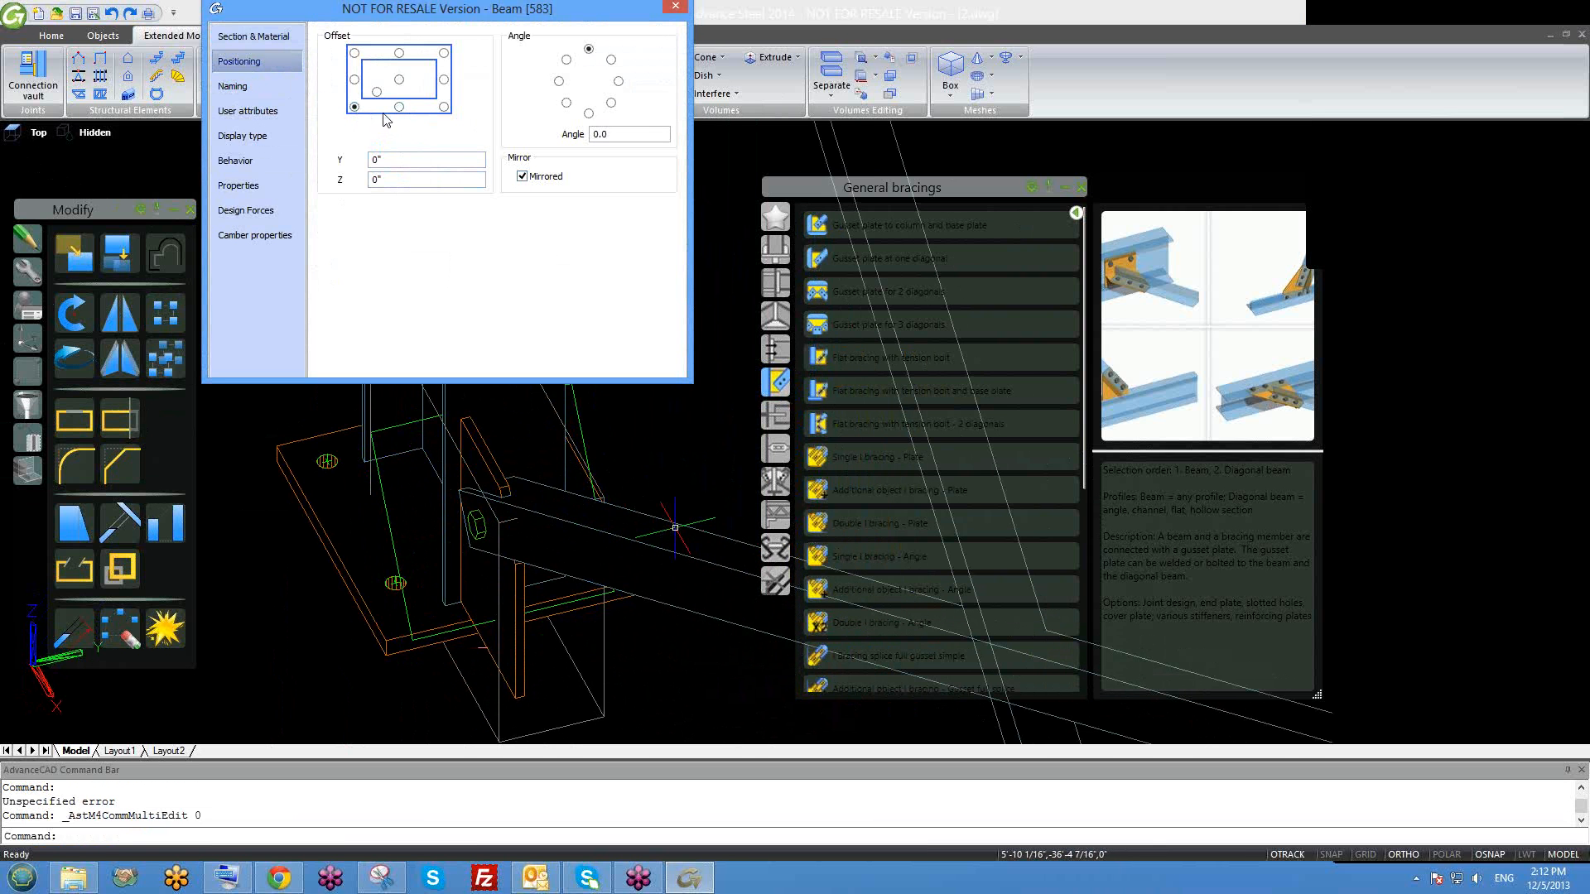
click(399, 79)
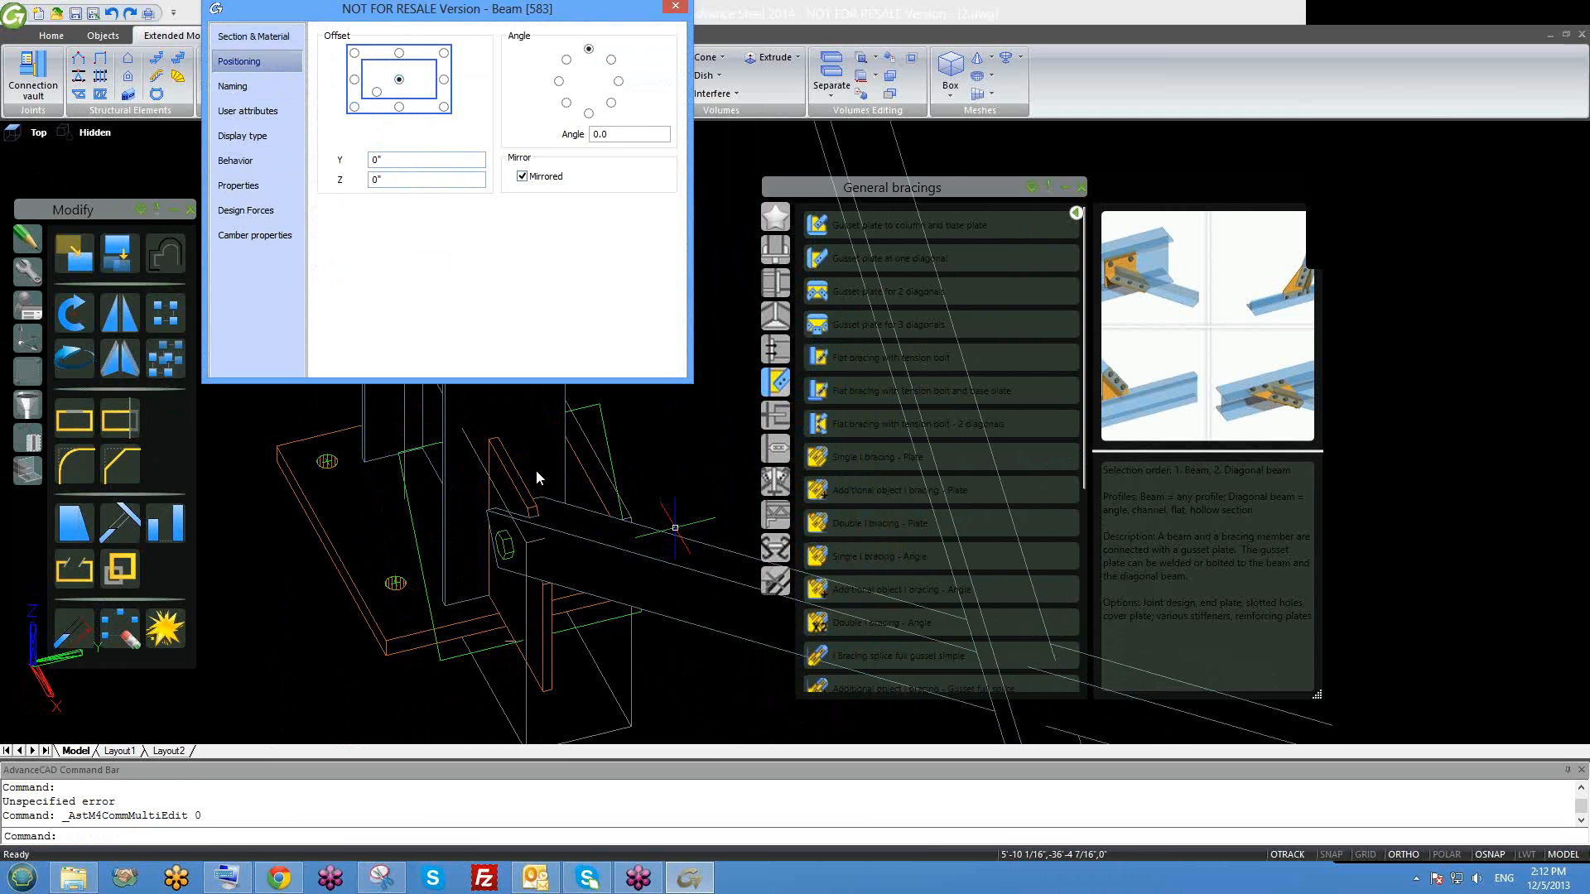
click(676, 7)
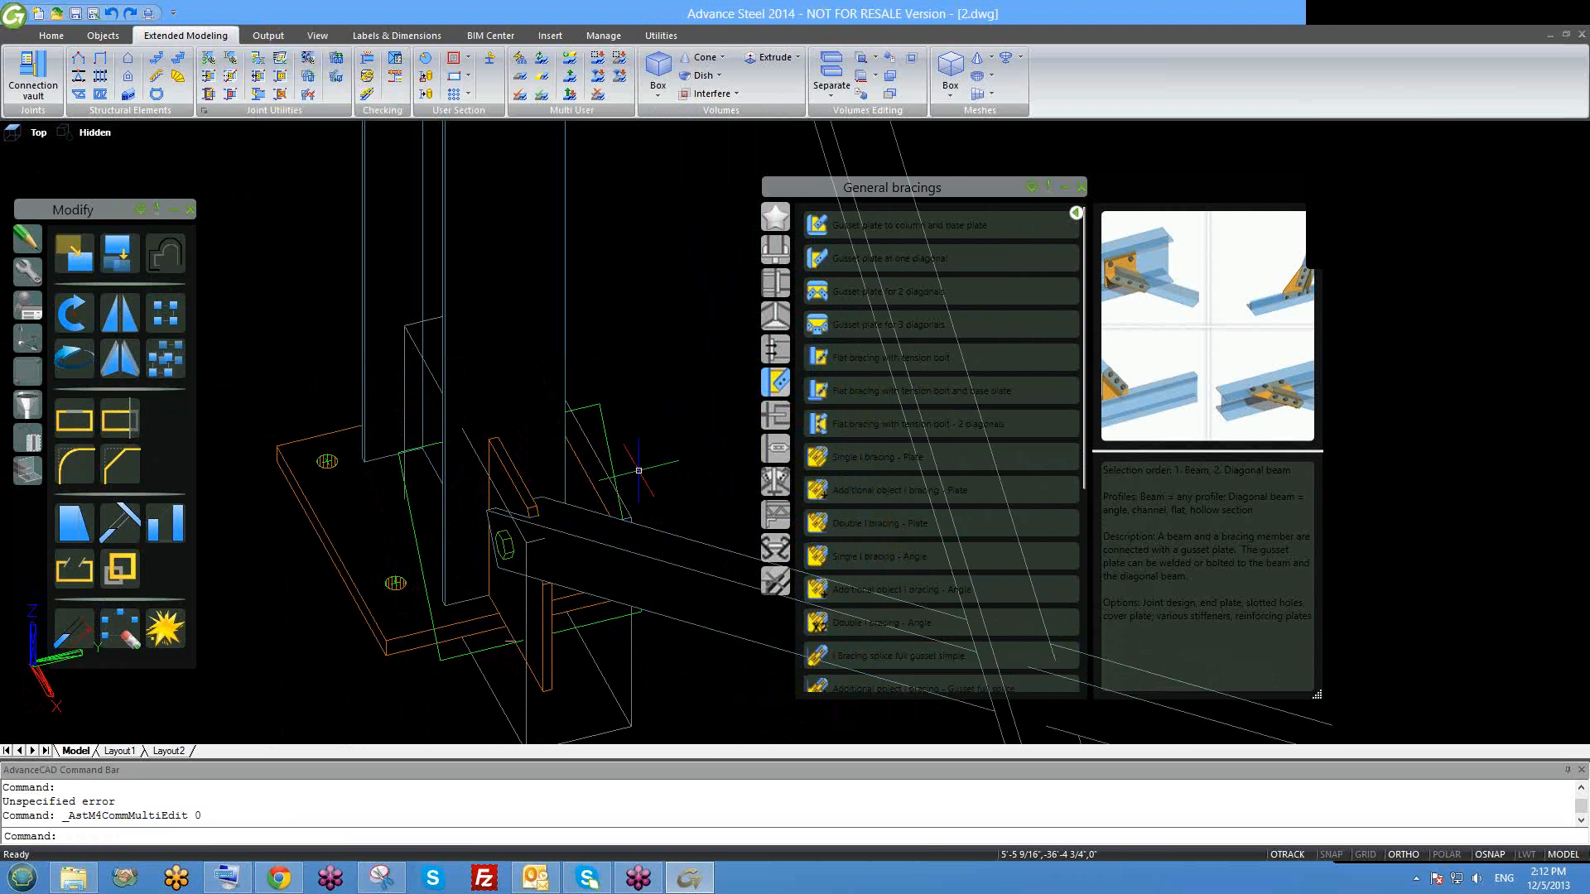
Open the joint properties of the gusset plate to column and base plate connection, with the plate in view.
shift+middle_drag(453, 577, 423, 569)
scroll(426, 559, up, 2)
click(377, 489)
right_click(377, 484)
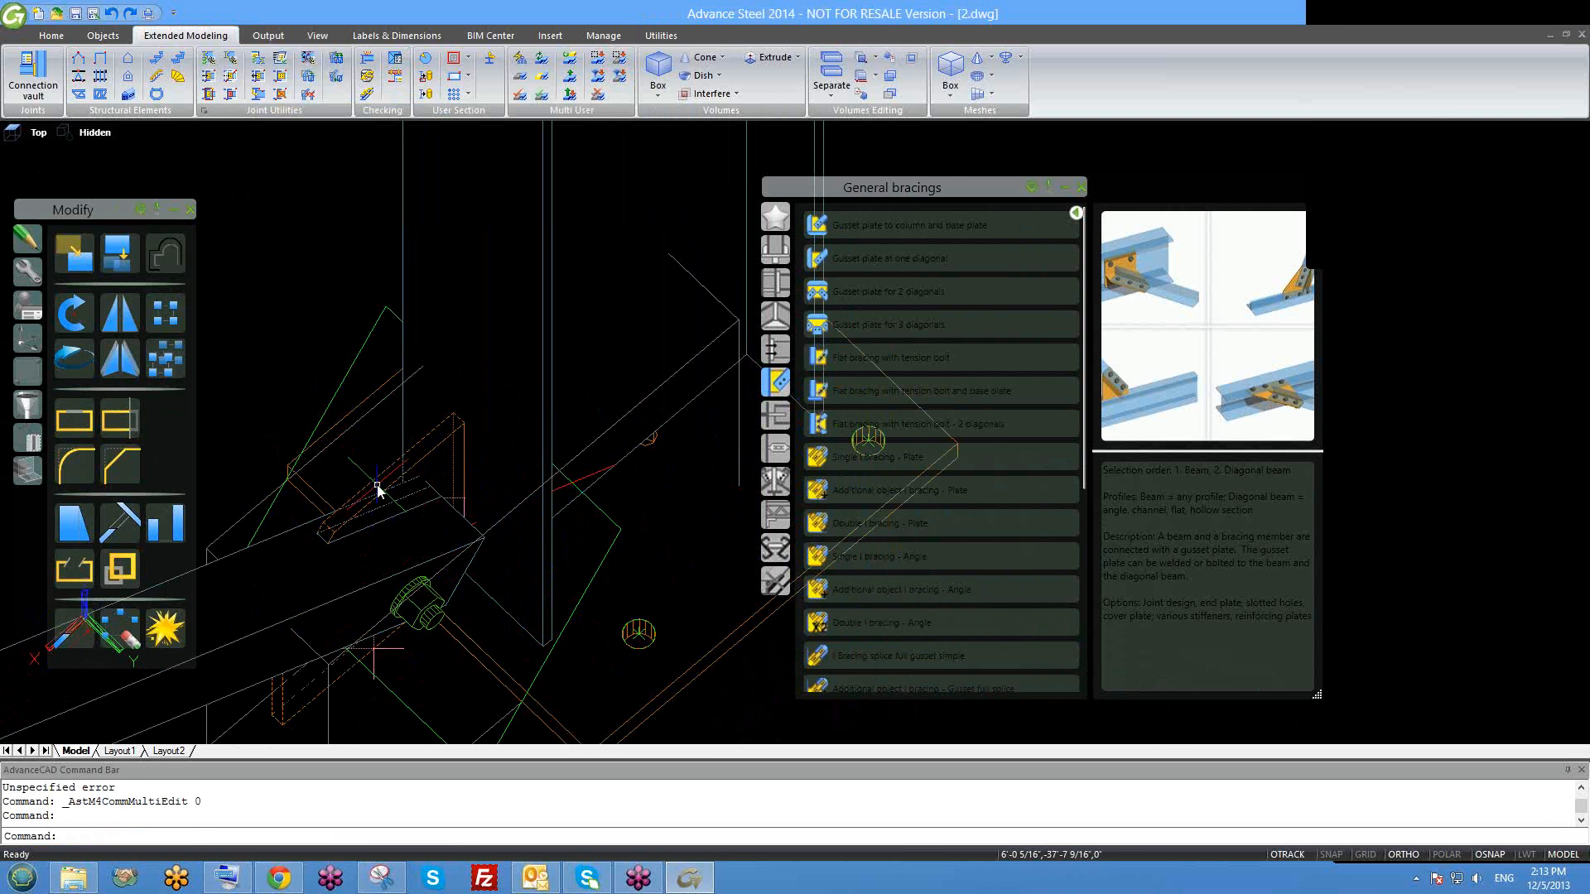
click(485, 421)
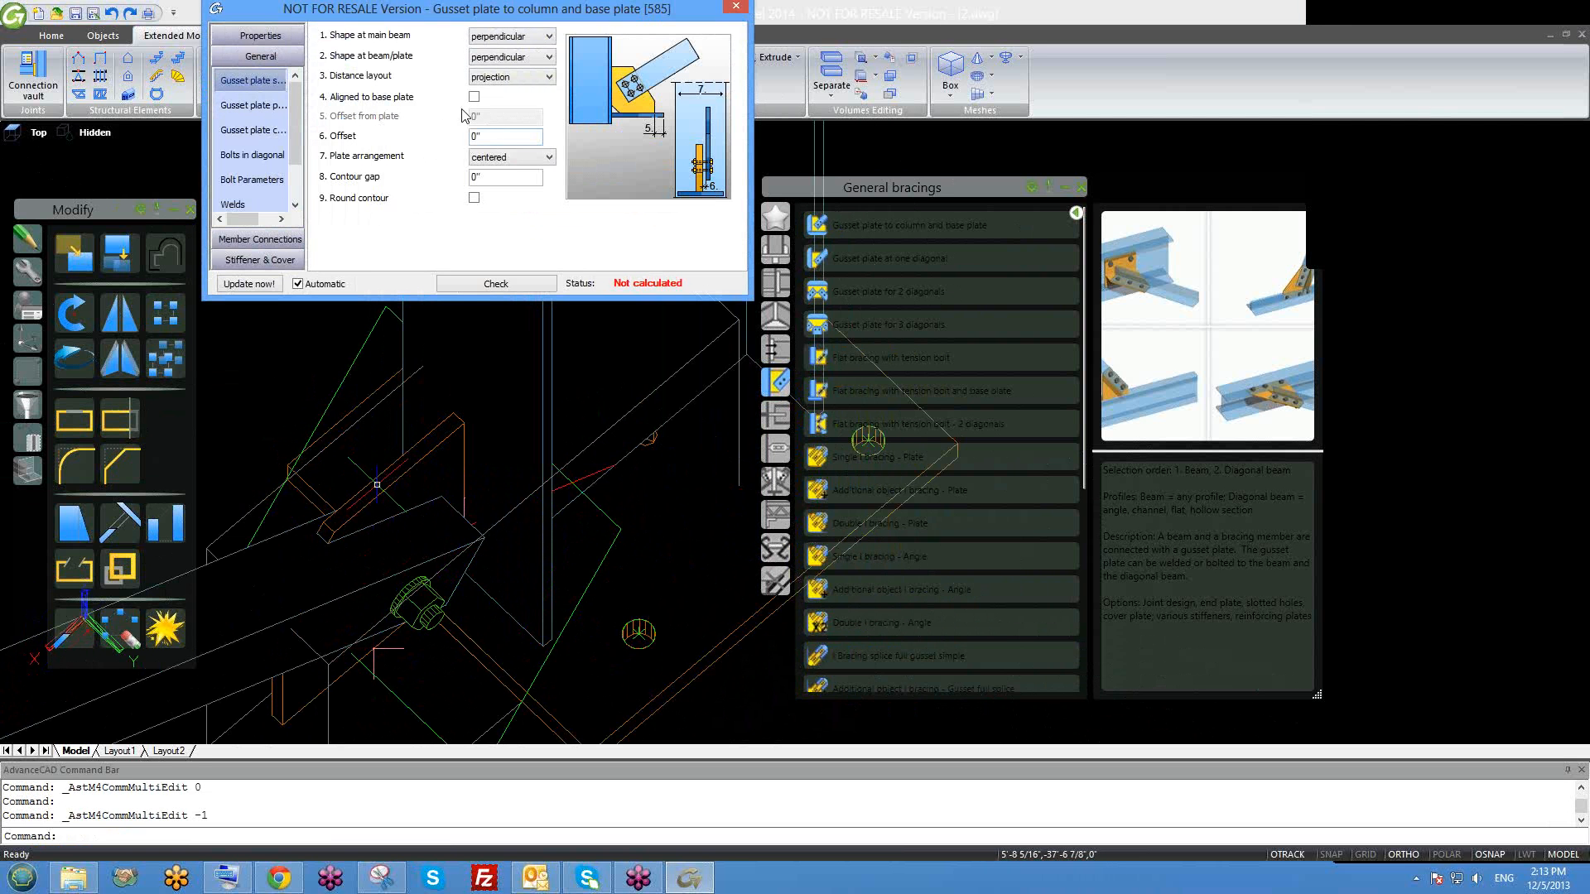
drag(499, 137, 422, 154)
middle_drag(472, 502, 488, 469)
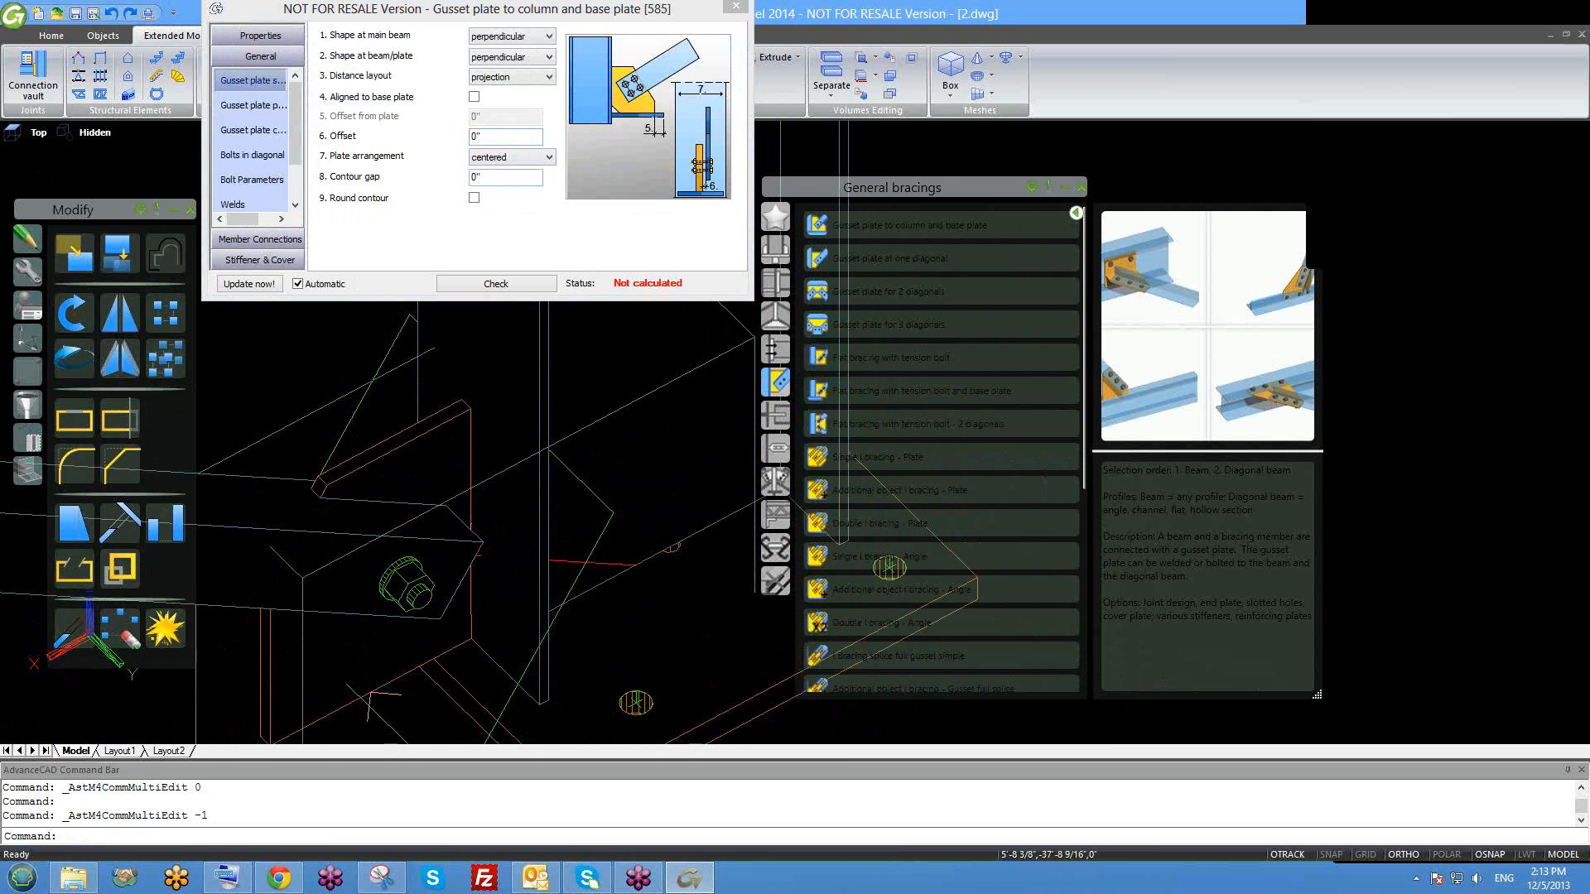
Try gusset plate offsets of 2" and -1 1/2" in the joint's shape settings.
drag(482, 135, 447, 138)
text(2)
key(Return)
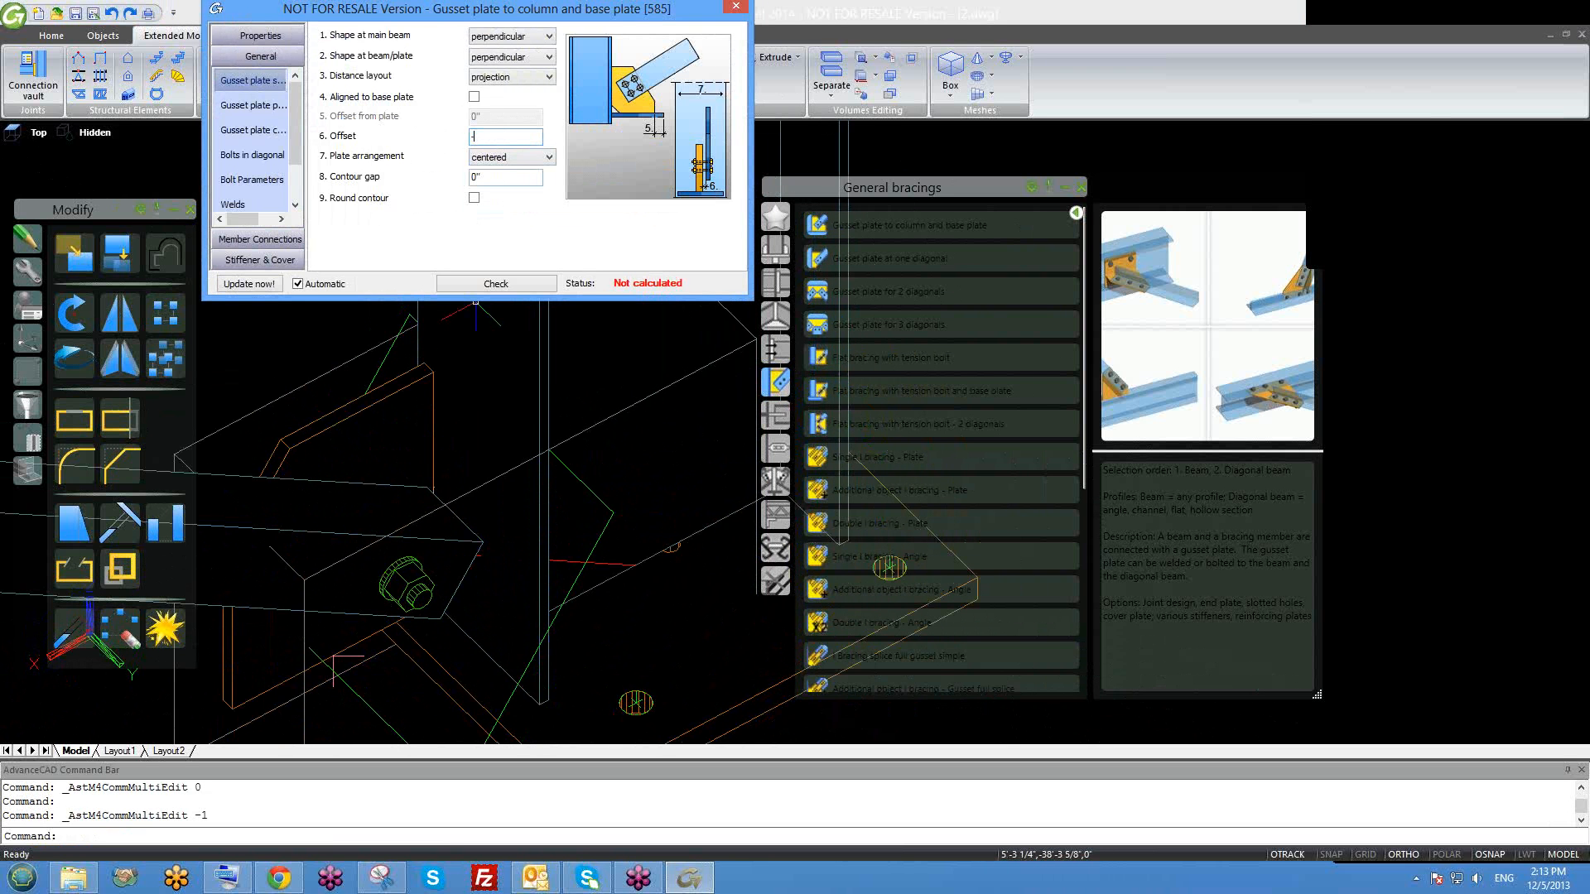
text(-1.5)
key(Return)
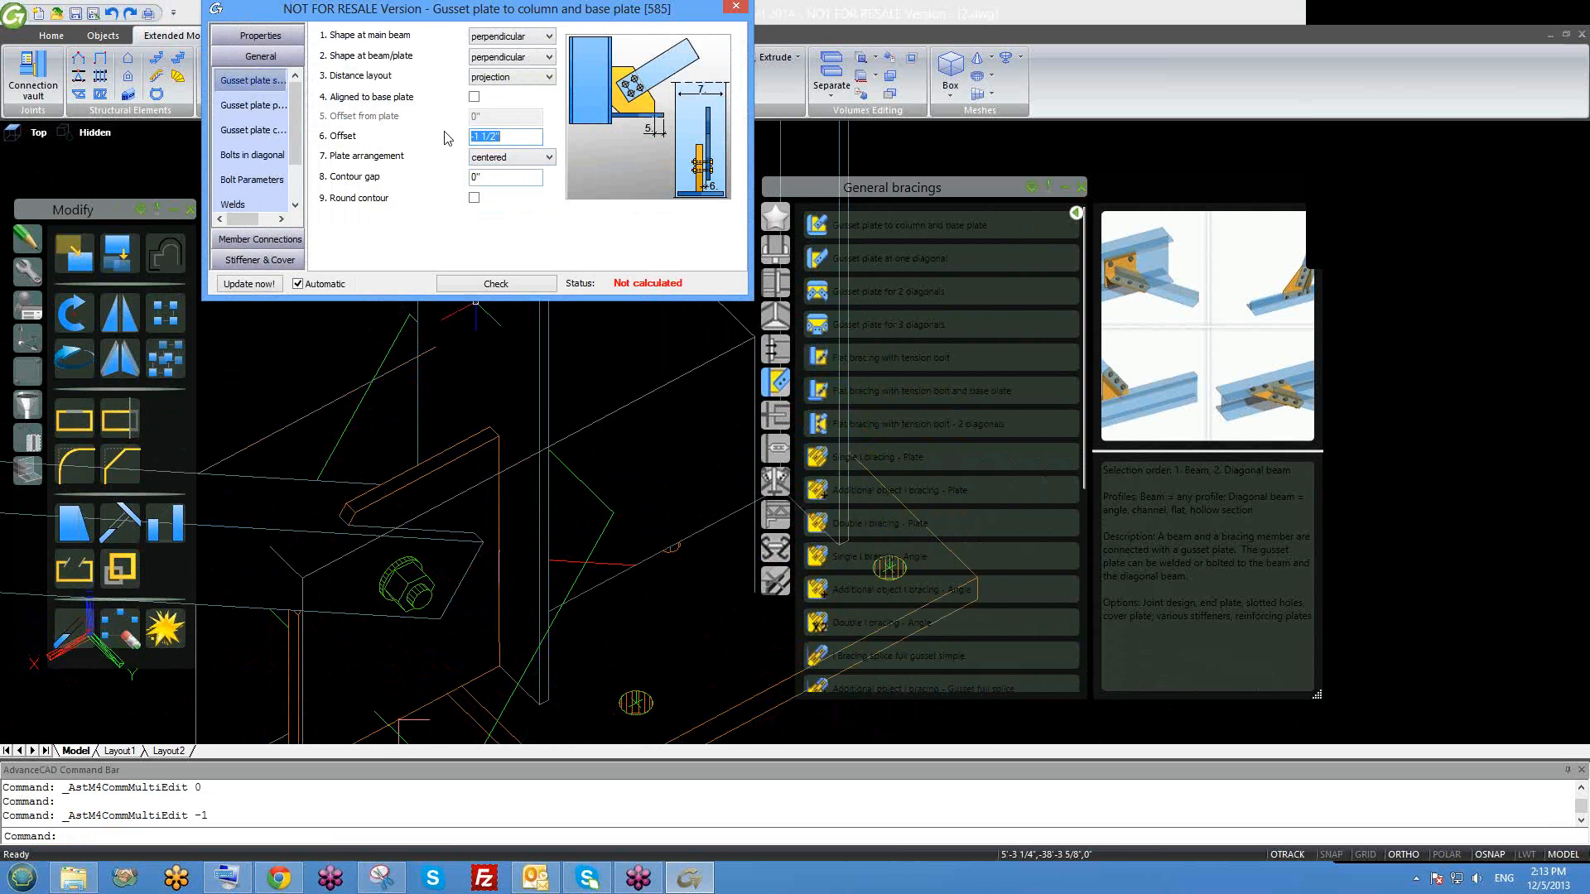
Set the gusset plate's offset to -1/2" and enable Round contour for the cut at the plate edge.
text(-.5)
key(Return)
shift+middle_drag(460, 550, 386, 505)
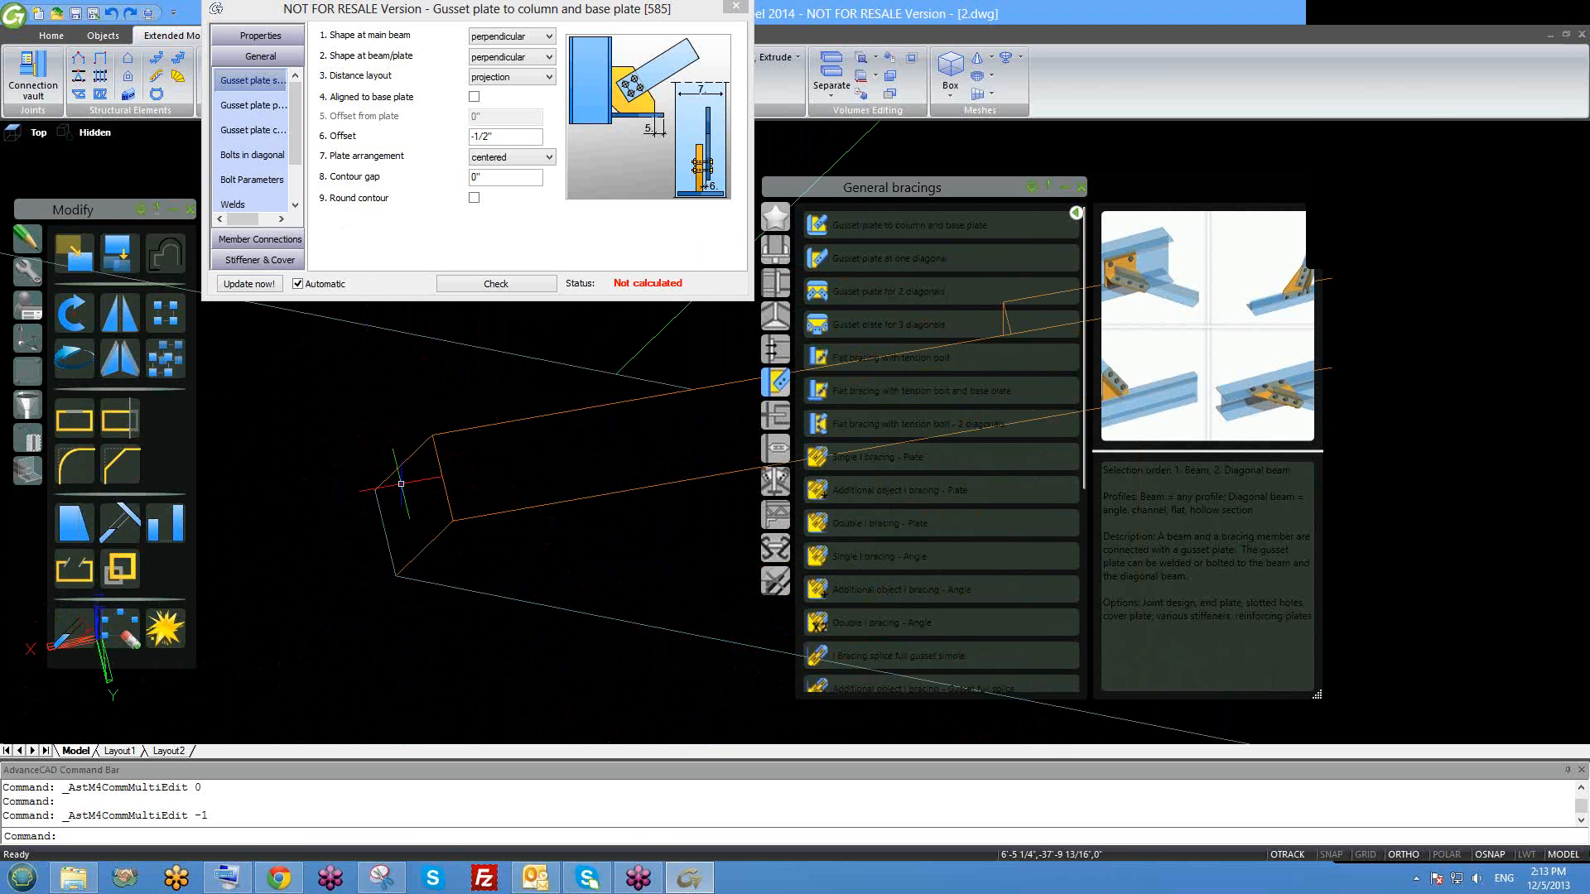
click(473, 198)
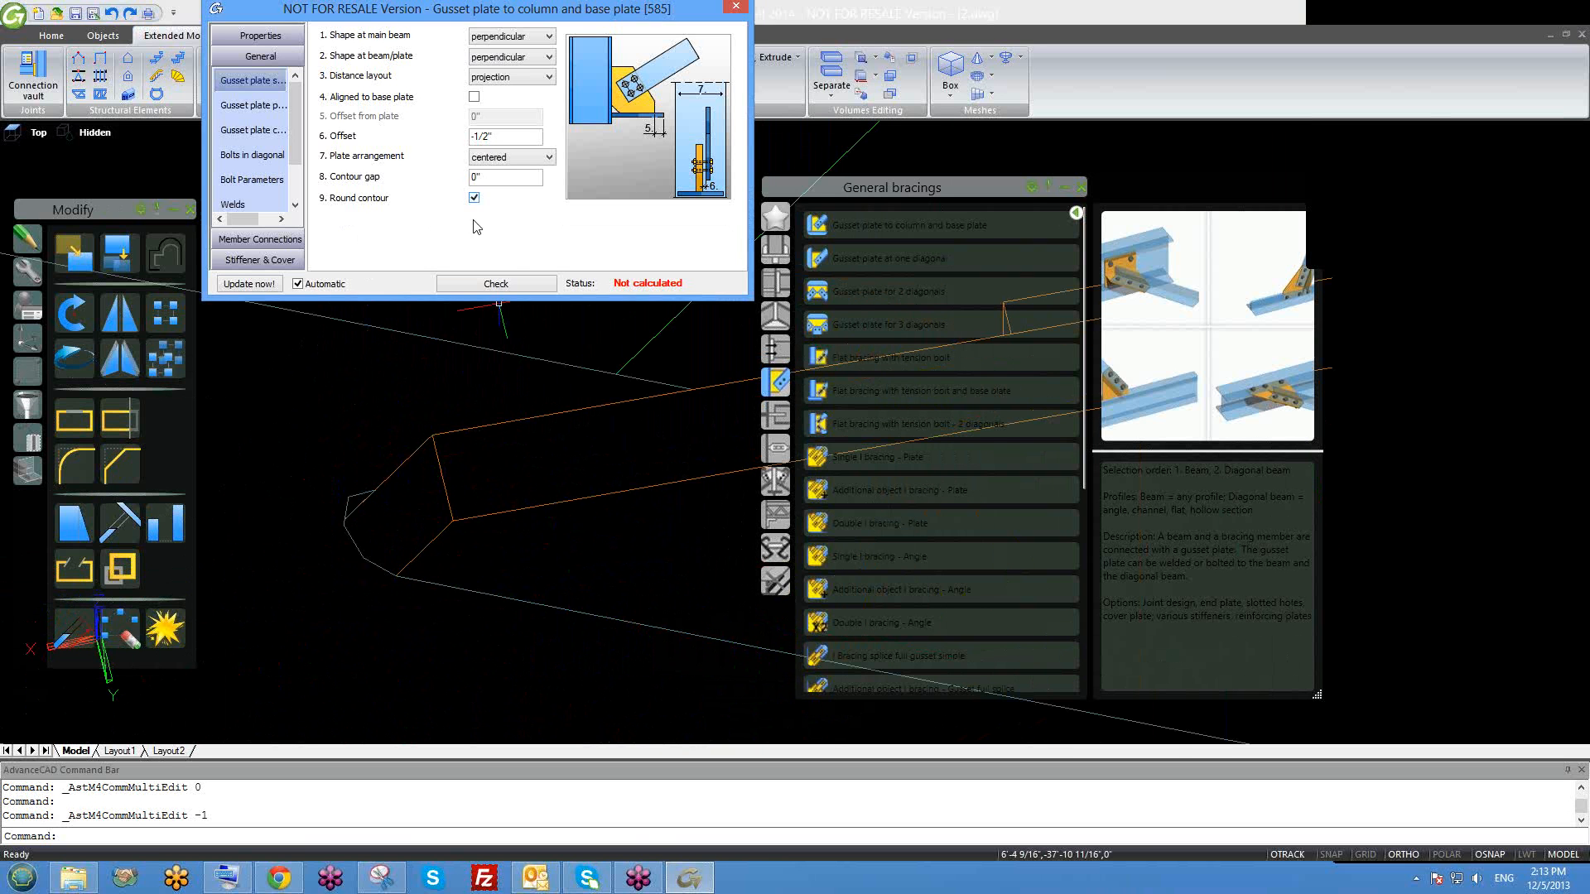
Align the gusset plate to the base plate, set its shape at beam/plate to variable, and close the joint properties.
shift+middle_drag(390, 557, 518, 493)
scroll(518, 492, down, 5)
shift+middle_drag(554, 632, 630, 529)
scroll(579, 538, up, 3)
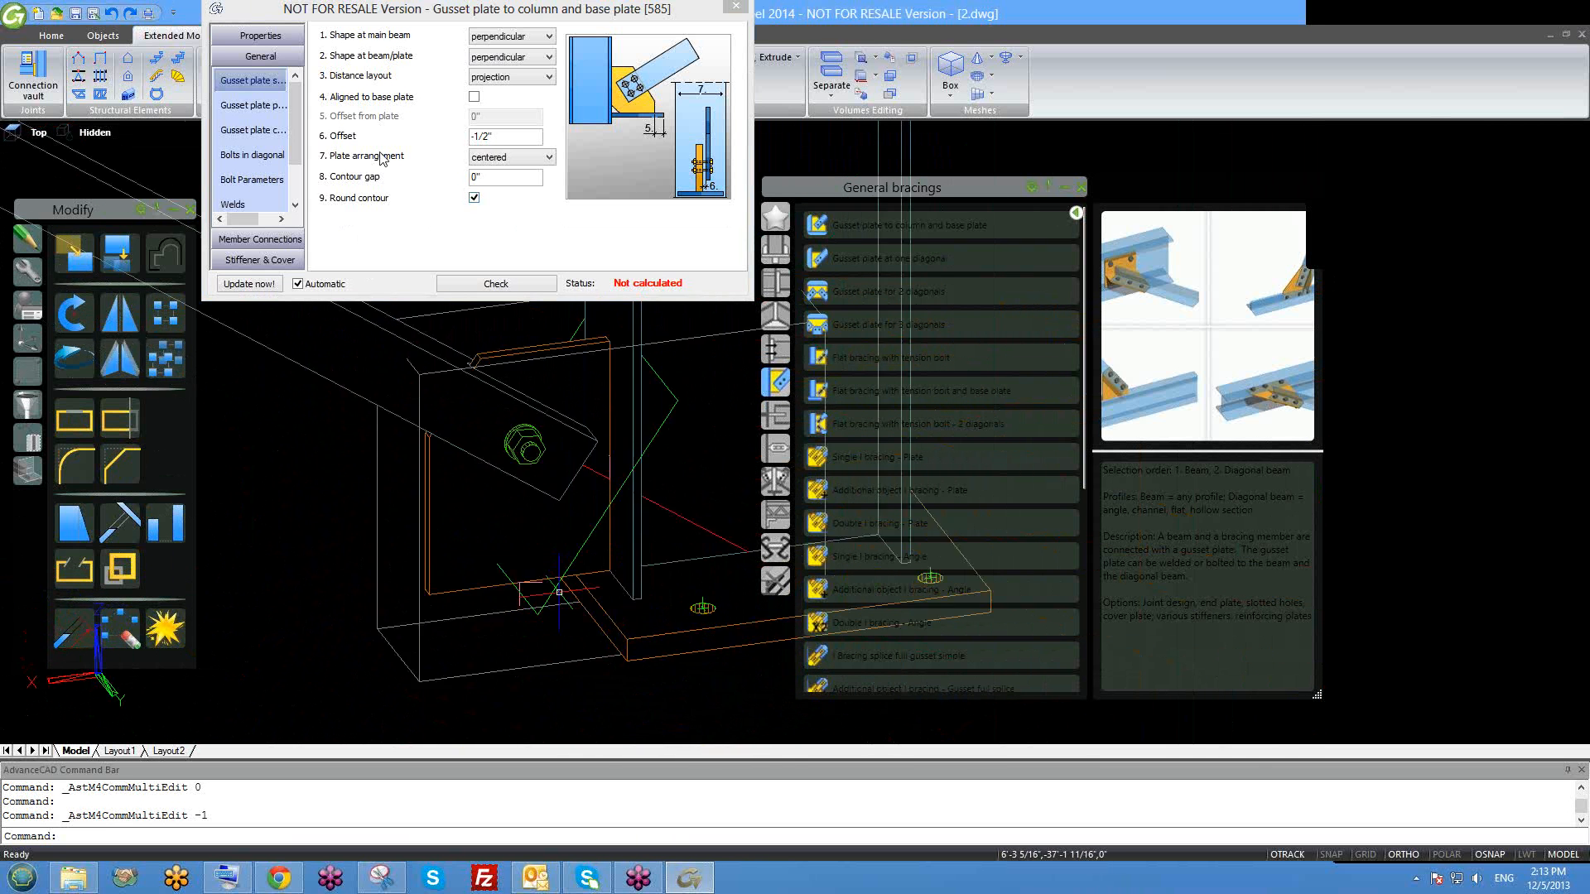
click(250, 105)
click(227, 79)
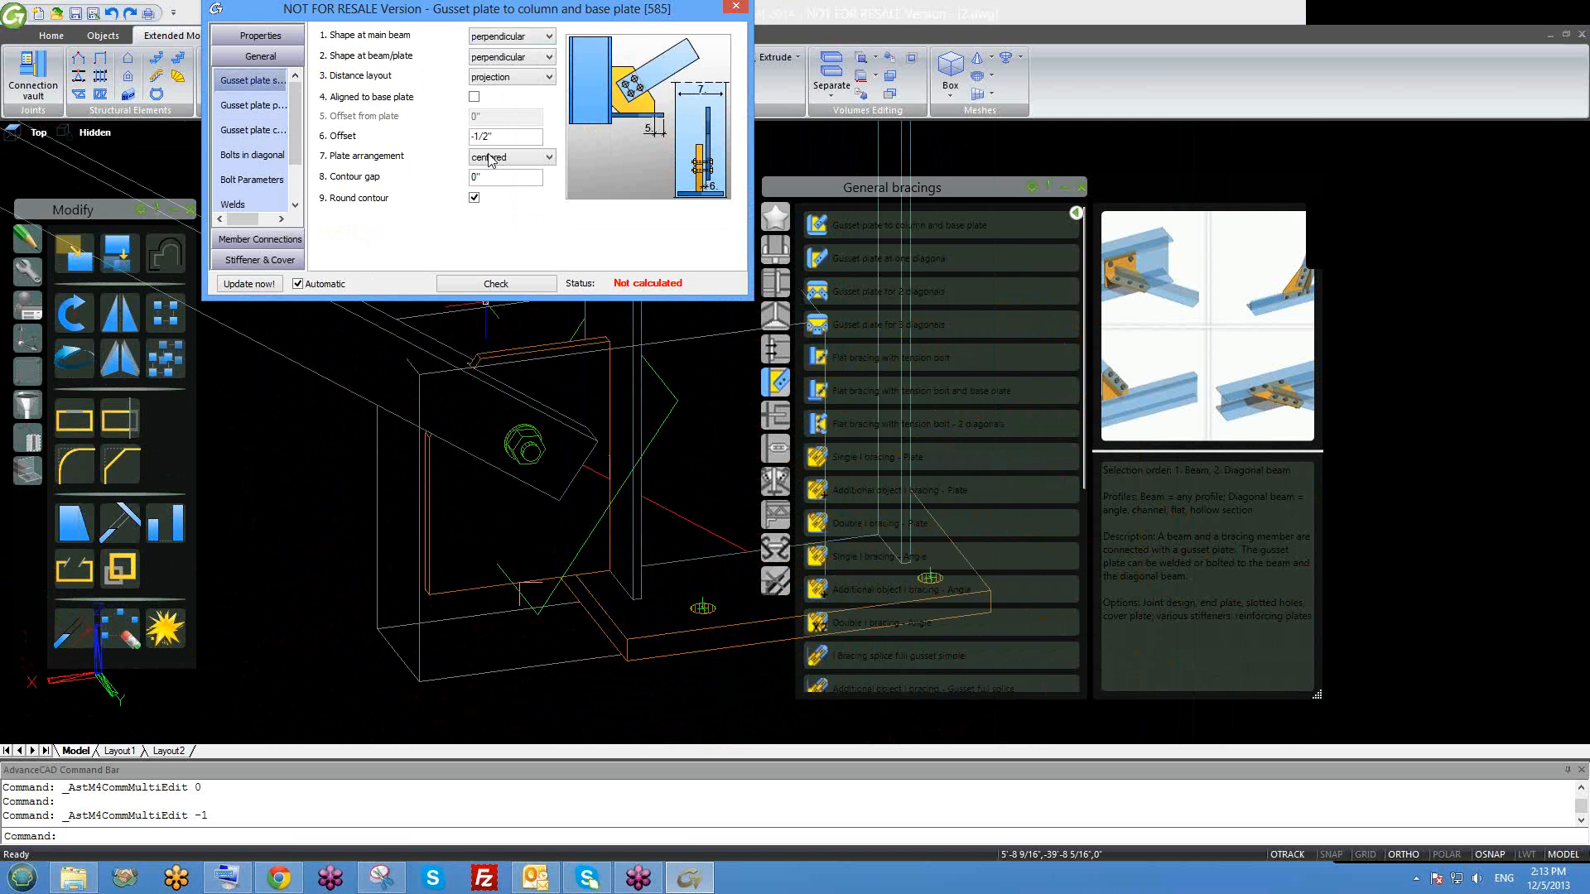
click(475, 97)
click(509, 56)
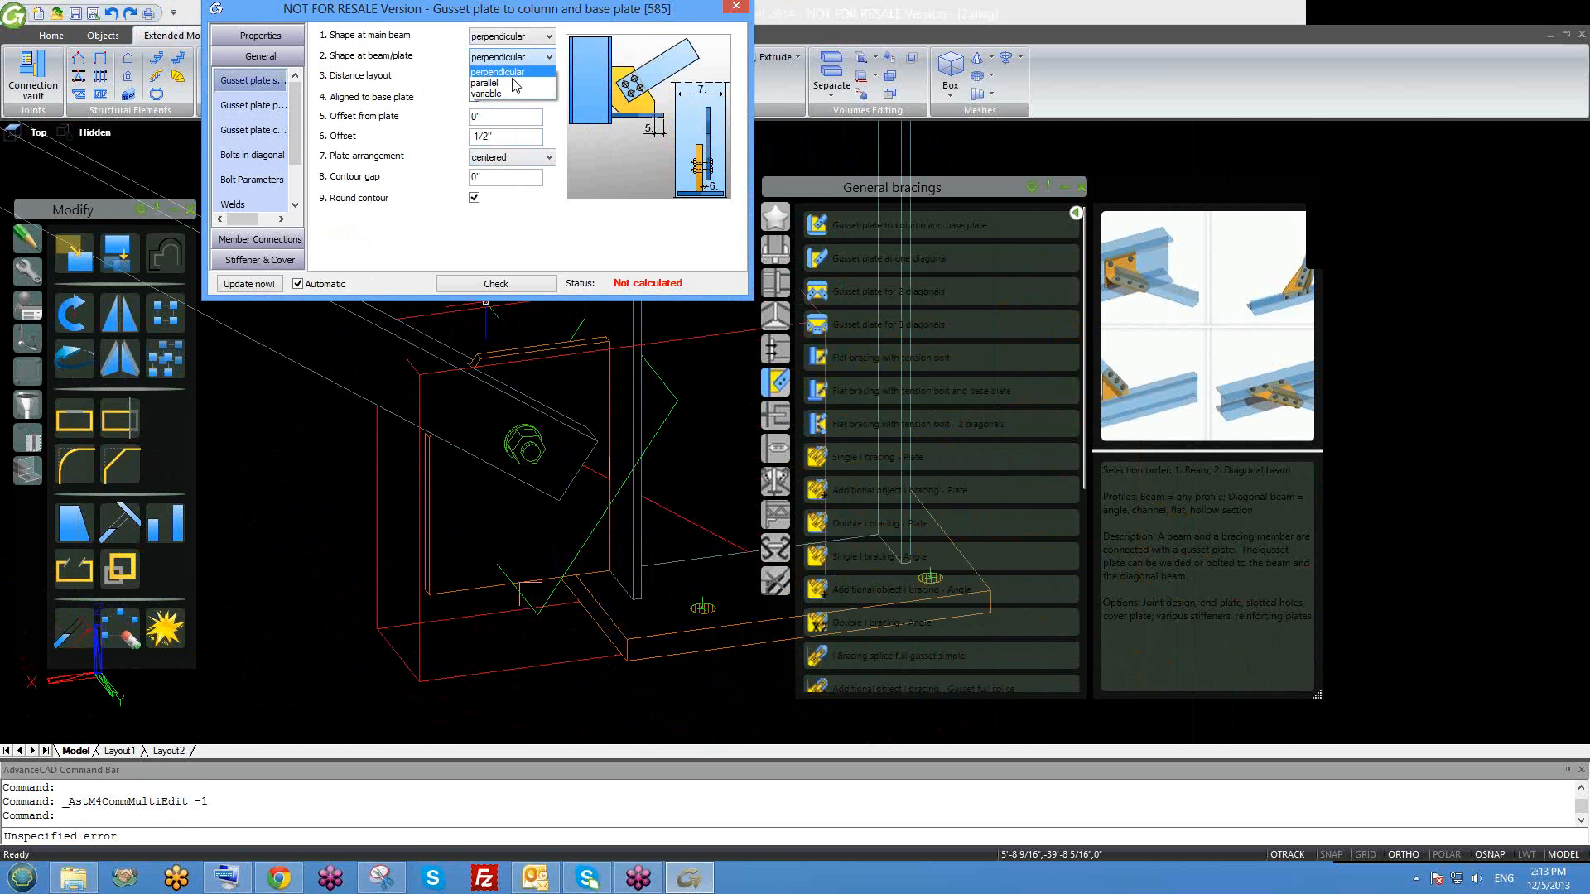
click(515, 94)
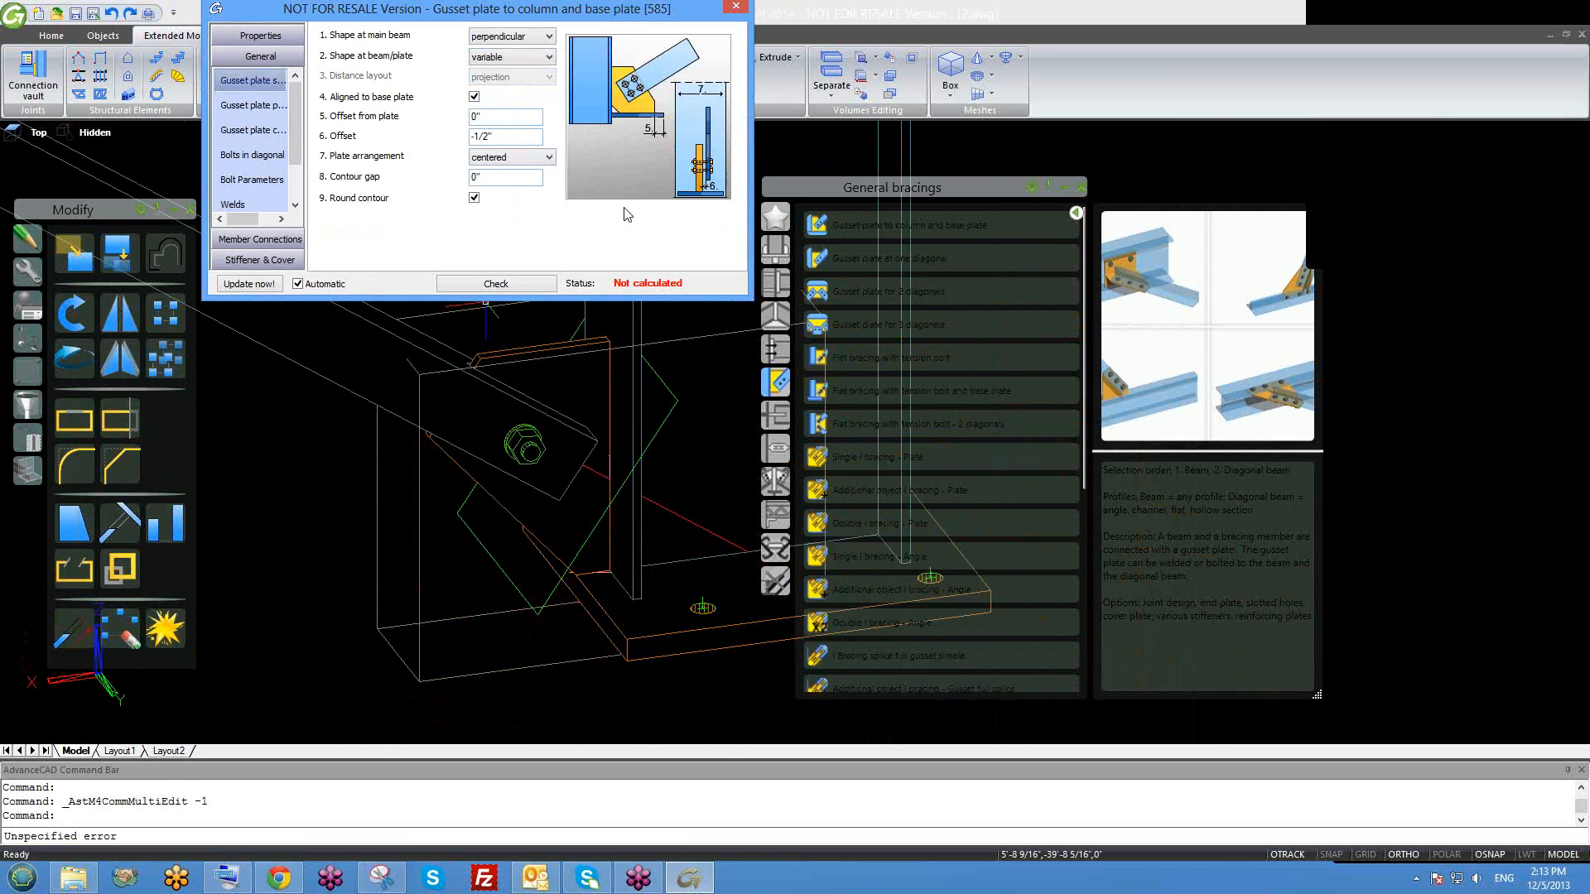
click(734, 13)
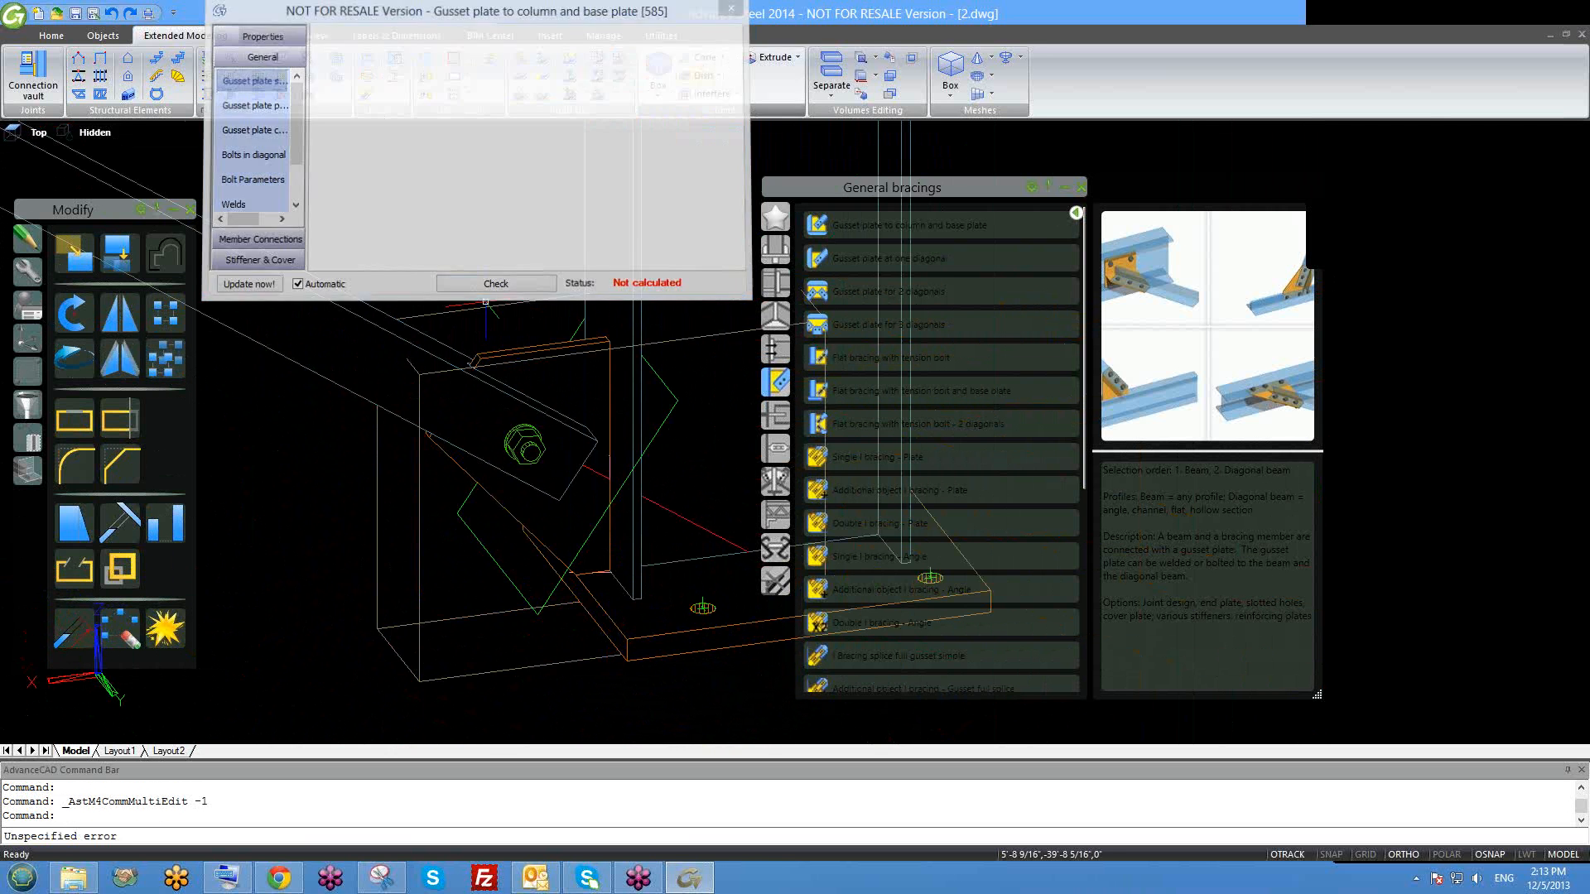
Examine the gusset plate connections at the bases of both columns, comparing their plates and bolts from several viewpoints.
scroll(605, 428, down, 5)
scroll(605, 428, down, 2)
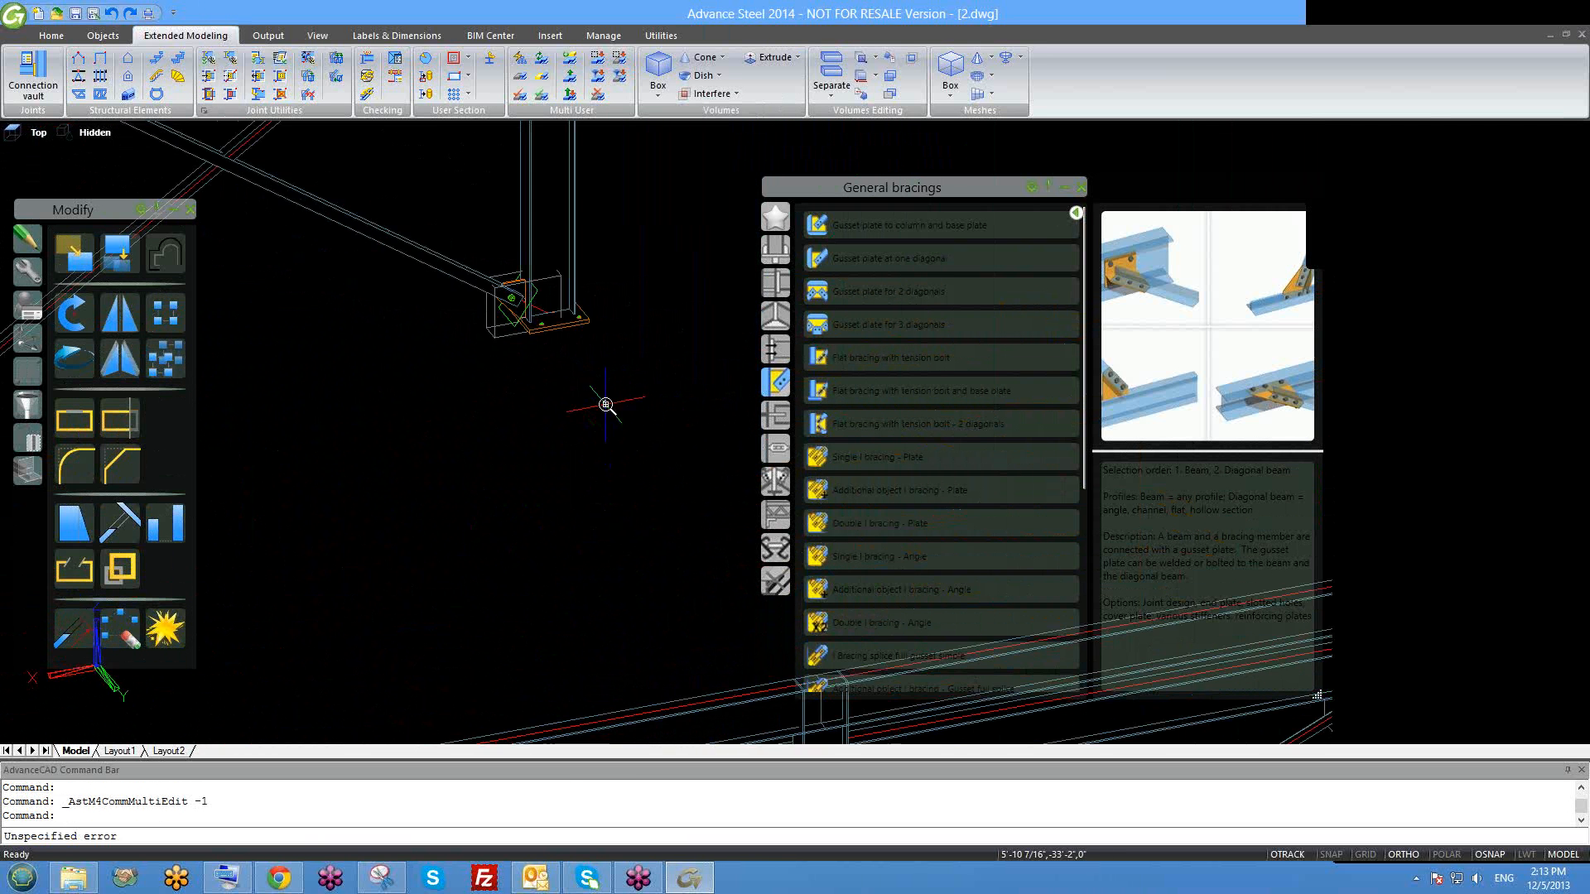
scroll(463, 443, down, 3)
scroll(466, 439, up, 5)
scroll(465, 439, up, 6)
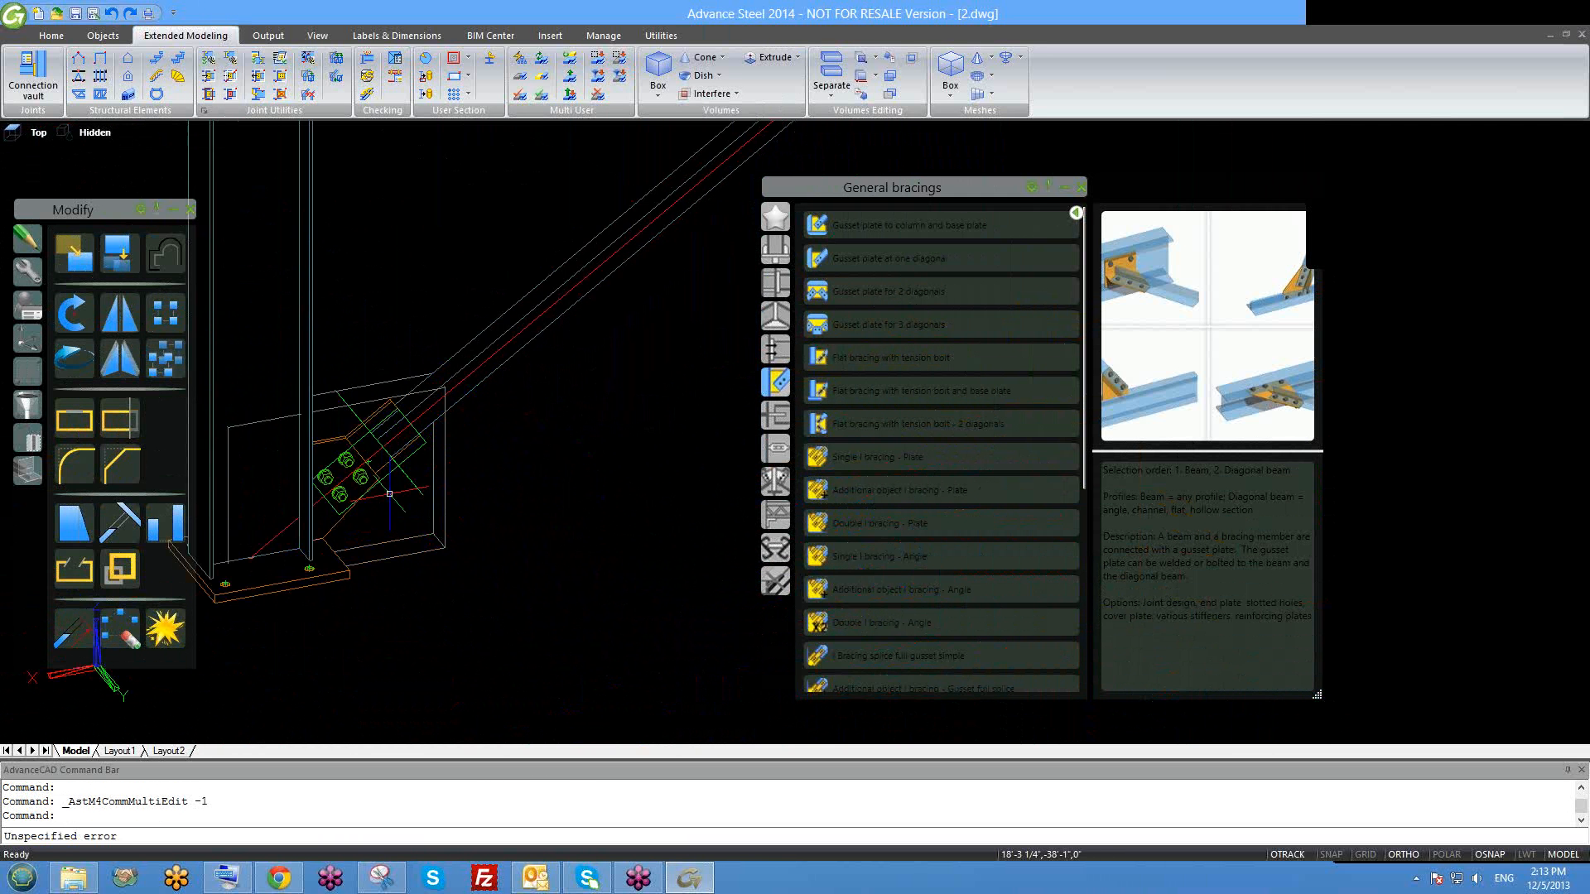
scroll(394, 497, down, 5)
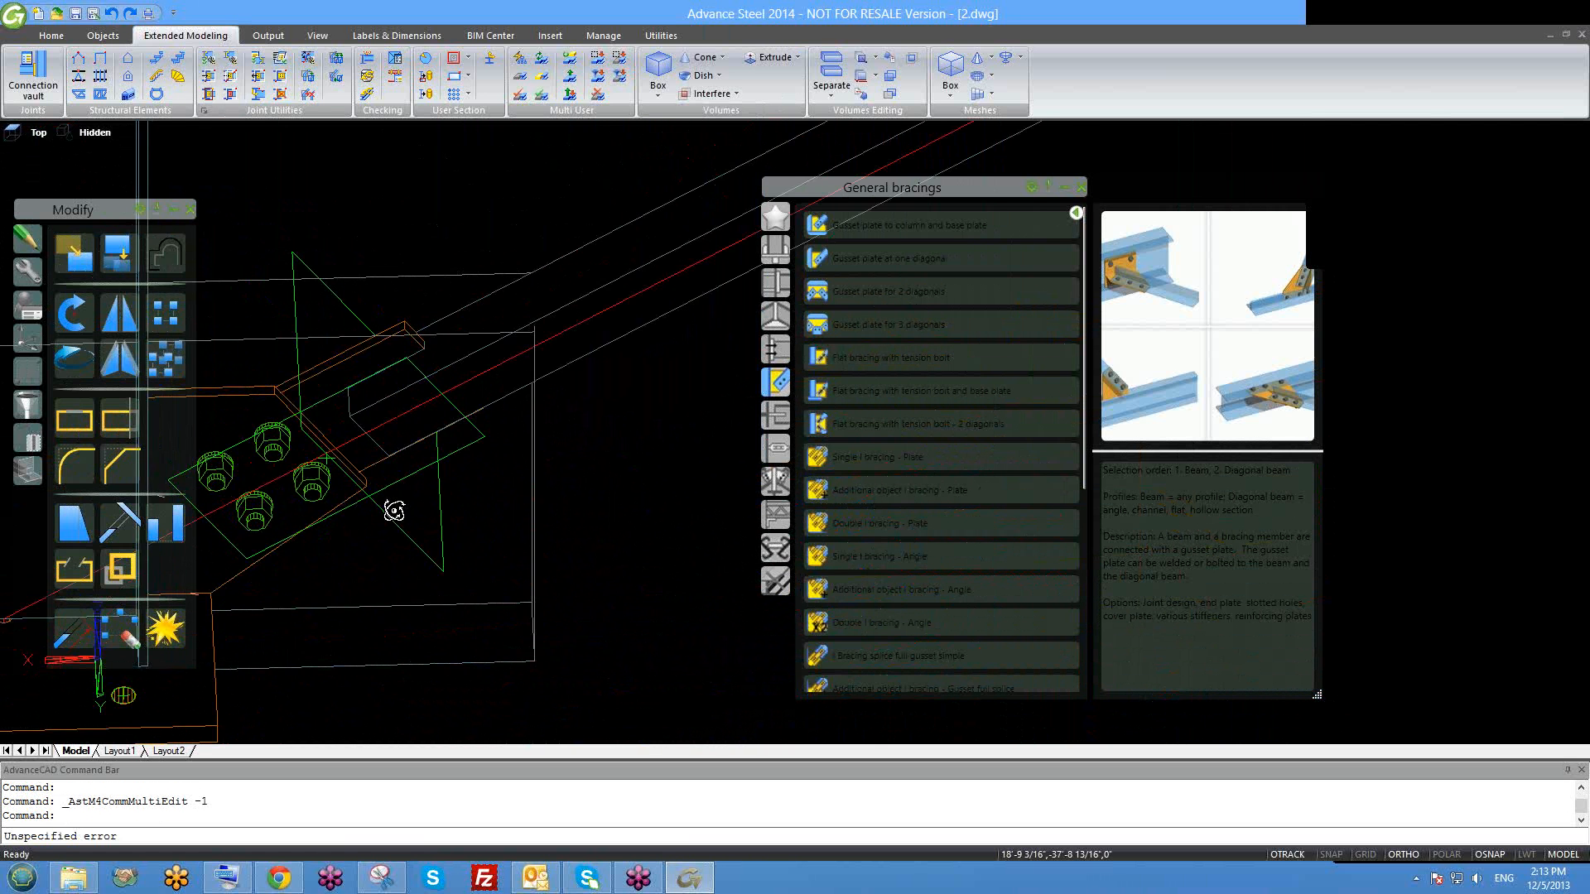
scroll(421, 487, down, 2)
middle_drag(456, 487, 318, 487)
middle_drag(539, 472, 503, 433)
scroll(229, 461, up, 8)
middle_drag(300, 496, 530, 538)
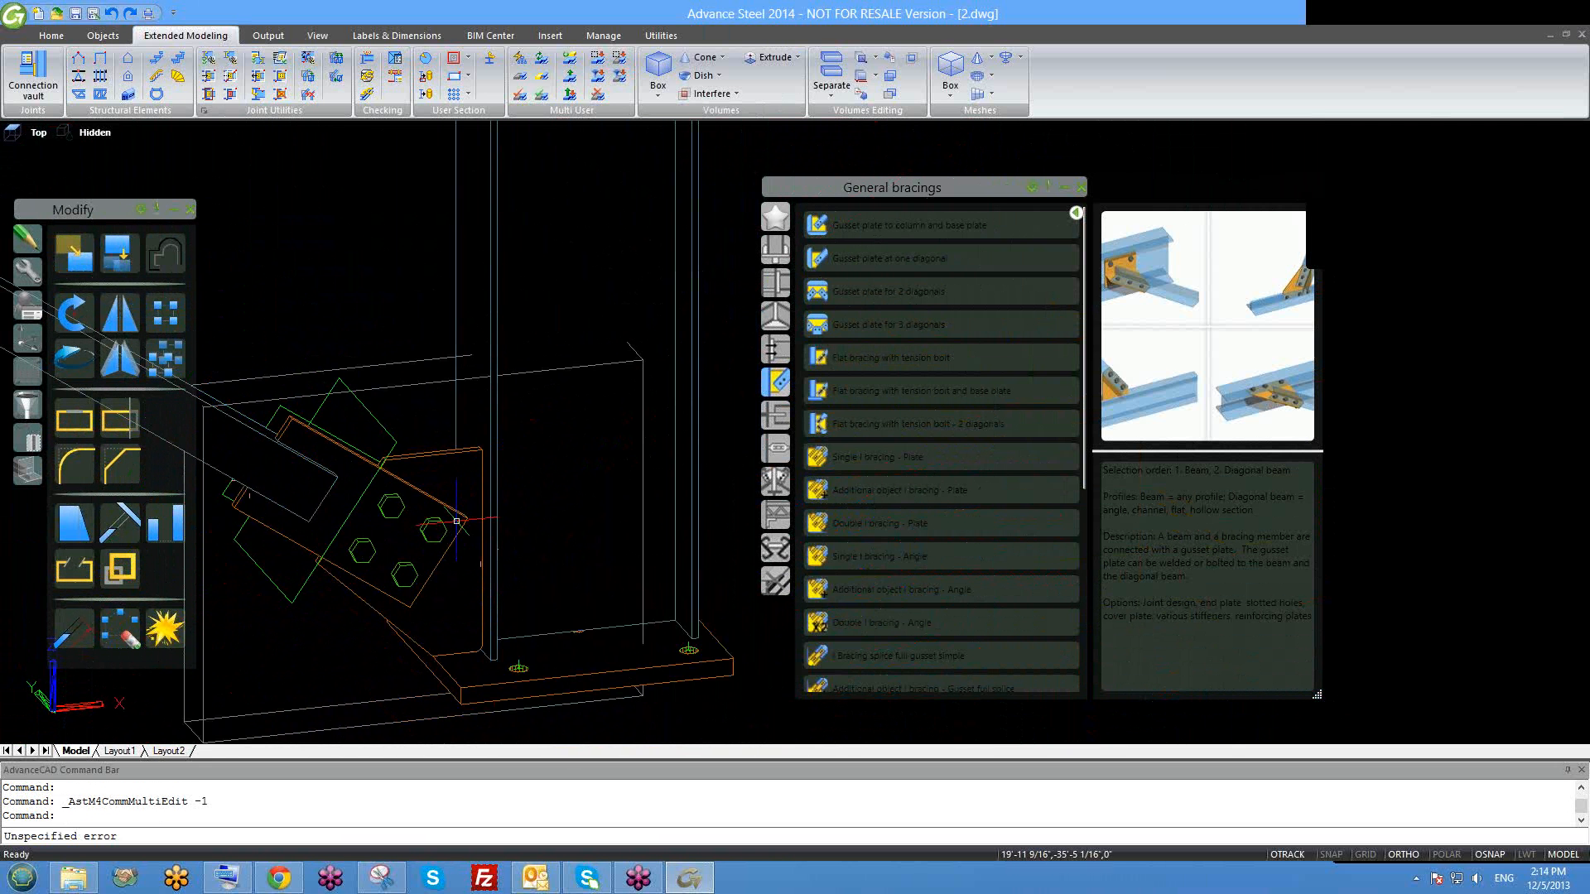
scroll(449, 482, down, 1)
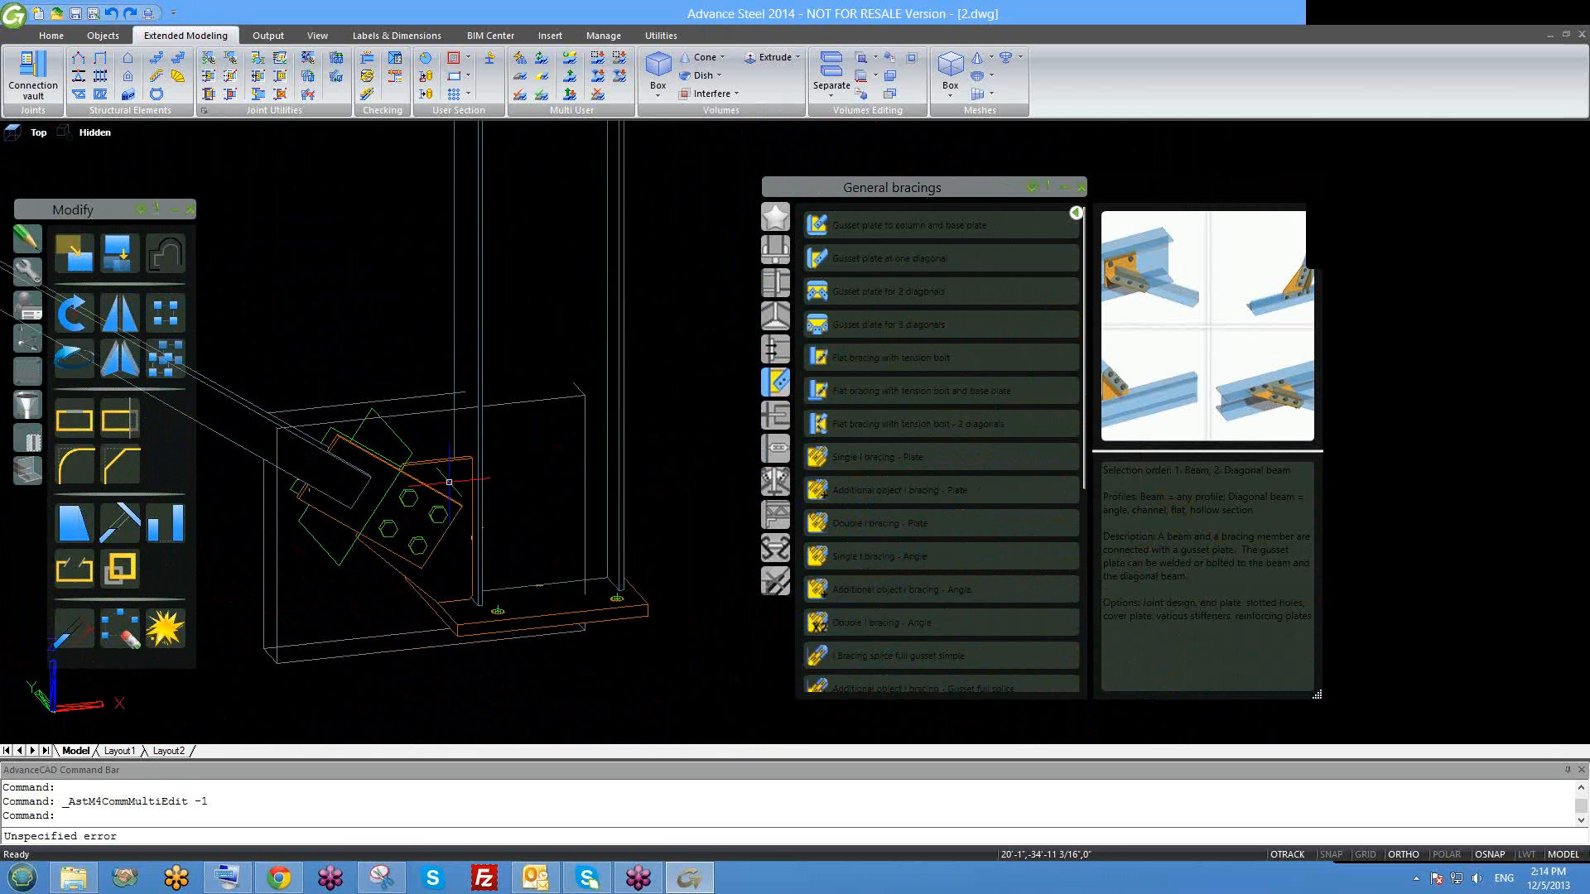
middle_drag(449, 482, 471, 459)
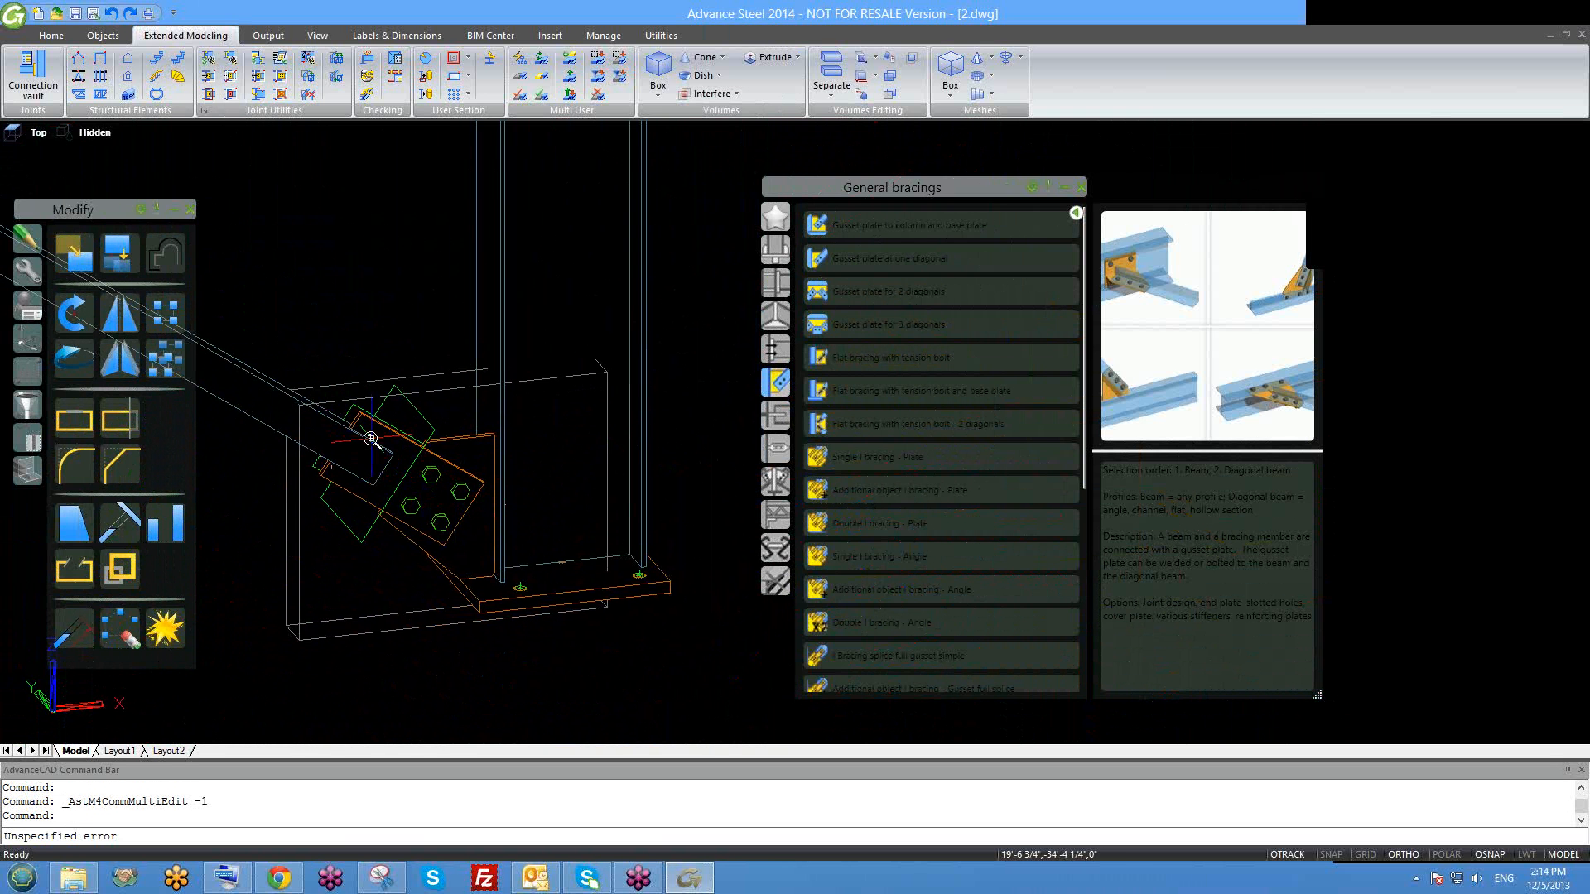
scroll(361, 436, up, 2)
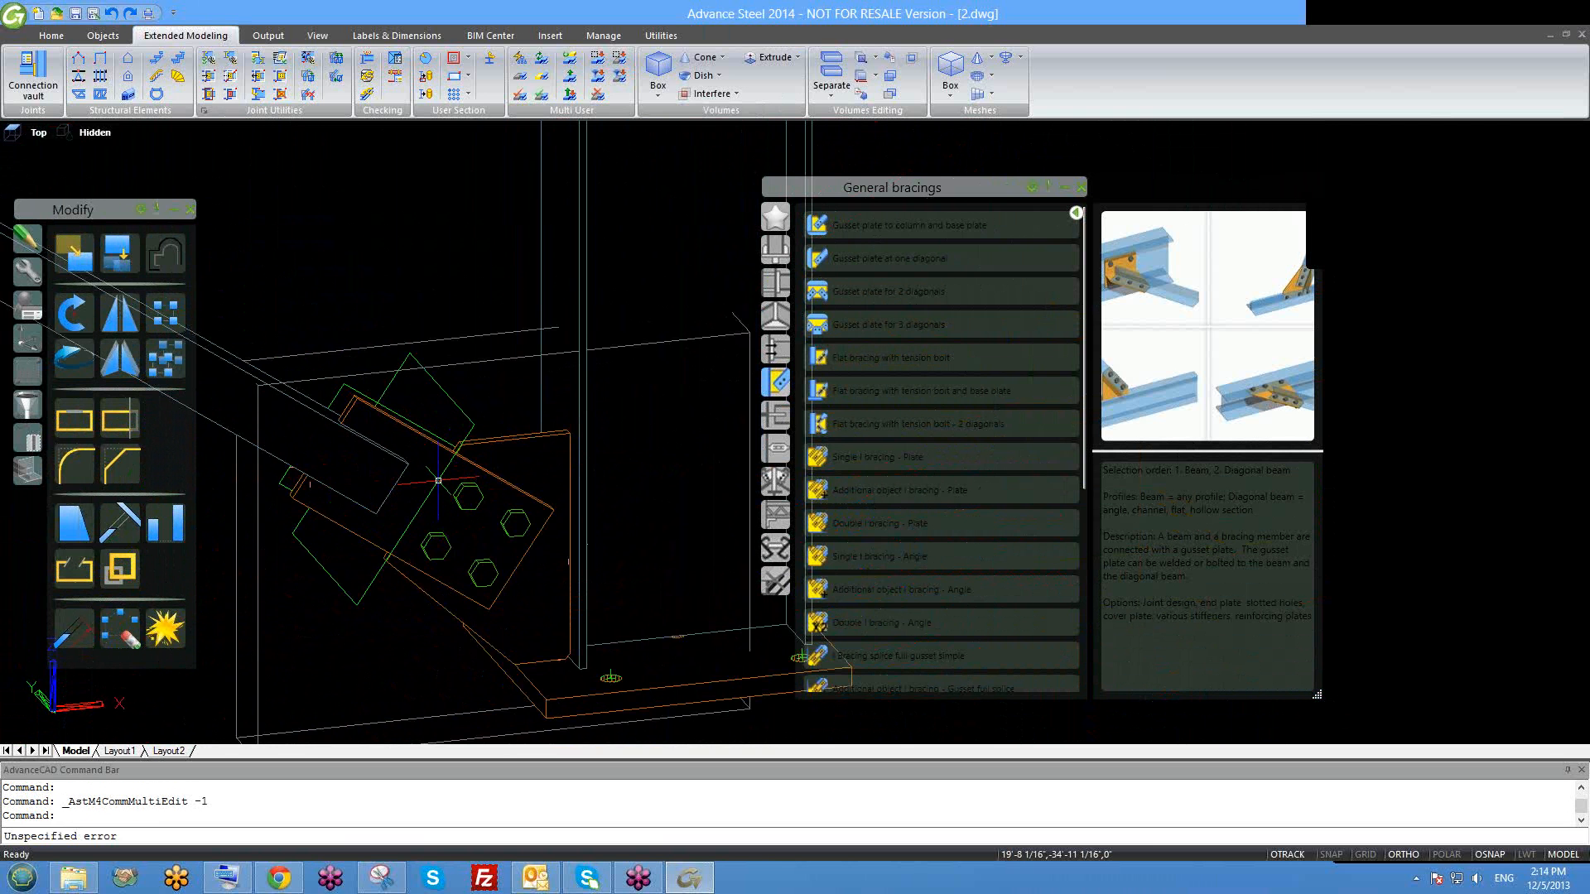
middle_drag(424, 475, 449, 460)
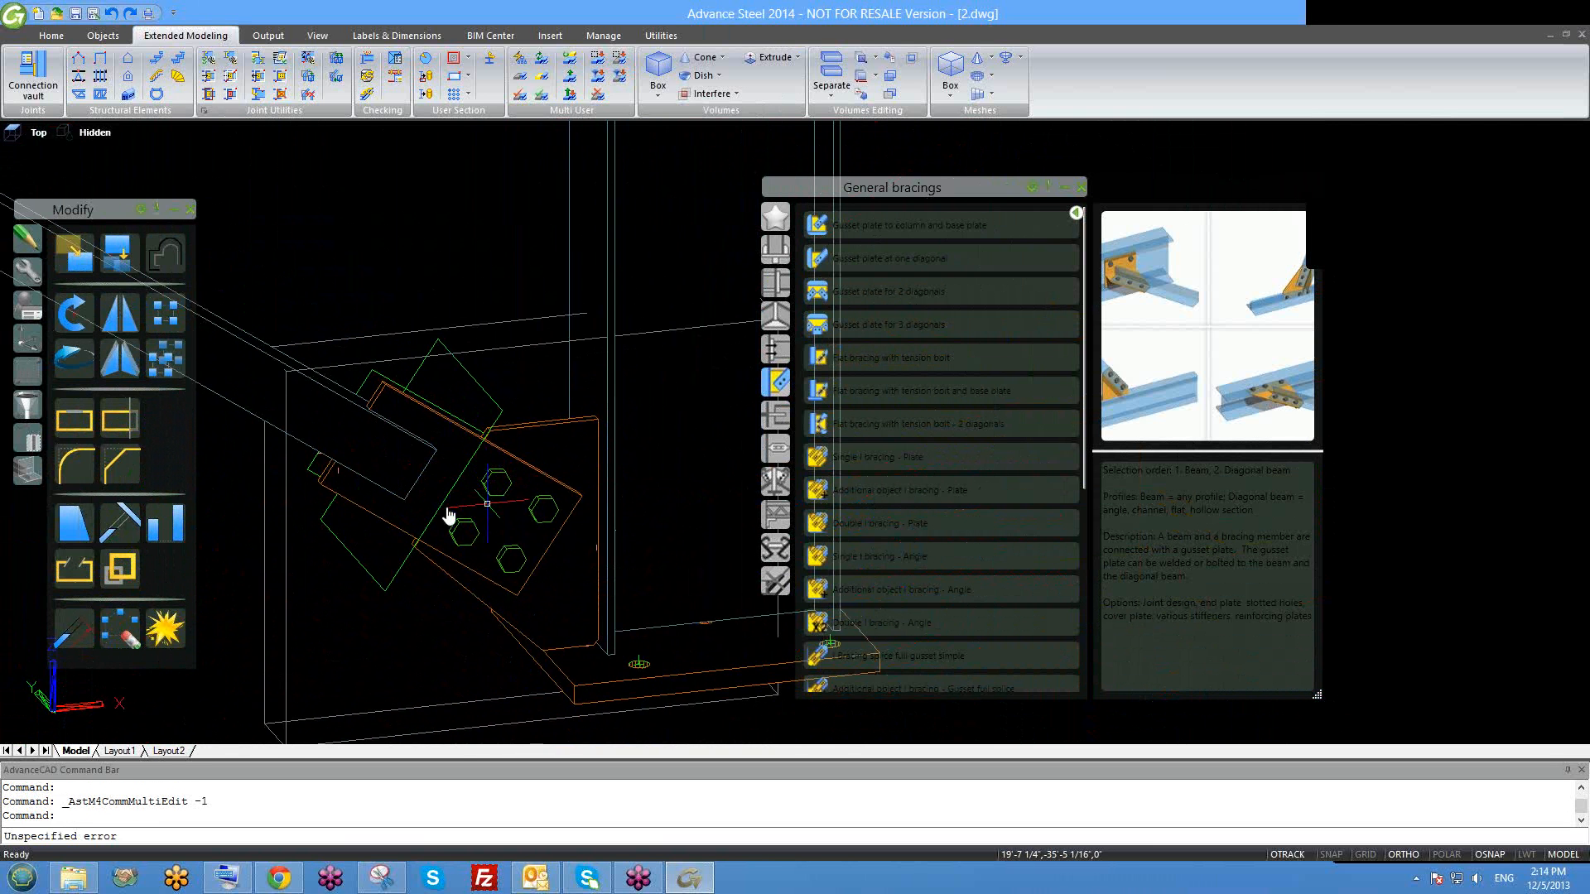
middle_drag(475, 530, 438, 514)
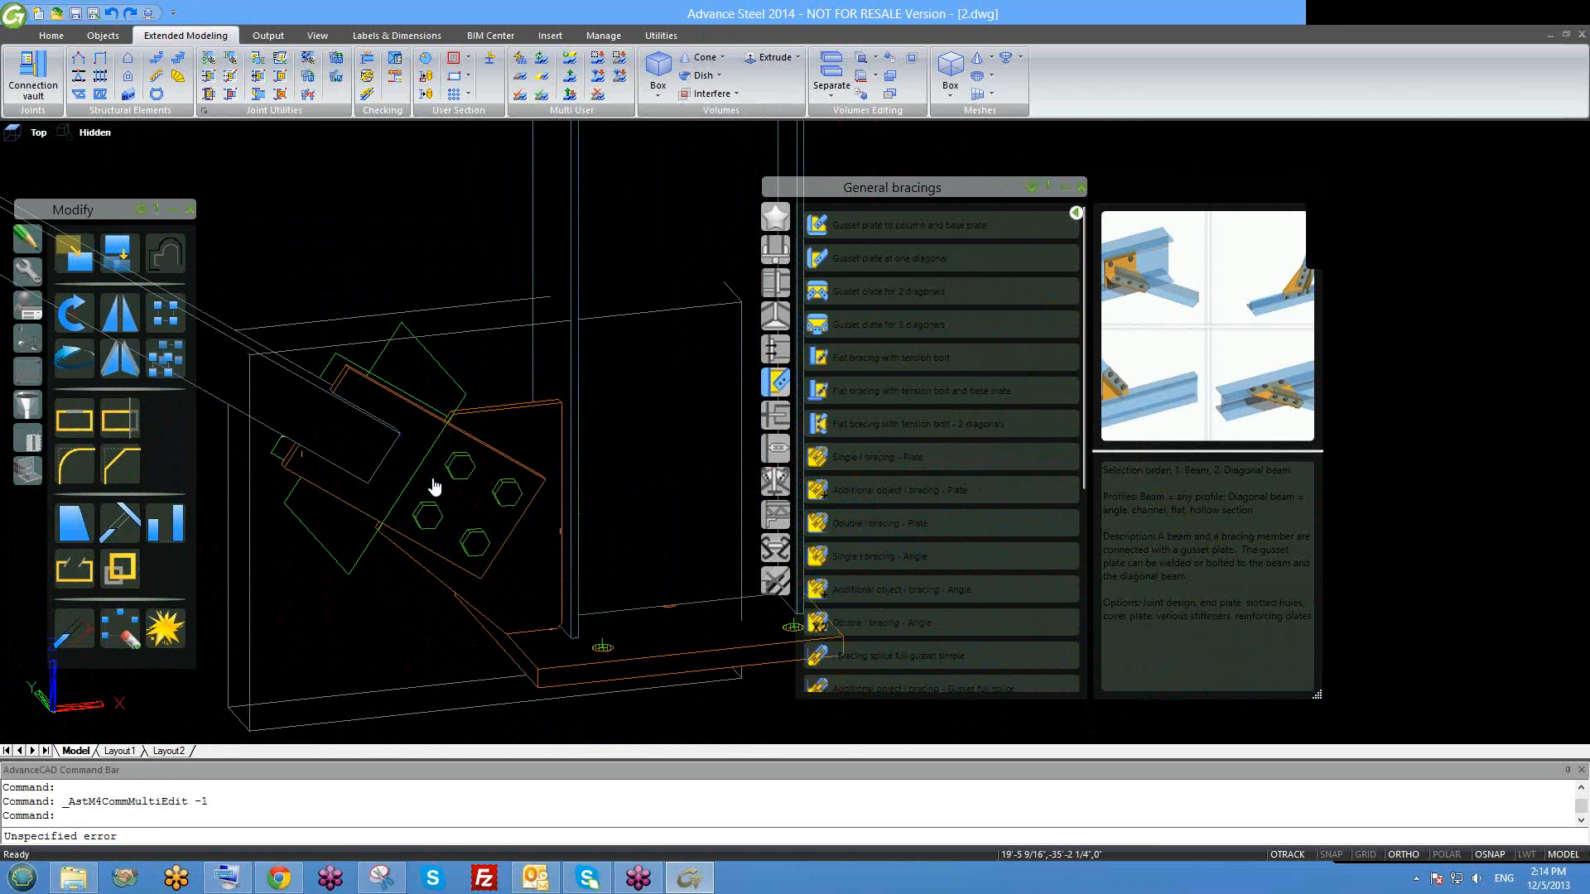
middle_drag(385, 469, 426, 477)
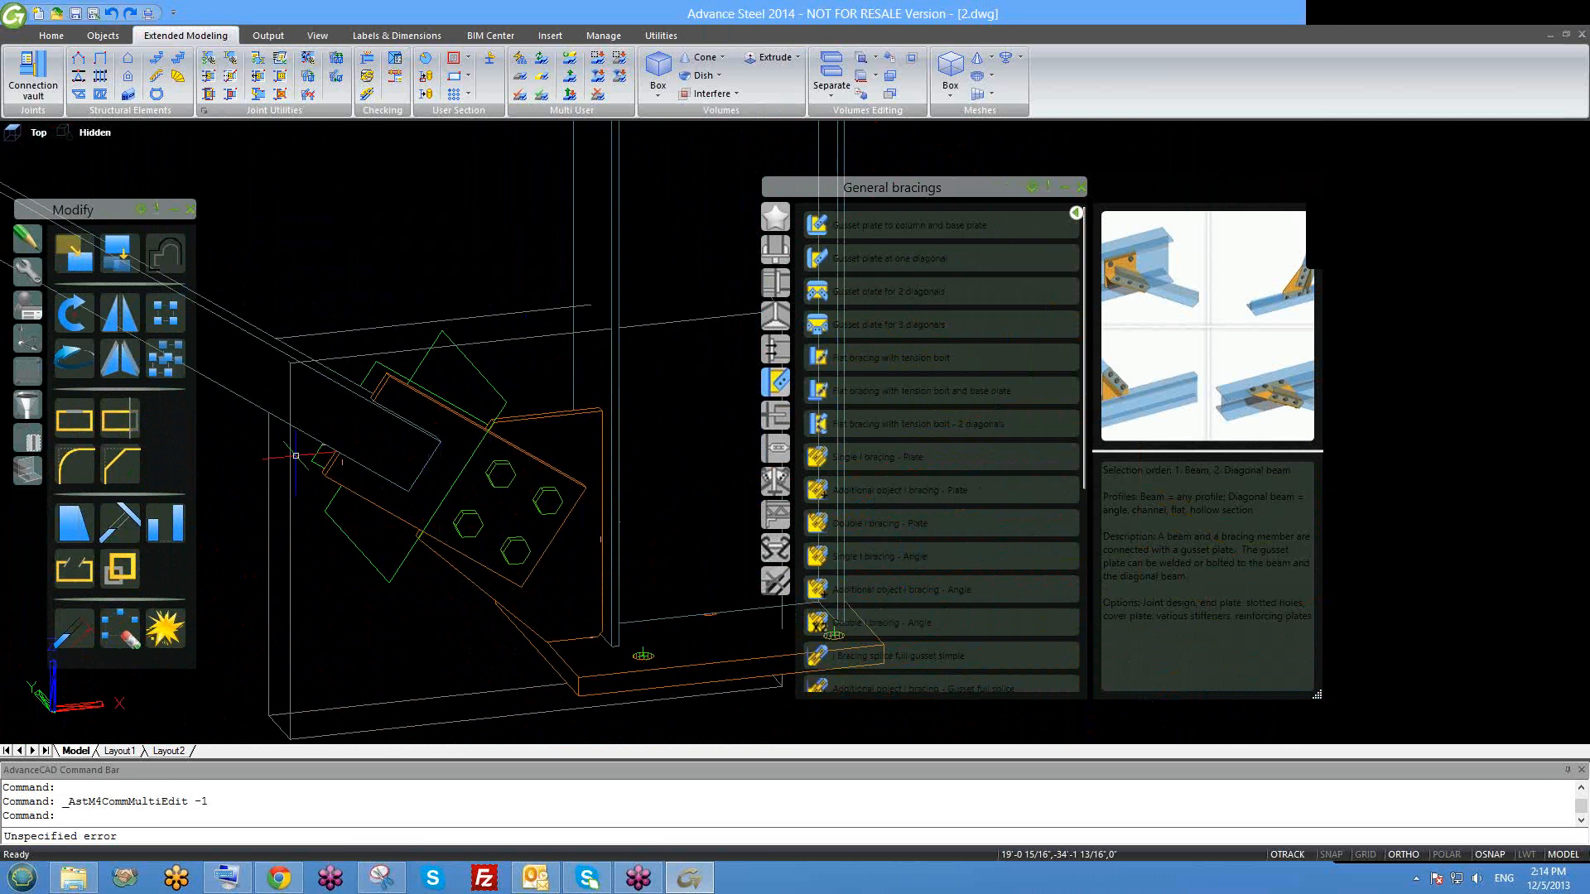
Try deleting the bolts of the four-bolt gusset connection while its joint box is intact, and undo the deletion.
click(504, 463)
key(Delete)
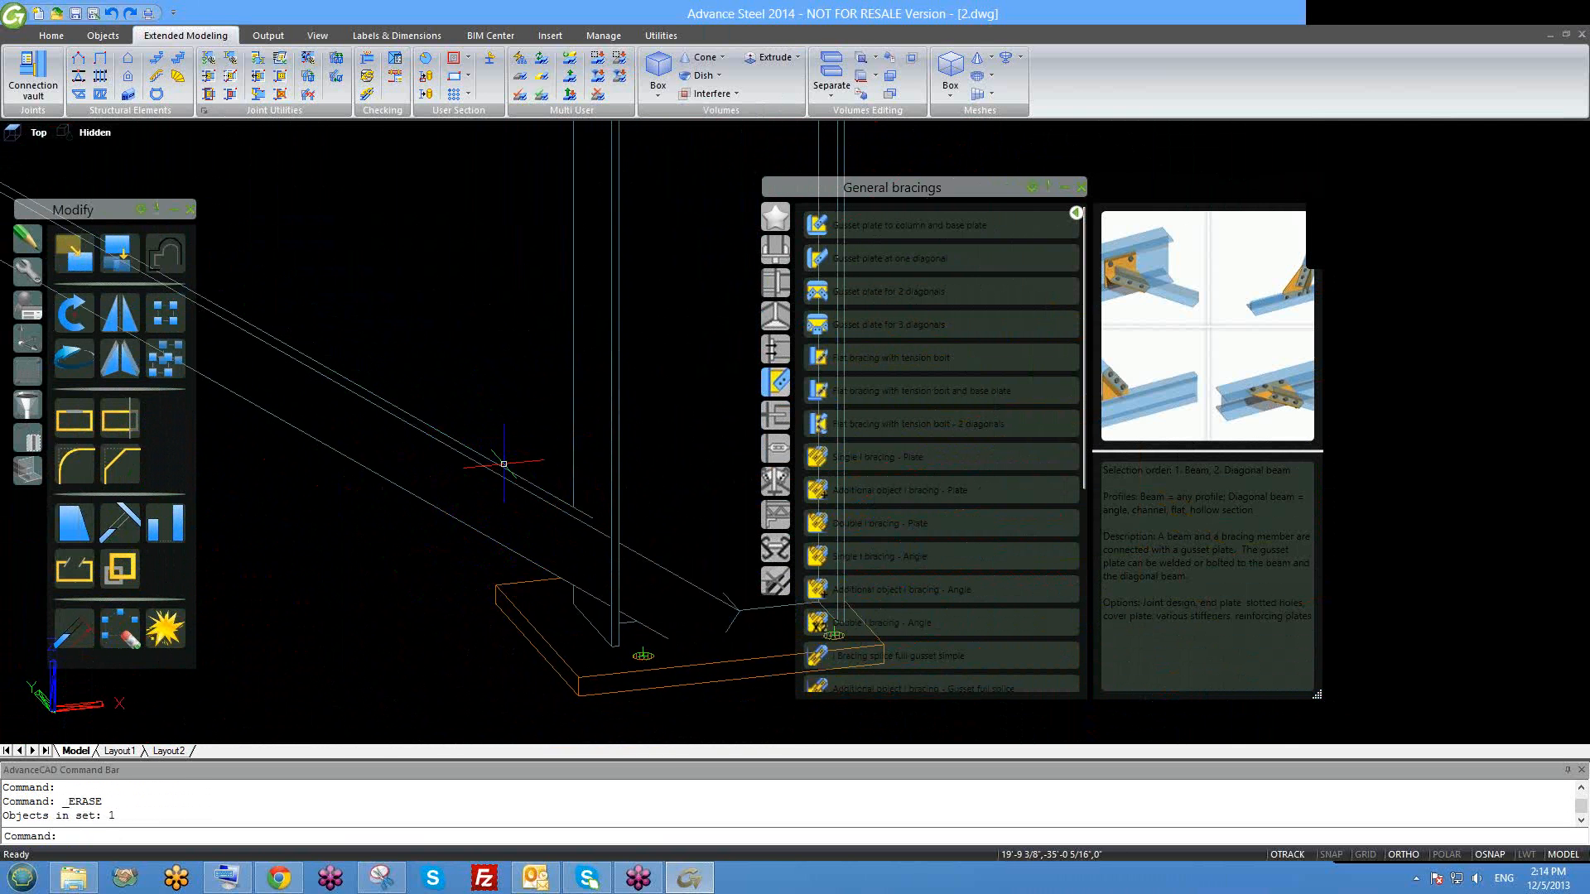
key(ctrl+z)
scroll(501, 544, up, 2)
scroll(501, 513, up, 1)
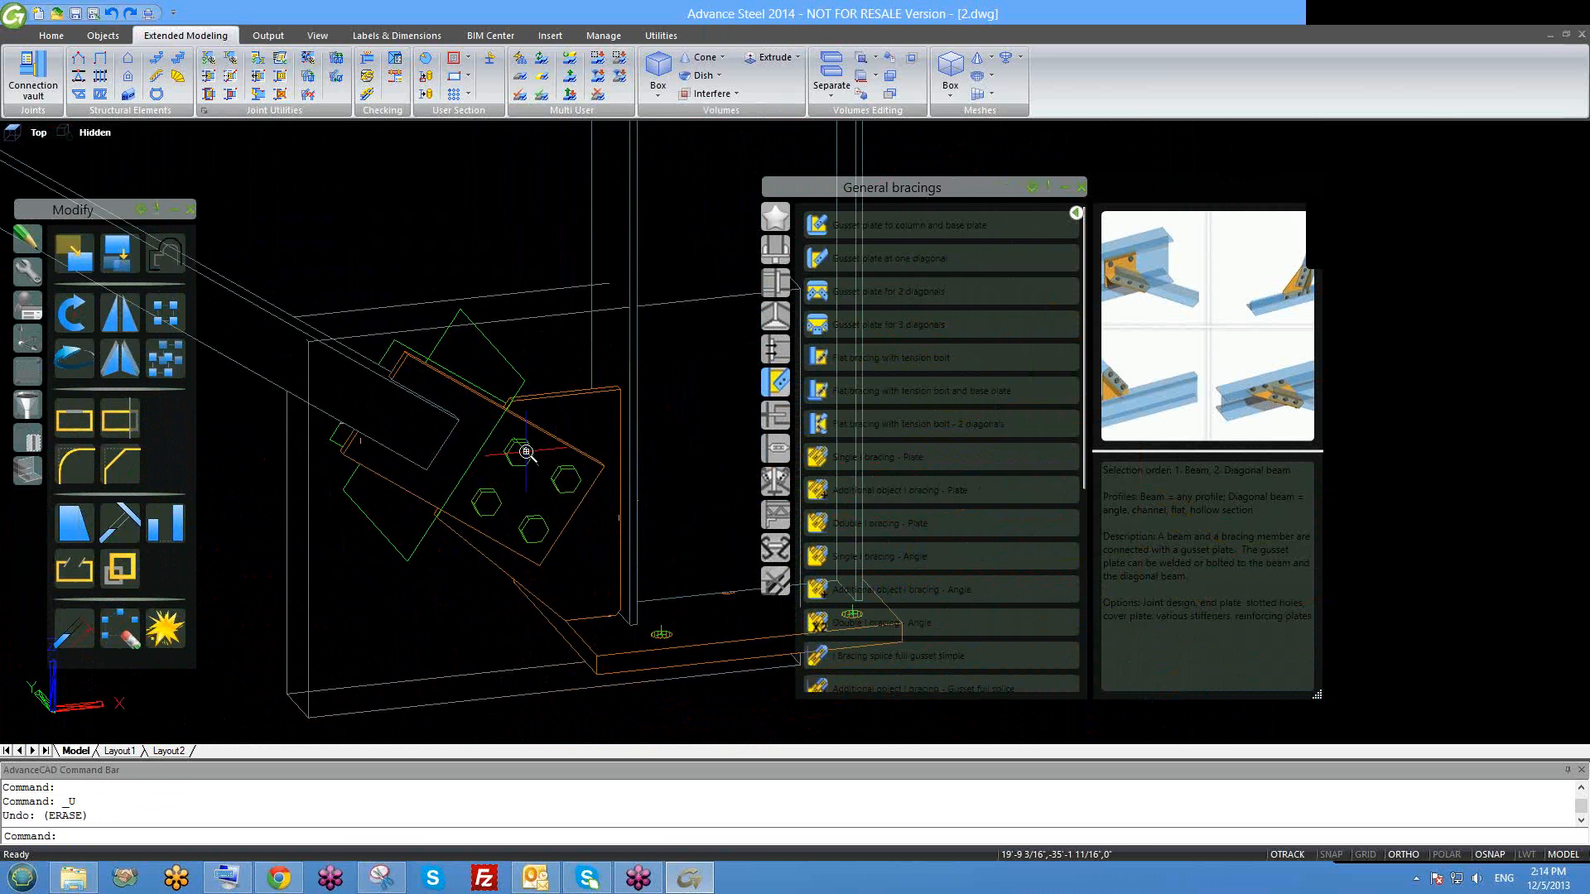
scroll(521, 450, up, 1)
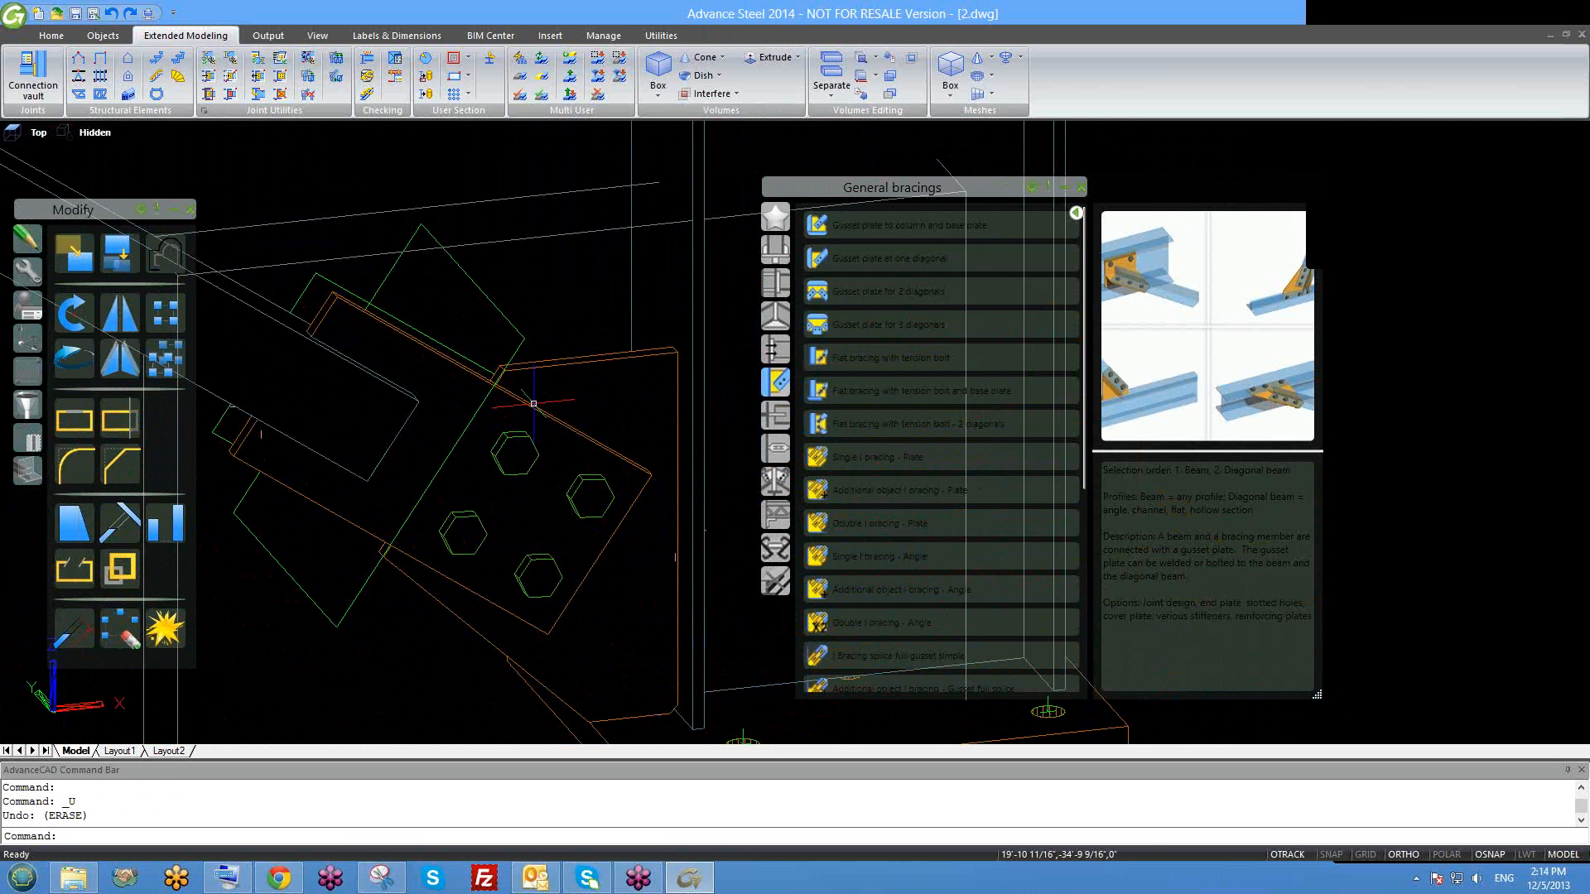
Delete the joint box around the four-bolt gusset connection, keeping its plates and bolts as separate objects.
scroll(533, 406, down, 2)
click(512, 295)
key(Delete)
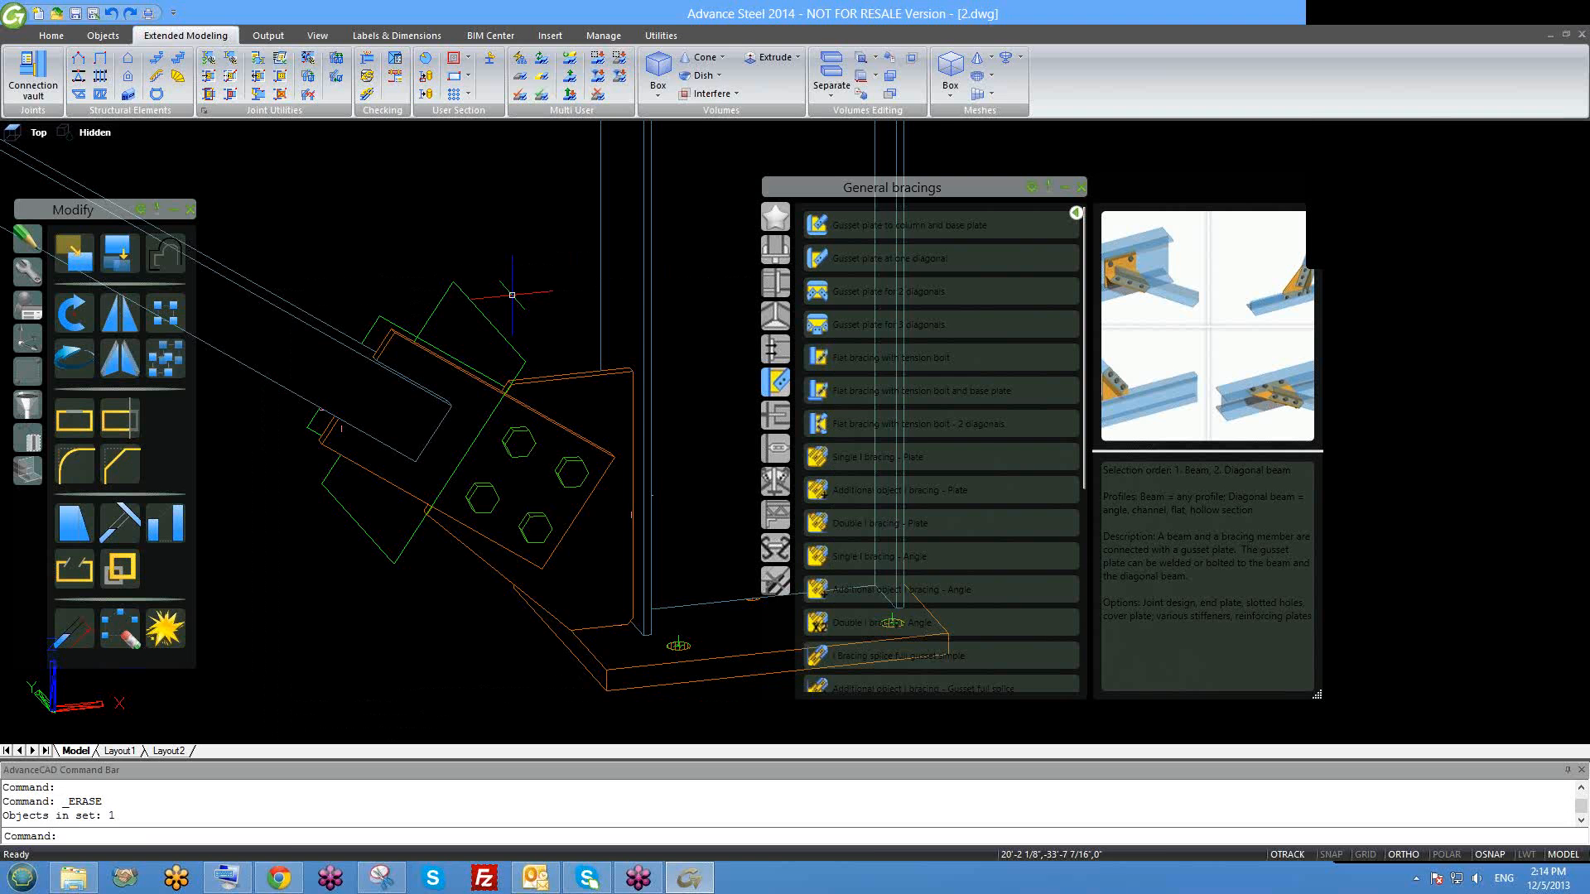
scroll(516, 403, down, 2)
scroll(516, 402, up, 3)
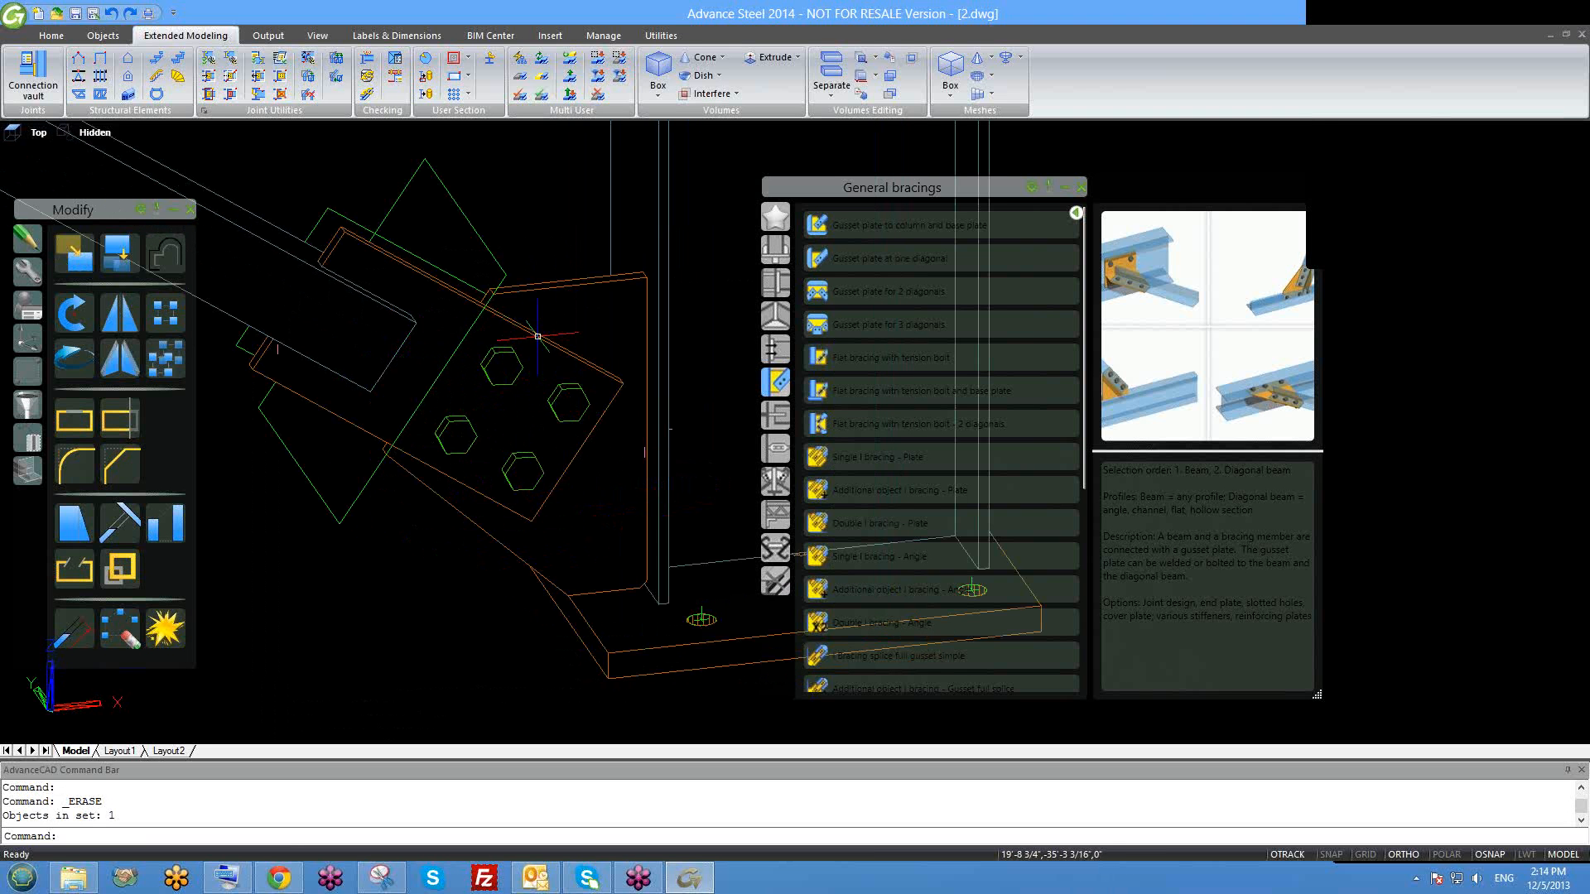
mouse_move(508, 342)
shift+middle_down()
mouse_move(500, 407)
mouse_move(507, 331)
shift+middle_up()
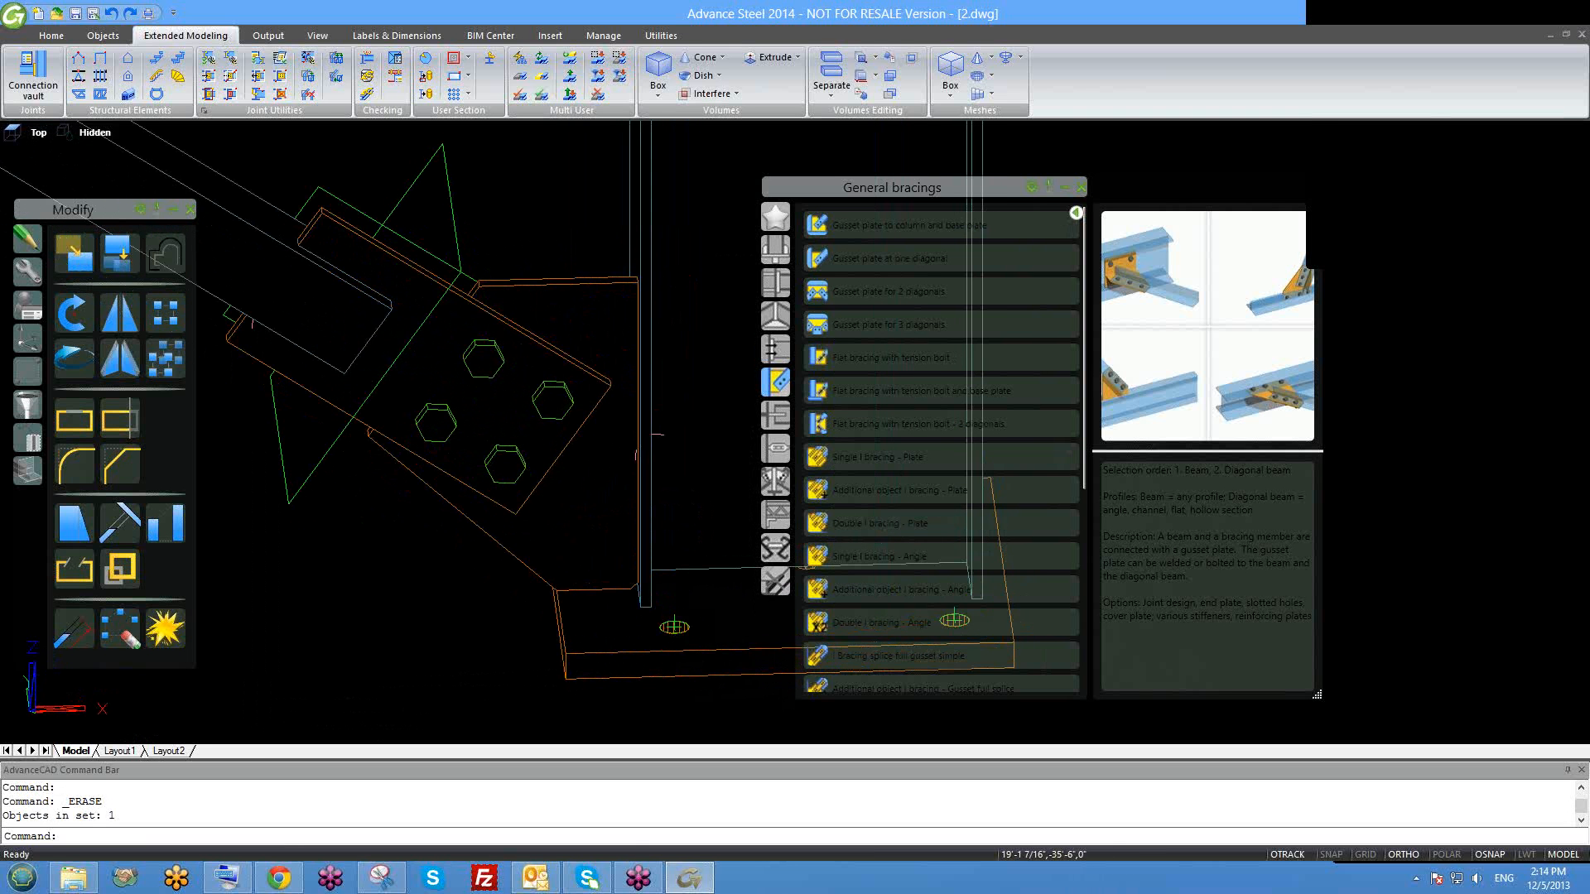
Delete the plate joining the HSS brace to the gusset, and undo that deletion.
click(417, 267)
key(Delete)
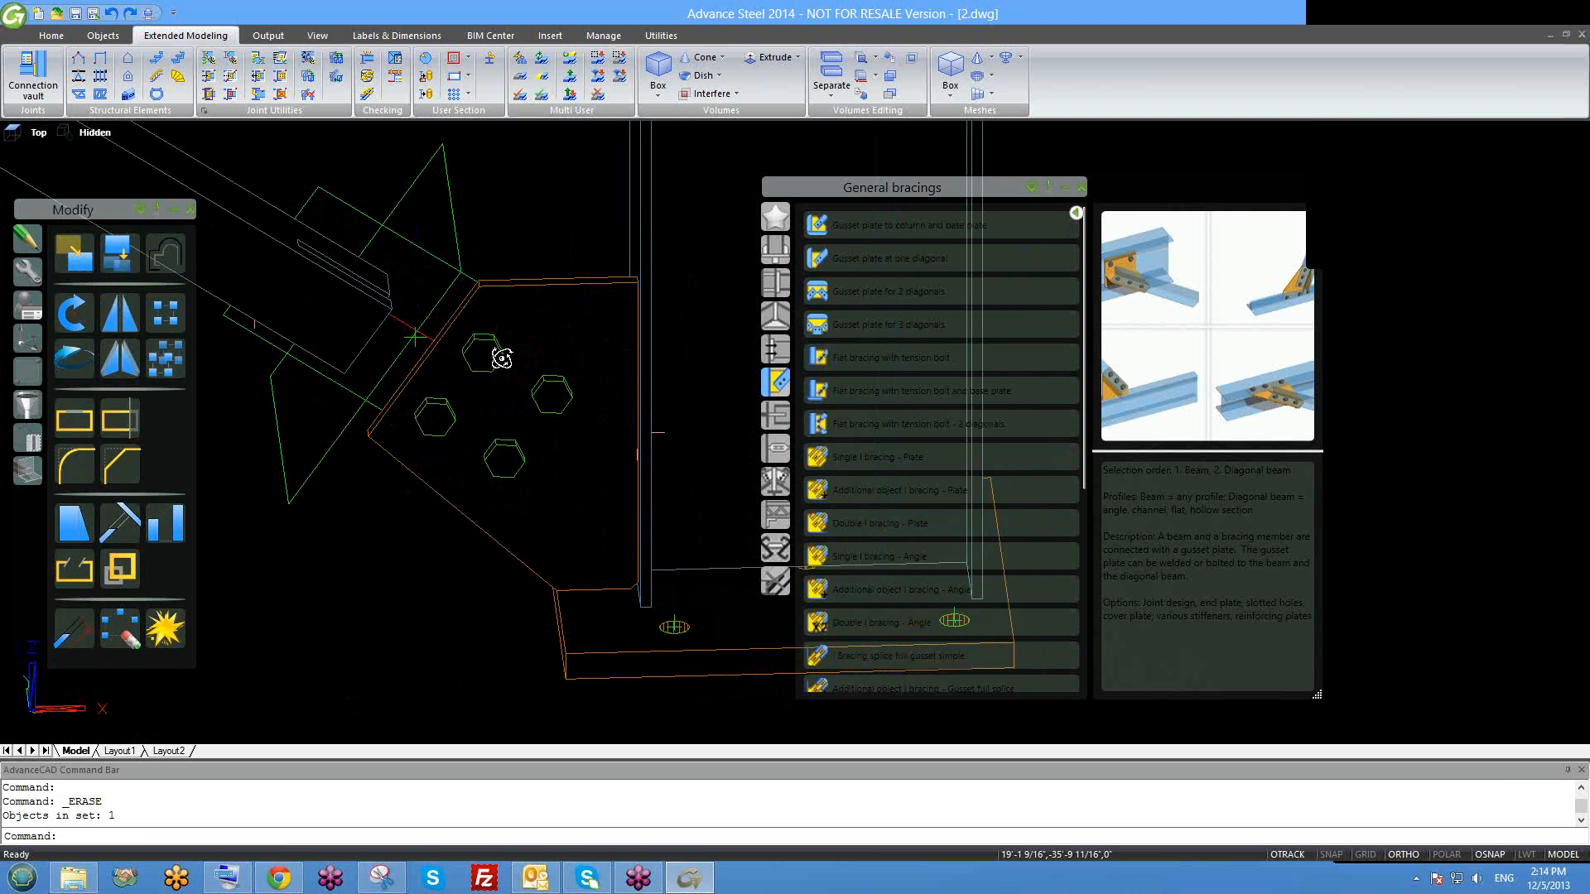
mouse_move(502, 357)
shift+middle_down()
mouse_move(450, 520)
mouse_move(390, 498)
mouse_move(458, 427)
mouse_move(441, 478)
mouse_move(488, 616)
mouse_move(586, 643)
mouse_move(500, 412)
mouse_move(501, 484)
mouse_move(500, 408)
shift+middle_up()
key(ctrl+z)
key(ctrl+z)
Examine the two braced column bases and compare the gusset connection without its joint box with the opposite one.
scroll(499, 416, down, 5)
scroll(500, 409, down, 5)
scroll(454, 419, up, 3)
scroll(337, 552, up, 3)
scroll(329, 591, up, 1)
scroll(407, 538, up, 3)
scroll(317, 459, down, 4)
middle_drag(514, 479, 305, 465)
scroll(306, 464, down, 3)
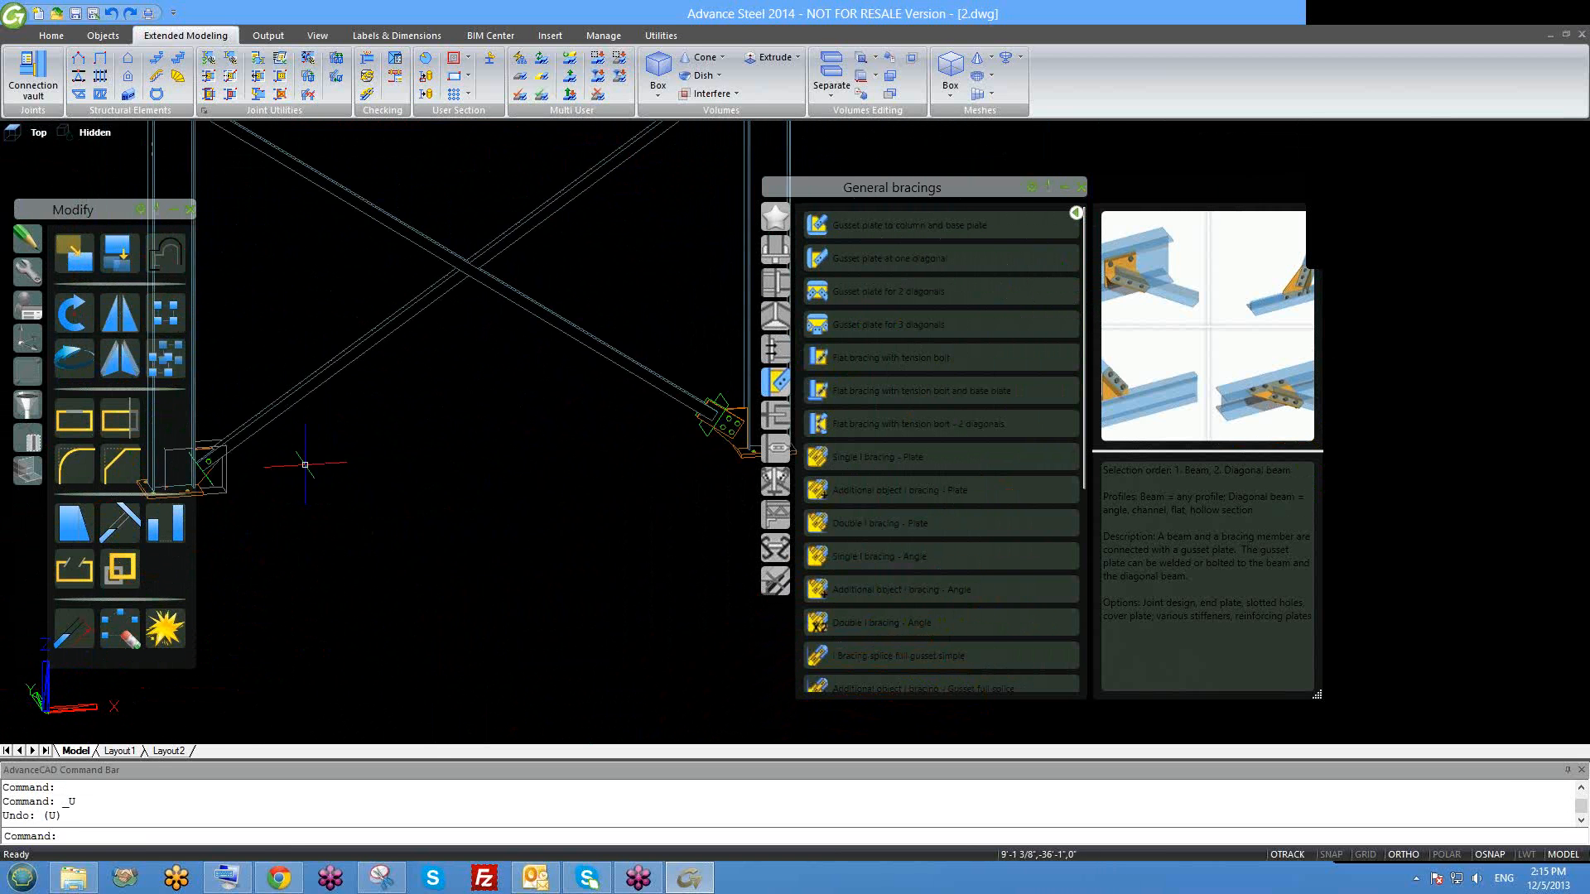
middle_drag(575, 442, 389, 468)
scroll(486, 472, up, 4)
scroll(539, 447, down, 2)
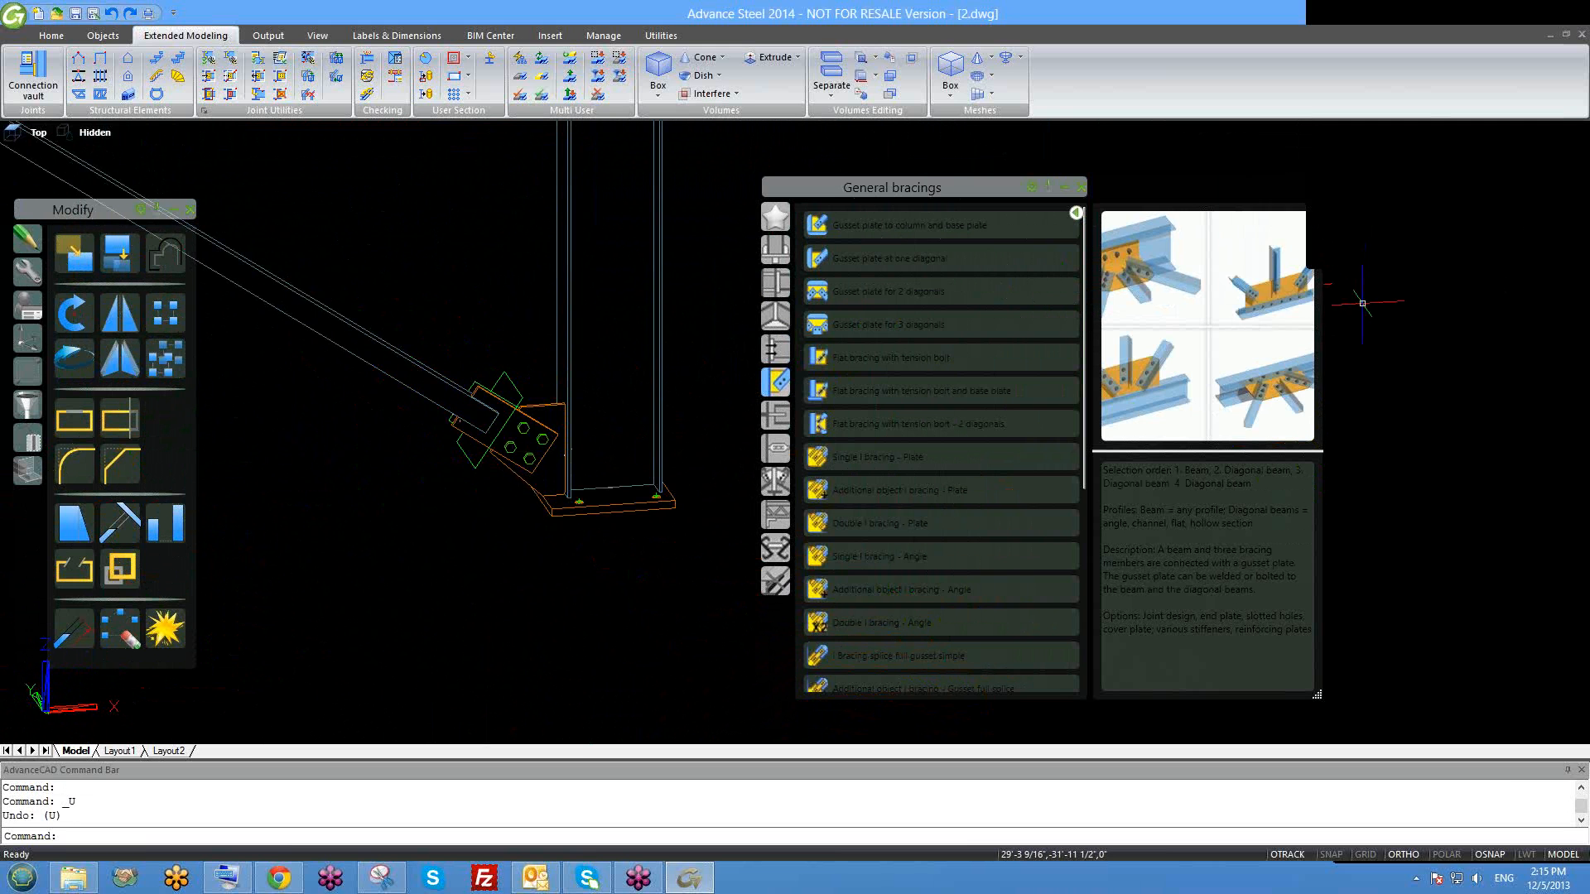
middle_drag(567, 465, 525, 570)
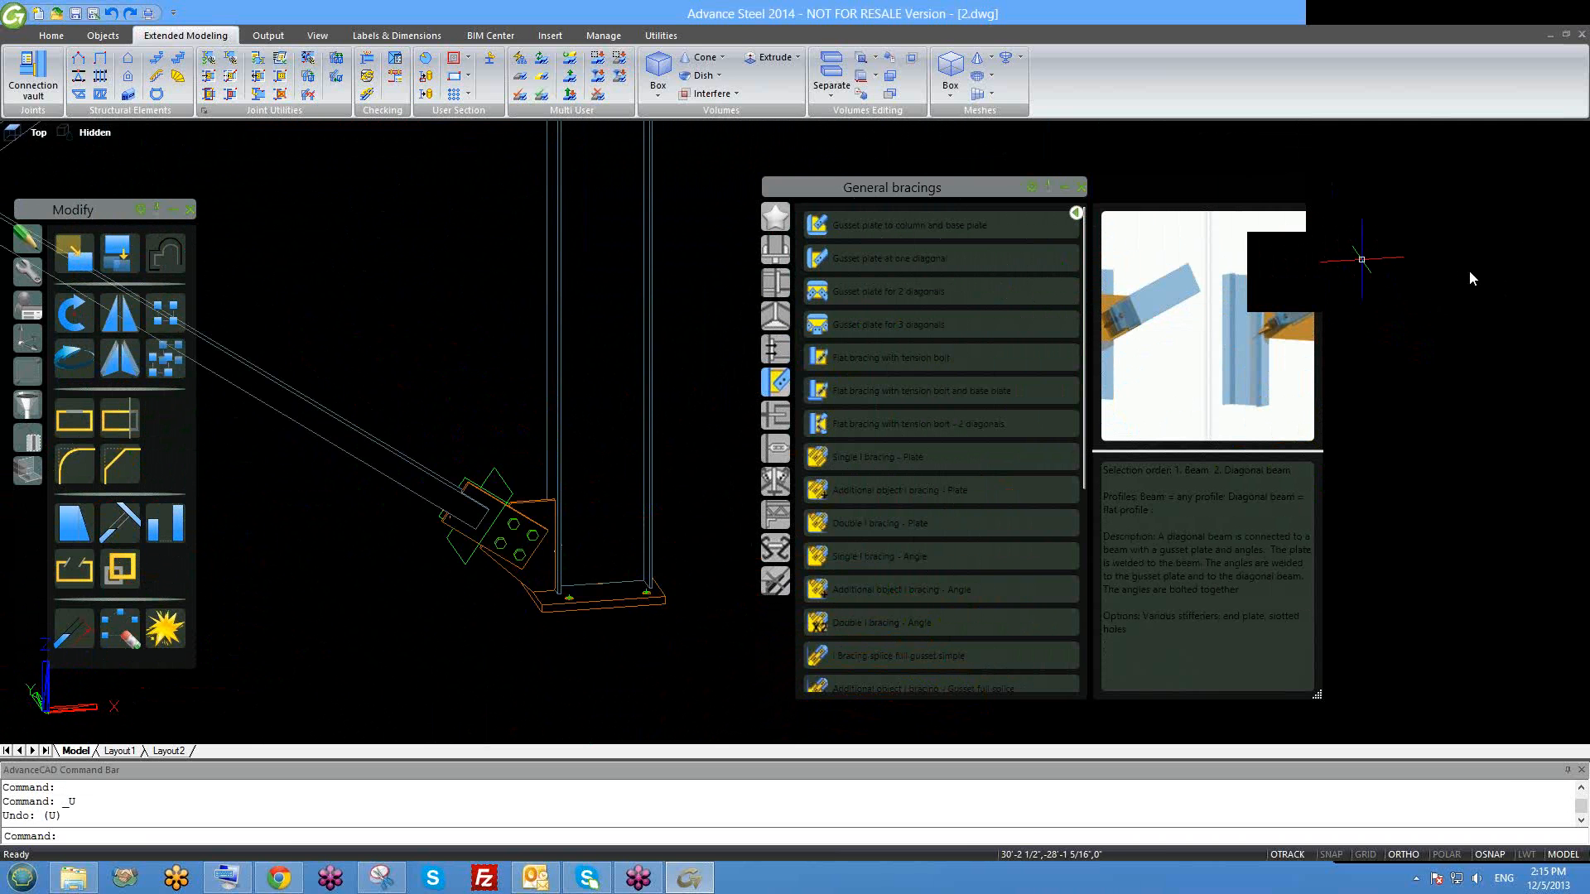
Look over the X-braced frame beside the main structure, including the single-bolt gusset connection at its base.
scroll(651, 489, down, 4)
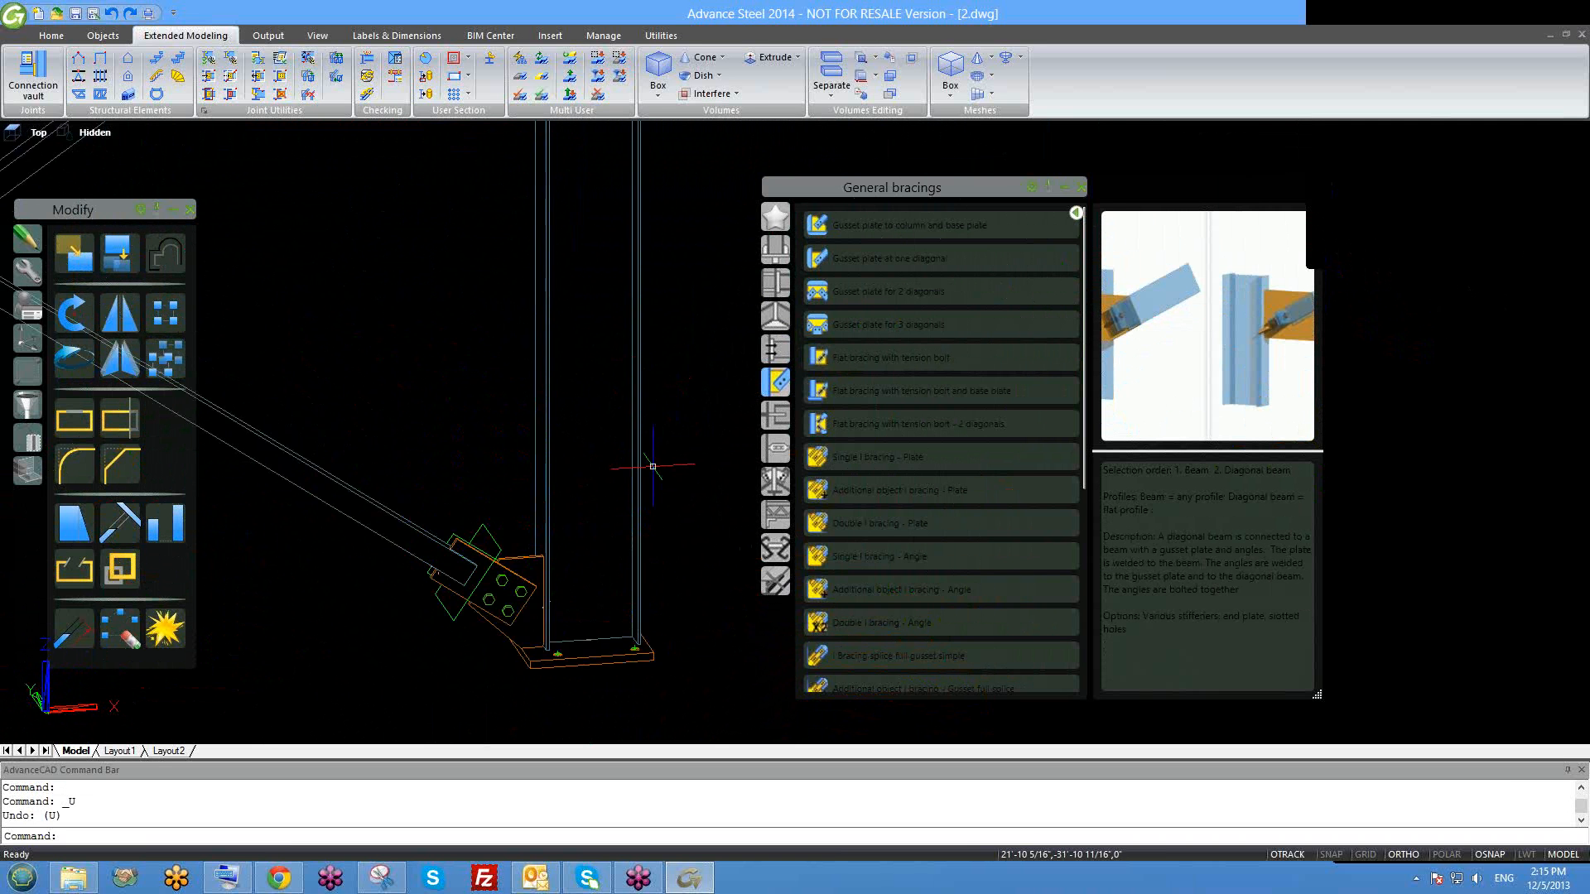
scroll(550, 390, down, 4)
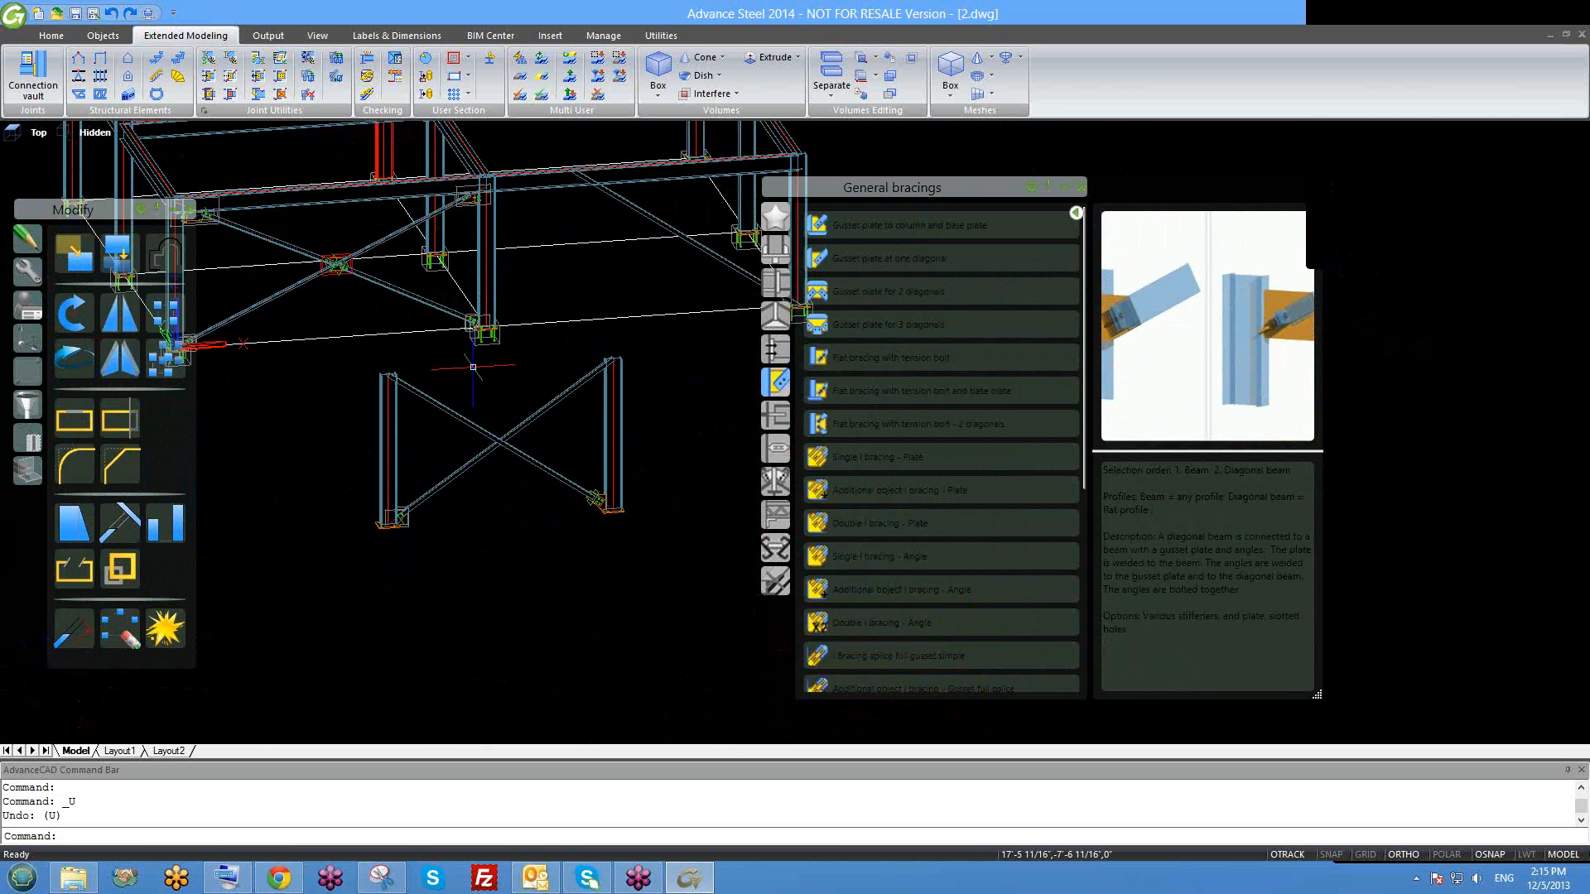
middle_drag(361, 329, 450, 388)
middle_drag(589, 501, 480, 472)
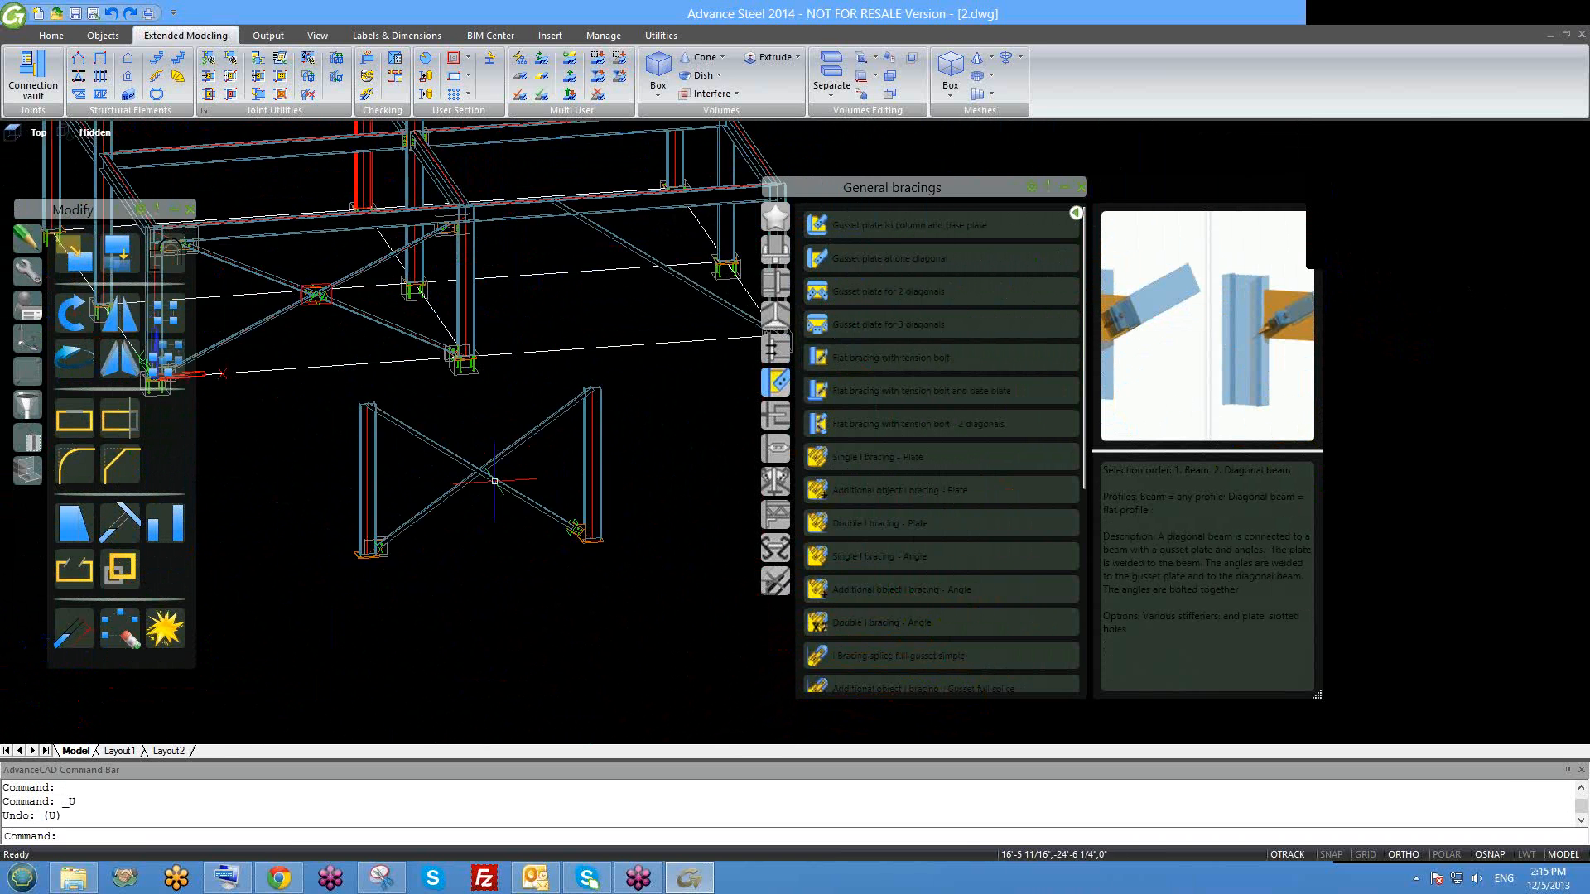
scroll(367, 548, up, 5)
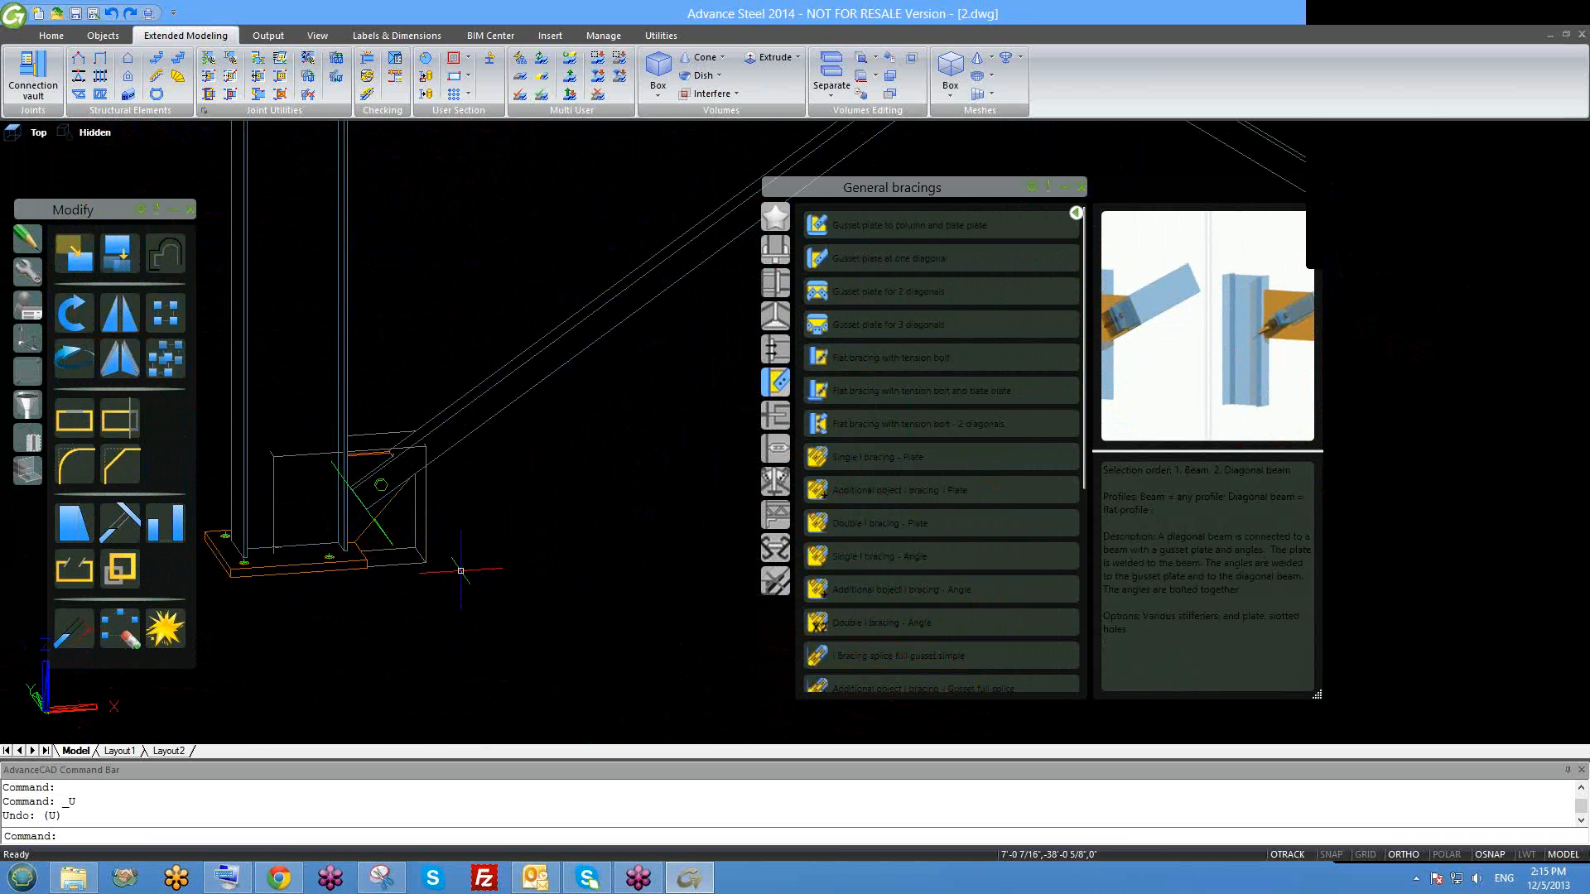
scroll(455, 580, up, 2)
scroll(462, 532, down, 3)
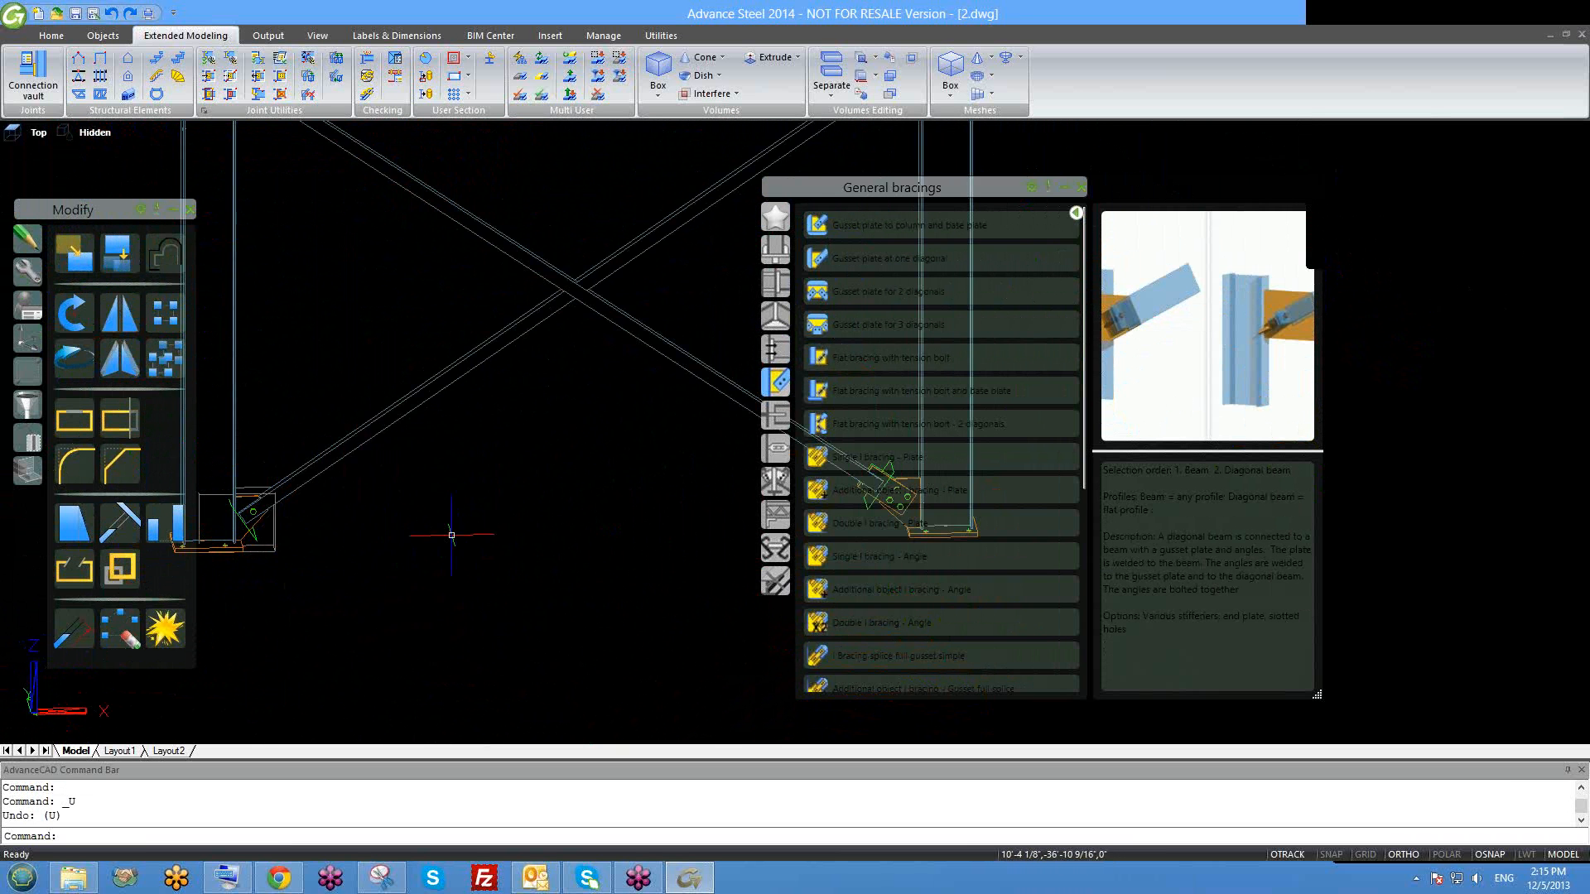
scroll(452, 540, down, 2)
scroll(450, 545, down, 3)
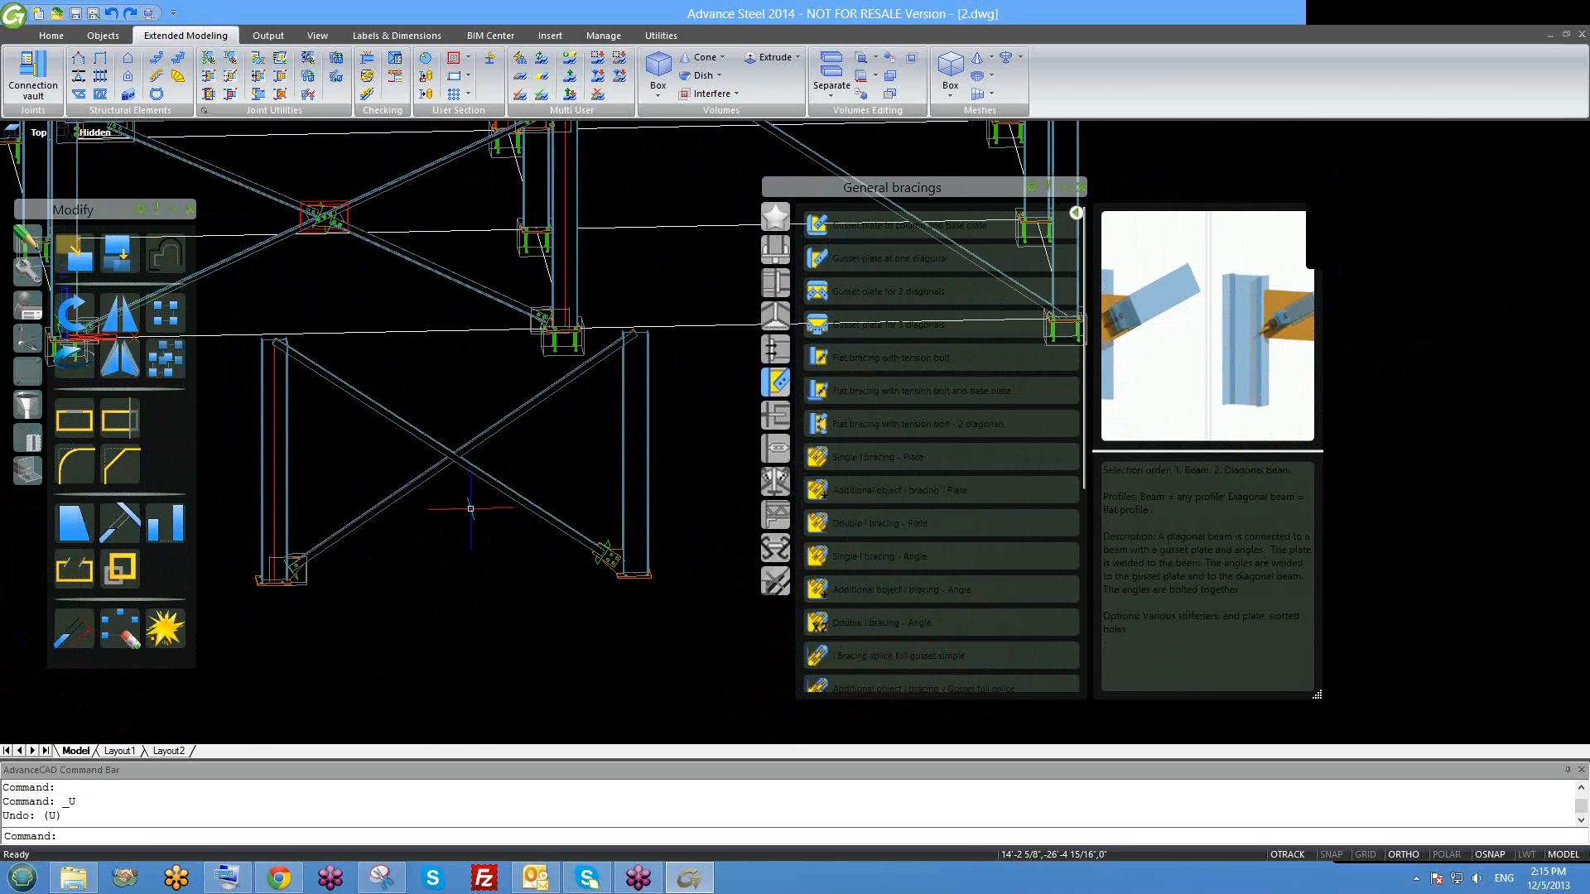
scroll(472, 530, down, 1)
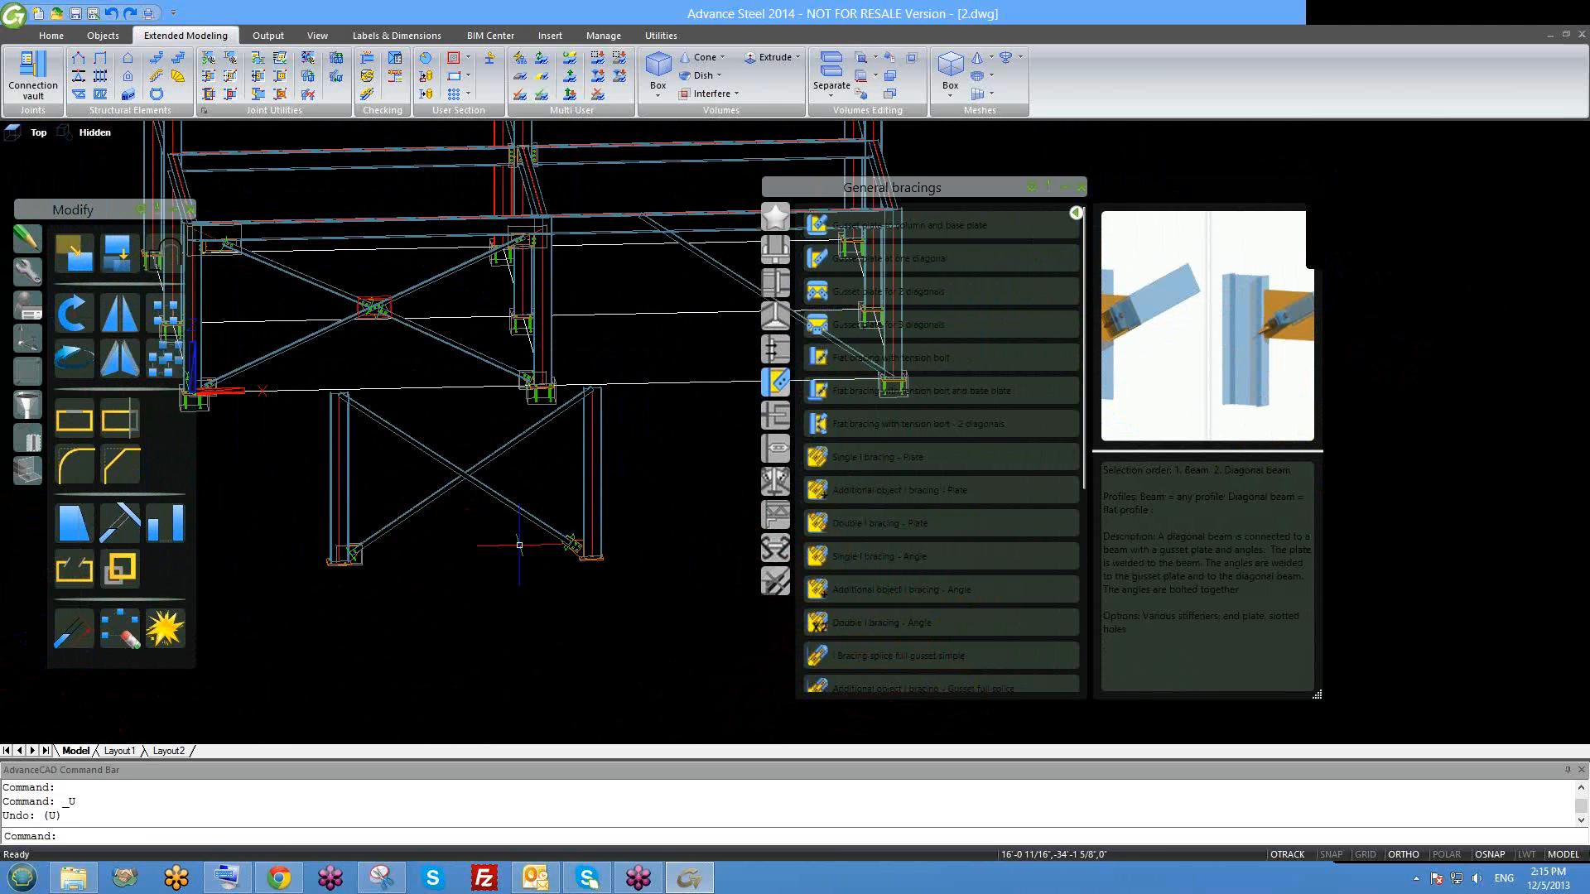
middle_drag(519, 546, 485, 550)
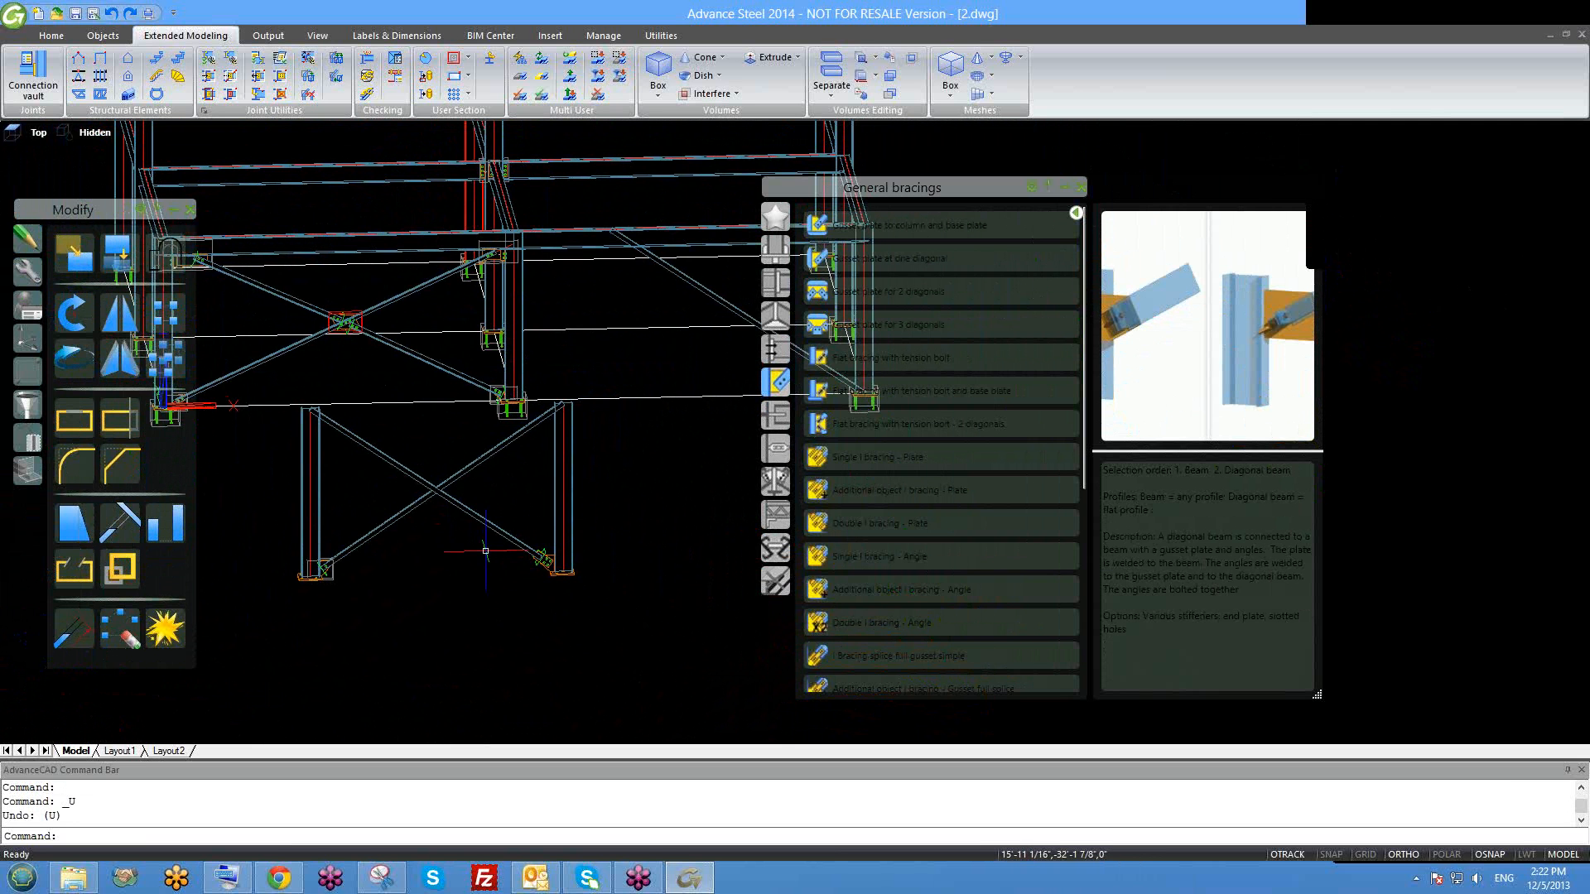
click(913, 387)
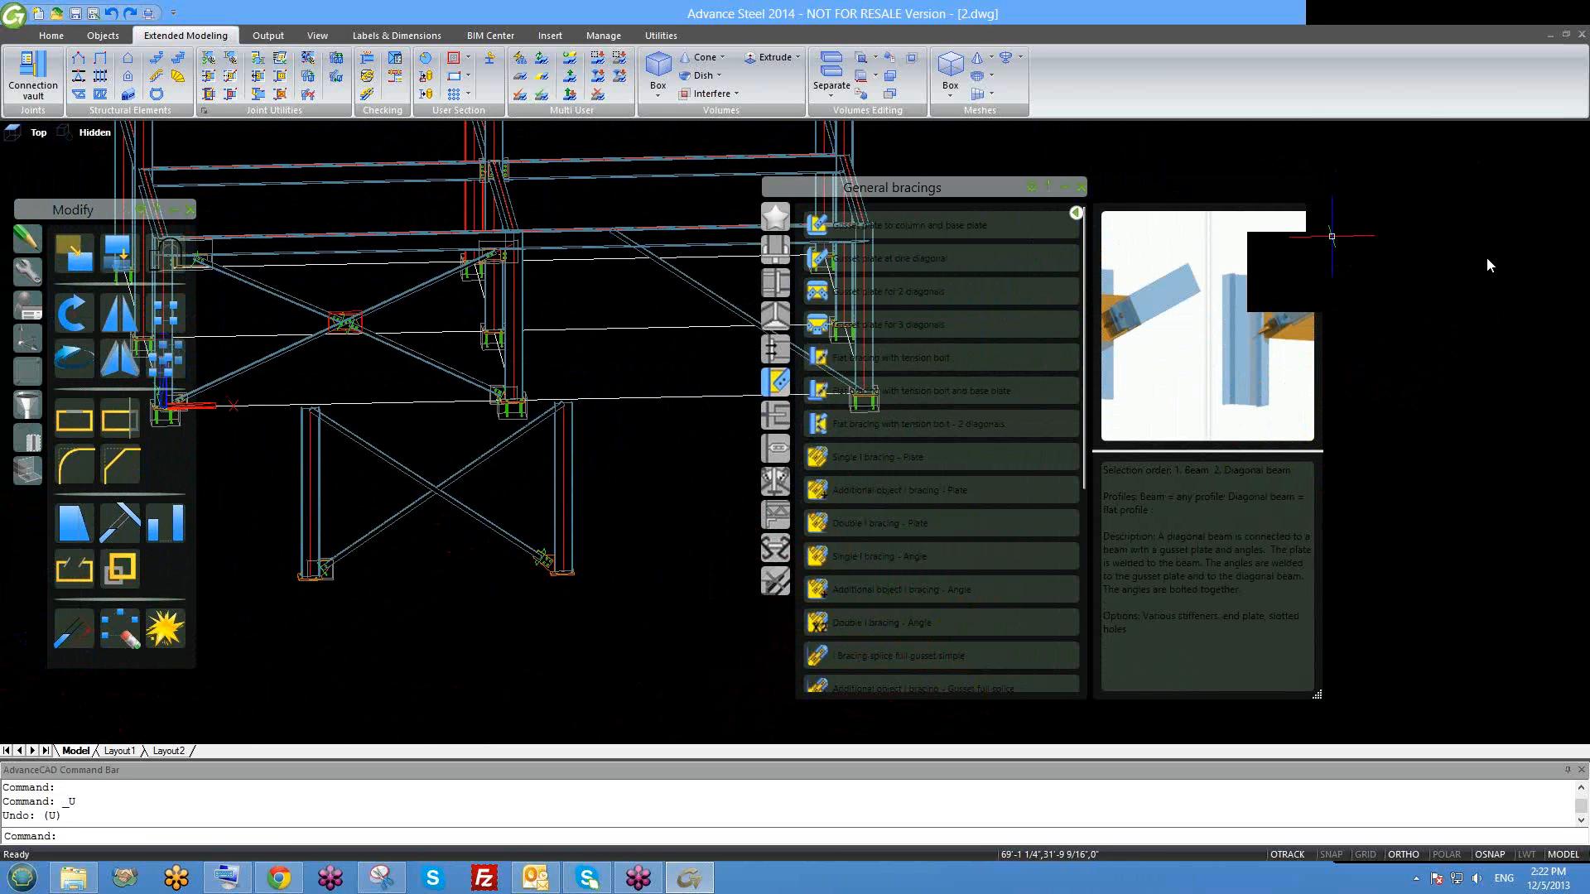
right_click(1450, 322)
click(1439, 319)
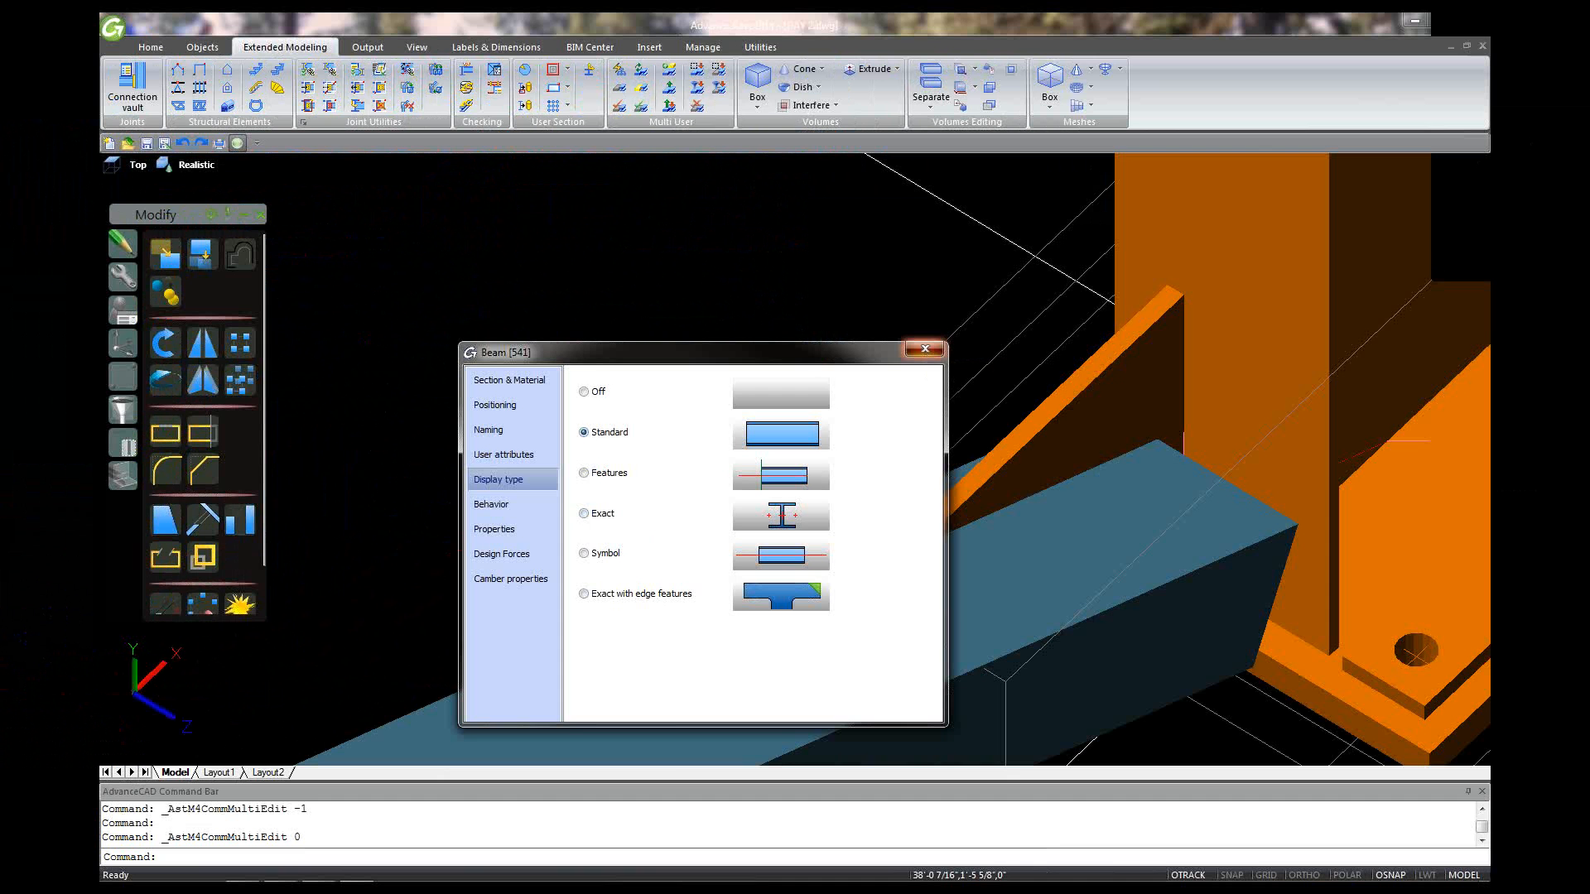
Close the brace's beam properties and open the joint properties of its gusset plate to column and base plate connection.
click(925, 349)
shift+middle_drag(998, 437, 1044, 476)
scroll(1063, 438, down, 3)
scroll(1063, 438, up, 2)
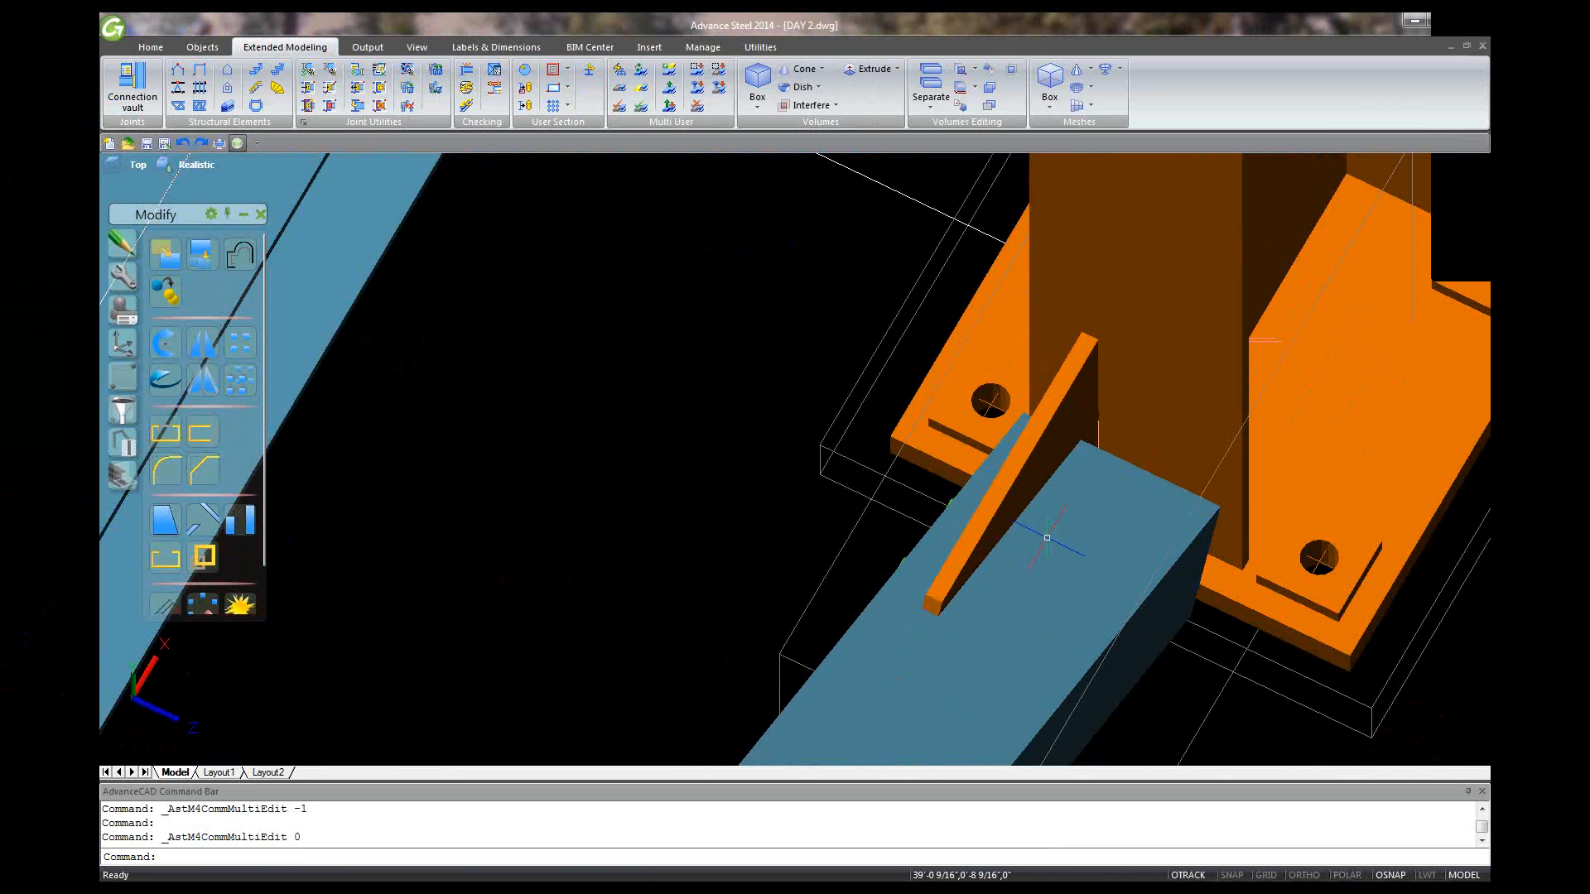
scroll(1048, 538, down, 2)
scroll(1077, 513, up, 2)
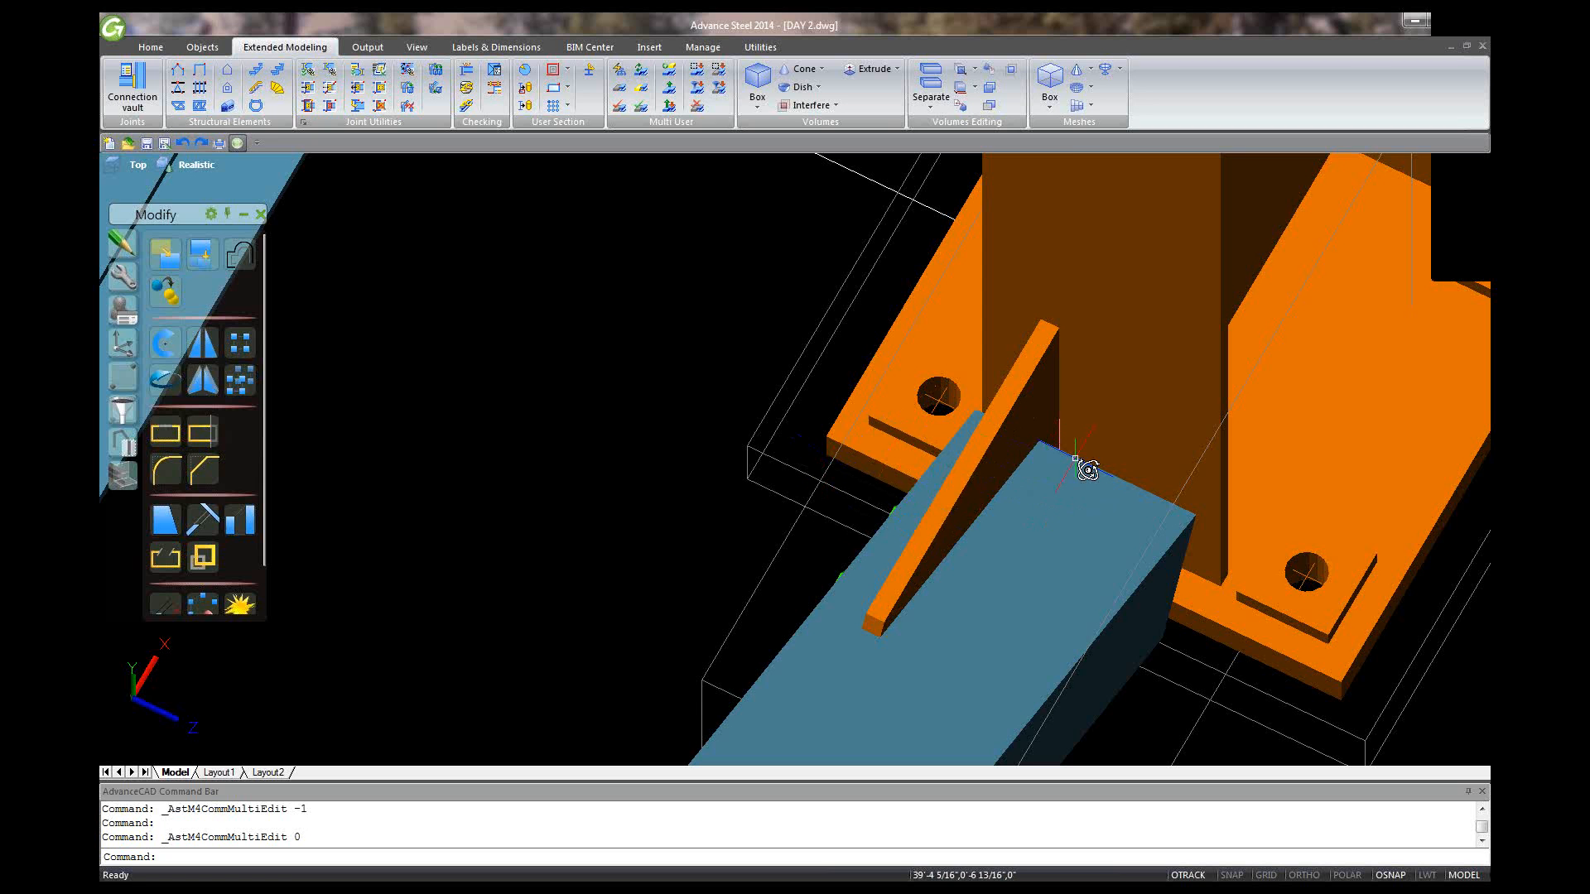
shift+middle_drag(1088, 471, 976, 558)
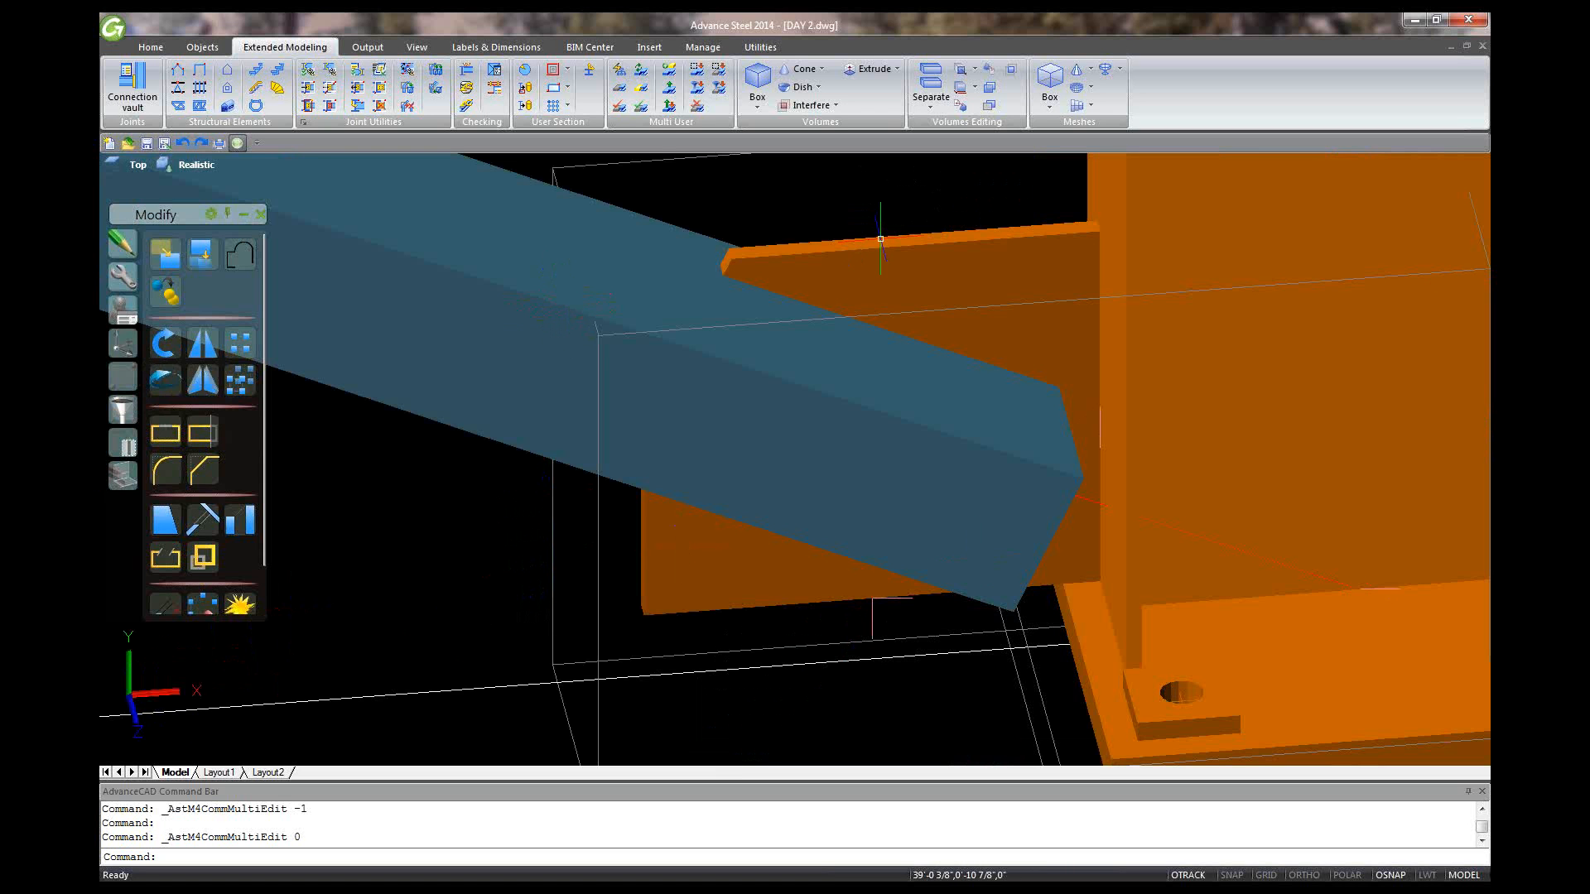
click(882, 241)
right_click(883, 243)
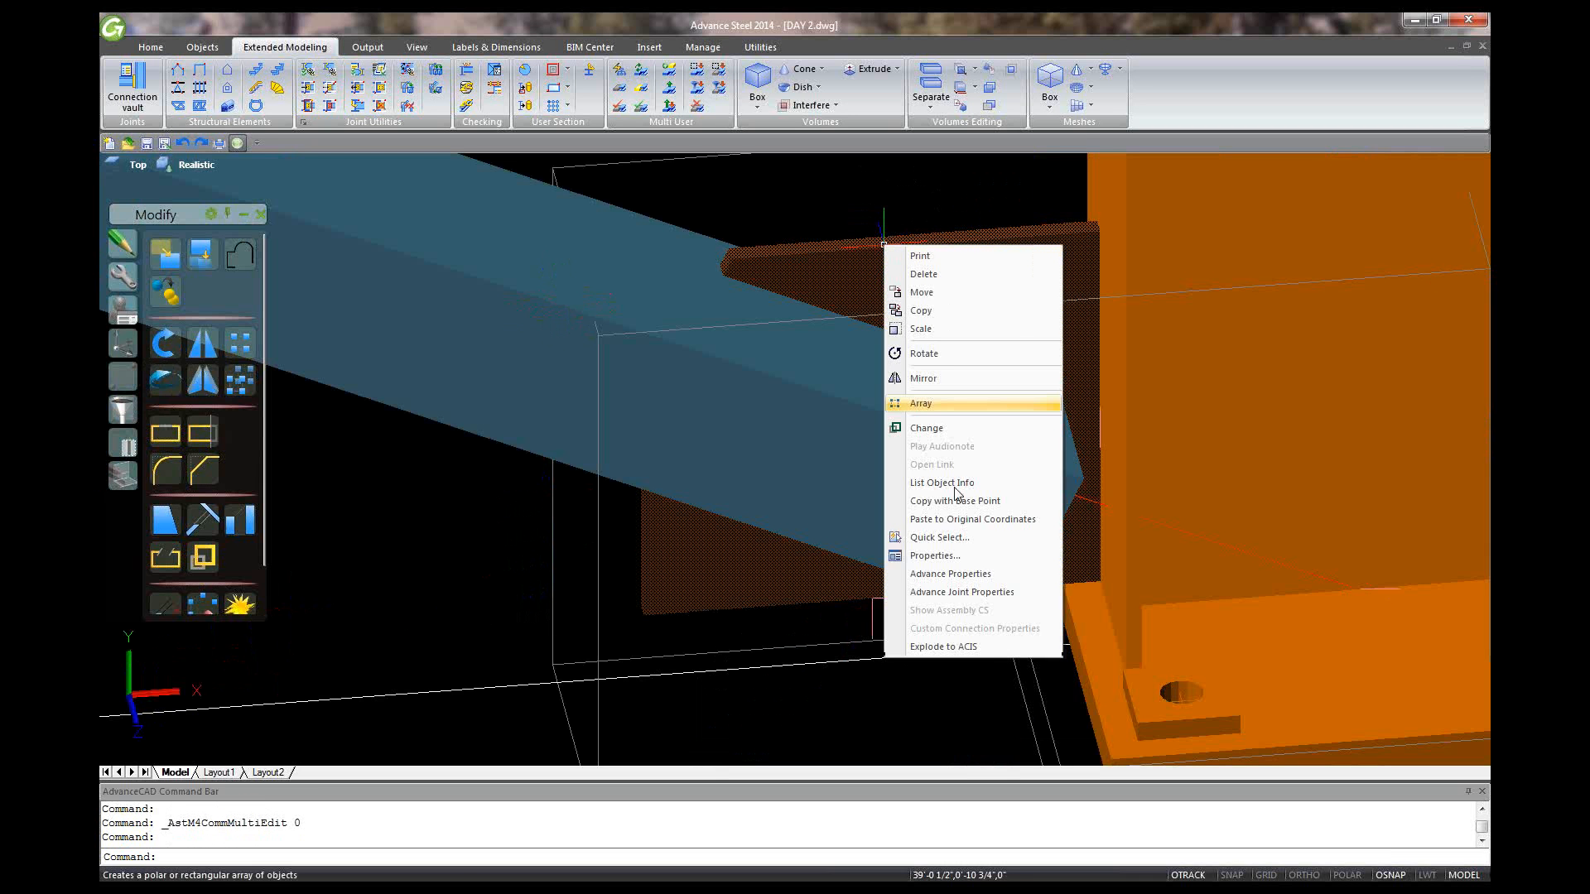
click(960, 577)
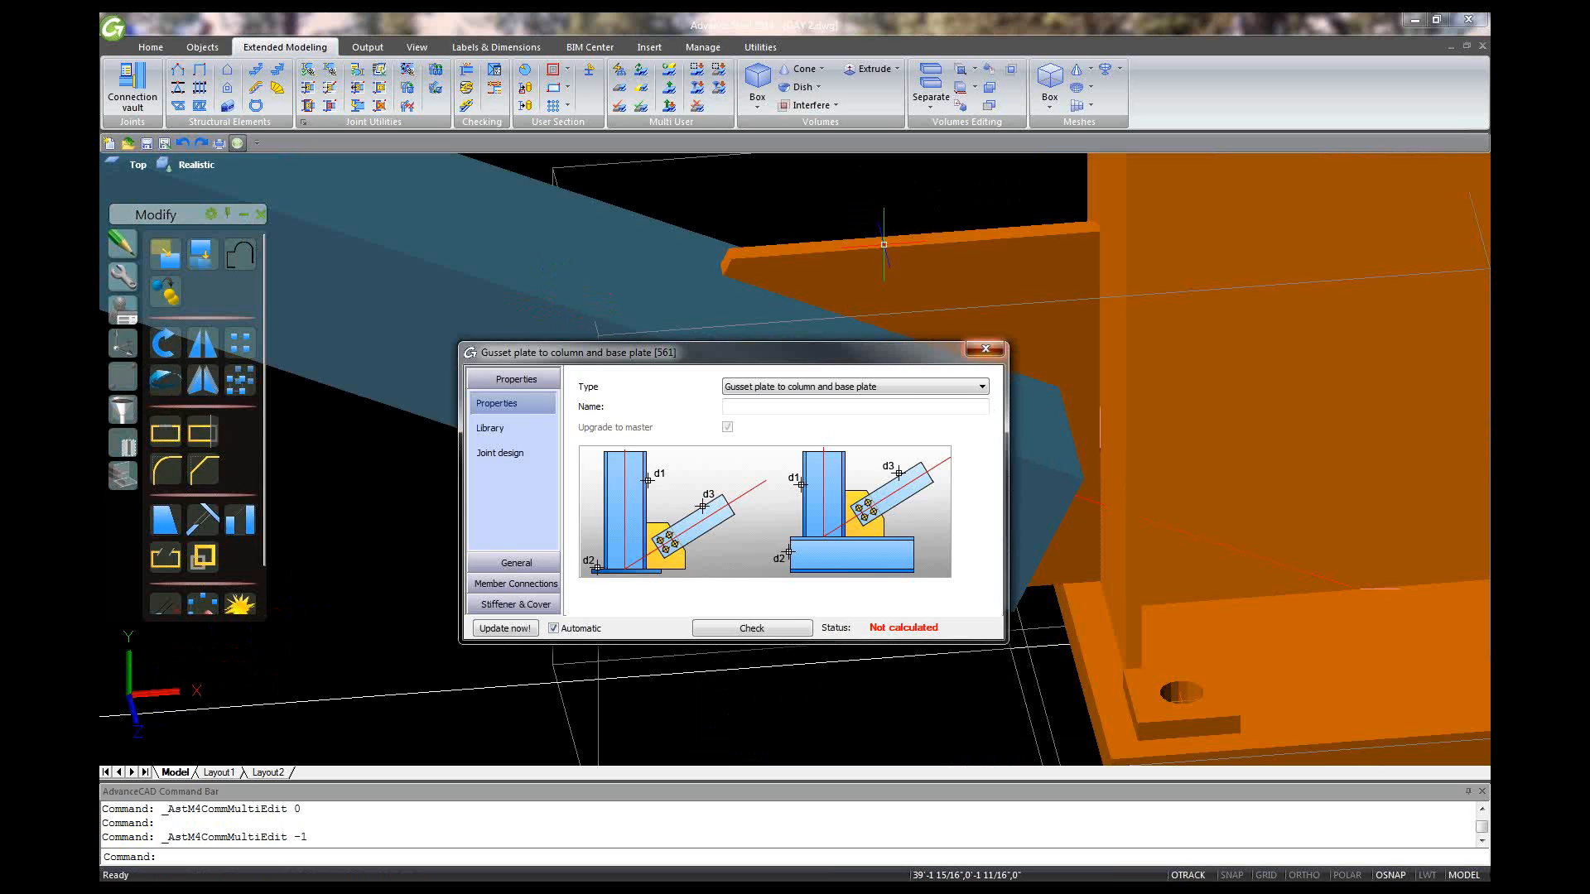
Try offsets of 1" and -1" for the gusset plate in the base plate joint's general settings.
key(Escape)
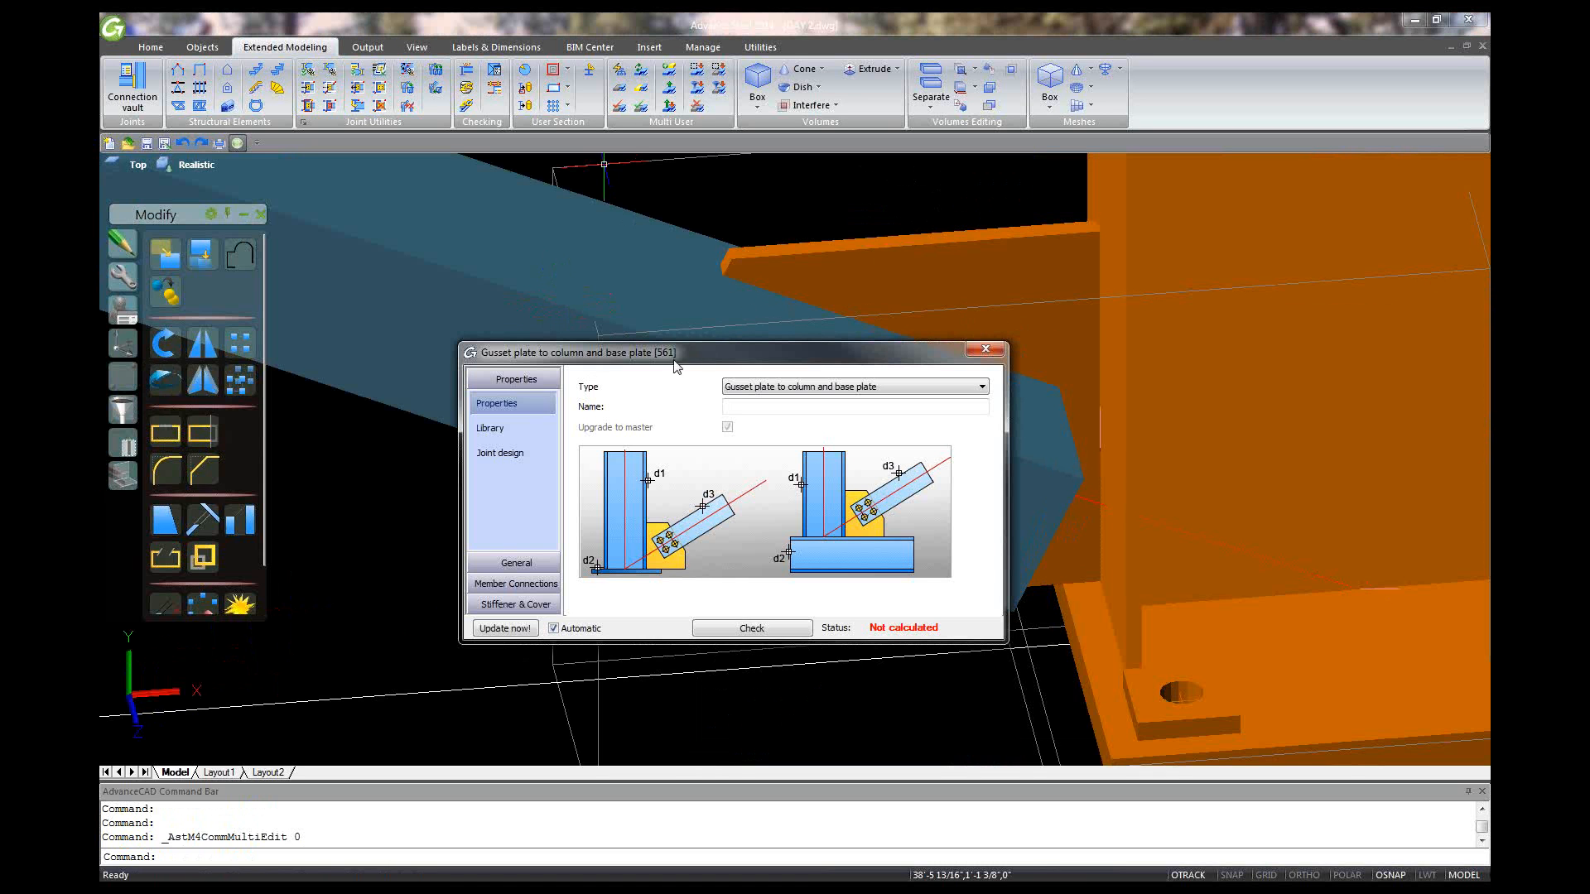
click(530, 570)
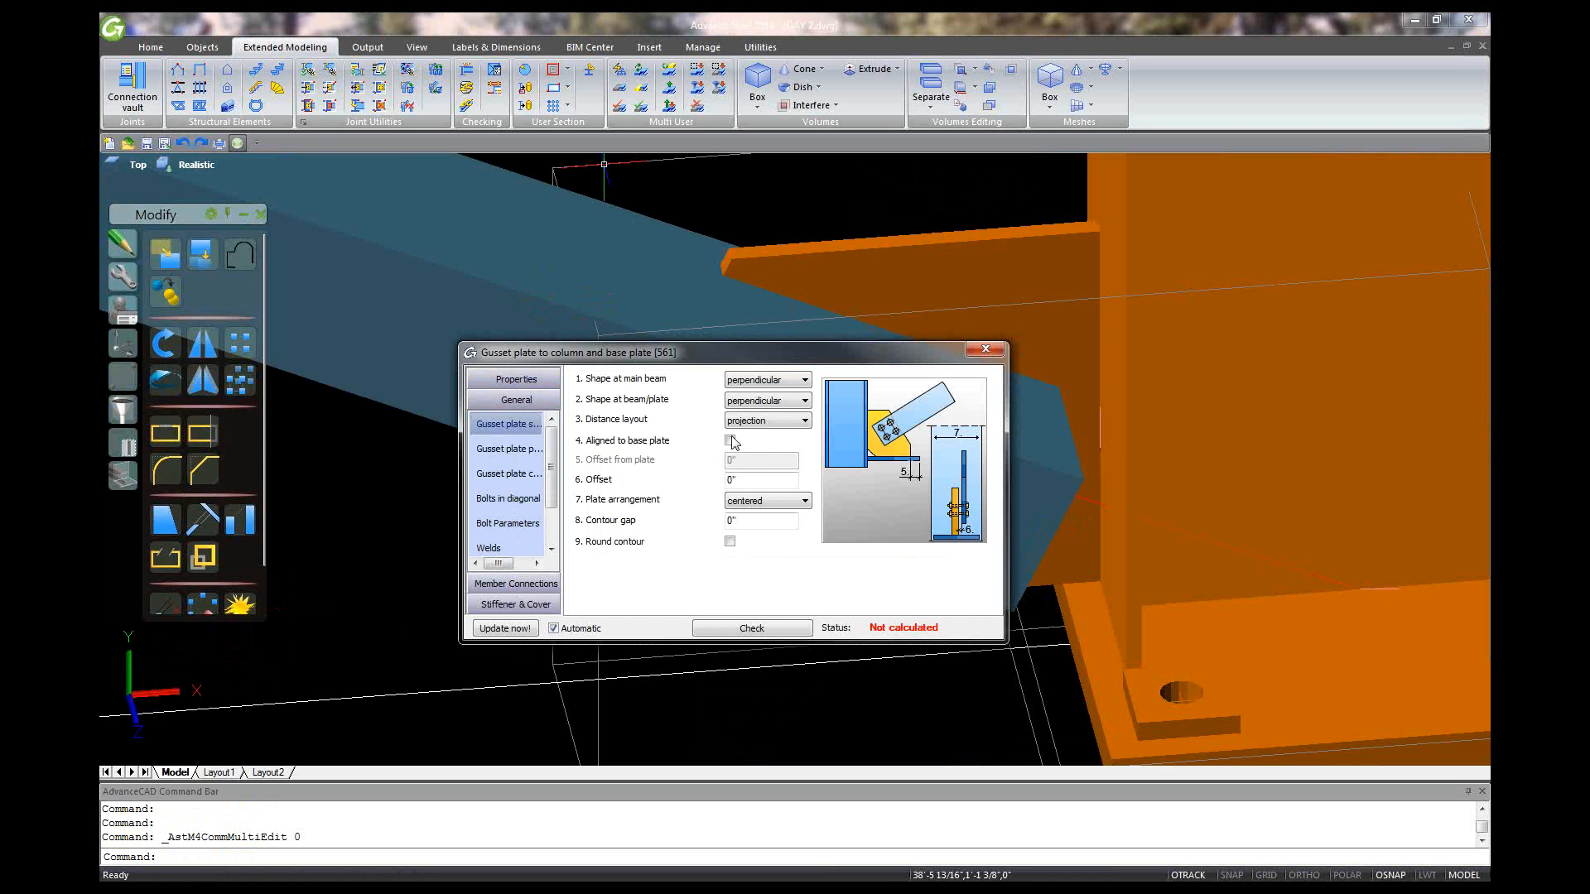
double_click(741, 479)
text(1)
click(750, 523)
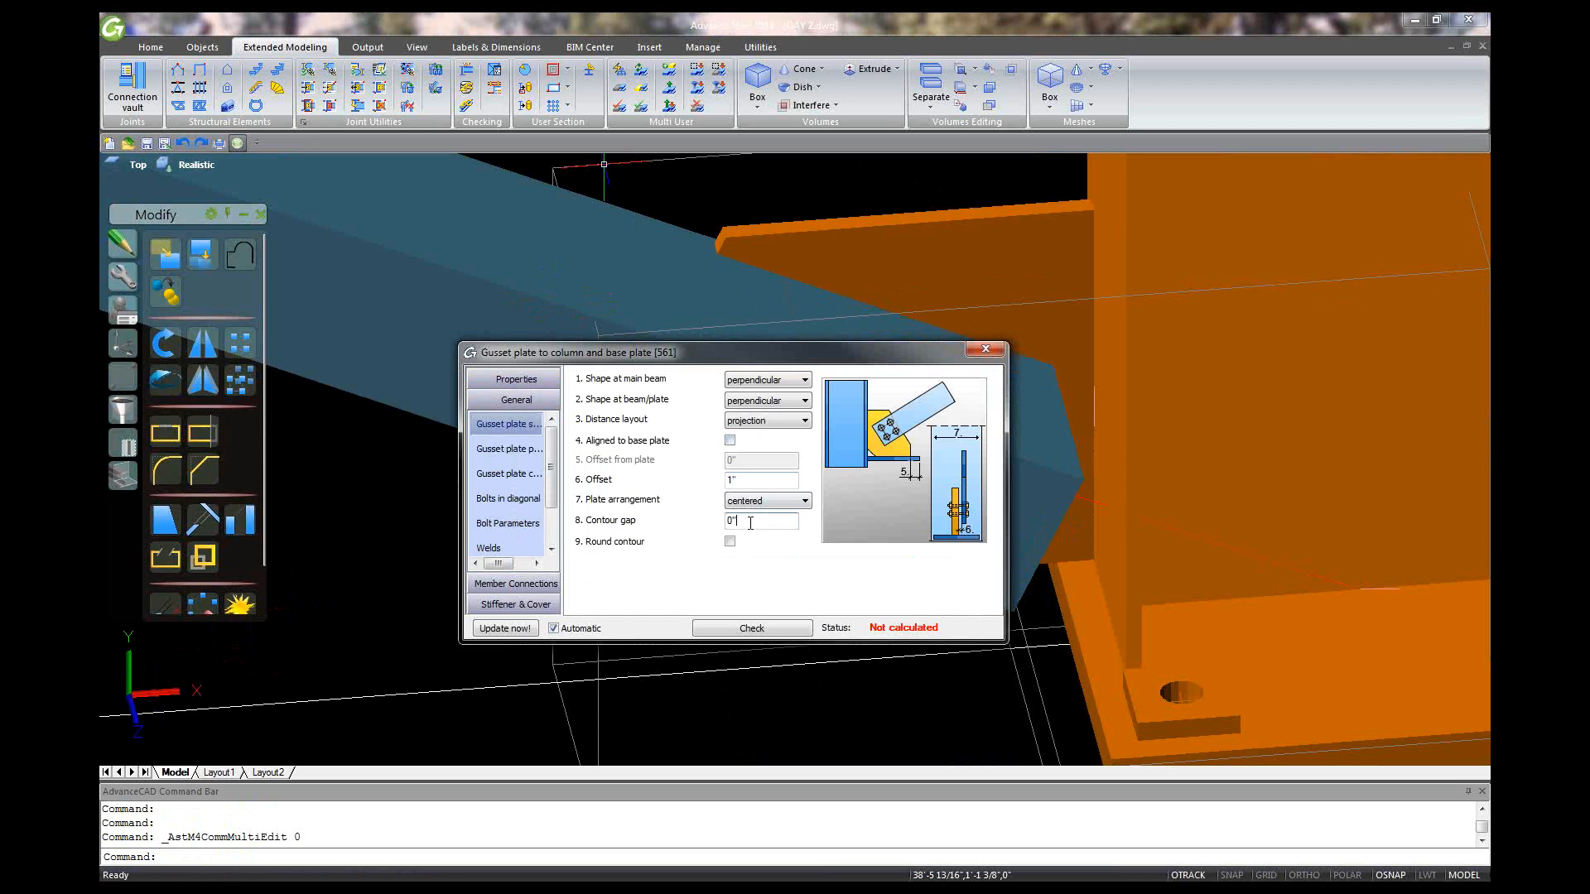
text(-1)
click(751, 521)
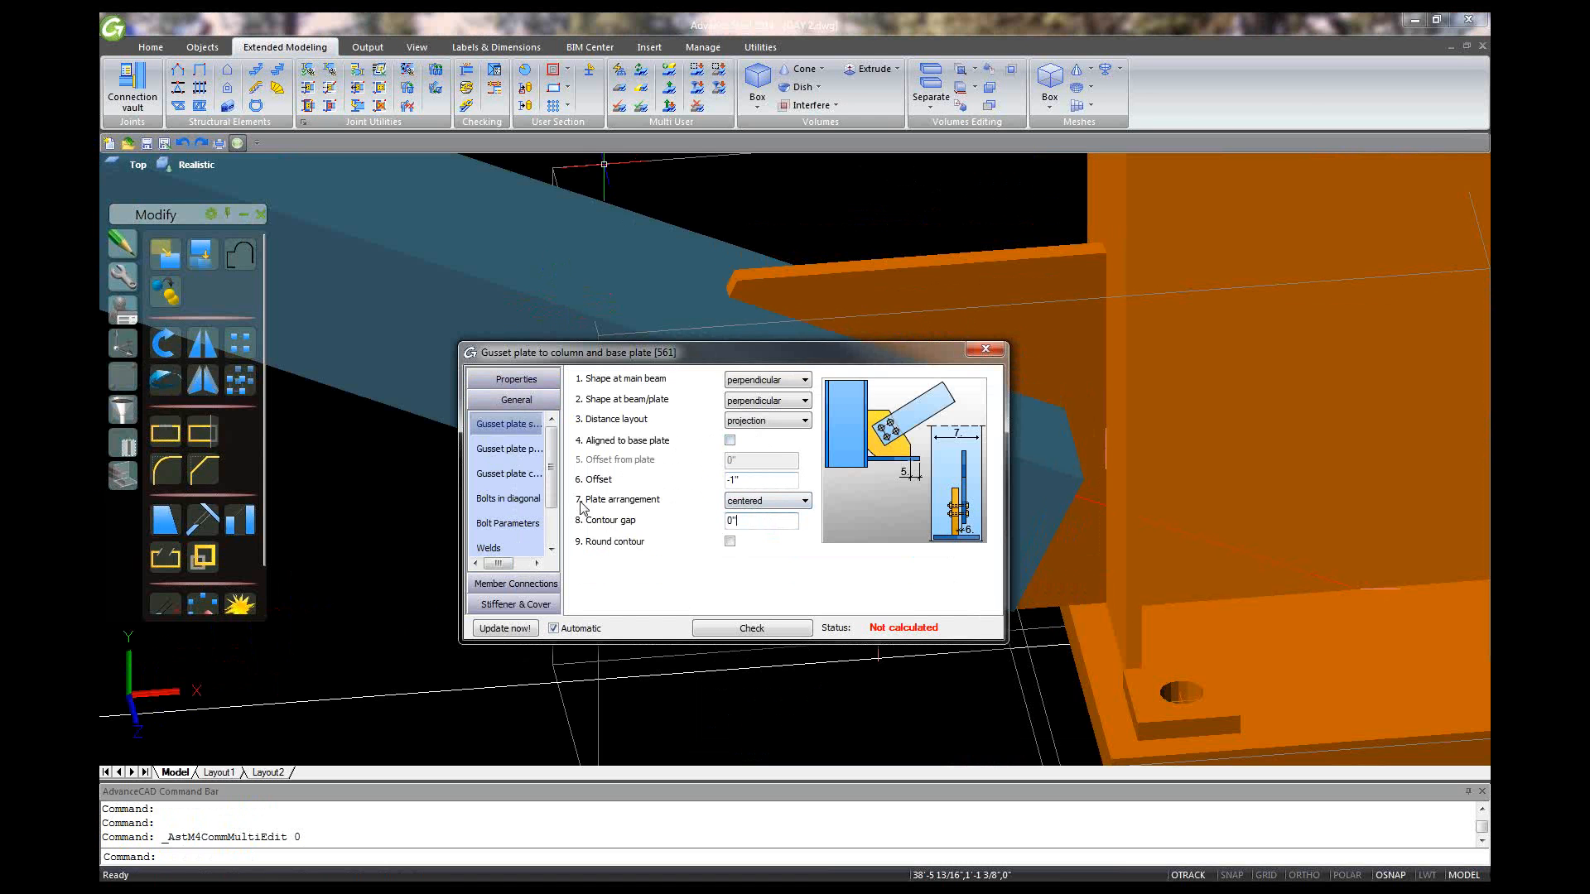
Keep the gusset plate arrangement centered, set its offset to 0", and close the joint properties.
click(797, 503)
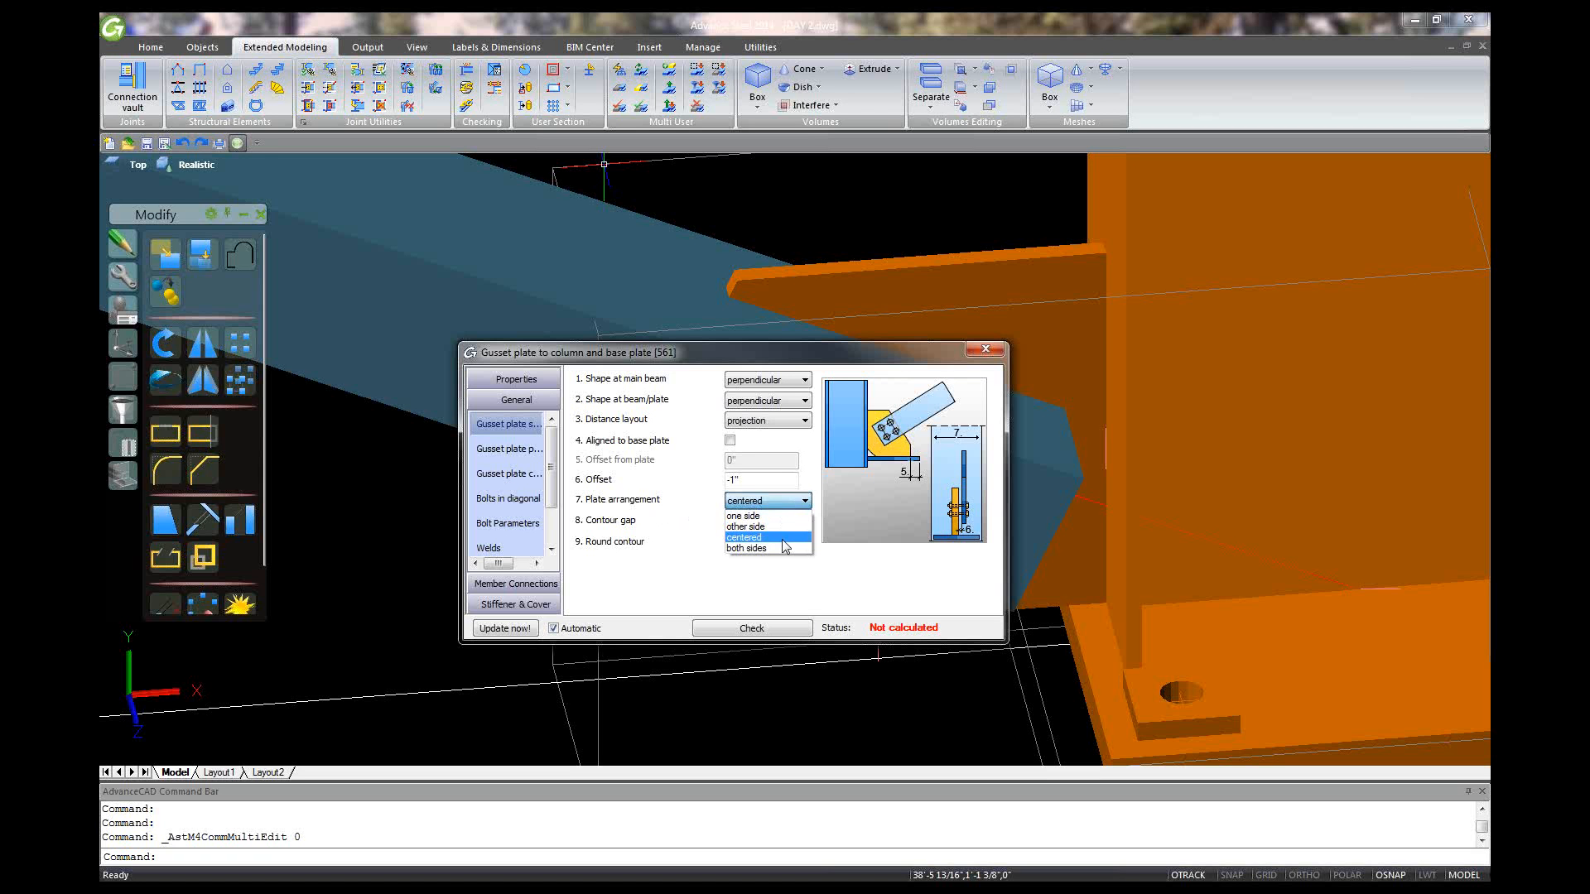
click(782, 539)
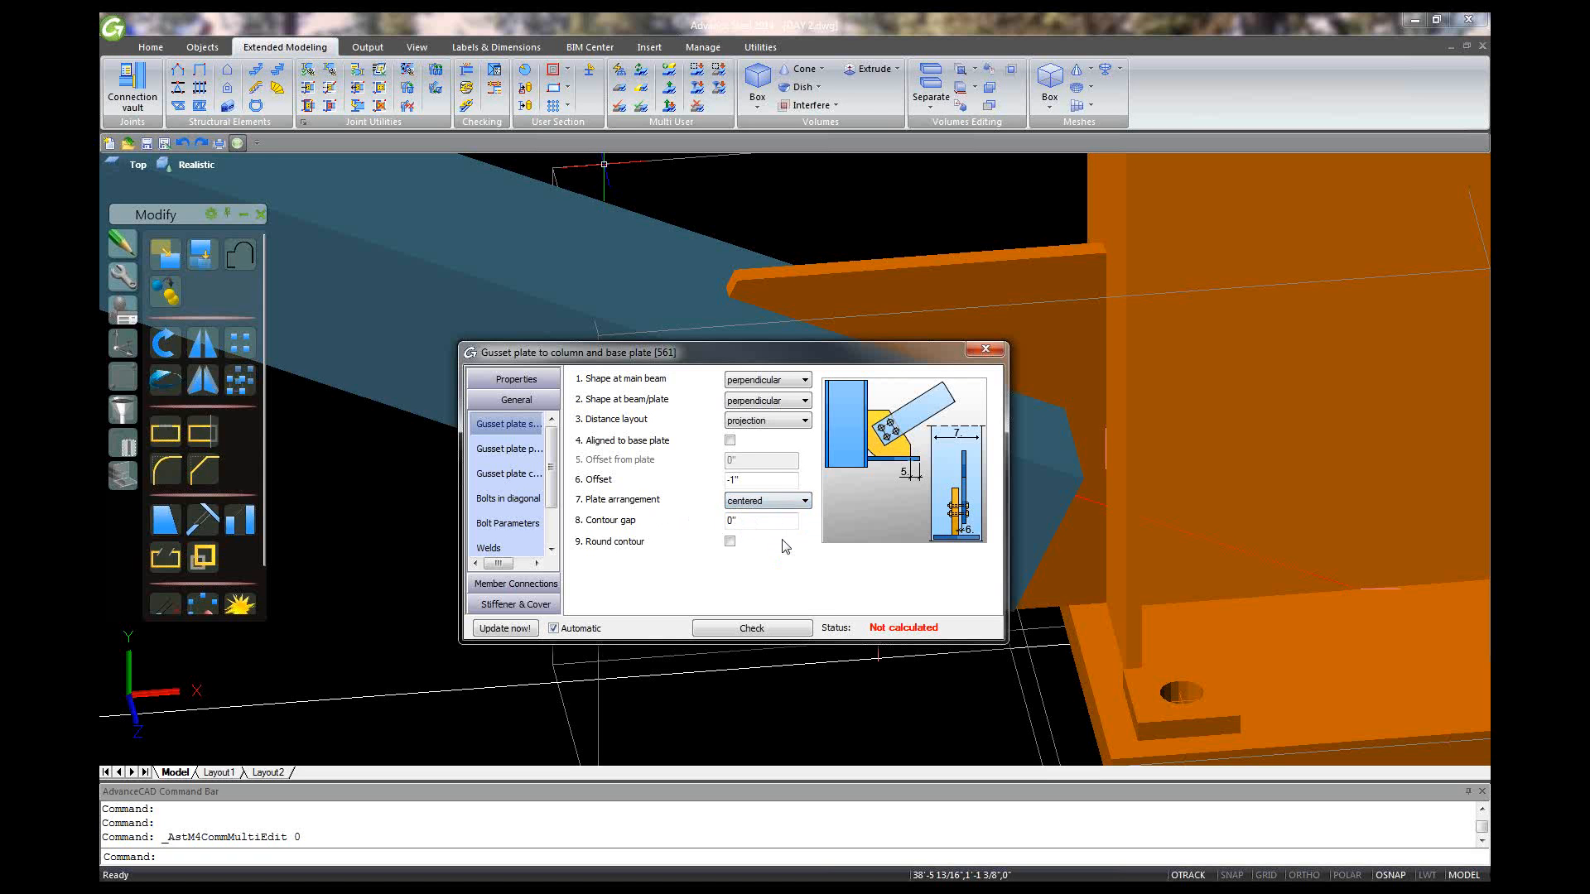
double_click(766, 479)
text(0)
click(984, 350)
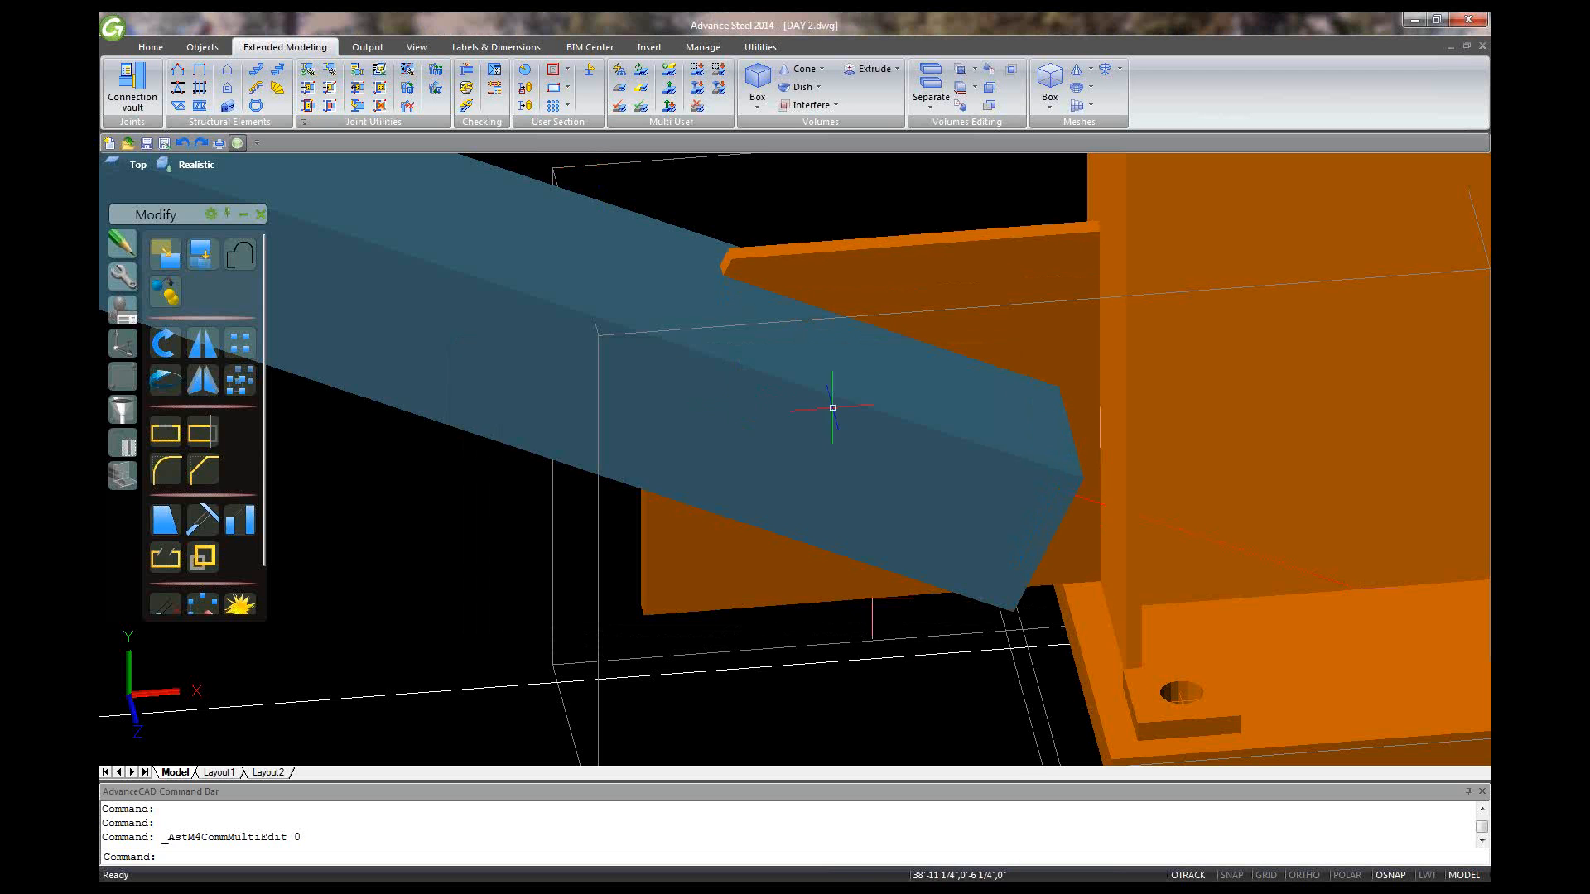
Set the W12x26 column's positioning offset to the centre of its section.
shift+middle_drag(872, 358, 1053, 299)
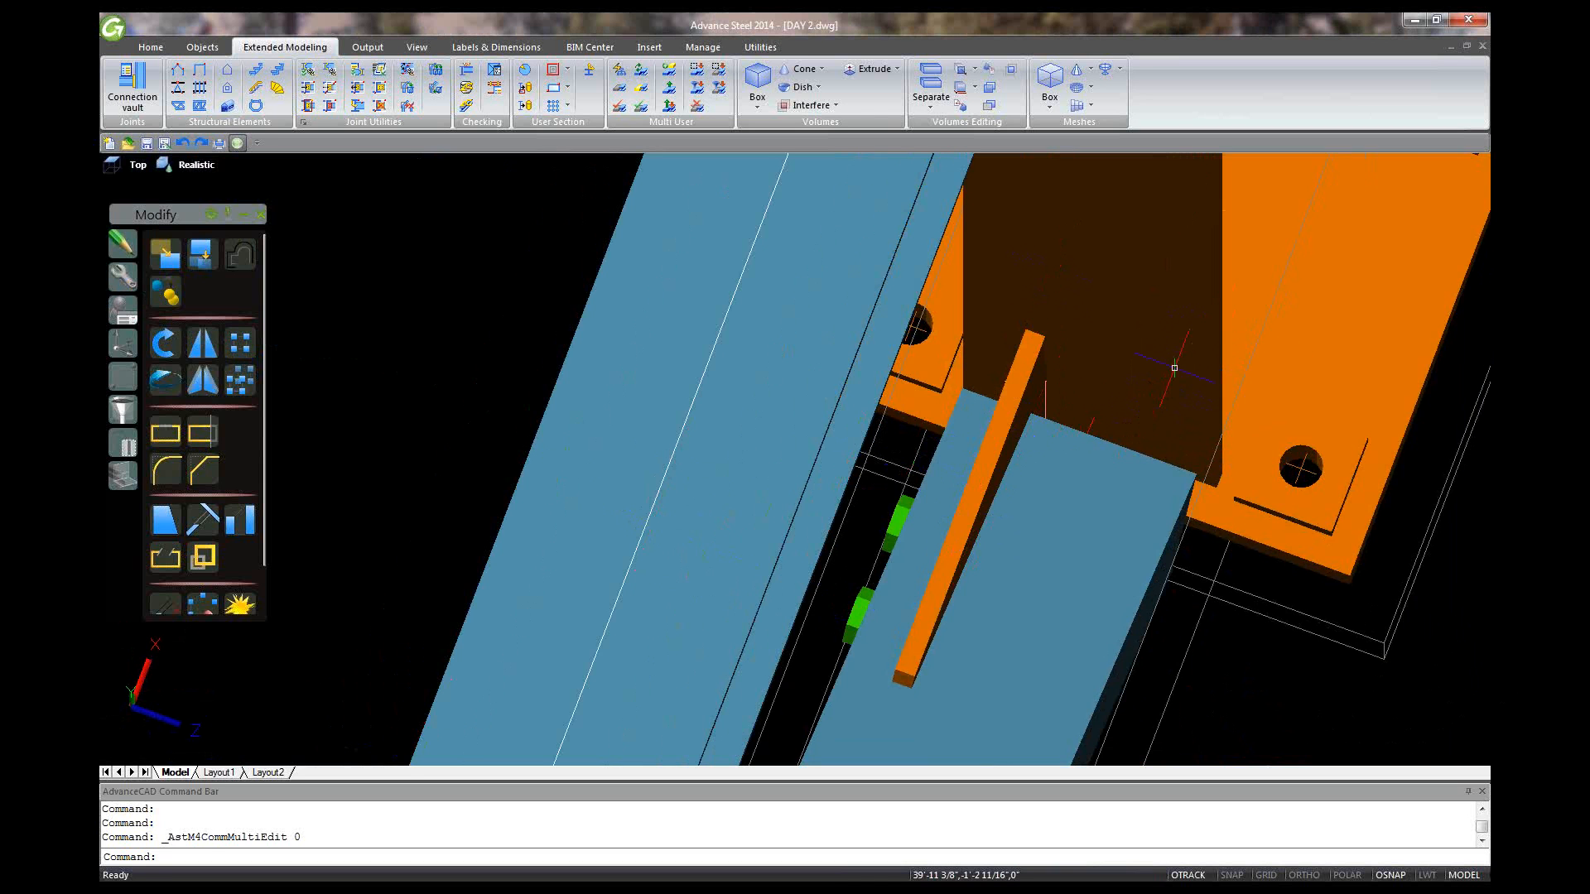
double_click(1174, 368)
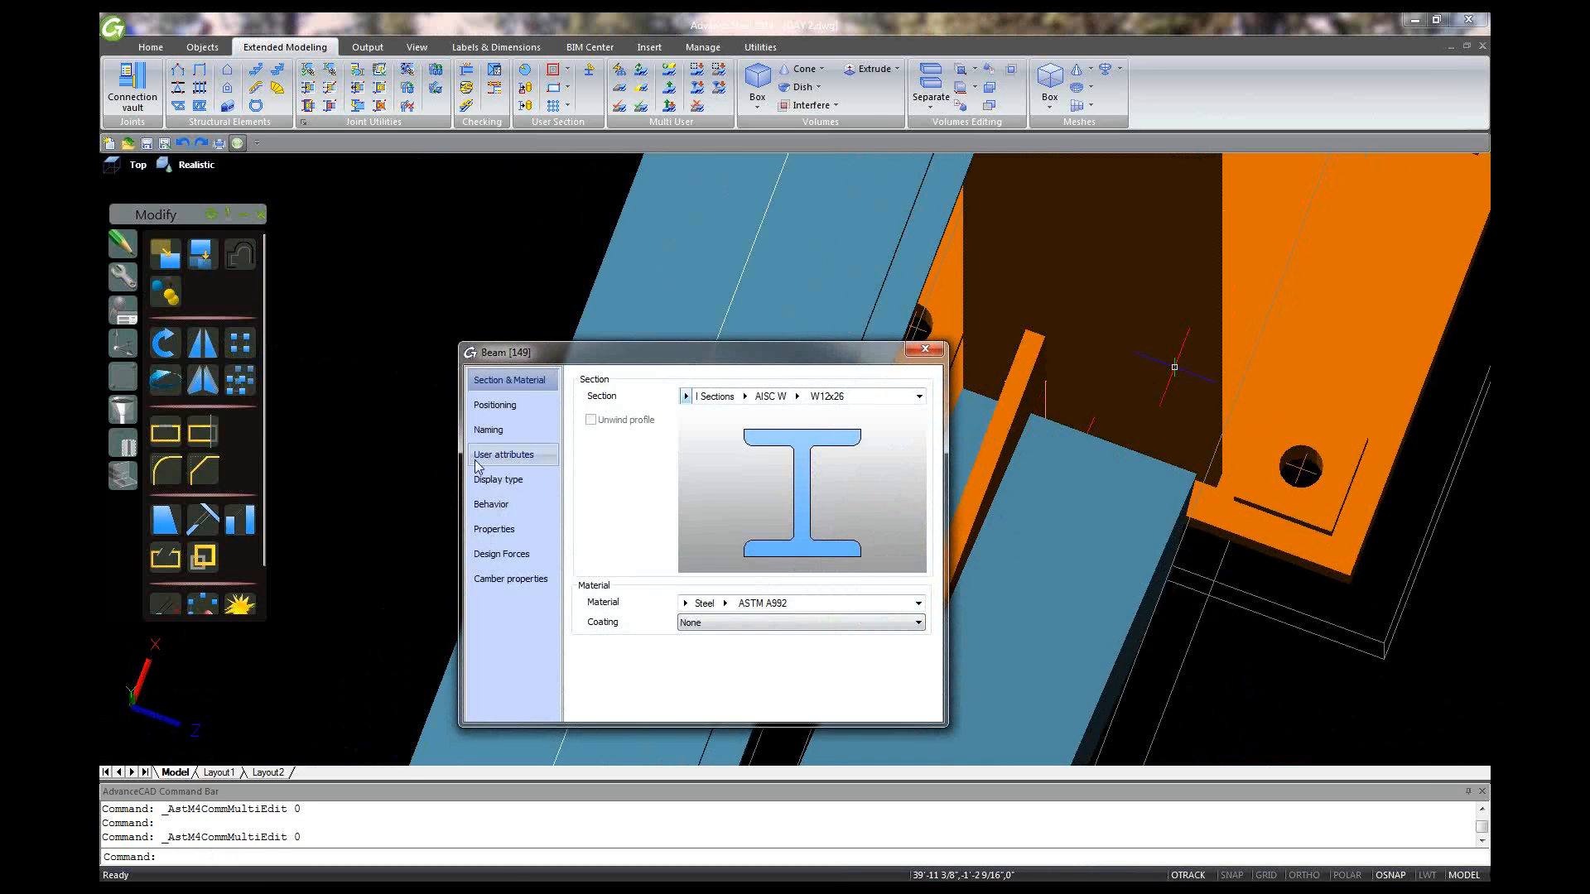
click(495, 405)
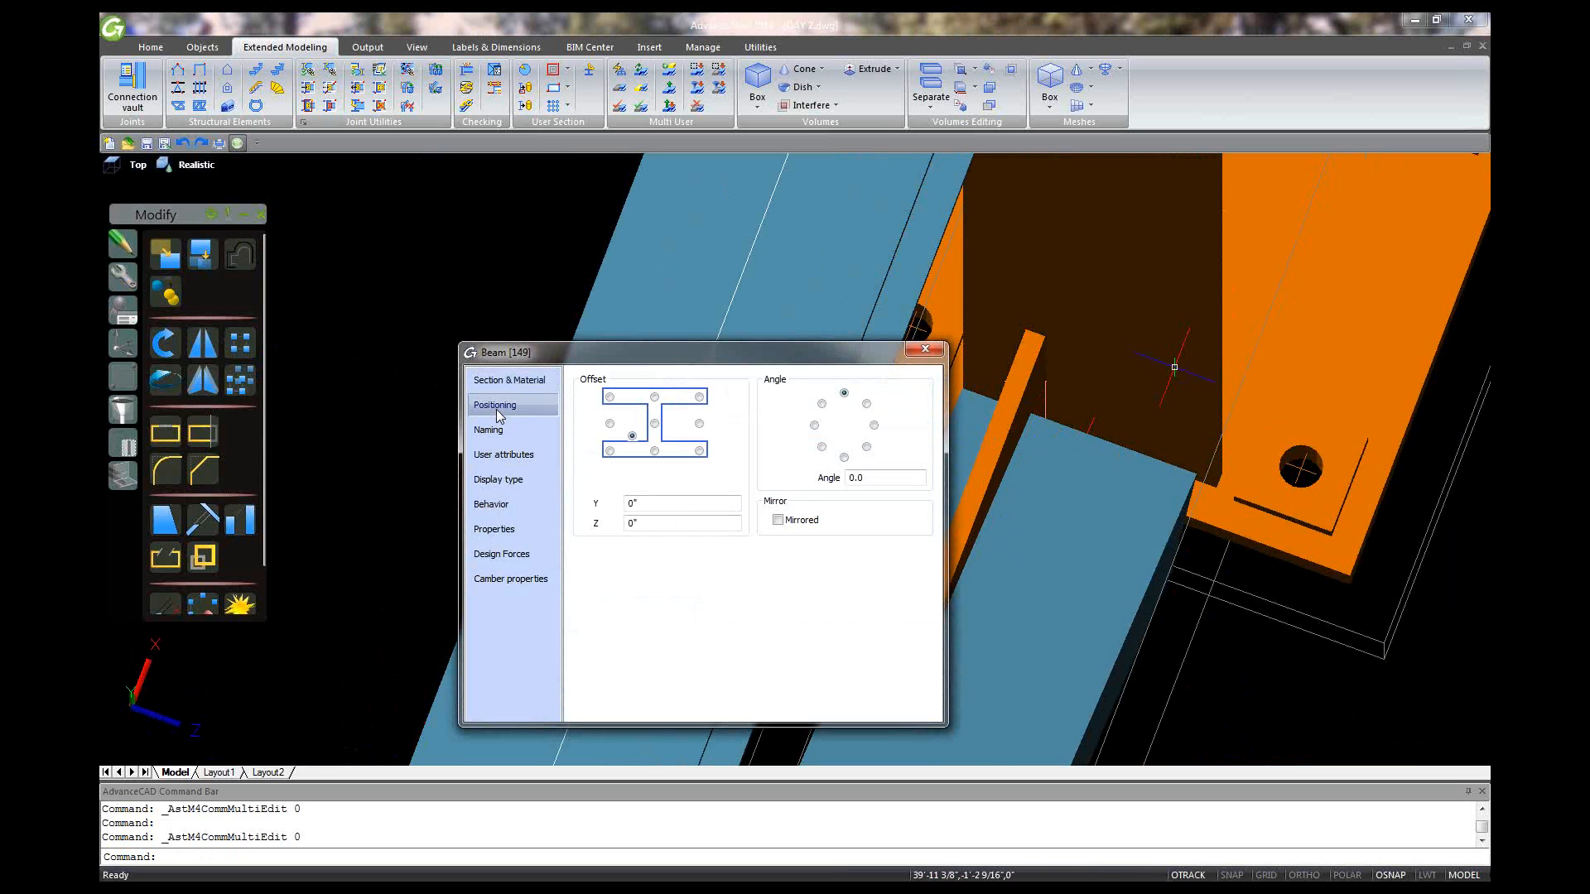
click(654, 423)
click(928, 348)
Try the lower and upper edge and corner offset points for the HSS brace, and return it to the section centre.
scroll(1064, 579, down, 3)
scroll(1089, 521, up, 2)
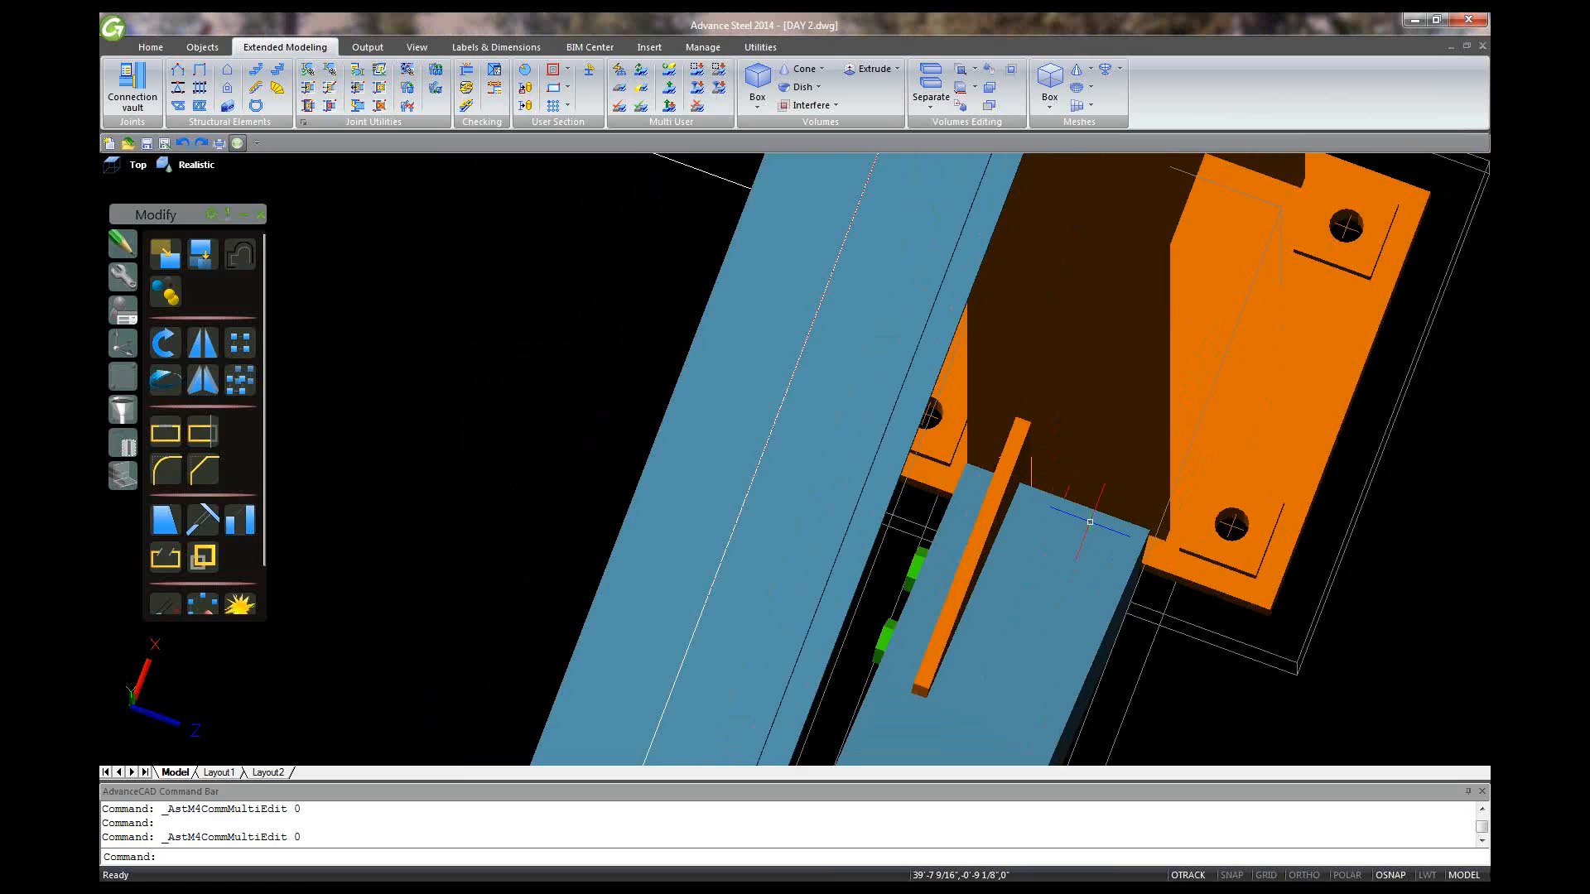
double_click(1094, 570)
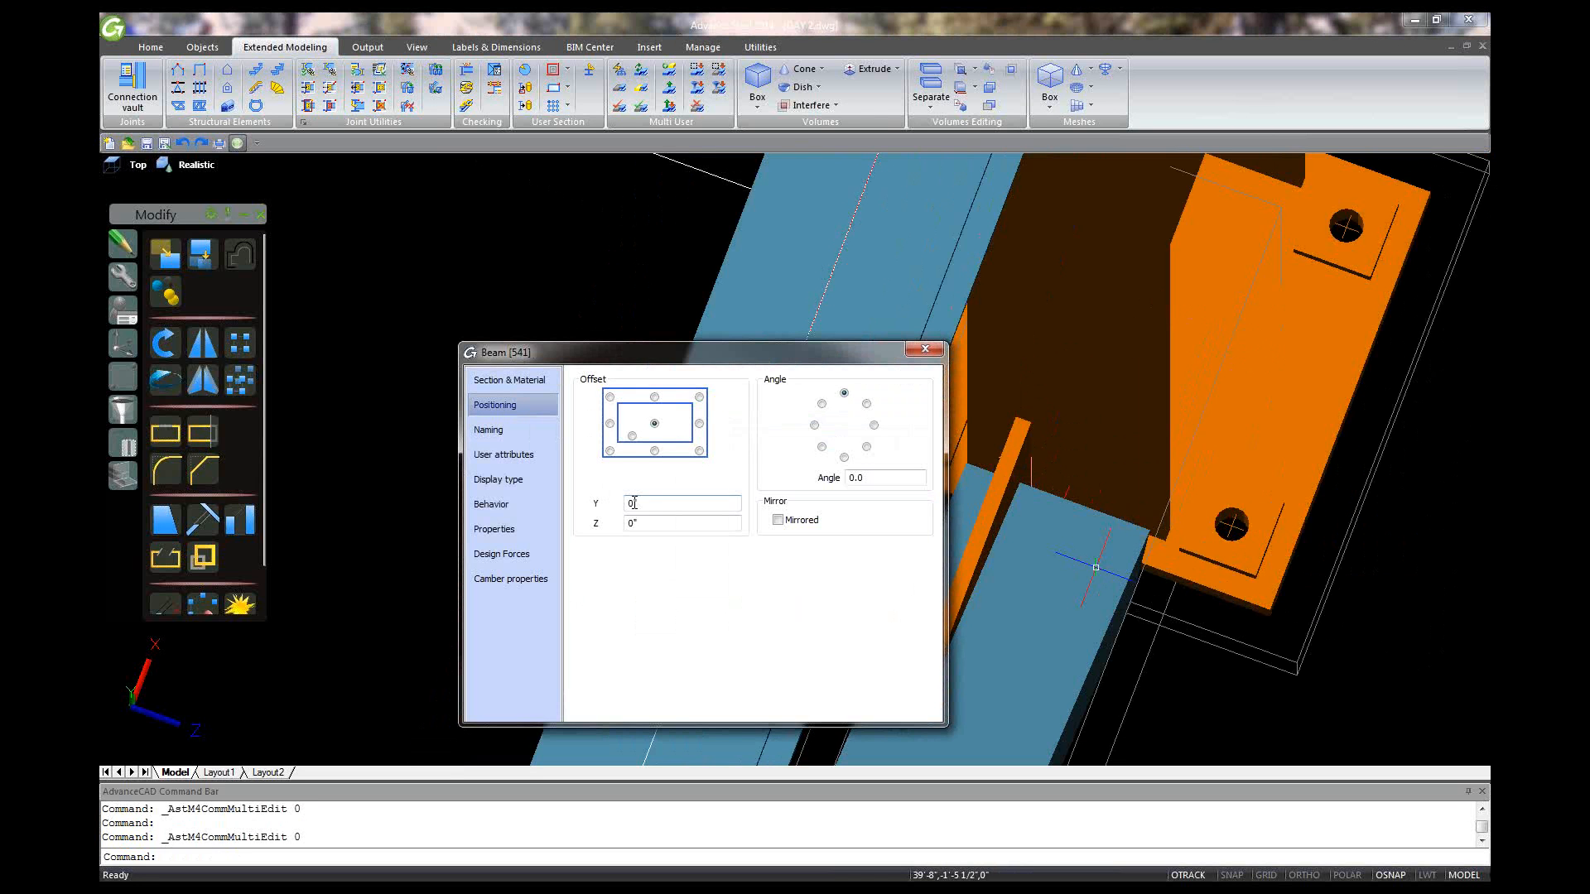
click(610, 451)
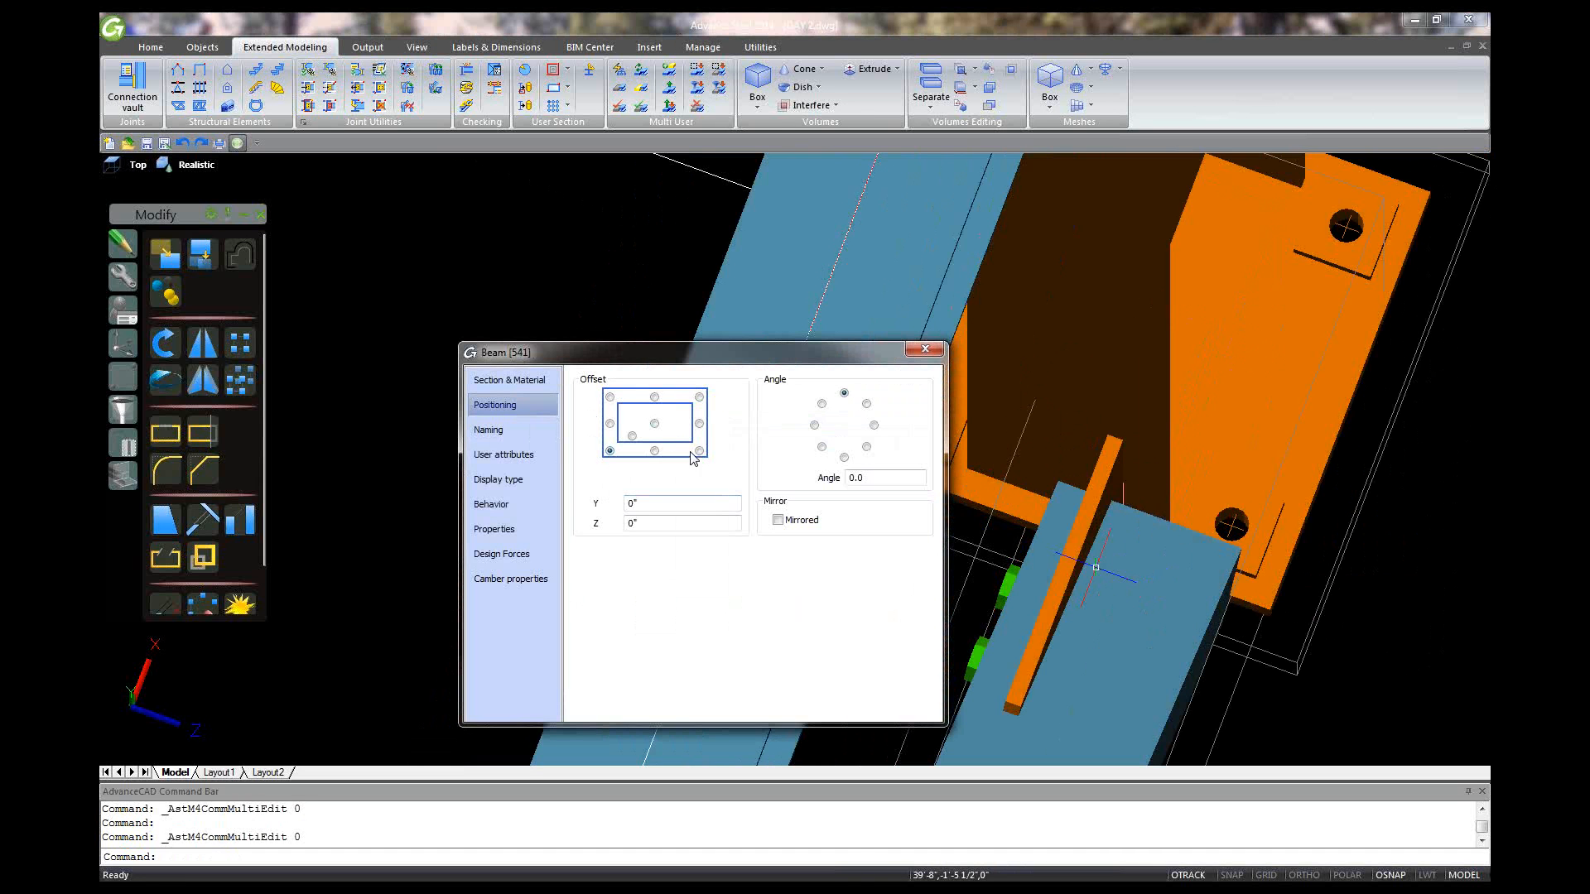
click(654, 452)
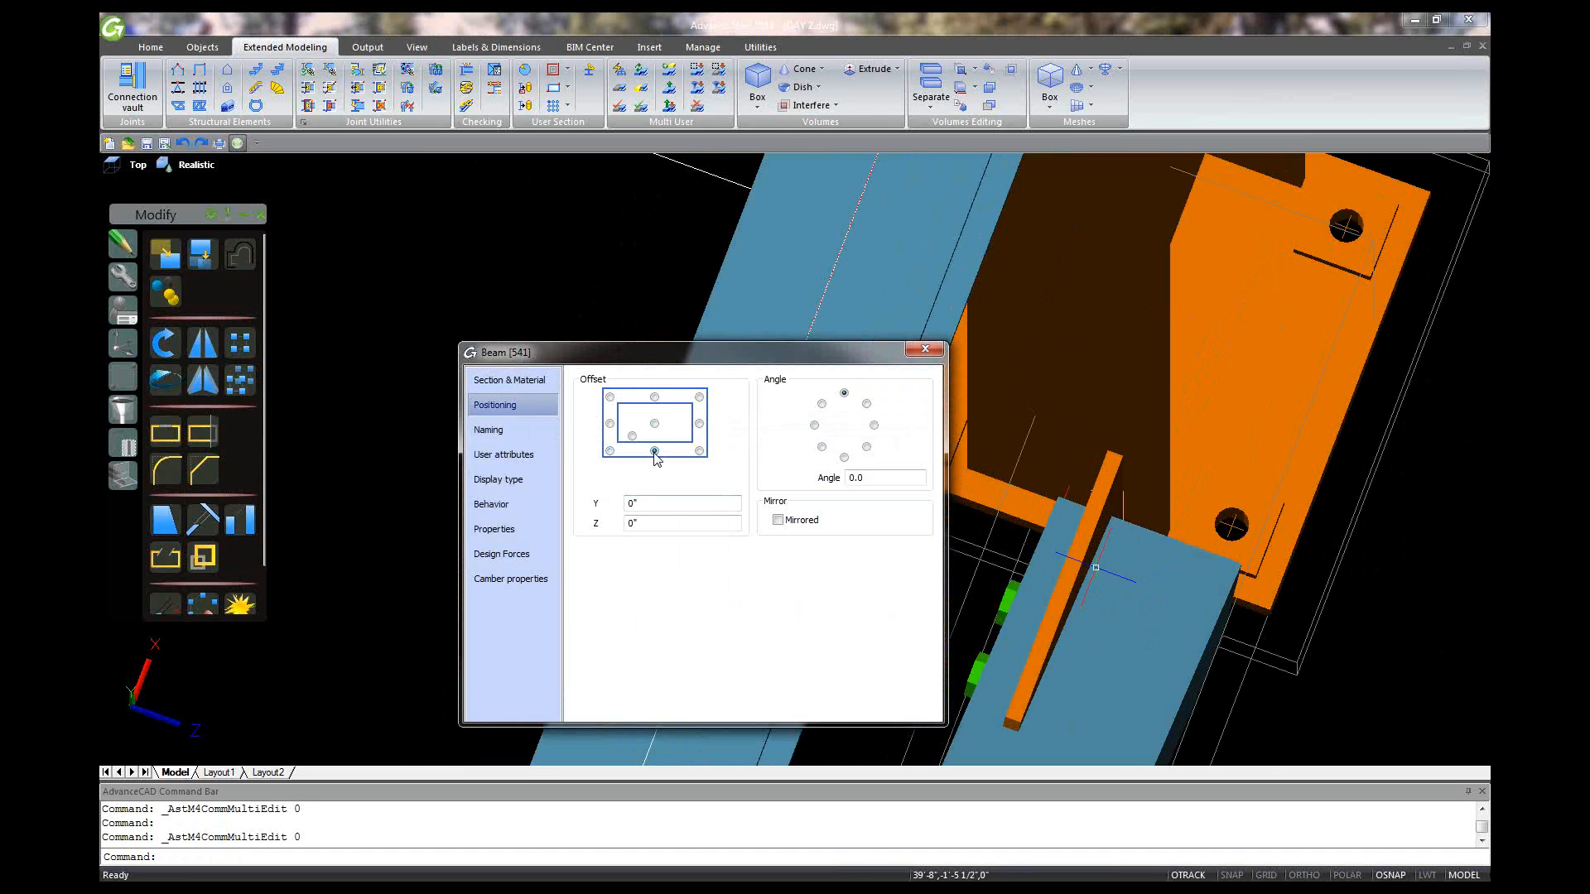
click(698, 451)
click(610, 451)
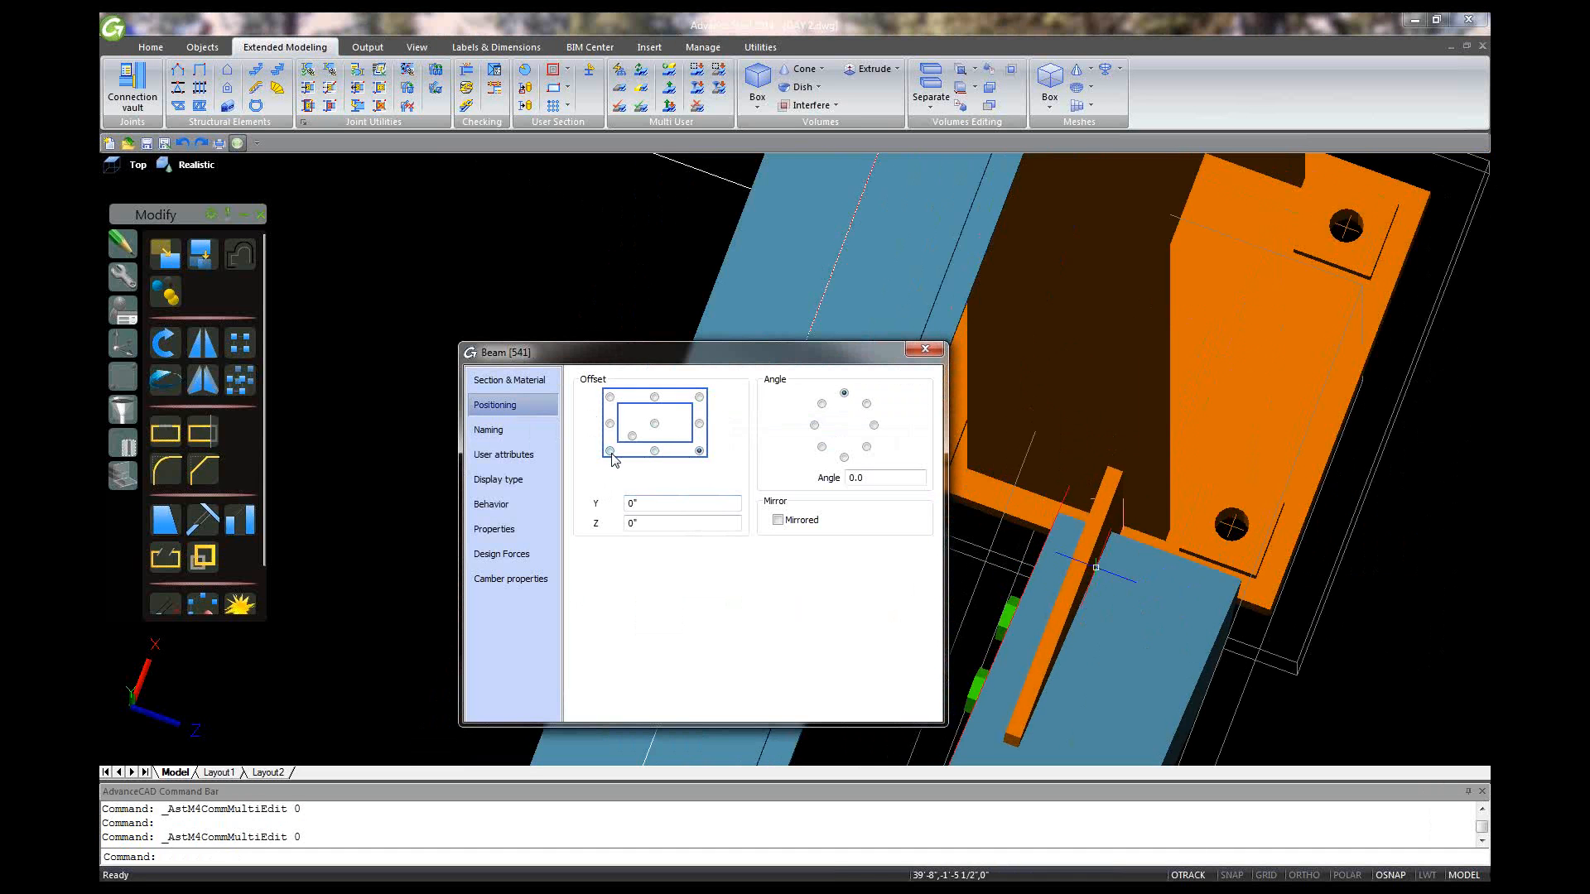
click(610, 398)
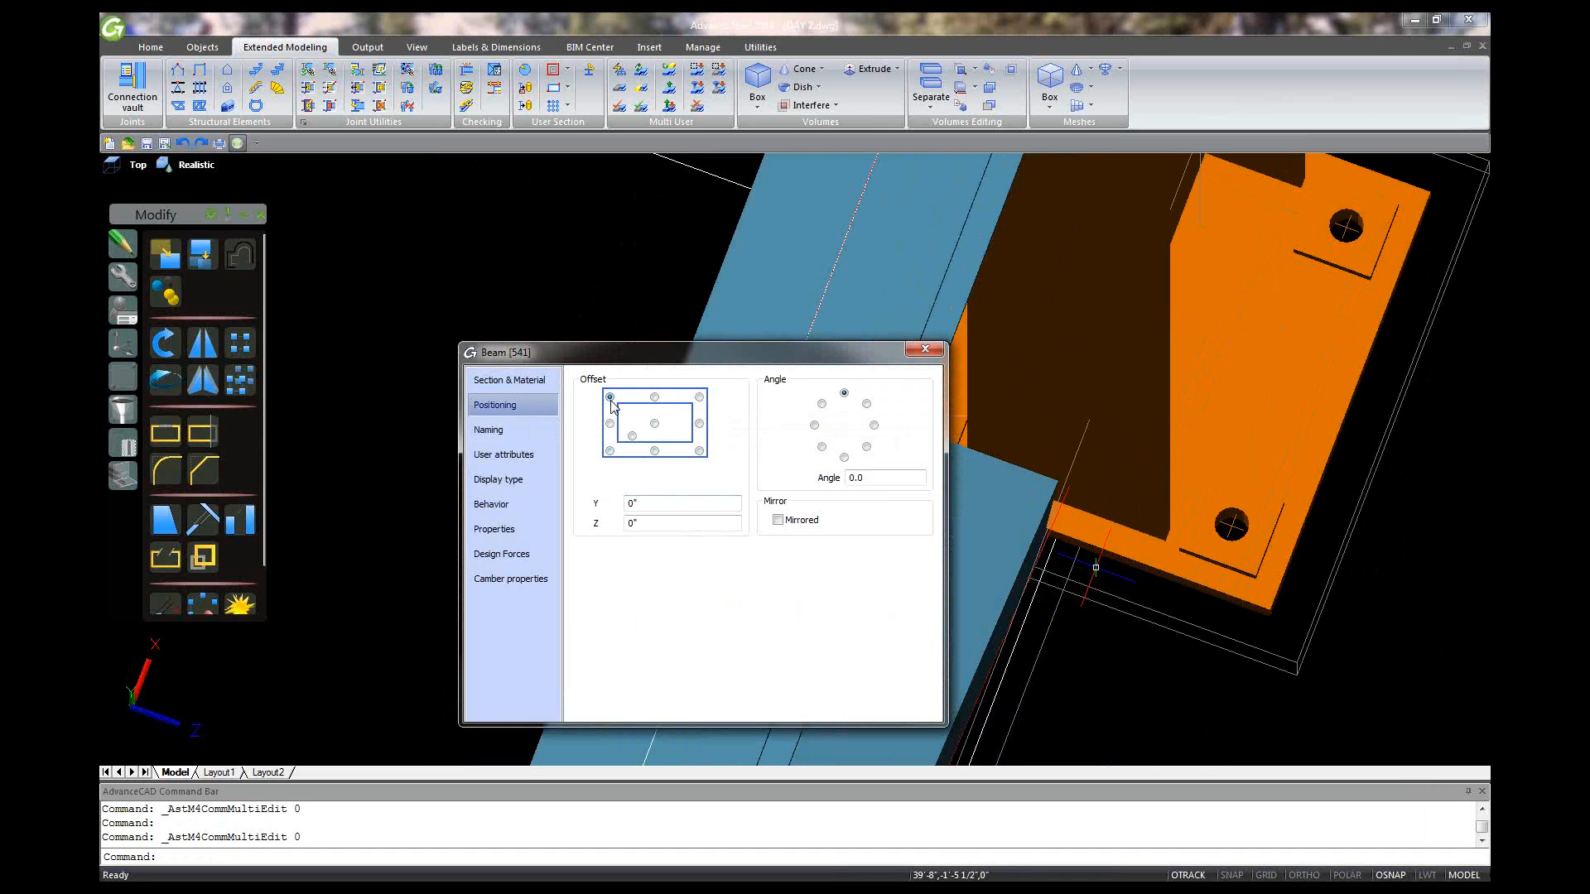
click(699, 397)
click(655, 424)
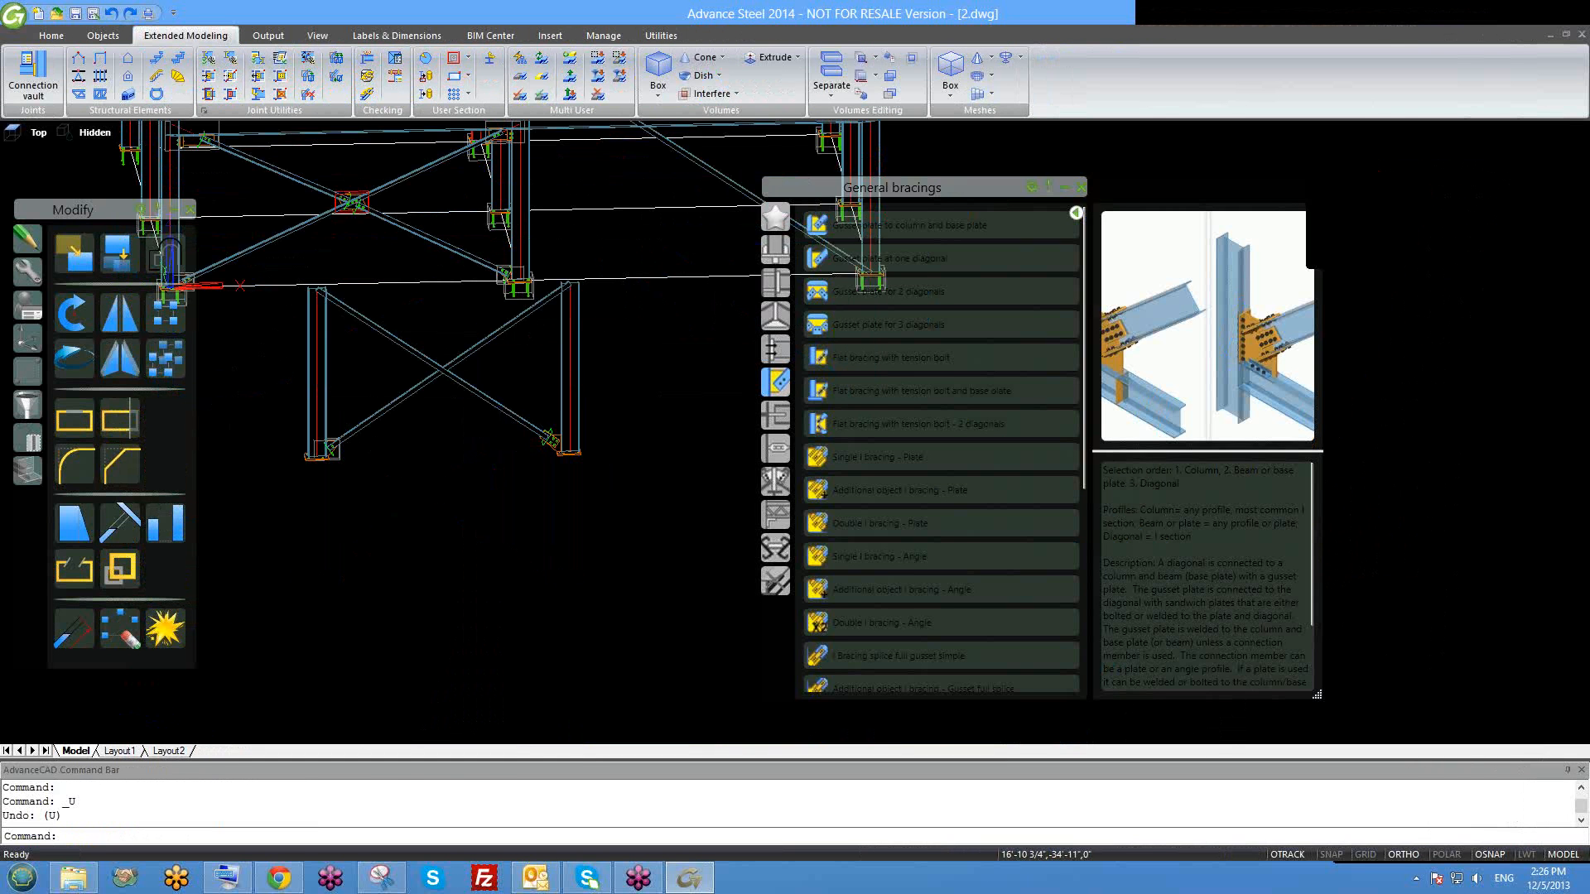
Undo the last change and copy the X-braced frame's column and diagonal brace with its base connection to clear space.
key(ctrl+z)
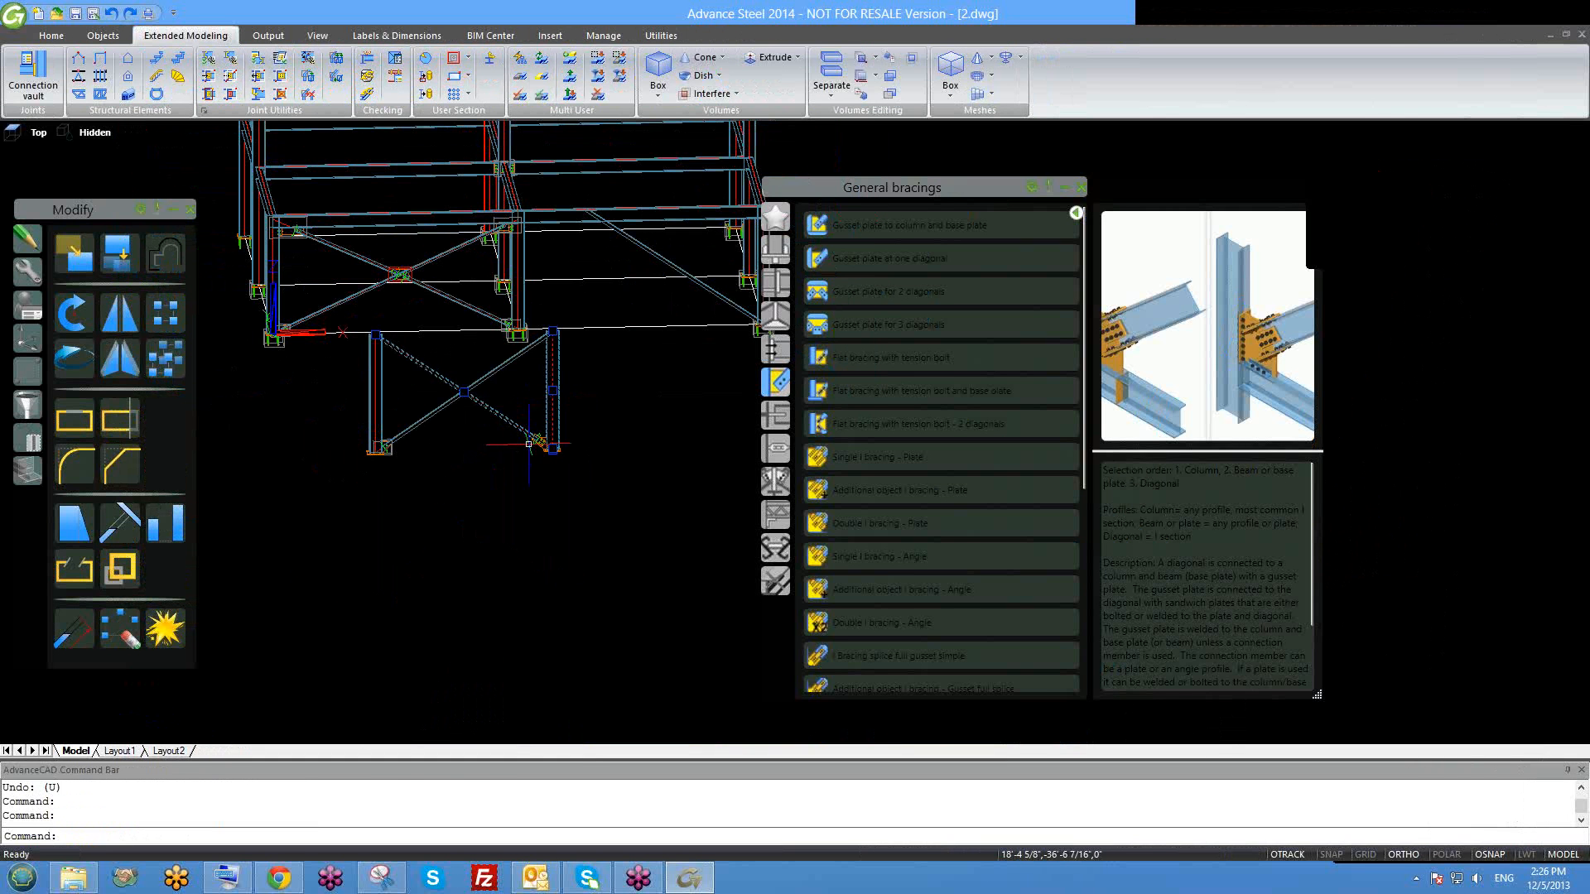
scroll(529, 443, up, 5)
text(co)
key(Return)
click(616, 427)
scroll(632, 427, down, 6)
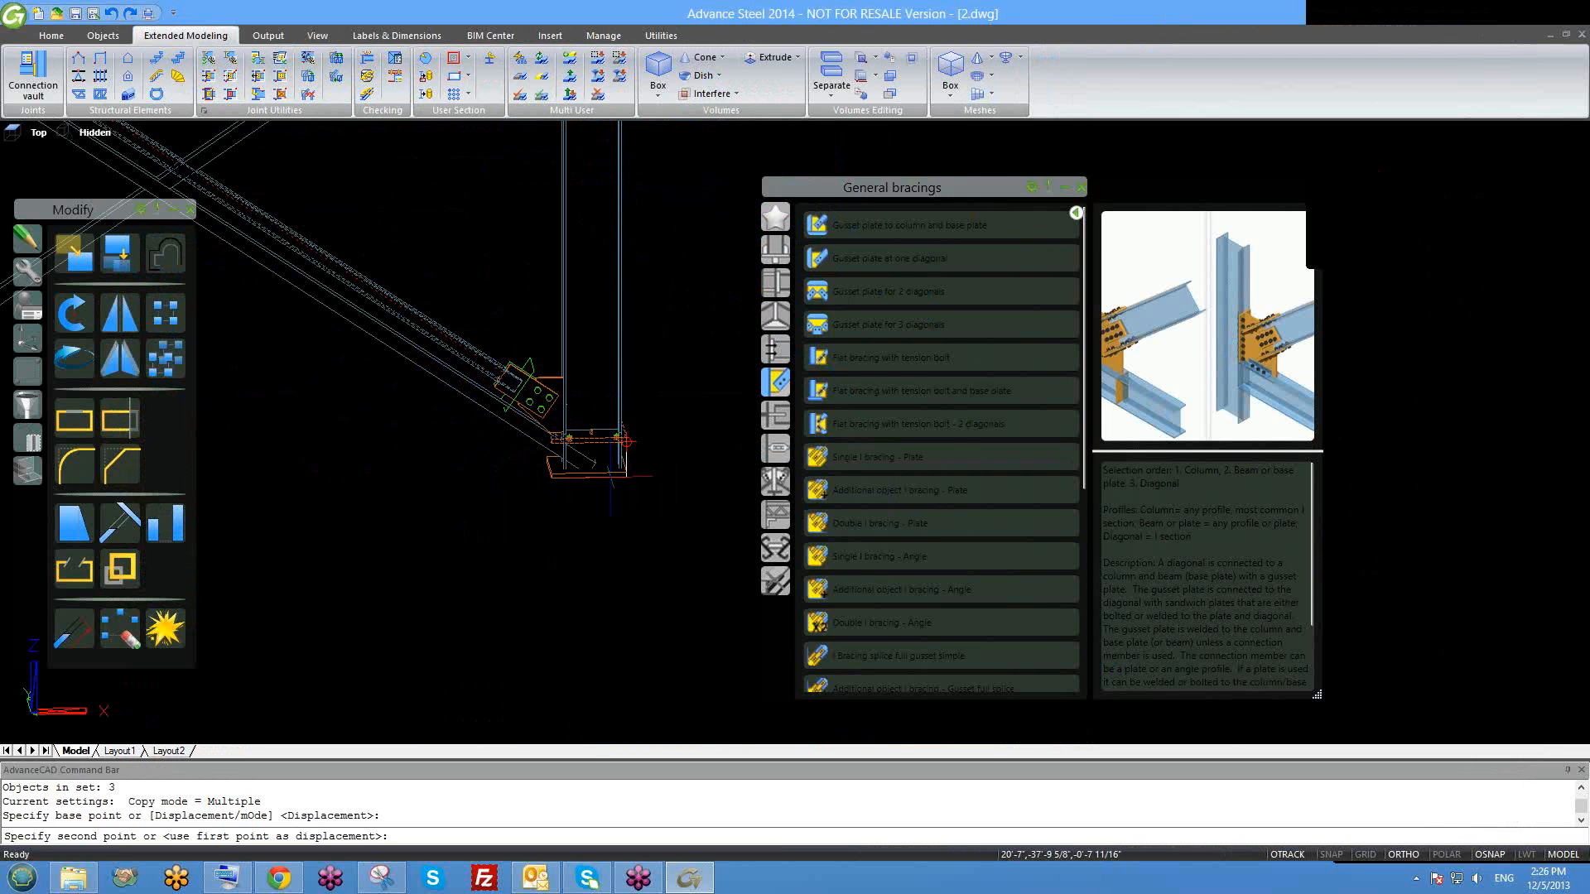
scroll(564, 553, up, 7)
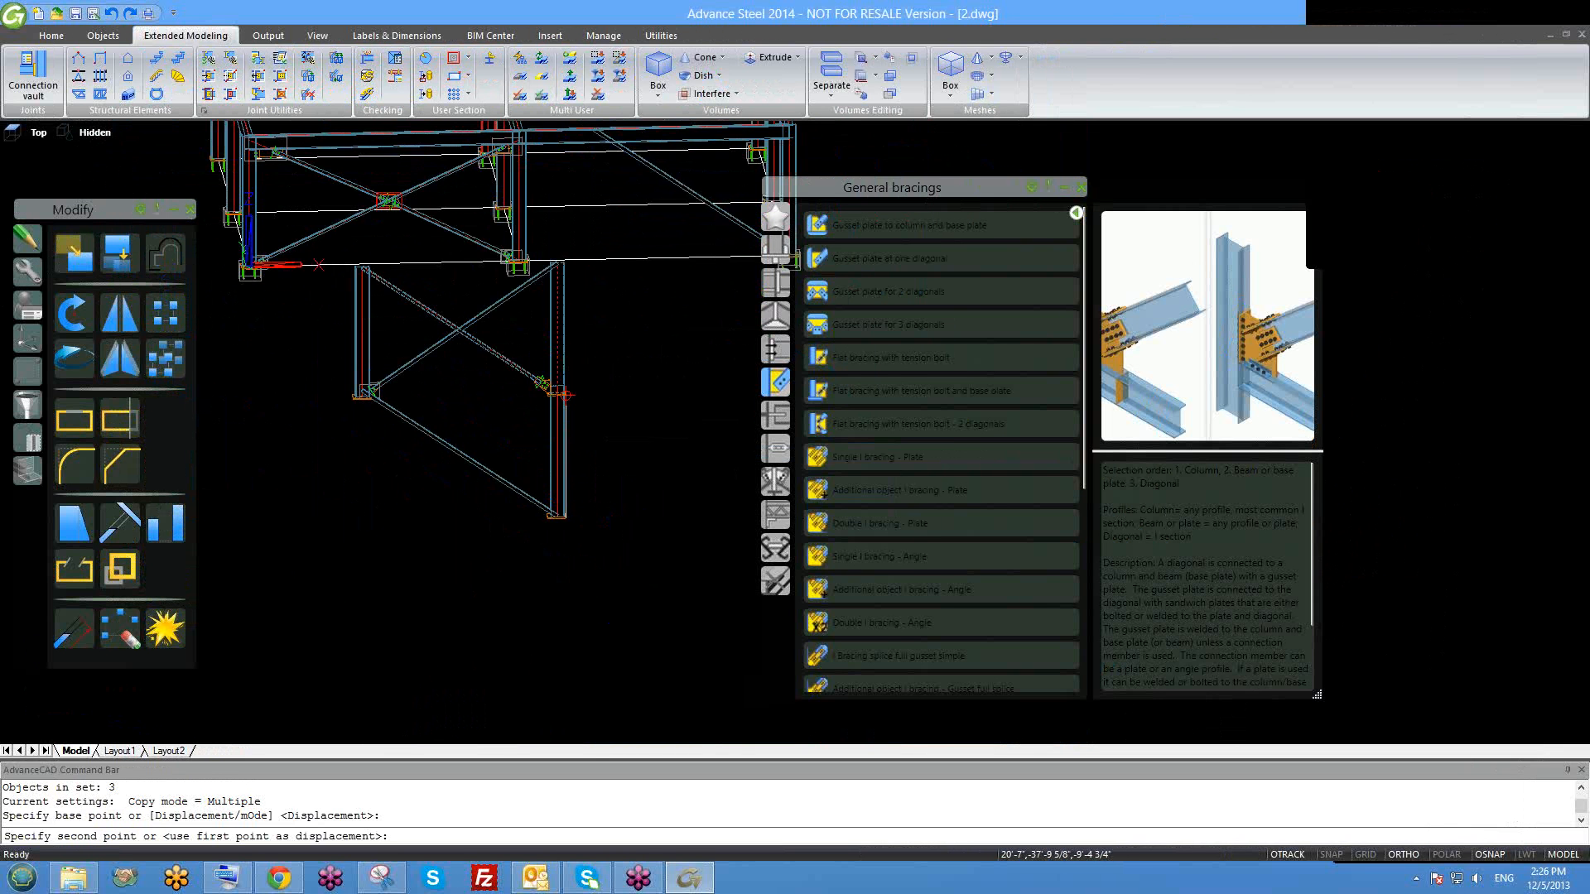
key(Escape)
Erase two objects around the X-braced frame's base after copying.
click(469, 313)
click(552, 433)
text(e)
key(Return)
Switch the display of the copied column base to 2D Wireframe.
scroll(546, 426, up, 5)
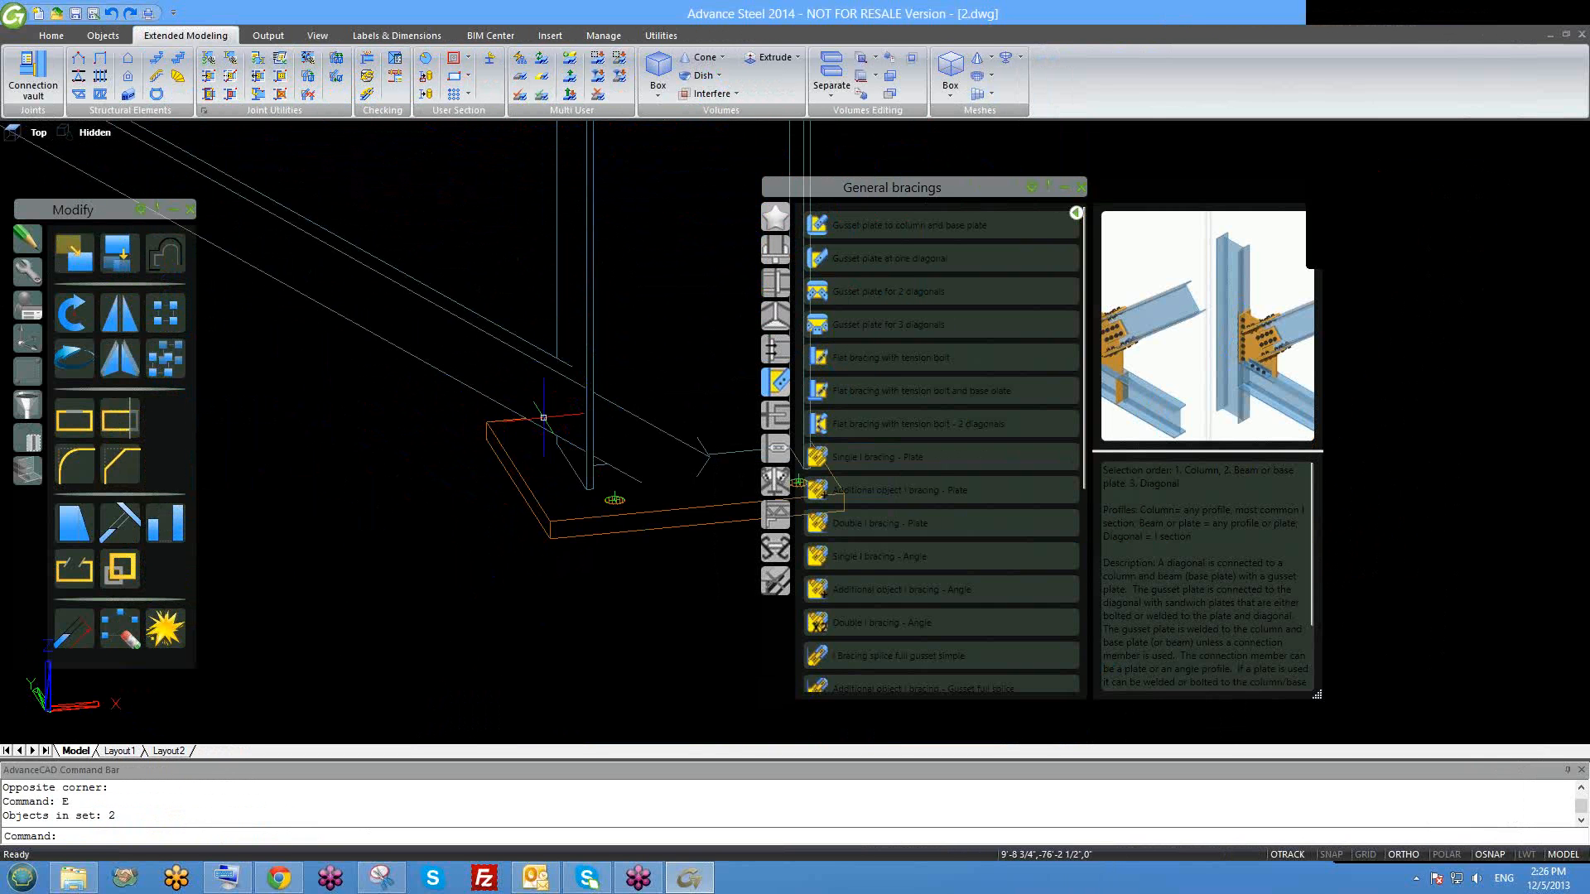
click(104, 133)
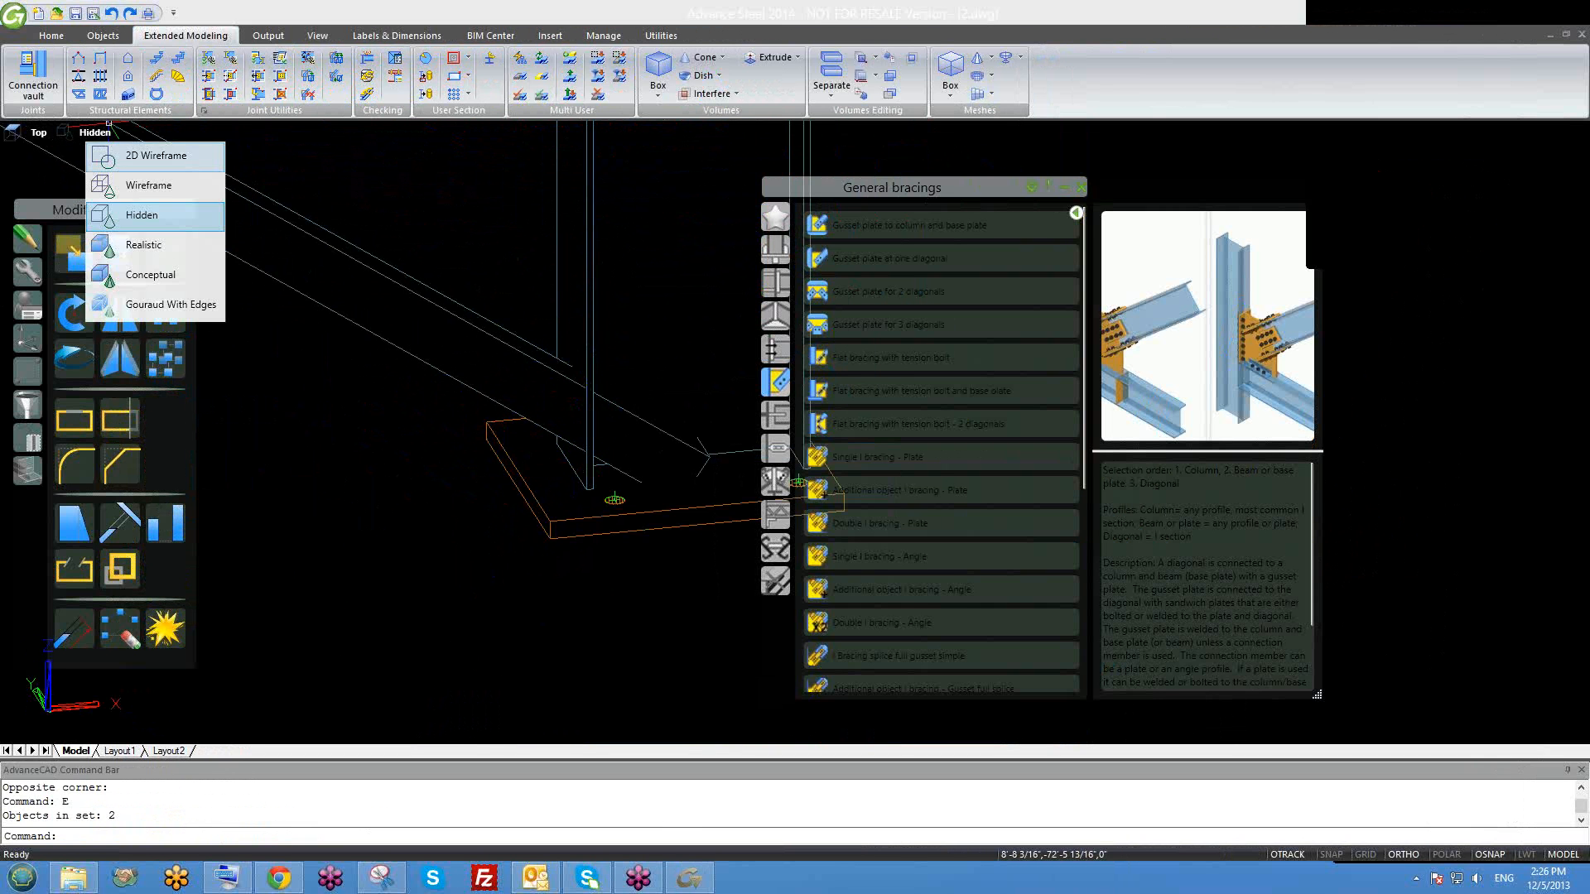
click(125, 158)
Check the positioning settings of the copied column in its beam properties.
scroll(445, 452, down, 3)
shift+middle_drag(483, 574, 551, 542)
click(539, 389)
click(239, 61)
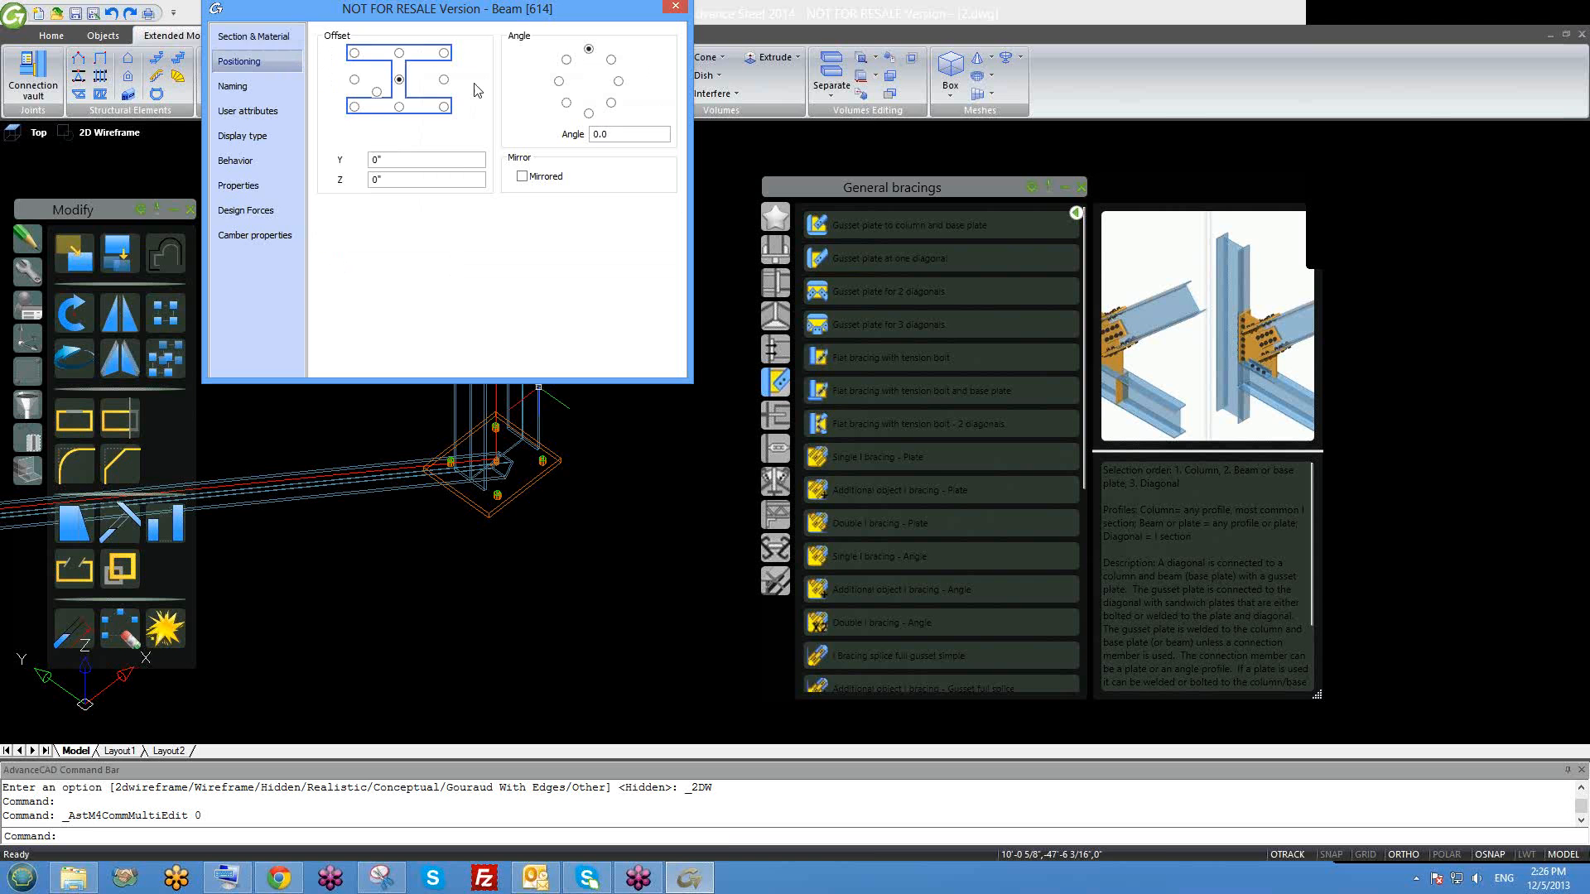
click(676, 6)
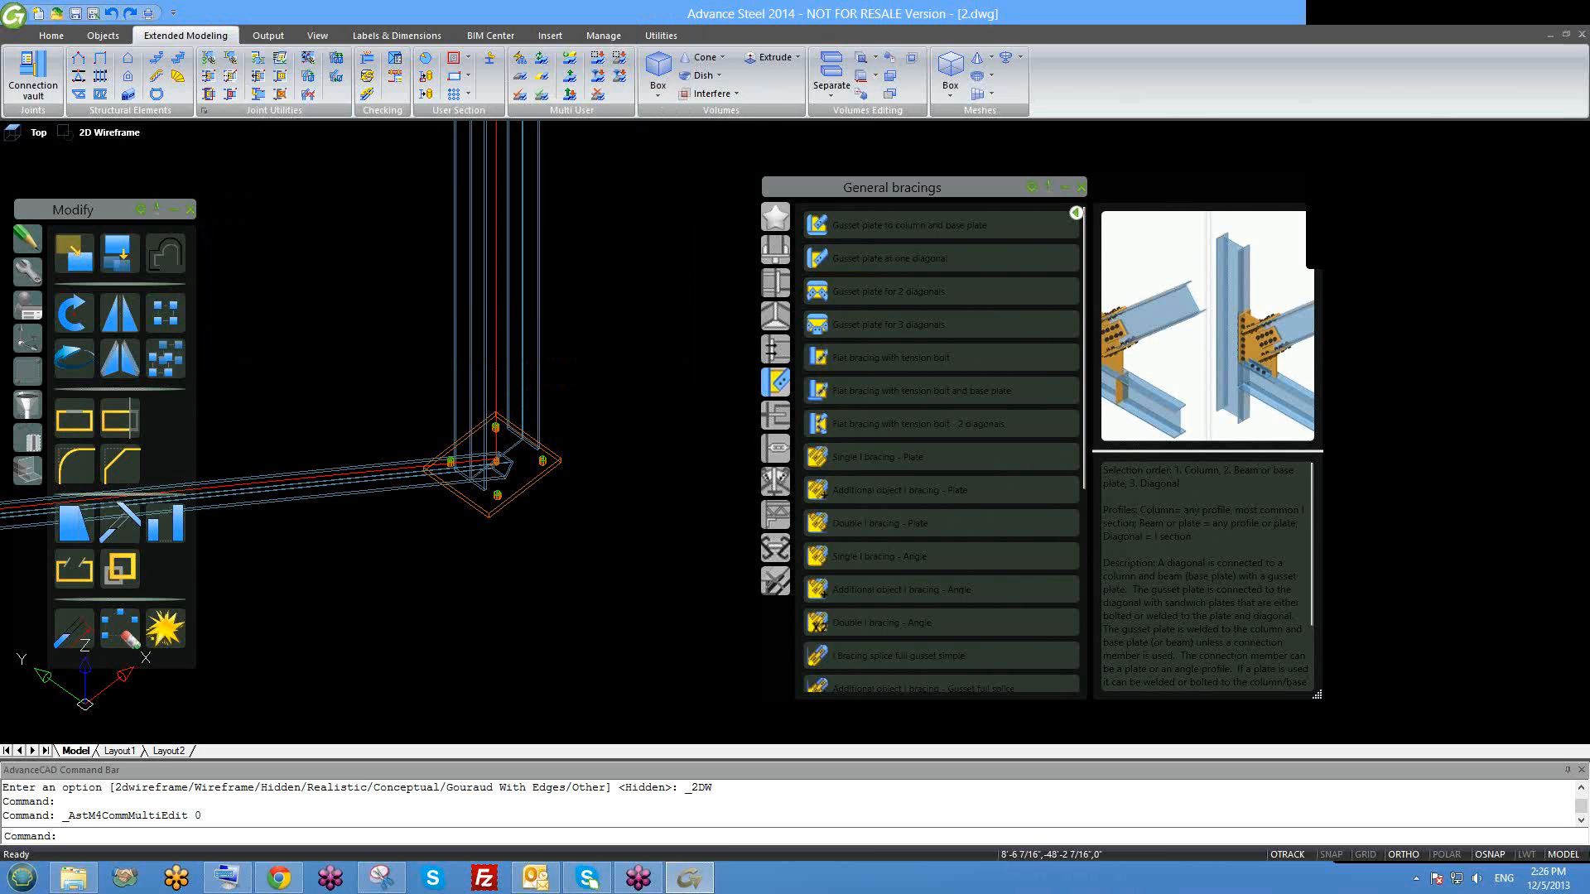
Set the copied diagonal brace's offset to the section centre with a Y offset of 0".
scroll(469, 478, up, 4)
shift+middle_drag(471, 480, 454, 563)
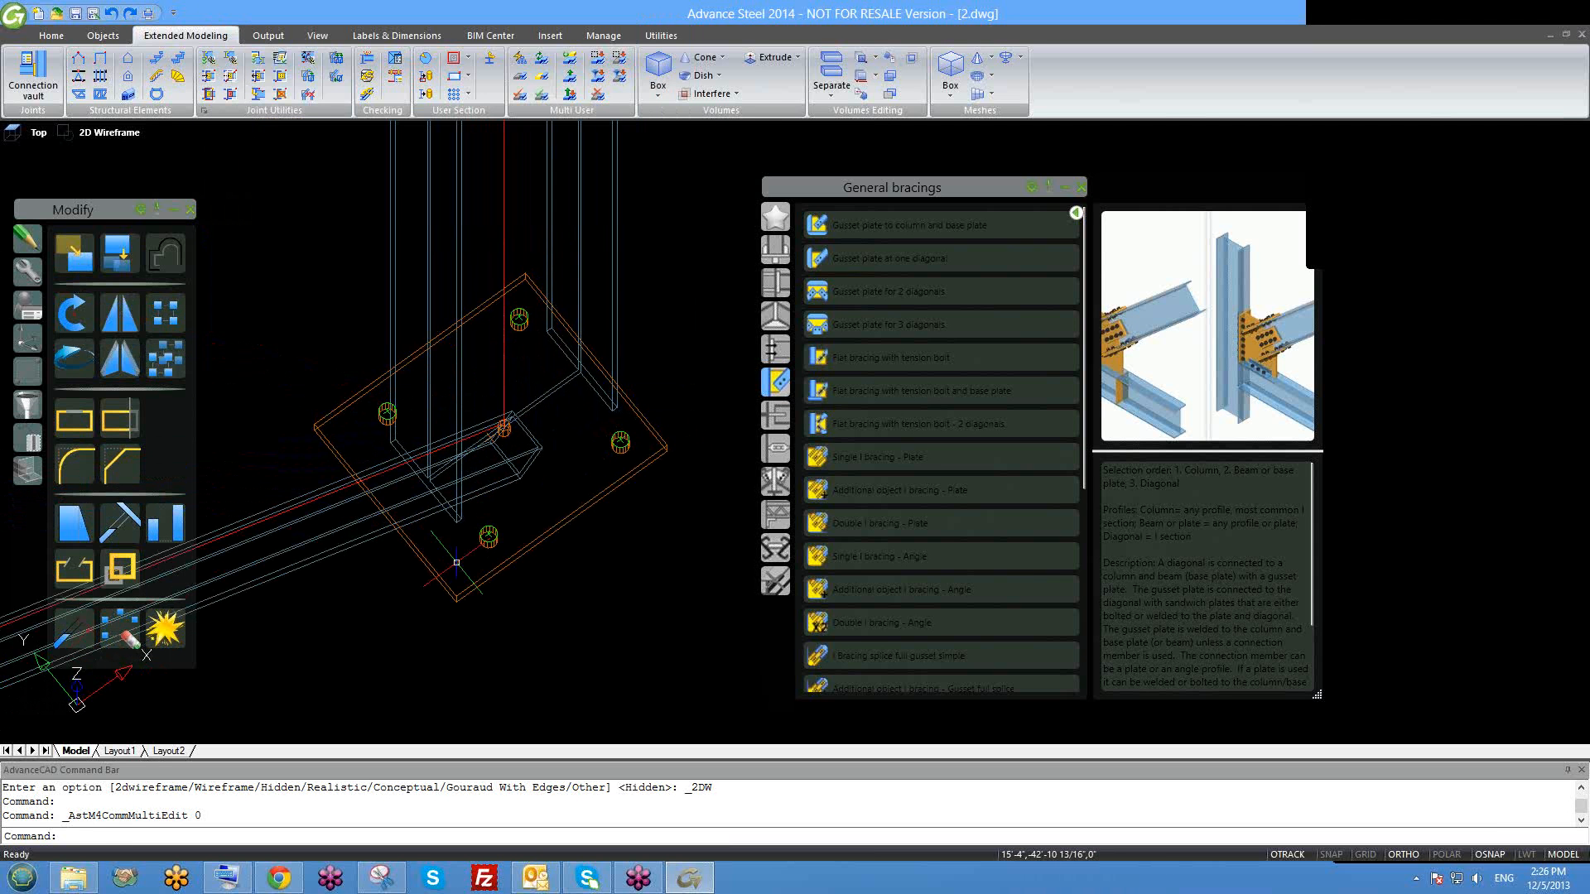
click(323, 529)
double_click(313, 544)
click(238, 61)
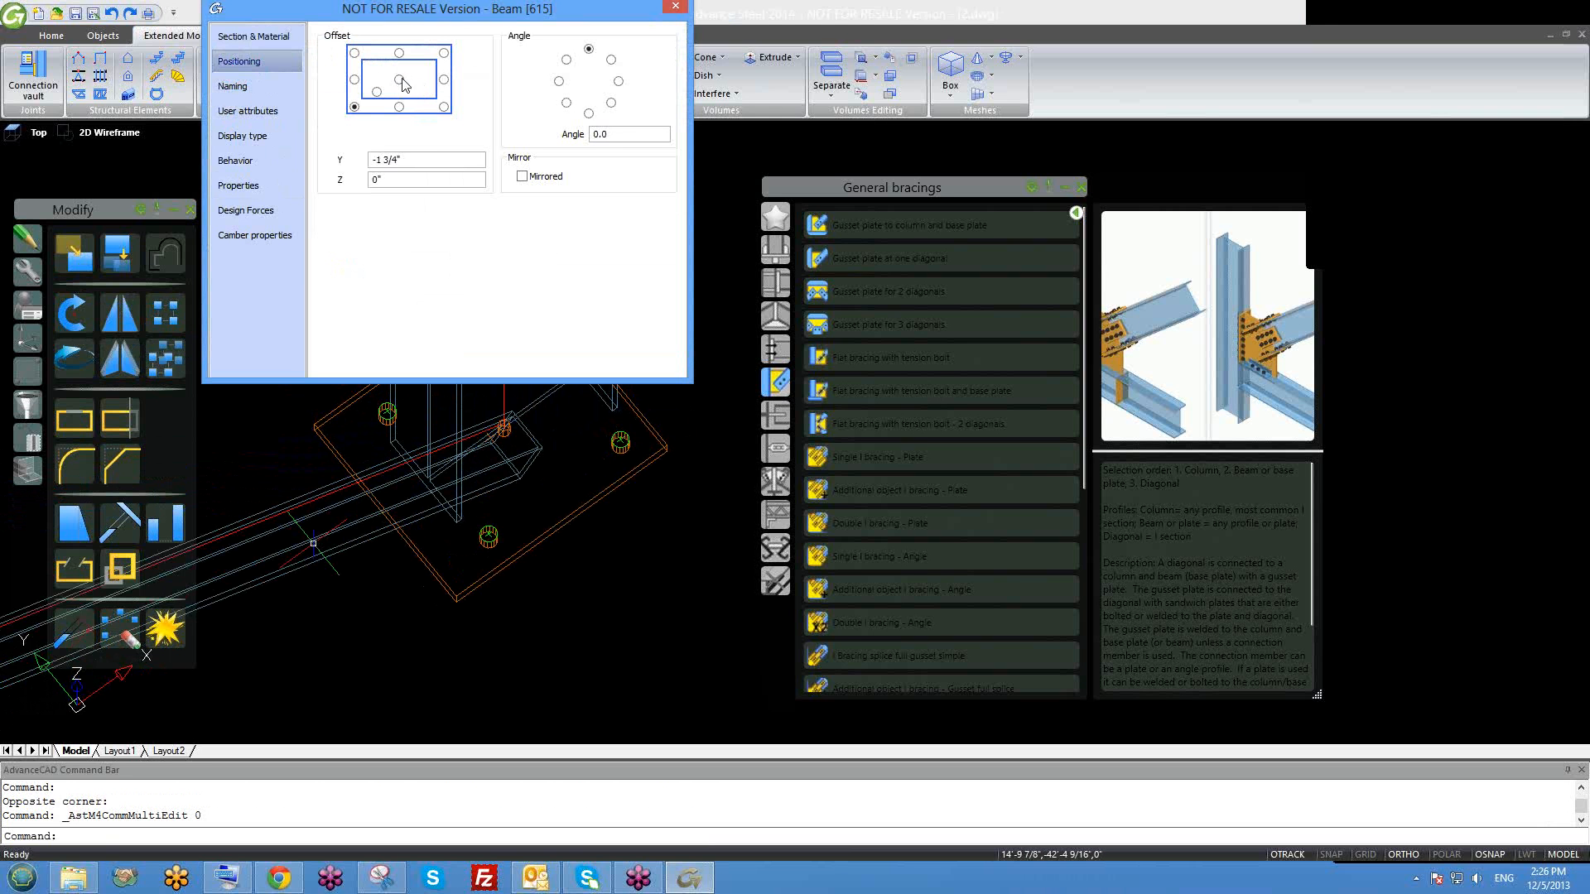
click(399, 80)
key(Tab)
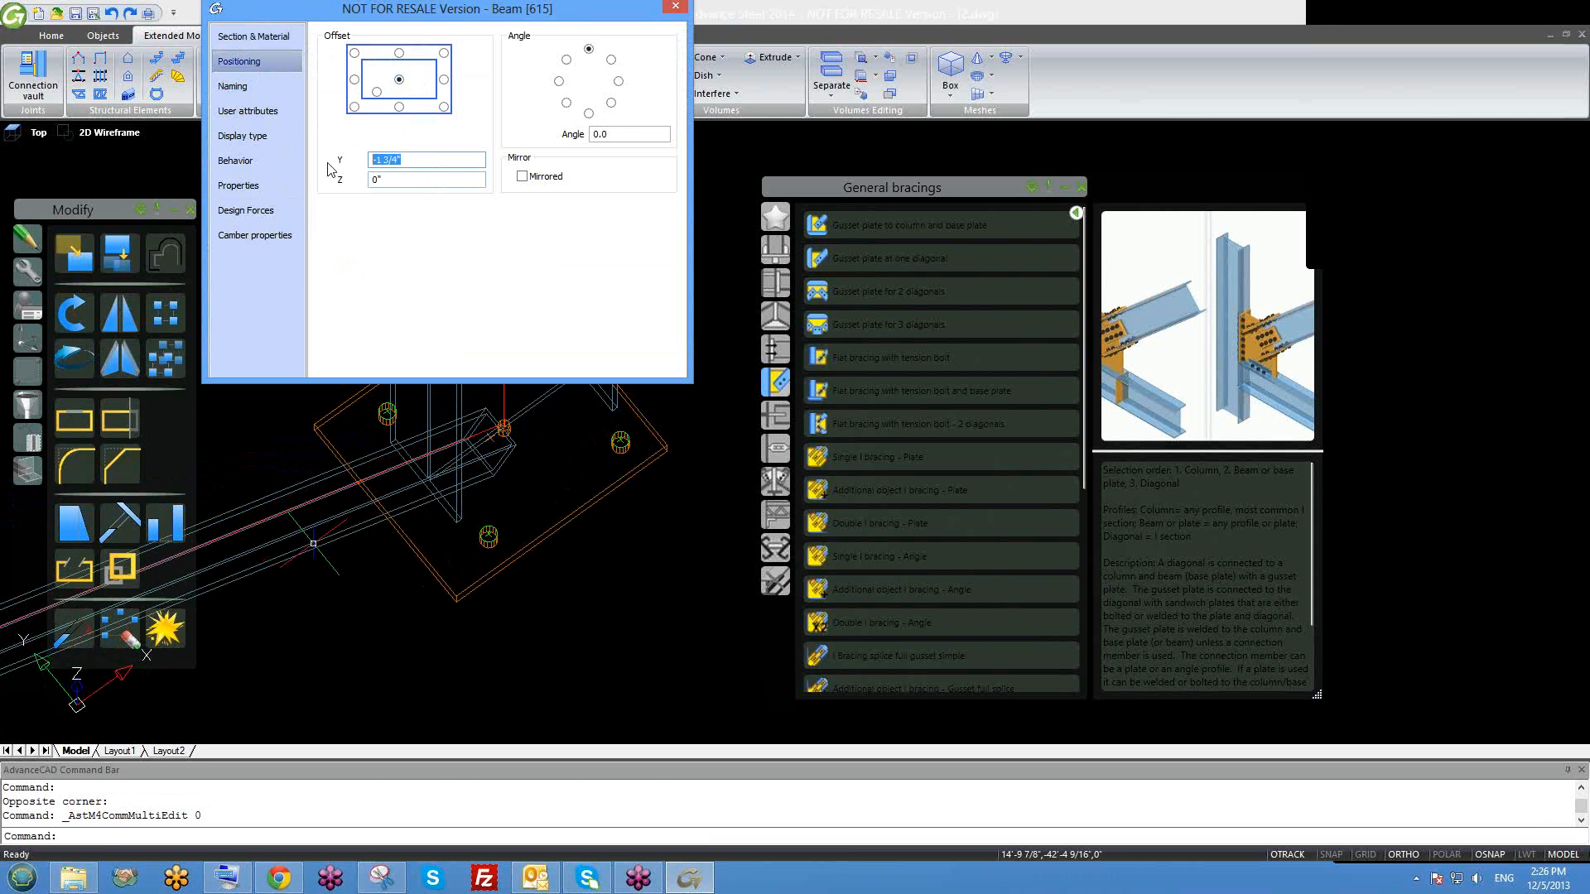
text(0)
key(Tab)
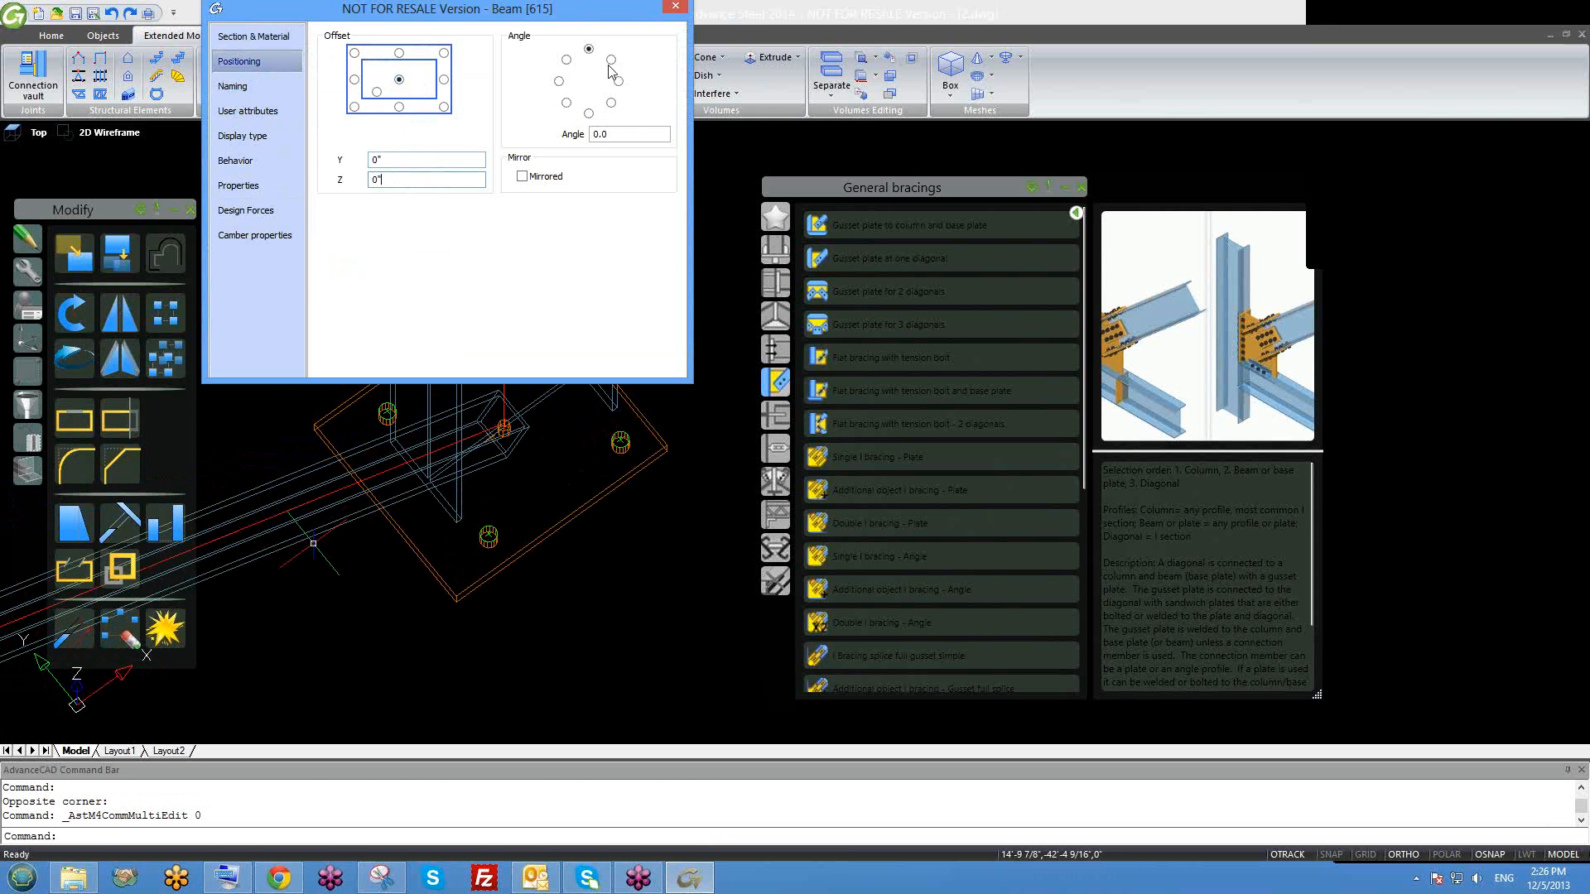
click(665, 8)
Create a Gusset plate to column and base plate joint between the copied column, its base plate and the diagonal brace.
shift+middle_drag(542, 492, 488, 439)
scroll(488, 443, down, 3)
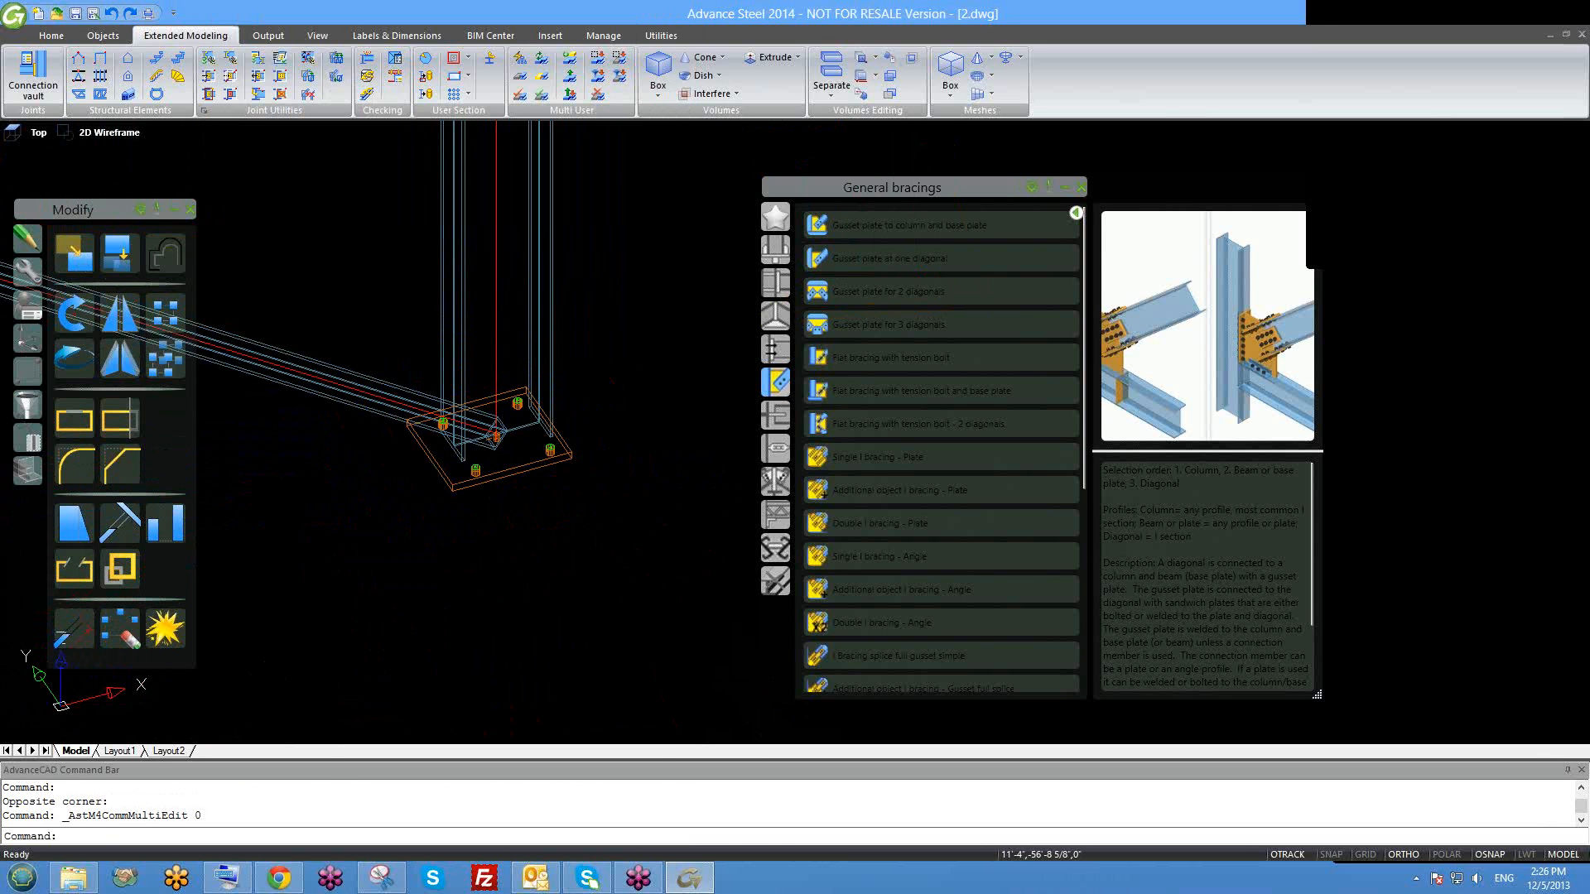
shift+middle_drag(440, 574, 488, 444)
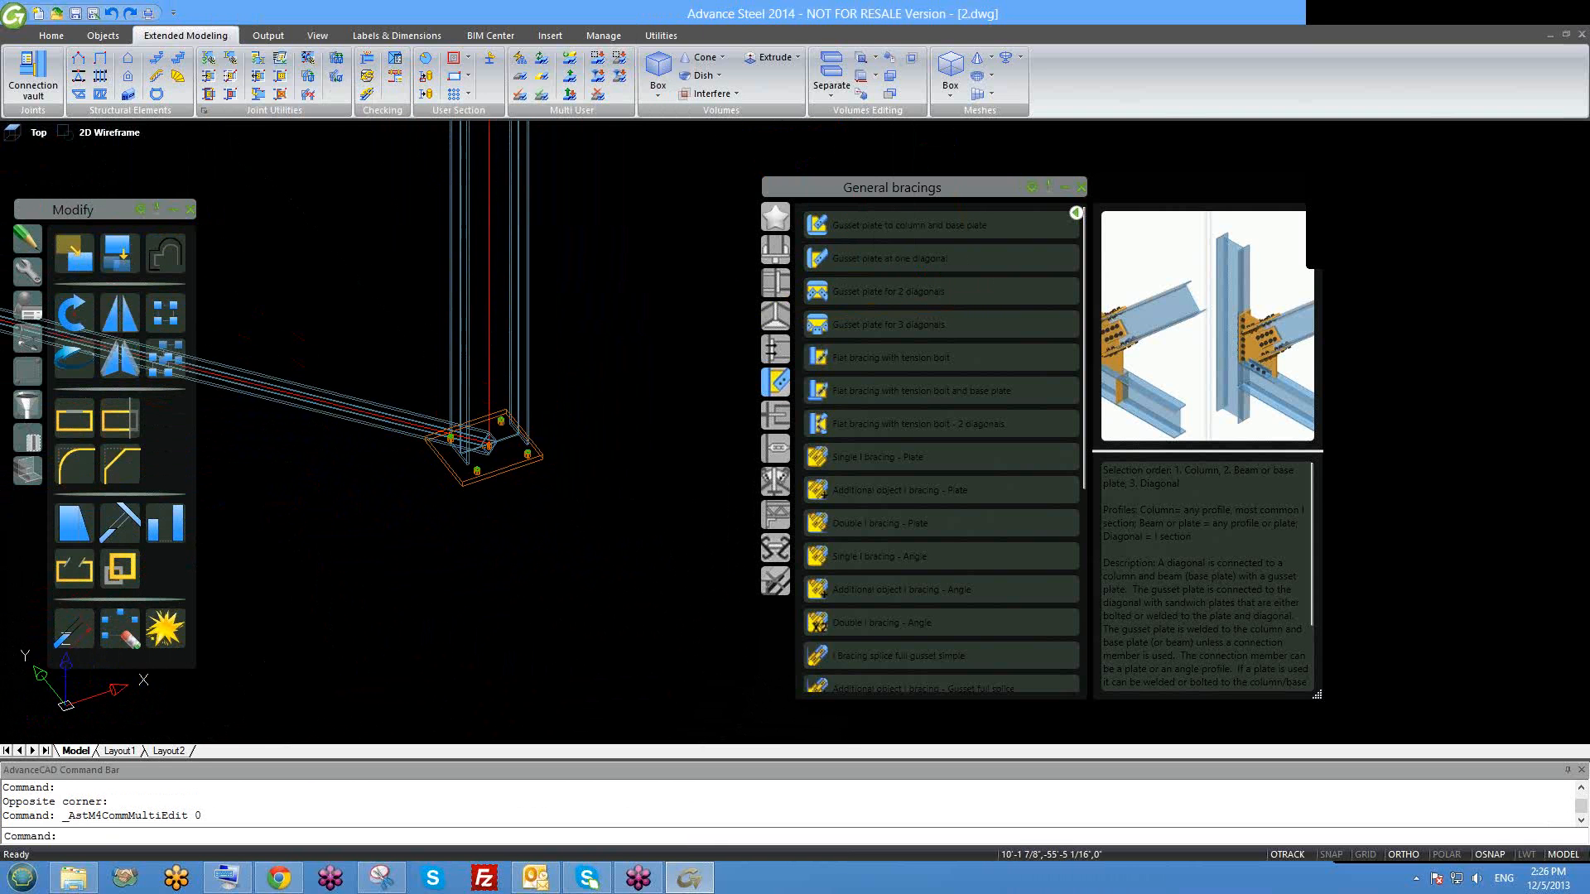
click(856, 256)
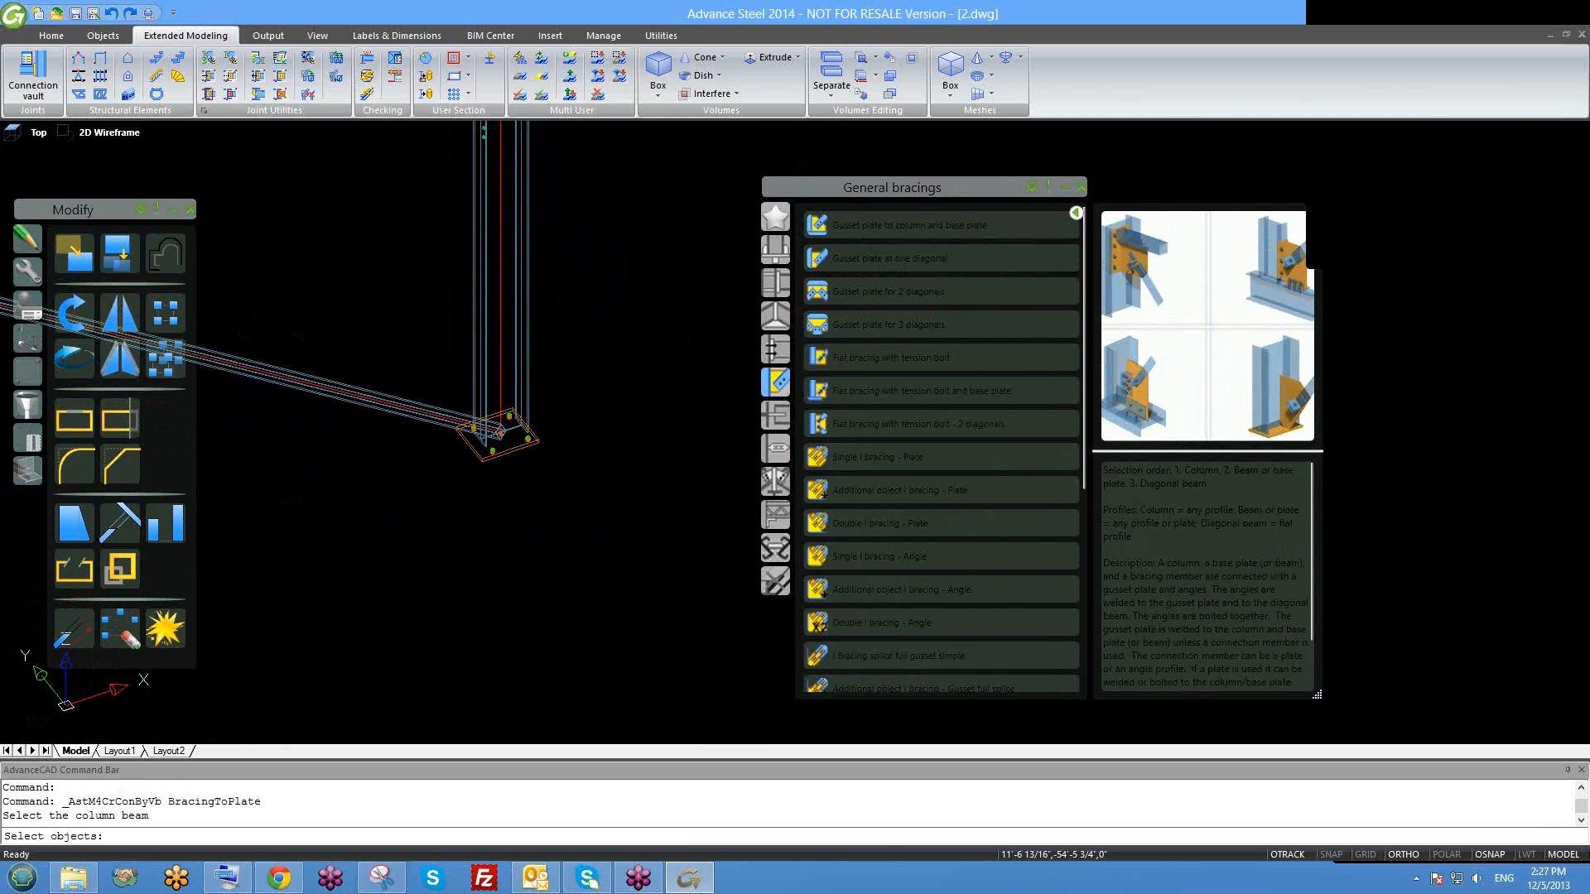
click(493, 346)
key(Return)
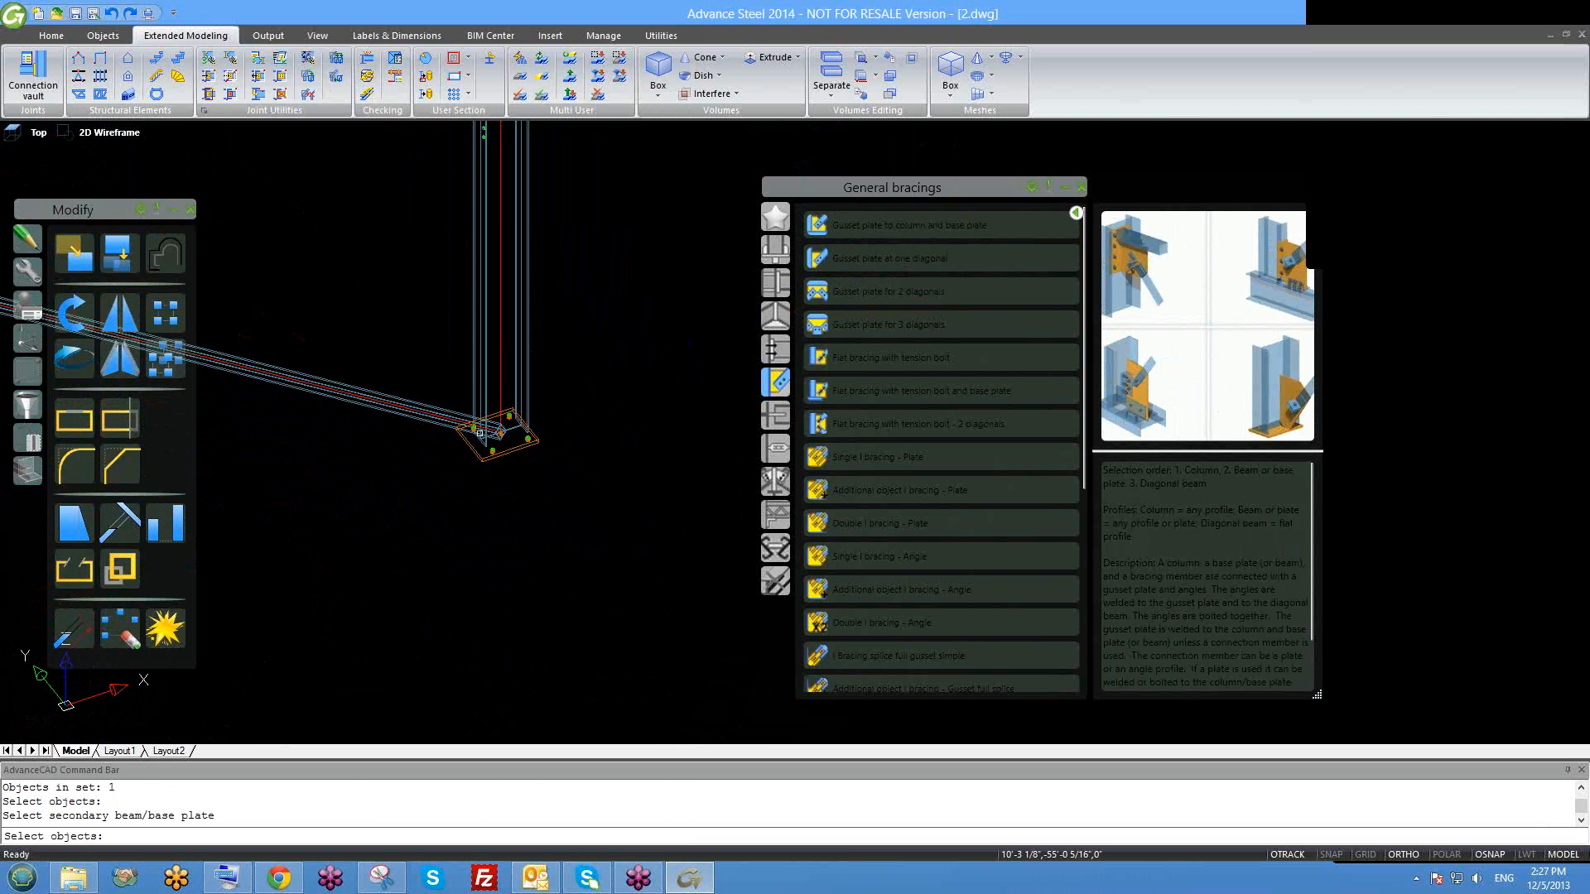
scroll(499, 444, up, 2)
click(500, 460)
key(Return)
click(409, 403)
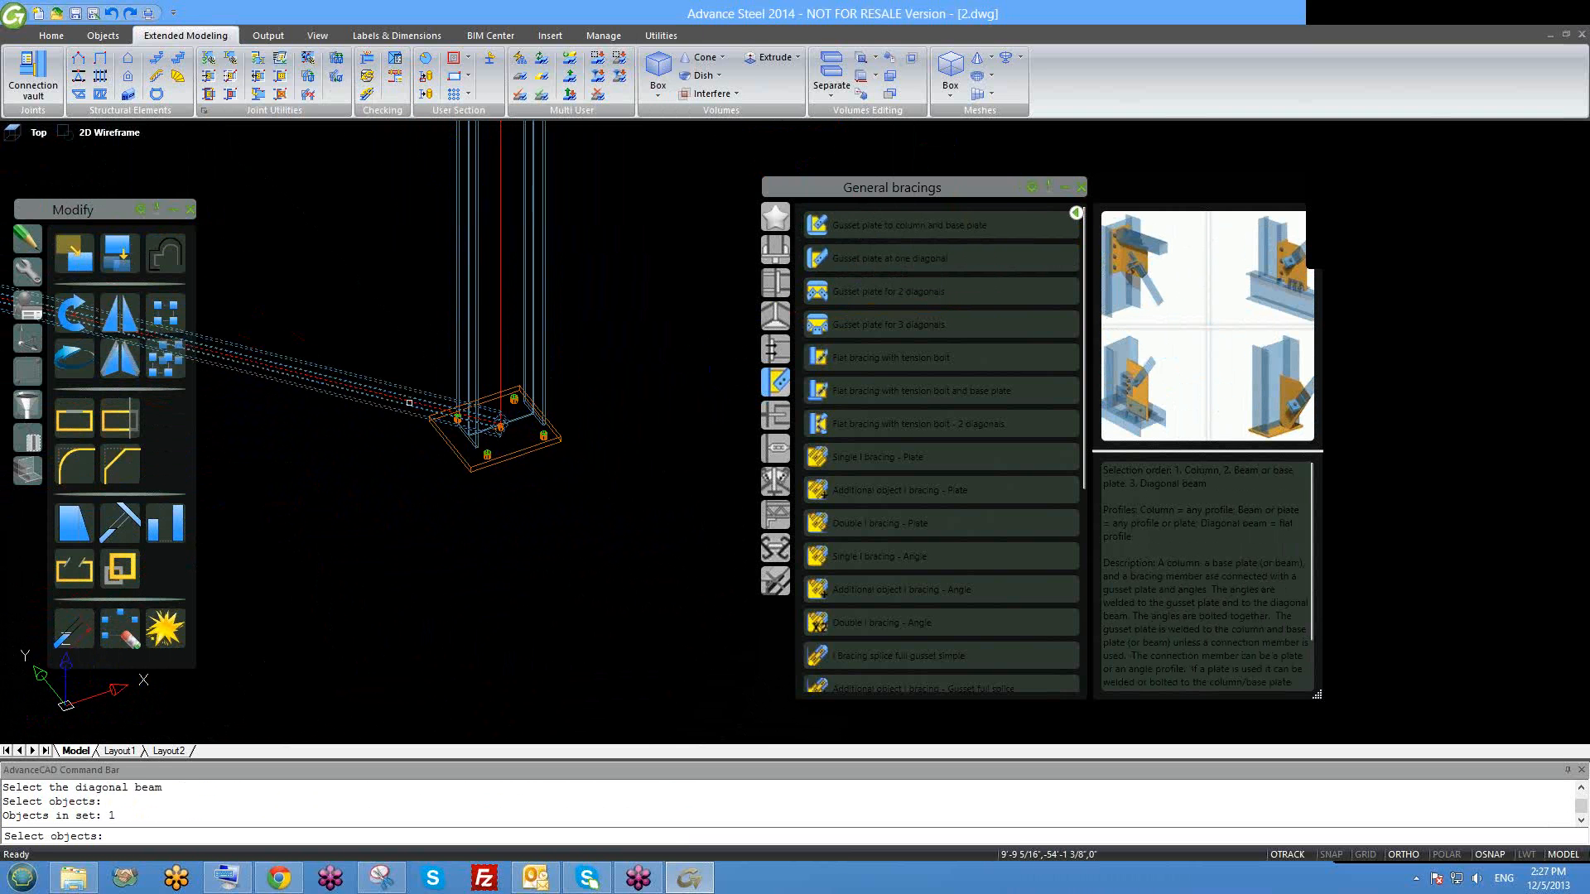
key(Return)
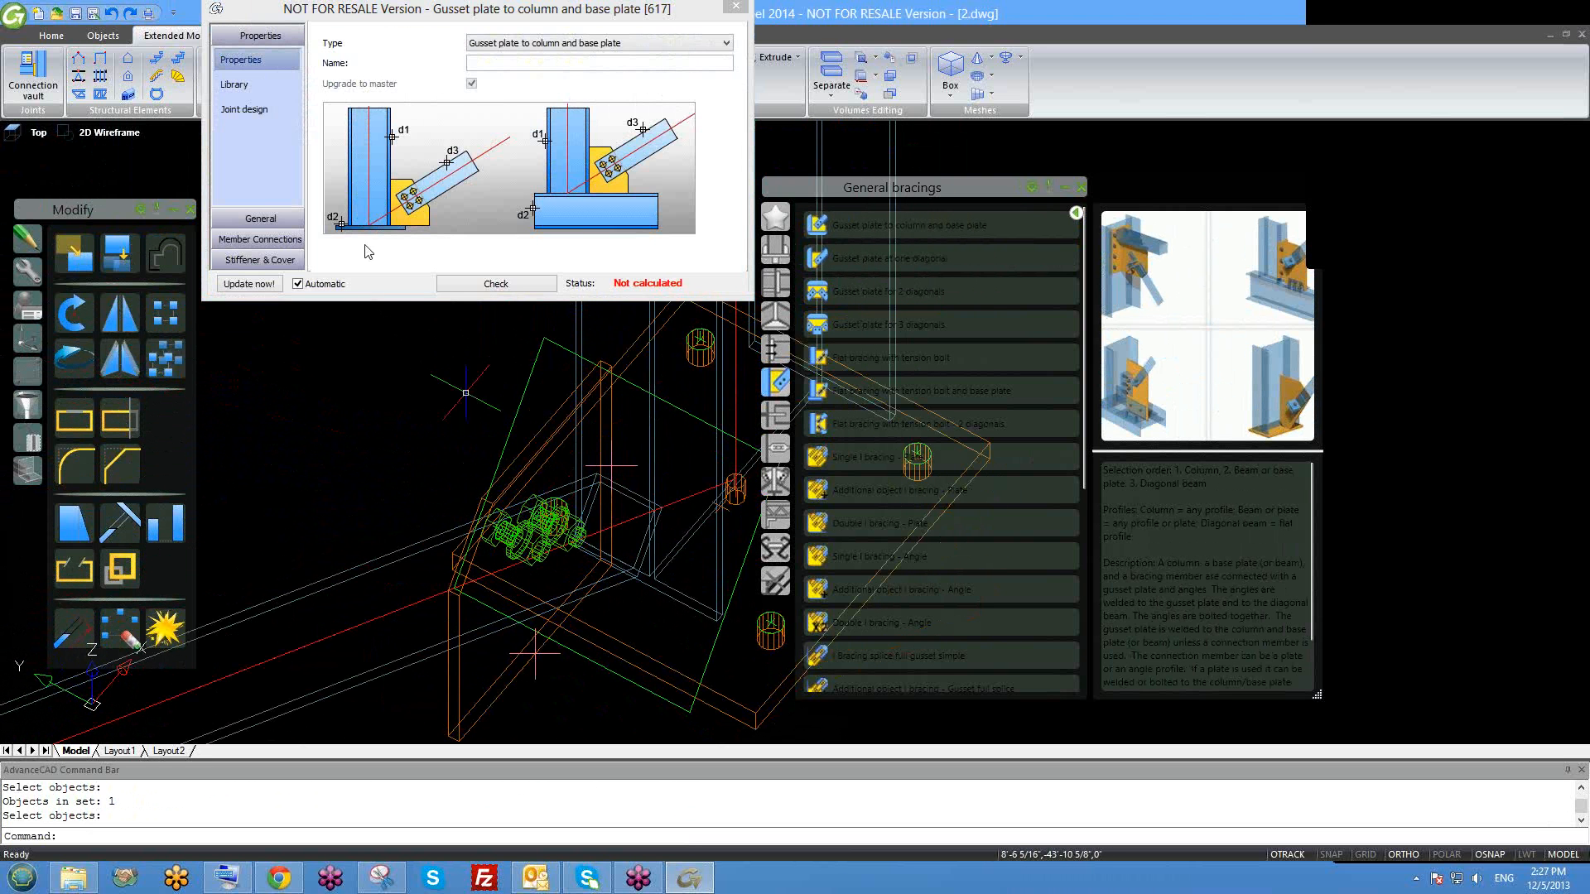
Set the new joint's plate arrangement to centered, inspect the gusset connection and close the joint properties.
click(260, 218)
click(493, 158)
click(501, 194)
shift+middle_drag(568, 464, 472, 332)
click(729, 8)
Examine the gusset plate connection in the Hidden visual style and return the display to 2D Wireframe.
click(118, 139)
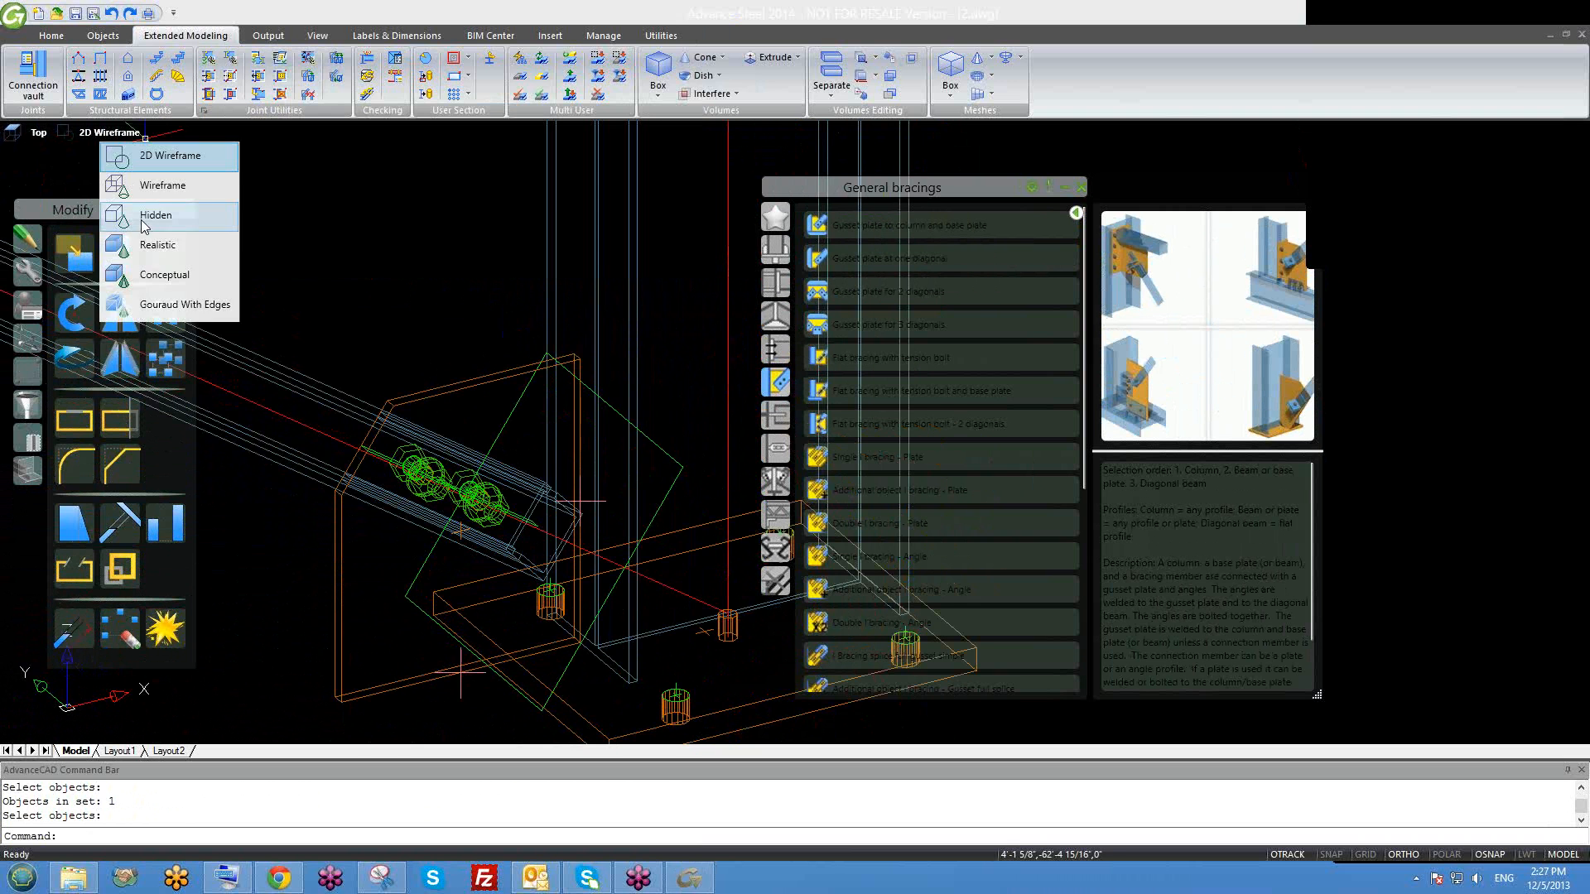
click(145, 215)
shift+middle_drag(555, 445, 596, 596)
click(95, 132)
click(116, 156)
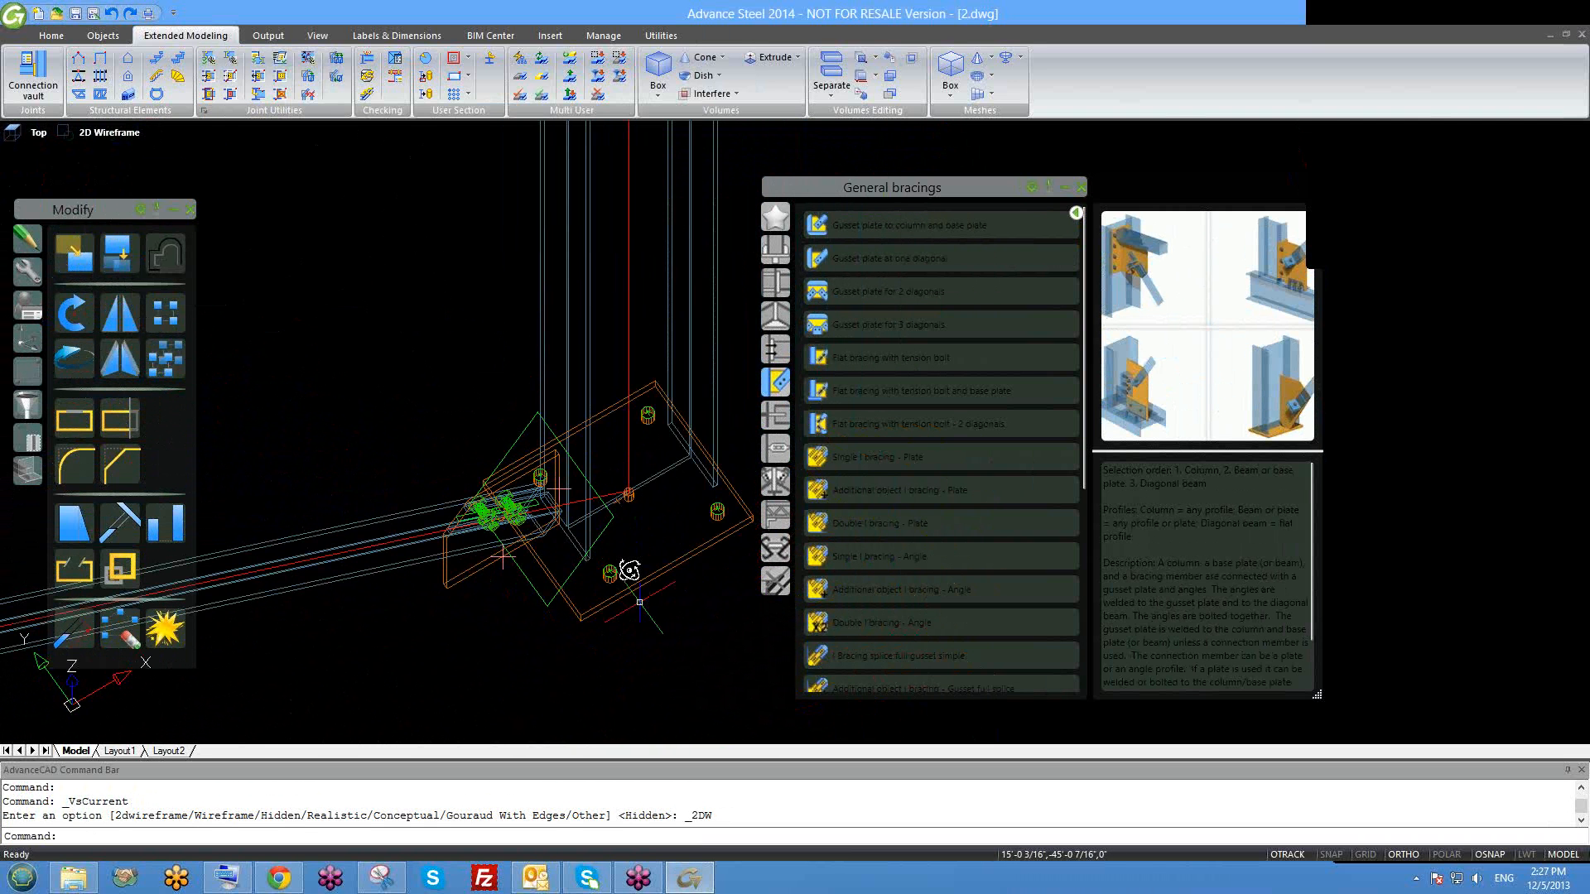
shift+middle_drag(630, 571, 728, 481)
shift+middle_drag(787, 476, 663, 603)
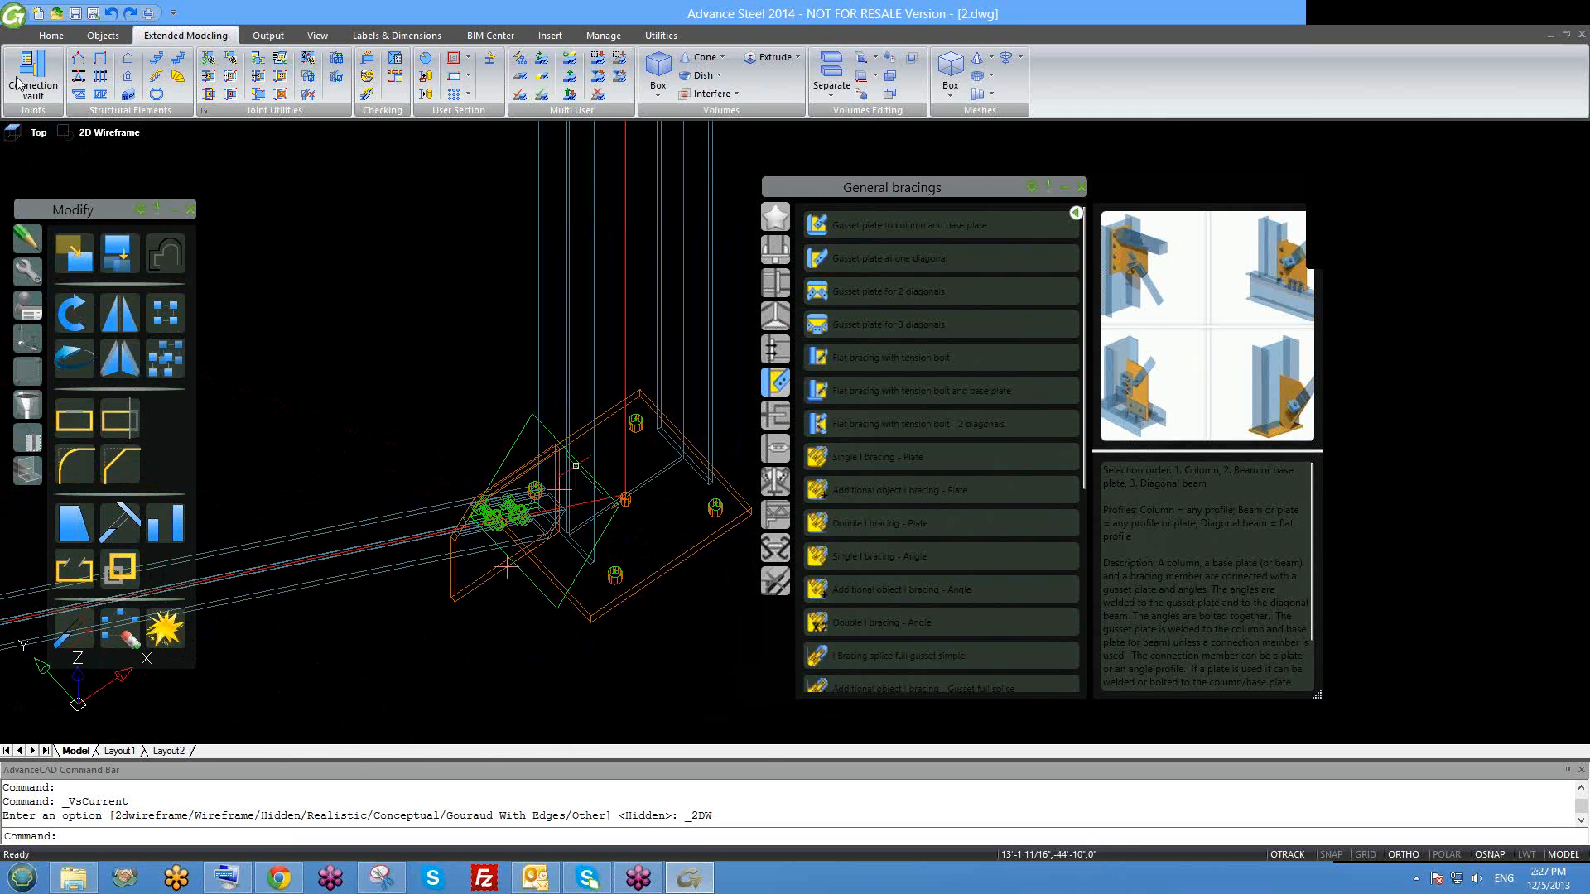
Switch the model display to the Hidden visual style for a close view of the gusset plate and brace.
click(108, 132)
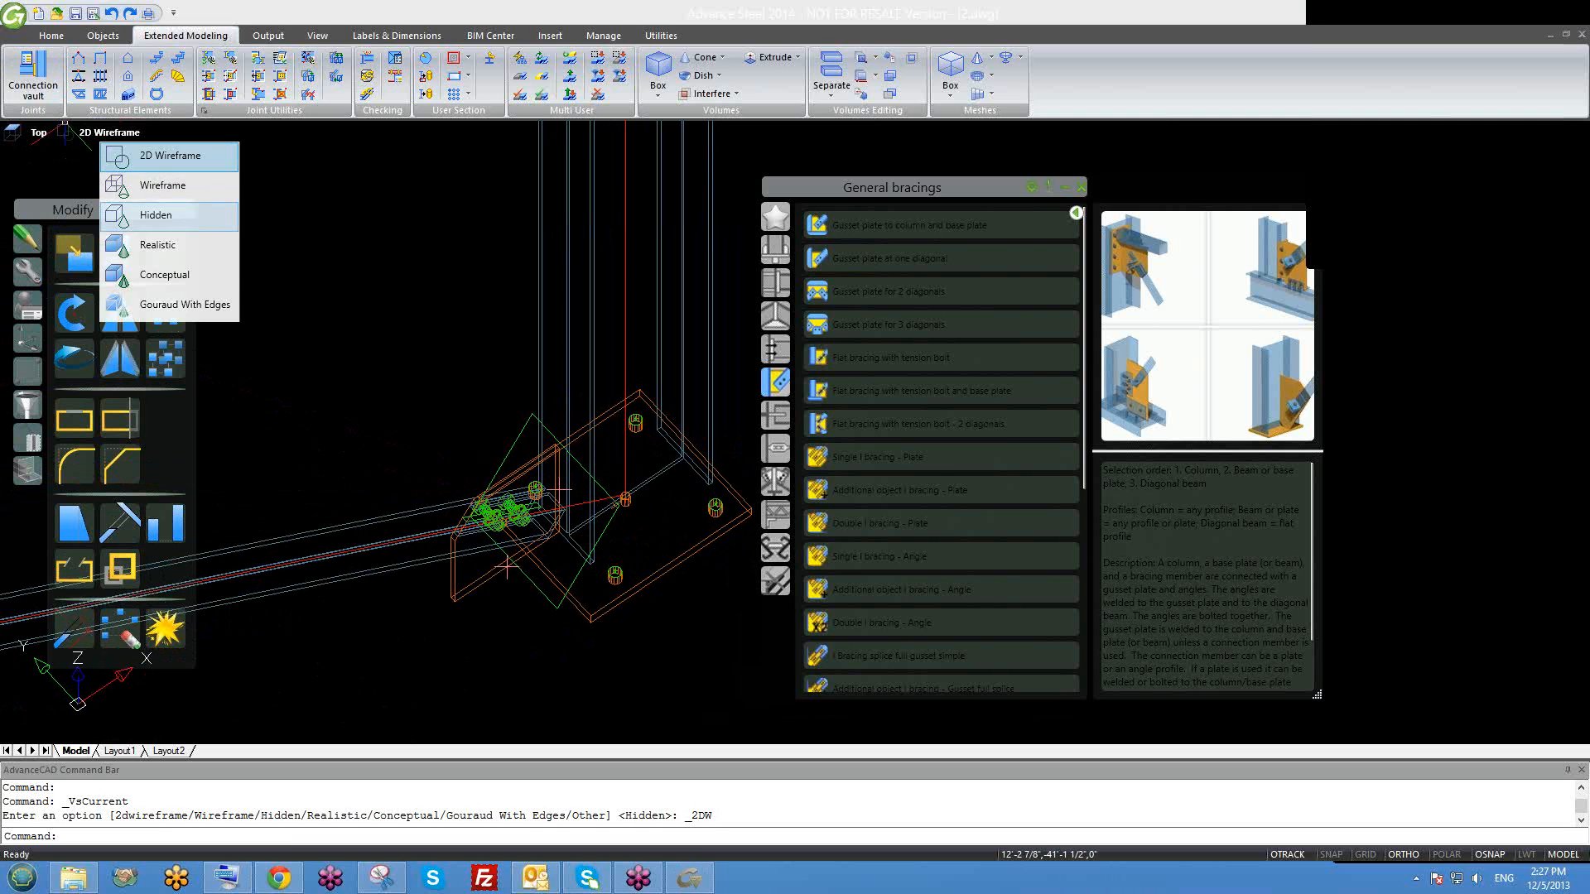
click(158, 217)
scroll(613, 594, up, 4)
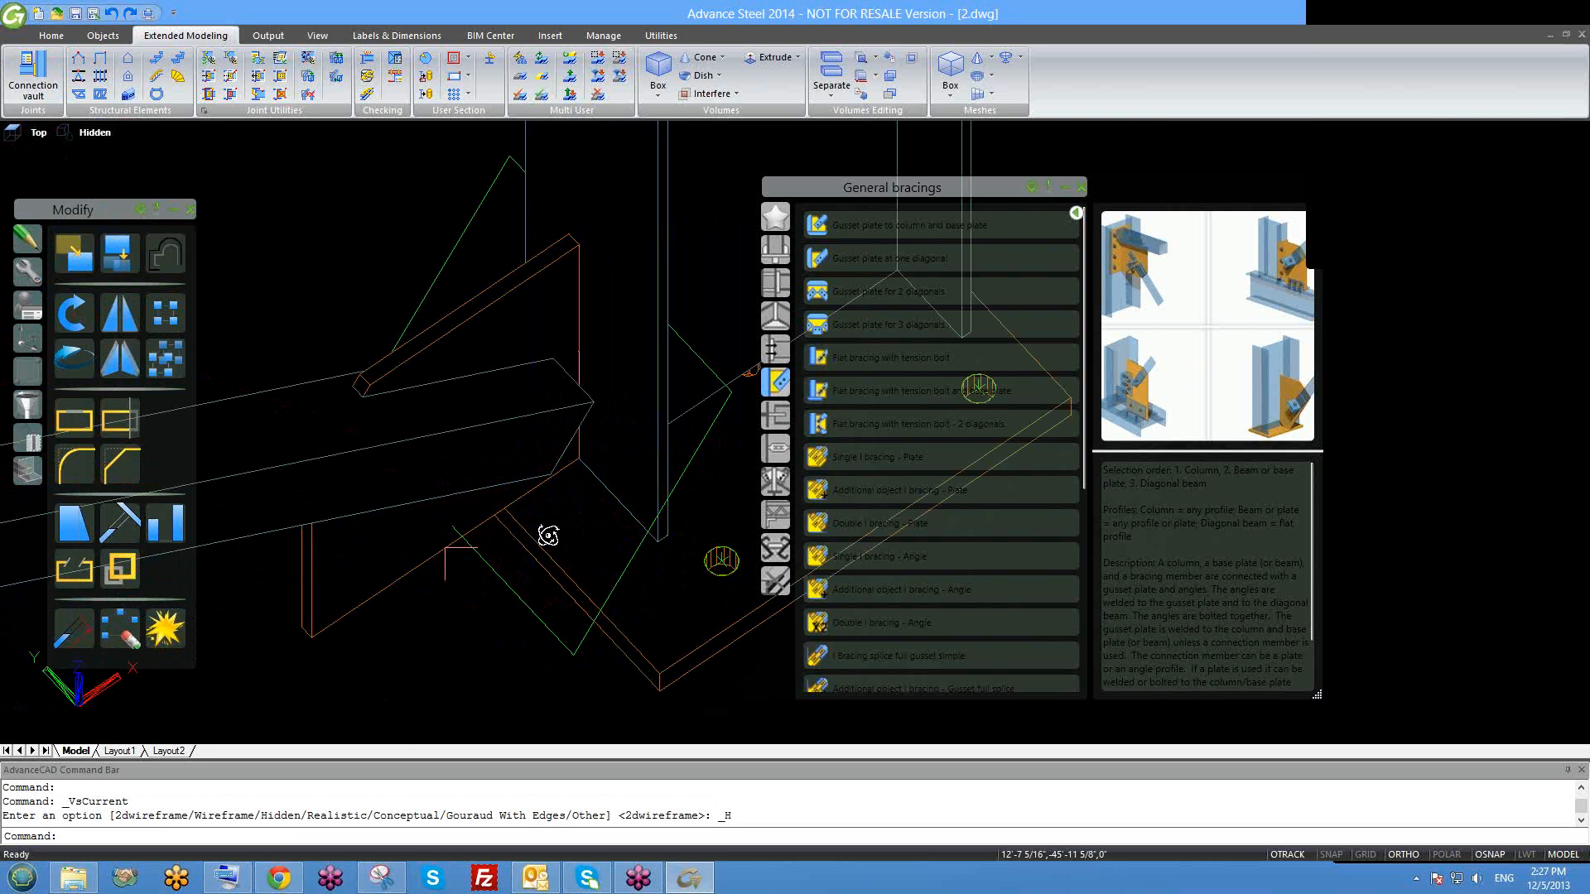
mouse_move(548, 536)
shift+middle_down()
mouse_move(803, 550)
mouse_move(676, 591)
mouse_move(580, 538)
shift+middle_up()
Open the gusset plate's joint properties and review the plate shape, plate parameters, corner and diagonal bolt settings.
click(544, 407)
right_click(544, 407)
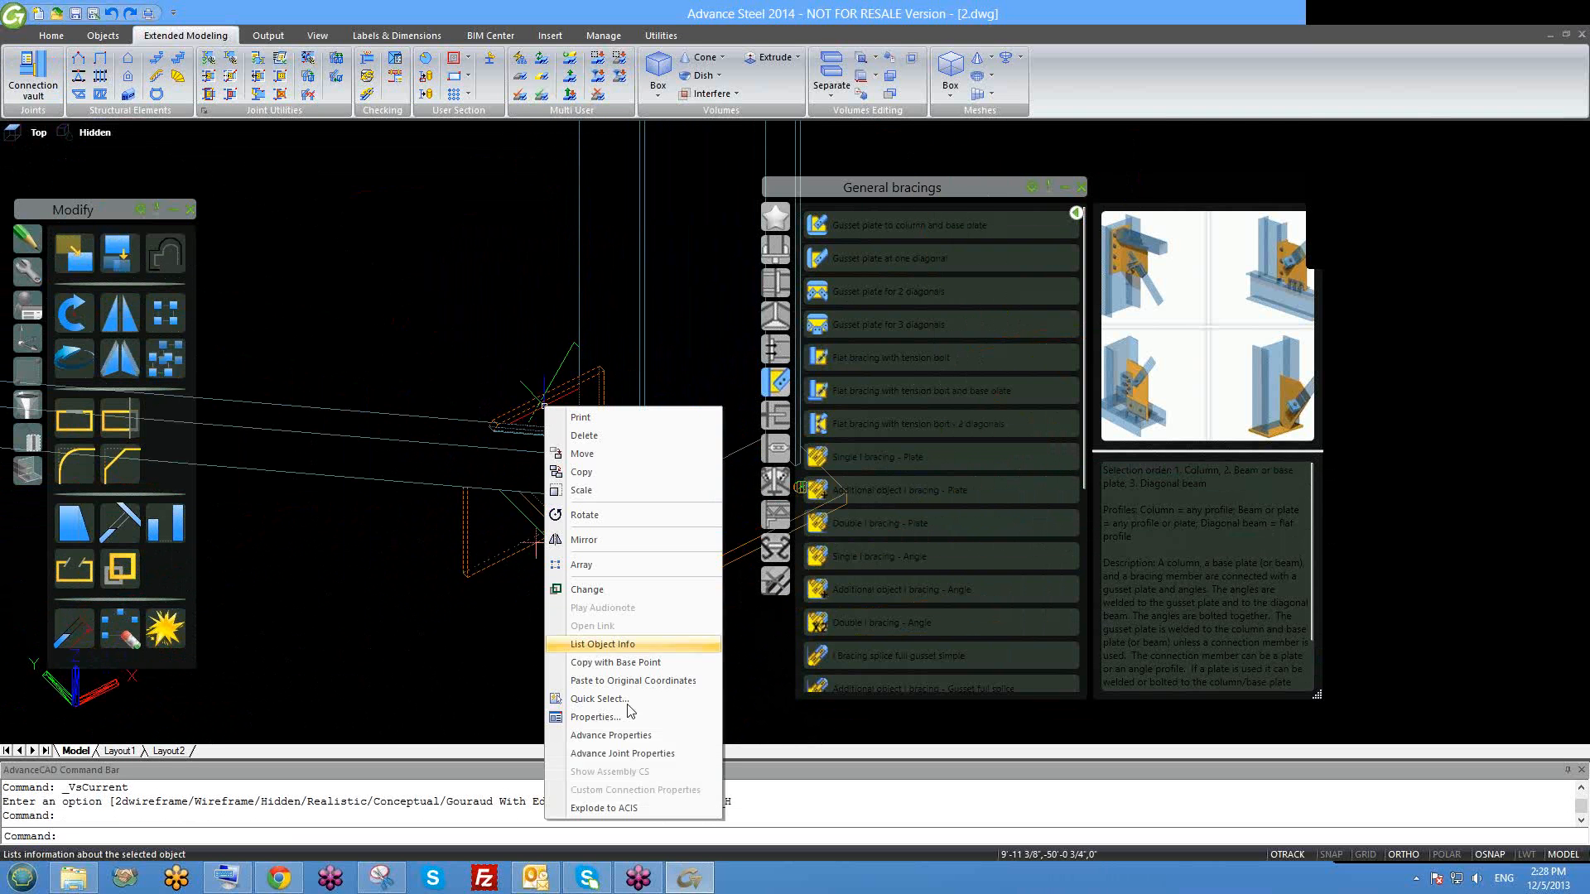
click(634, 754)
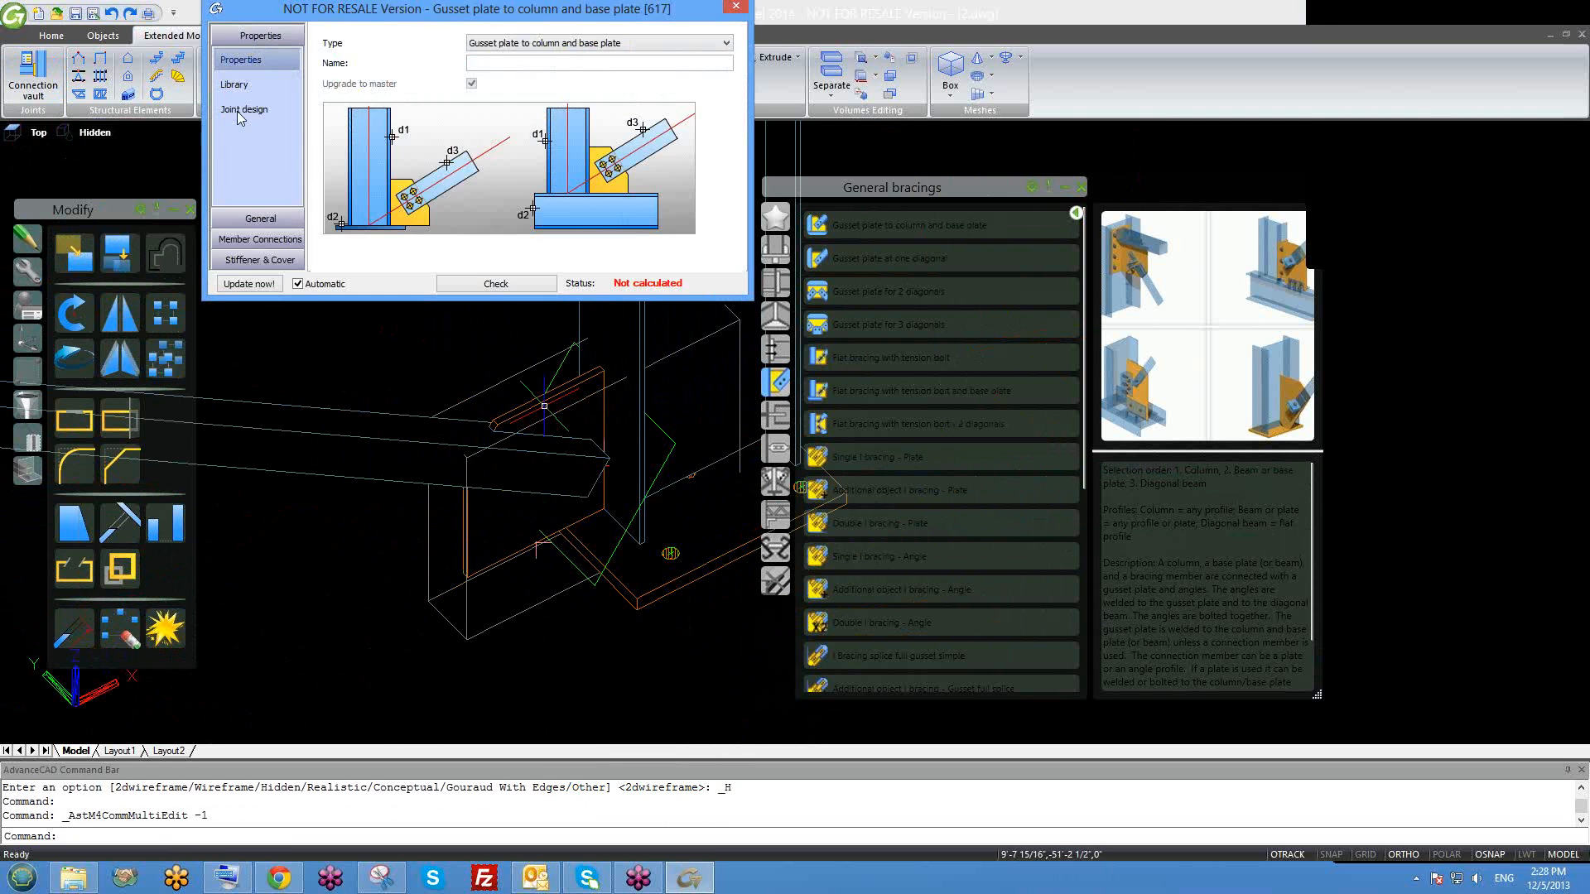
click(261, 219)
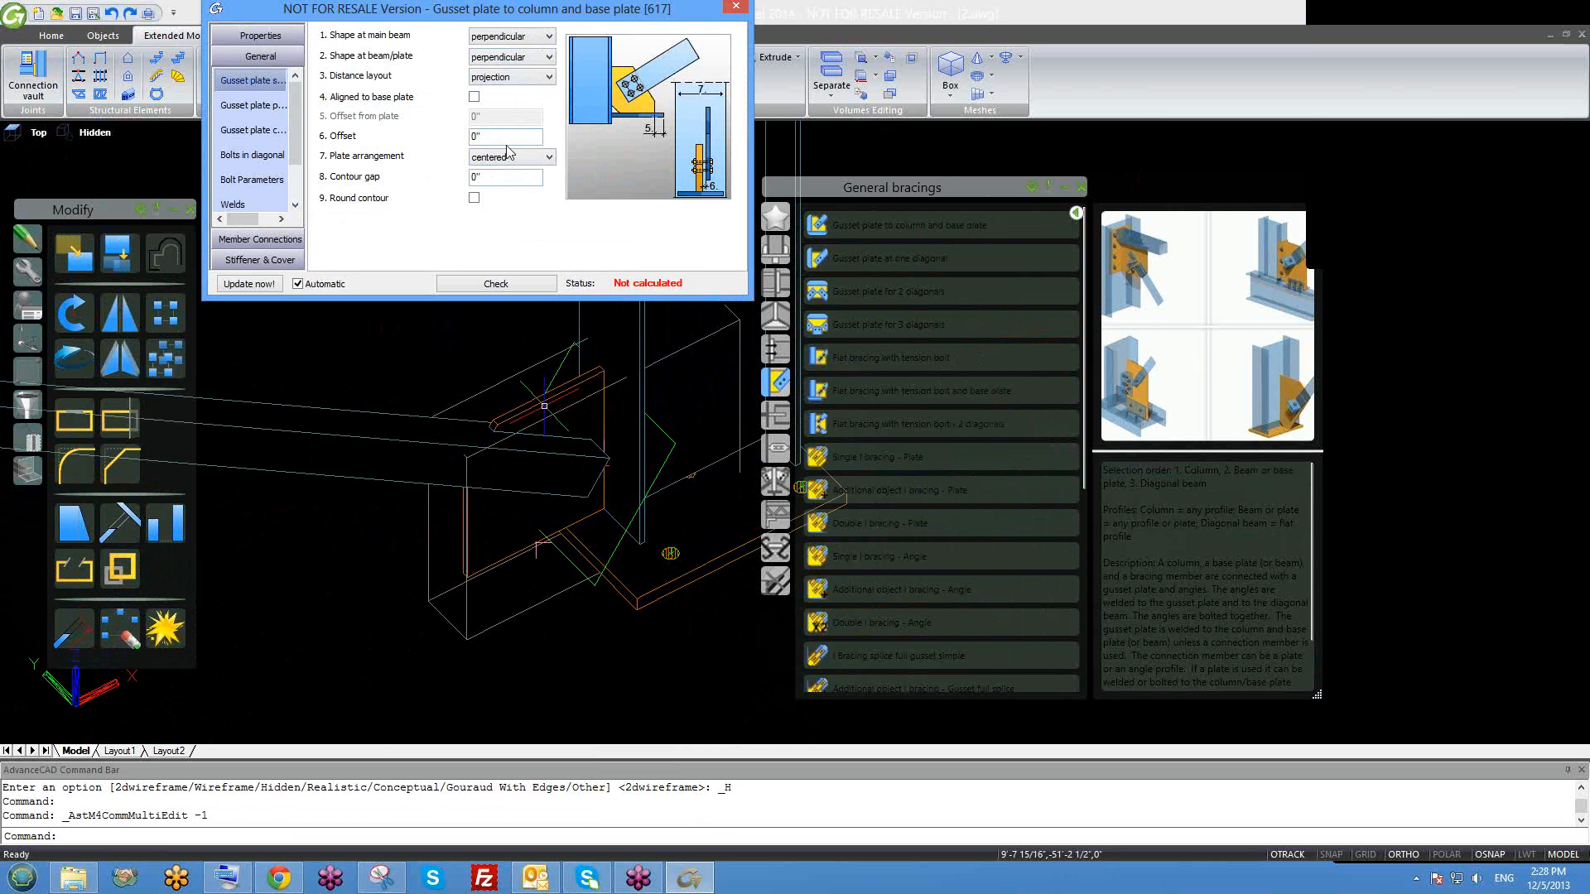
click(237, 111)
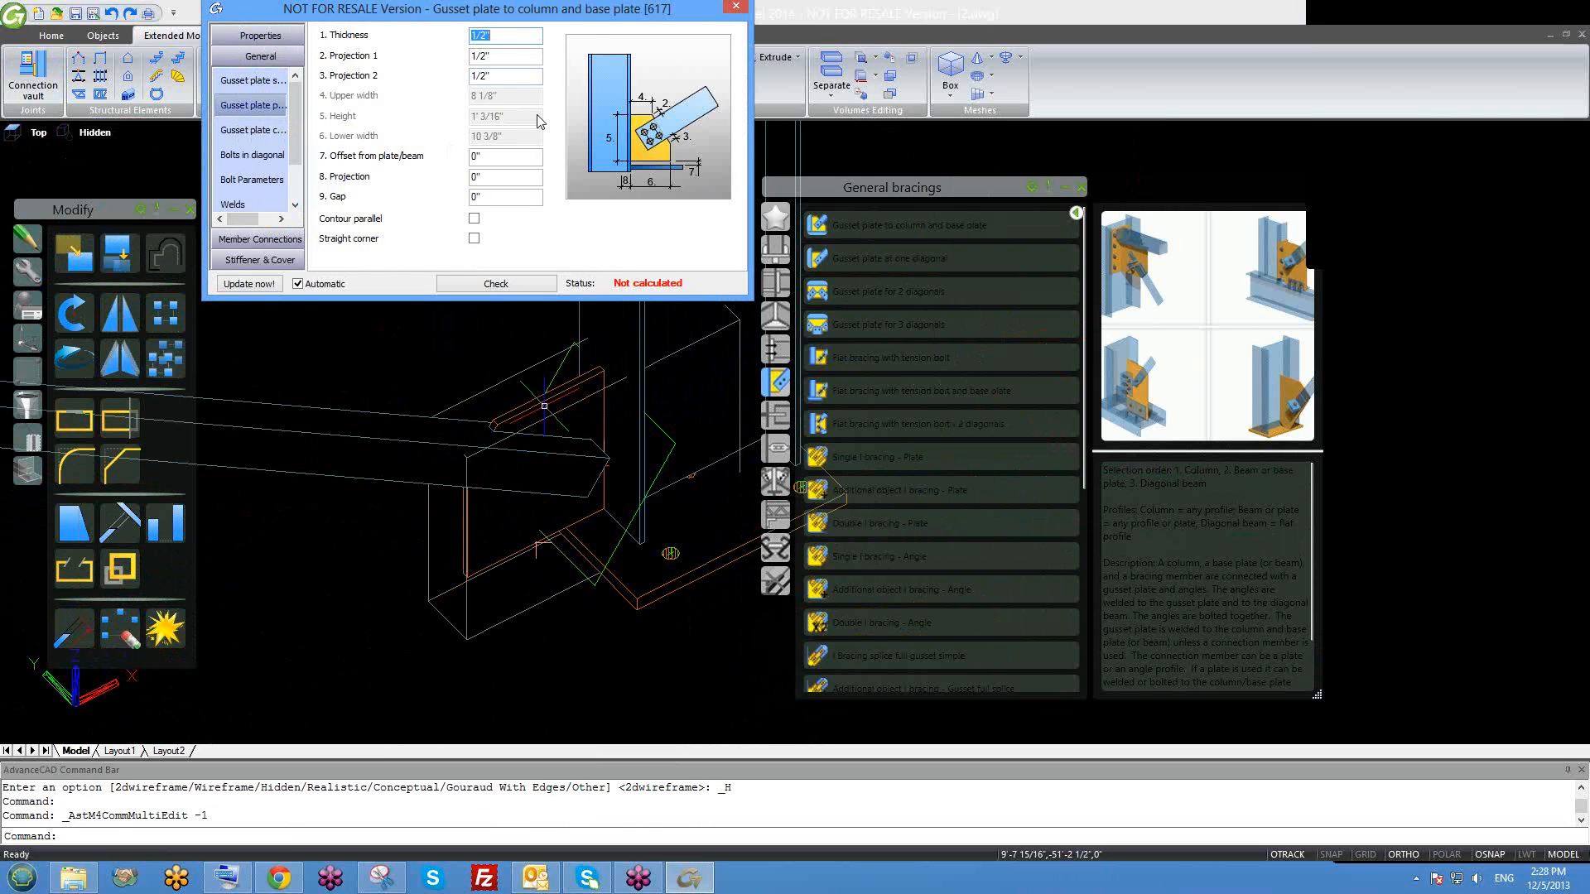
click(232, 130)
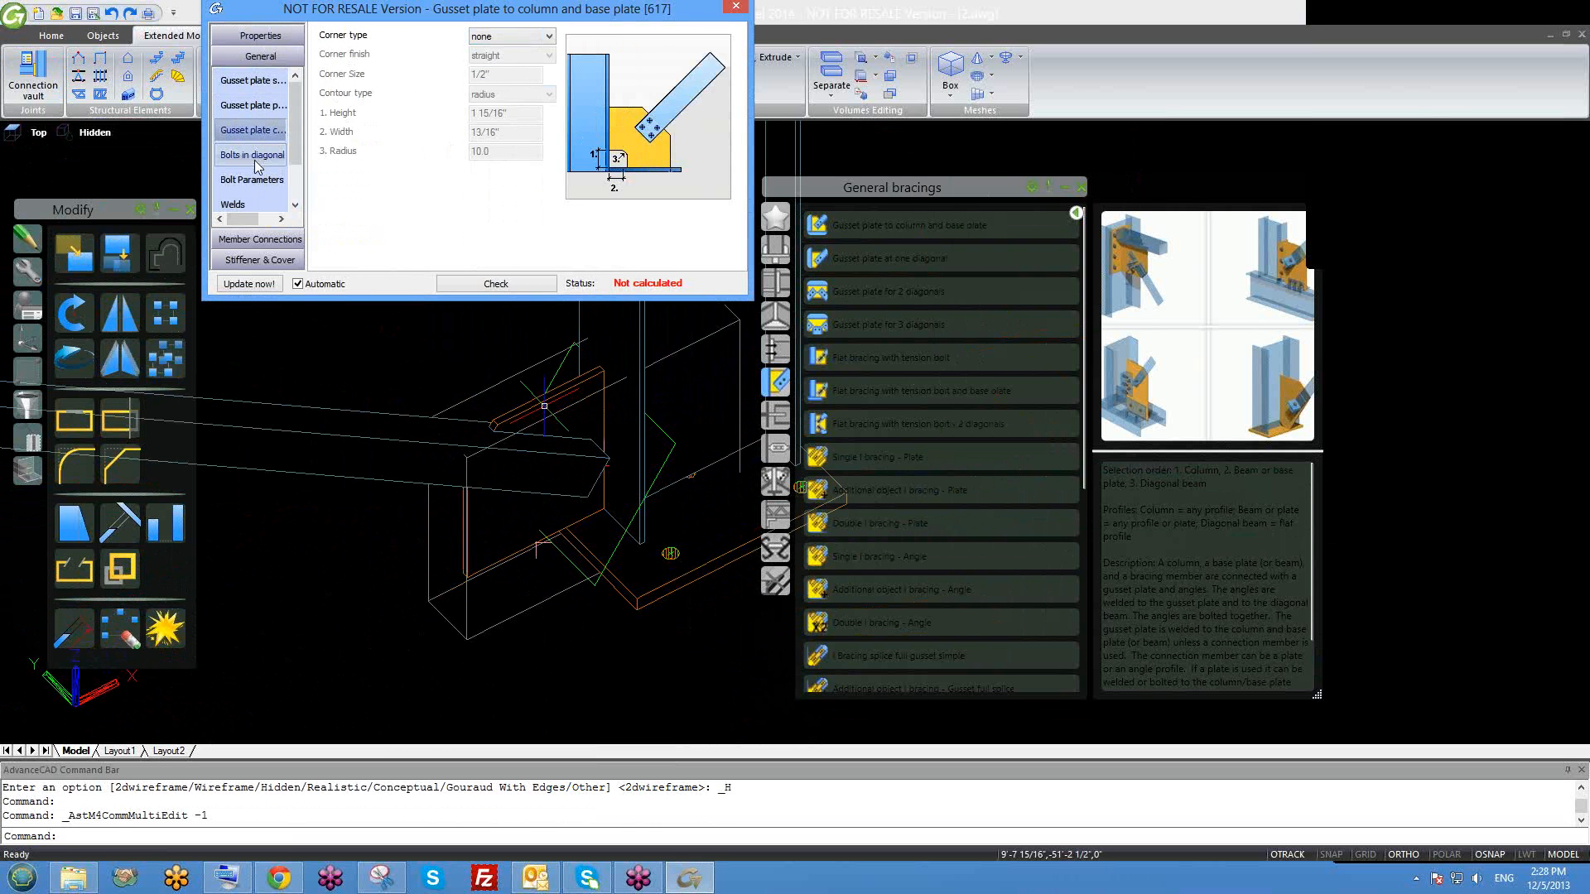
click(255, 161)
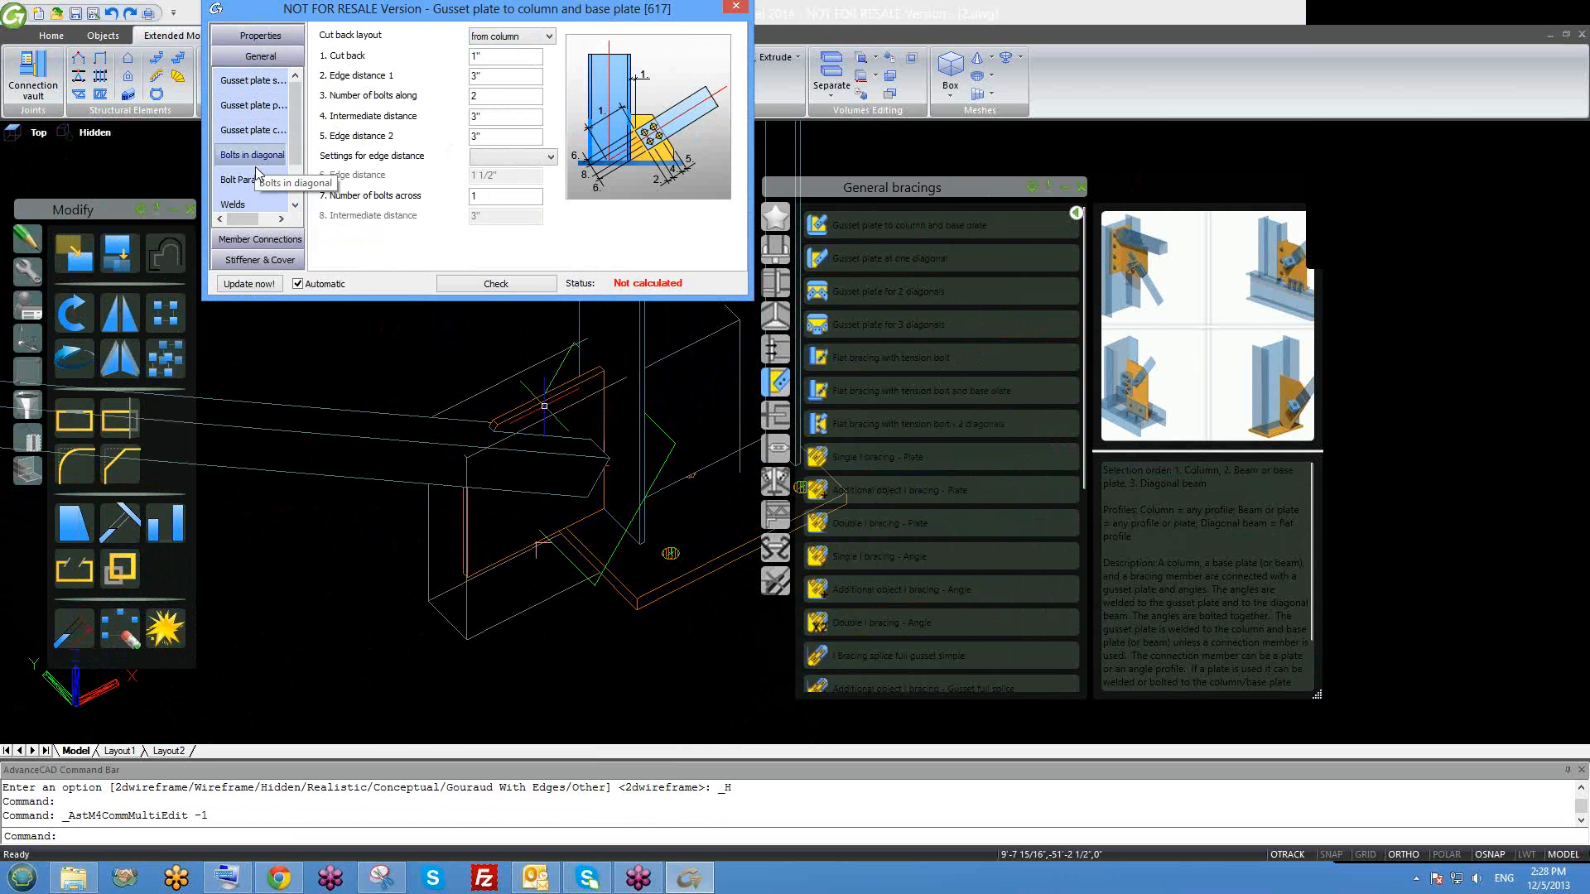
click(251, 179)
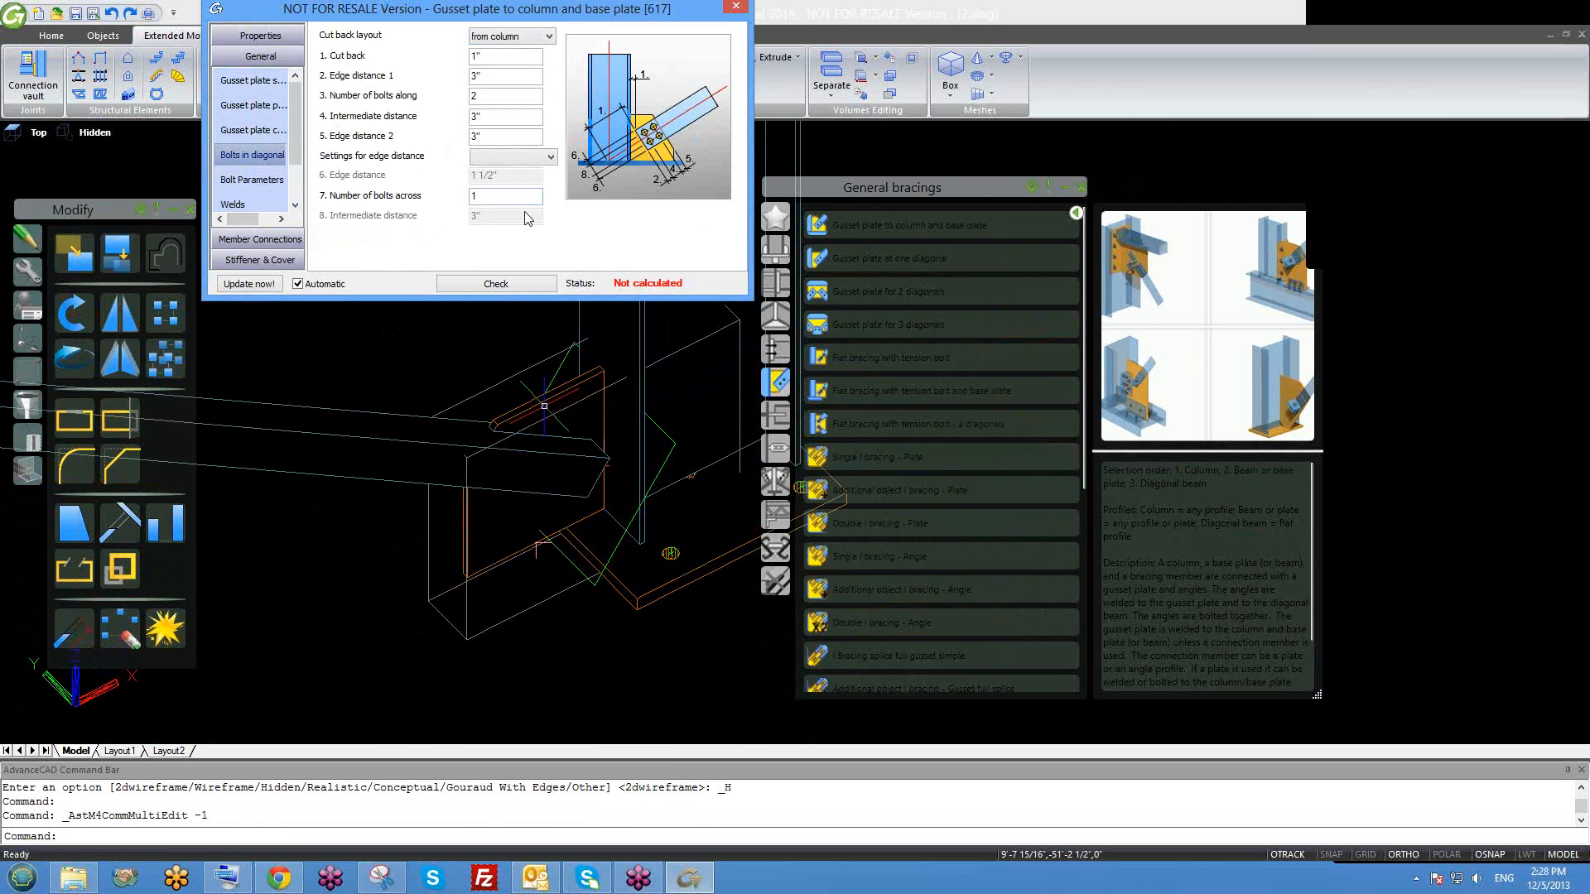
click(260, 190)
Recheck the gusset plate's shape and parameter settings and close the joint properties.
click(261, 81)
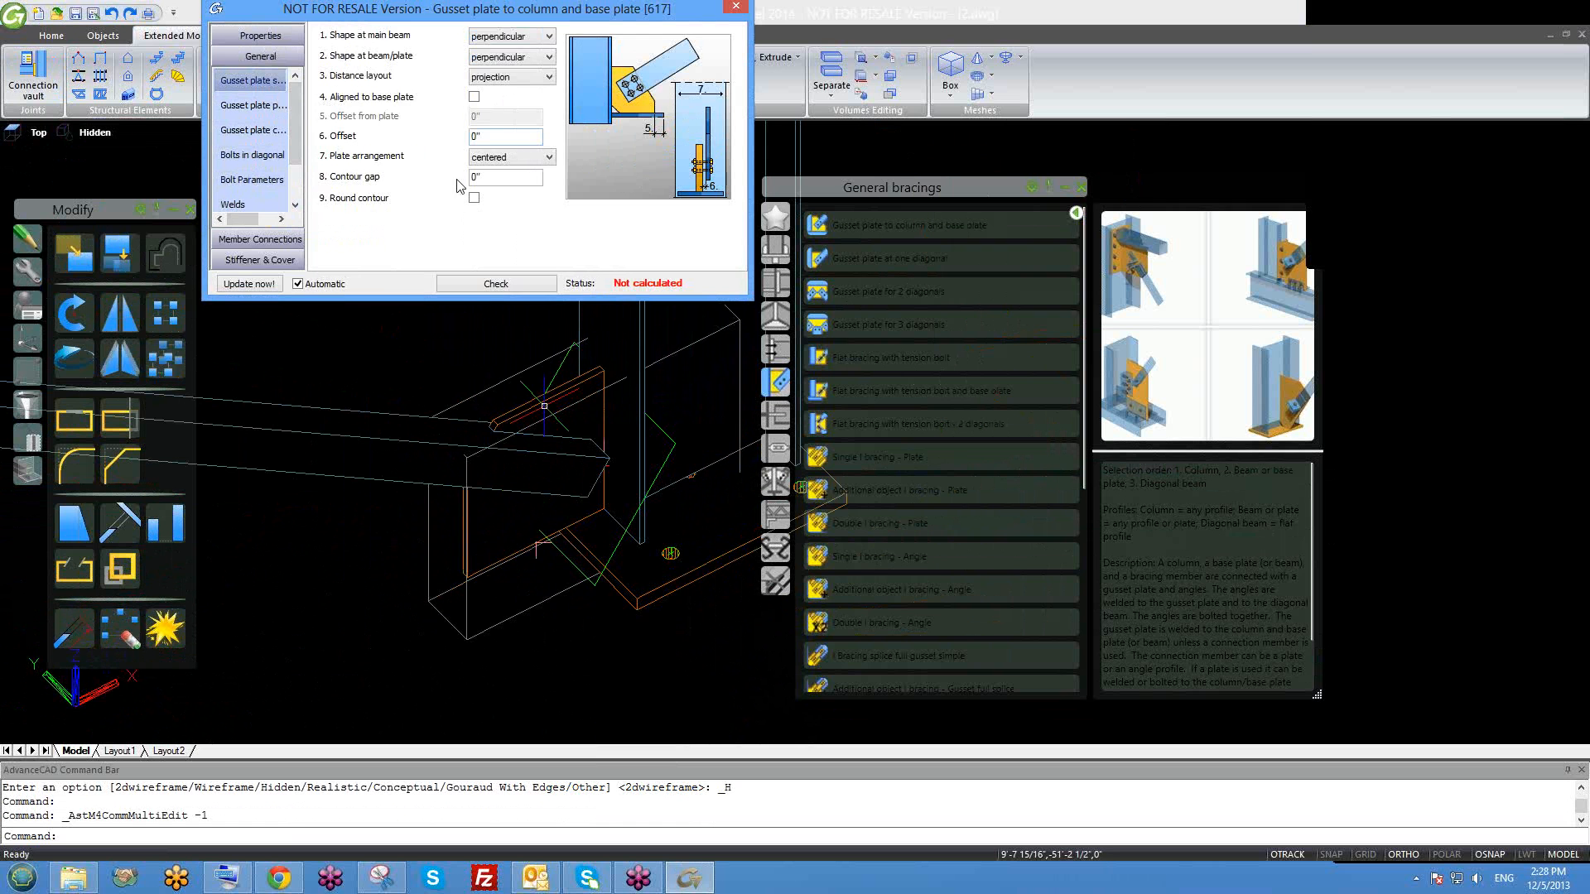
click(252, 105)
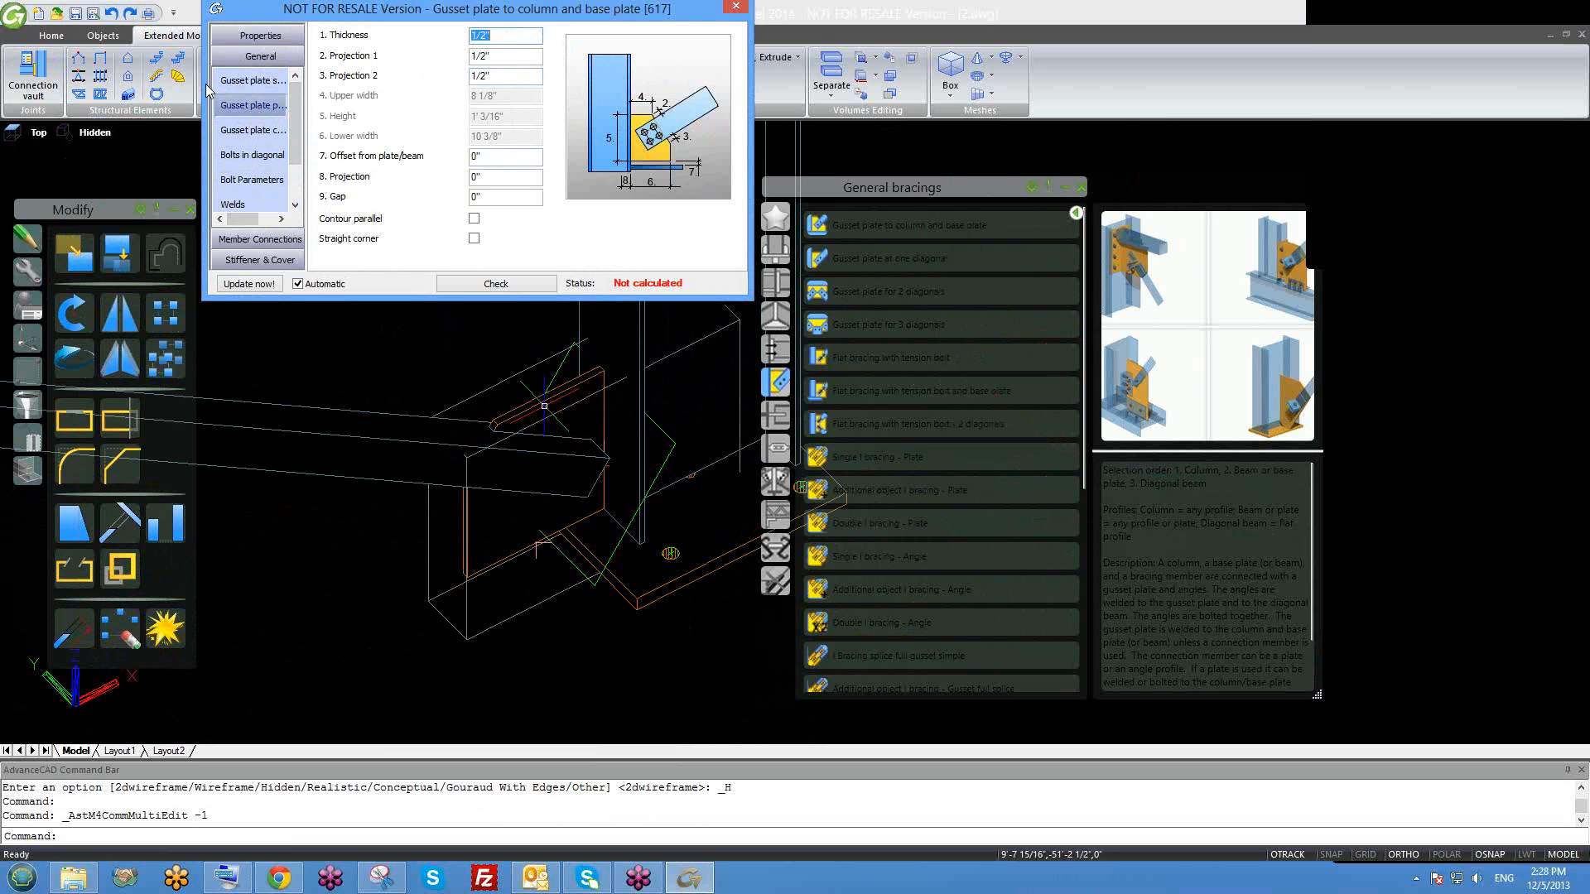
click(246, 81)
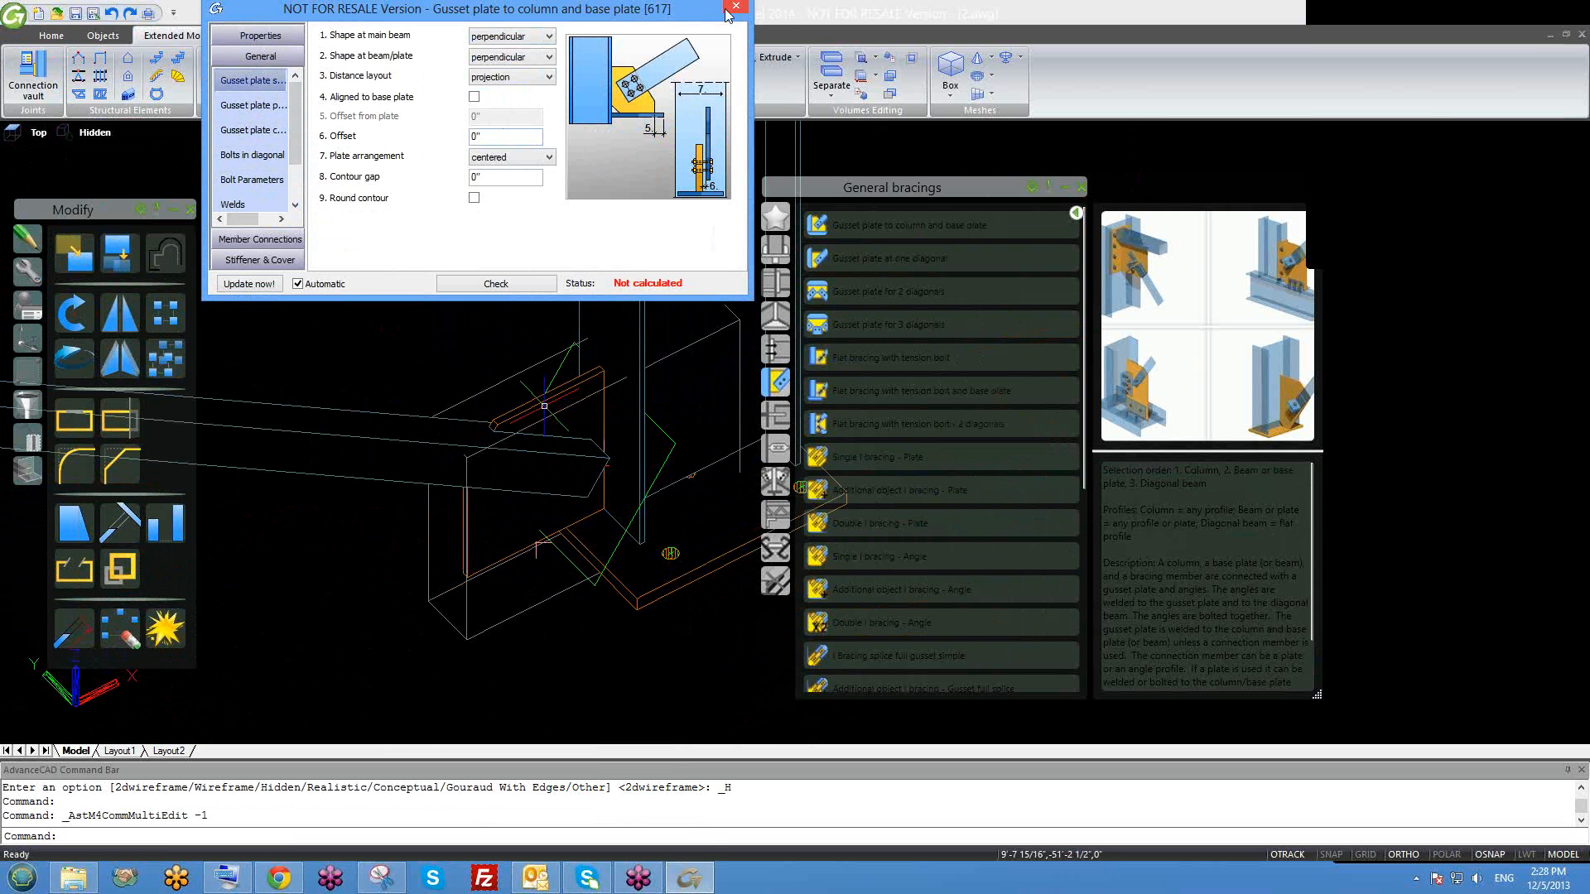
drag(699, 9, 691, 51)
click(720, 53)
Check the diagonal brace's section and material in its beam properties and close them.
mouse_move(597, 478)
shift+middle_down()
mouse_move(604, 498)
mouse_move(592, 485)
mouse_move(643, 504)
mouse_move(628, 544)
mouse_move(588, 512)
mouse_move(575, 543)
mouse_move(572, 469)
mouse_move(533, 455)
mouse_move(652, 536)
mouse_move(728, 560)
mouse_move(694, 604)
mouse_move(629, 483)
mouse_move(620, 518)
mouse_move(589, 493)
shift+middle_up()
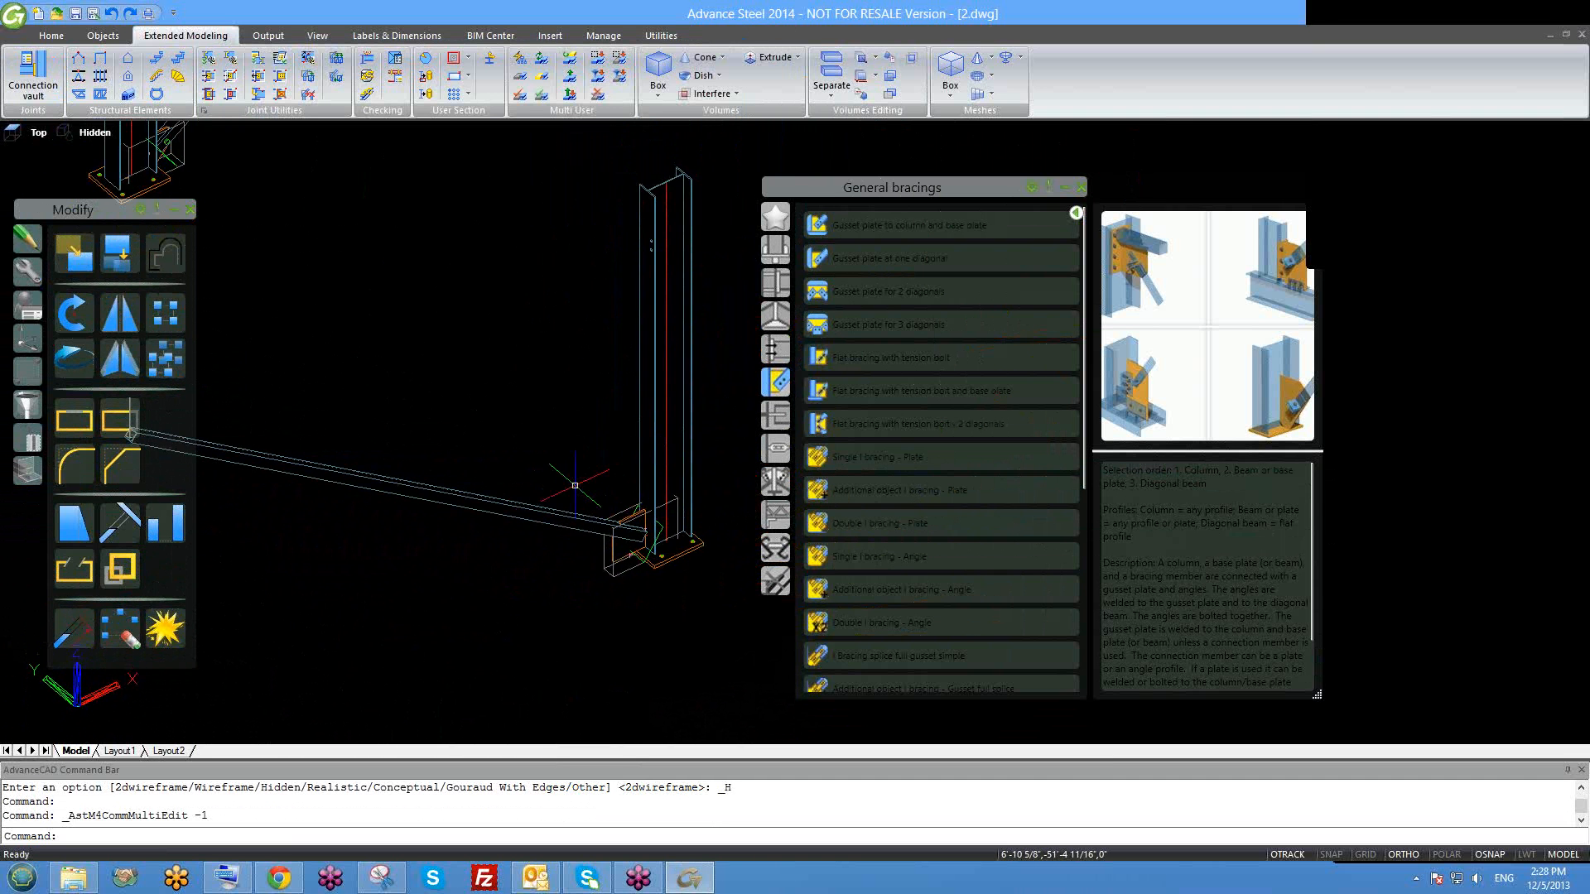
scroll(666, 547, up, 3)
shift+middle_drag(621, 489, 620, 592)
click(572, 579)
right_click(572, 580)
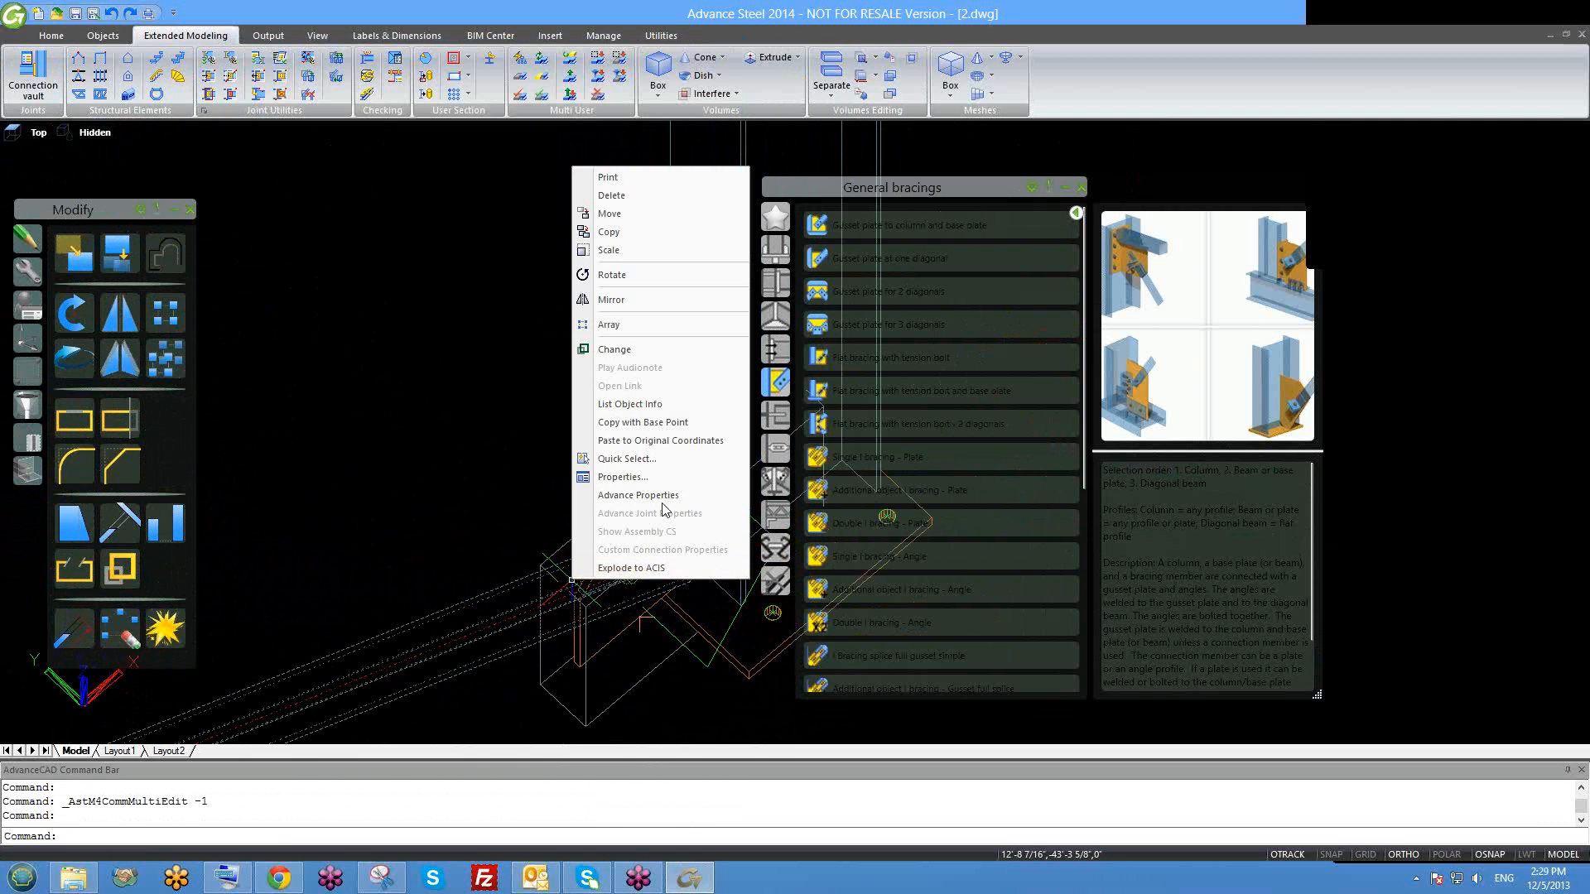
click(663, 499)
key(Escape)
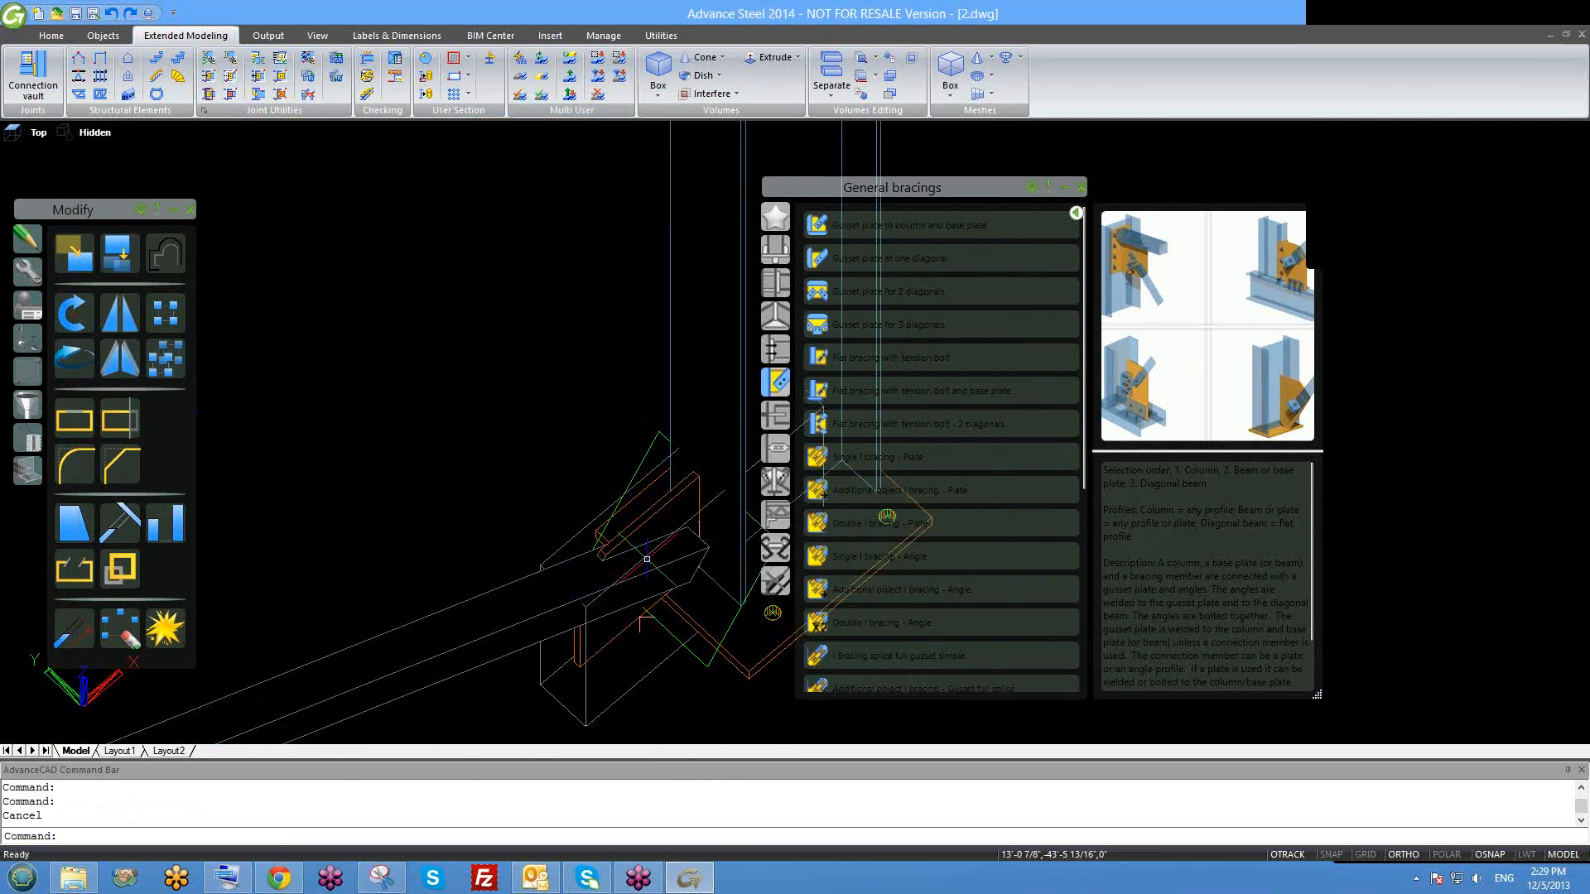
shift+middle_drag(646, 559, 573, 536)
right_click(573, 529)
click(663, 448)
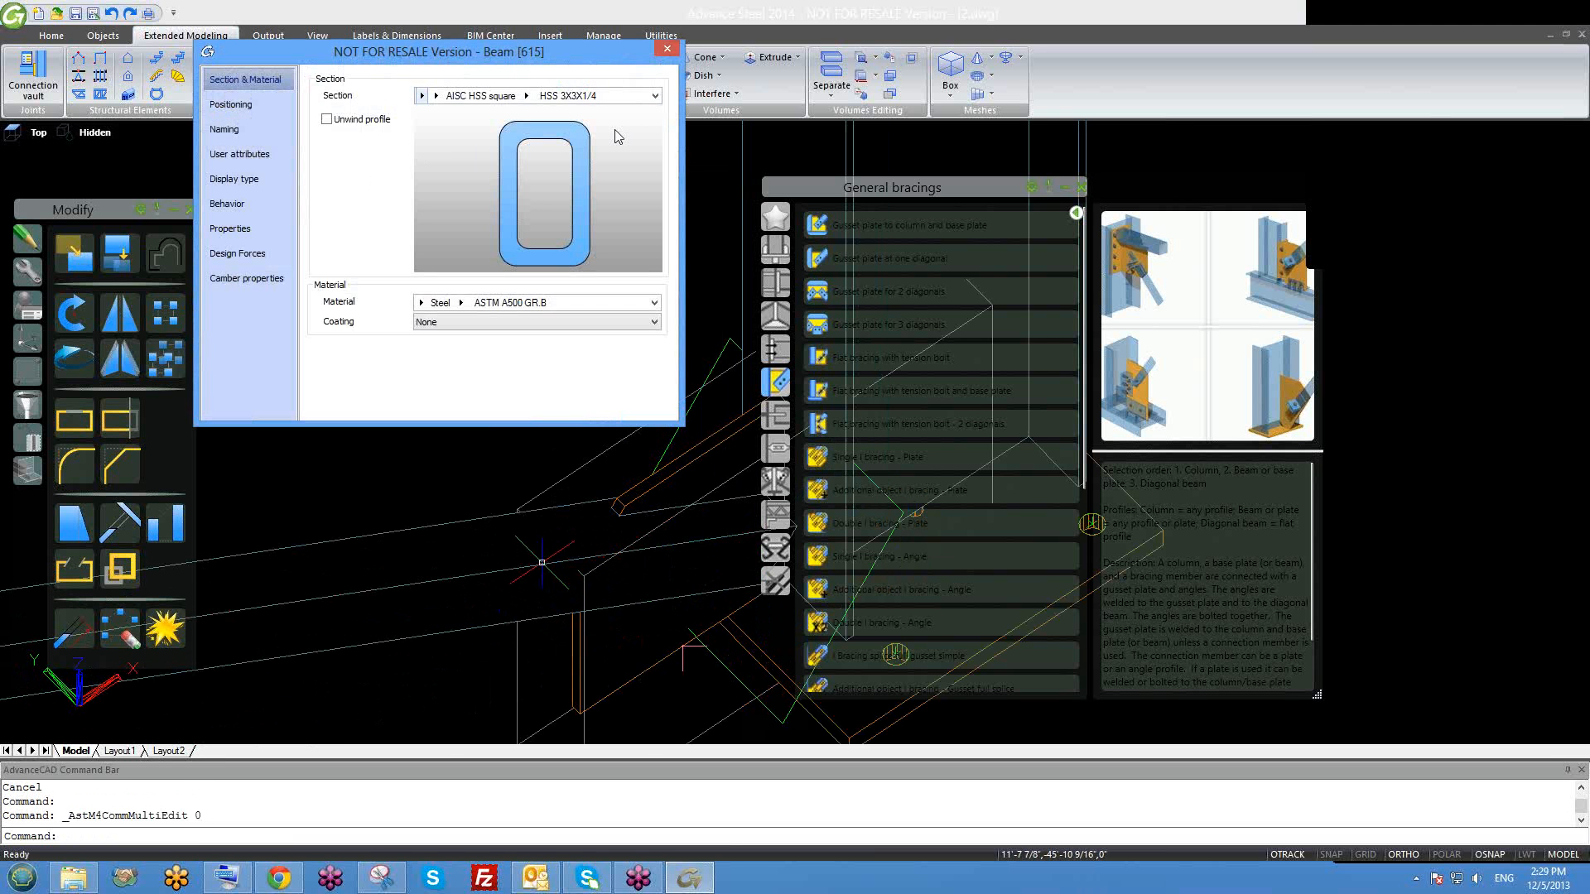
click(669, 51)
Set the gusset plate's offset to -1" in the joint properties and inspect its position against the brace.
scroll(661, 571, down, 1)
middle_drag(661, 572, 464, 489)
shift+middle_drag(443, 562, 454, 399)
right_click(456, 401)
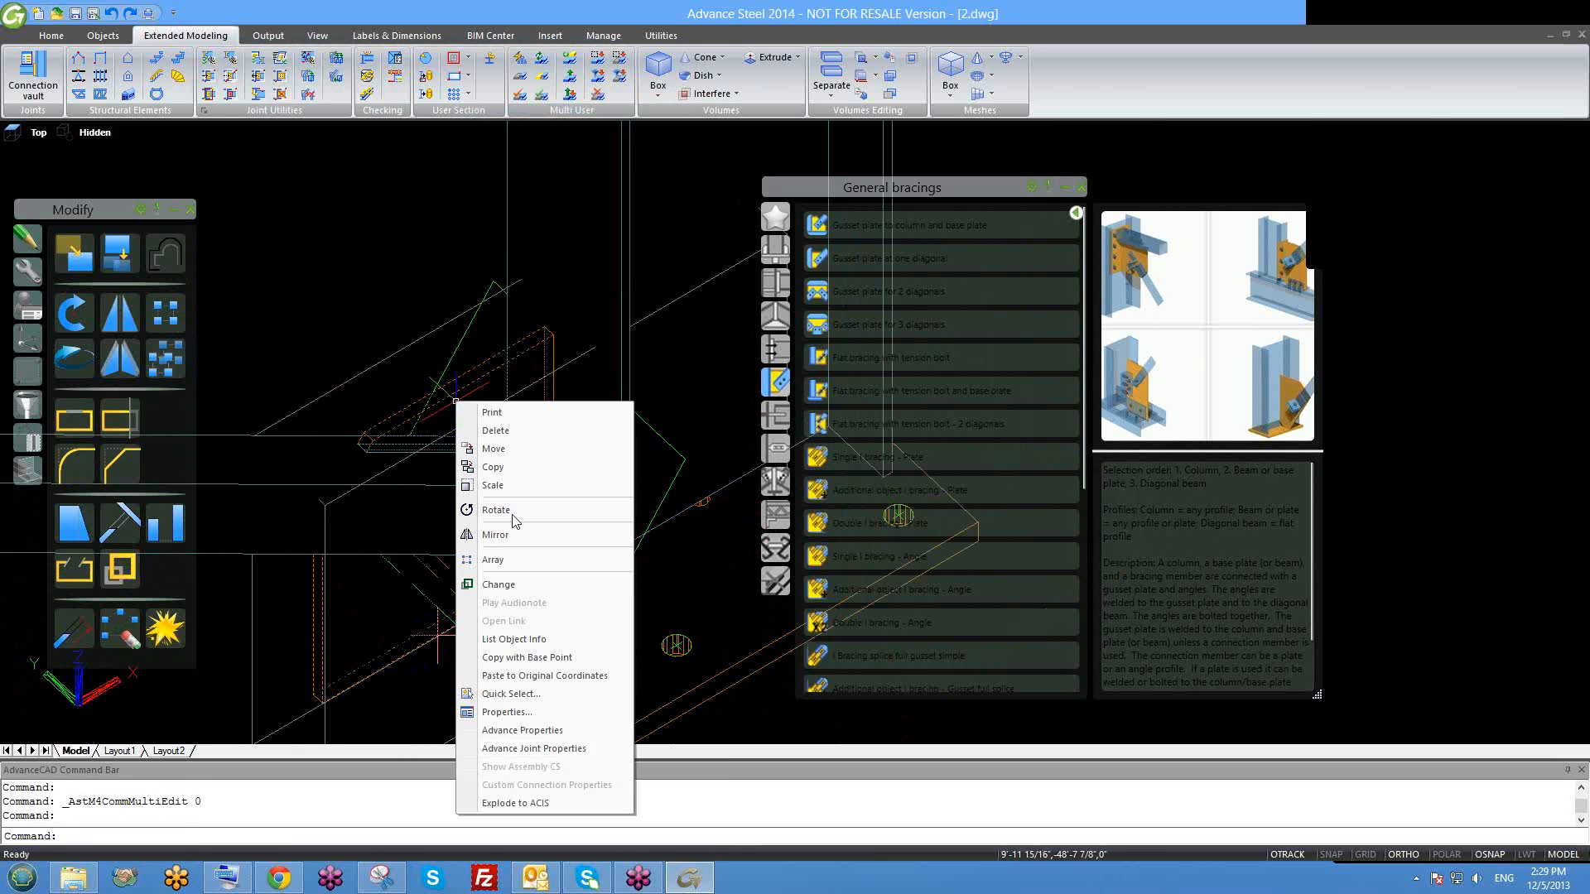
click(569, 748)
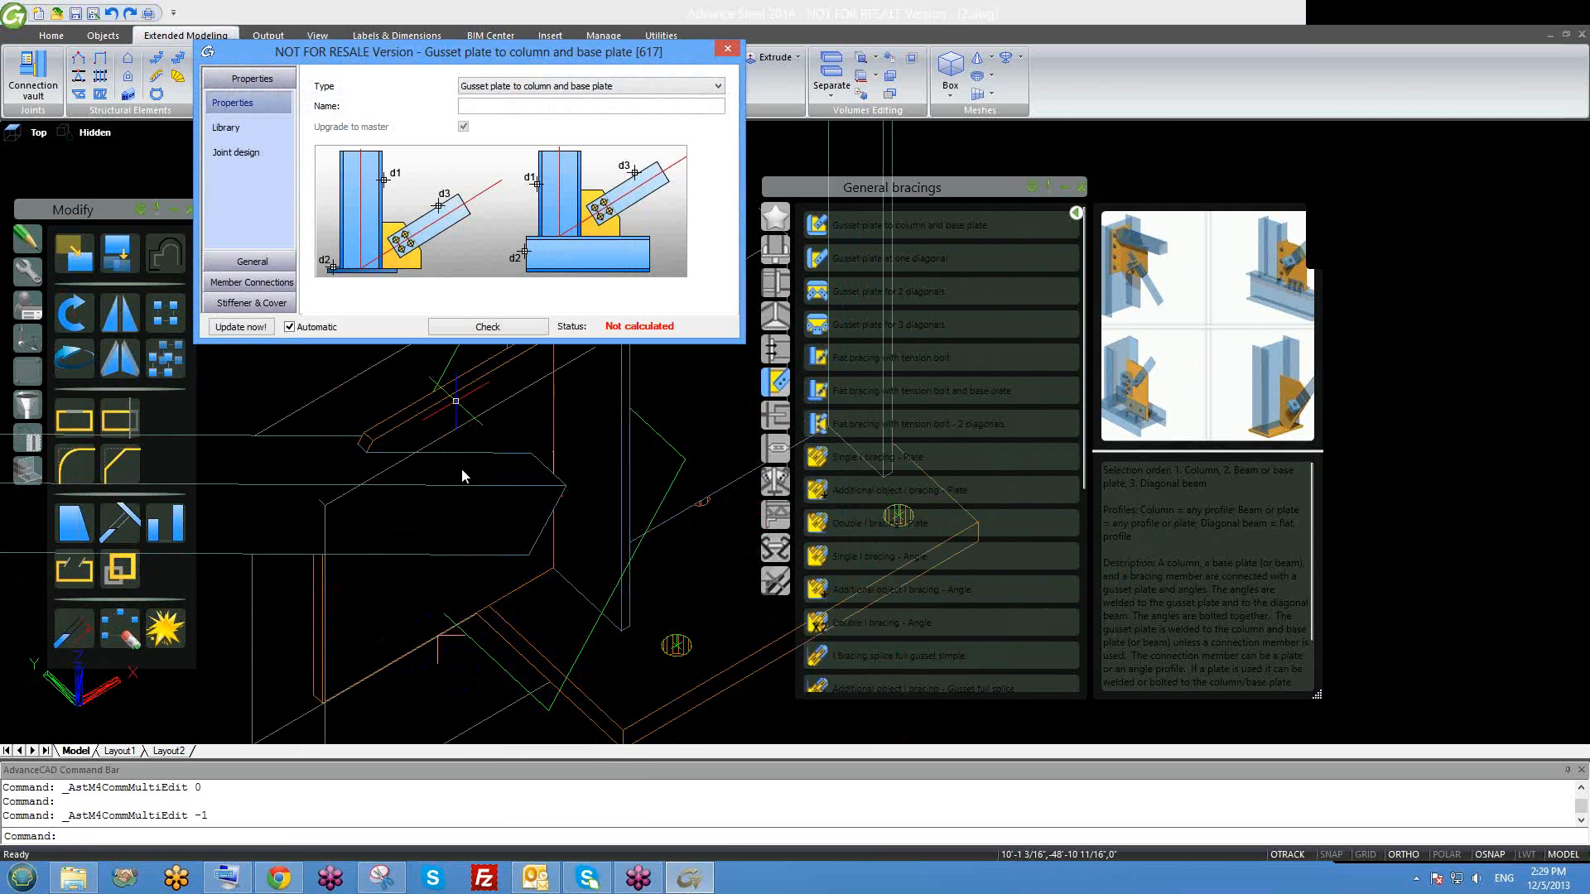
click(257, 263)
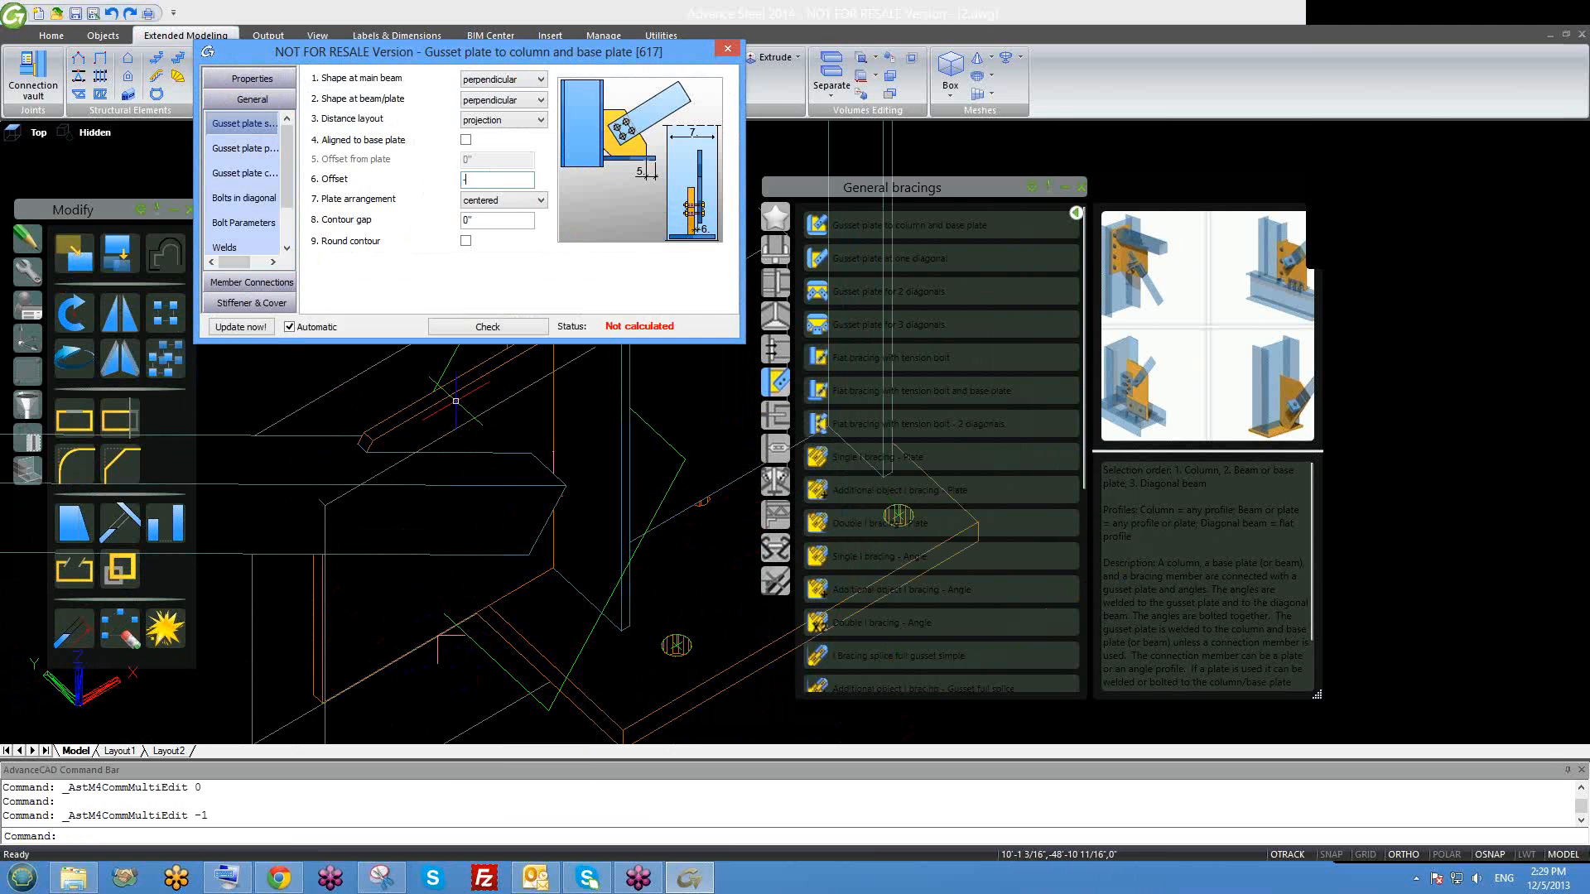
key(Return)
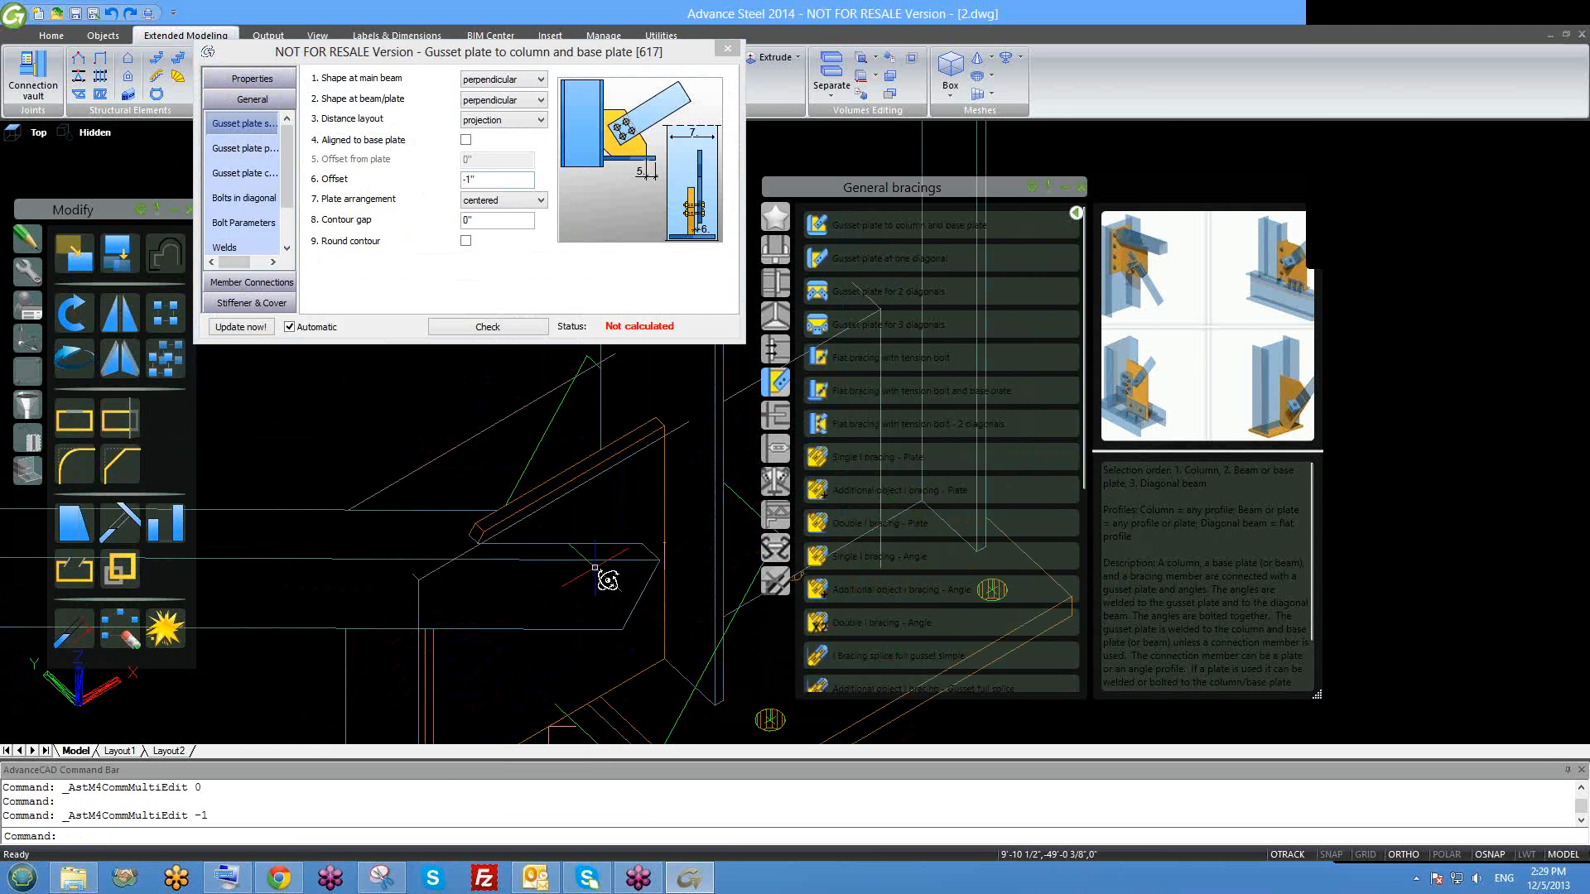
shift+middle_drag(706, 599, 563, 373)
Set the gusset plate's offset back to 0" and close the joint properties.
drag(507, 179, 397, 189)
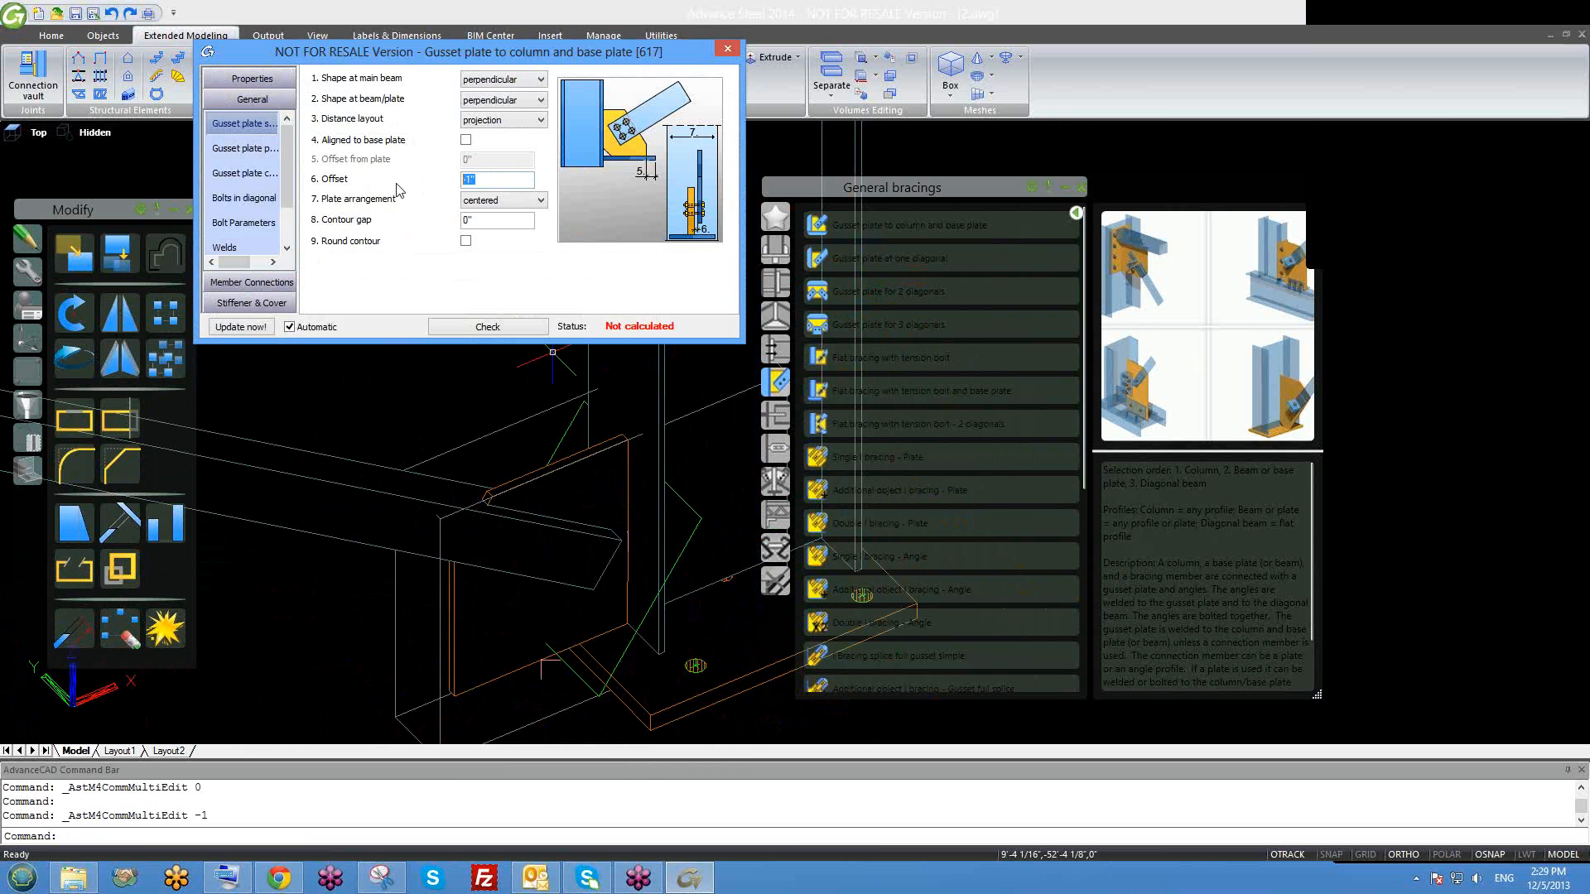
key(Return)
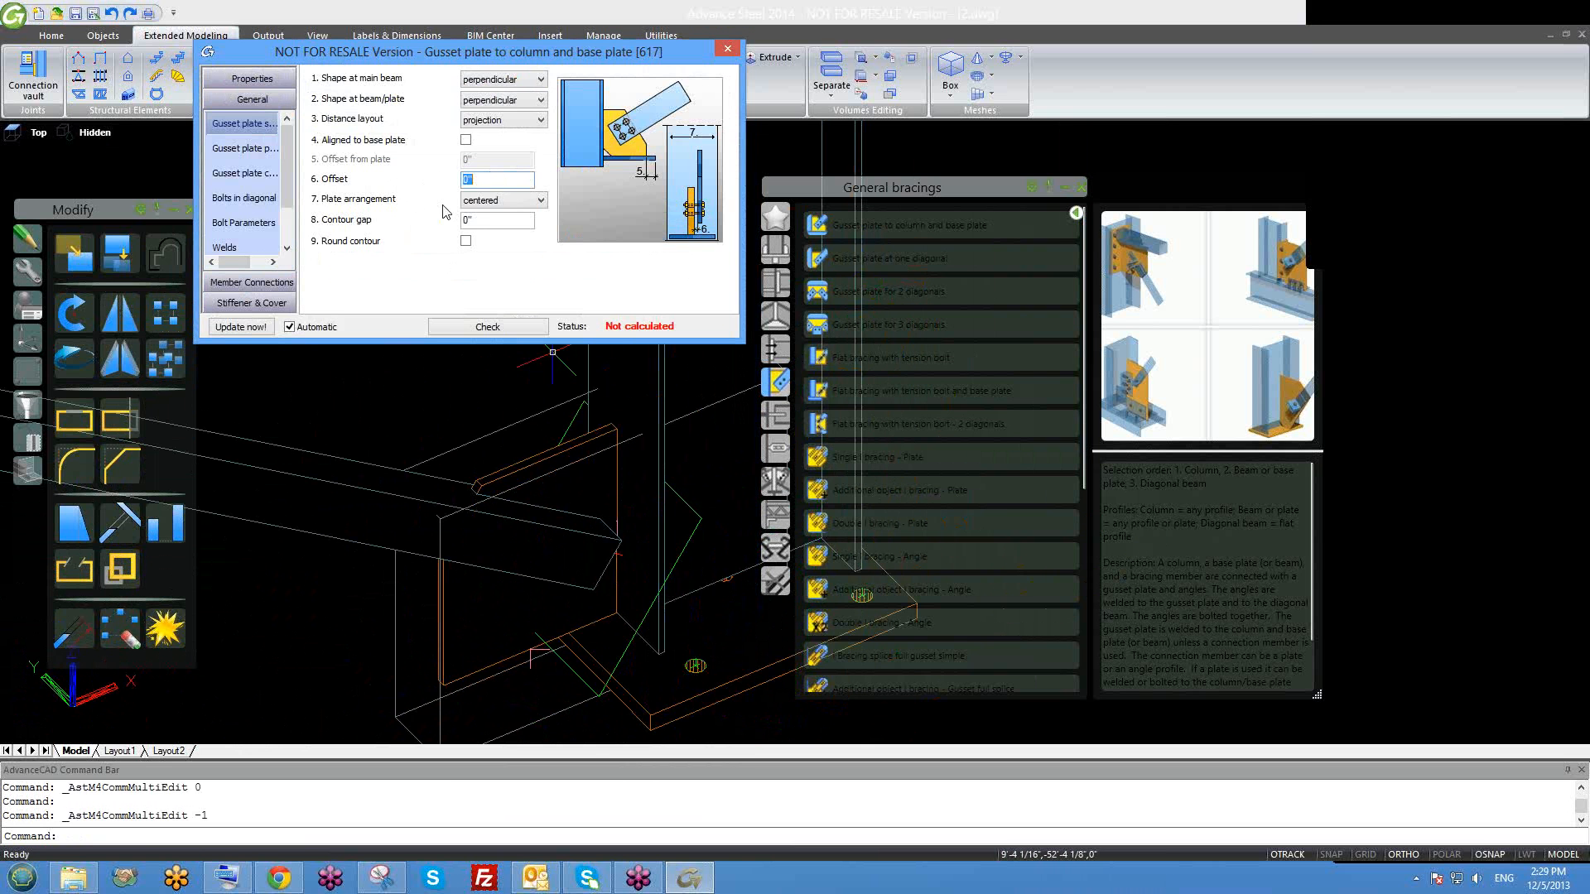
click(722, 52)
Examine how the gusset plate sits relative to the diagonal brace and column from several angles.
scroll(650, 554, down, 2)
shift+middle_drag(670, 614, 735, 661)
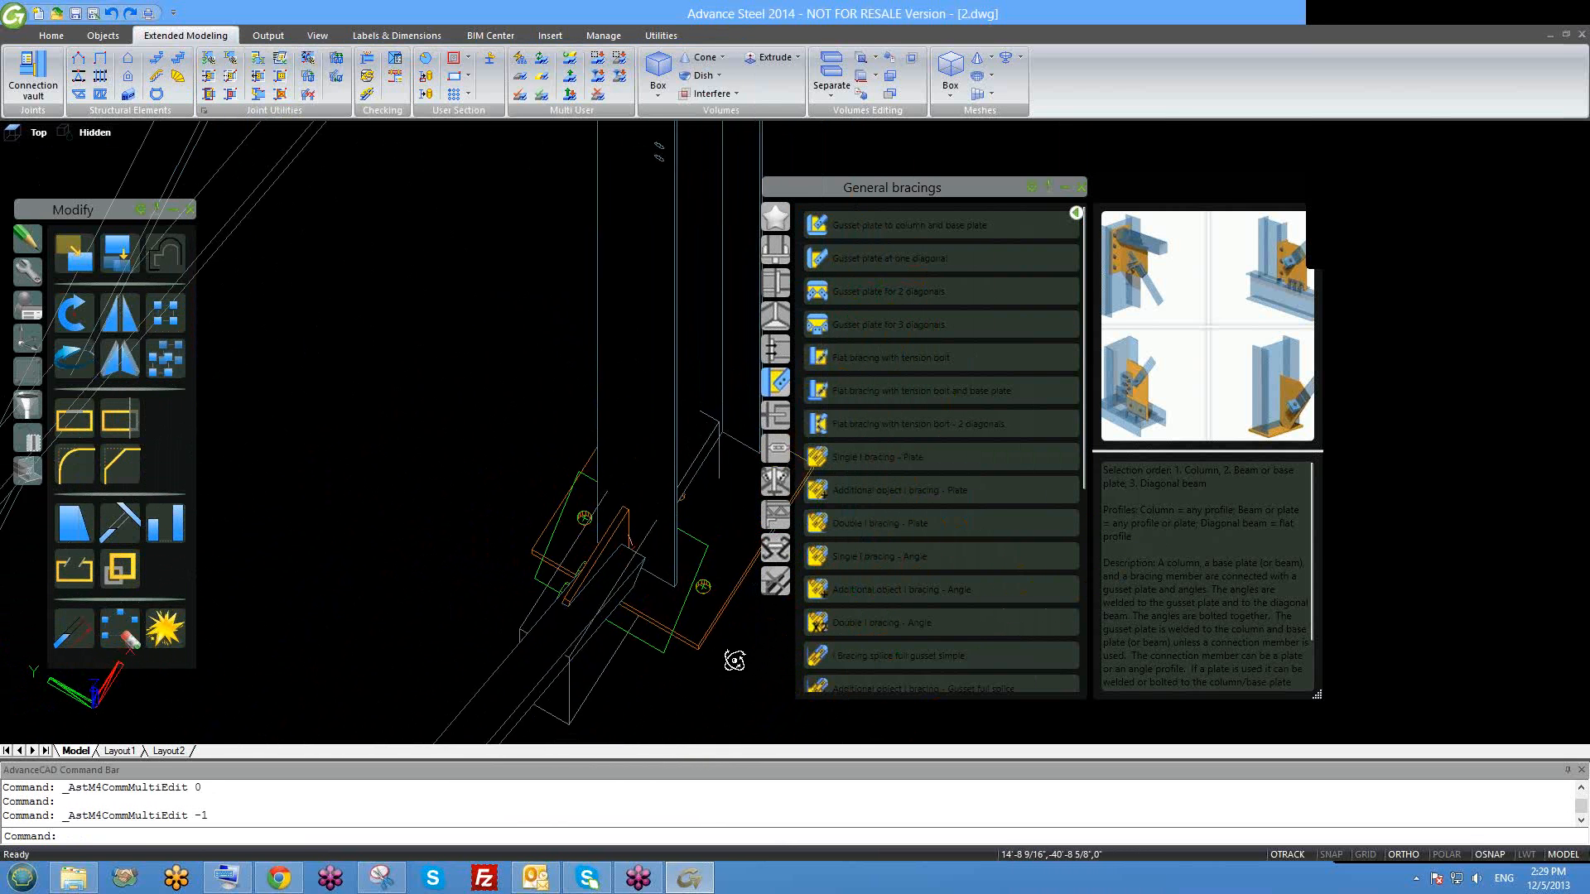
shift+middle_drag(642, 629, 568, 455)
click(543, 435)
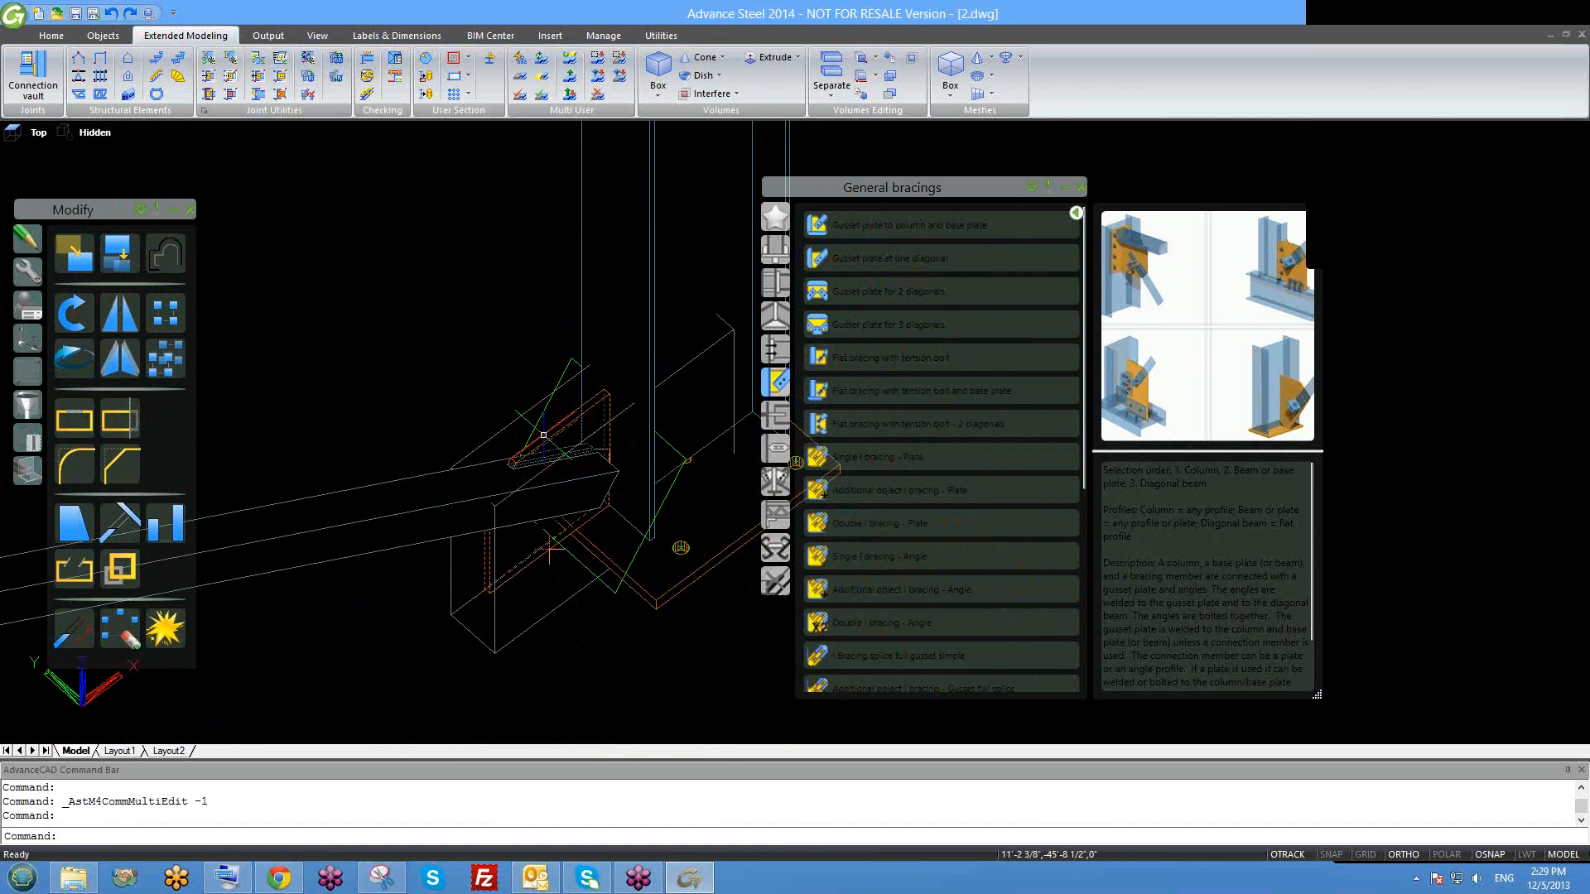
key(Escape)
shift+middle_drag(557, 497, 506, 460)
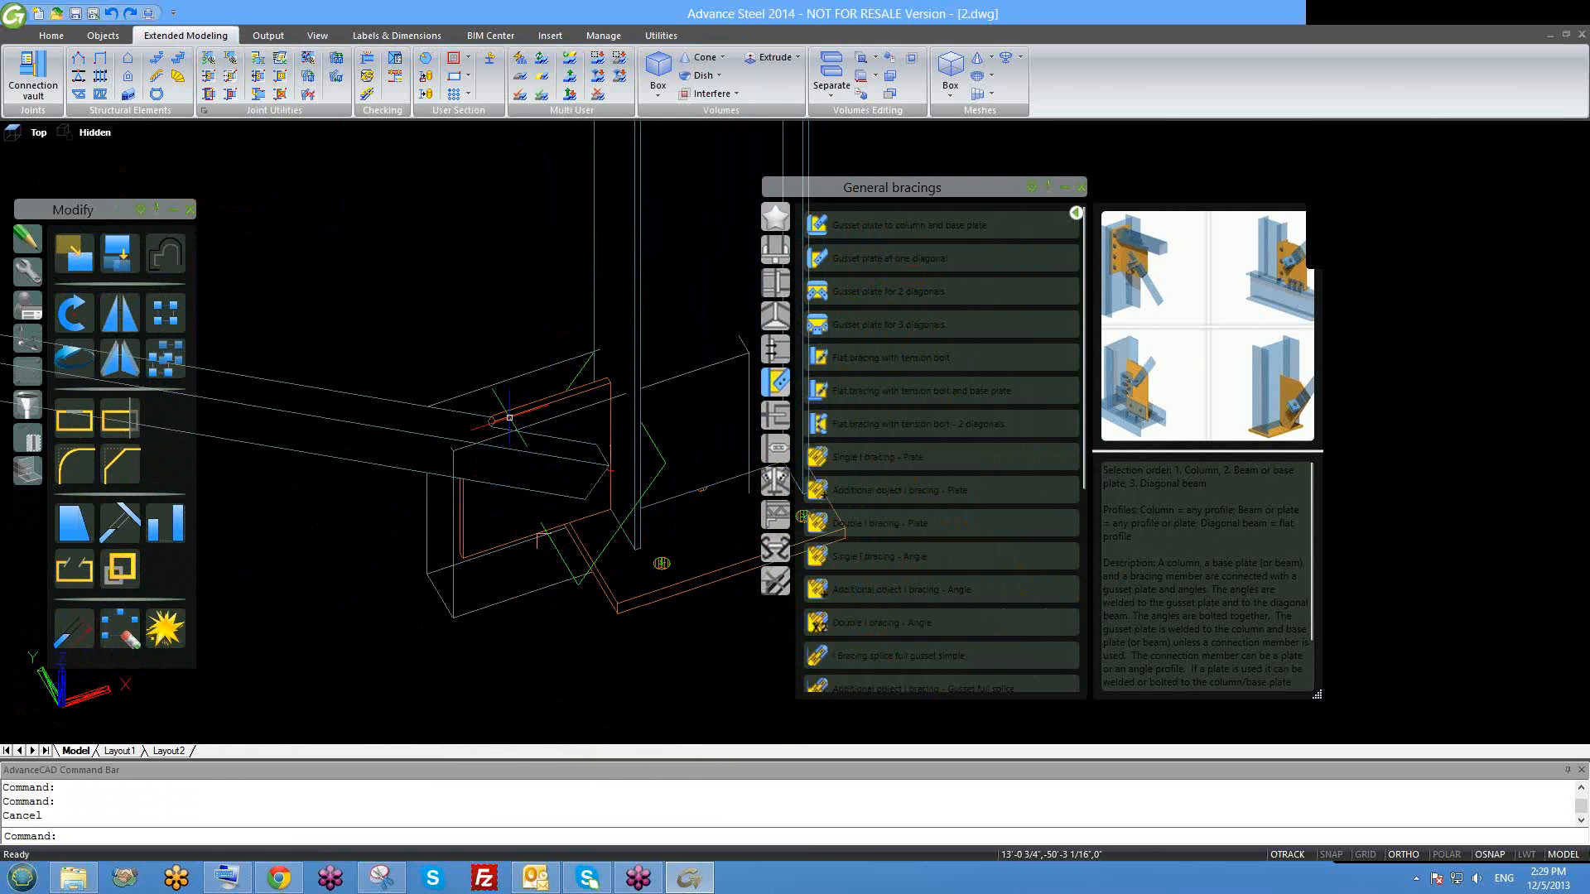
right_click(511, 414)
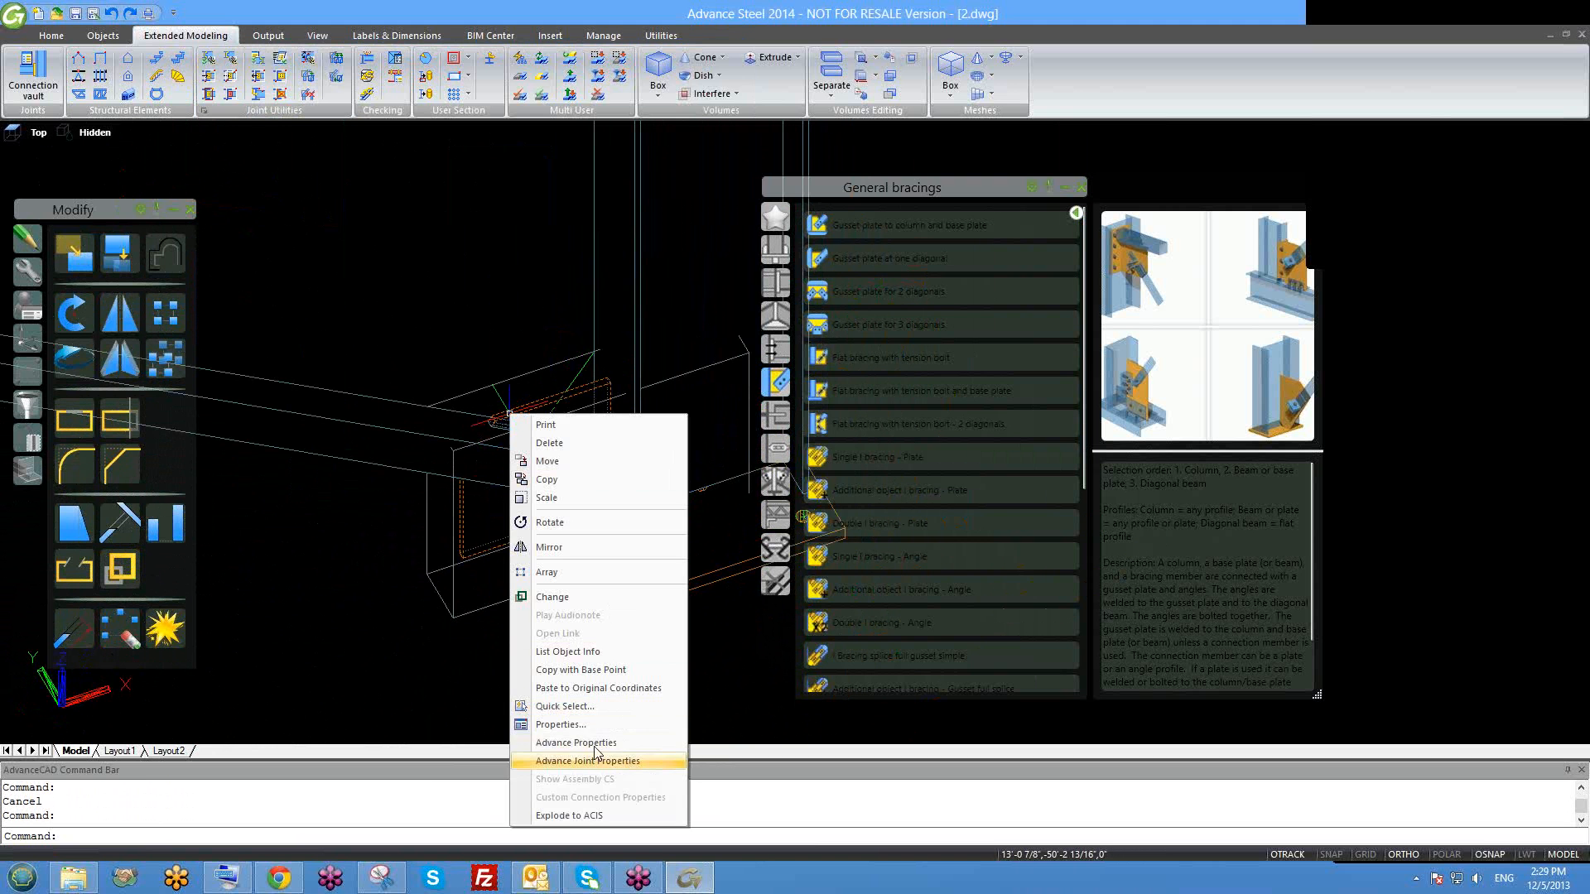
key(Escape)
scroll(530, 443, up, 4)
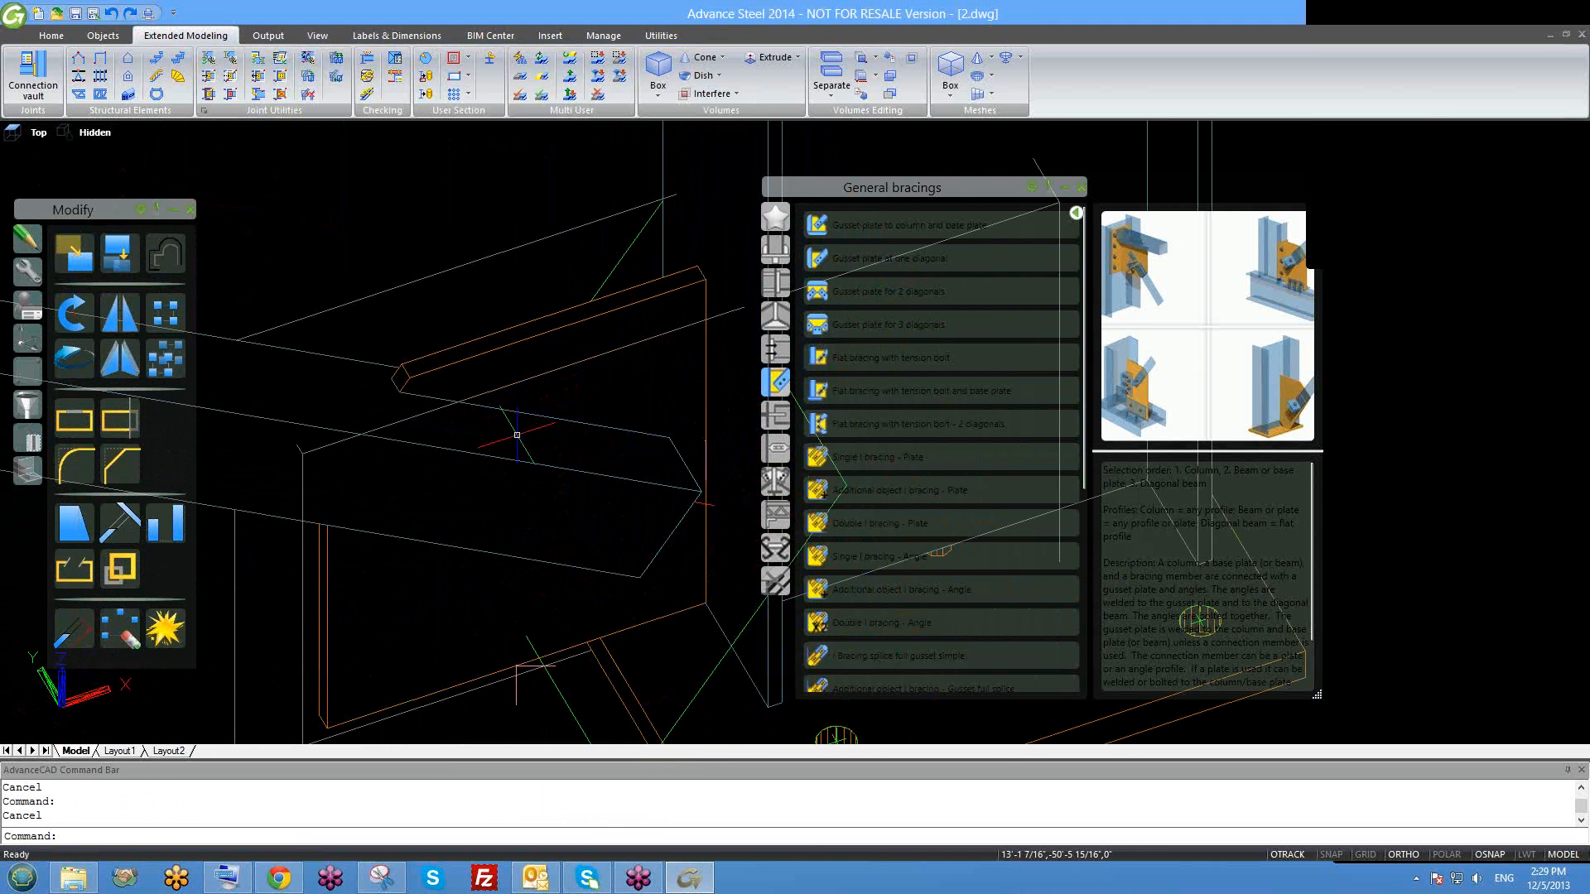
shift+middle_drag(528, 469, 487, 496)
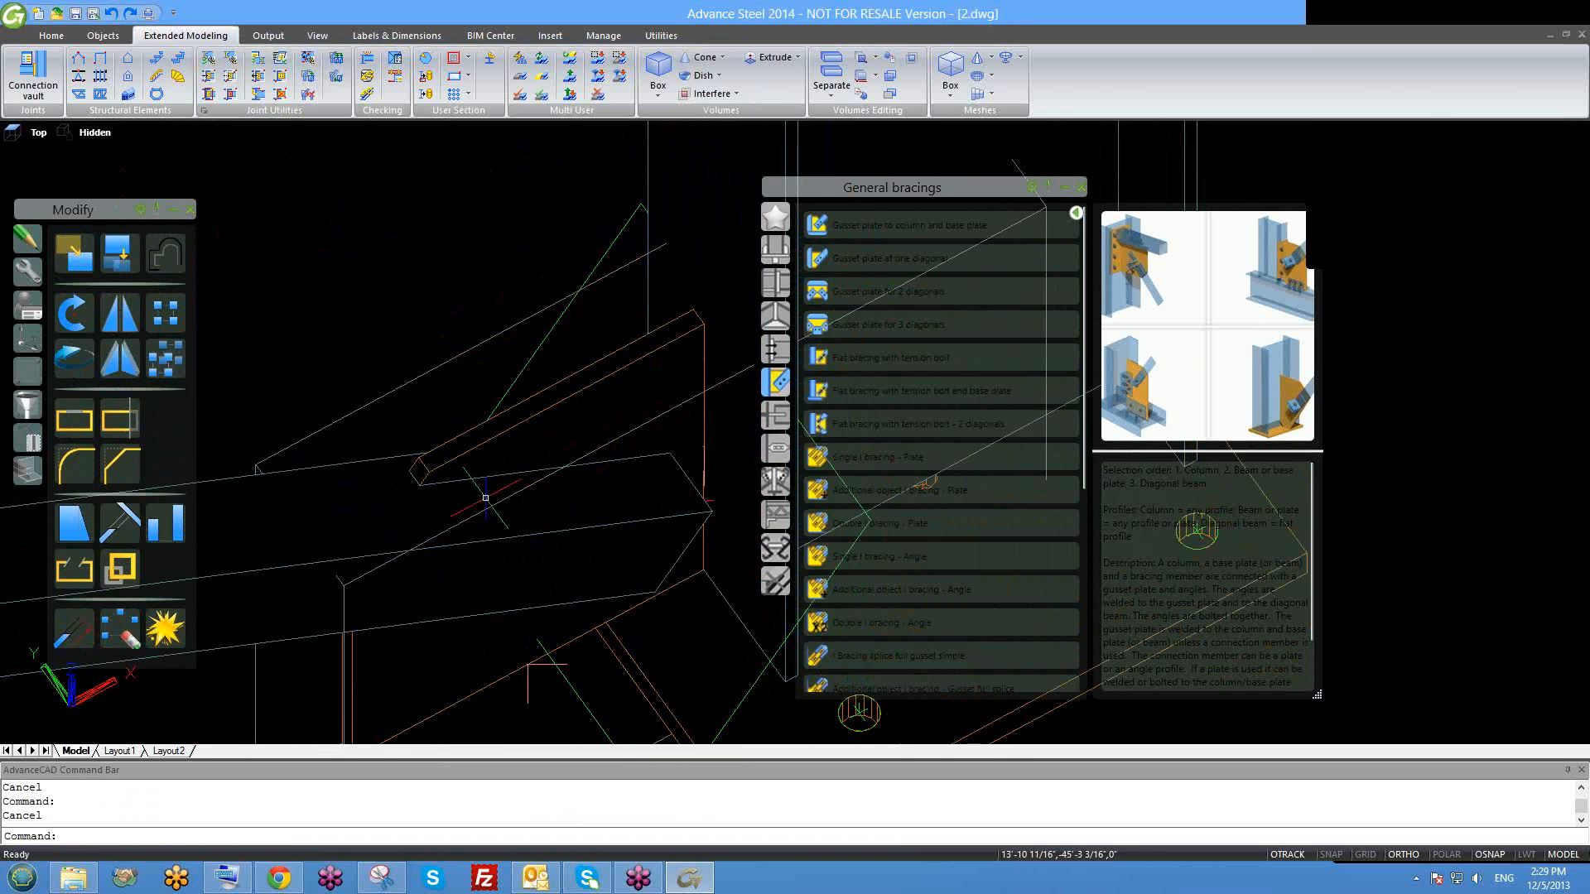
Open the joint properties of the gusset plate to column and base plate connection and set its plate arrangement to one side.
scroll(488, 494, down, 2)
click(489, 454)
right_click(489, 455)
click(474, 463)
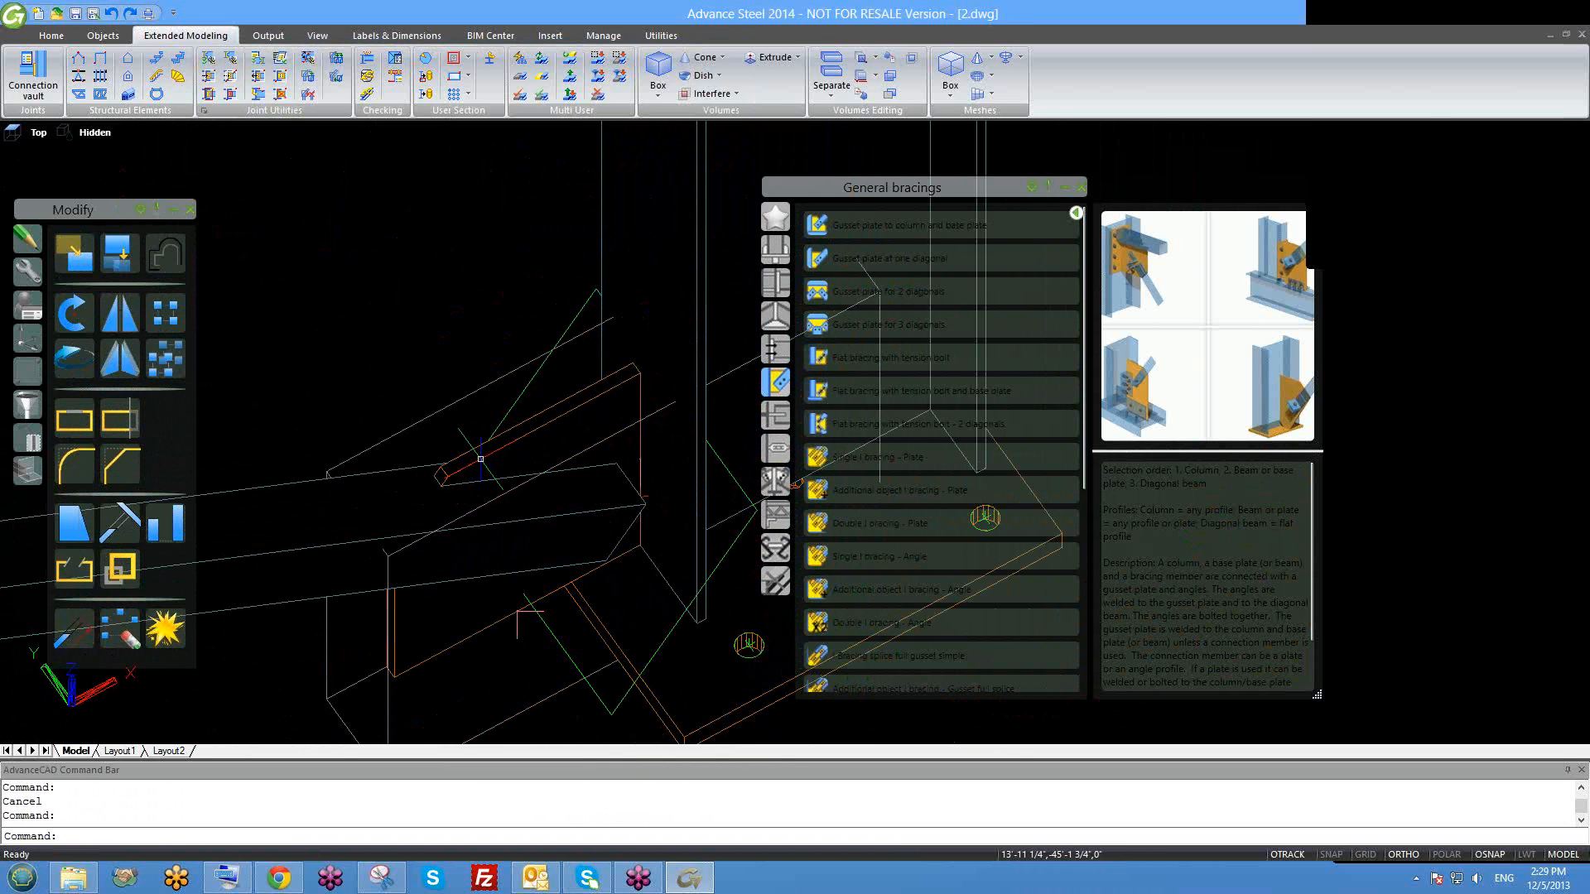
click(480, 459)
right_click(480, 459)
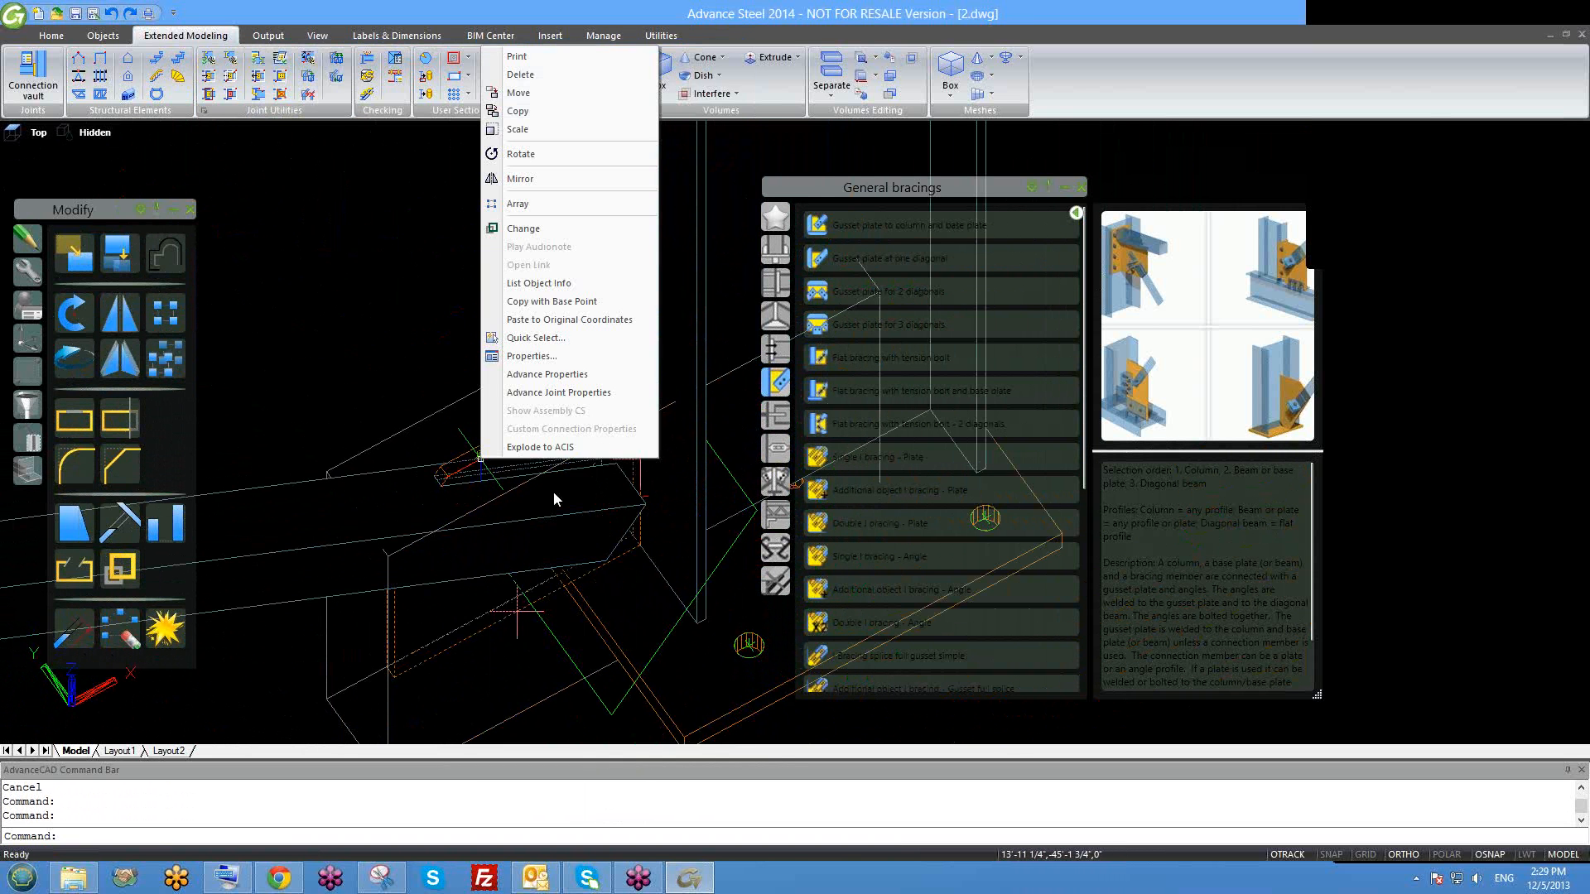
click(569, 394)
click(252, 261)
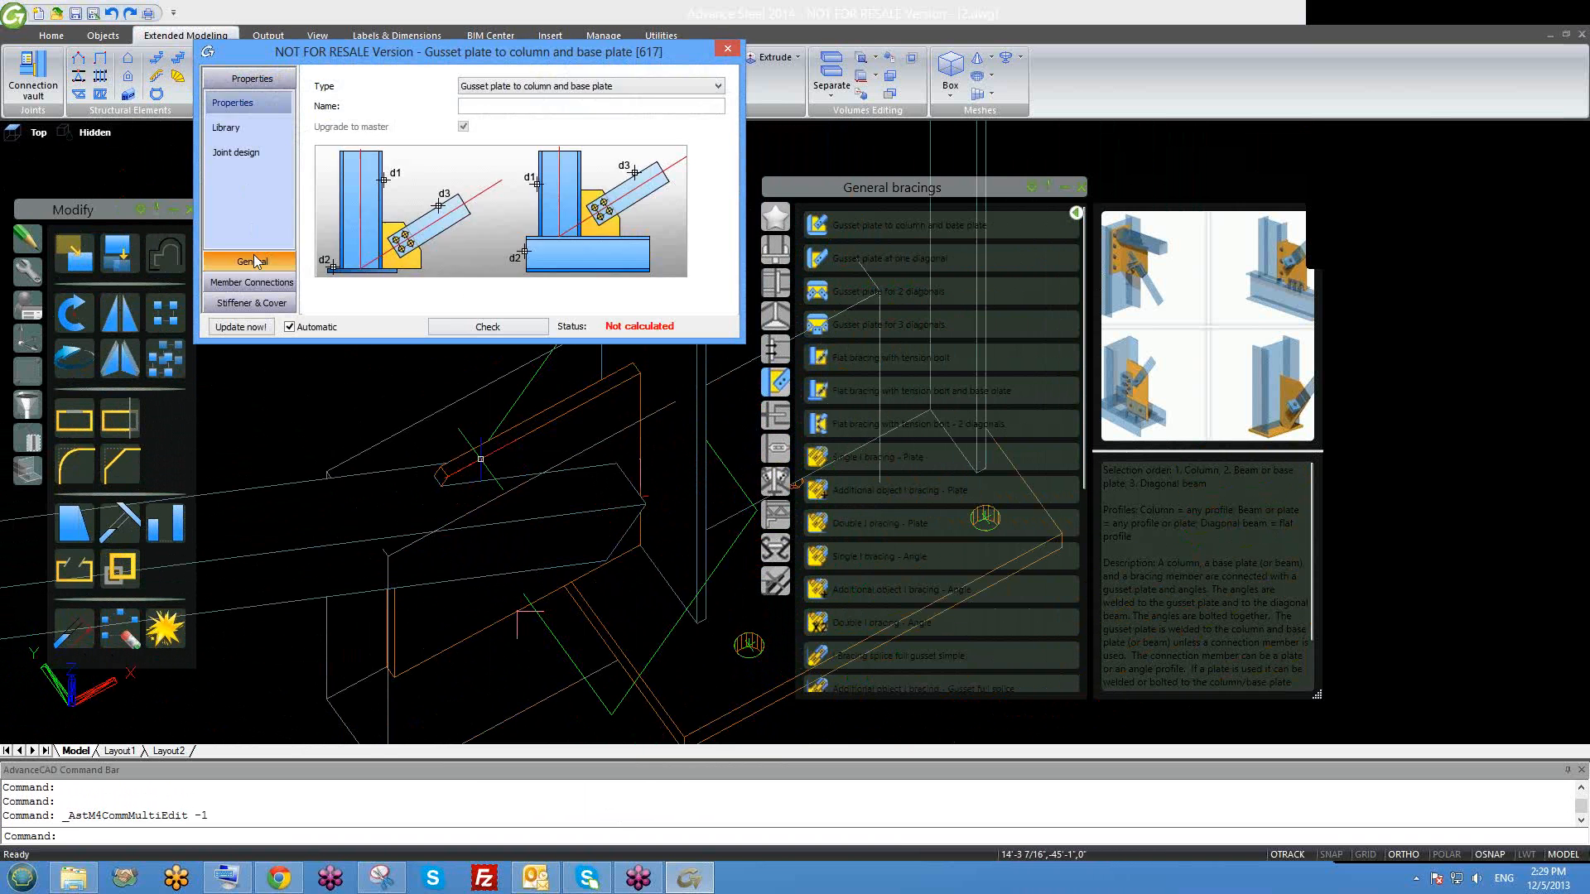
click(515, 202)
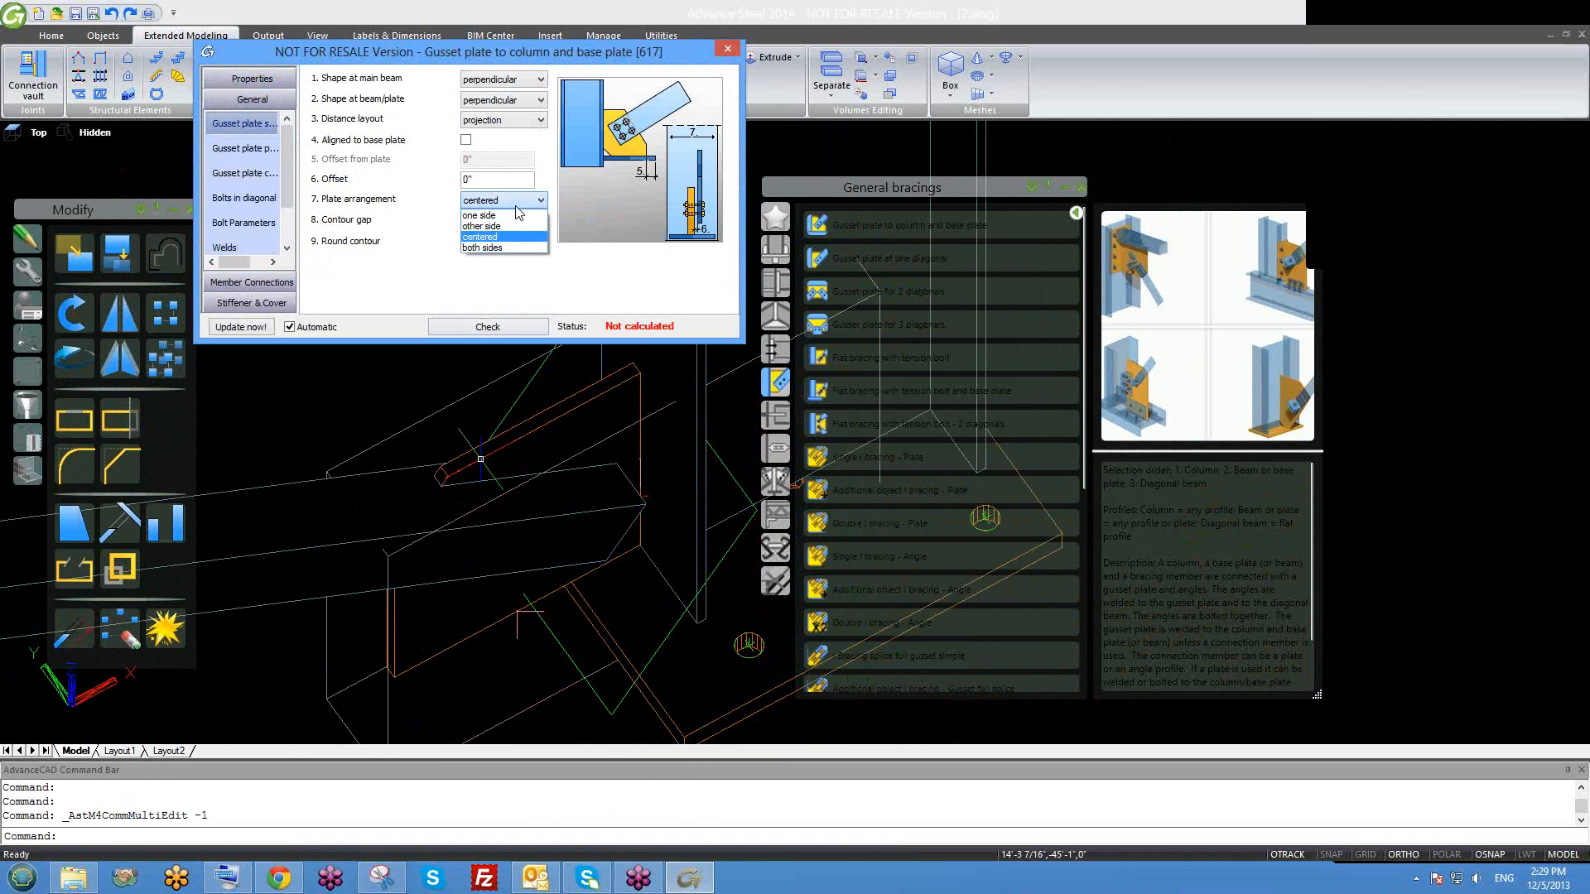
click(513, 217)
shift+middle_drag(501, 502, 643, 540)
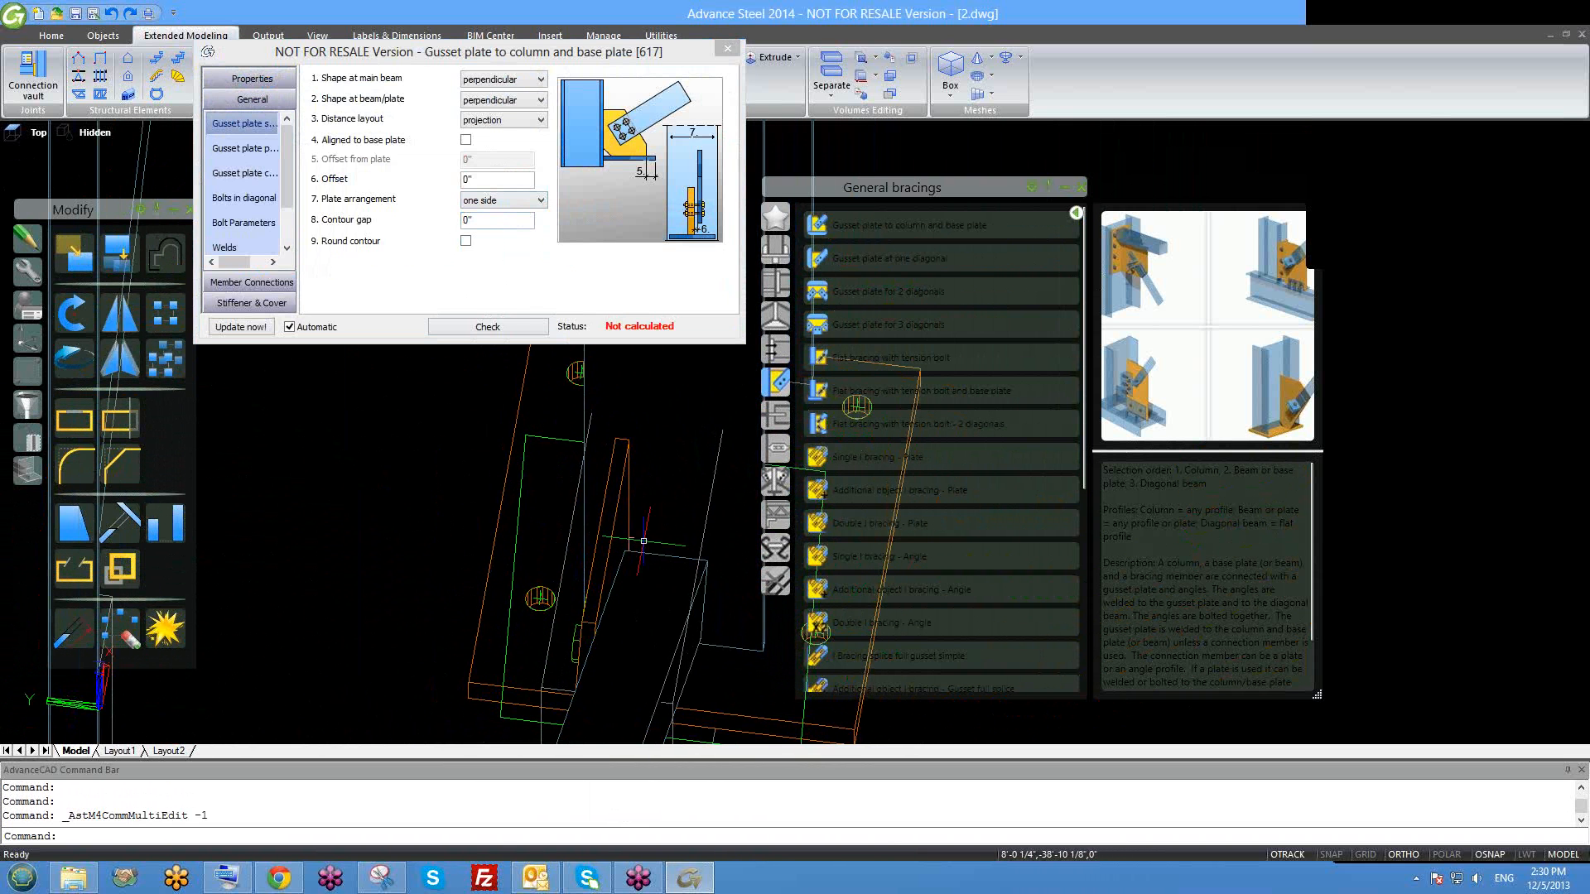
Set the gusset plate's offset to -2" and inspect its position against the brace and bolts.
drag(485, 181, 435, 185)
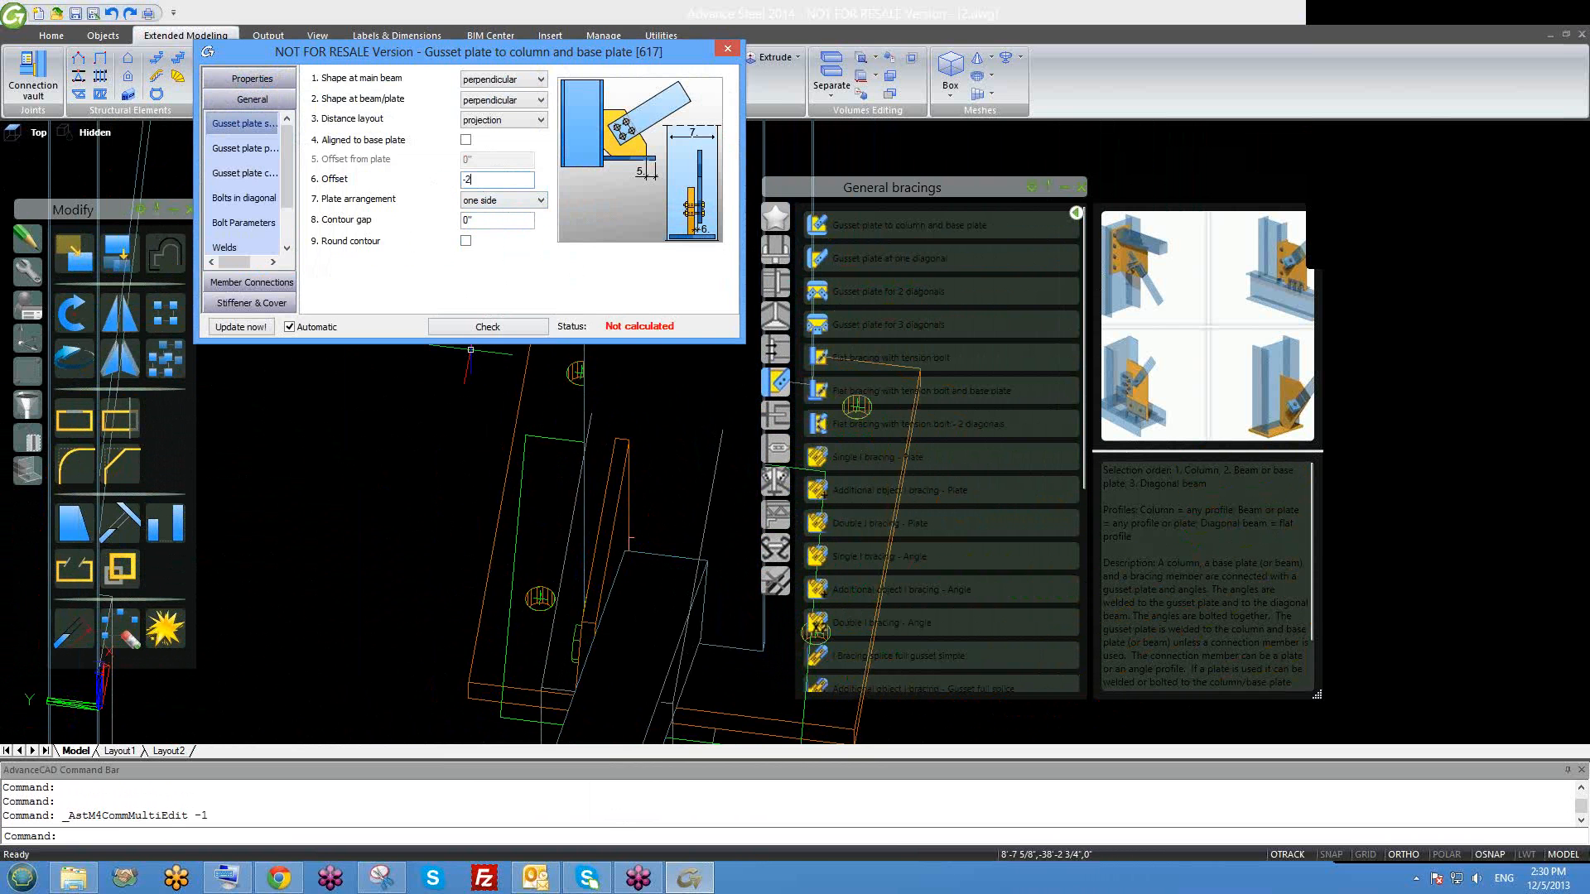
text(-2)
key(Return)
click(504, 570)
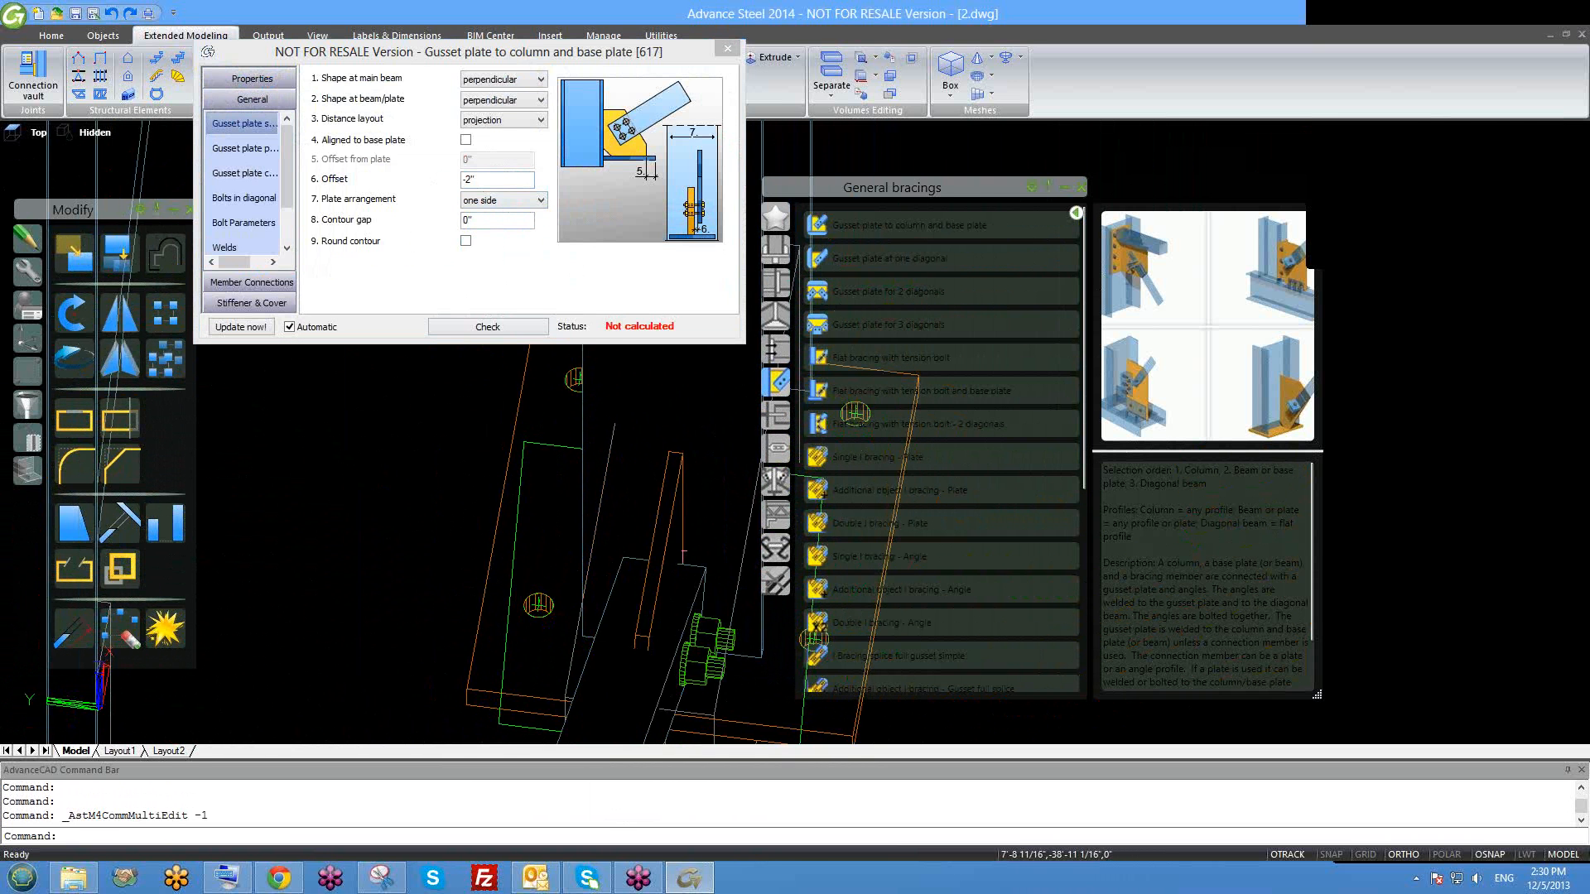
scroll(663, 617, up, 2)
shift+middle_drag(698, 676, 547, 596)
mouse_move(479, 550)
shift+middle_down()
mouse_move(432, 640)
mouse_move(662, 477)
mouse_move(561, 632)
mouse_move(474, 547)
shift+middle_up()
shift+middle_drag(459, 611, 480, 596)
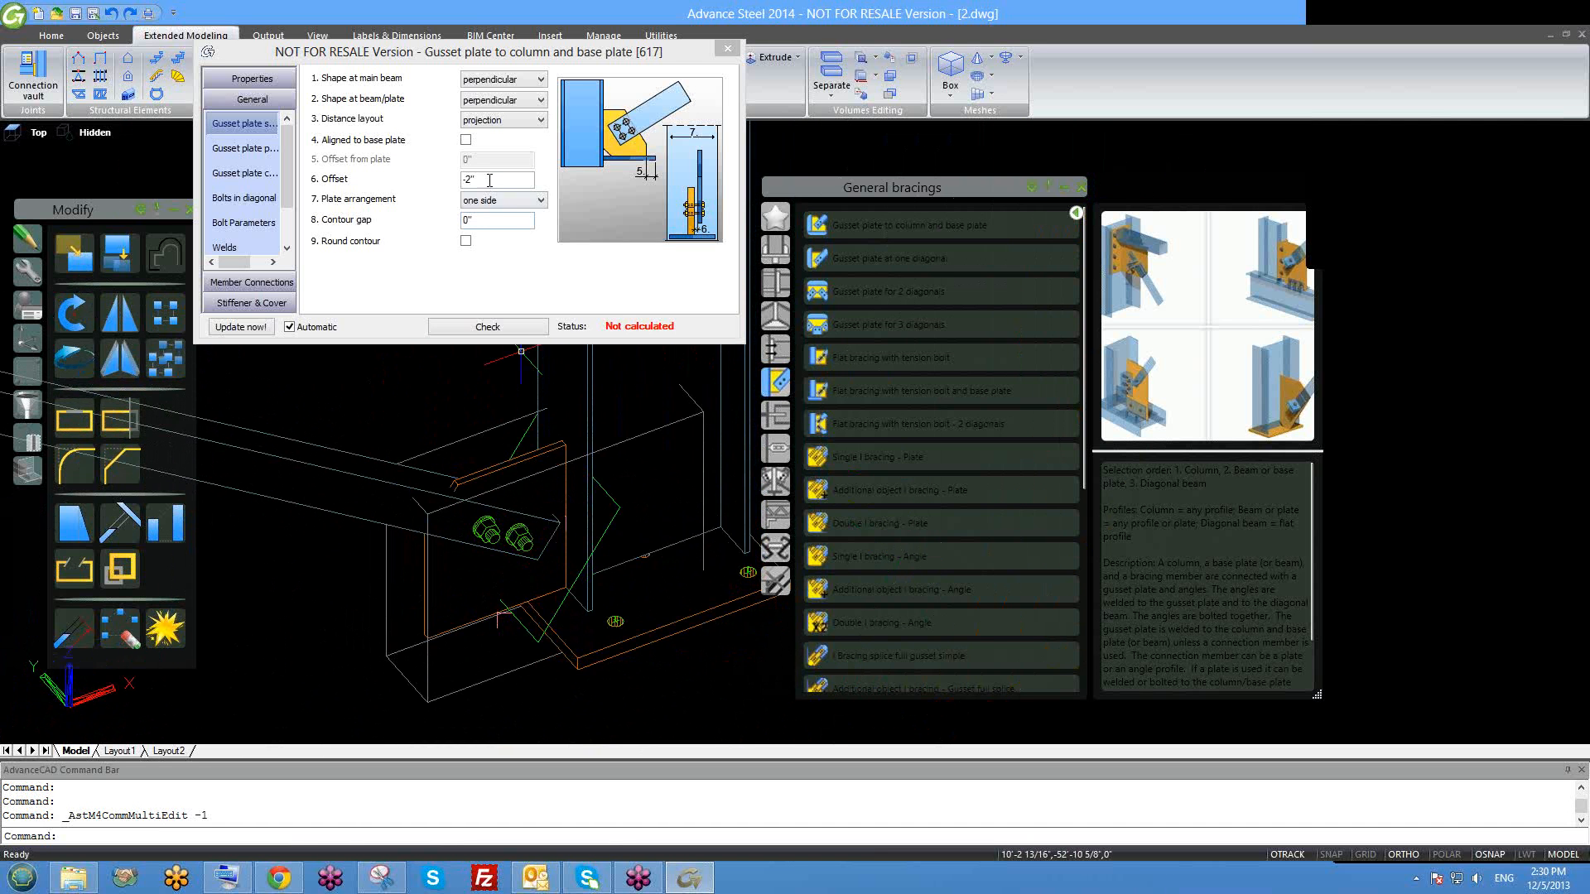
Set the gusset plate's offset to 0" and its plate arrangement to centered, and close the joint properties.
click(436, 182)
click(513, 200)
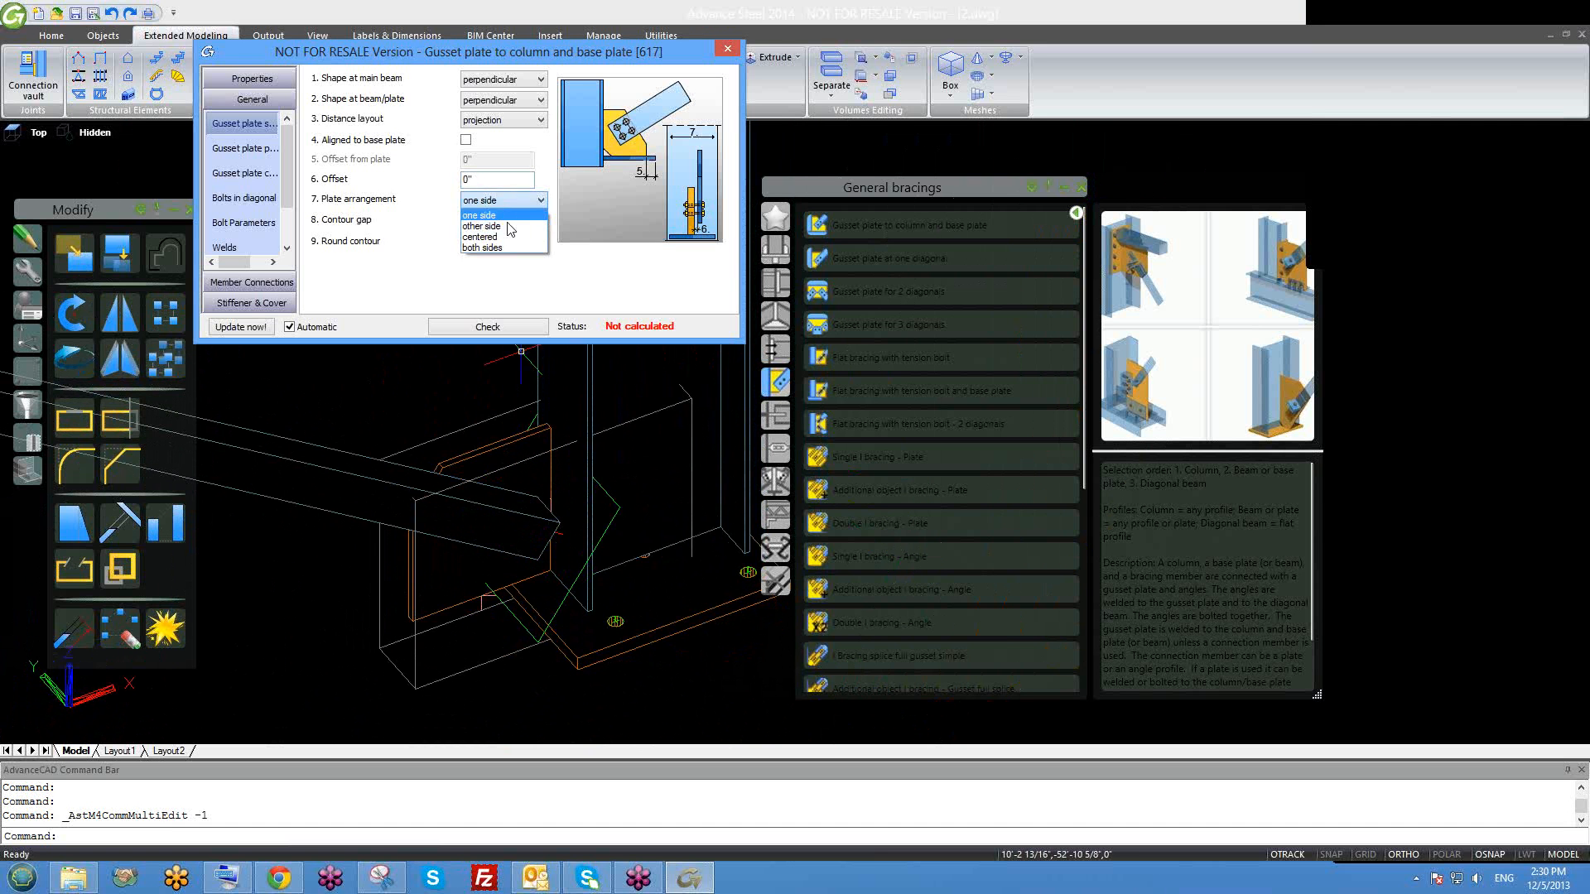
click(497, 222)
scroll(419, 550, up, 5)
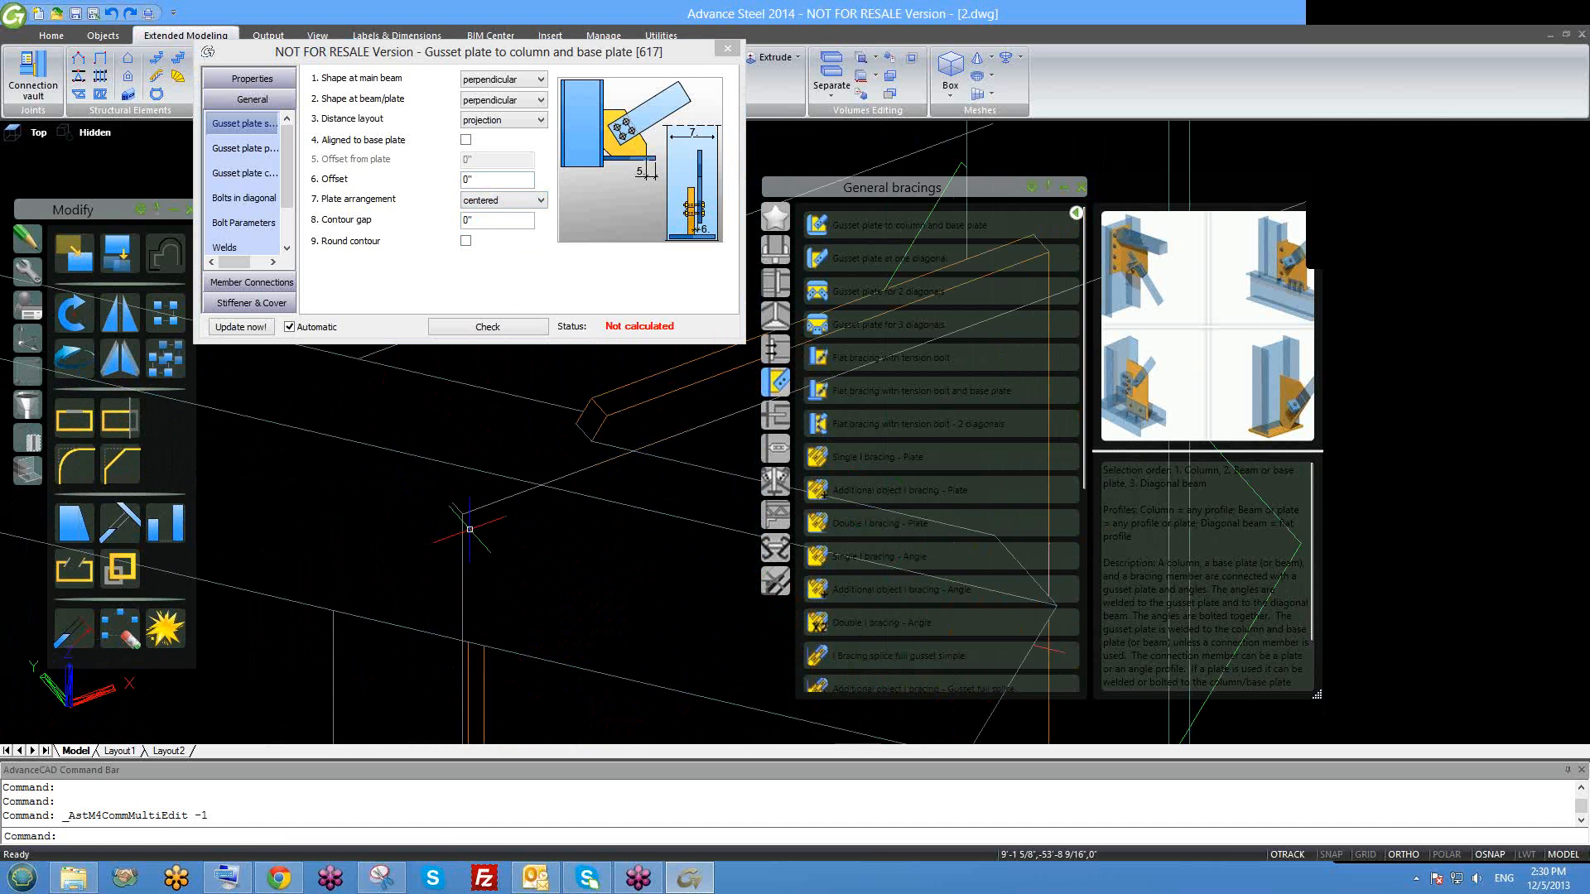
scroll(348, 530, up, 1)
shift+middle_drag(380, 599, 367, 571)
click(725, 58)
Switch the visual style to 2D Wireframe and try to measure a distance at the bolted brace end.
shift+middle_drag(431, 497, 410, 468)
click(95, 132)
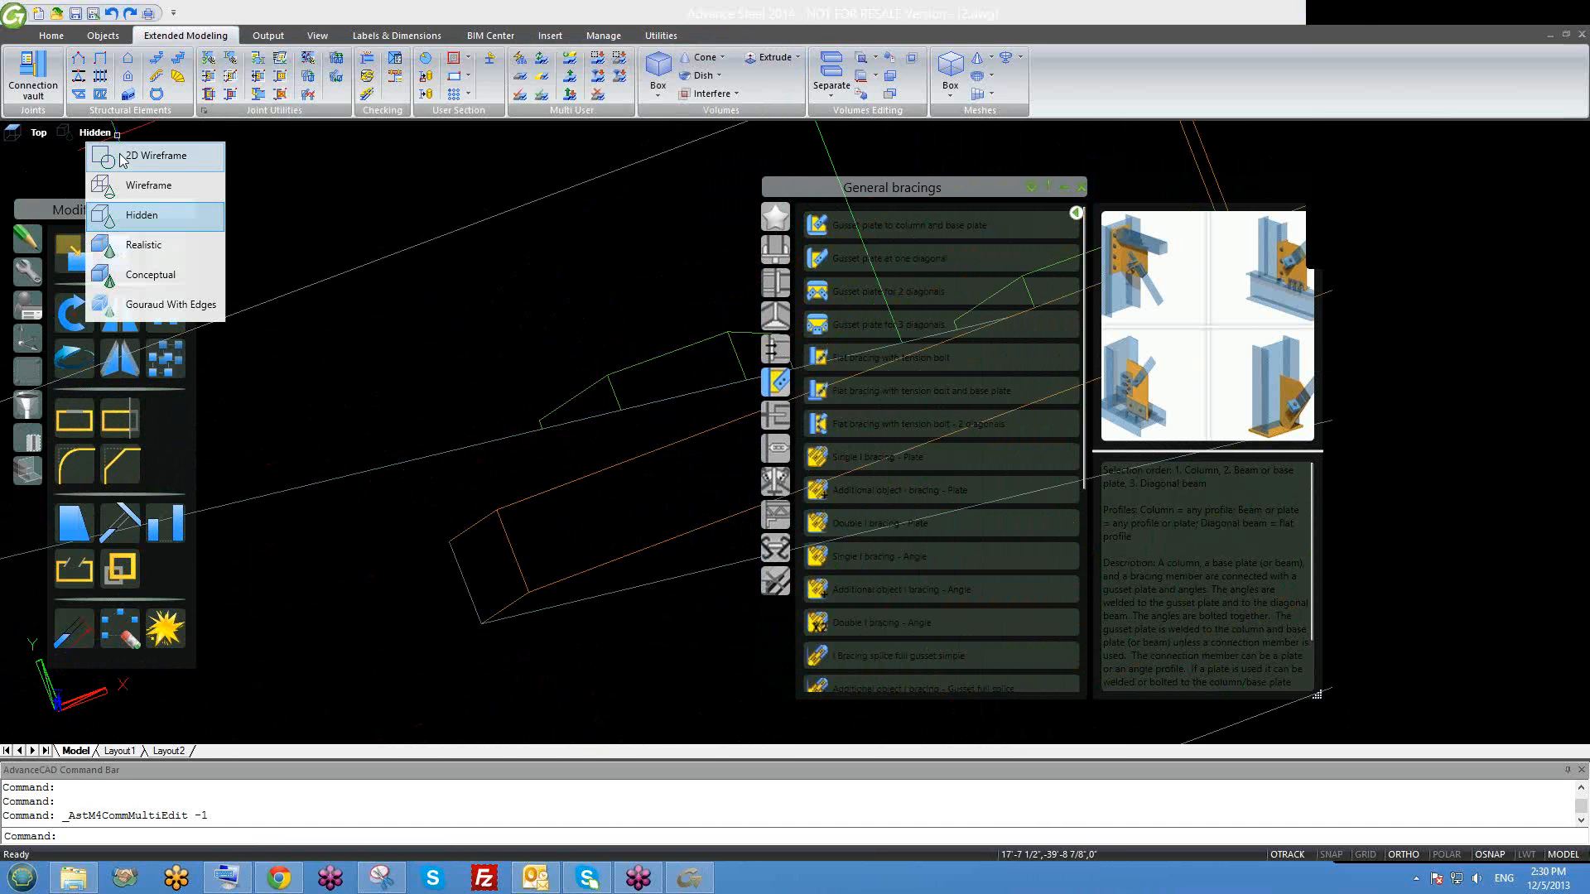
click(123, 157)
shift+middle_drag(417, 452, 466, 365)
scroll(494, 315, up, 2)
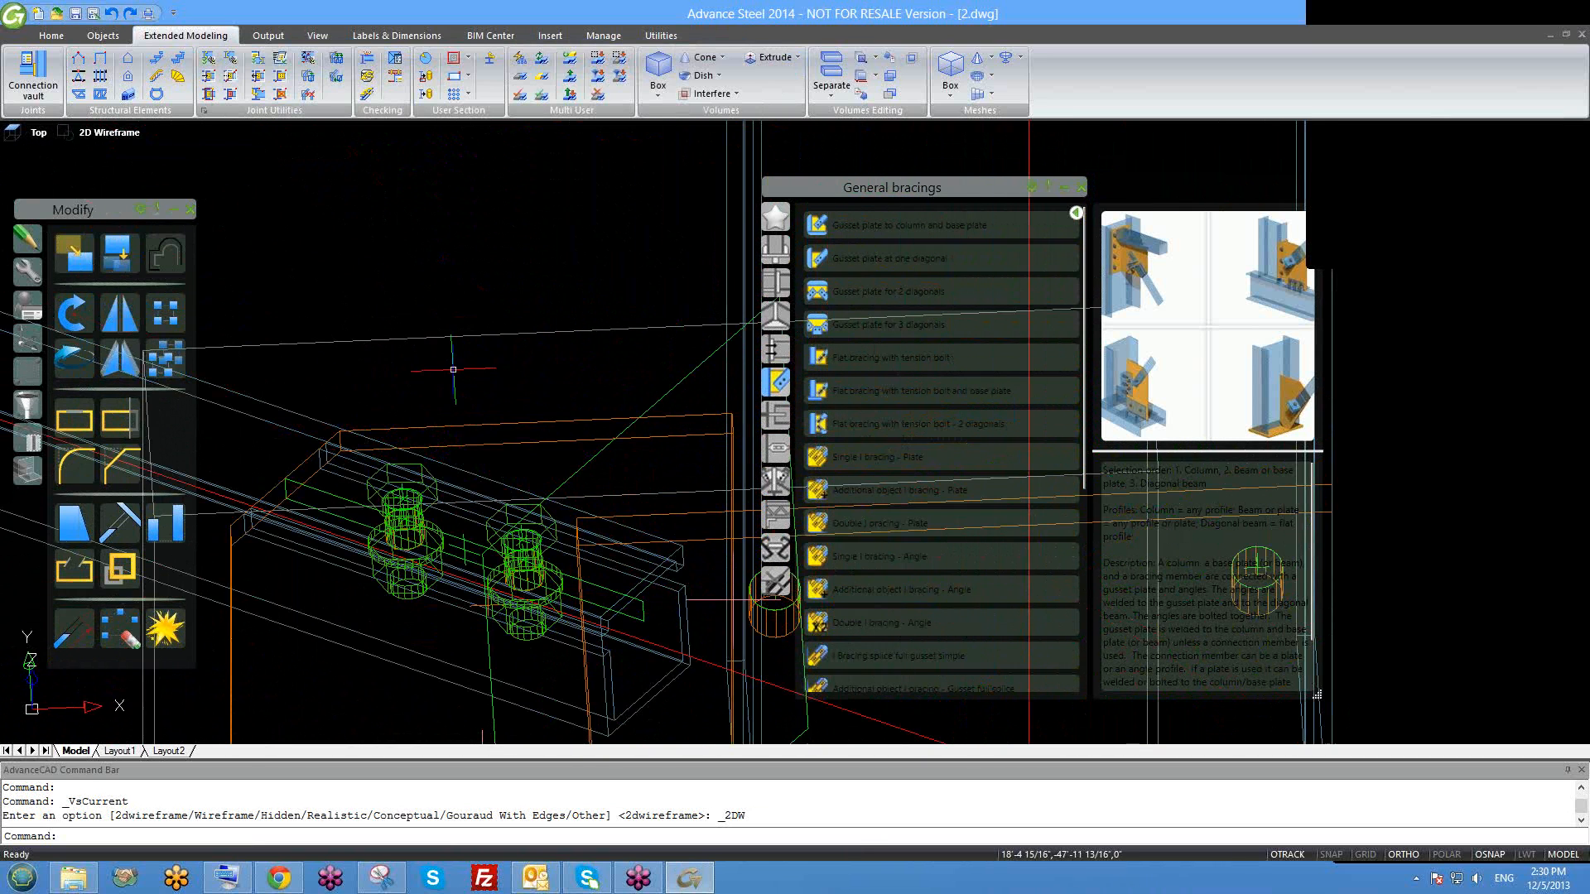
text(DIO)
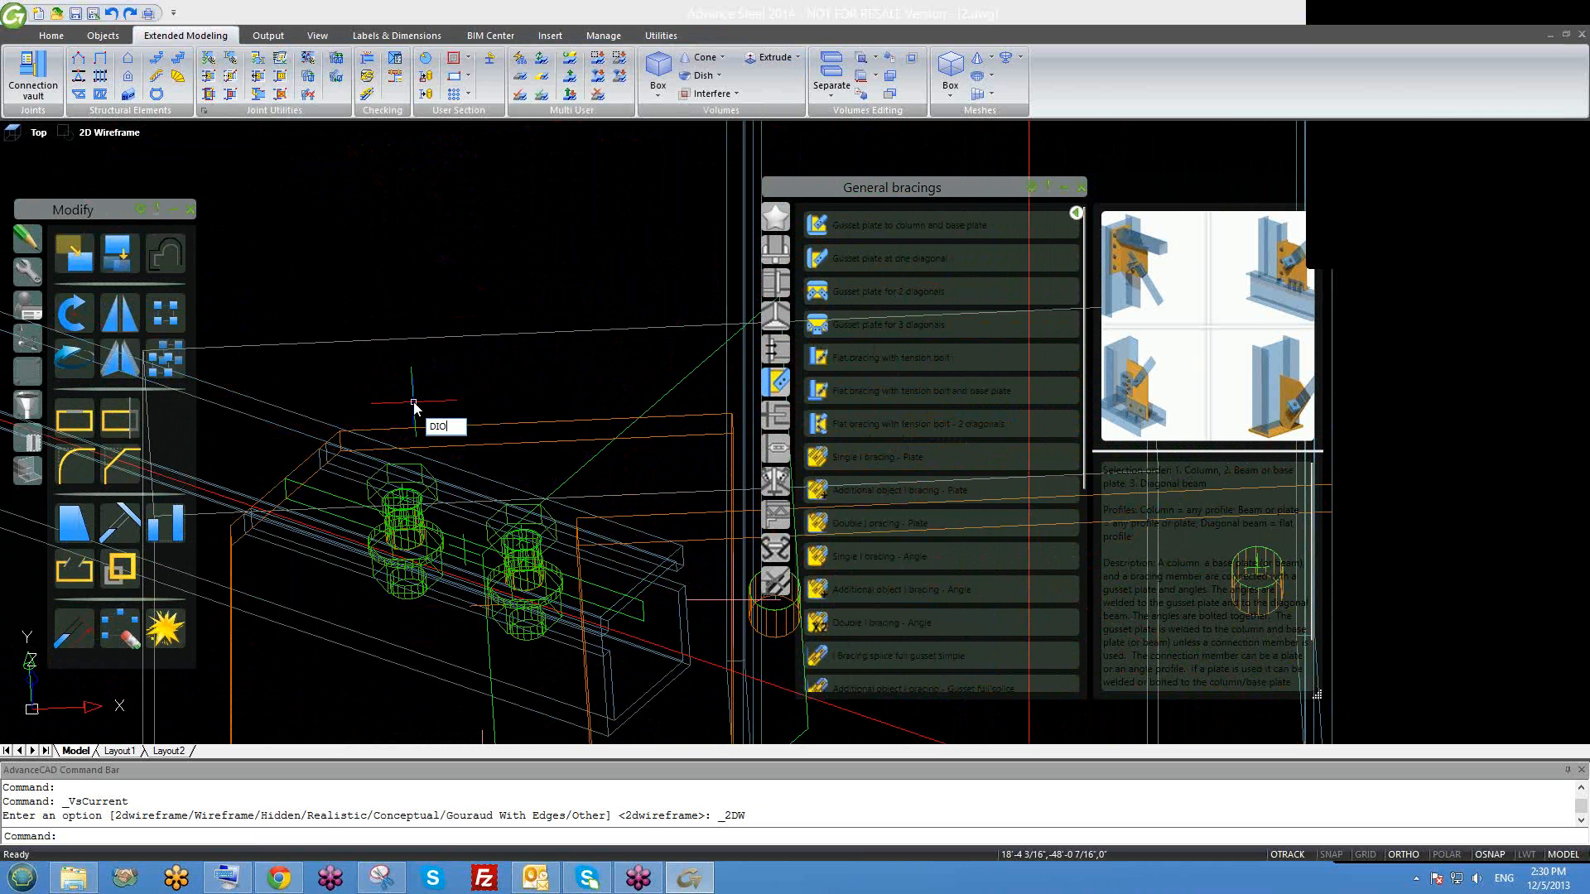
key(BackSpace)
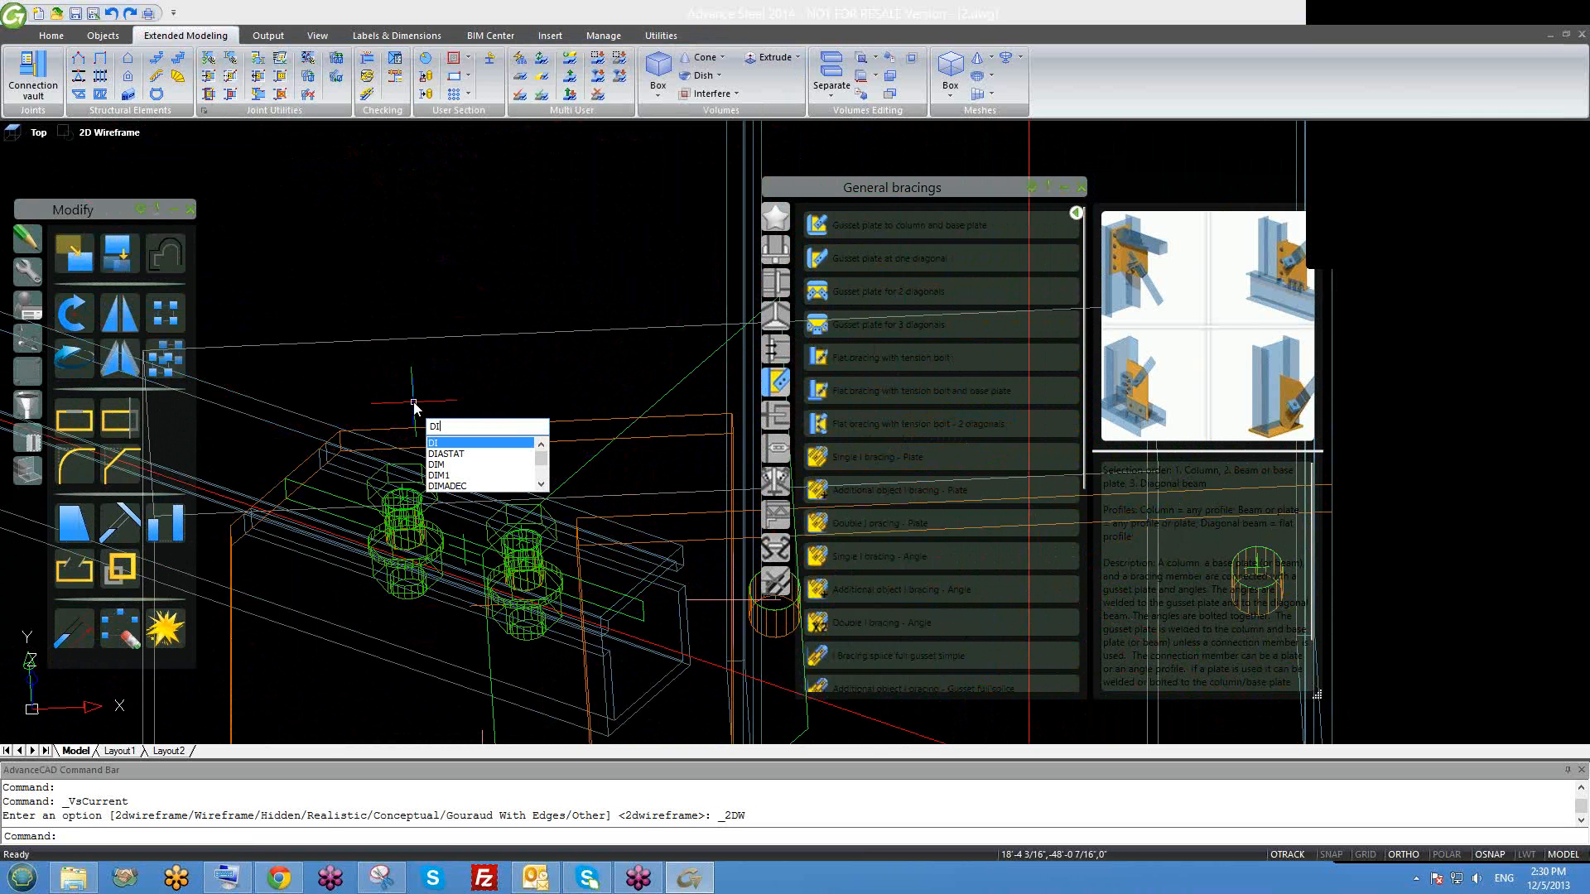
key(Return)
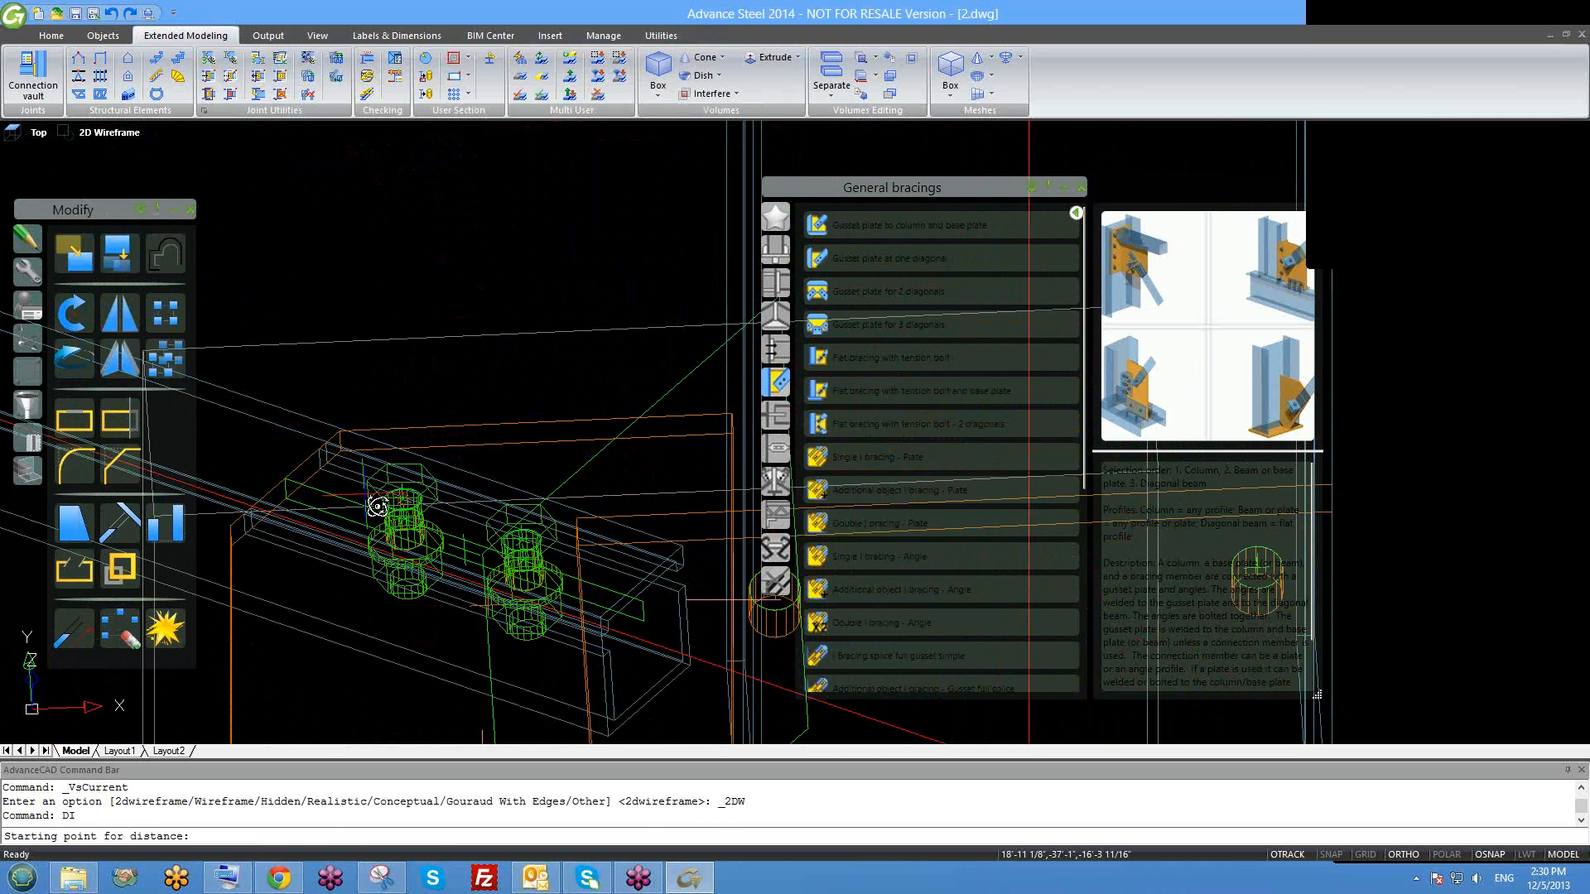
shift+middle_drag(377, 509, 639, 536)
shift+middle_drag(501, 564, 574, 514)
Set the visual style to Hidden and bring the end of the gusset plate into close view.
click(97, 136)
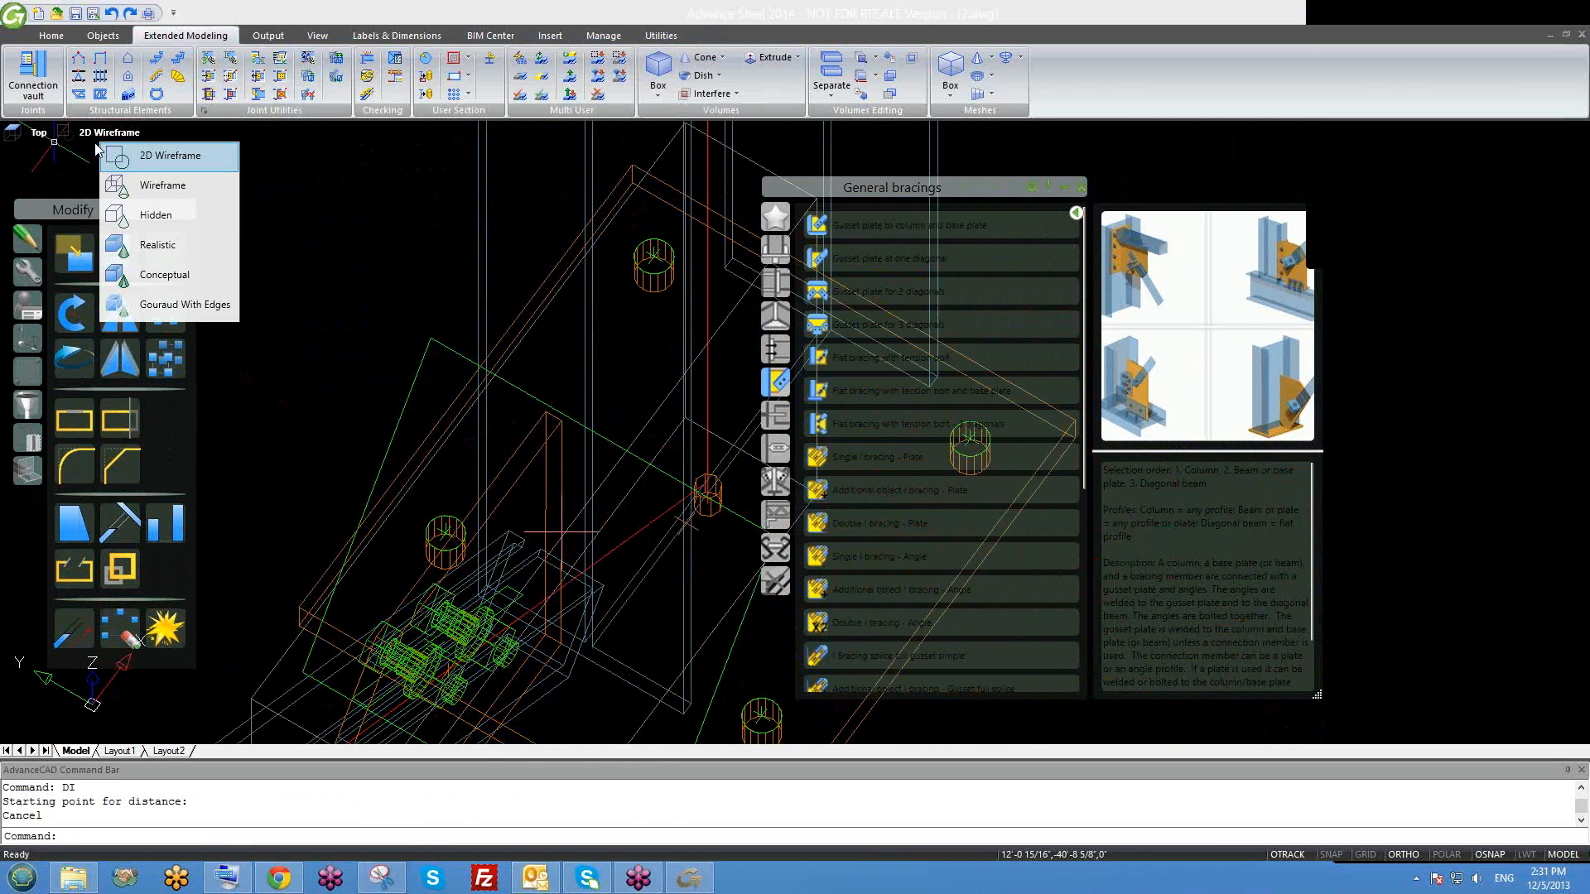
click(155, 216)
shift+middle_drag(444, 538, 467, 527)
scroll(337, 589, up, 5)
shift+middle_drag(390, 649, 355, 521)
Try to measure a distance from the gusset plate's lower corner, using an endpoint snap for the start and an intersection snap for the end.
text(DI)
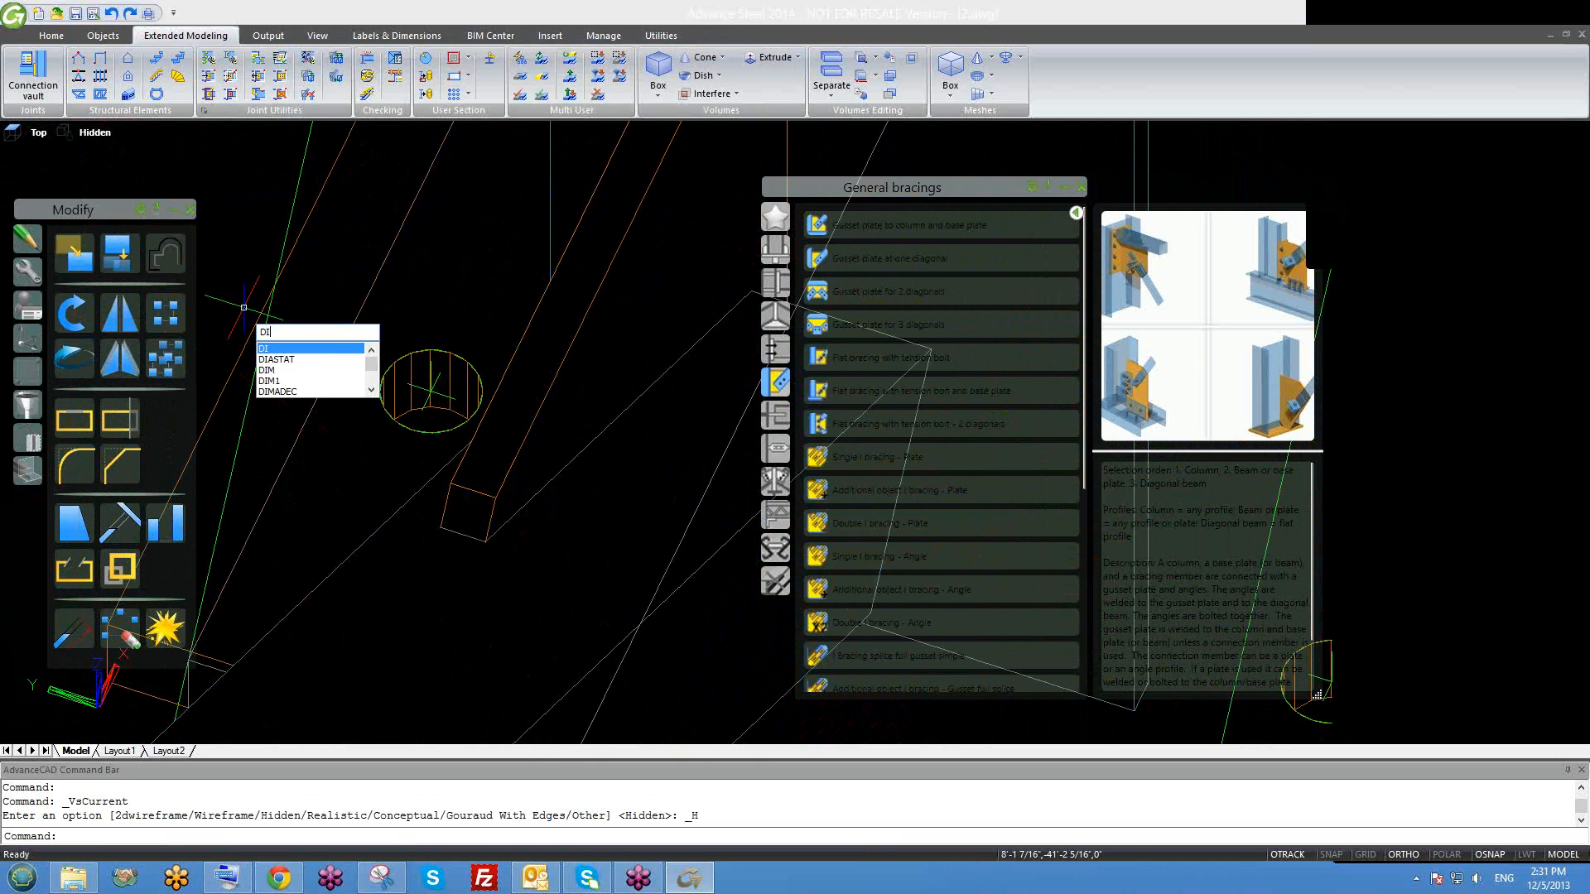
key(Return)
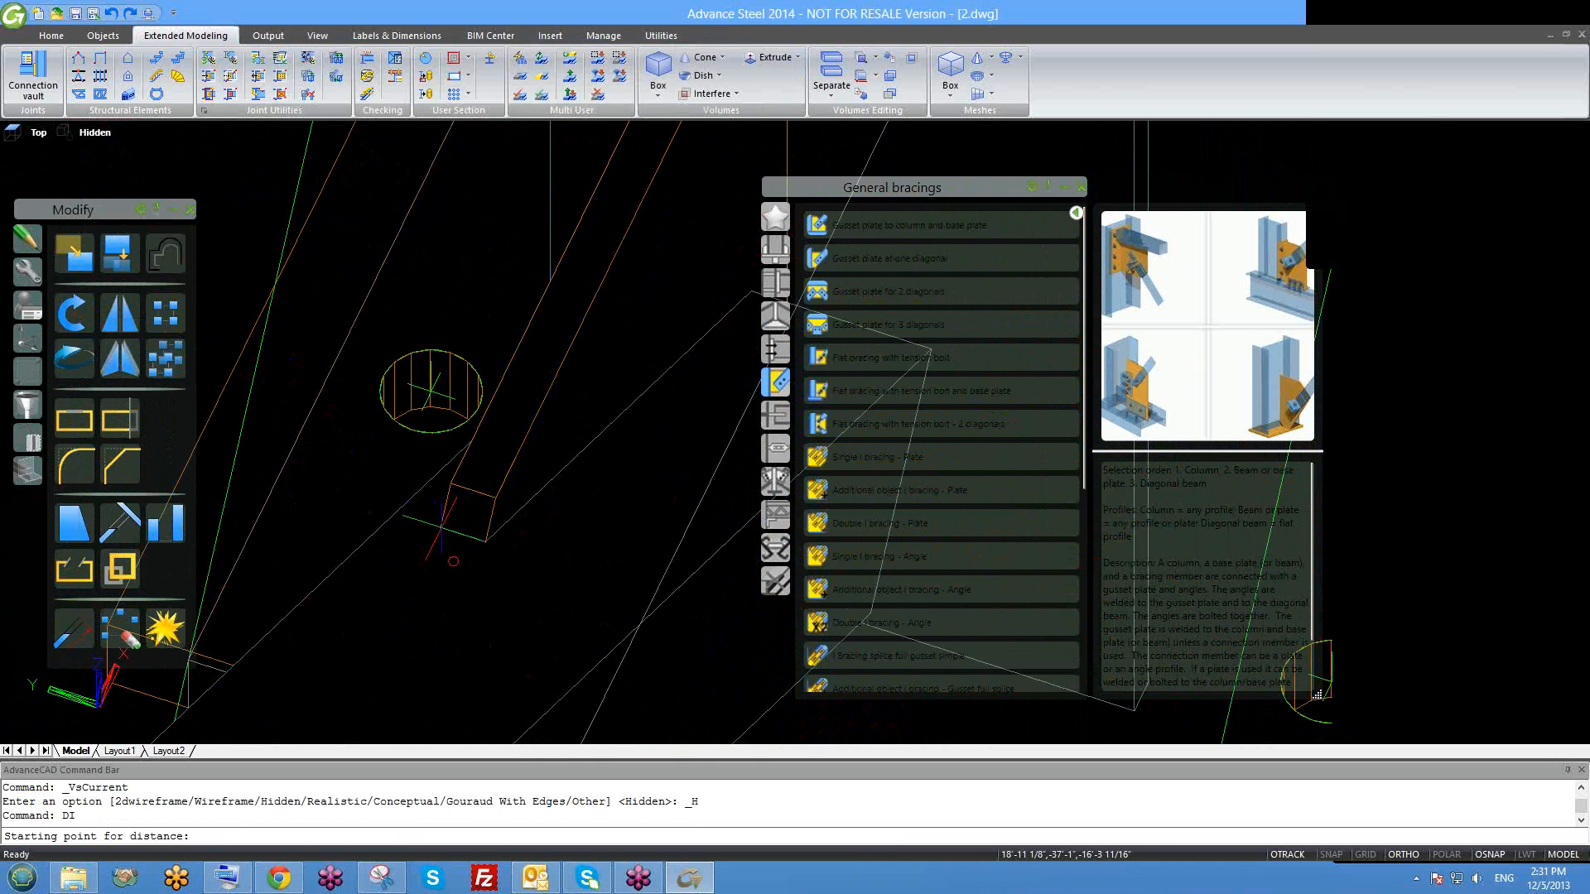
text(END)
key(Return)
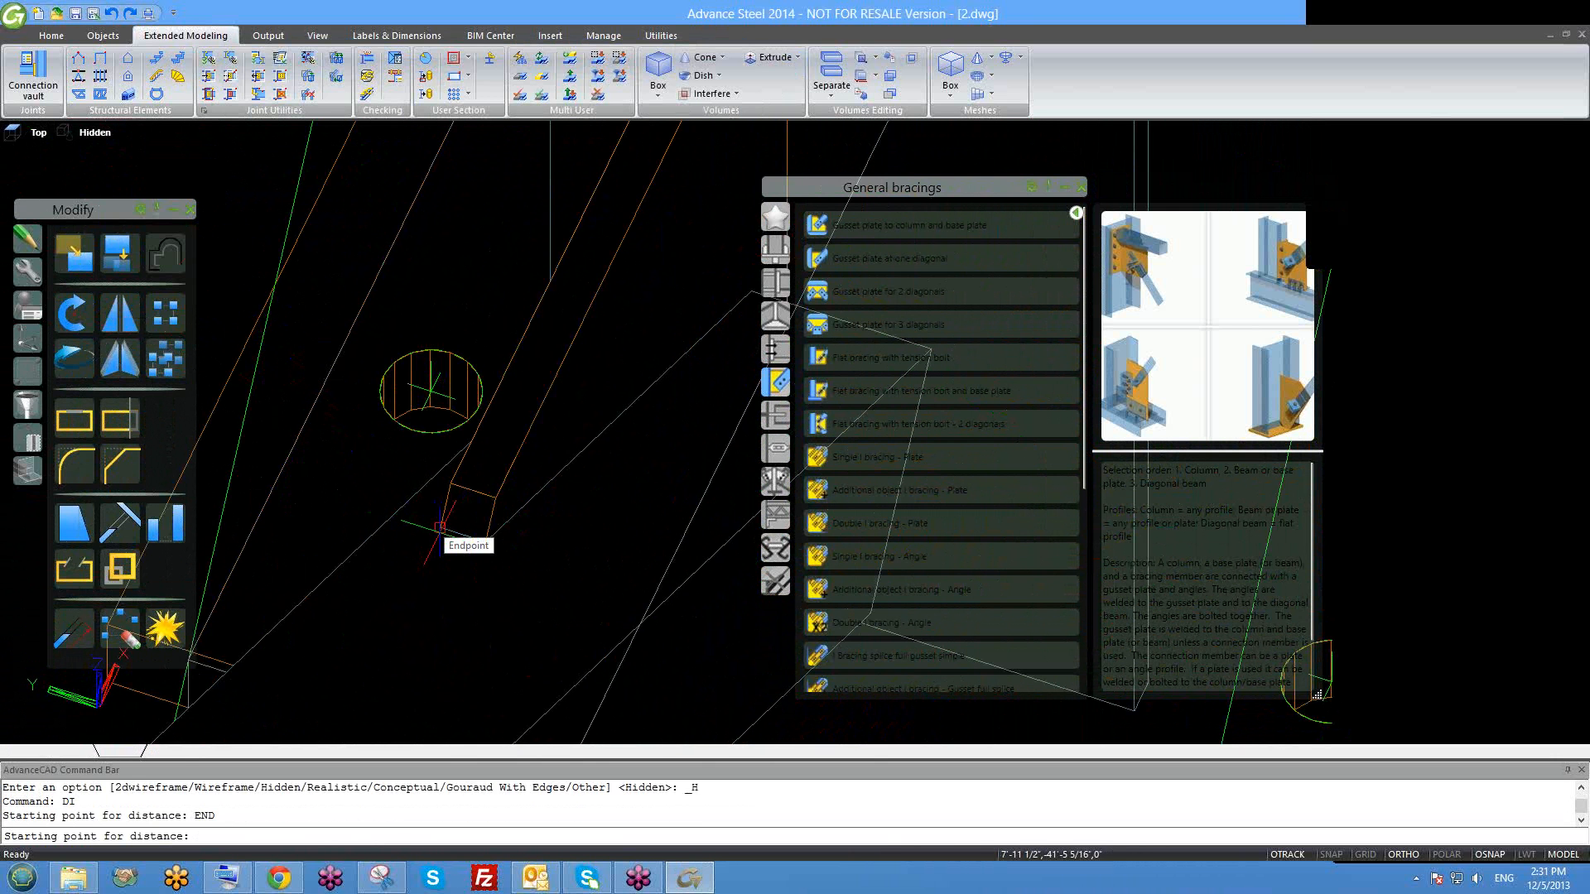
click(486, 538)
scroll(385, 510, up, 2)
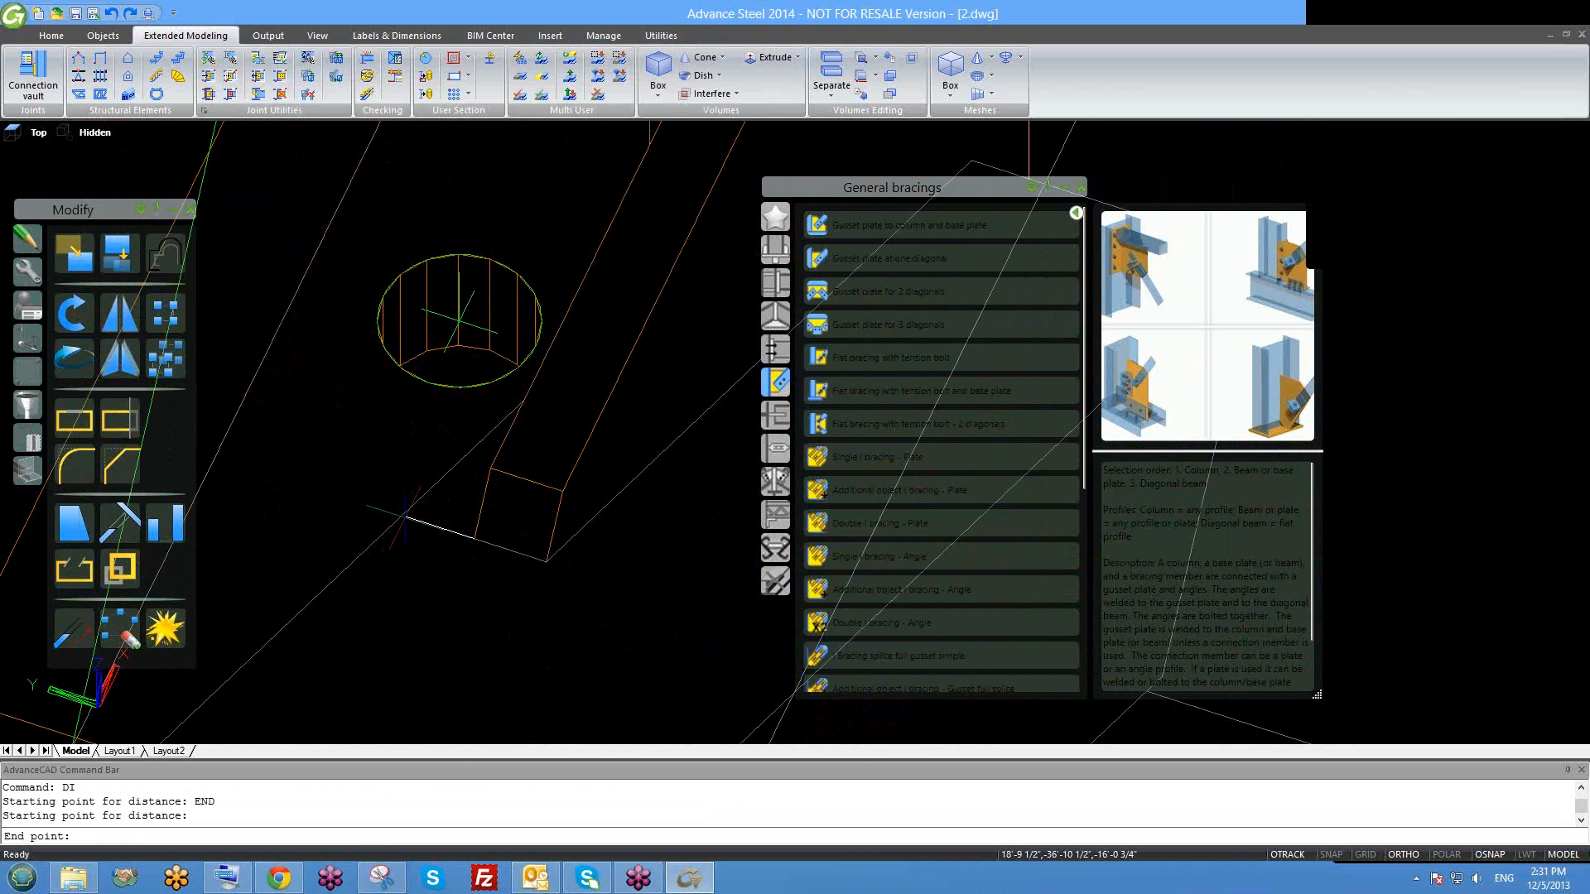
scroll(405, 515, up, 2)
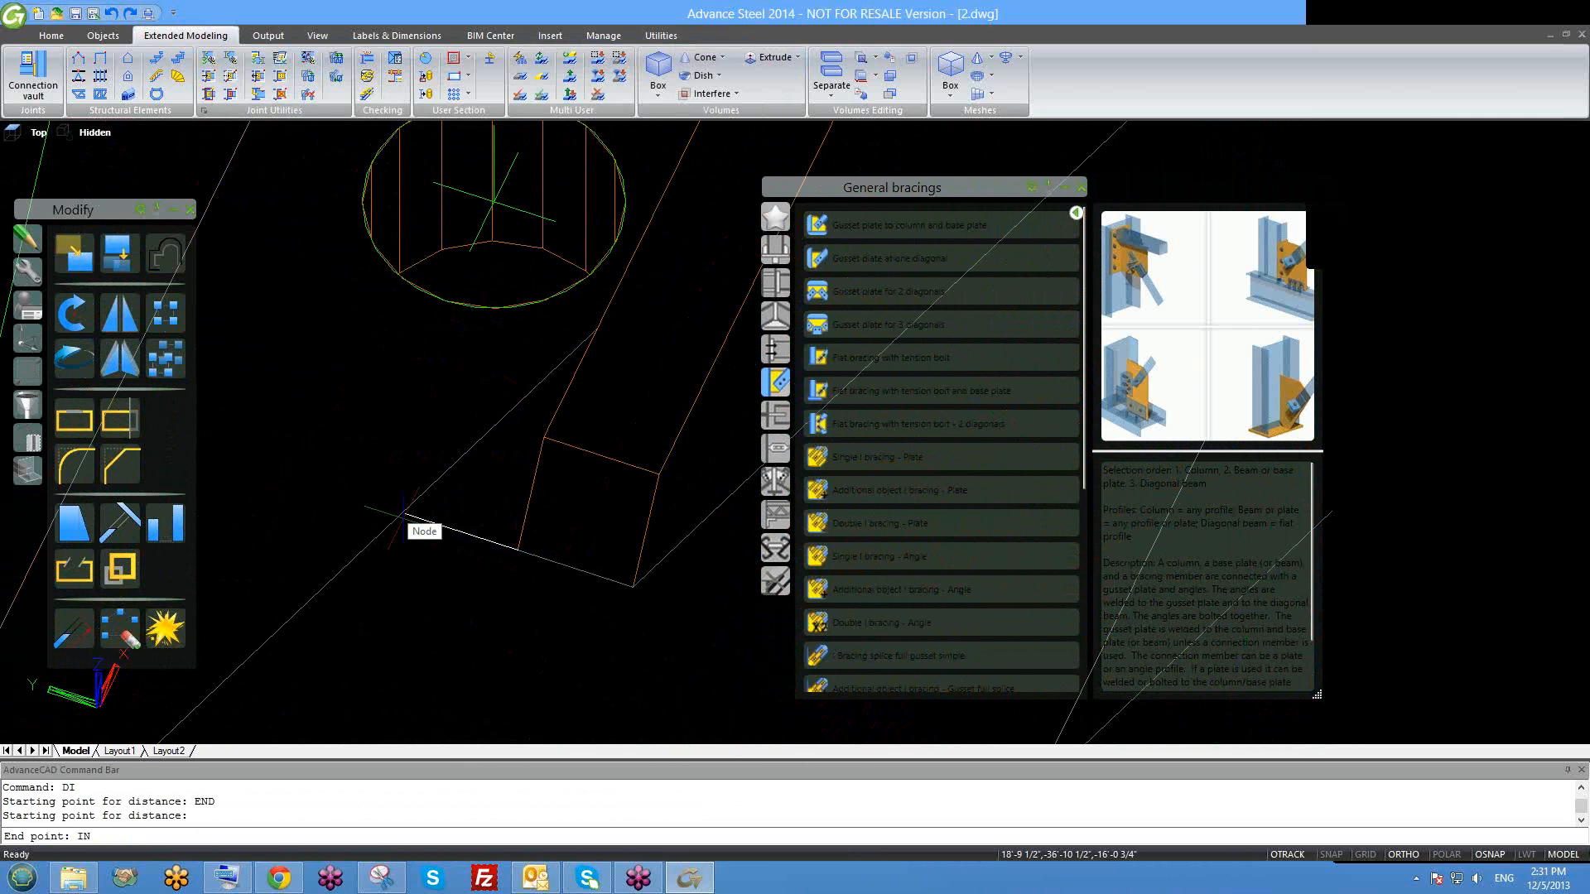
text(INT)
key(Return)
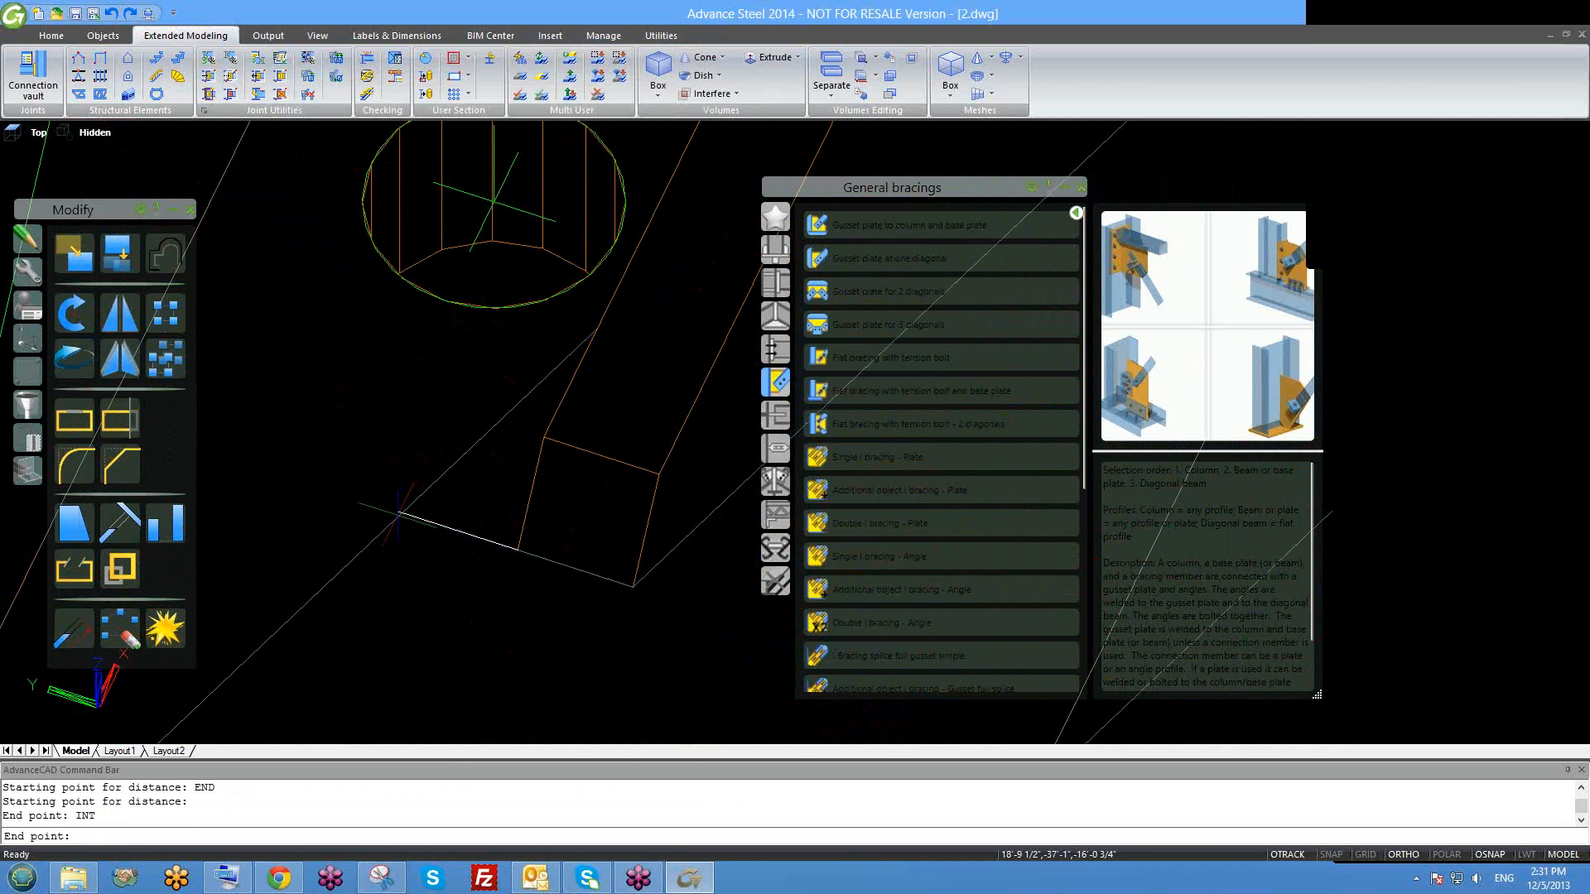
Turn off ortho mode, cancel the distance measurement, and review the object snap modes in the drafting settings.
right_click(1404, 858)
click(1435, 842)
key(Escape)
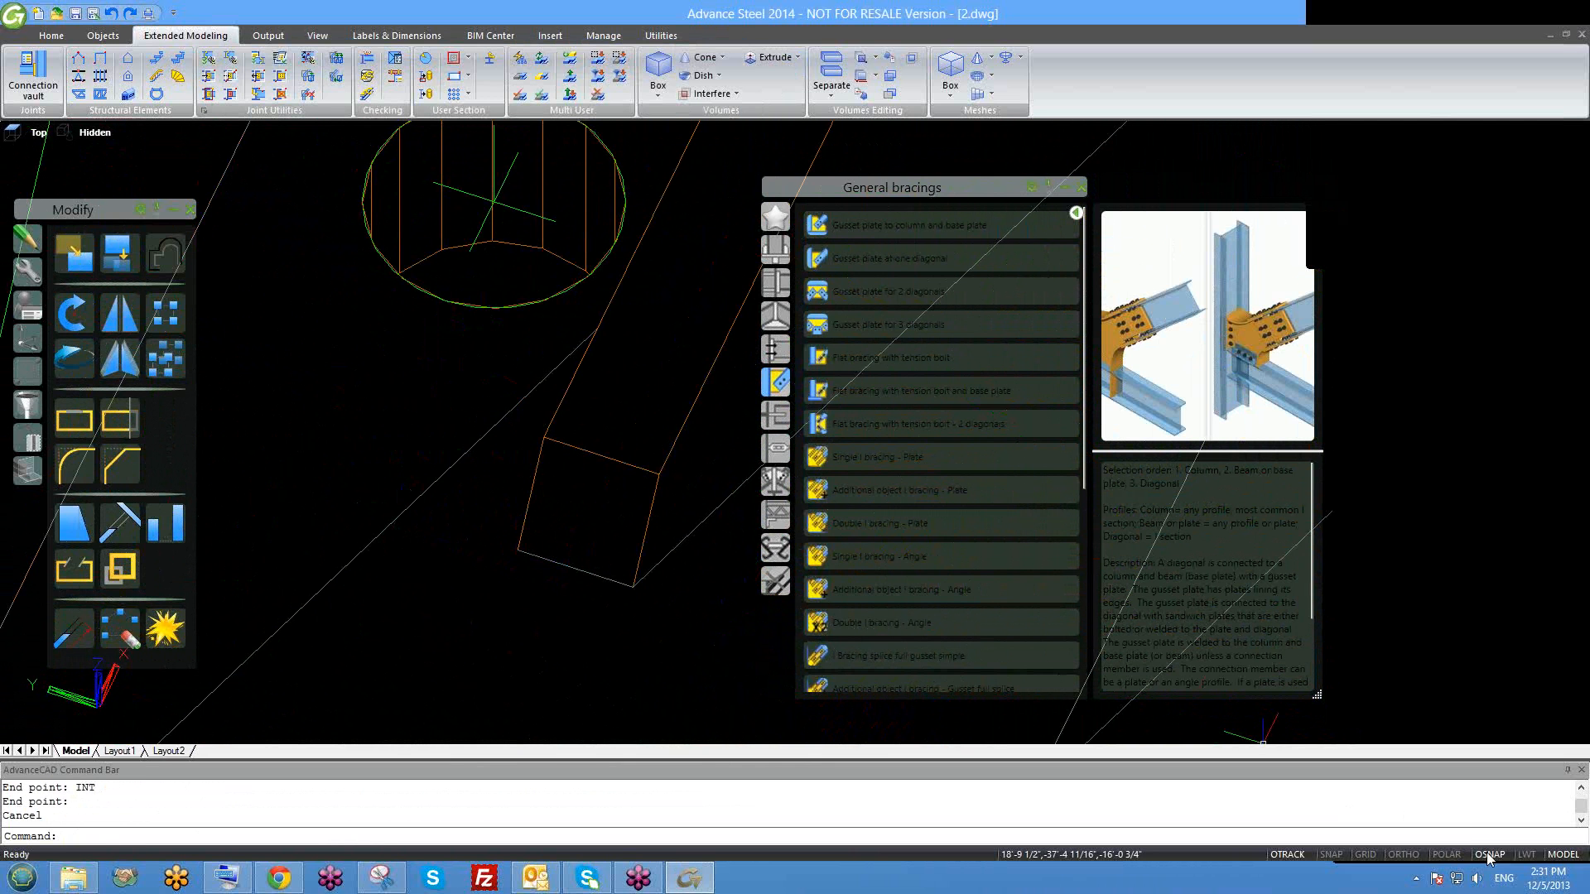
right_click(1490, 855)
click(1528, 841)
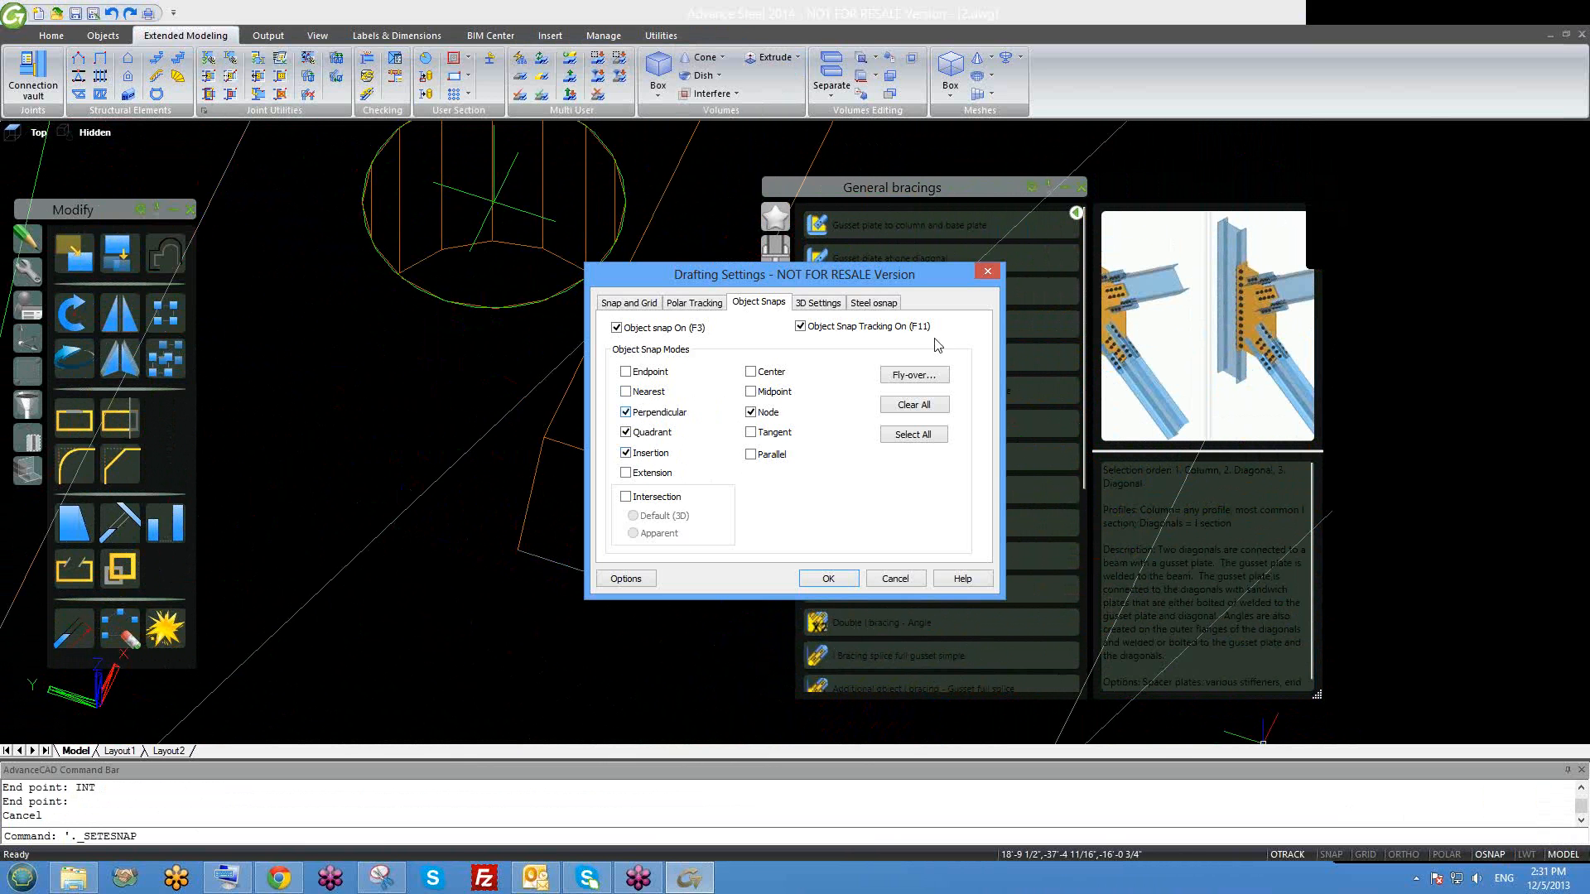
click(828, 580)
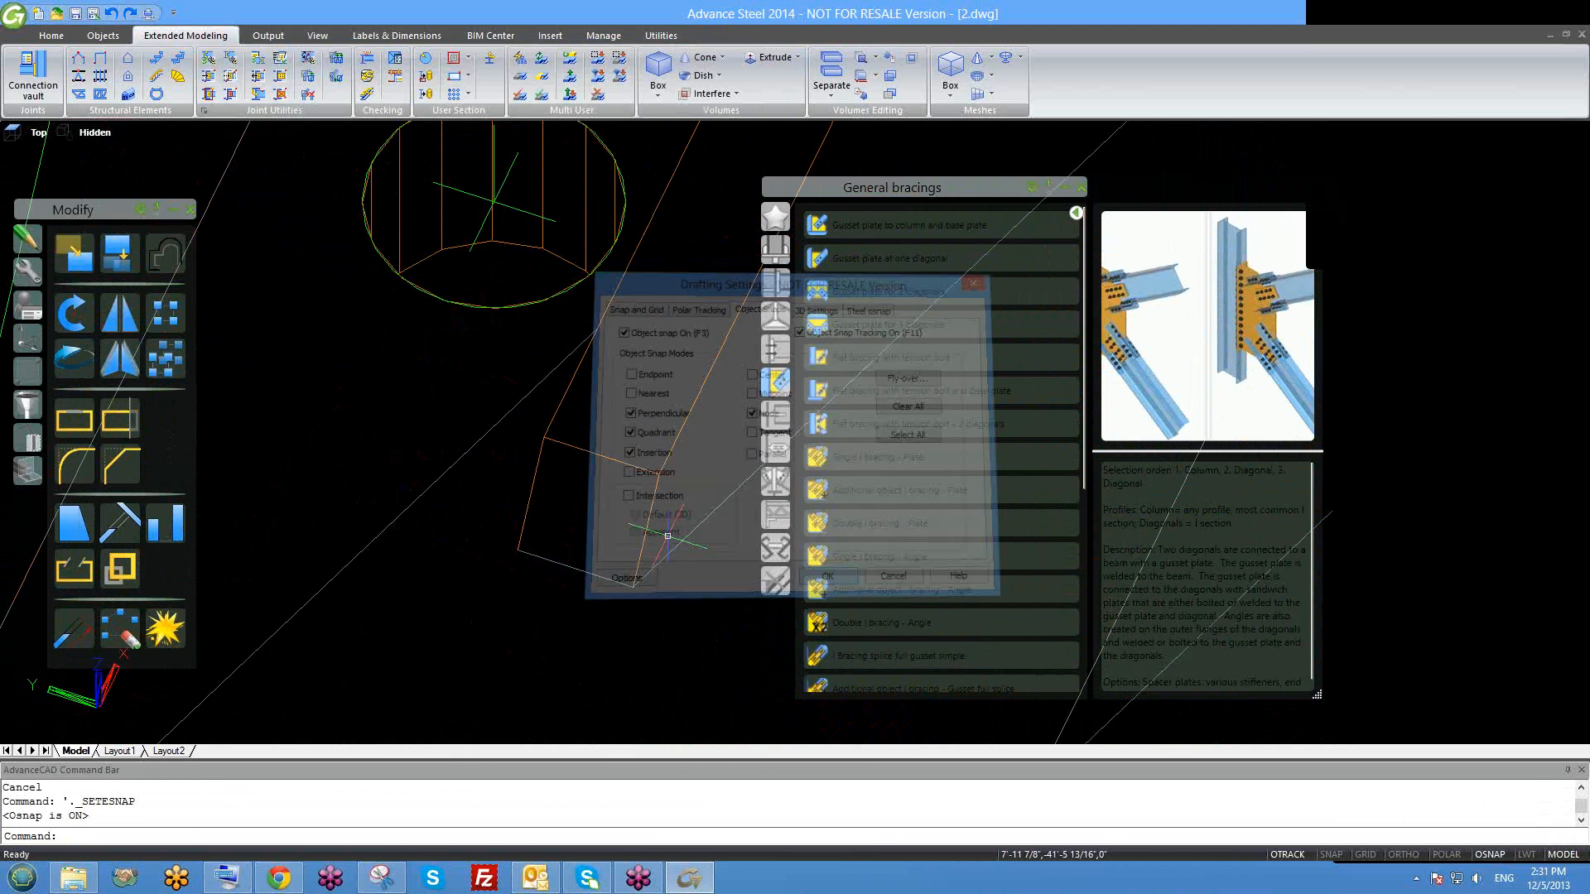
Measure the distance from the gusset plate's lower corner endpoint to the adjacent brace edge.
text(DI)
key(Return)
text(END)
key(Return)
click(519, 549)
click(401, 514)
drag(117, 802, 84, 803)
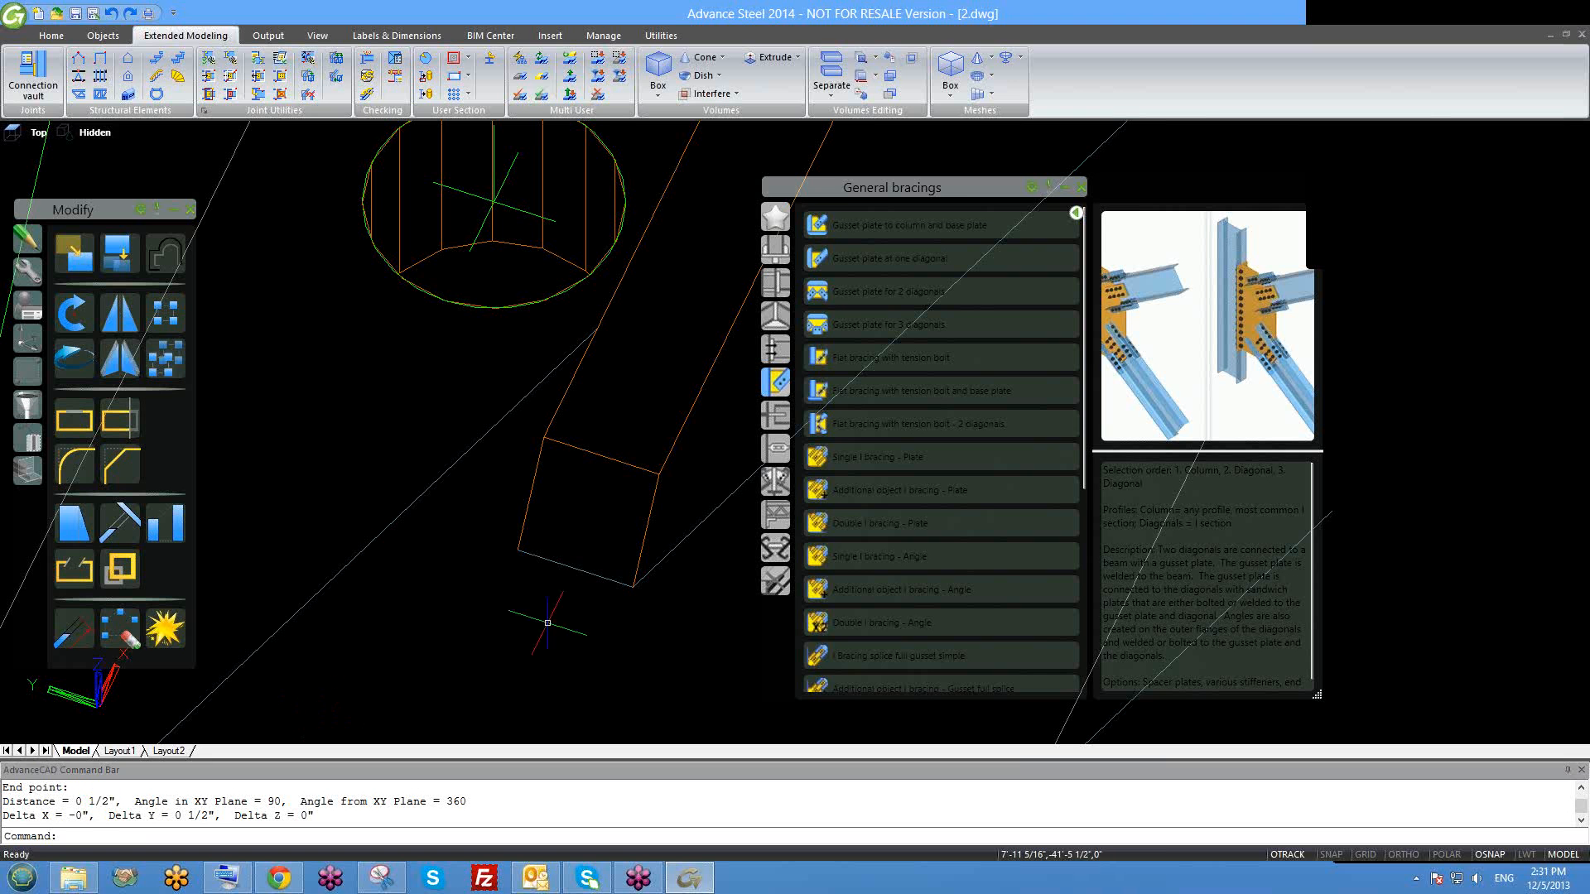
Start another distance measurement near the gusset plate's lower corner.
mouse_move(550, 606)
middle_down()
mouse_move(514, 558)
mouse_move(530, 606)
mouse_move(524, 574)
middle_up()
text(DI)
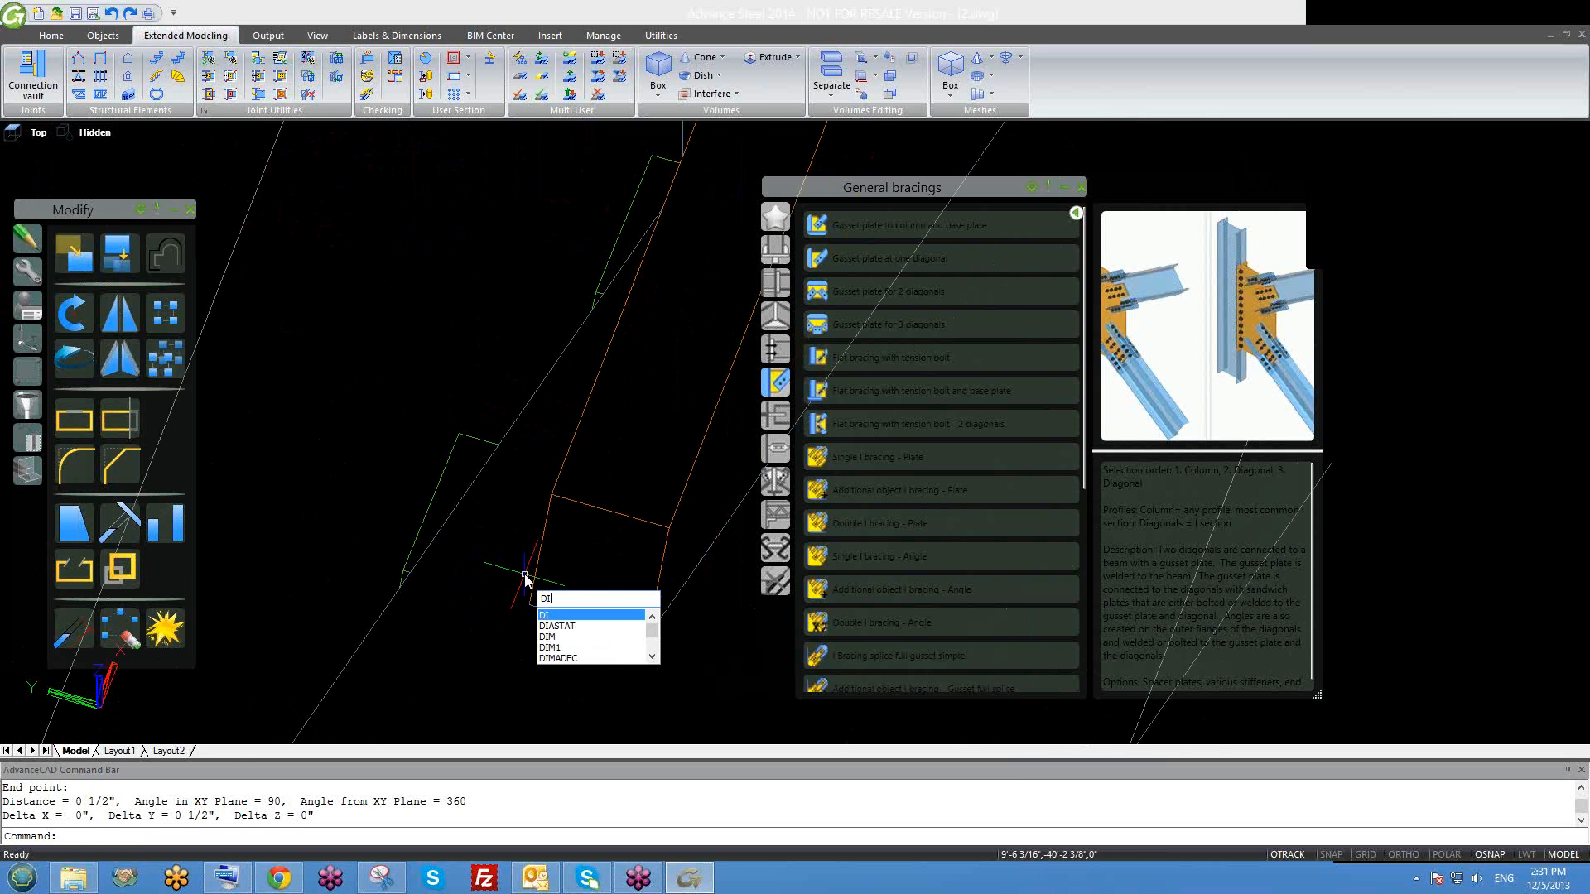
Measure the distance from the thin plate's end corner to the adjacent member's long edge.
key(Return)
click(529, 605)
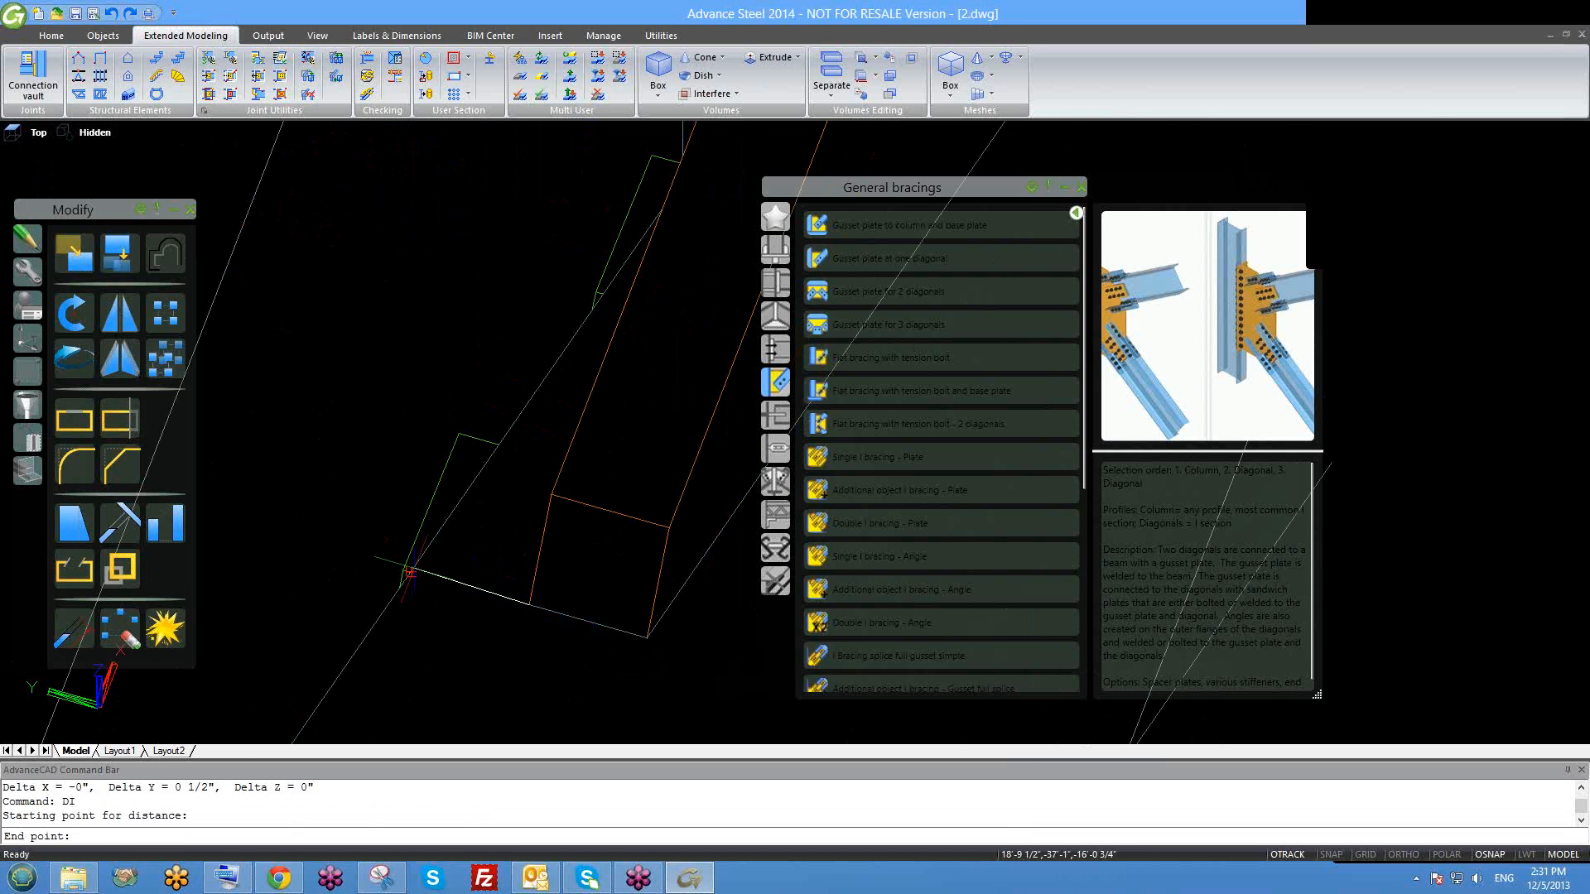
click(409, 573)
scroll(428, 578, up, 2)
scroll(428, 577, down, 4)
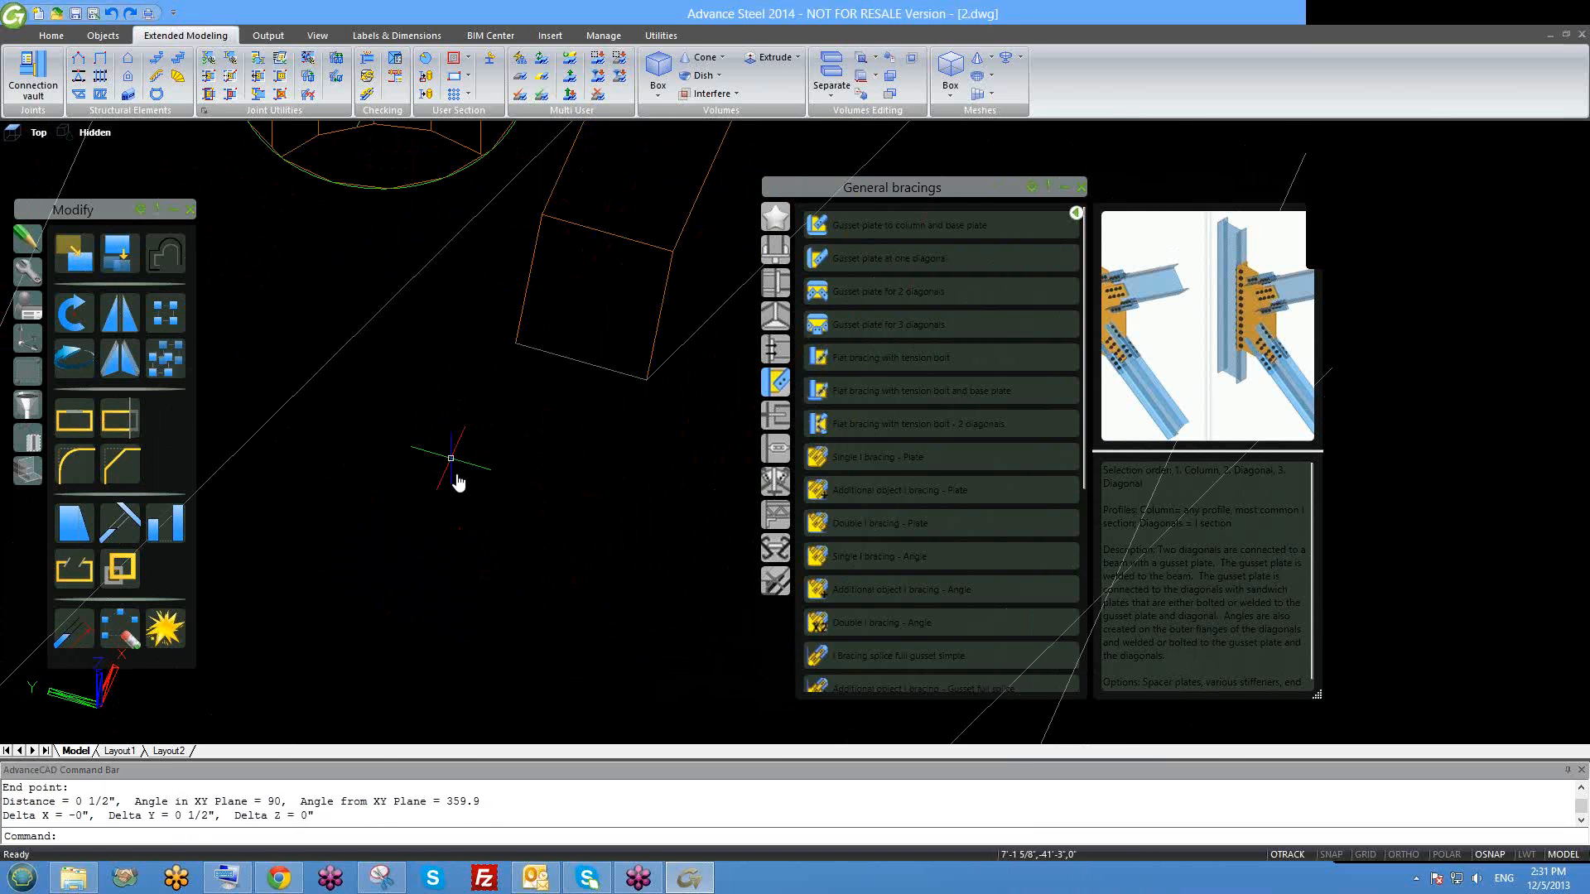
middle_drag(496, 364, 511, 444)
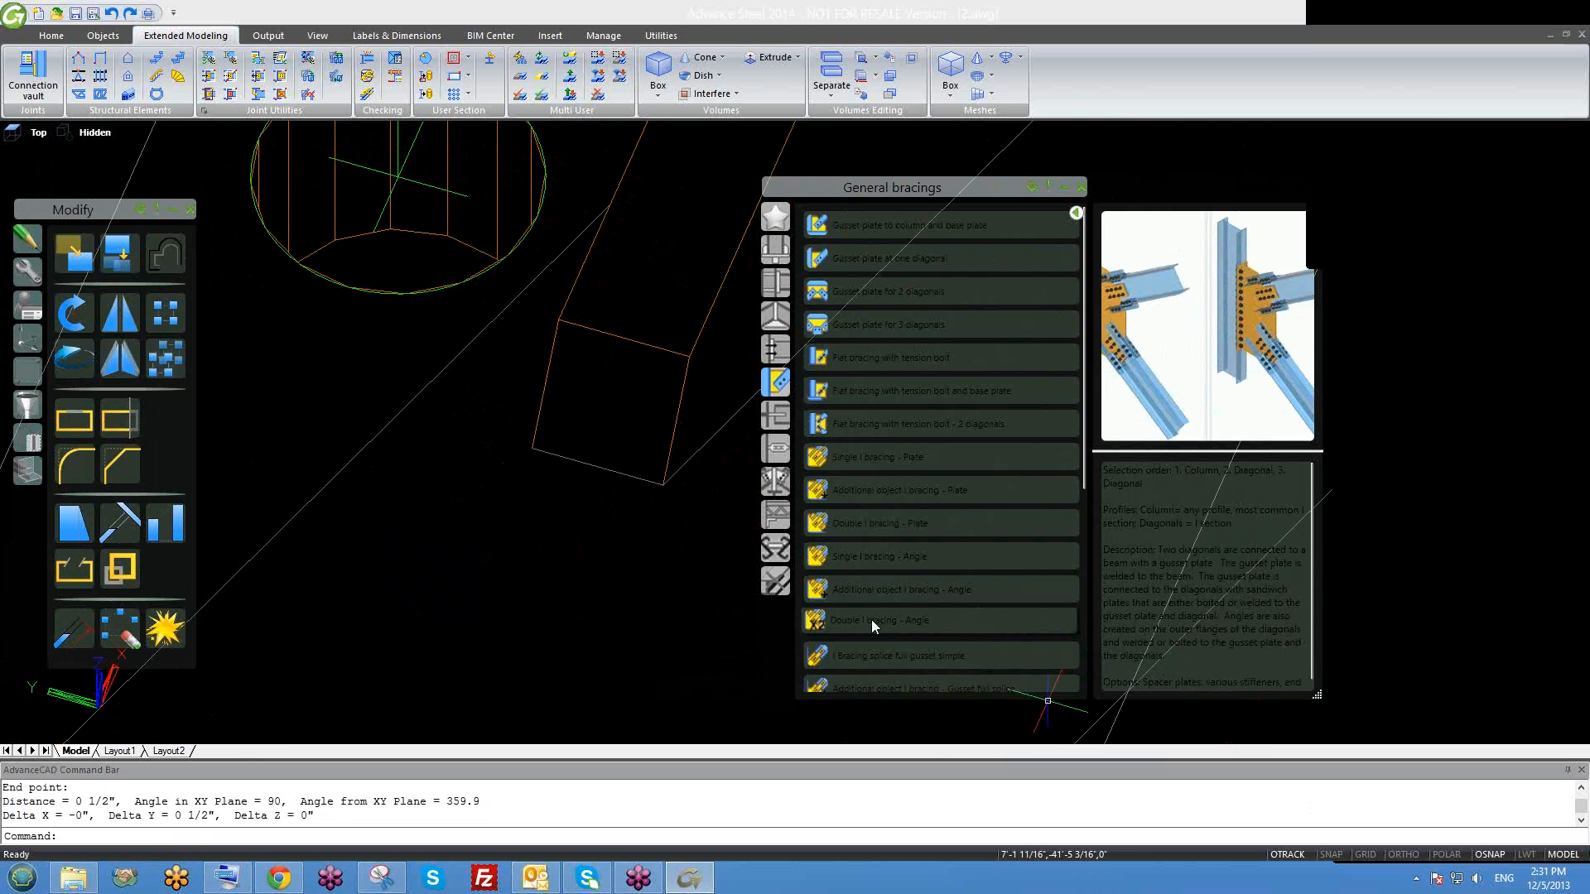
scroll(590, 469, down, 4)
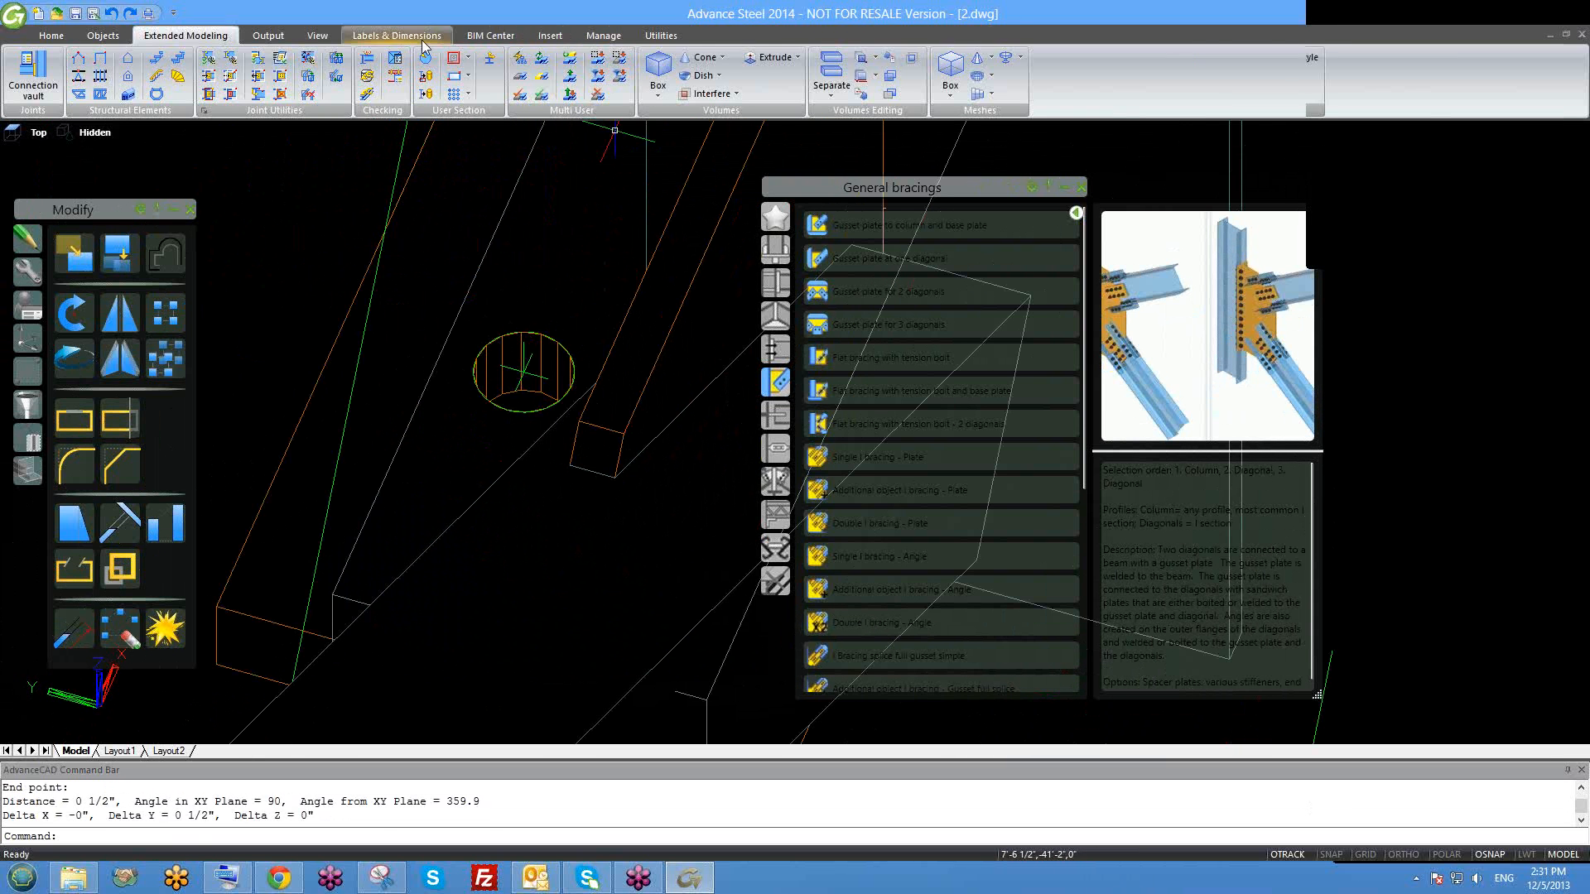
Add a linear dimension between the thin plate's end corner and the adjacent member's long edge.
click(397, 35)
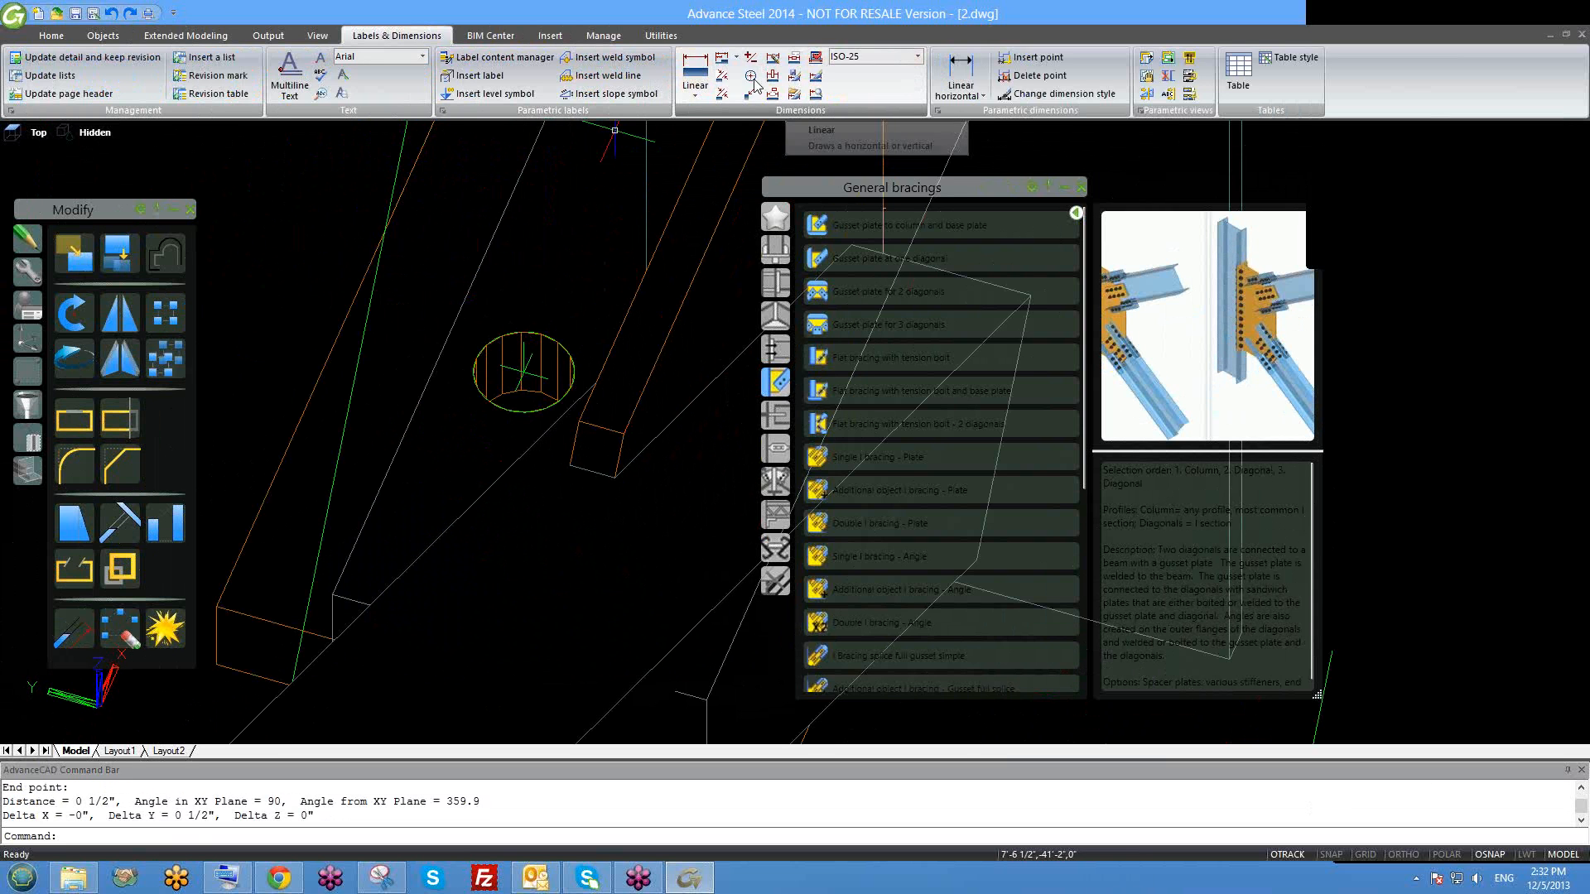
click(701, 93)
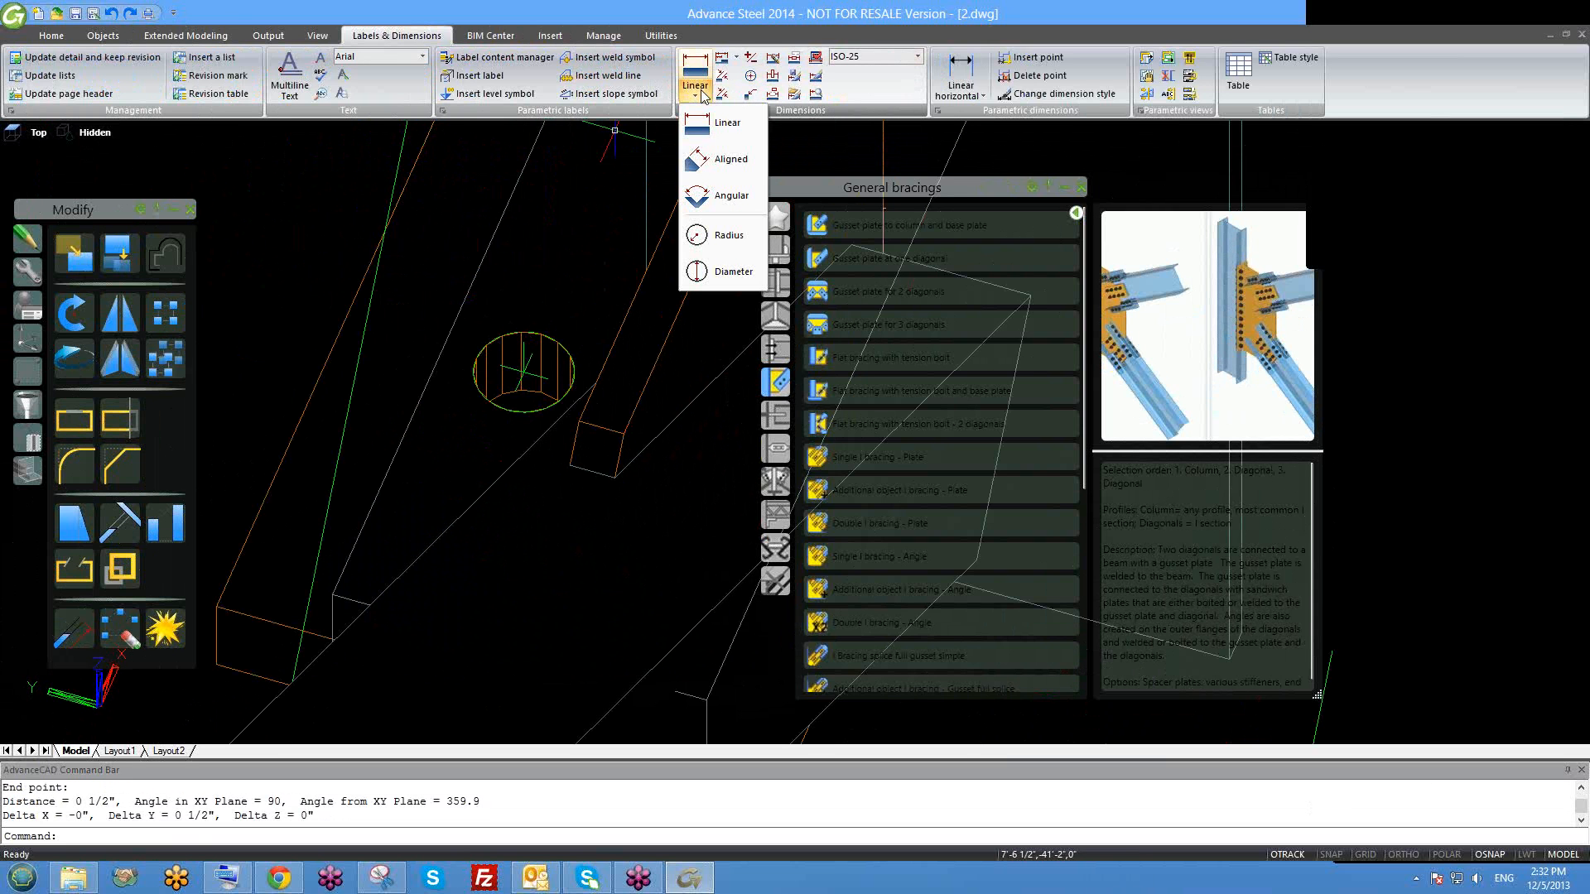
click(729, 124)
click(570, 466)
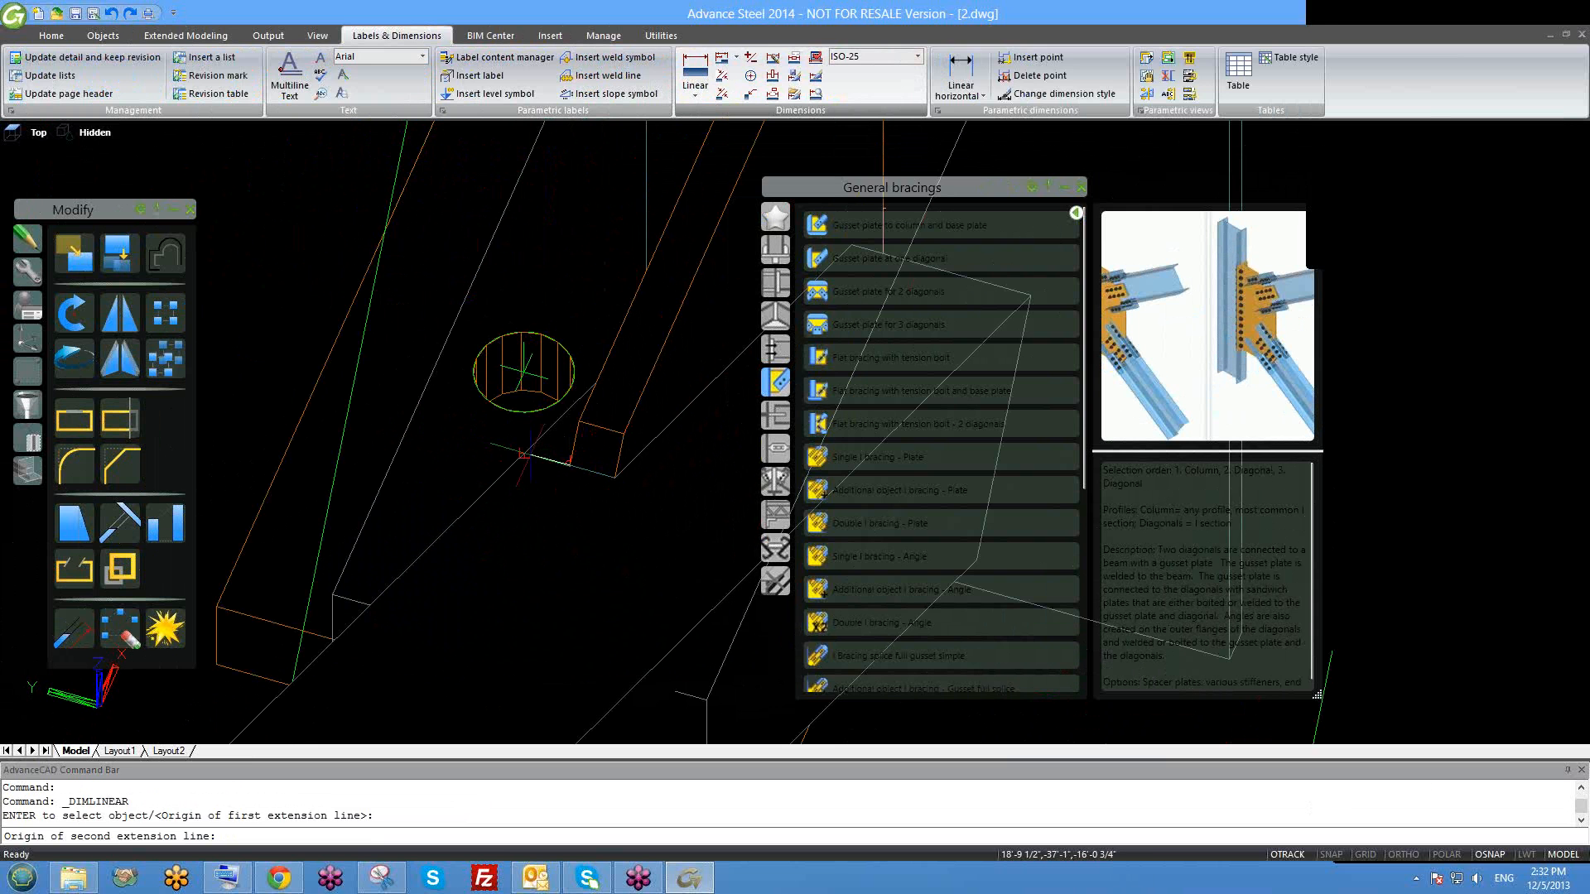
click(524, 453)
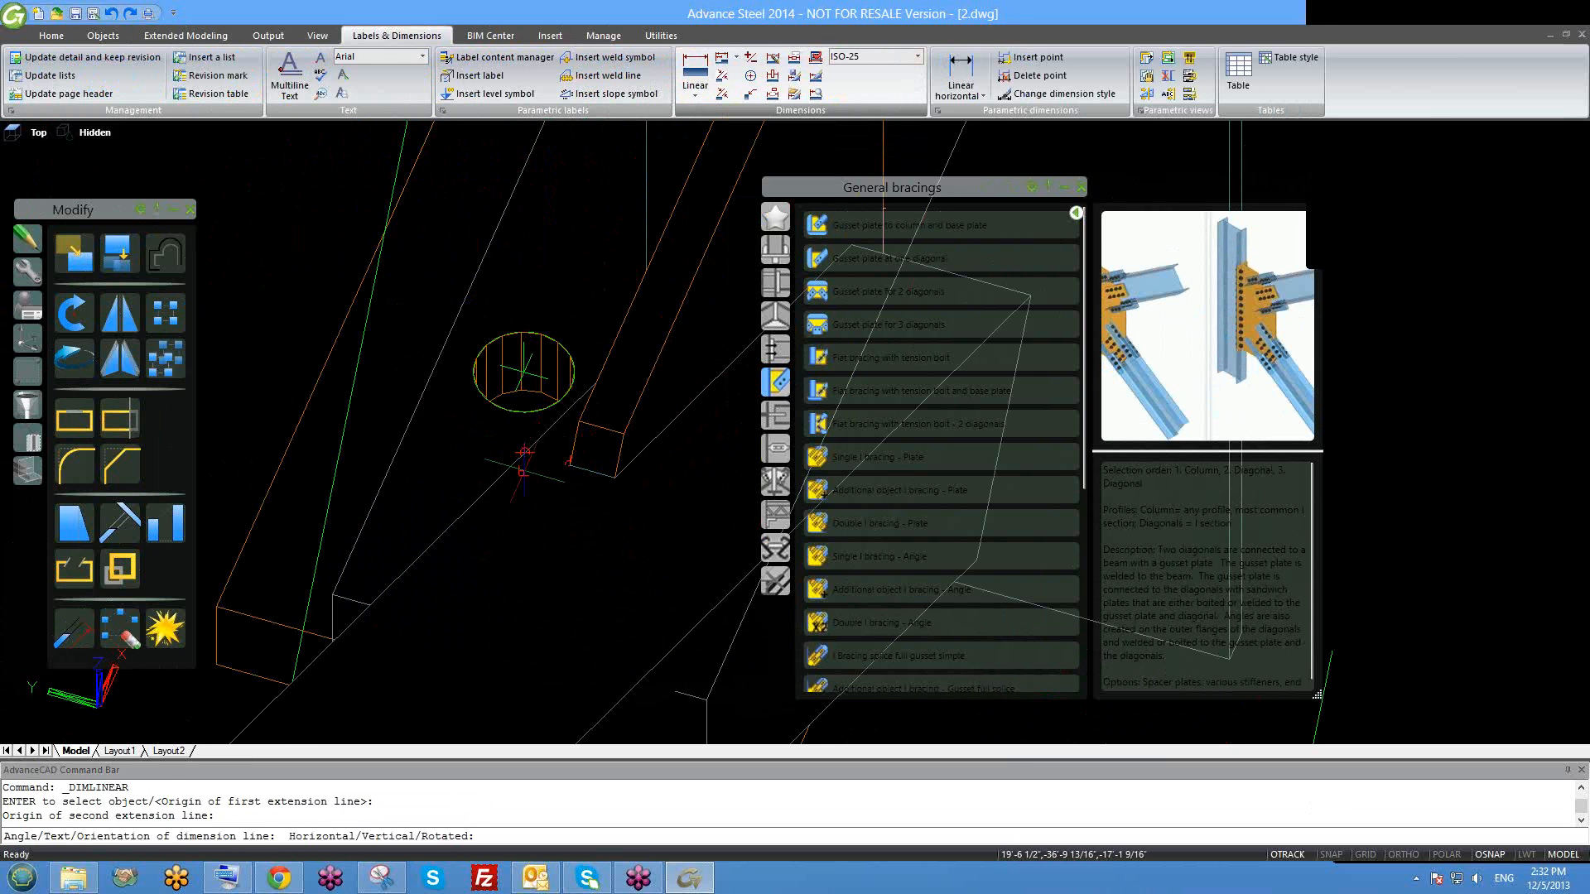
click(524, 453)
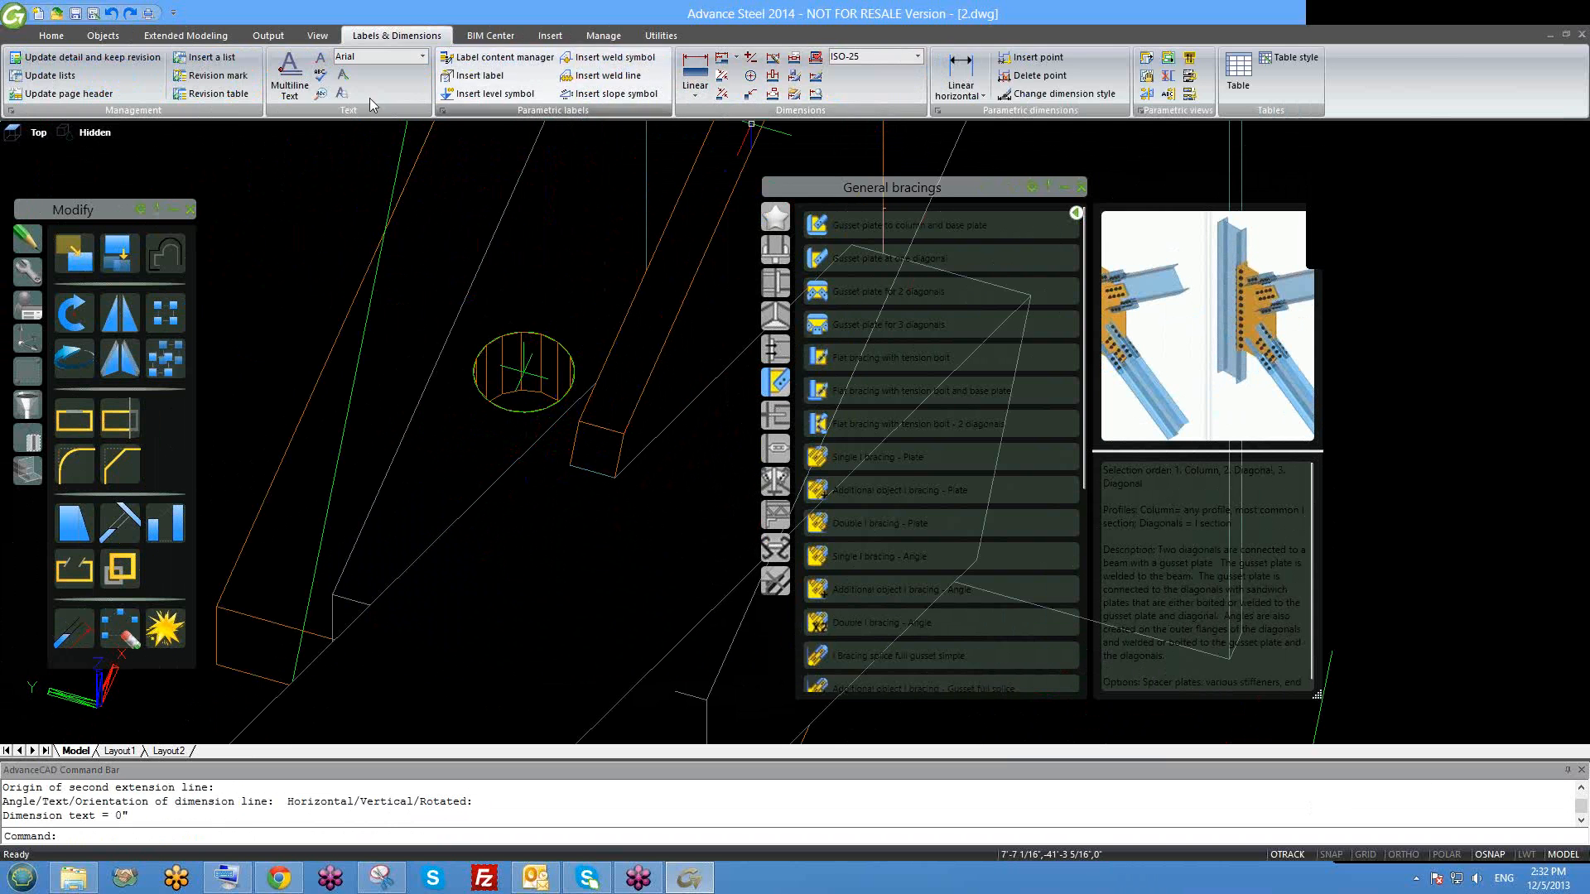
click(695, 96)
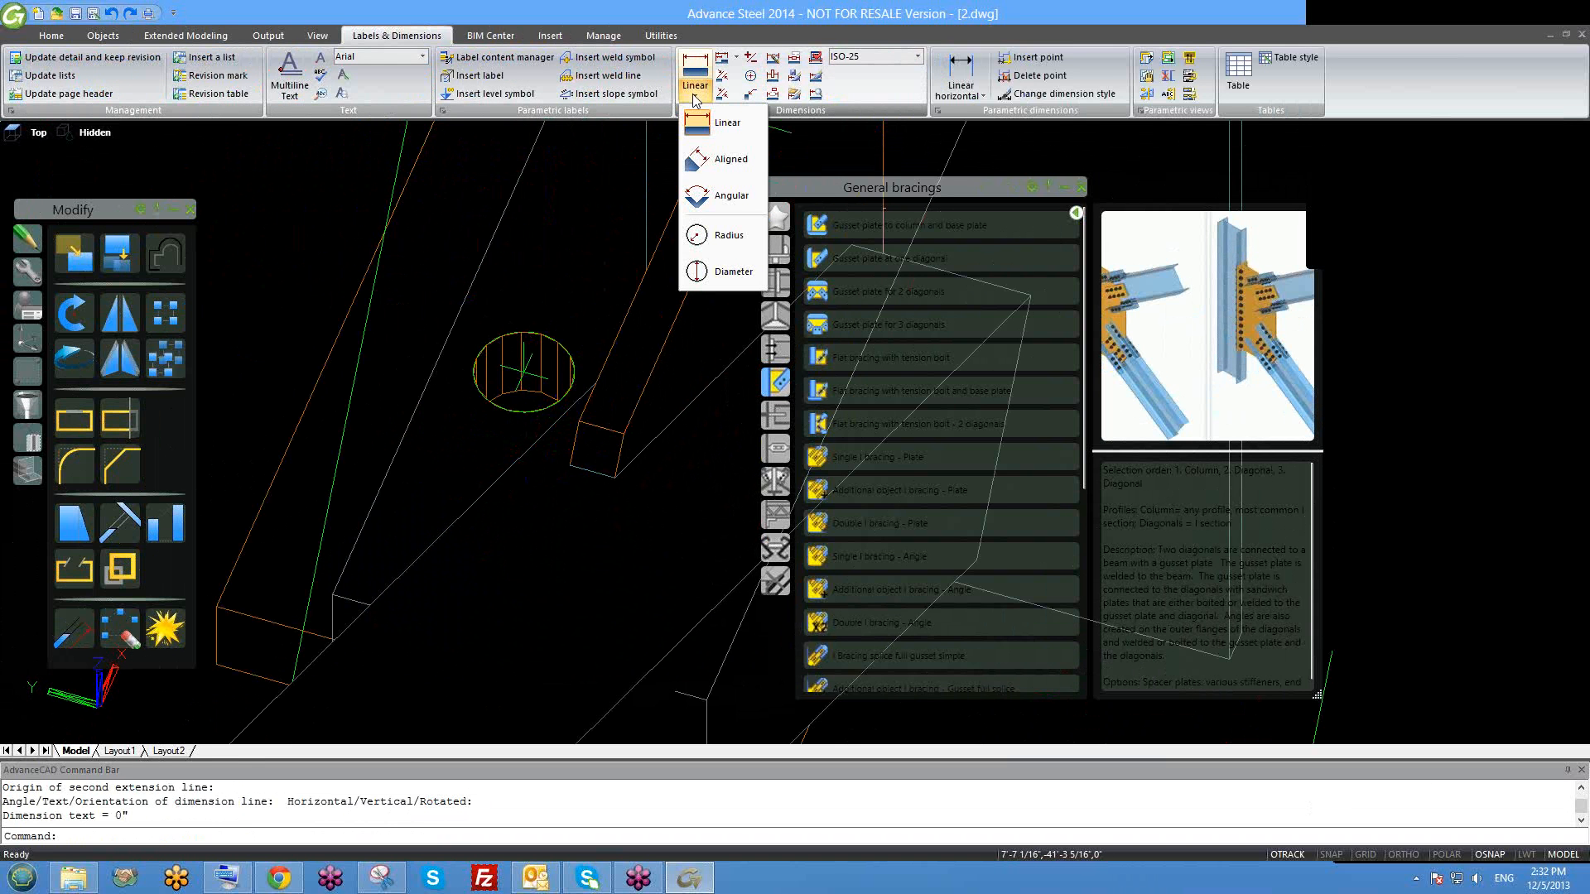
click(721, 159)
scroll(594, 447, up, 2)
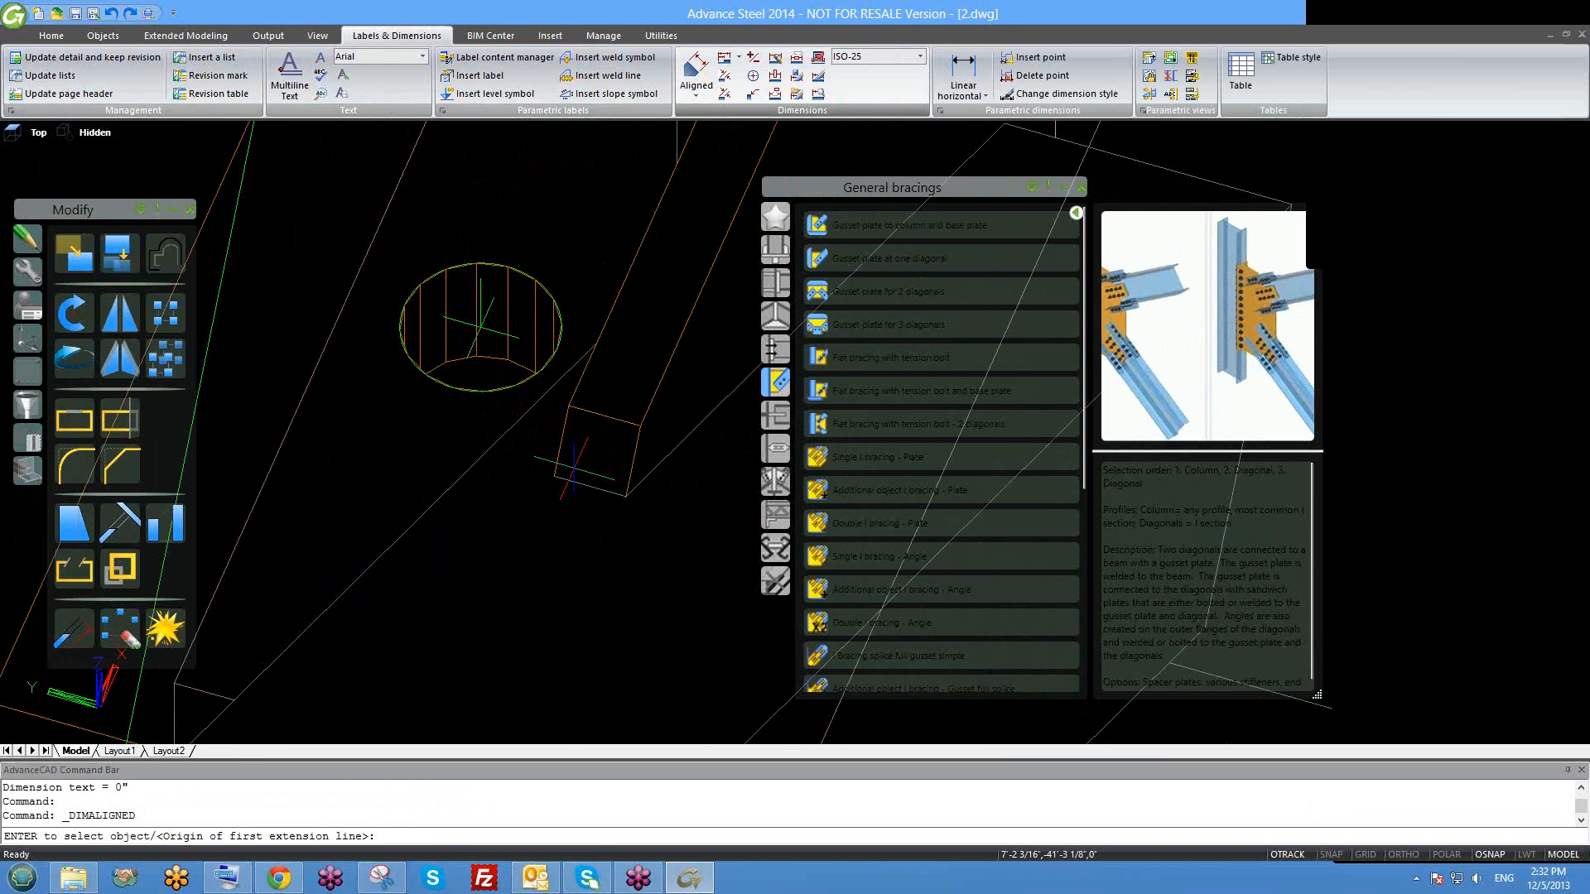
key(Escape)
scroll(560, 489, down, 4)
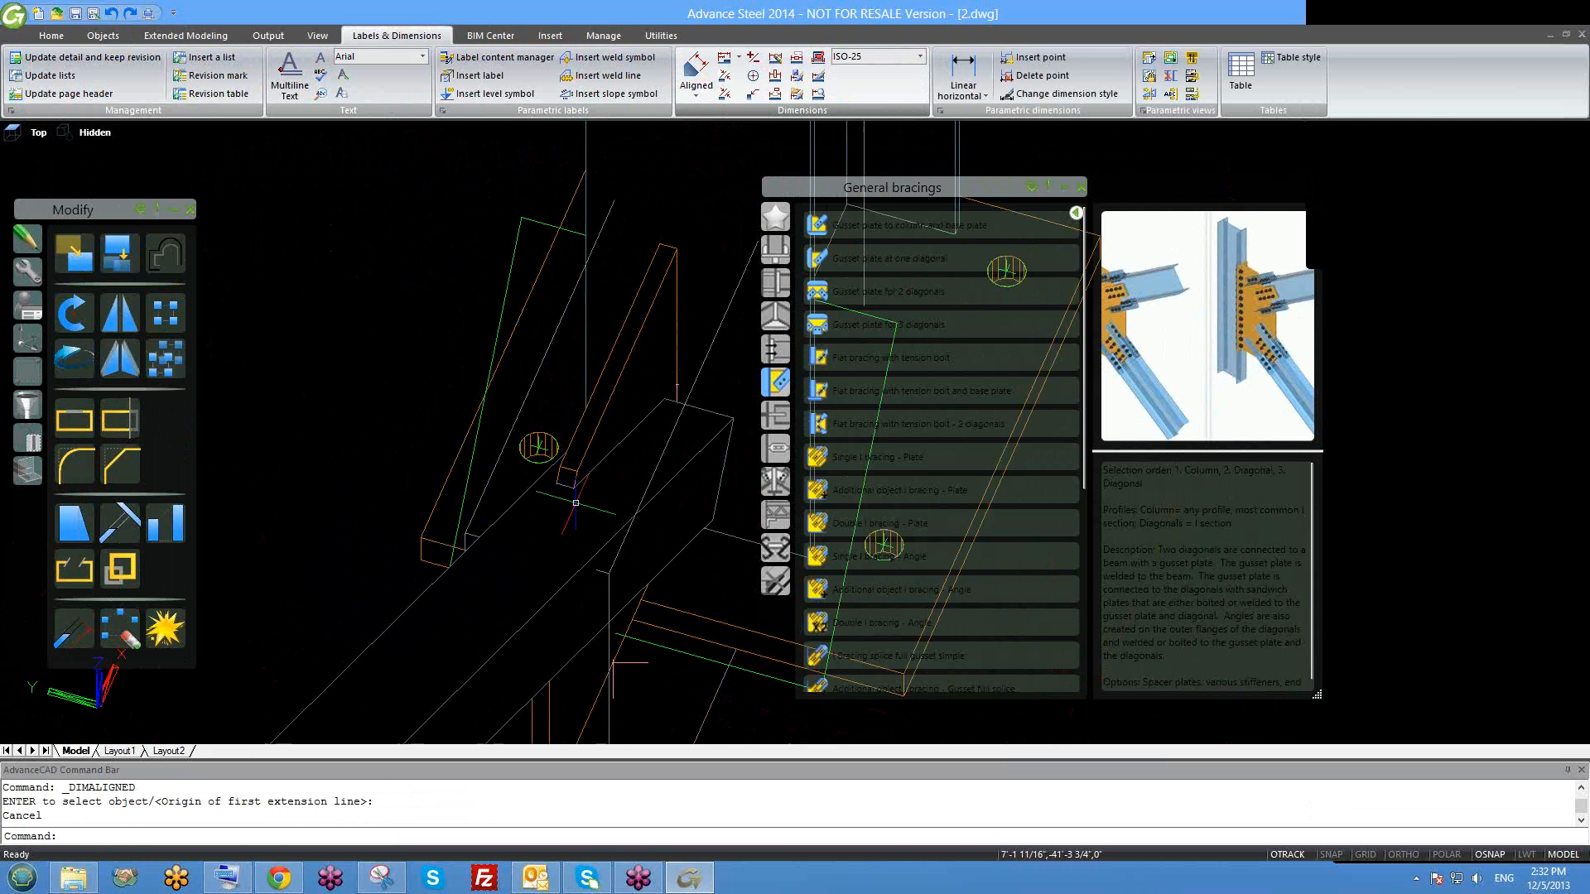
Measure the distance again with an endpoint snap on the plate's end corner and the second point on the adjacent member edge.
scroll(560, 483, up, 4)
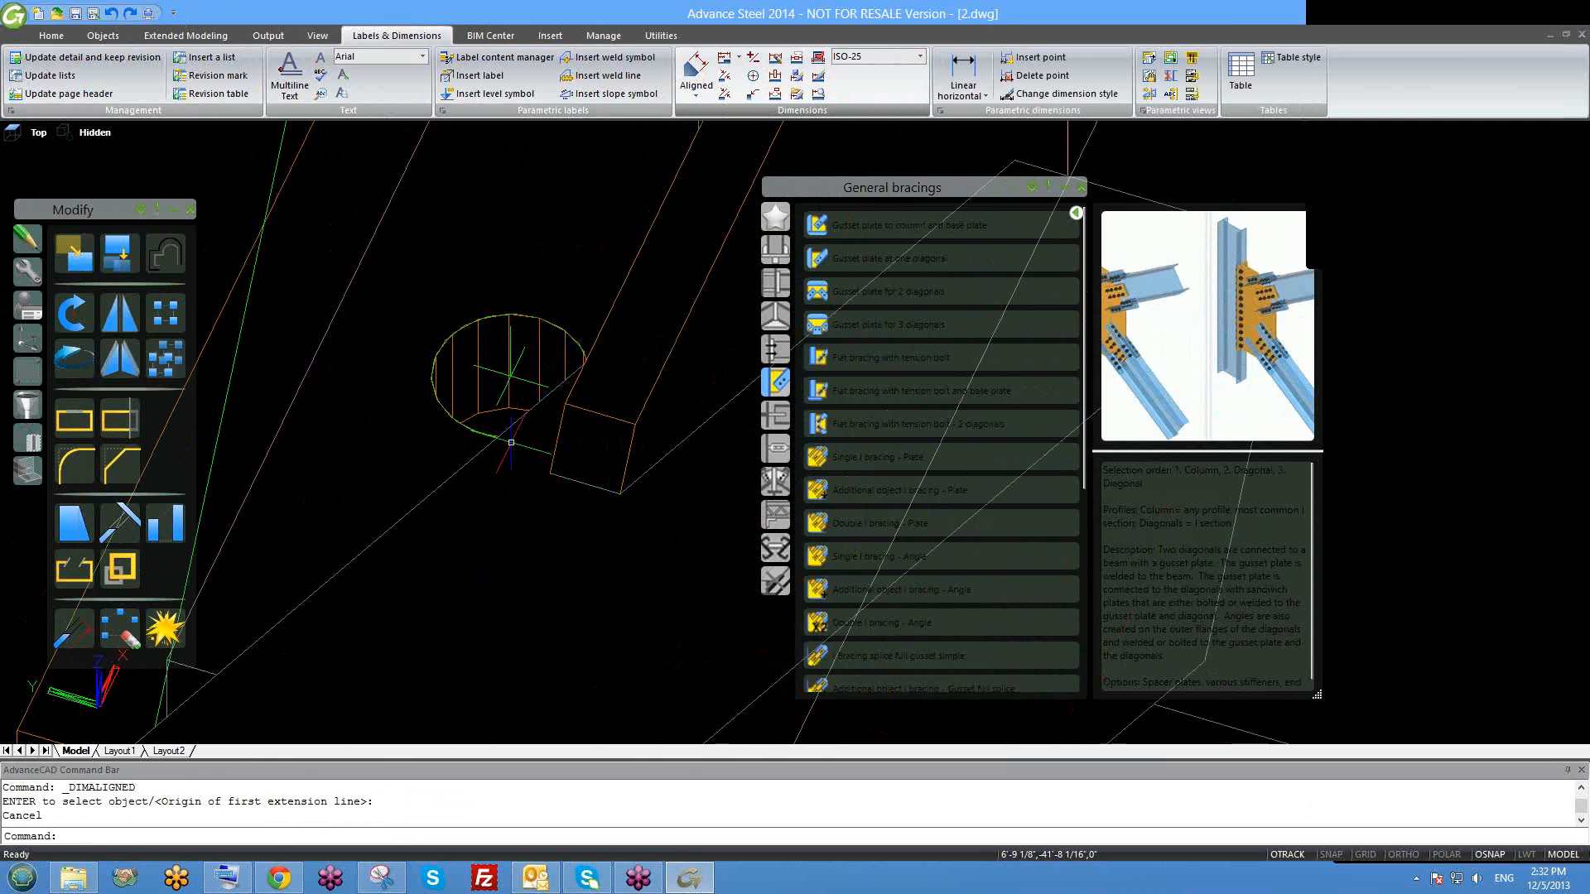
scroll(513, 456, up, 2)
text(DI)
key(Return)
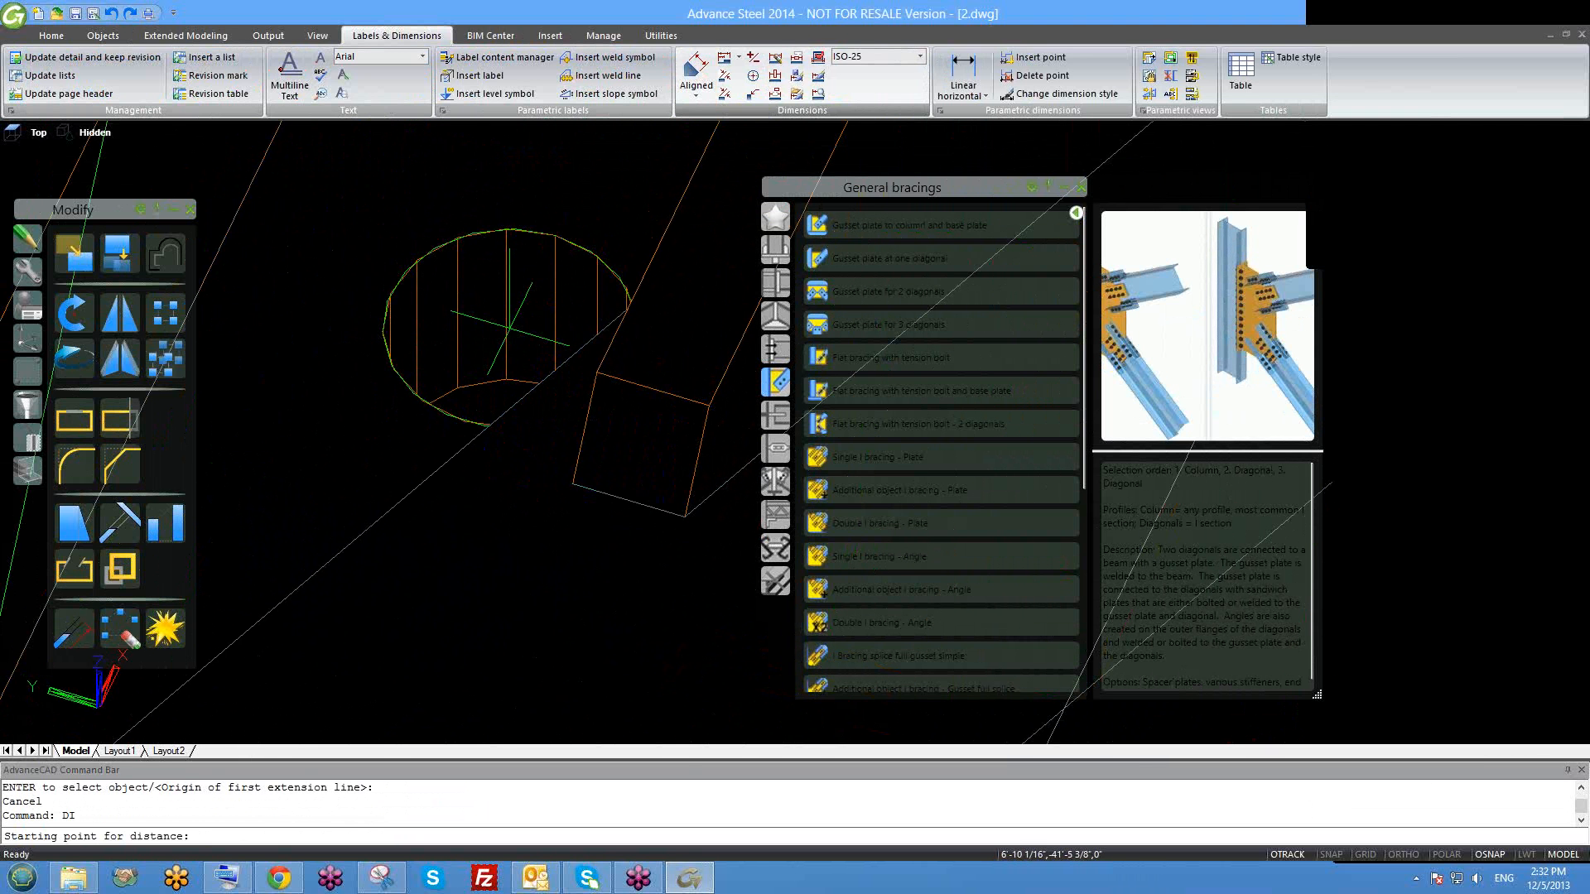
text(END)
key(Return)
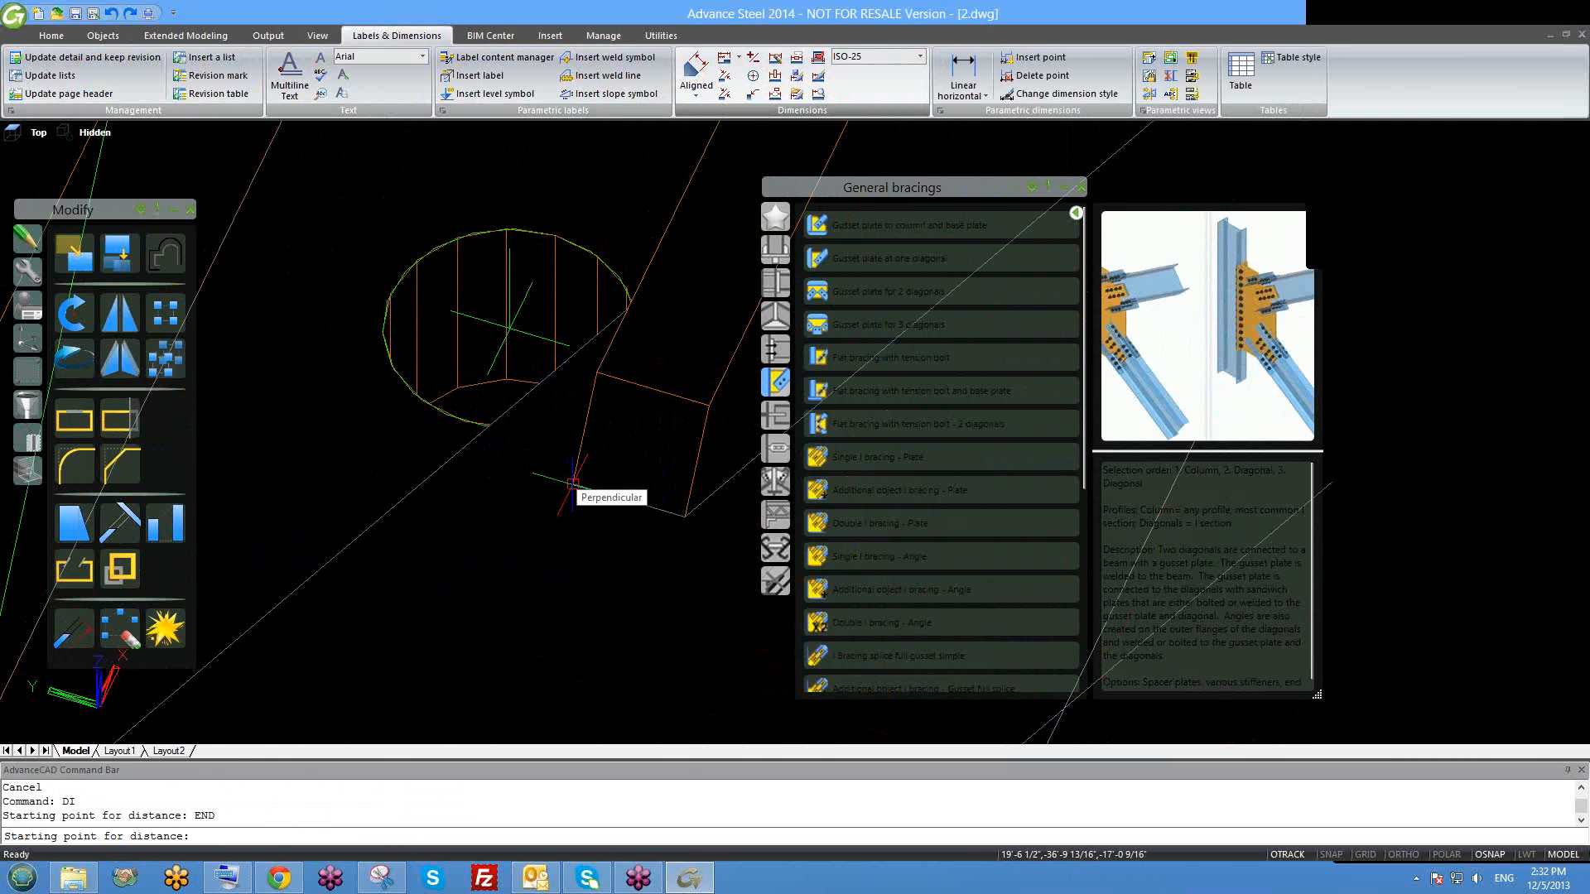
click(572, 483)
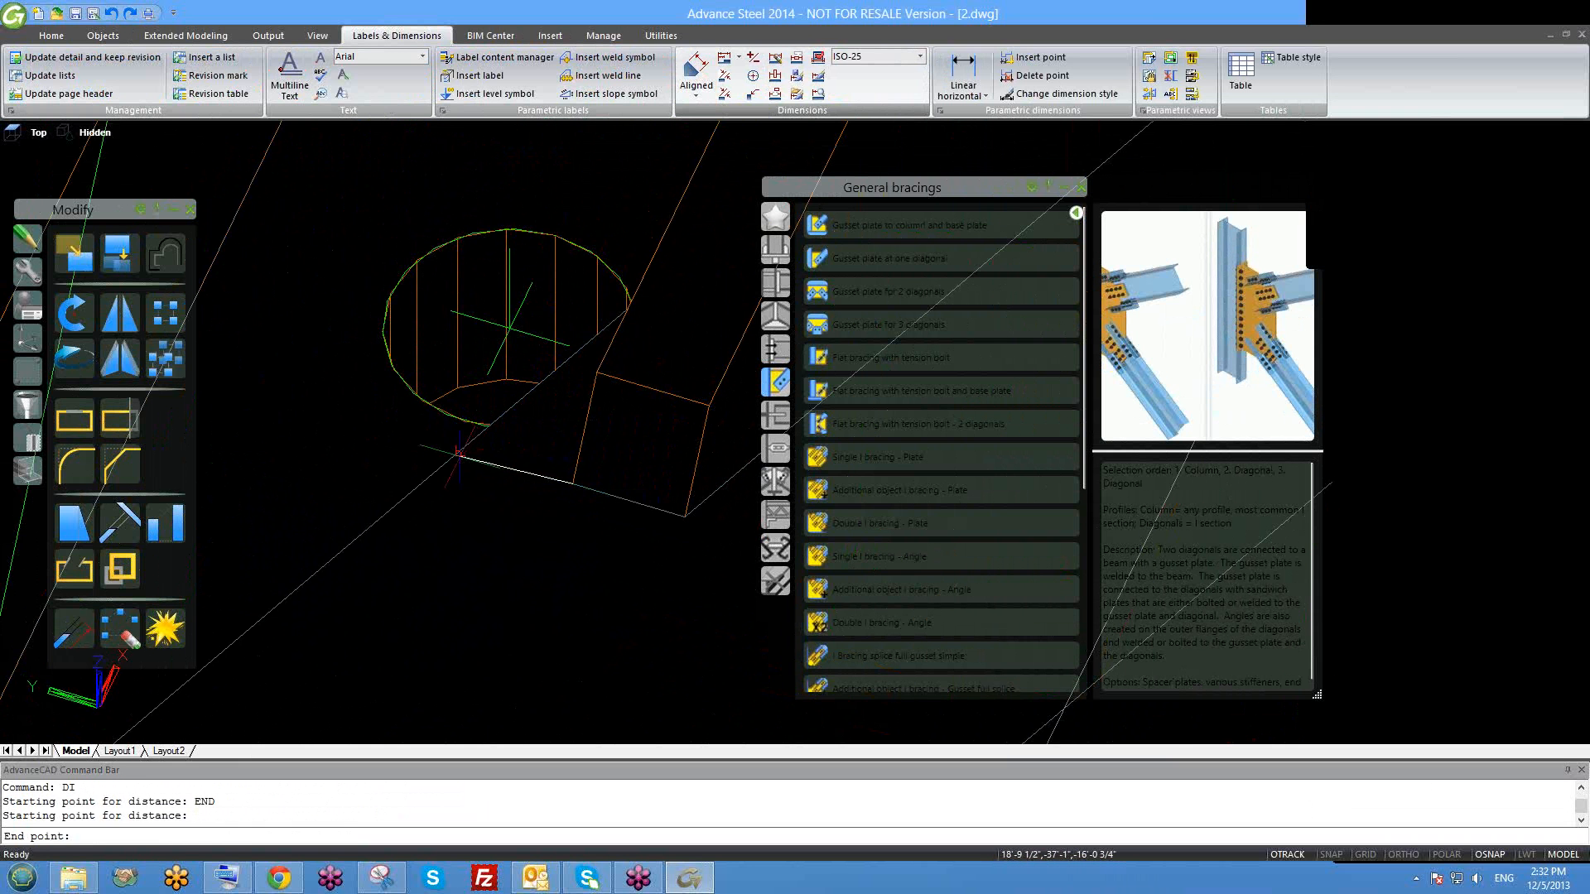
click(458, 452)
scroll(462, 457, down, 3)
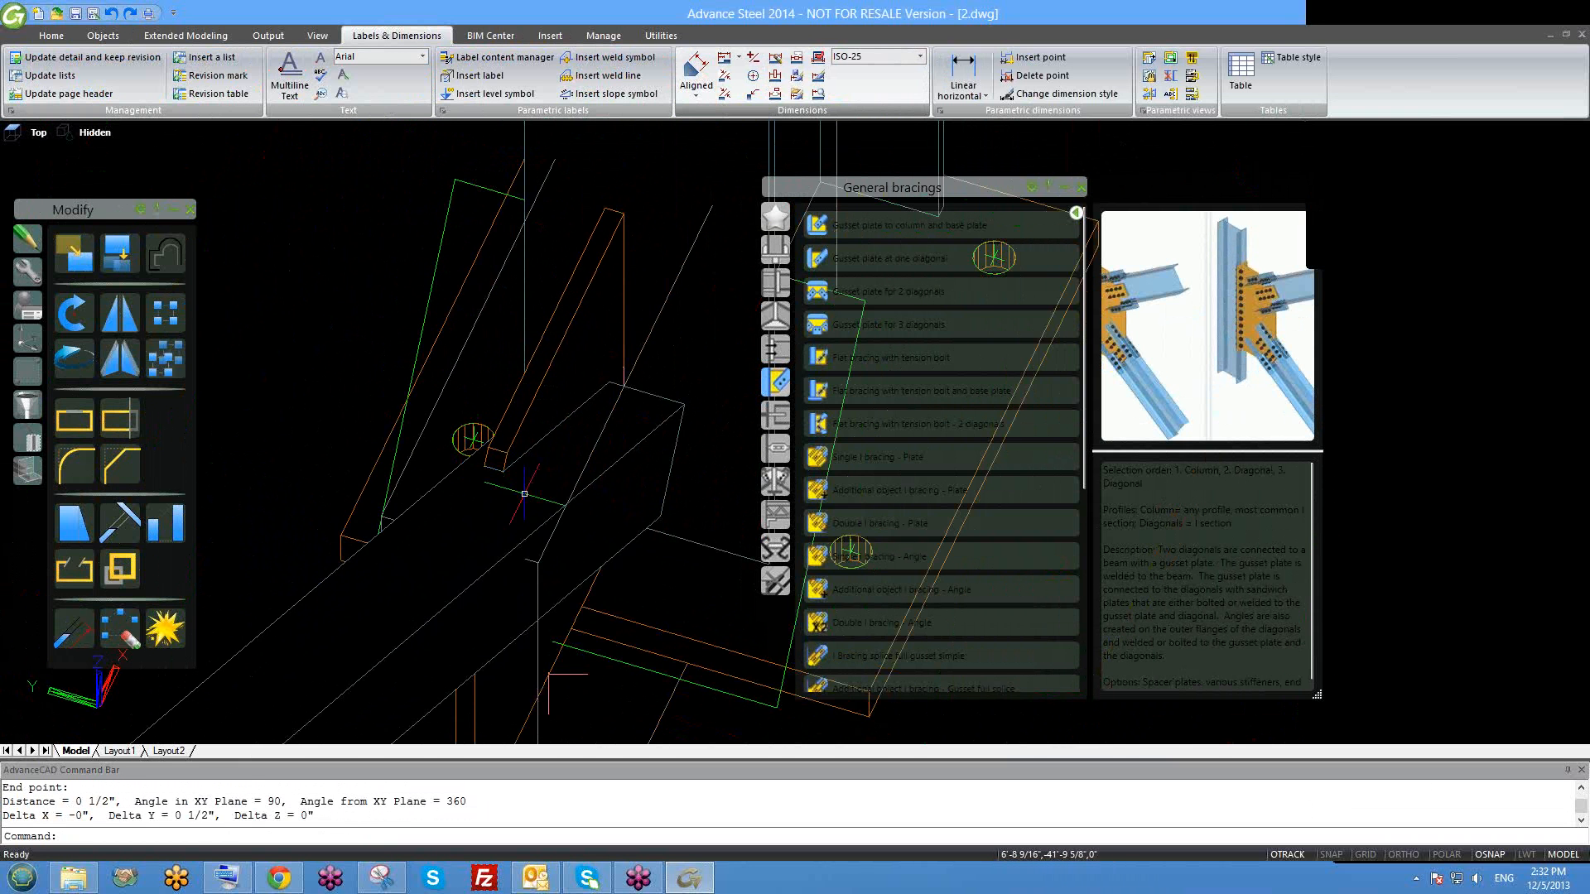
Examine the brace, plate and base plate joint at the foot of the column from several angles.
shift+middle_drag(478, 483, 487, 414)
scroll(478, 474, down, 4)
scroll(485, 520, down, 3)
middle_drag(483, 591, 580, 515)
scroll(572, 507, up, 3)
scroll(568, 436, up, 3)
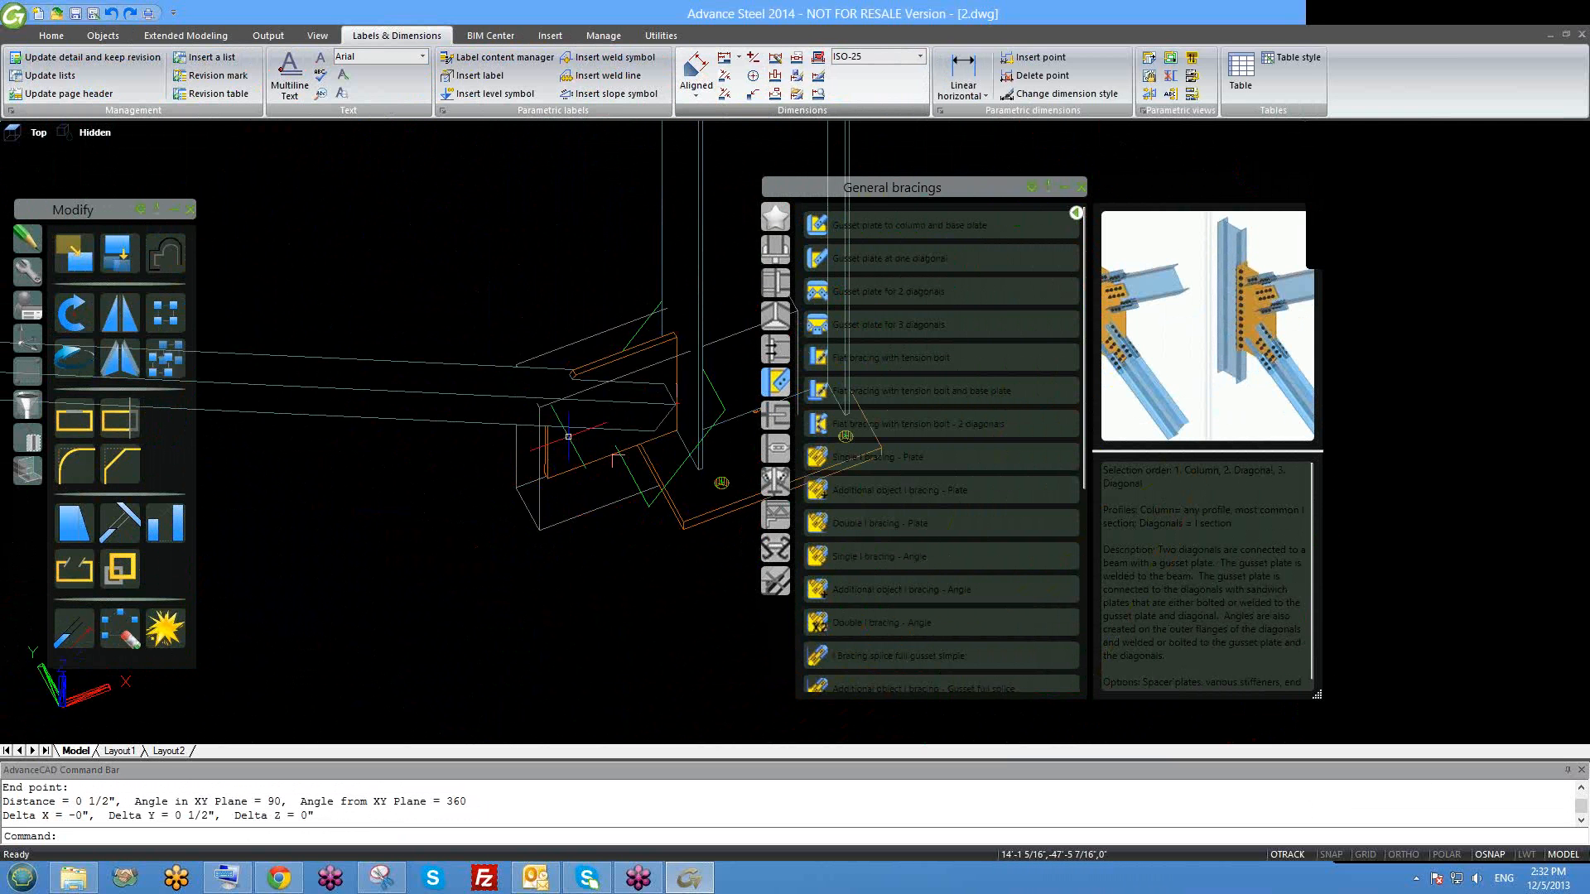
scroll(473, 410, up, 1)
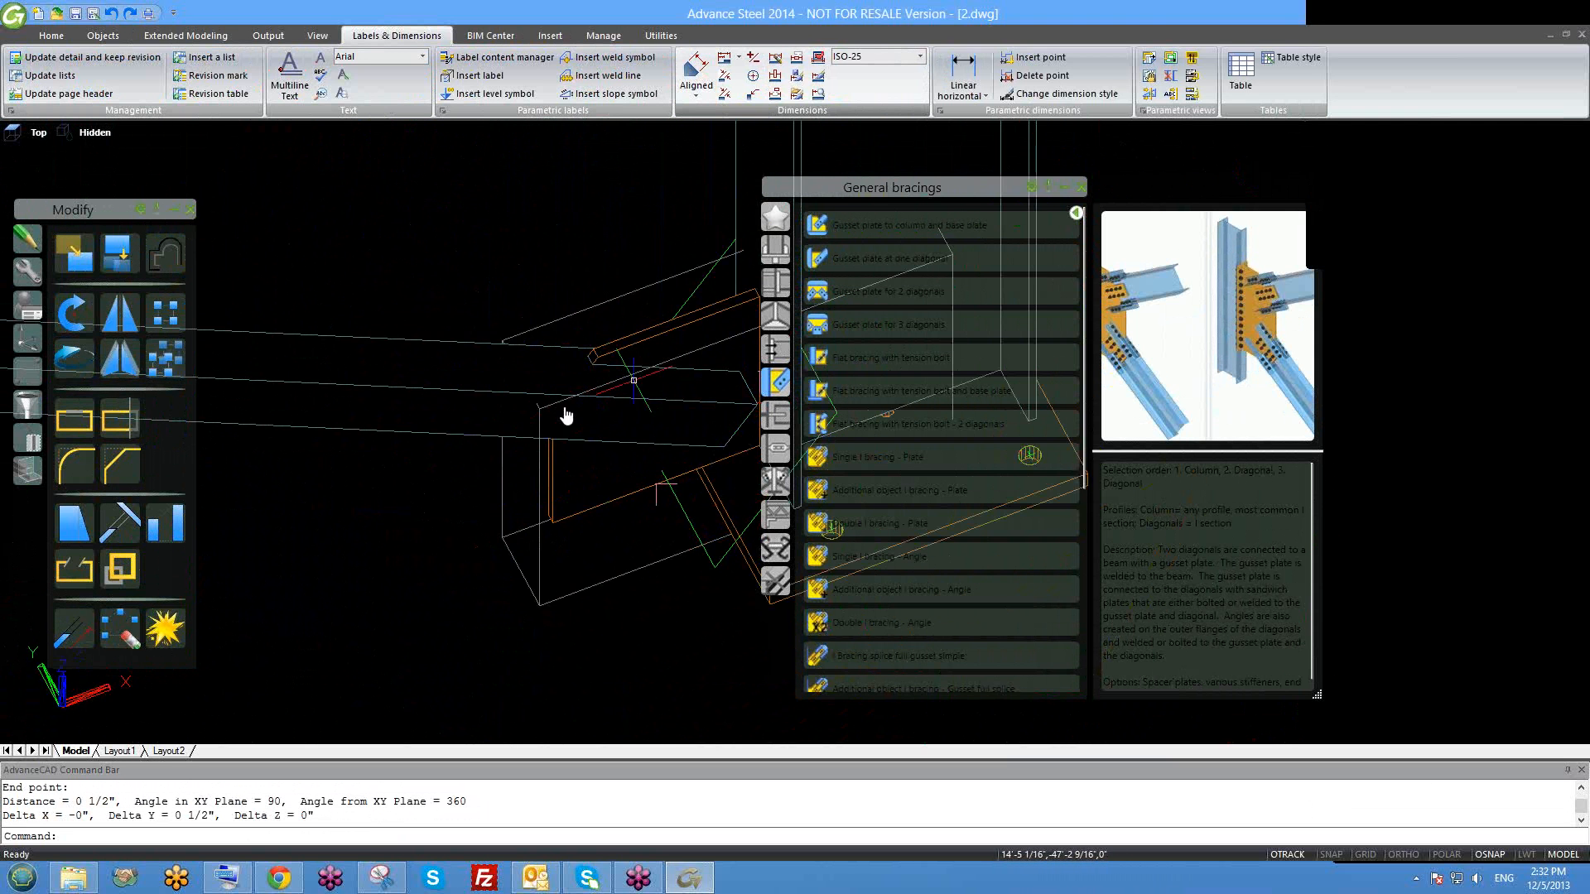
scroll(538, 418, up, 2)
shift+middle_drag(514, 409, 511, 389)
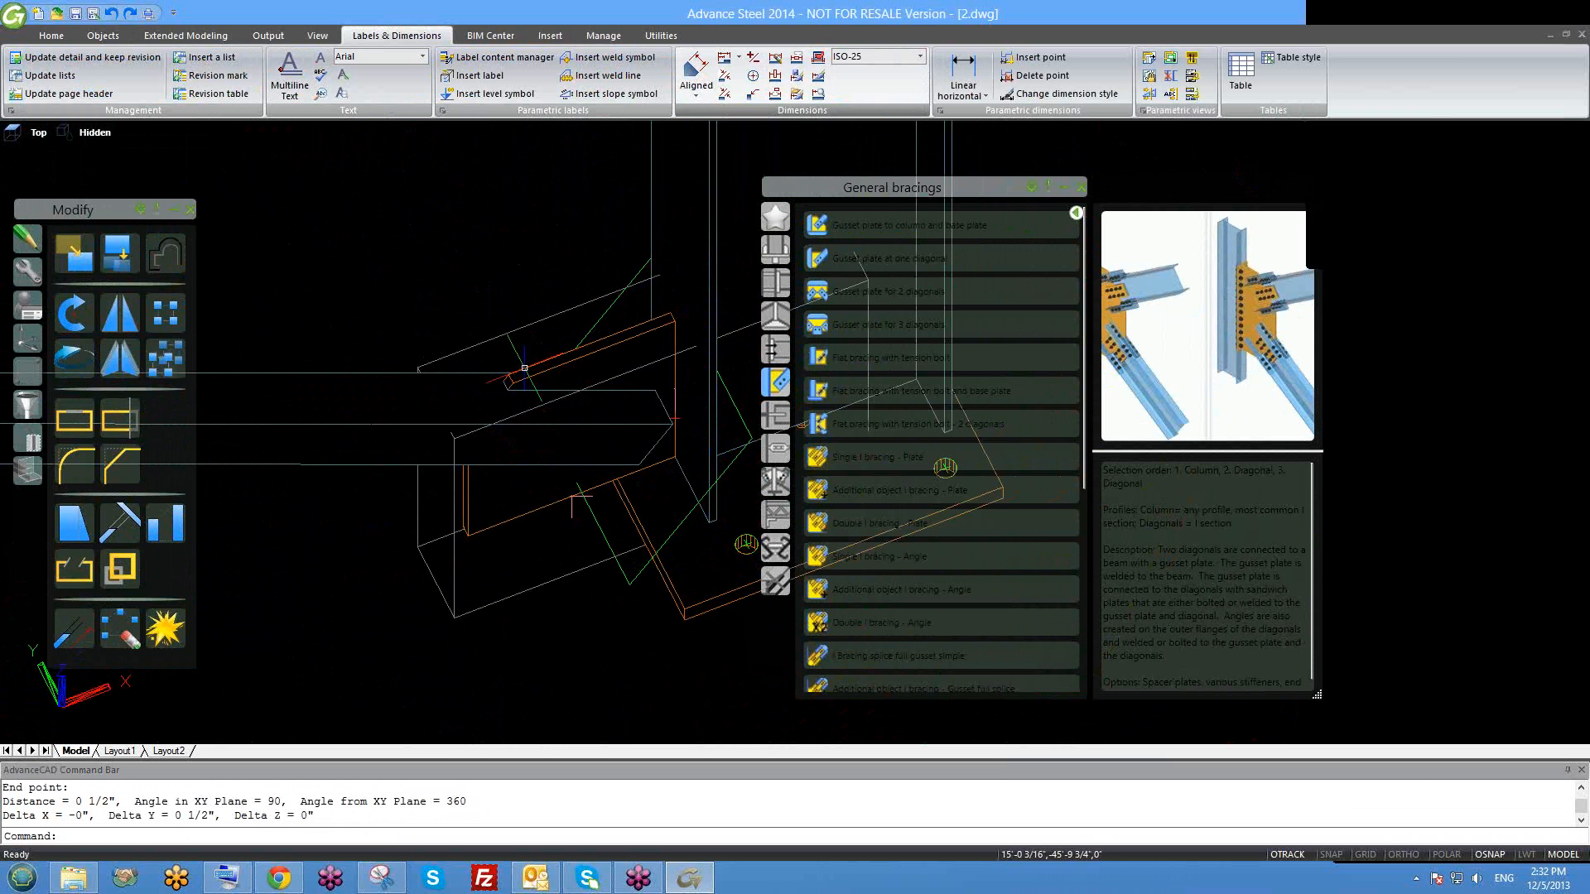
scroll(524, 373, up, 1)
scroll(518, 402, up, 2)
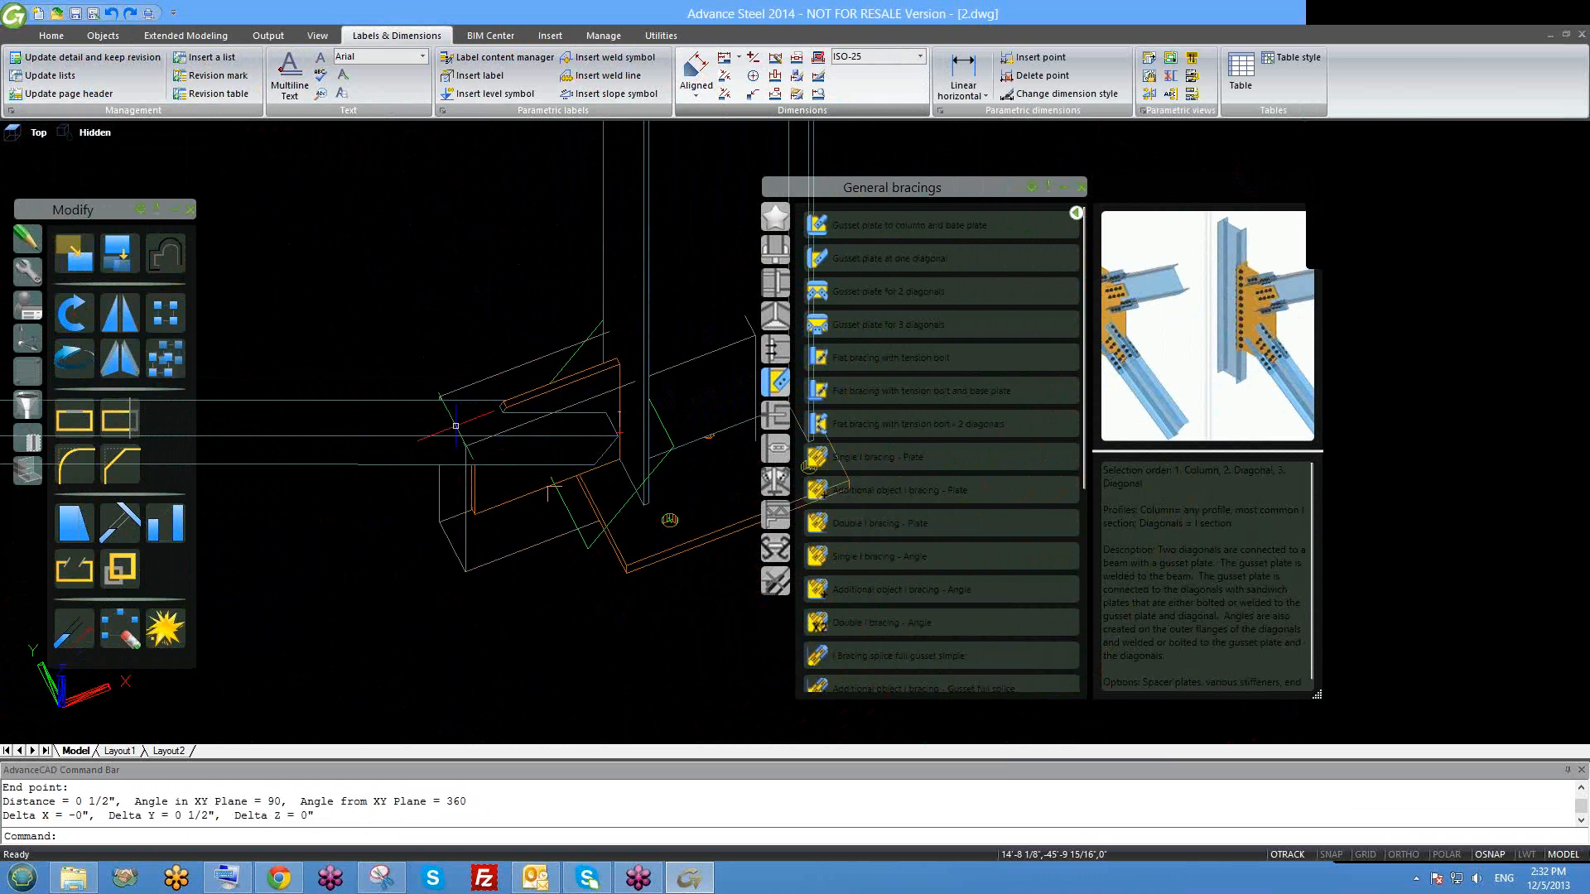
scroll(503, 460, down, 2)
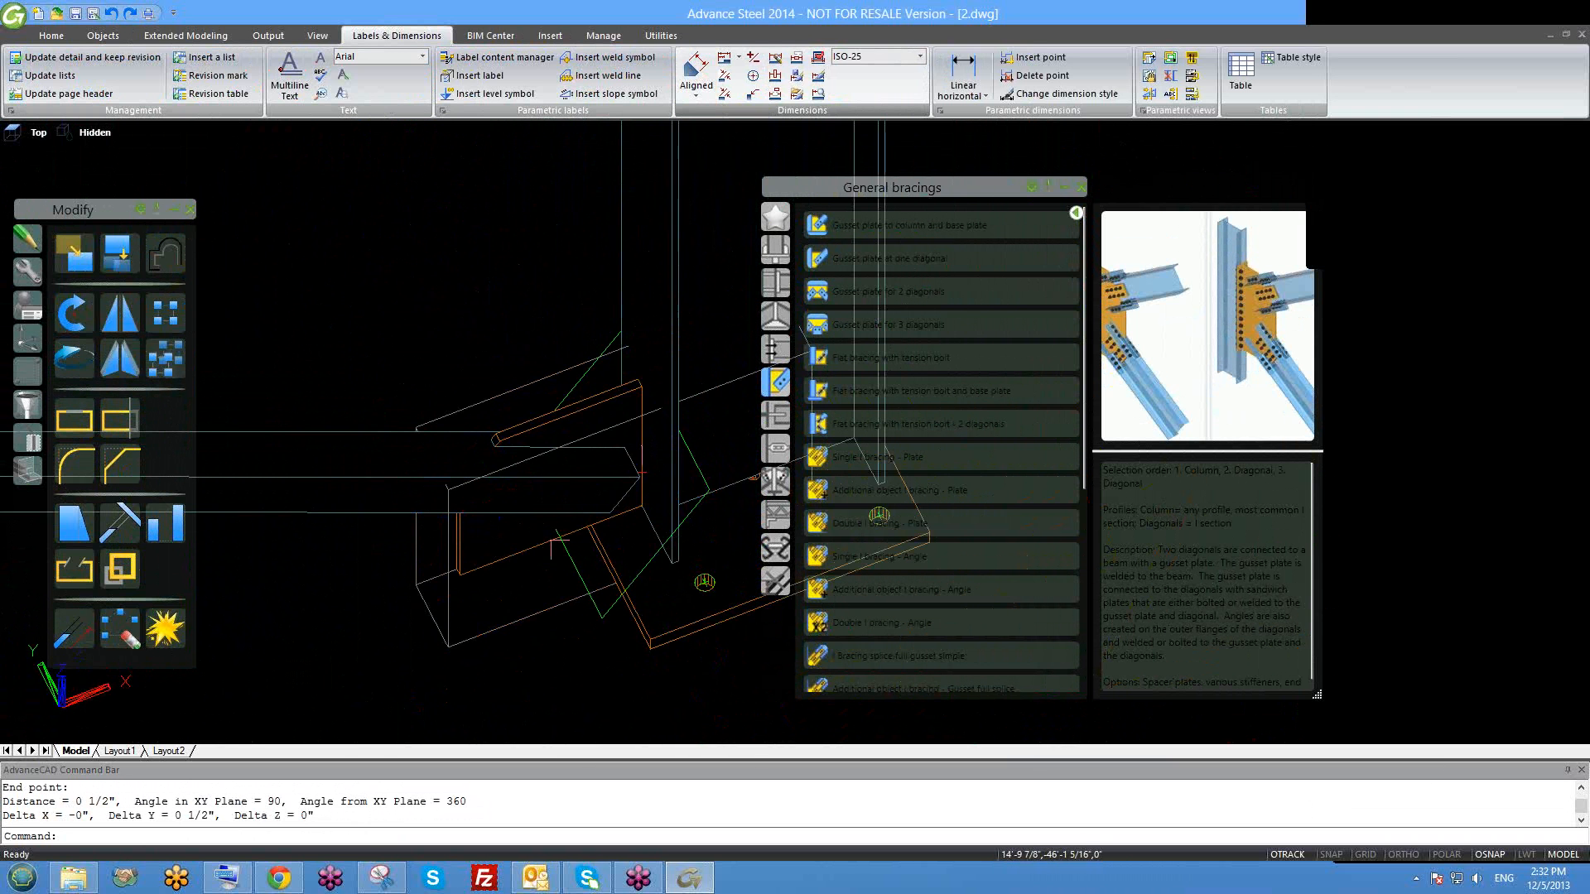
shift+middle_drag(499, 497, 504, 434)
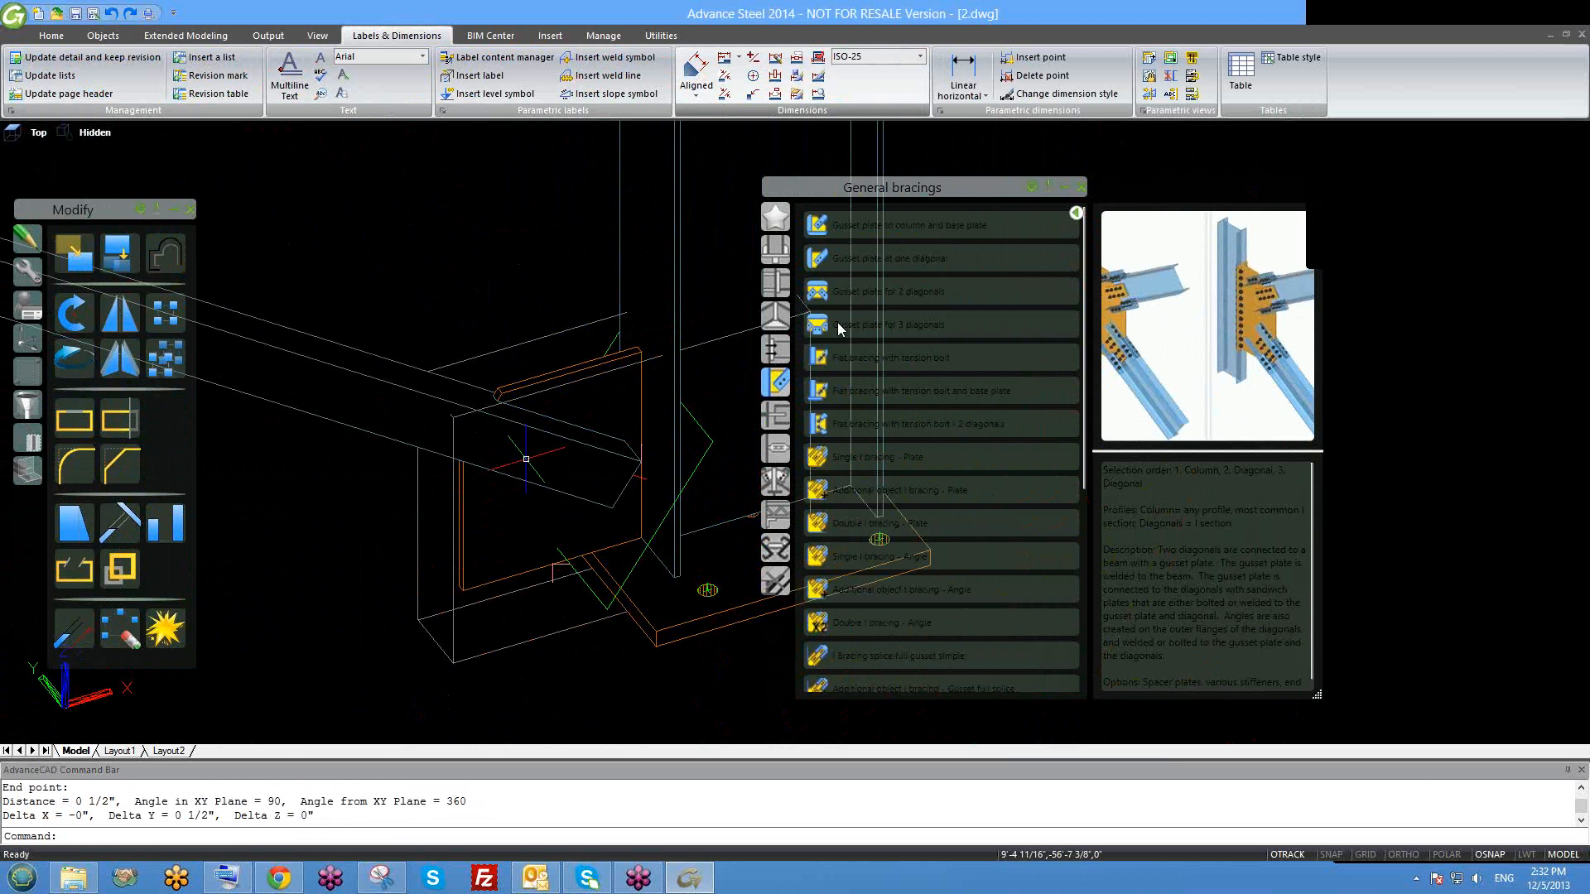
shift+middle_drag(520, 469, 505, 439)
scroll(581, 393, up, 3)
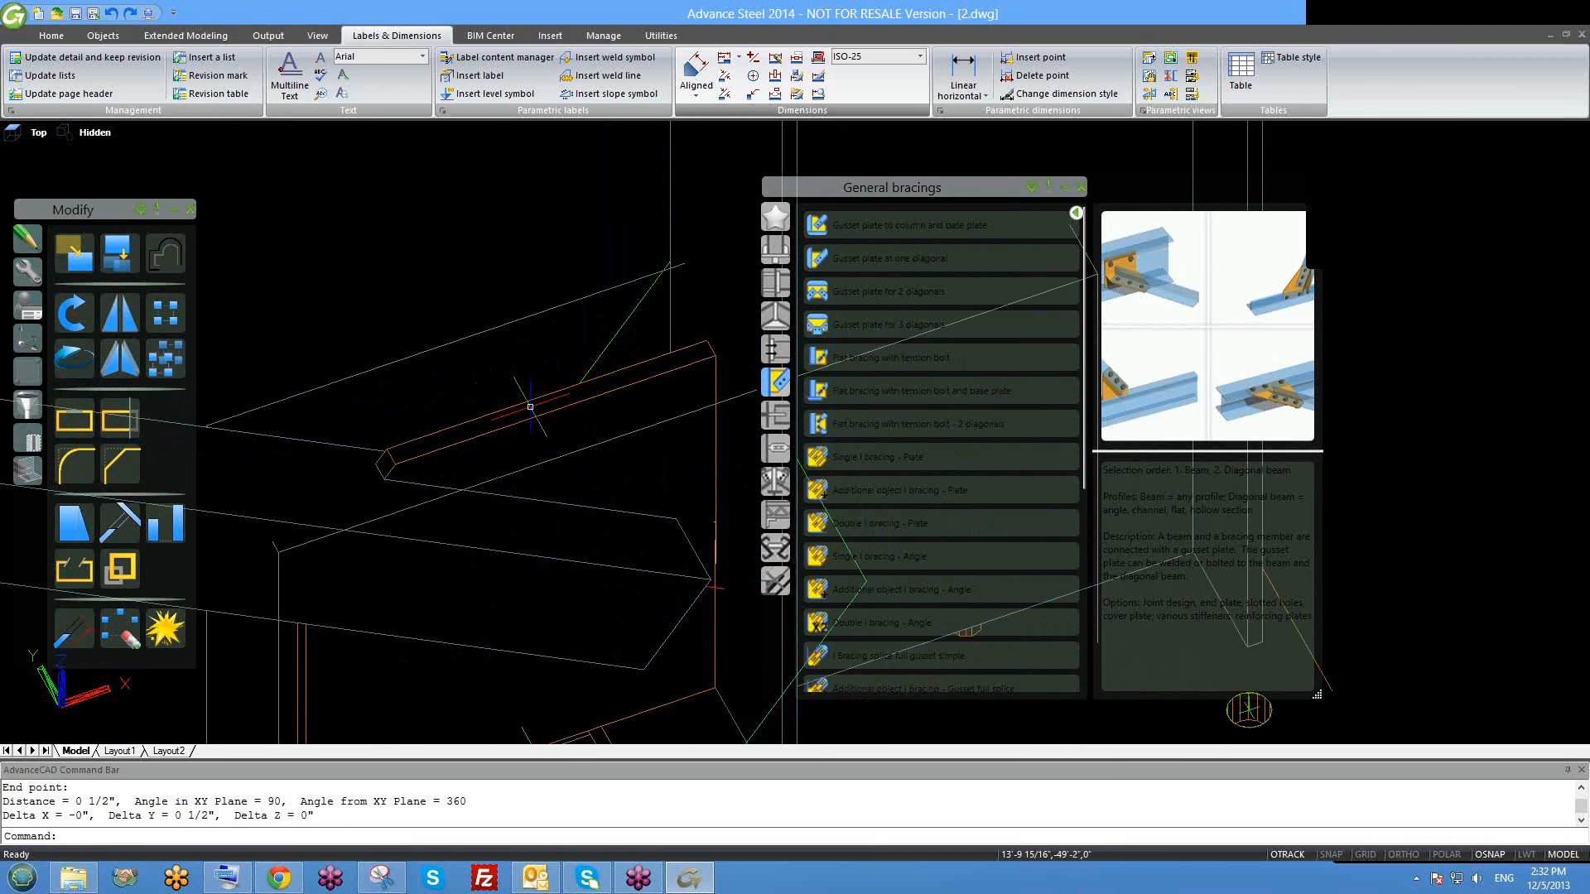
shift+middle_drag(528, 430, 756, 717)
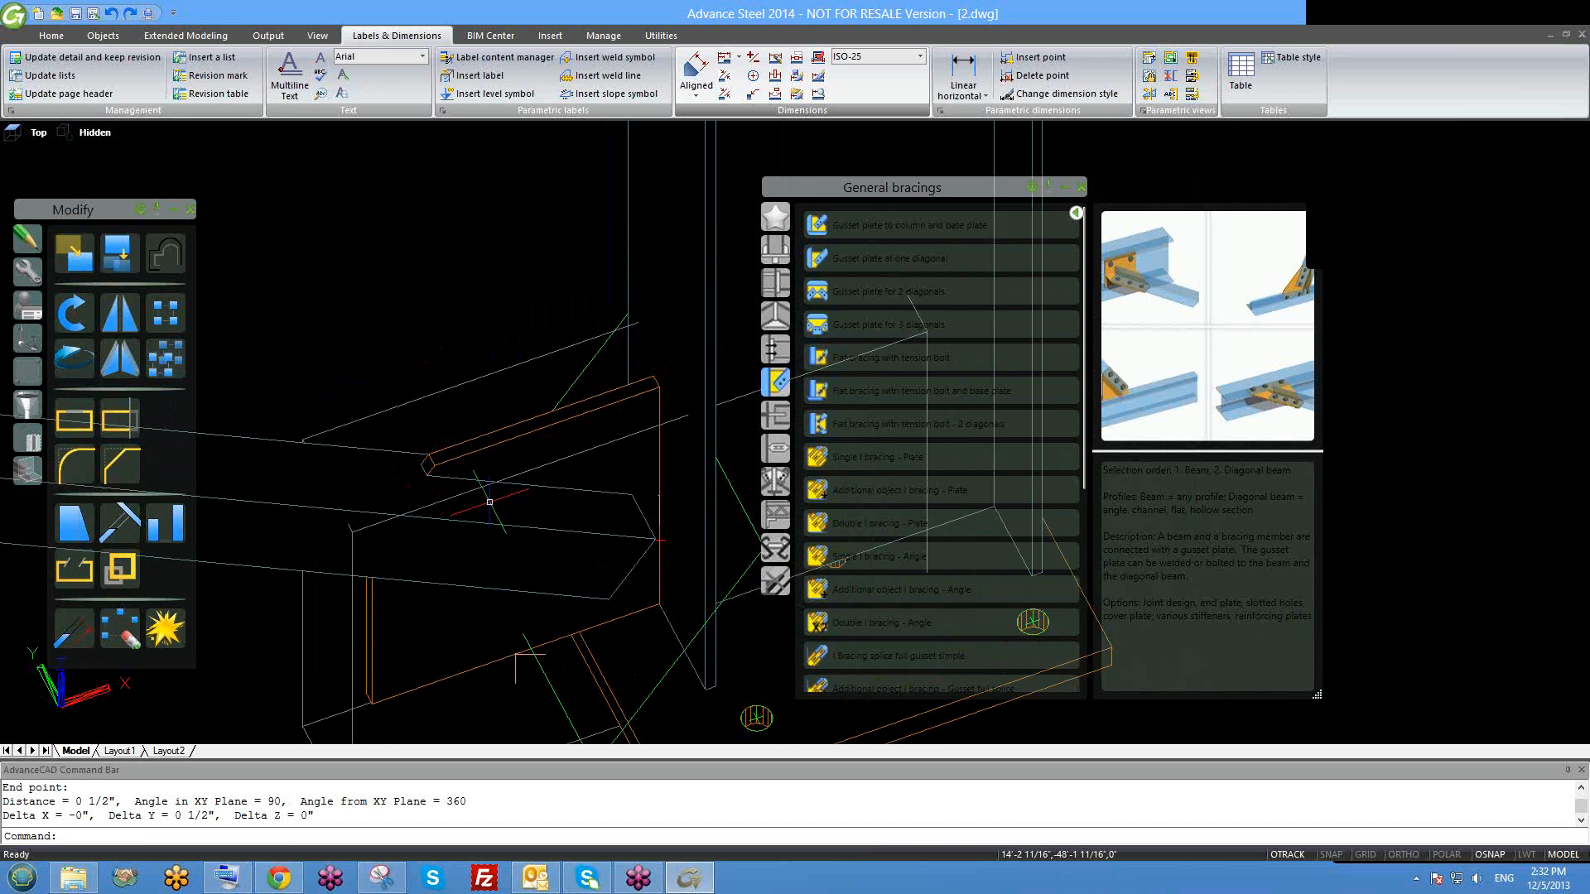
shift+middle_drag(509, 530, 705, 525)
shift+middle_drag(678, 600, 696, 560)
shift+middle_drag(663, 509, 660, 505)
shift+middle_drag(571, 528, 431, 455)
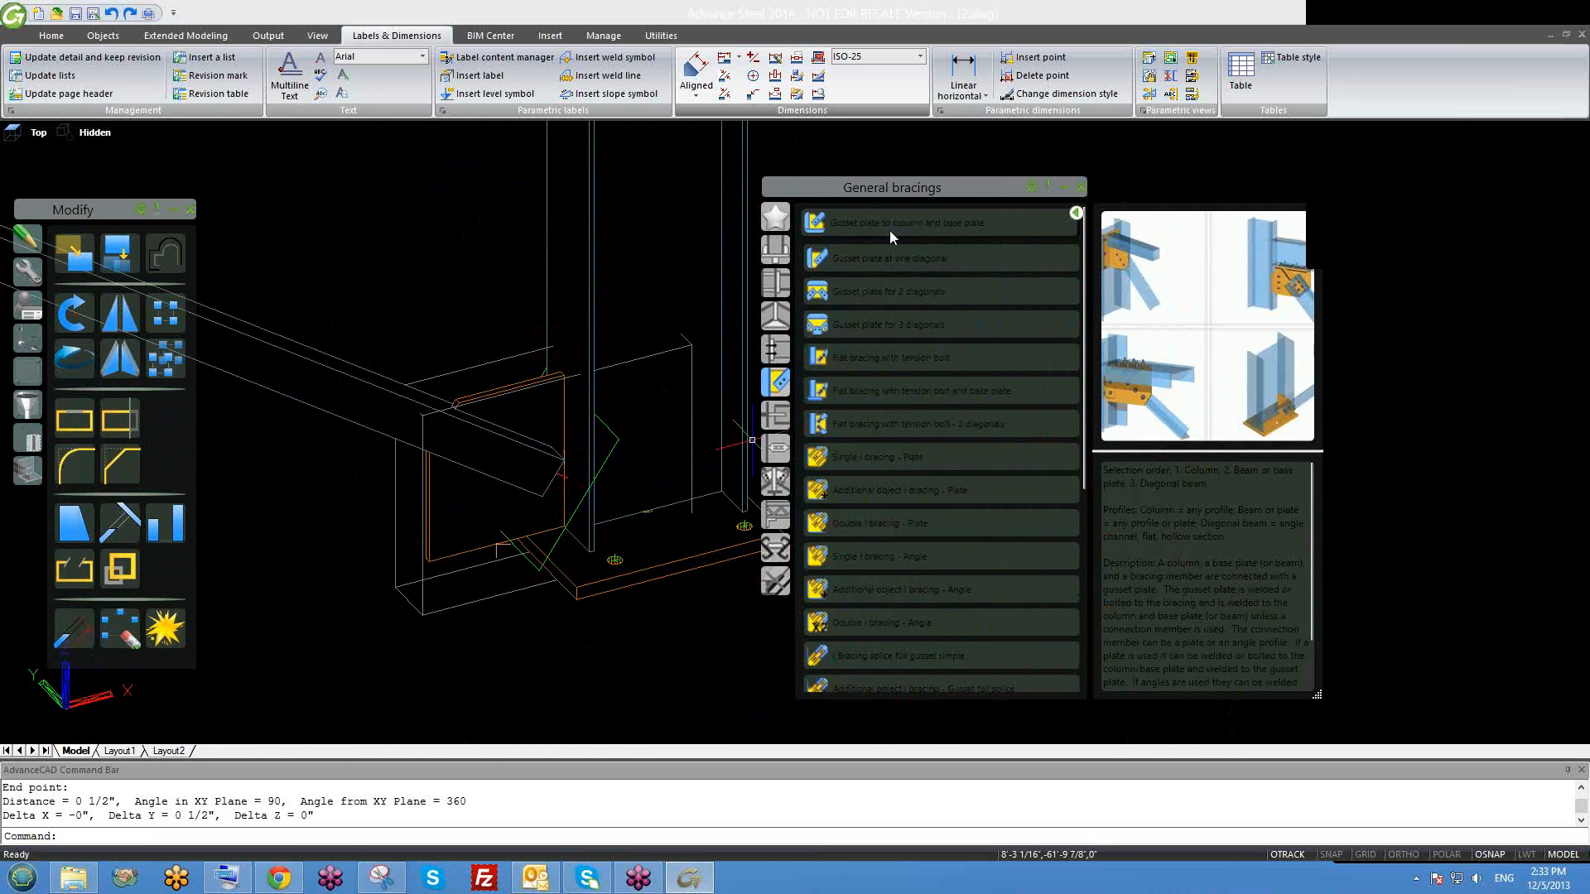
Review the tube connections with sandwich plates in the connection vault and compare them with the modelled brace joint.
click(780, 419)
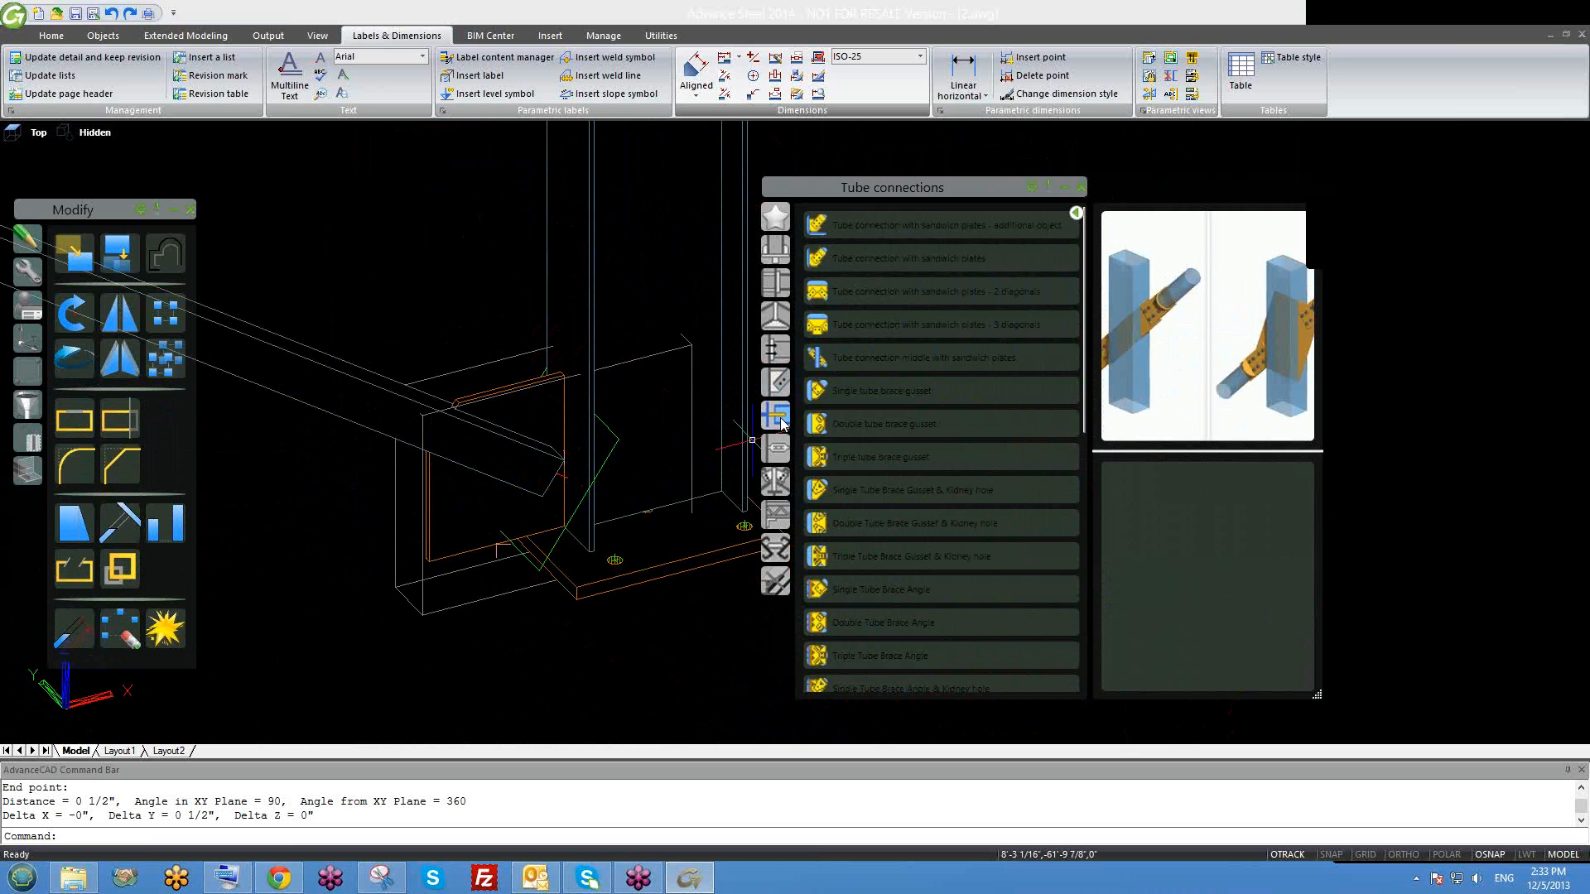
mouse_move(871, 225)
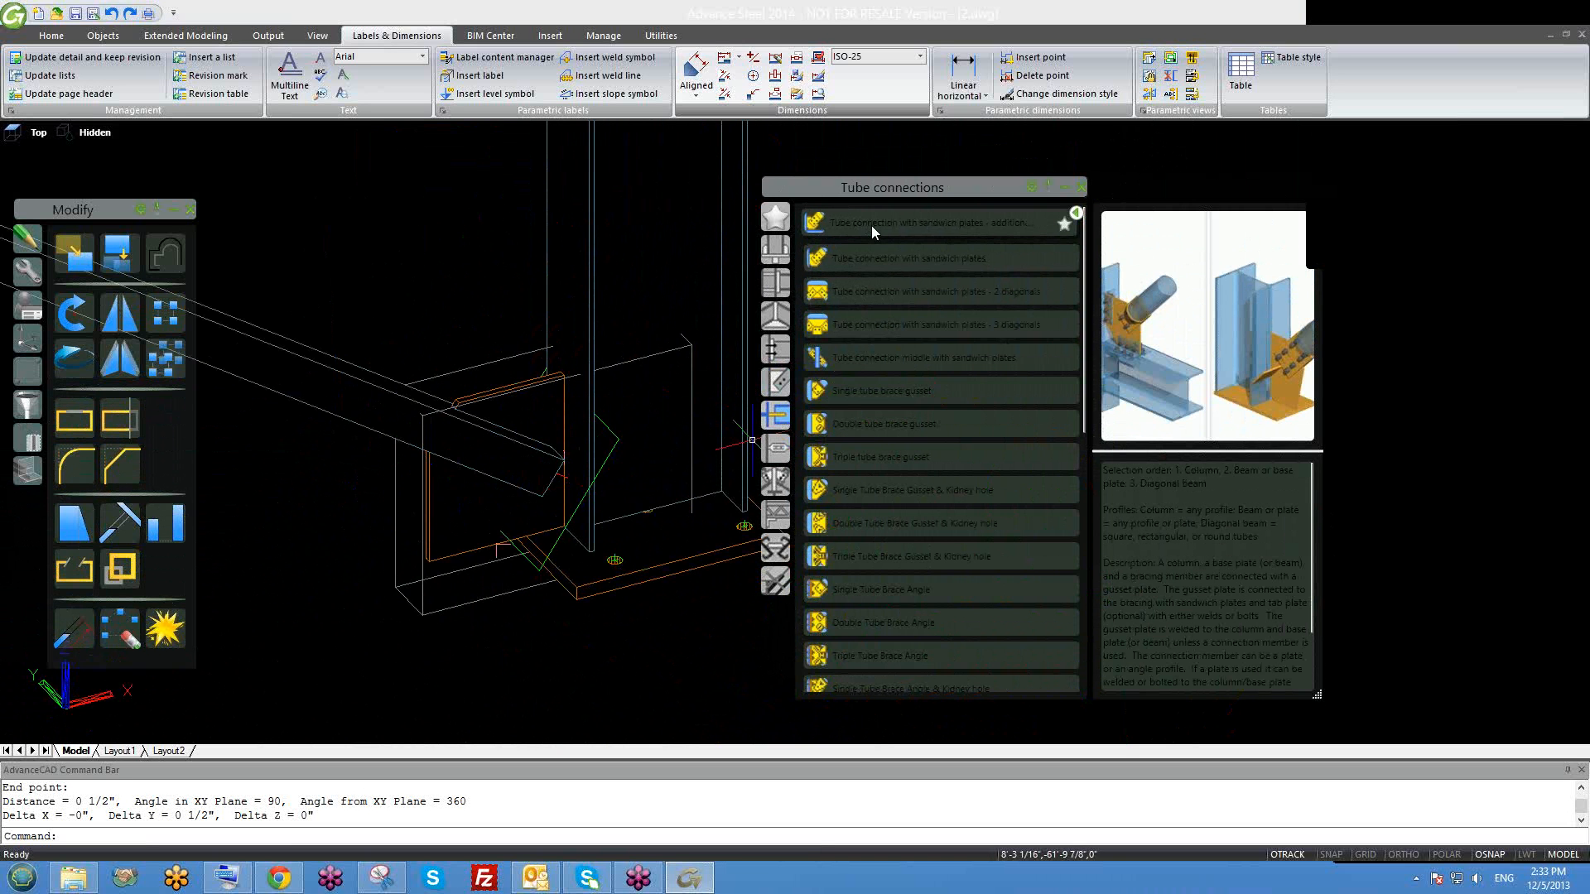
mouse_move(870, 256)
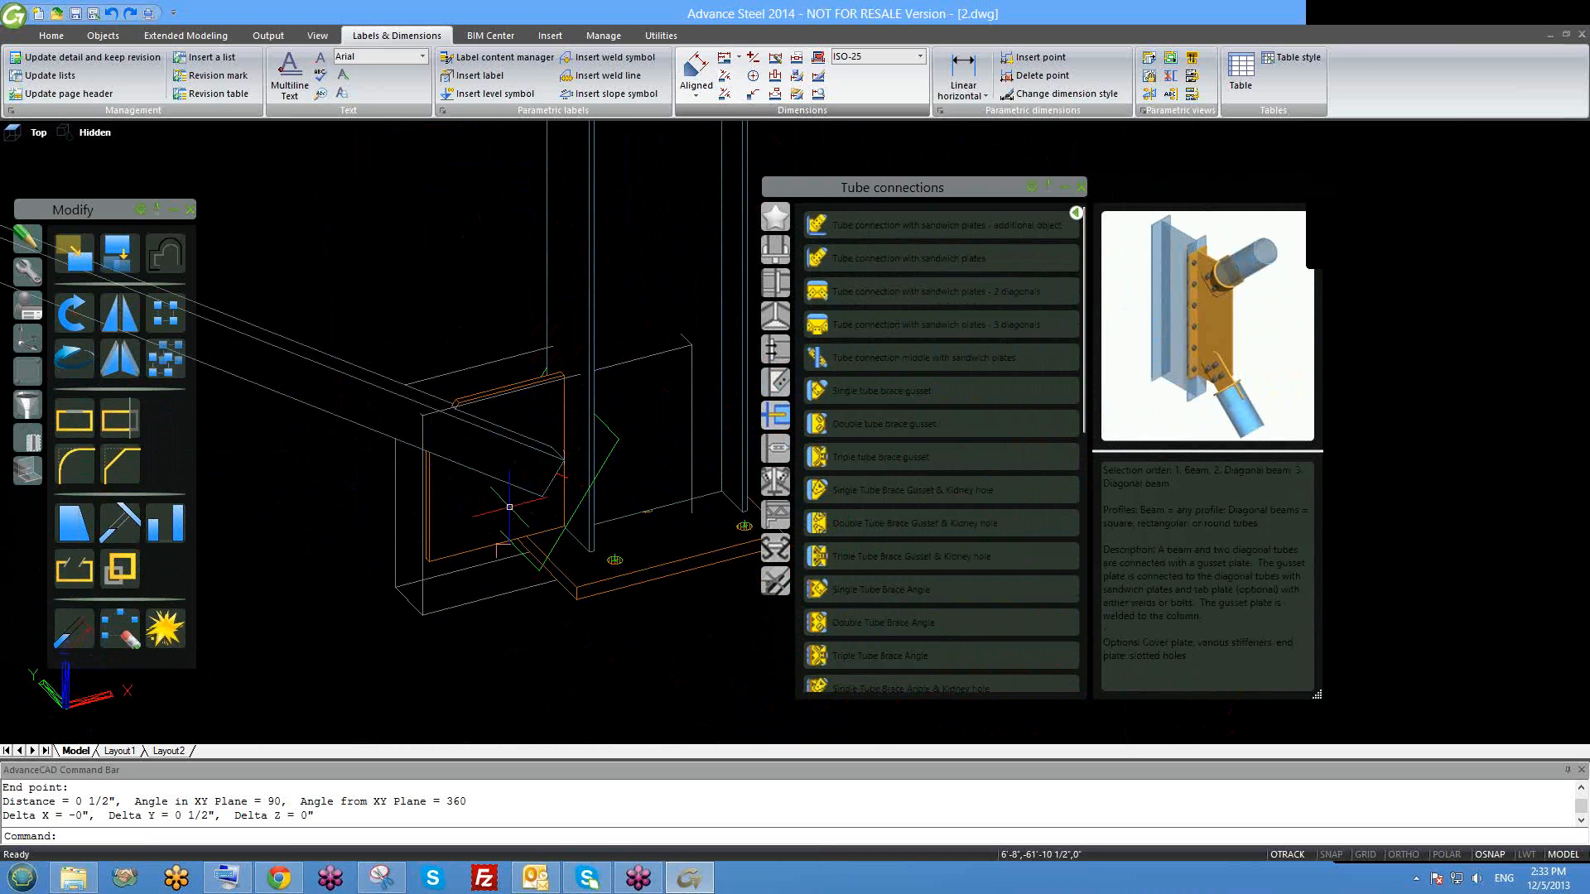
scroll(507, 461, up, 2)
mouse_move(493, 464)
shift+middle_down()
mouse_move(487, 493)
mouse_move(472, 477)
shift+middle_up()
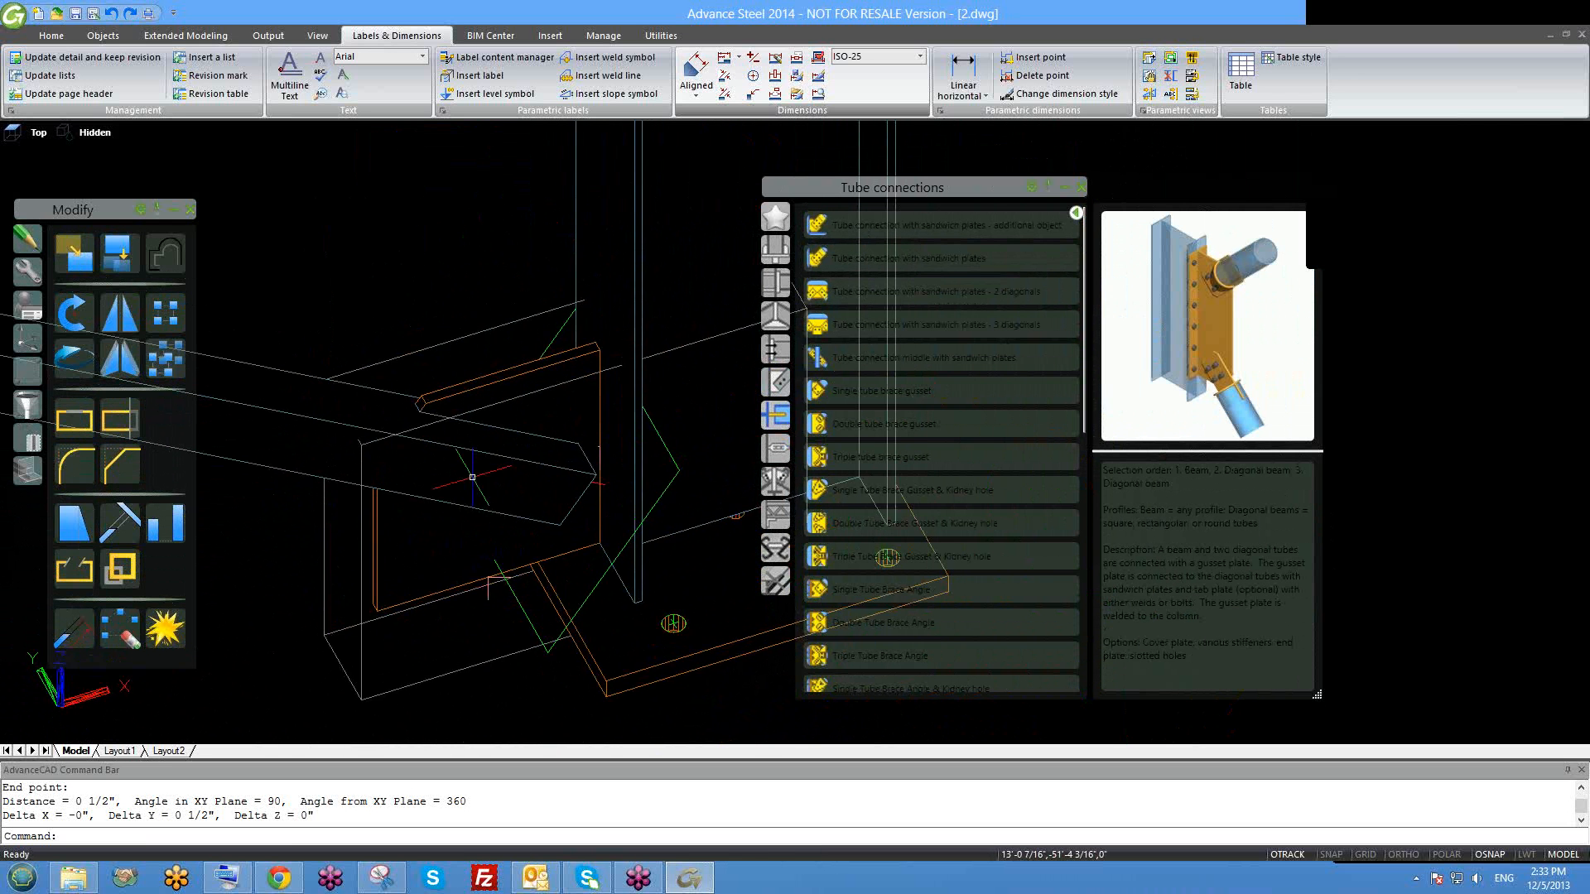
scroll(415, 401, up, 2)
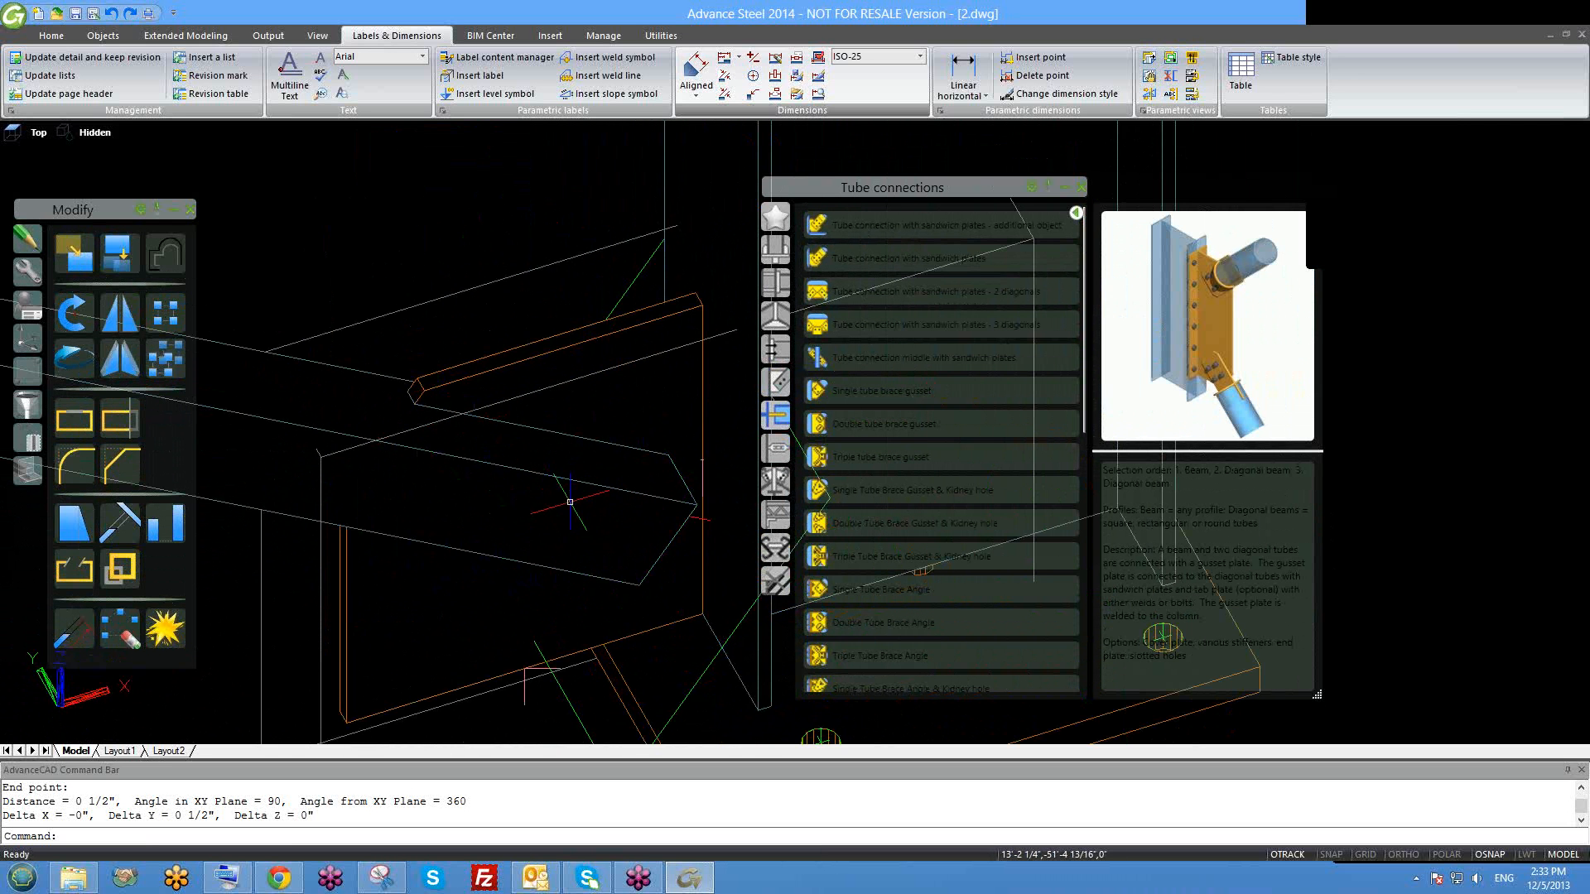
scroll(601, 474, down, 1)
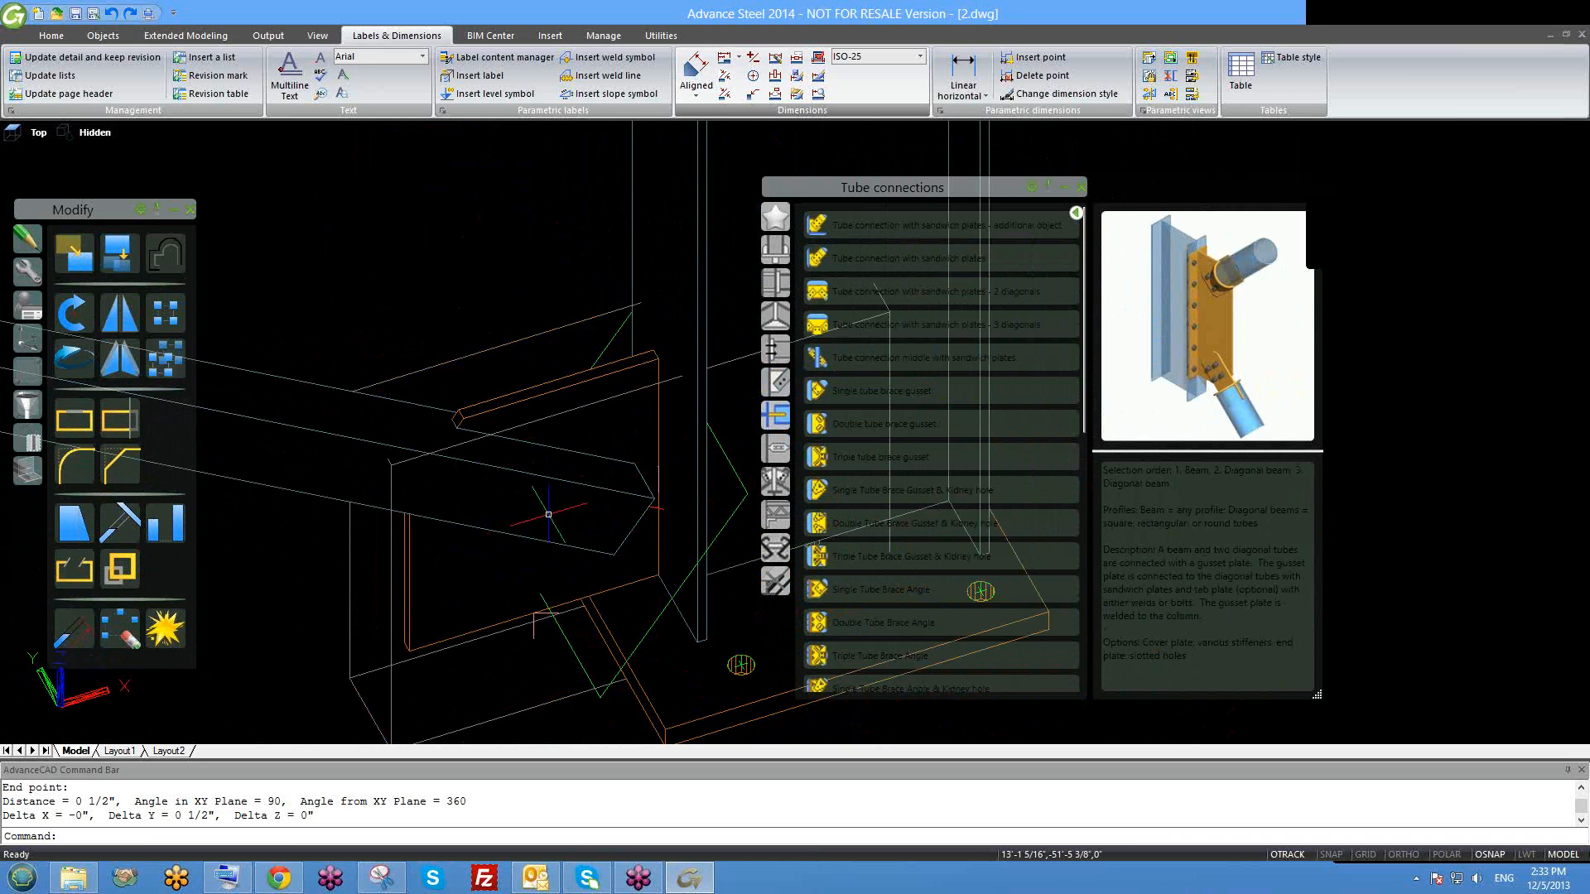
shift+middle_drag(596, 548, 597, 458)
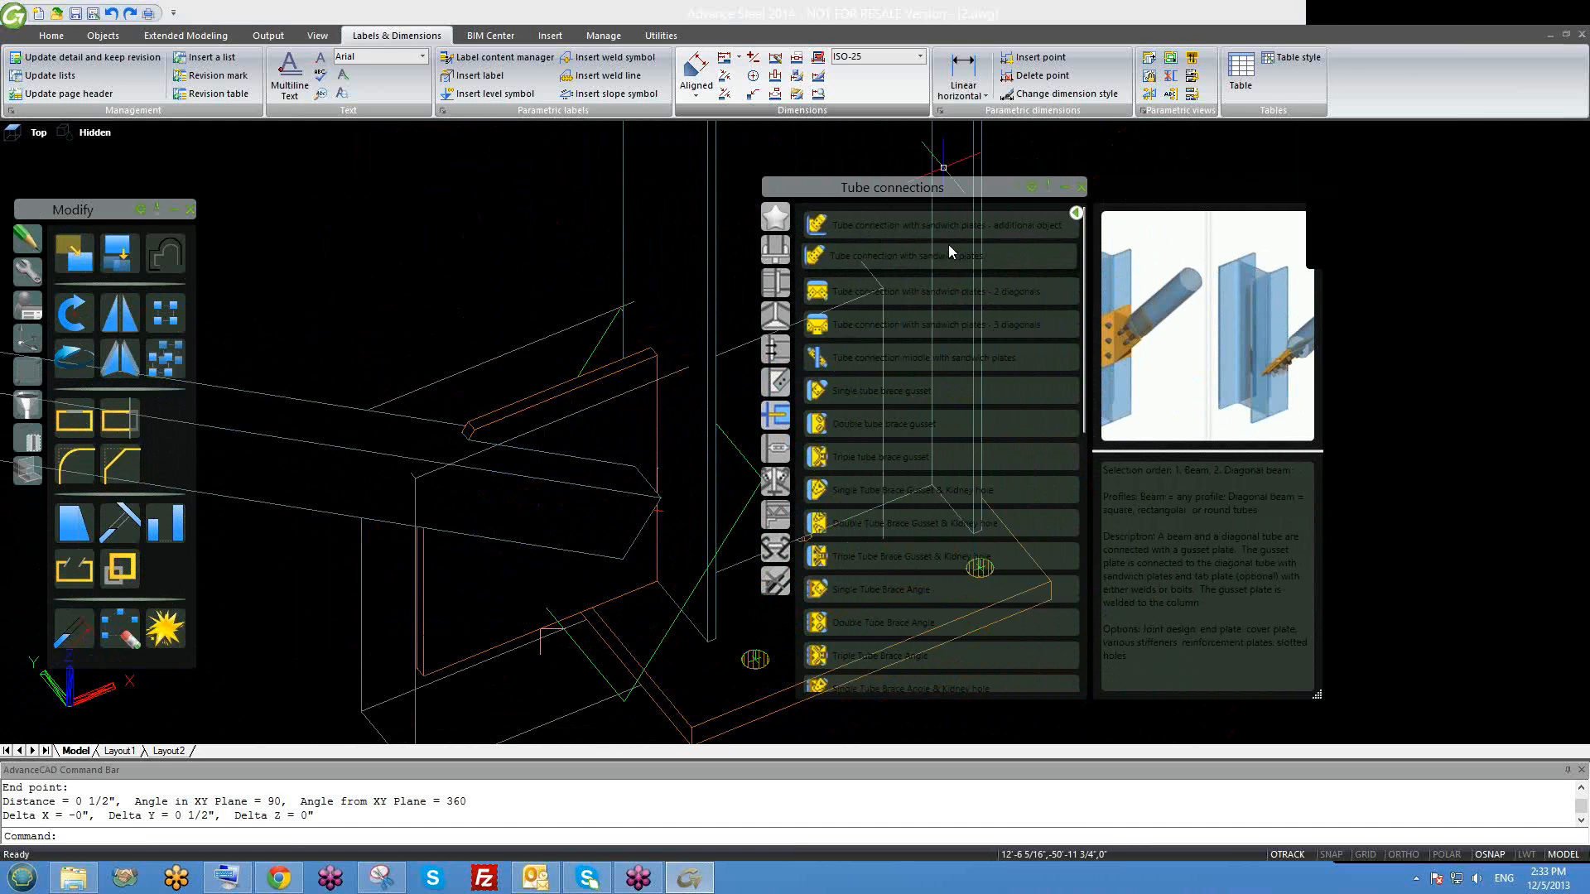
Check the General bracings category, return to Tube connections, and view the whole column base joint.
click(773, 383)
click(775, 415)
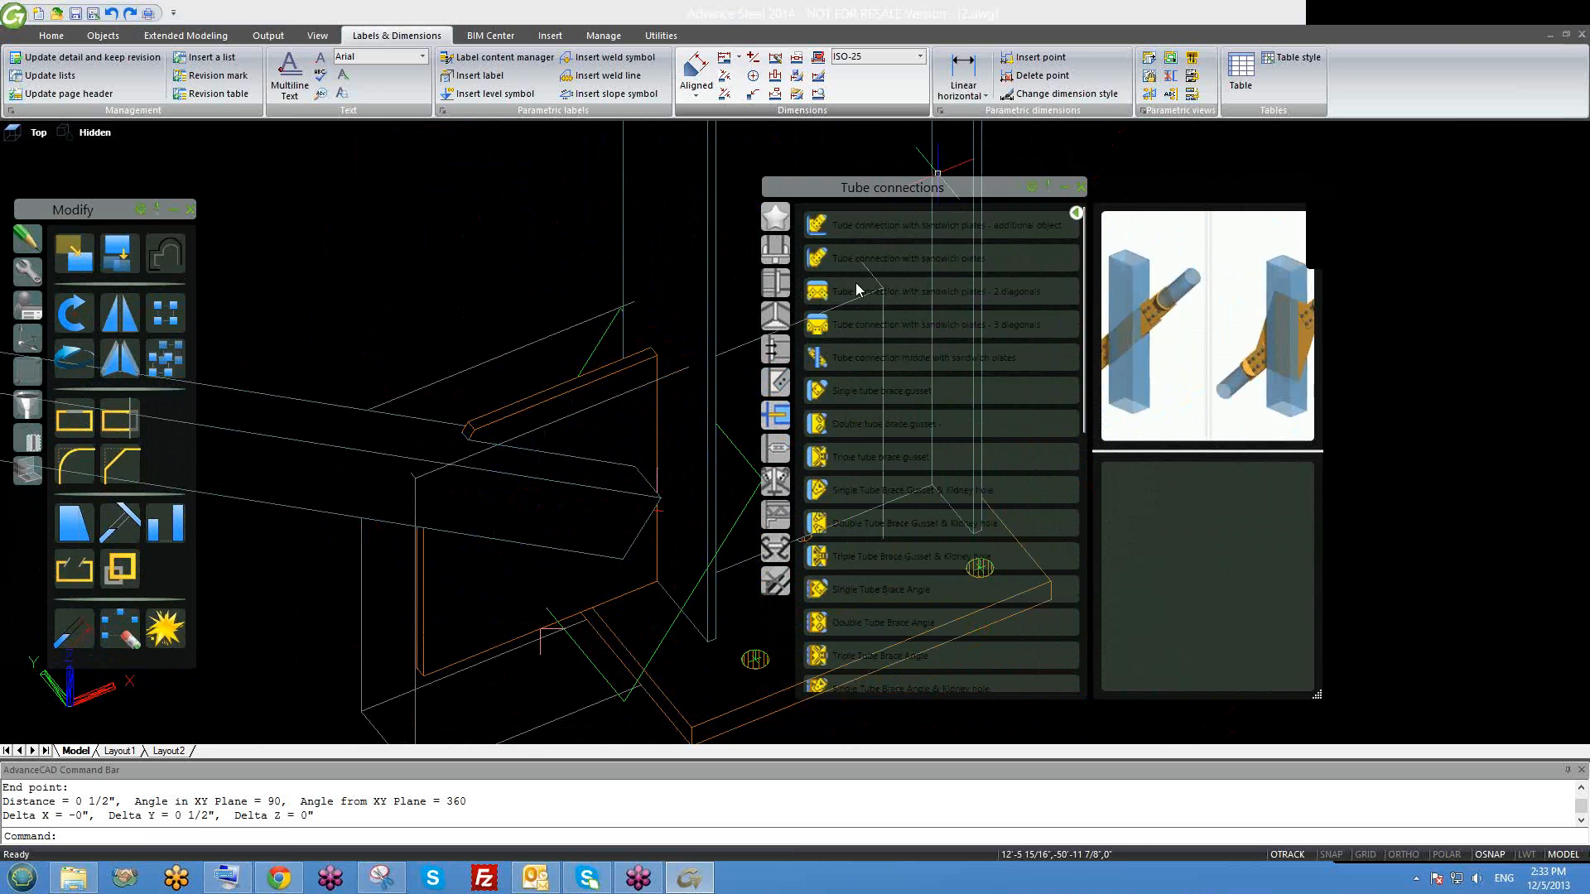
middle_drag(625, 408, 543, 353)
scroll(543, 353, down, 4)
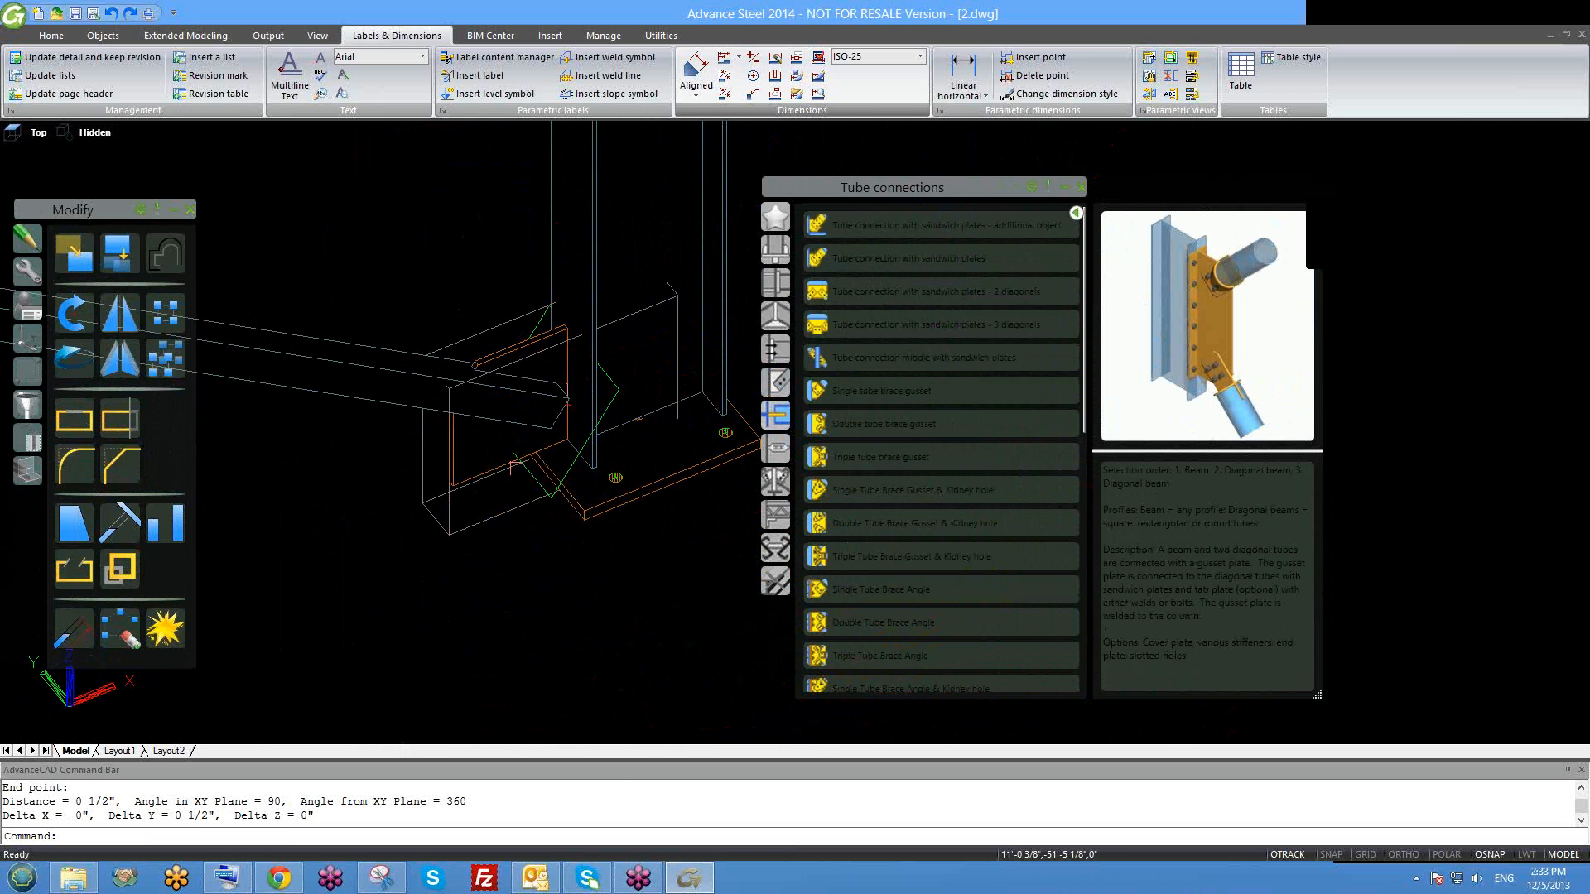
Examine the brace, gusset plate and base plate joint of the single-brace column, up close and within its frame.
scroll(539, 383, up, 2)
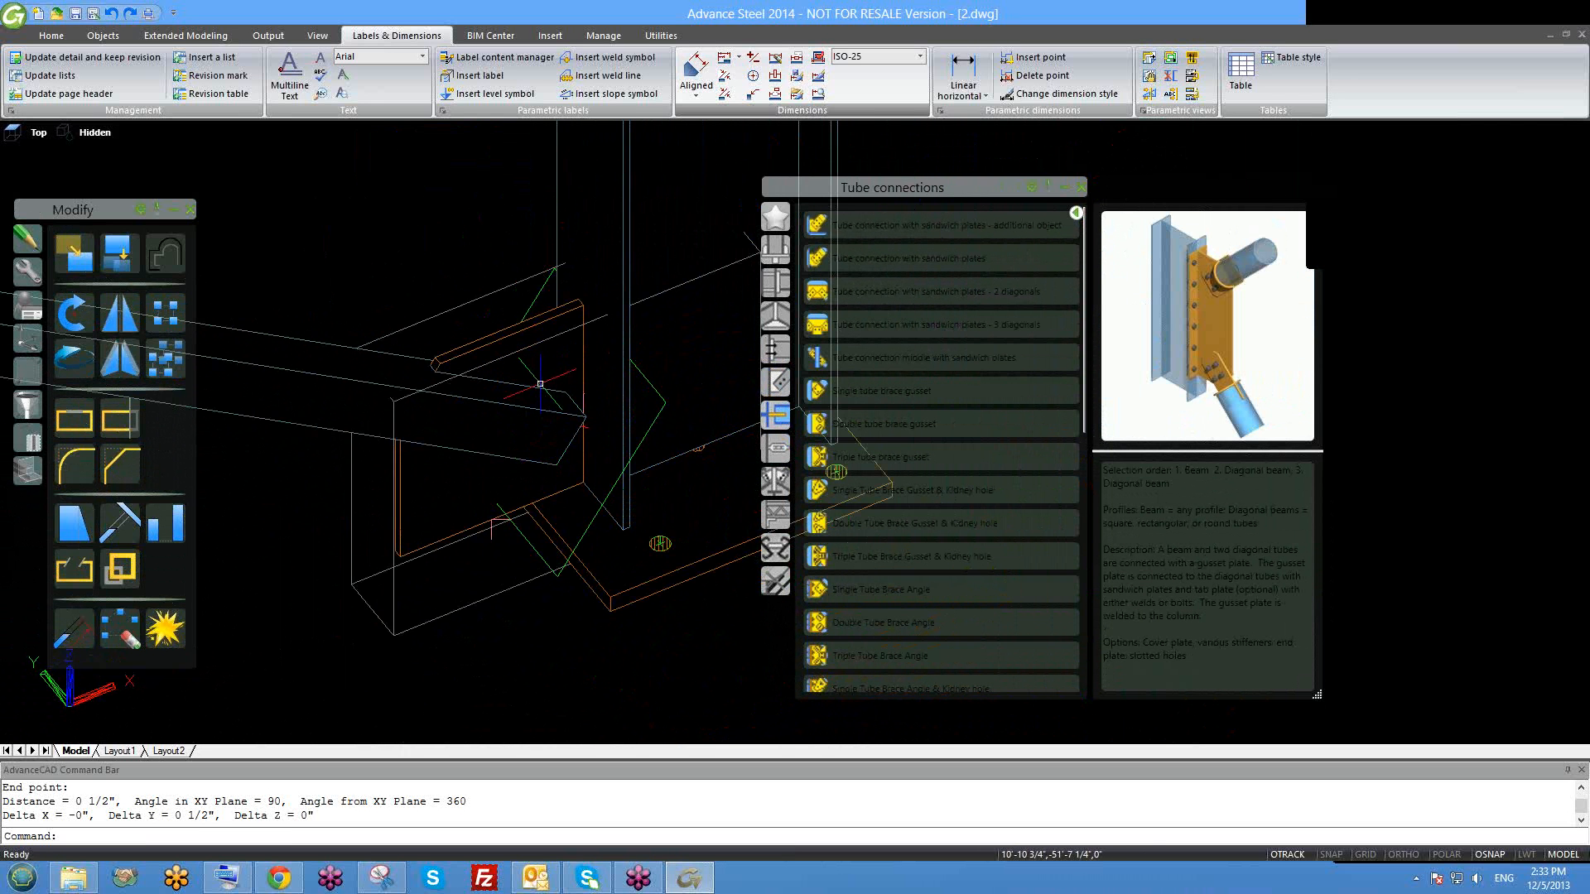
scroll(480, 431, down, 5)
scroll(490, 444, down, 5)
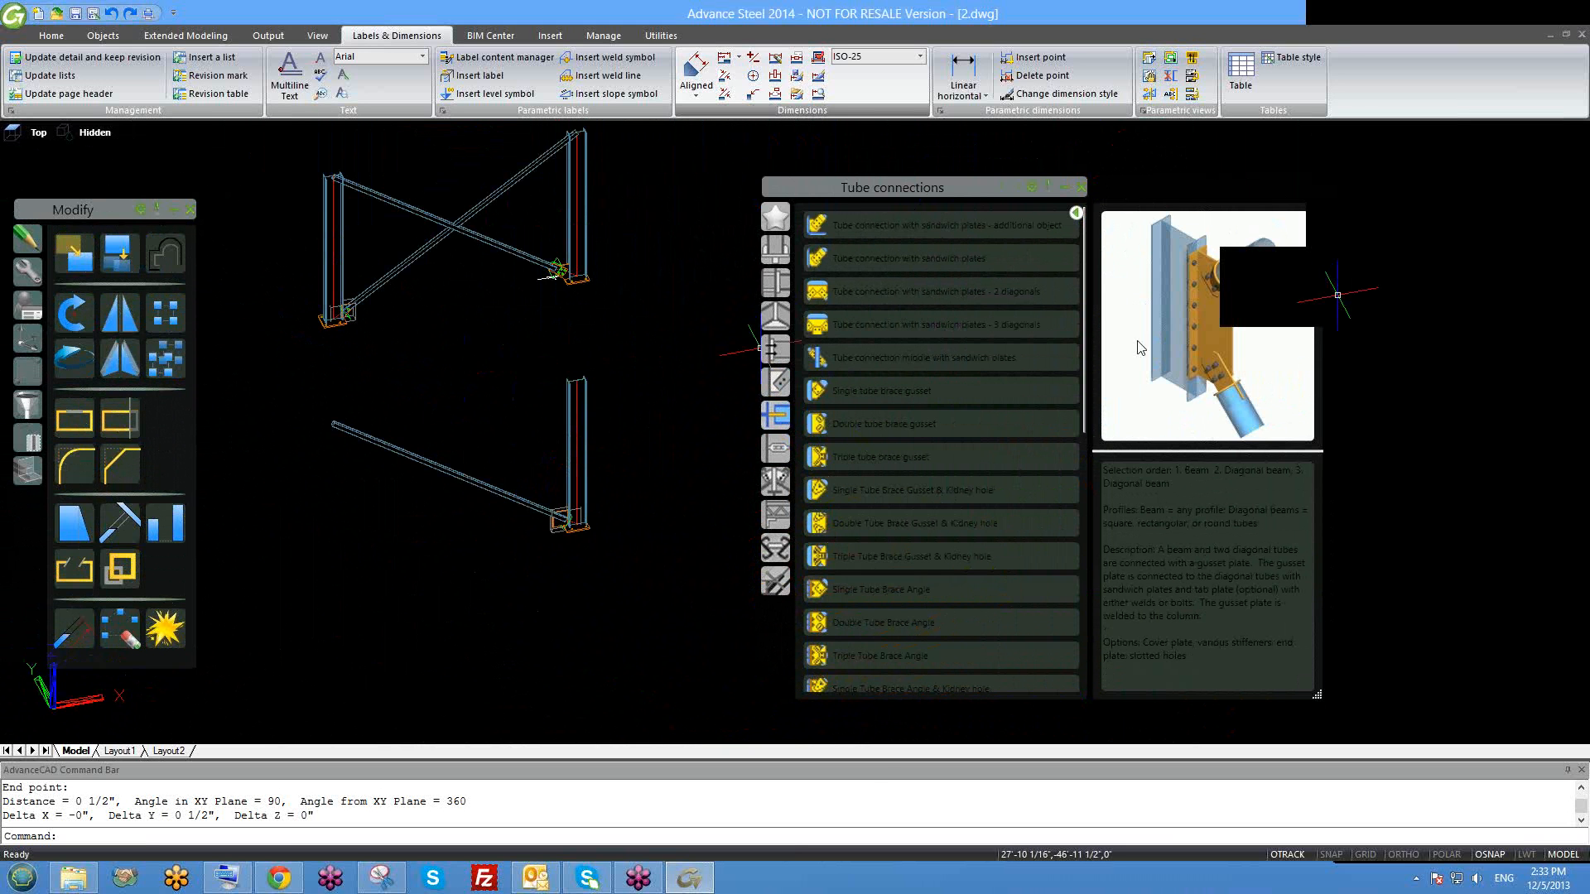
scroll(504, 540, up, 6)
middle_drag(678, 479, 444, 586)
scroll(423, 596, down, 5)
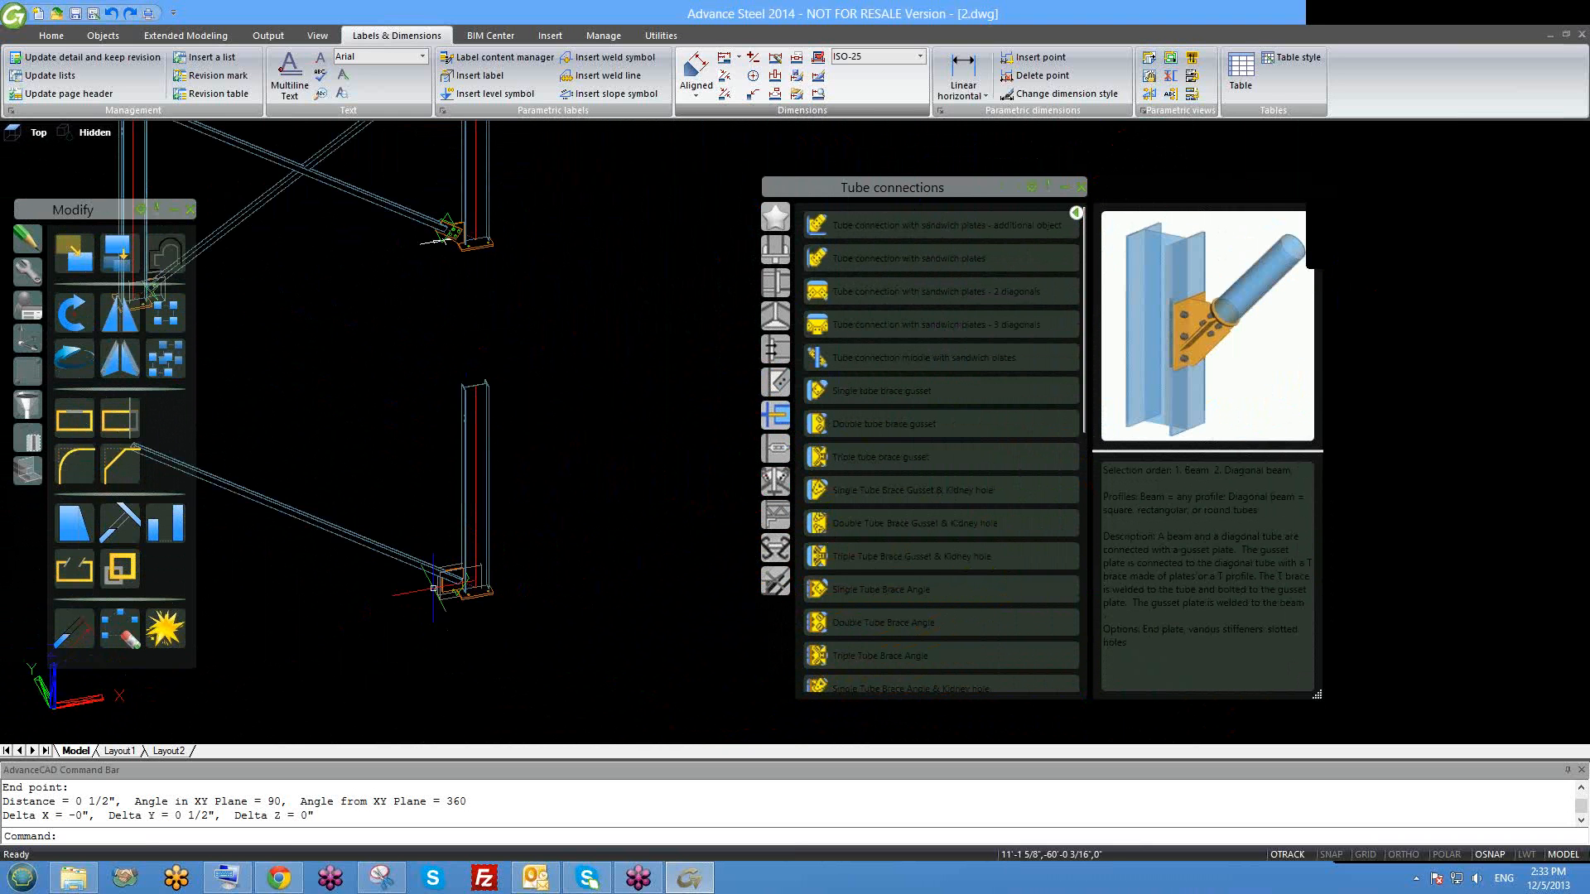
scroll(465, 482, up, 2)
middle_drag(465, 482, 609, 503)
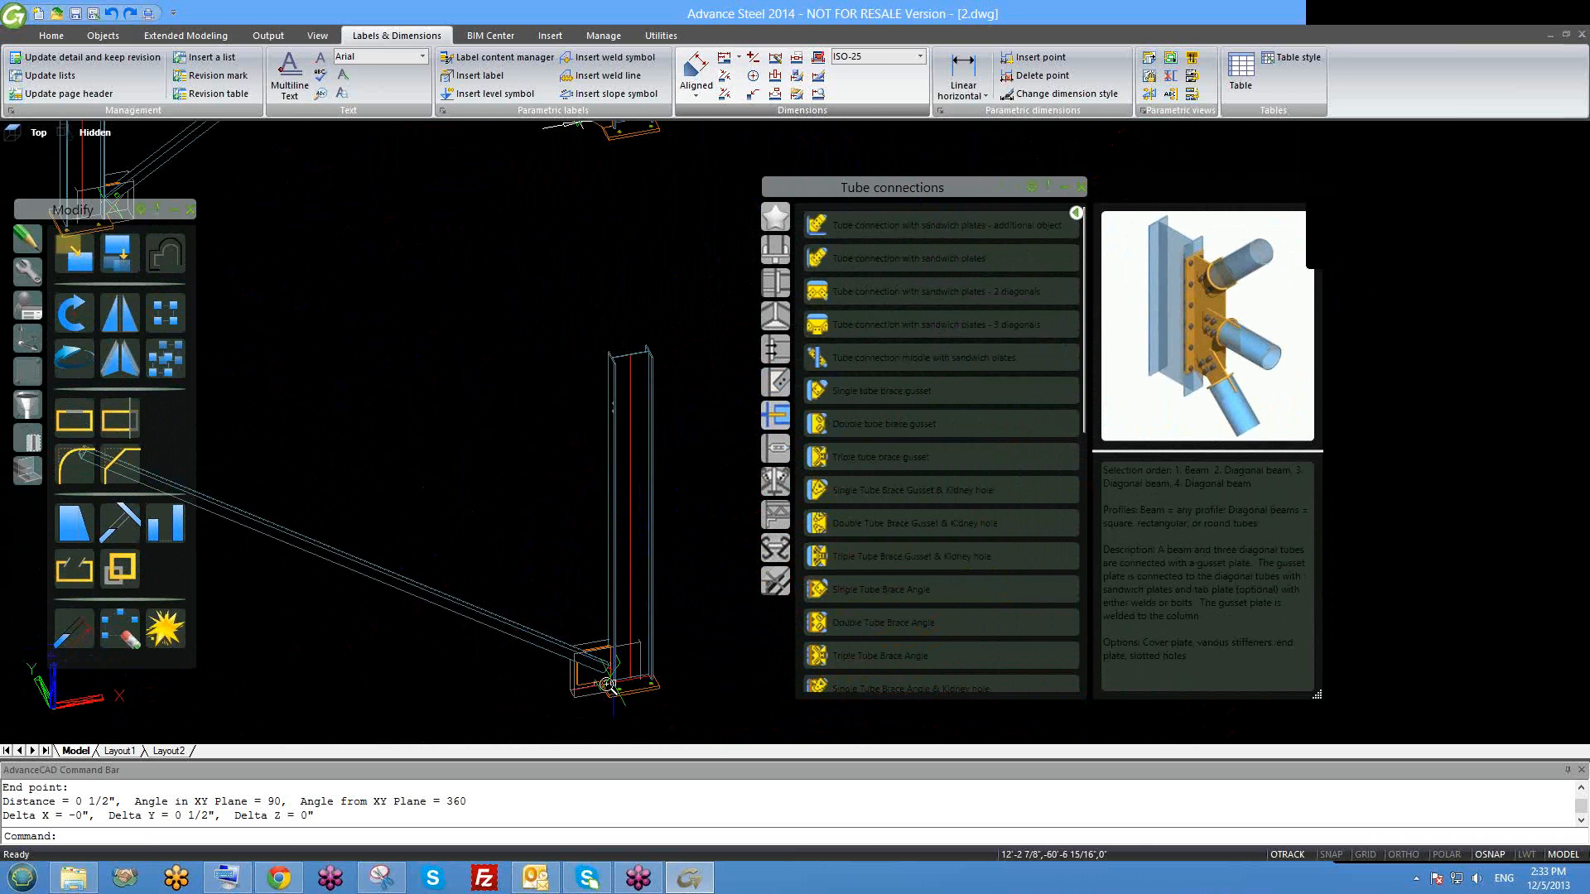
scroll(607, 684, up, 3)
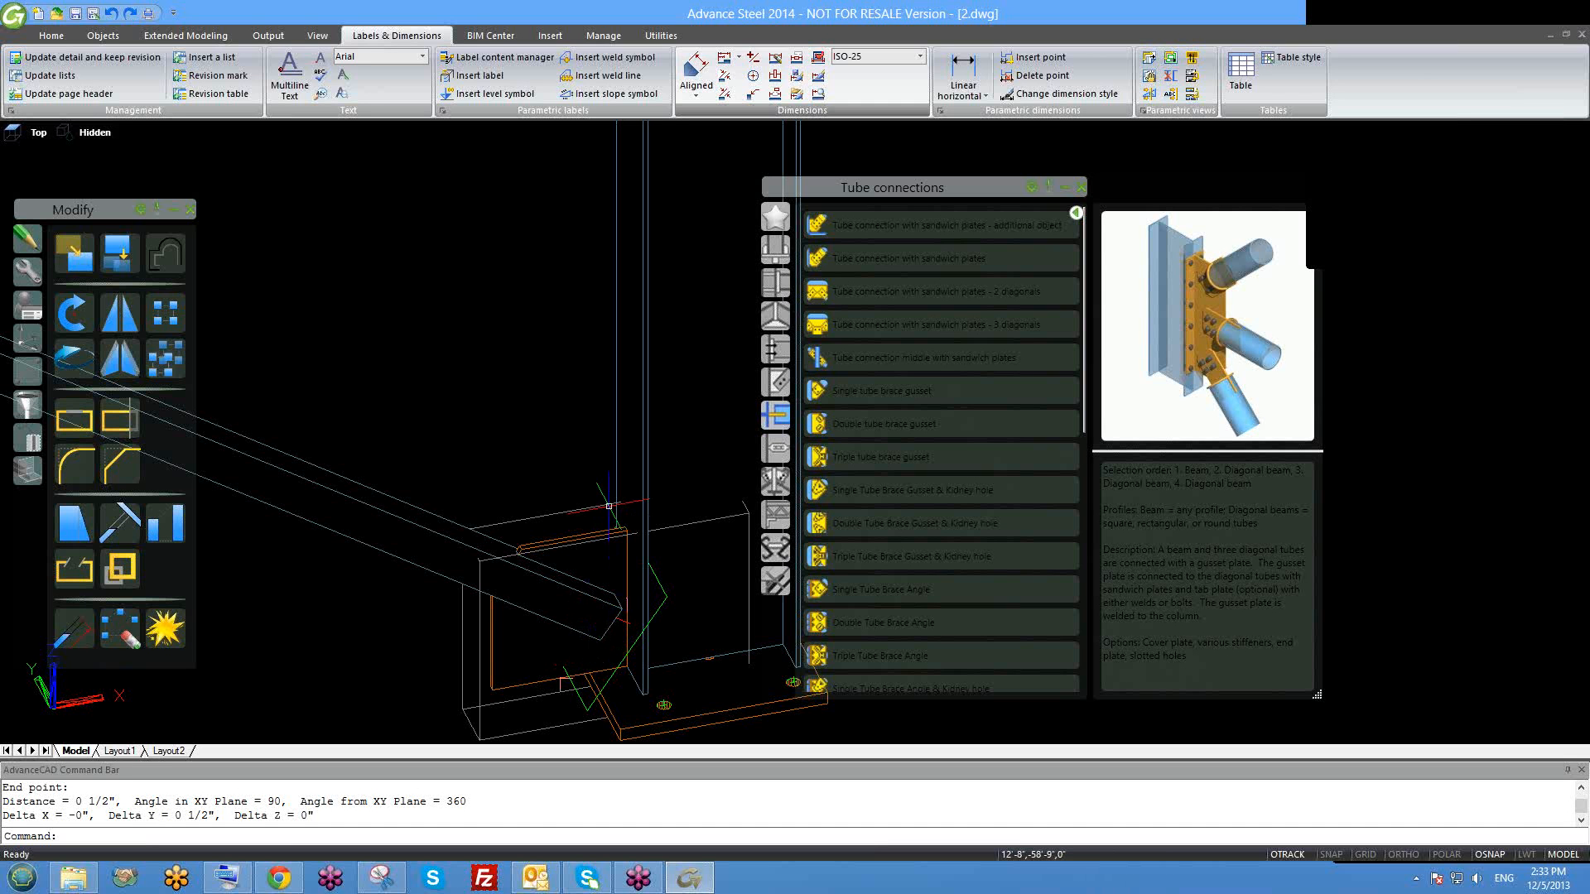
scroll(647, 342, down, 3)
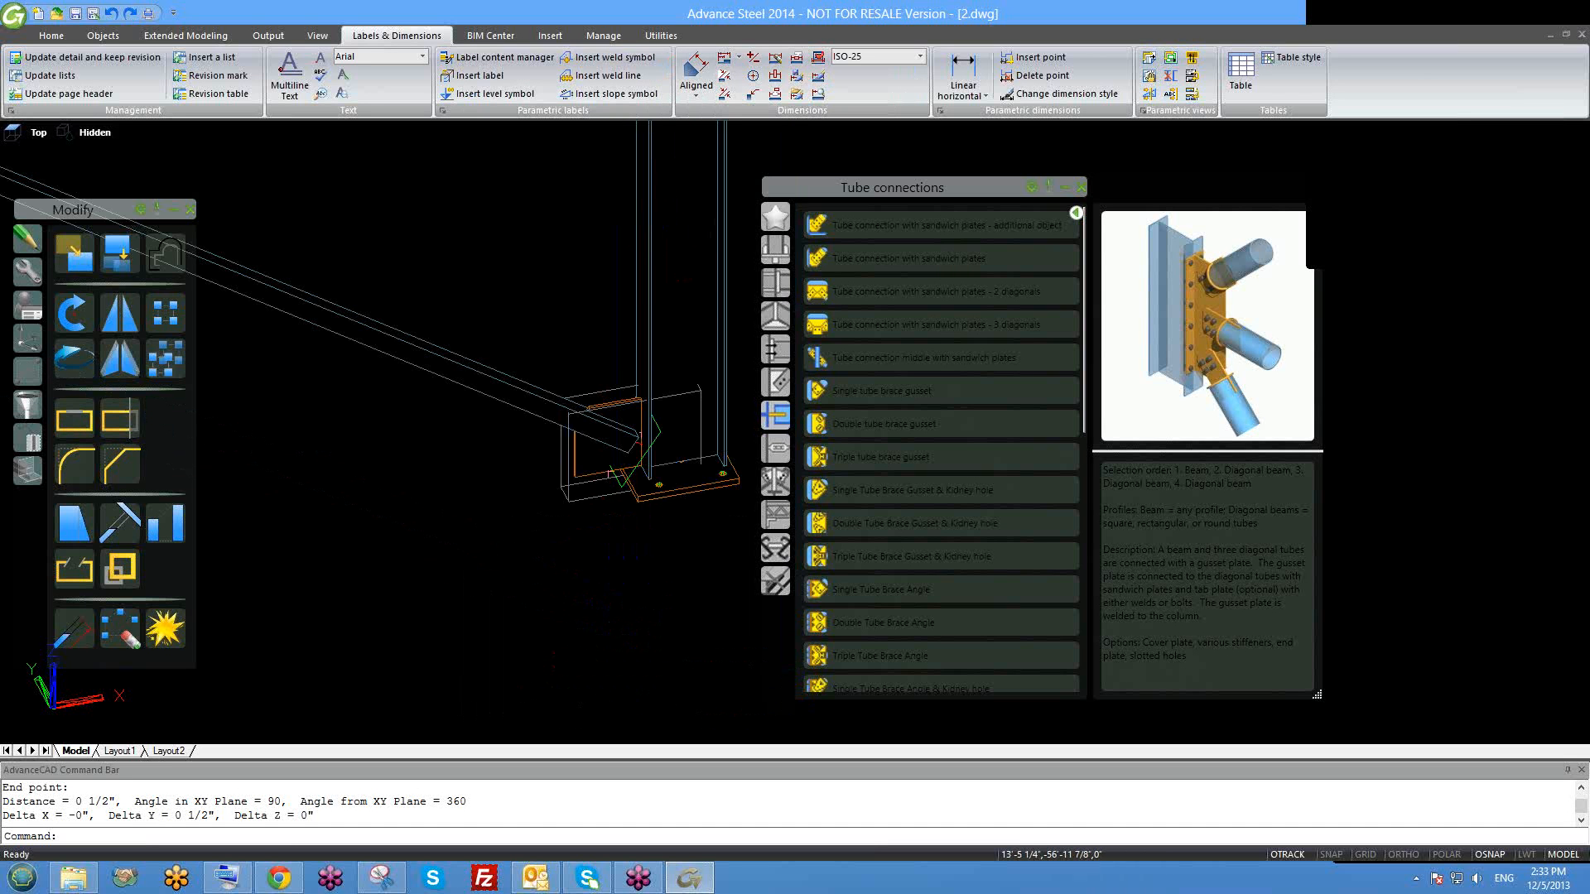
scroll(568, 274, down, 3)
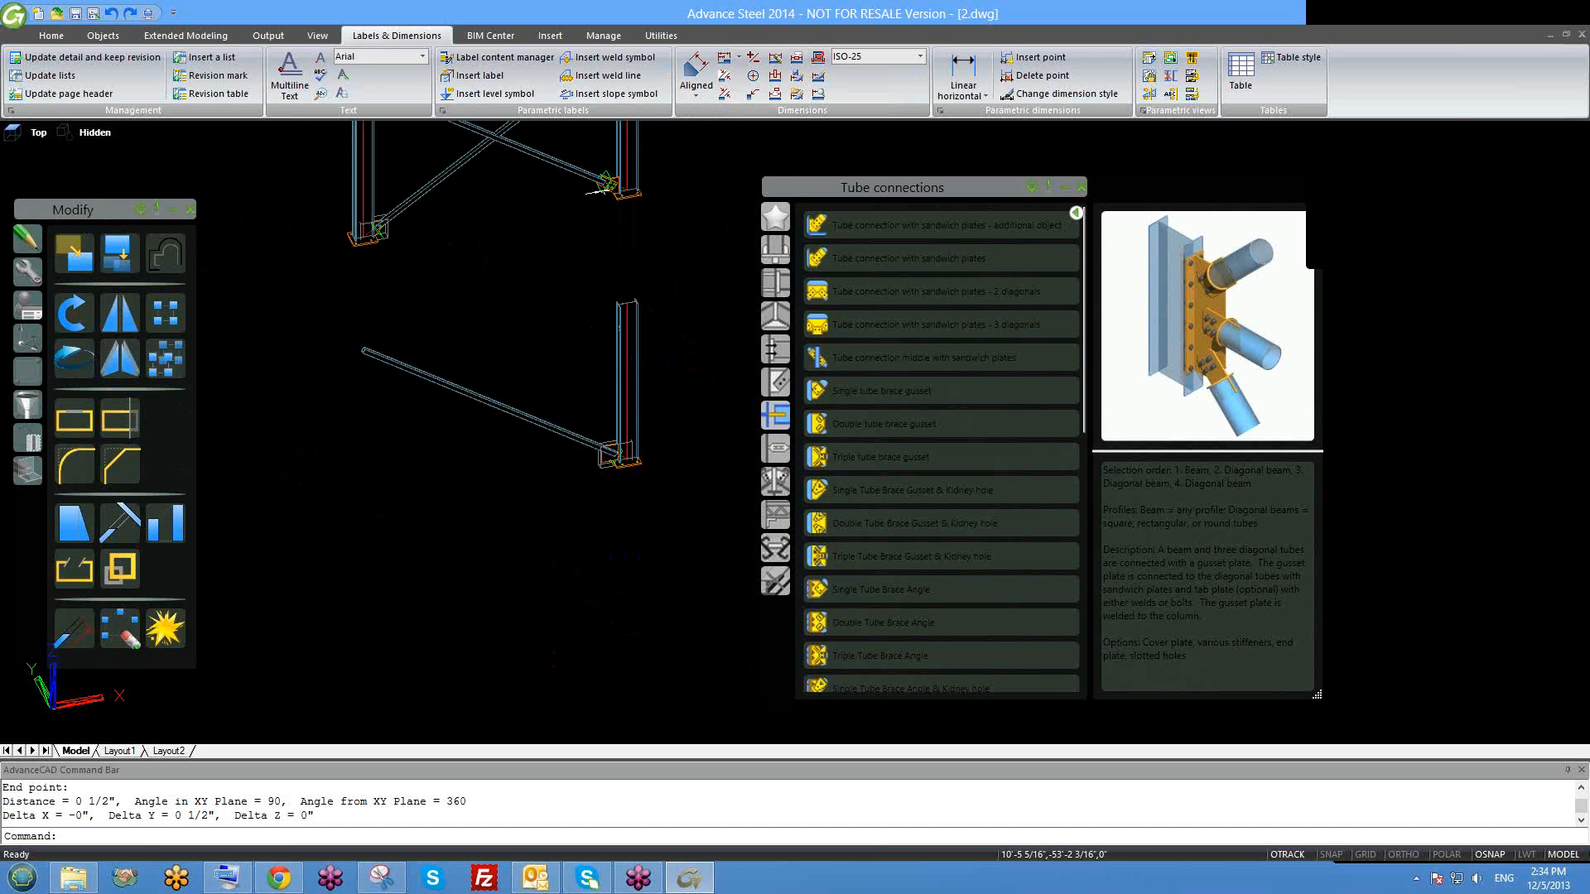
Review the separate cross-braced bay together with the bracing of the main steel frame.
middle_drag(504, 327, 491, 392)
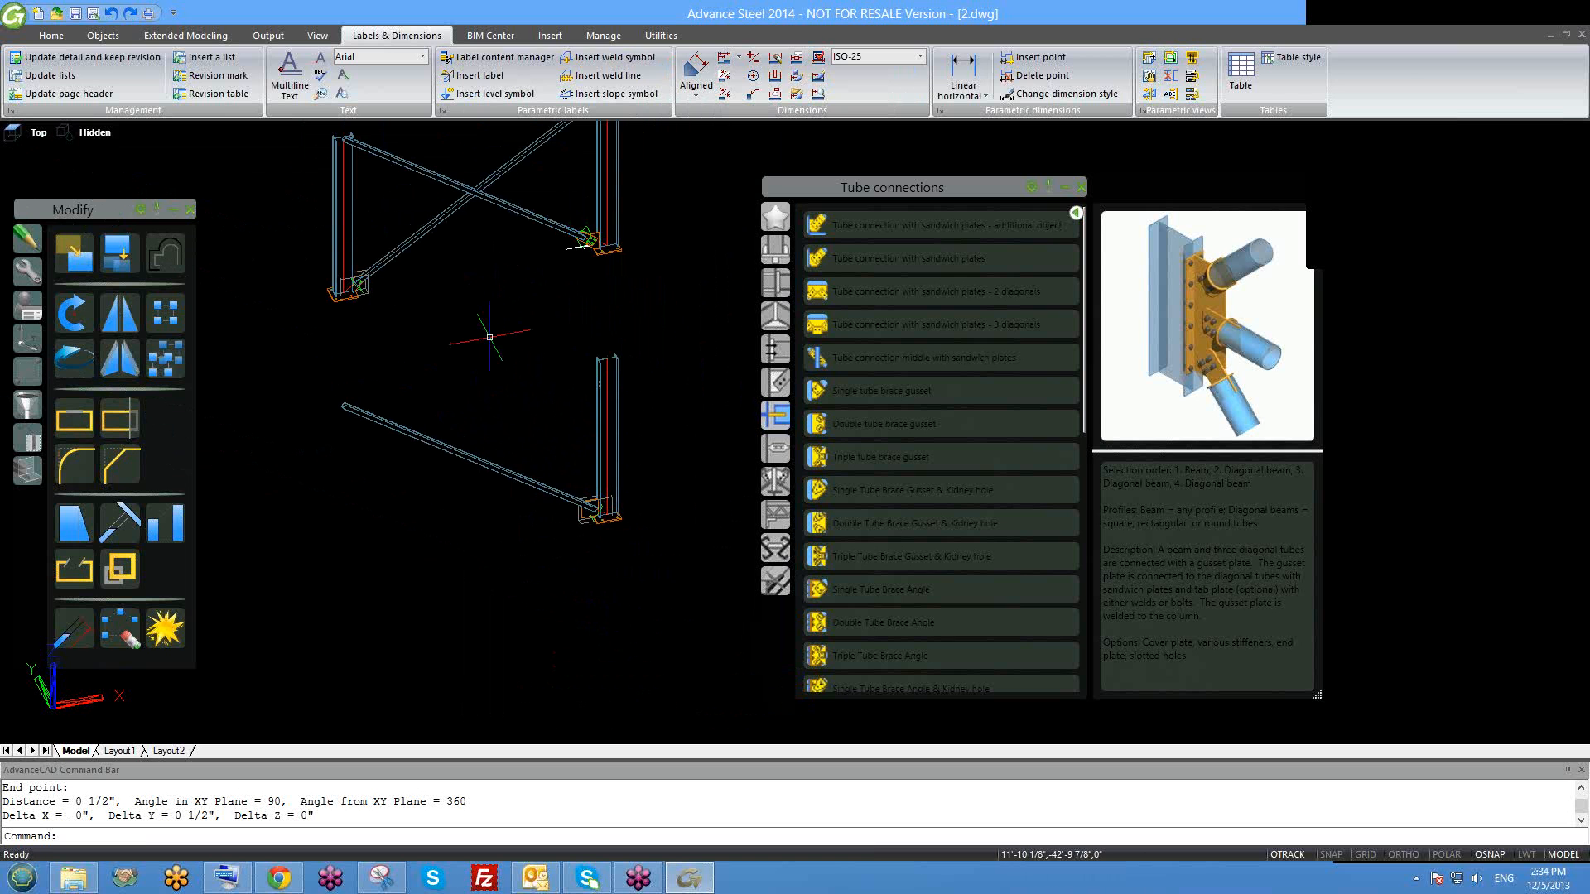
middle_drag(494, 233, 485, 350)
scroll(486, 352, up, 3)
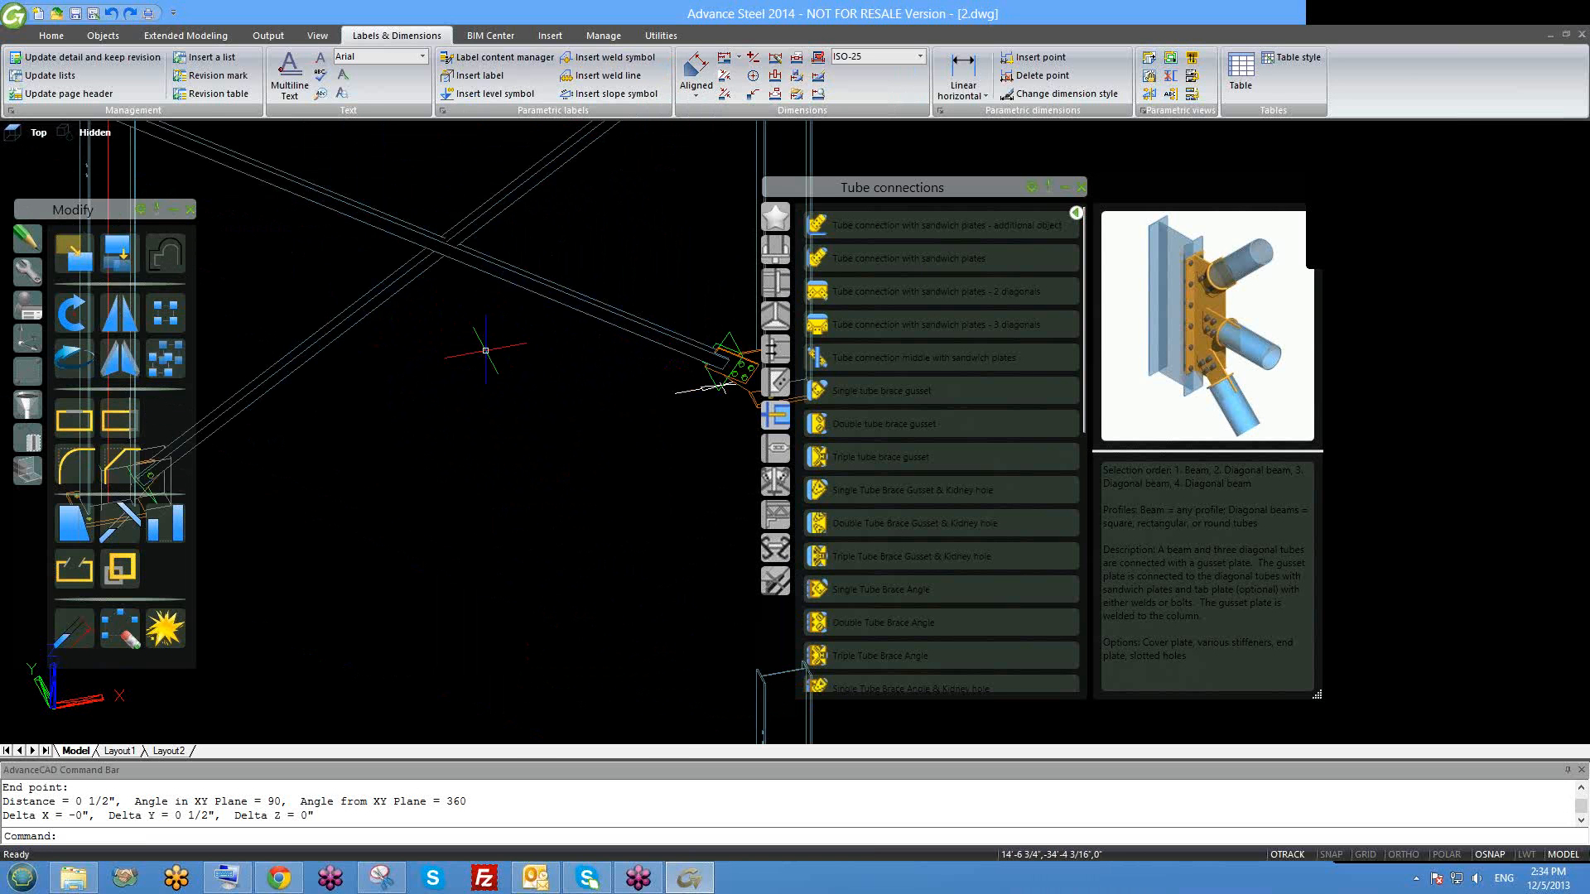
scroll(485, 350, down, 5)
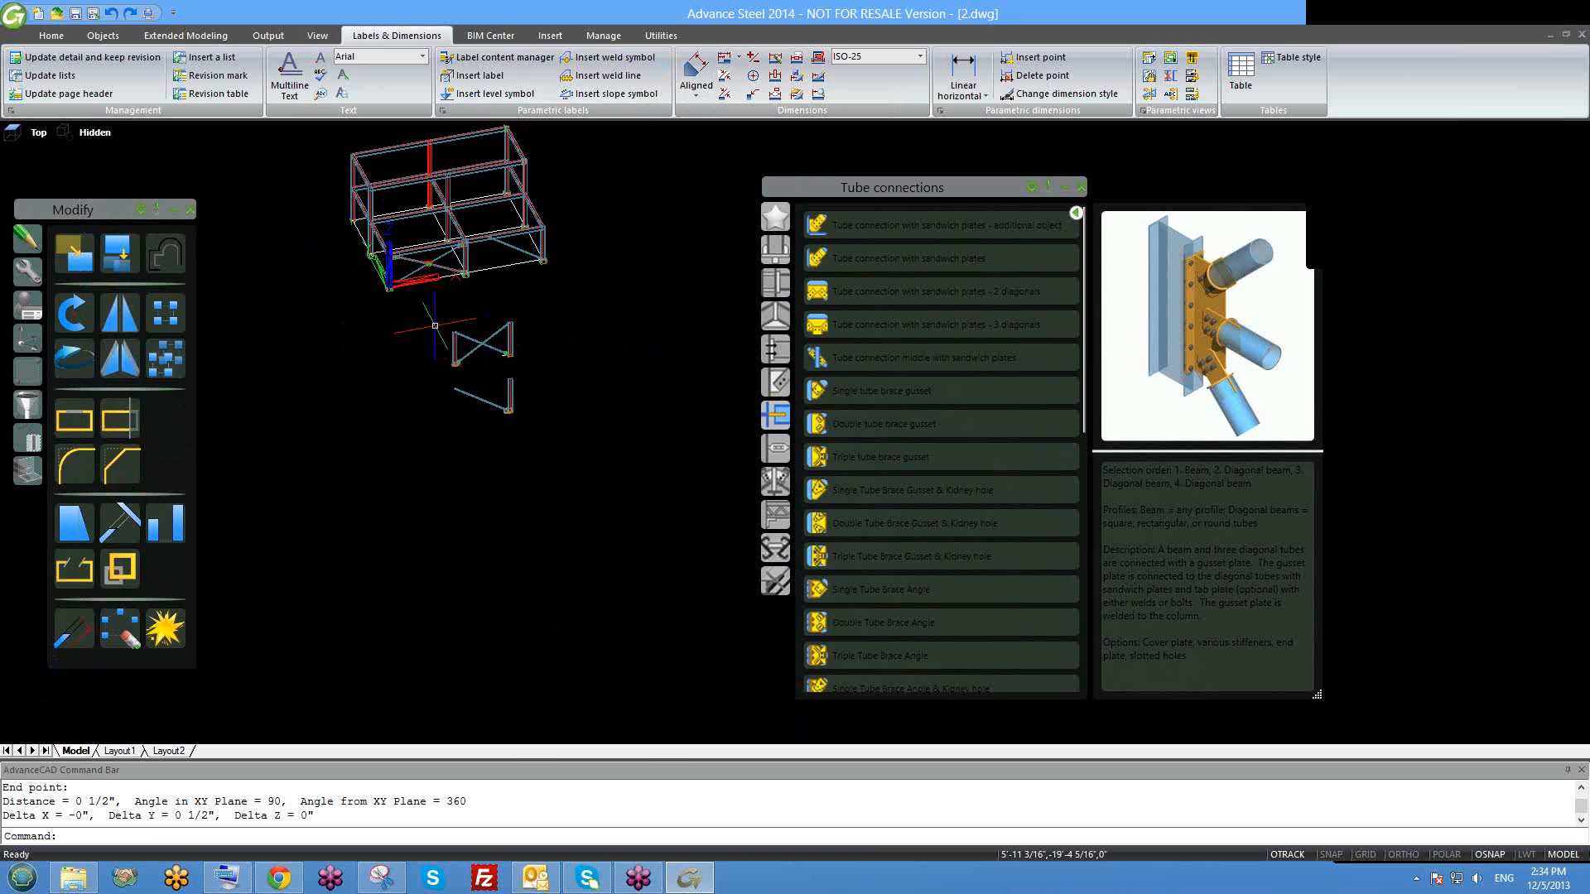
scroll(435, 326, up, 6)
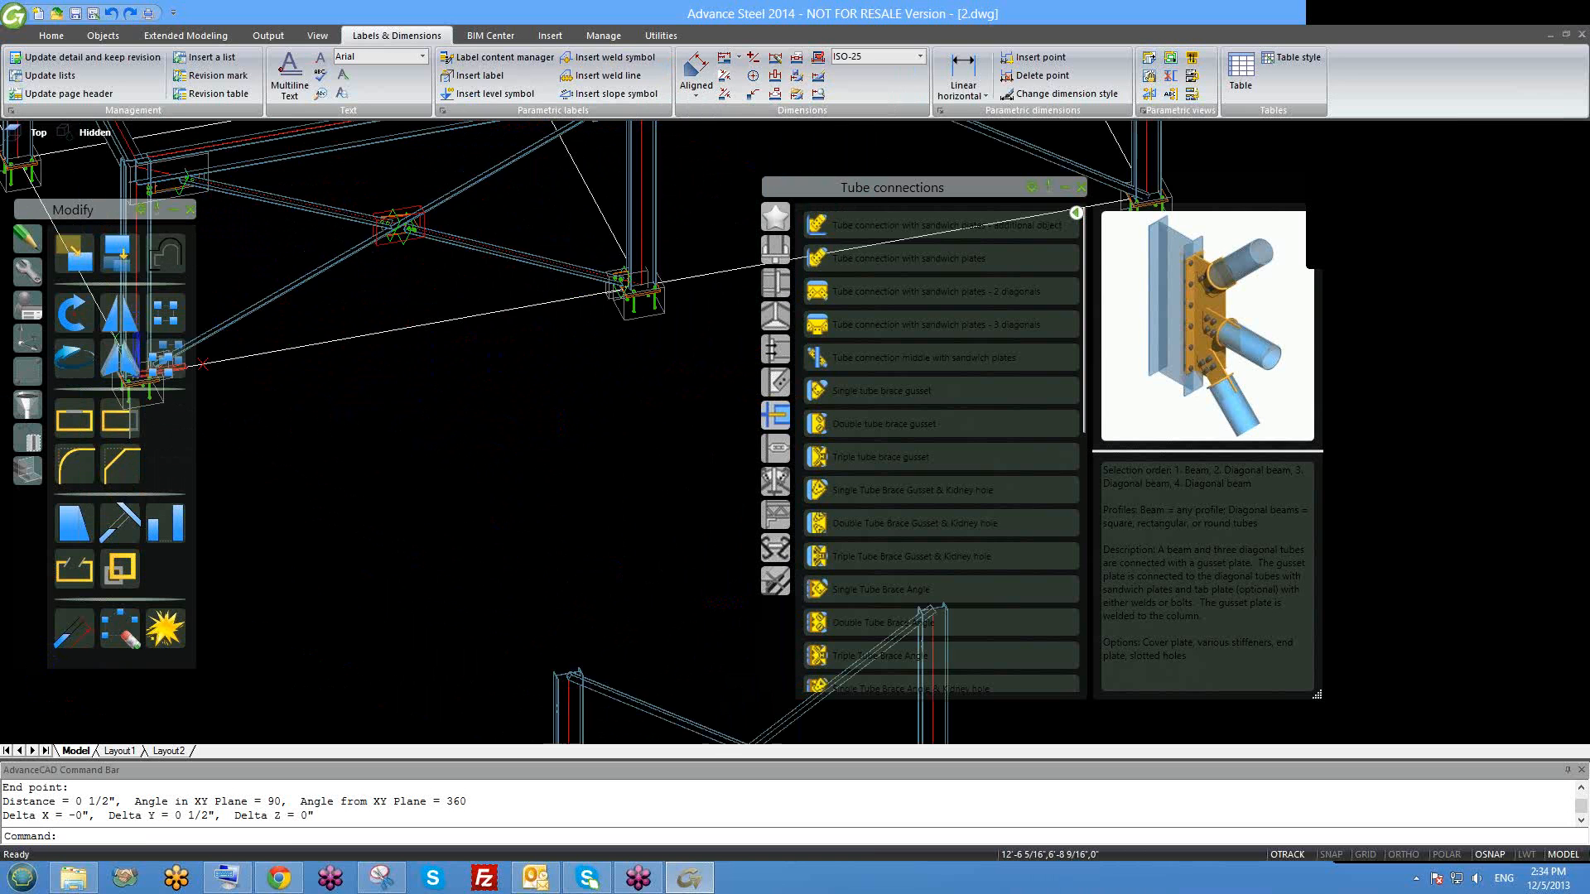
scroll(452, 288, down, 3)
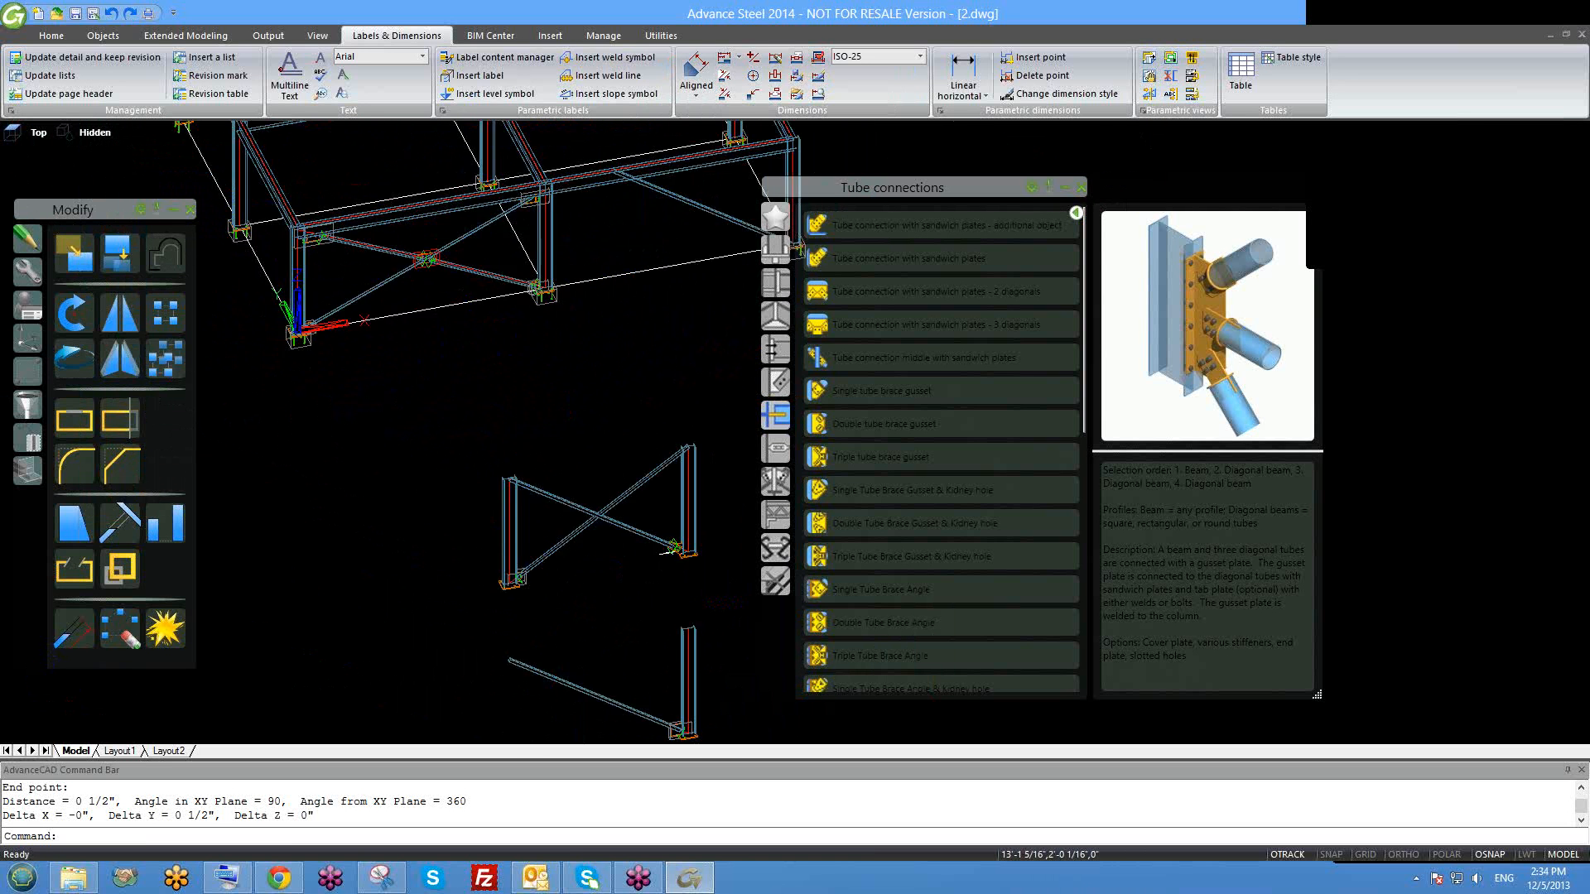
middle_drag(644, 437, 529, 424)
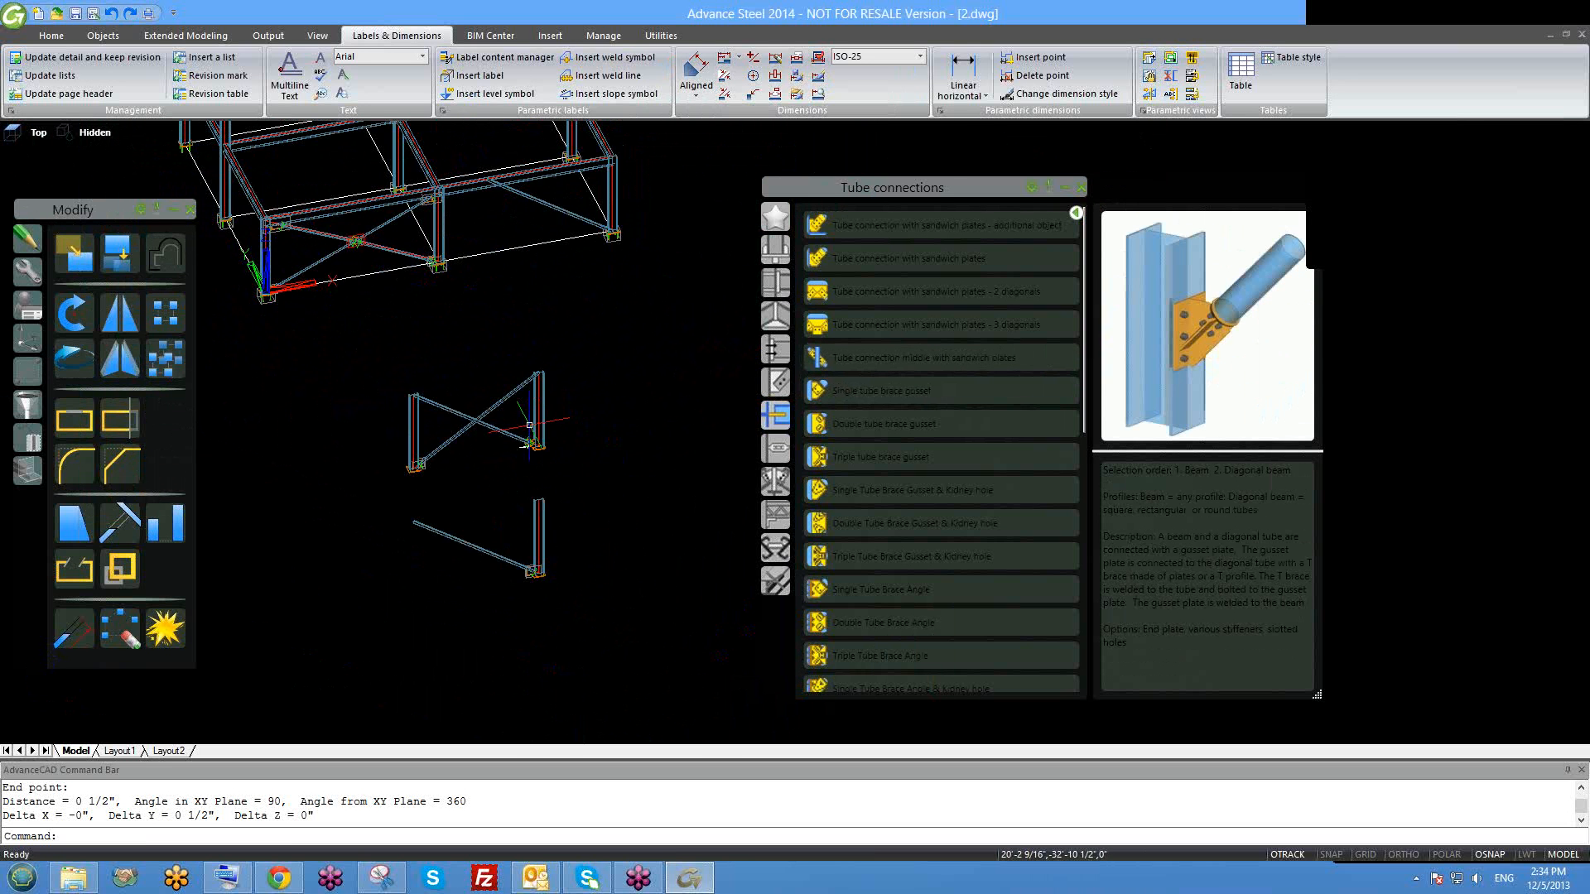
Examine the crossing point of the two diagonals in the separate cross-braced bay, and switch to the General bracings connections.
scroll(529, 425, up, 4)
click(464, 419)
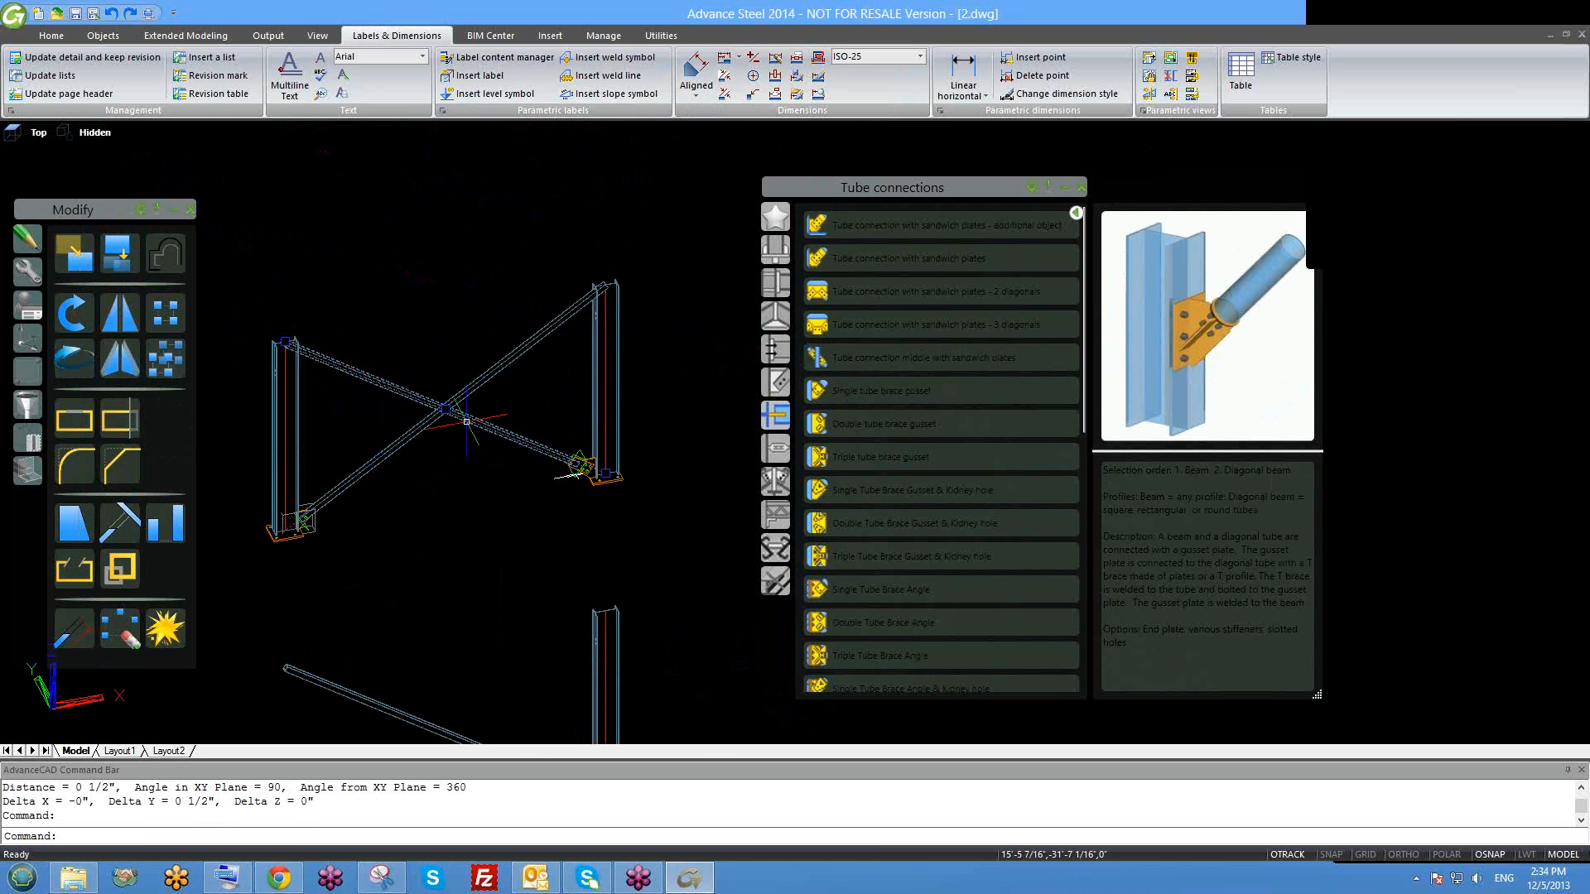
scroll(463, 418, up, 4)
key(Escape)
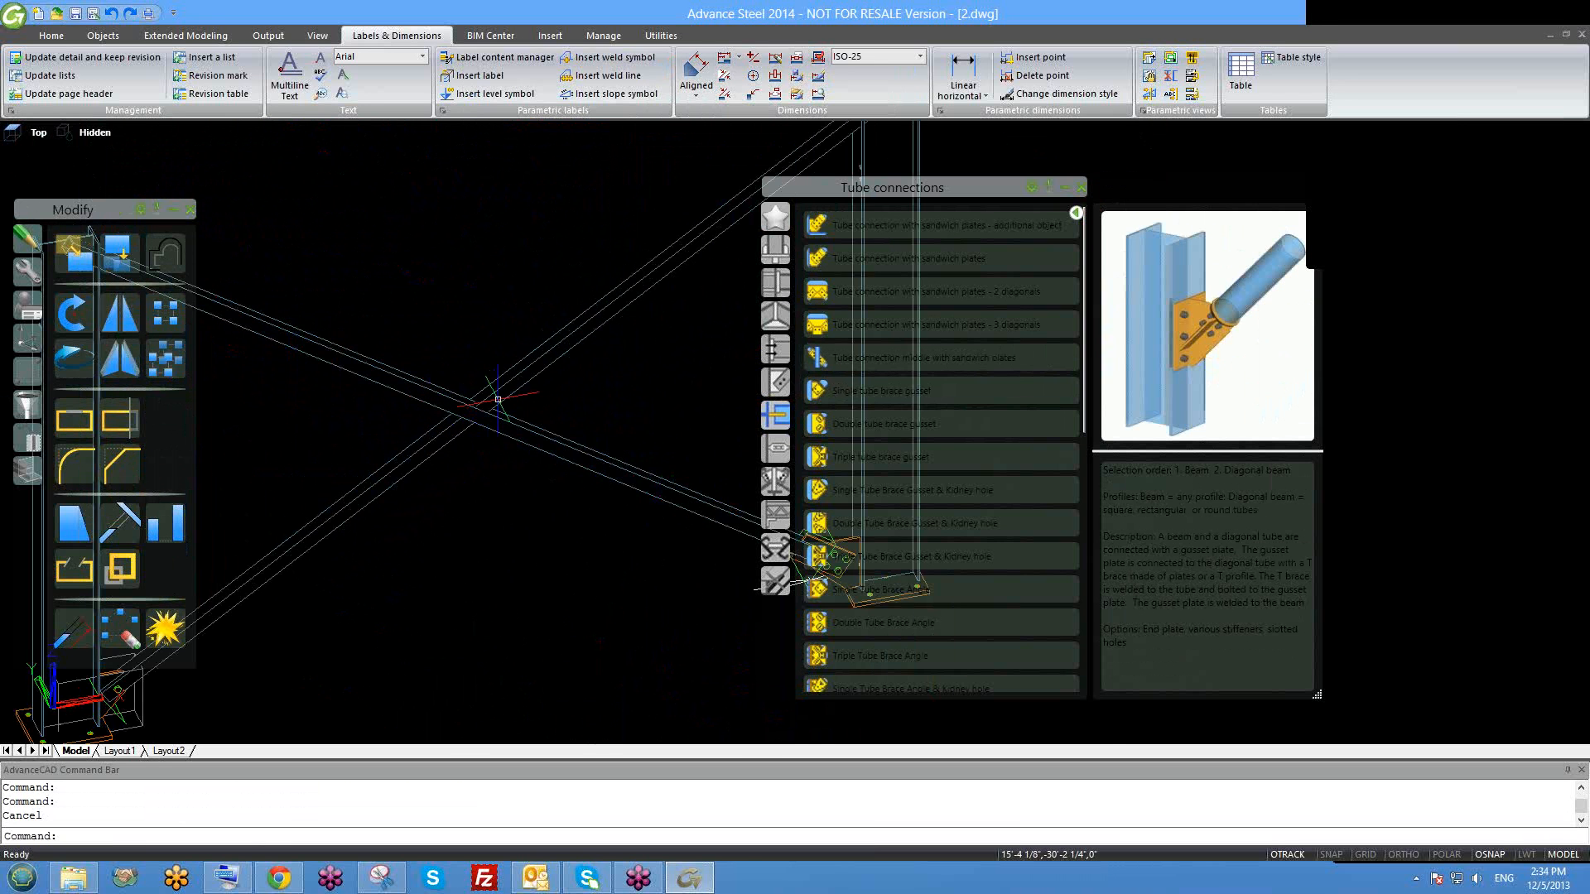
scroll(504, 400, up, 2)
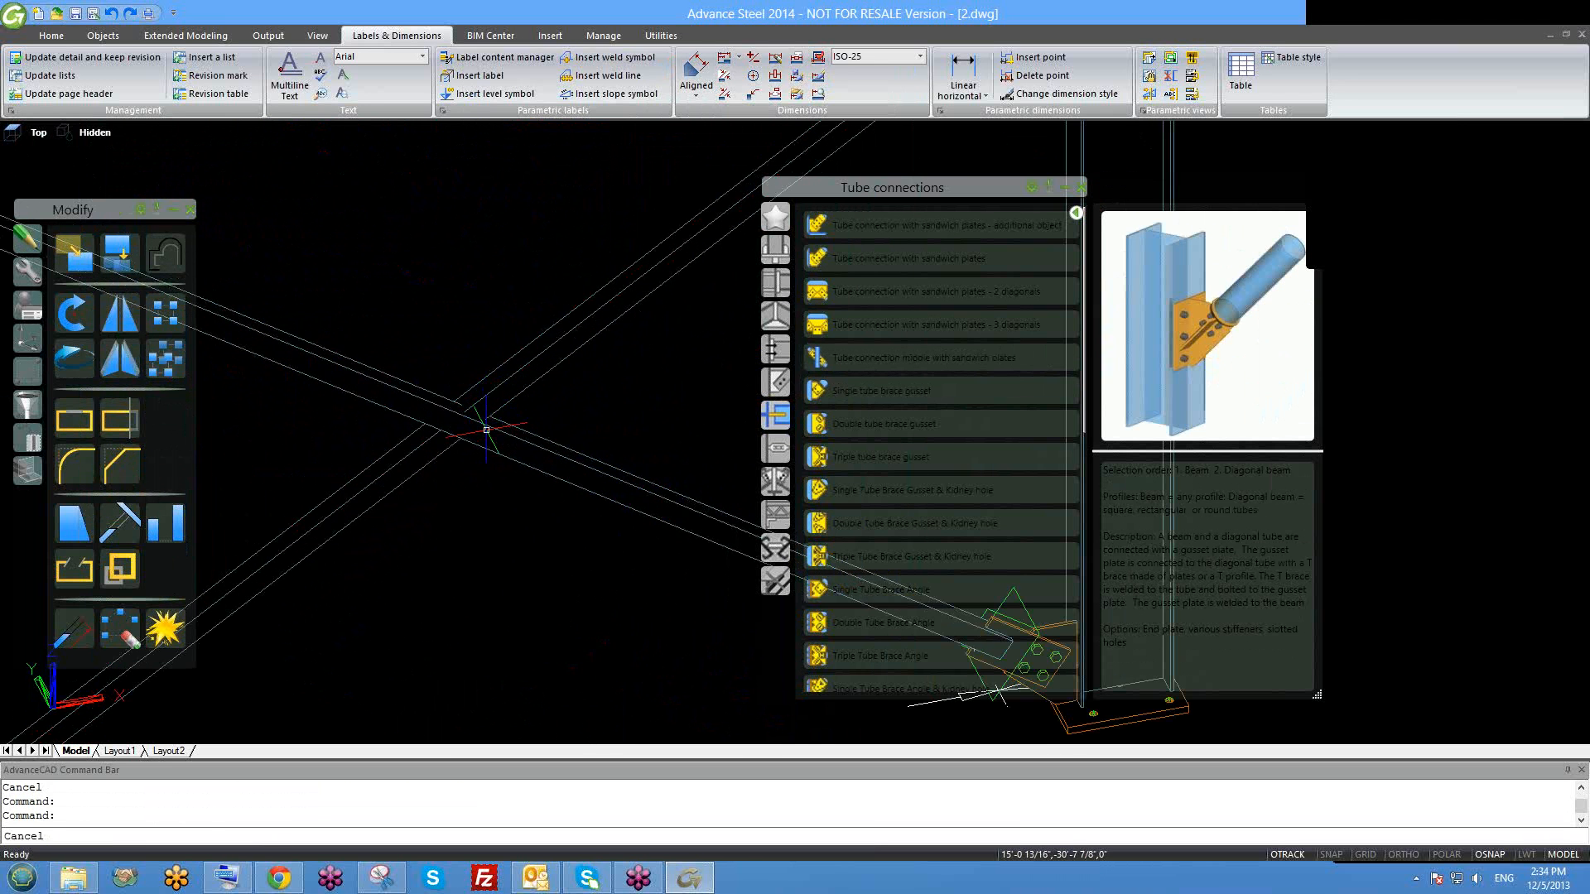
scroll(459, 388, down, 1)
scroll(529, 458, down, 2)
key(Escape)
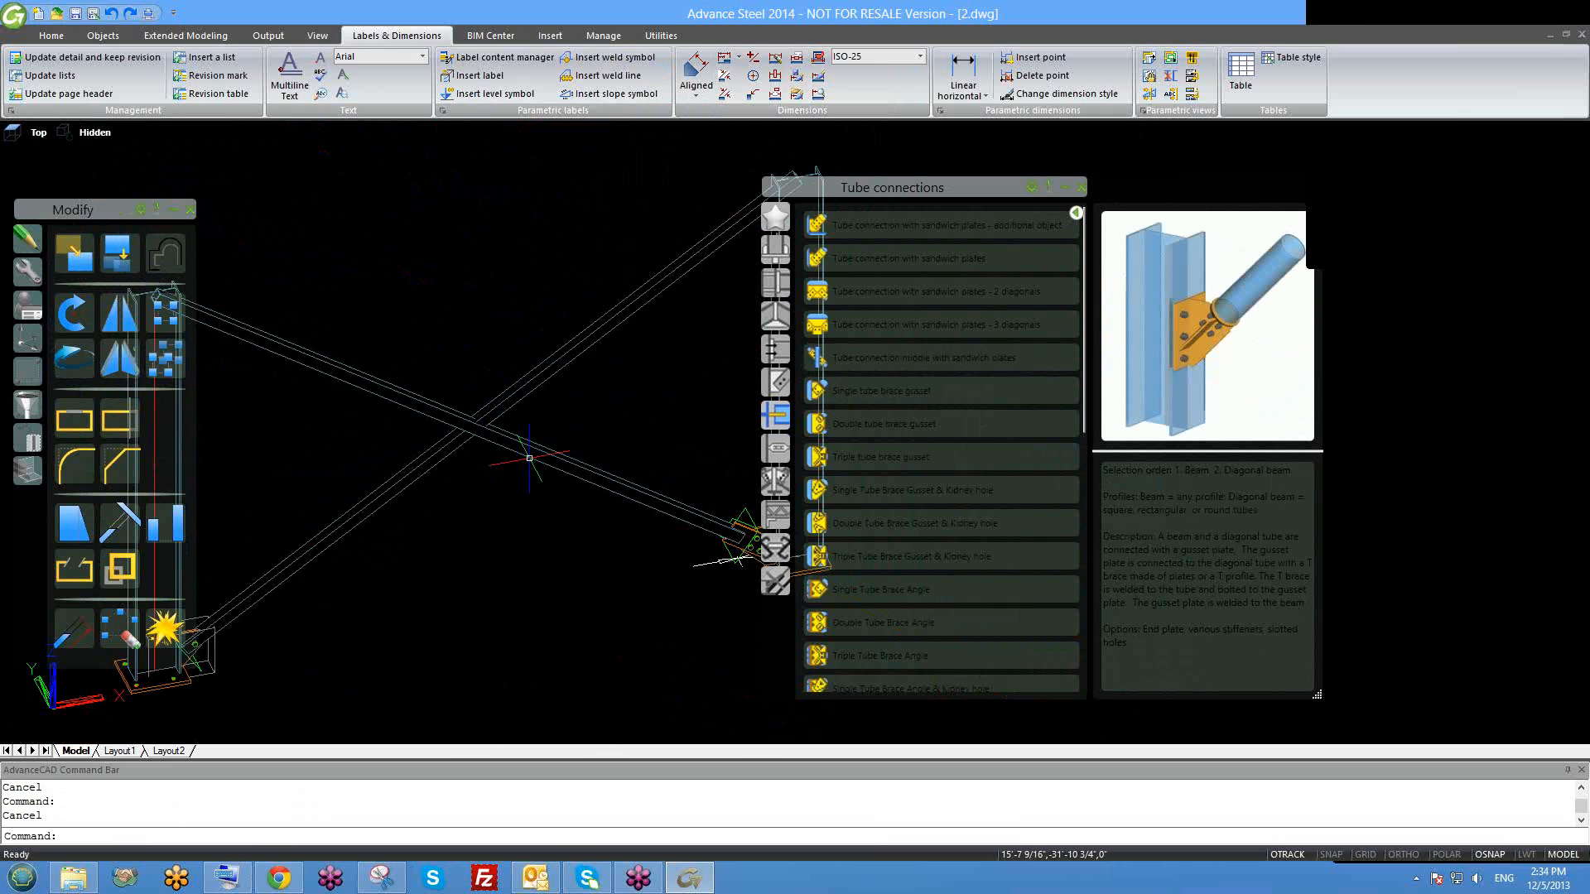
shift+middle_drag(529, 462, 502, 453)
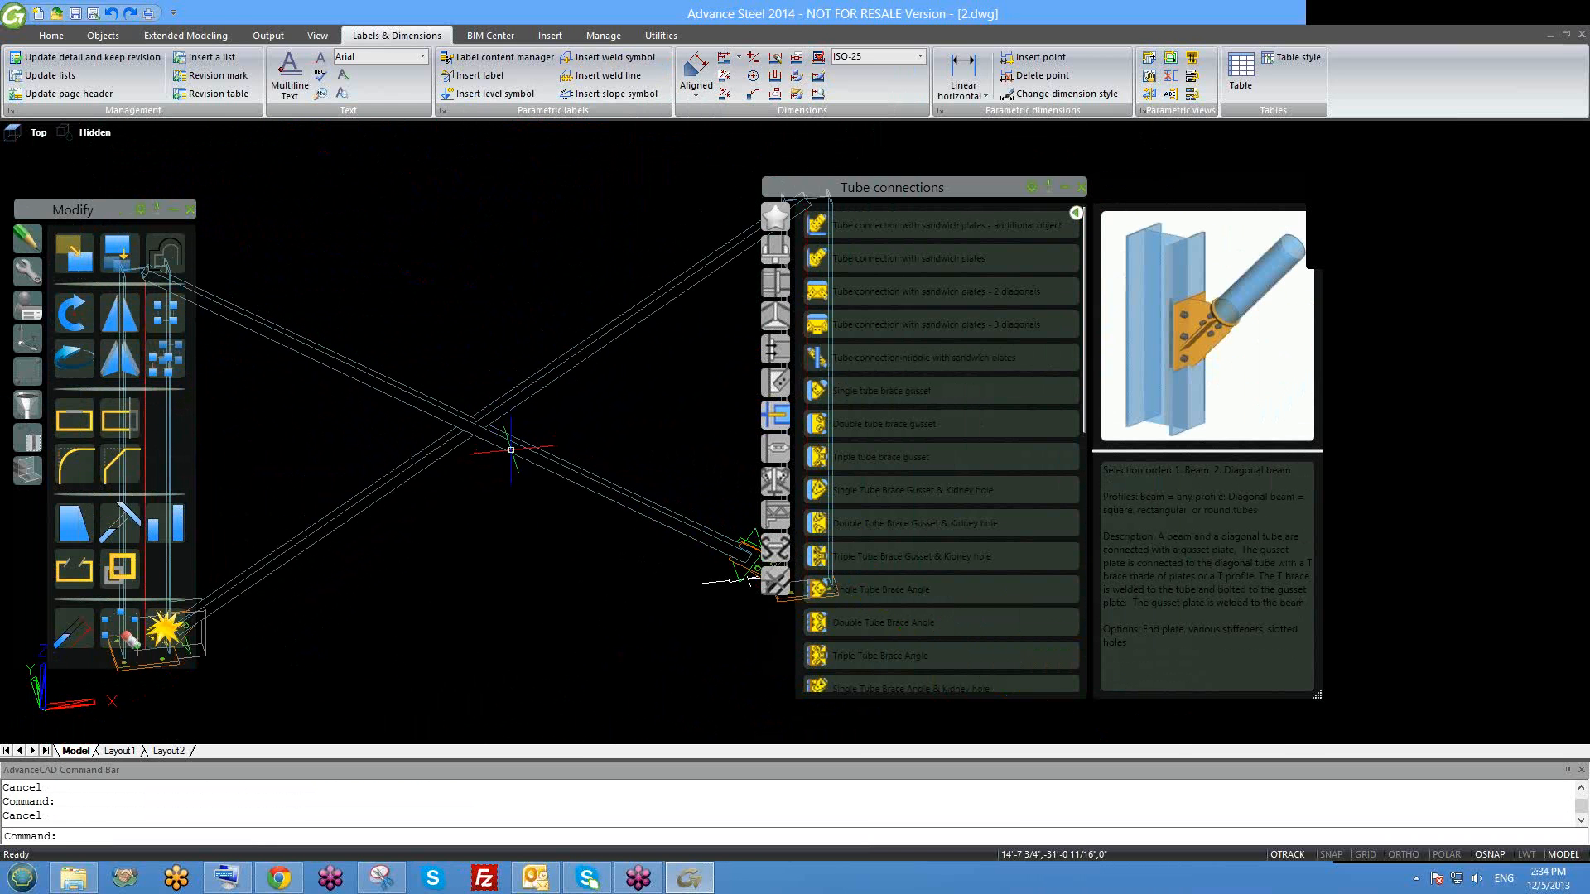
scroll(451, 447, up, 2)
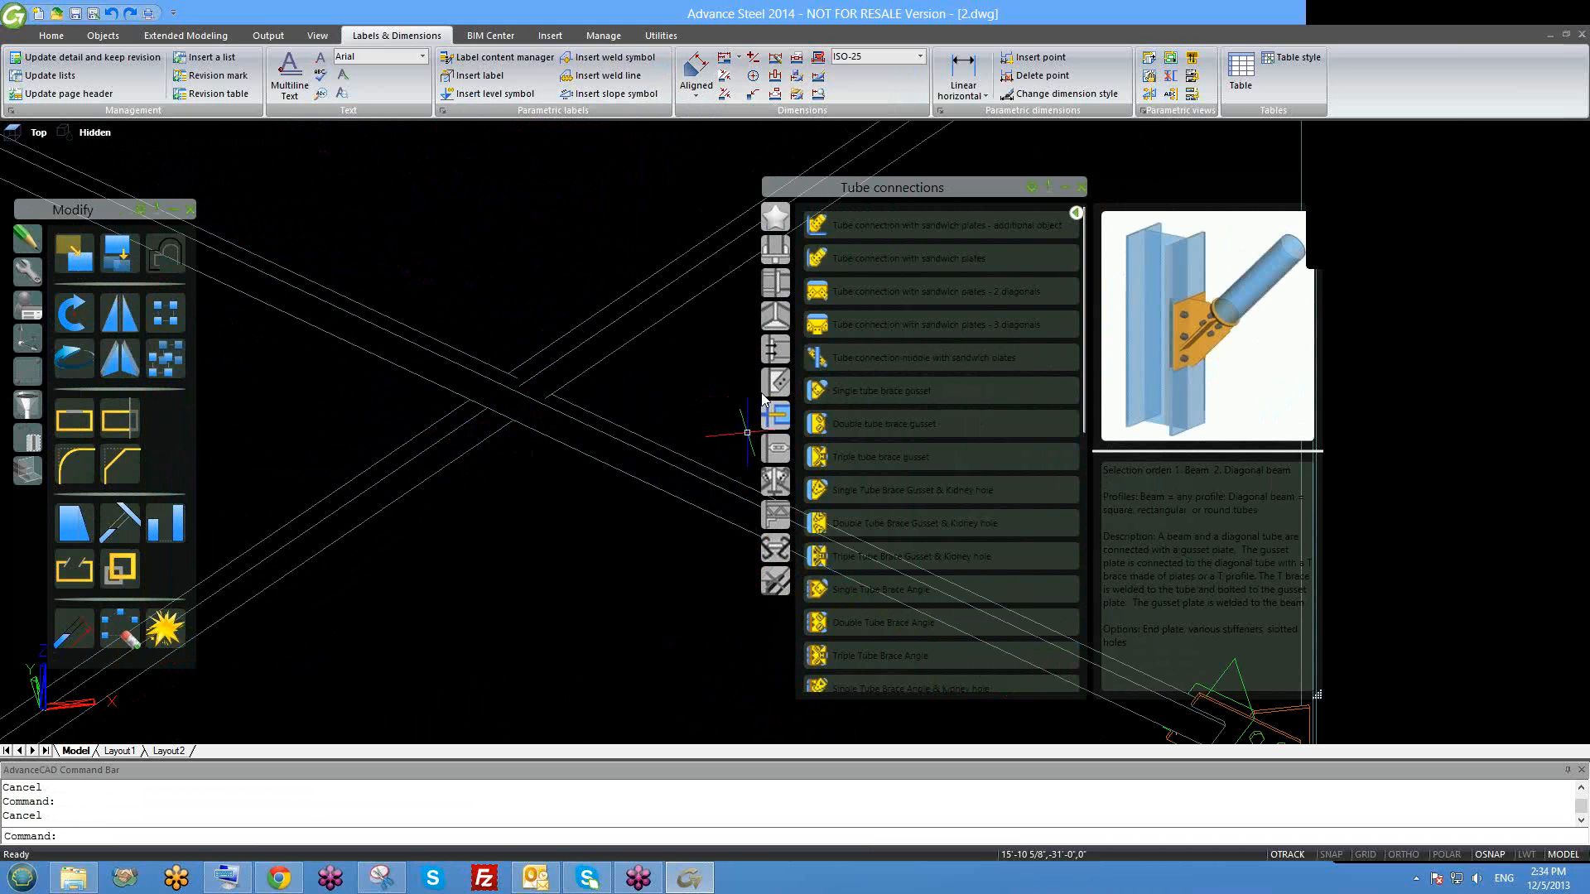
click(783, 386)
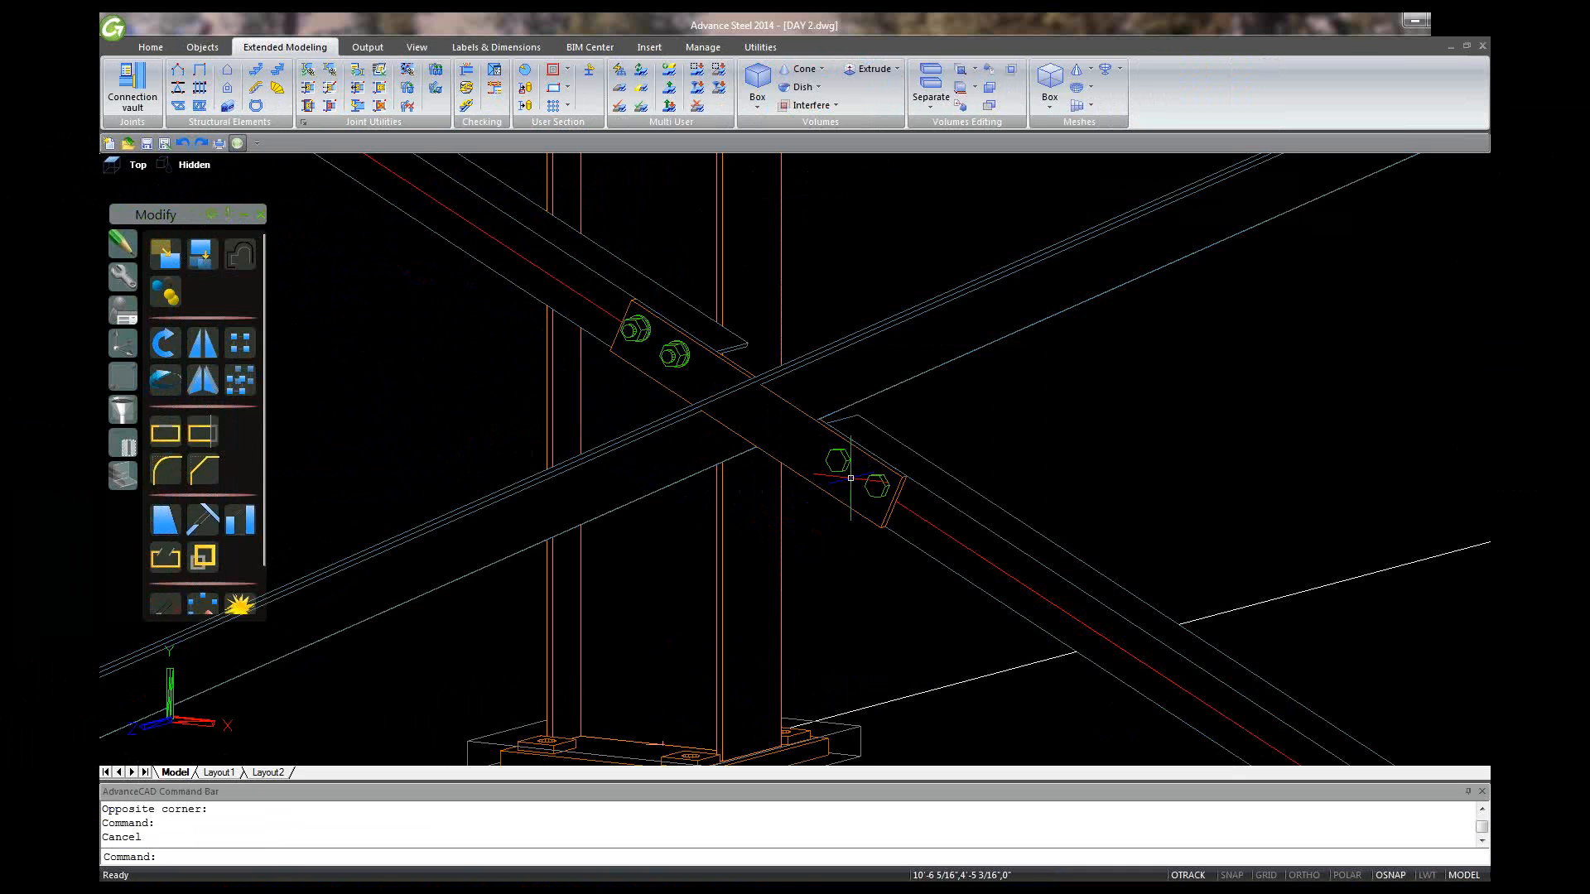
Examine the bolted angle brace and gusset plate at the origin column's base in the DAY 2 model, including edge-on.
scroll(896, 422, down, 5)
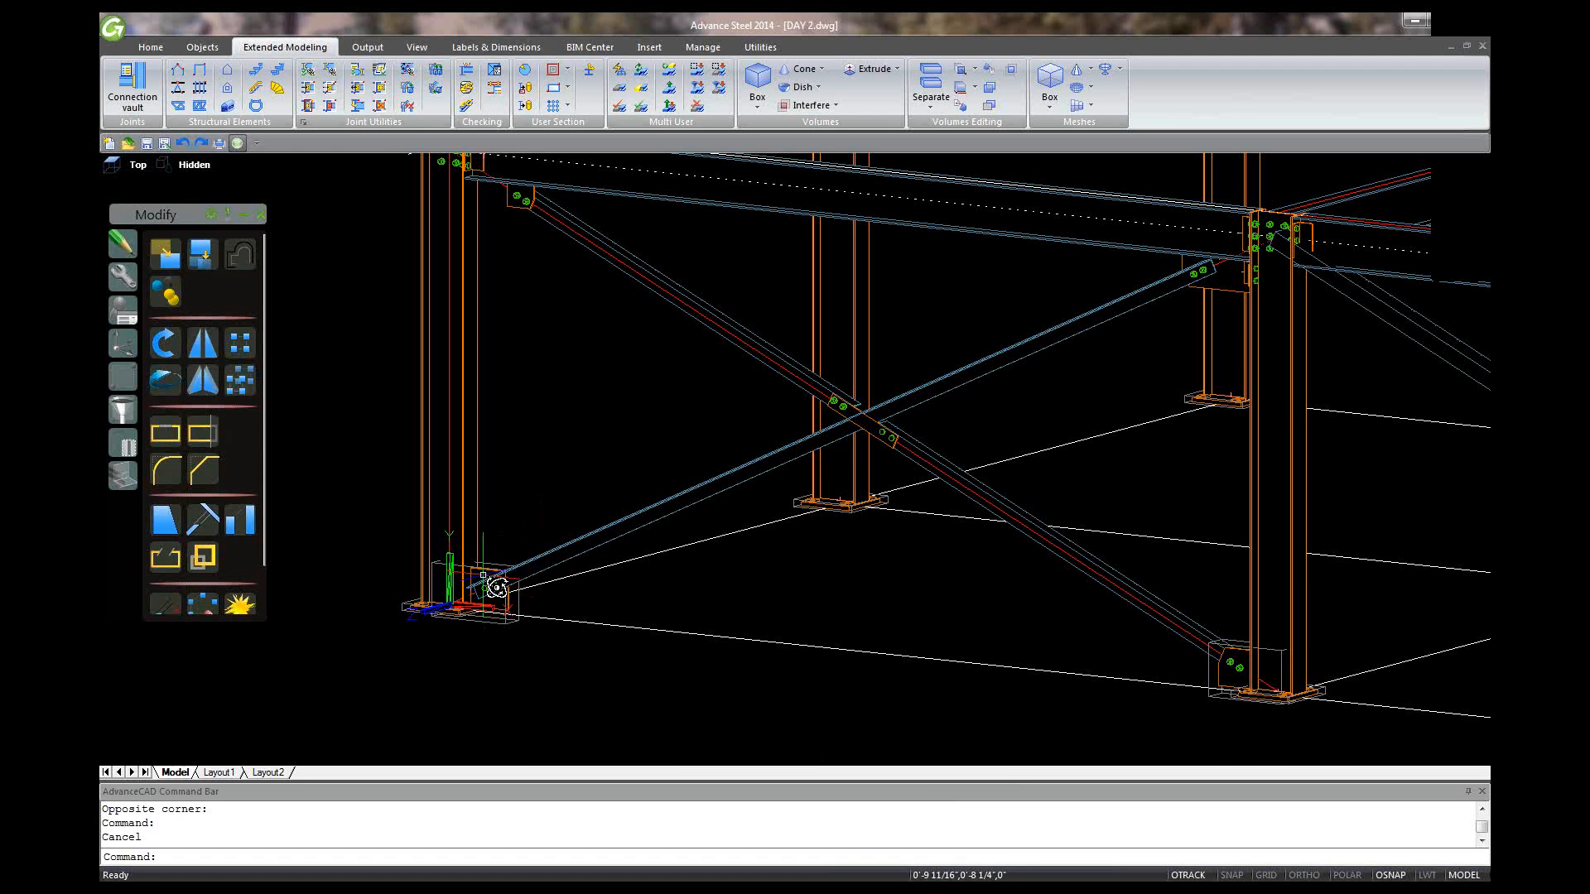
scroll(496, 588, up, 8)
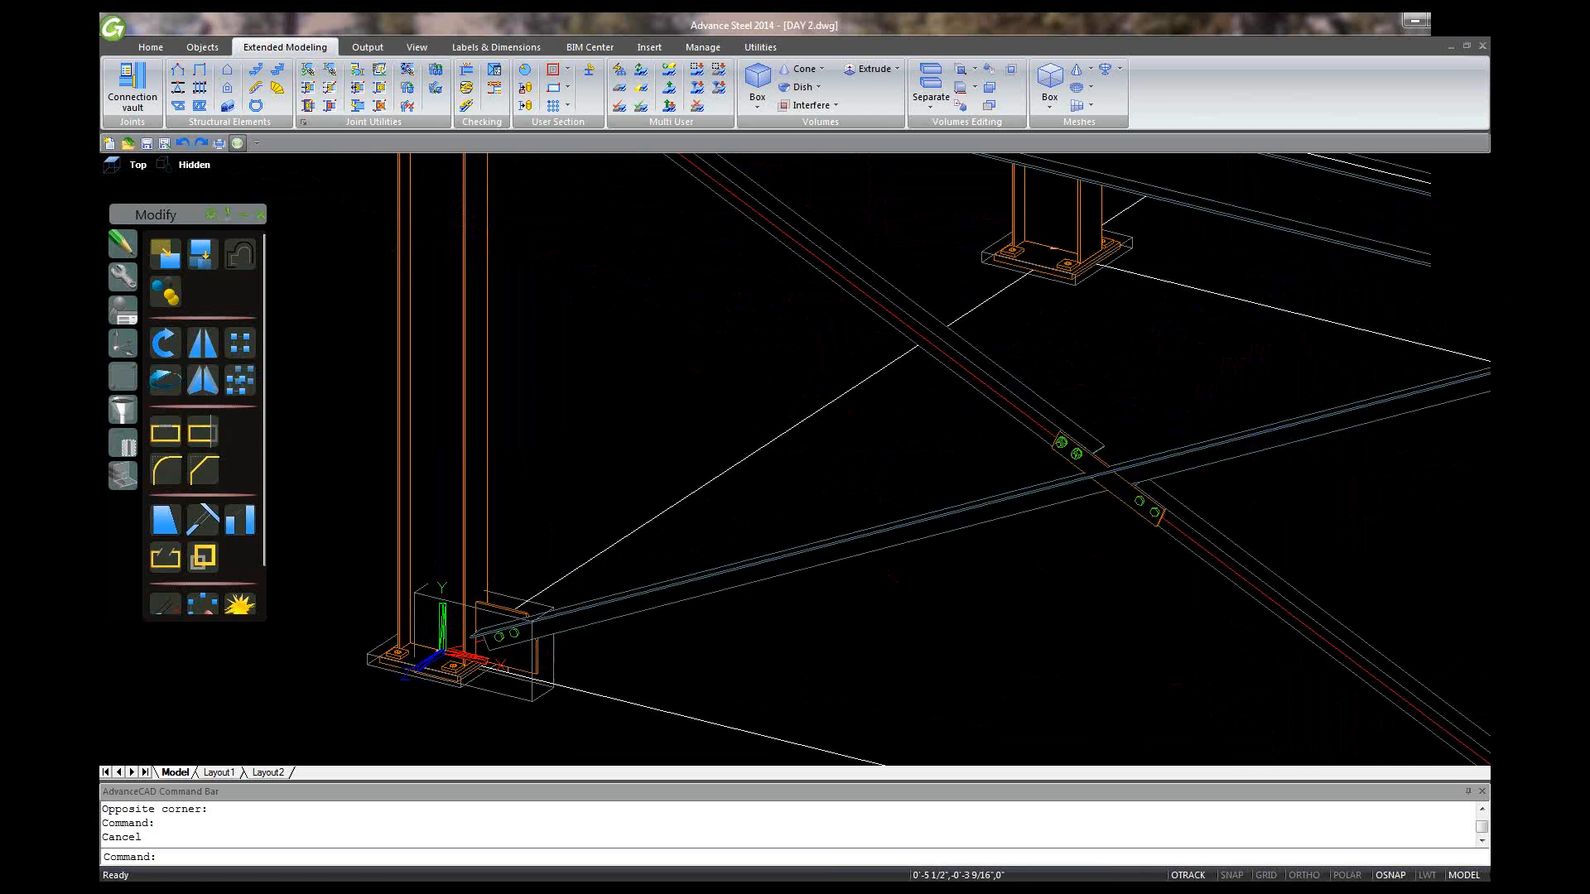
scroll(479, 608, up, 4)
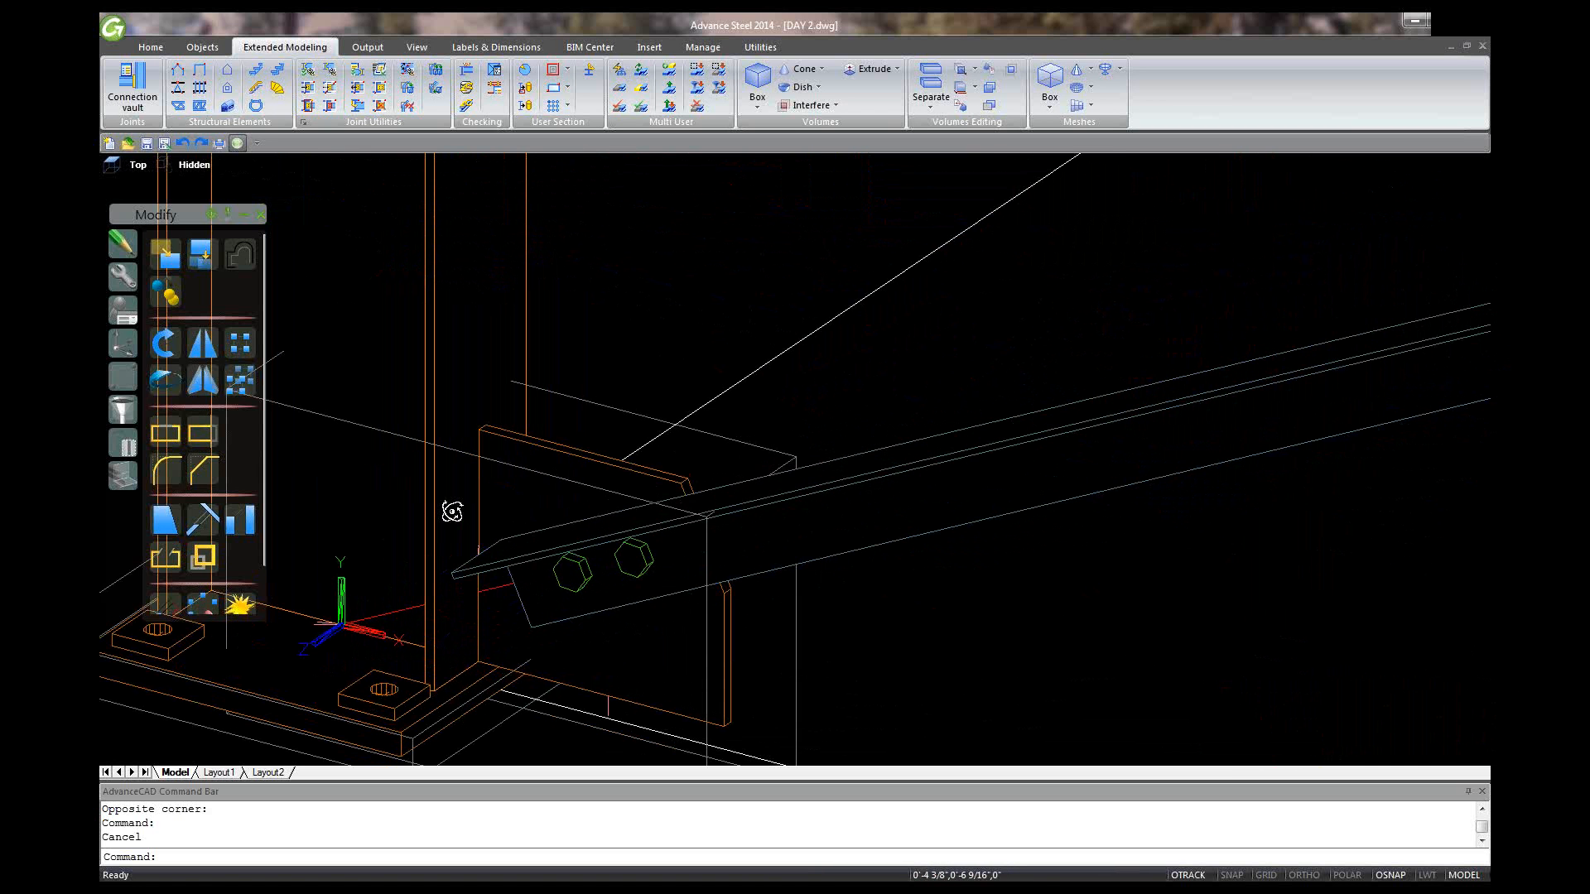
shift+middle_drag(452, 512, 317, 609)
scroll(330, 603, up, 1)
scroll(522, 508, down, 5)
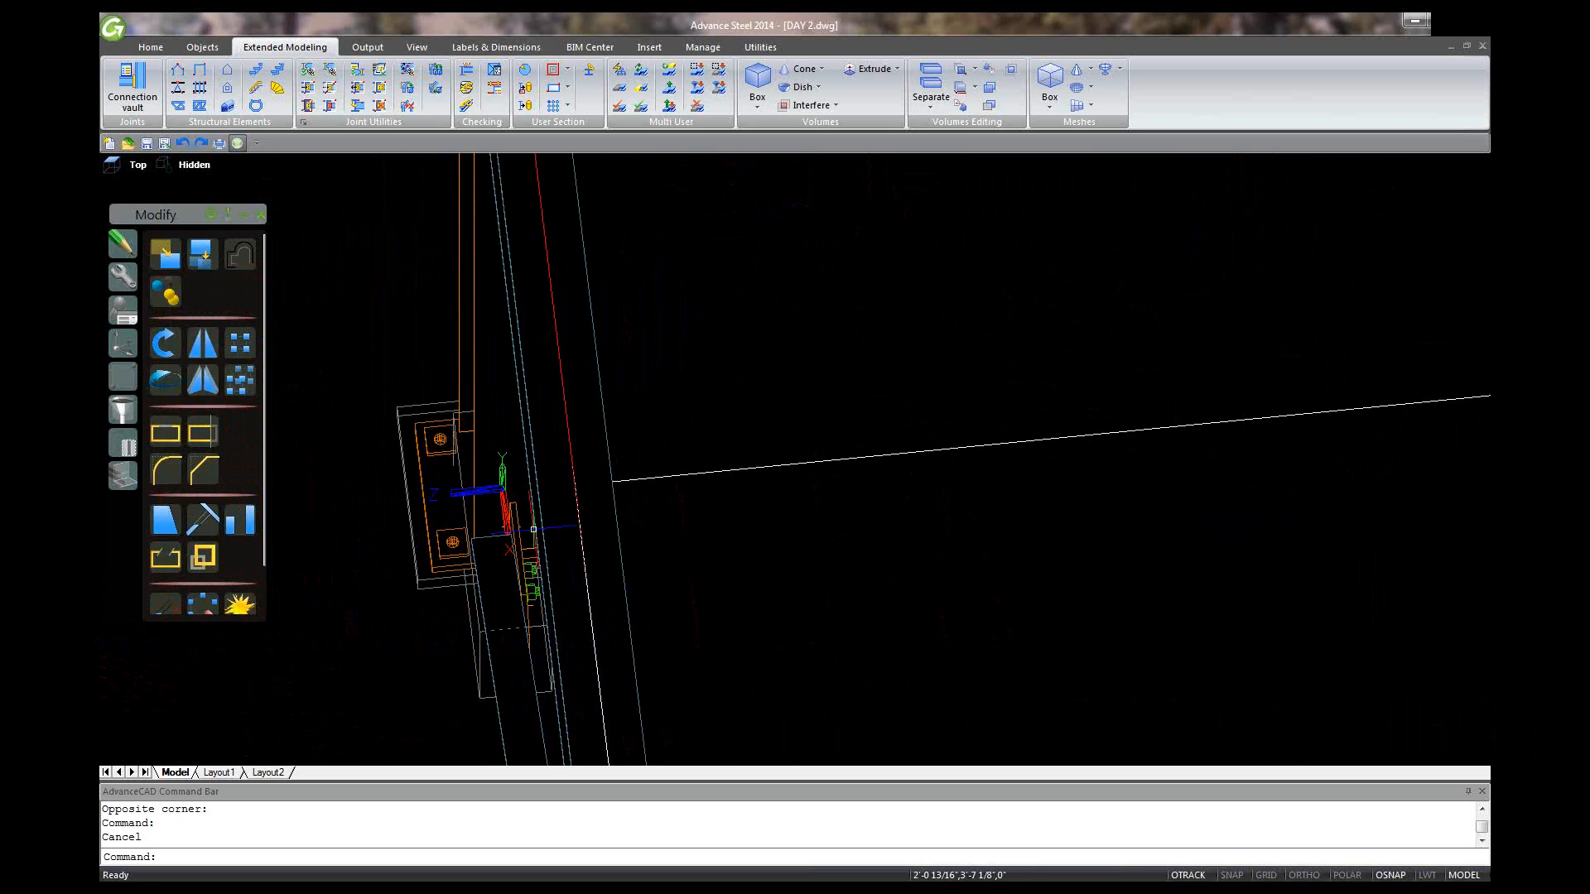
scroll(524, 539, up, 4)
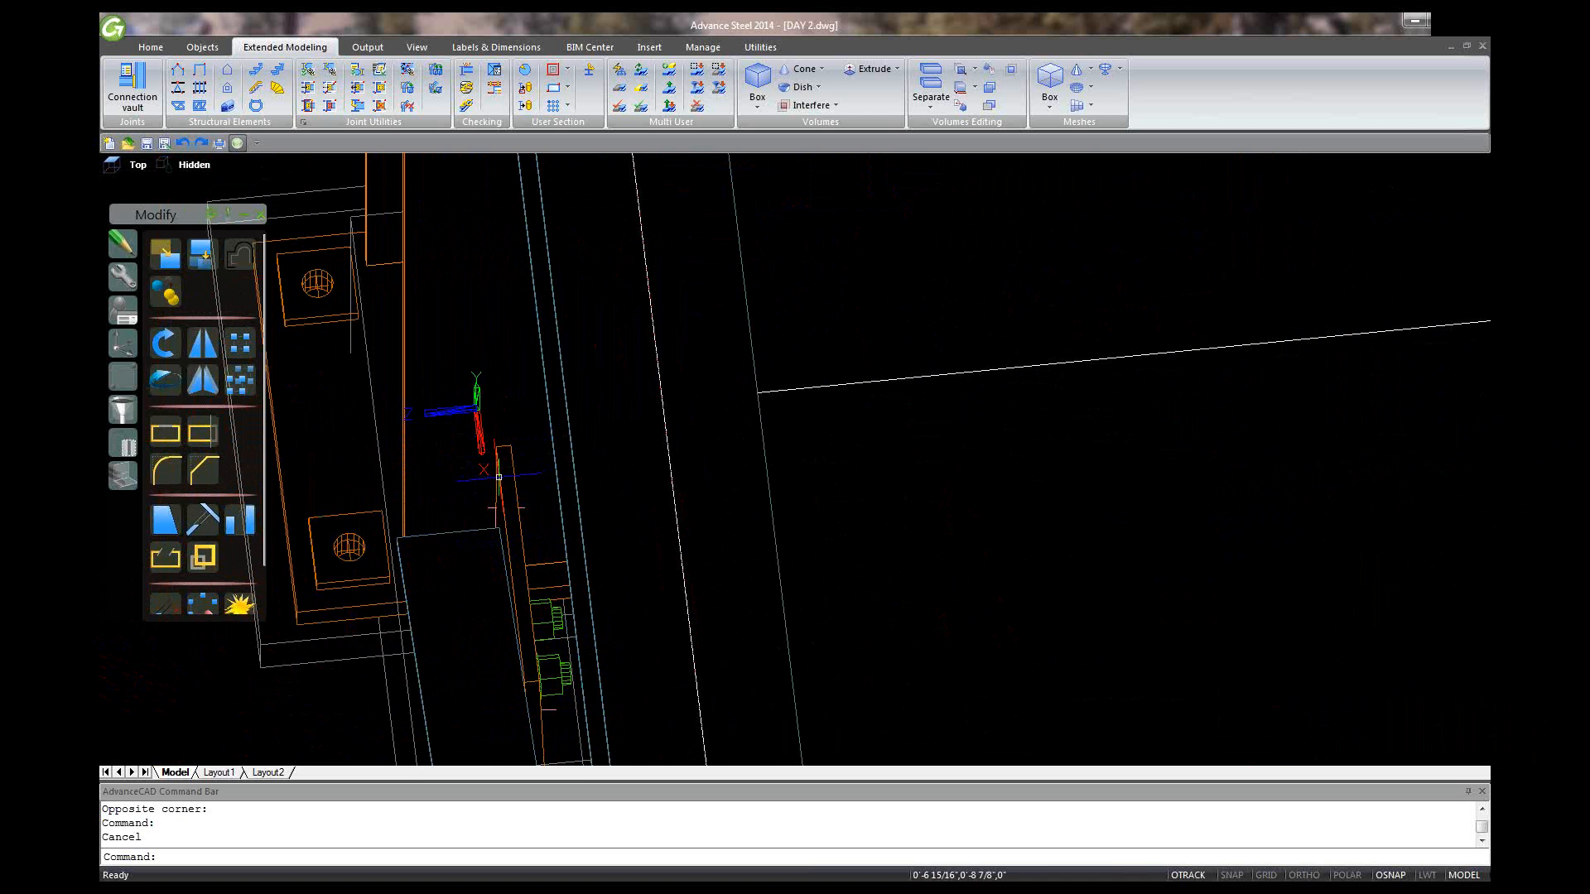
scroll(592, 460, down, 6)
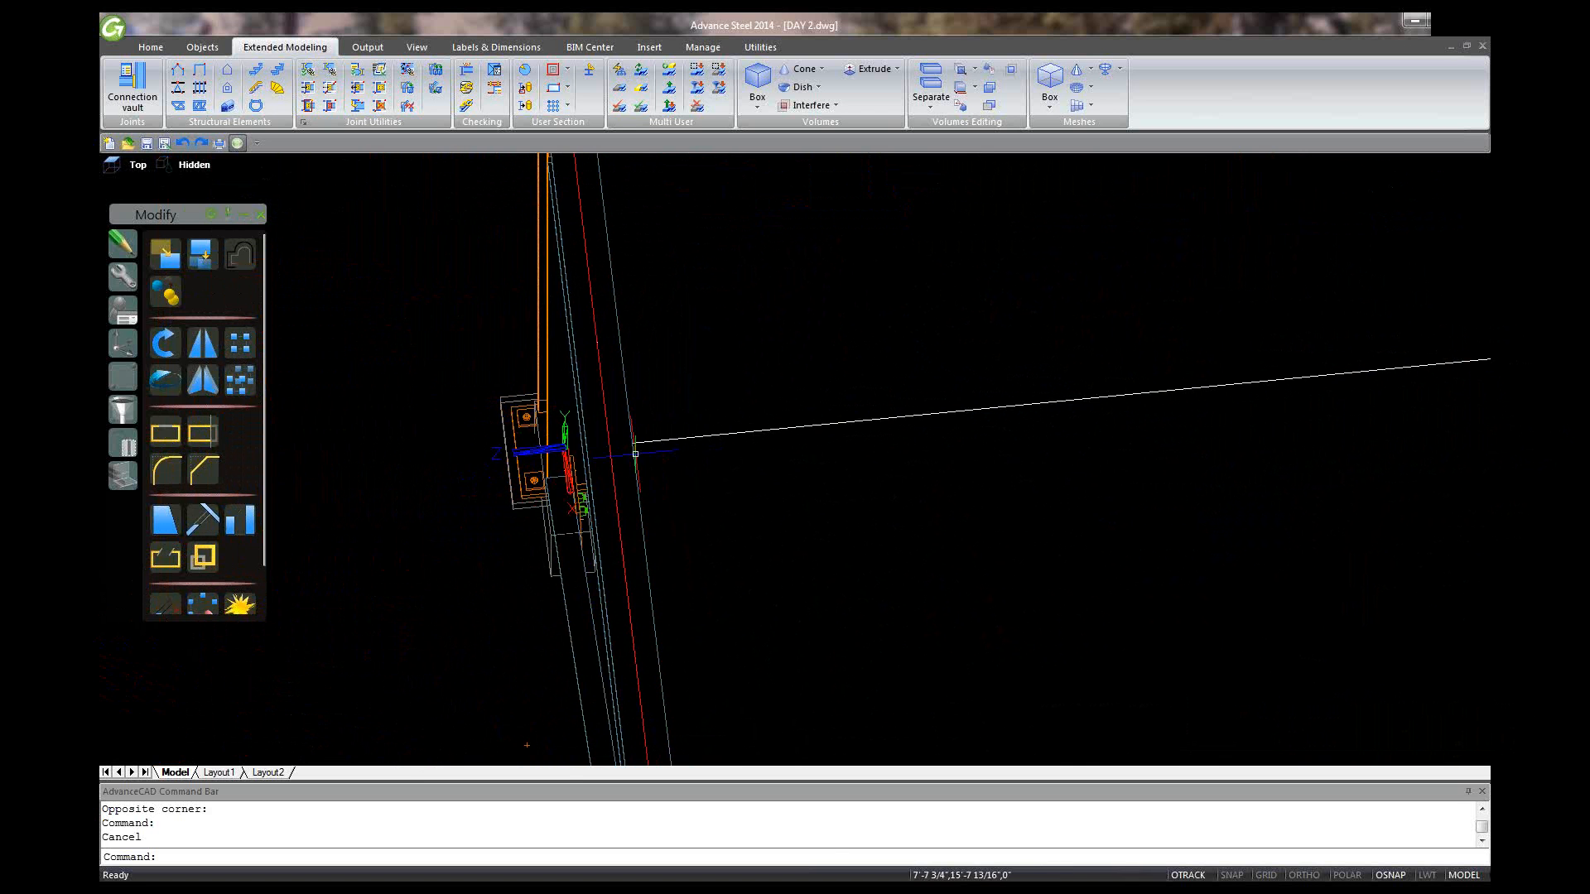
View the full cross-braced bay and inspect the bolted brace end at the adjacent column's base.
shift+middle_drag(579, 501, 738, 396)
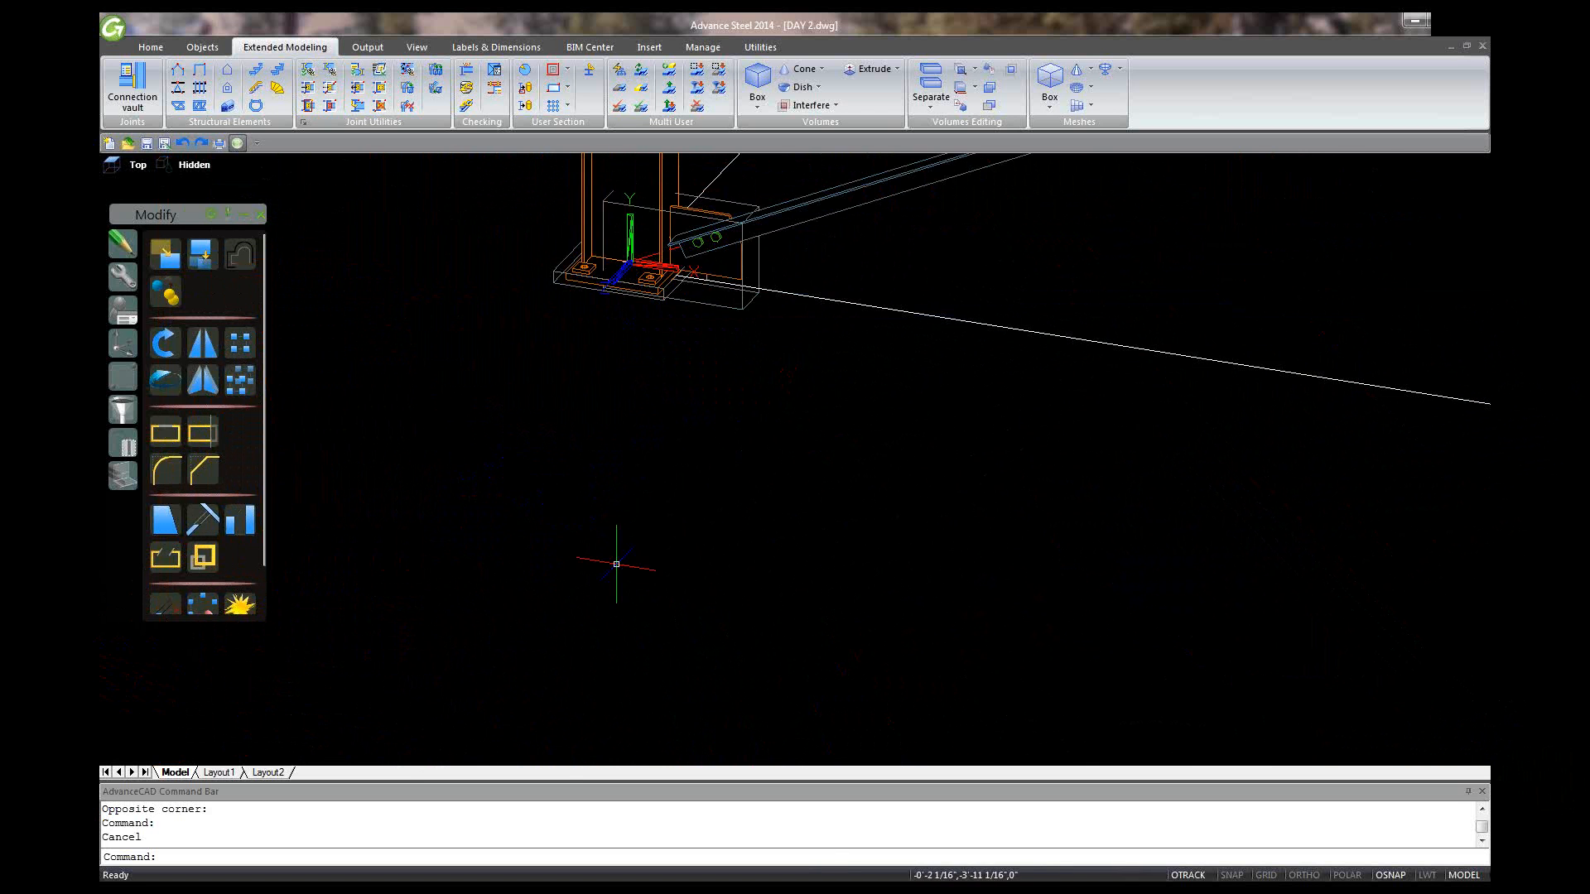
scroll(621, 584, down, 3)
shift+middle_drag(629, 579, 694, 544)
scroll(694, 544, down, 2)
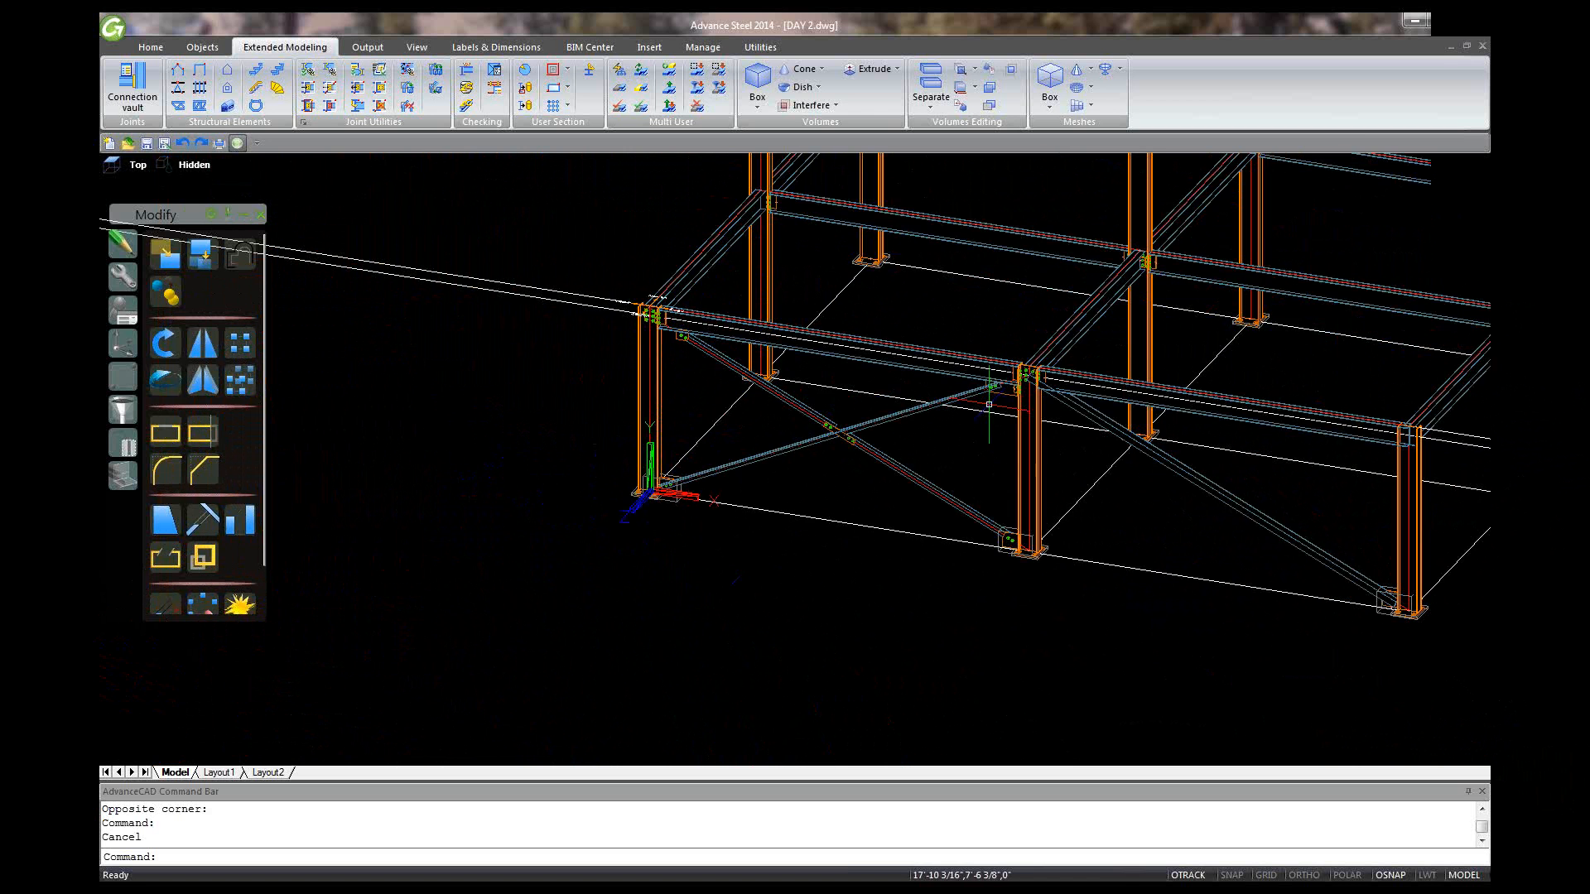
scroll(988, 404, up, 3)
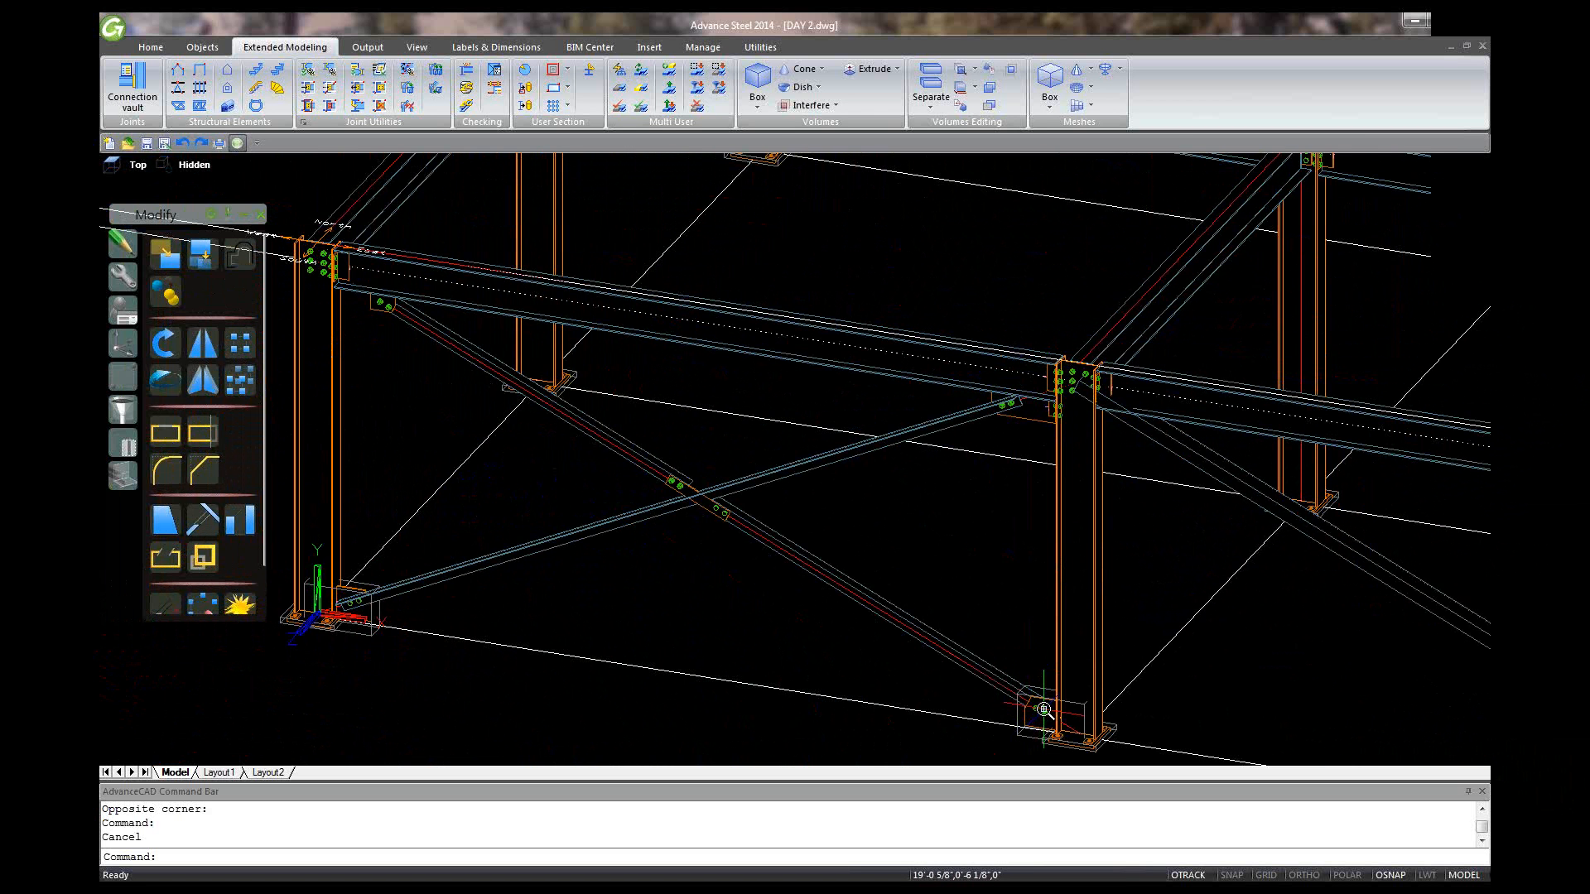
scroll(1044, 710, up, 5)
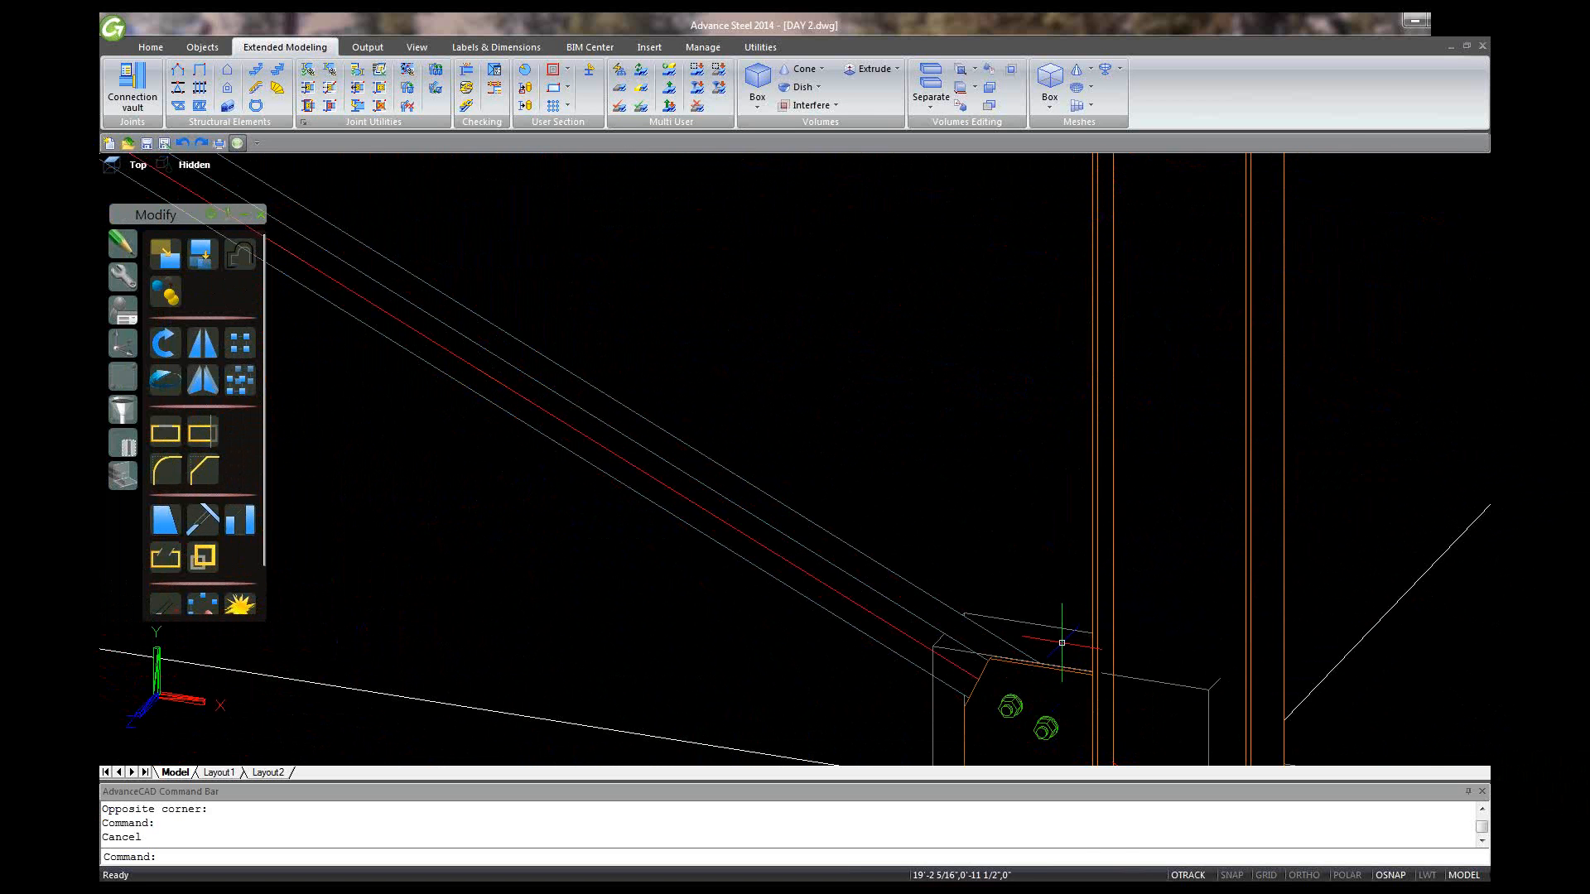
scroll(1062, 643, down, 1)
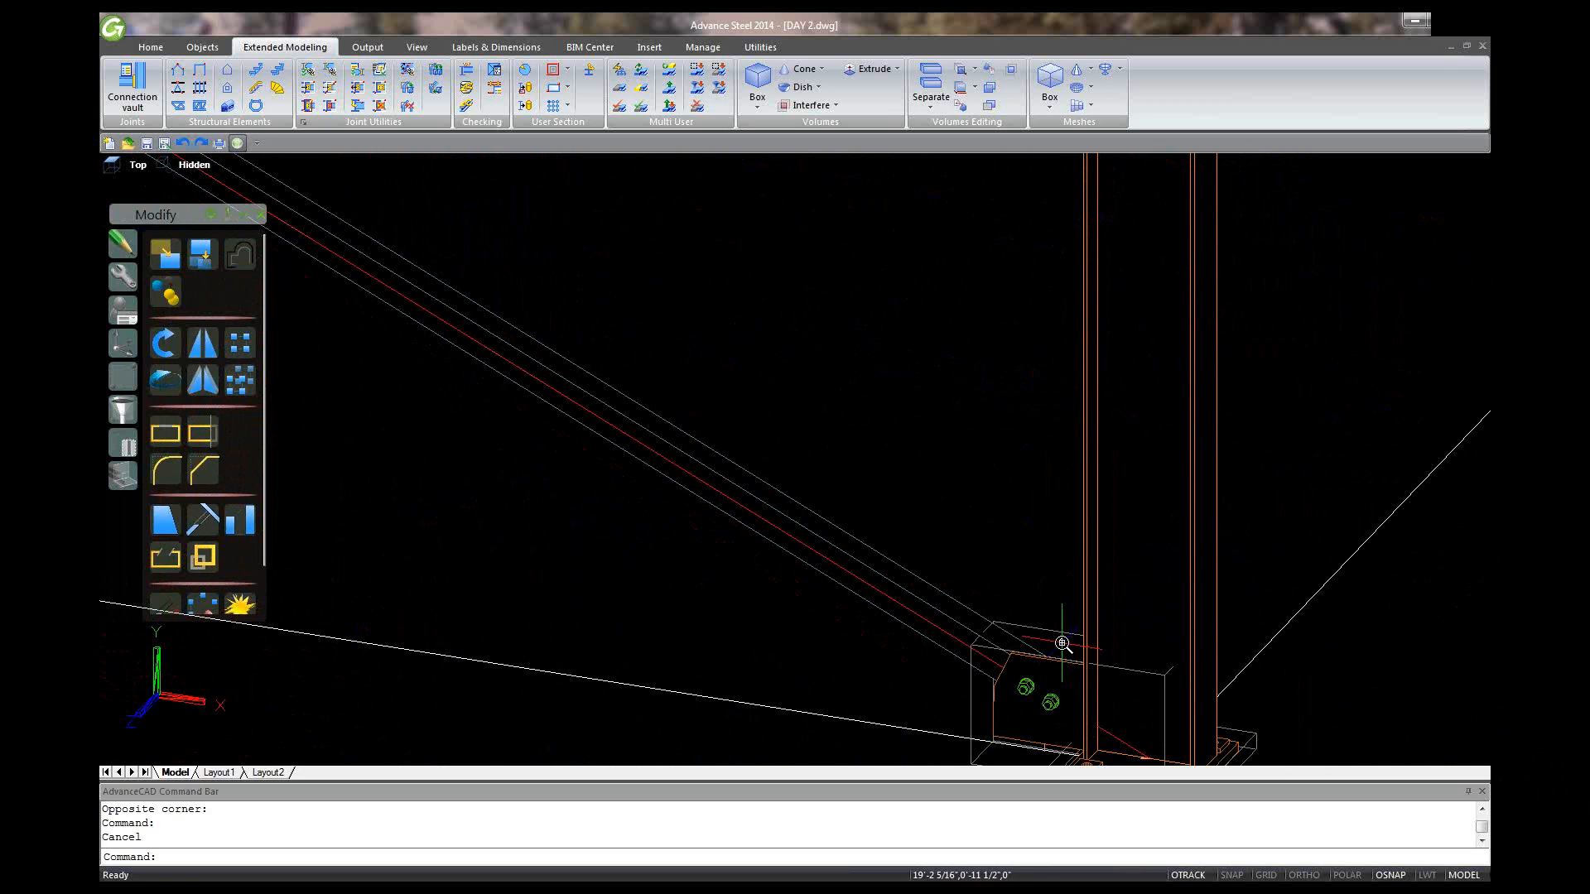
scroll(1062, 643, down, 3)
Inspect the bolted splice plate where the angle braces cross, viewing it from a different angle.
scroll(336, 232, up, 4)
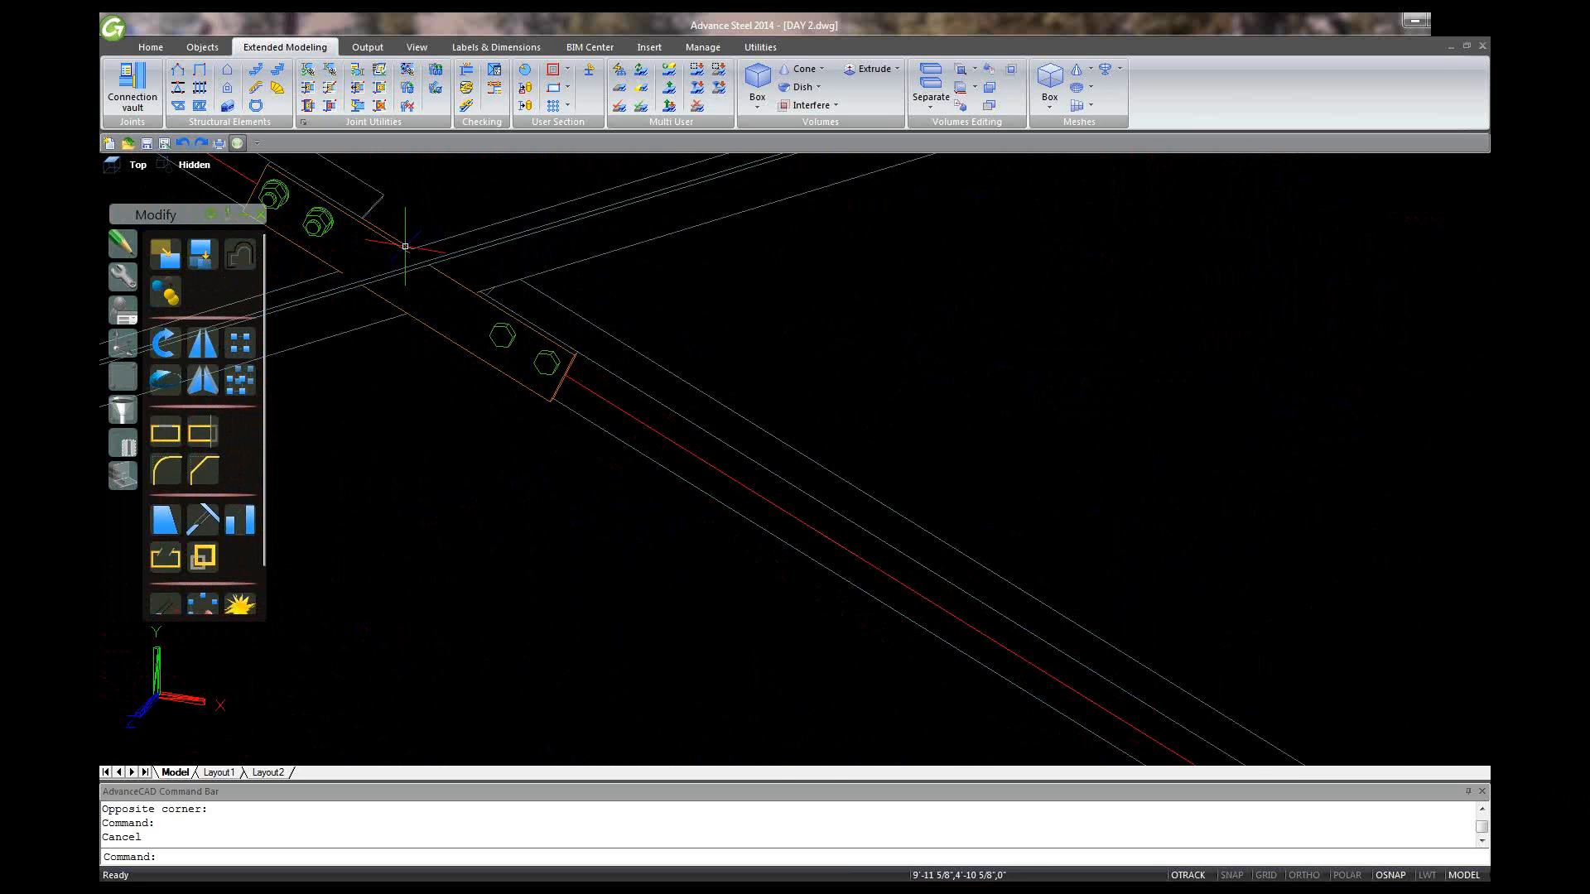
scroll(563, 233, up, 1)
scroll(431, 238, up, 2)
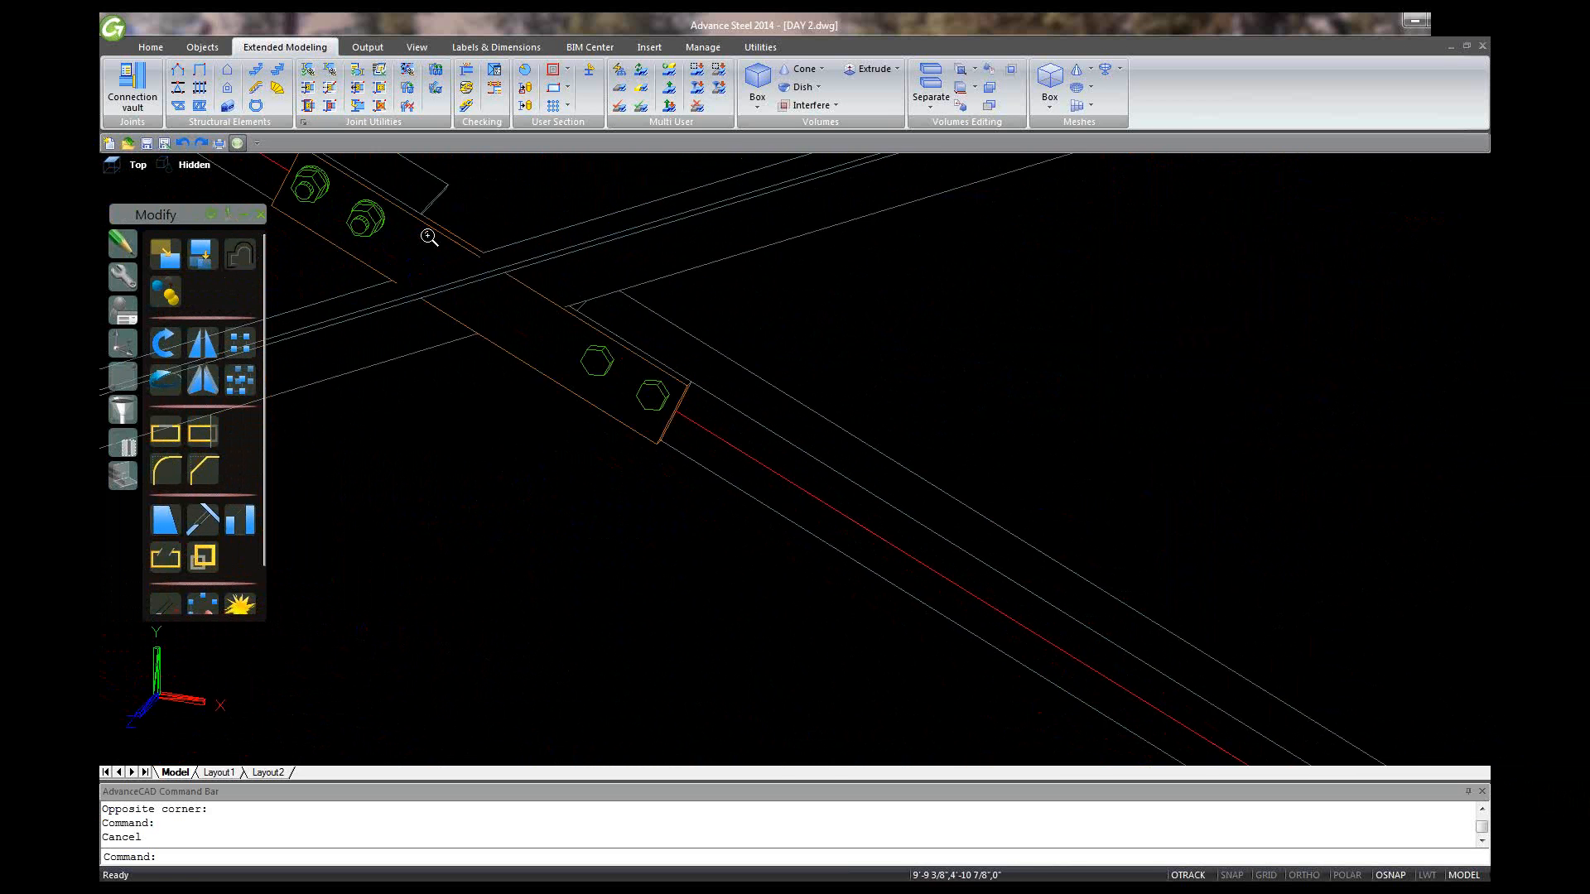
scroll(478, 246, down, 1)
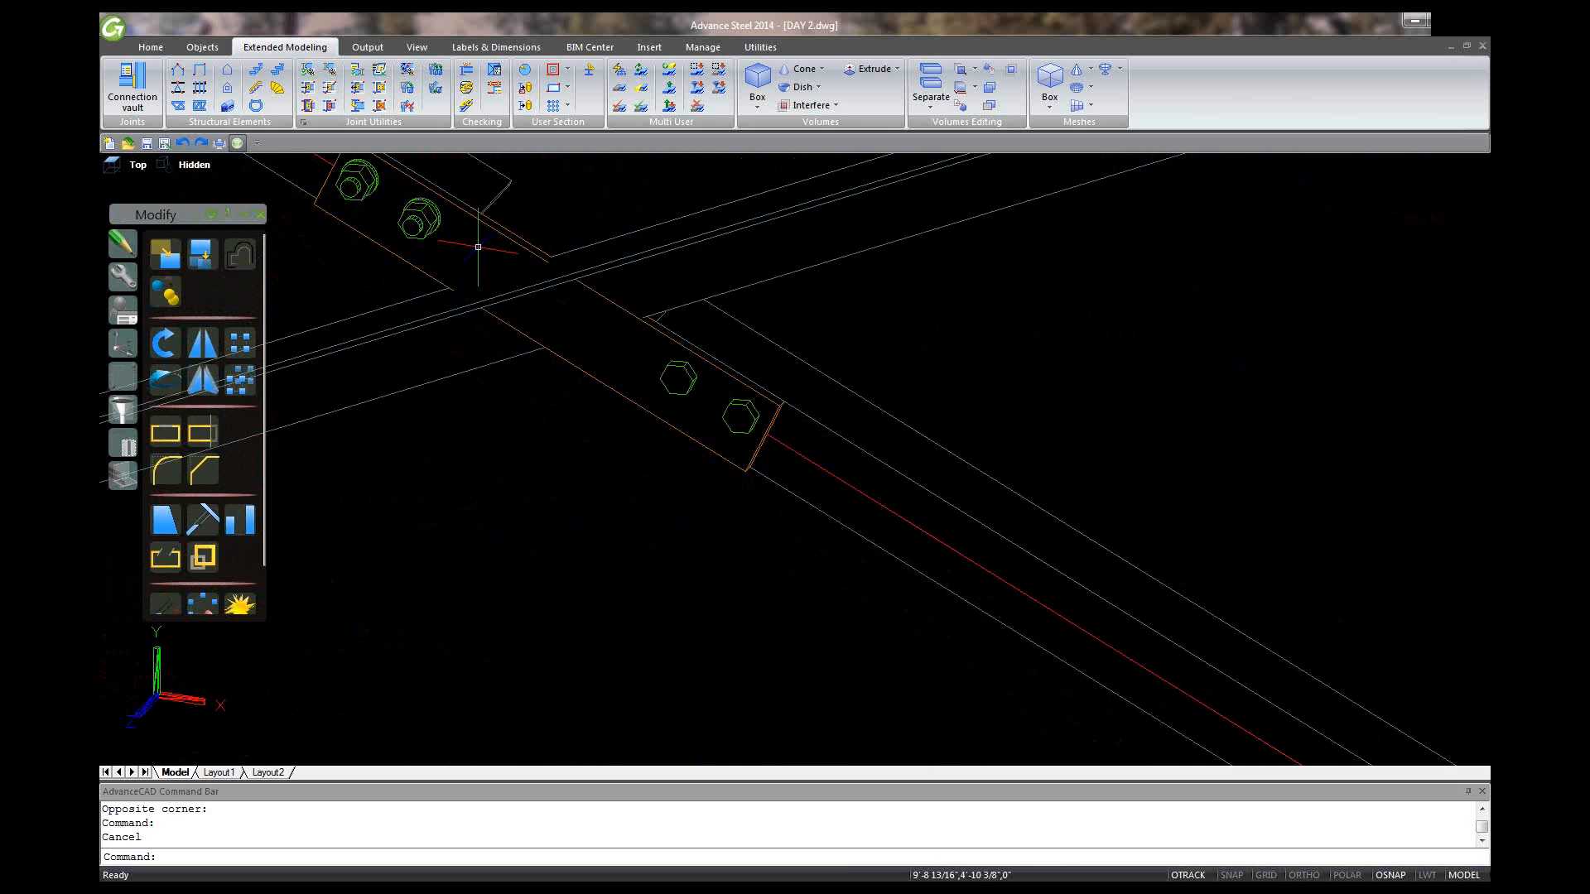
shift+middle_drag(568, 264, 660, 312)
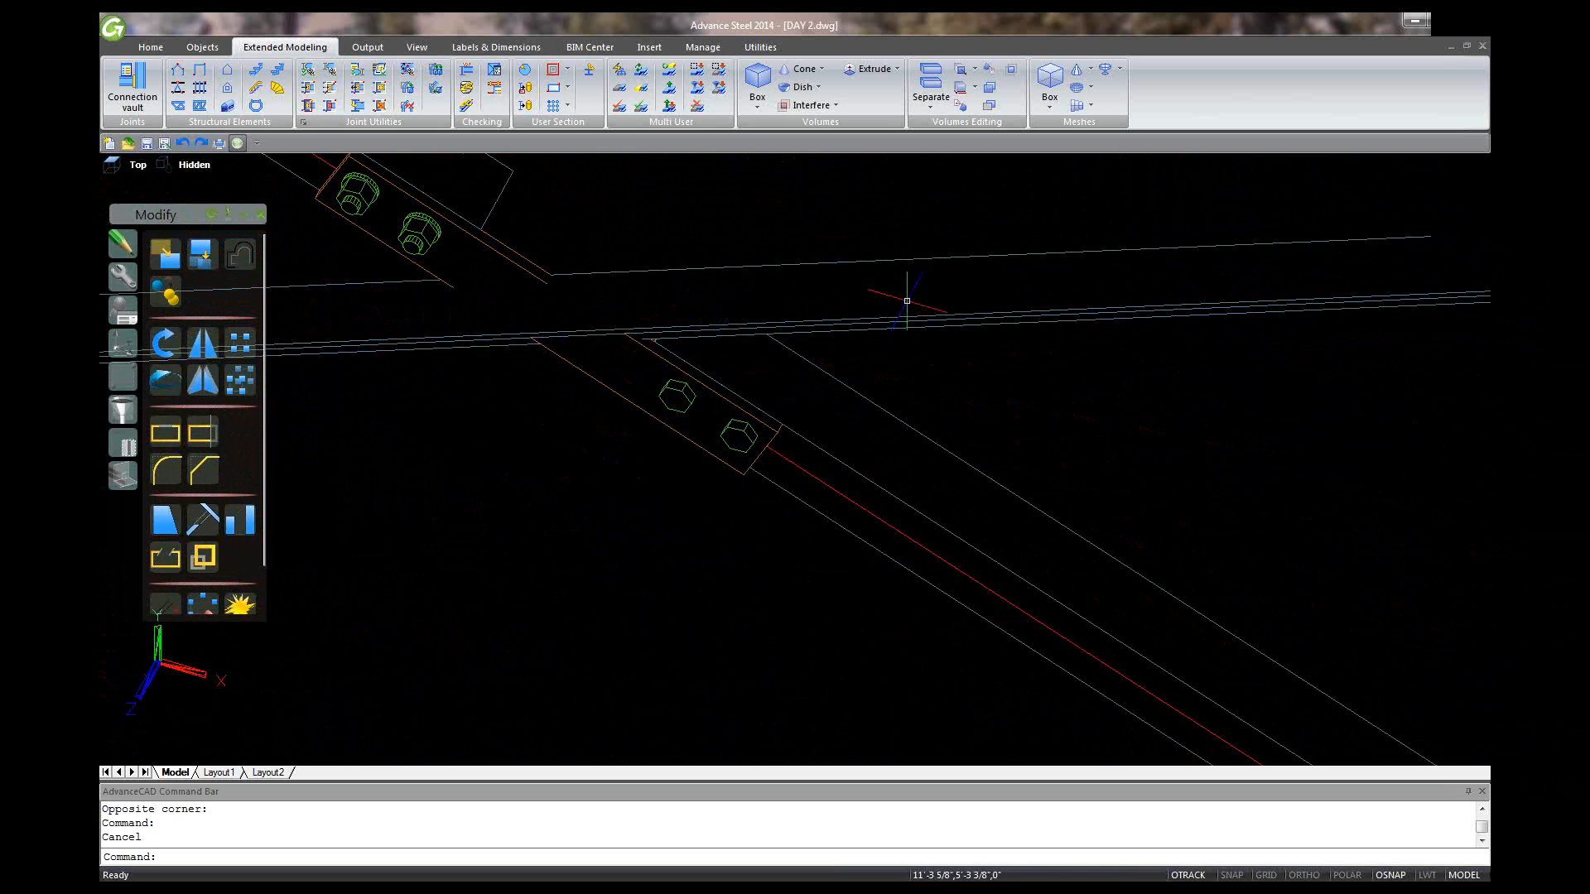
Check the positioning offset, angle and mirror settings of the three angle brace members meeting at the crossing.
double_click(913, 313)
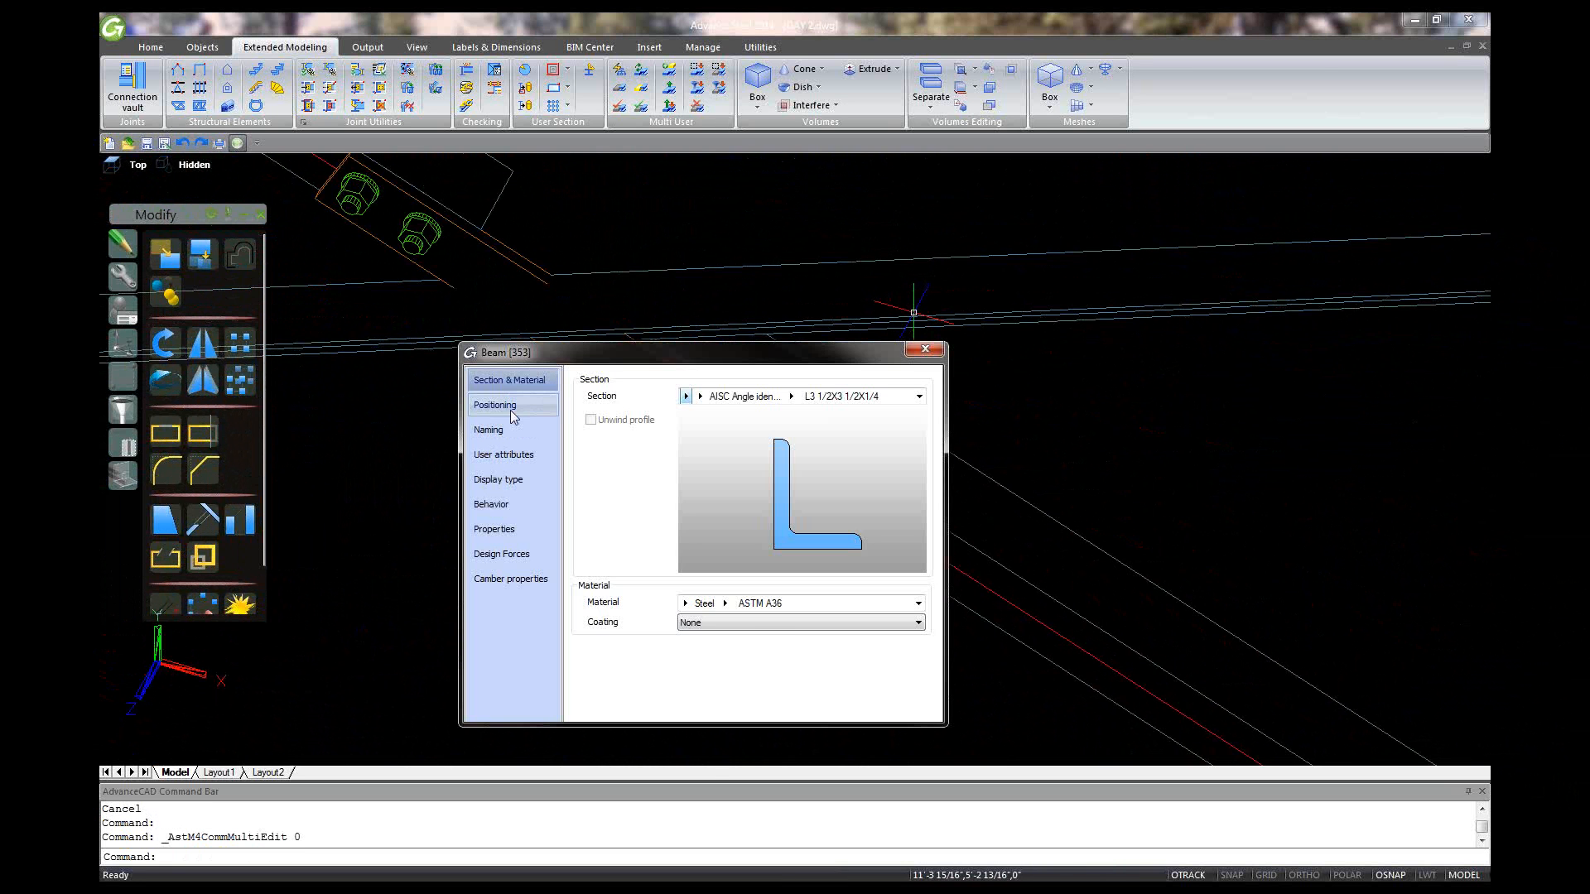
click(512, 417)
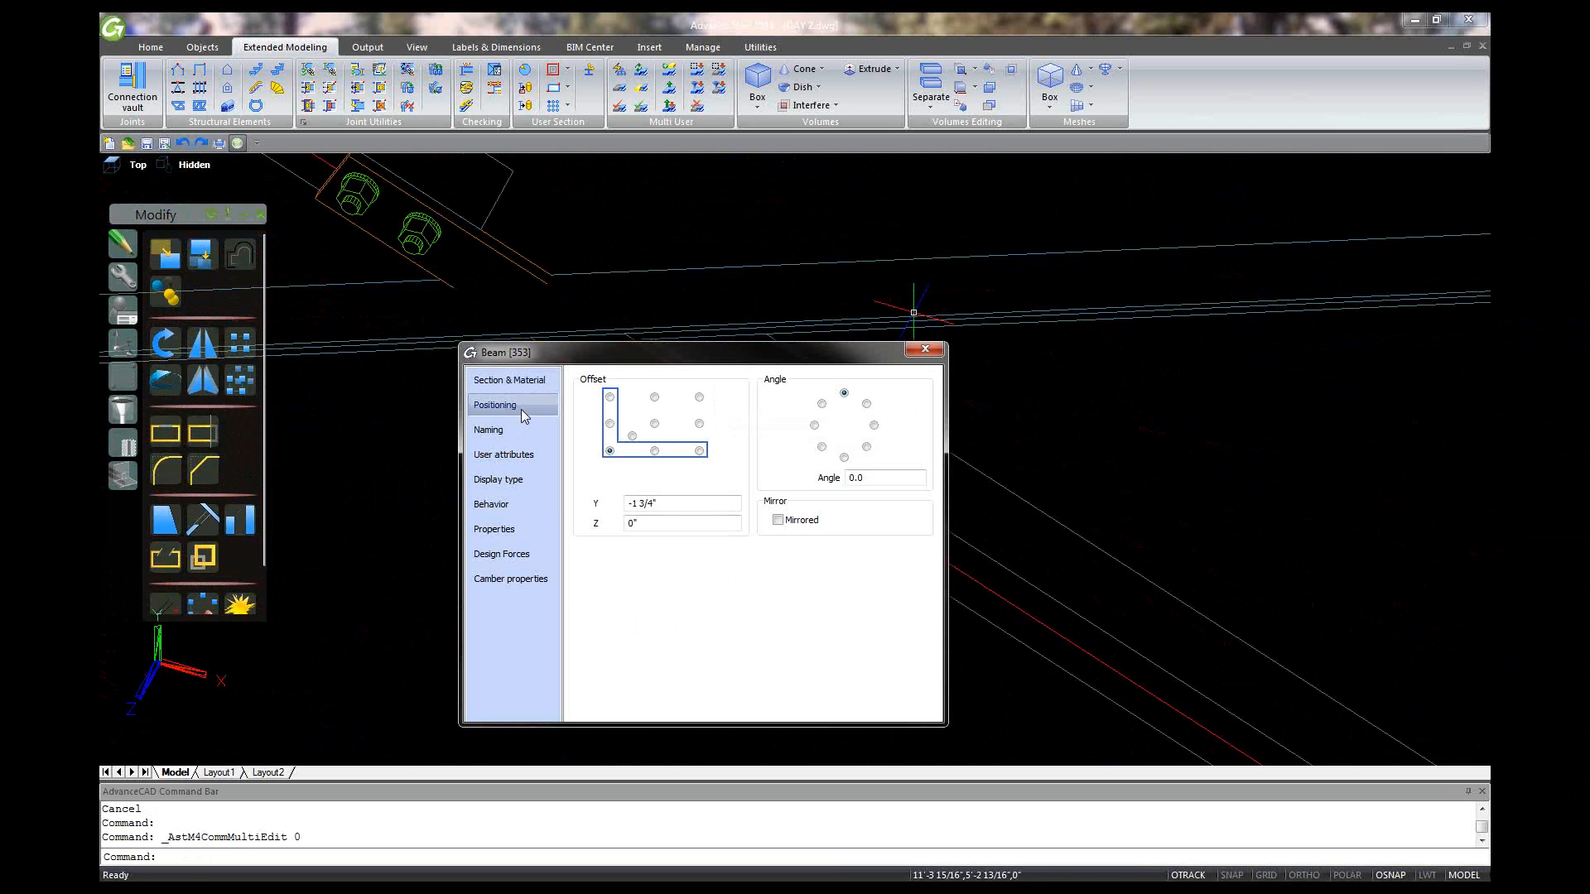
click(924, 349)
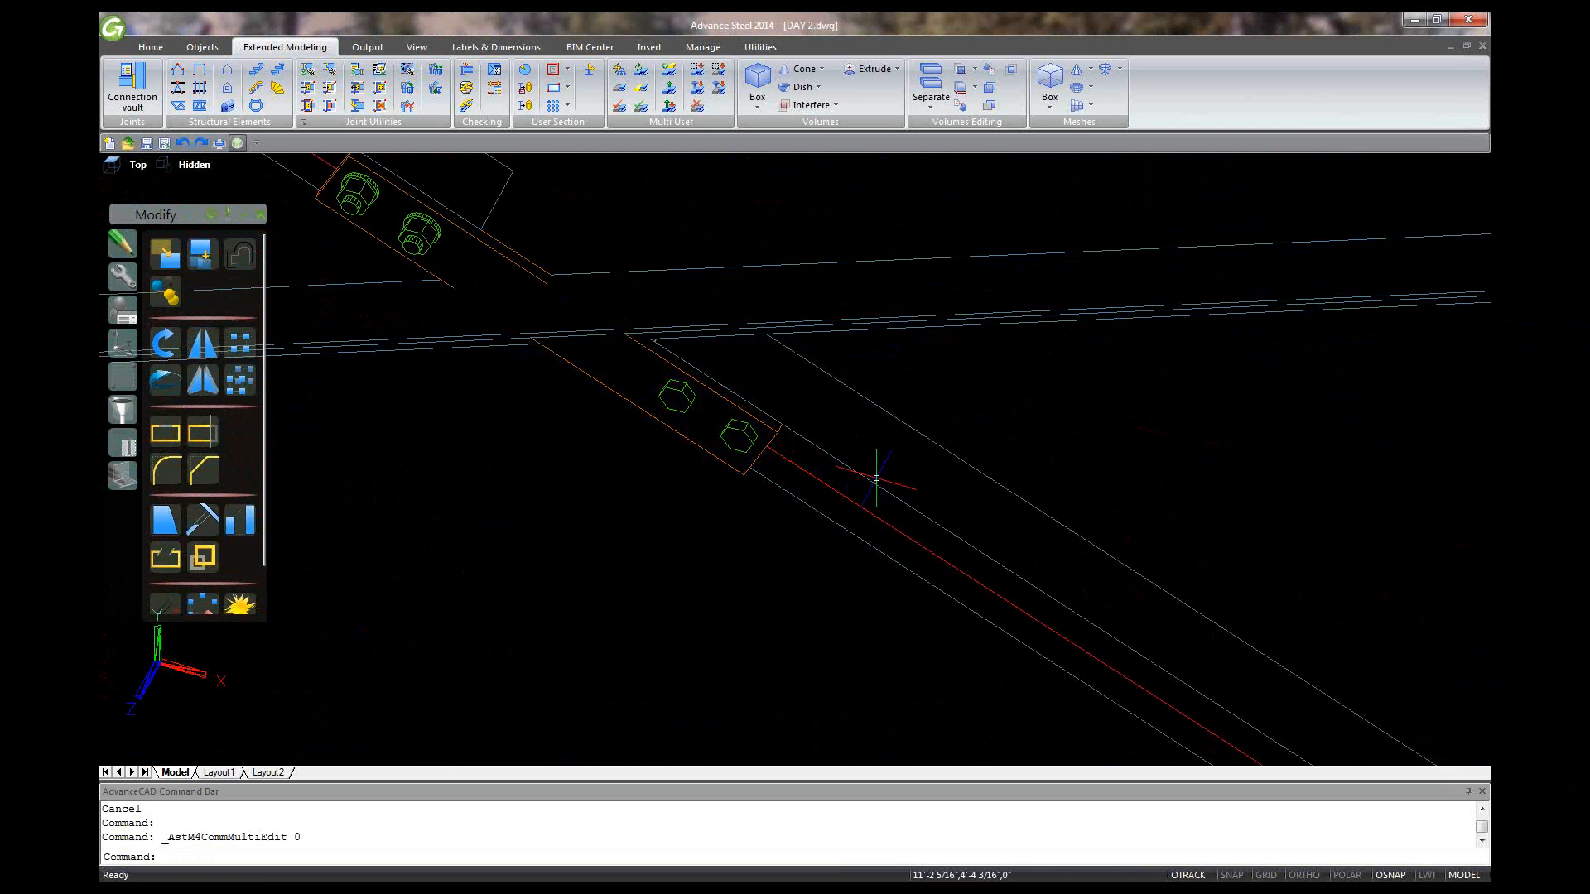
double_click(988, 477)
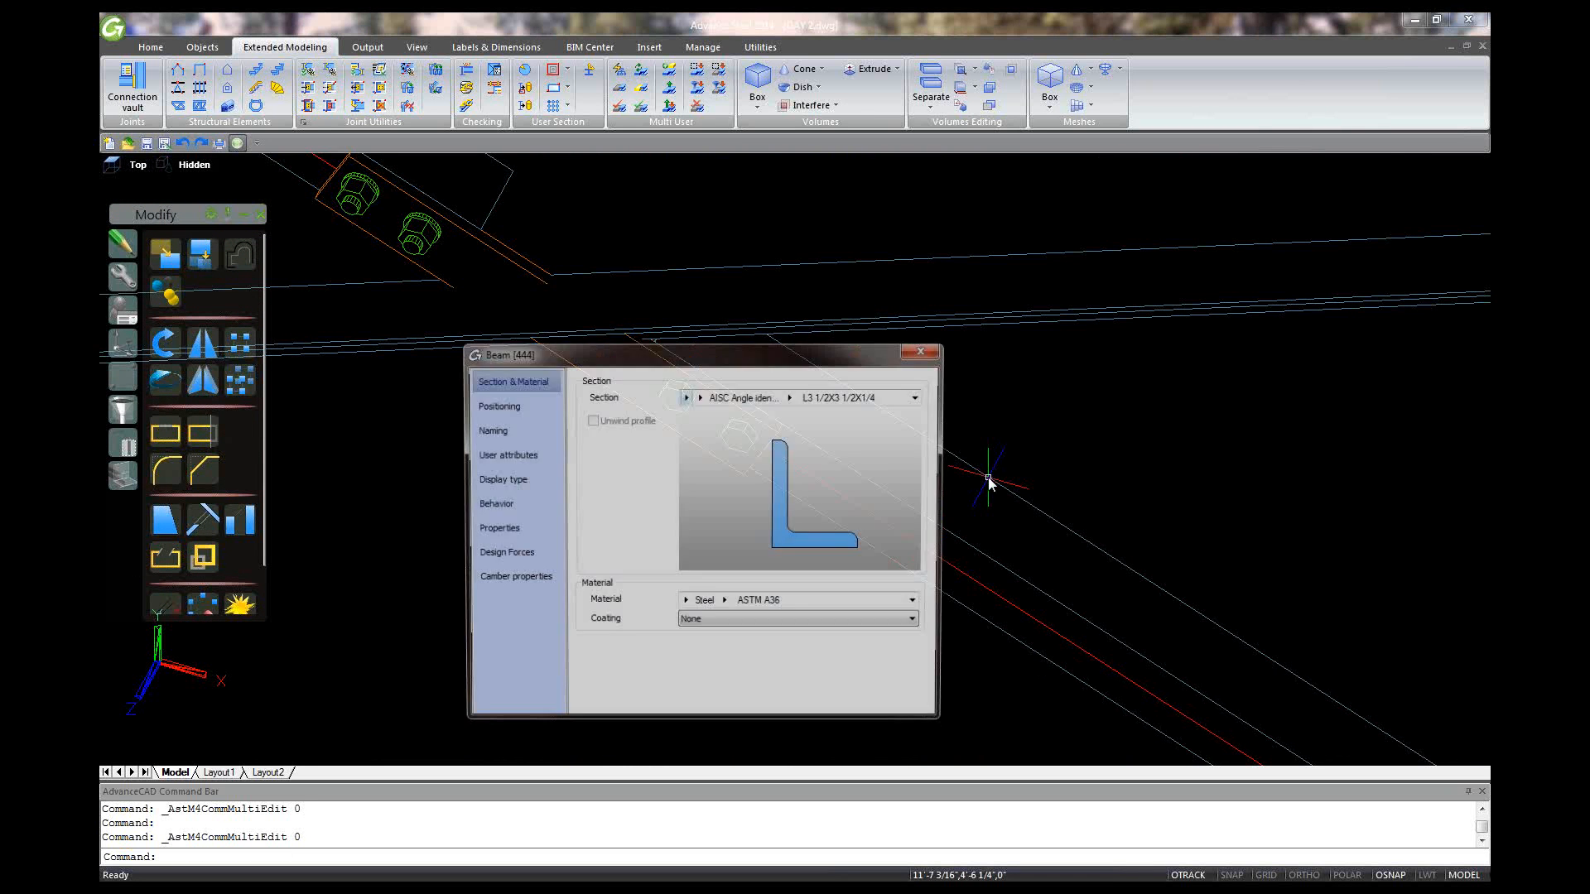
click(482, 406)
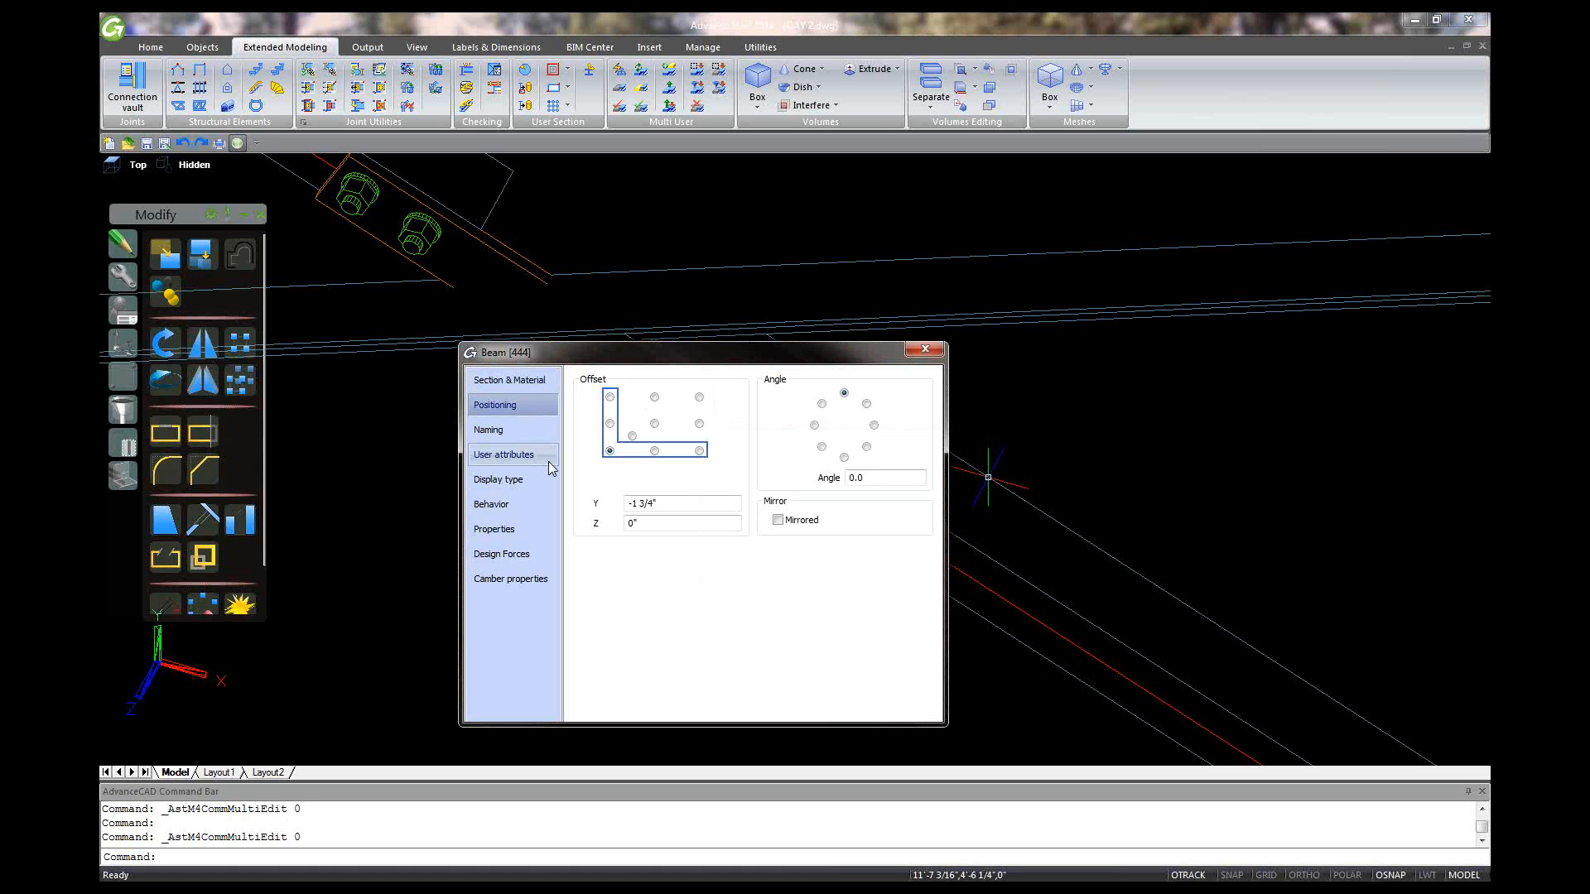
click(941, 353)
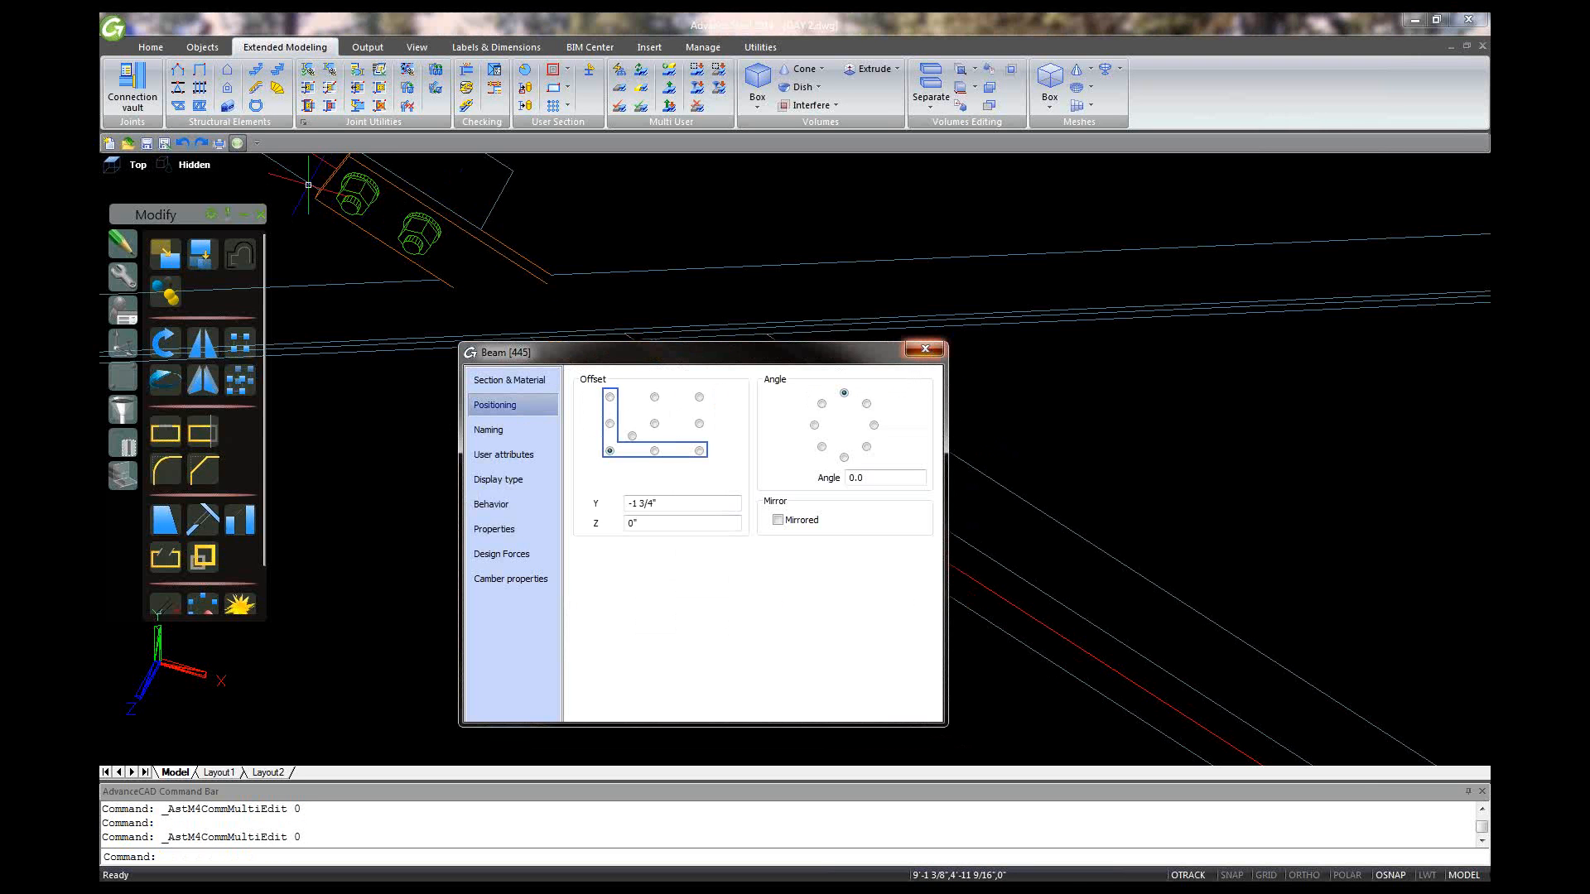
click(925, 350)
Examine the gusset plate connection at the origin column's base and review its general gusset plate shape settings.
scroll(726, 492, down, 6)
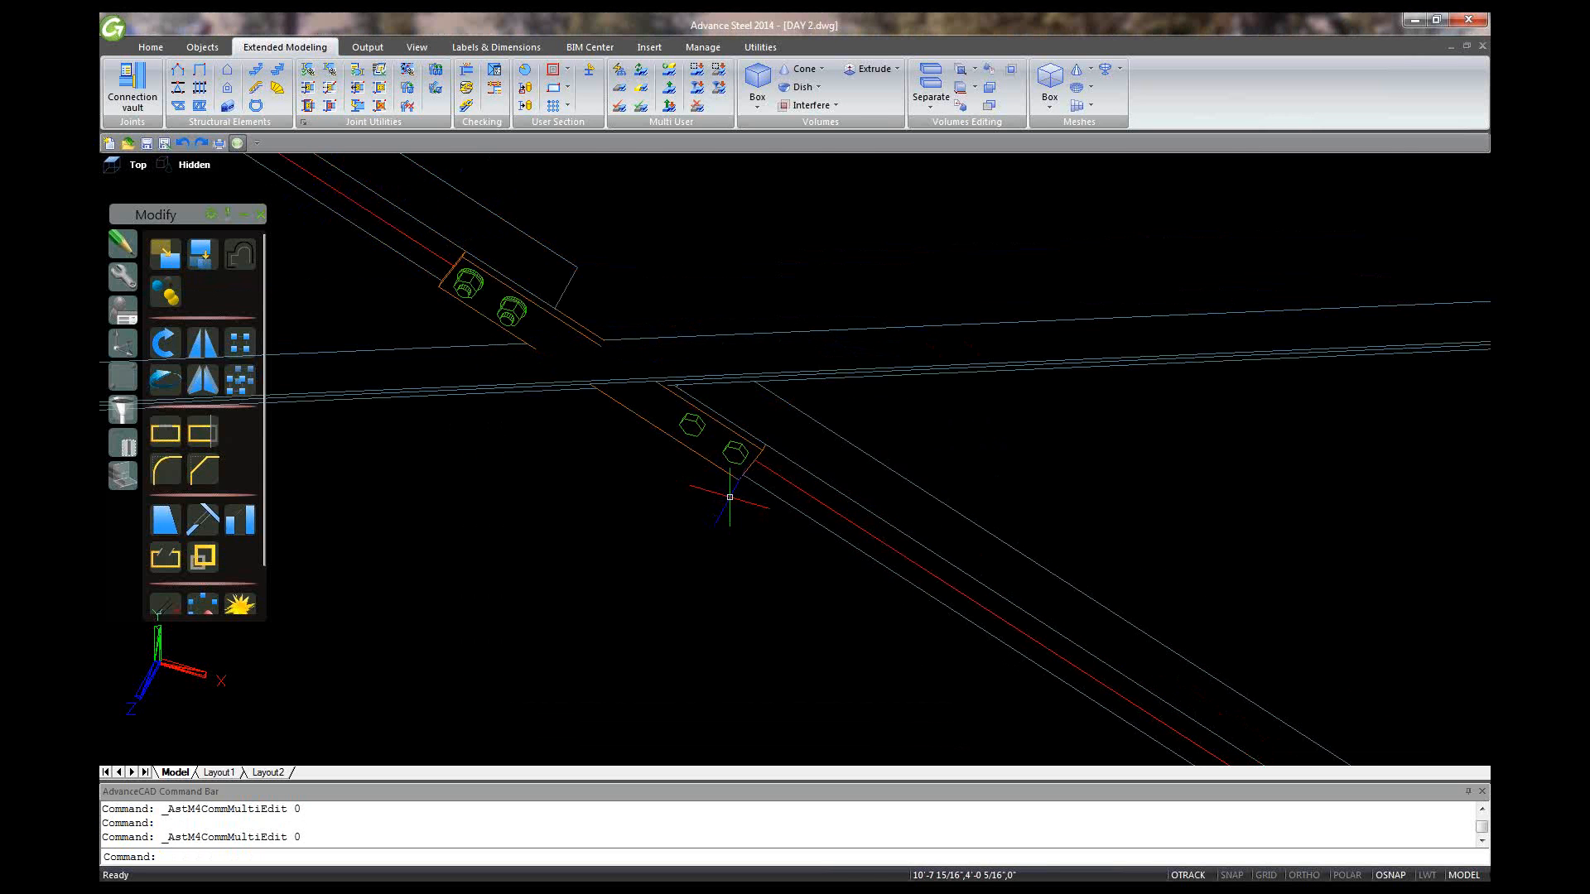
scroll(868, 359, down, 2)
scroll(376, 391, up, 3)
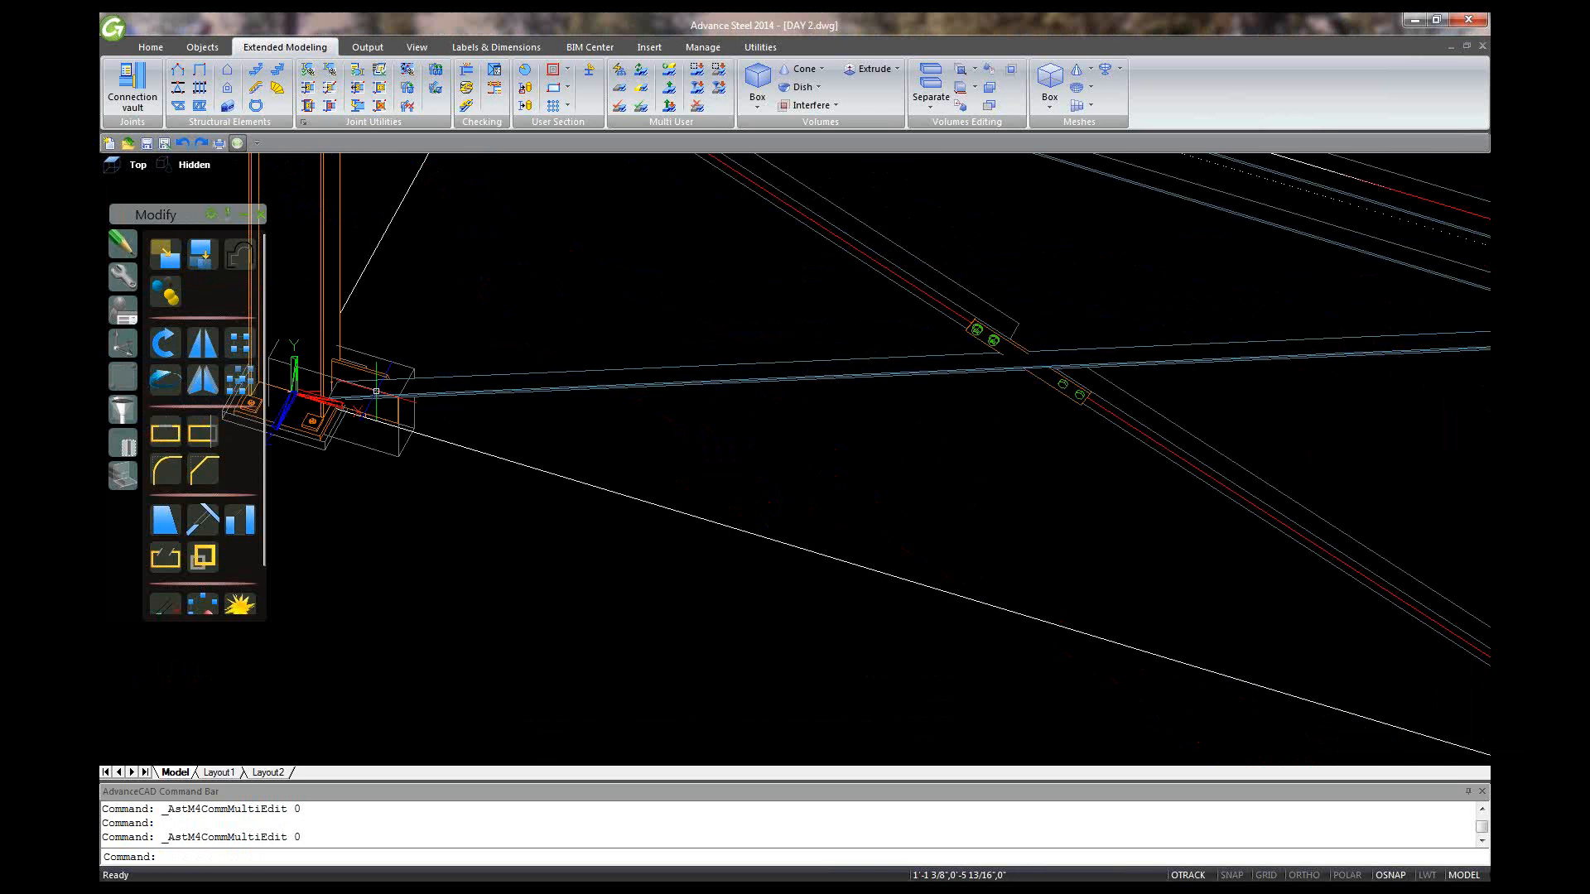
scroll(400, 371, up, 1)
middle_drag(294, 374, 519, 553)
scroll(401, 371, up, 7)
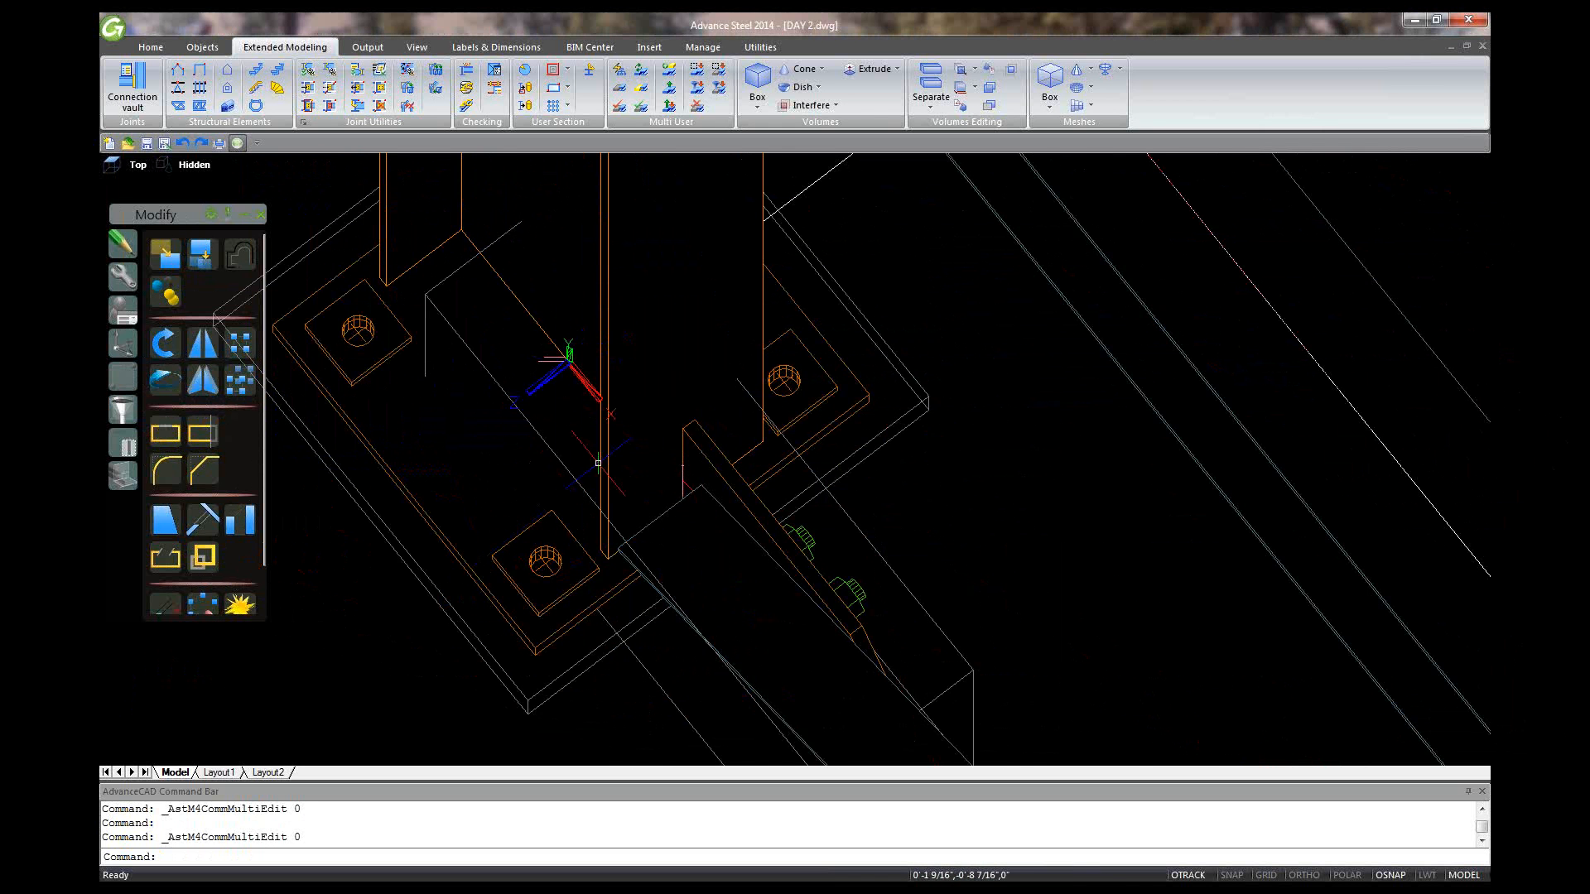
scroll(671, 451, down, 4)
scroll(671, 451, up, 2)
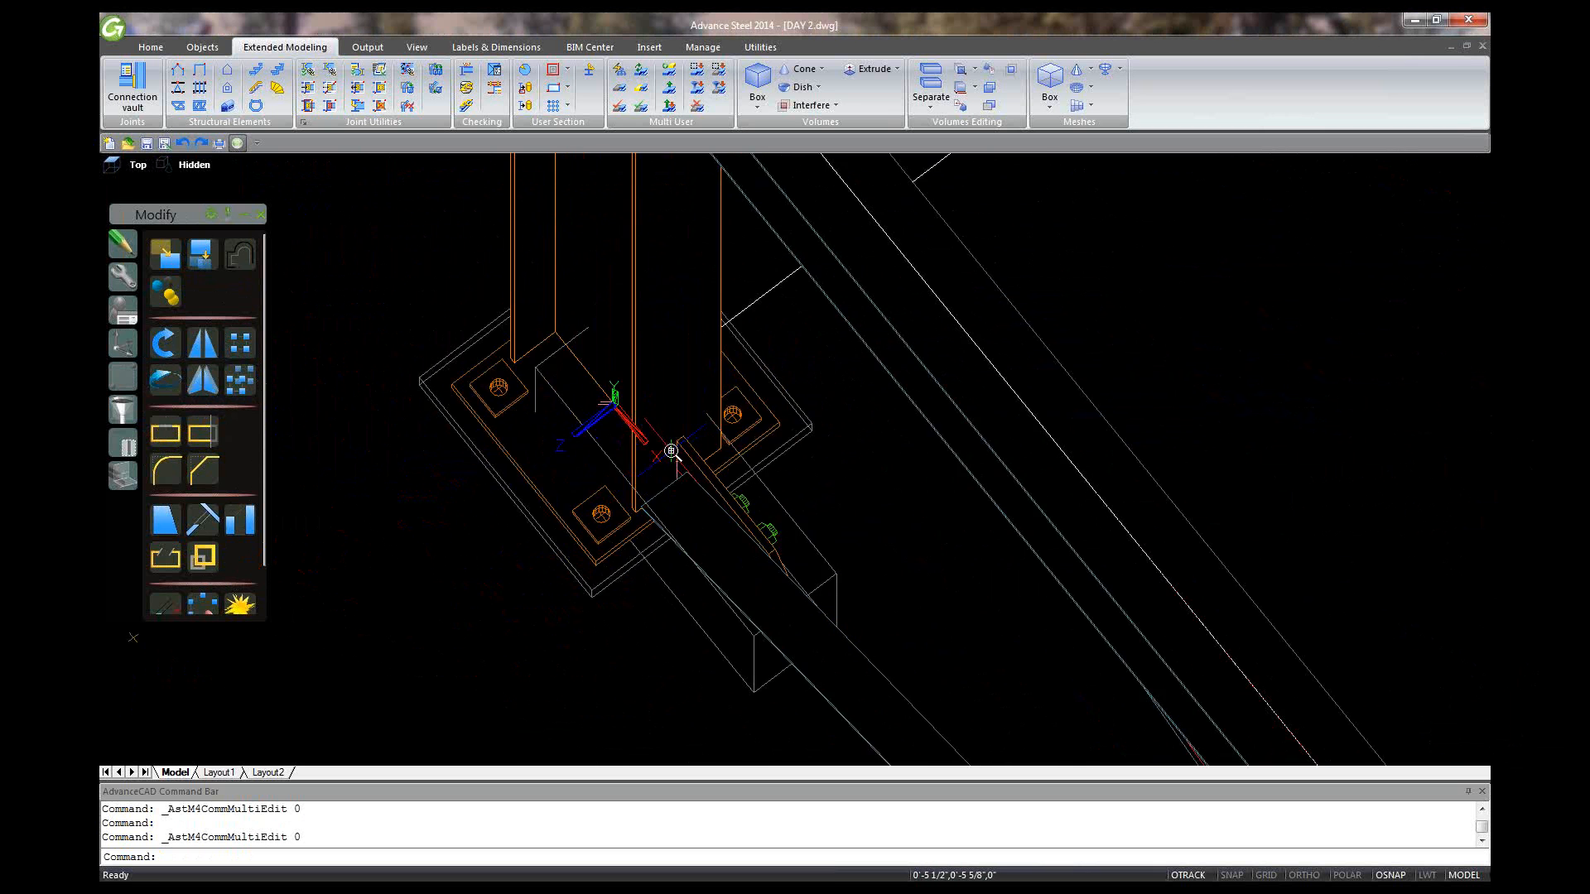
scroll(671, 451, up, 2)
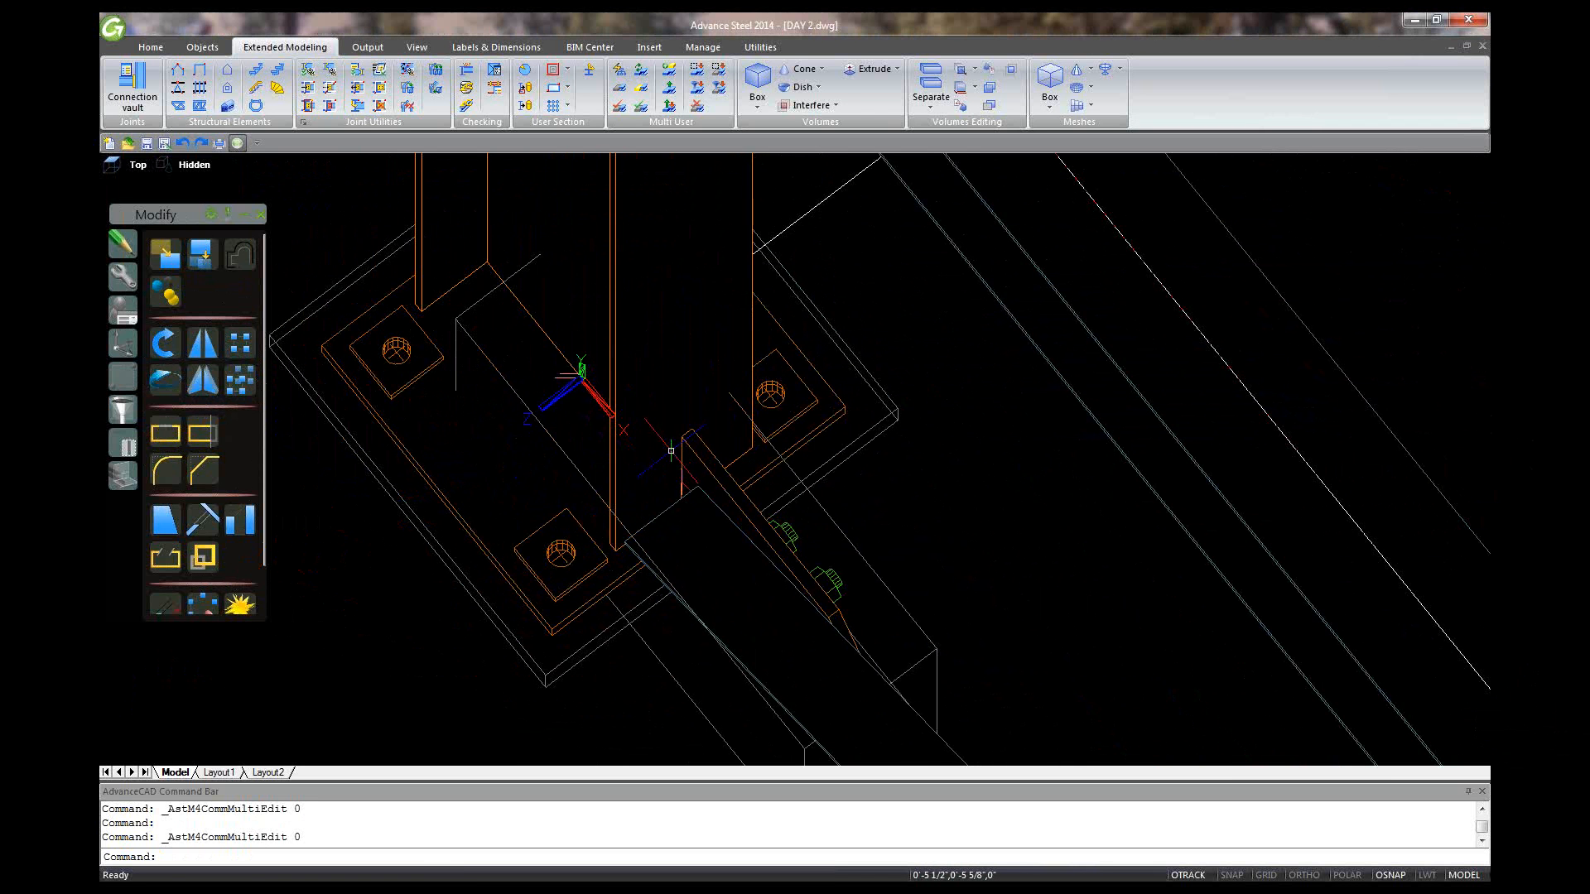
double_click(861, 554)
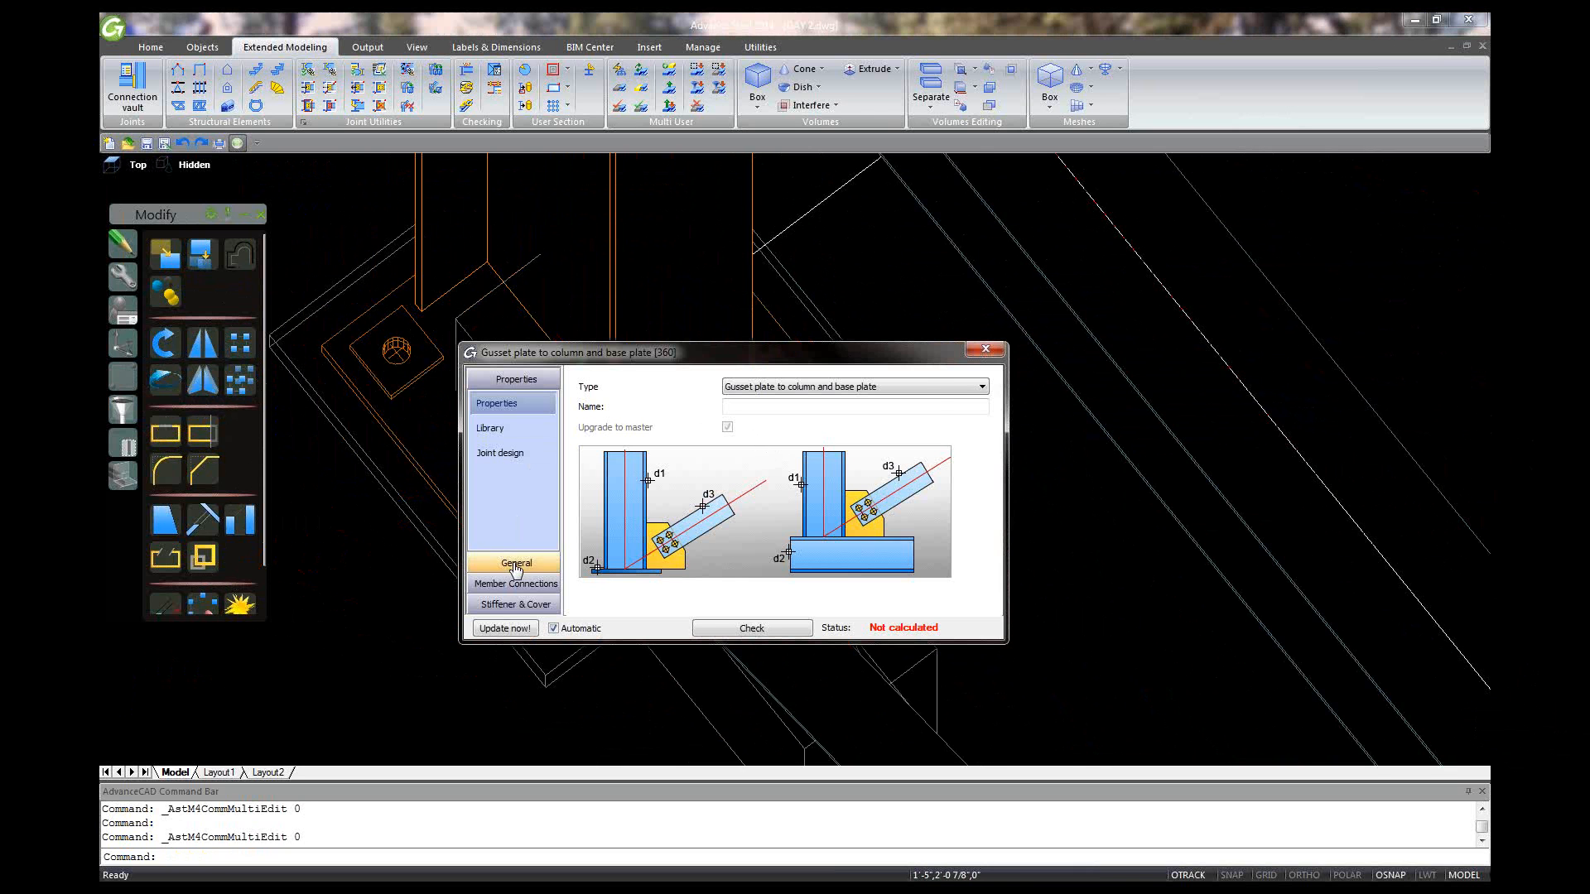
click(513, 561)
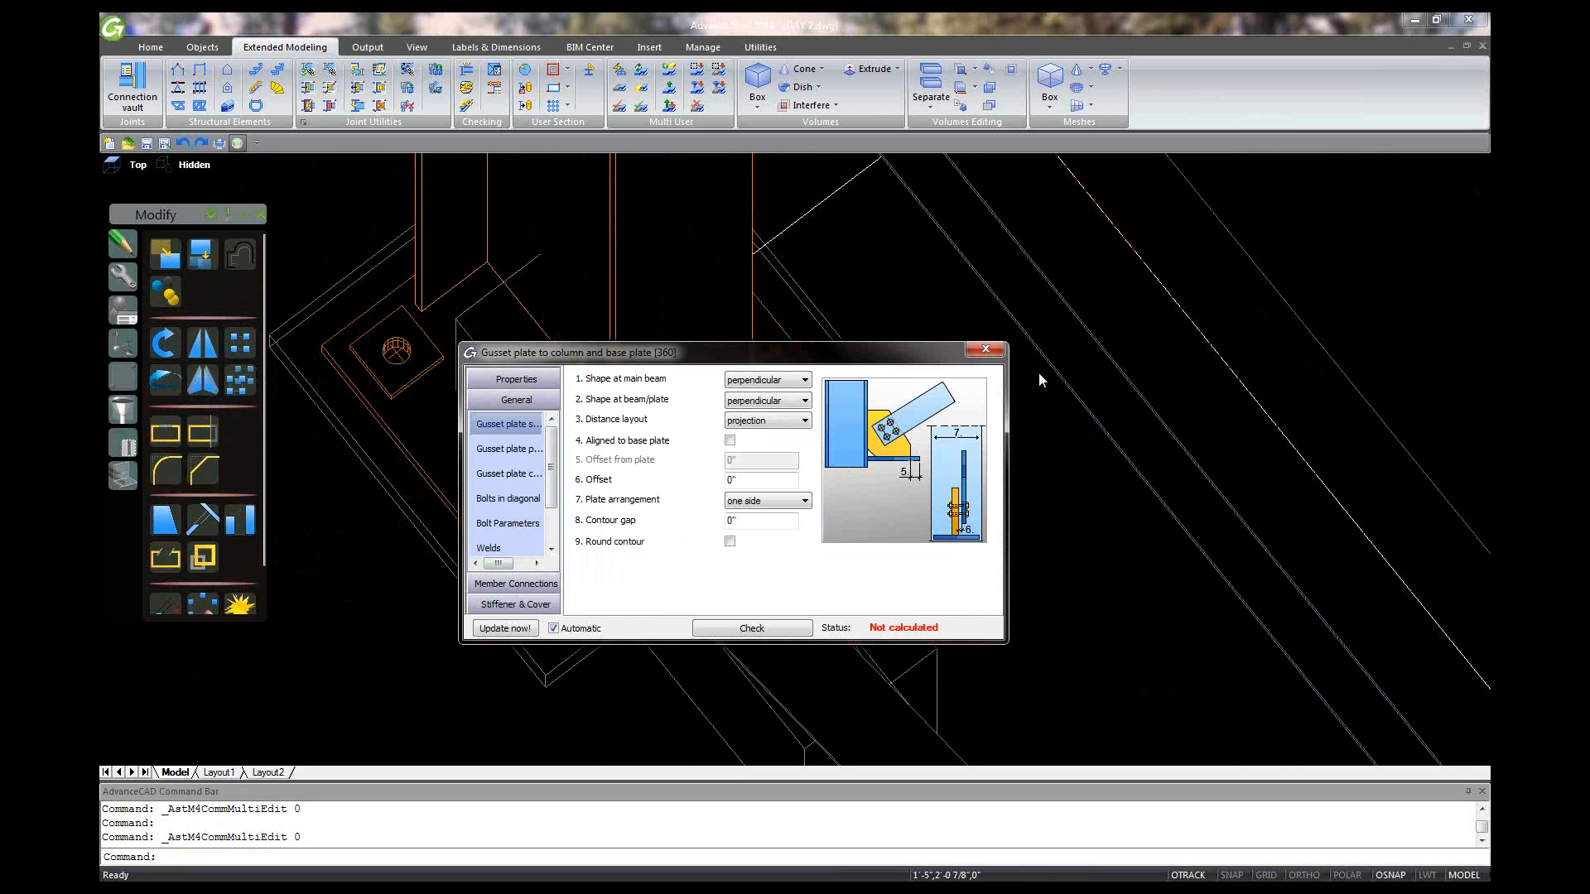
click(985, 349)
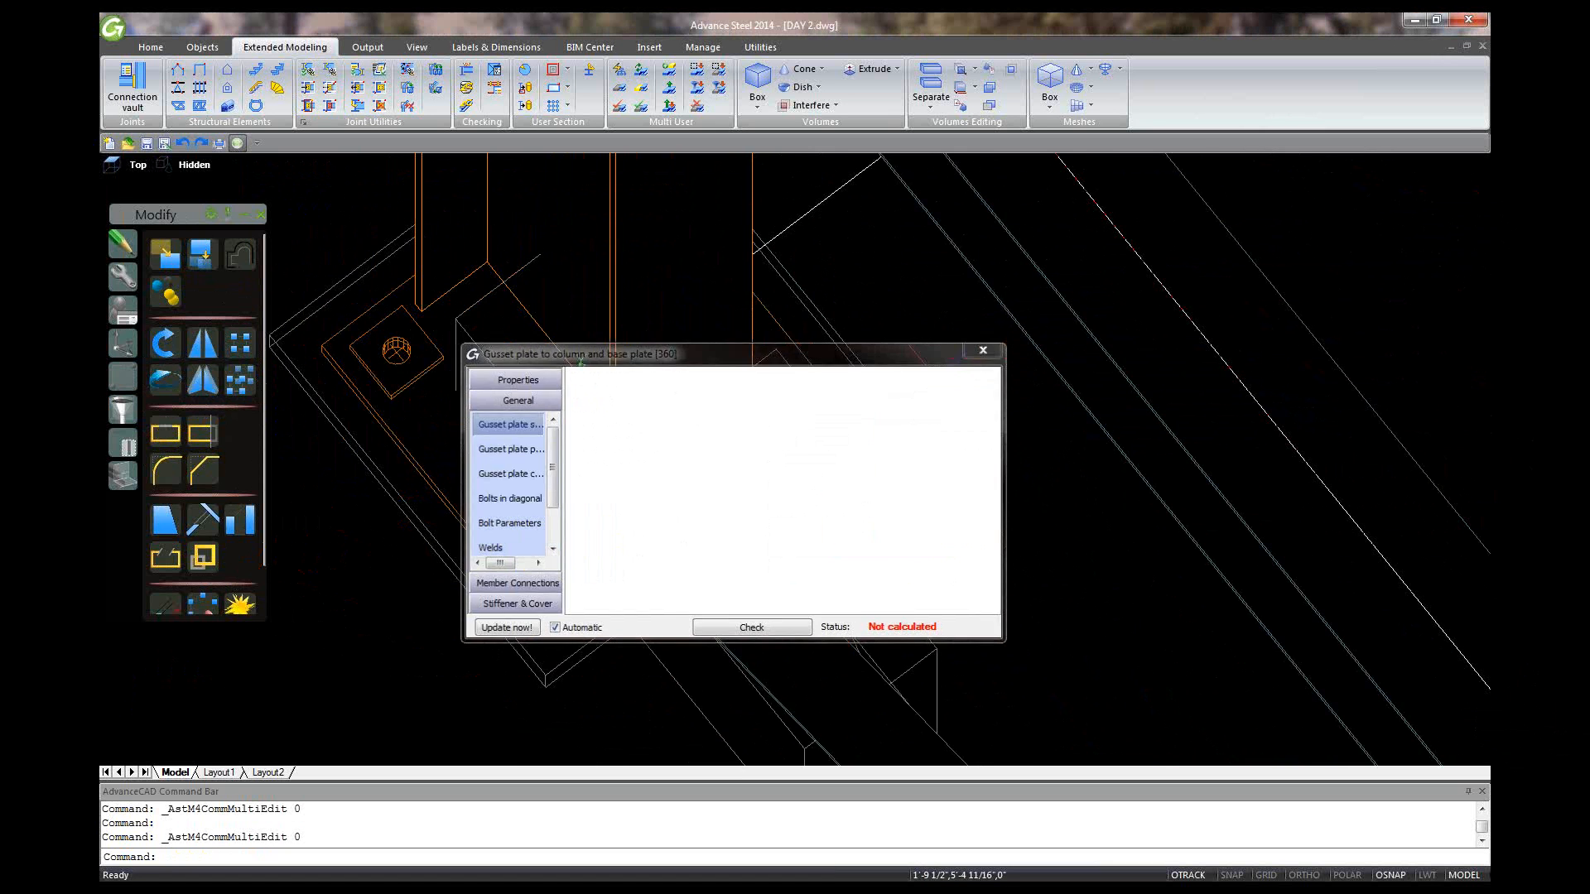
View the braced bay and inspect the general settings of the gusset plate joint at the adjacent column's base.
scroll(903, 348, down, 4)
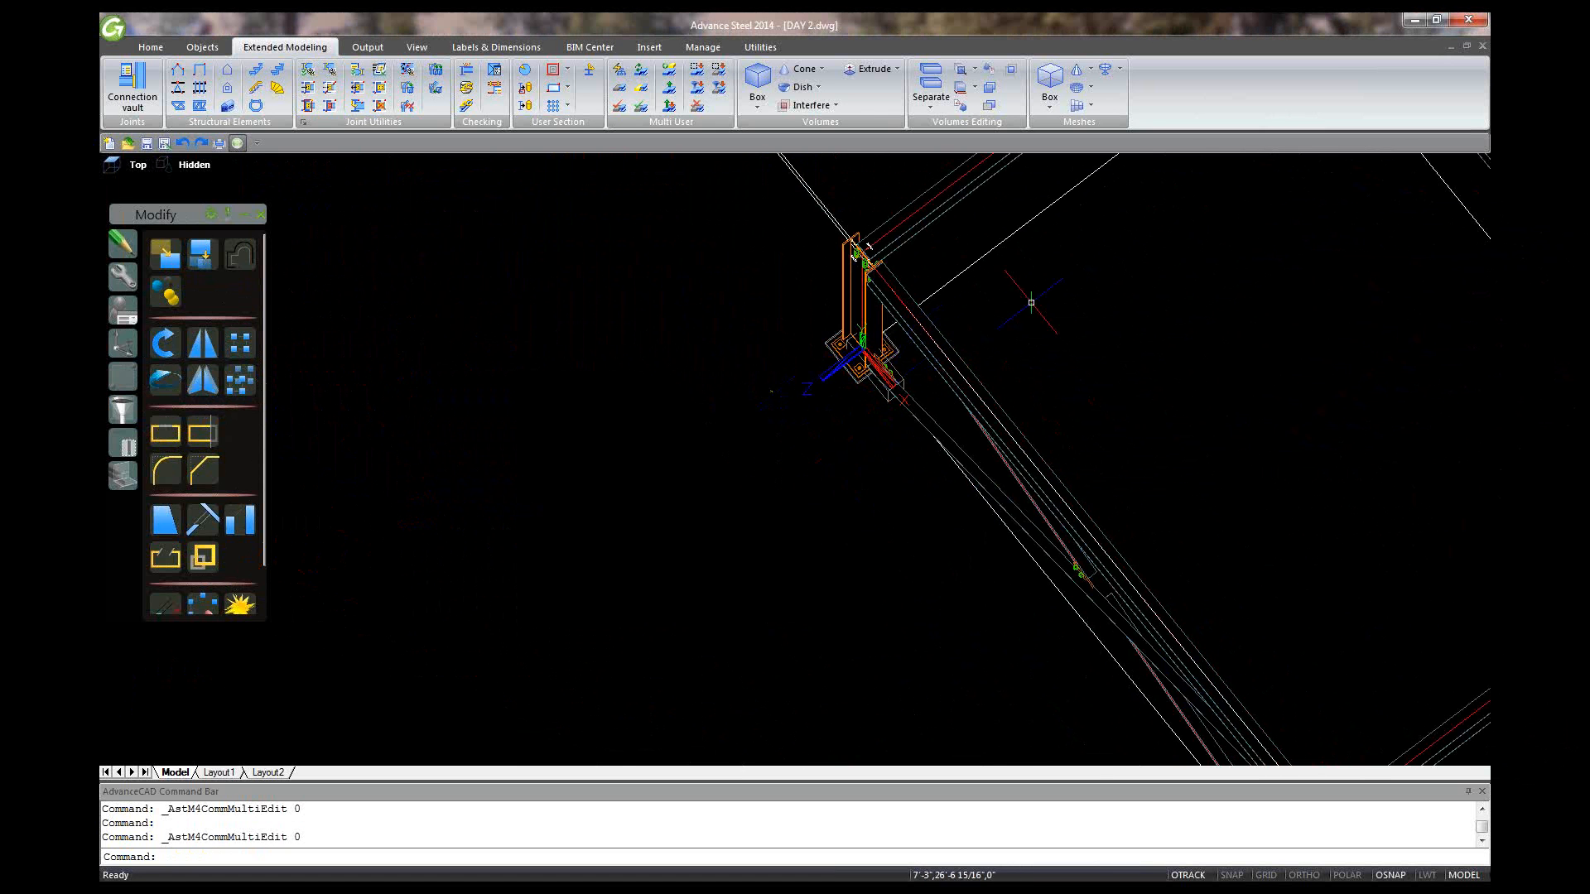
scroll(929, 355, up, 3)
shift+middle_drag(1019, 472, 1093, 359)
scroll(862, 467, down, 5)
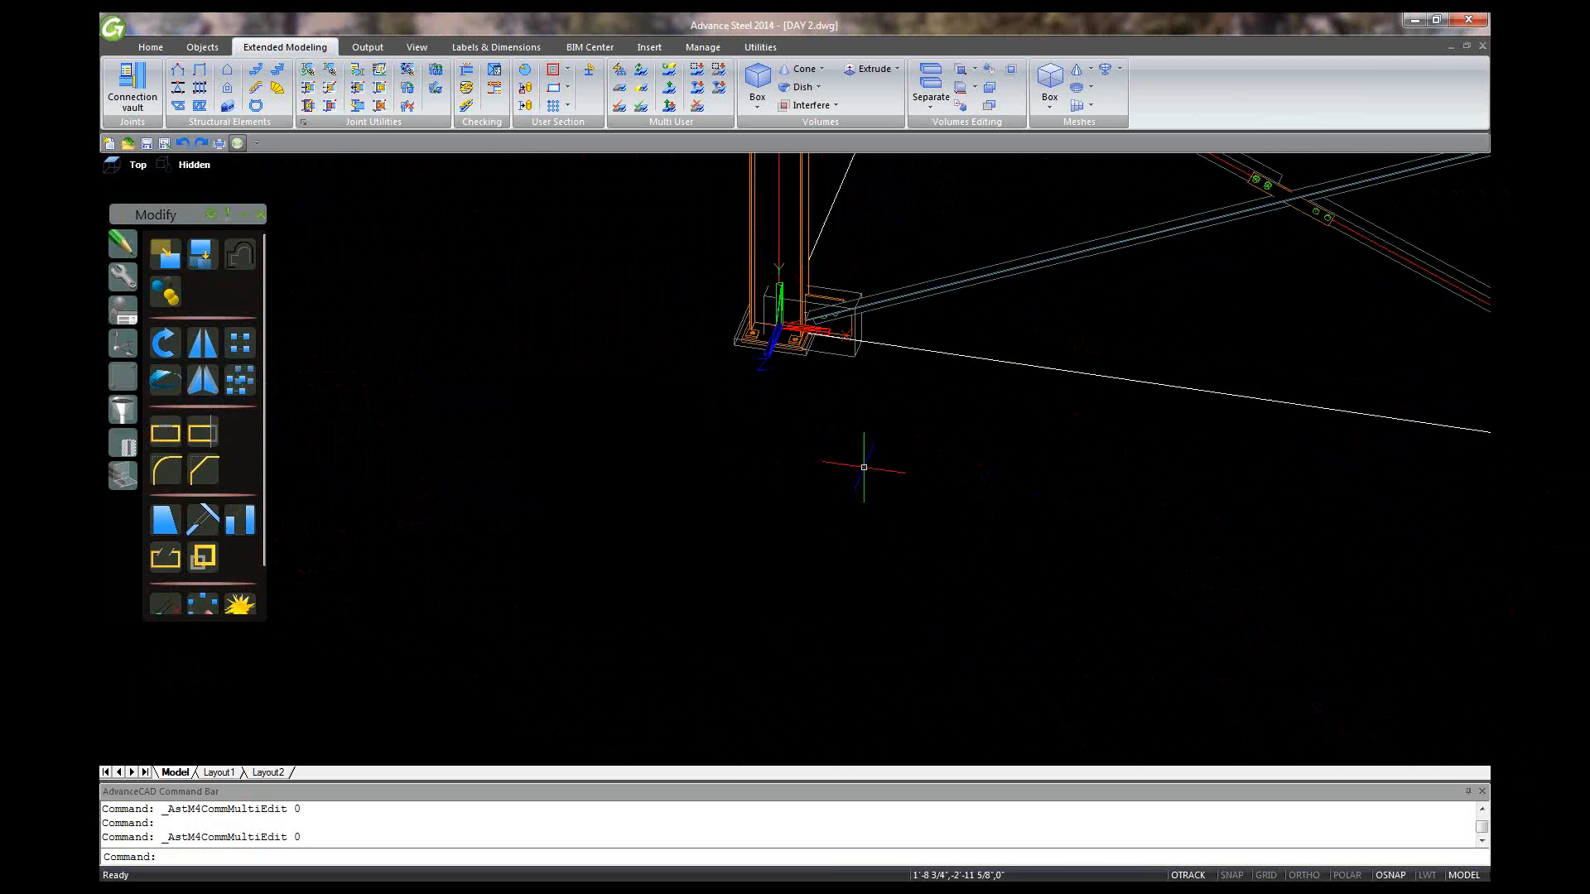
scroll(1343, 361, up, 2)
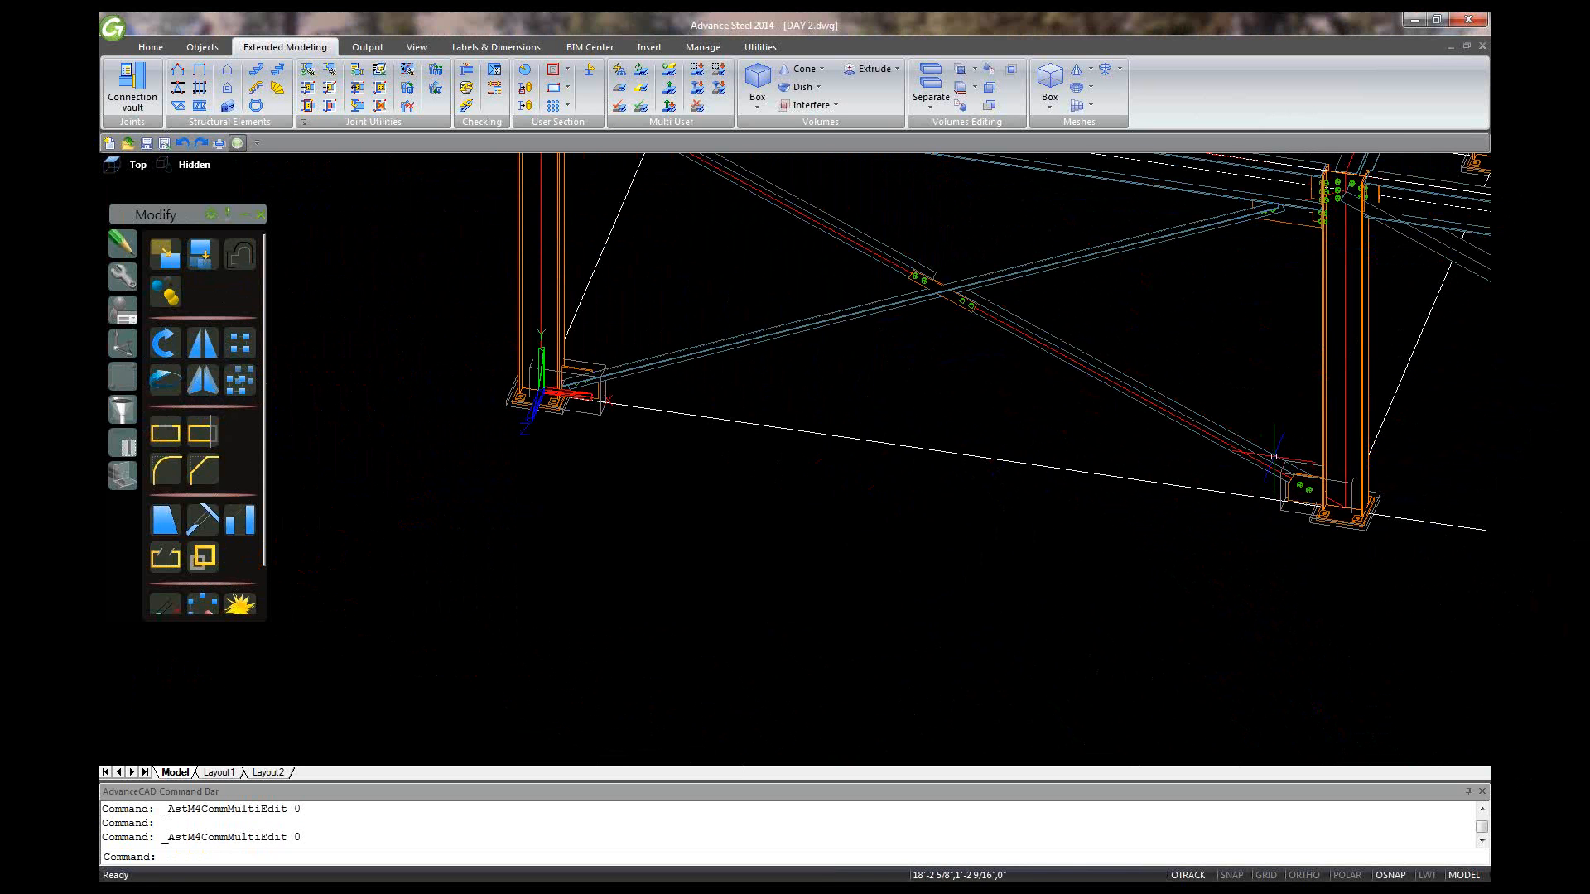
click(1302, 463)
double_click(1302, 463)
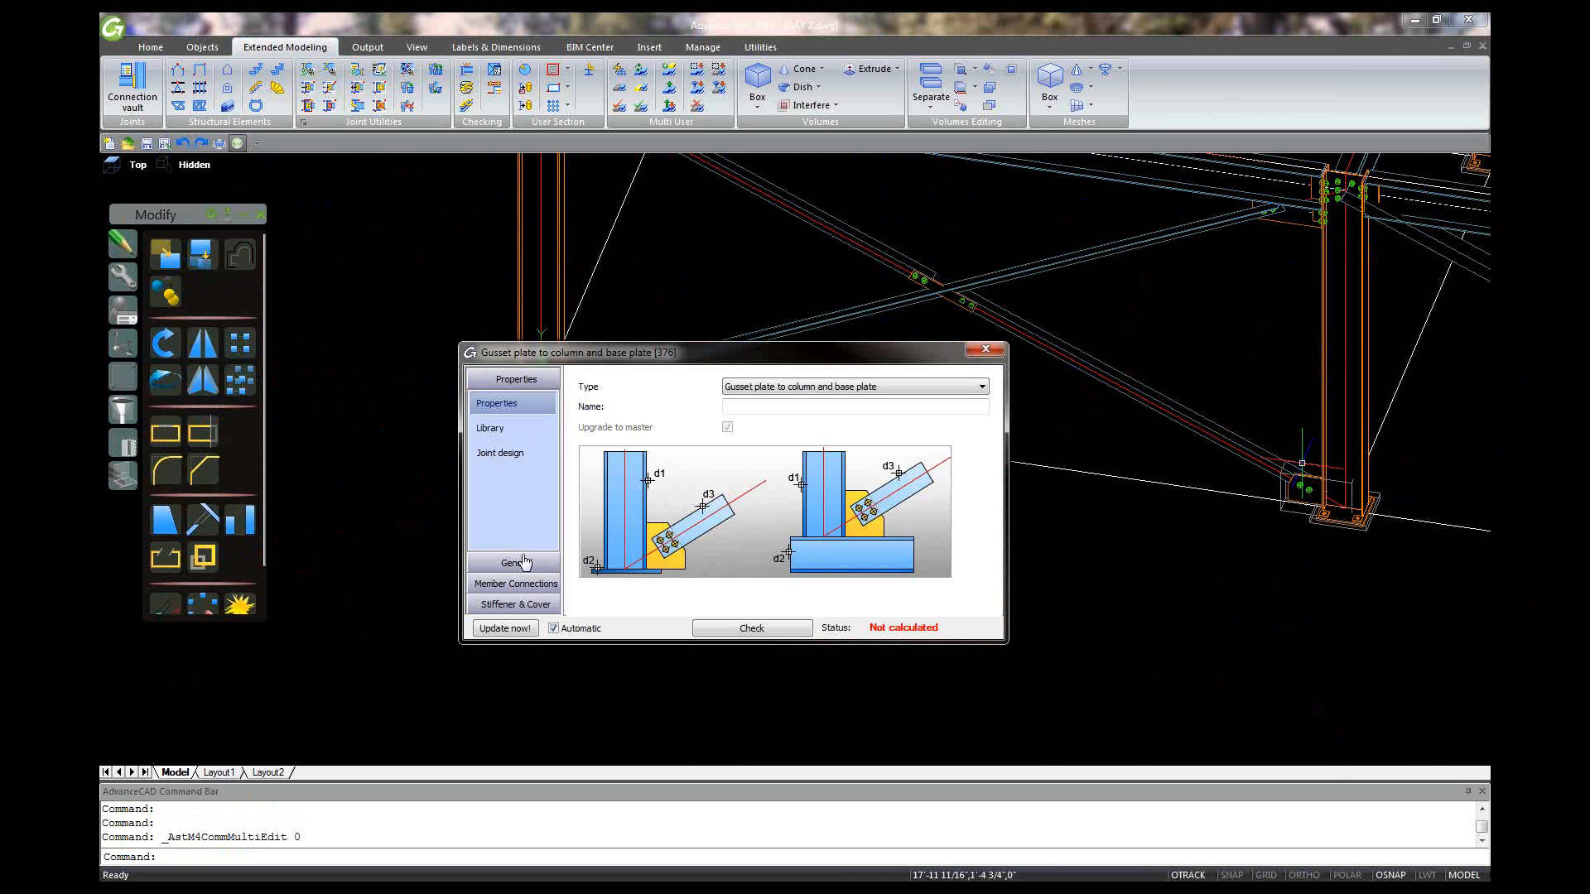
click(528, 566)
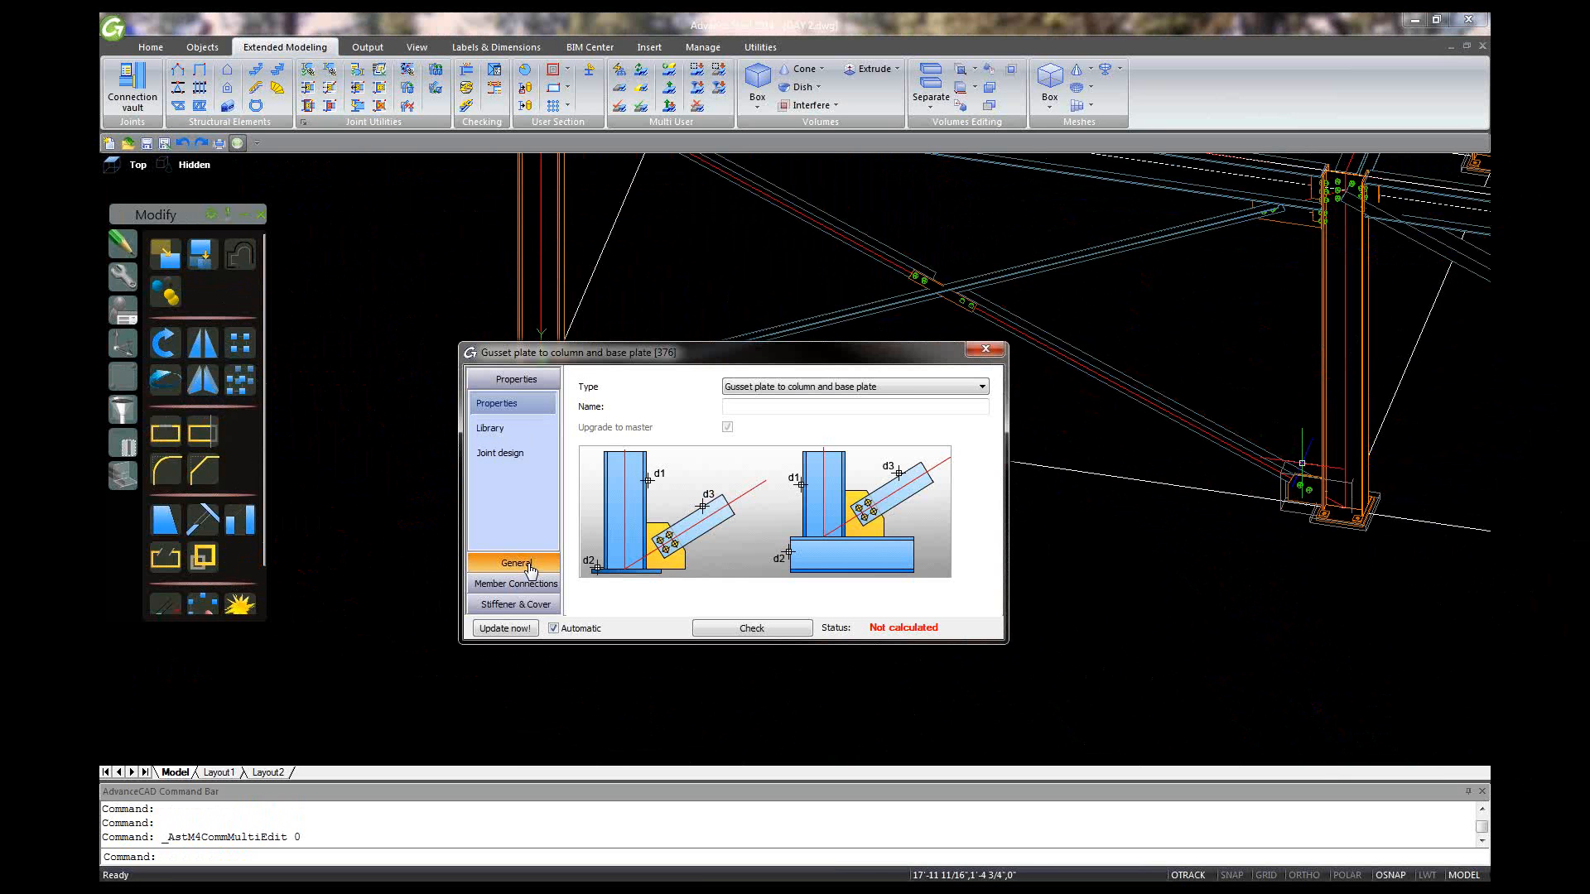
click(755, 509)
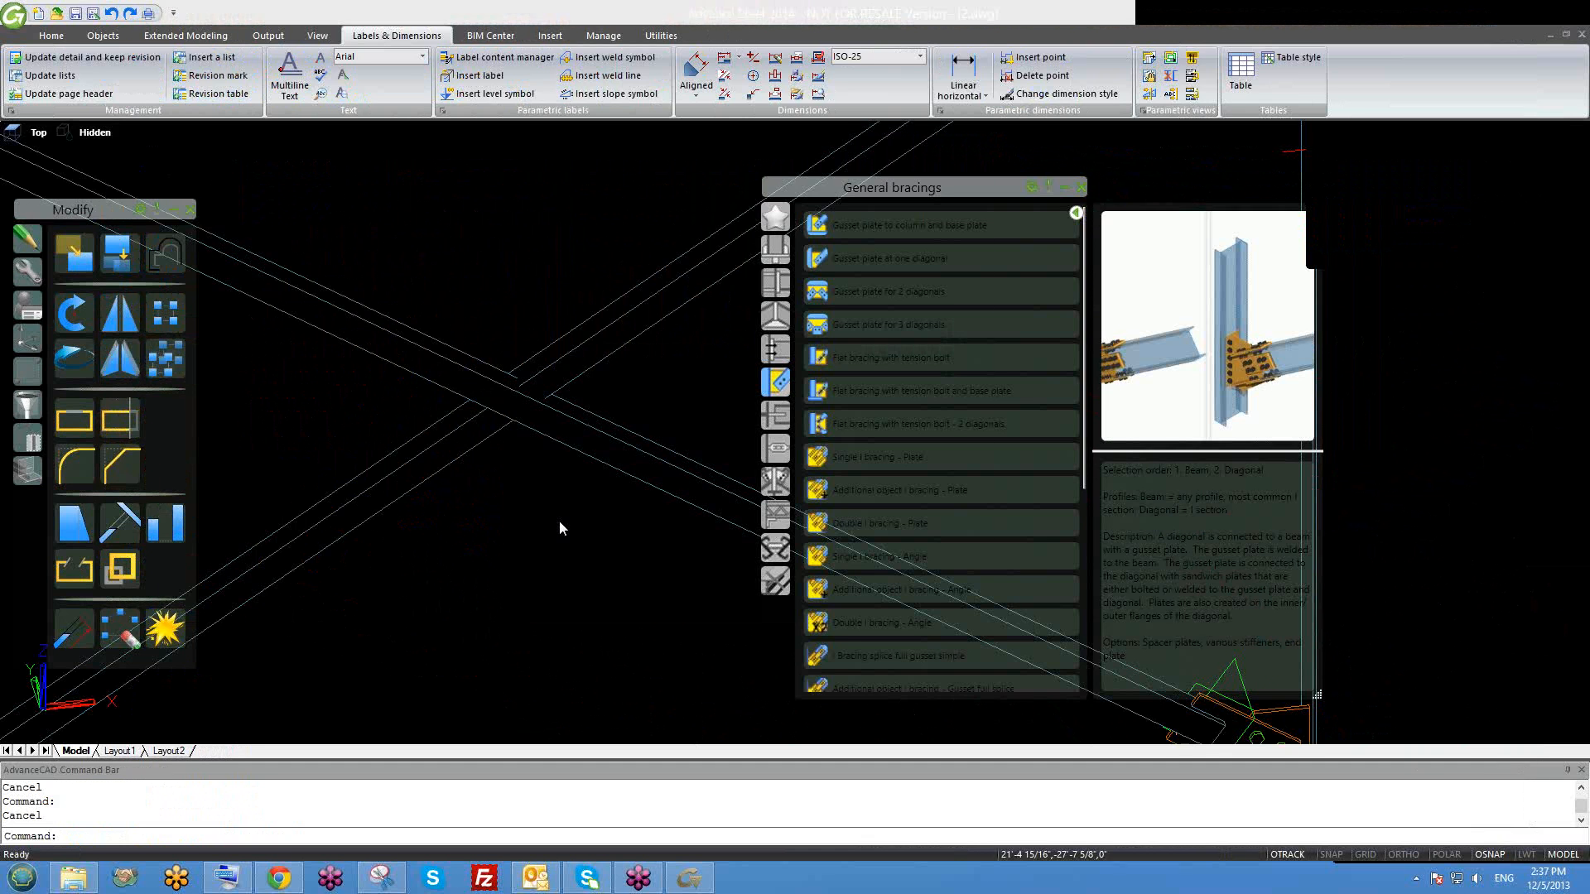
Switch to the 2.dwg model and show the upper brace connection at the column in the 2D Wireframe visual style.
scroll(557, 525, down, 3)
shift+middle_drag(568, 525, 546, 310)
middle_drag(338, 281, 462, 312)
scroll(326, 241, up, 2)
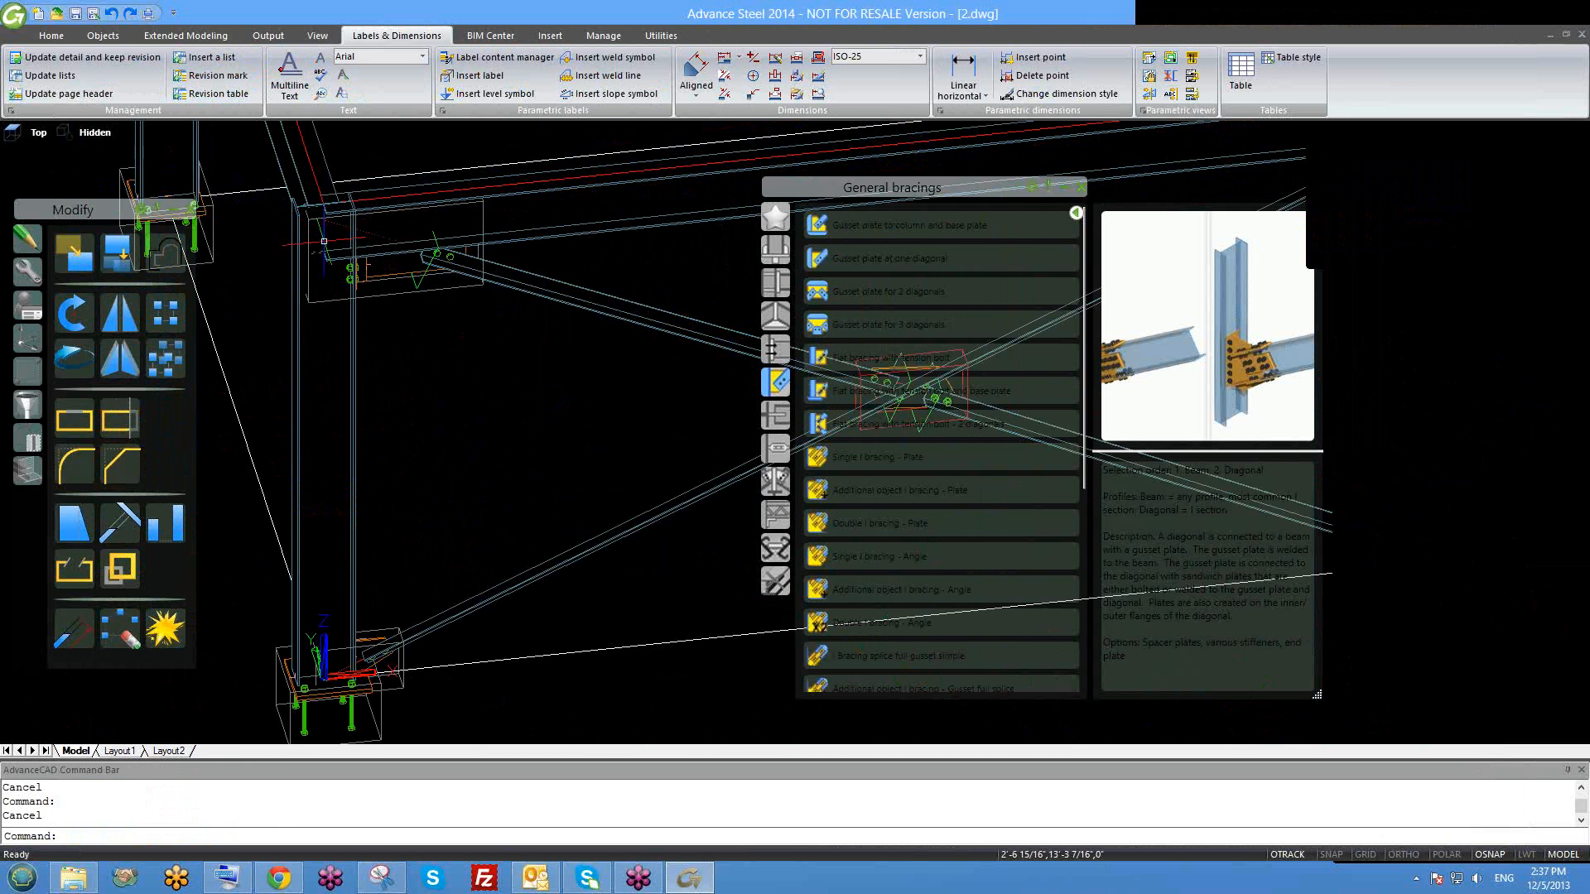
click(94, 132)
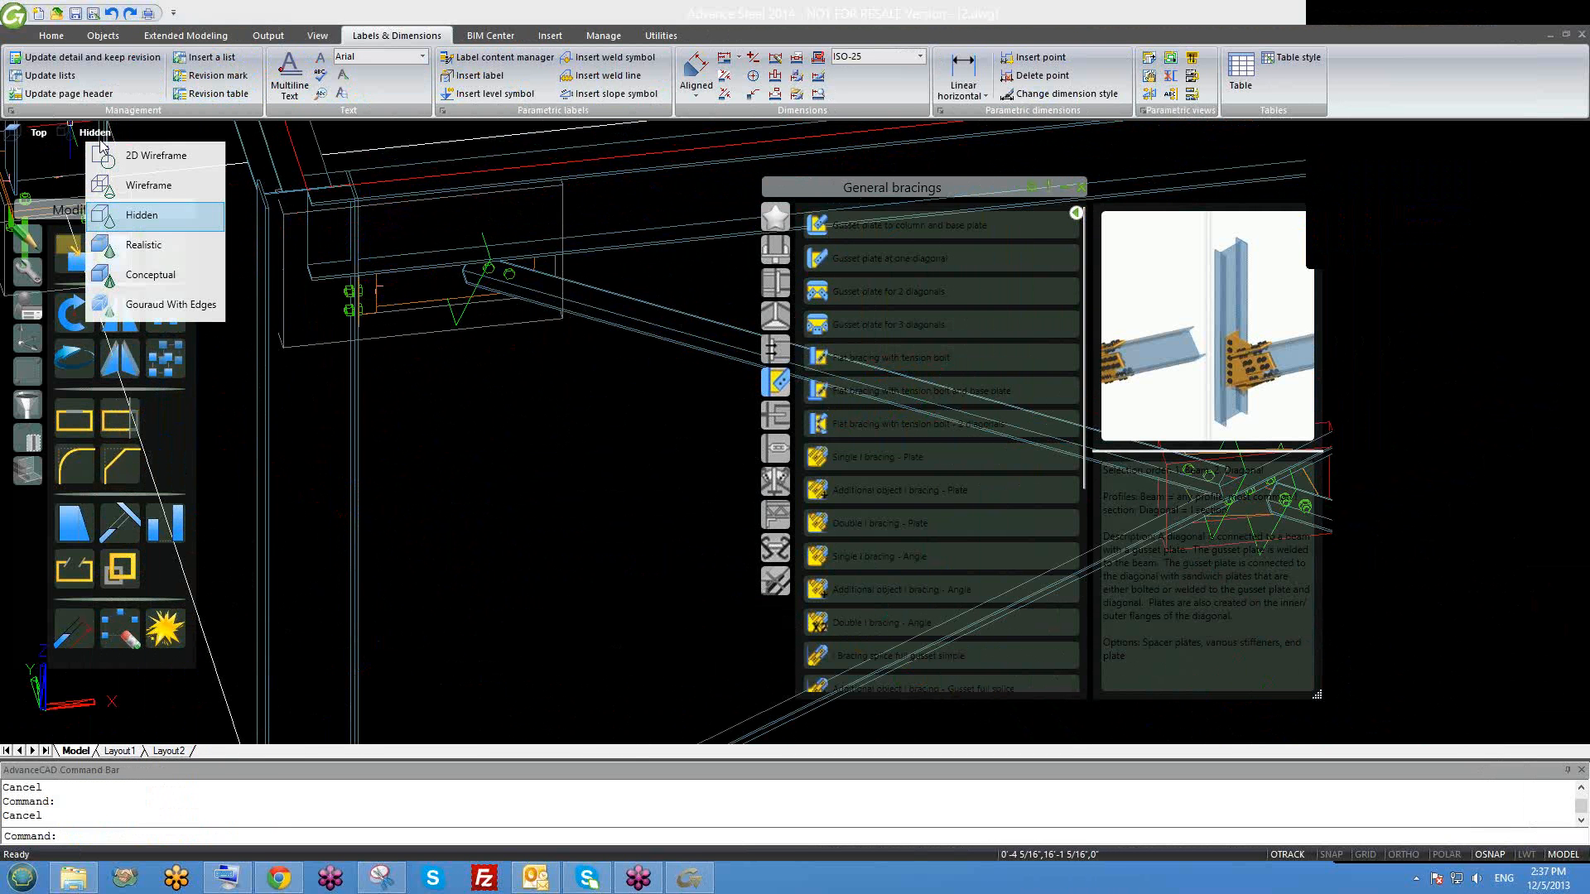
click(149, 156)
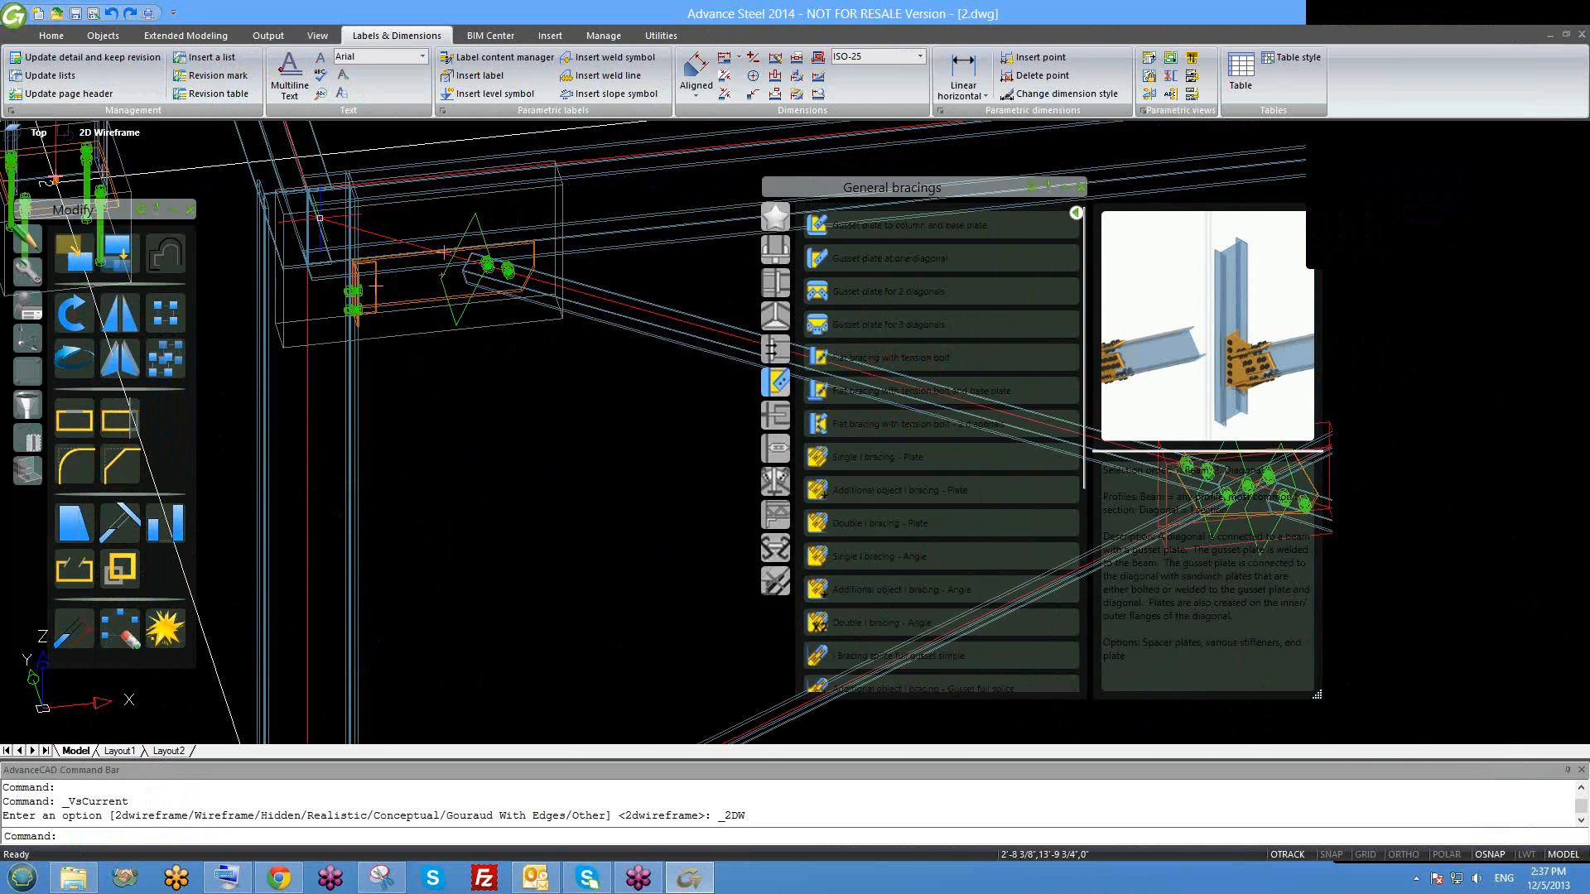
scroll(308, 215, up, 4)
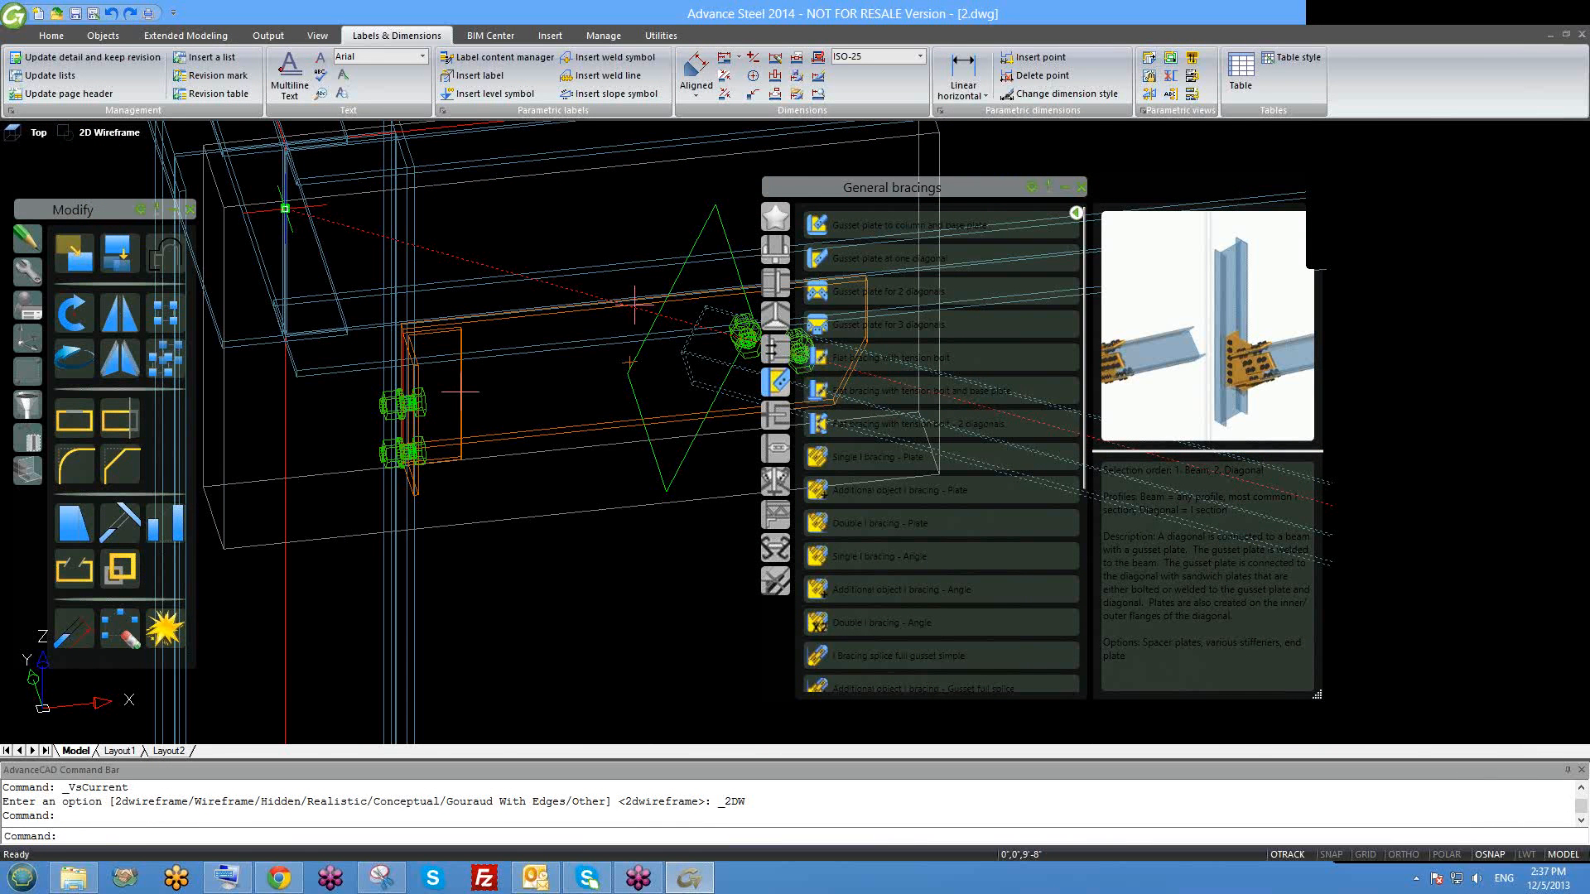
click(285, 208)
scroll(285, 208, up, 2)
middle_drag(295, 222, 300, 259)
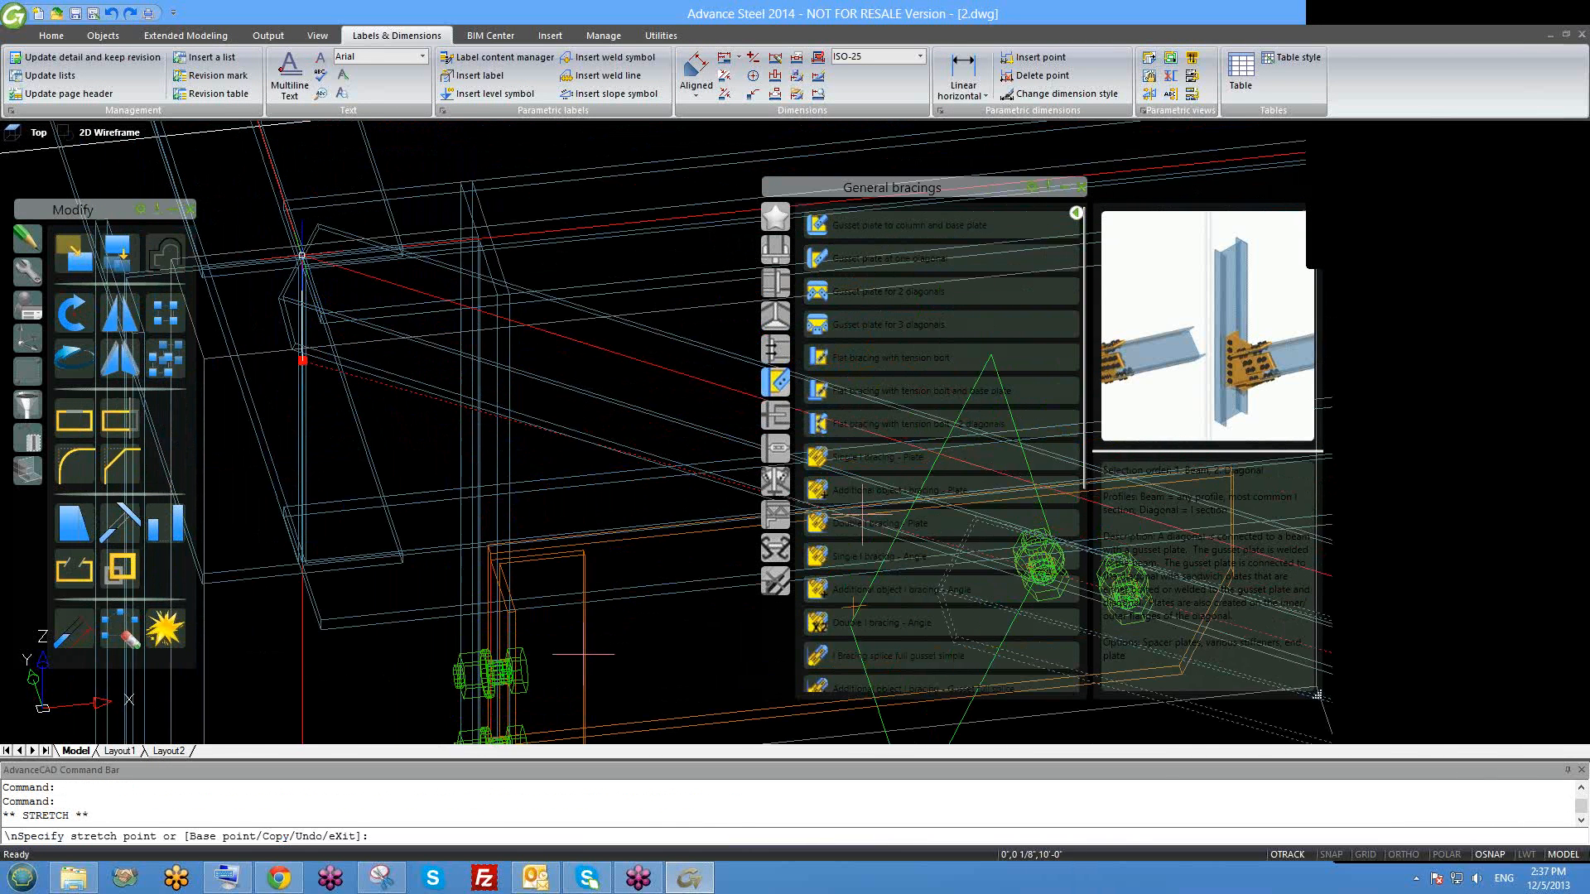
scroll(301, 260, up, 6)
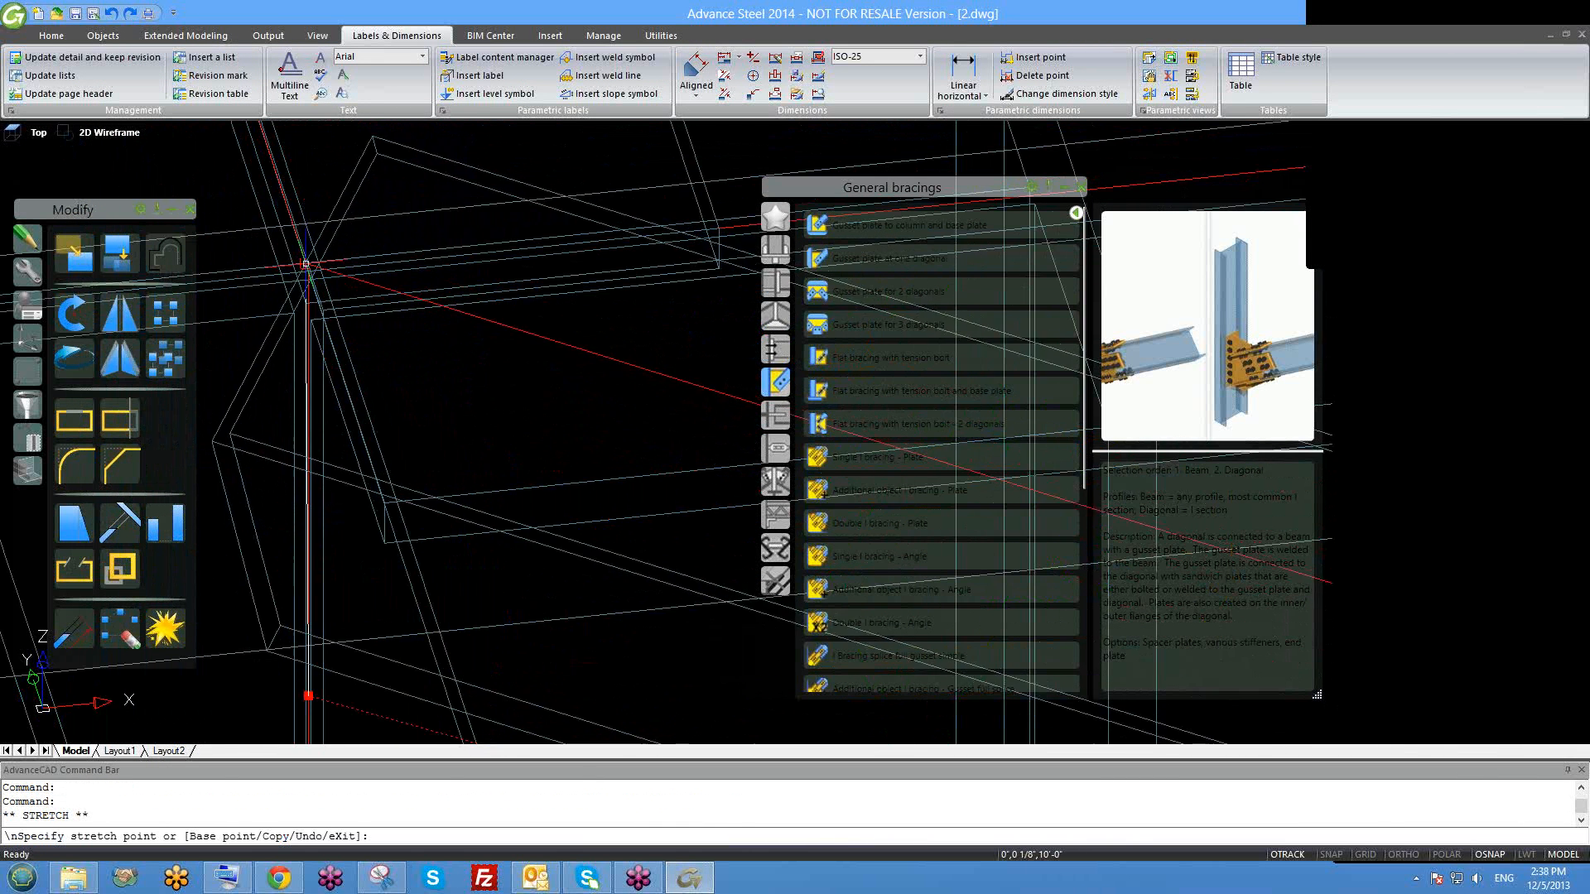
scroll(317, 274, up, 2)
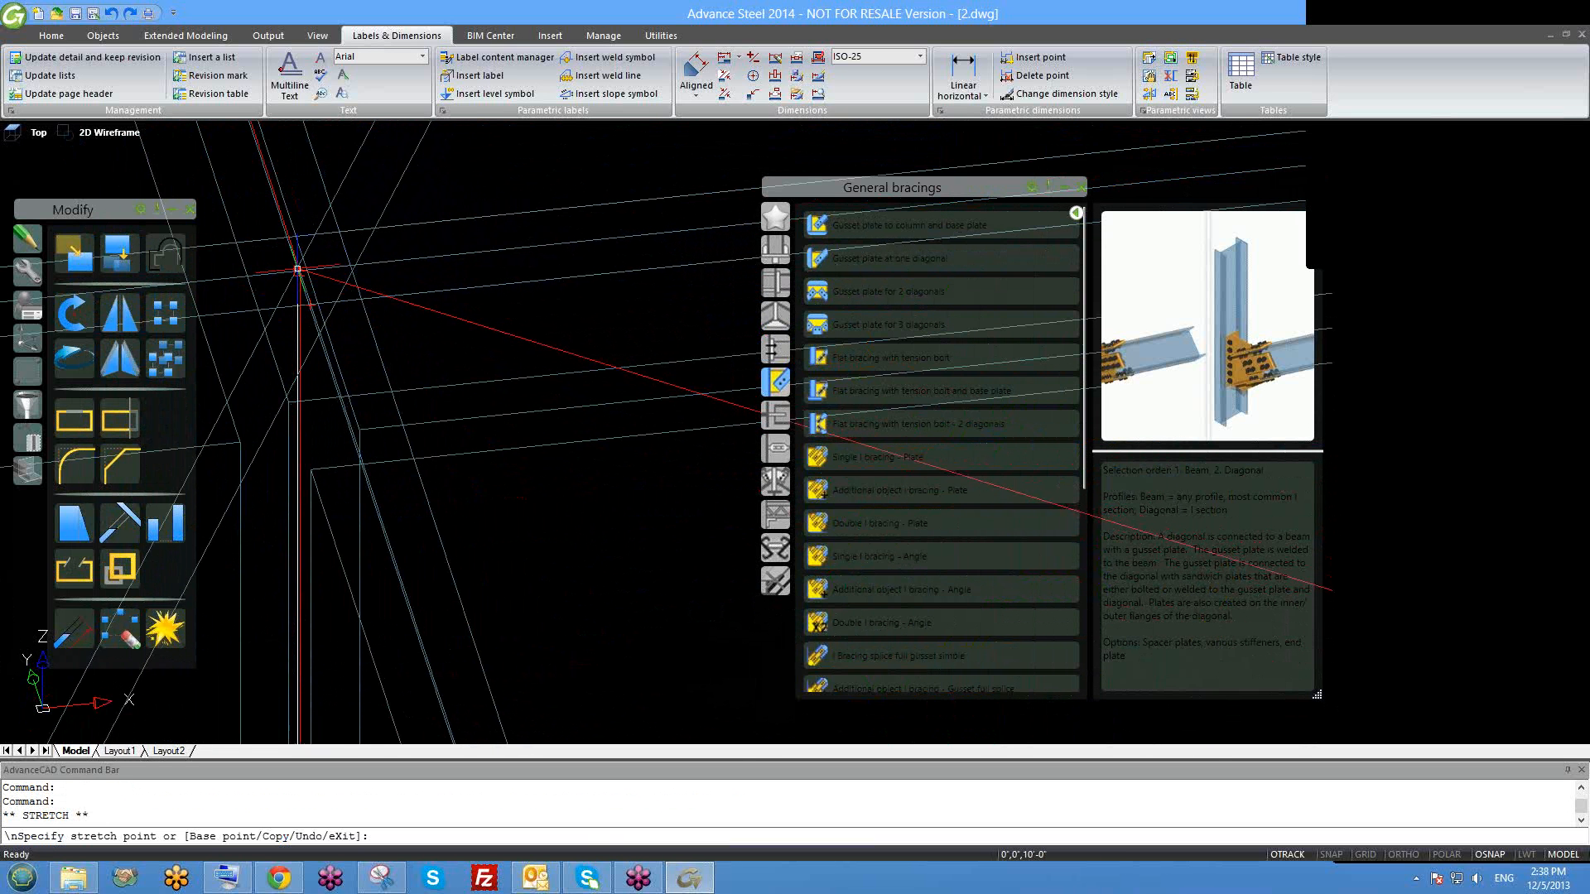
key(Escape)
key(Escape)
Turn off the Quadrant object snap mode in the drafting settings.
scroll(950, 522, down, 3)
right_click(1490, 856)
click(1523, 843)
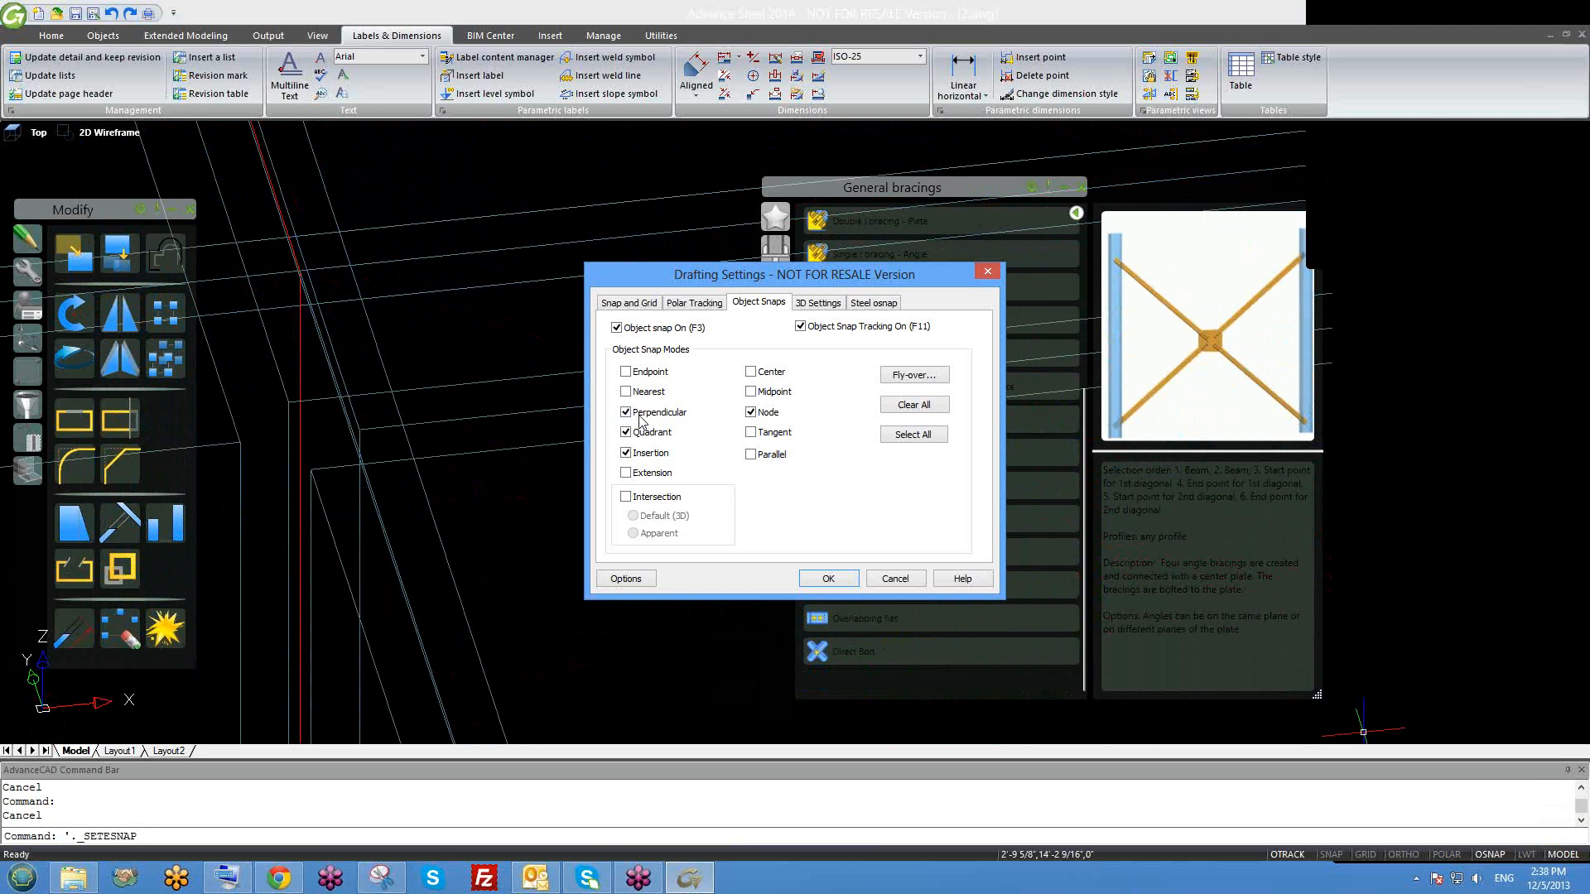
click(628, 435)
click(828, 578)
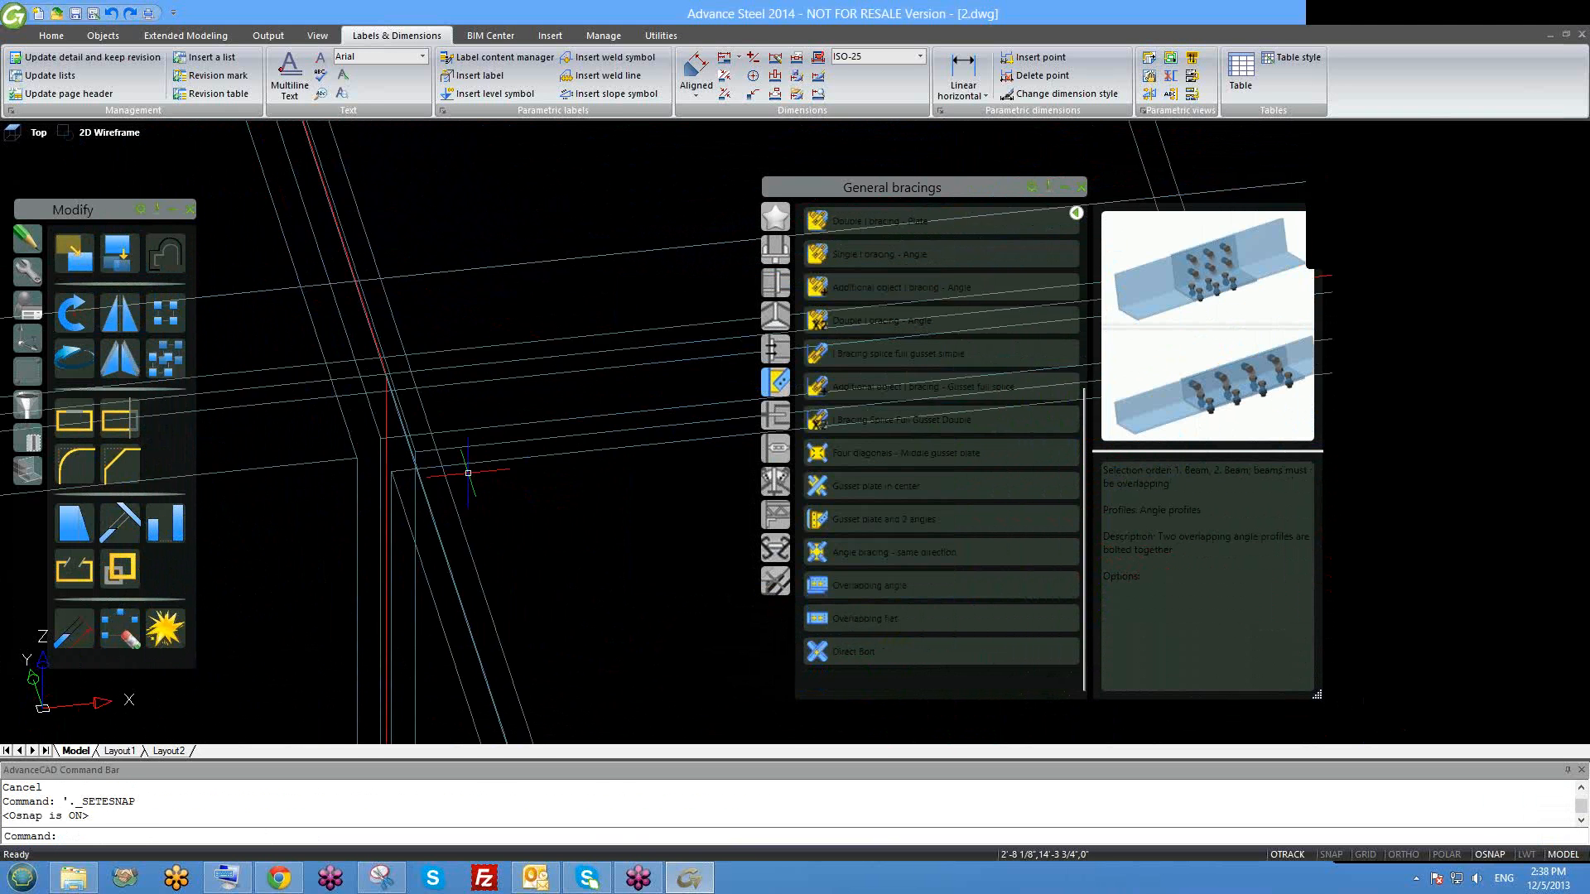
Stretch the upper end of the diagonal angle brace up to the point where the column and top beam axes meet.
scroll(461, 488, down, 1)
scroll(480, 497, down, 1)
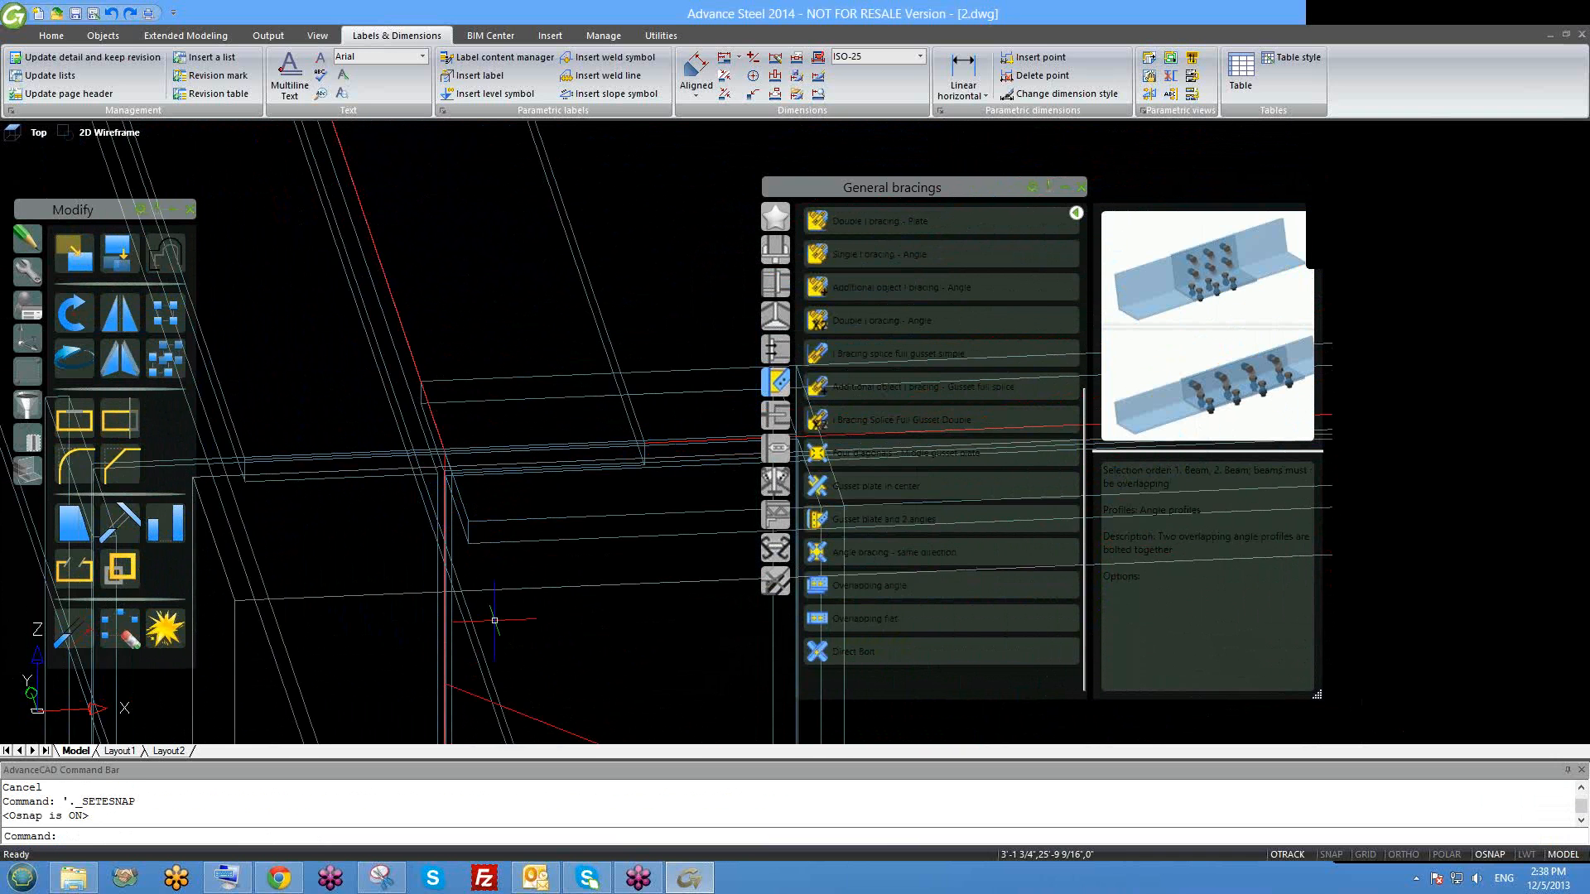
scroll(464, 497, down, 1)
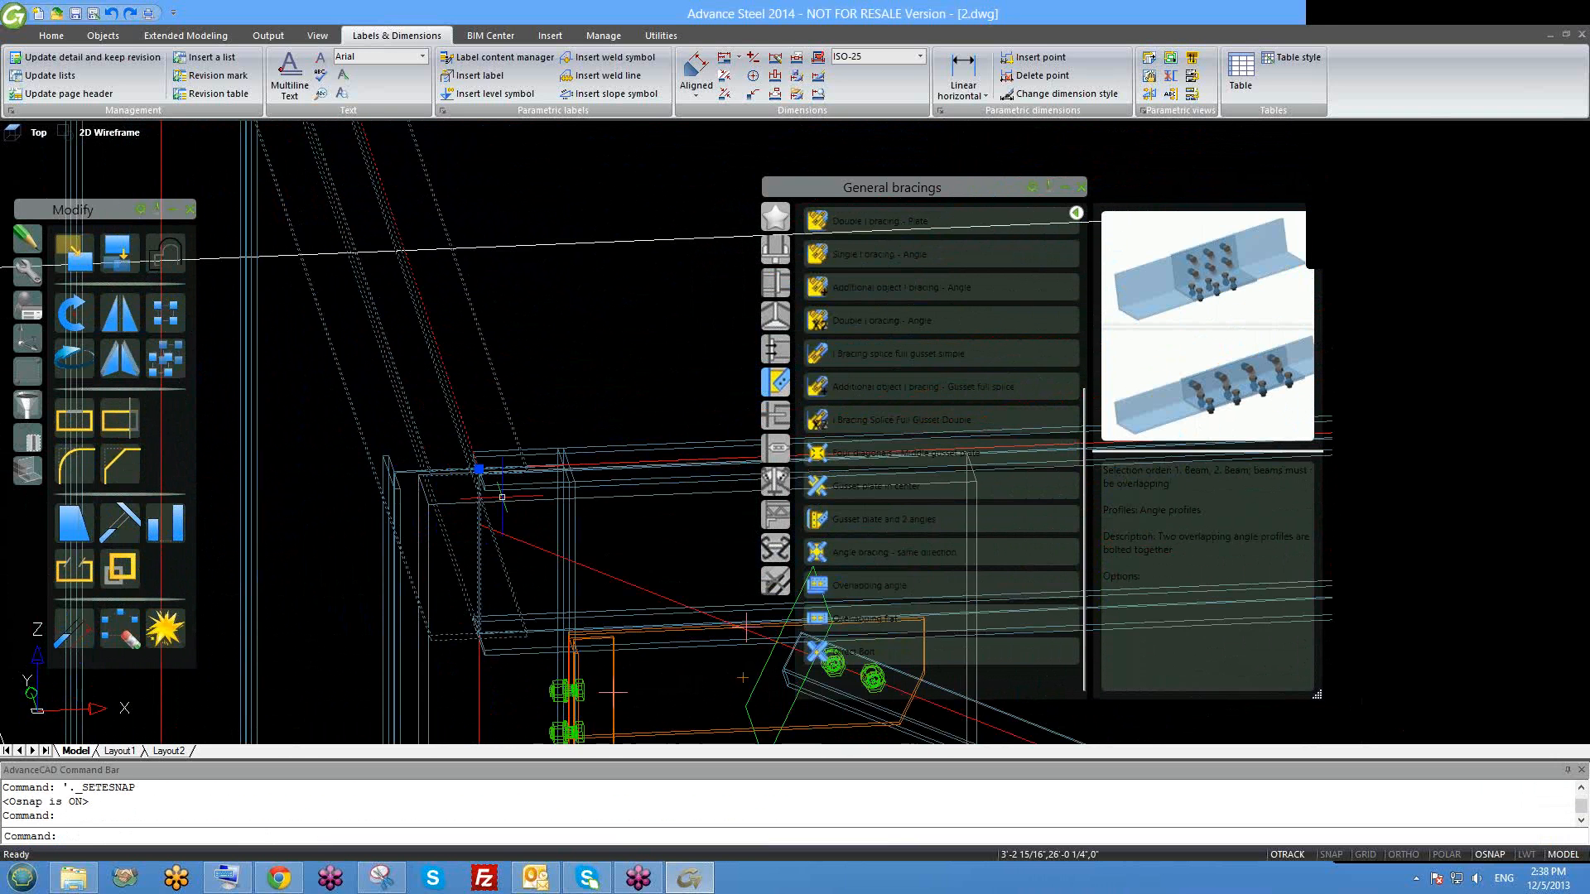
scroll(513, 530, down, 1)
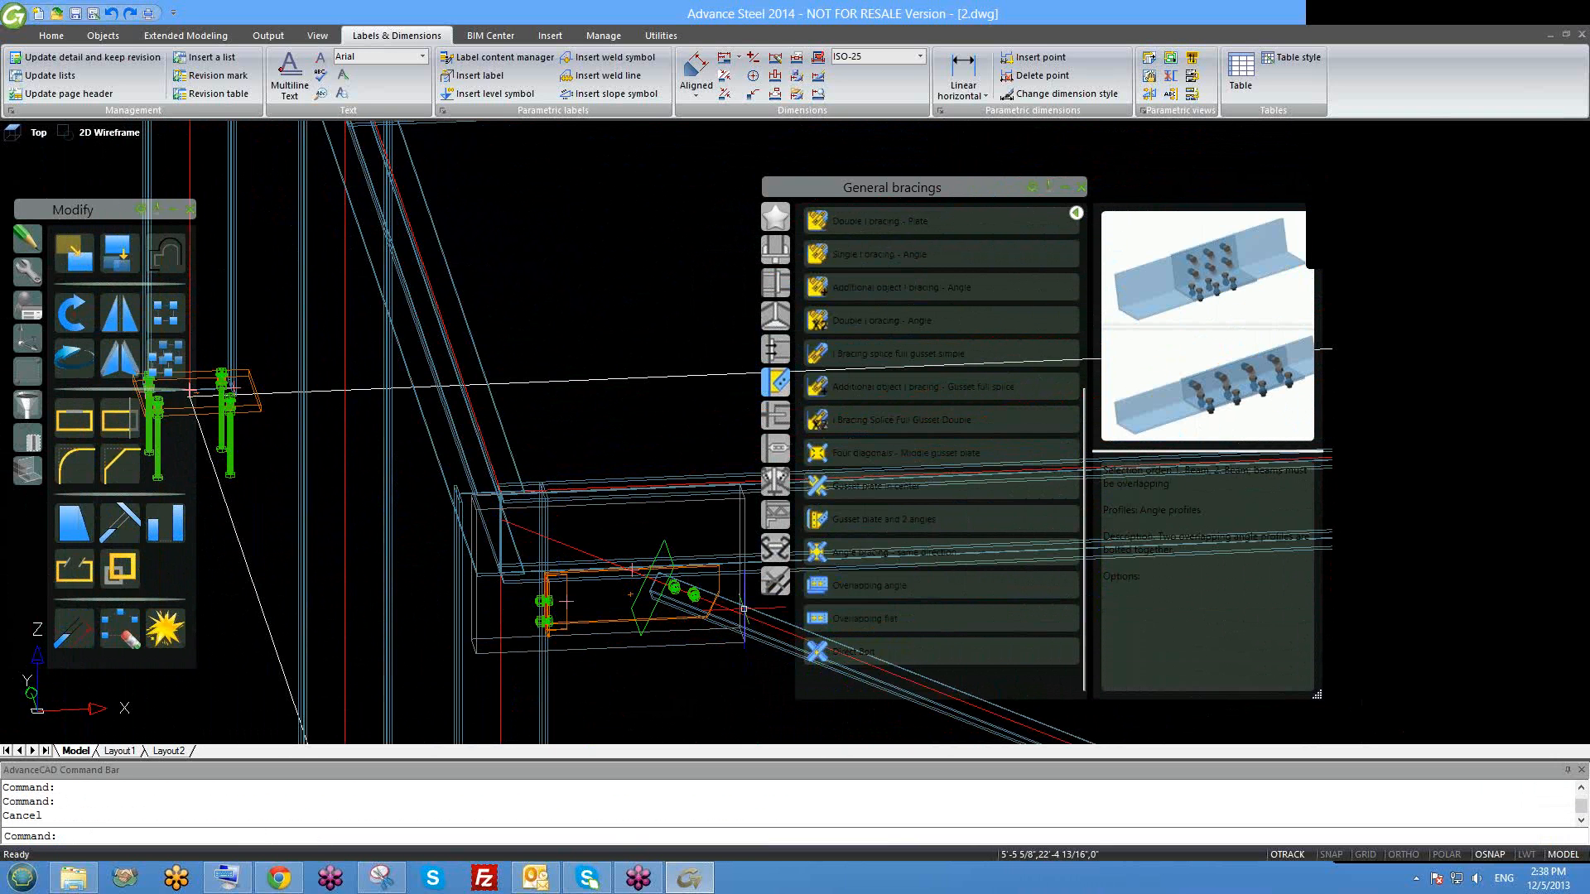
scroll(696, 602, up, 1)
click(689, 592)
scroll(357, 448, up, 3)
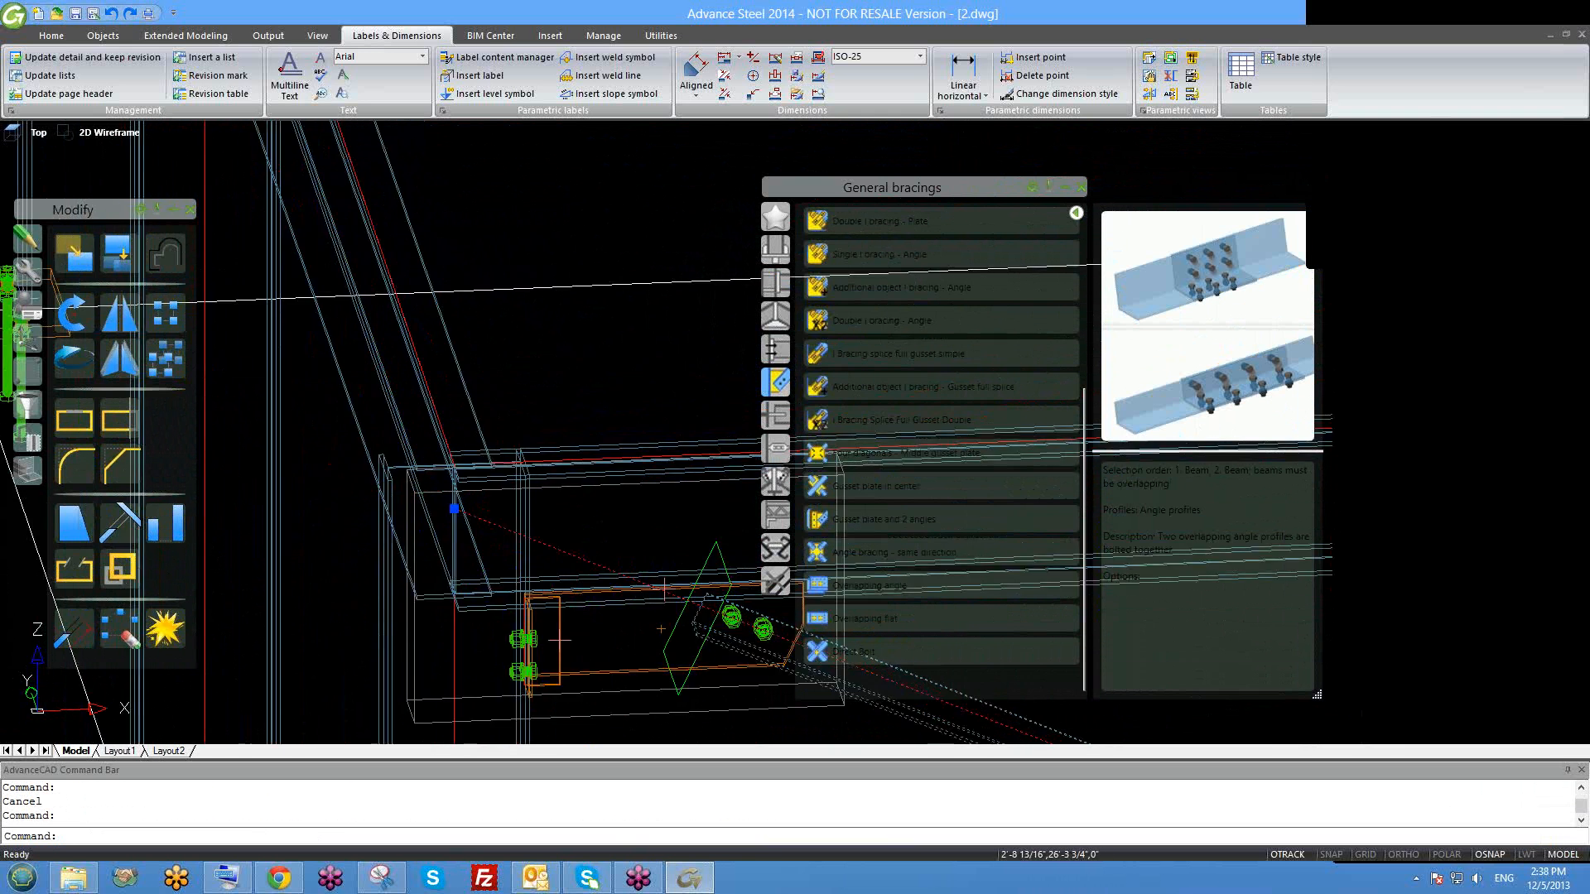
scroll(459, 500, up, 2)
click(598, 591)
key(Escape)
scroll(665, 653, down, 3)
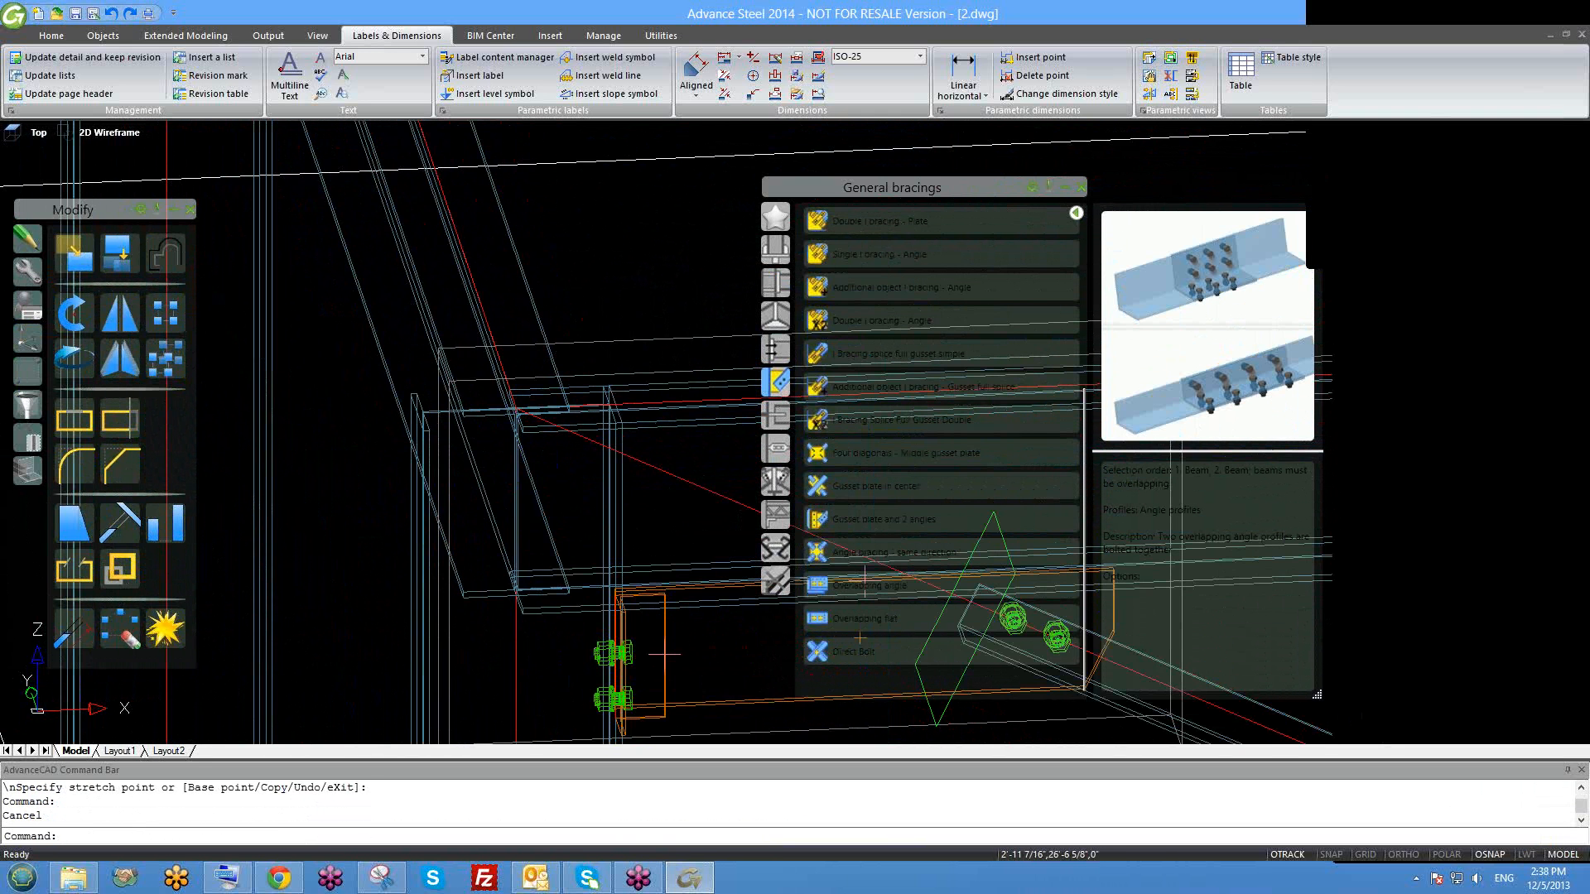
scroll(397, 383, down, 5)
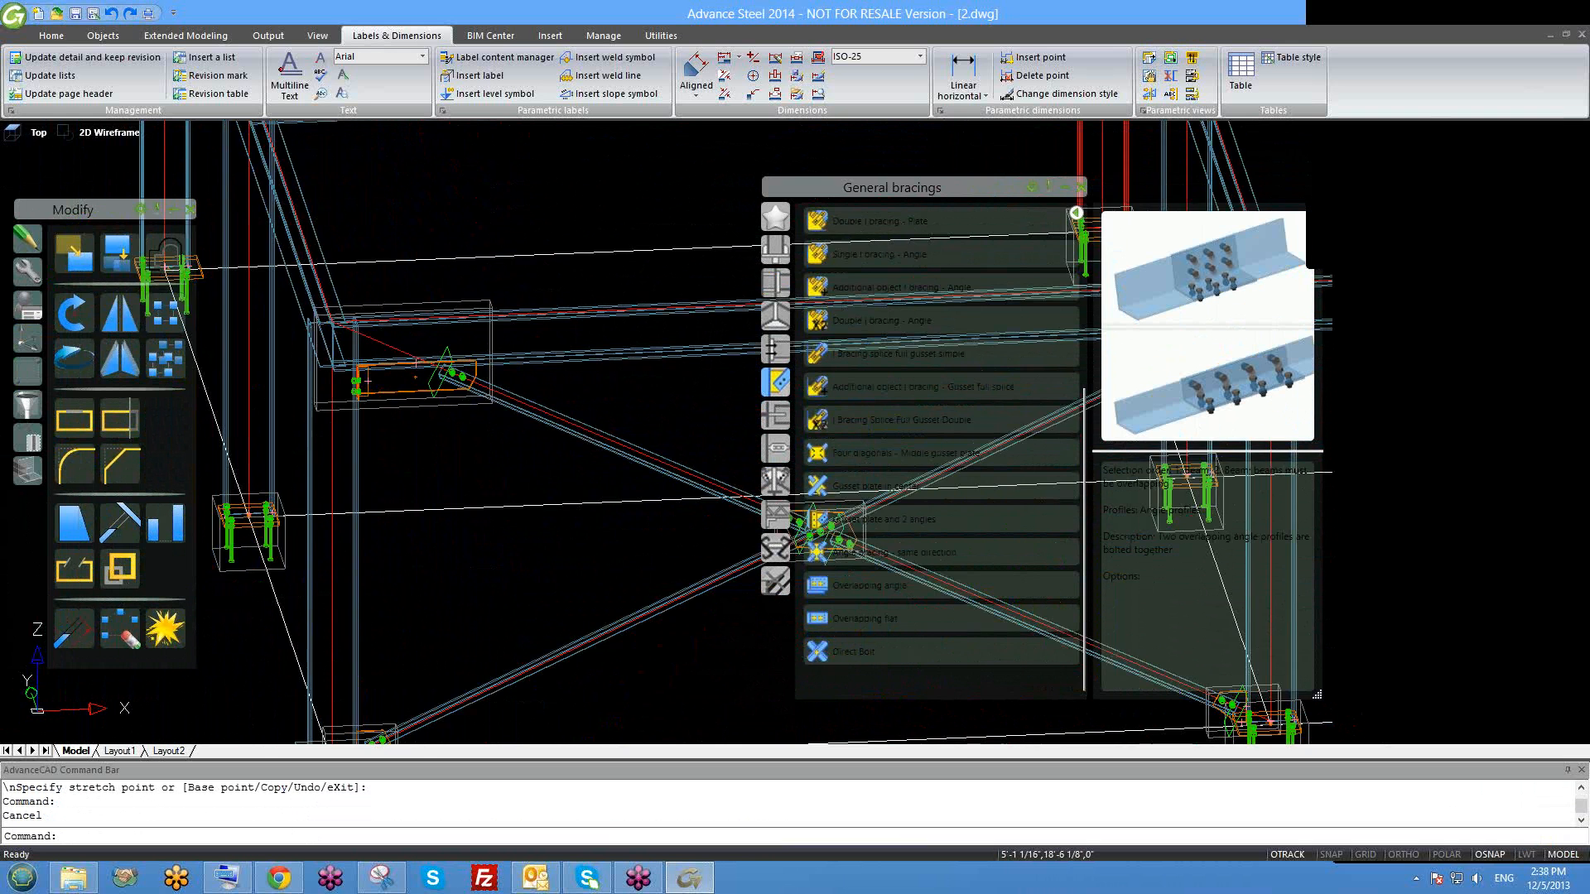
Inspect the general gusset plate shape settings, including the offset from plate, of the joint at the column base.
middle_drag(373, 459, 497, 340)
scroll(245, 568, up, 2)
middle_drag(245, 568, 417, 573)
scroll(520, 506, up, 3)
scroll(469, 523, down, 3)
scroll(417, 580, up, 3)
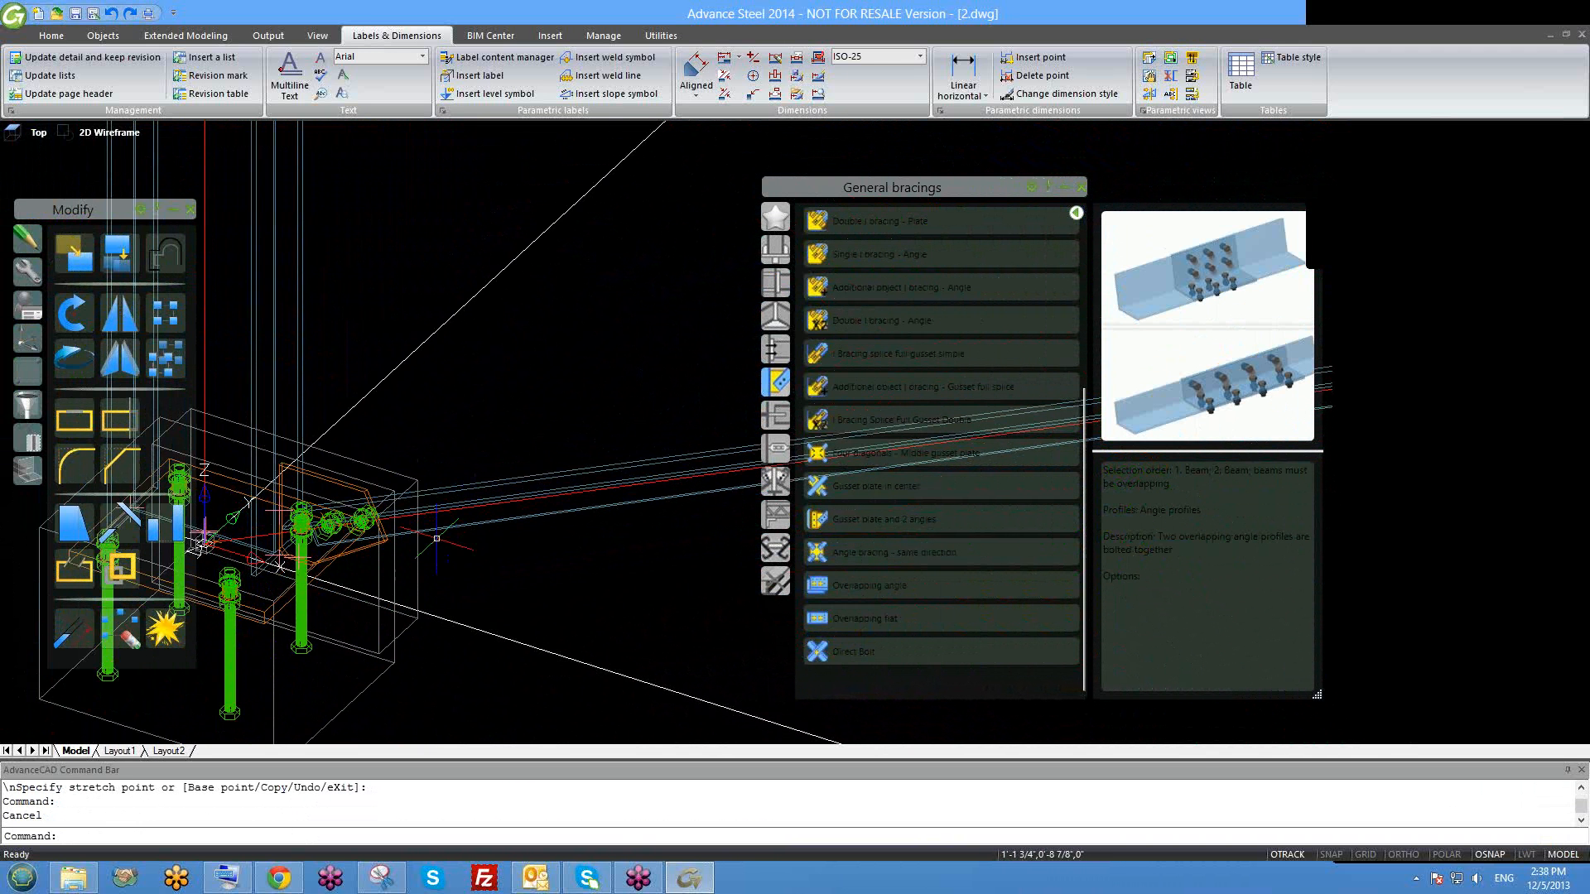
middle_drag(399, 538, 588, 515)
shift+middle_drag(514, 477, 572, 512)
scroll(558, 456, up, 3)
scroll(558, 454, down, 2)
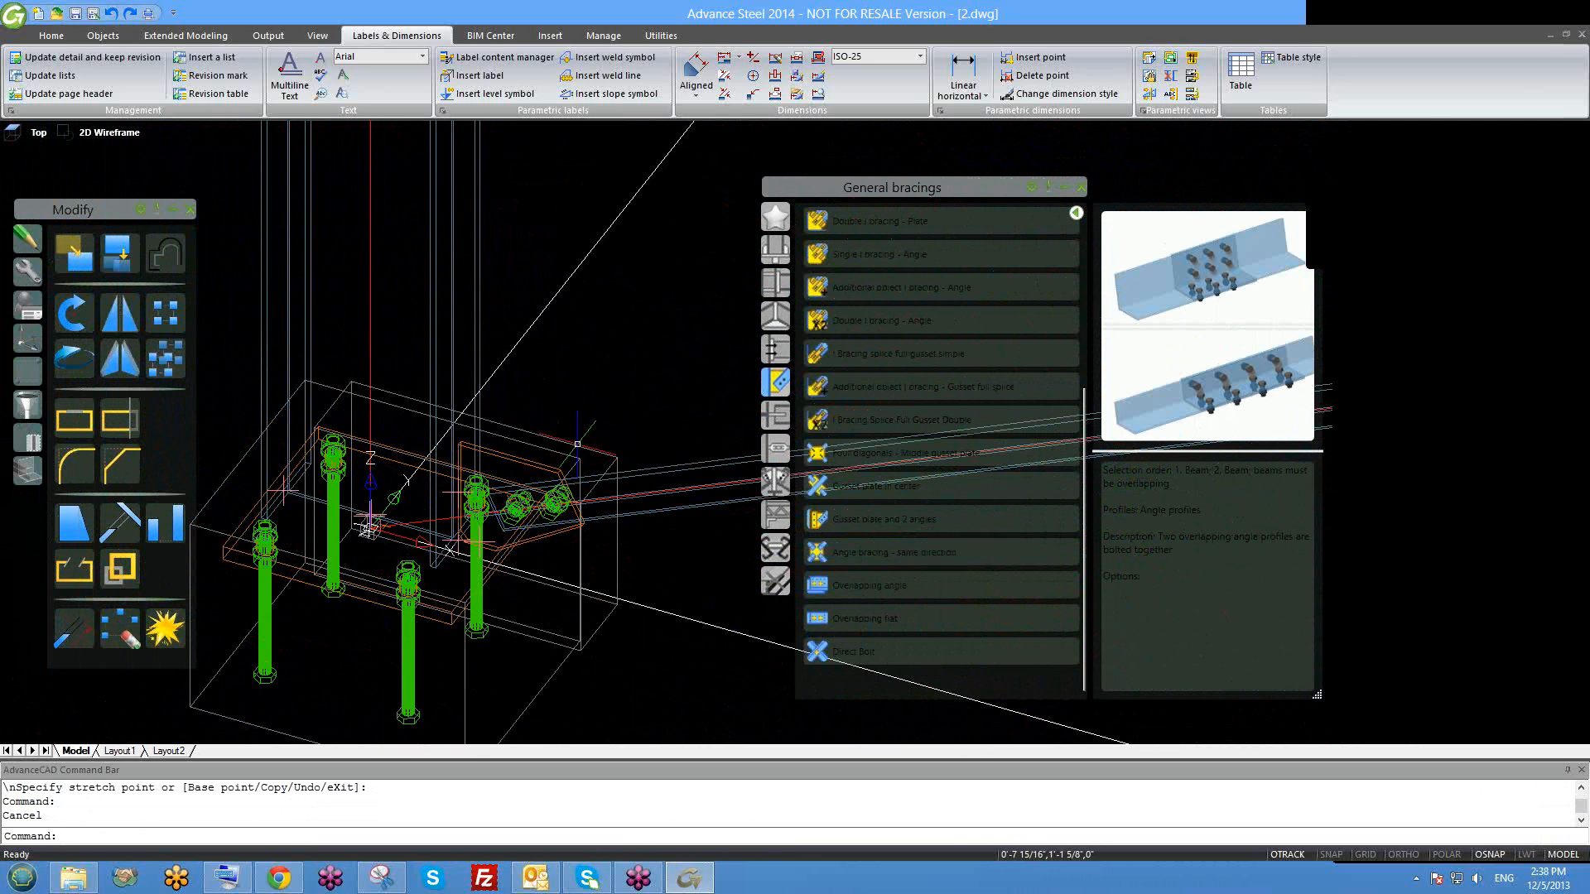
double_click(367, 526)
click(253, 260)
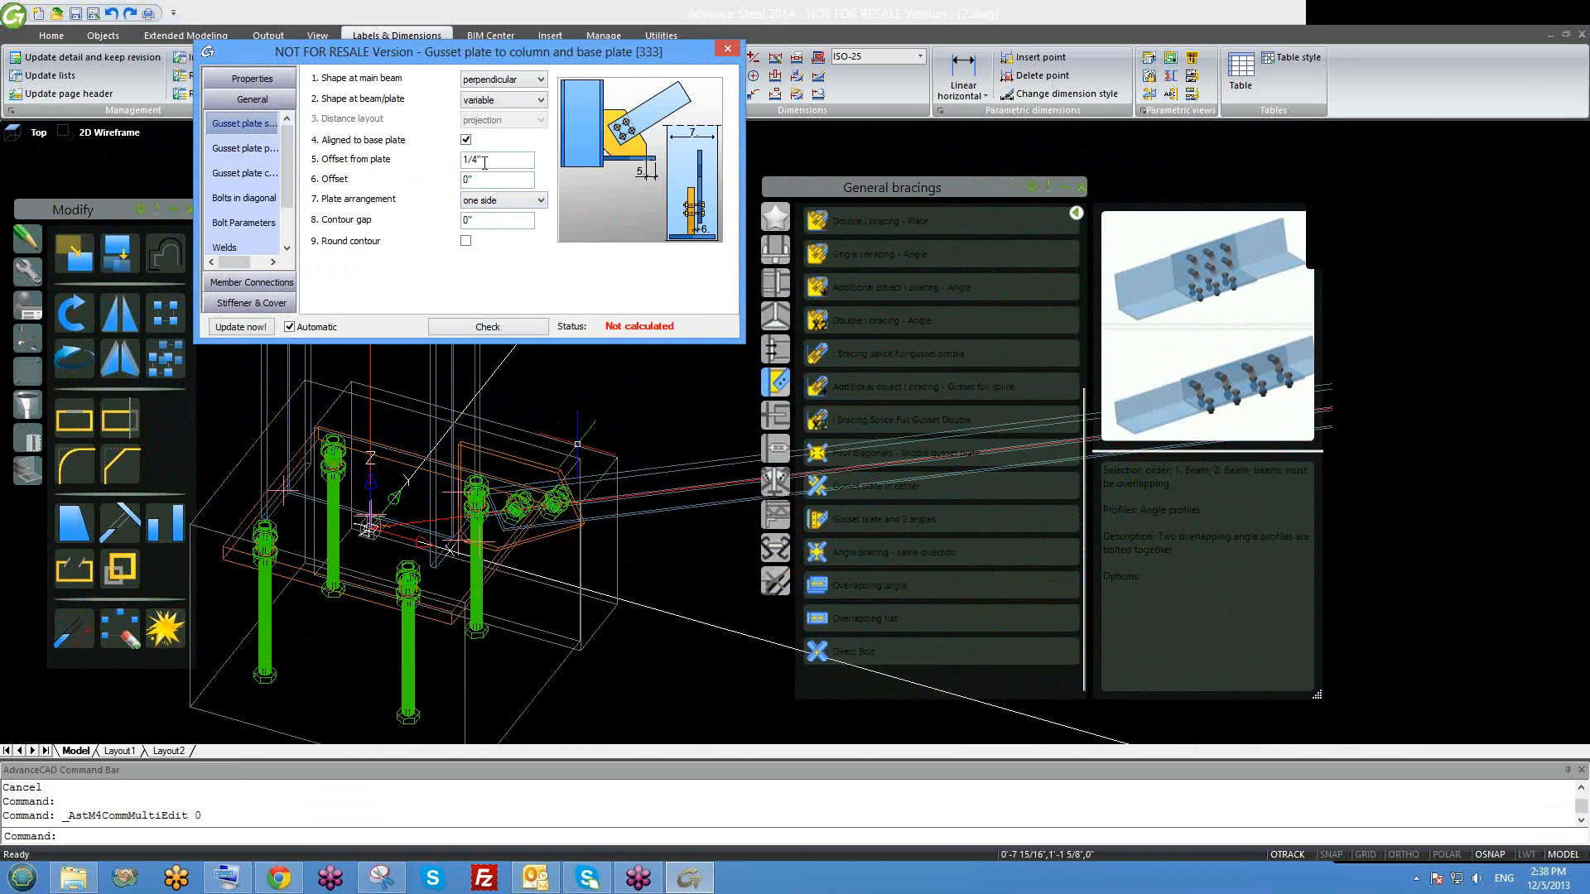
drag(502, 159, 403, 163)
click(729, 49)
Check the shape and material, naming and positioning properties of the gusset plate at the column base.
scroll(563, 438, up, 4)
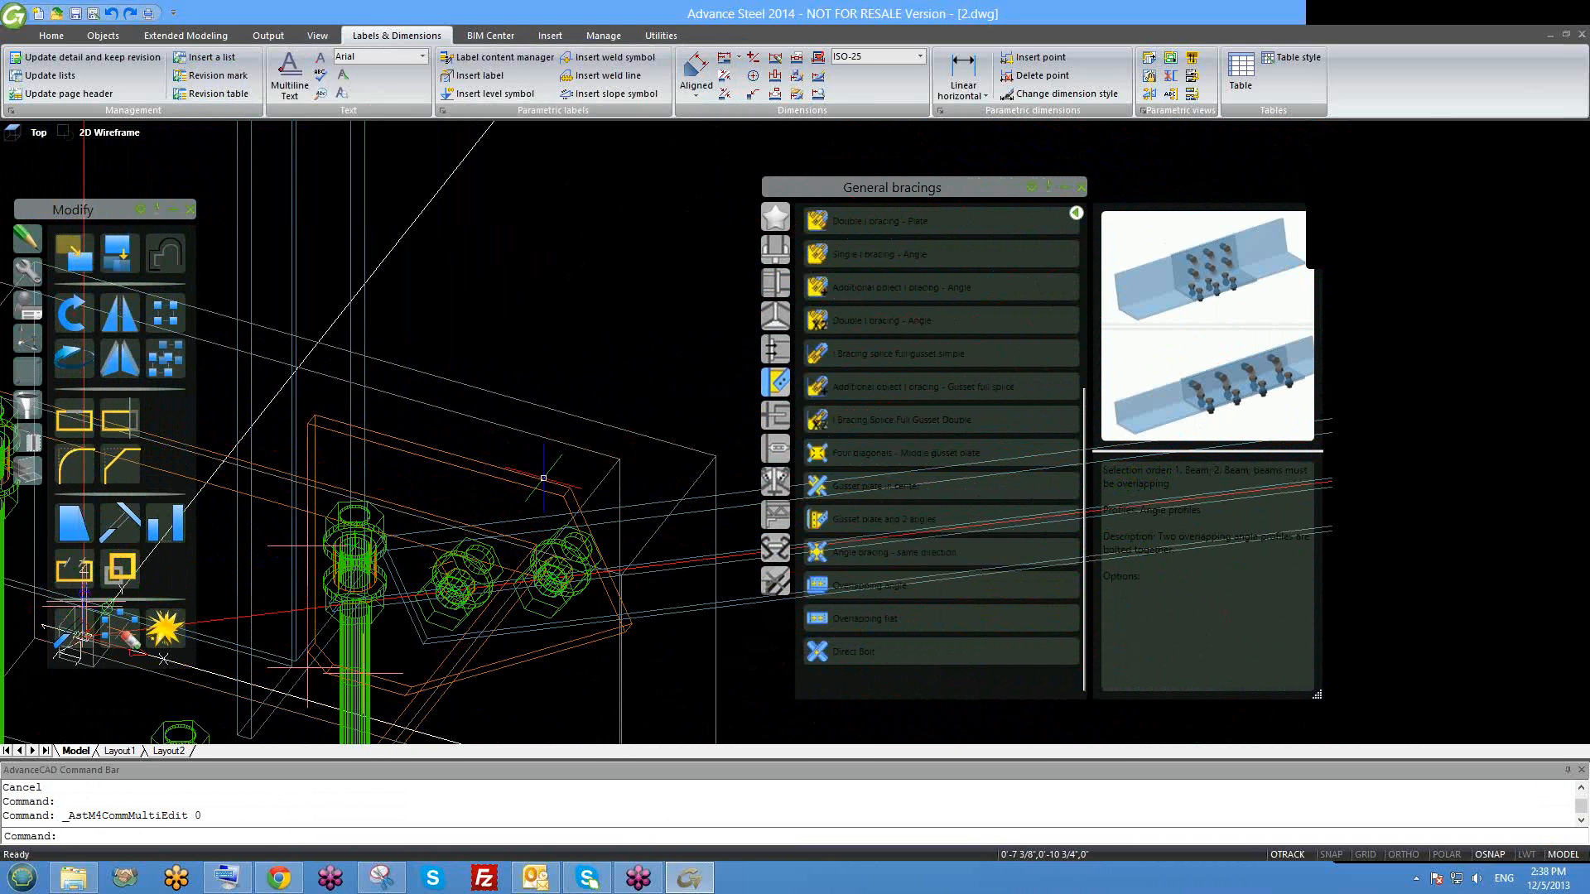
double_click(539, 365)
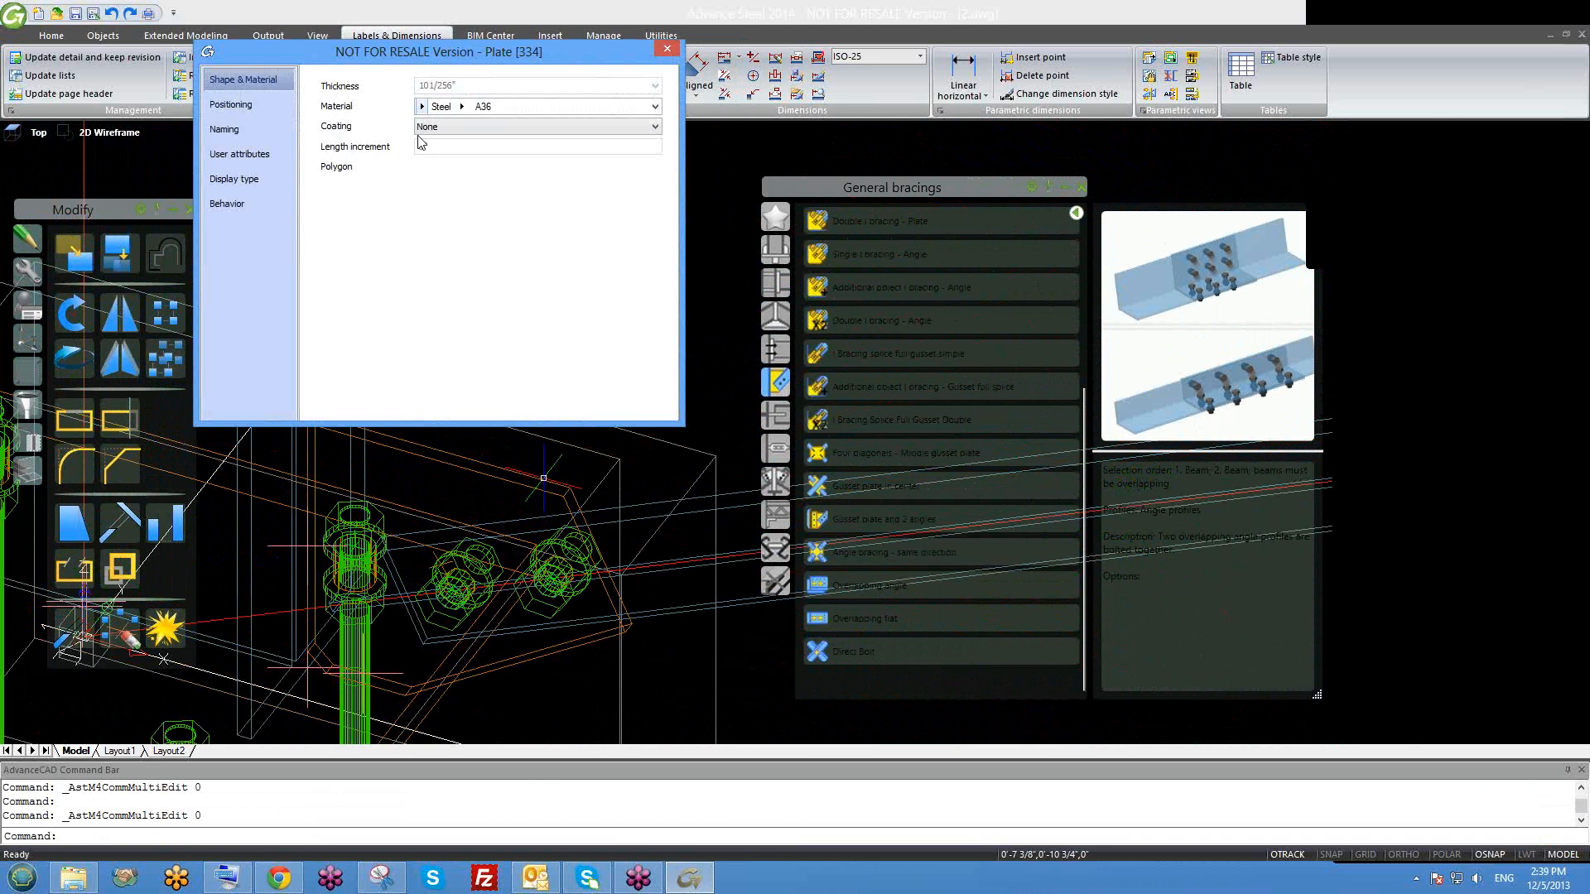
click(266, 106)
click(248, 80)
click(228, 129)
click(236, 105)
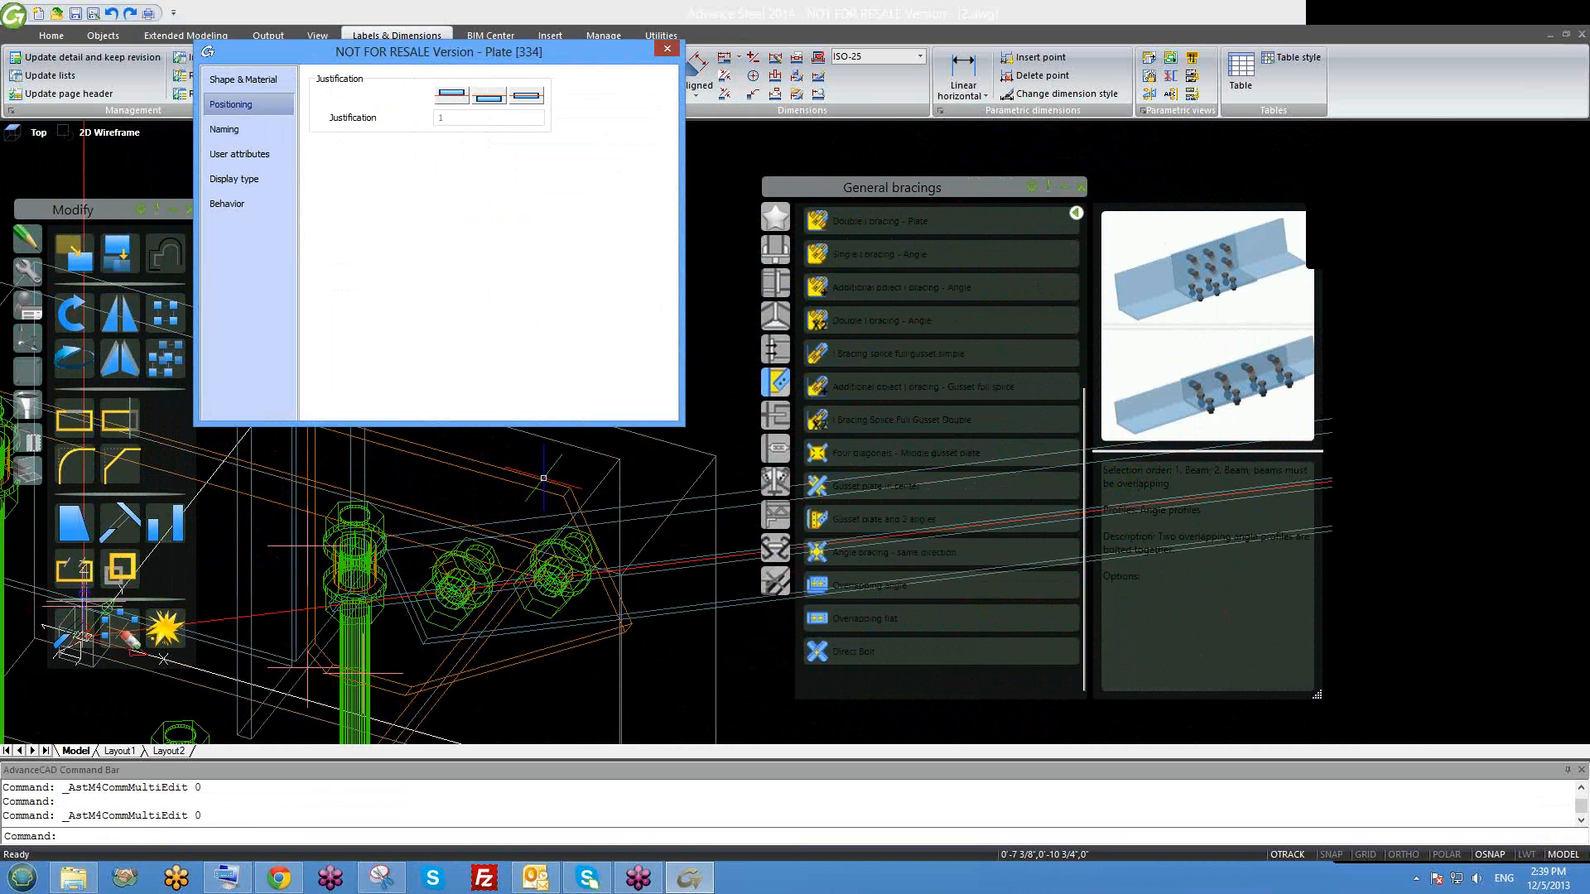
click(667, 48)
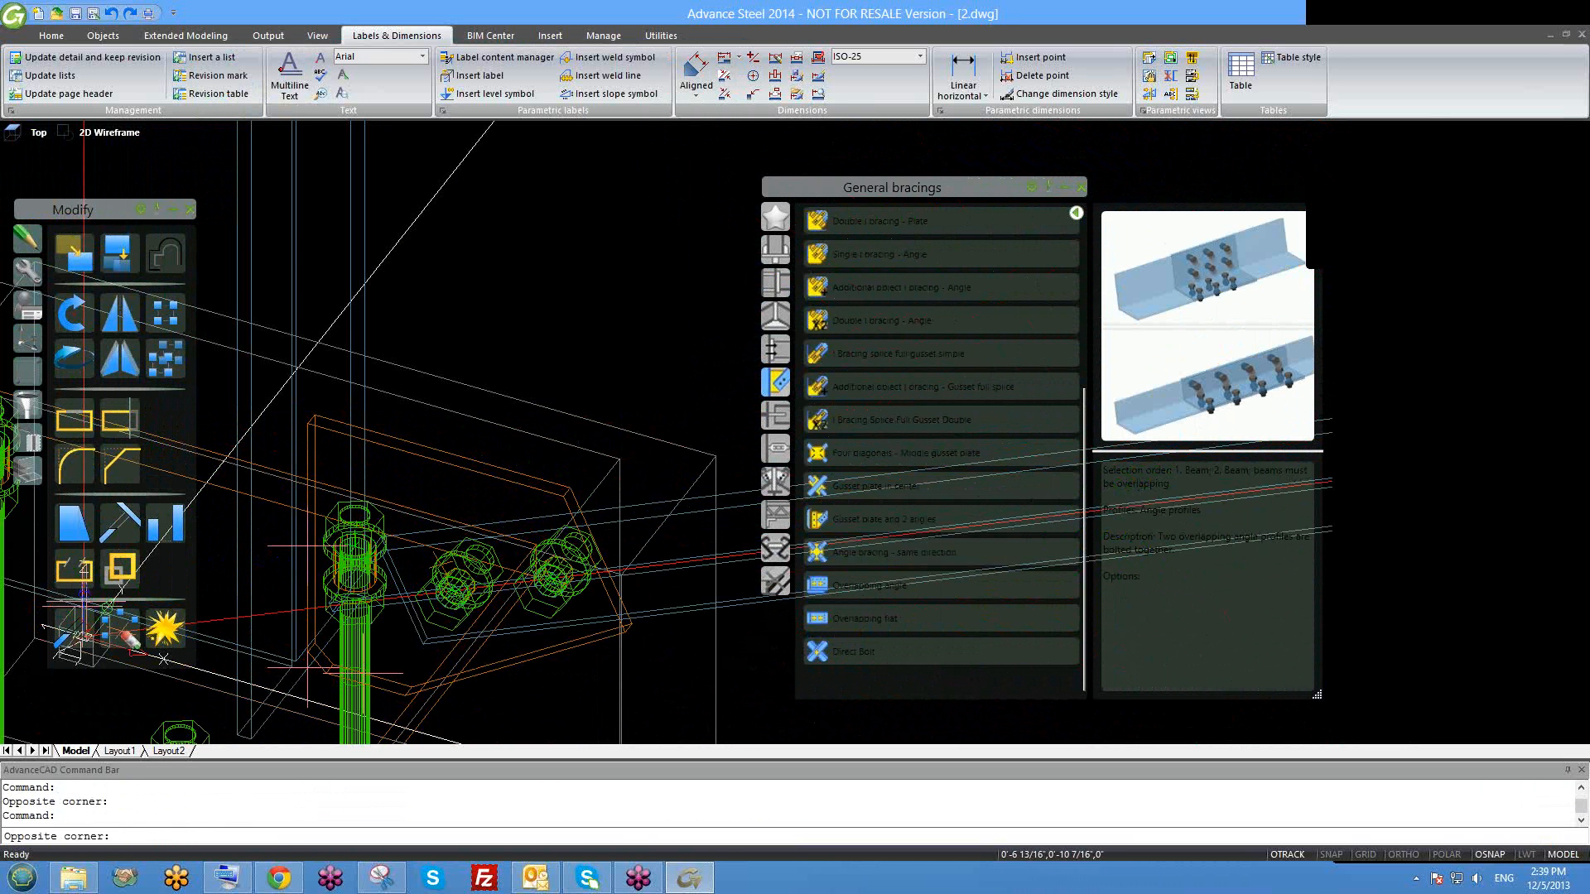
Review the gusset plate parameters in the joint properties of the plate at the column base.
click(470, 456)
right_click(468, 458)
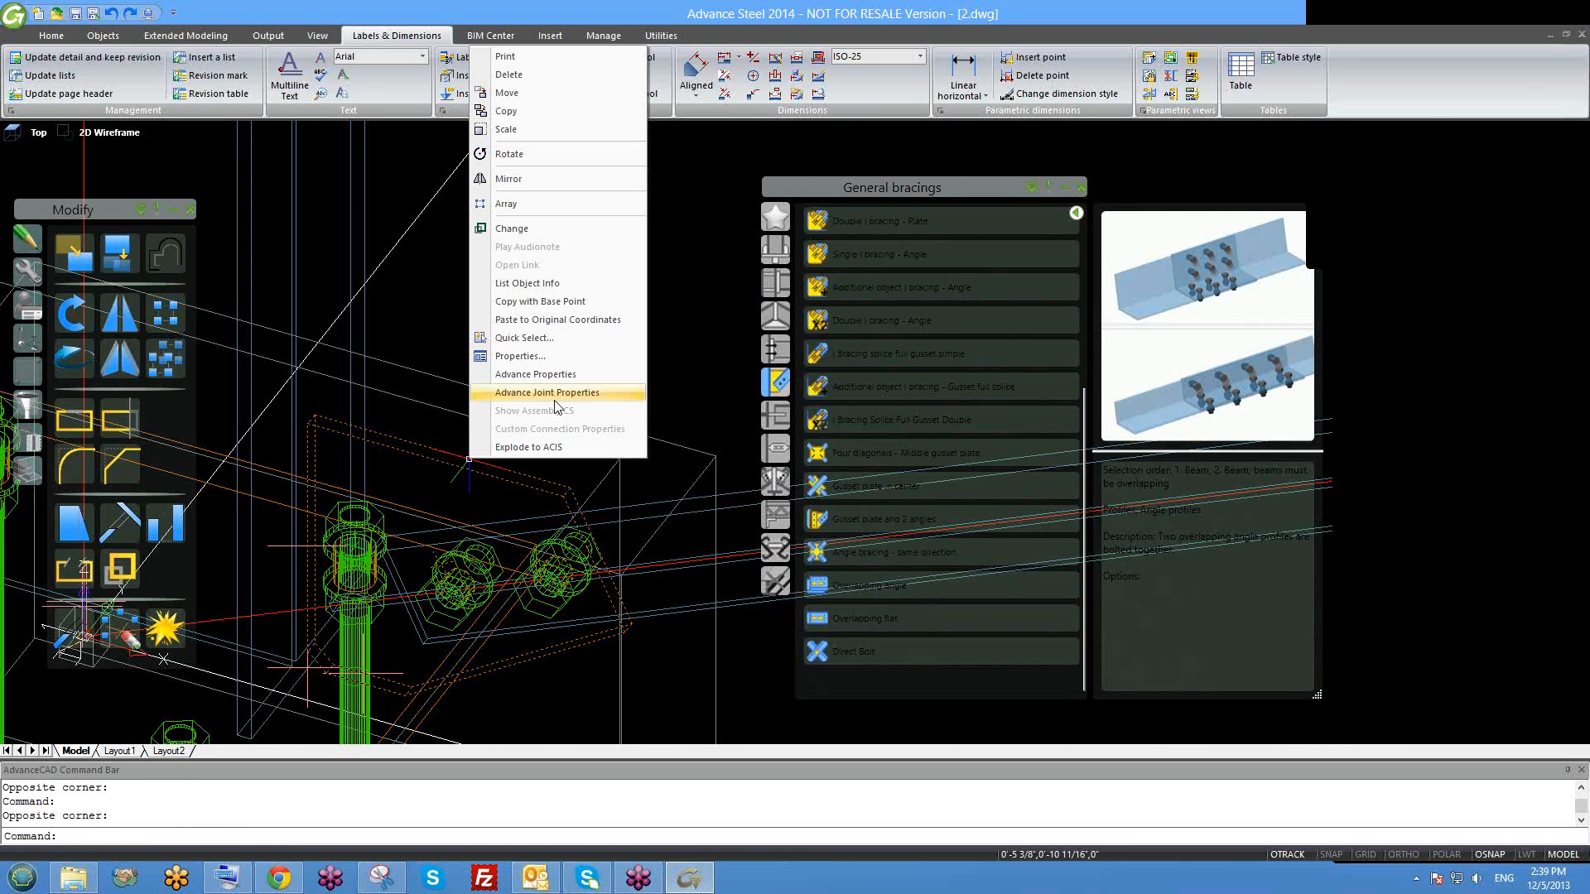
click(553, 394)
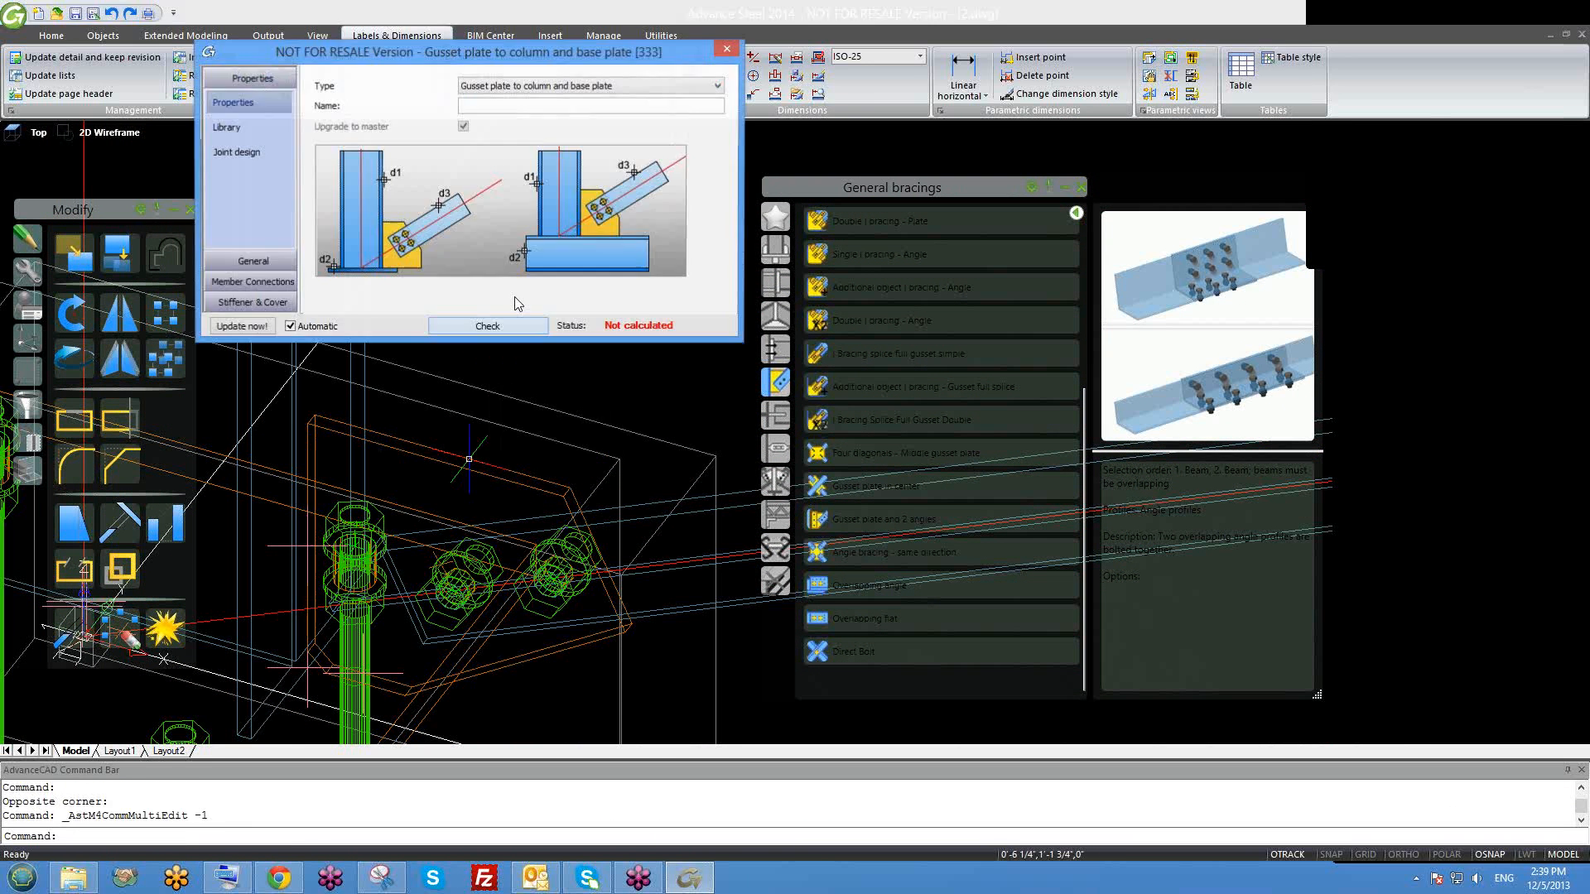
click(267, 260)
click(248, 148)
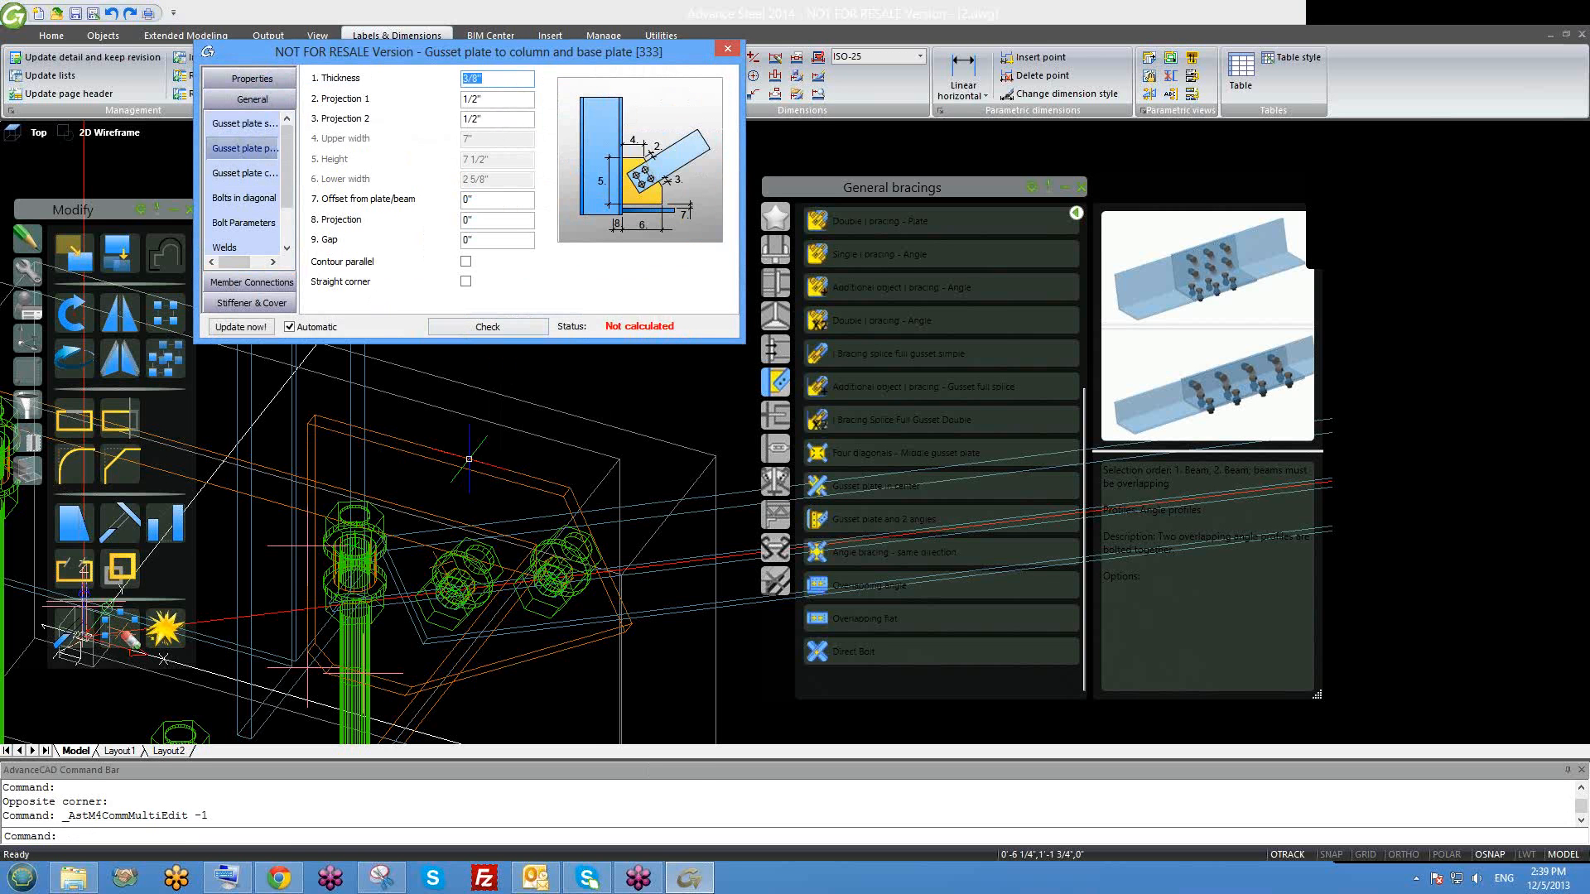
click(727, 48)
Inspect the gusset plate shape settings and offset from plate of the joint at the opposite column's base.
scroll(570, 515, down, 5)
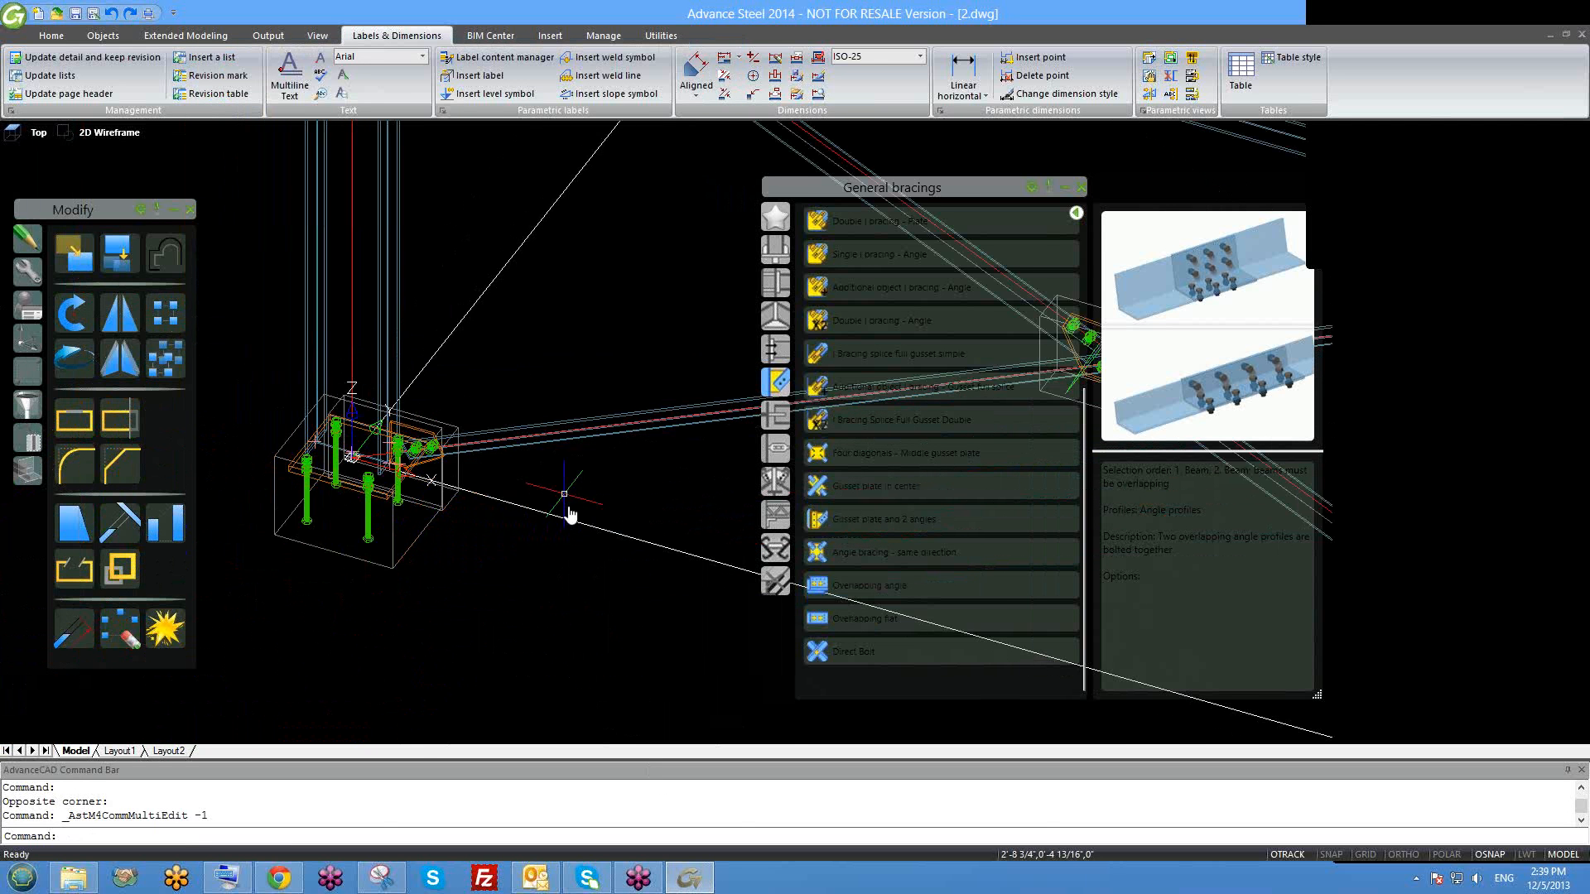
scroll(571, 515, down, 5)
scroll(558, 542, up, 6)
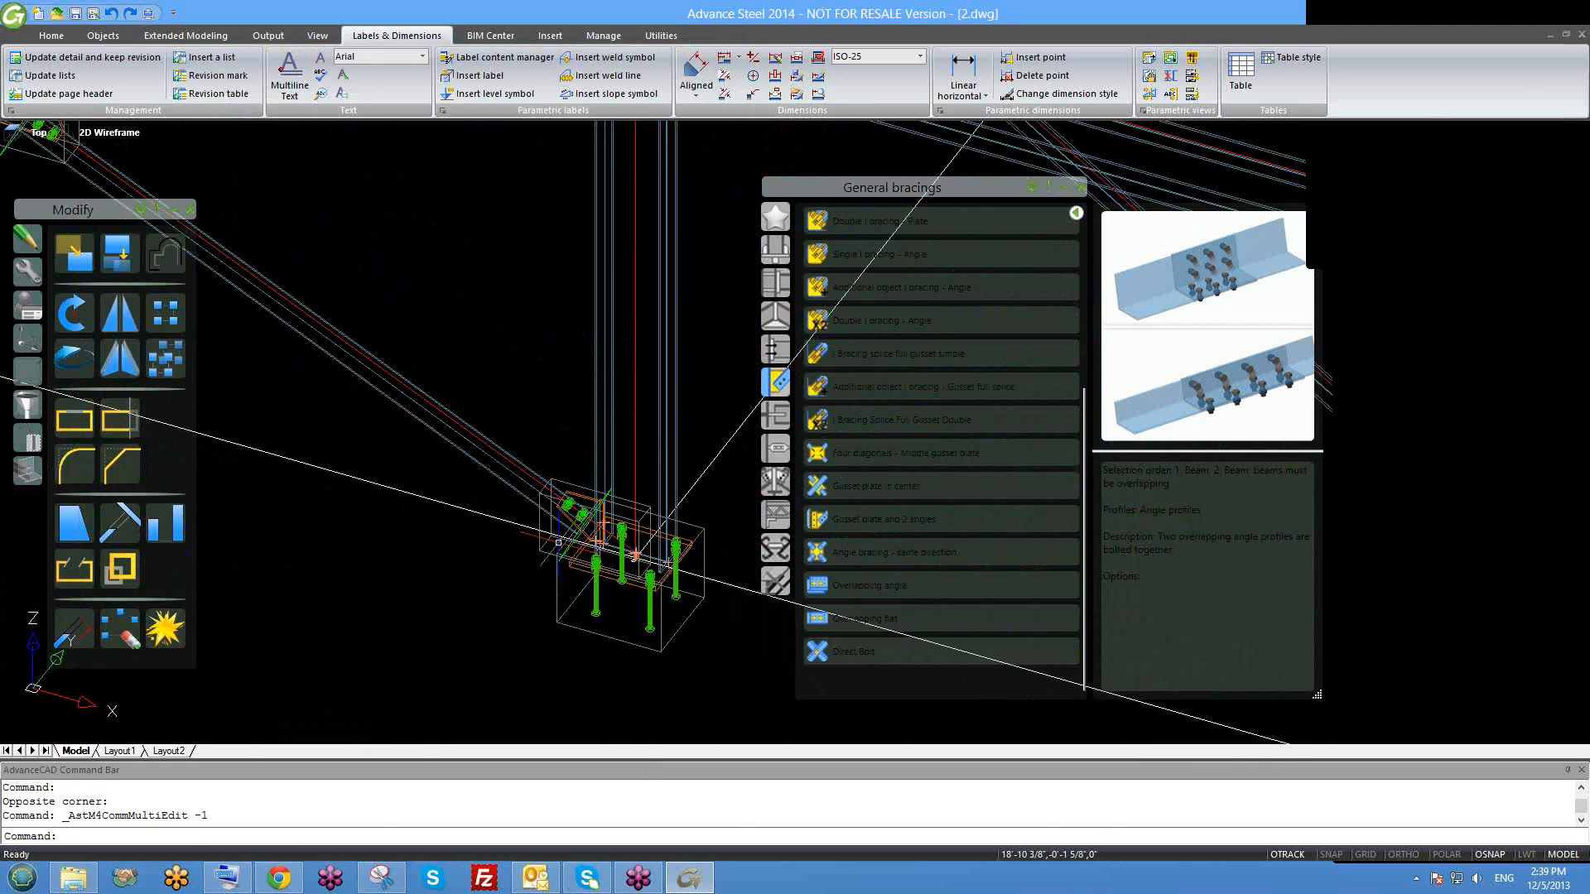
scroll(566, 519, up, 4)
right_click(594, 451)
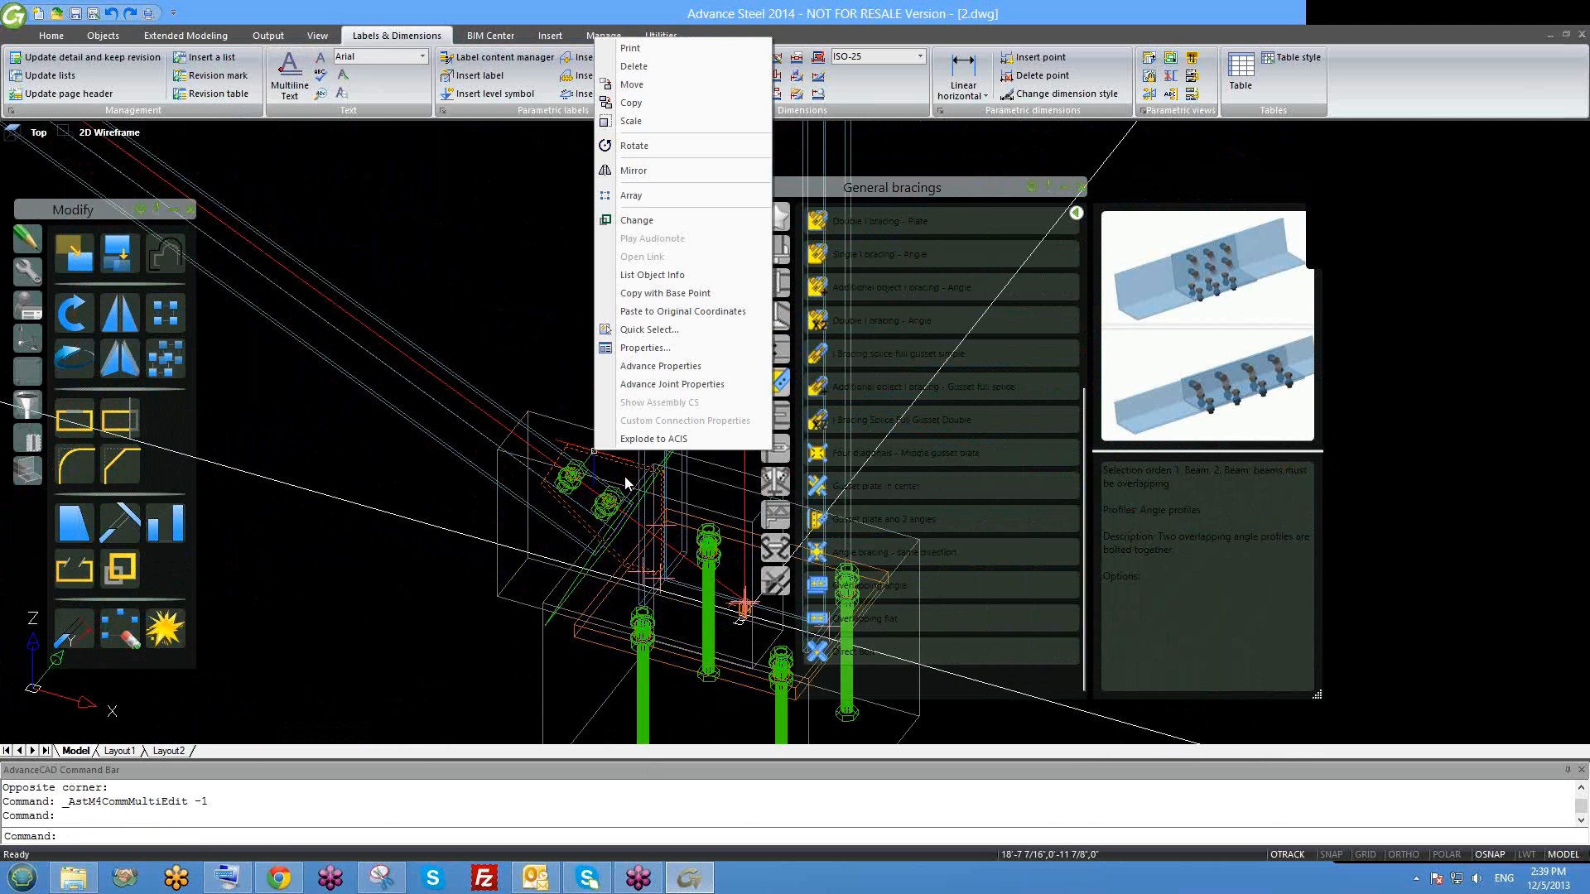
click(669, 392)
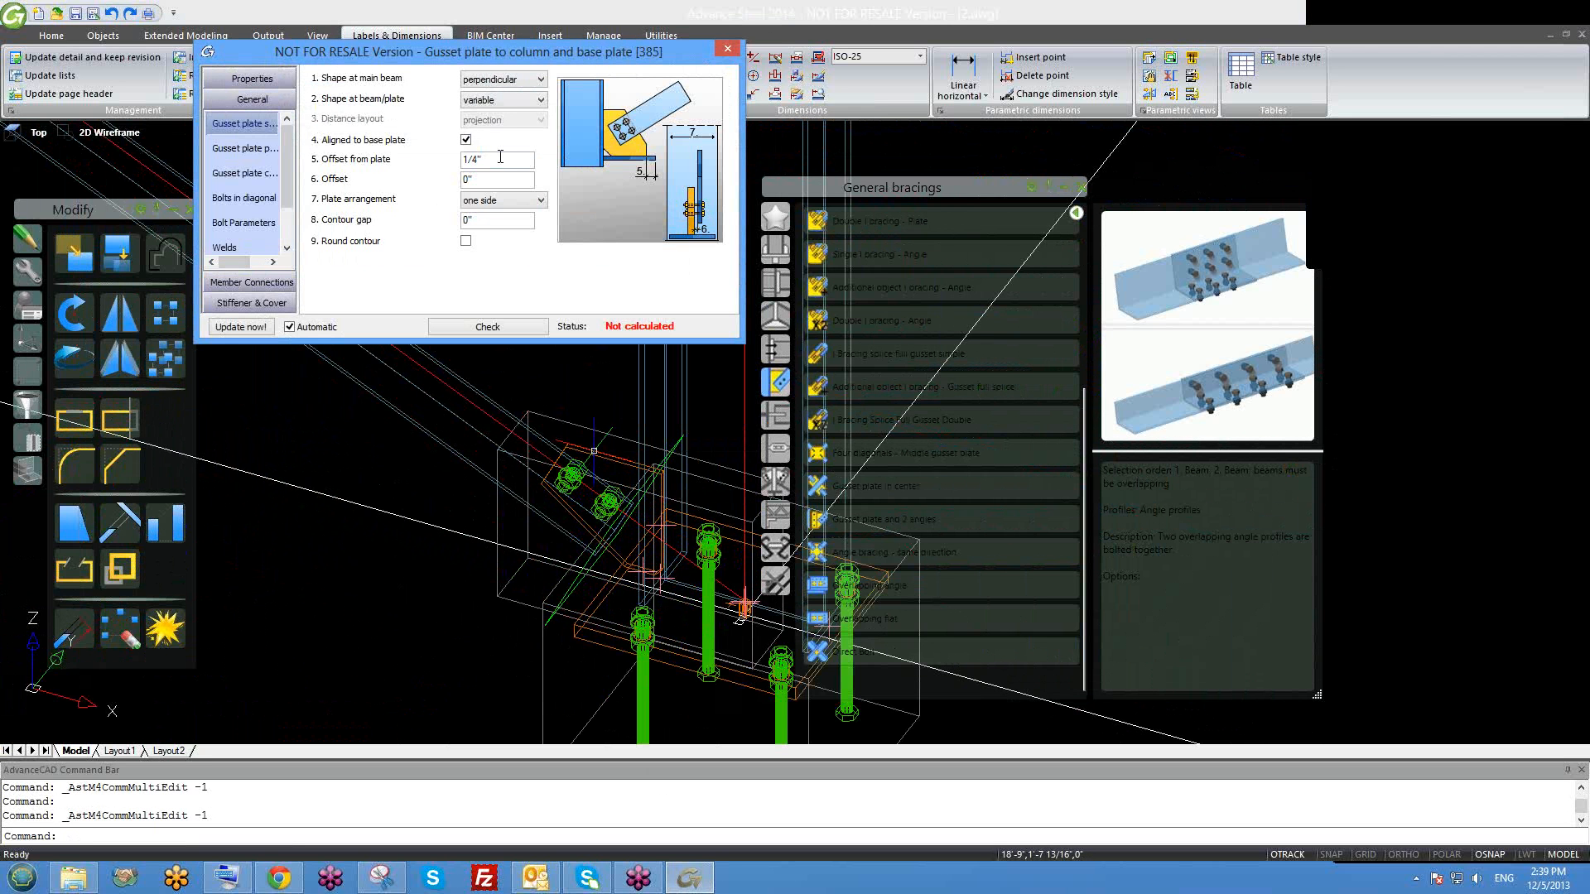
click(495, 160)
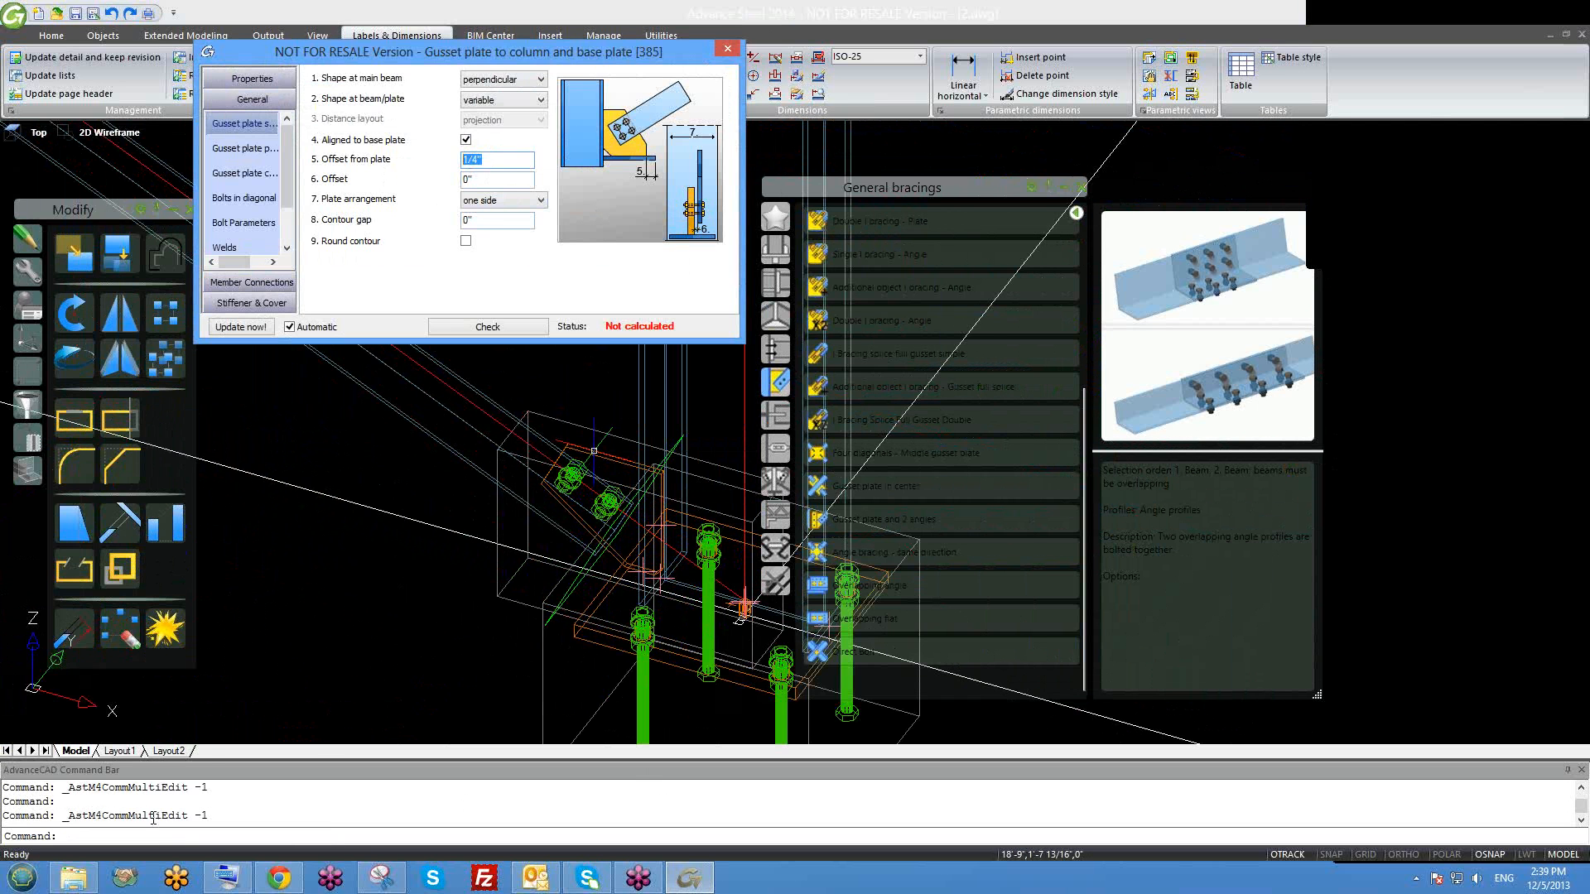
click(23, 878)
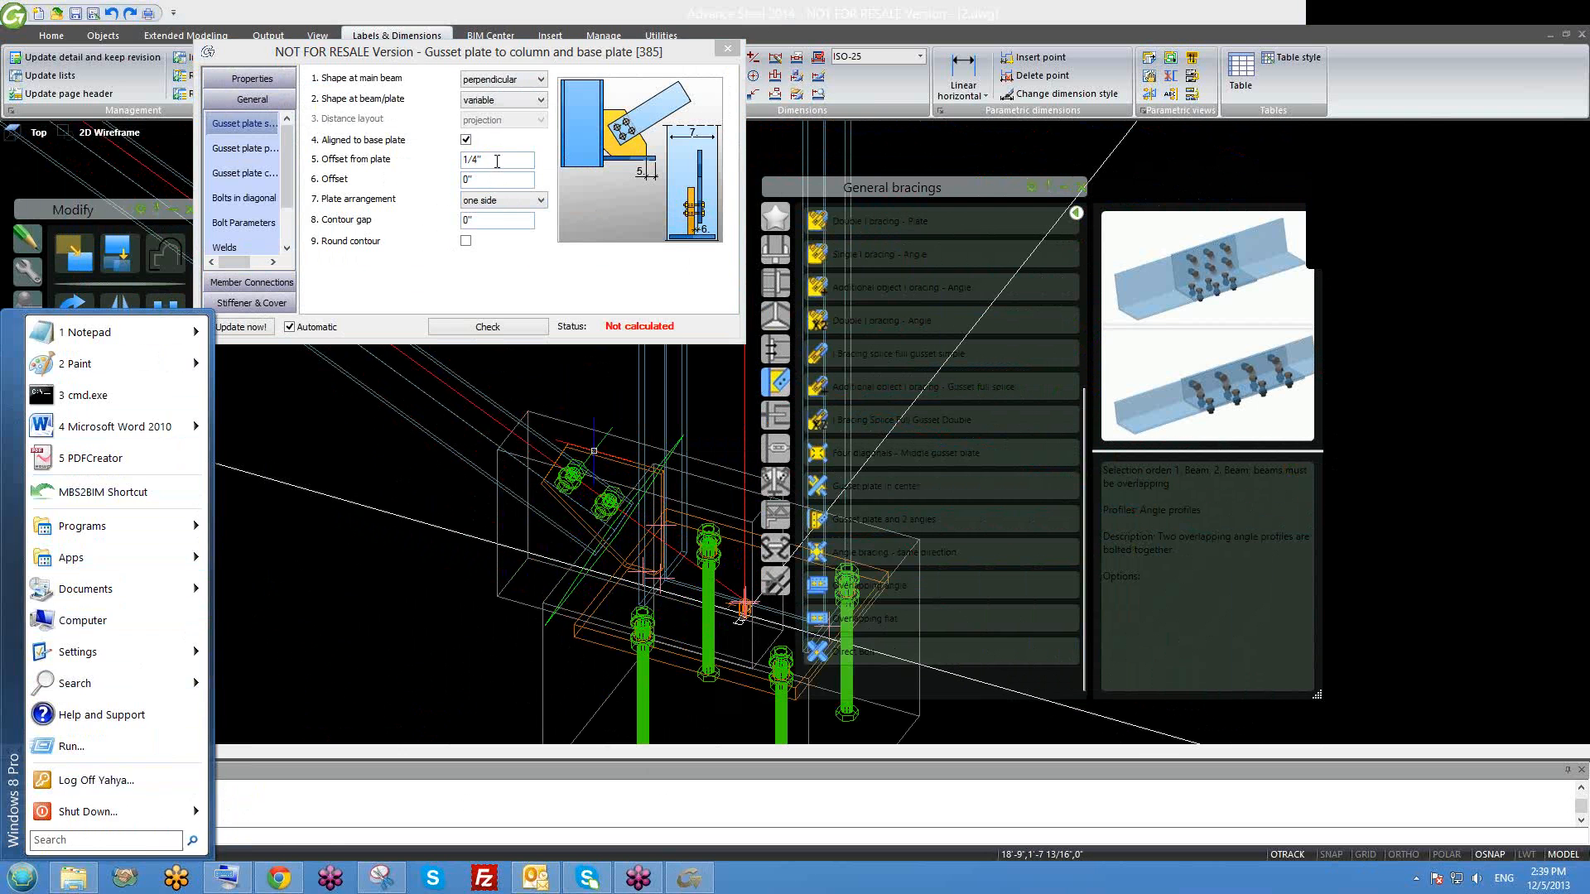
click(498, 162)
click(498, 160)
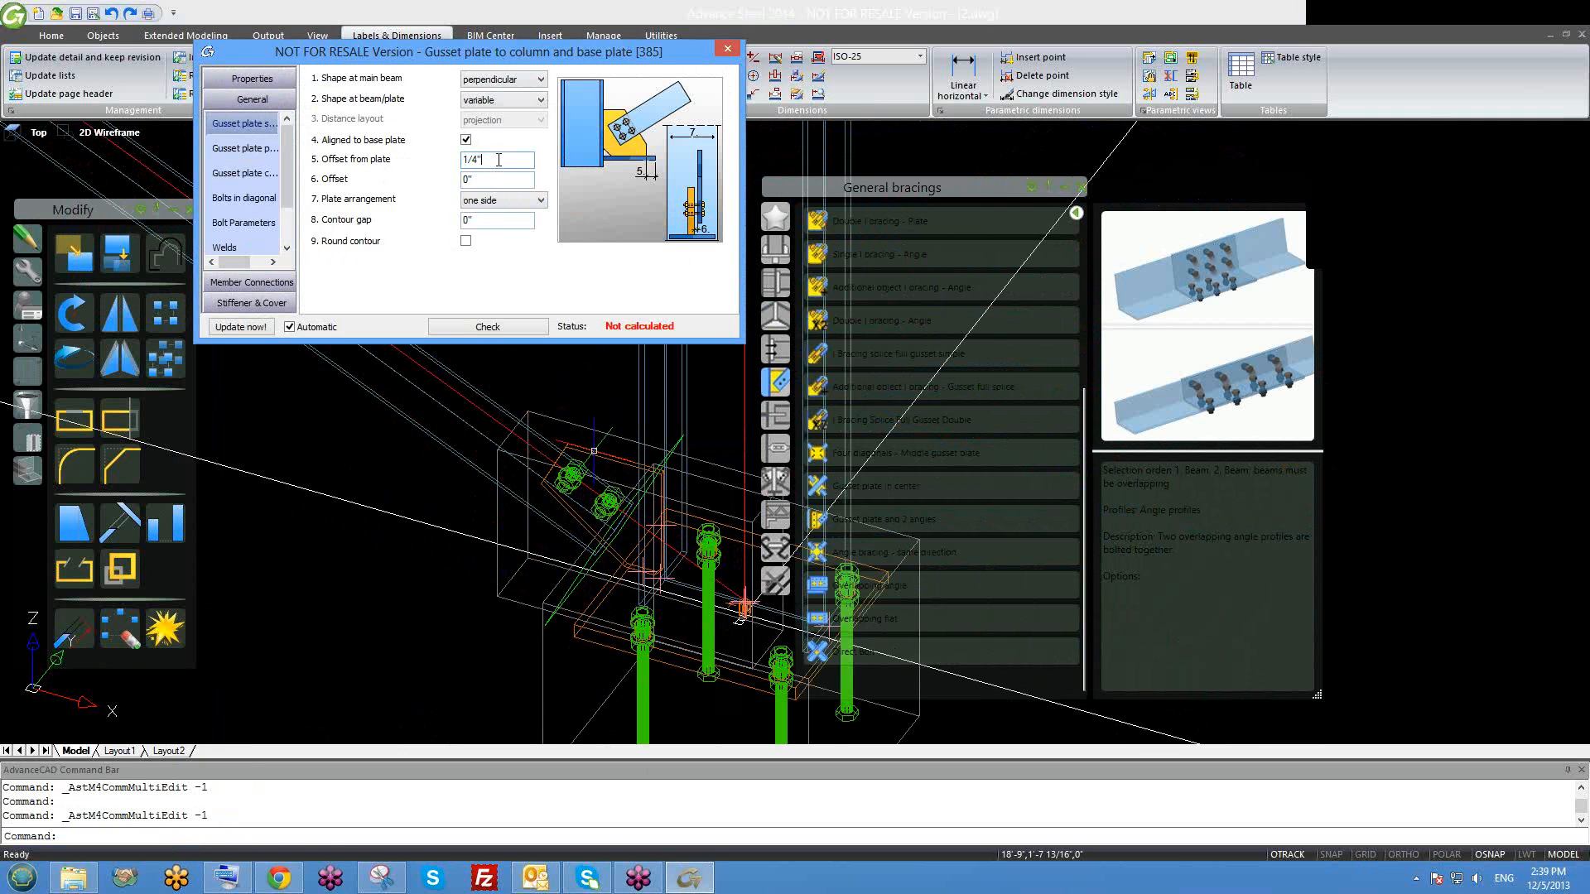
Close the joint settings and show the cross-braced bay in the Aerial, Right Front view.
mouse_move(581, 539)
middle_down()
mouse_move(560, 601)
mouse_move(754, 654)
mouse_move(805, 700)
mouse_move(791, 686)
mouse_move(733, 722)
mouse_move(724, 617)
middle_up()
shift+middle_drag(638, 692, 480, 489)
scroll(485, 496, down, 5)
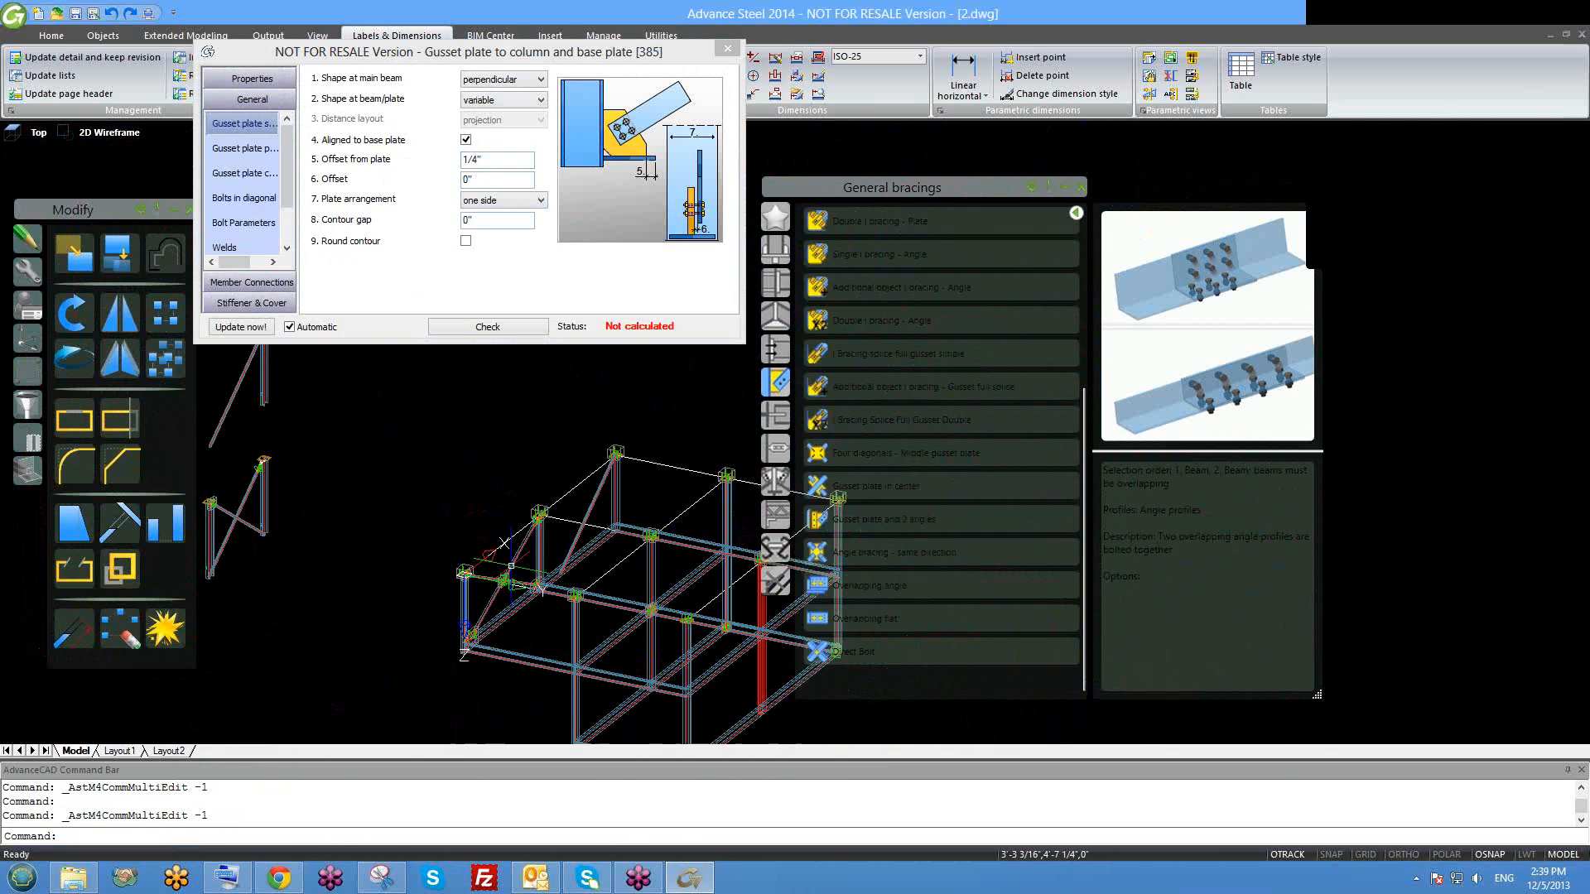
click(732, 48)
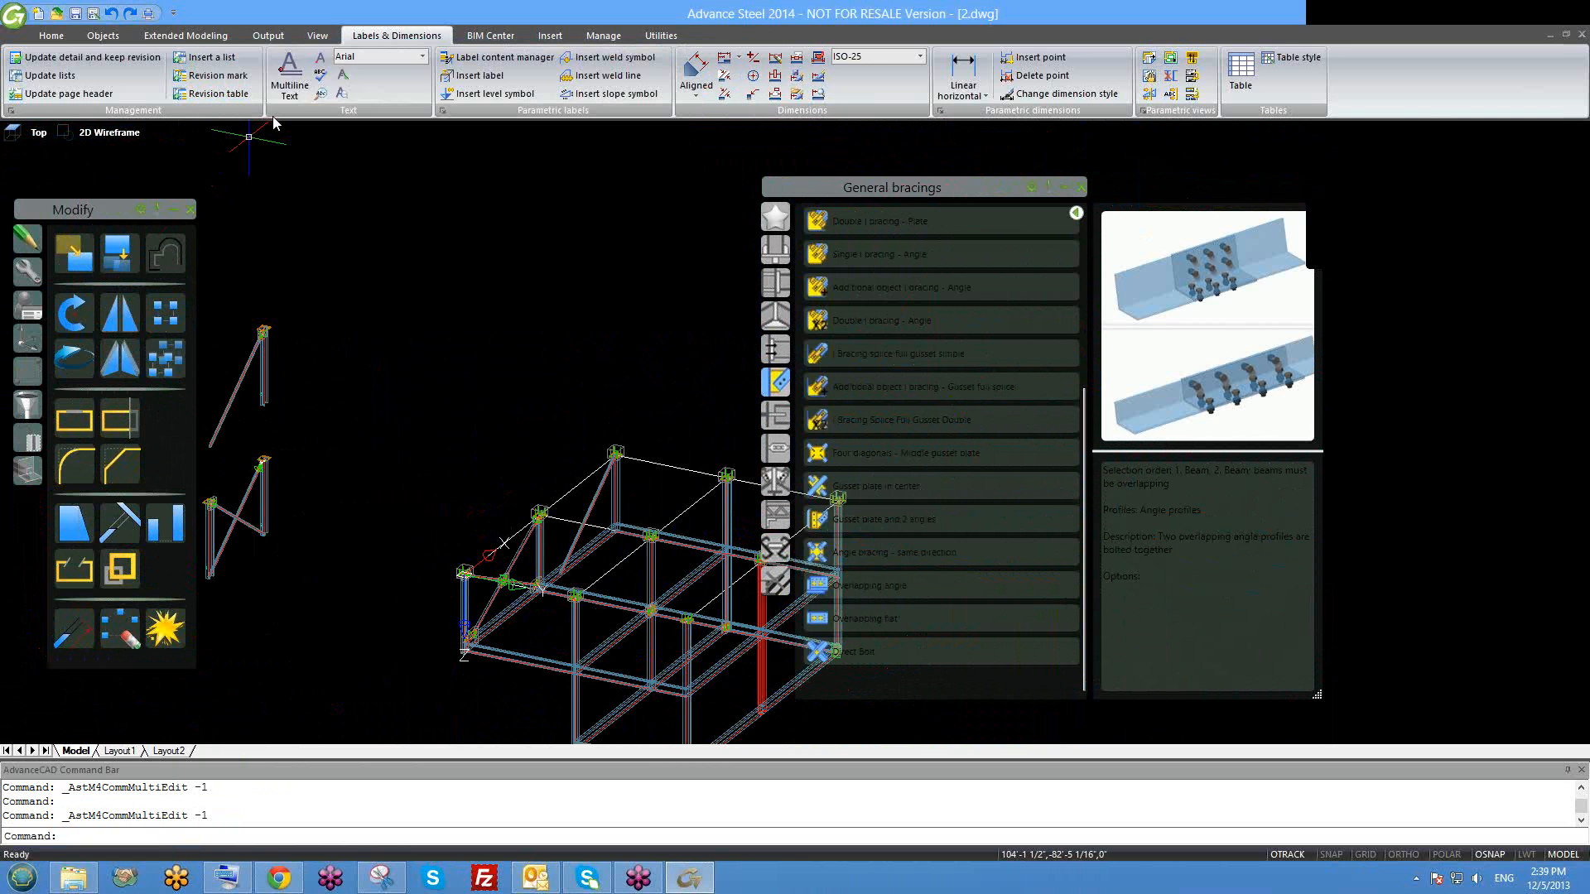
click(112, 133)
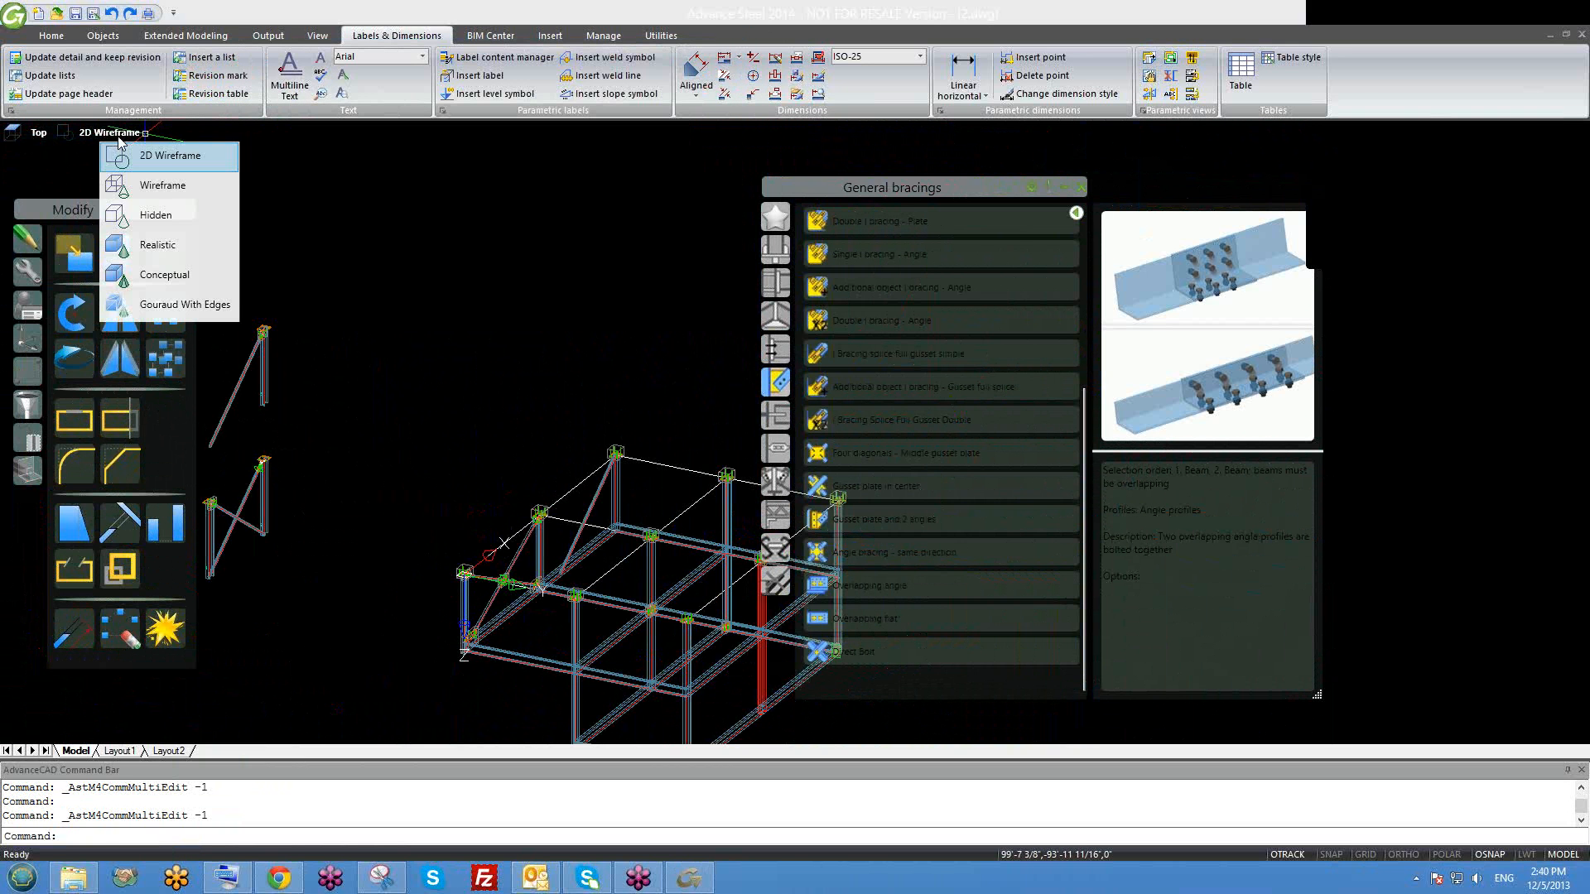
click(299, 202)
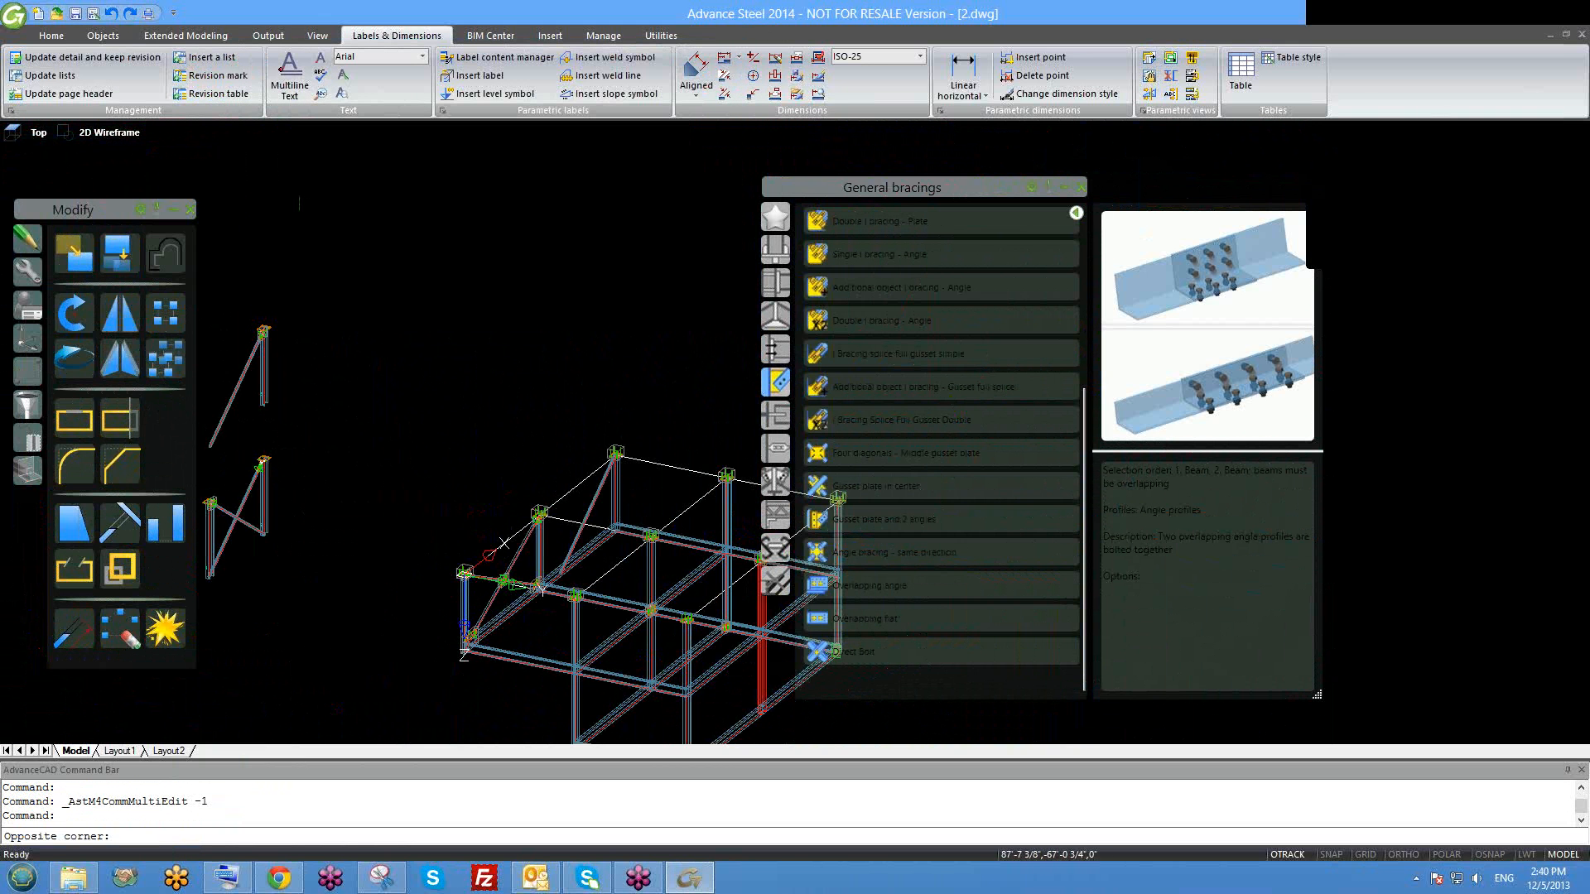
click(38, 133)
click(109, 365)
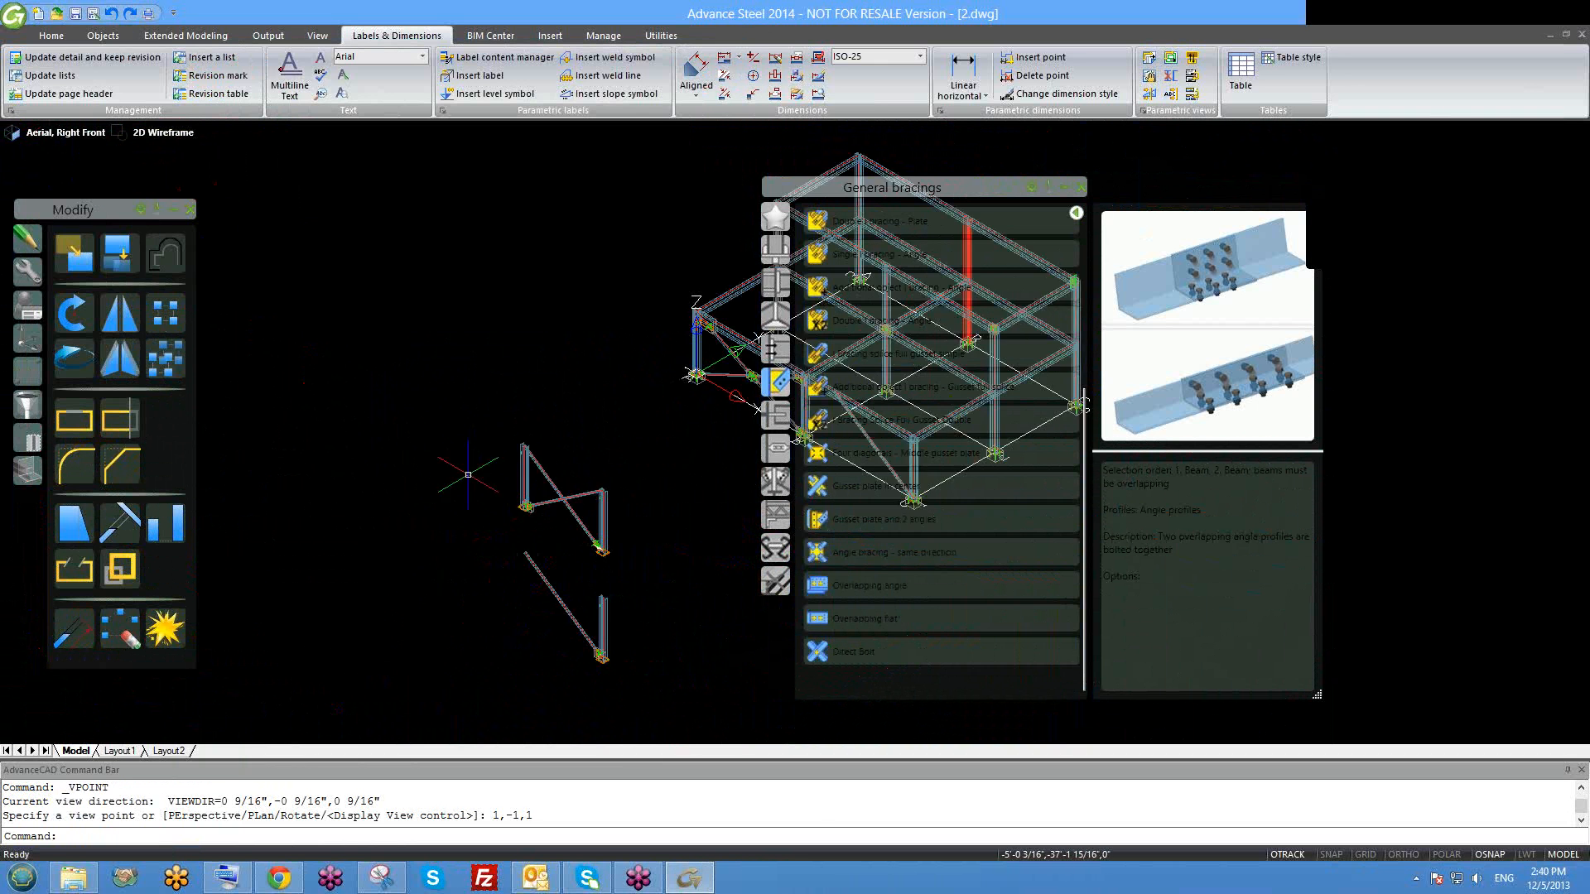
scroll(362, 445, up, 4)
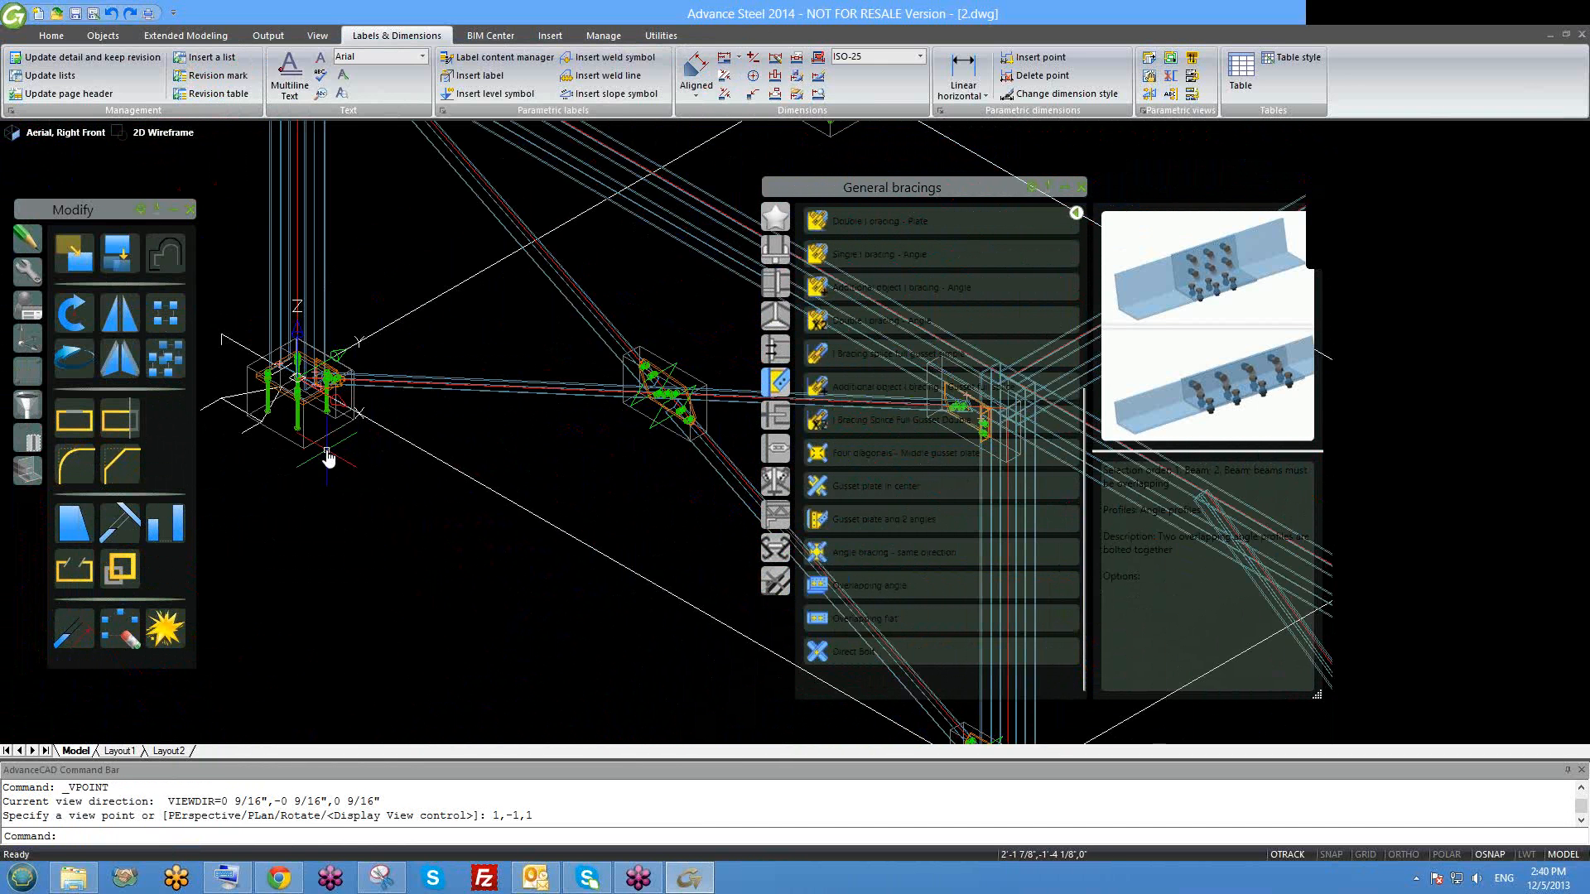
scroll(486, 472, down, 2)
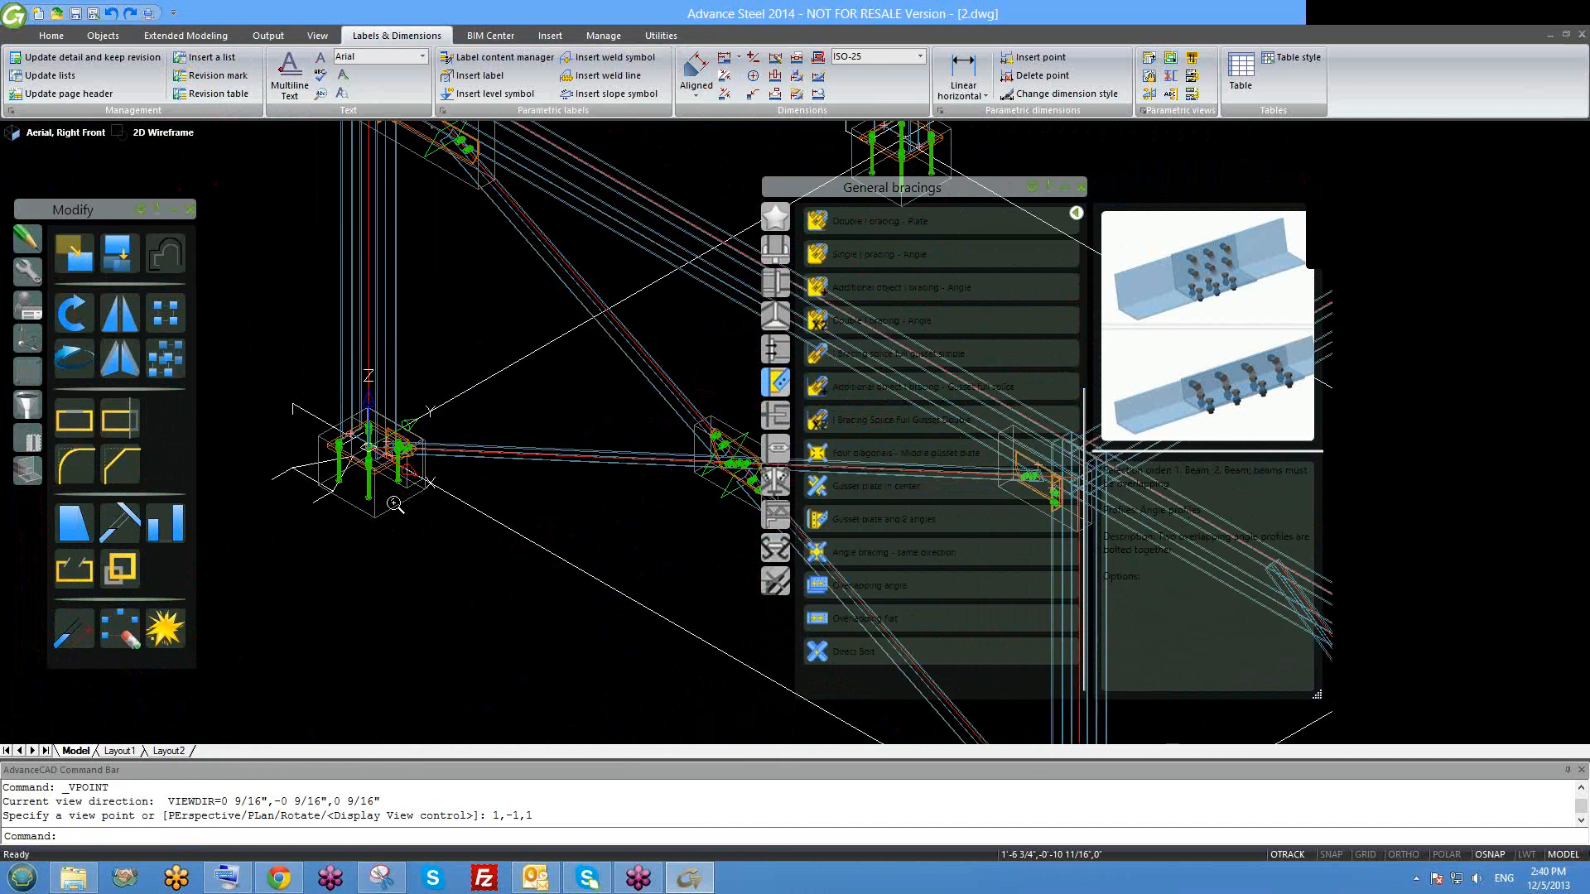
Switch to the DAY 2.dwg model, review the gusset plate shape settings at the column base and close them.
right_click(1467, 264)
click(1467, 321)
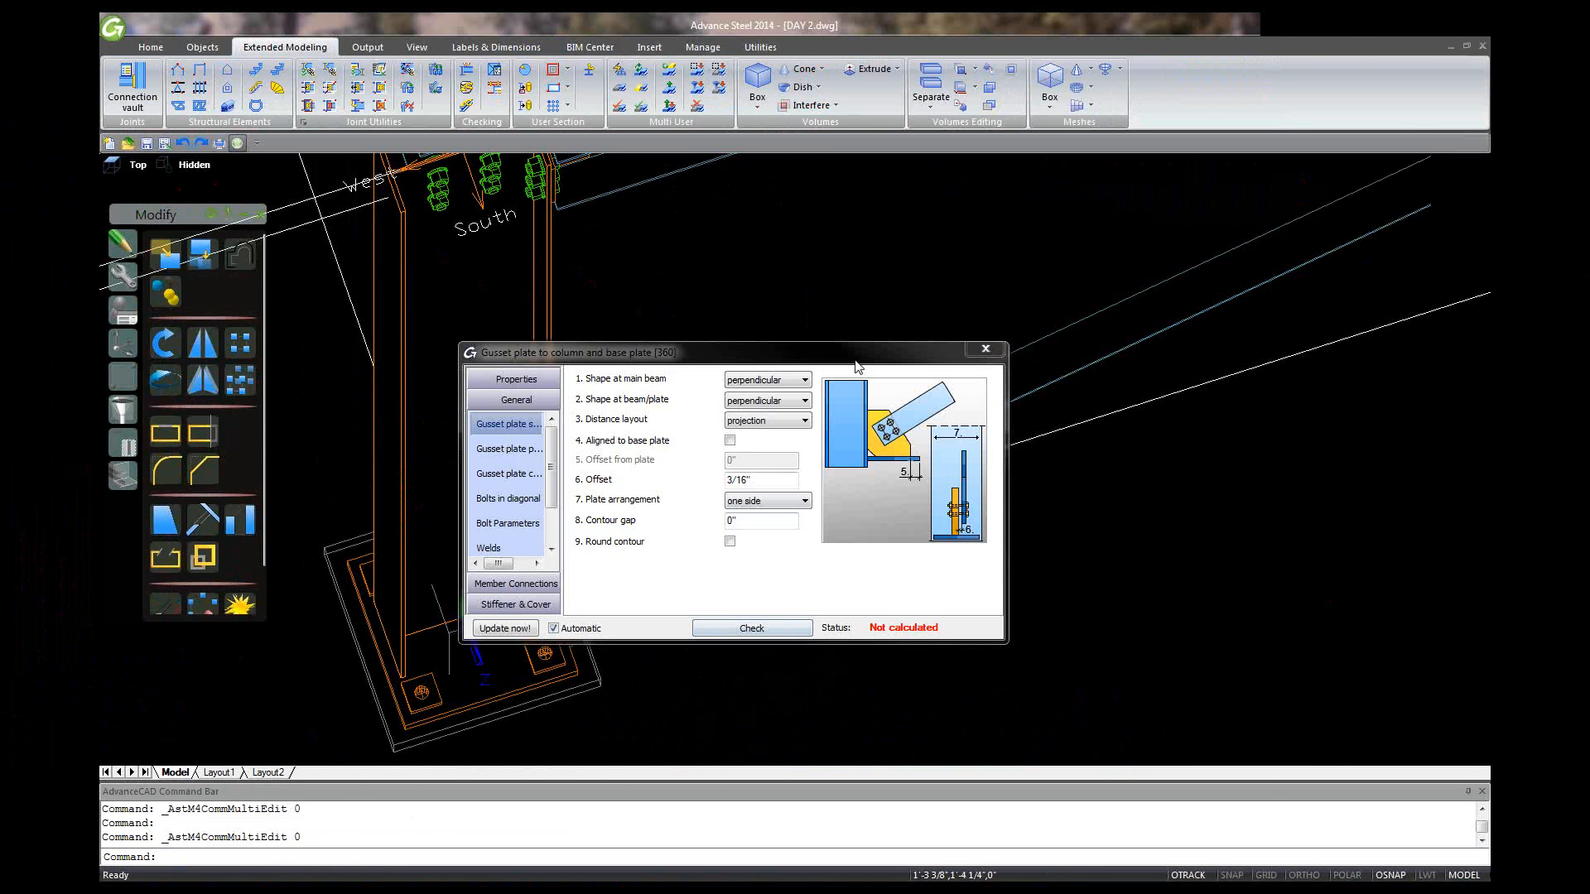
click(859, 358)
mouse_move(859, 357)
mouse_down()
mouse_move(1148, 439)
mouse_move(1104, 514)
mouse_up()
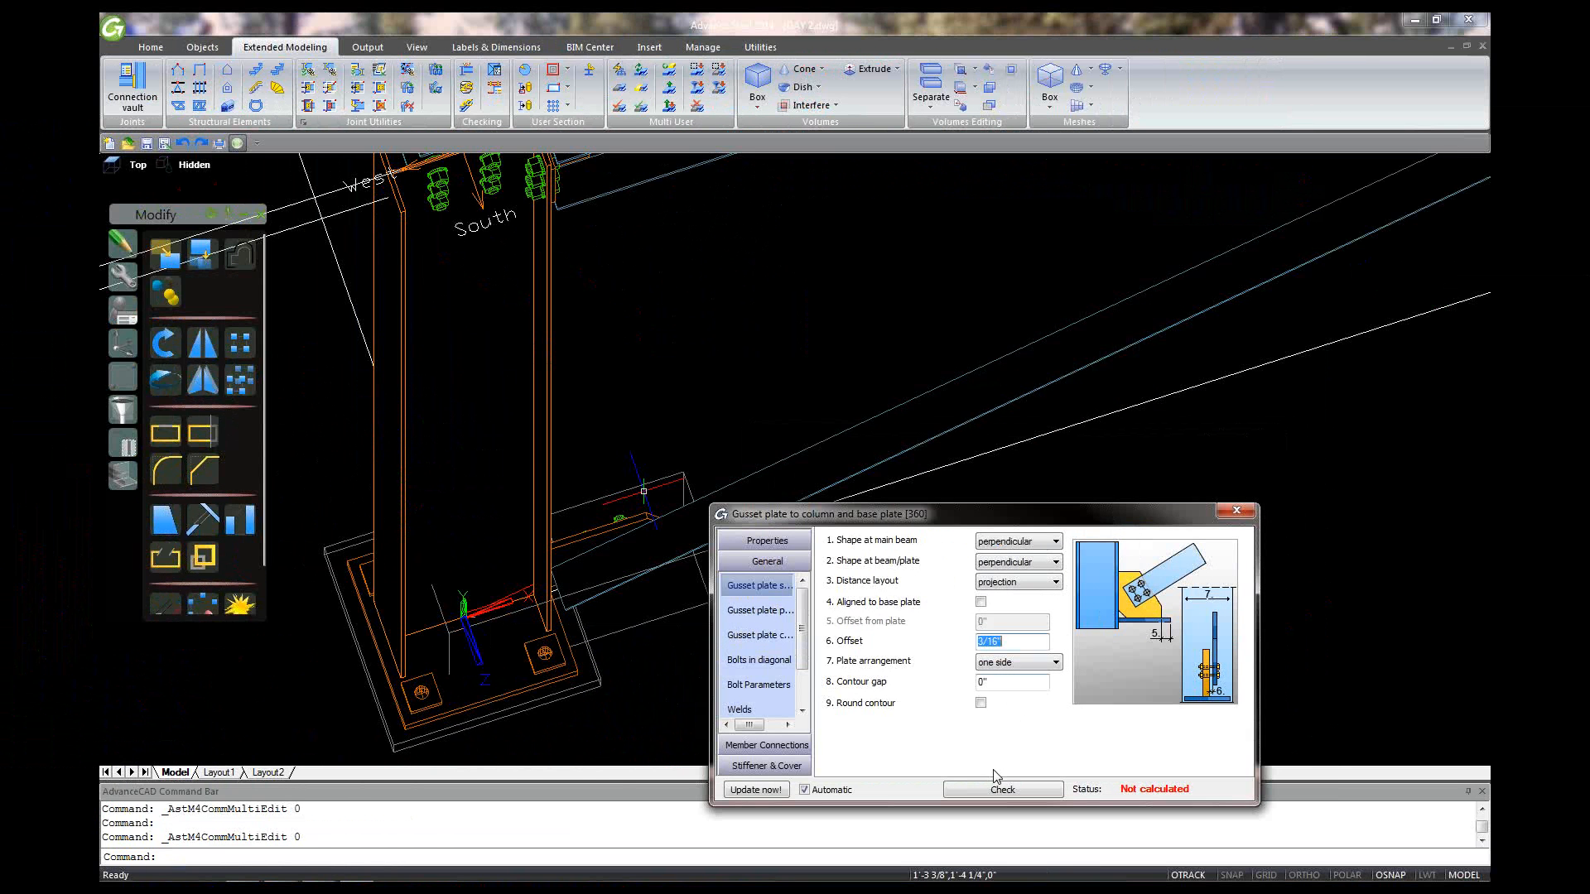
click(1236, 510)
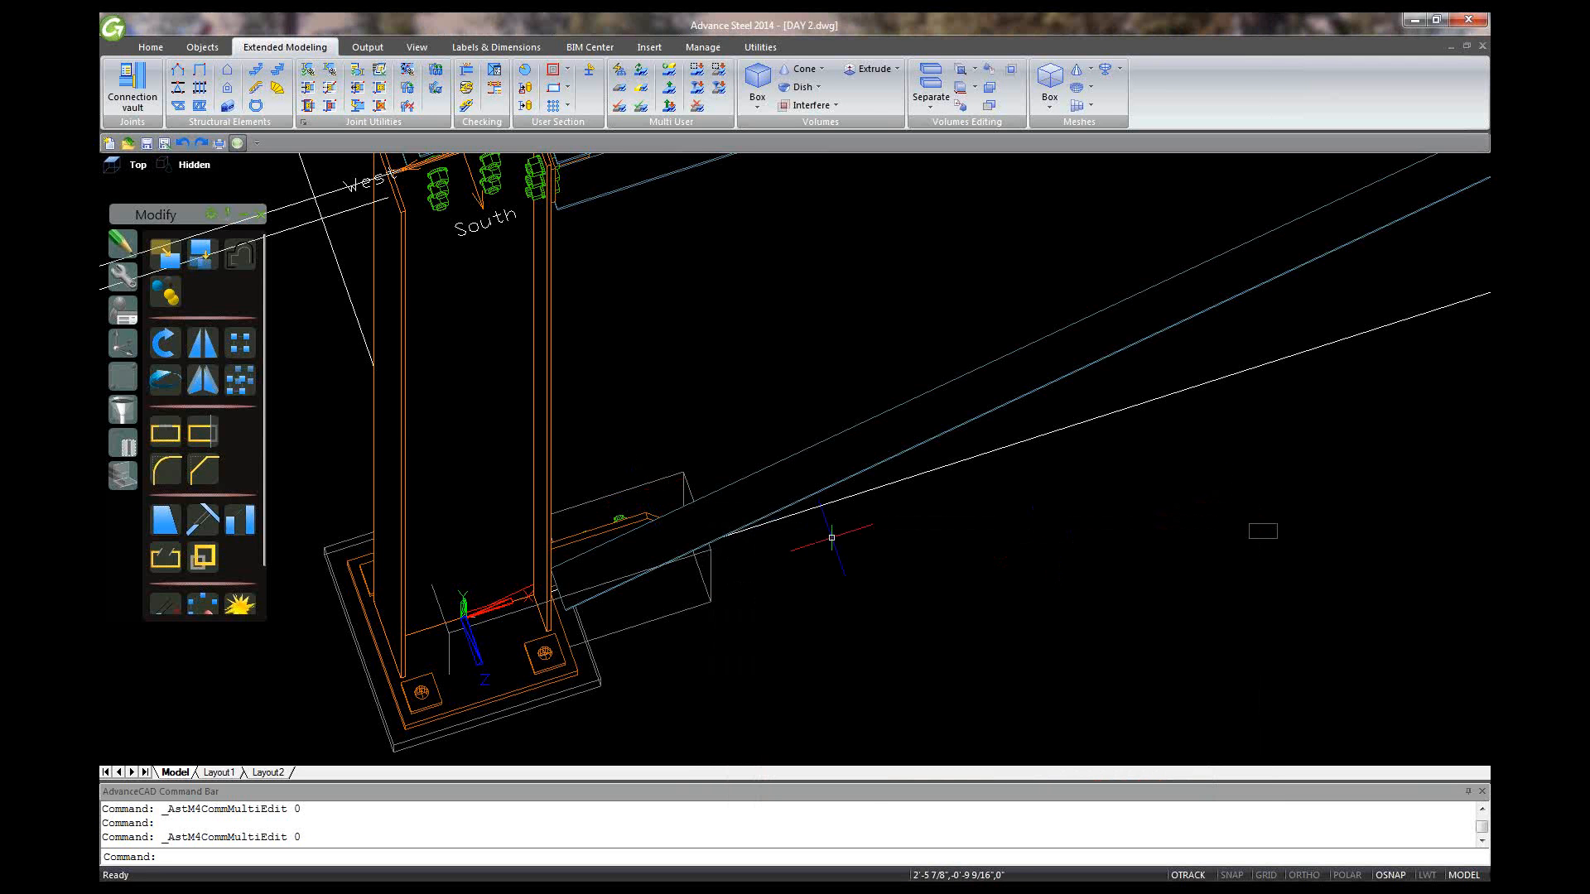
Set the gusset plate offset to 3/16" in the base joint at the other column of the braced bay.
scroll(831, 538, down, 5)
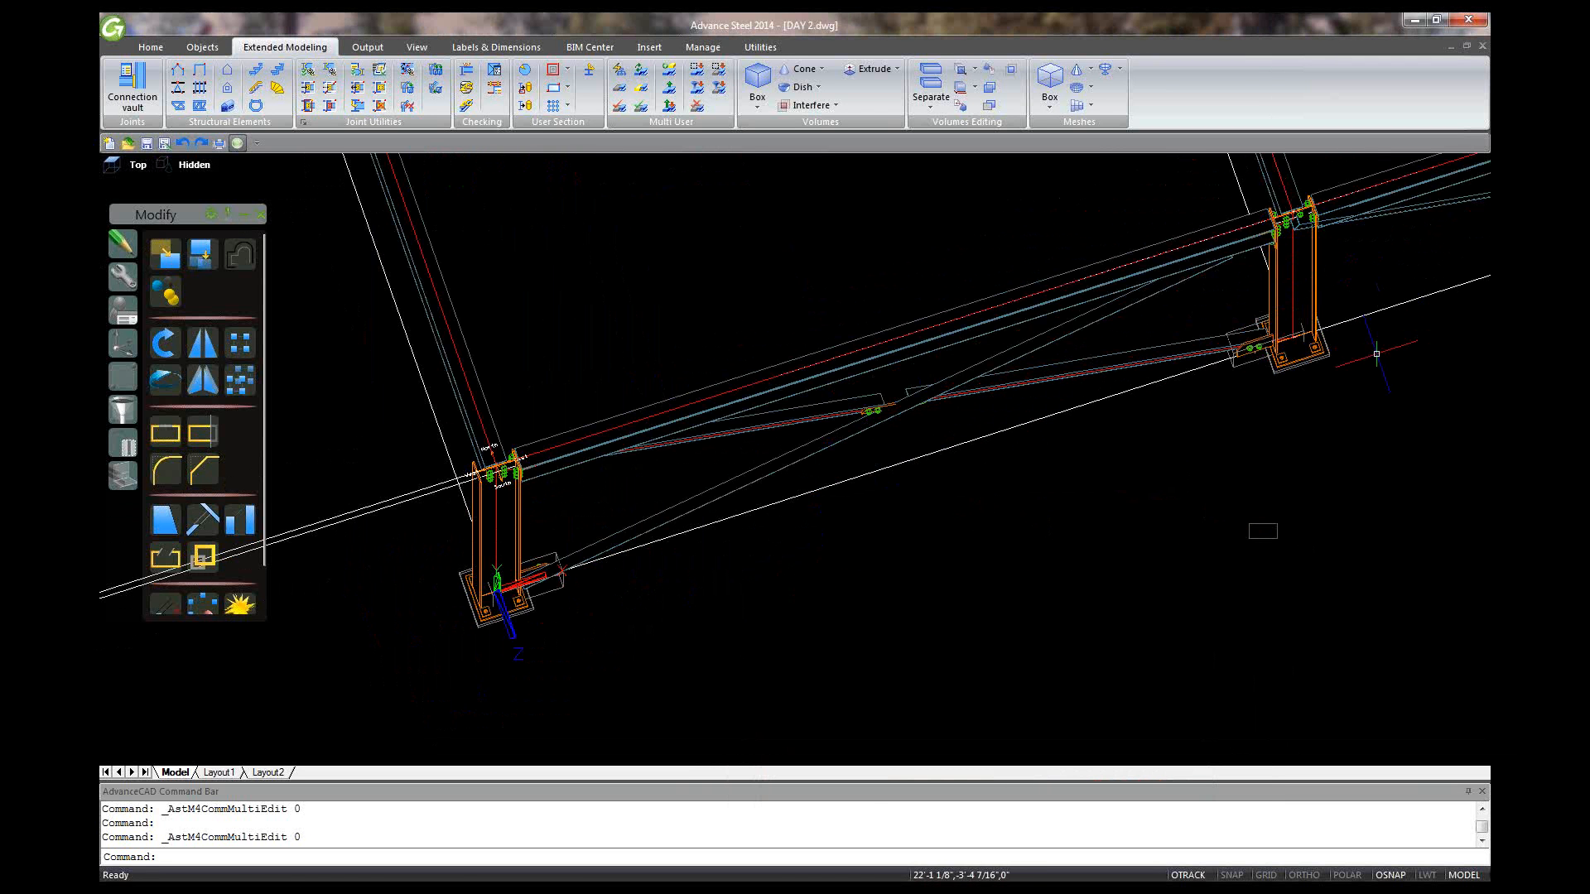
scroll(1376, 355, up, 2)
scroll(1130, 353, up, 1)
double_click(1147, 343)
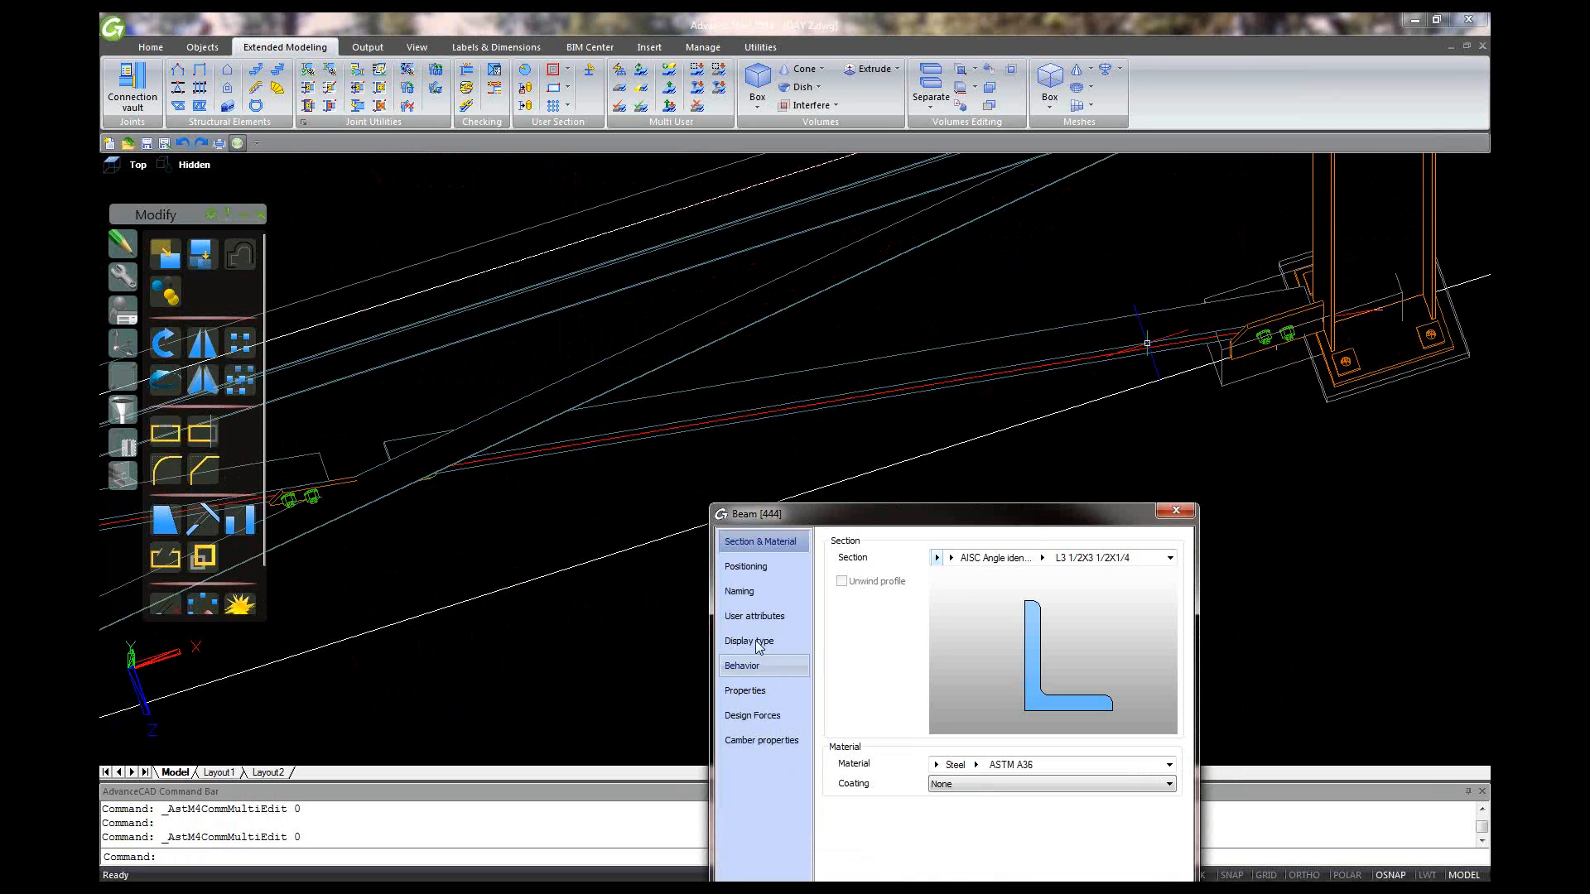
click(1160, 513)
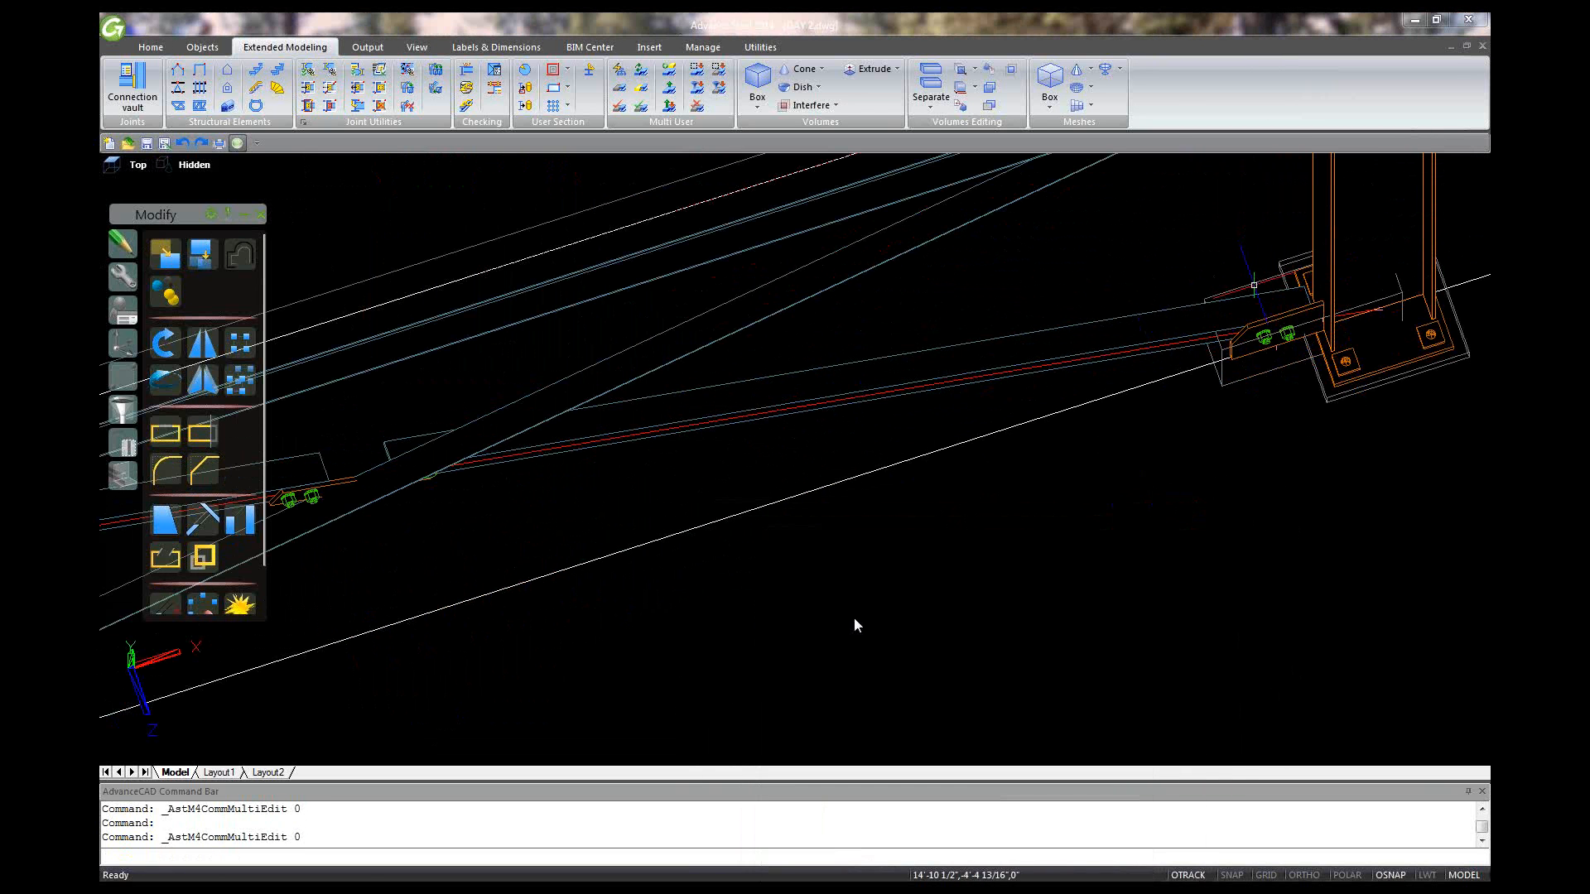
click(757, 723)
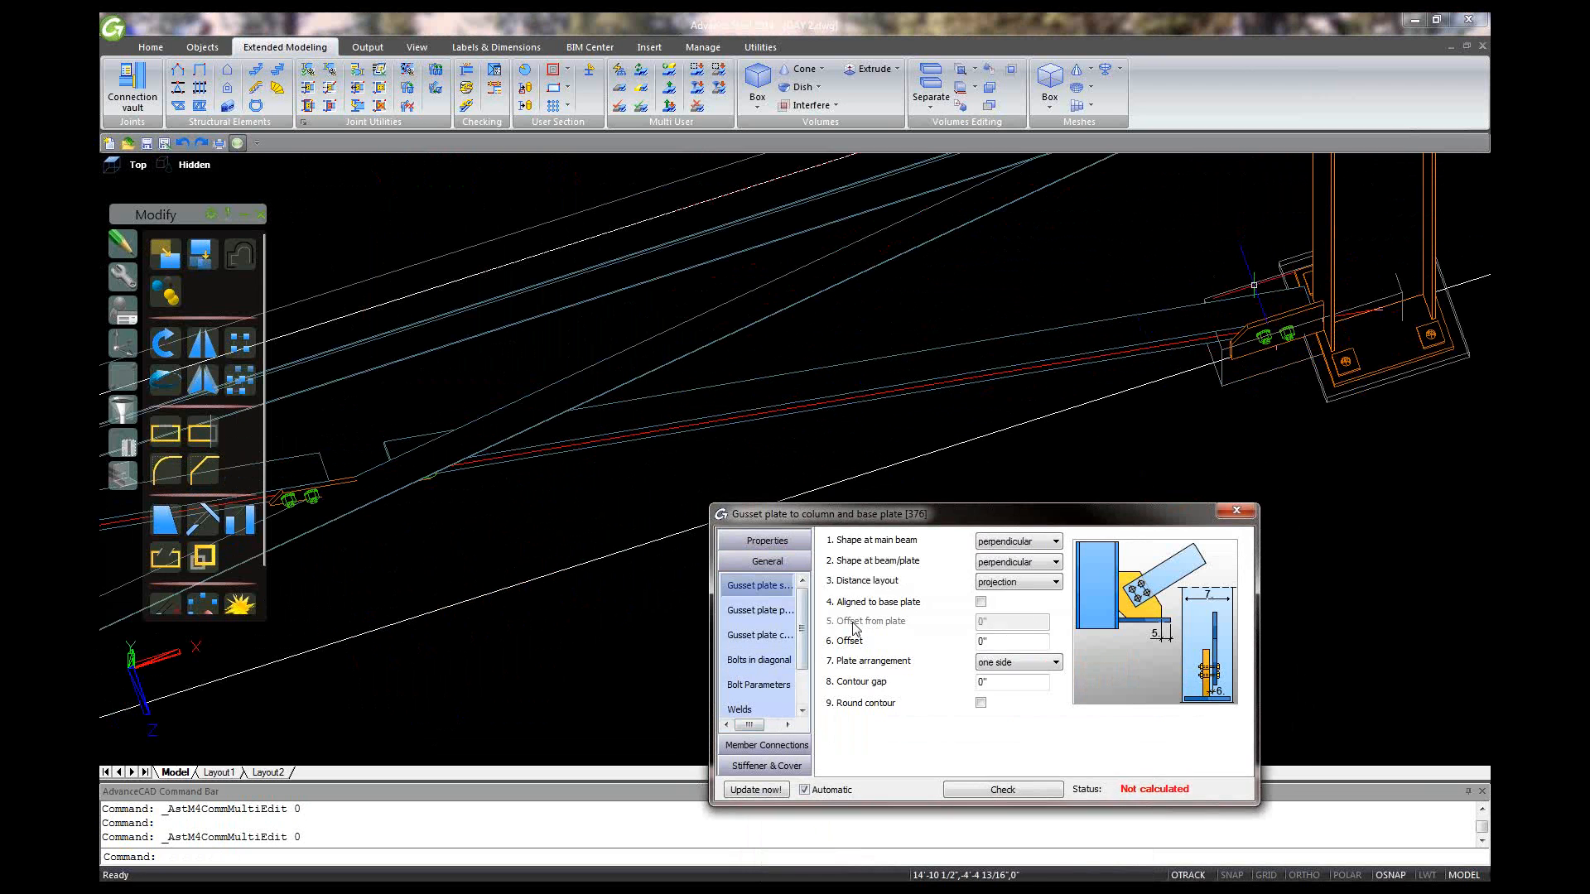
click(1006, 639)
double_click(1005, 639)
text(3/16)
click(1007, 678)
click(1237, 510)
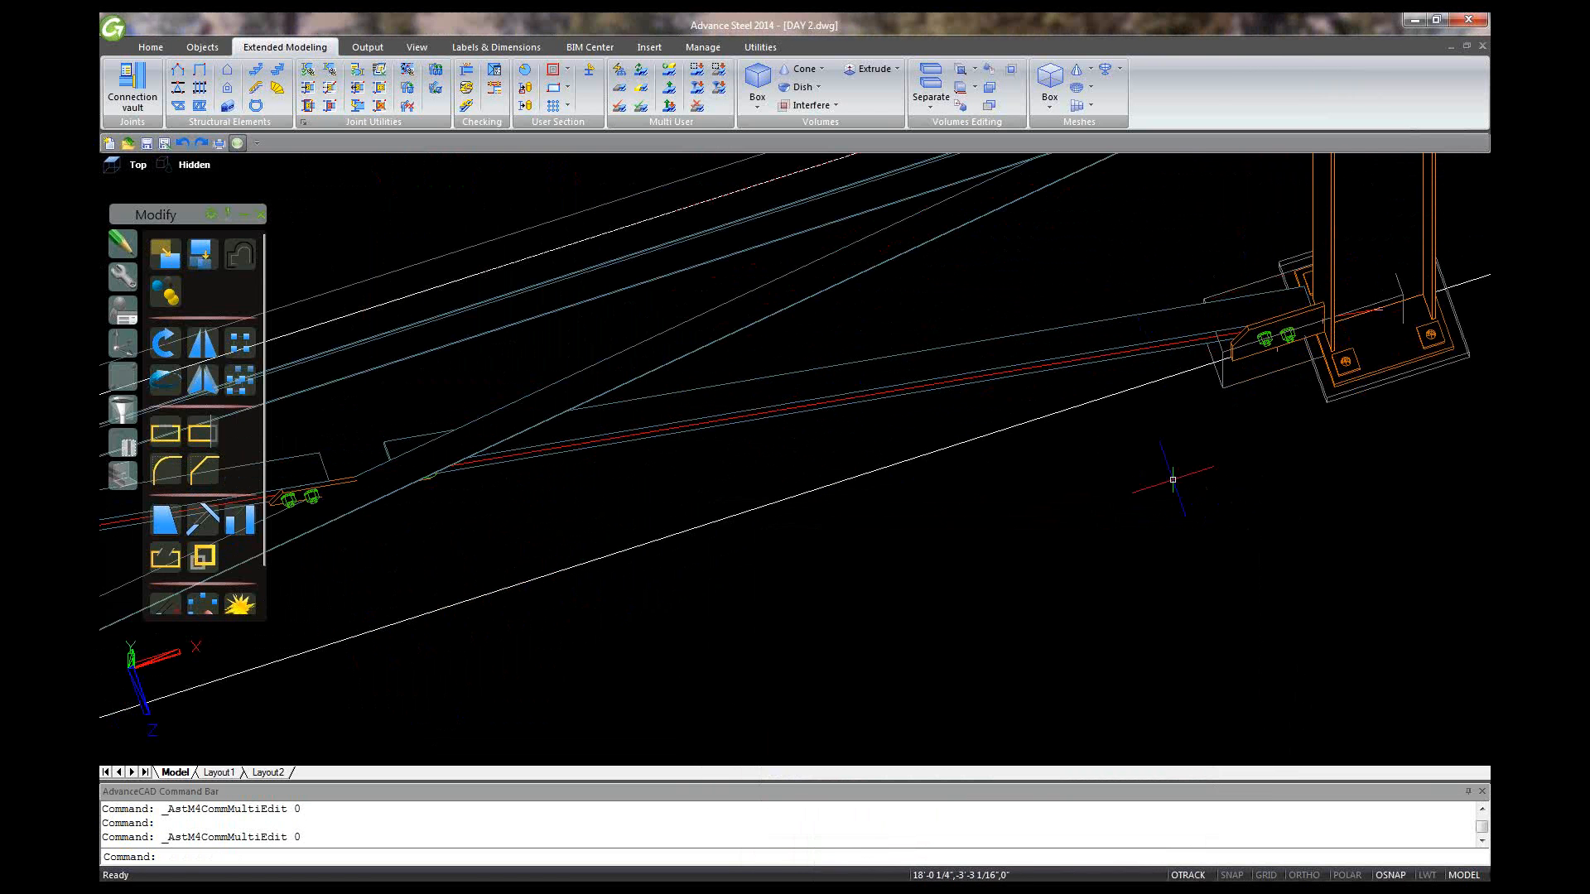
Examine the plates and bolts at the brace crossing and at the braced bay's column base.
scroll(1169, 488, down, 2)
scroll(964, 343, up, 1)
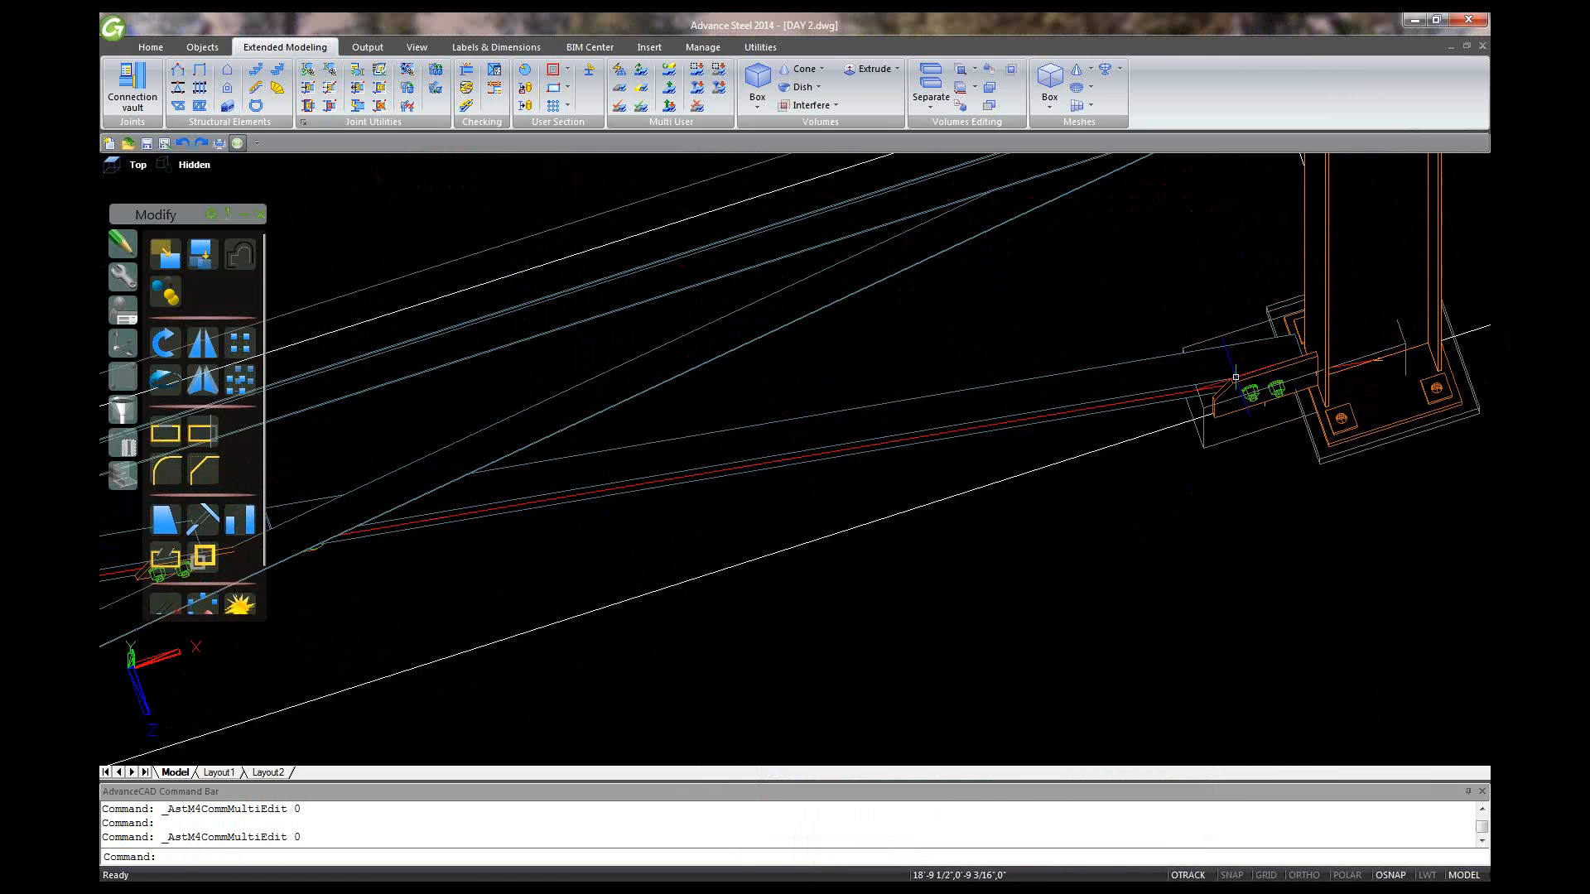
scroll(556, 482, up, 3)
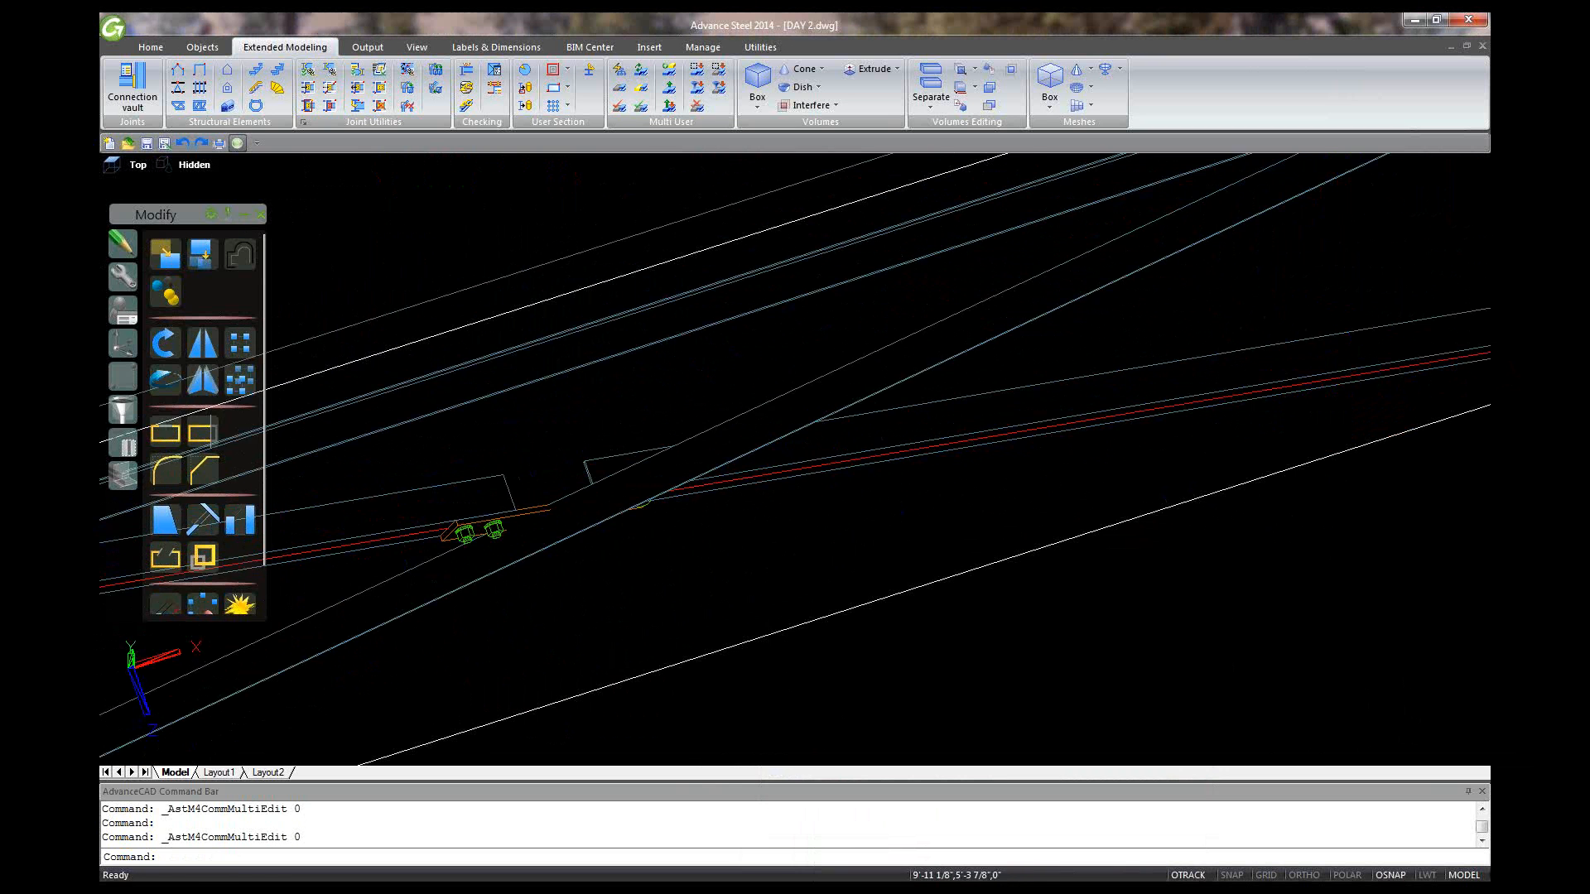
scroll(557, 482, down, 1)
scroll(689, 515, up, 2)
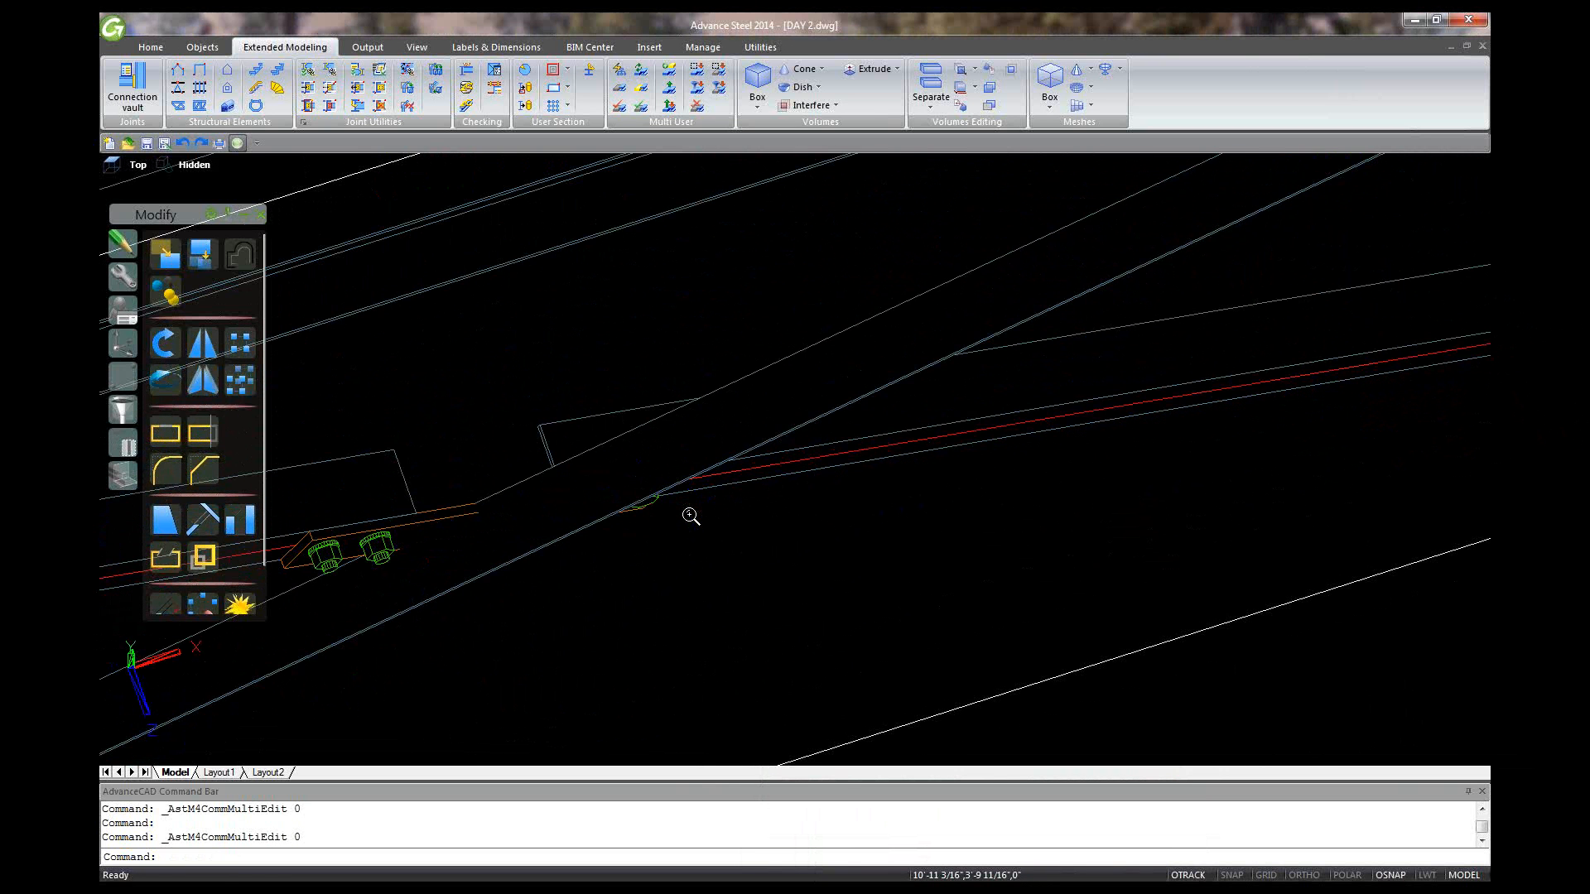
scroll(689, 515, down, 6)
scroll(1194, 405, up, 2)
scroll(1102, 431, up, 4)
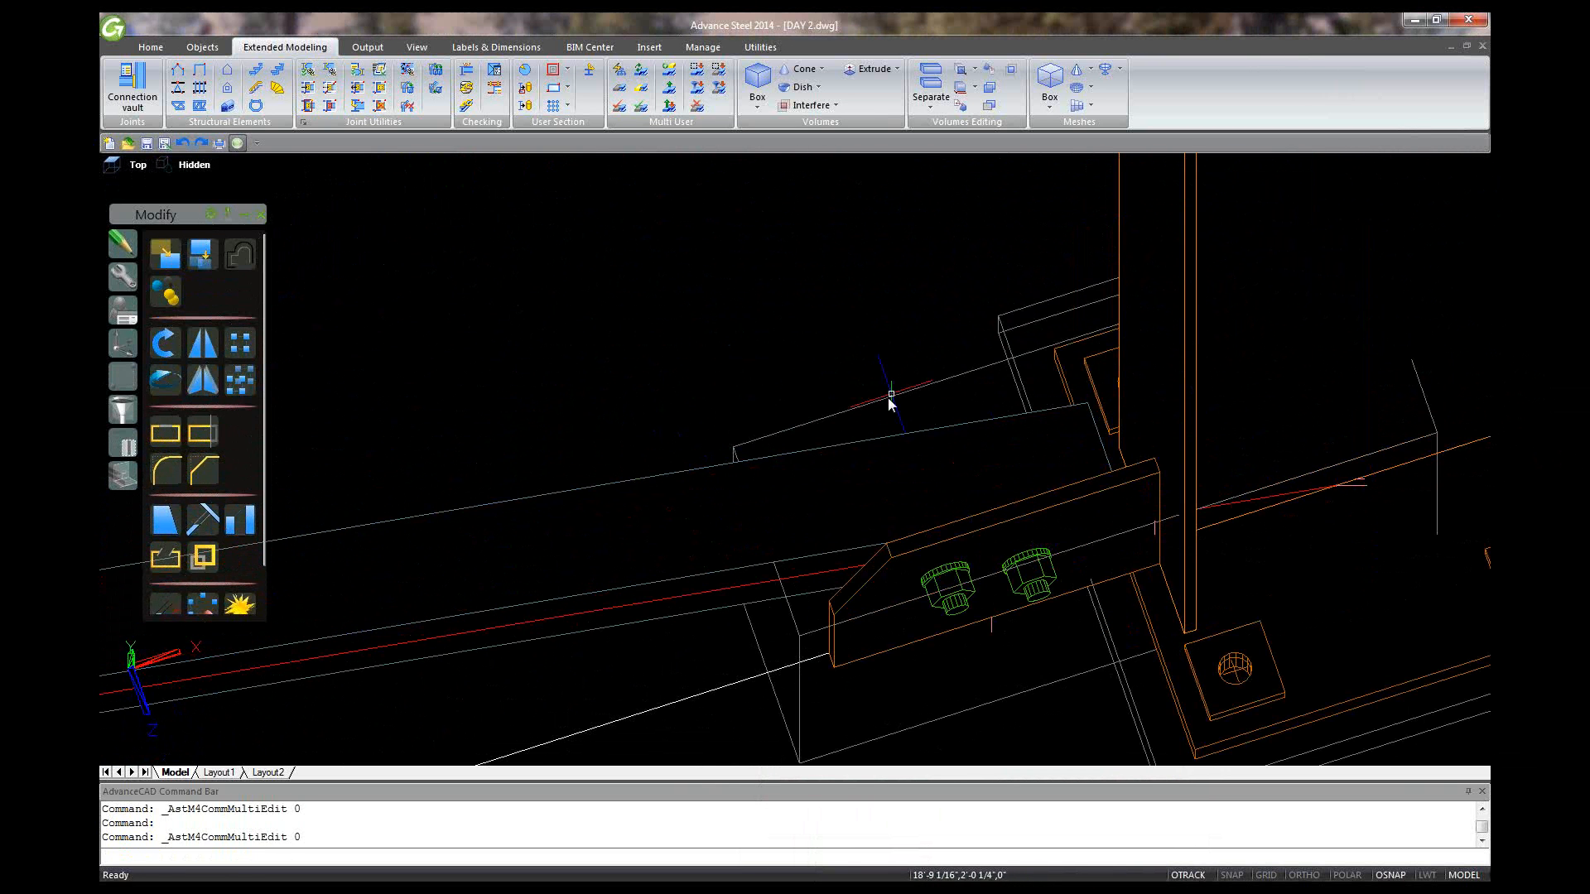
Review the gusset plate shape settings of this column base joint and examine where the gusset meets the brace.
double_click(890, 395)
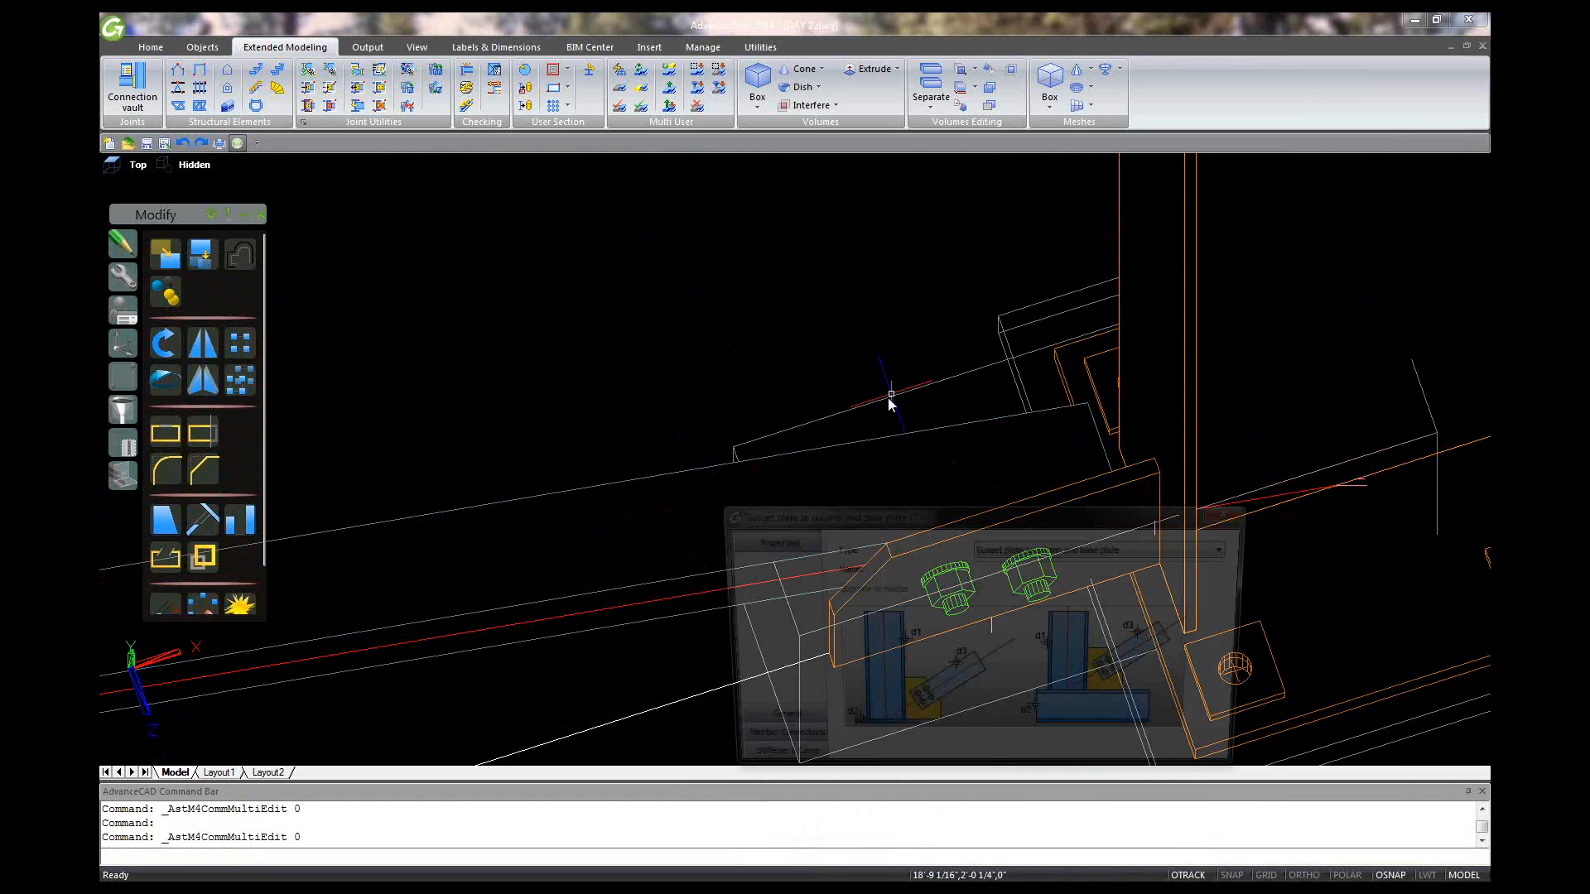
click(779, 715)
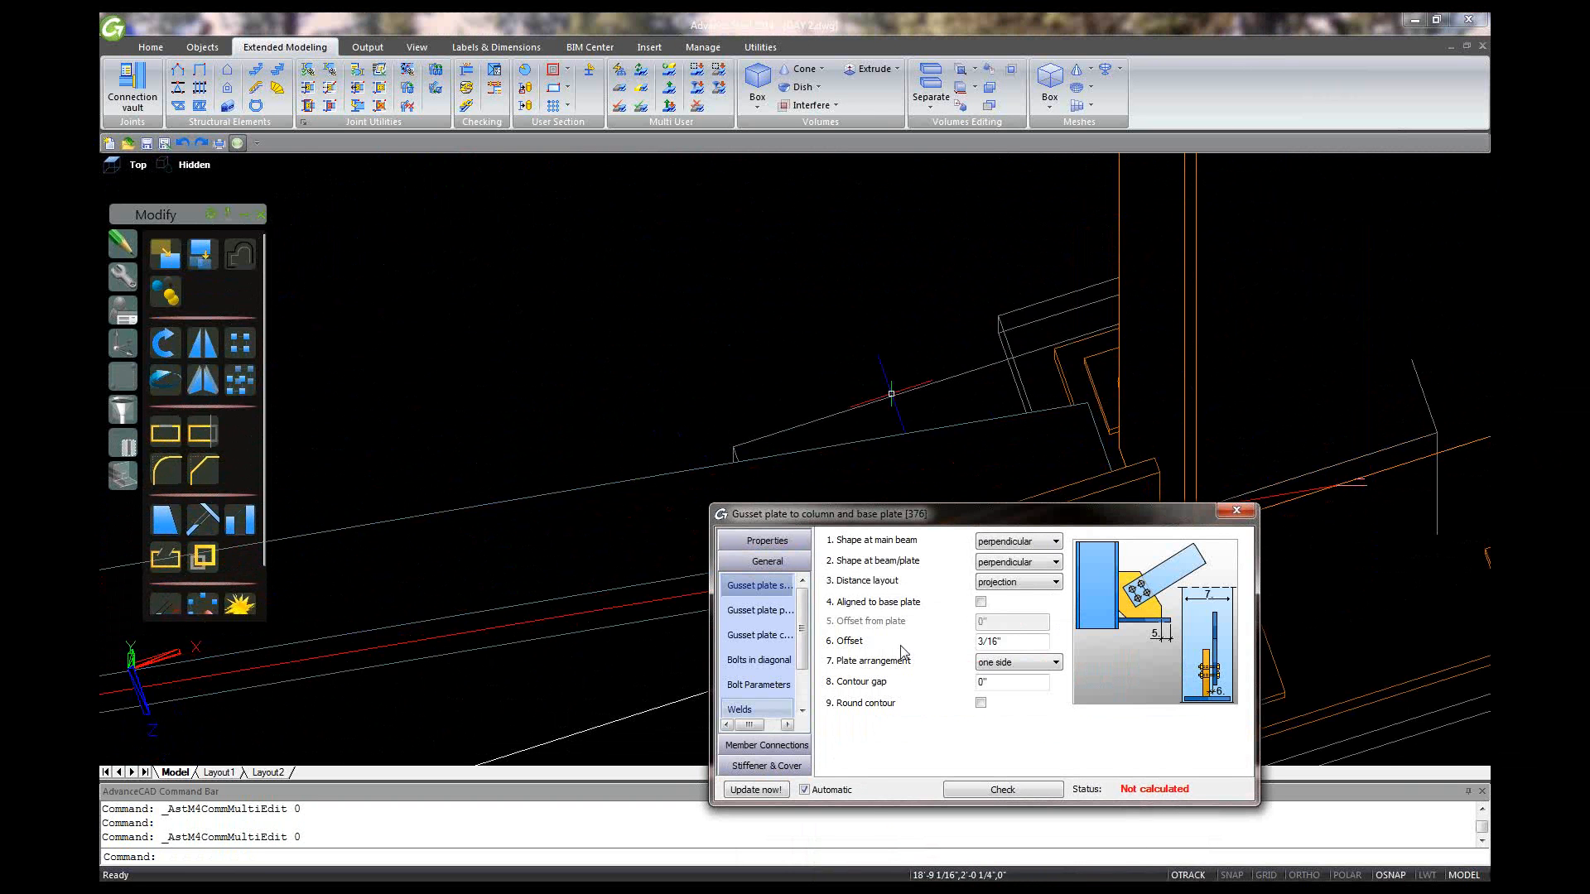
drag(1120, 520, 1042, 628)
shift+middle_drag(1010, 427, 1457, 356)
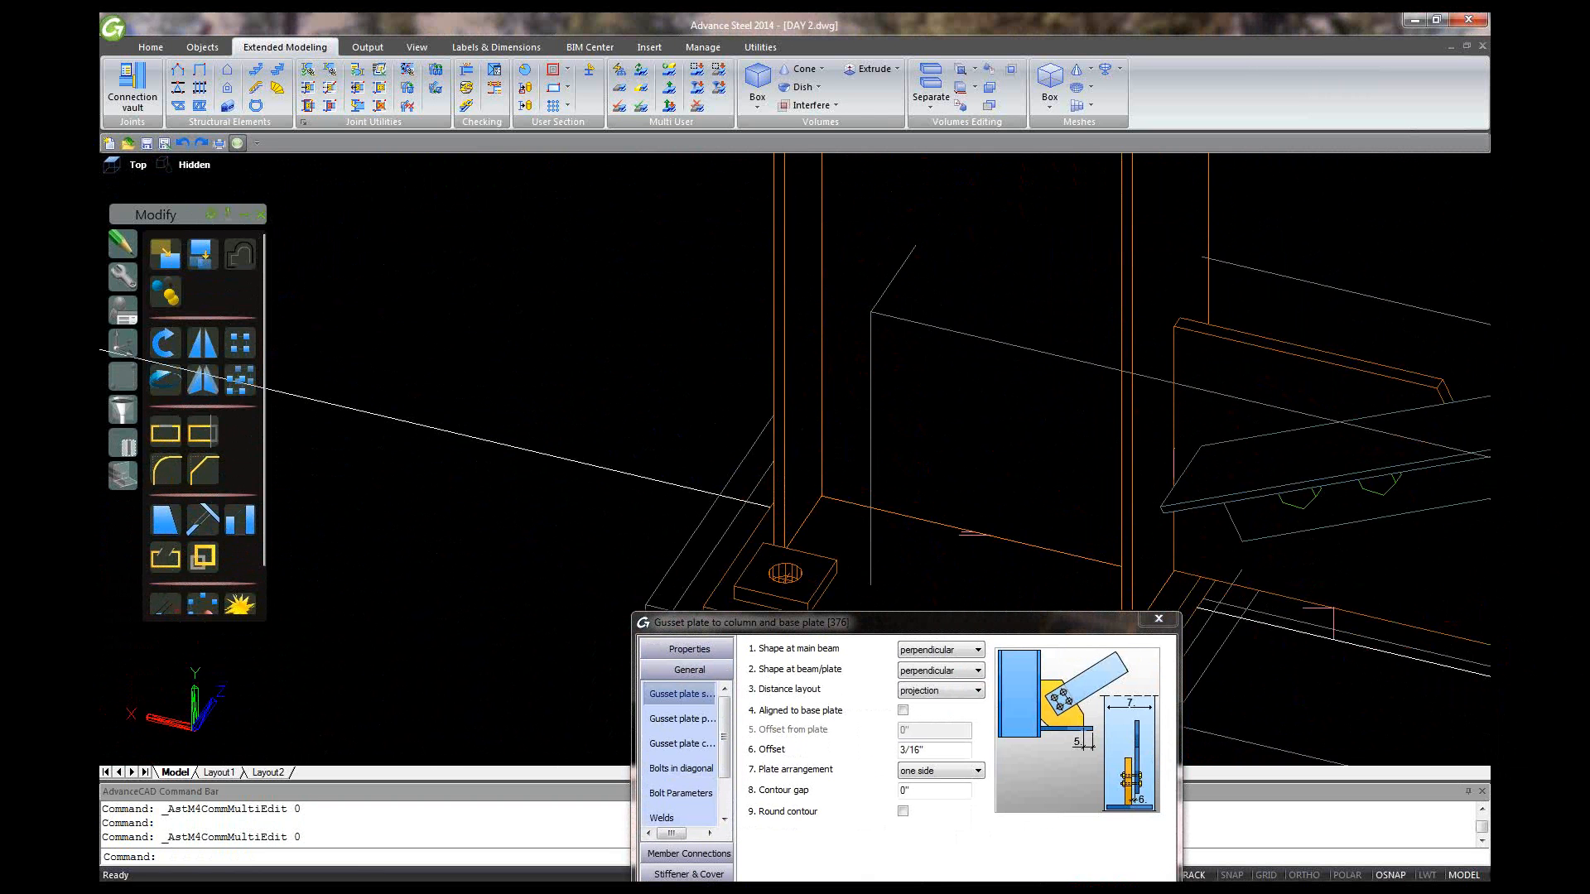
scroll(862, 370, down, 3)
scroll(853, 377, up, 3)
shift+middle_drag(853, 378, 853, 480)
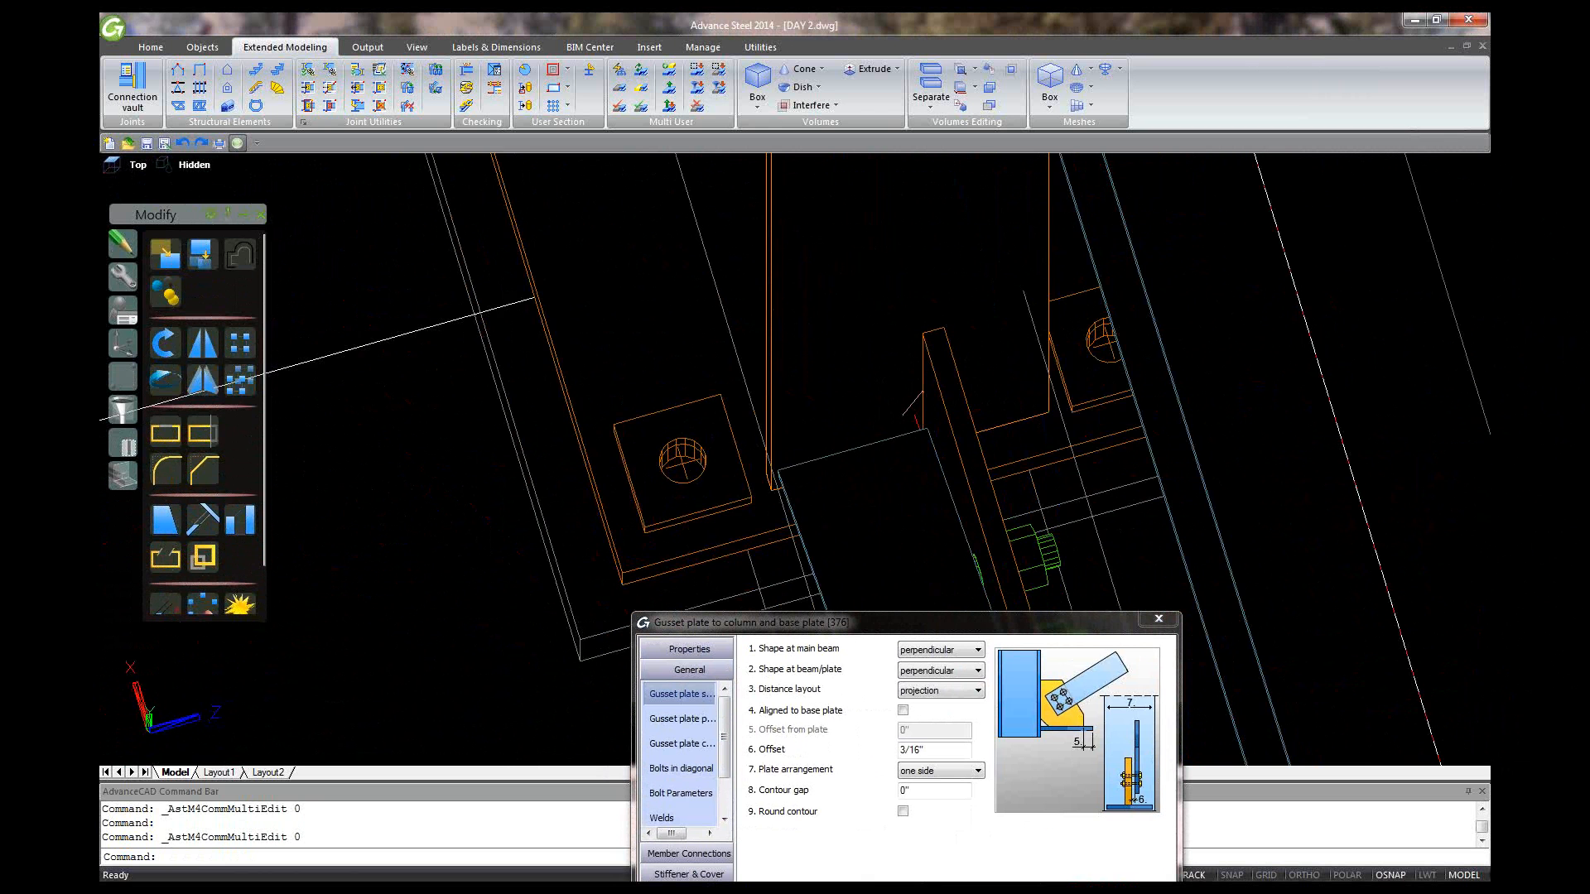
scroll(936, 348, up, 2)
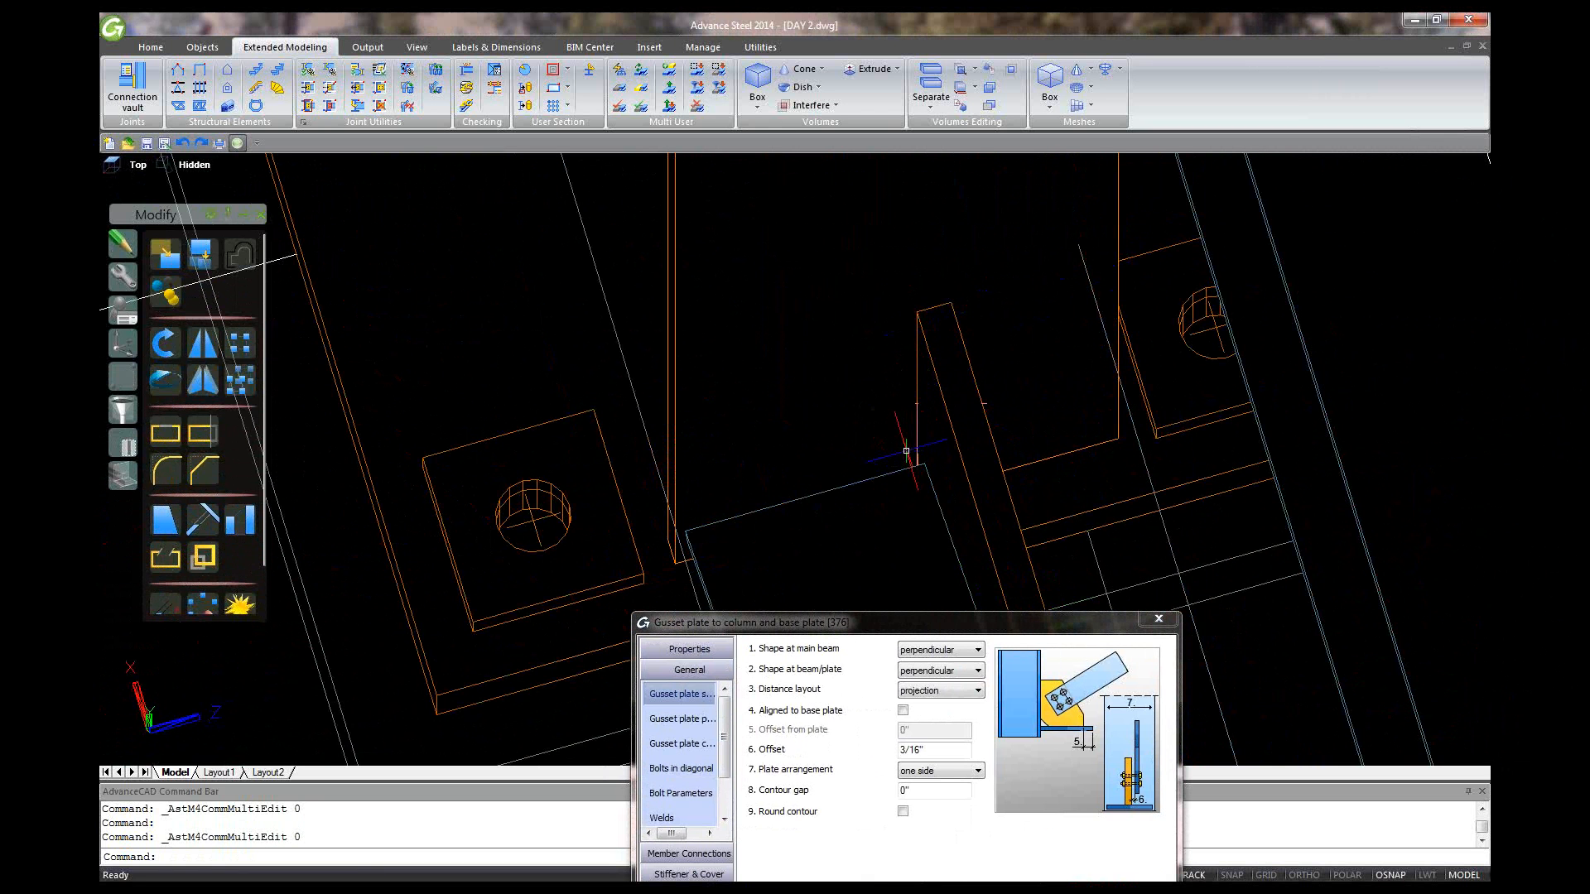
scroll(910, 452, up, 5)
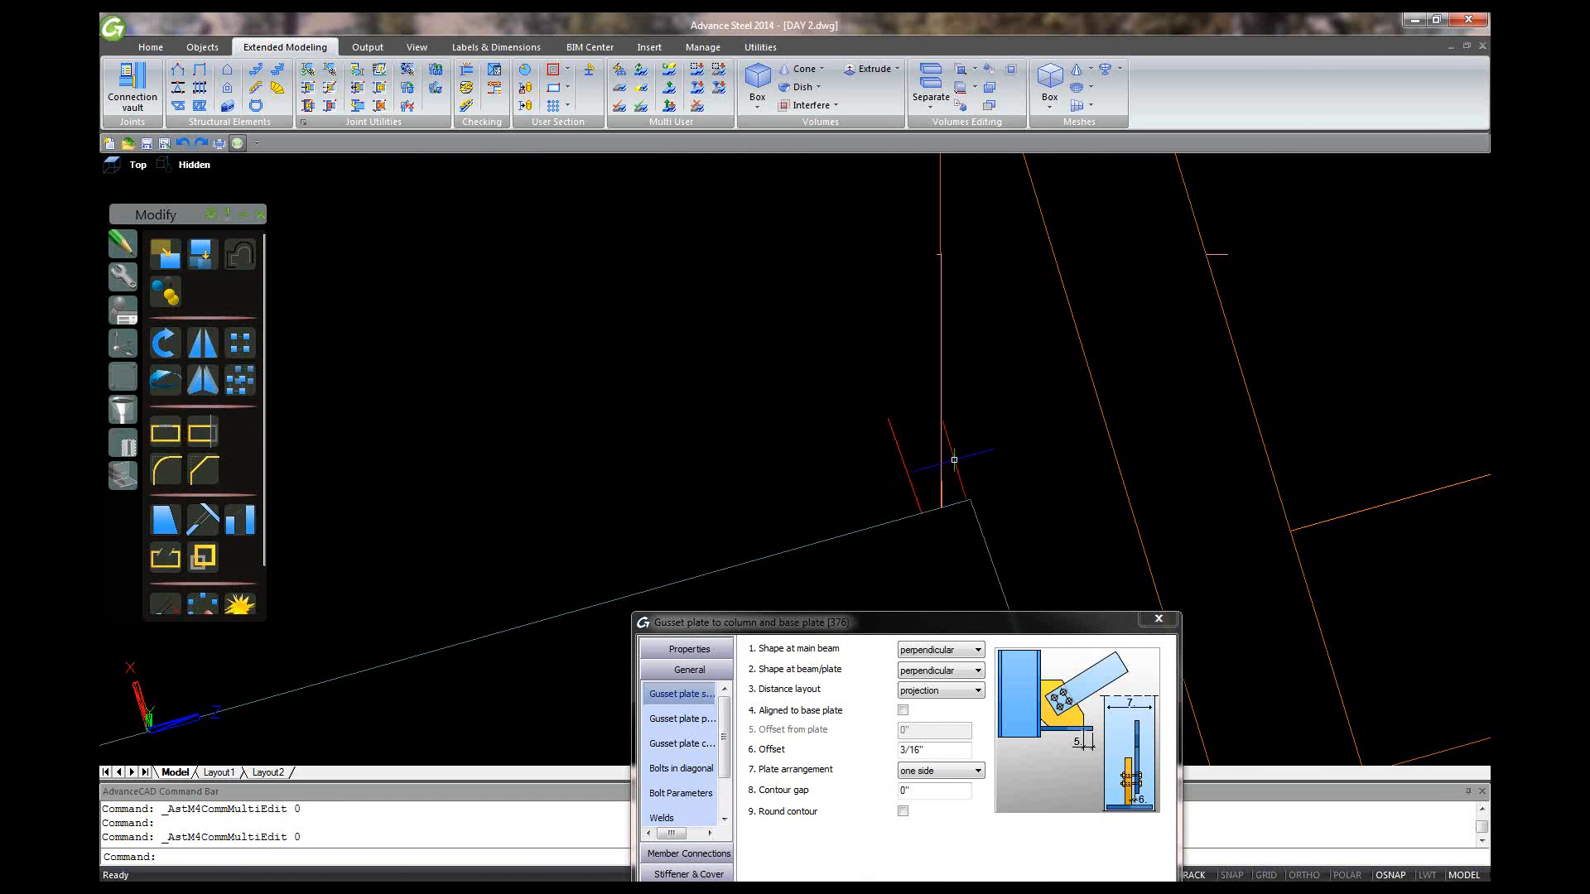
Try a gusset plate offset of 0" in the base joint, then restore it to 3/16".
click(925, 748)
text(0)
click(921, 791)
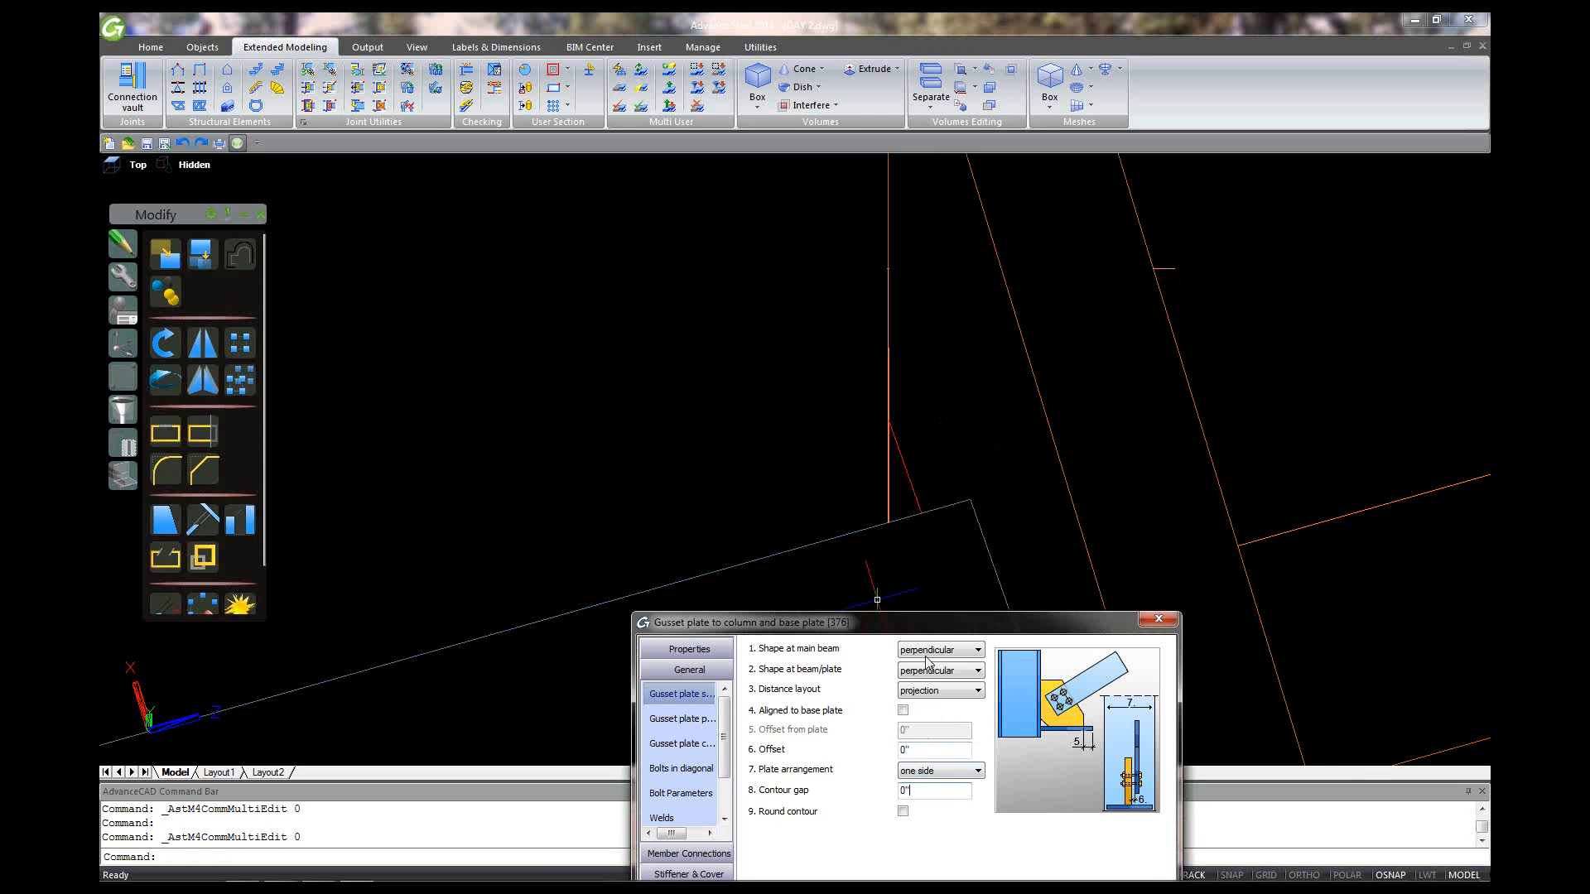
double_click(911, 748)
text(3/16)
Align the gusset to the base plate with a 3/16" offset from plate and 0" offset, and close the joint settings.
click(903, 710)
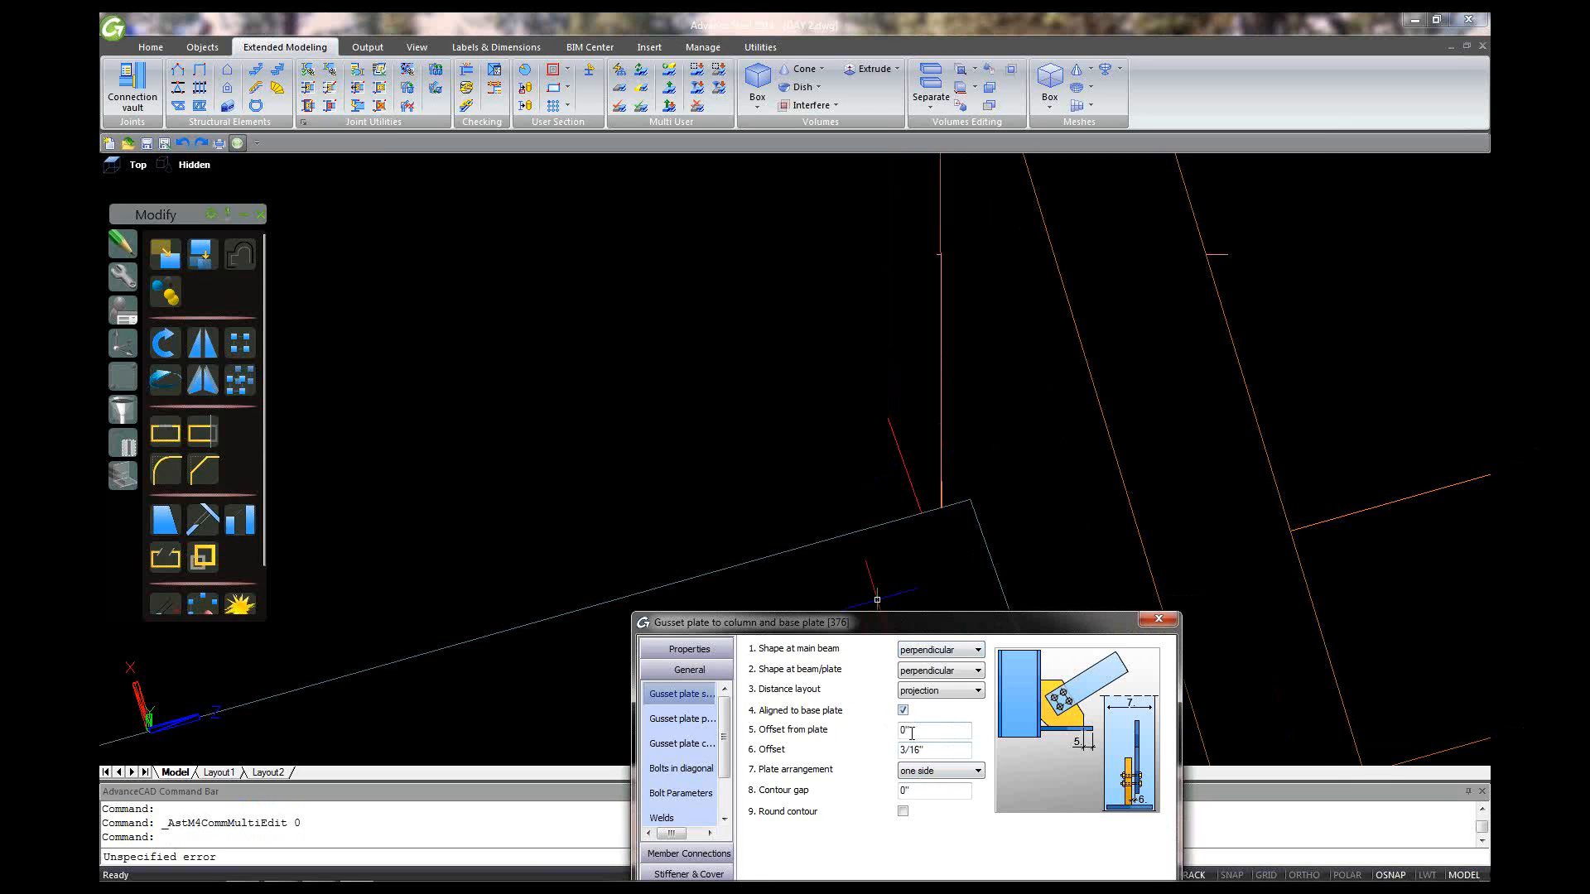
drag(924, 750, 871, 754)
key(BackSpace)
click(924, 732)
text(3/)
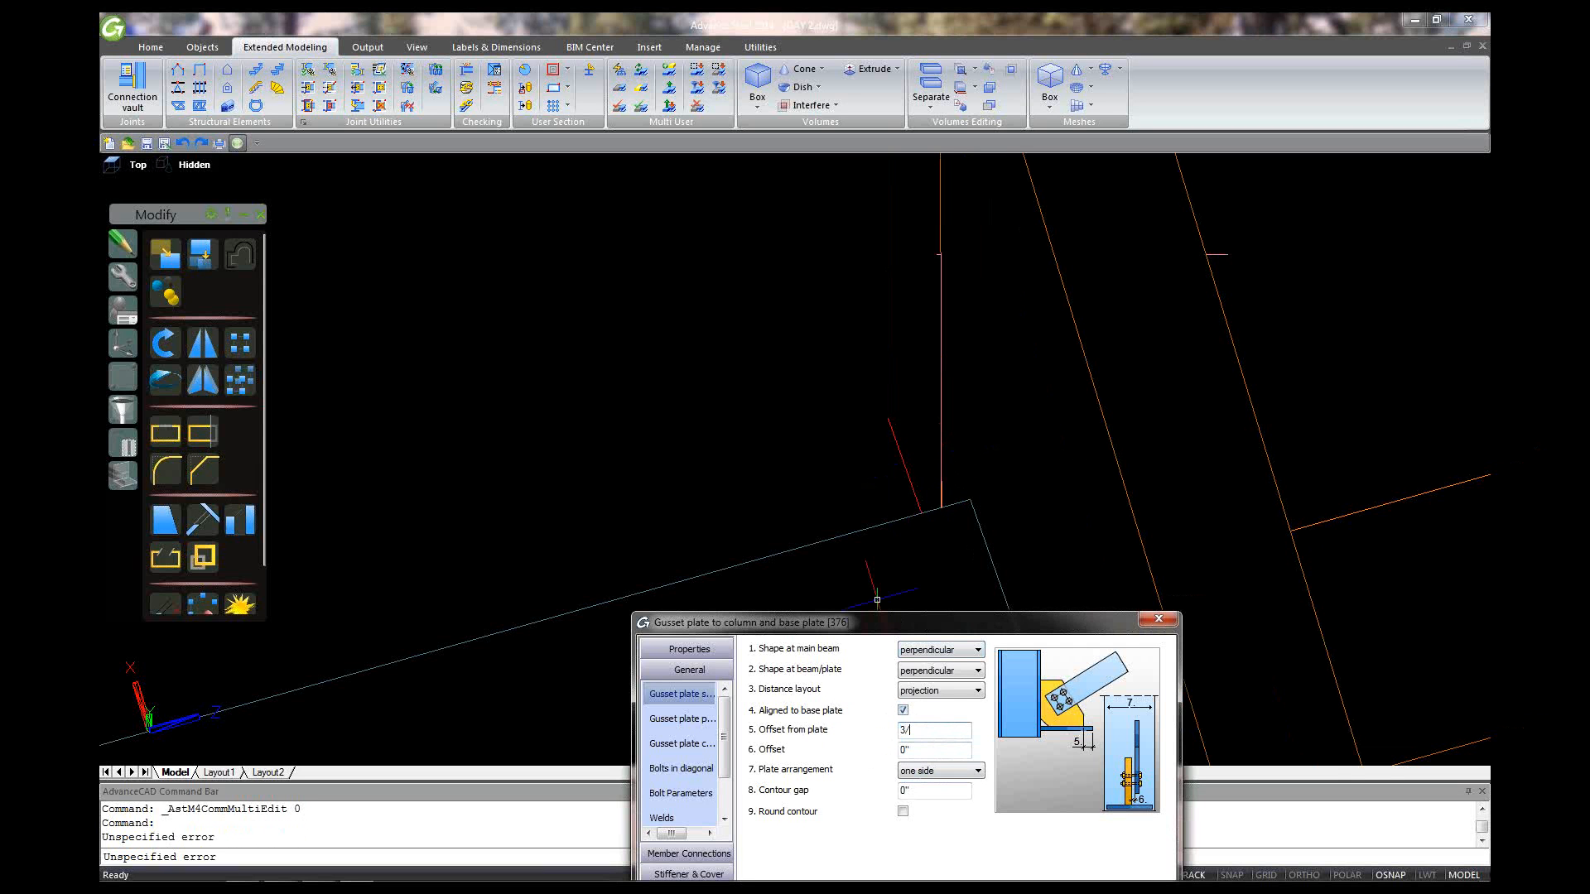
click(923, 749)
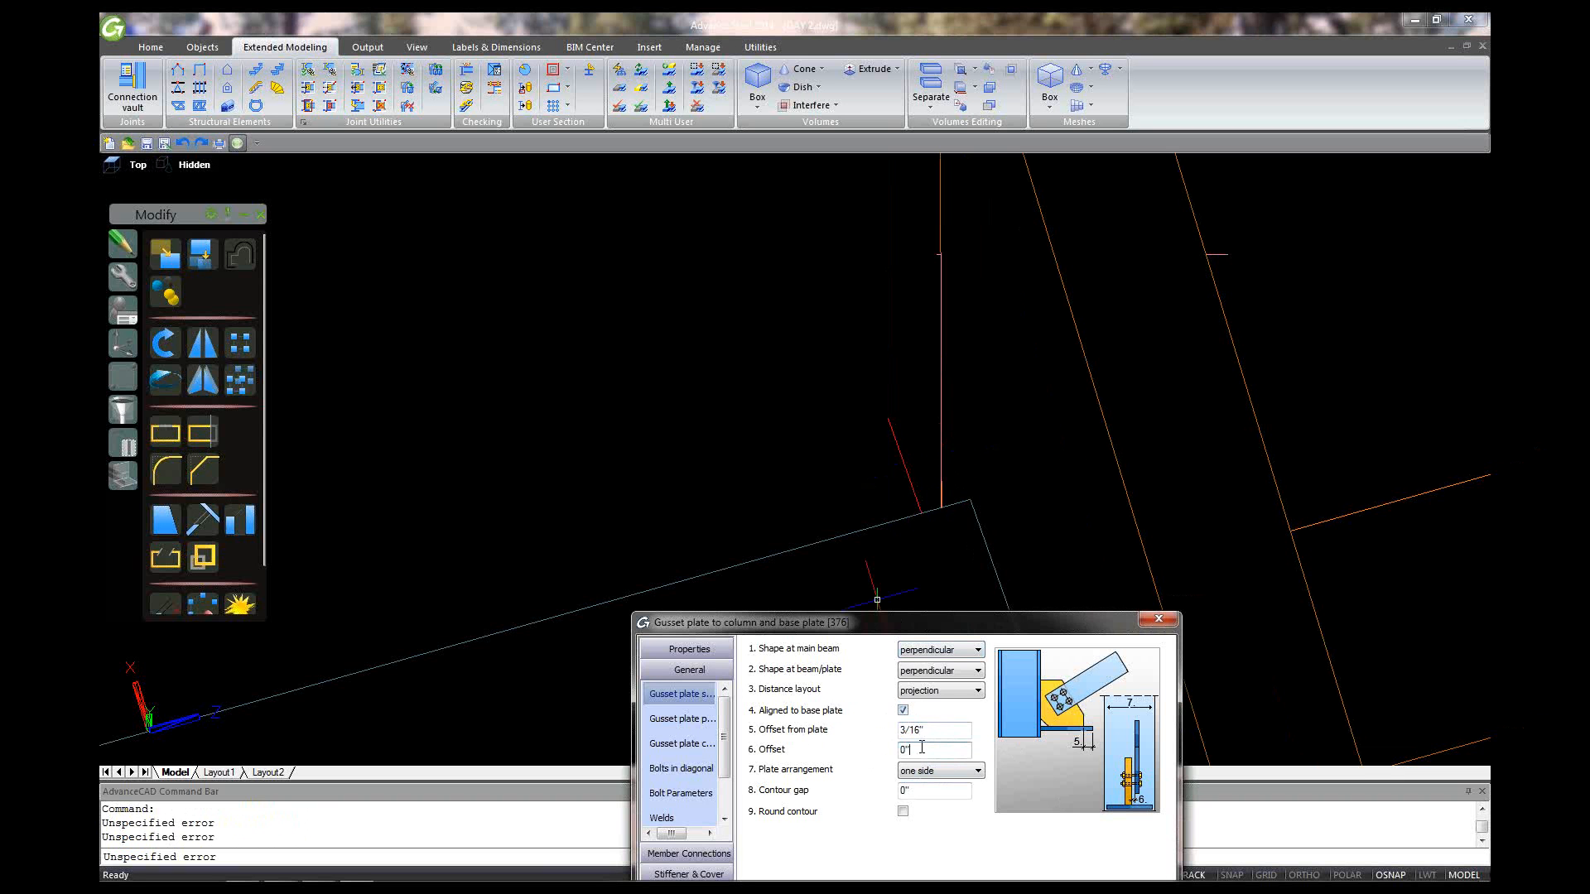
click(1159, 620)
Examine the plate at the brace crossing and the gusset connection at the opposite column's base.
scroll(953, 487, down, 6)
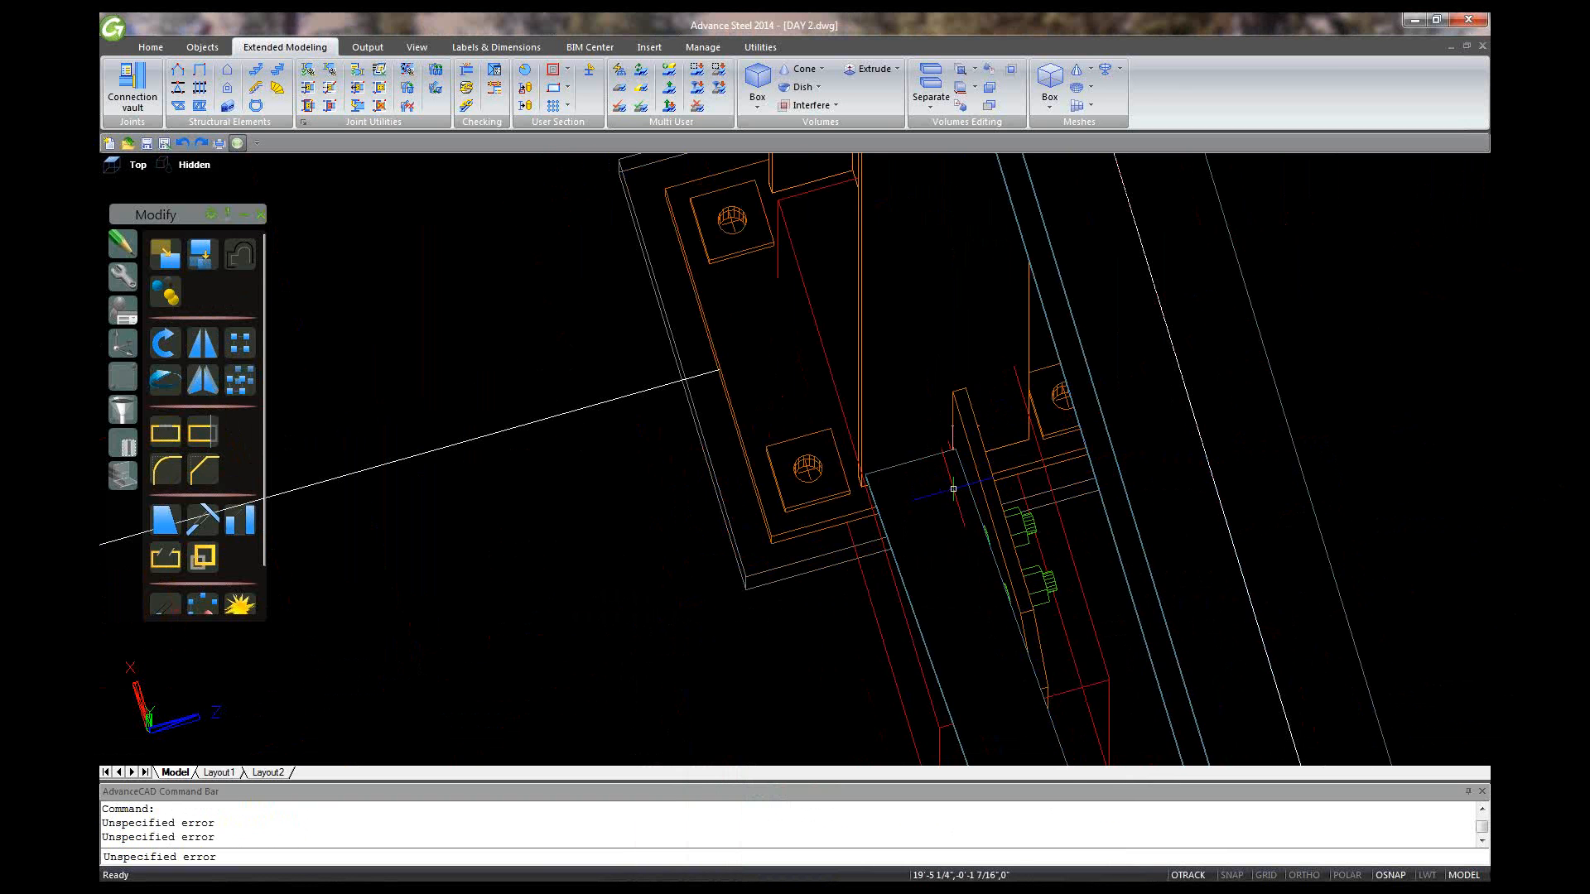
shift+middle_drag(969, 525, 778, 432)
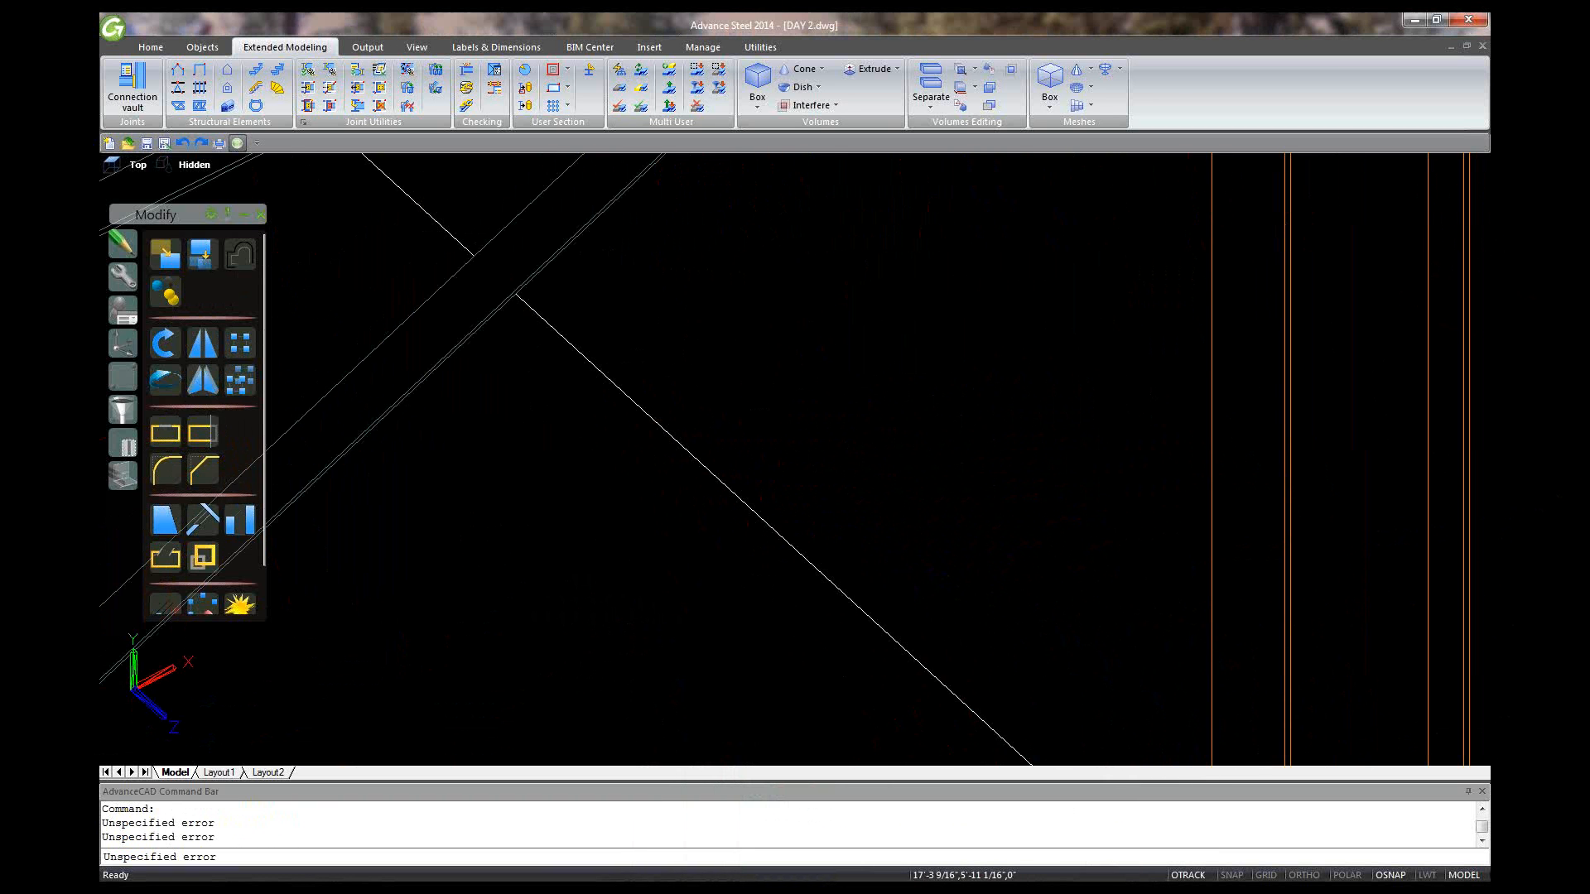
scroll(952, 291, down, 5)
scroll(419, 561, up, 8)
scroll(944, 468, down, 3)
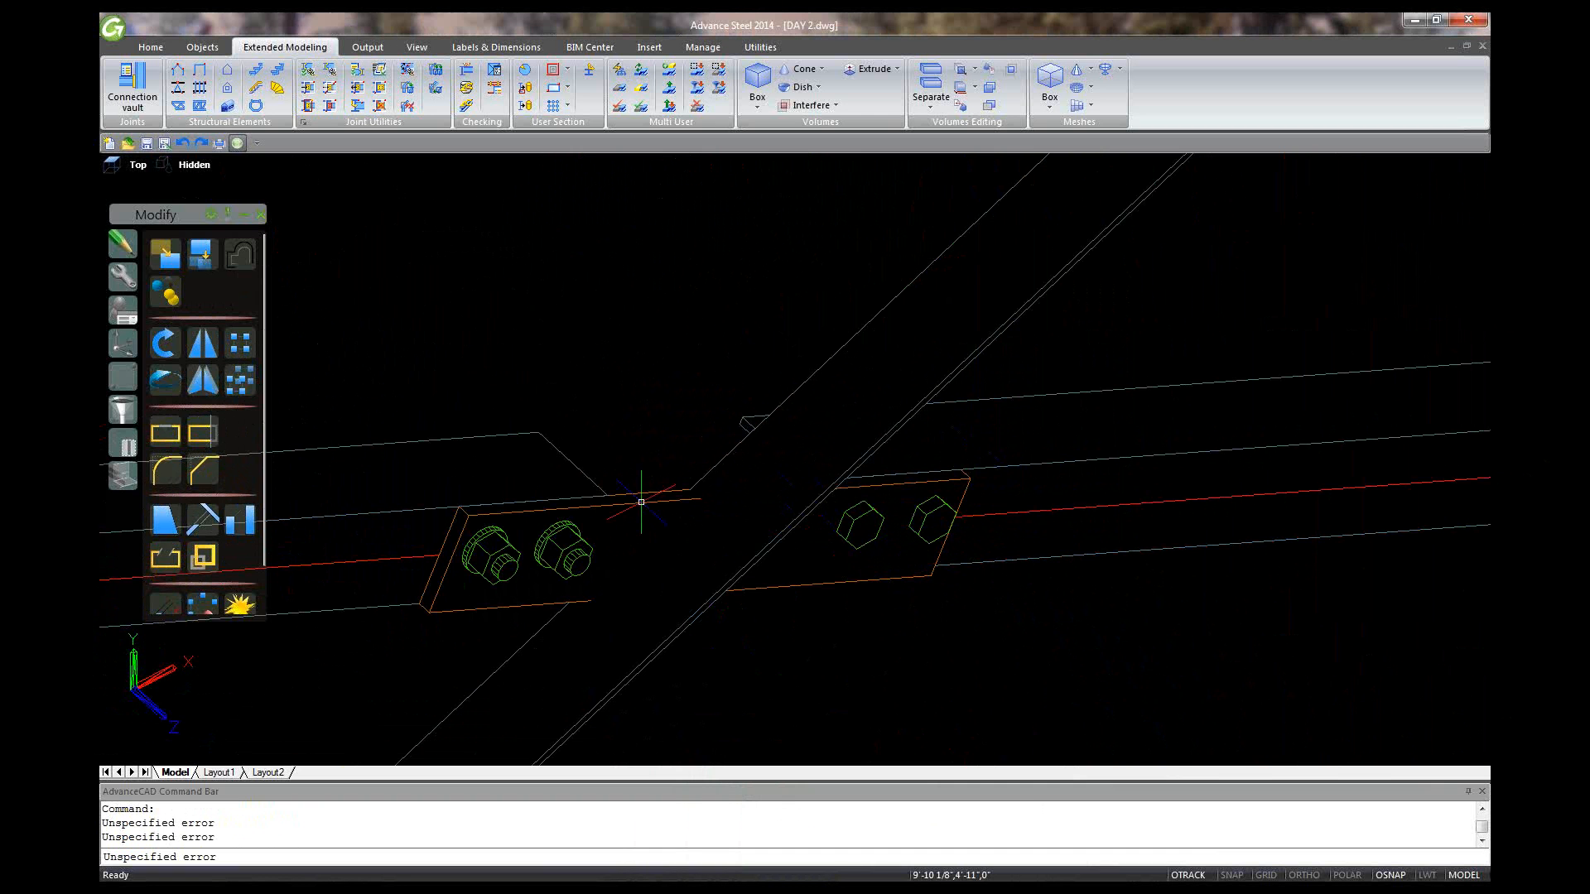
shift+middle_drag(862, 497, 593, 490)
scroll(593, 490, down, 5)
scroll(538, 603, up, 2)
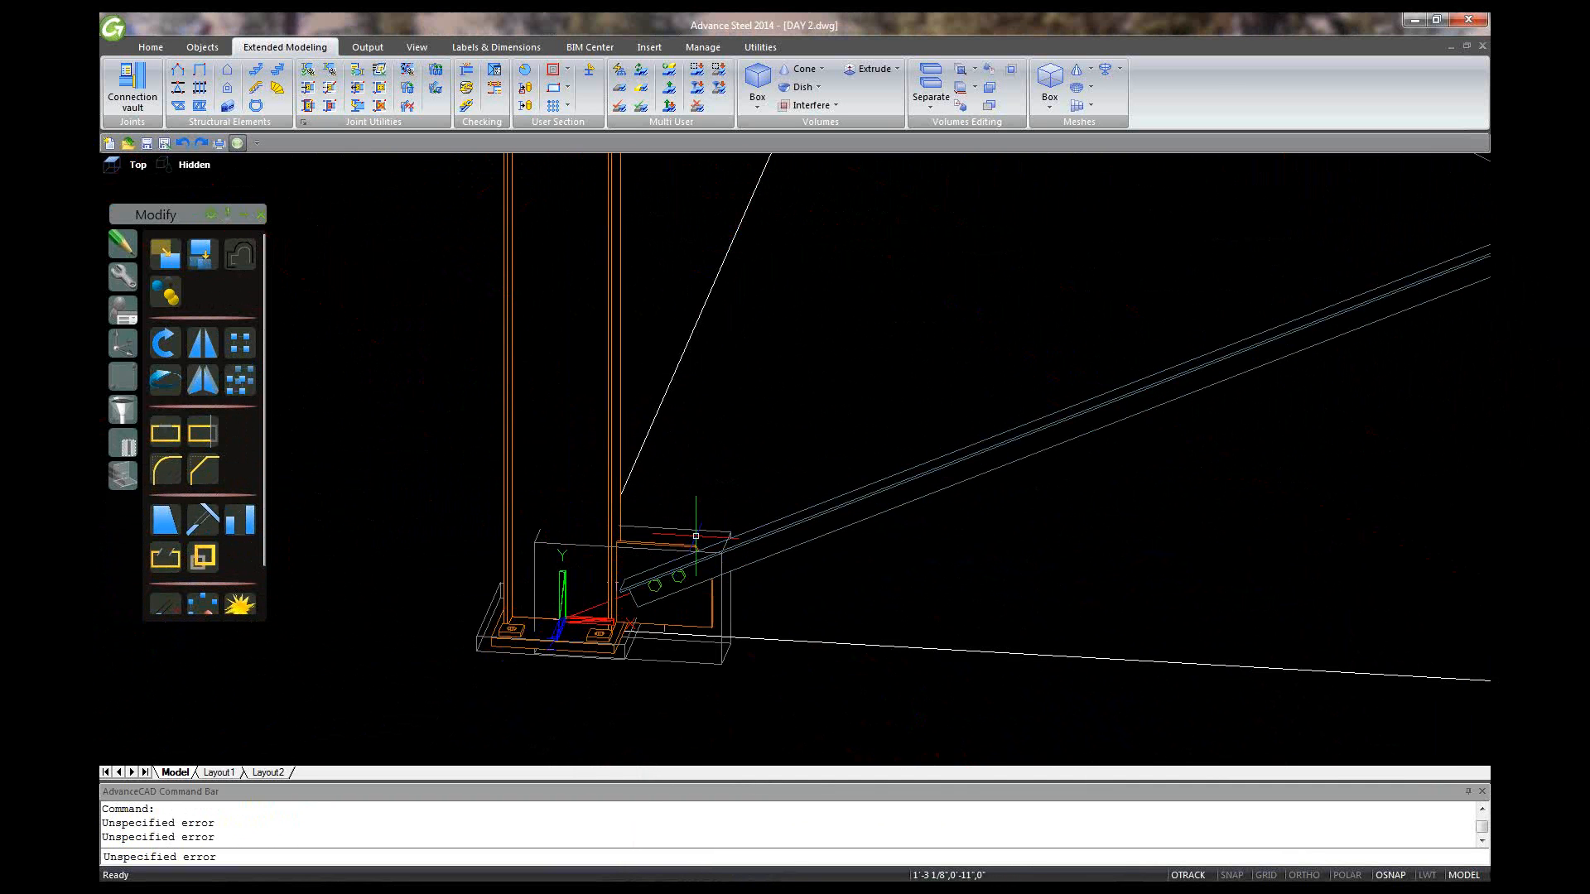
In the opposite column's base joint, align the gusset to the base plate with 3/16" offset from plate and 0" offset.
double_click(704, 530)
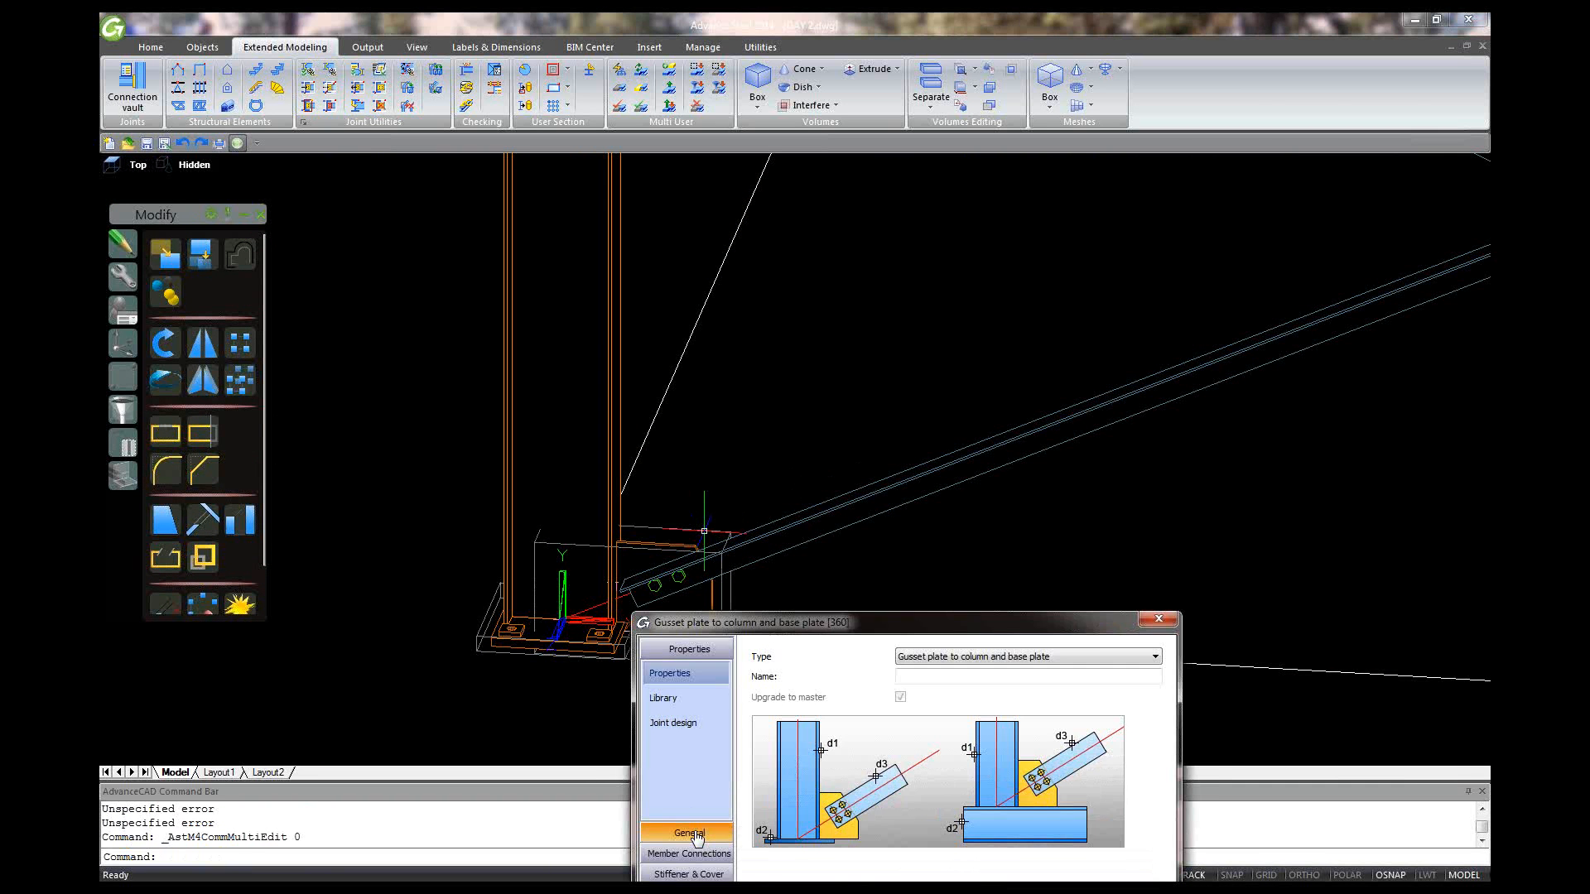
click(689, 831)
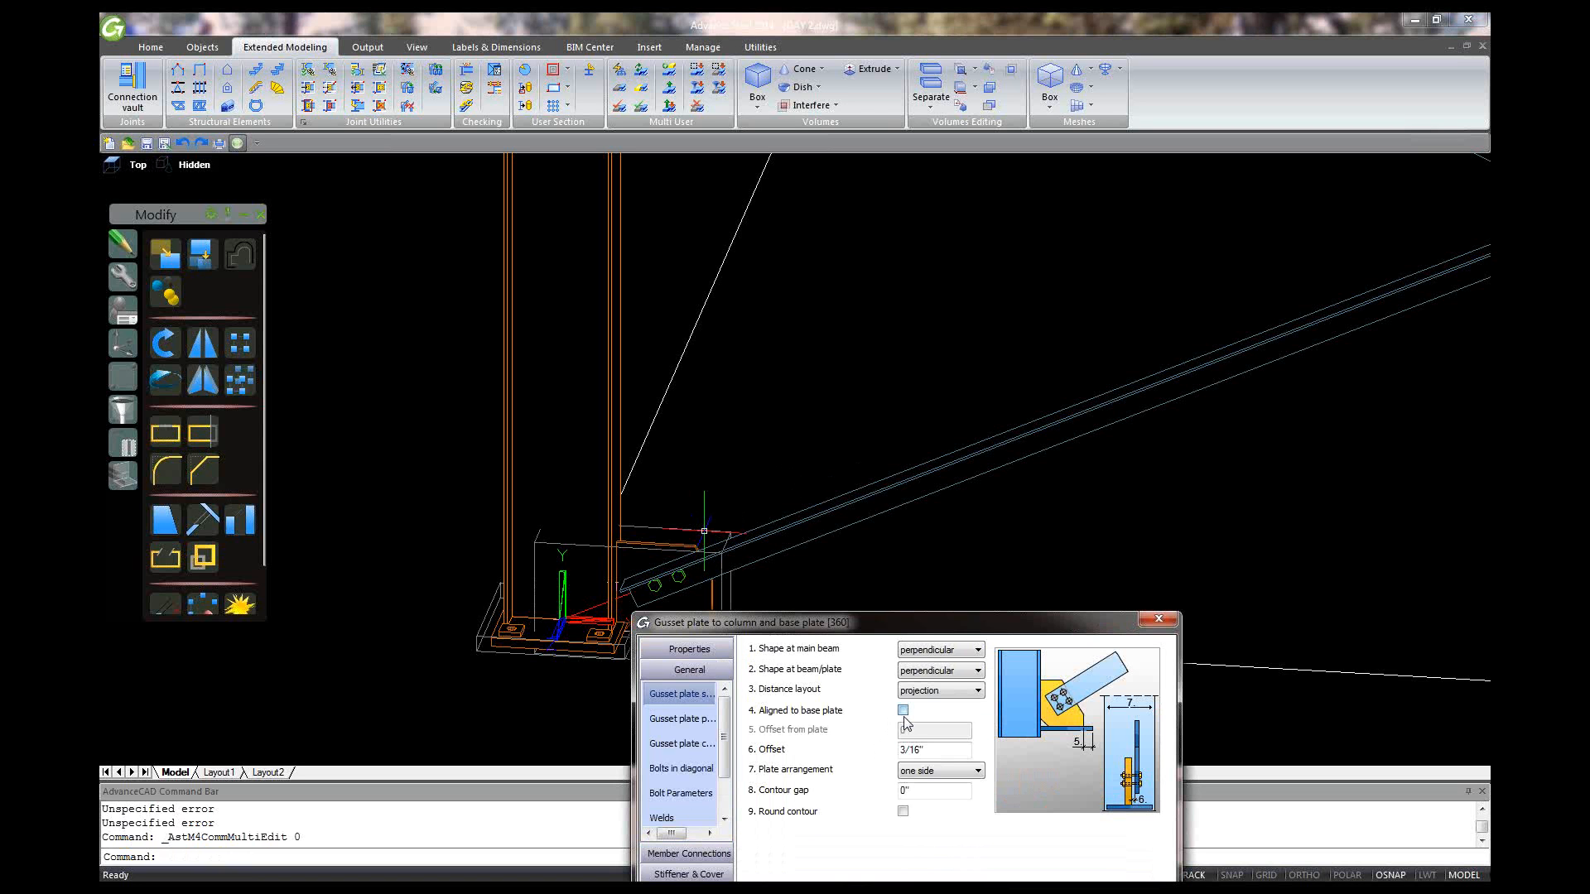
click(903, 710)
key(Tab)
text(3/16)
key(Tab)
text(0)
click(942, 729)
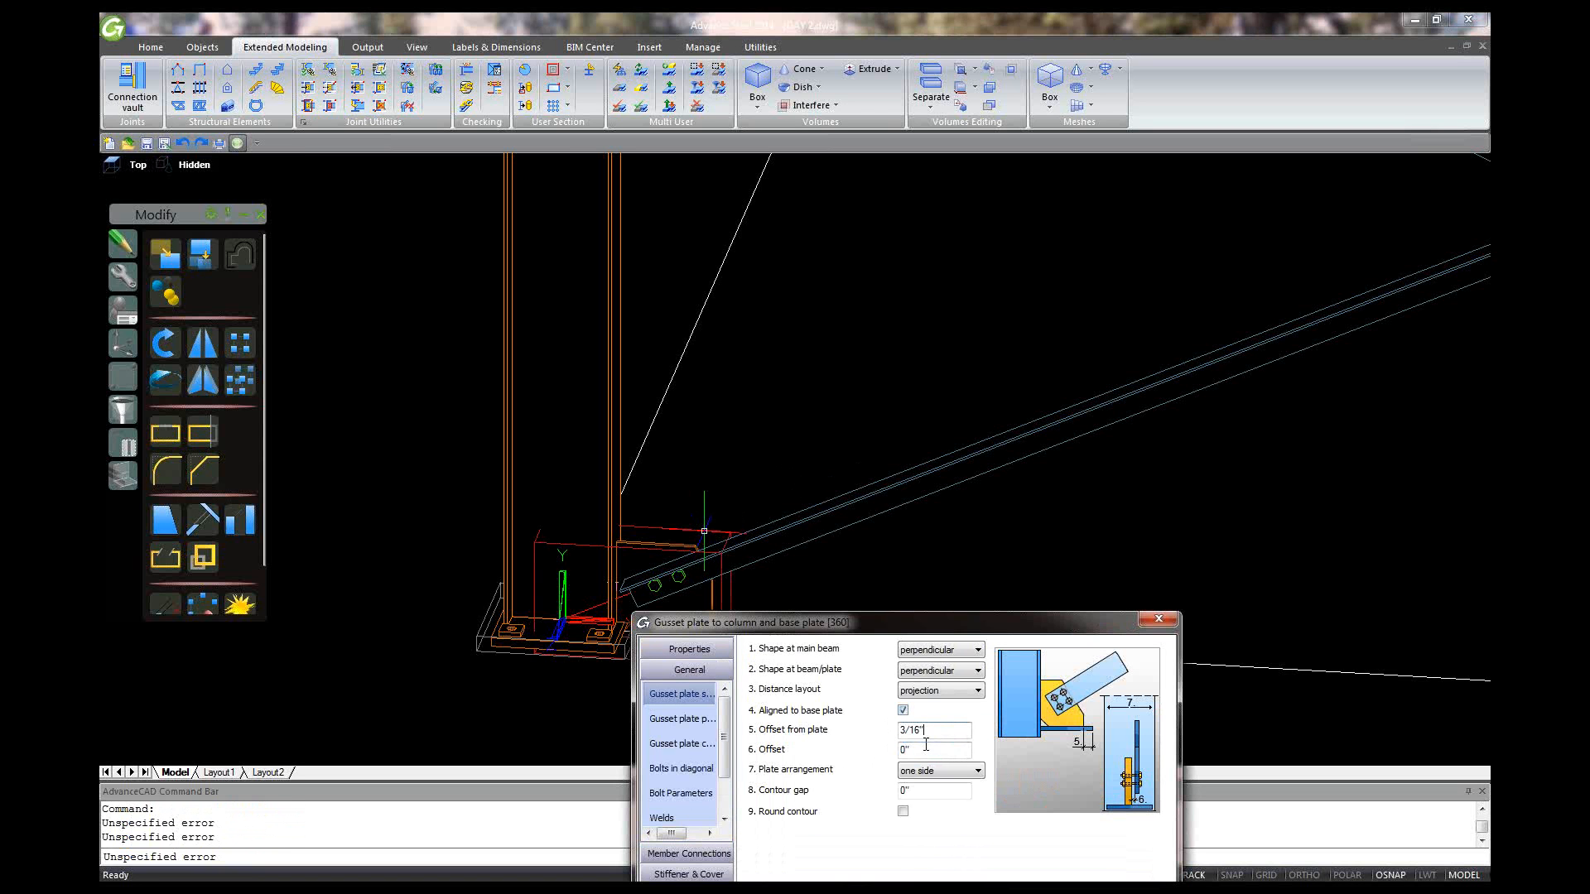
click(1157, 620)
Inspect the gusset at this column base and the bolted plate where the two braces cross.
scroll(696, 595, up, 2)
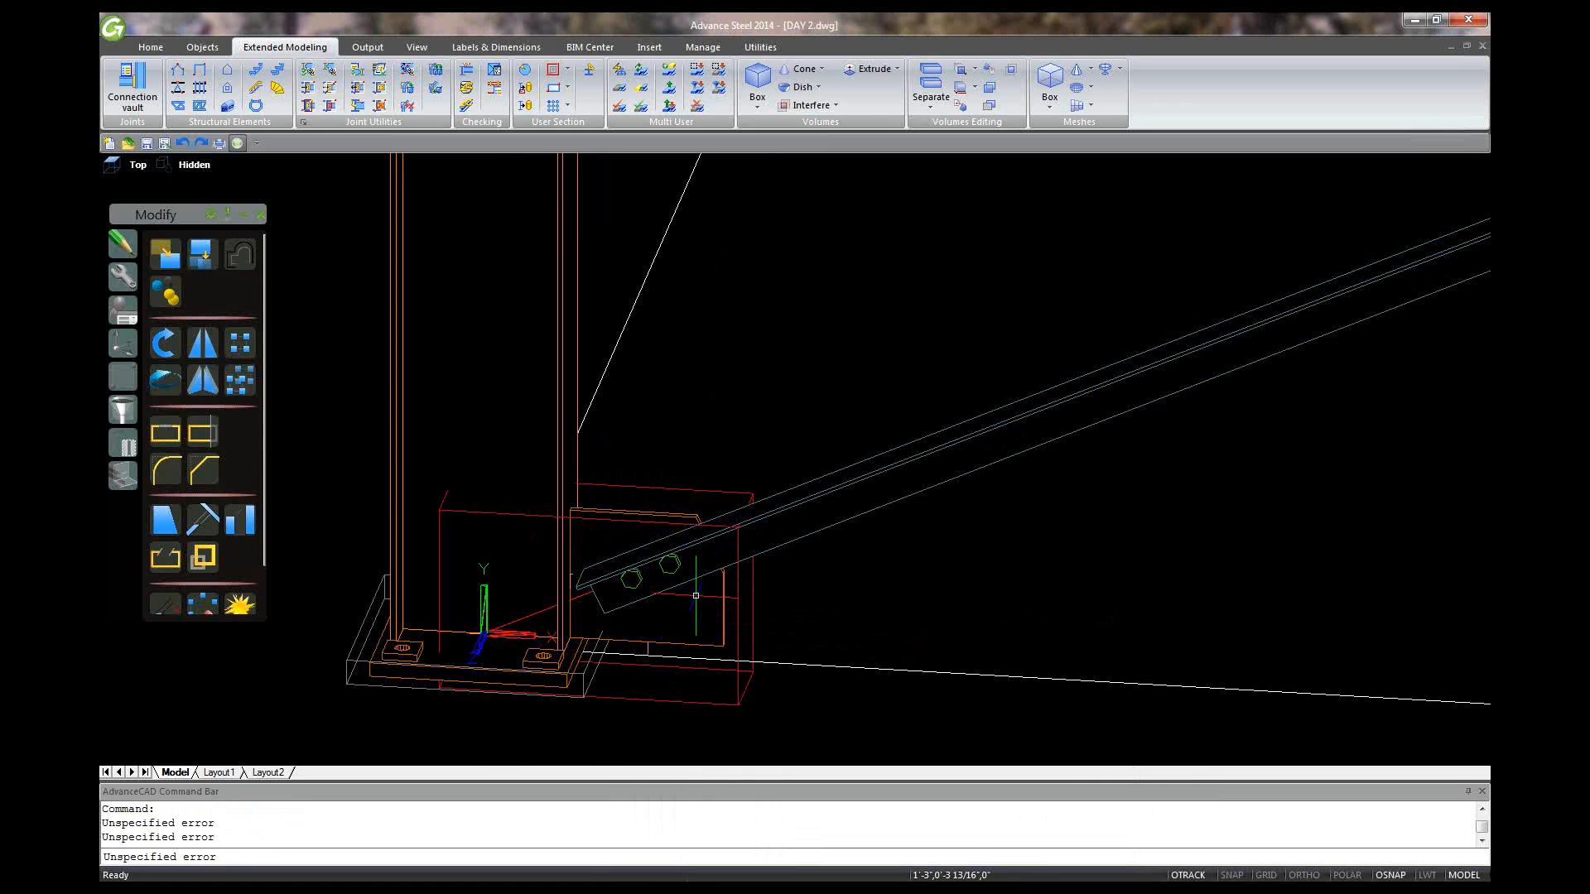
scroll(696, 595, up, 2)
key(Escape)
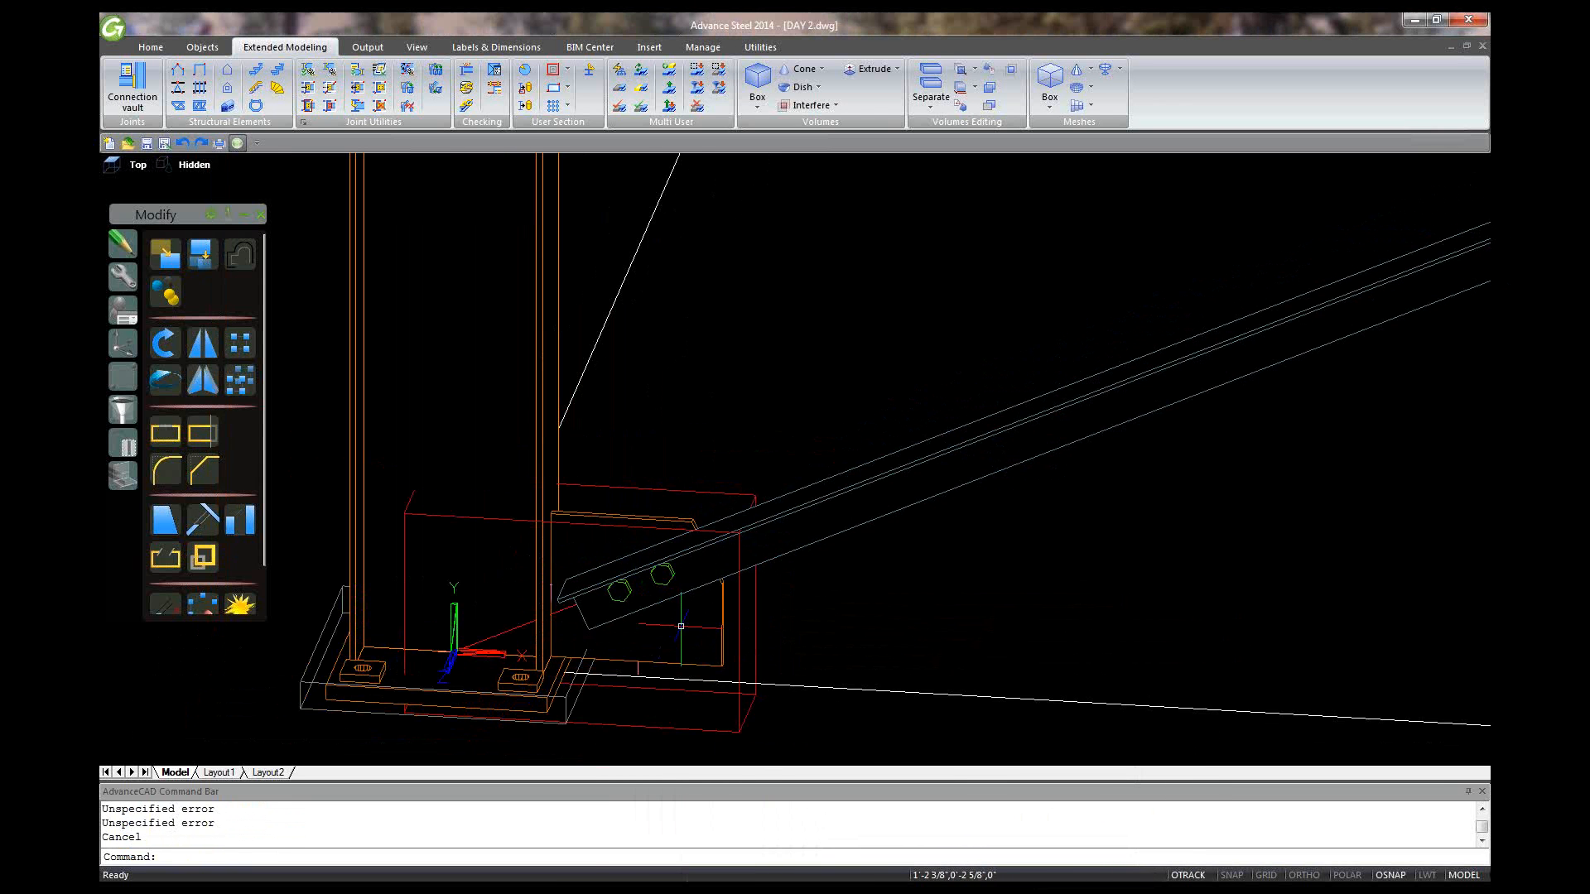
scroll(710, 568, up, 3)
shift+middle_drag(781, 525, 970, 539)
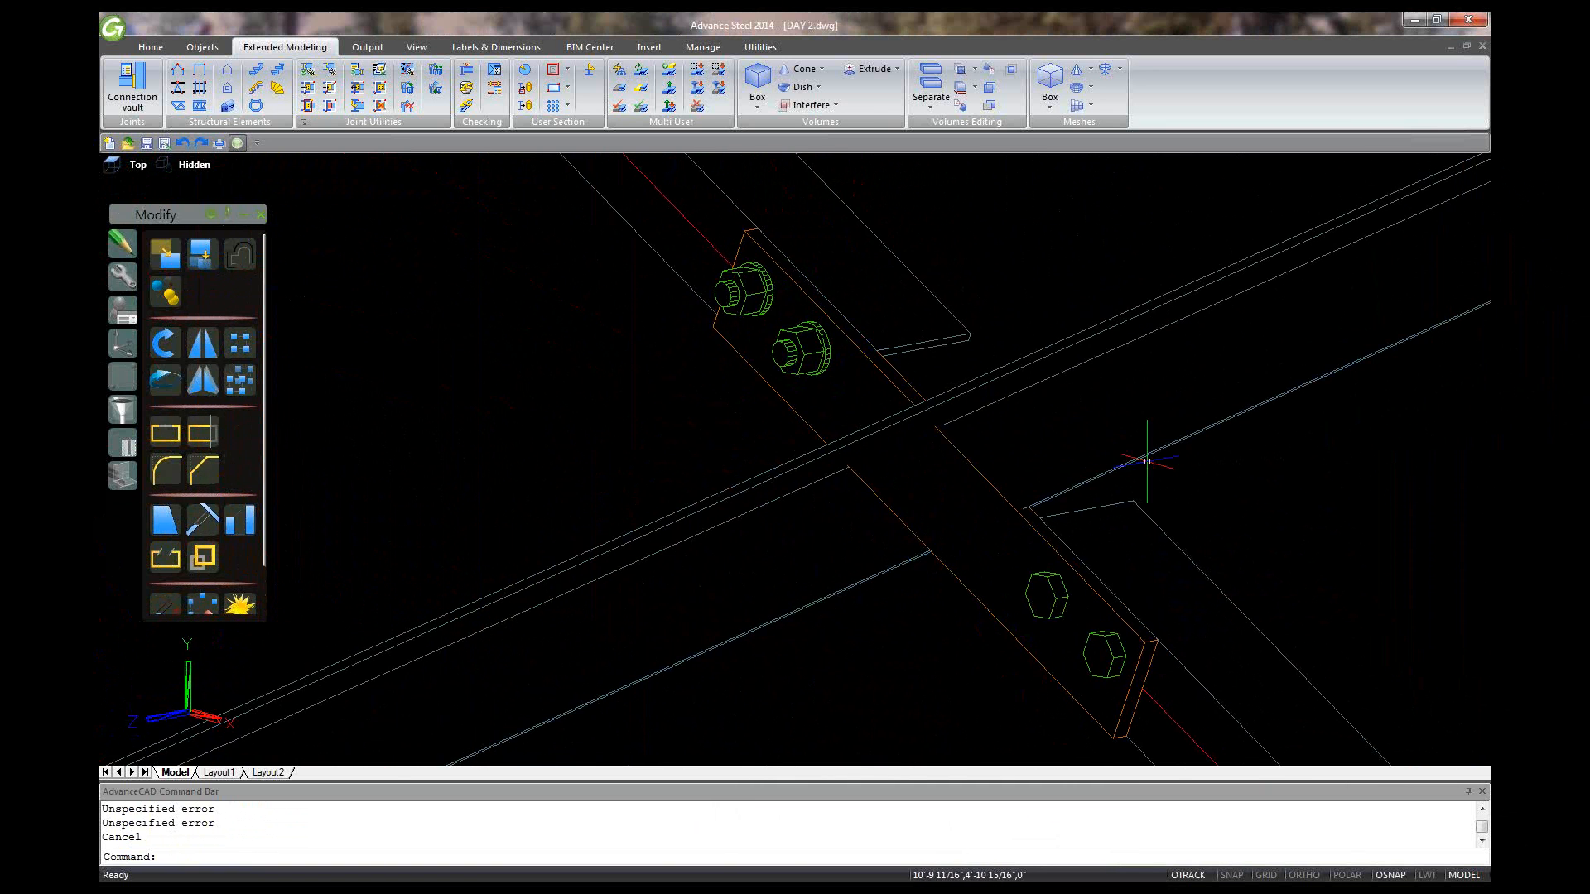
scroll(1146, 461, down, 5)
shift+middle_drag(1079, 530, 1060, 550)
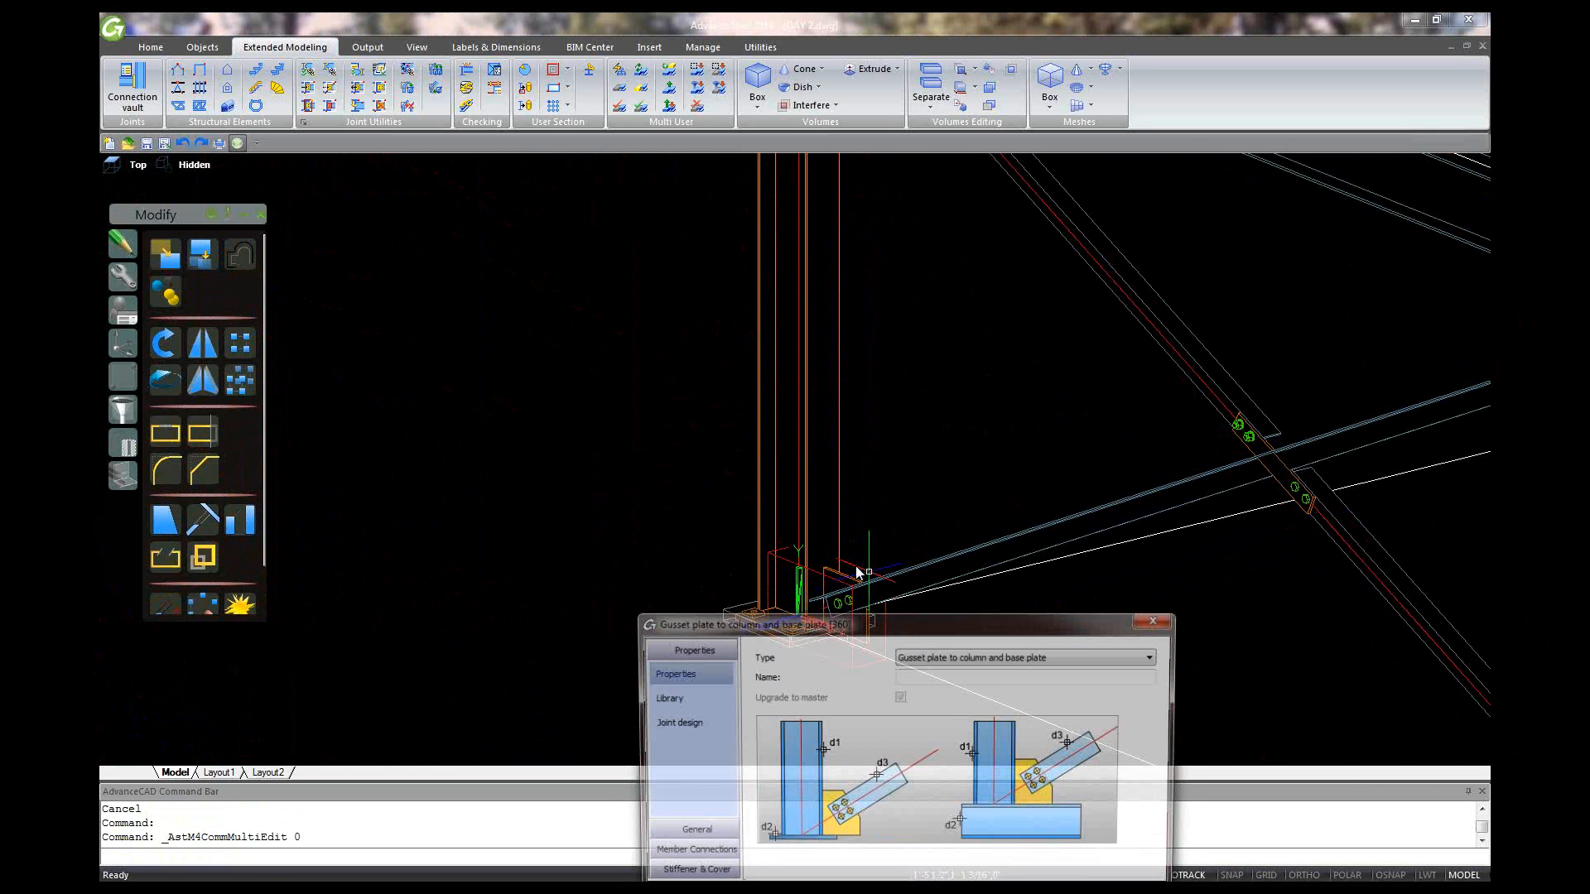
Set the offset from plate to 0" in the gusset plate shape settings of this column base joint.
click(687, 832)
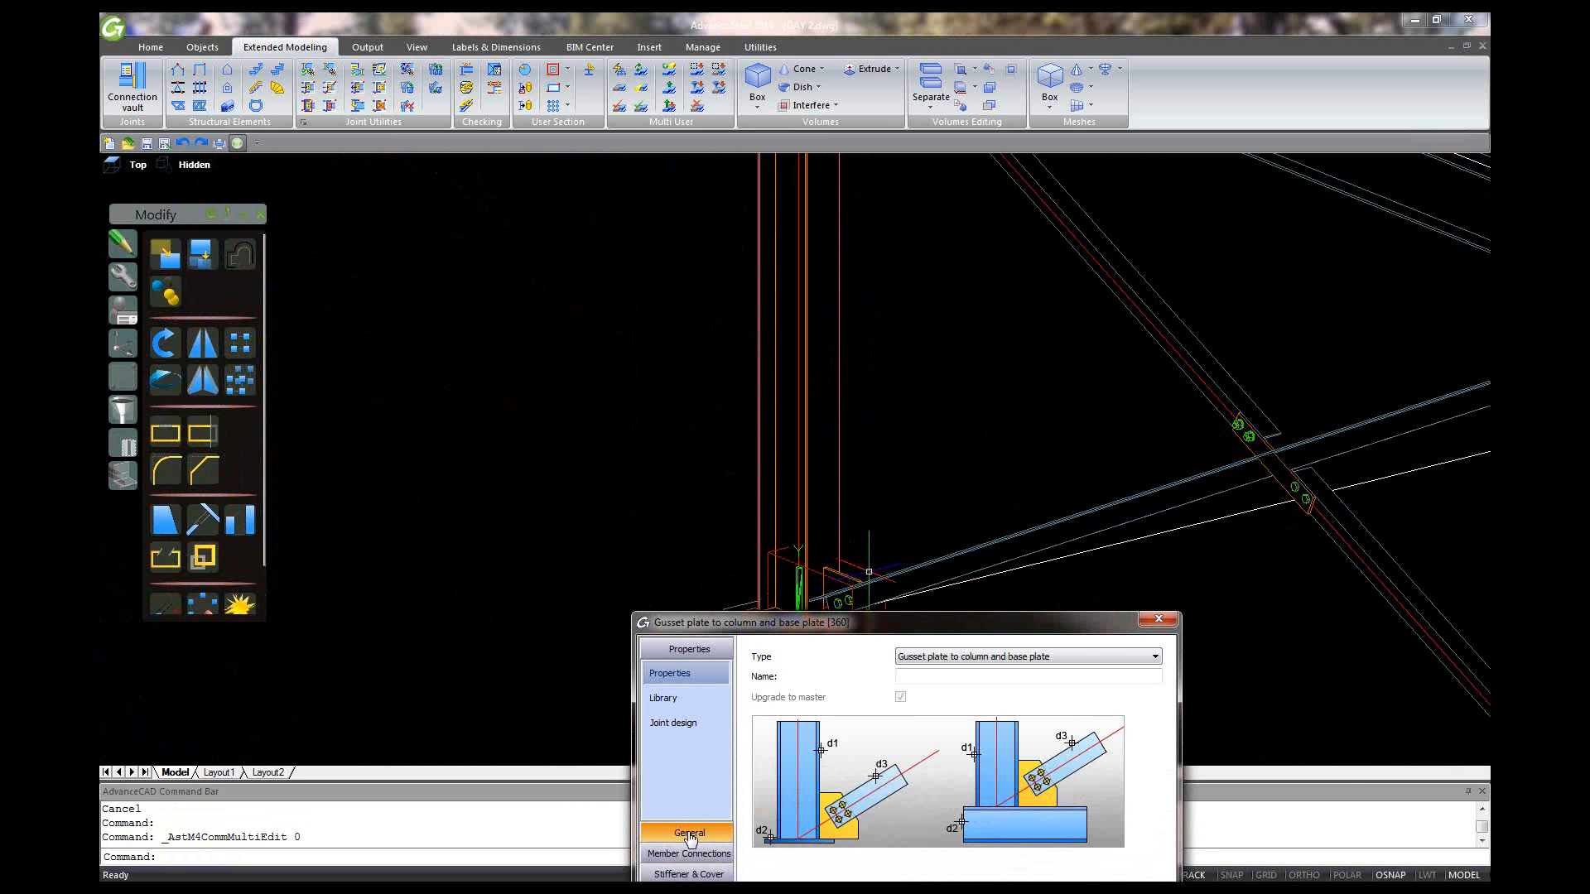
click(935, 729)
double_click(935, 730)
text(0)
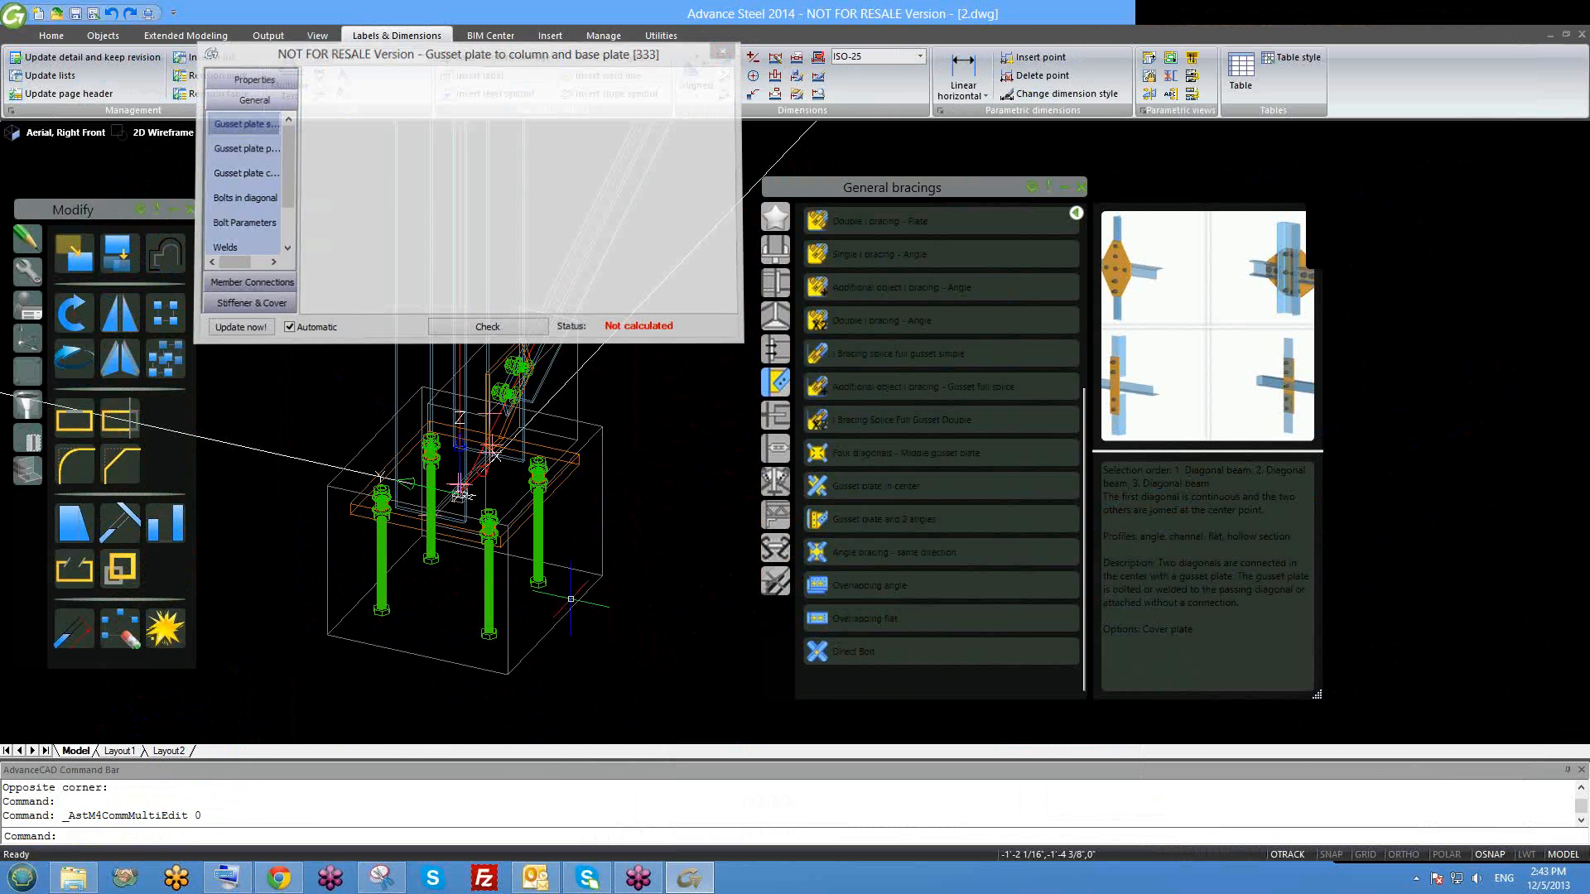
Switch to the 2.dwg model, close its joint settings, show the whole frame and move the General bracings palette off it.
scroll(473, 568, down, 3)
middle_drag(544, 577, 512, 505)
scroll(548, 580, down, 3)
middle_drag(605, 636, 570, 582)
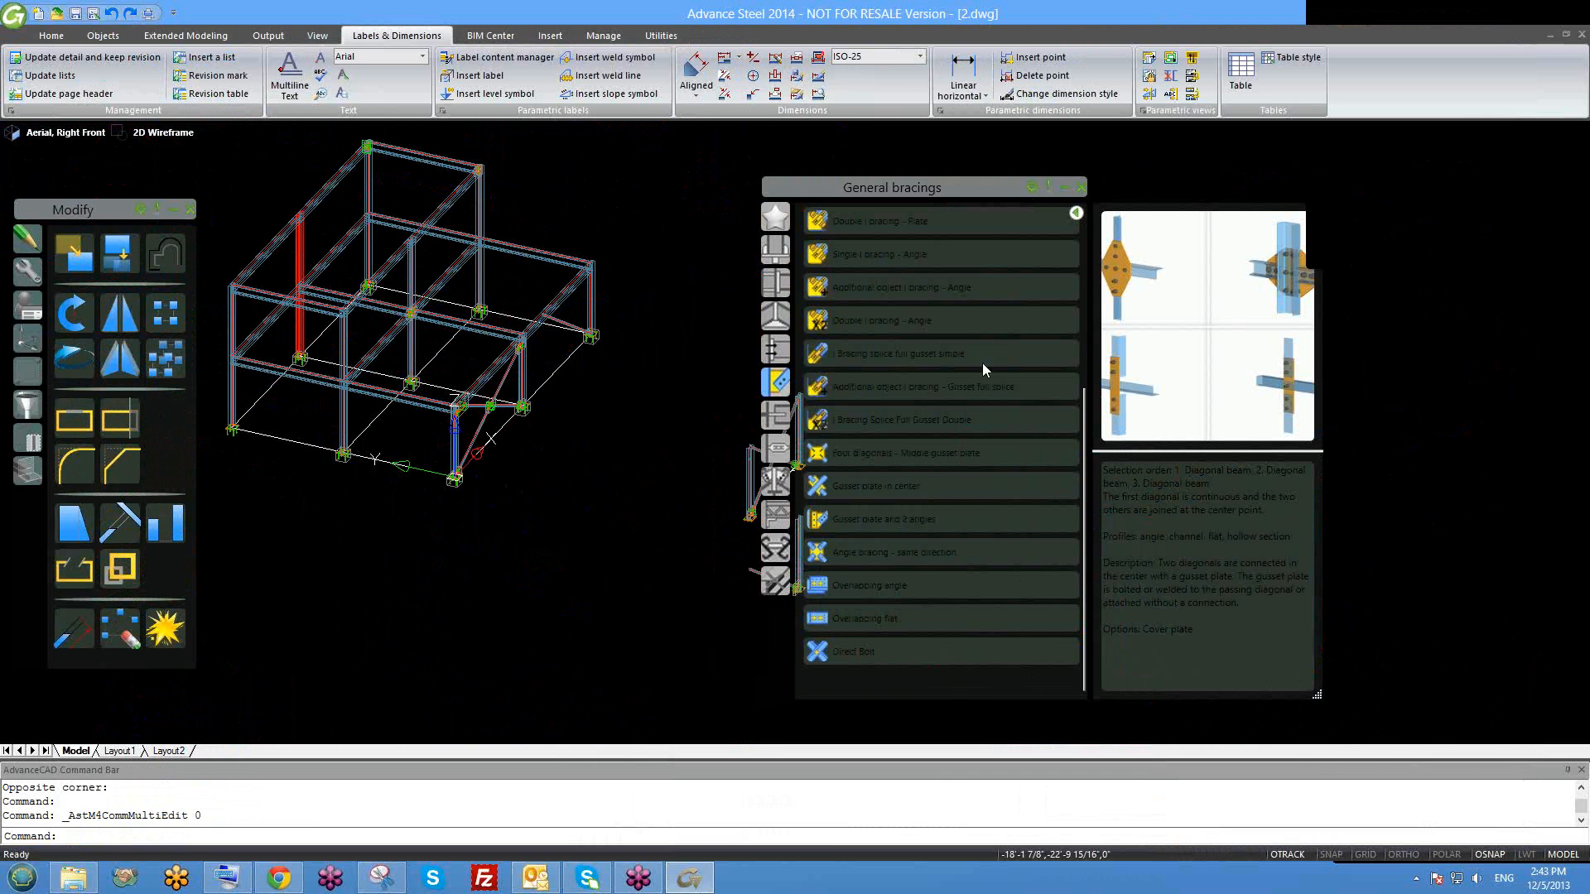
drag(992, 191, 1185, 166)
Regenerate the 2.dwg model display.
middle_drag(821, 458, 793, 490)
text(REG)
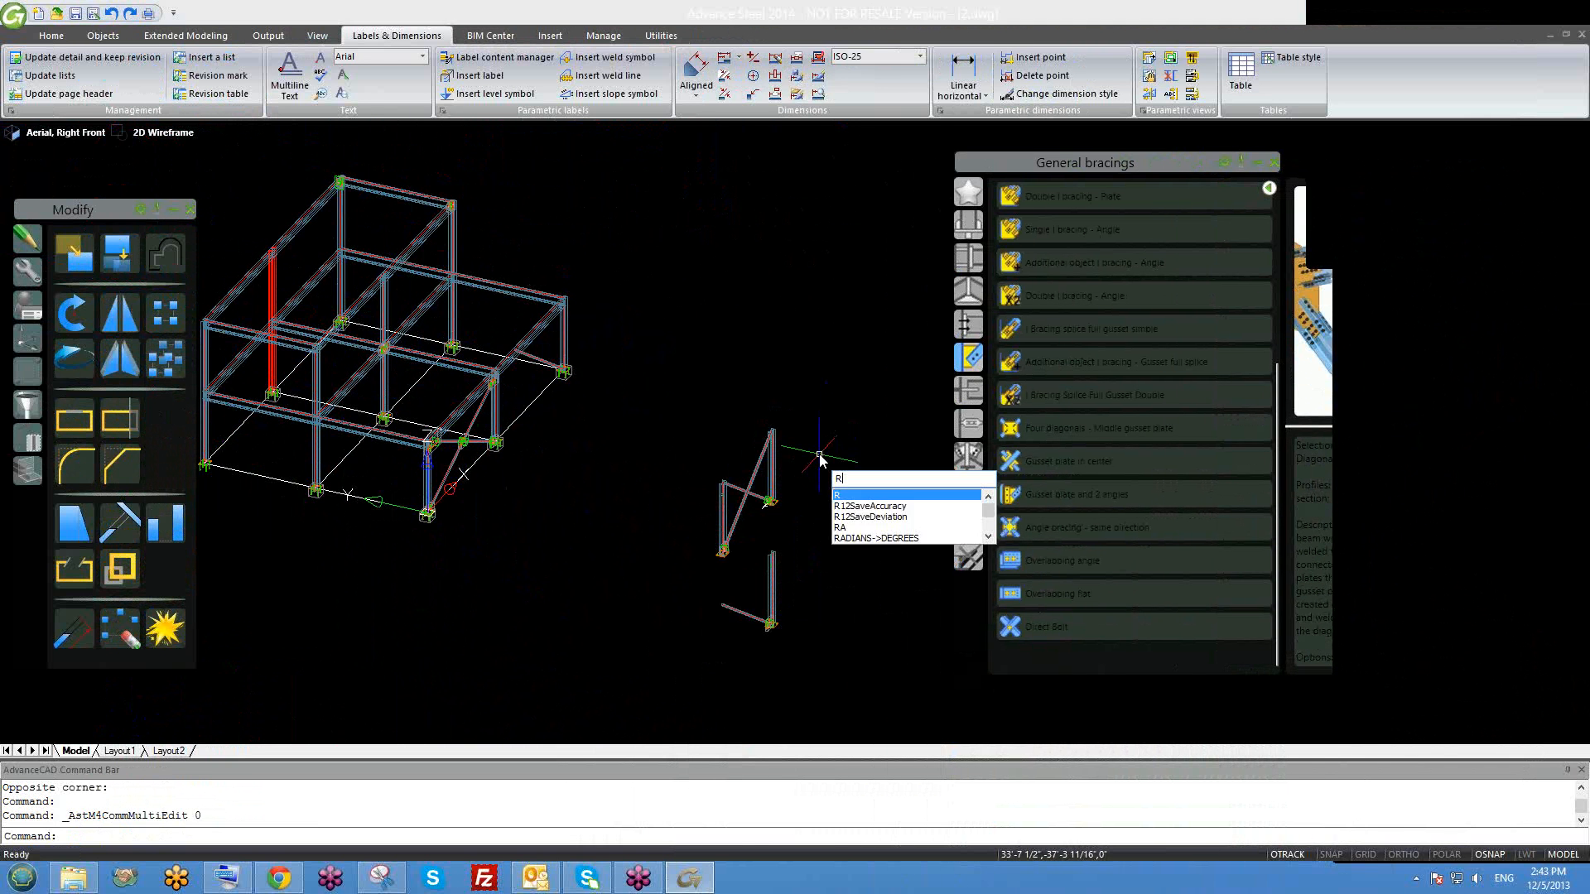
click(848, 506)
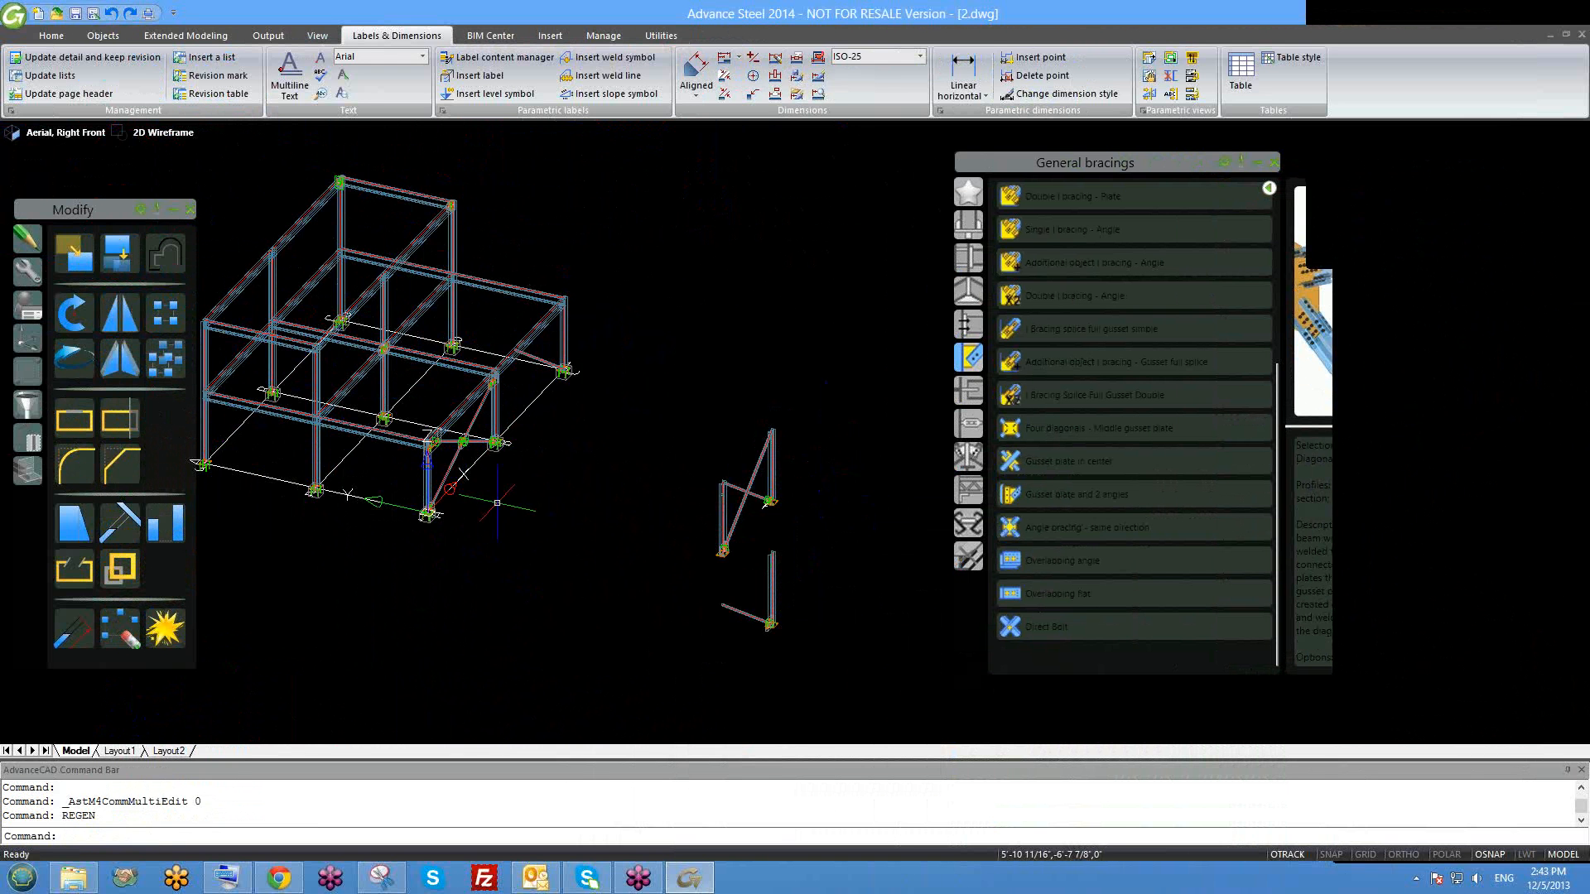
Regenerate the display again with the whole frame in view and look over its column bases and braced bays.
scroll(530, 586, down, 5)
scroll(534, 587, up, 10)
scroll(538, 590, down, 8)
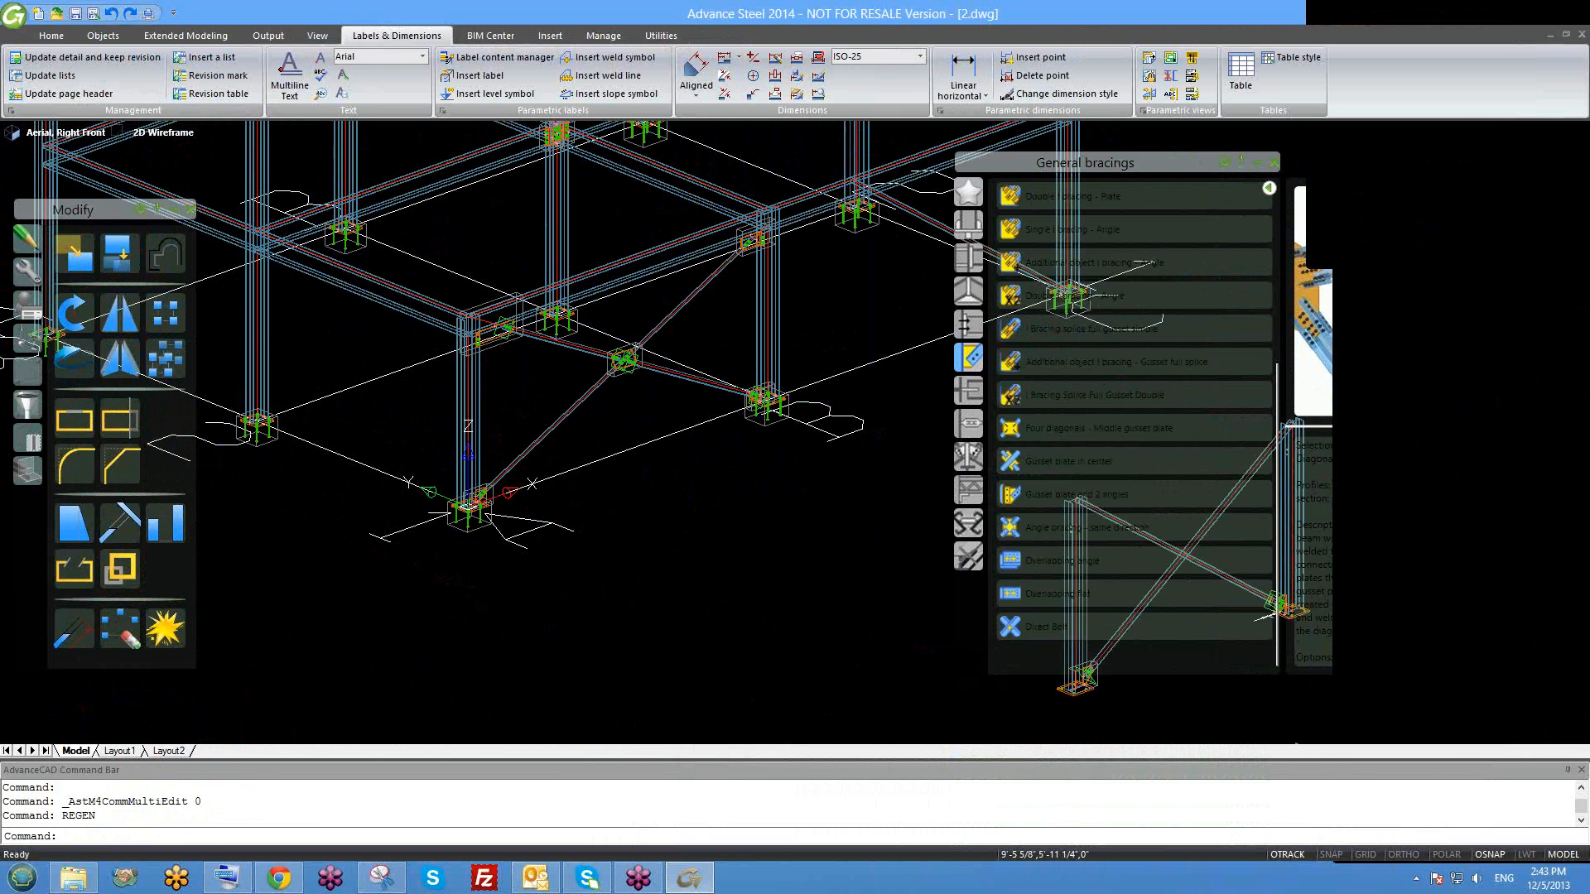
scroll(567, 478, down, 2)
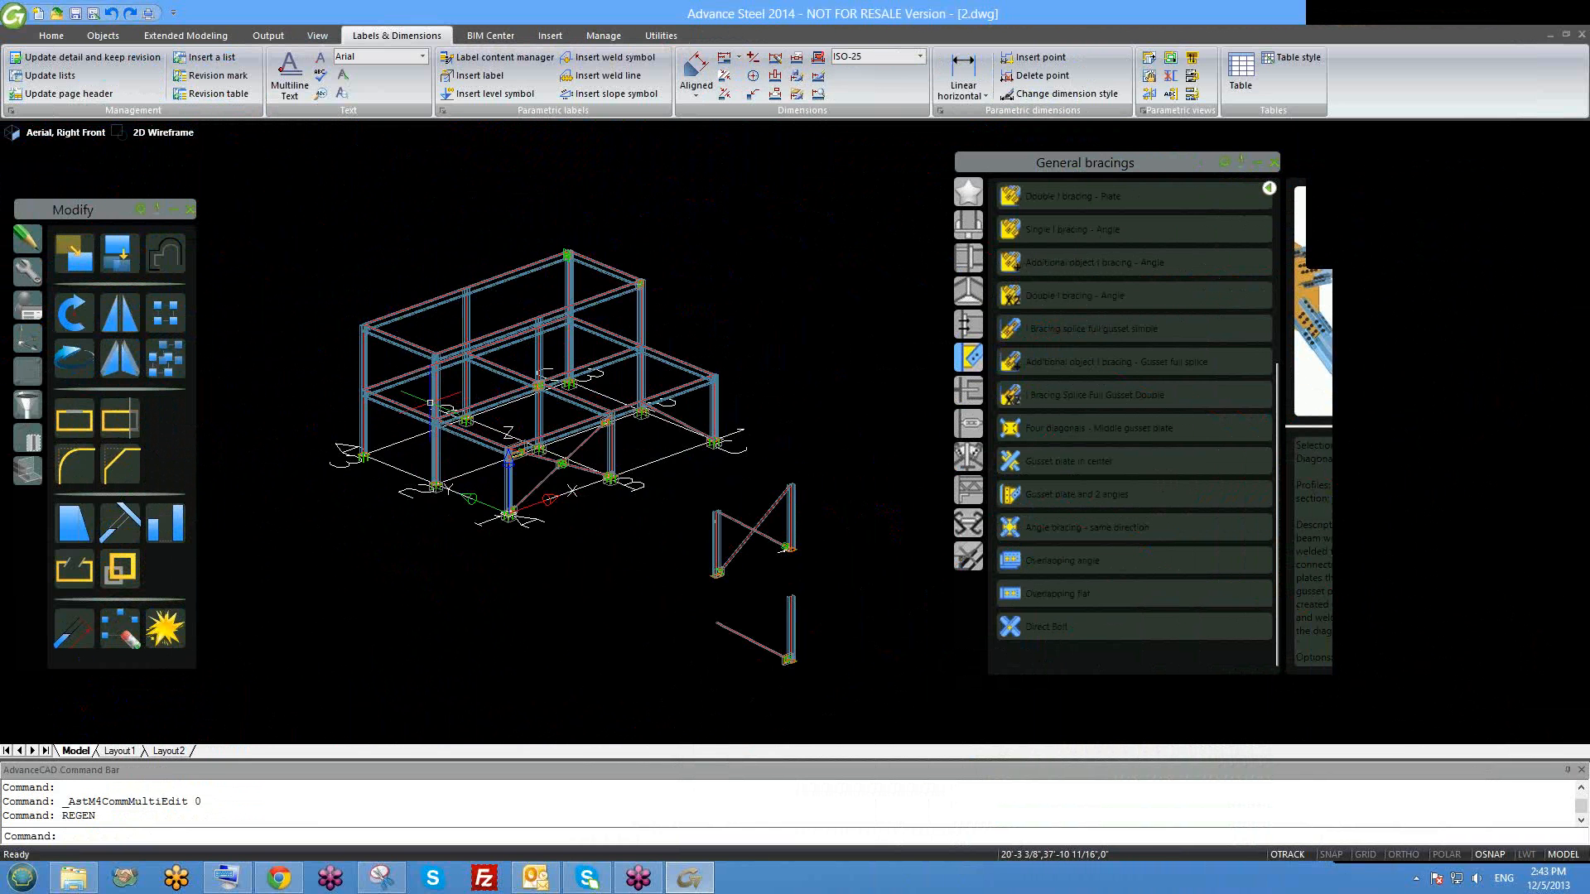
text(REG)
key(Return)
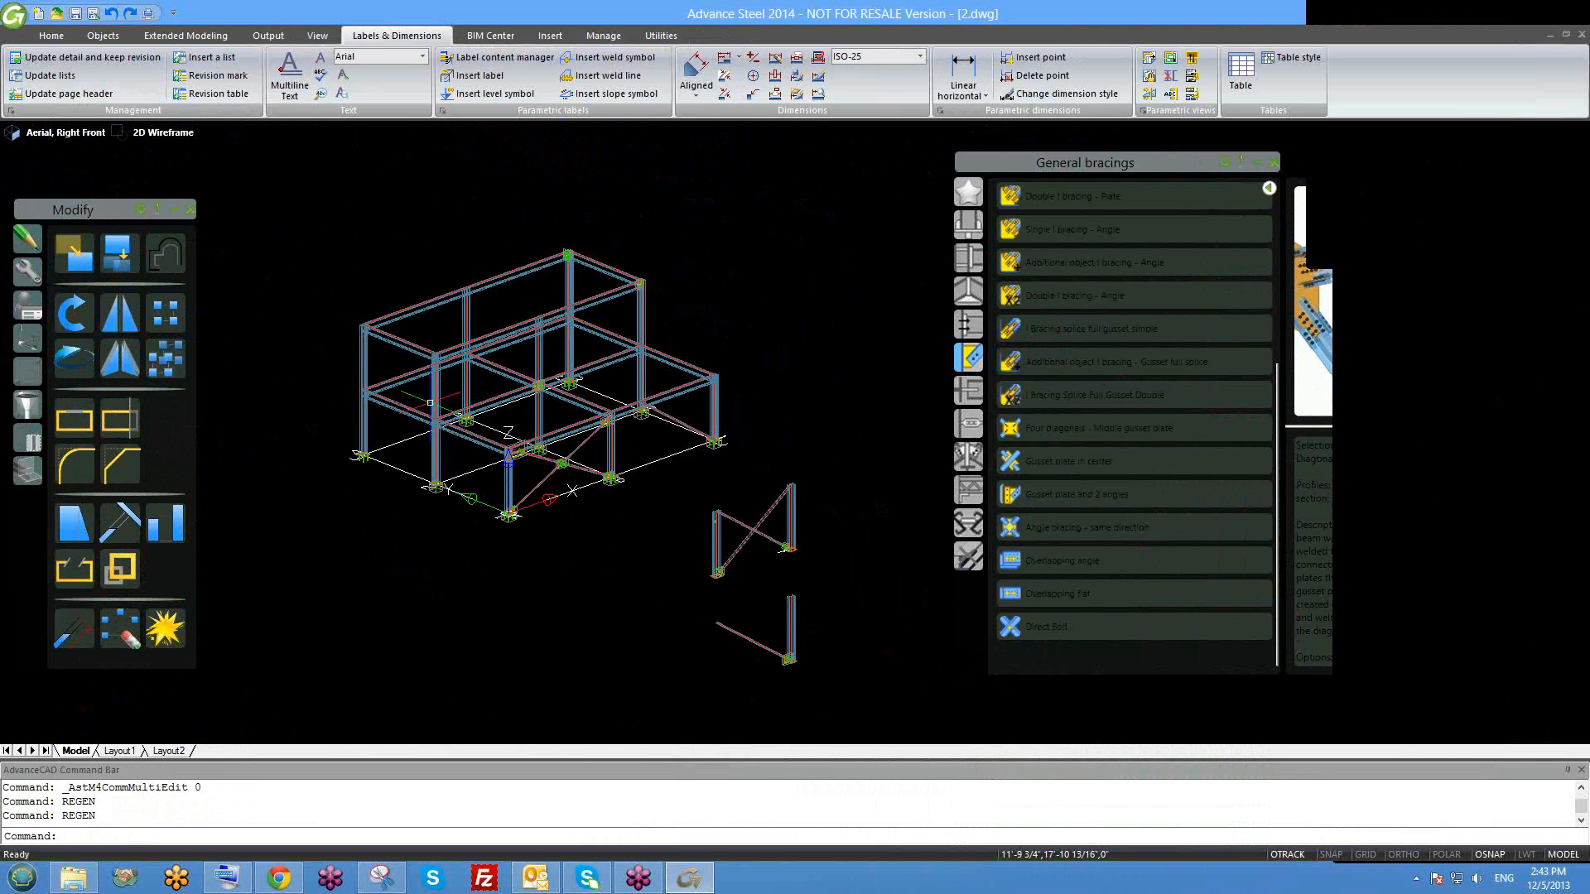
scroll(576, 605, up, 3)
scroll(597, 647, down, 4)
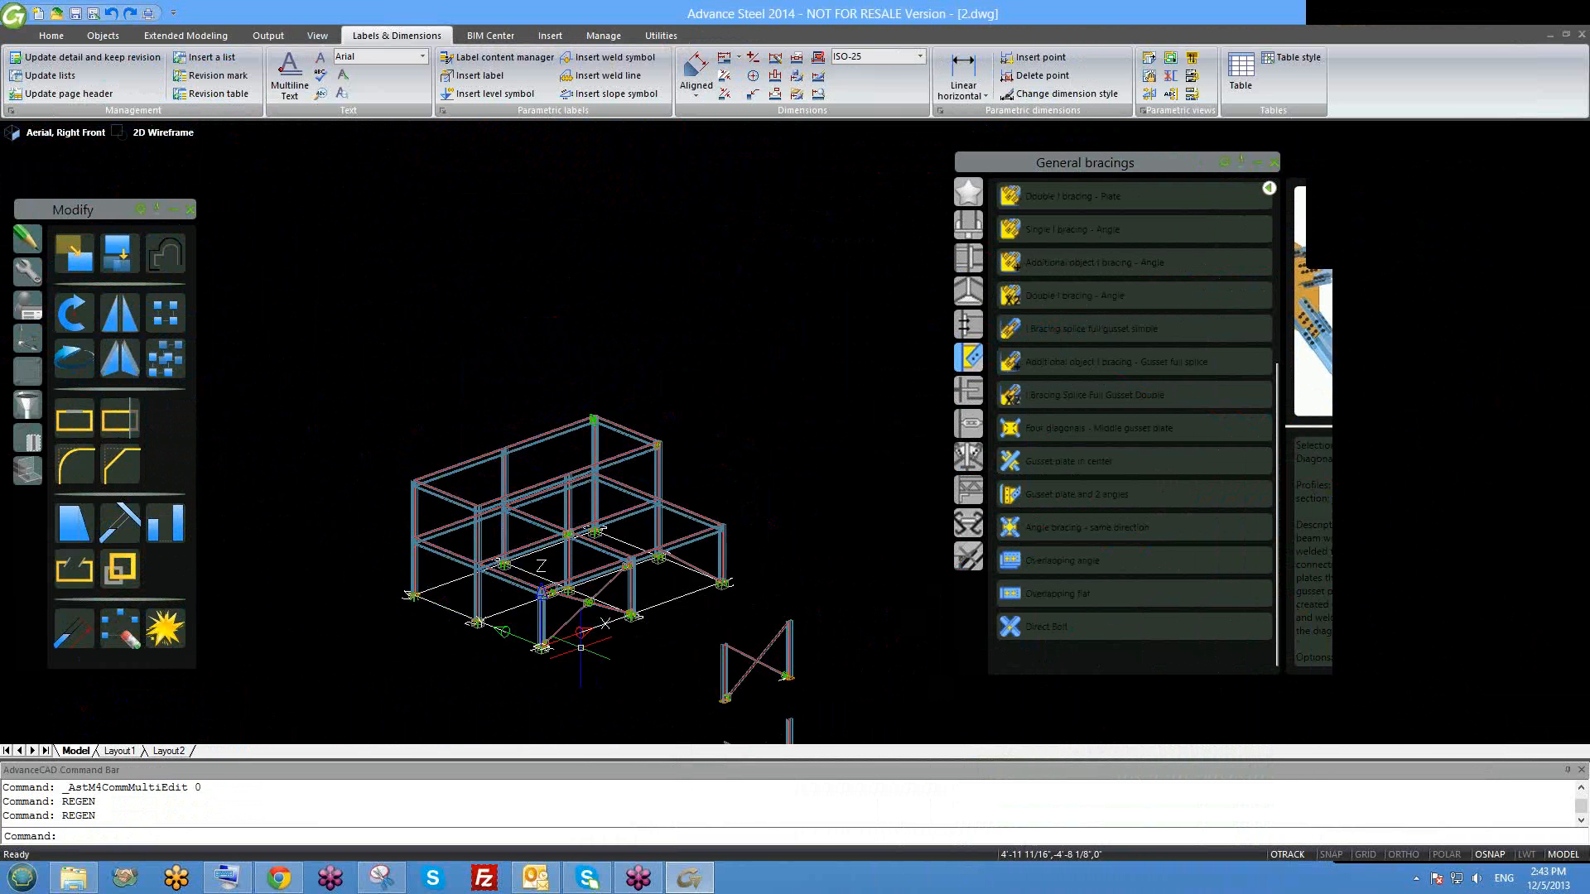
scroll(575, 648, up, 6)
scroll(532, 649, down, 2)
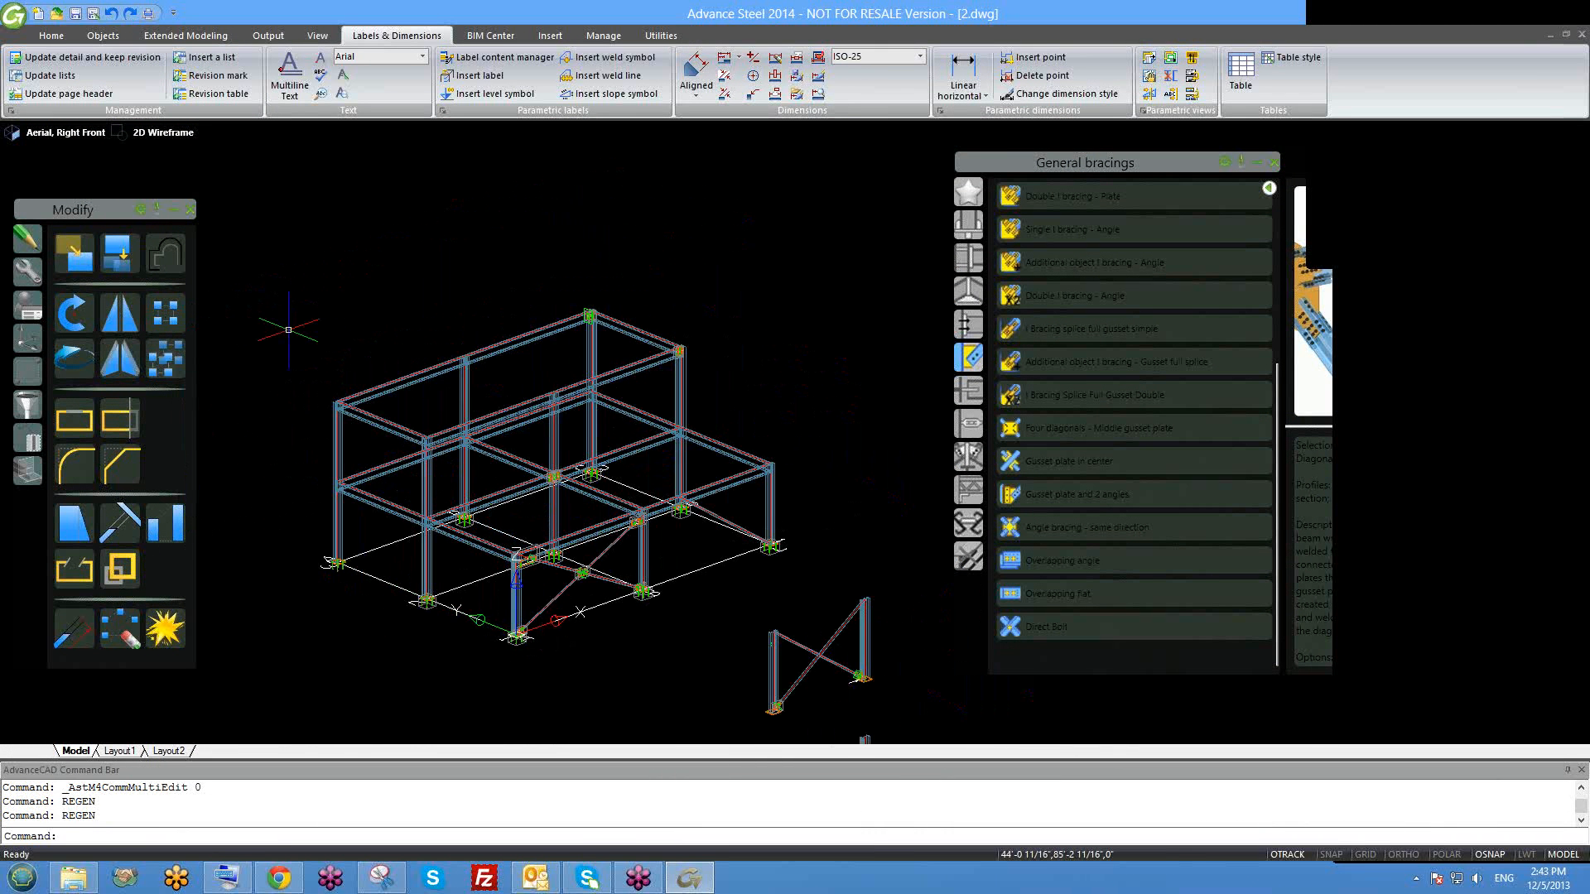
Save the drawing and look over the X-braced bay's gusset joints and the separate brace frames beside the main frame.
key(ctrl+s)
scroll(529, 479, down, 3)
mouse_move(603, 545)
shift+middle_down()
mouse_move(547, 605)
mouse_move(584, 522)
shift+middle_up()
scroll(588, 509, up, 5)
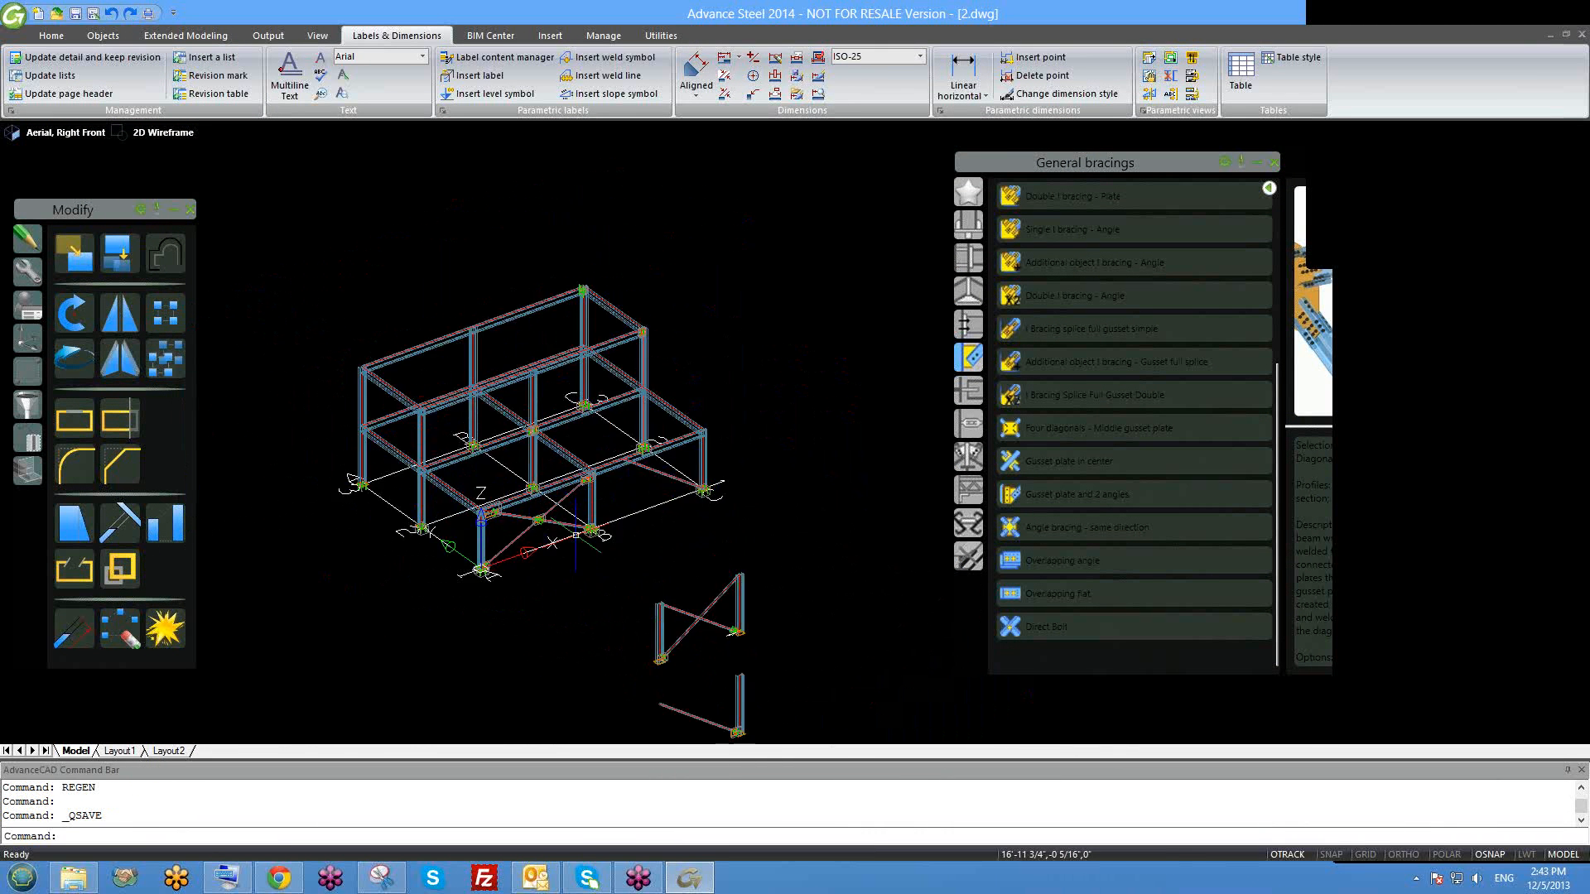
scroll(654, 588, up, 1)
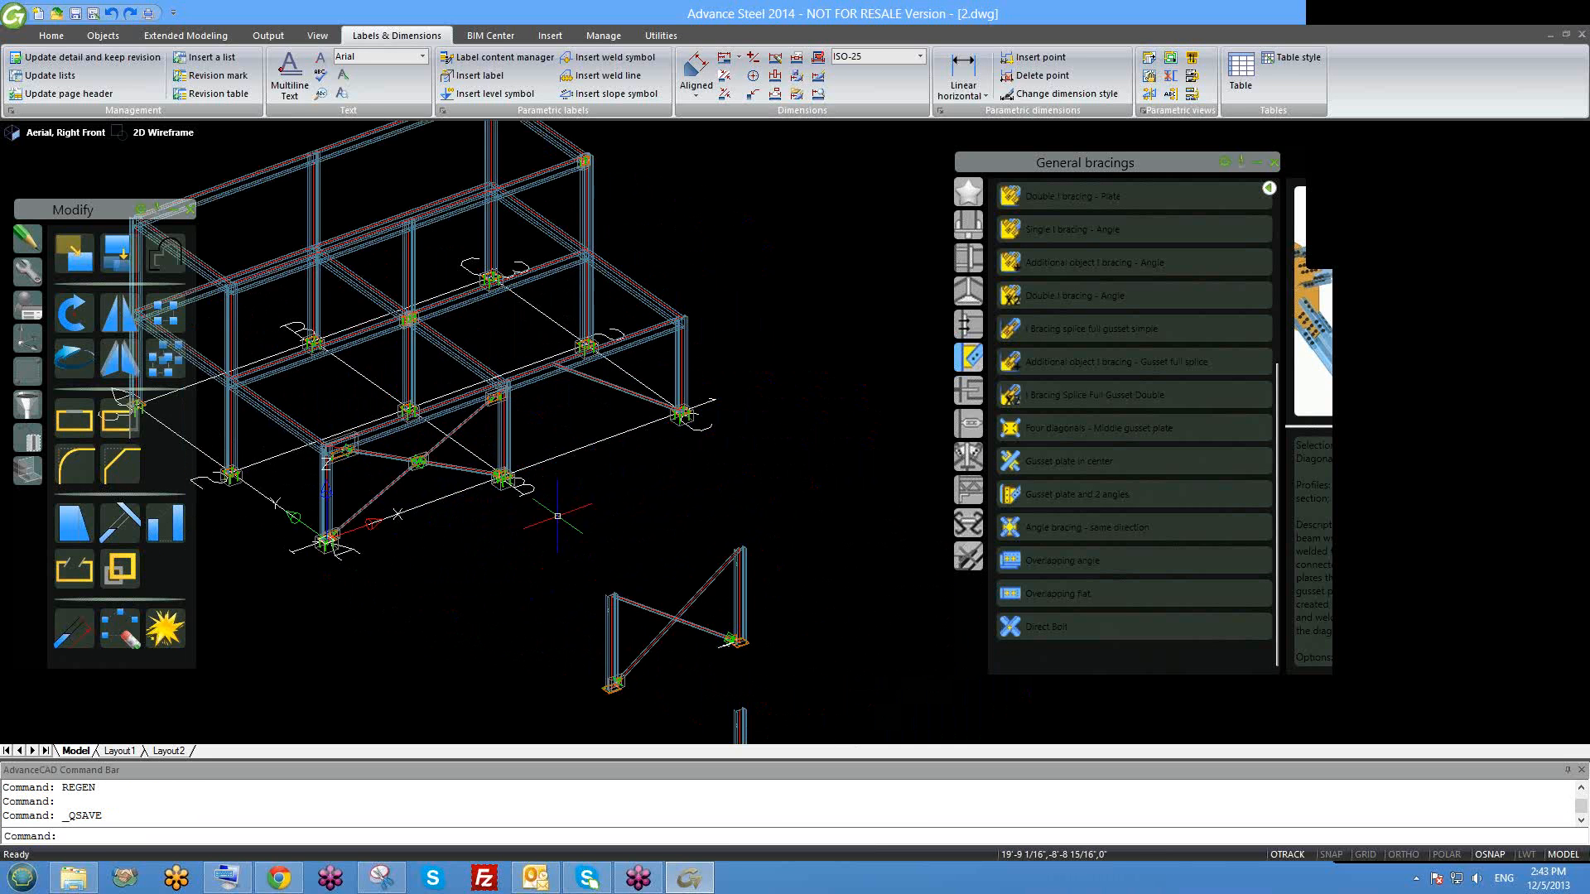
scroll(687, 632, down, 5)
scroll(687, 632, up, 3)
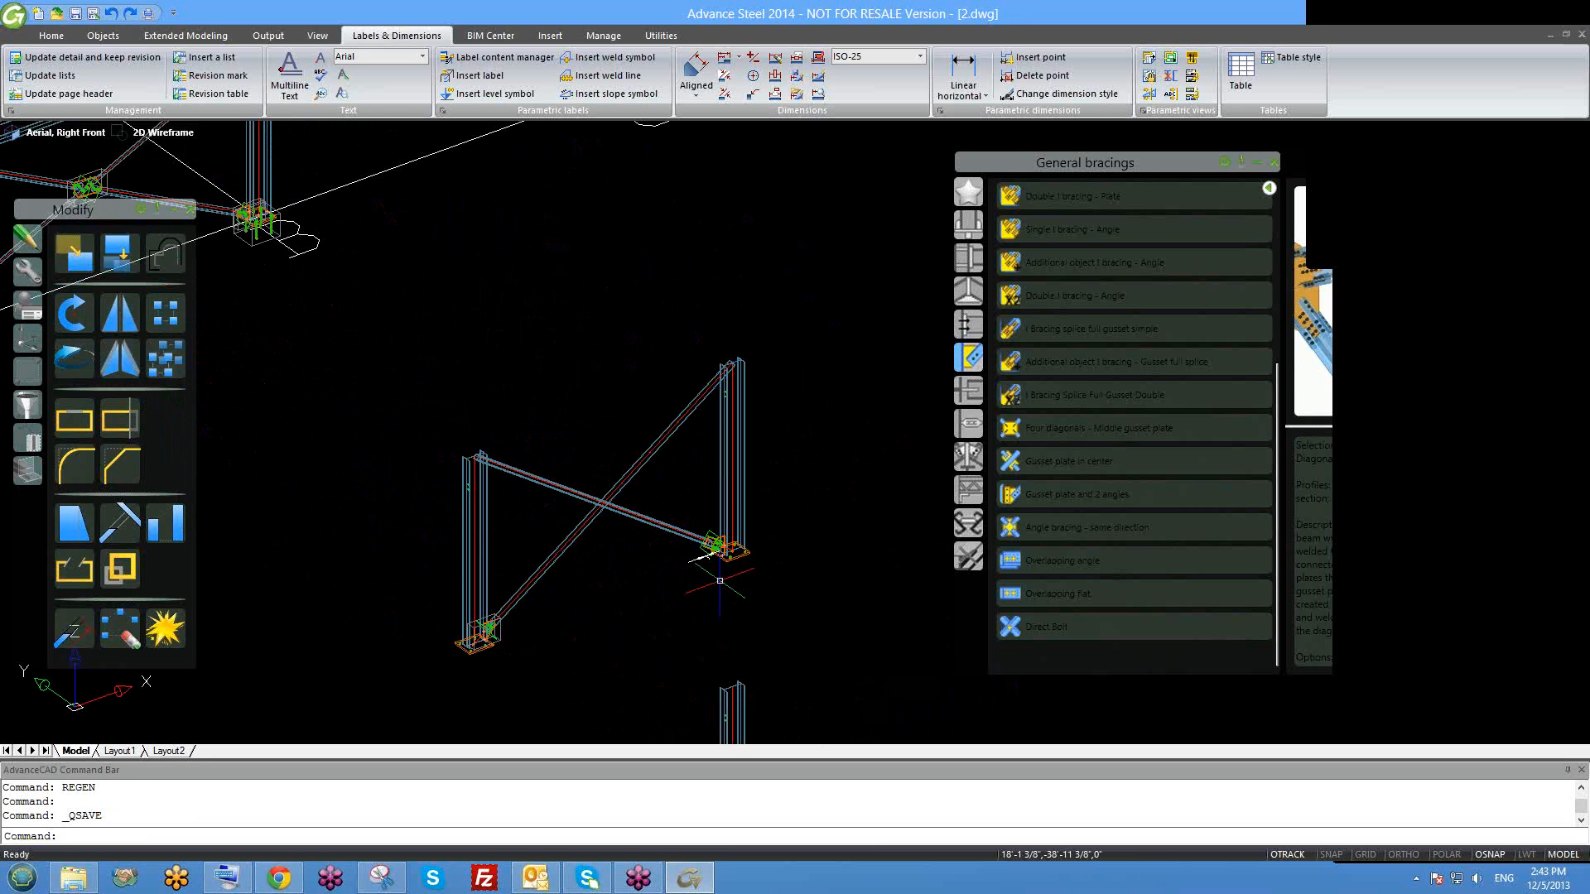
scroll(624, 525, down, 1)
scroll(624, 524, up, 3)
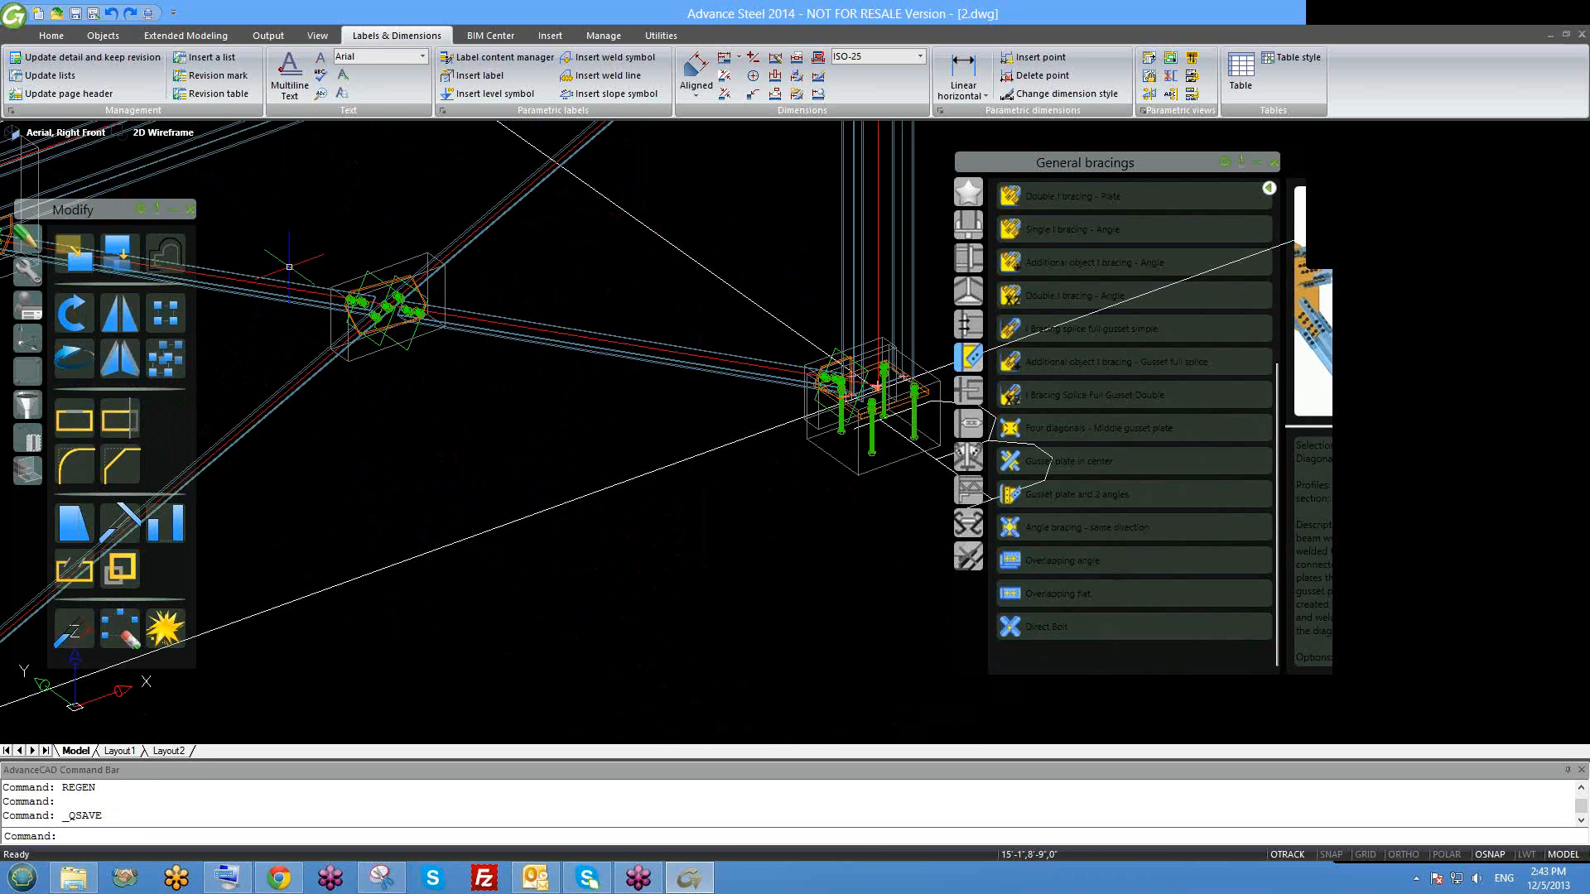
scroll(659, 365, down, 3)
middle_drag(751, 393, 726, 418)
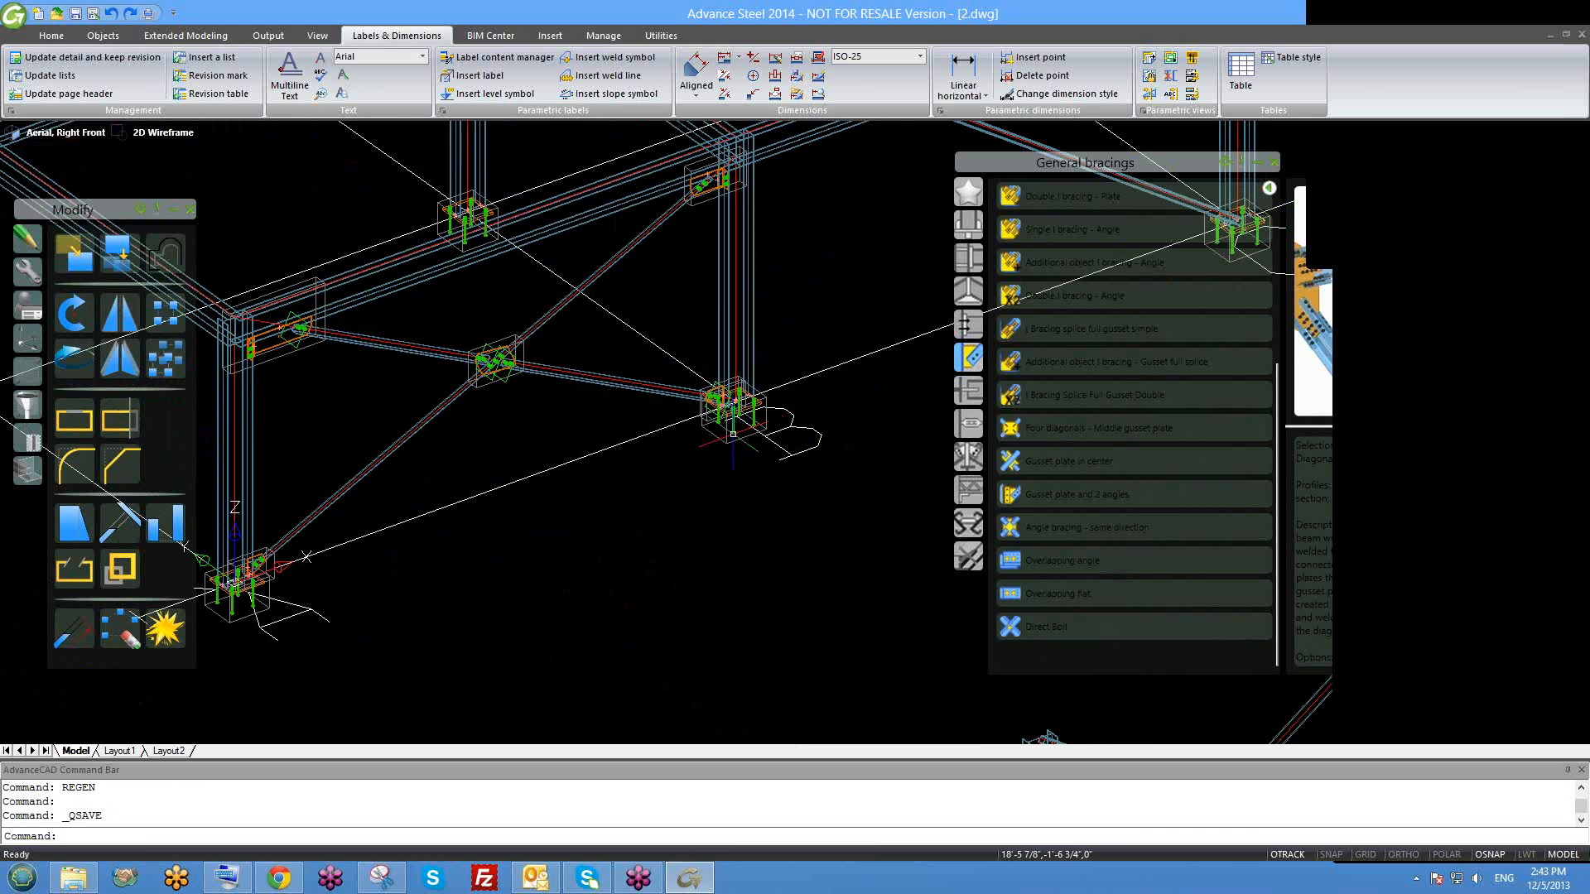
scroll(660, 439, down, 3)
scroll(660, 470, up, 2)
scroll(485, 356, up, 2)
scroll(558, 412, down, 6)
middle_drag(665, 498, 546, 452)
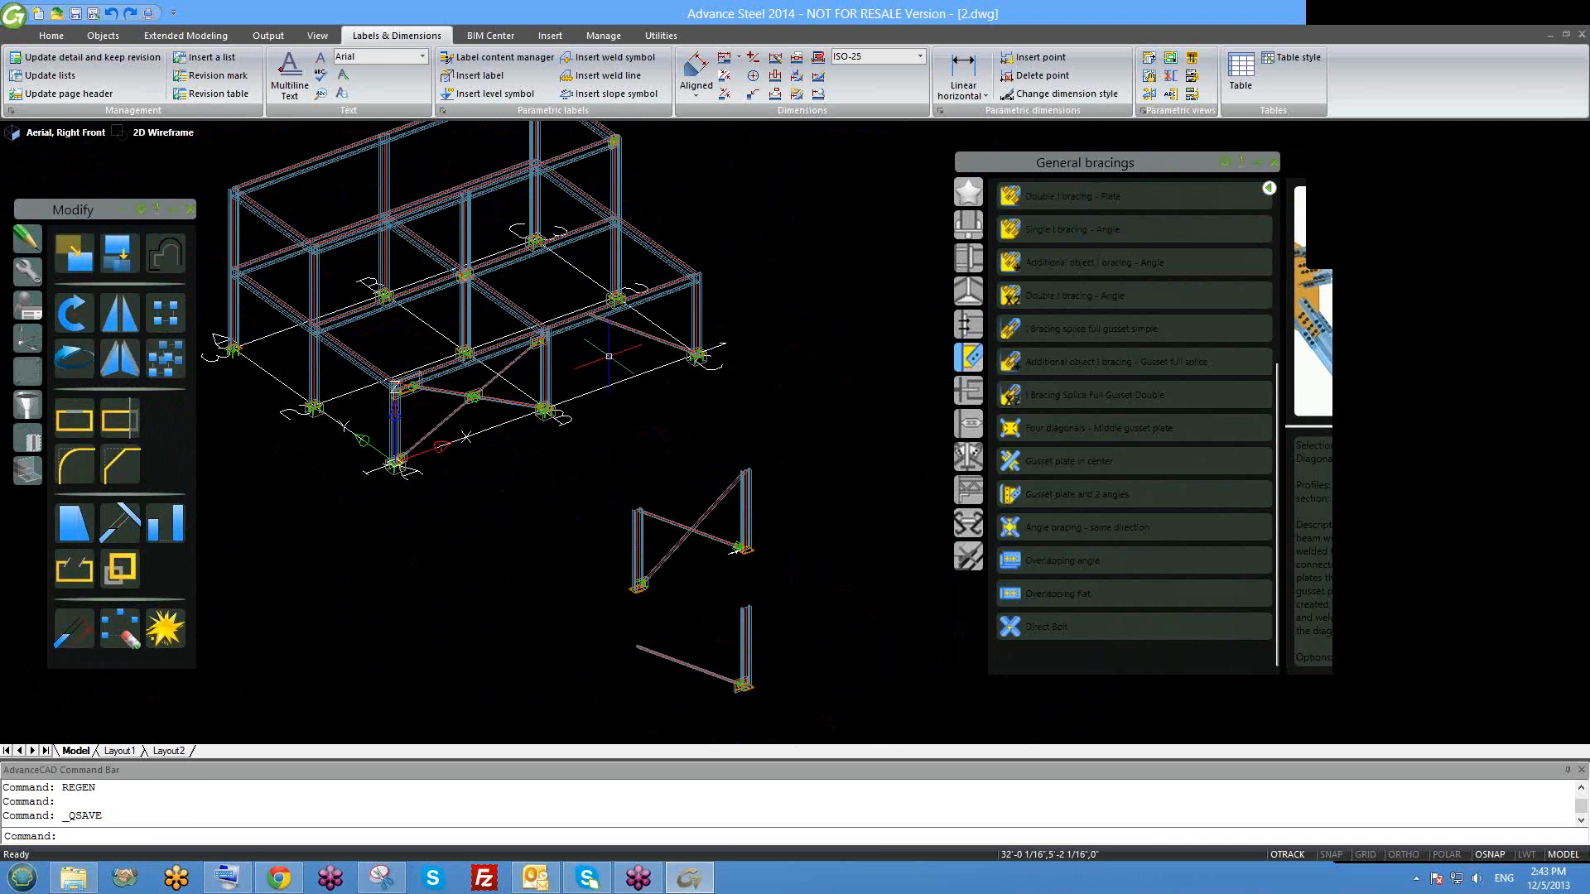
Stretch the upper end of the single diagonal brace in the adjacent bay to the midpoint of the beam above.
scroll(611, 358, up, 2)
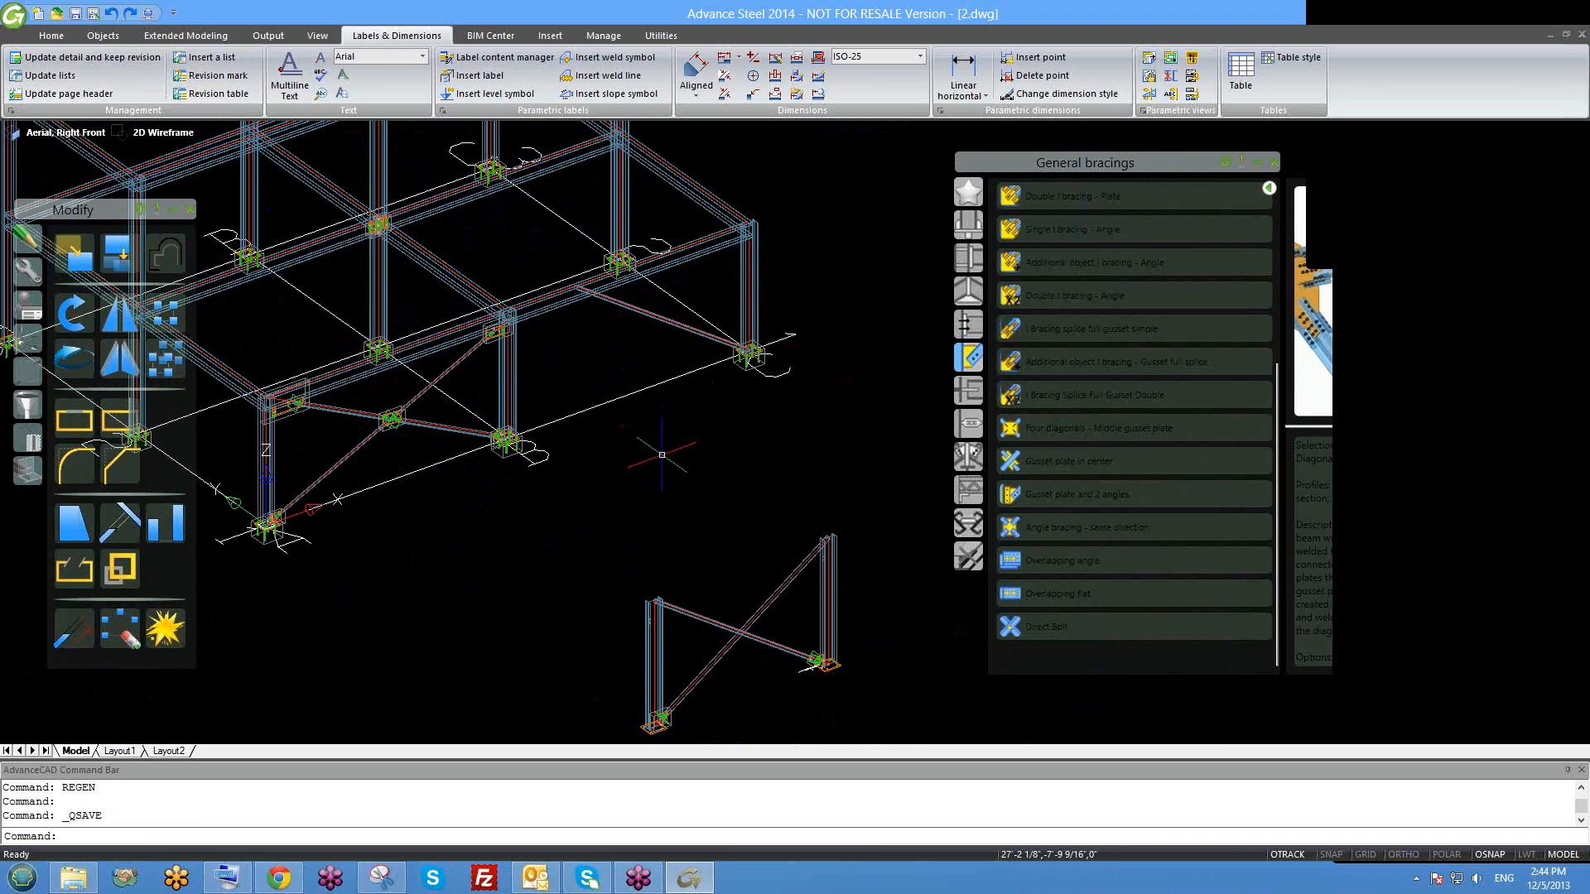
scroll(662, 454, up, 3)
click(654, 322)
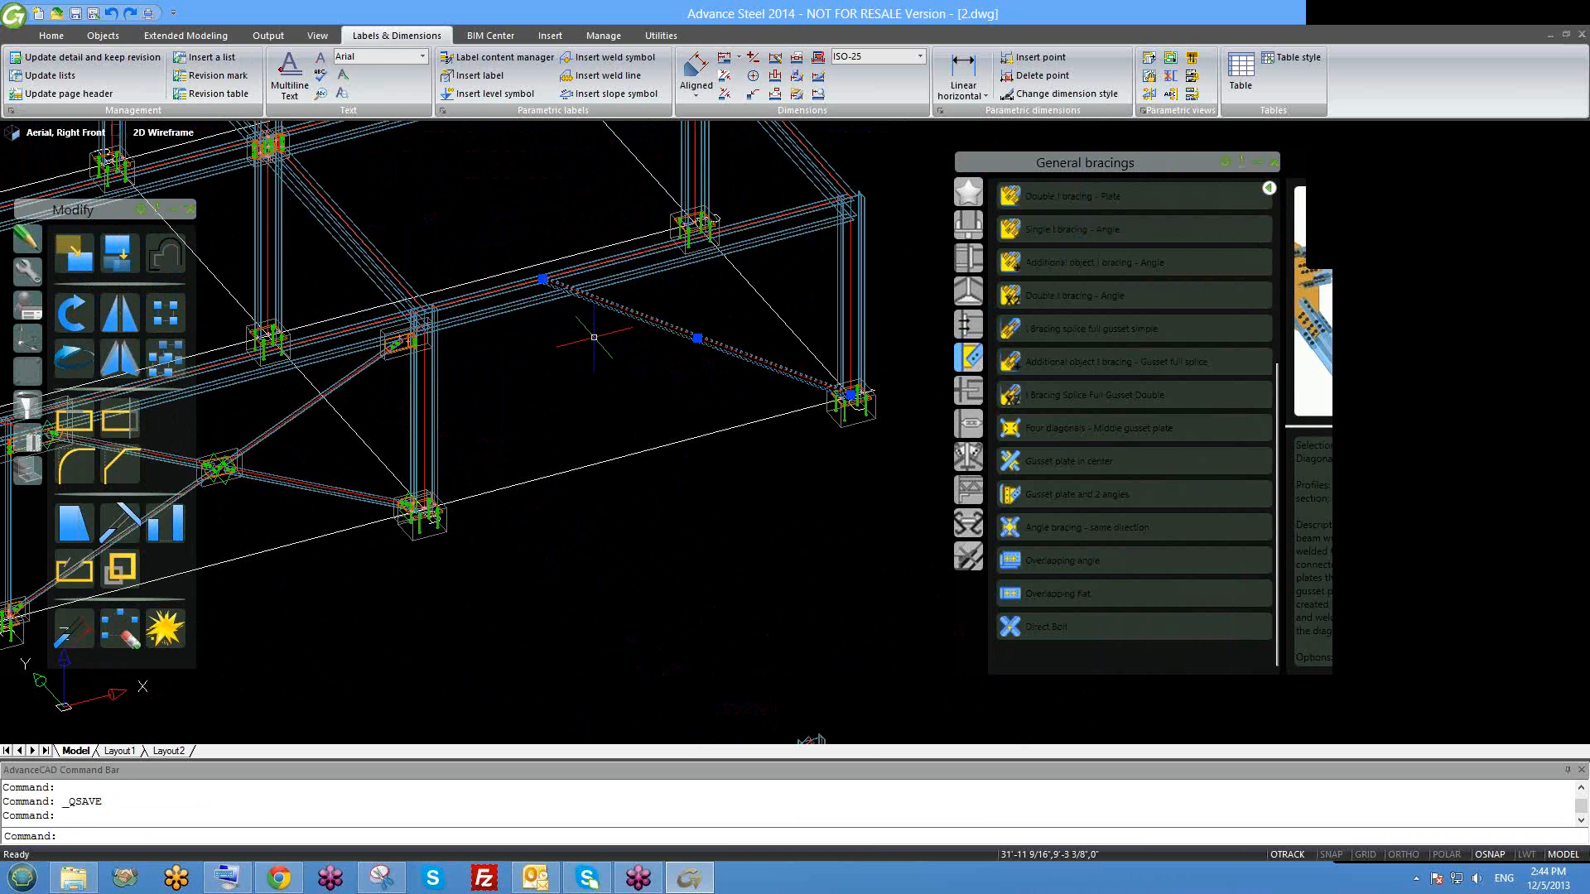
click(543, 279)
text(MID)
key(Return)
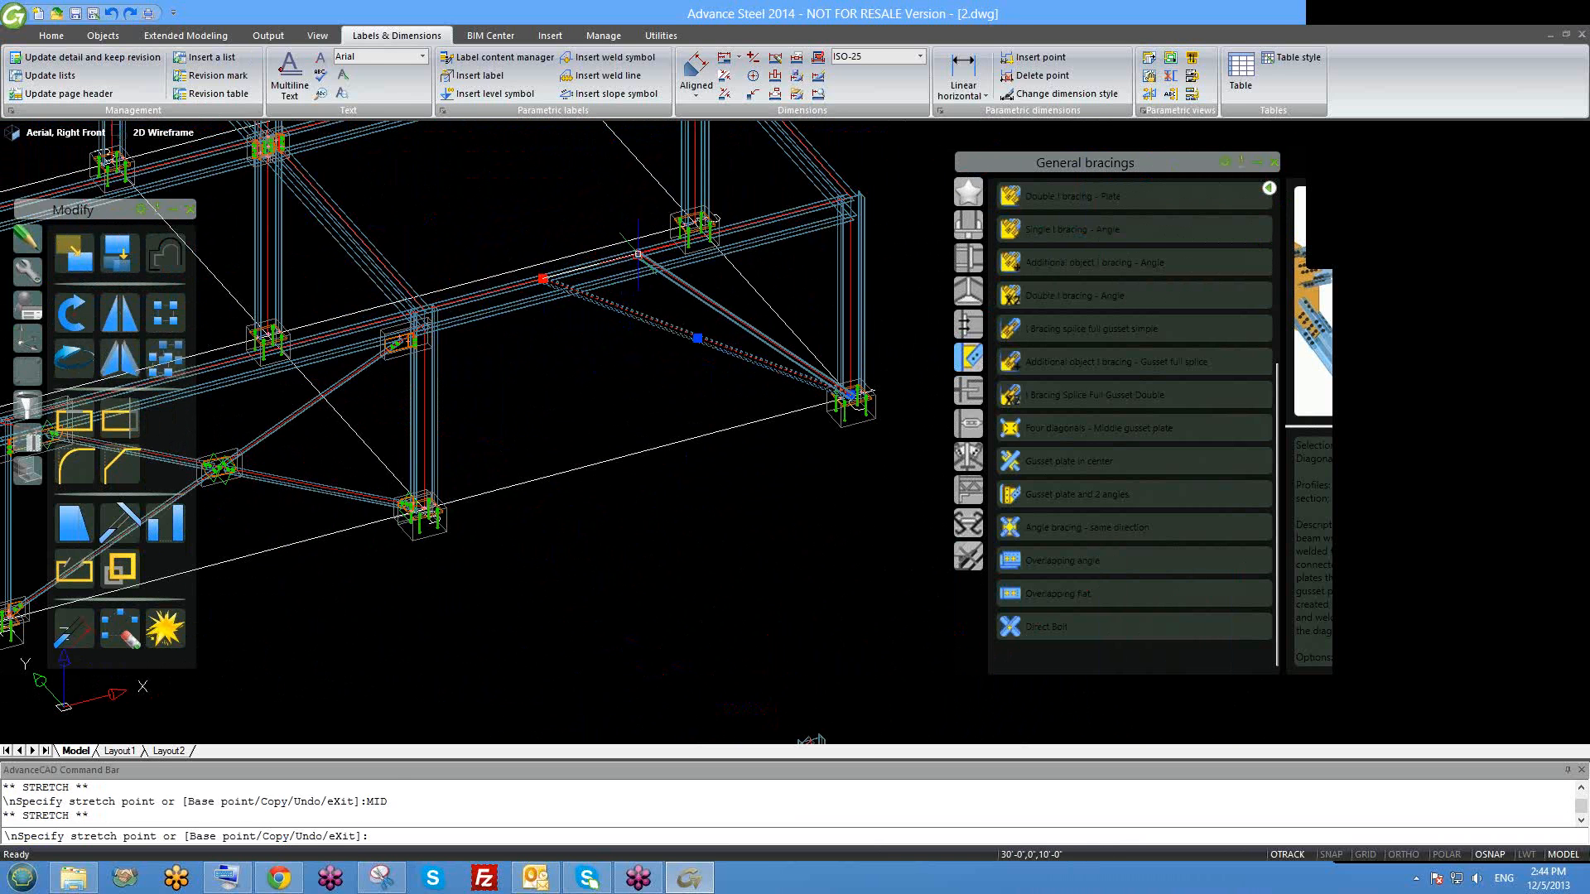
click(638, 254)
key(Escape)
shift+middle_drag(639, 365, 729, 356)
click(729, 356)
click(675, 330)
text(MI)
key(Return)
click(662, 275)
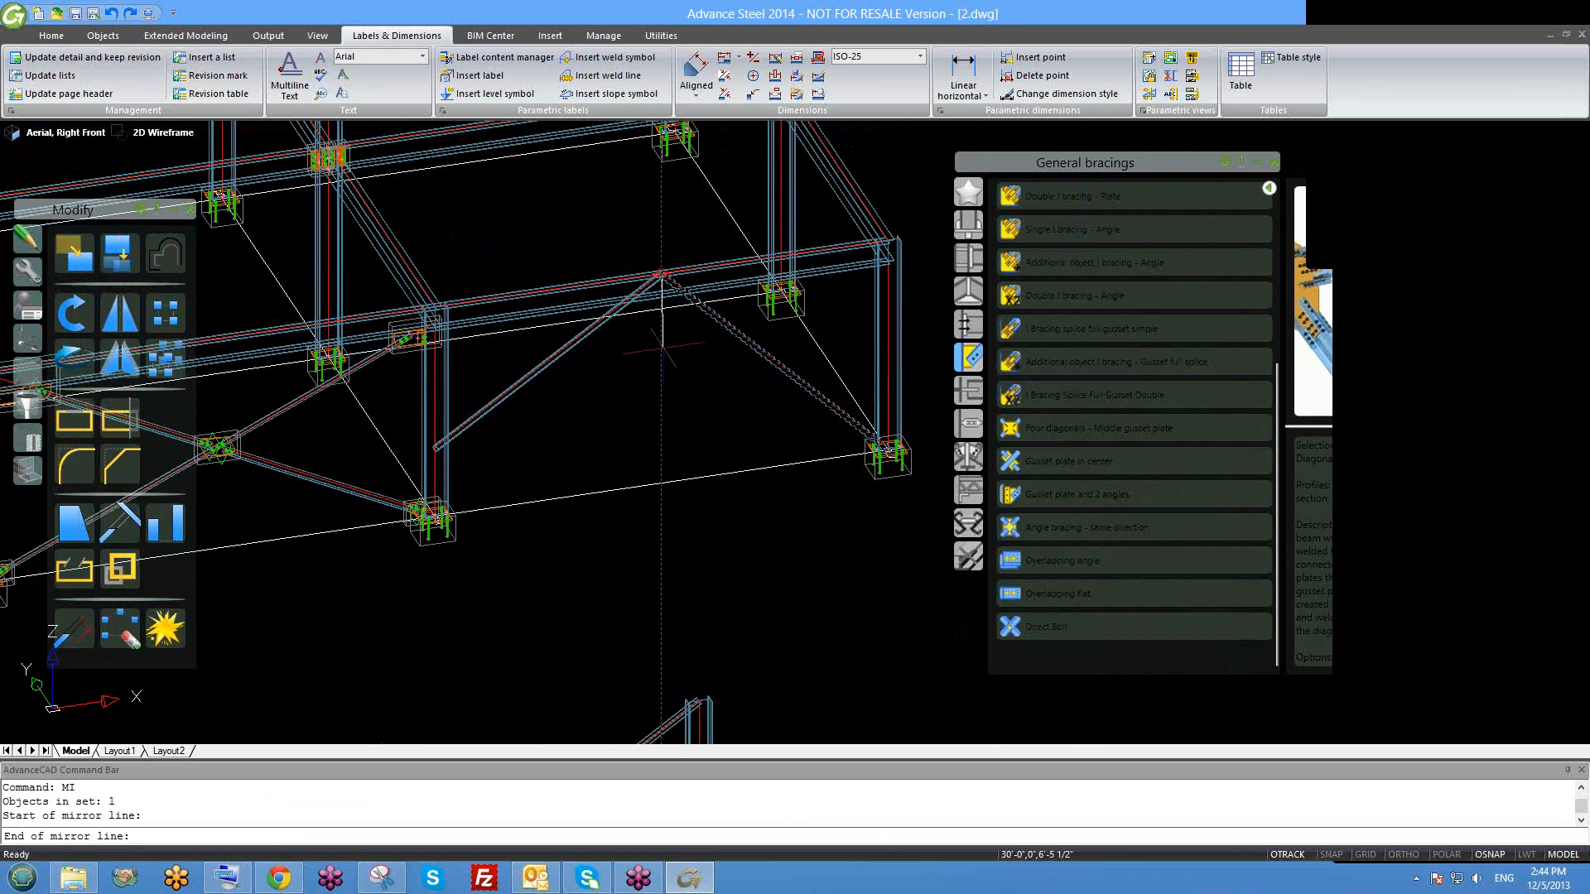
key(Escape)
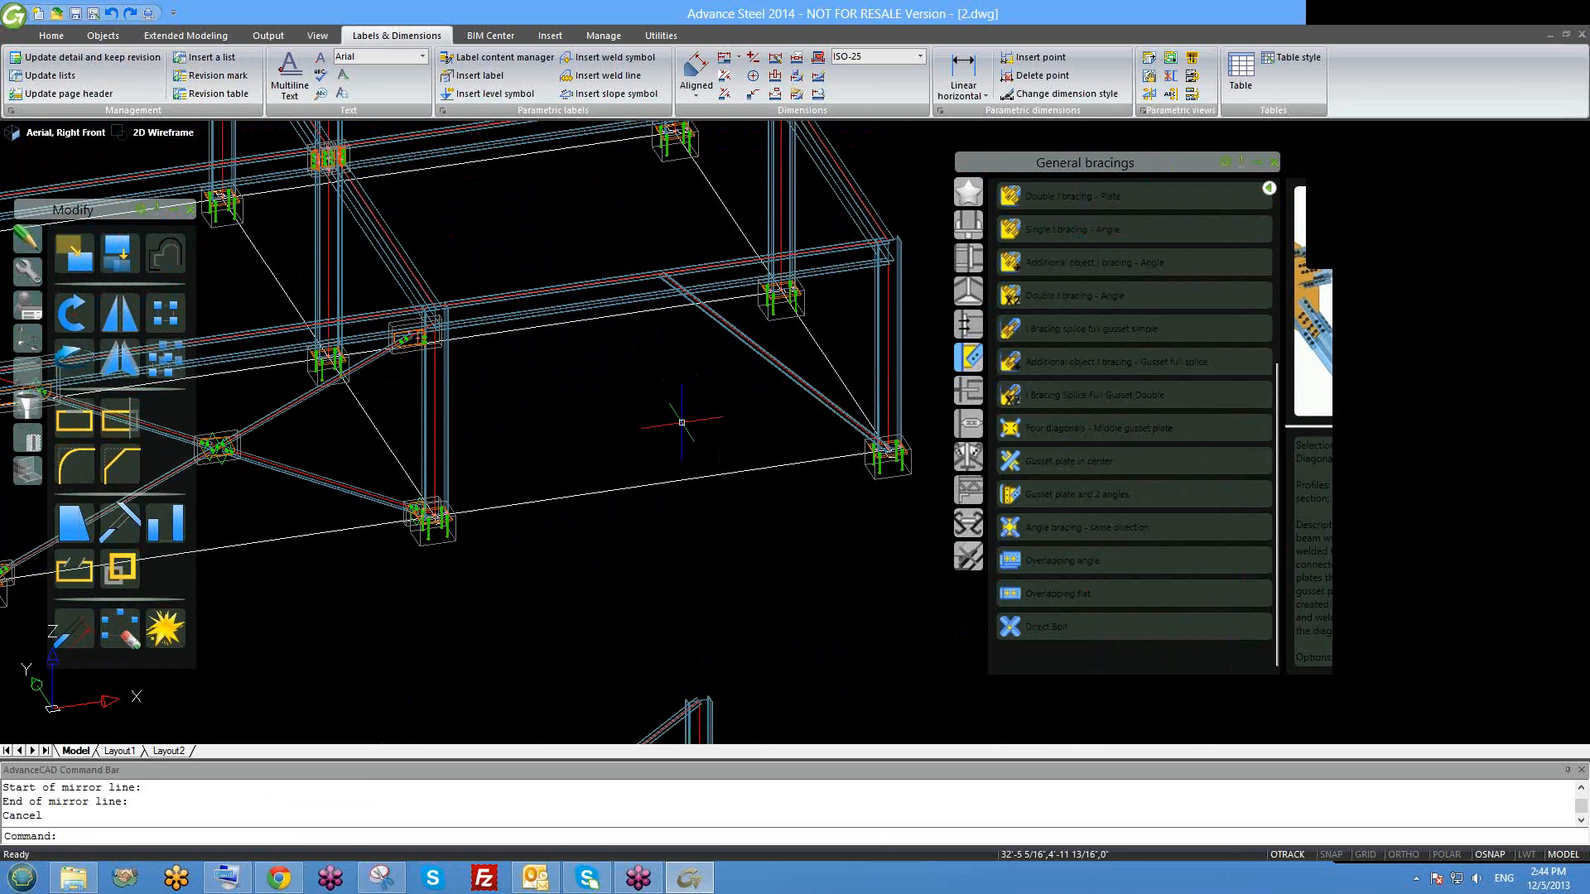
click(744, 340)
text(MI)
key(Return)
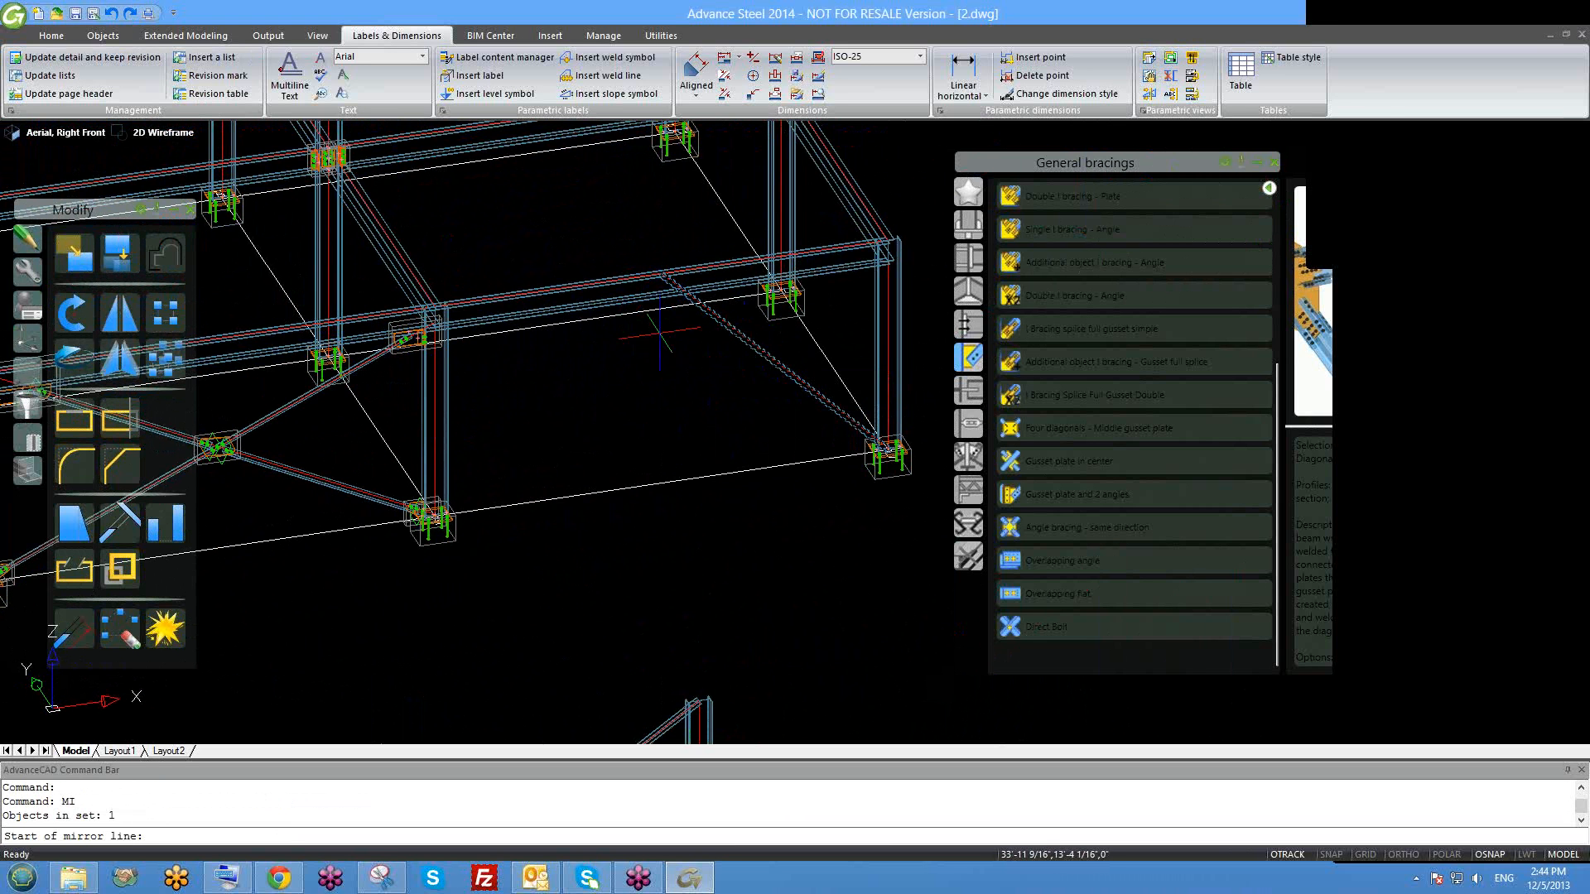
key(Escape)
click(661, 274)
text(I)
key(Return)
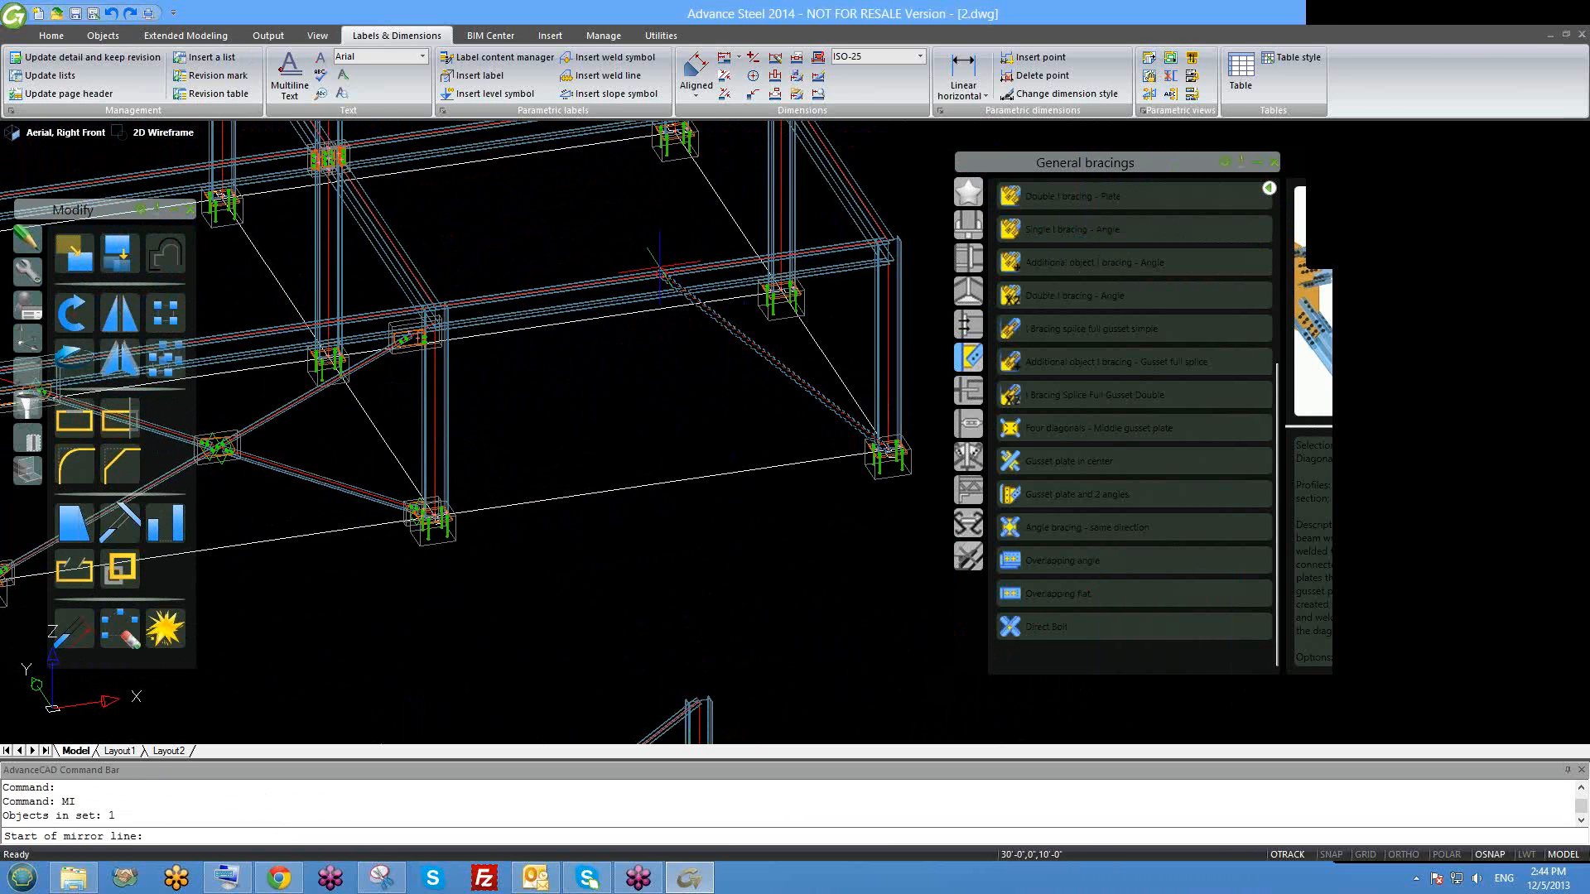
click(662, 275)
key(Escape)
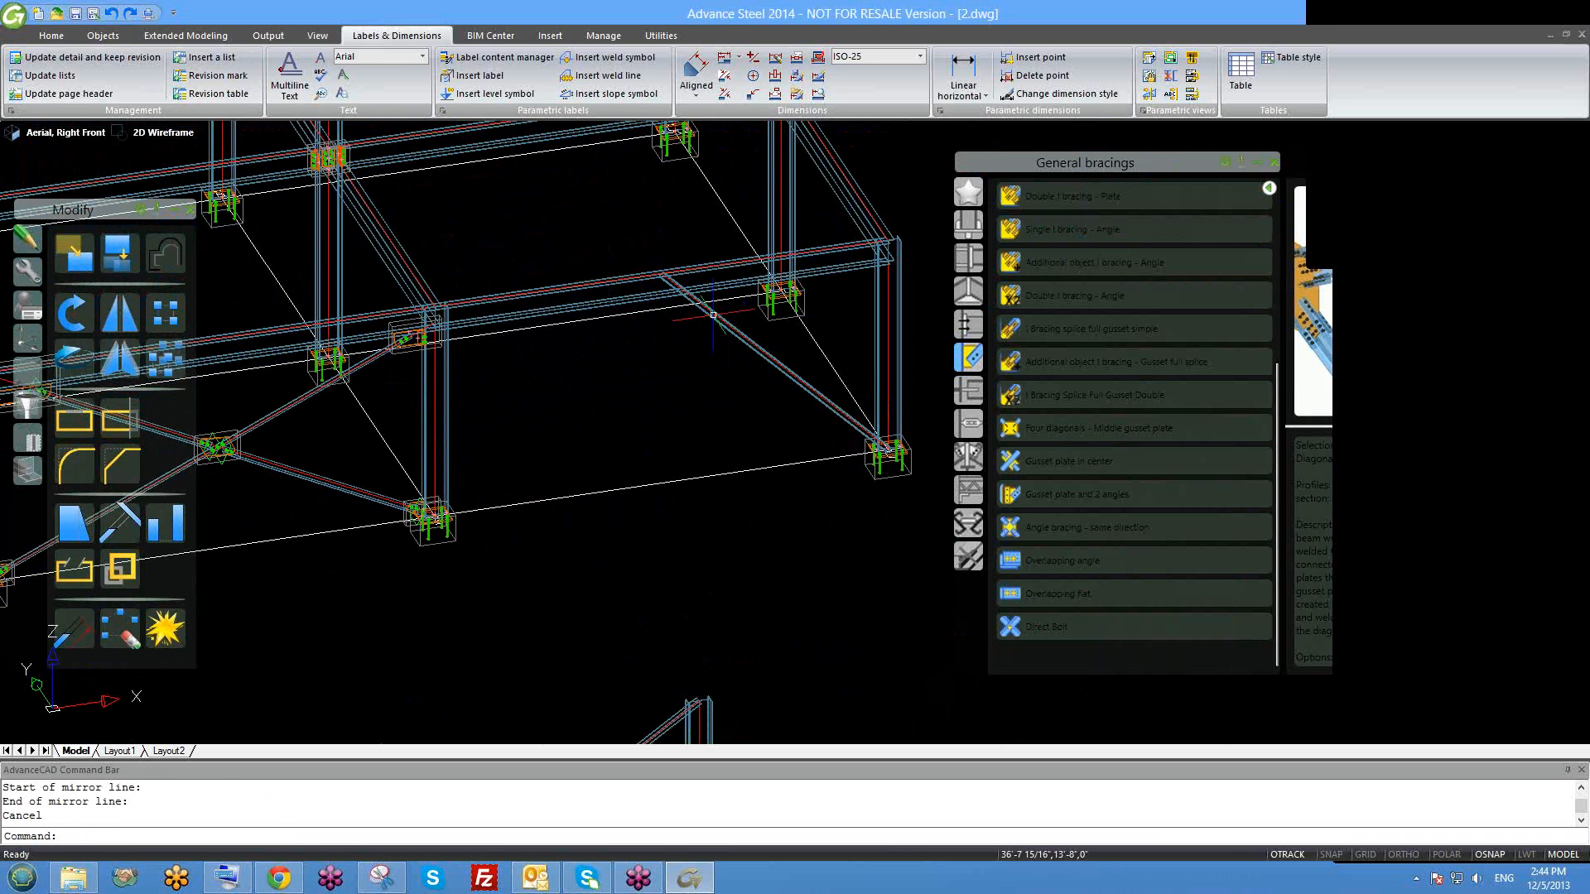
Restretch the single brace's upper end, snapping it precisely to the midpoint on the beam.
click(661, 273)
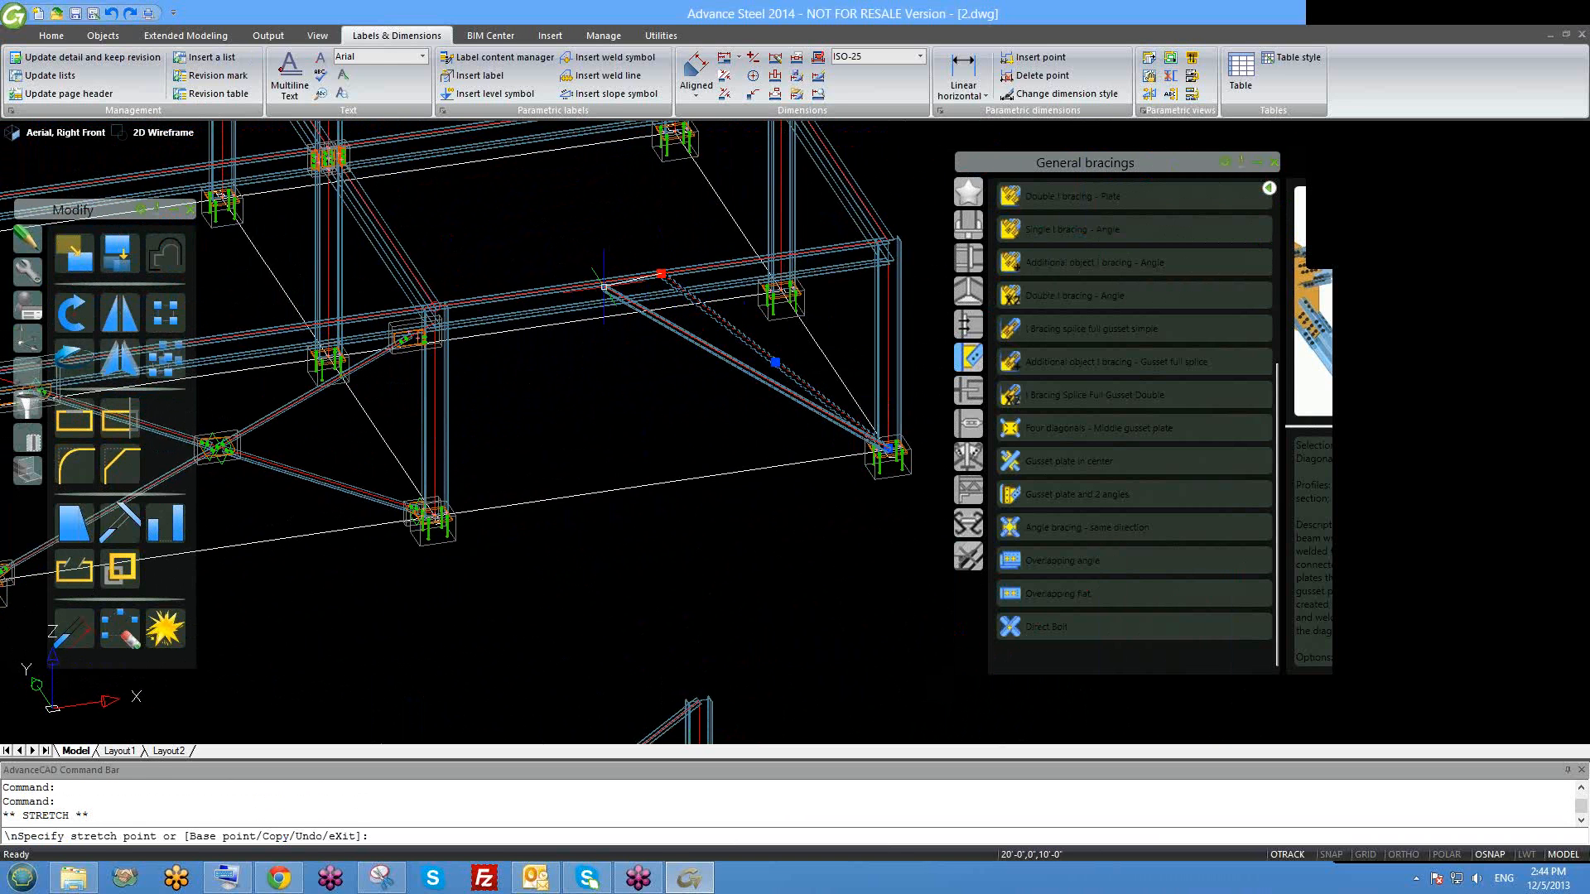
text(MID)
key(Return)
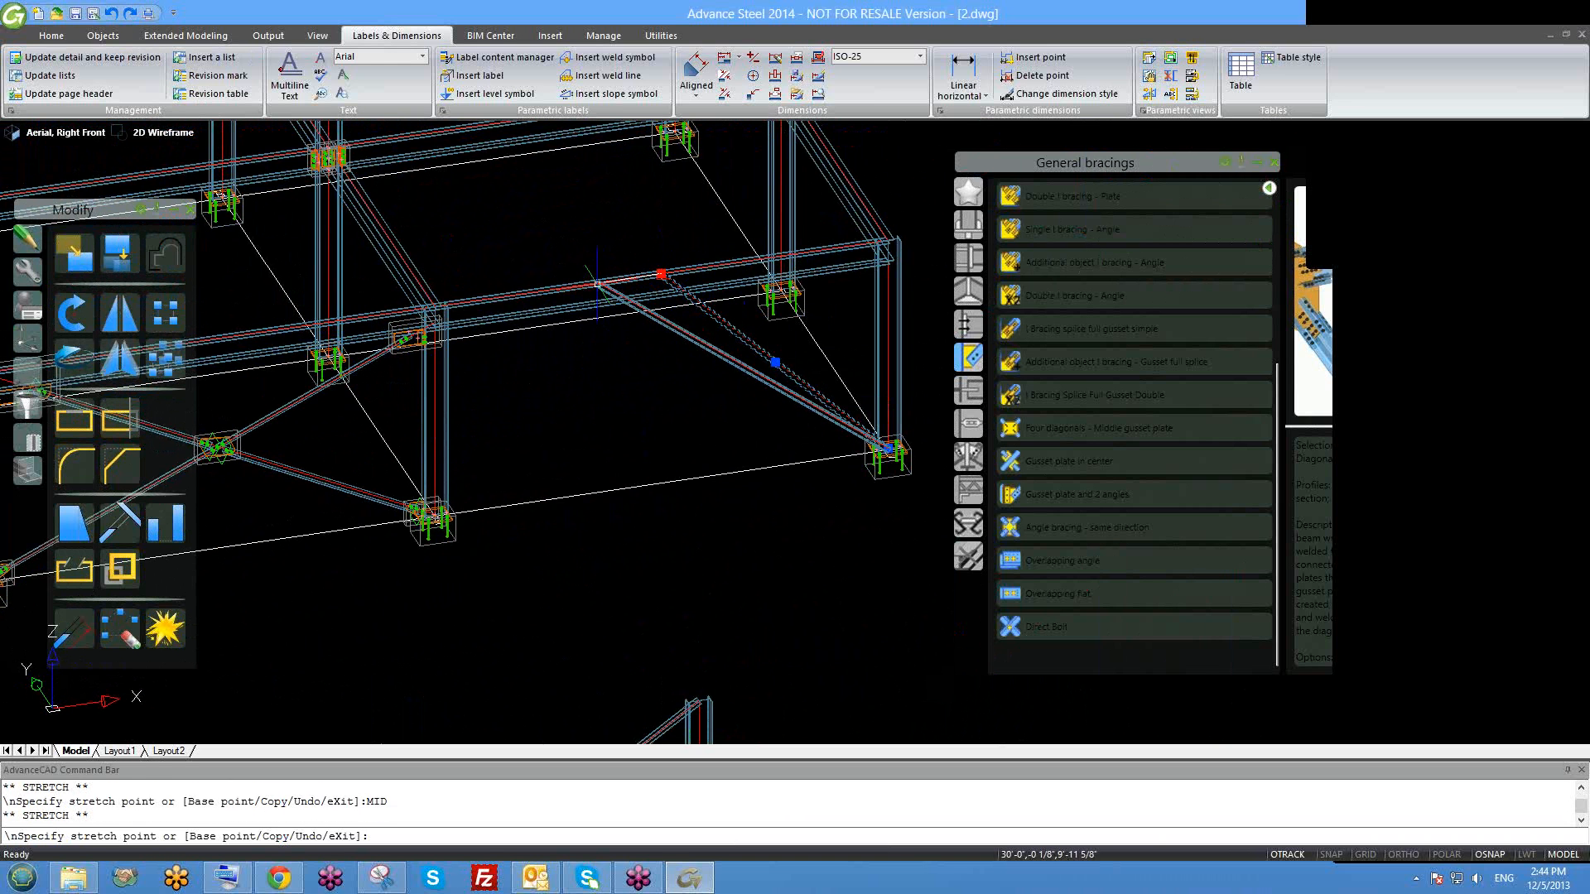
scroll(607, 279, up, 2)
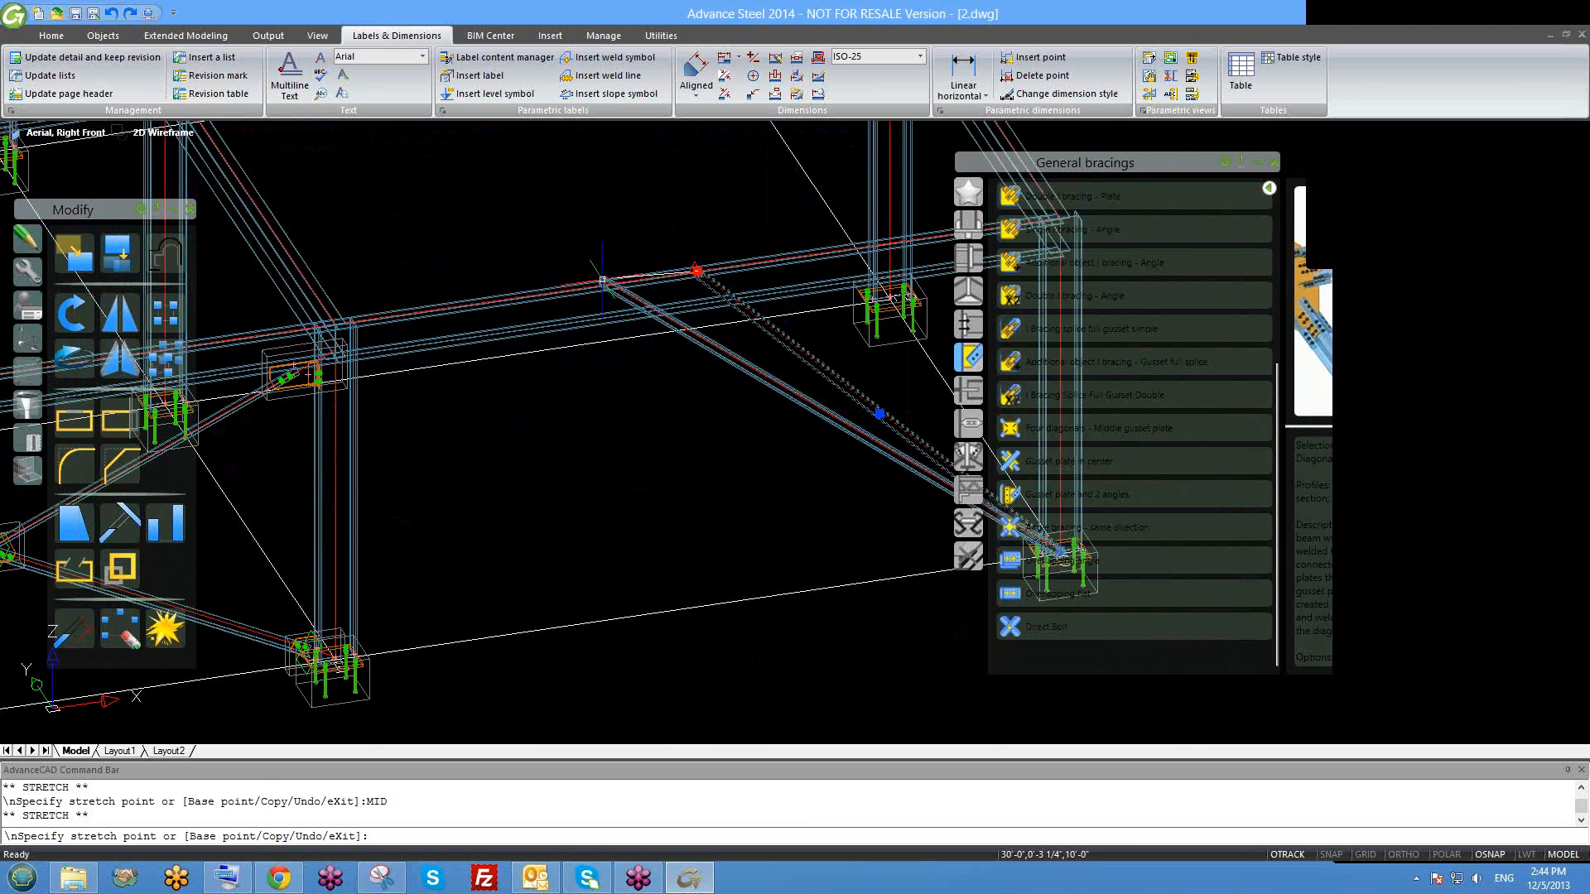
click(694, 267)
key(Escape)
Mirror the single brace about an orthogonal line through its upper end at the beam midpoint, keeping the original brace.
click(768, 358)
click(745, 325)
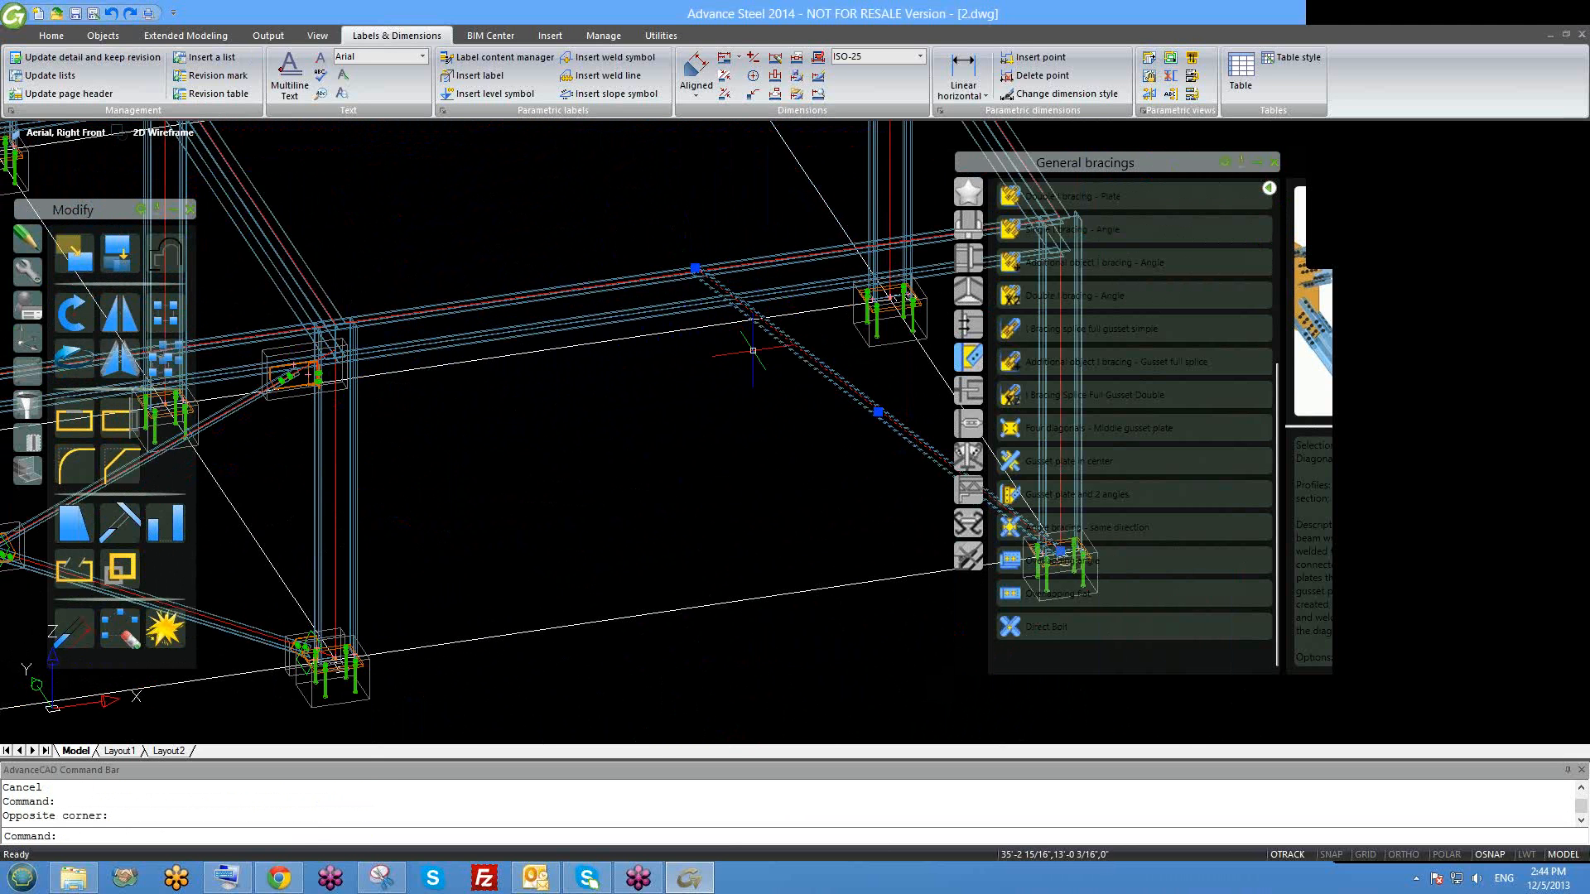
scroll(752, 350, down, 3)
text(MI)
key(Return)
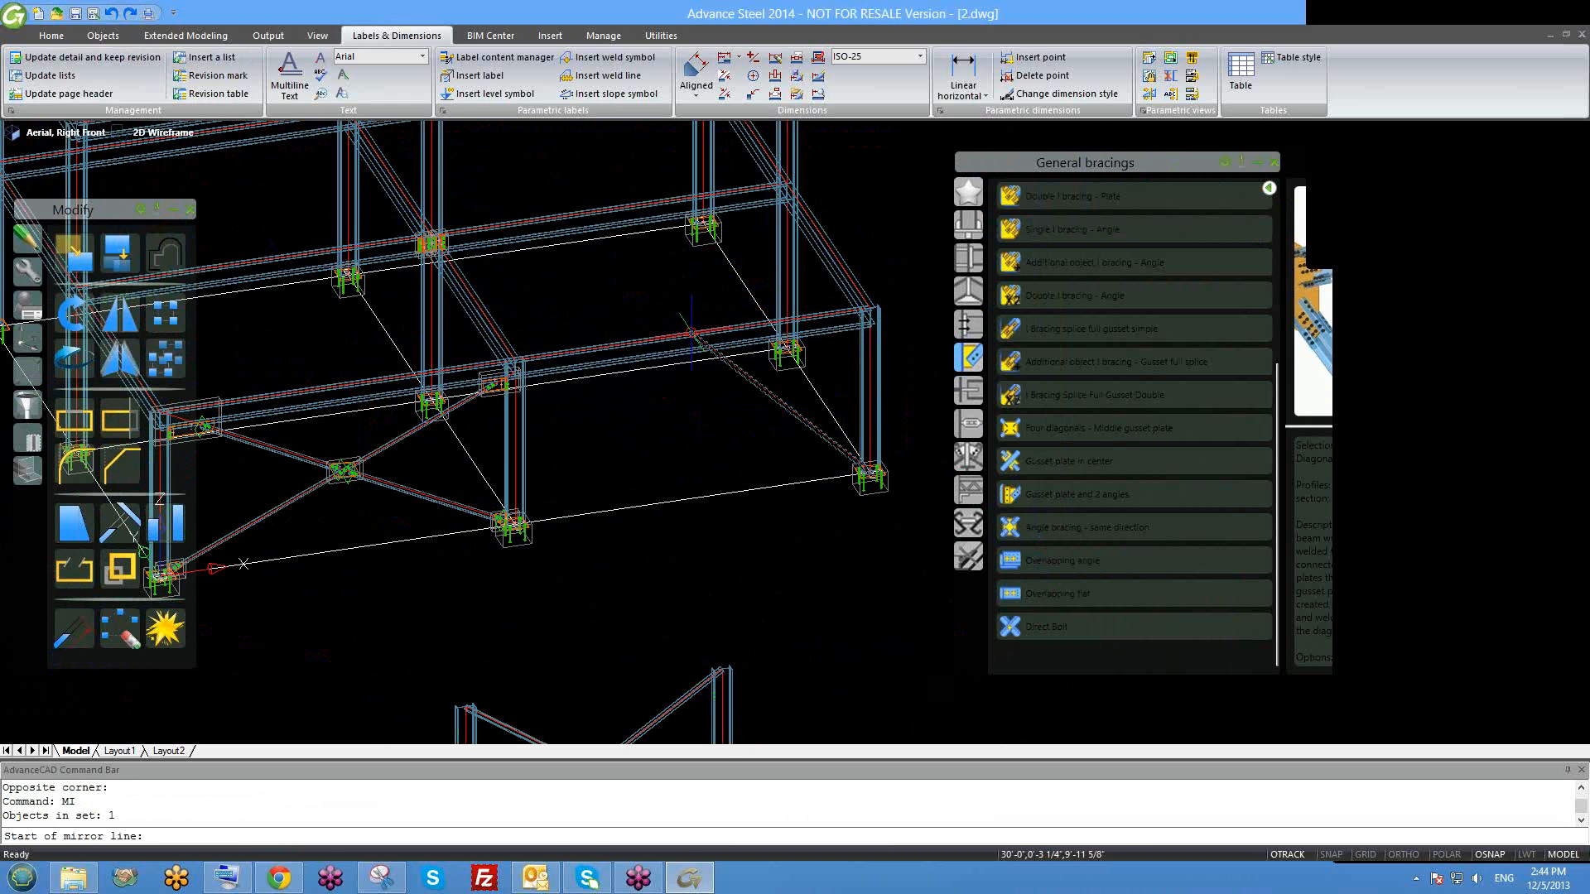
click(693, 332)
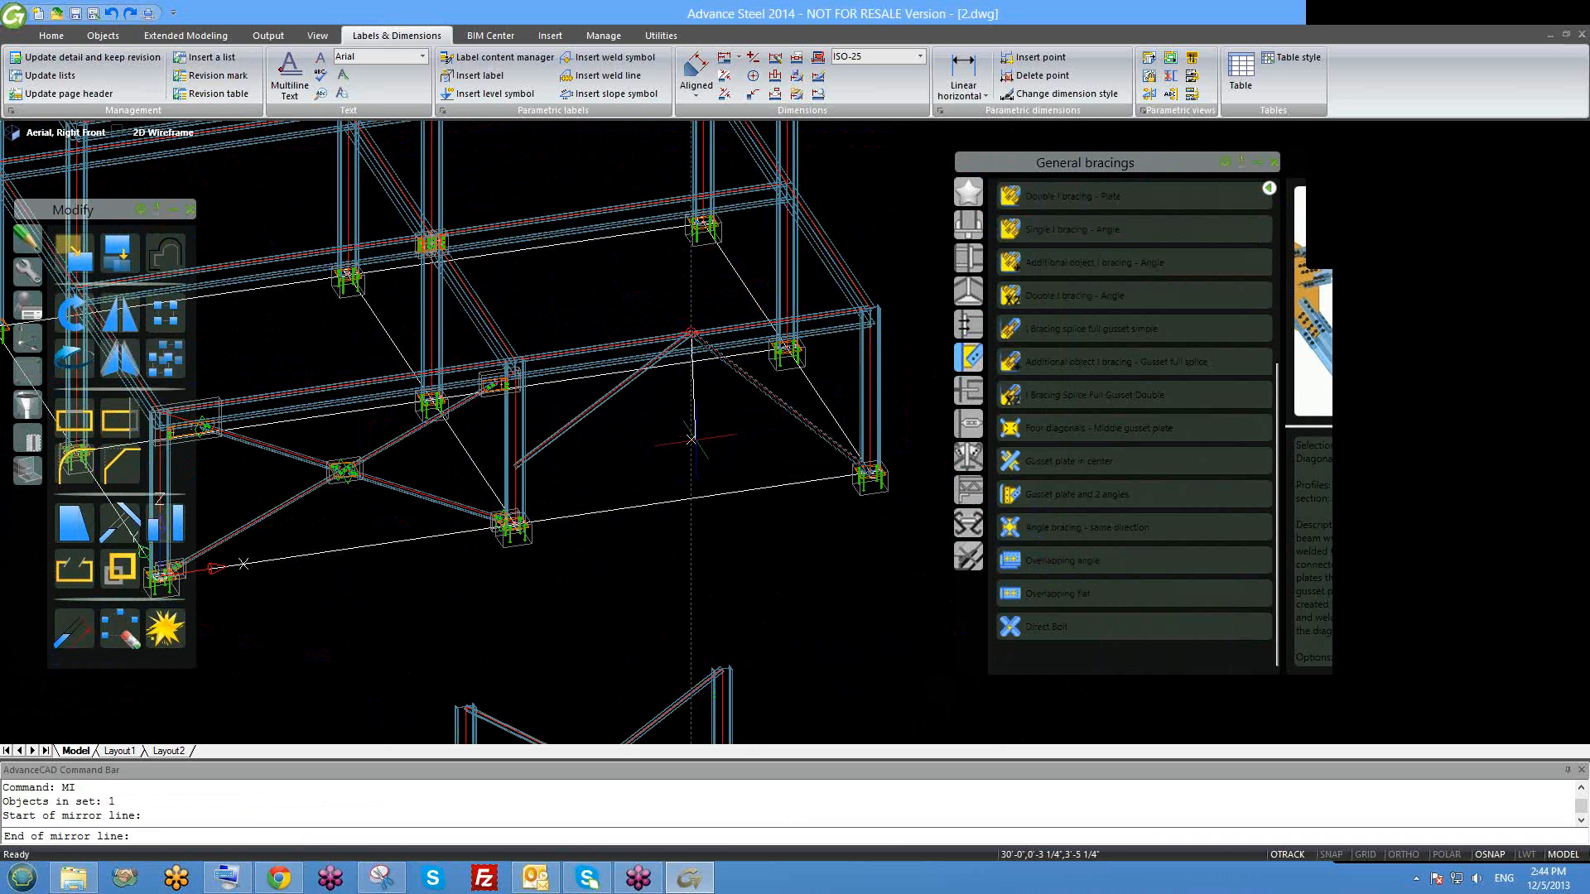
key(F8)
click(704, 522)
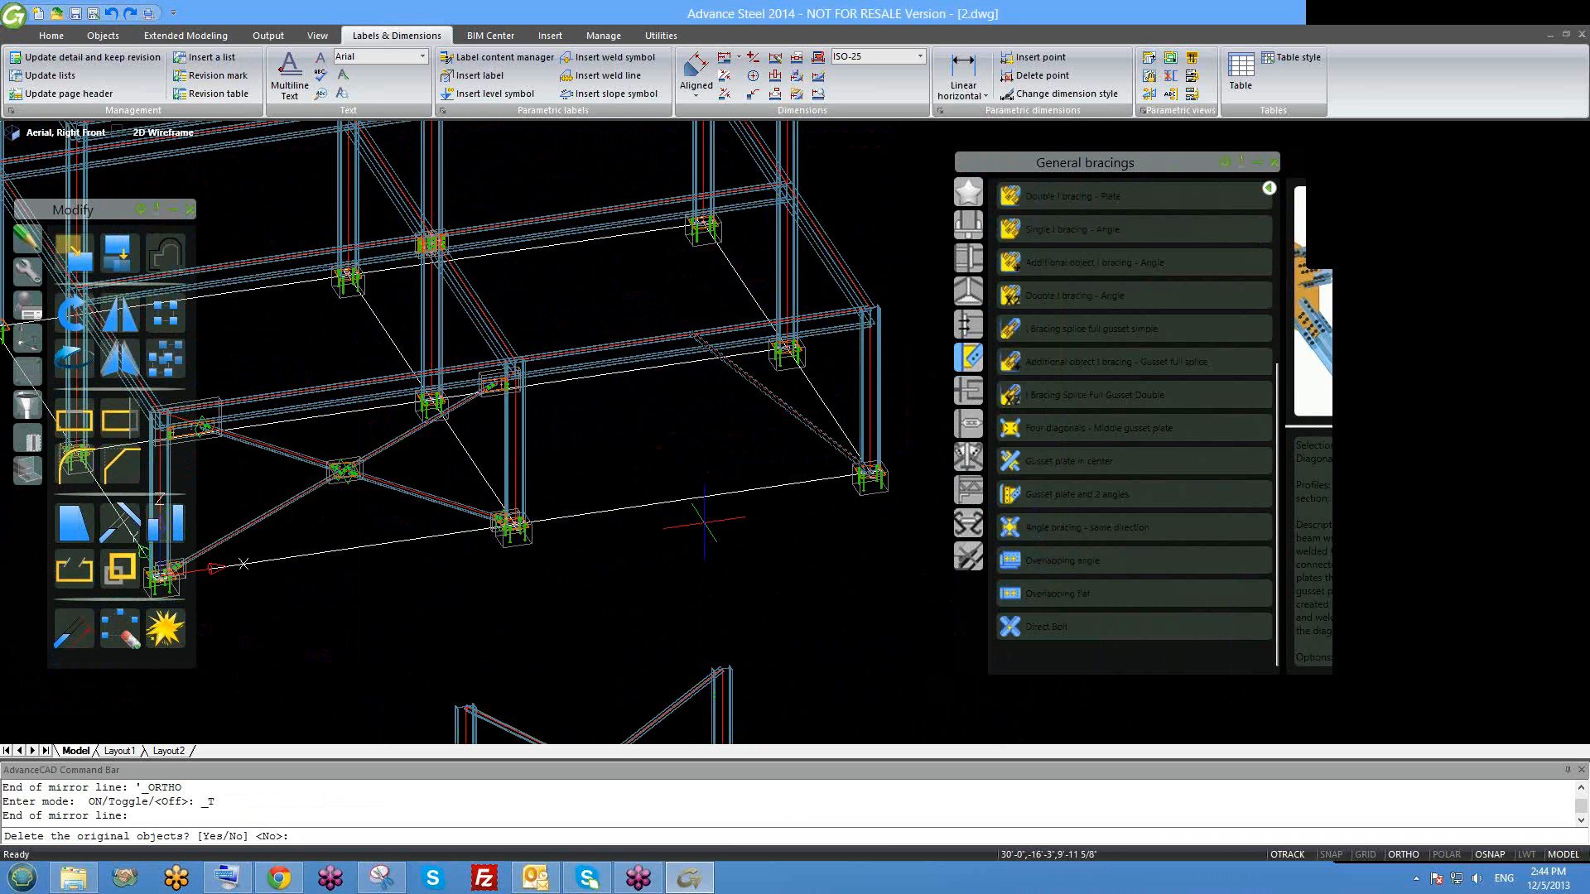
scroll(704, 522, up, 3)
key(Return)
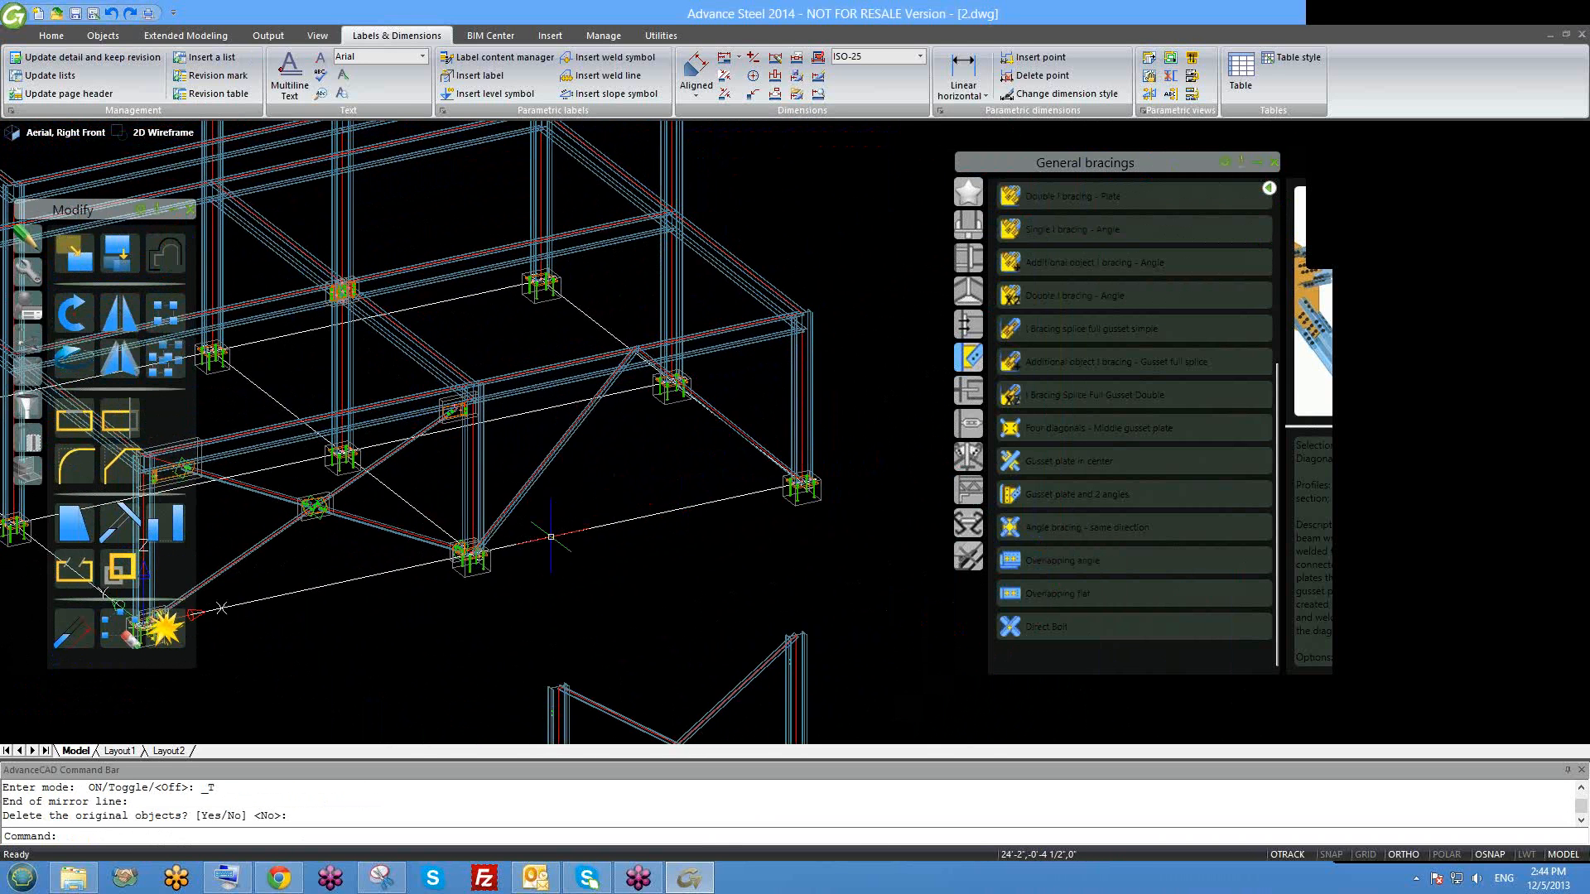
Examine the mirrored brace's lower end at the shared column base and the brace joint at the corner column base.
scroll(516, 562, up, 5)
scroll(516, 562, up, 2)
scroll(364, 538, up, 4)
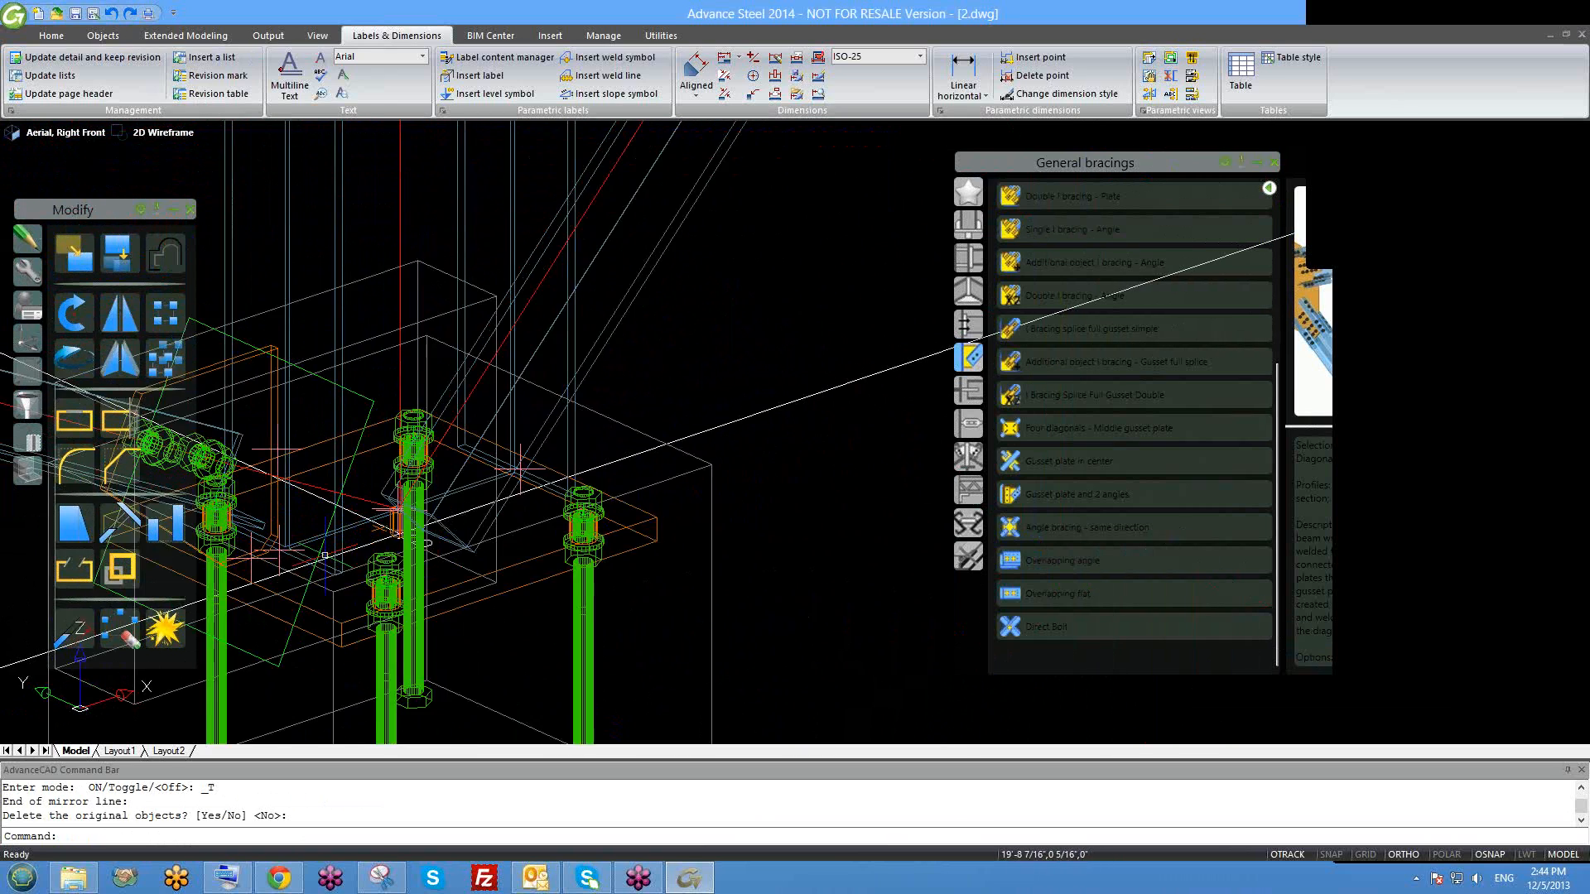
scroll(352, 555, up, 4)
shift+middle_drag(401, 559, 357, 580)
scroll(418, 509, down, 8)
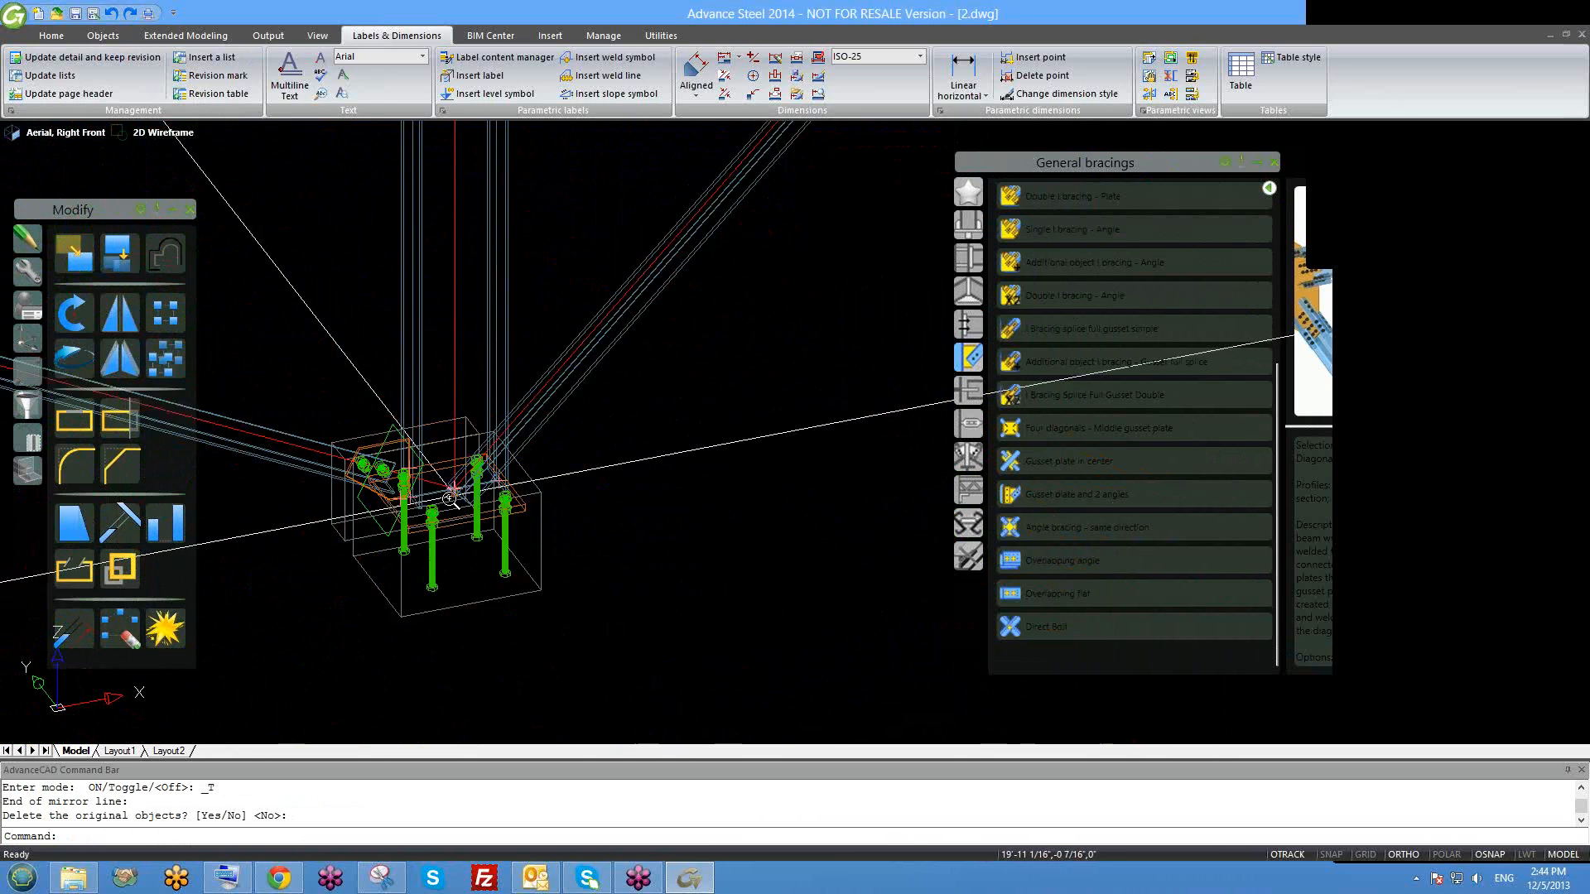
scroll(525, 505, down, 3)
scroll(257, 551, up, 4)
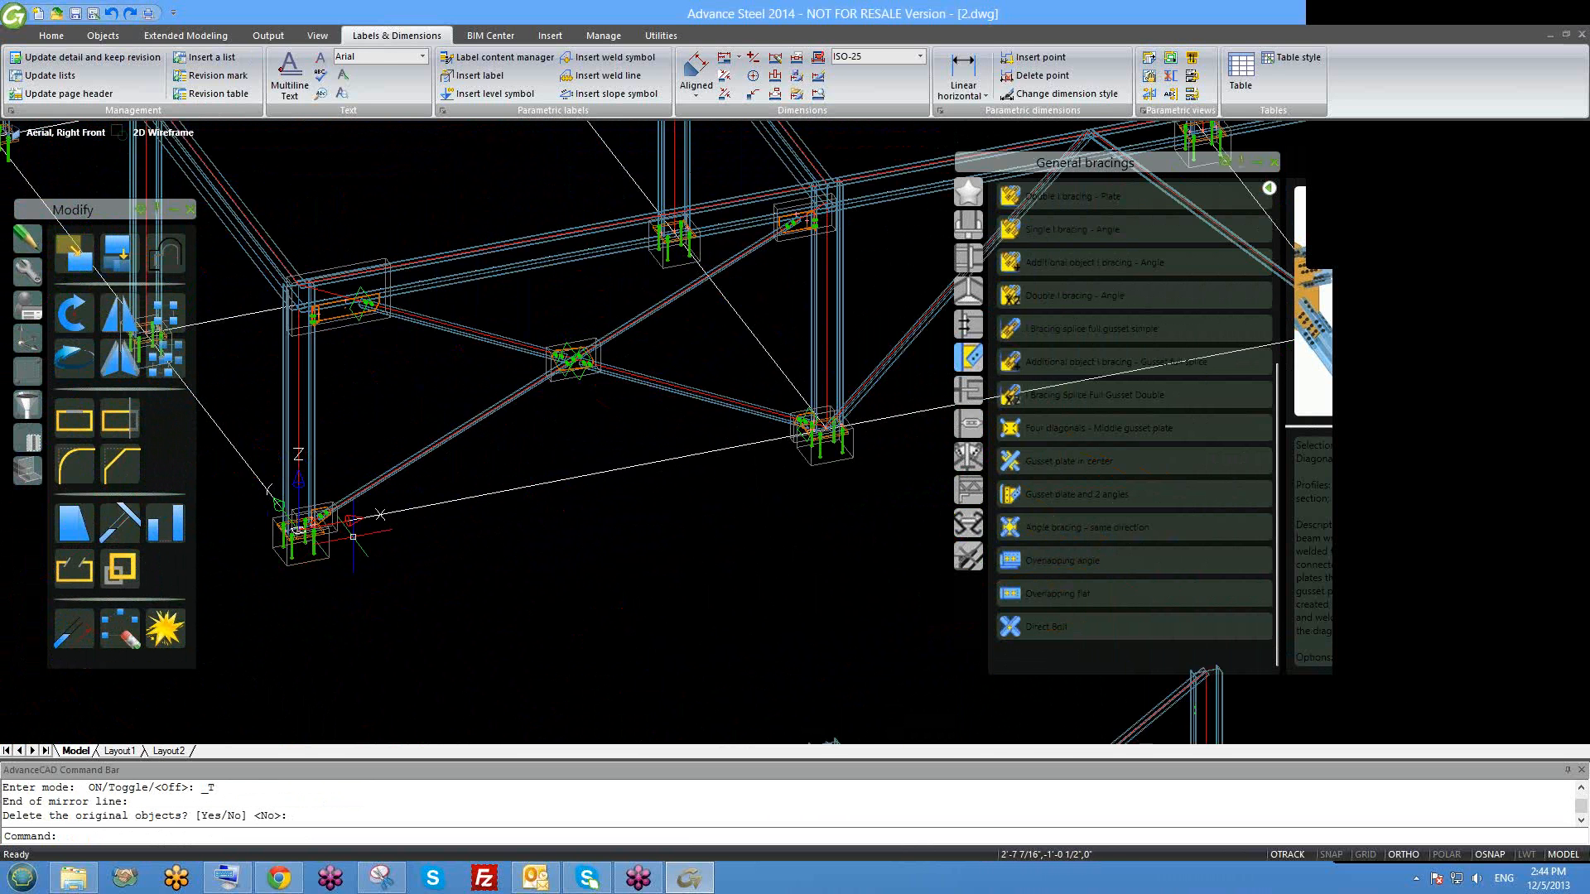
scroll(559, 518, down, 2)
scroll(355, 526, up, 5)
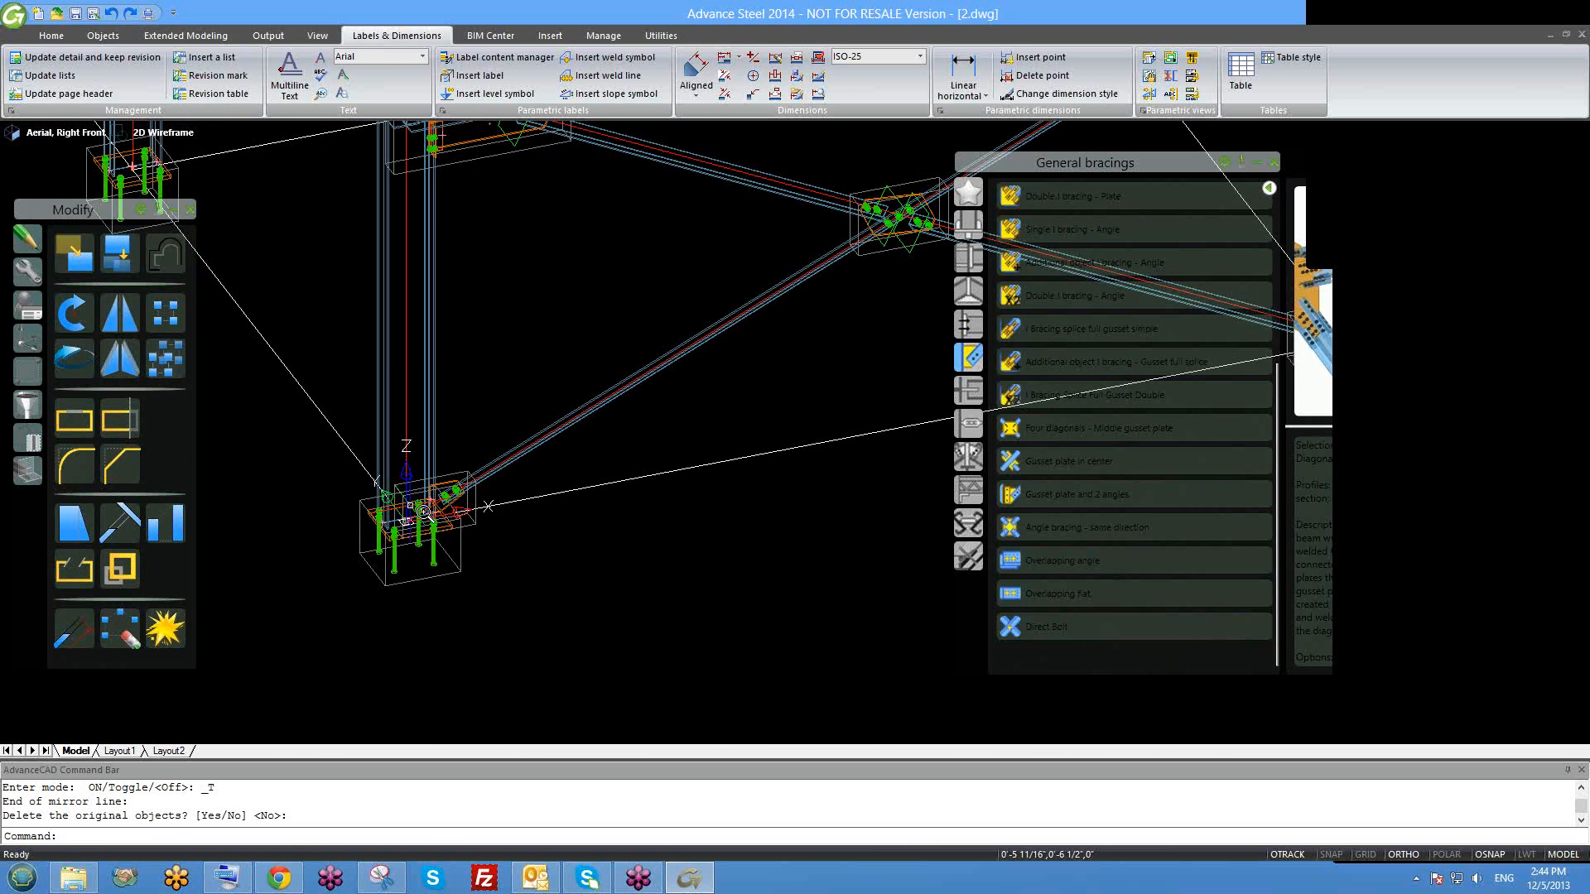
scroll(423, 511, down, 5)
scroll(727, 429, up, 3)
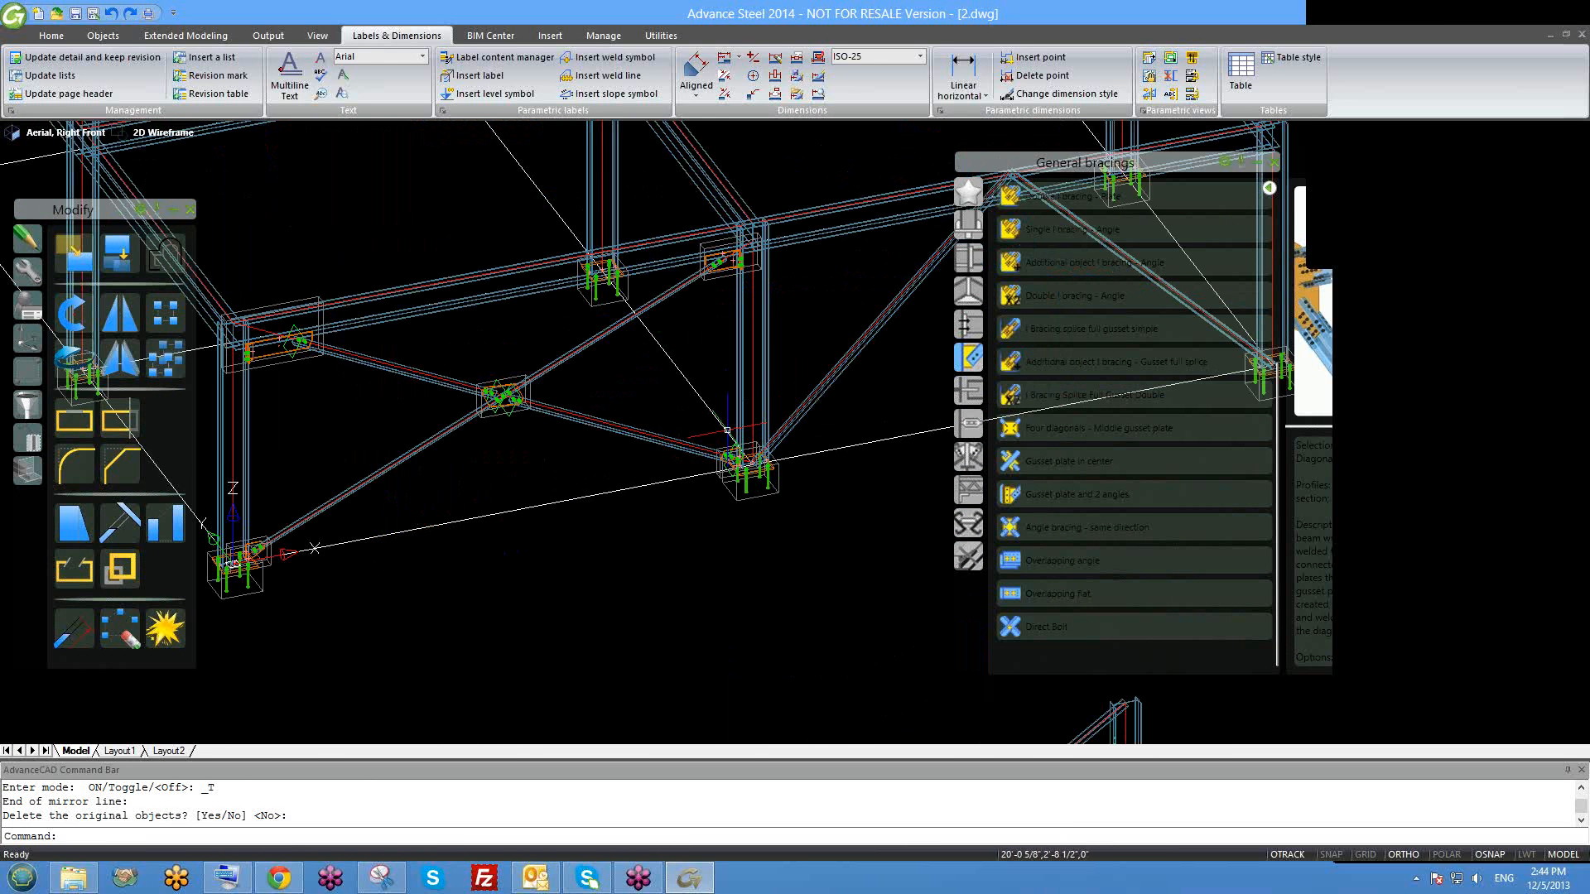
Inspect from several angles how the mirrored brace and the existing gusset plate meet at the shared column base.
middle_drag(706, 466, 571, 541)
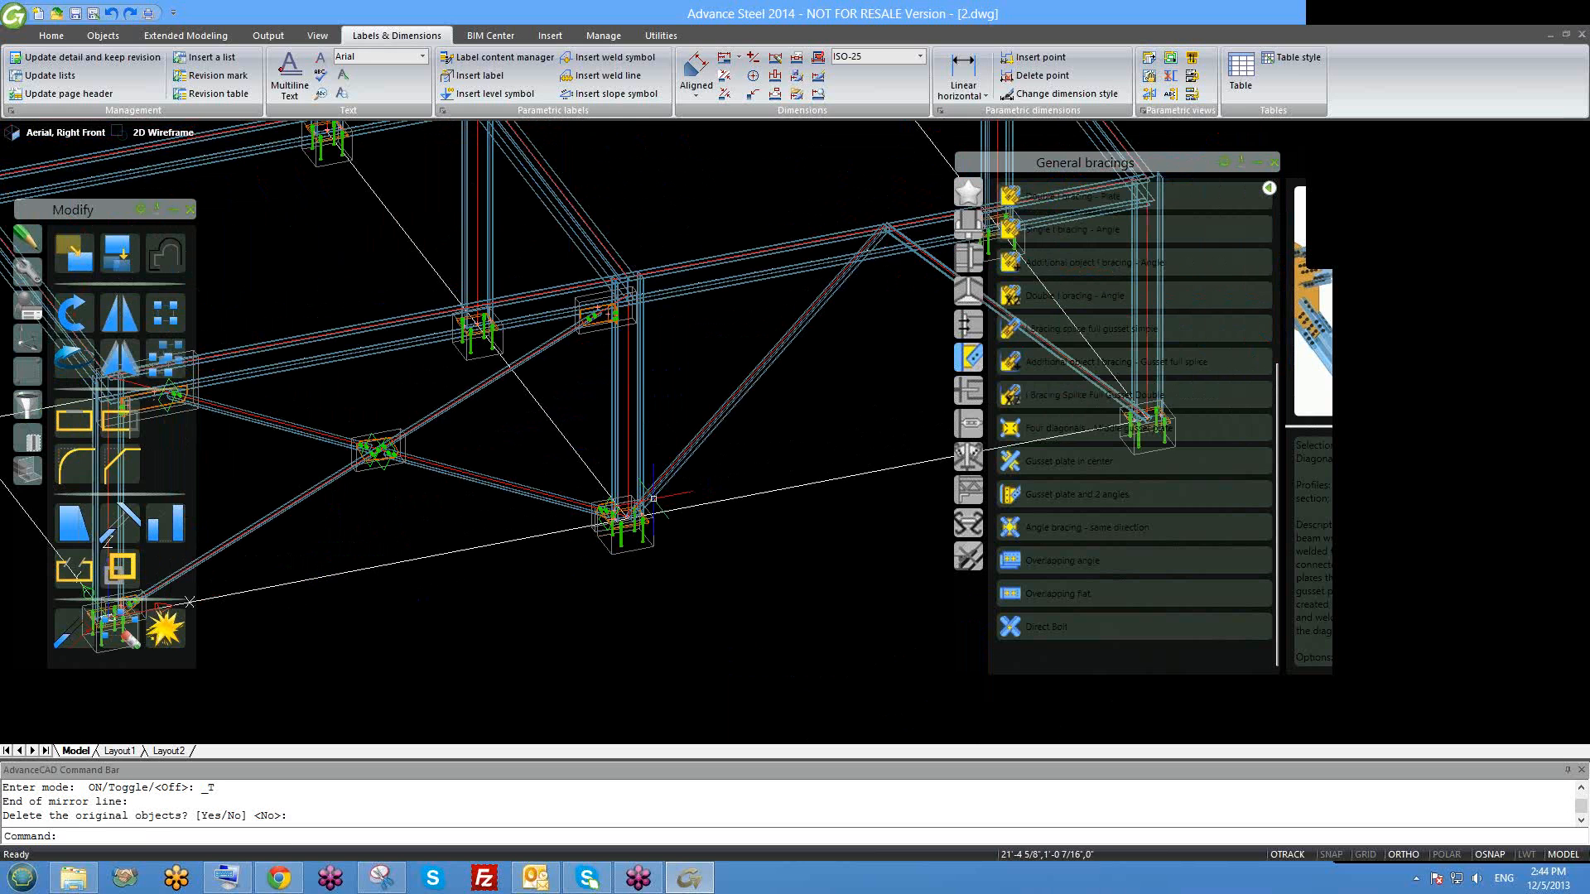
scroll(654, 498, up, 5)
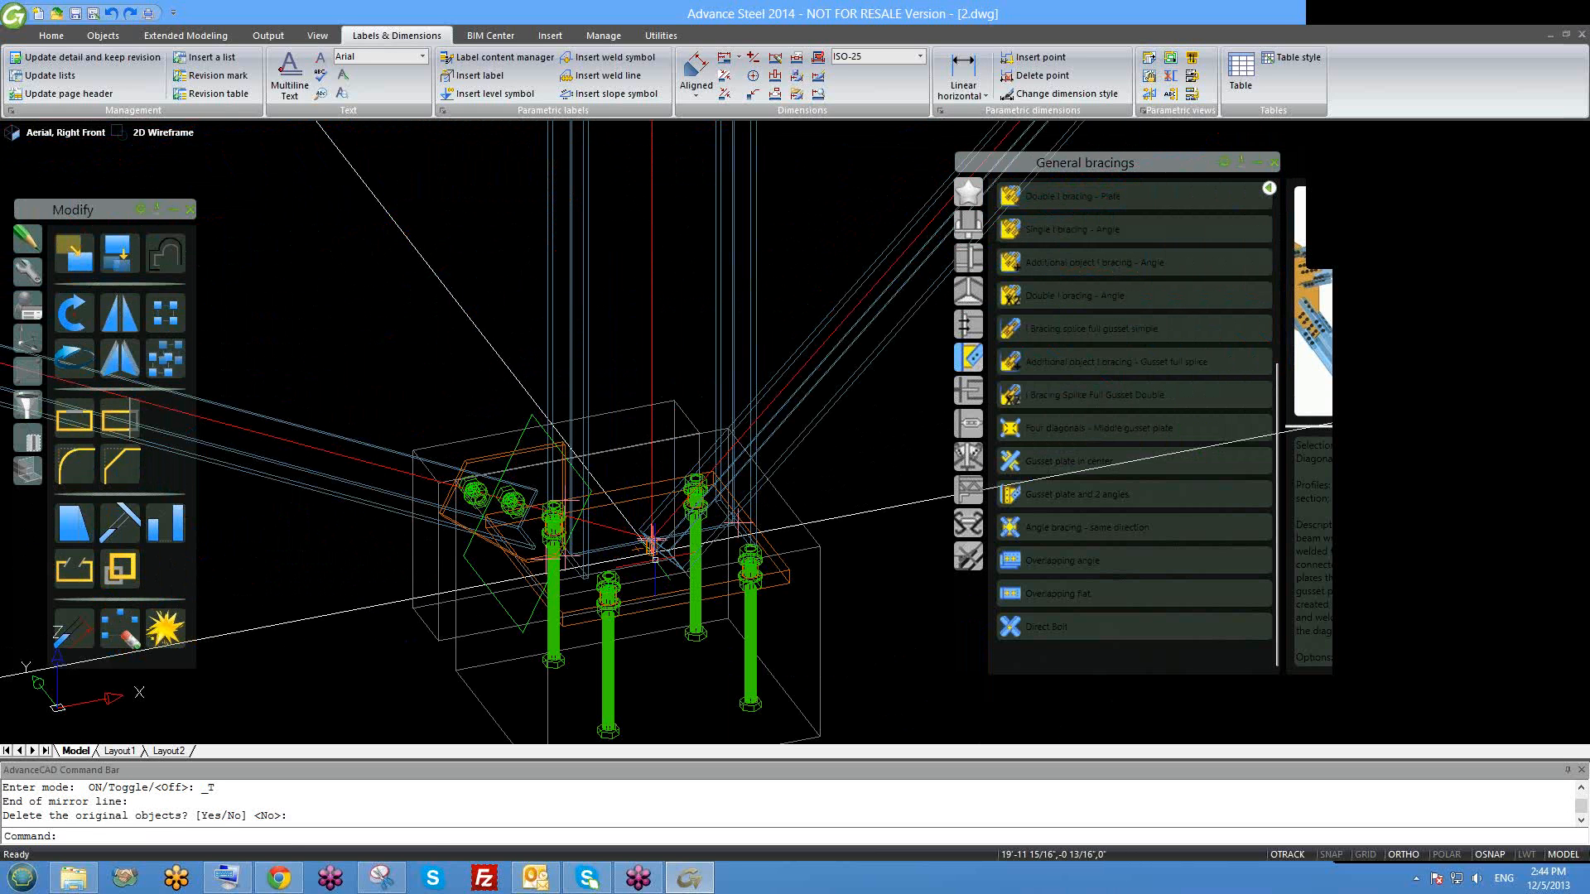
scroll(519, 530, down, 8)
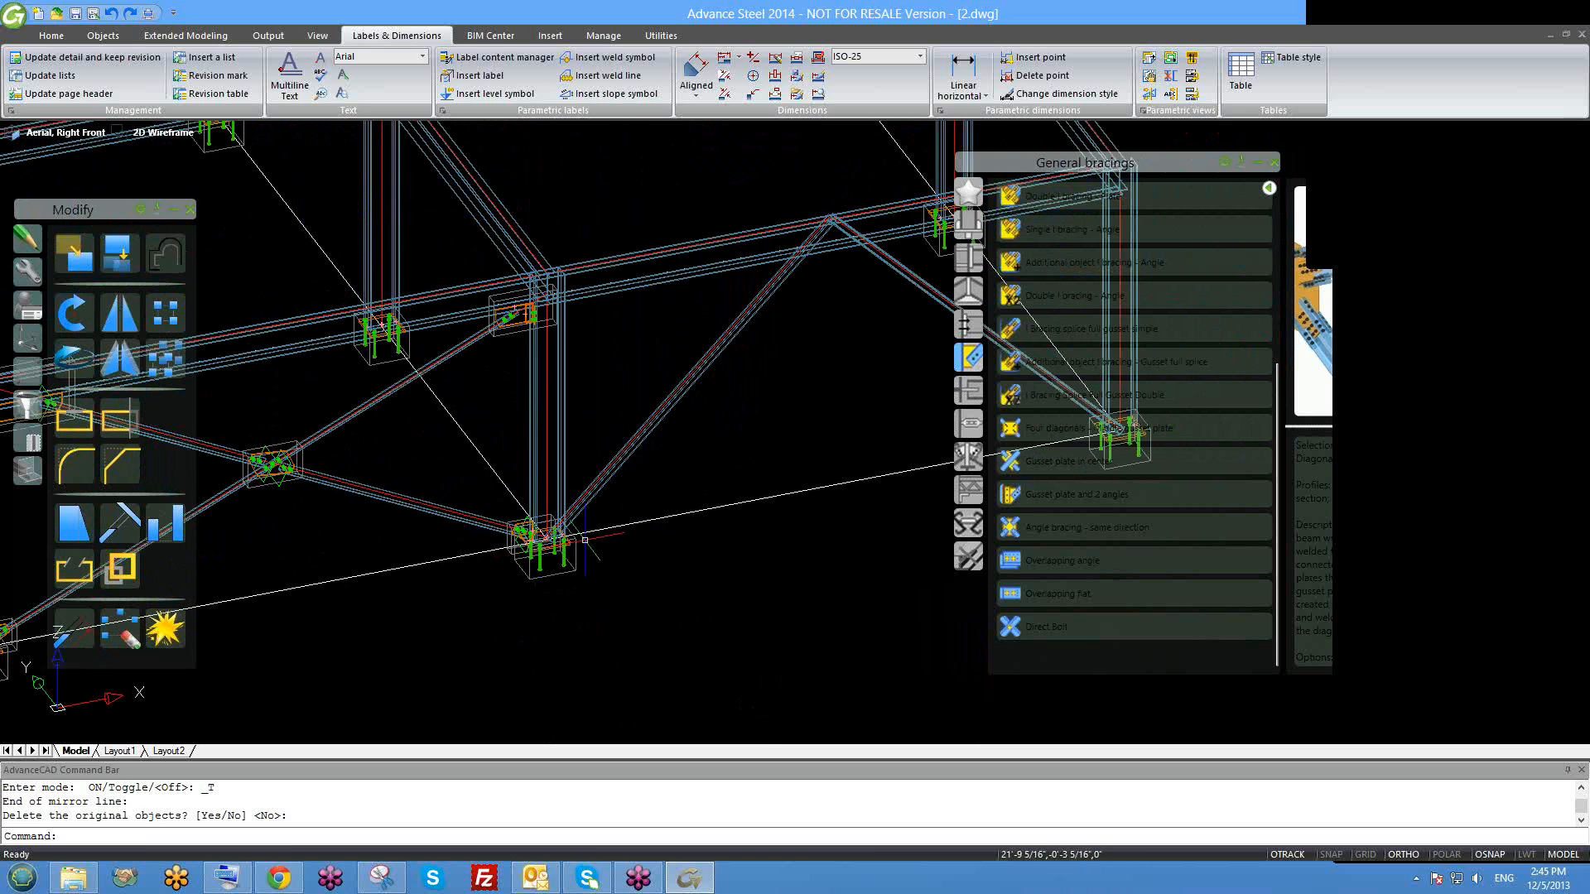
middle_drag(790, 510, 683, 532)
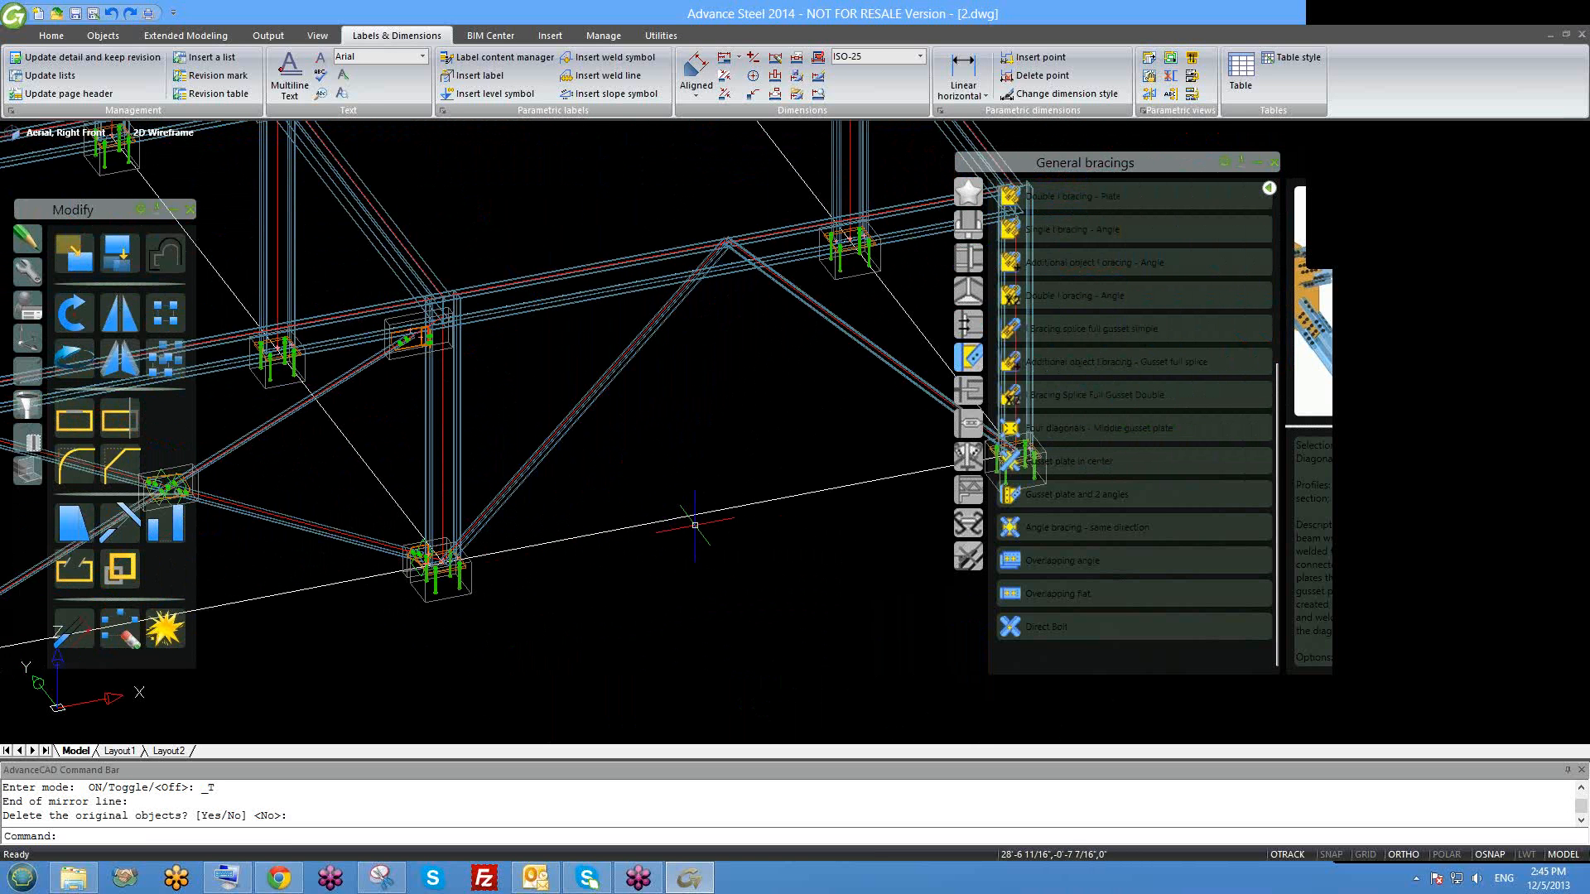
scroll(681, 500, down, 8)
scroll(688, 493, up, 5)
shift+middle_drag(687, 490, 722, 501)
scroll(545, 535, up, 6)
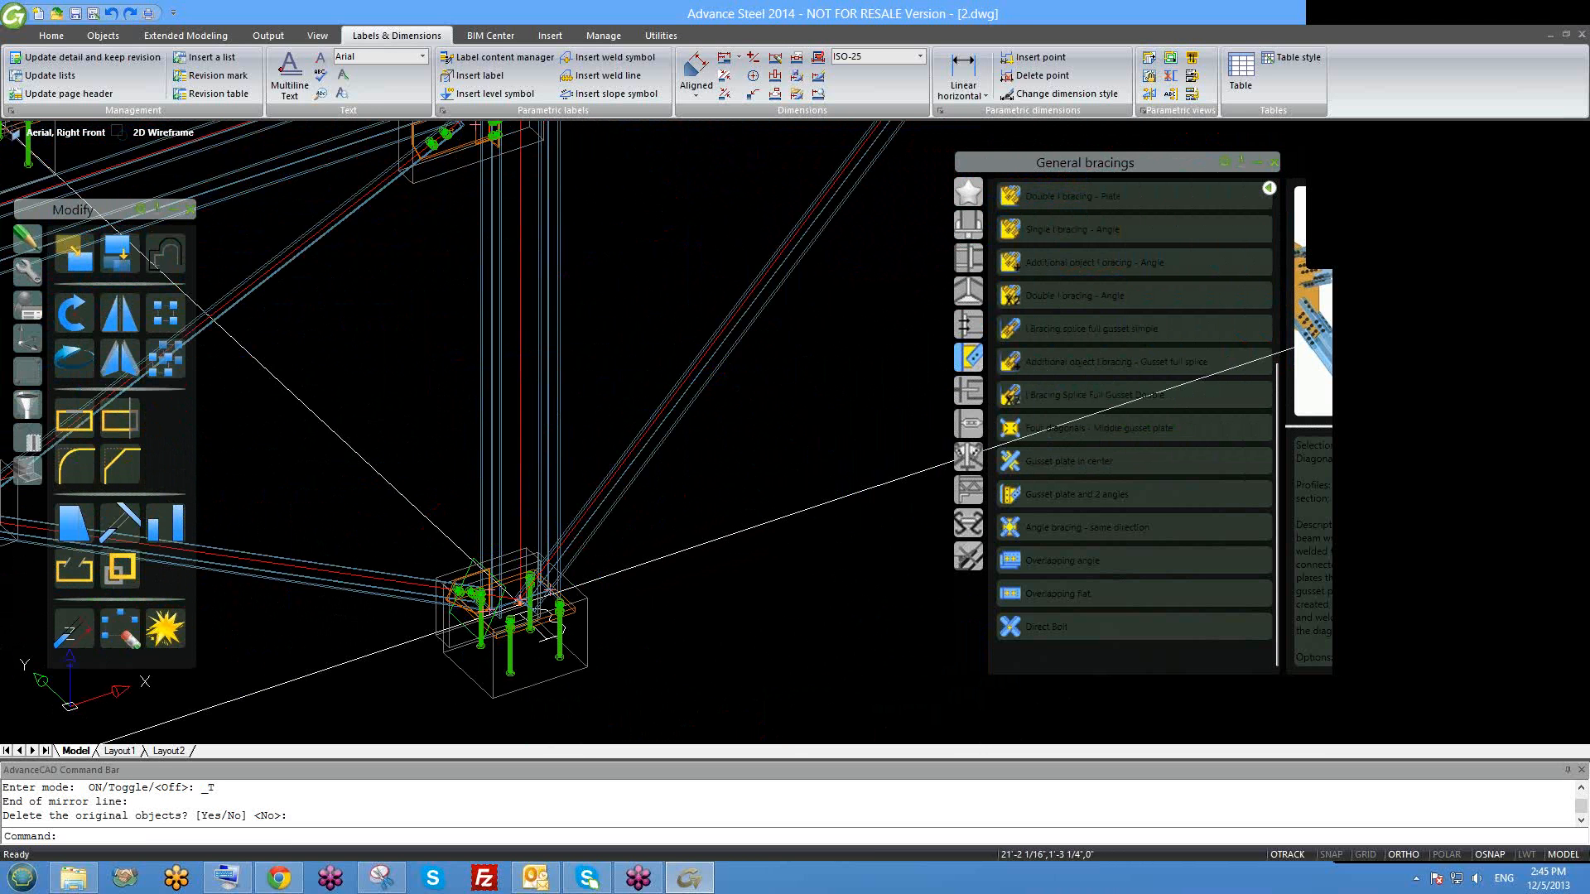
scroll(547, 572, up, 2)
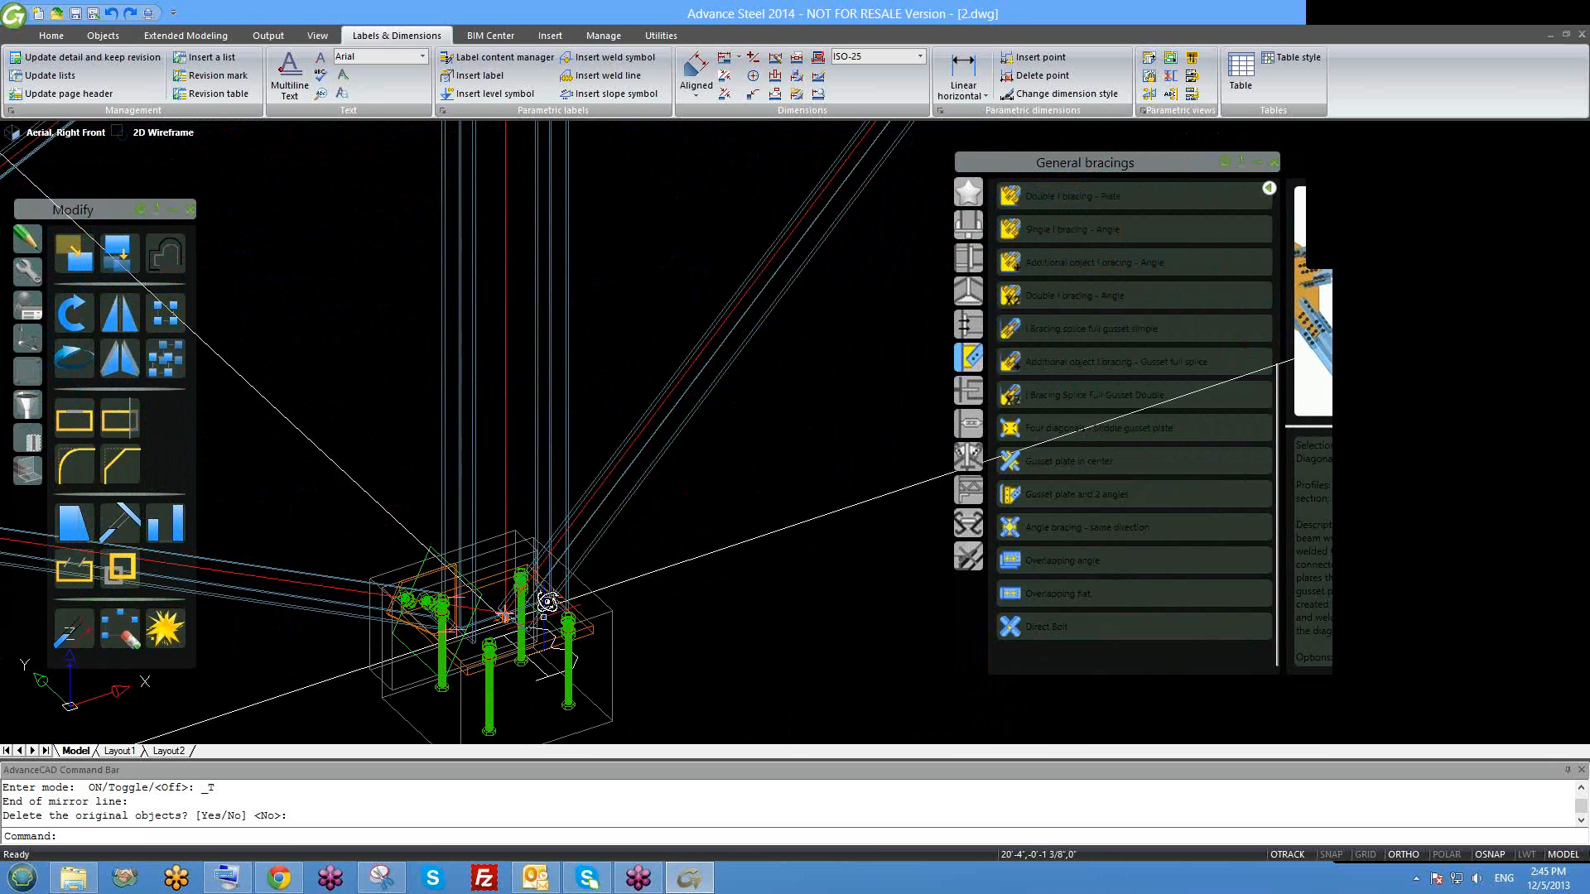
mouse_move(548, 602)
shift+middle_down()
mouse_move(497, 654)
mouse_move(564, 607)
shift+middle_up()
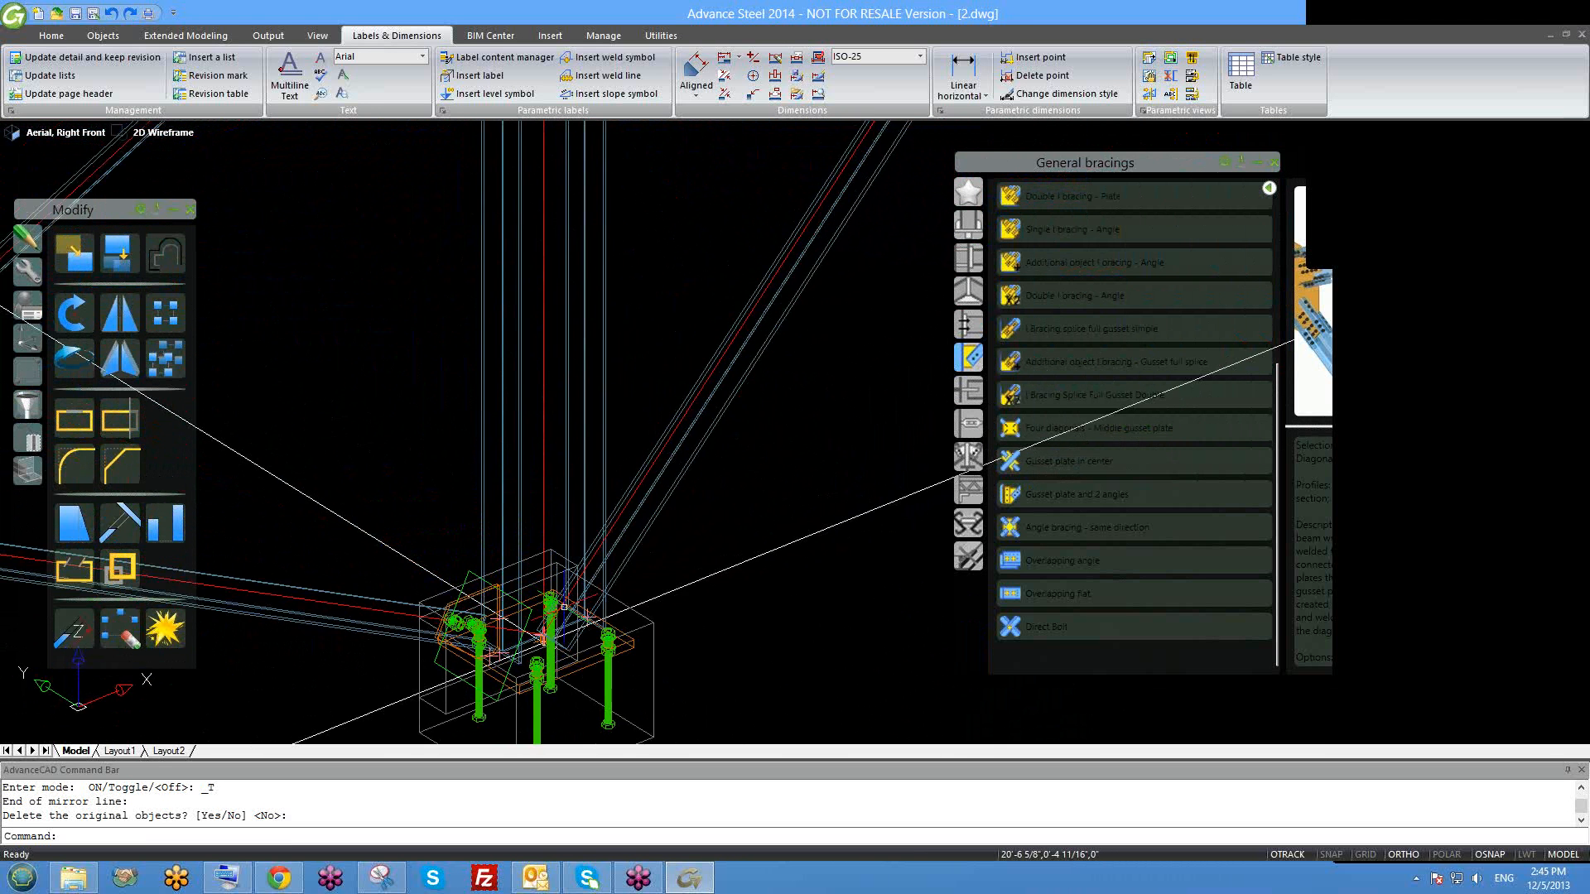
scroll(610, 563, down, 5)
scroll(614, 563, down, 2)
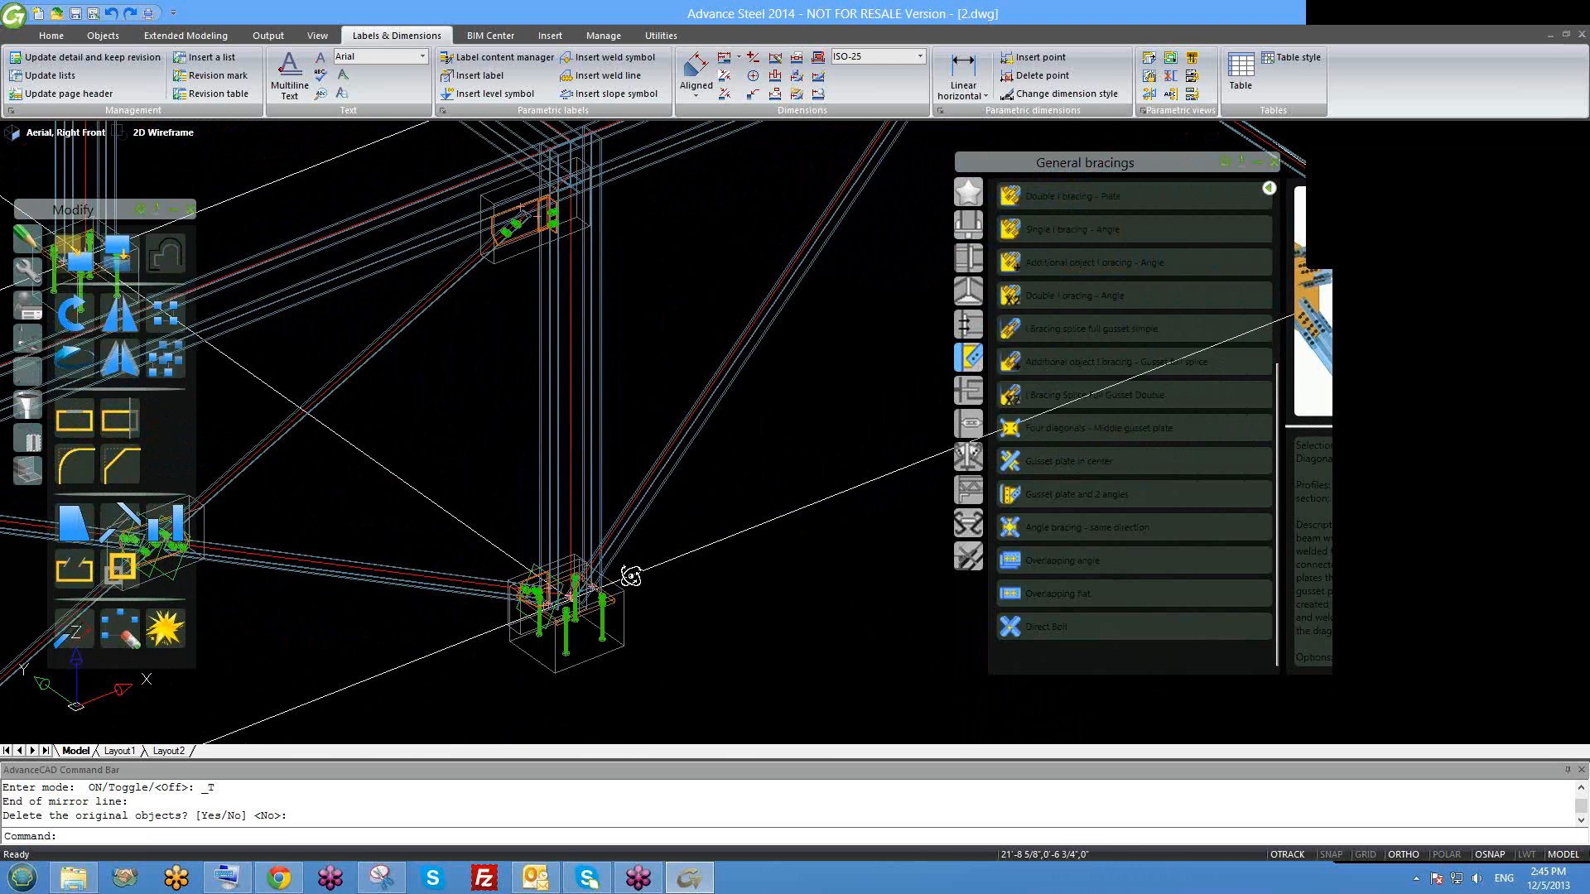
Examine the inverted-V brace pair beside the X-braced bay and the joint where both braces meet at the beam midpoint.
scroll(618, 563, down, 2)
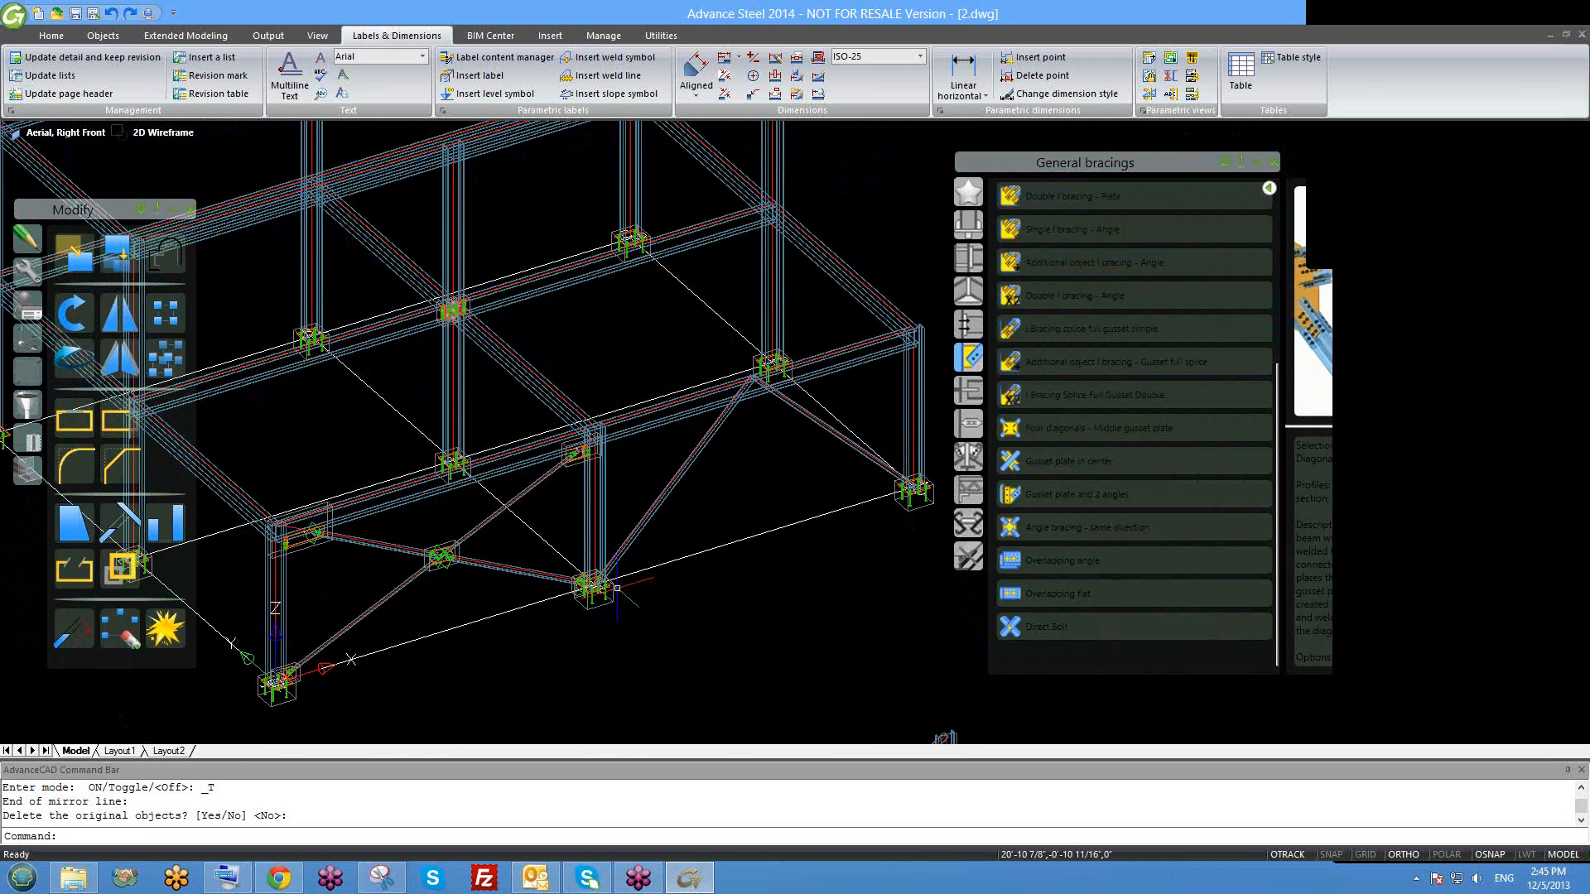
shift+middle_drag(645, 603, 580, 600)
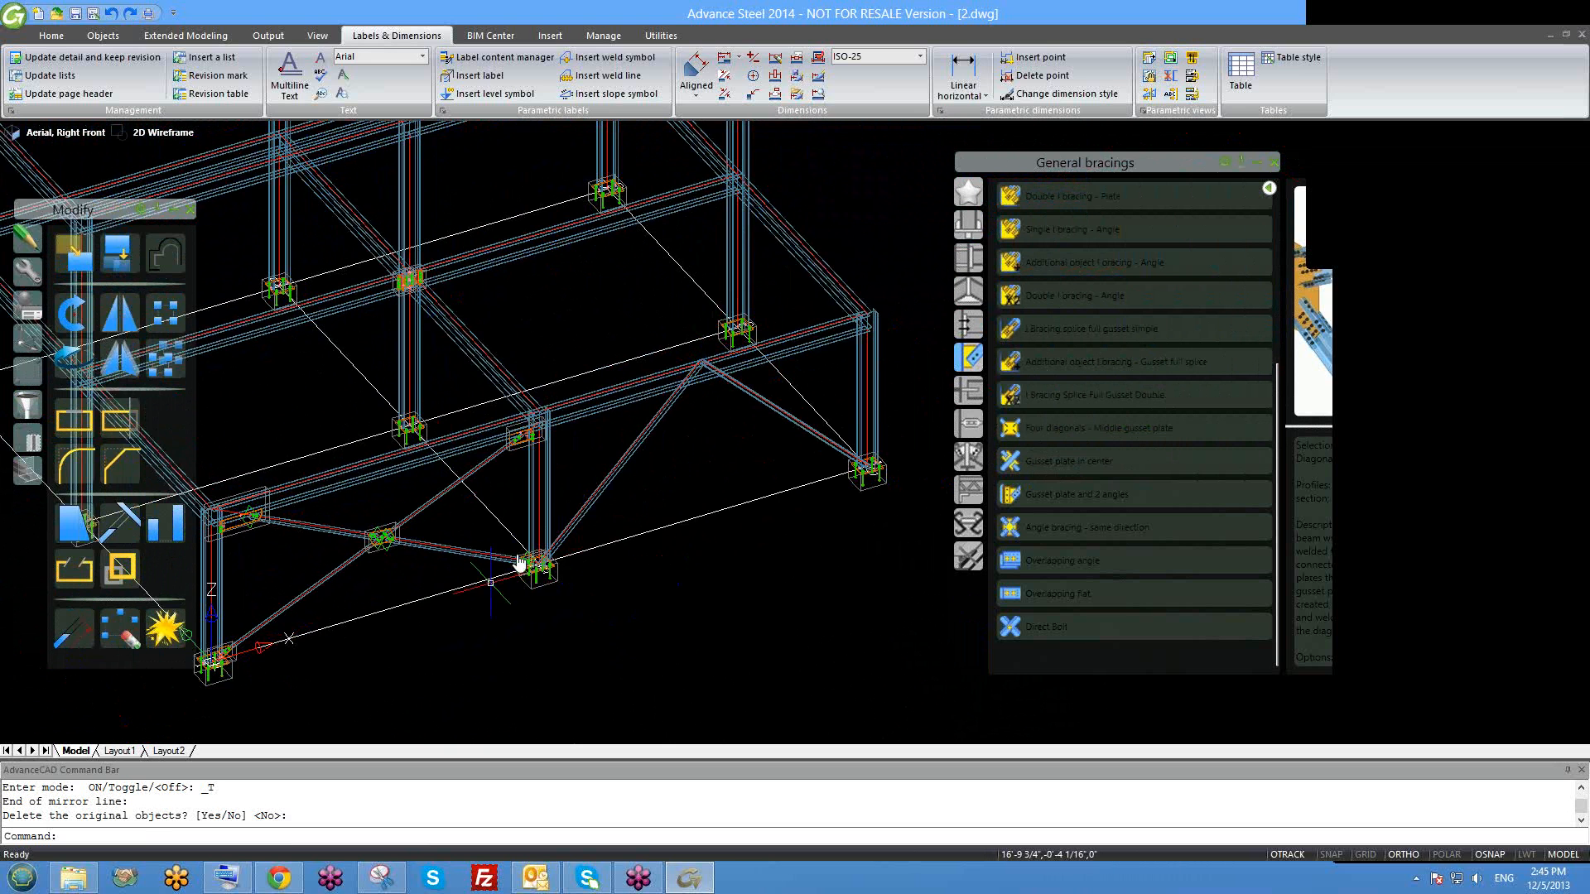
middle_drag(519, 564, 557, 519)
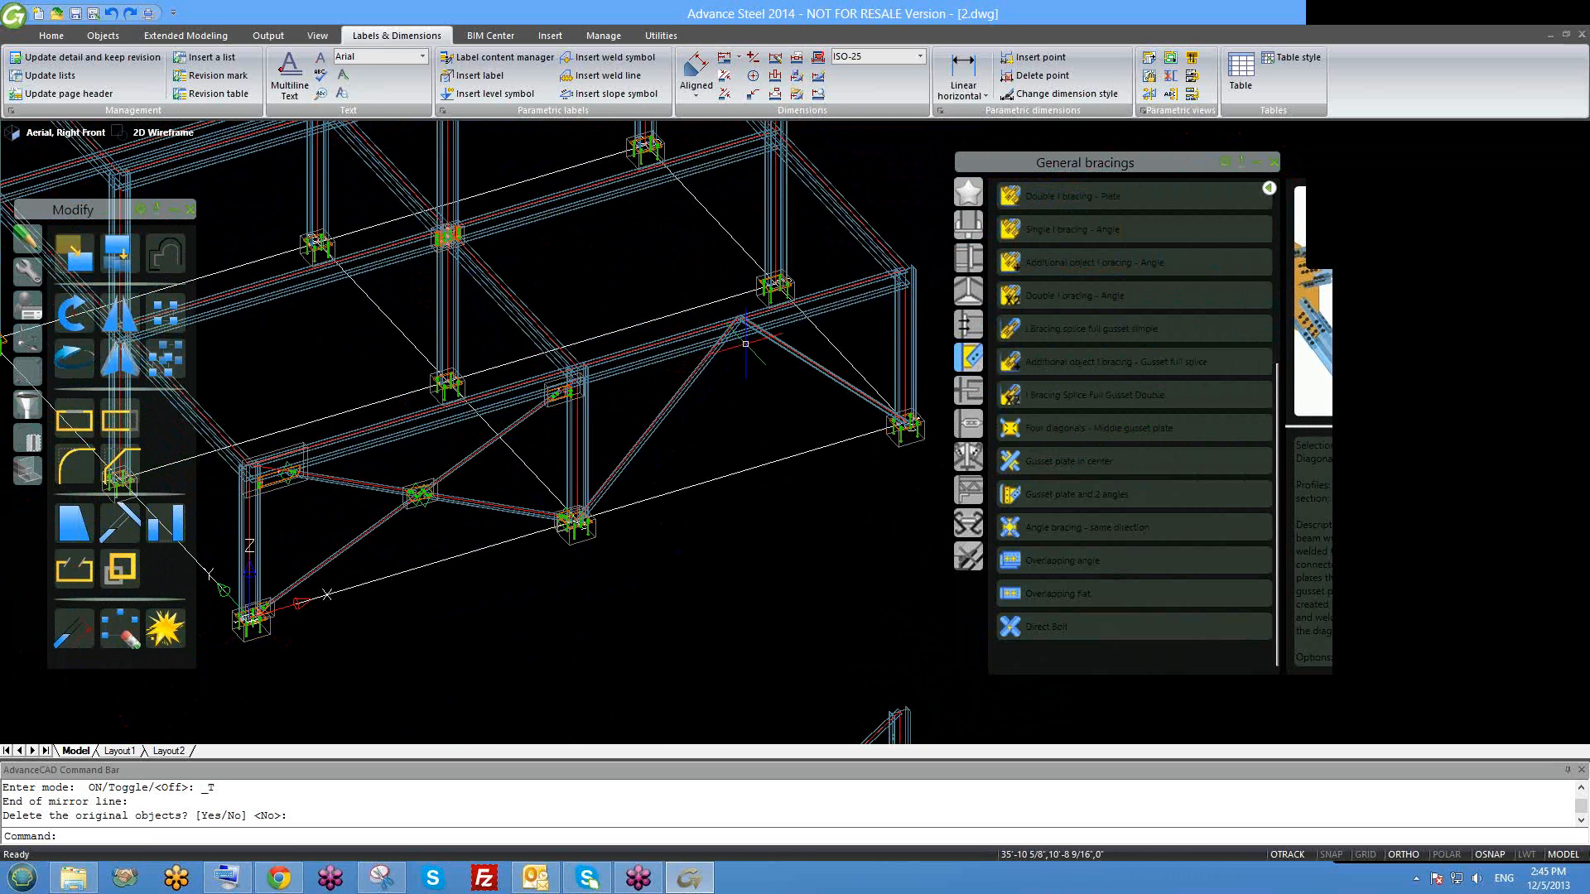
scroll(745, 343, up, 2)
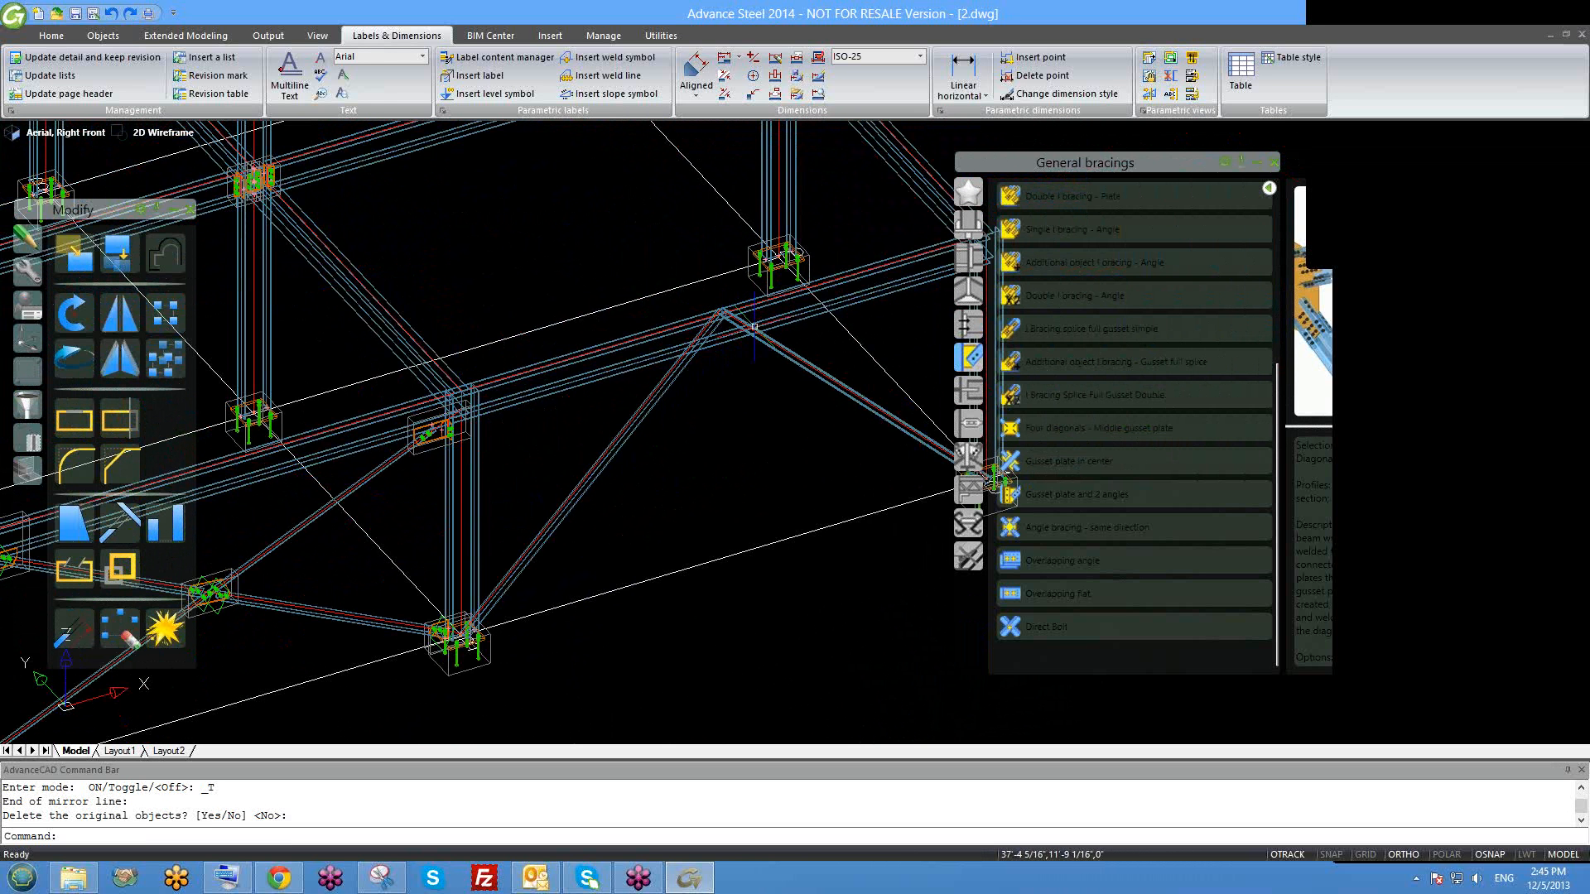
scroll(754, 326, up, 4)
click(659, 349)
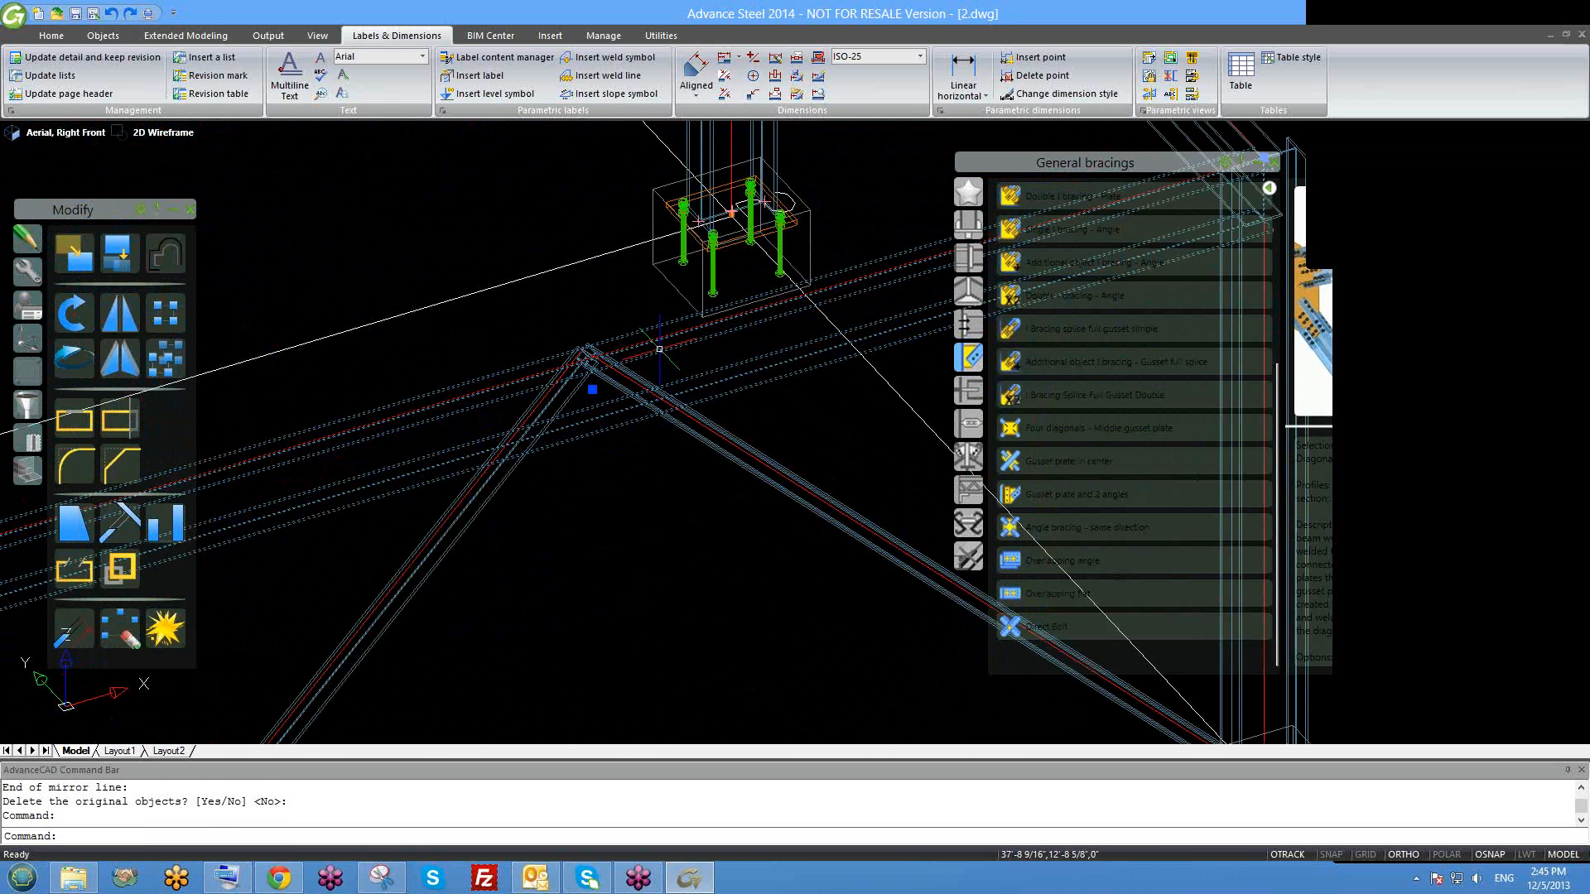
scroll(659, 349, up, 3)
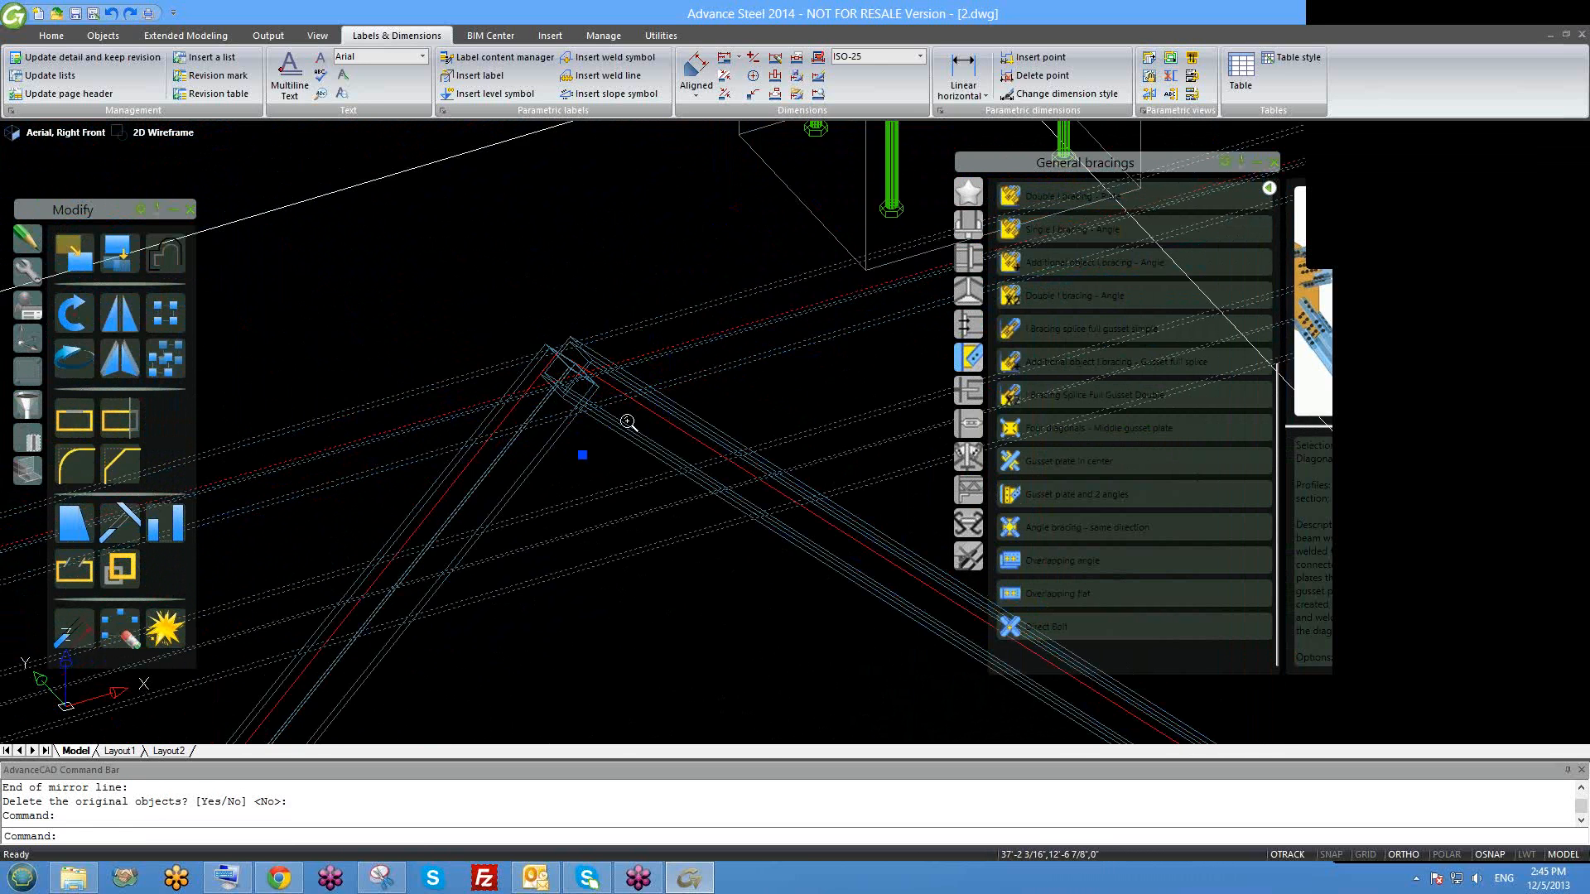
scroll(627, 422, down, 8)
key(Escape)
key(Escape)
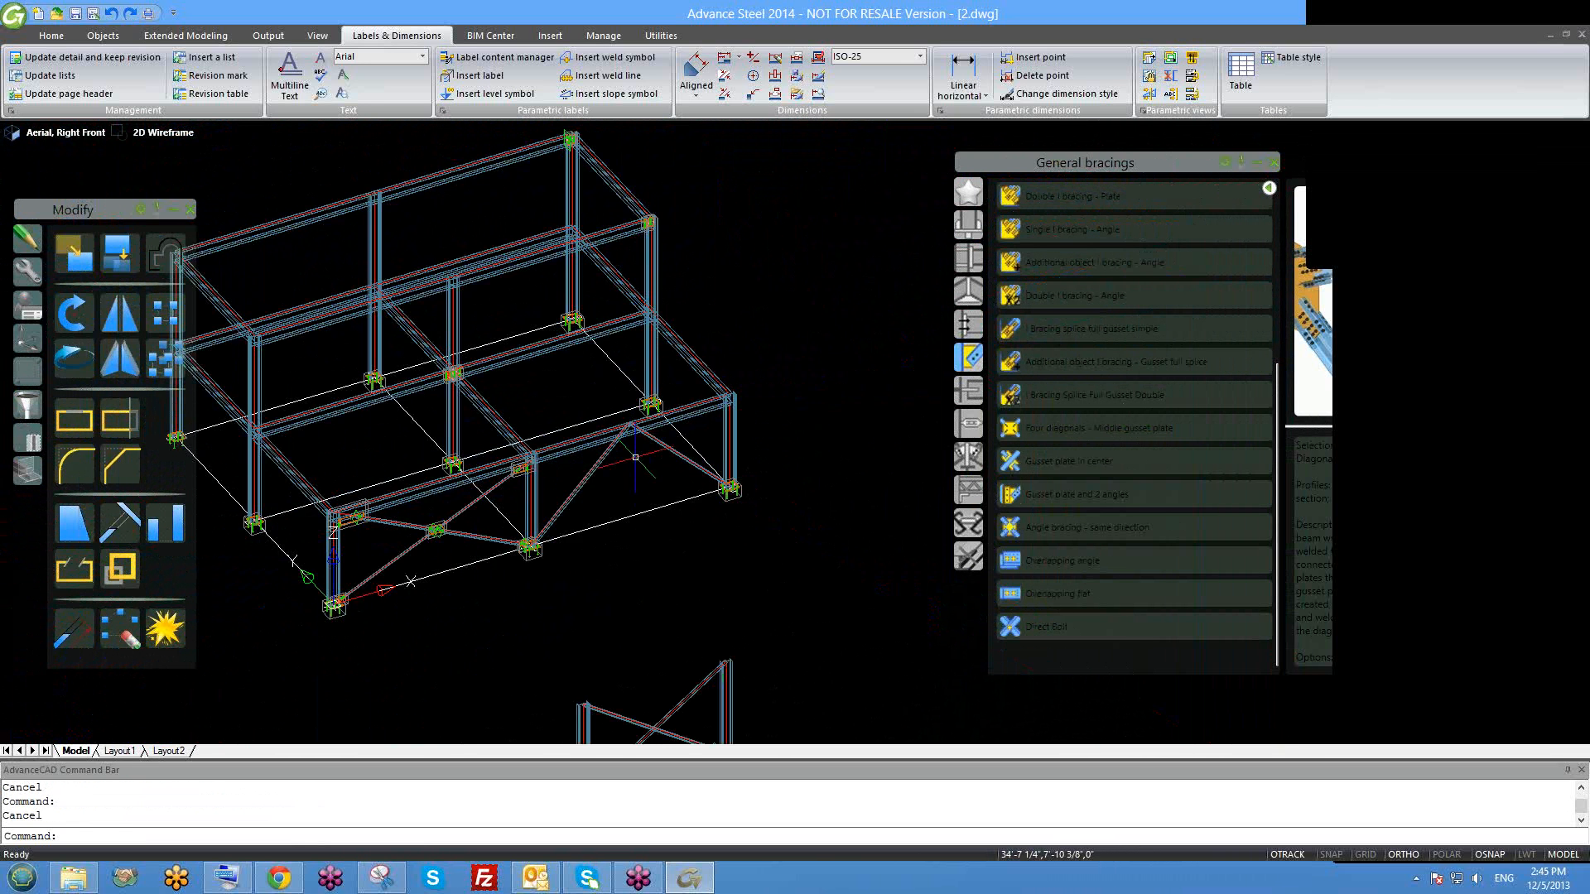
Try to add a Gusset plate for 2 diagonals connection between the beam and the inverted-V braces, accepting the default connection values.
scroll(635, 458, up, 5)
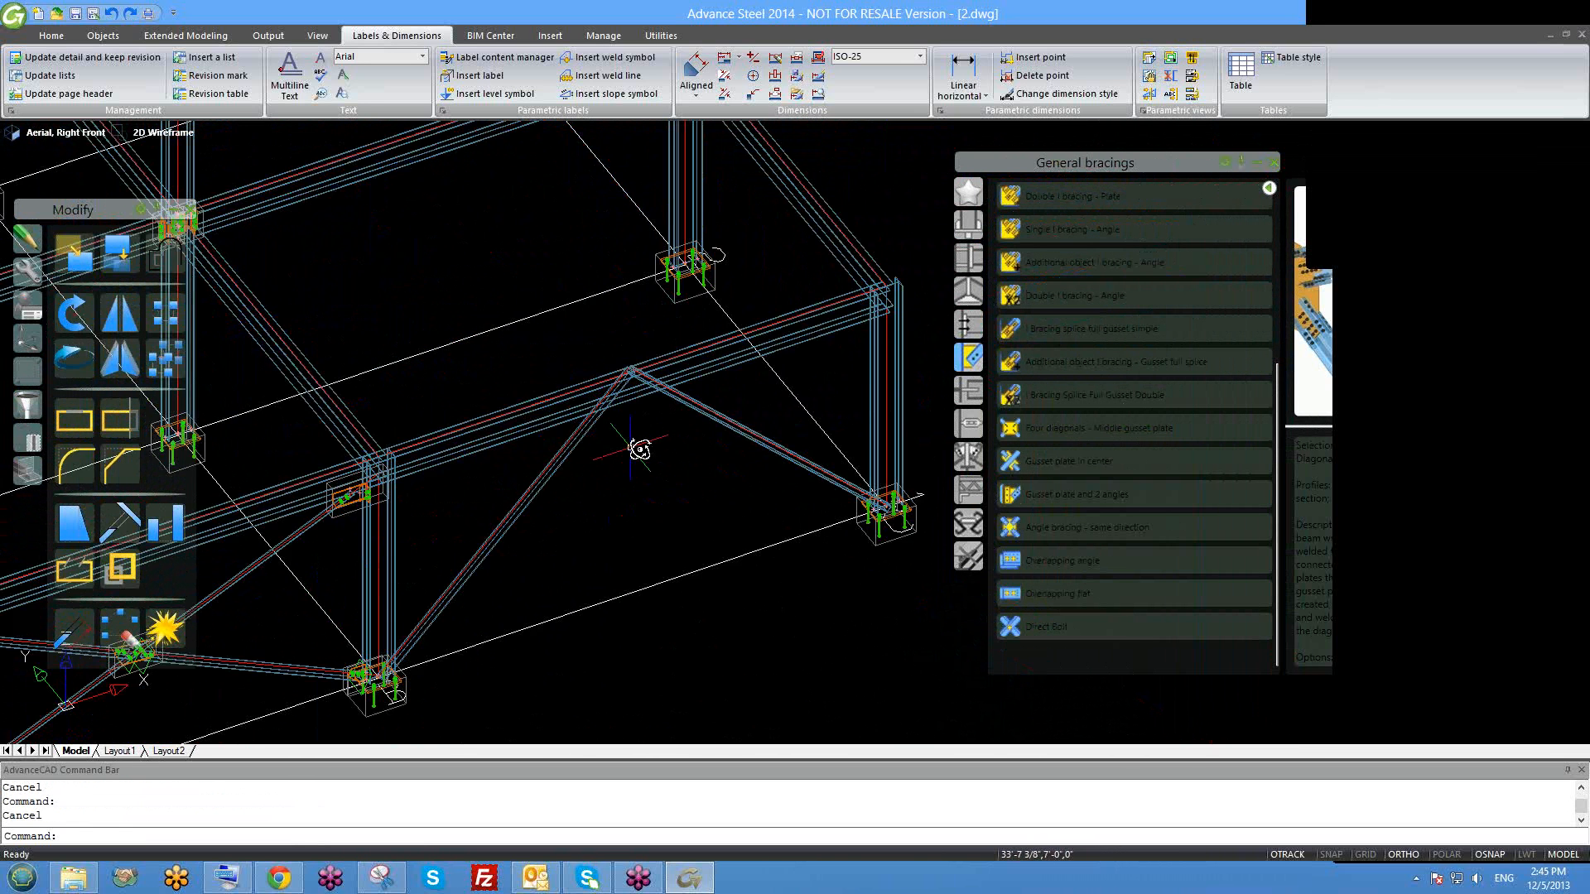
scroll(631, 460, down, 5)
shift+middle_drag(635, 471, 599, 515)
scroll(637, 487, up, 2)
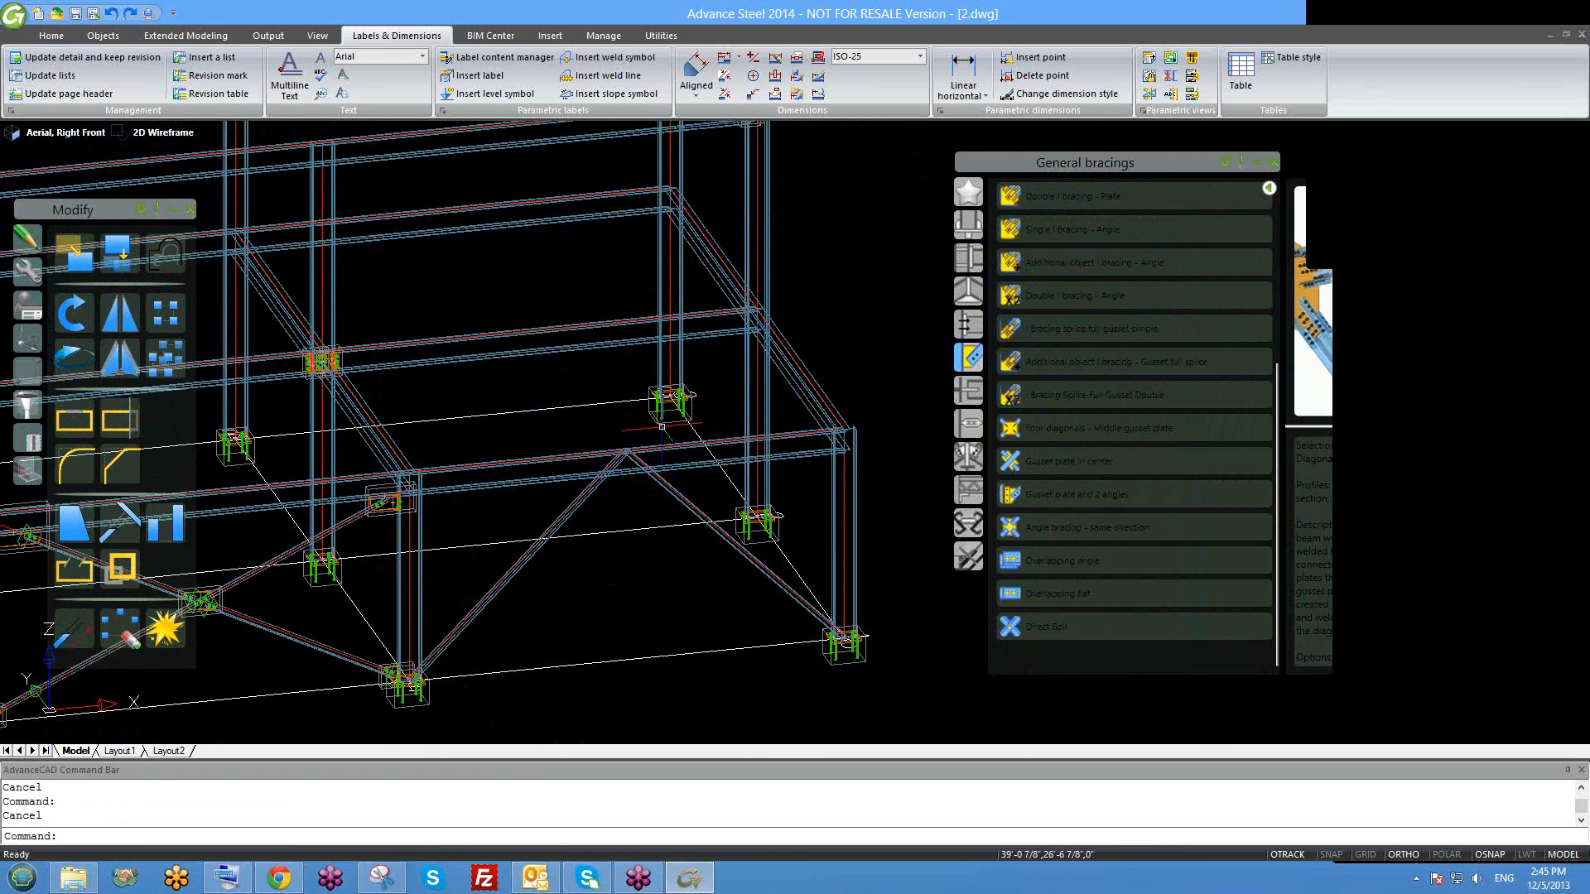
scroll(631, 497, up, 2)
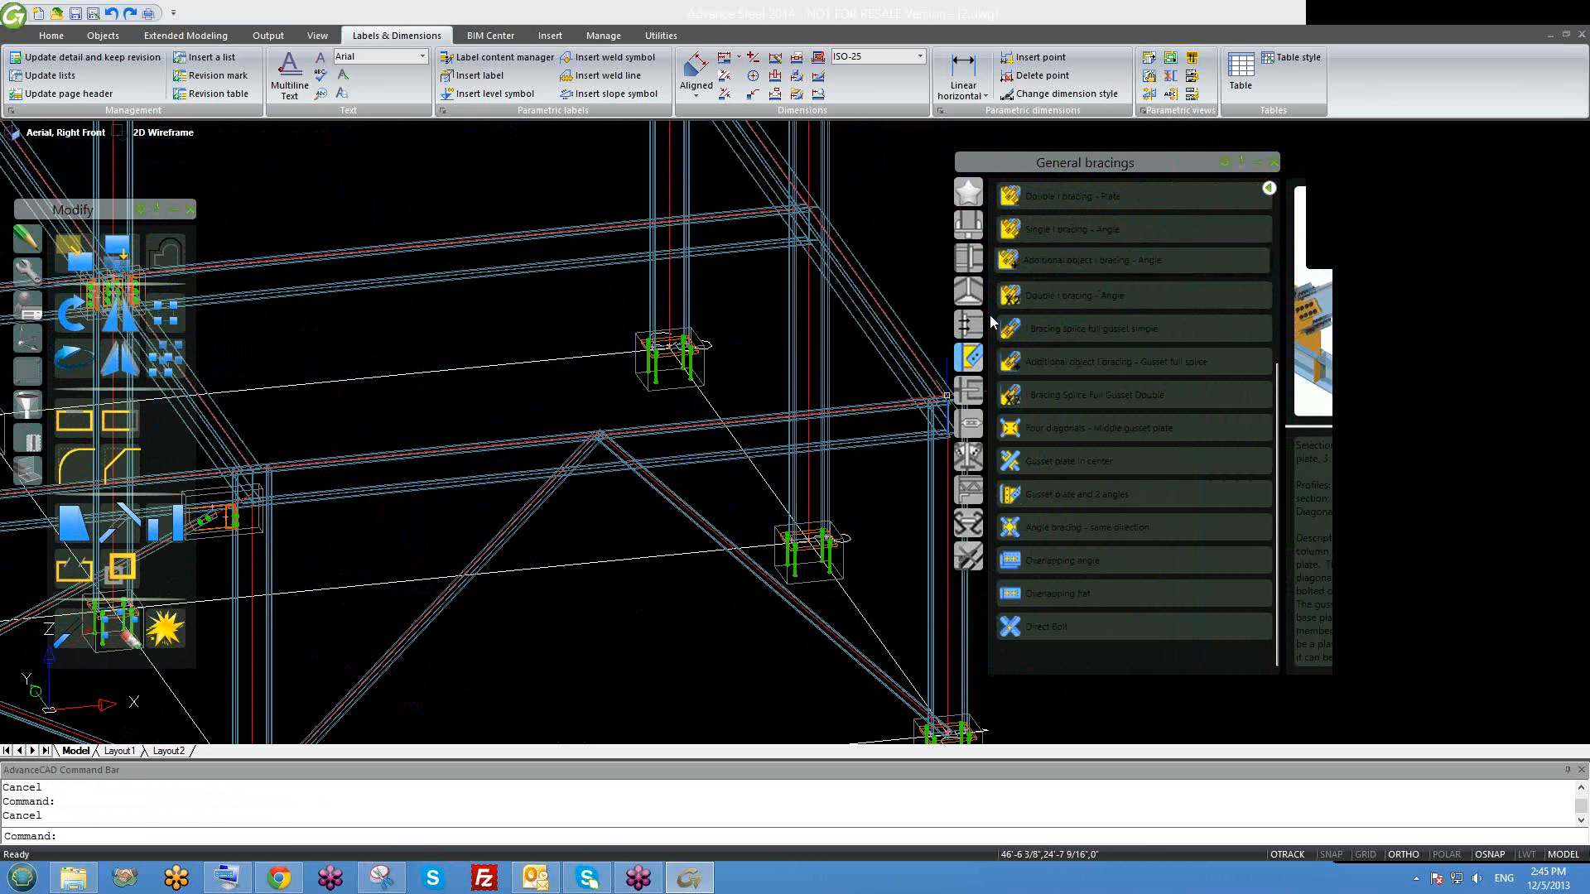
click(967, 329)
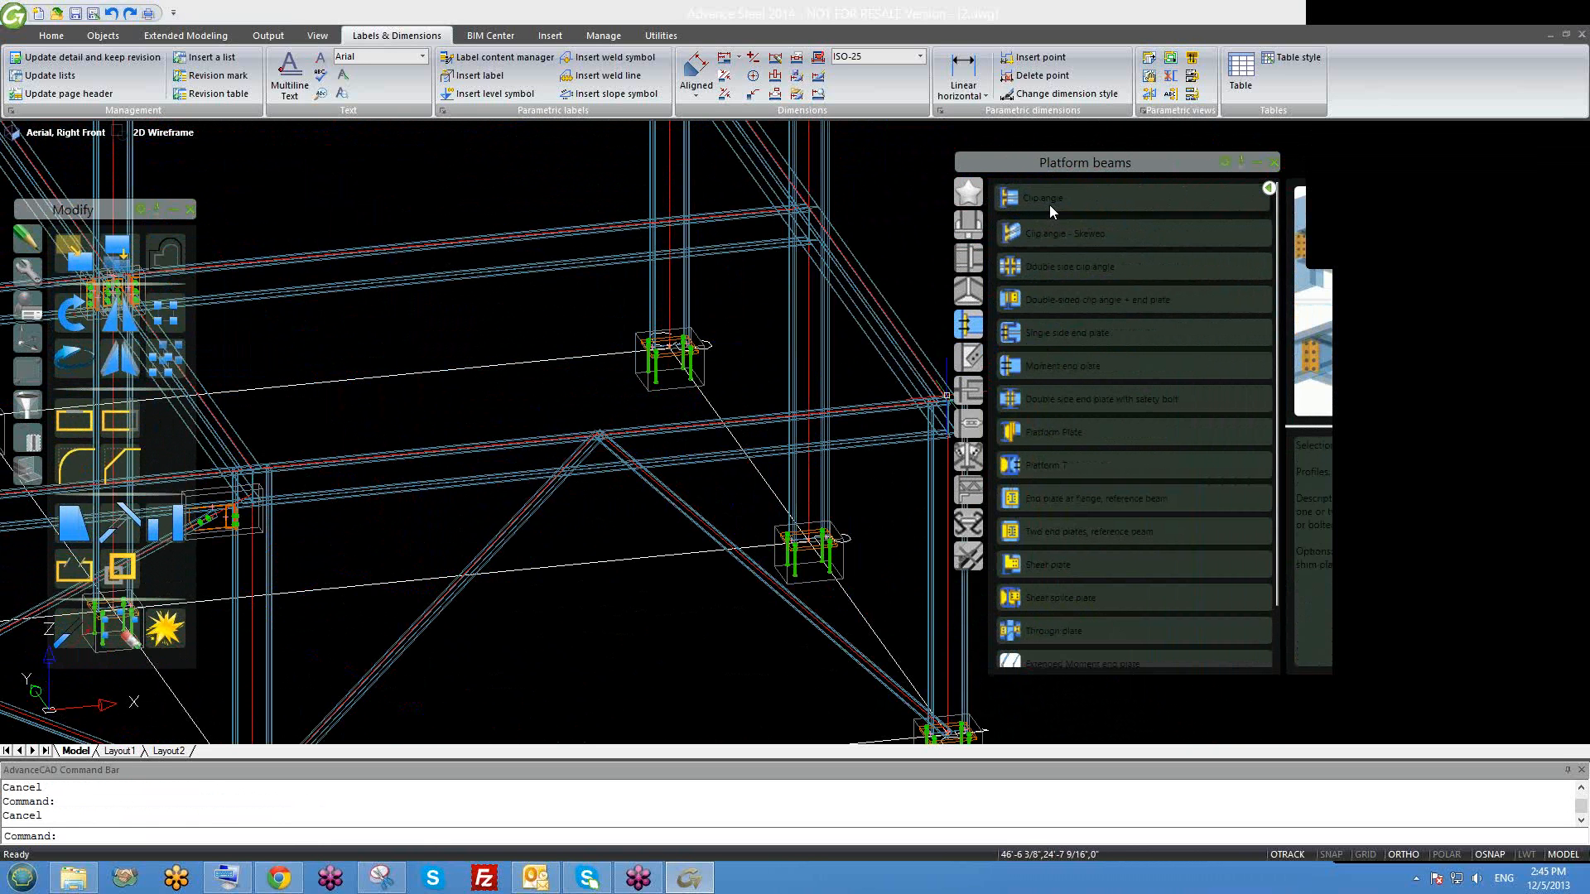
click(969, 357)
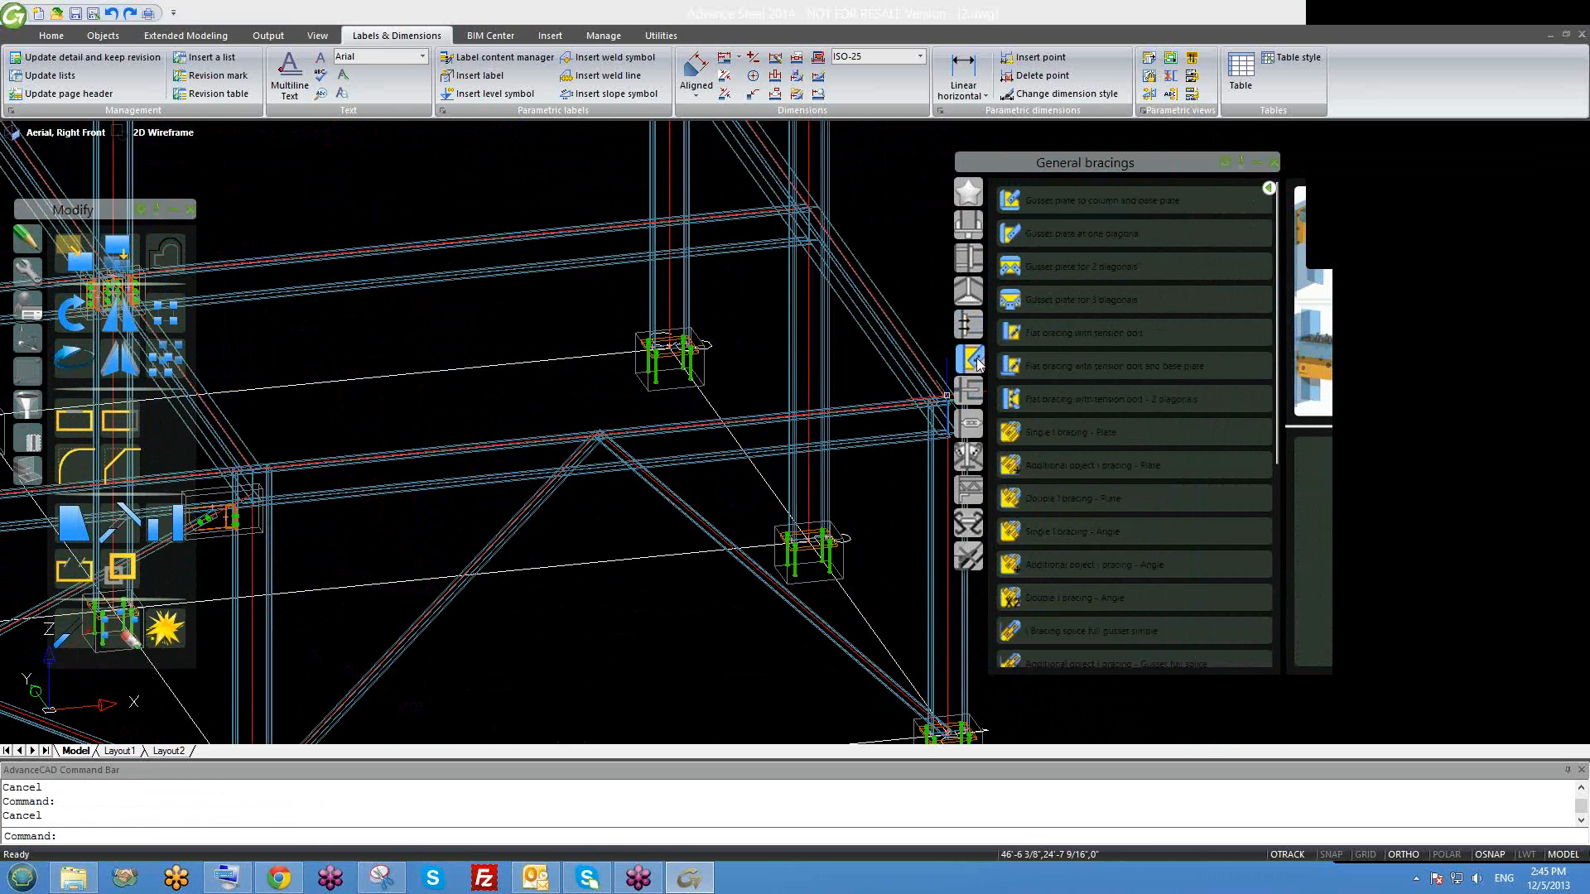
click(1086, 267)
scroll(654, 439, up, 2)
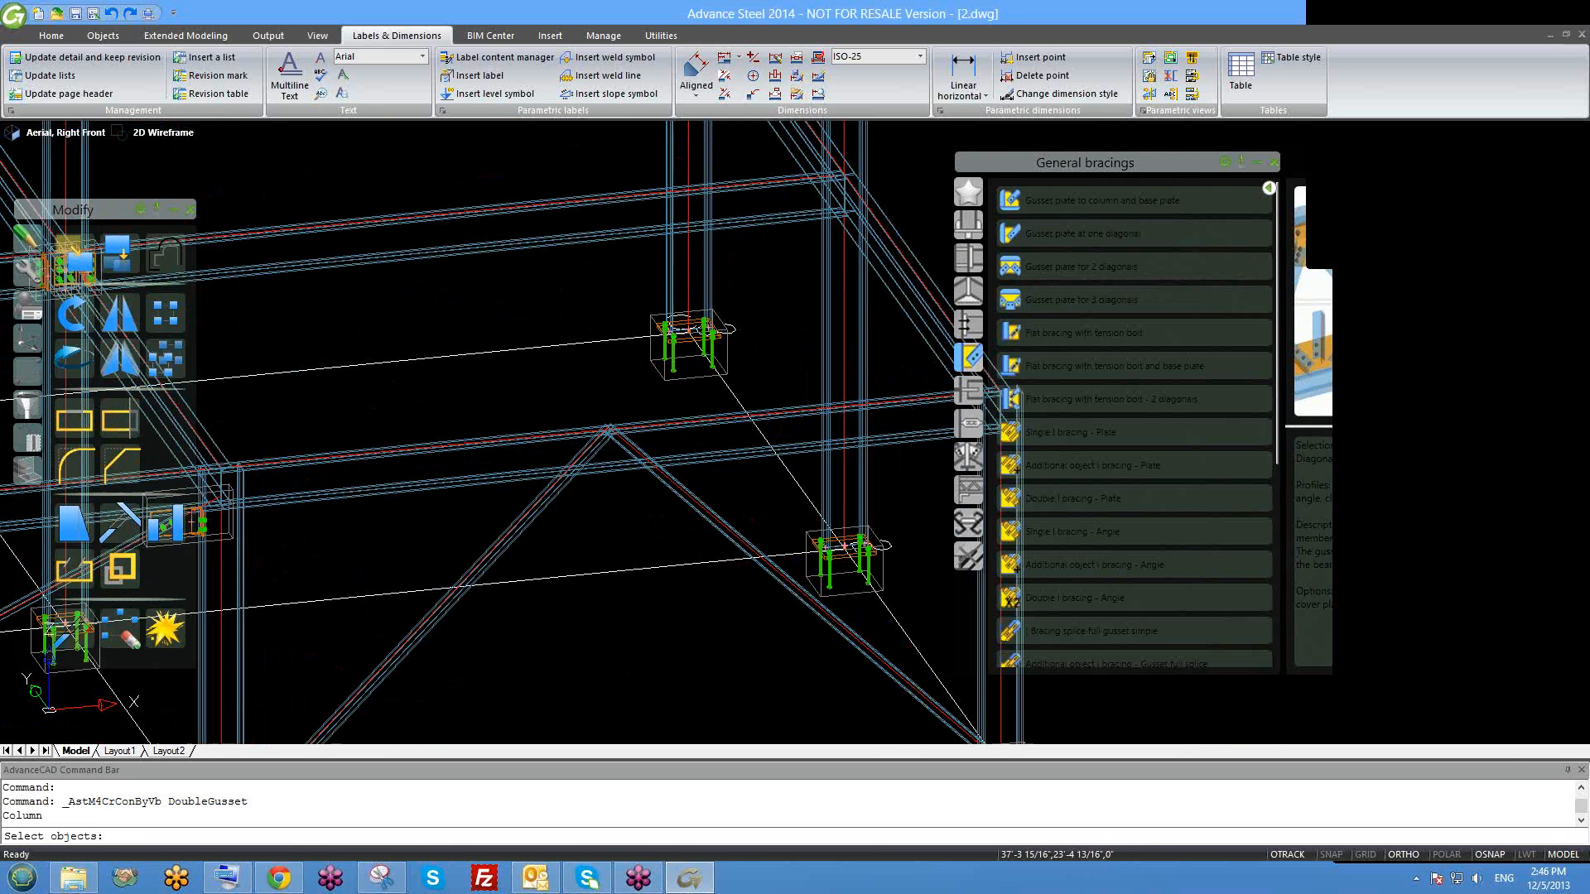
click(637, 429)
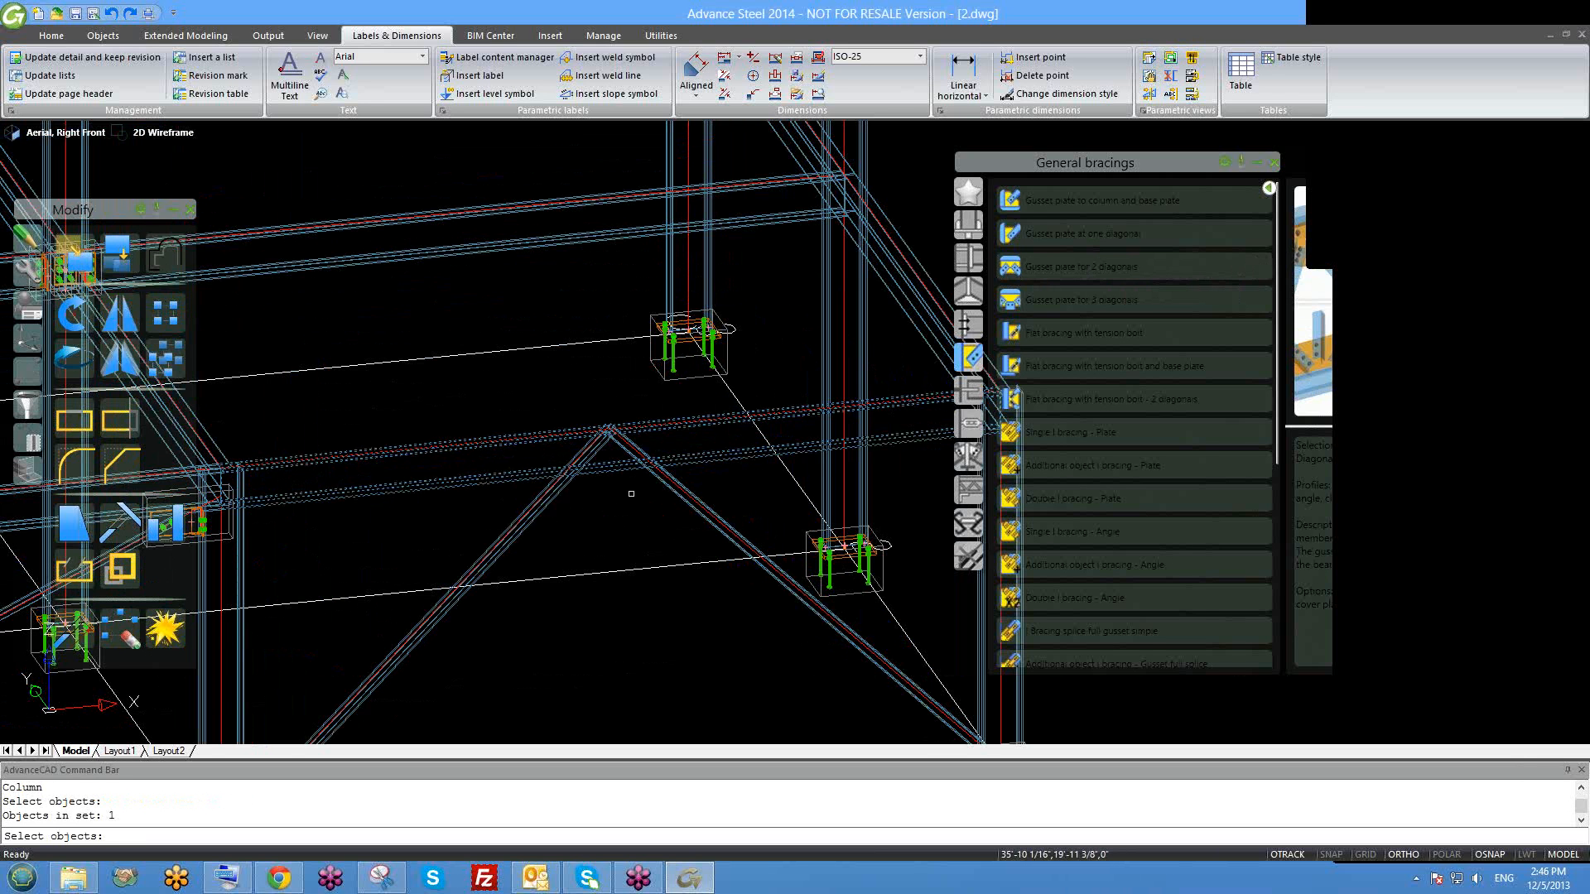
key(Return)
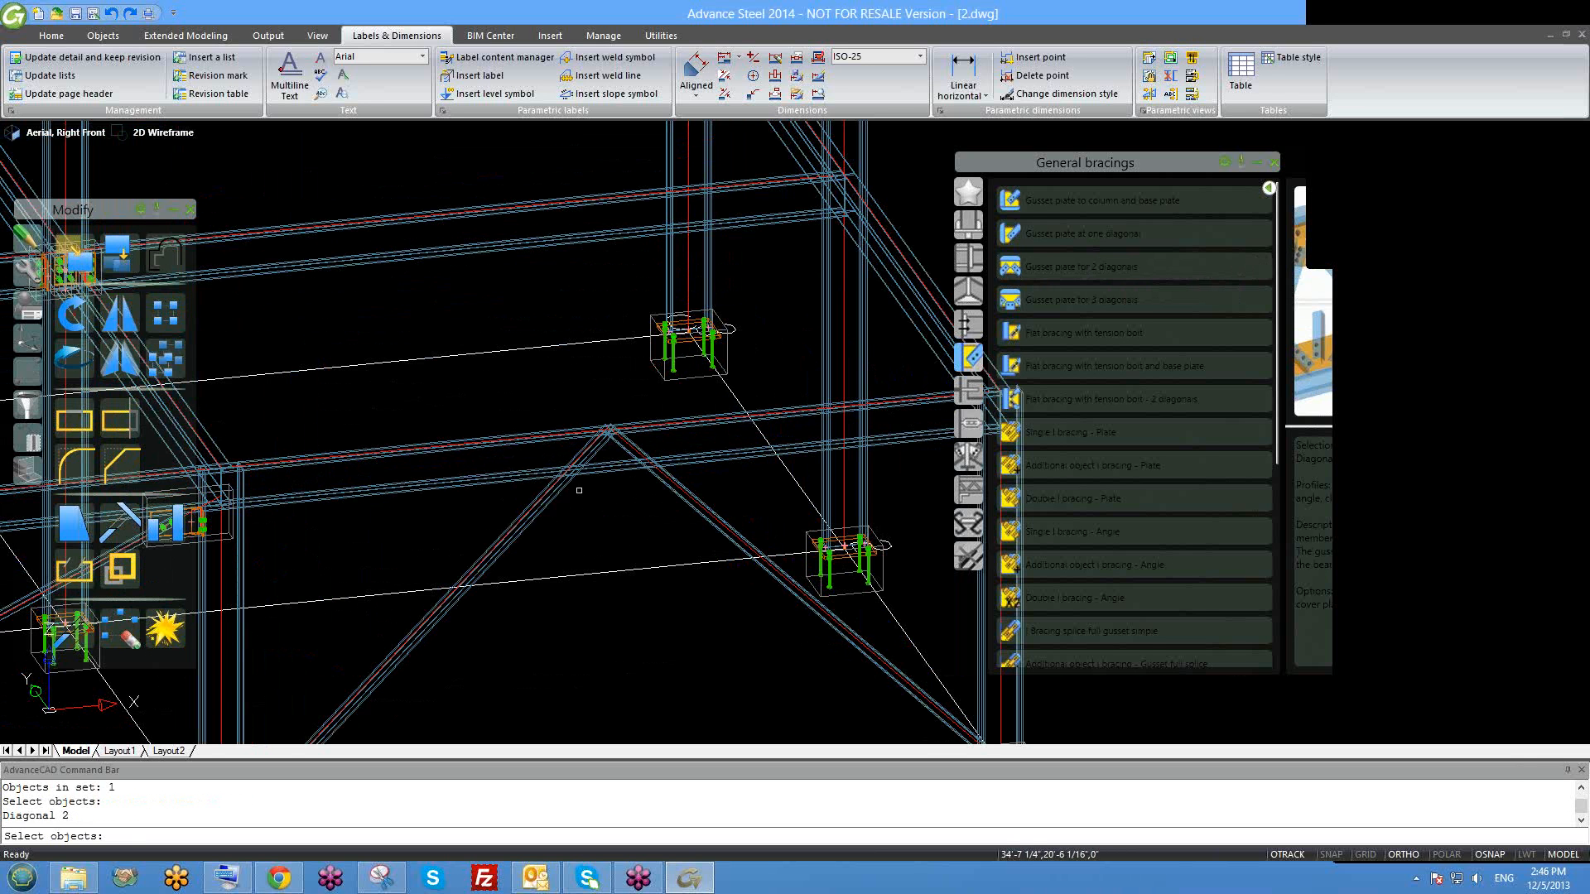
click(550, 489)
key(Return)
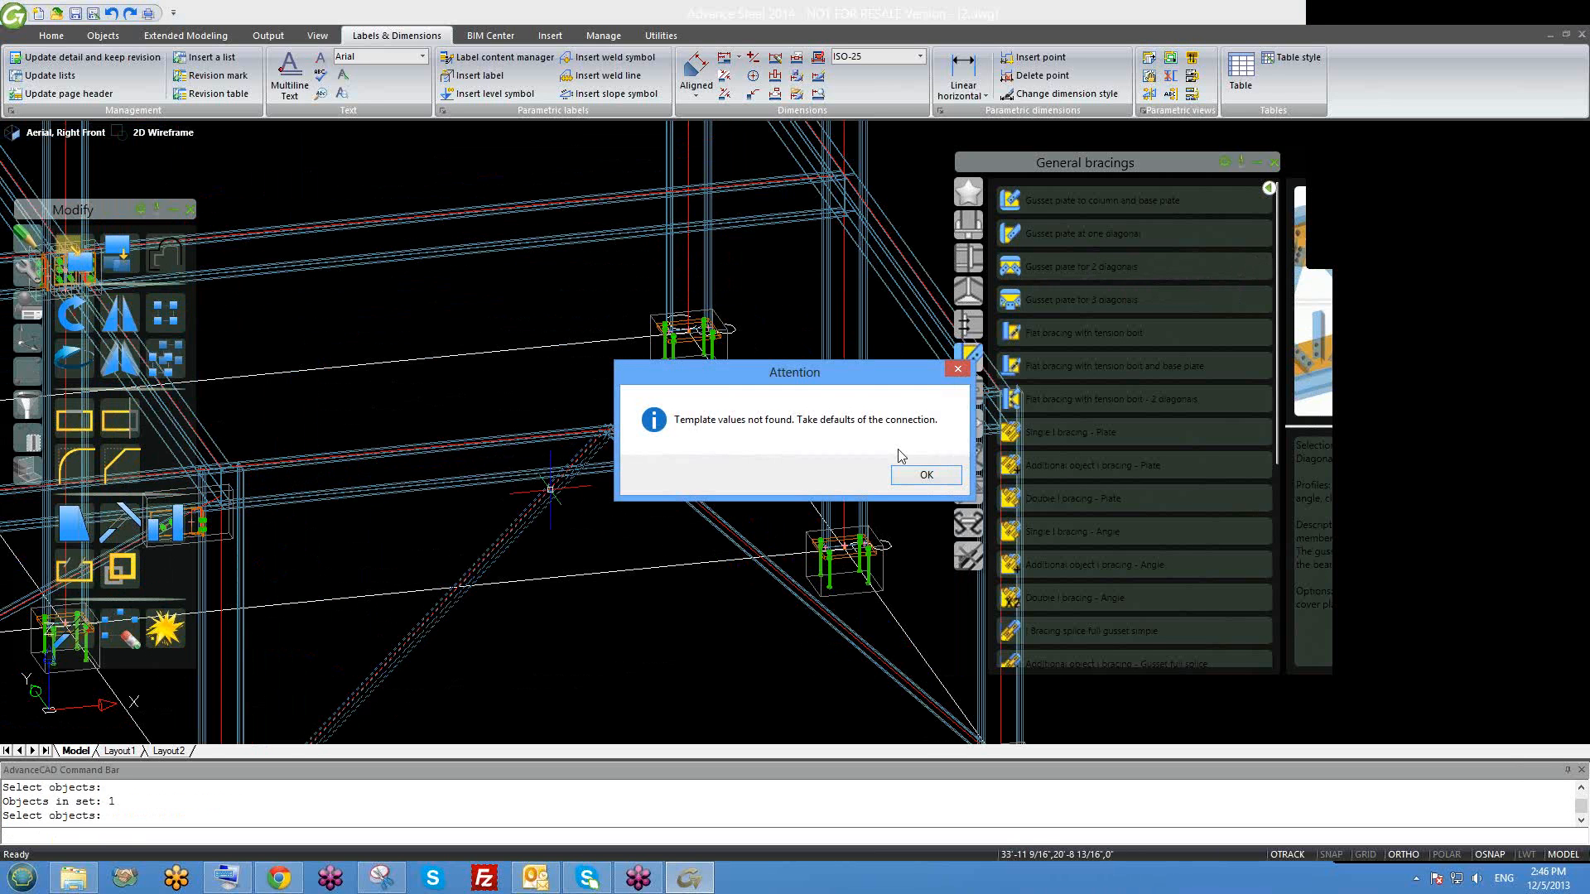
click(935, 478)
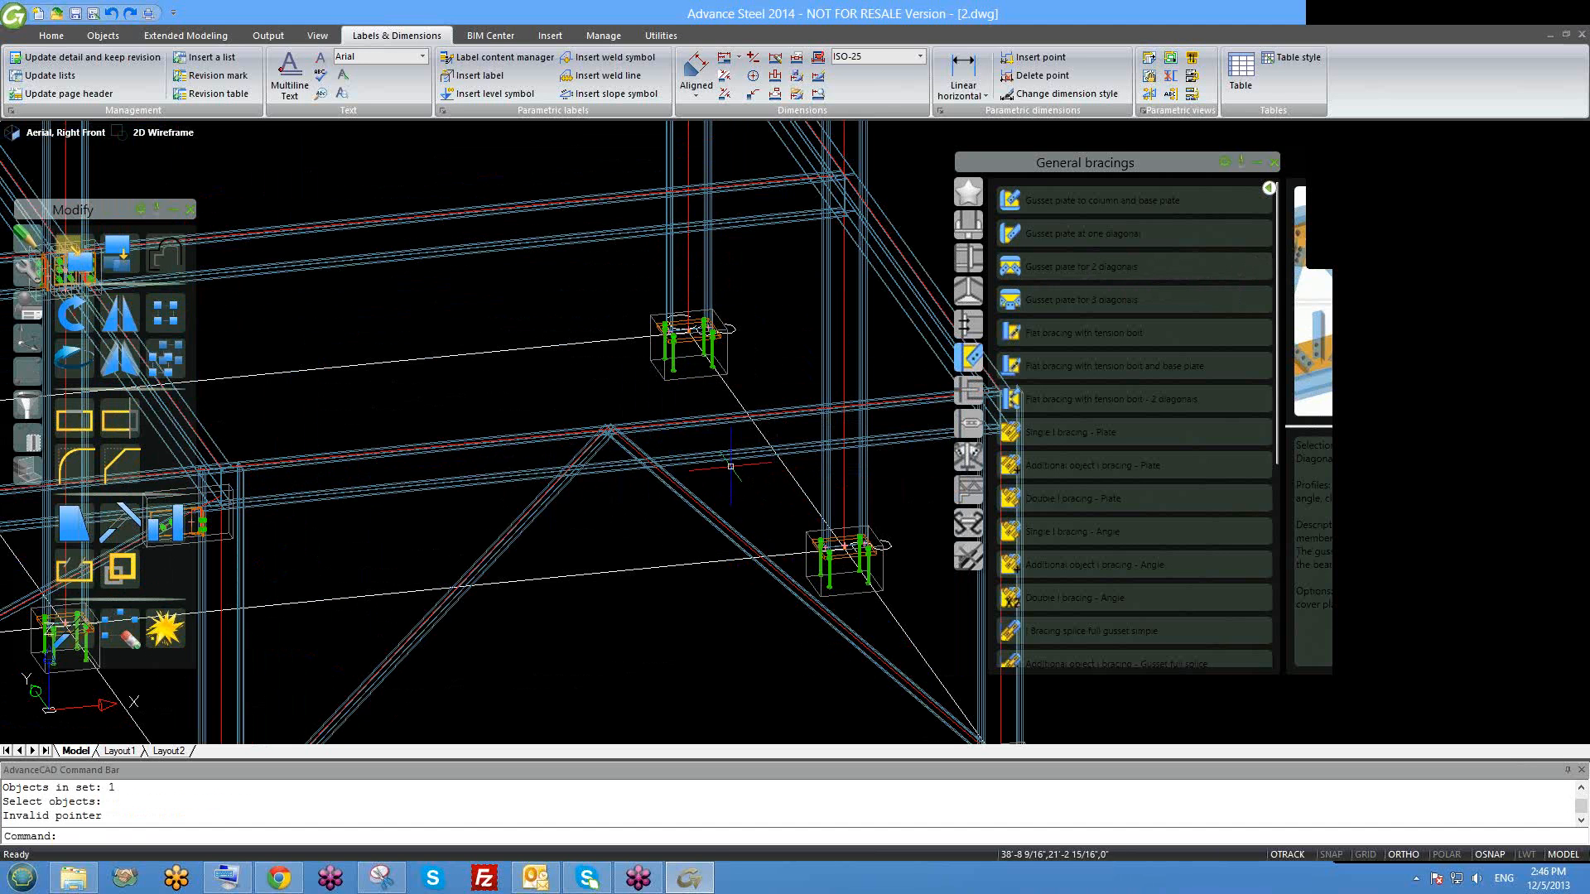
Inspect closely how the two brace ends overlap each other and the beam at the peak of the inverted V.
scroll(638, 509, down, 2)
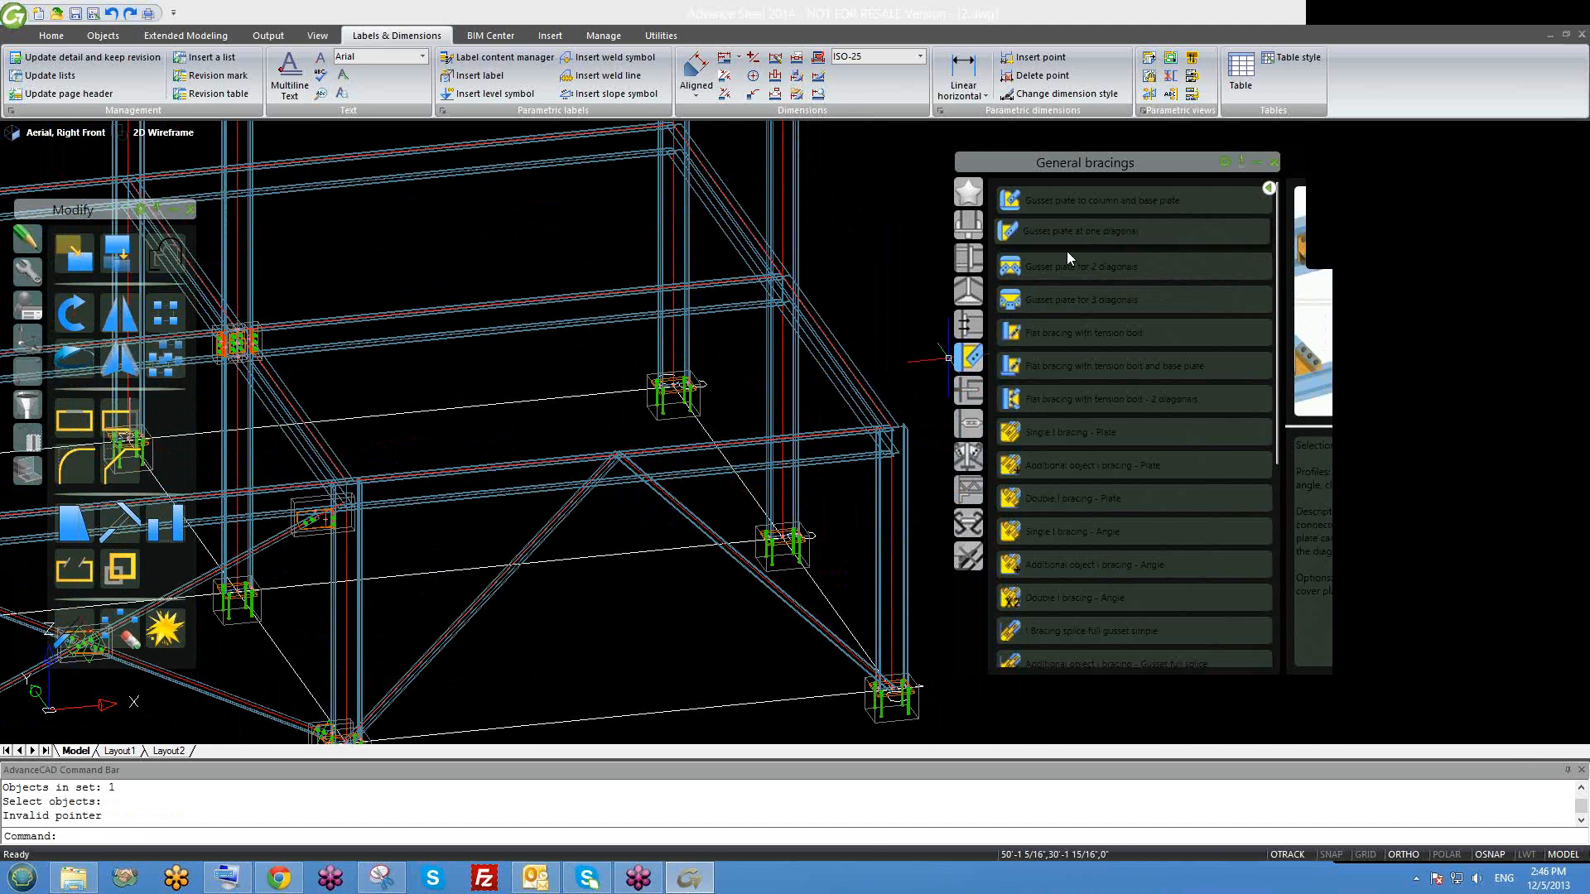
scroll(691, 329, up, 5)
shift+middle_drag(693, 329, 763, 277)
click(770, 288)
scroll(719, 166, up, 5)
key(Escape)
click(628, 338)
click(576, 323)
key(Escape)
scroll(576, 324, down, 8)
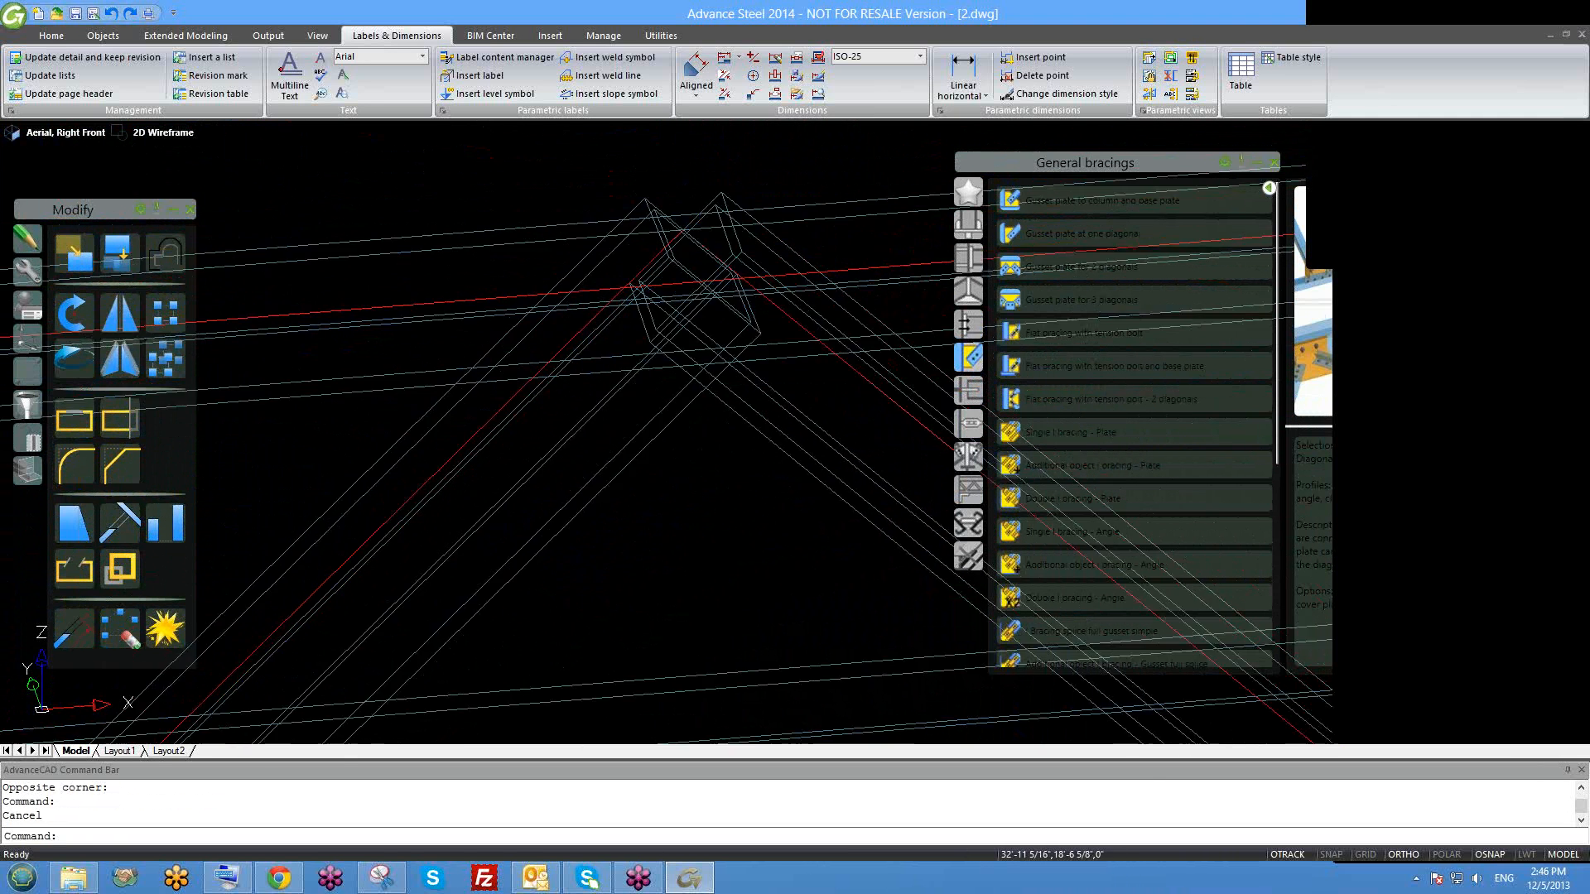
scroll(624, 401, down, 4)
shift+middle_drag(625, 401, 619, 436)
scroll(629, 430, down, 1)
Retry the Gusset plate for 2 diagonals, choosing the beam, the brace nearer the X-braced bay, and the other brace.
click(1073, 265)
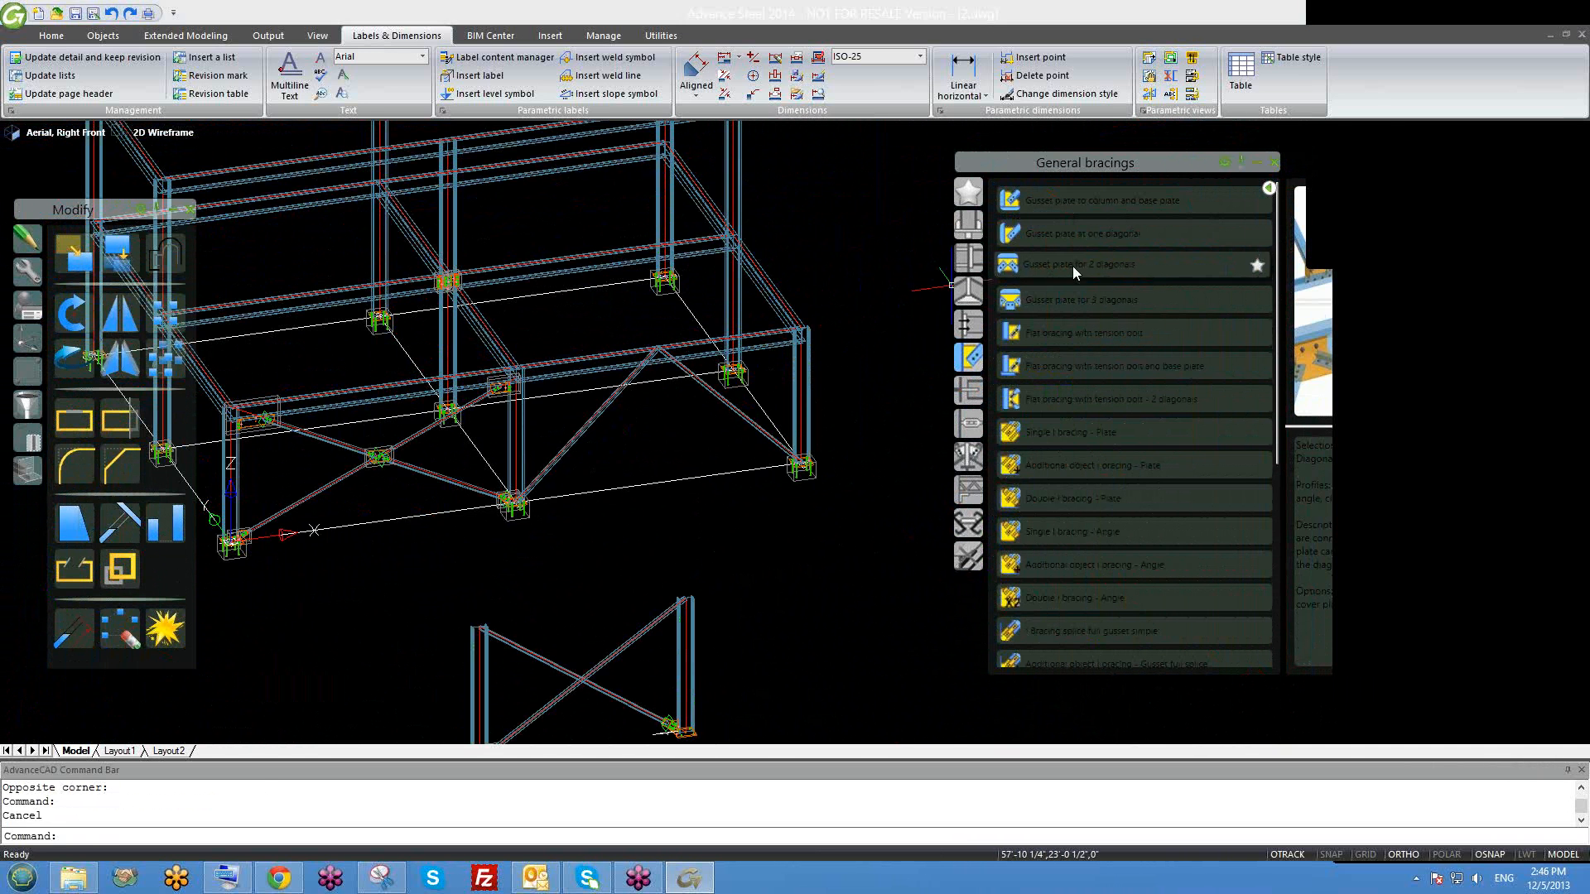
scroll(613, 330, up, 4)
click(613, 329)
right_click(613, 330)
click(607, 380)
right_click(607, 380)
click(702, 374)
right_click(702, 373)
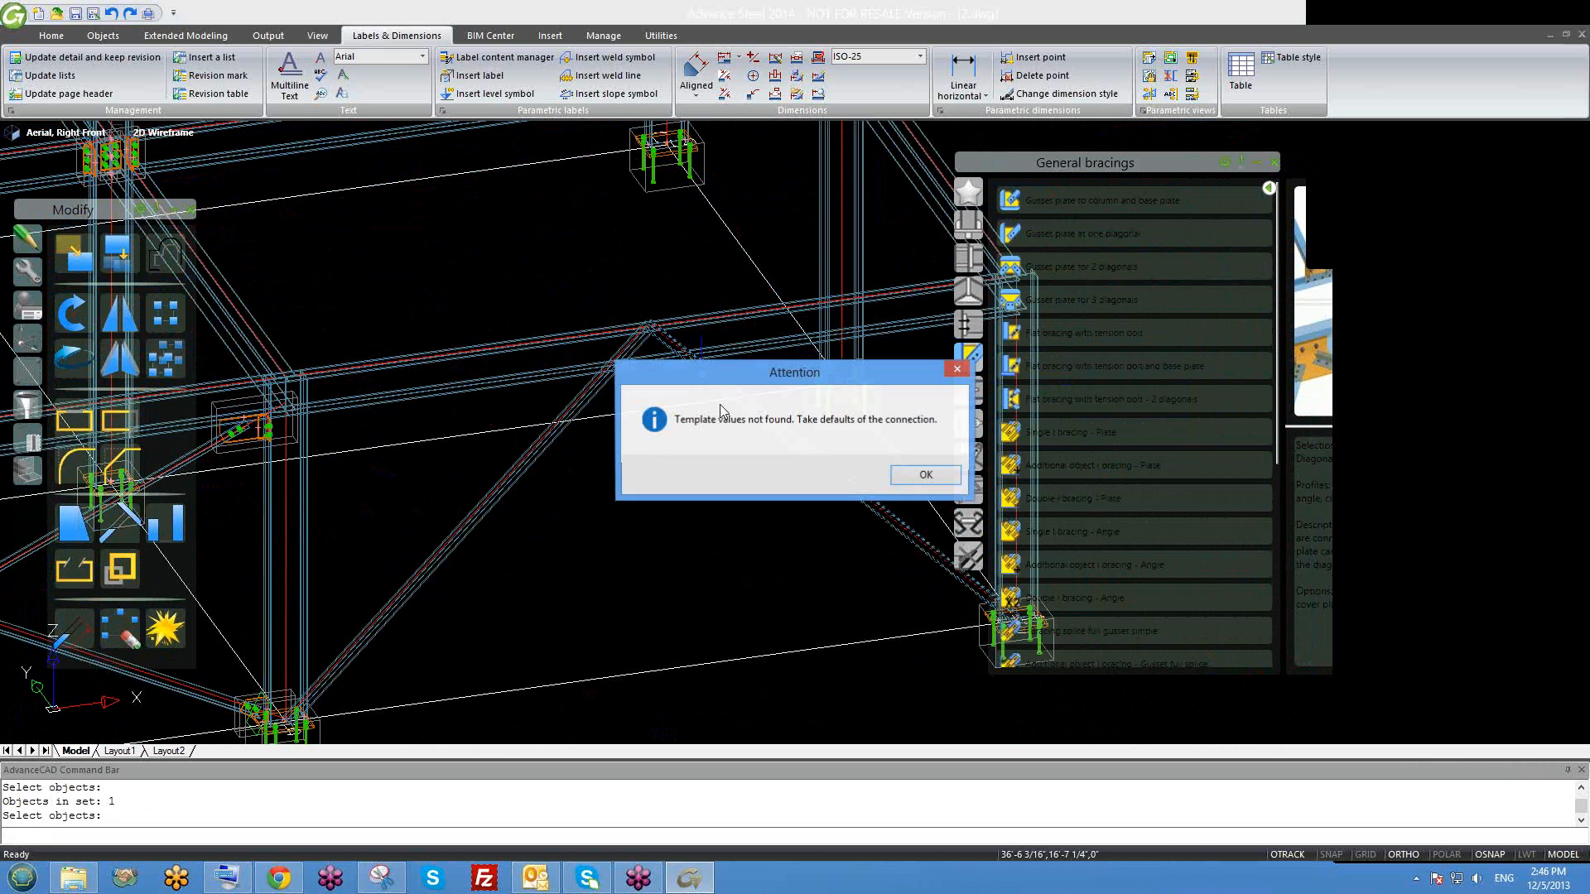
key(Return)
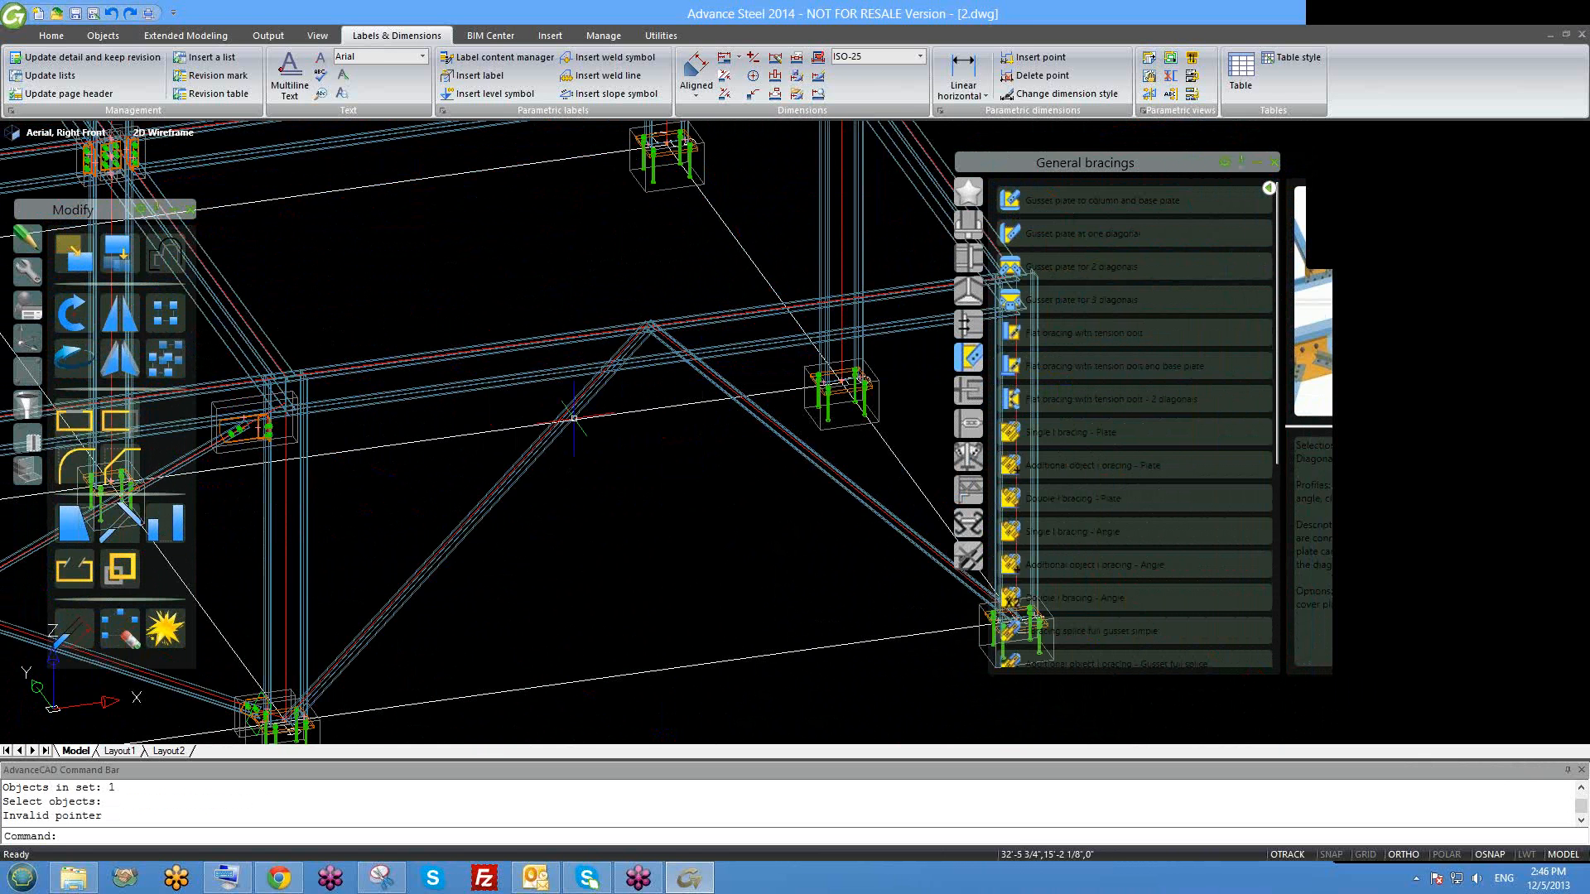
Regenerate the drawing display with REGEN and check the inverted-V braces in the frame.
scroll(574, 418, down, 6)
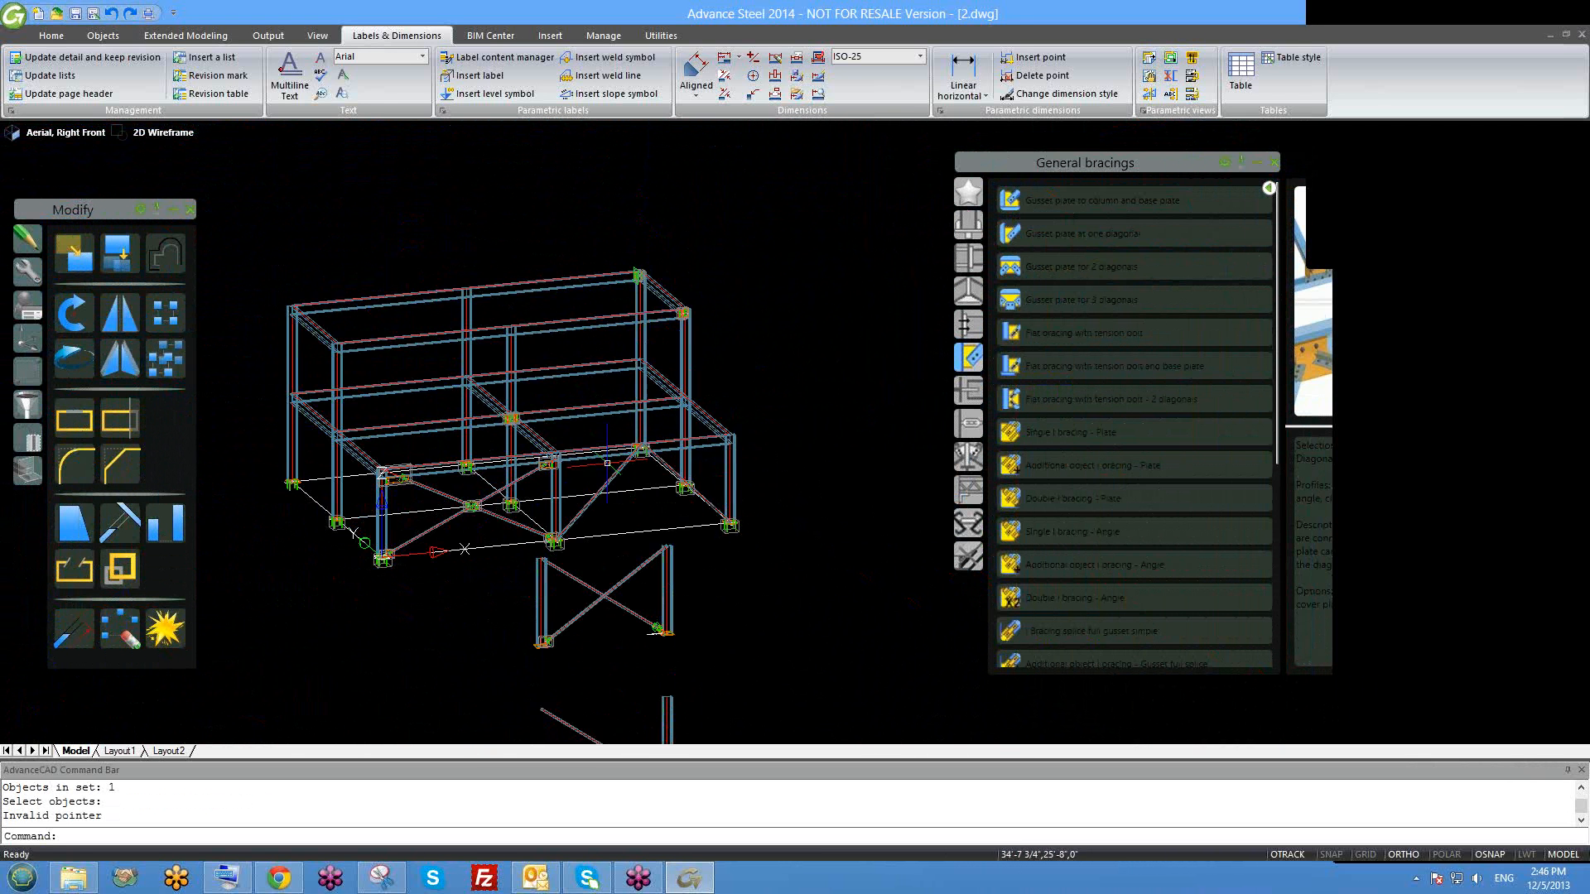
scroll(607, 463, down, 2)
text(REE)
key(Escape)
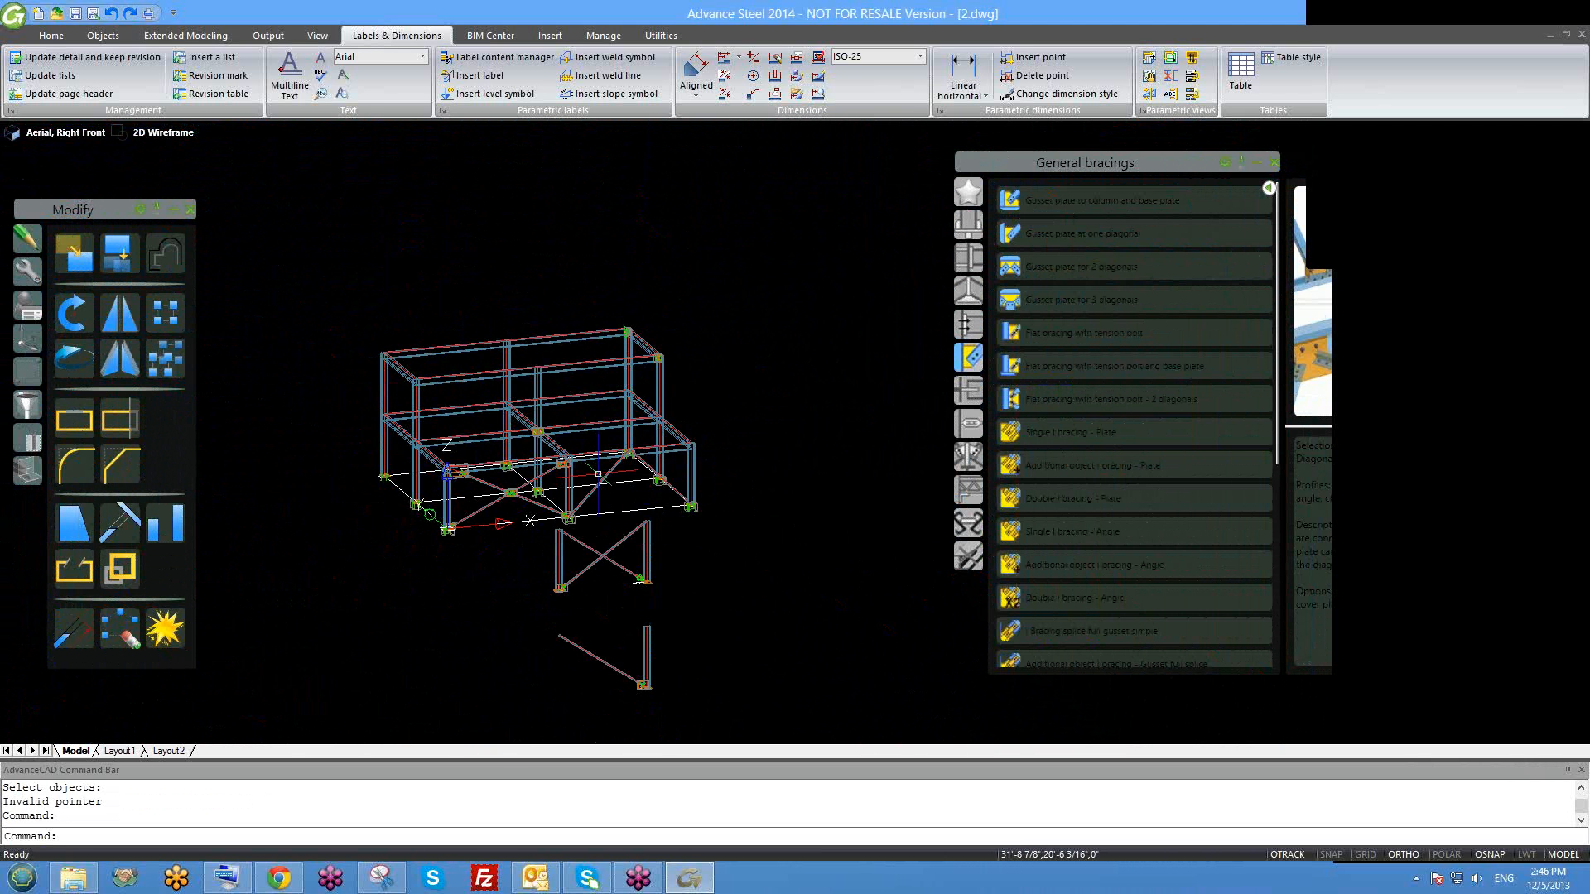
scroll(612, 468, up, 7)
text(REG)
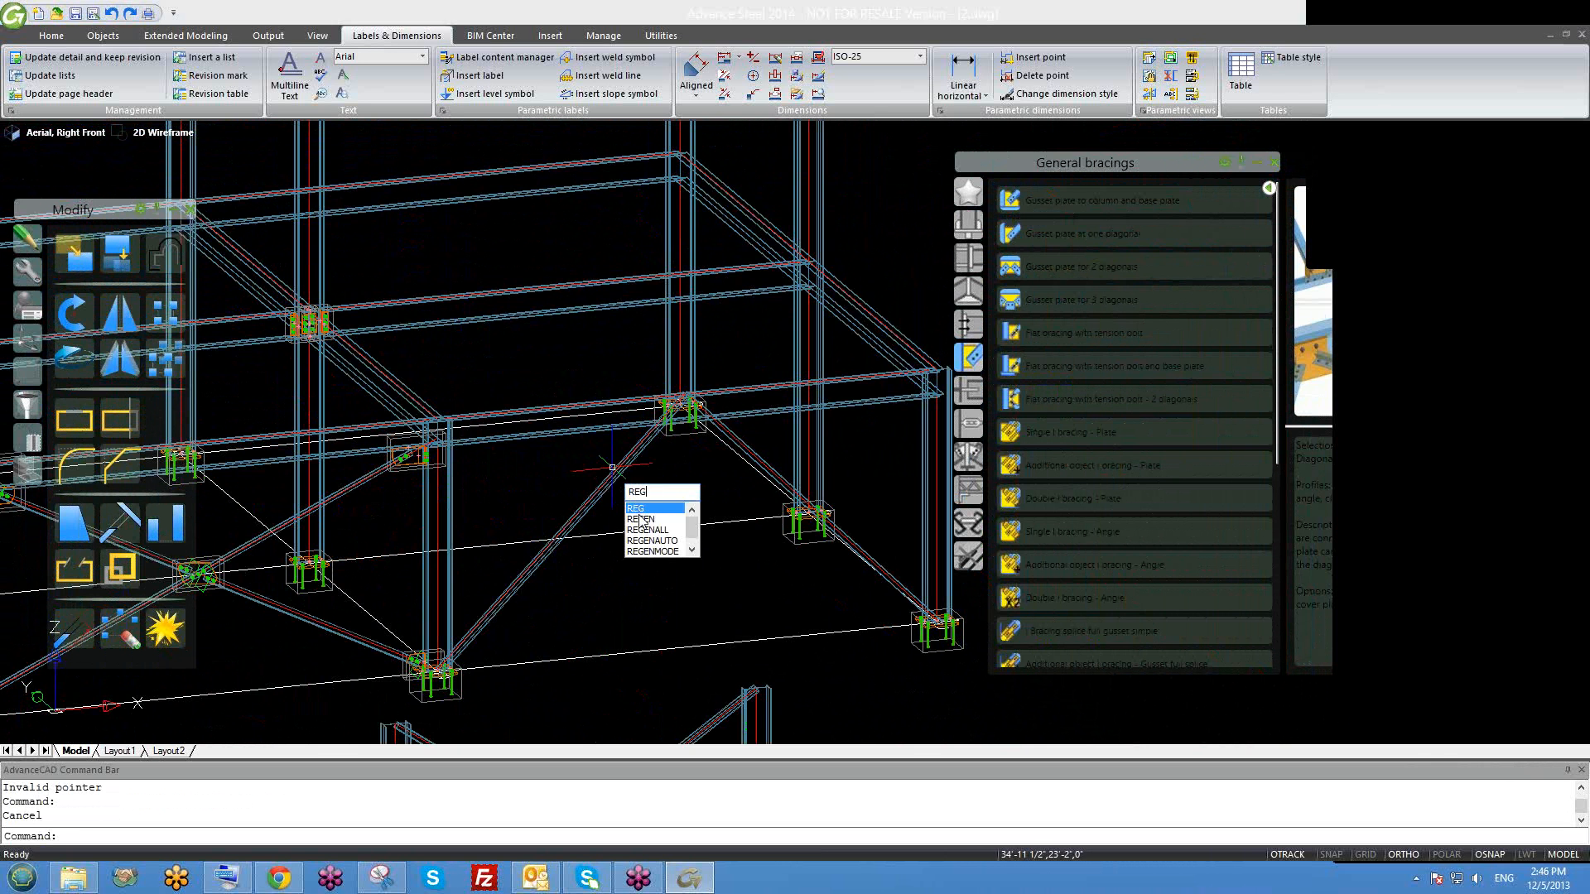
click(640, 518)
scroll(557, 481, down, 4)
shift+middle_drag(577, 525, 621, 498)
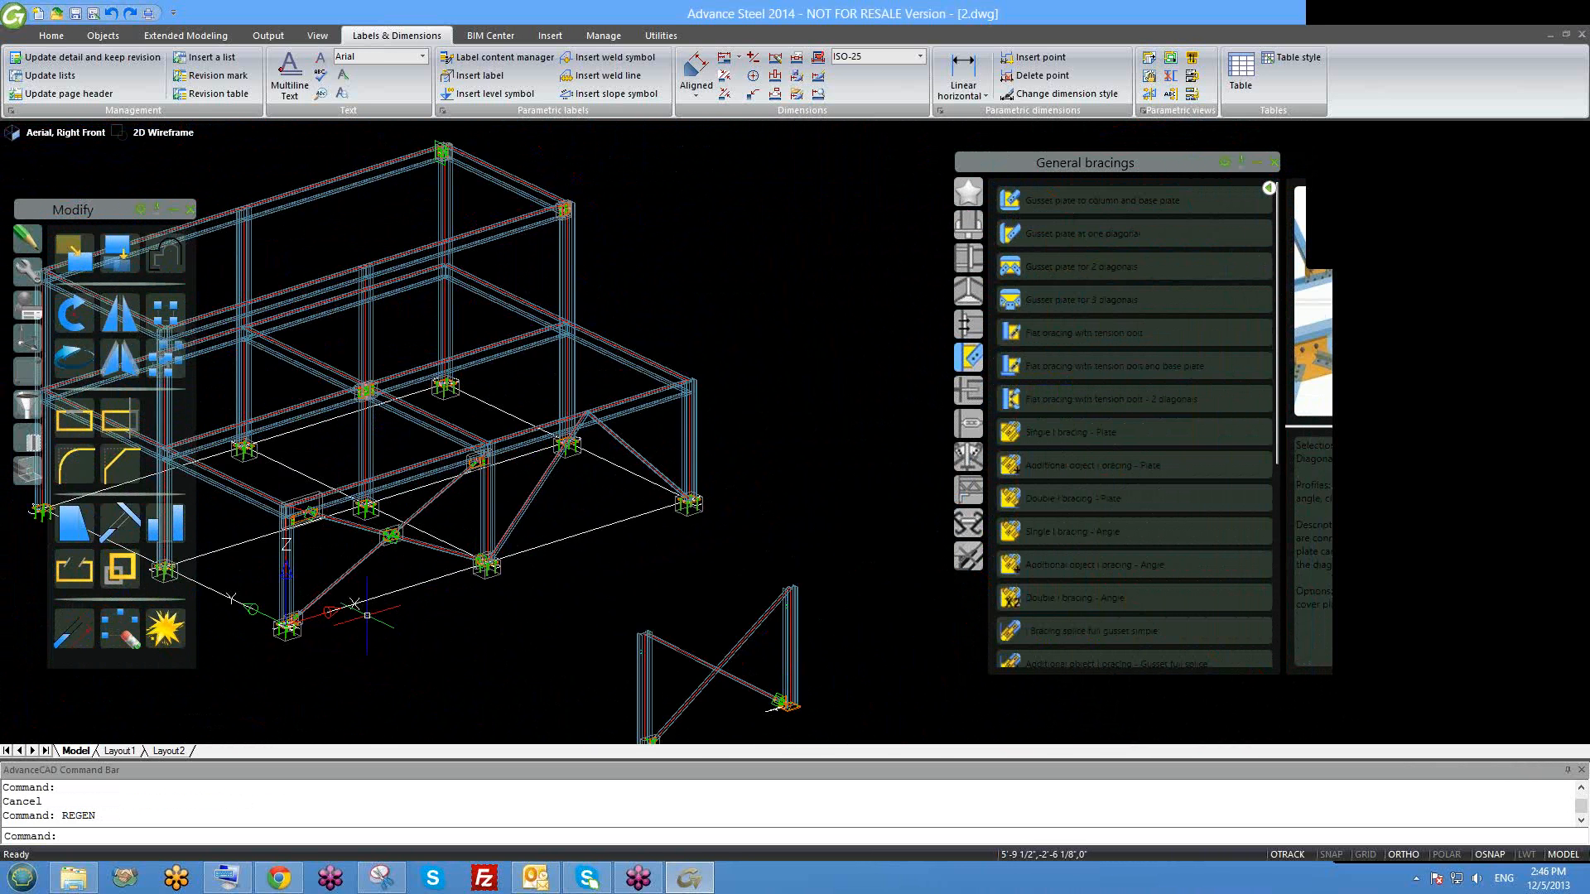
Rotate the UCS 90 degrees about the X axis.
scroll(358, 621, up, 3)
text(UCS)
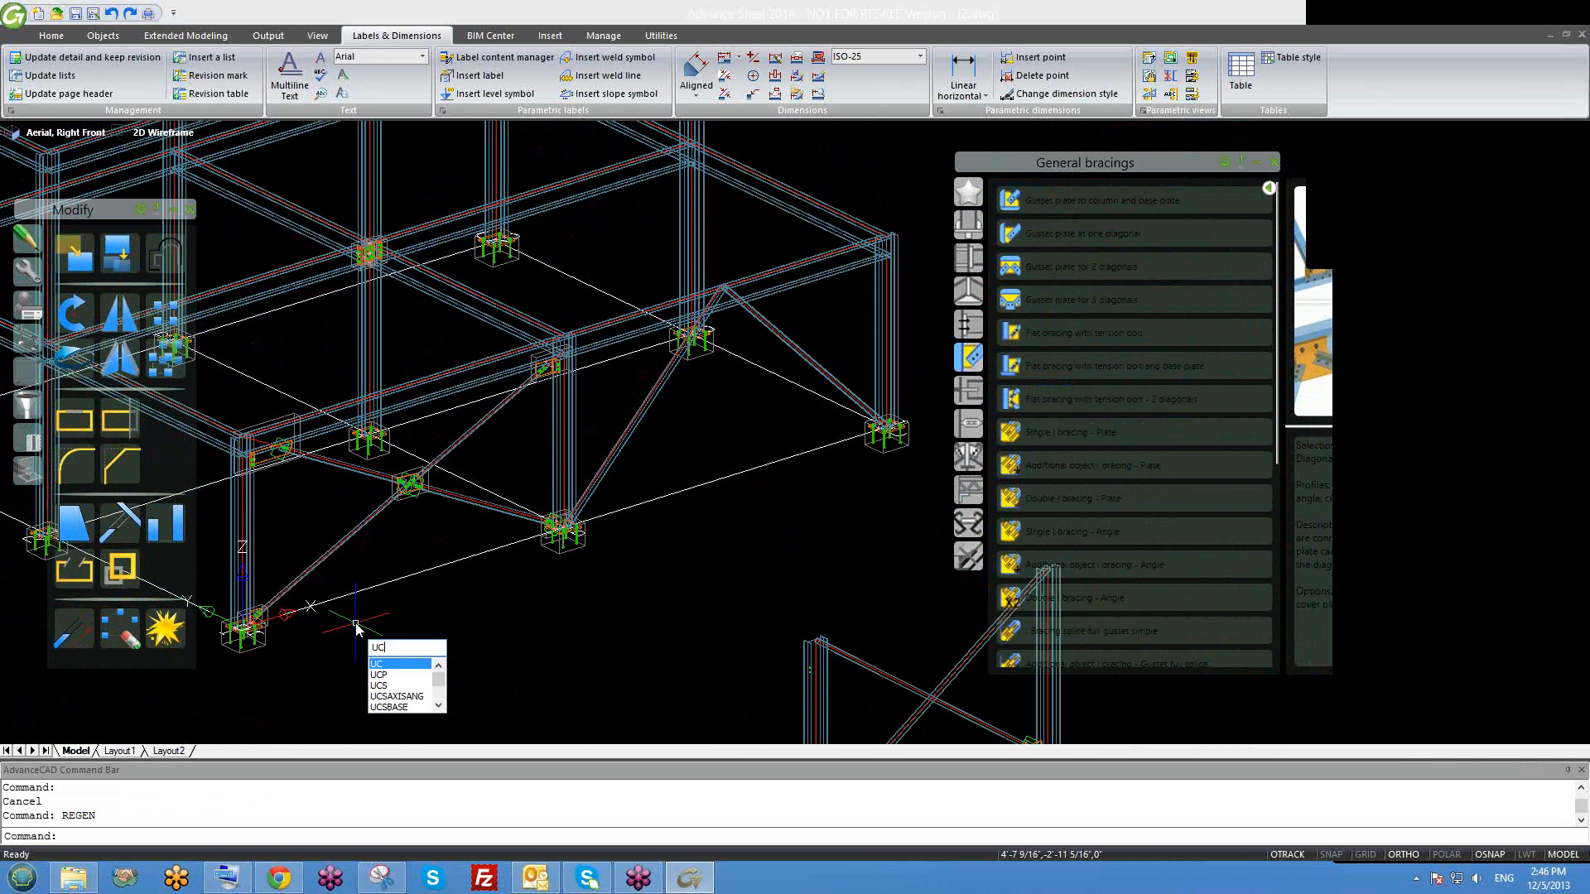
key(Return)
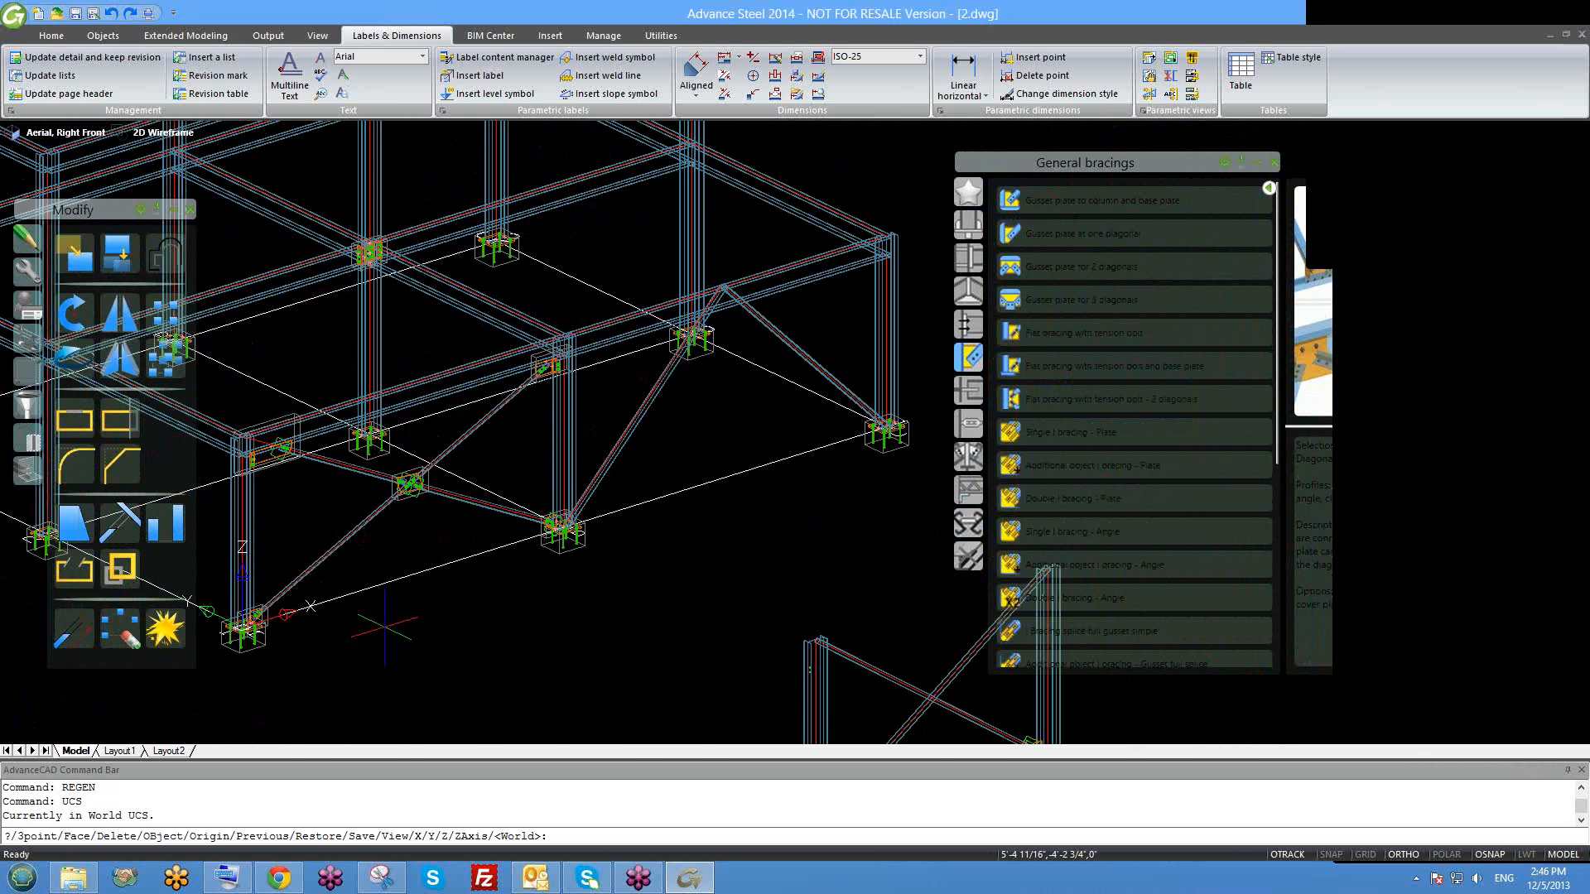
text(X)
key(Return)
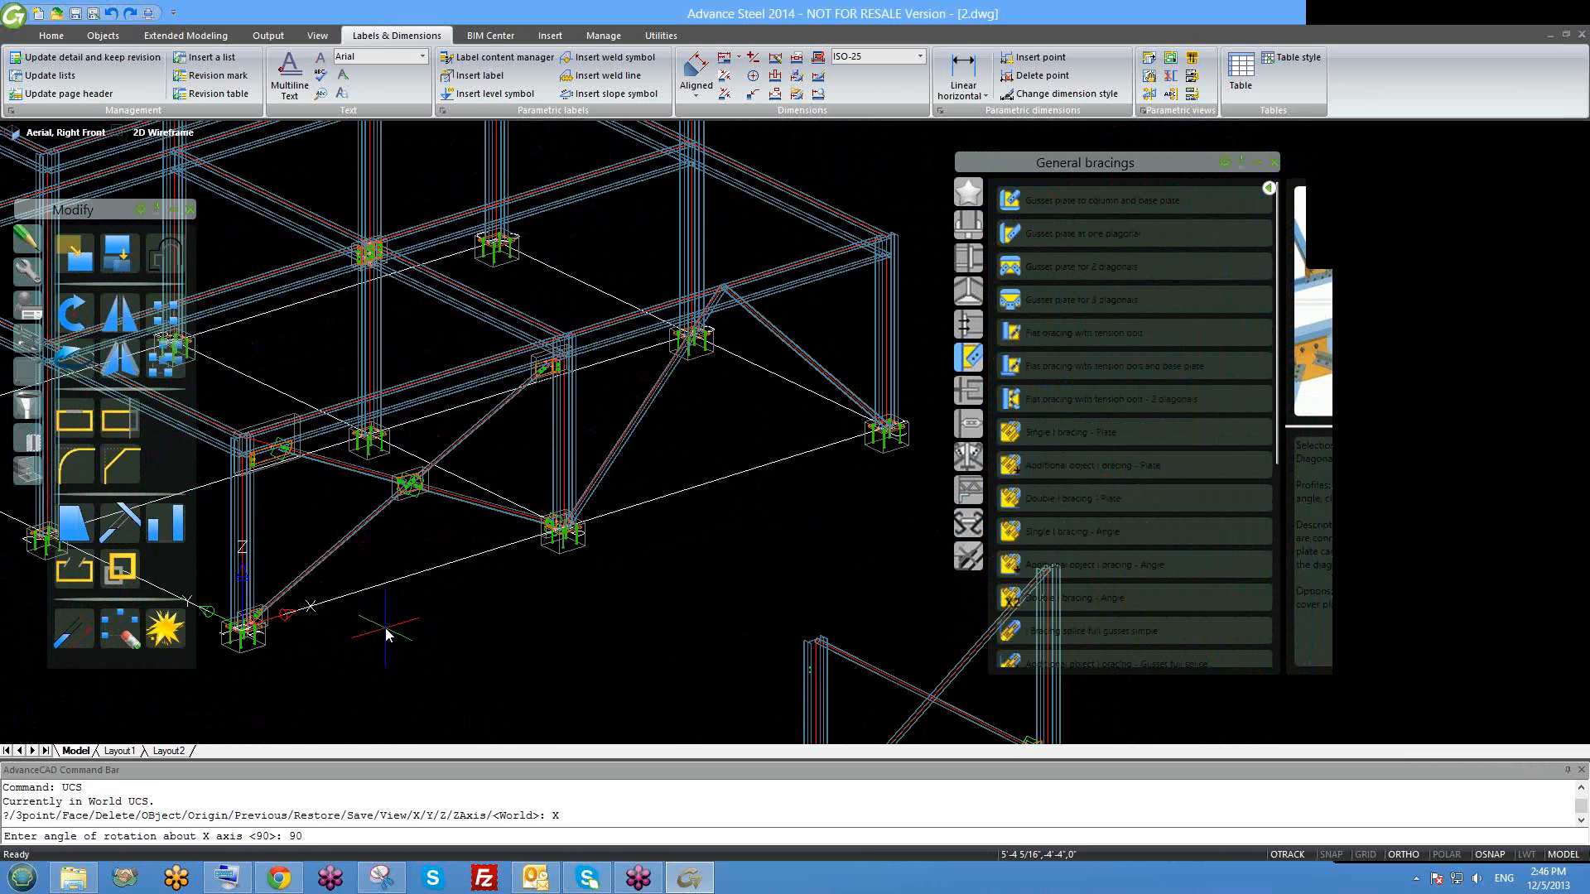
text(90)
key(Return)
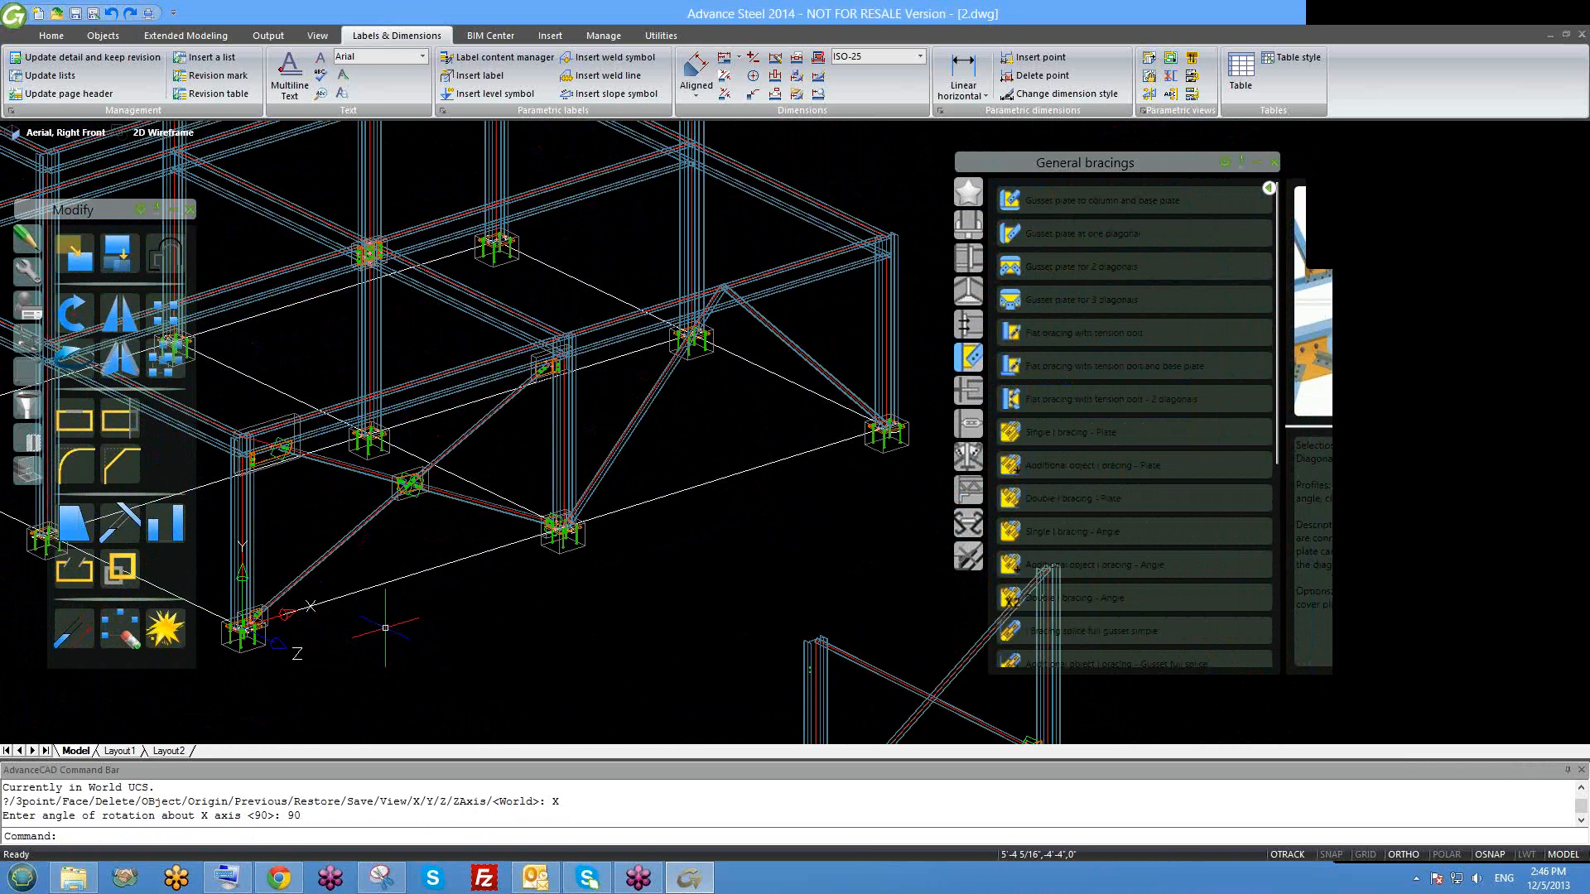
Try the Gusset plate for 2 diagonals in the rotated UCS, choosing the beam, the outer brace, and the brace nearer the X-braced bay.
click(1039, 274)
click(761, 284)
right_click(766, 287)
click(746, 307)
right_click(714, 351)
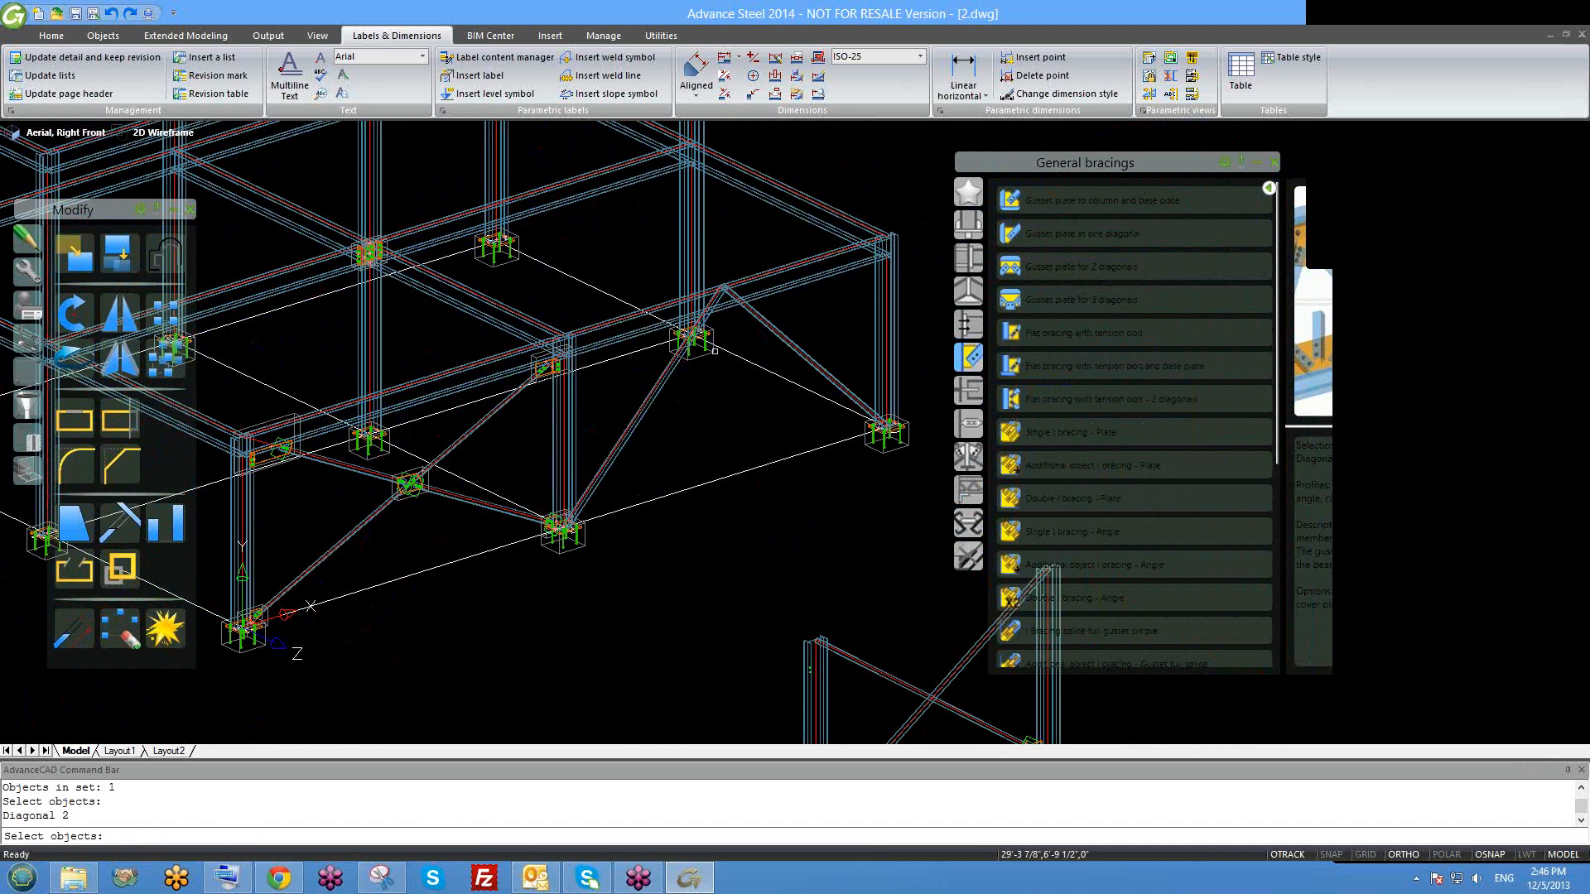
click(664, 387)
right_click(663, 387)
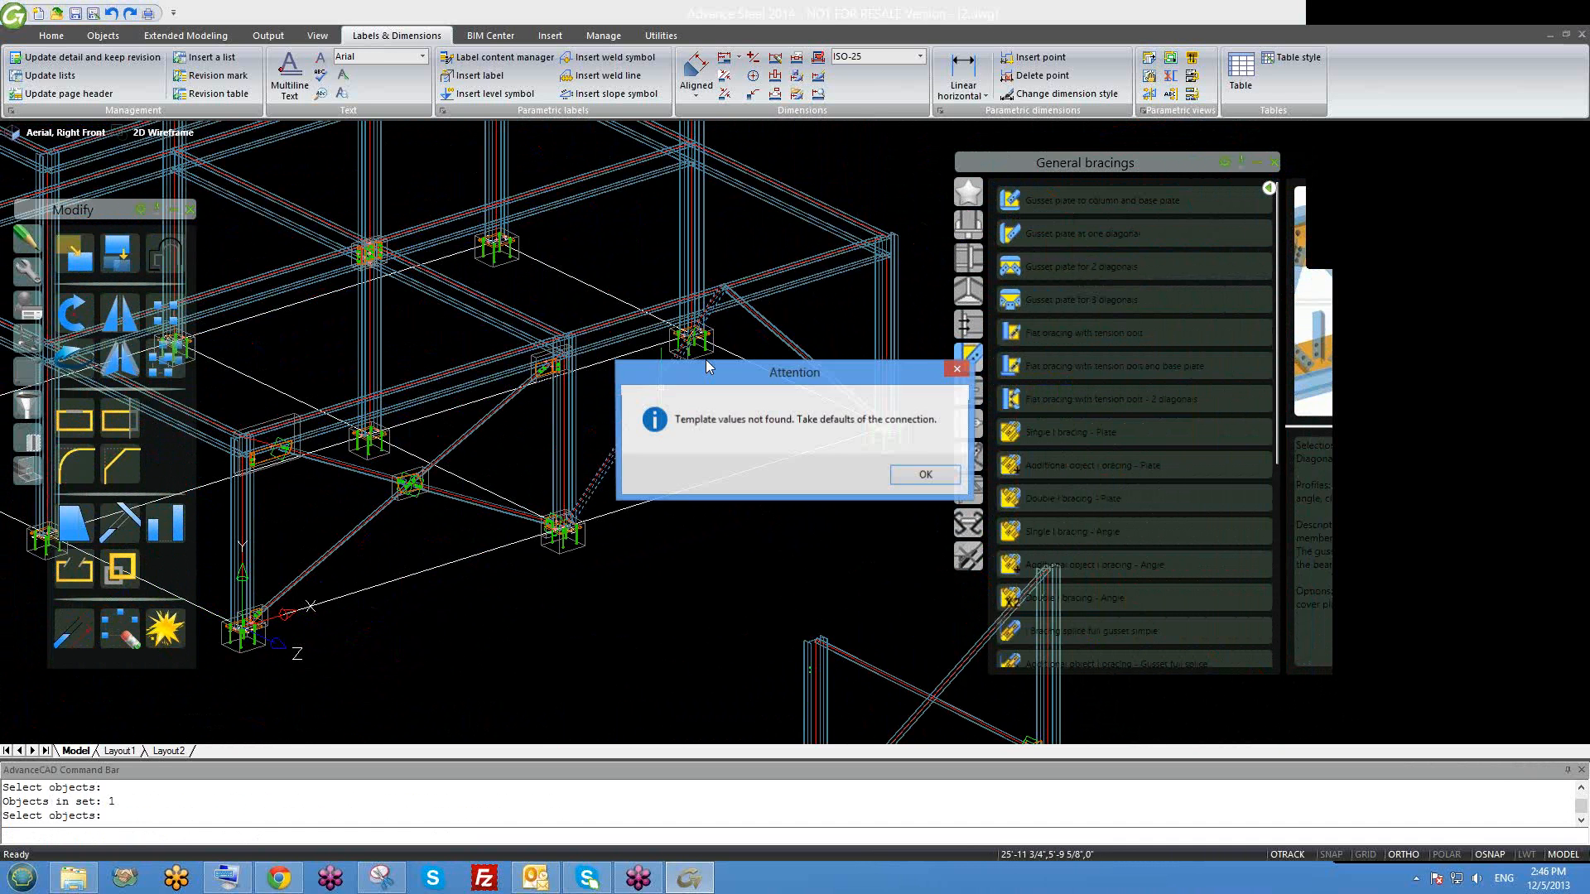
click(924, 473)
Erase both inverted-V braces from the bay beside the X-braced bay.
scroll(746, 347, down, 3)
shift+middle_drag(692, 443, 711, 447)
middle_drag(736, 364, 738, 454)
scroll(738, 454, up, 3)
click(841, 422)
click(707, 483)
click(610, 490)
scroll(567, 466, down, 6)
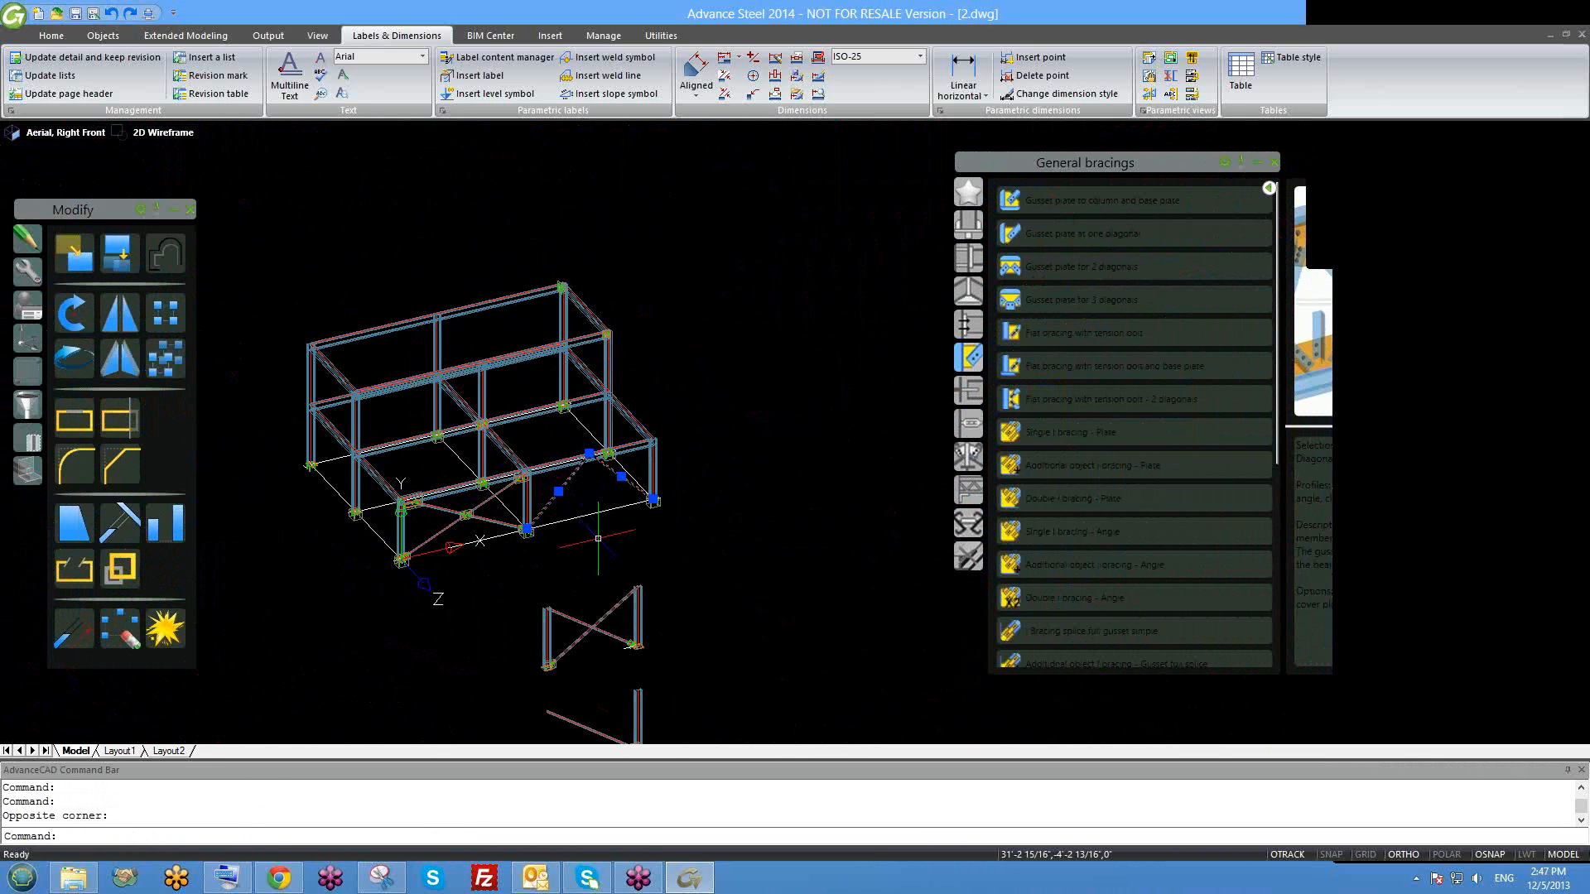
text(E)
key(Return)
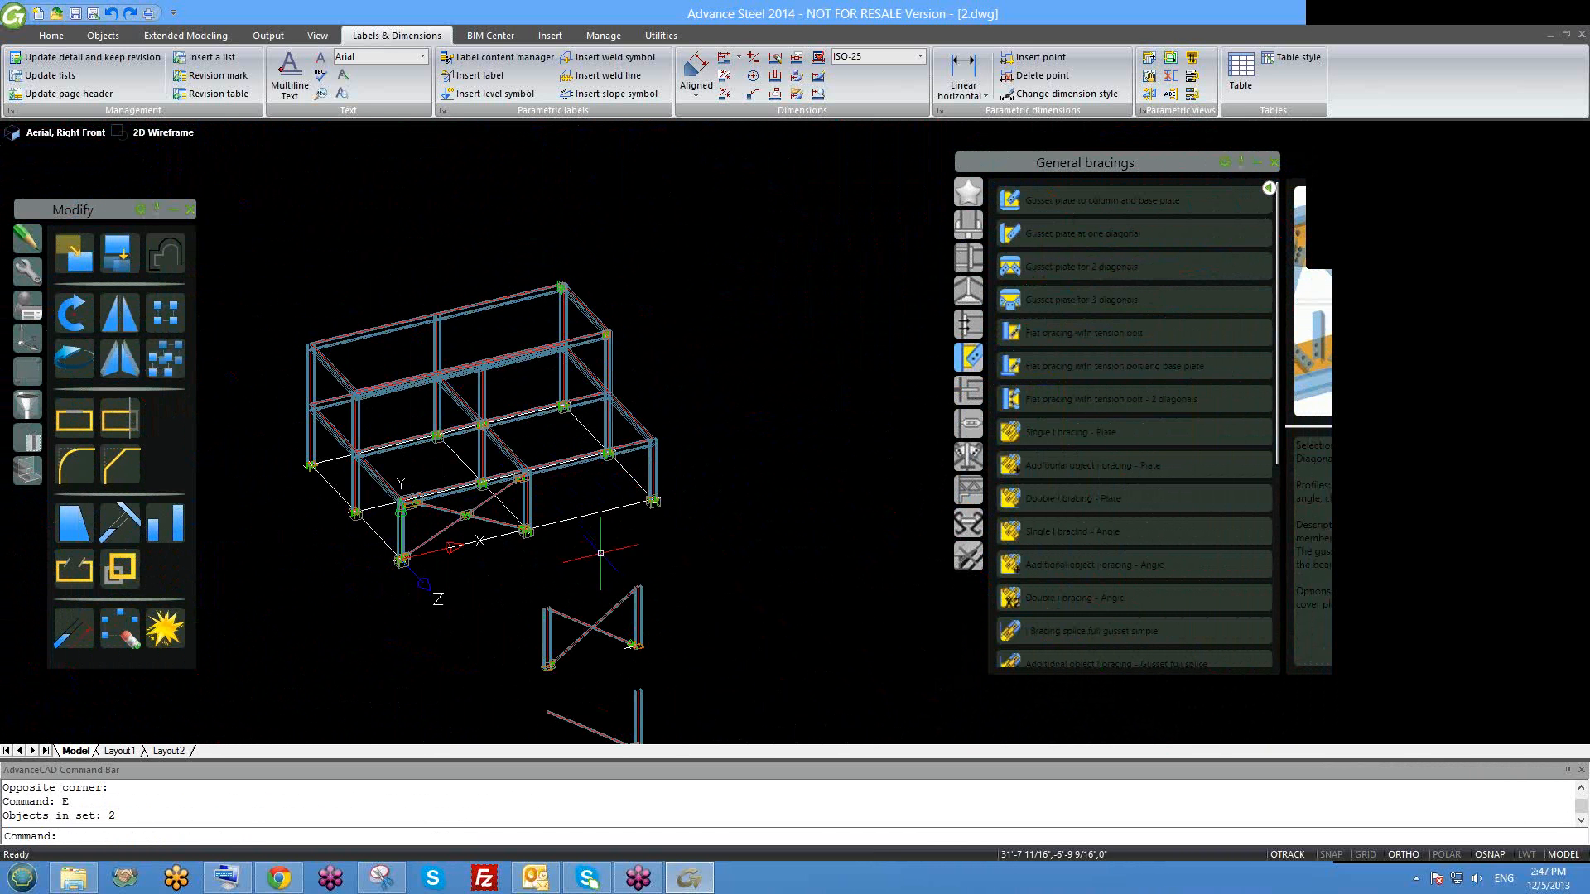
scroll(606, 631, up, 4)
scroll(215, 51, up, 2)
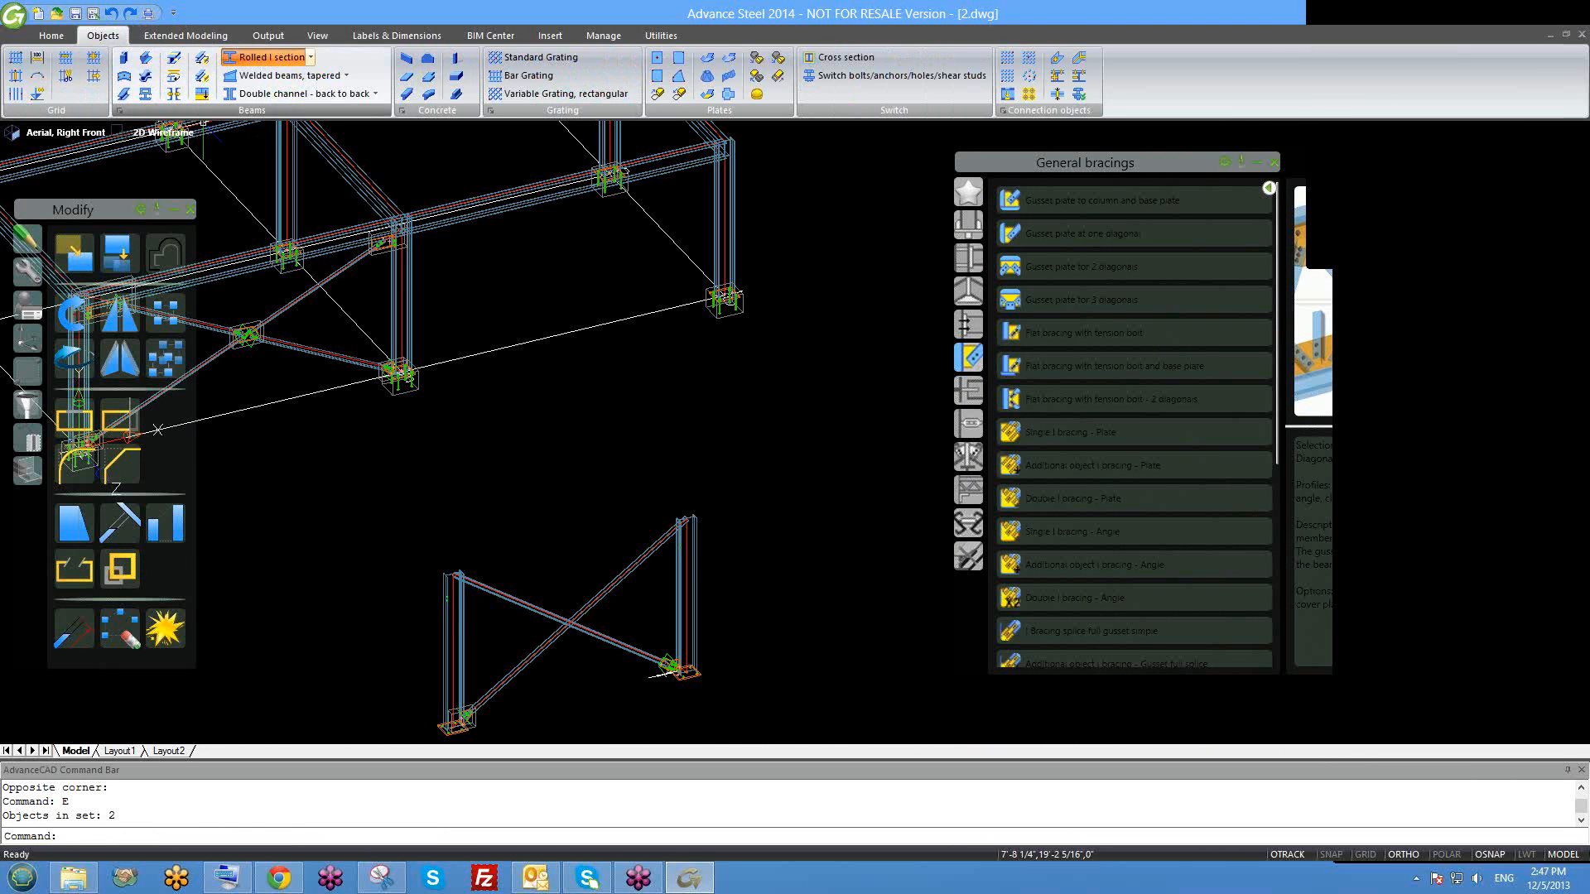
Try a W12x26 rolled I beam between the two column tops of the detached braced frame, and erase it.
click(261, 57)
click(455, 572)
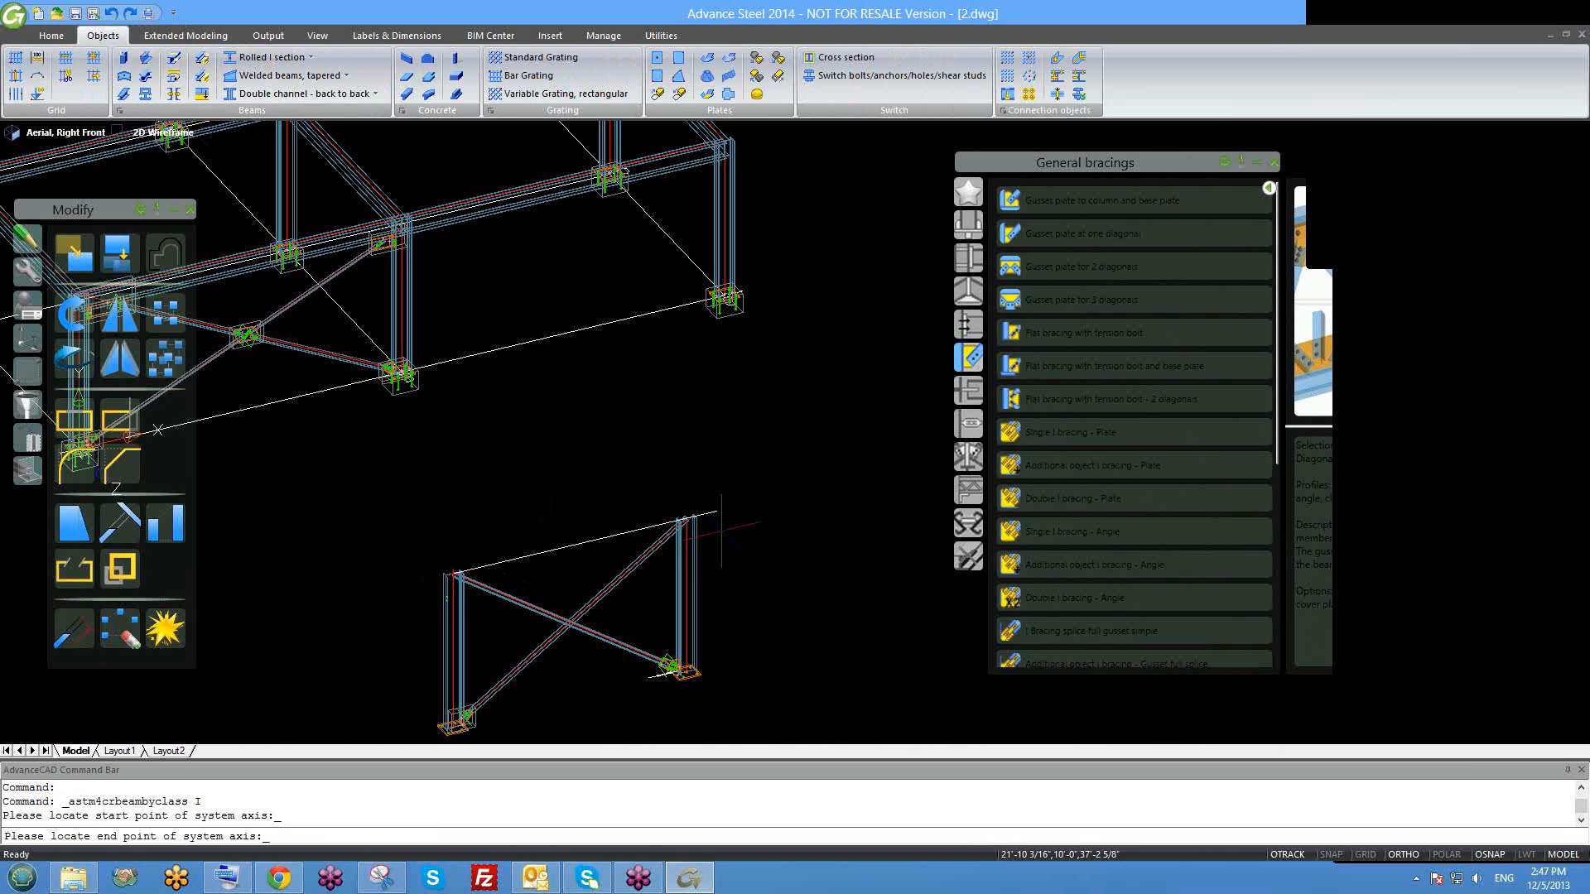
click(685, 519)
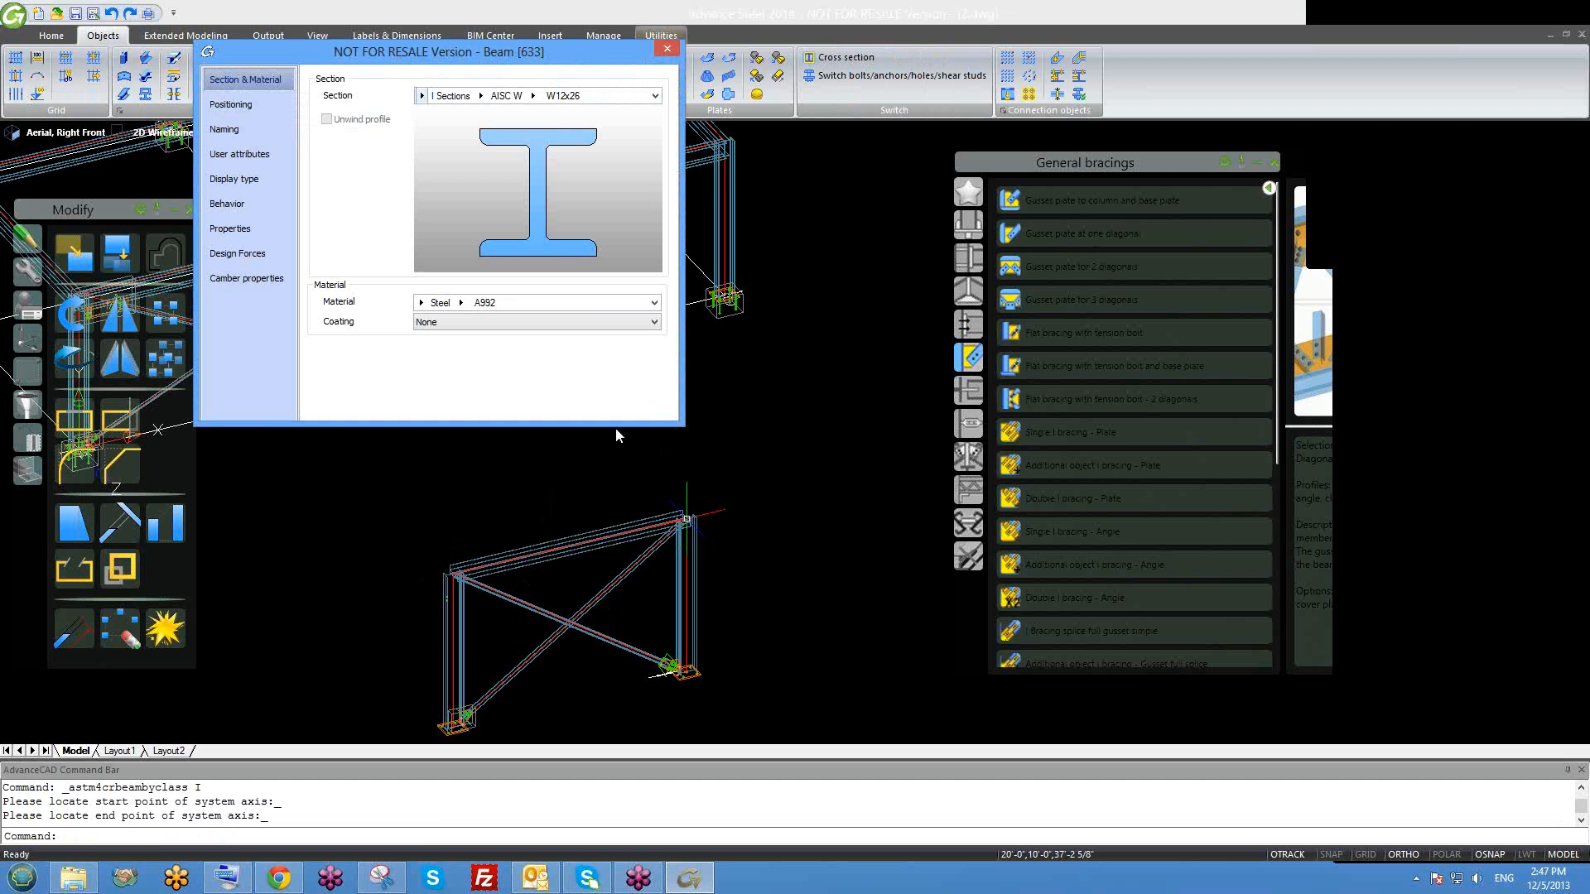
click(270, 108)
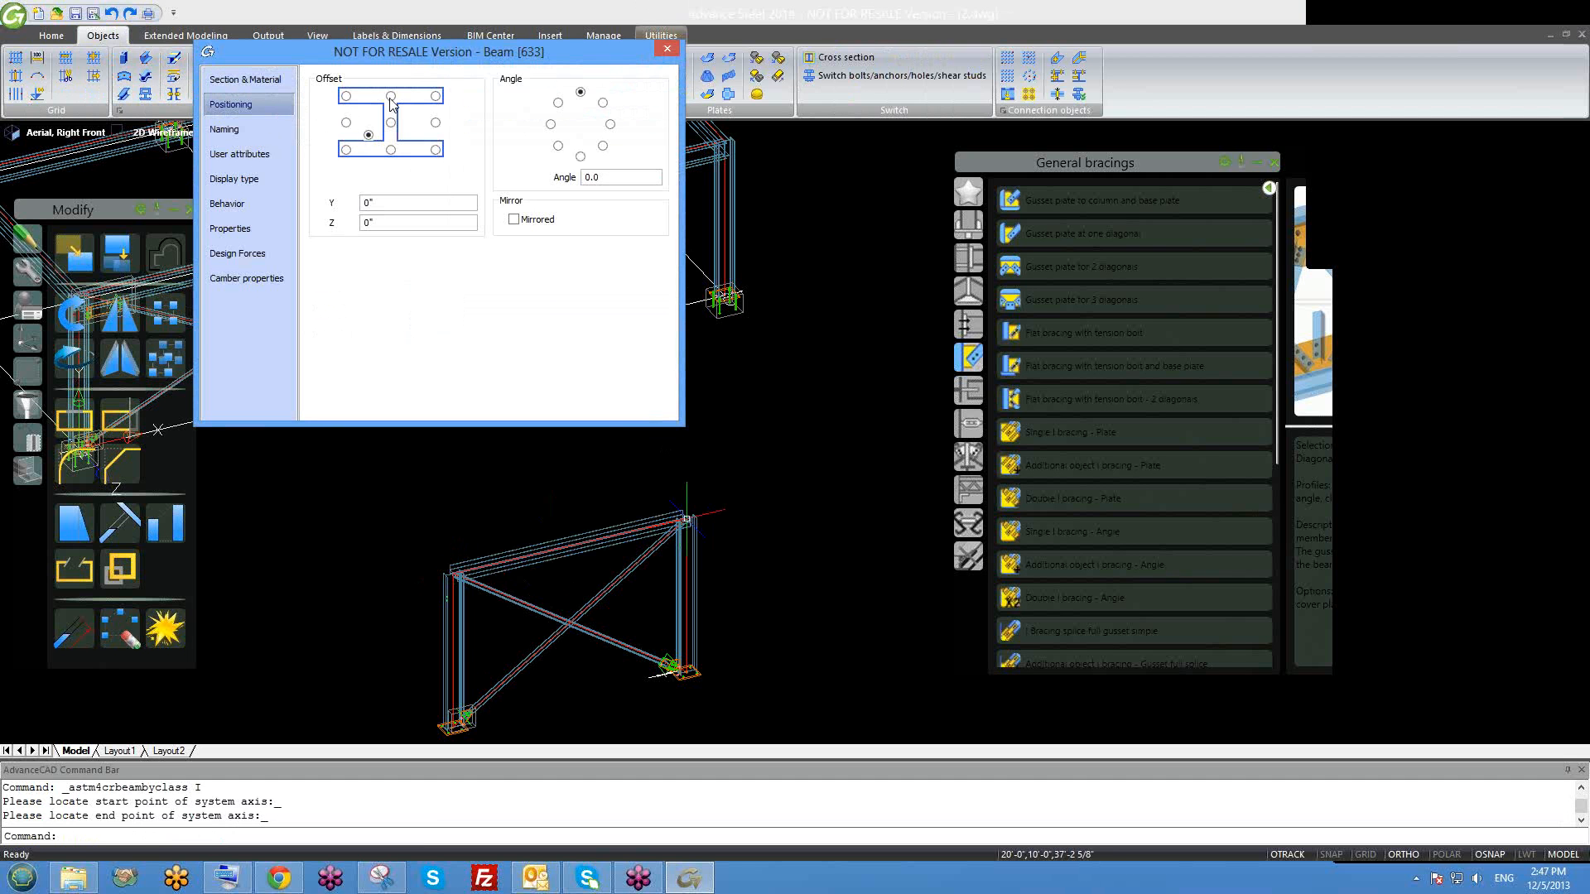
click(667, 48)
click(560, 560)
click(550, 544)
text(E)
key(Return)
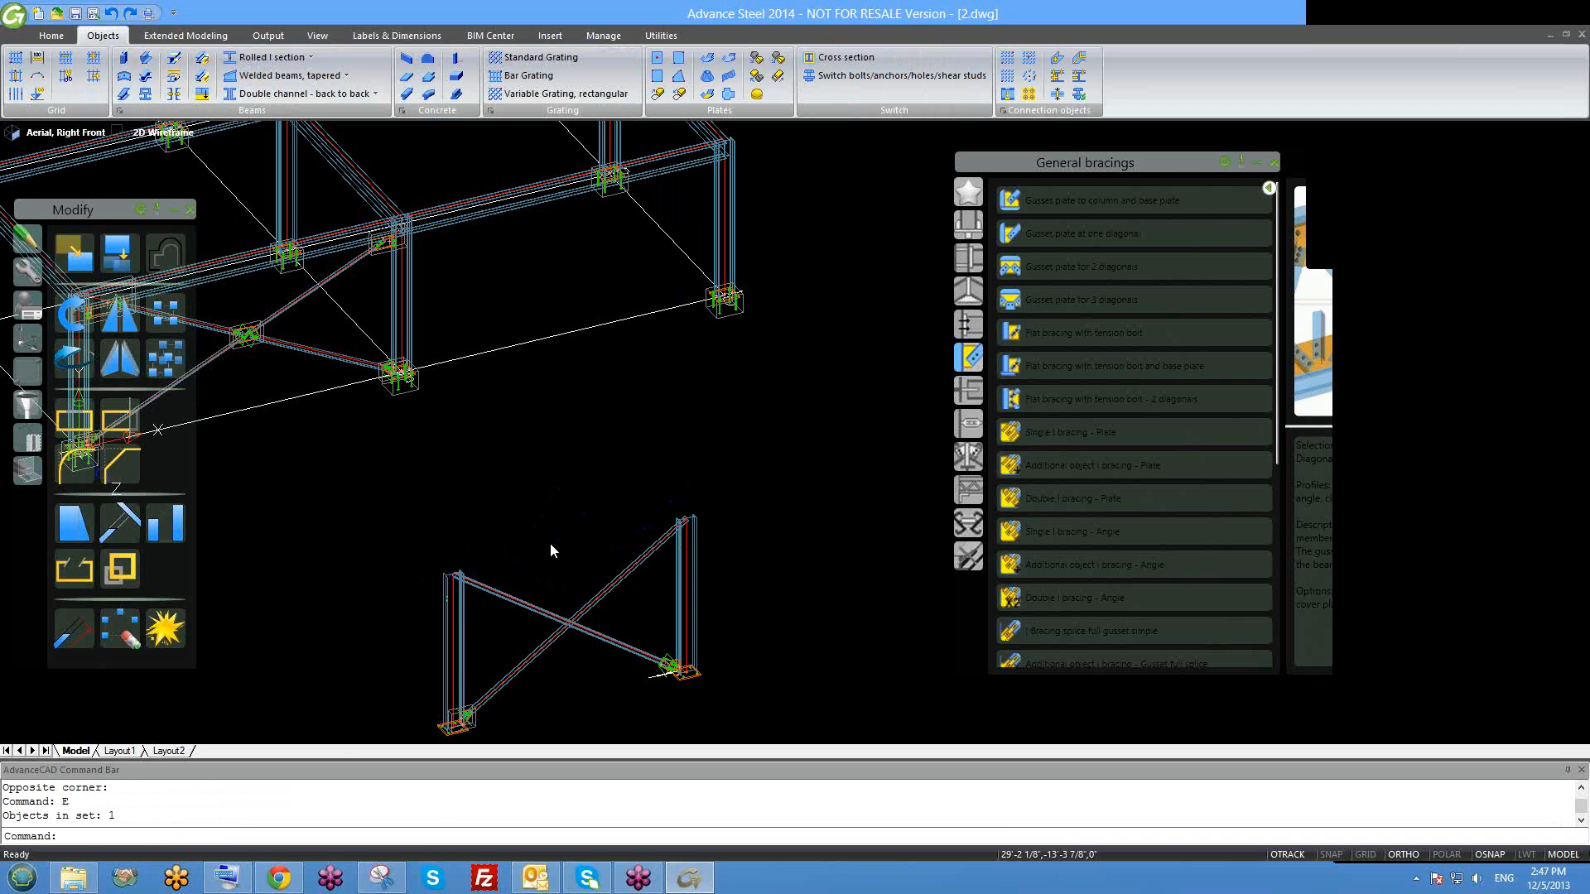
Reset the UCS to World.
text(UCS)
key(Return)
text(W)
key(Return)
Draw a W12x26 rolled I beam between the two column tops and set its offset to the middle of the top flange.
click(270, 58)
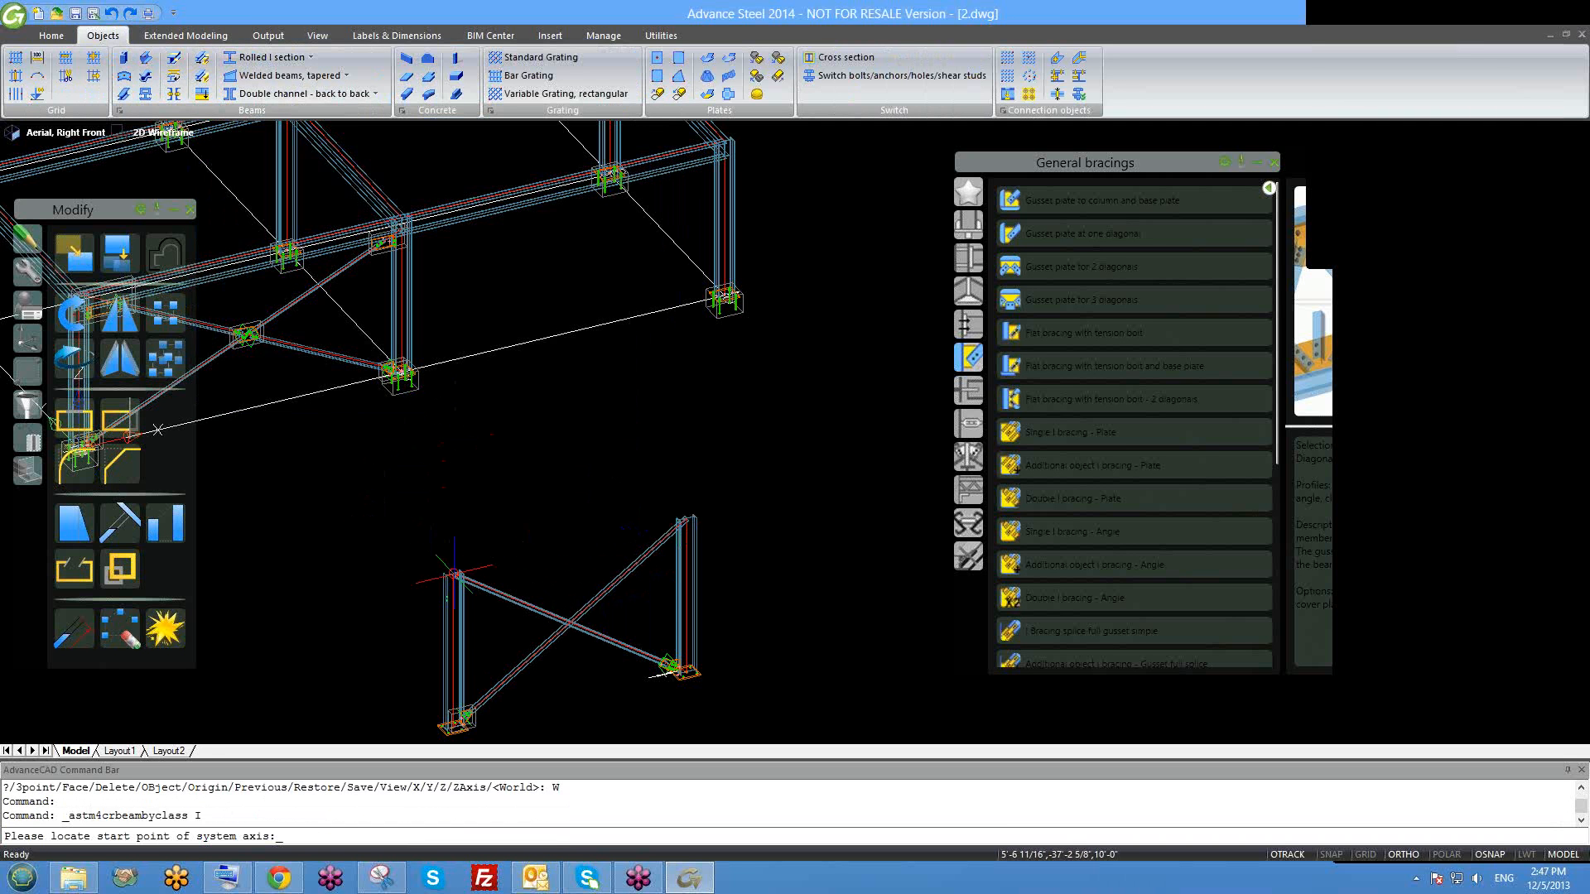
click(454, 573)
click(686, 518)
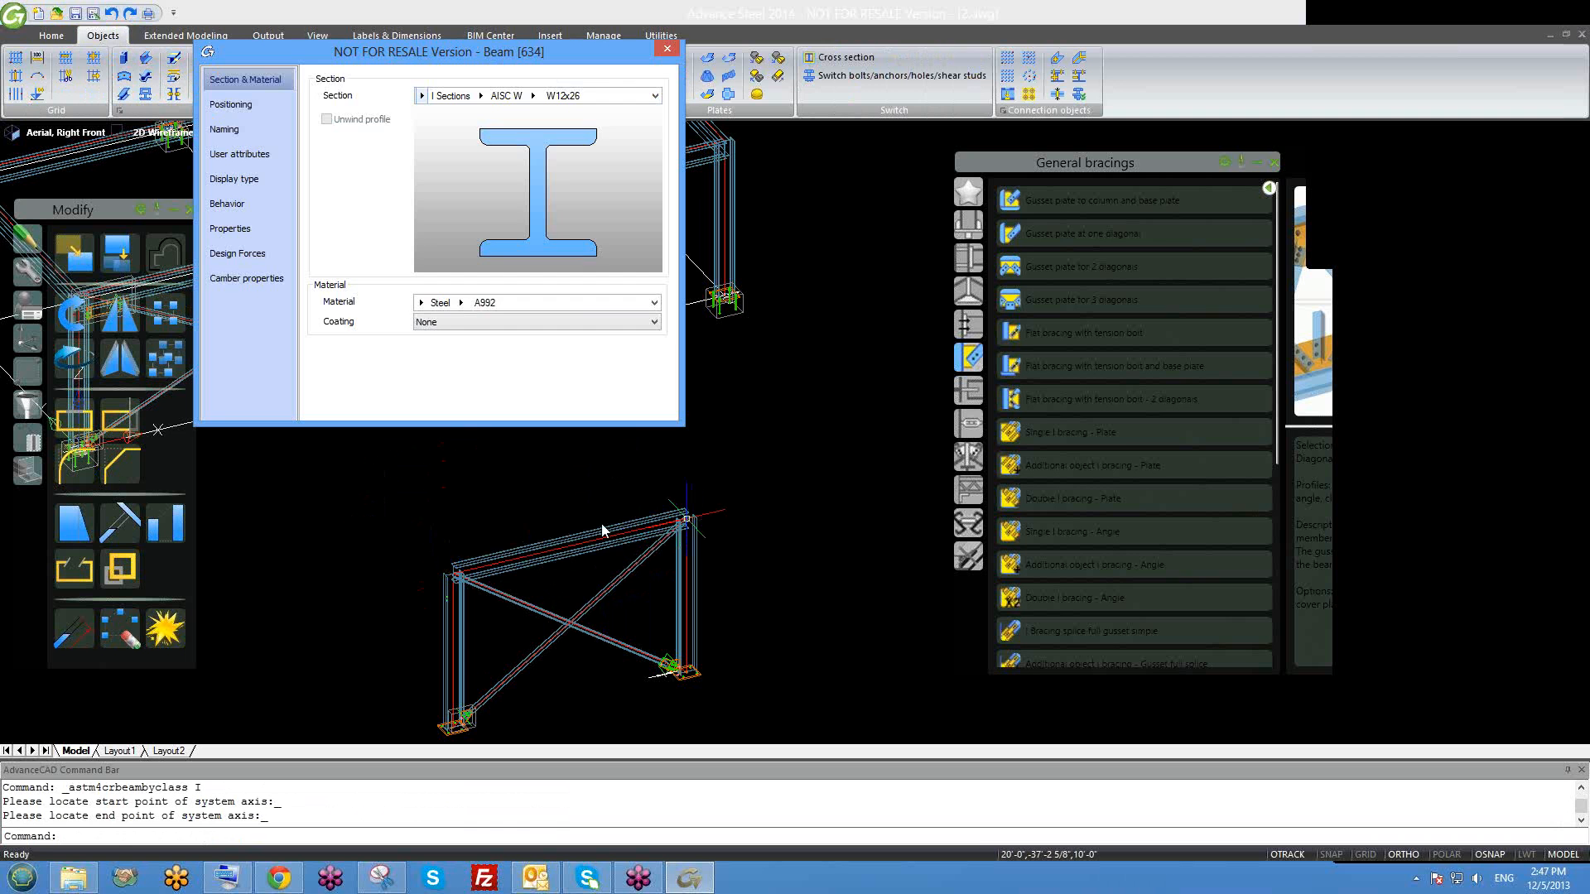
click(231, 104)
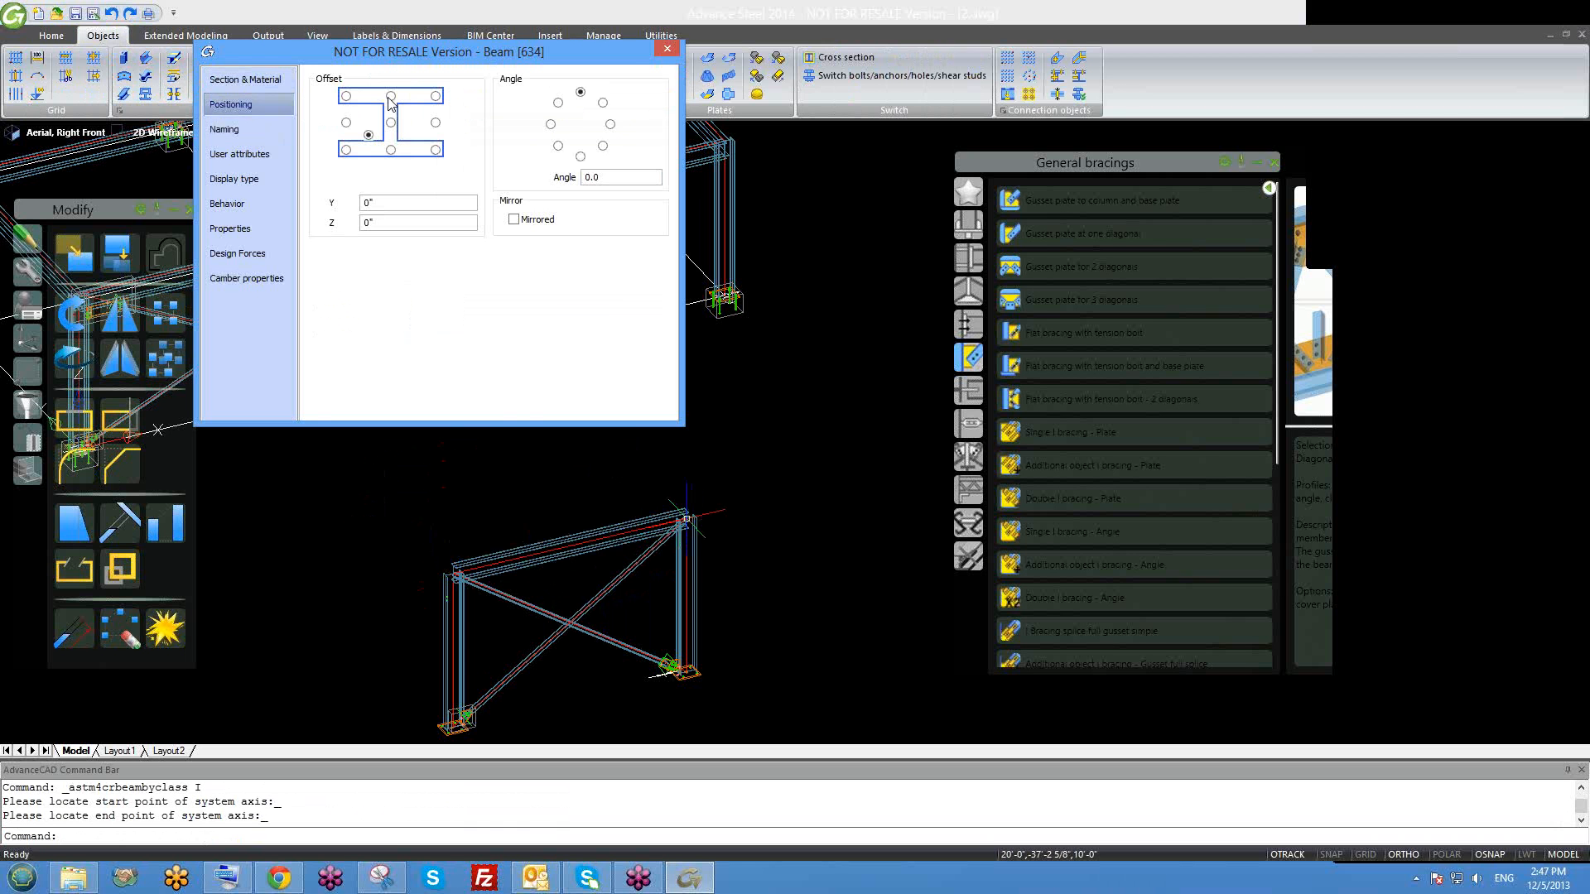
click(390, 96)
click(665, 54)
Stretch the upper end of the diagonal meeting the far column top to the beam's midpoint.
scroll(522, 613, up, 2)
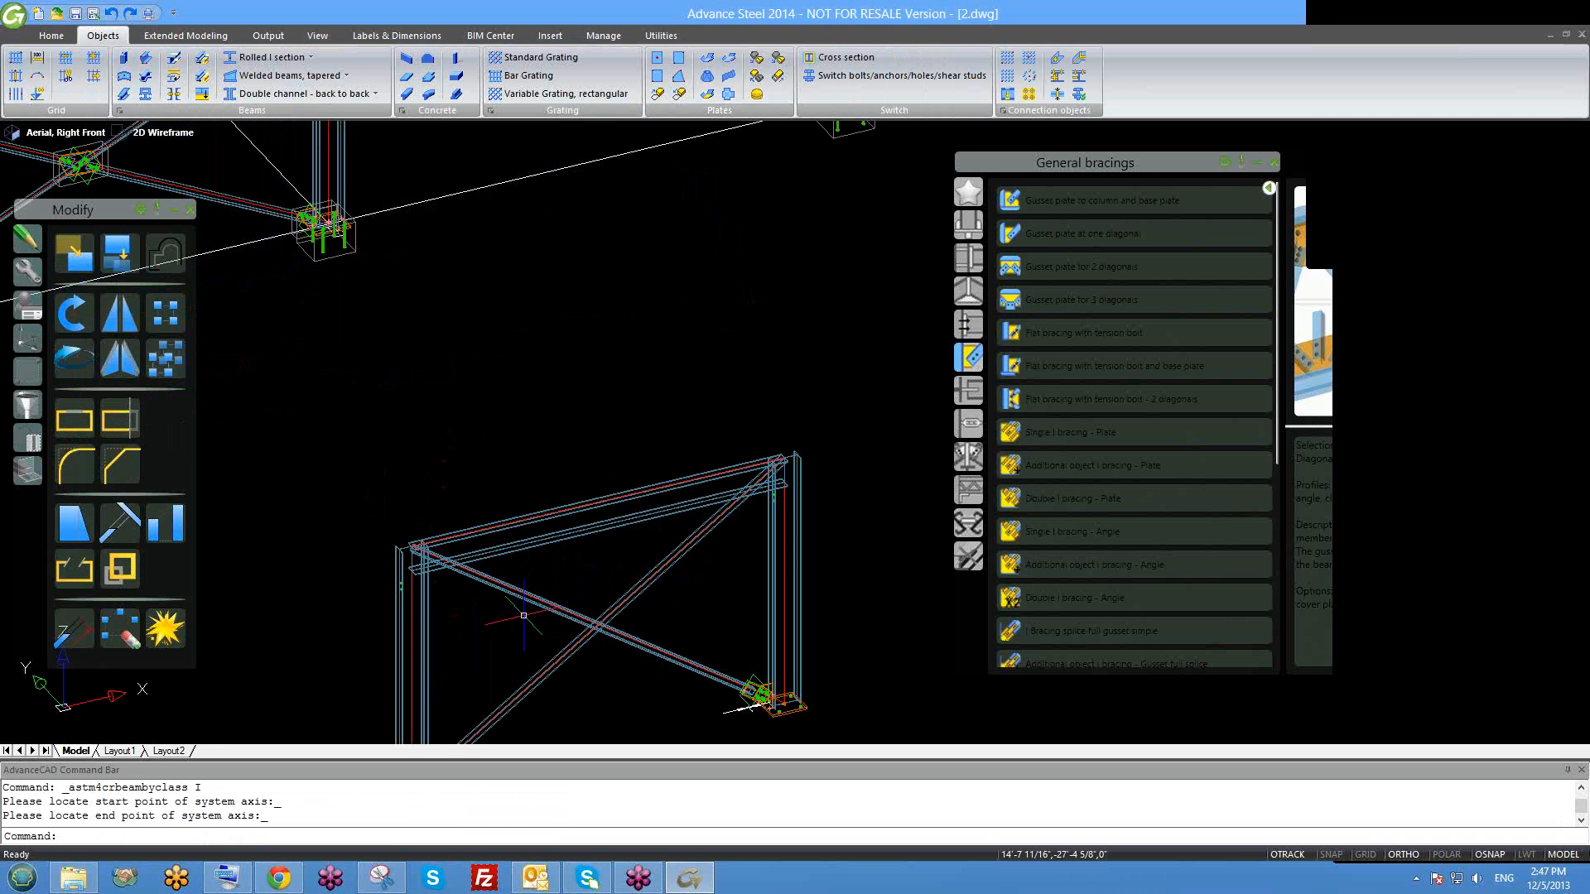
click(784, 457)
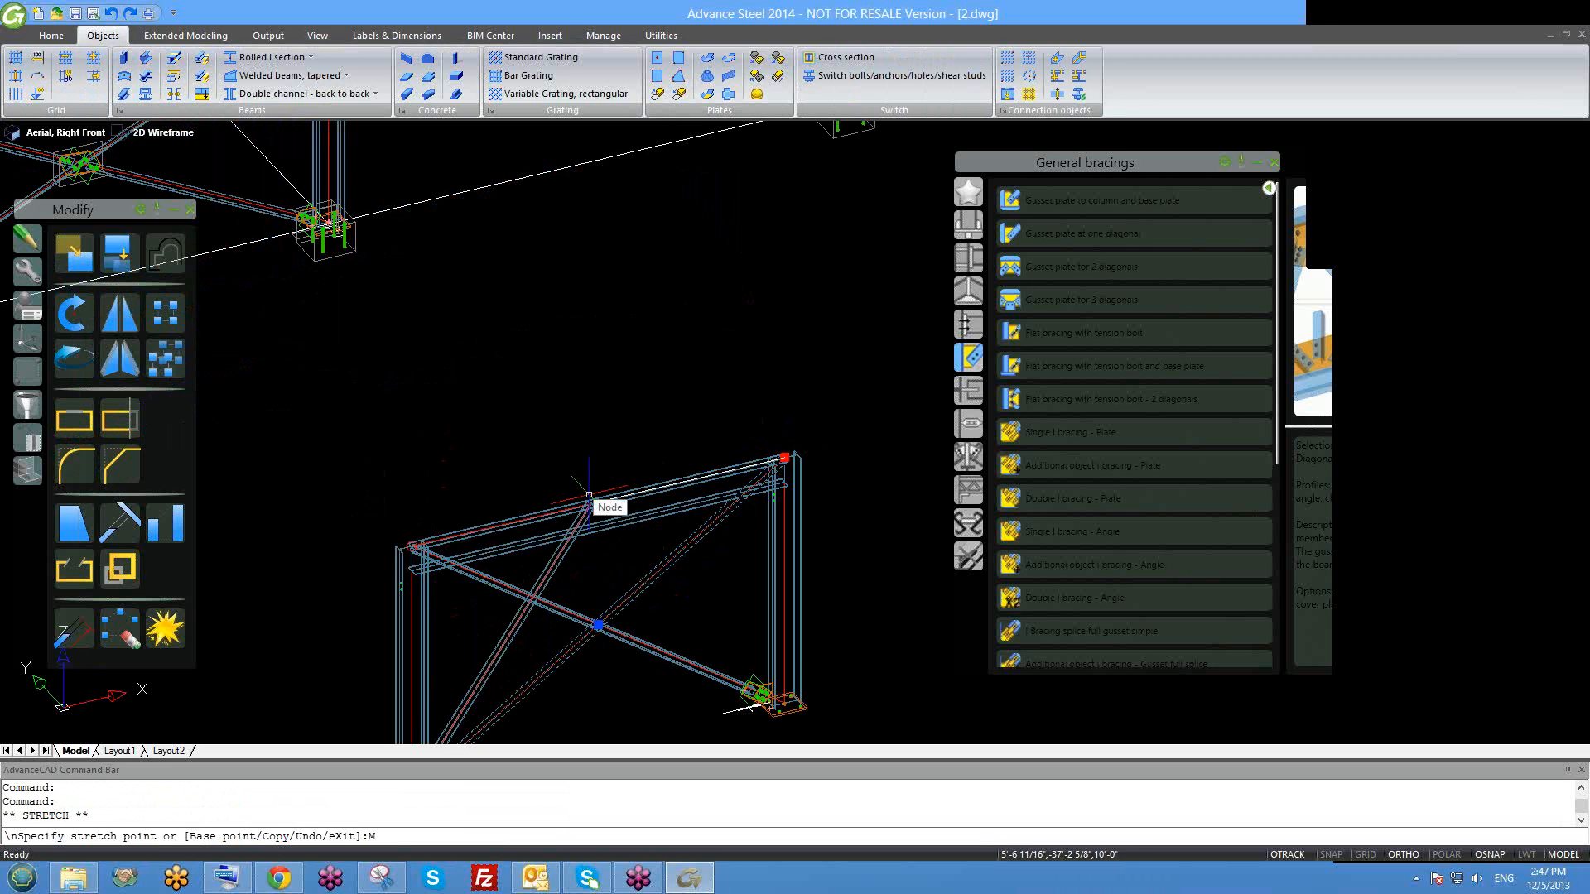
click(589, 494)
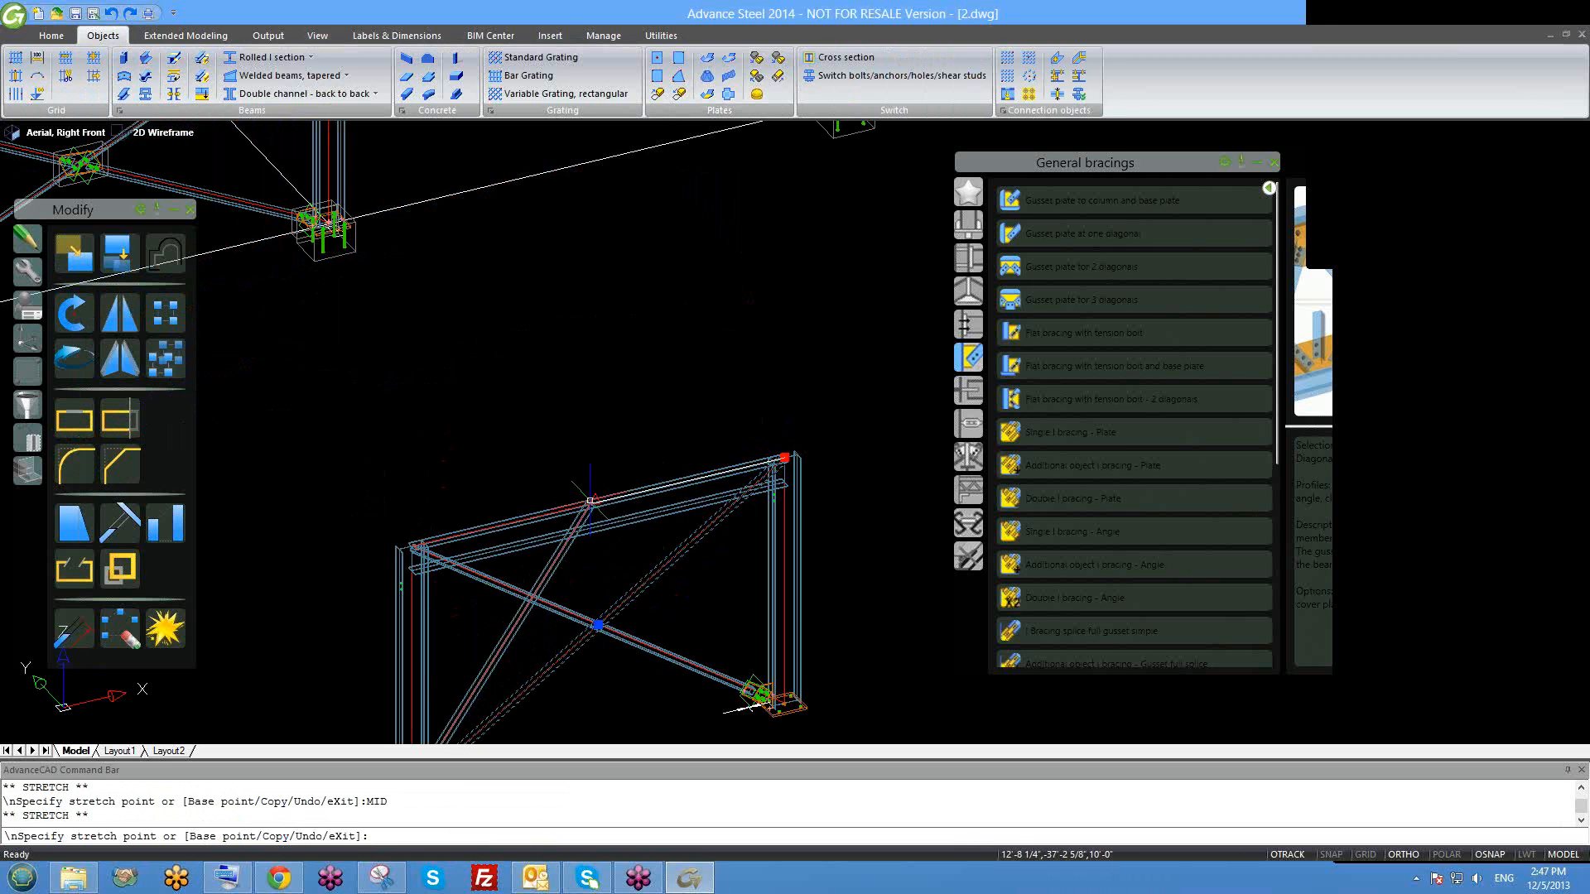
key(Escape)
Stretch the other diagonal's upper end to the beam's midpoint, completing the inverted-V.
click(550, 611)
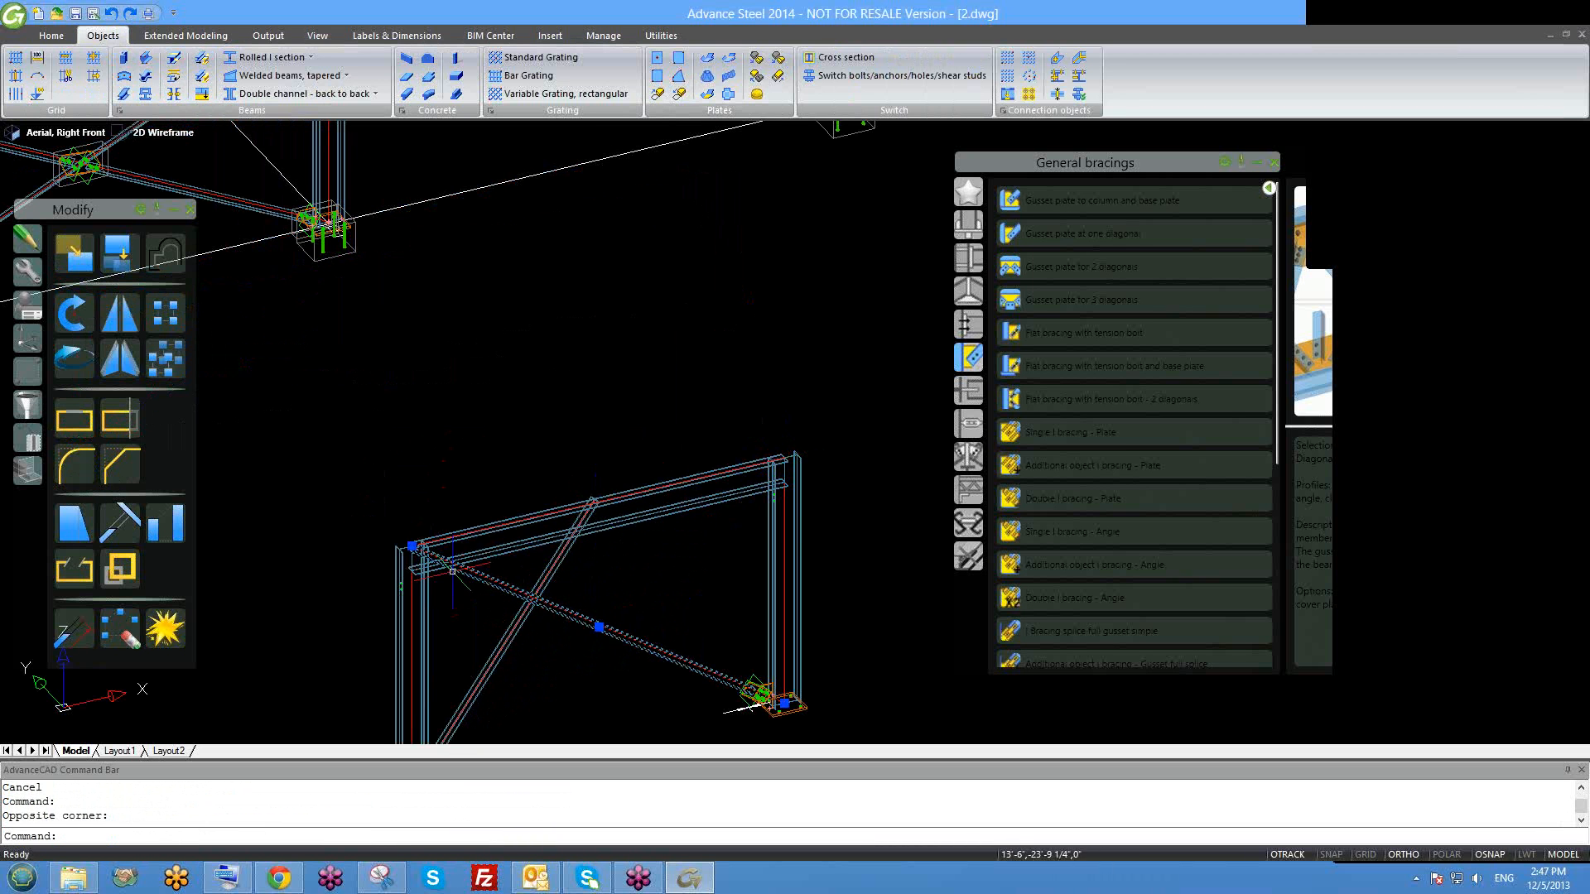
click(412, 546)
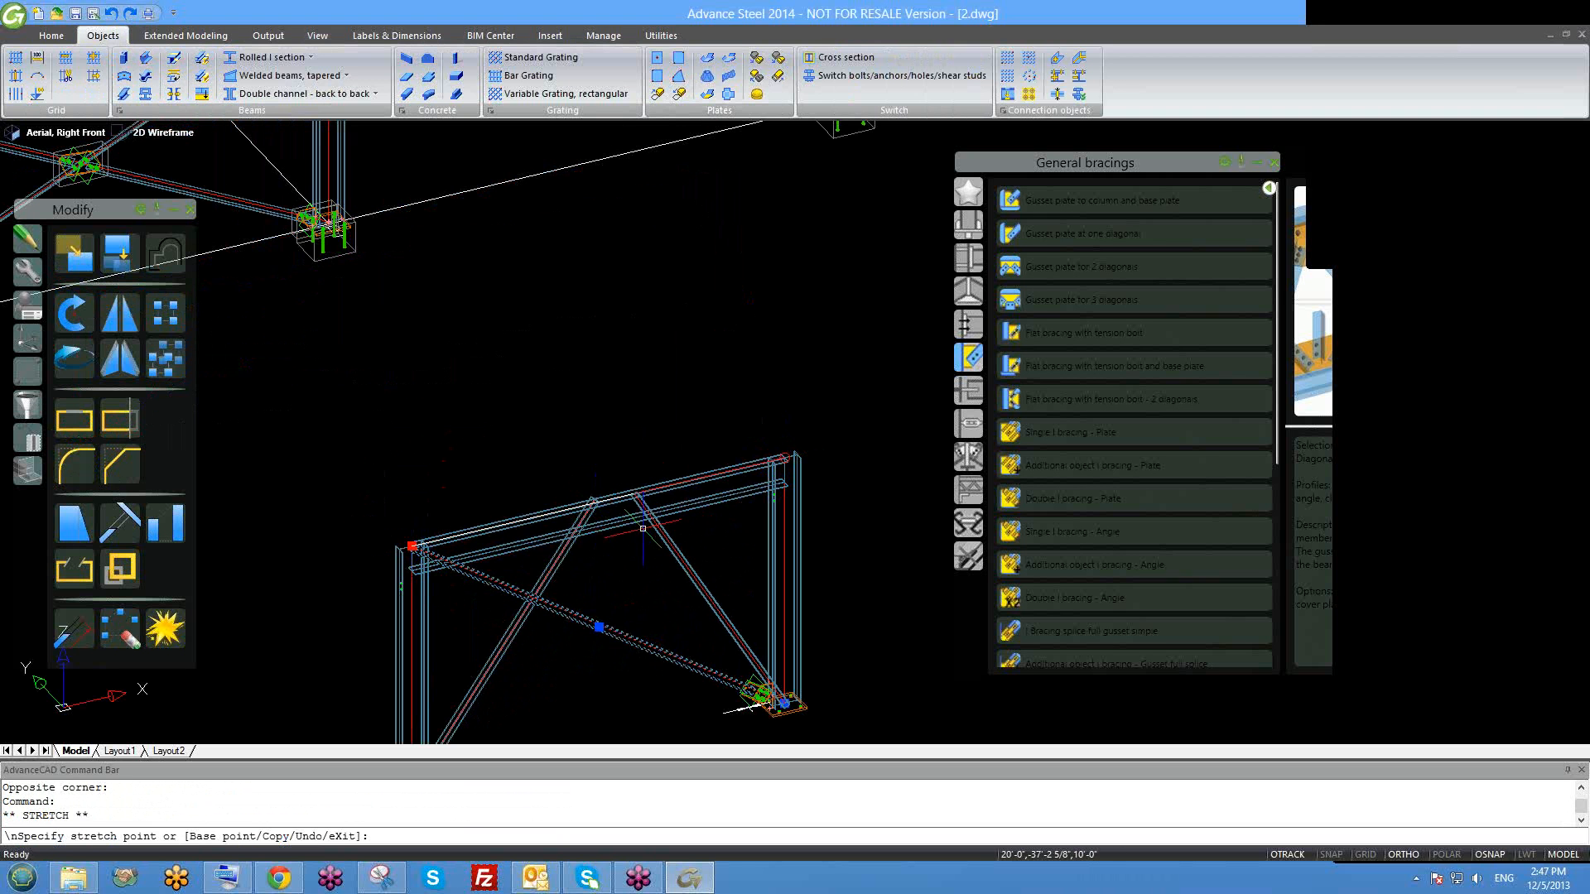
text(MID)
key(Return)
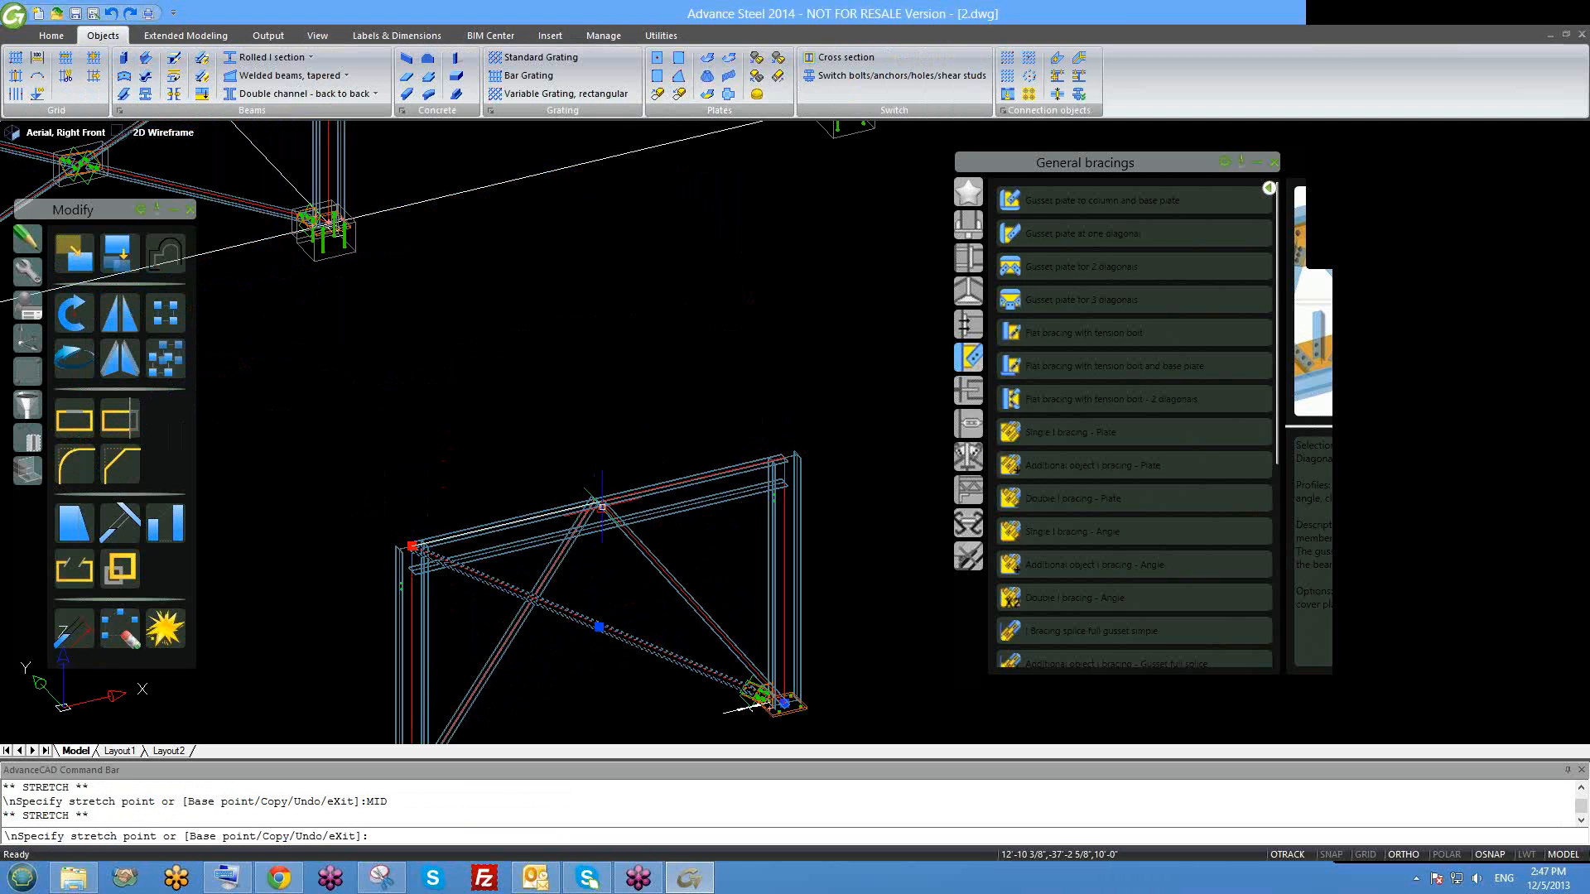
click(595, 500)
key(Escape)
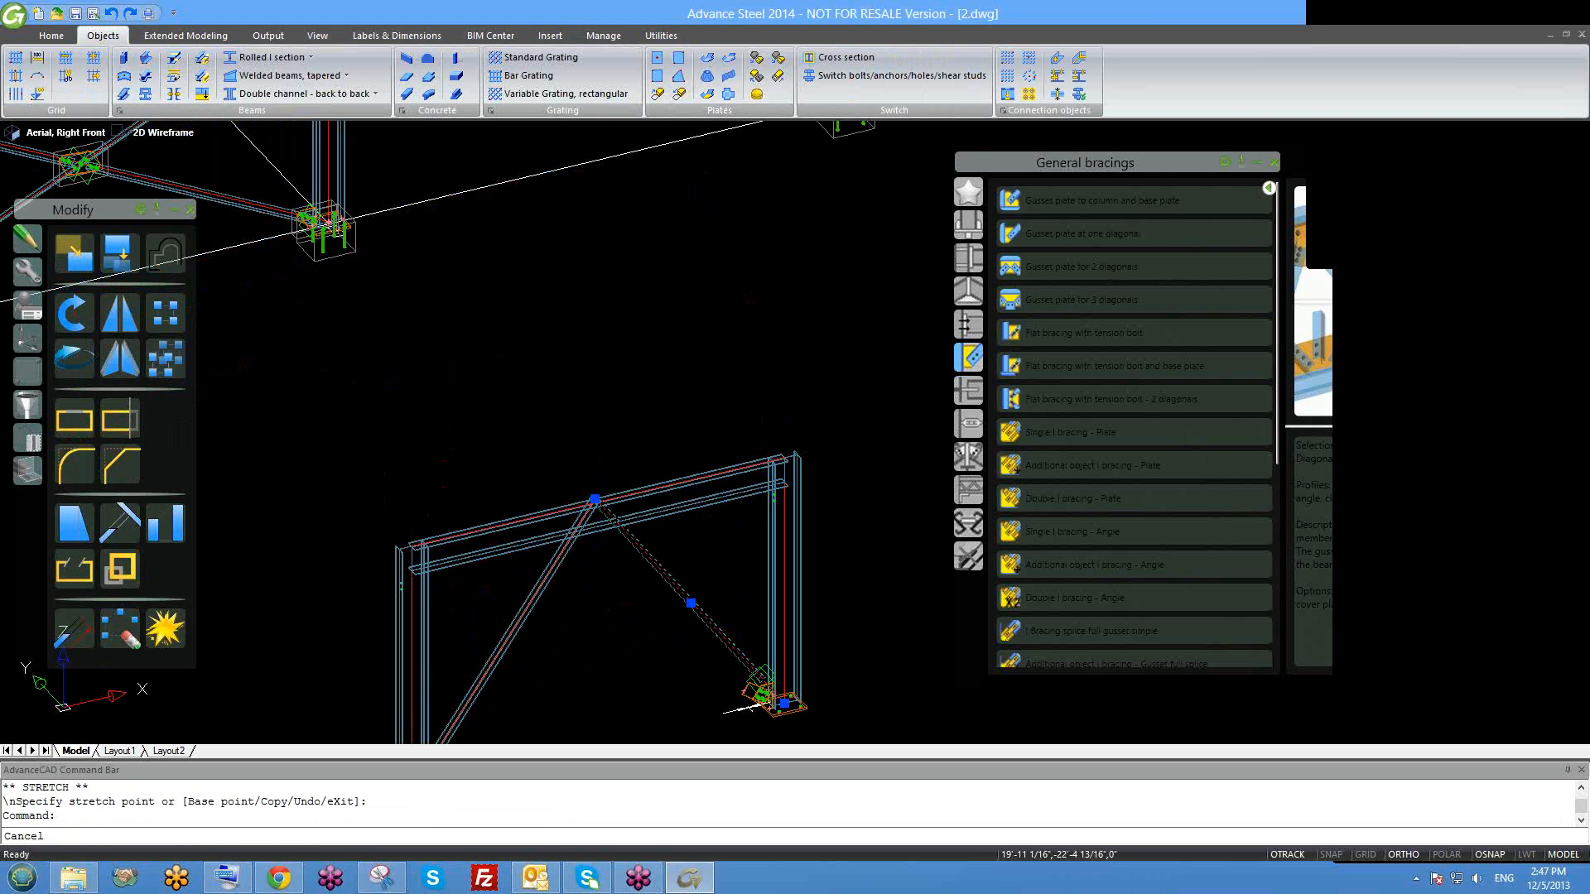
Examine where the inverted-V braces meet the beam from several angles and distances.
scroll(629, 547, down, 1)
shift+middle_drag(632, 556, 583, 530)
scroll(568, 509, up, 4)
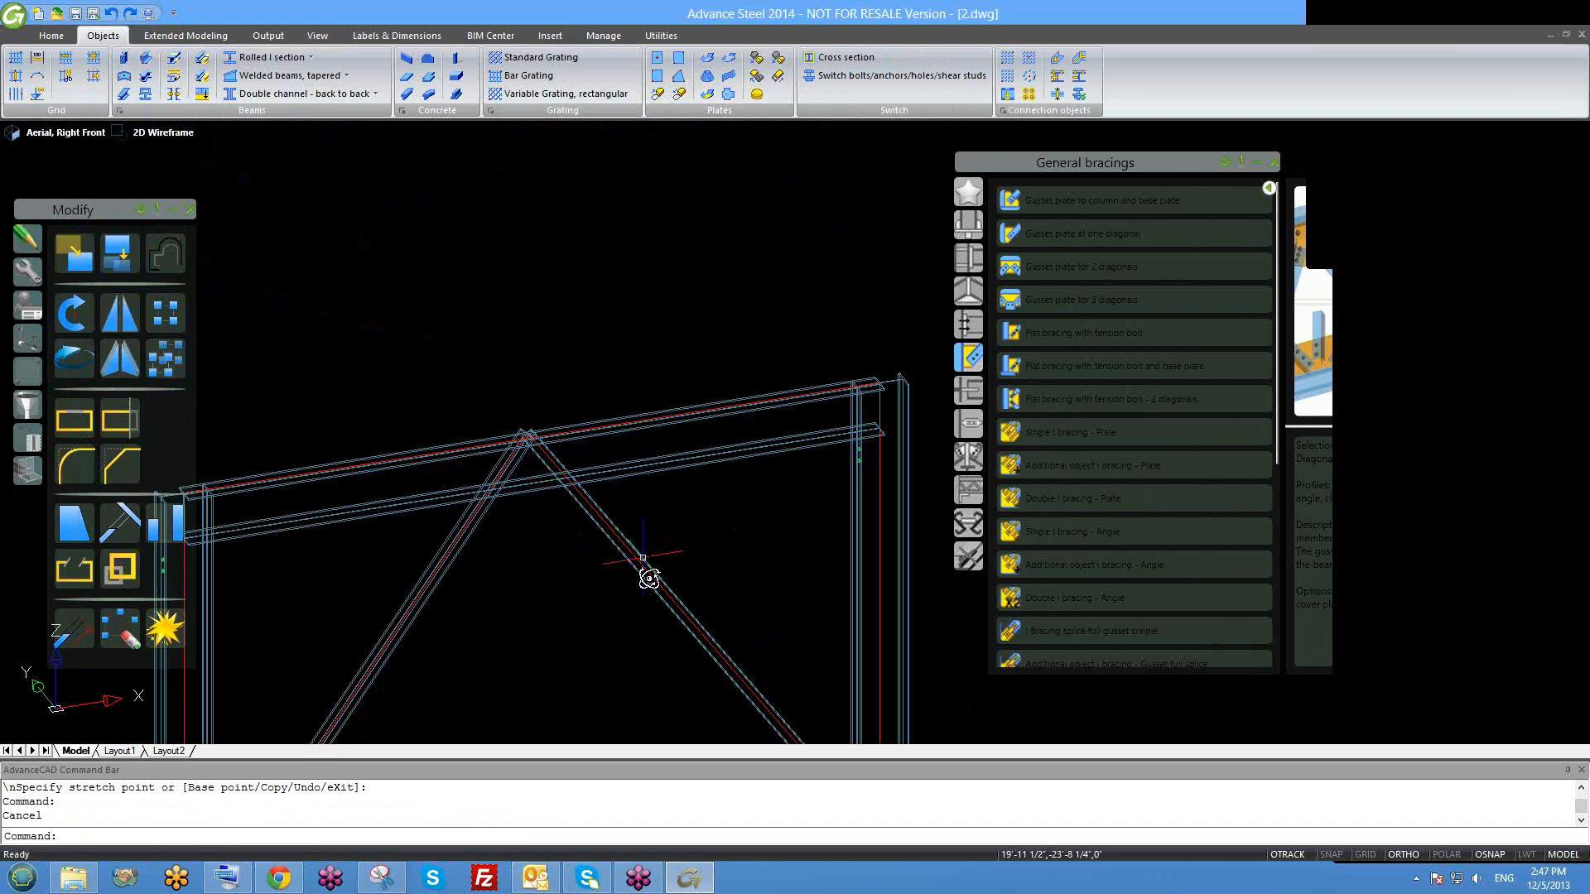
shift+middle_drag(649, 578, 633, 587)
scroll(636, 583, down, 4)
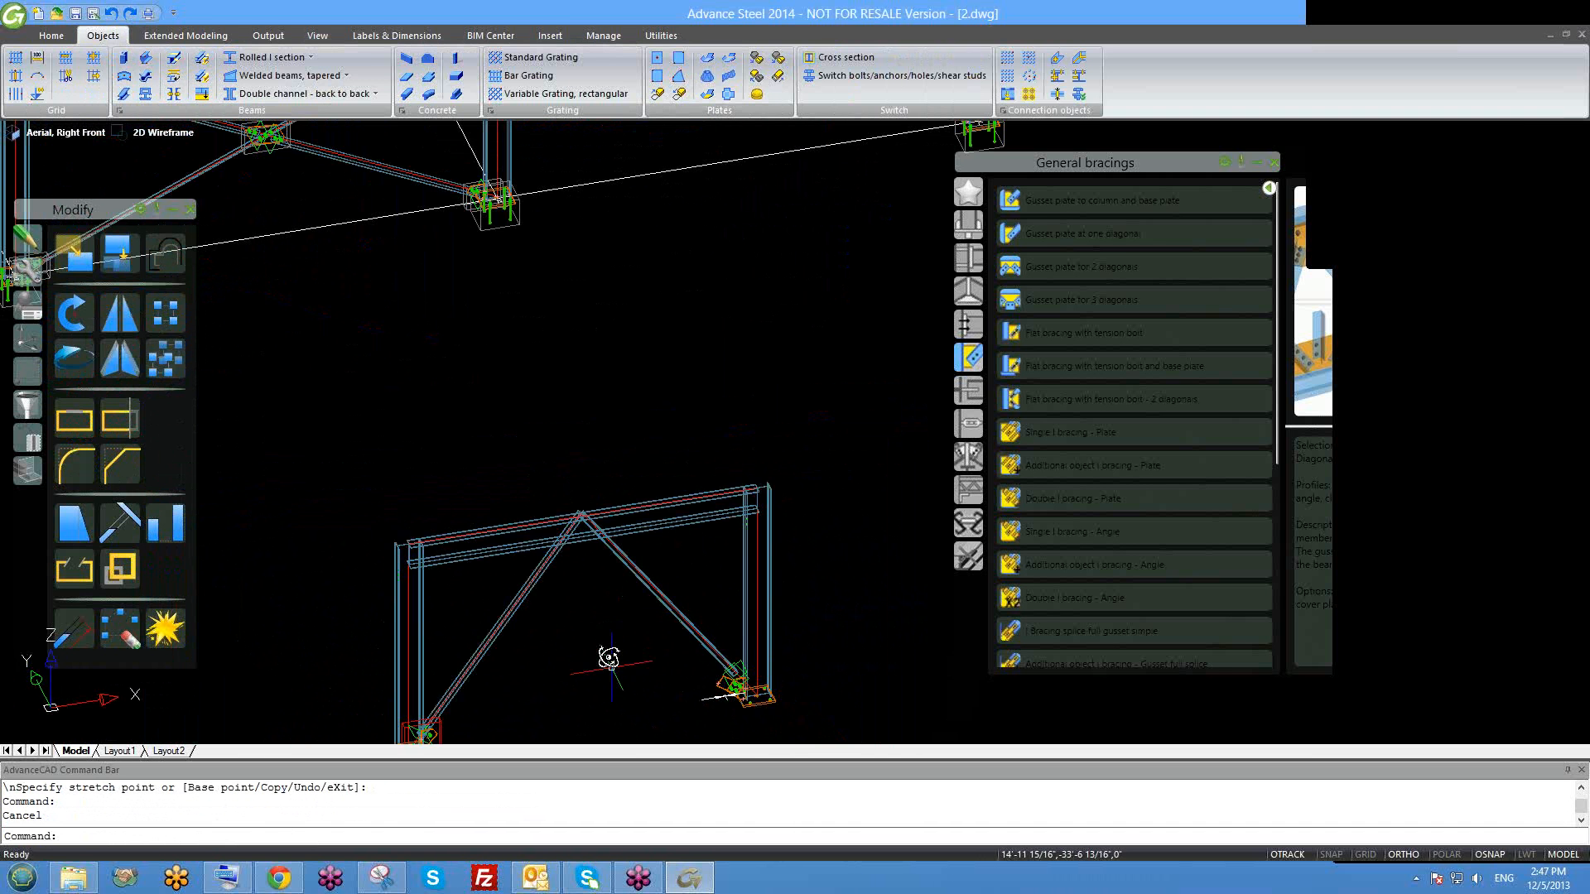
shift+middle_drag(610, 660, 676, 672)
scroll(534, 448, up, 4)
shift+middle_drag(534, 447, 572, 447)
scroll(571, 447, down, 3)
scroll(610, 470, down, 5)
Change the section of the brace nearer the beam's end point to the AISC equal angle L4X4X1/4.
double_click(652, 506)
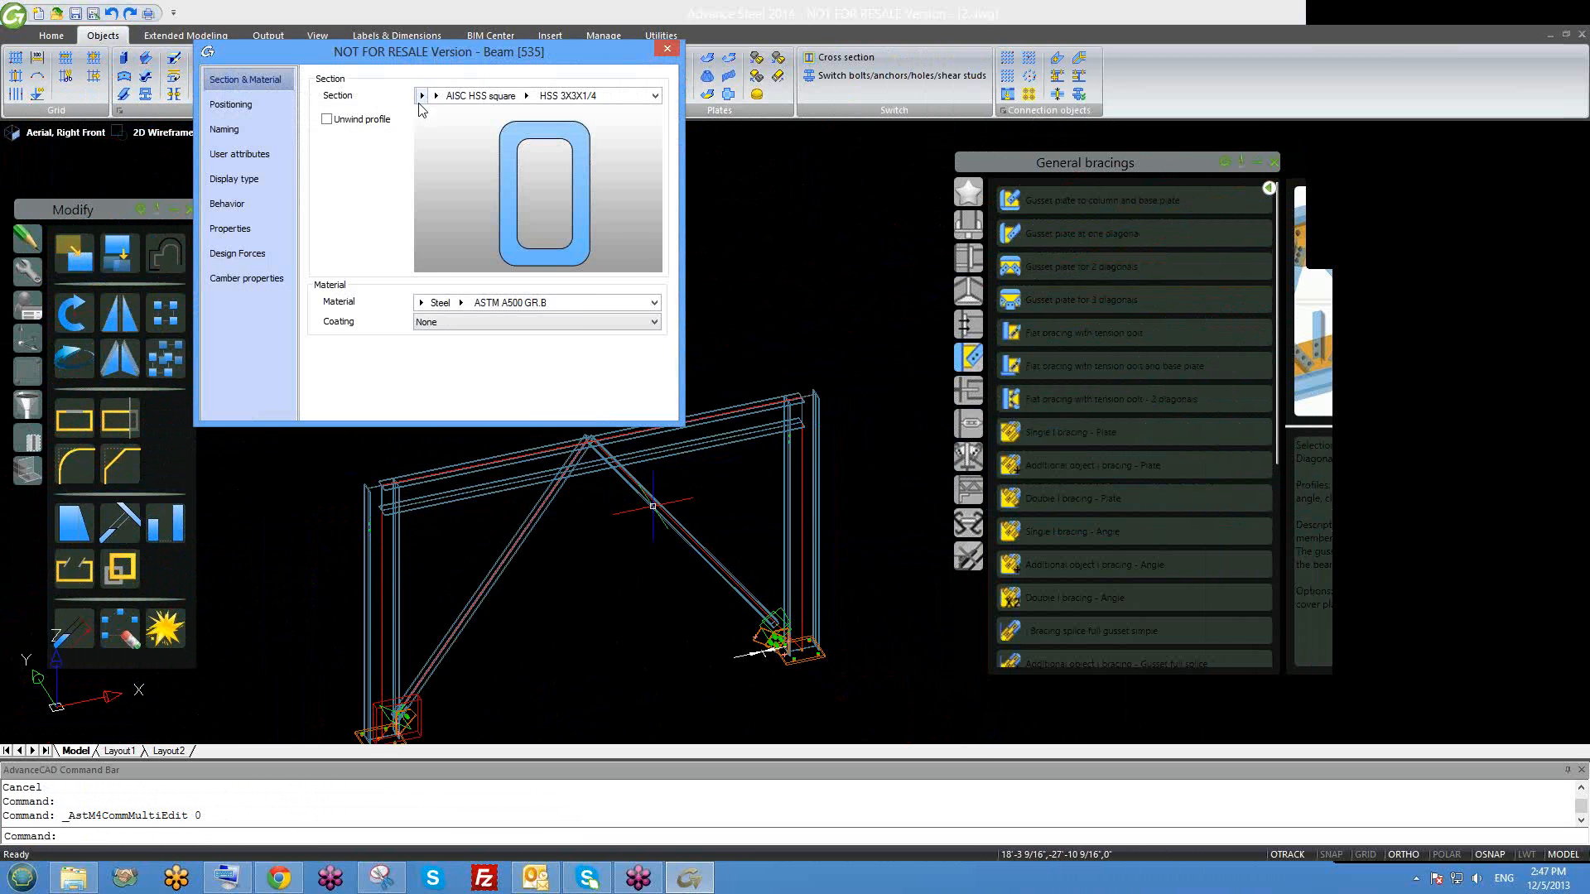
click(422, 97)
click(460, 113)
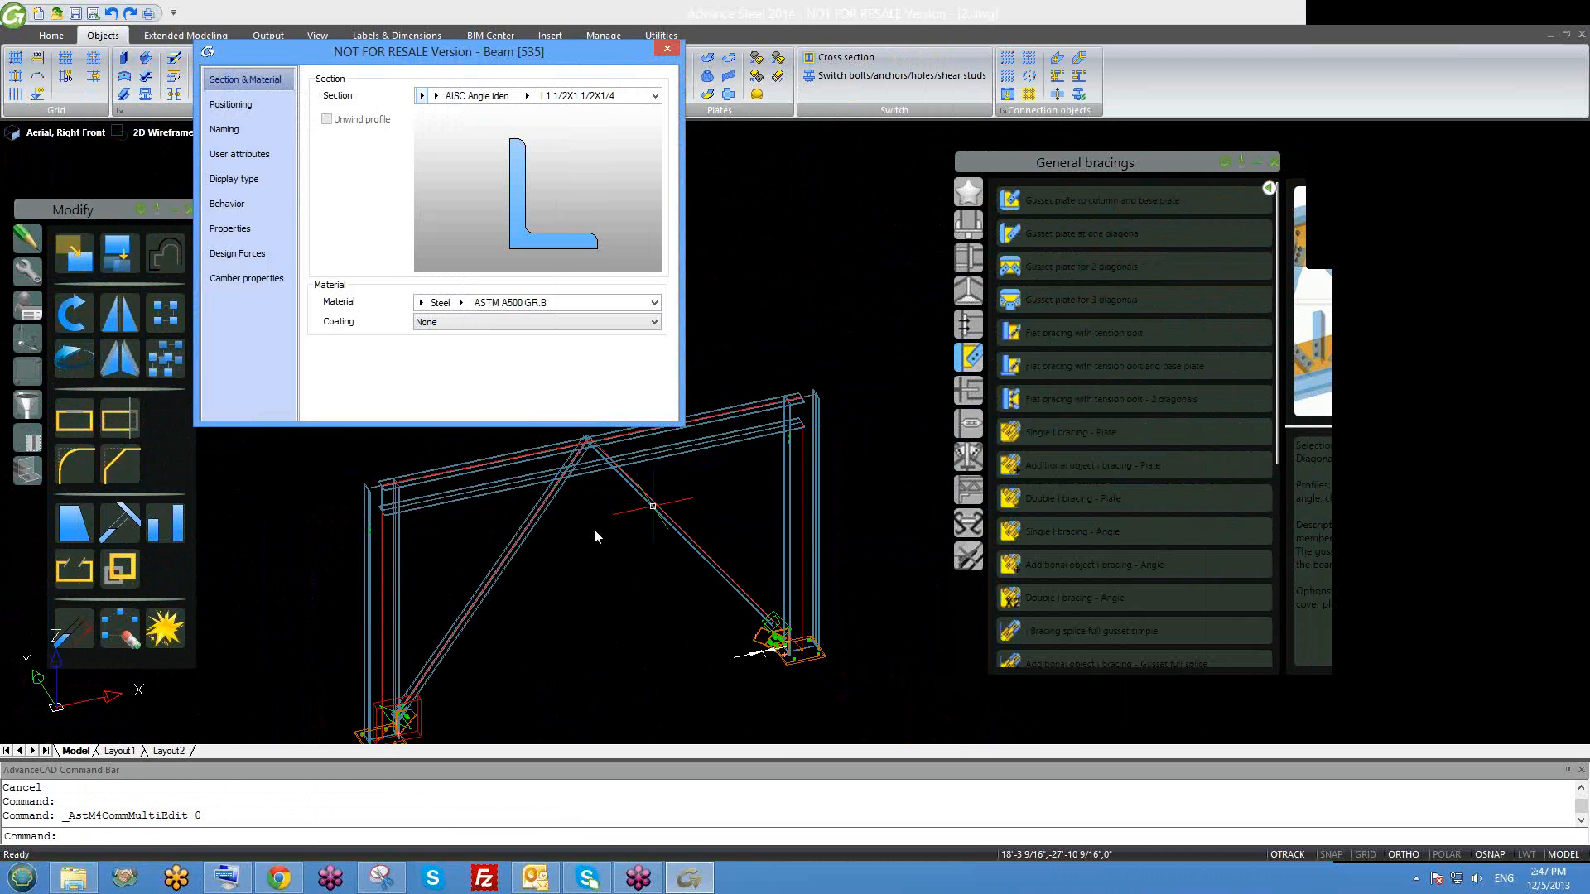
click(526, 96)
scroll(539, 464, down, 6)
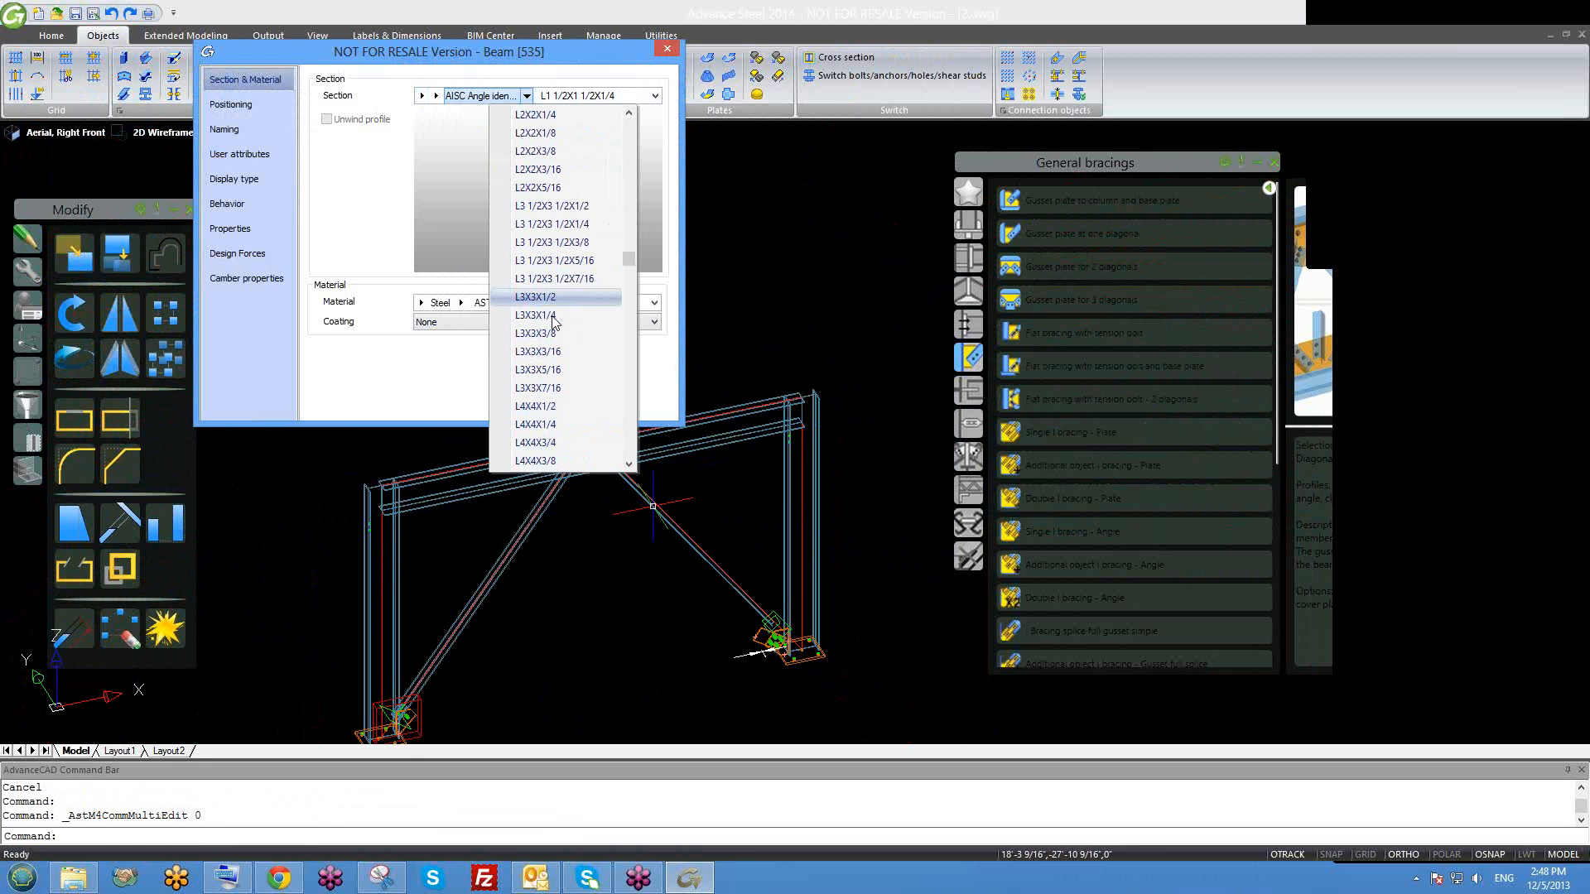
click(559, 423)
click(667, 48)
Match the properties of the L4X4X1/4 brace onto the opposite inverted-V brace with MA.
text(MA)
key(Return)
click(615, 471)
click(571, 500)
click(521, 508)
key(Escape)
key(Escape)
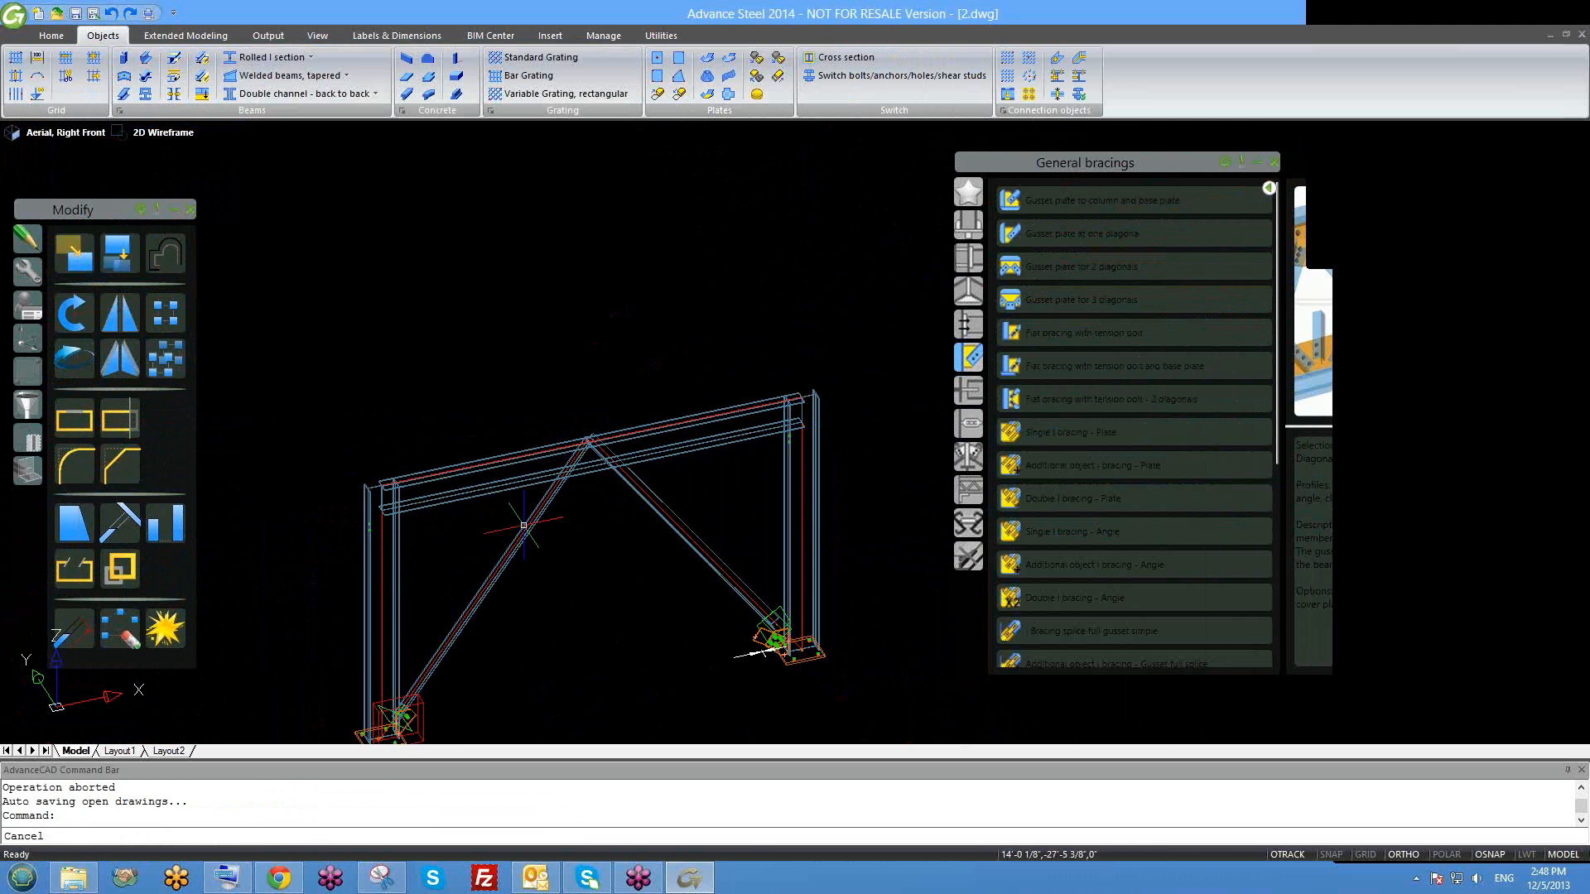
Try the Gusset plate for 2 diagonals, choosing the new beam and both inverted-V braces and accepting the connection defaults.
scroll(568, 444, up, 3)
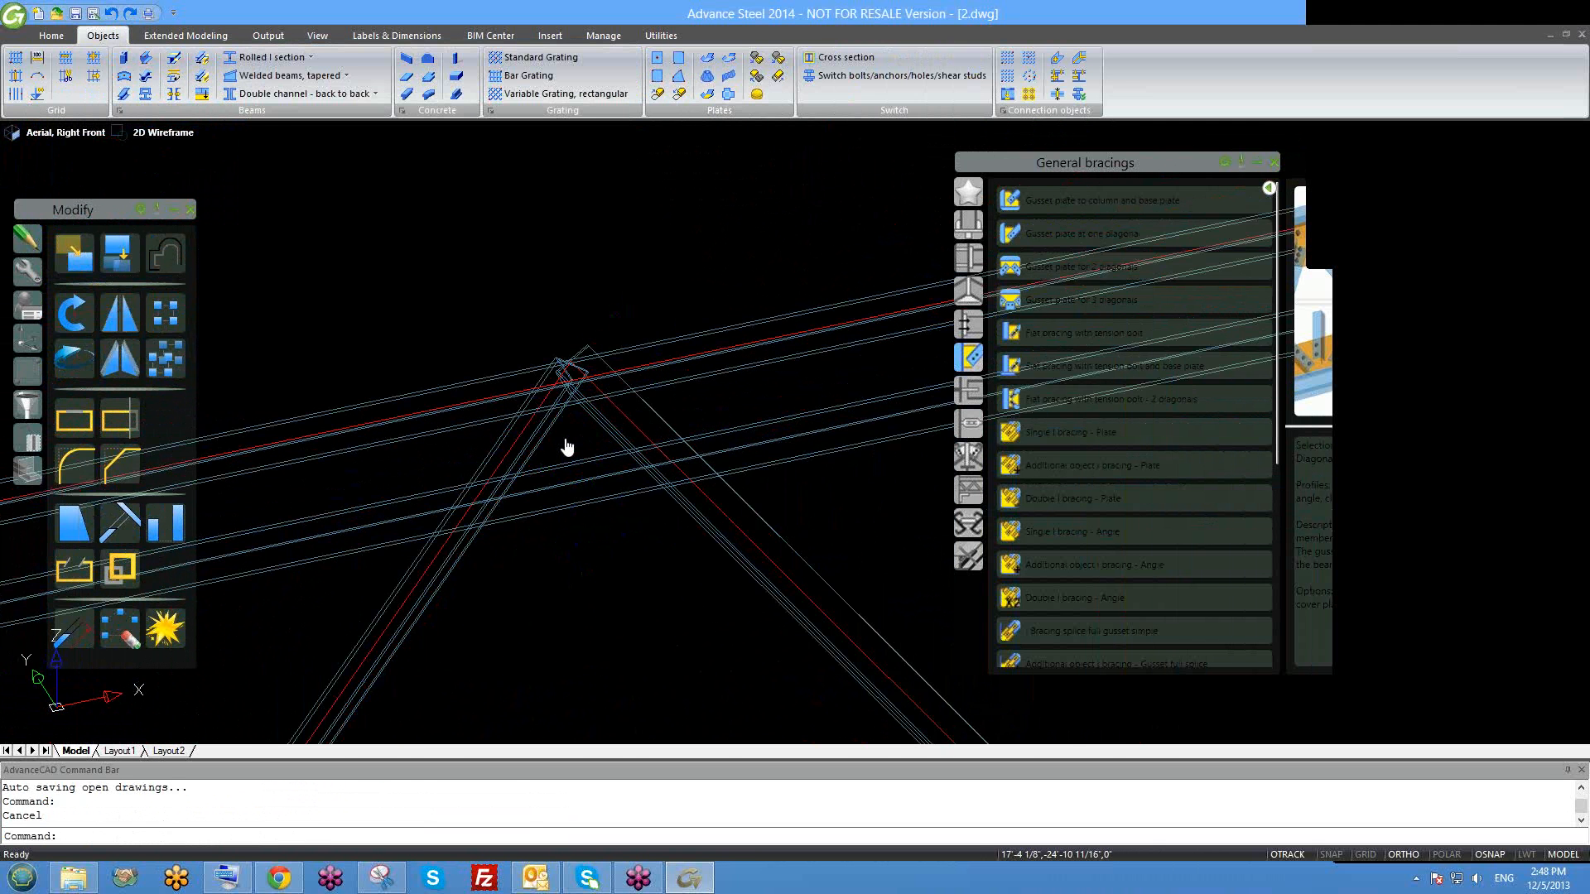
scroll(591, 445, up, 3)
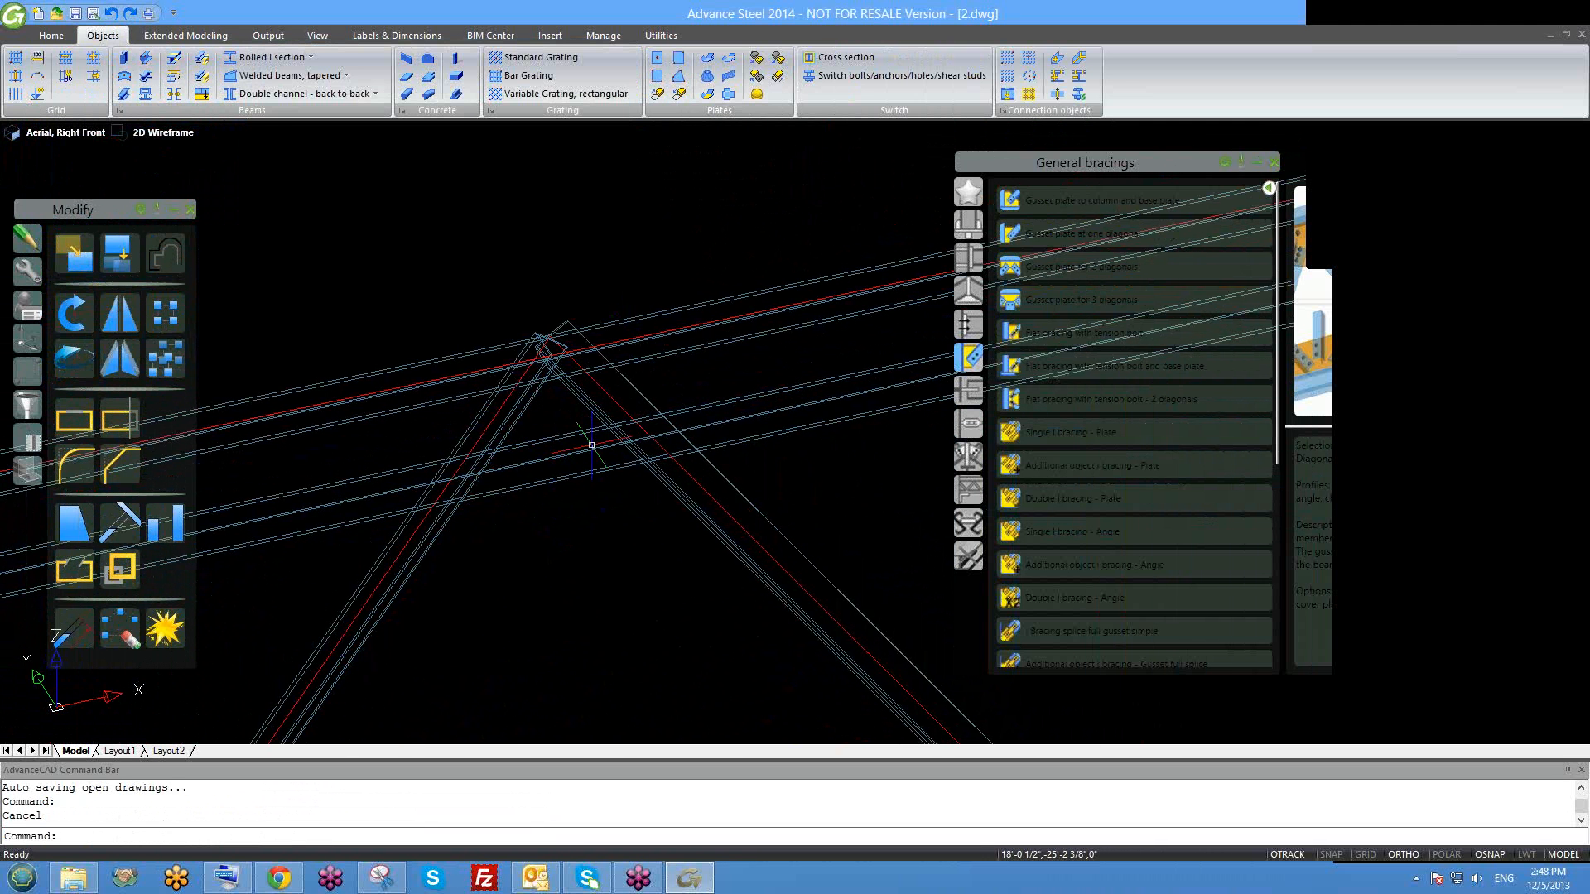
click(1089, 271)
click(679, 327)
key(Return)
scroll(681, 439, down, 2)
click(690, 468)
key(Return)
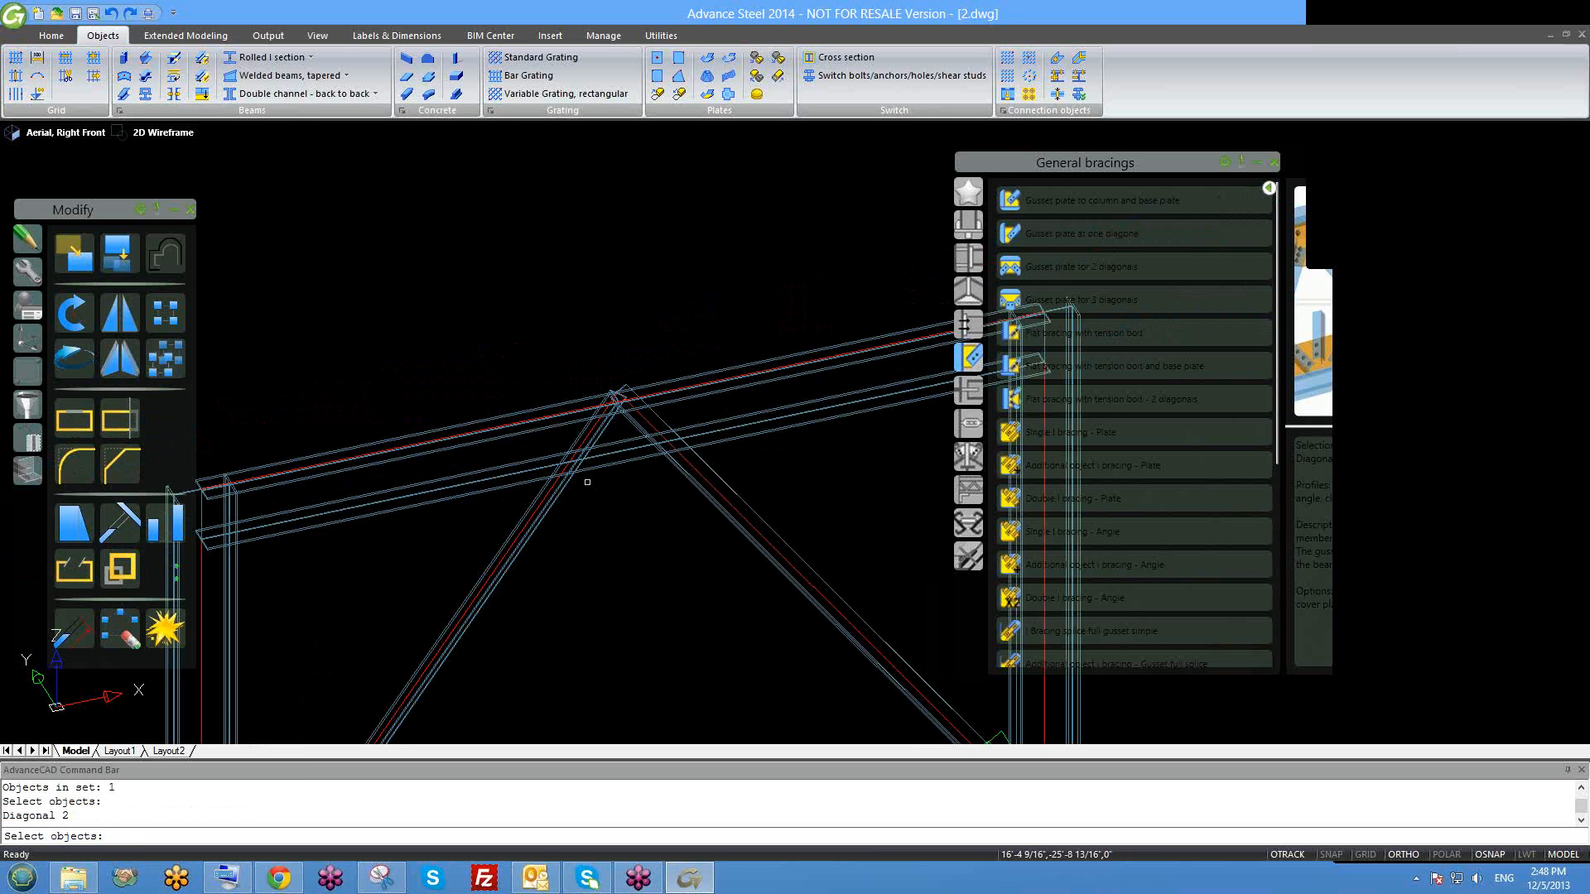
click(527, 505)
key(Return)
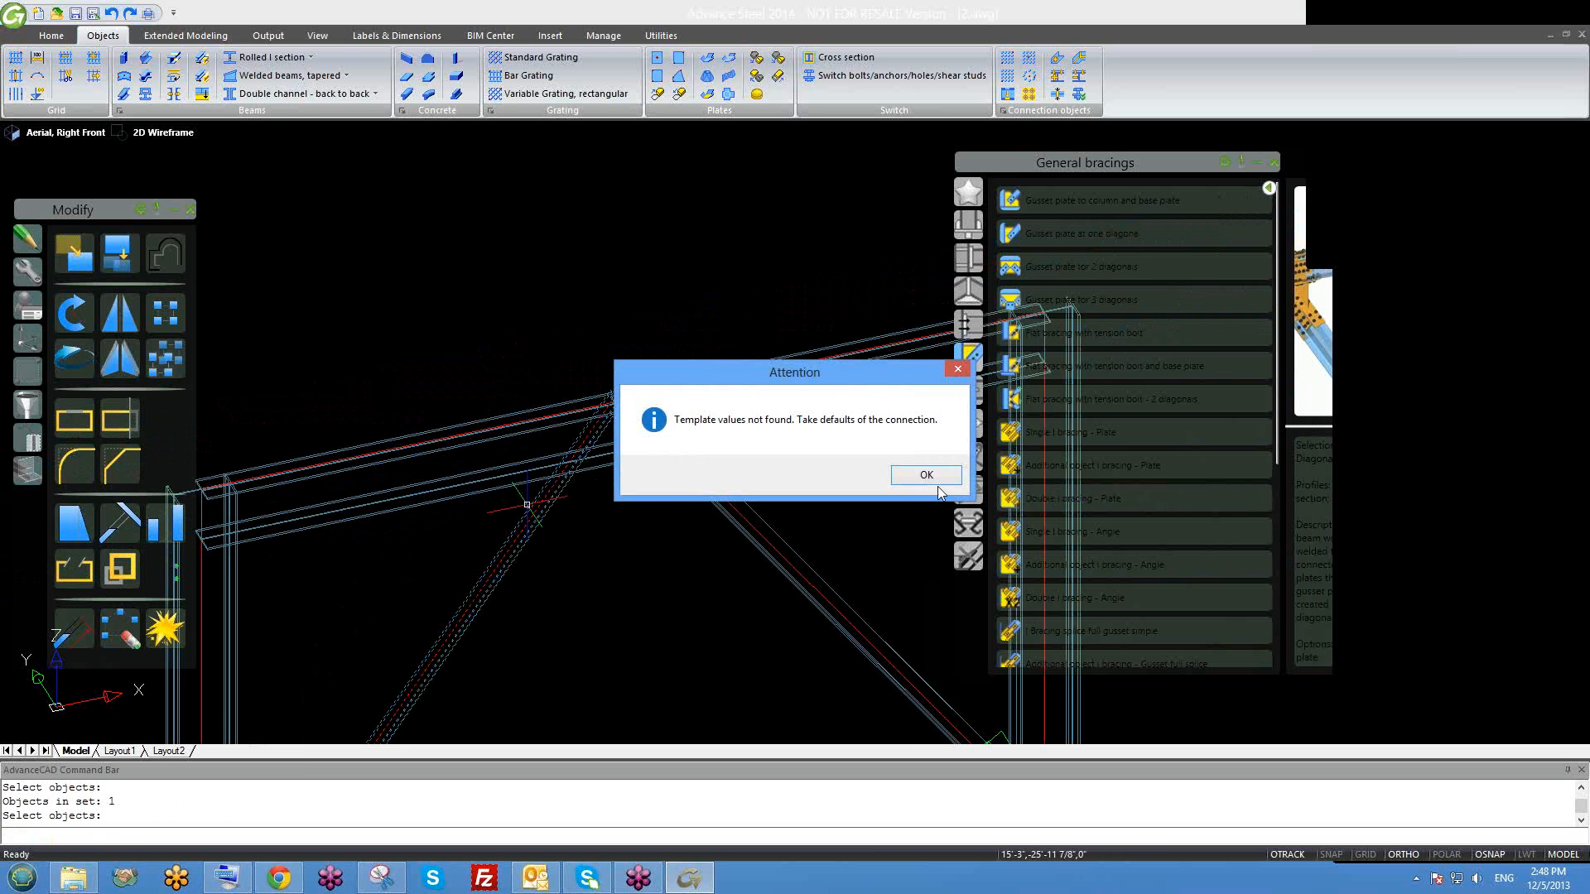
key(Return)
Save 2.dwg and close the drawing.
scroll(572, 460, down, 5)
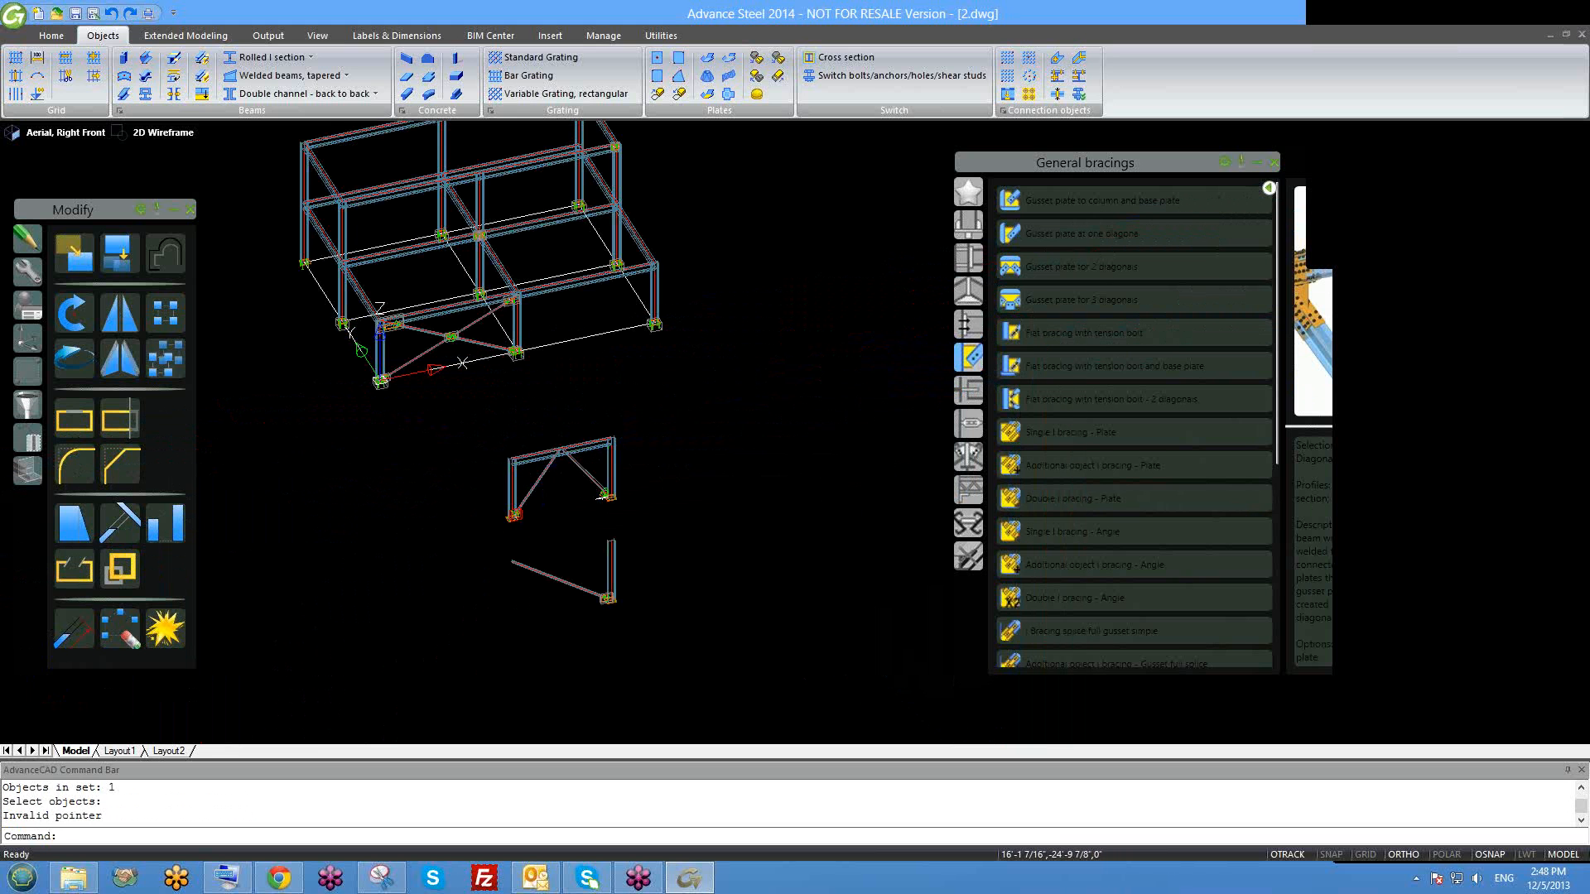
key(ctrl+s)
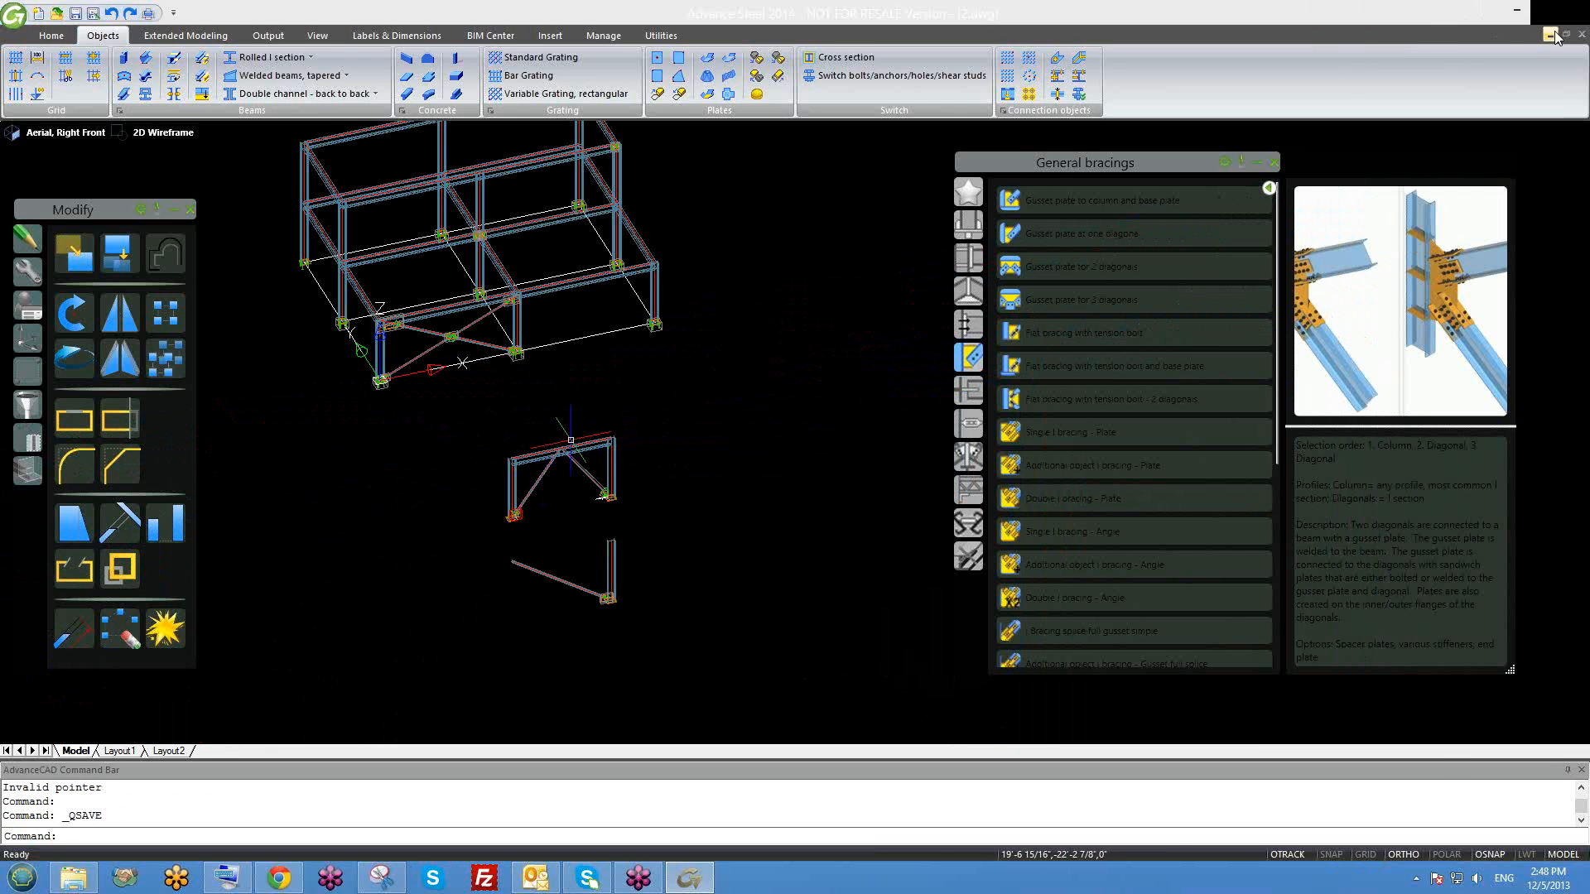
double_click(1453, 13)
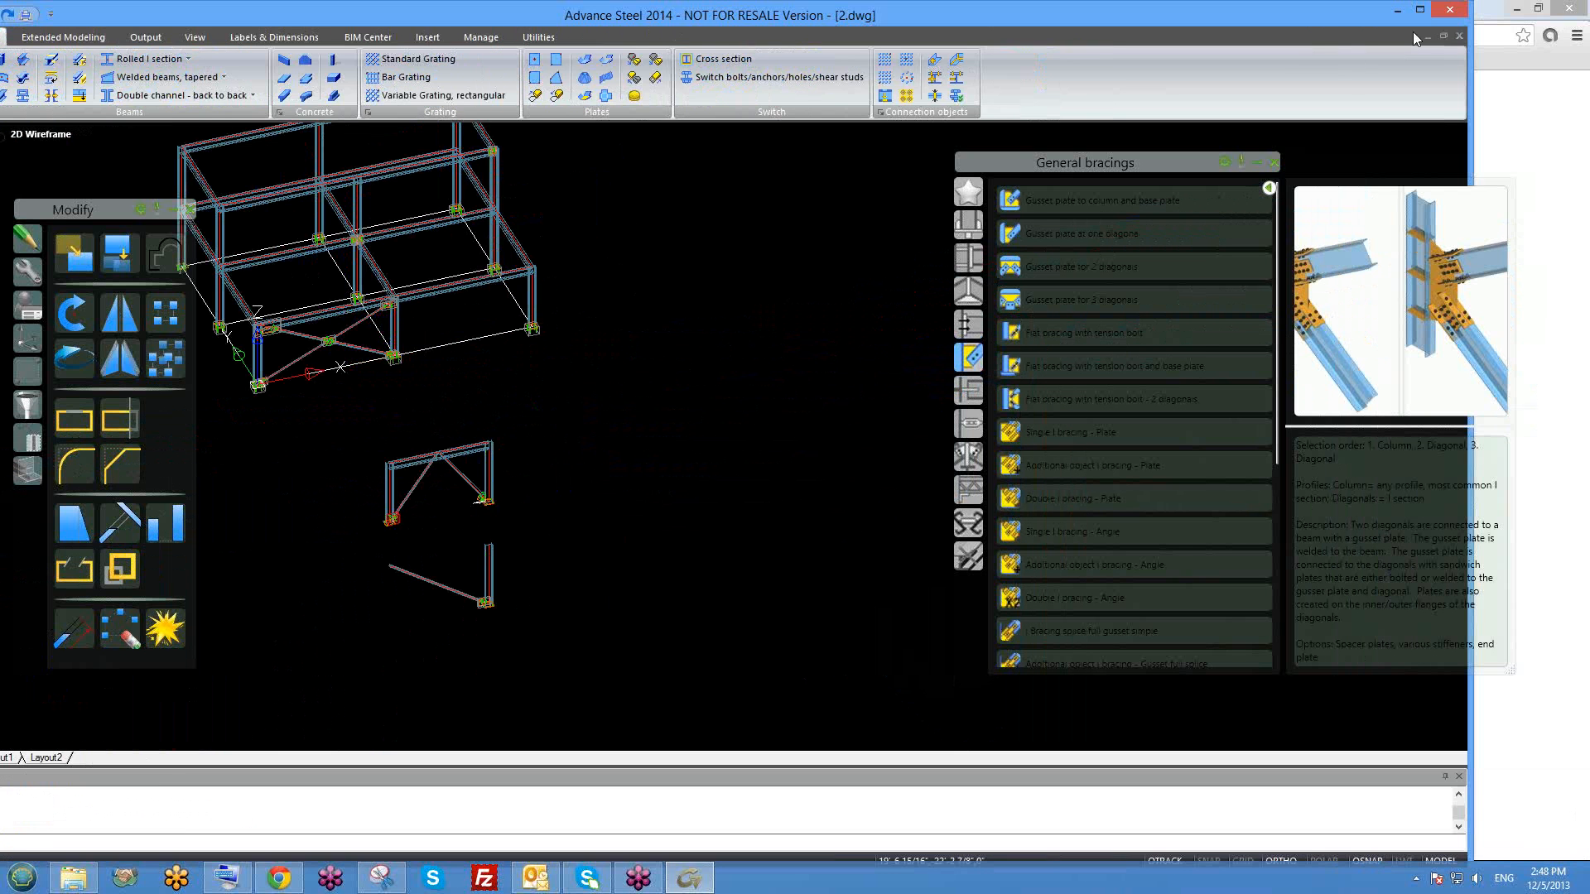
click(1458, 37)
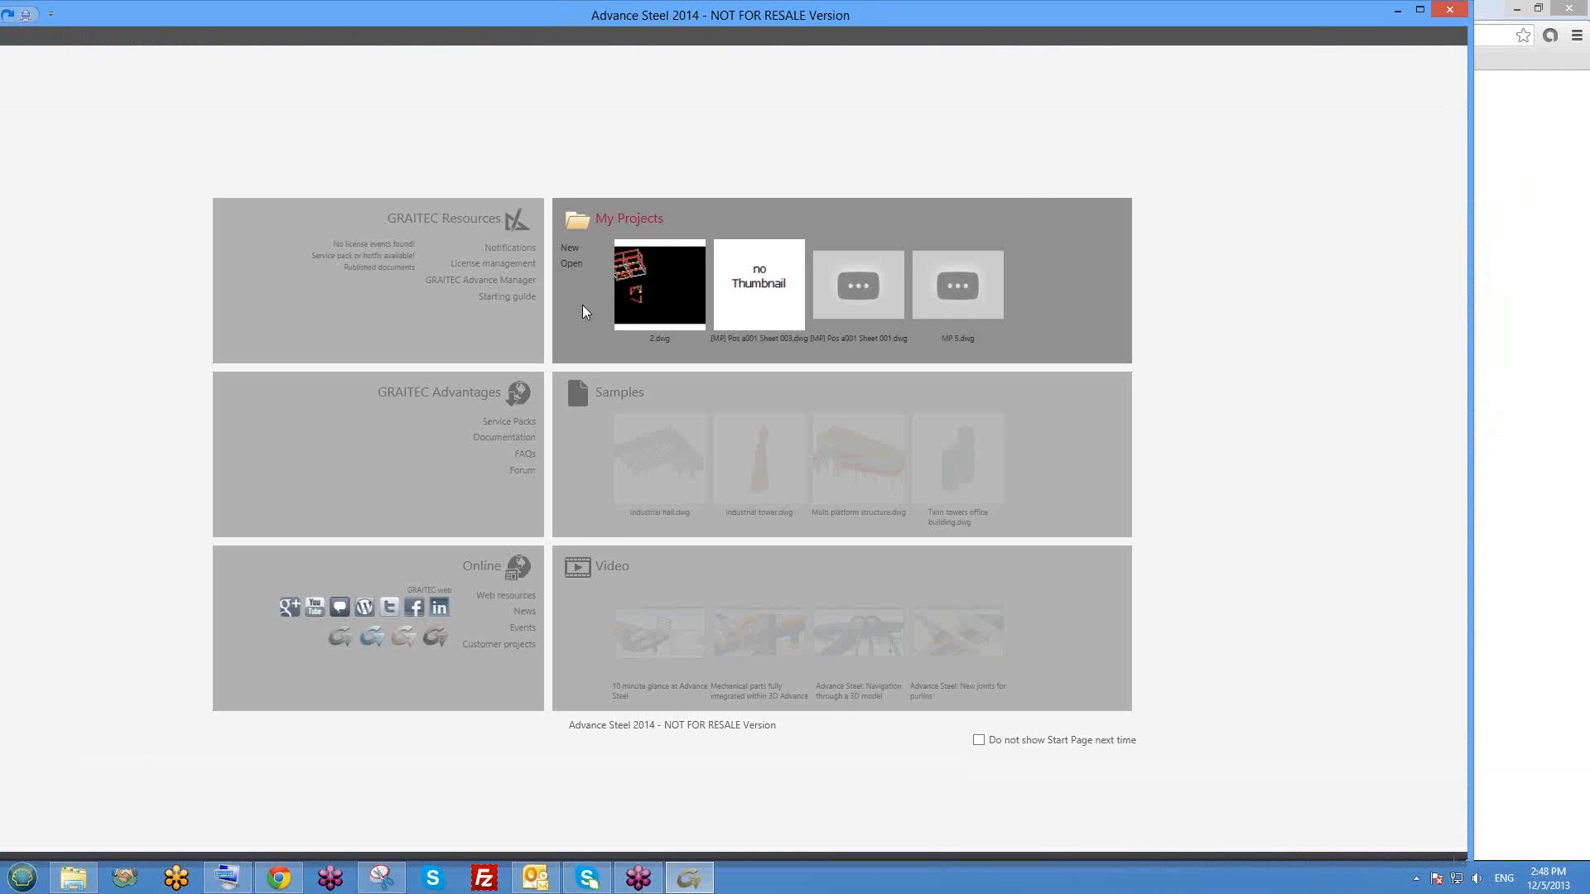
Exit Advance Steel and show the Windows desktop.
click(1442, 14)
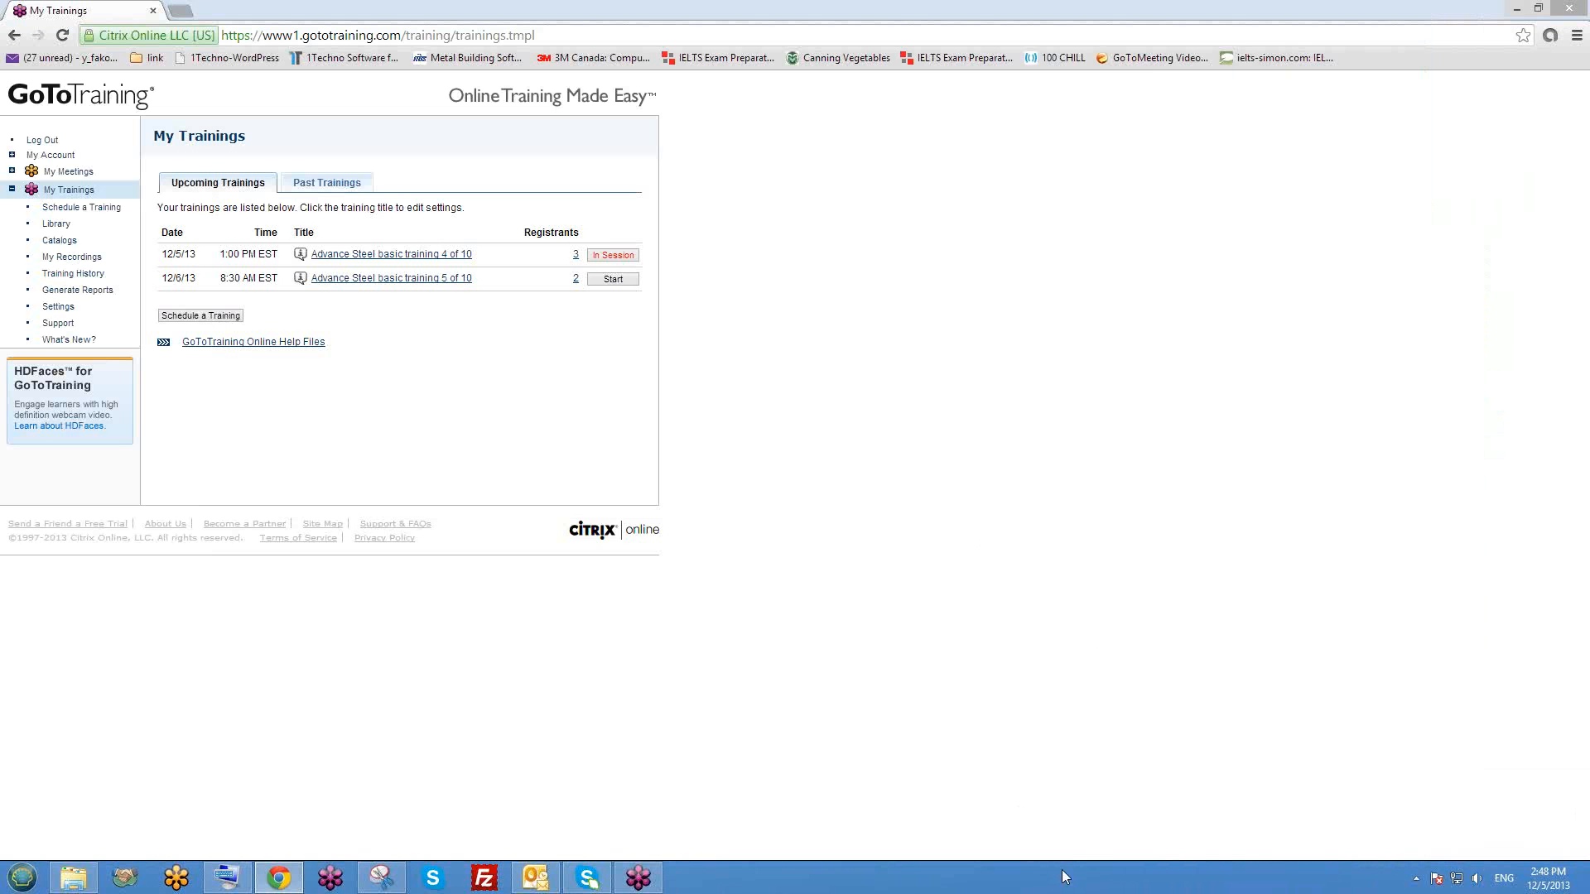
right_click(1059, 651)
right_click(963, 878)
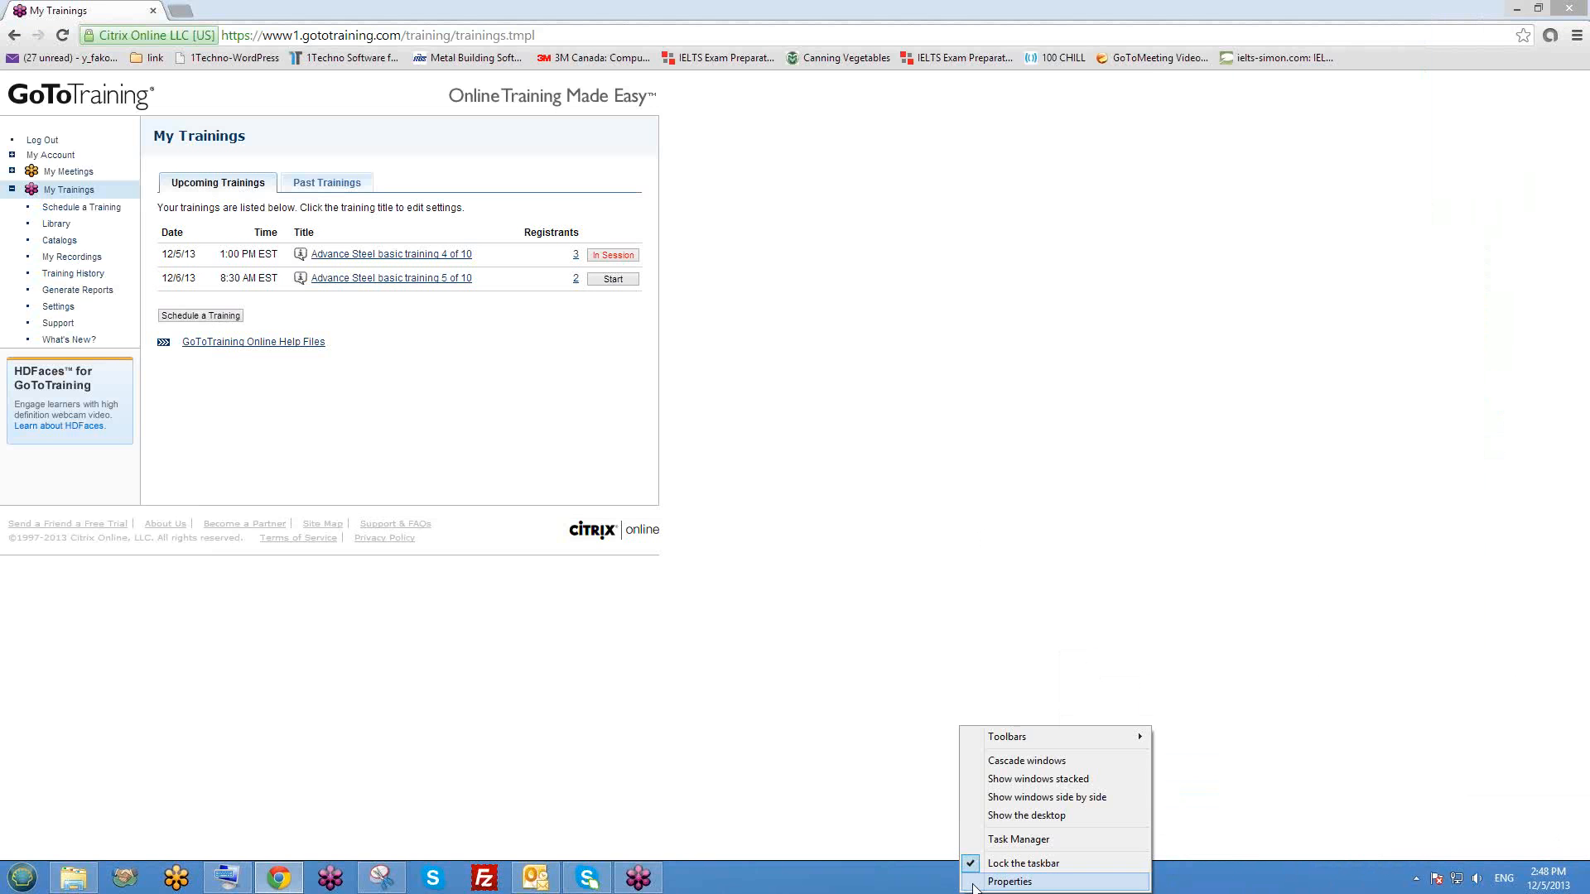
click(1006, 814)
Relaunch Advance Steel 2014 as a standalone application and maximize its window with [MP] Pos a001 Sheet 003.dwg open.
double_click(540, 234)
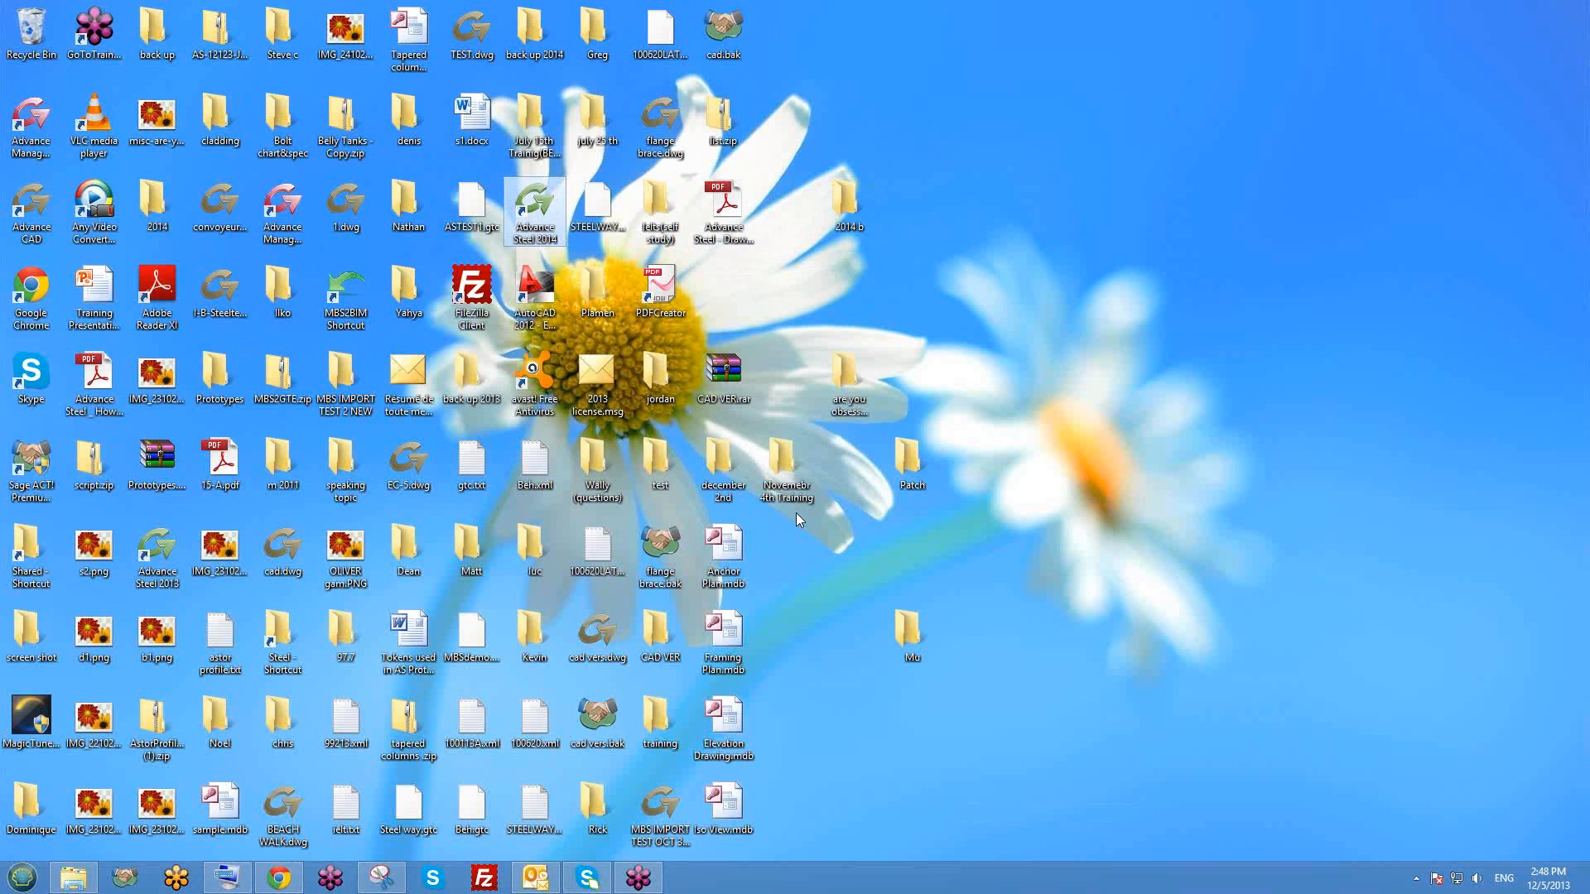
click(633, 885)
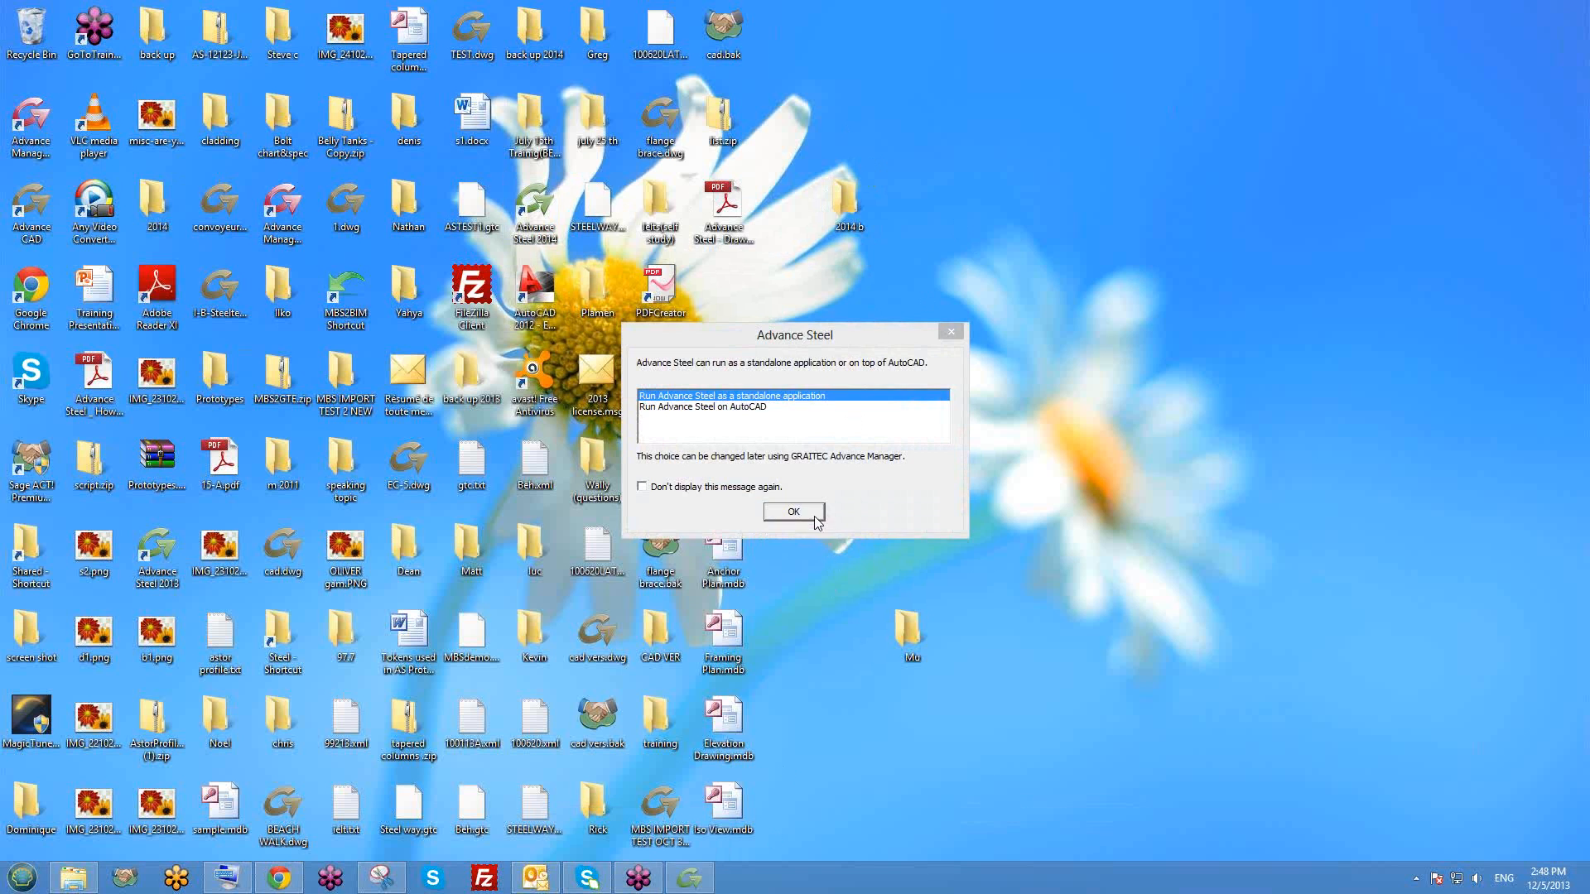
click(813, 515)
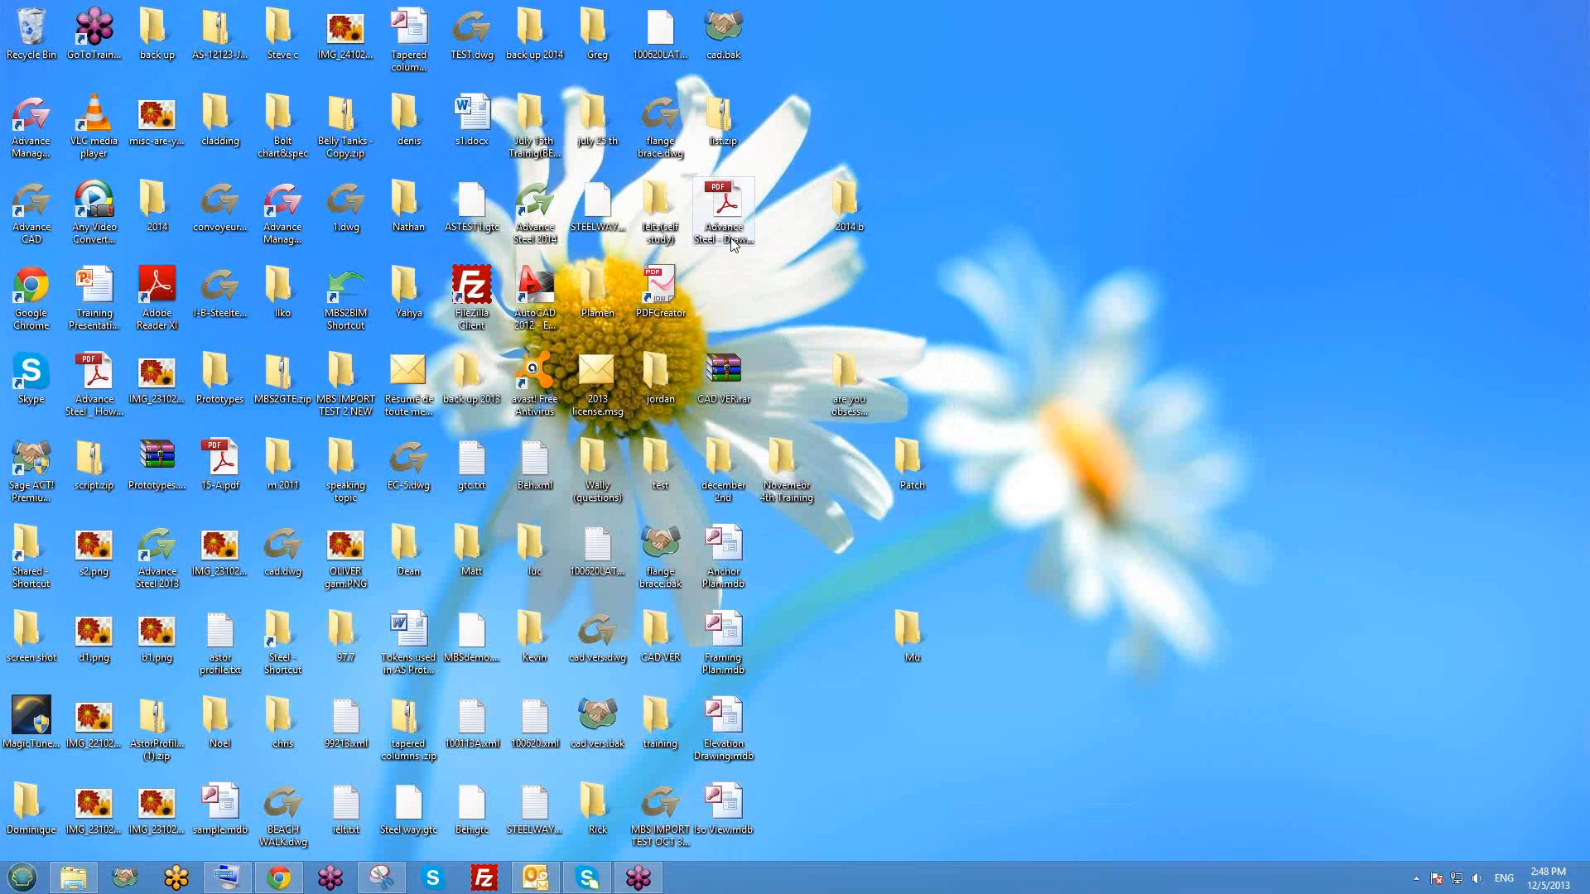
click(533, 228)
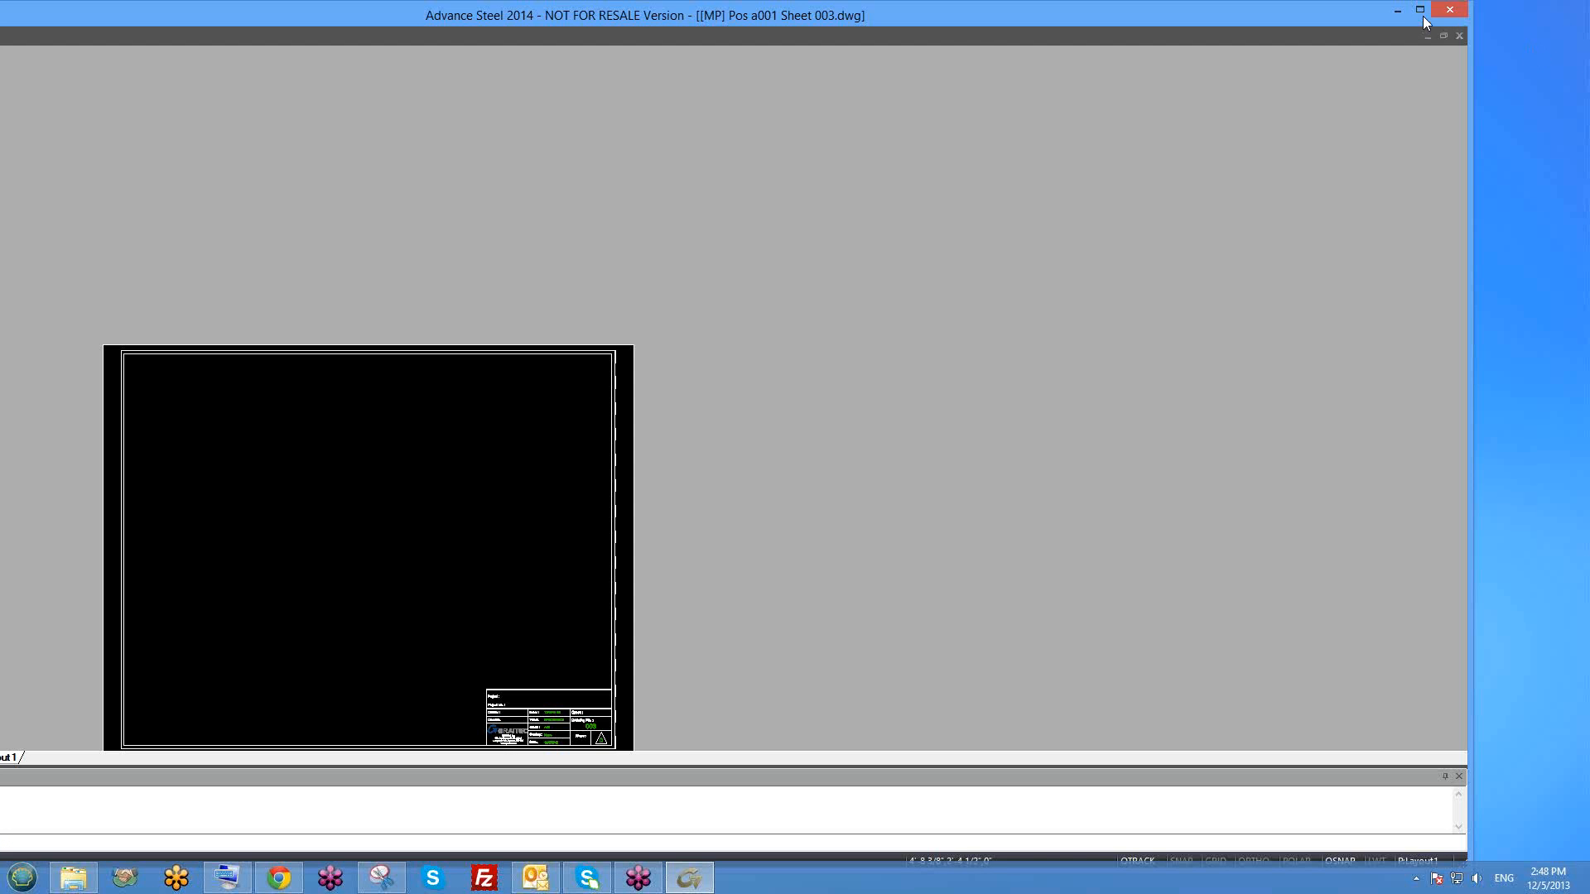
click(1422, 12)
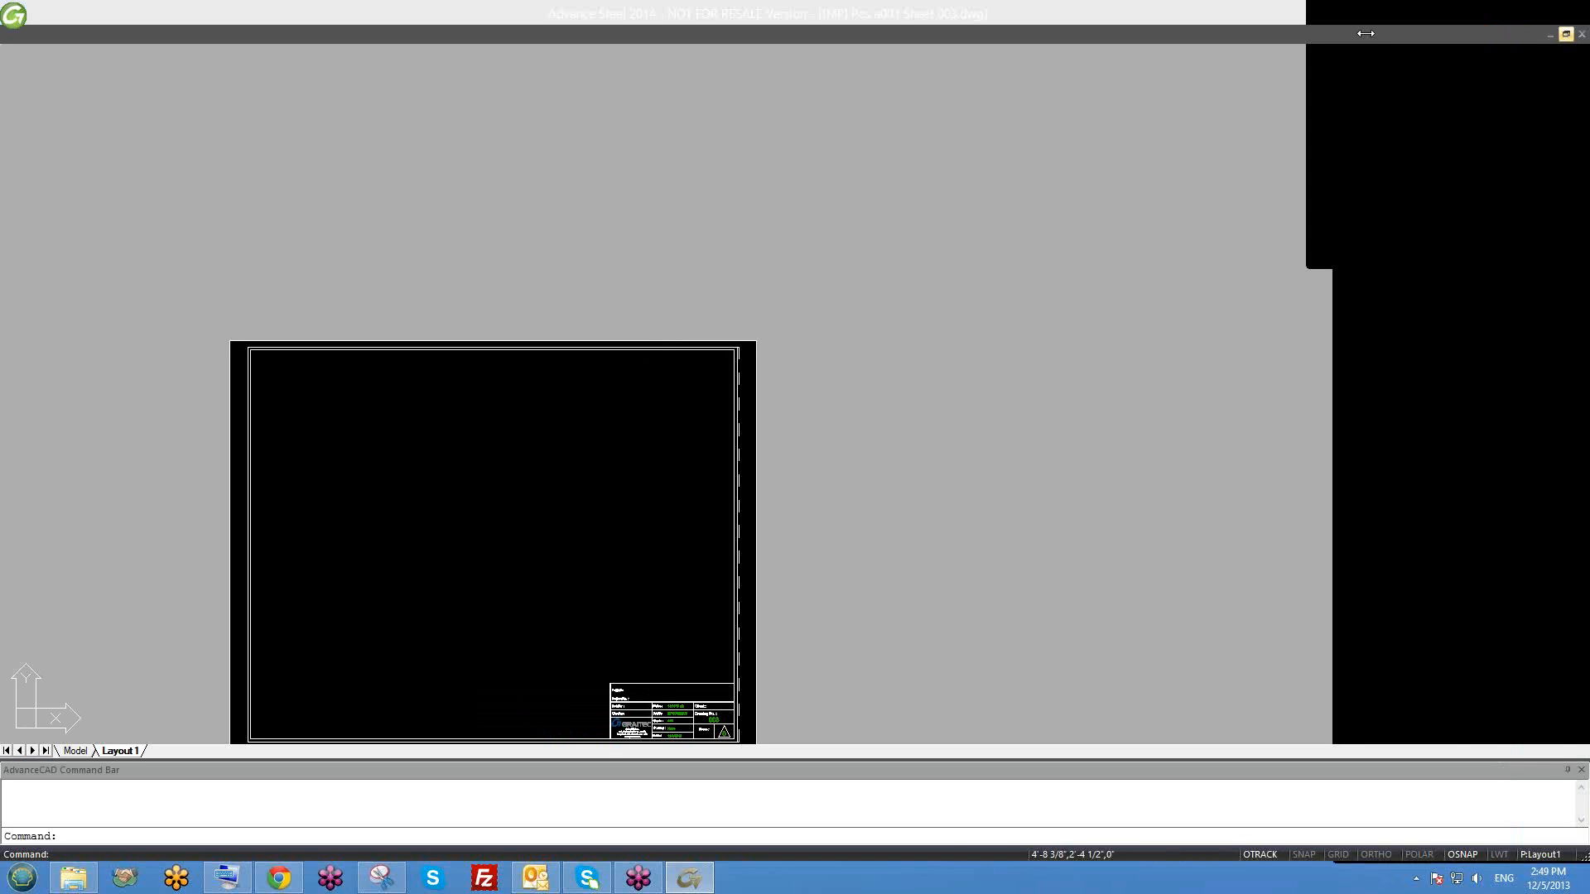
Close the [MP] Pos a001 Sheet 003.dwg drawing.
click(1580, 36)
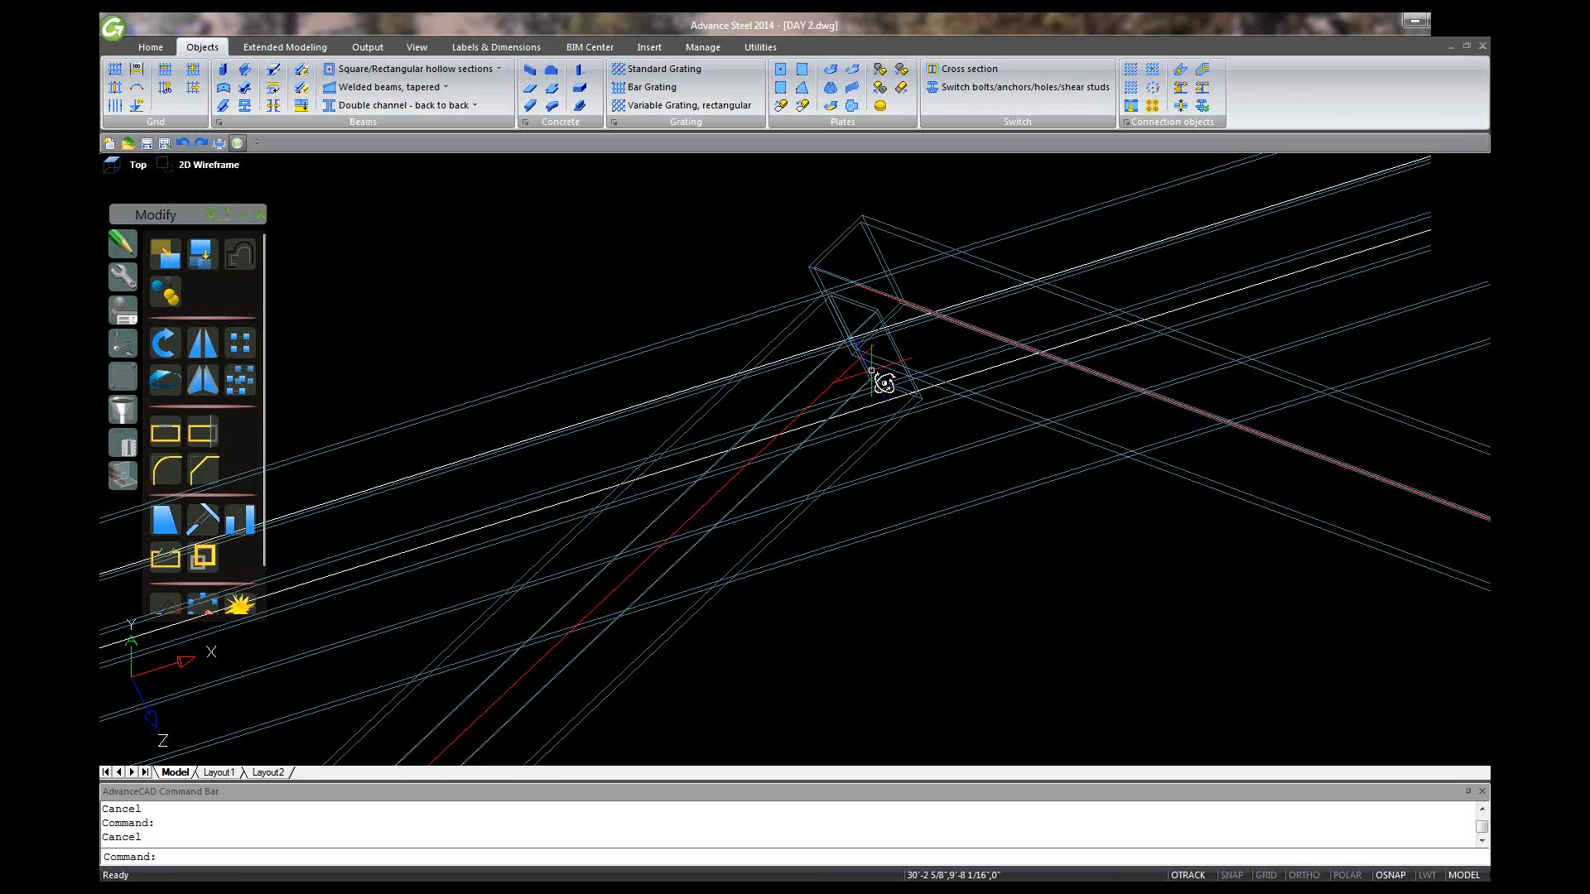
shift+middle_drag(885, 382, 854, 318)
scroll(877, 316, down, 8)
scroll(844, 320, up, 9)
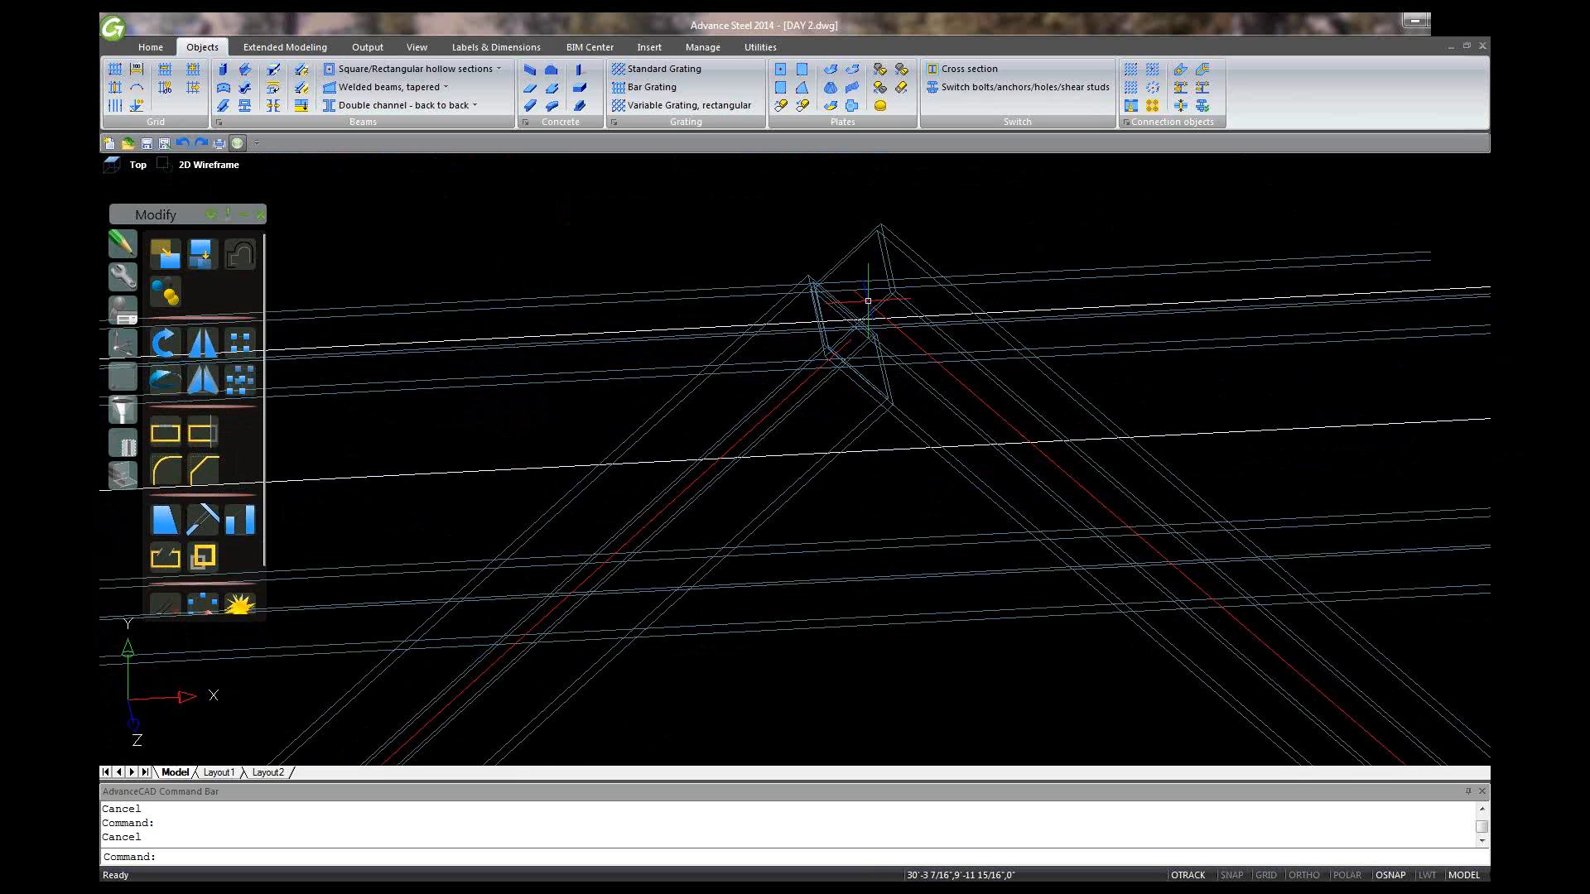
click(868, 301)
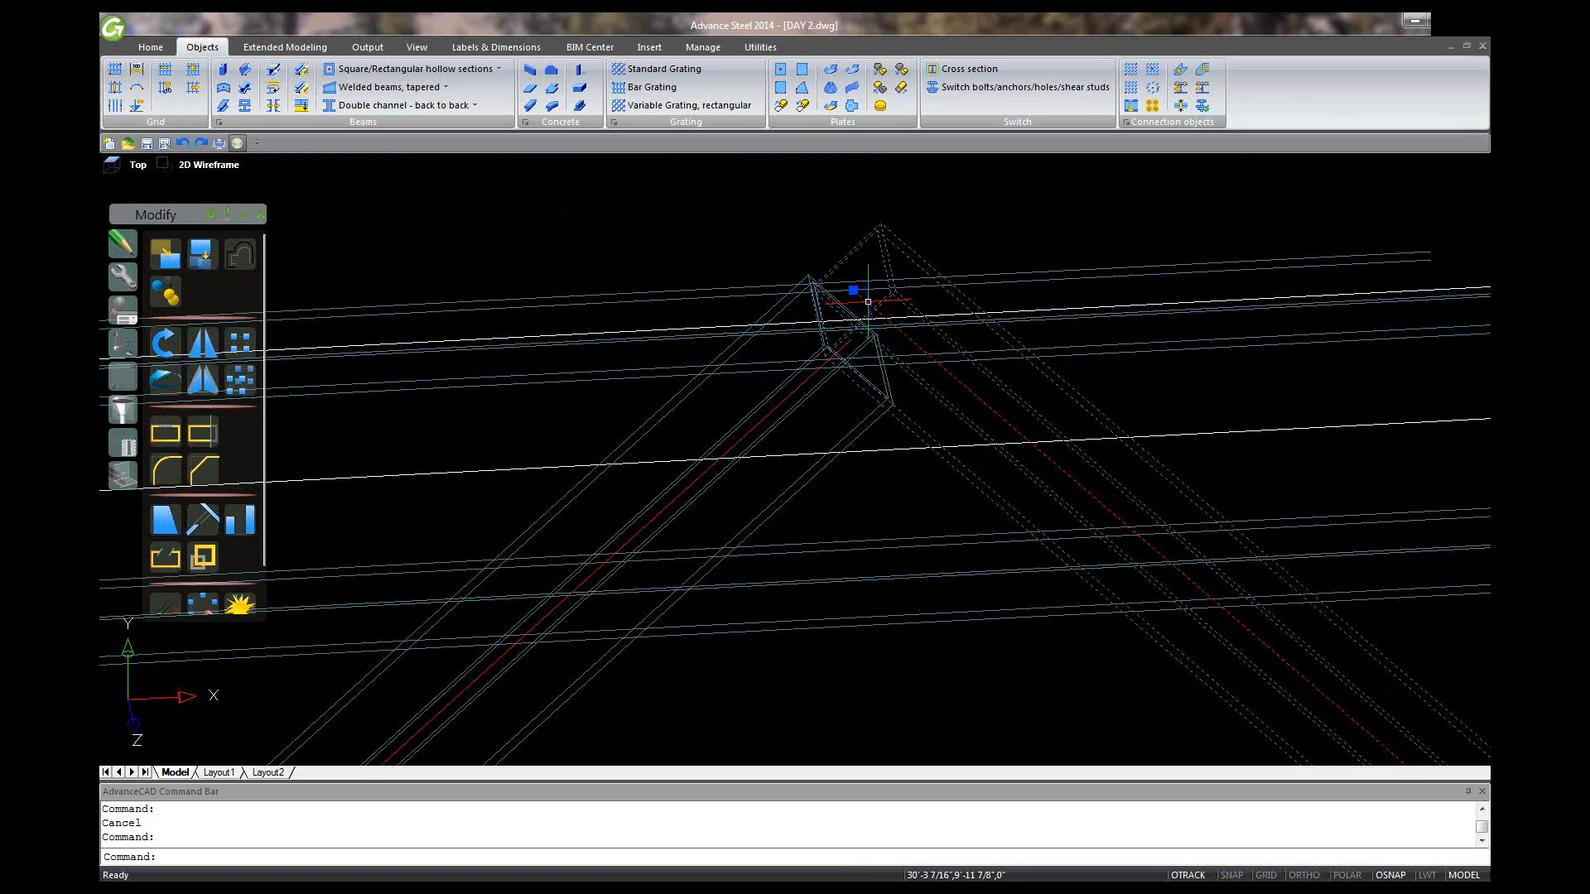
key(Escape)
mouse_move(867, 300)
shift+middle_down()
mouse_move(908, 351)
mouse_move(1004, 401)
mouse_move(1084, 402)
mouse_move(1022, 358)
mouse_move(947, 355)
mouse_move(853, 313)
shift+middle_up()
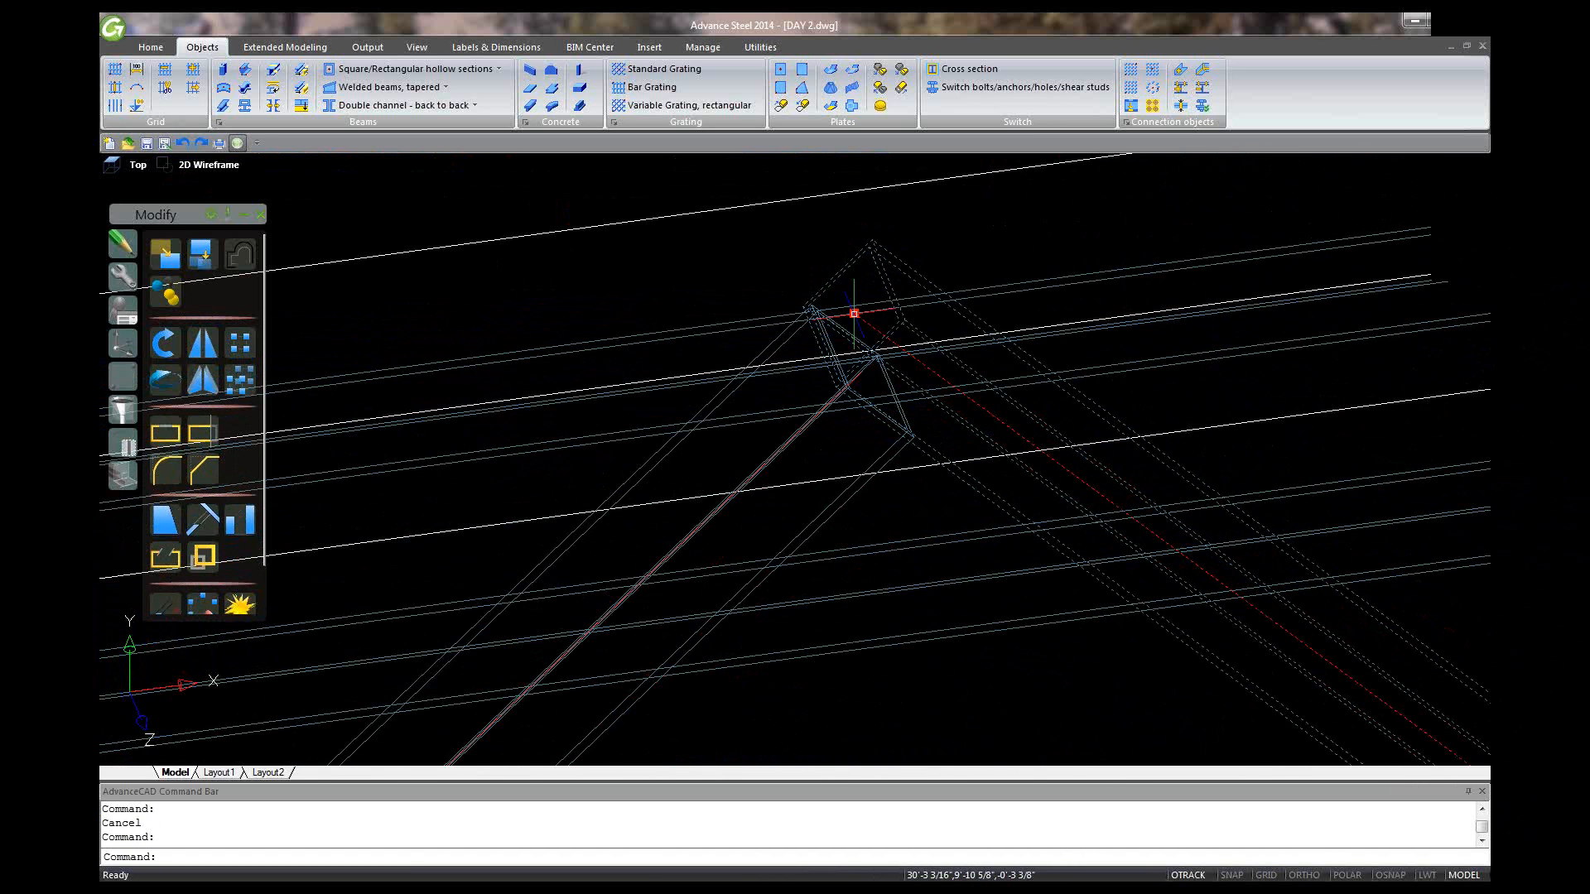
click(854, 313)
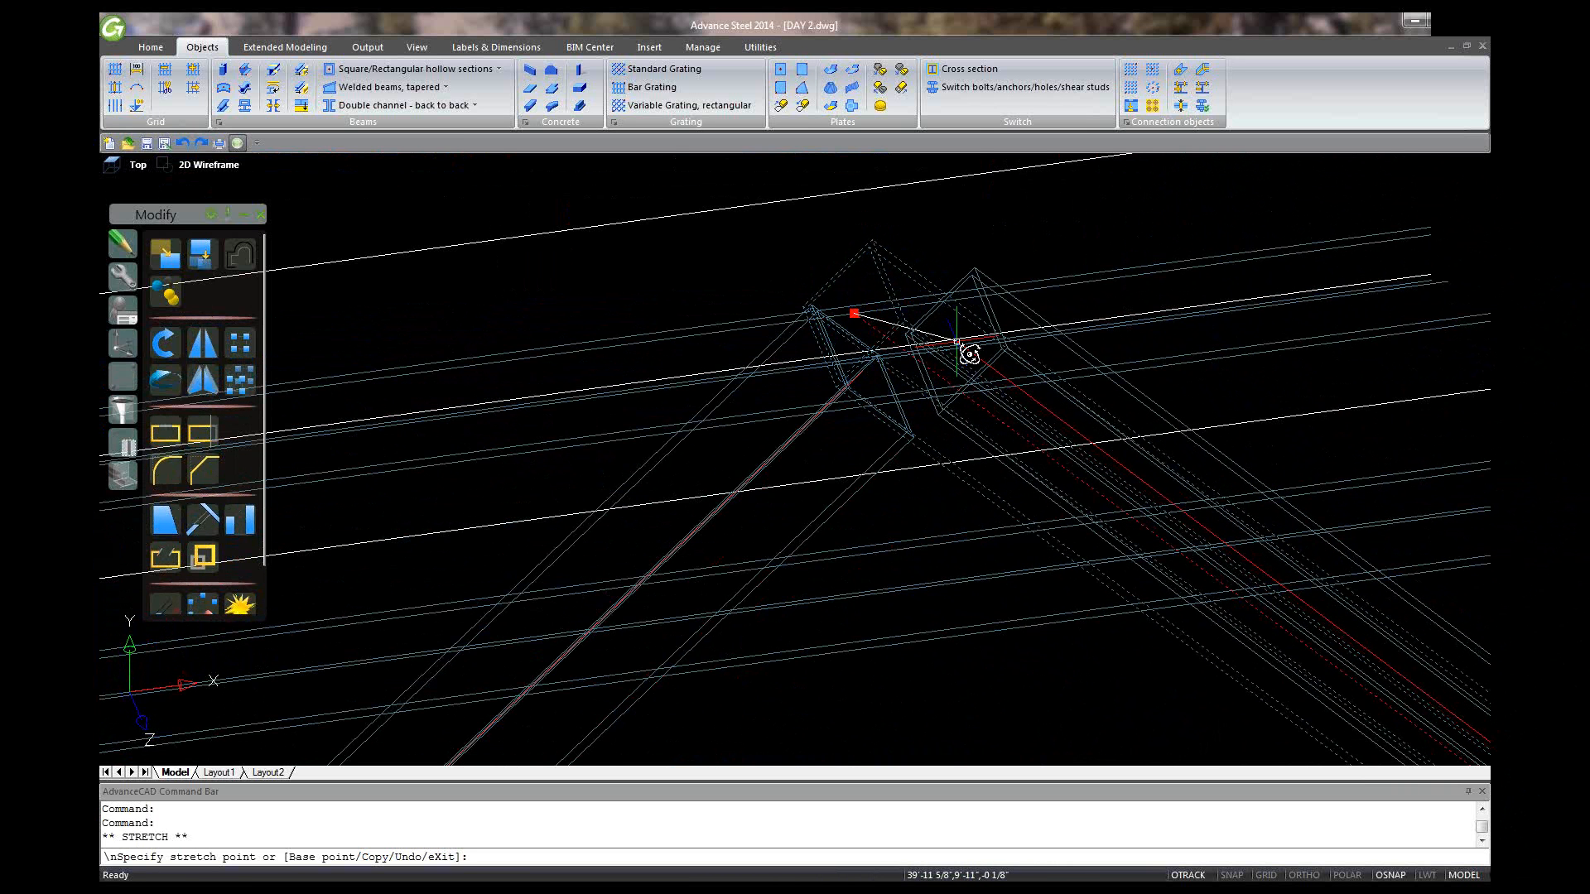
shift+right_click(915, 345)
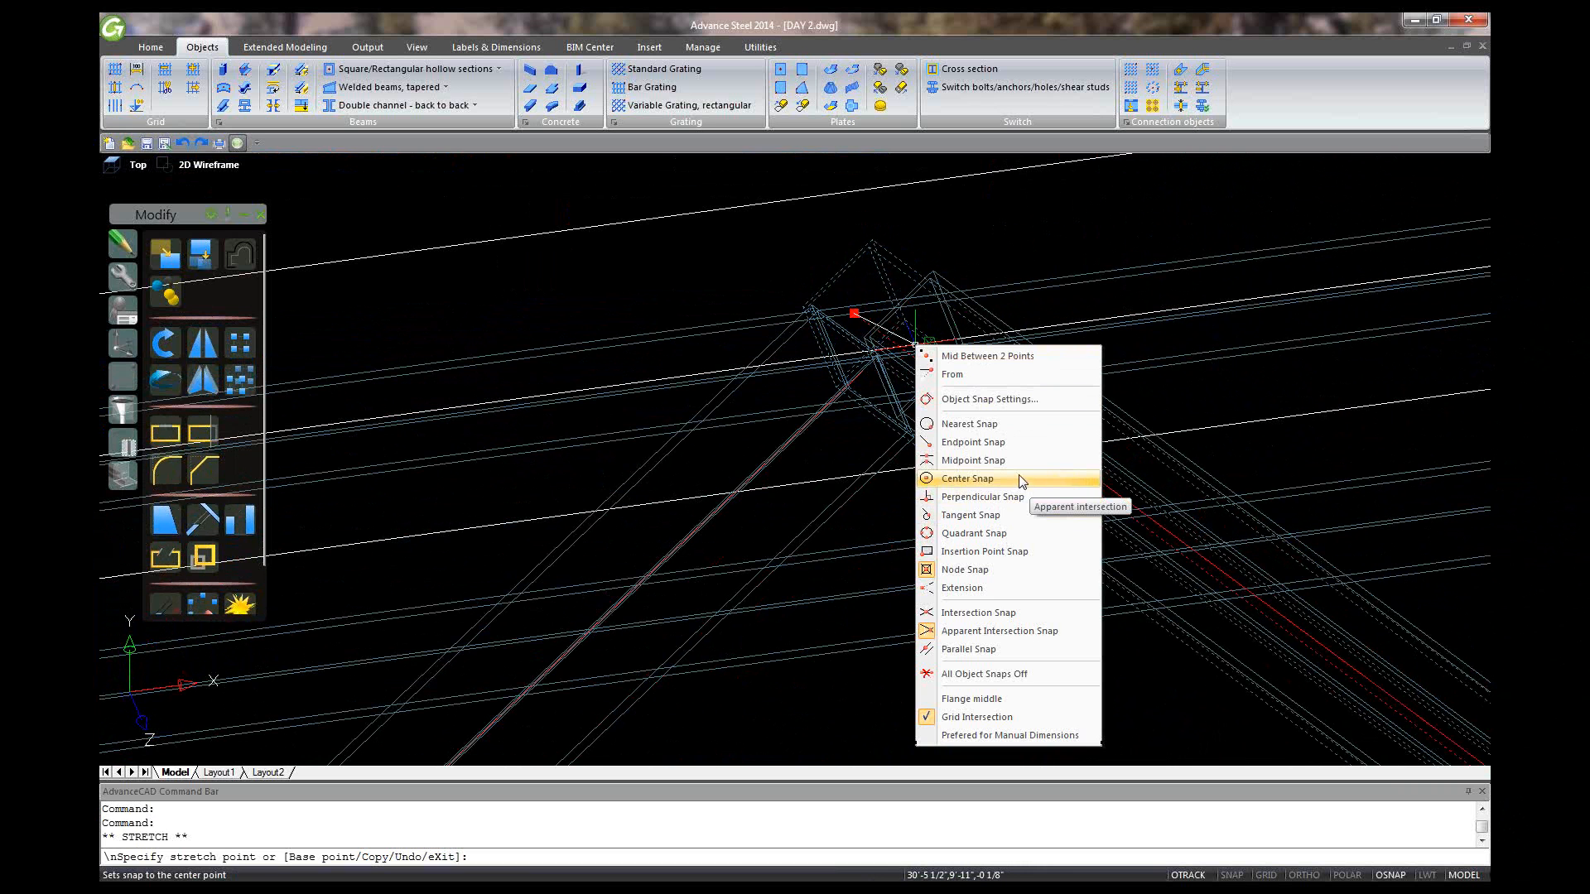
click(954, 570)
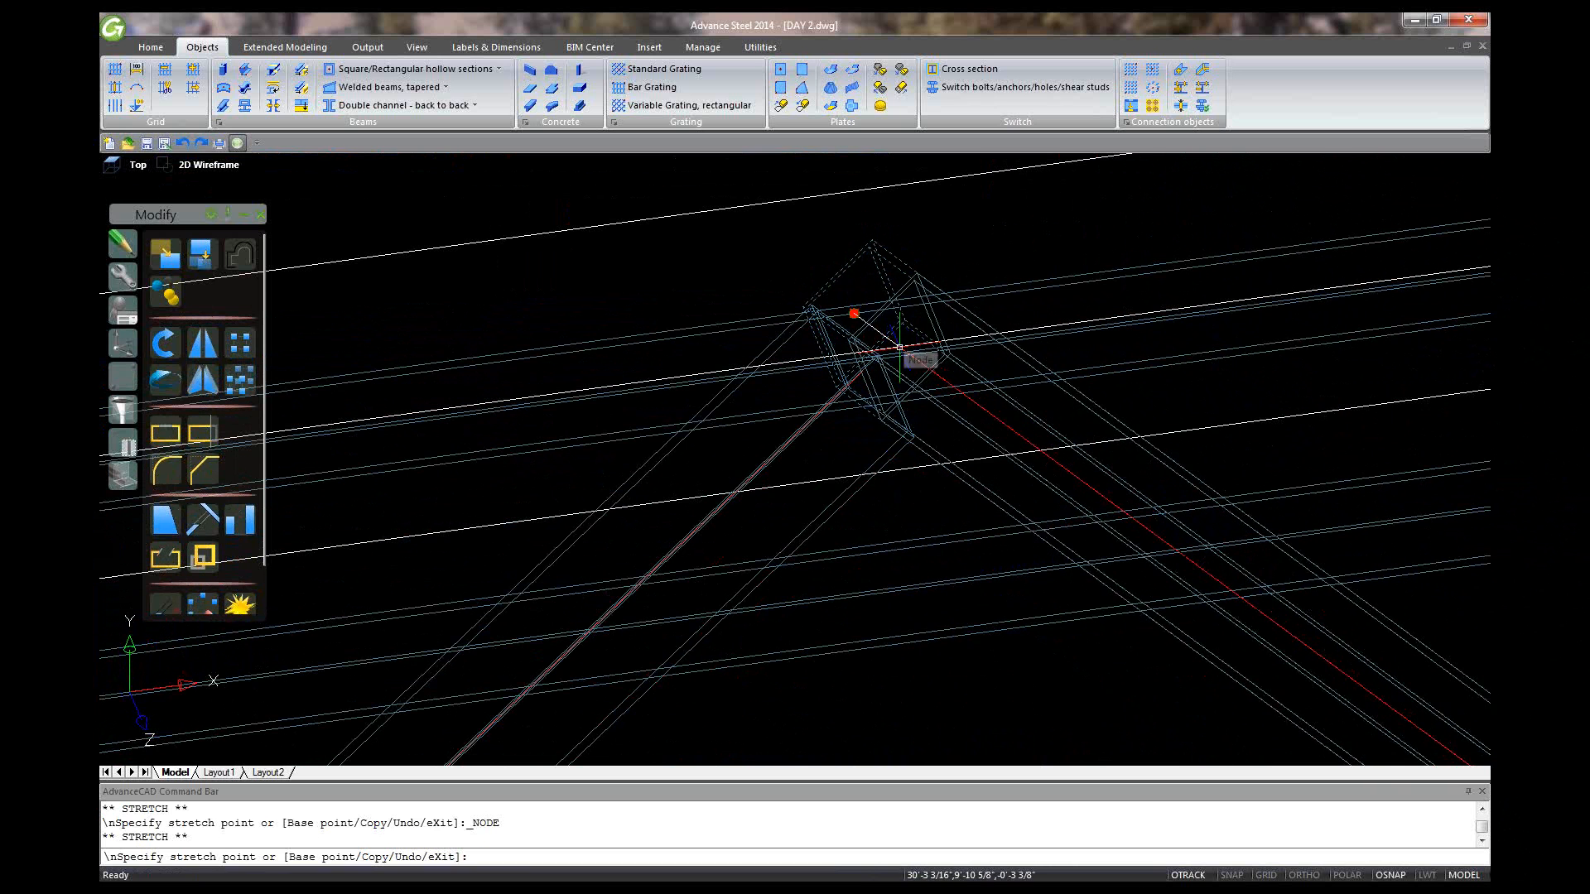
key(Escape)
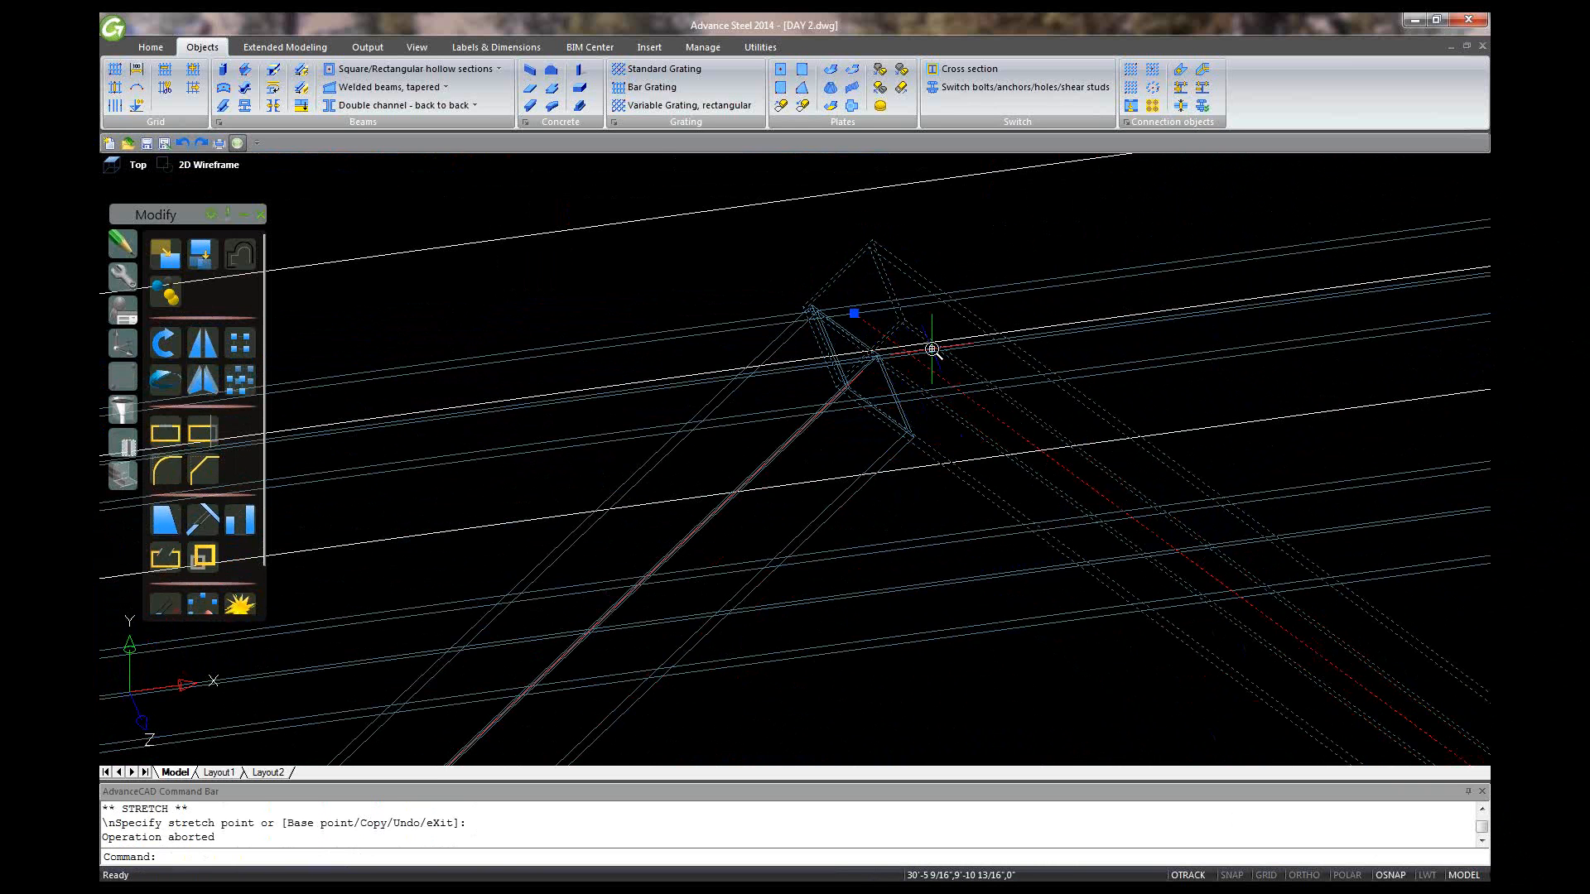
scroll(931, 349, up, 1)
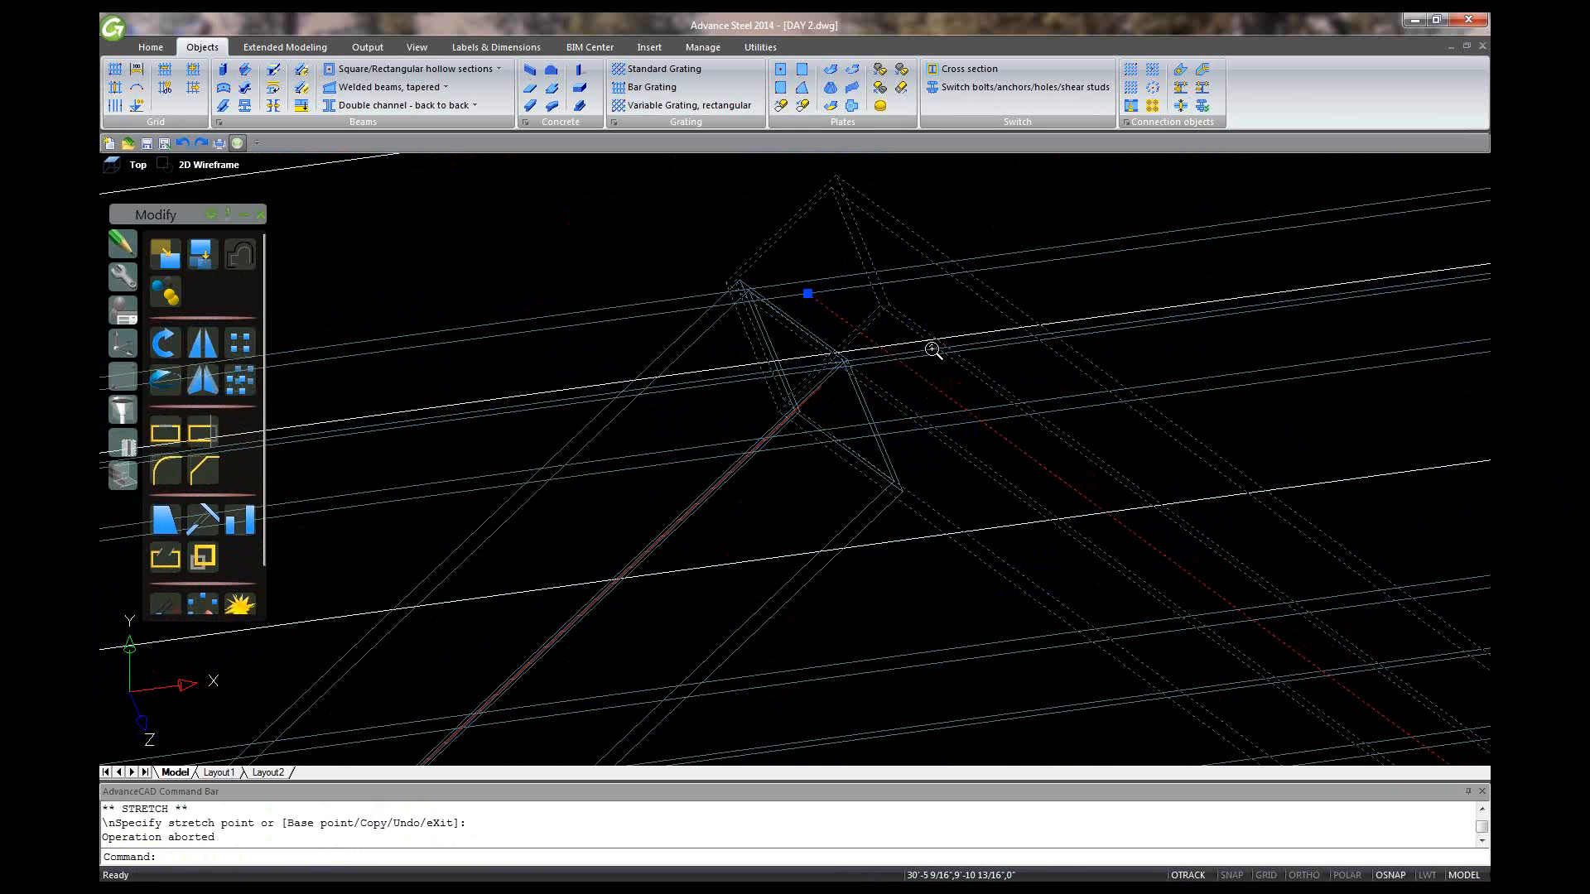
scroll(931, 349, down, 1)
key(Escape)
Check which object snap modes are enabled in the drafting settings, leaving them as they are.
scroll(932, 349, down, 1)
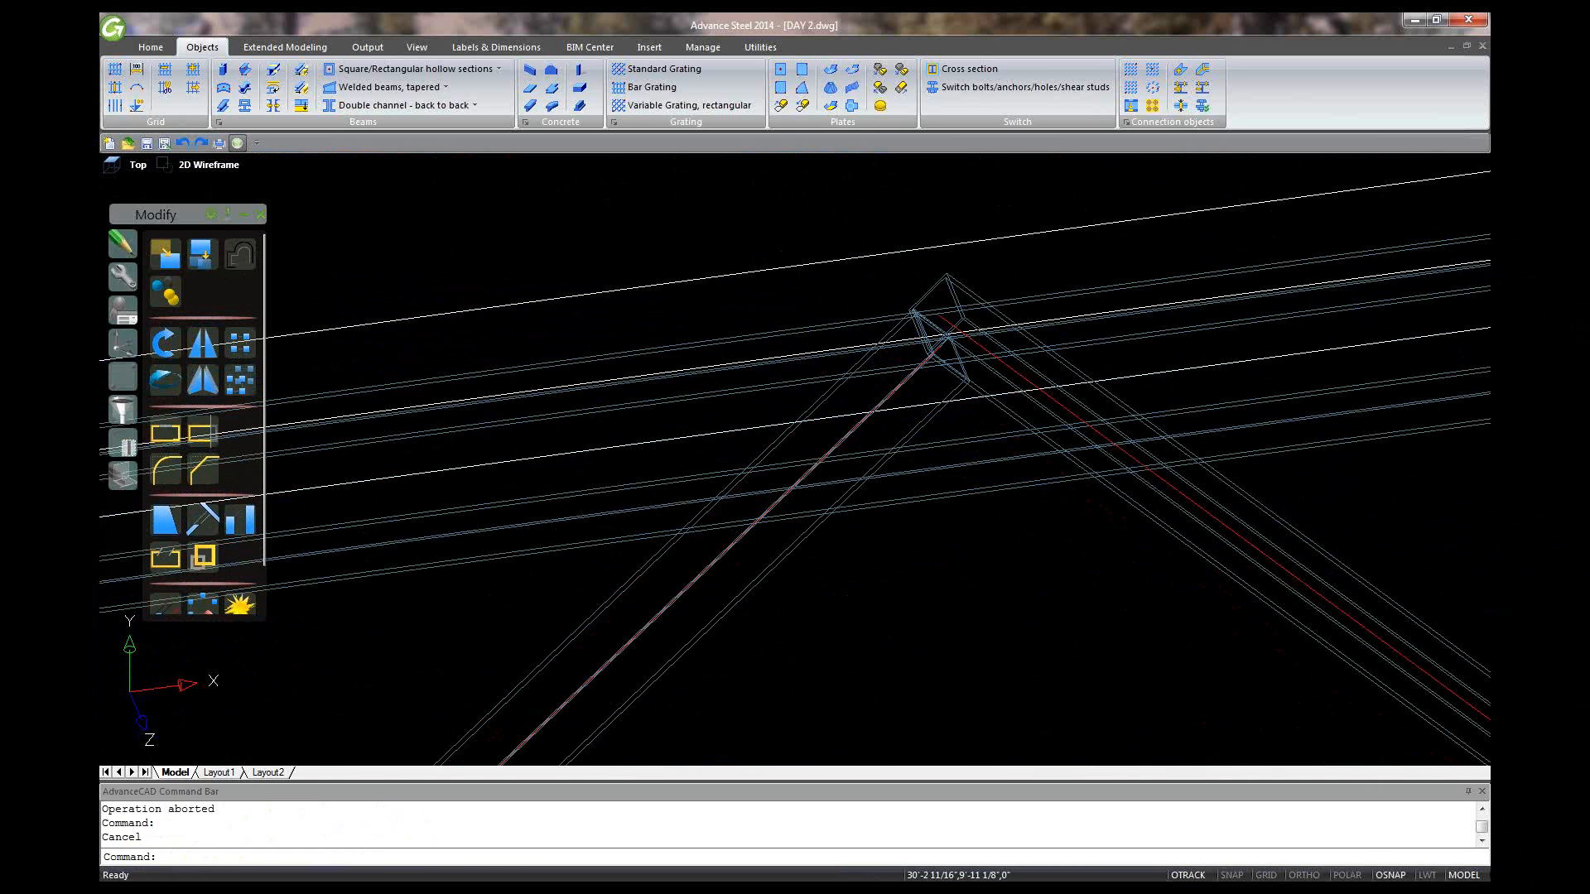
scroll(959, 397, up, 1)
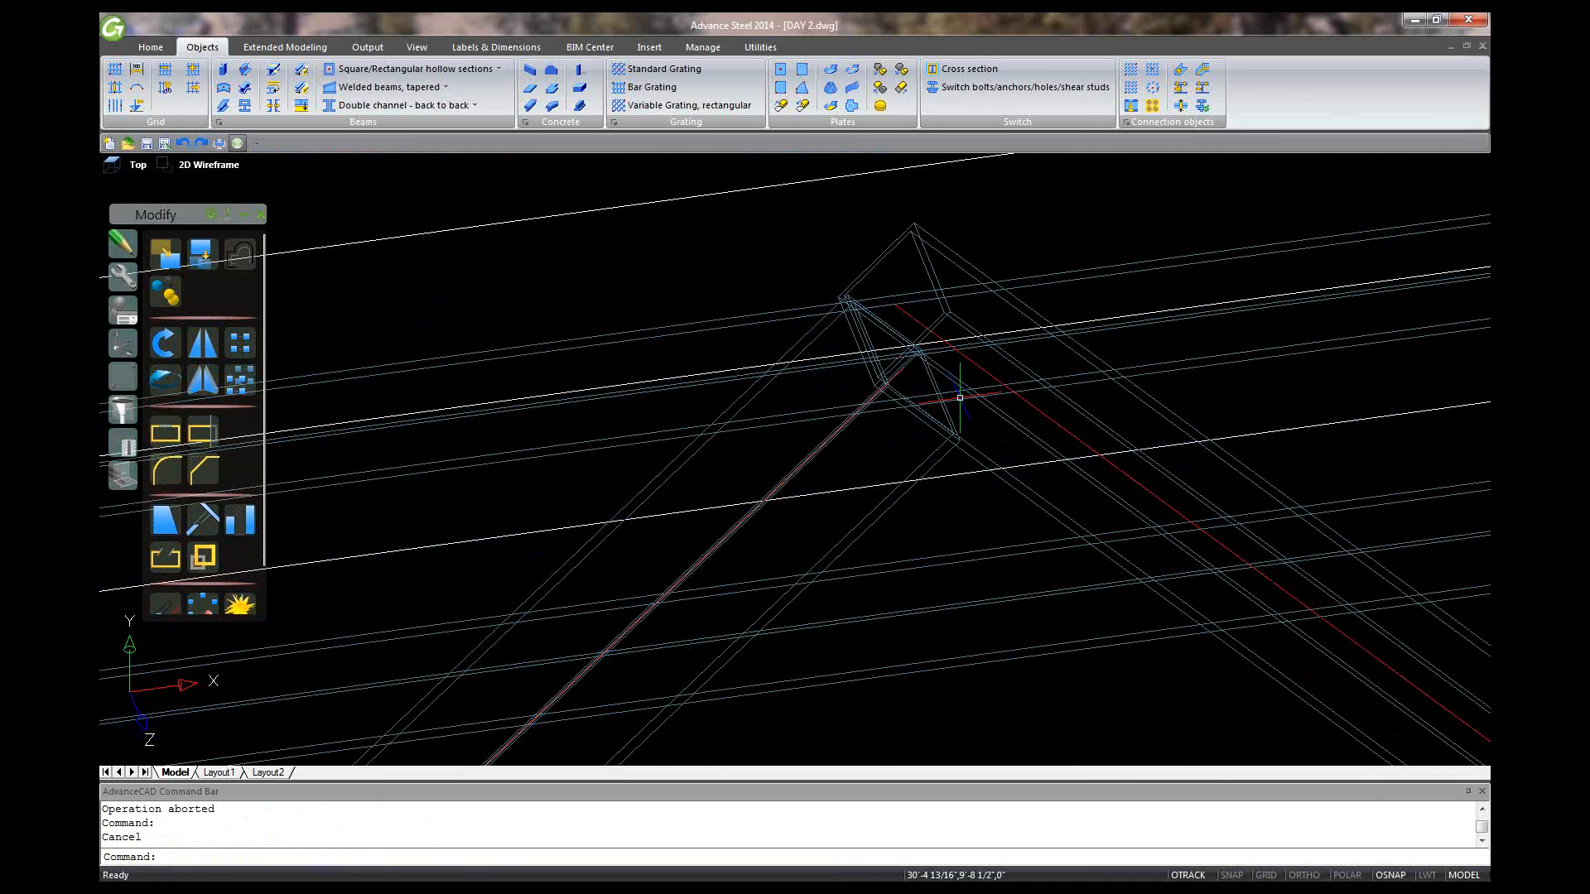
scroll(960, 397, up, 2)
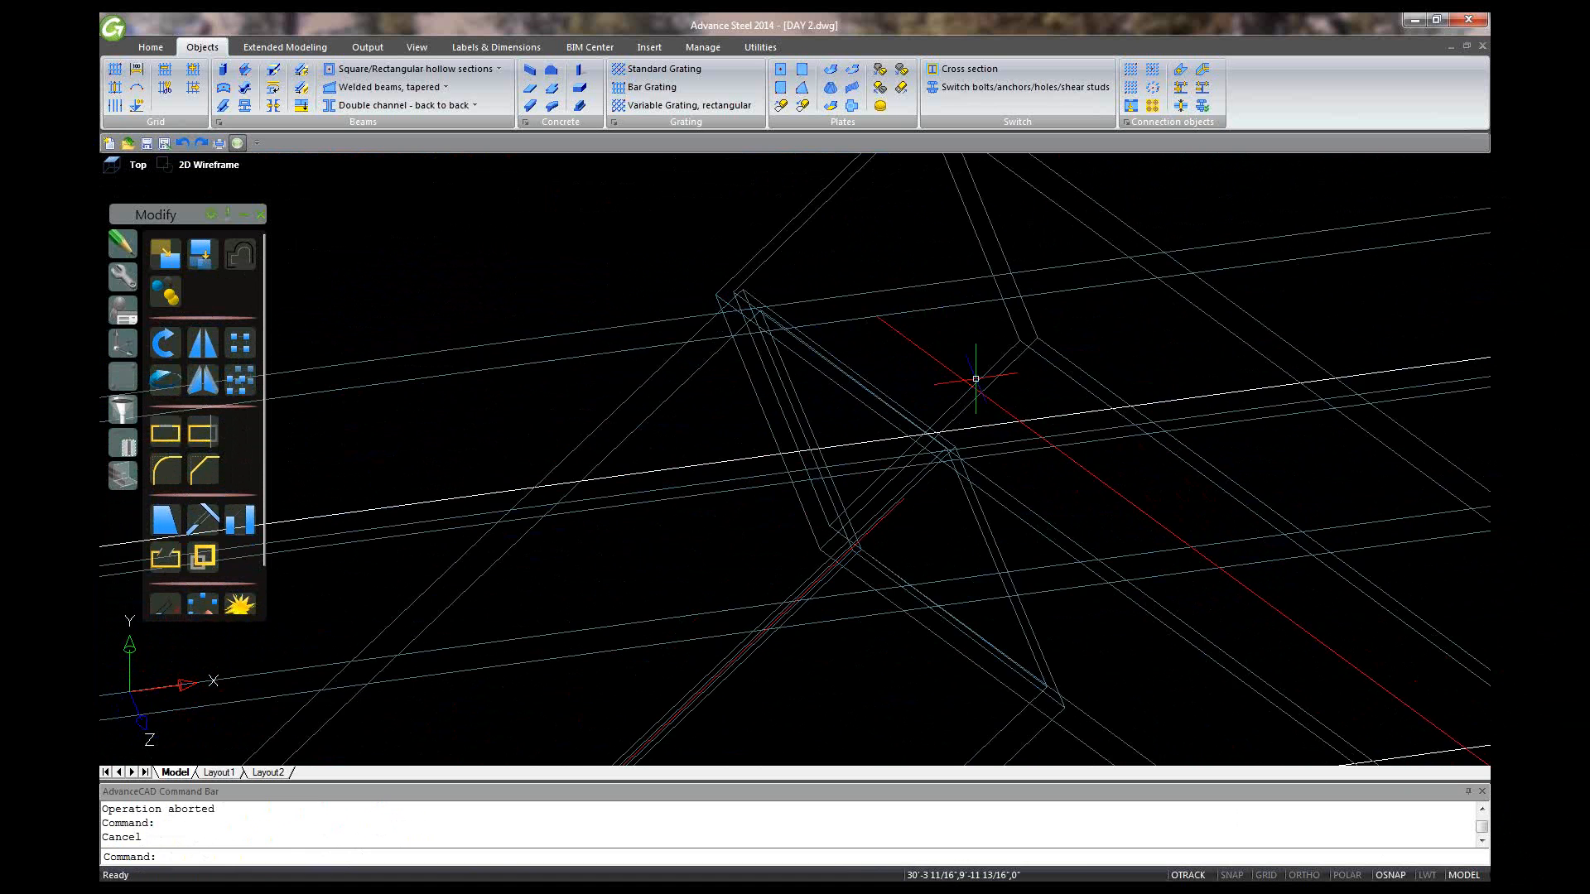
scroll(976, 378, down, 1)
scroll(965, 355, down, 1)
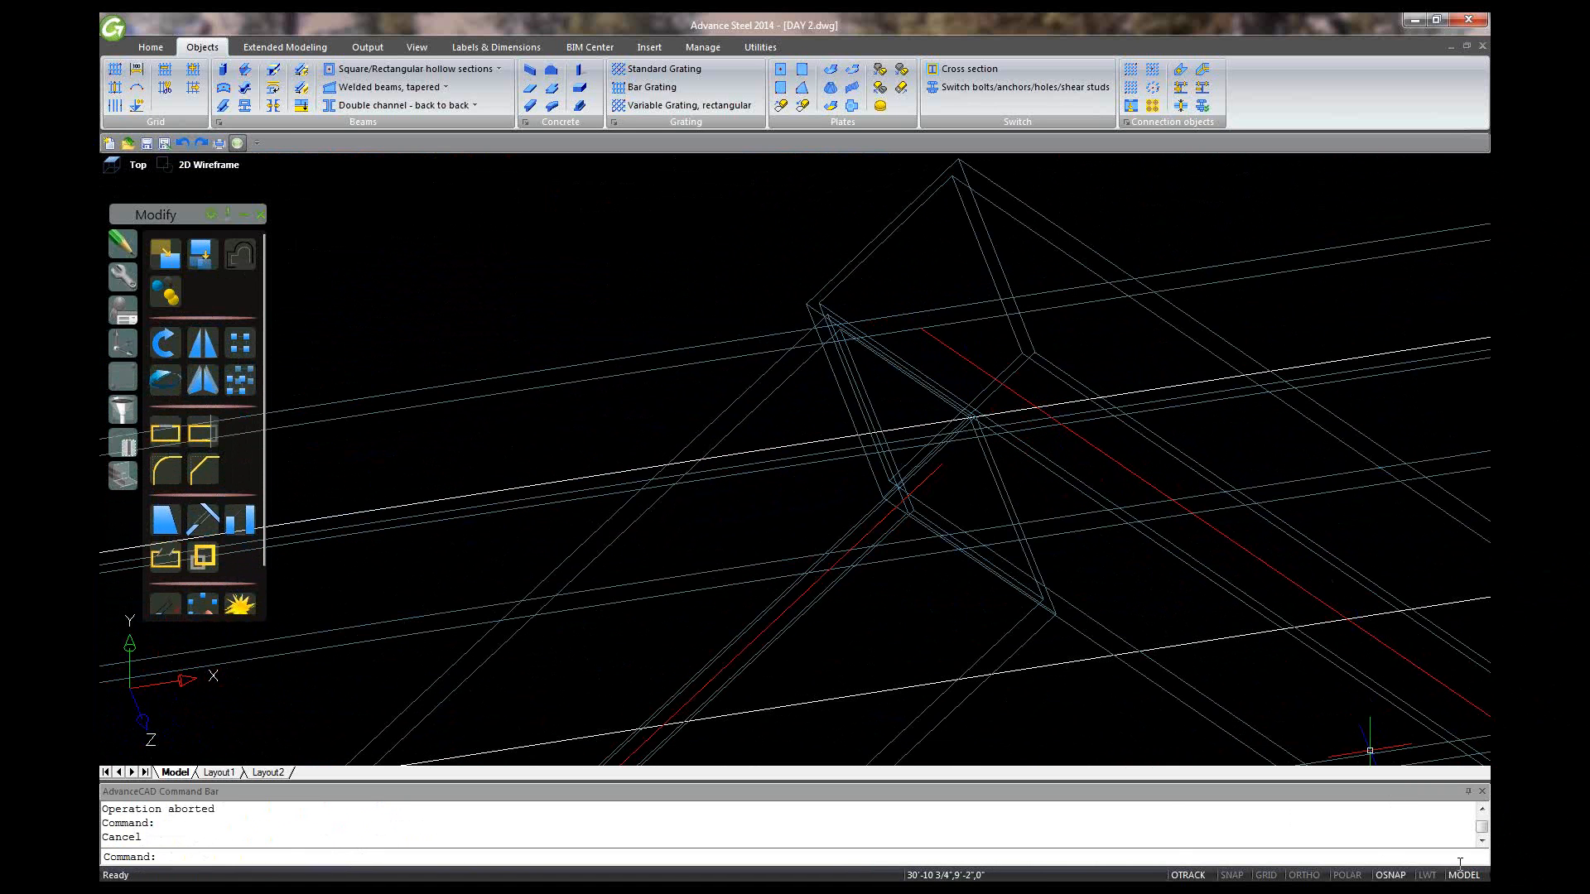
right_click(1404, 875)
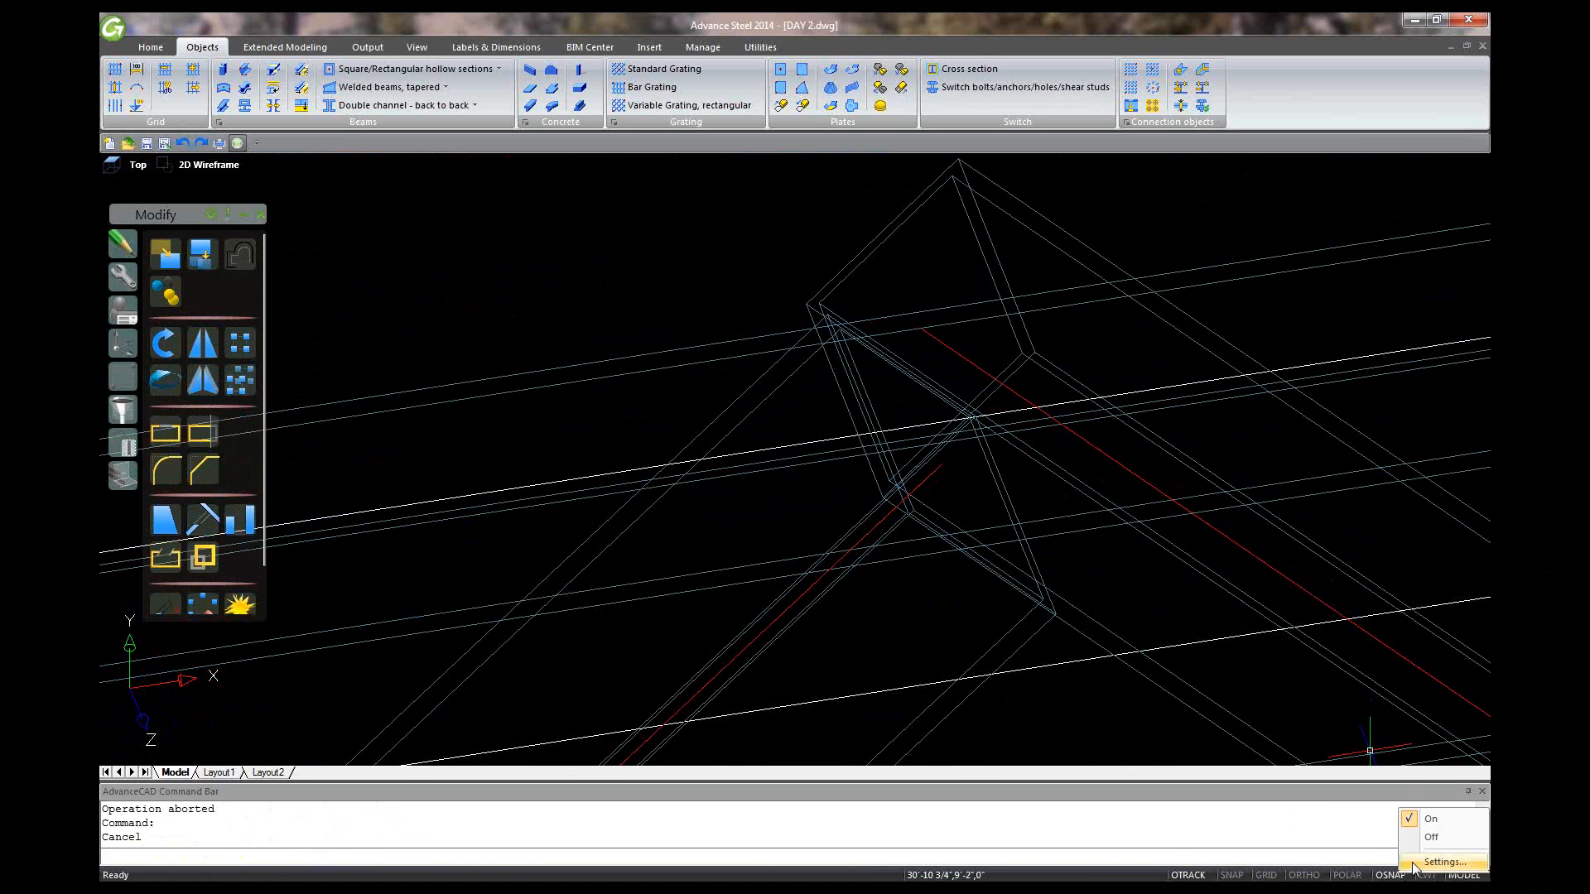
click(1413, 864)
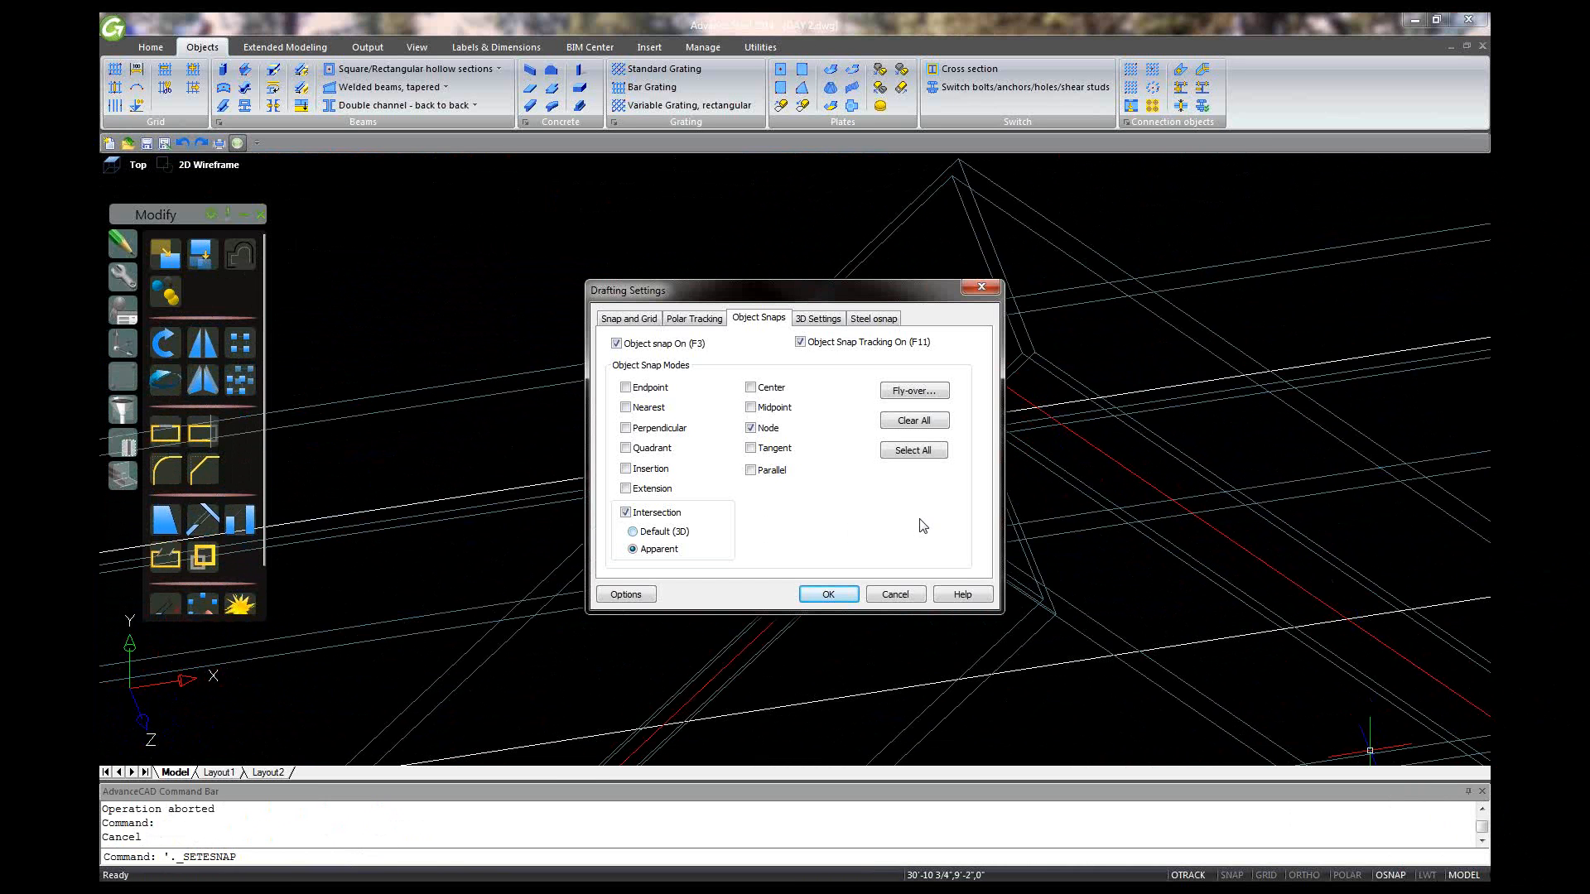
click(895, 595)
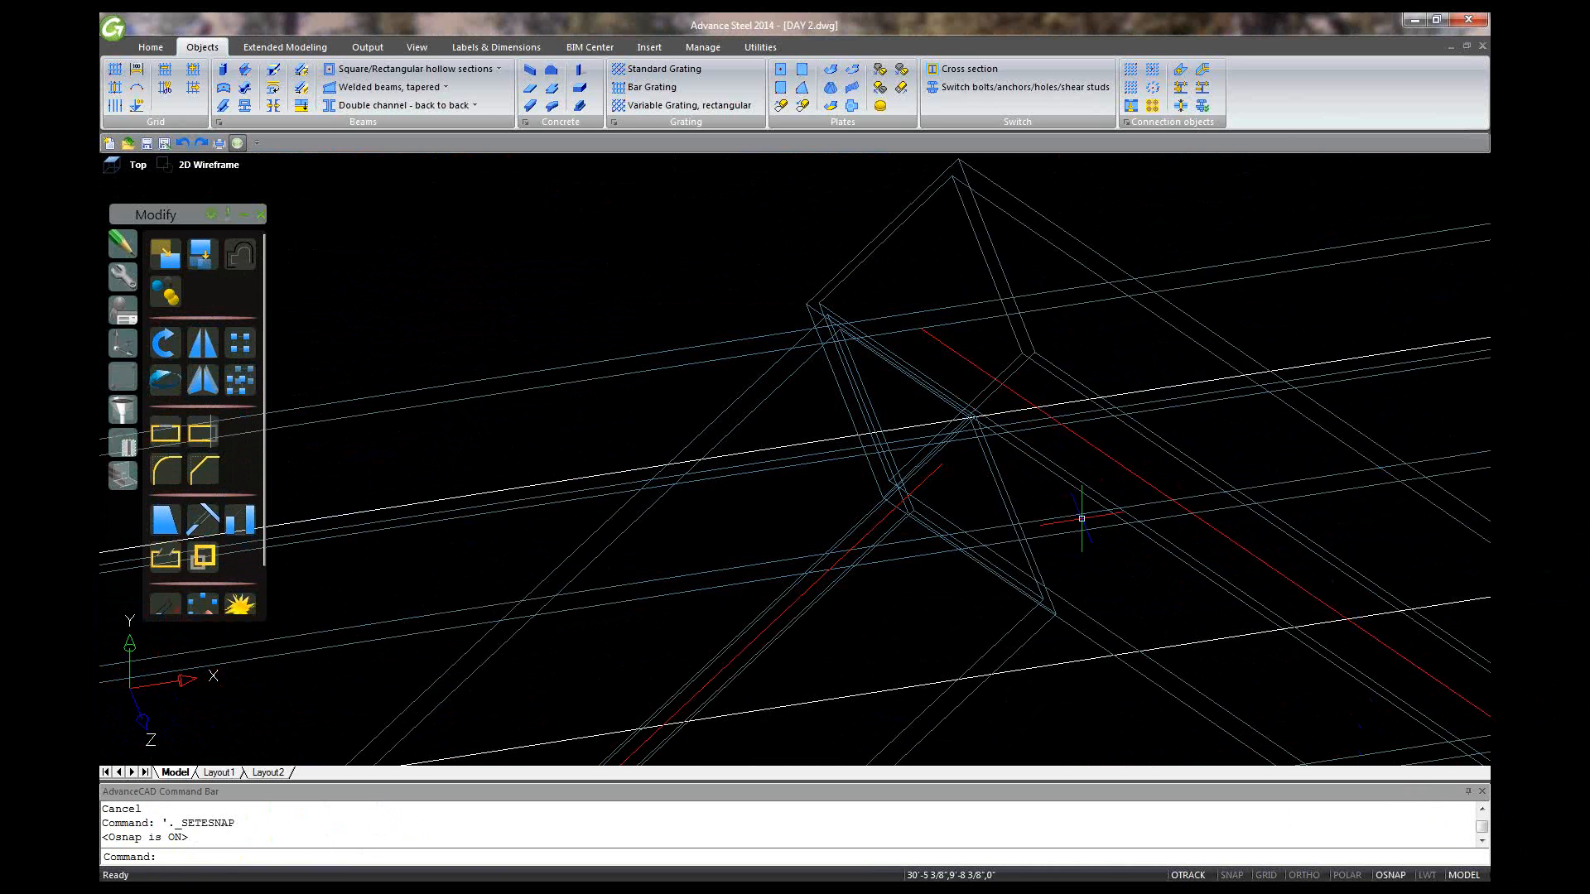
Stretch the upper end of the right-hand brace onto the node at the left-hand brace's upper end.
click(963, 359)
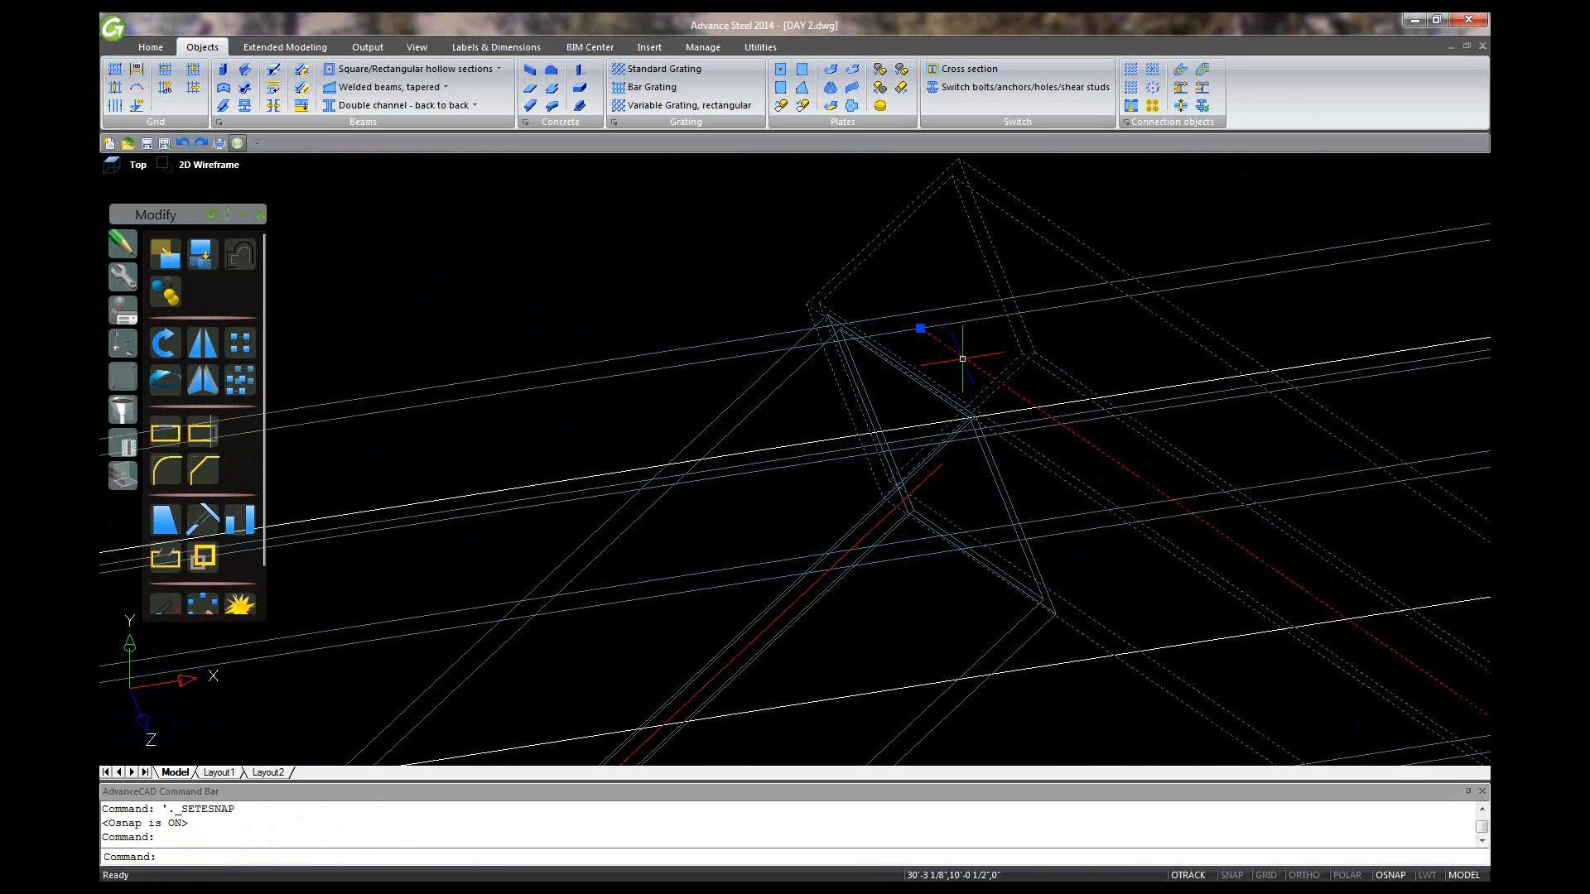
right_click(962, 359)
key(Escape)
click(963, 359)
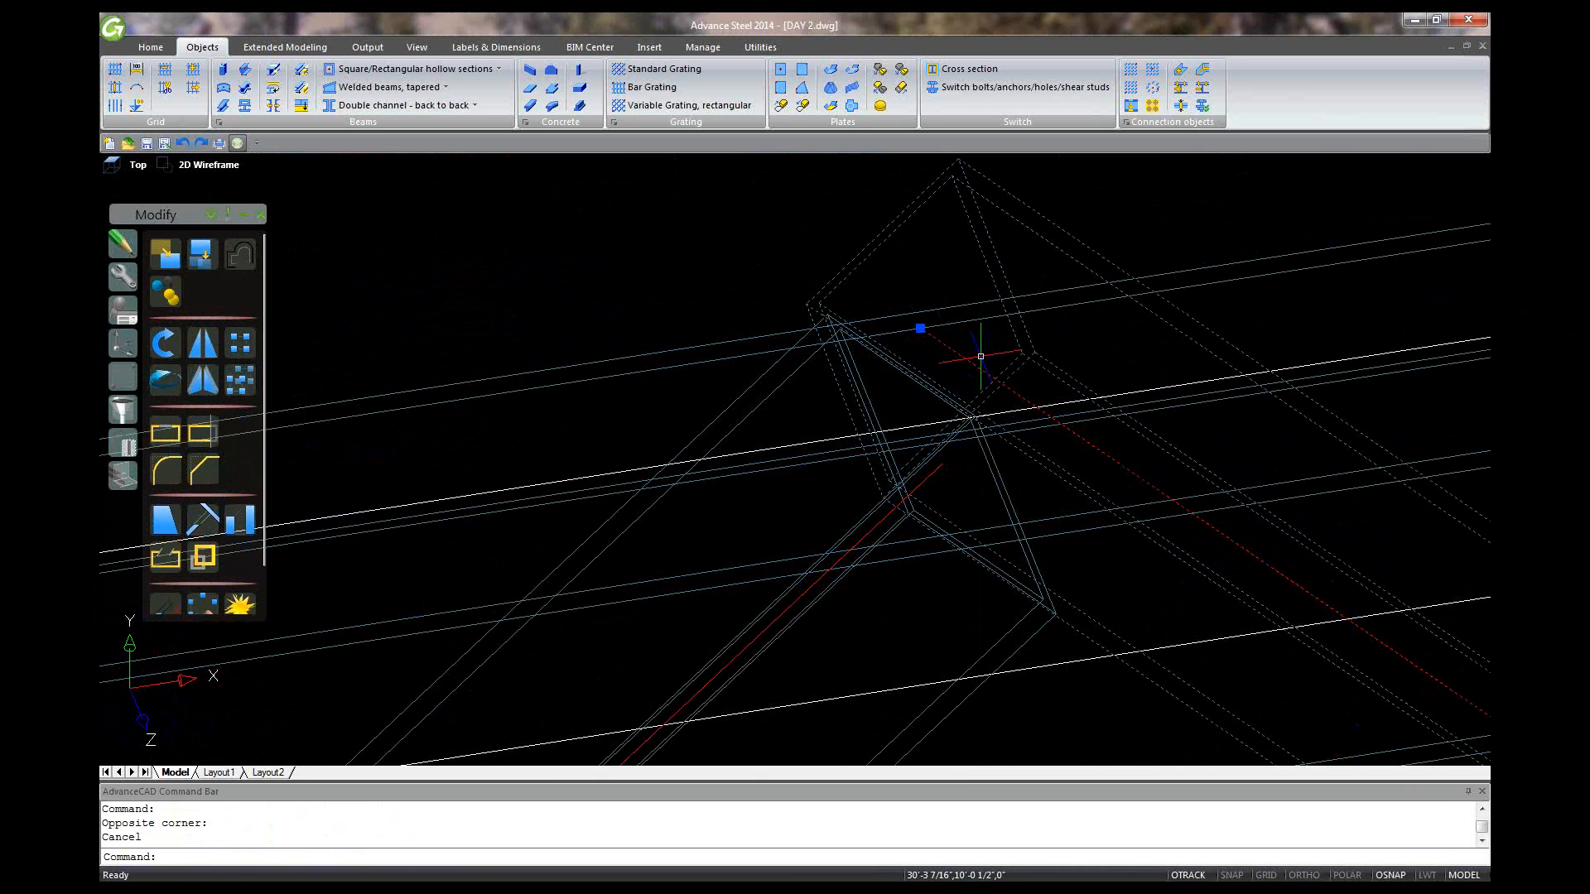
click(920, 329)
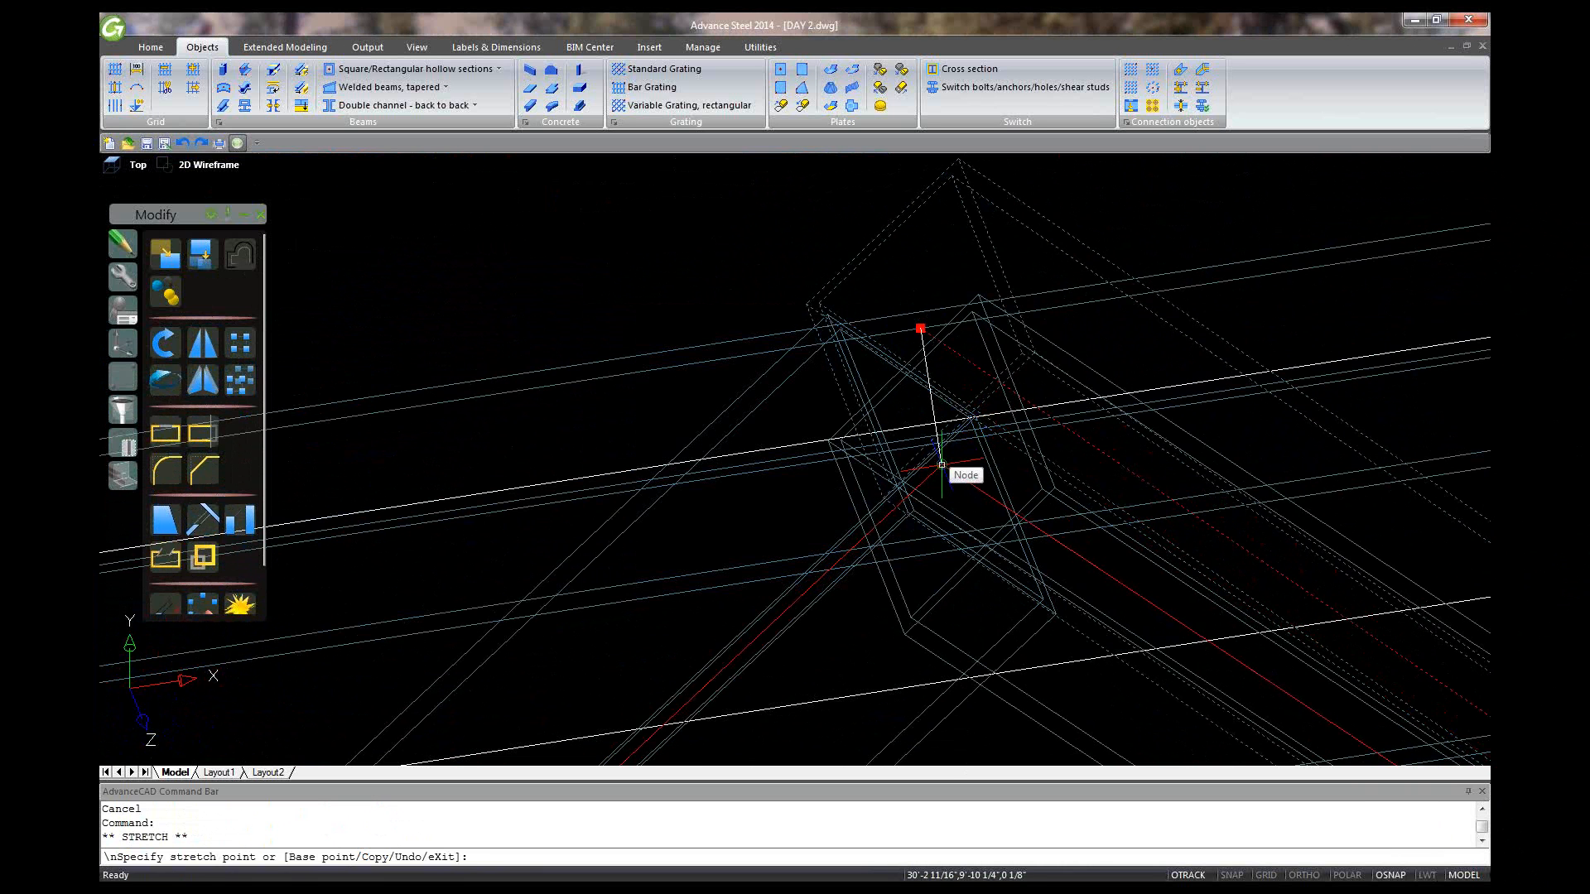
key(Escape)
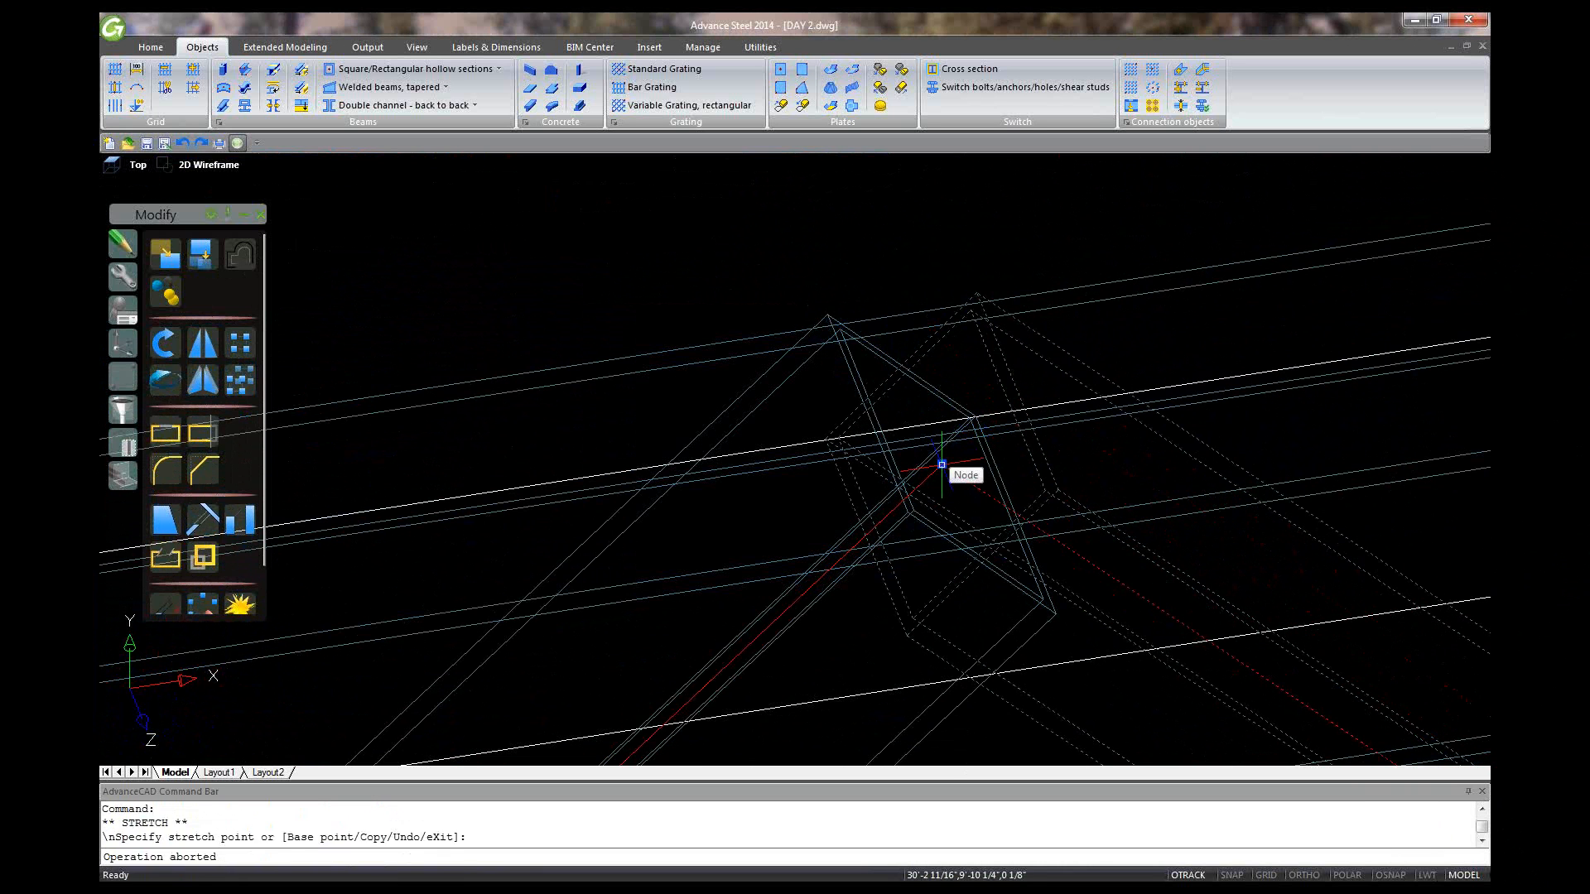
key(Escape)
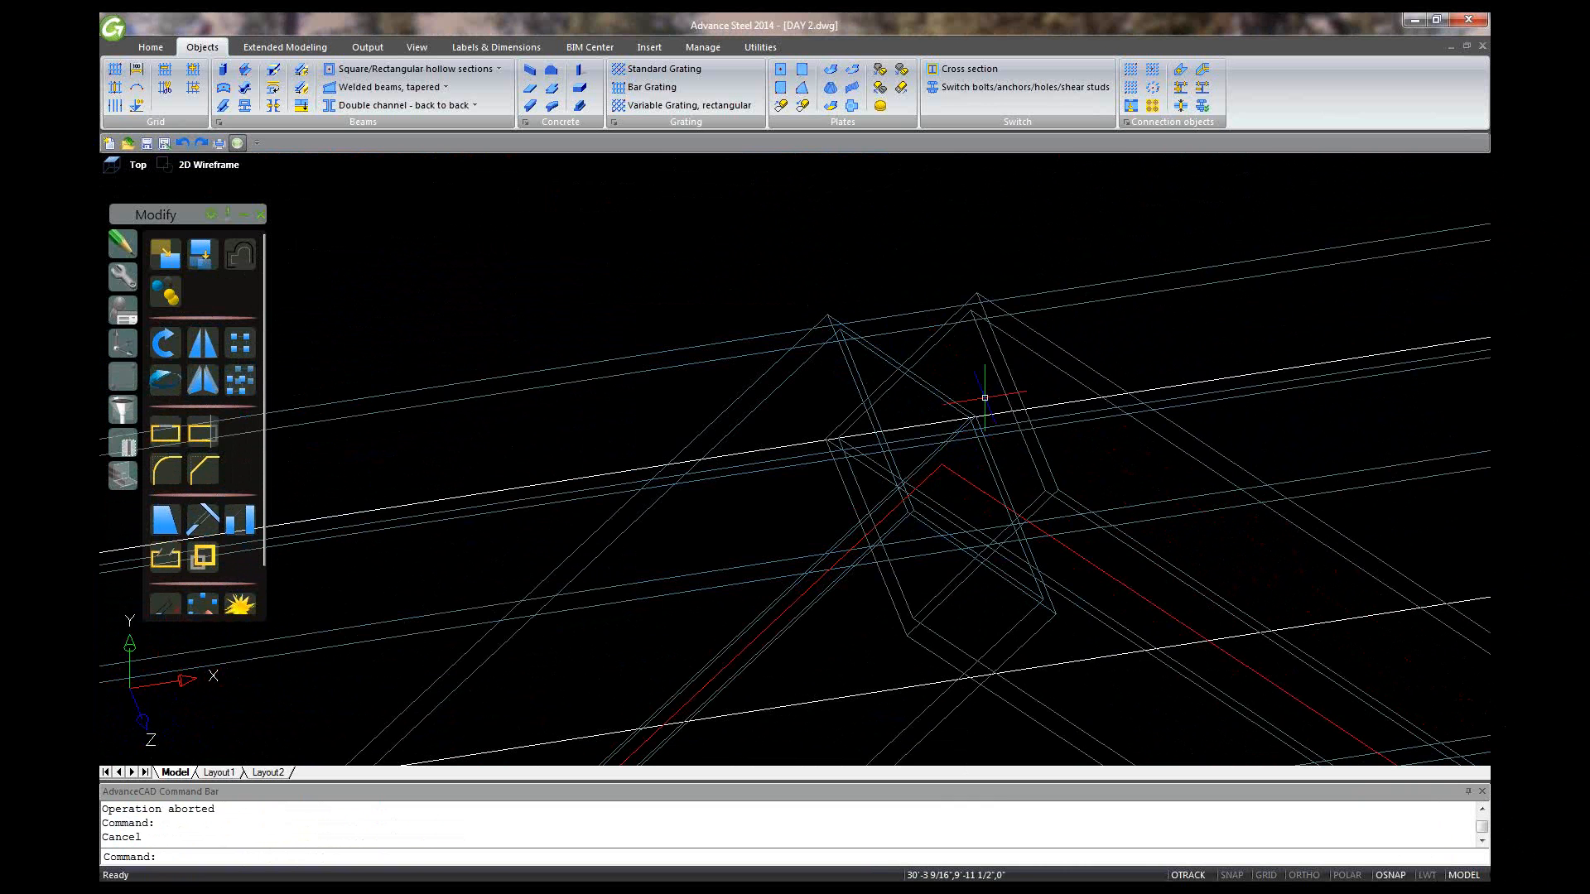
Delete the white line that runs along the beam's axis above the brace apex.
scroll(984, 397, down, 2)
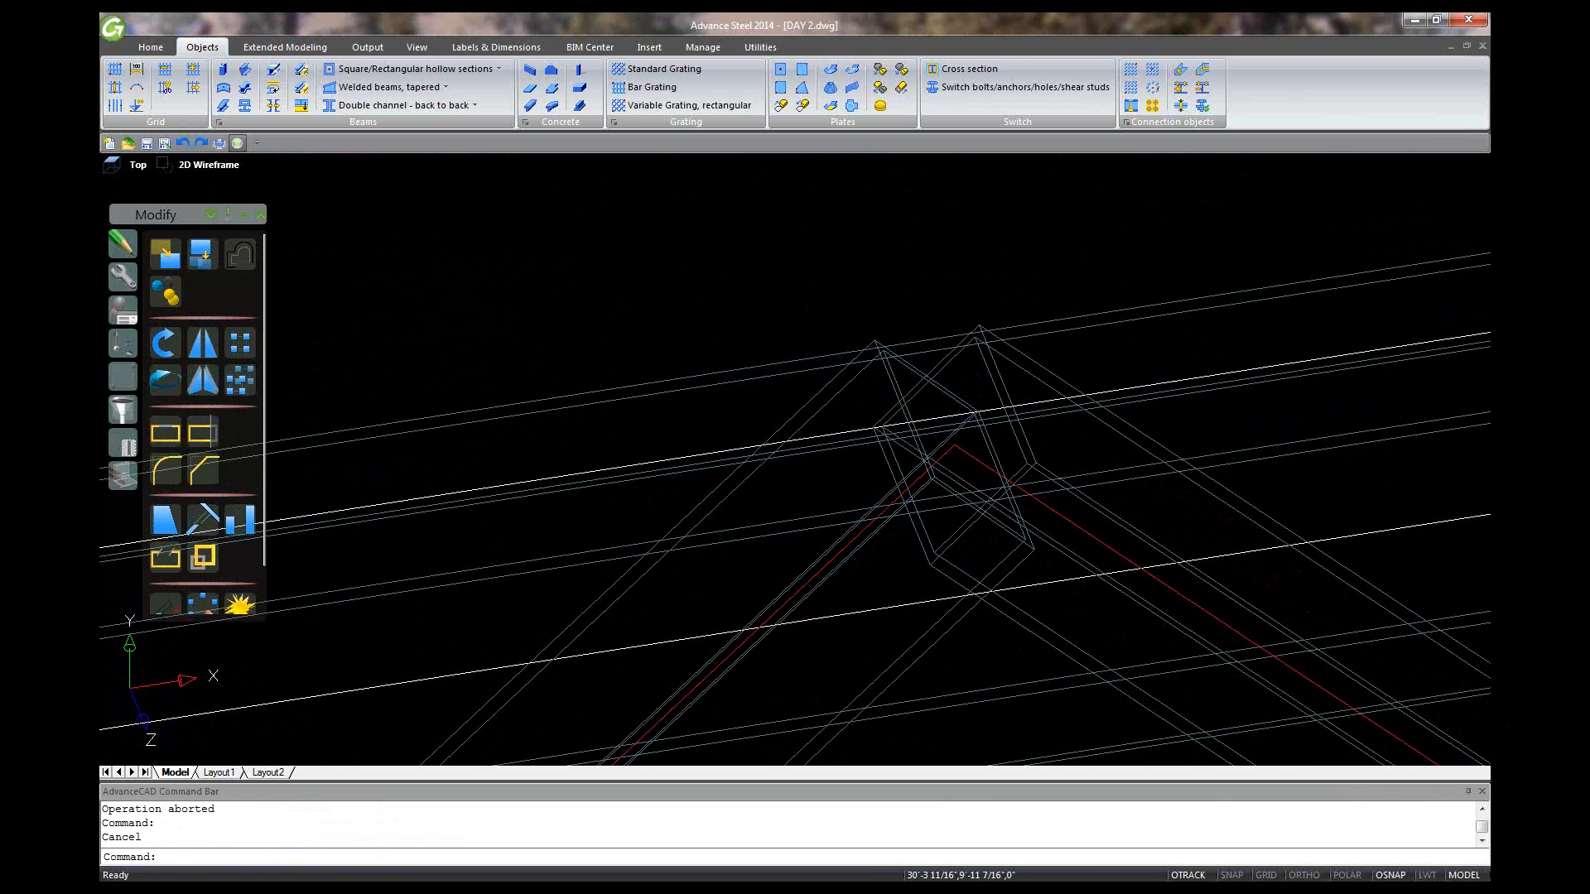
scroll(1003, 468, down, 2)
scroll(1003, 468, up, 1)
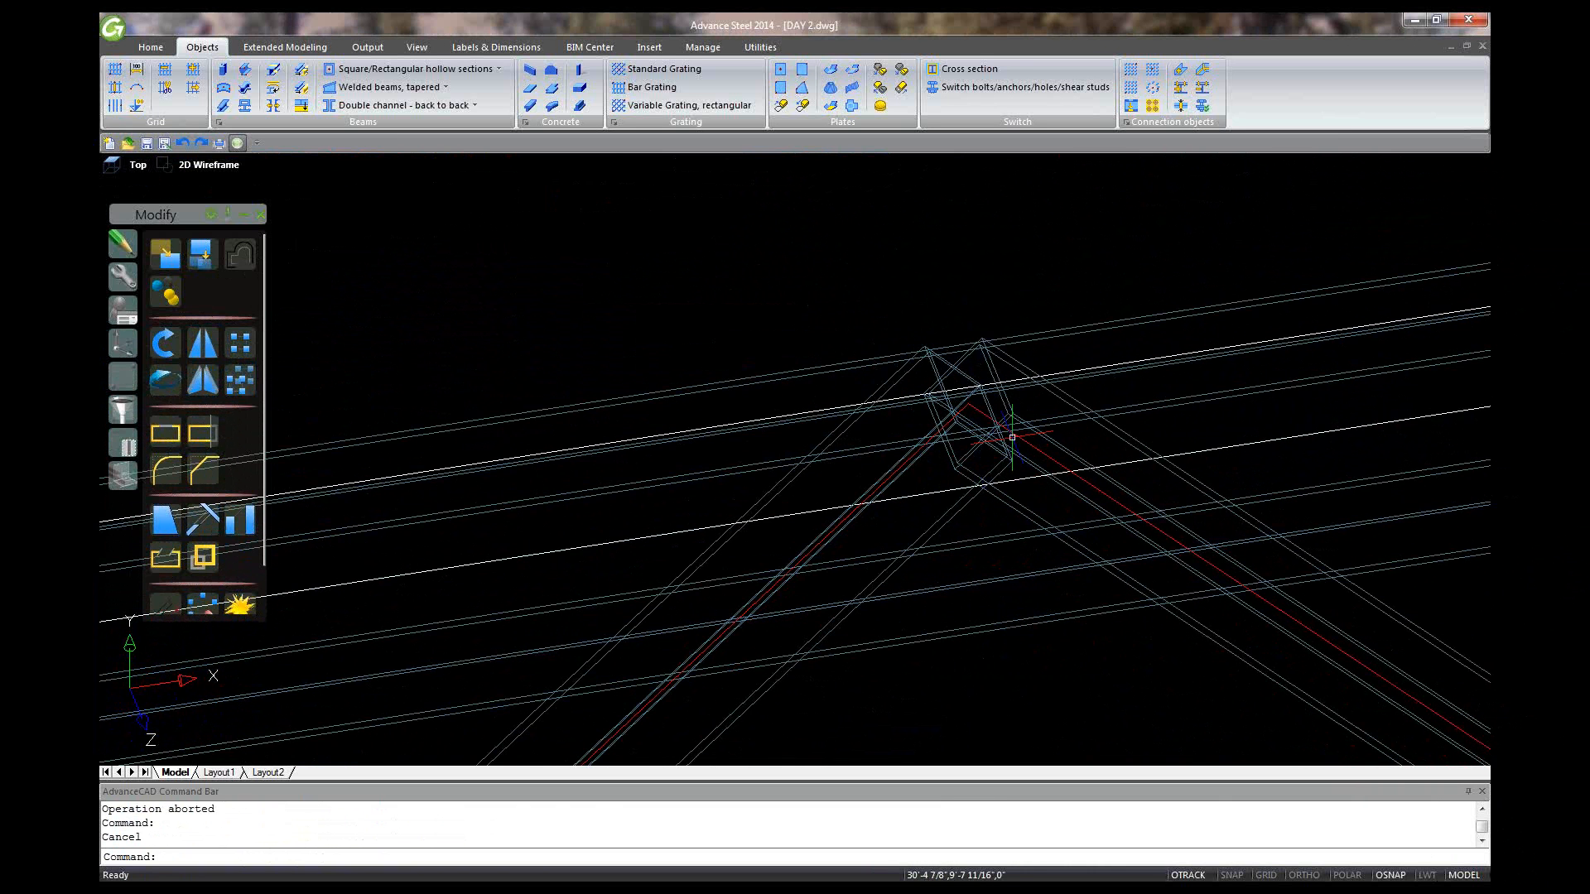
shift+middle_drag(1012, 436, 977, 330)
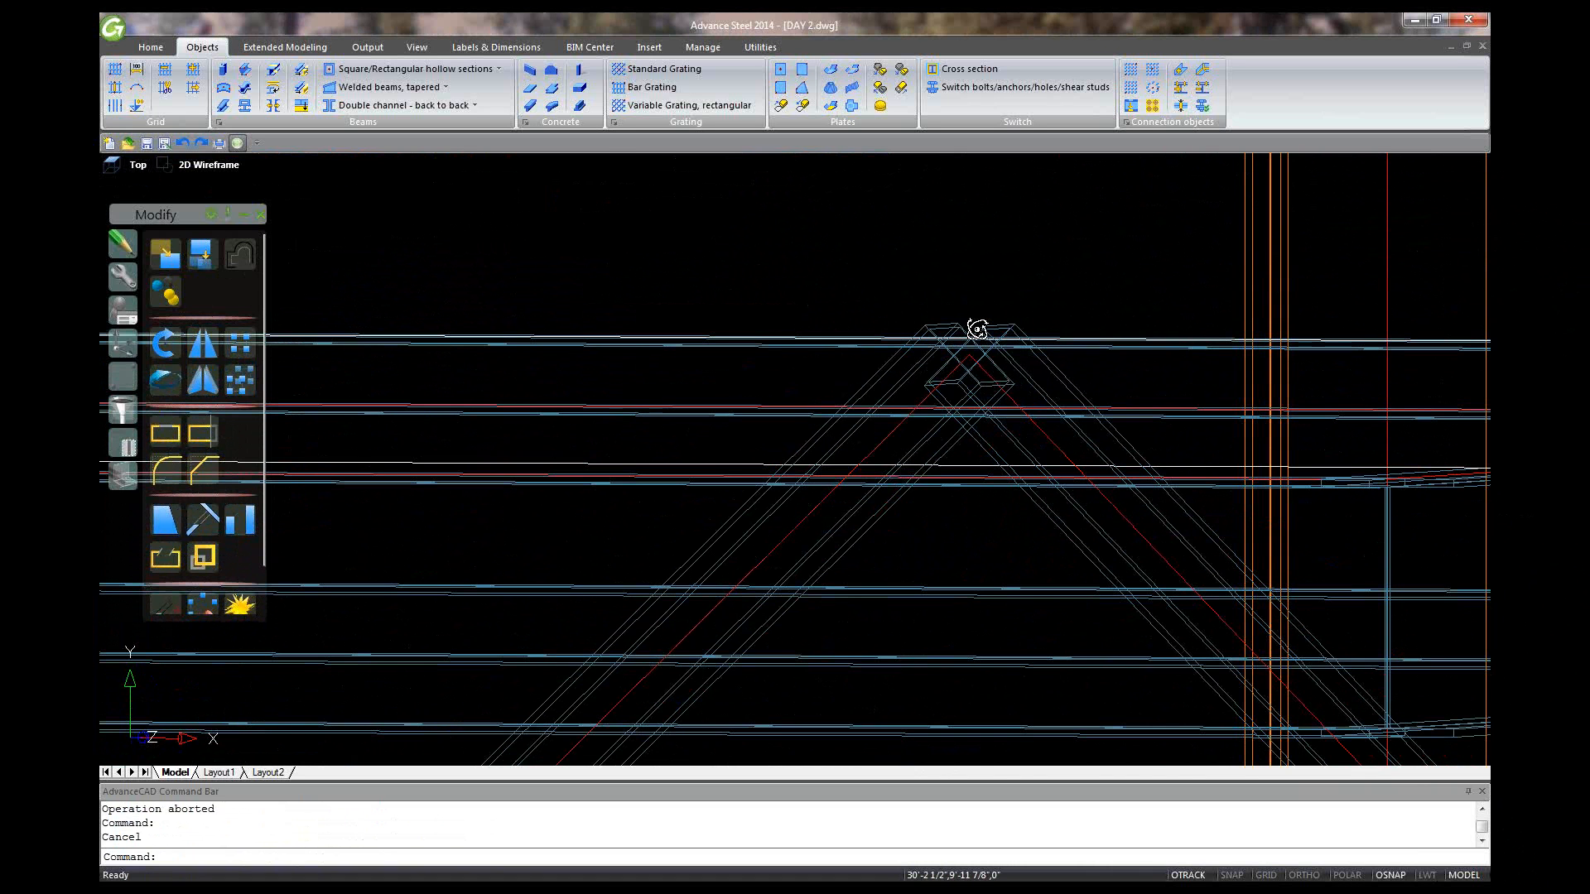
shift+middle_drag(977, 330, 923, 347)
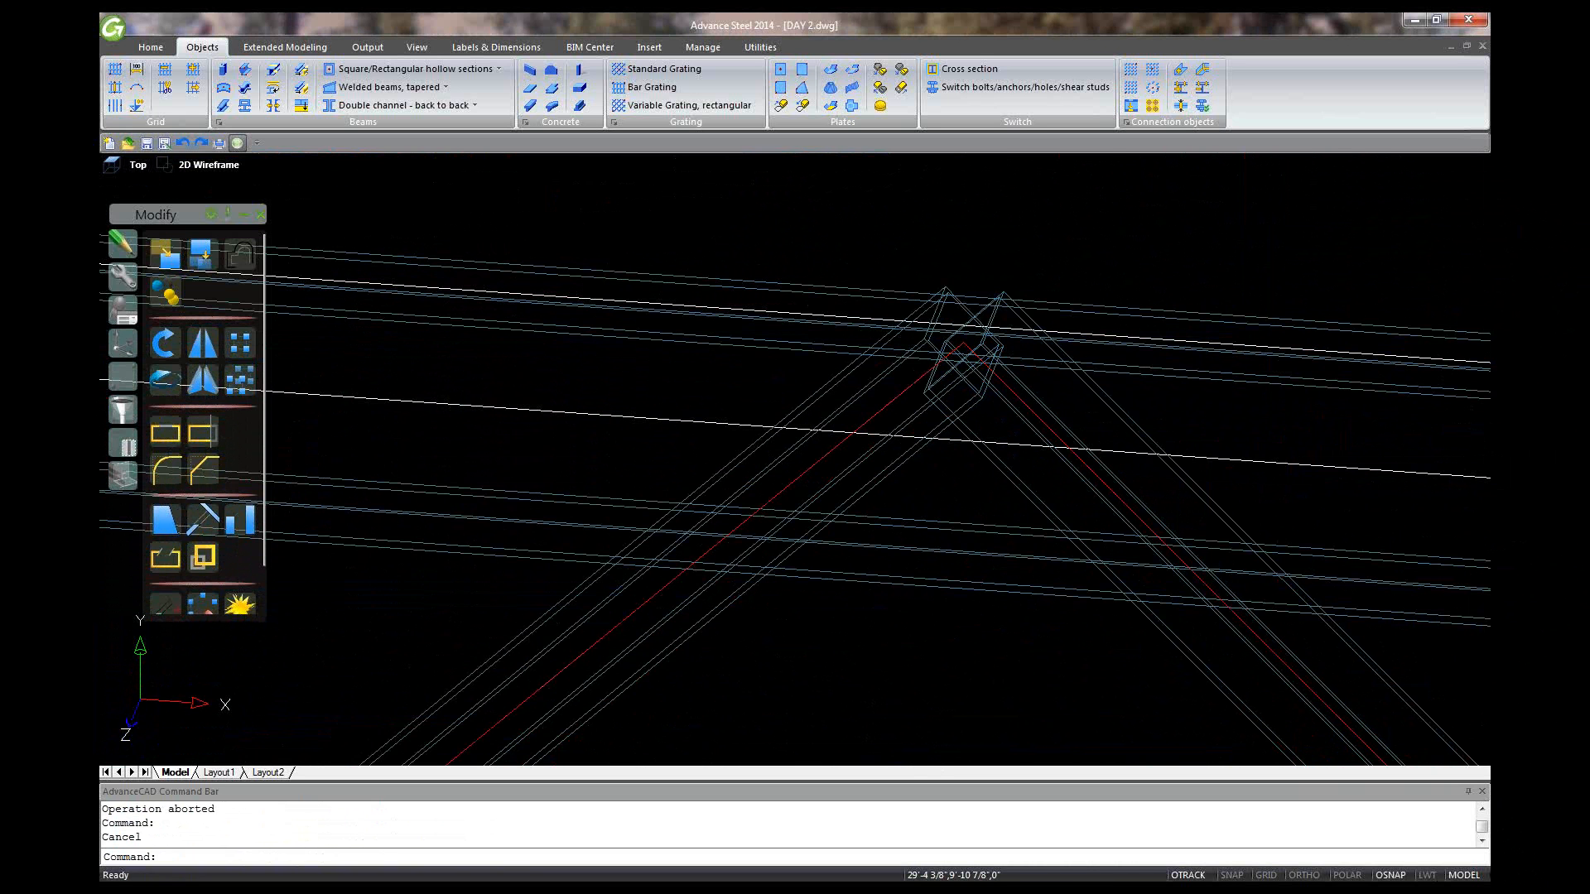
scroll(346, 374, down, 6)
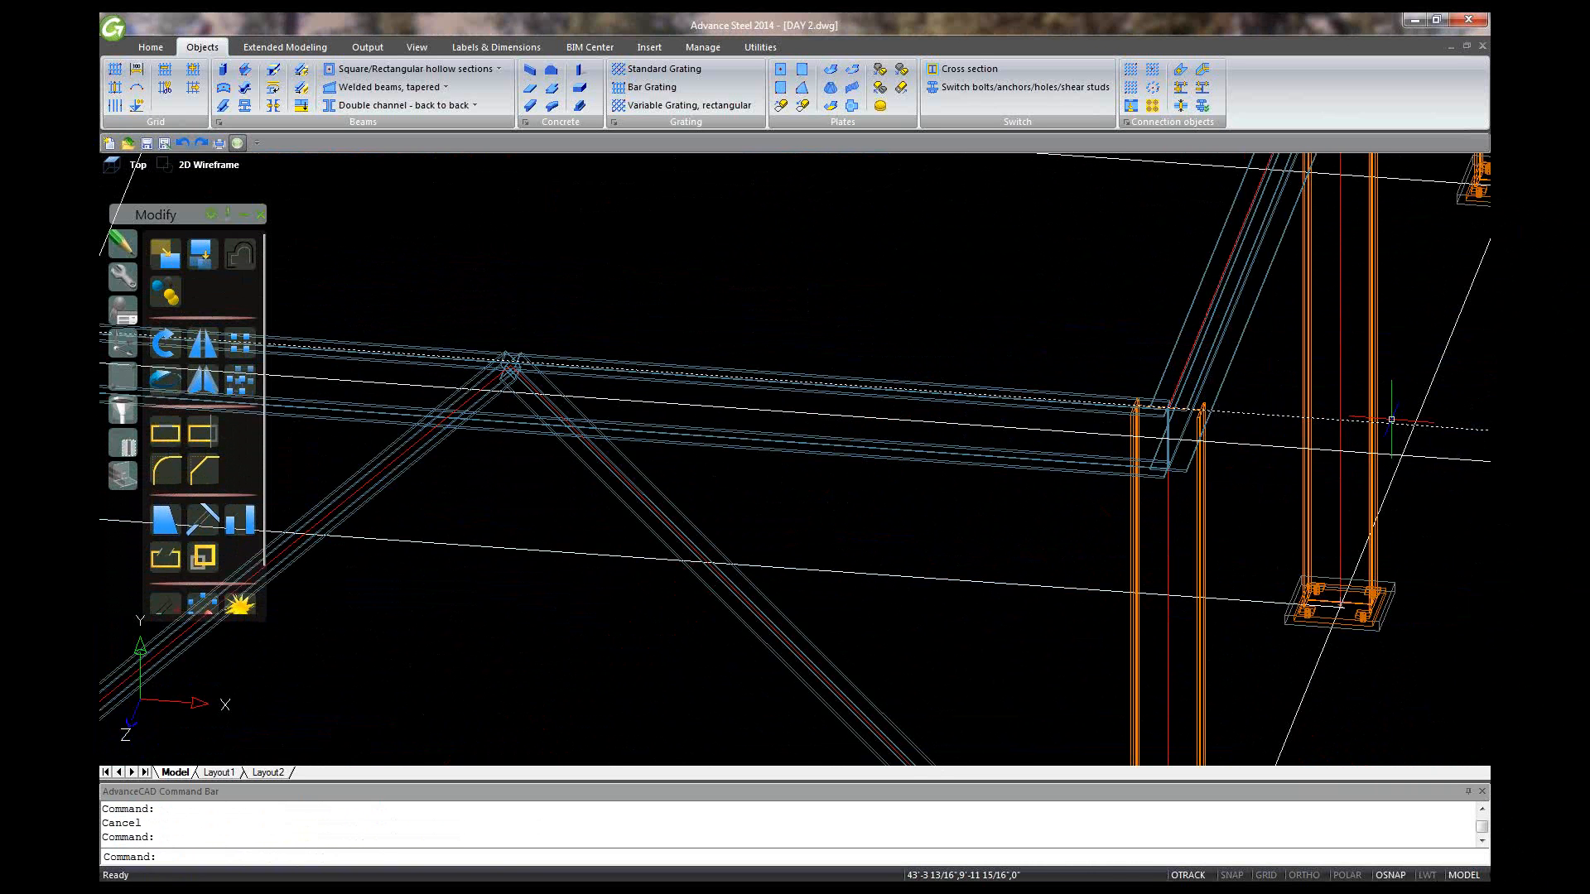
key(Delete)
Stretch the shared upper end of both braces up onto the beam's system axis, specifying the MID snap.
scroll(497, 357, up, 6)
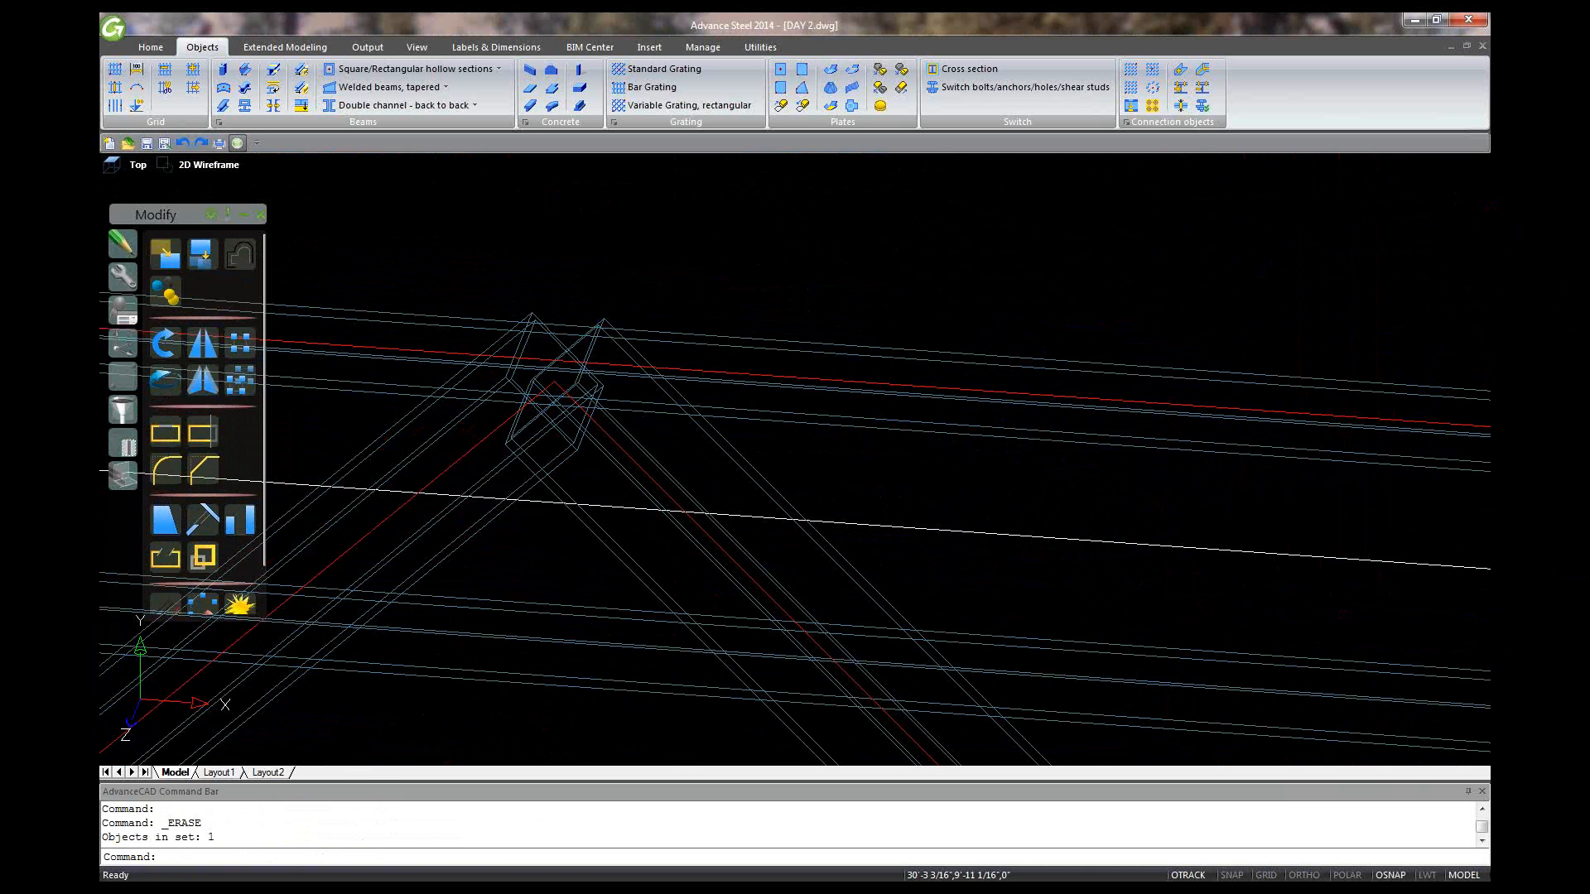
scroll(465, 399, up, 3)
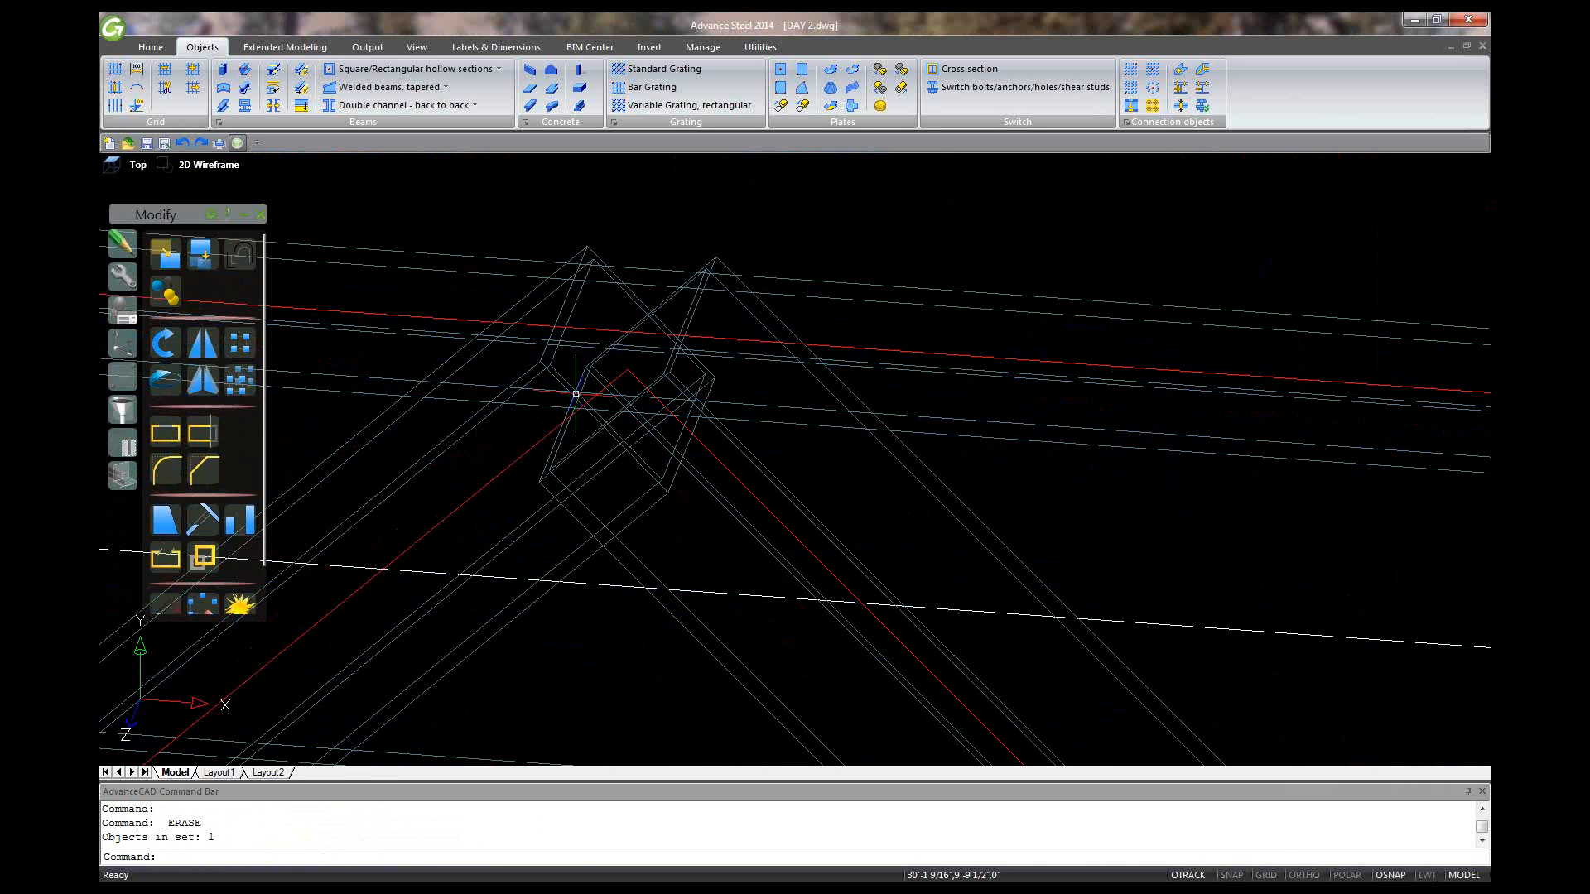
click(636, 379)
click(627, 369)
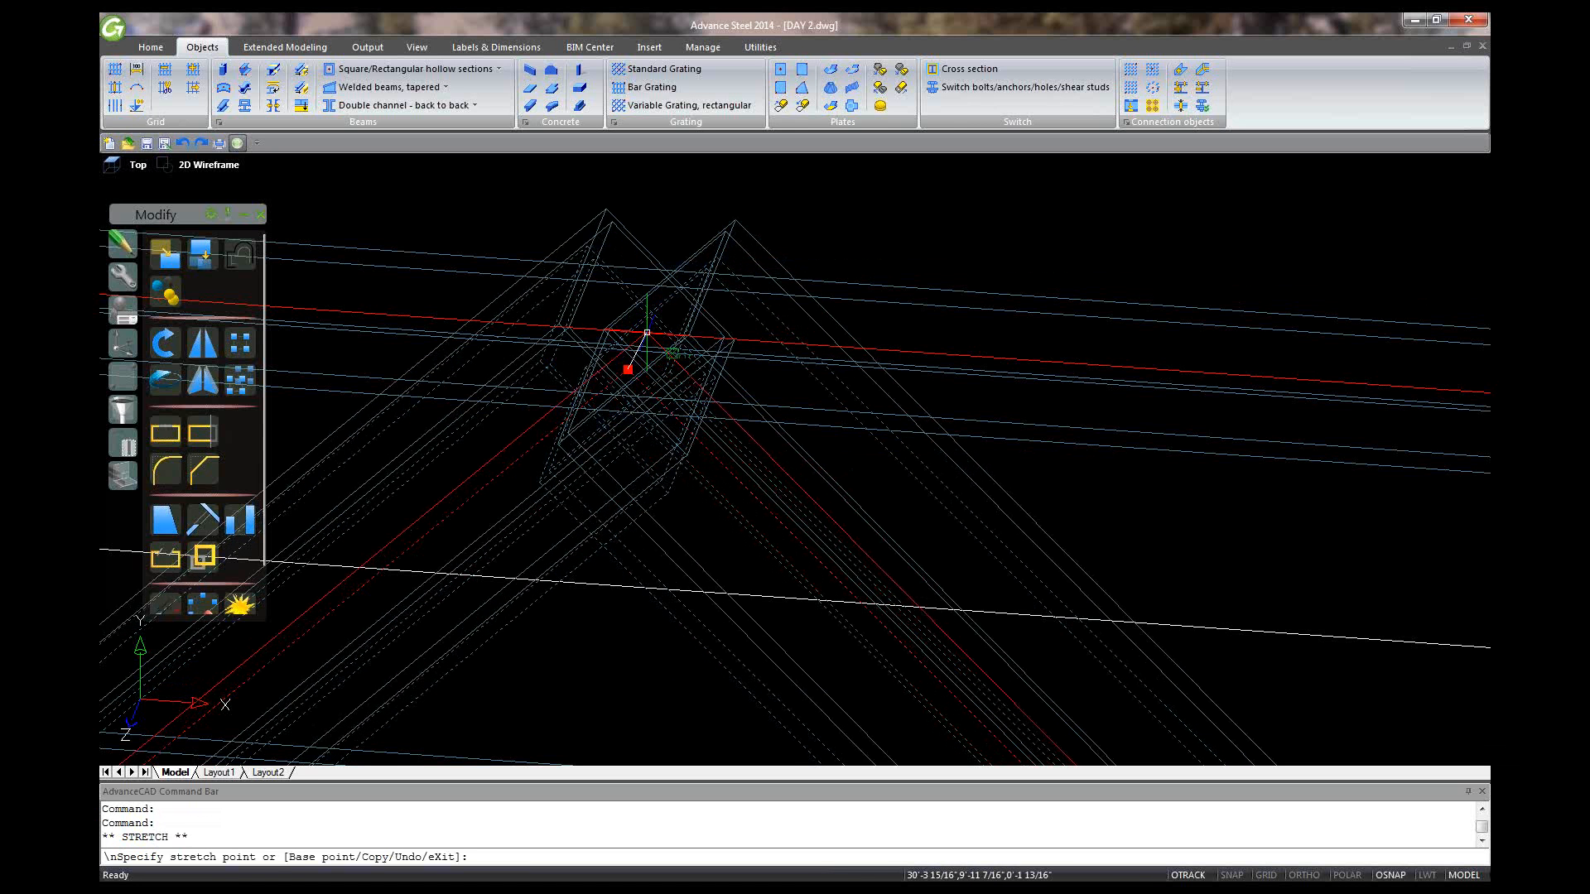
text(MID)
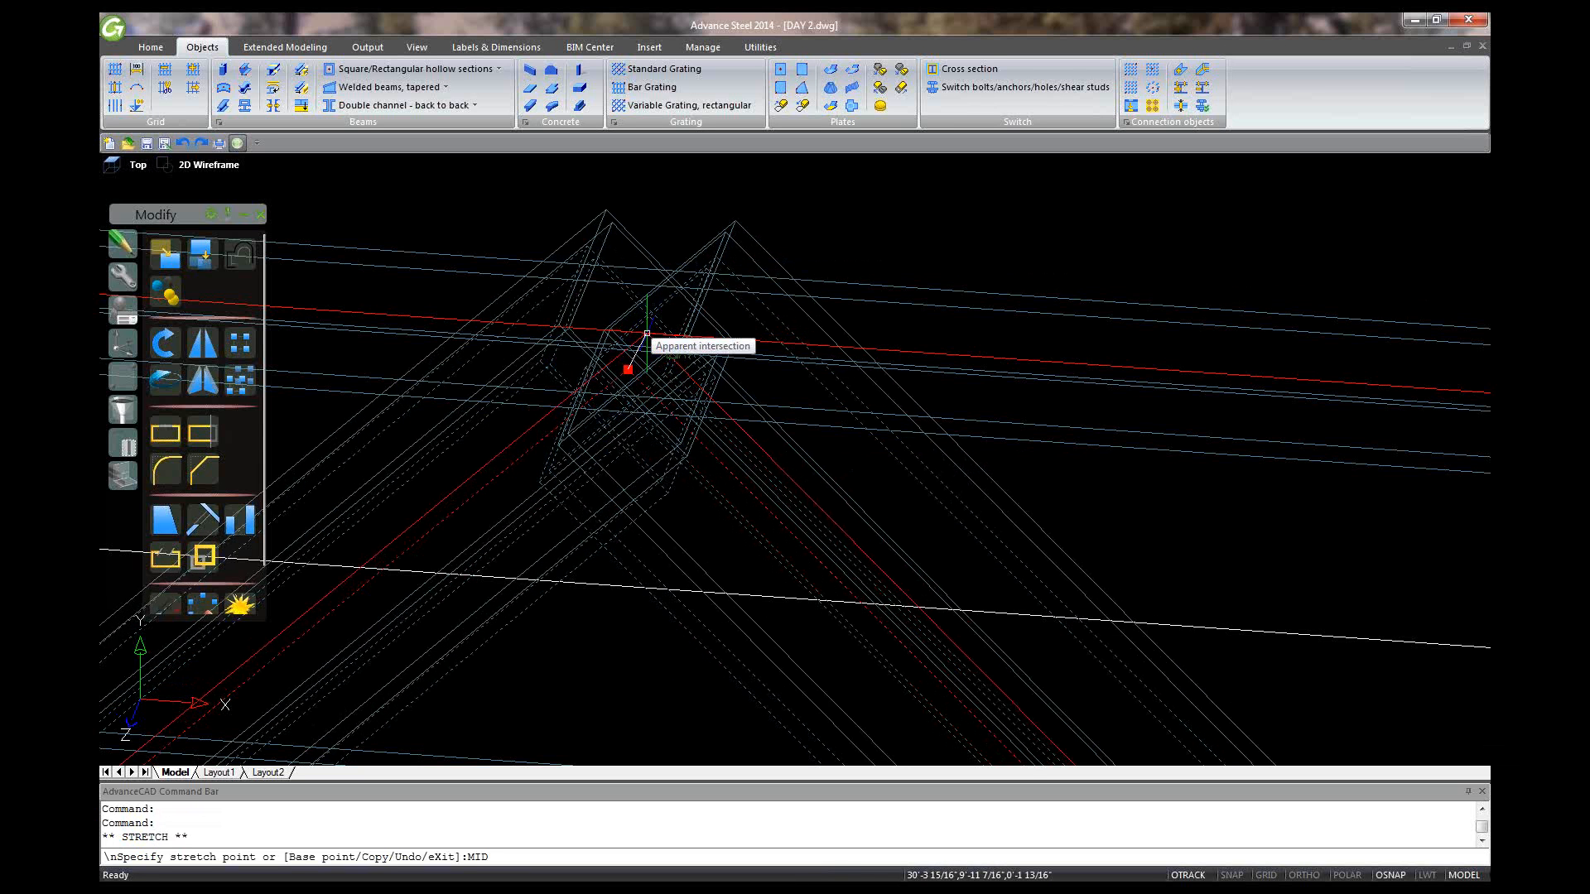
text(MID)
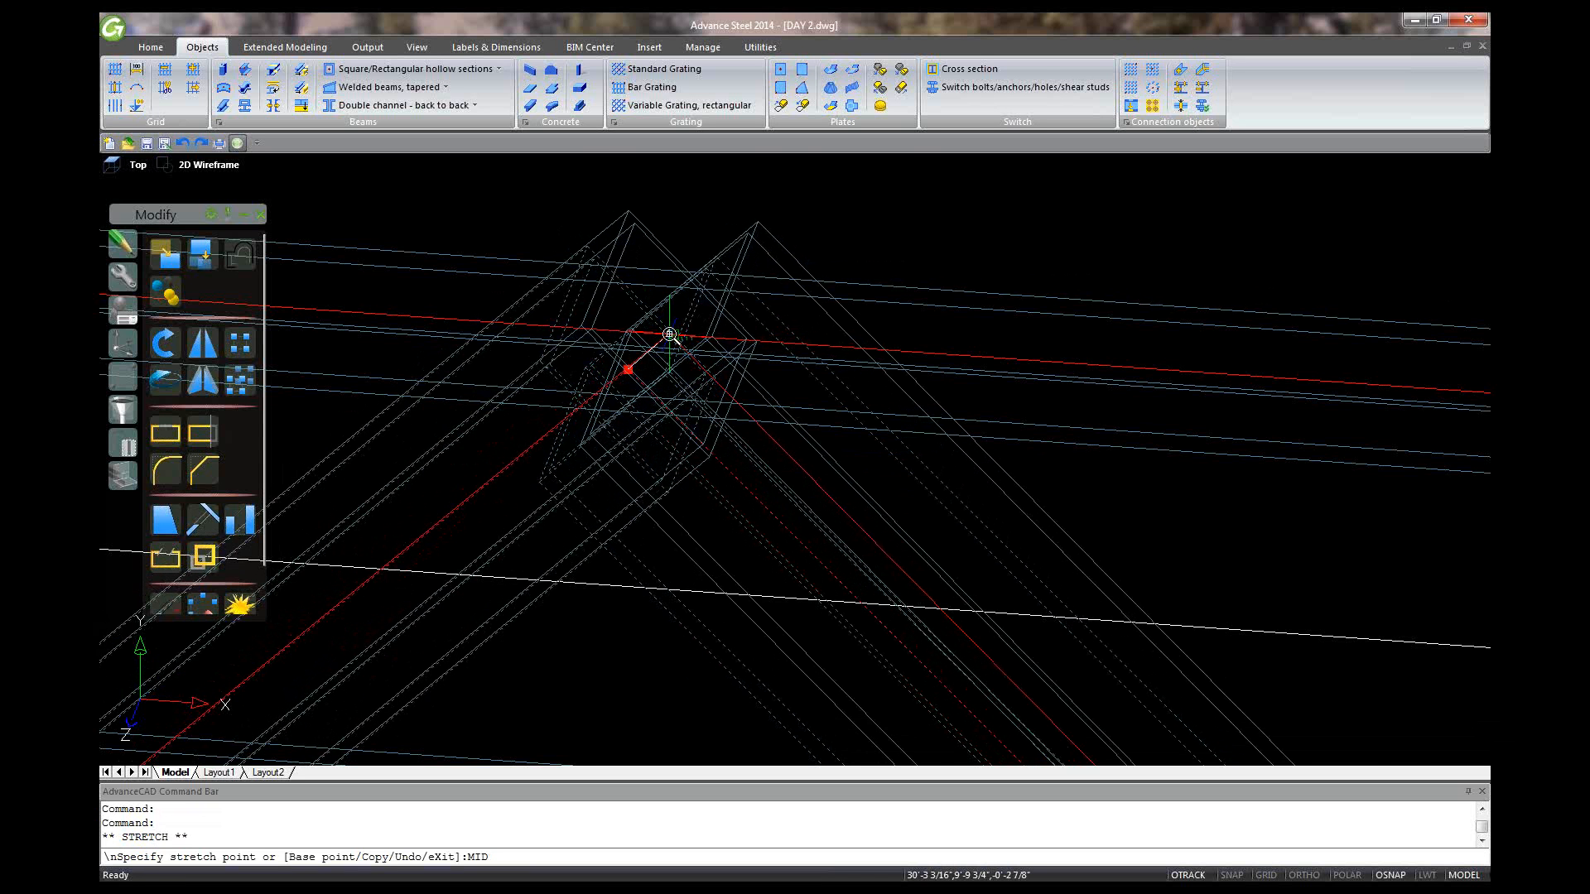
scroll(669, 334, up, 2)
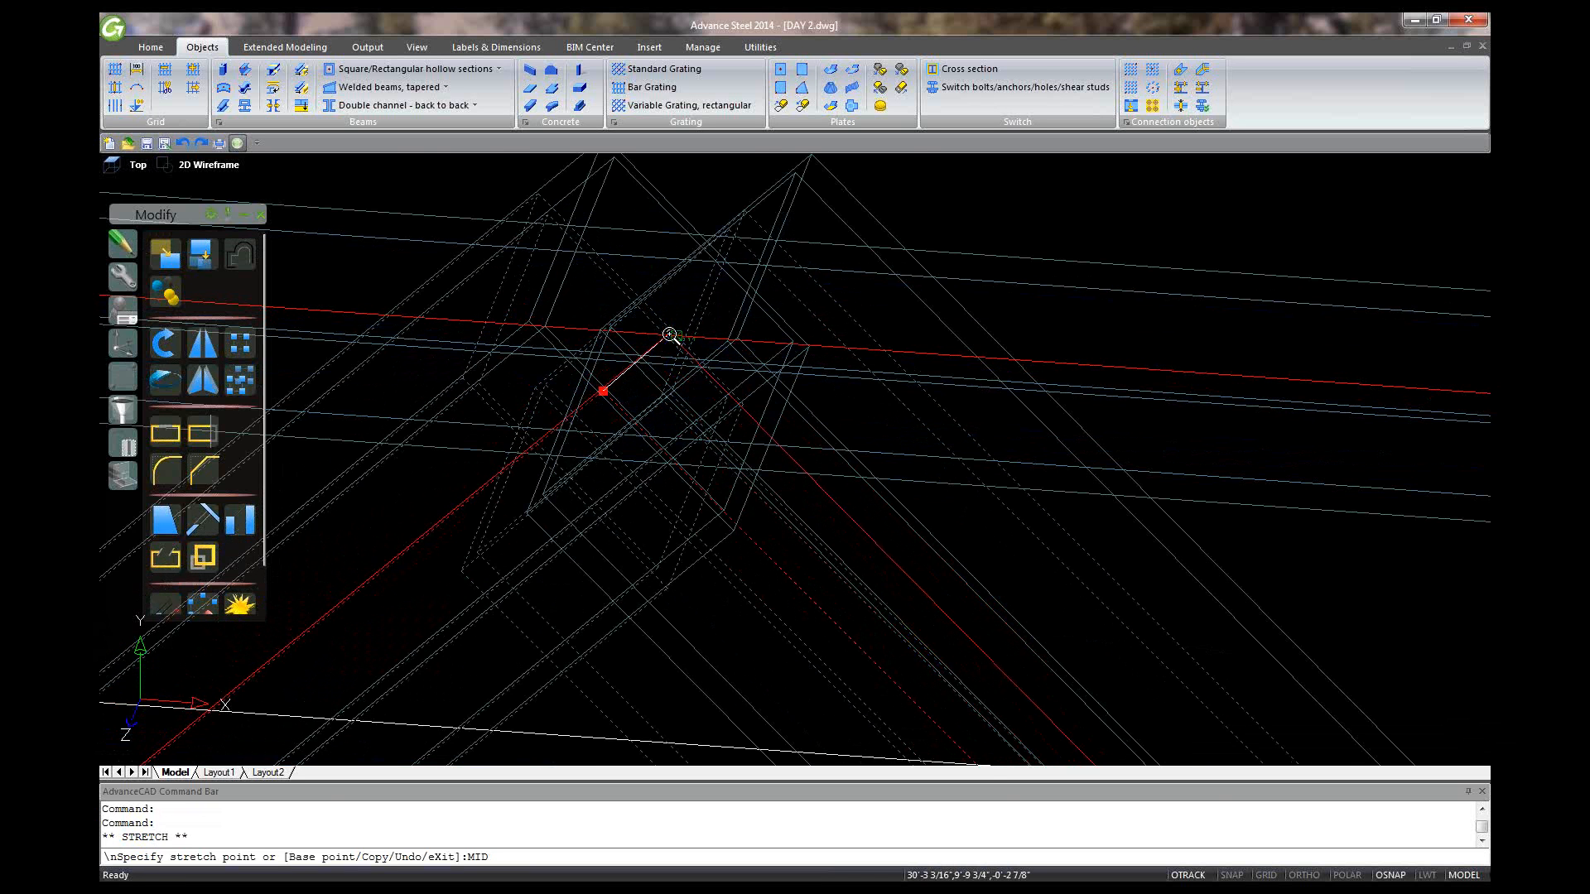
scroll(669, 335, up, 2)
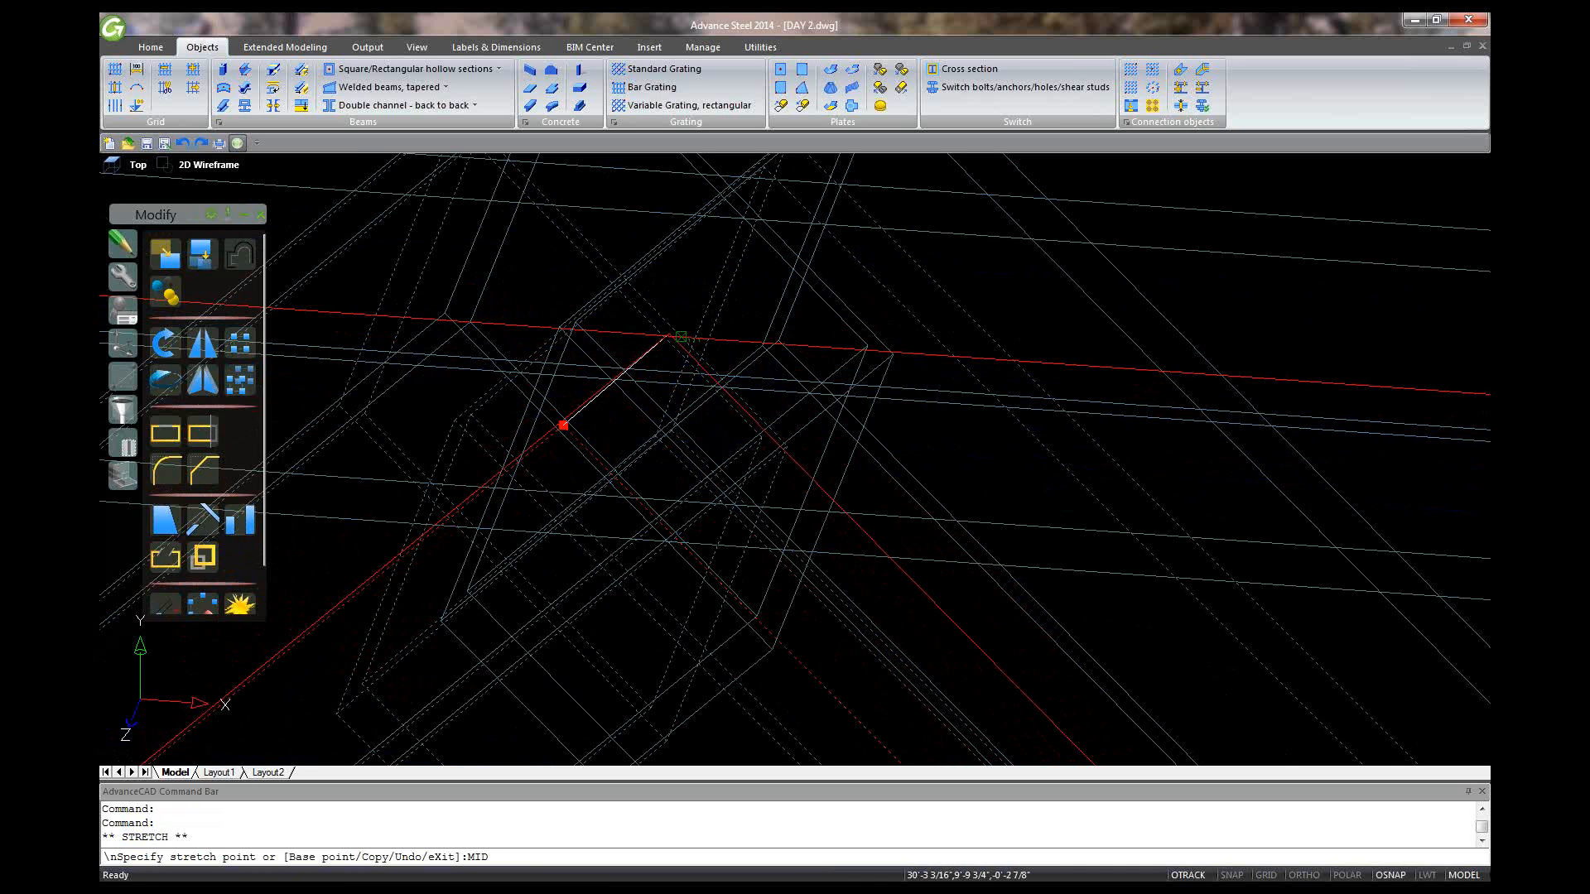
scroll(676, 334, up, 2)
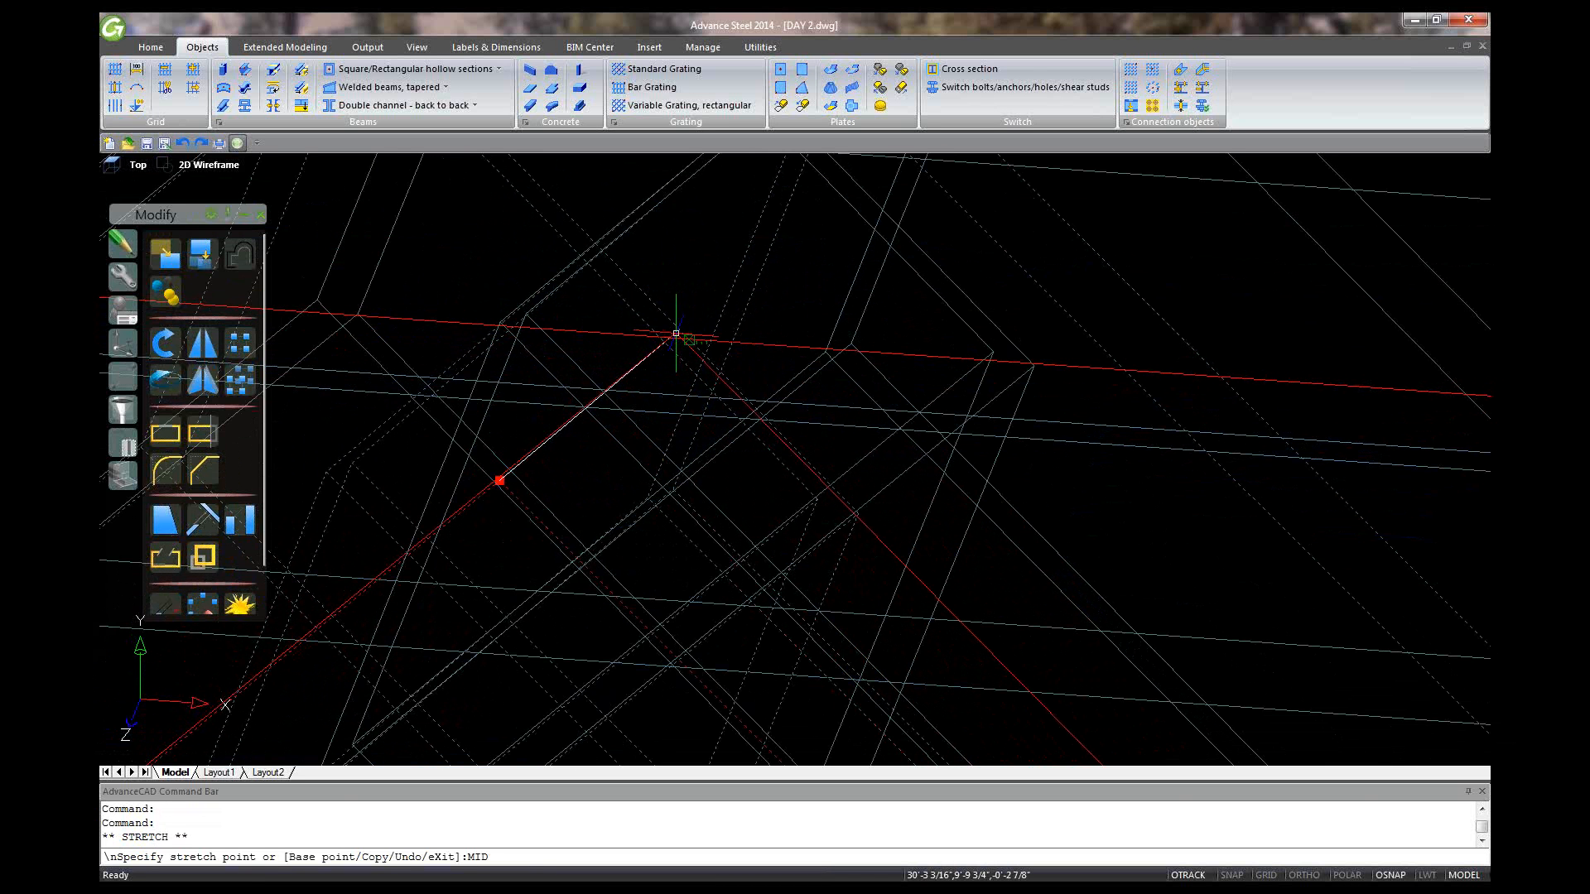
key(Escape)
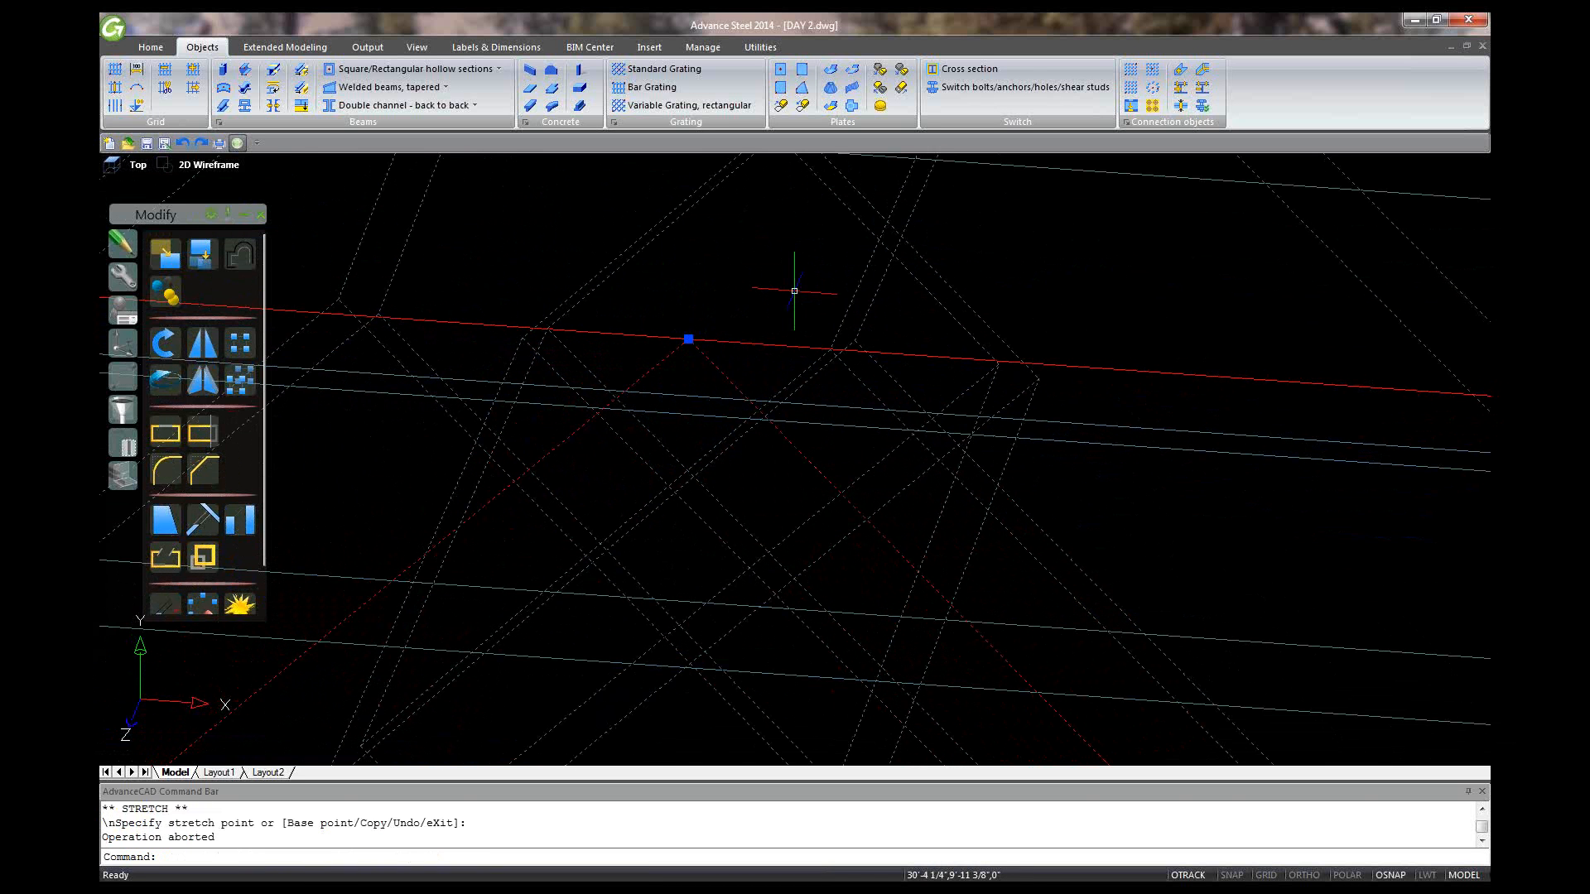
Inspect the meeting point of the inverted-V braces on the beam axis and review the available object snap options.
key(Escape)
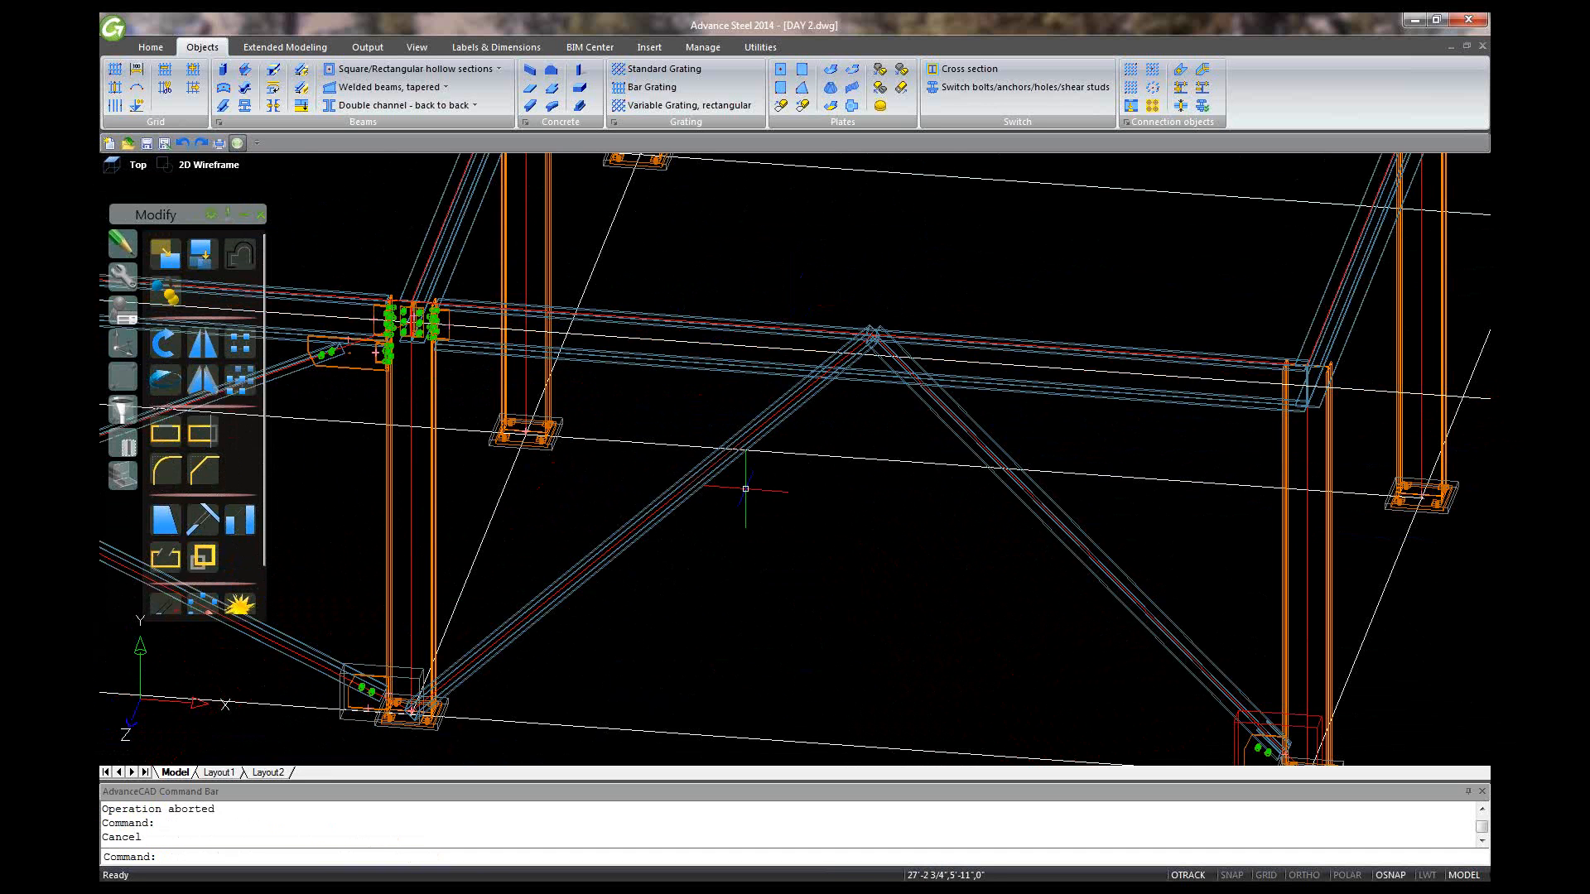
scroll(820, 545, up, 4)
scroll(820, 545, down, 4)
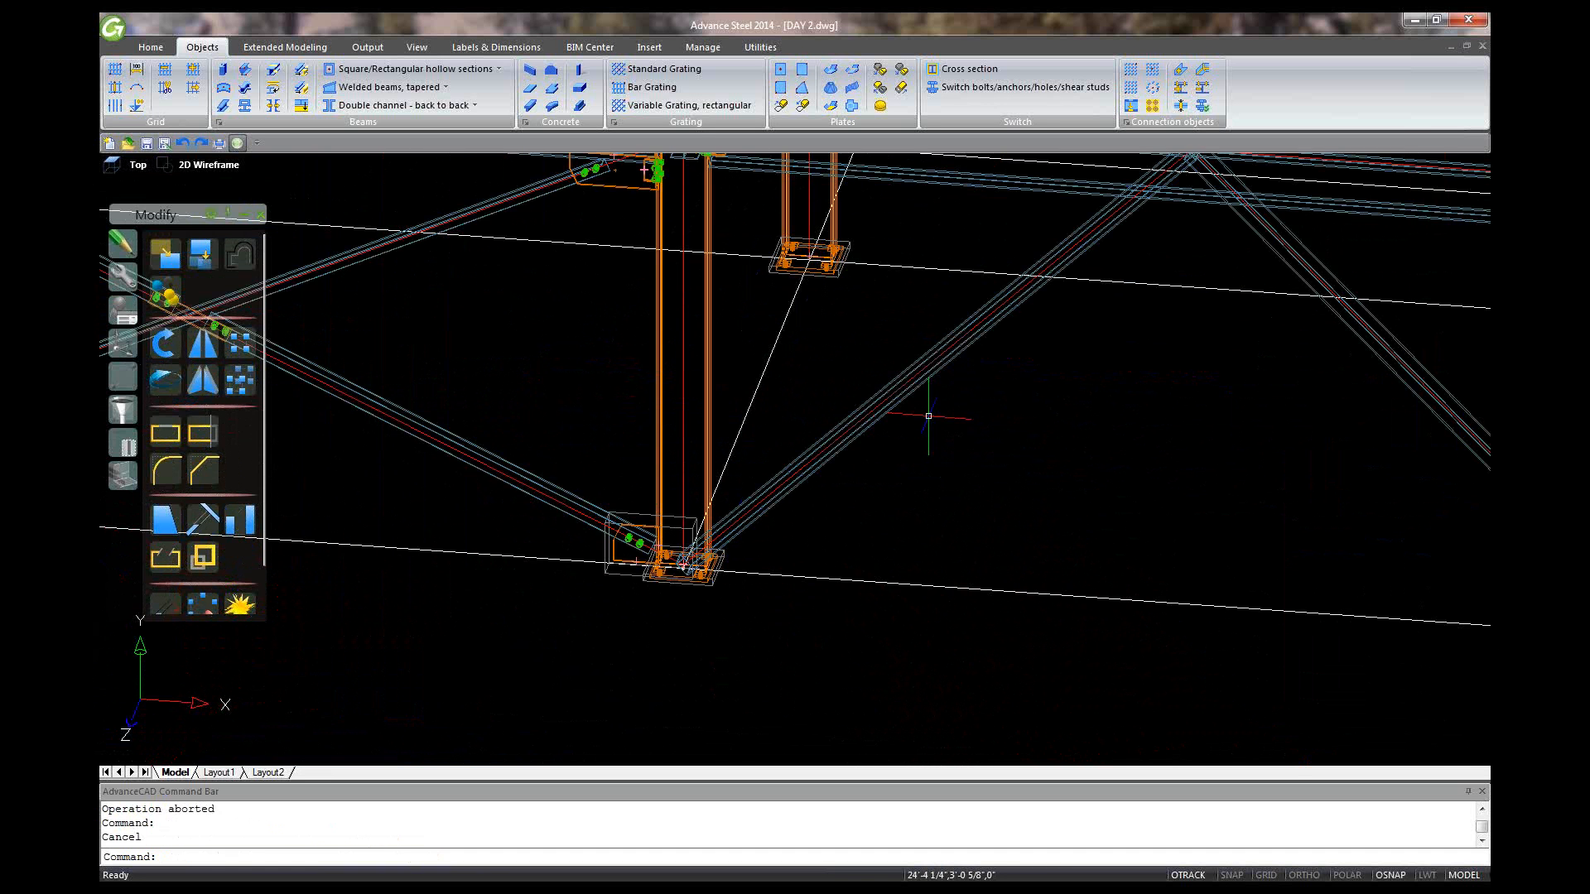
scroll(1190, 178, up, 4)
middle_drag(1190, 178, 1033, 346)
shift+right_click(1032, 346)
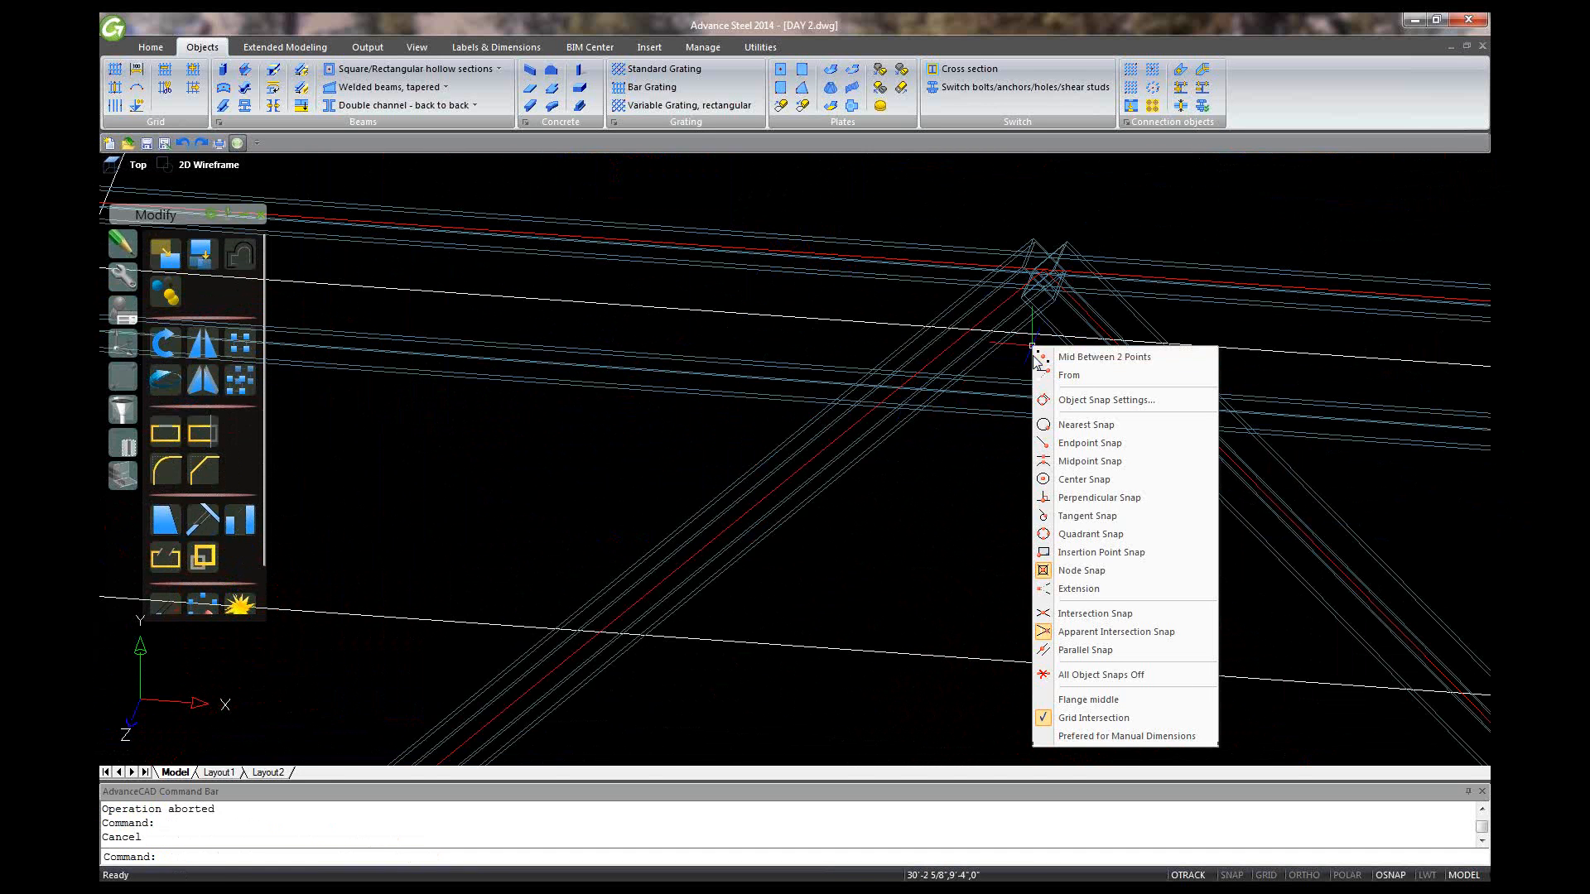
click(1183, 285)
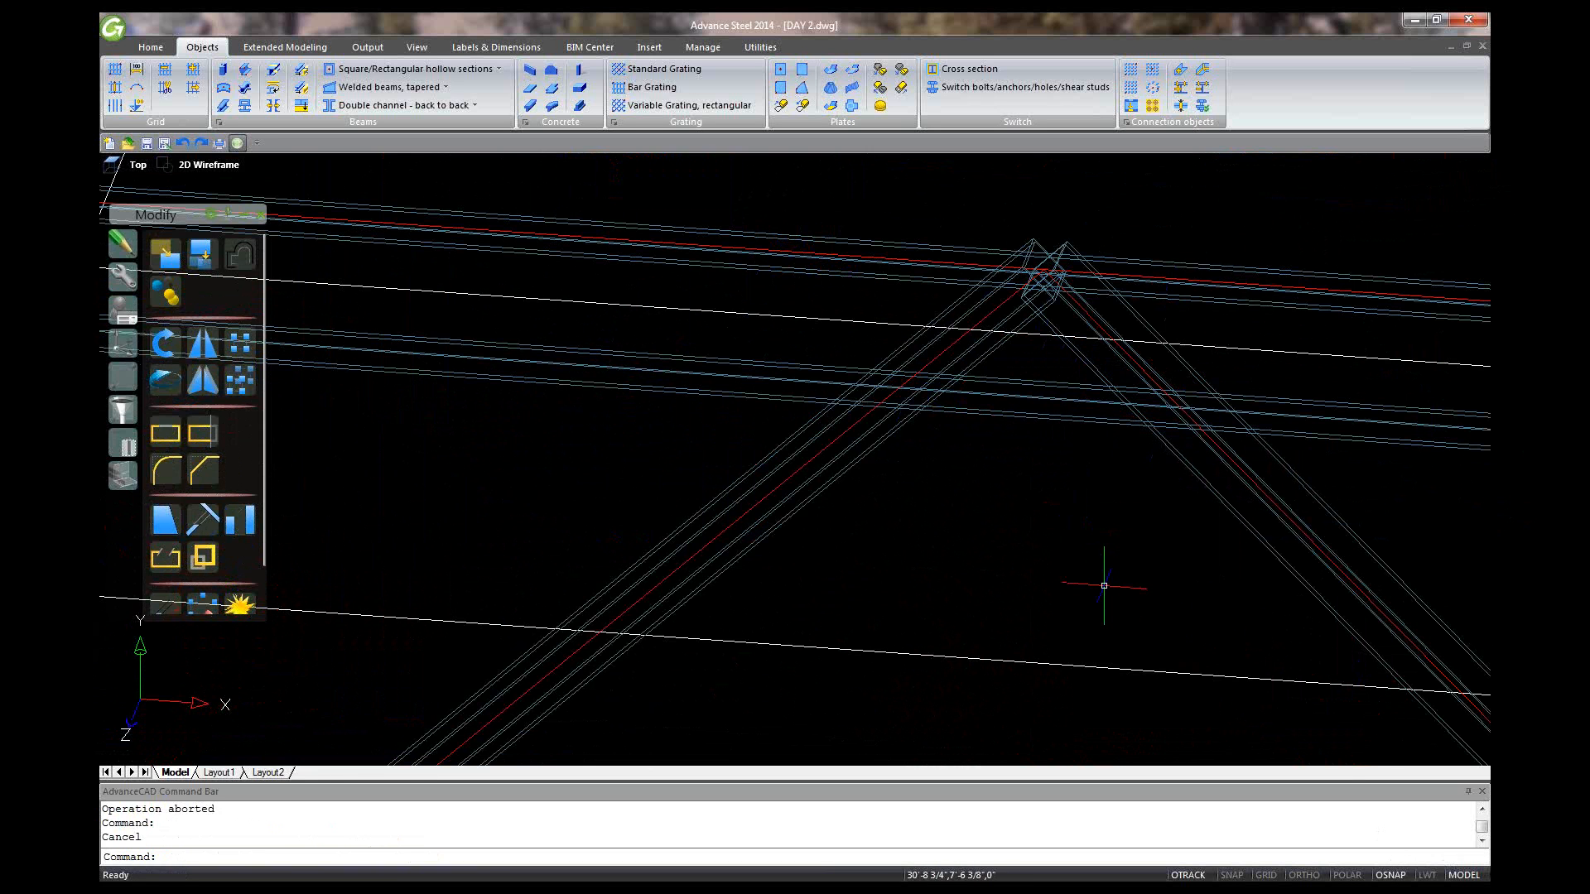
shift+right_click(1103, 585)
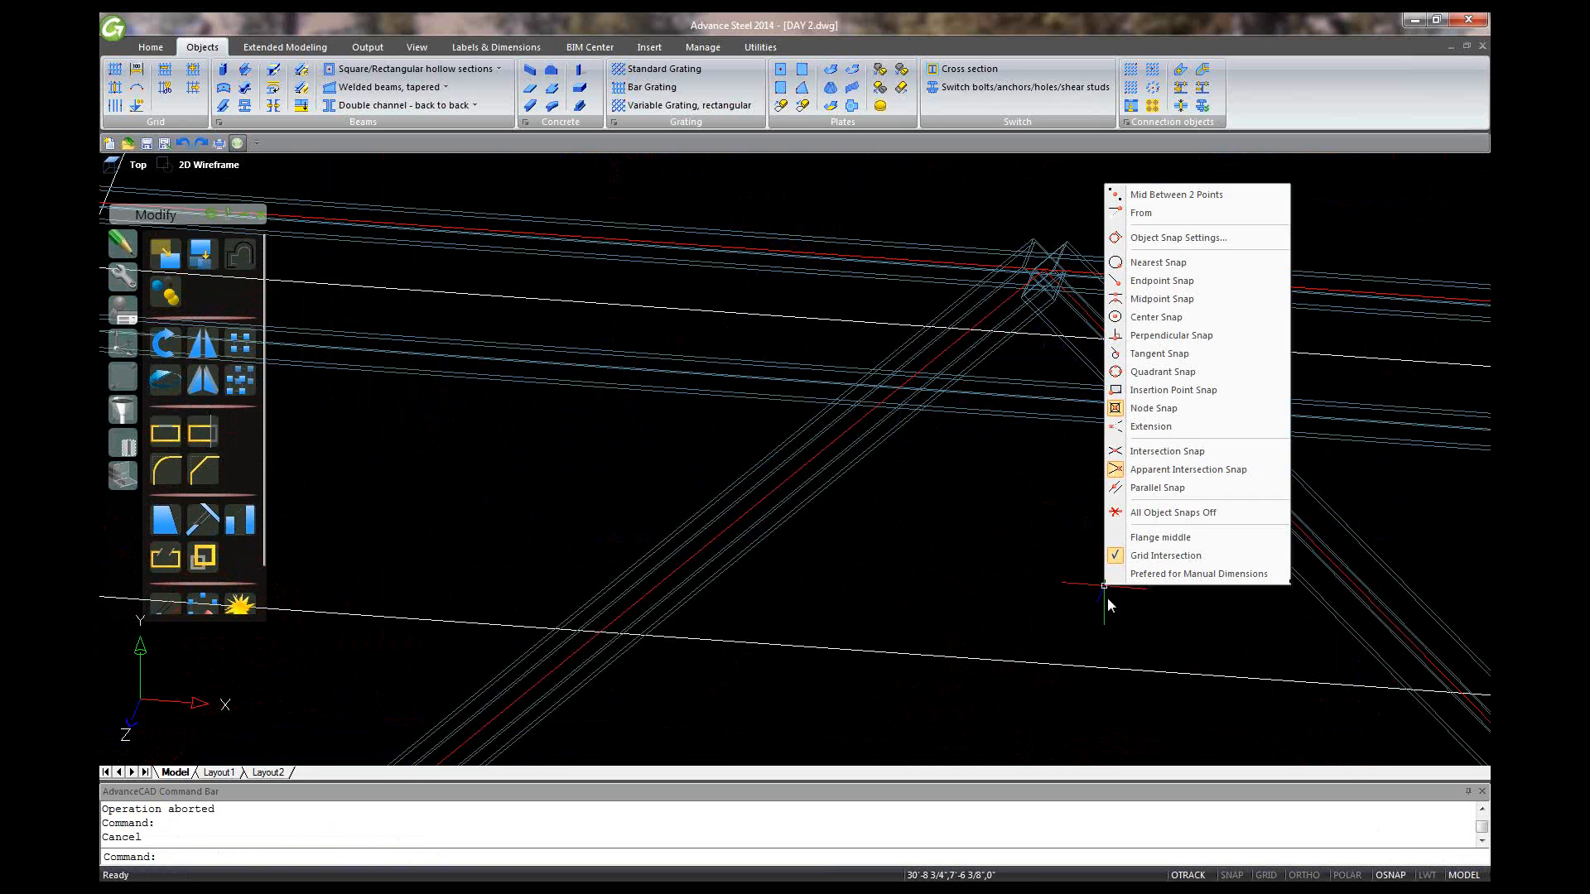
click(1170, 477)
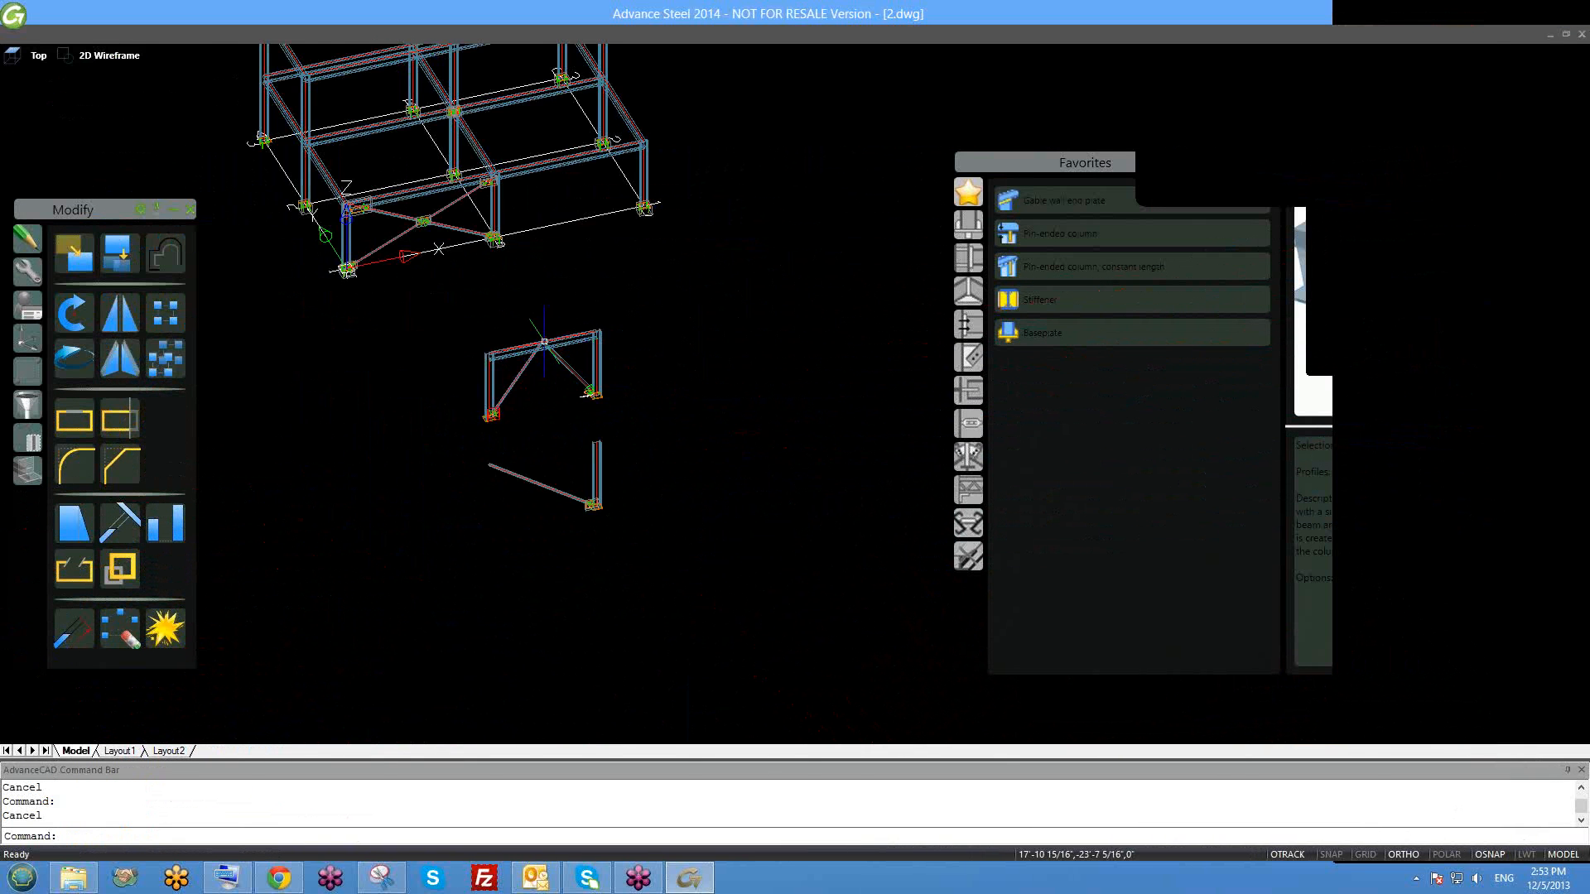
scroll(551, 356, up, 5)
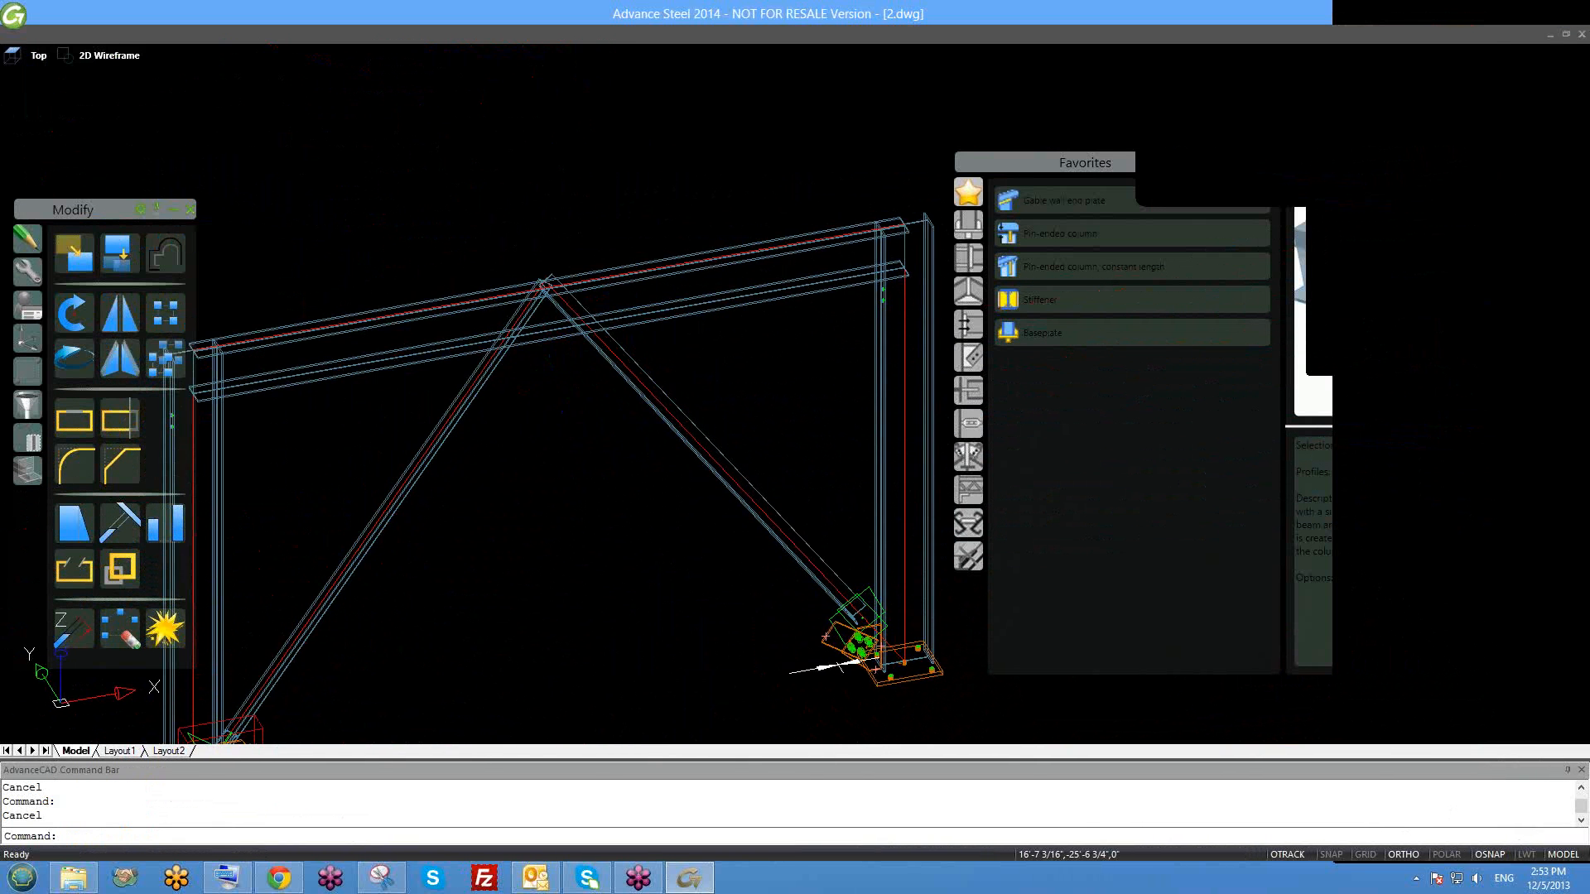
click(634, 393)
text(E)
key(Return)
scroll(619, 422, down, 3)
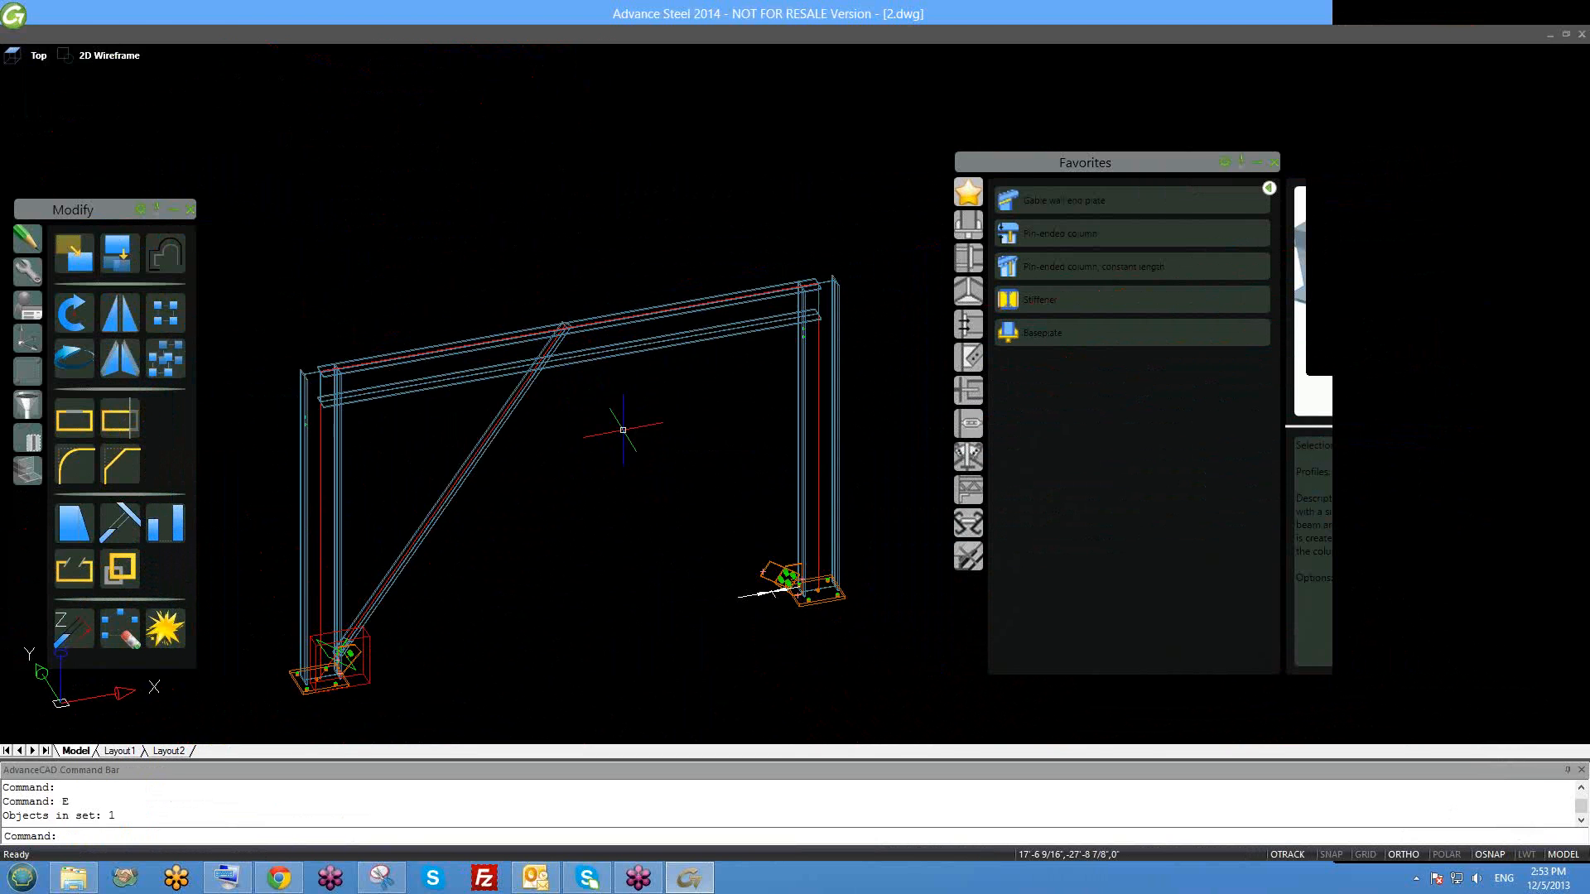
key(ctrl+z)
key(ctrl+z)
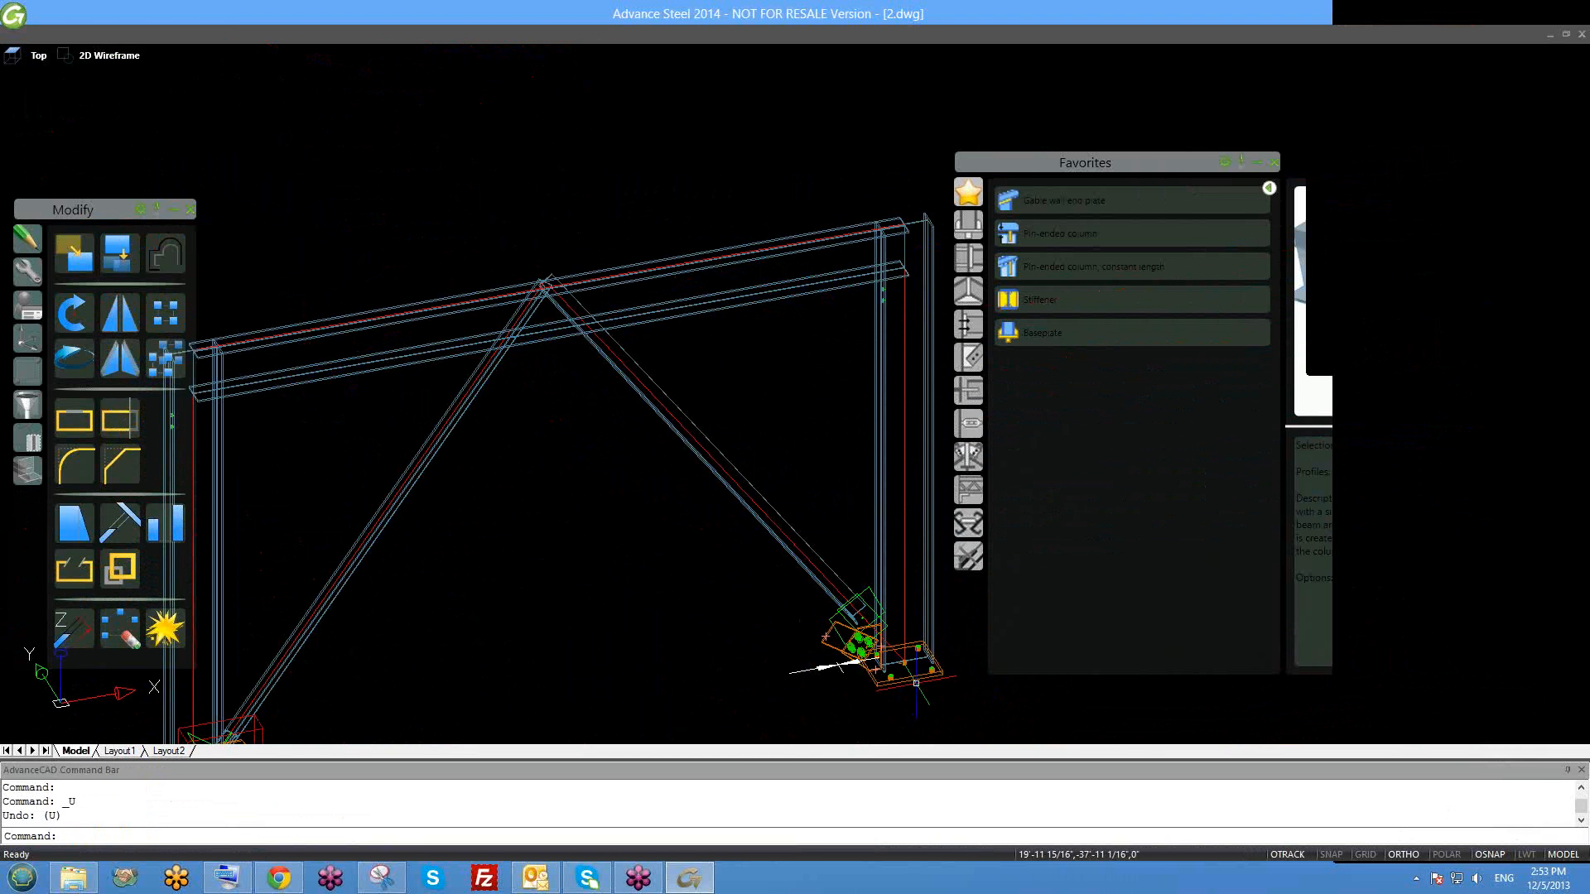
In 2.dwg, delete the gusset plate, bolts and connection objects at the foot of the separate frame's right-hand brace.
text(E)
key(Return)
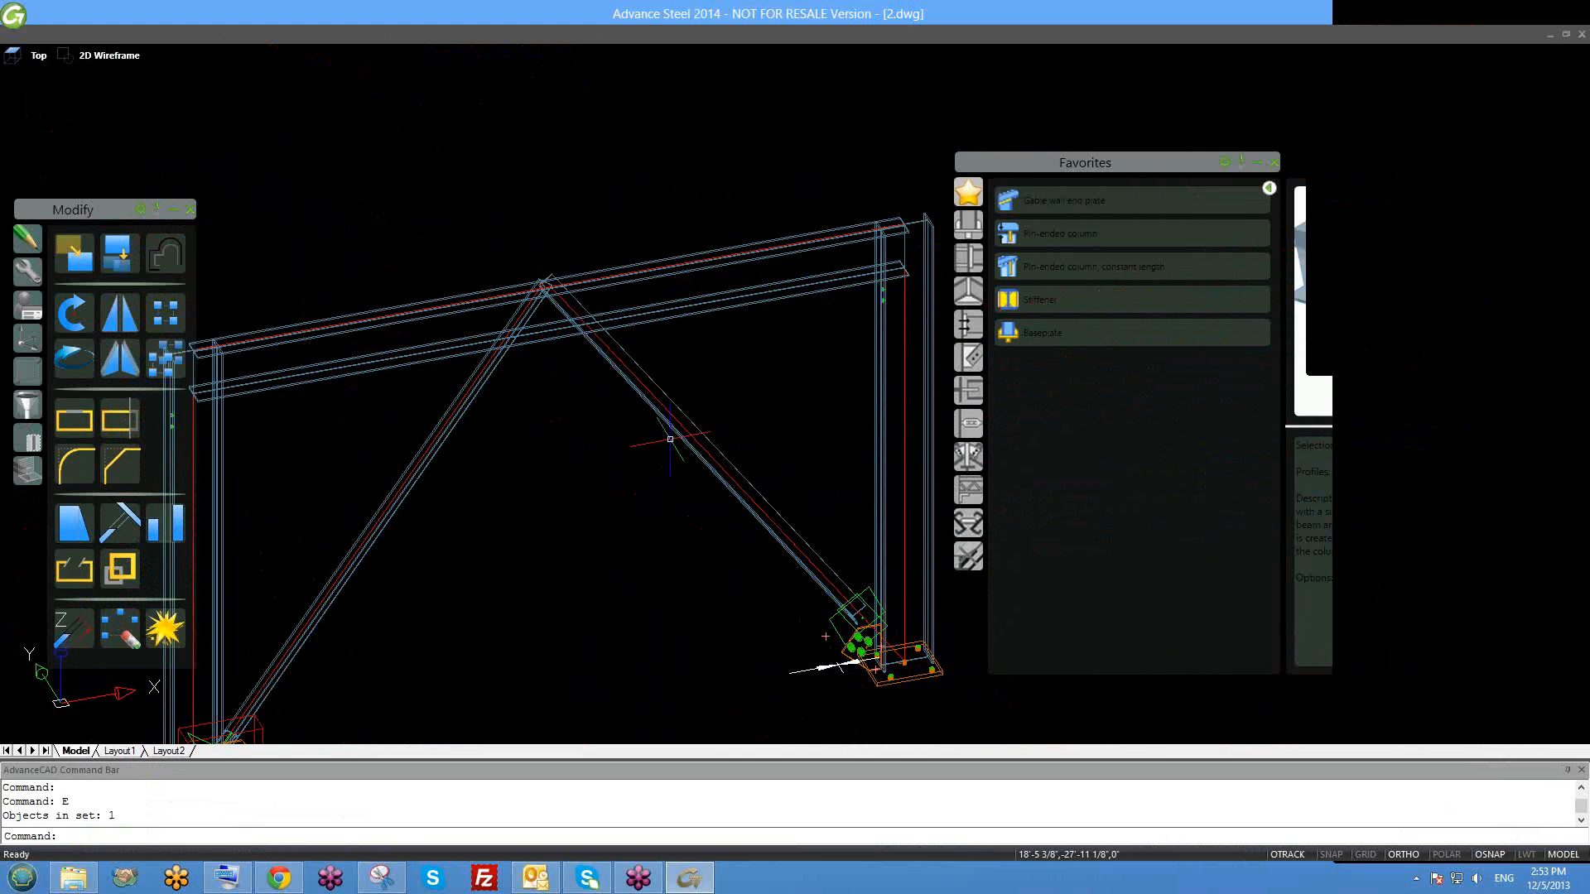
scroll(824, 636, up, 4)
click(743, 560)
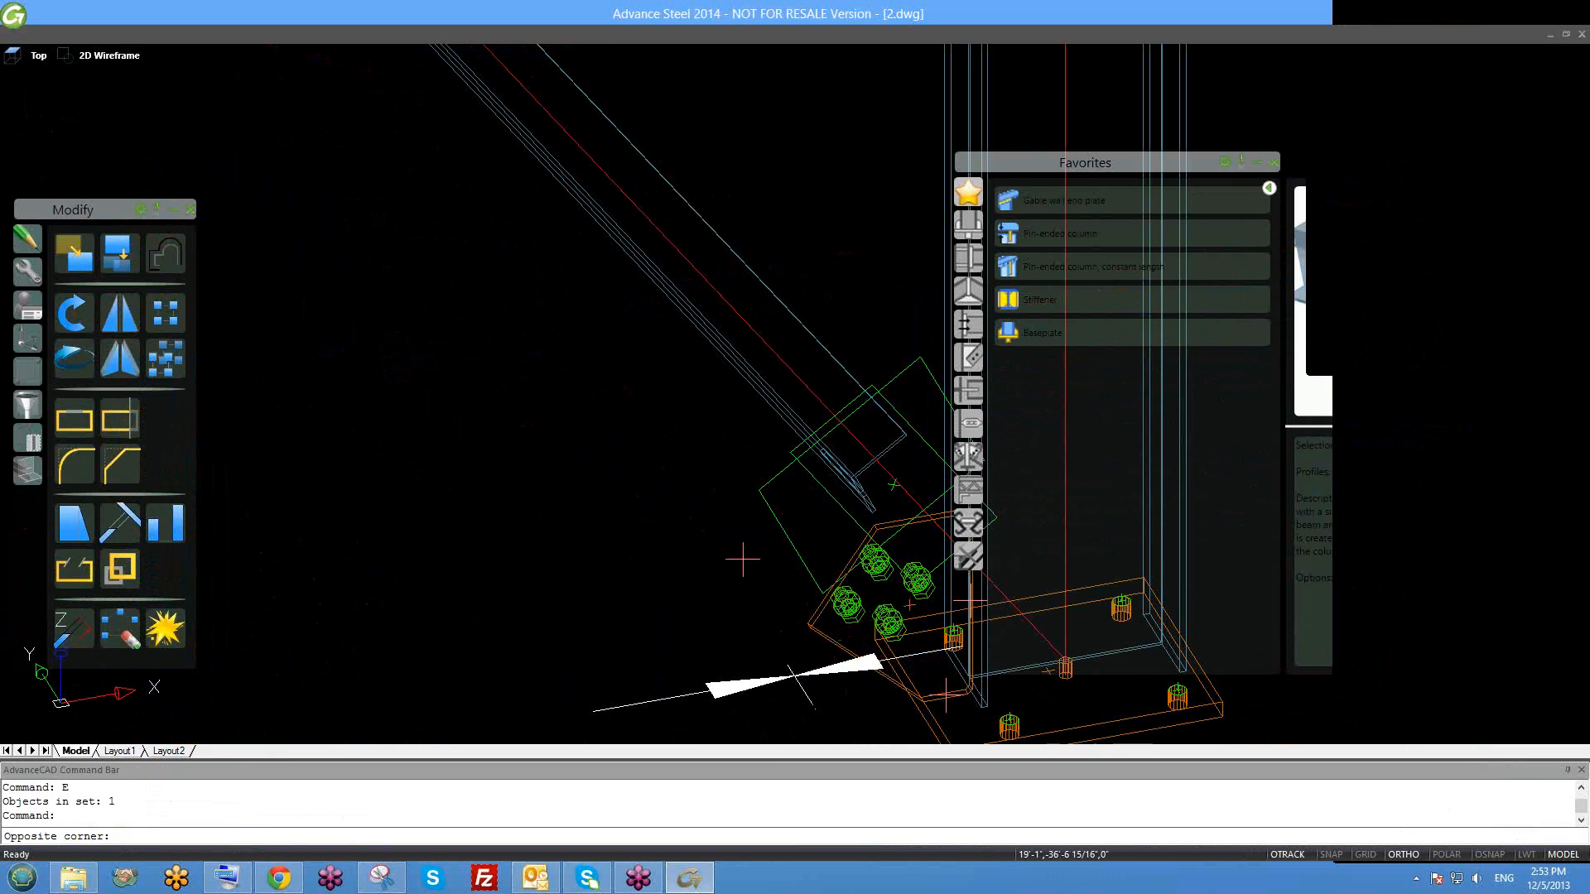
click(822, 635)
scroll(779, 614, down, 5)
key(Escape)
click(741, 421)
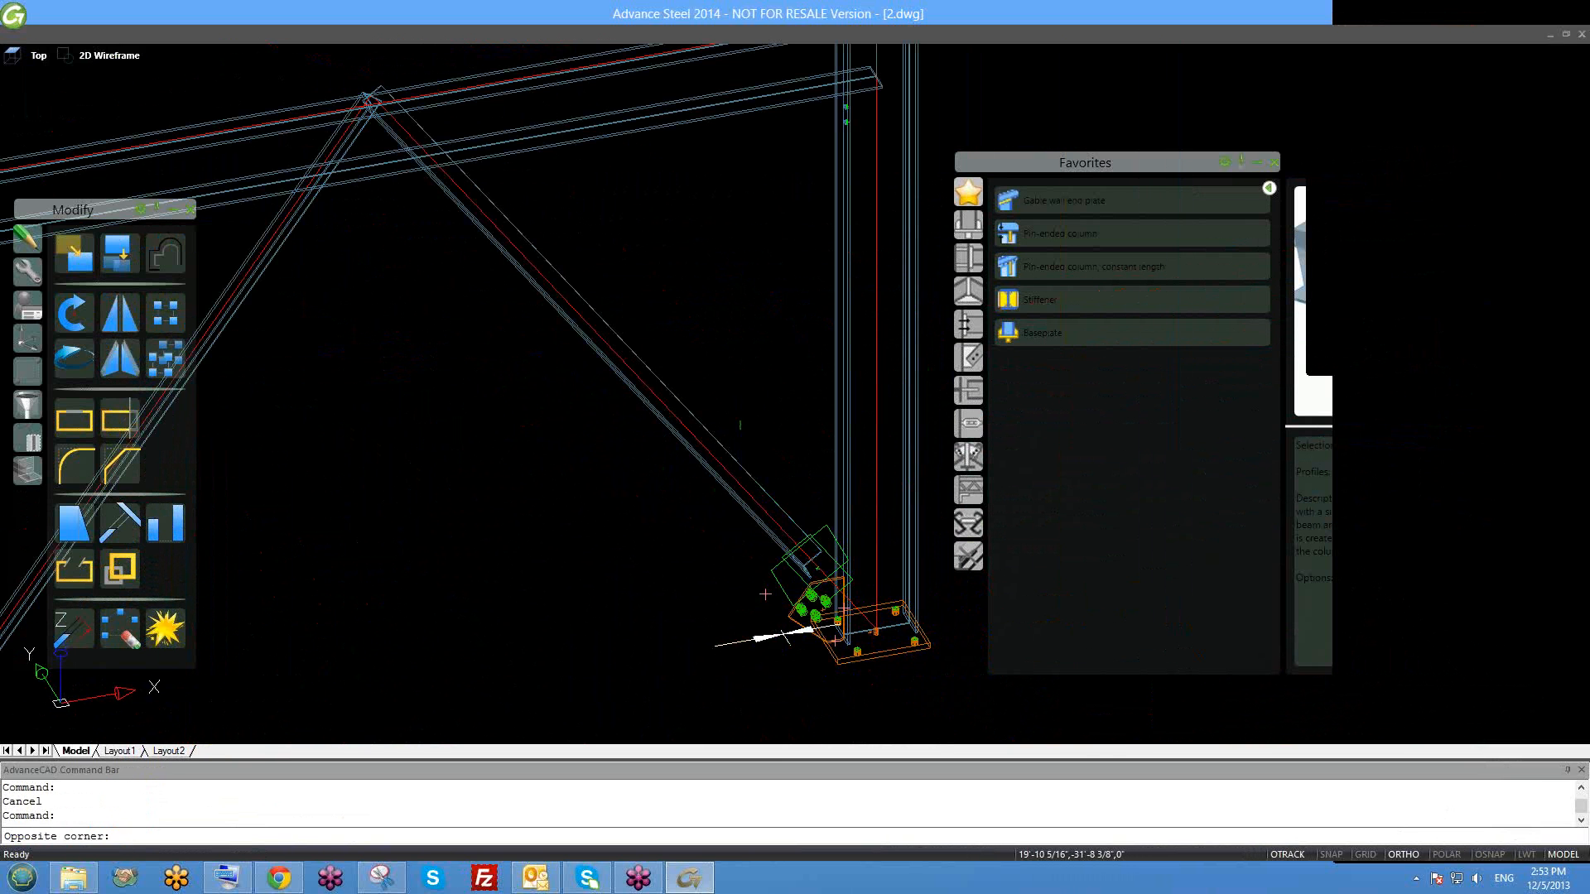
click(901, 708)
text(E)
key(Return)
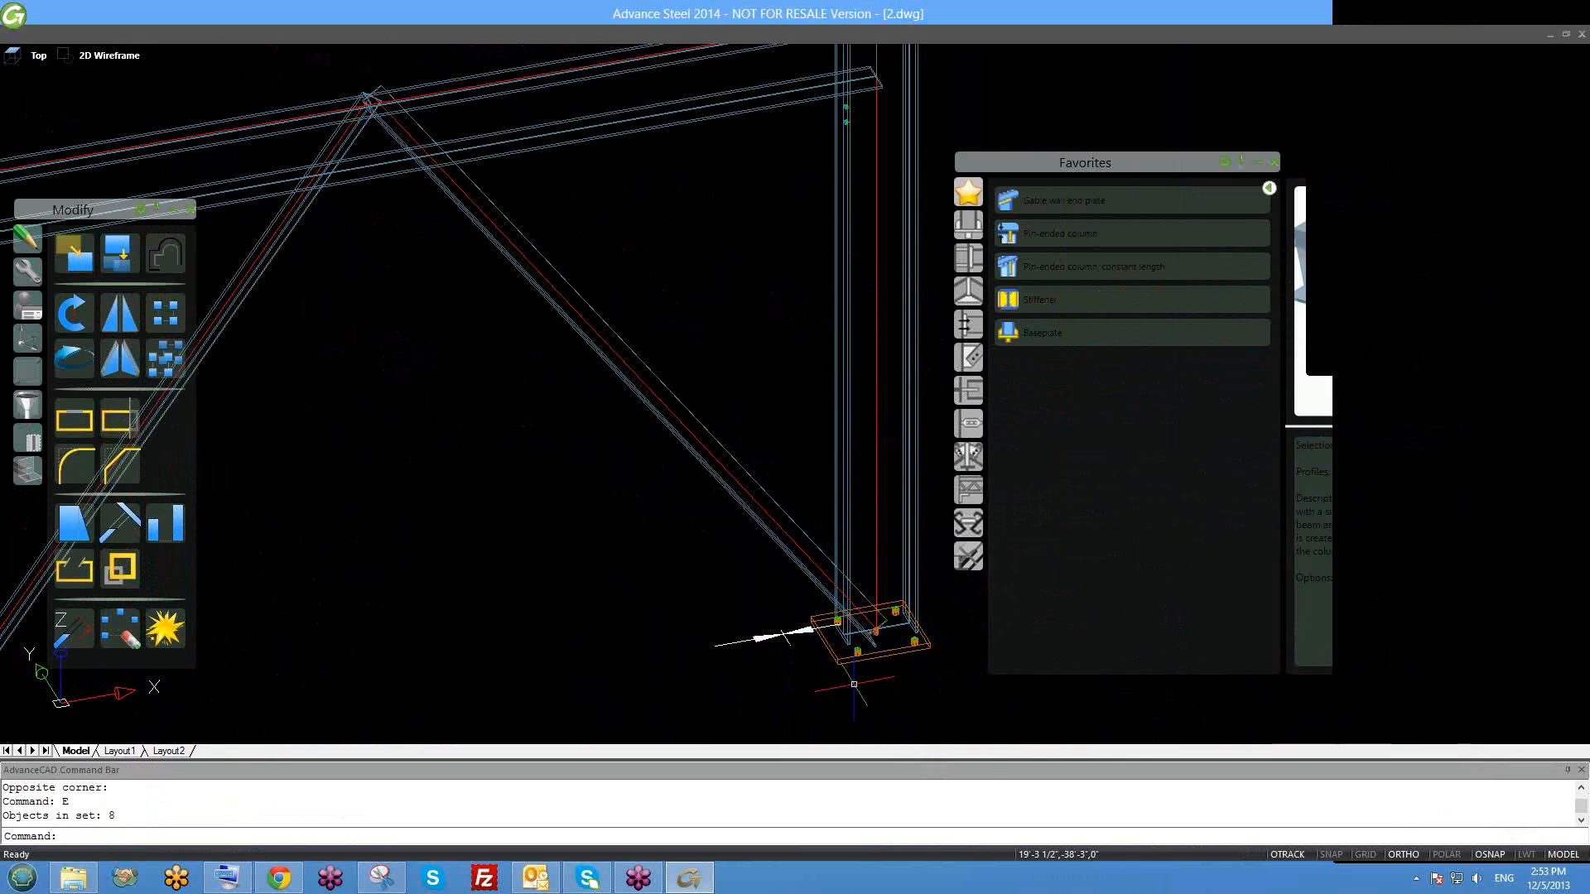
Delete the right-hand diagonal brace of the separate portal frame.
scroll(782, 602, down, 5)
scroll(663, 466, up, 2)
click(650, 463)
text(E)
key(Return)
scroll(593, 428, down, 5)
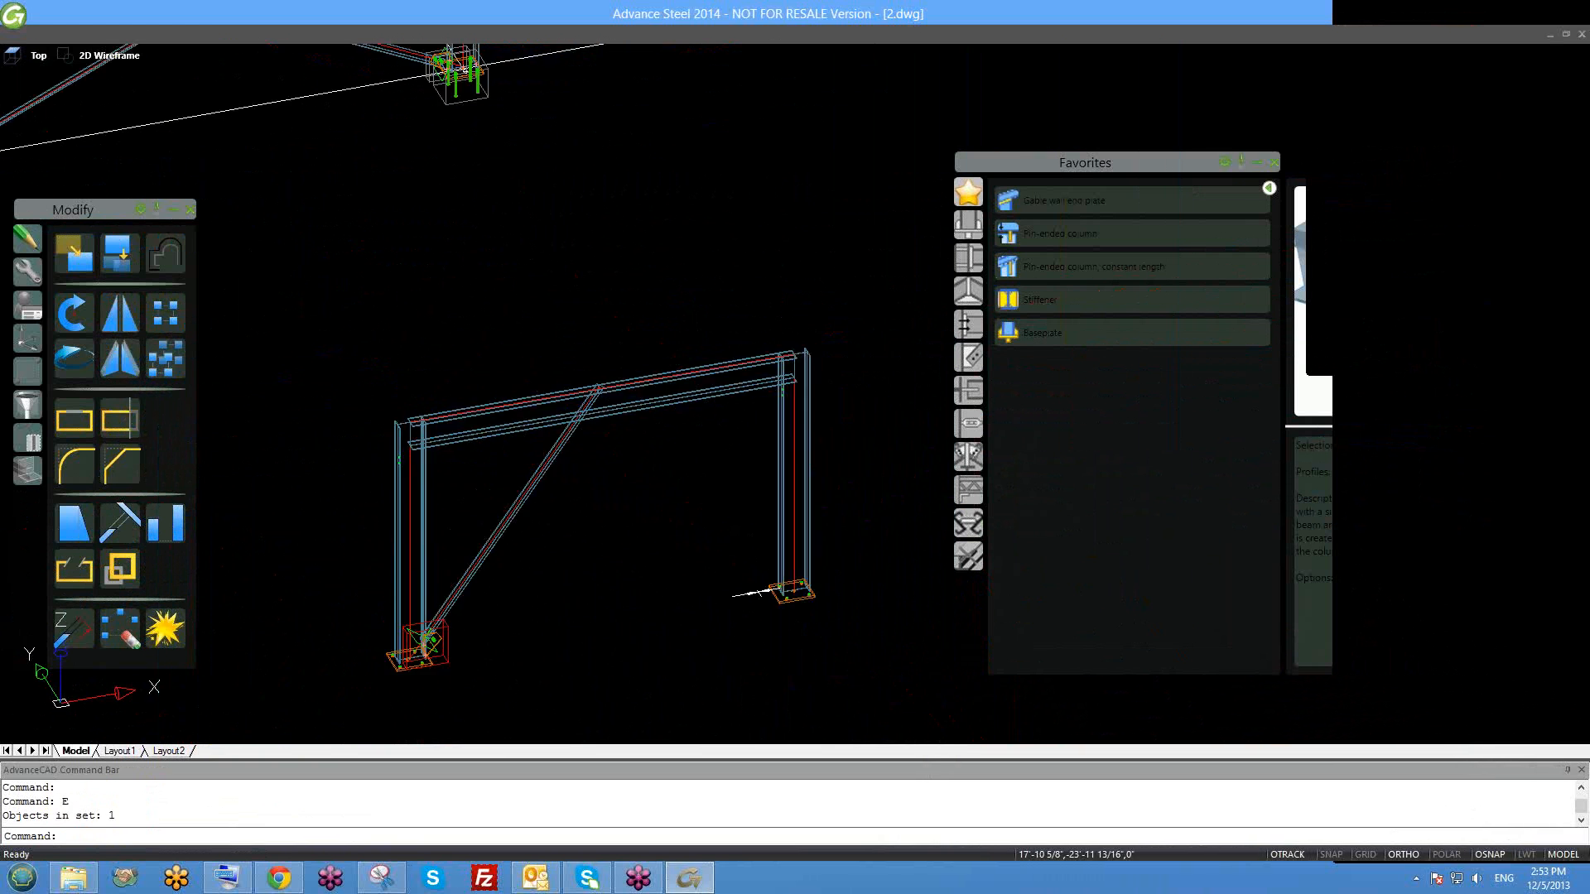
Delete the remaining left-hand diagonal brace that meets the beam of the portal frame.
scroll(603, 412, up, 6)
click(593, 493)
click(444, 553)
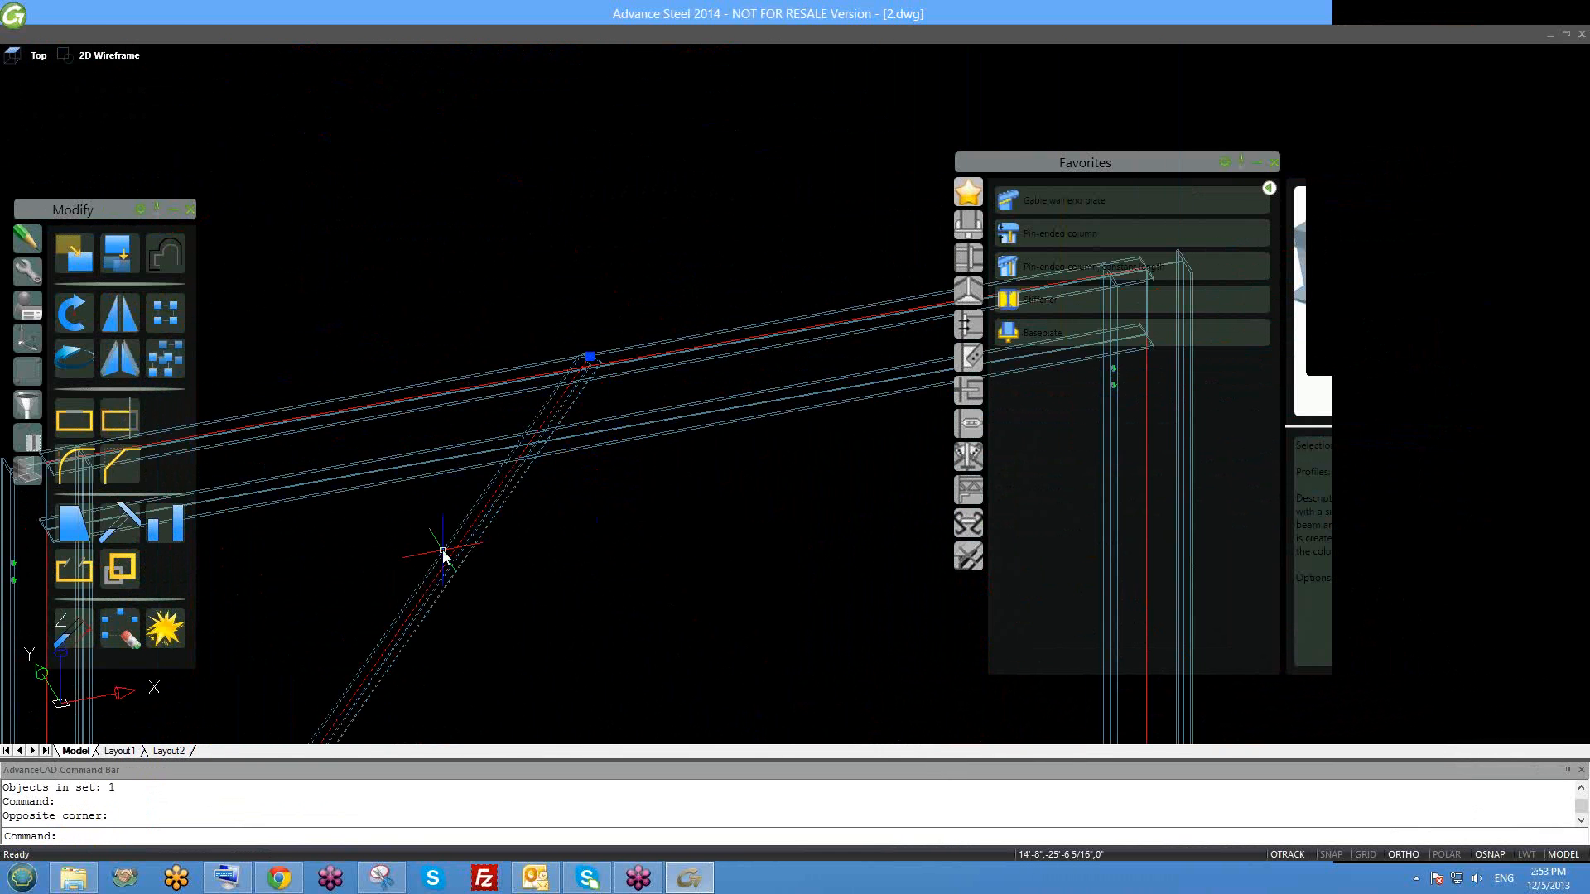
text(E)
key(Return)
scroll(427, 491, down, 3)
scroll(428, 491, down, 3)
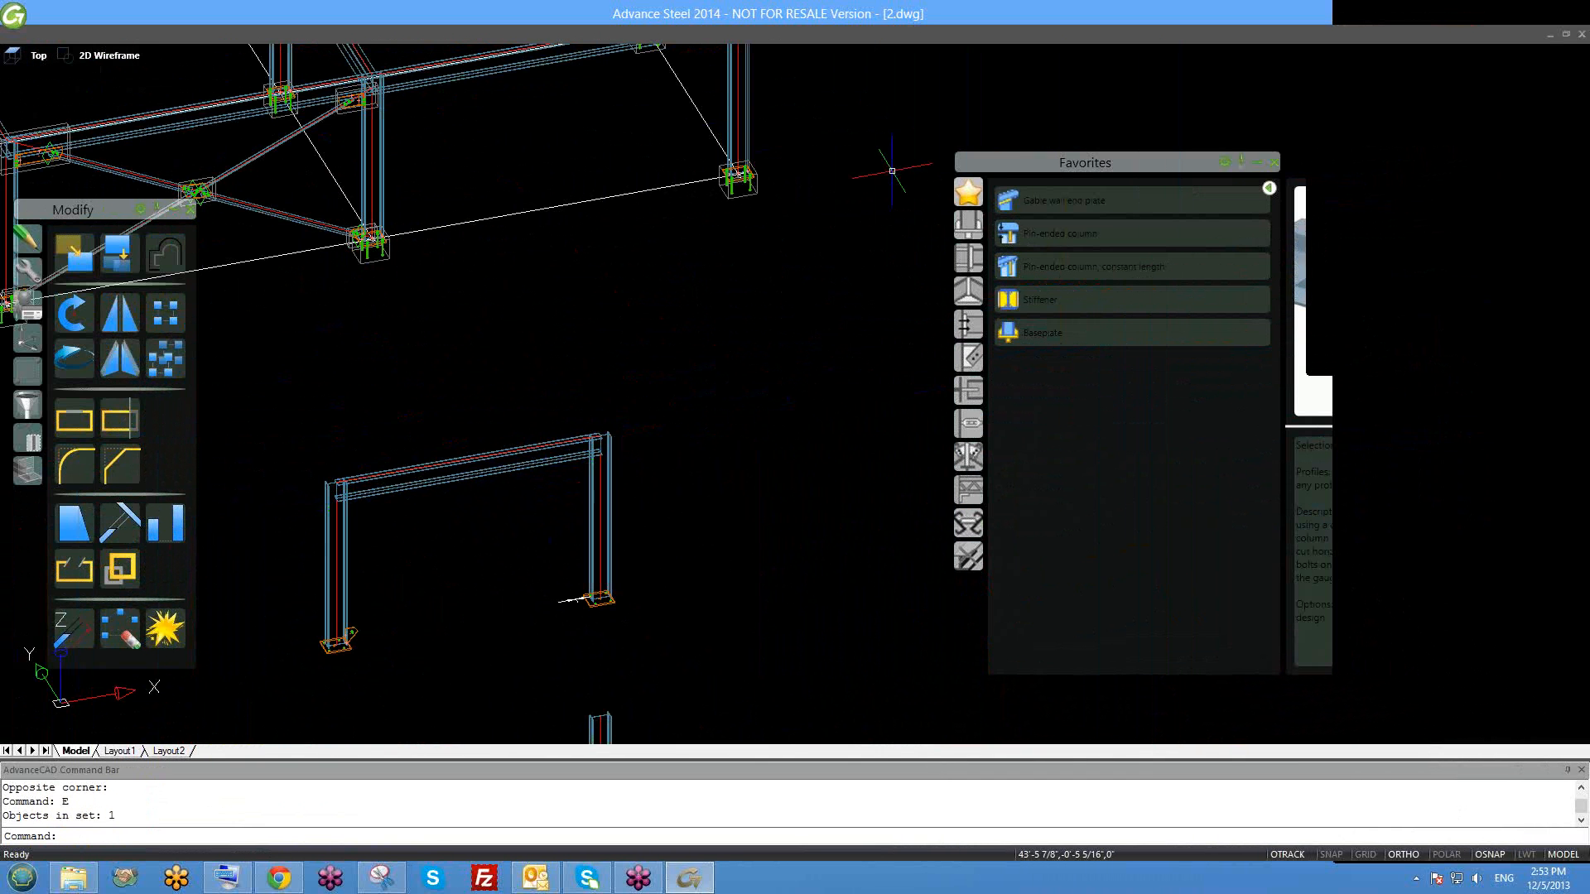
right_click(570, 37)
click(874, 38)
double_click(873, 13)
double_click(857, 20)
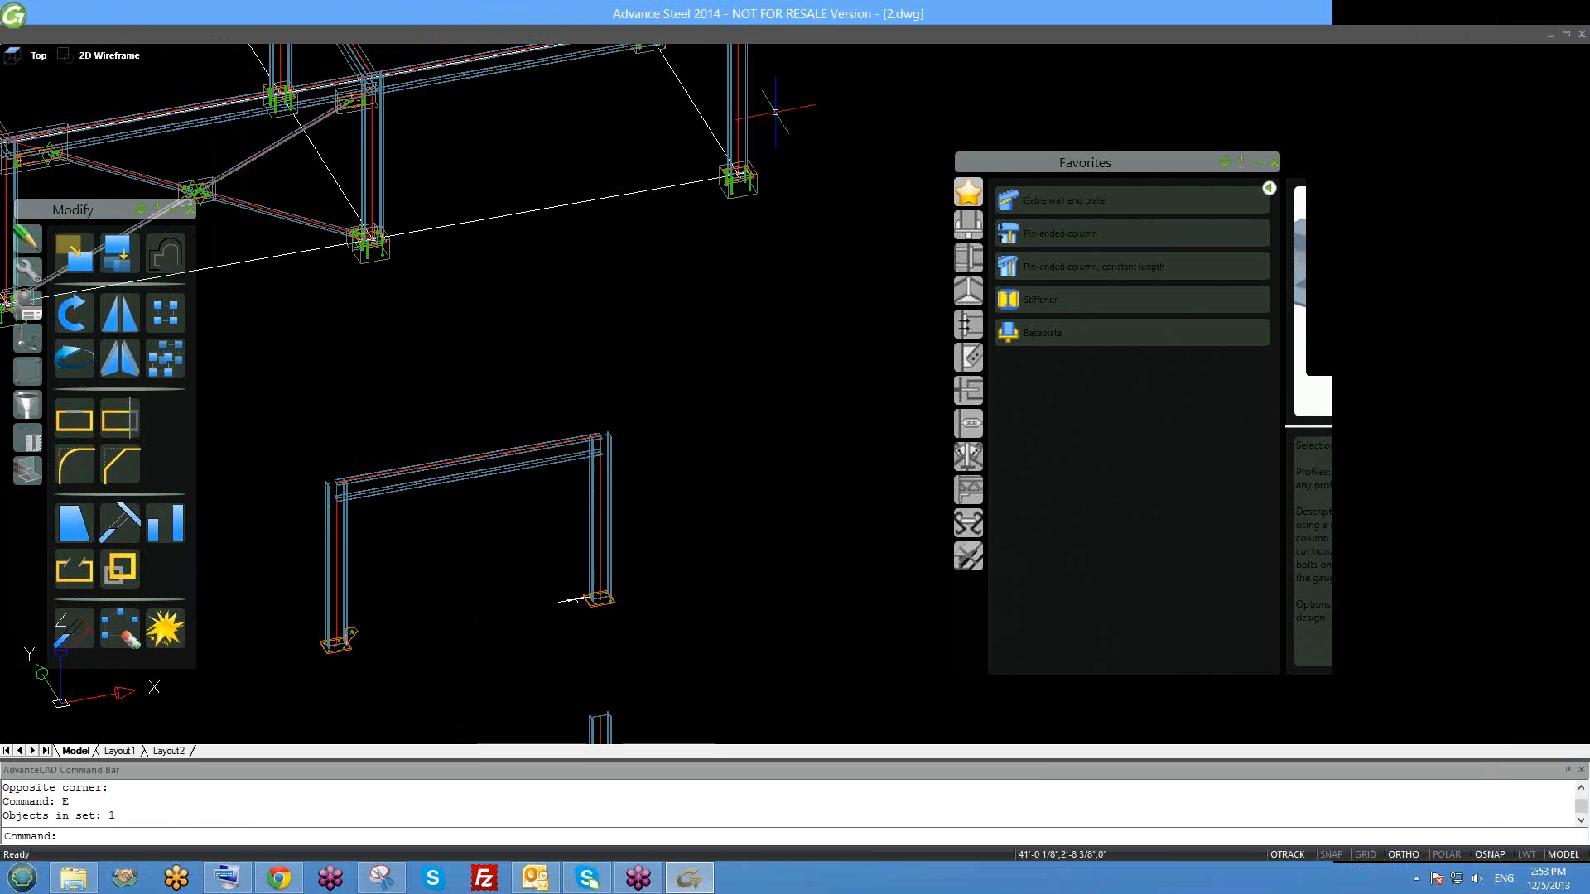
Move the Favorites connection palette so that its preview image and description have room on screen.
middle_drag(621, 301, 729, 447)
scroll(717, 455, down, 5)
scroll(745, 398, up, 2)
middle_drag(745, 389, 629, 313)
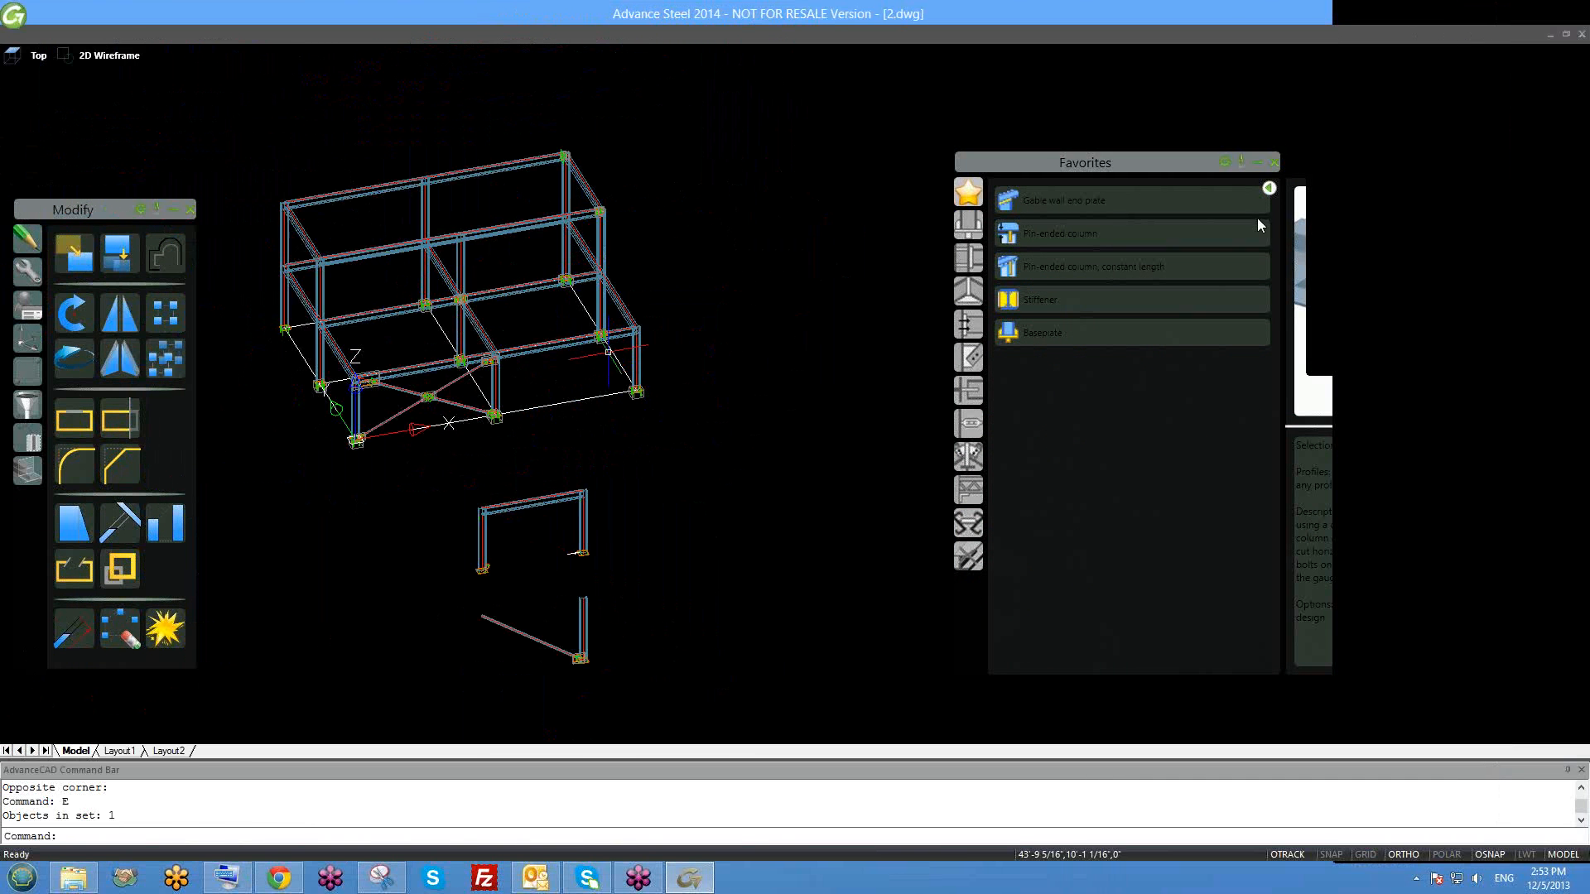
drag(1063, 158, 918, 126)
scroll(409, 337, up, 2)
scroll(598, 663, up, 6)
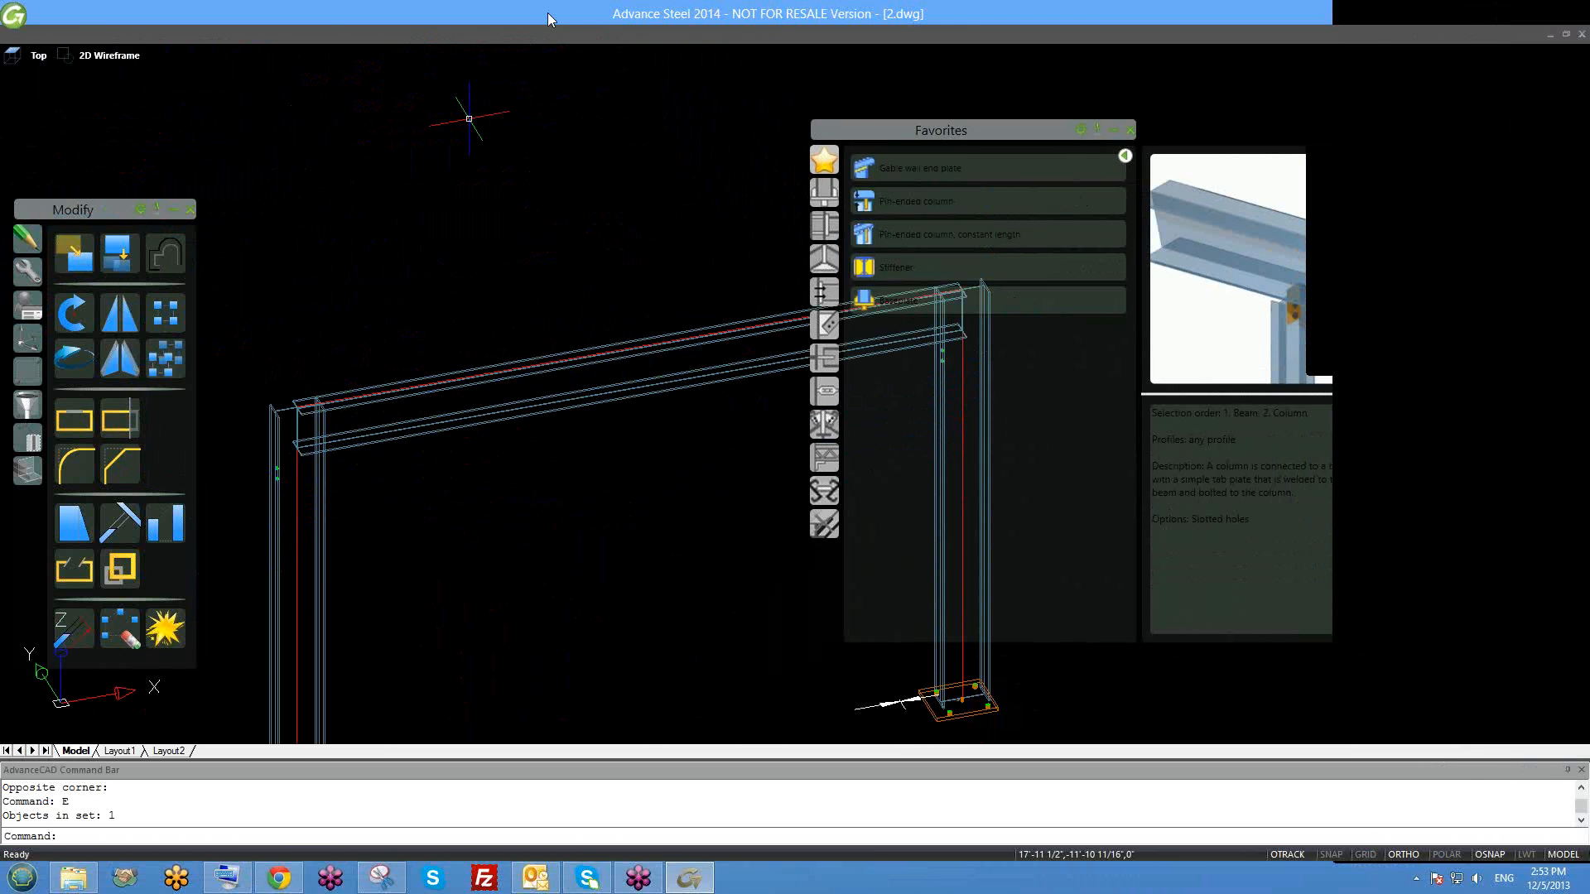
drag(341, 105, 405, 129)
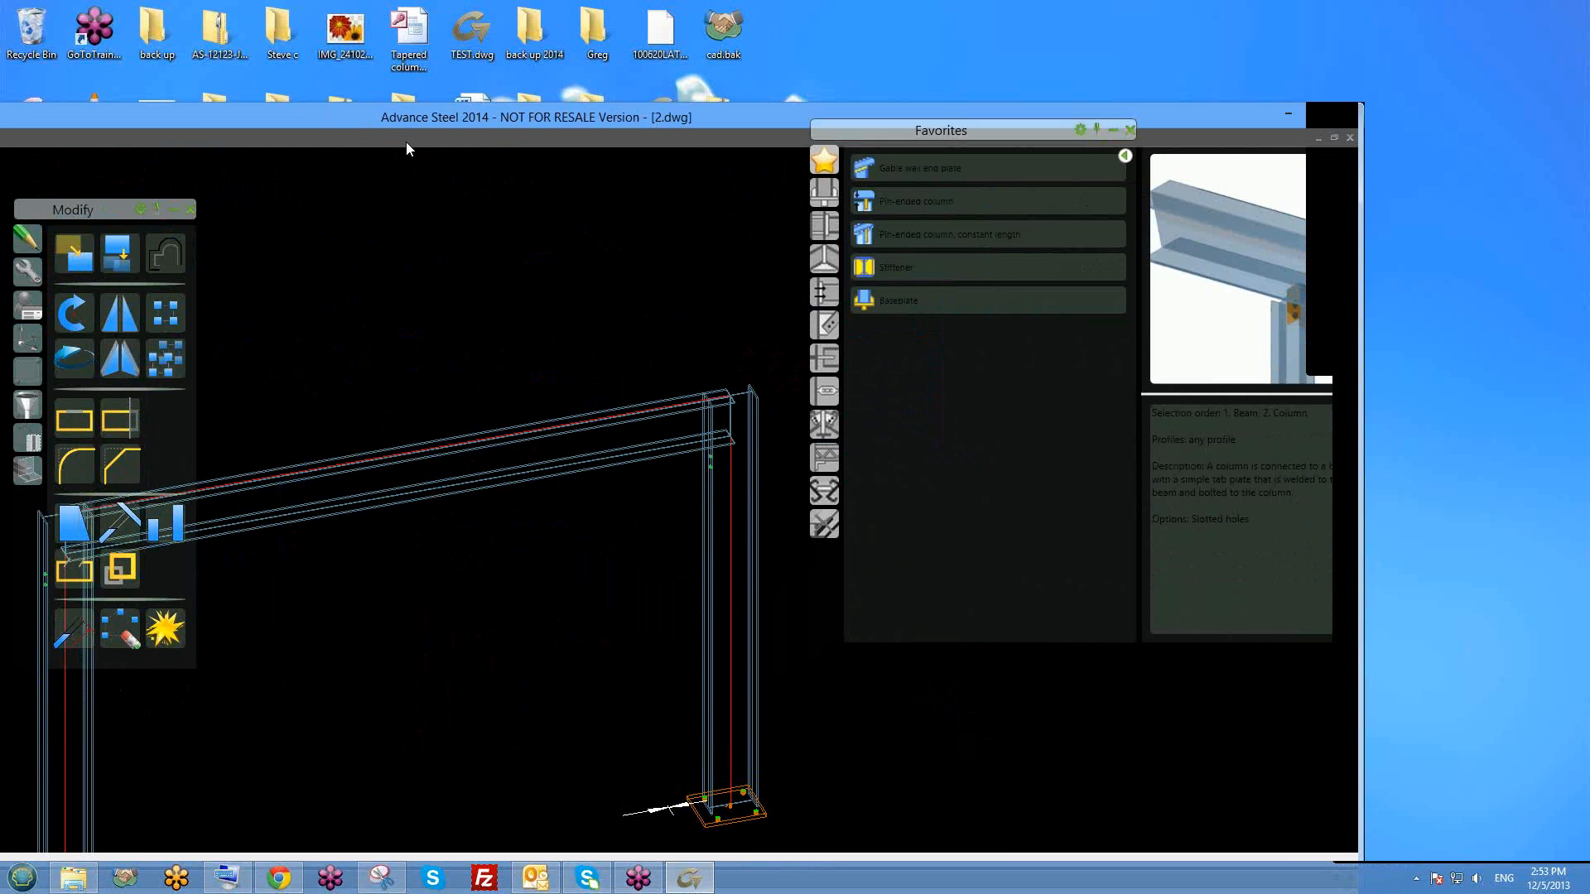
right_click(407, 143)
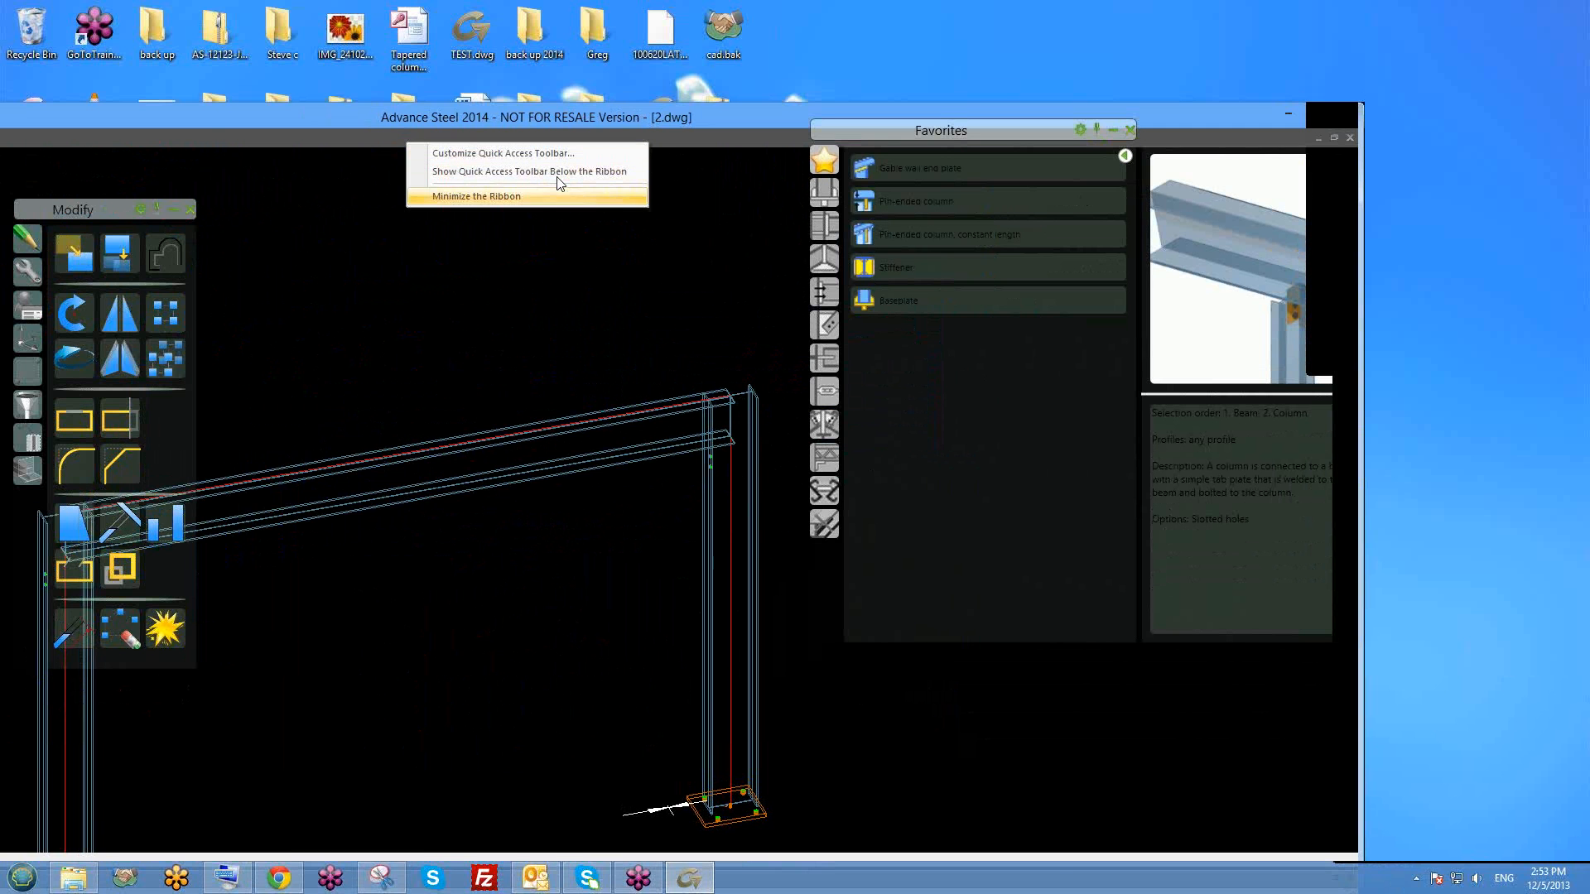
click(1311, 113)
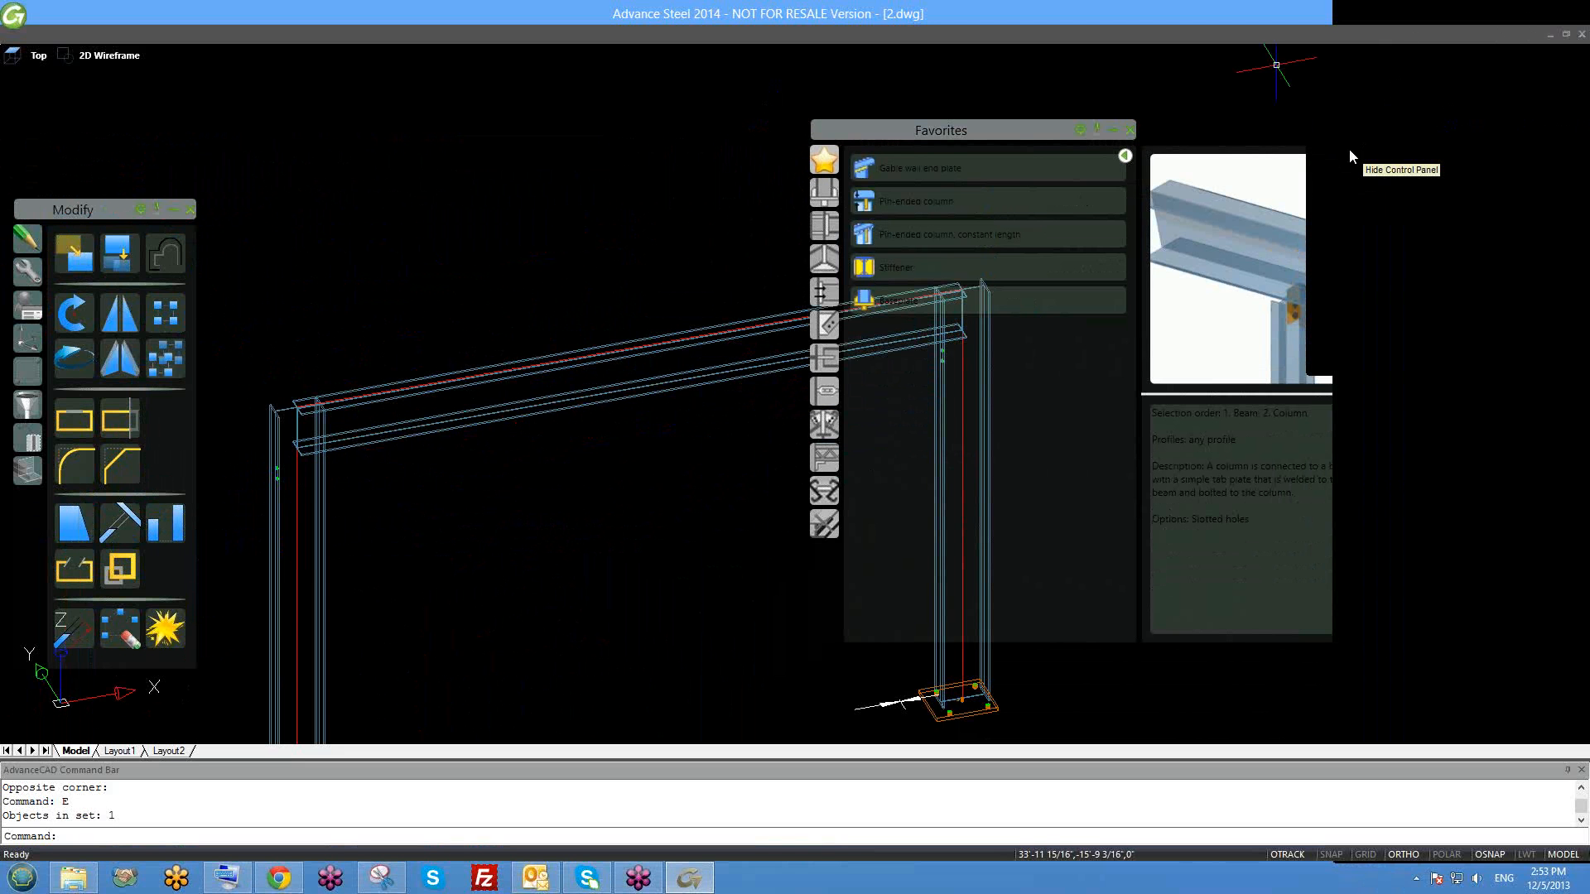
Close 2.dwg with its changes saved and open 4.dwg from the december 2nd folder.
key(alt+F4)
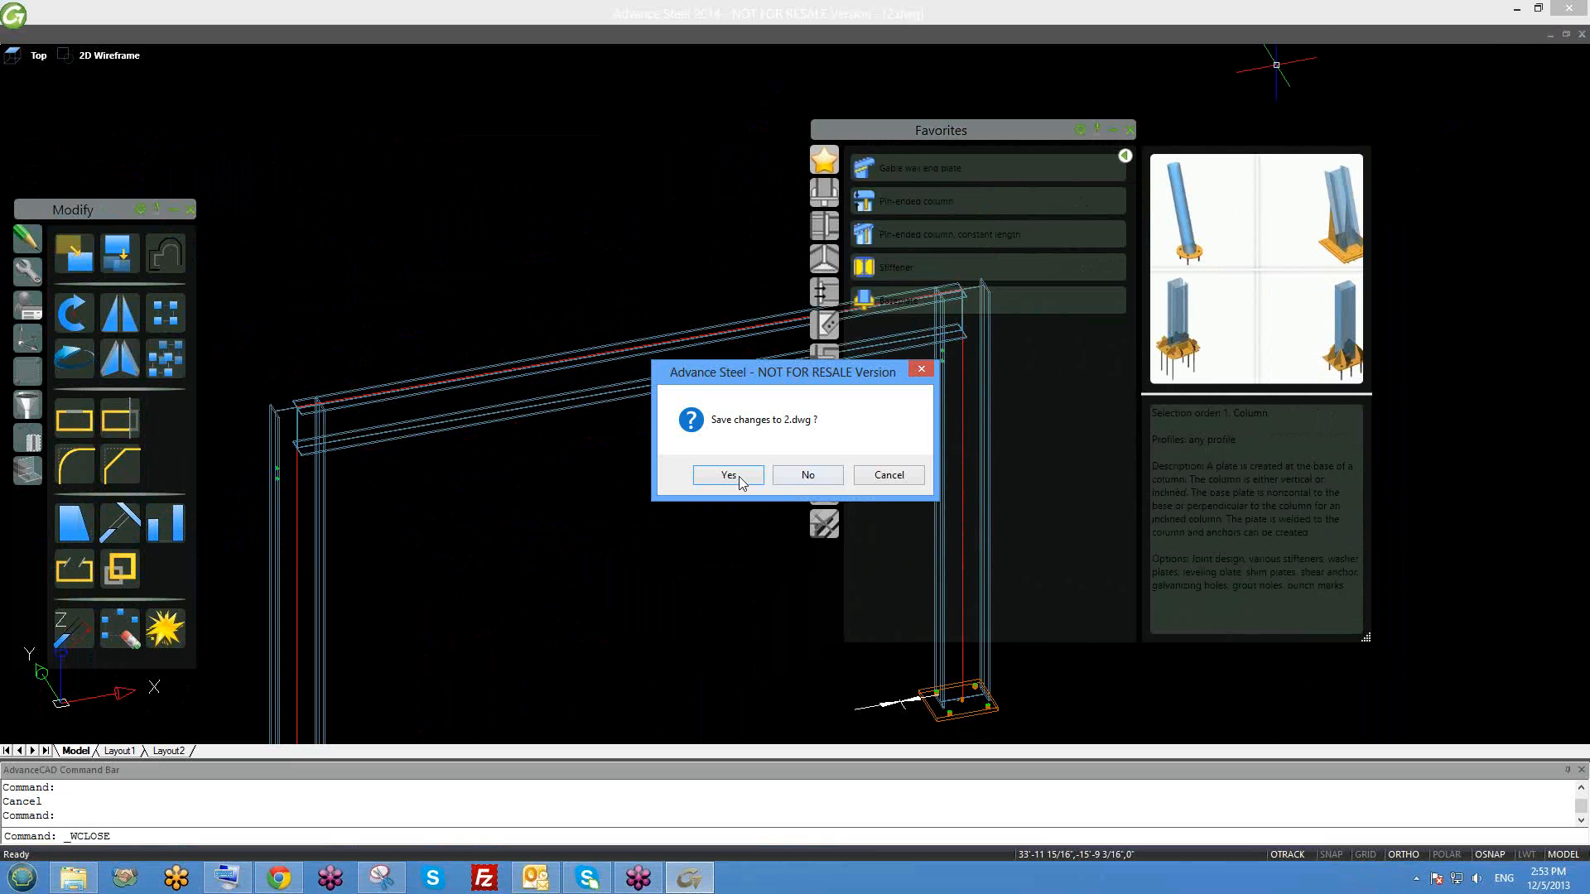
click(740, 476)
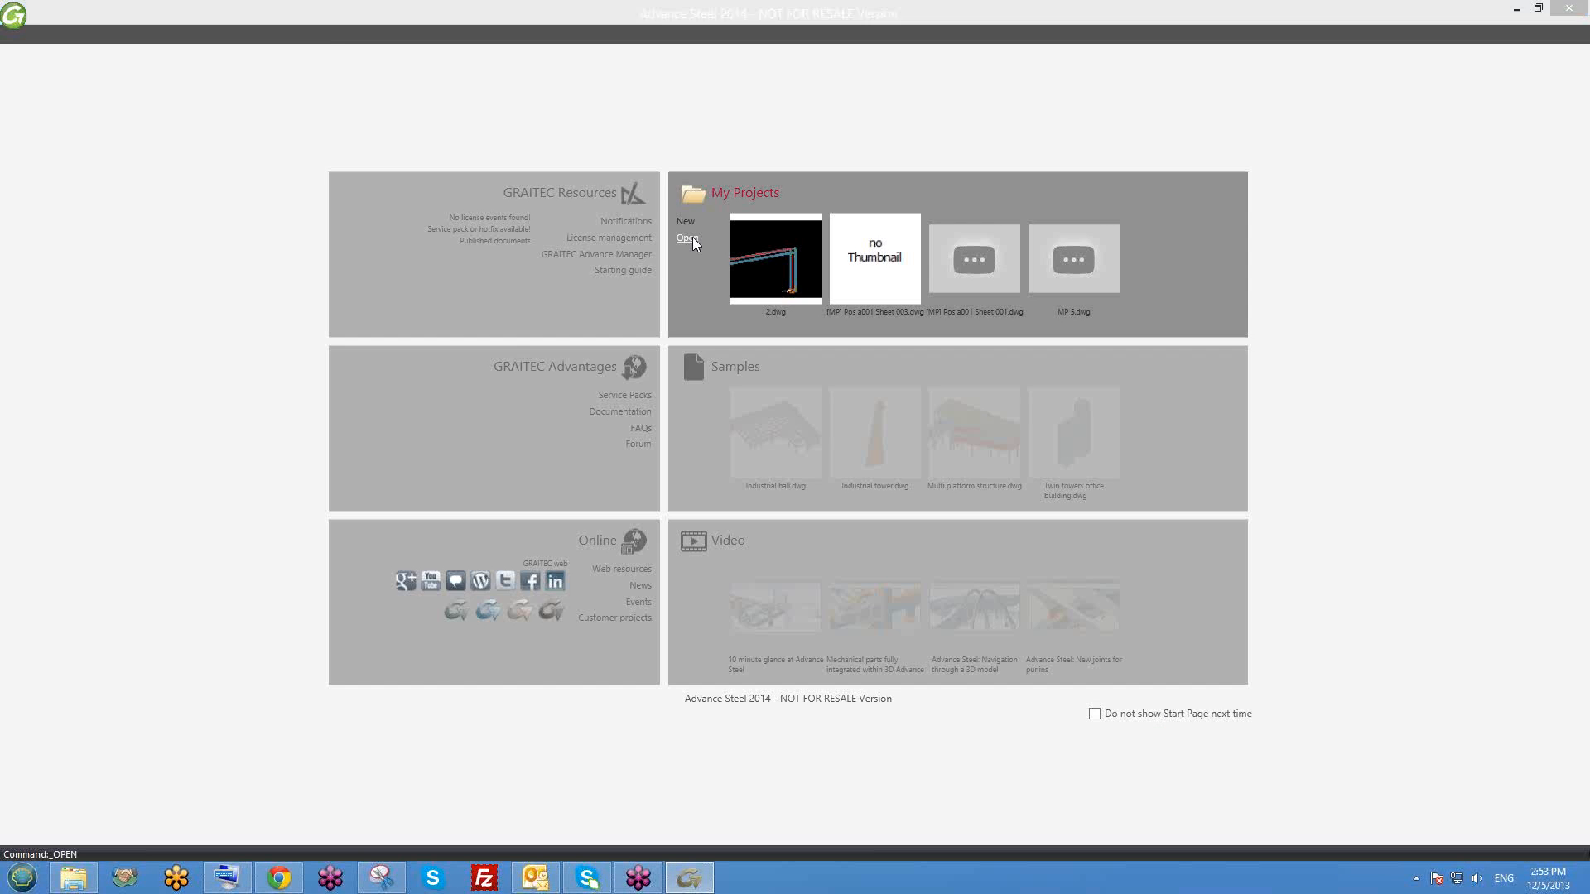
click(693, 238)
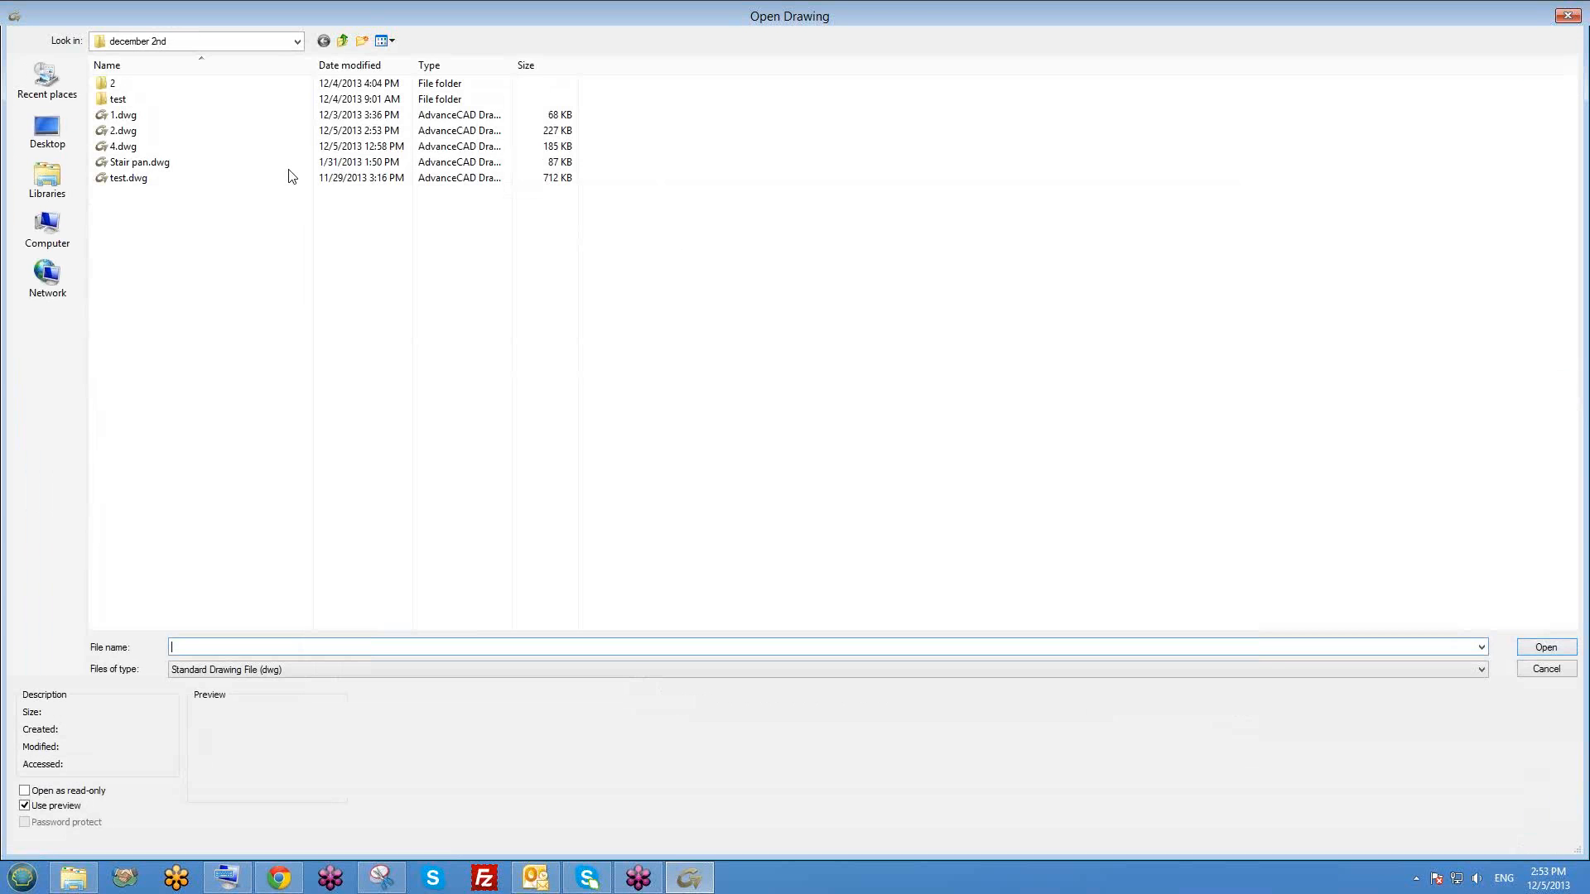
double_click(150, 149)
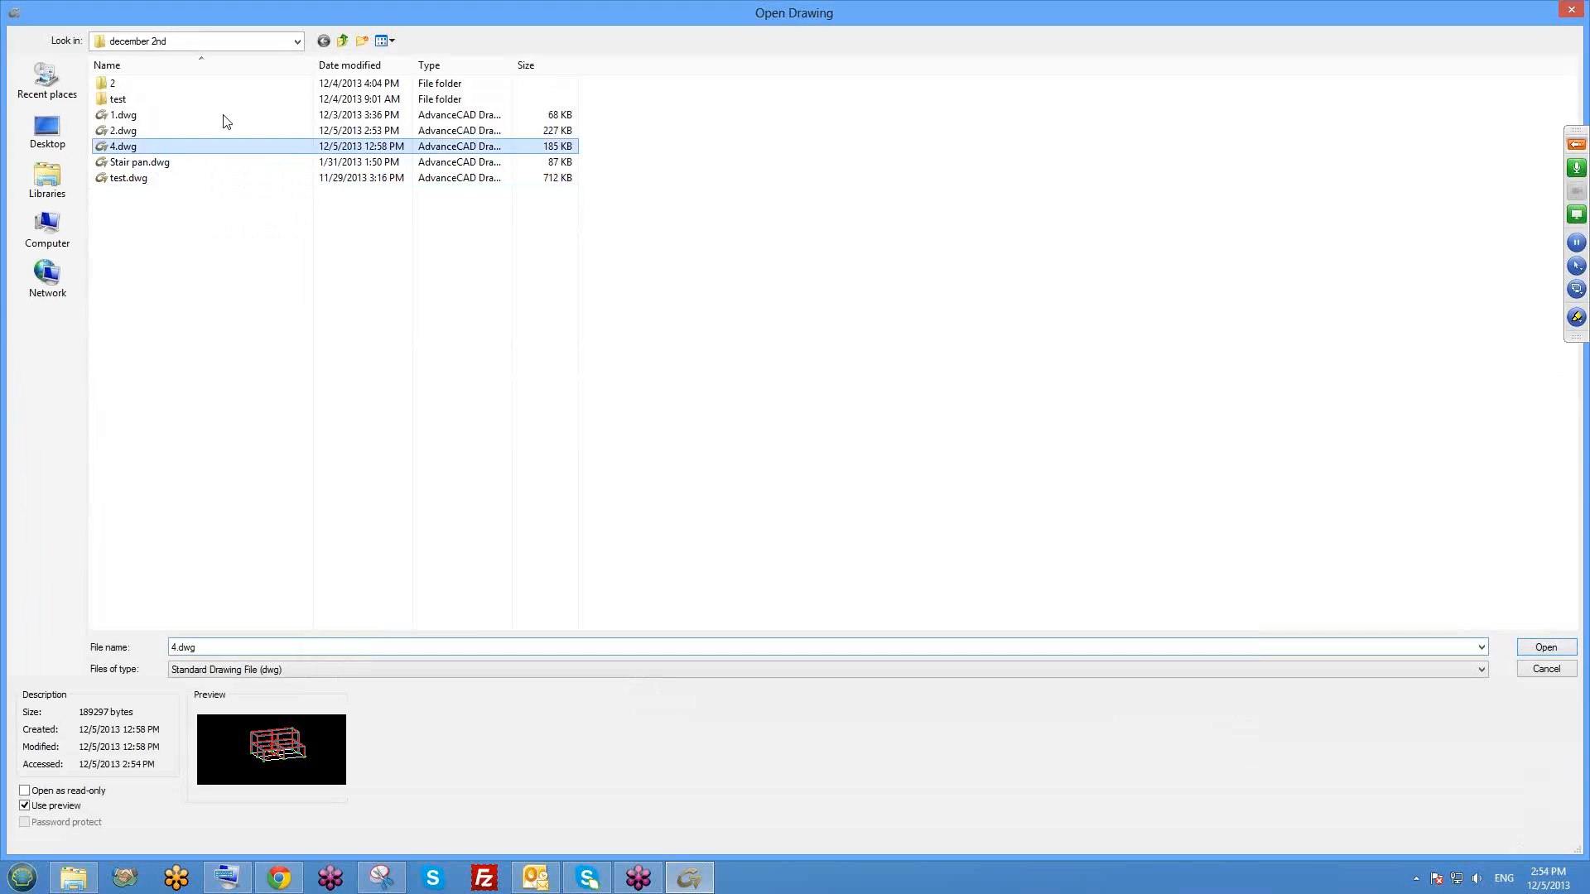
right_click(205, 35)
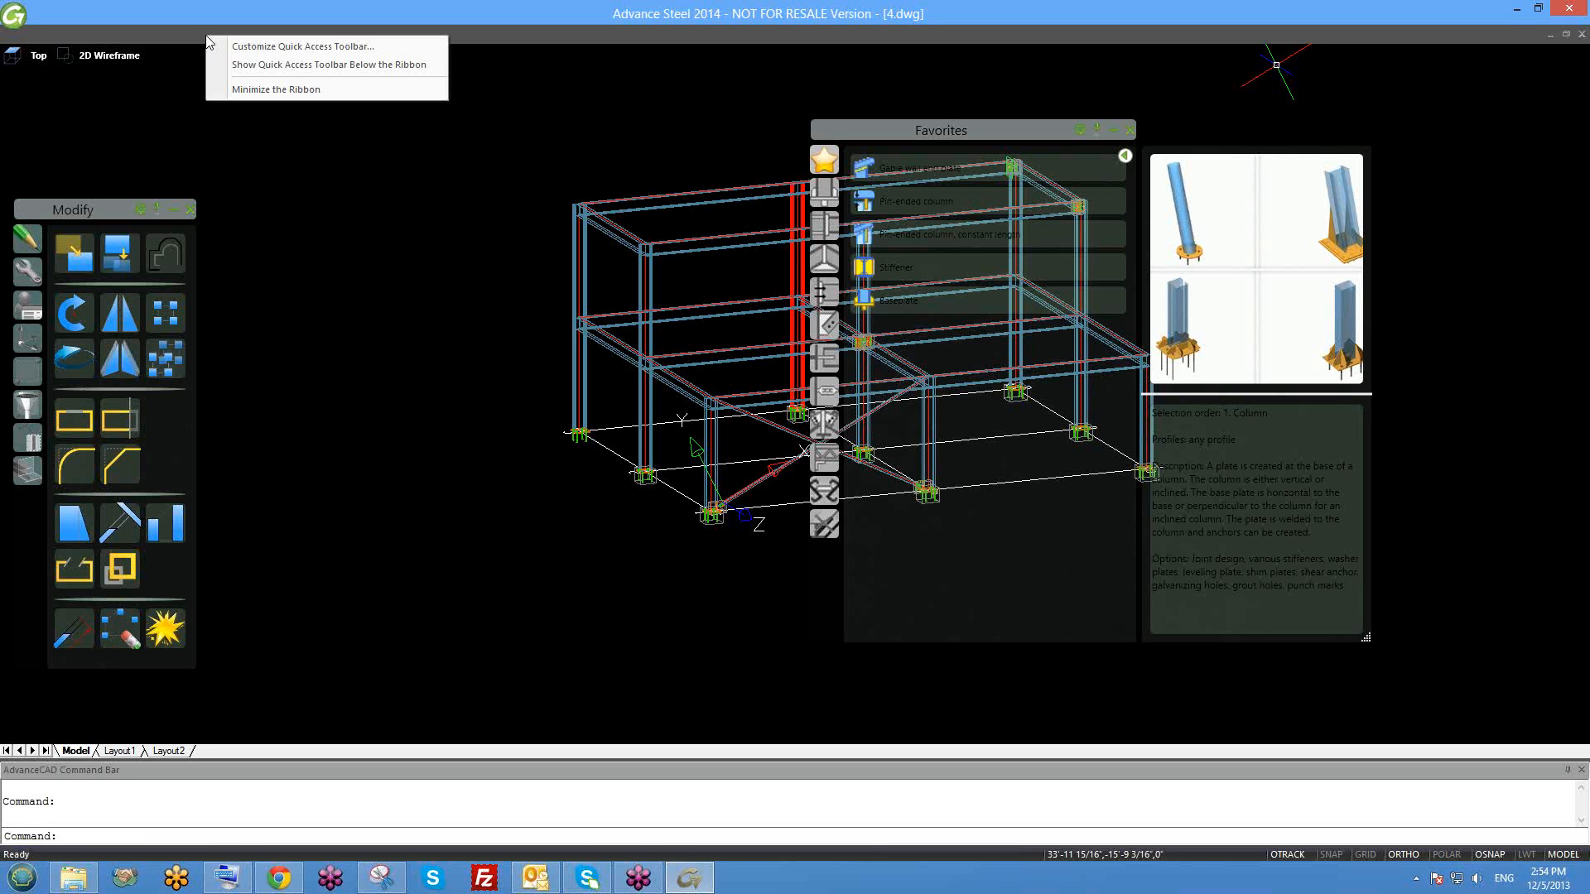
click(278, 46)
key(Escape)
right_click(348, 32)
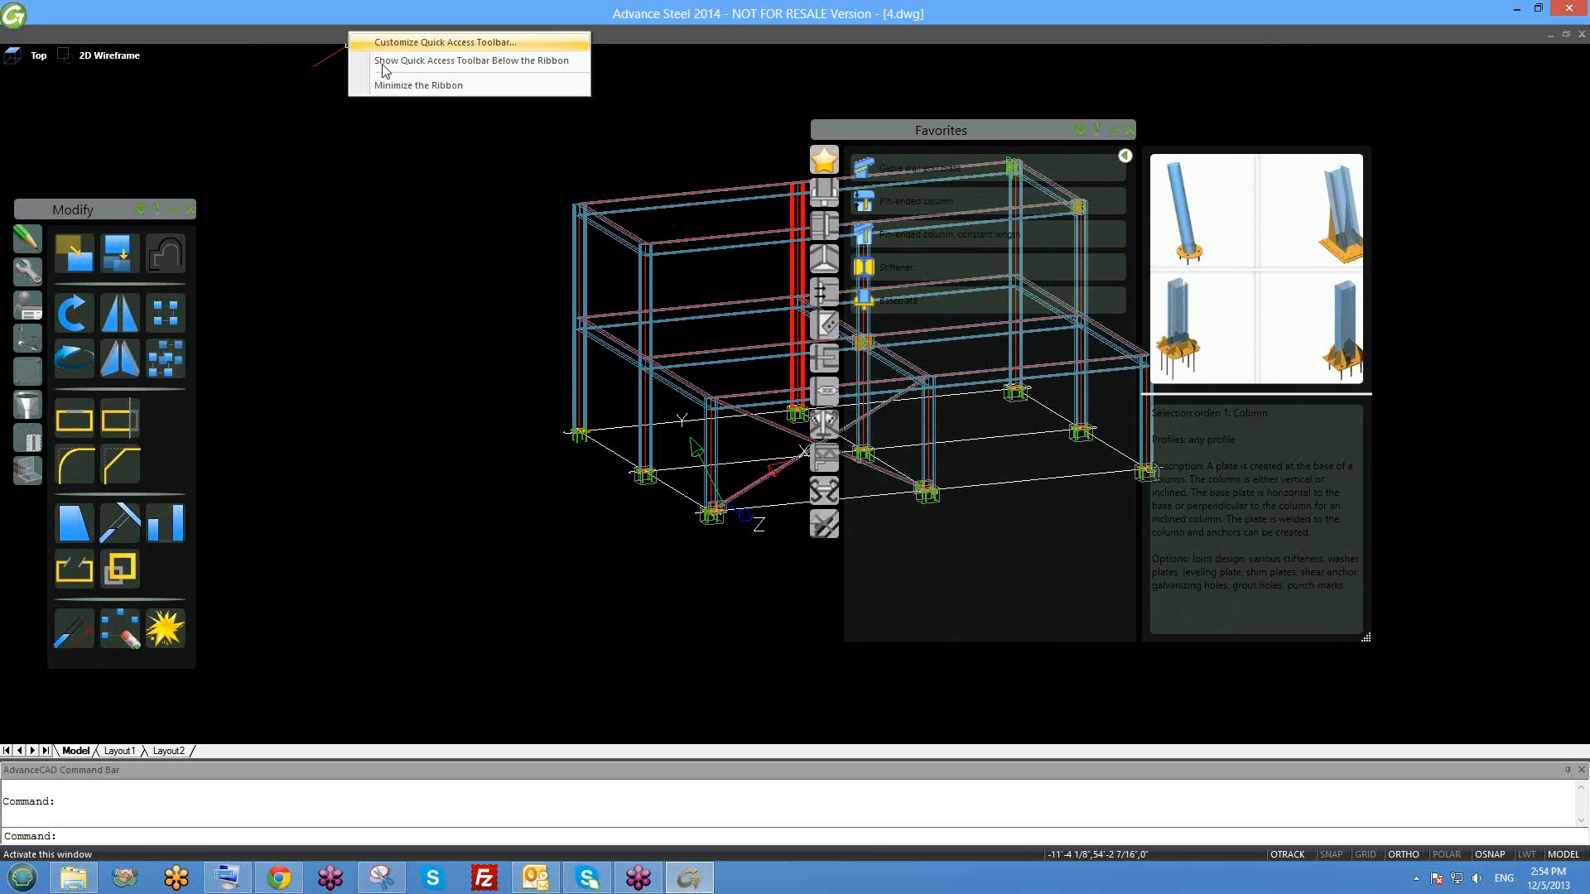
click(390, 93)
key(Escape)
key(Escape)
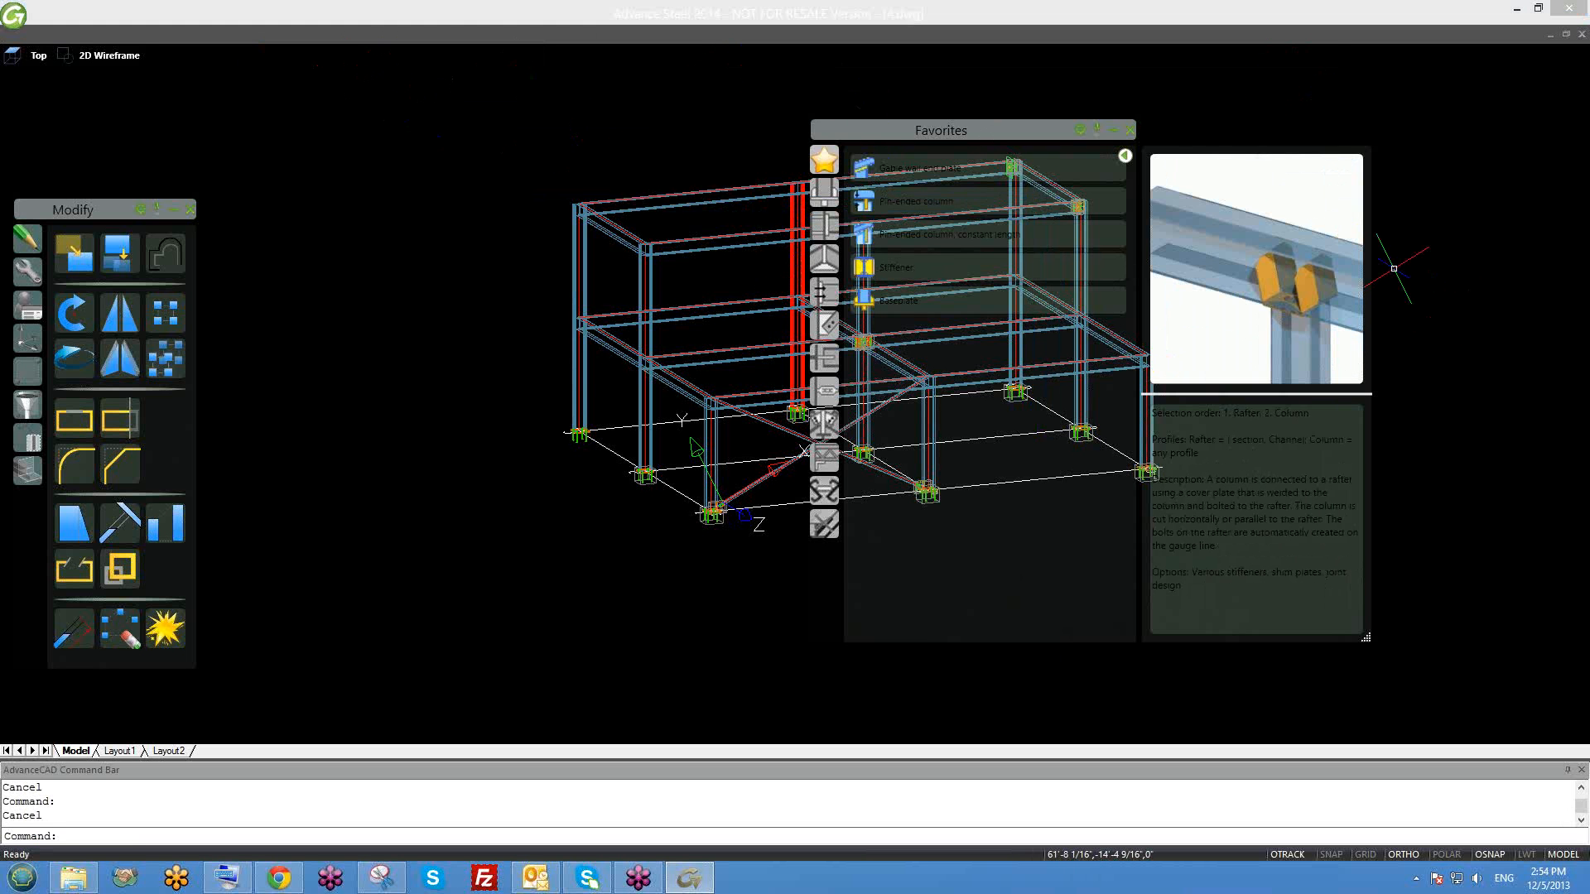
Close the Favorites connection palette and zoom the model to its extents.
click(1131, 130)
text(z)
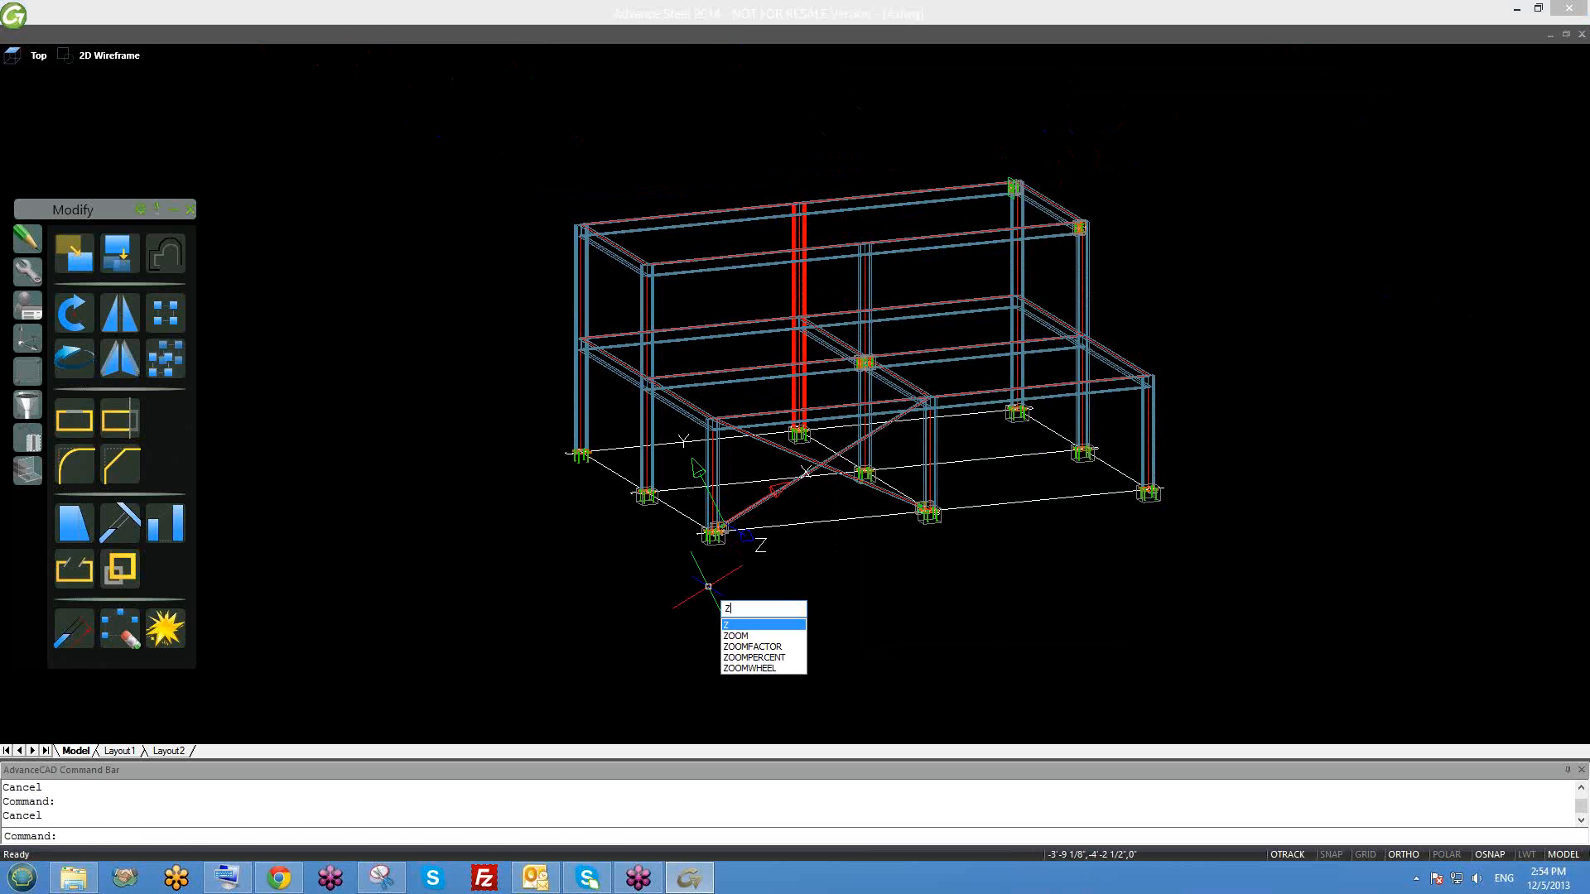
key(Return)
text(e)
key(Return)
Exit the program with the changes to 4.dwg saved, and reopen that drawing.
click(1570, 8)
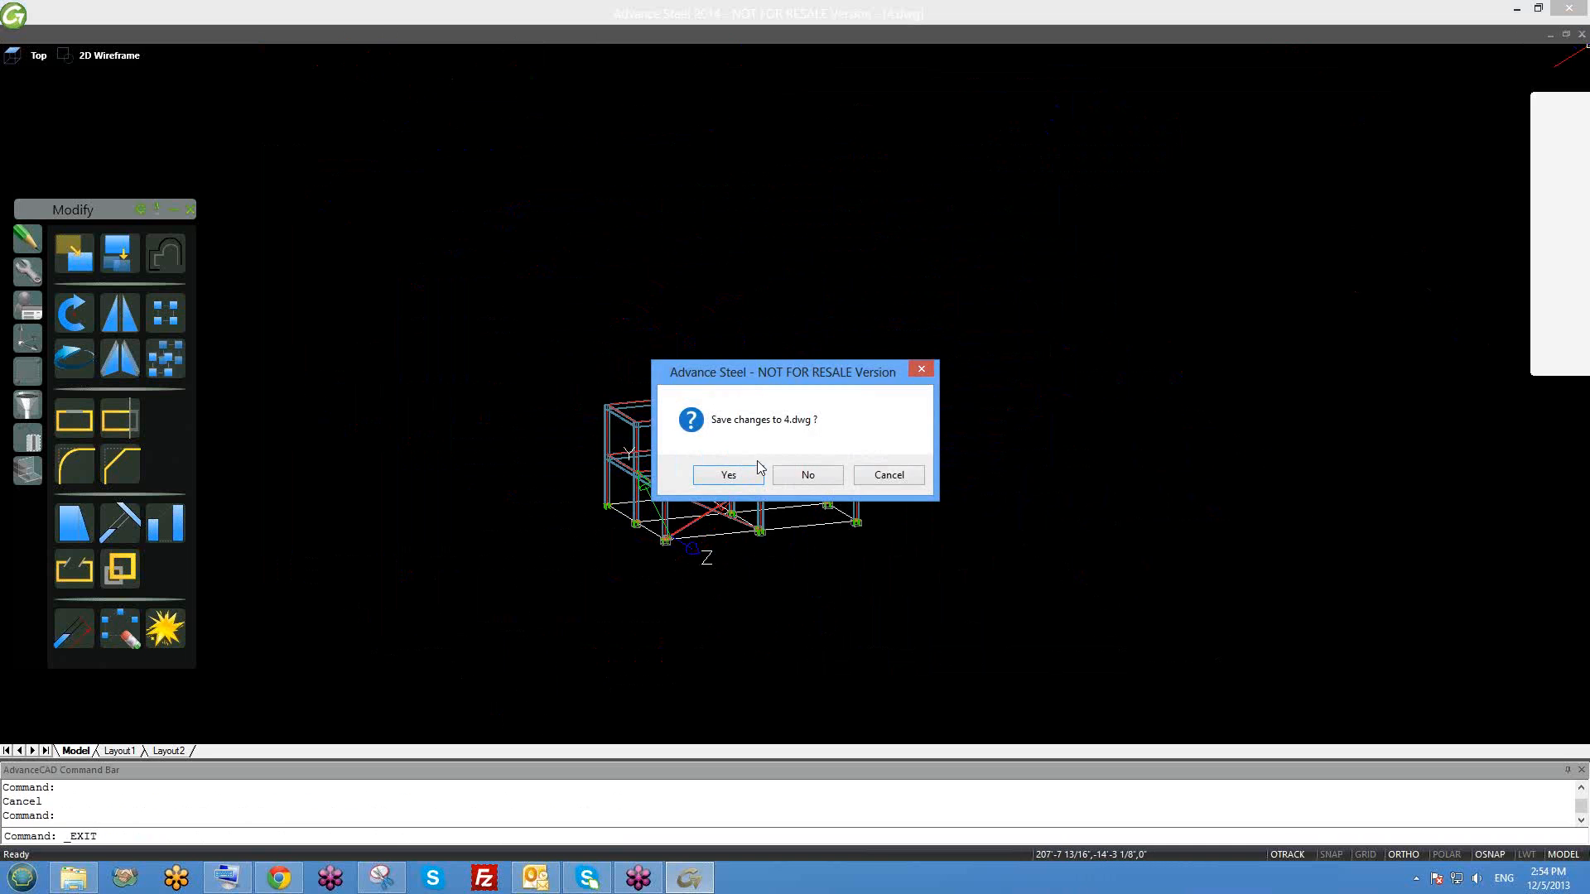
click(743, 473)
double_click(557, 232)
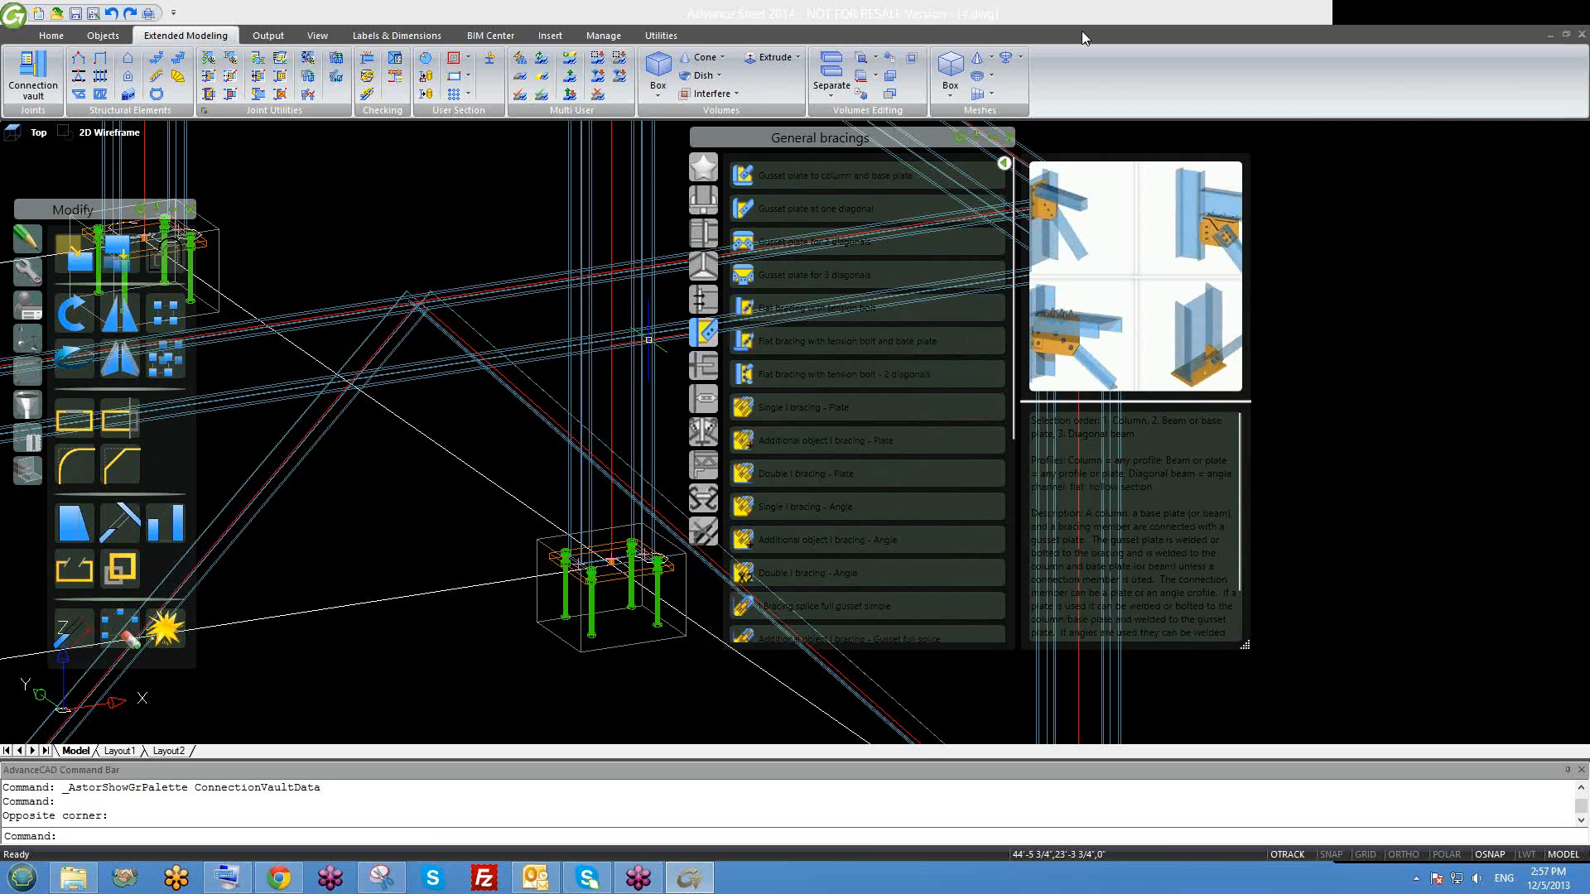
Create a Gusset plate for 2 diagonals connection between the horizontal beam and the two diagonals meeting beneath it.
middle_drag(604, 382, 566, 364)
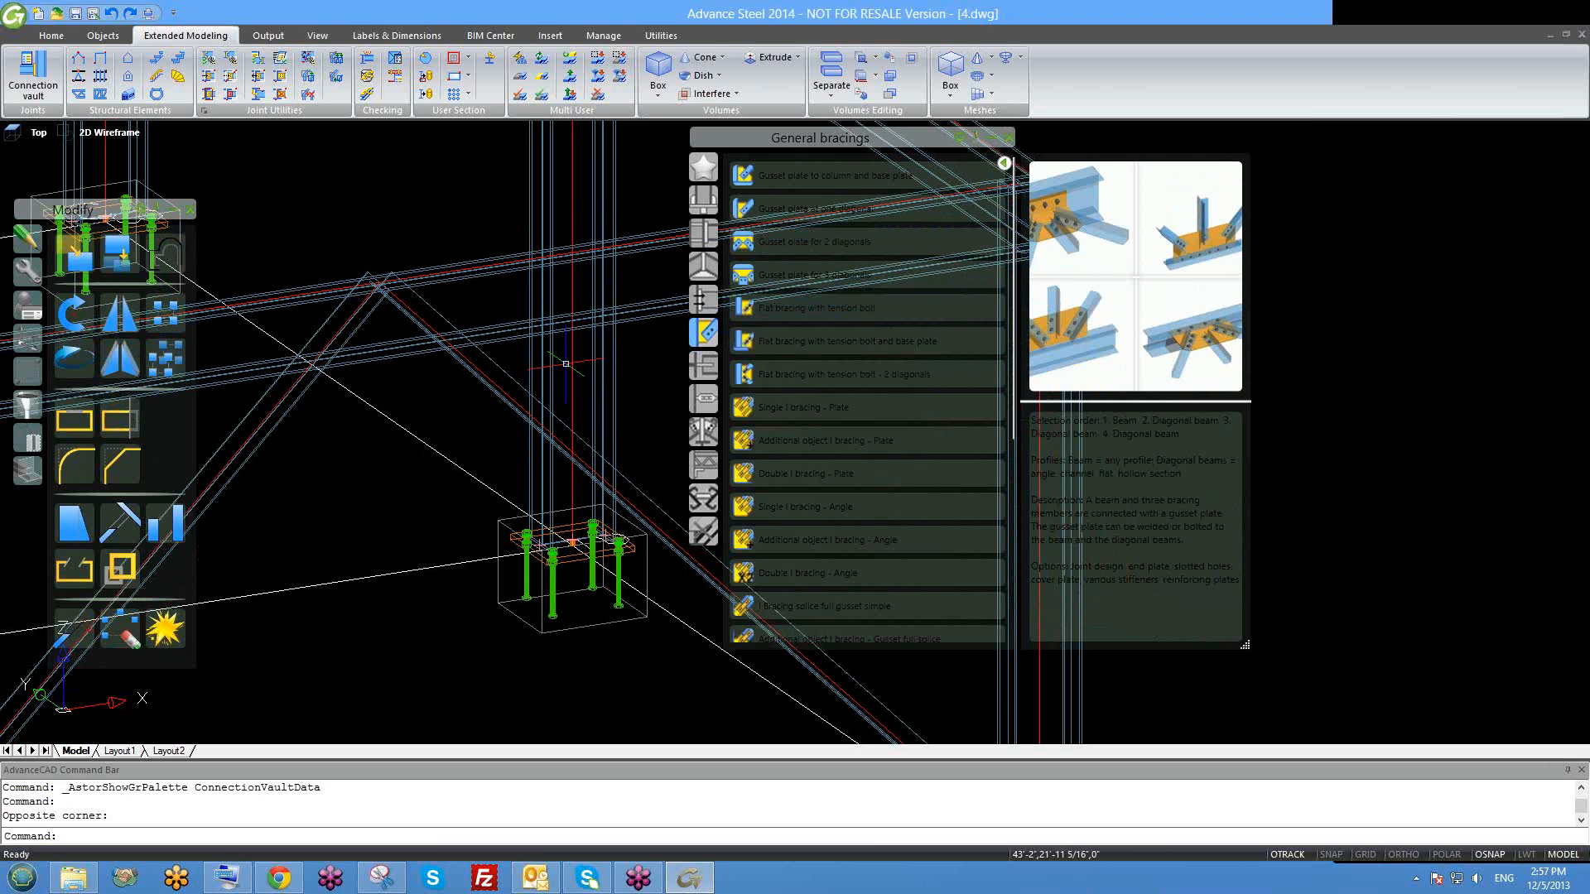
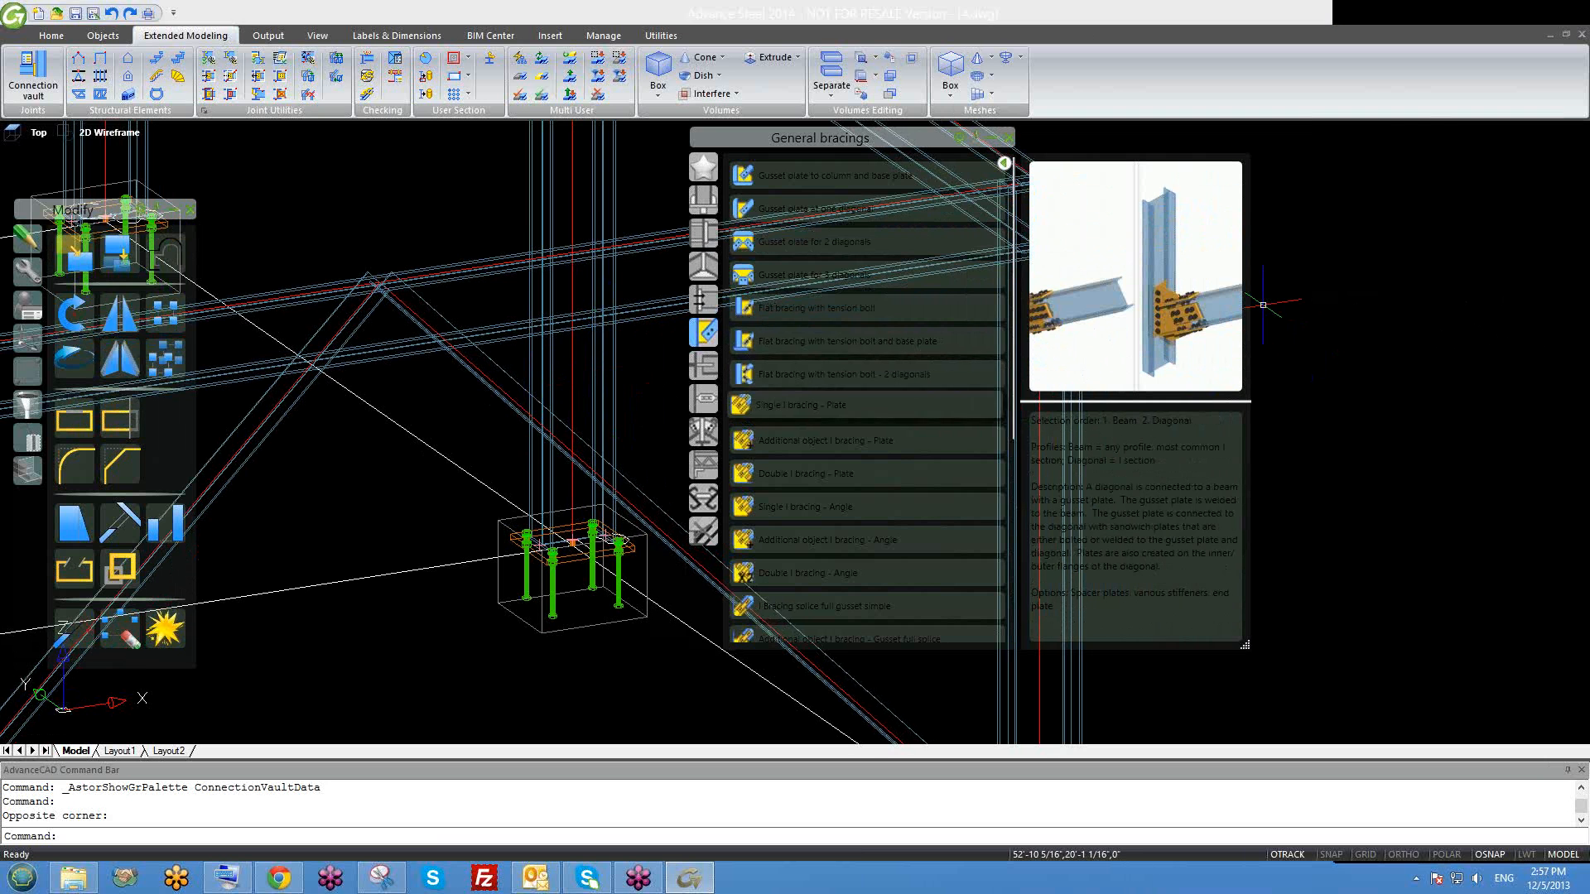
scroll(414, 302, down, 2)
mouse_move(558, 373)
shift+middle_down()
mouse_move(564, 404)
mouse_move(551, 383)
shift+middle_up()
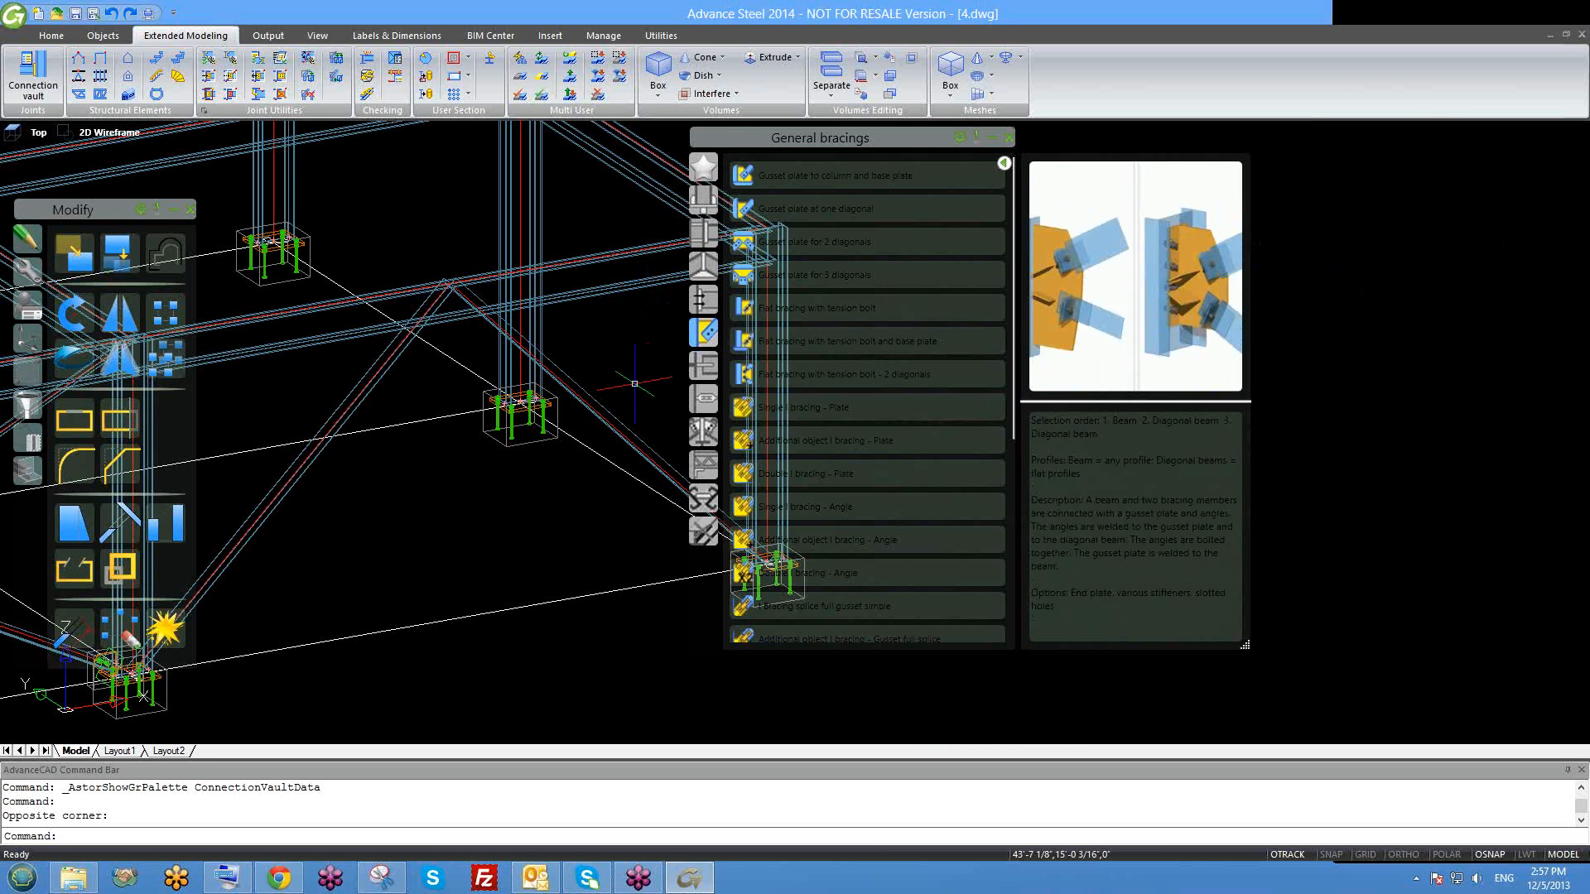
mouse_move(436, 384)
middle_down()
mouse_move(416, 435)
mouse_move(429, 464)
mouse_move(412, 454)
mouse_move(406, 389)
middle_up()
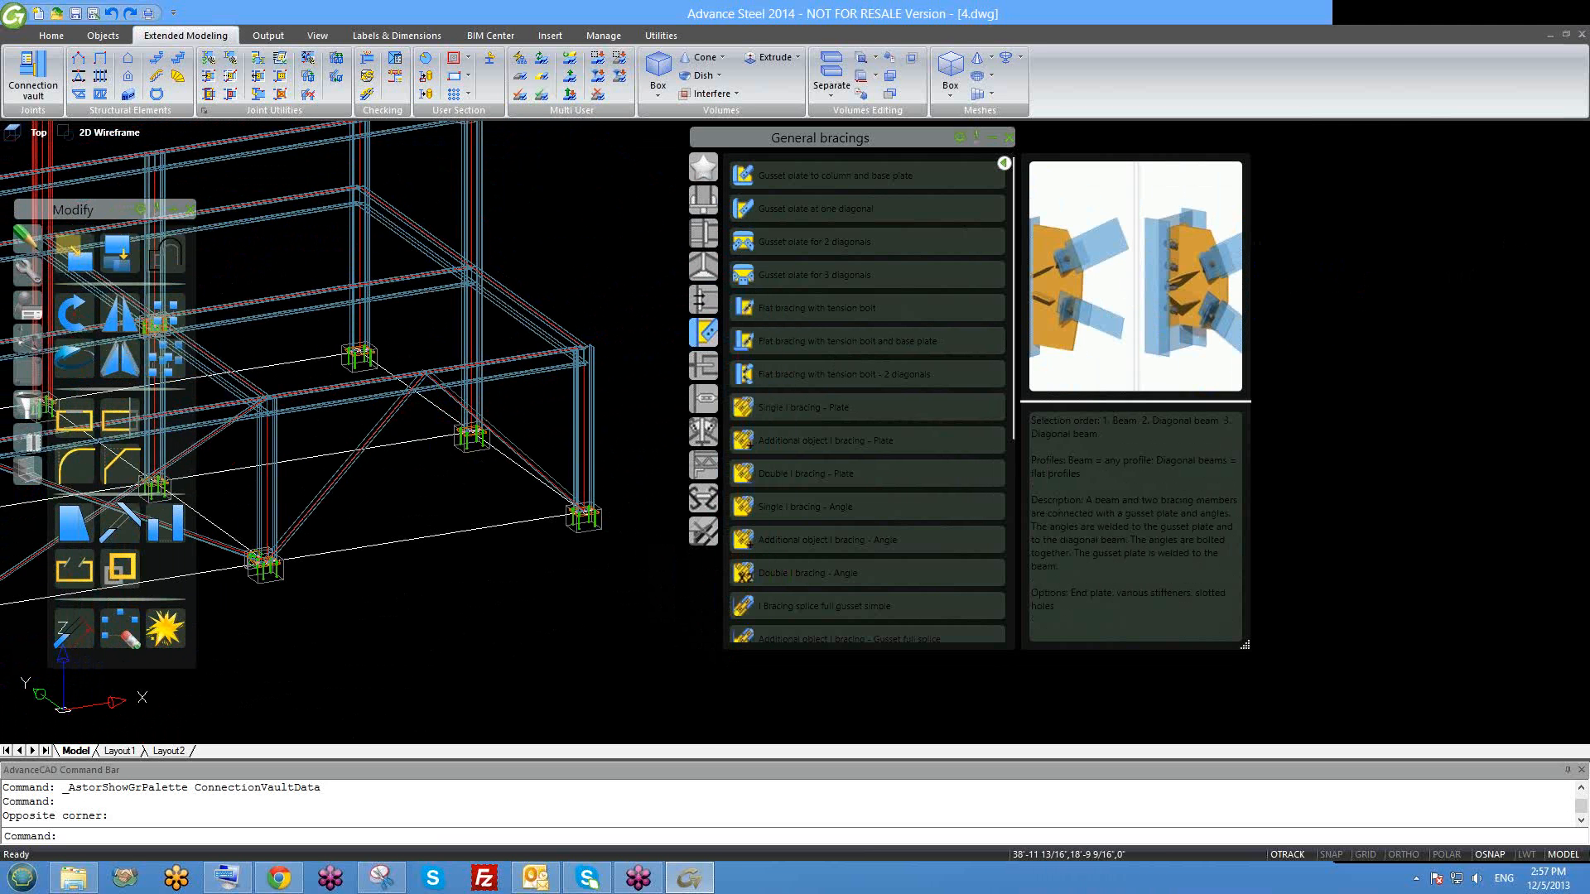
scroll(392, 381, up, 1)
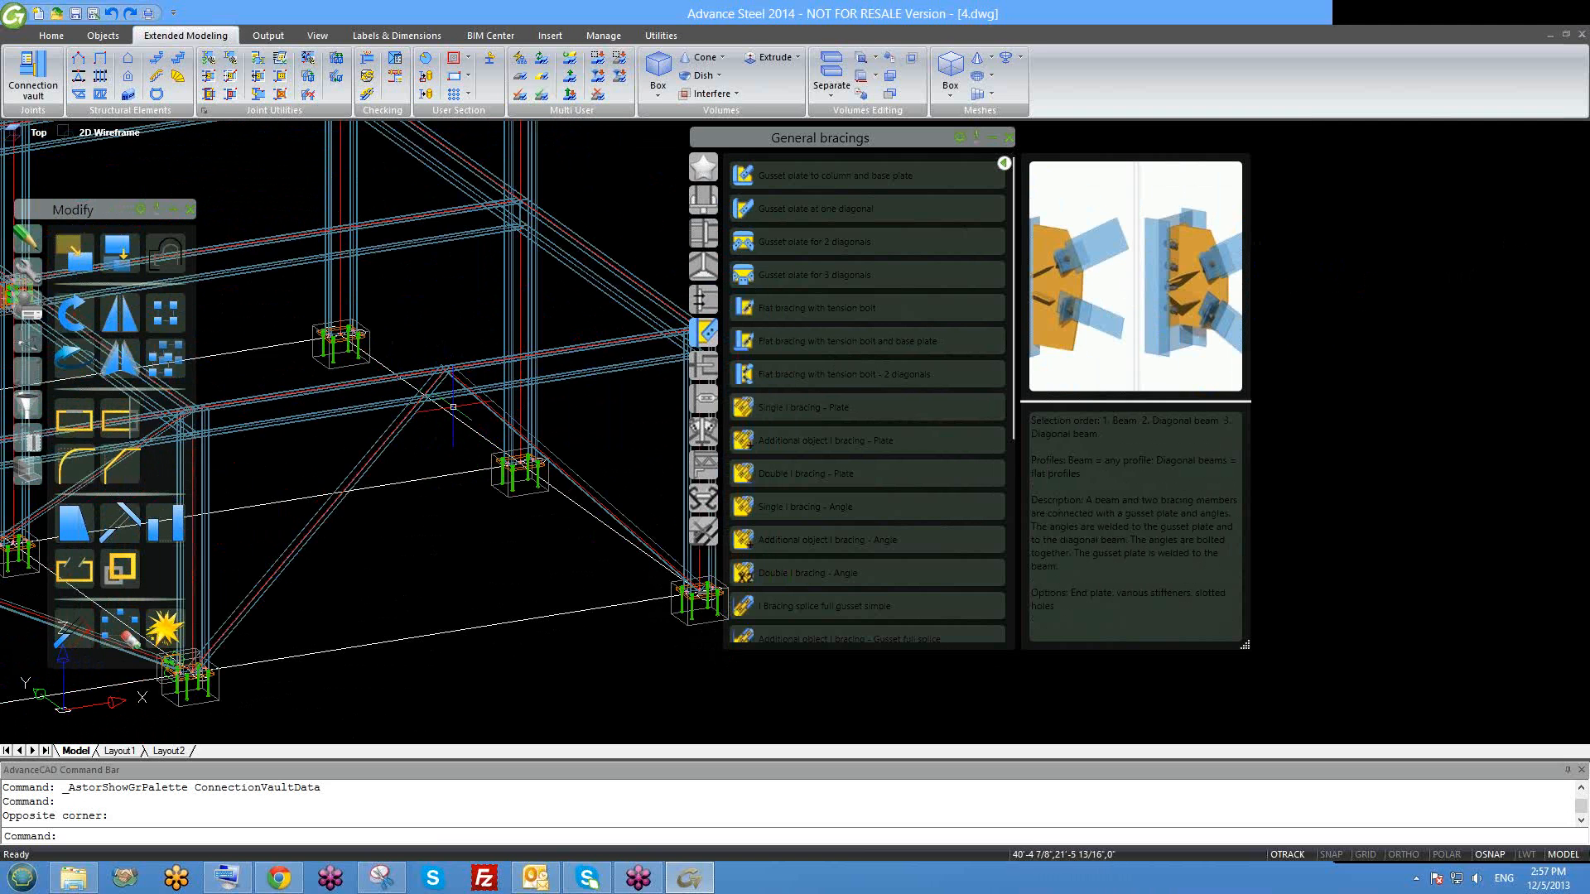
scroll(468, 418, up, 1)
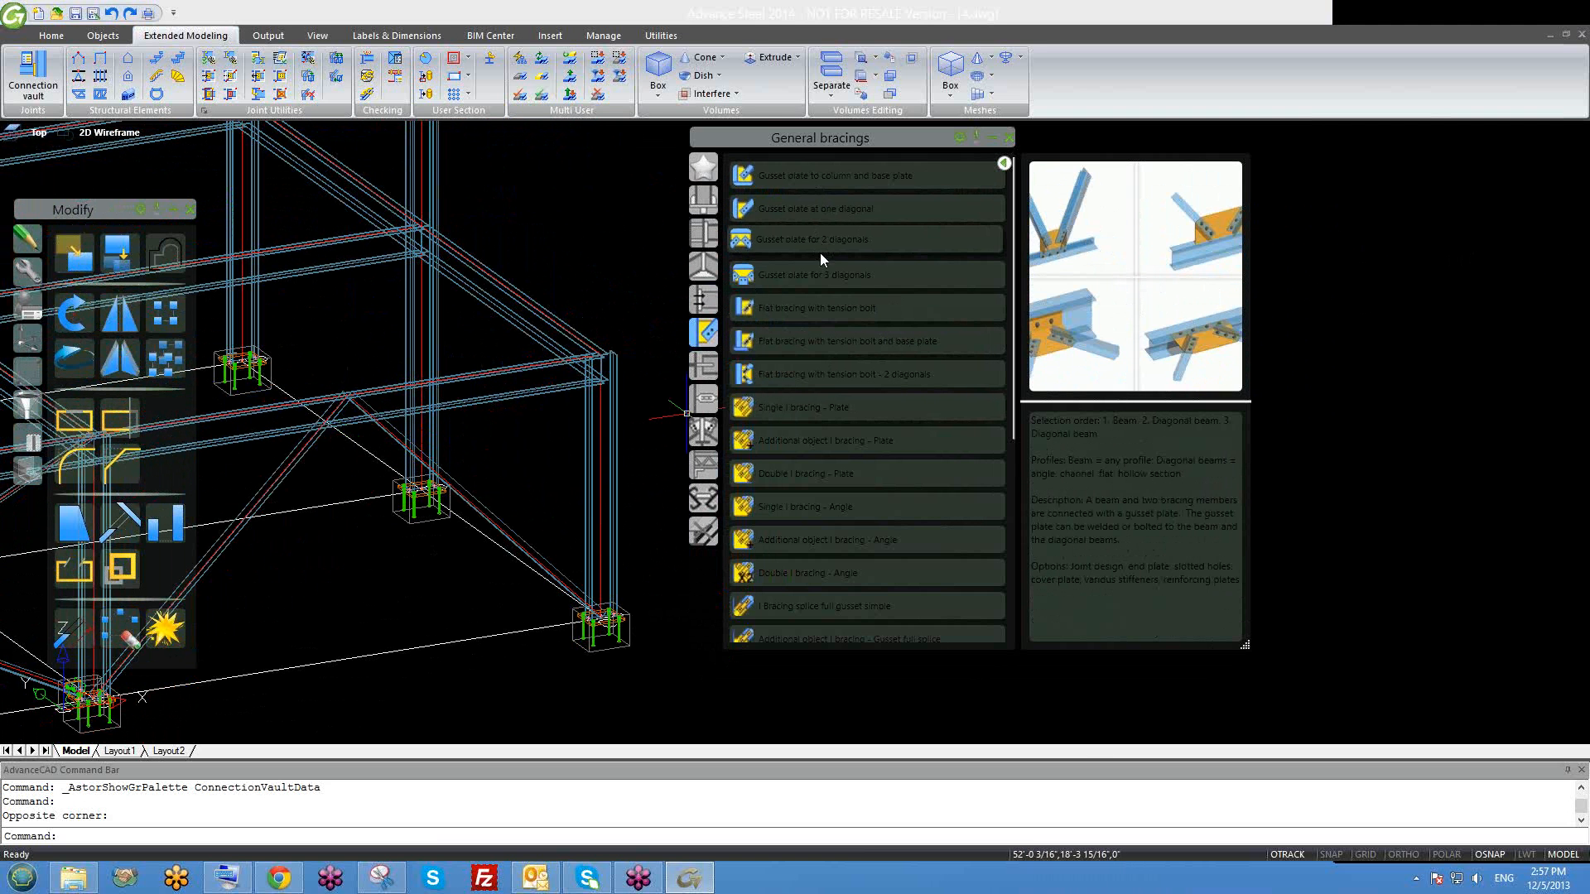
click(817, 274)
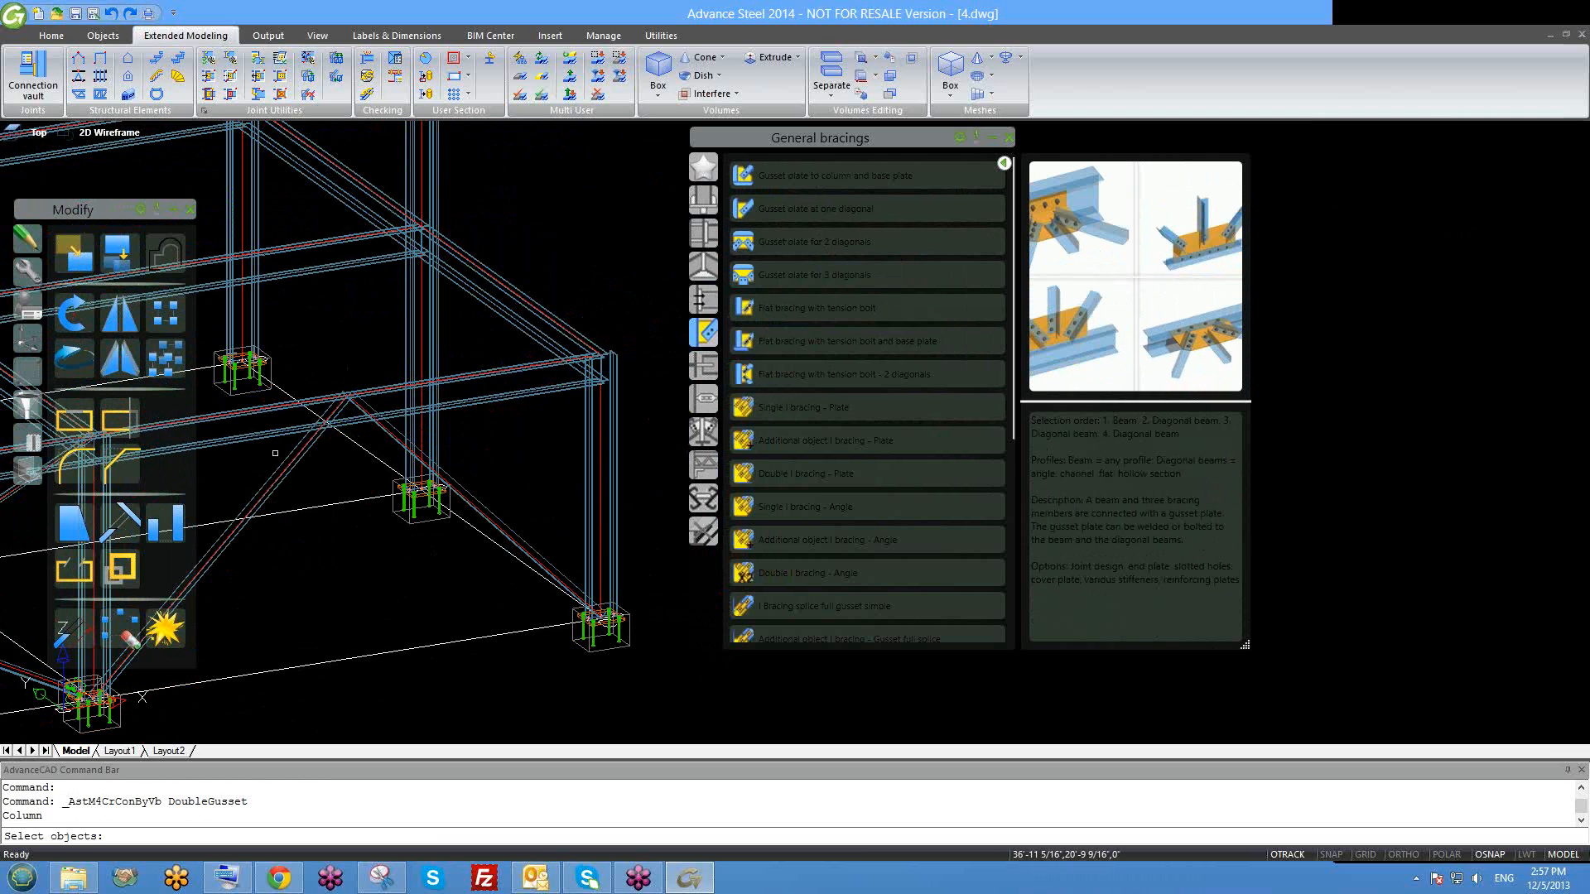
click(316, 401)
key(Return)
click(378, 422)
key(Return)
click(311, 446)
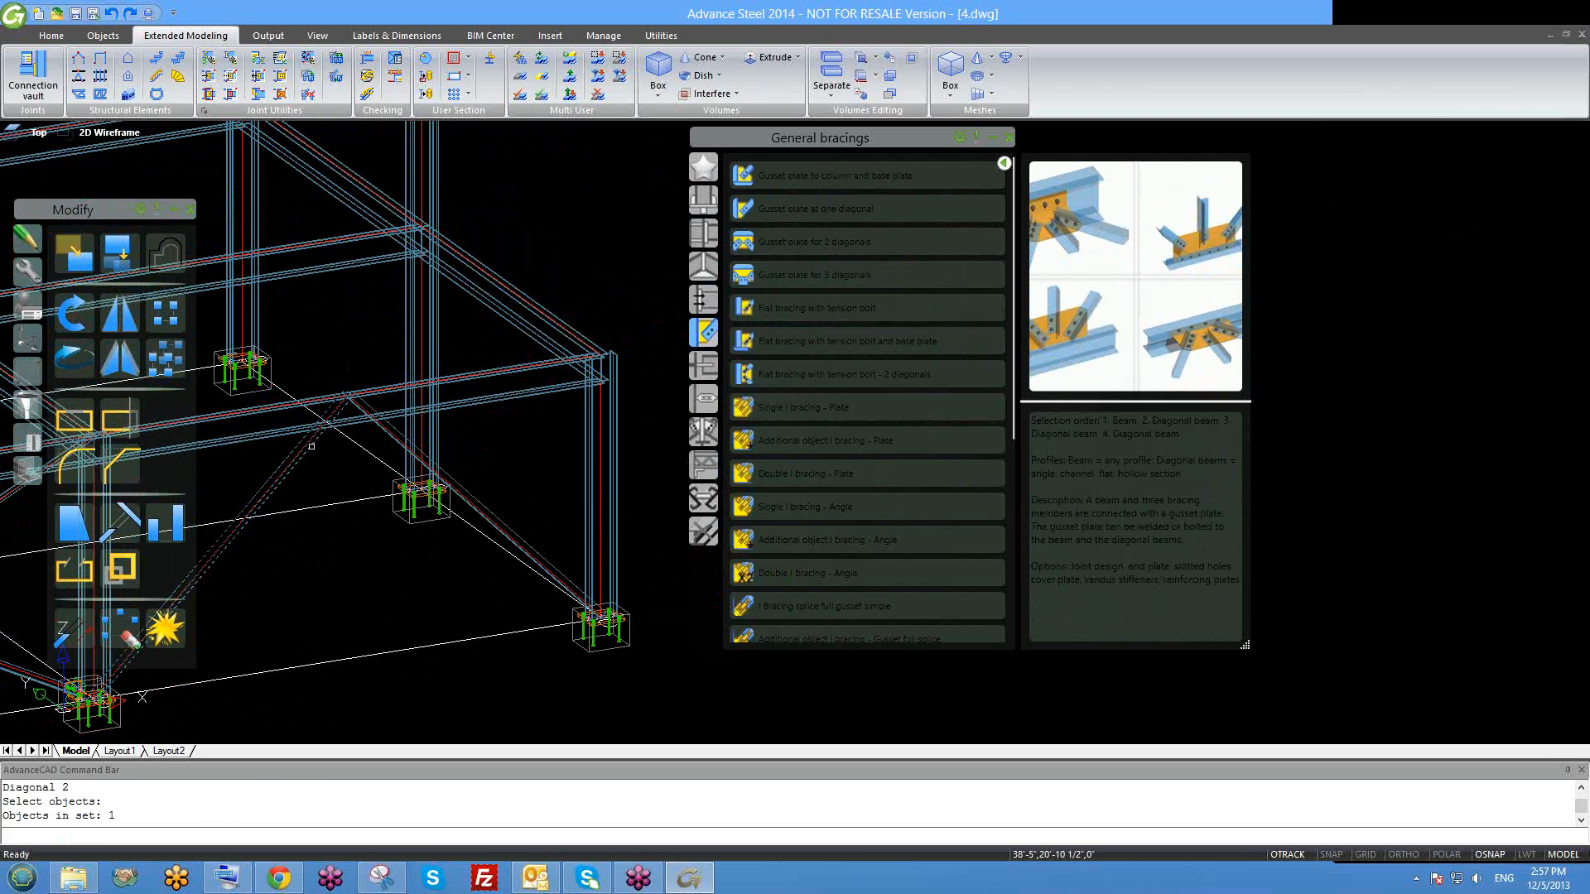
key(Return)
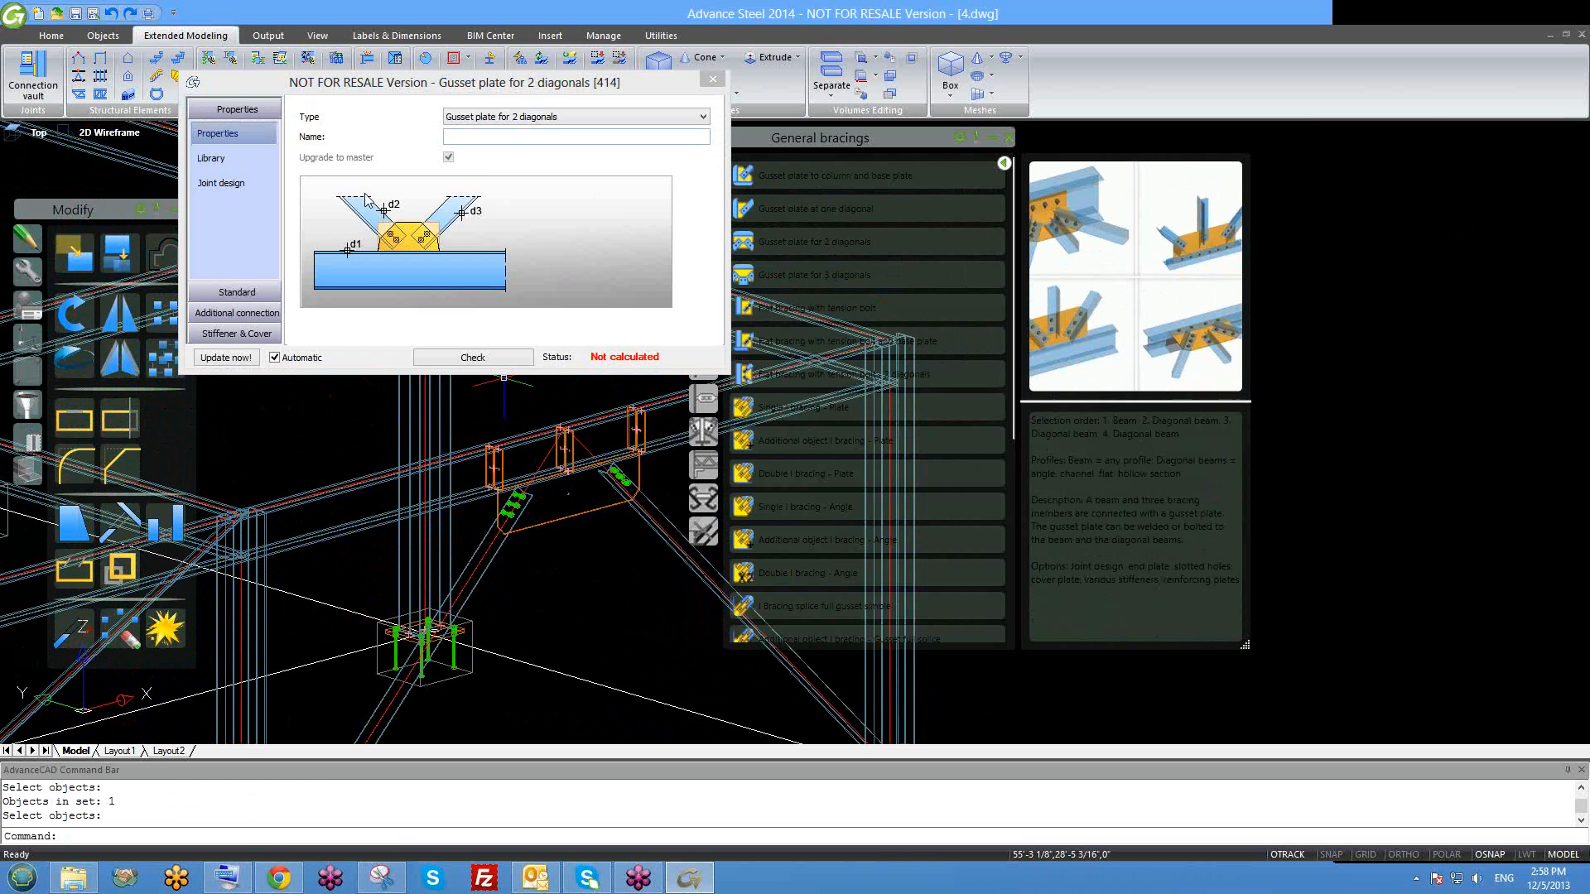
Try a 5" offset in the gusset plate's standard settings and restore the offset to 0".
click(247, 291)
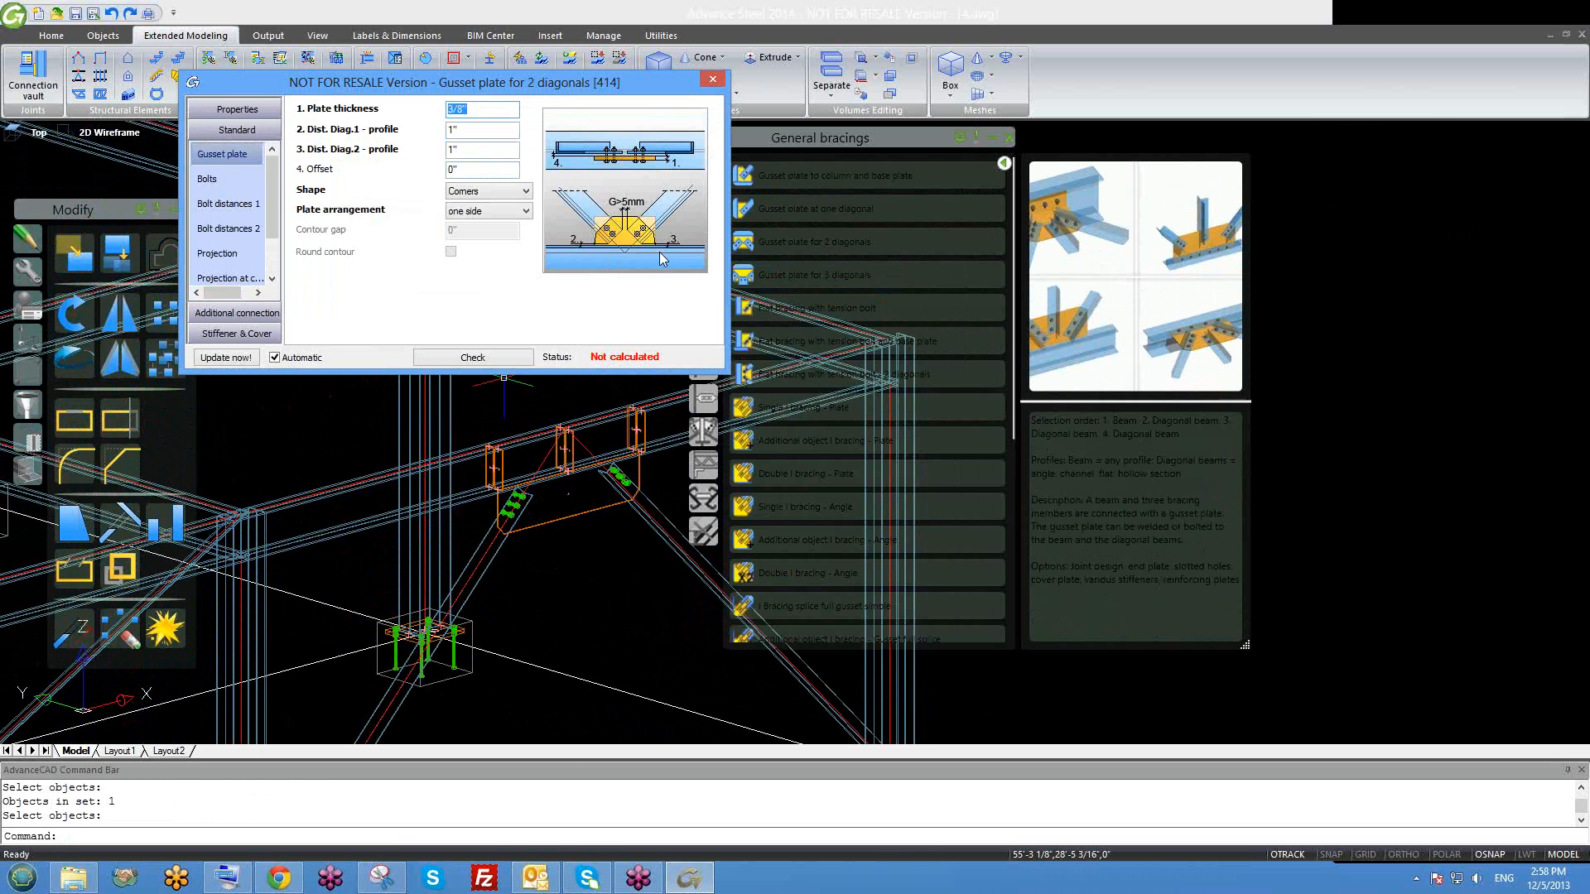
right_click(553, 528)
click(535, 480)
click(517, 456)
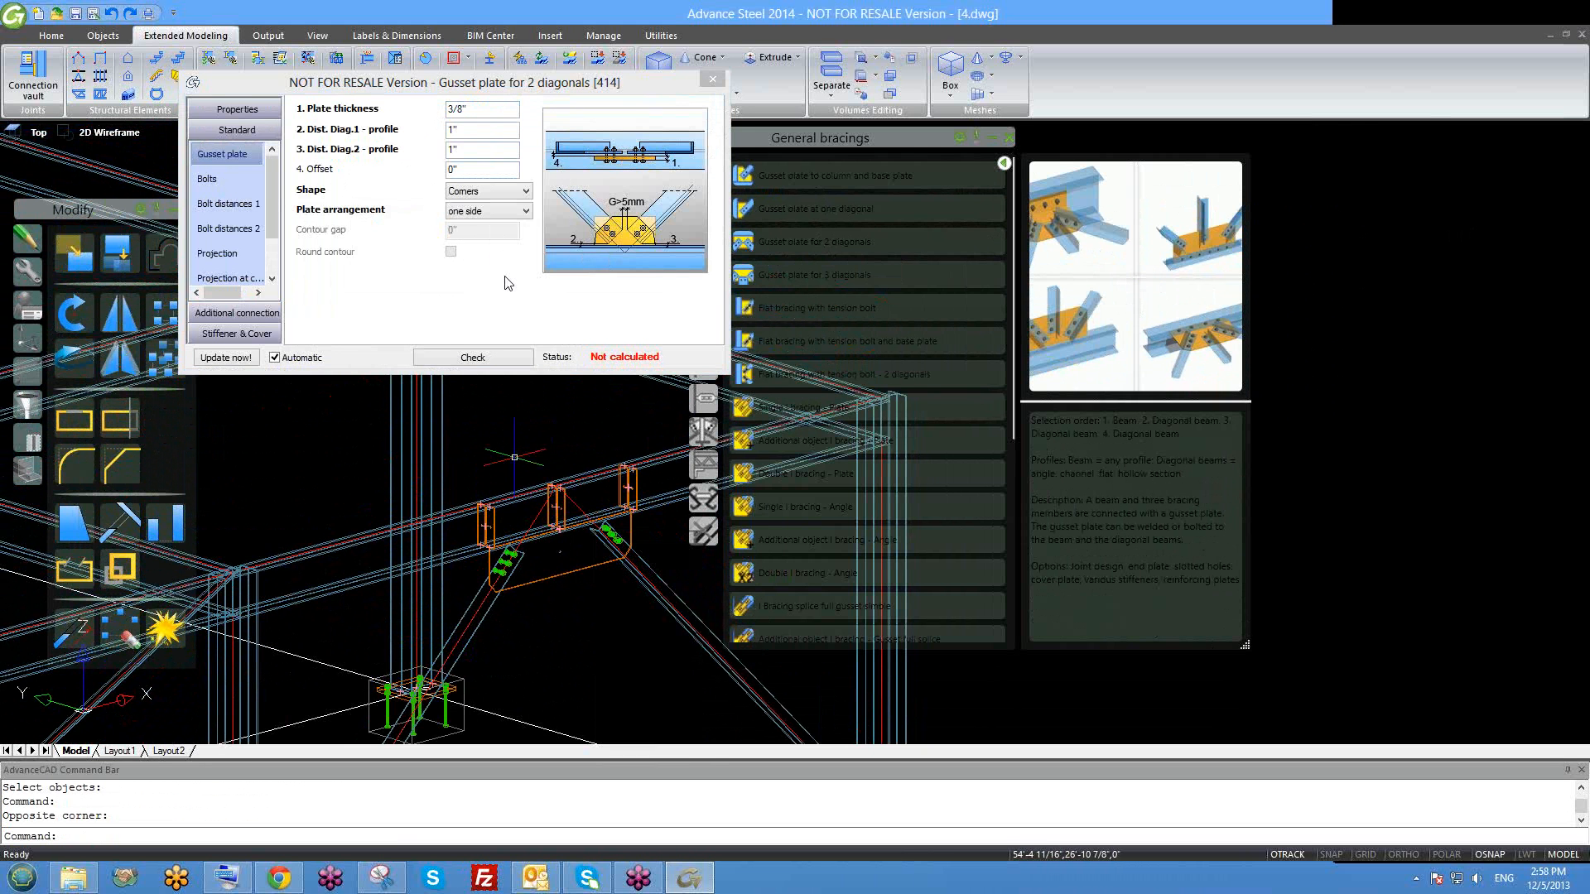
click(485, 169)
middle_drag(505, 494, 462, 443)
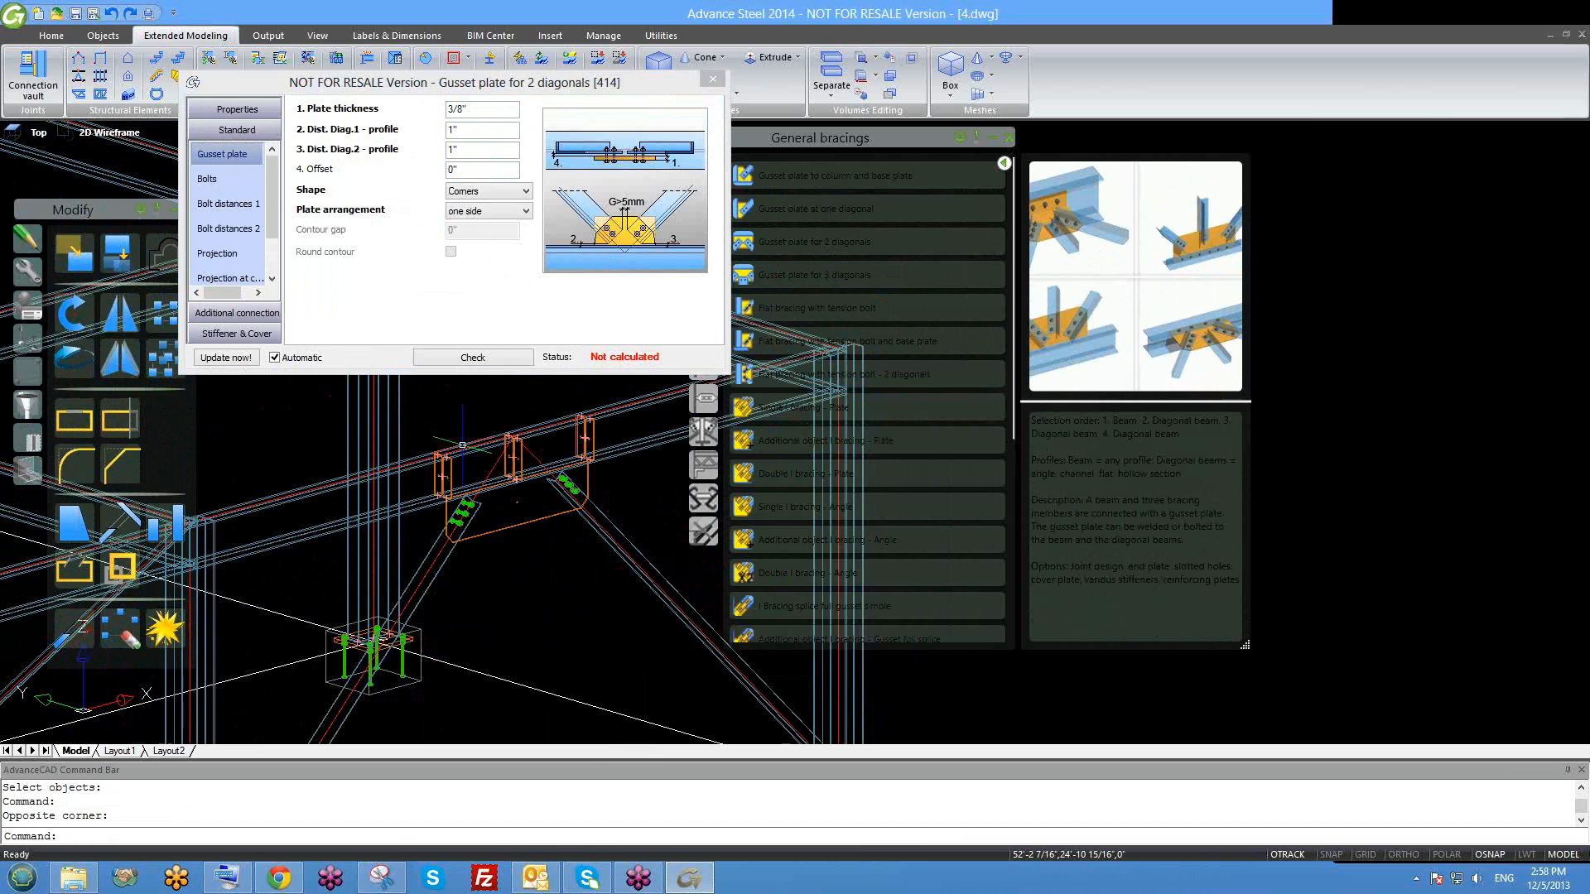
text(5)
key(Return)
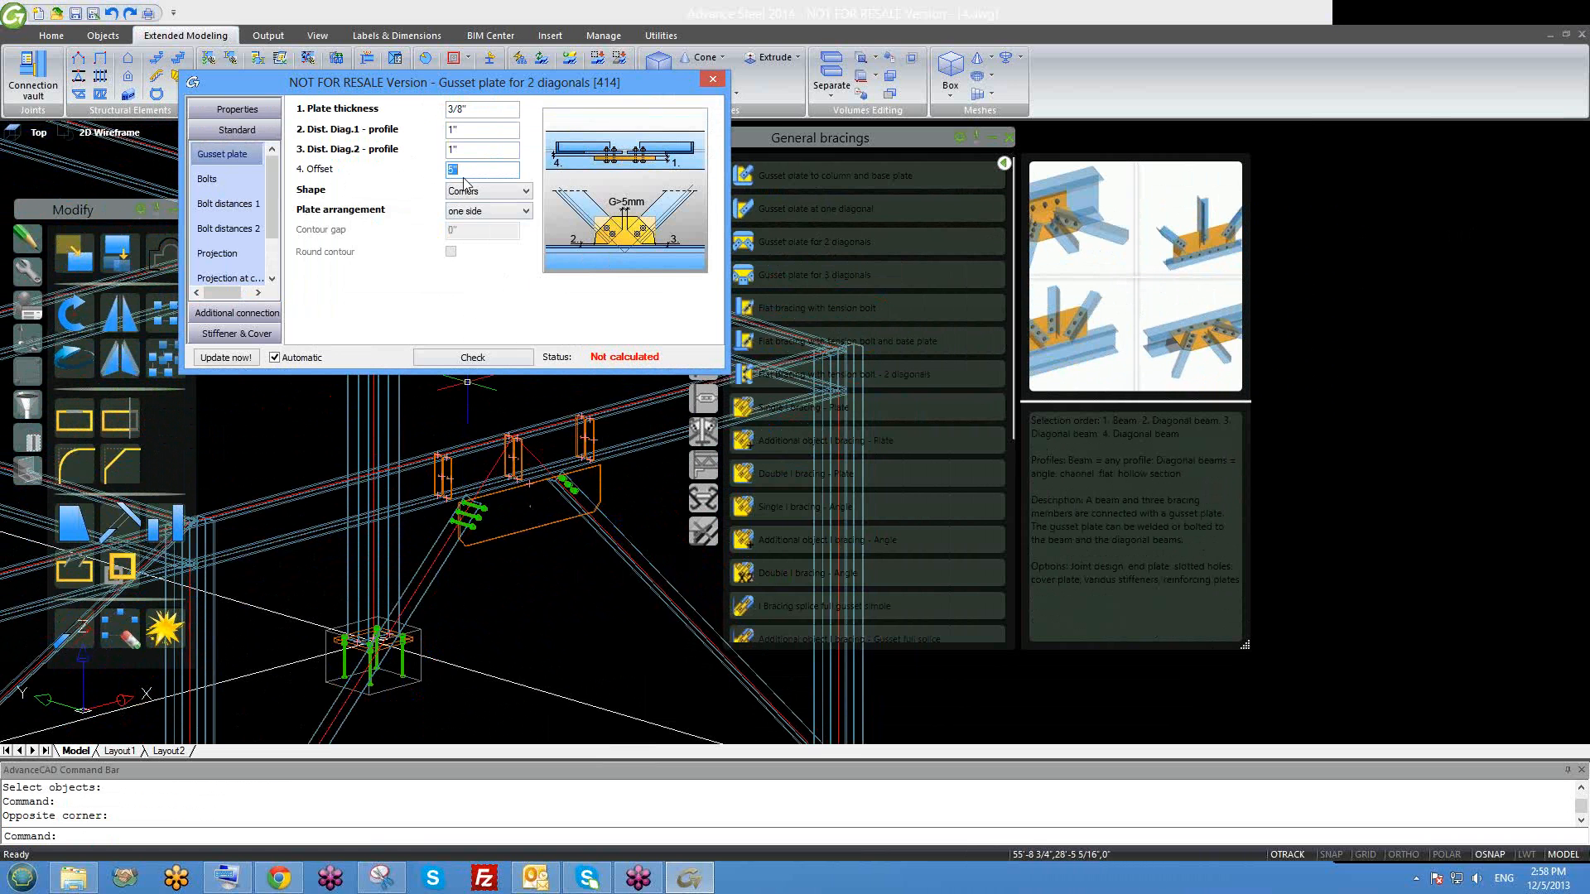
key(Return)
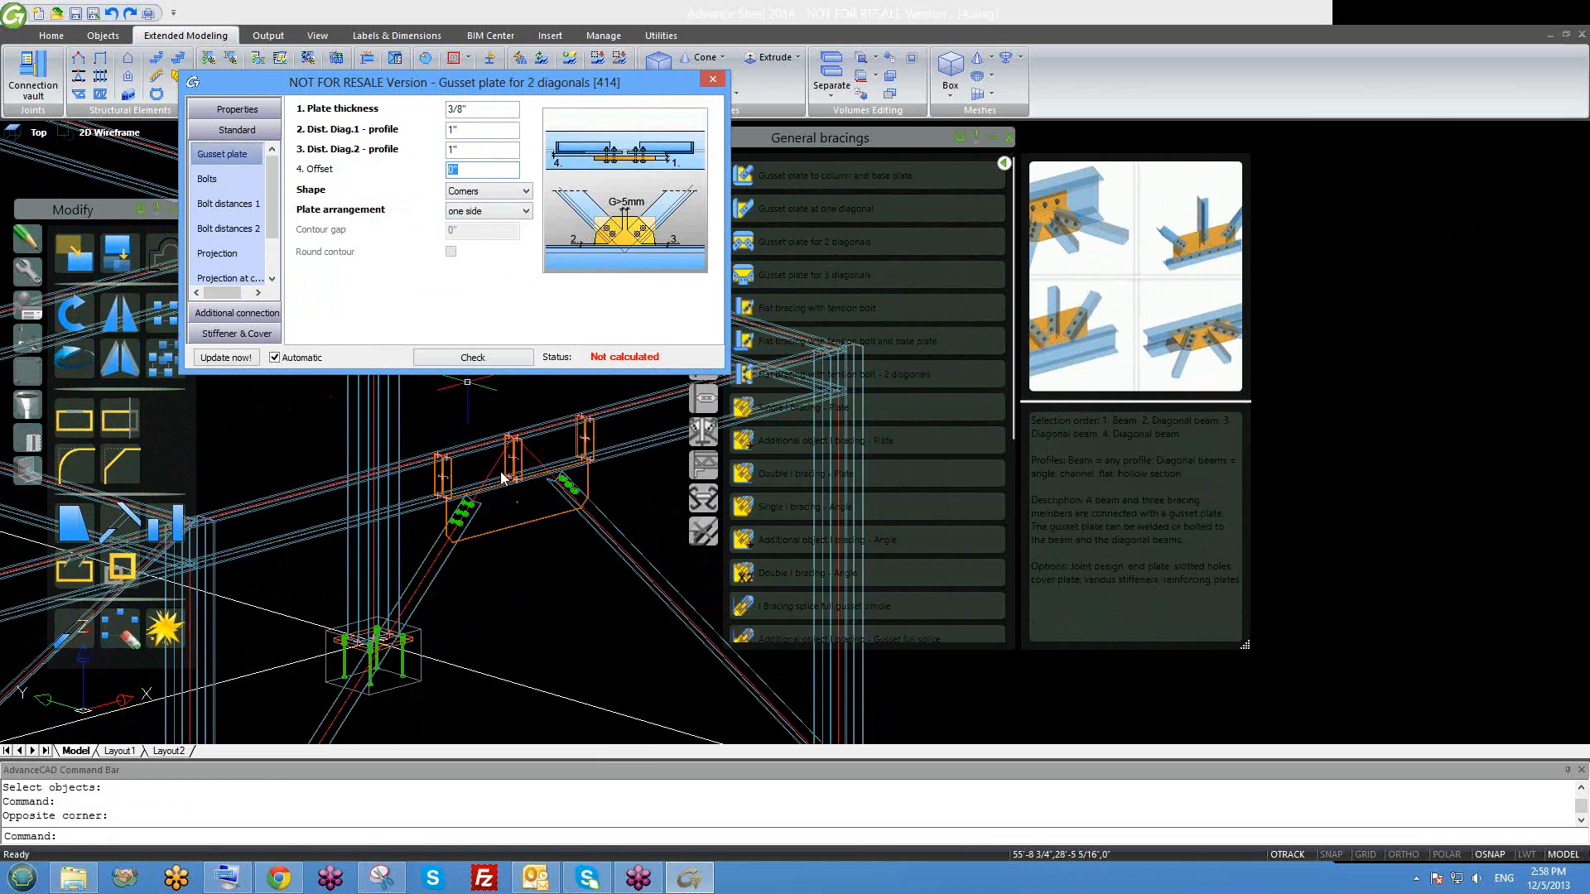
Try another plate arrangement for the gusset plate and return it to one side.
scroll(464, 479, up, 2)
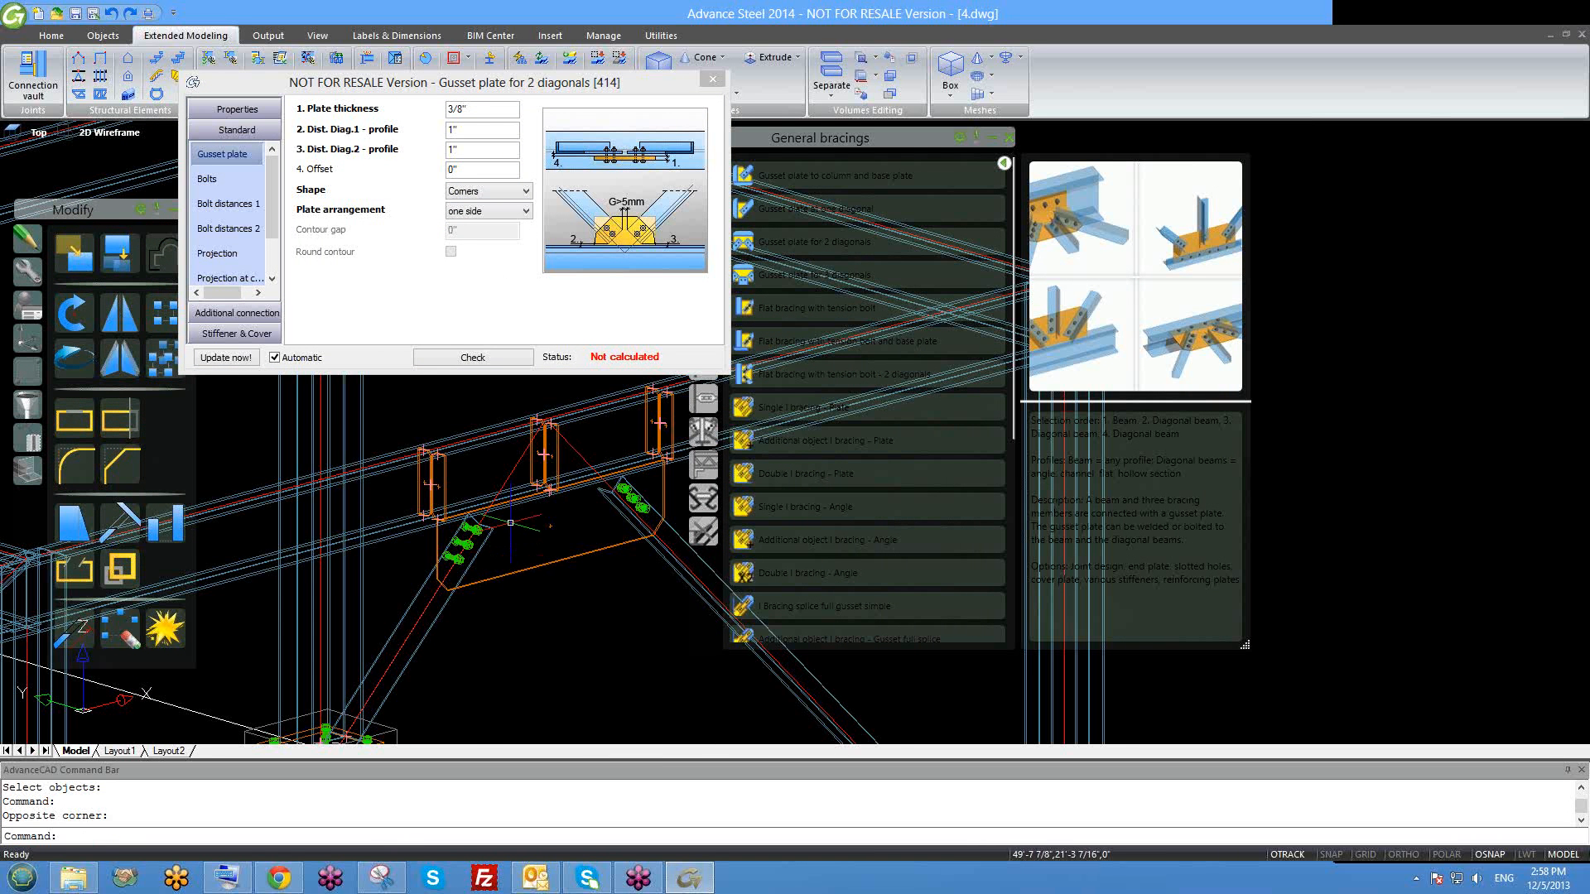
shift+middle_drag(484, 530, 515, 527)
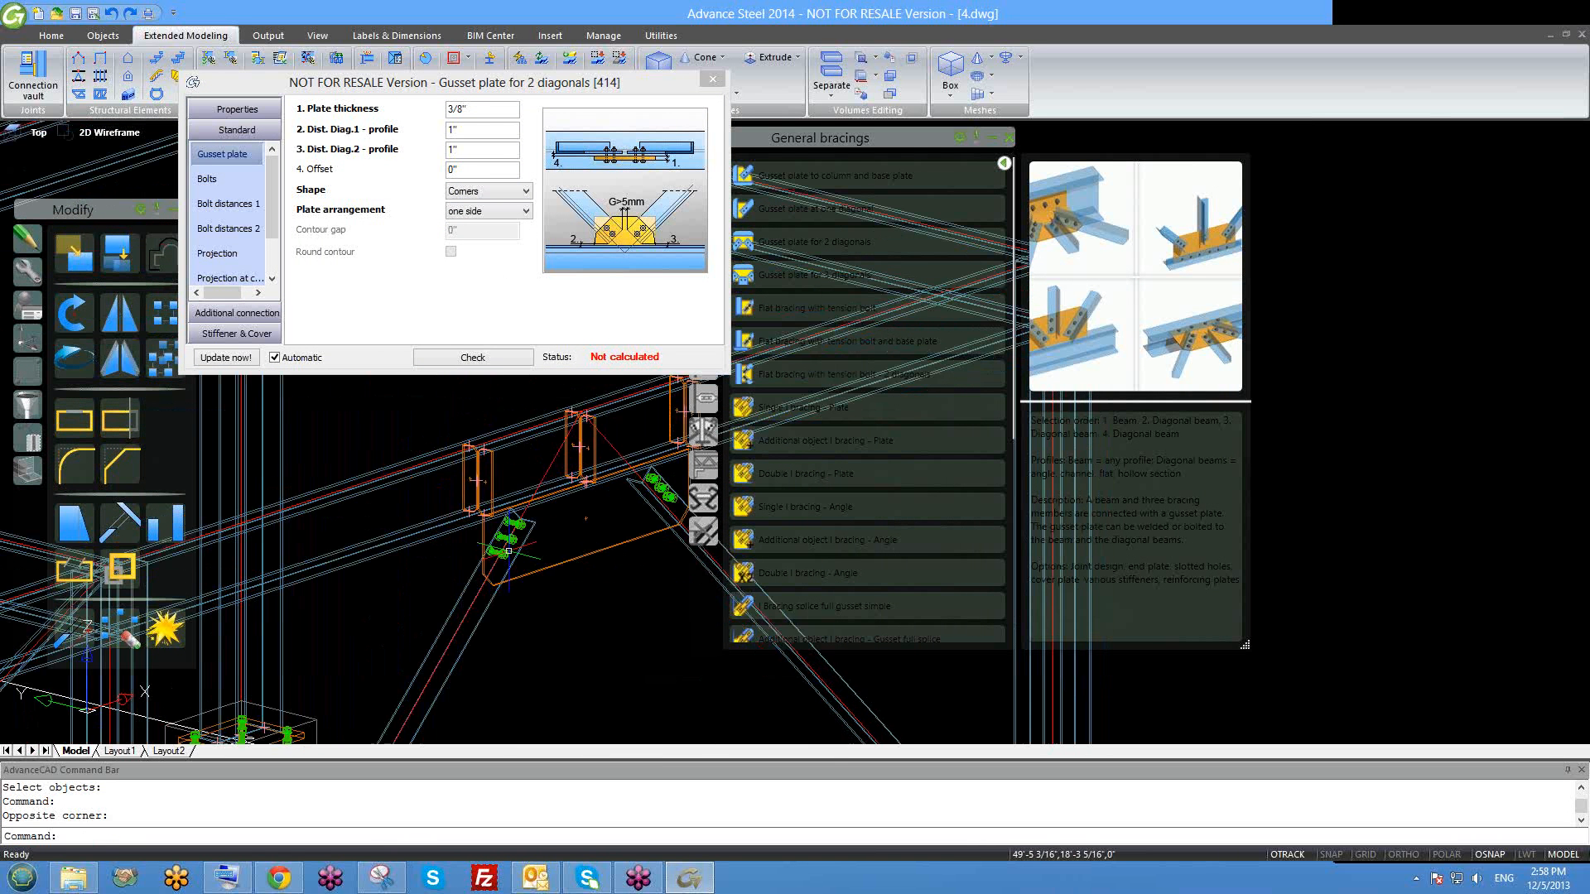
click(480, 210)
click(467, 237)
click(497, 211)
click(497, 226)
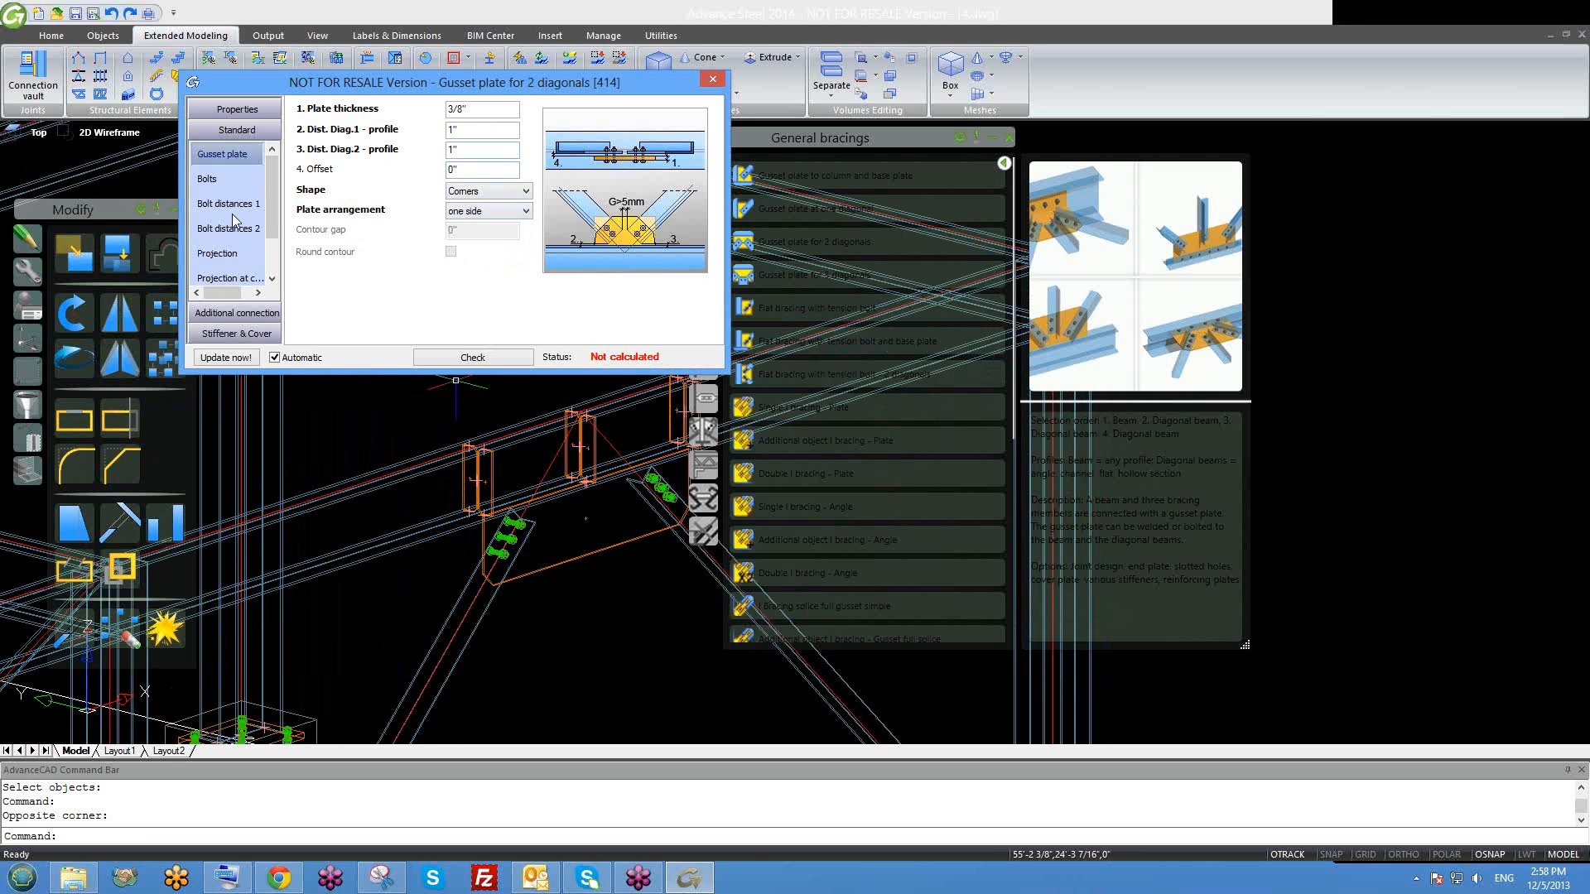
Examine the gusset connection's bolt settings and look closely at the bolts on one diagonal.
click(221, 180)
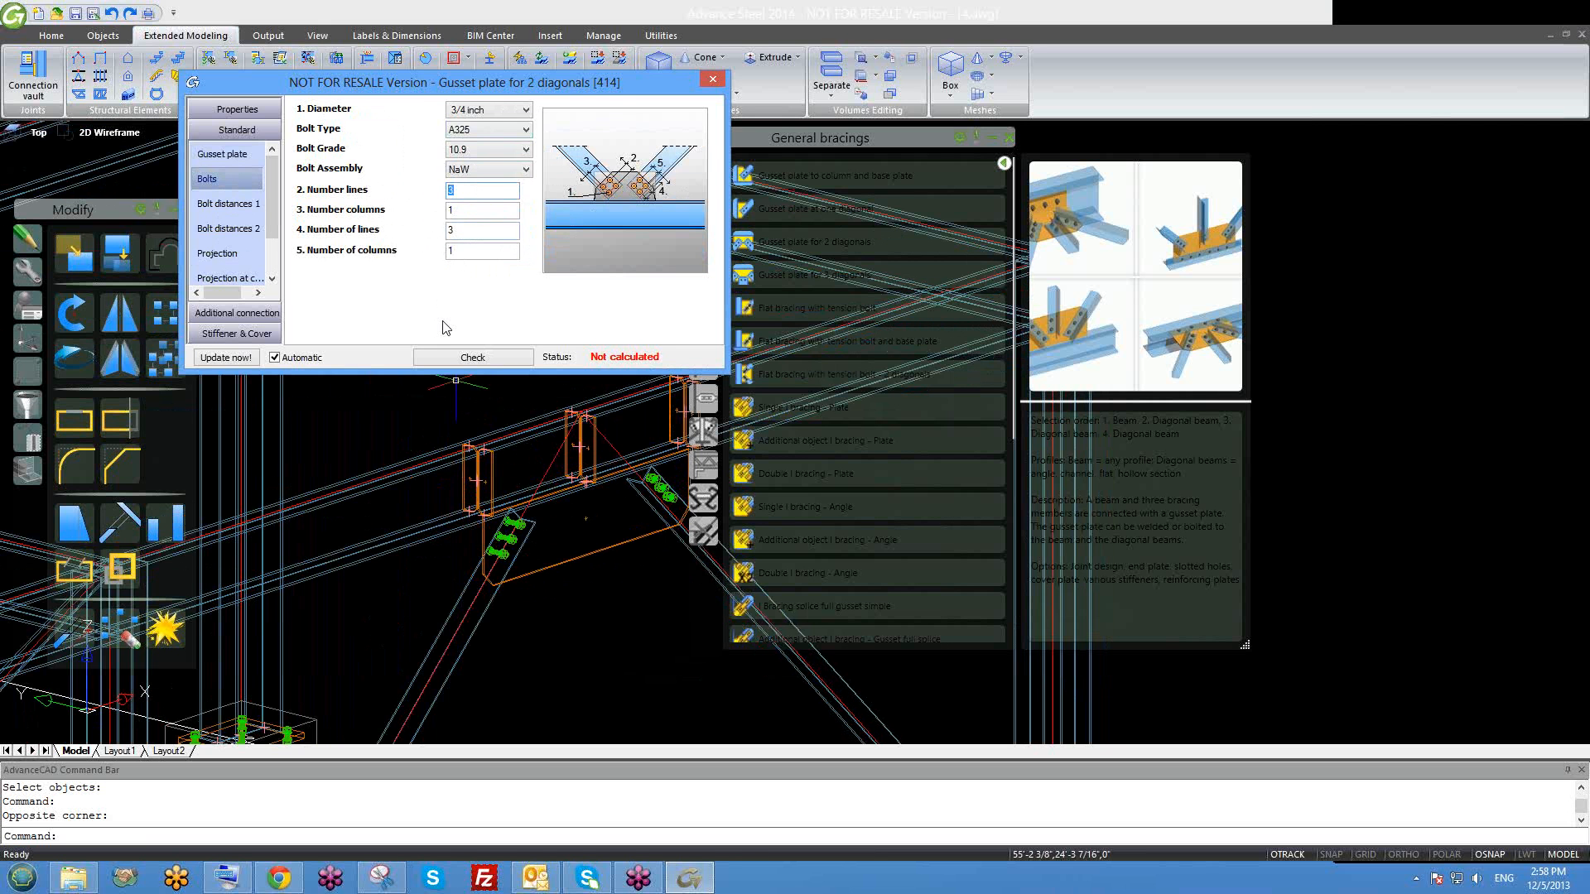
shift+middle_drag(530, 546, 494, 535)
scroll(509, 443, up, 3)
shift+middle_drag(359, 515, 389, 414)
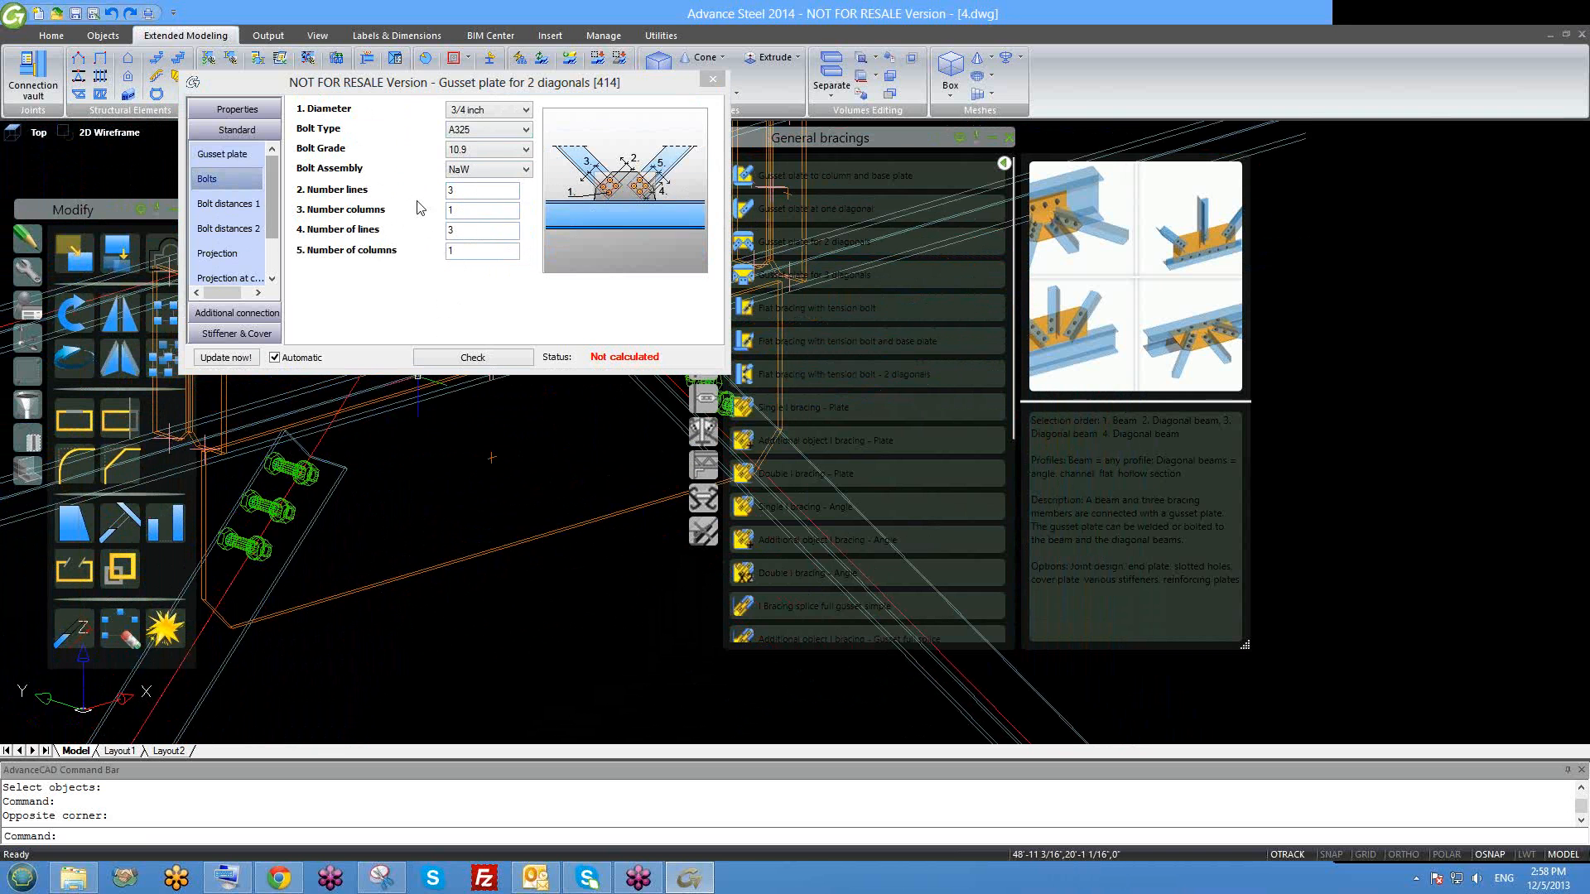
Try the edge distance reference options for the first diagonal's bolts, ending with gauge line.
click(212, 218)
click(212, 215)
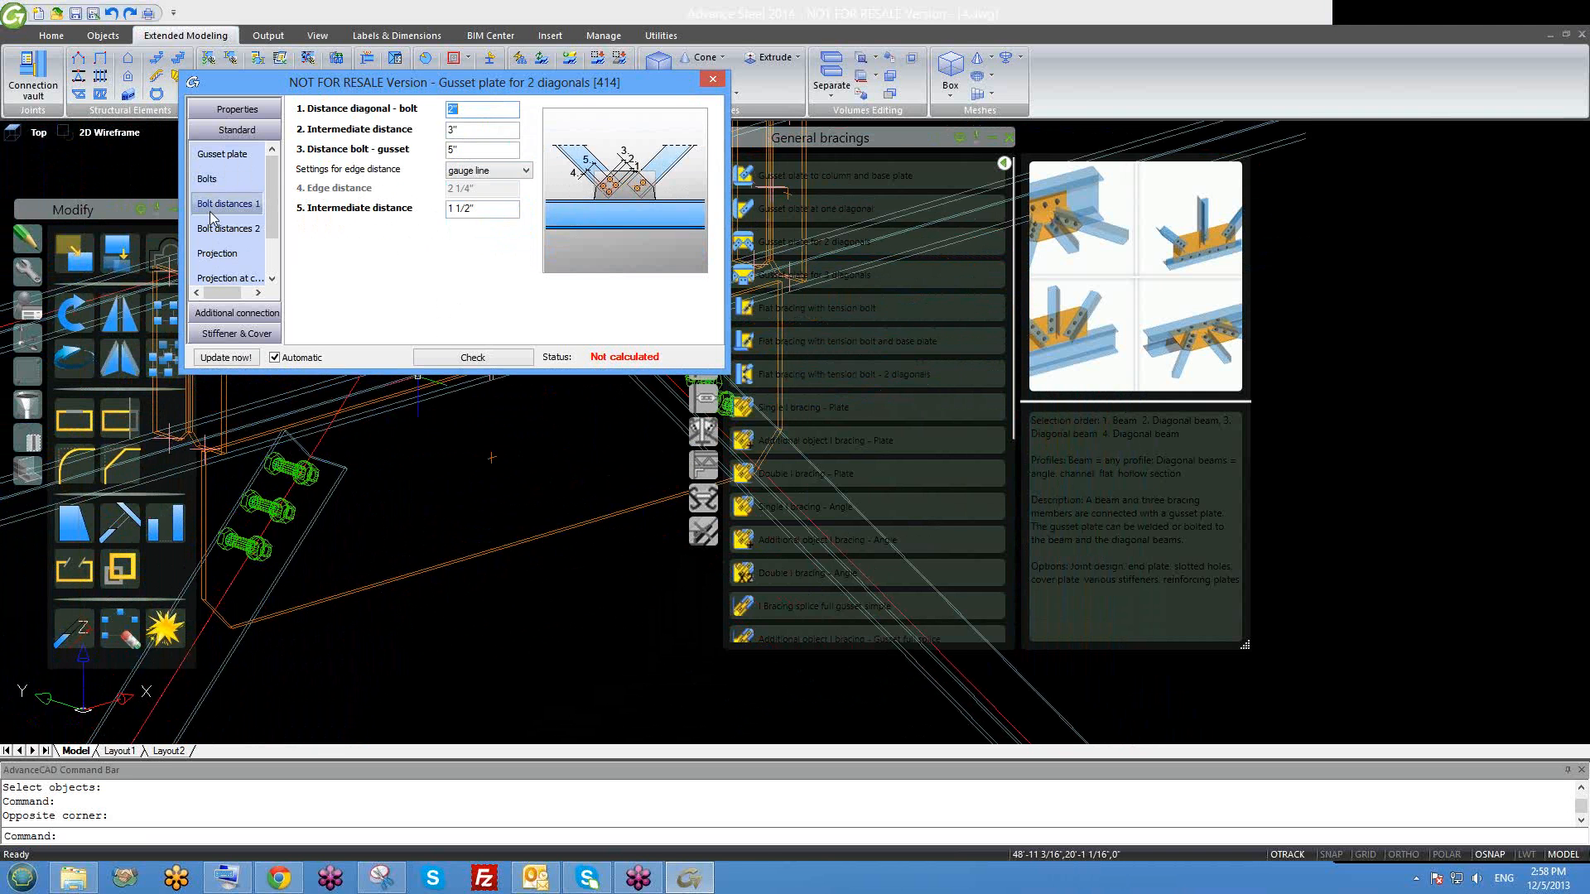
click(484, 171)
click(474, 196)
click(485, 171)
click(484, 178)
click(481, 174)
click(485, 198)
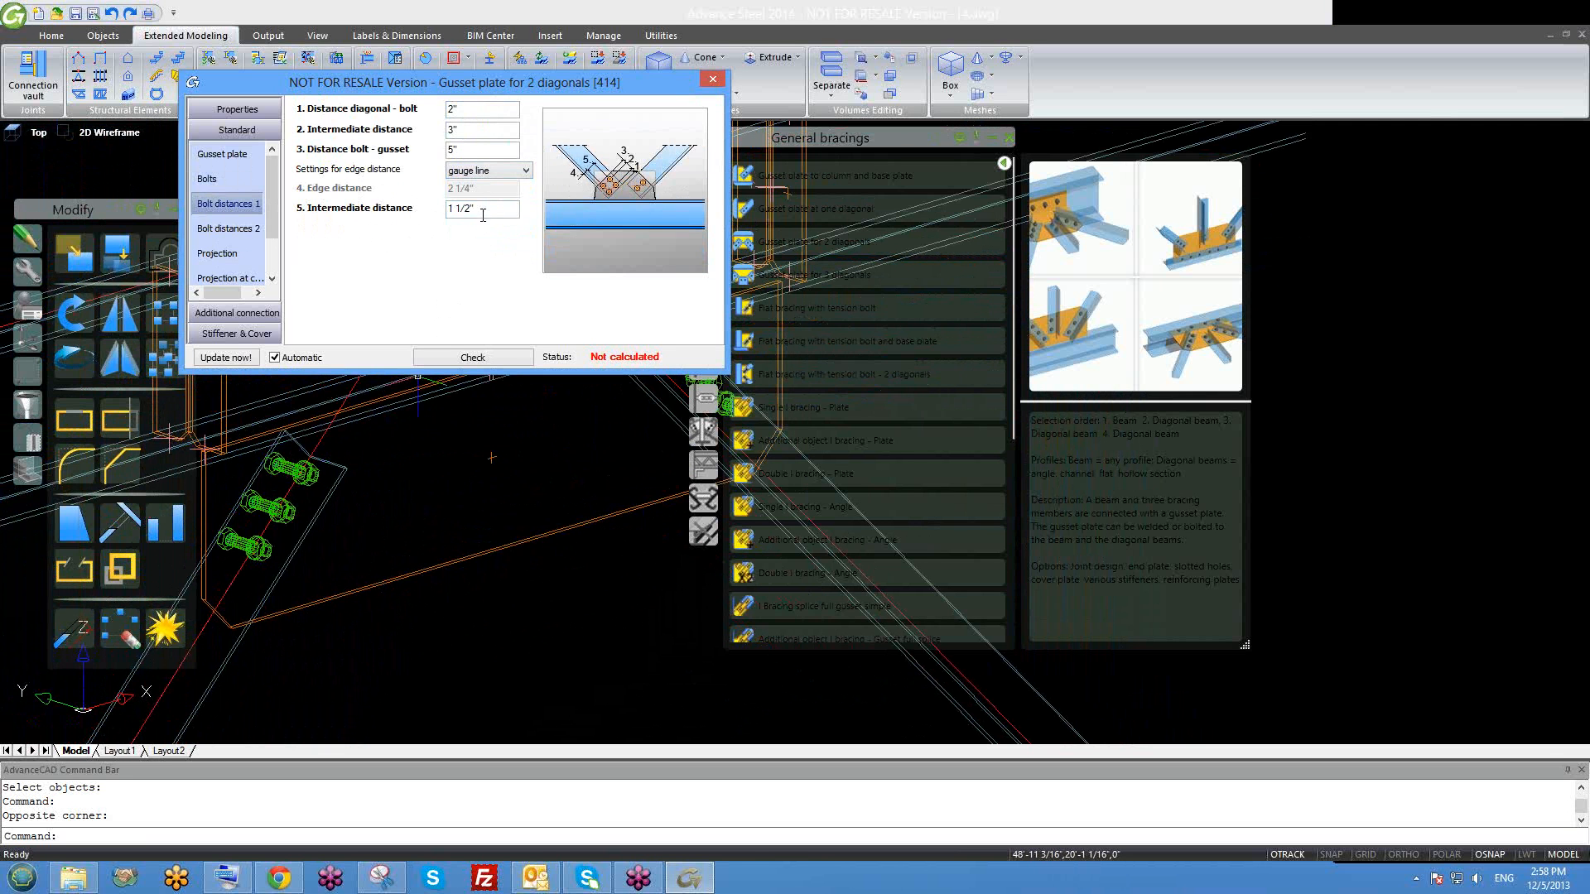
Try the edge distance reference options for the second diagonal's bolts, ending with edge, and compare them with the first diagonal's settings.
click(229, 228)
click(486, 174)
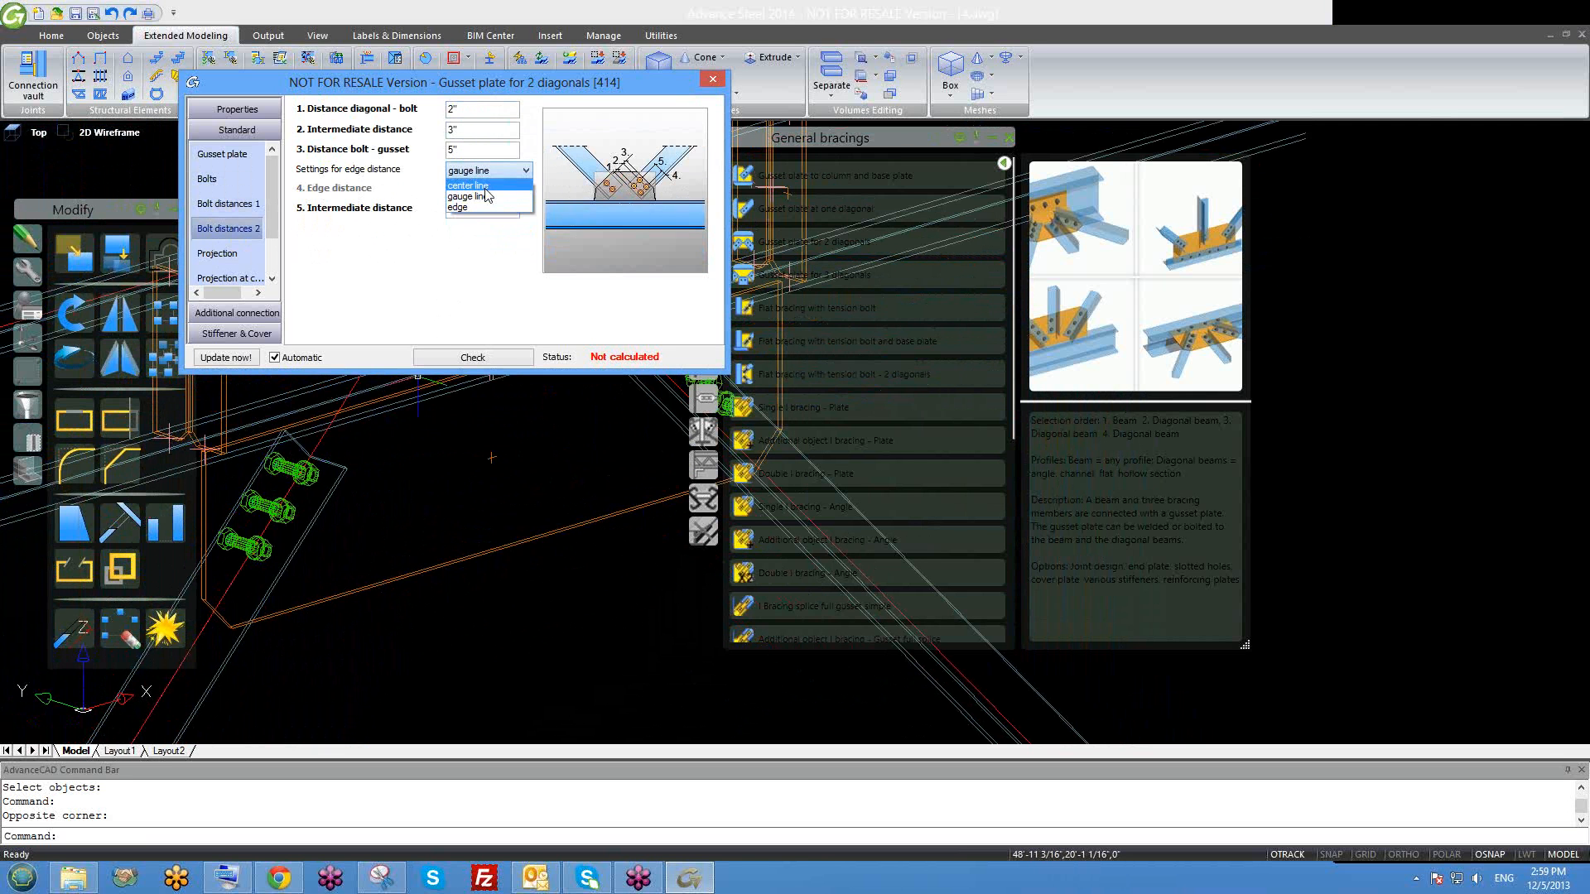
click(486, 196)
click(485, 172)
click(486, 197)
click(487, 171)
click(484, 202)
click(486, 170)
click(486, 201)
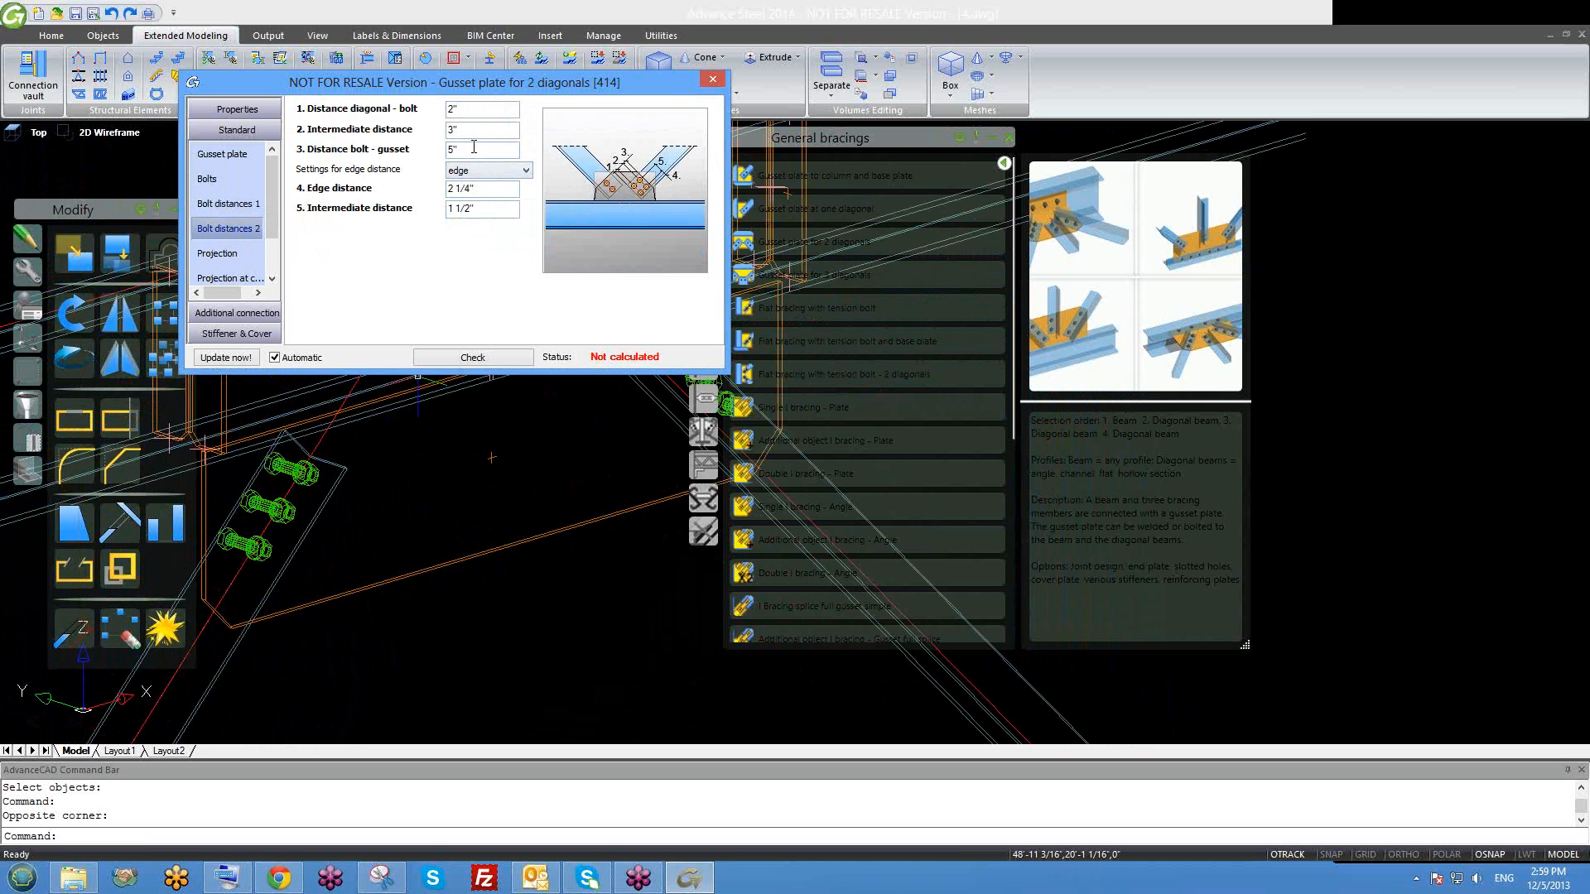
click(231, 204)
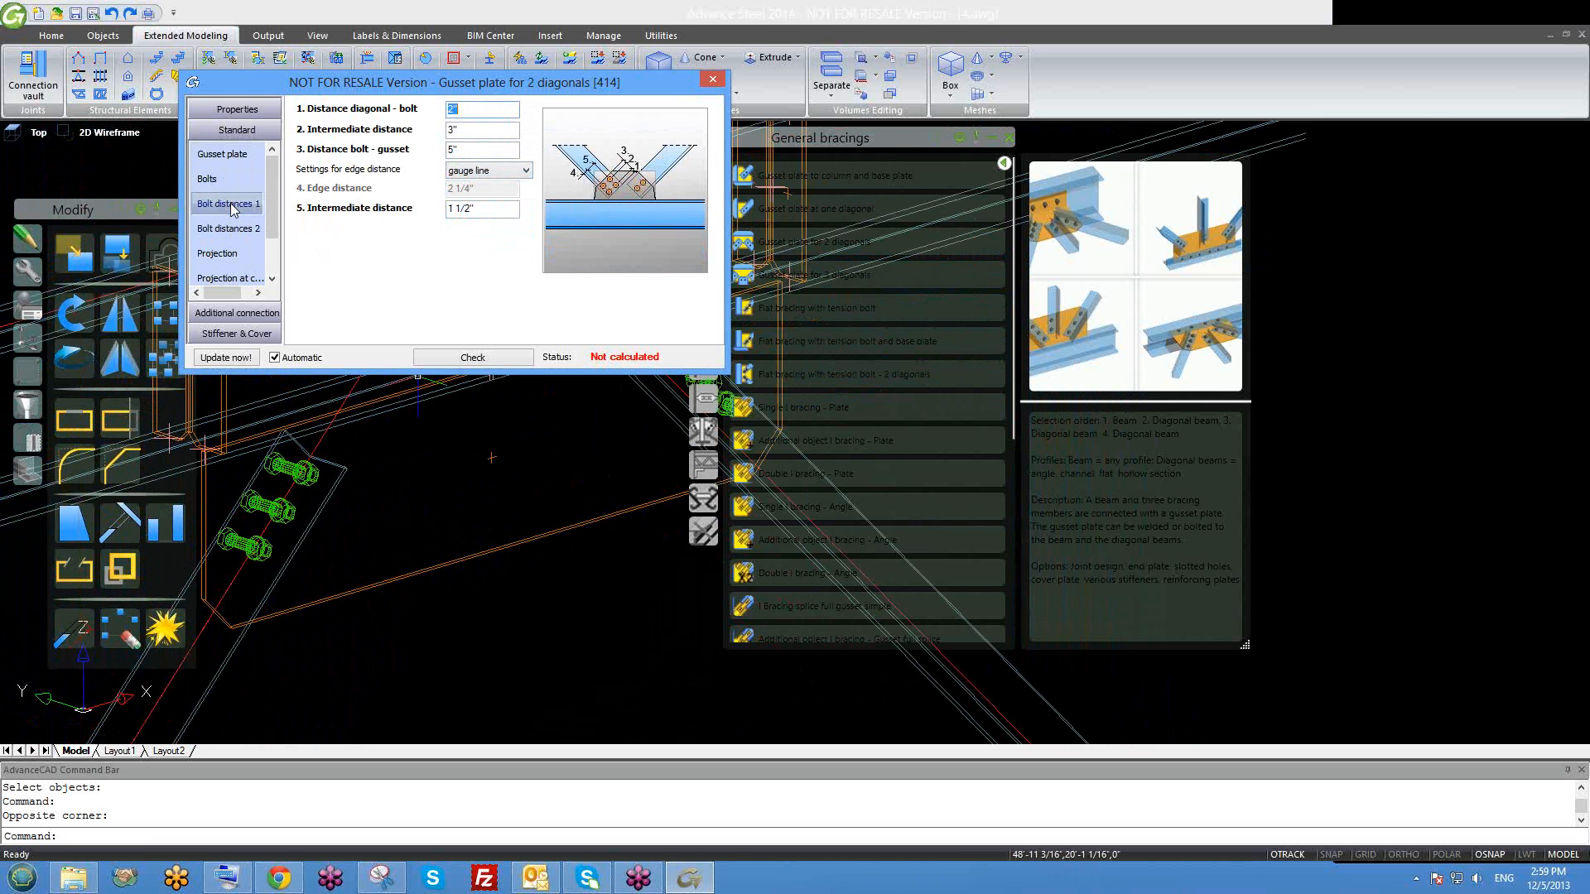
click(234, 231)
mouse_move(372, 497)
shift+middle_down()
mouse_move(384, 520)
mouse_move(345, 521)
mouse_move(354, 568)
mouse_move(340, 525)
shift+middle_up()
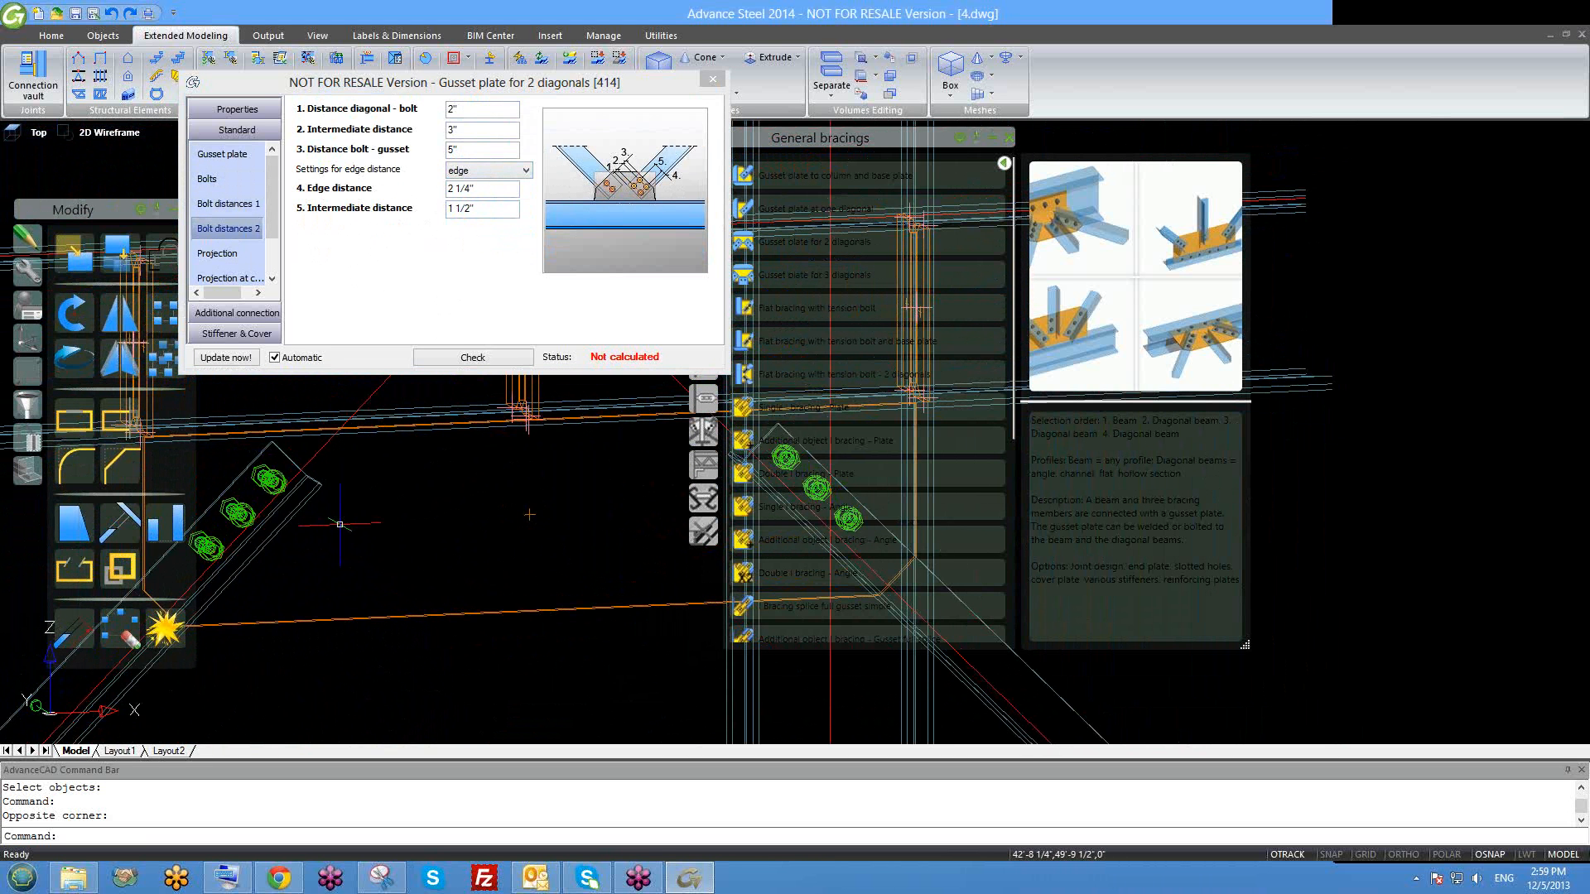
Try 2" and 3" for the gusset plate's first and second projections, and restore both to 0".
click(217, 253)
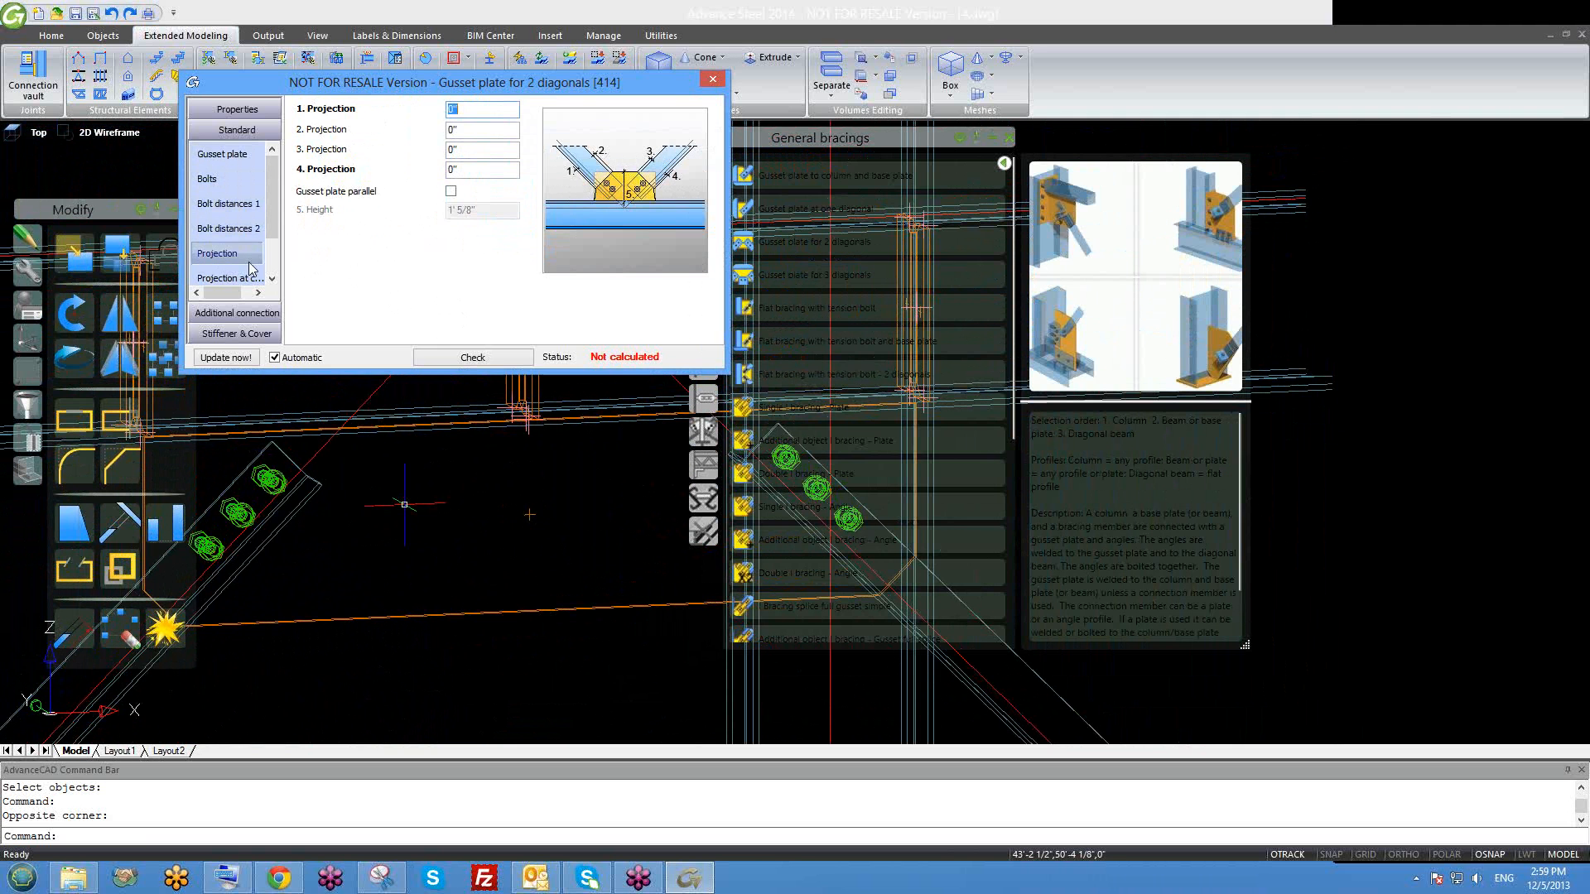
mouse_move(485, 578)
shift+middle_down()
mouse_move(495, 530)
mouse_move(512, 565)
mouse_move(597, 616)
mouse_move(529, 566)
shift+middle_up()
click(425, 117)
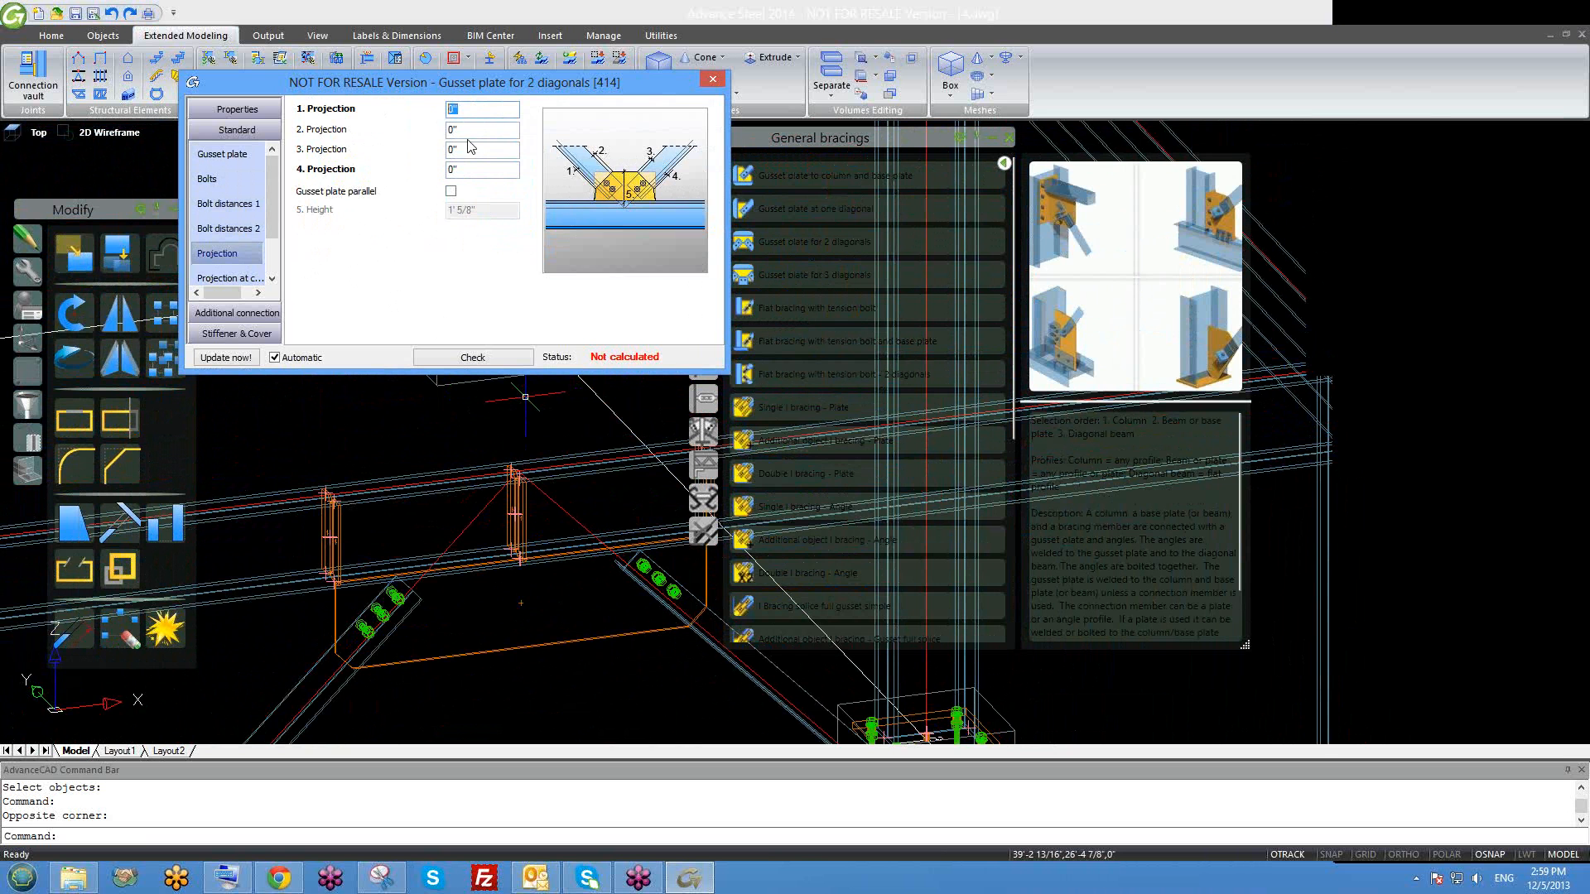
key(Tab)
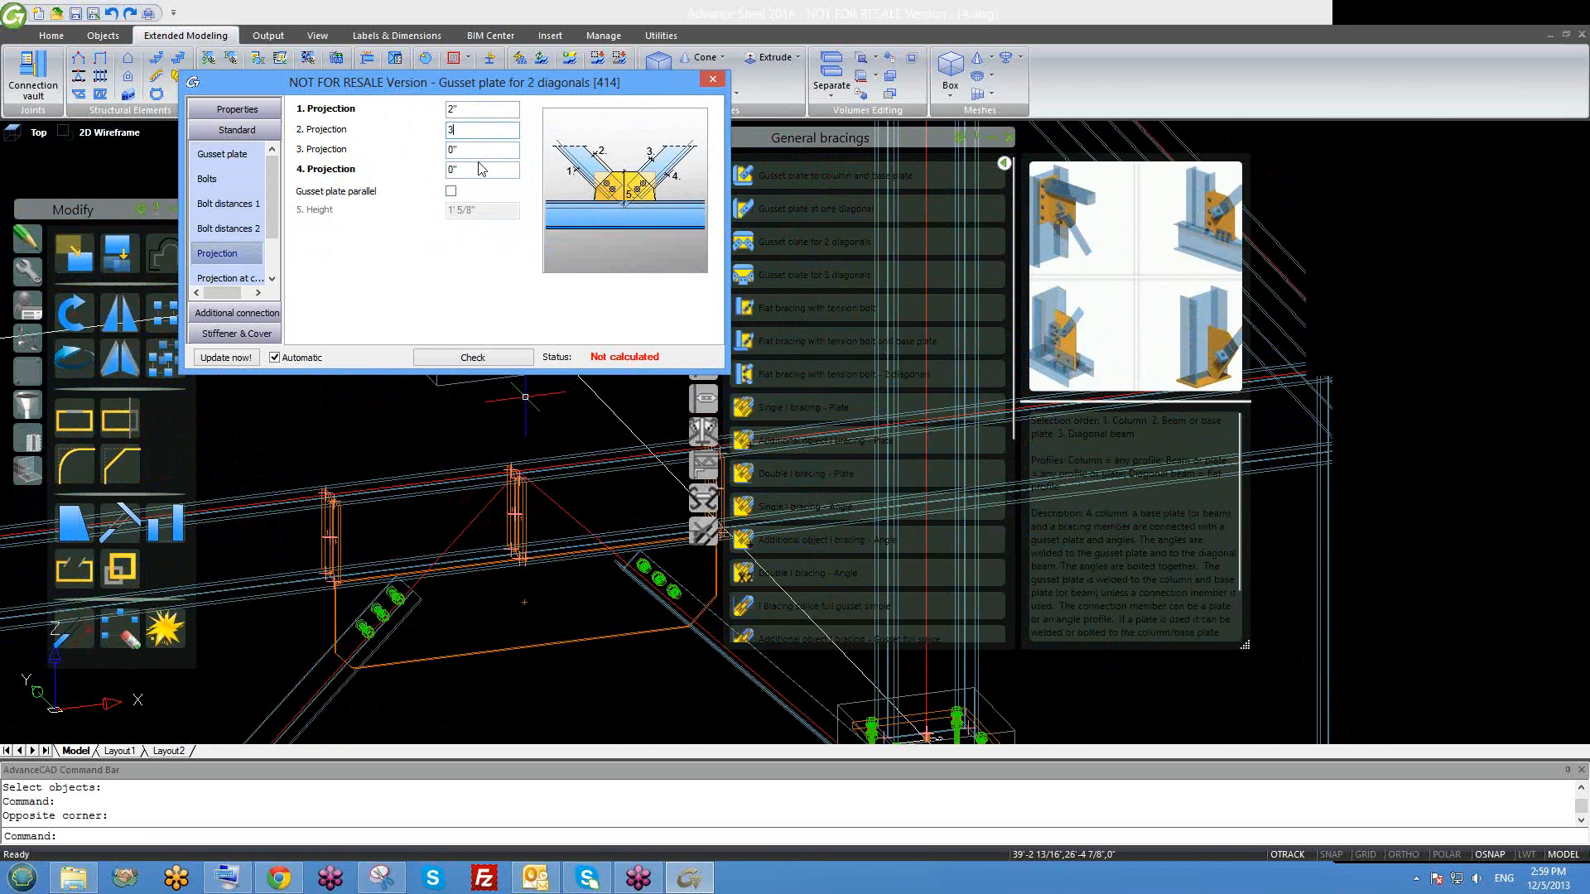
click(480, 150)
middle_drag(590, 625, 547, 599)
click(440, 109)
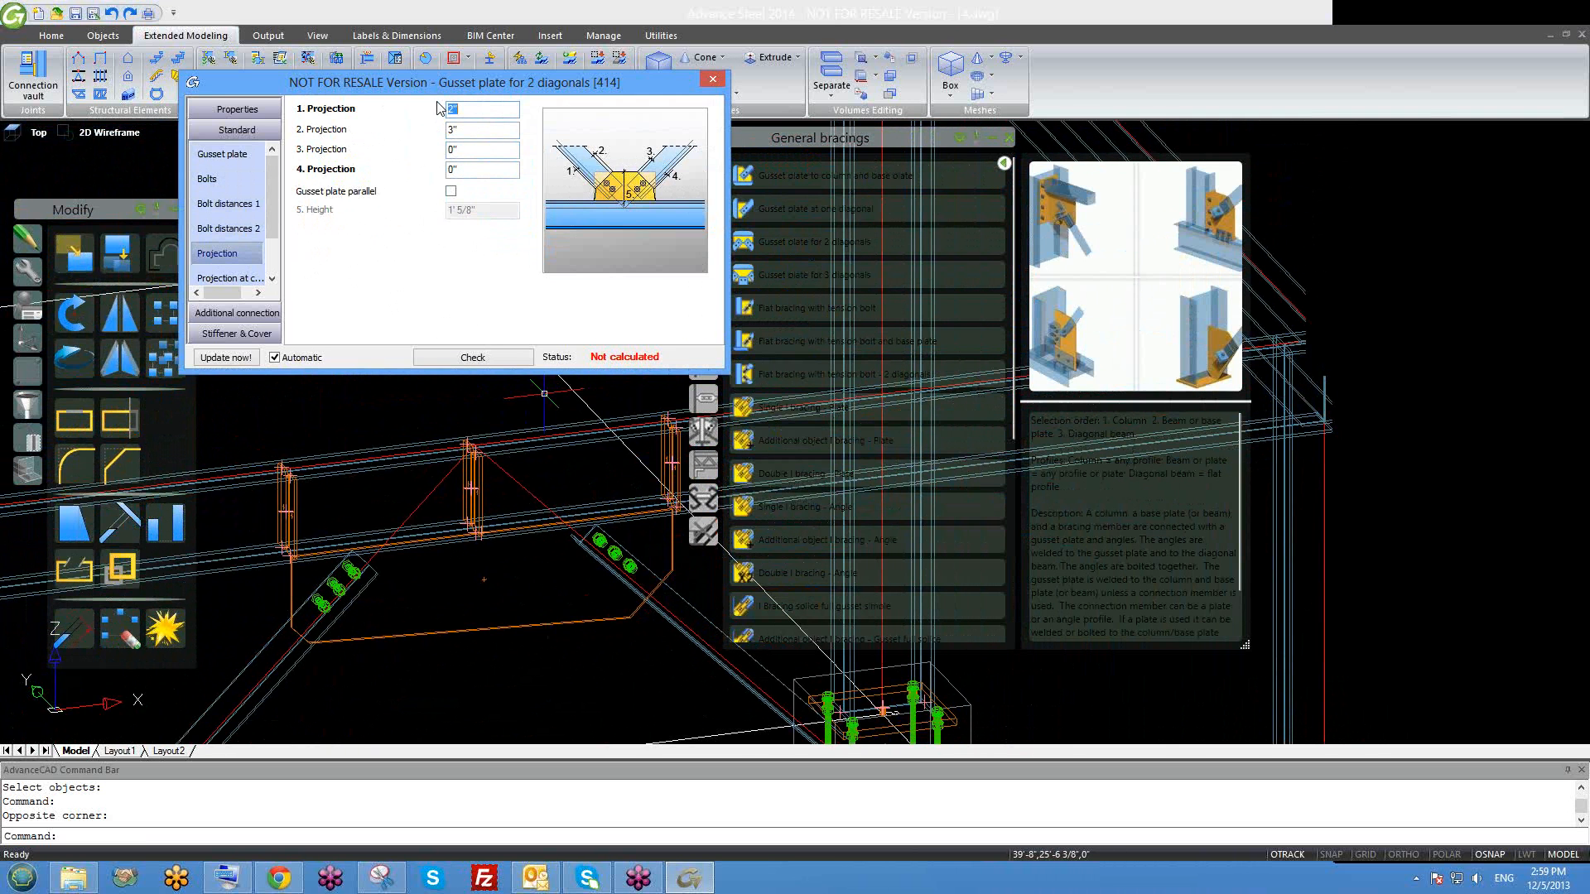
click(491, 130)
click(467, 152)
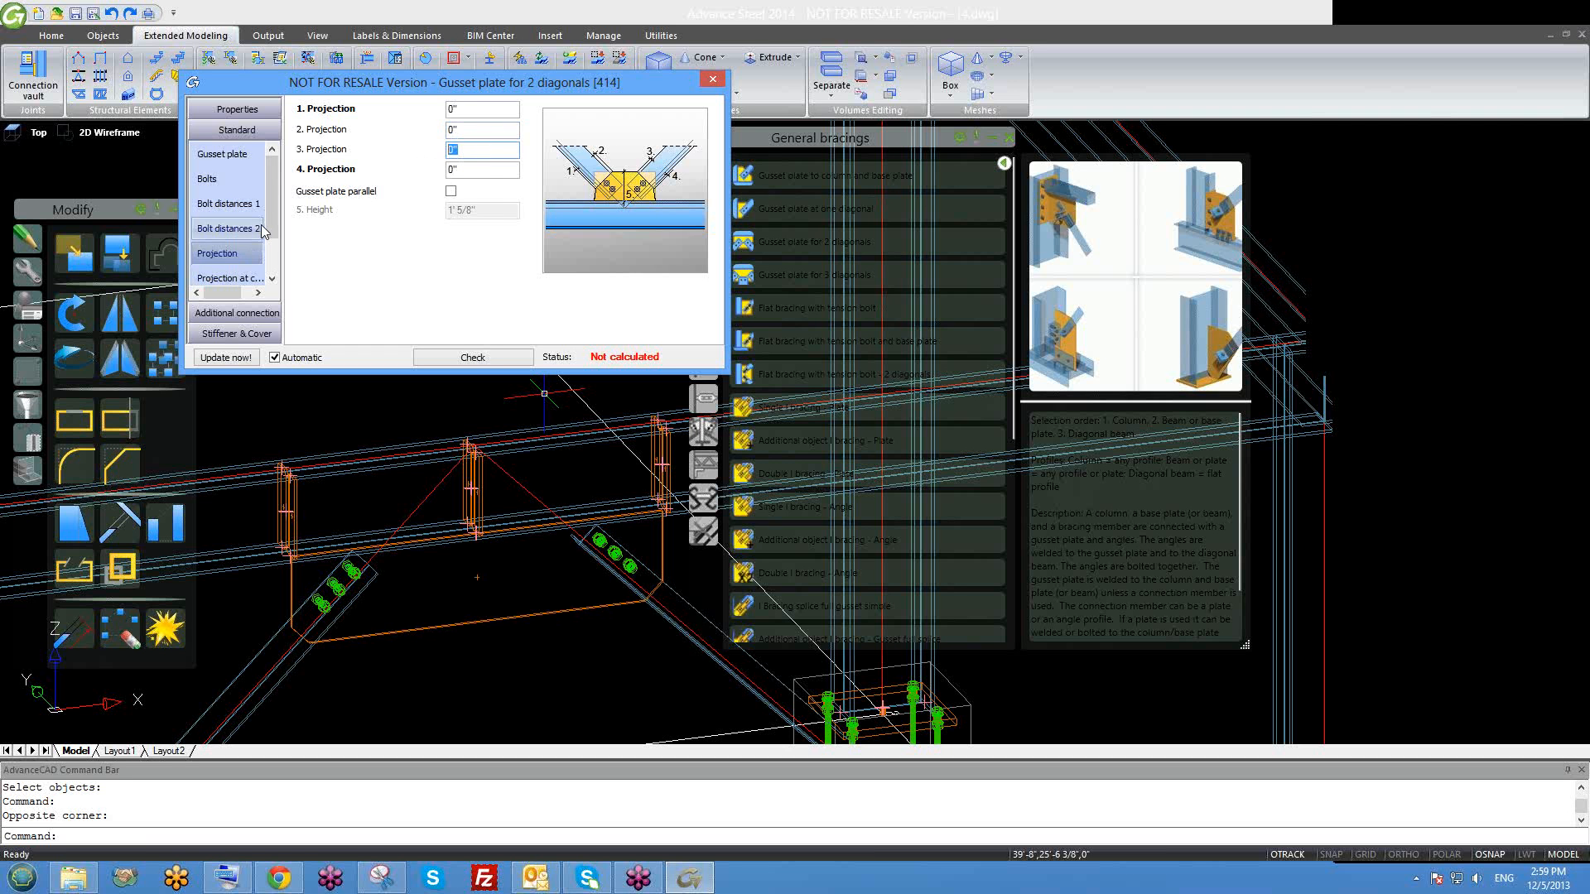
Try a 5" first projection for the gusset plate's edge along the beam and restore it to 0".
drag(270, 218, 267, 239)
click(229, 253)
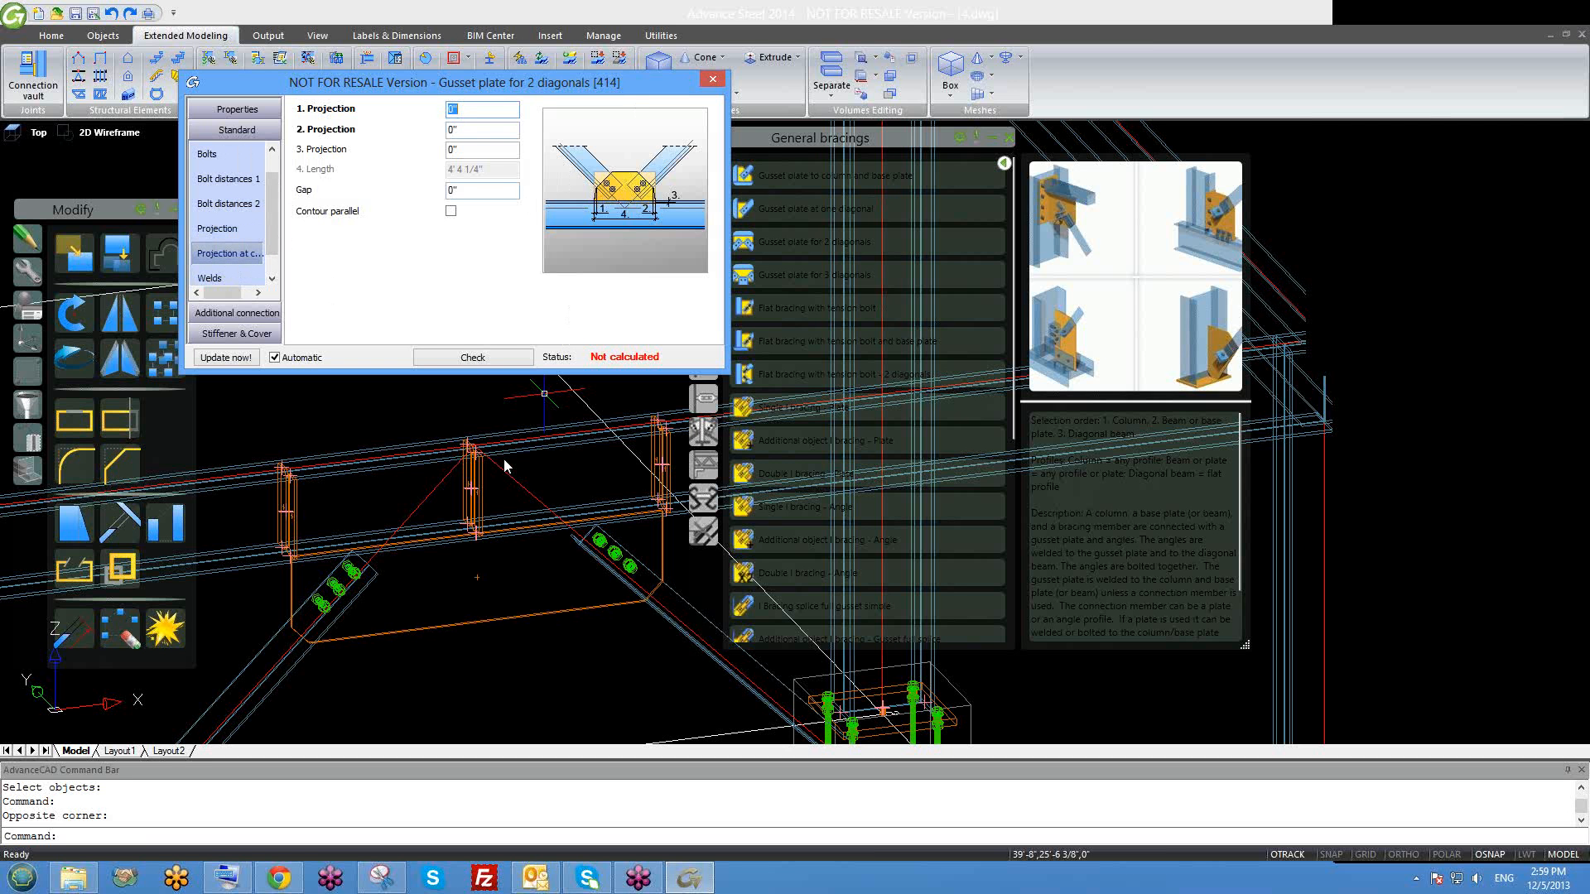
middle_drag(472, 536, 465, 477)
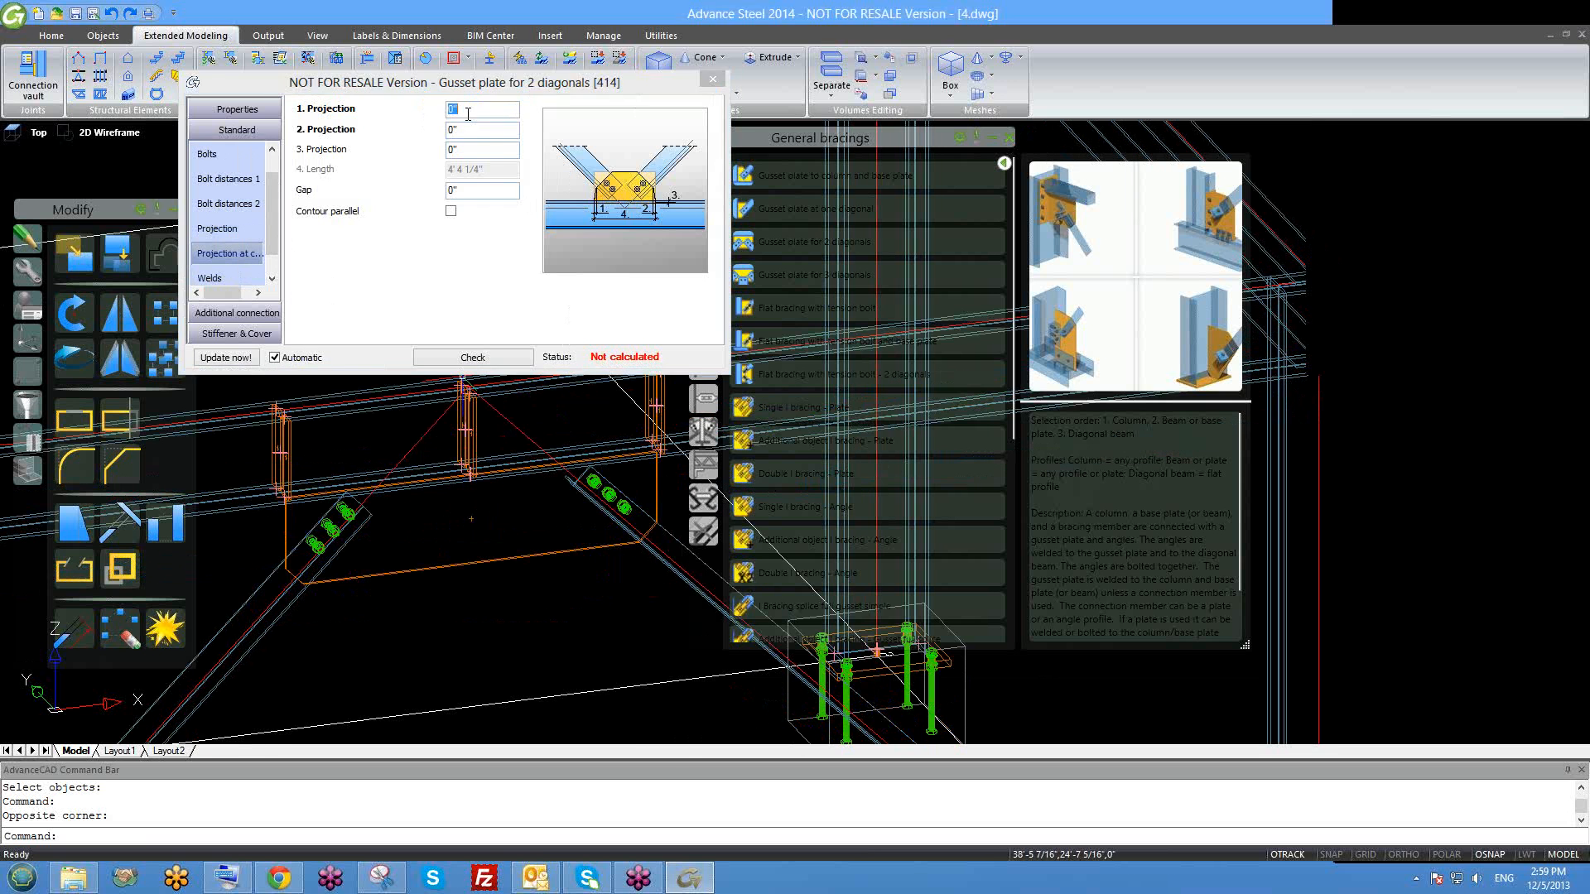
text(5)
click(495, 131)
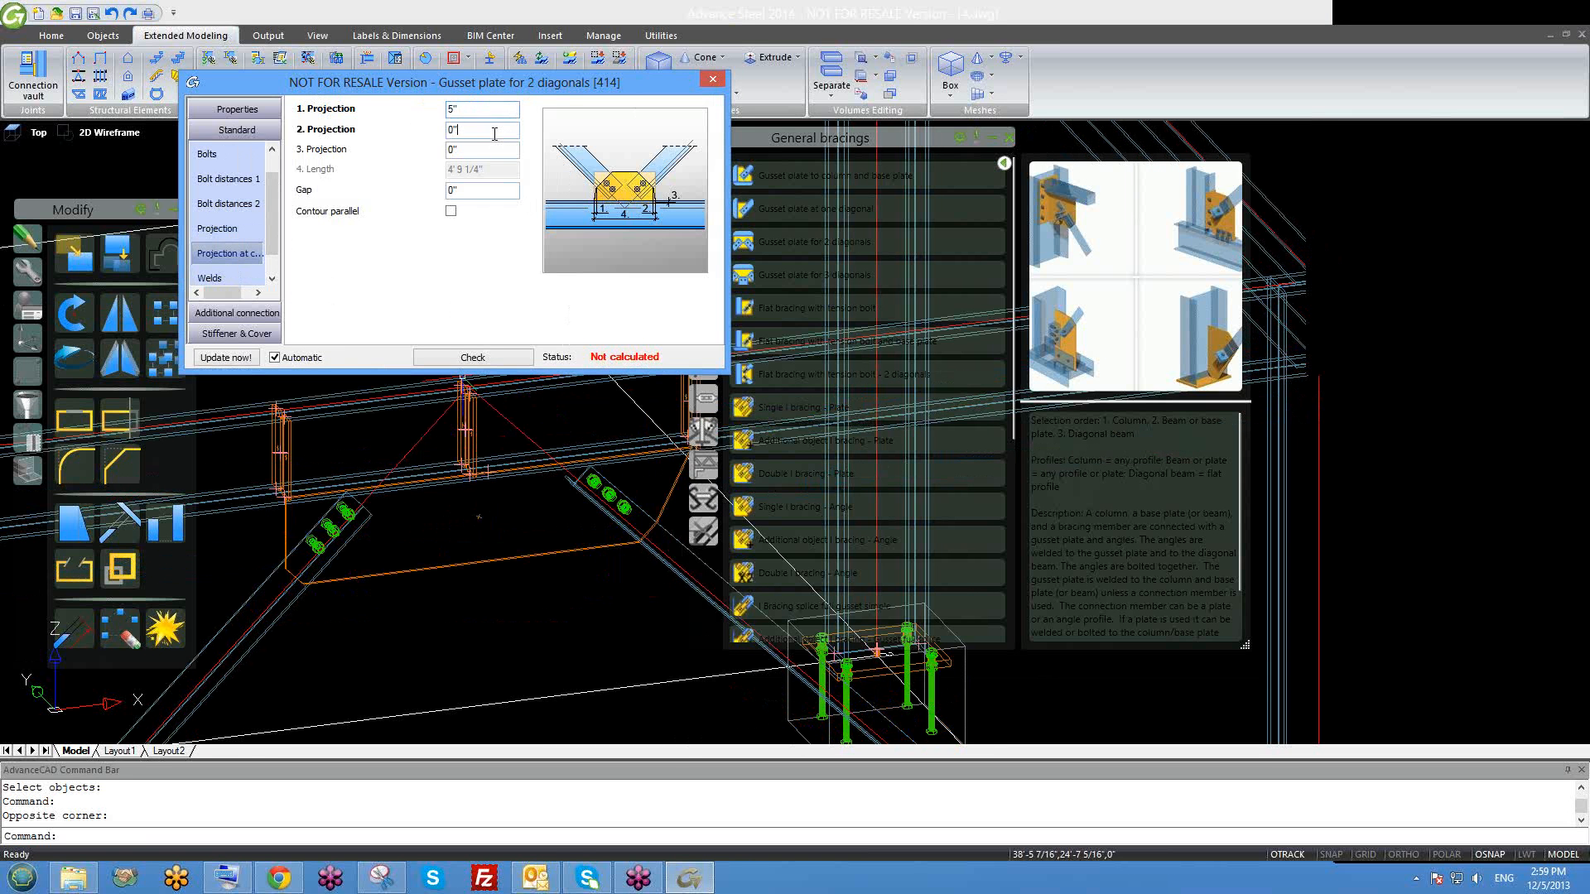
drag(398, 120, 392, 128)
key(Return)
drag(891, 143, 1055, 159)
middle_drag(624, 557, 535, 508)
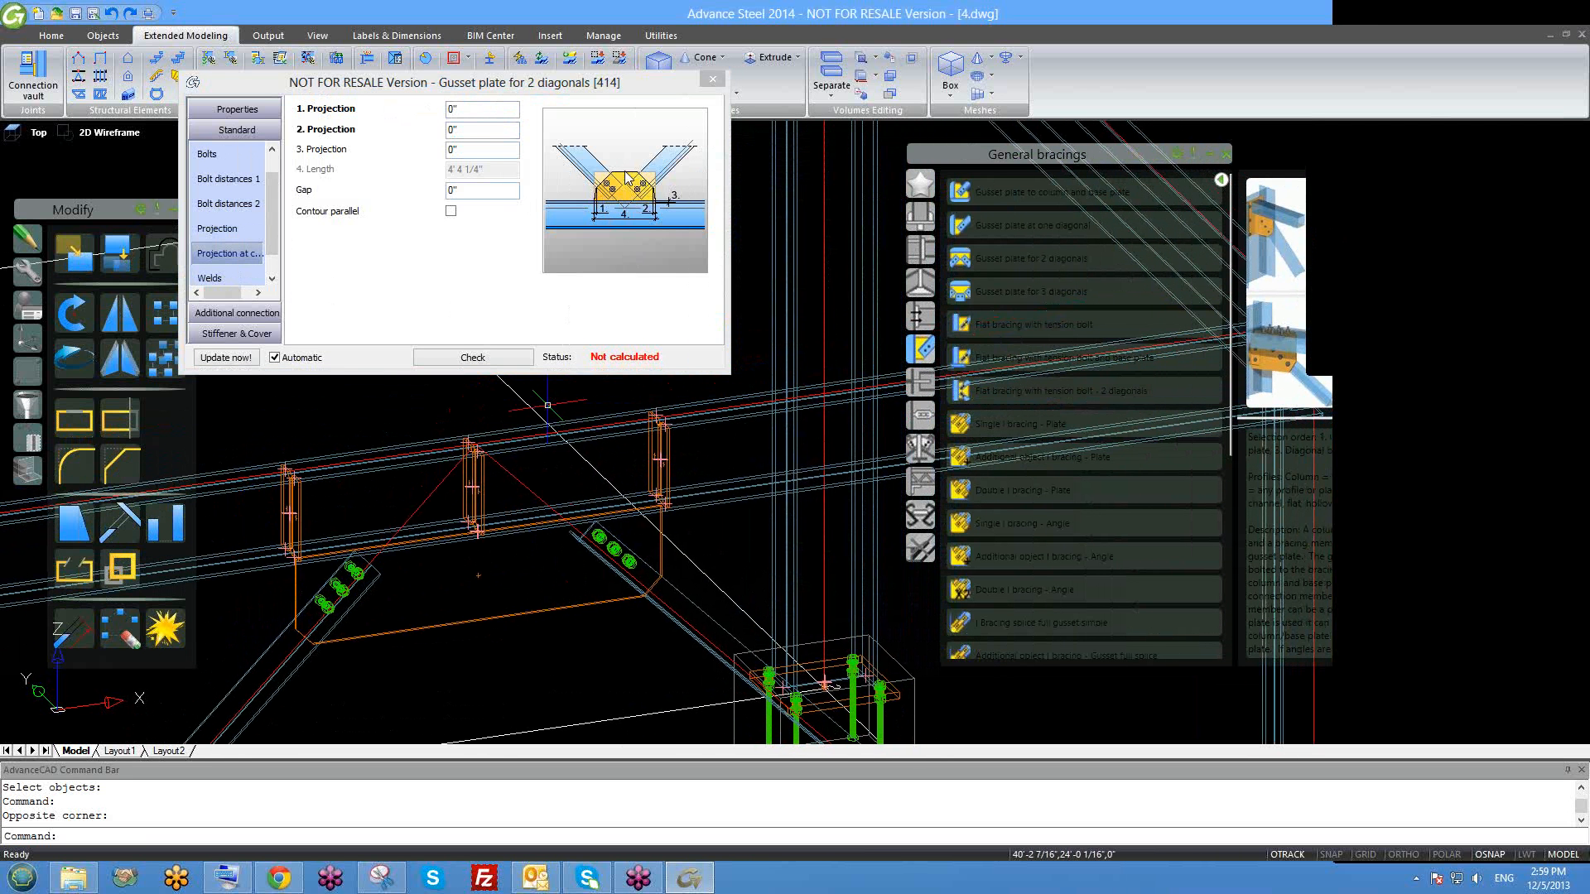
Examine the gusset connection's weld, additional connection and stiffener settings.
drag(270, 225, 271, 244)
click(210, 253)
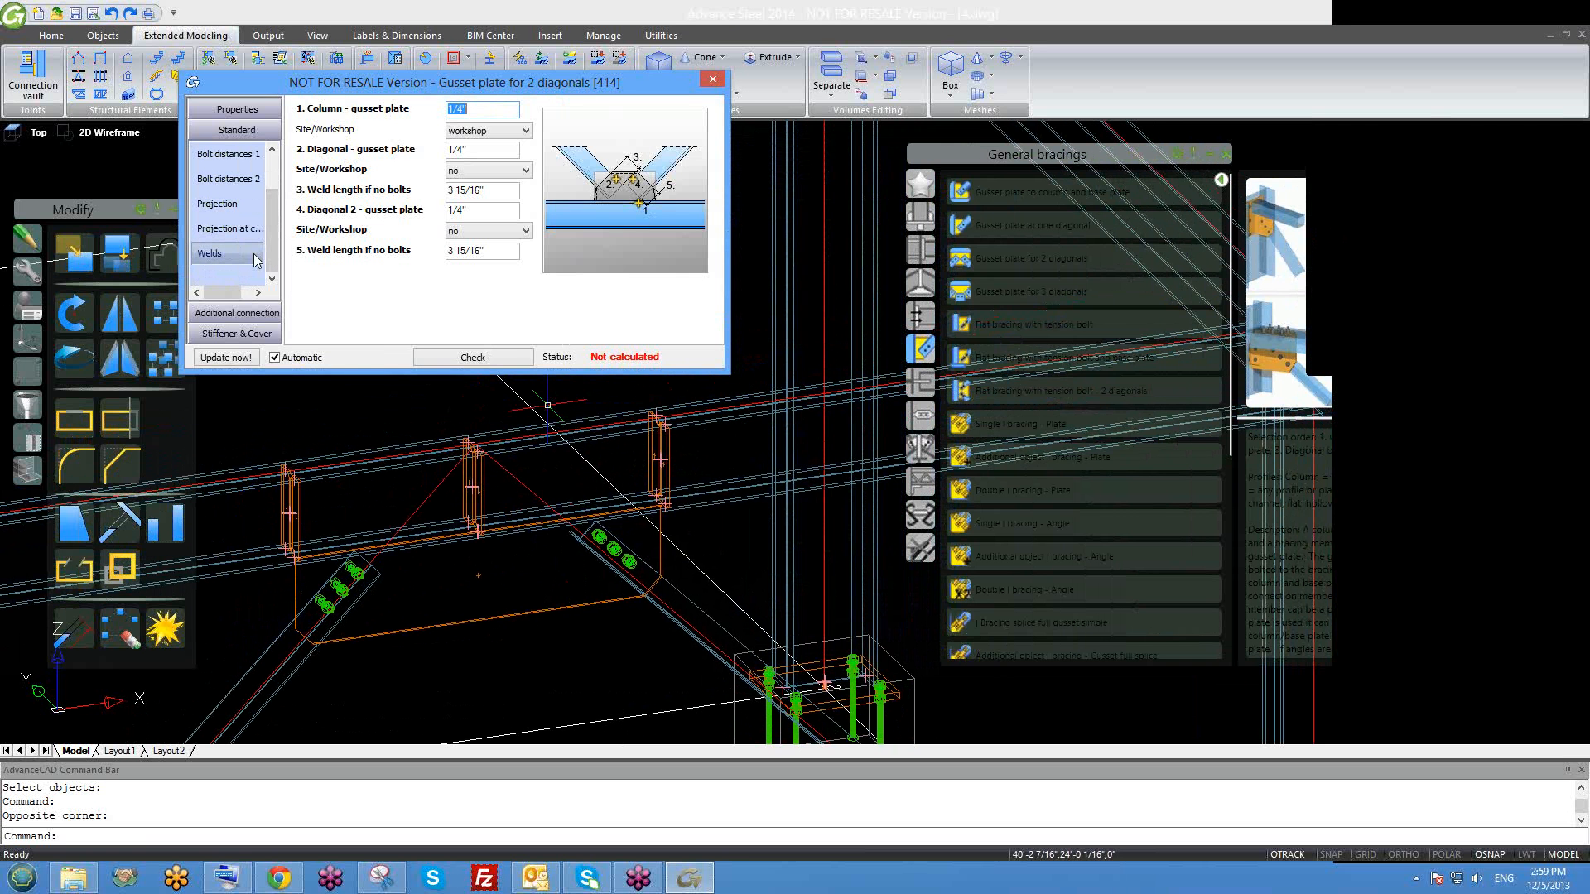
middle_drag(466, 546, 483, 631)
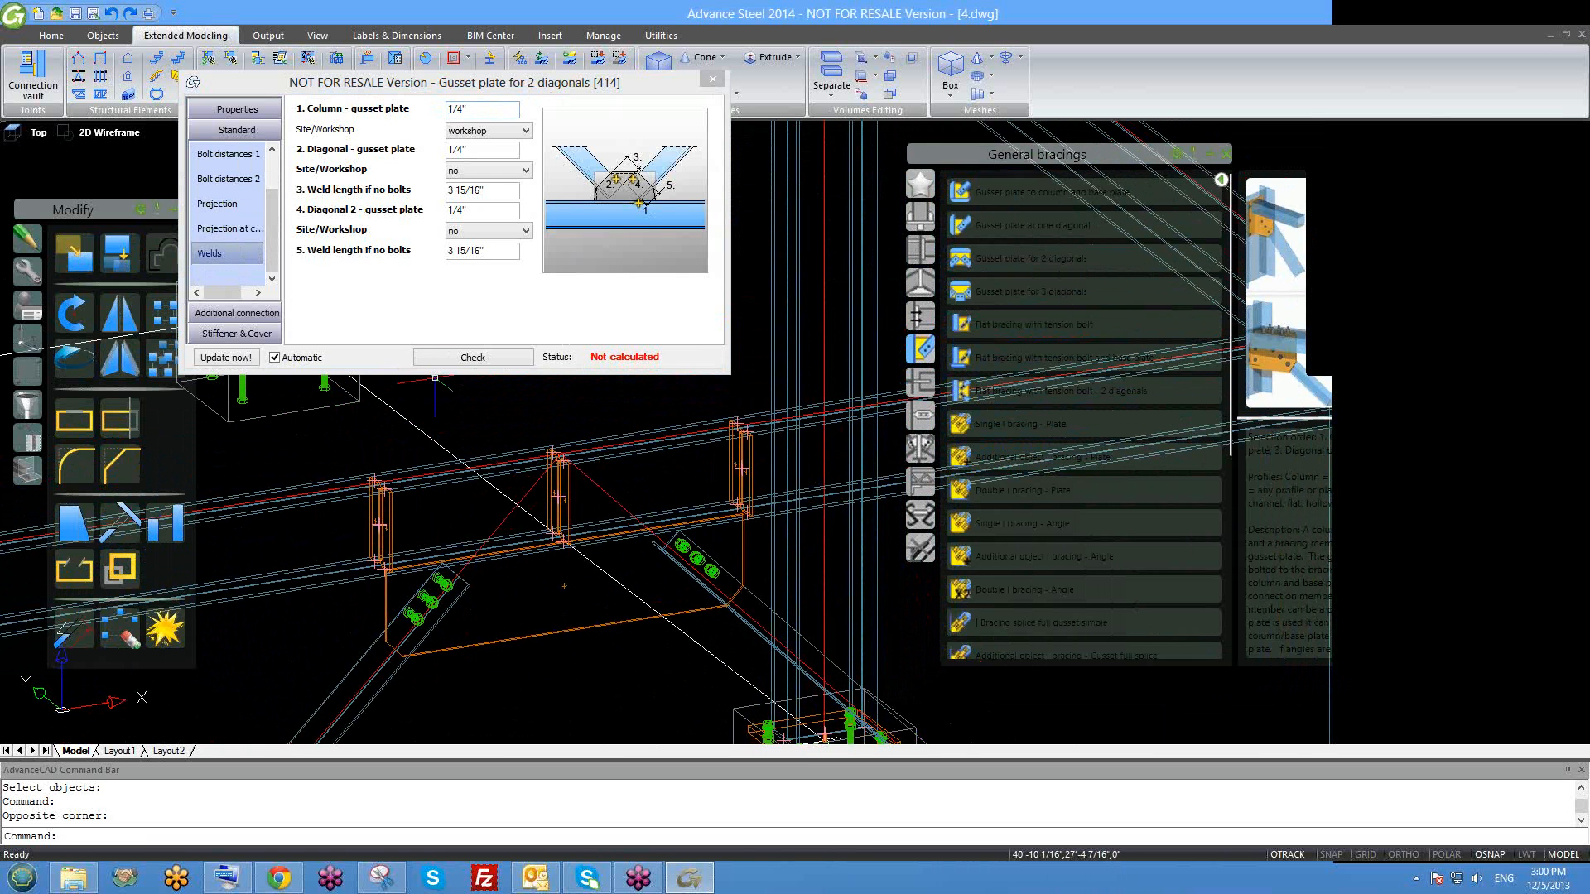
click(237, 313)
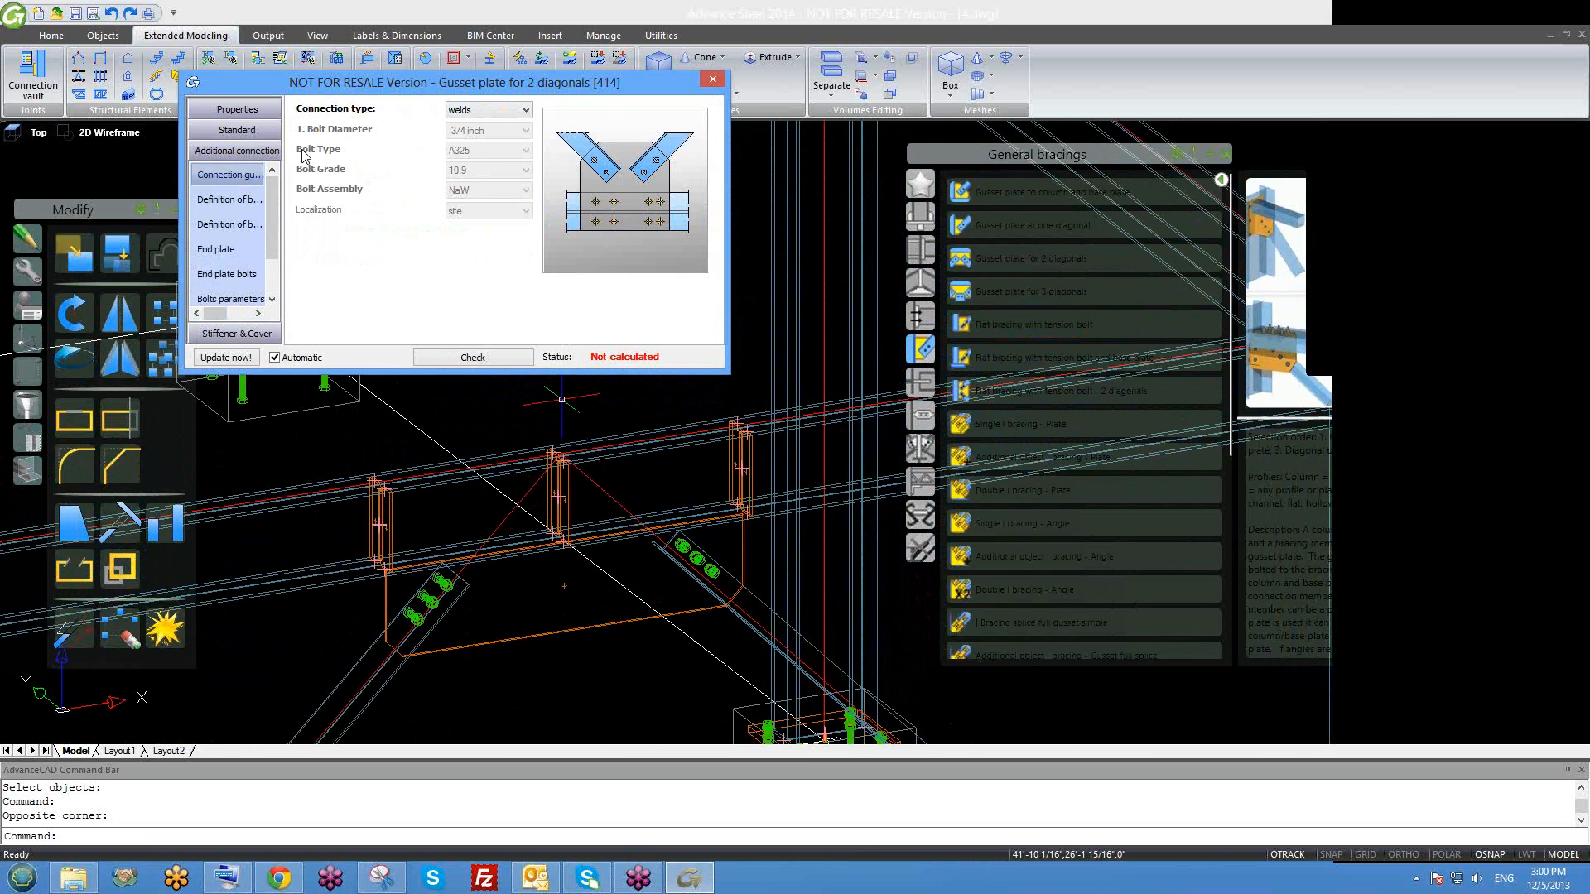
scroll(318, 331, down, 1)
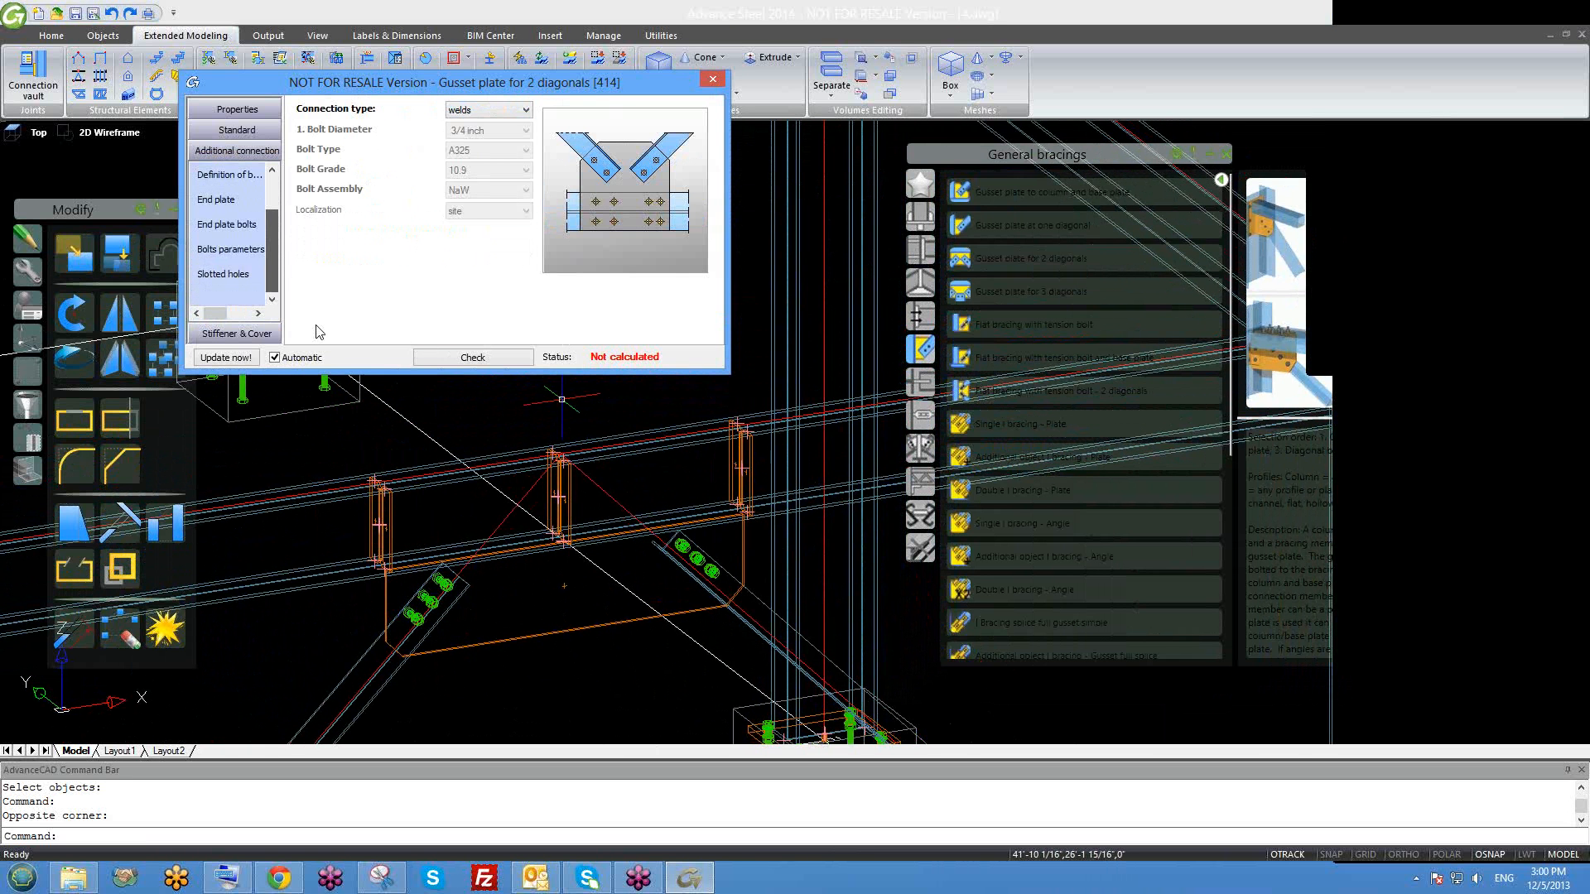
click(236, 333)
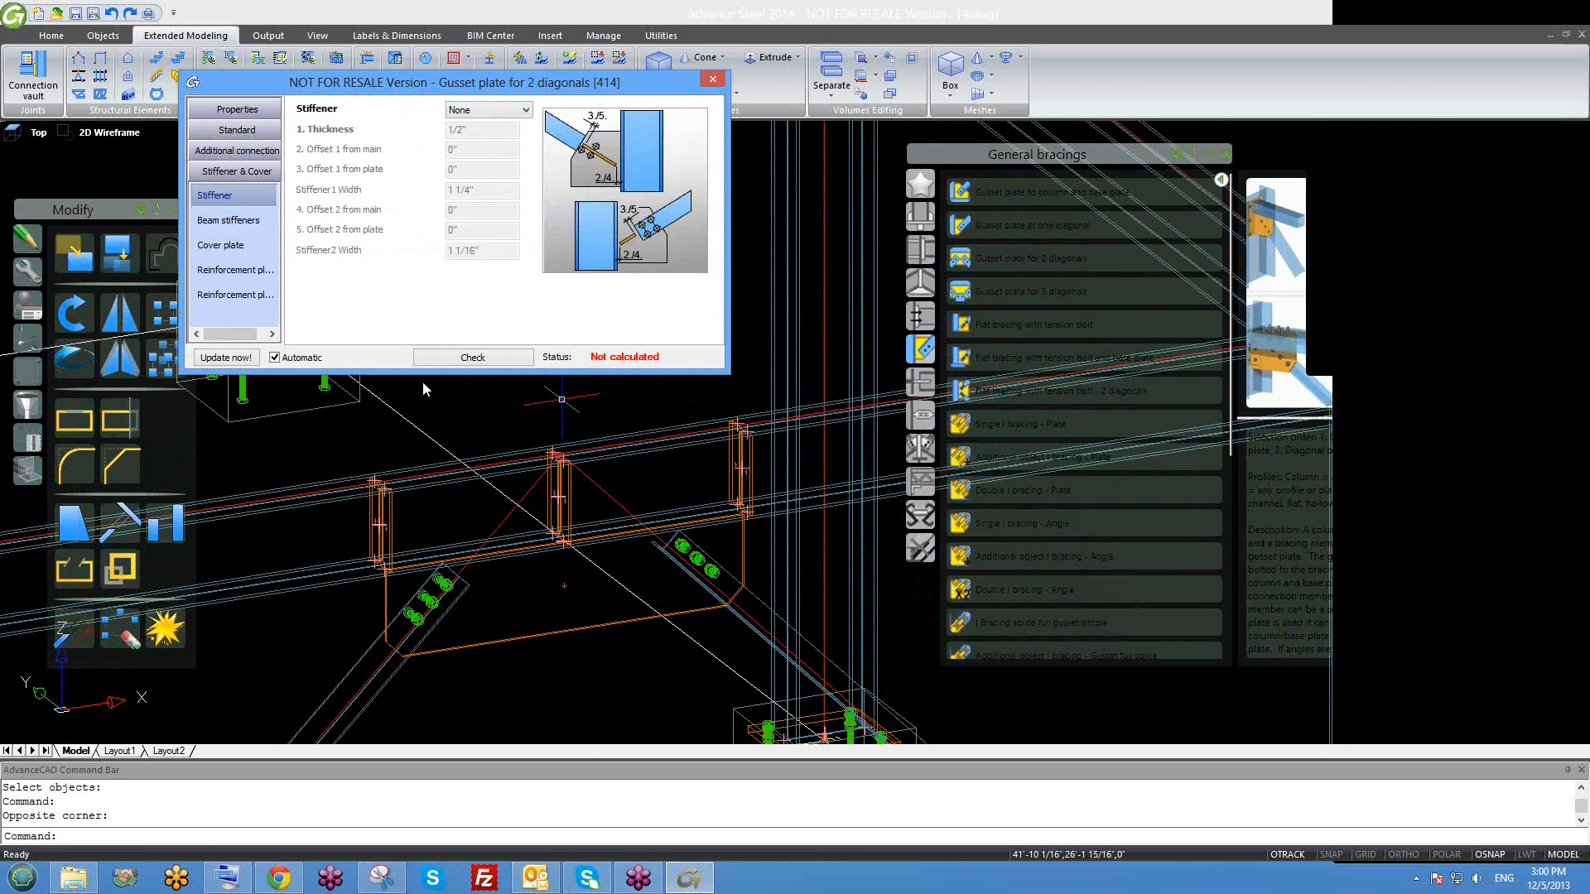
Try setting beam stiffeners 1 and 2 to none and restore both to full.
click(232, 220)
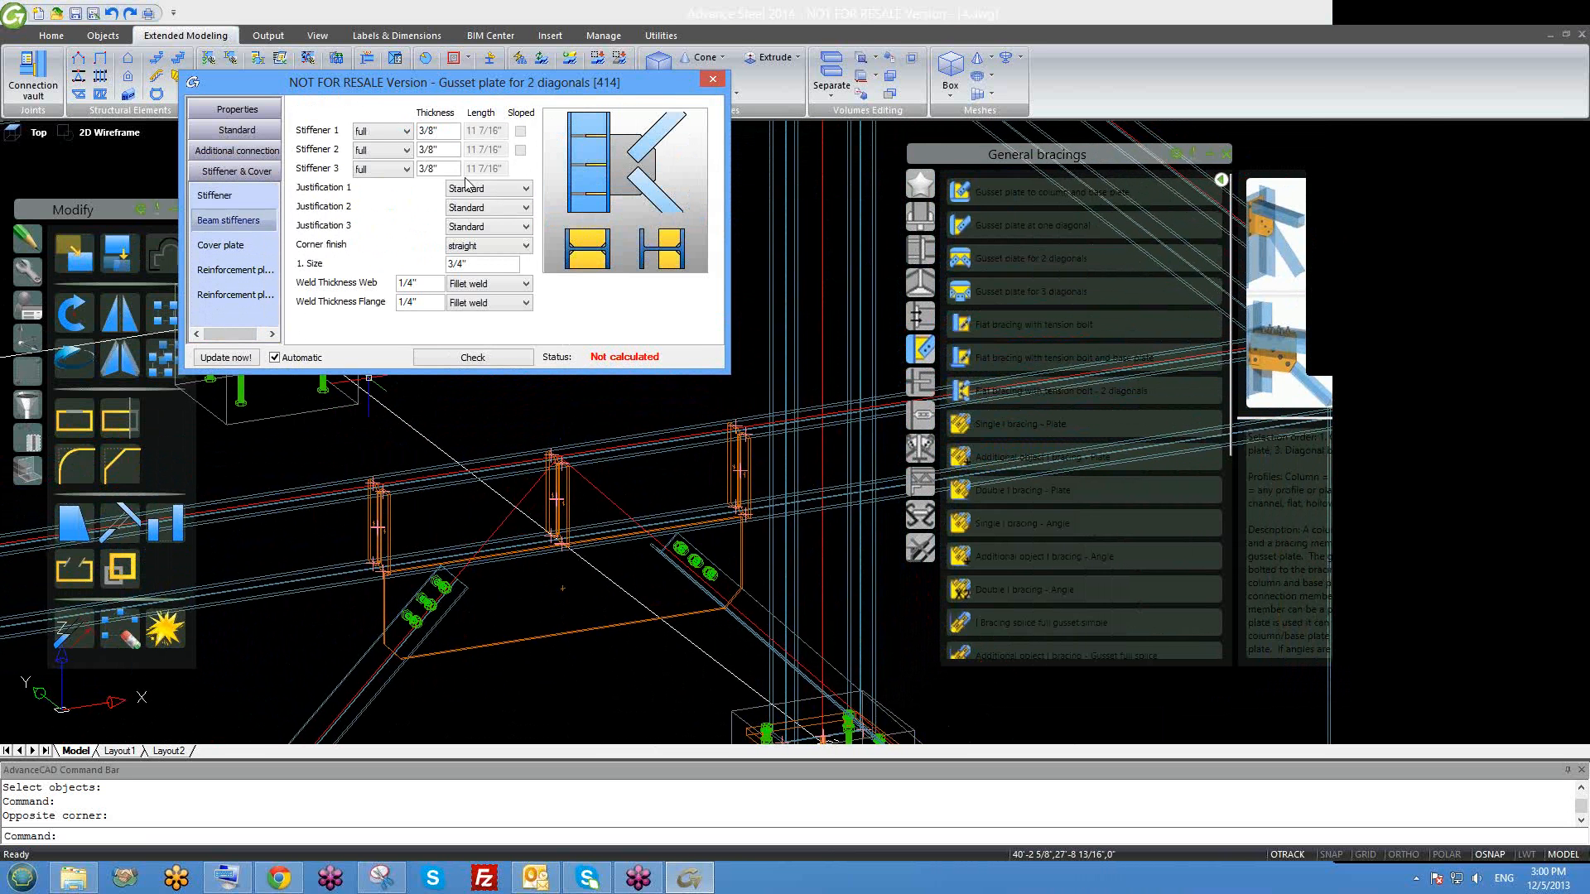
click(385, 149)
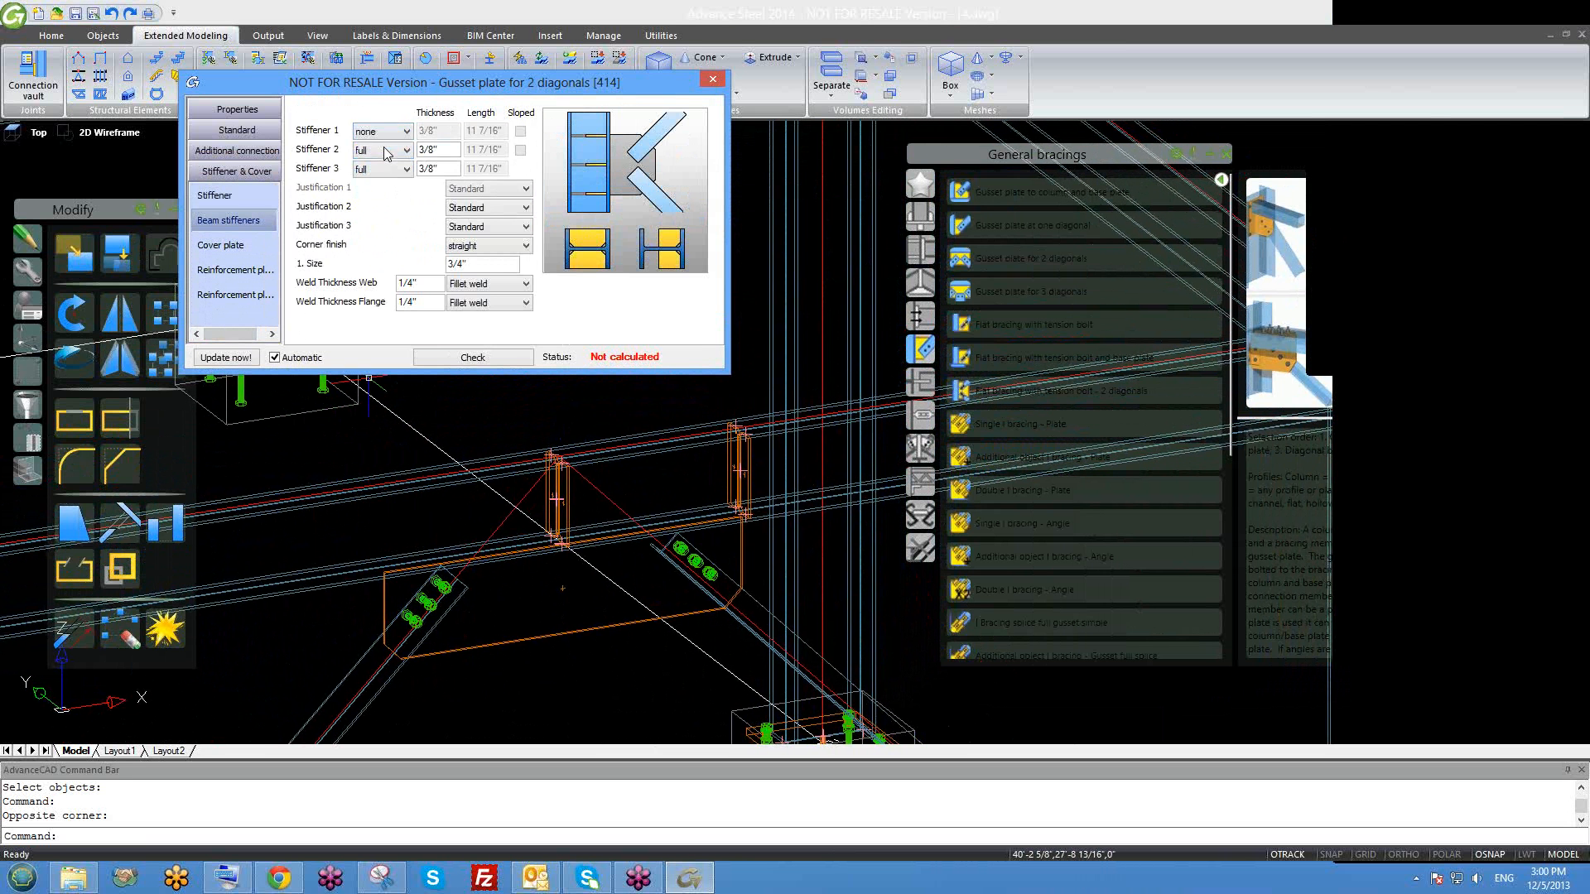
click(394, 151)
click(401, 168)
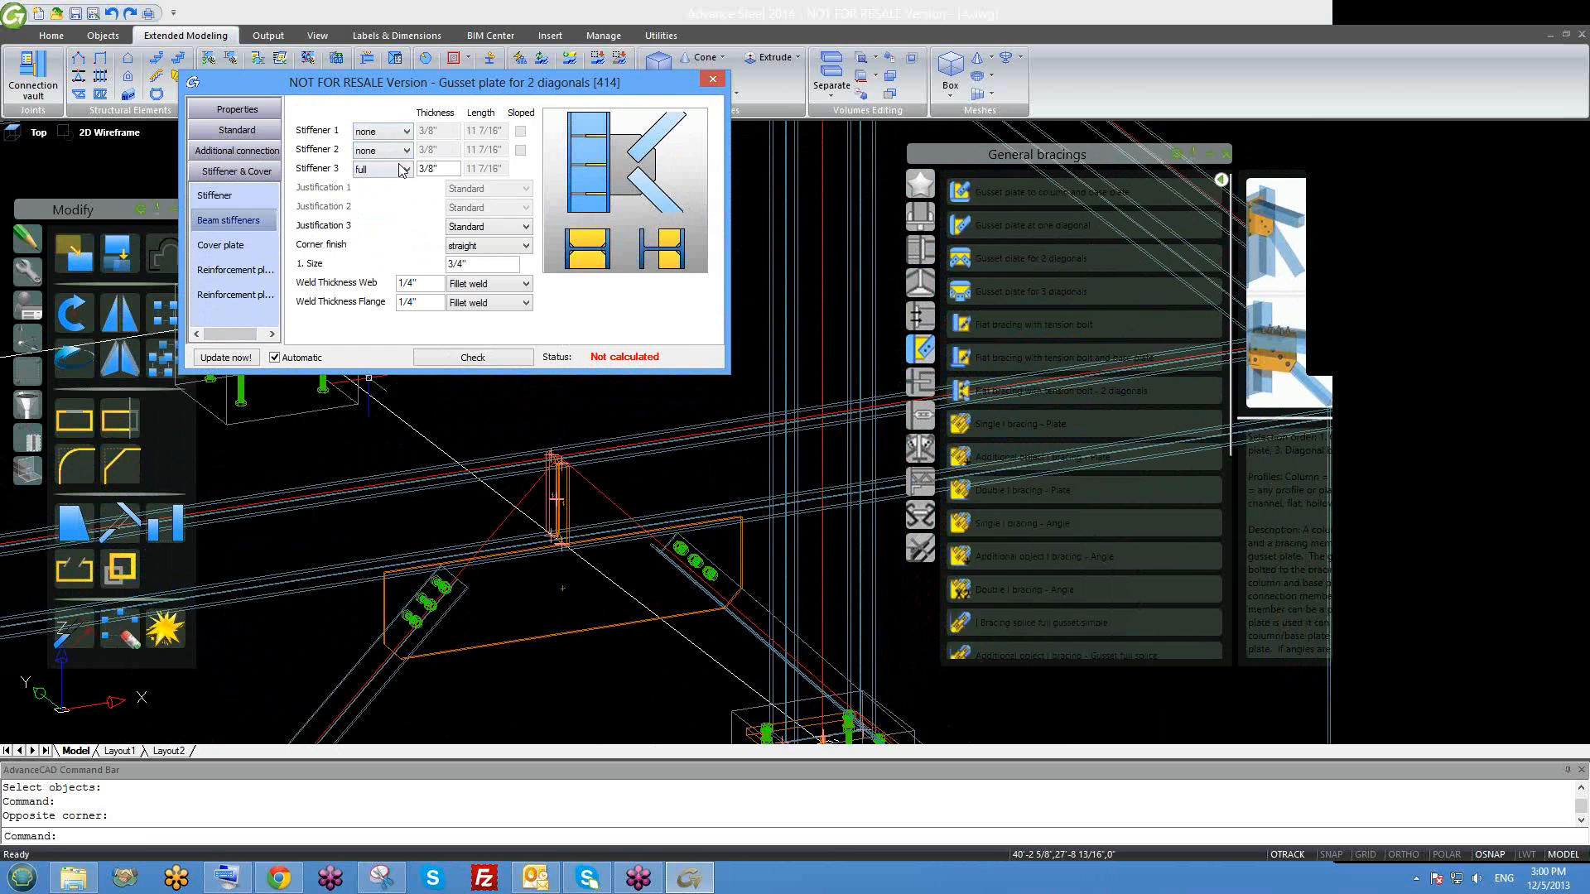
click(382, 131)
click(381, 154)
click(382, 150)
click(382, 174)
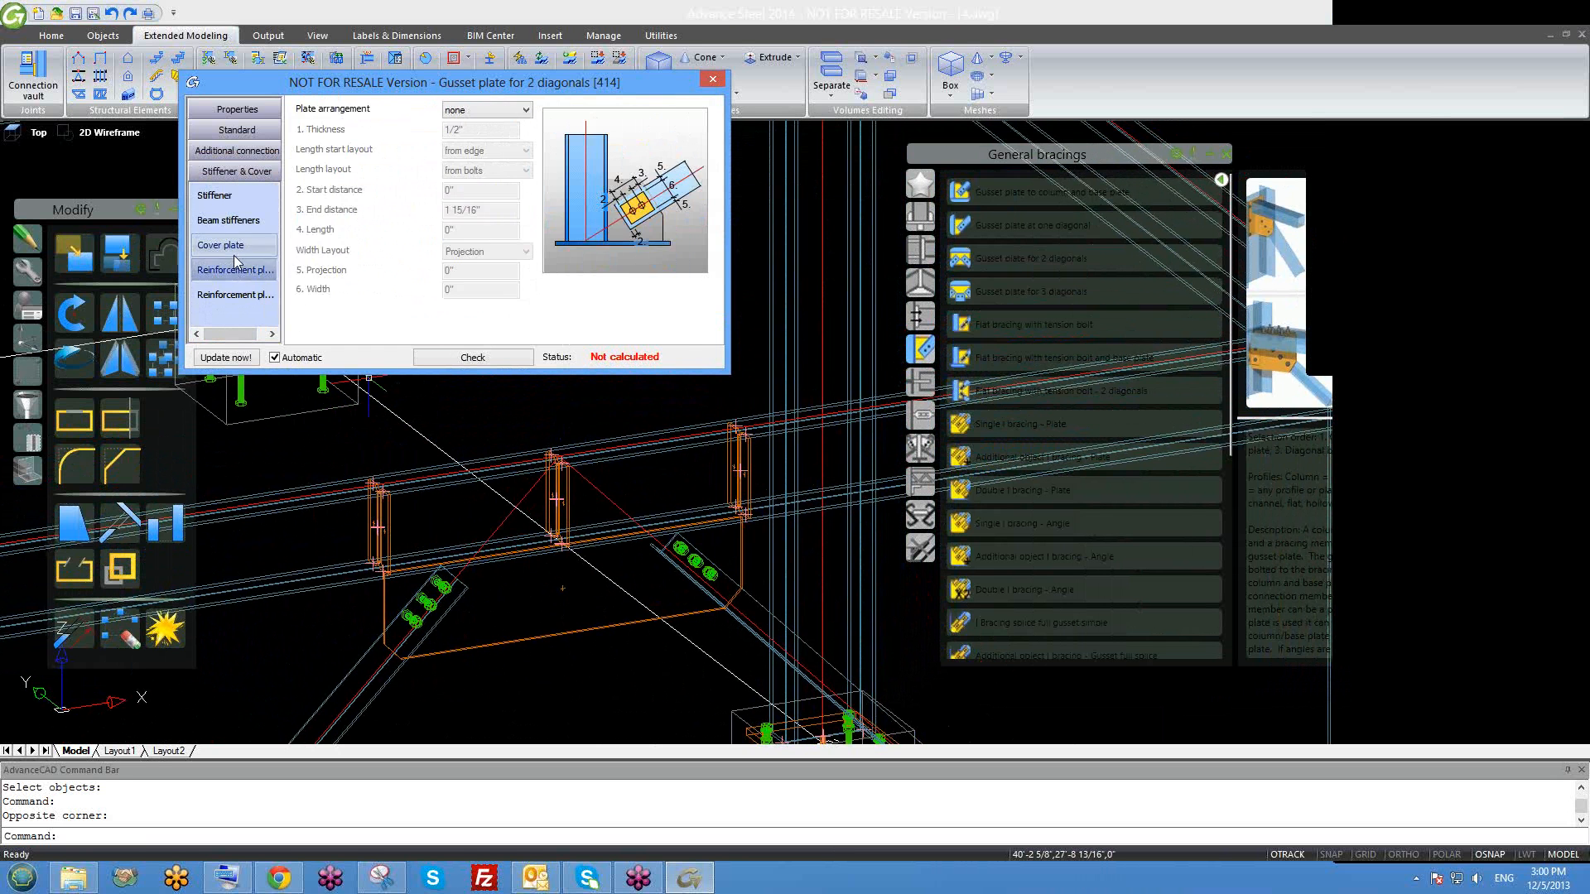
Examine the cover plate and reinforcement plate settings and close the gusset connection's properties.
click(236, 246)
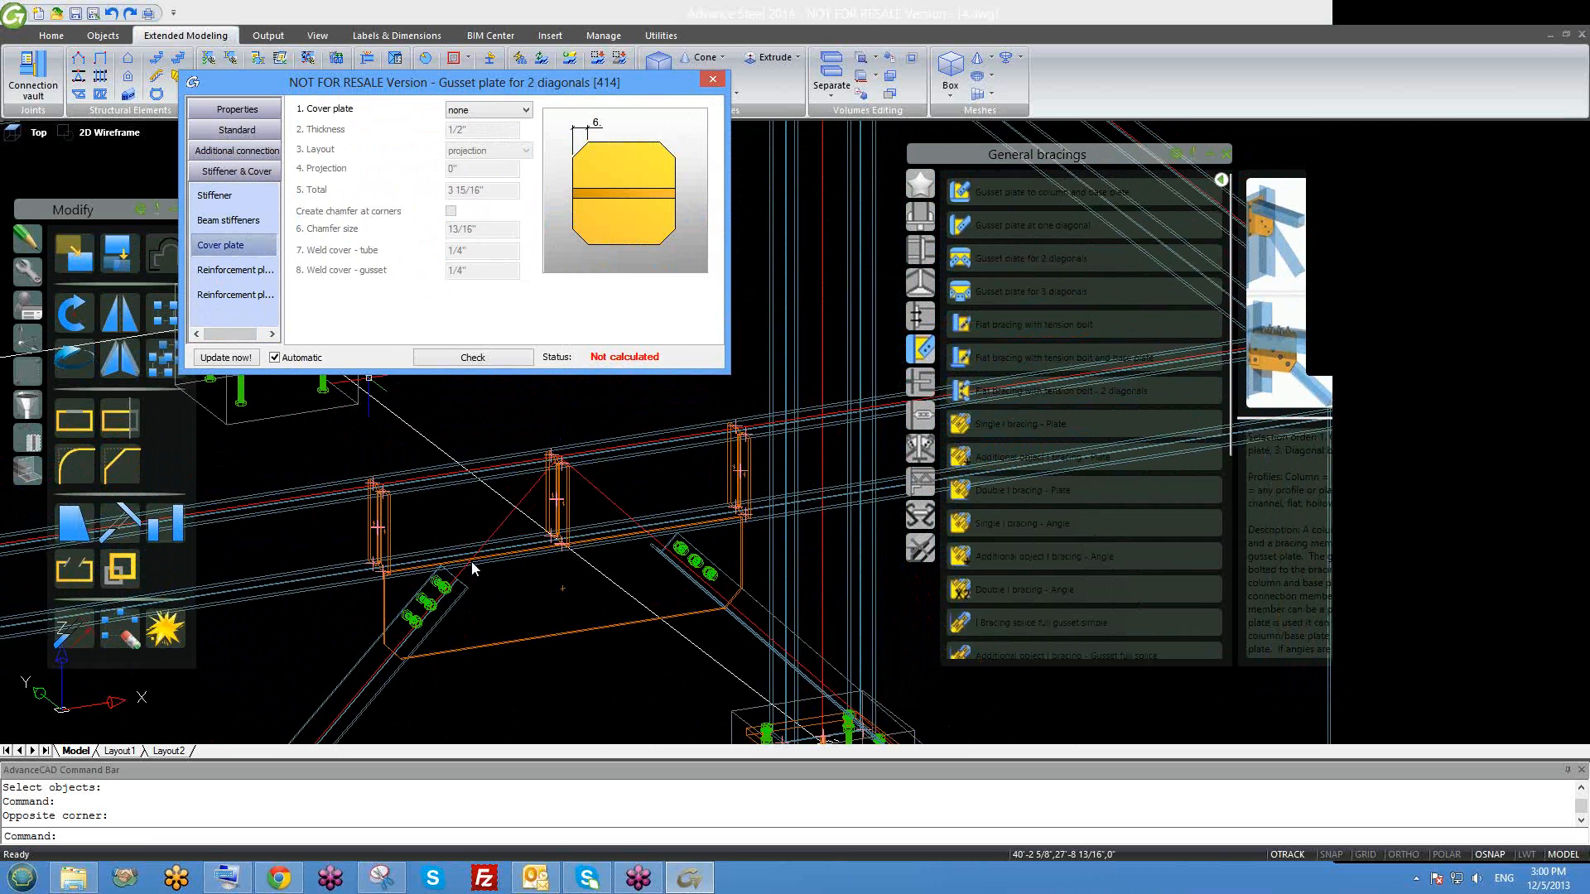
middle_drag(466, 593, 459, 585)
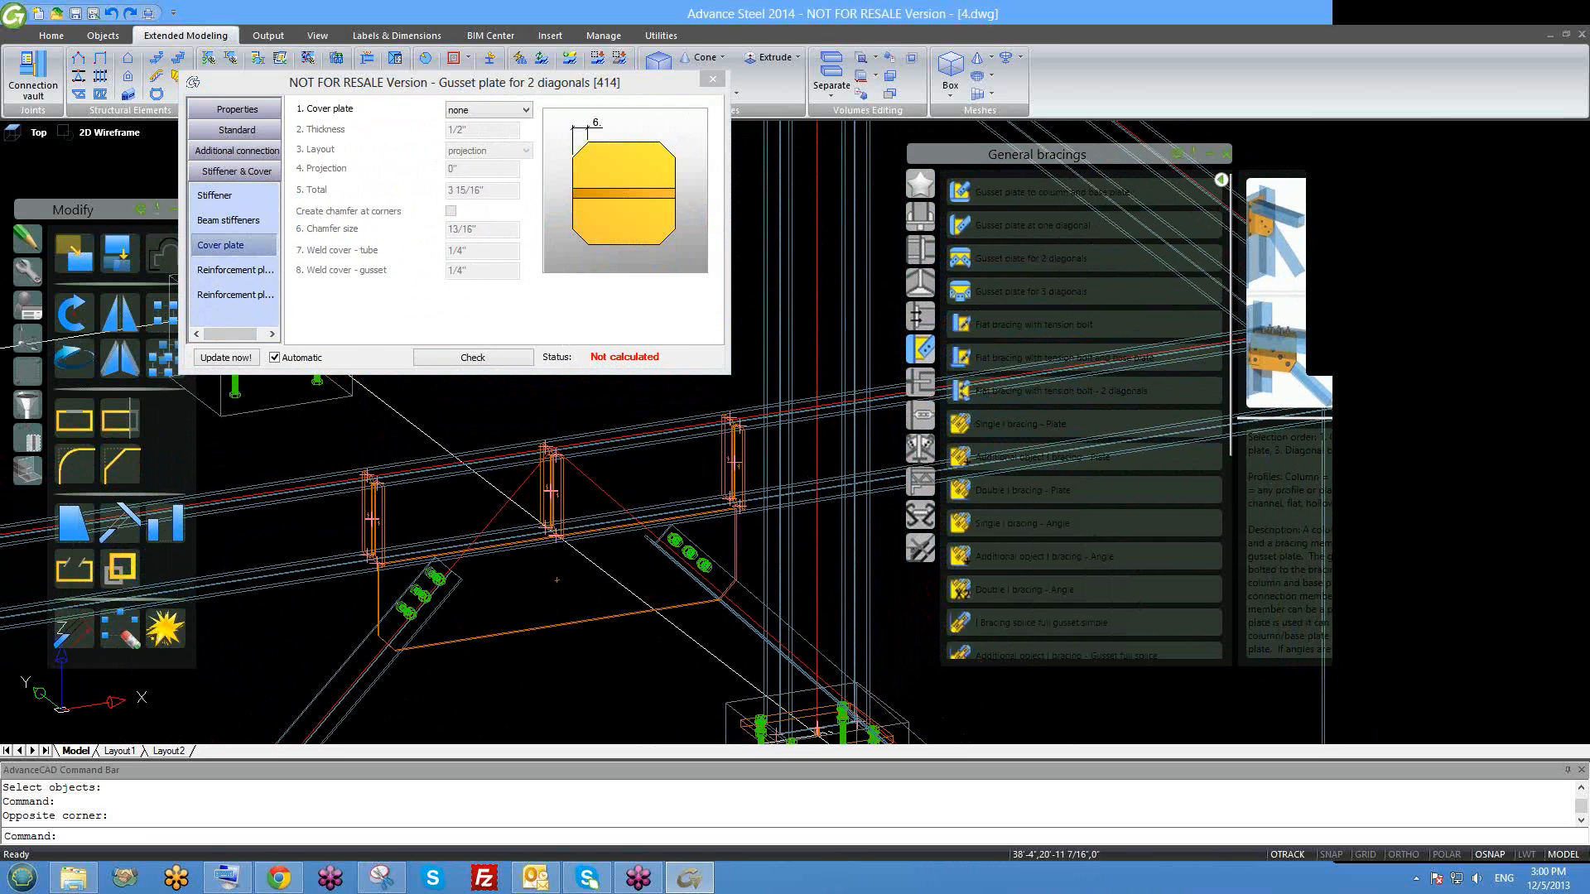
click(213, 269)
click(236, 267)
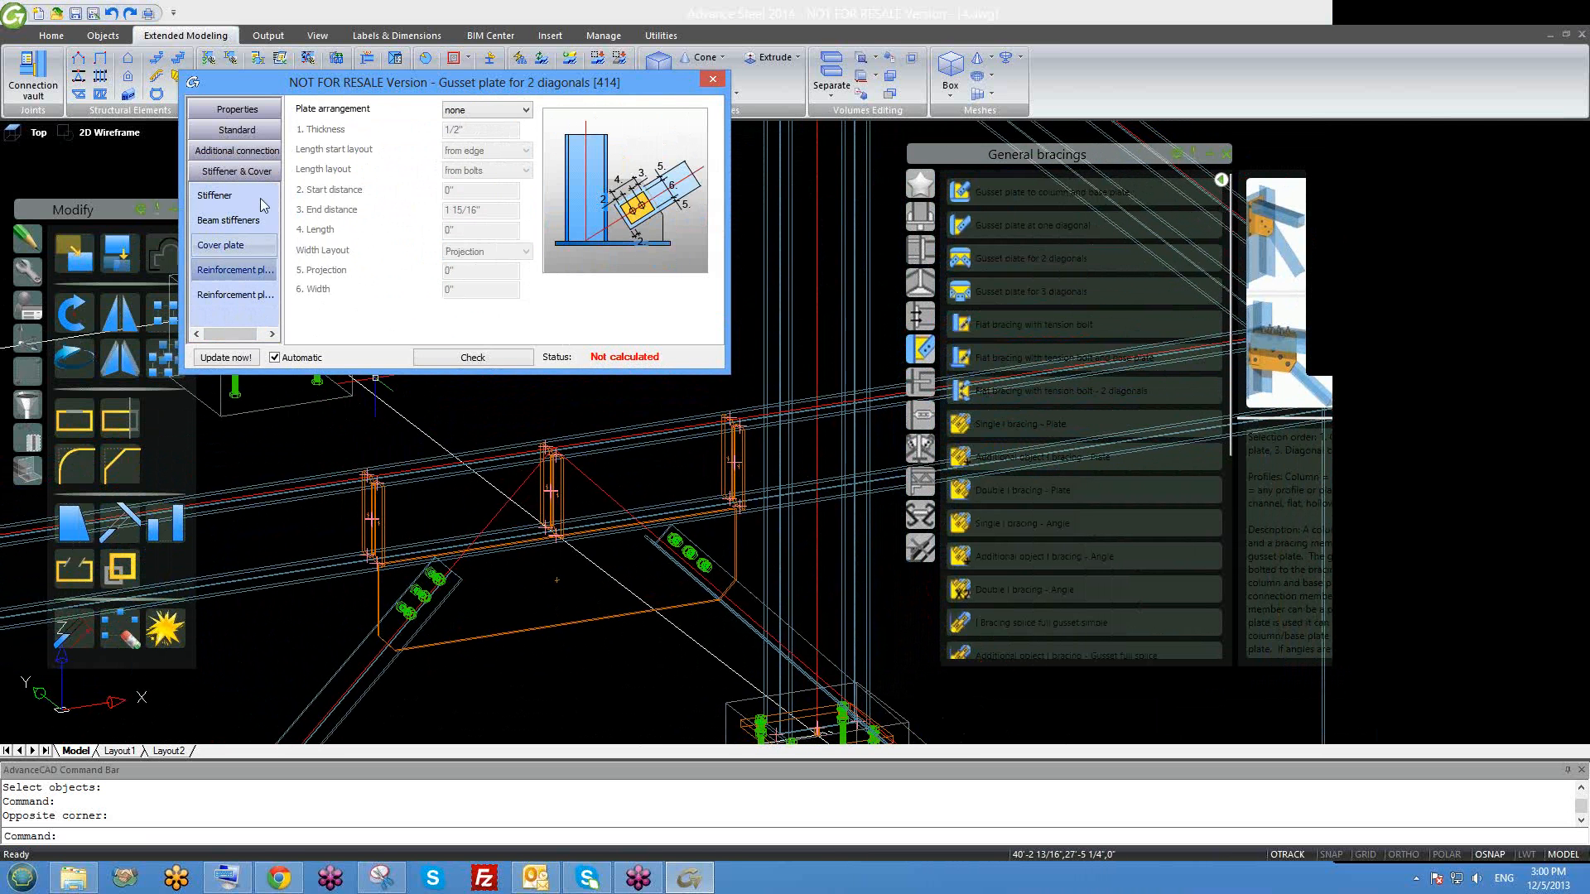
click(710, 81)
Reopen the properties of the gusset plate connection under the beam and save its current values to the library.
scroll(580, 484, down, 3)
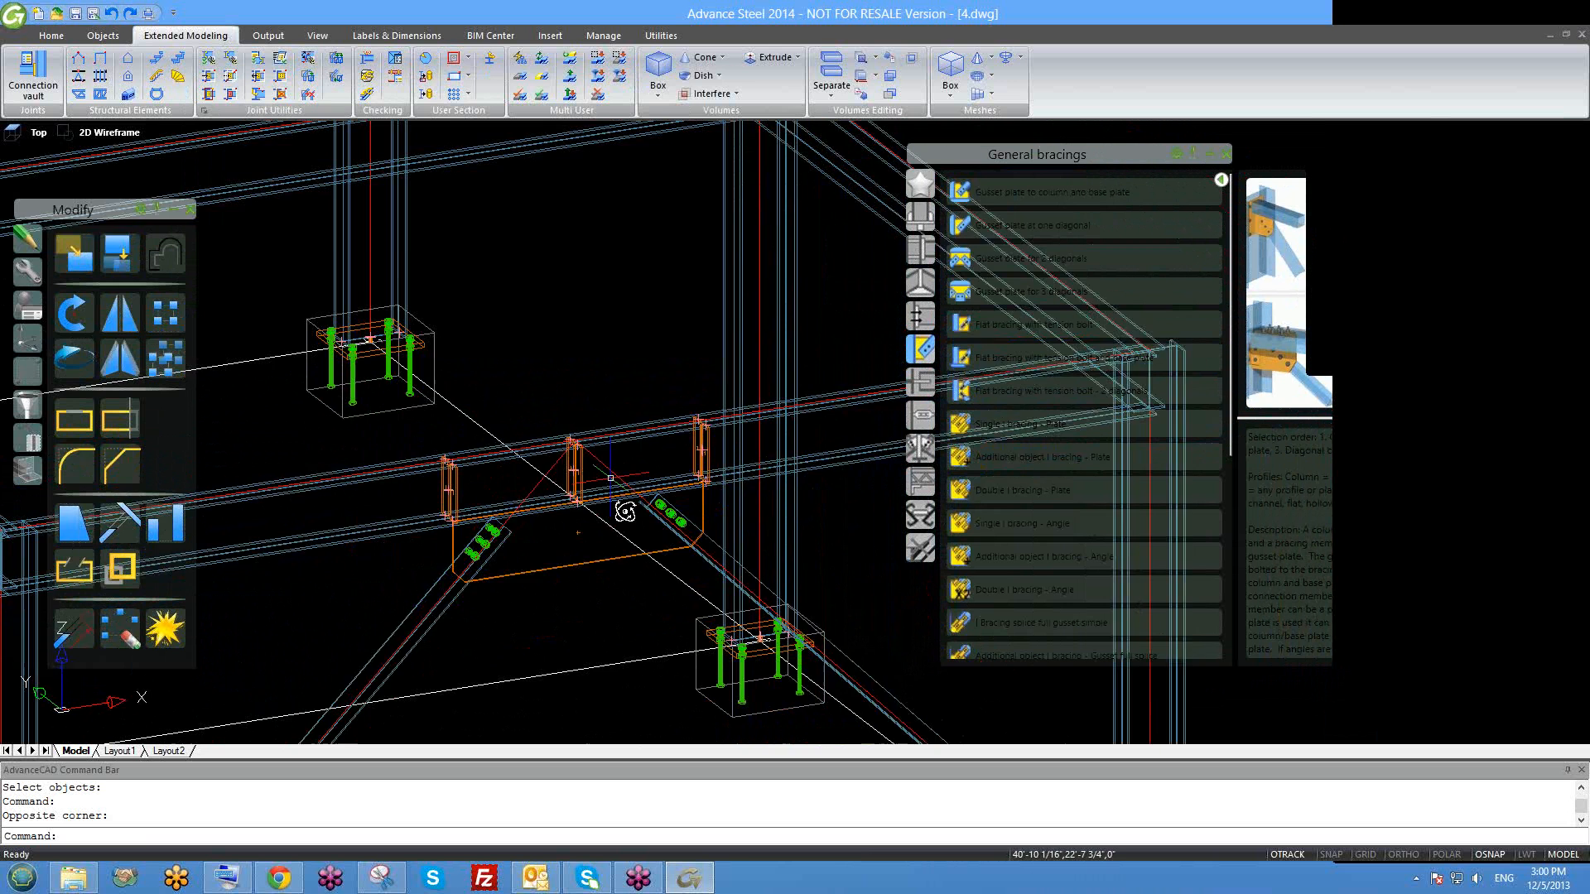
scroll(599, 484, down, 4)
shift+middle_drag(603, 486, 610, 504)
scroll(593, 531, up, 5)
click(593, 531)
click(583, 548)
right_click(582, 547)
click(661, 477)
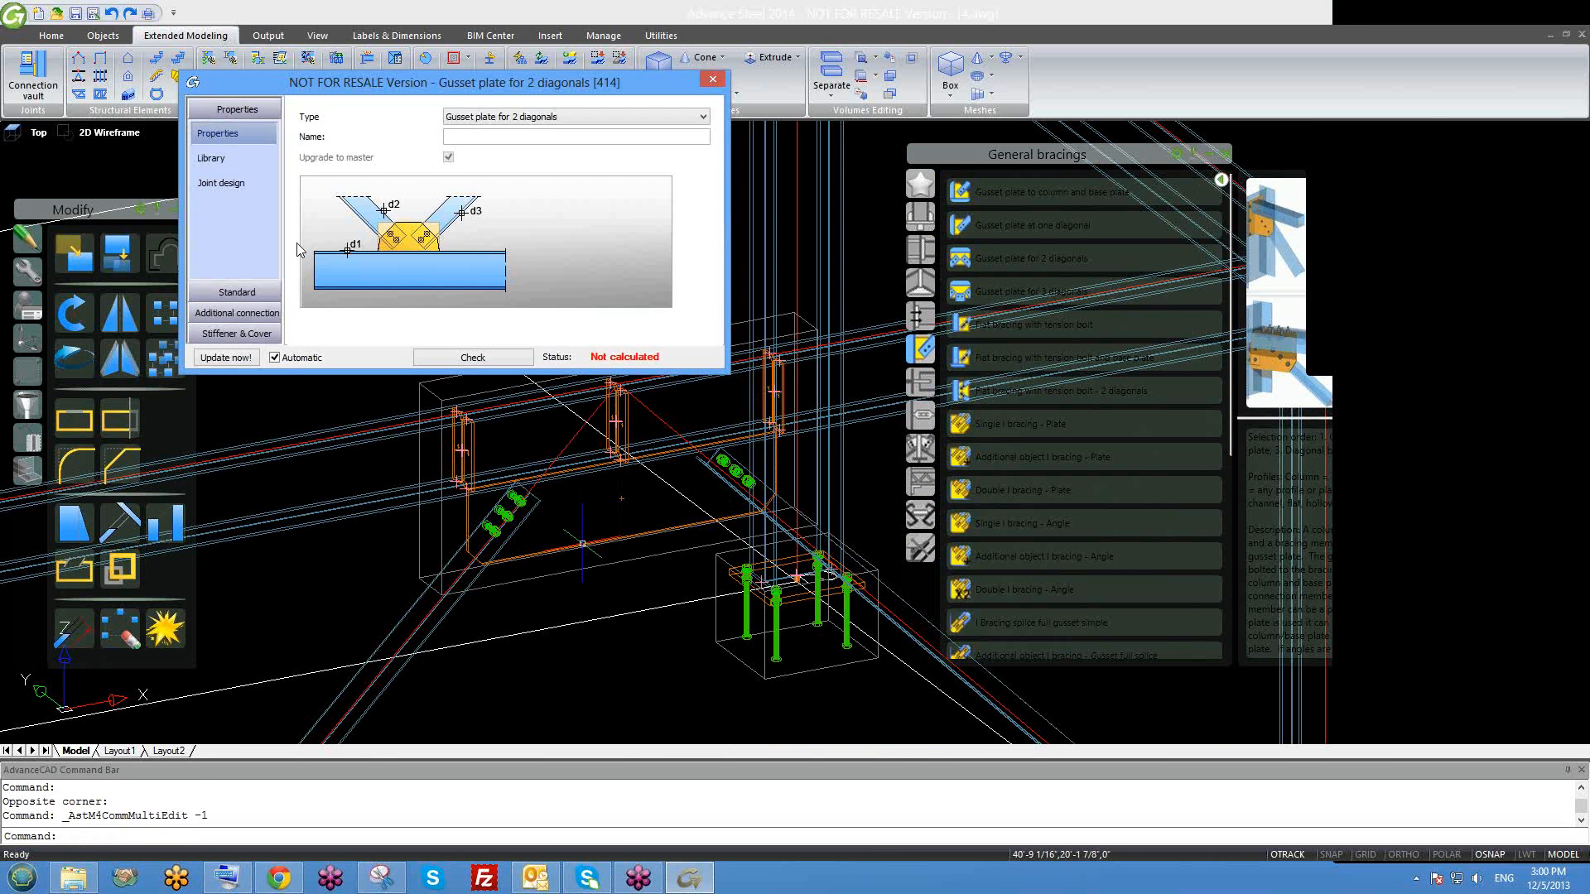
click(217, 158)
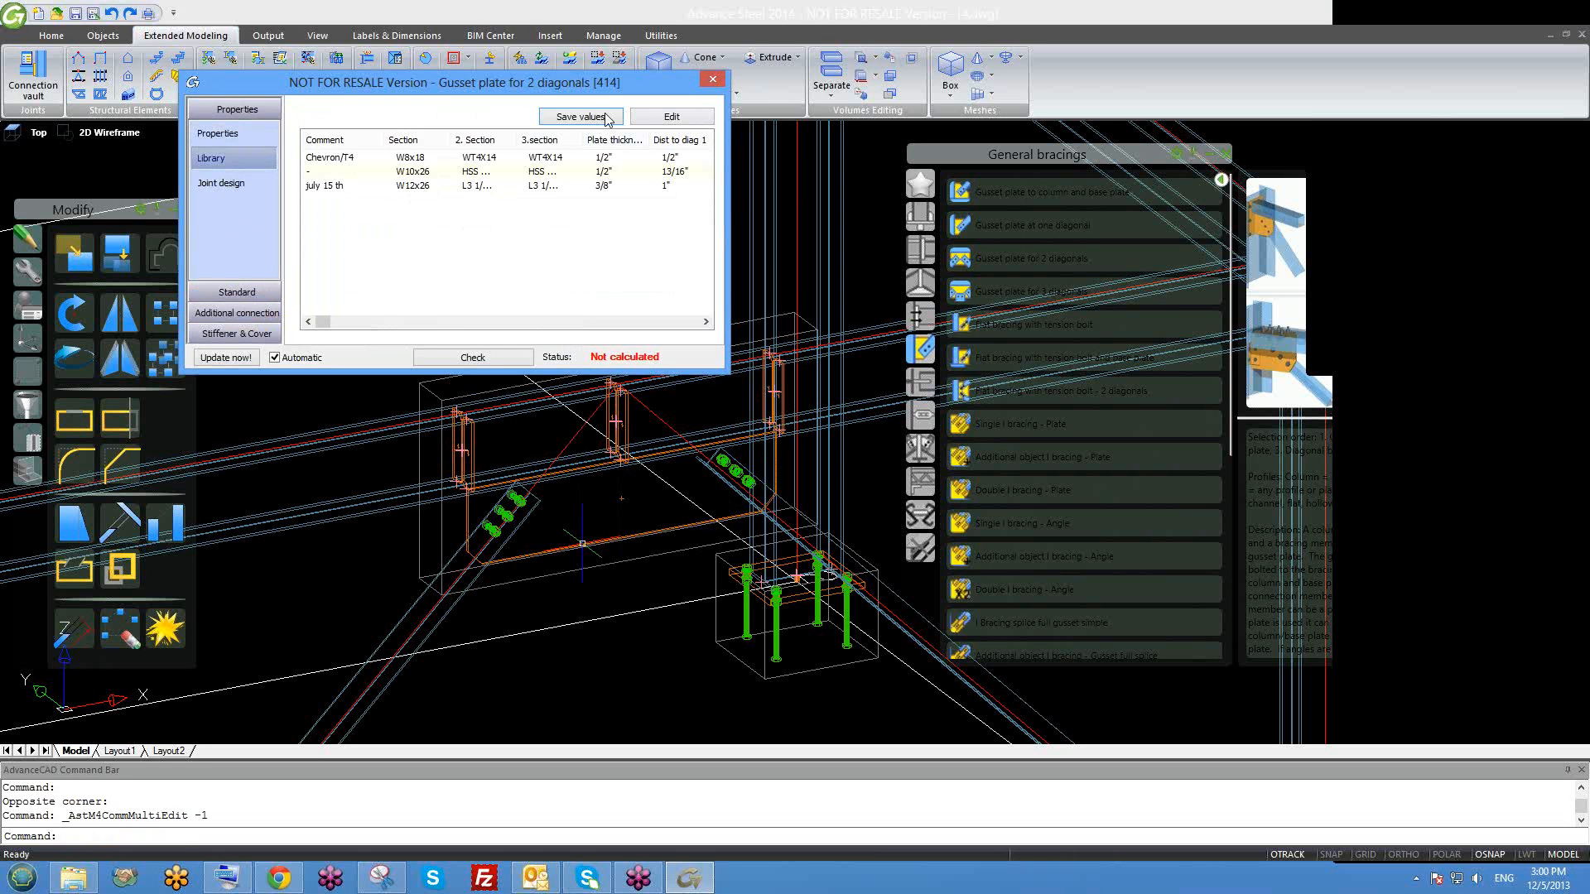
click(581, 117)
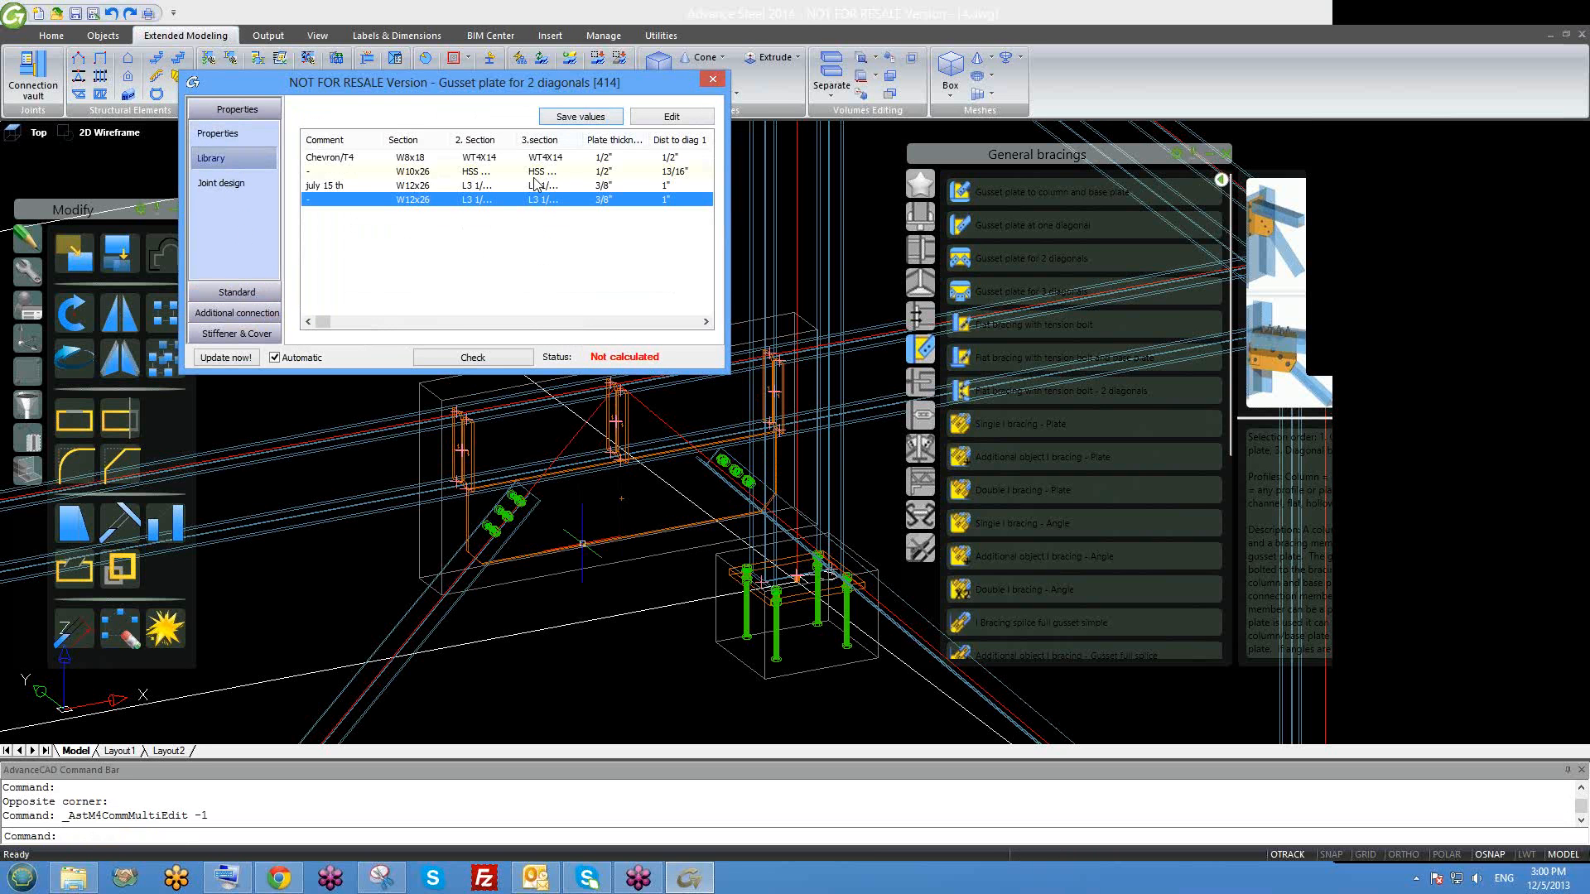
Try the Chevron/T4, W10x26 and july 15 th library entries on the connection, ending with the newly saved W12x26 entry.
click(351, 184)
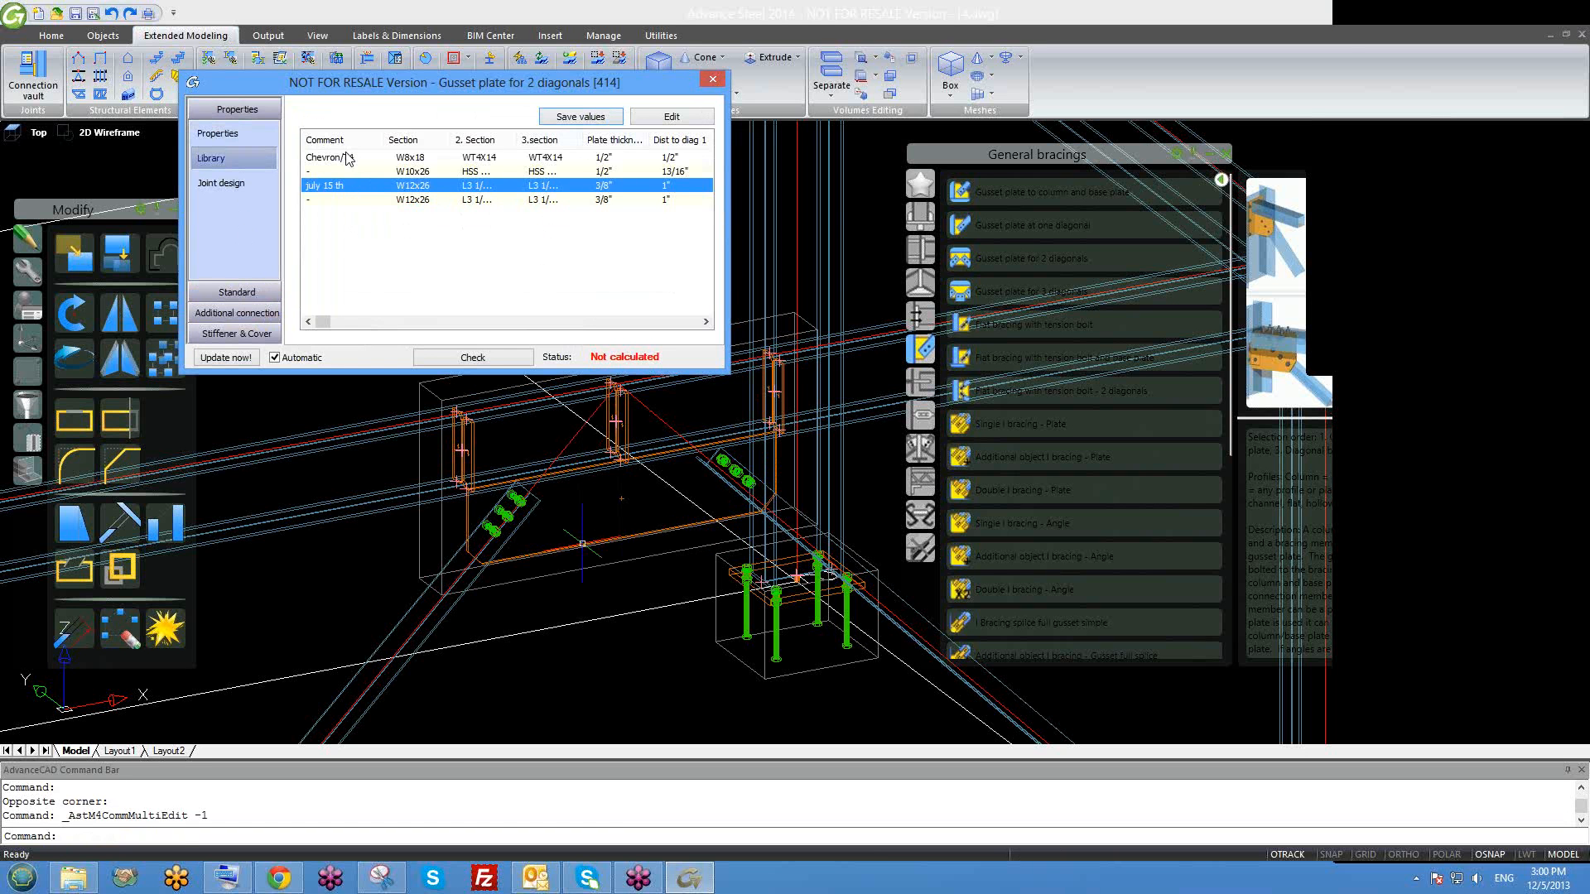
click(344, 157)
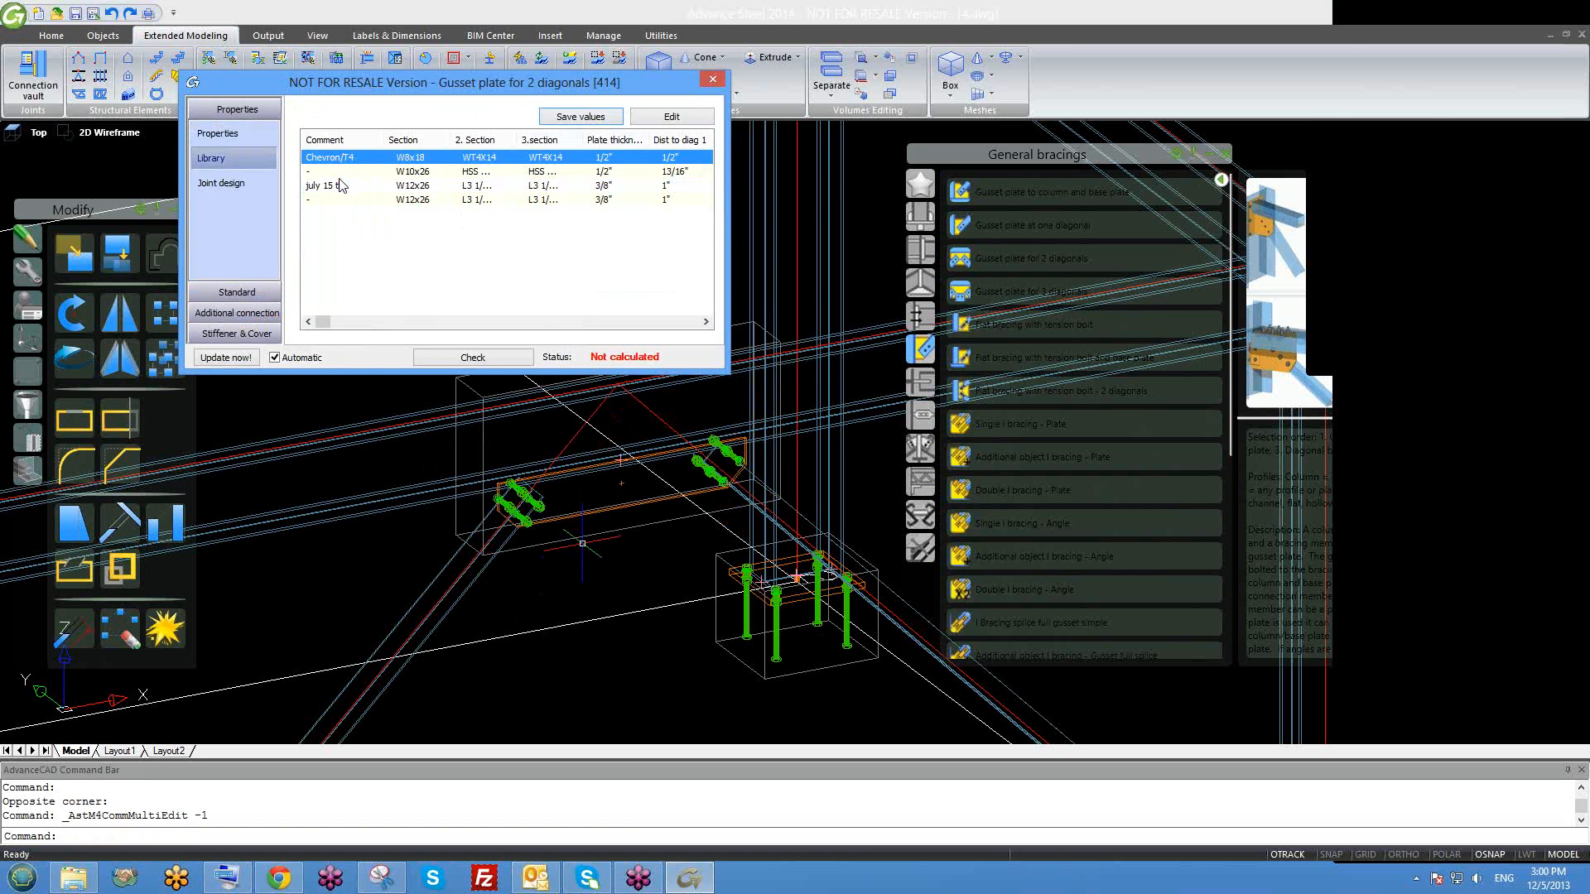
click(337, 183)
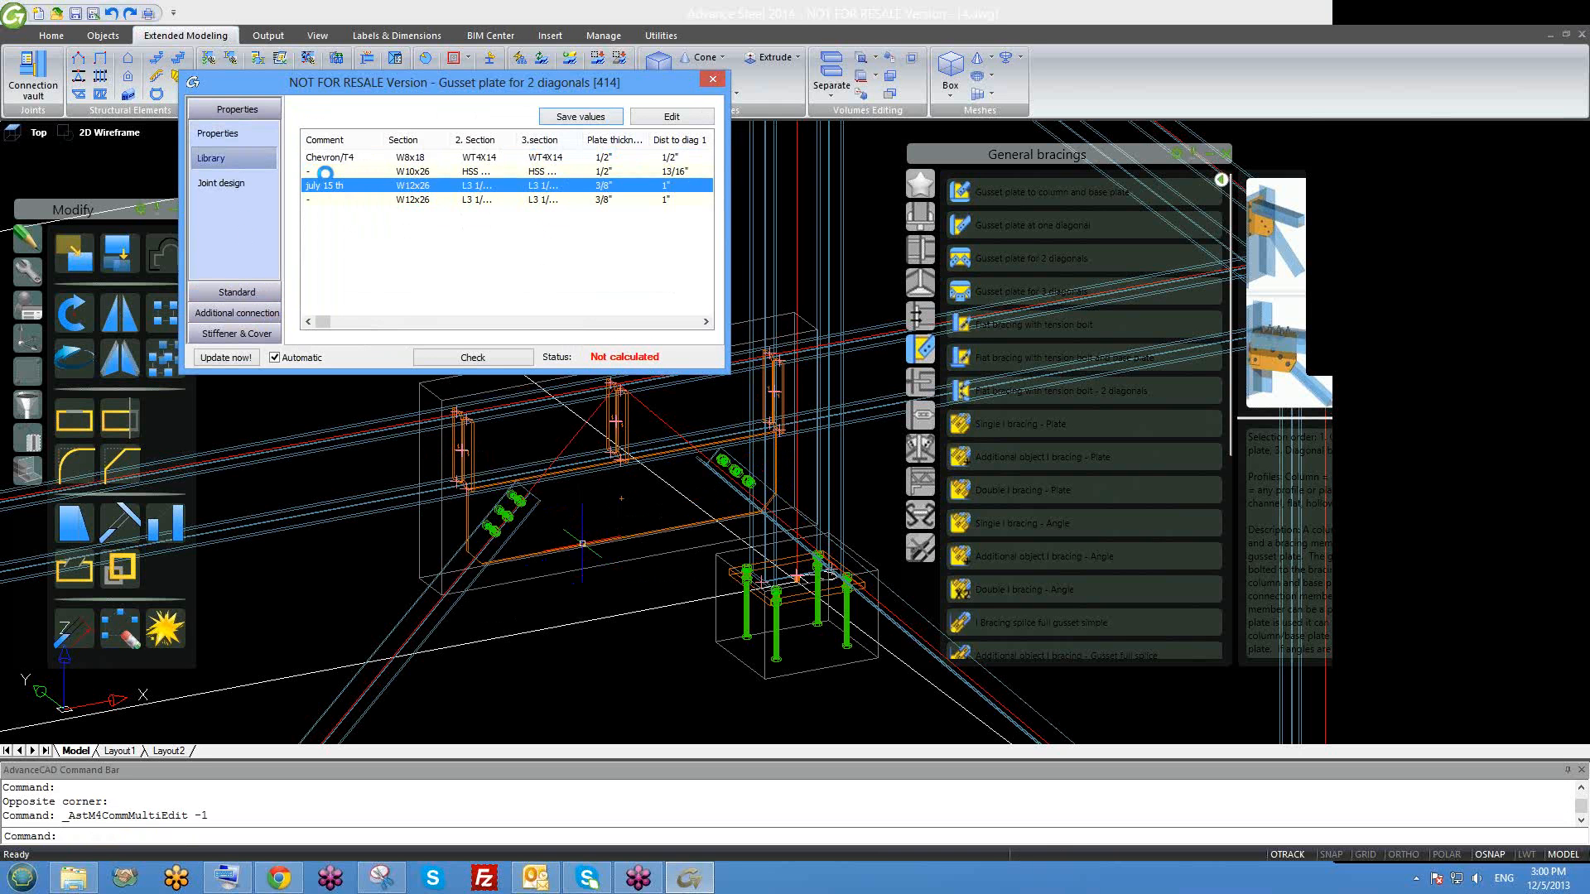
click(325, 171)
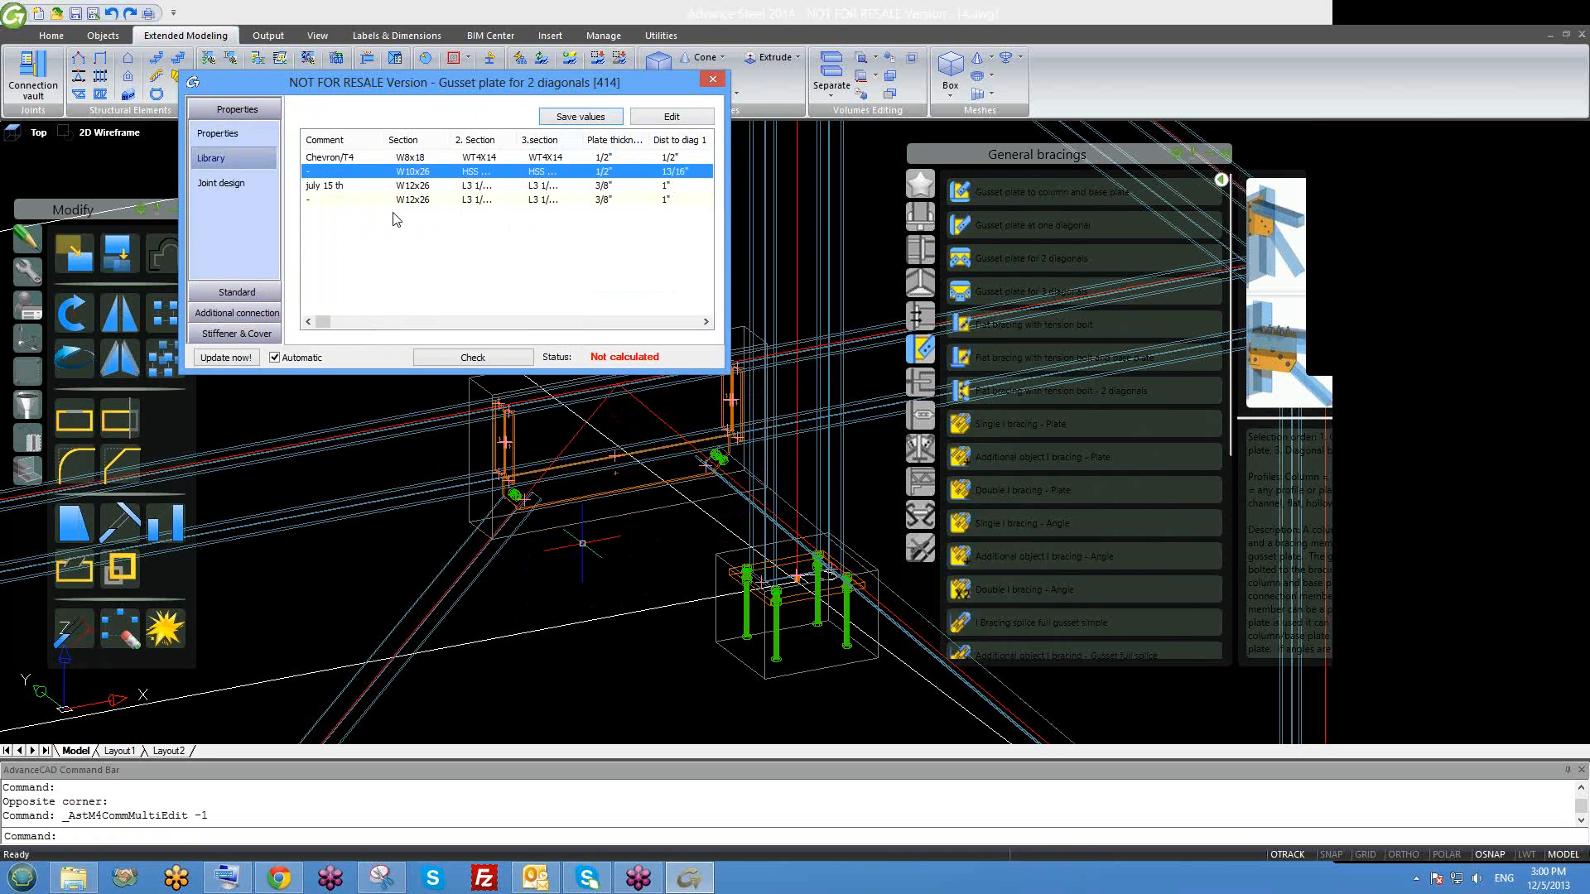
click(332, 188)
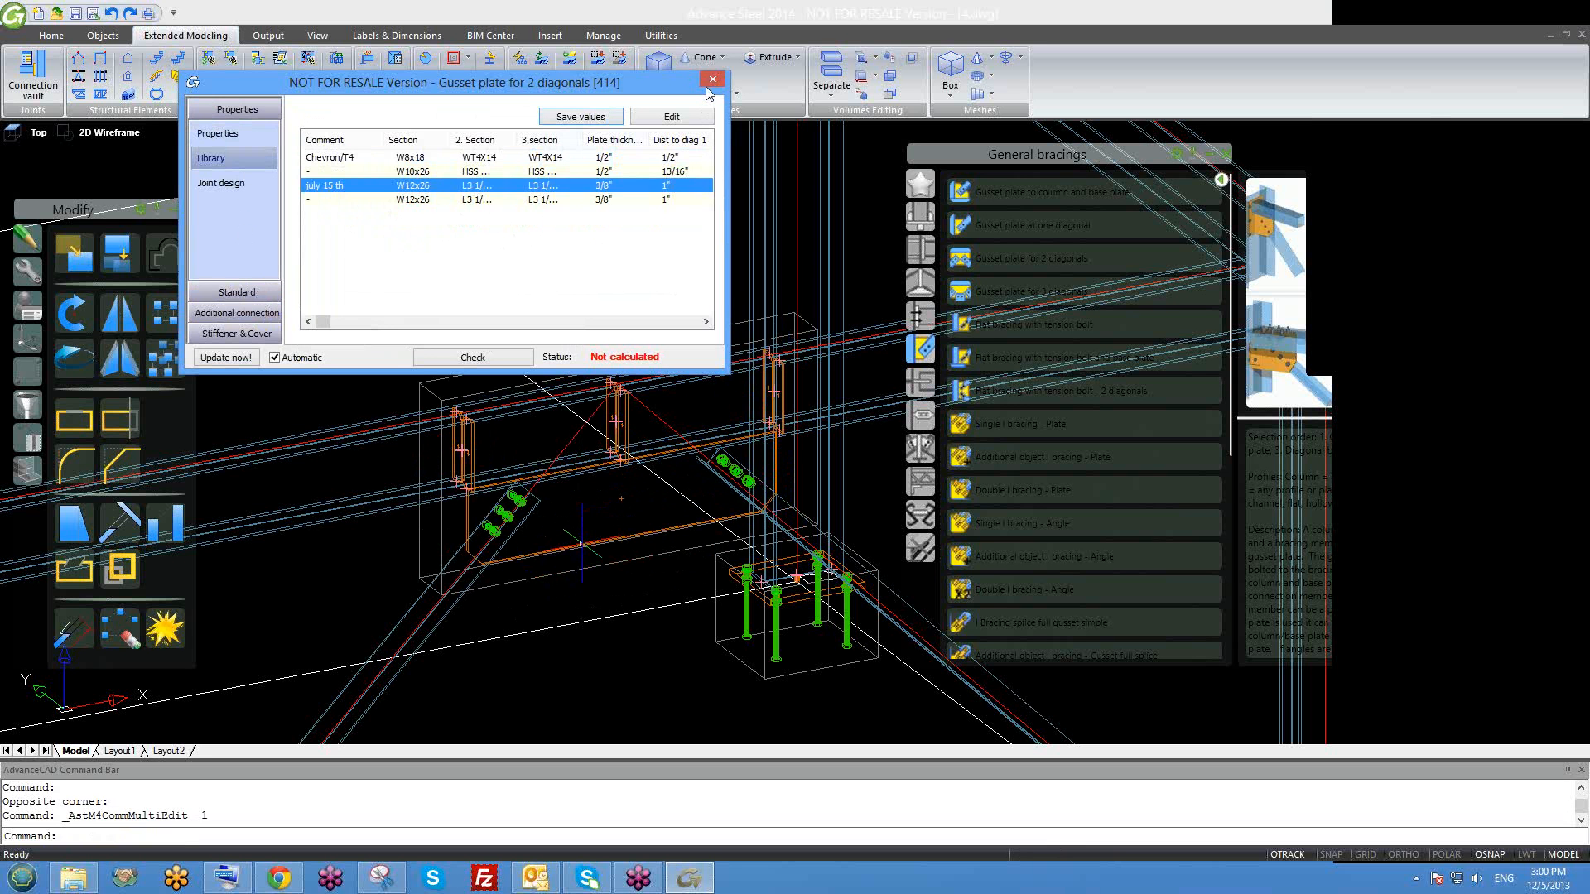
key(Down)
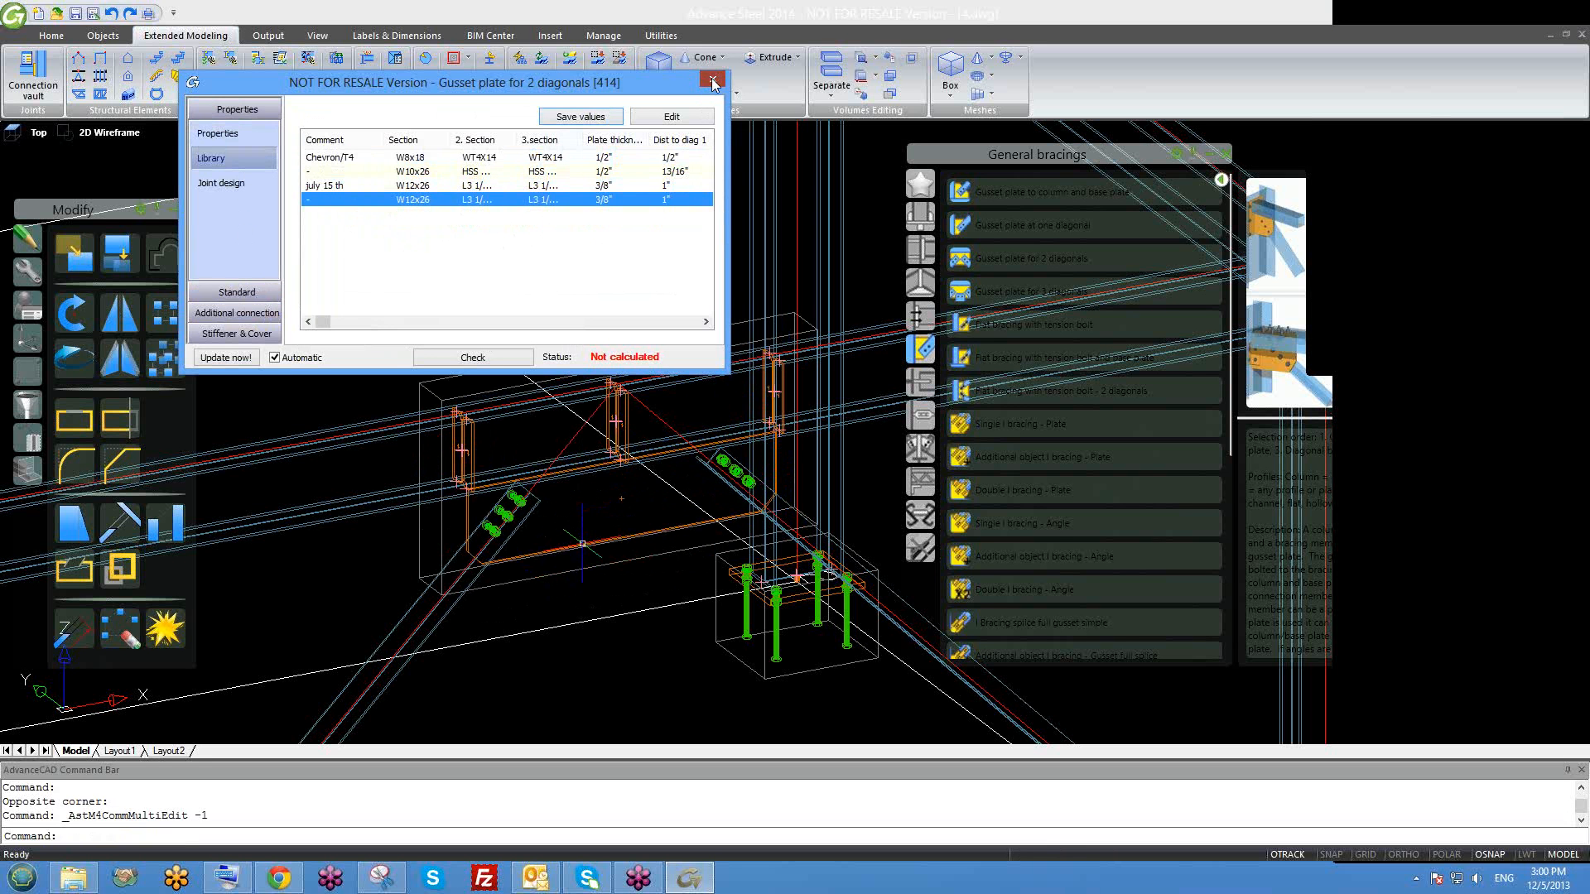
Close the gusset plate connection's properties and move the Modify palette down.
click(713, 82)
scroll(633, 534, up, 5)
mouse_move(633, 533)
shift+middle_down()
mouse_move(574, 549)
mouse_move(629, 514)
mouse_move(615, 512)
shift+middle_up()
scroll(607, 521, down, 5)
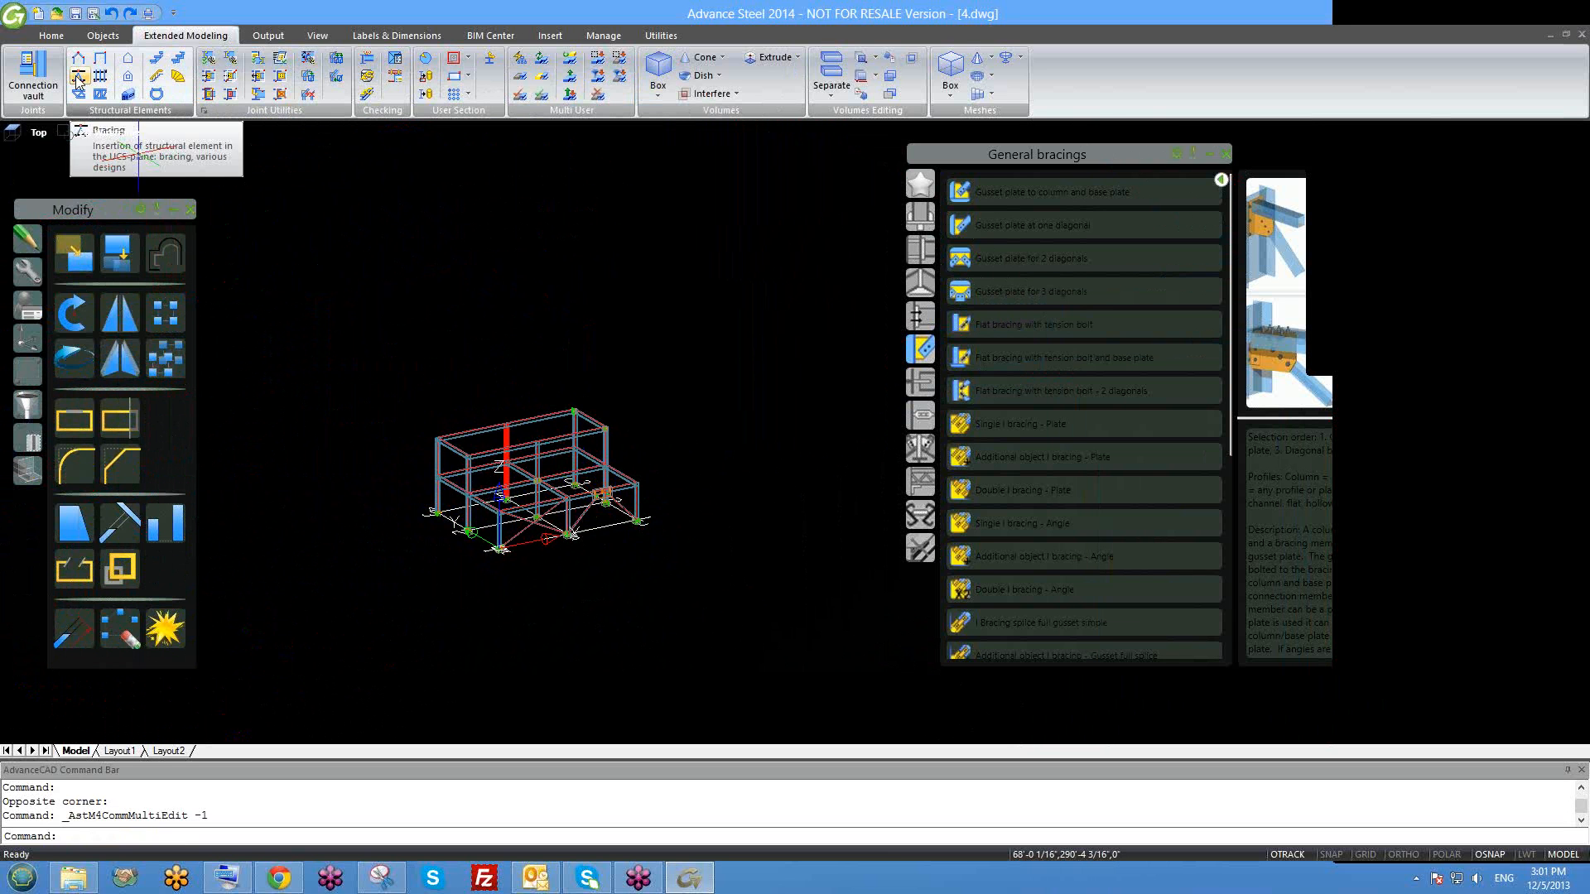
drag(82, 210, 83, 277)
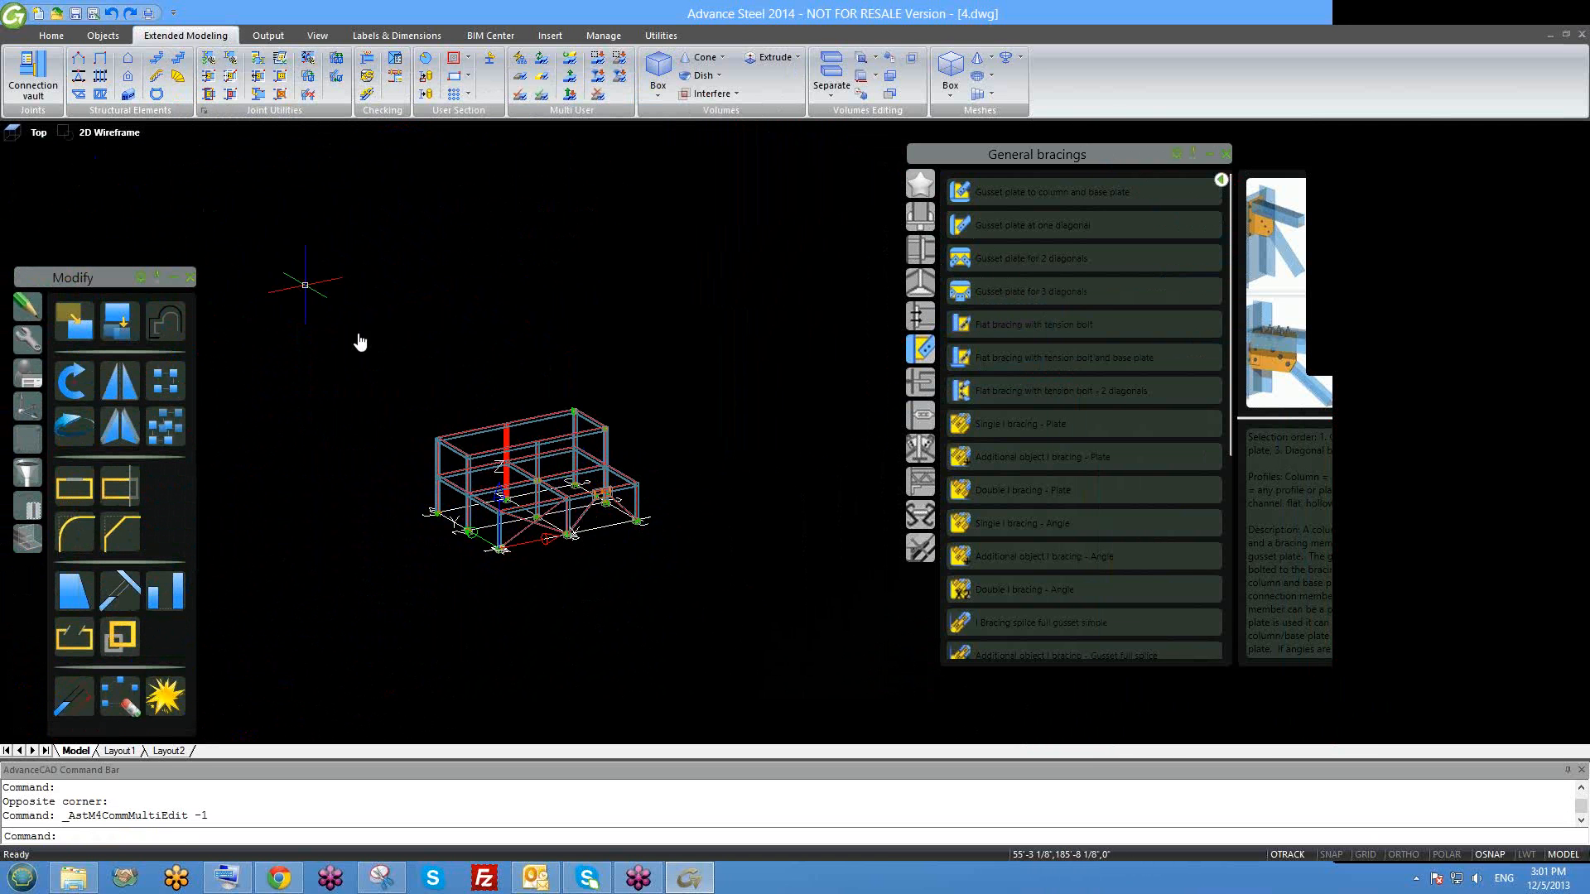
Examine the frame's existing bracing and the gusset plate connection from several sides.
middle_drag(361, 342, 402, 307)
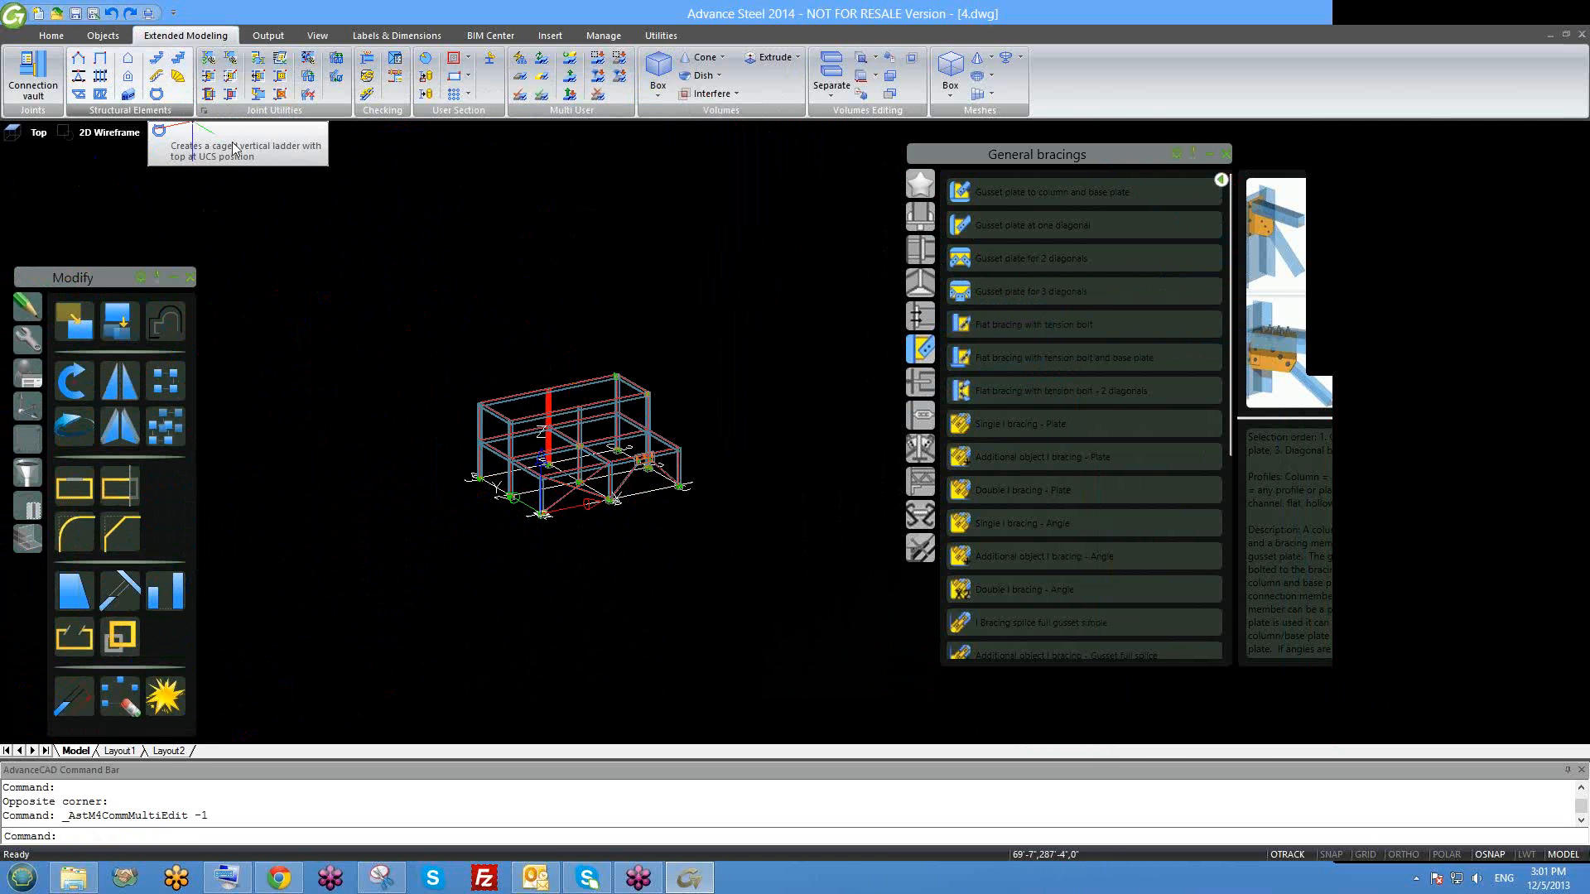
scroll(579, 523, up, 4)
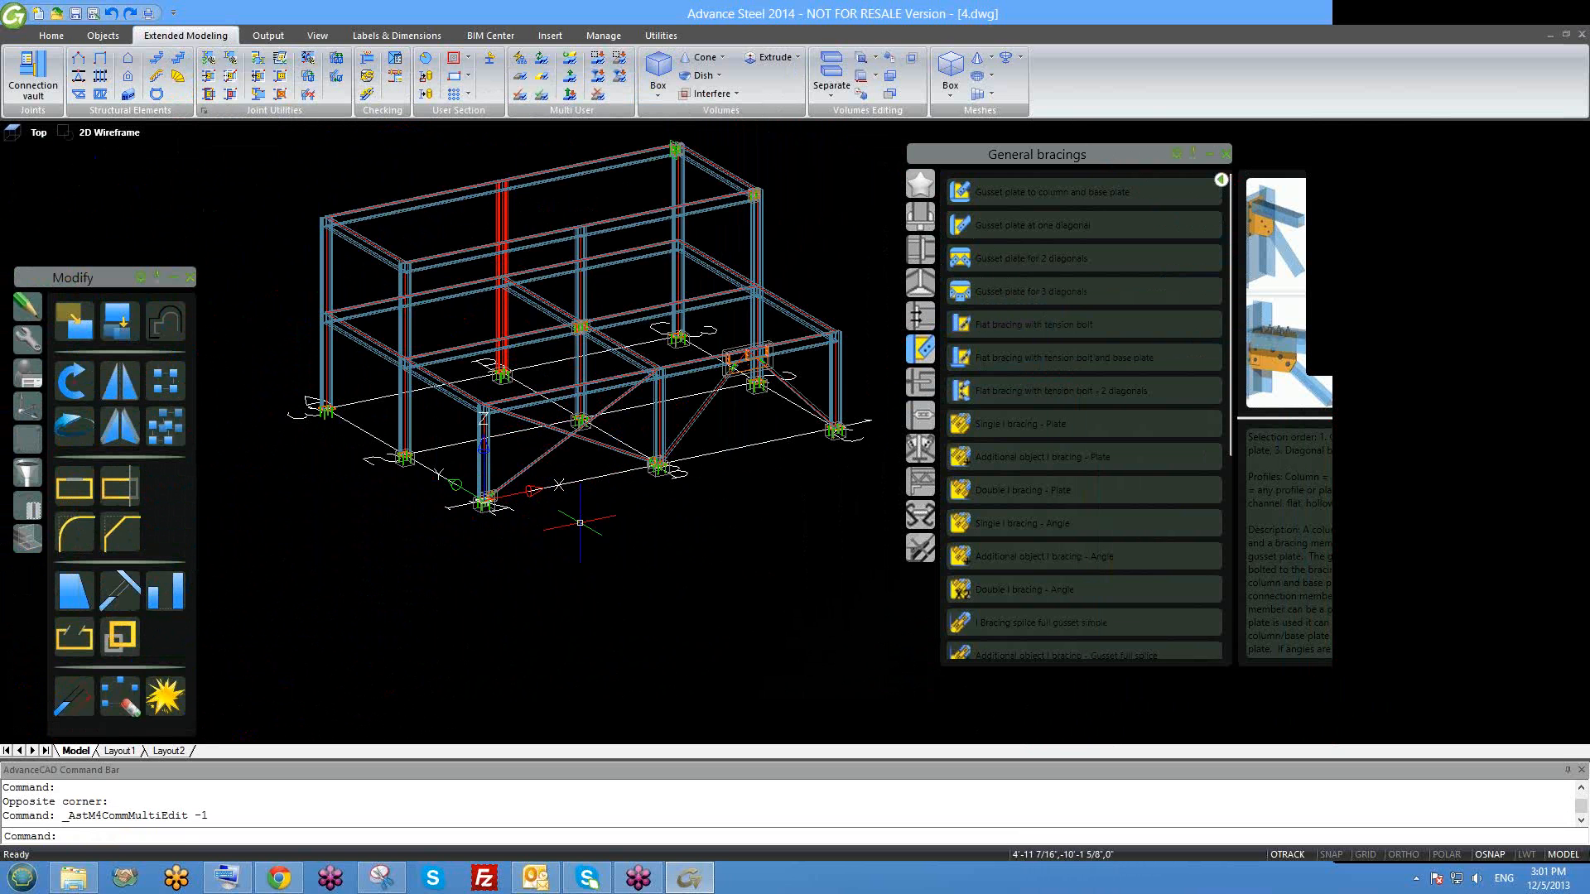
click(78, 80)
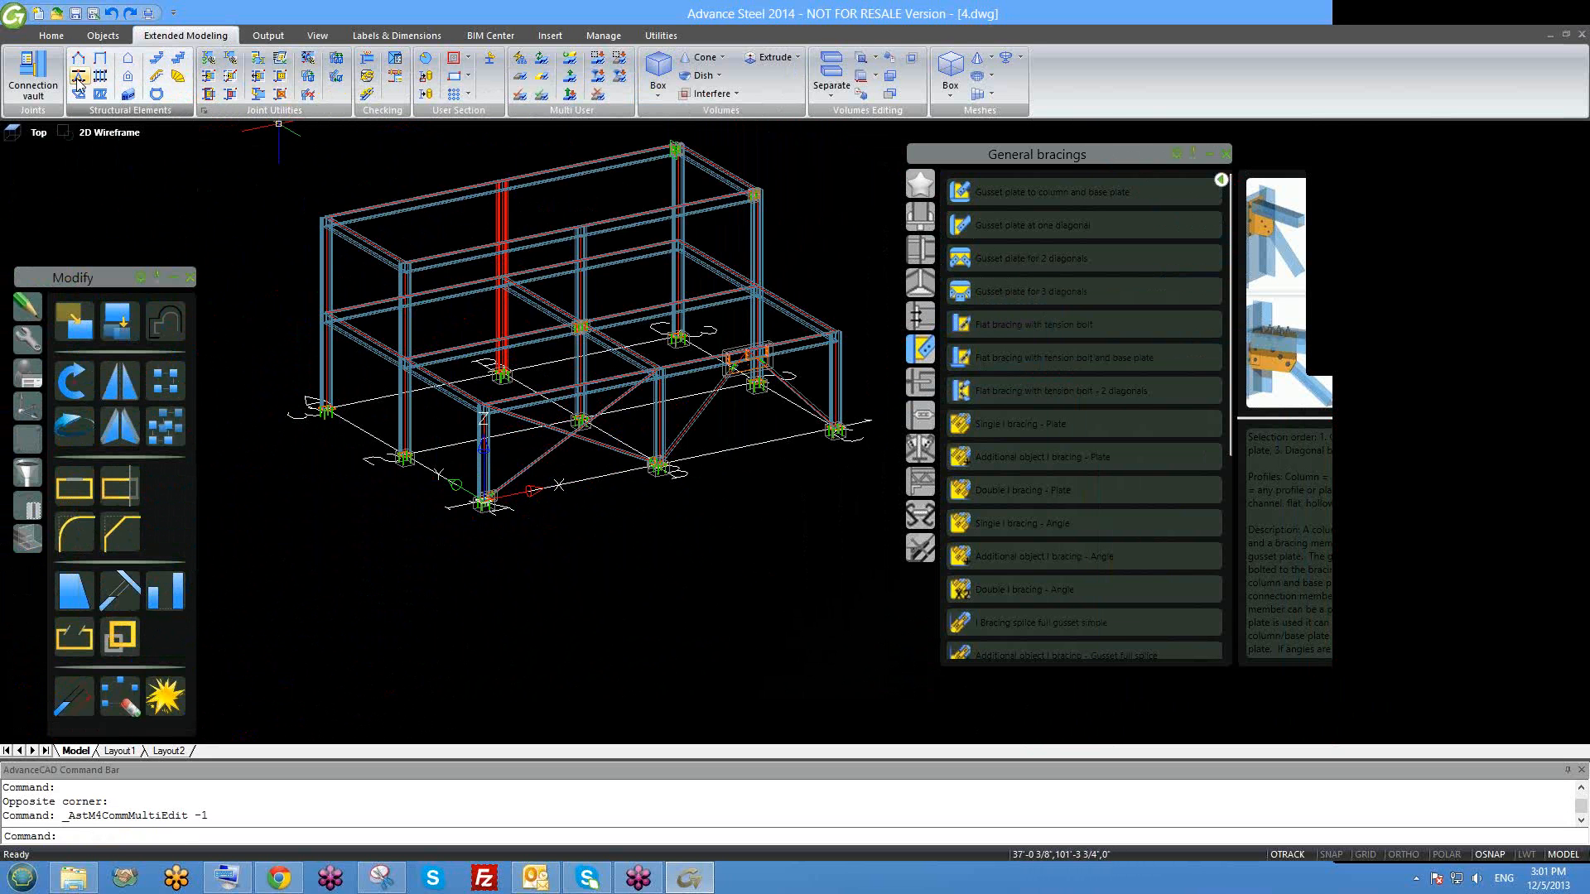
scroll(799, 391, up, 2)
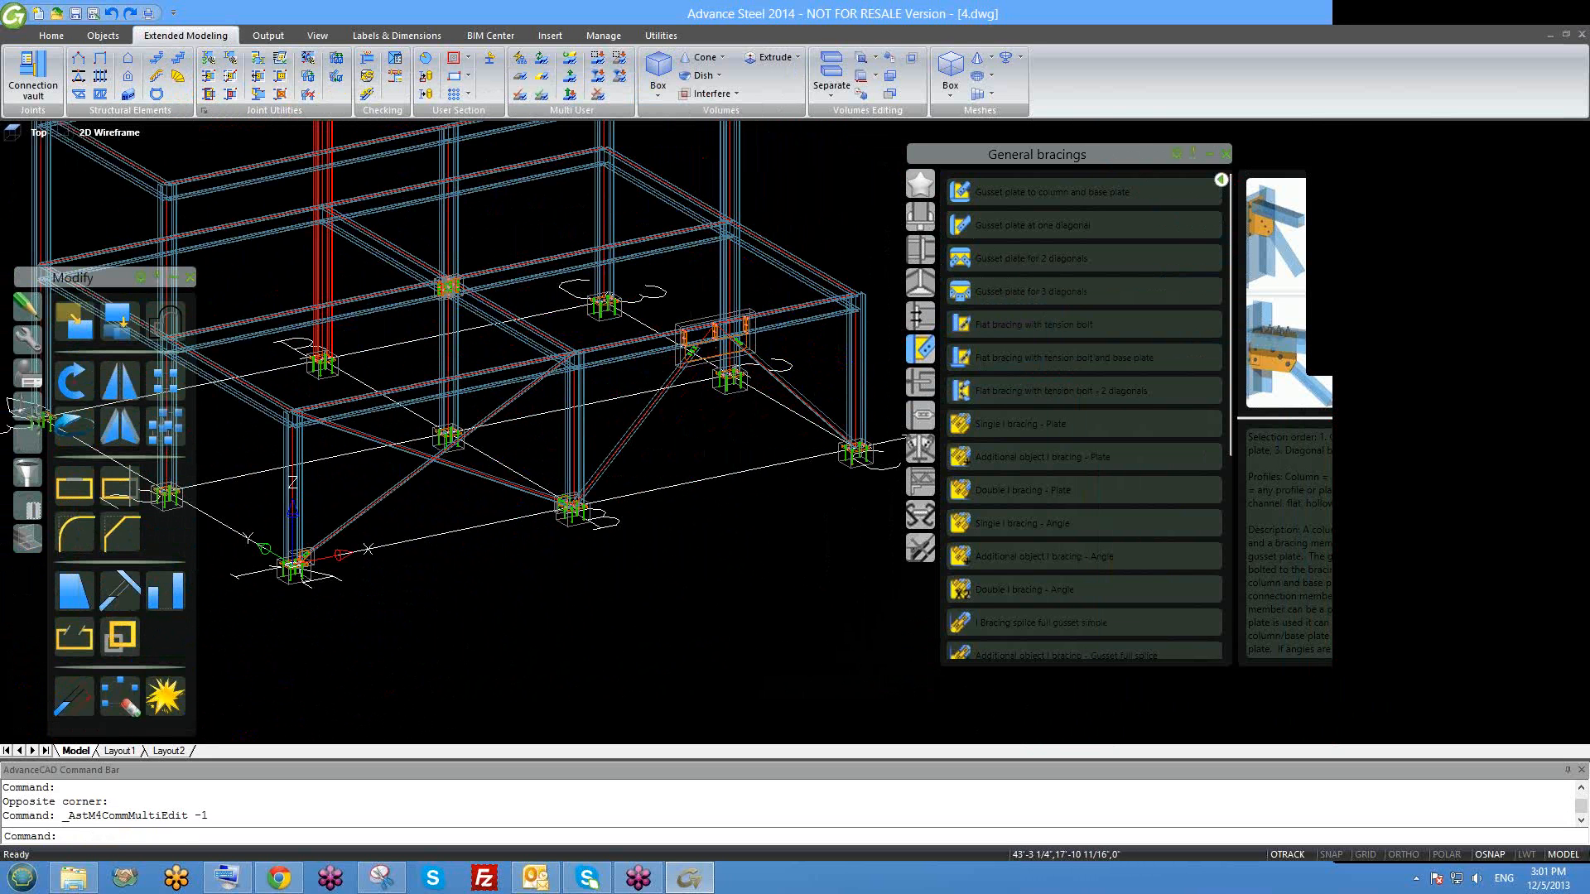
scroll(744, 346, up, 3)
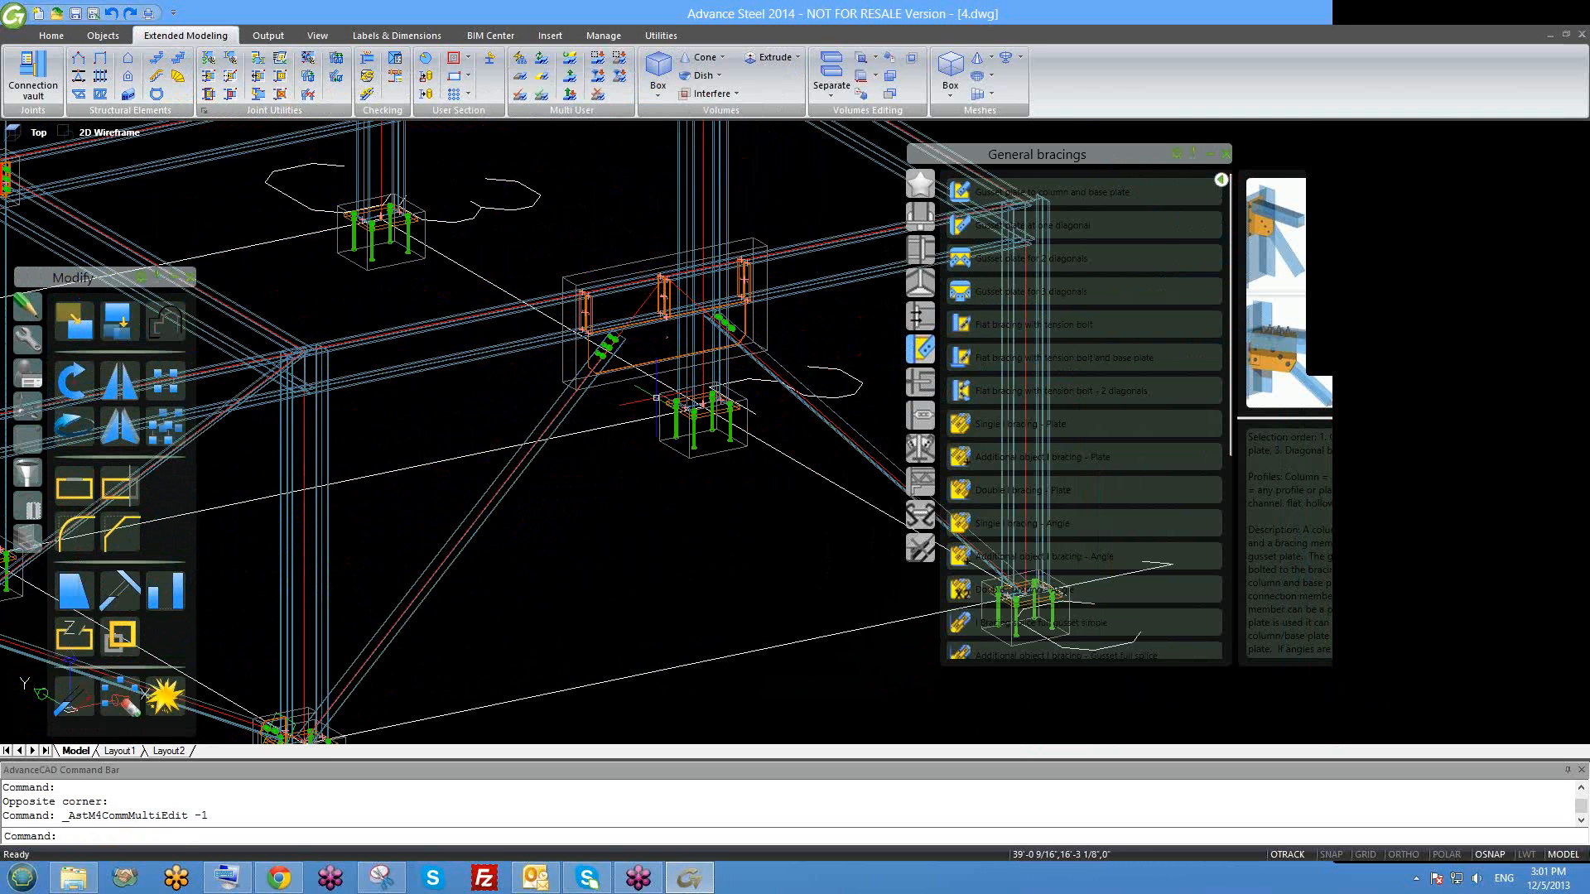
scroll(609, 414, down, 2)
scroll(605, 406, down, 2)
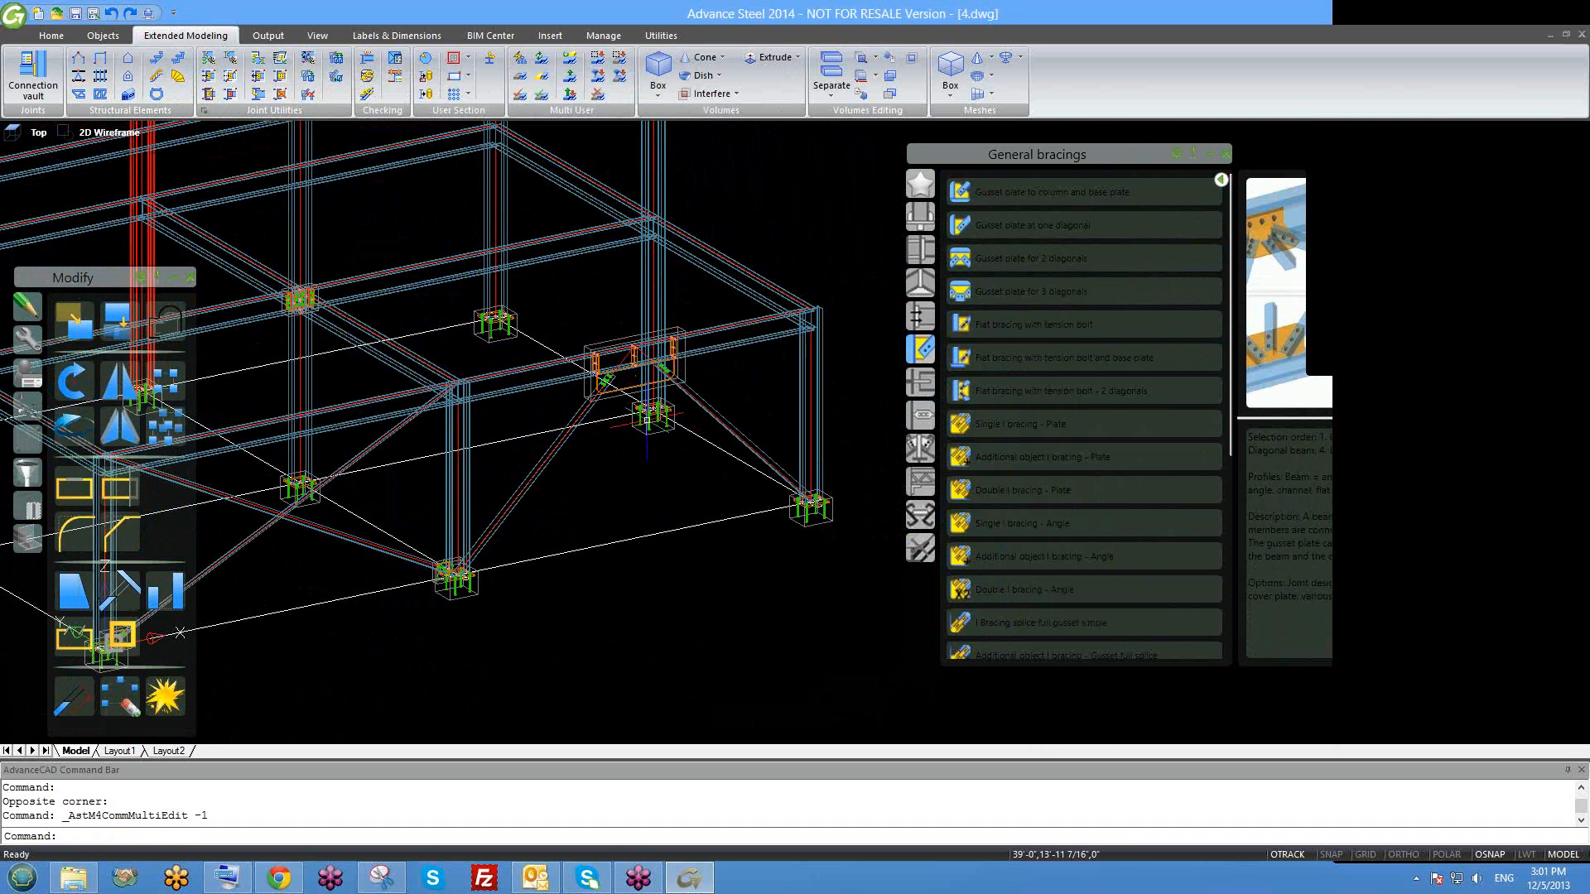
scroll(647, 420, down, 4)
scroll(649, 432, up, 4)
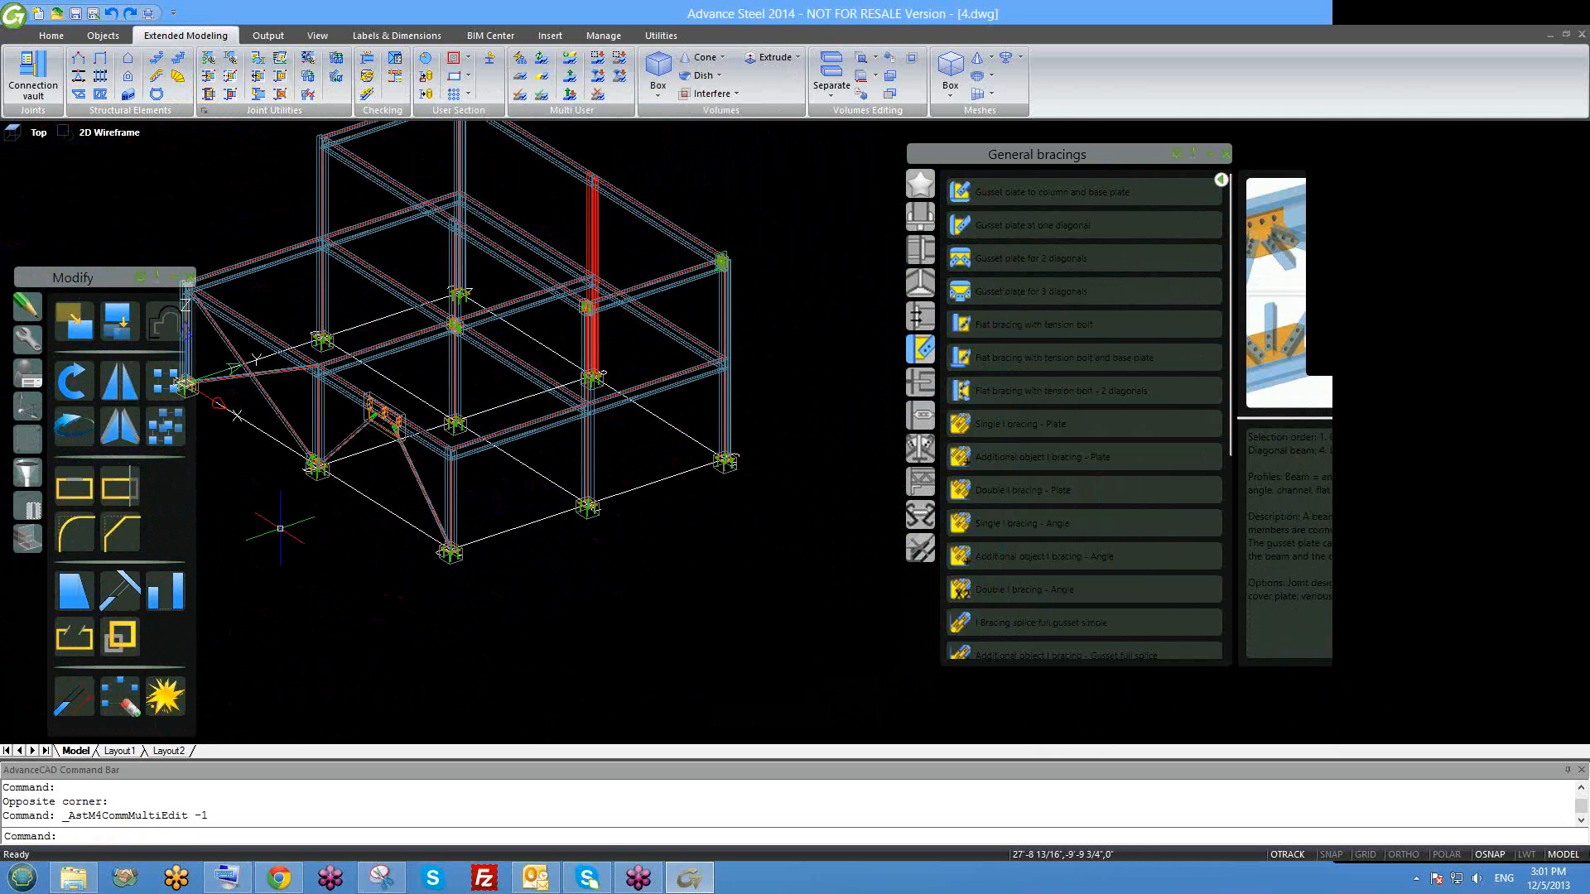
Move the UCS origin to the base point of the corner column beside the gusseted braces.
text(UCS)
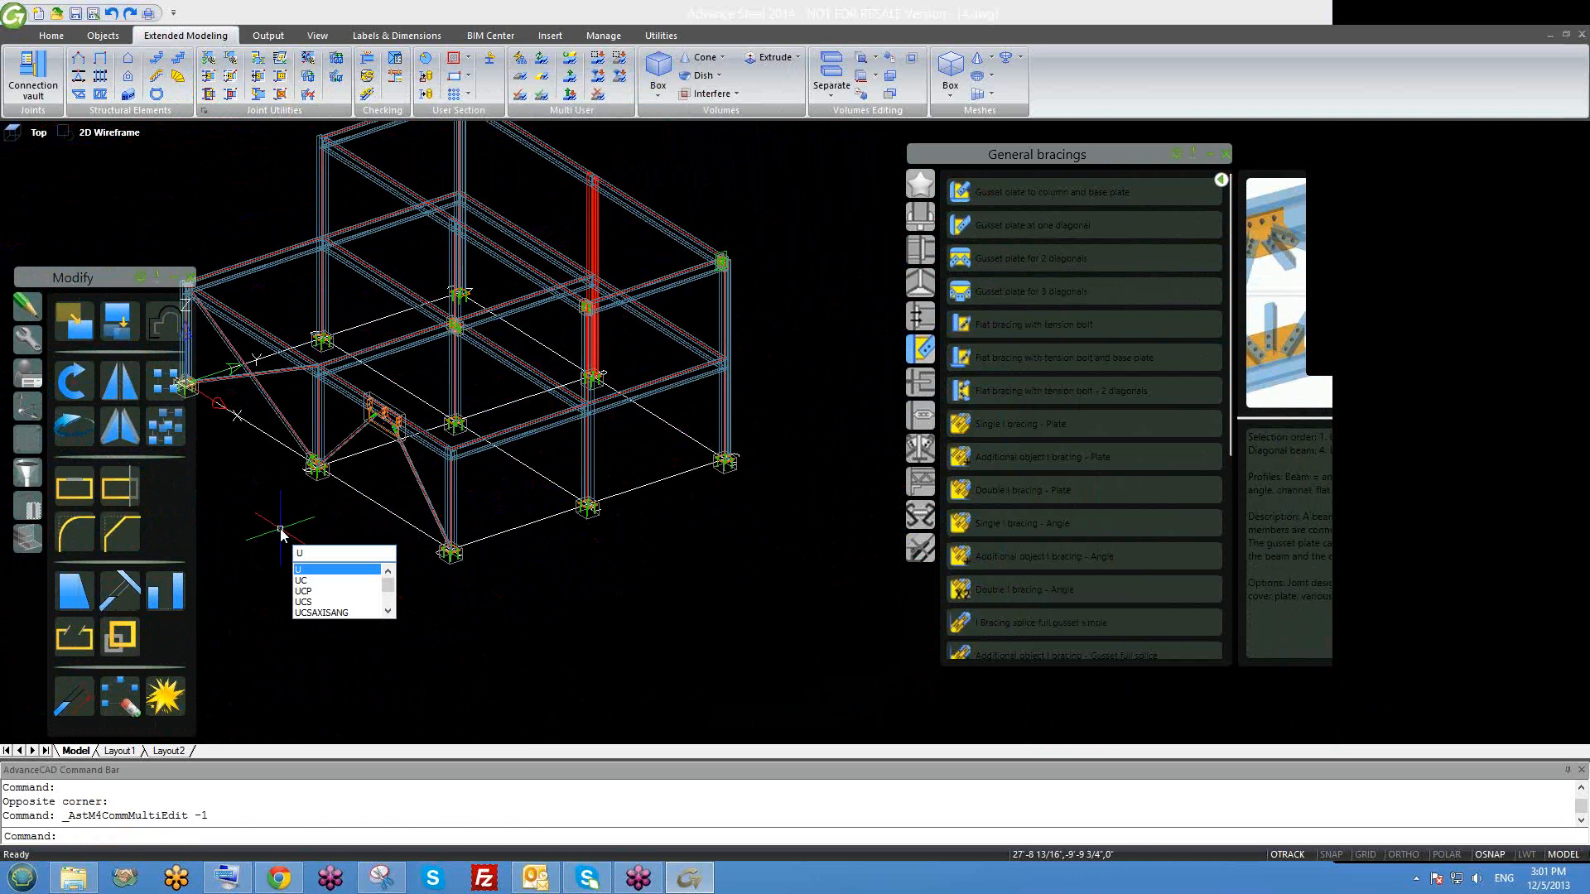
key(Return)
scroll(438, 551, up, 4)
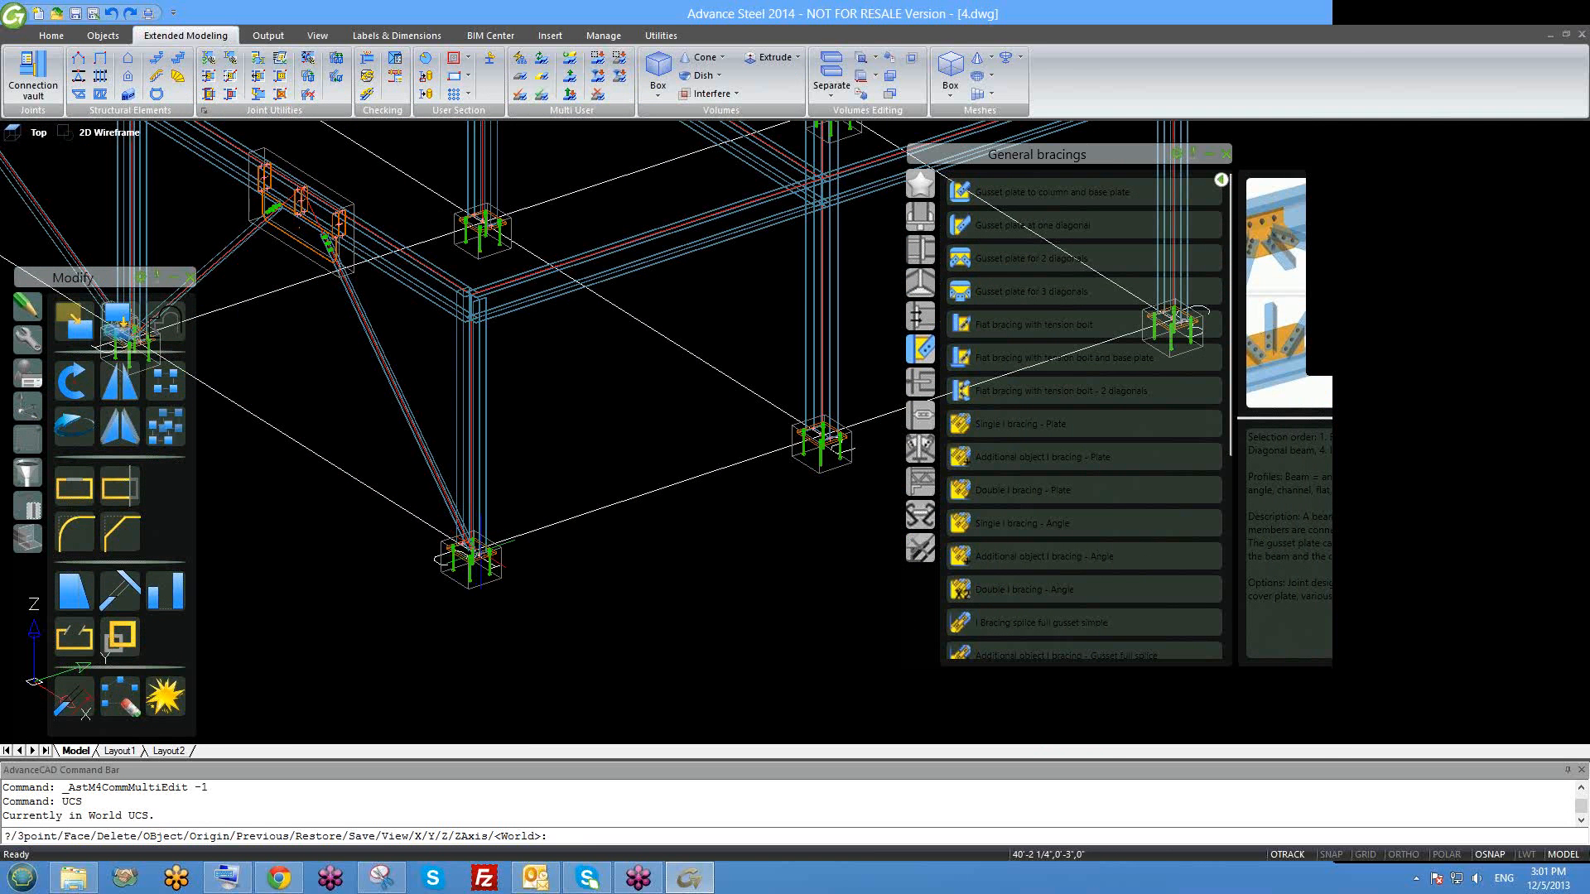
scroll(480, 563, up, 5)
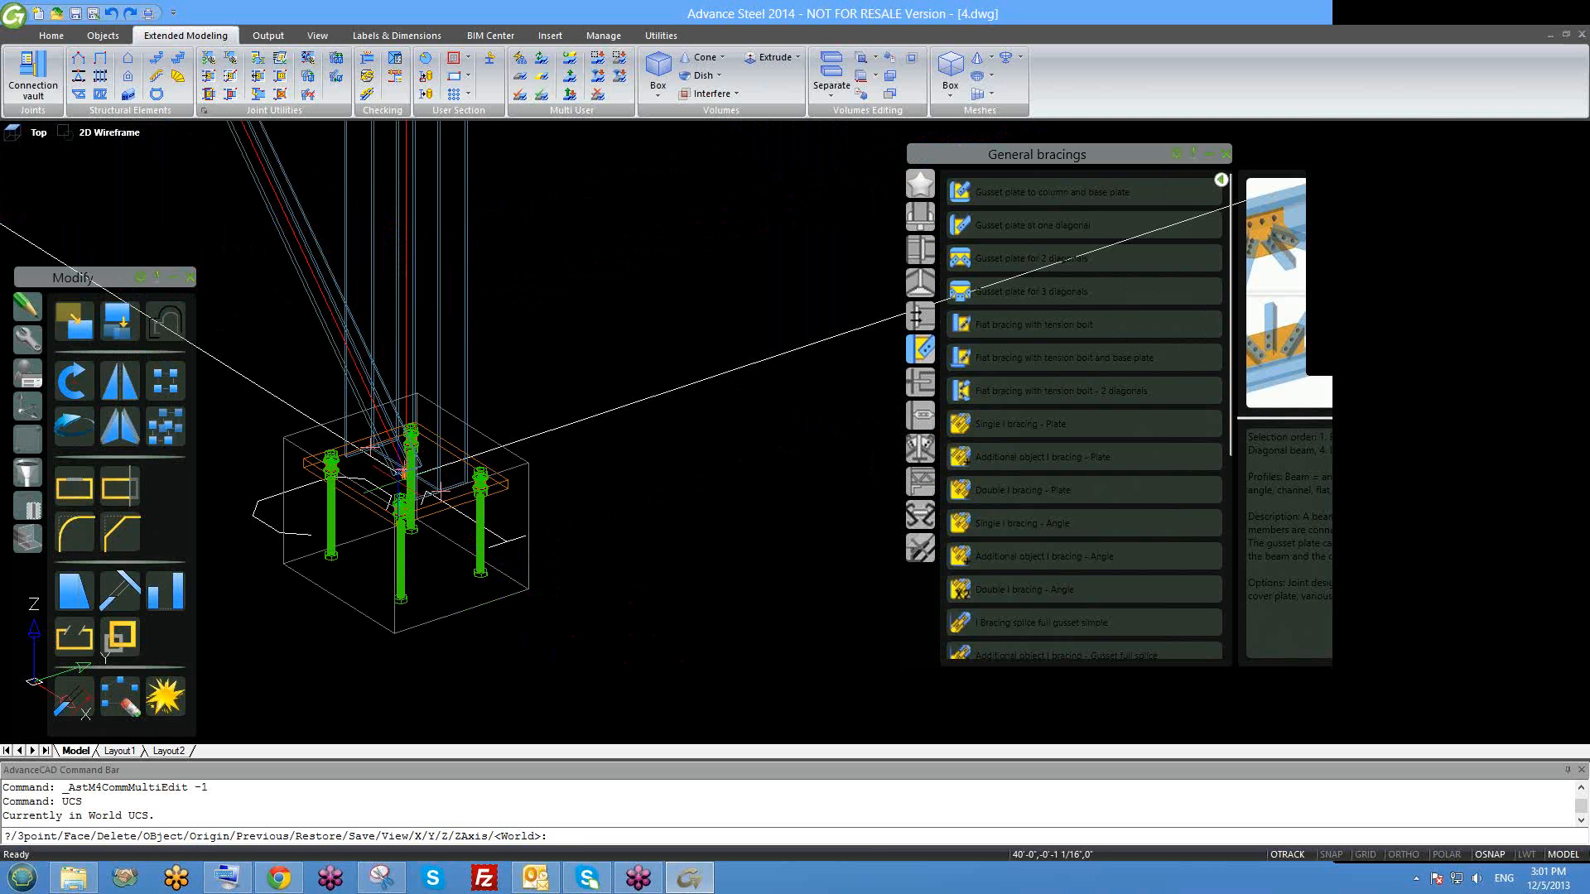
key(Return)
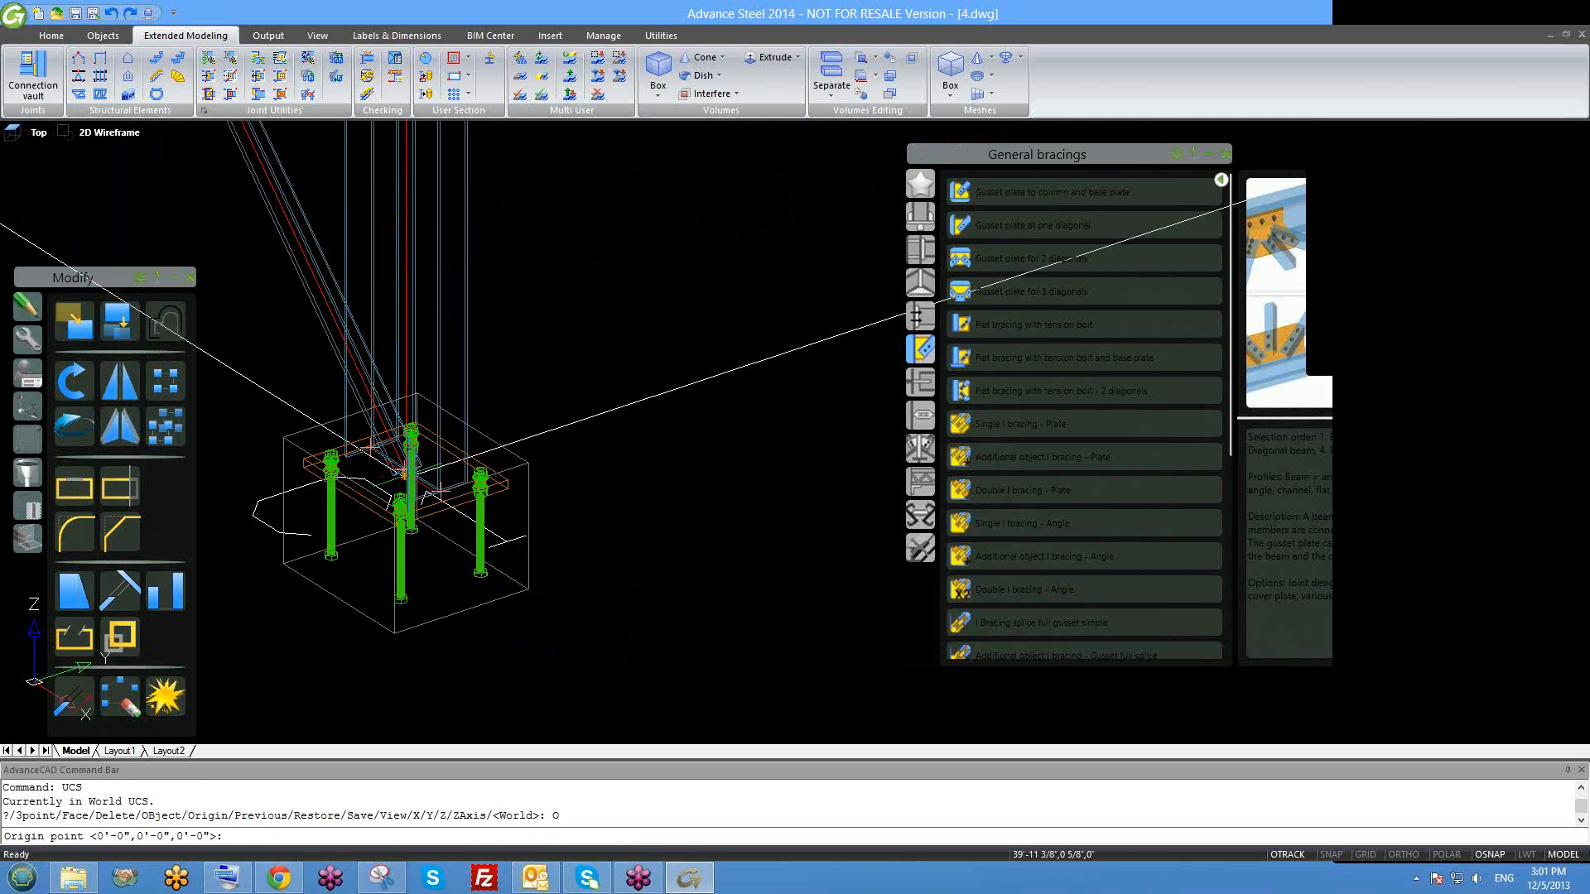
click(405, 474)
Try rotating the UCS 90 degrees about its Y axis and restore the previous UCS.
shift+middle_drag(448, 541, 391, 553)
text(UCS)
key(Return)
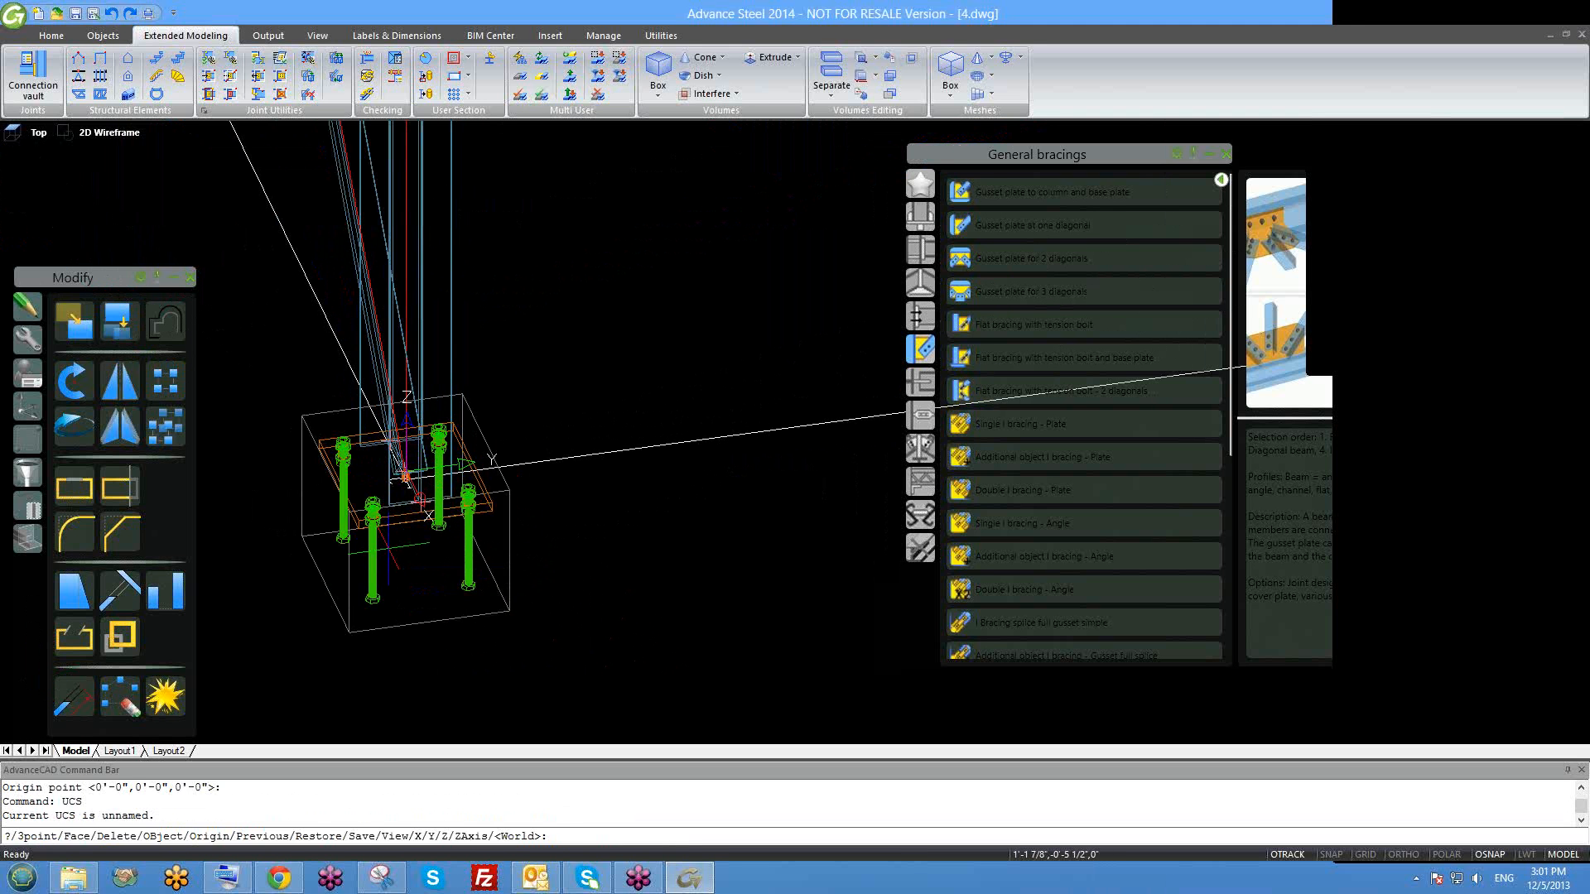
key(Return)
text(9)
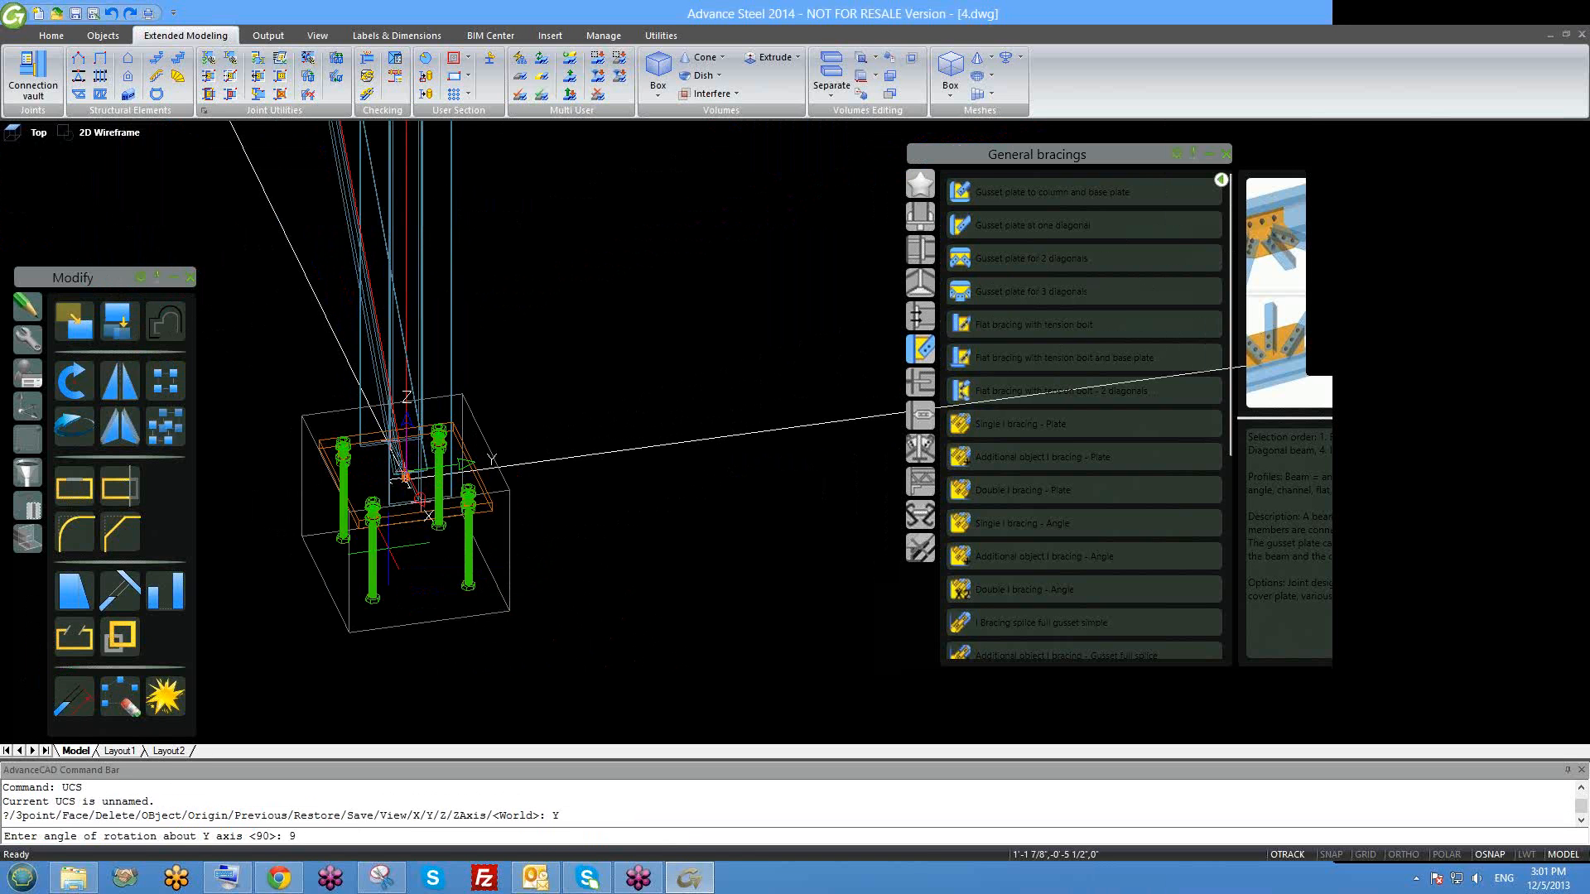
text(0)
key(Return)
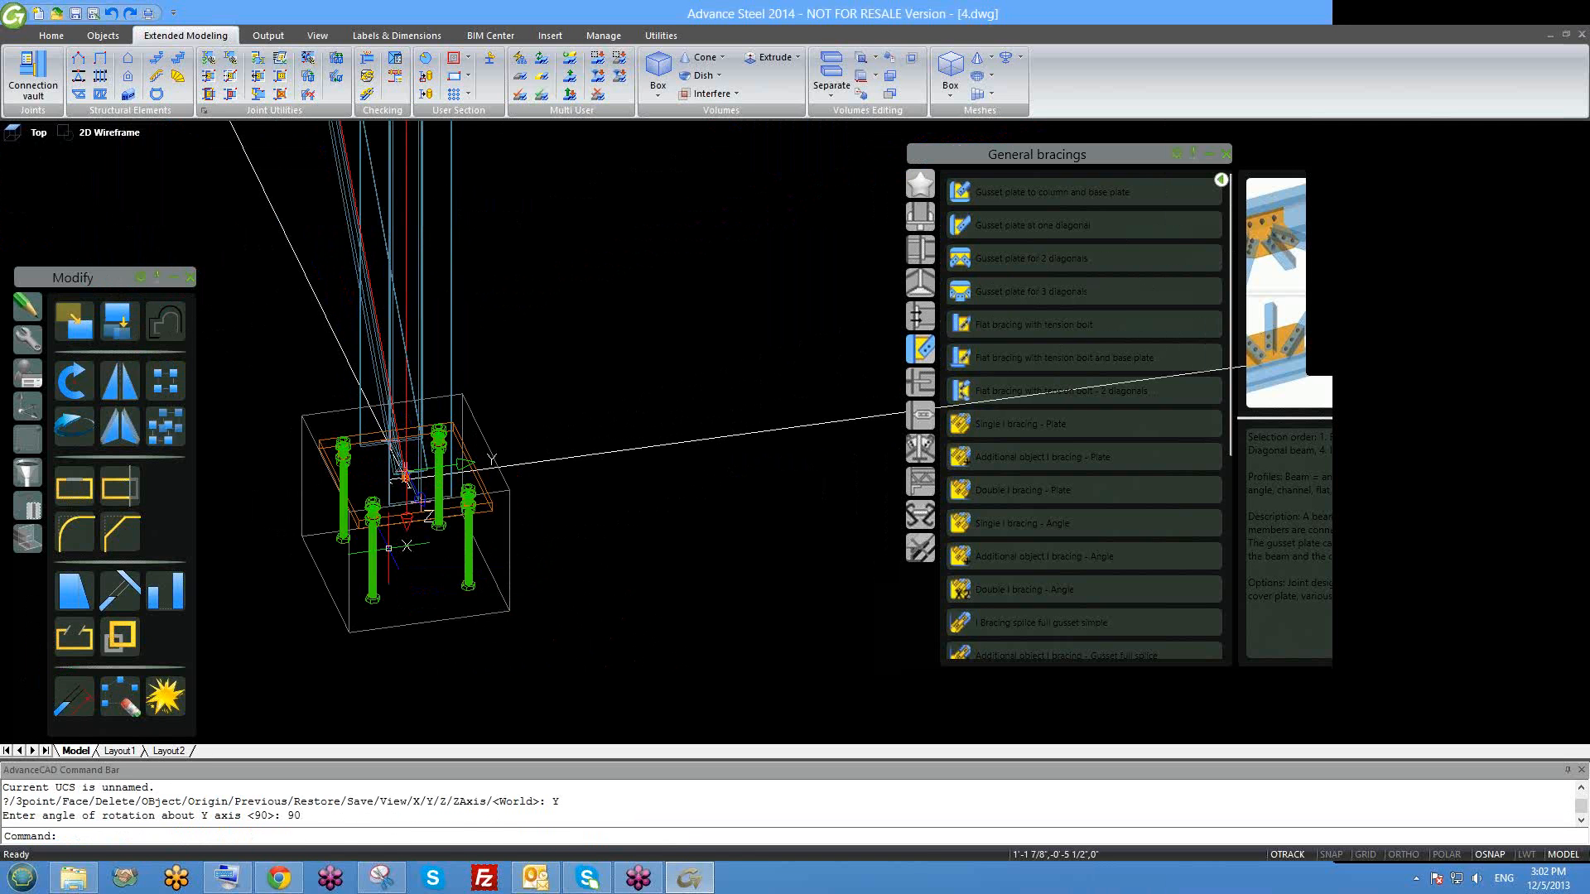
text(UCS)
key(Return)
text(P)
key(Return)
Rotate the UCS -90 degrees about its Y axis at the corner column base.
text(UCS)
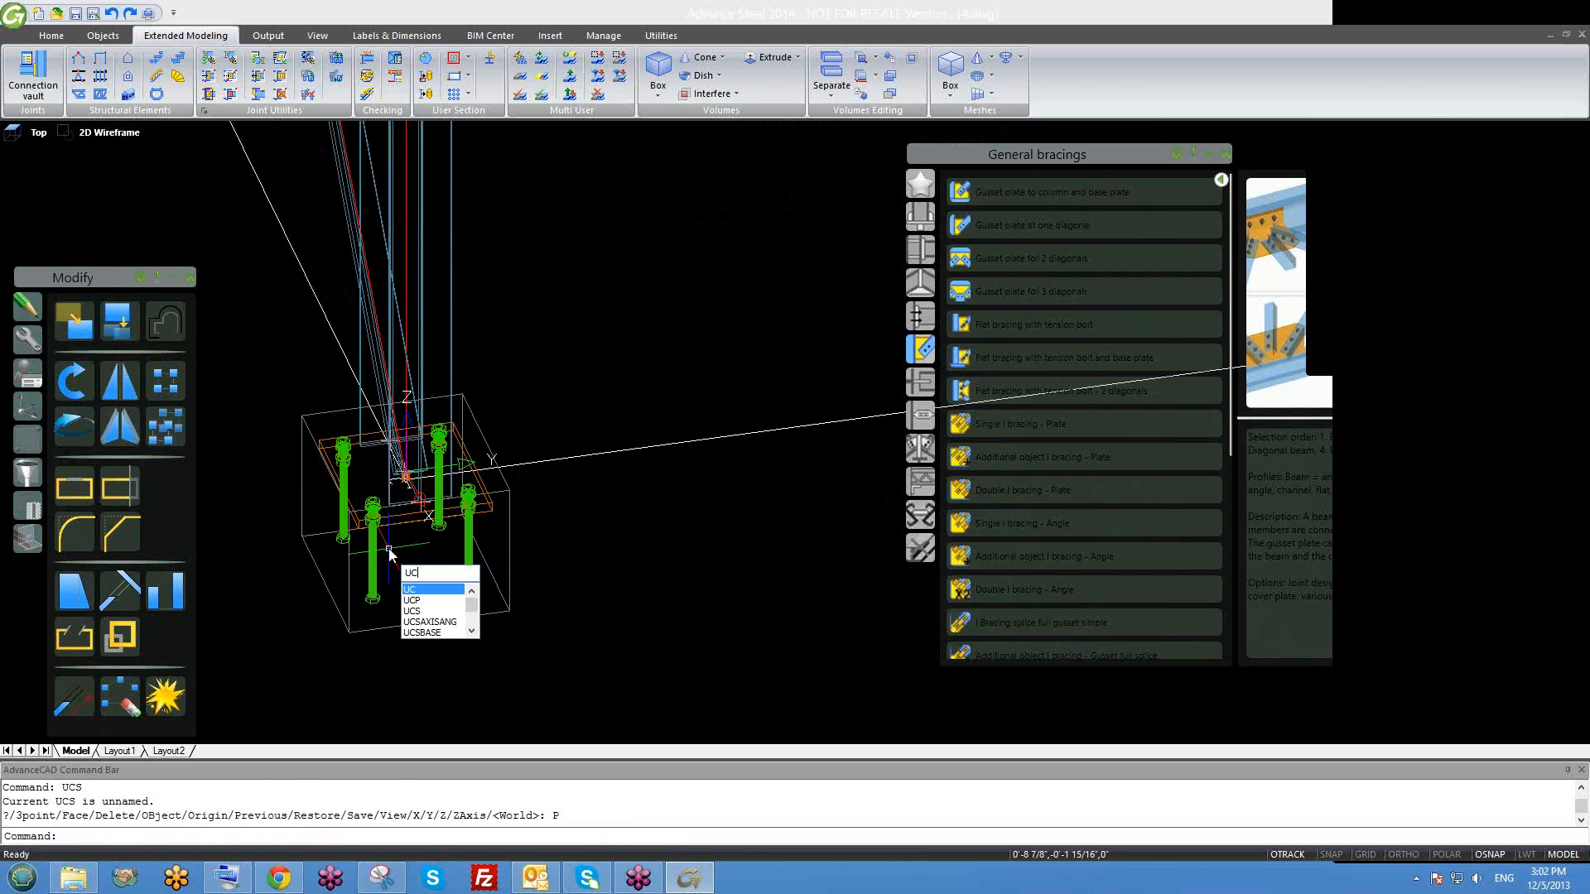
key(Return)
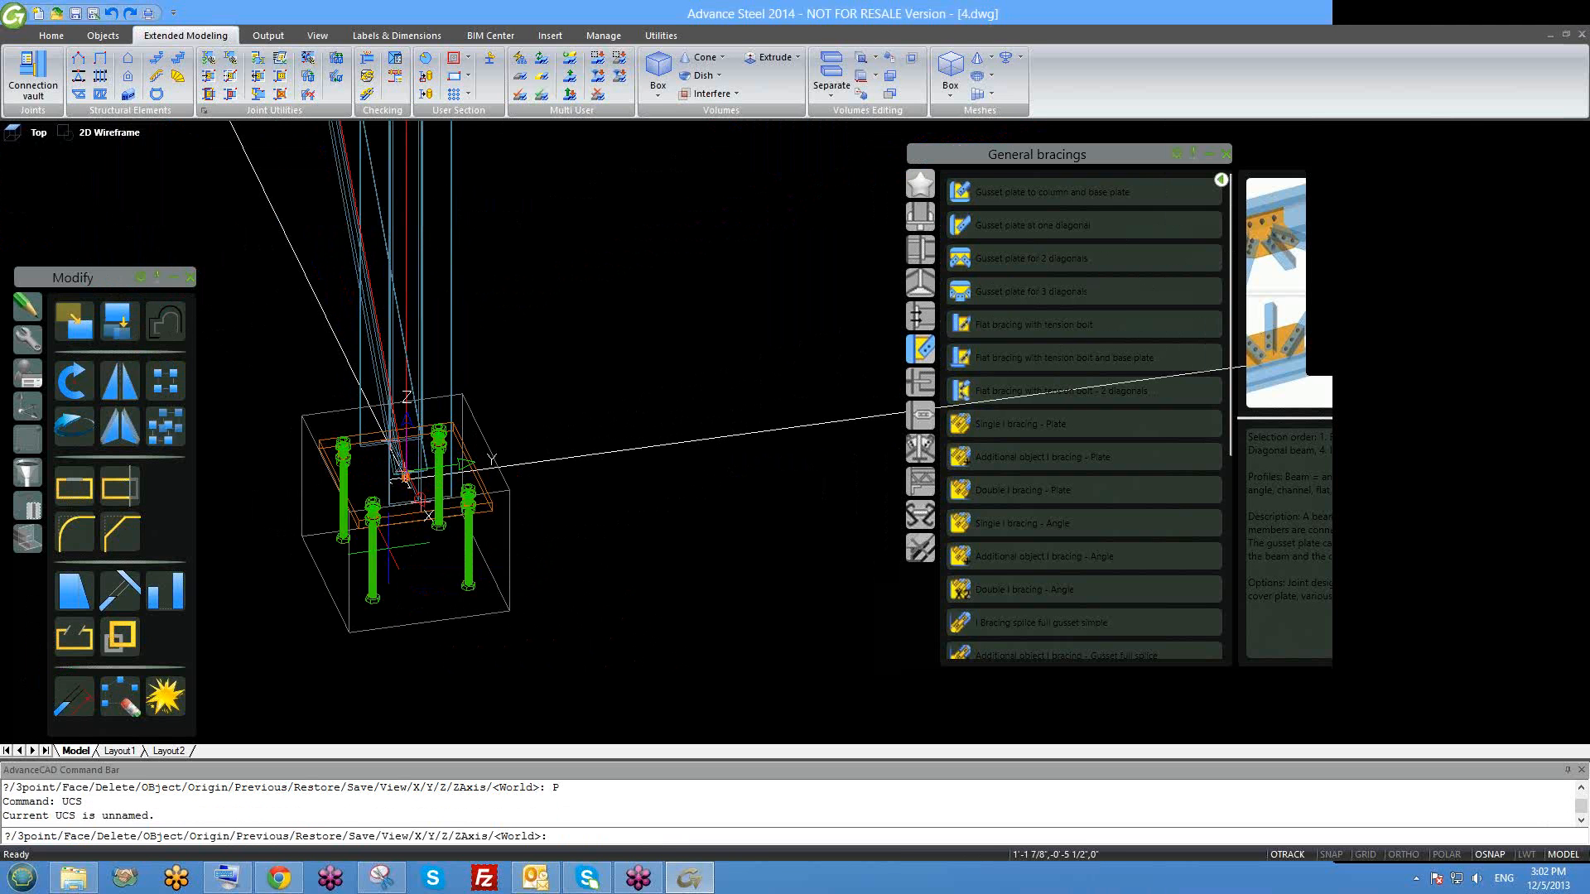
key(Return)
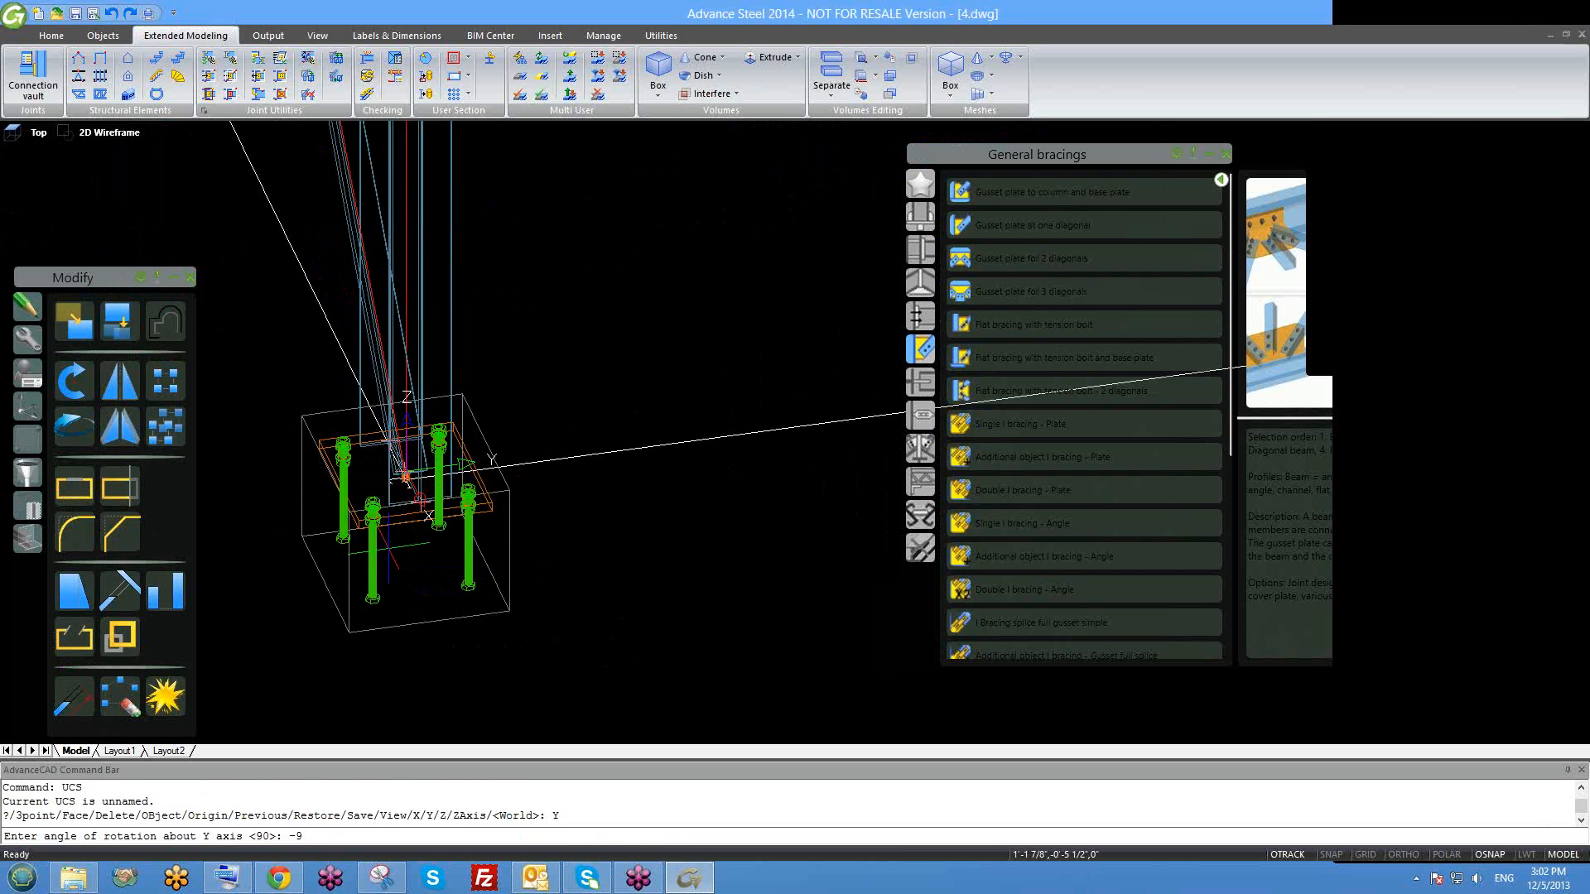
key(Return)
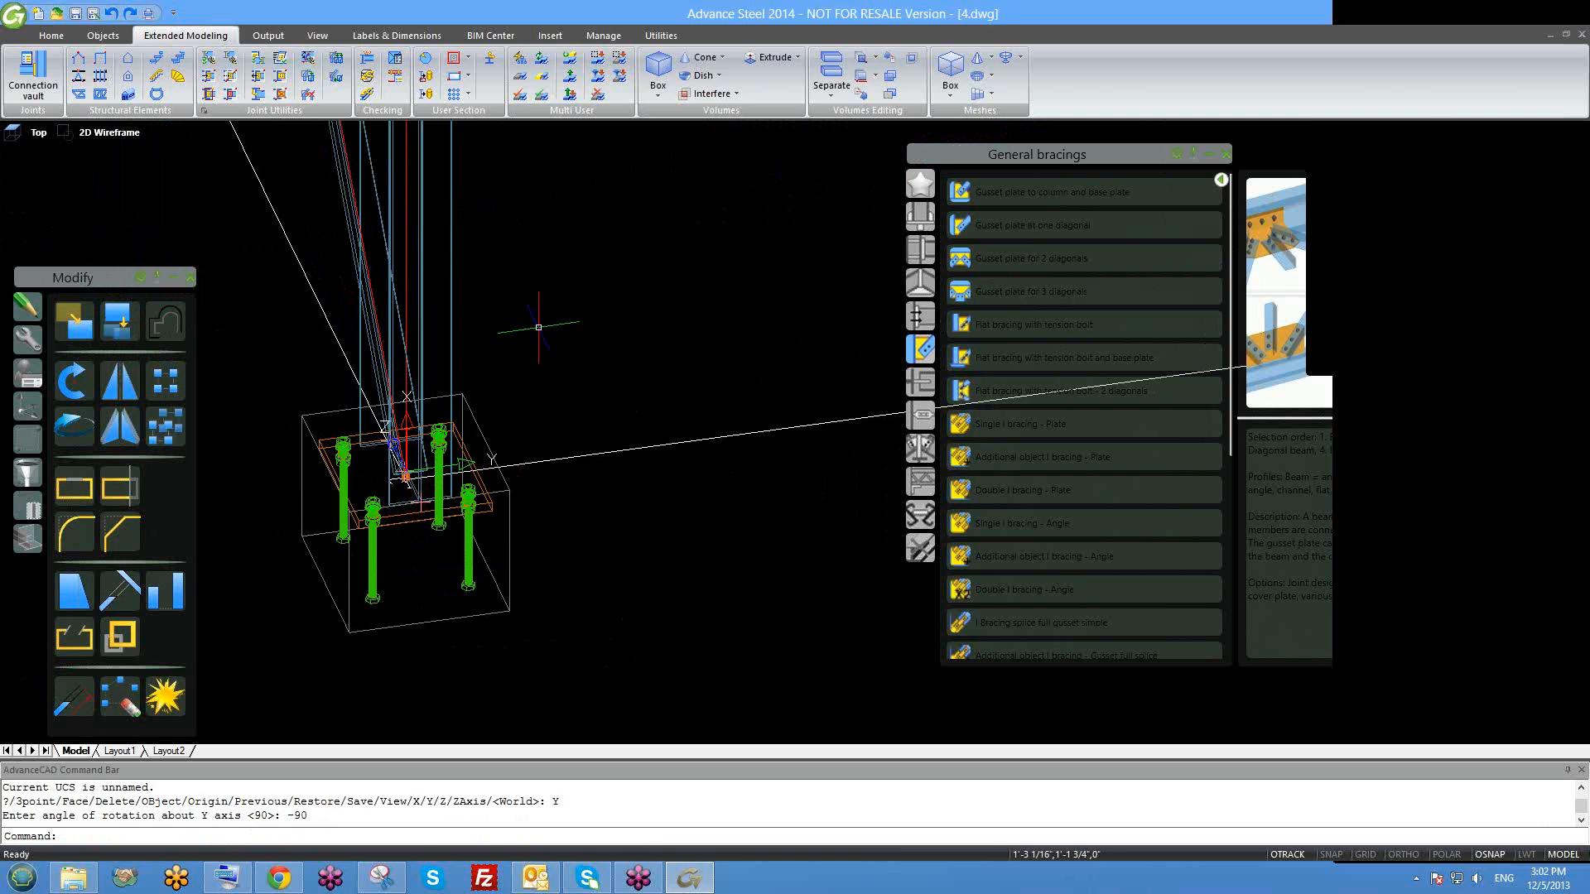
Insert a structural bracing from the adjacent column's base to the top of the corner column, accepting the connection defaults.
scroll(458, 509, down, 3)
scroll(412, 490, up, 3)
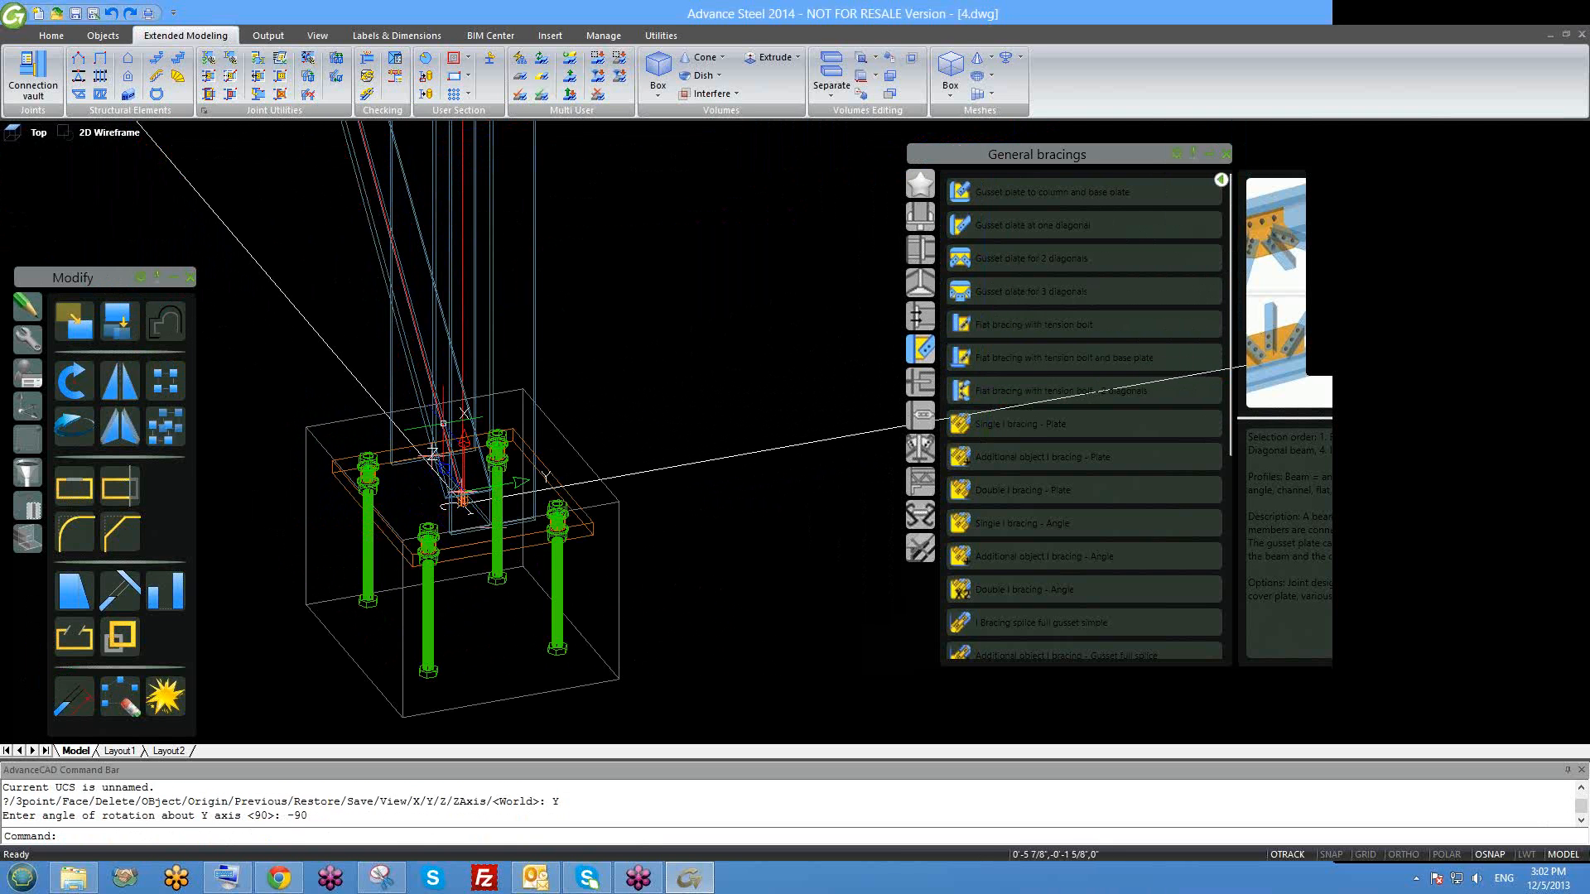
scroll(428, 523, down, 6)
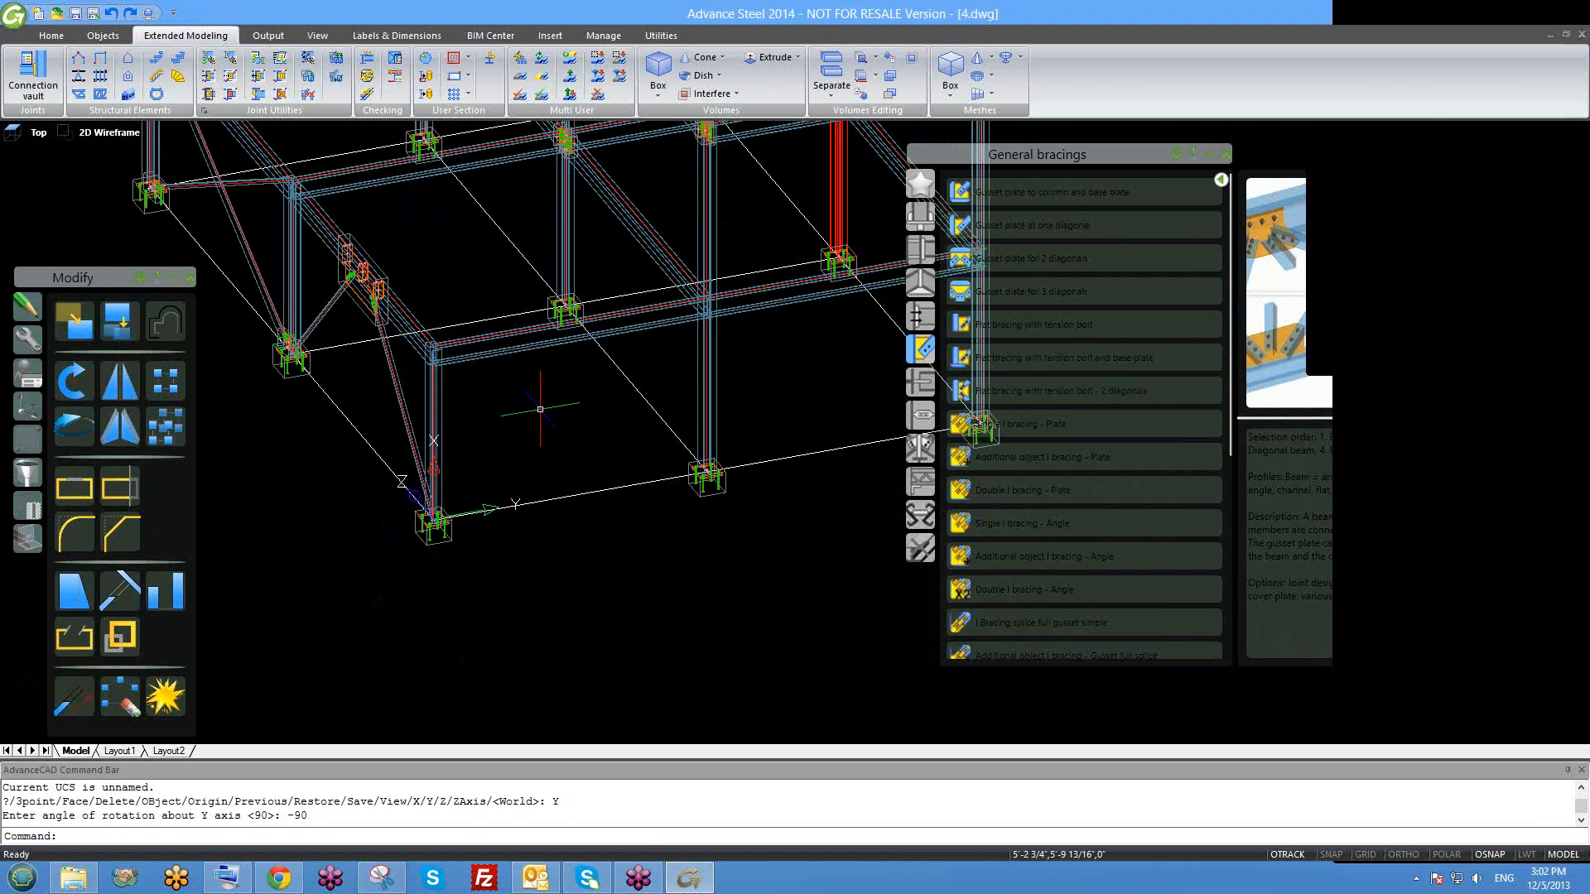
shift+middle_drag(594, 475, 629, 477)
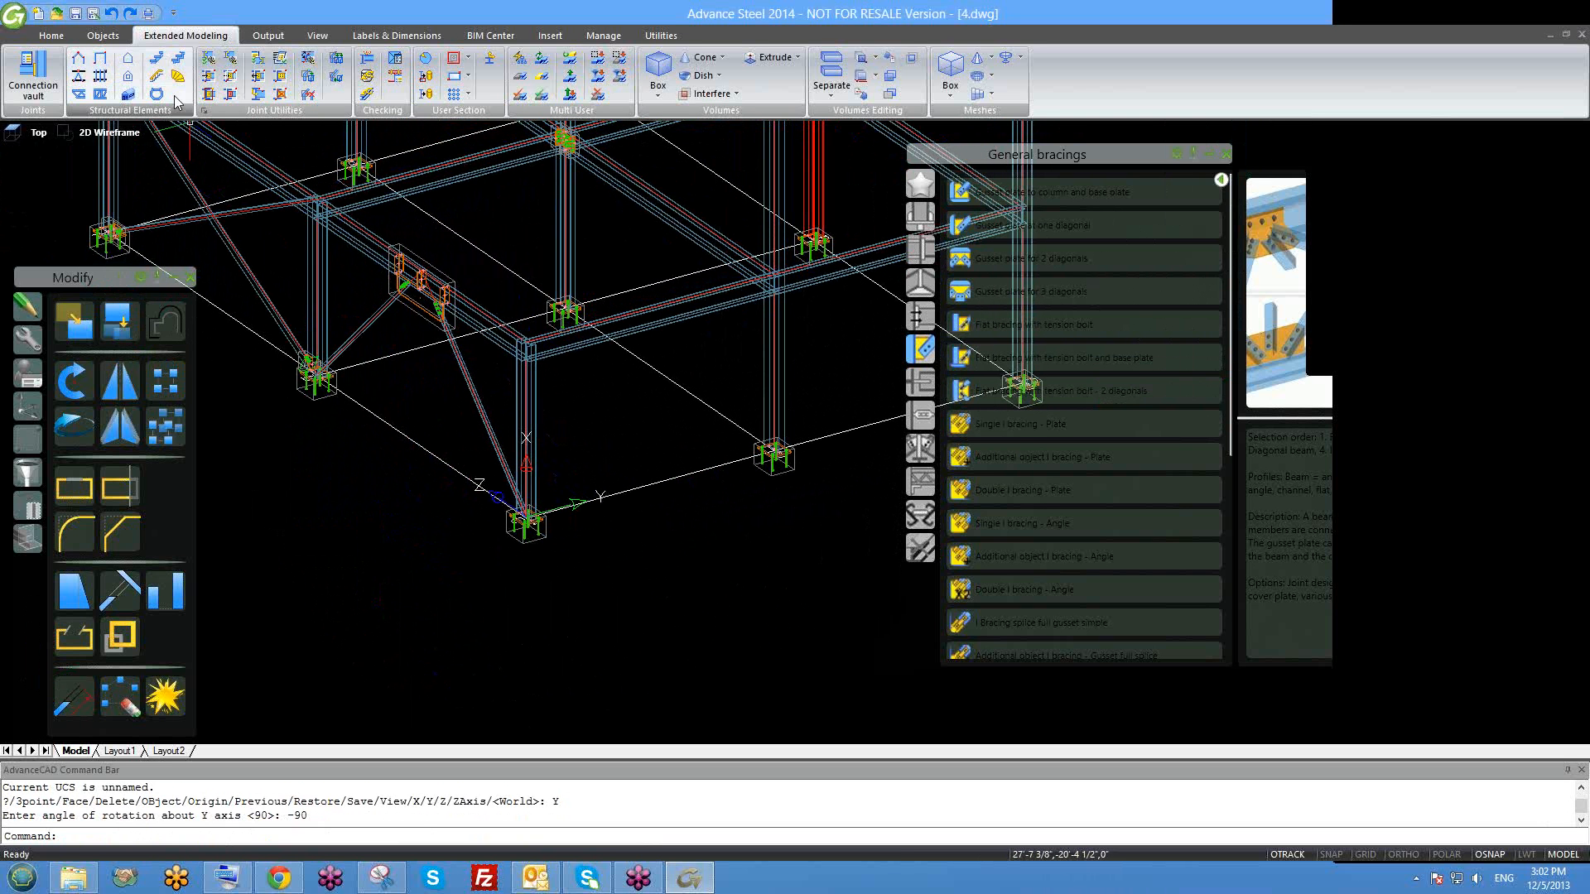
click(78, 77)
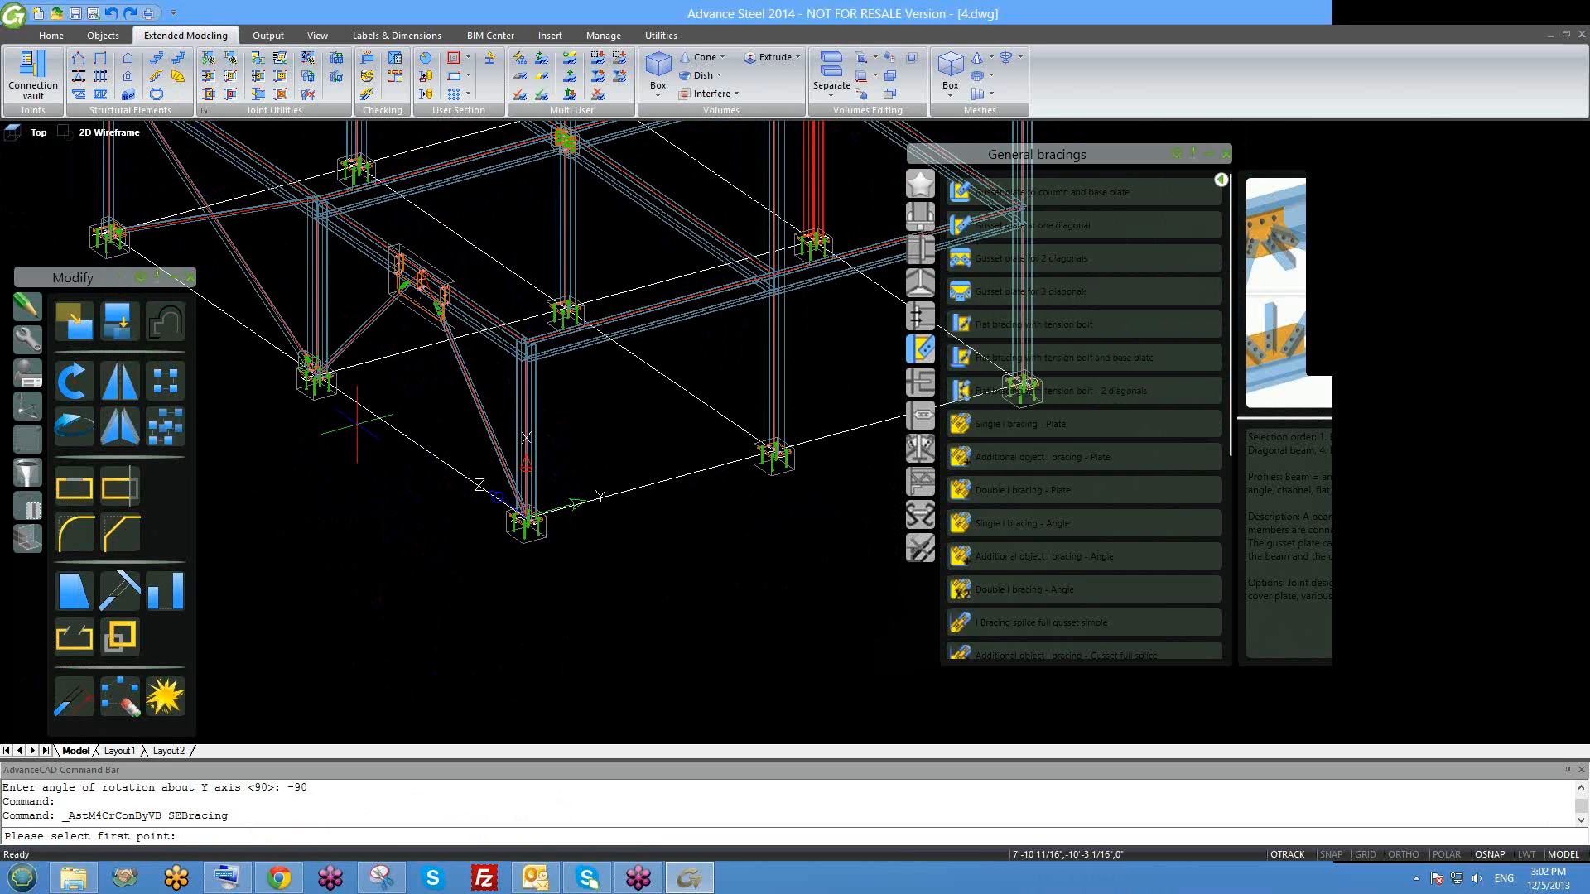
scroll(785, 477, up, 5)
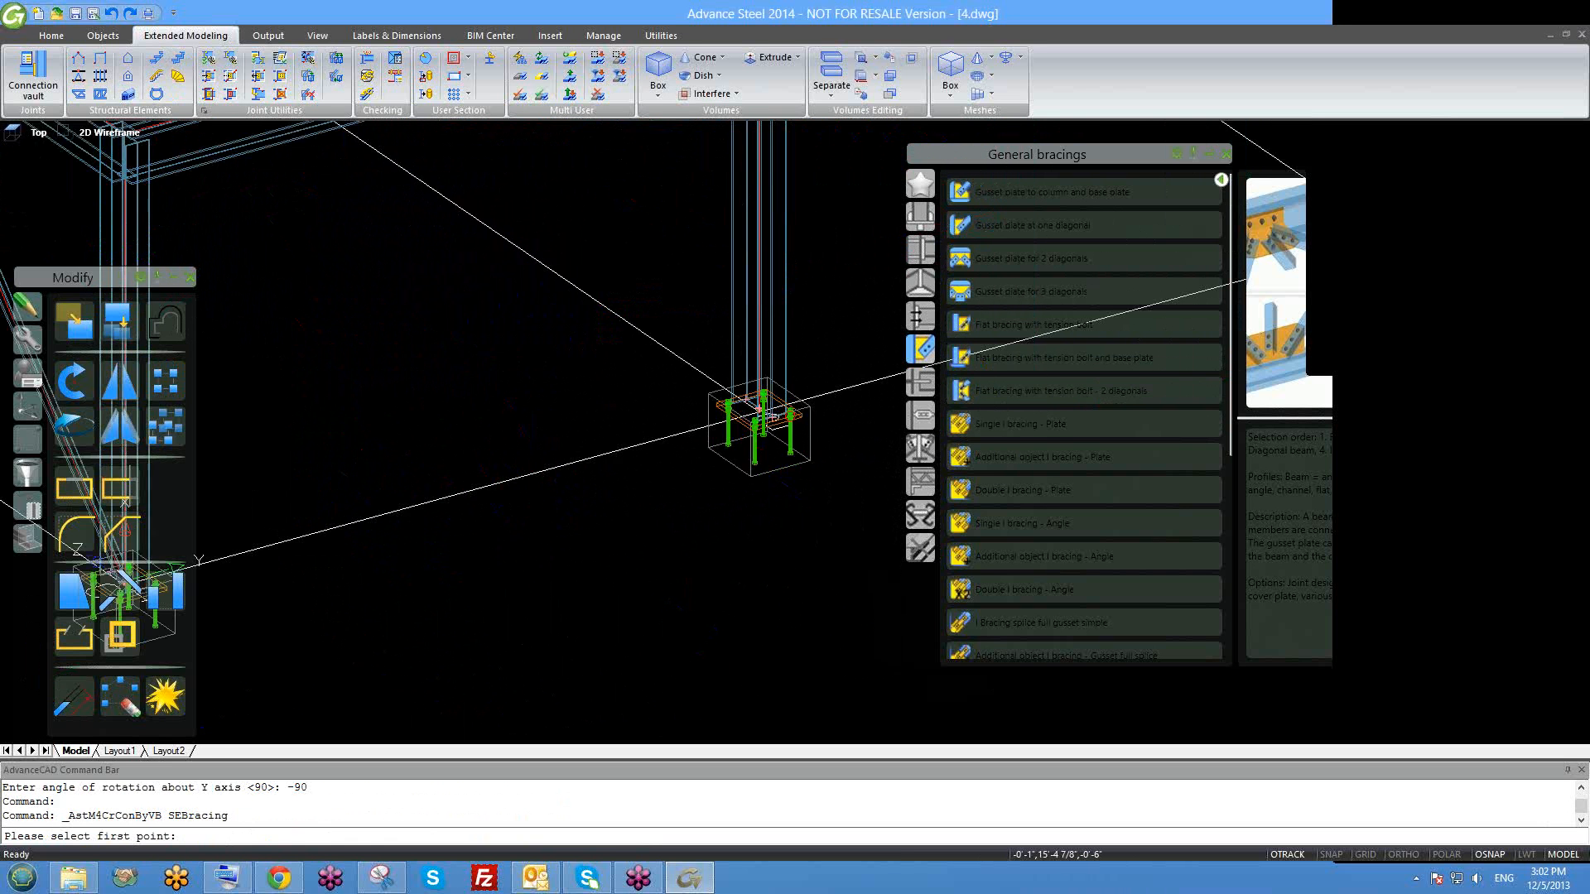
shift+middle_drag(736, 429, 737, 426)
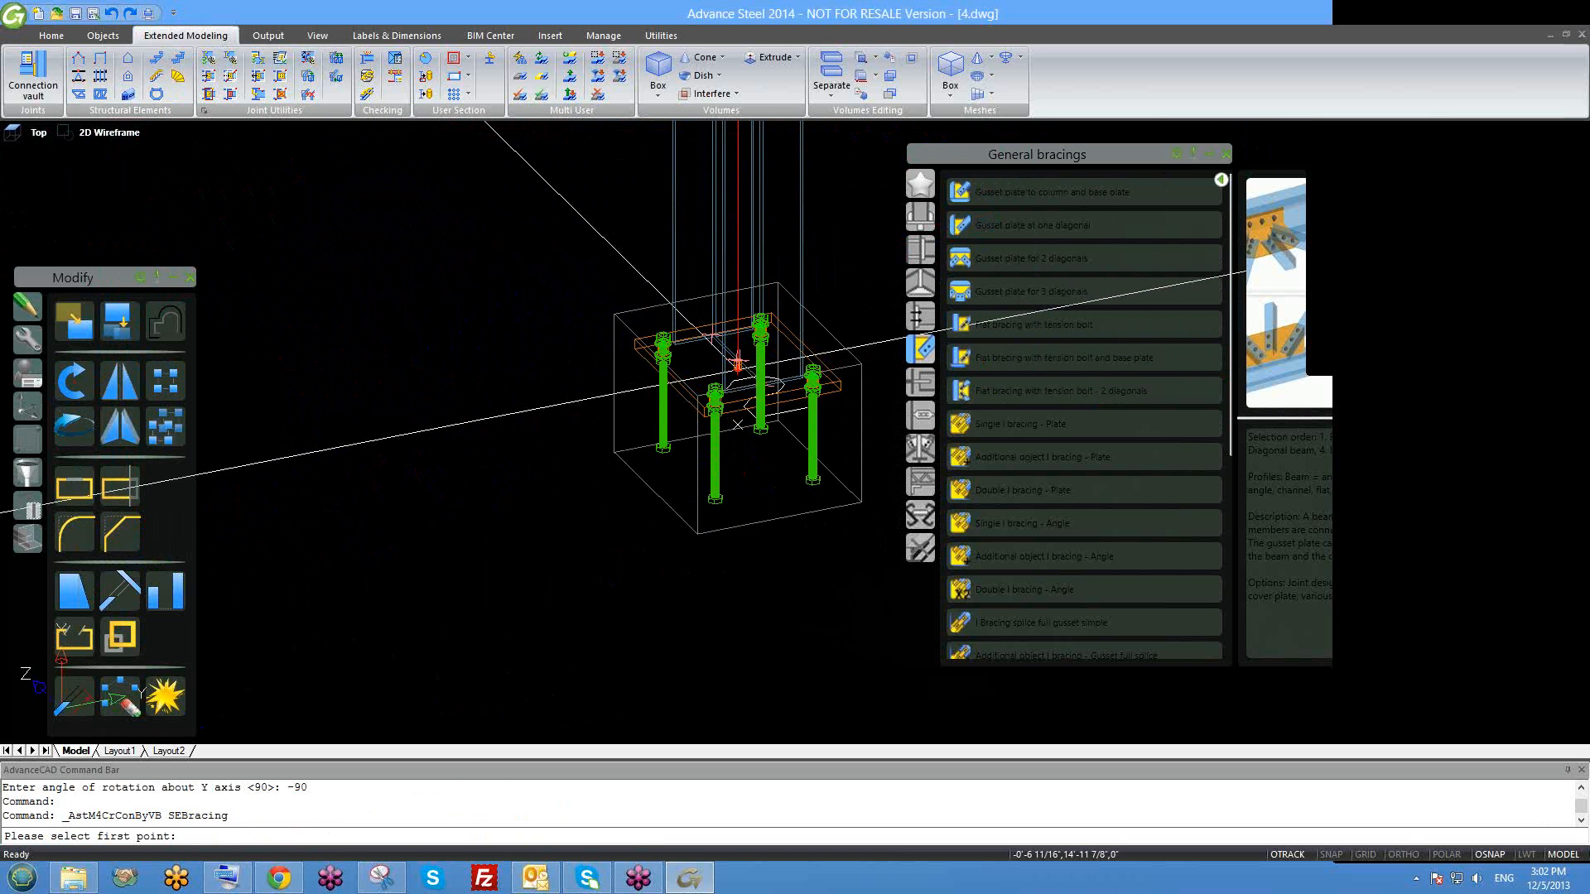
scroll(737, 364, up, 4)
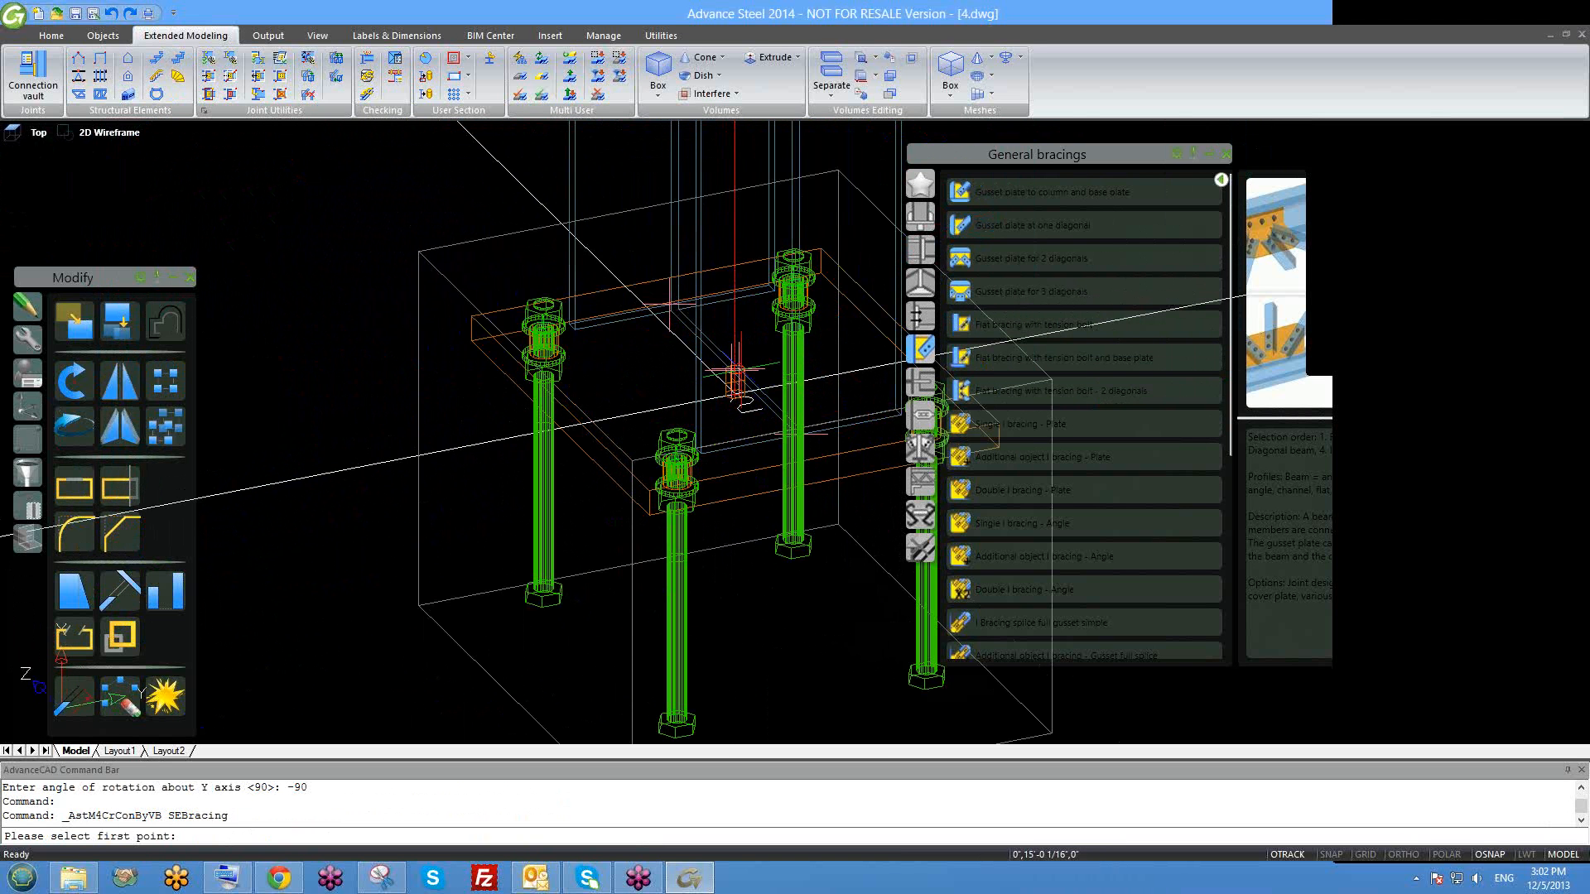
click(735, 379)
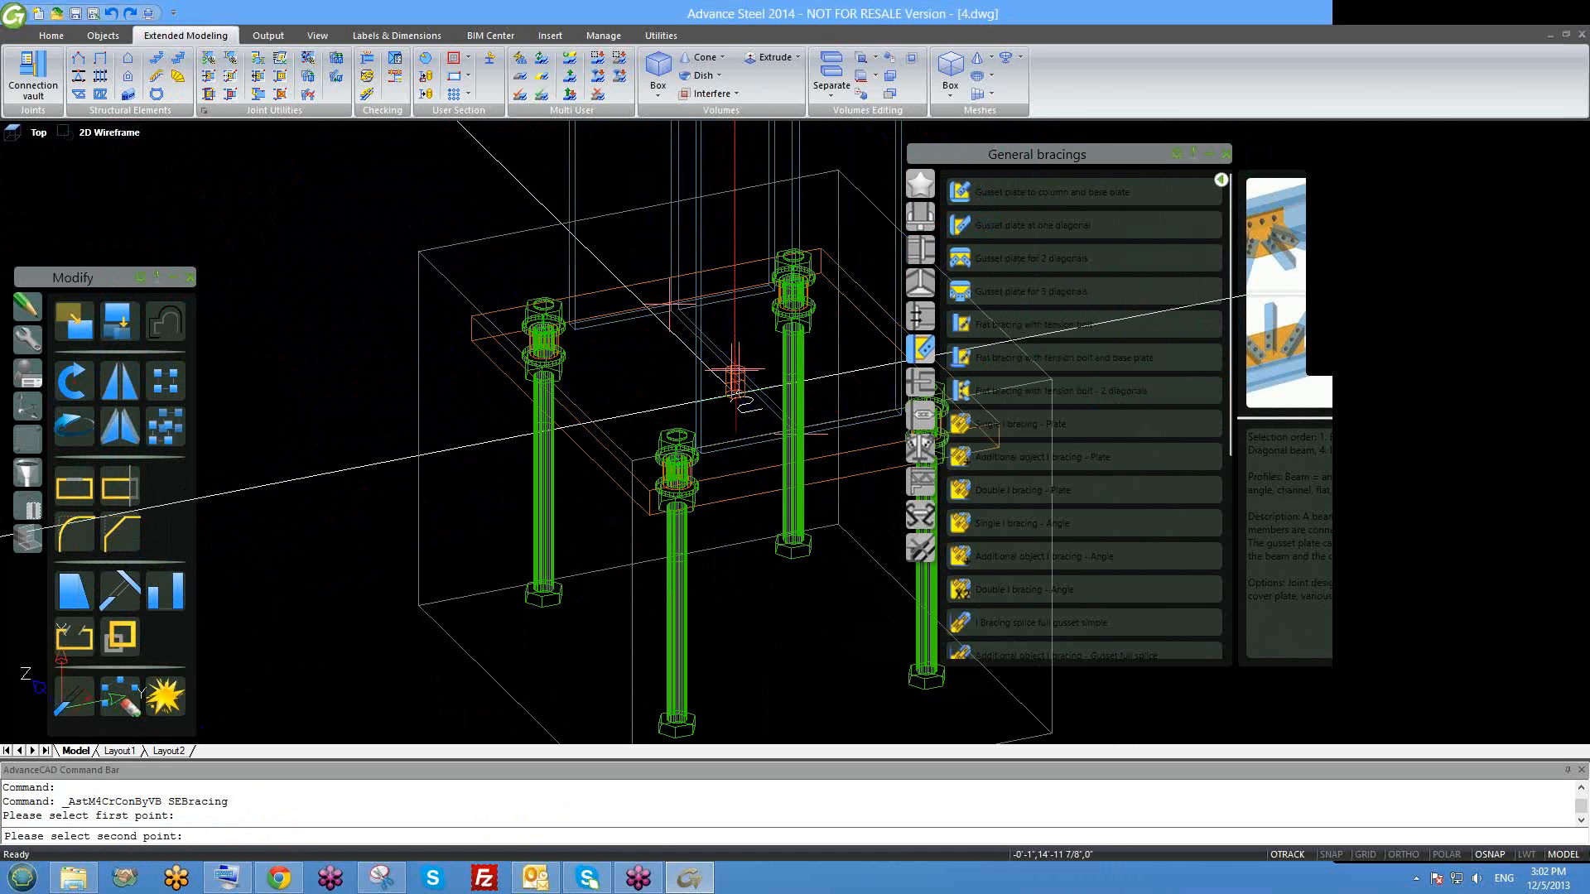
scroll(741, 397, down, 5)
scroll(744, 412, down, 3)
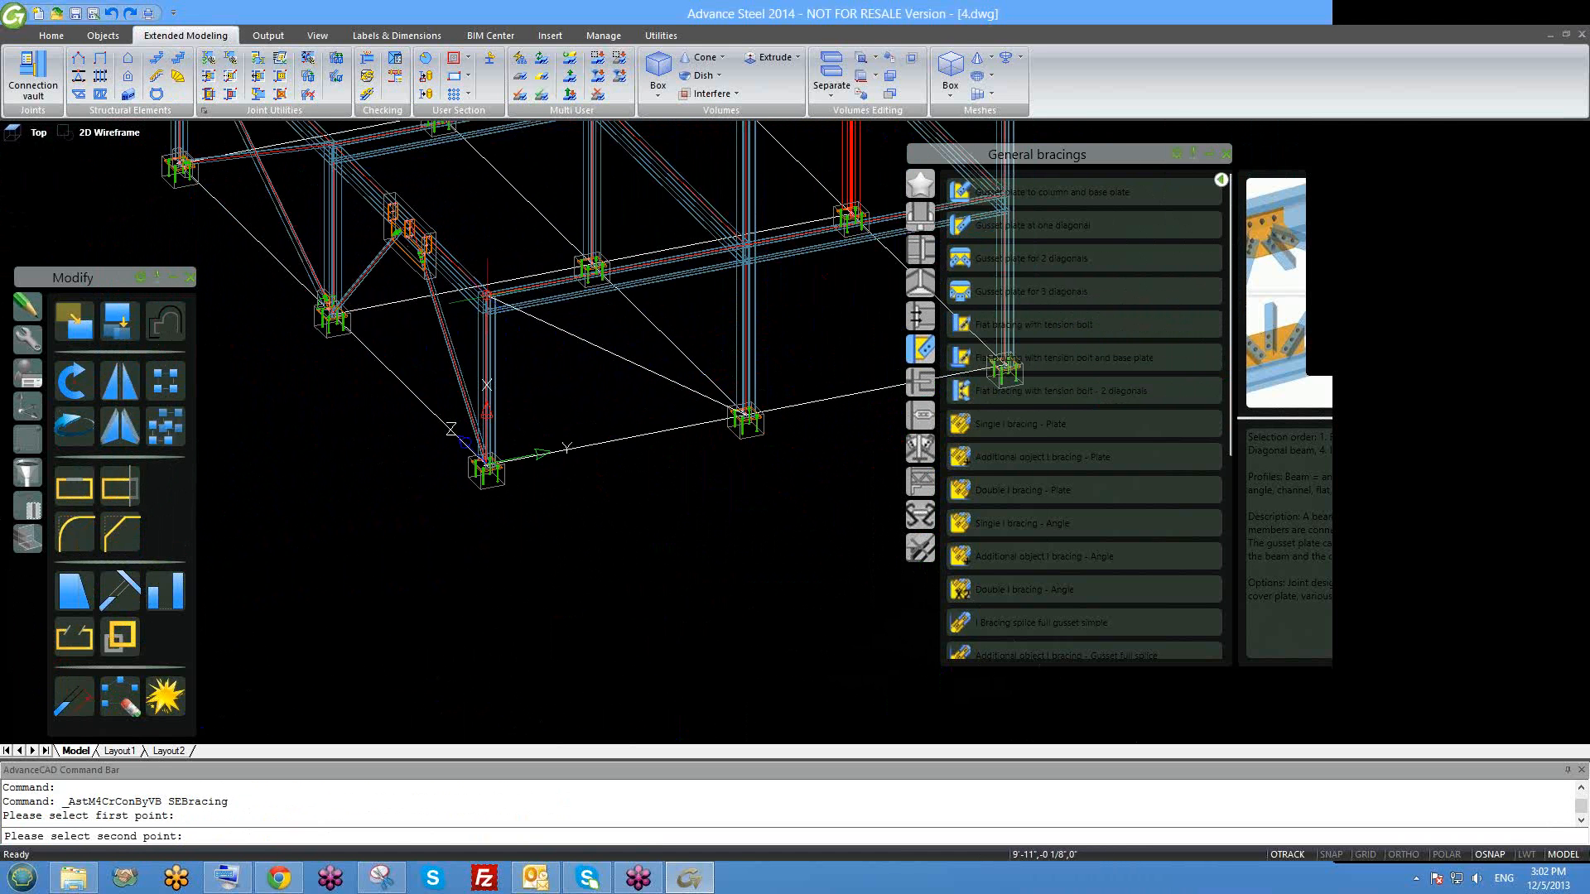
click(487, 295)
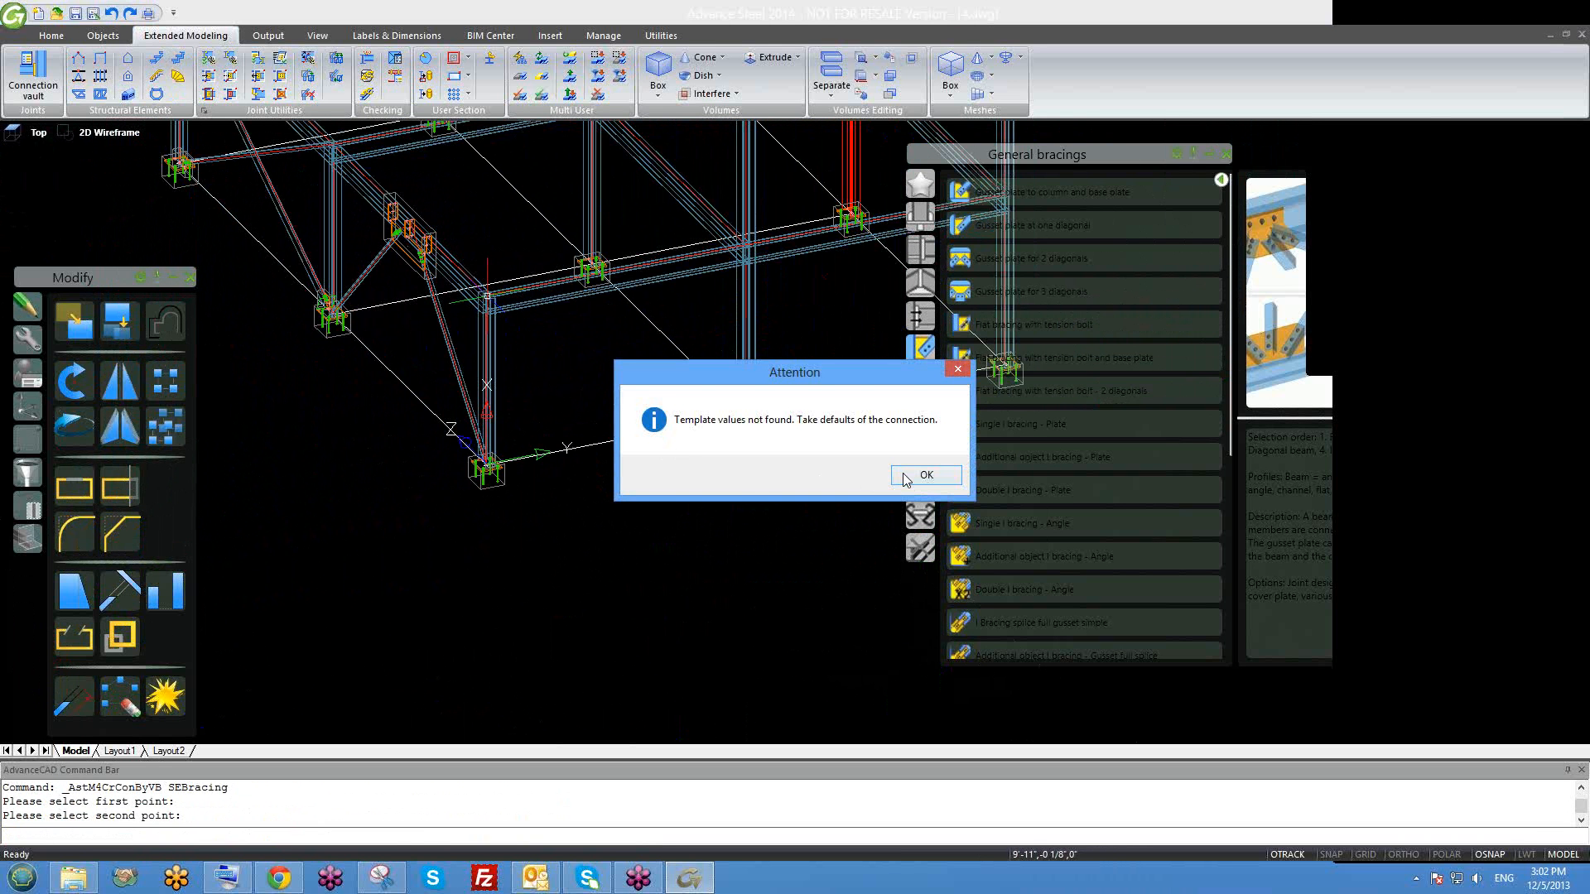
click(925, 475)
Try setting the crossed bracing's member split to Diagonal 1 and set it back to none.
scroll(669, 438, up, 3)
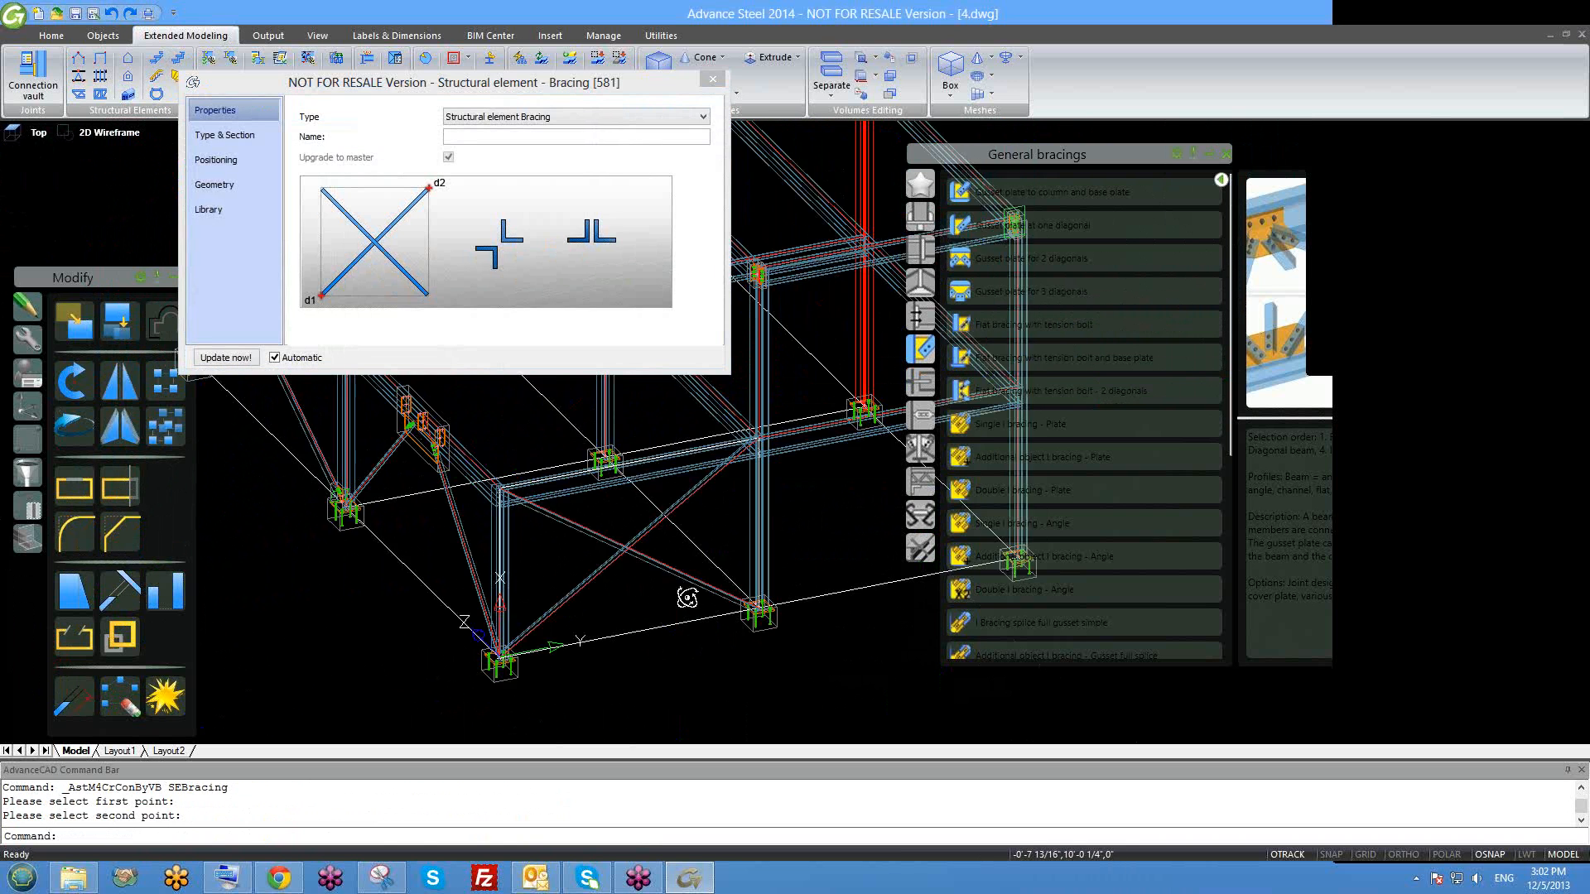
shift+middle_drag(684, 628, 674, 638)
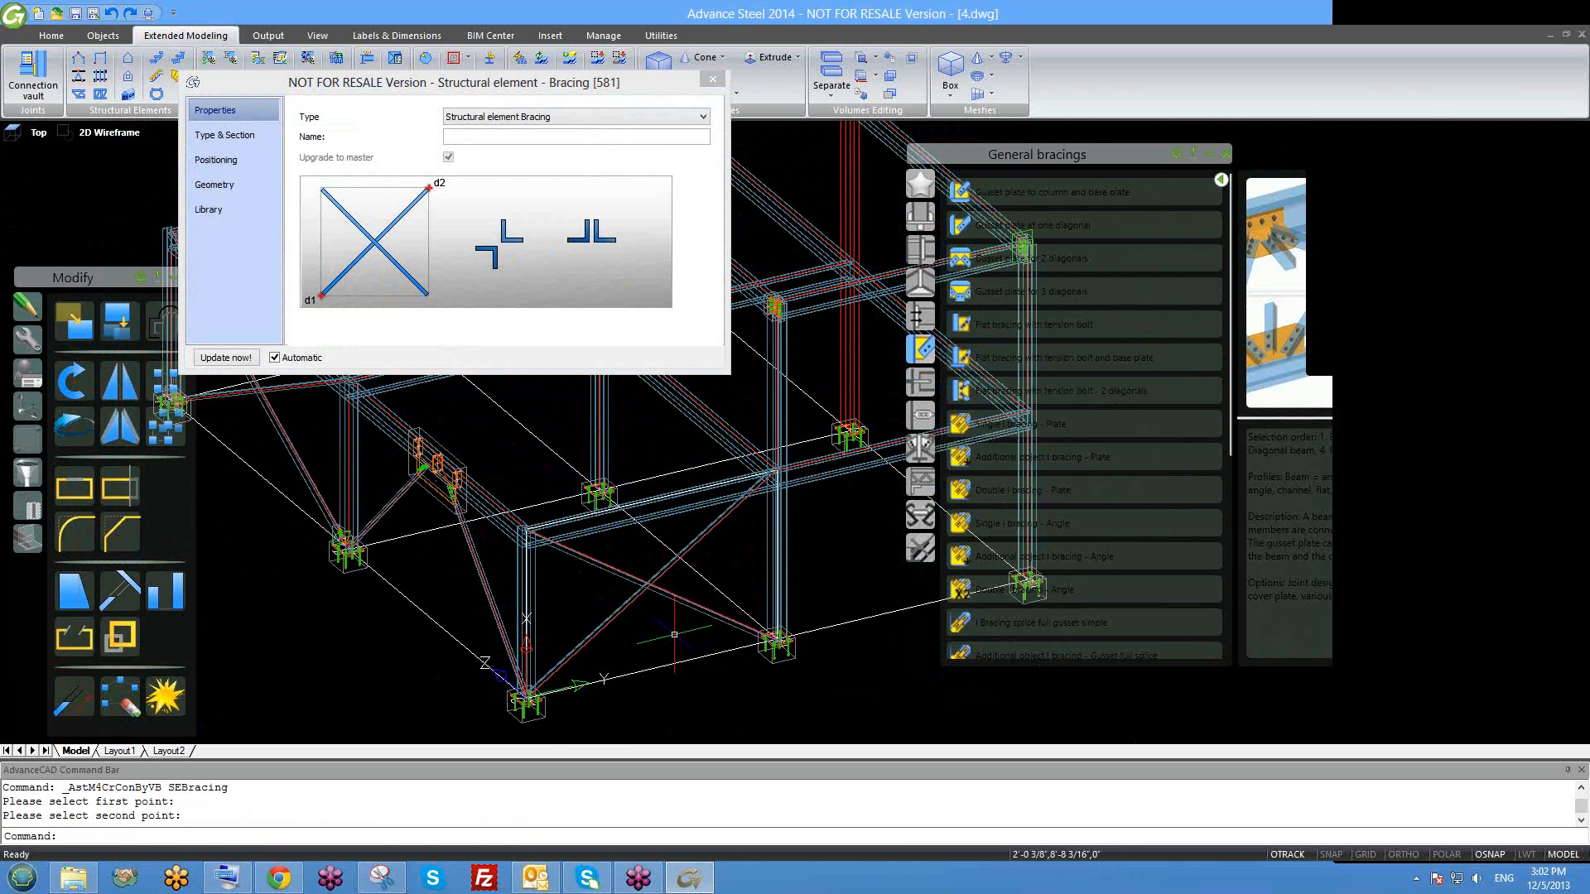
click(249, 134)
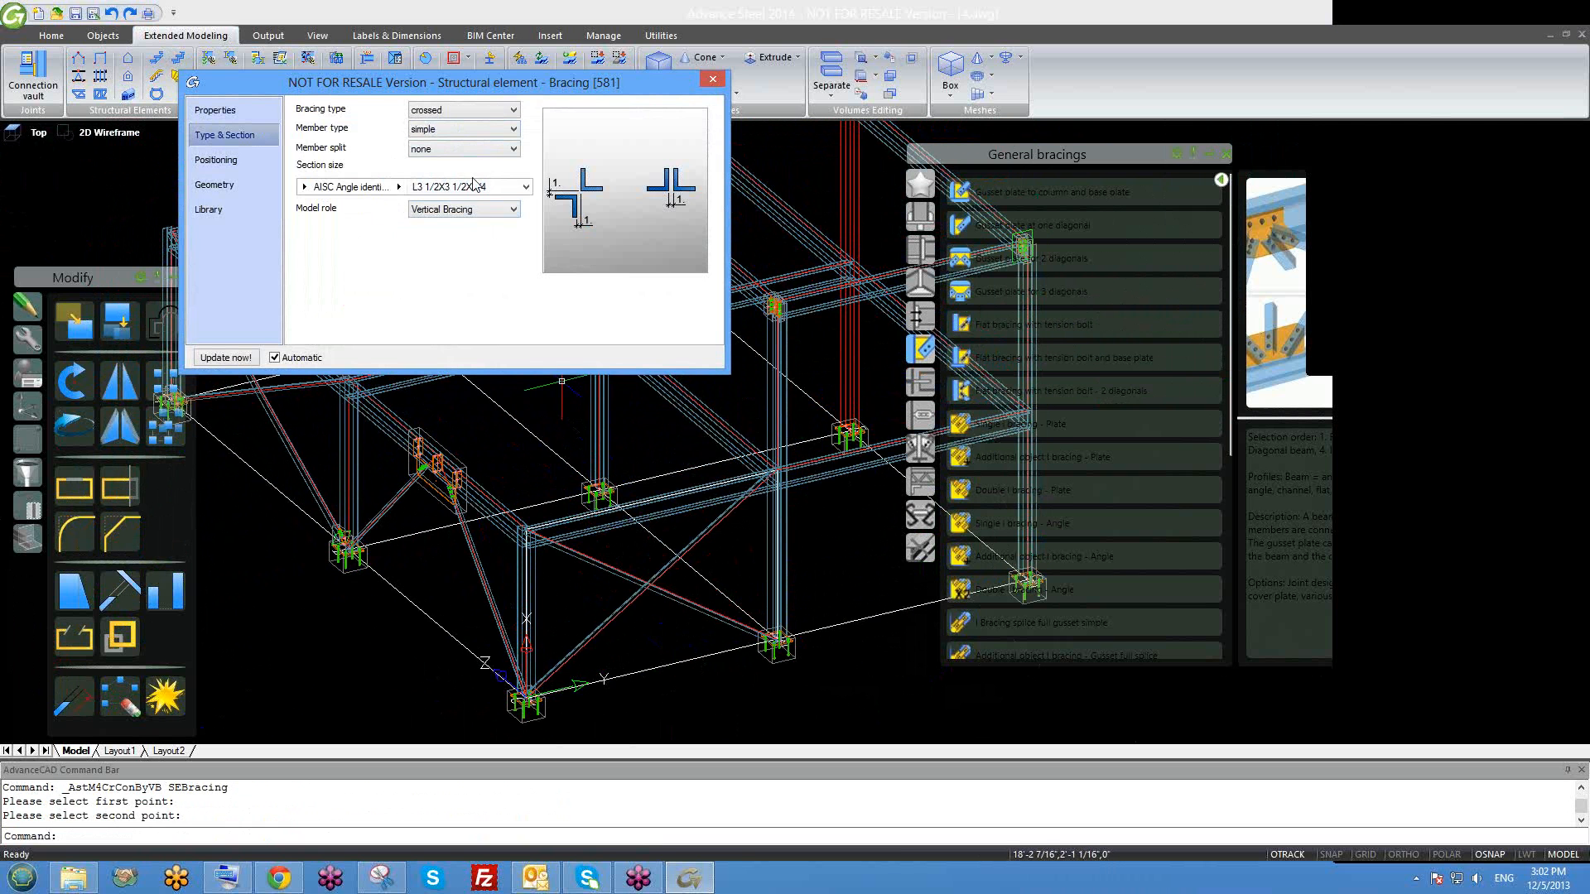
click(422, 149)
click(423, 170)
scroll(674, 609, up, 5)
key(Escape)
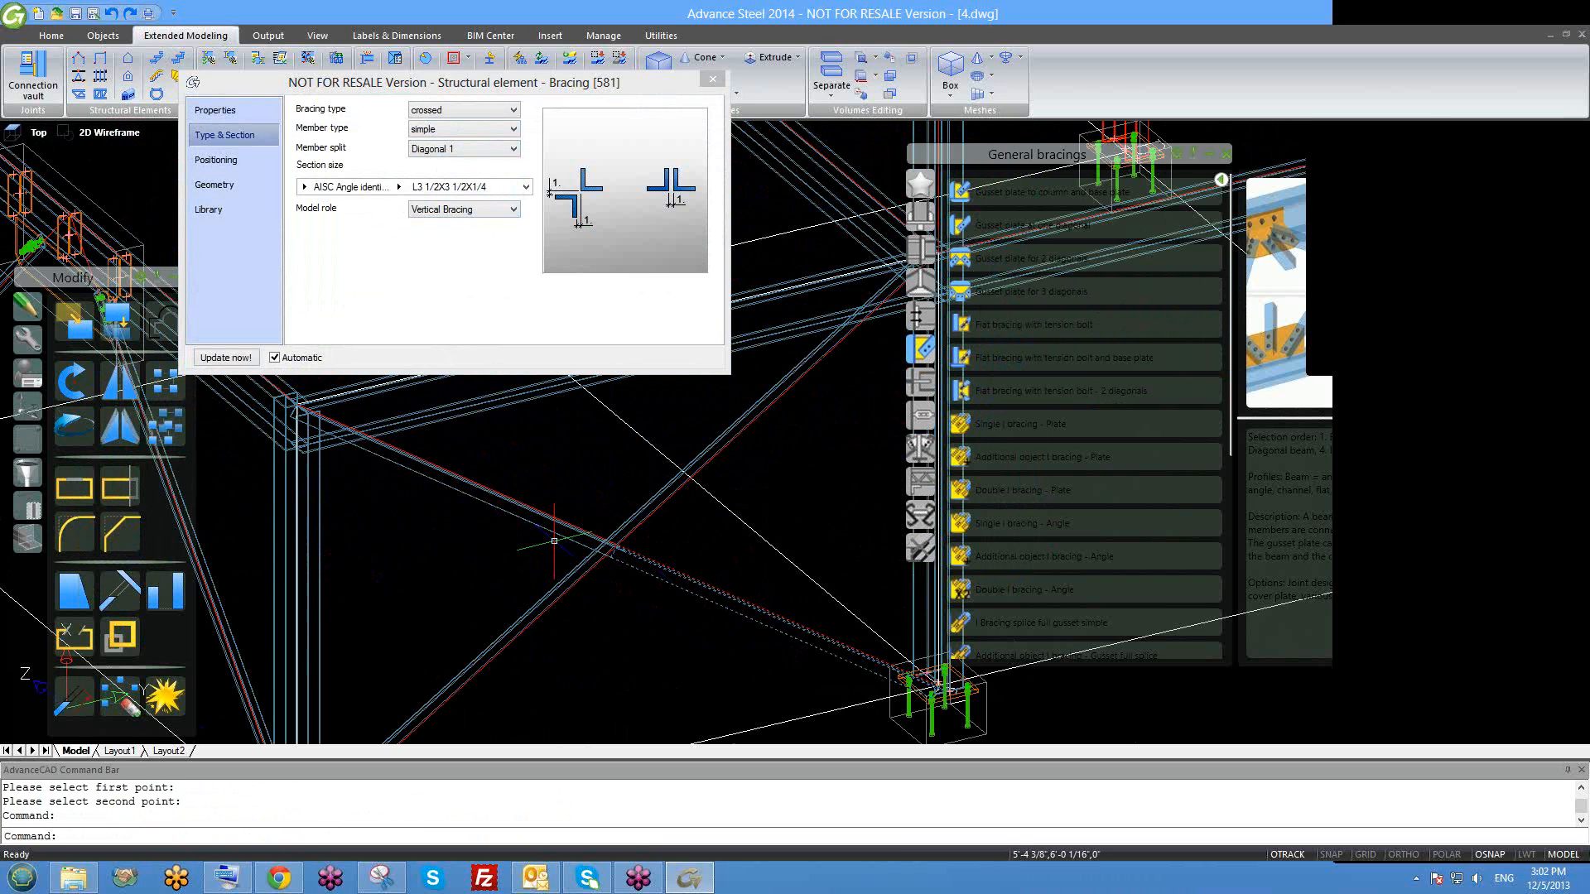
key(Escape)
key(Escape)
click(467, 153)
click(463, 164)
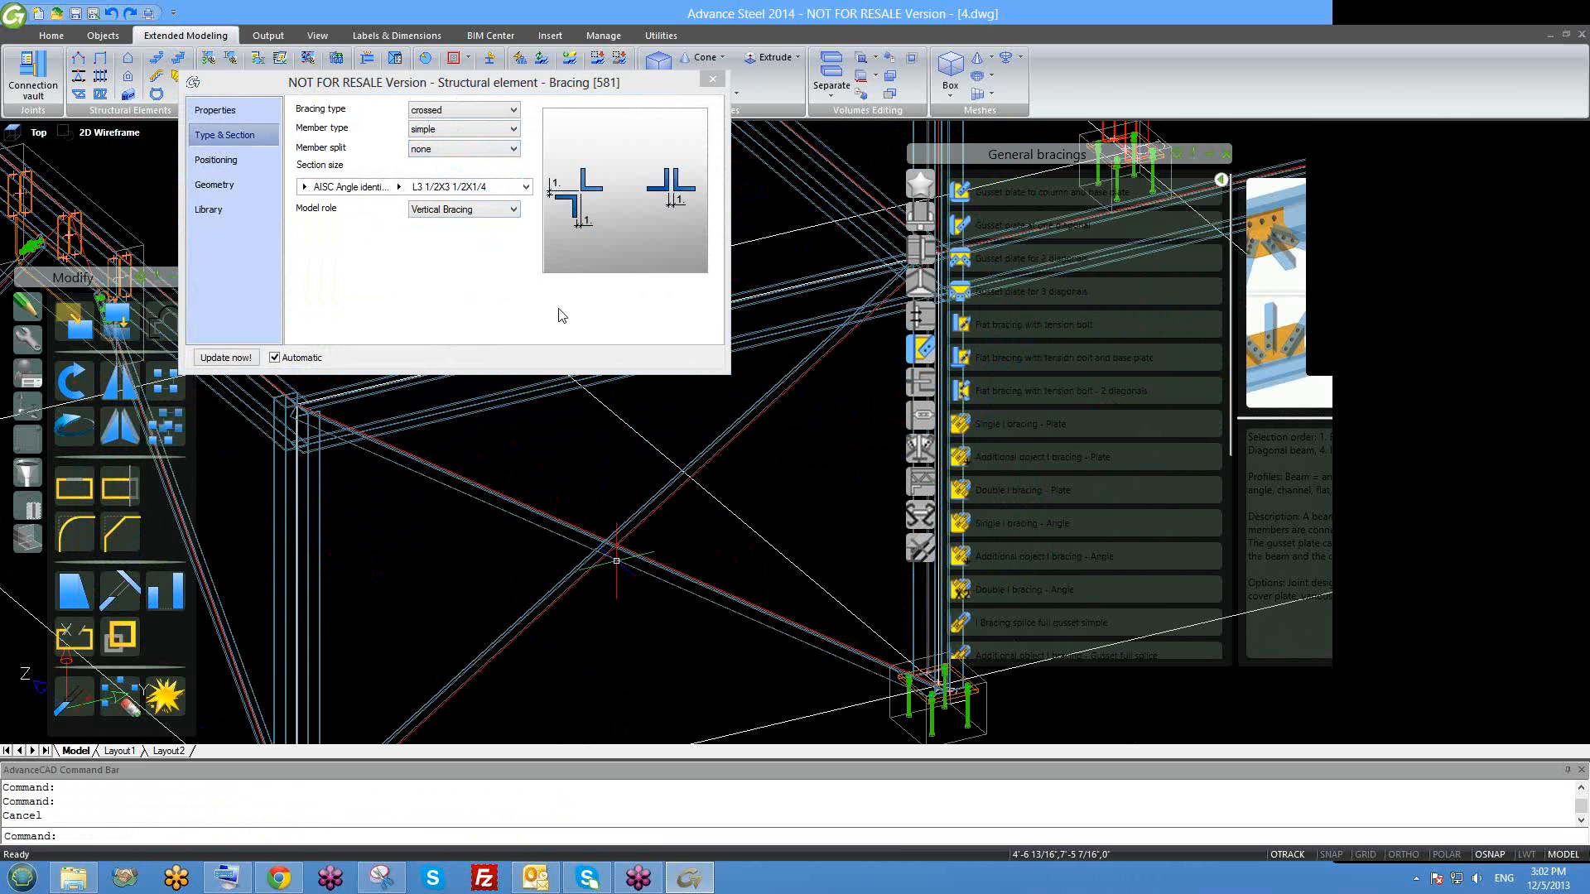
Set the crossed bracing's member split to Diagonal 1 and examine where the diagonals cross.
click(430, 151)
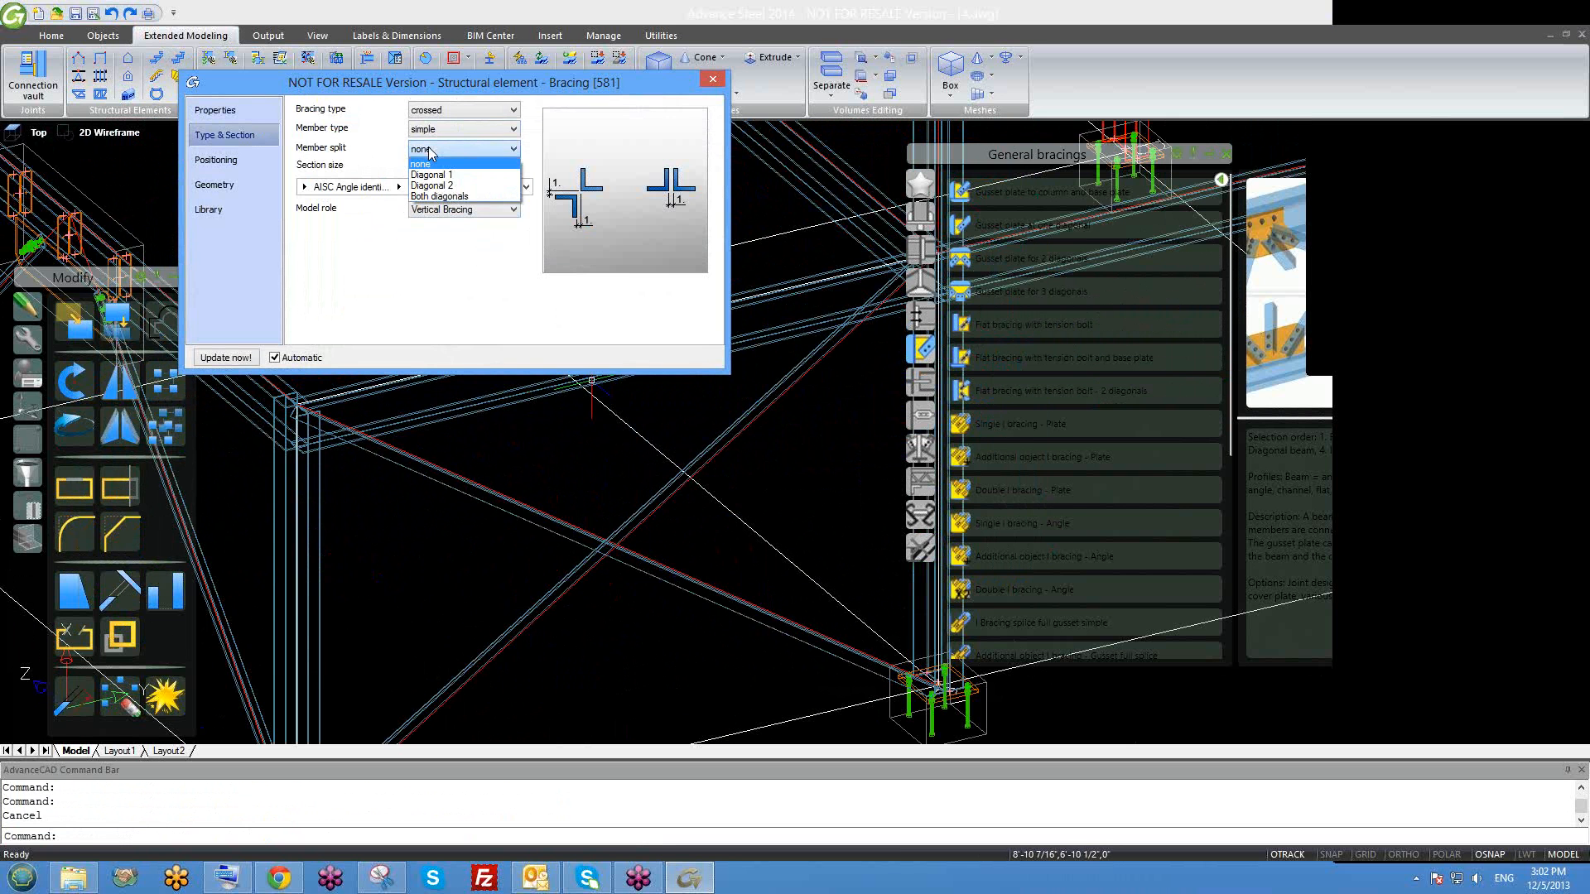
click(435, 175)
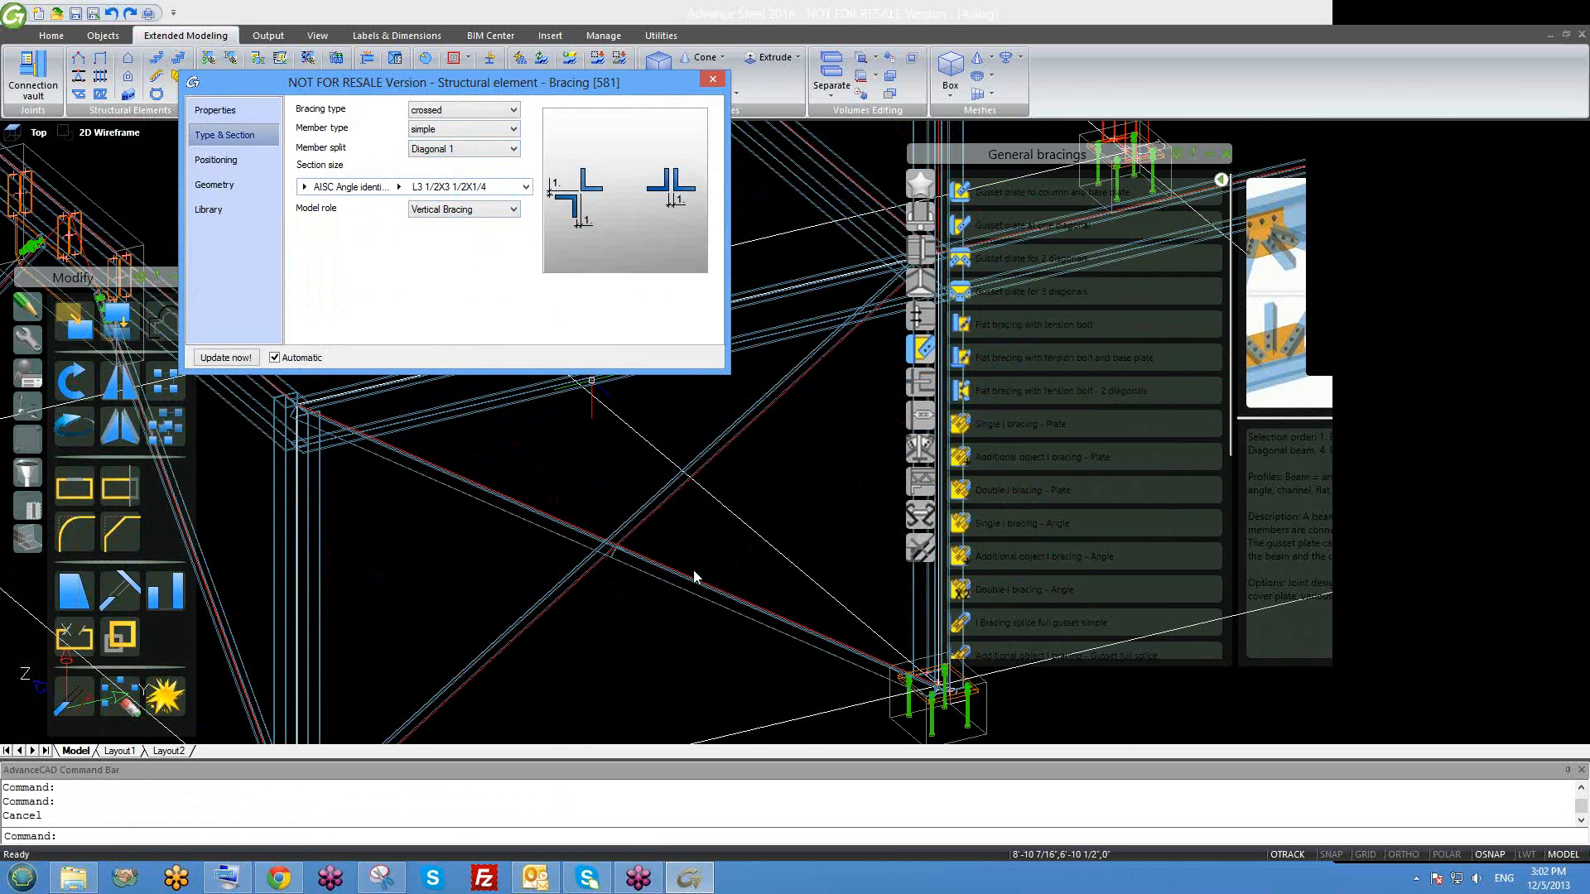
middle_drag(641, 582, 638, 607)
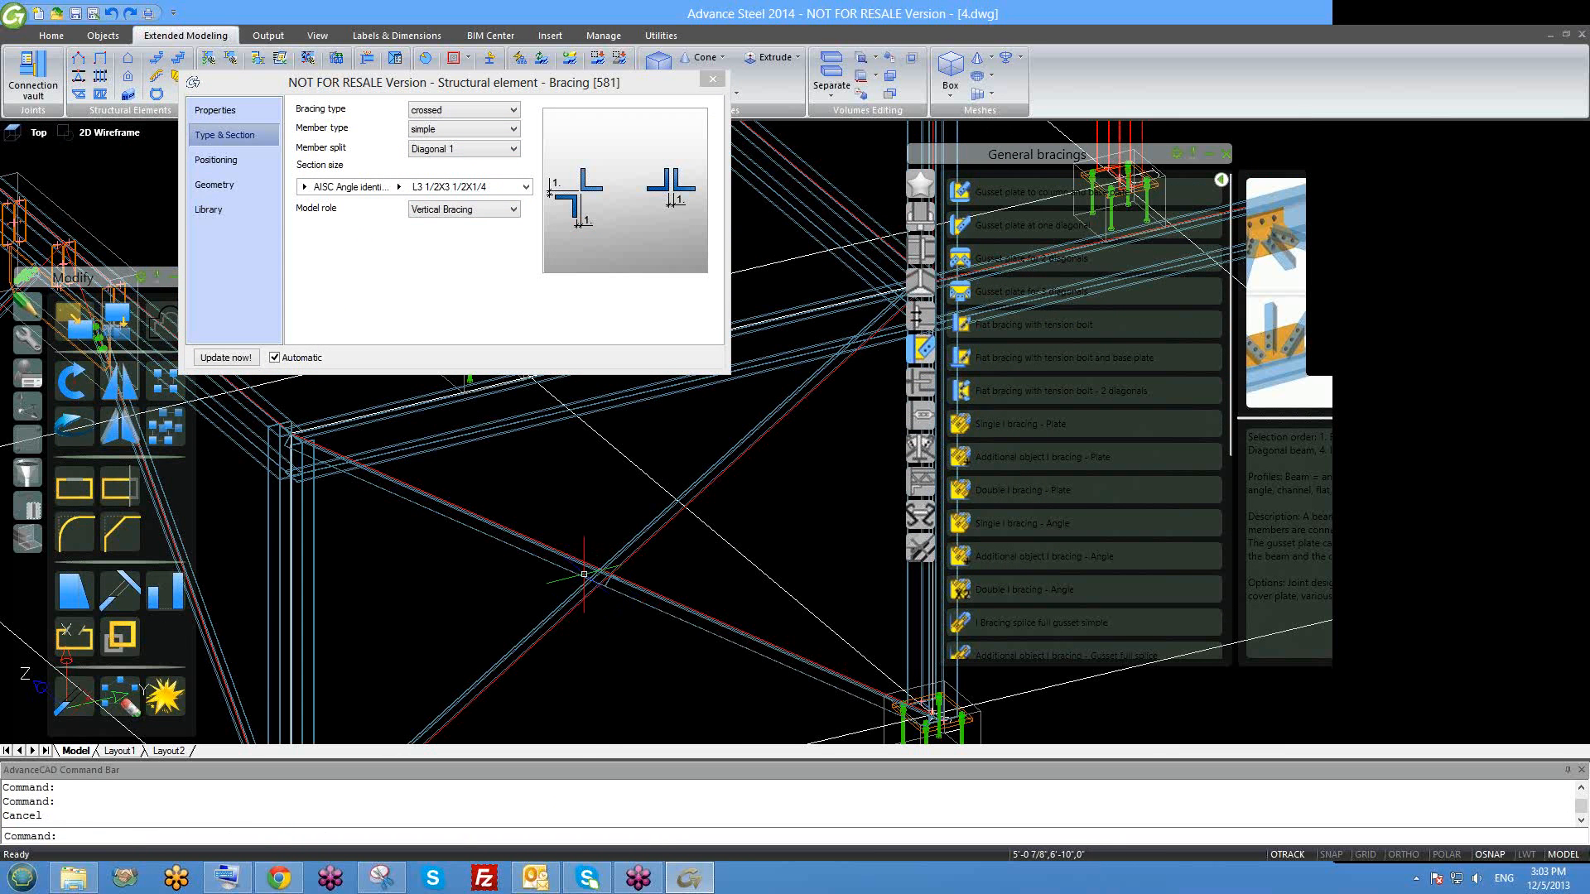
key(Escape)
Try the double mirrored and double flipped member types on the crossed bracing and set the member type back to simple.
click(440, 130)
click(439, 130)
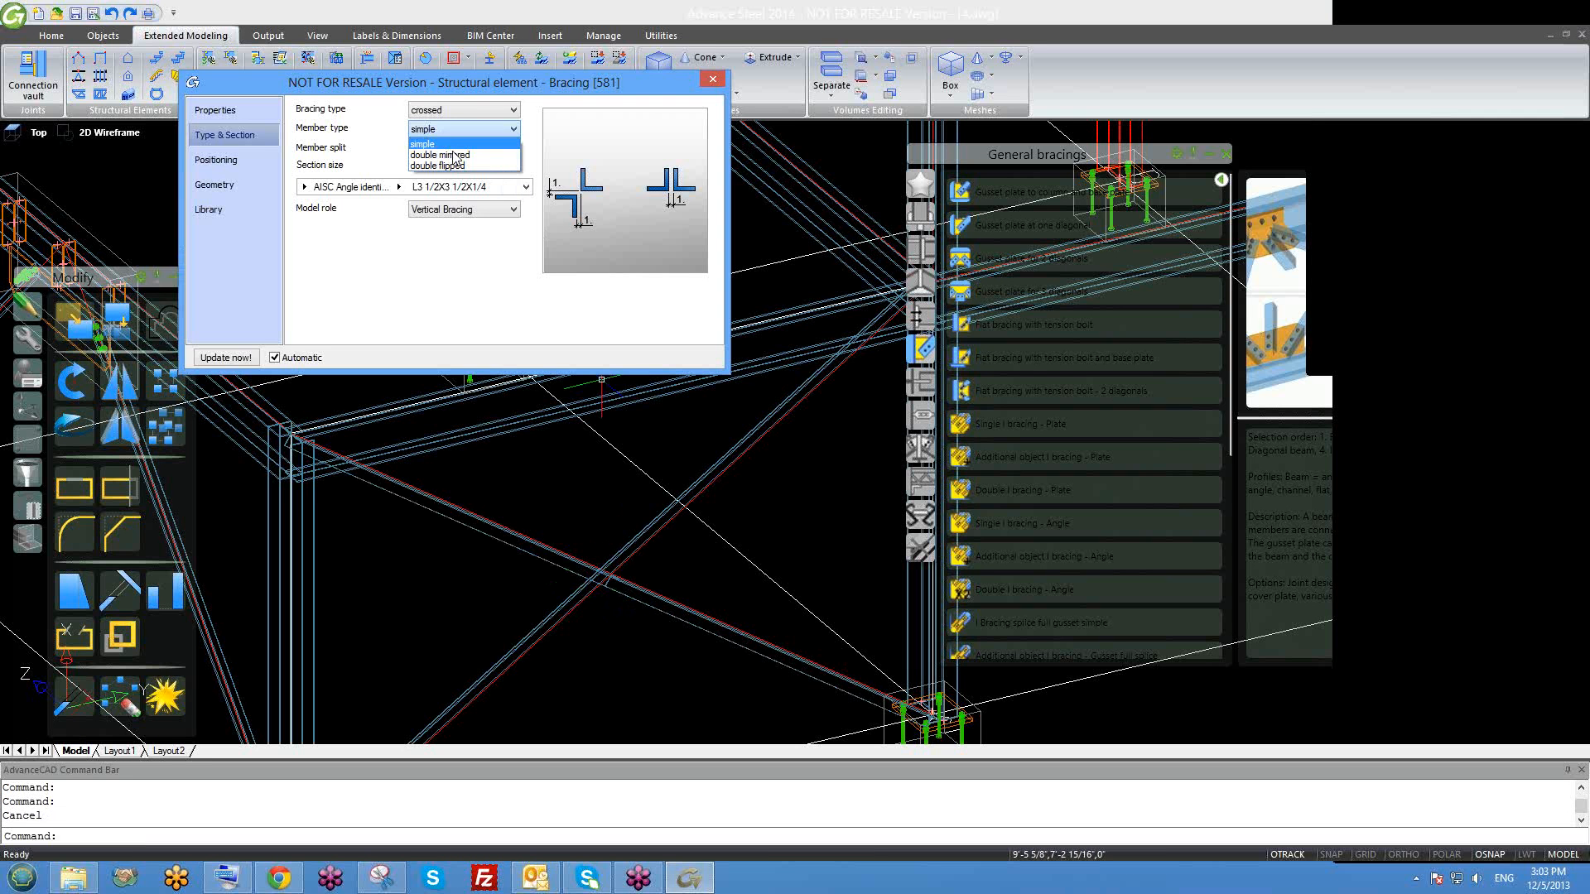
click(454, 155)
click(454, 130)
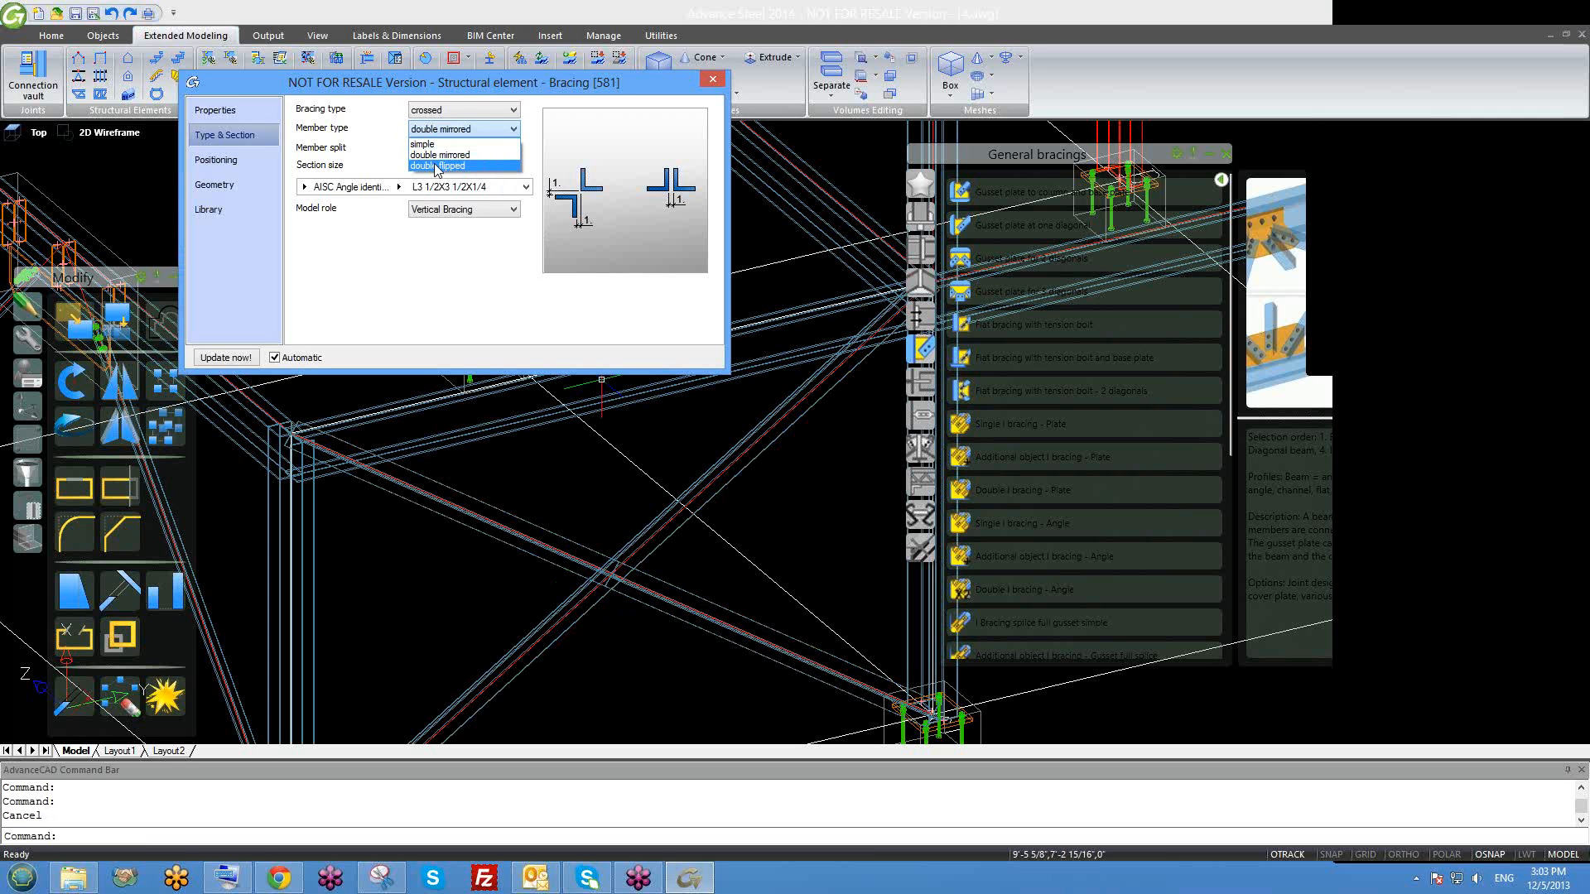
click(438, 167)
click(453, 129)
click(447, 142)
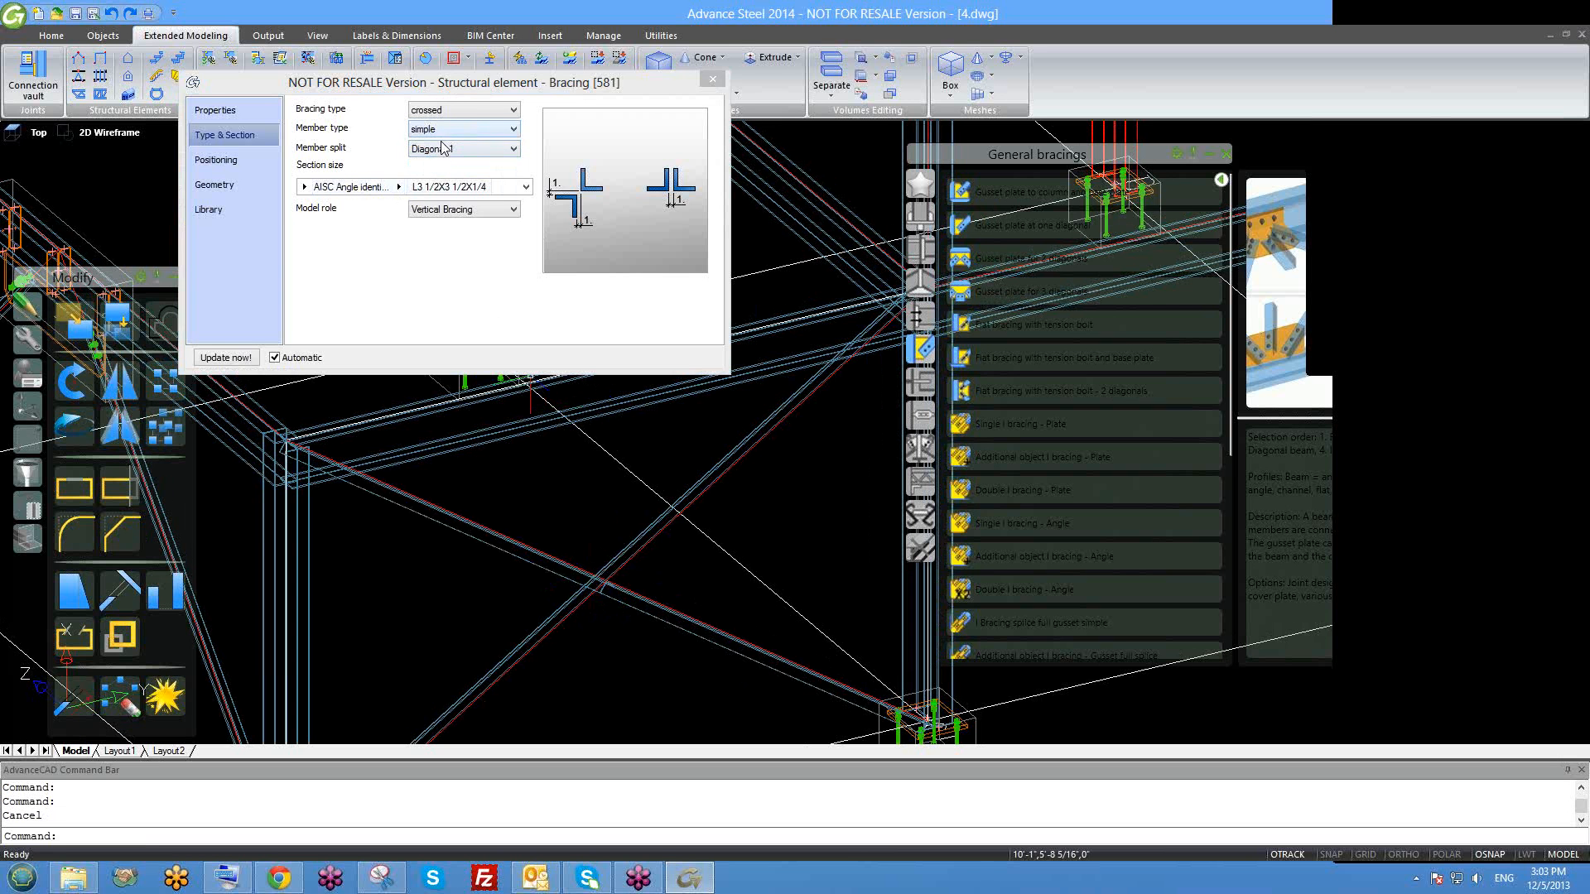
Try splitting the bracing members at Diagonal 2 and set the member split to none.
click(440, 144)
click(447, 175)
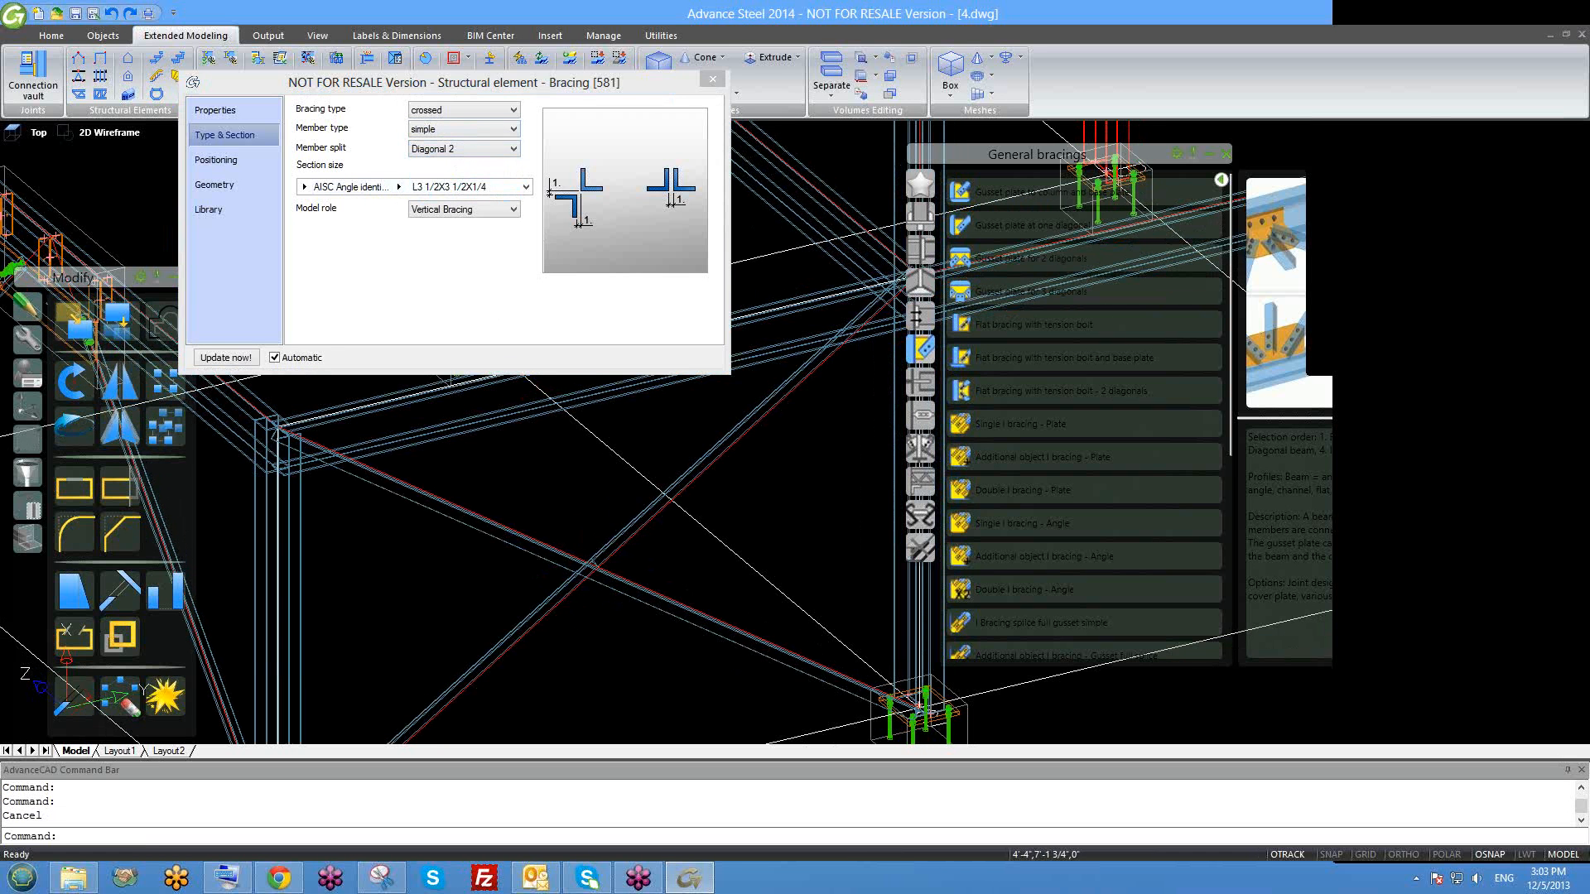
click(451, 150)
click(447, 158)
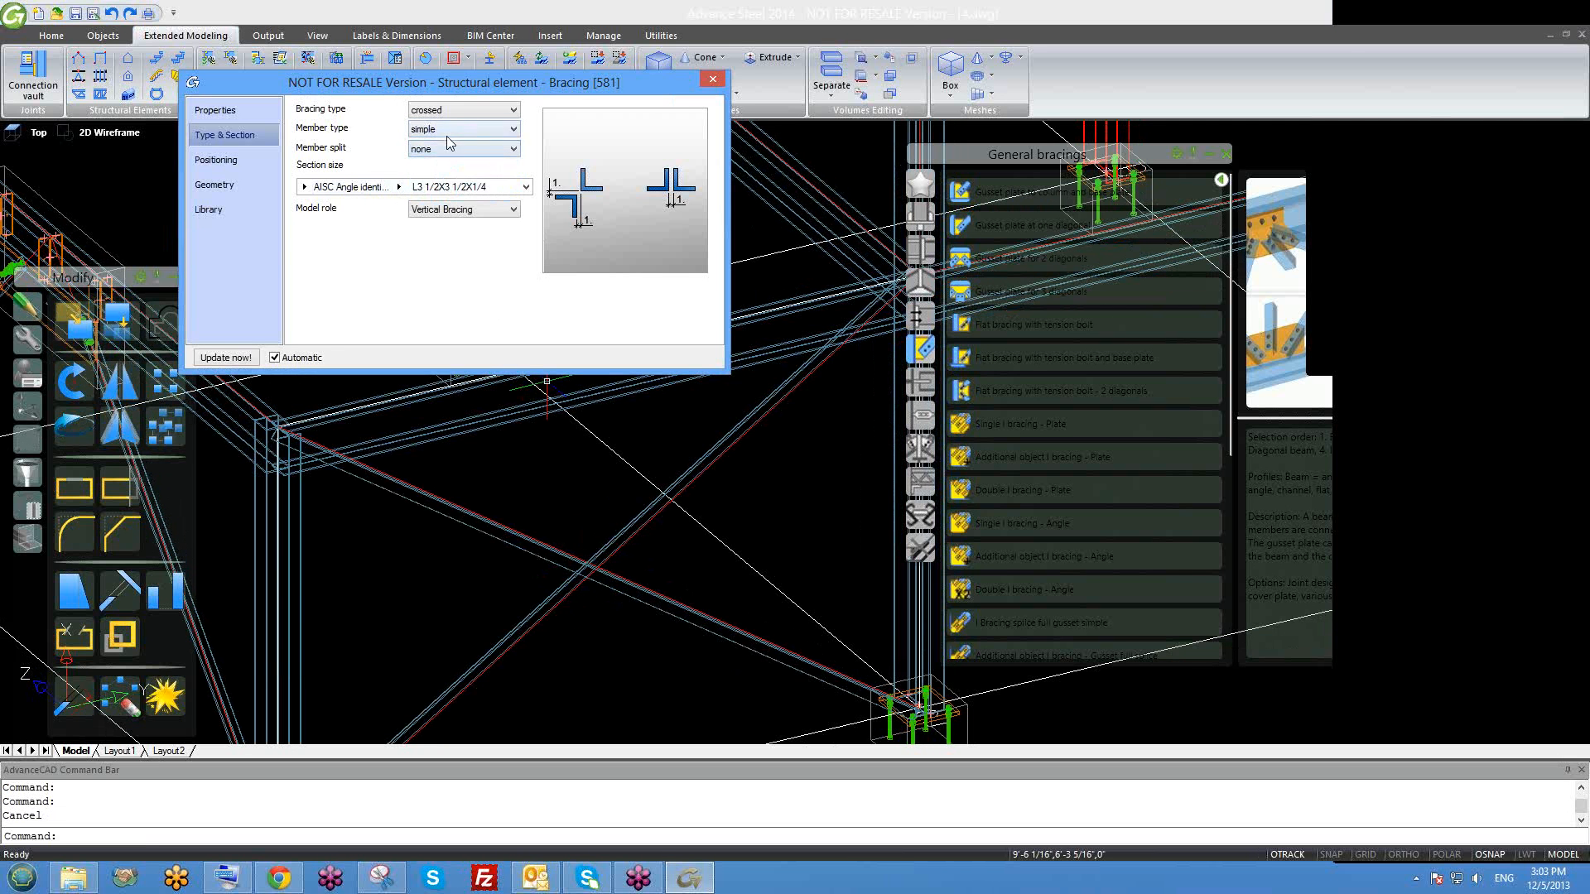
Try the double flipped member type with unsplit diagonals and examine the bracing around the crossing point.
click(447, 132)
click(439, 165)
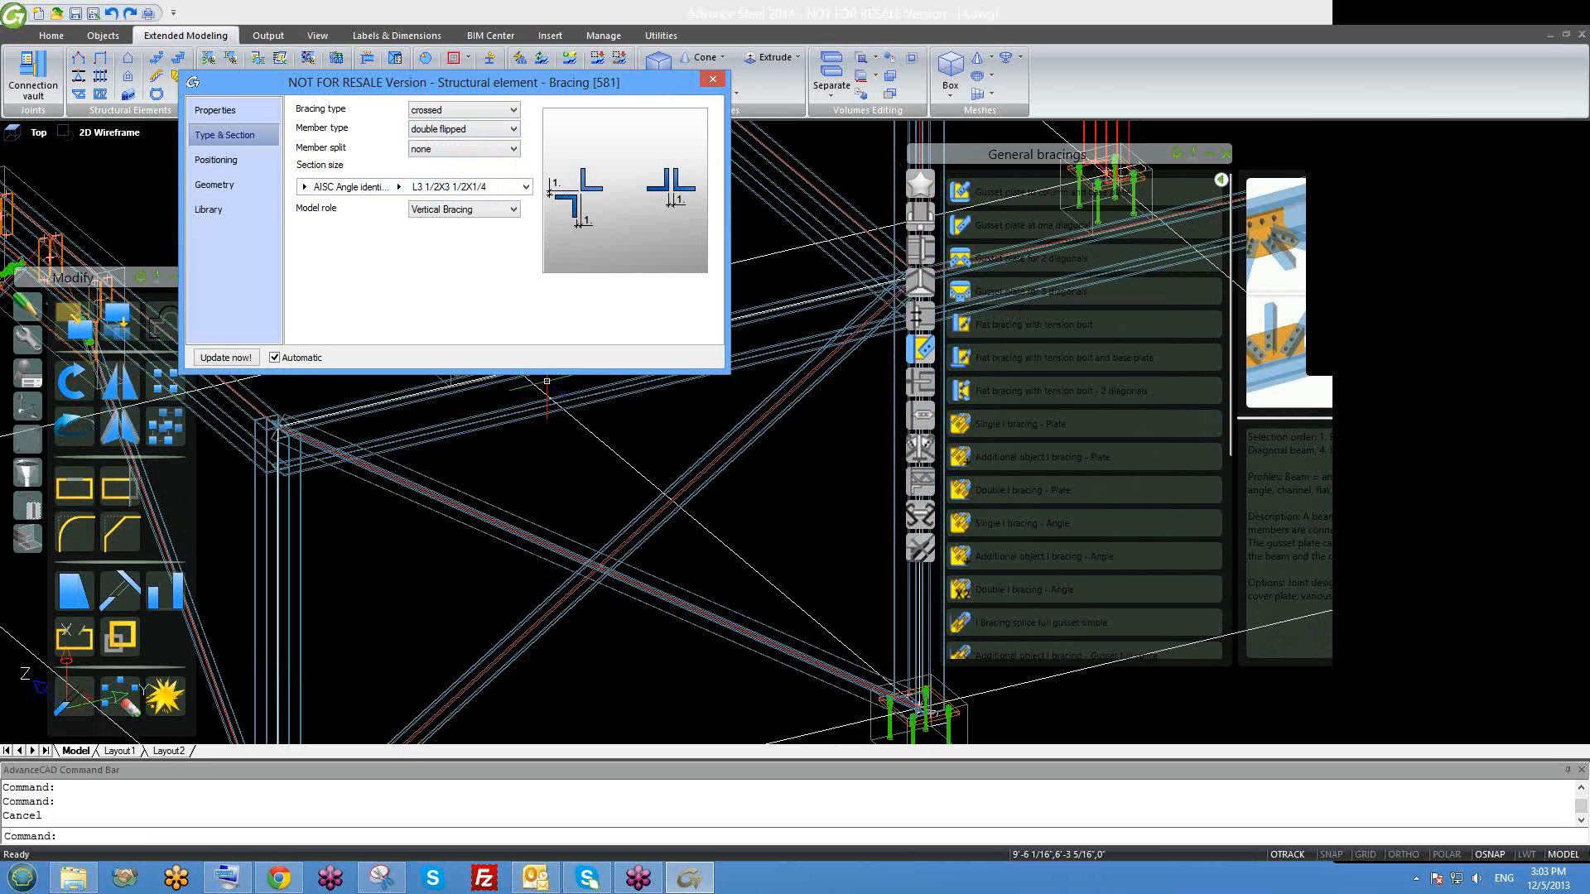
shift+middle_drag(601, 565, 528, 605)
scroll(588, 588, up, 3)
scroll(528, 605, down, 3)
scroll(401, 660, up, 3)
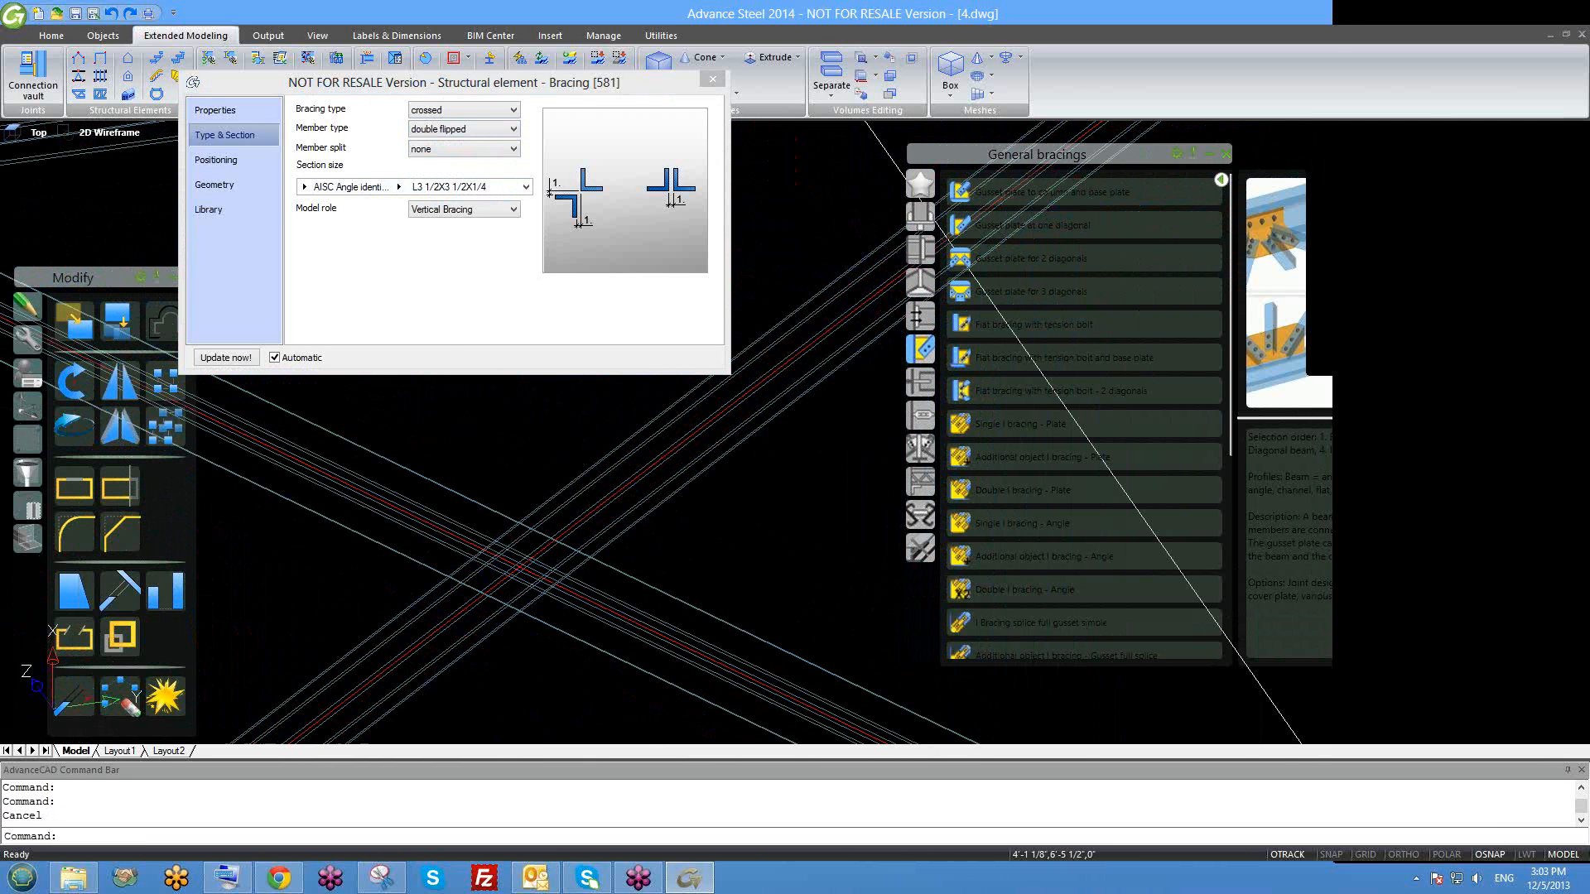
scroll(436, 674, down, 1)
shift+middle_drag(423, 659, 406, 569)
scroll(372, 568, down, 4)
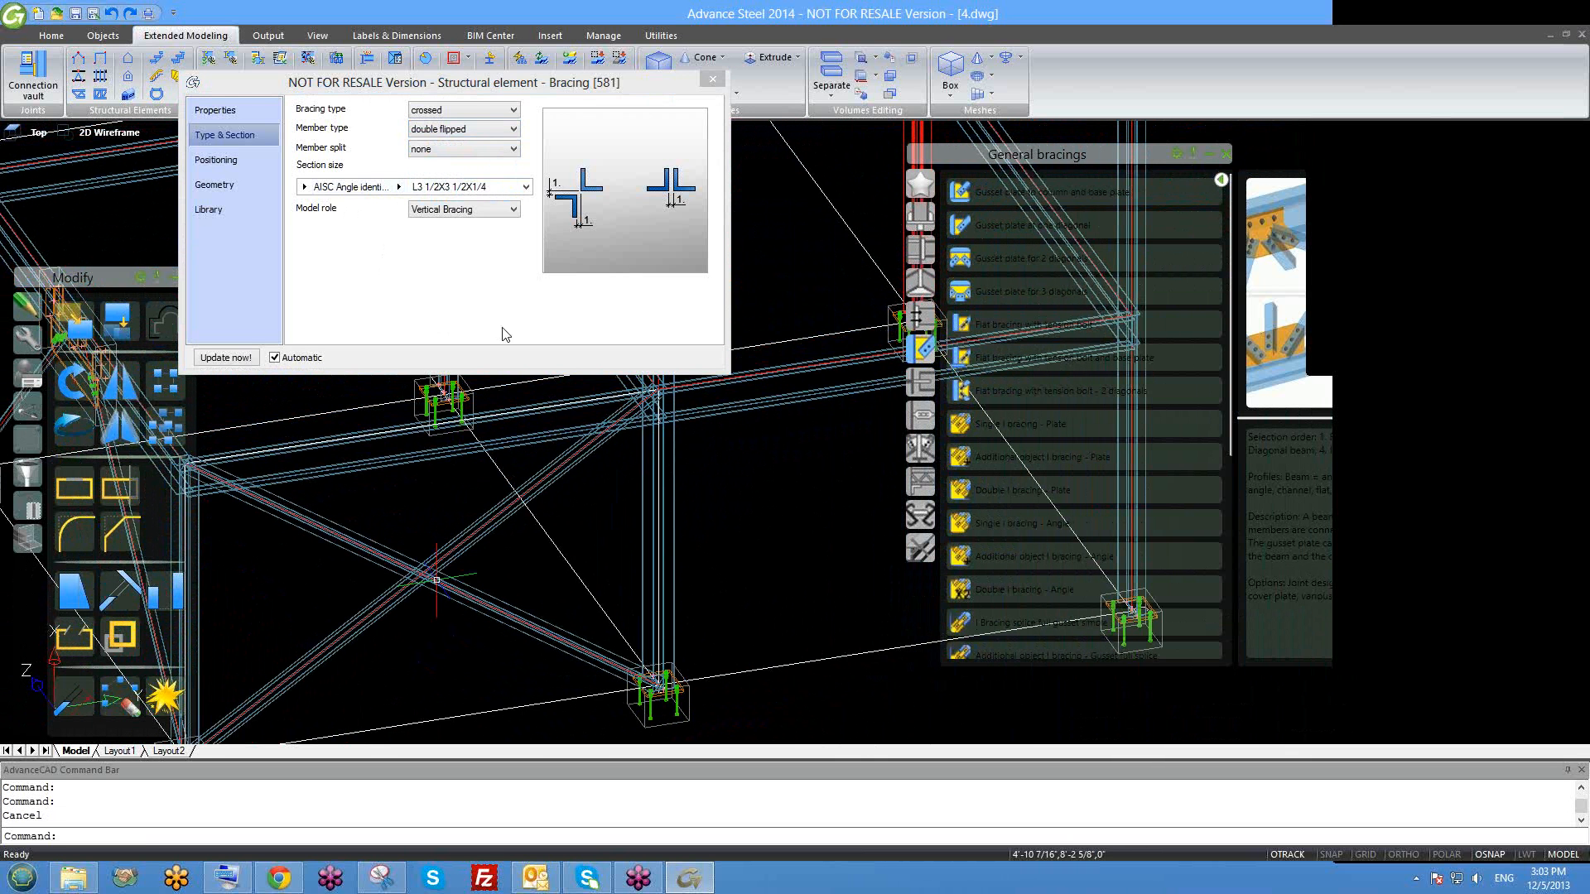
Set the bracing's member type to simple and its bracing type to single.
click(455, 151)
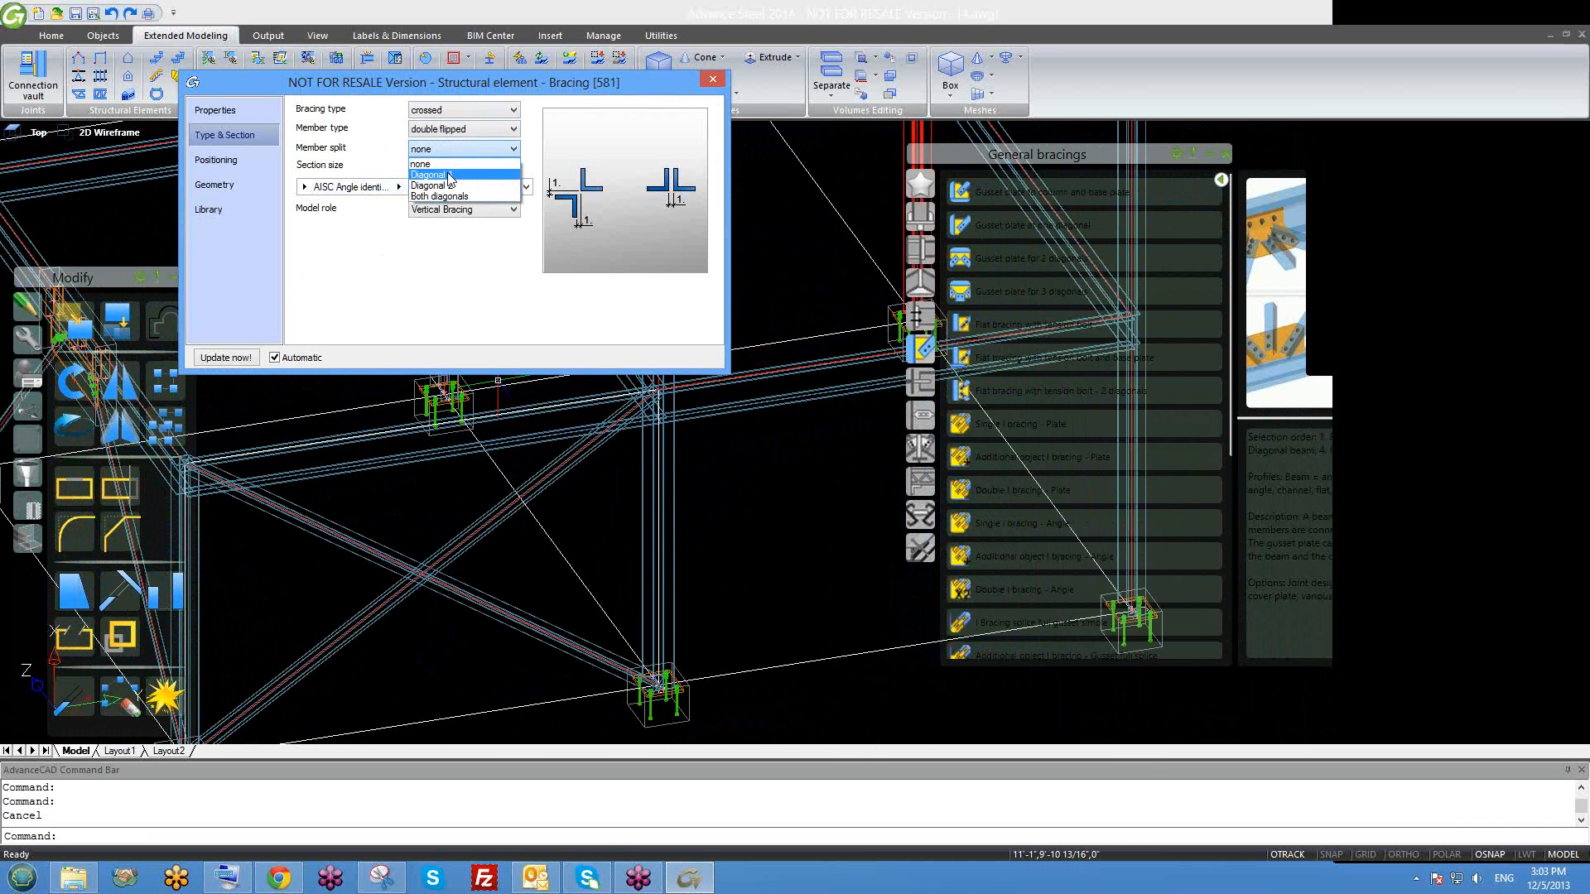
click(445, 136)
click(447, 133)
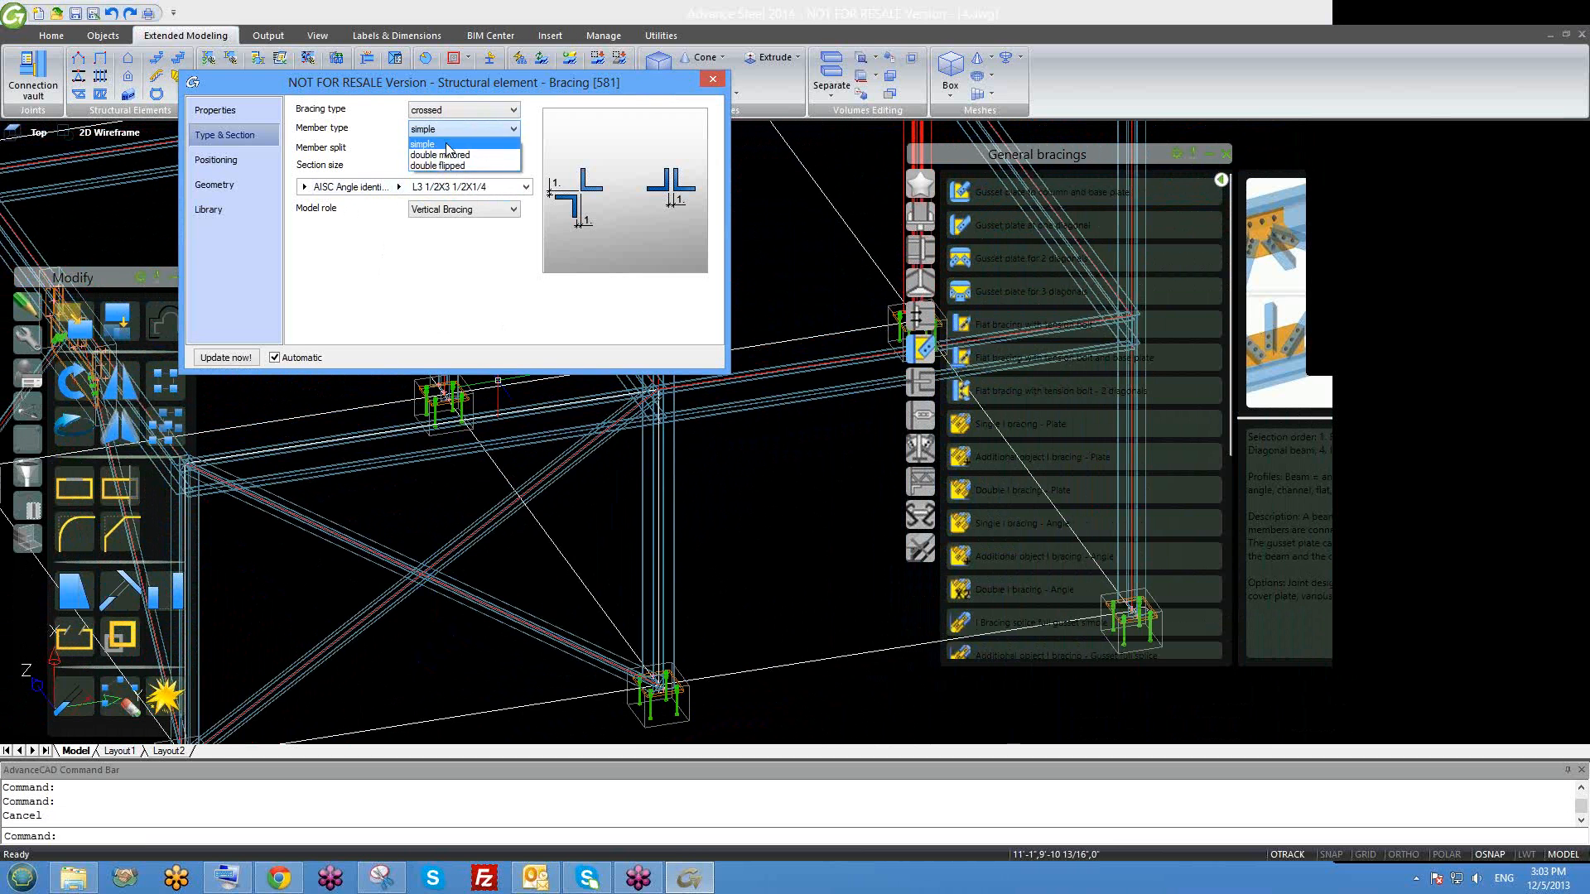
click(446, 144)
click(445, 146)
click(445, 147)
click(443, 111)
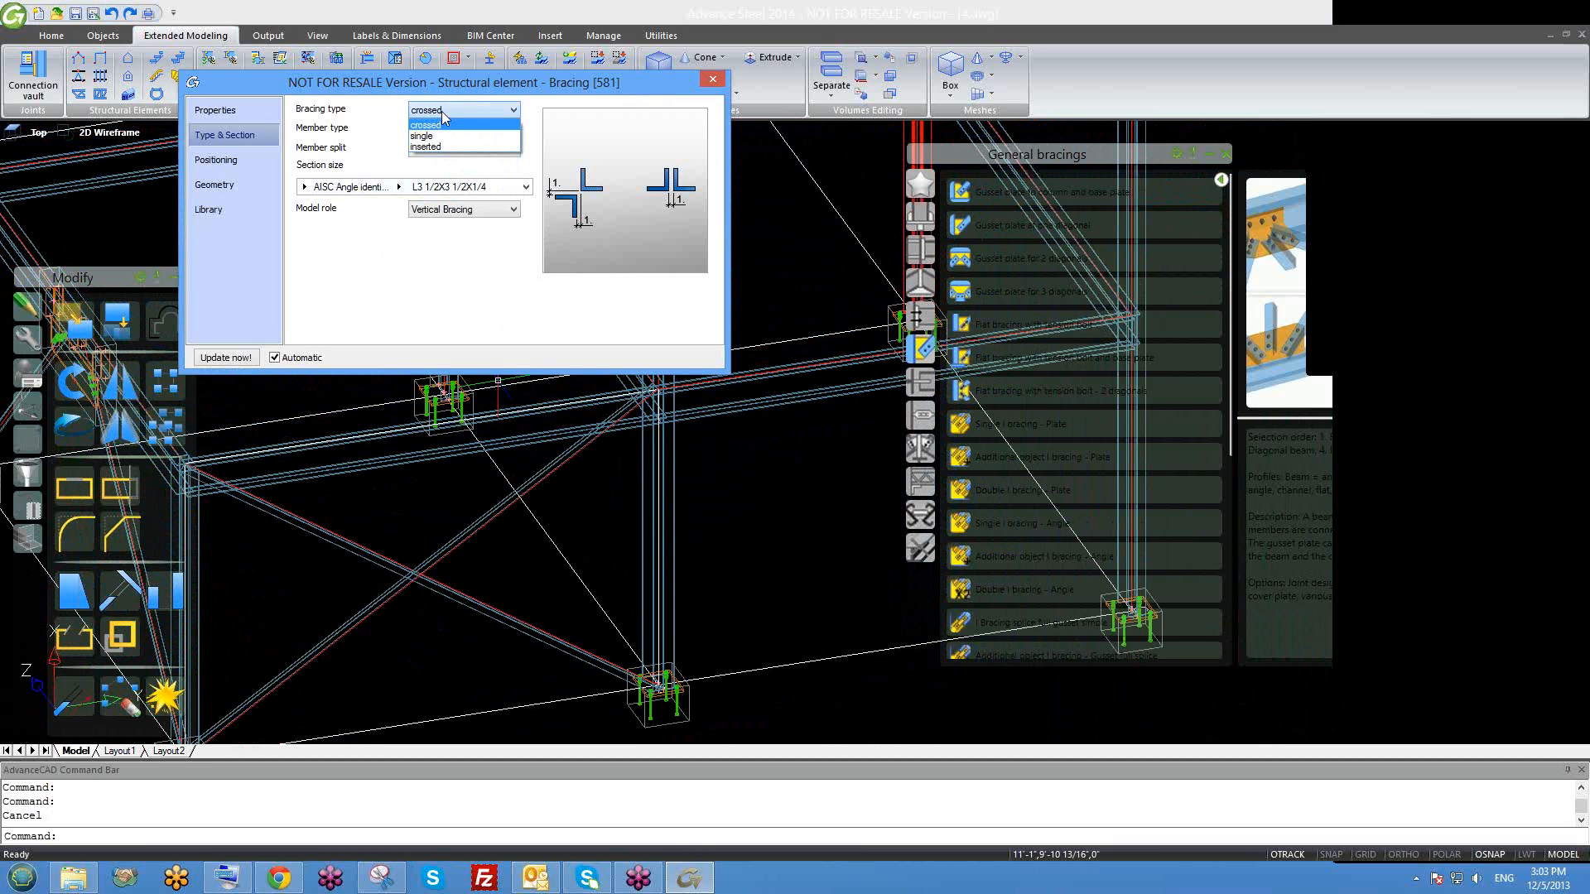
click(428, 136)
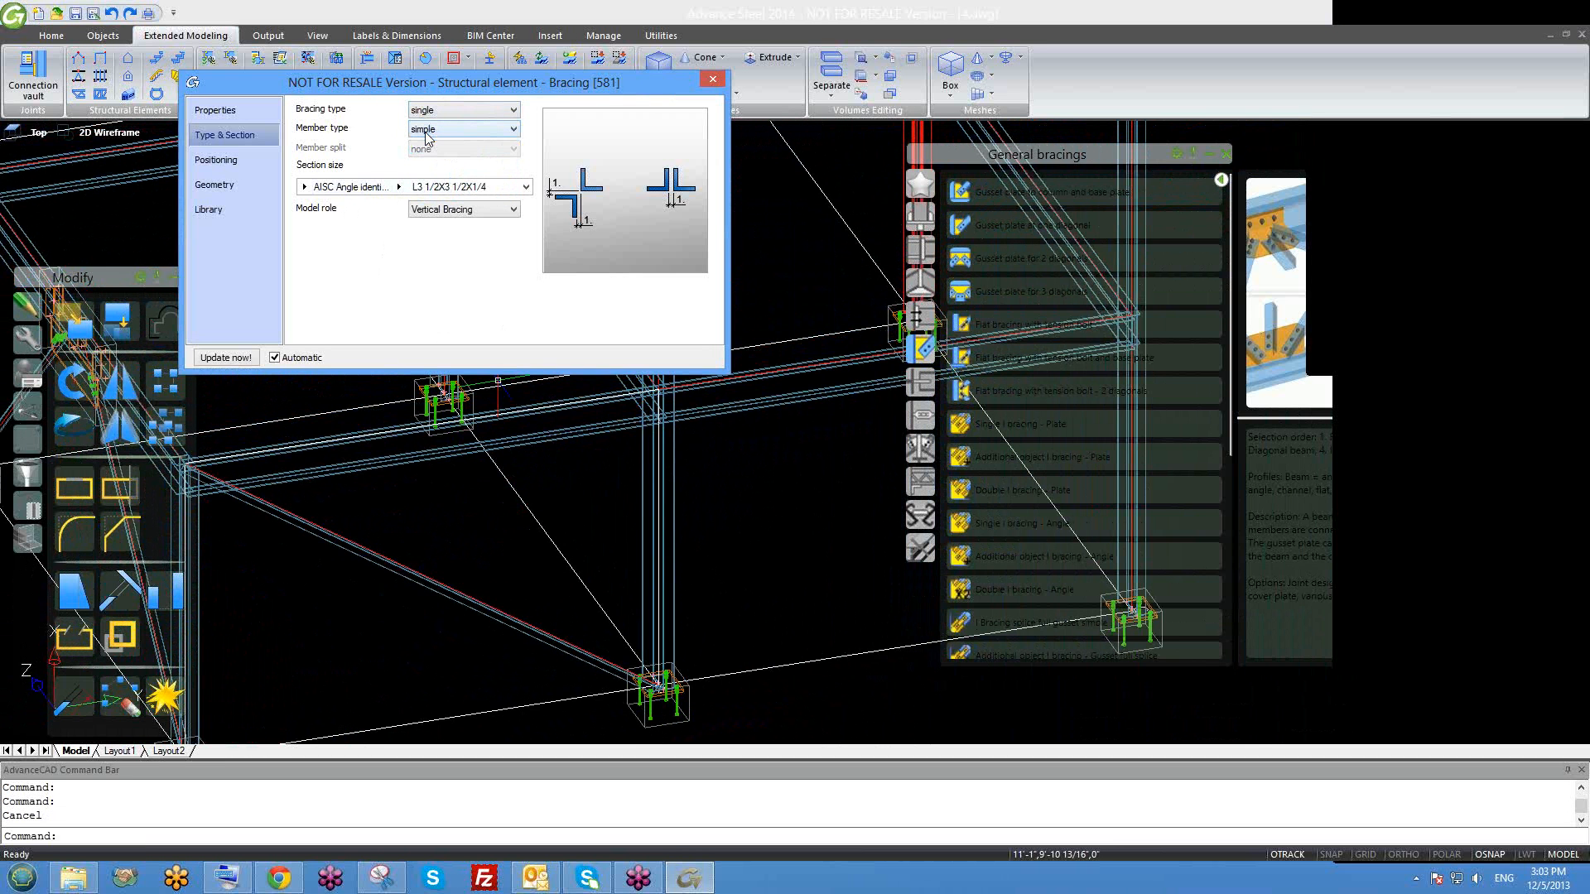
Review the single bracing's positioning and geometry settings and try setting its number of fields to 2.
click(198, 164)
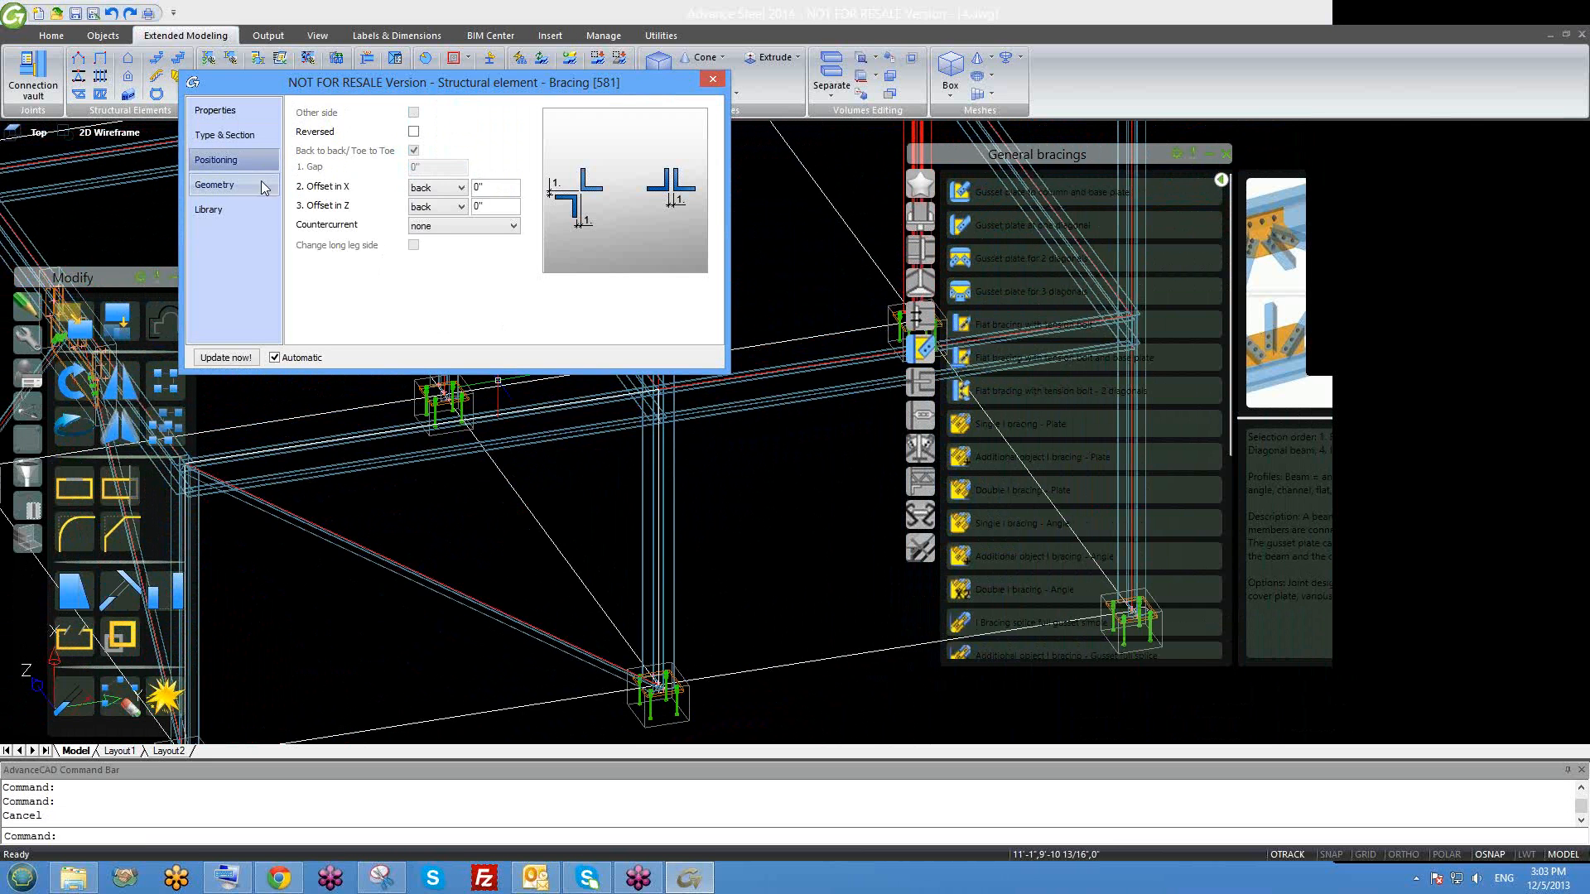
click(231, 193)
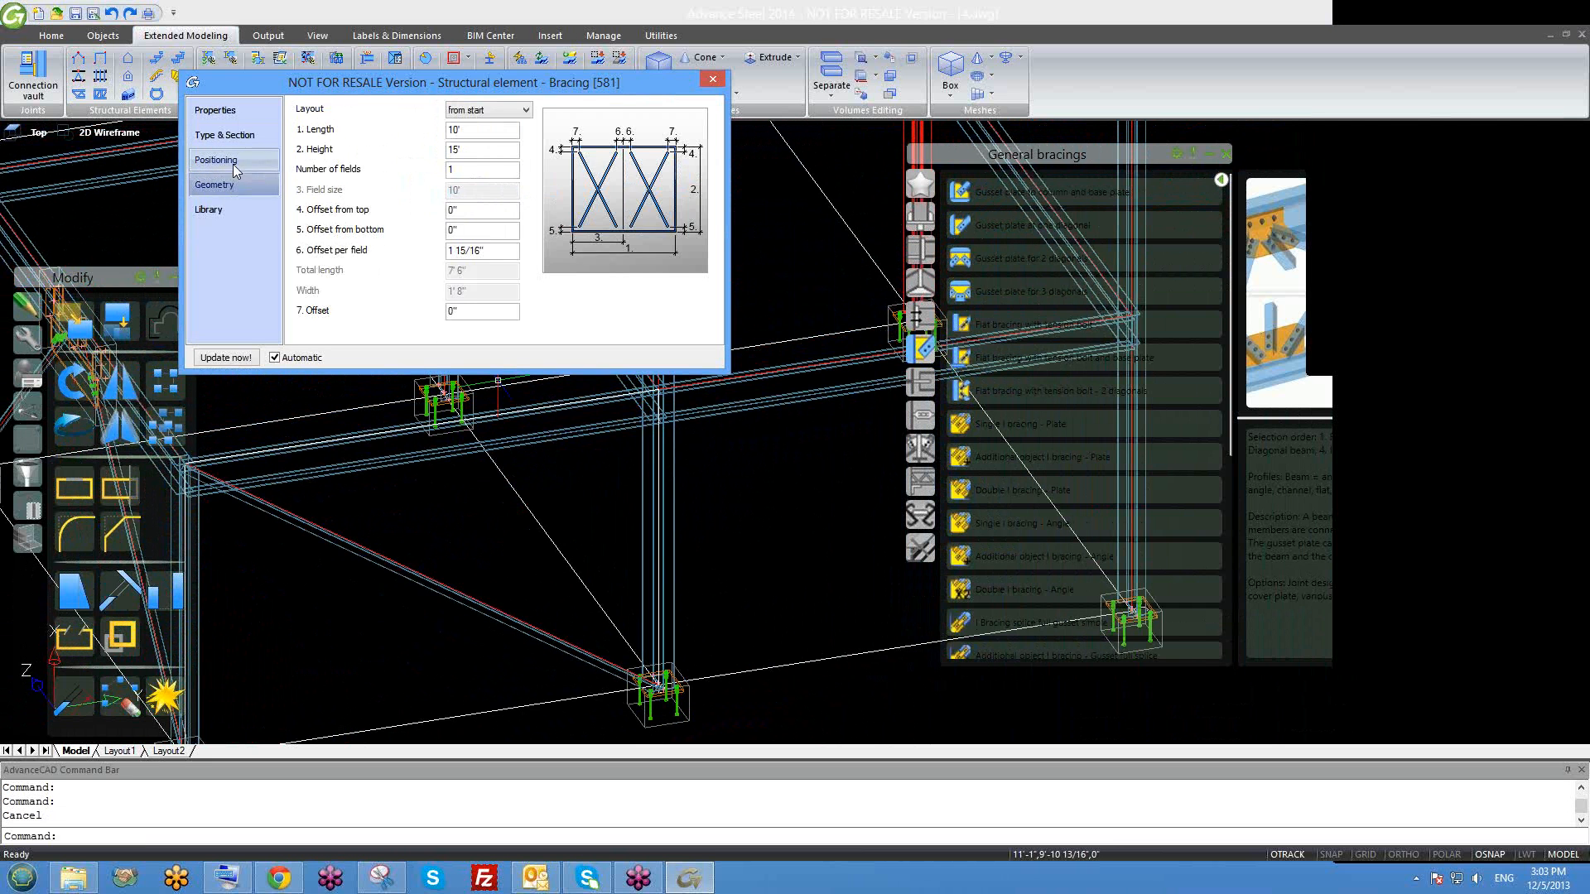
click(217, 160)
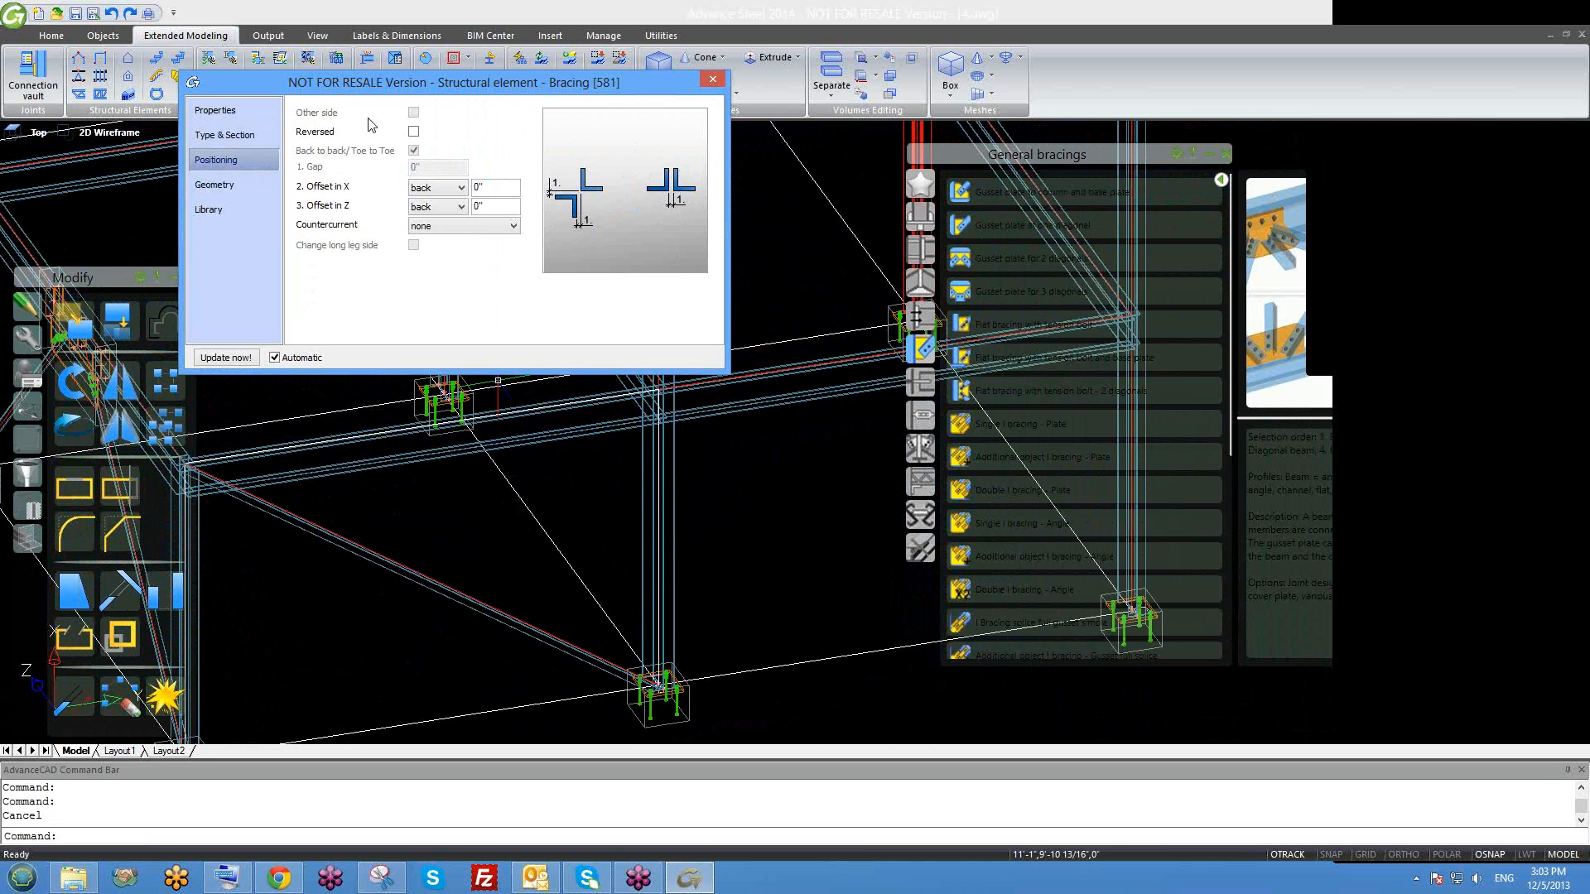
click(264, 144)
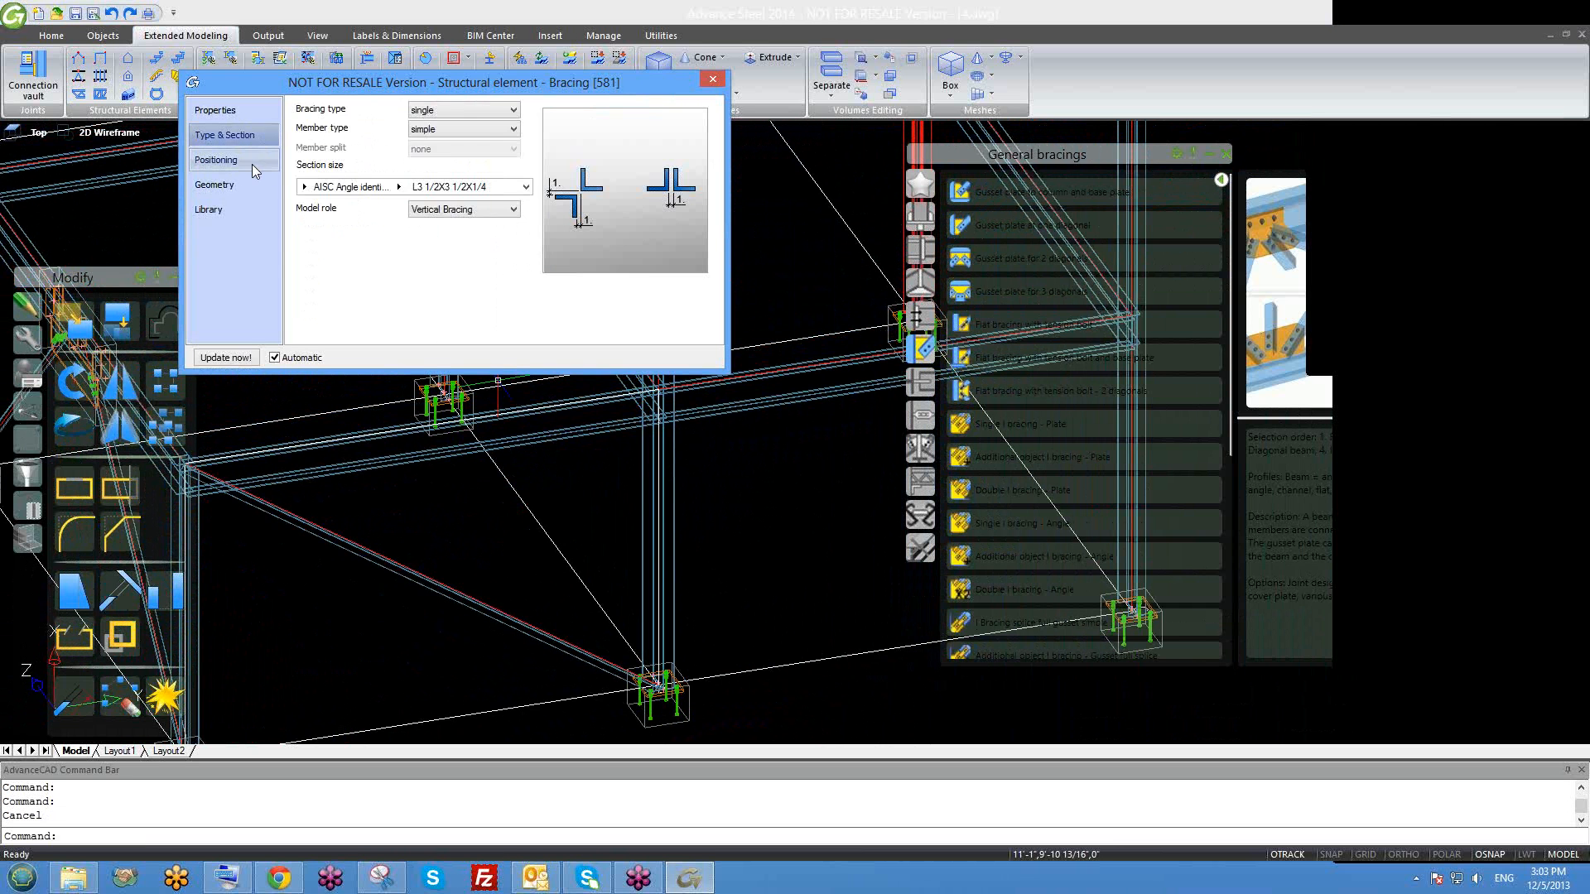
click(248, 164)
click(242, 184)
double_click(475, 170)
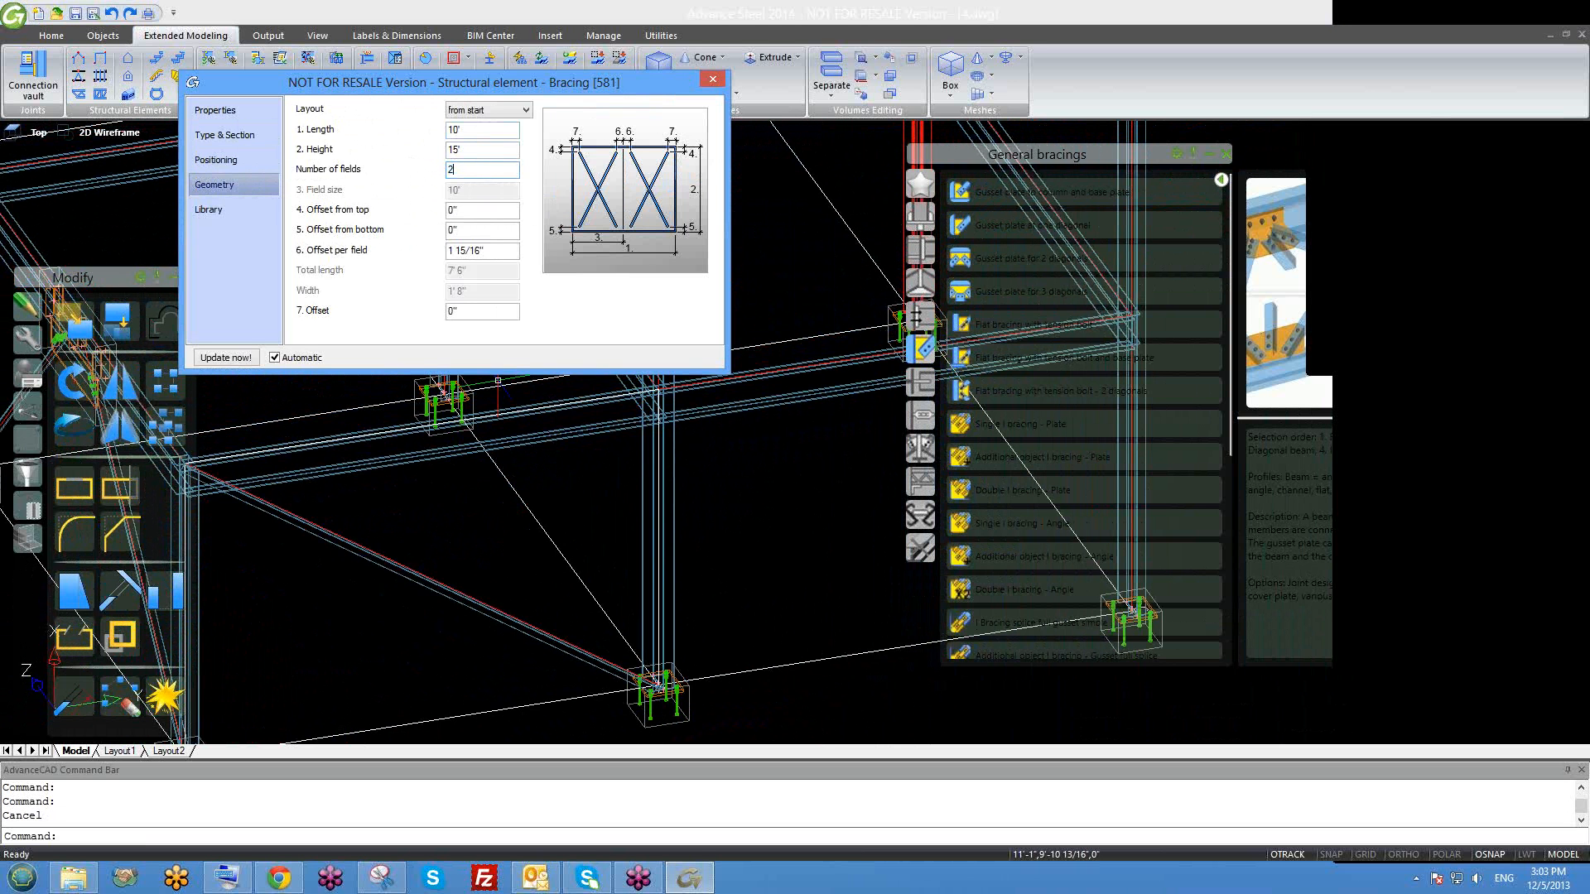
click(492, 150)
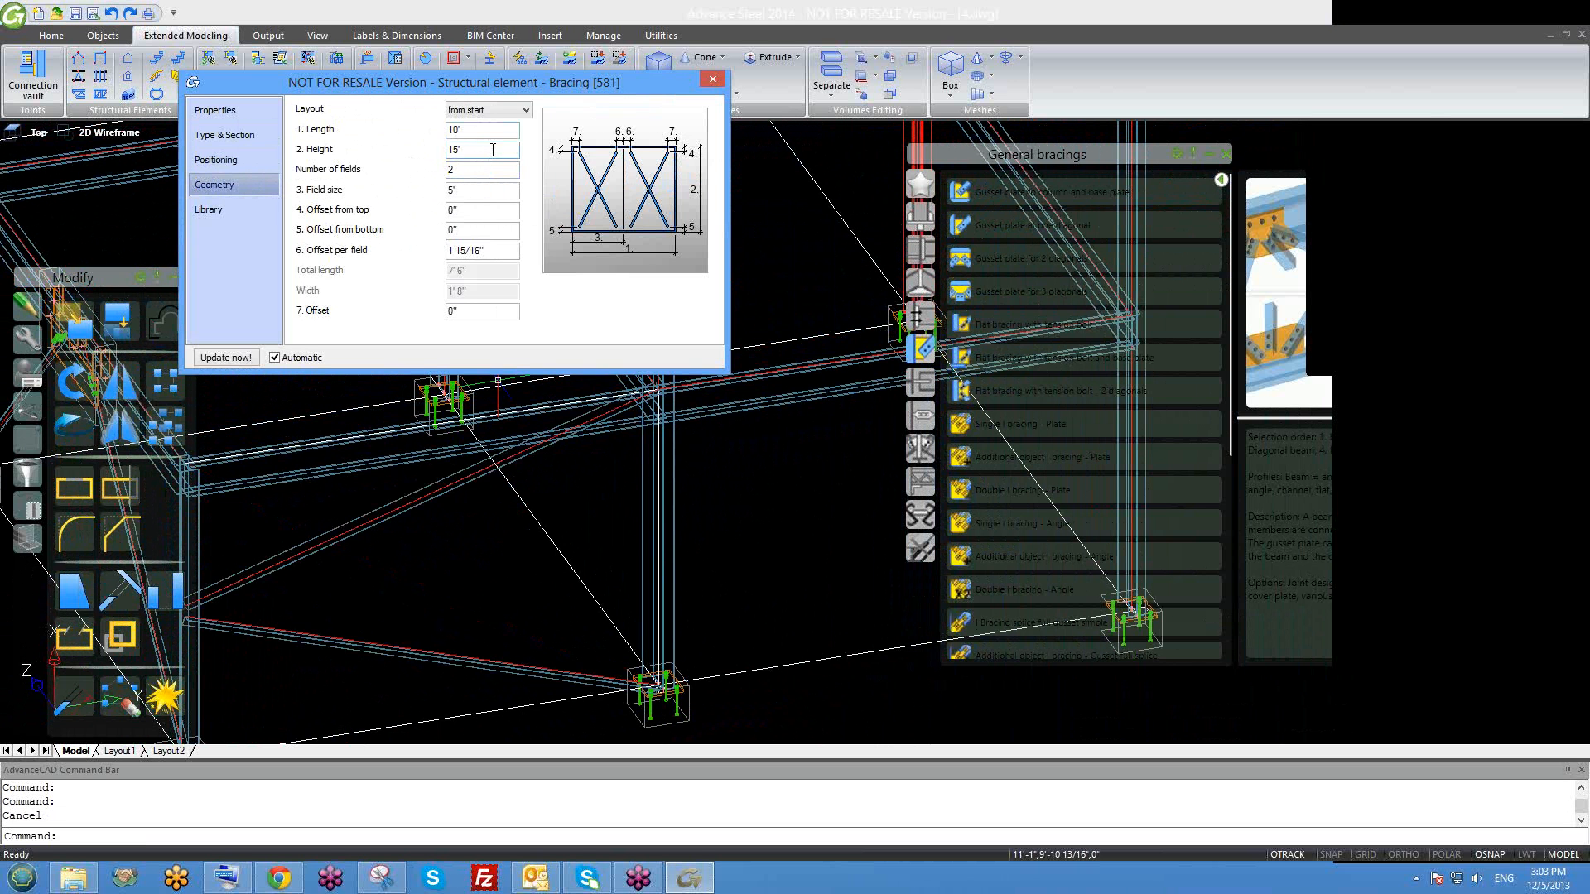
mouse_move(395, 582)
middle_down()
mouse_move(485, 577)
mouse_move(452, 629)
mouse_move(473, 651)
mouse_move(460, 662)
middle_up()
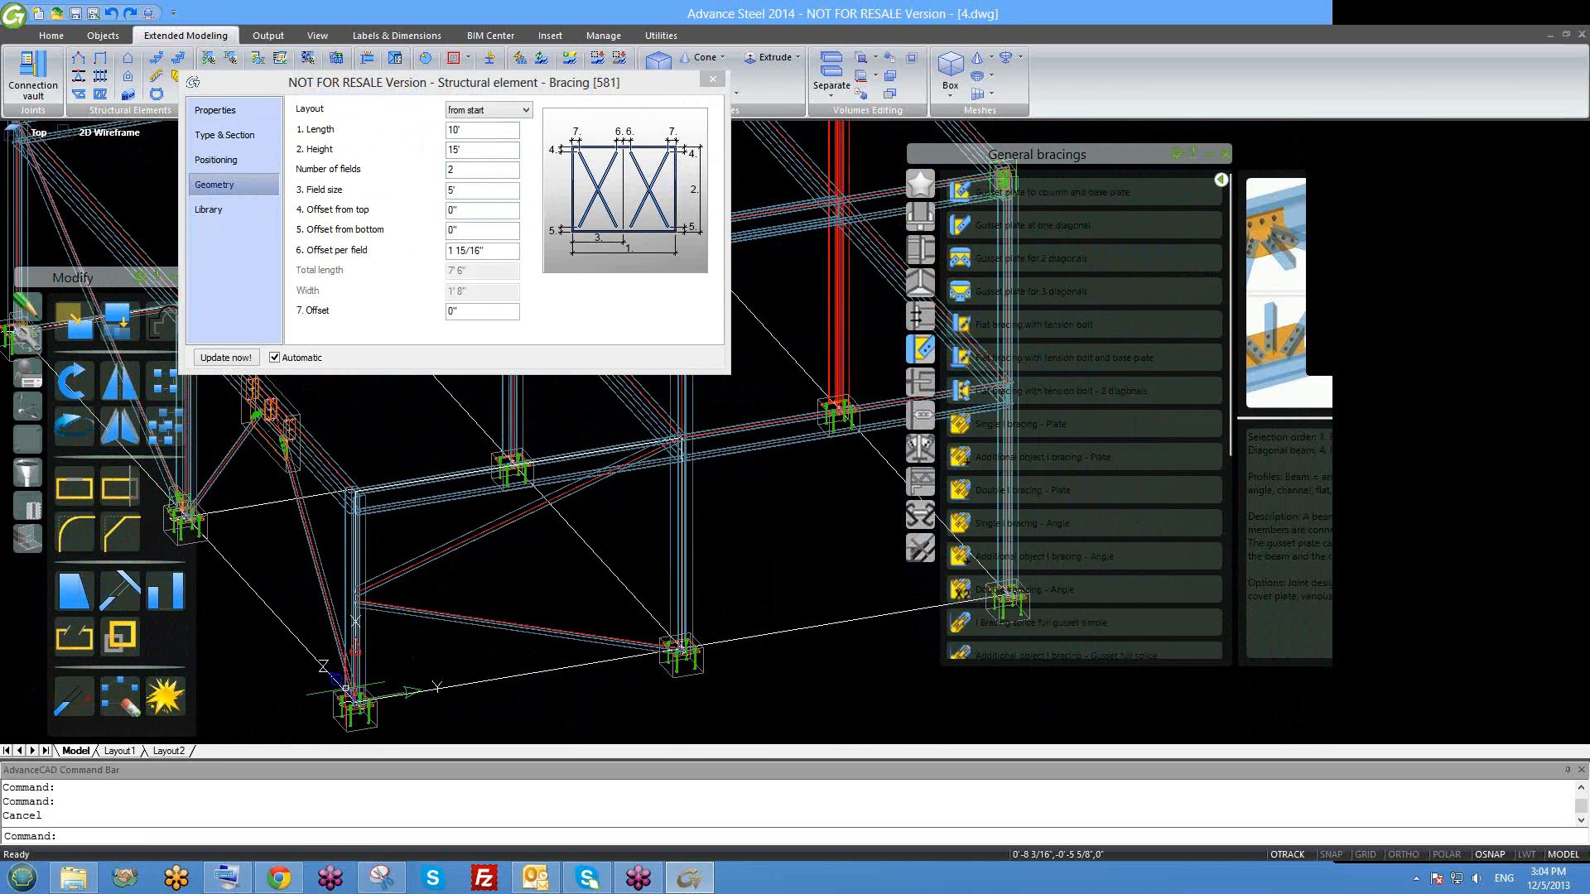
Set the bracing's number of fields back to 1 and close its settings.
drag(479, 176, 437, 177)
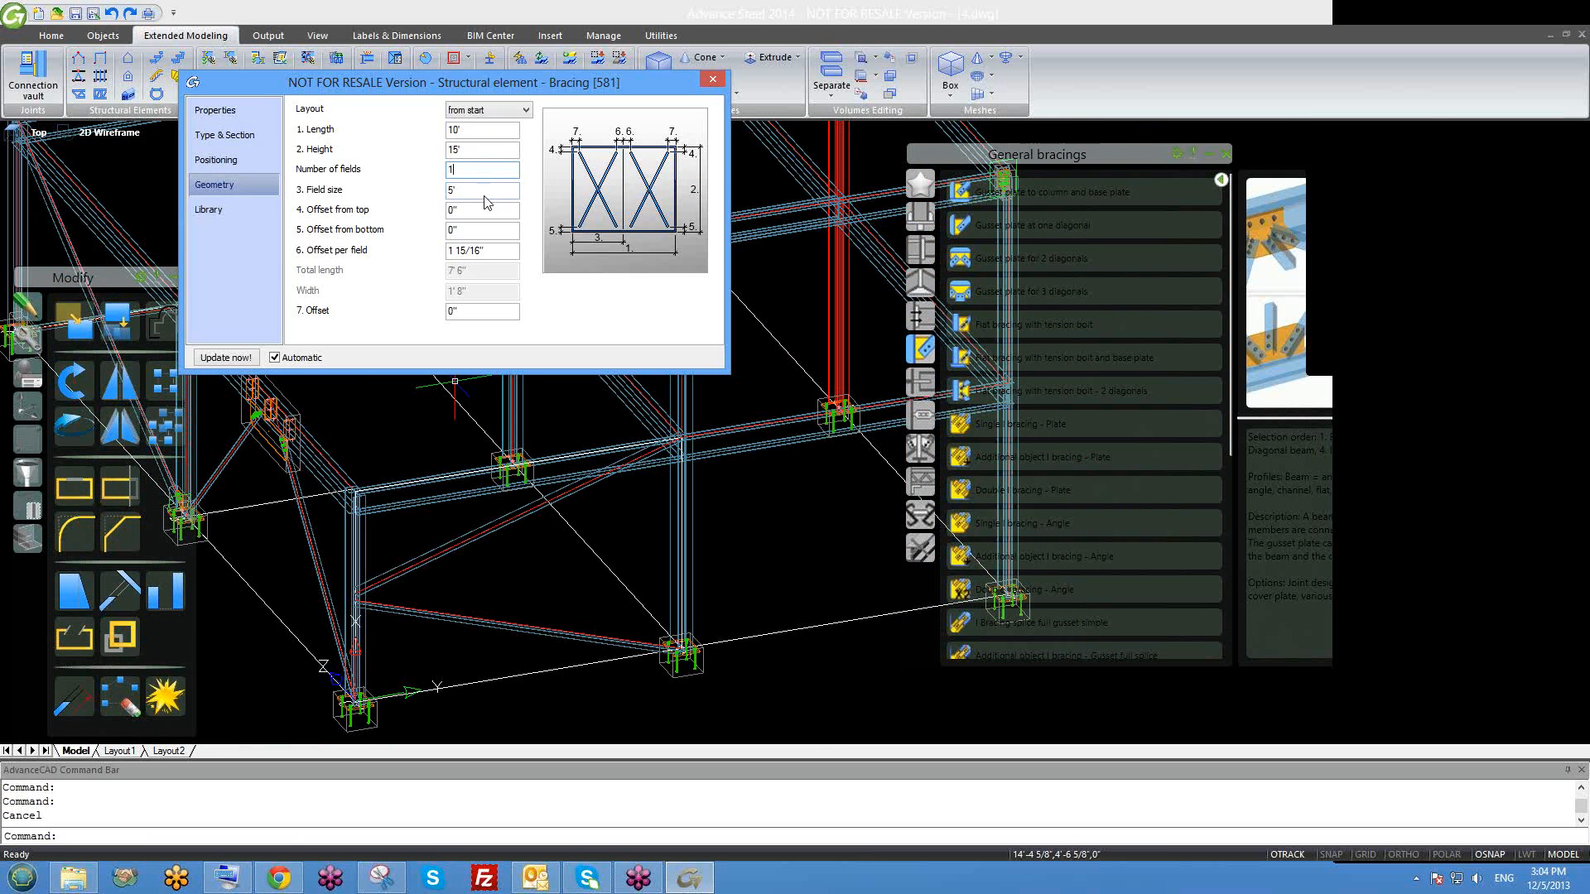
click(712, 80)
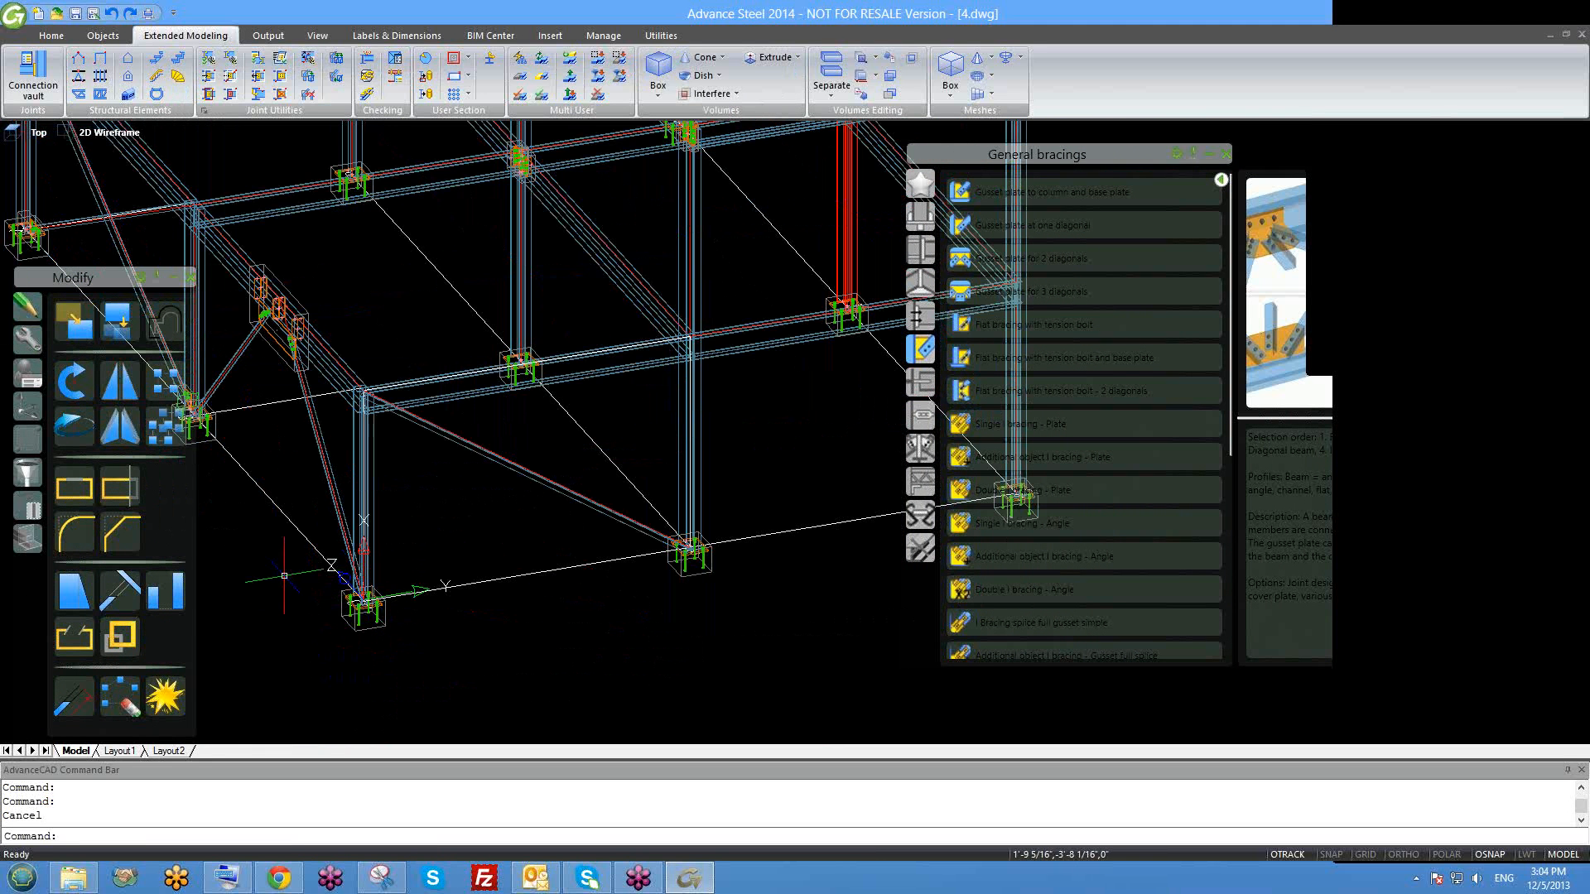
Try rotating the UCS about its Y and Z axes at the corner column base.
click(33, 409)
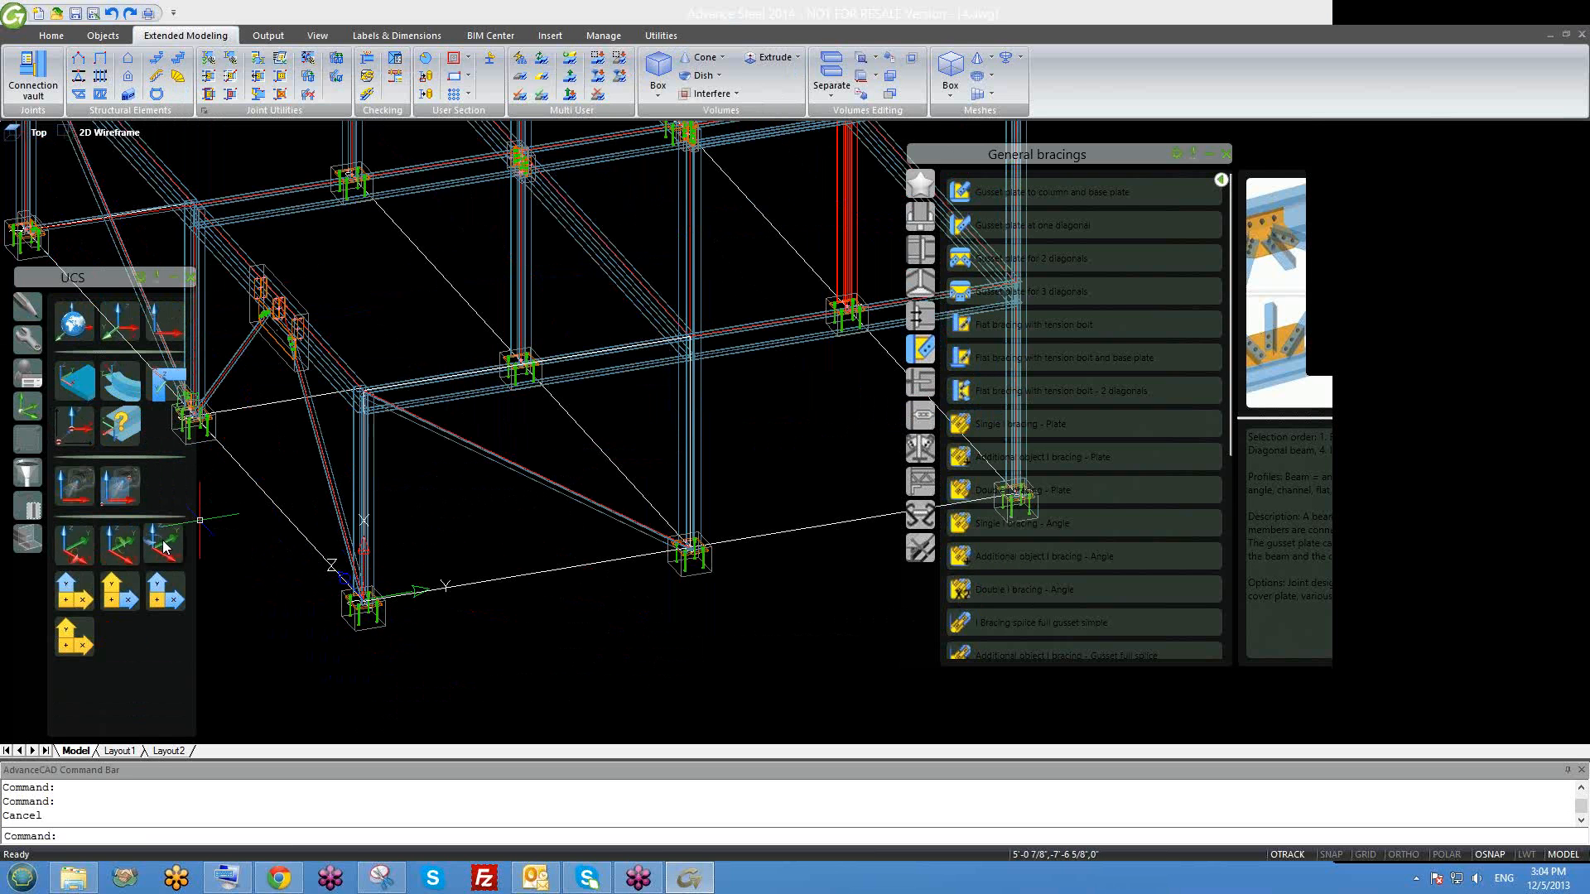
click(123, 553)
click(122, 553)
click(123, 553)
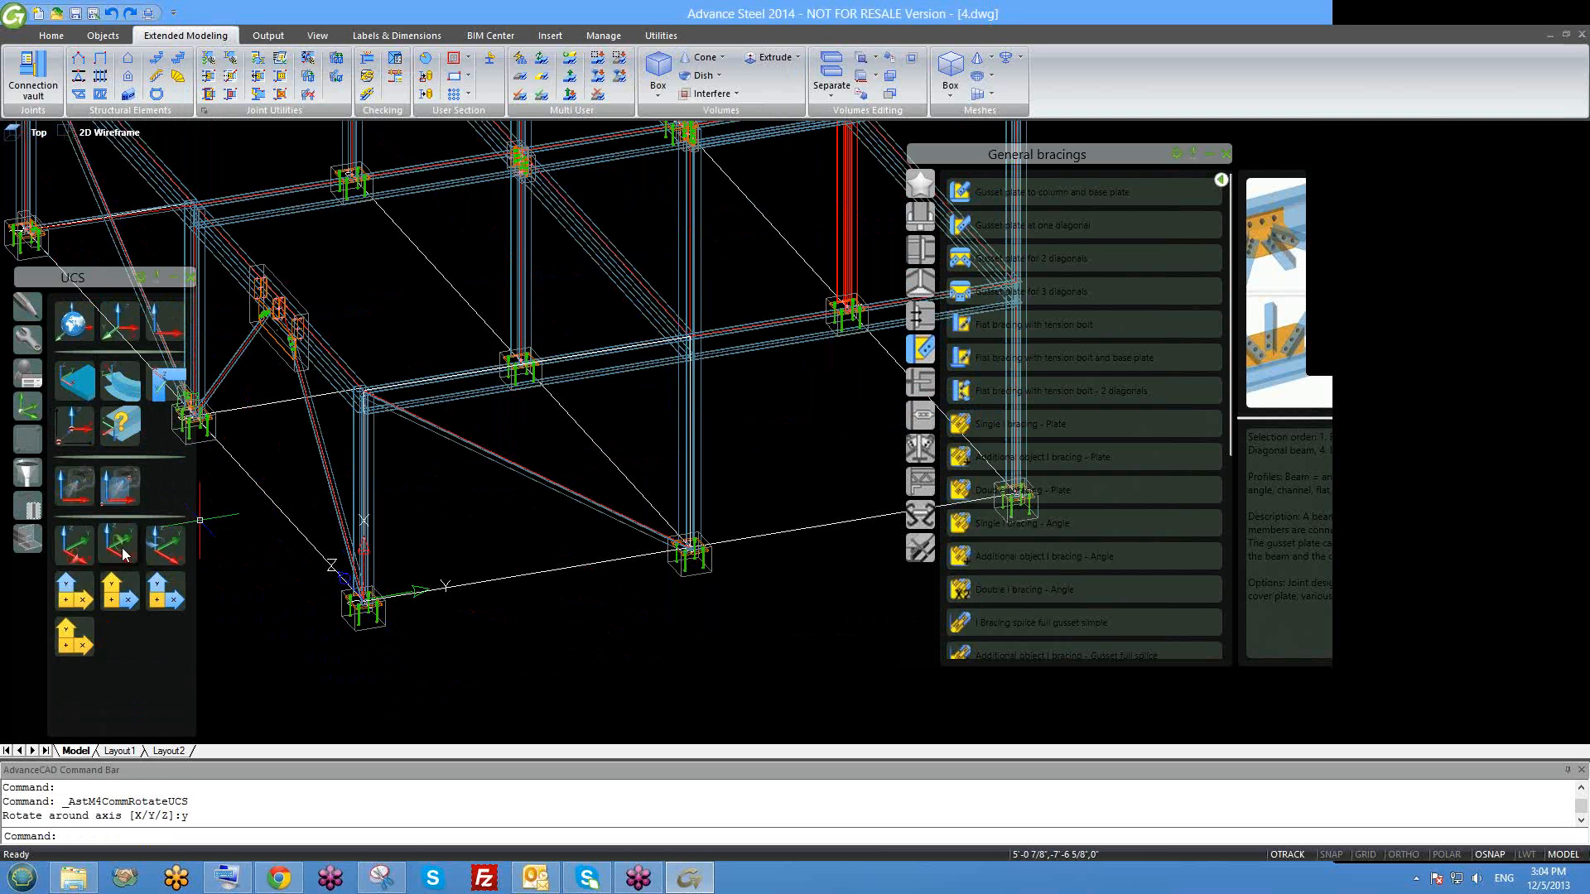
click(158, 557)
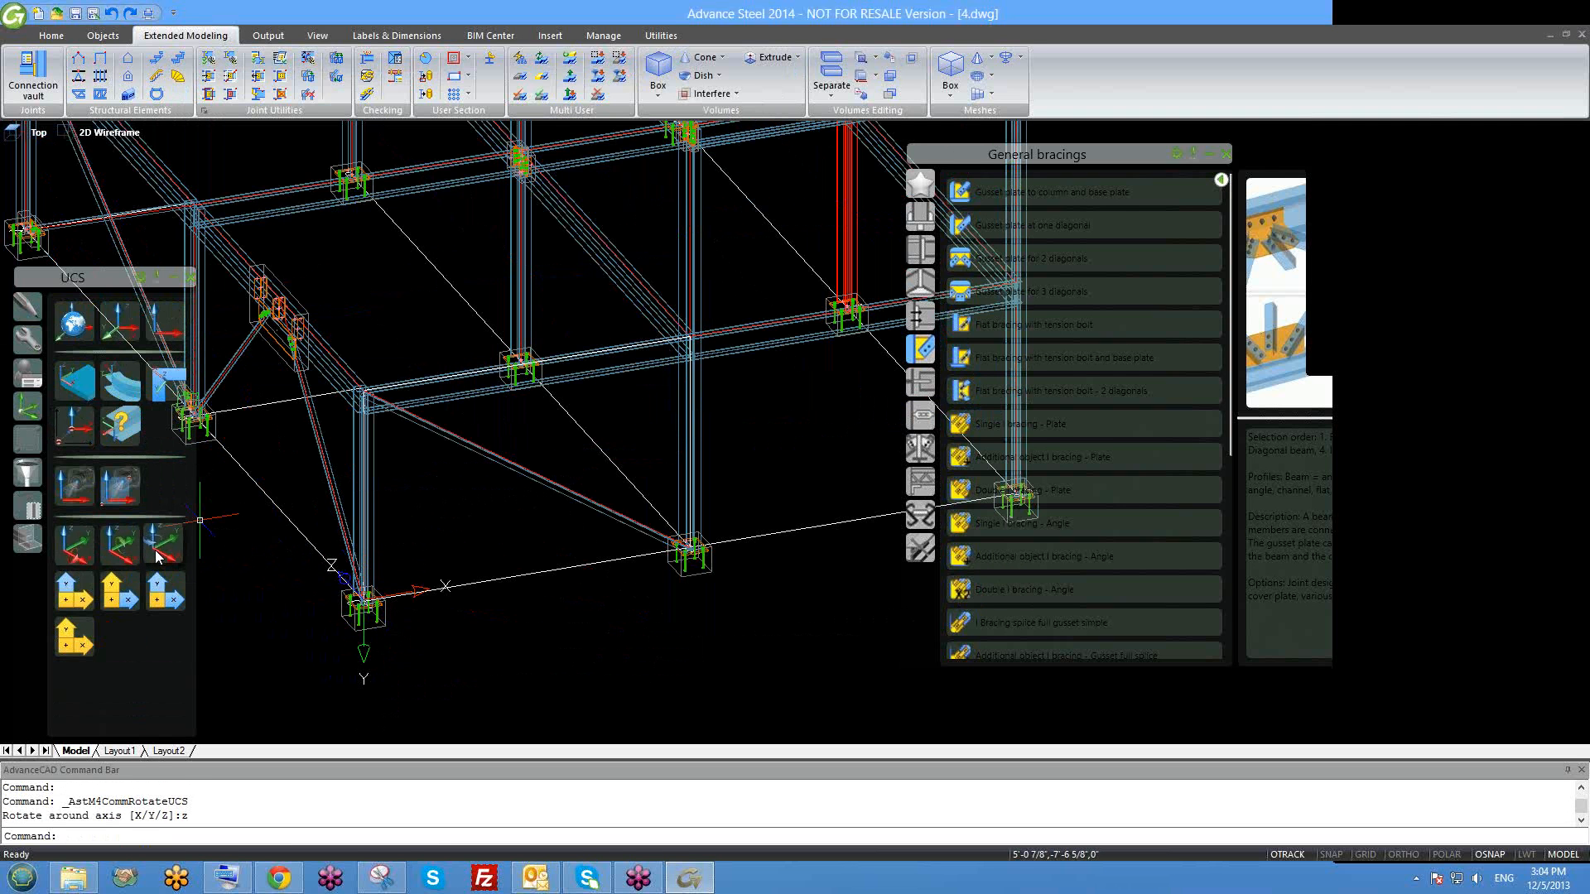
click(158, 556)
click(158, 556)
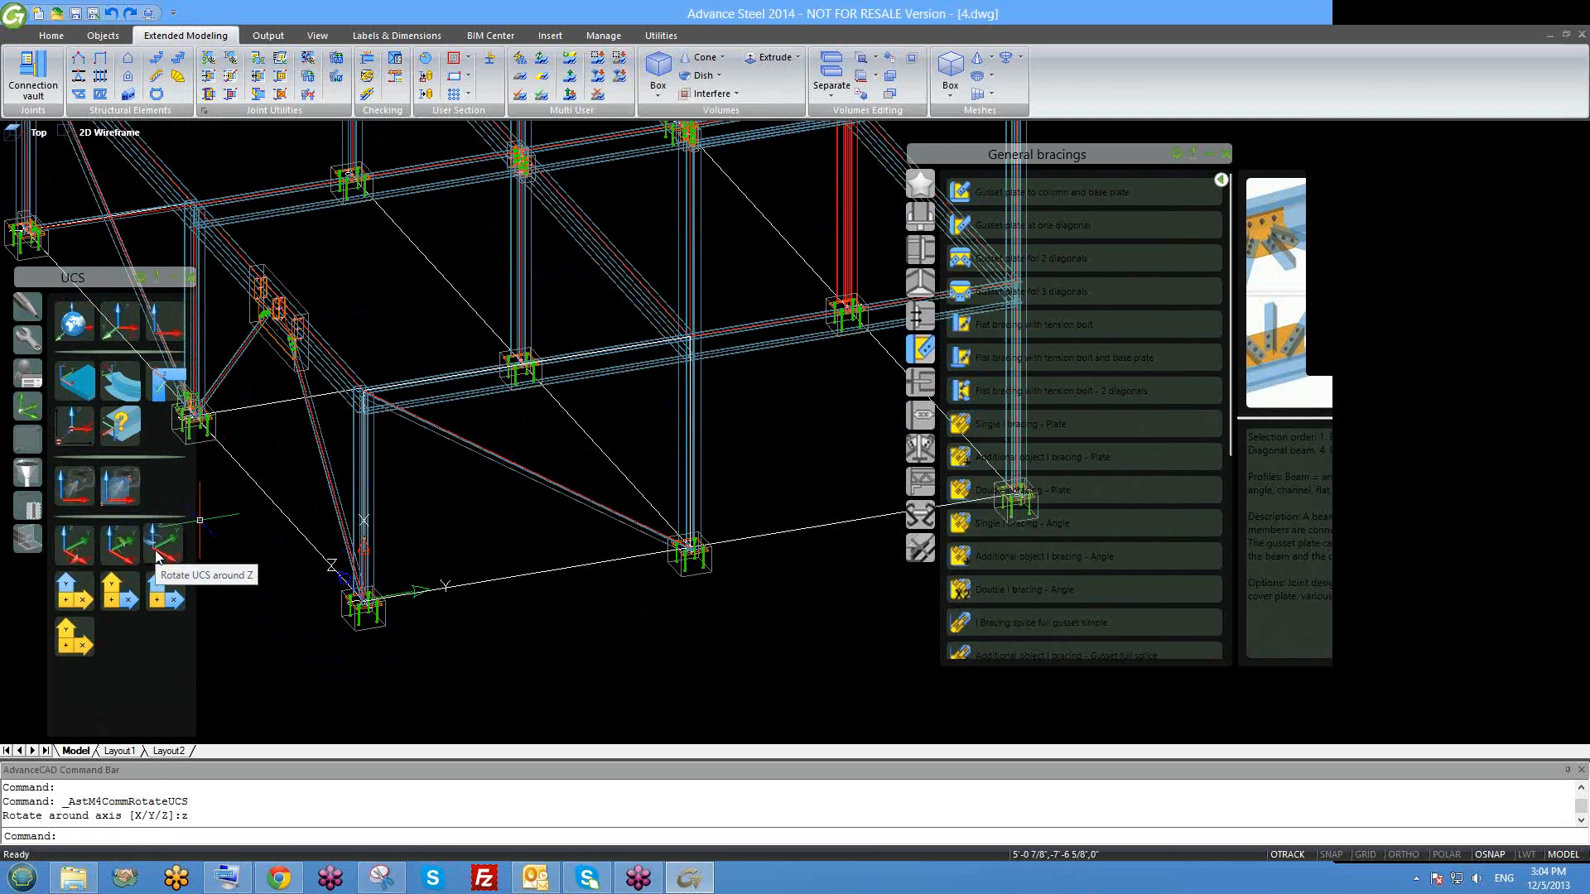
Try rotating the UCS about its X axis through a full set of quarter turns.
click(84, 552)
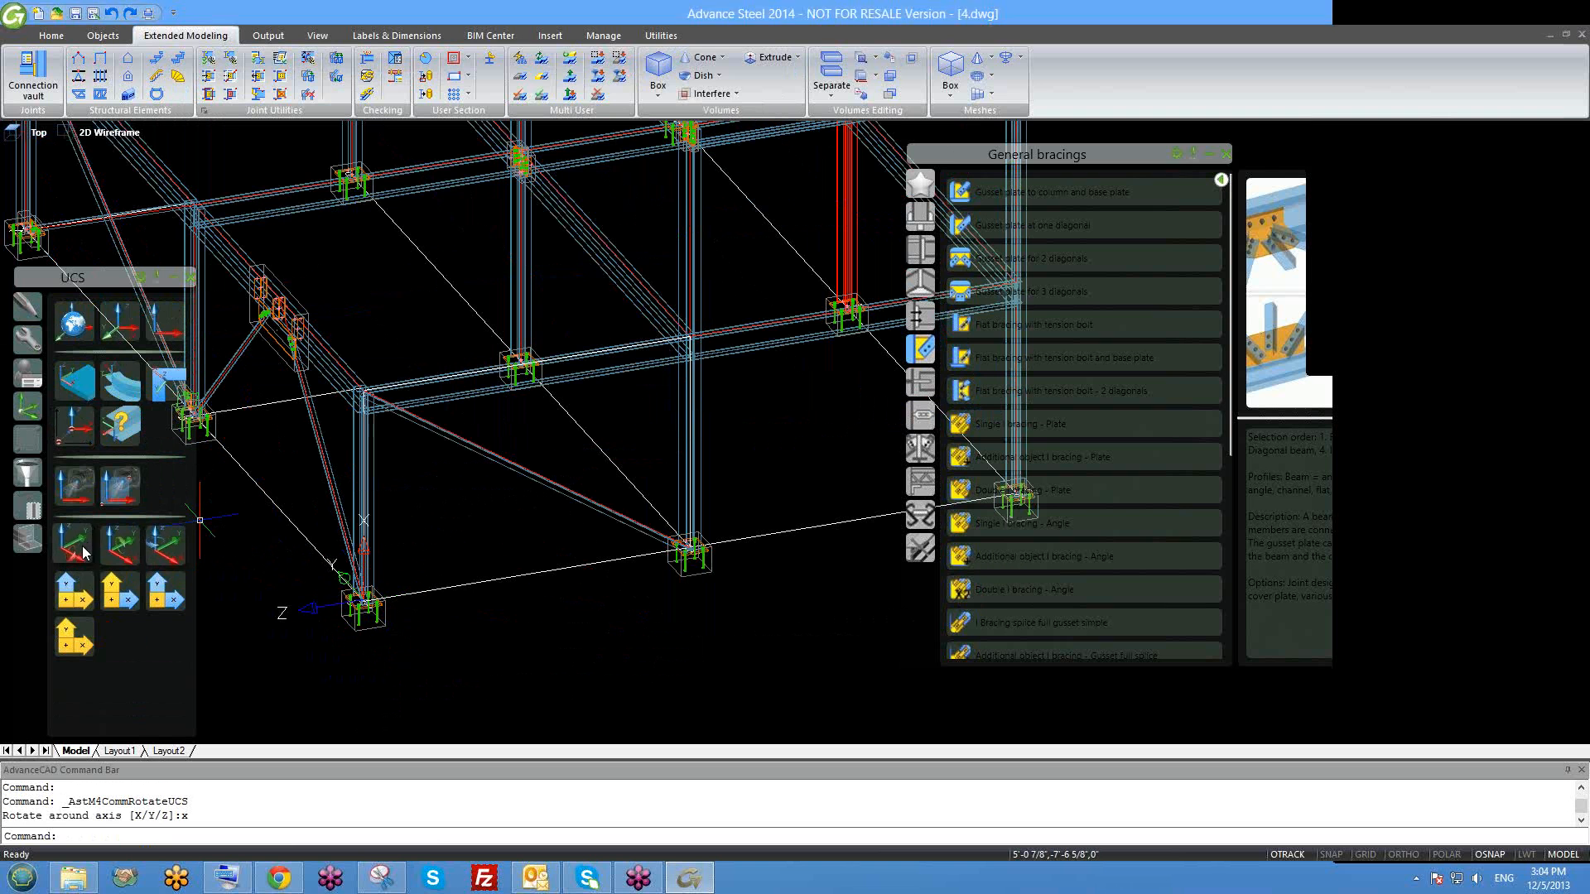
click(83, 551)
click(83, 551)
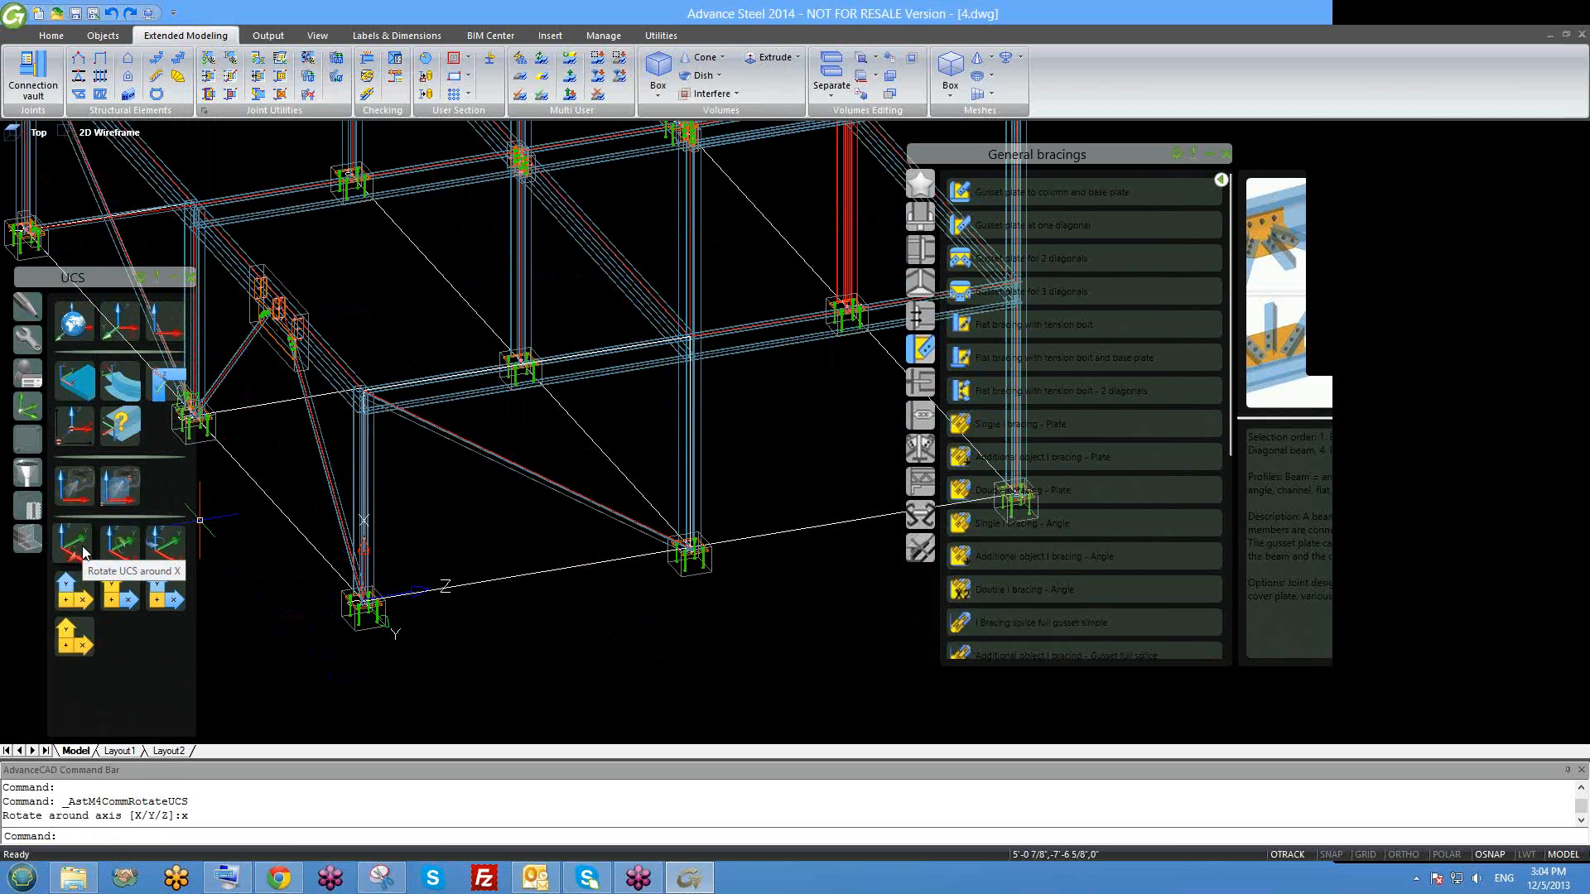
click(89, 557)
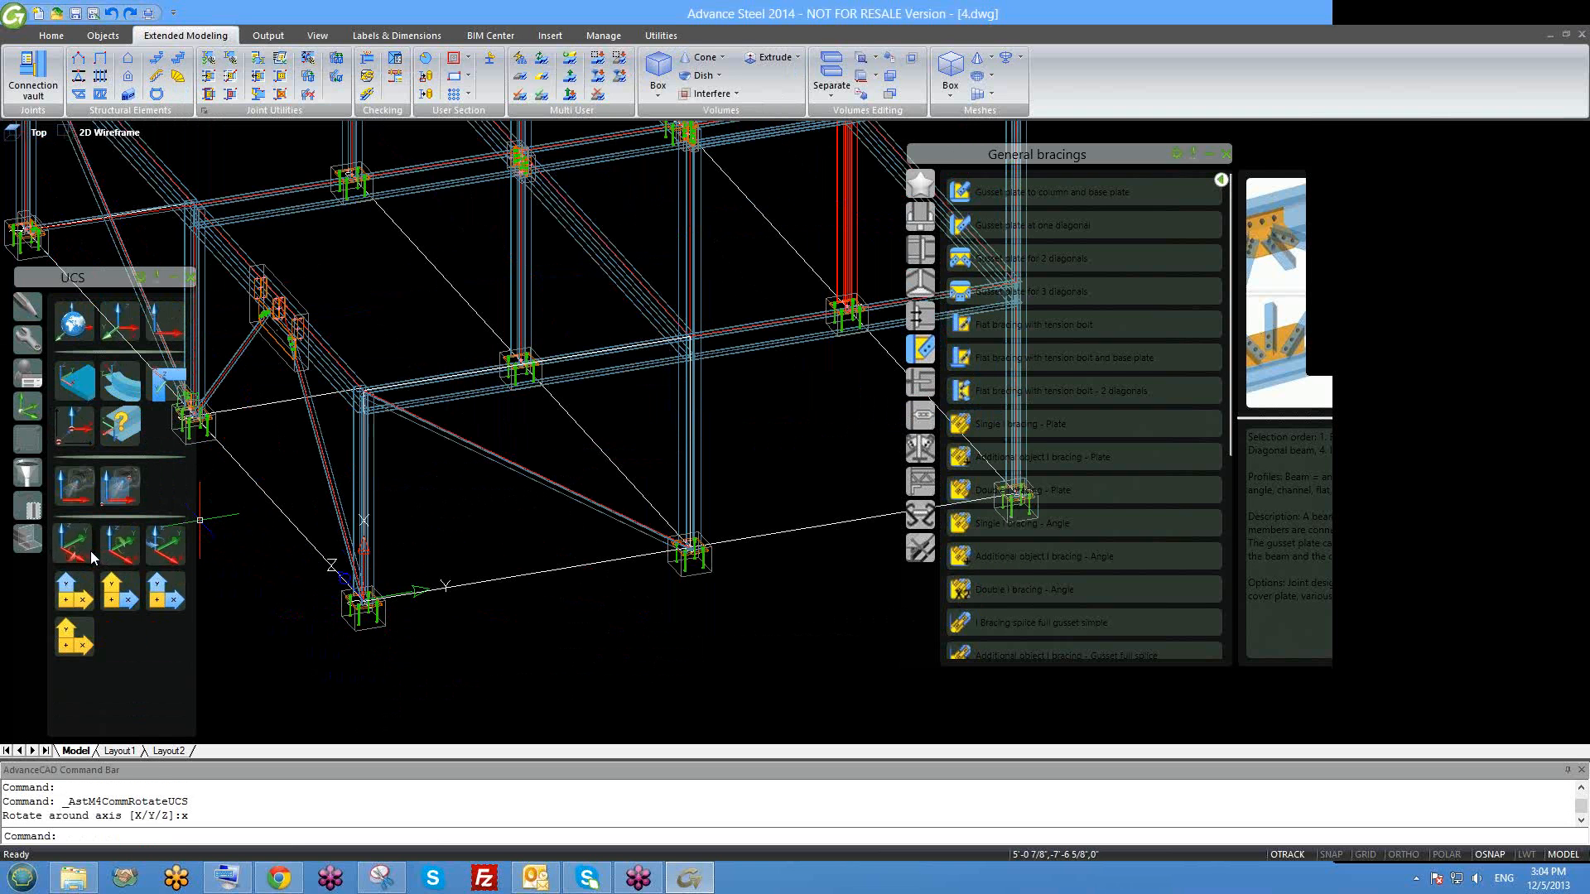
click(91, 553)
click(91, 553)
click(91, 553)
click(91, 554)
Rotate the UCS 90 degrees about its Y axis at the corner column base using the UCS command.
middle_drag(364, 640, 469, 572)
scroll(469, 572, up, 1)
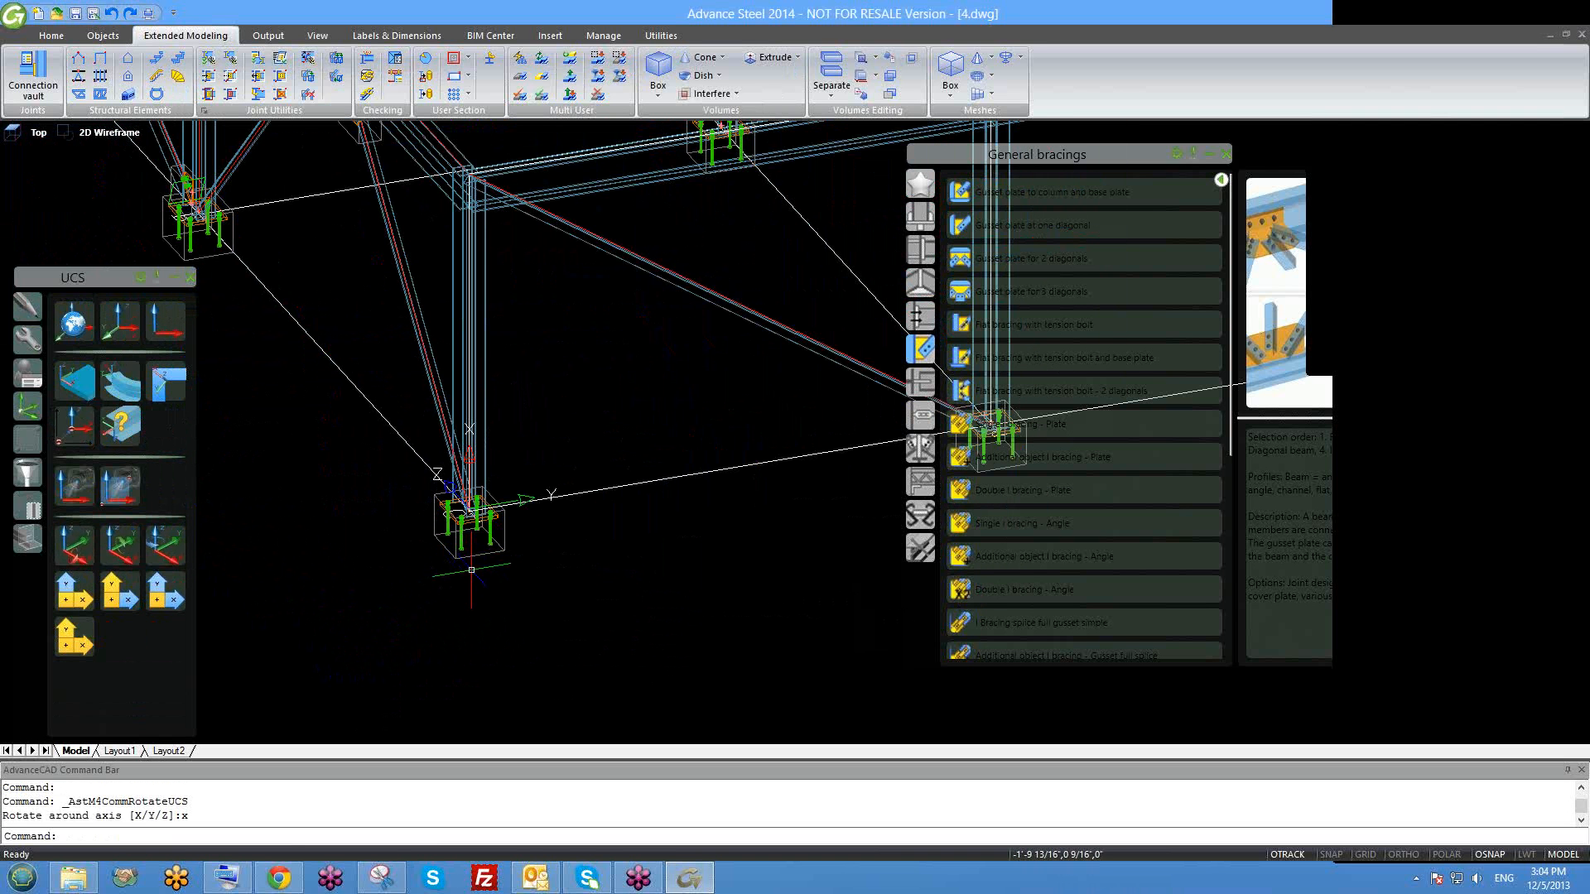
text(ucs)
key(Return)
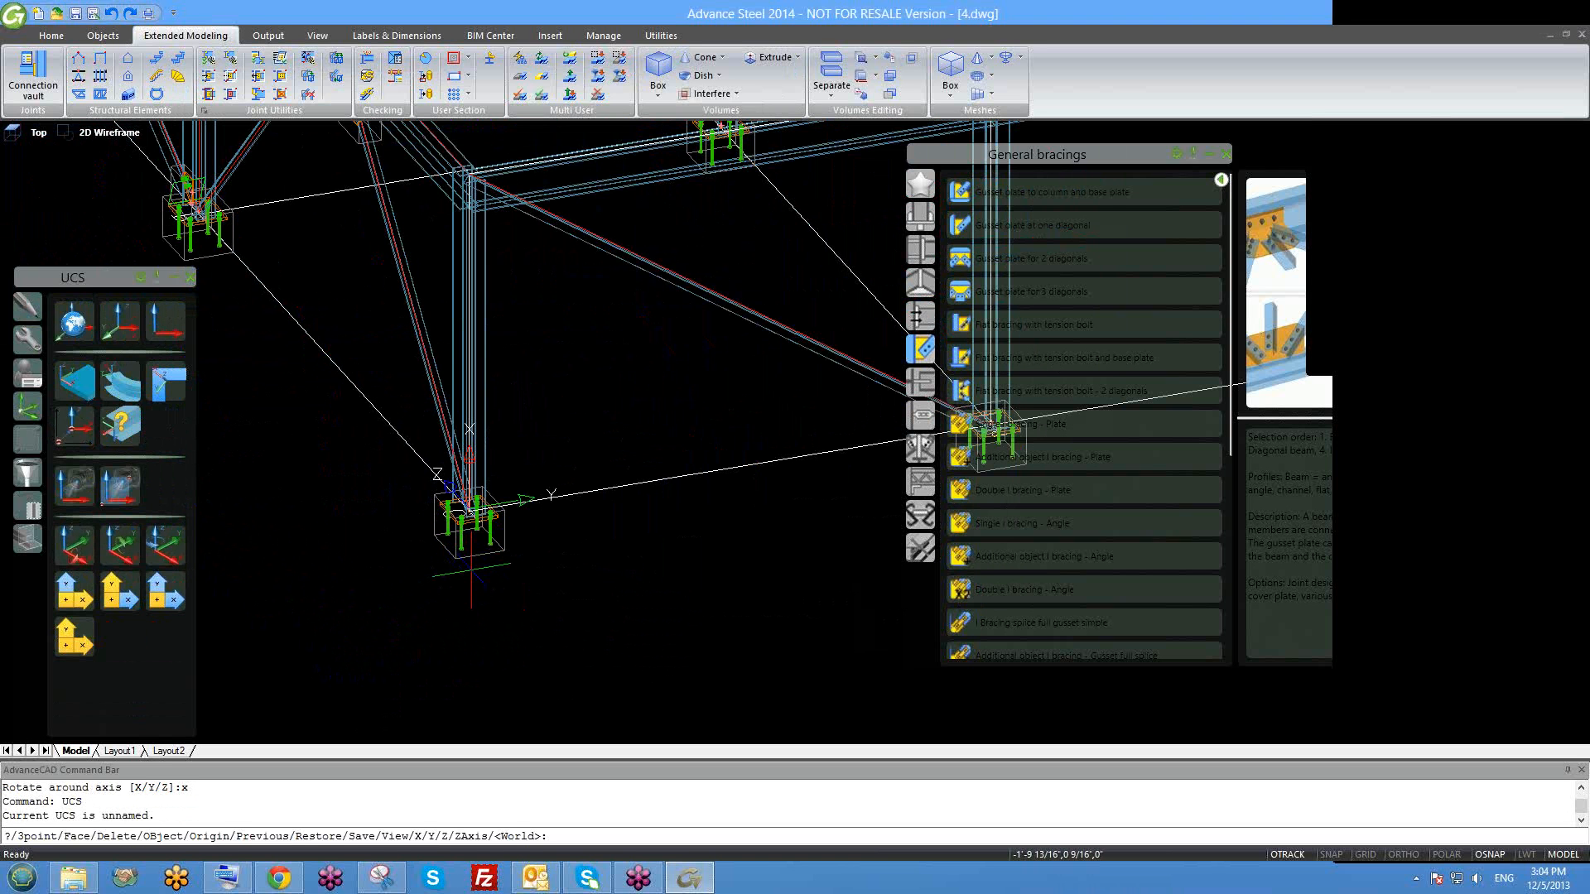
key(Return)
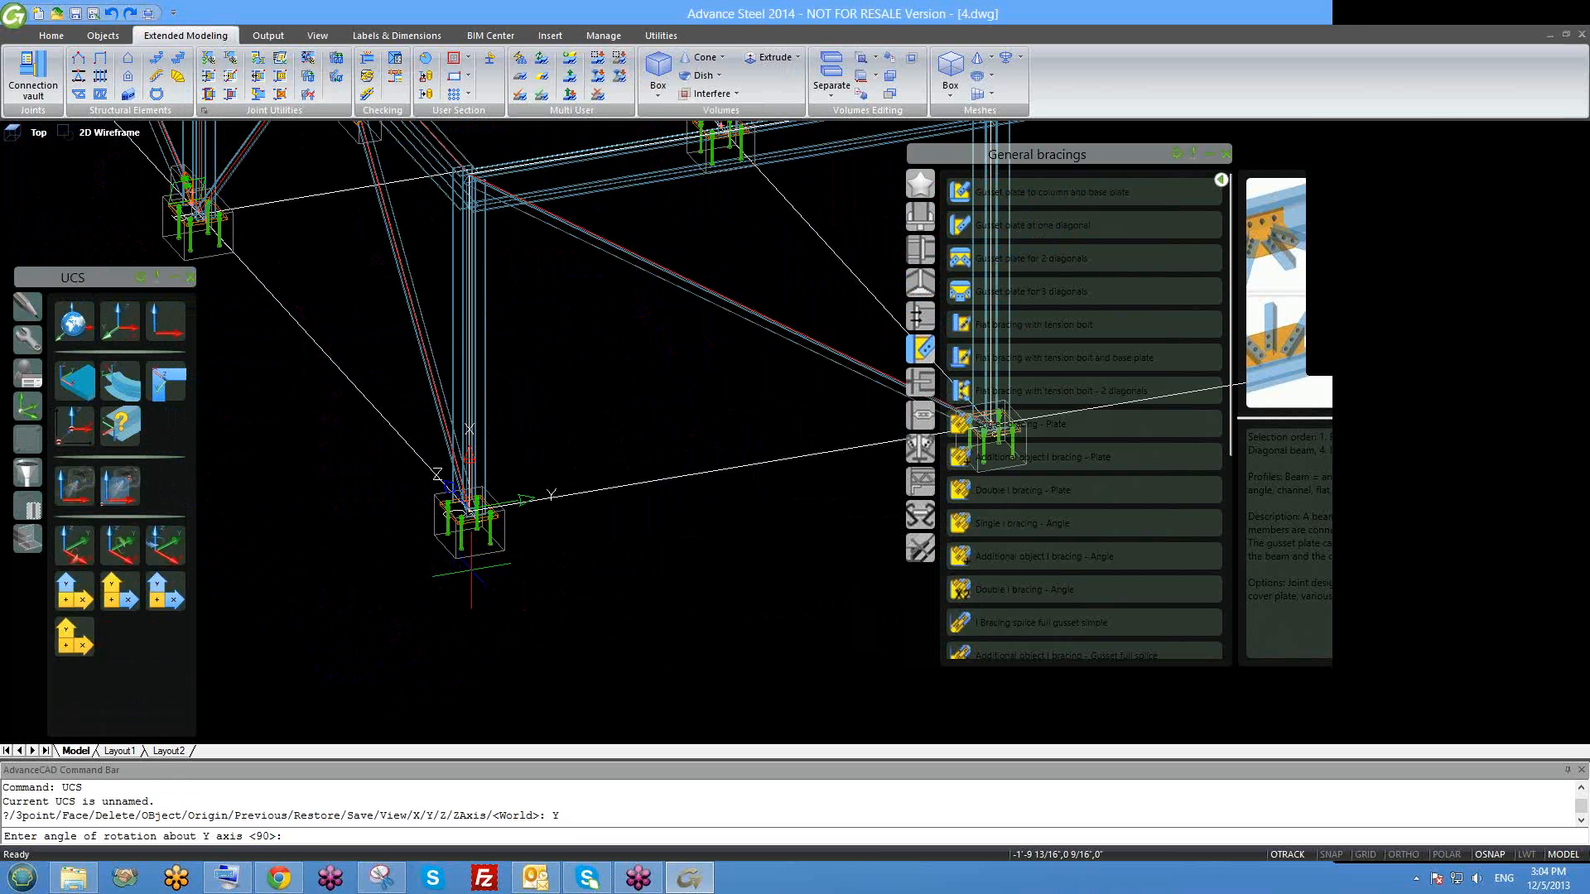
key(Return)
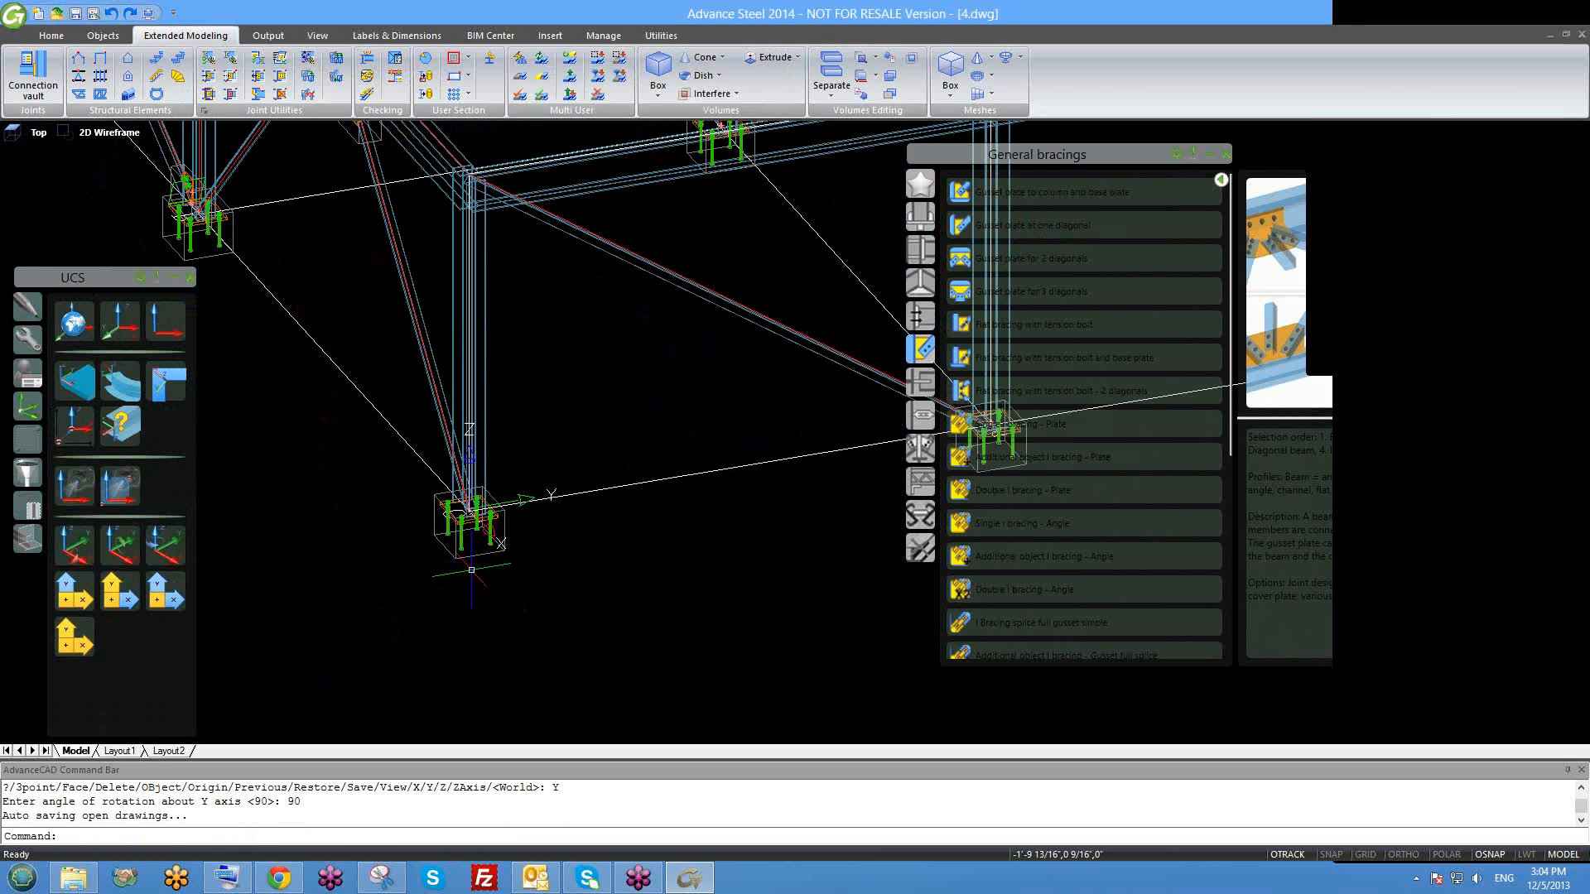
Try rotating the UCS 90 degrees about its X axis at the corner column base using the UCS command.
key(Return)
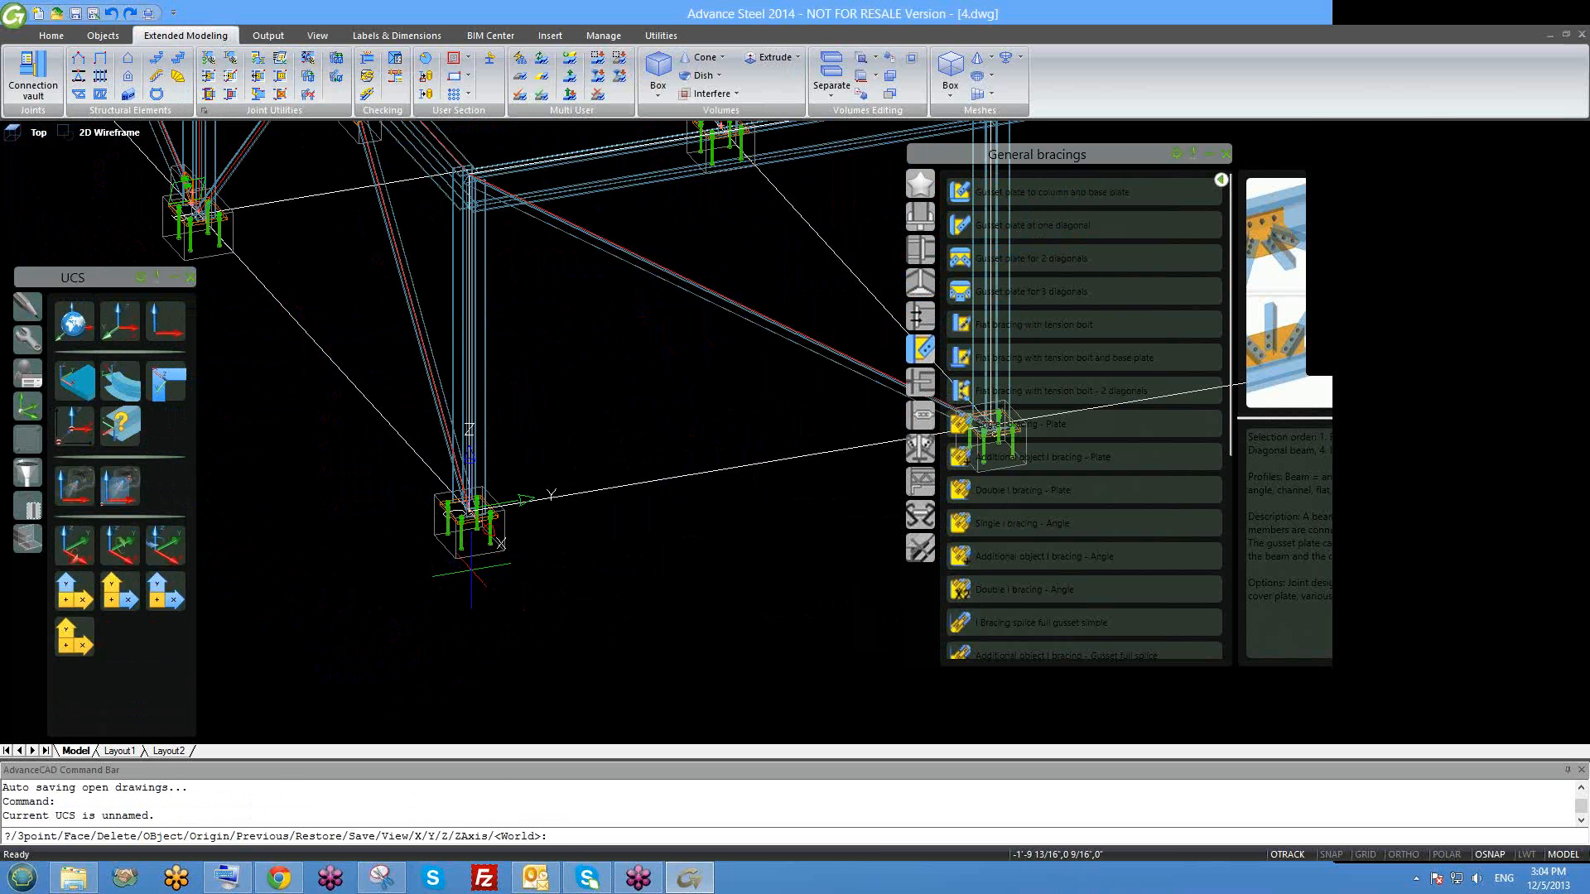
text(X)
key(Return)
key(Return)
Reset the UCS to World.
key(Return)
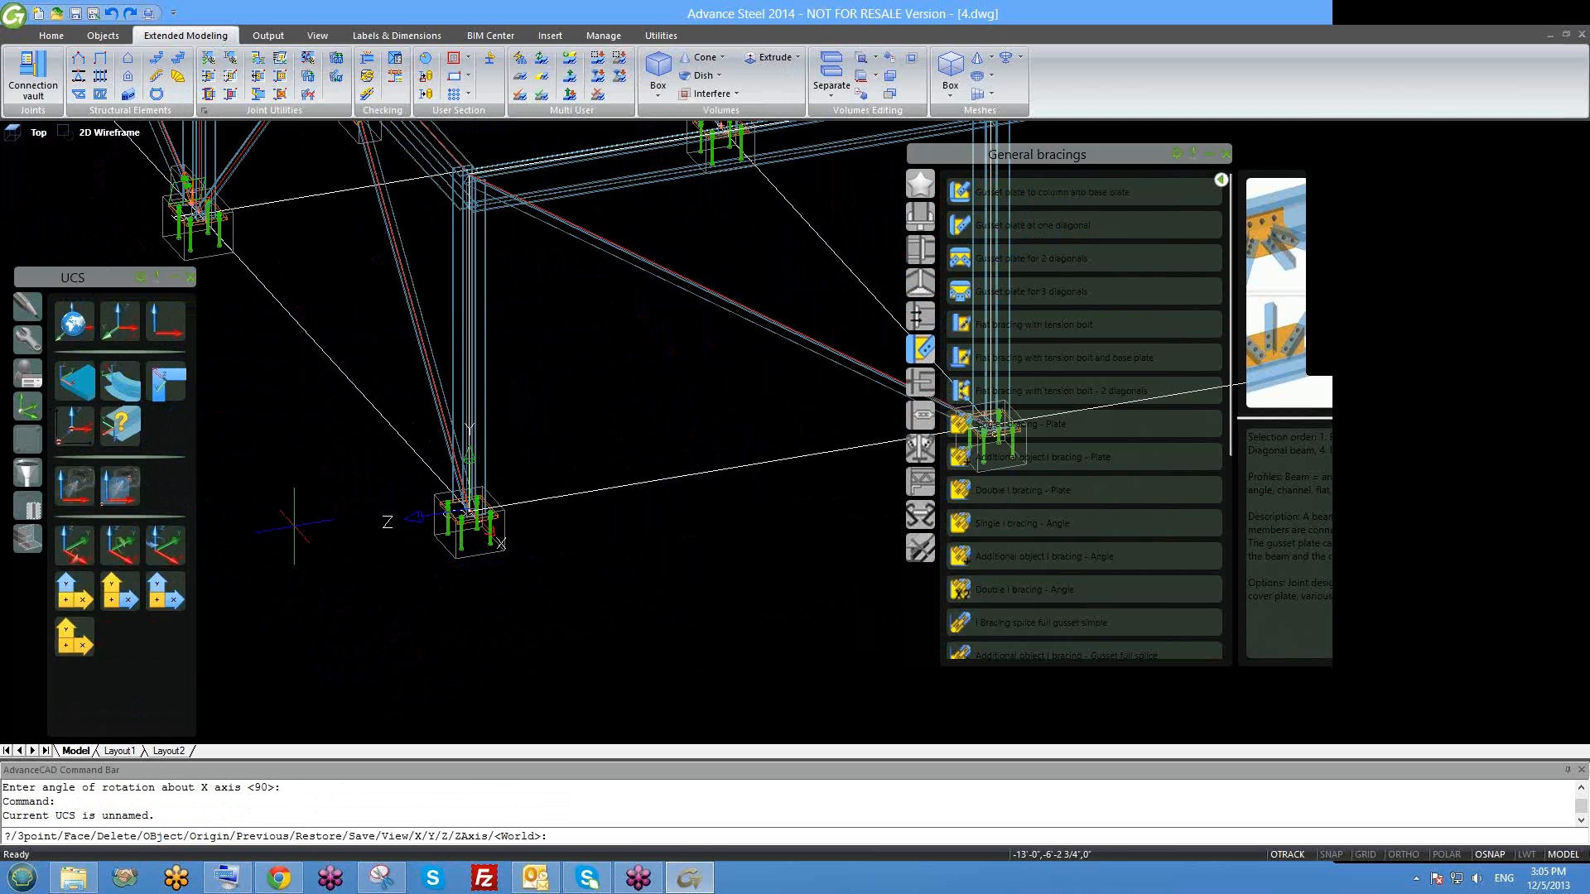
text(UCS)
key(Return)
text(W)
key(Return)
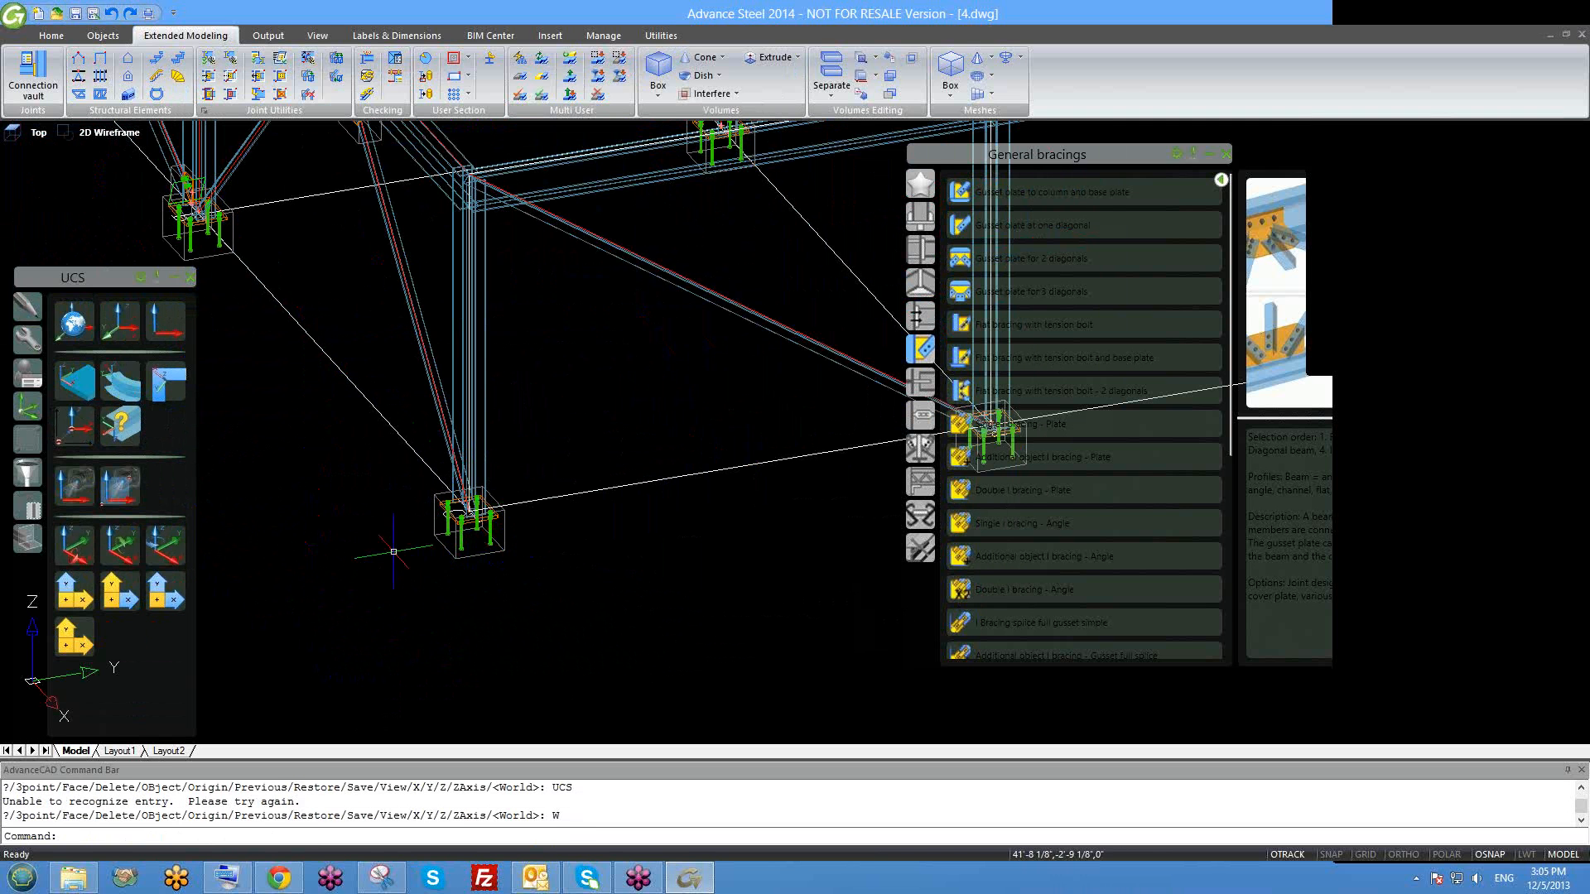
Move the UCS origin to the base of the corner column.
click(75, 424)
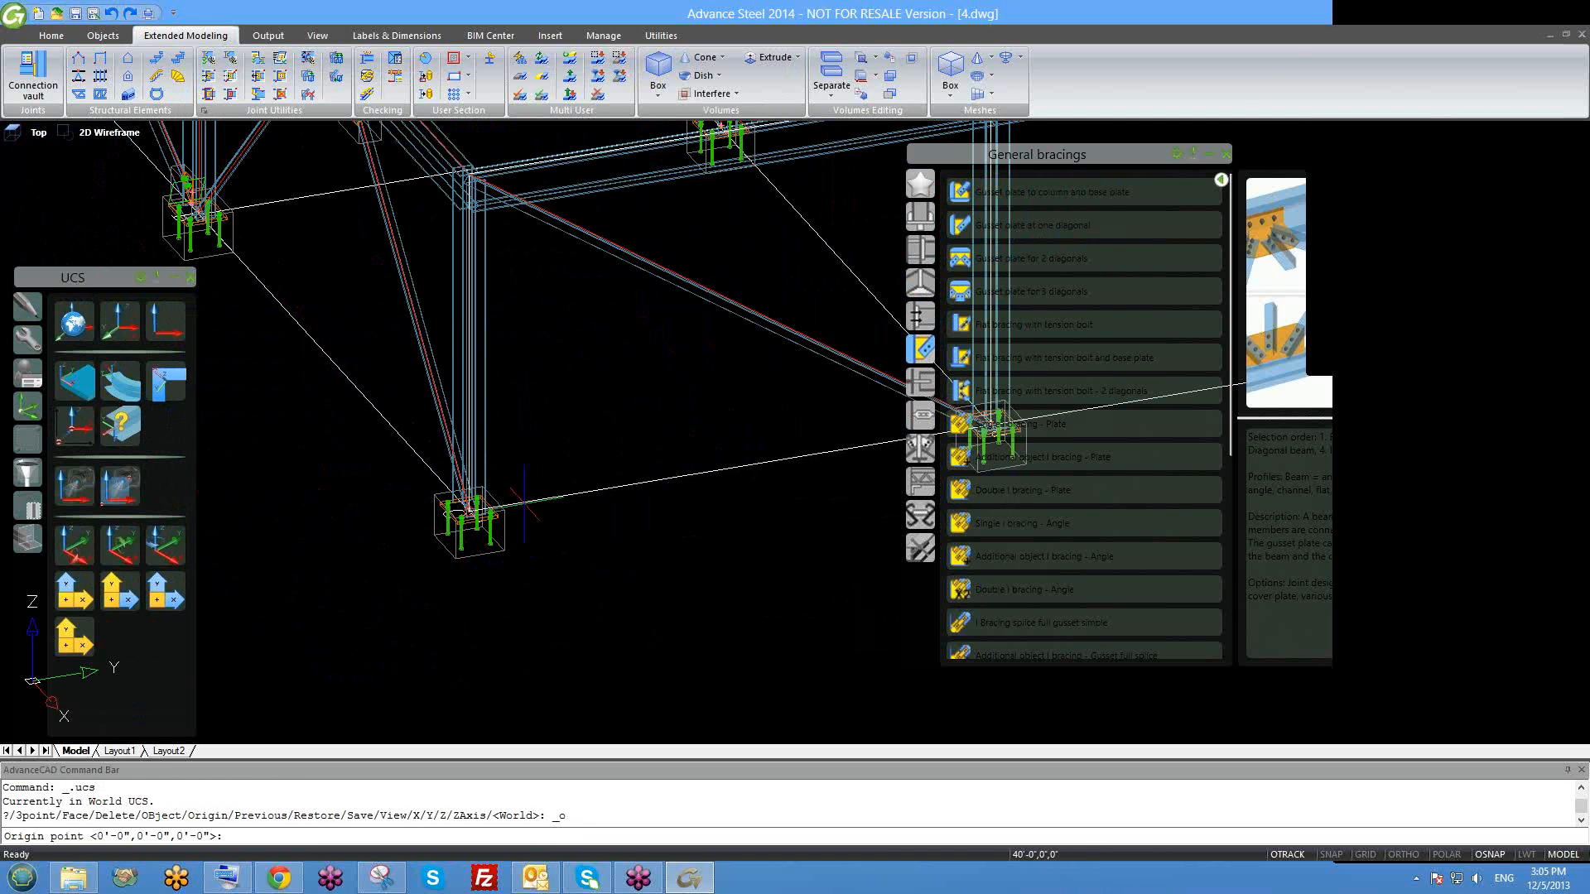
scroll(523, 501, up, 2)
shift+middle_drag(529, 578, 543, 568)
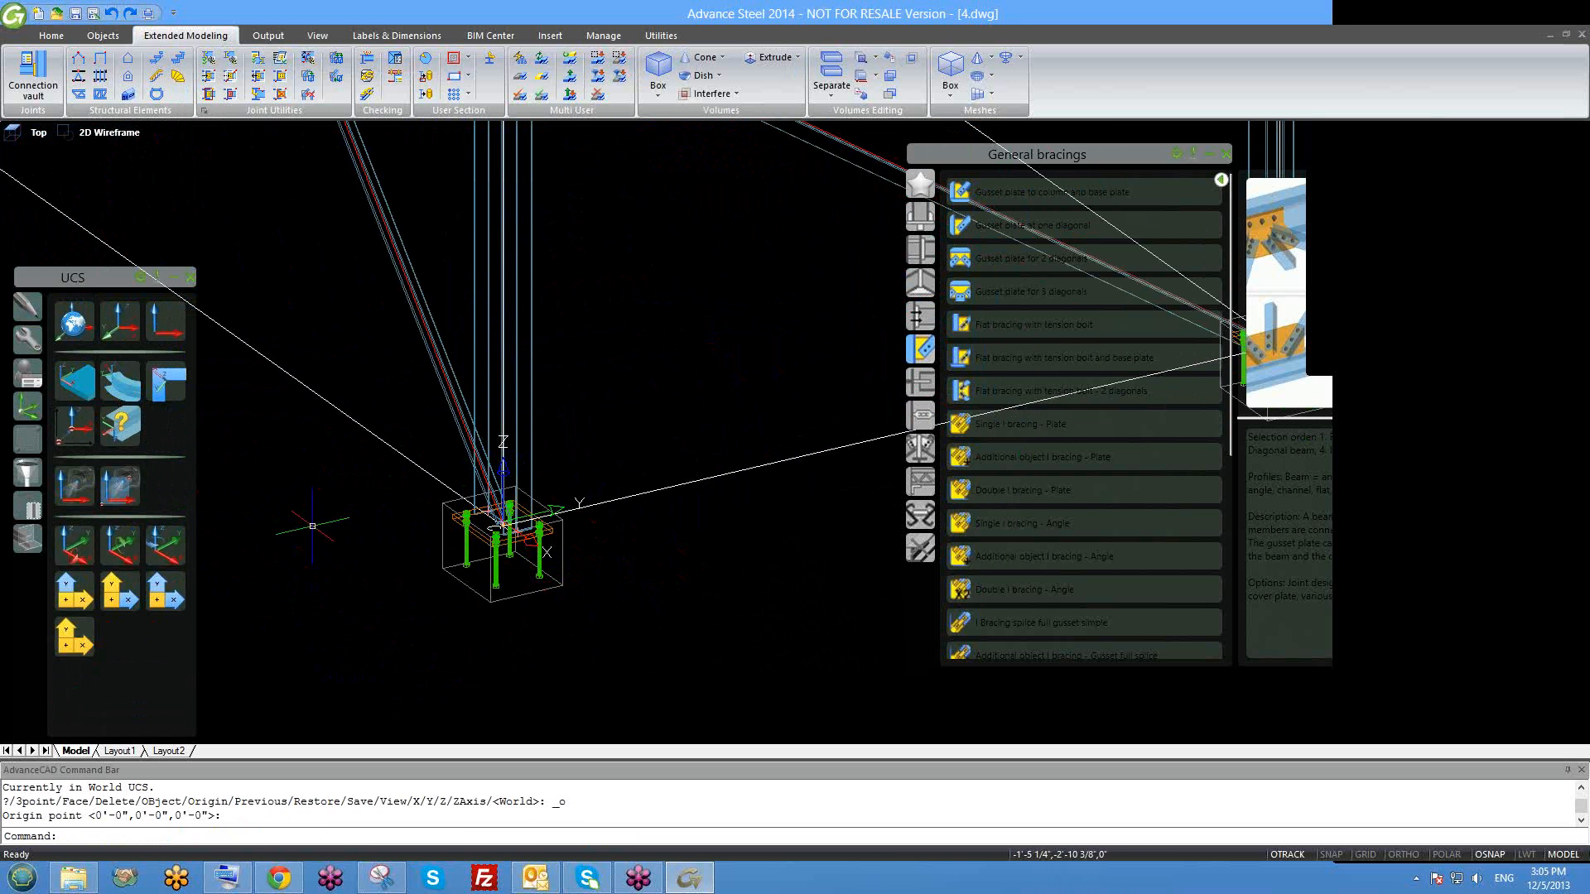
Try rotating the UCS about its Z axis in quarter turns at the corner column base.
click(164, 561)
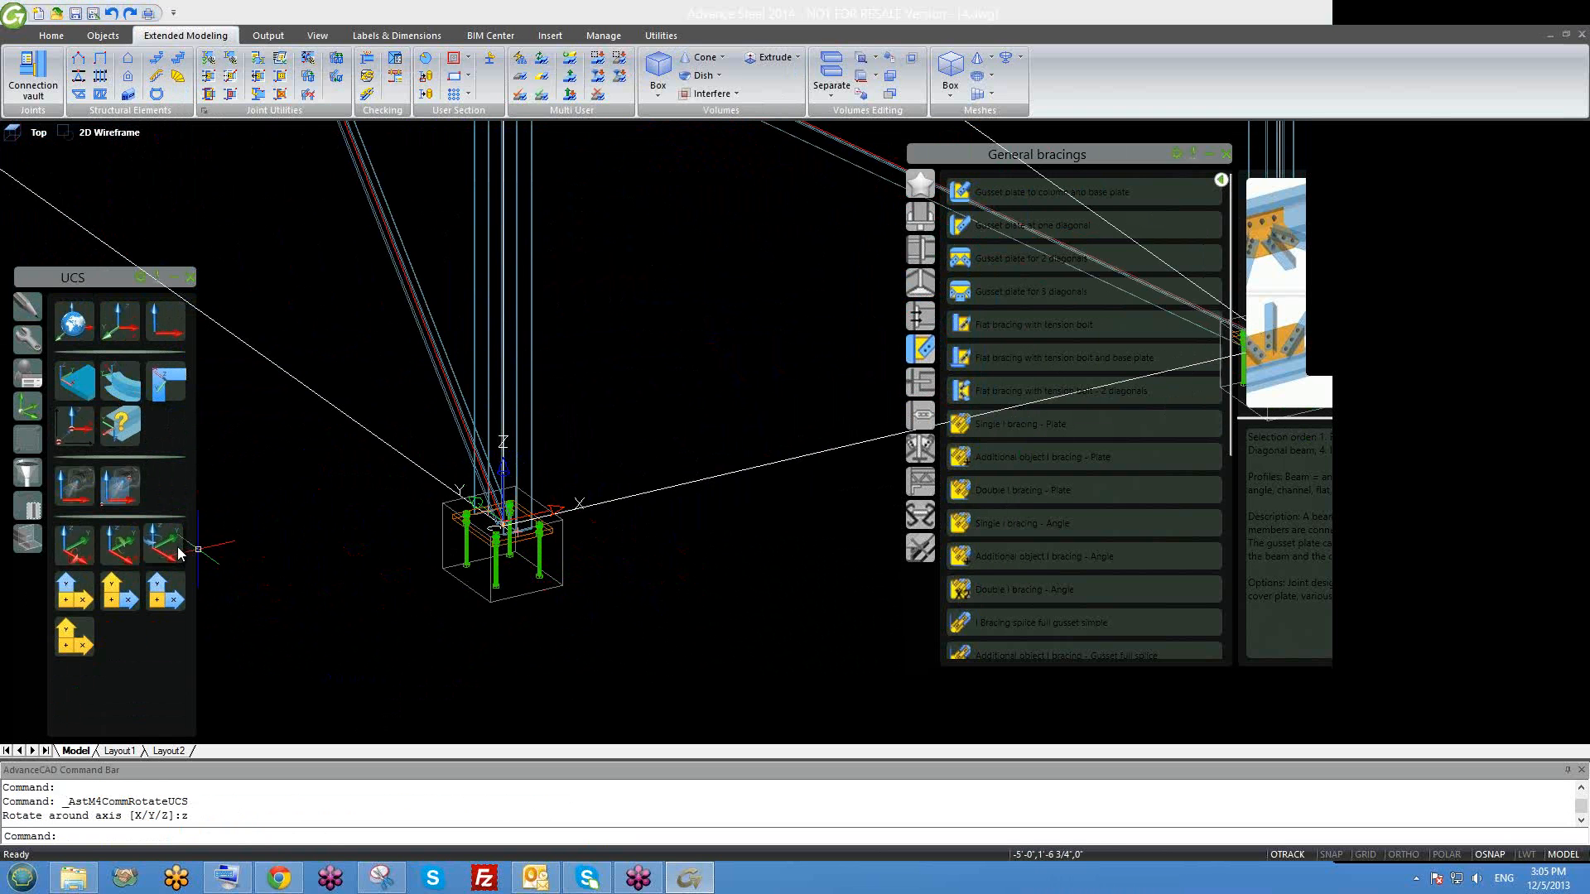
click(180, 553)
click(180, 553)
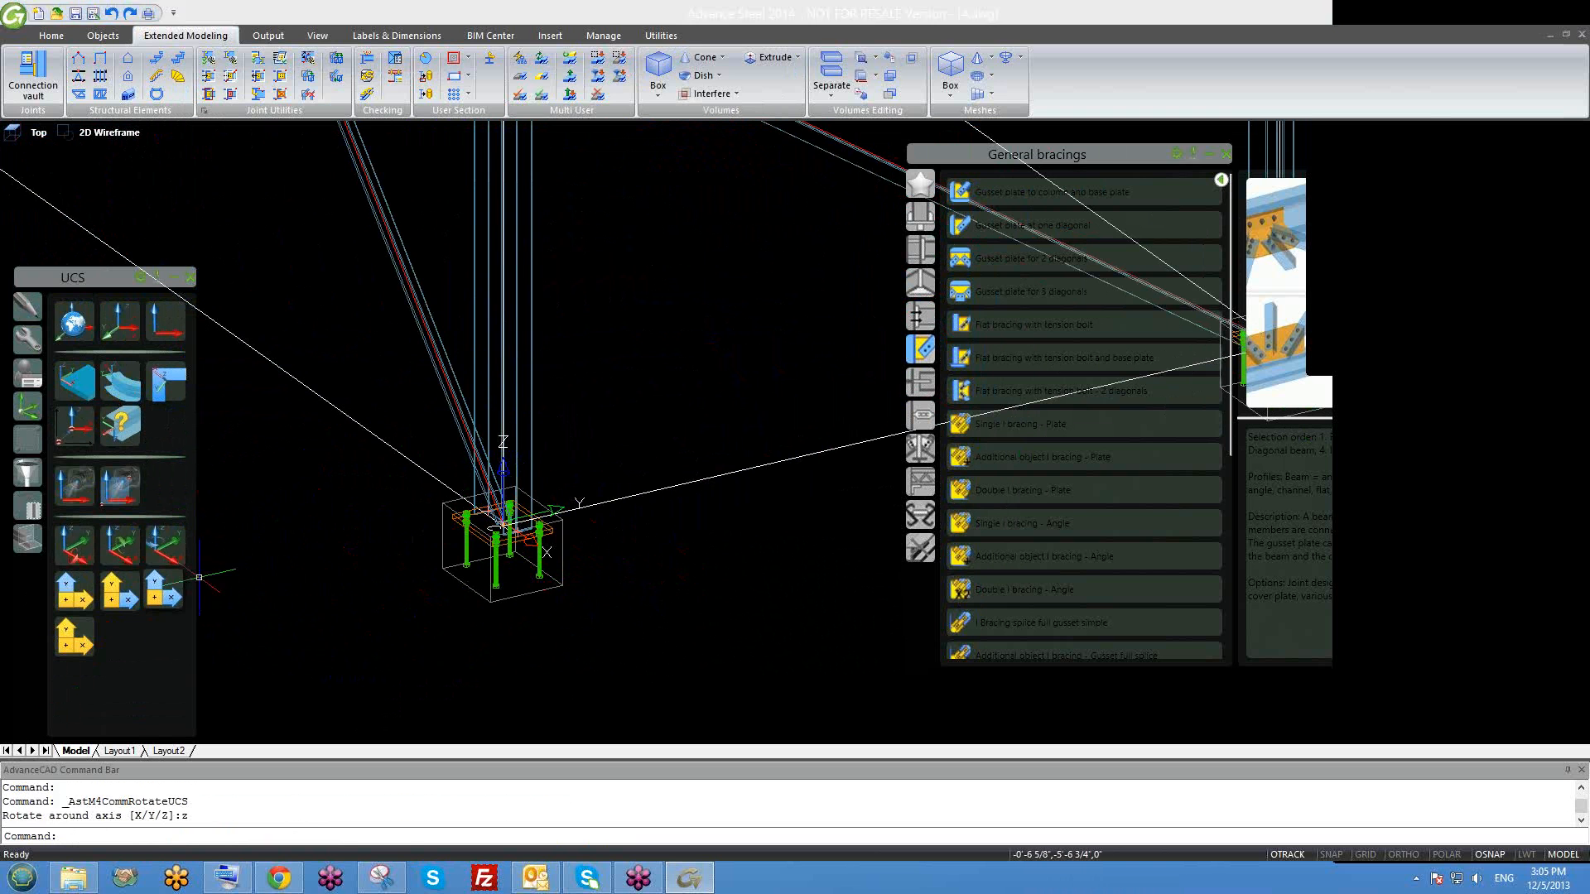
Rotate the UCS 90 degrees about its Y axis with the UCS command and keep turning it about Y until X points up the column.
right_click(462, 622)
click(497, 643)
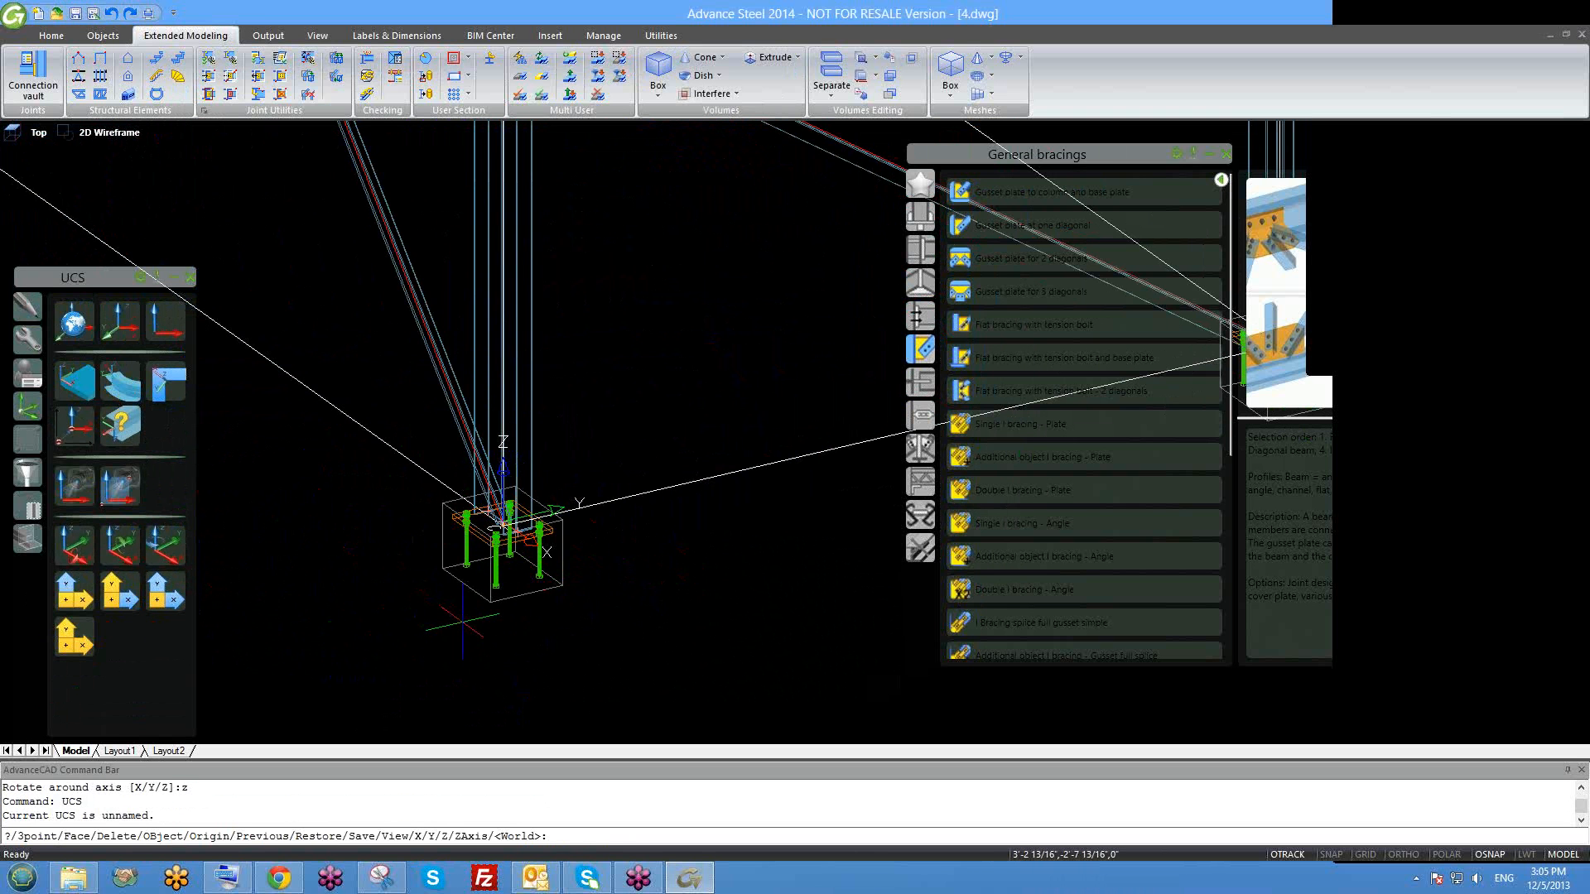
text(Y)
key(Return)
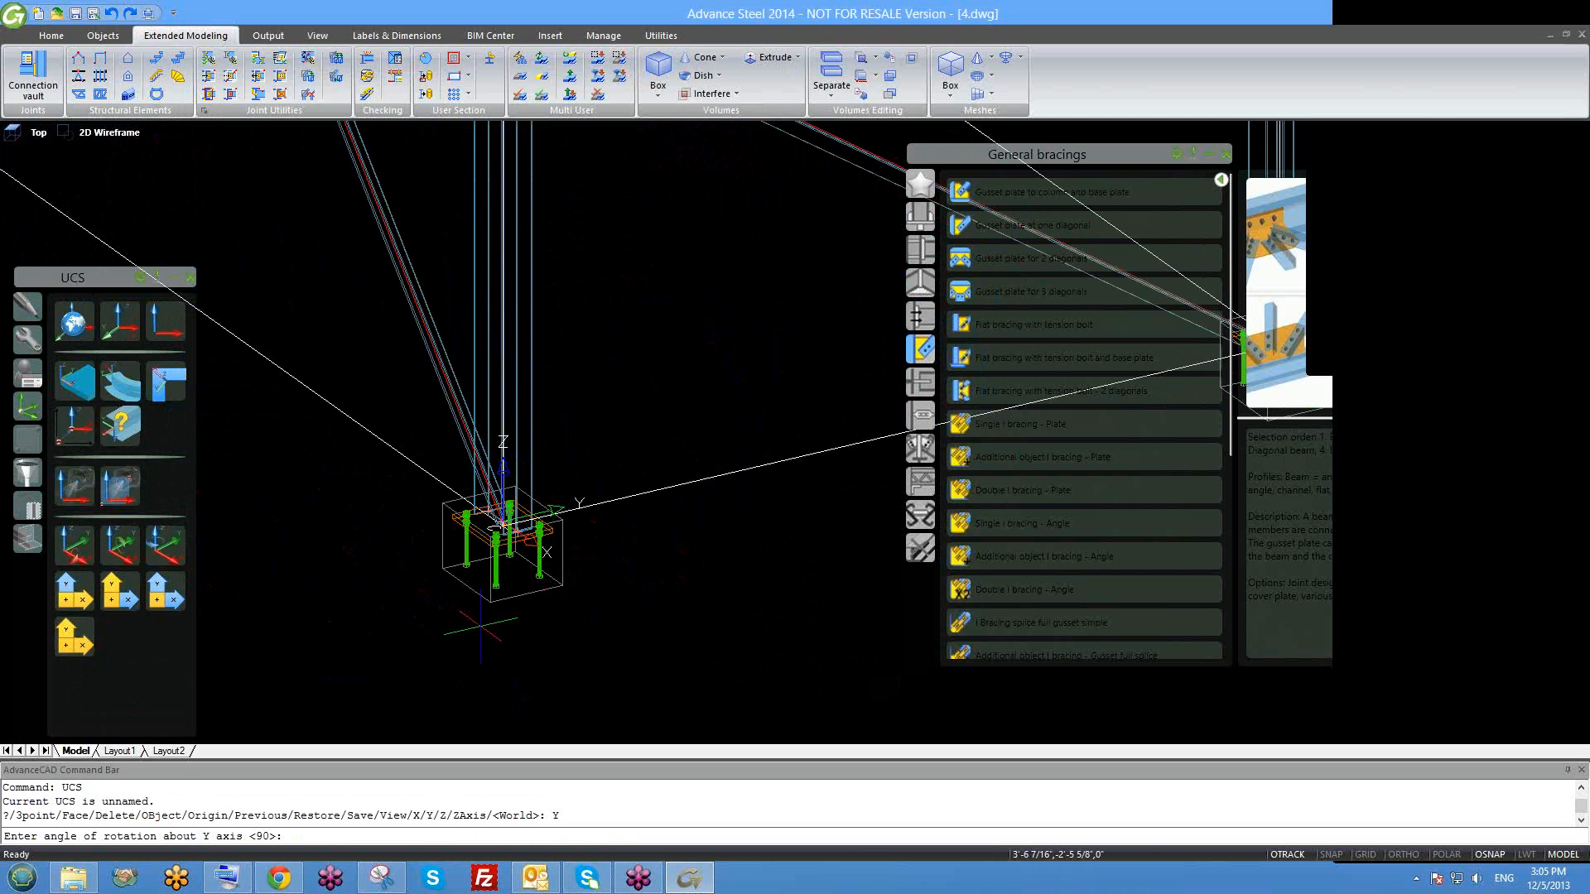
text(90)
key(Return)
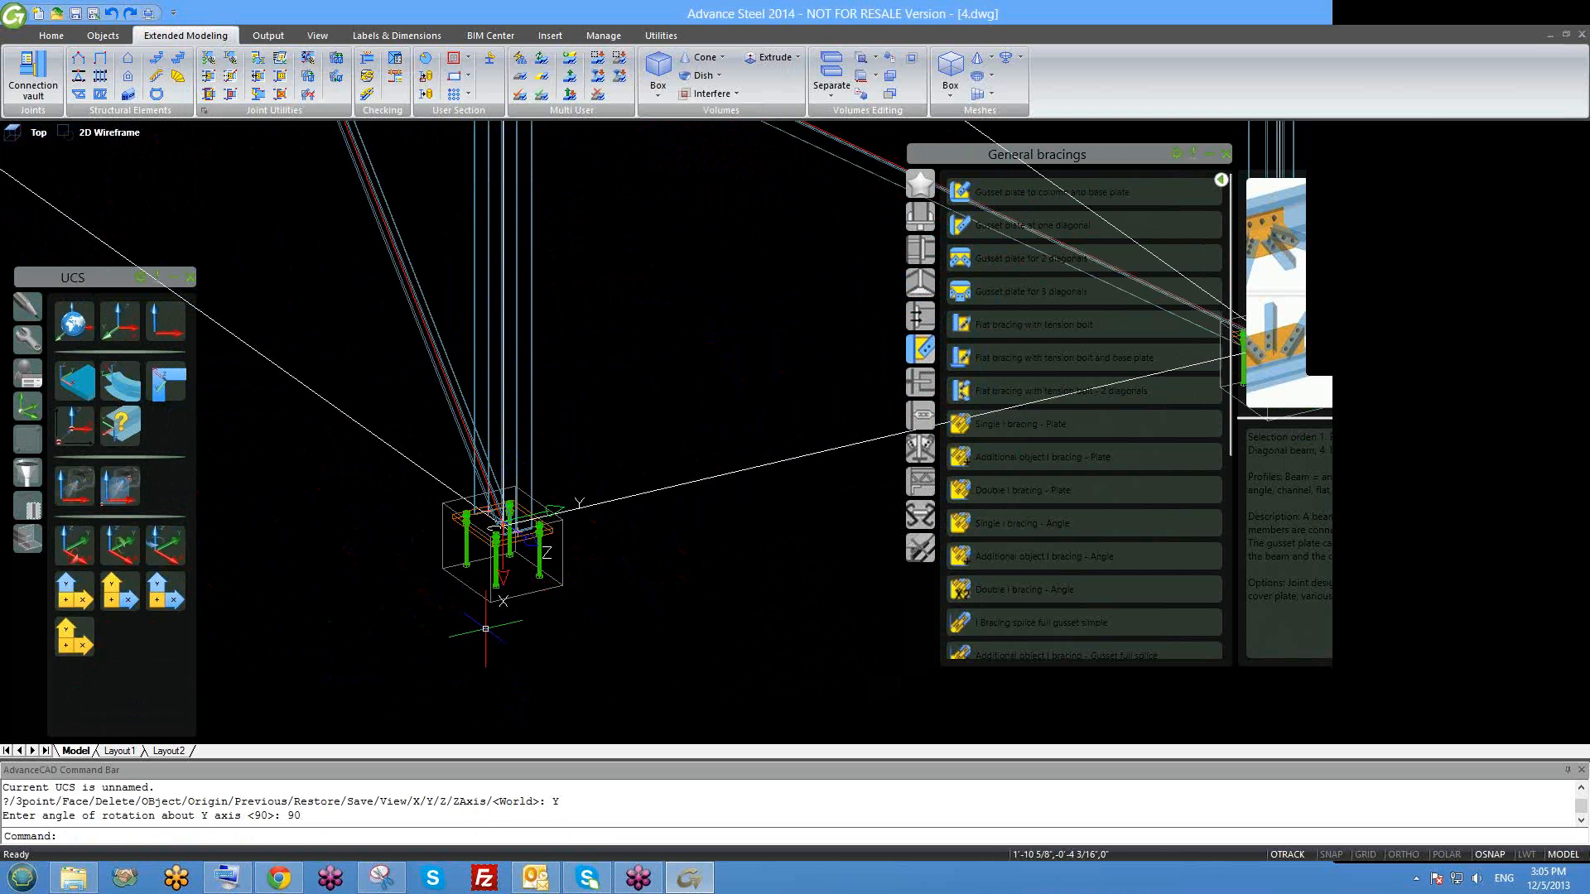
click(116, 546)
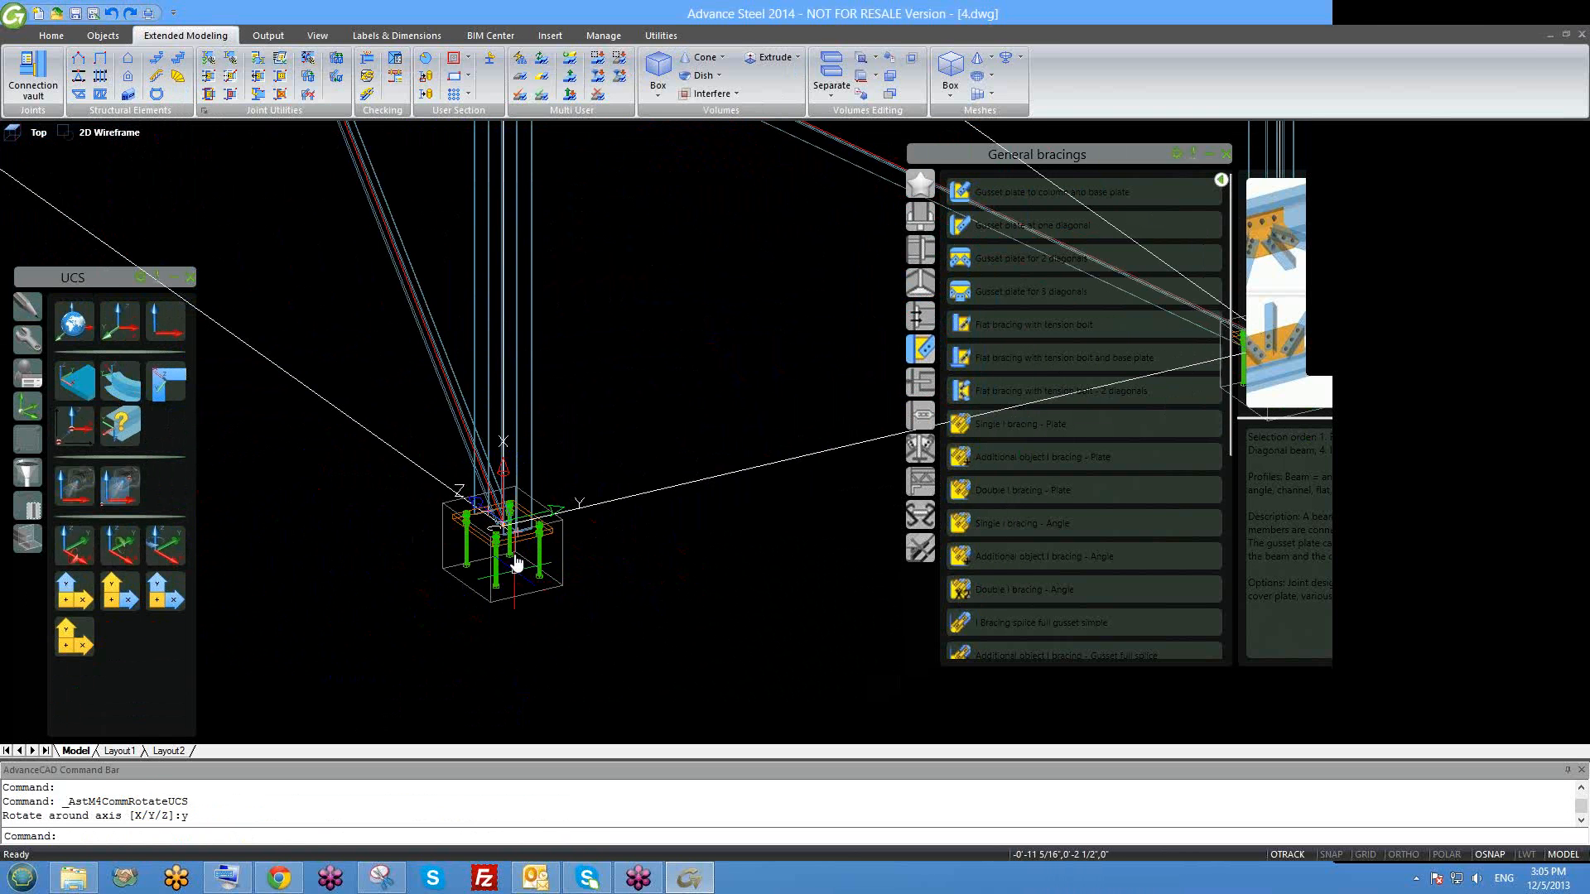
Delete the structural bracing in the frame bay beside the corner column.
scroll(515, 563, down, 4)
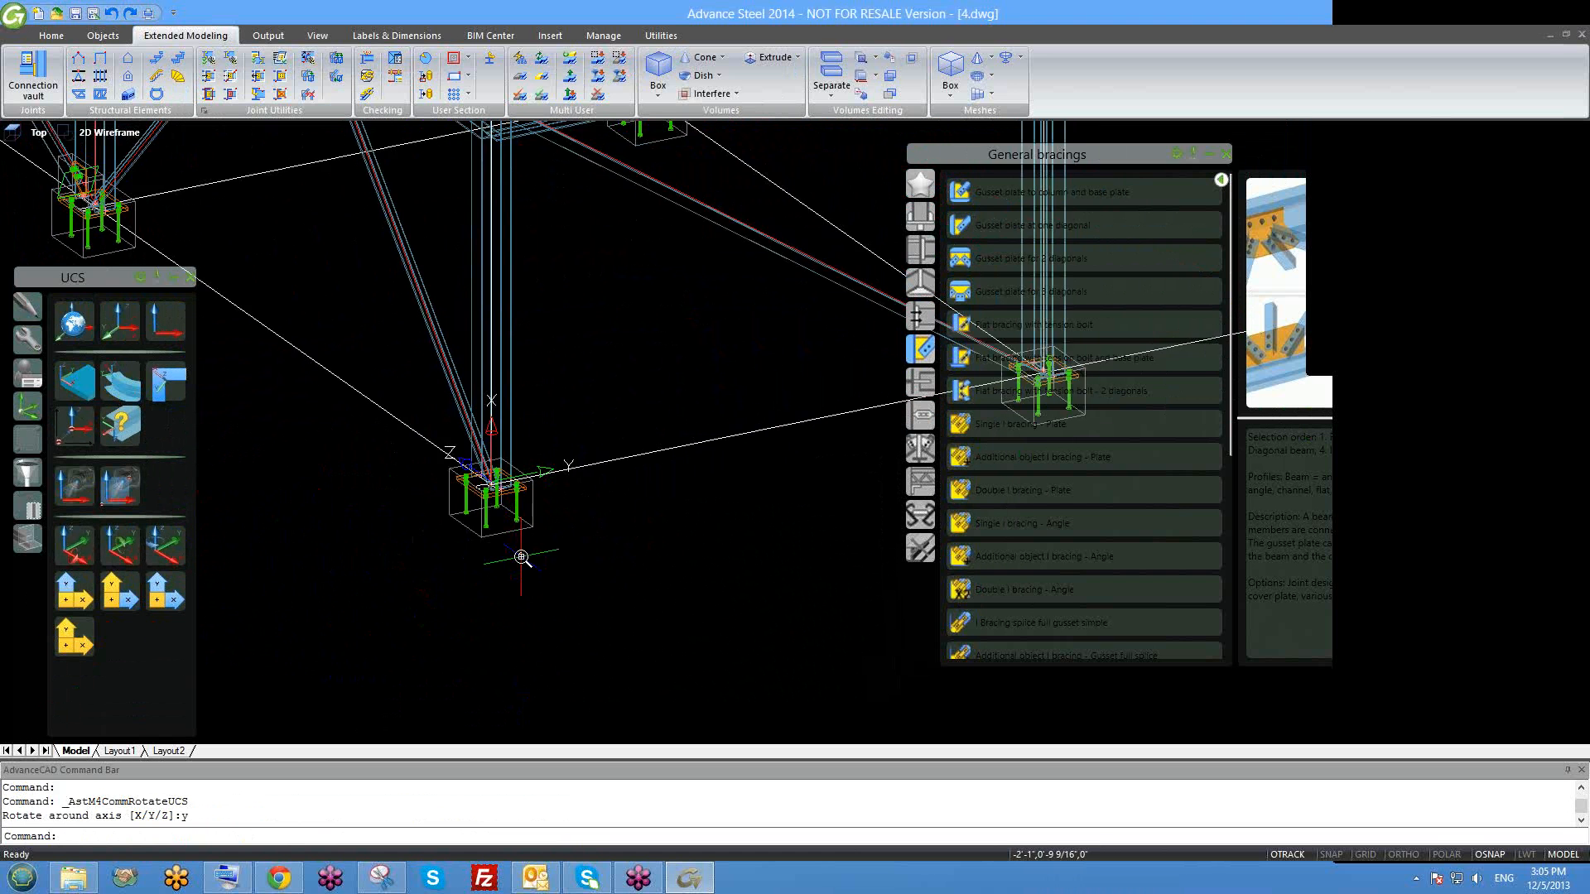
scroll(521, 557, down, 2)
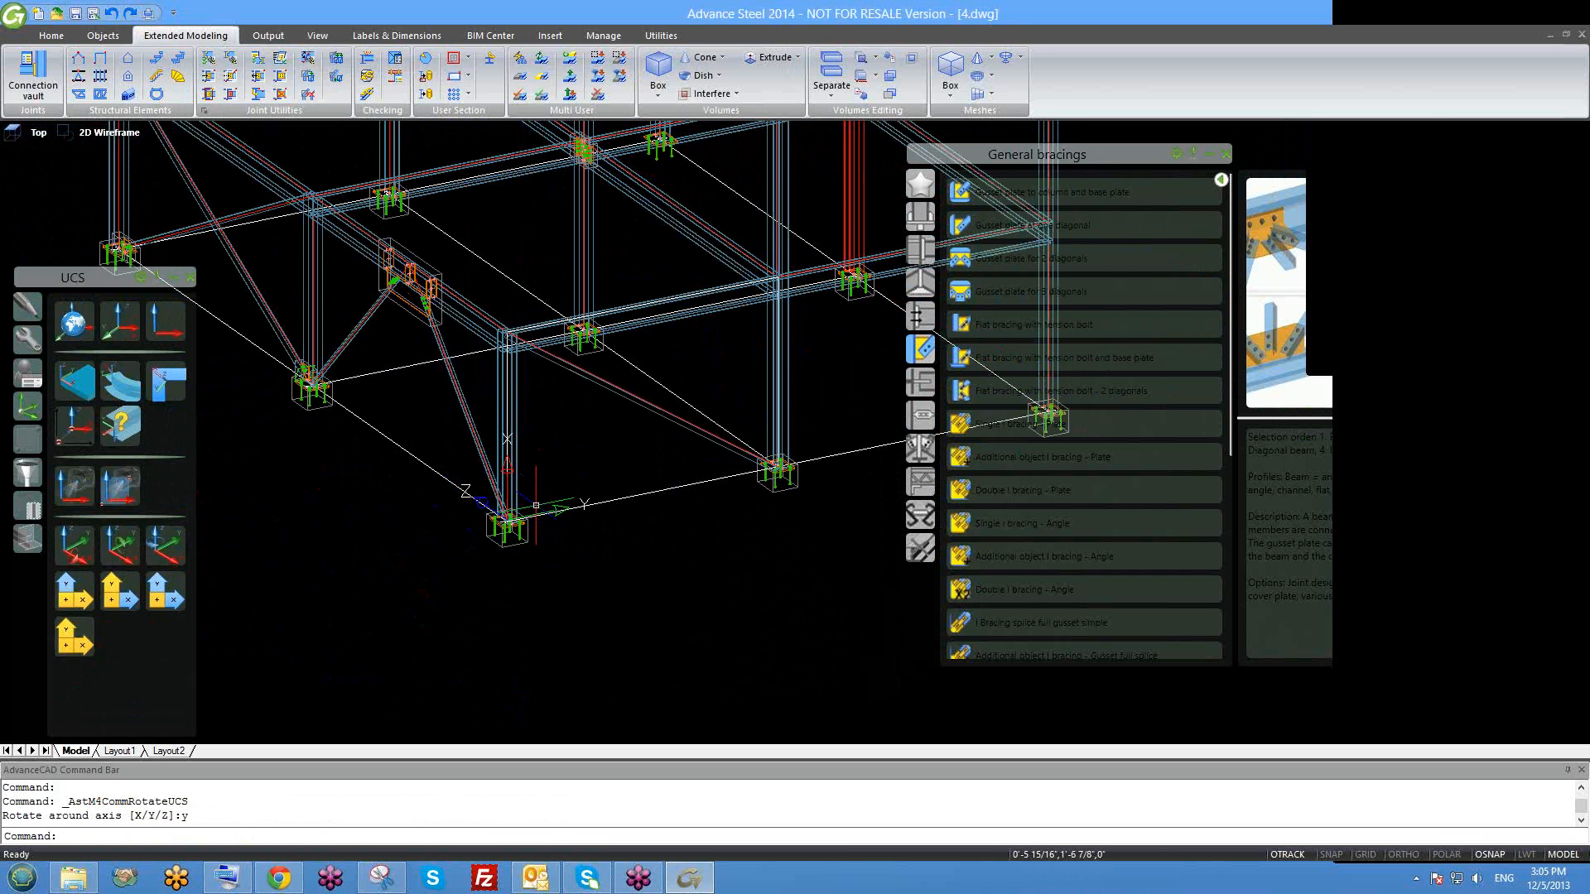
scroll(539, 487, down, 2)
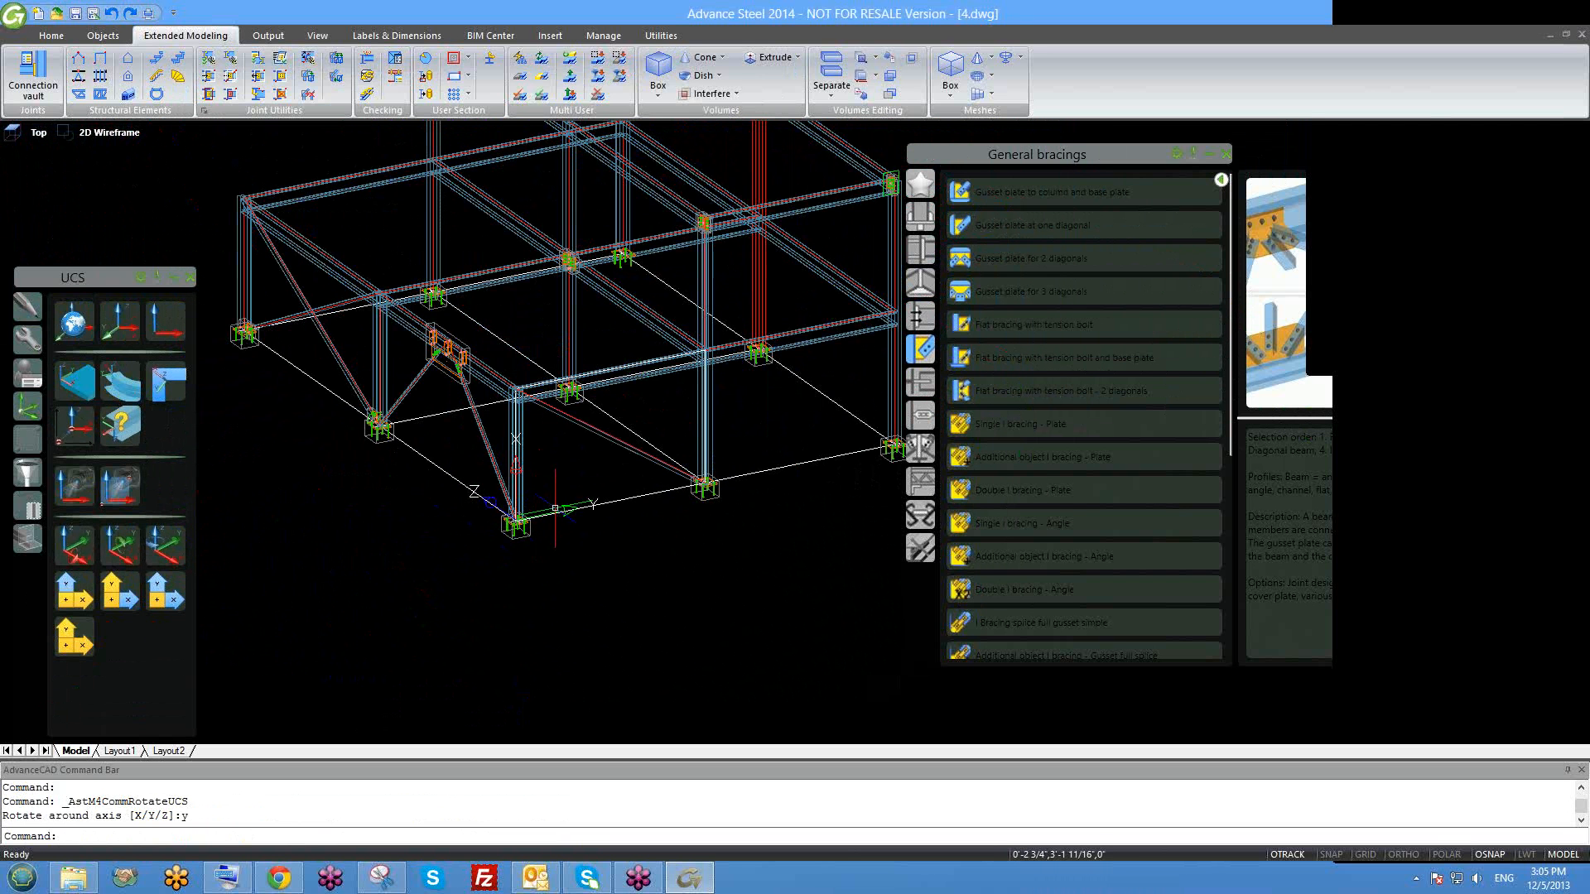
shift+middle_drag(703, 538, 496, 572)
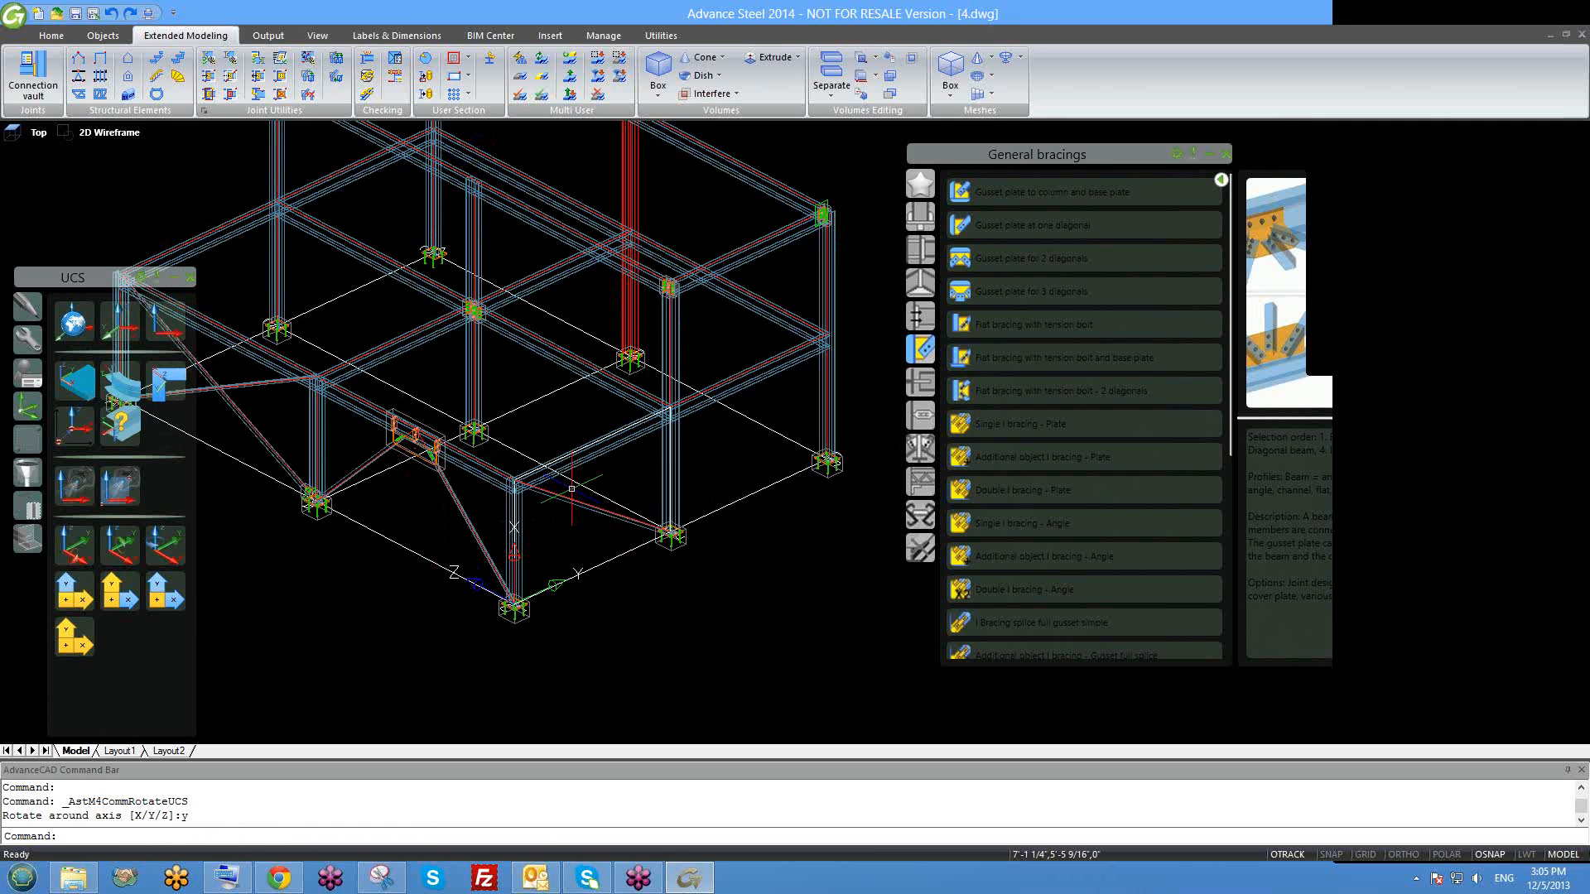
key(Delete)
Rotate the UCS a quarter turn about its X axis and move its origin to the corner column base at the other end of the frame.
scroll(564, 497, down, 3)
mouse_move(482, 519)
shift+middle_down()
mouse_move(660, 504)
mouse_move(772, 472)
shift+middle_up()
shift+middle_drag(676, 493, 805, 534)
shift+middle_drag(544, 550, 806, 534)
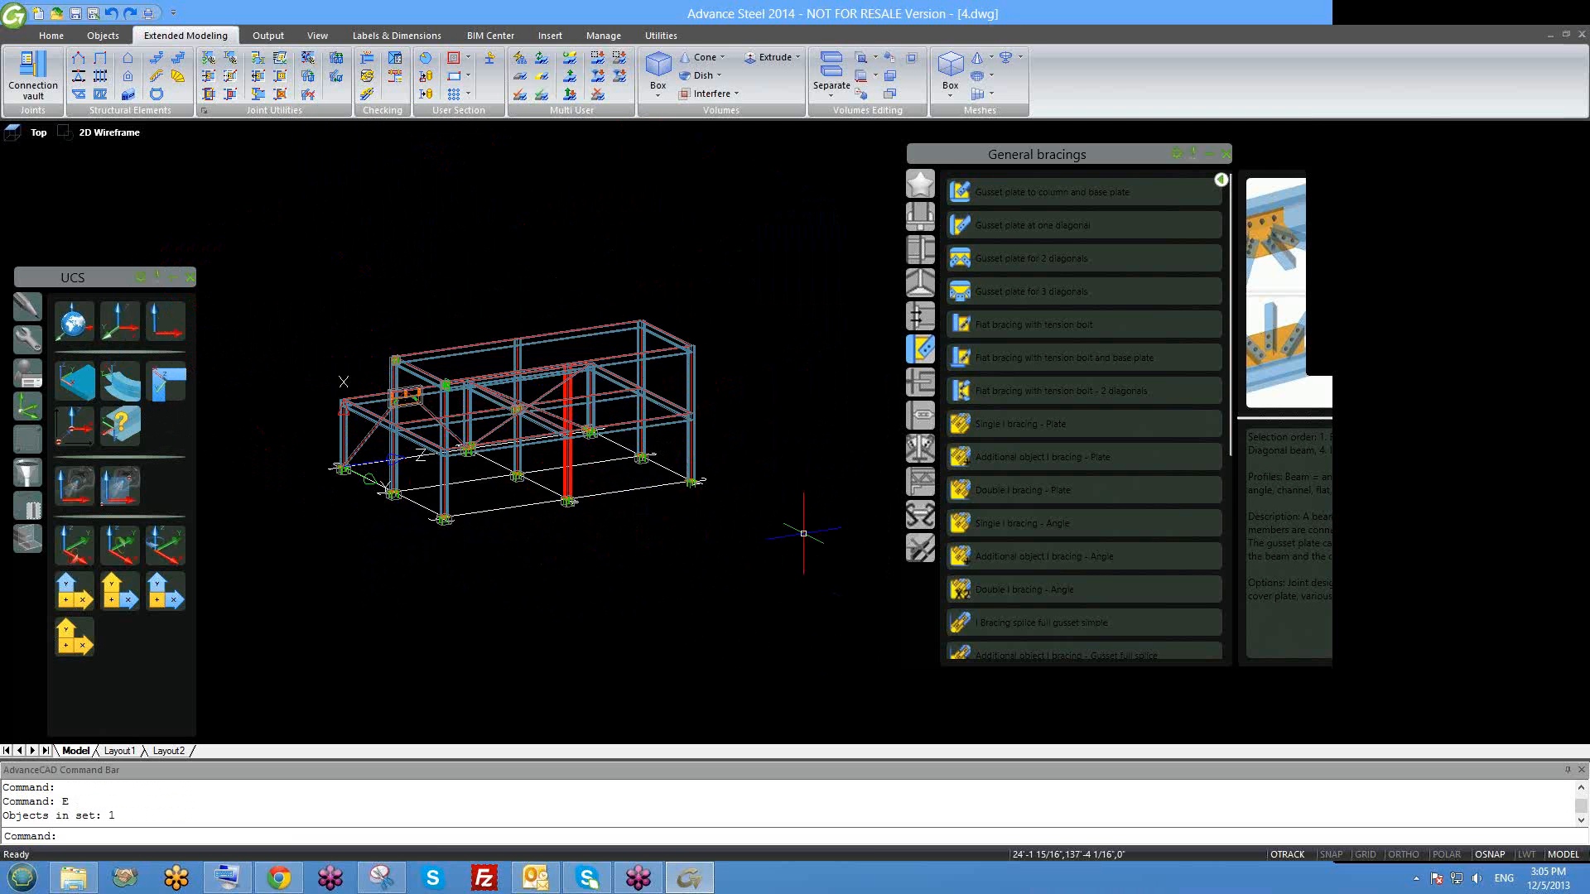
scroll(667, 509, up, 2)
middle_drag(667, 509, 695, 580)
click(76, 546)
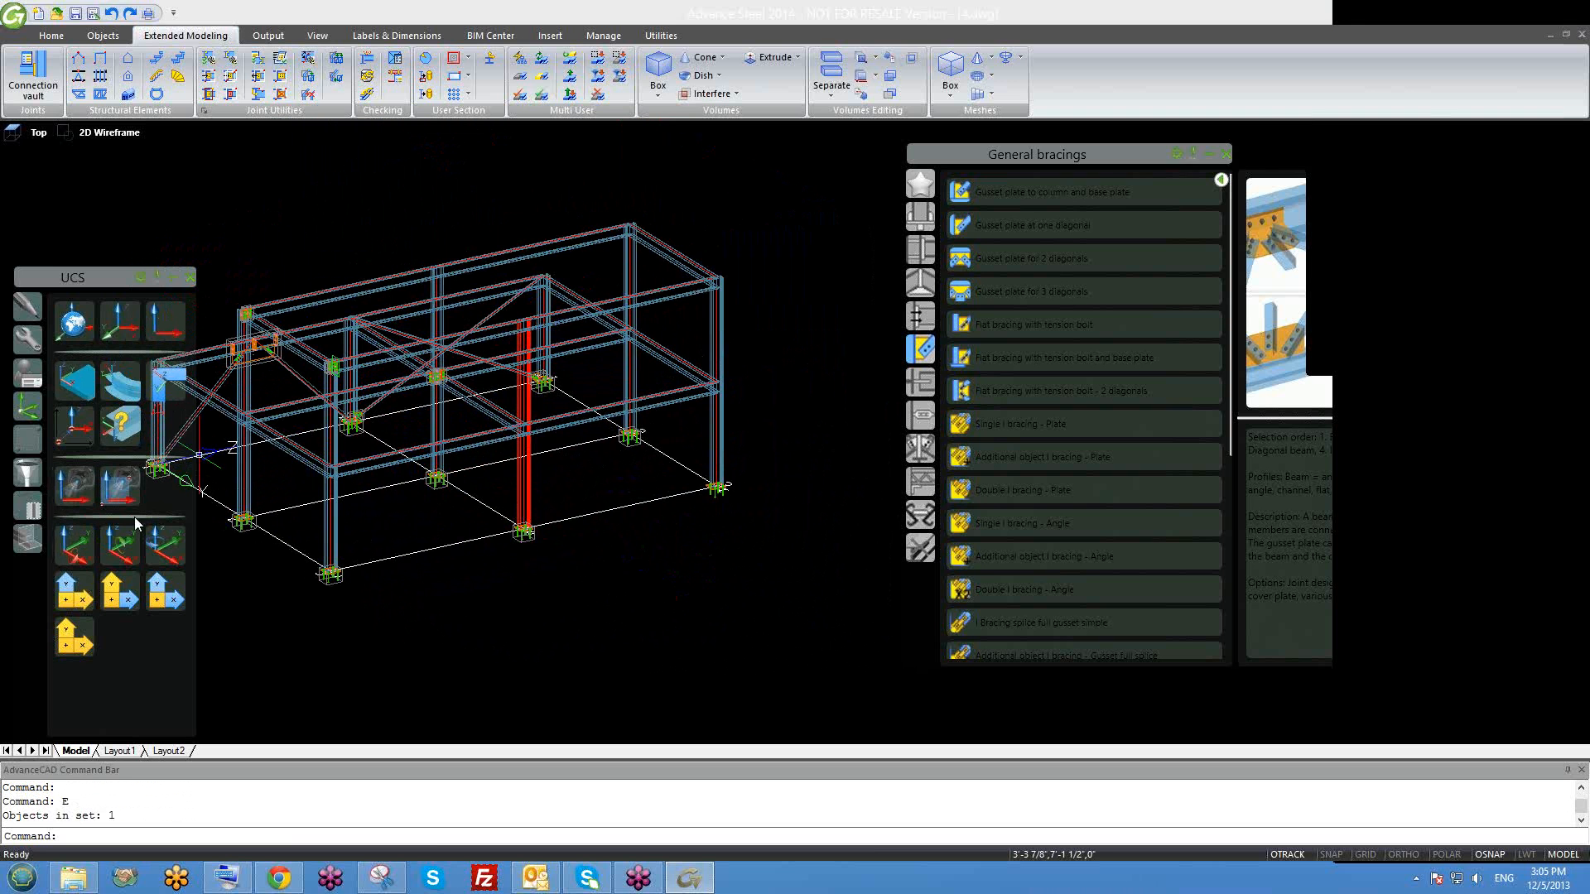
click(74, 426)
scroll(831, 513, up, 5)
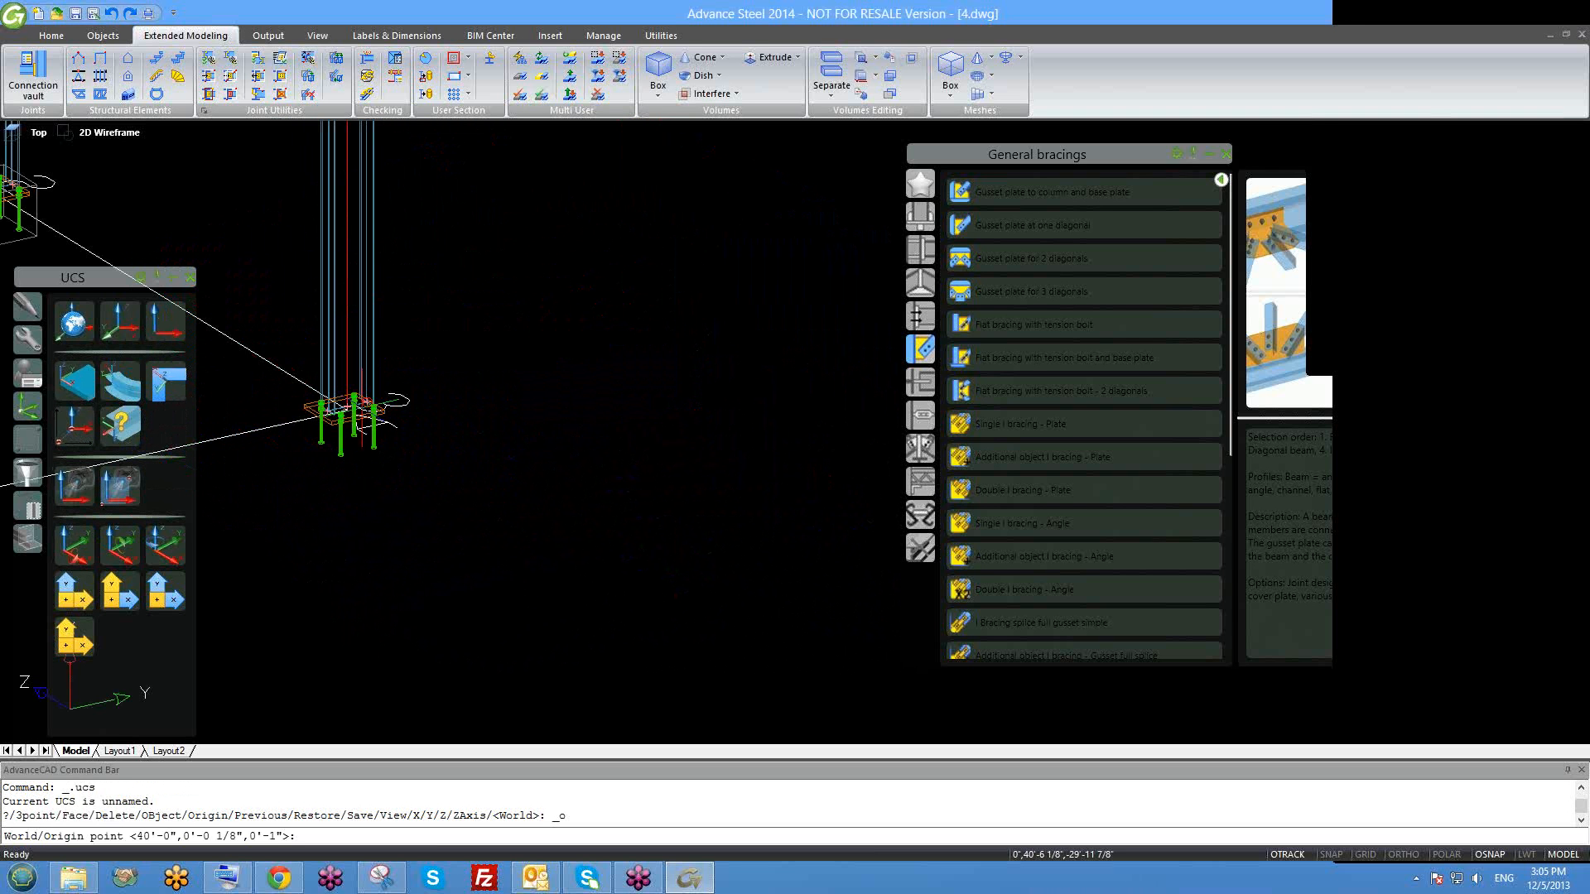
click(333, 406)
scroll(410, 445, down, 2)
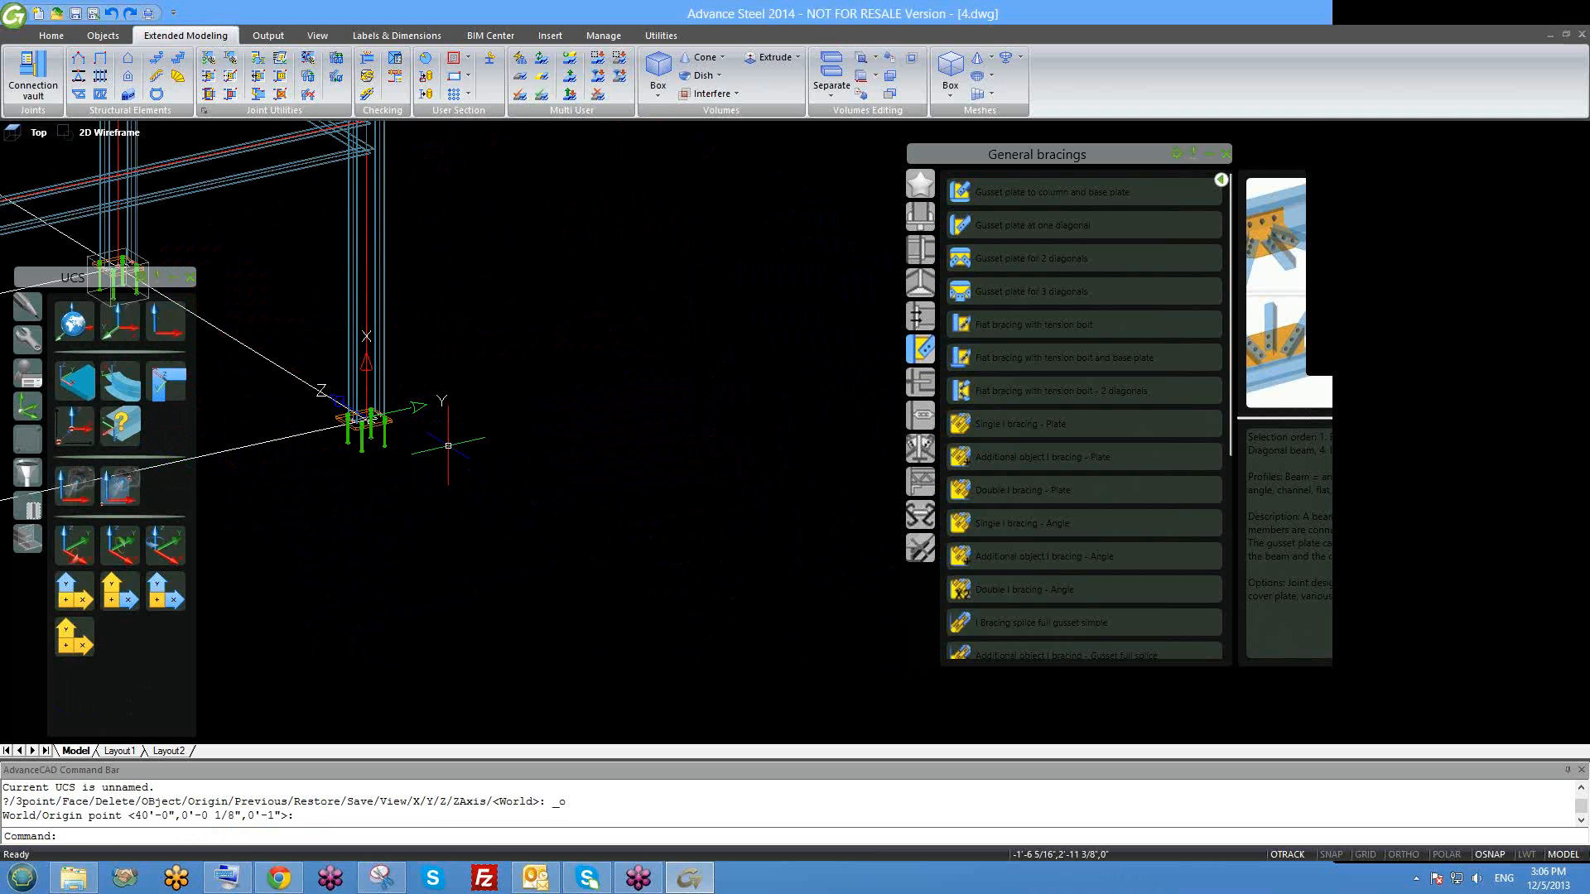
Move the UCS origin to the base of the adjacent middle column and rotate it about X so Y runs along the frame side.
scroll(448, 446, down, 3)
scroll(211, 451, up, 1)
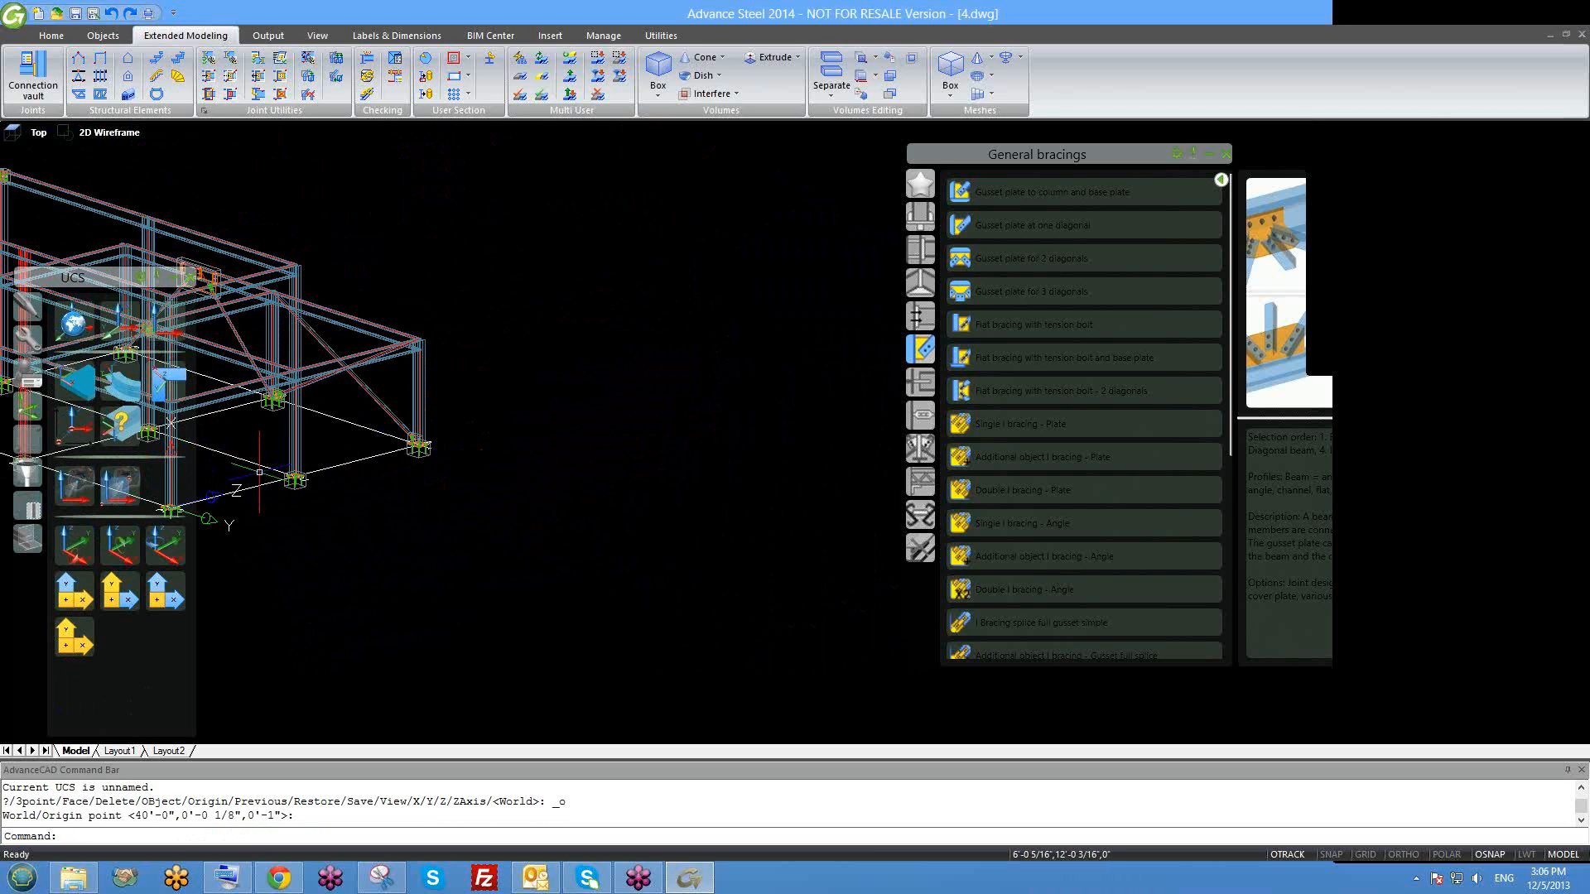
shift+middle_drag(265, 497, 446, 503)
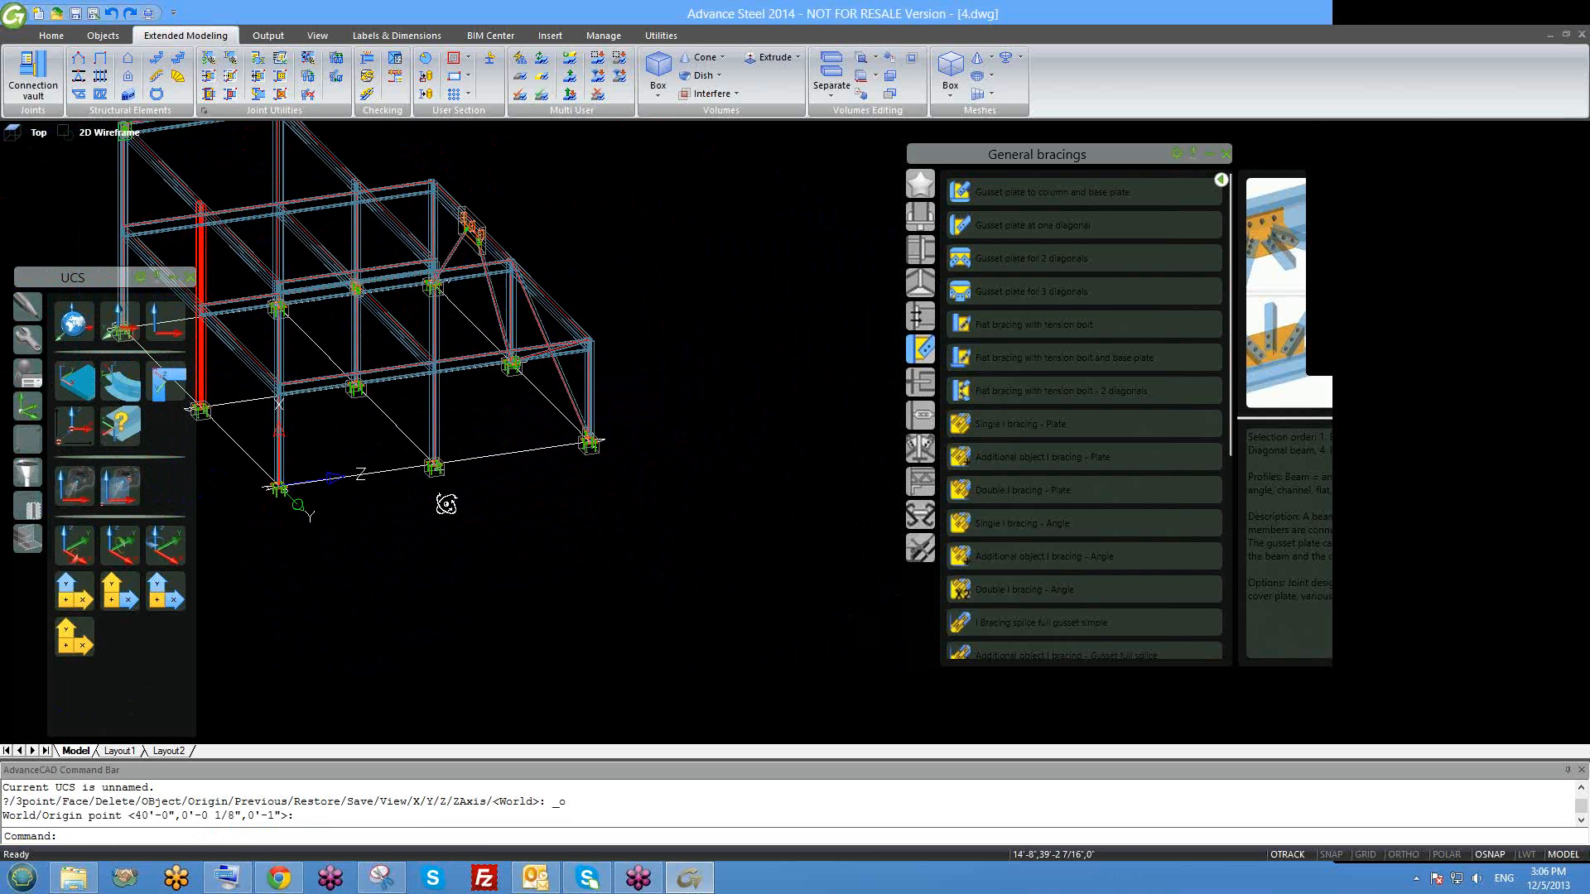
scroll(447, 503, up, 2)
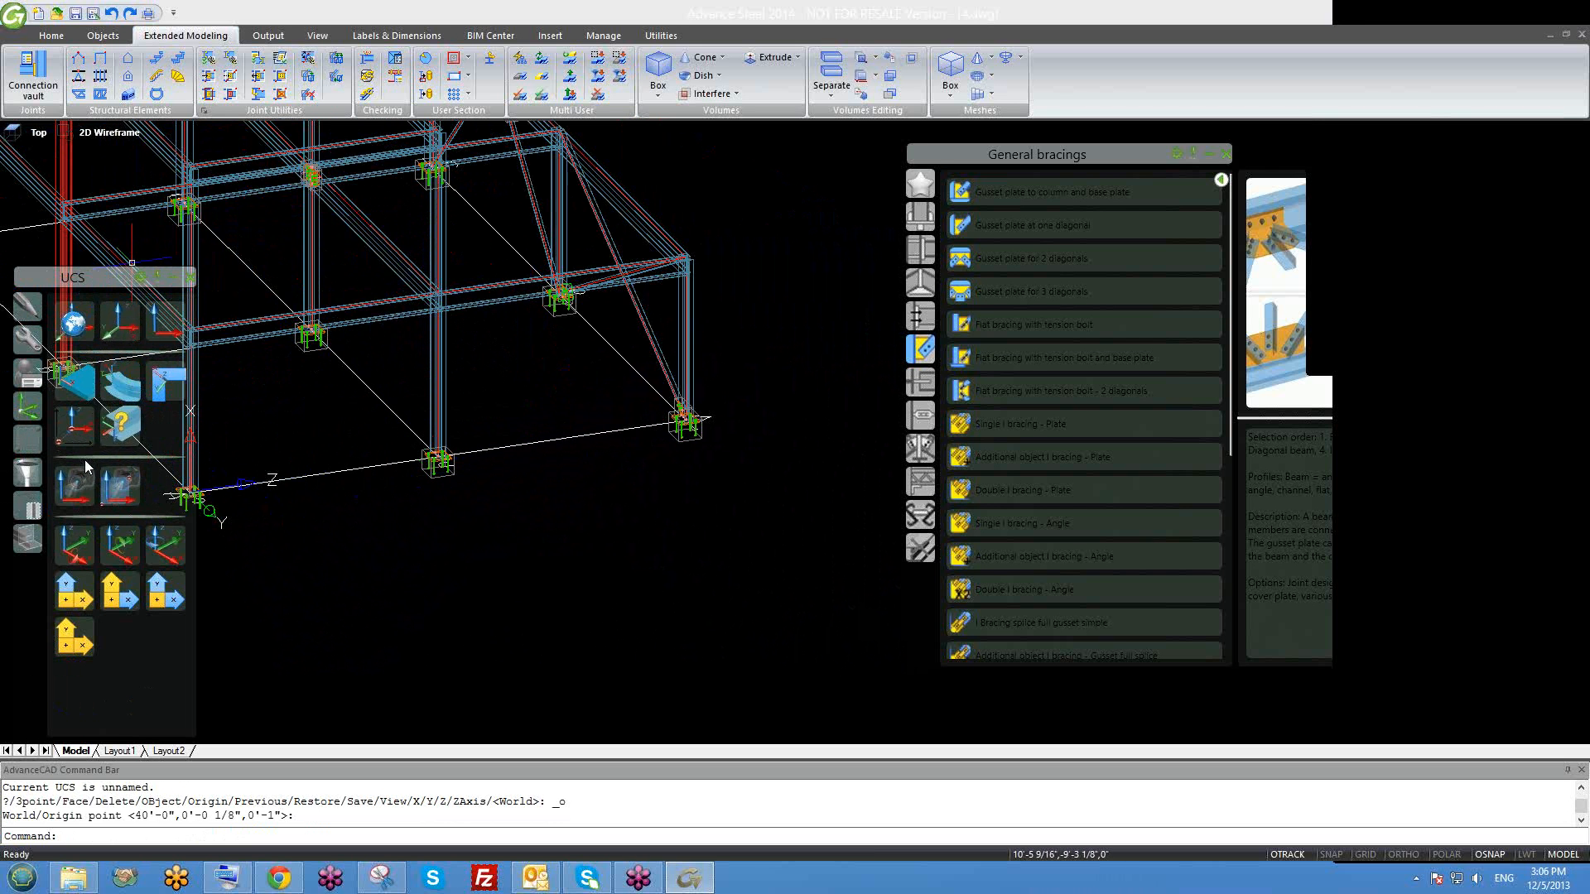
click(75, 425)
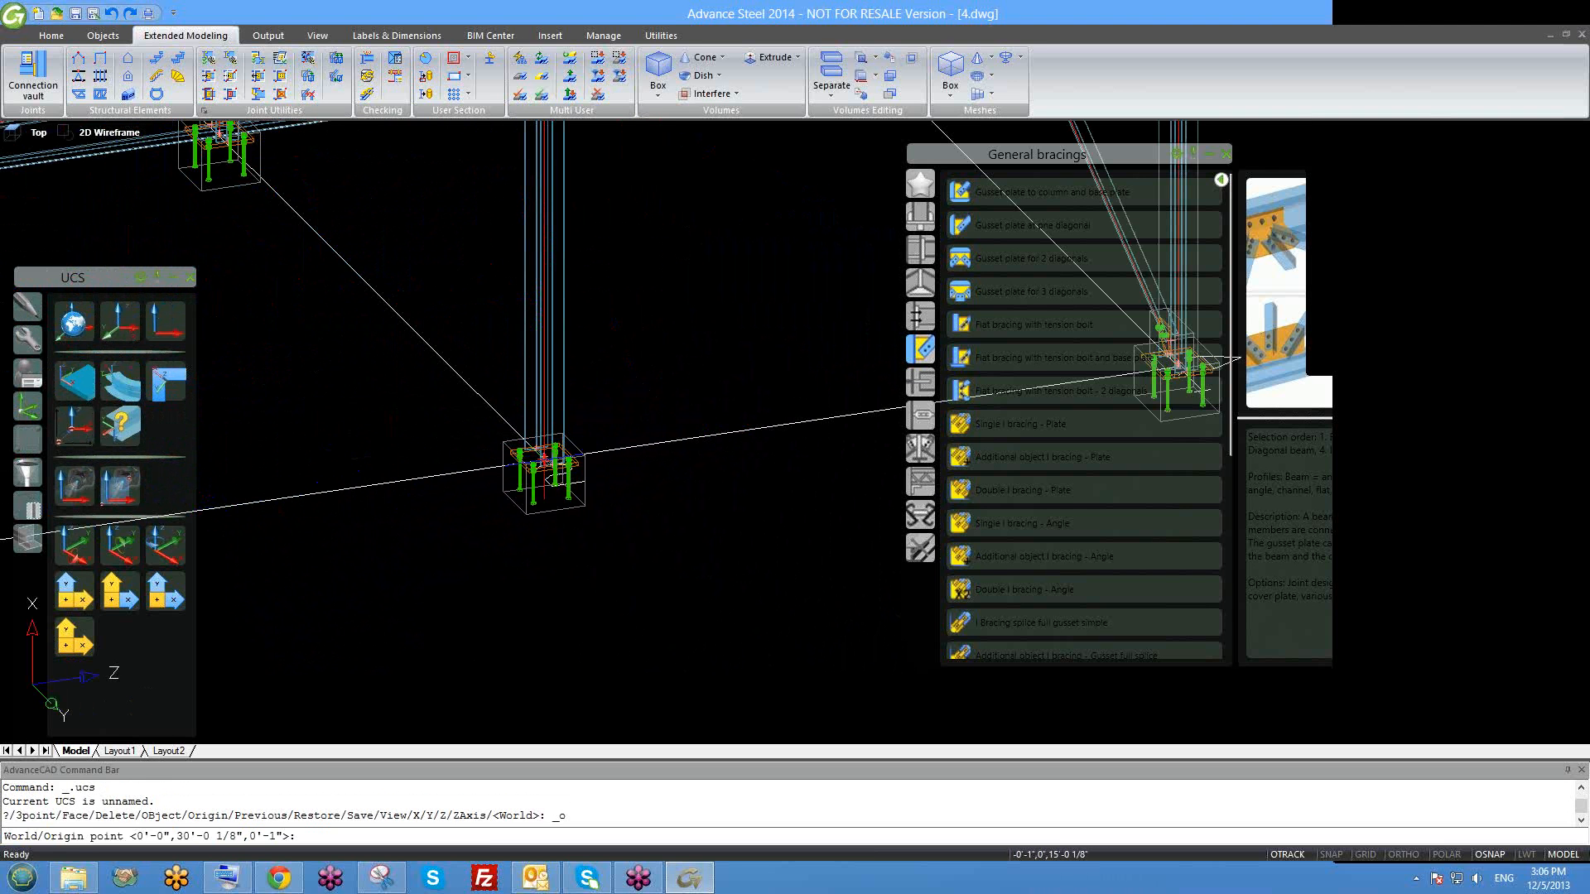
click(544, 454)
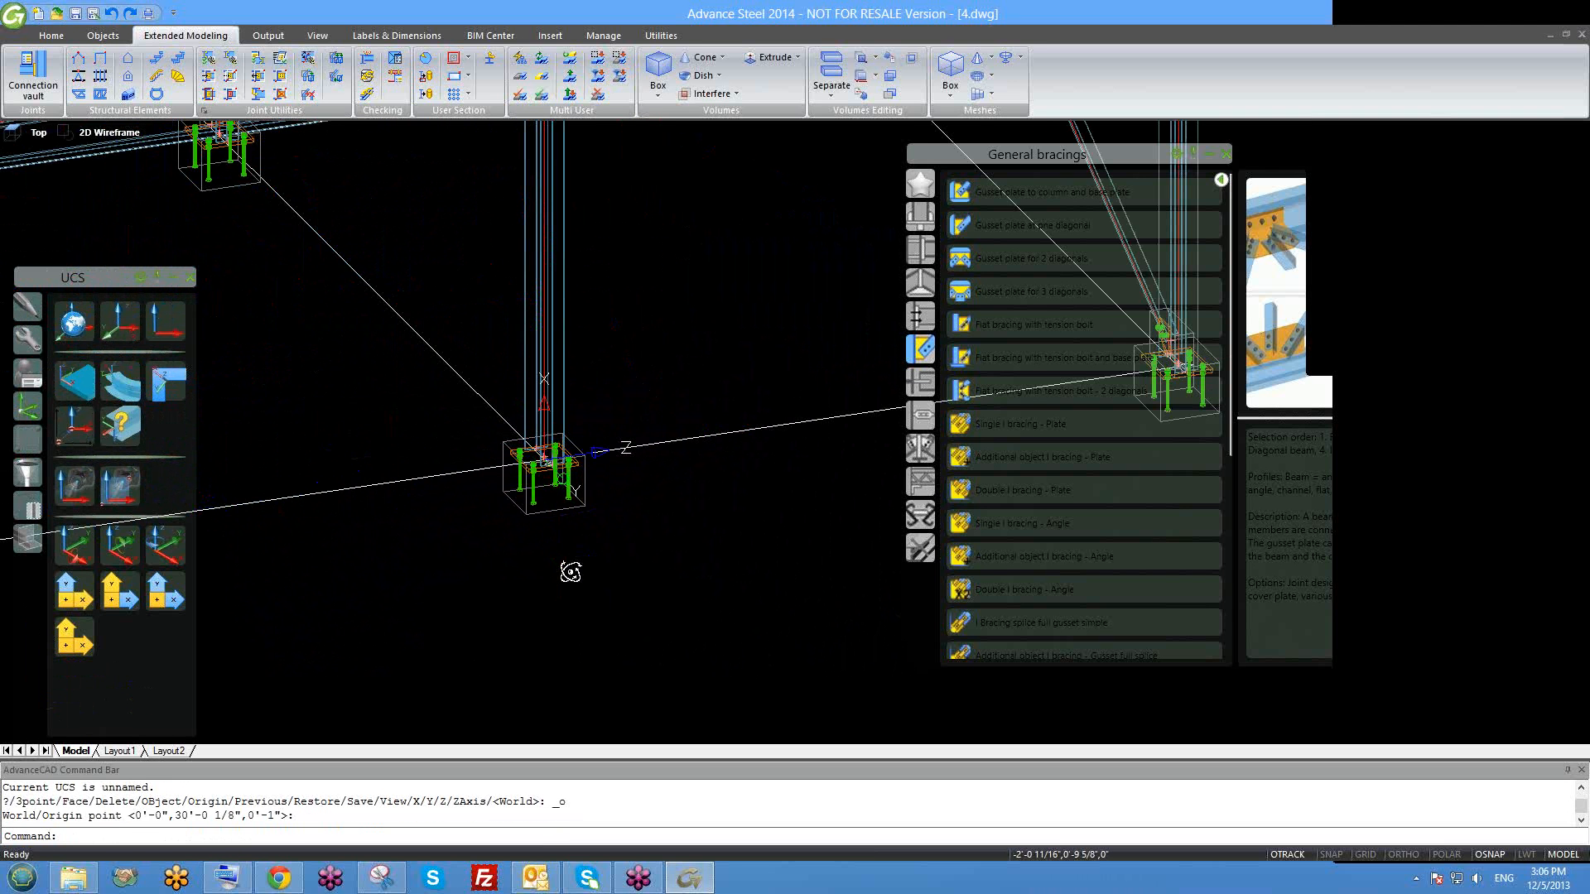
shift+middle_drag(570, 572, 564, 568)
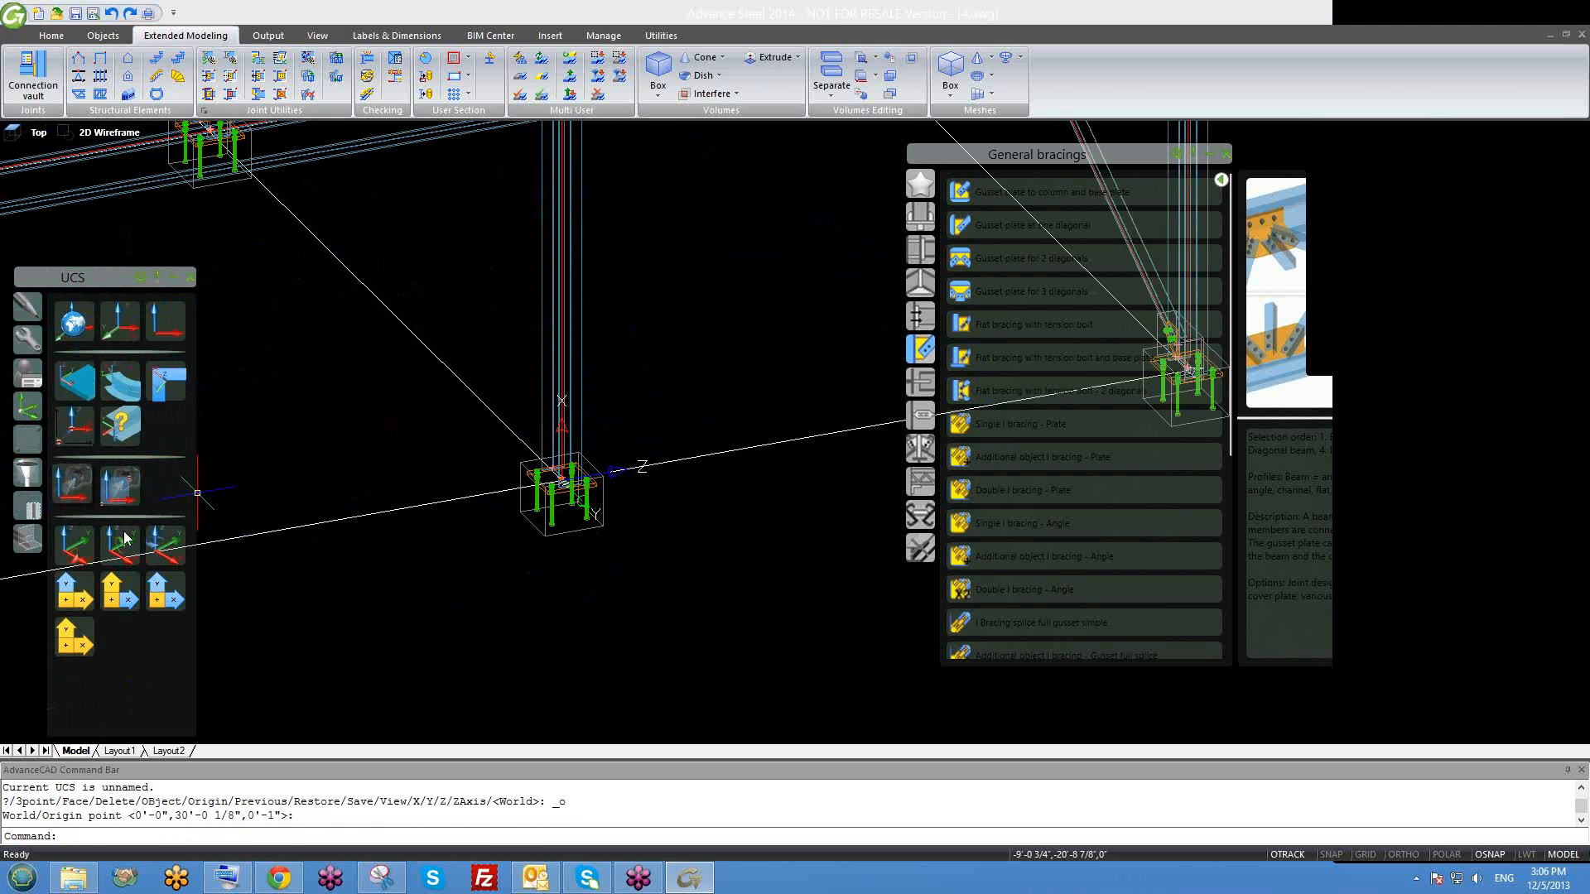
click(85, 557)
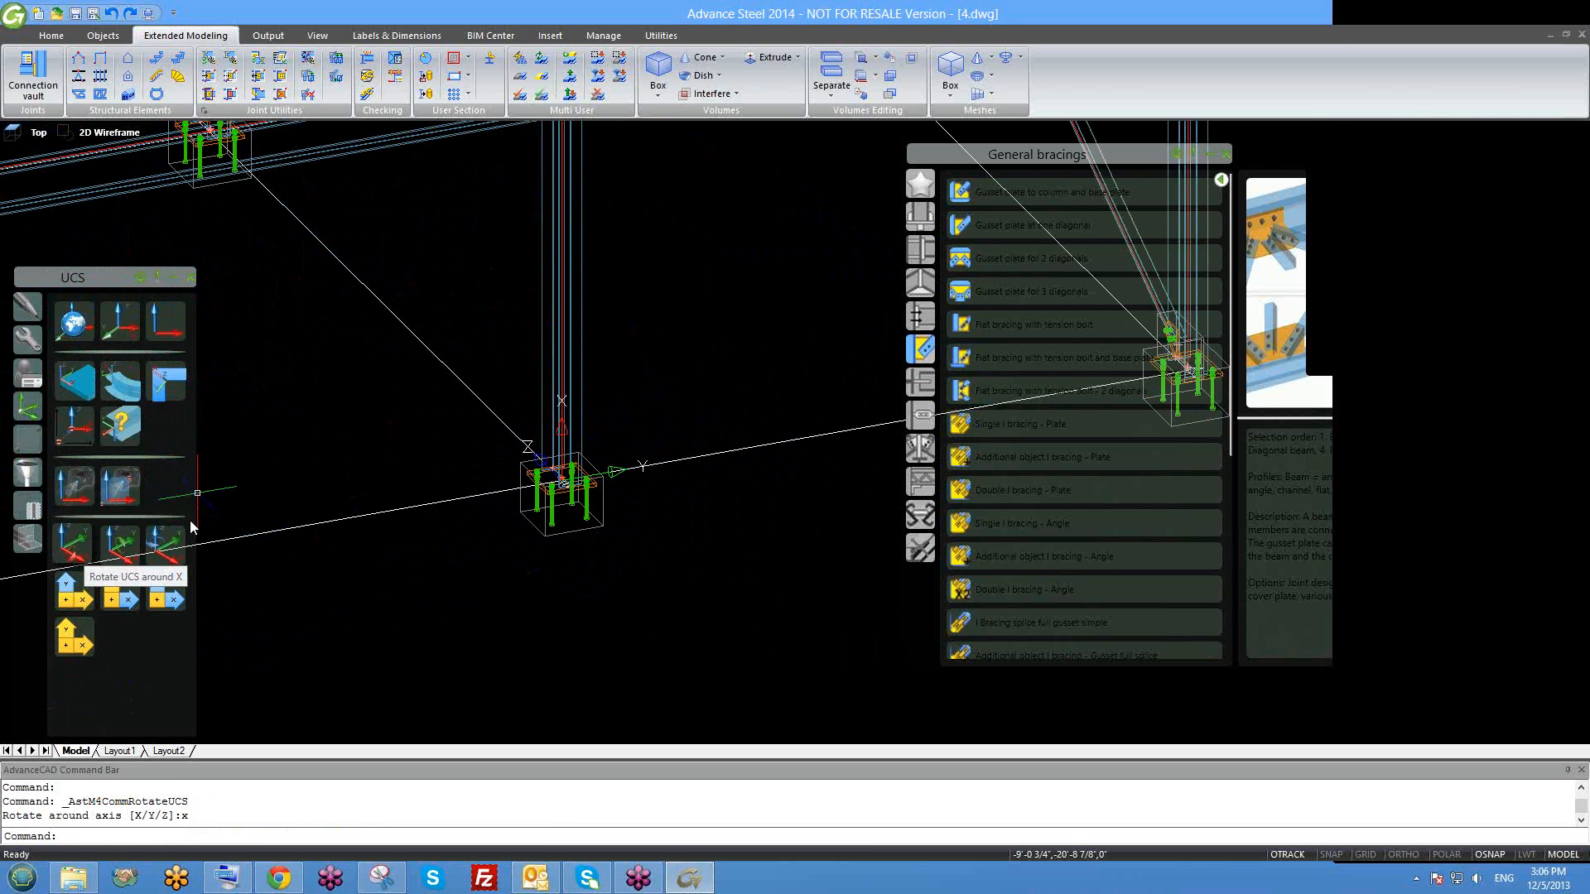
Add structural bracing from the middle column base to the beam joint at the corner column, accepting the default connection values.
scroll(693, 461, down, 4)
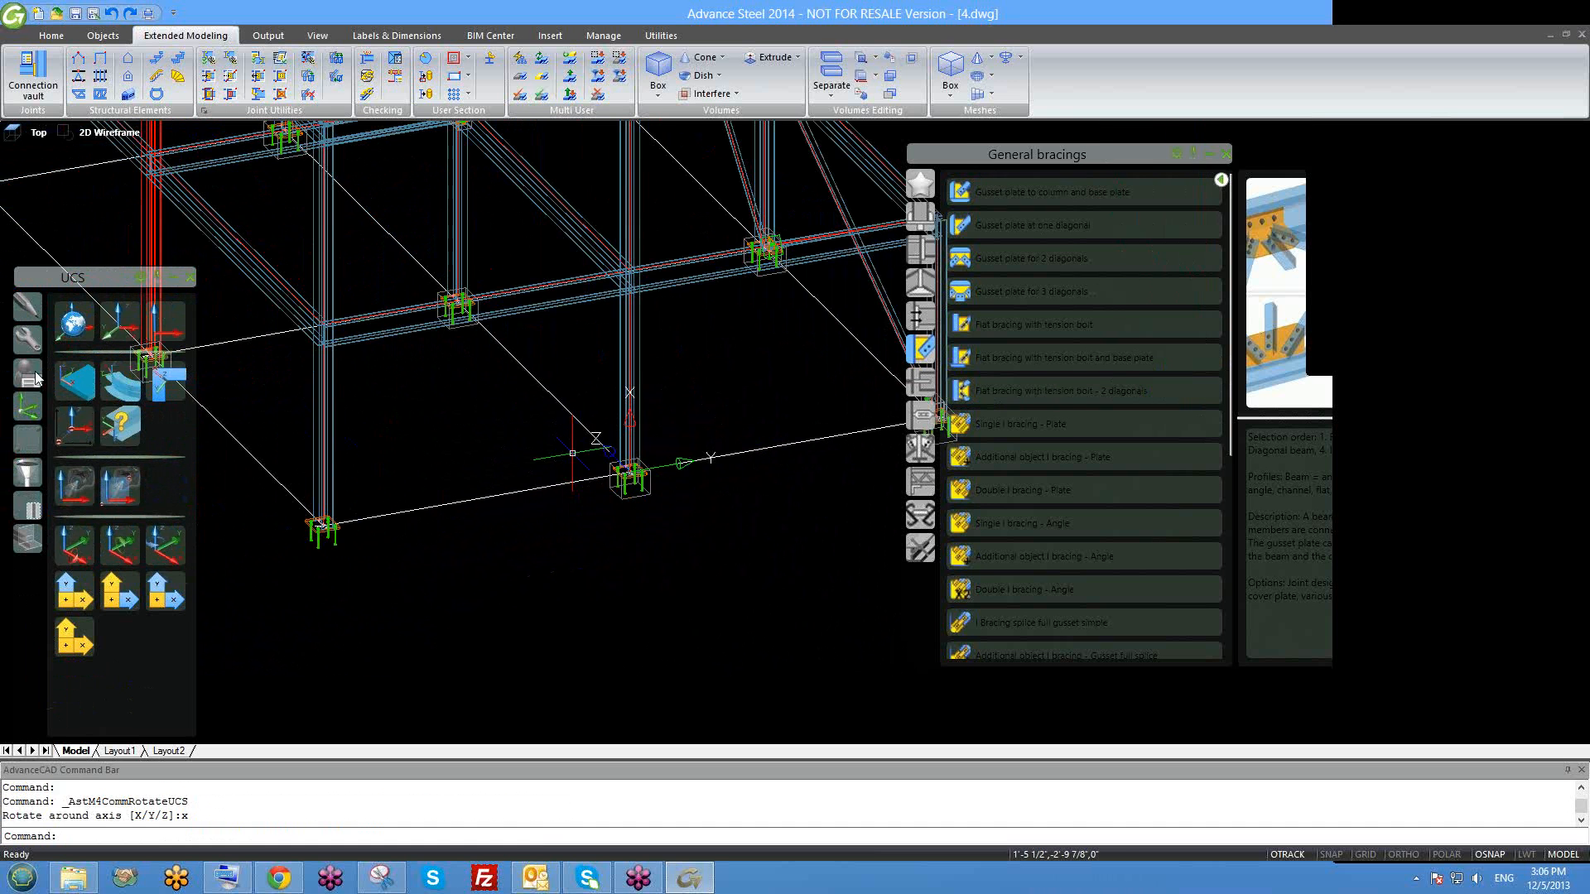
click(27, 434)
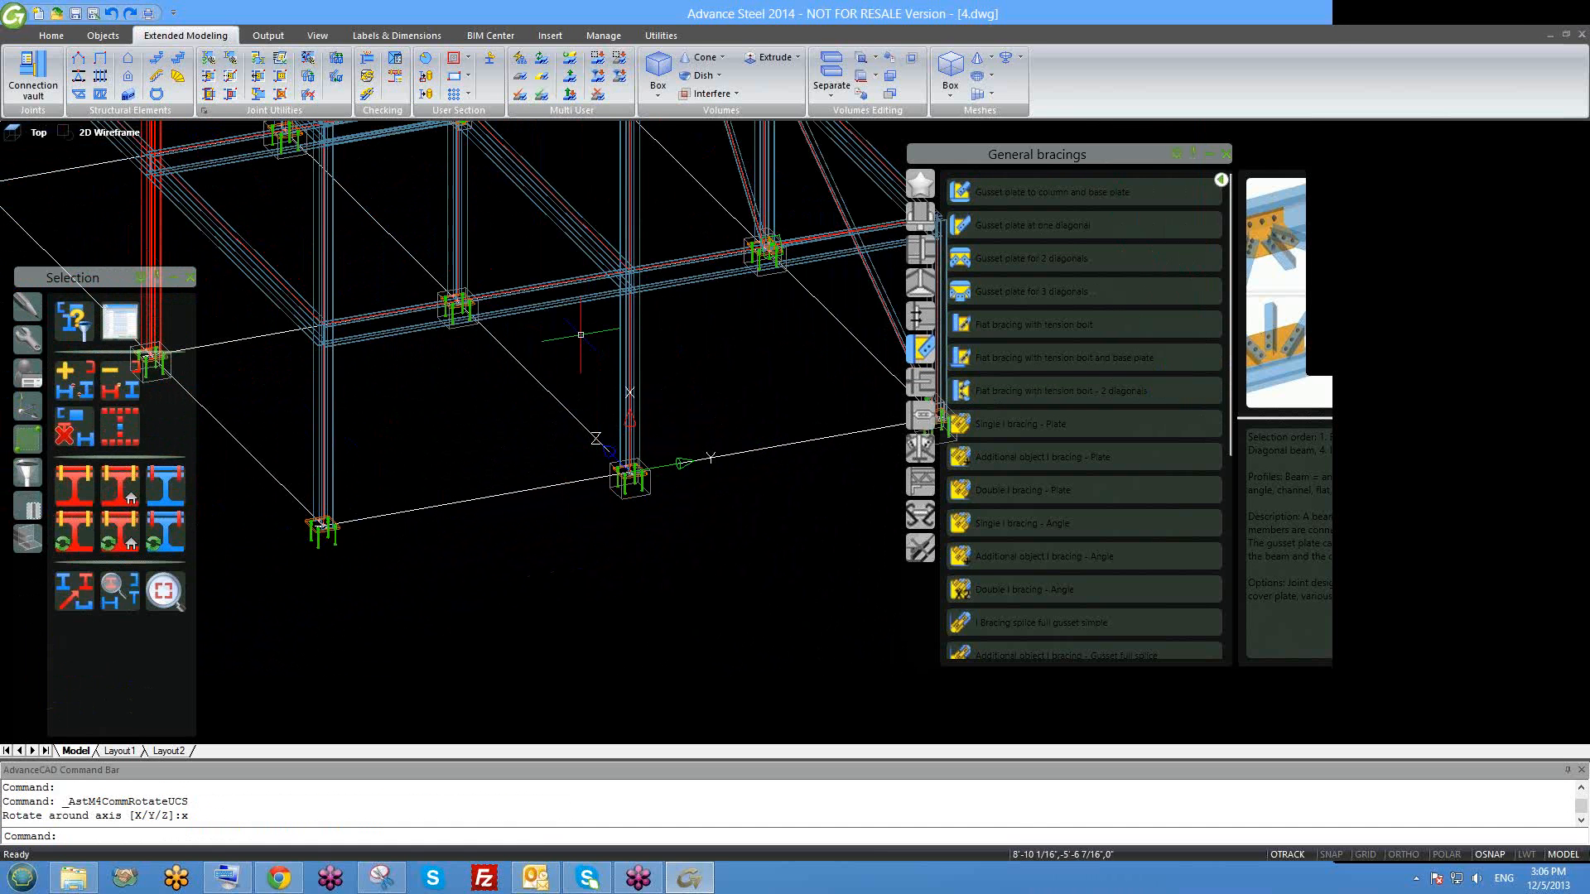
click(99, 94)
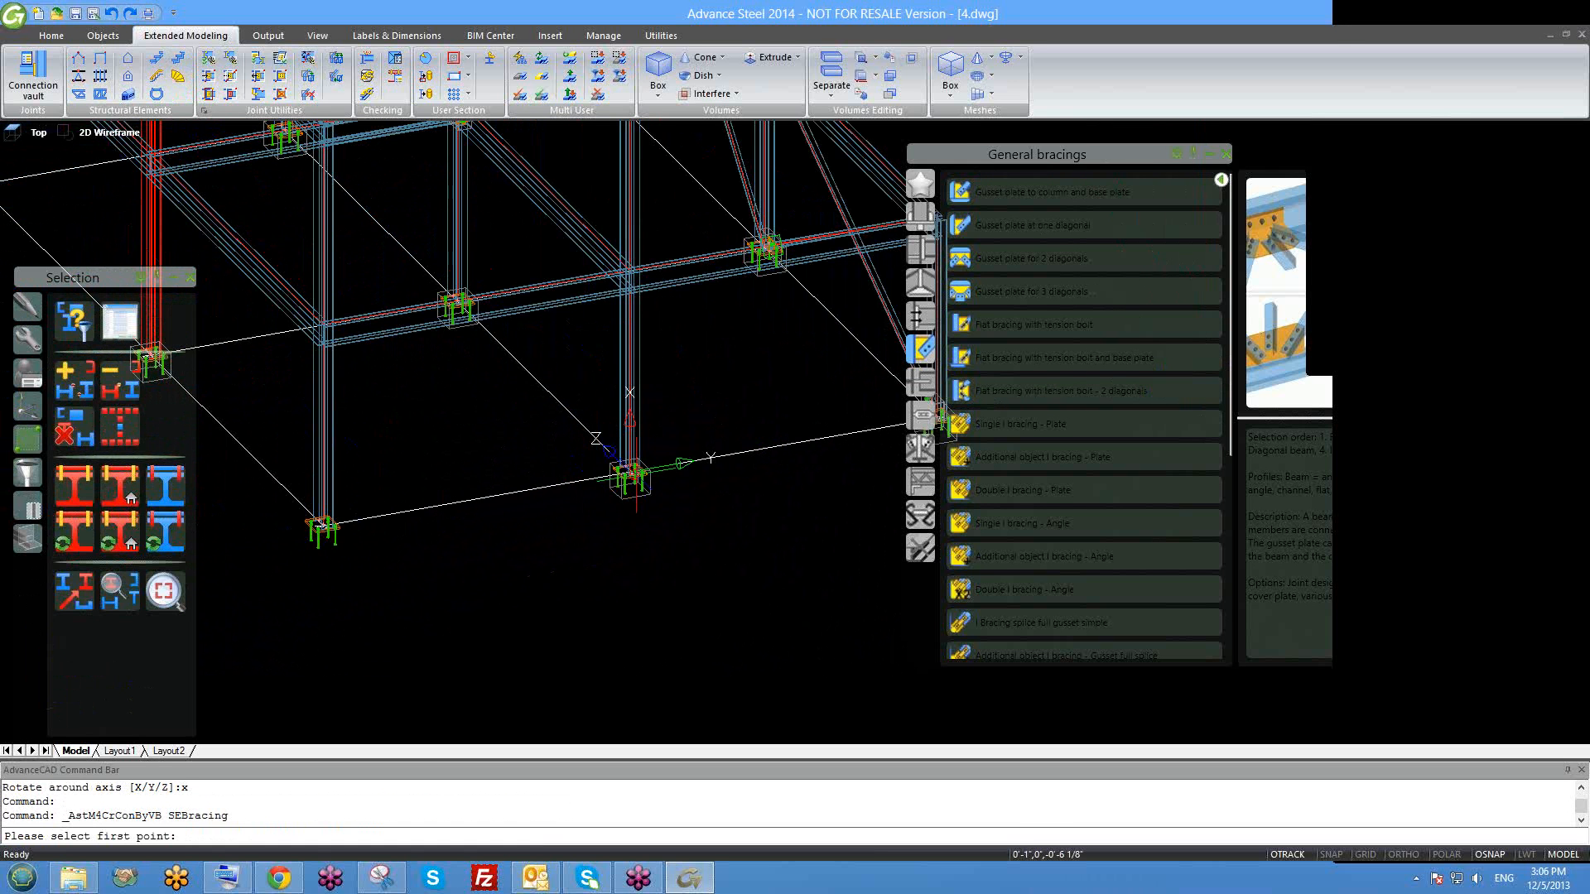
scroll(633, 476, up, 4)
click(623, 468)
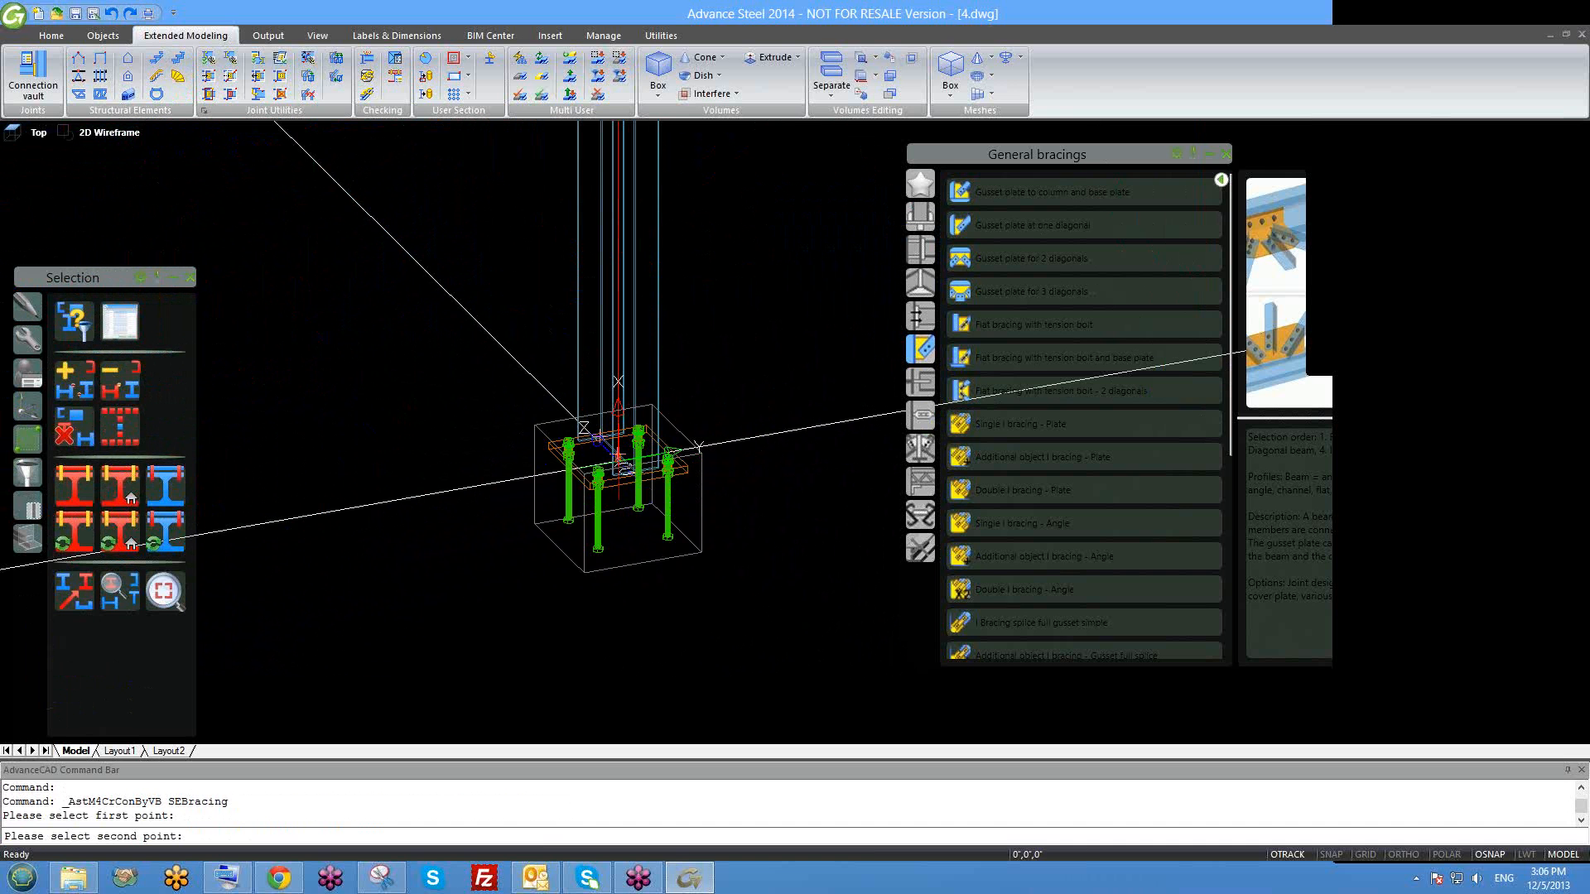
scroll(623, 468, down, 4)
click(190, 255)
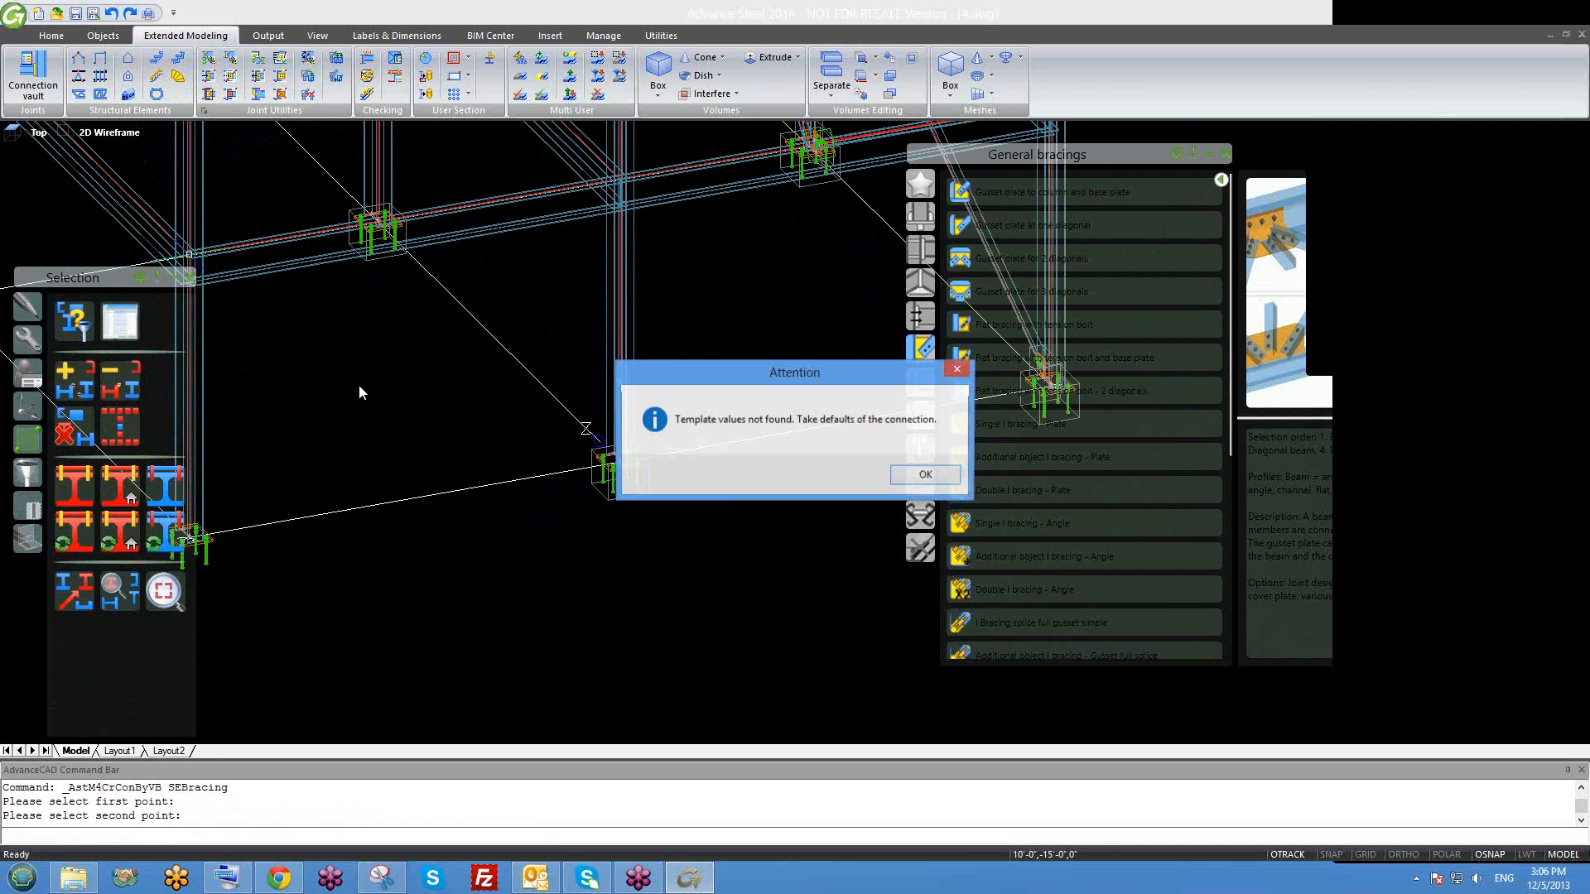
click(917, 479)
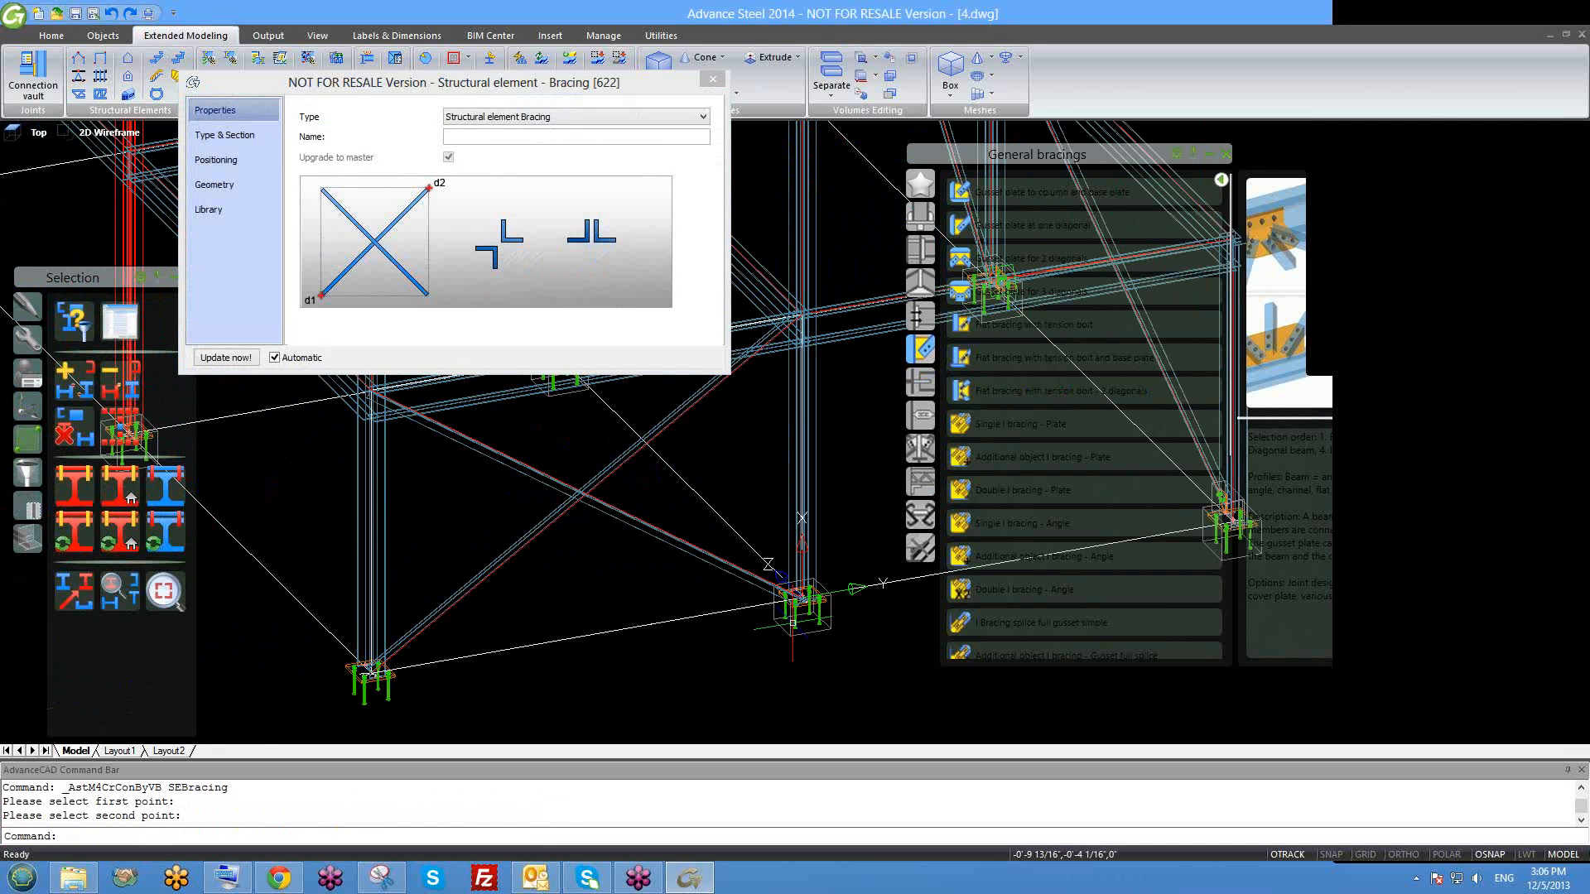
Set the new bracing's member type to simple and toggle its Back to back/Toe to Toe positioning option.
click(225, 135)
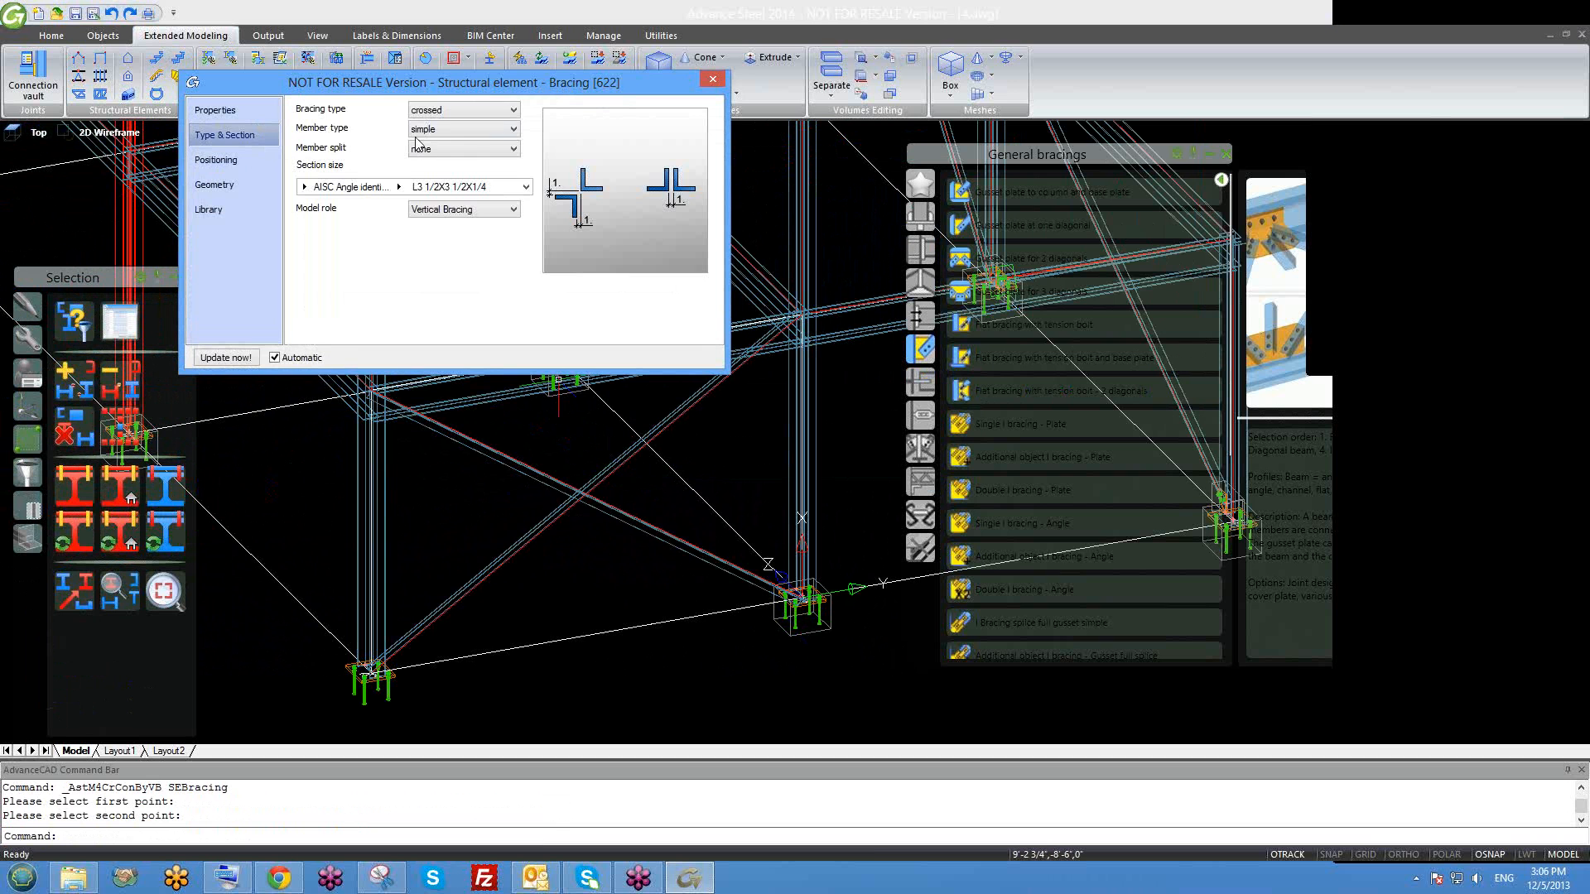
click(439, 130)
click(433, 142)
click(217, 160)
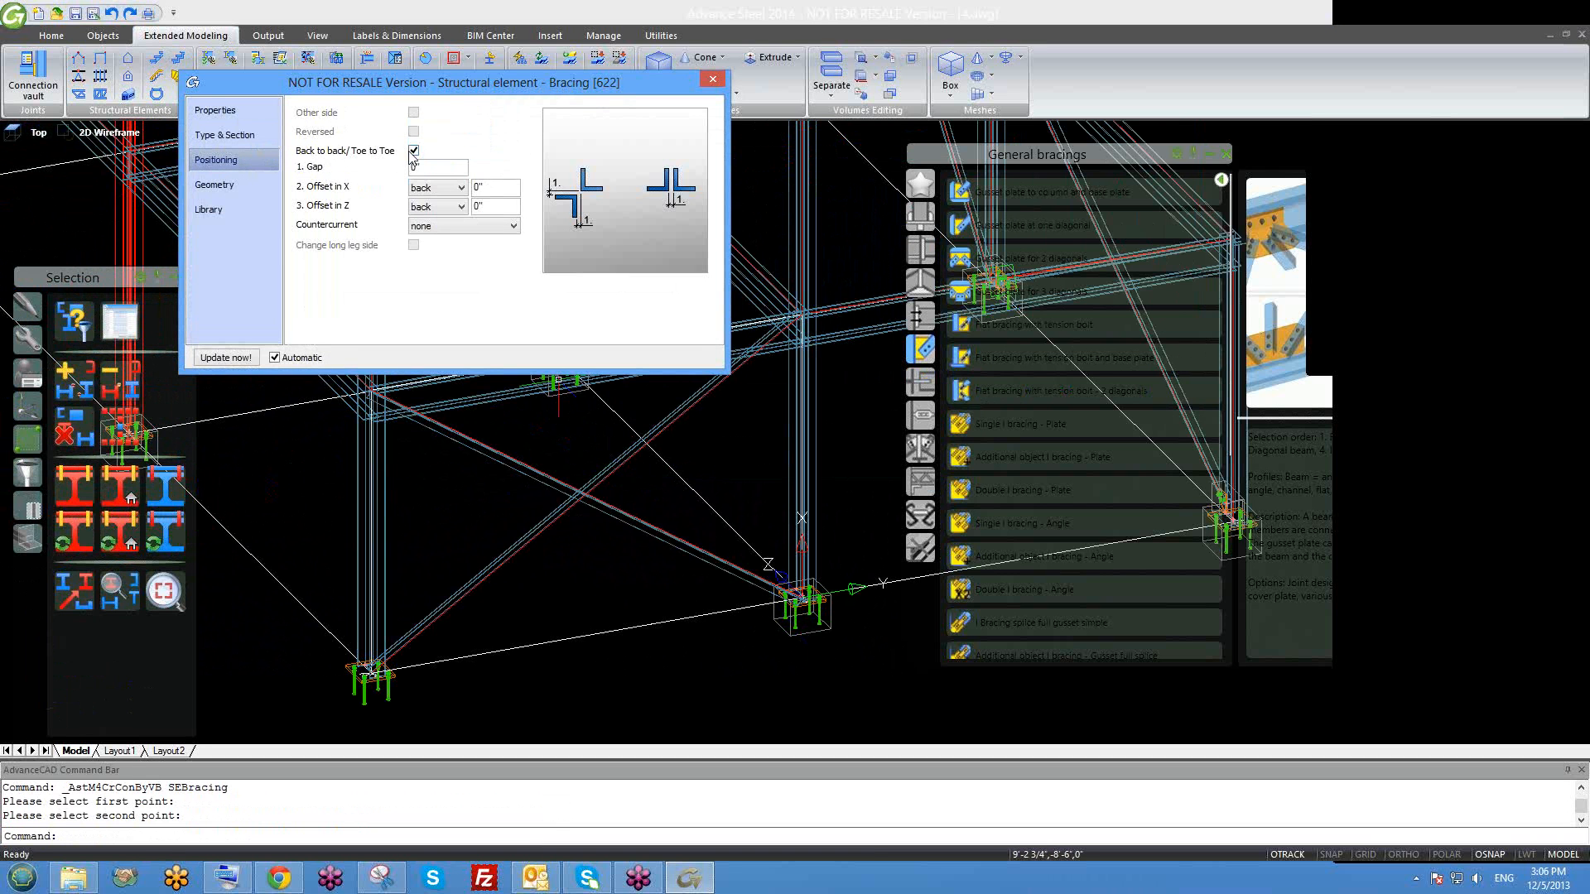
click(413, 151)
click(274, 136)
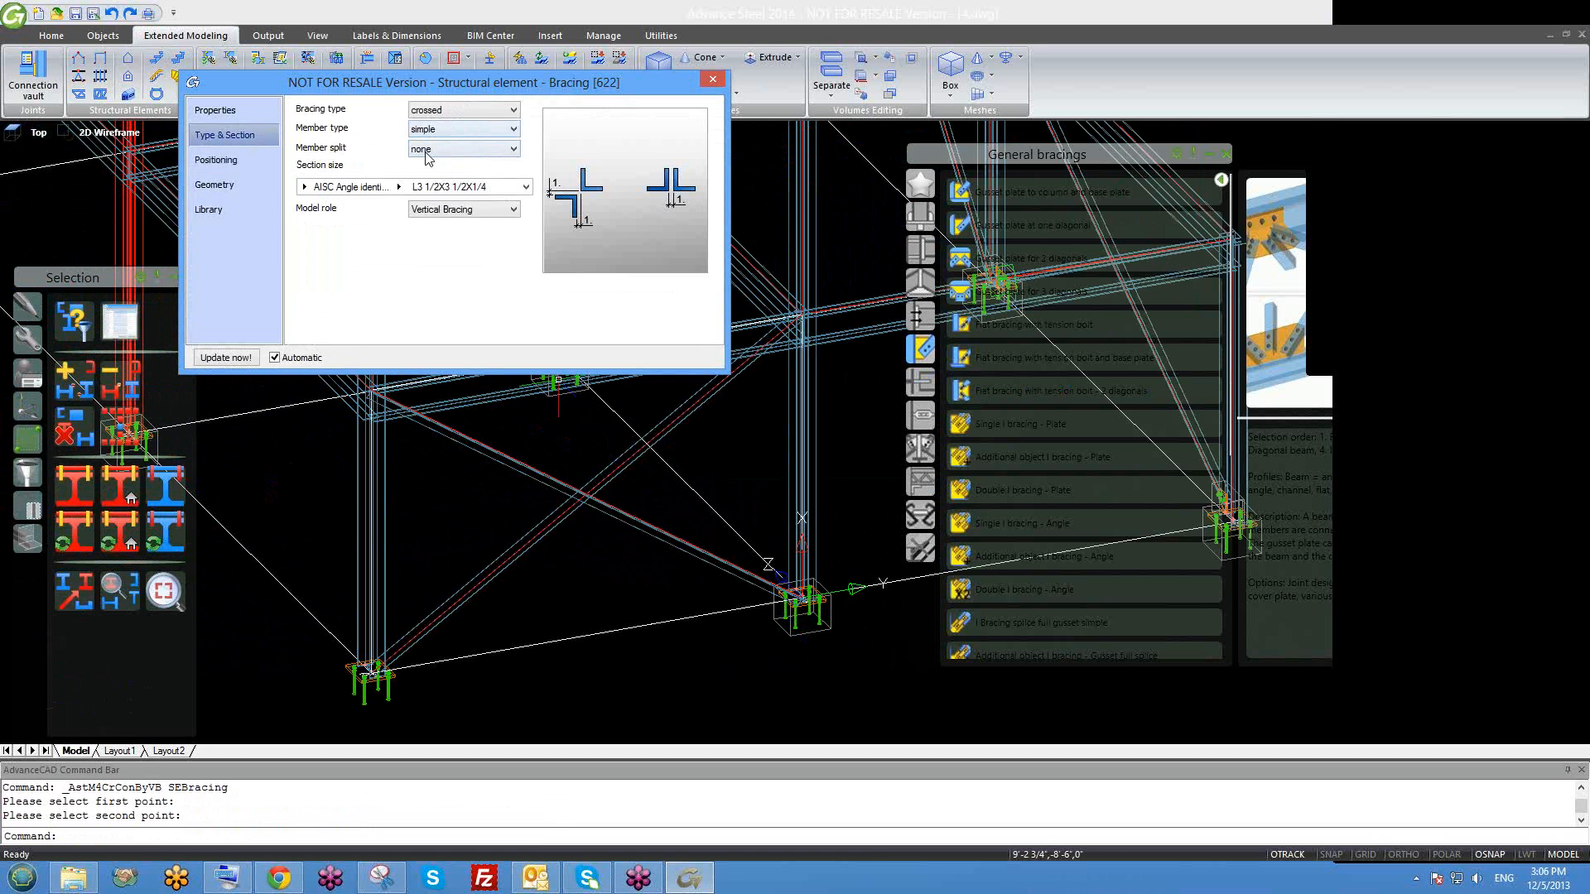
Set the new bracing's number of fields to 2 and its bracing type to single.
click(222, 184)
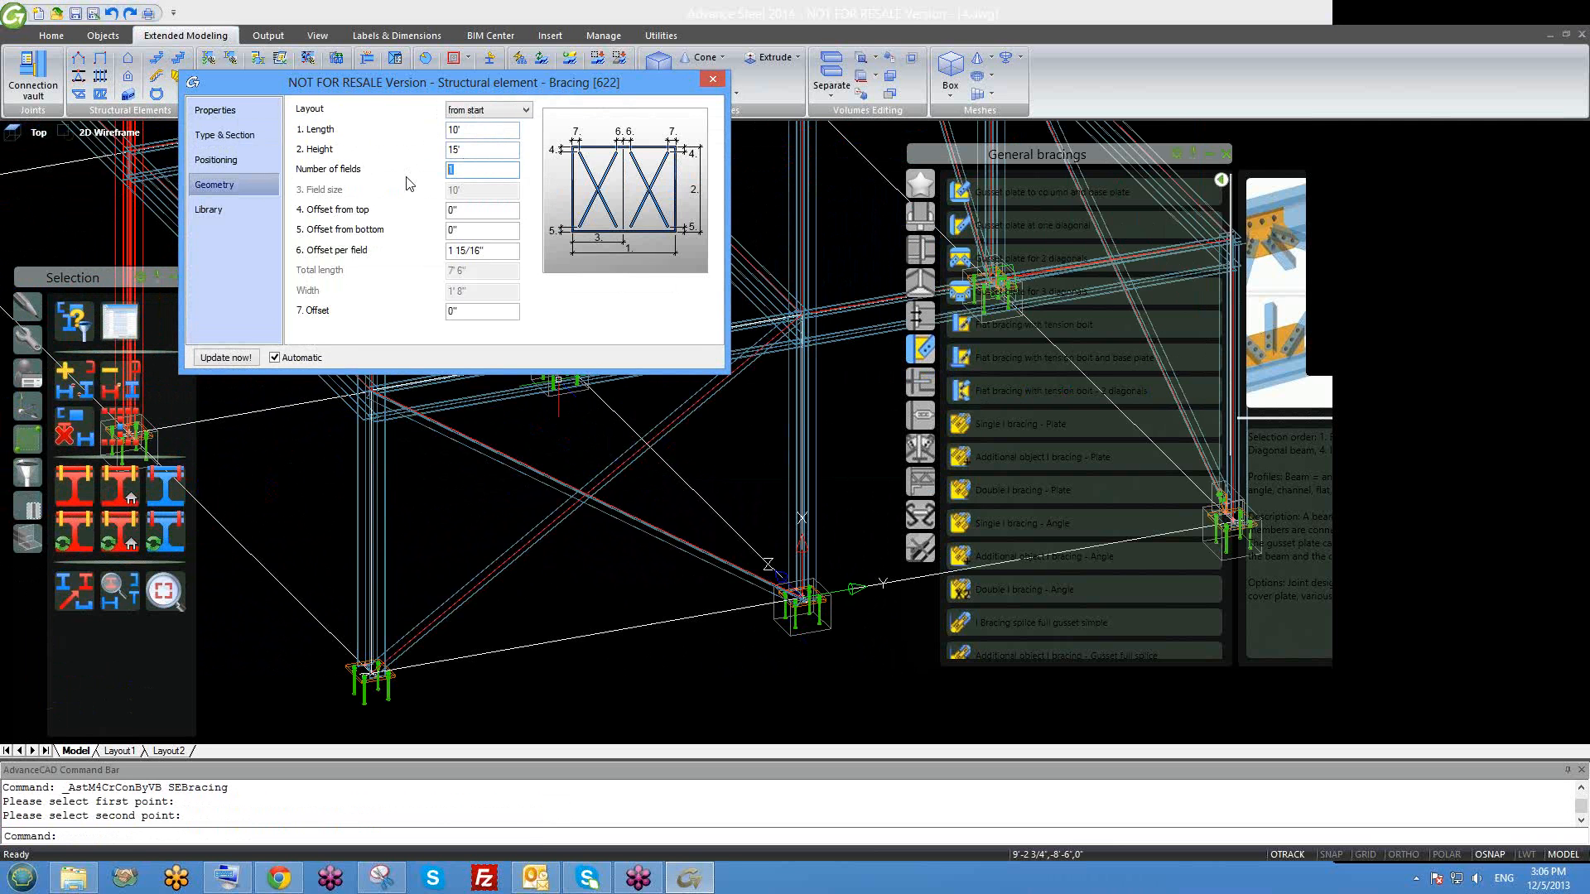
text(2)
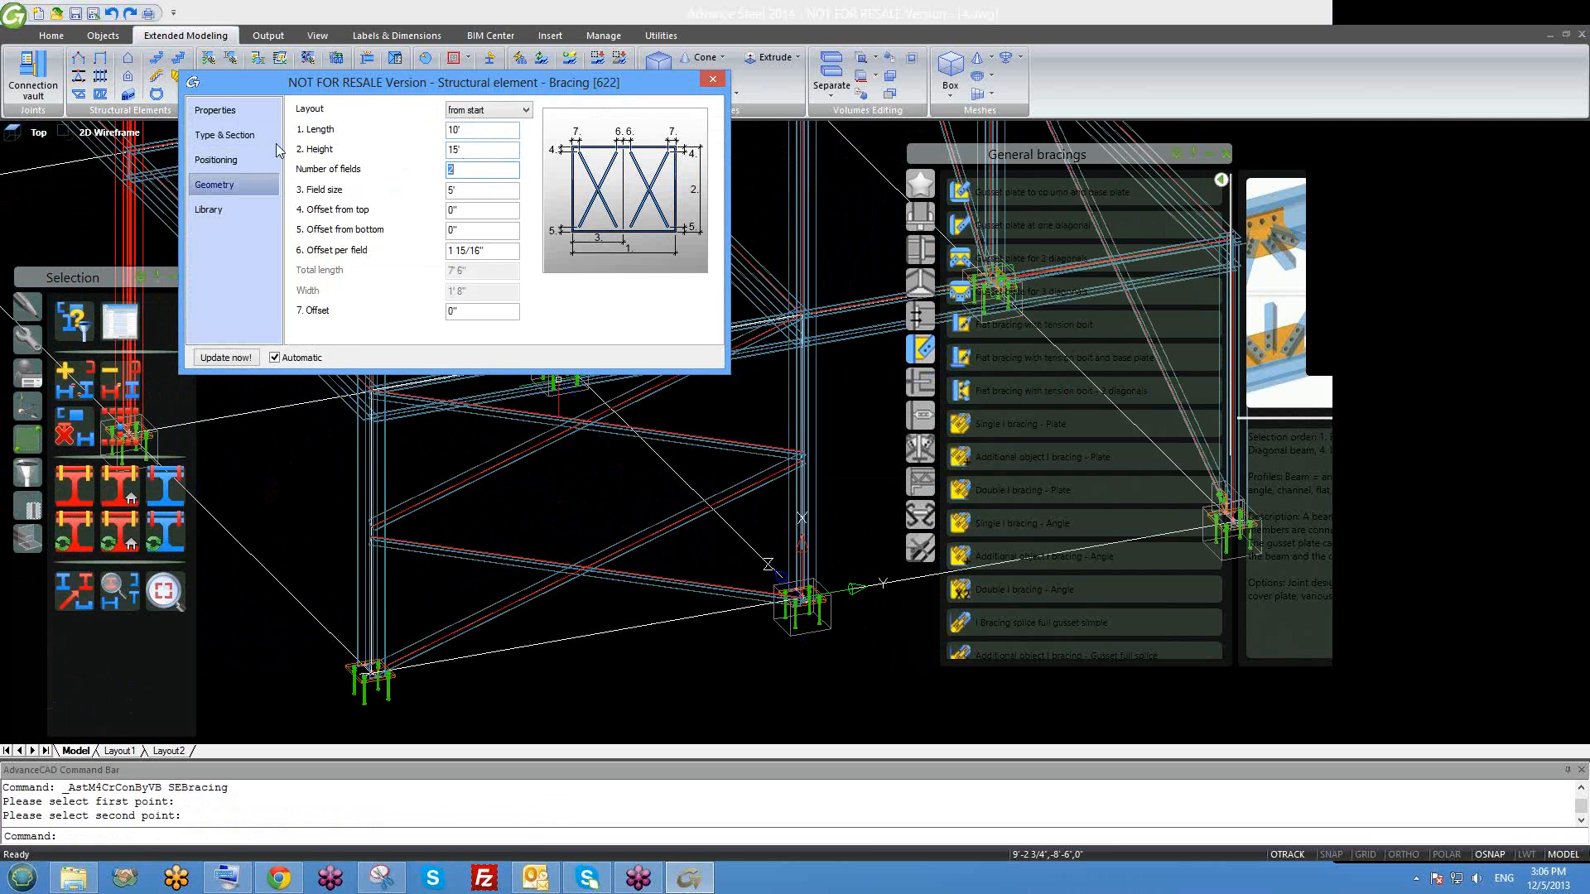
click(224, 135)
click(441, 111)
click(444, 132)
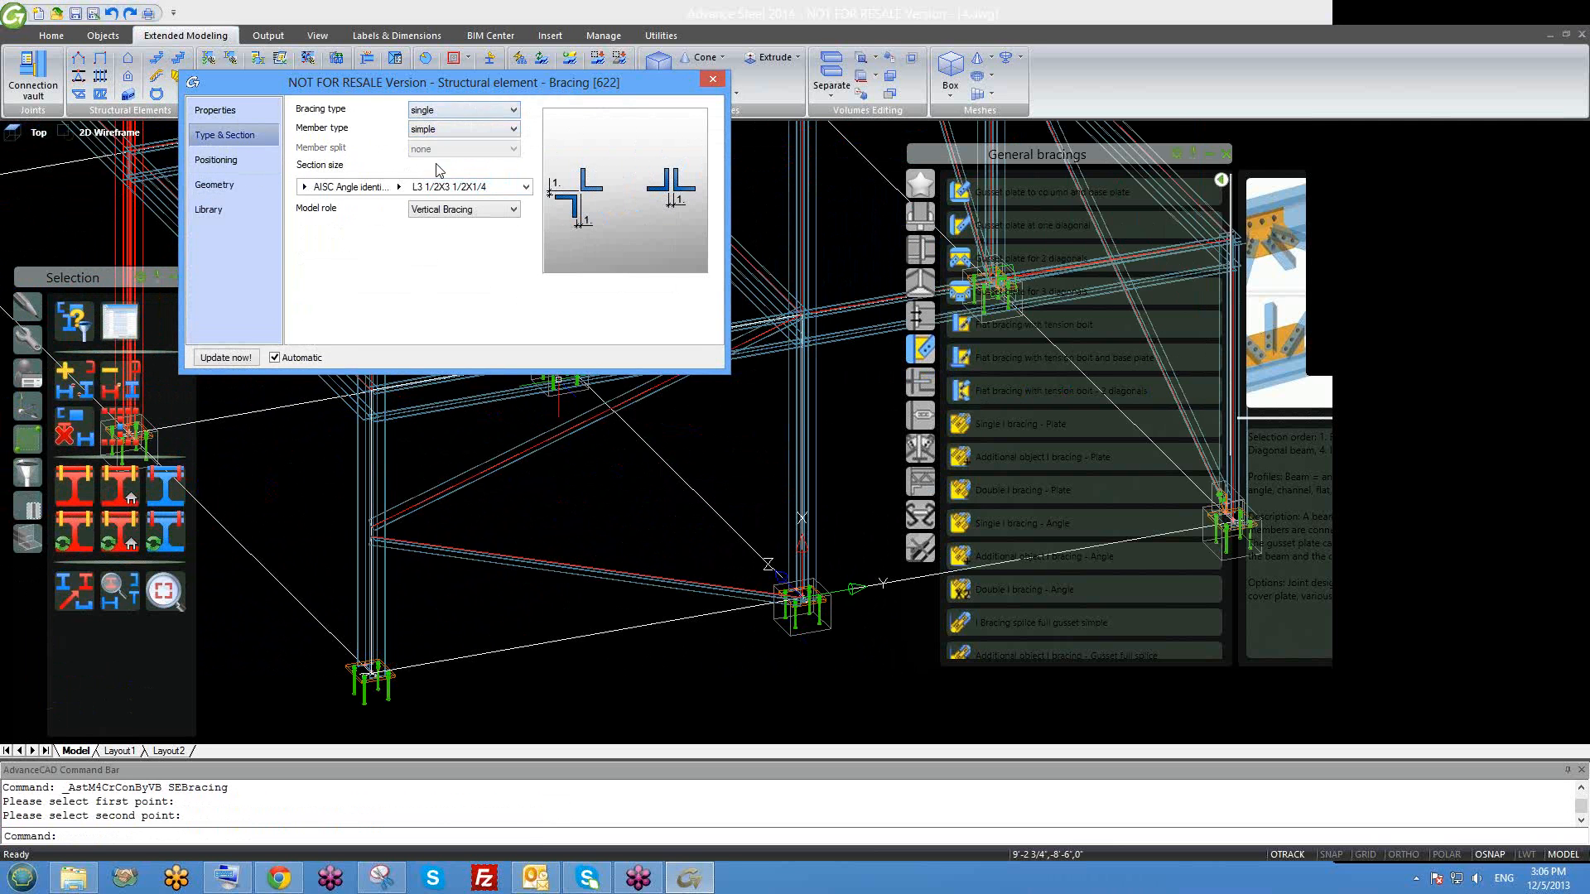
middle_drag(517, 484, 488, 605)
scroll(586, 538, down, 3)
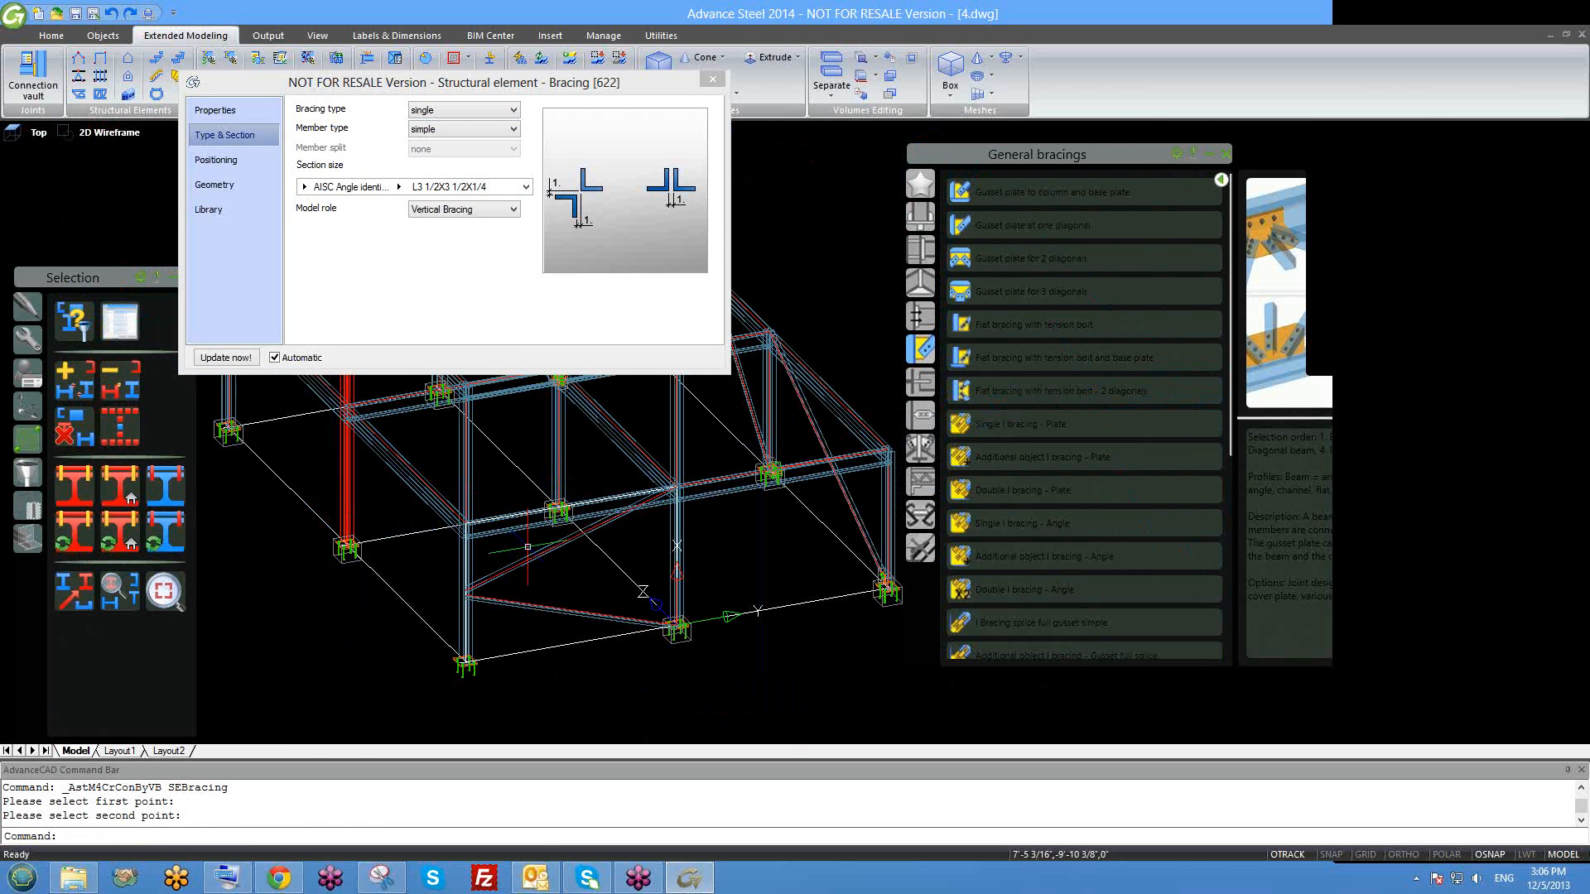
Finish the bracing settings and erase the new bracing from its frame bay.
click(712, 79)
scroll(563, 613, up, 3)
click(499, 515)
text(E)
key(Return)
Examine the frame and its remaining bracing from several directions.
scroll(491, 500, down, 2)
shift+middle_drag(575, 554, 625, 573)
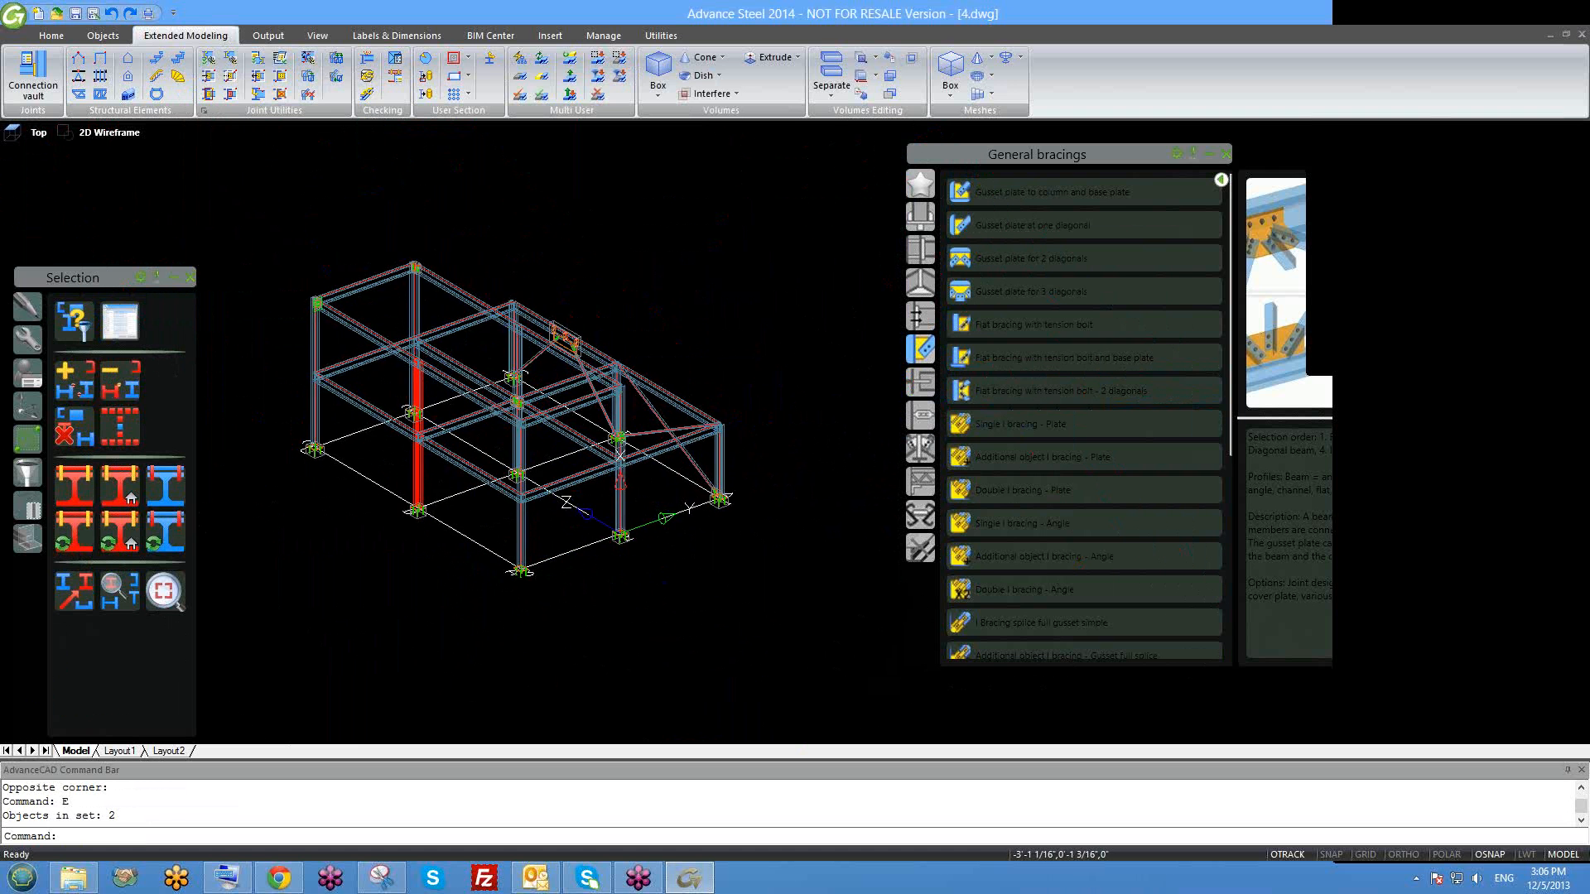
shift+middle_drag(391, 605, 514, 557)
scroll(544, 546, up, 2)
shift+middle_drag(604, 533, 489, 560)
shift+middle_drag(728, 525, 703, 542)
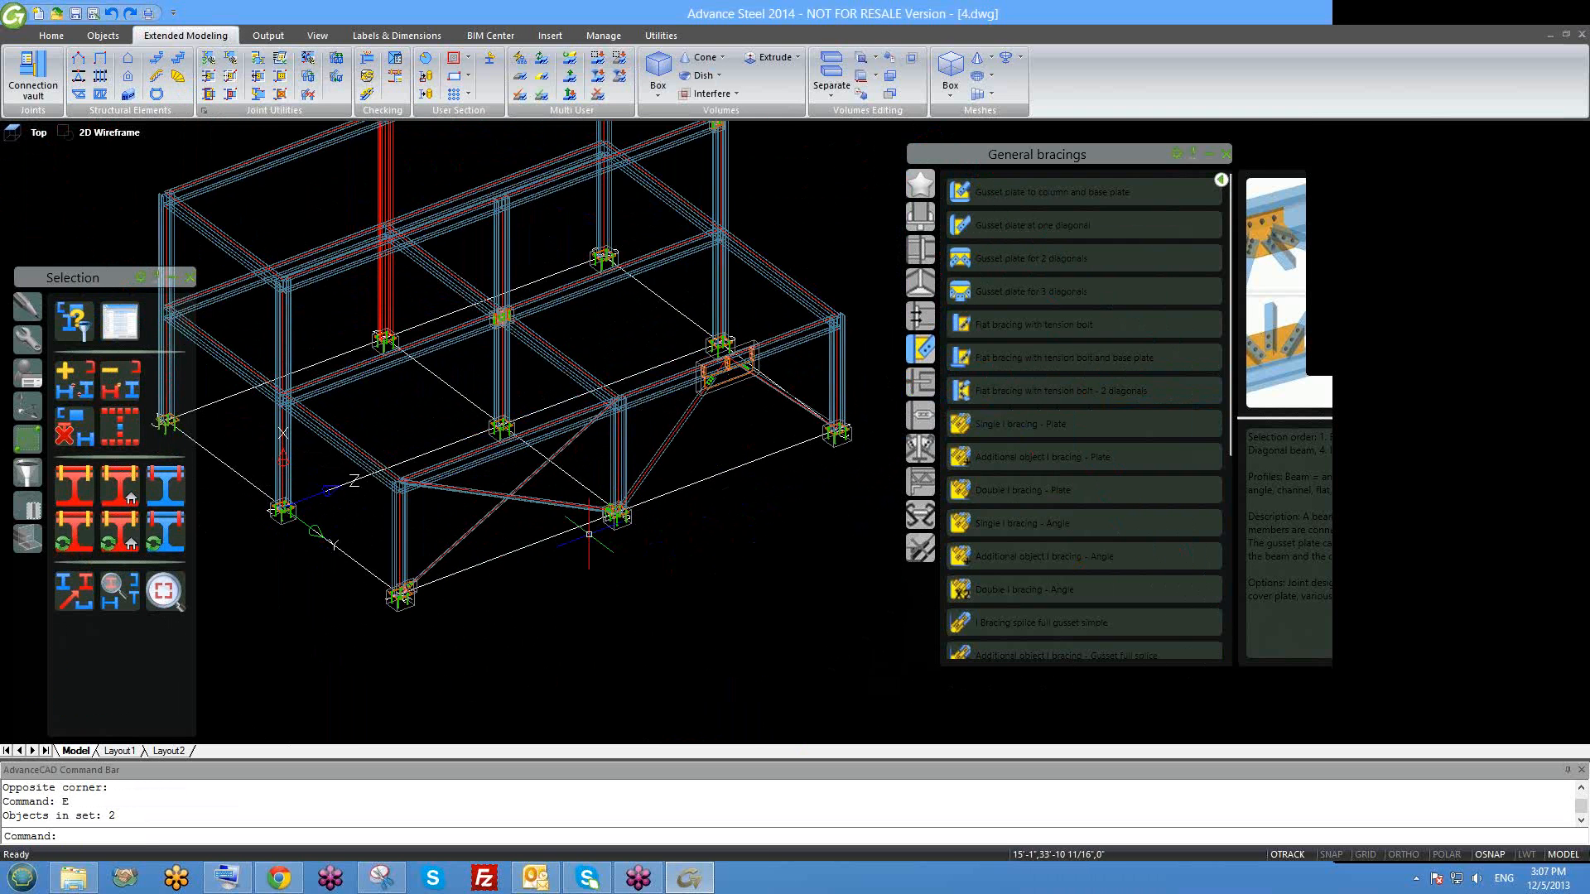
shift+middle_drag(589, 541, 621, 506)
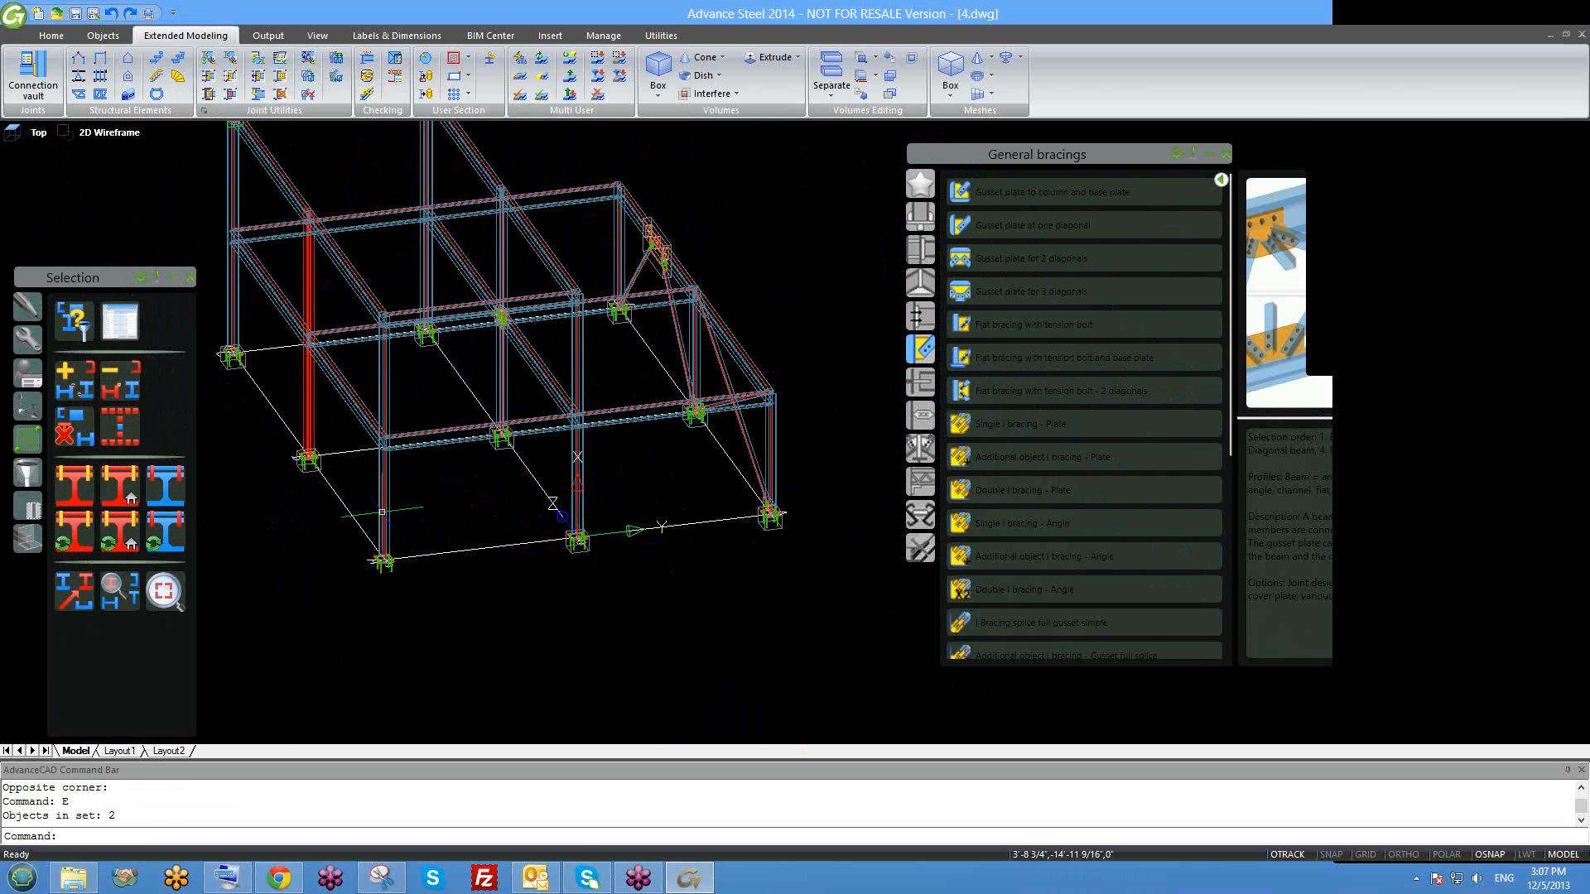
shift+middle_drag(573, 520, 308, 480)
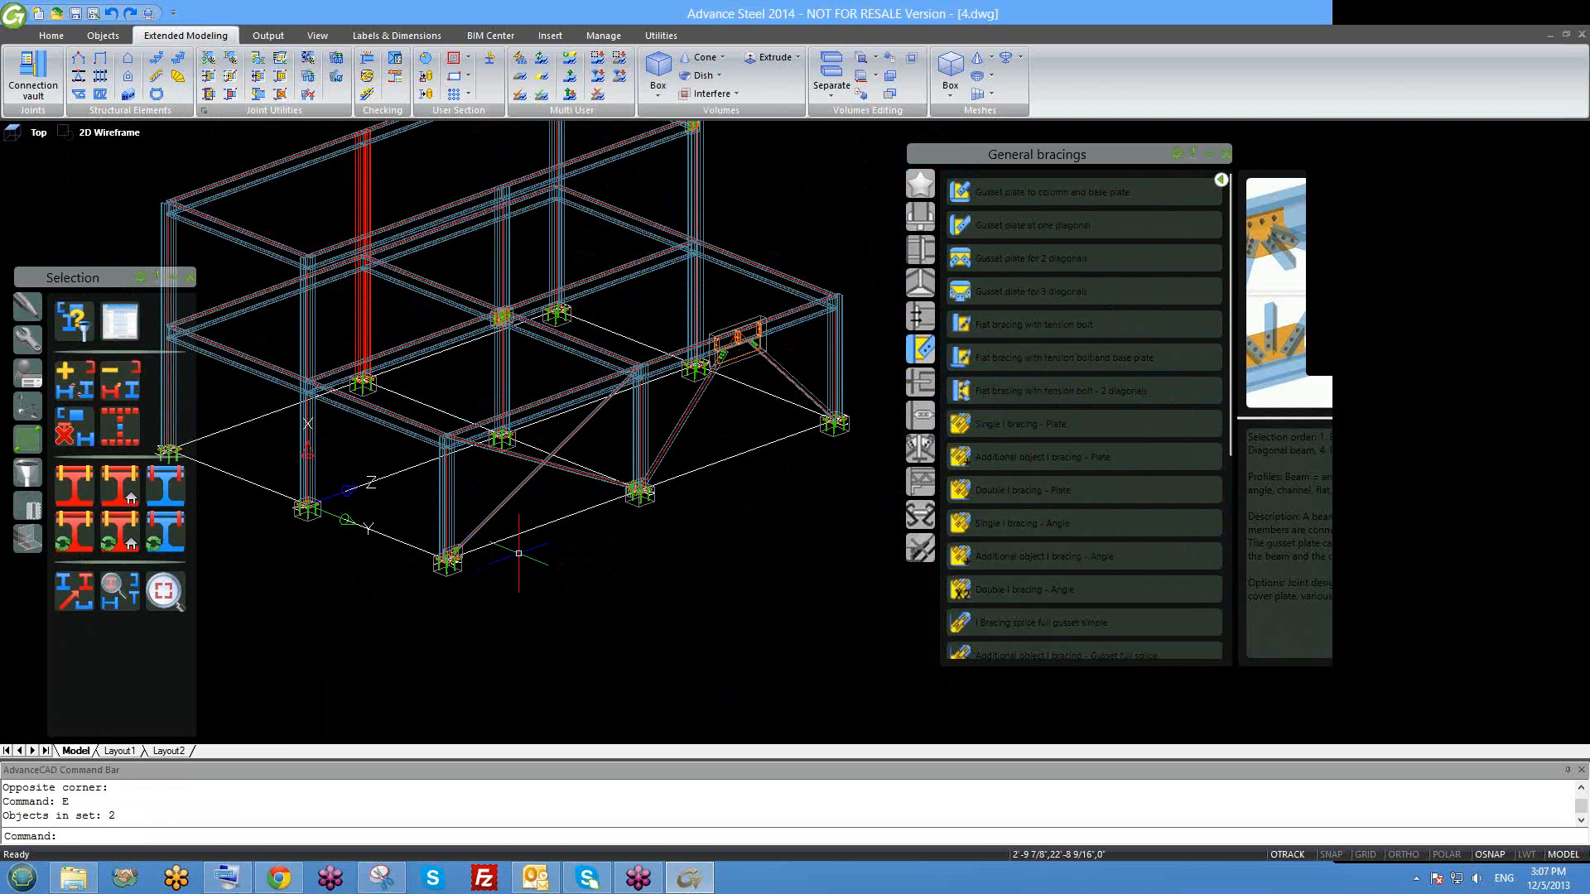
shift+middle_drag(560, 369, 573, 372)
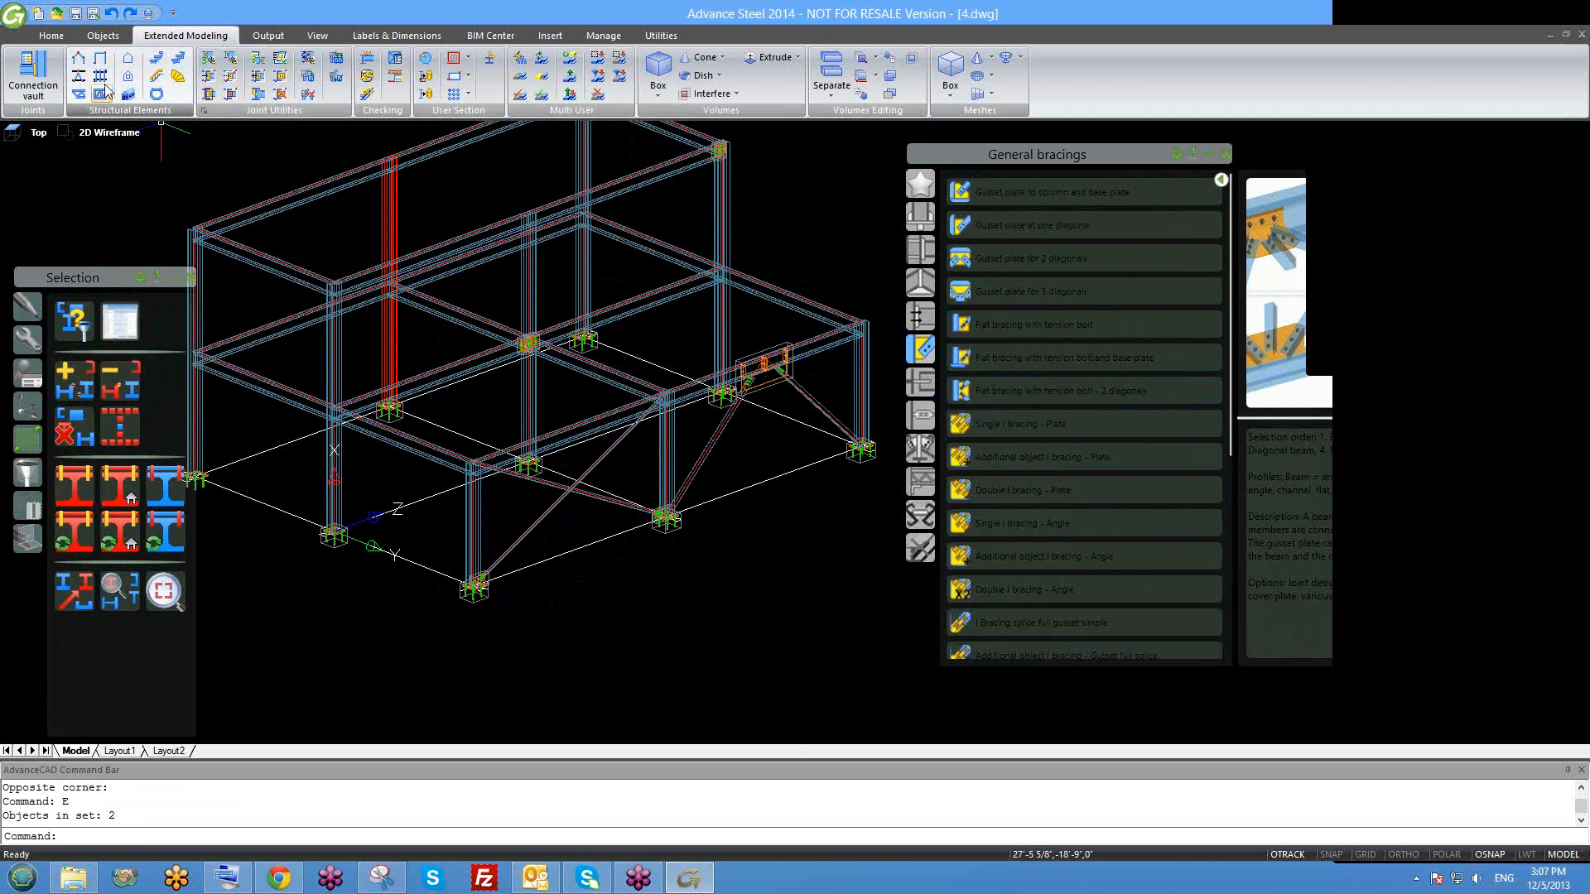
scroll(331, 244, down, 4)
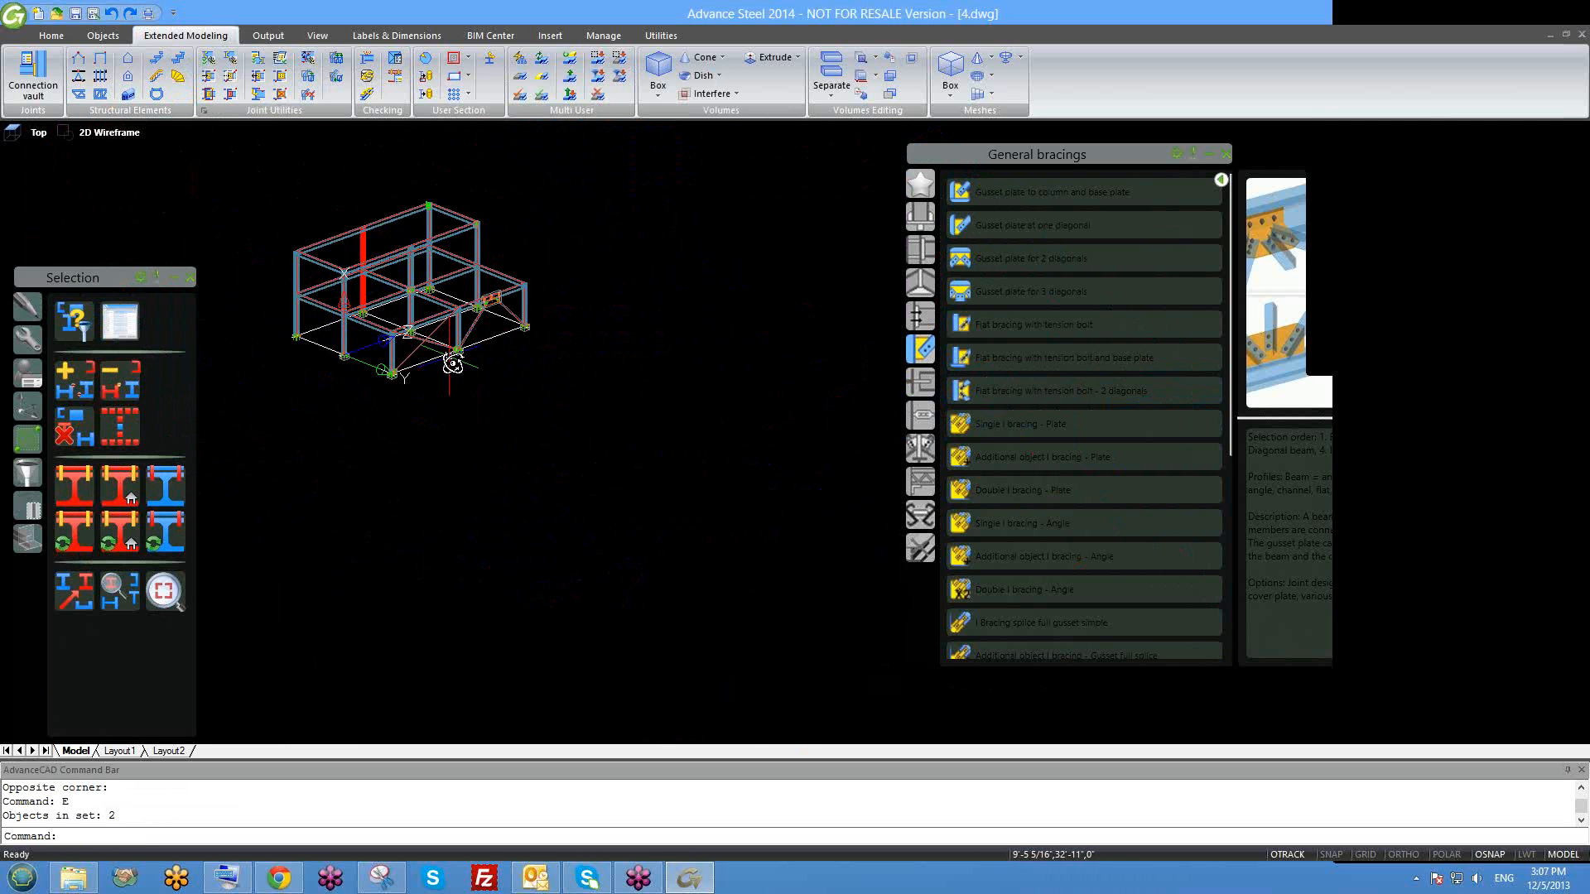
Save the drawing and reposition the General bracings palette.
key(ctrl+s)
drag(1043, 162, 956, 192)
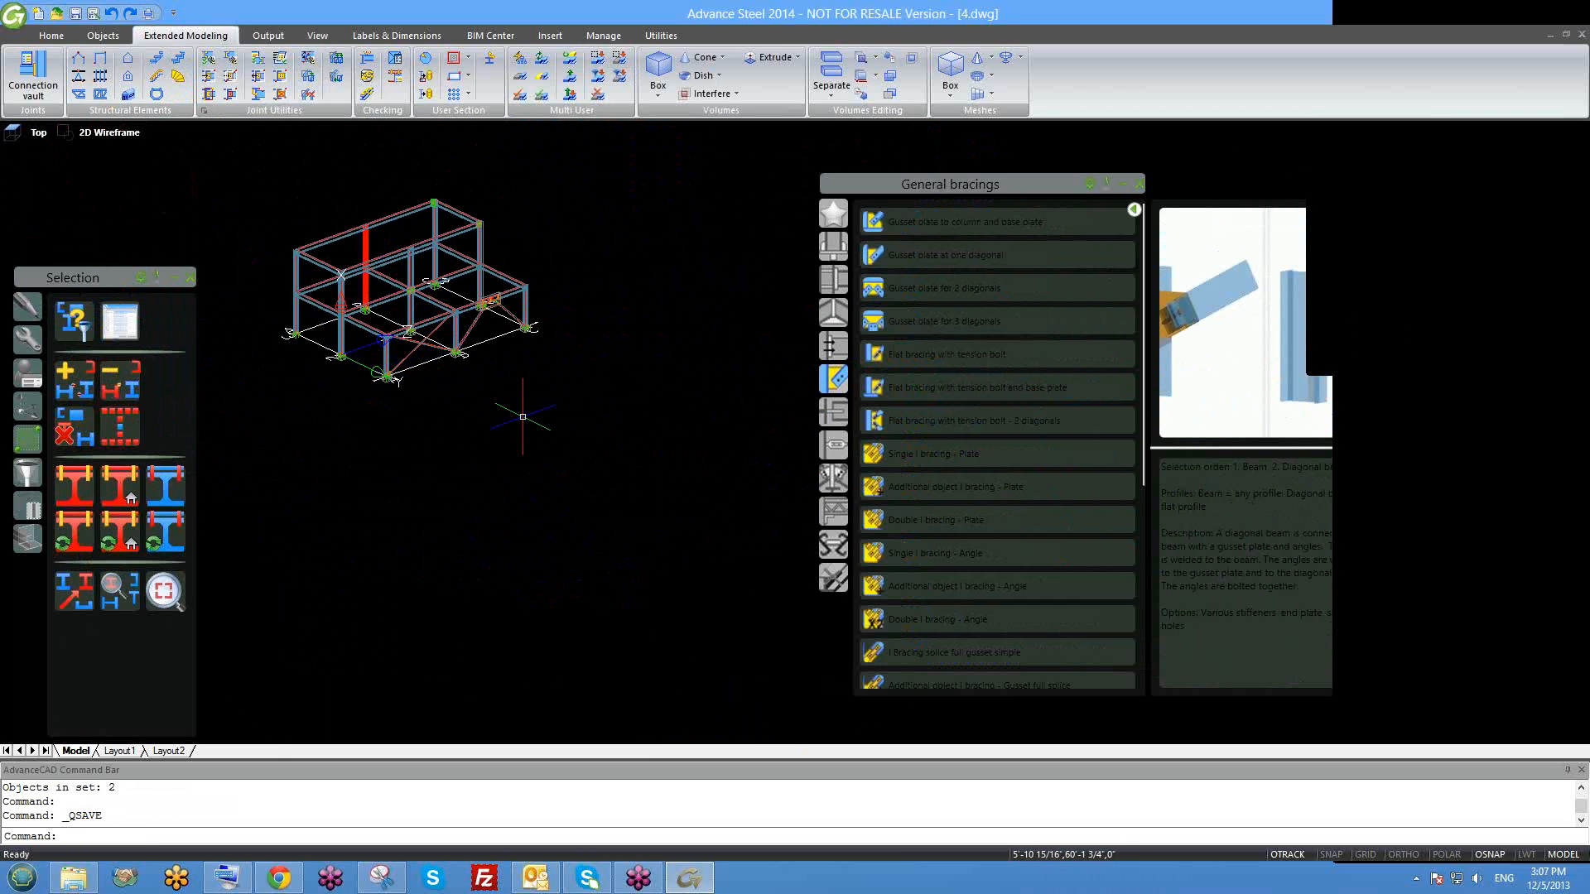
Move the UCS origin to the top of the low frame's corner column and rotate it about the Y axis.
scroll(522, 416, up, 2)
scroll(418, 373, up, 1)
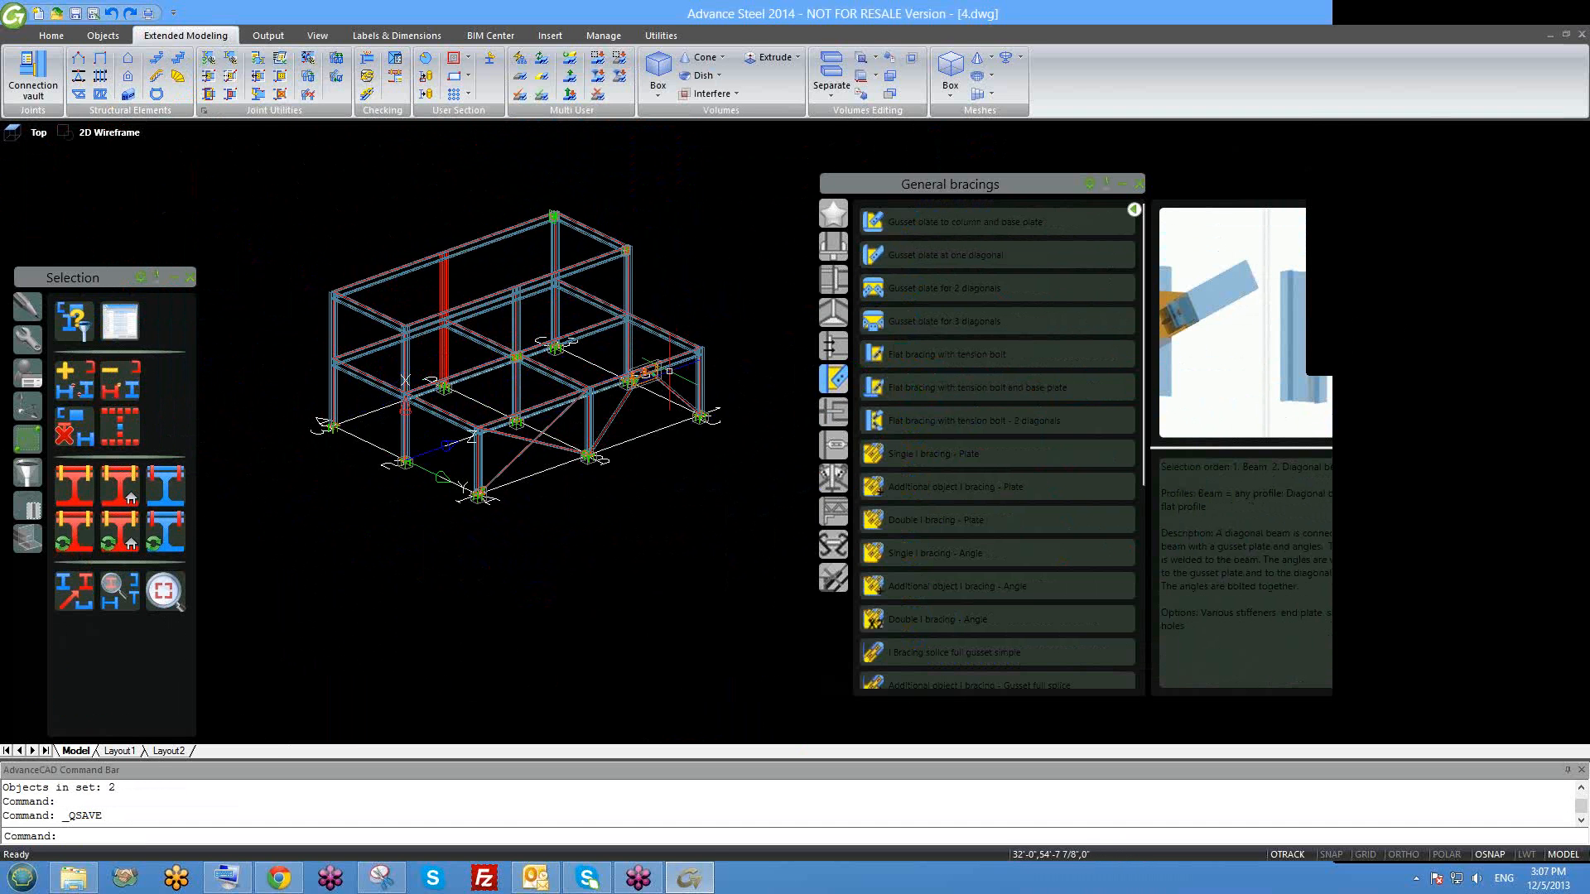
scroll(702, 340, up, 2)
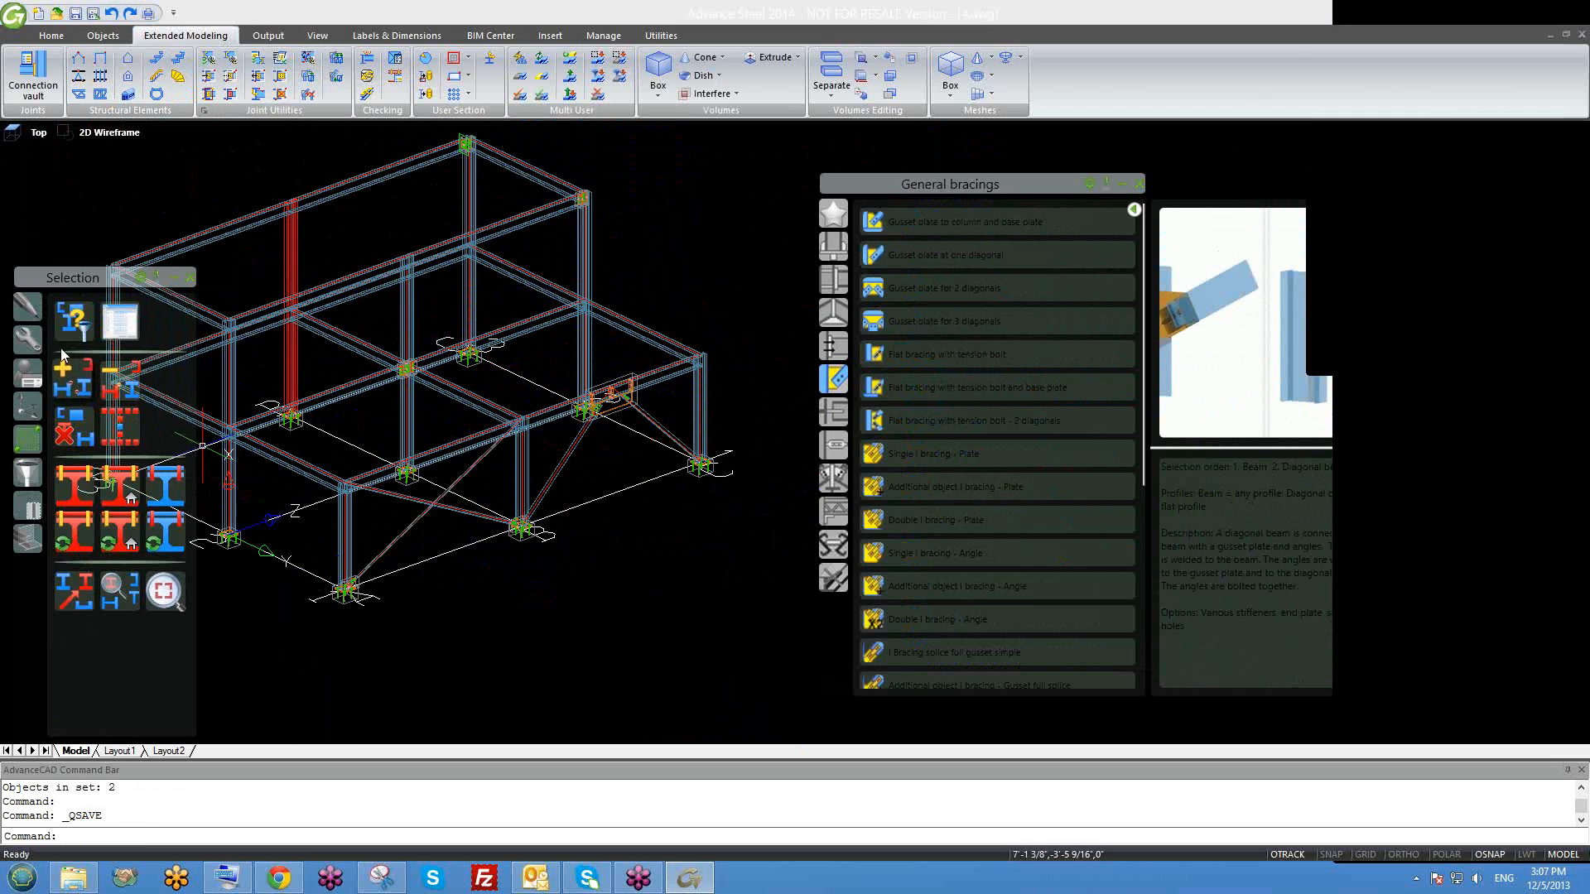
click(30, 404)
click(73, 427)
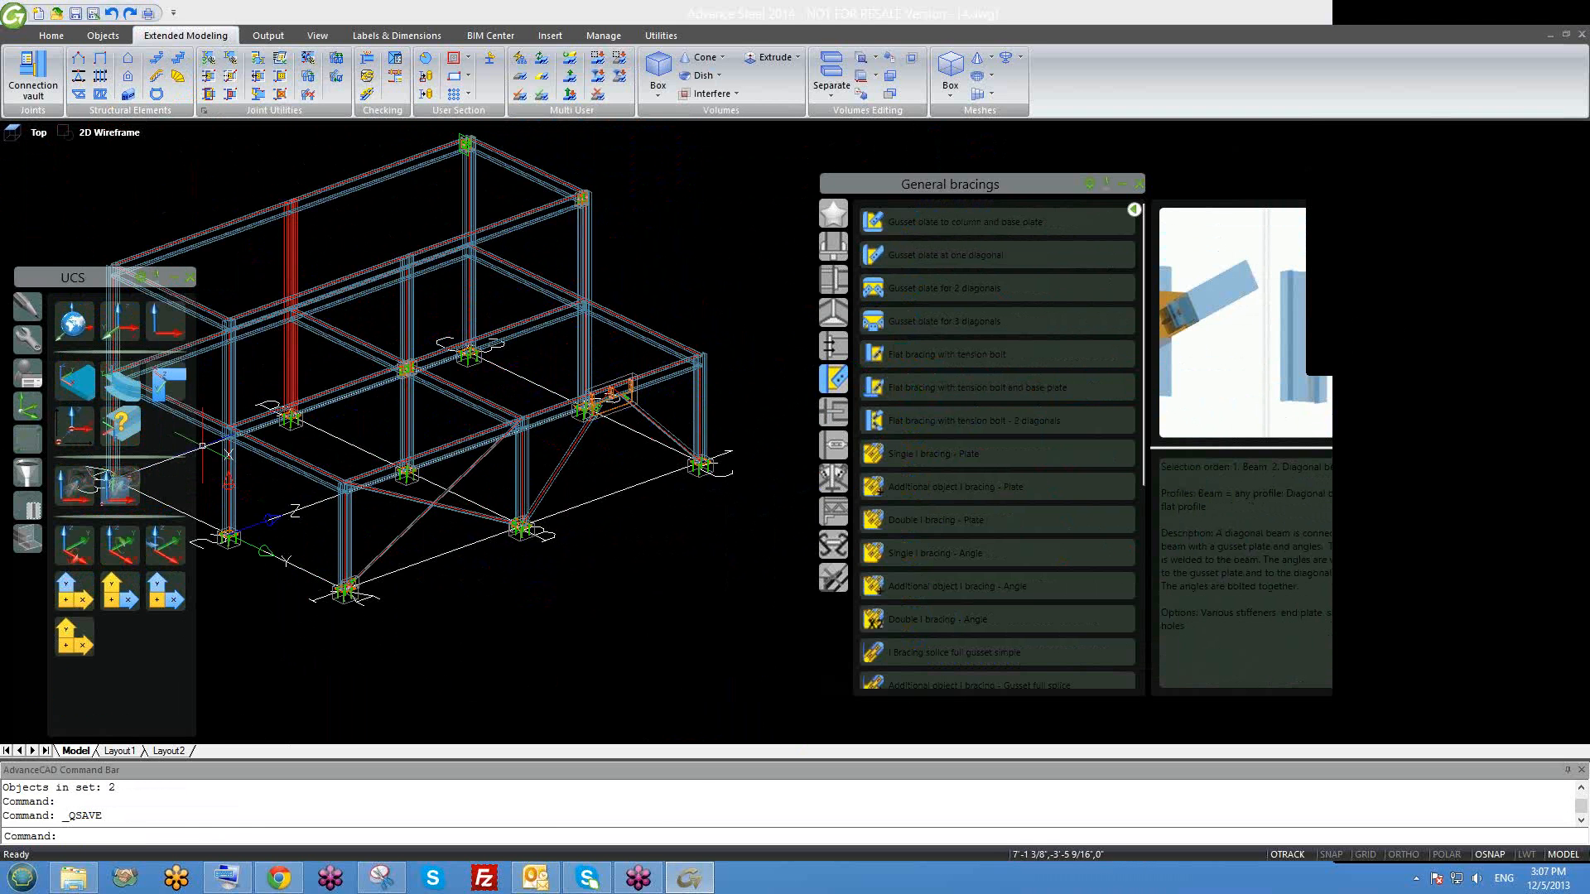
scroll(685, 356, up, 4)
click(726, 362)
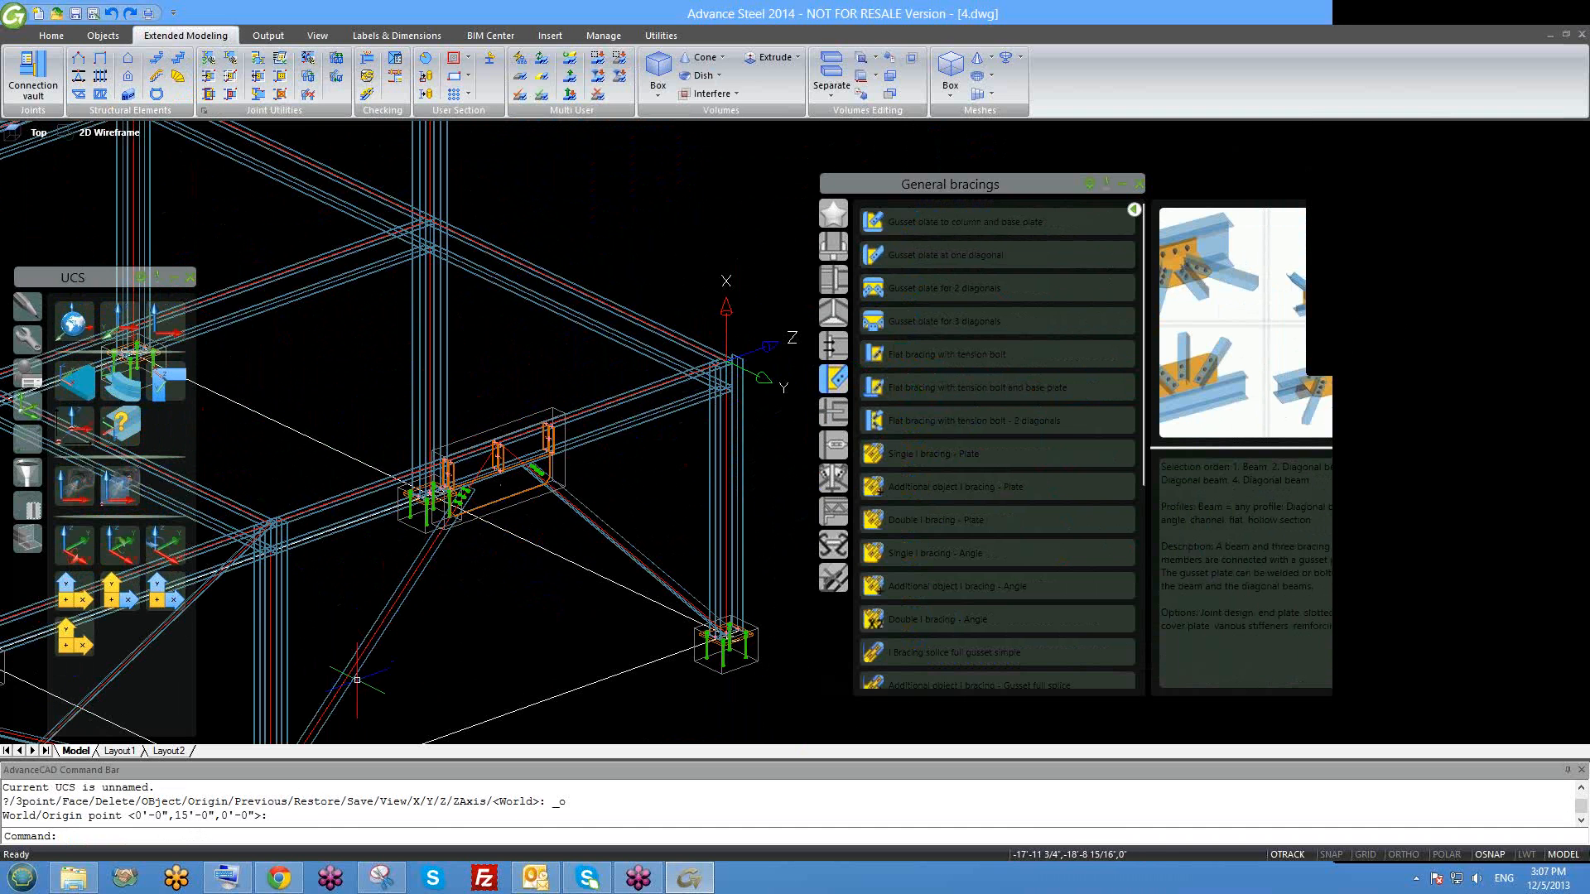
click(121, 551)
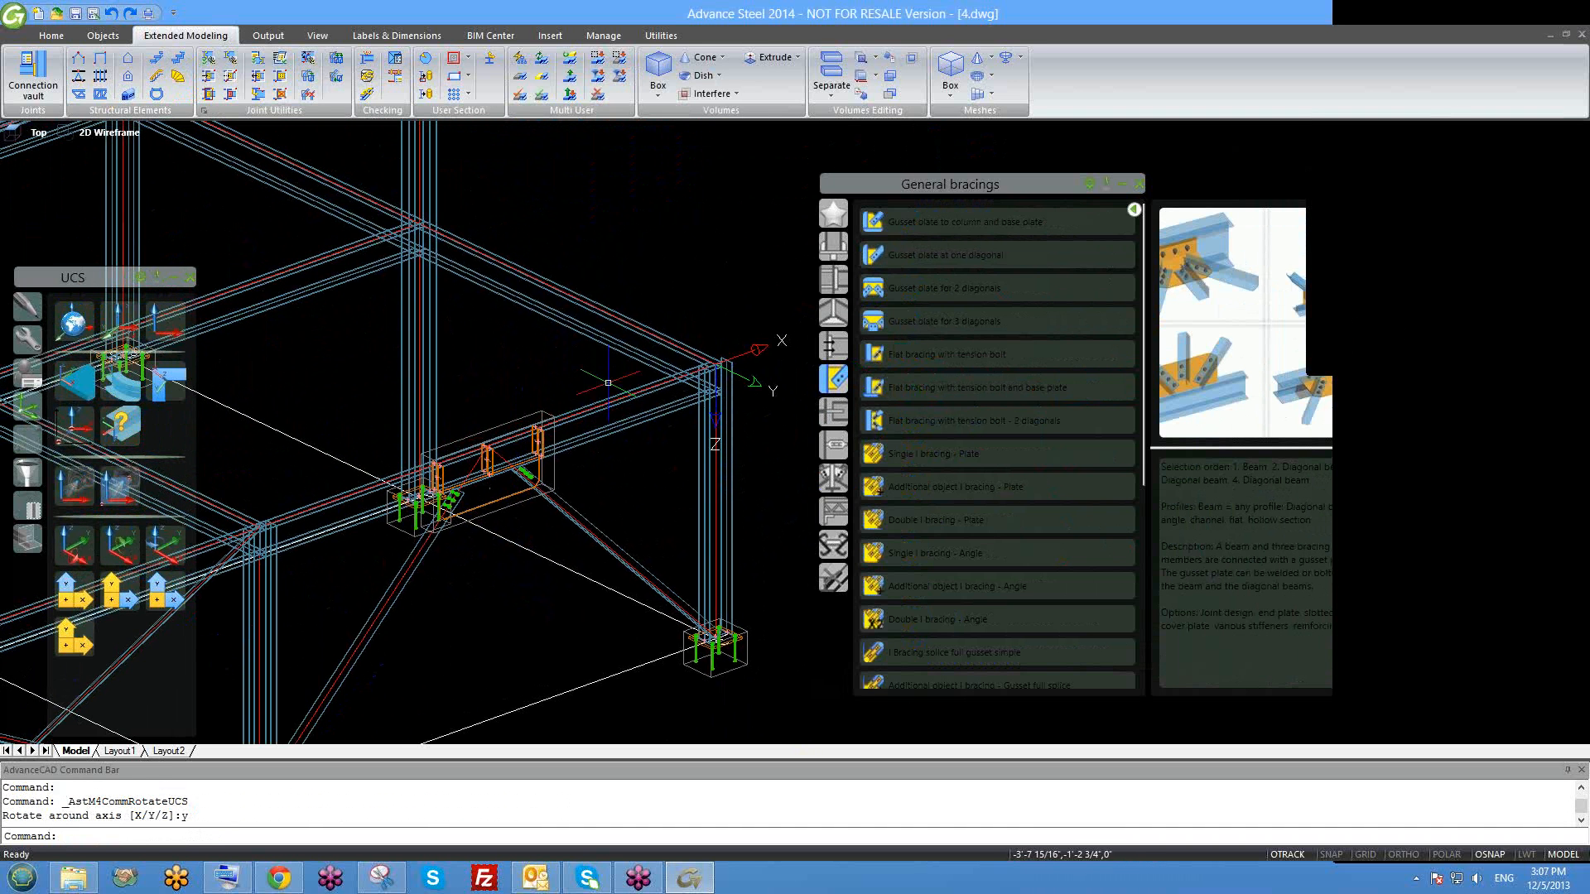
Place an L3 1/2X3 1/2X1/4 angle beam diagonally across the lower roof bay, from the corner column top to the inner column joint.
scroll(586, 420, down, 5)
click(104, 37)
click(146, 57)
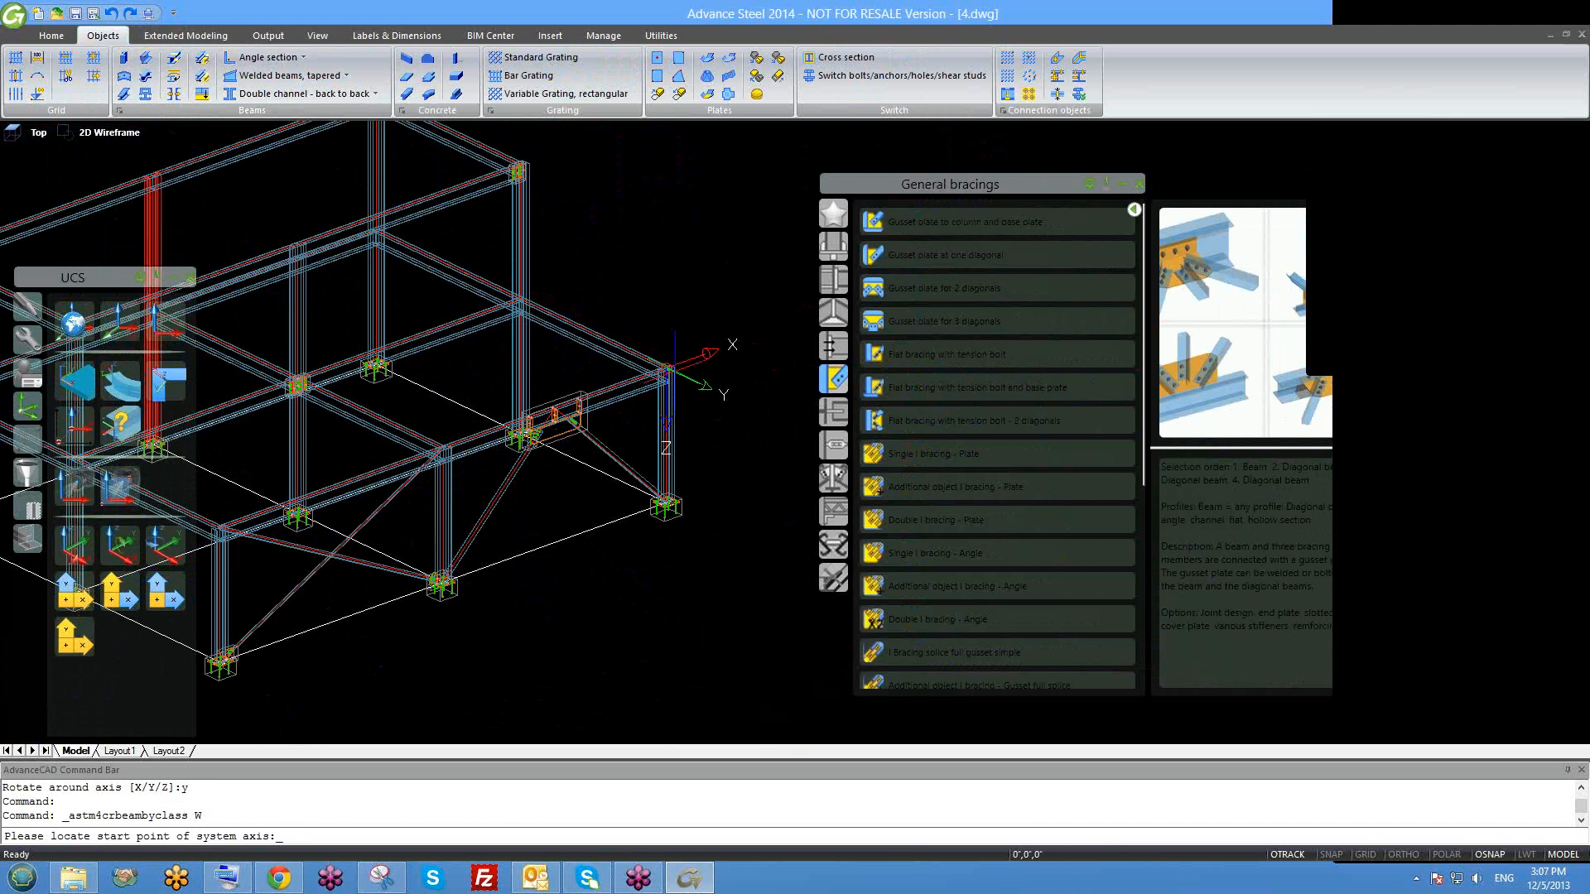
click(668, 368)
click(298, 383)
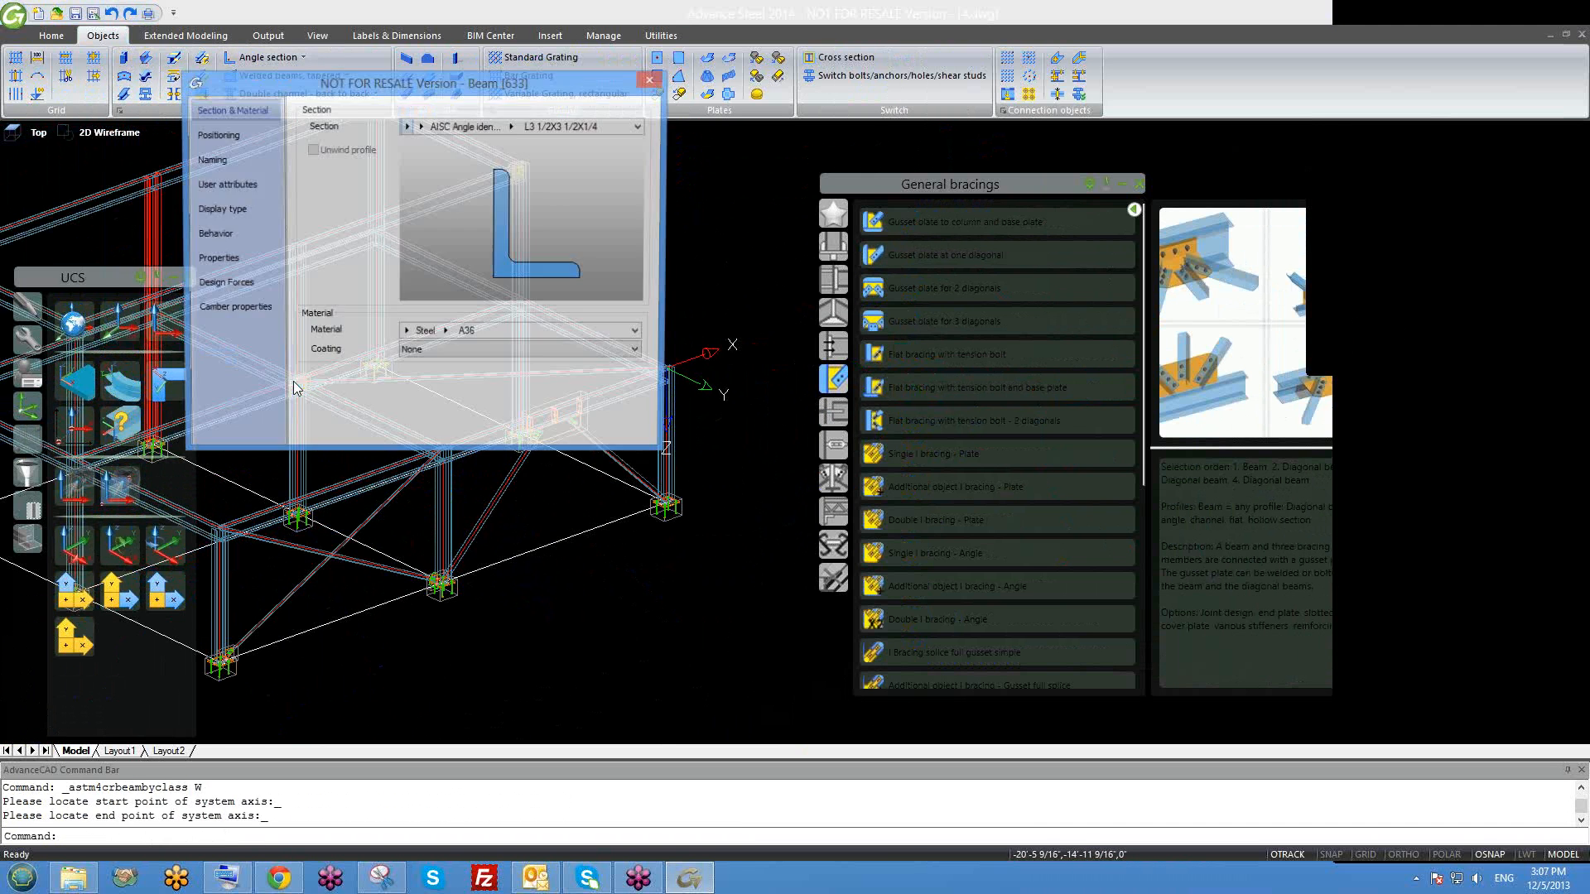
click(644, 82)
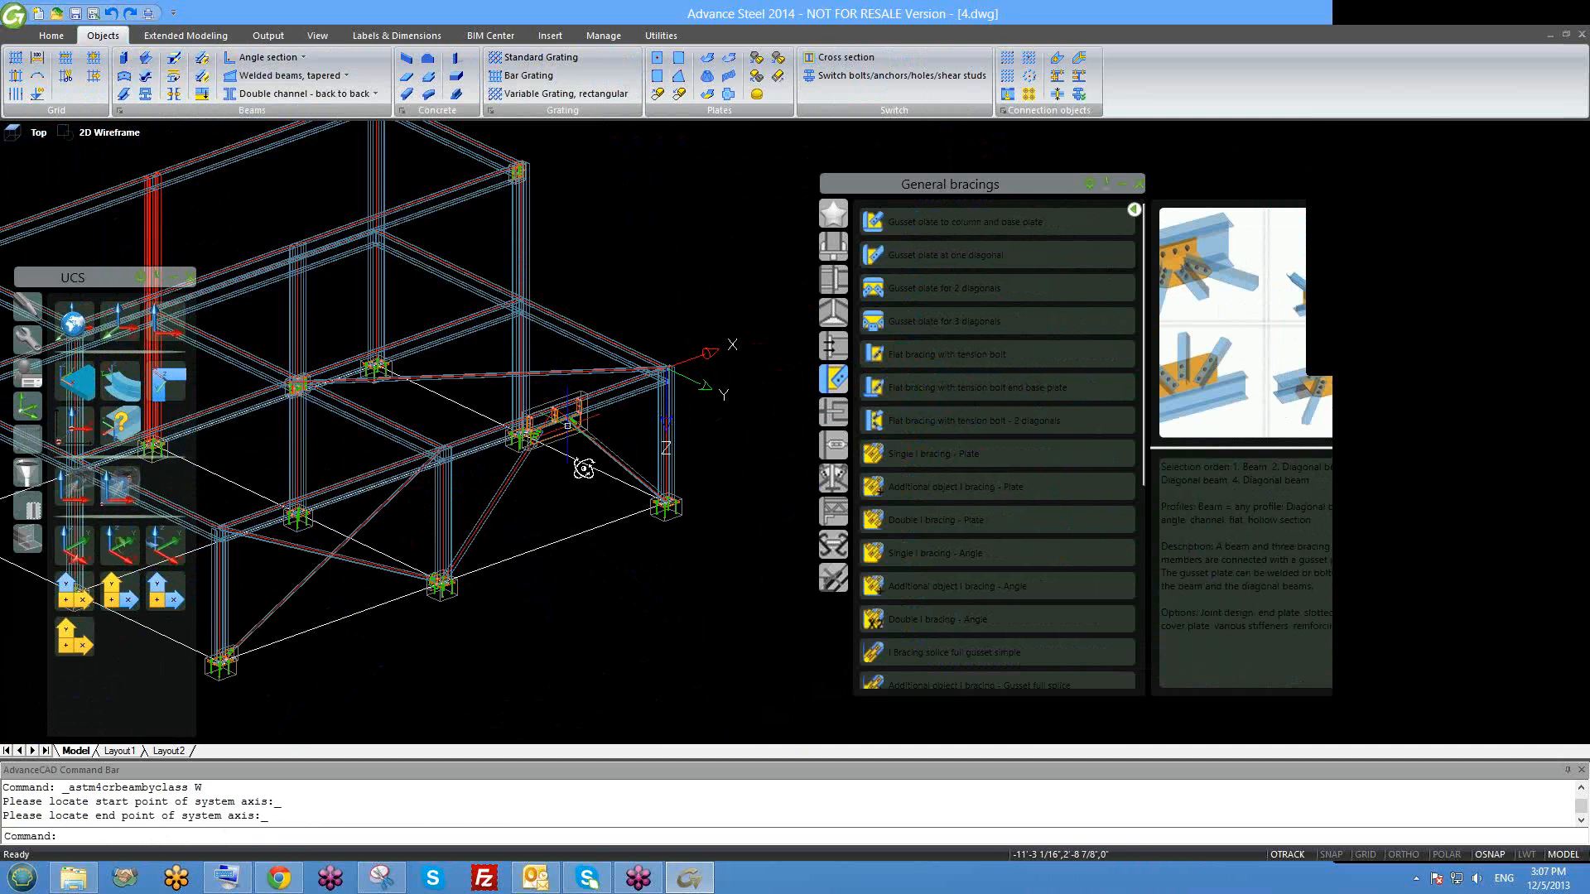
Erase the diagonal angle beam from the lower roof bay.
shift+middle_drag(584, 467, 554, 497)
click(448, 394)
text(E)
key(Return)
scroll(450, 397, down, 5)
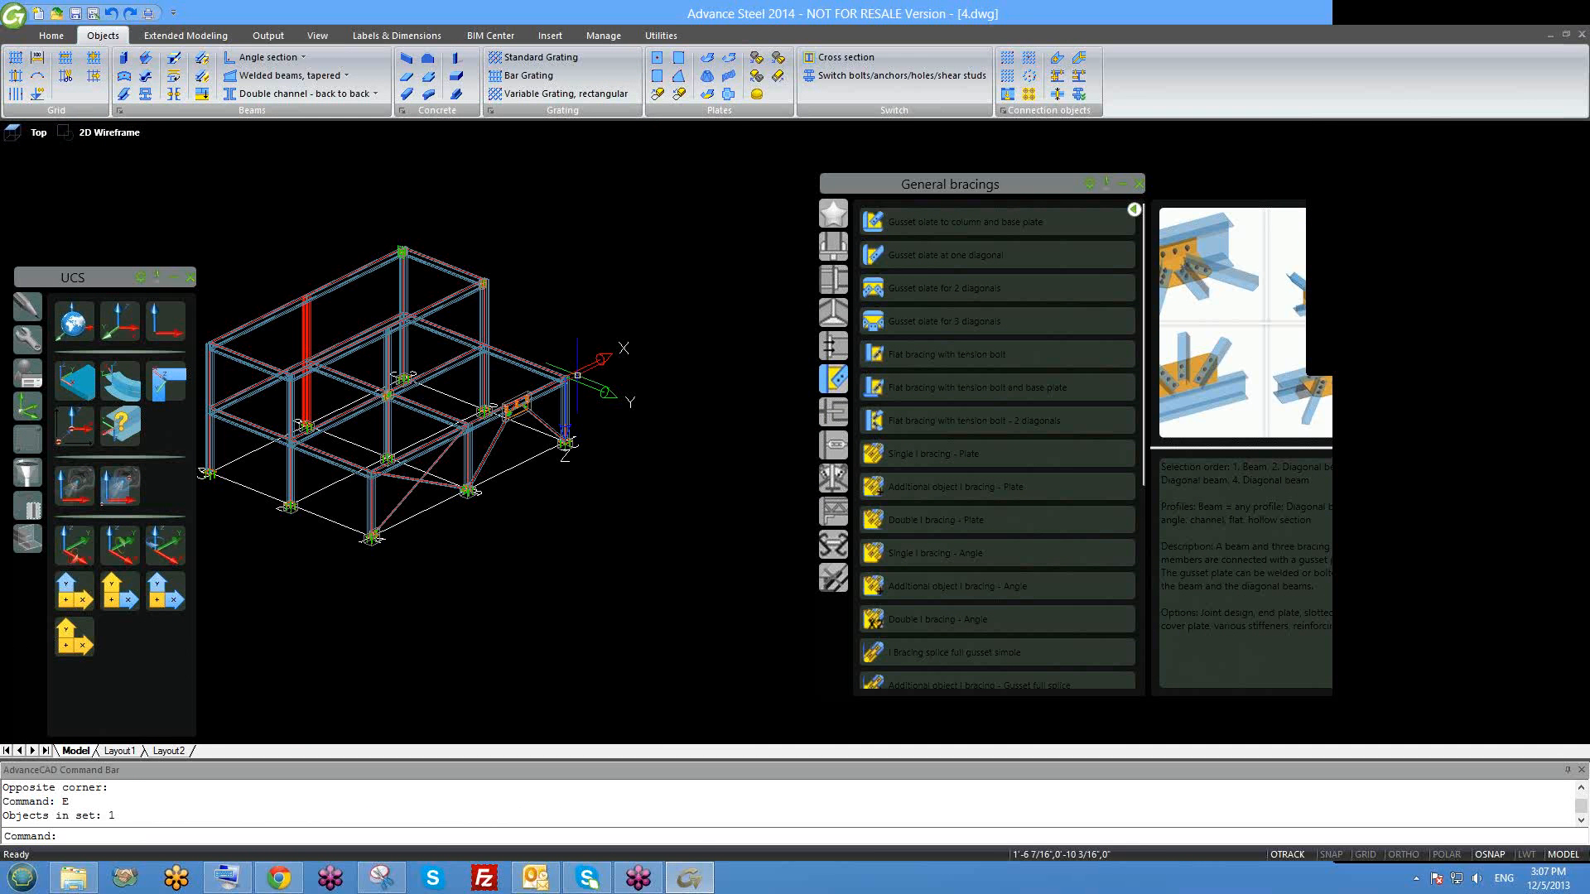
Reset the UCS to World.
text(UCS)
key(Return)
text(W)
key(Return)
shift+middle_drag(551, 487, 532, 488)
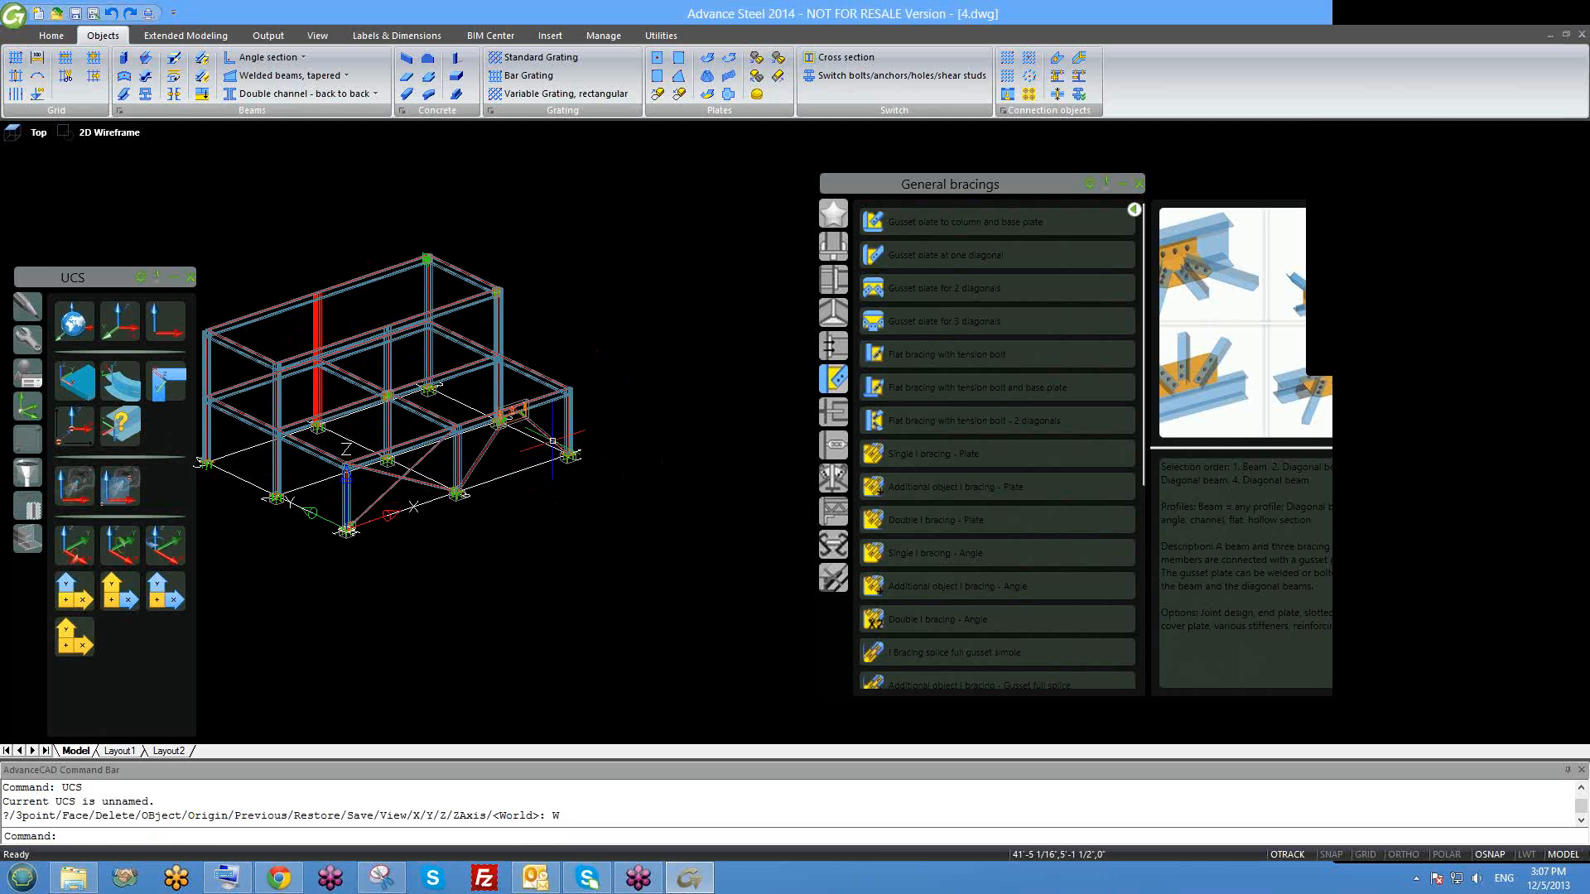
middle_drag(395, 385, 461, 305)
shift+middle_drag(487, 398, 477, 434)
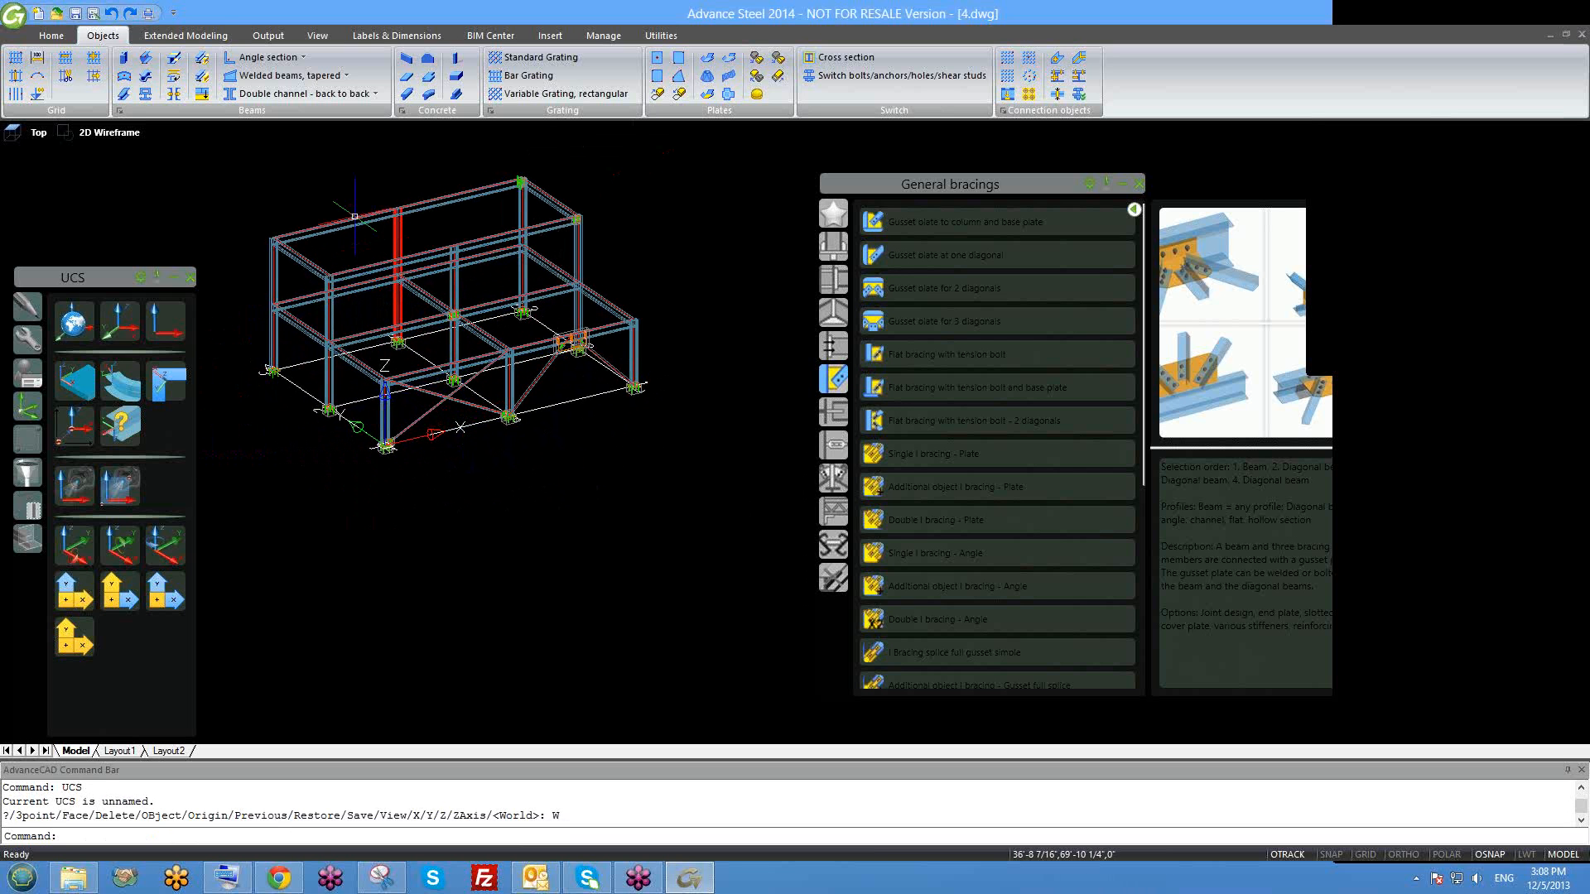
middle_drag(353, 221, 345, 247)
click(166, 35)
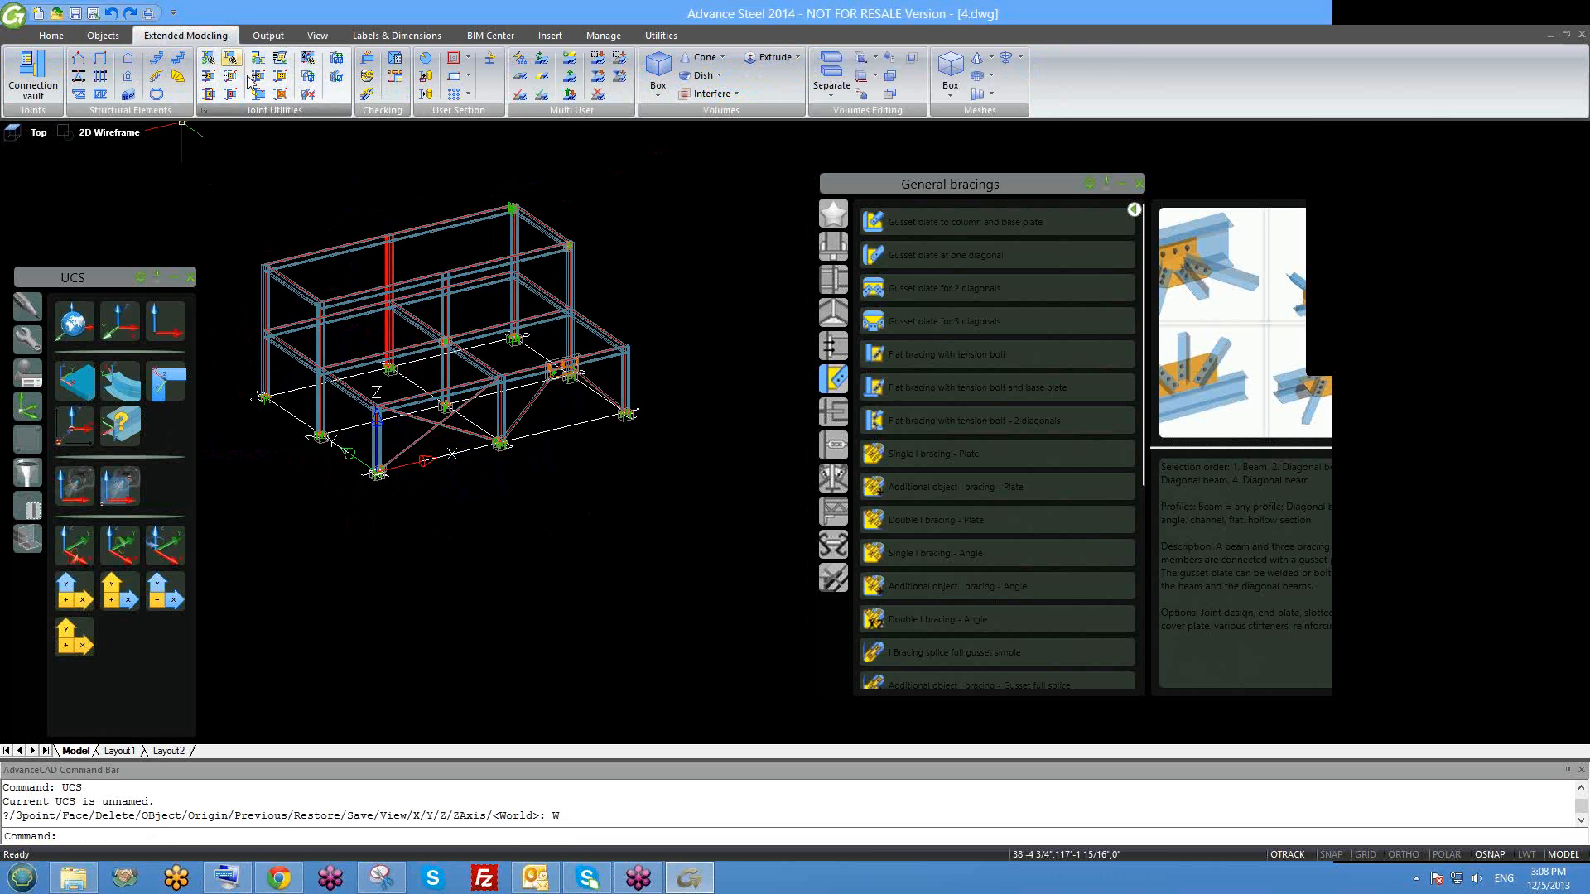
click(266, 36)
click(186, 35)
click(87, 39)
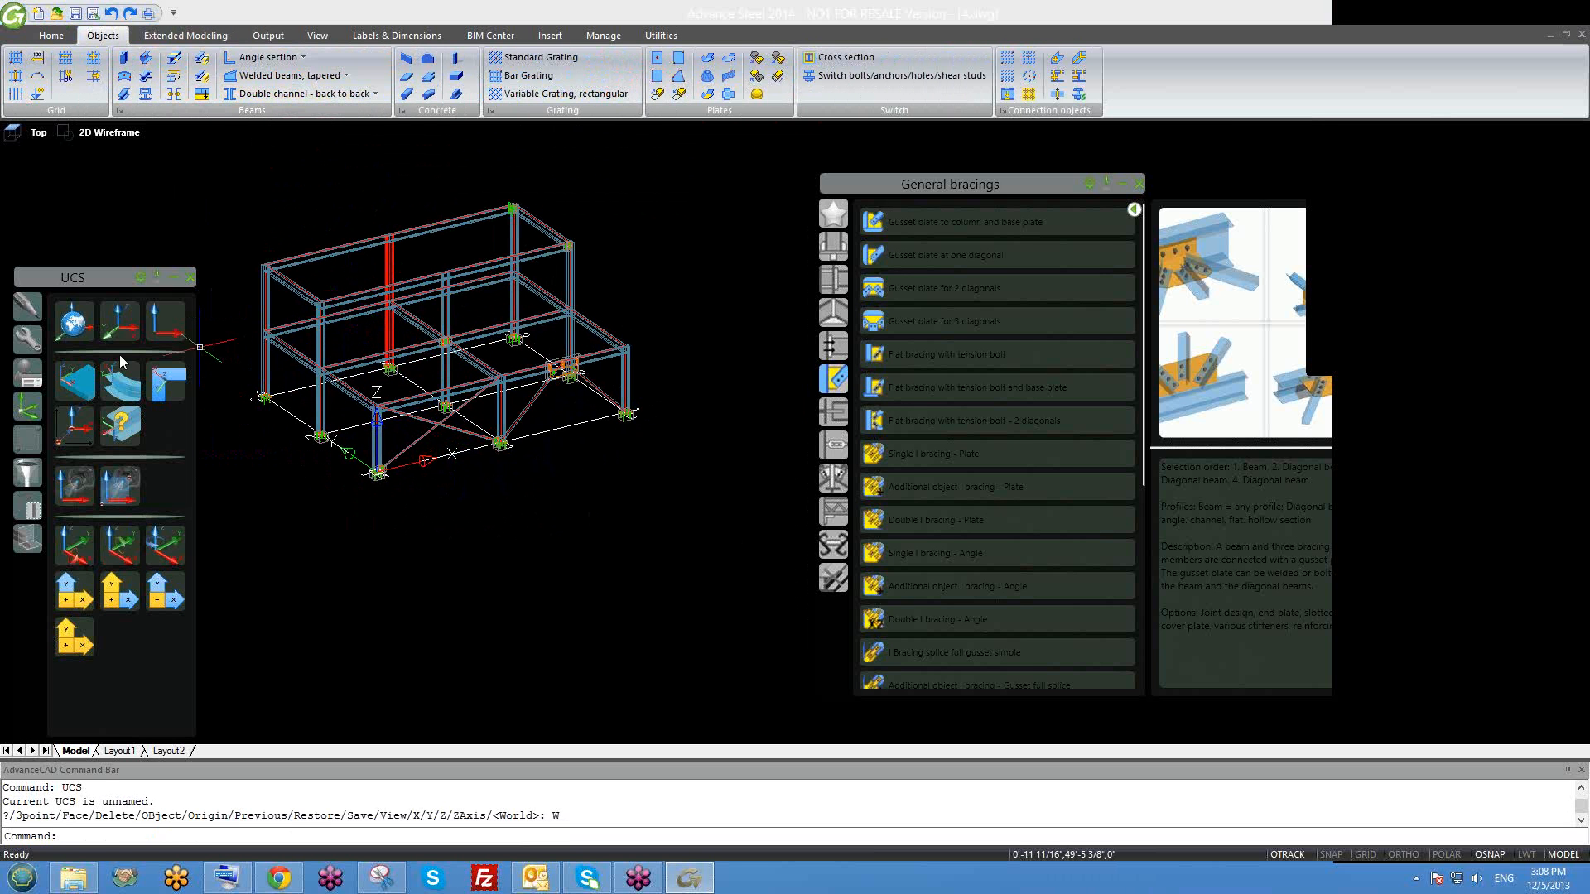
Close the General bracings palette to clear the drawing area.
drag(947, 173, 874, 159)
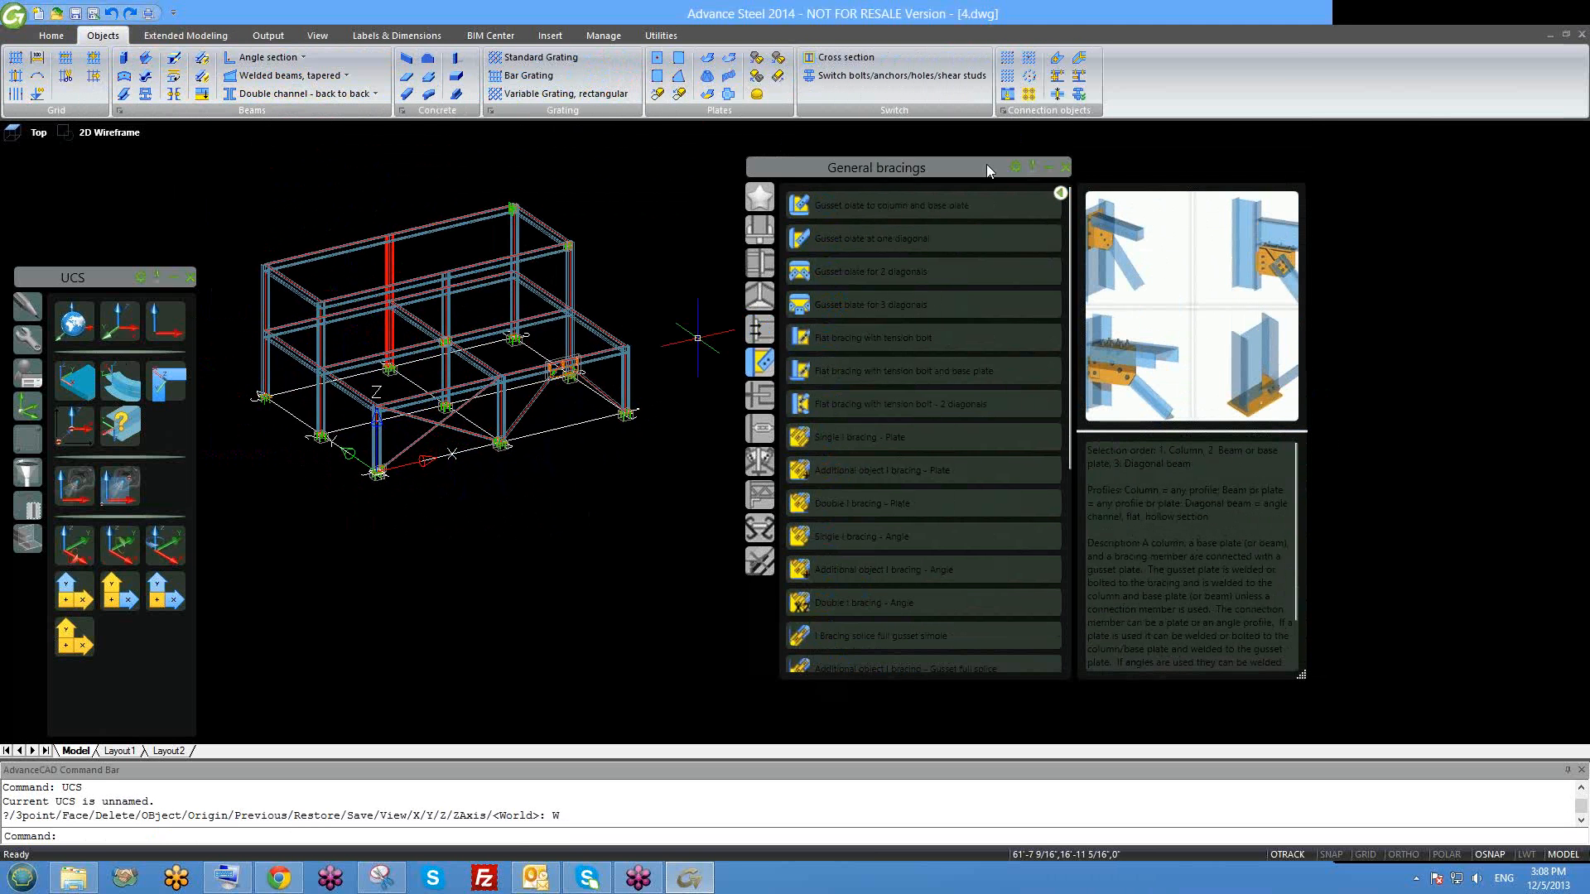
click(1064, 168)
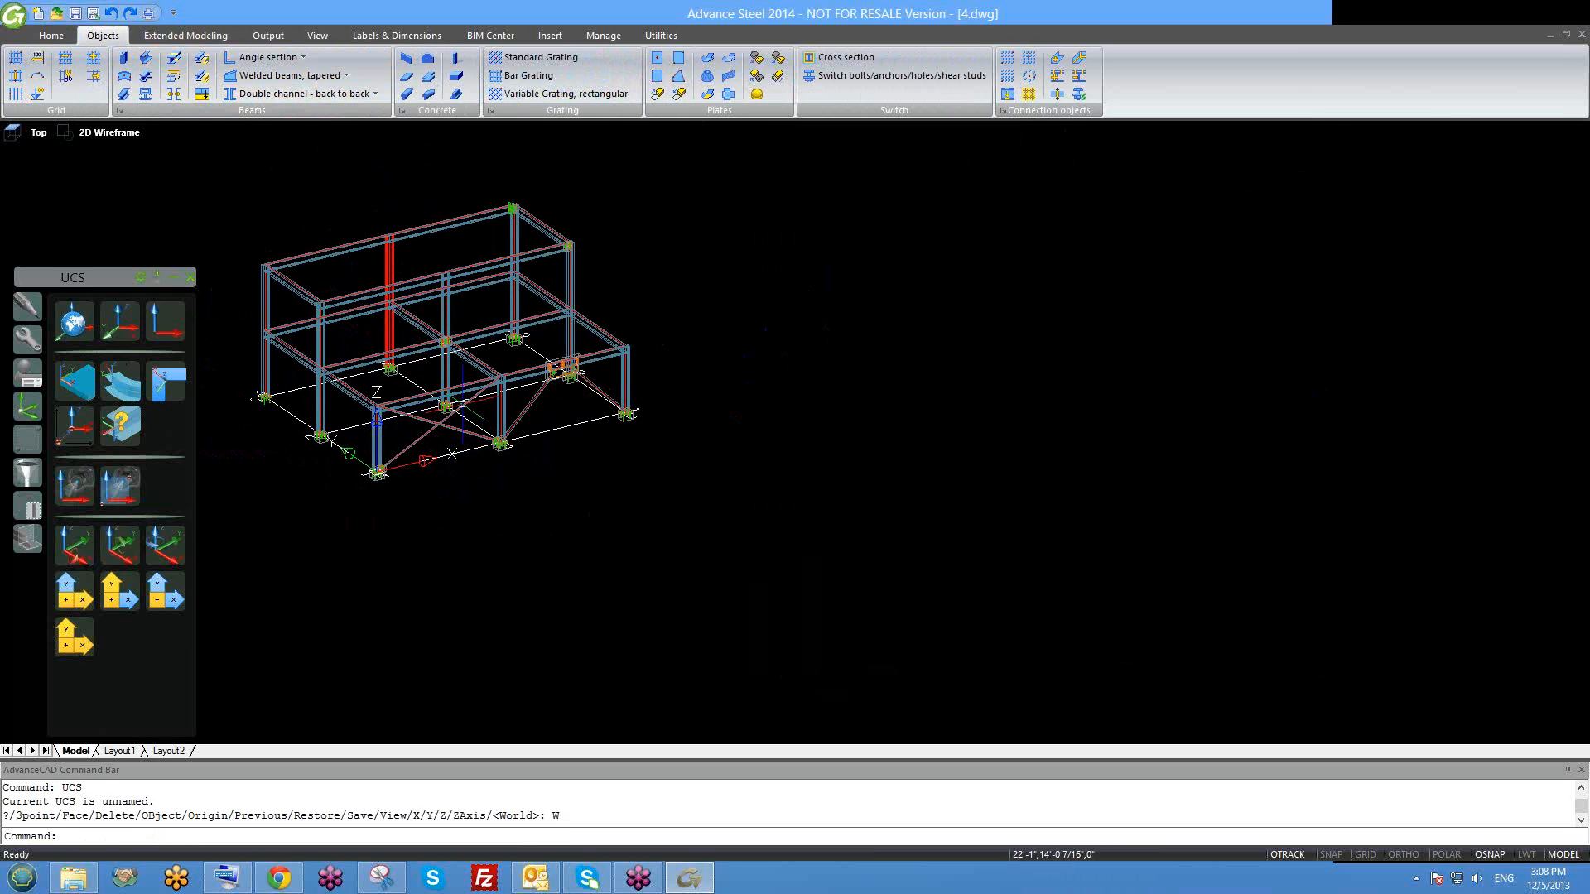
scroll(662, 530, up, 3)
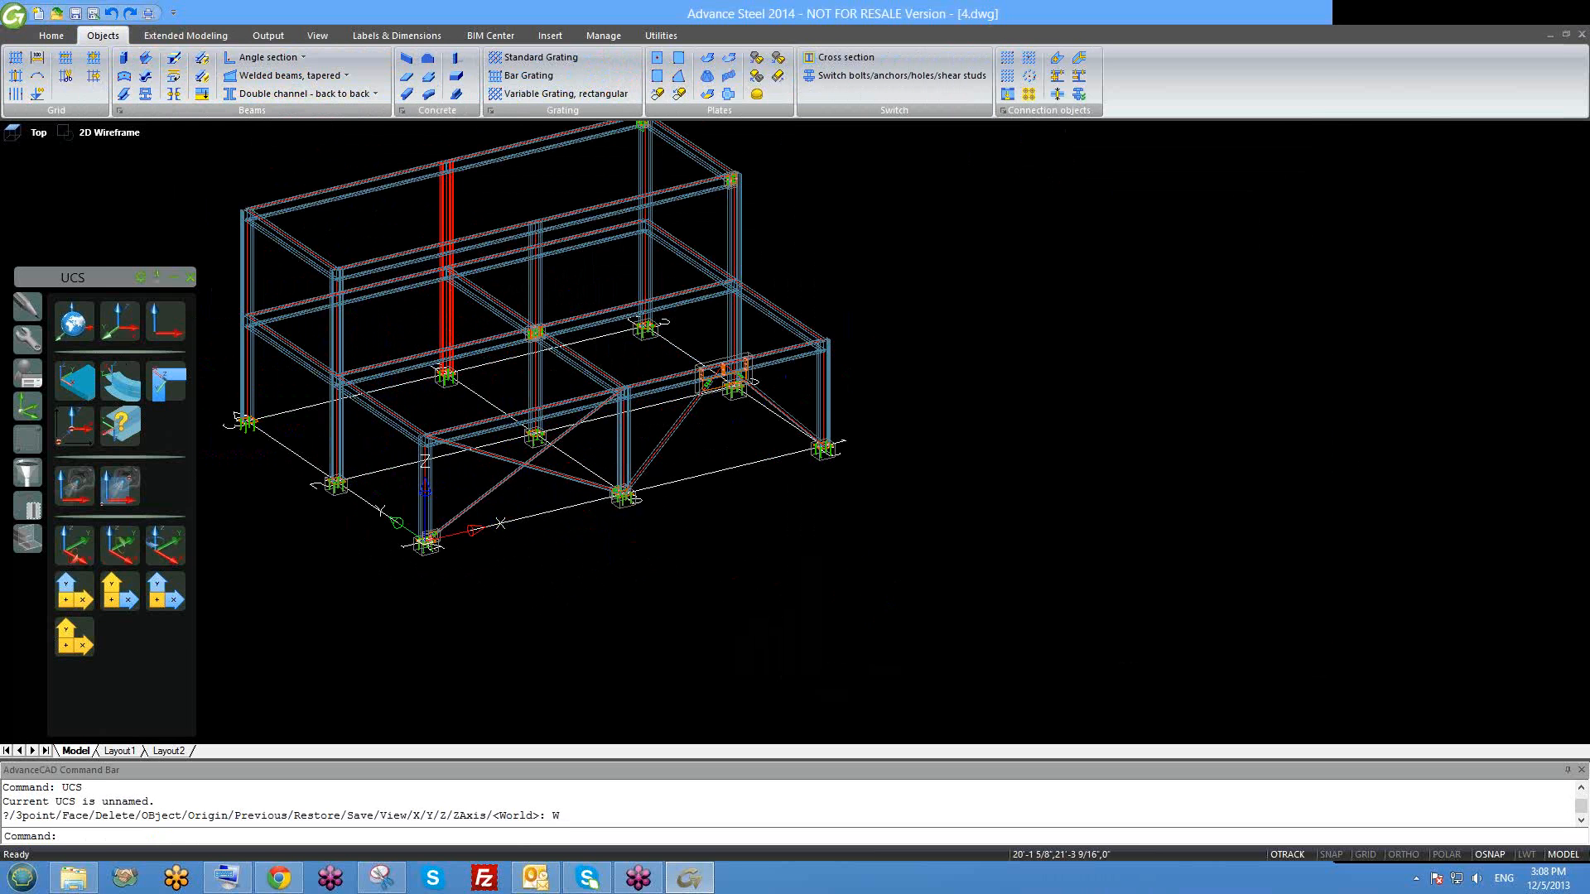
middle_drag(517, 452, 585, 528)
click(217, 35)
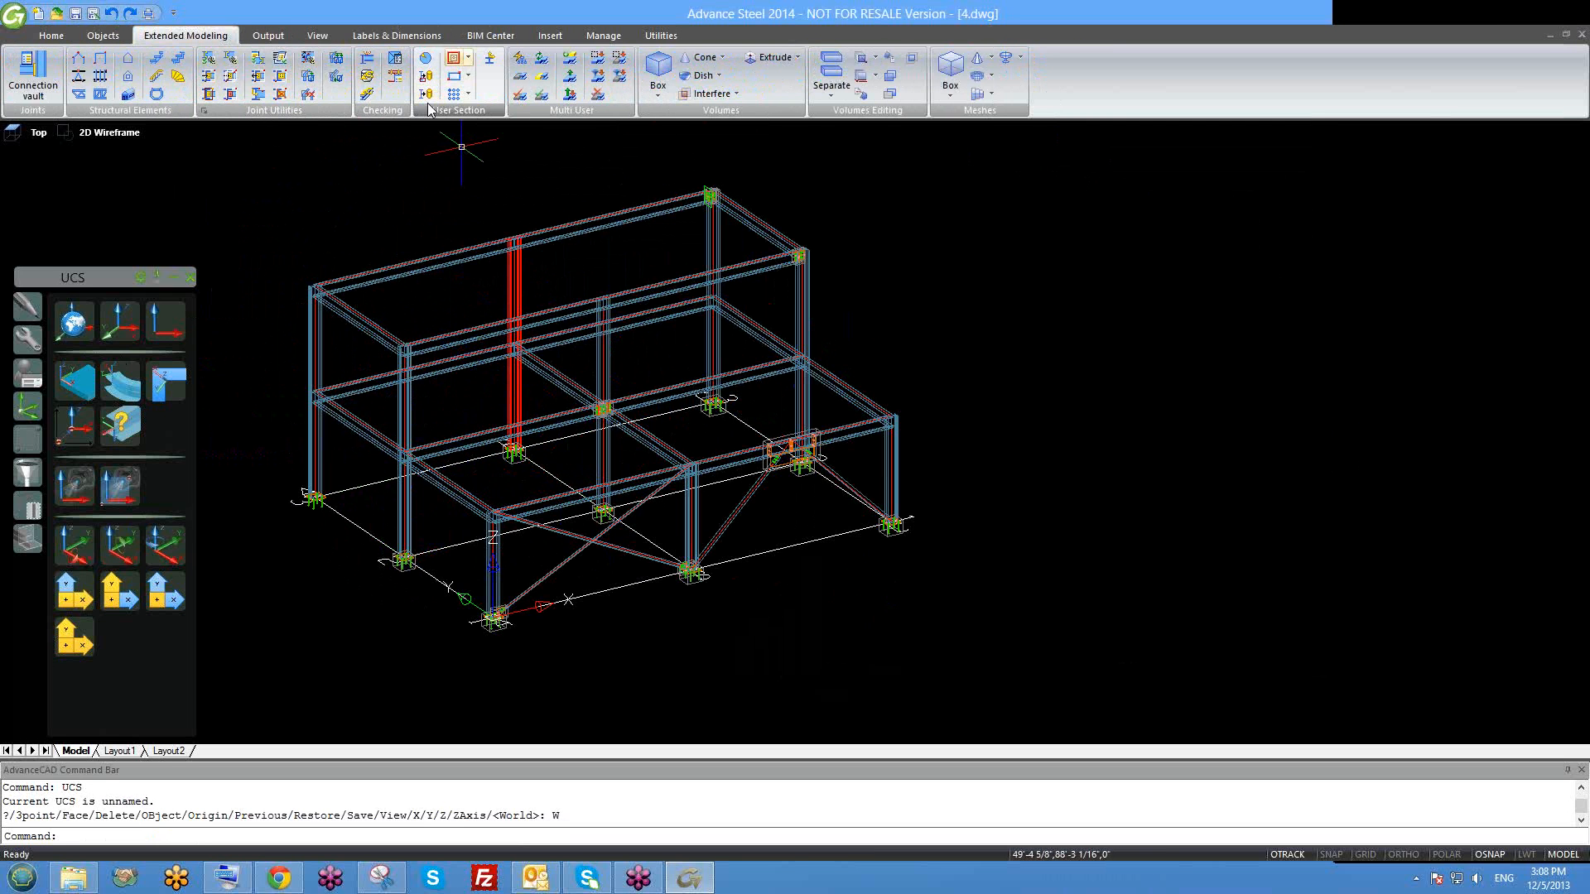
middle_drag(543, 435, 550, 472)
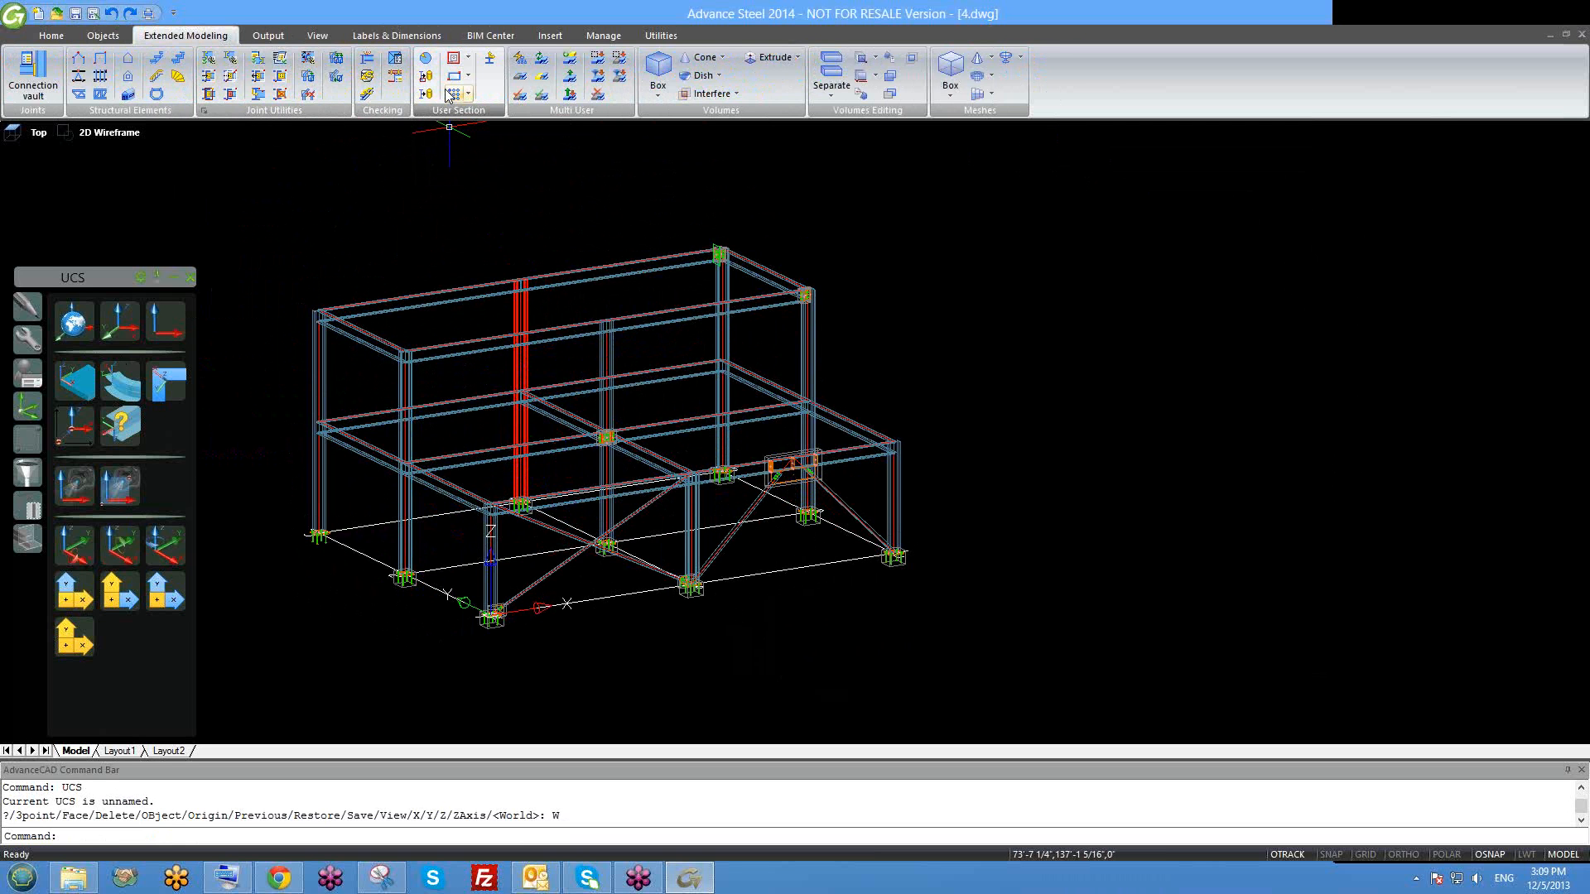
shift+middle_drag(689, 546, 654, 472)
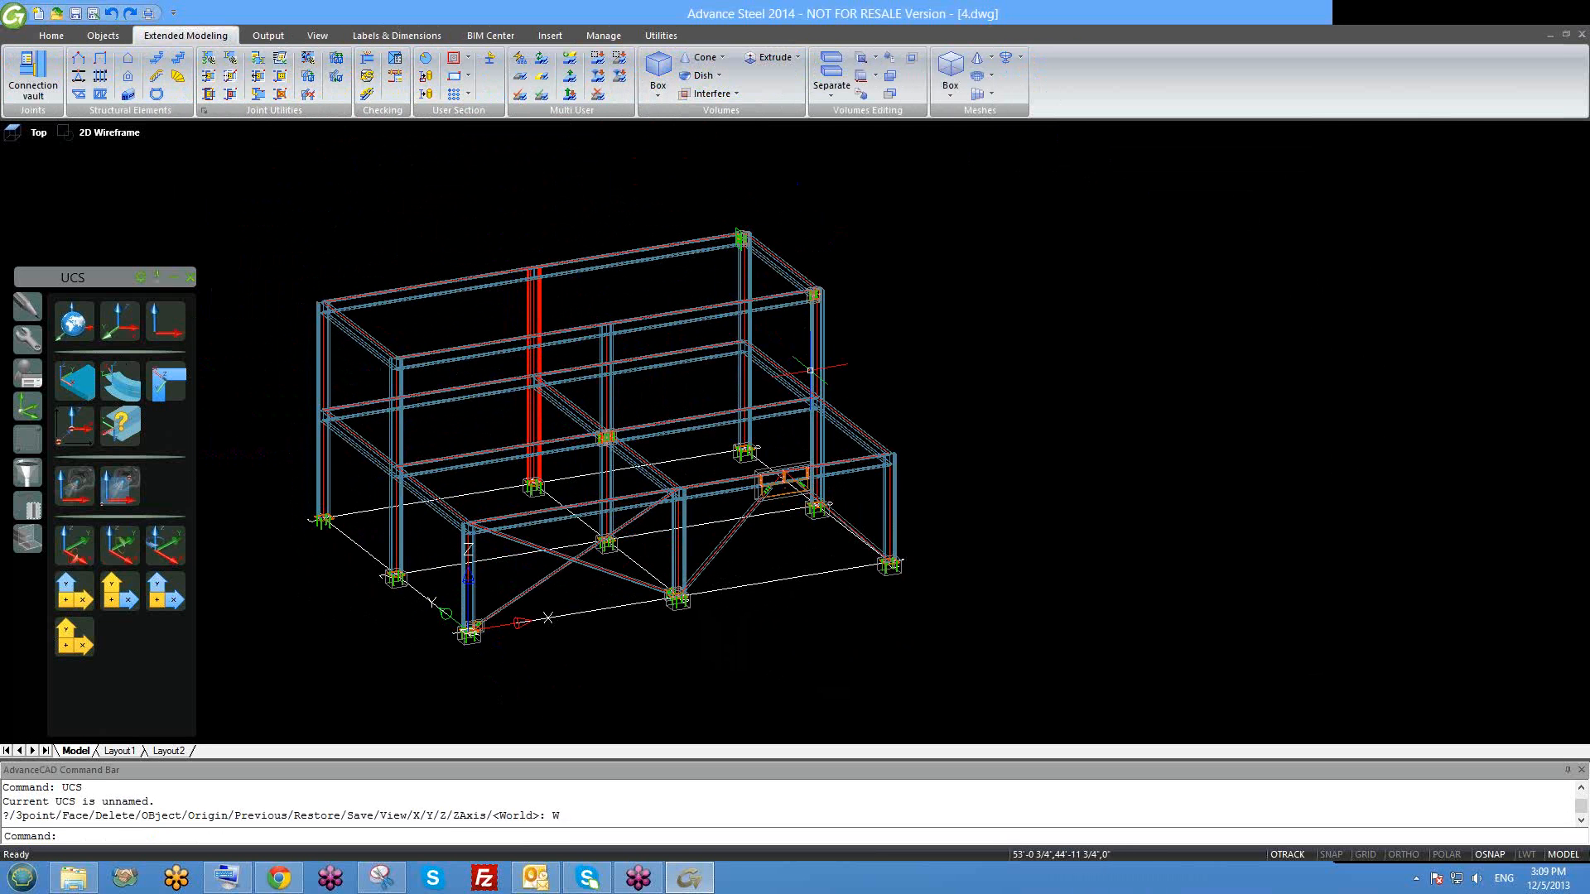
middle_drag(687, 481, 560, 522)
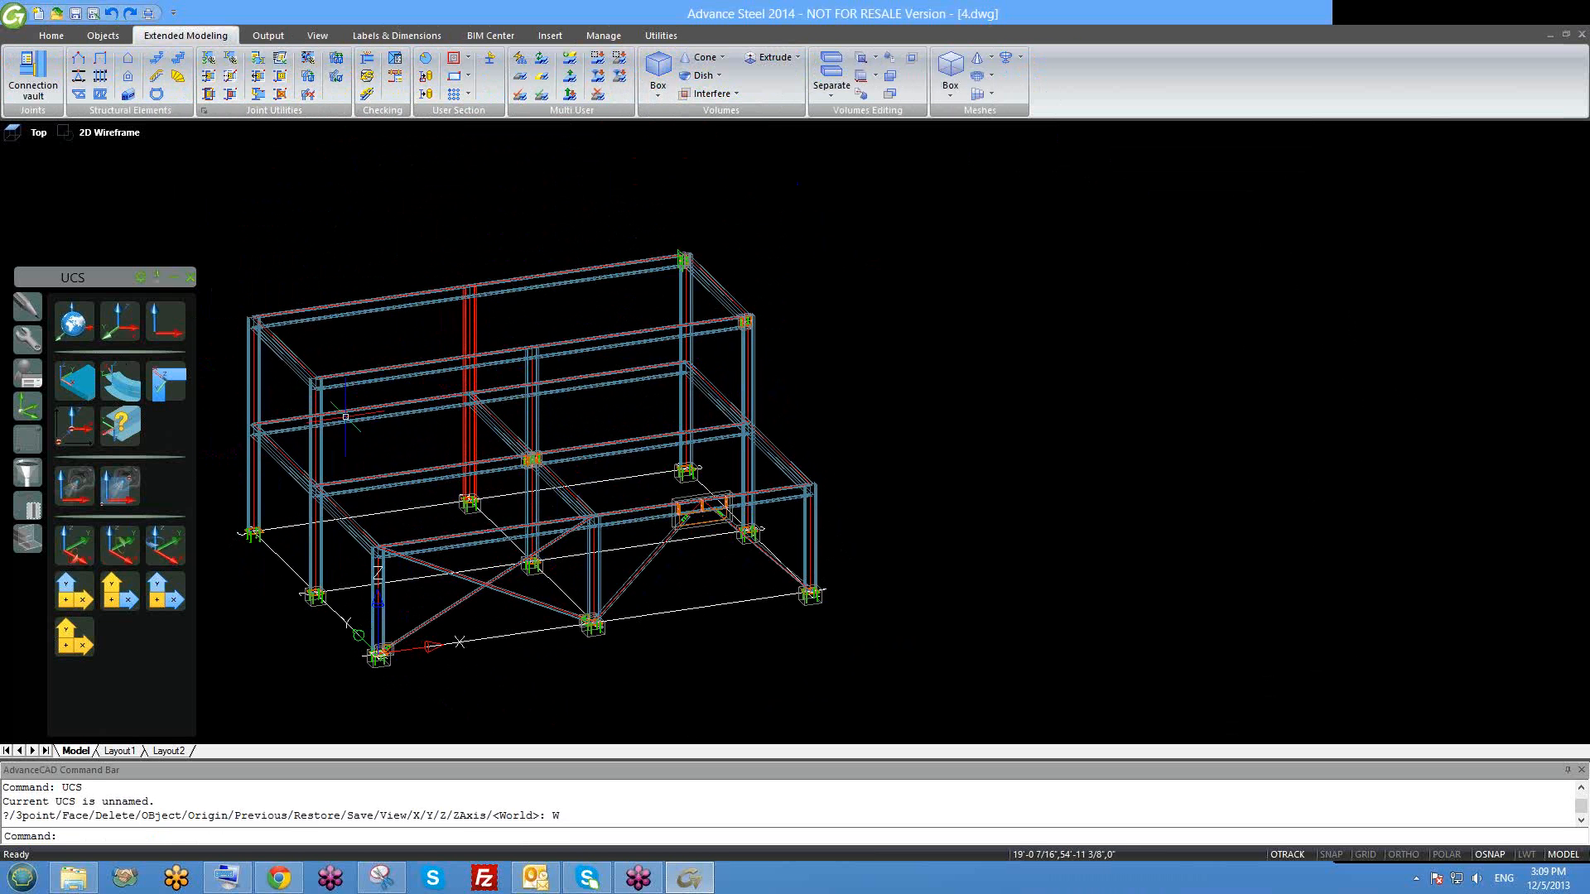
middle_drag(480, 485, 617, 472)
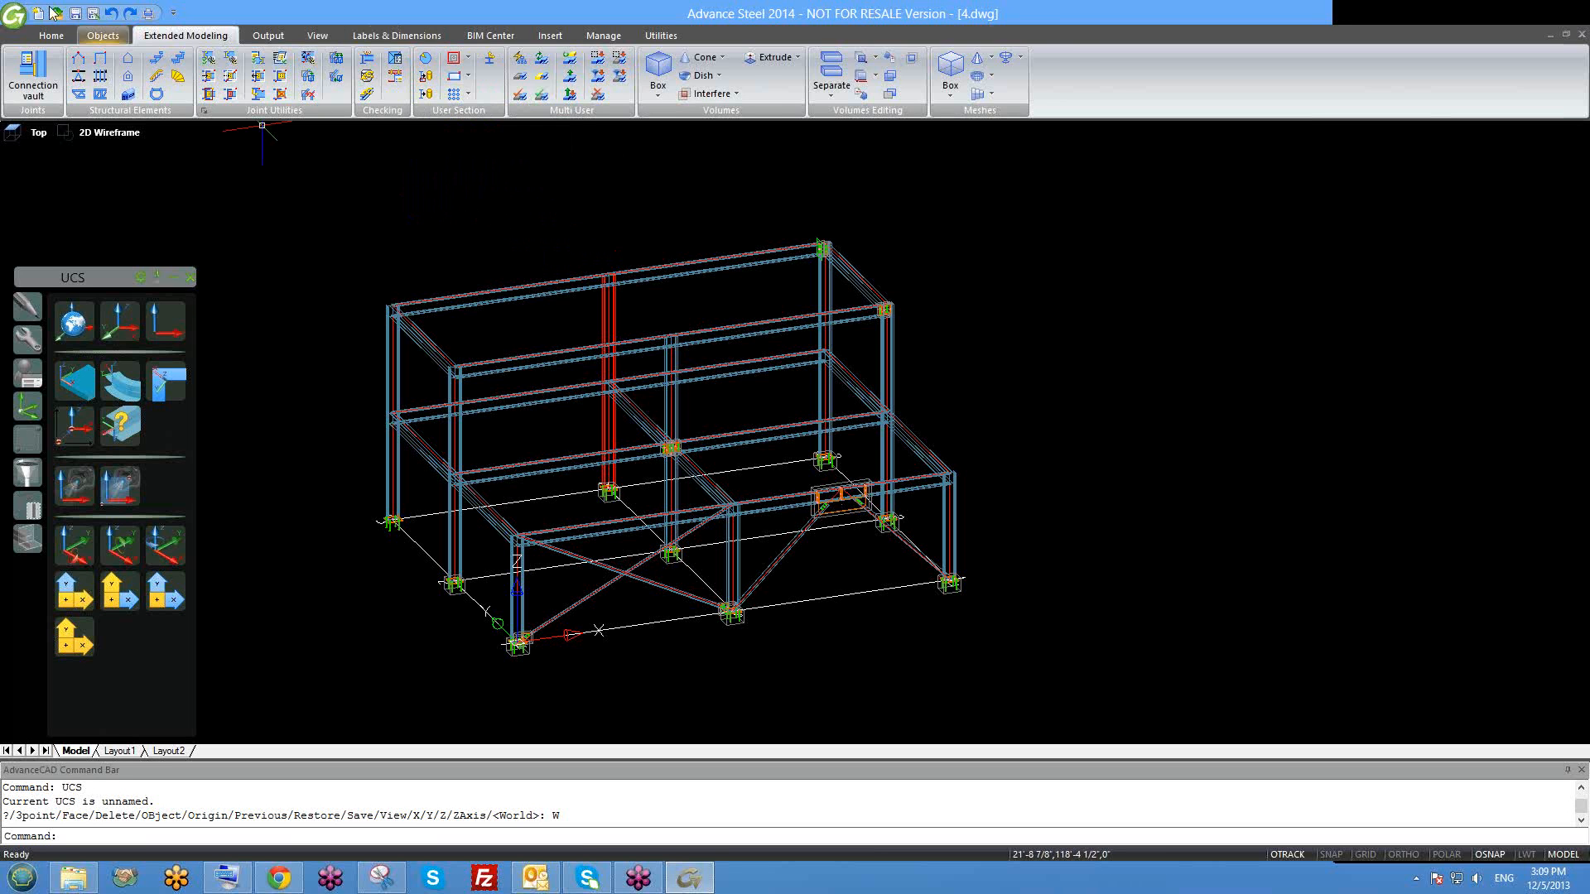
click(102, 36)
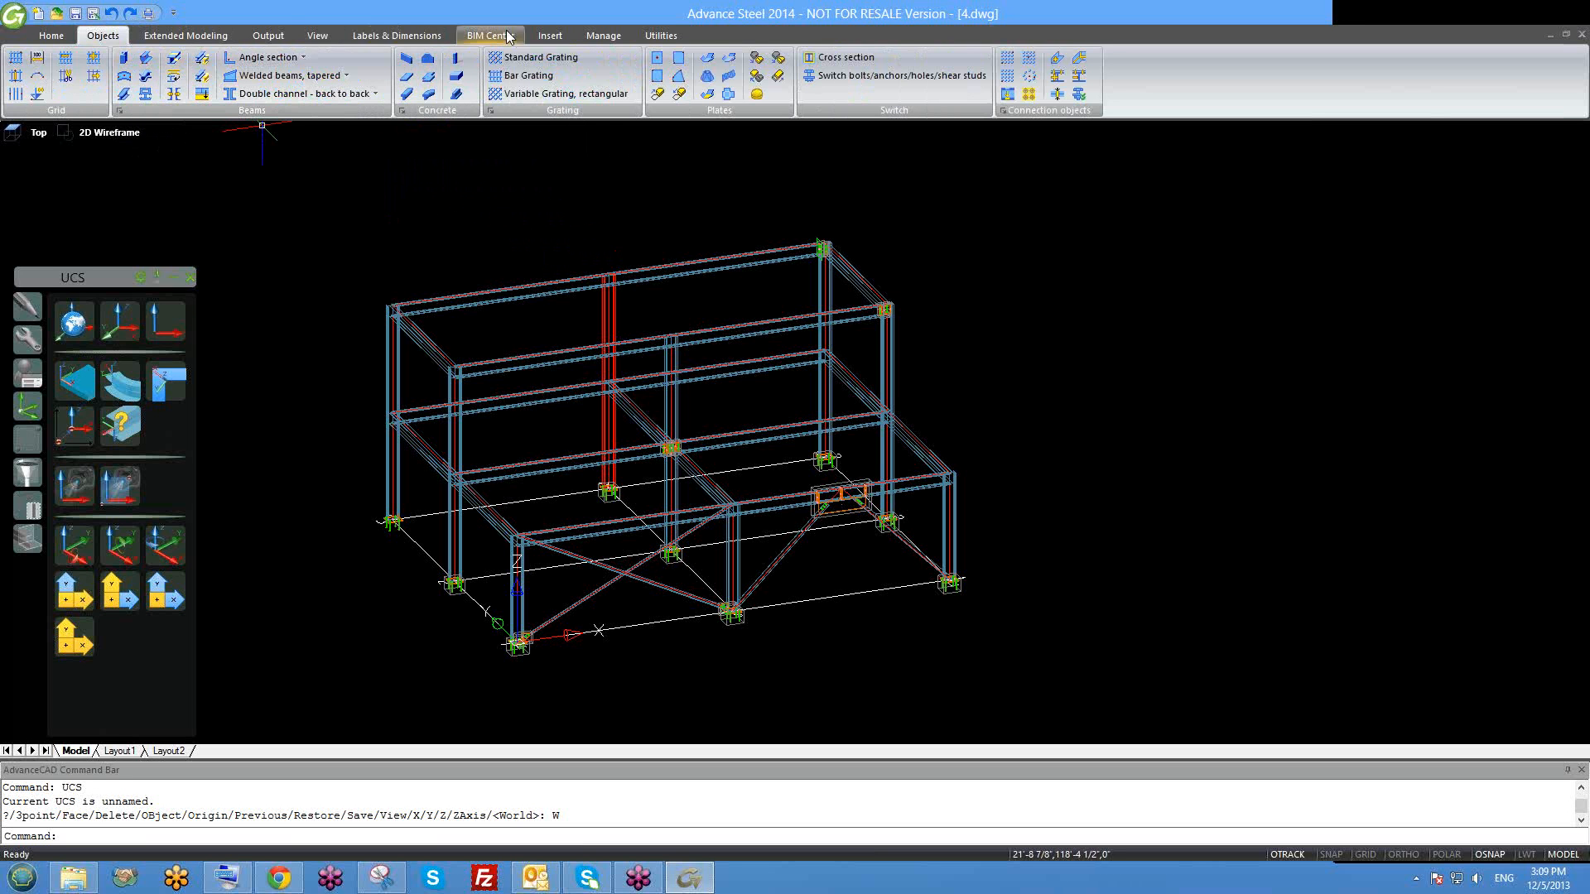
click(269, 36)
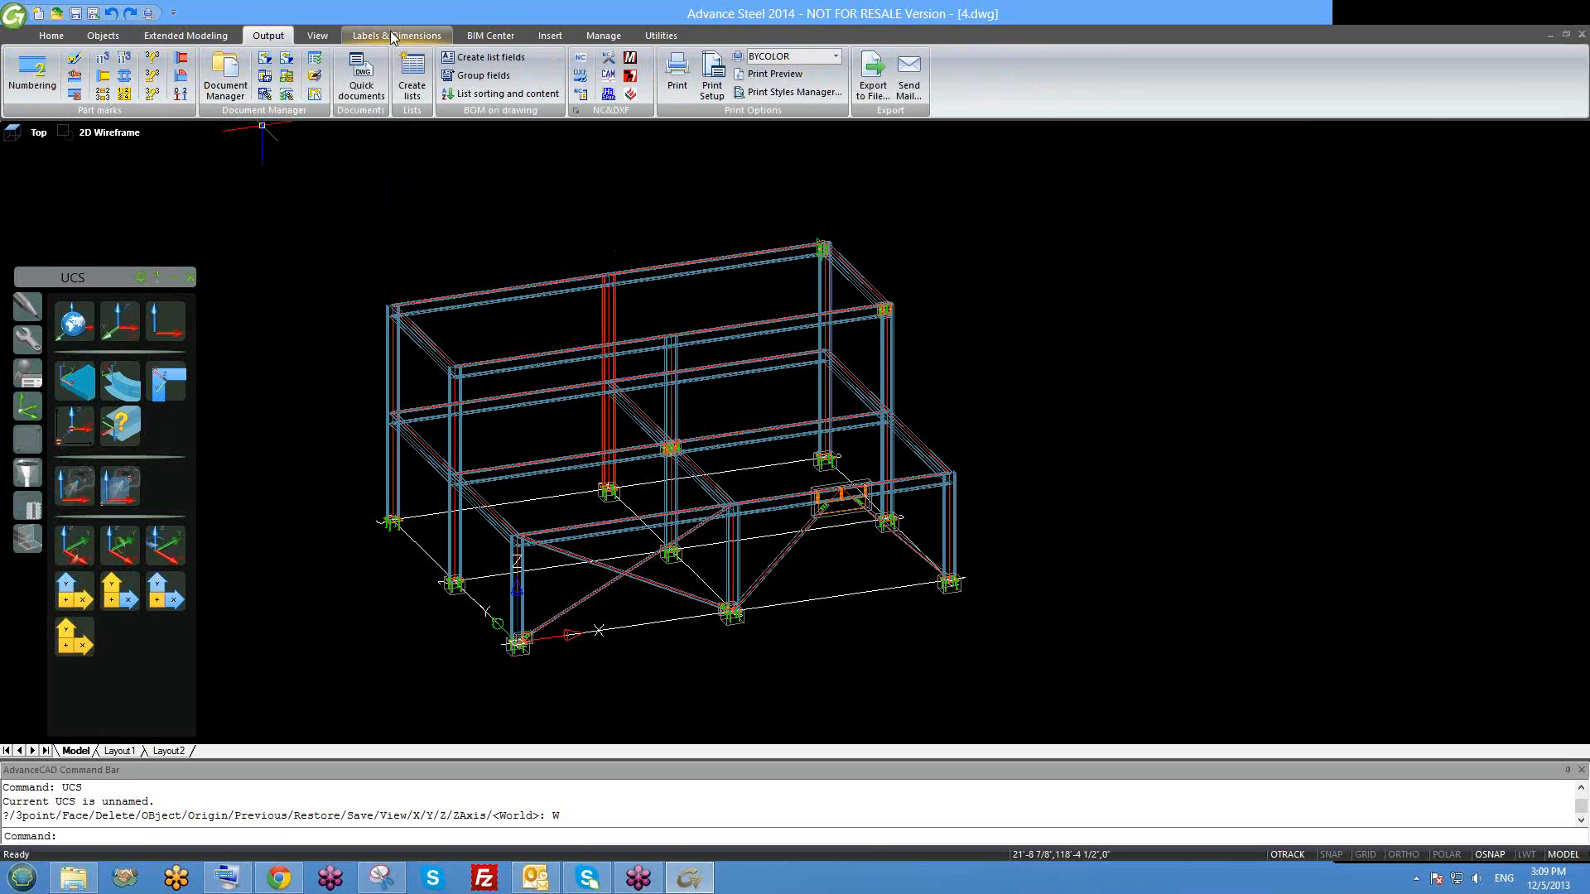
click(224, 39)
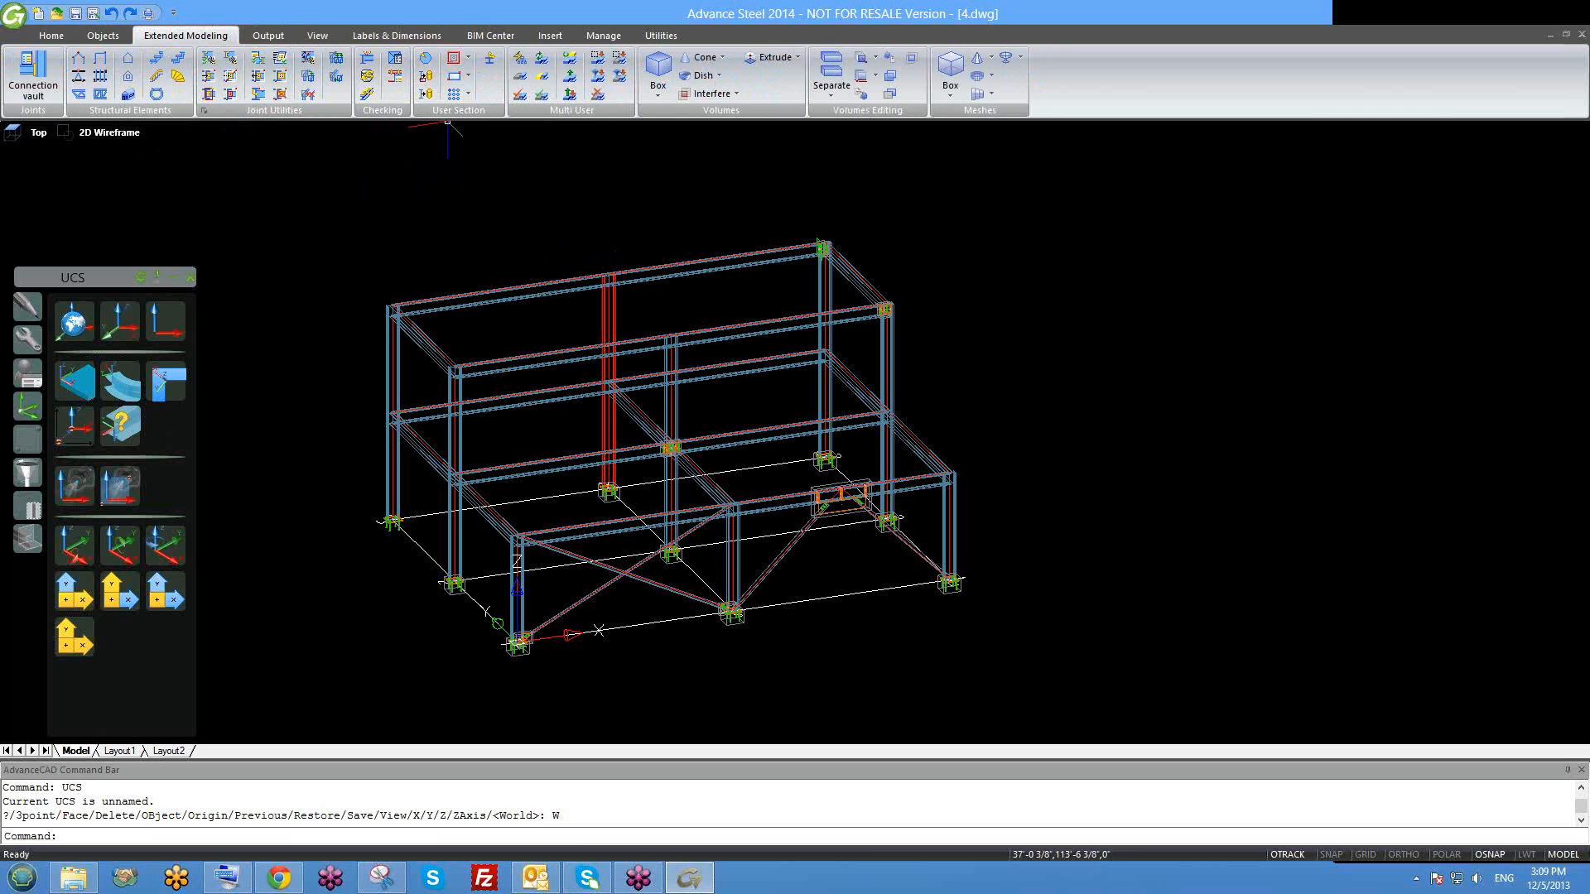
Create a new drawing from the ASTemplate.dwt template and set it to the top view.
middle_drag(469, 249, 508, 327)
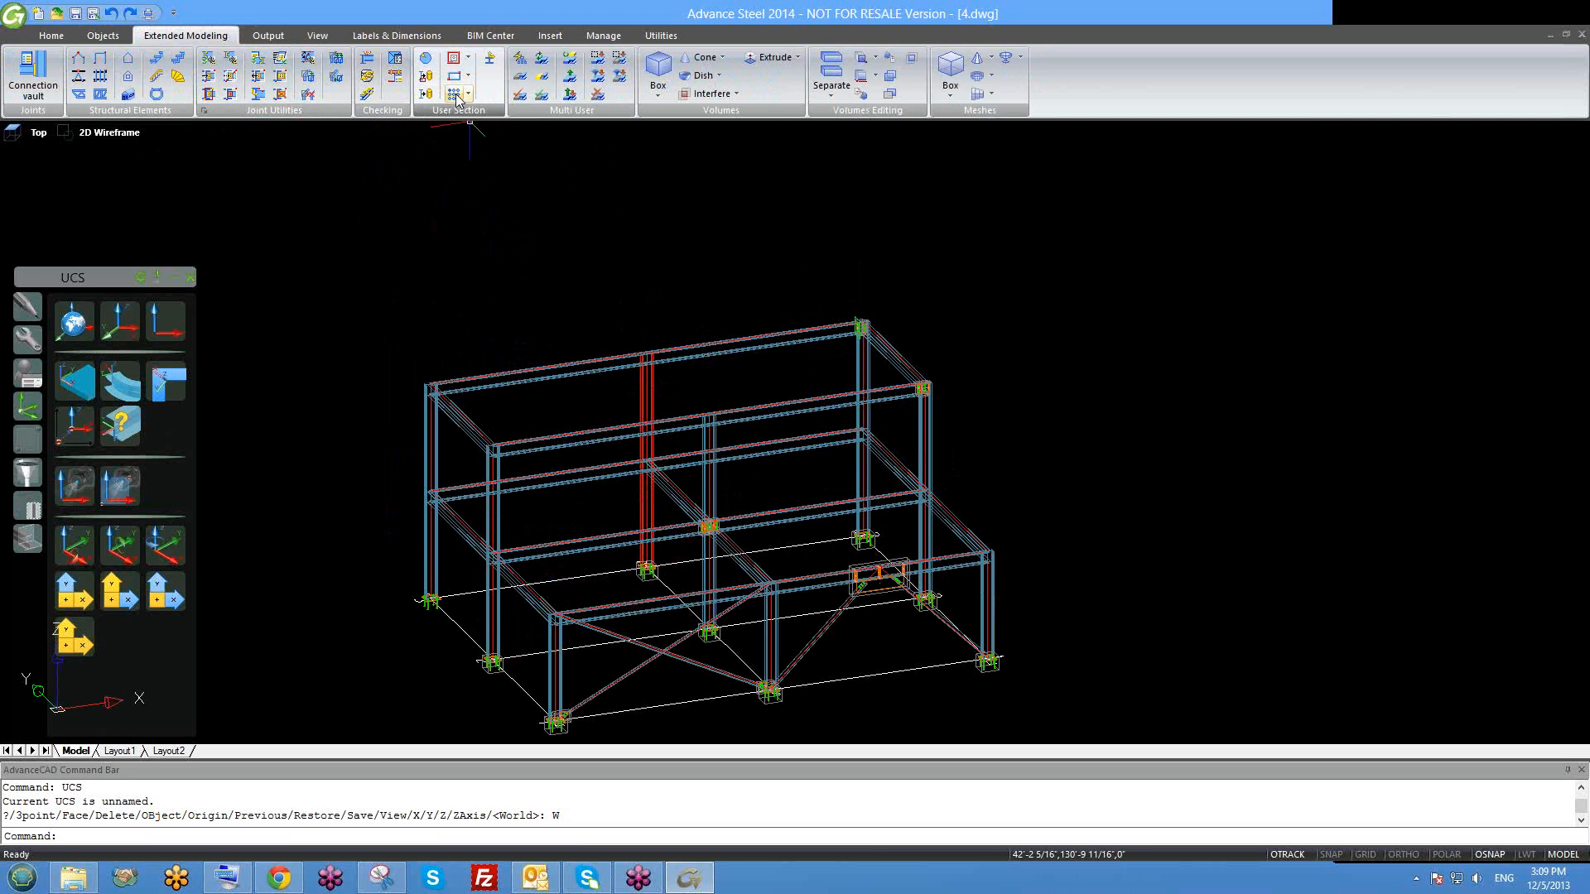
middle_drag(524, 409, 891, 390)
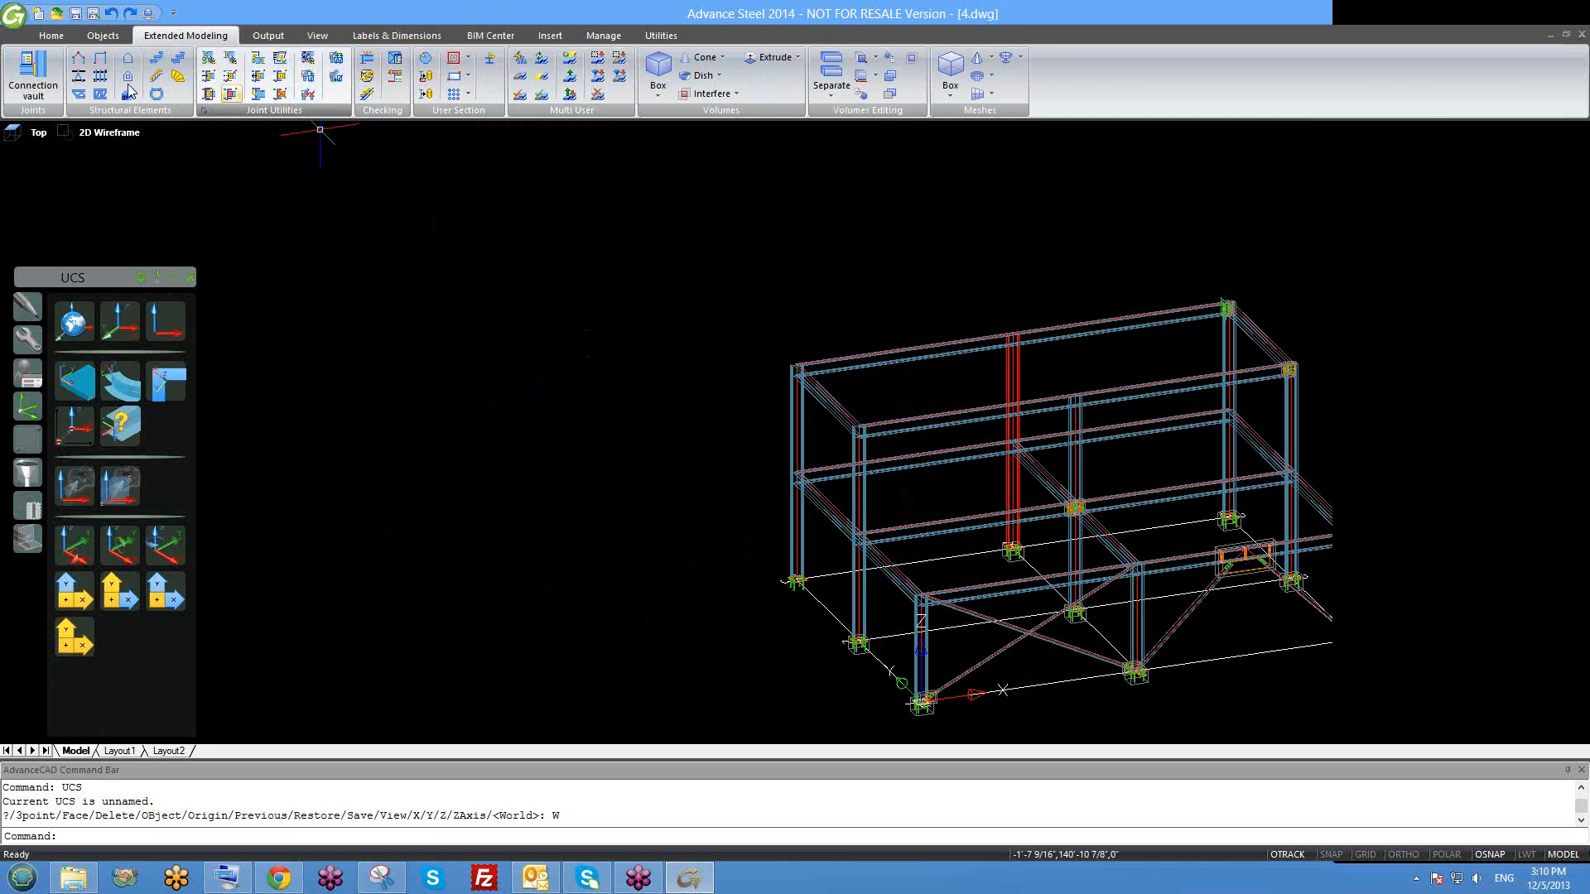
click(38, 13)
click(137, 100)
click(138, 86)
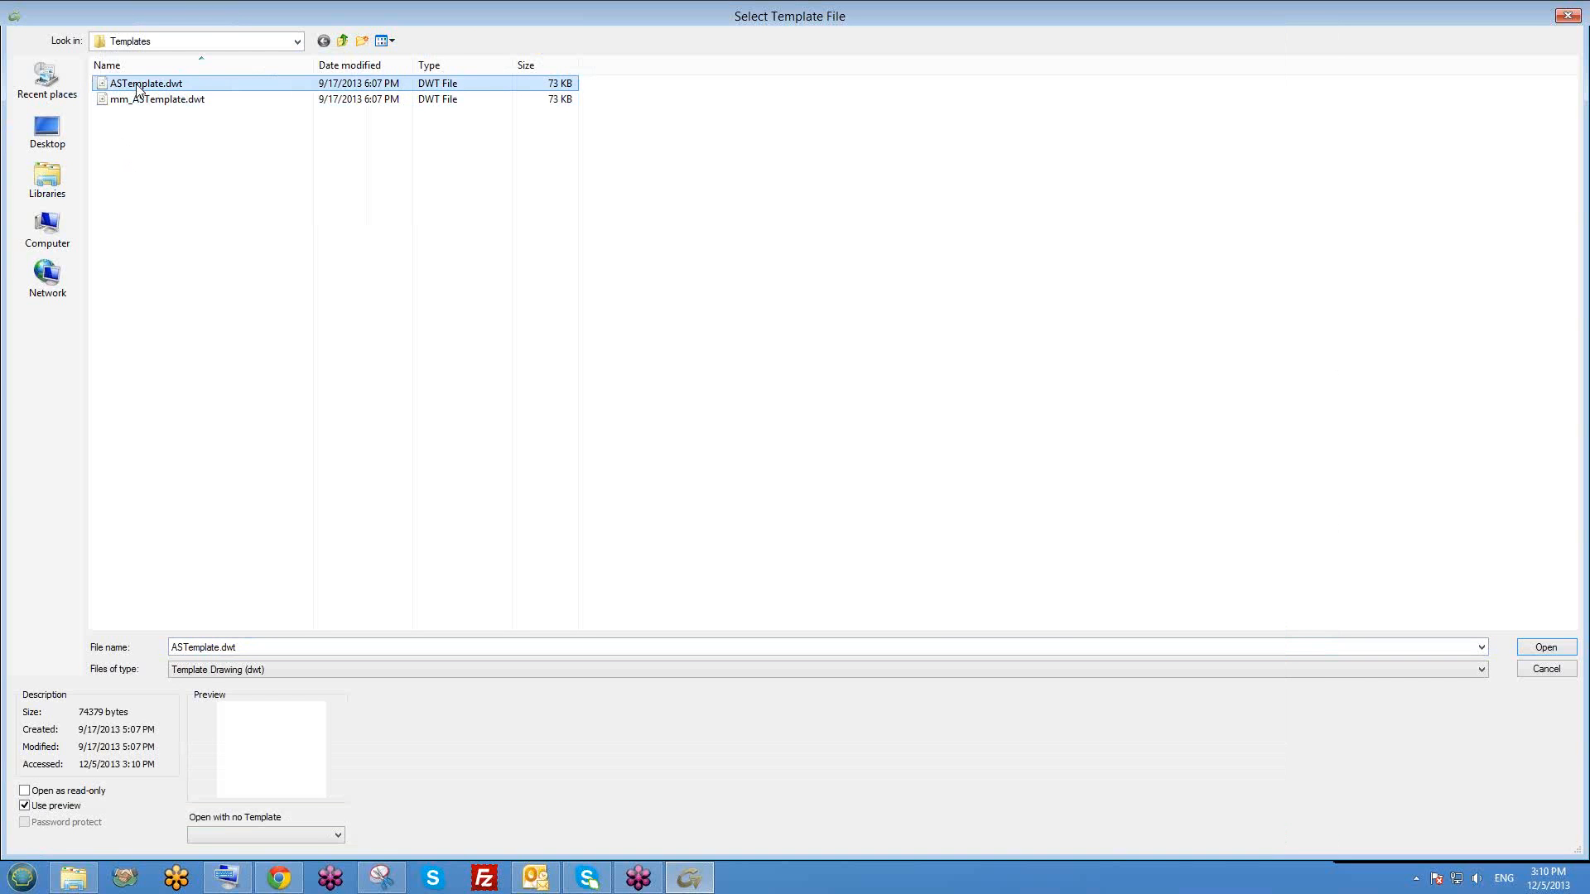
double_click(139, 86)
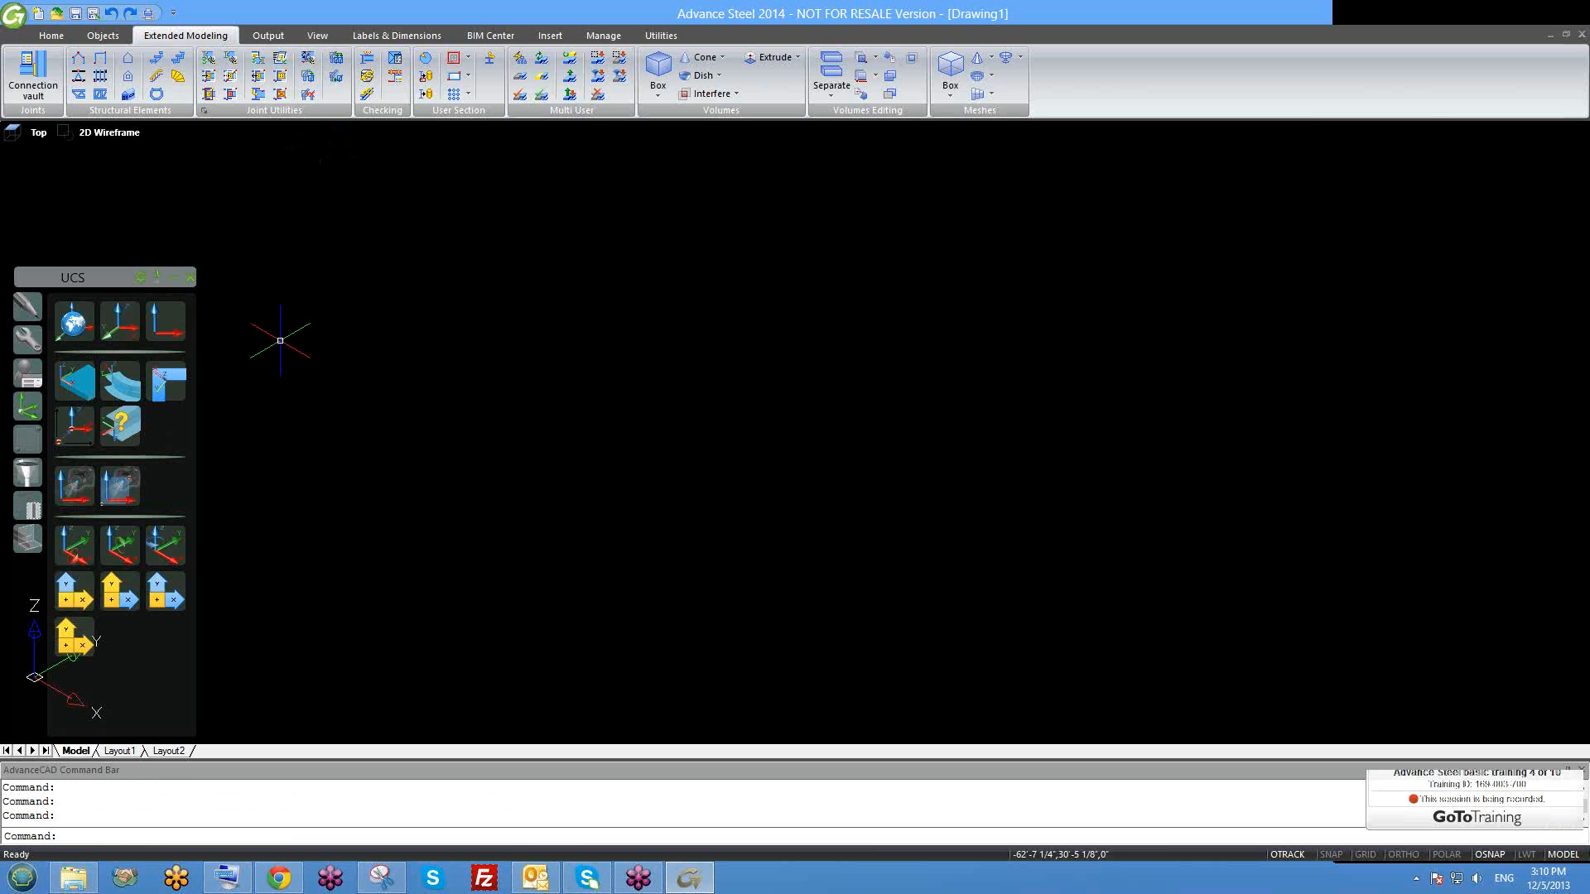
click(37, 133)
click(66, 156)
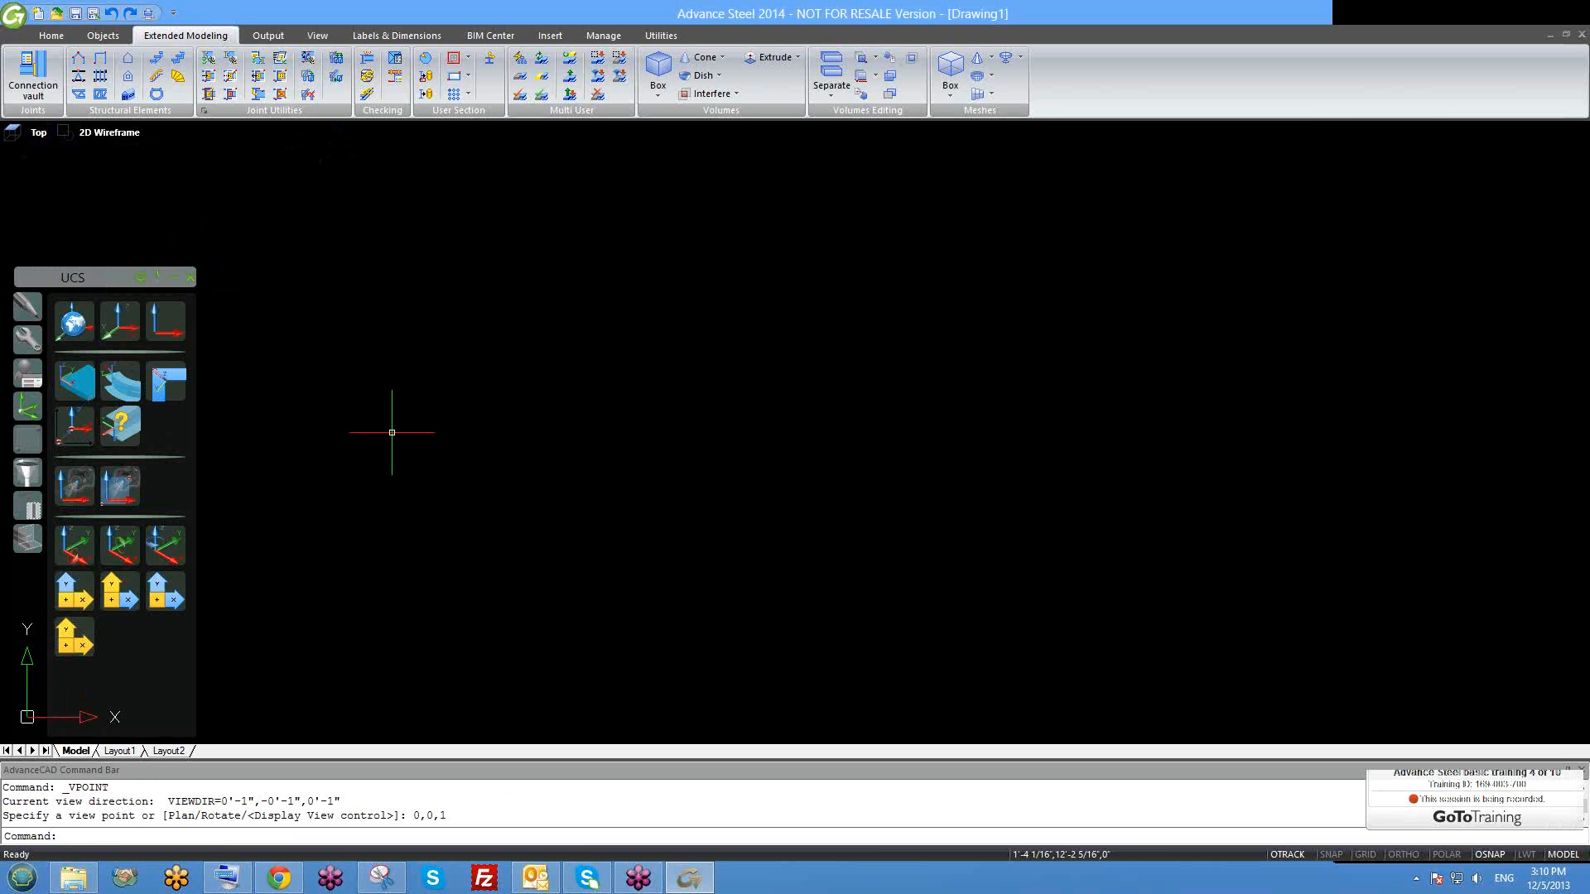
Enable all object snap modes in the drafting settings.
right_click(1497, 859)
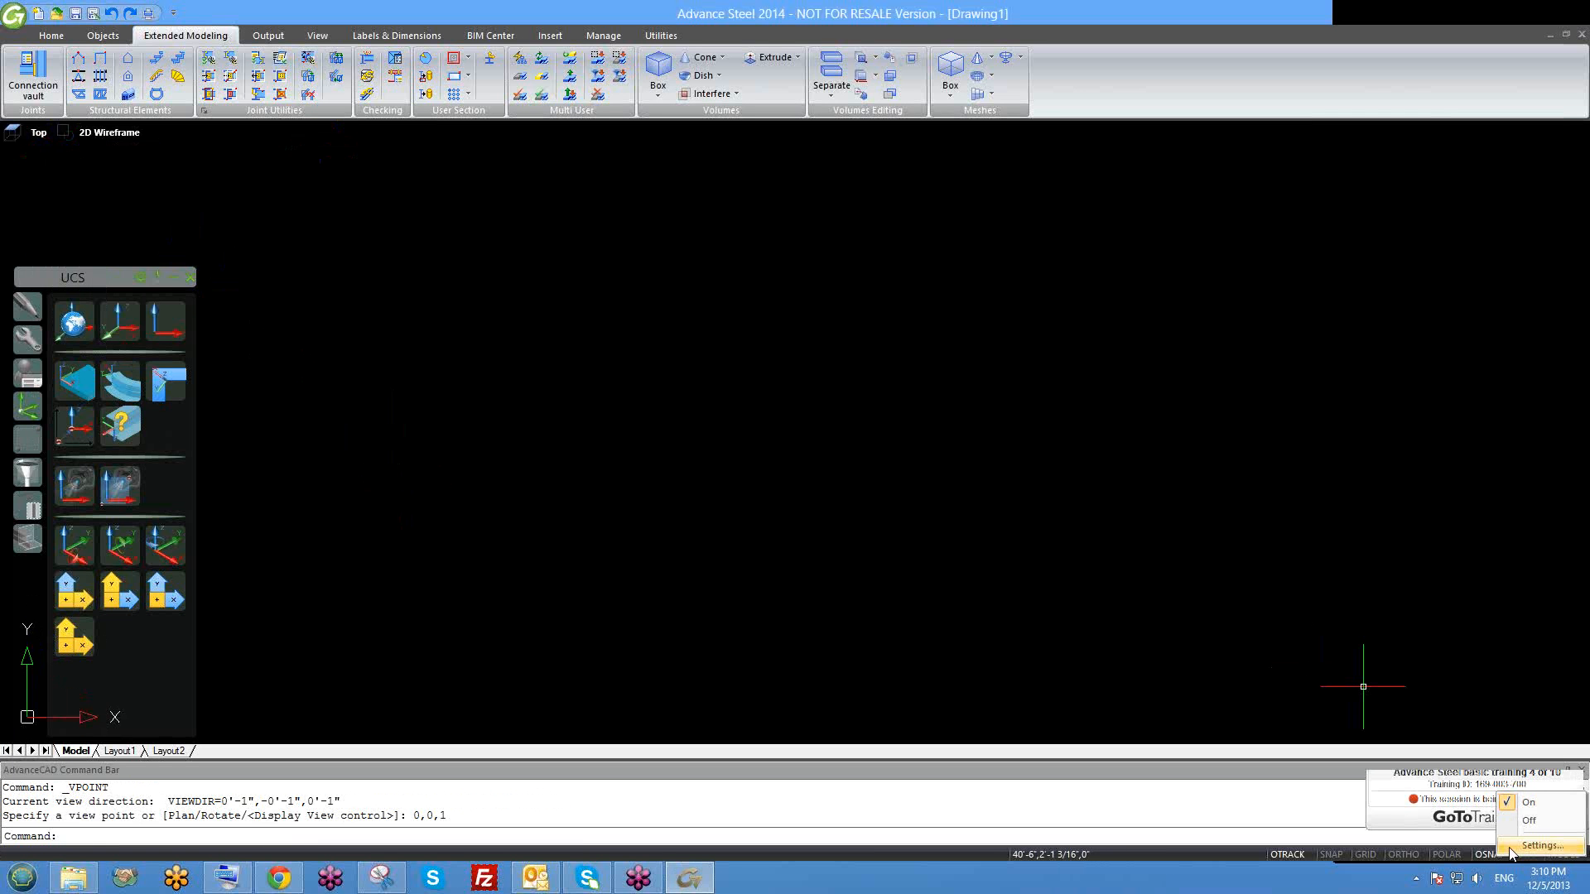
click(1510, 846)
click(913, 434)
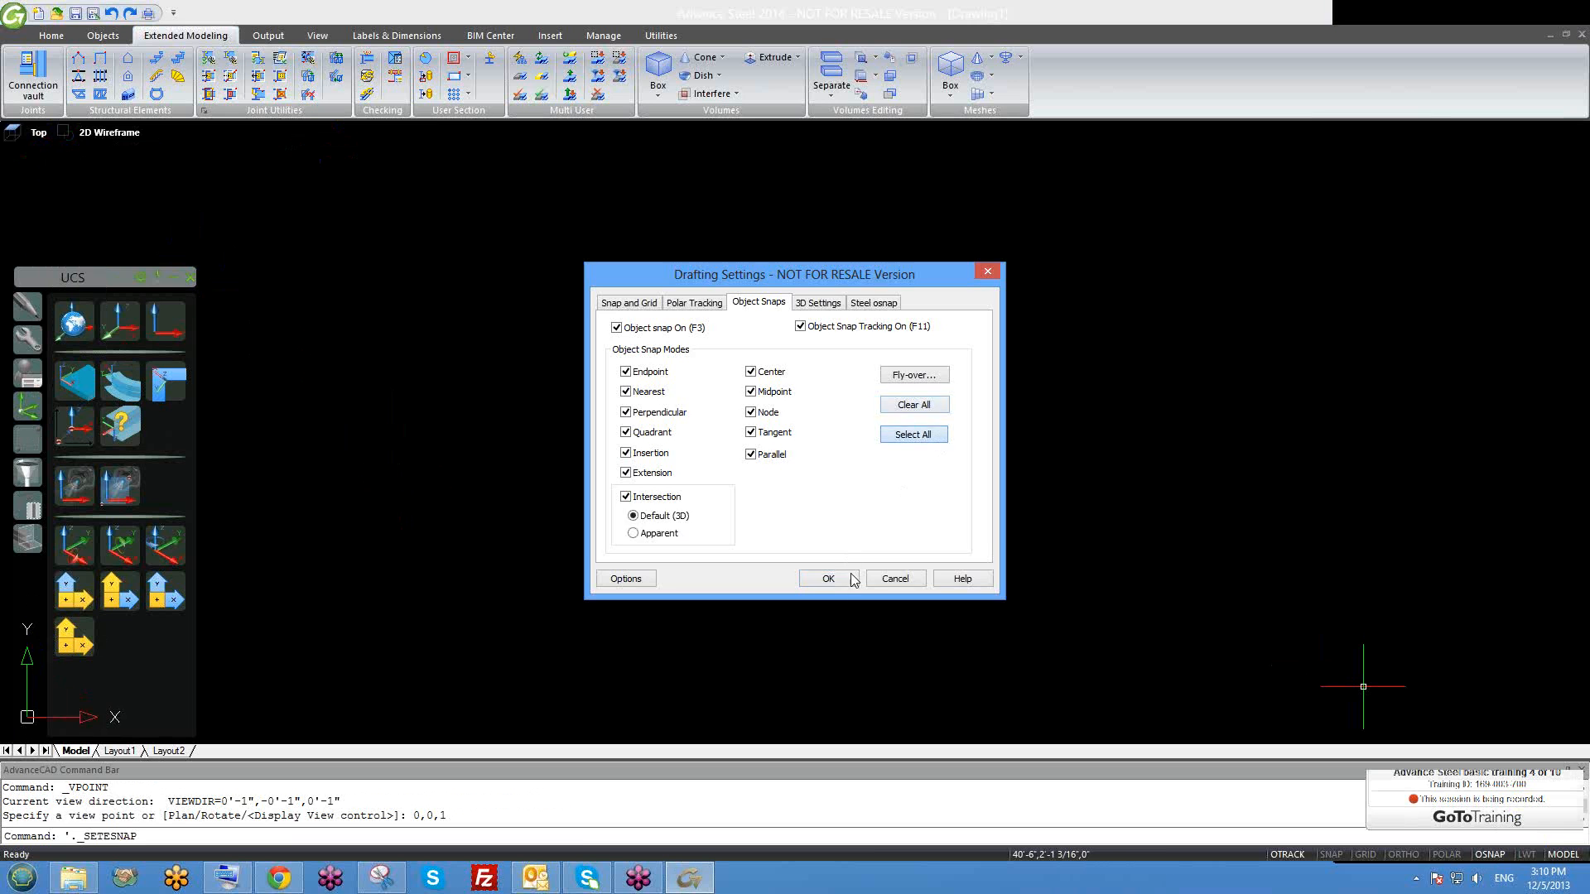
click(828, 577)
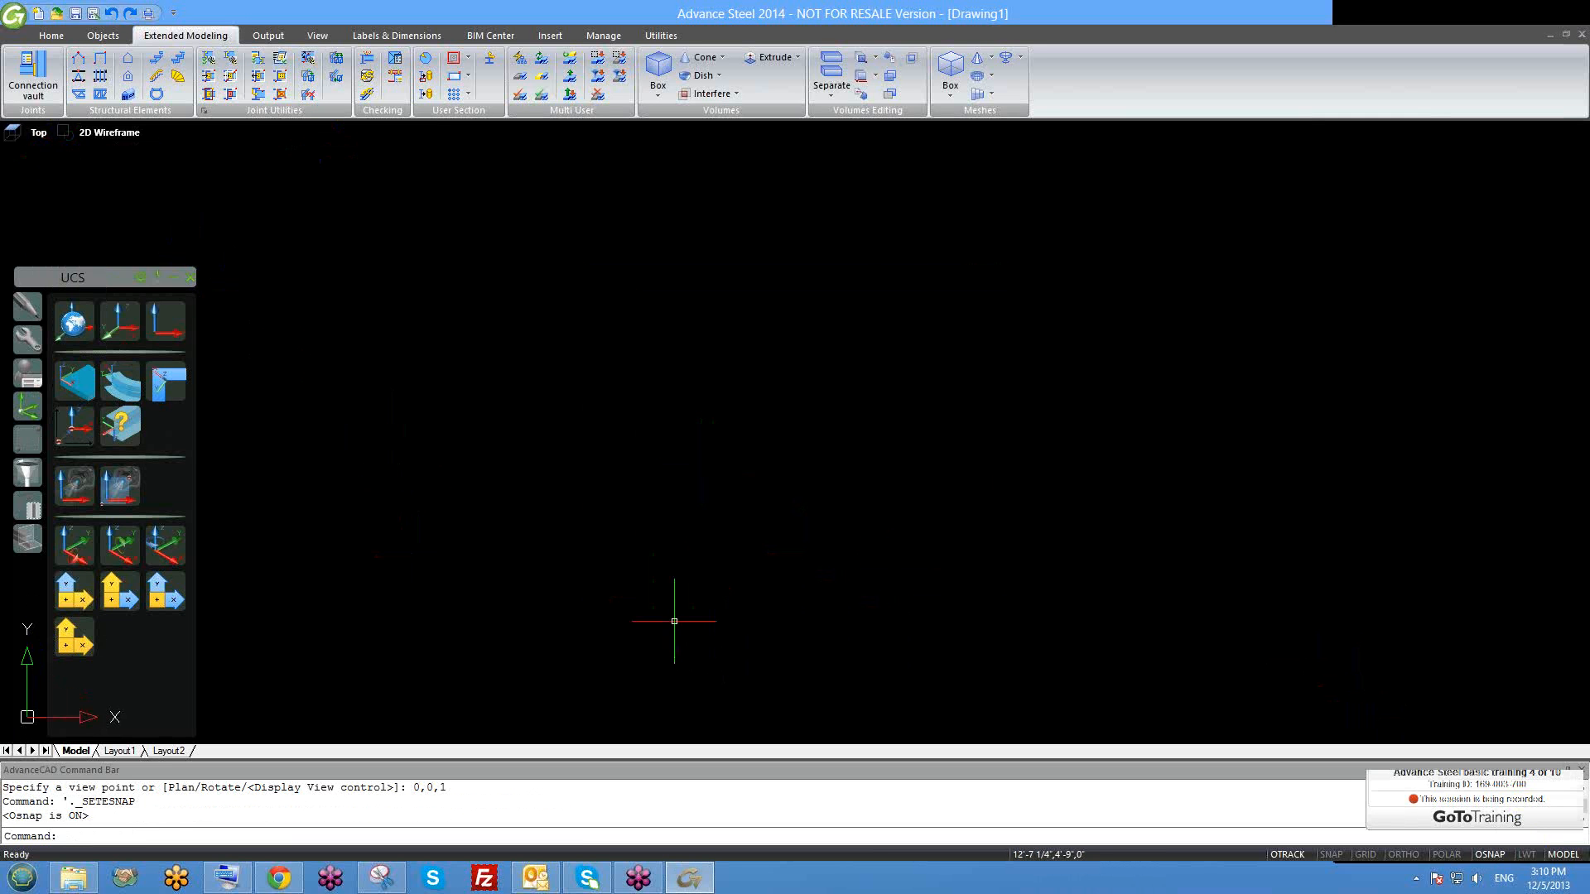
Draw a closed, irregular six-sided polyline in the empty drawing.
text(PL)
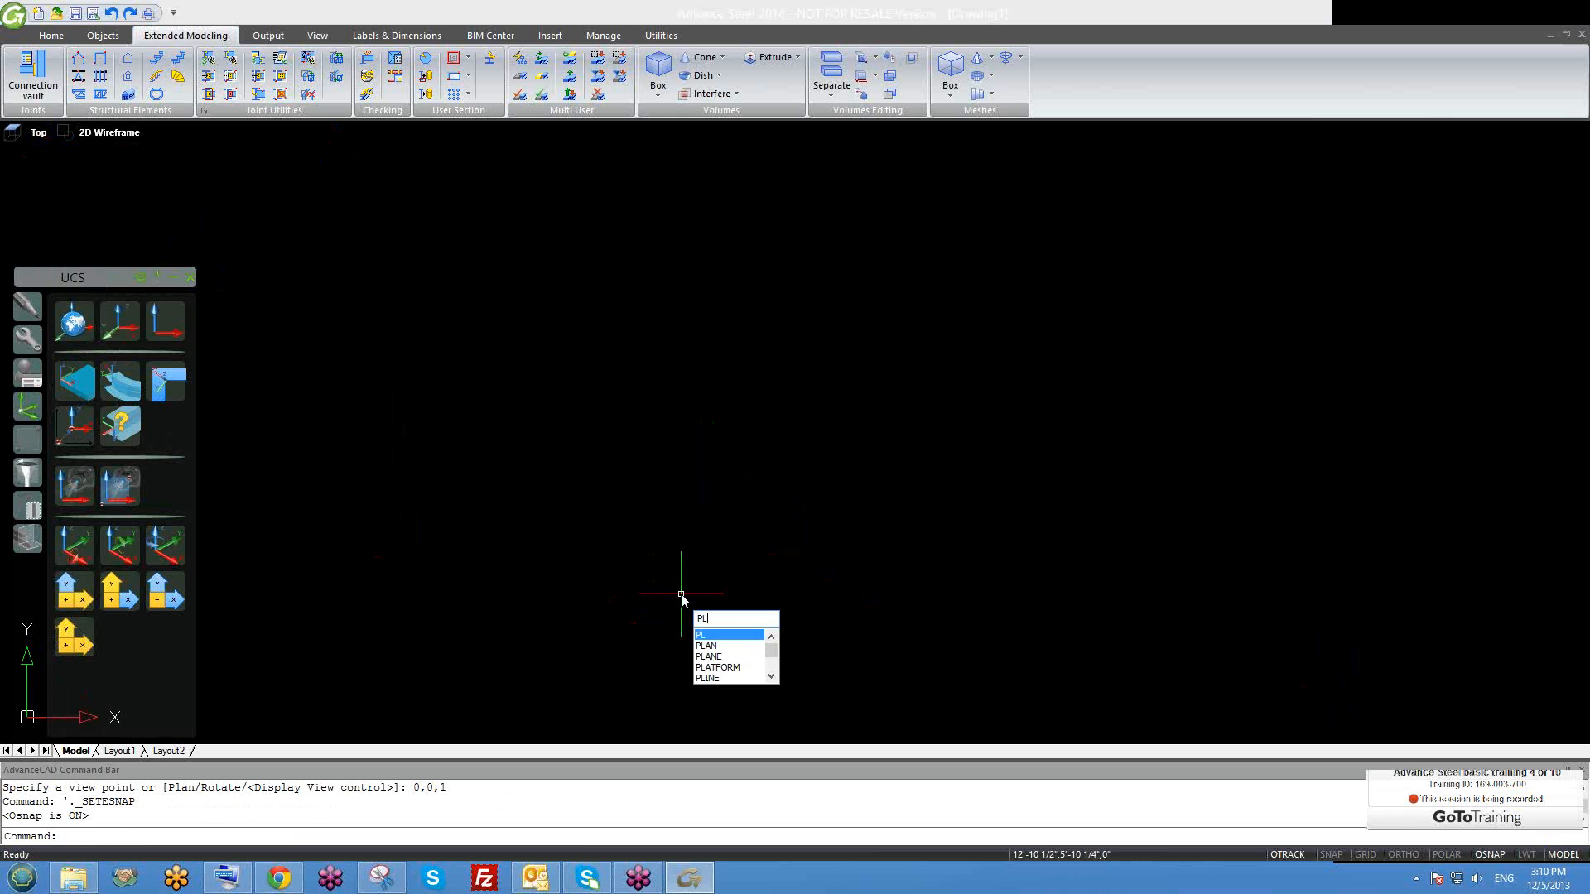
key(Return)
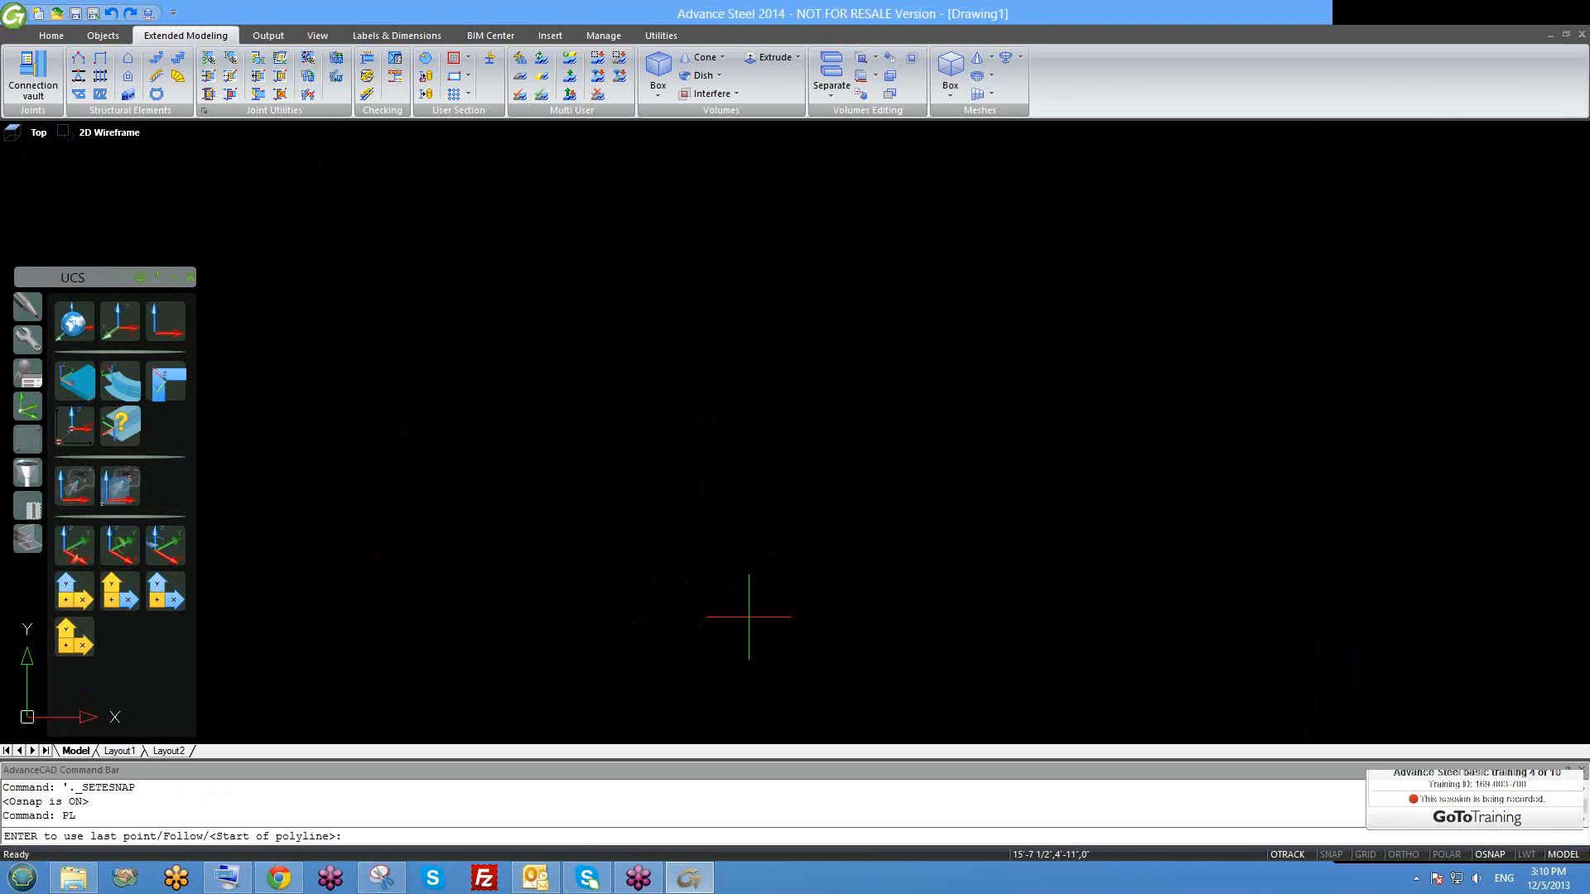
click(737, 621)
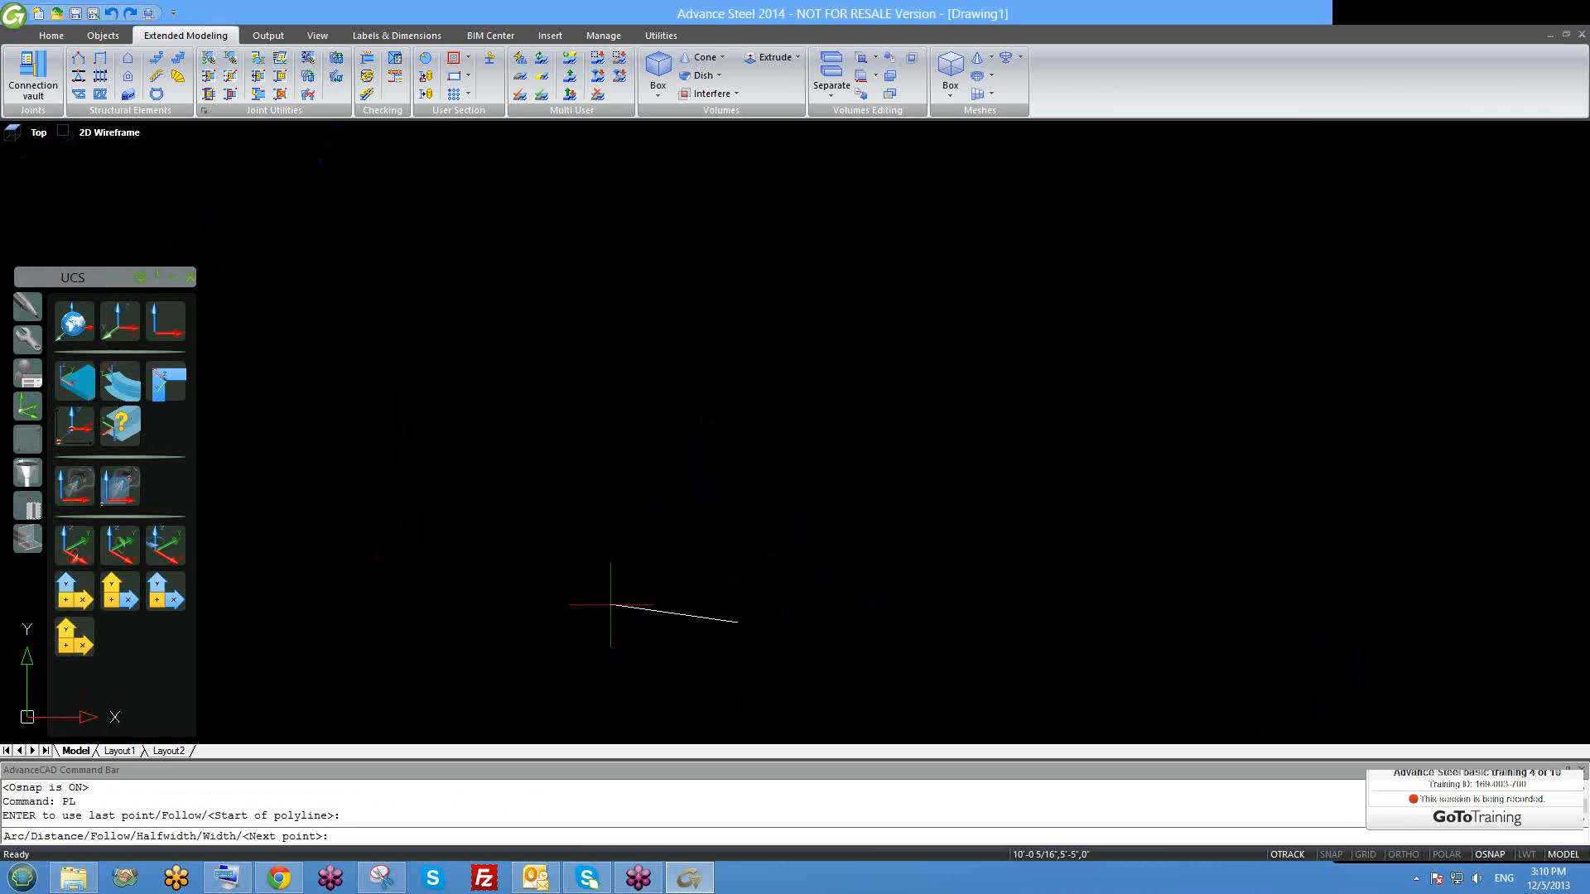
click(555, 632)
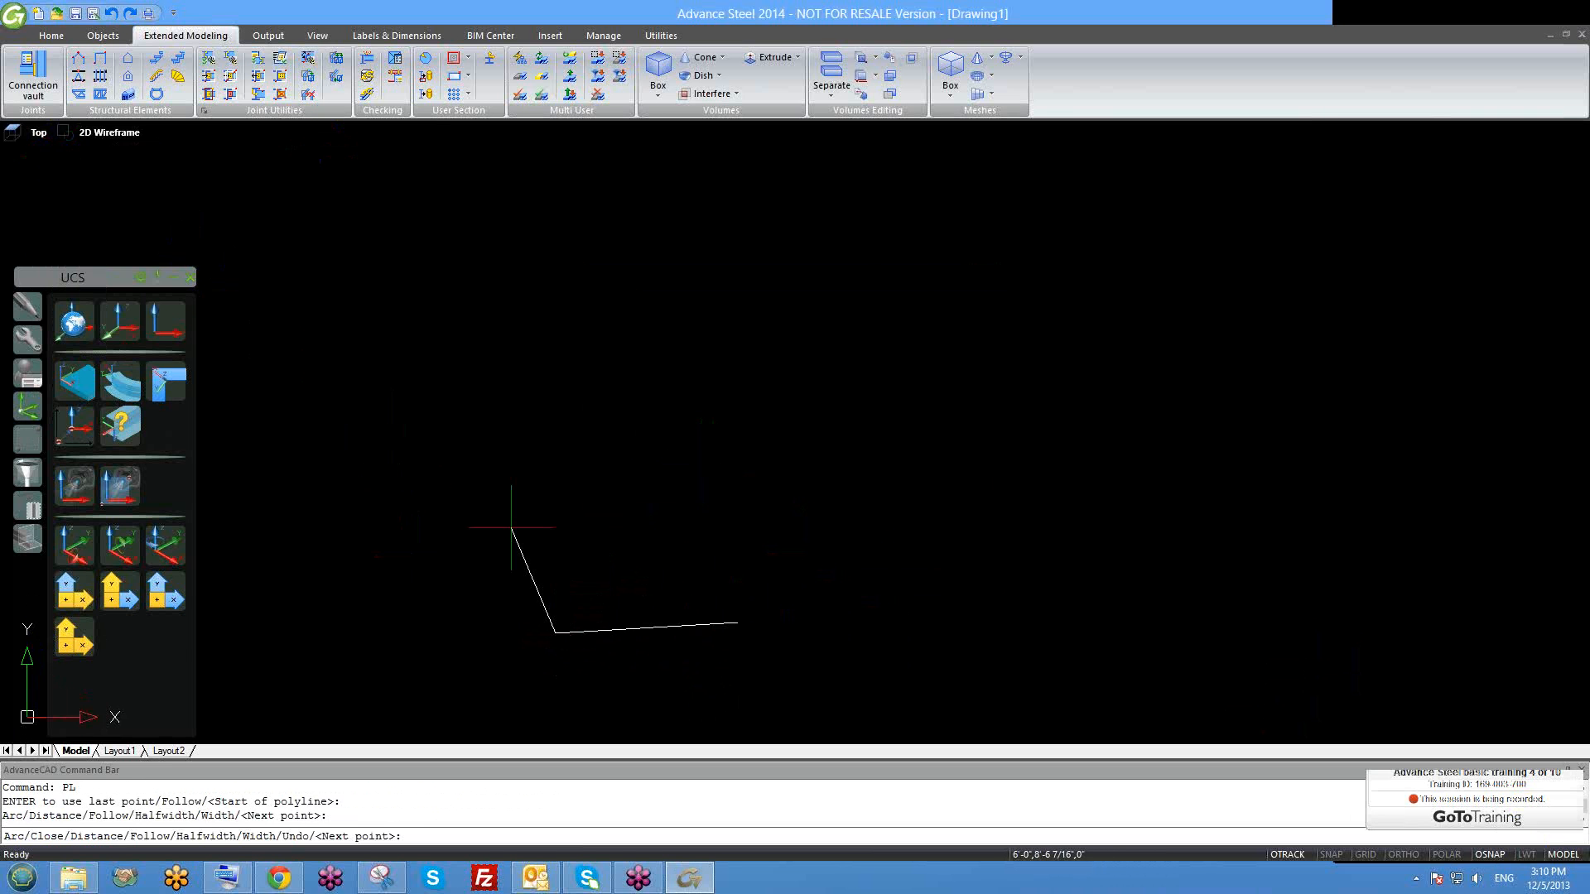
click(511, 527)
click(579, 432)
click(766, 482)
click(785, 545)
text(C)
key(Return)
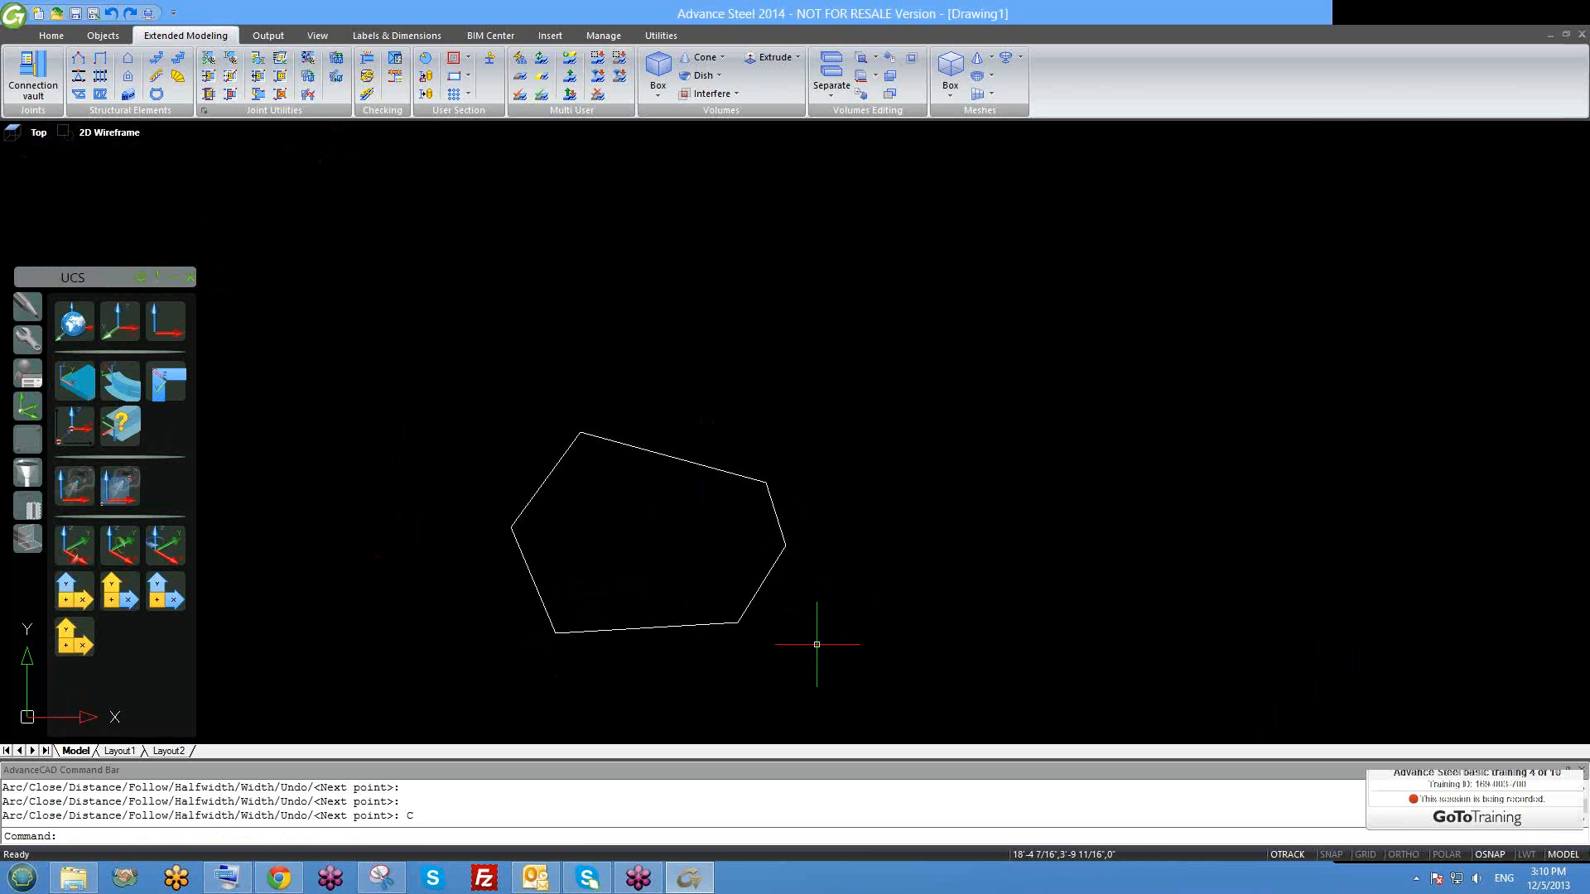
scroll(646, 600, up, 2)
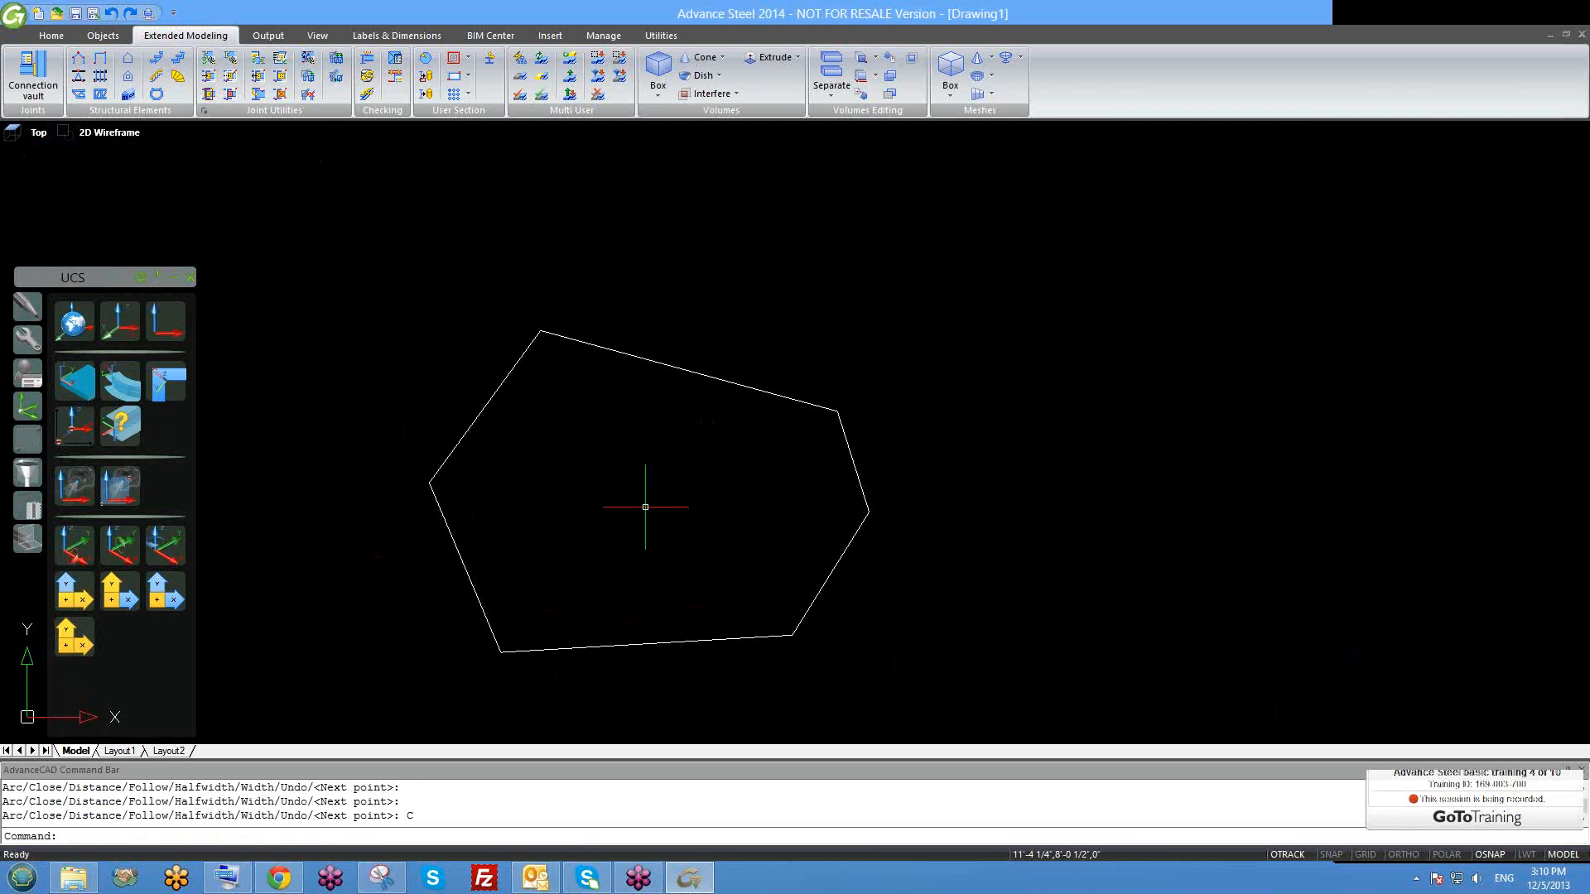
middle_drag(689, 511, 711, 489)
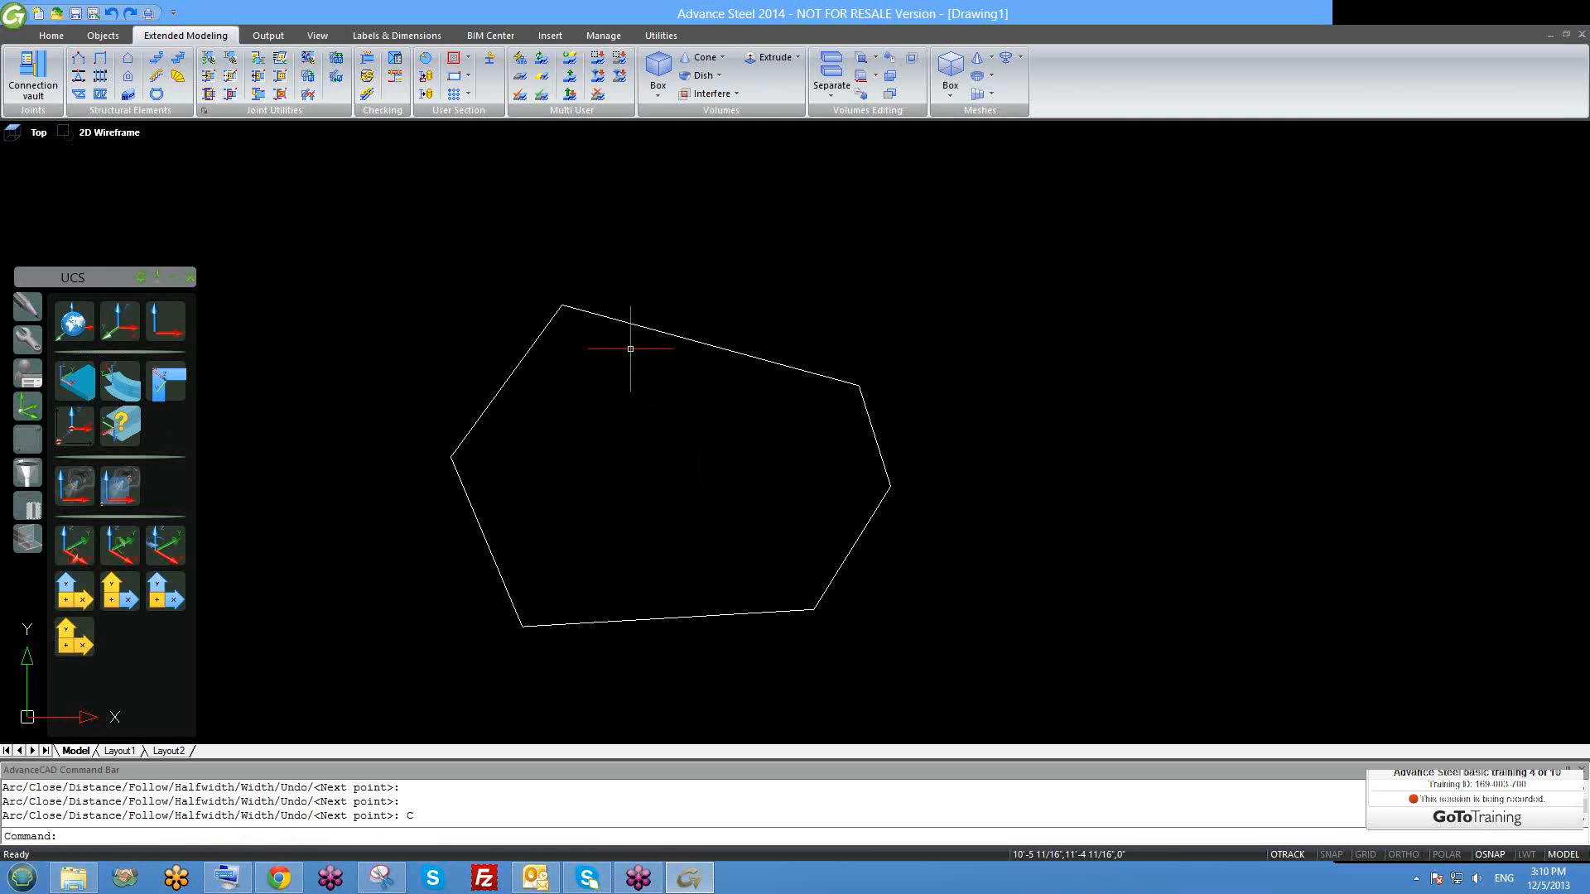
click(718, 271)
click(670, 407)
key(Escape)
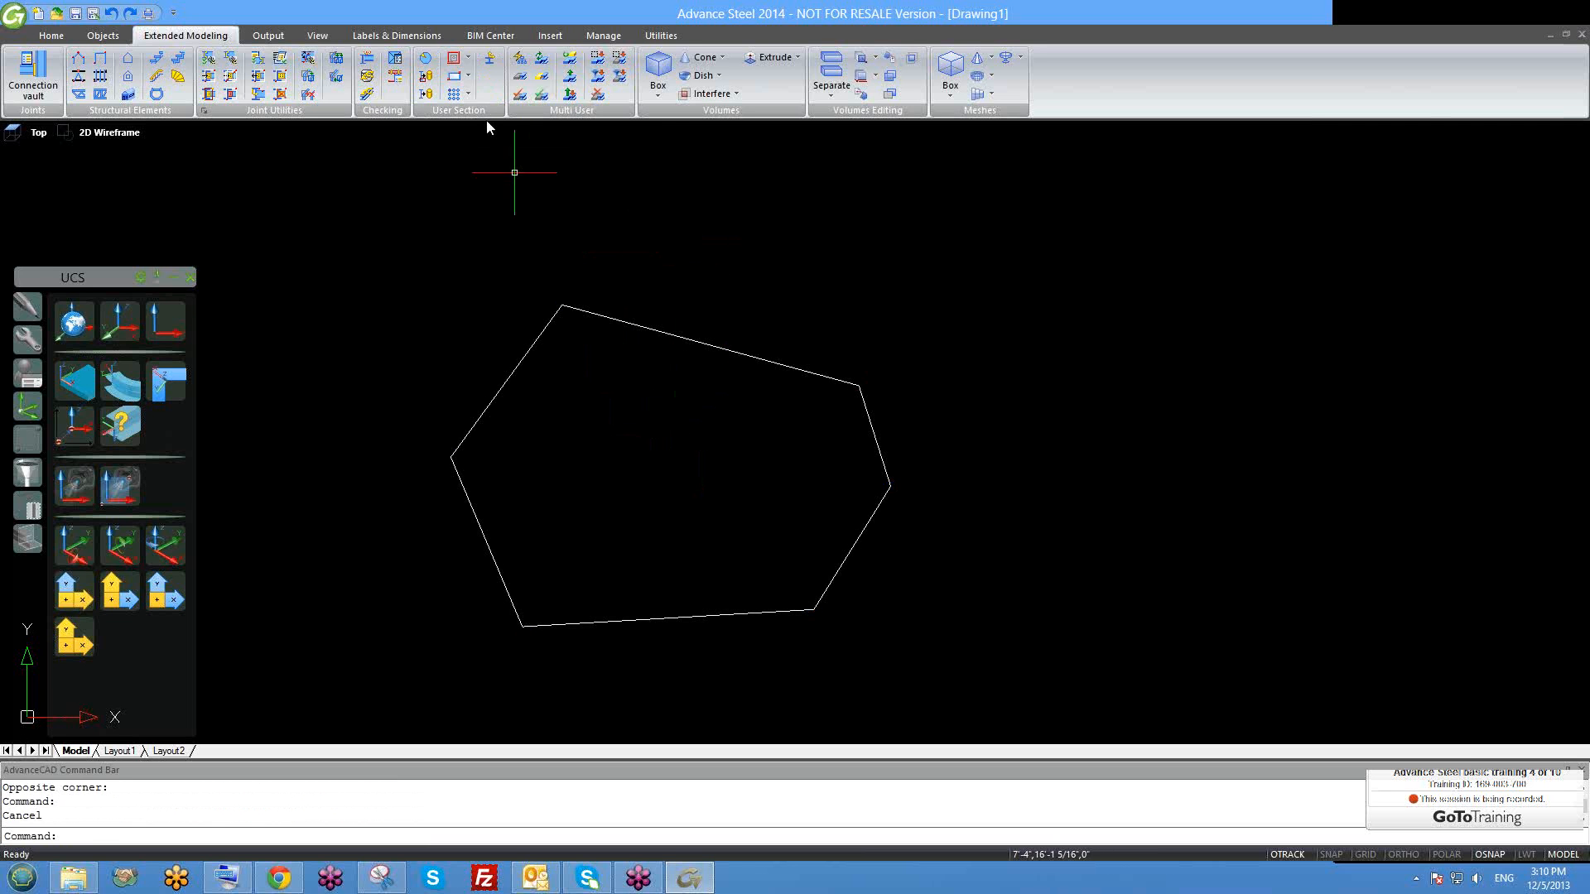
click(469, 62)
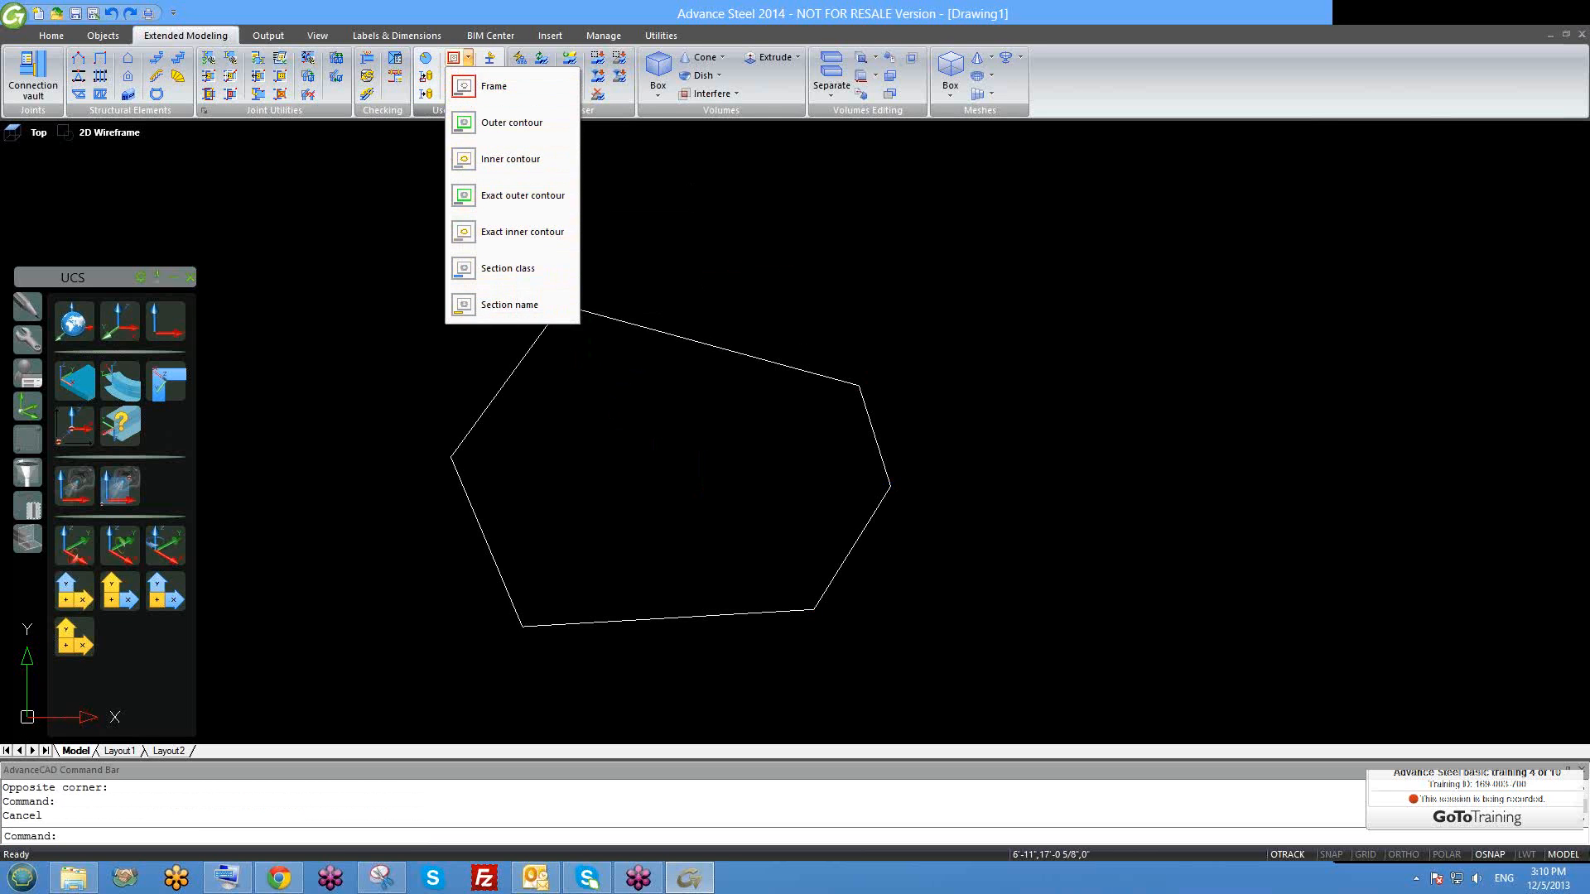
click(737, 311)
Erase the six-sided polyline.
scroll(861, 345, down, 2)
click(887, 419)
click(716, 390)
text(E)
key(Return)
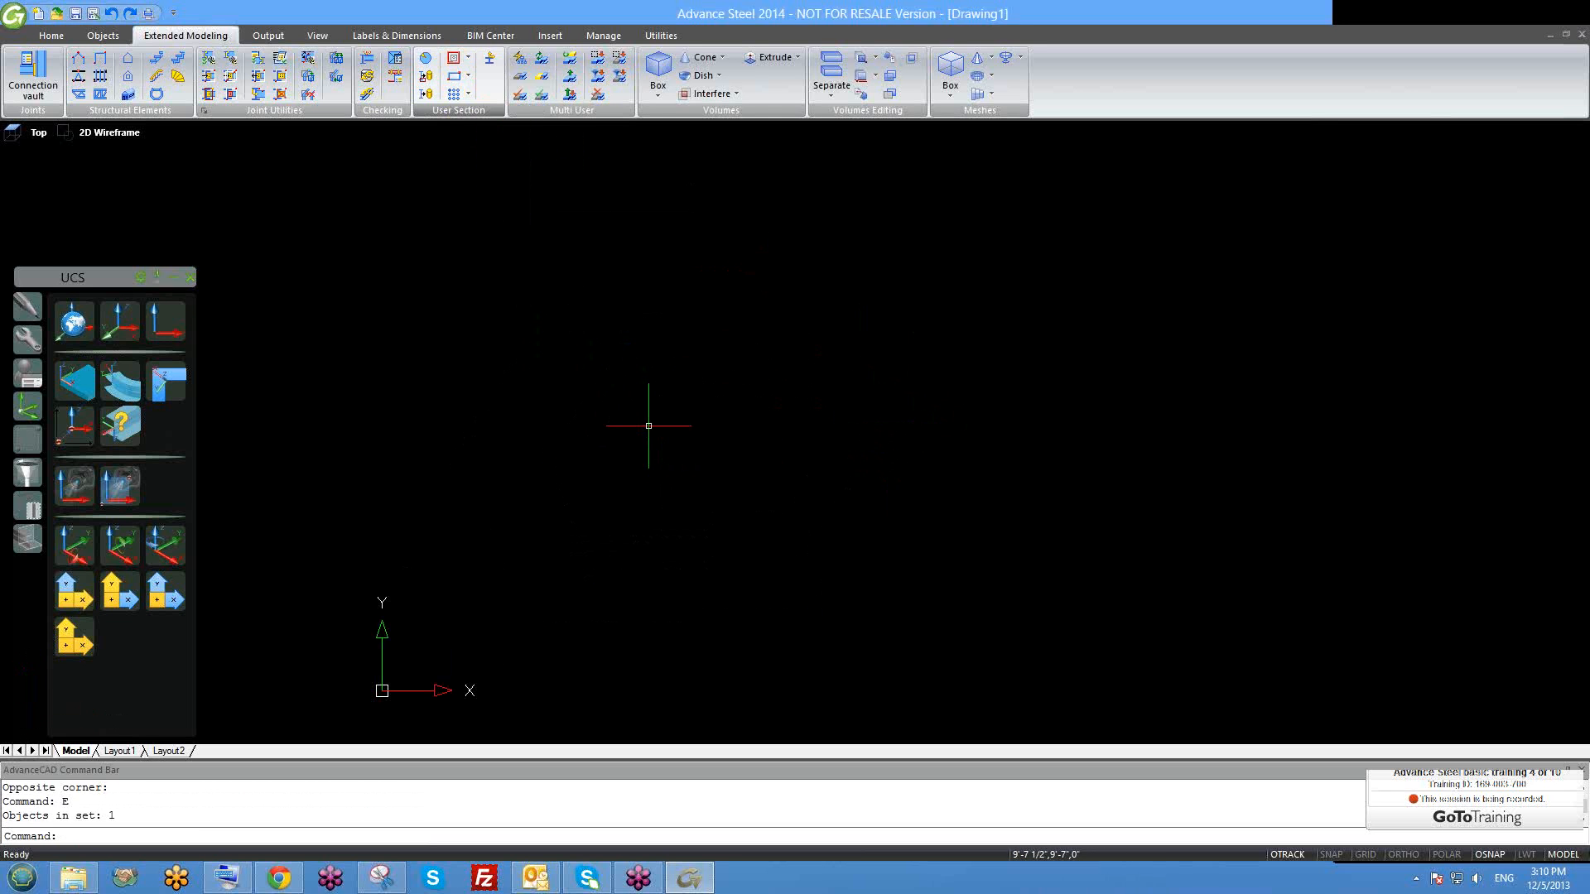
Draw a rectangle from the UCS origin on the user section's Frame layer as the section frame.
click(468, 58)
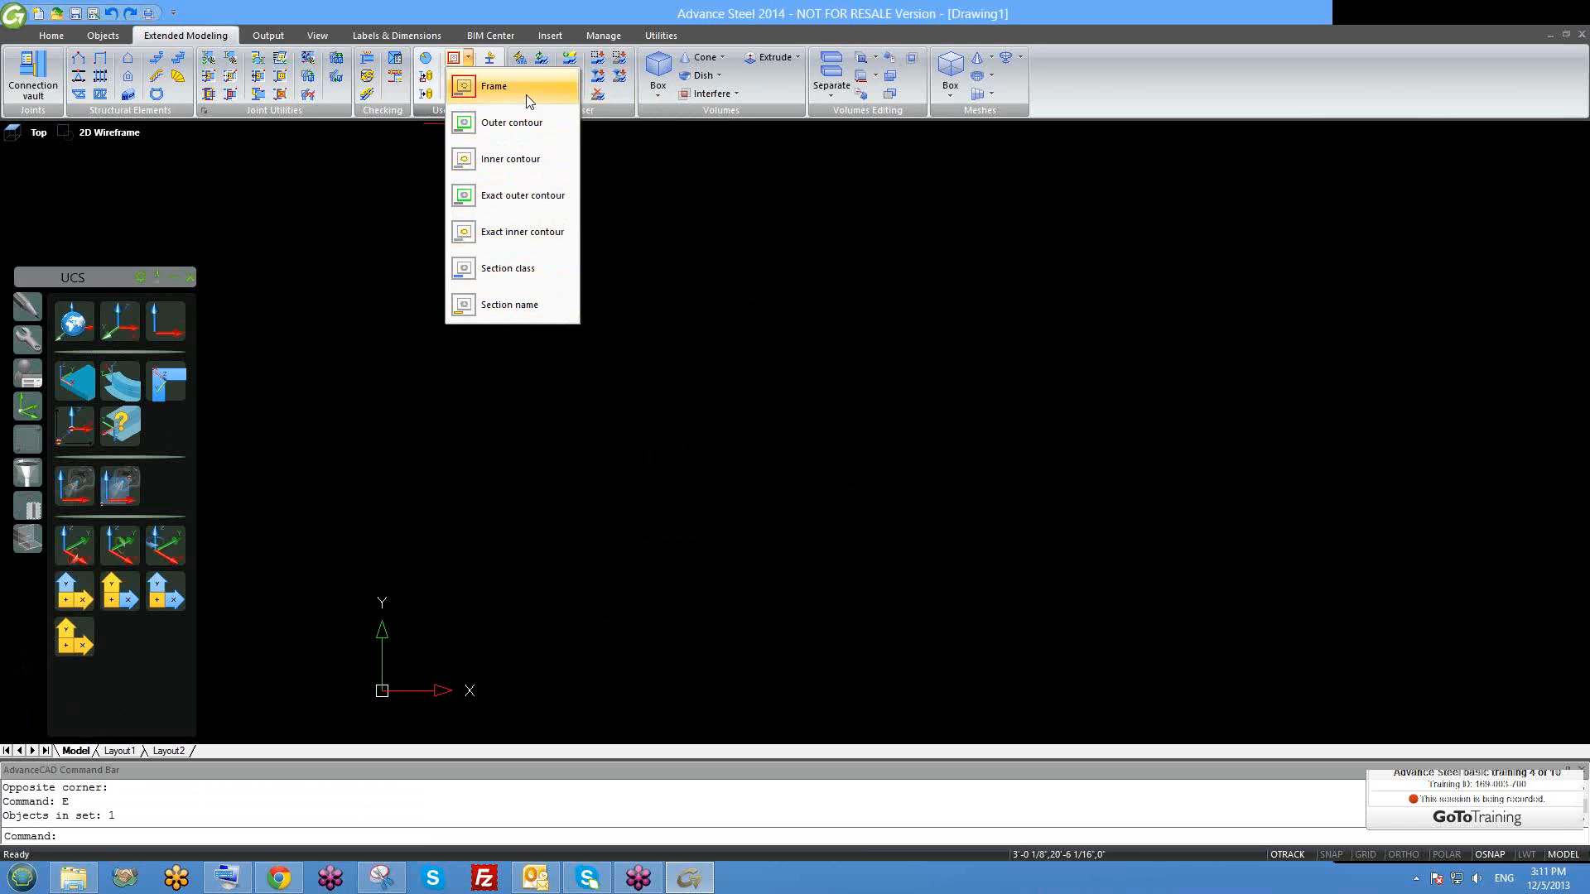
click(495, 86)
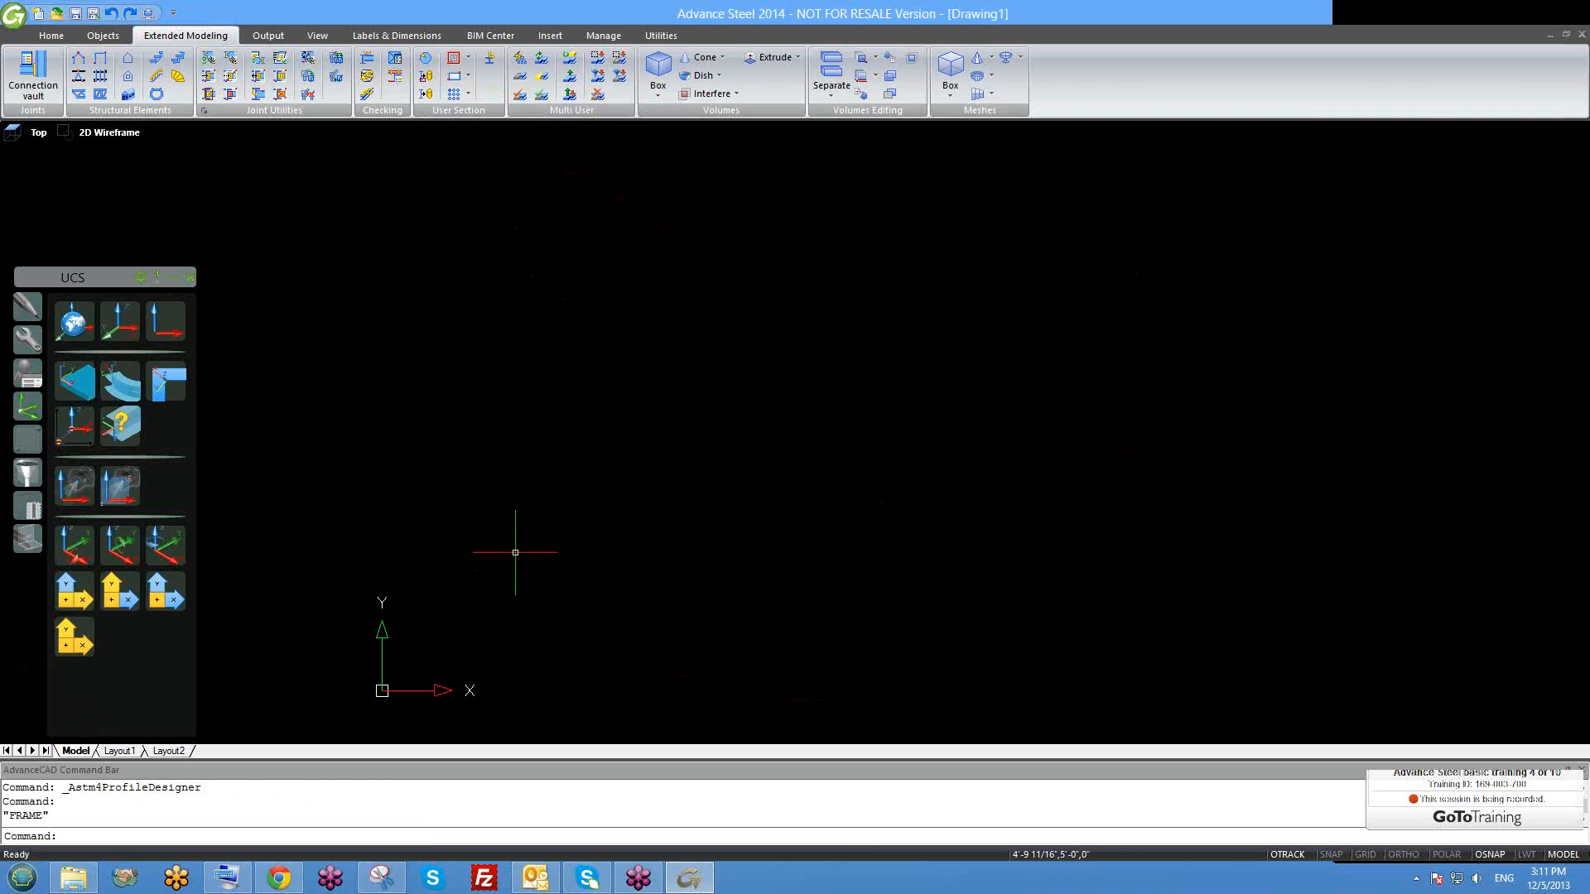
click(468, 59)
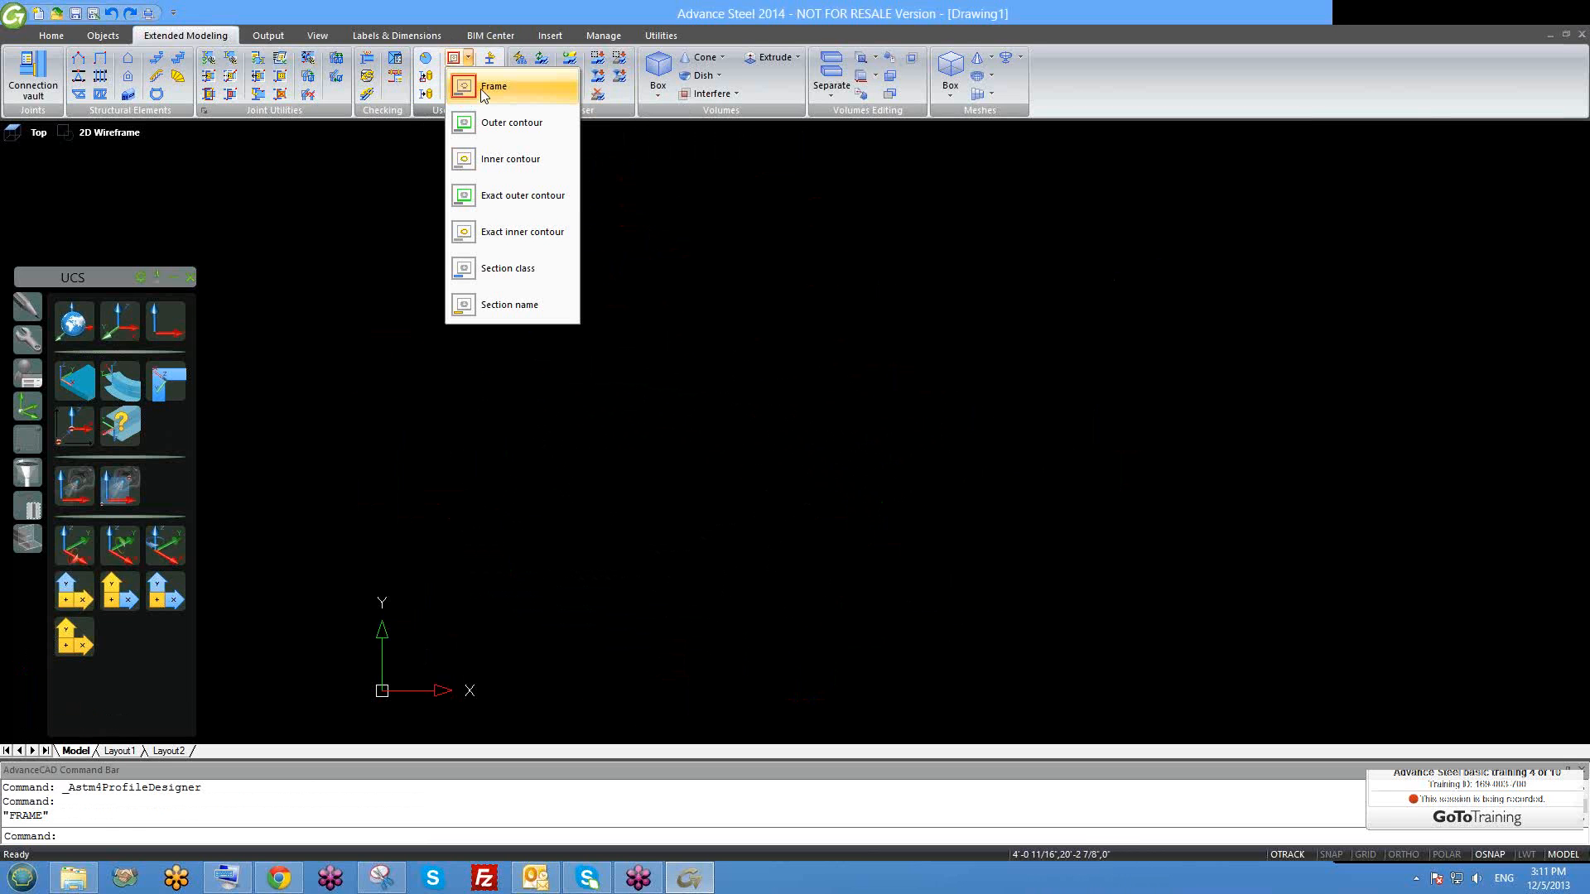
click(482, 89)
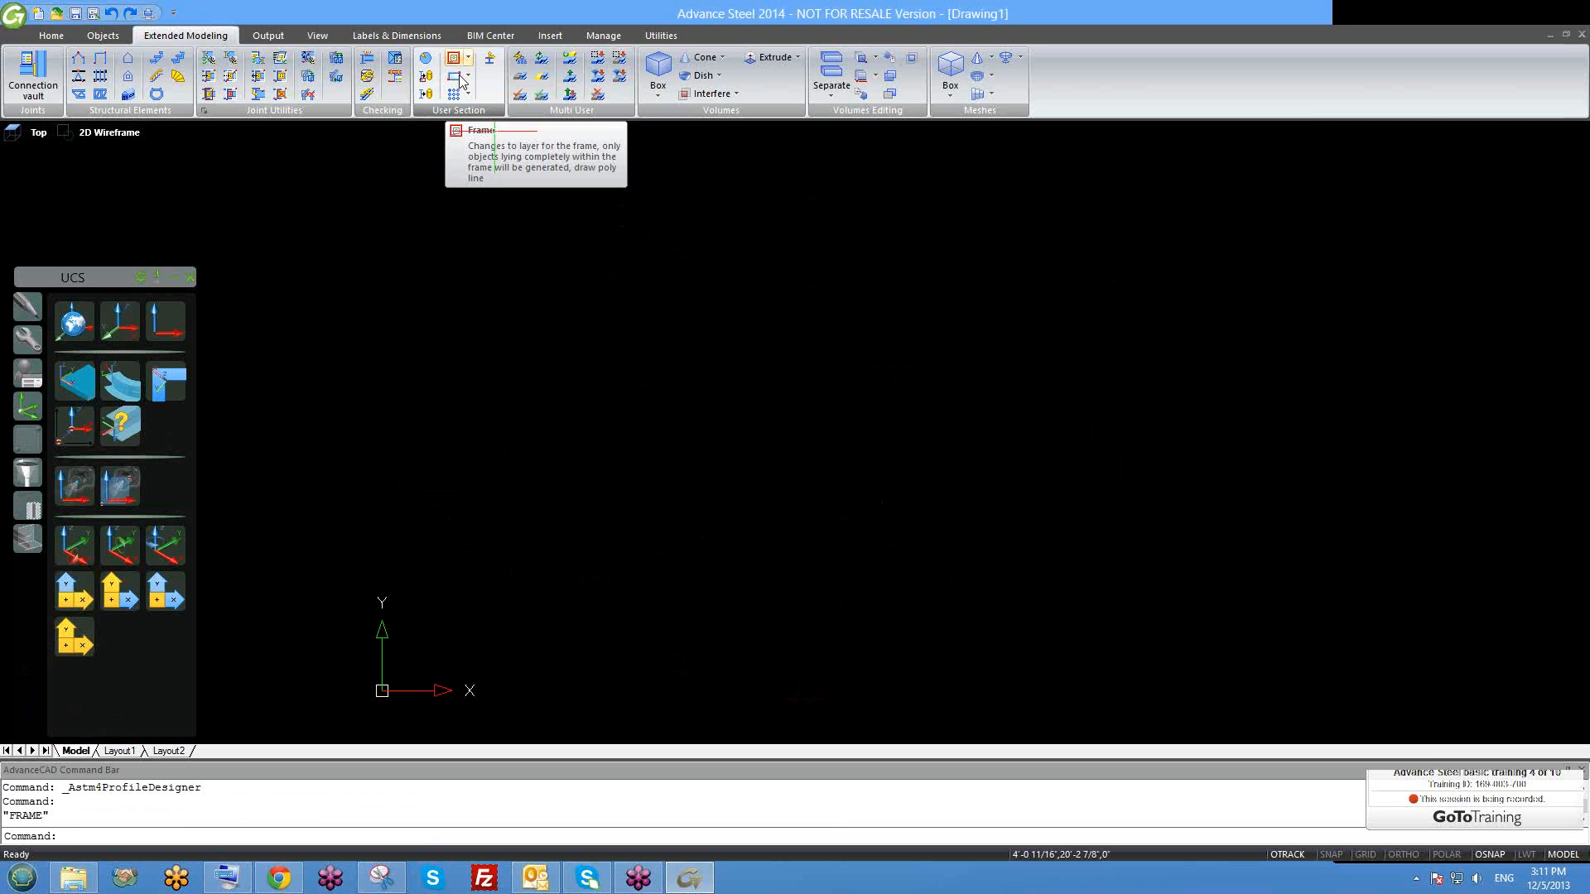
click(468, 76)
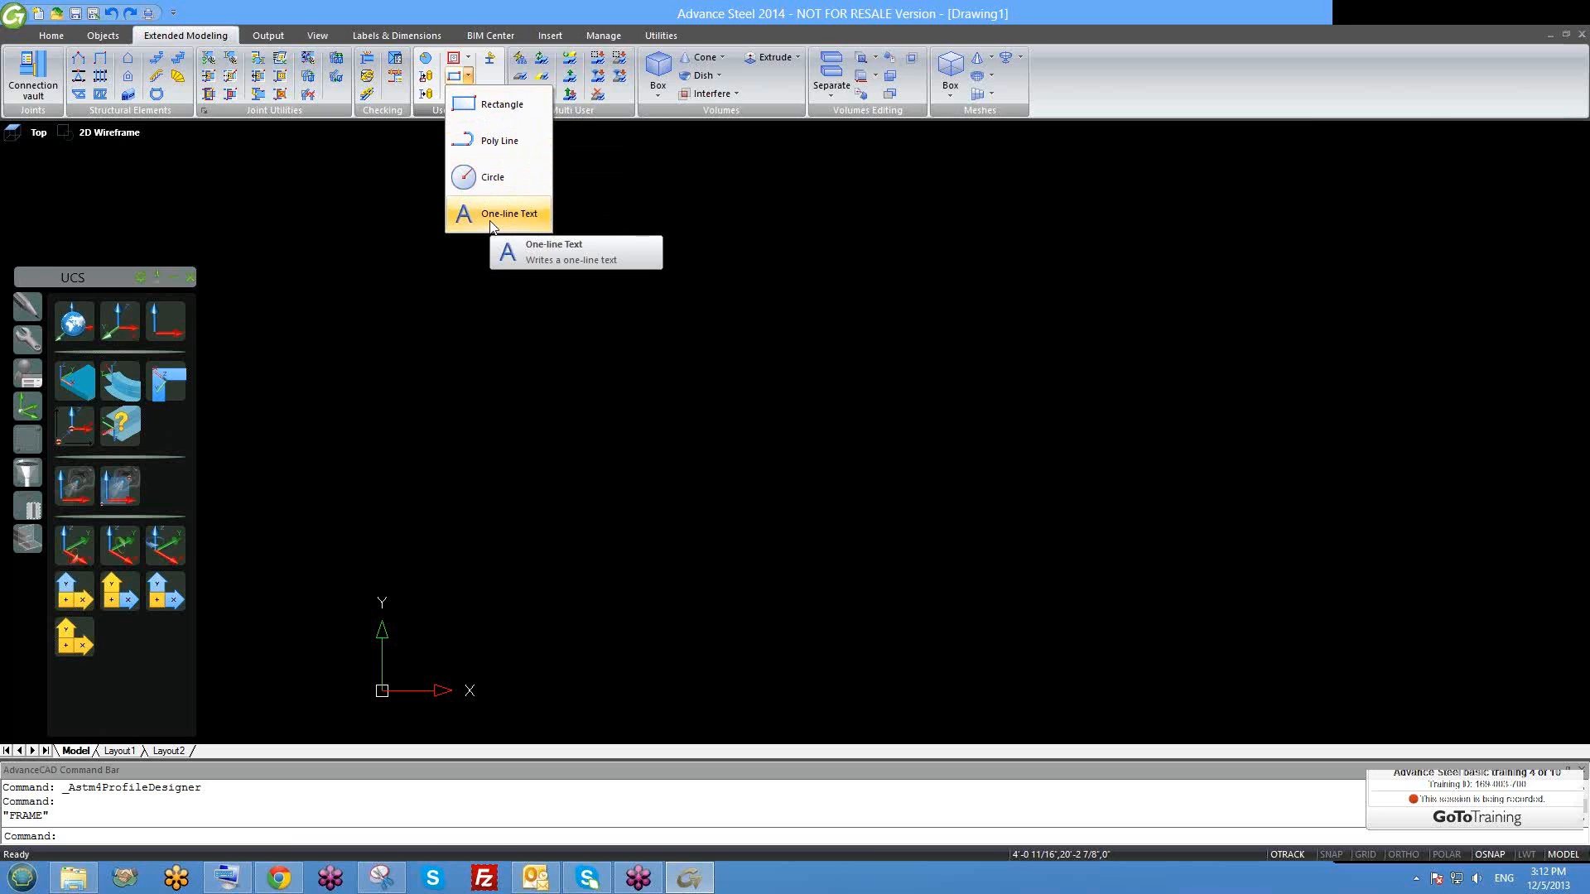
click(485, 105)
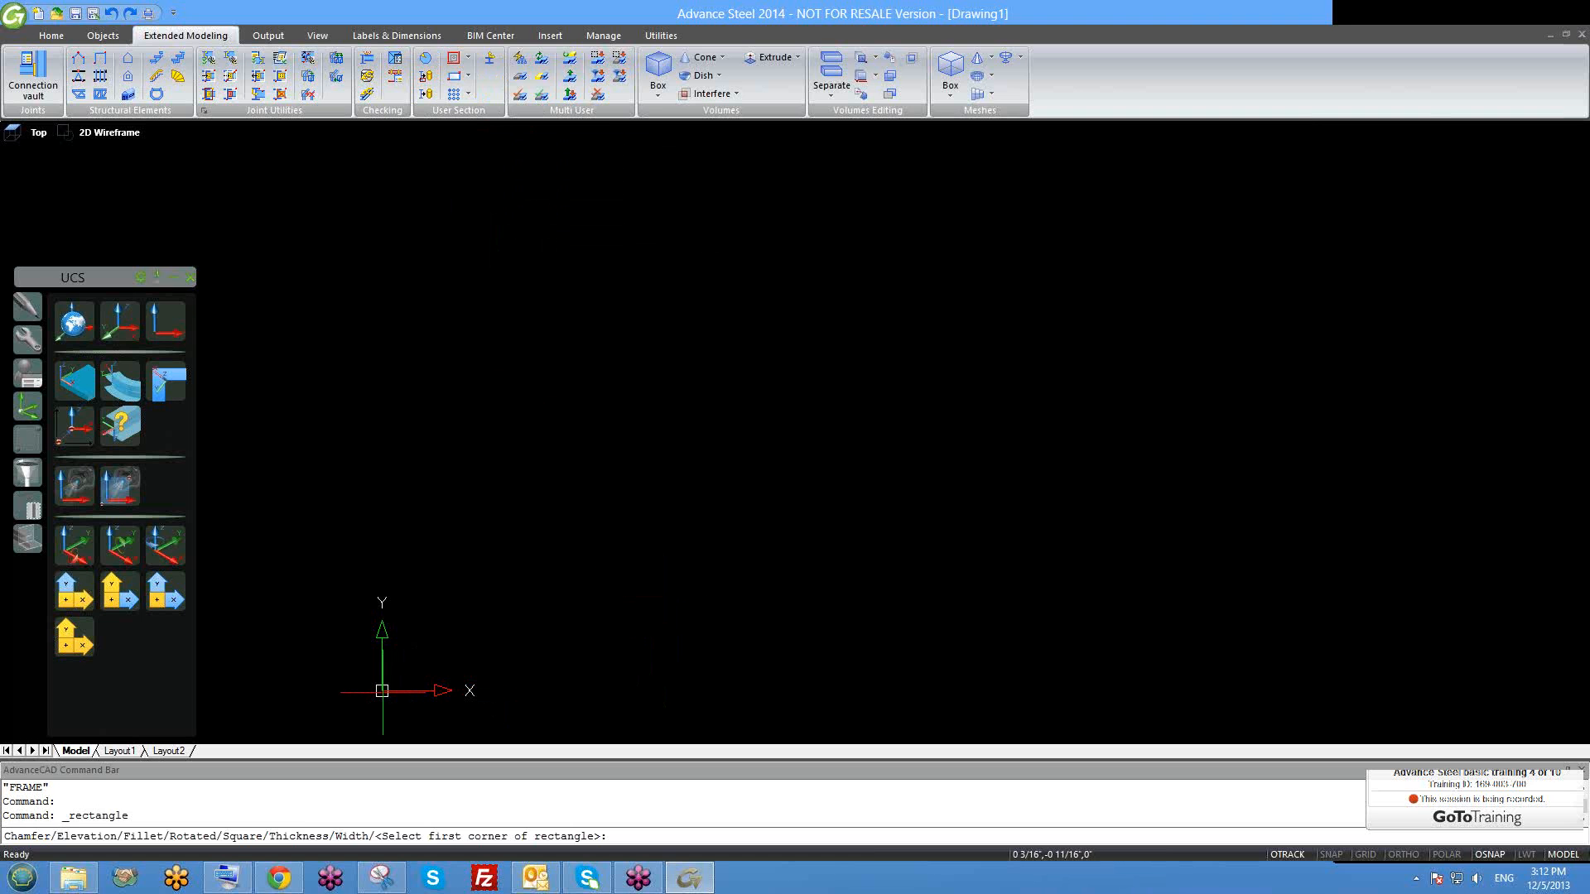
click(382, 691)
click(991, 187)
scroll(604, 373, down, 3)
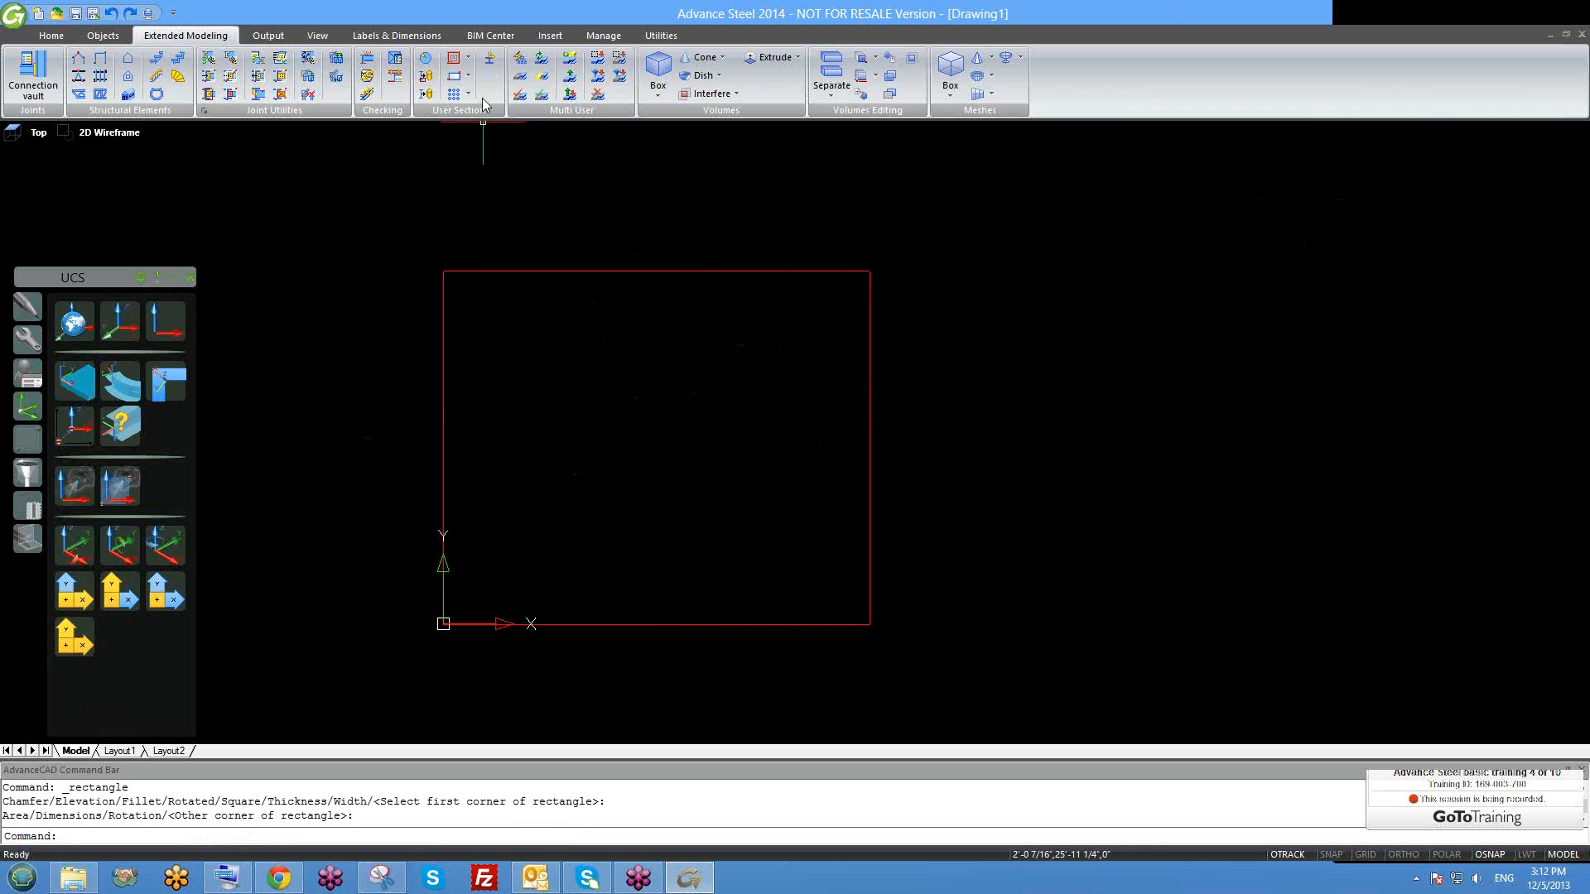
Draw a smaller rectangle inside the red frame on the user section's Outer contour layer.
click(468, 60)
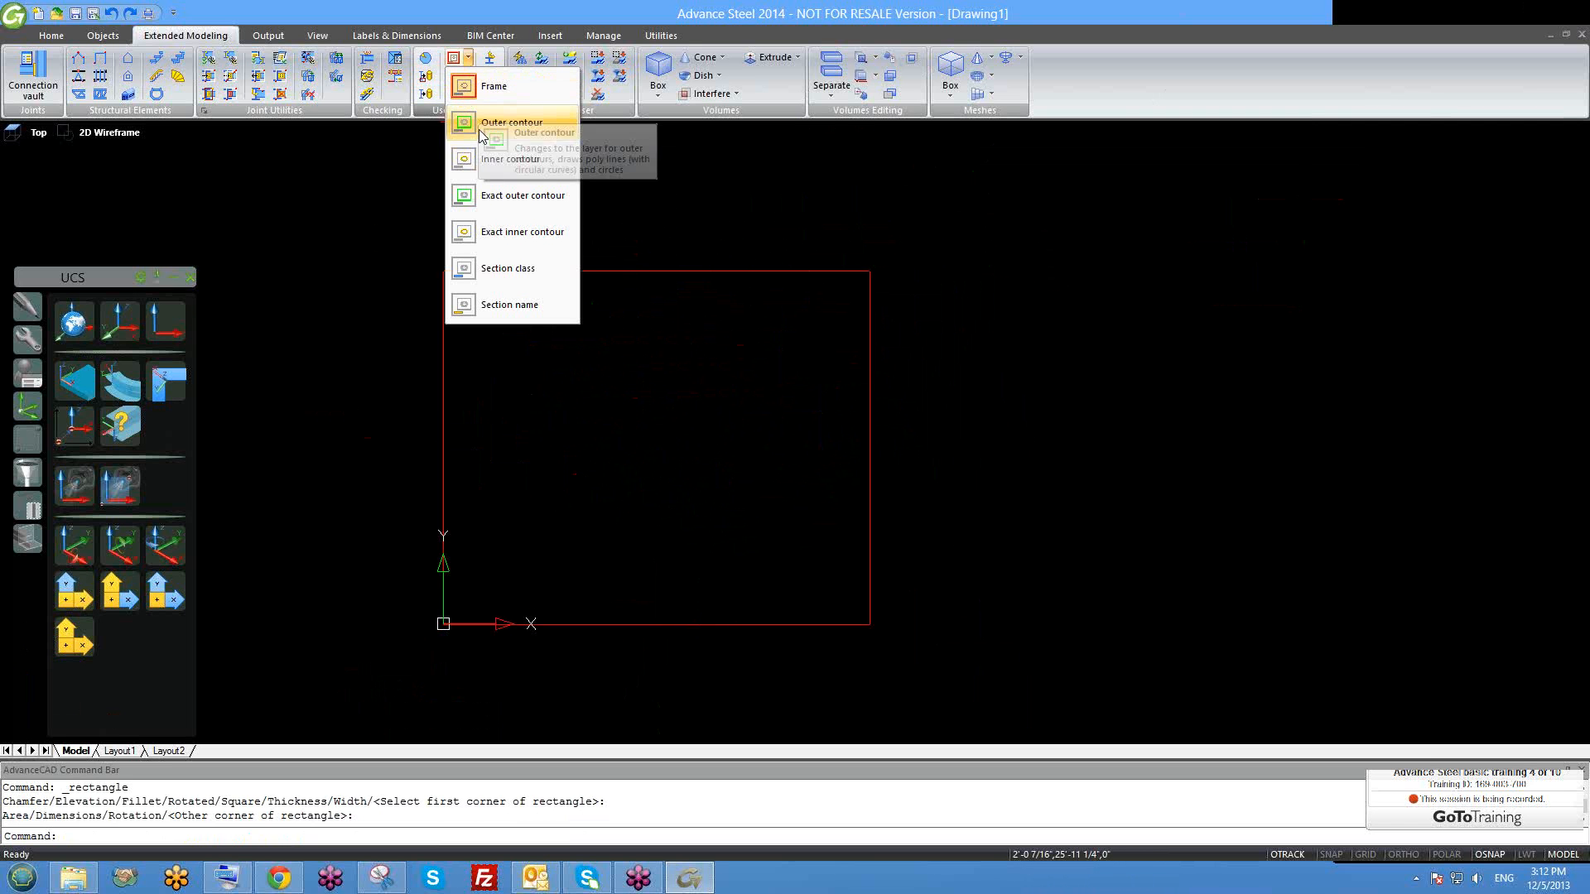
click(985, 296)
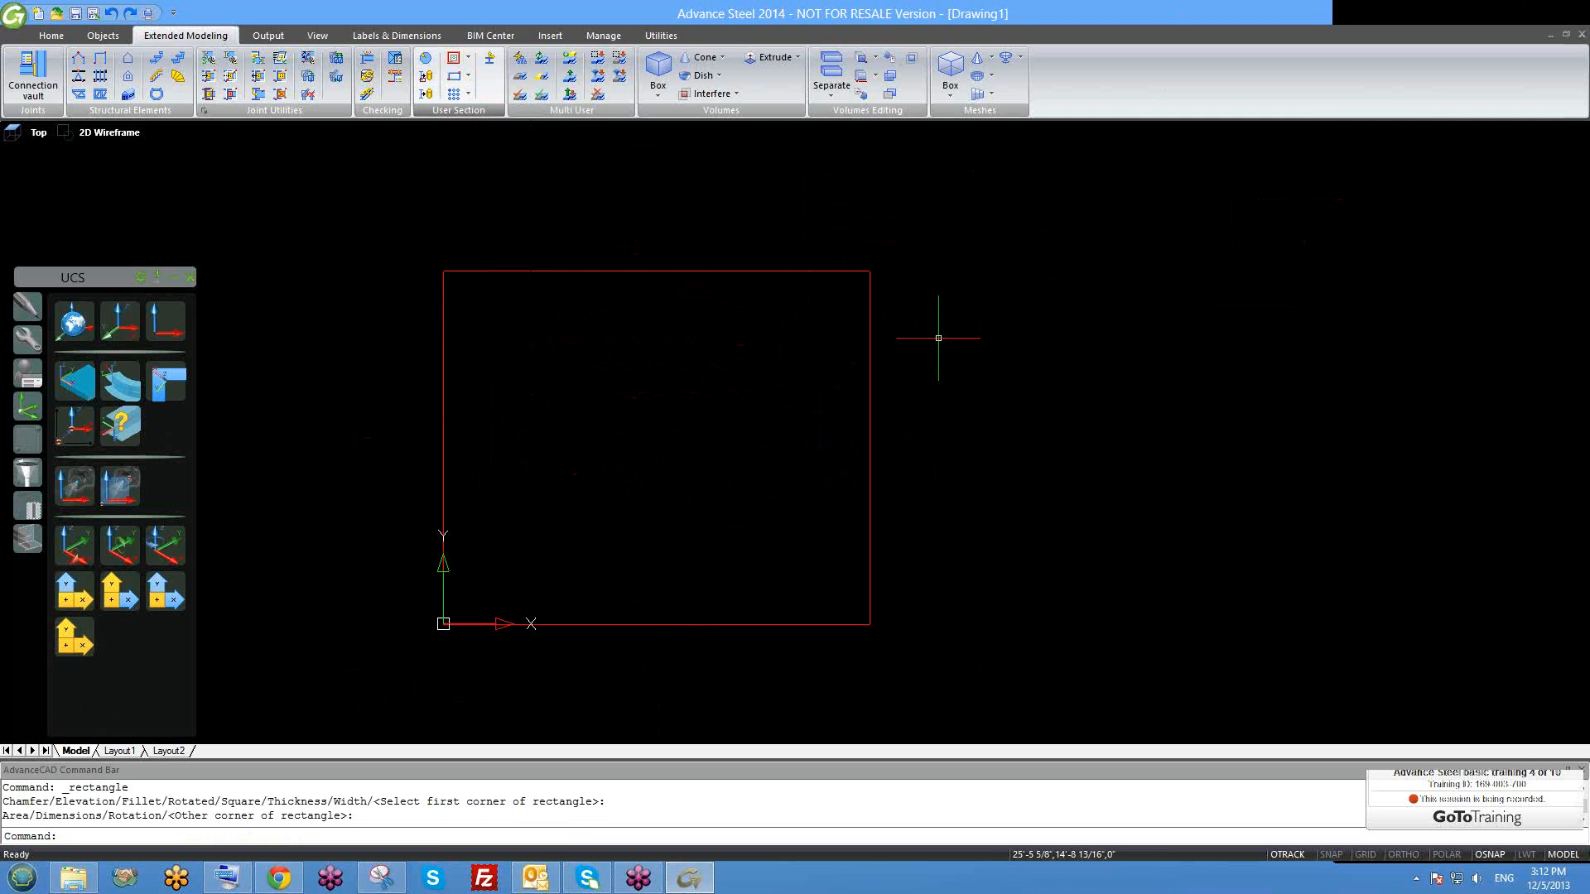
click(468, 58)
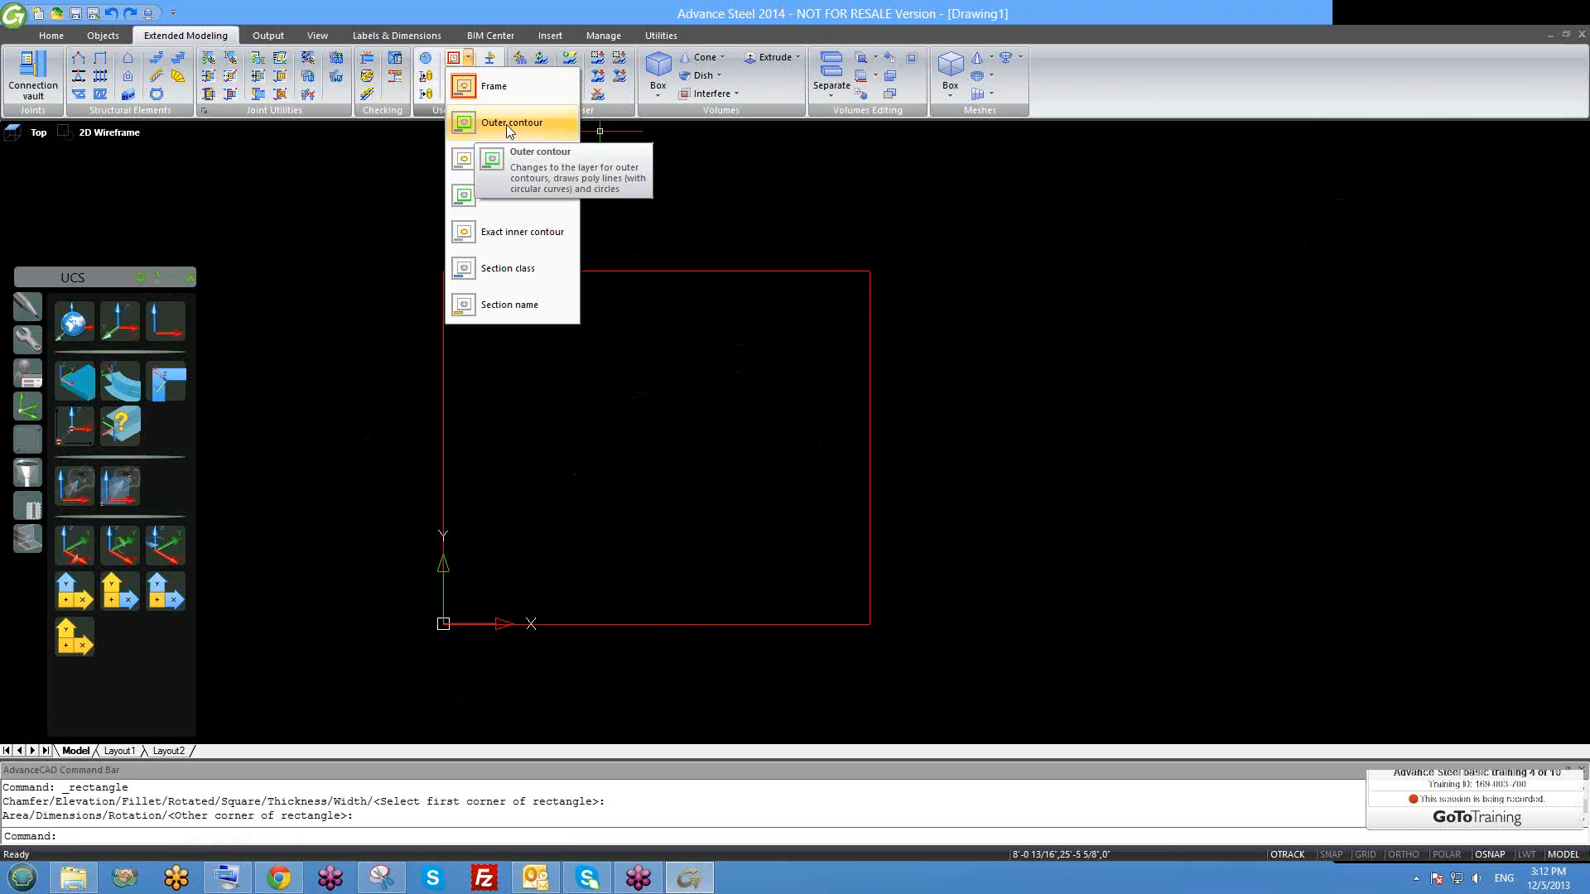
click(512, 131)
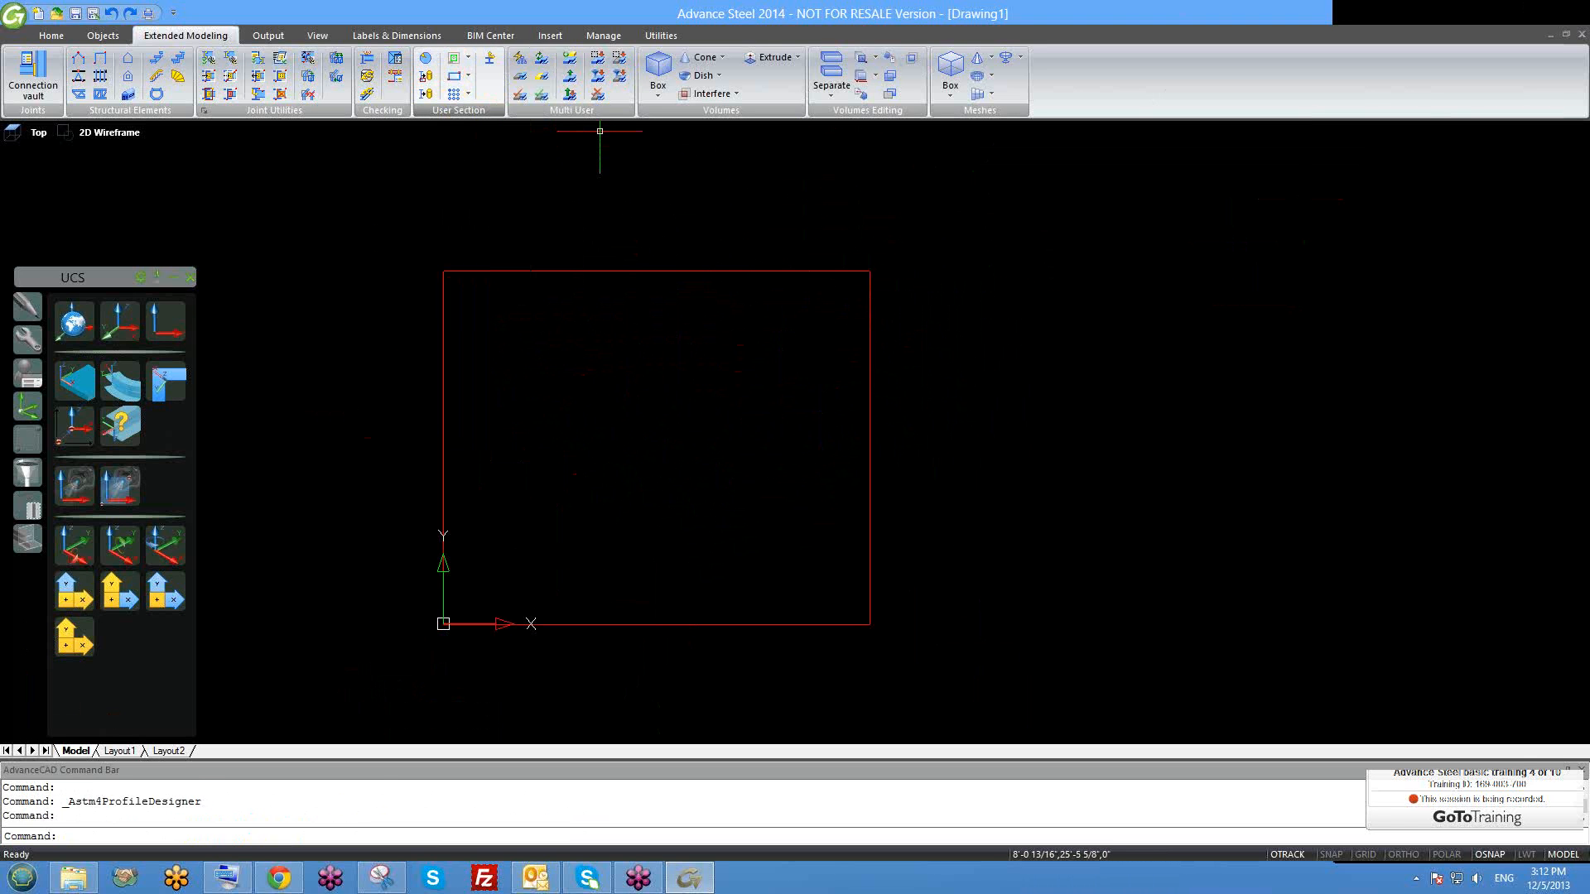
click(468, 76)
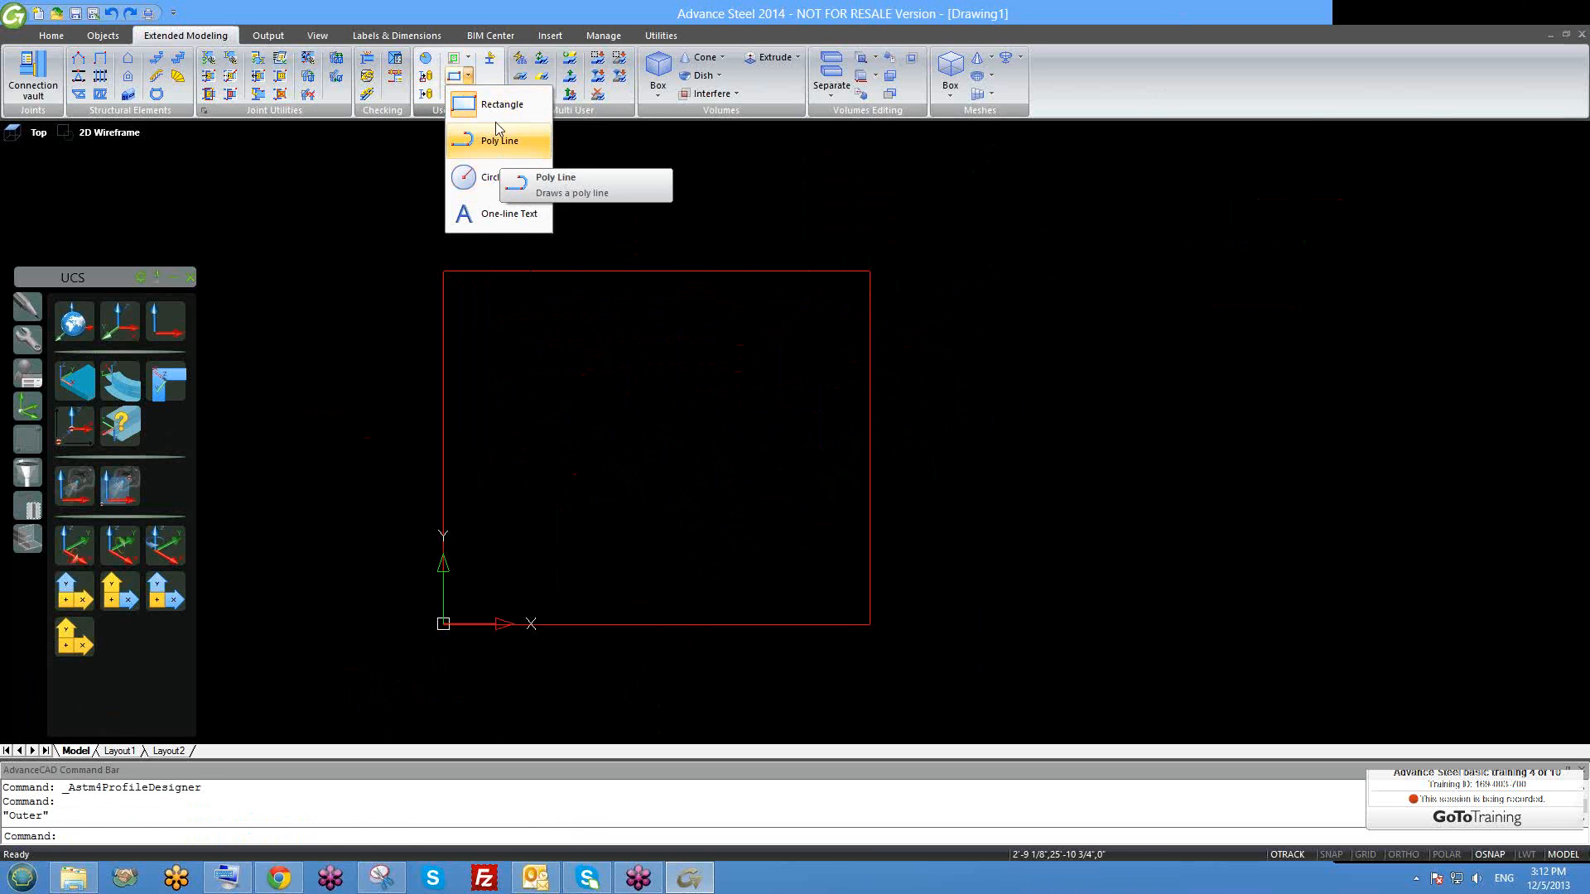
click(494, 107)
click(743, 536)
click(538, 357)
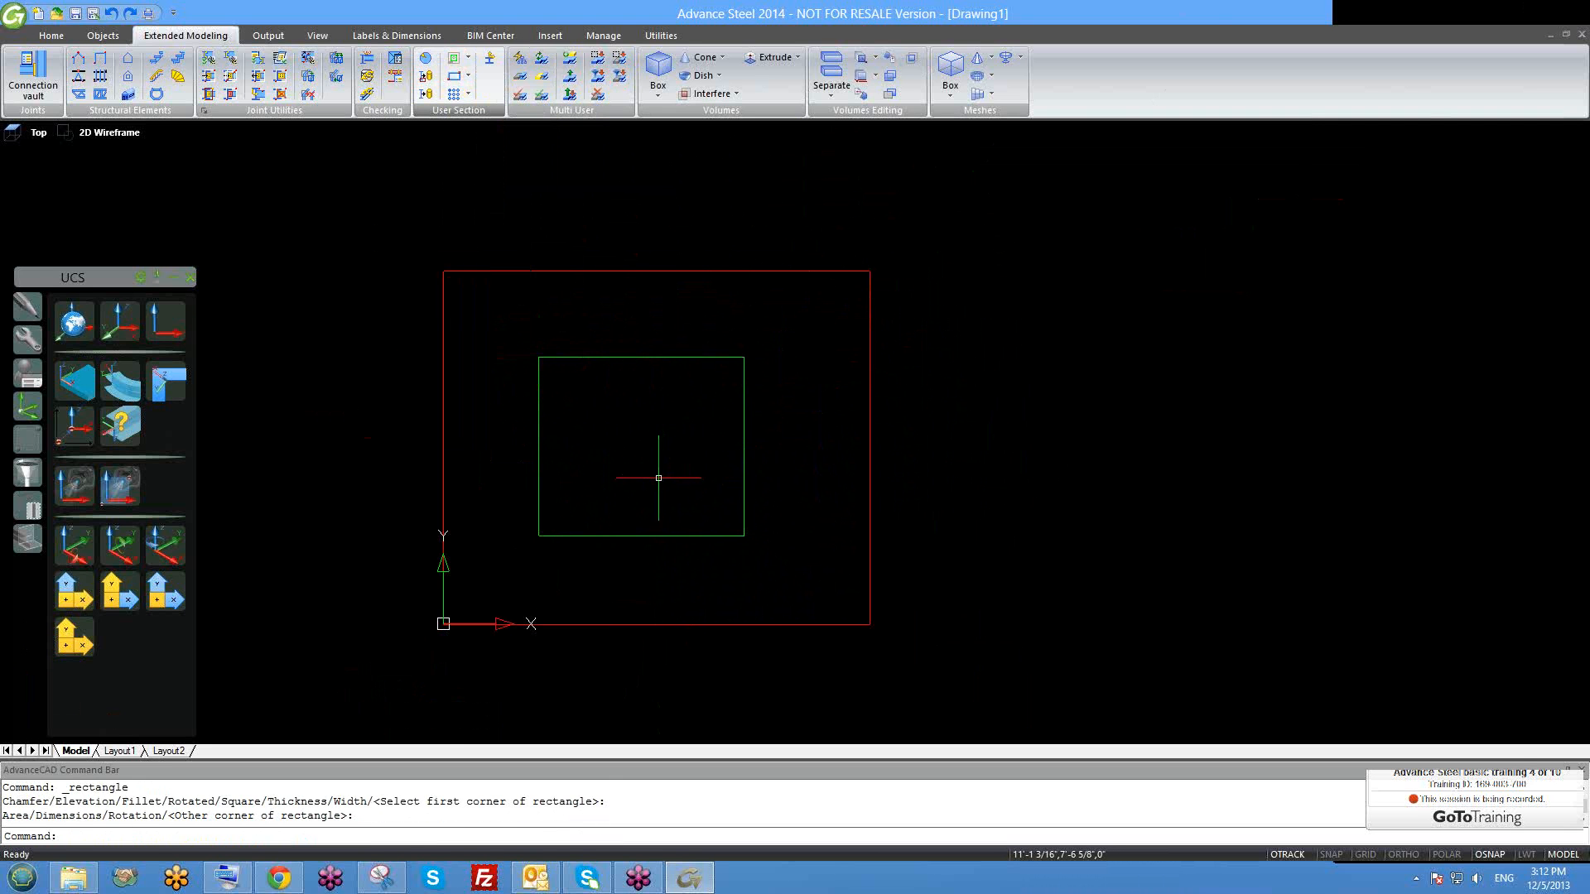
Draw a rectangle inside the green outer contour on the user section's Inner contour layer.
click(468, 63)
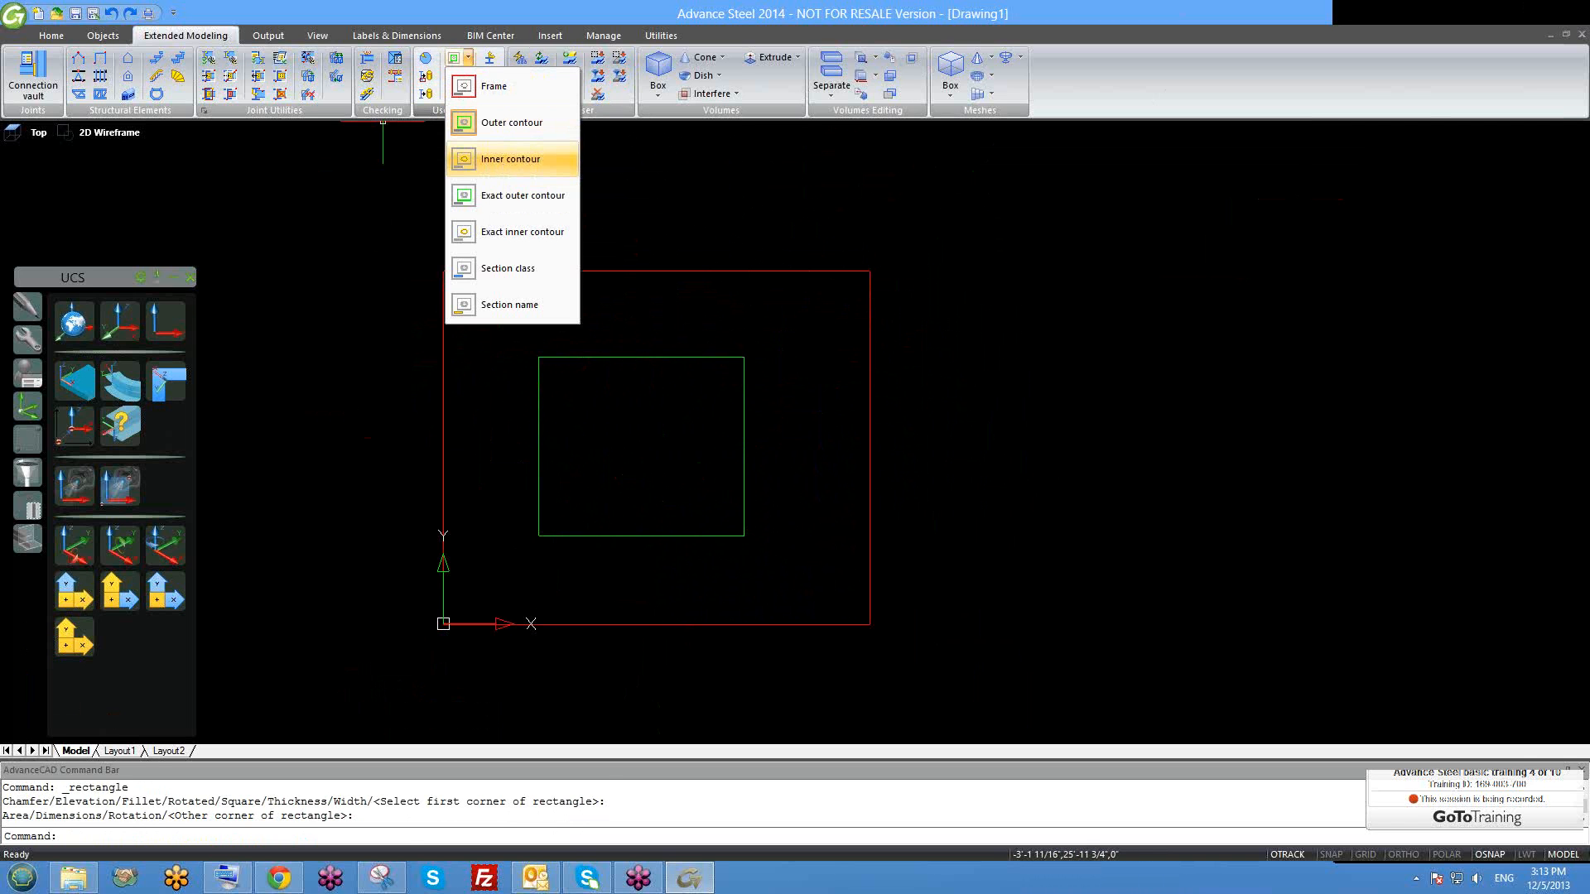
click(503, 164)
click(703, 499)
click(681, 482)
click(452, 79)
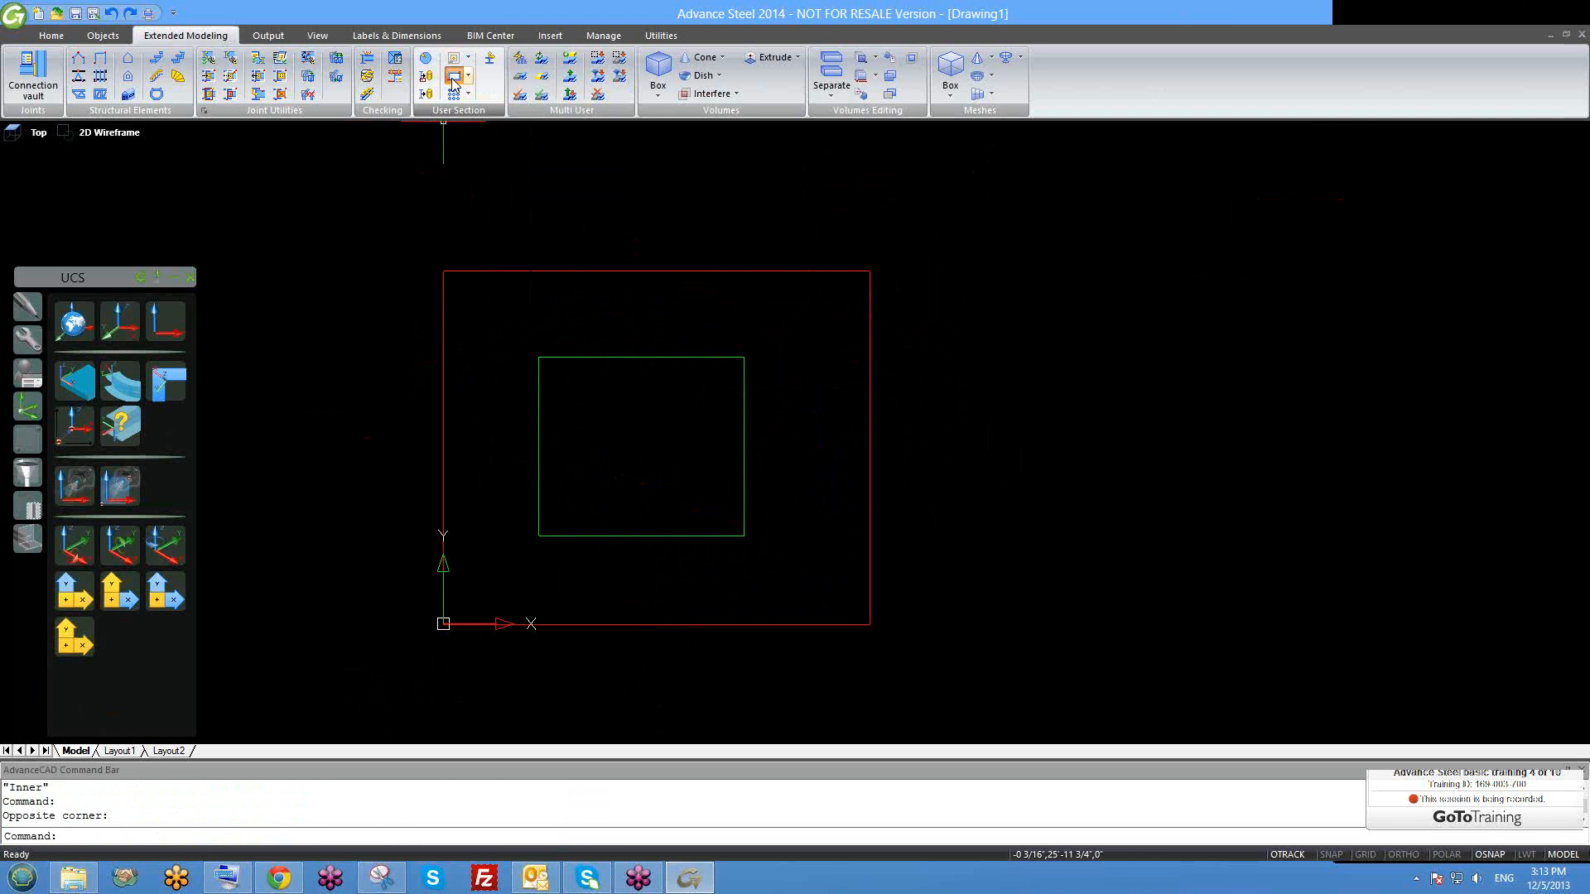
click(701, 503)
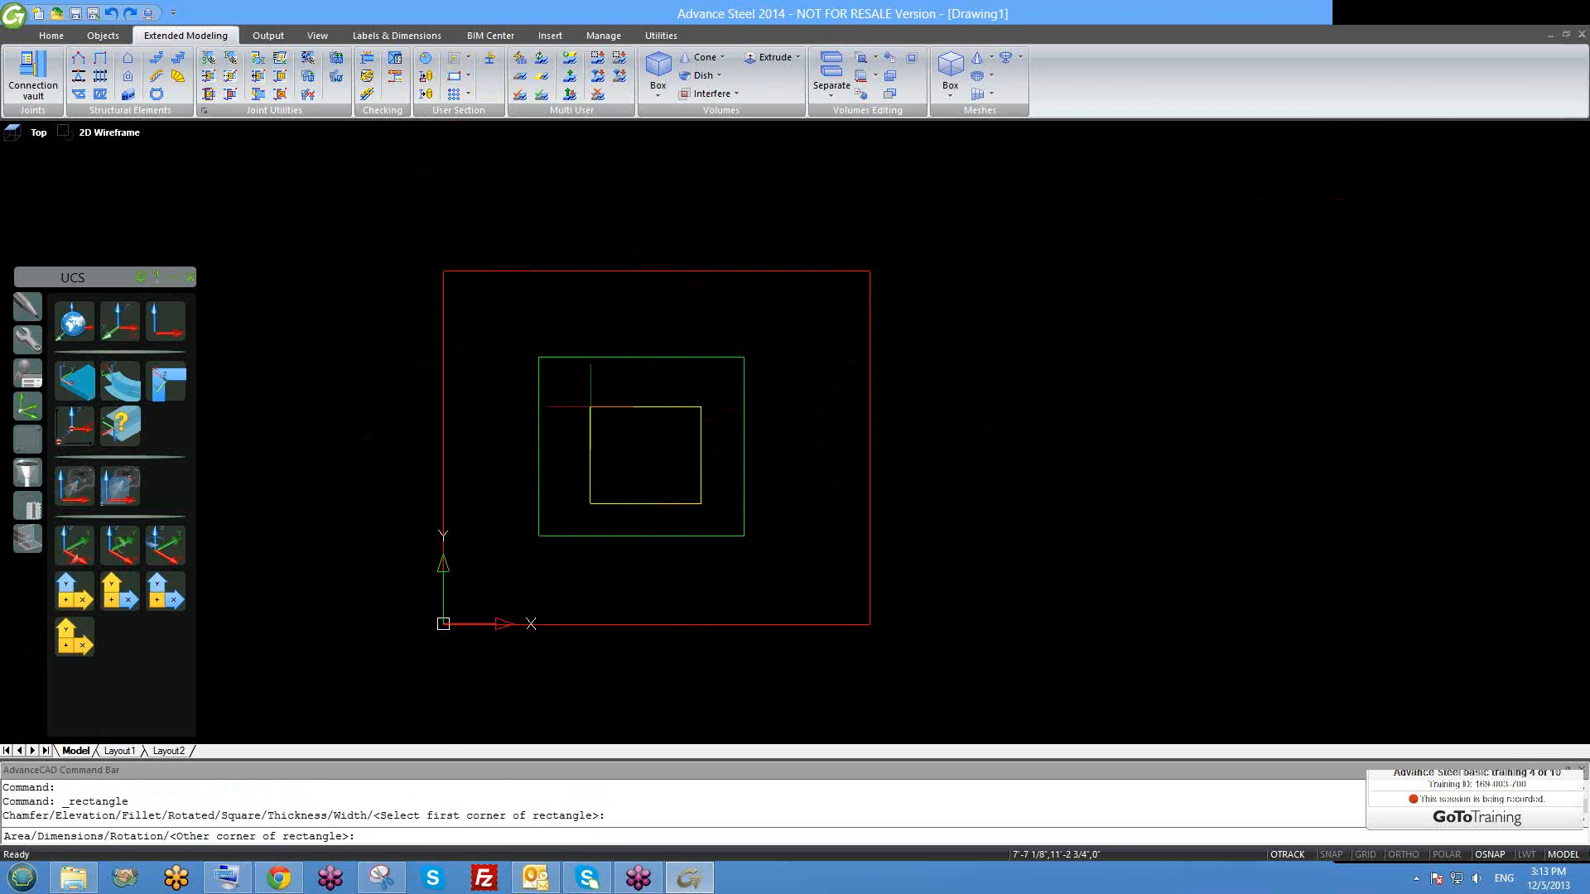
click(587, 399)
middle_drag(722, 593, 697, 570)
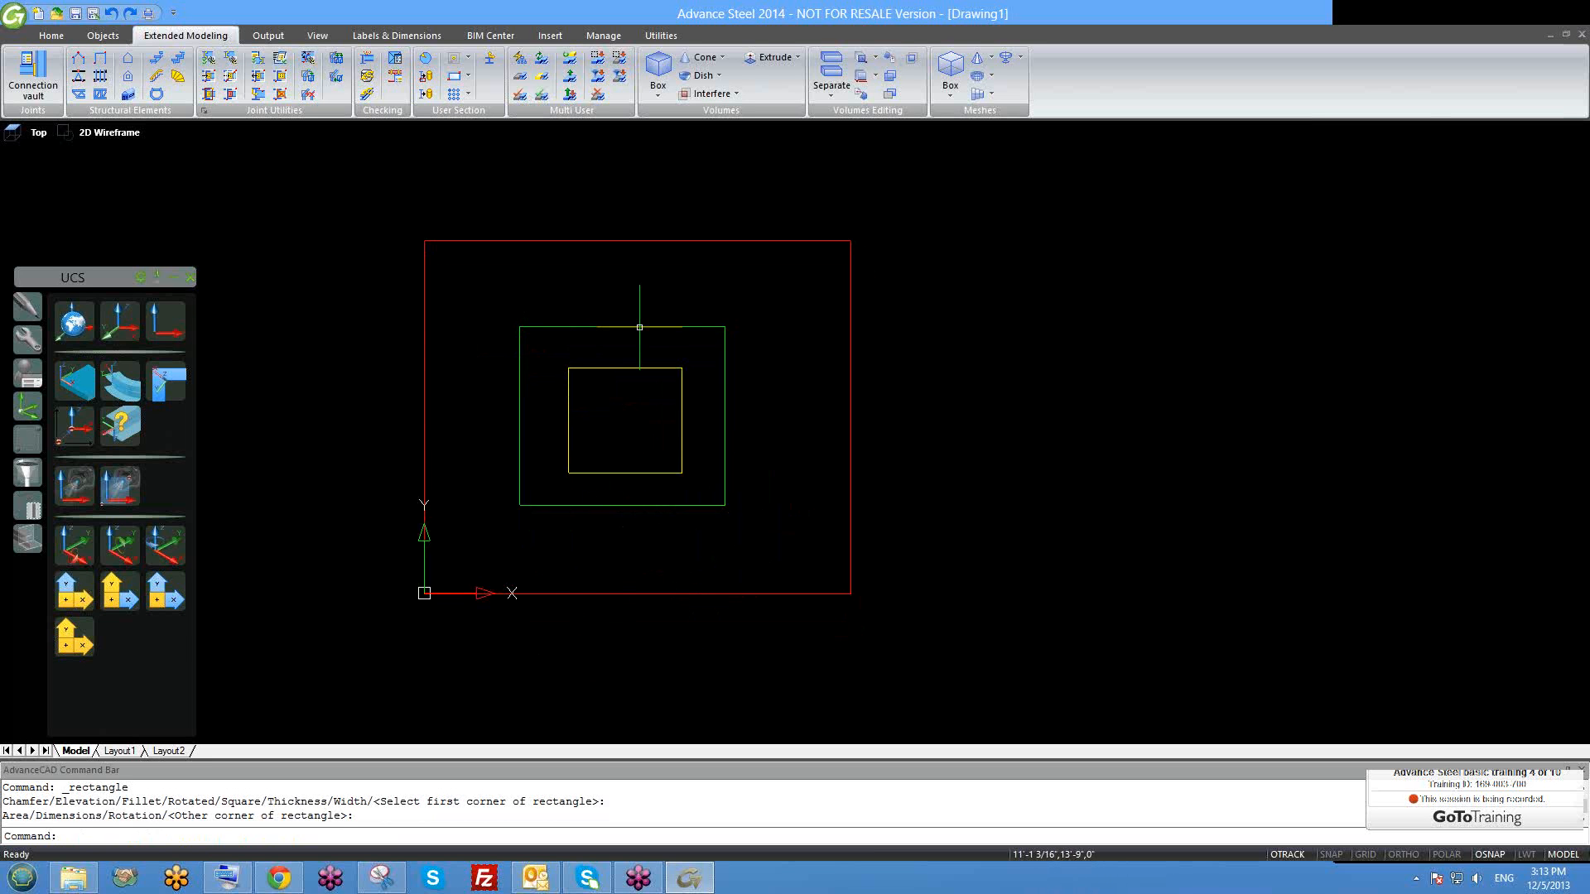
Review the user section layer types and drawing shapes against the frame, outer contour and inner contour.
middle_drag(677, 423, 696, 462)
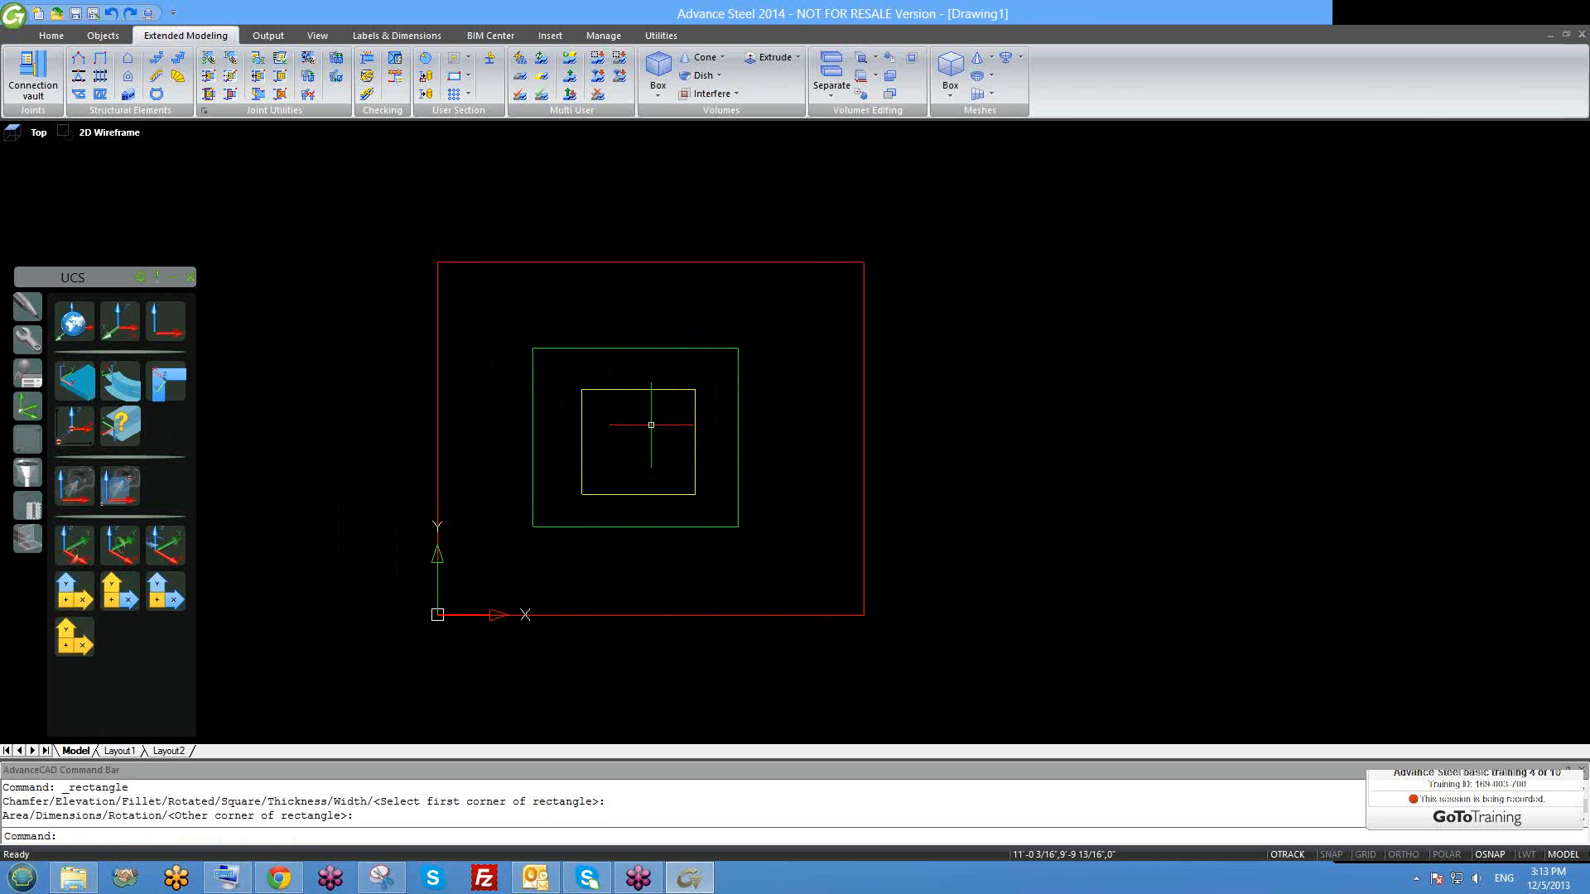
click(469, 59)
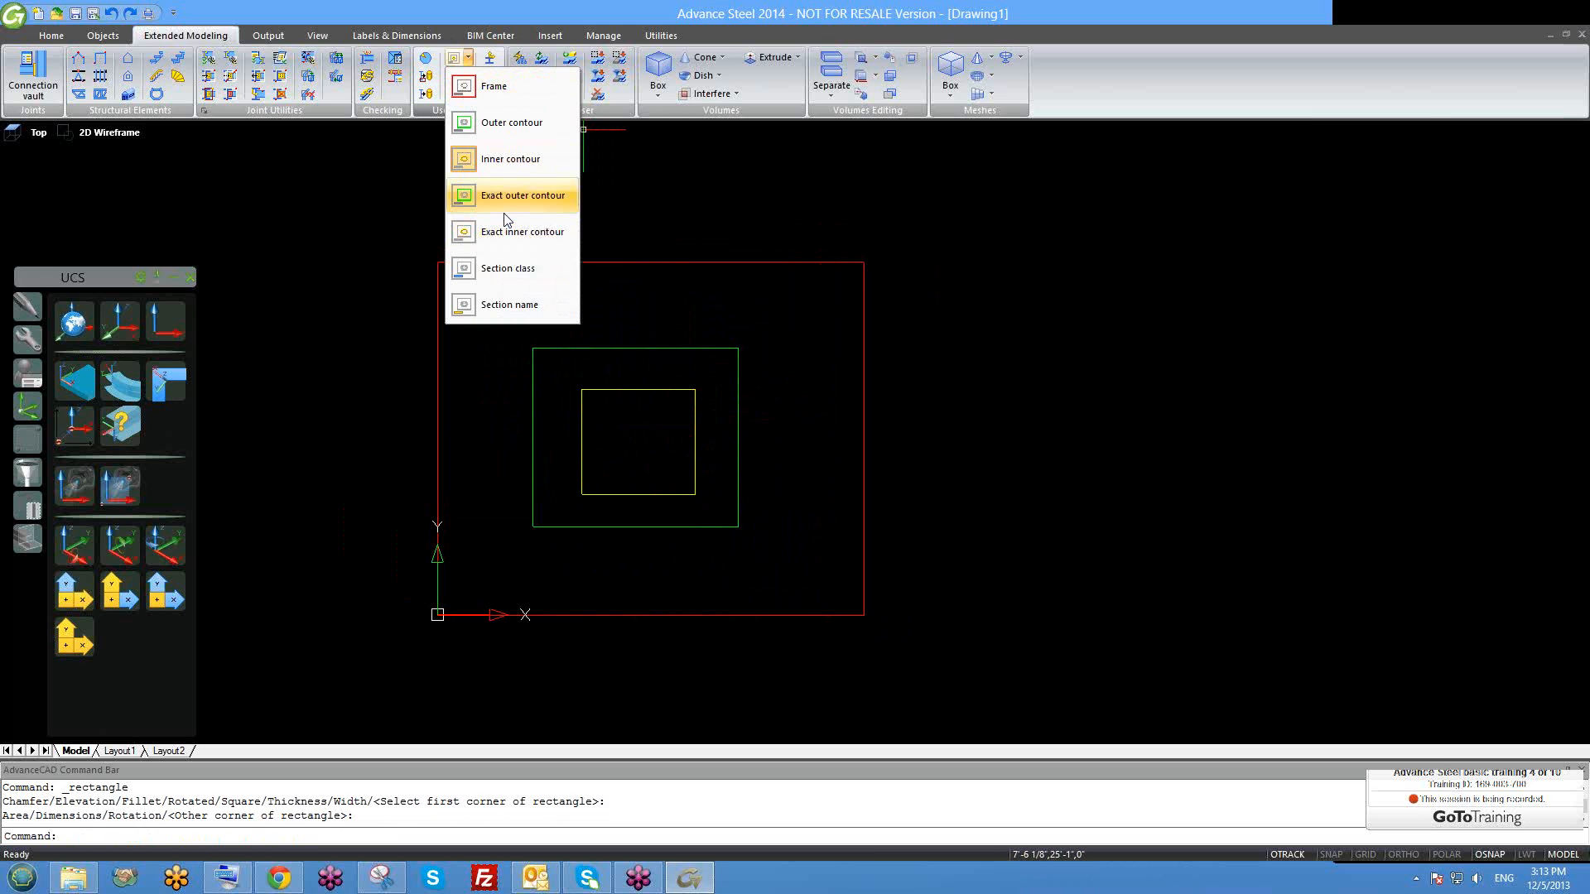
click(1384, 274)
middle_drag(577, 254, 570, 243)
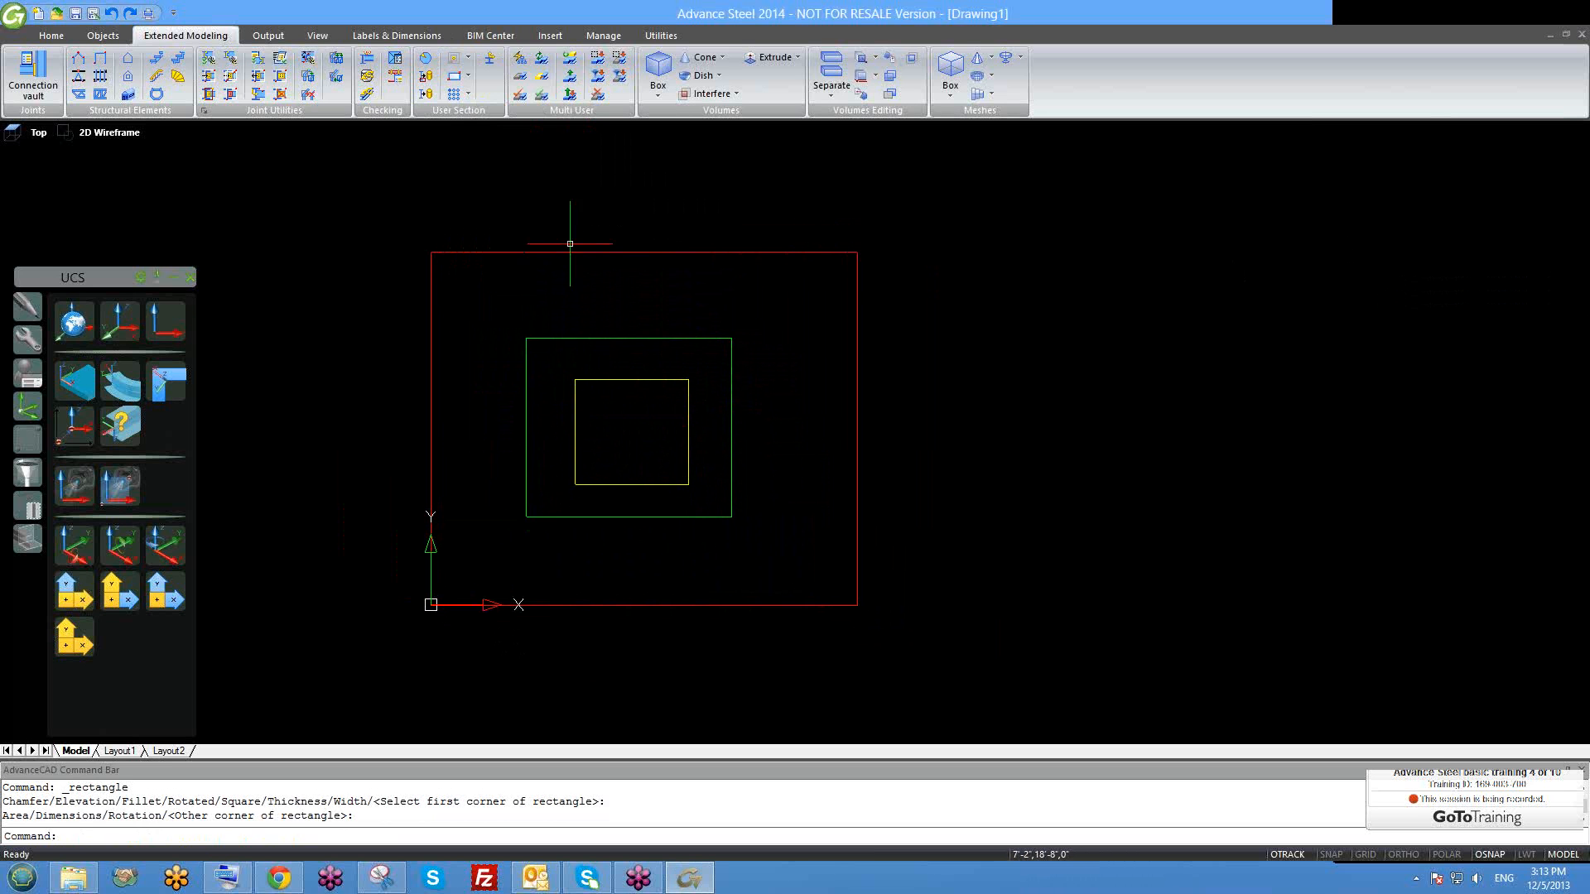
click(467, 76)
click(492, 84)
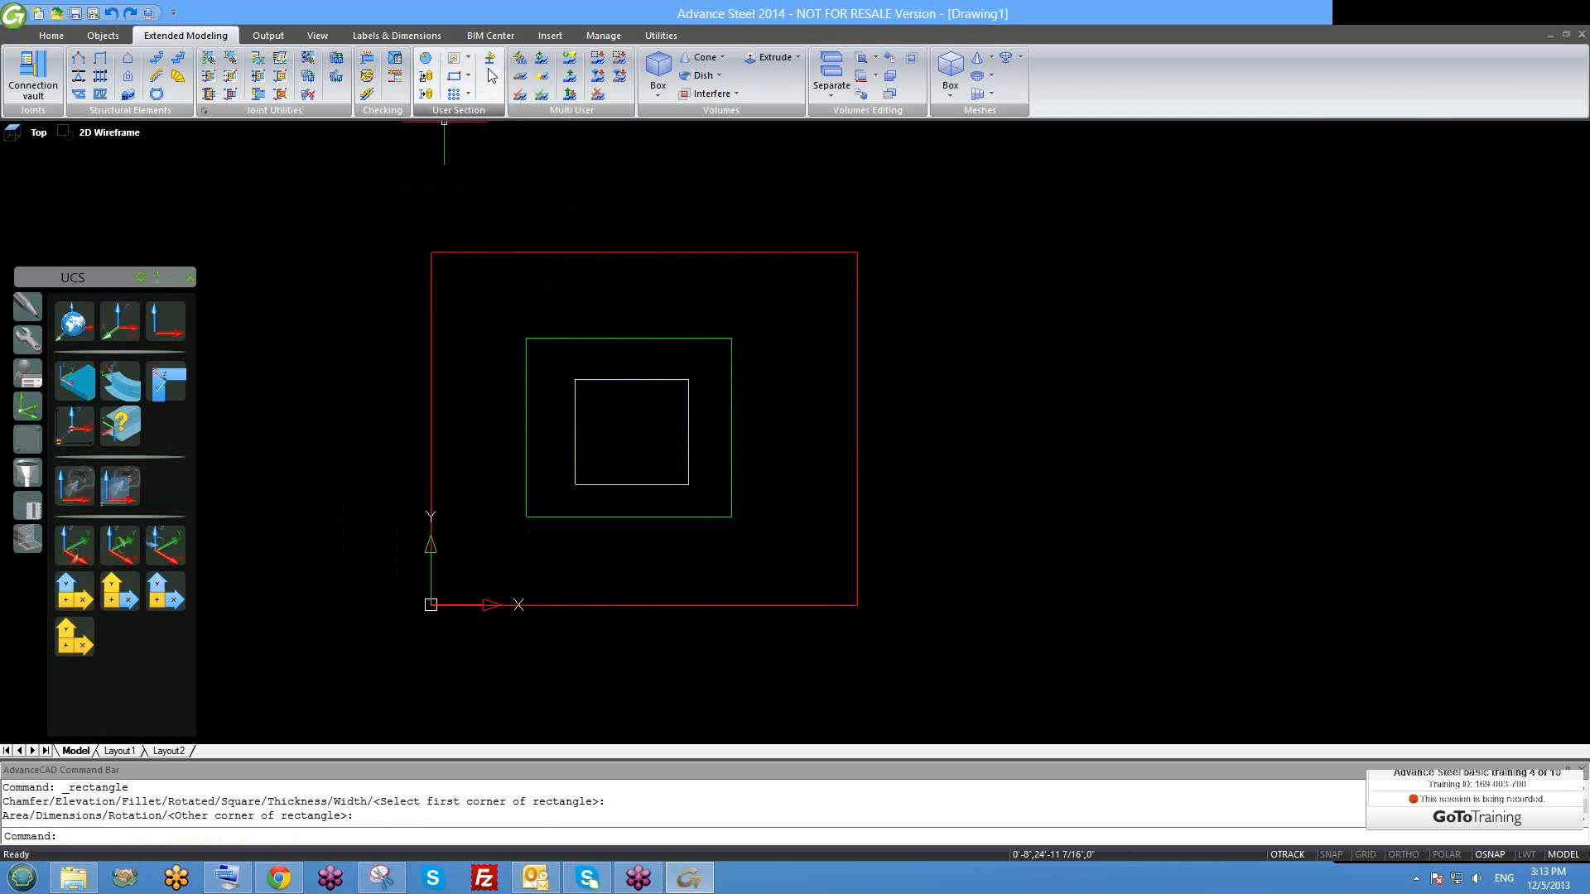
click(469, 58)
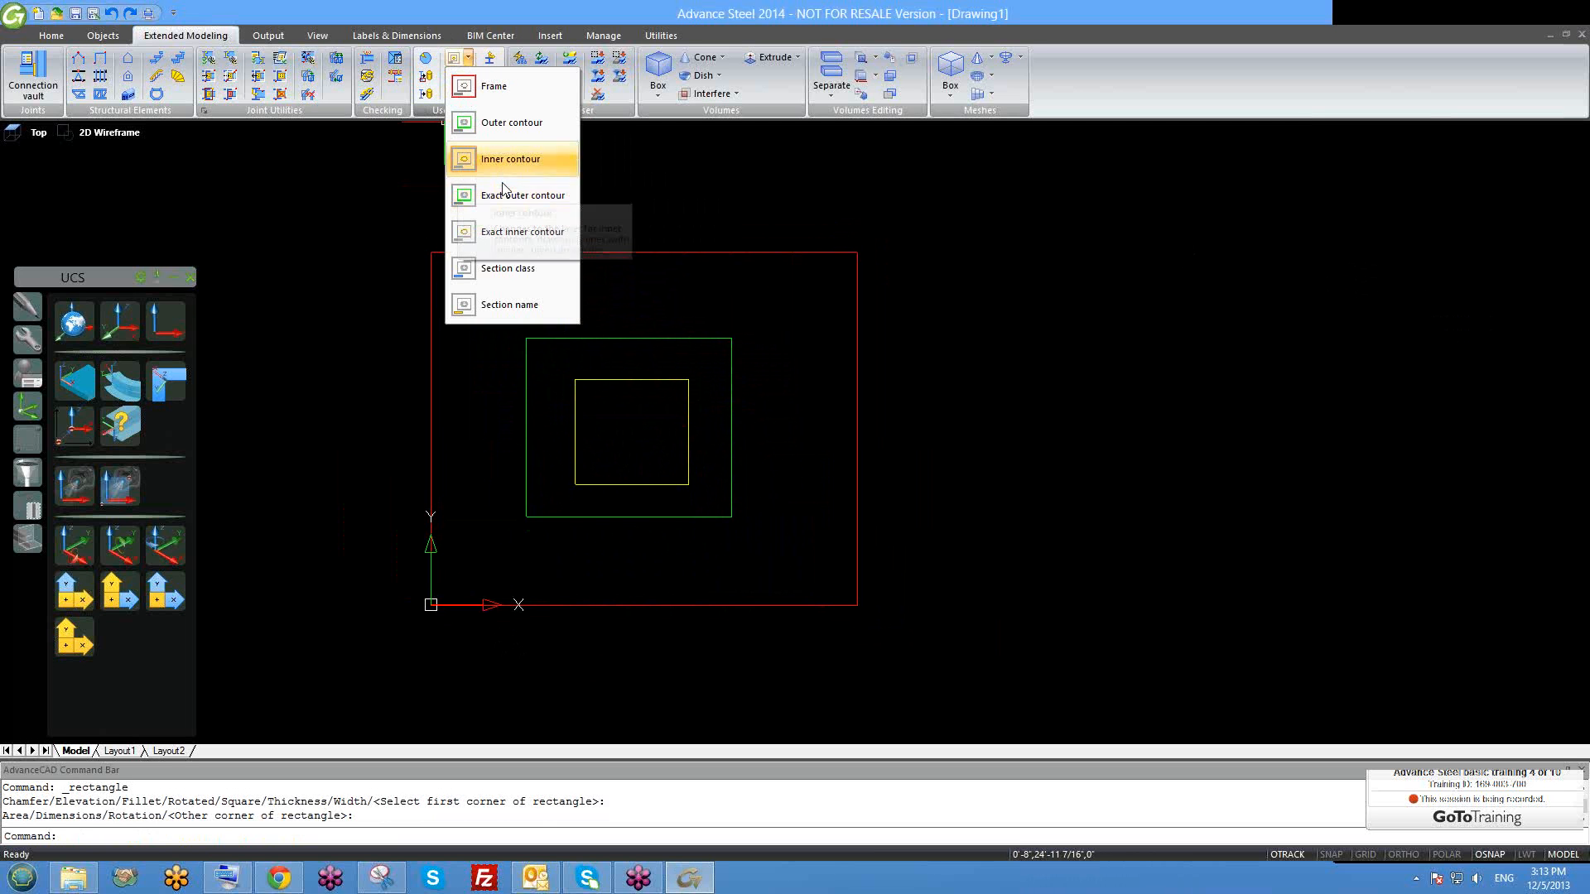
scroll(689, 400, up, 4)
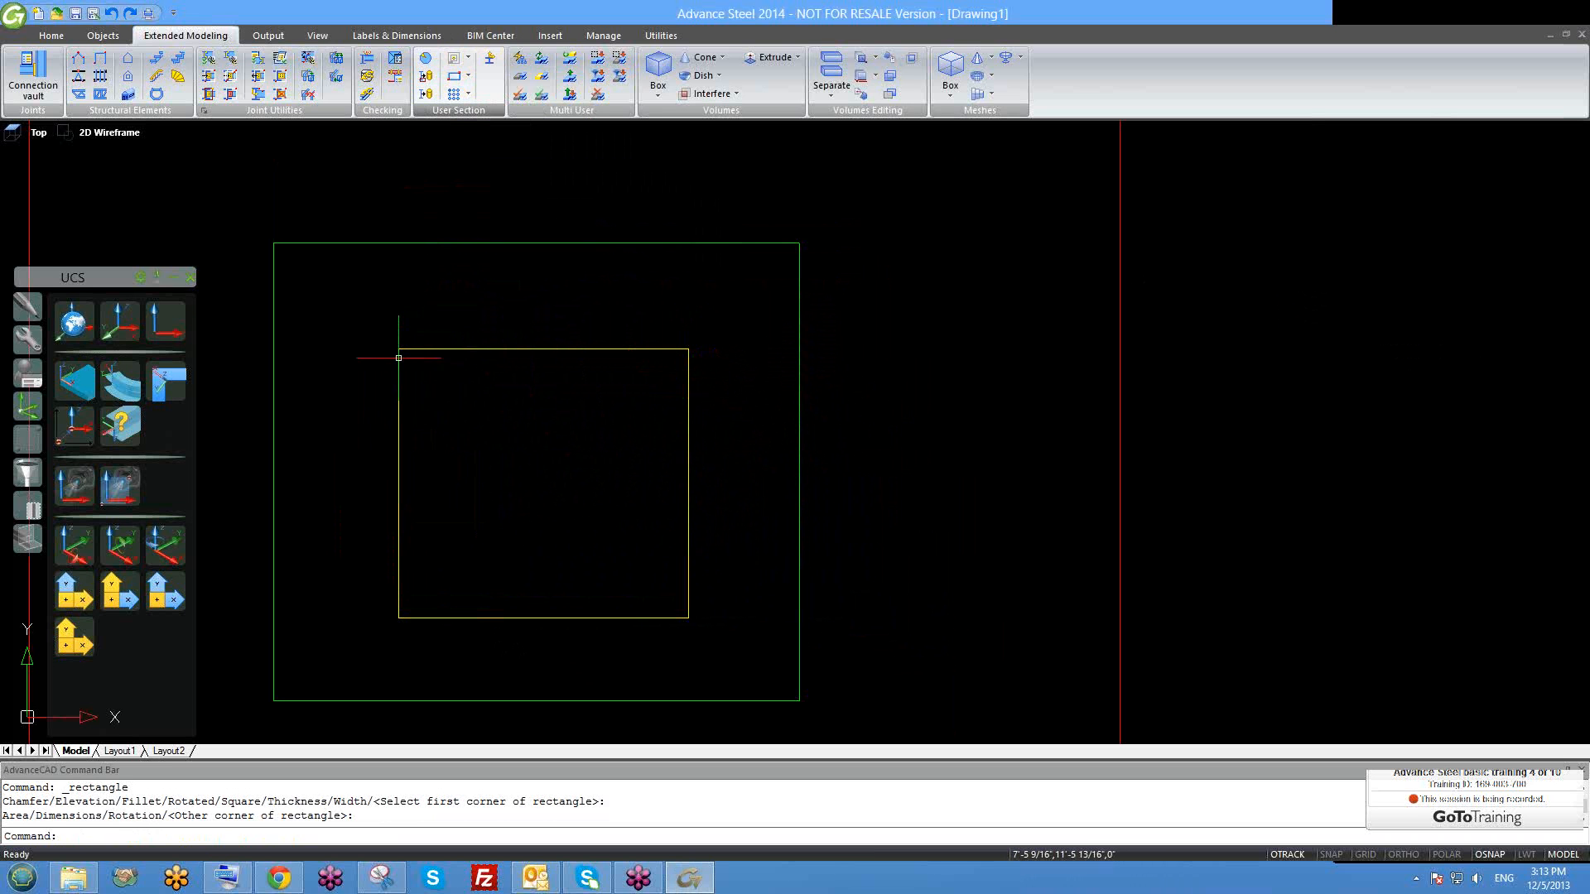
click(468, 59)
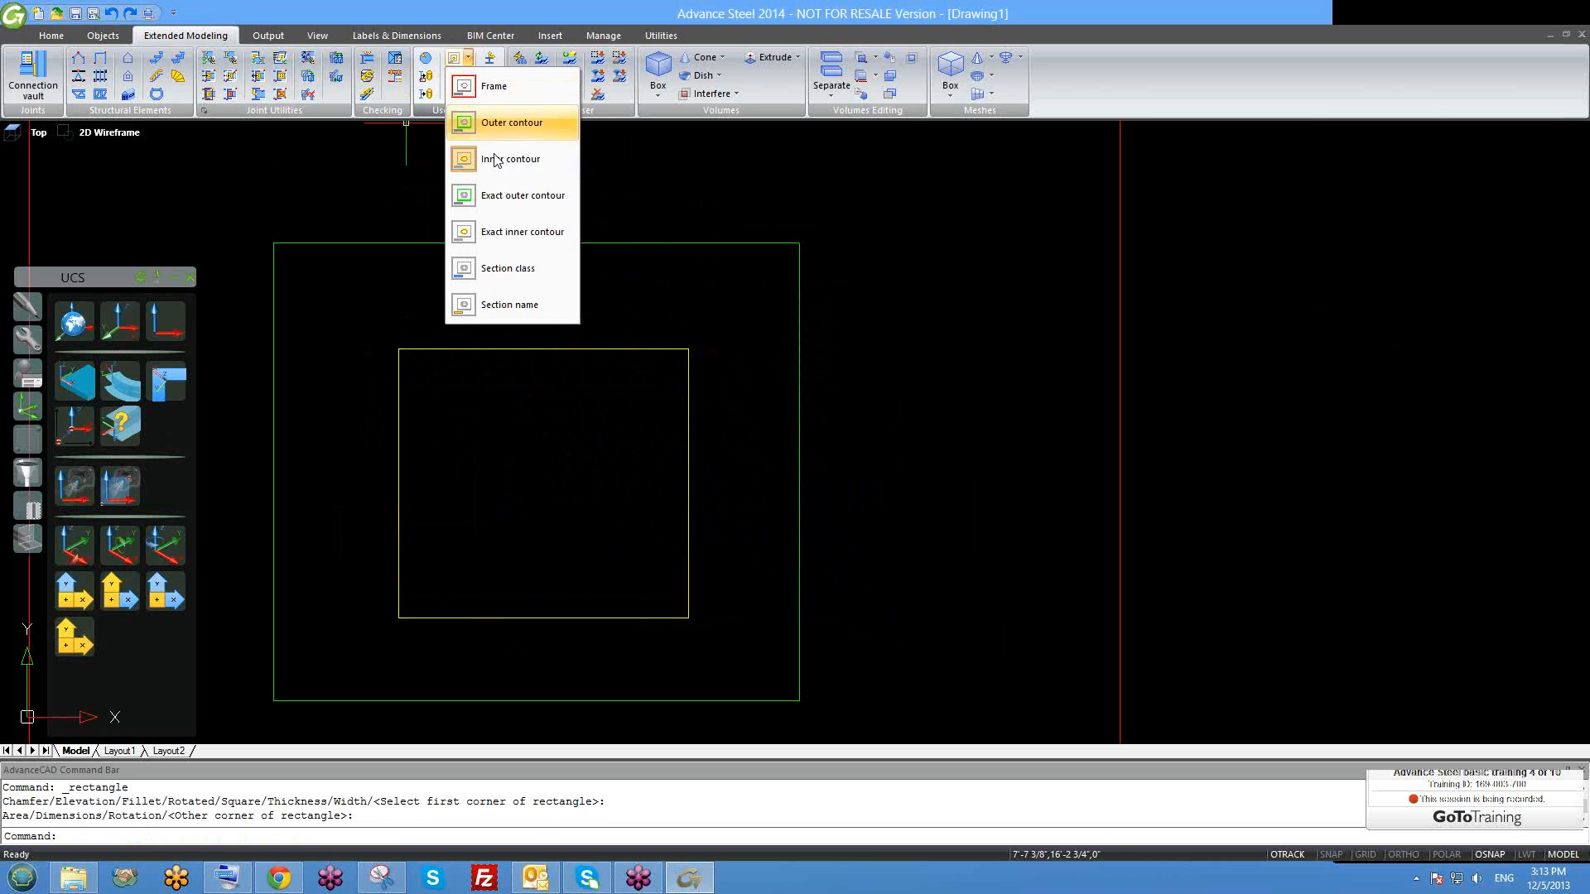
click(509, 205)
scroll(678, 352, down, 3)
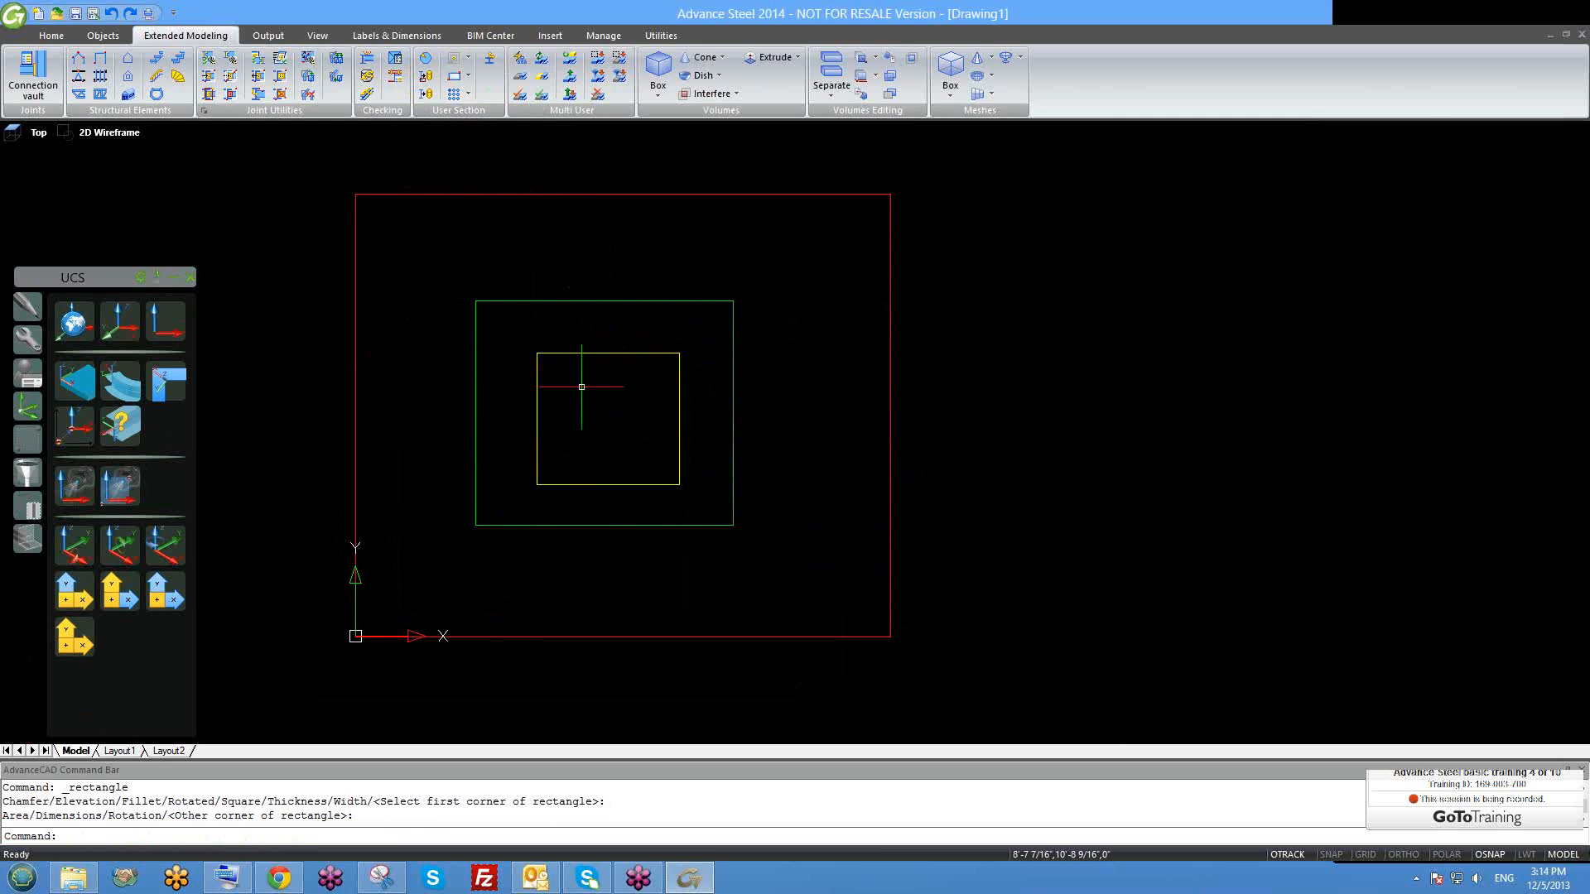
click(468, 75)
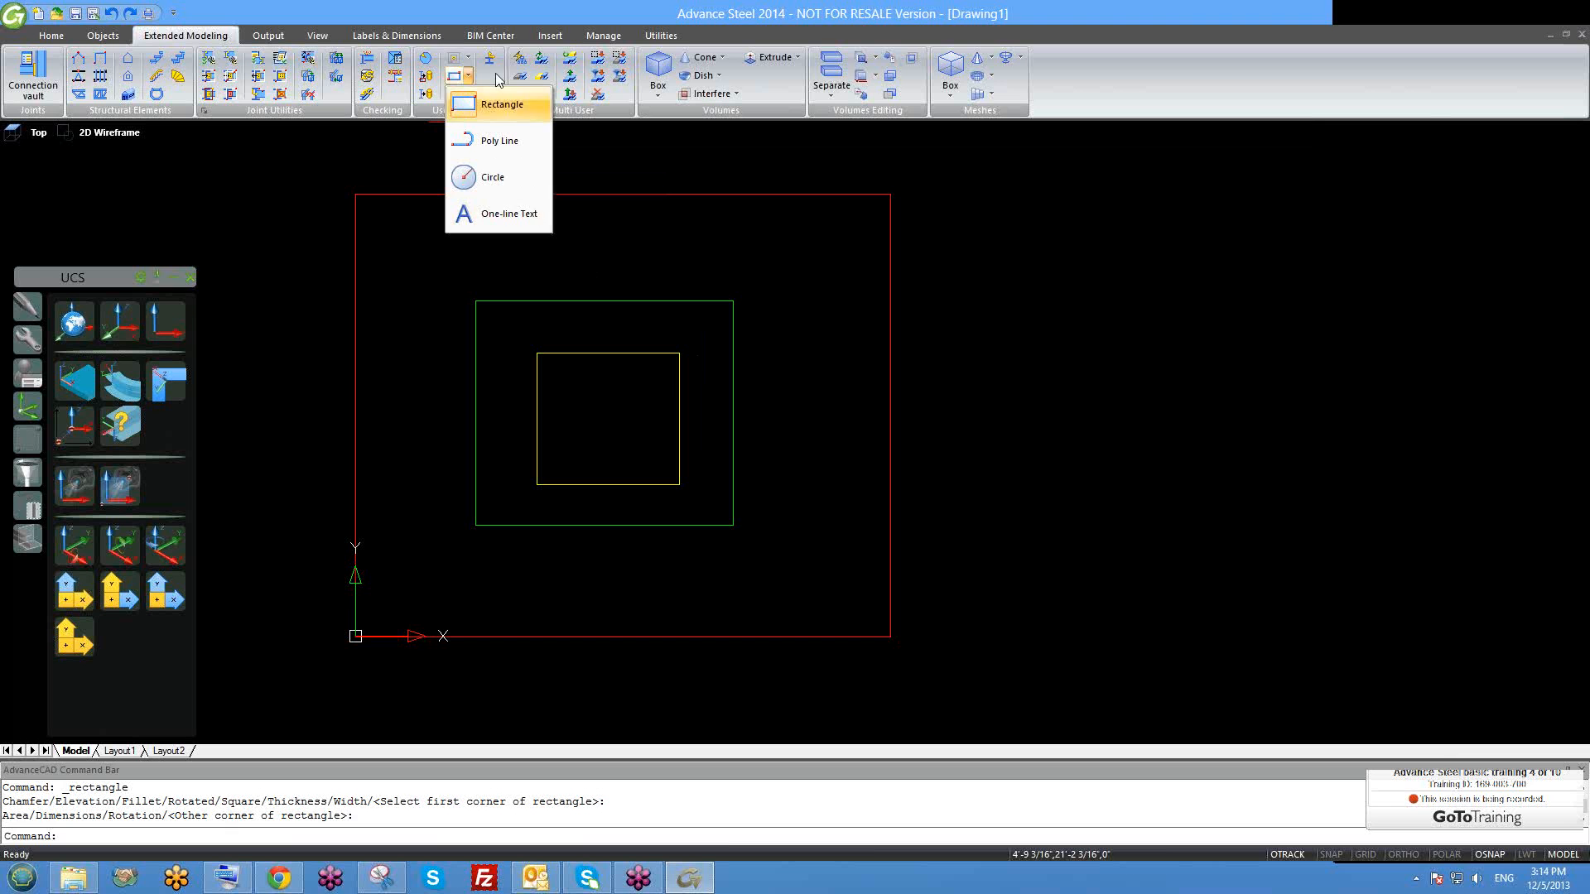
Place the one-line text TRAINING DEC 2 between the frame and outer contour on the Section class layer, with 0 rotation.
click(469, 57)
click(468, 58)
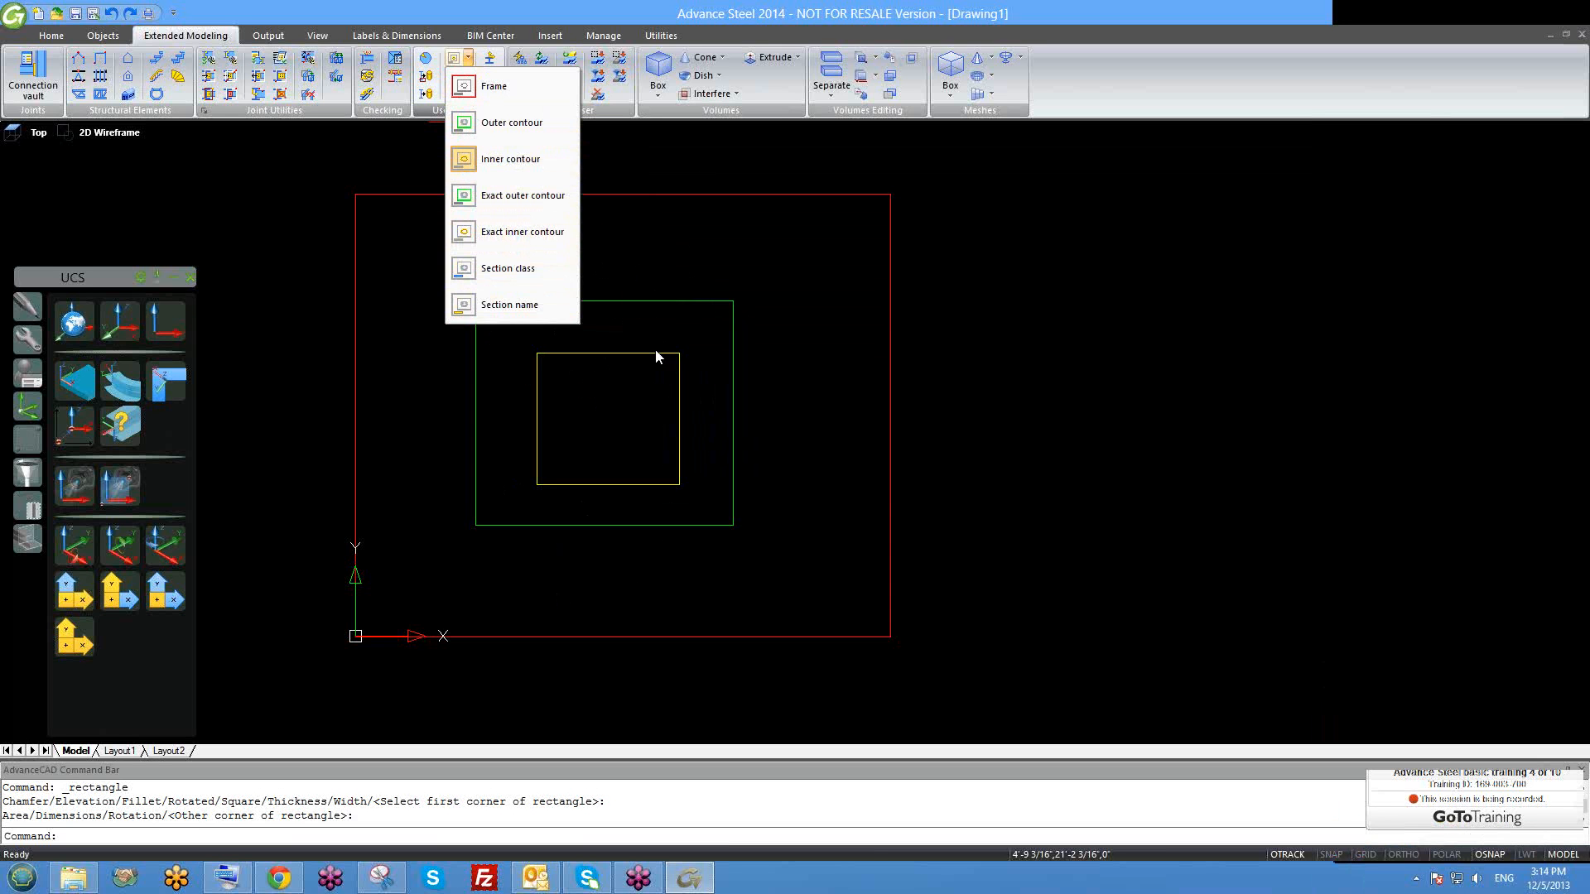
click(503, 269)
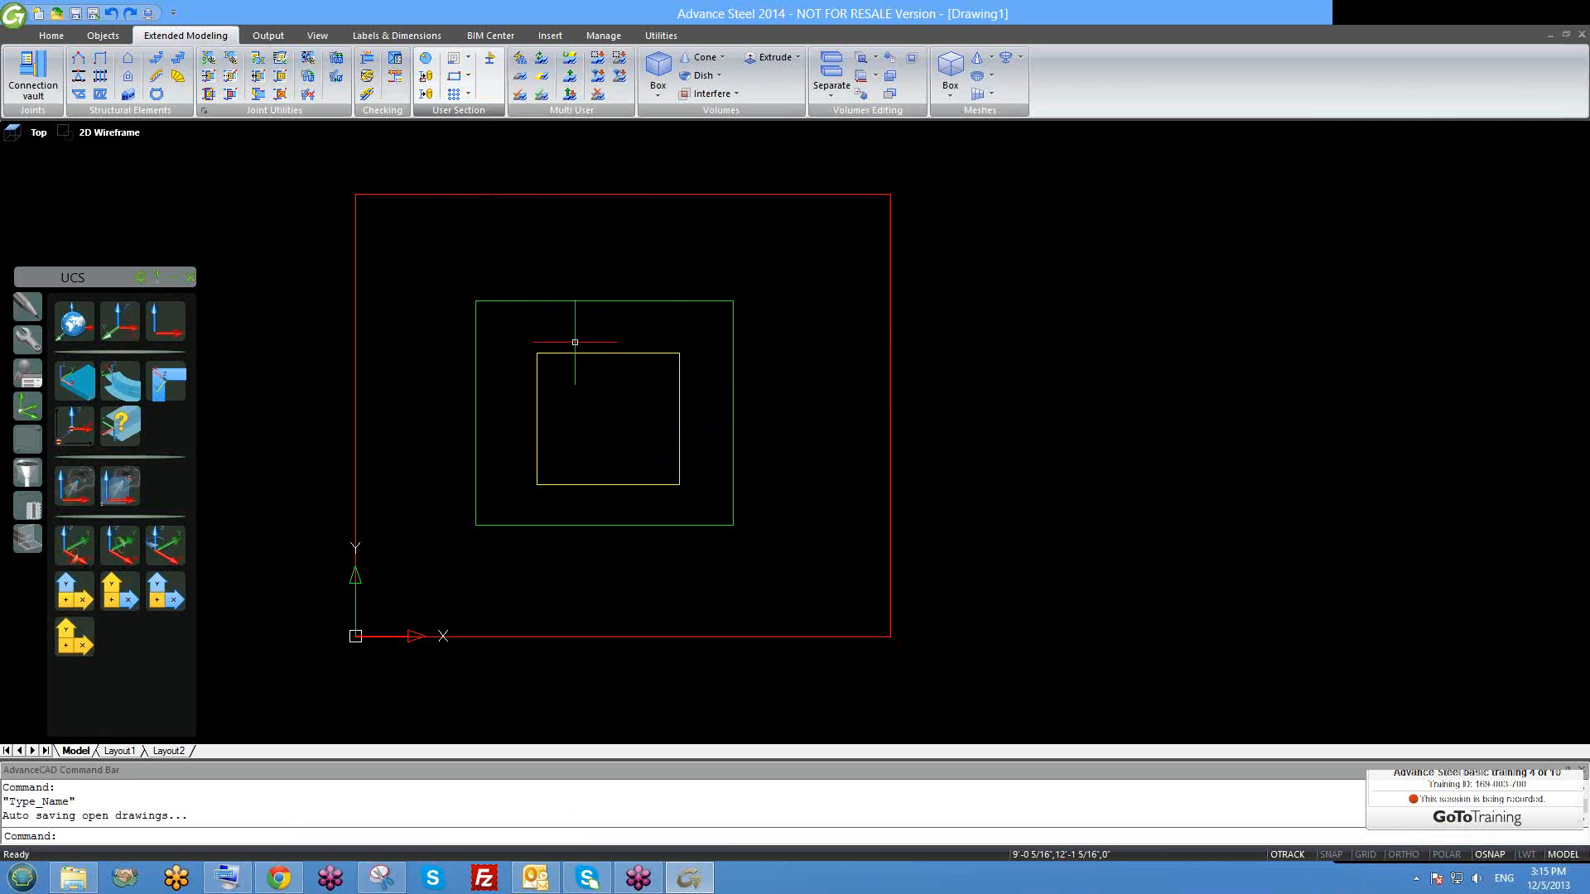
click(468, 75)
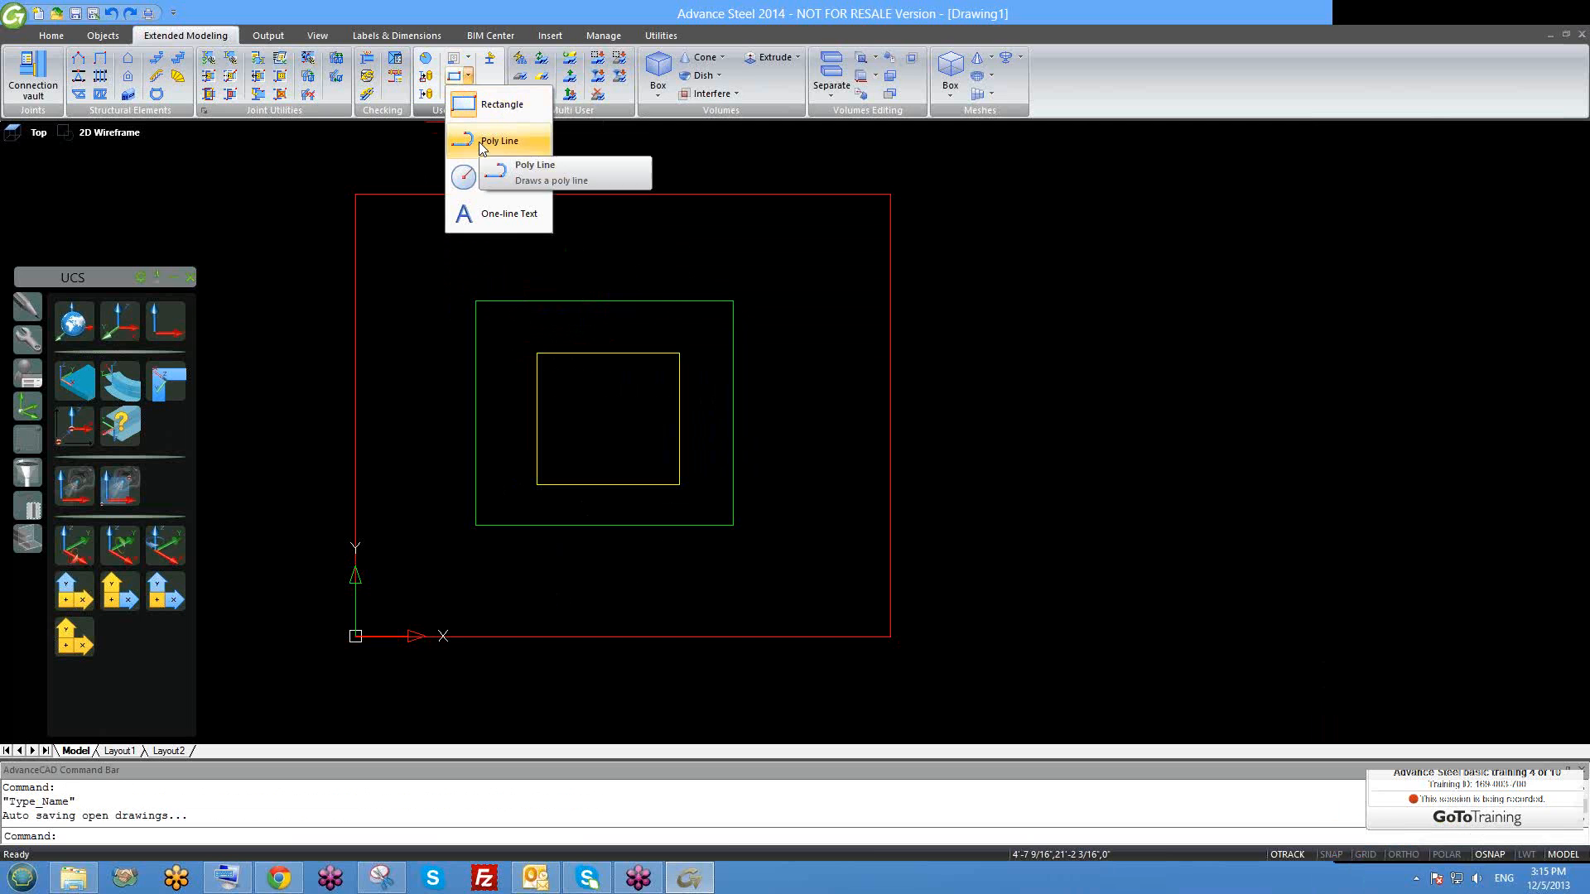
click(491, 217)
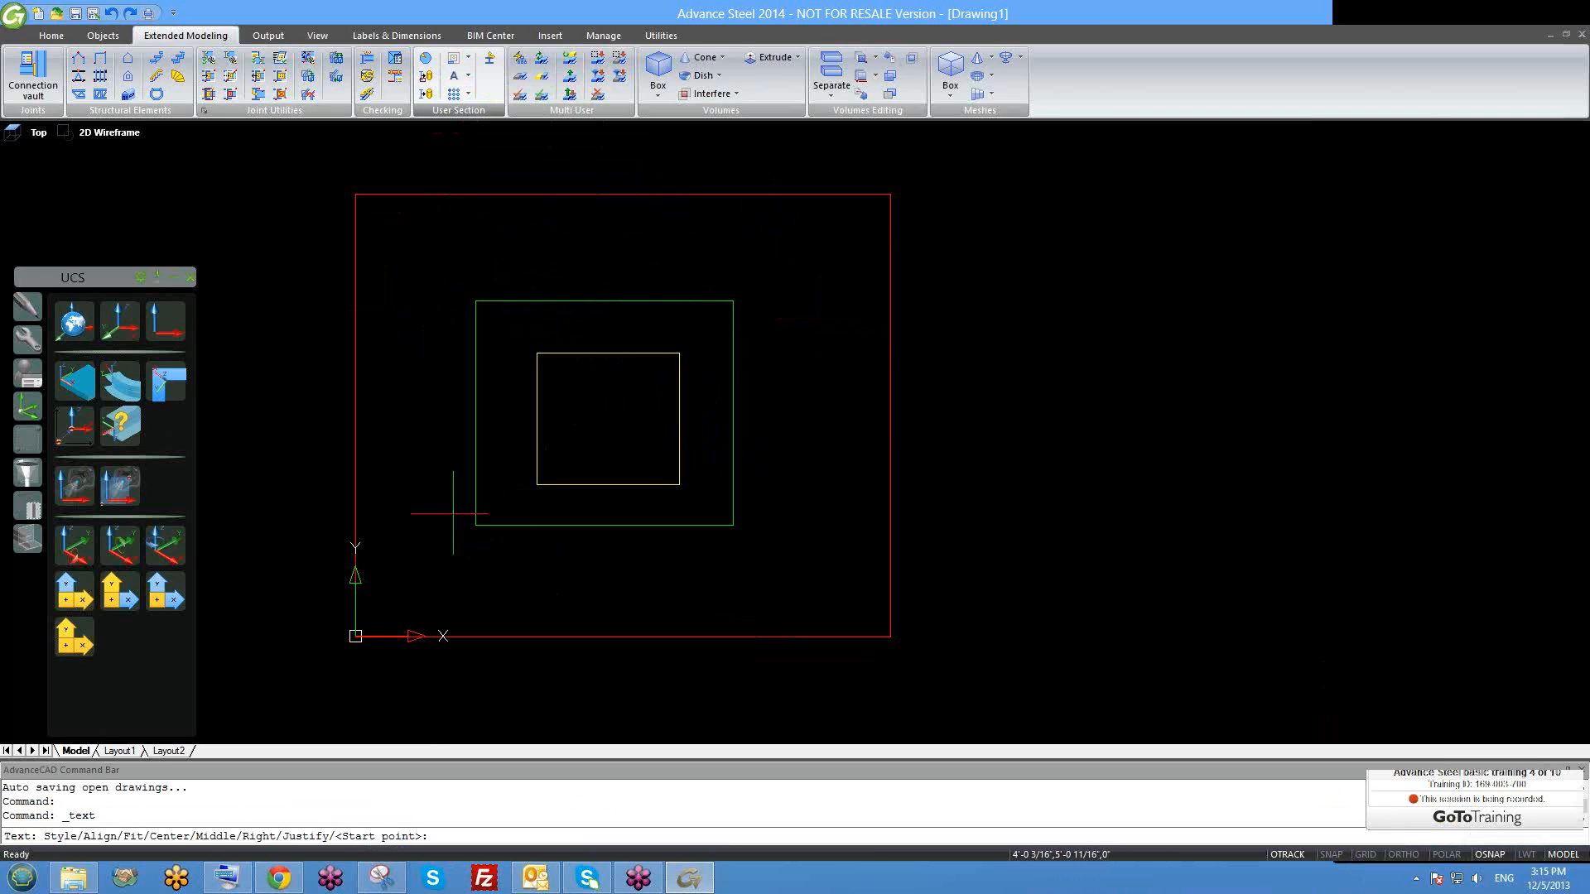
click(559, 227)
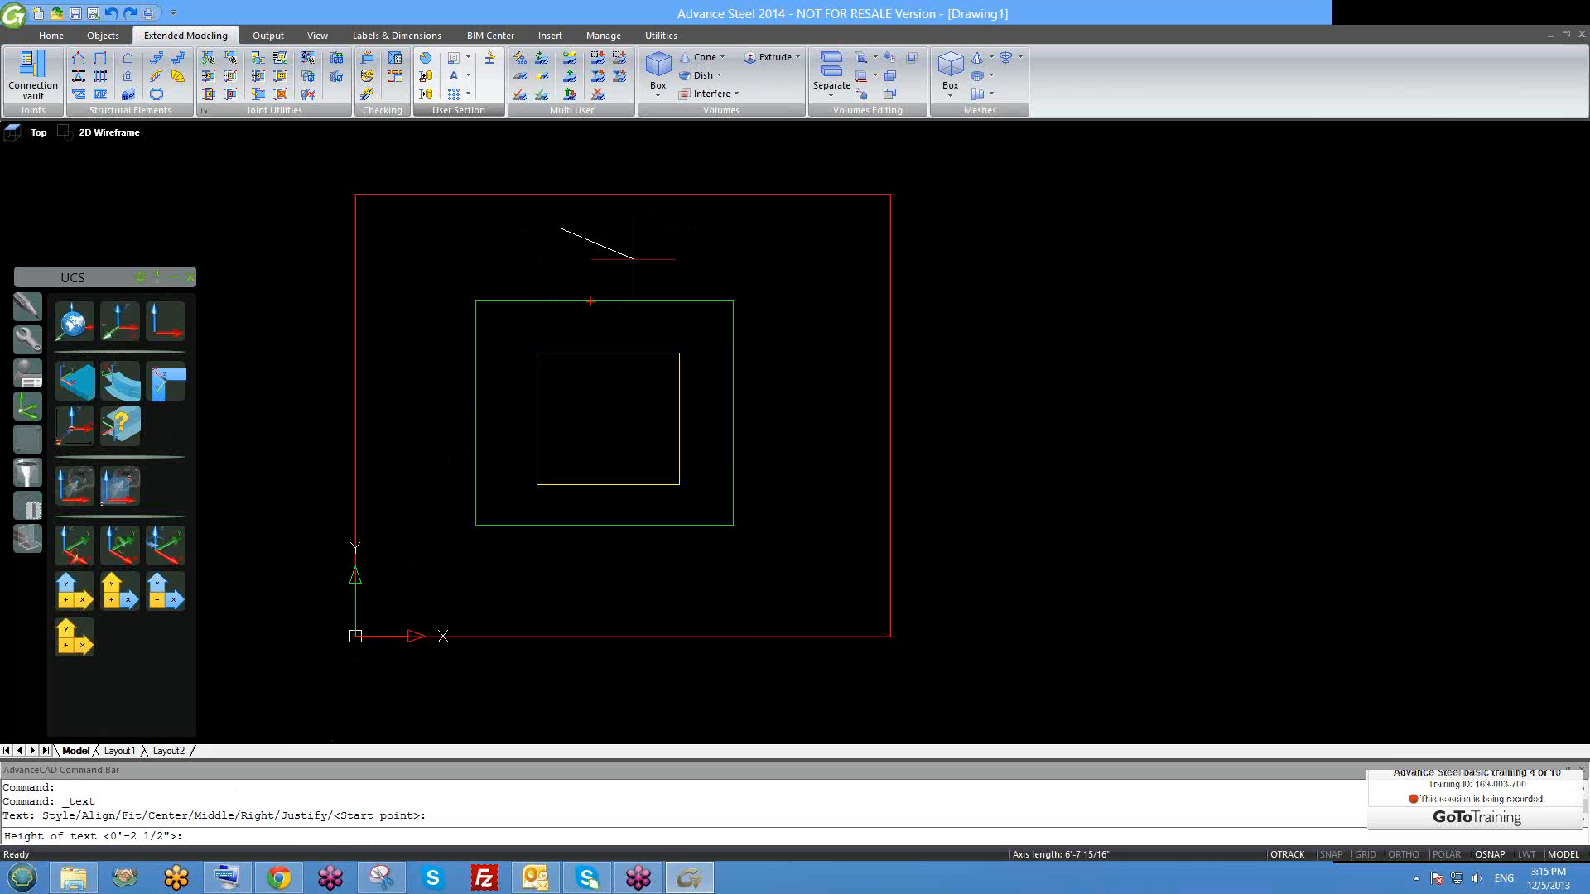
click(634, 259)
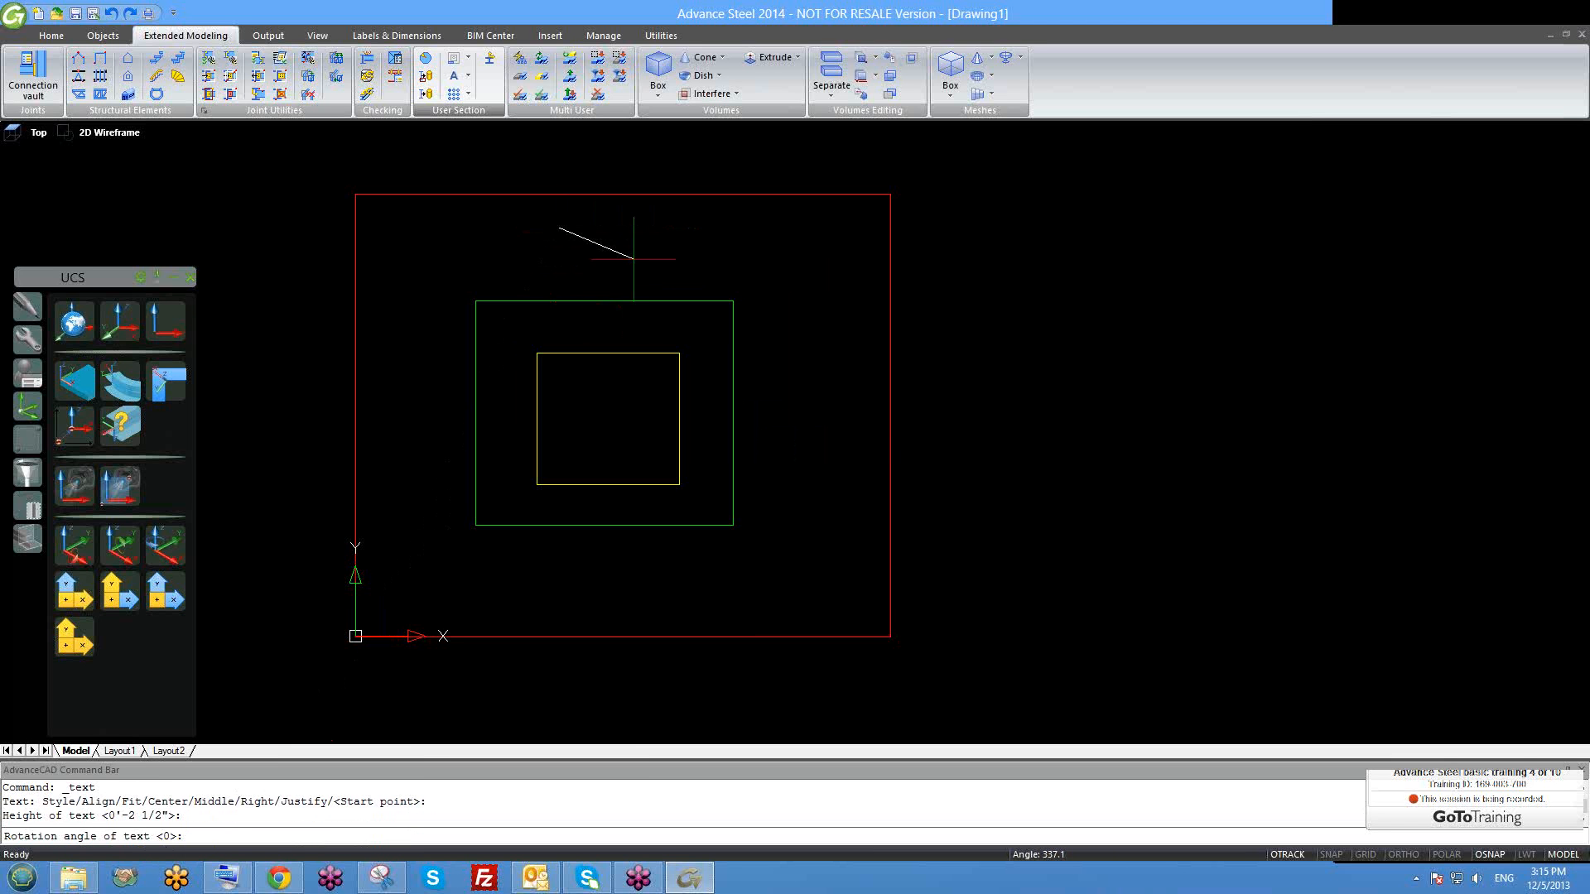
key(Return)
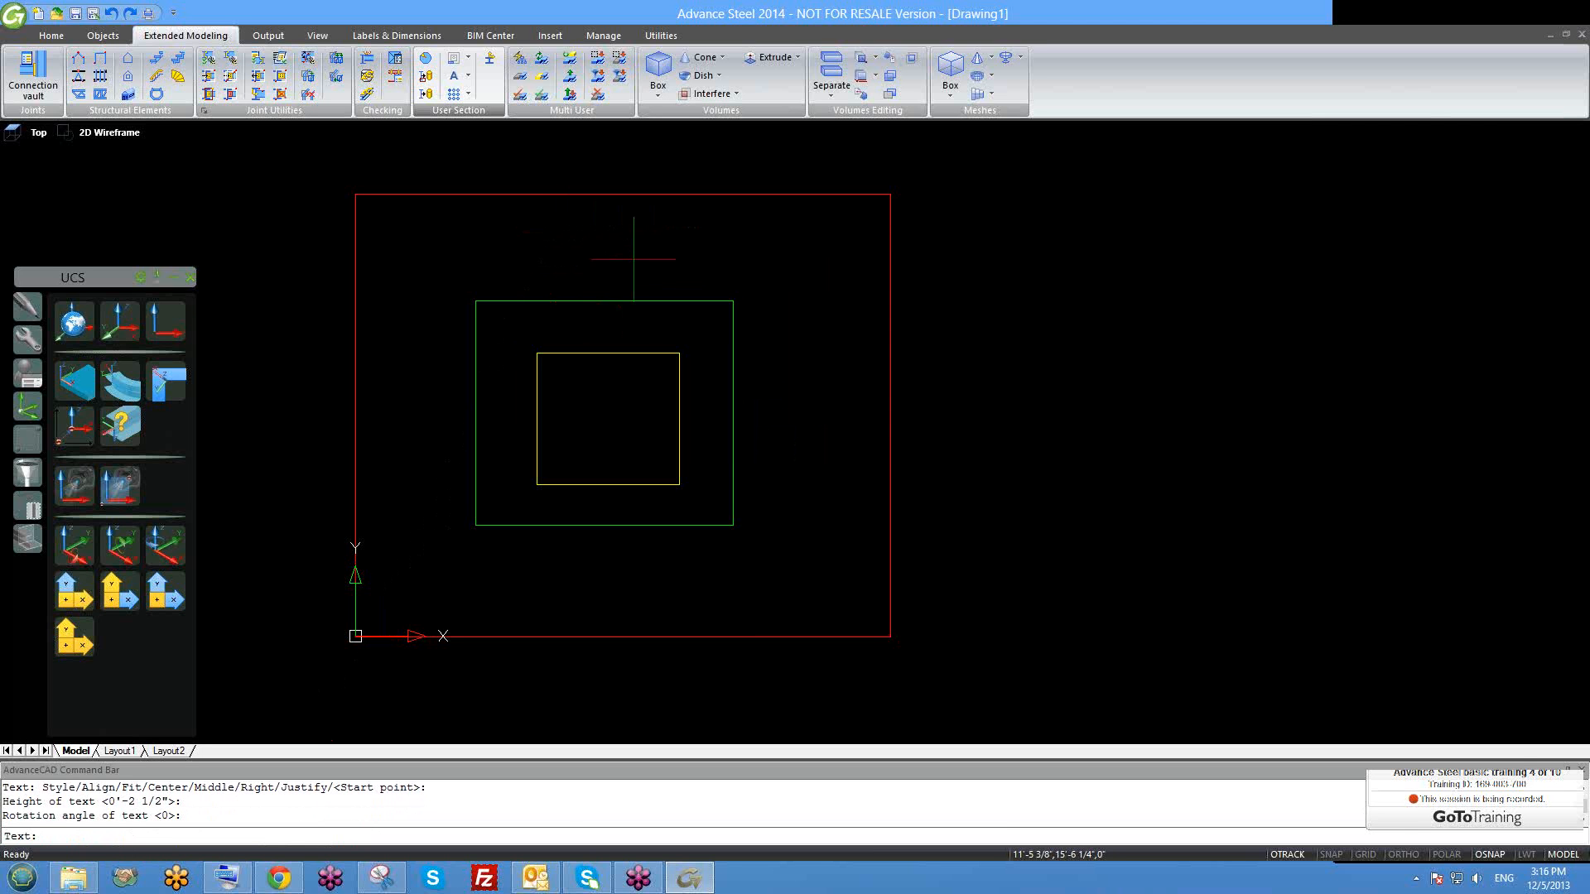
text(AINING DEC 2)
key(Return)
scroll(590, 228, up, 4)
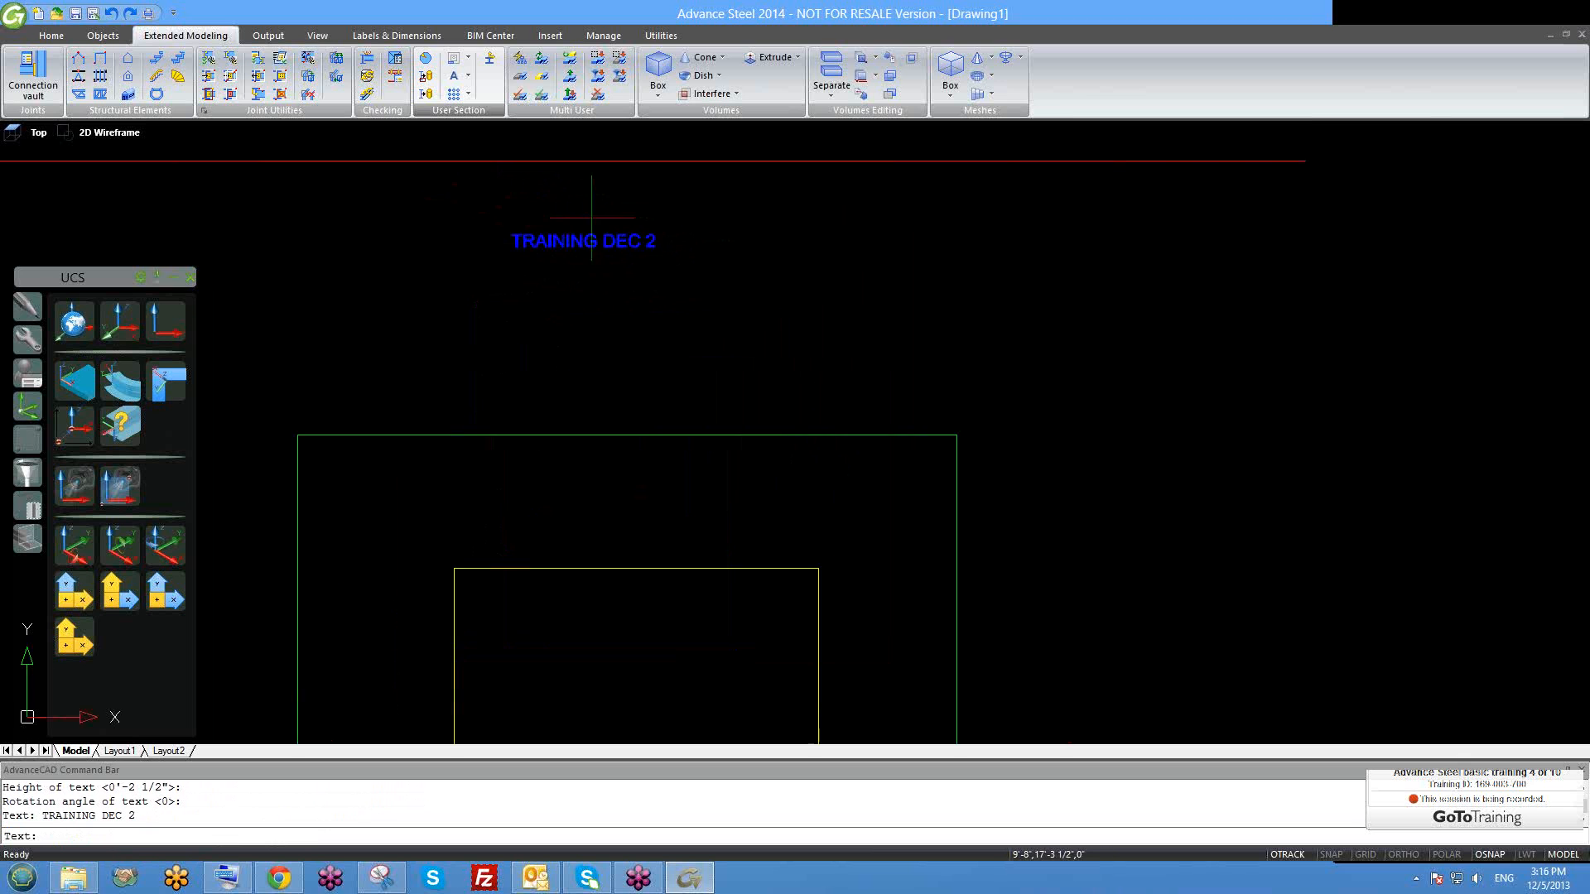
scroll(721, 300, down, 2)
key(Return)
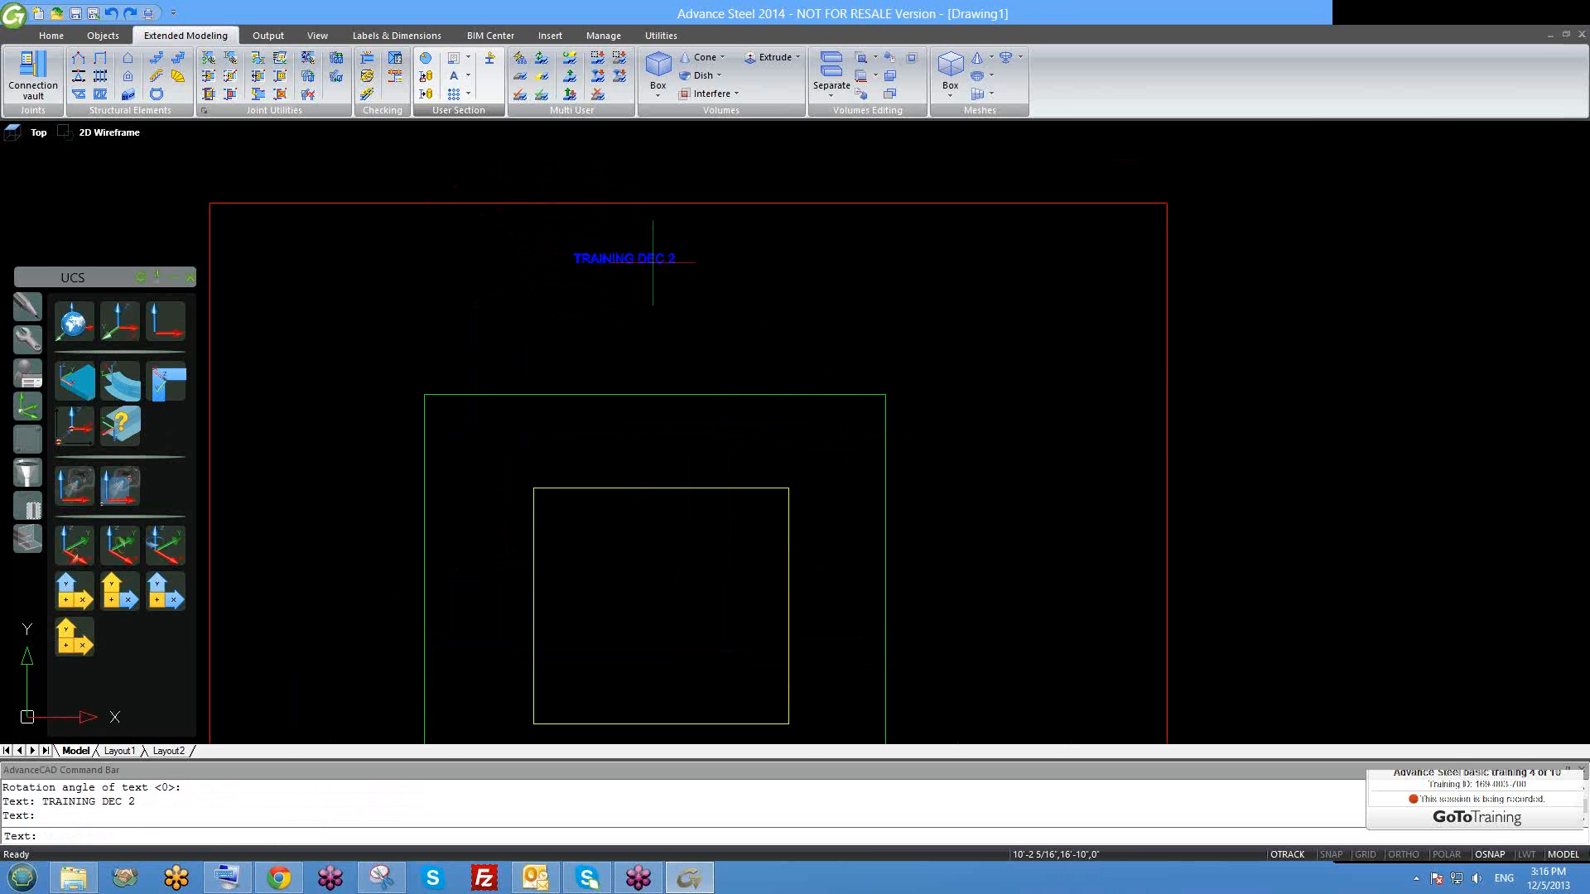
key(Return)
Scale the TRAINING DEC 2 text by a factor of 1.5.
click(643, 258)
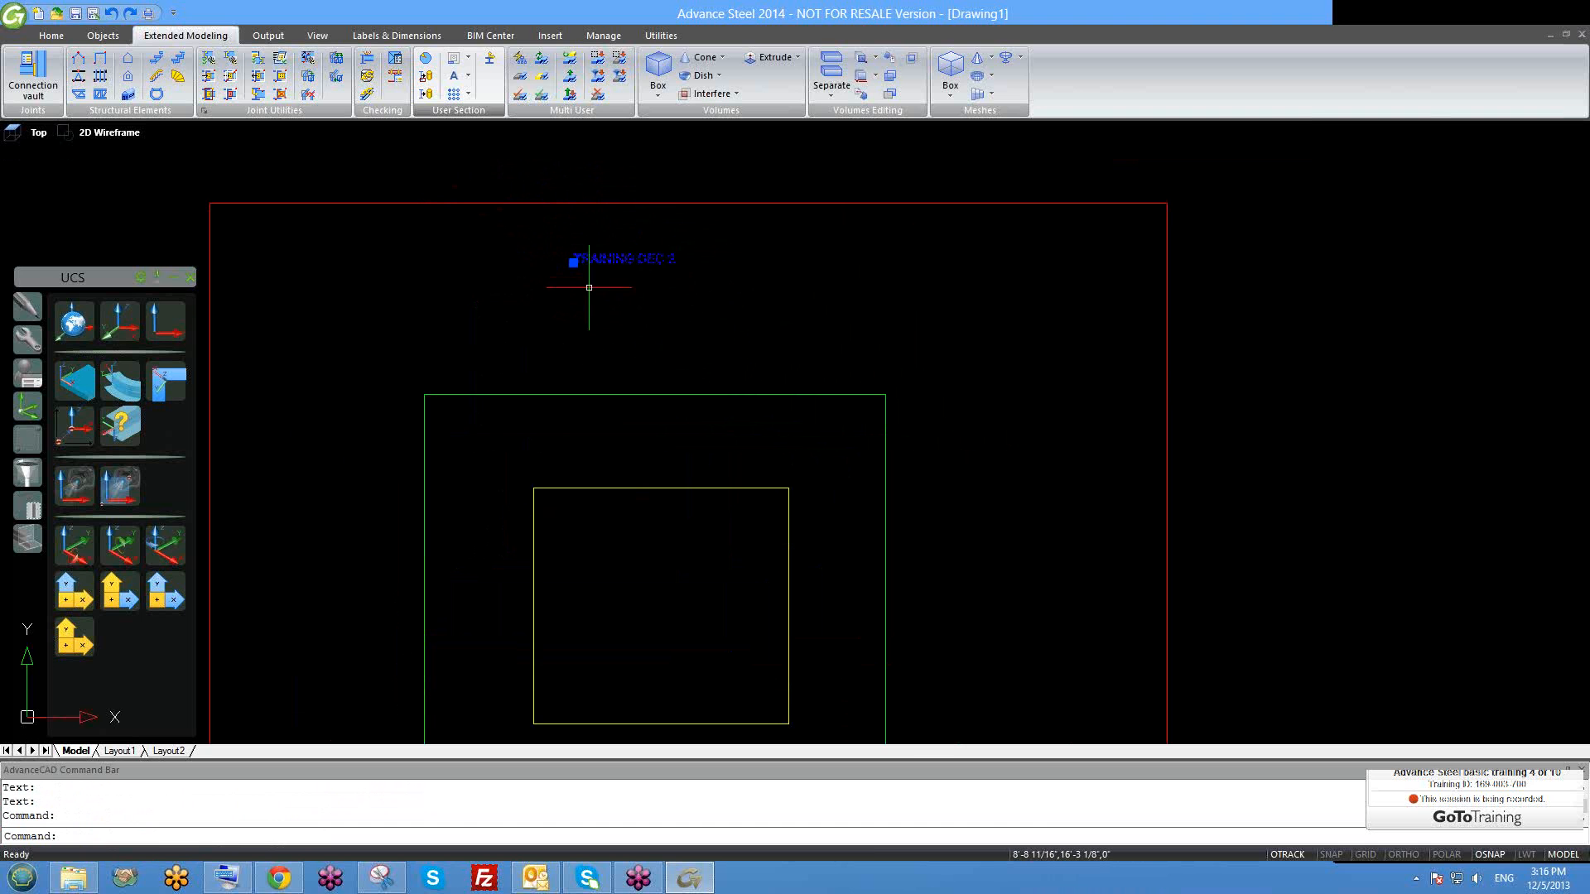
scroll(599, 263, up, 2)
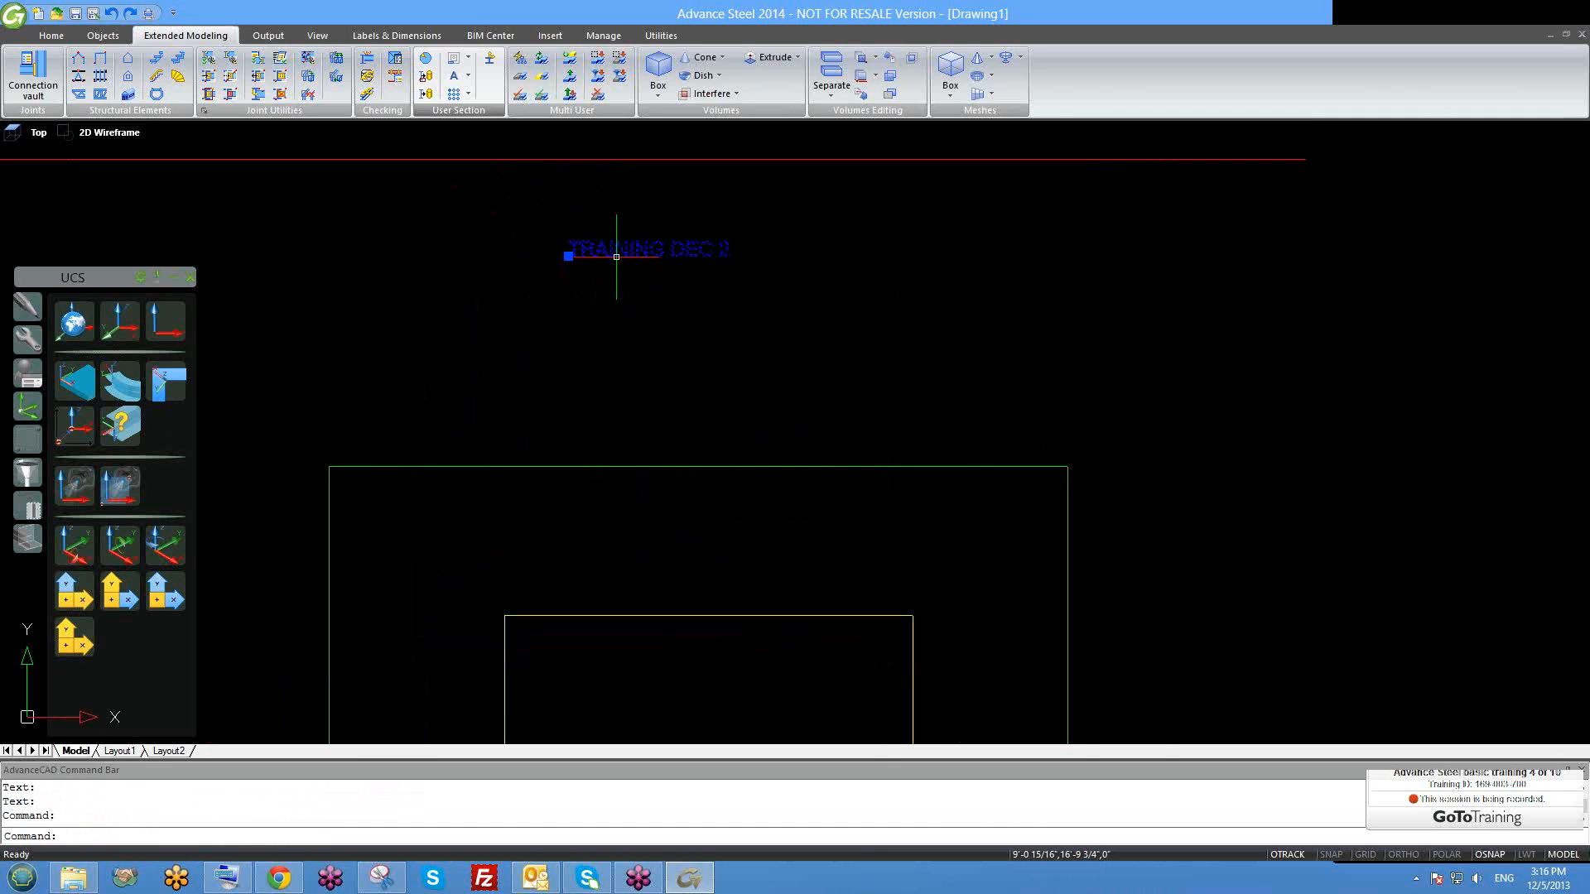
text(SC)
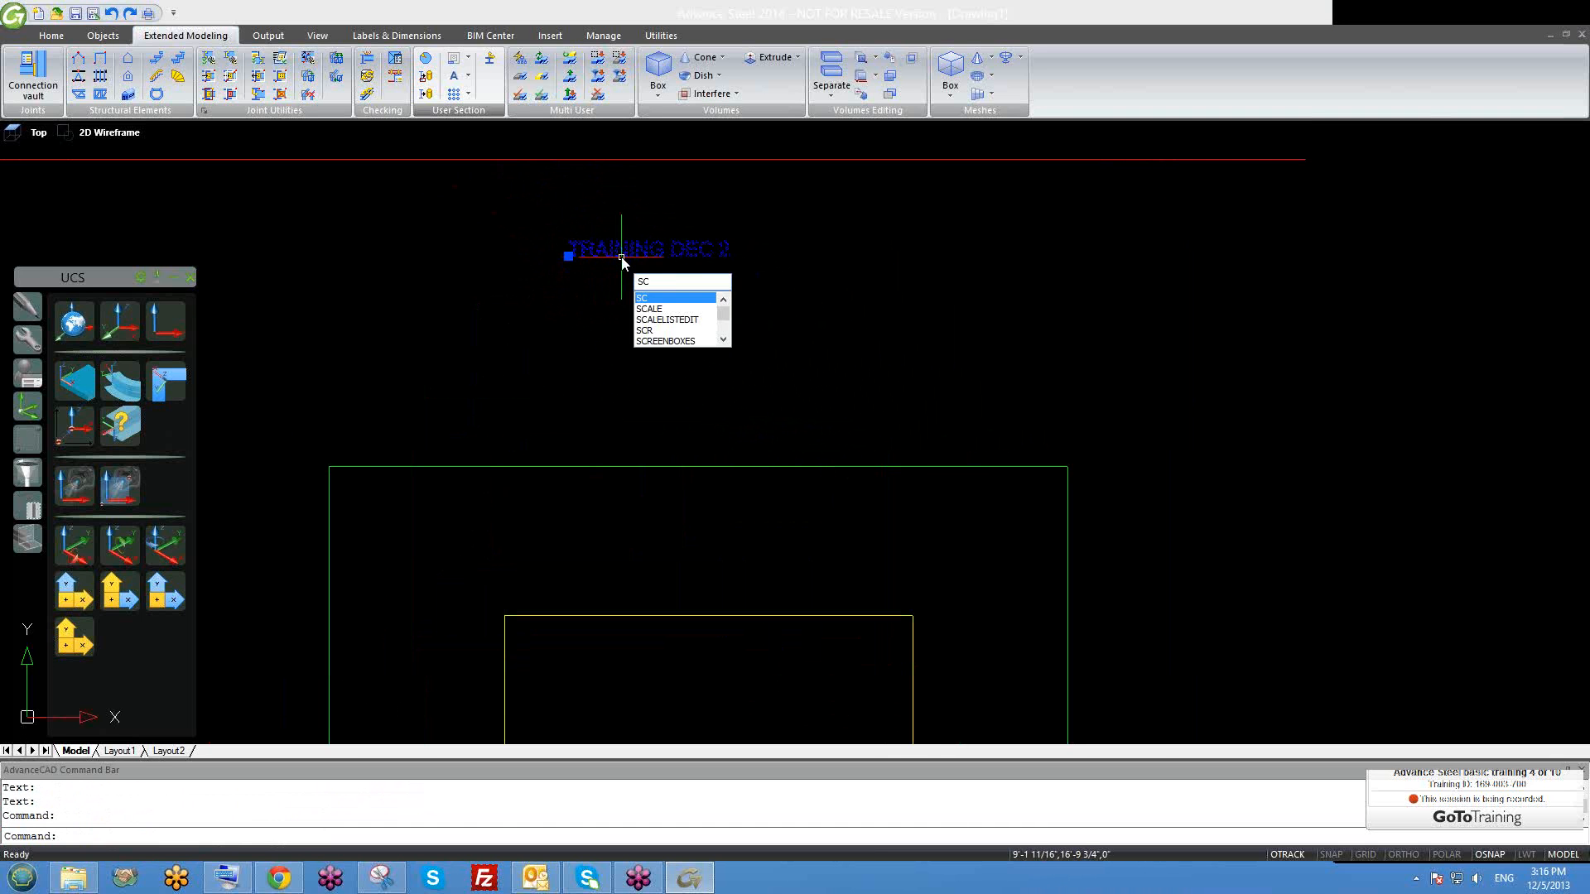
key(Return)
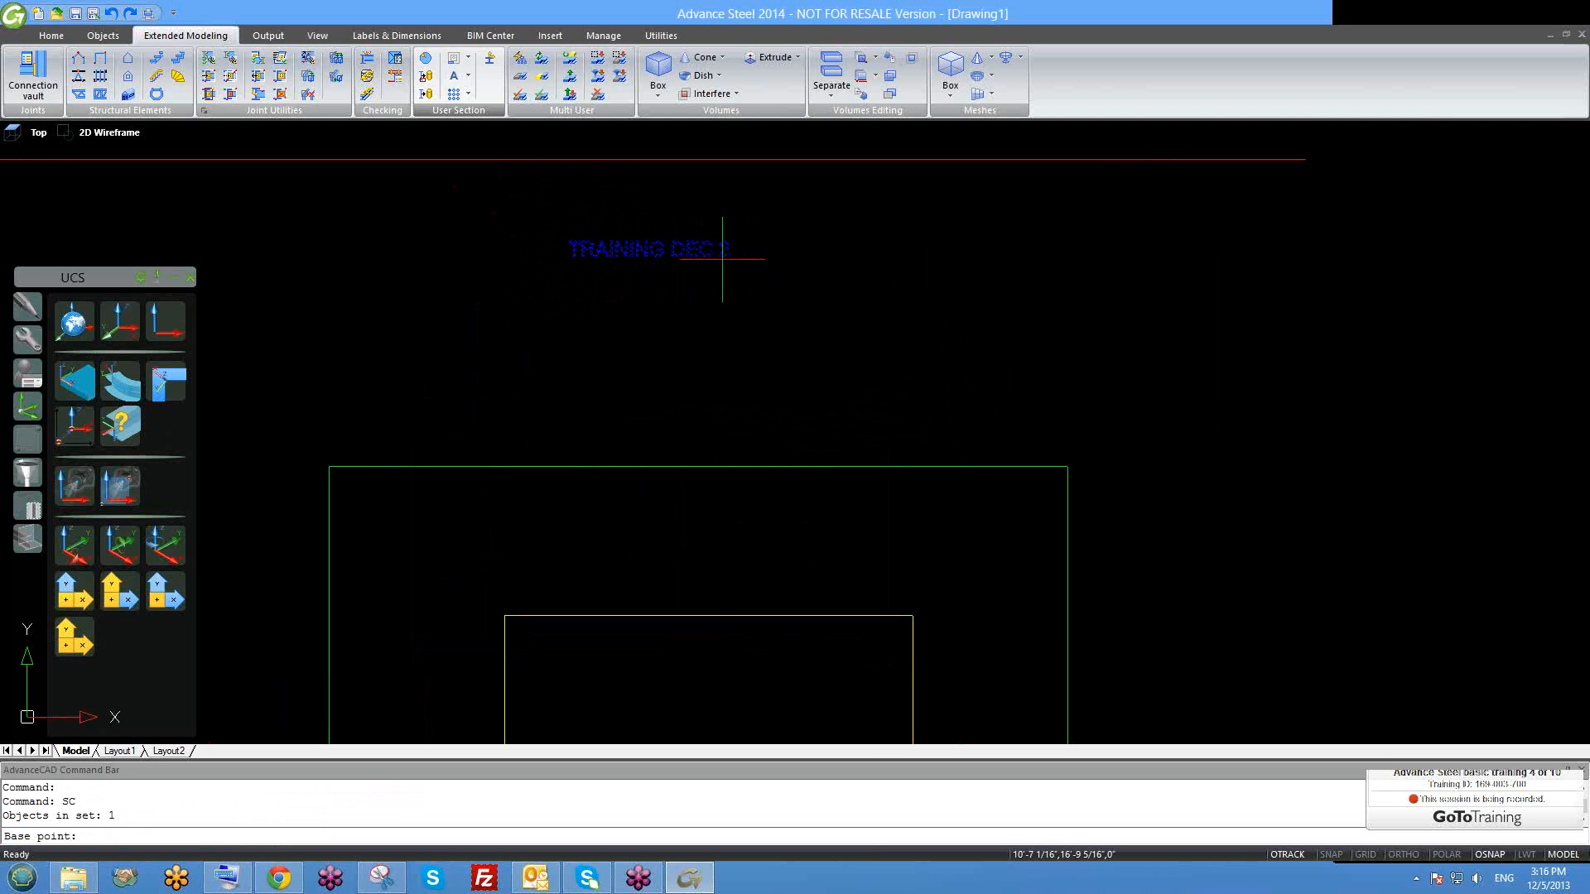
click(722, 258)
text(1.5)
key(Return)
scroll(724, 298, down, 4)
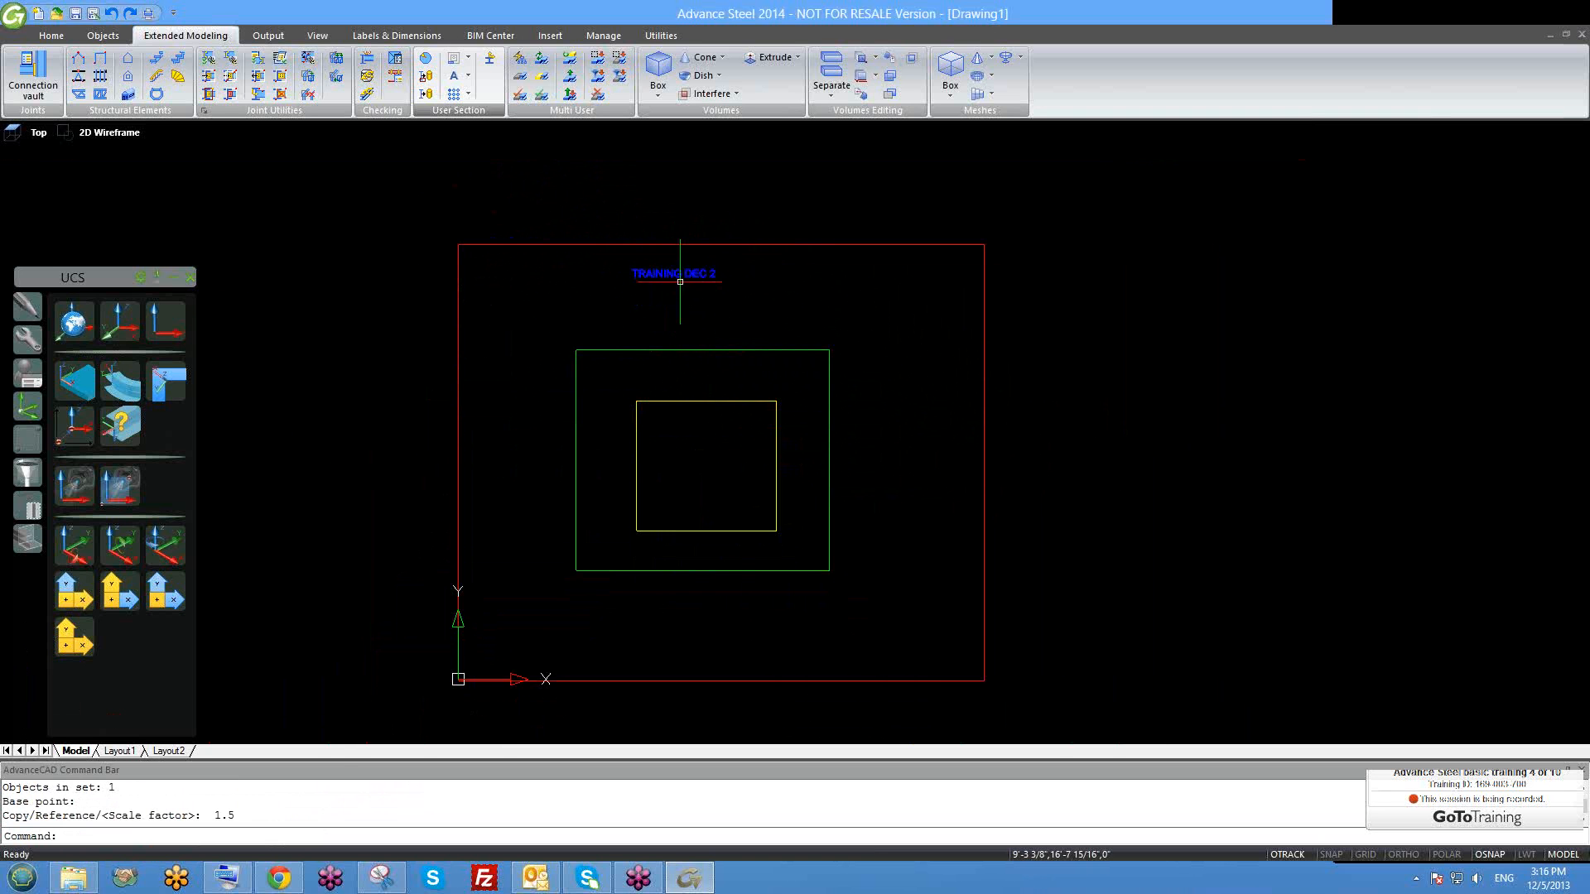
scroll(712, 258, up, 2)
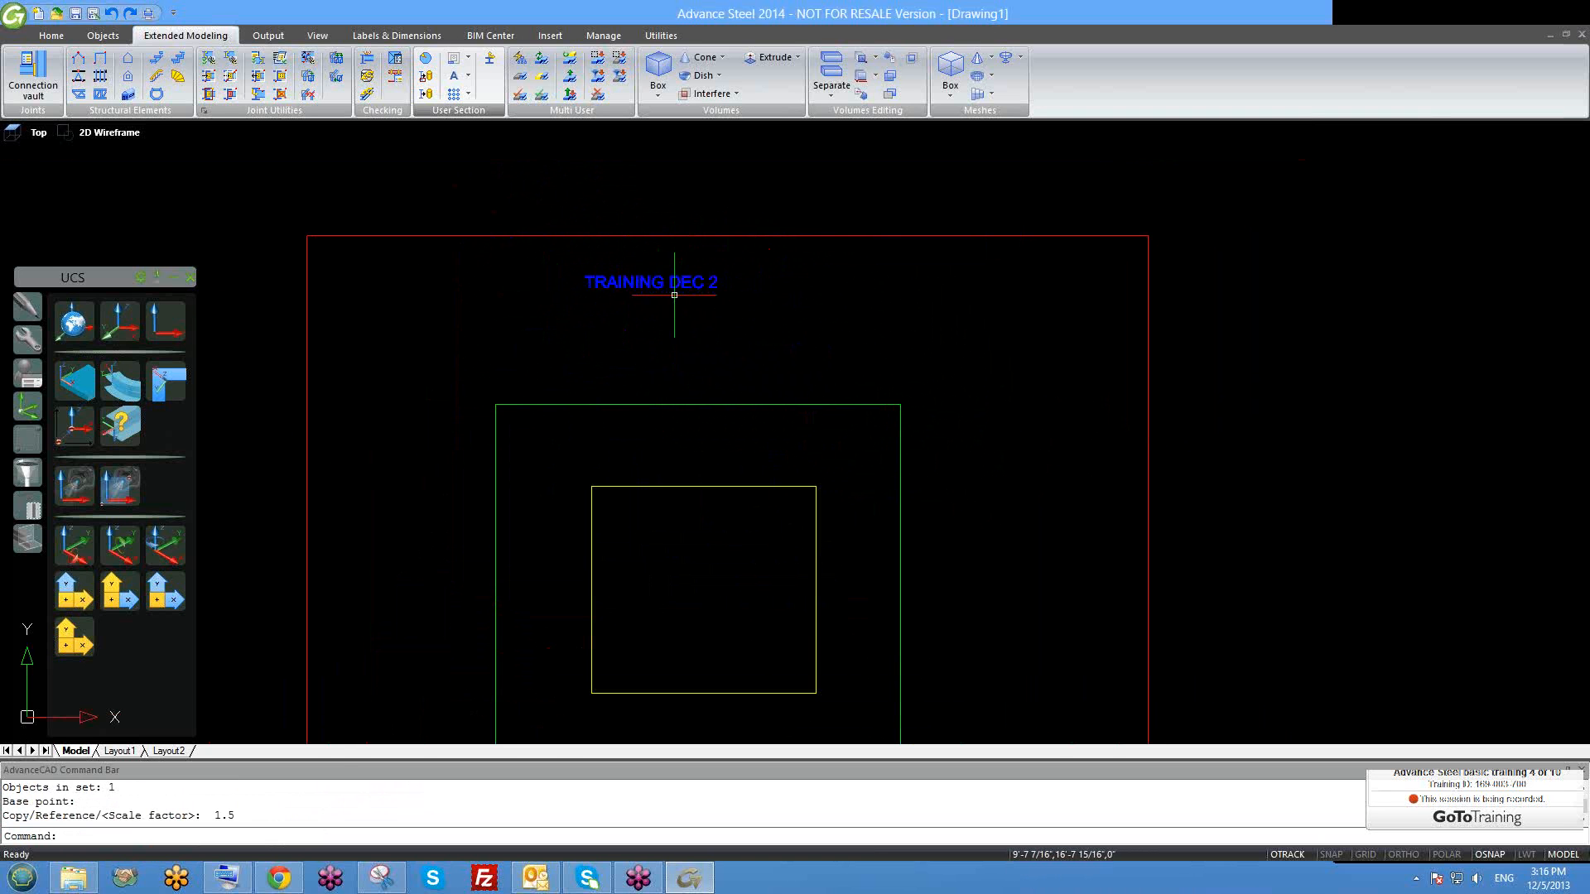
scroll(667, 322, down, 3)
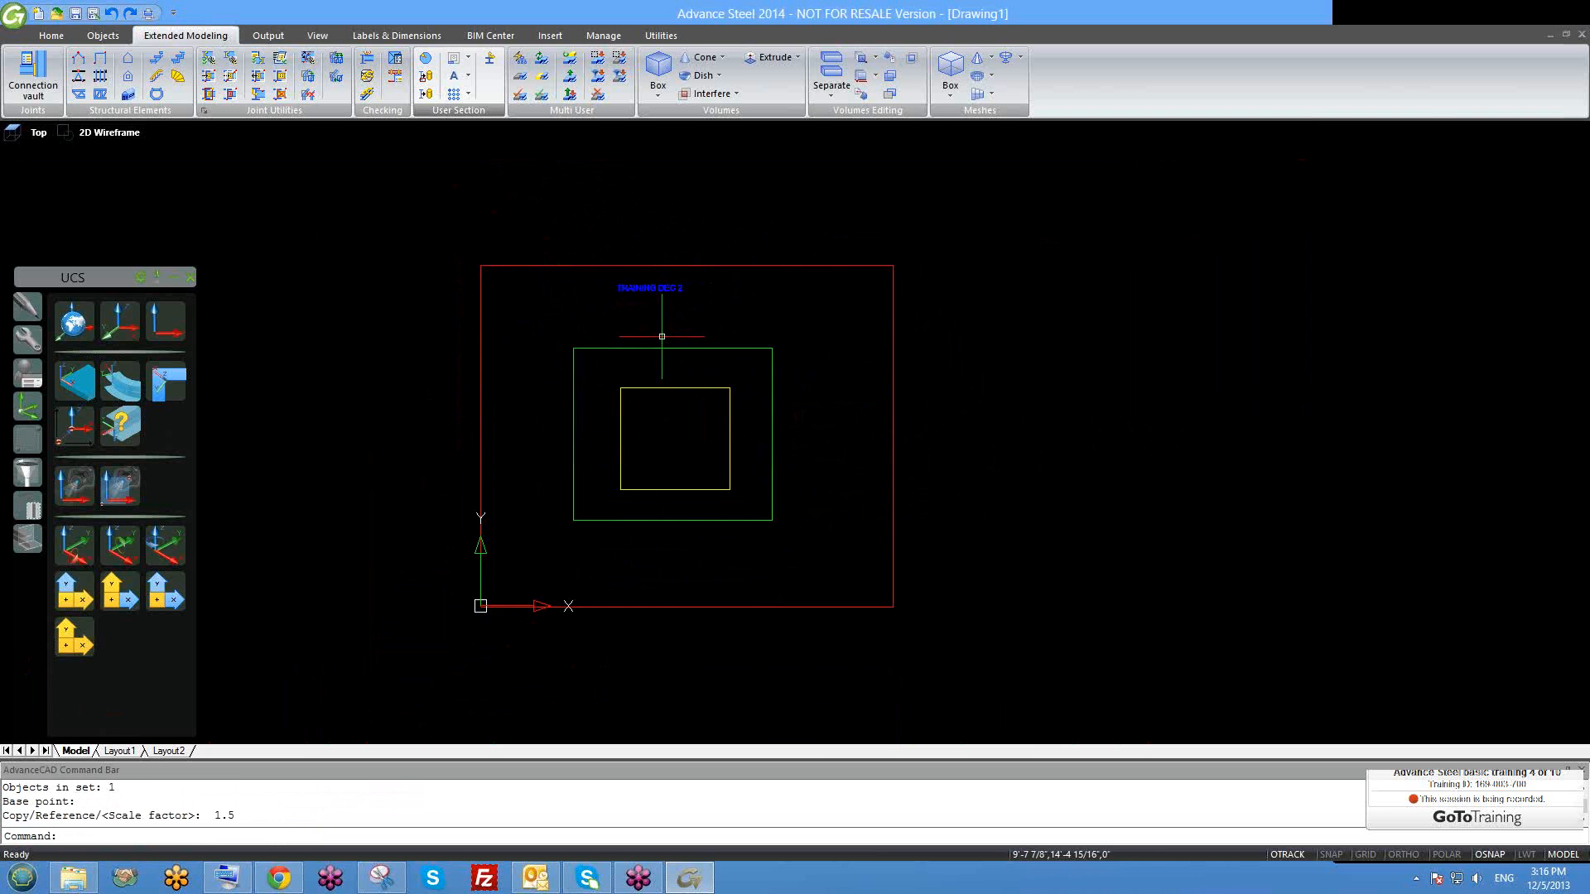
scroll(654, 266, up, 4)
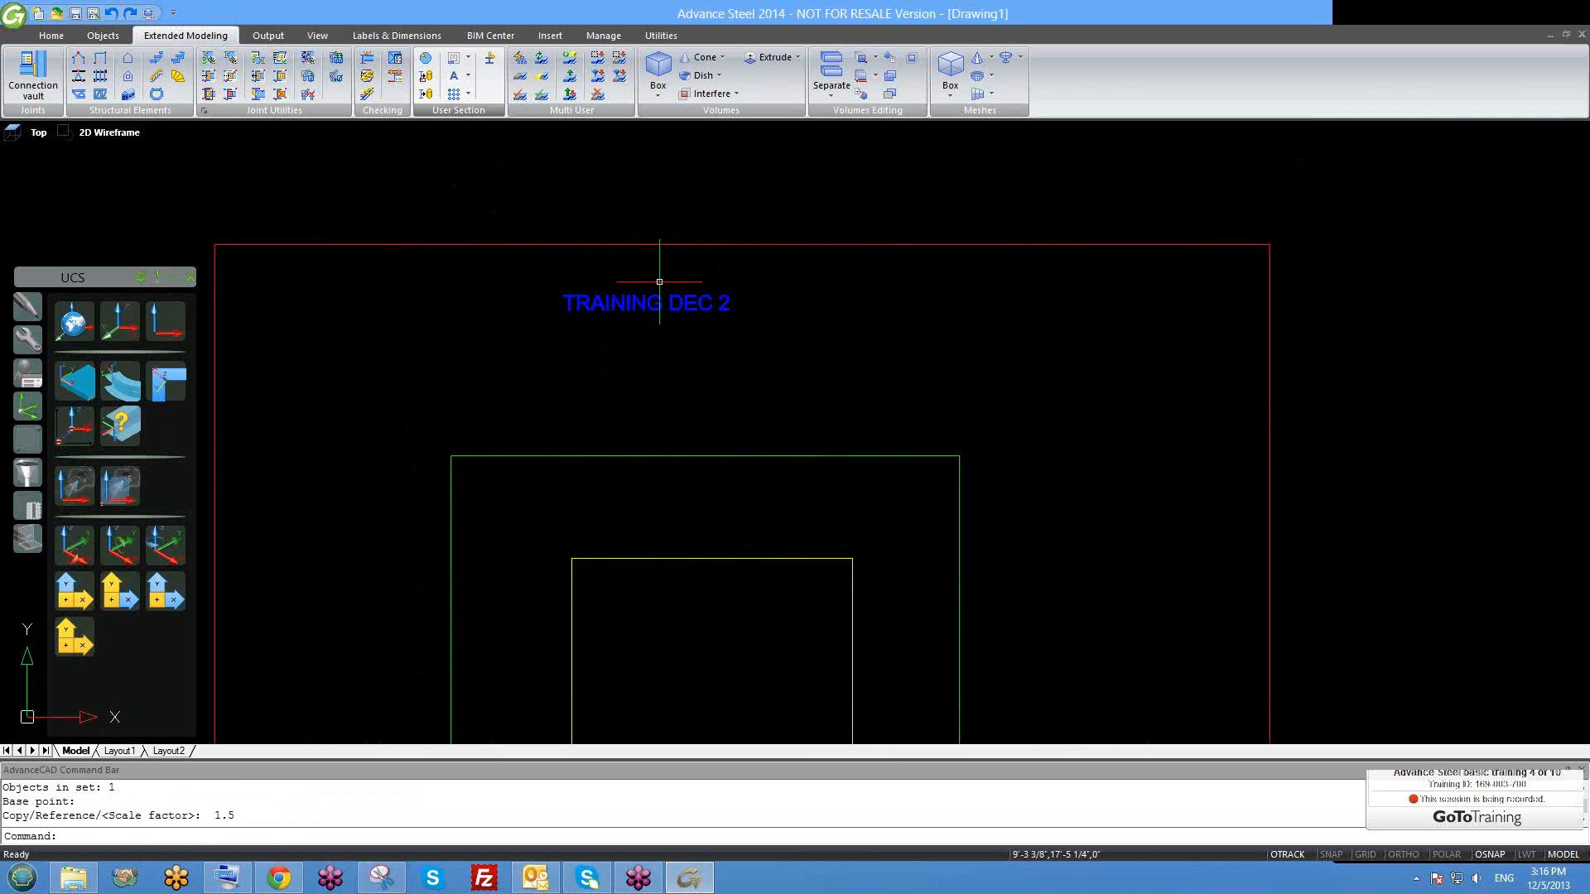
click(468, 58)
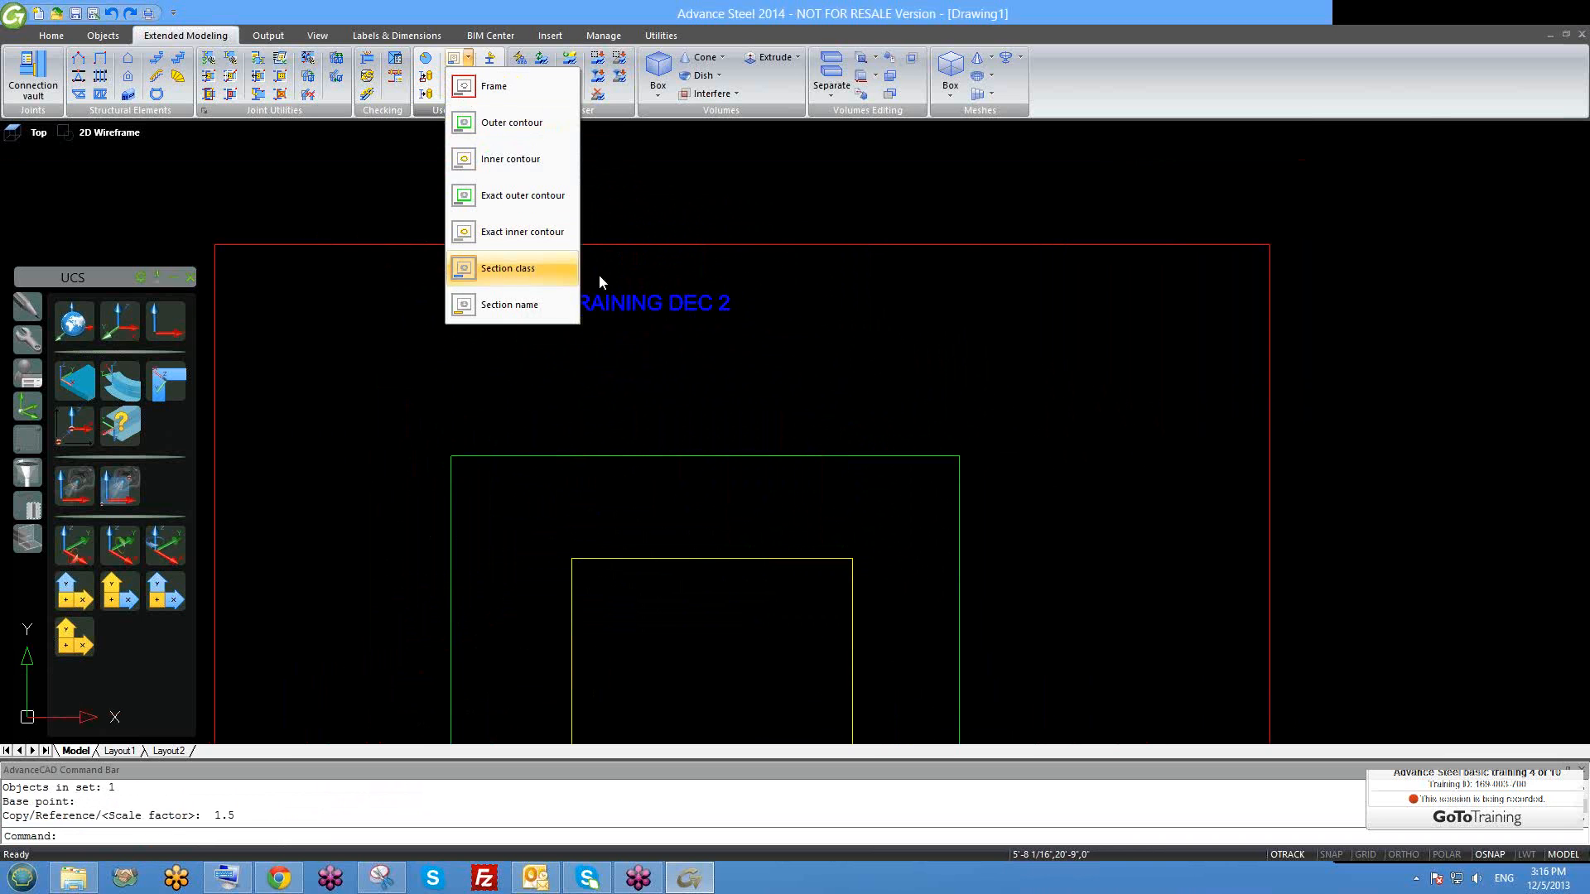
key(Escape)
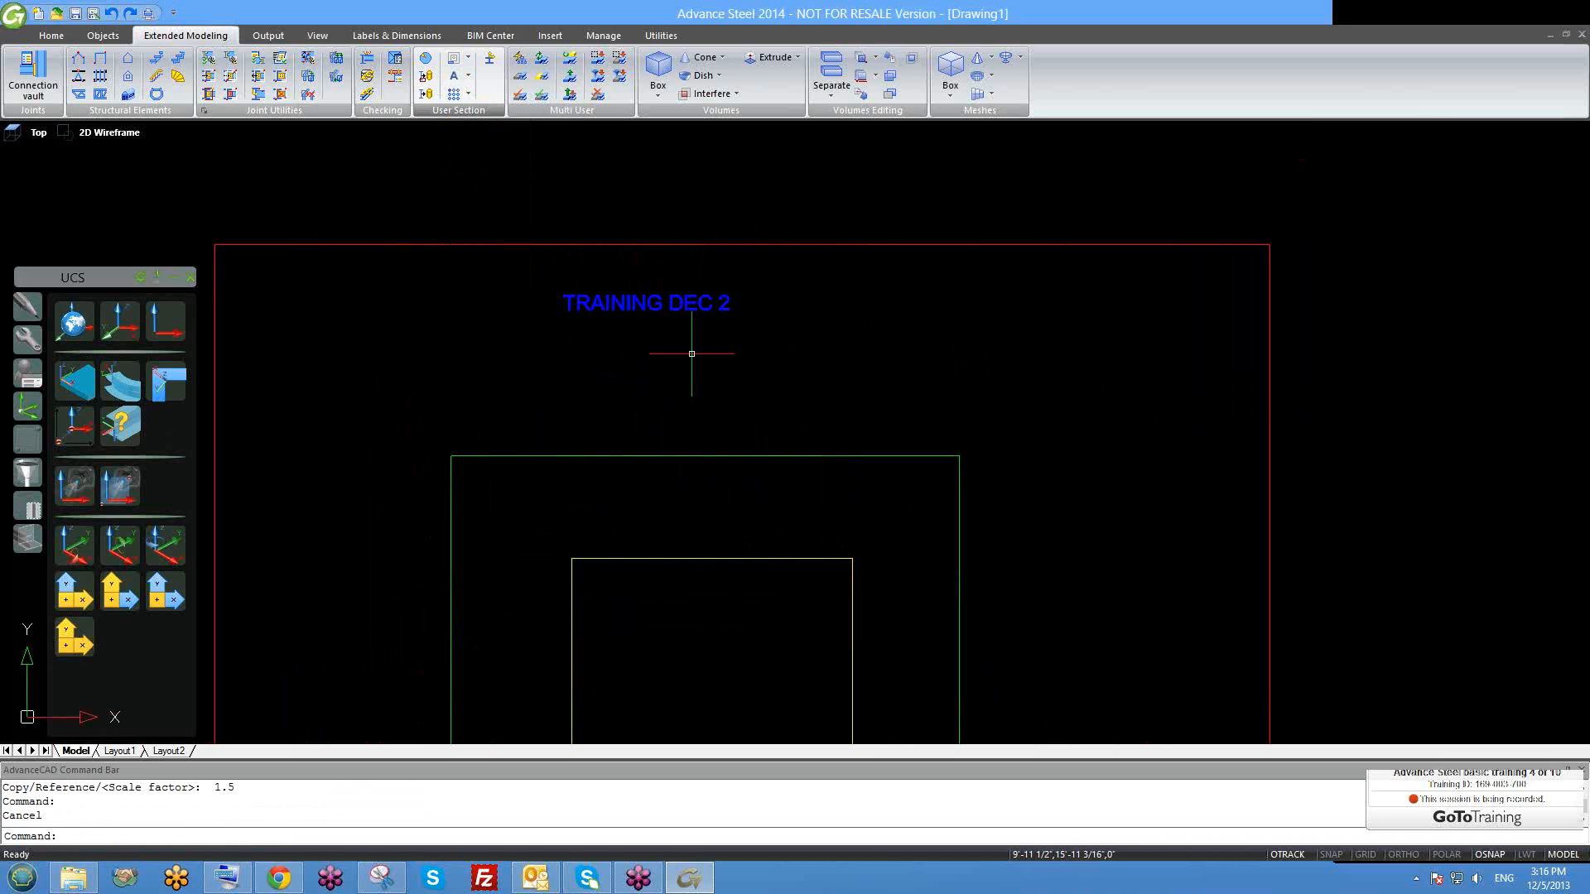
middle_drag(676, 363, 679, 376)
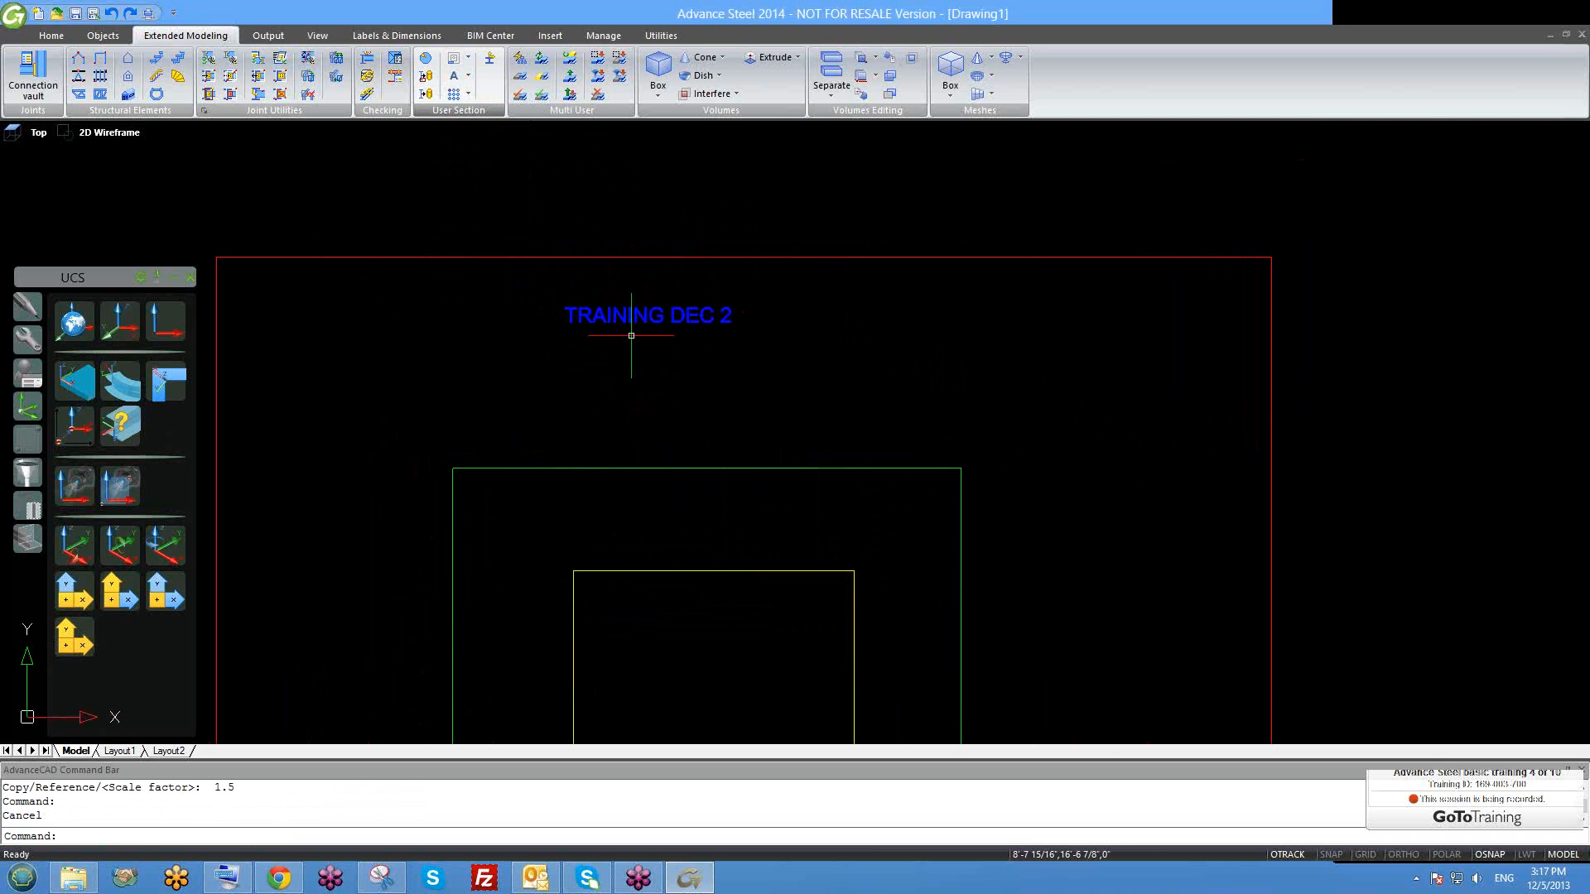
Switch to 4.dwg and copy the structure's rear corner column to a free spot outside the frame.
key(ctrl+Tab)
middle_drag(902, 408, 608, 377)
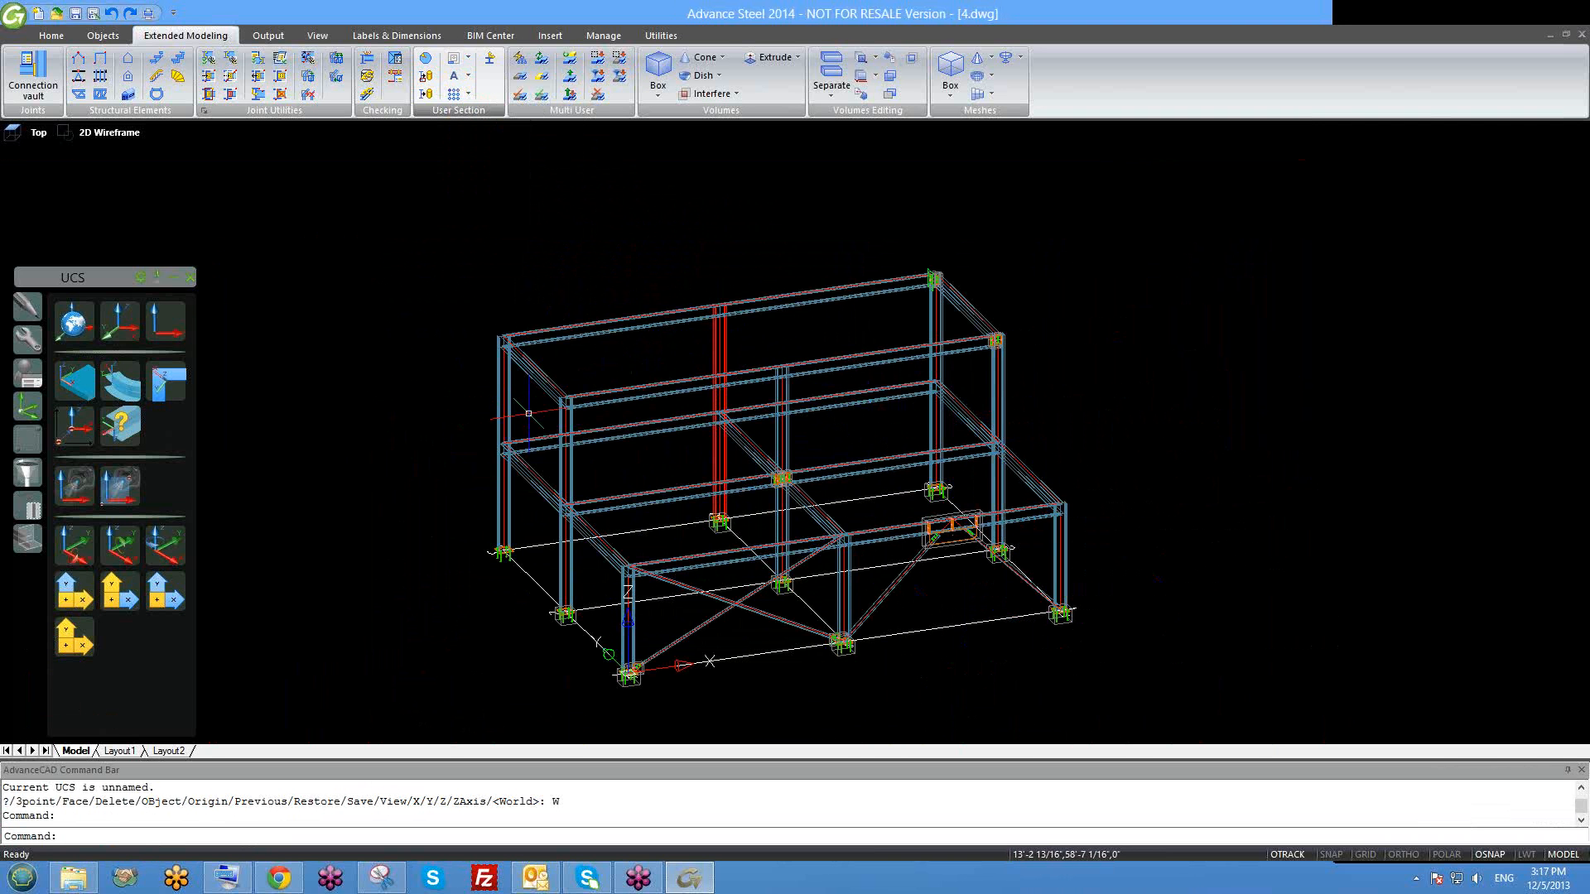
click(484, 399)
click(482, 398)
click(502, 412)
text(c)
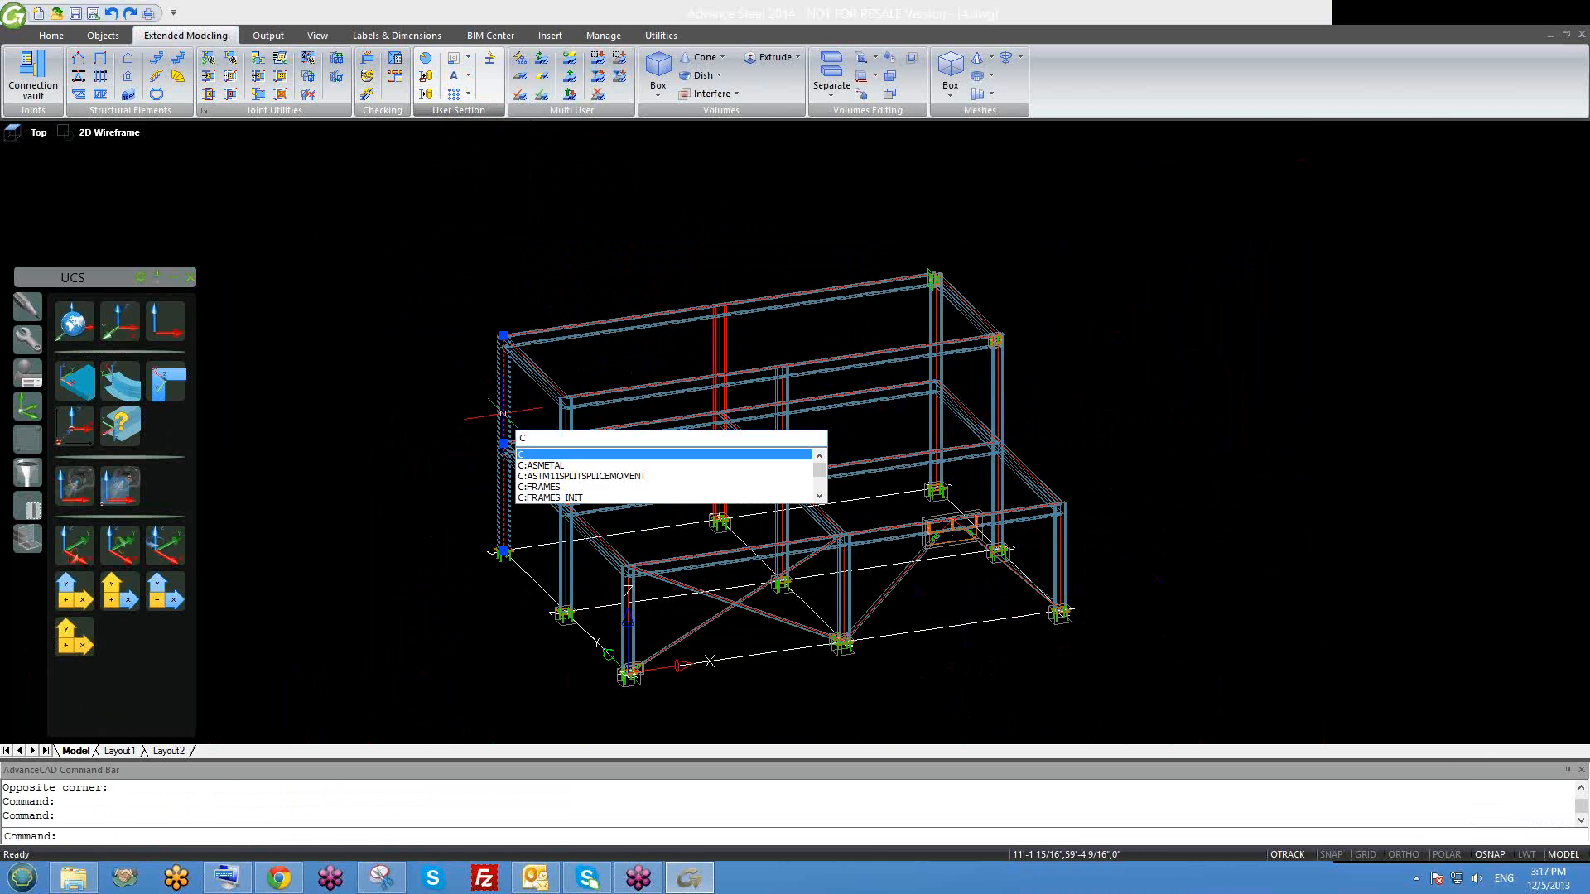
key(Return)
click(503, 413)
click(387, 435)
key(Escape)
Review the section classes available in the copied column's beam properties.
double_click(392, 411)
click(407, 128)
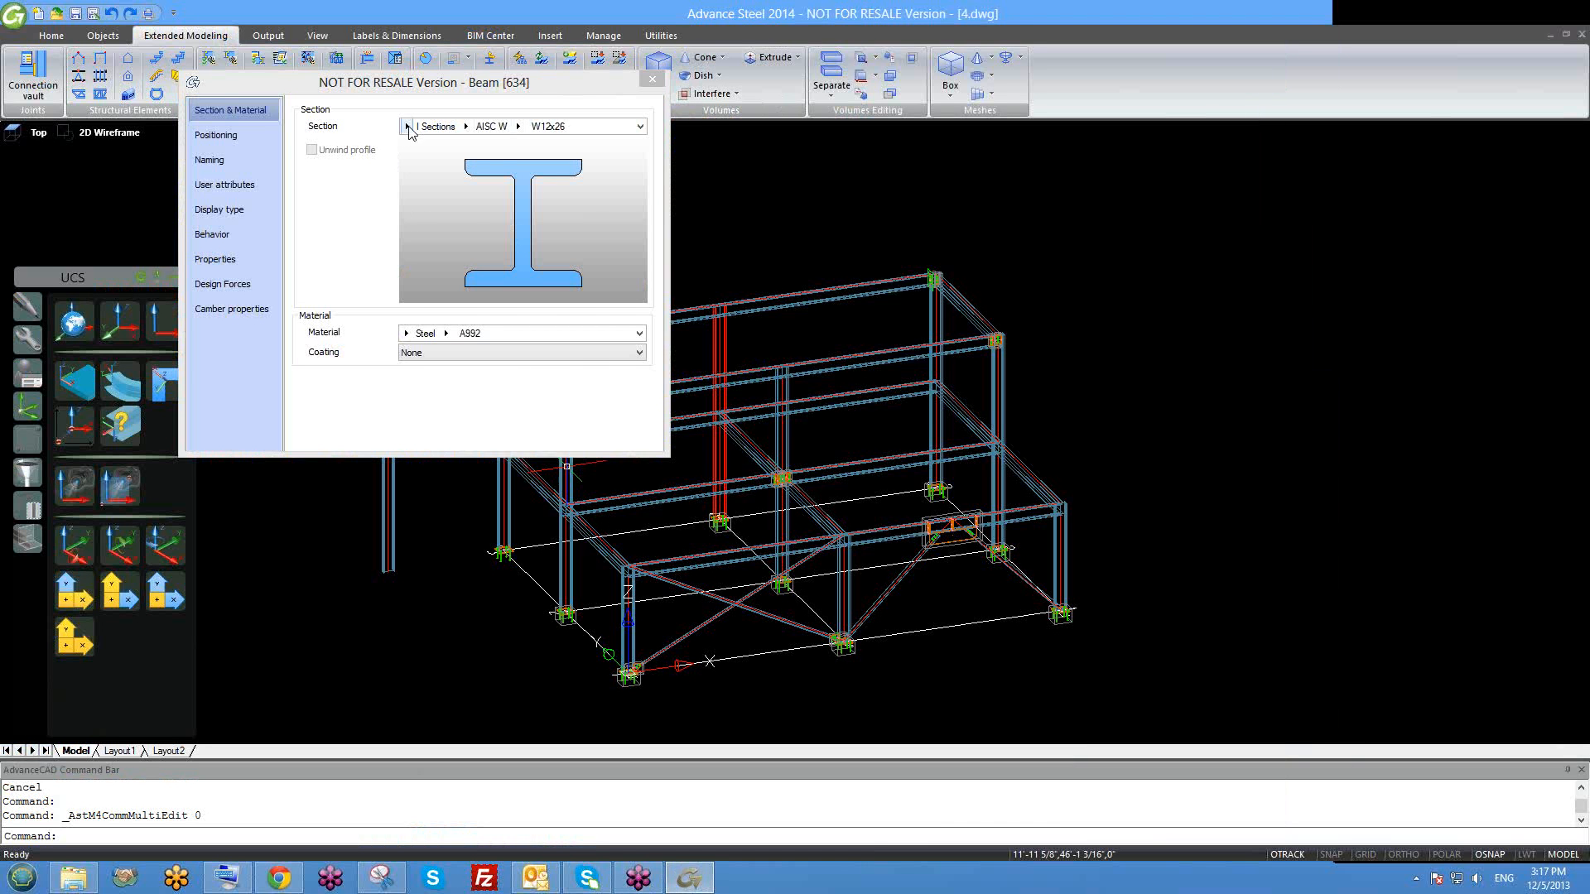
click(407, 127)
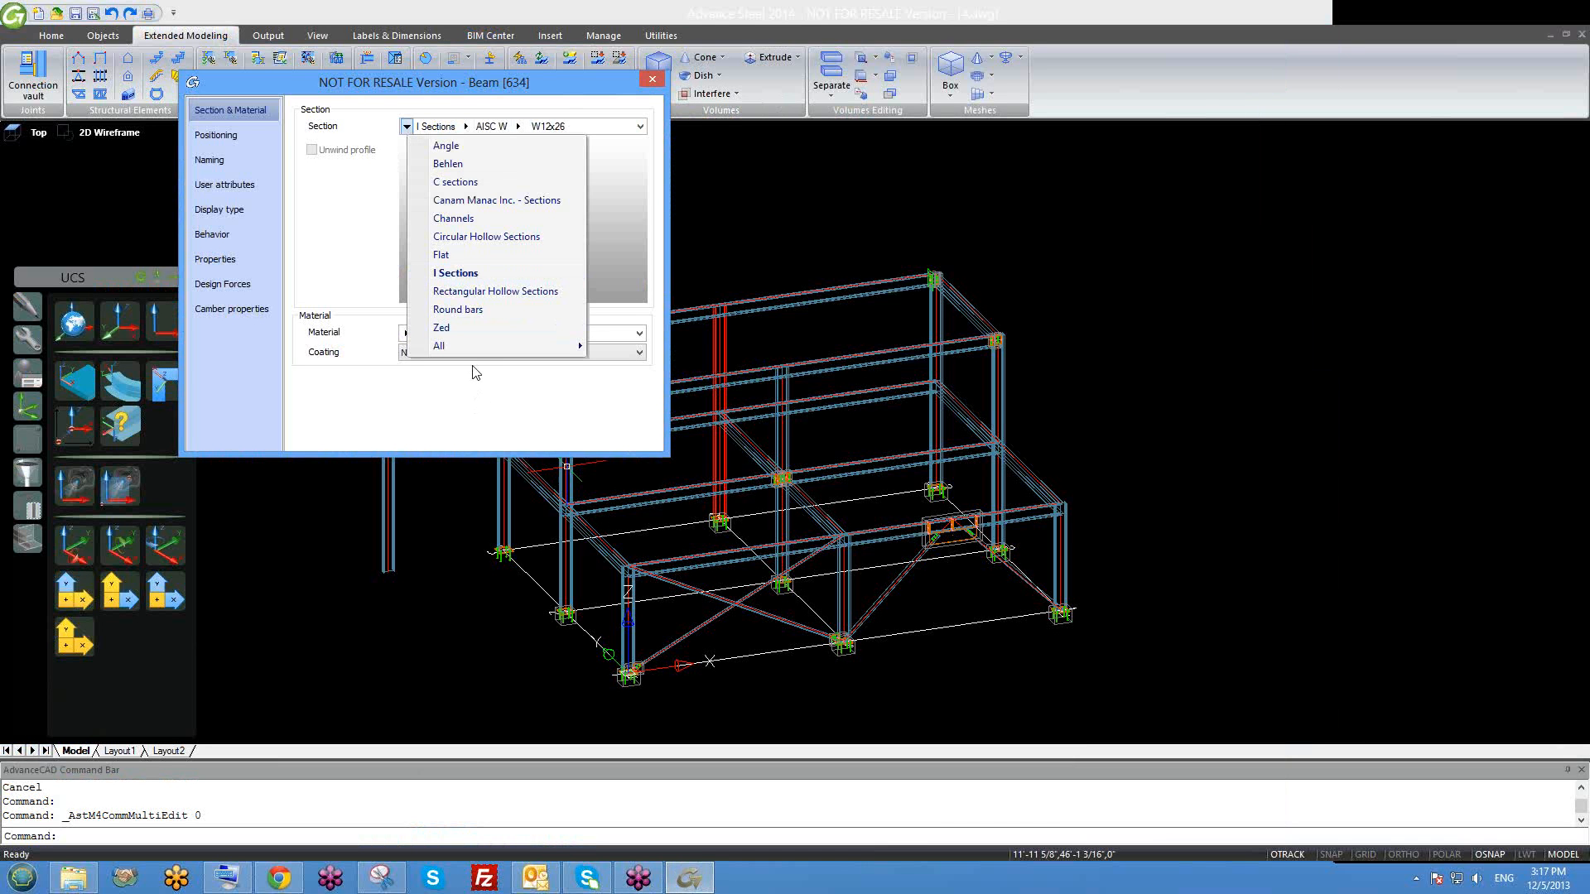
click(652, 78)
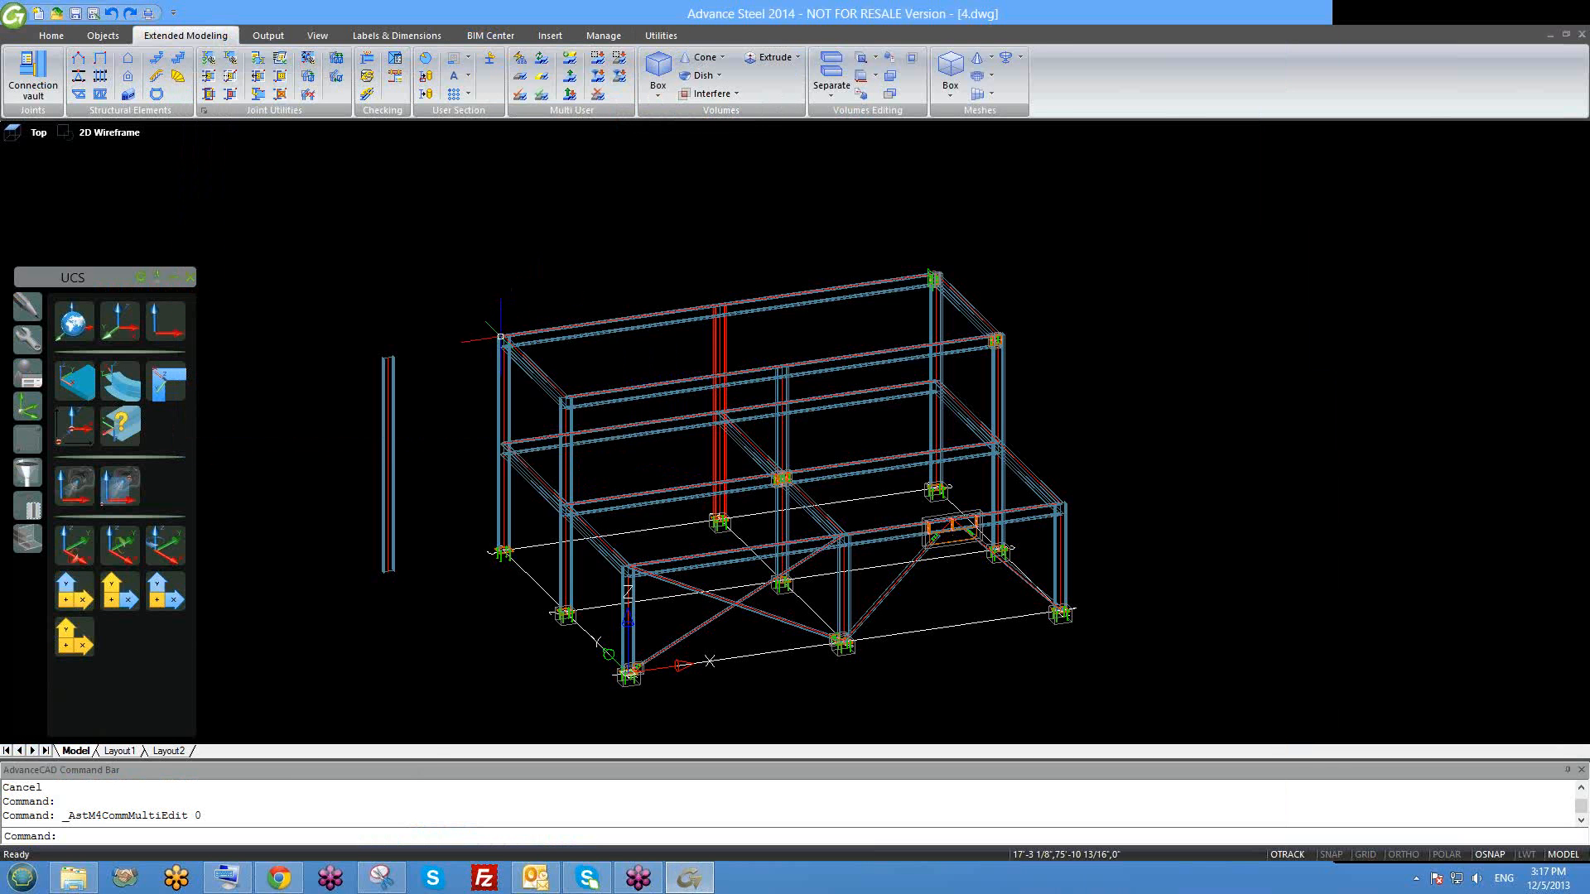
Switch back to the user section drawing, Drawing1.
key(ctrl+Tab)
middle_drag(659, 533, 646, 447)
scroll(617, 387, down, 2)
middle_drag(655, 535, 634, 483)
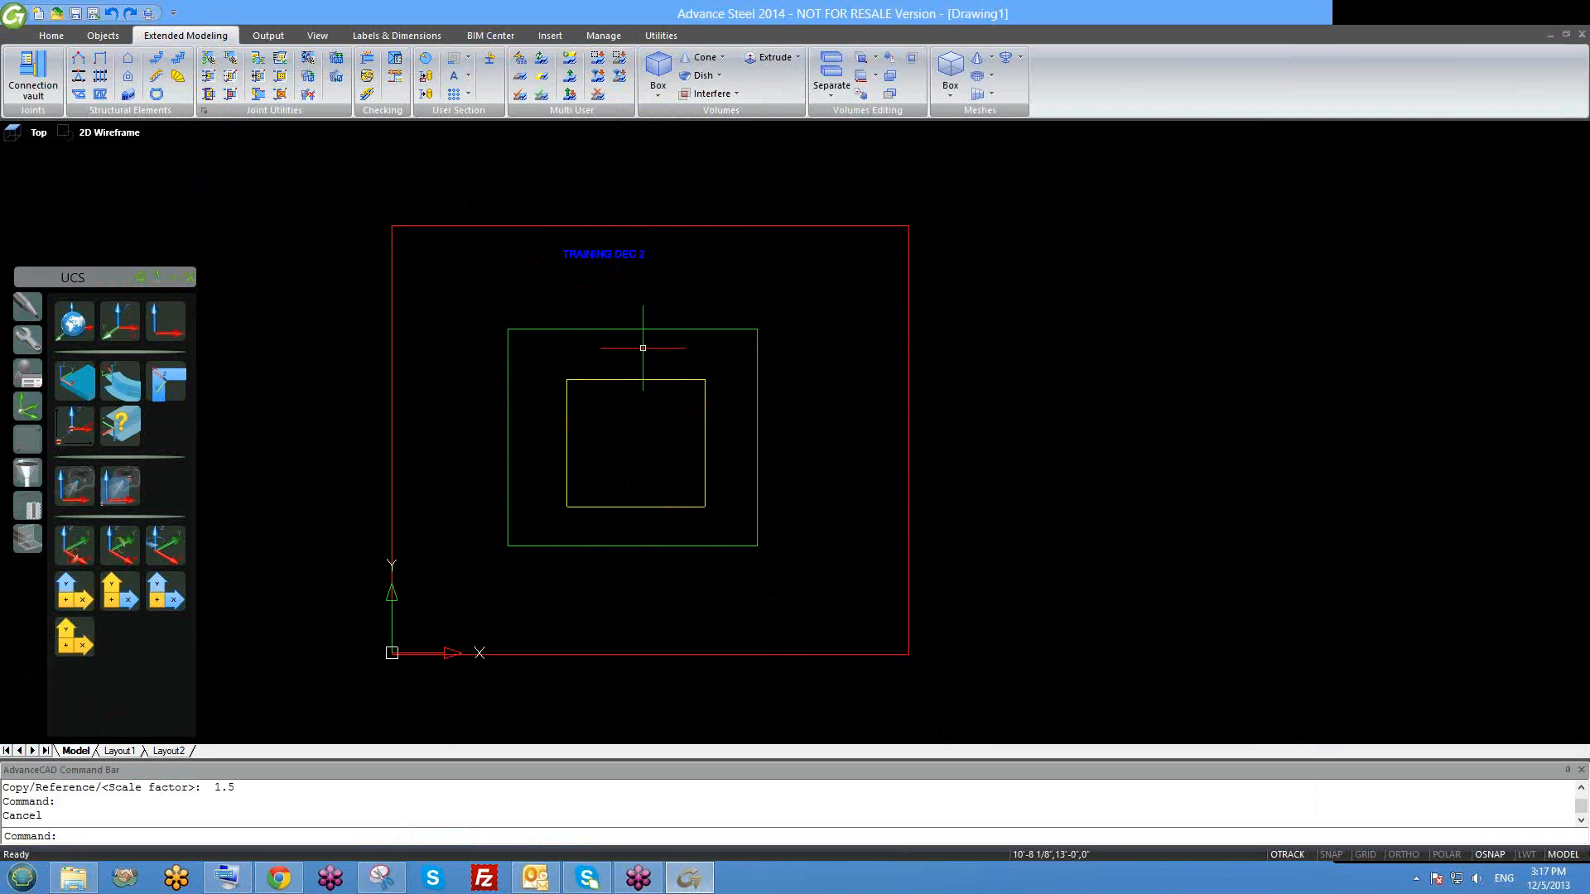
Check where the section name appears in the copied column's beam properties in 4.dwg, and return to Drawing1.
key(ctrl+Tab)
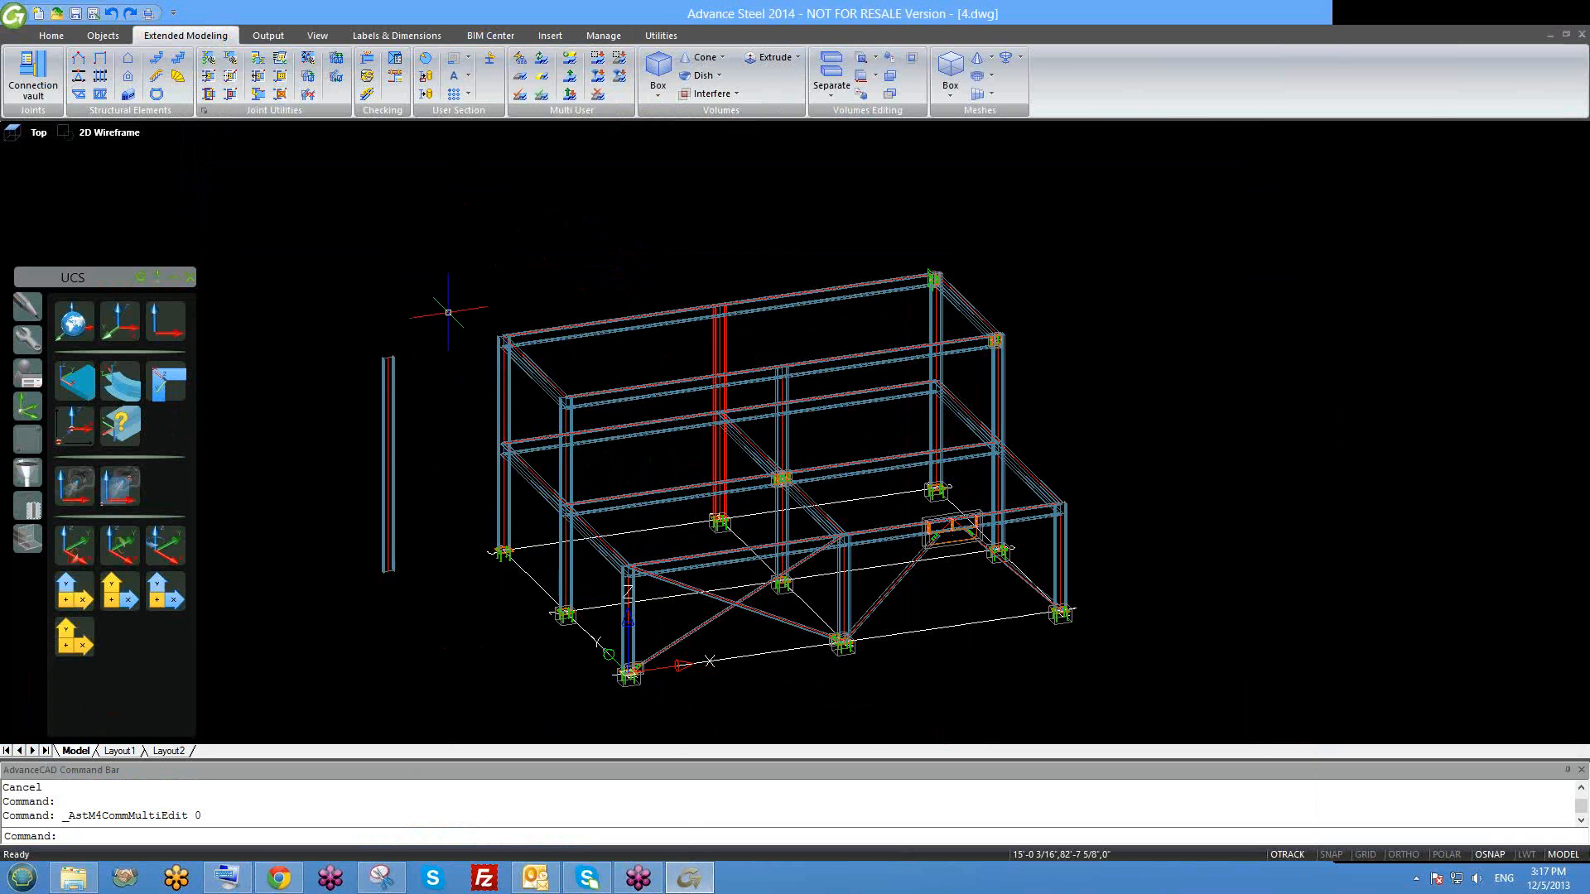
scroll(402, 371, up, 2)
double_click(388, 372)
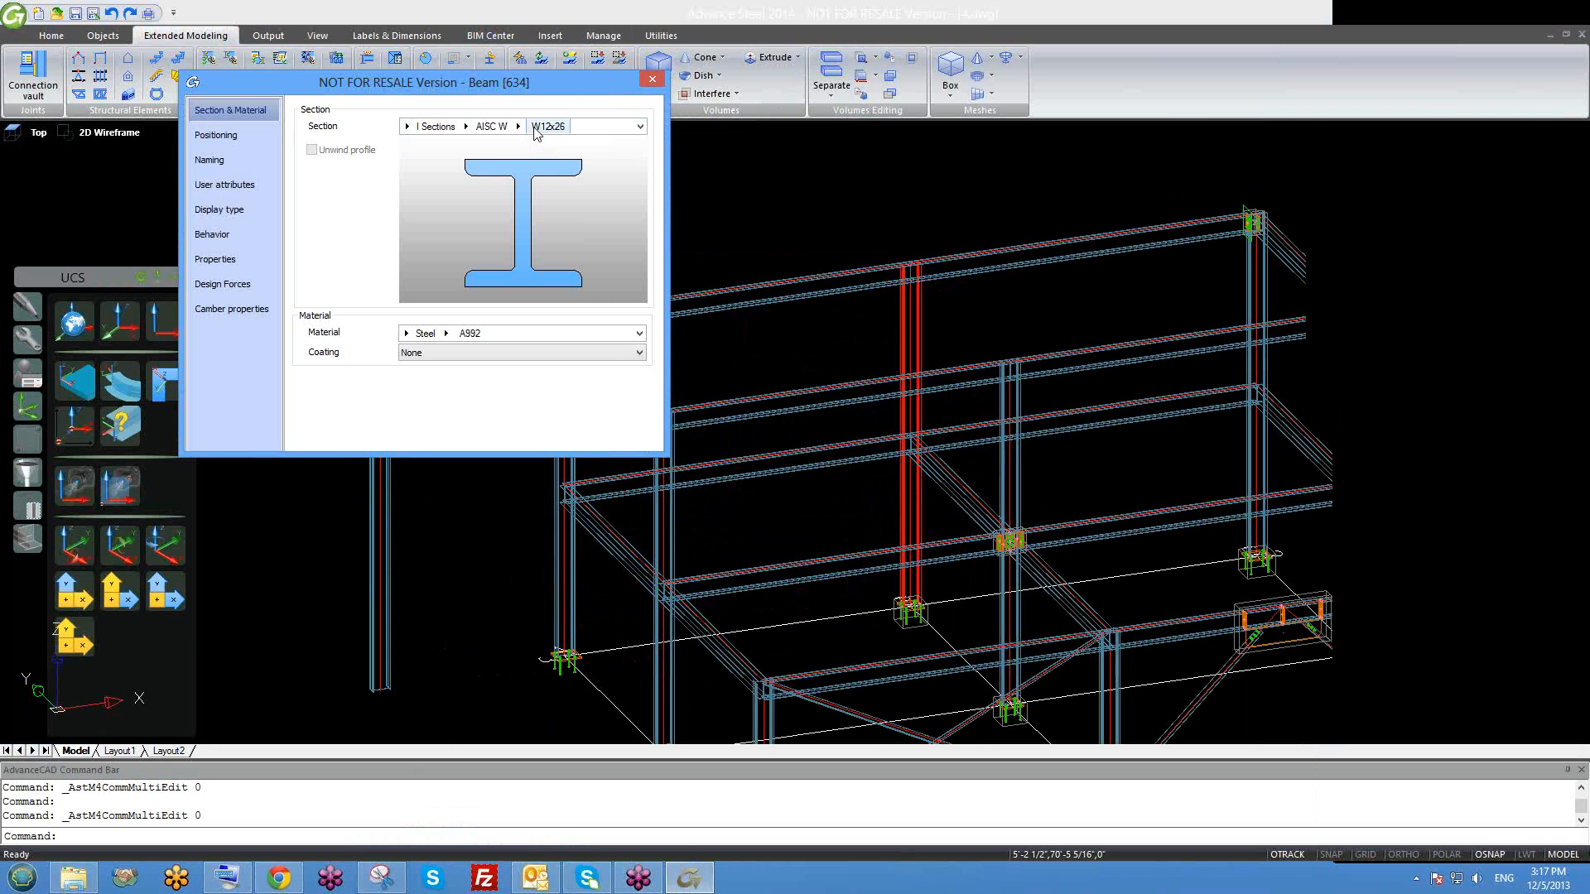
click(652, 79)
key(ctrl+Tab)
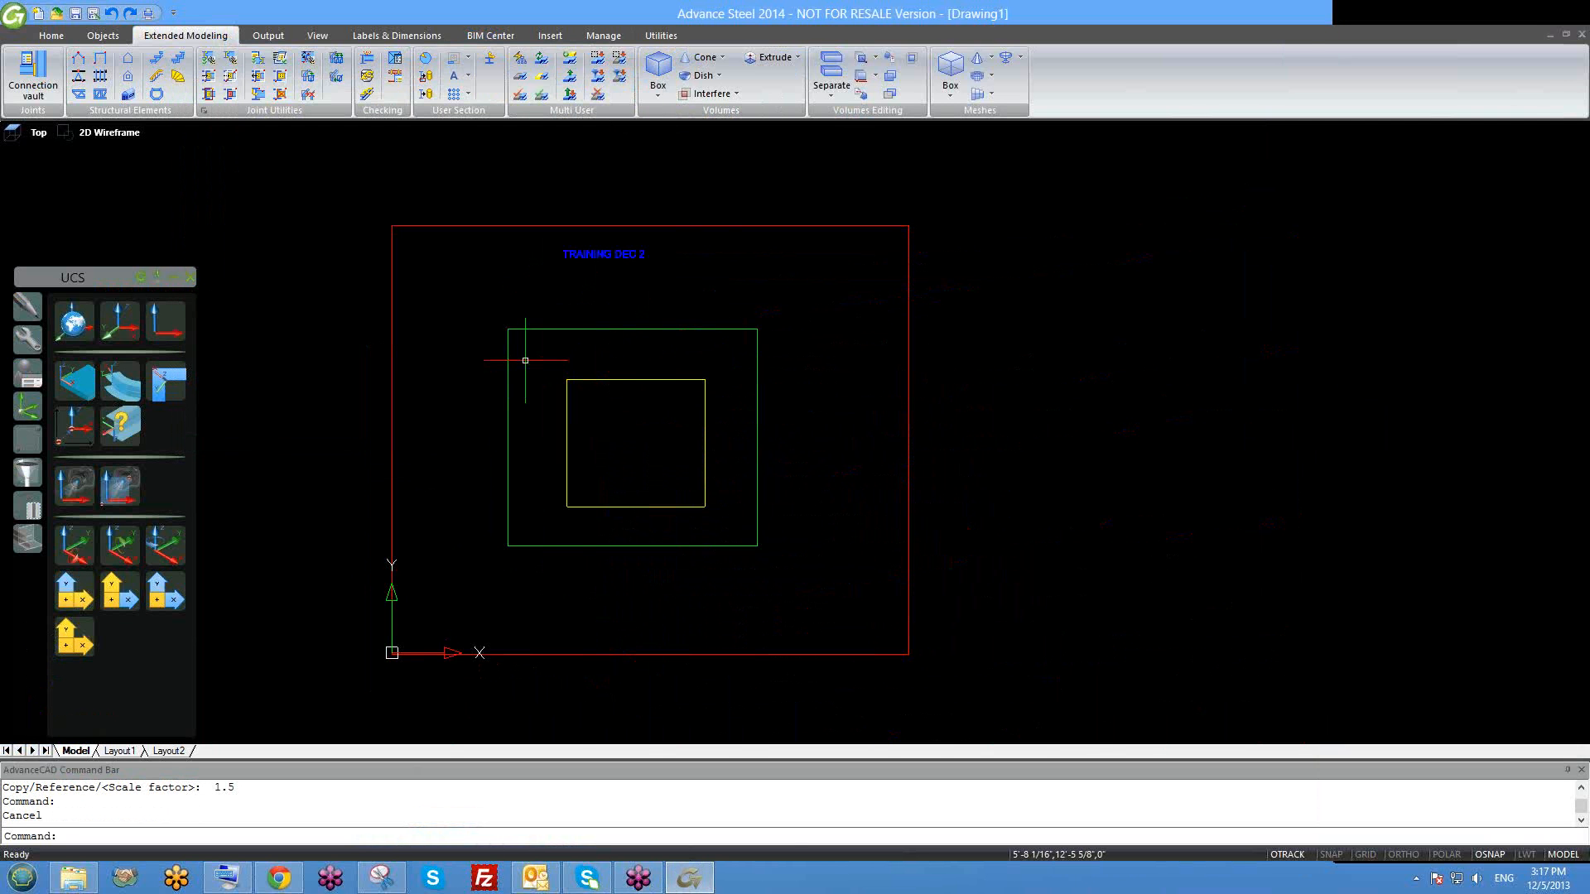
Place the section name text BOX1 inside the frame below the outer contour, using the default text height and rotation.
click(468, 60)
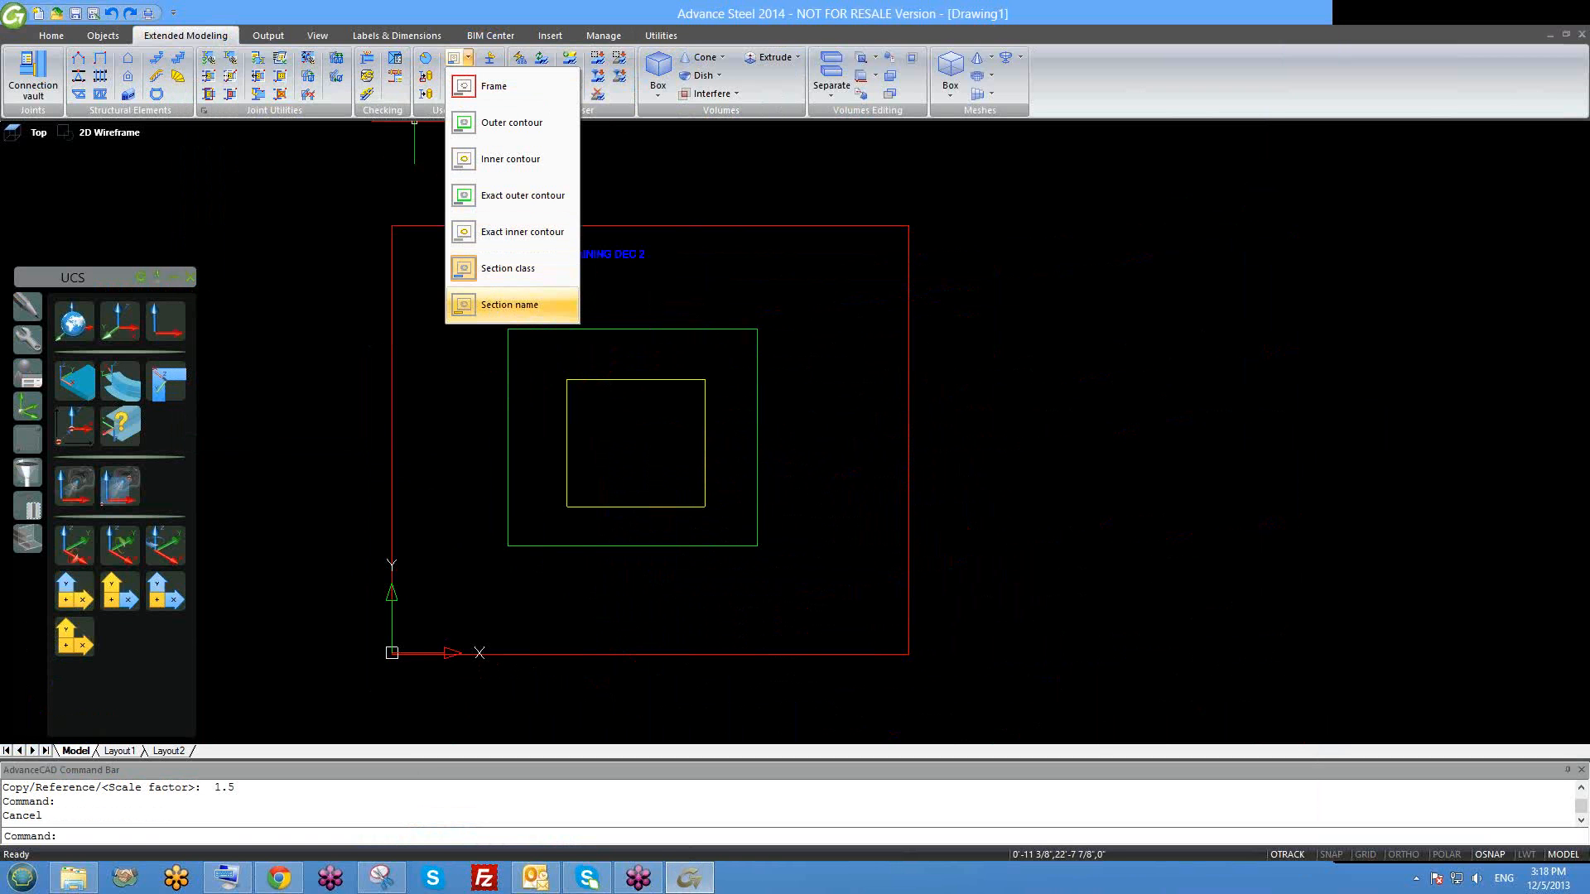
click(509, 305)
click(456, 78)
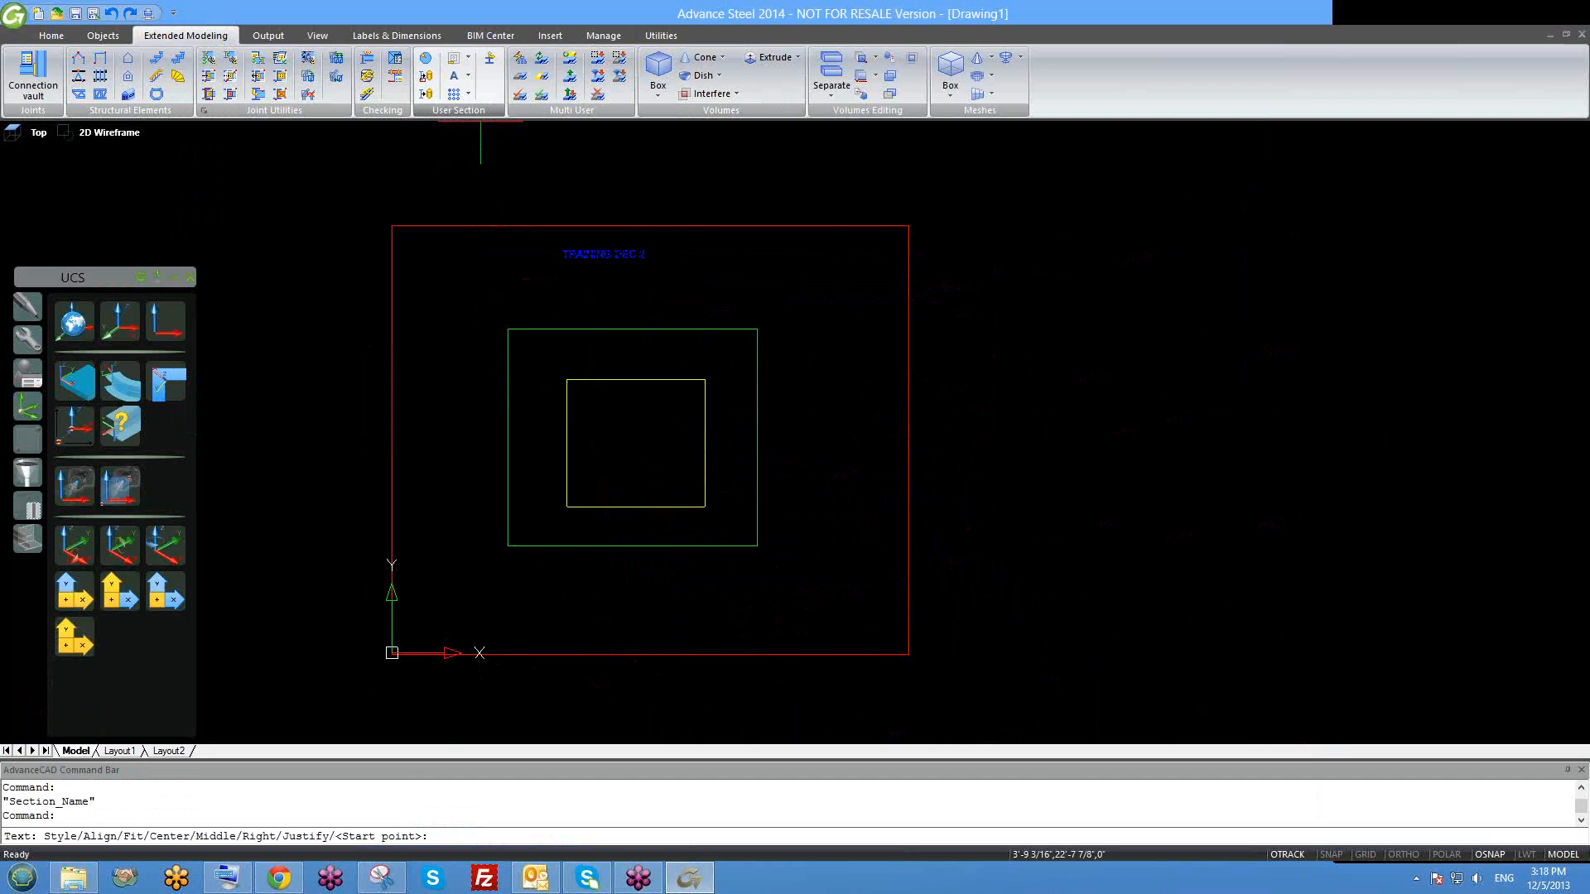
click(553, 599)
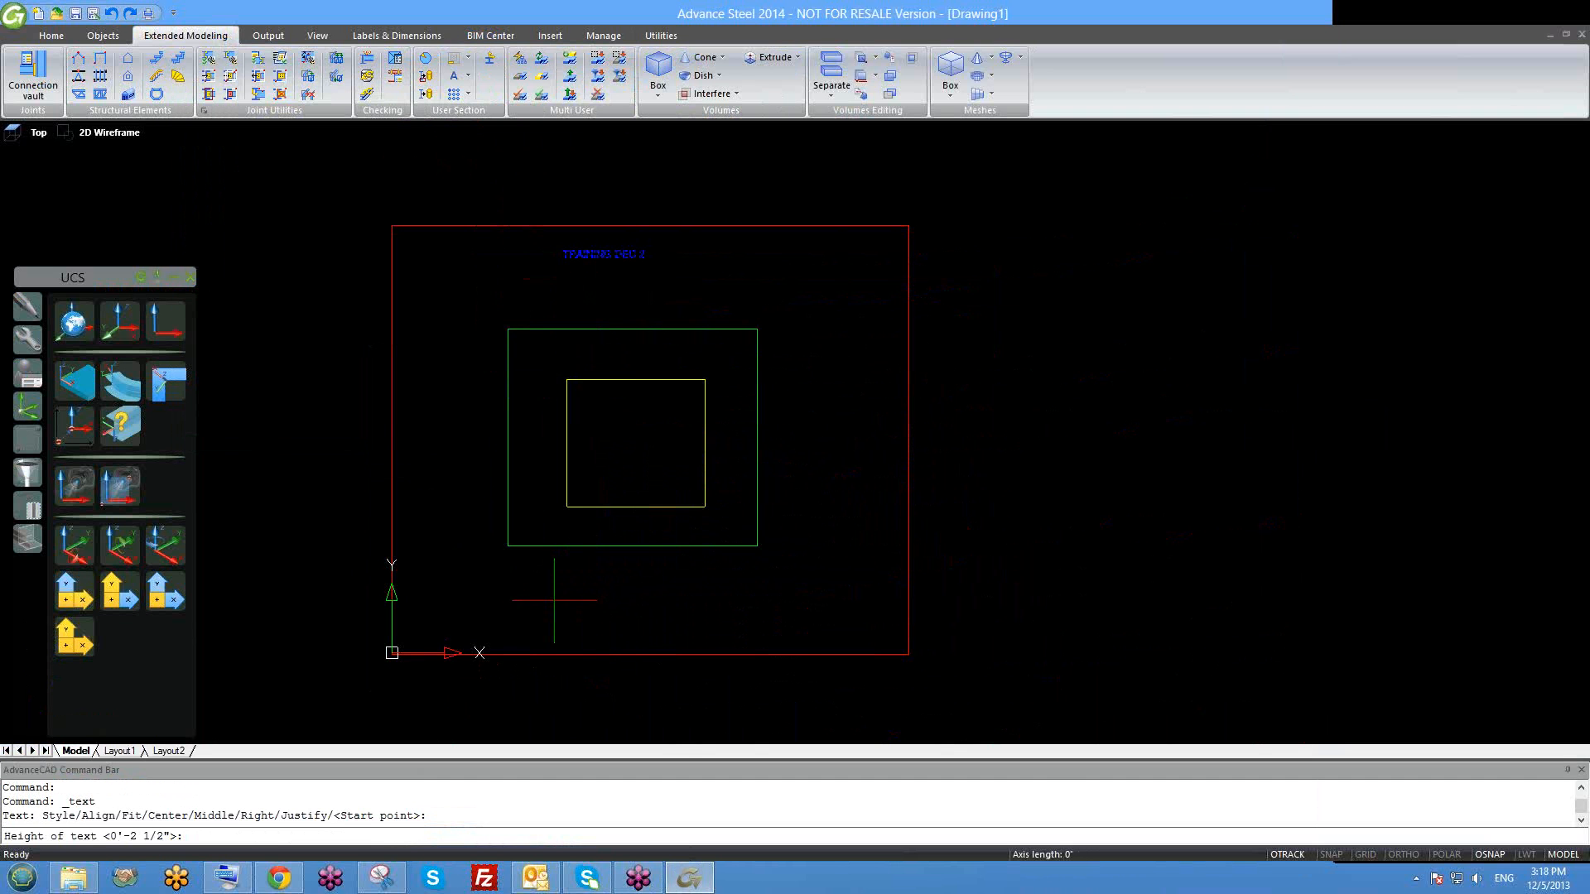
key(Return)
key(Return)
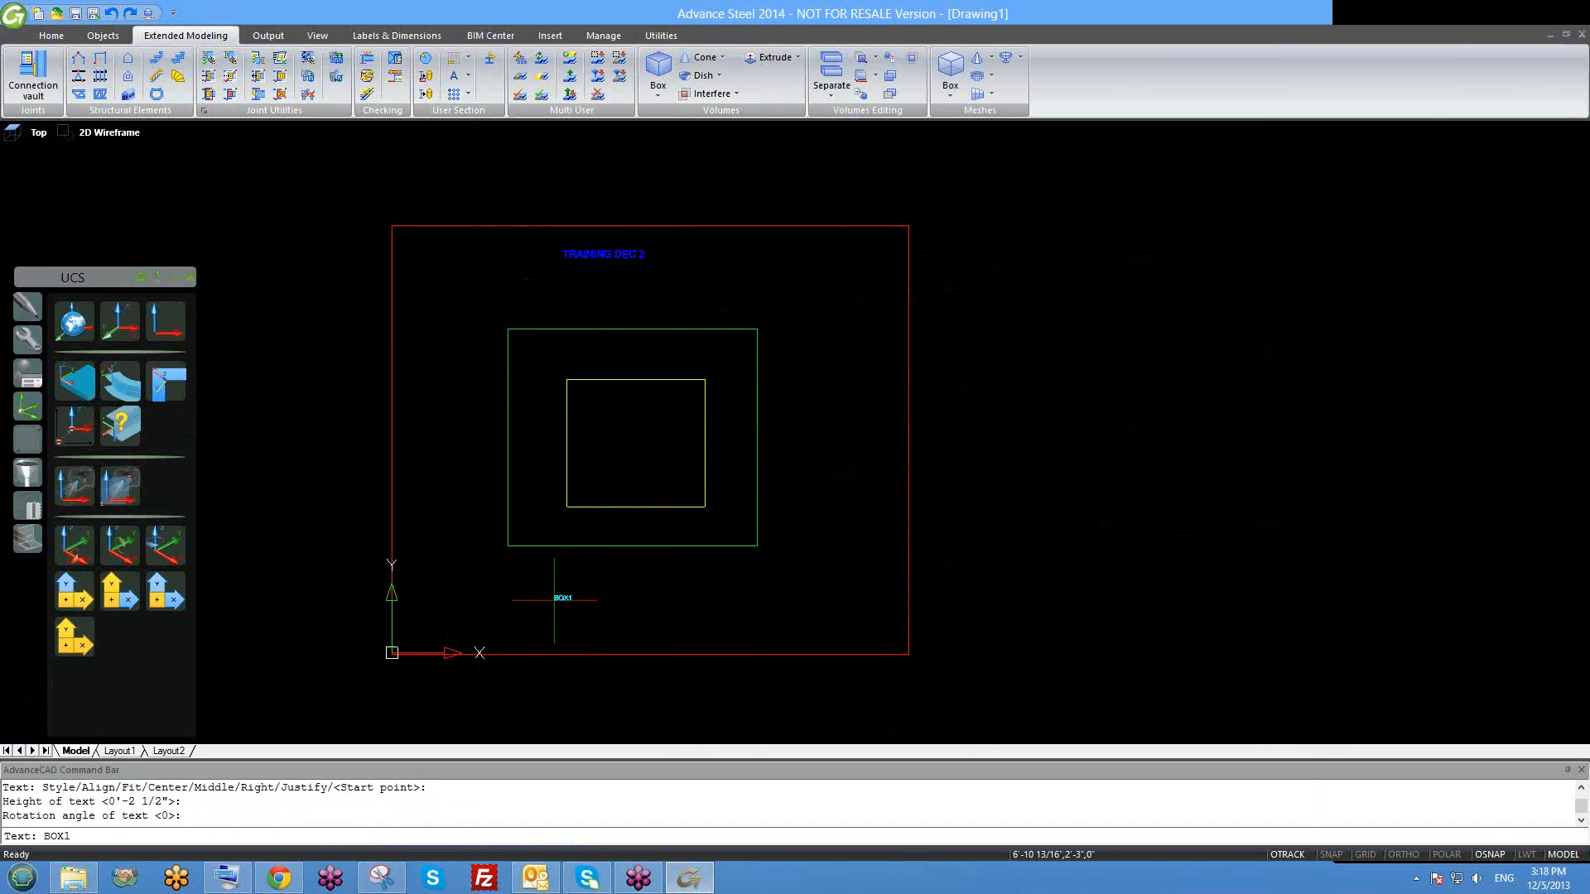
key(Return)
scroll(554, 599, up, 6)
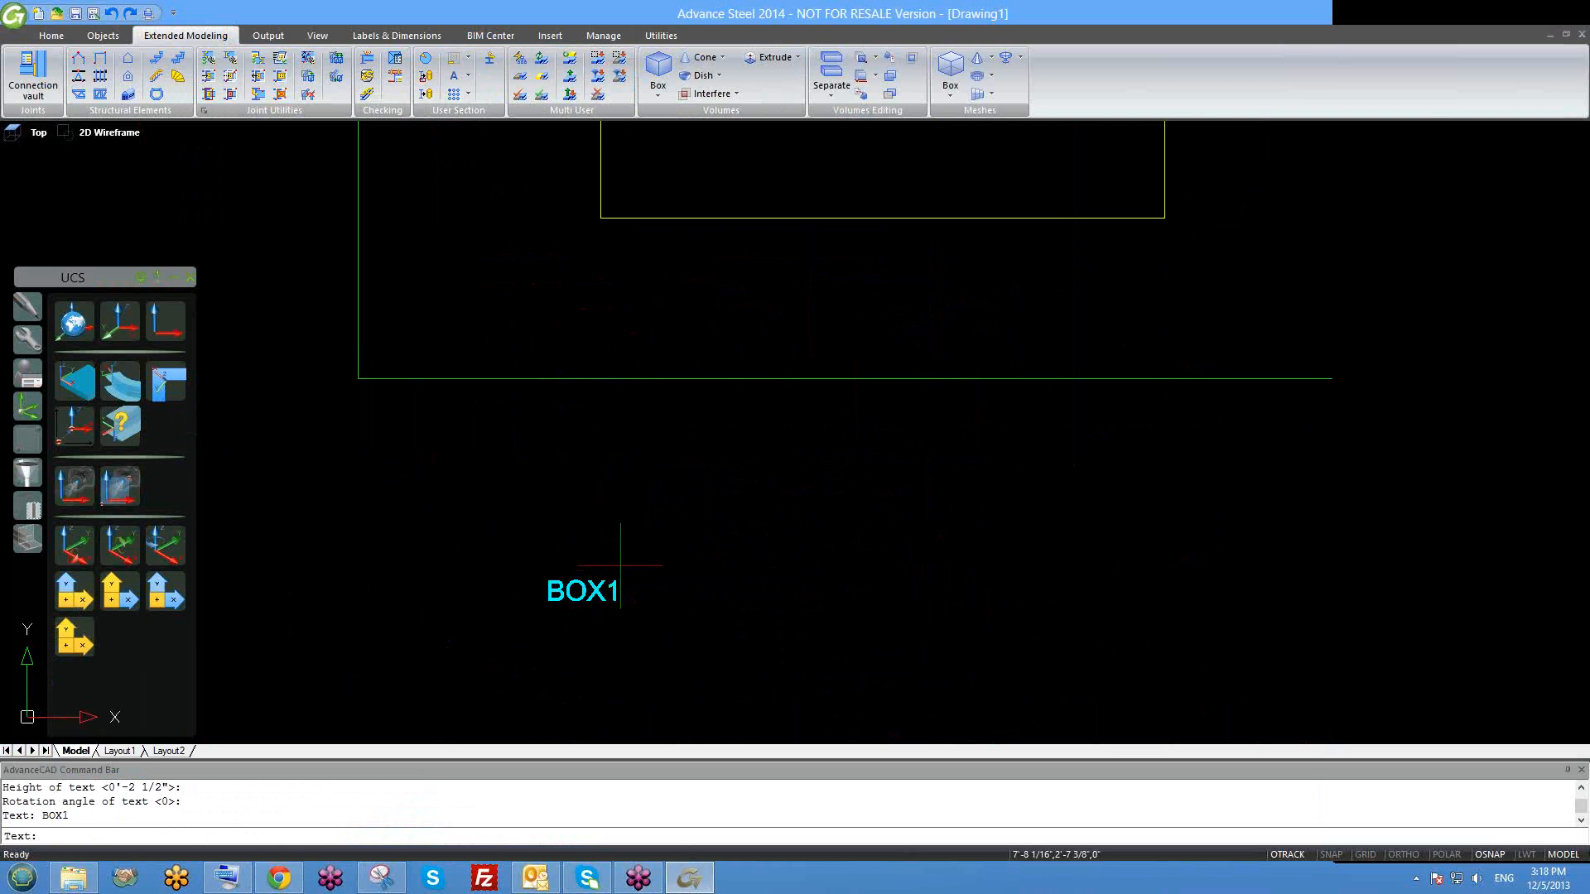
scroll(620, 566, down, 3)
key(Return)
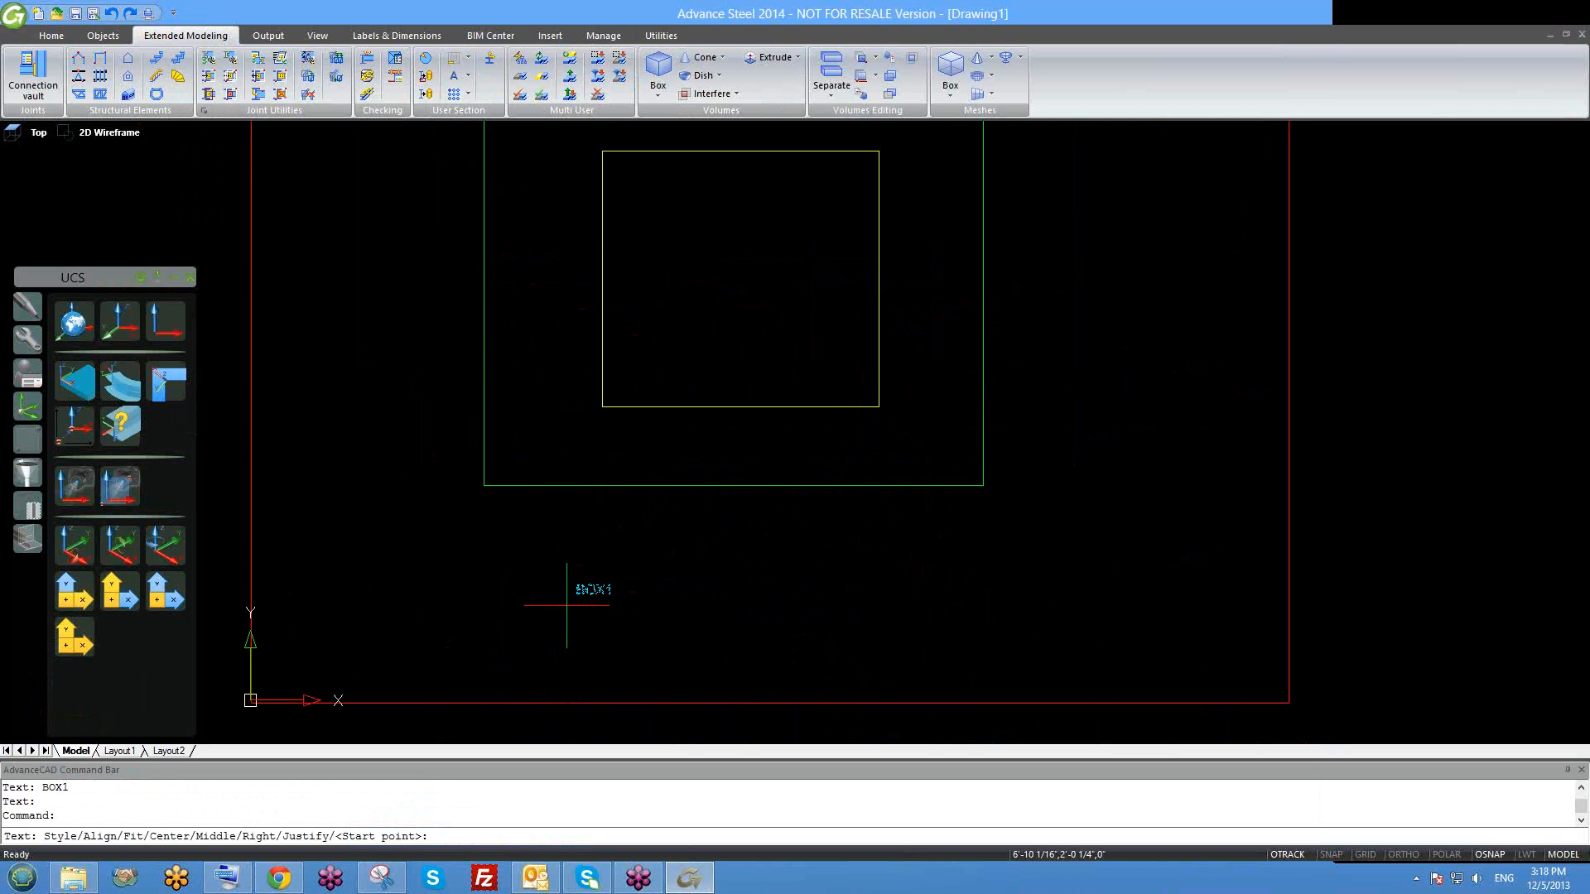
key(Escape)
Scale the BOX1 section name text by a factor of 2.
click(598, 601)
click(598, 596)
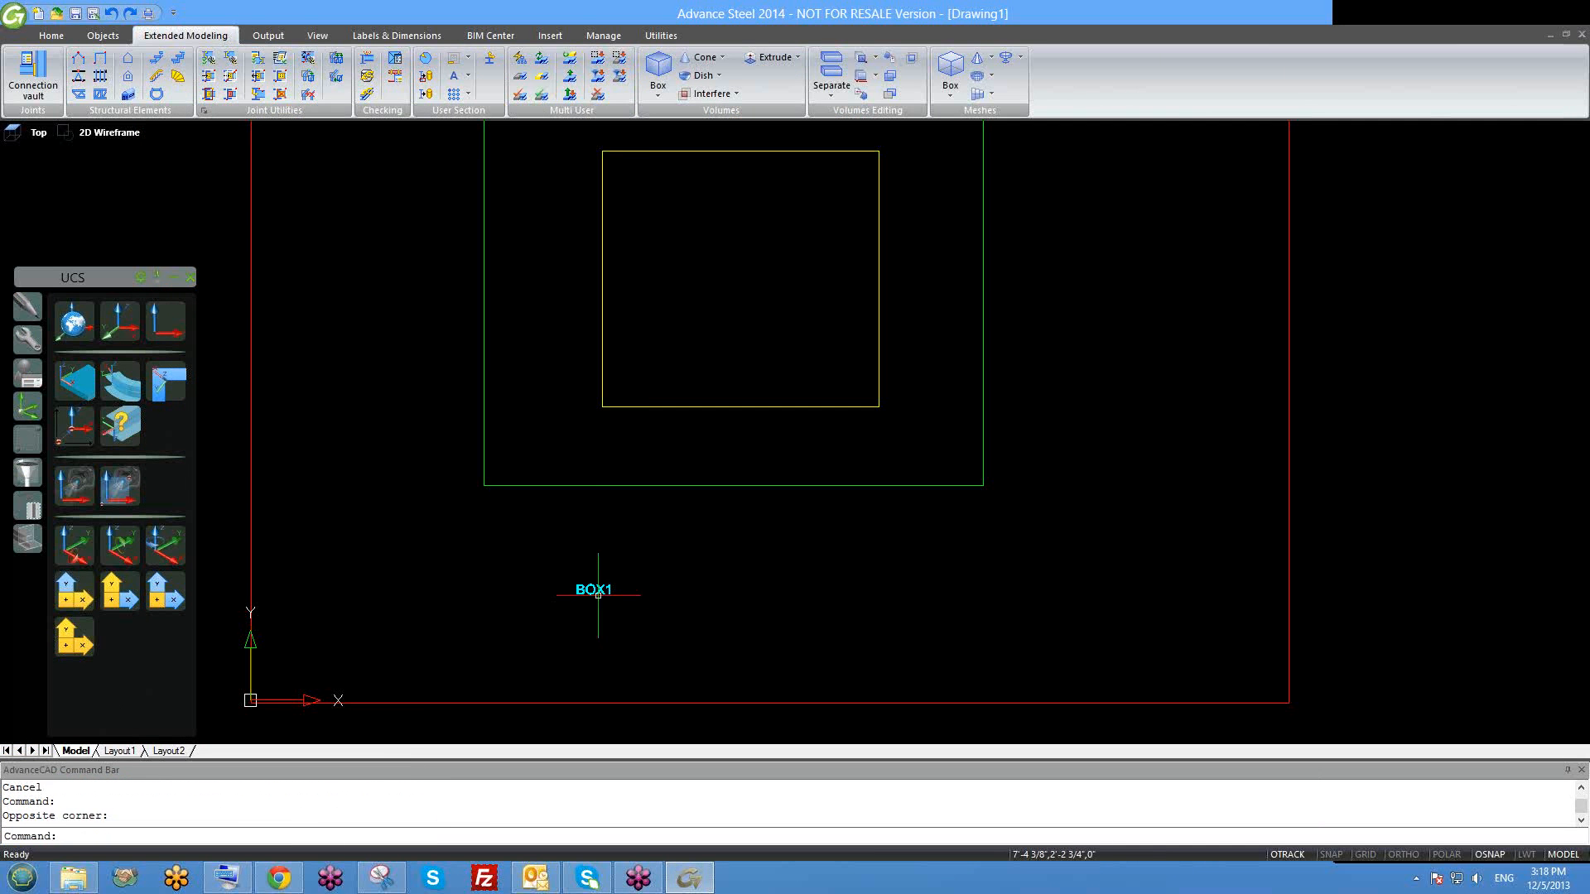
text(sc)
key(Return)
click(598, 589)
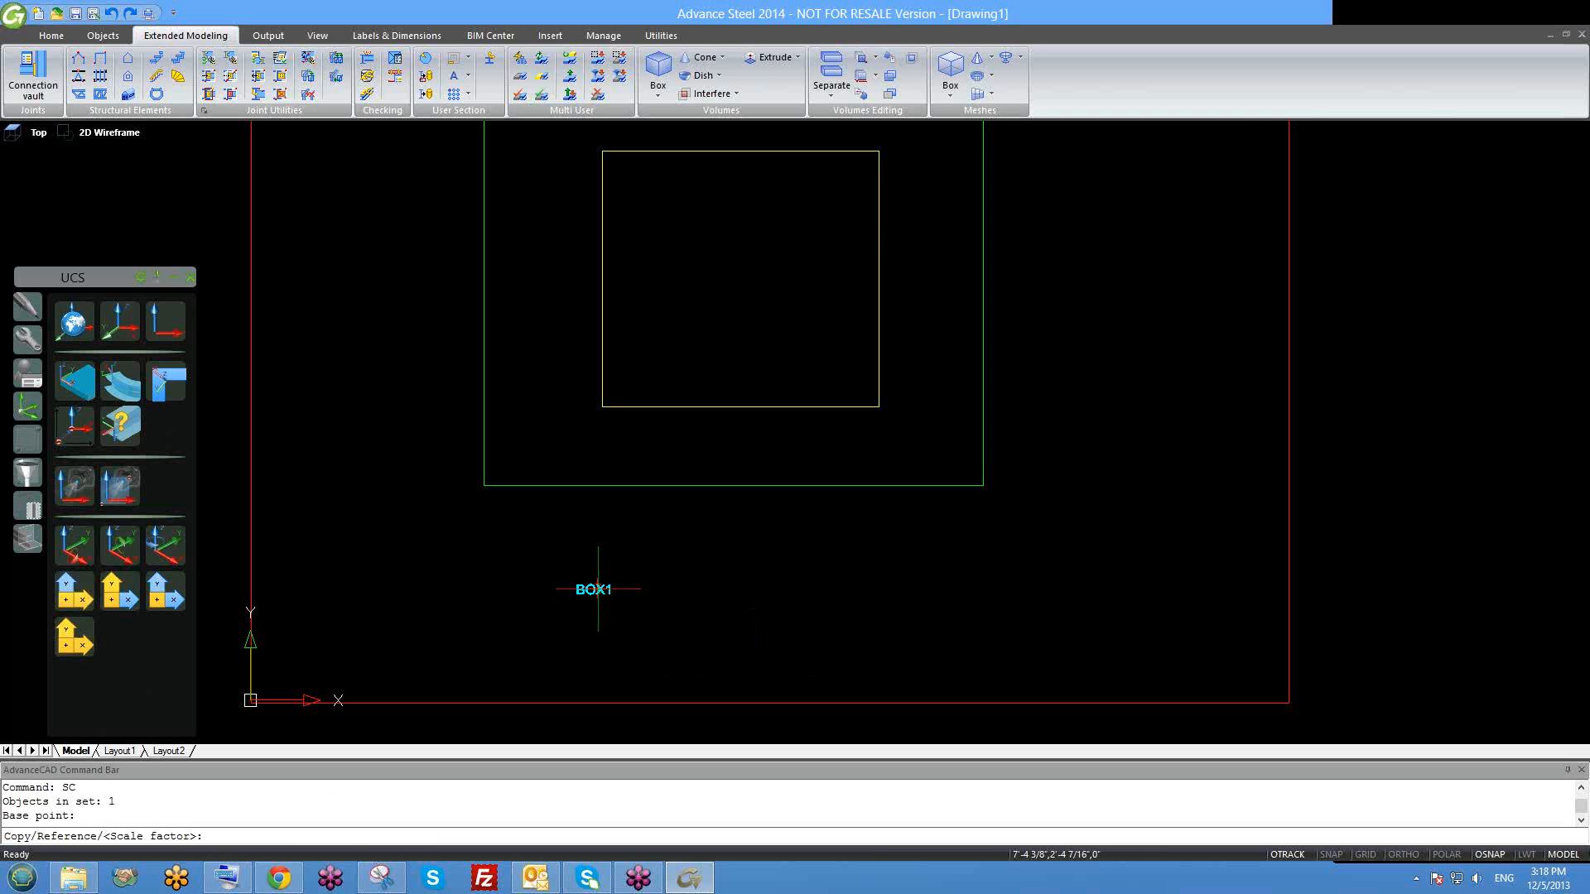
text(2)
key(Return)
scroll(650, 565, down, 6)
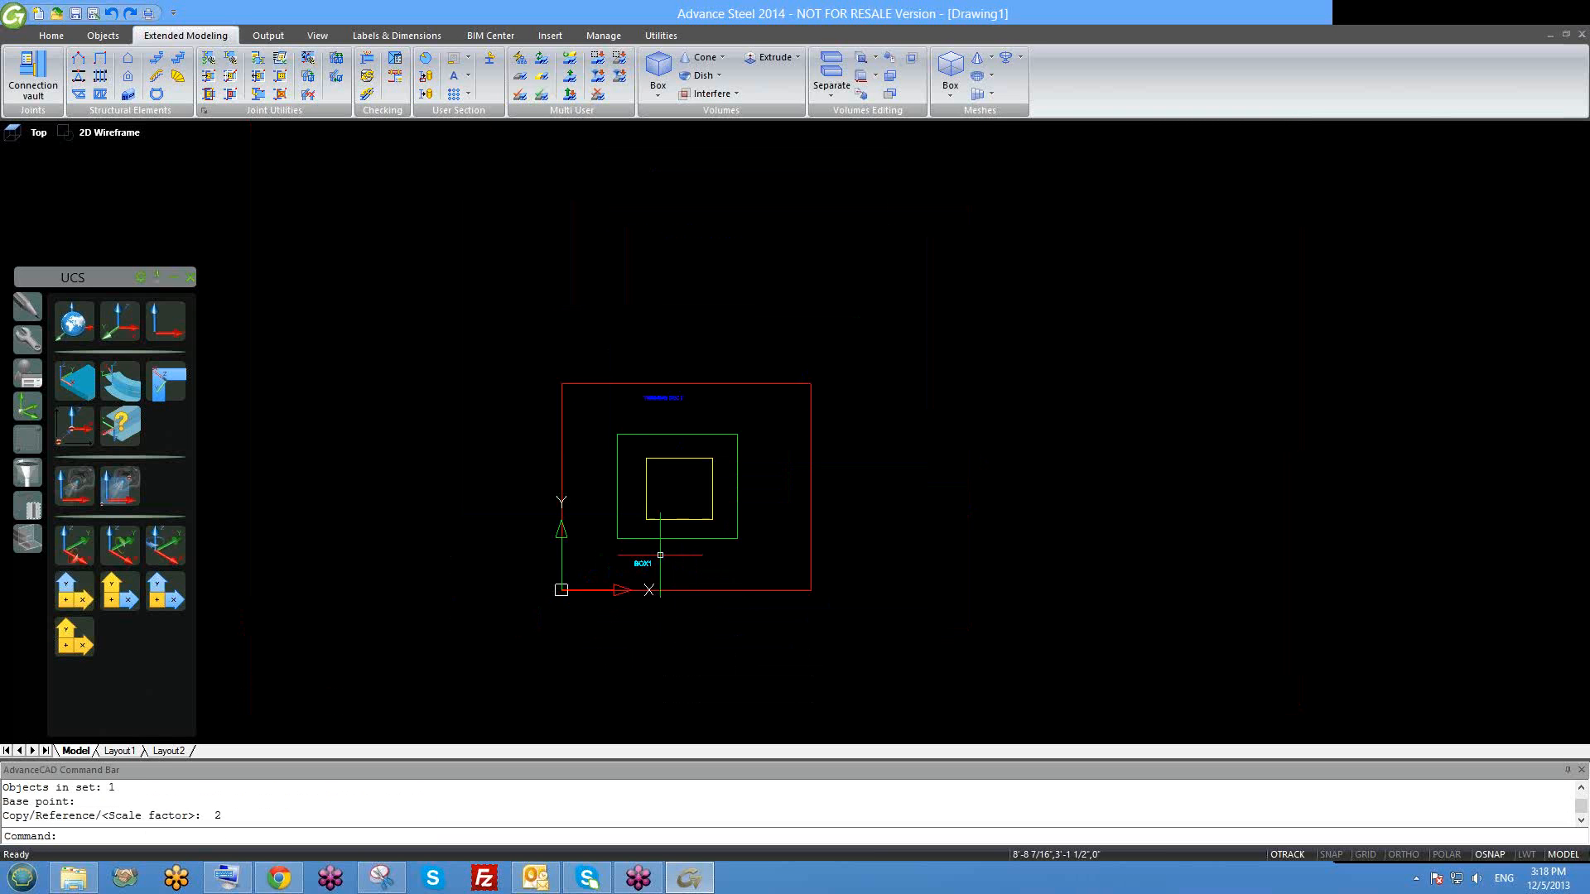
middle_drag(784, 598, 763, 565)
middle_drag(635, 481, 615, 450)
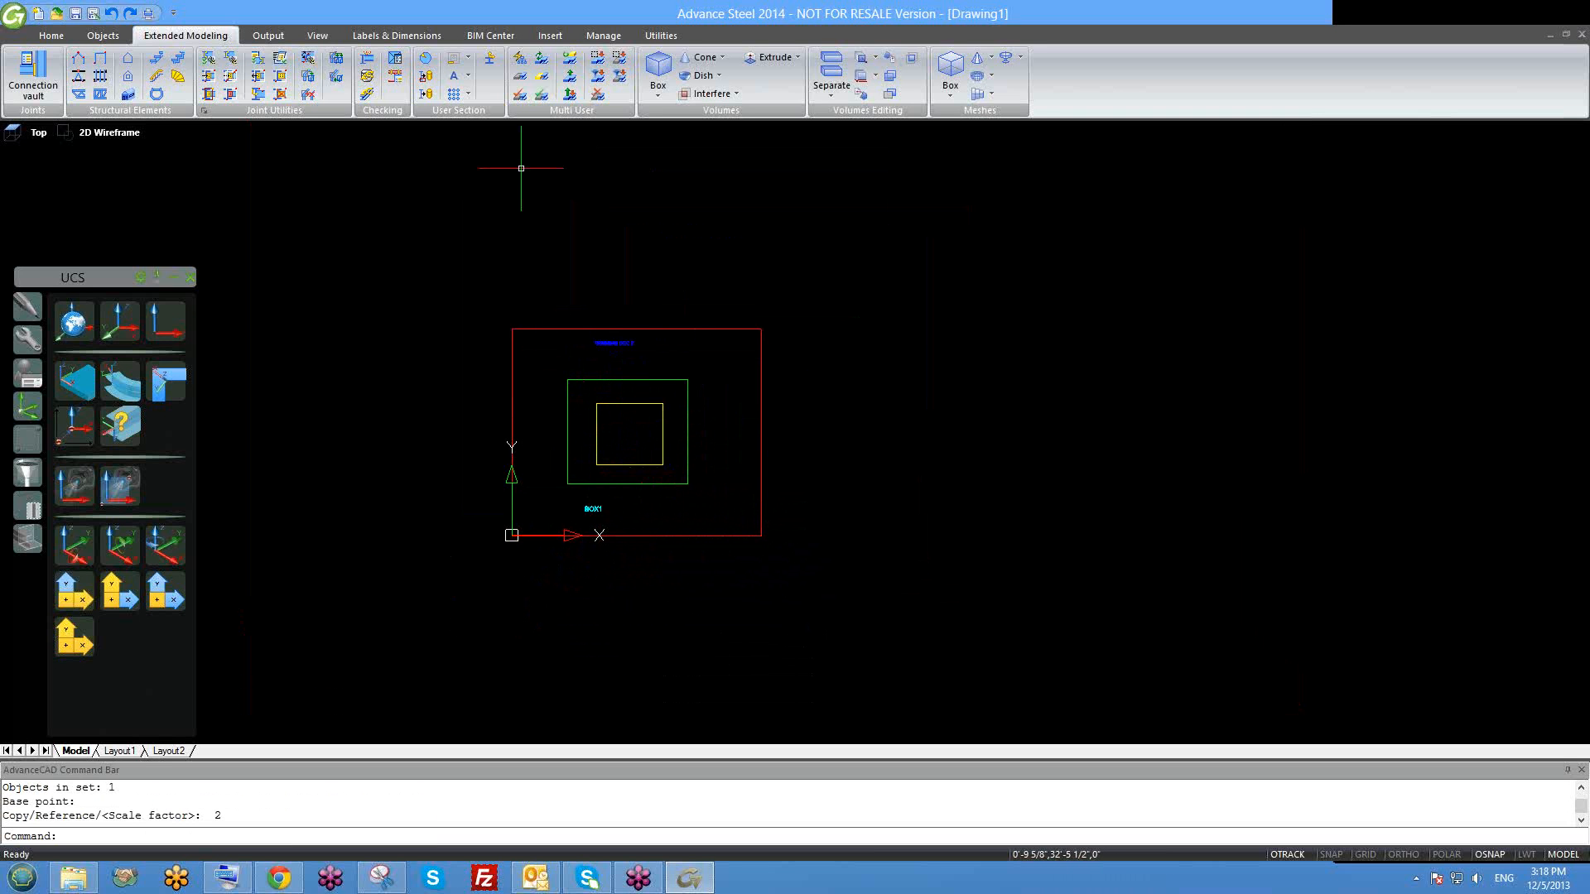
Compare the available reference axis options with the copied column's positioning offsets in 4.dwg, and return to Drawing1.
click(469, 93)
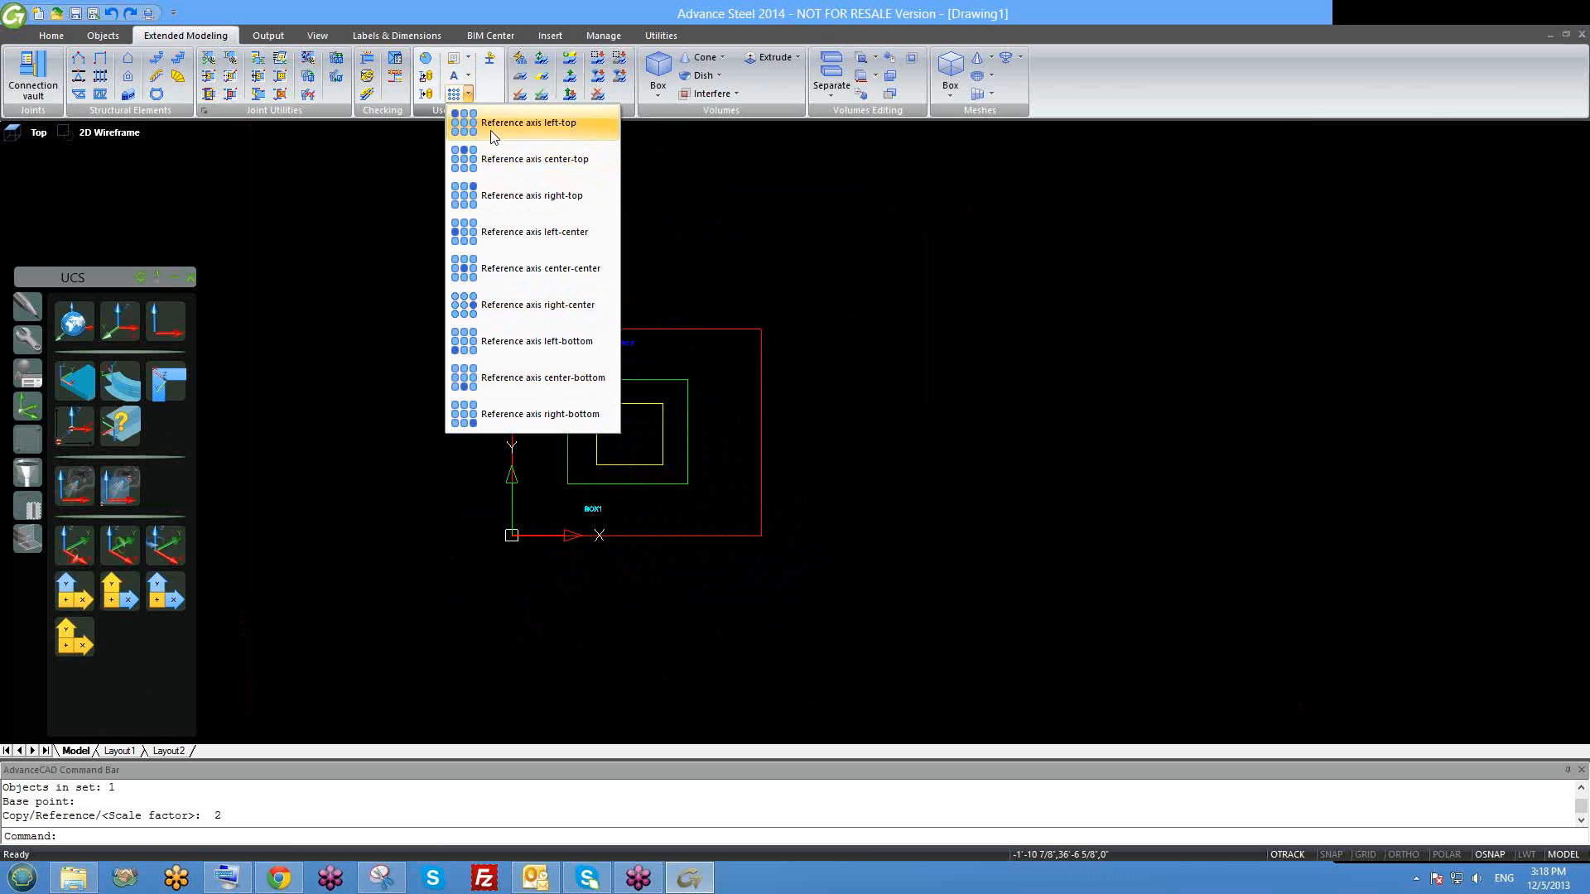
click(729, 228)
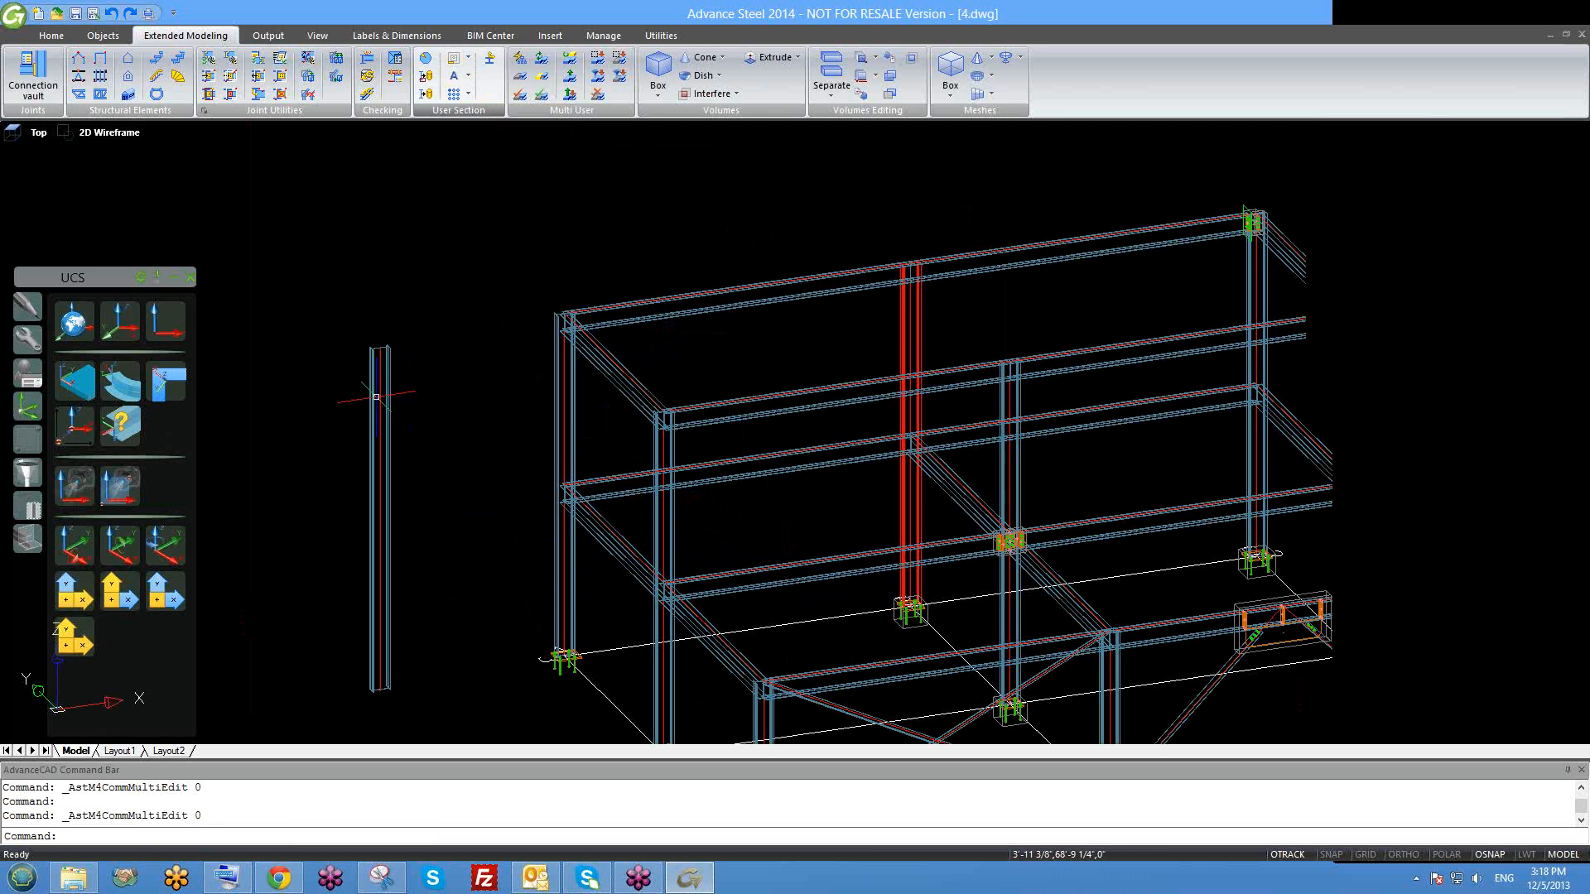
click(377, 360)
key(Escape)
double_click(373, 365)
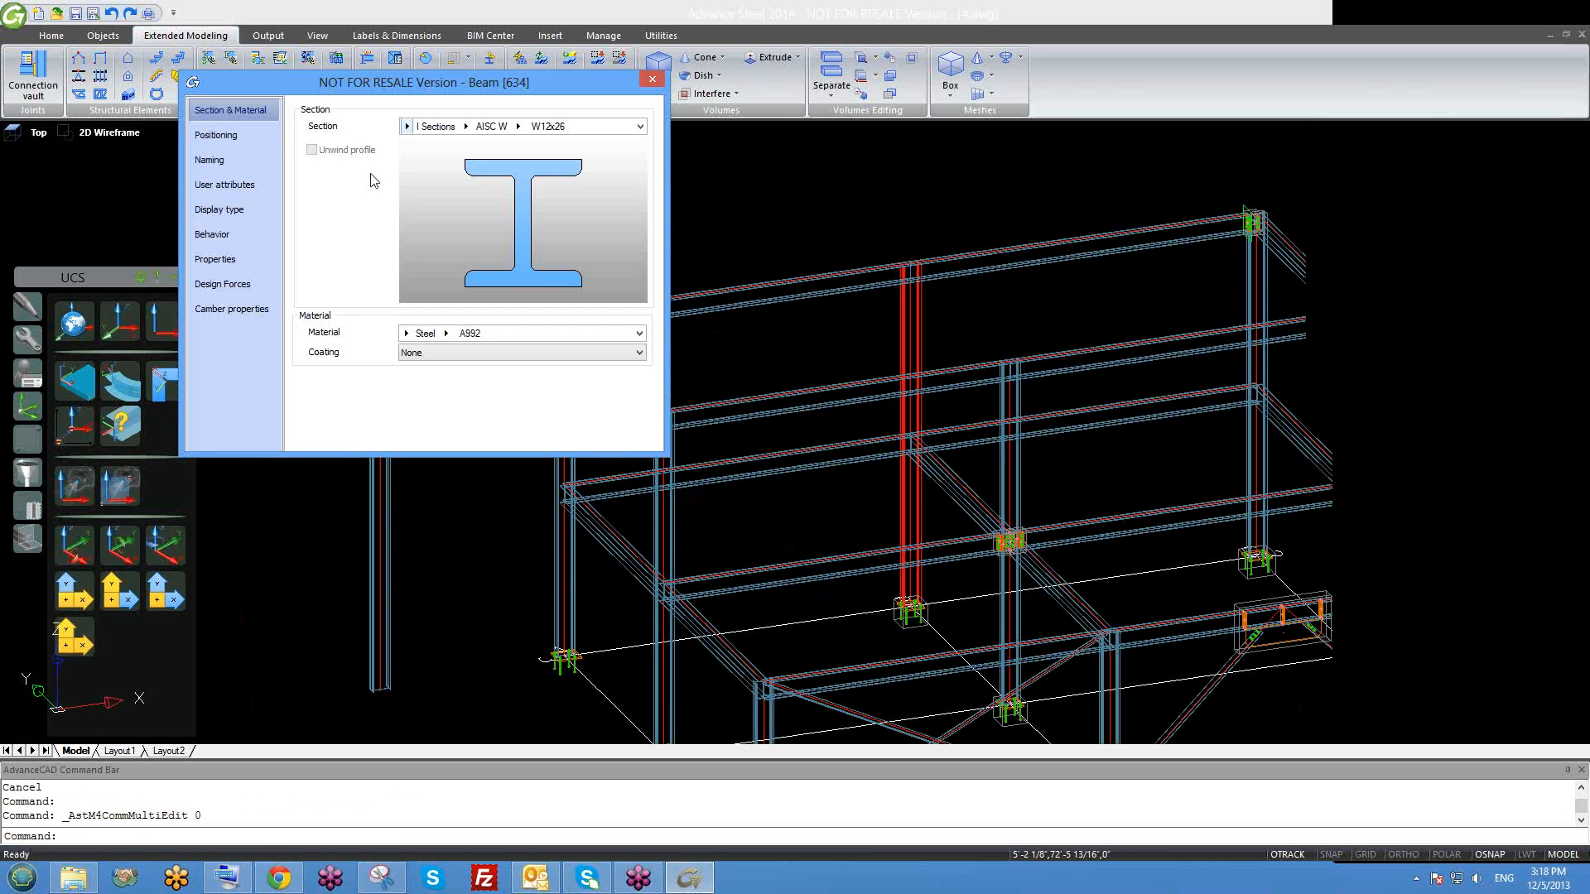
click(258, 135)
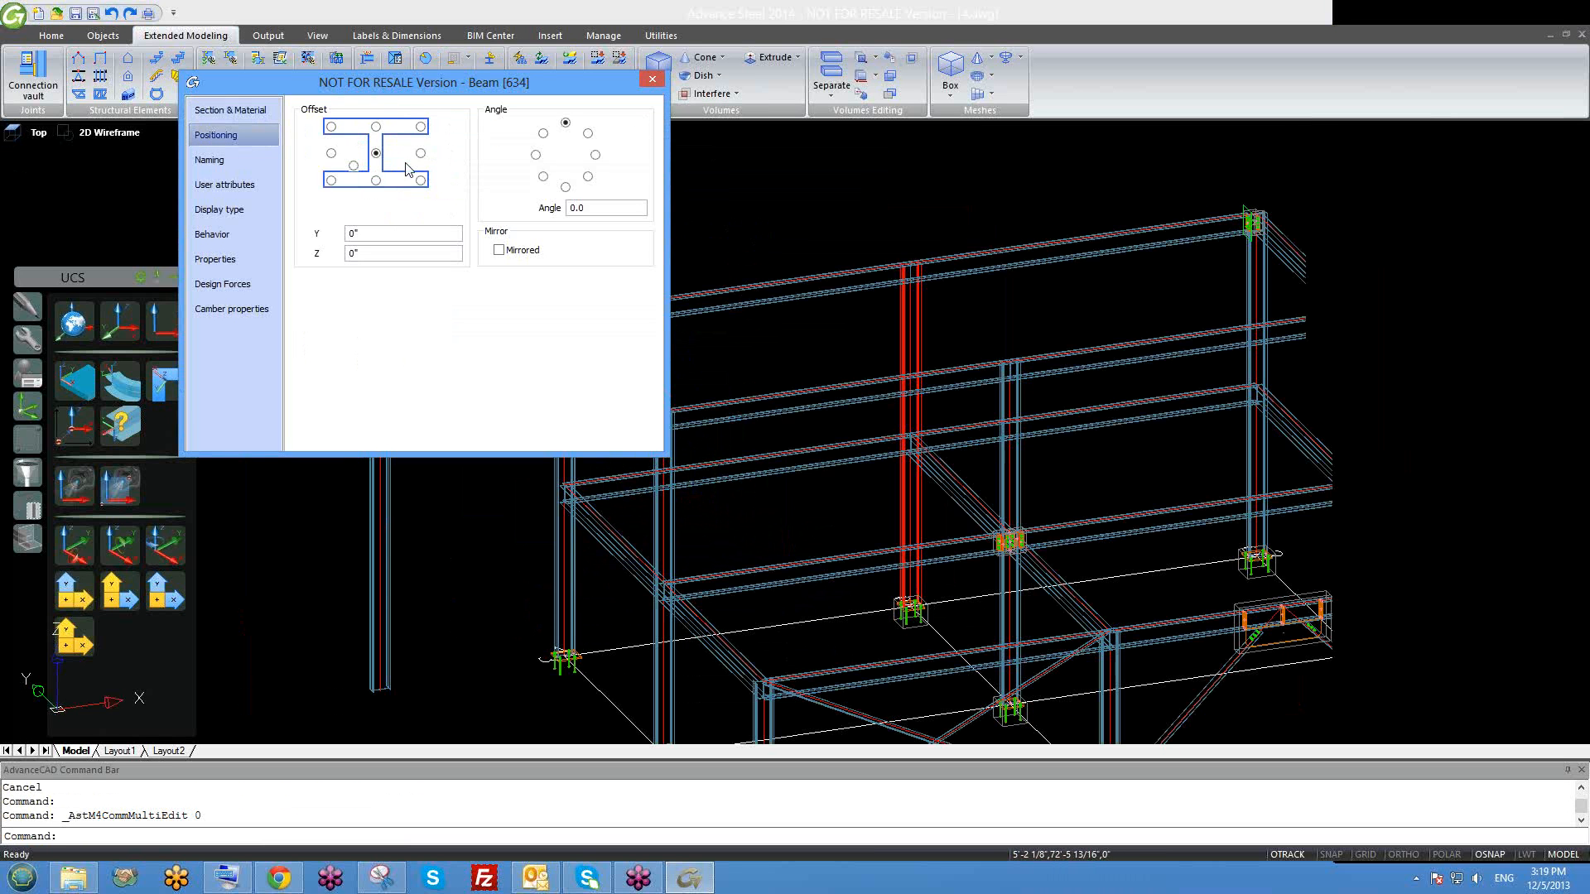
click(652, 78)
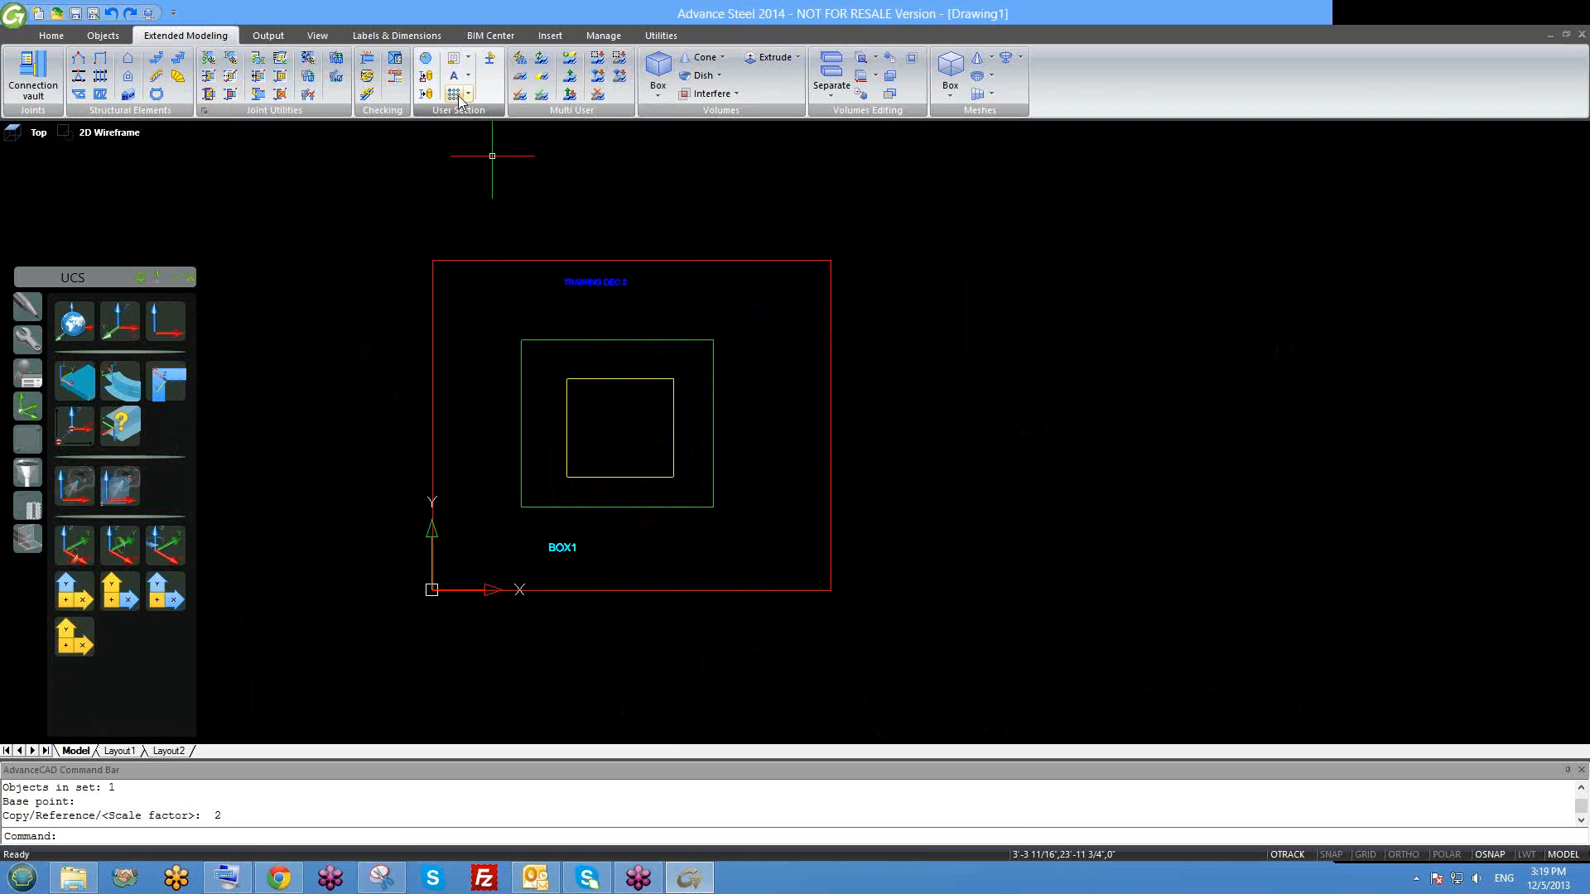
Insert the left-top reference axis at the upper-left corner of the green outer contour.
click(469, 93)
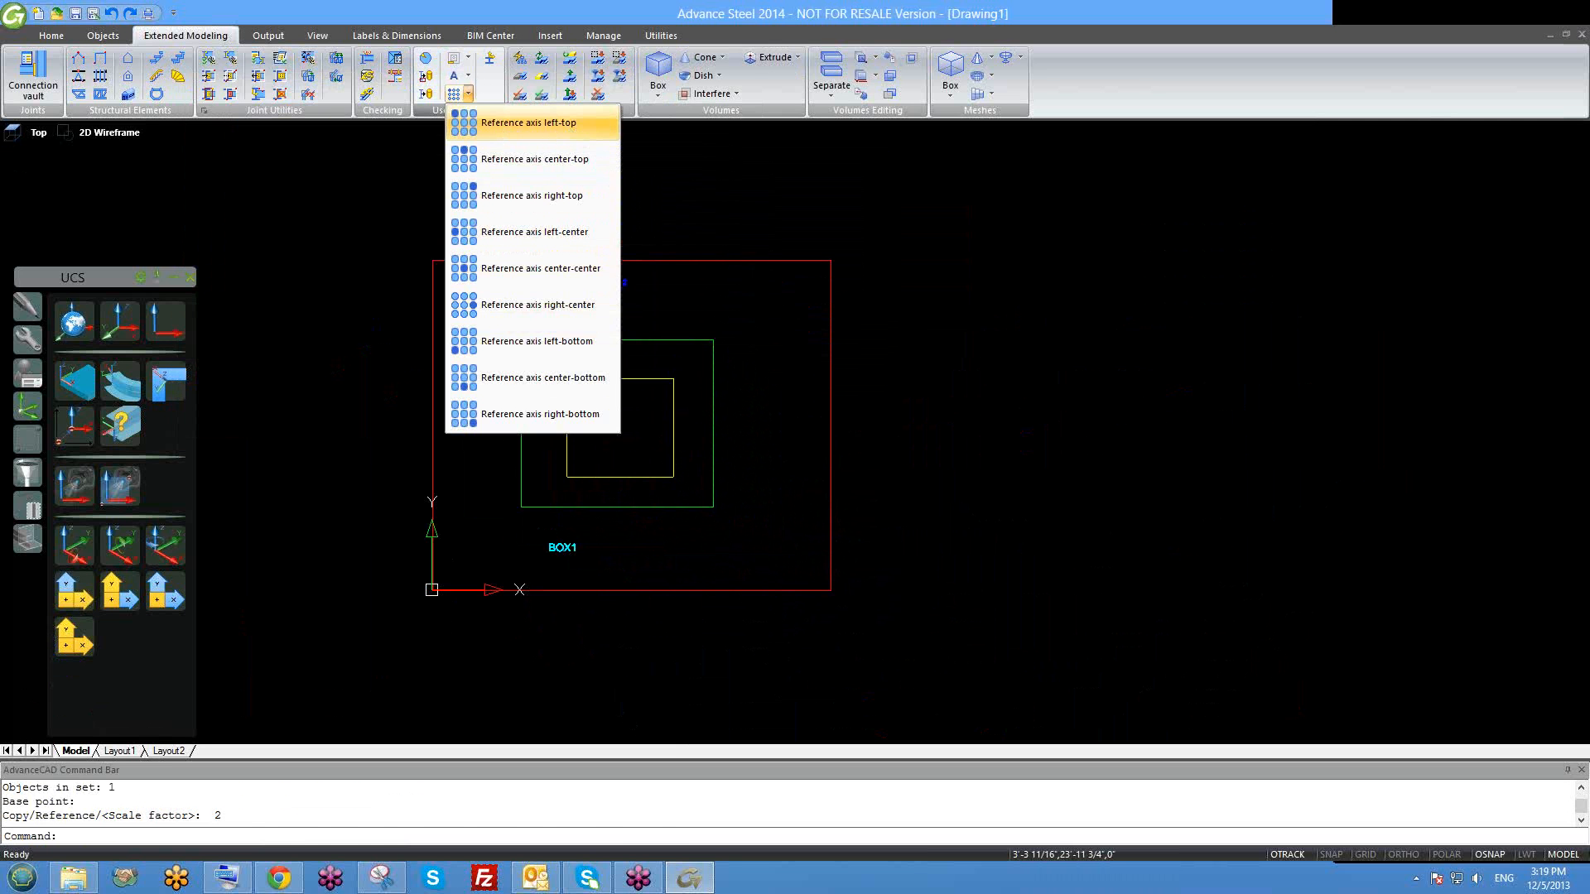
click(557, 134)
scroll(522, 354, up, 2)
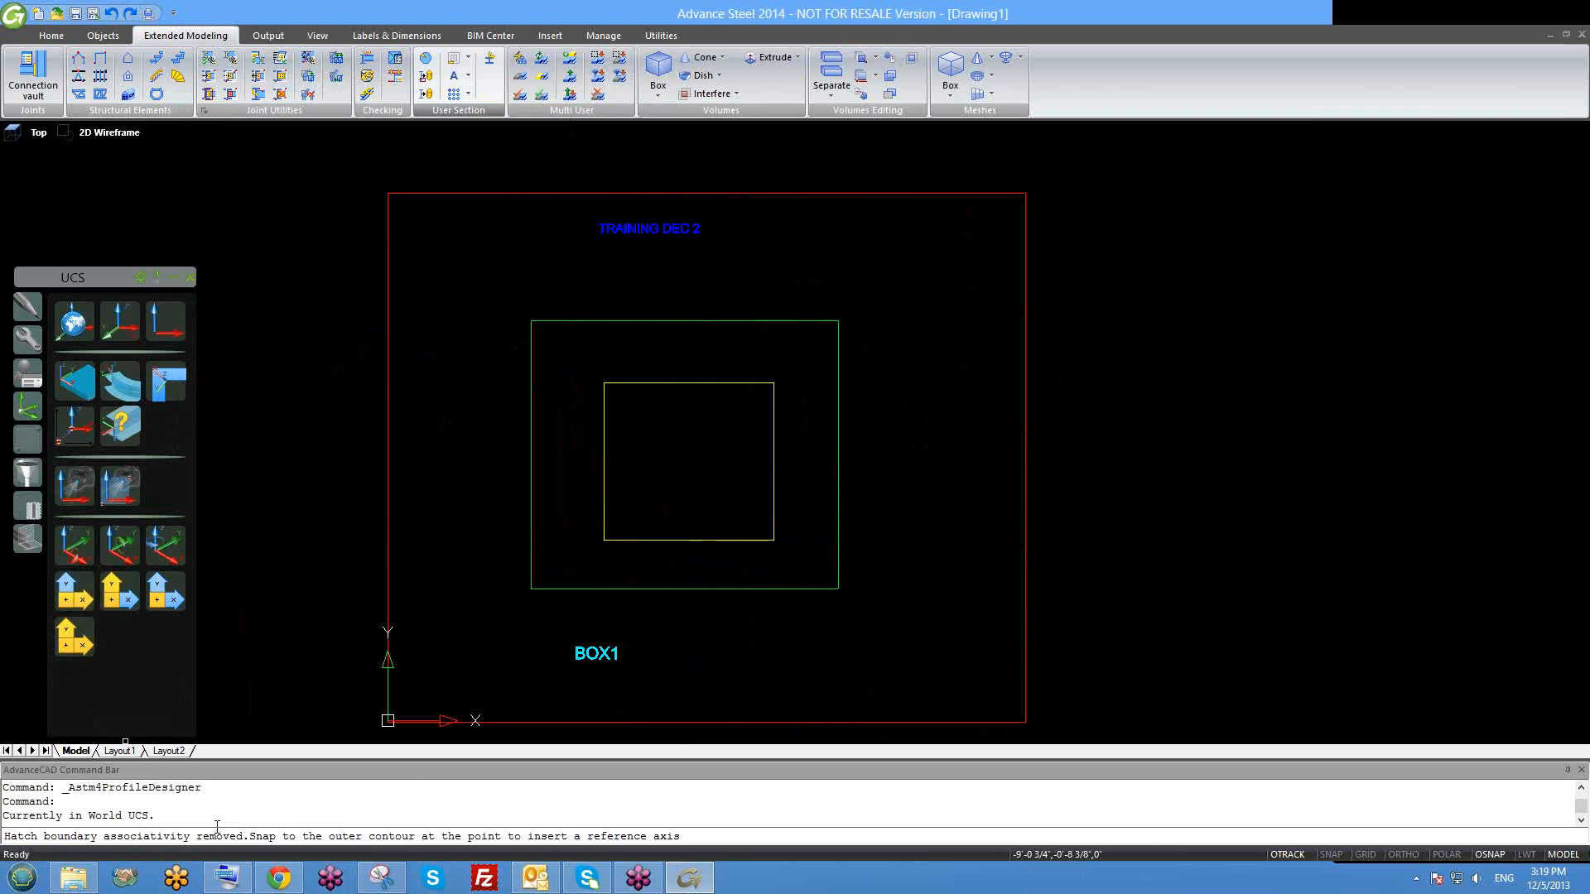
scroll(213, 742, down, 2)
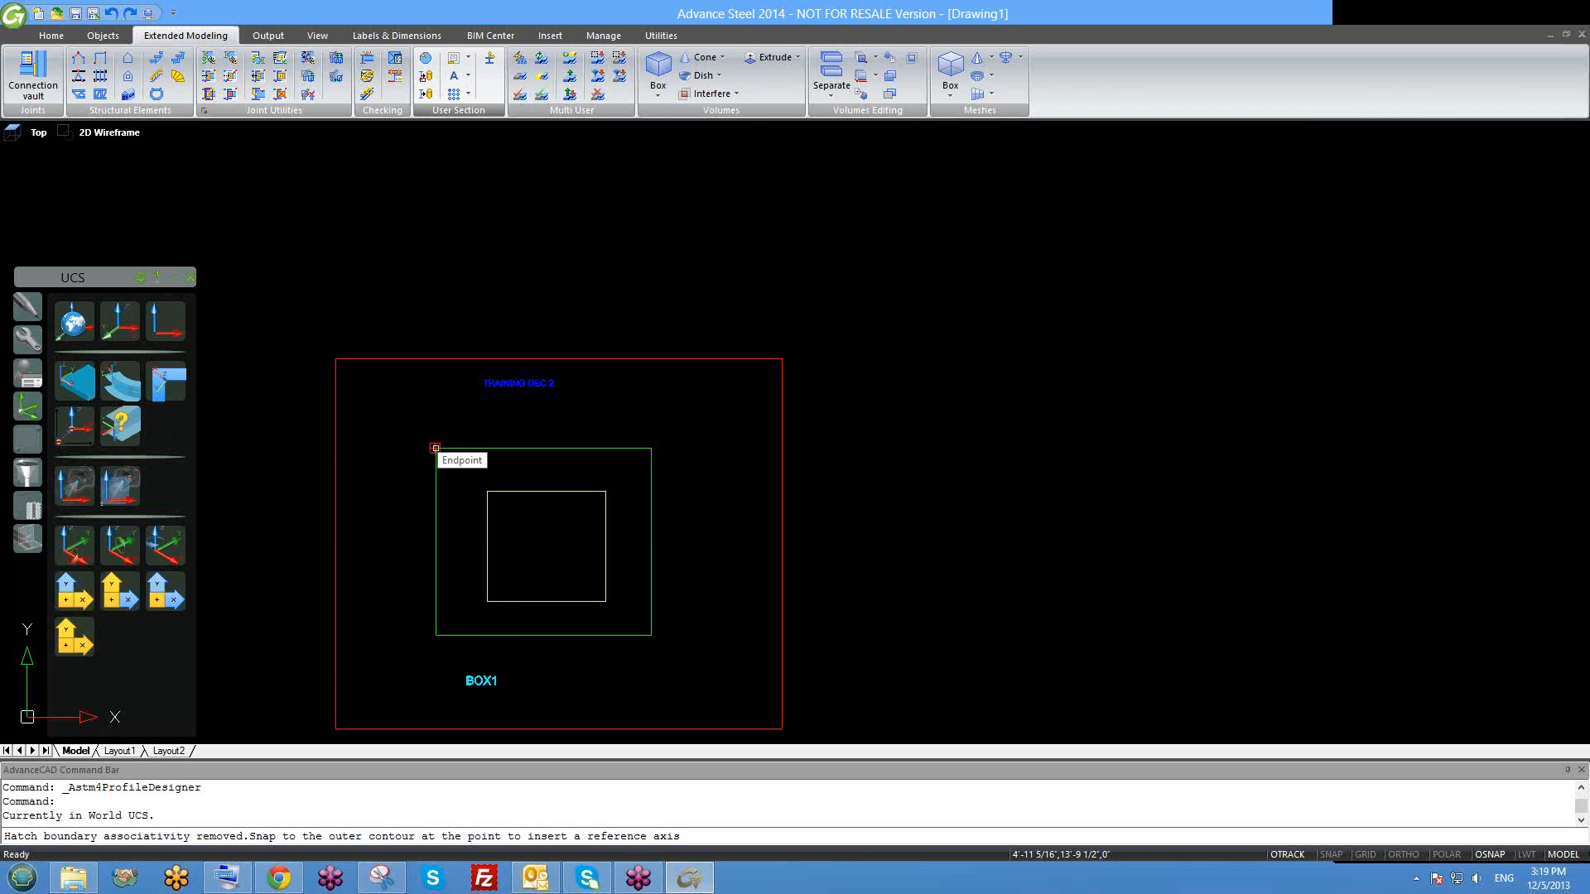
click(435, 448)
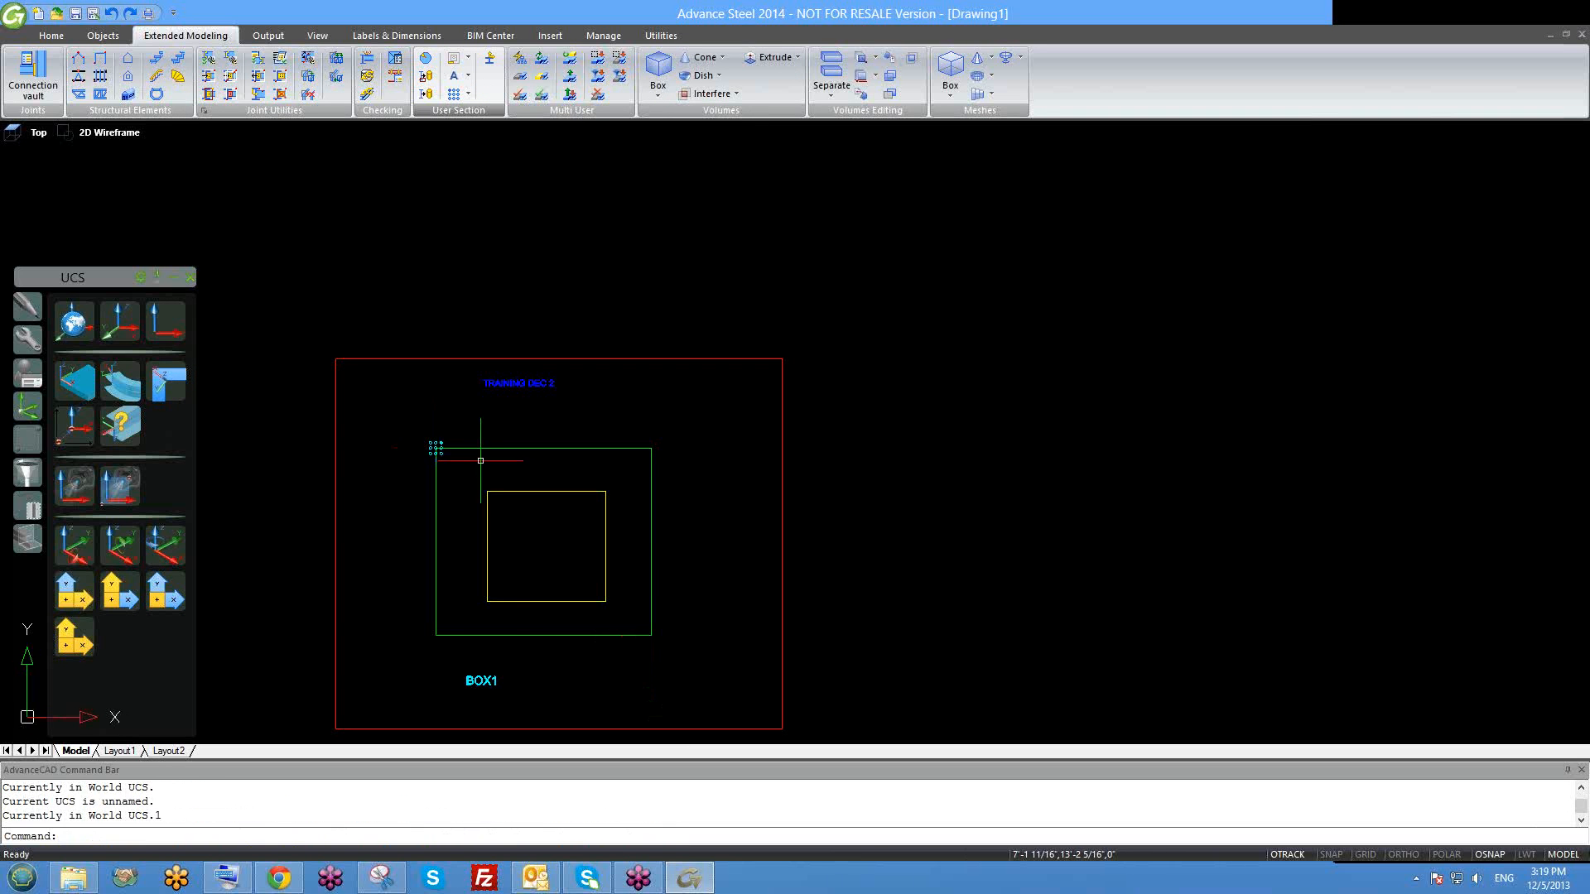
scroll(427, 450, up, 4)
scroll(447, 447, up, 2)
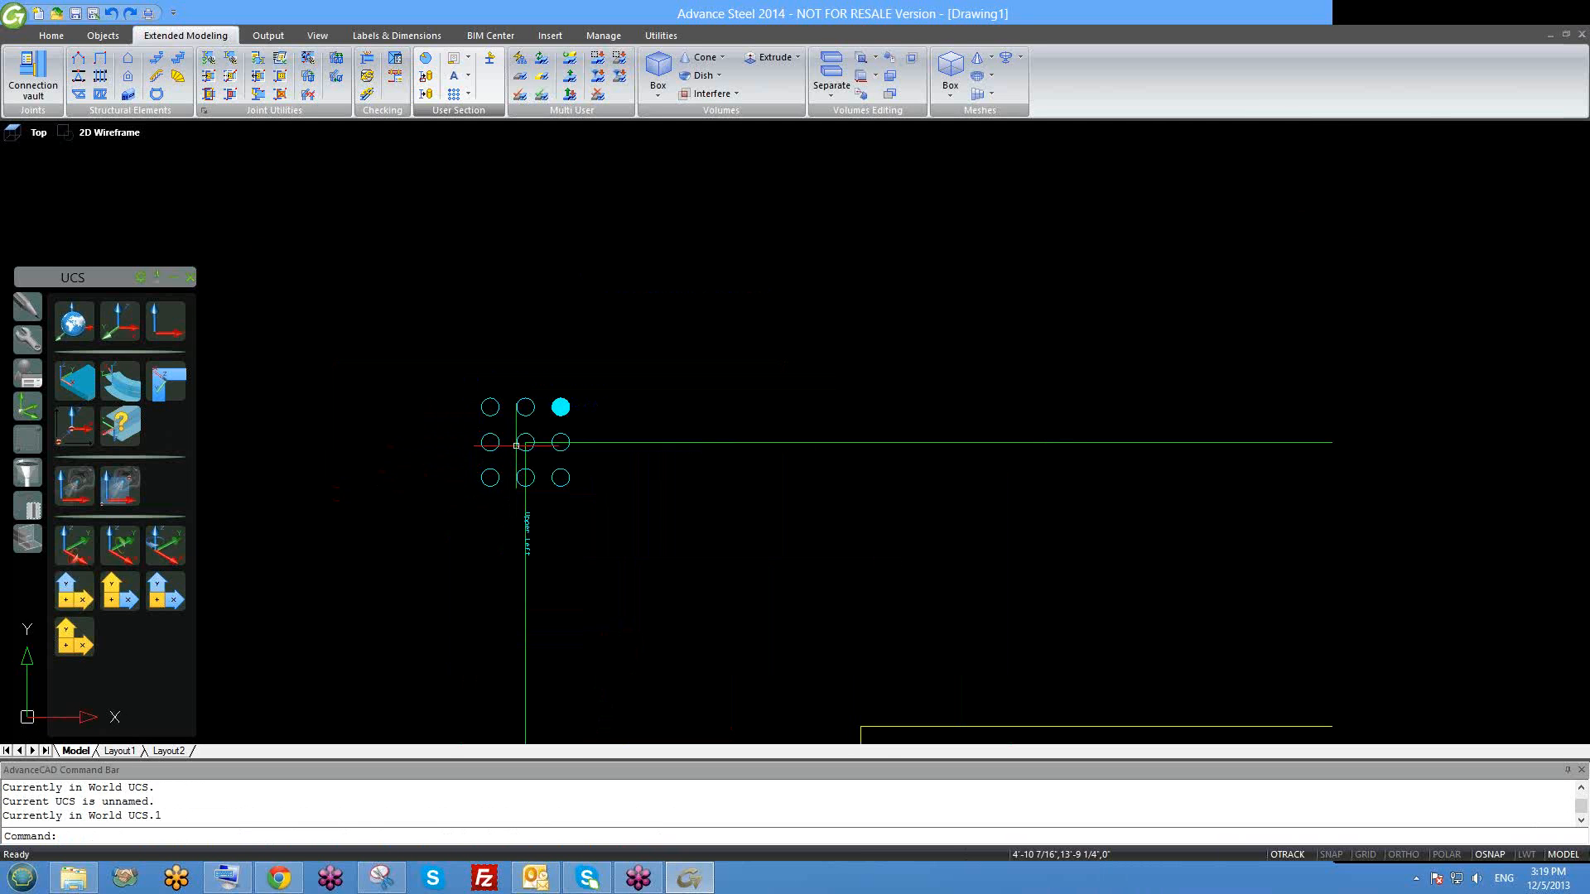
scroll(504, 443, down, 3)
scroll(505, 443, down, 2)
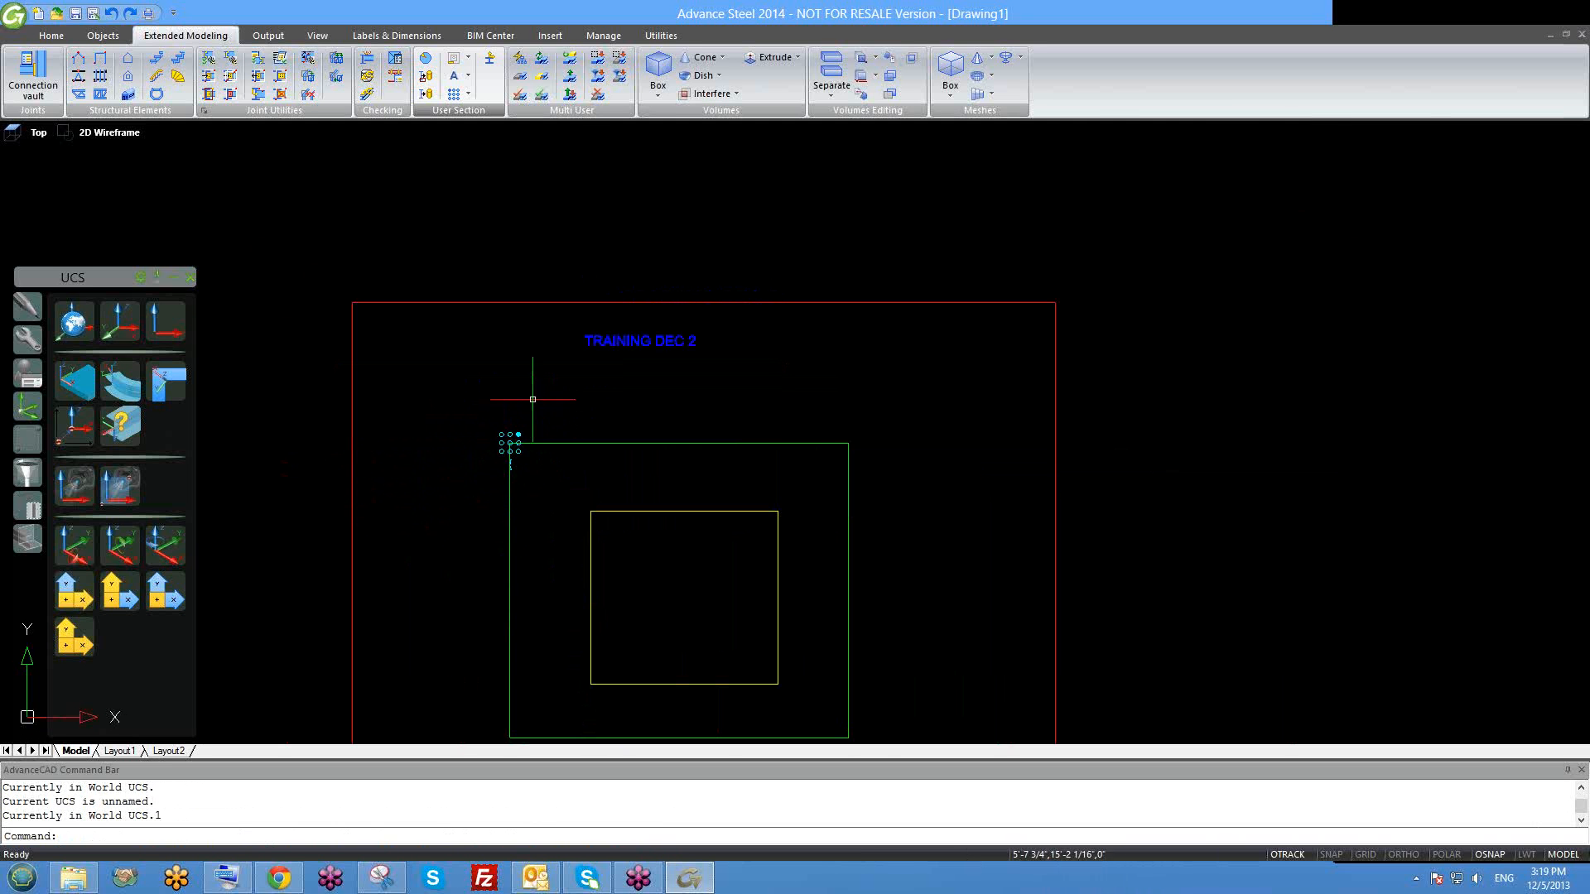
scroll(565, 204, down, 2)
middle_drag(566, 204, 505, 225)
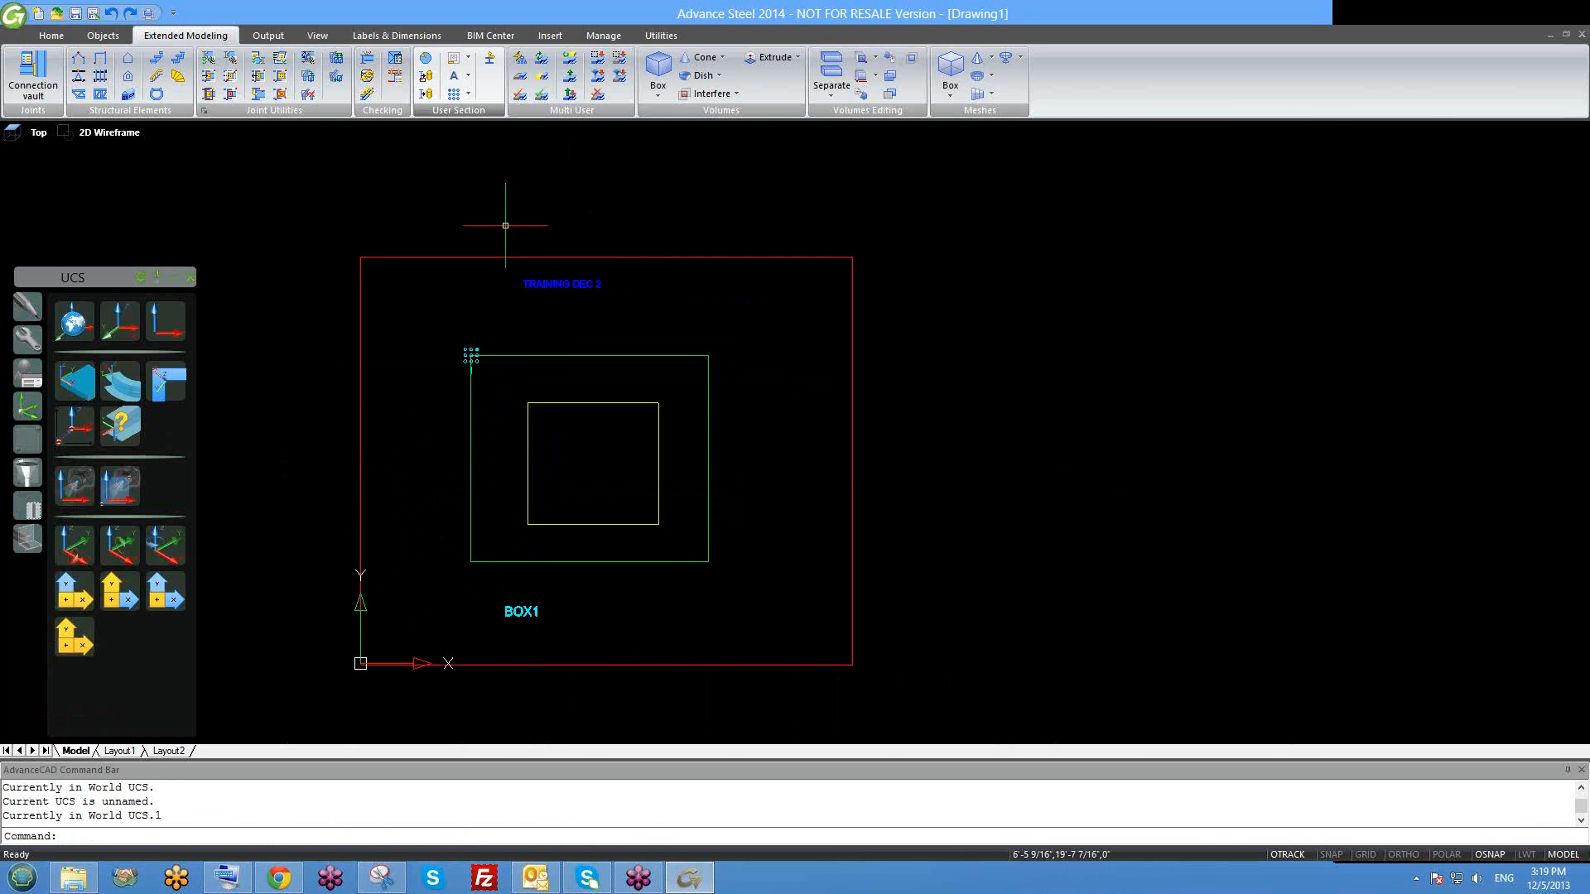
Add a coordinate system to the right face of the green outer contour.
click(489, 65)
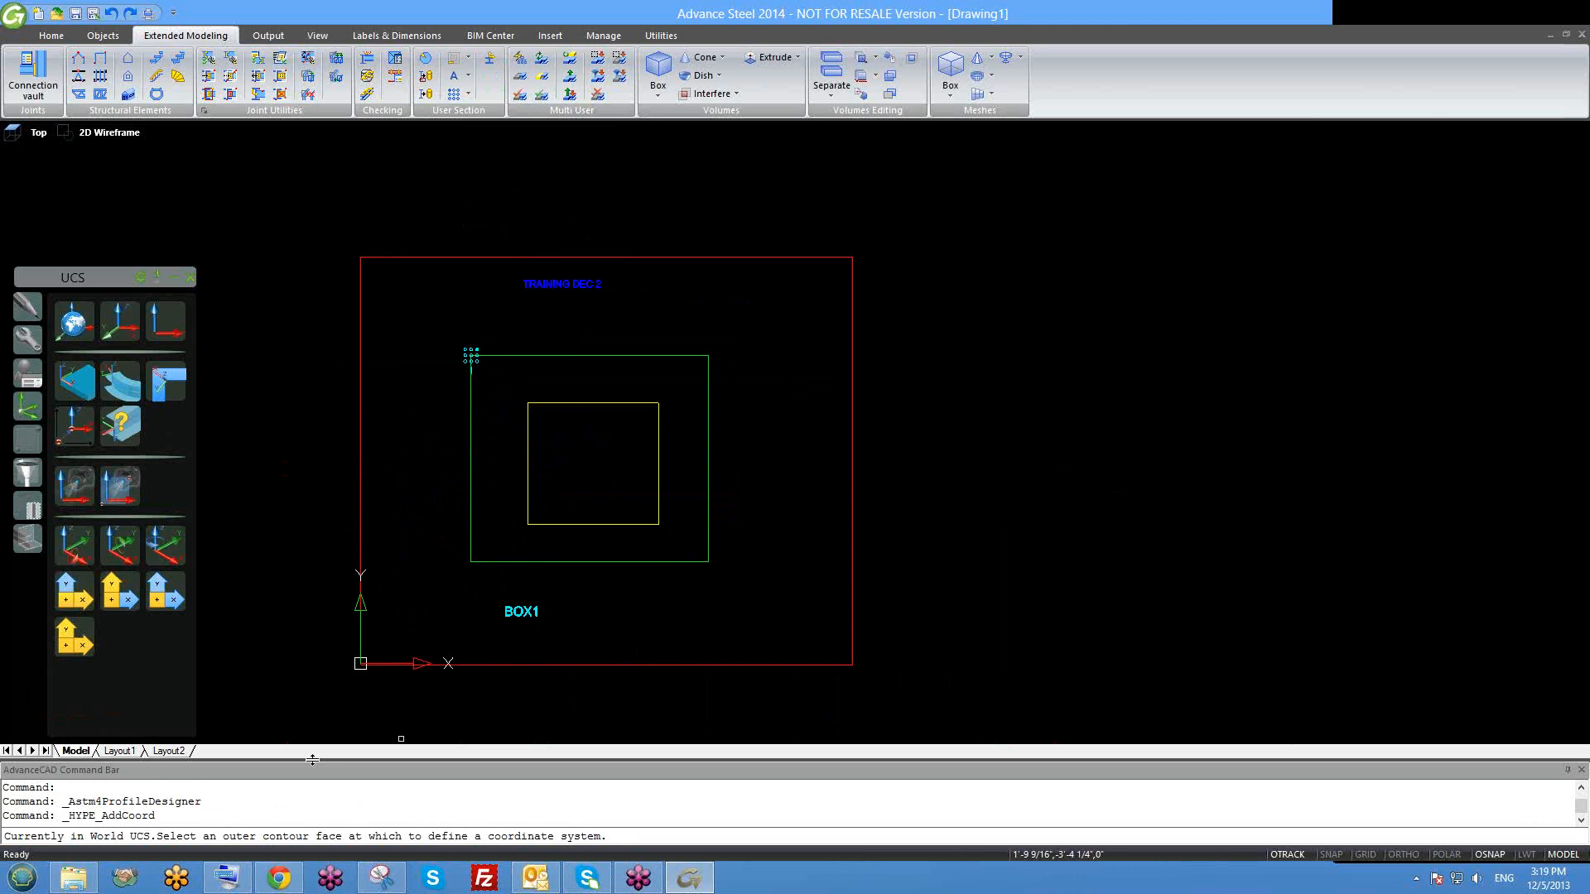
click(709, 356)
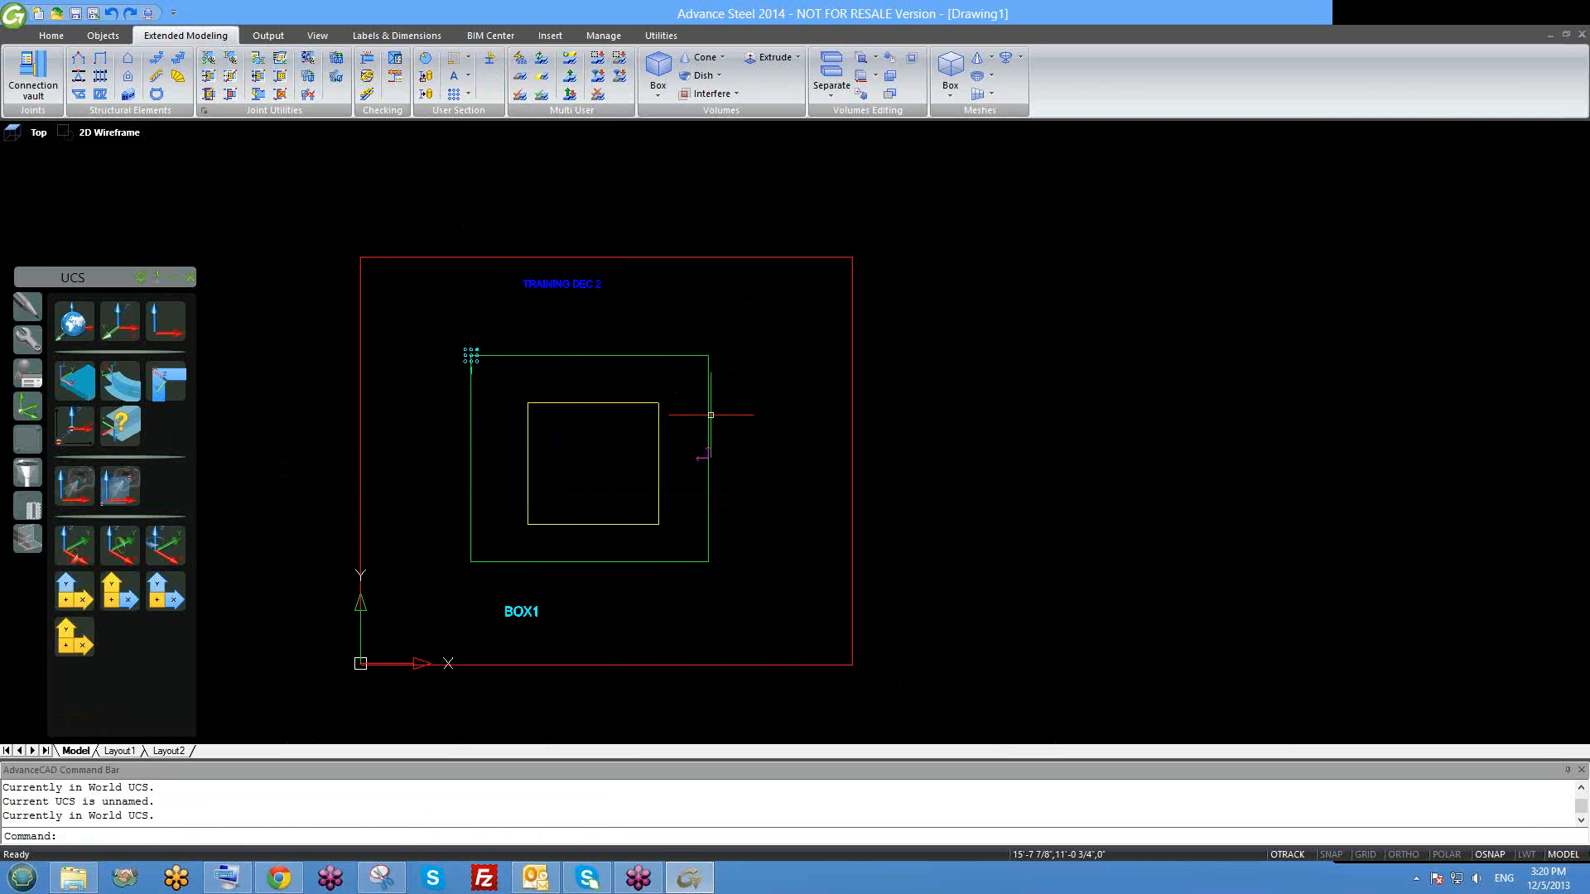
scroll(703, 467, up, 2)
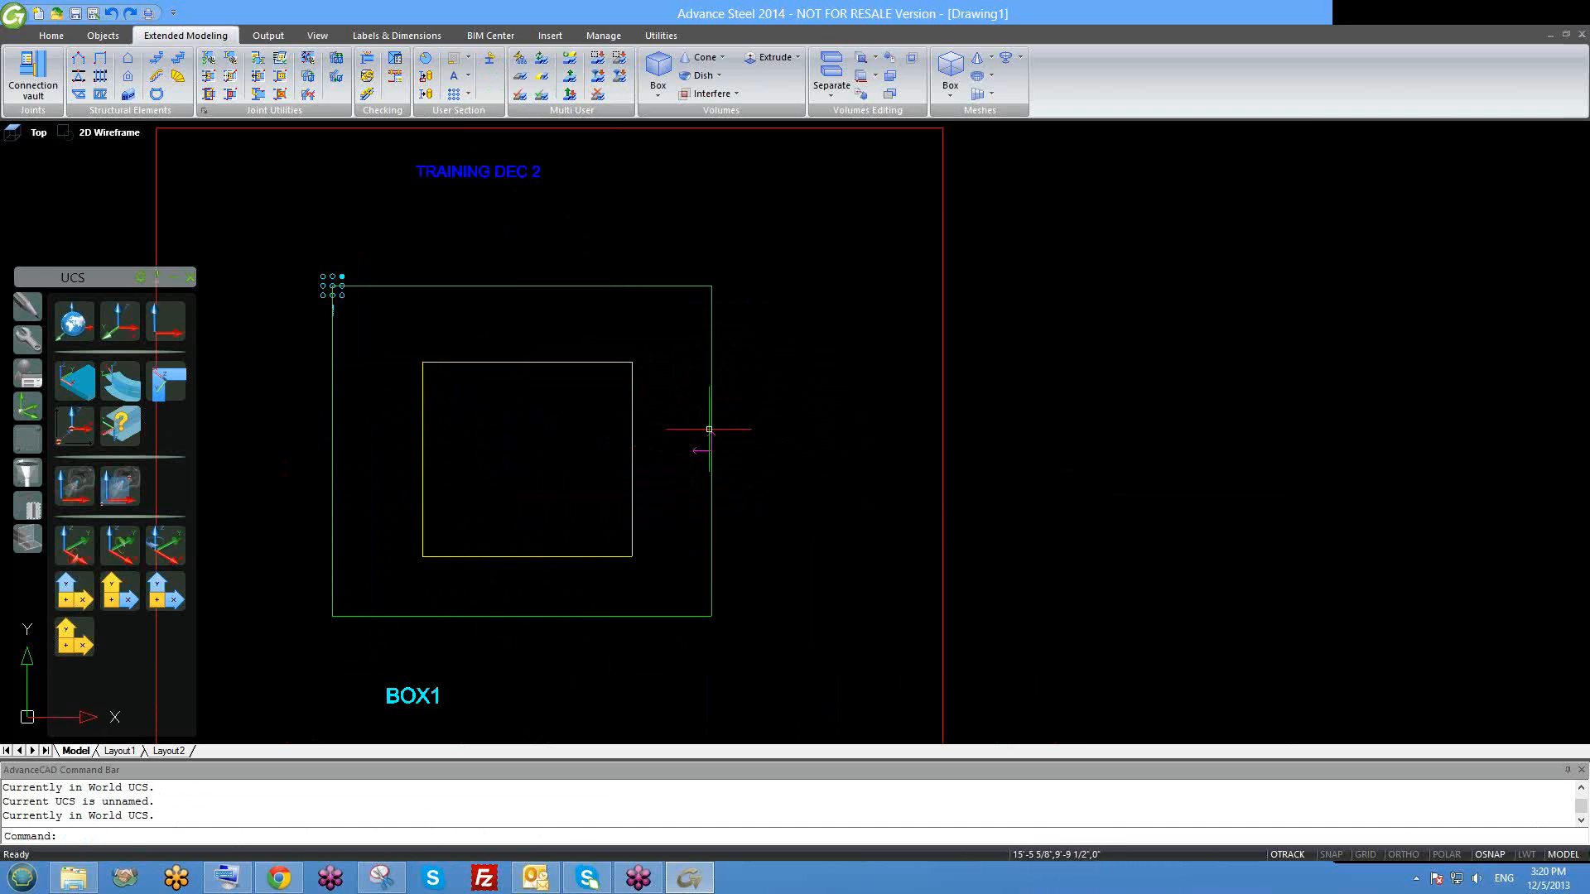
scroll(710, 430, down, 4)
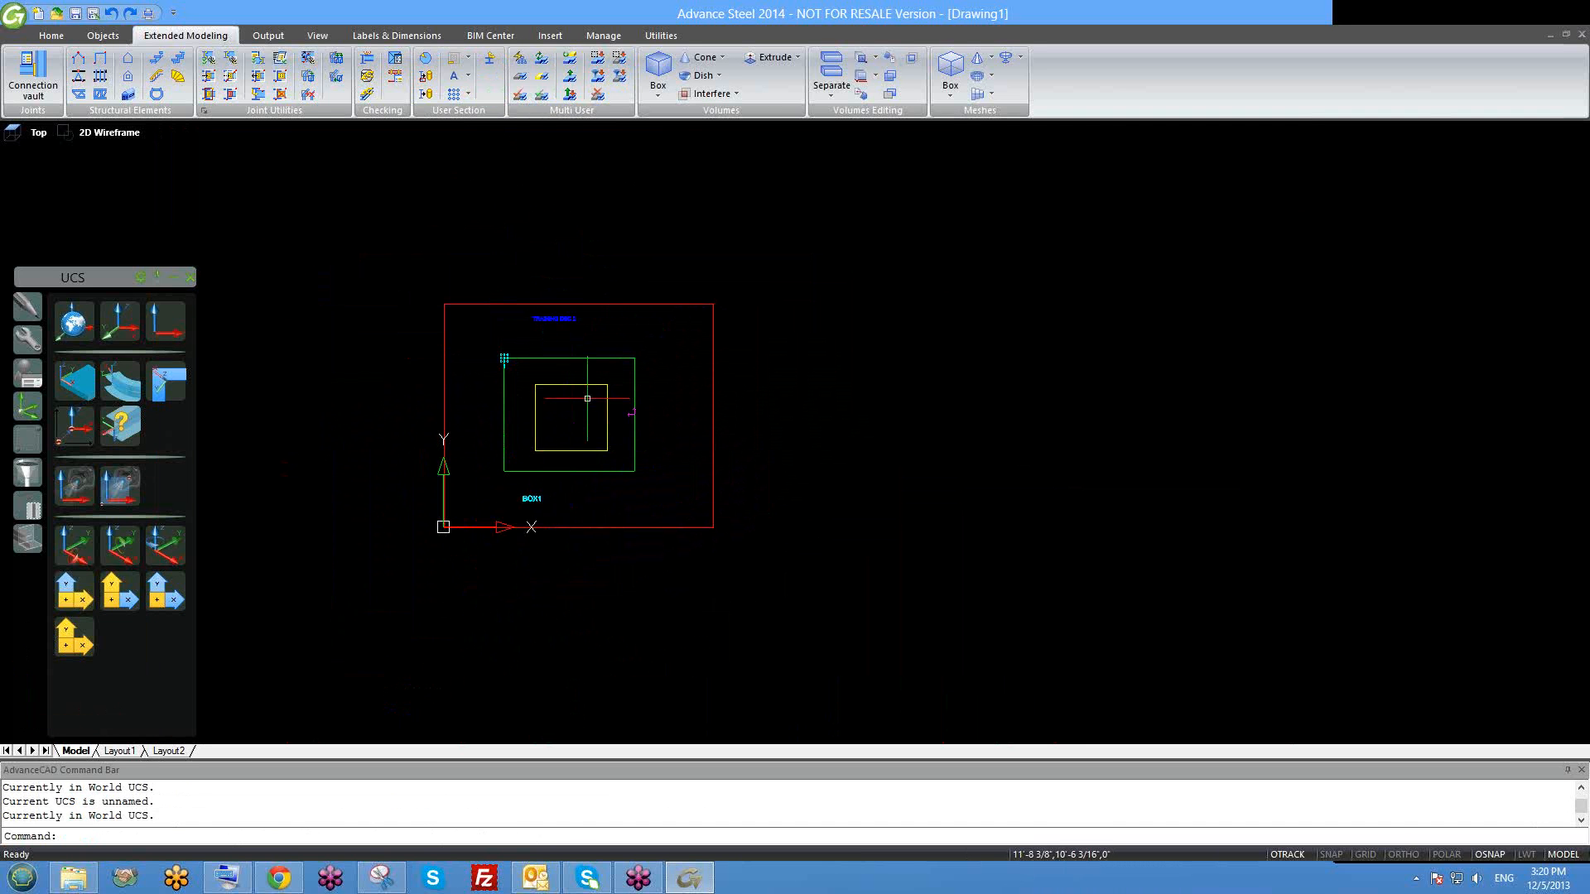
key(Escape)
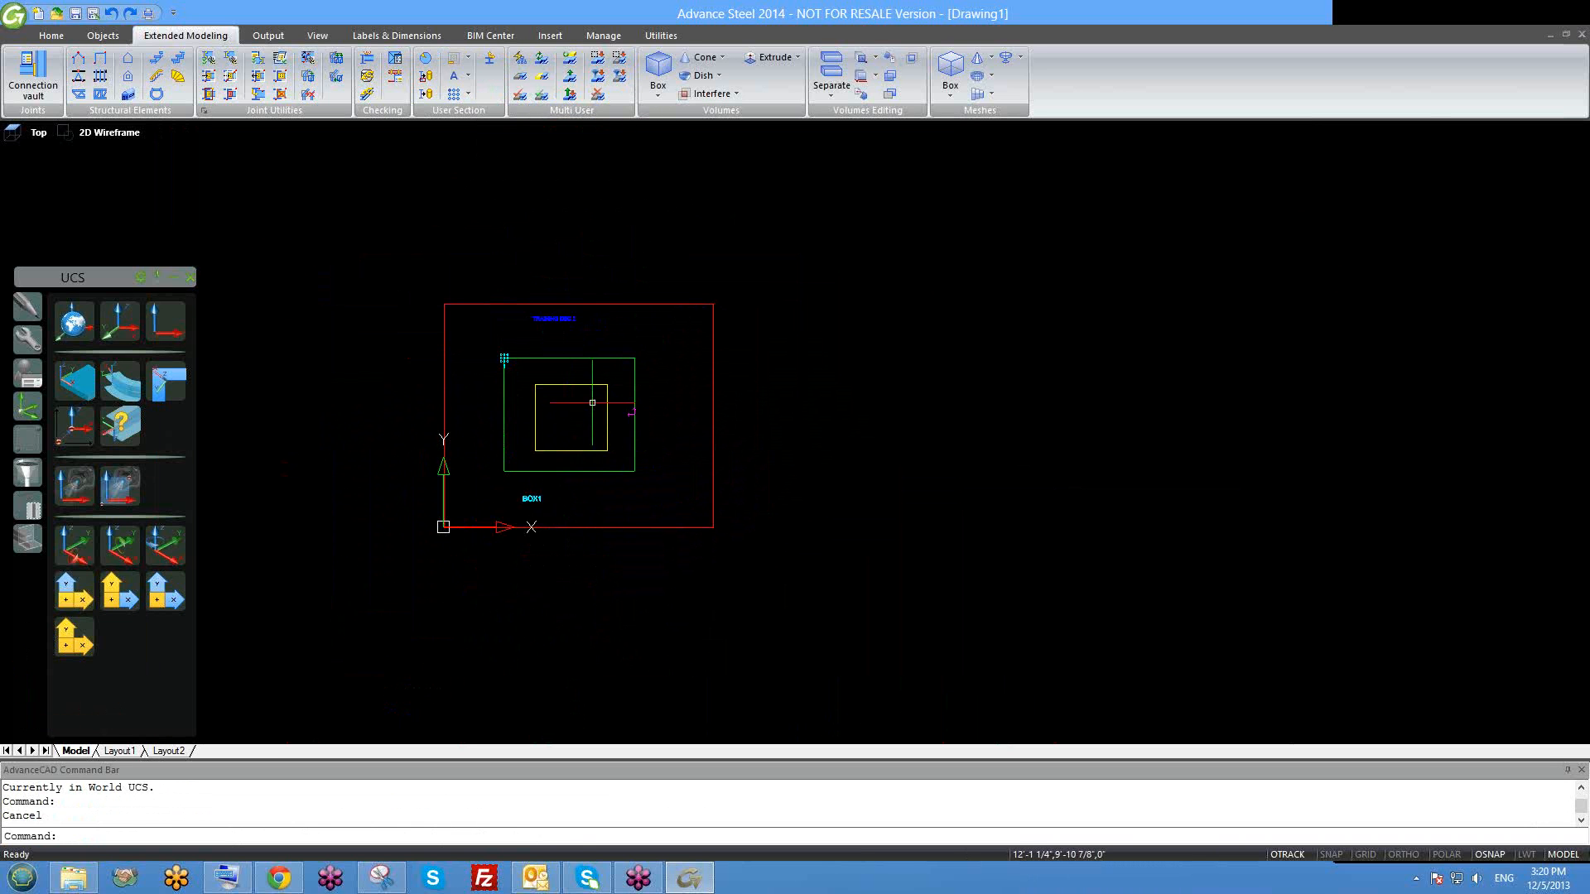
middle_drag(576, 418, 616, 368)
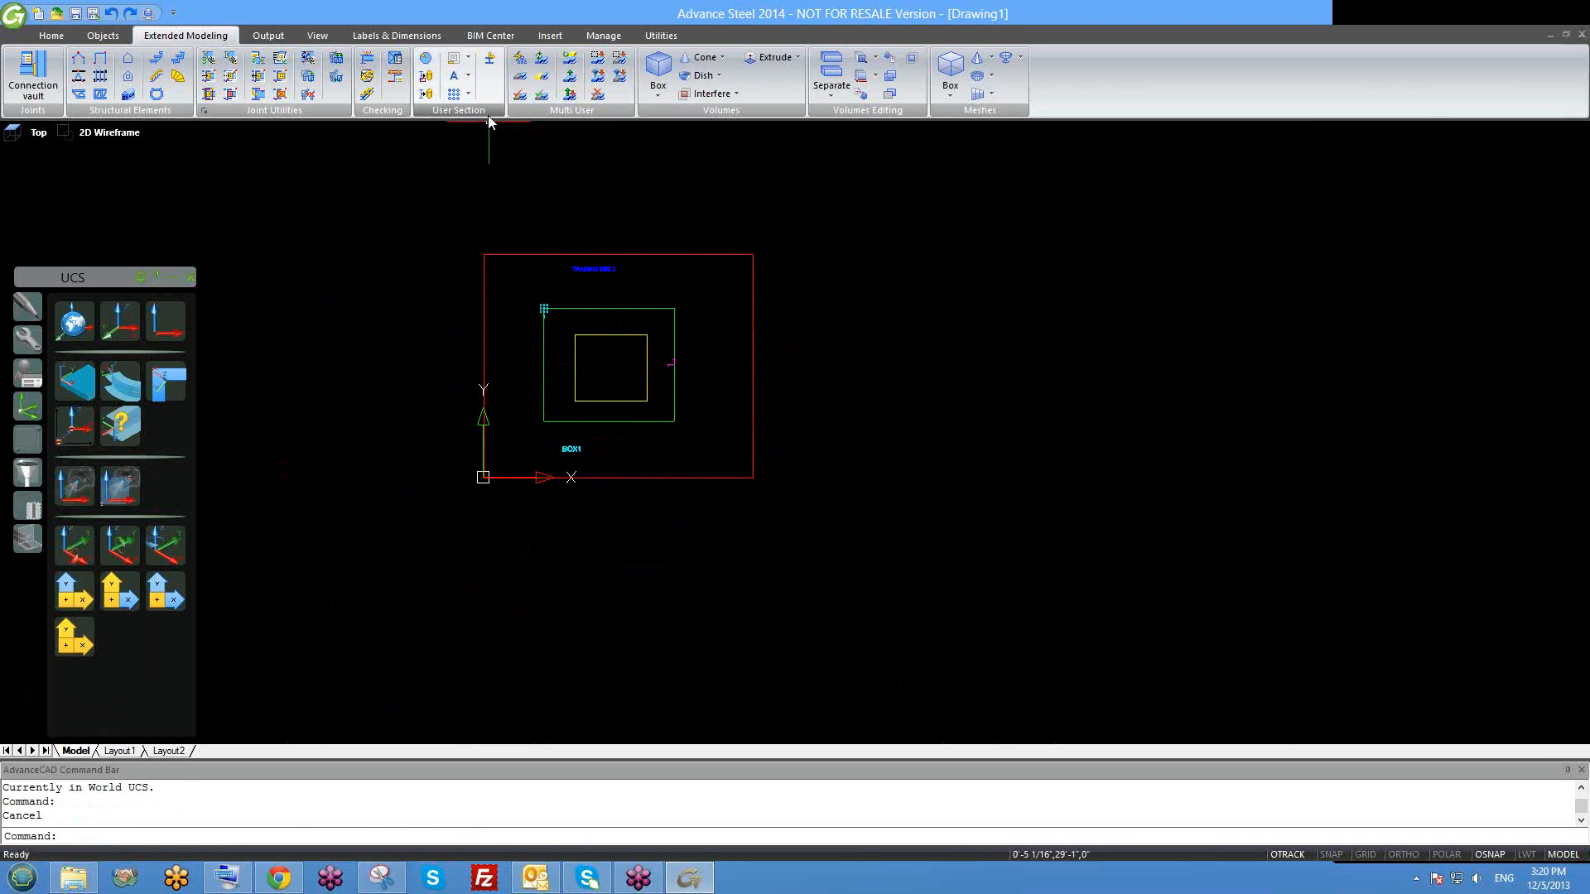
scroll(513, 331, up, 1)
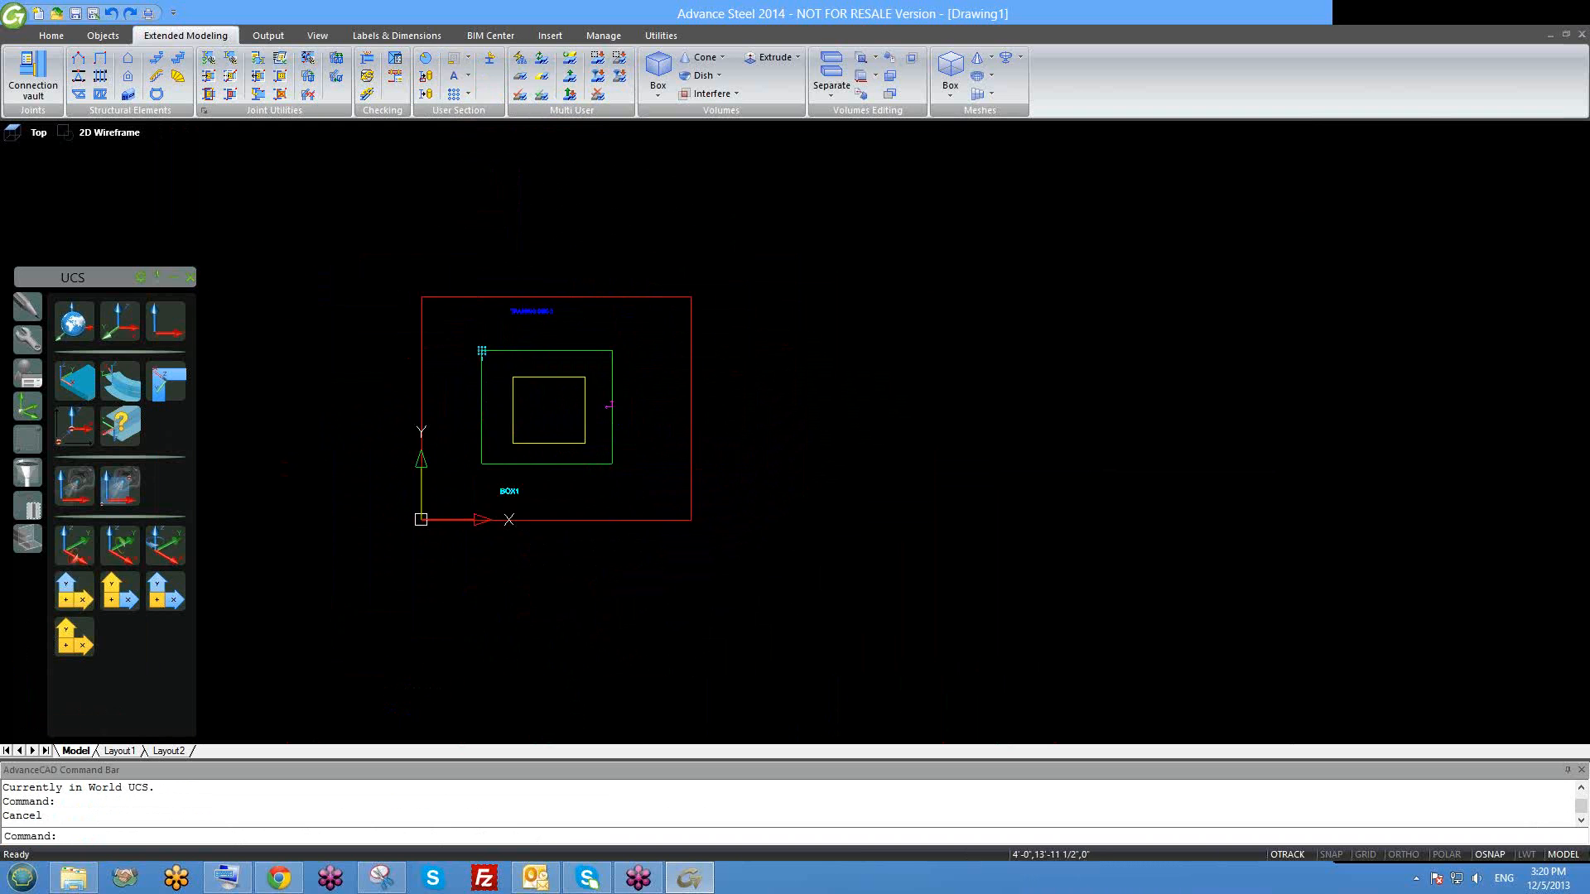
scroll(528, 347, up, 3)
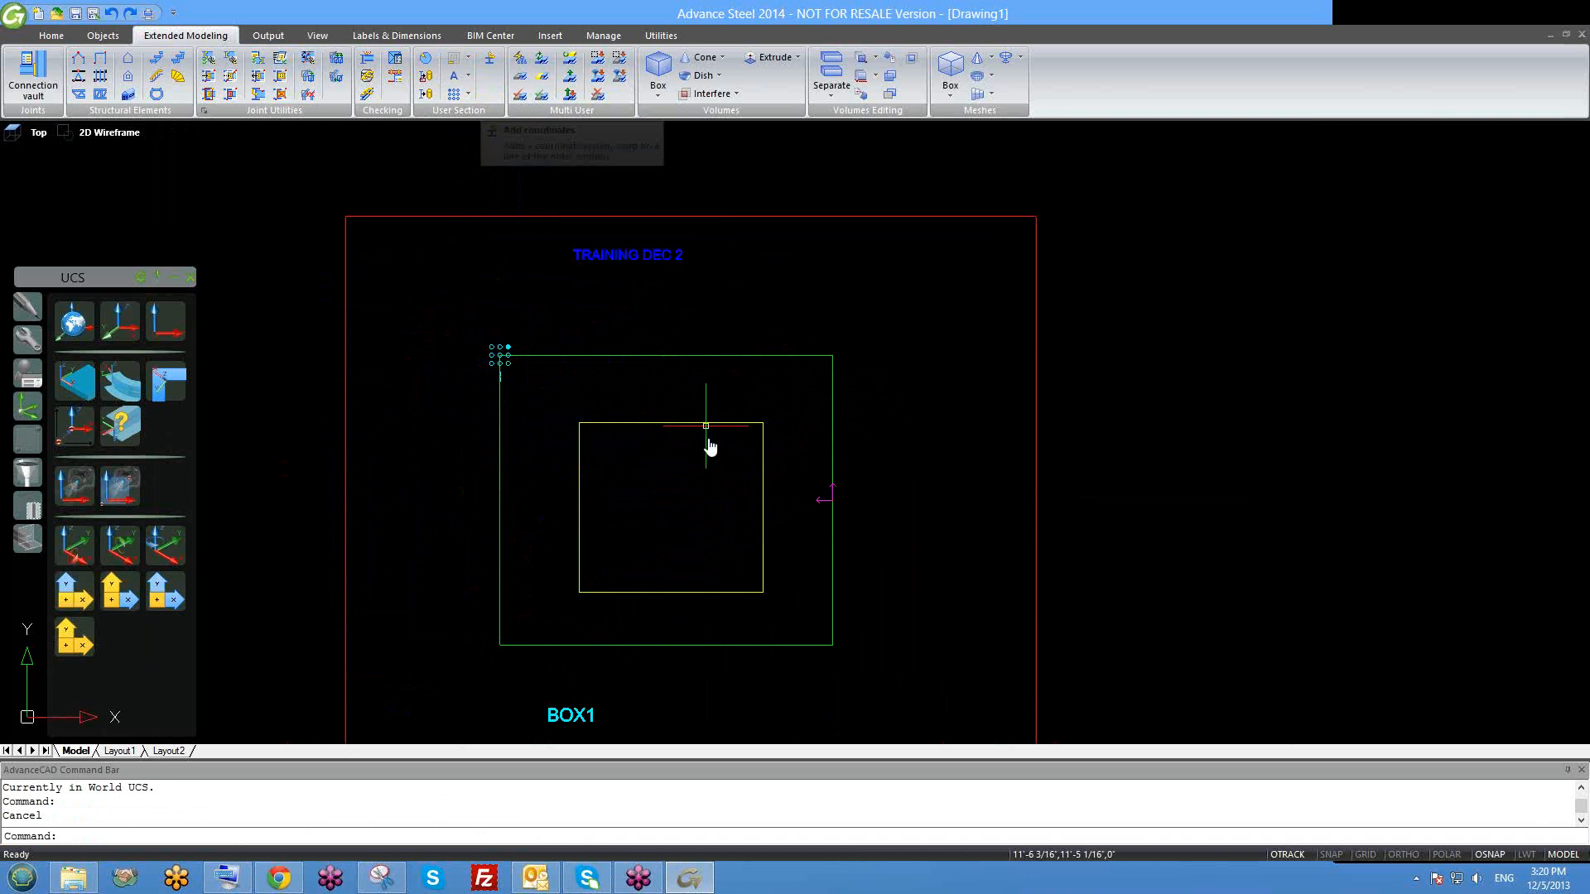
scroll(710, 447, down, 3)
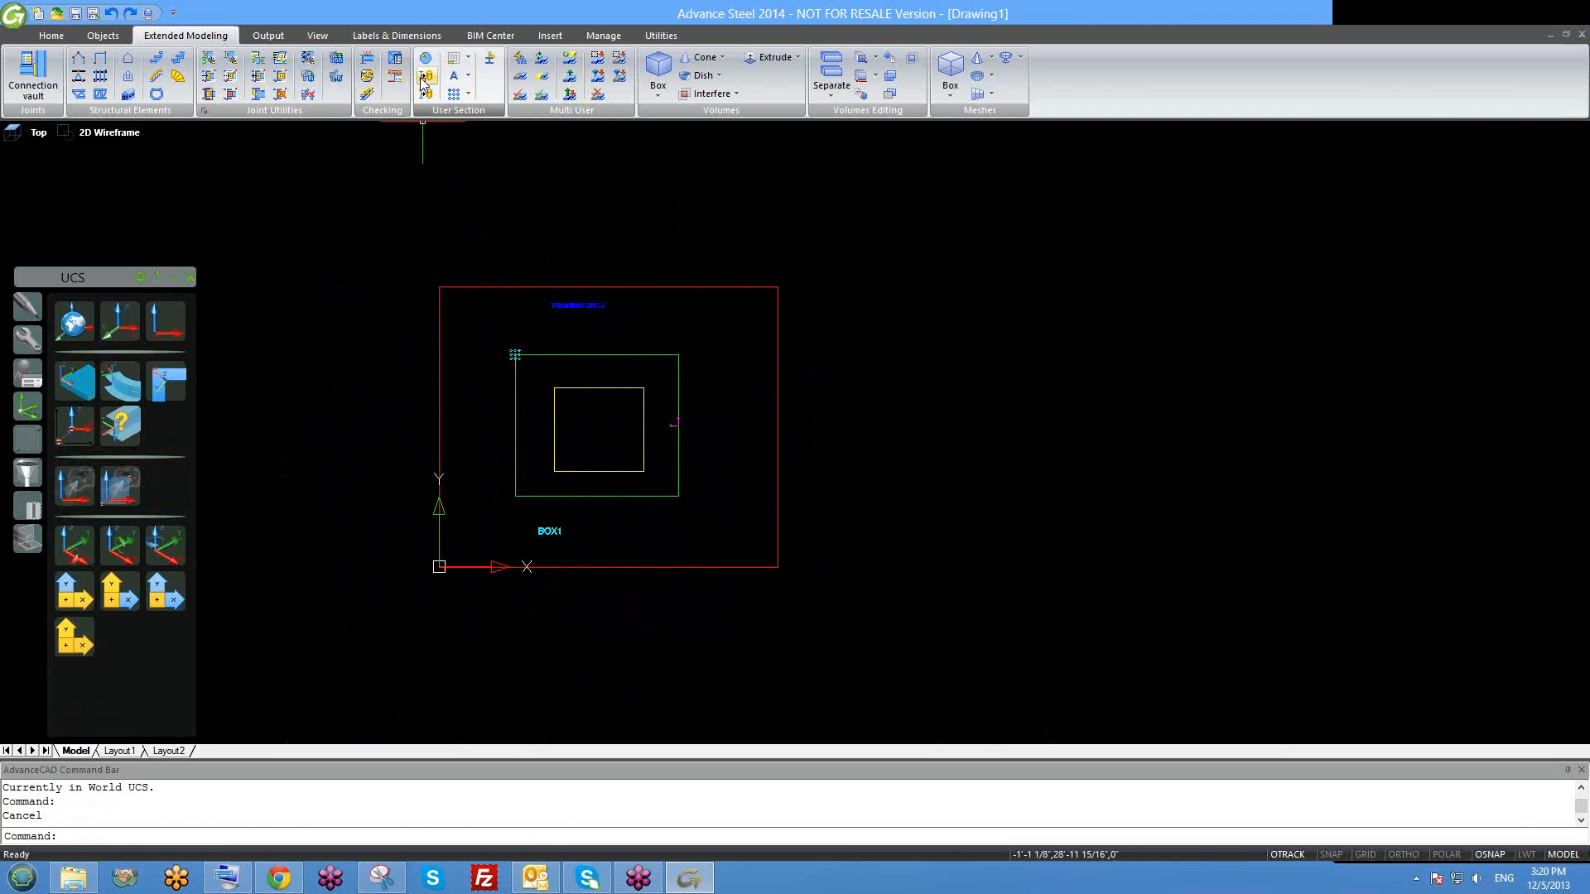
click(853, 641)
click(335, 187)
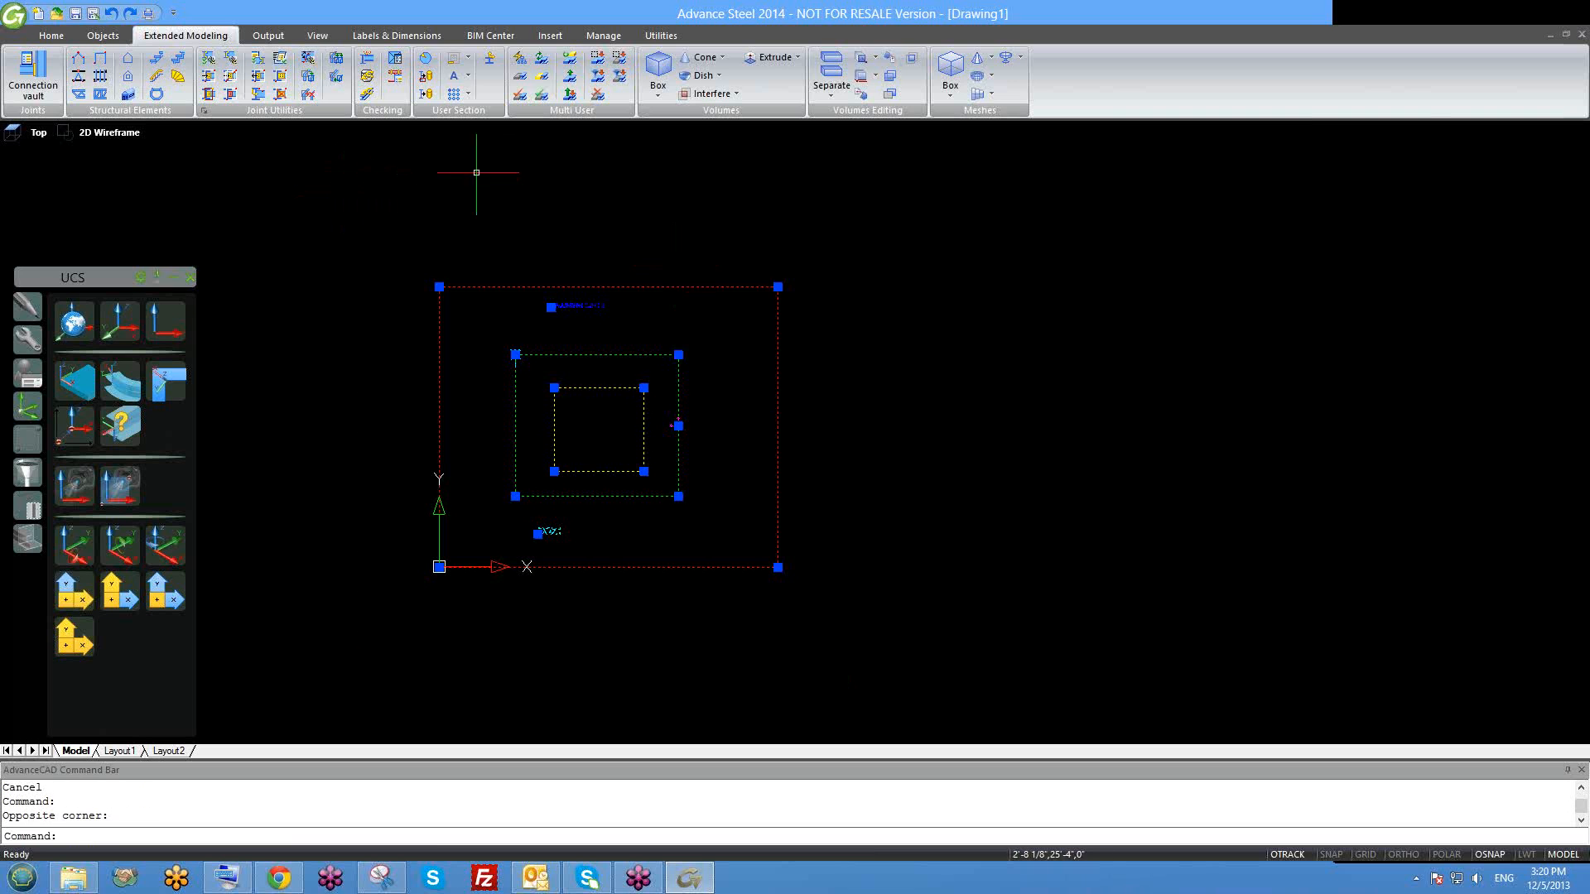
click(424, 76)
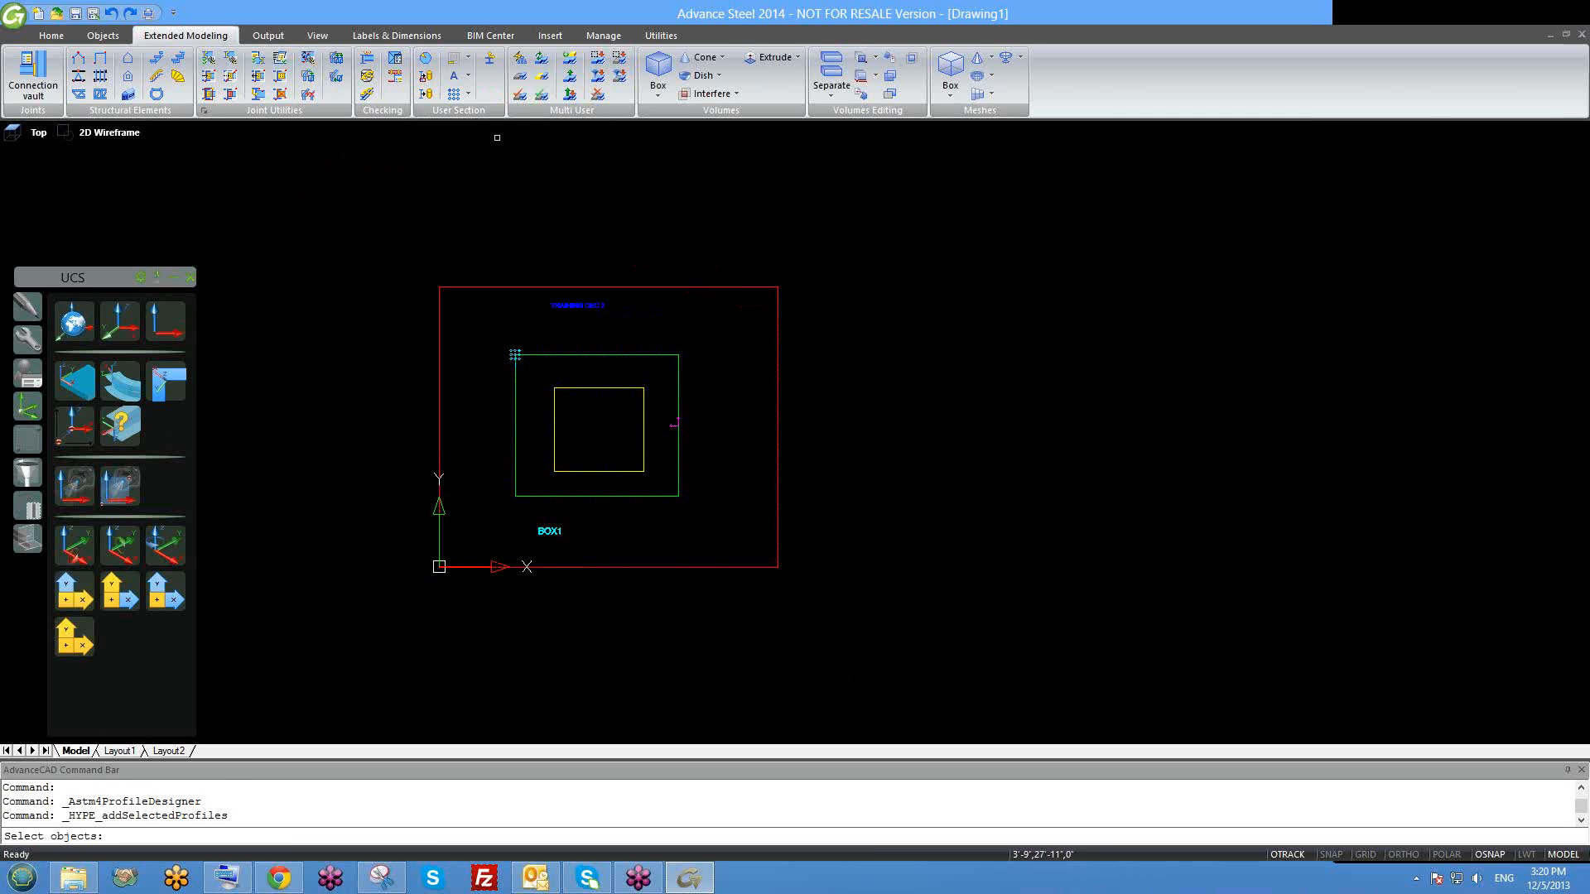
key(Escape)
Generate user section BOX1 of class TRAINING DEC 2 from the complete framed section definition.
click(429, 83)
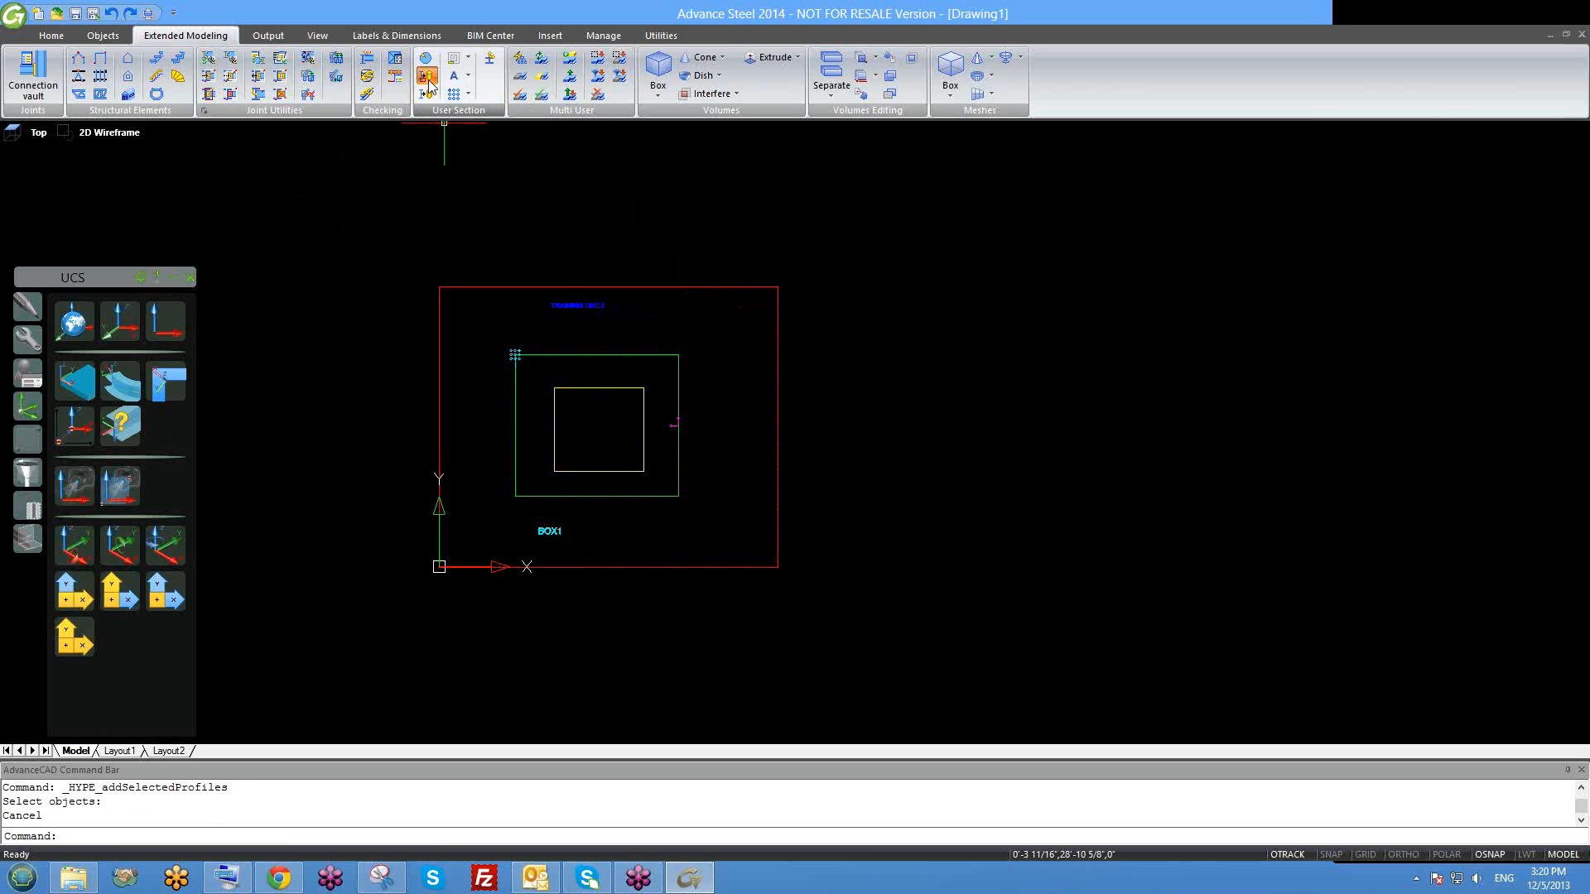
click(376, 212)
click(942, 672)
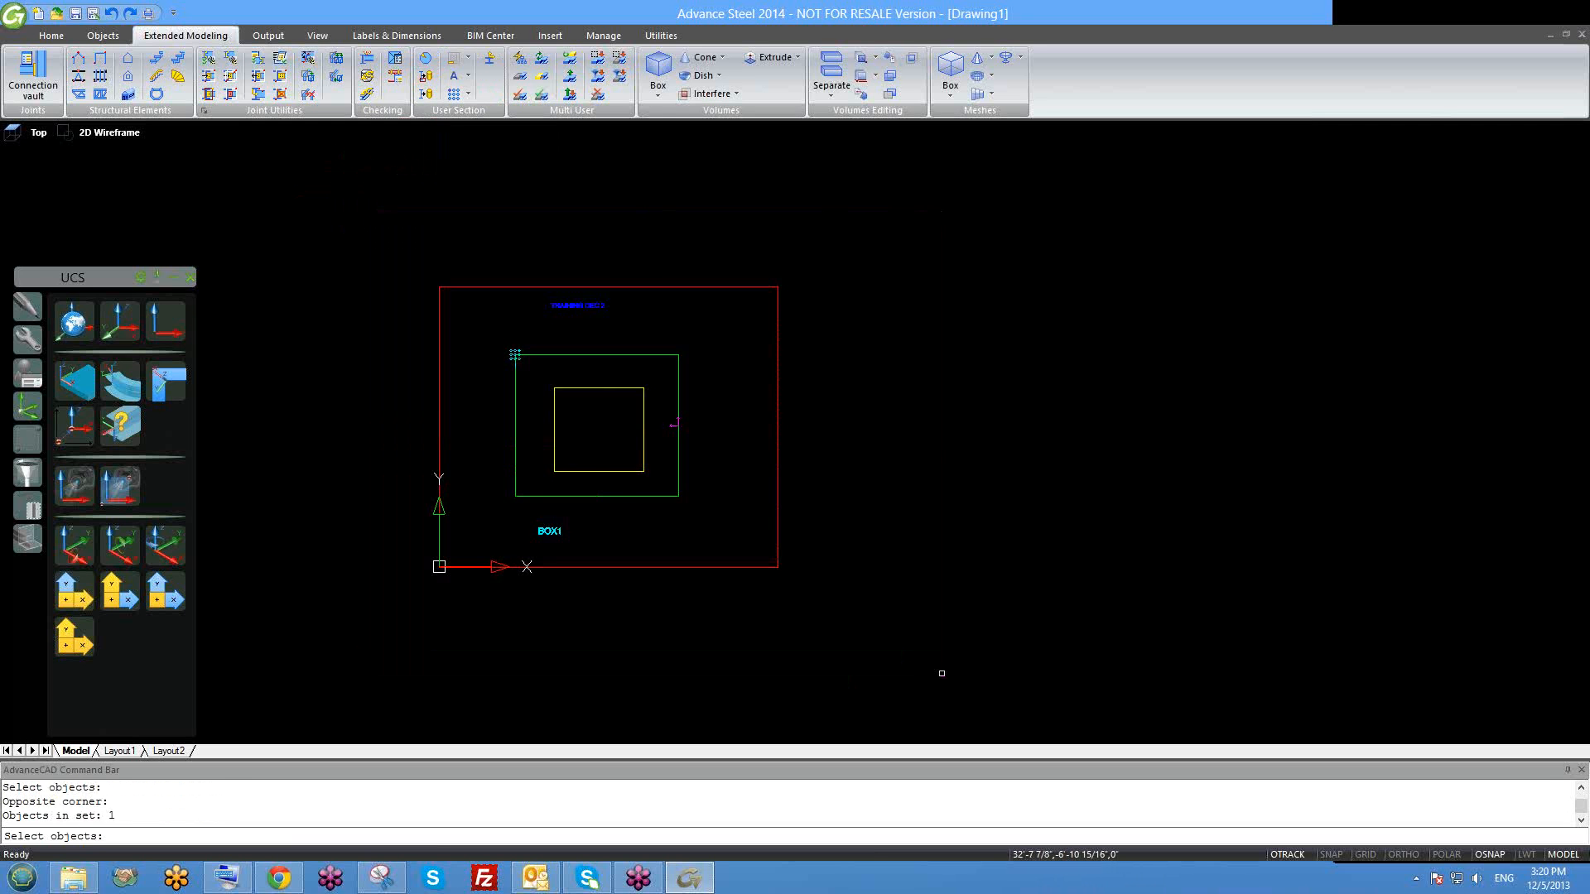
click(362, 233)
click(913, 611)
key(Return)
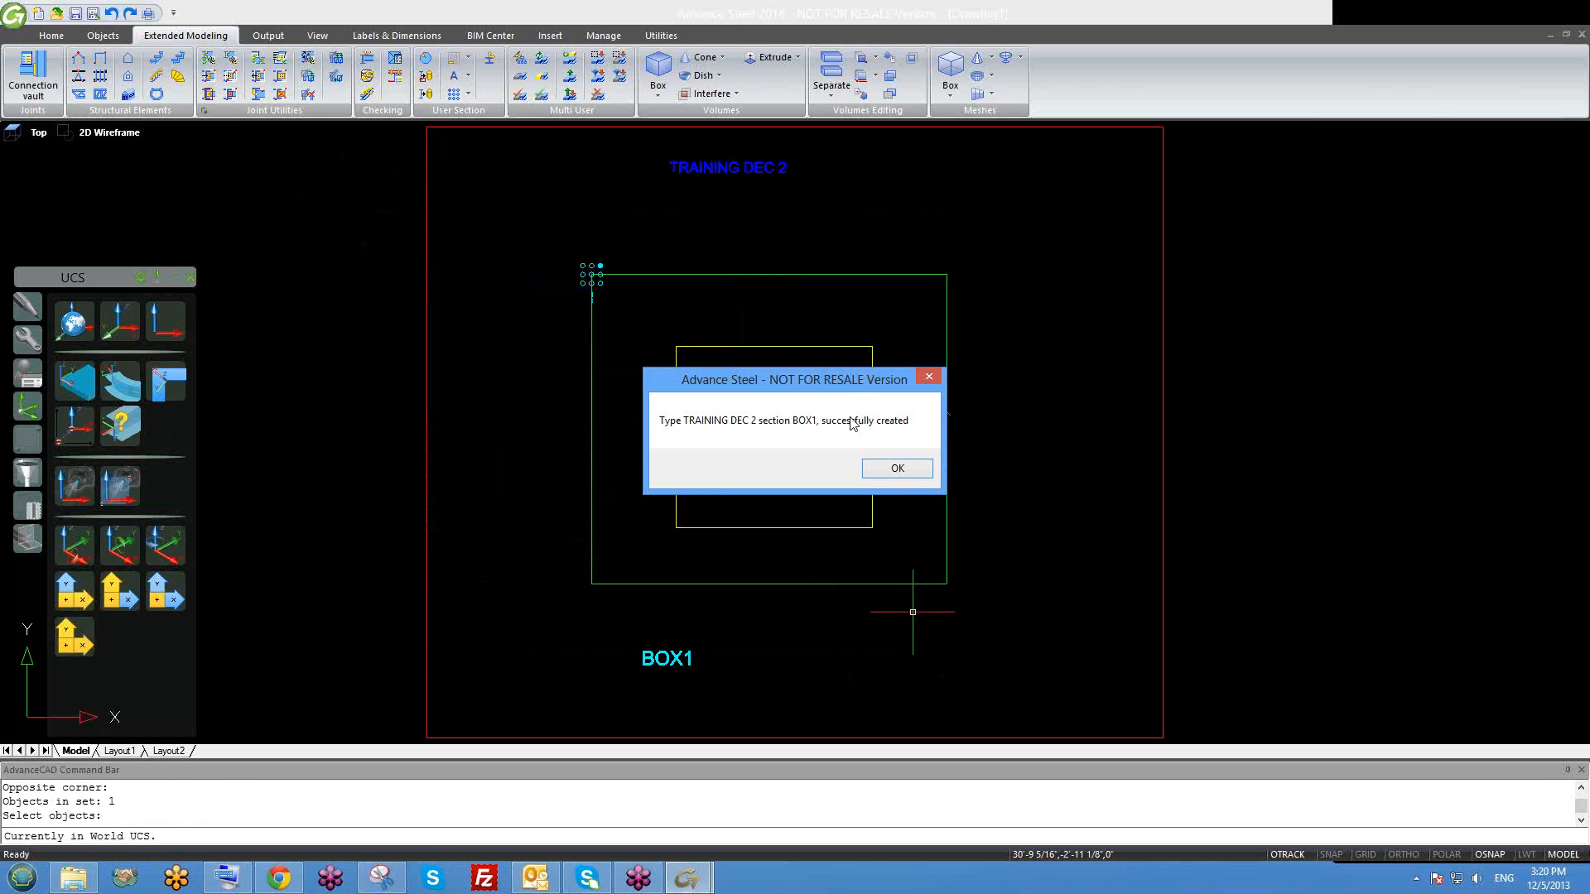
drag(754, 386, 571, 271)
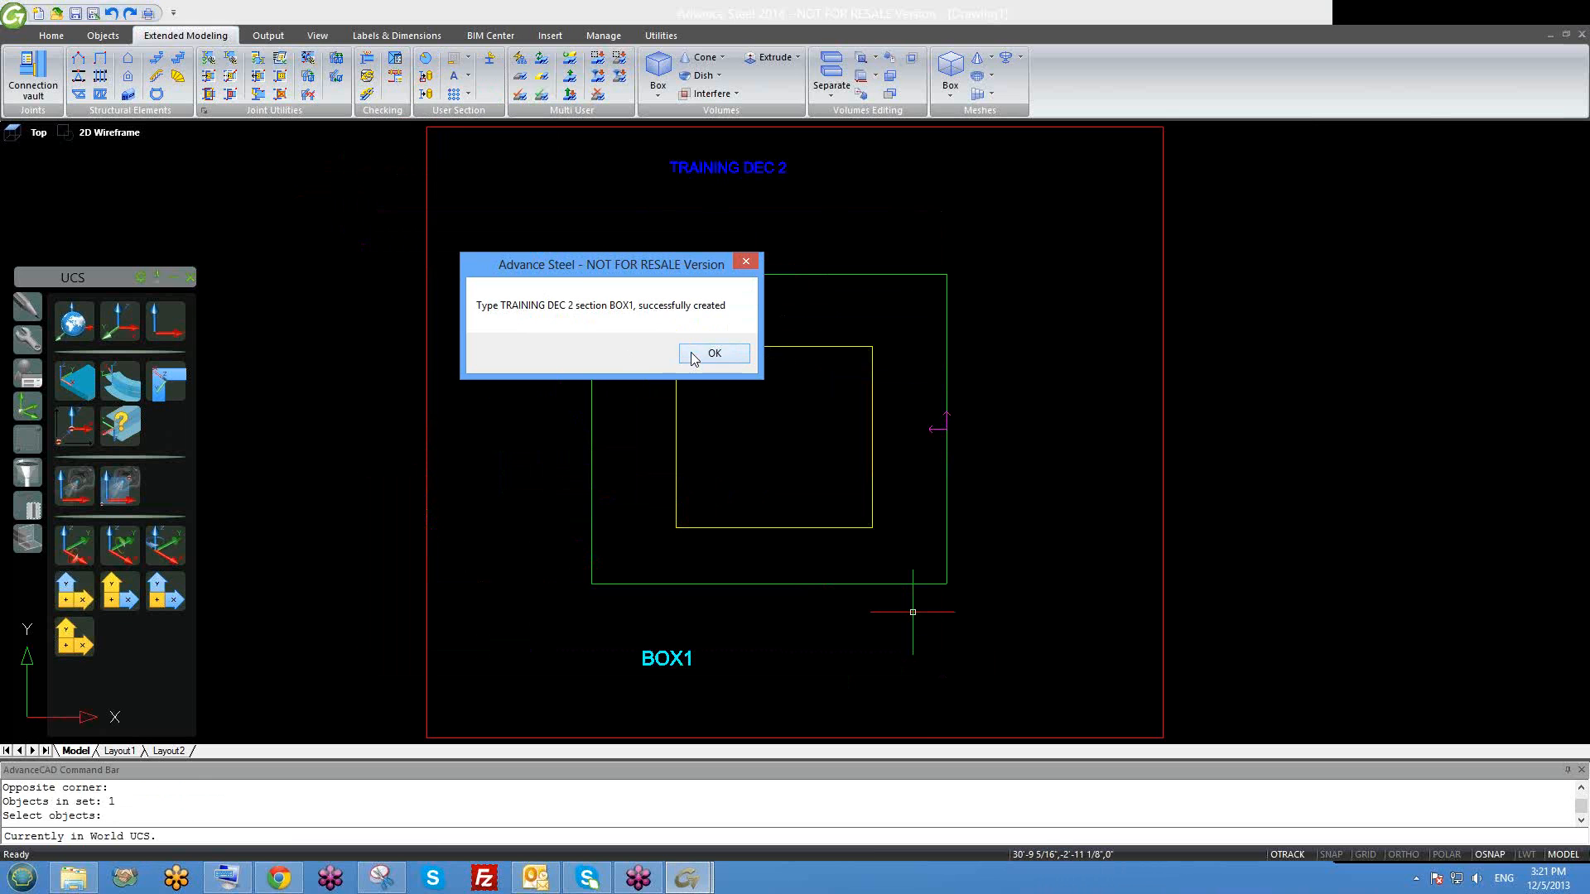
key(Return)
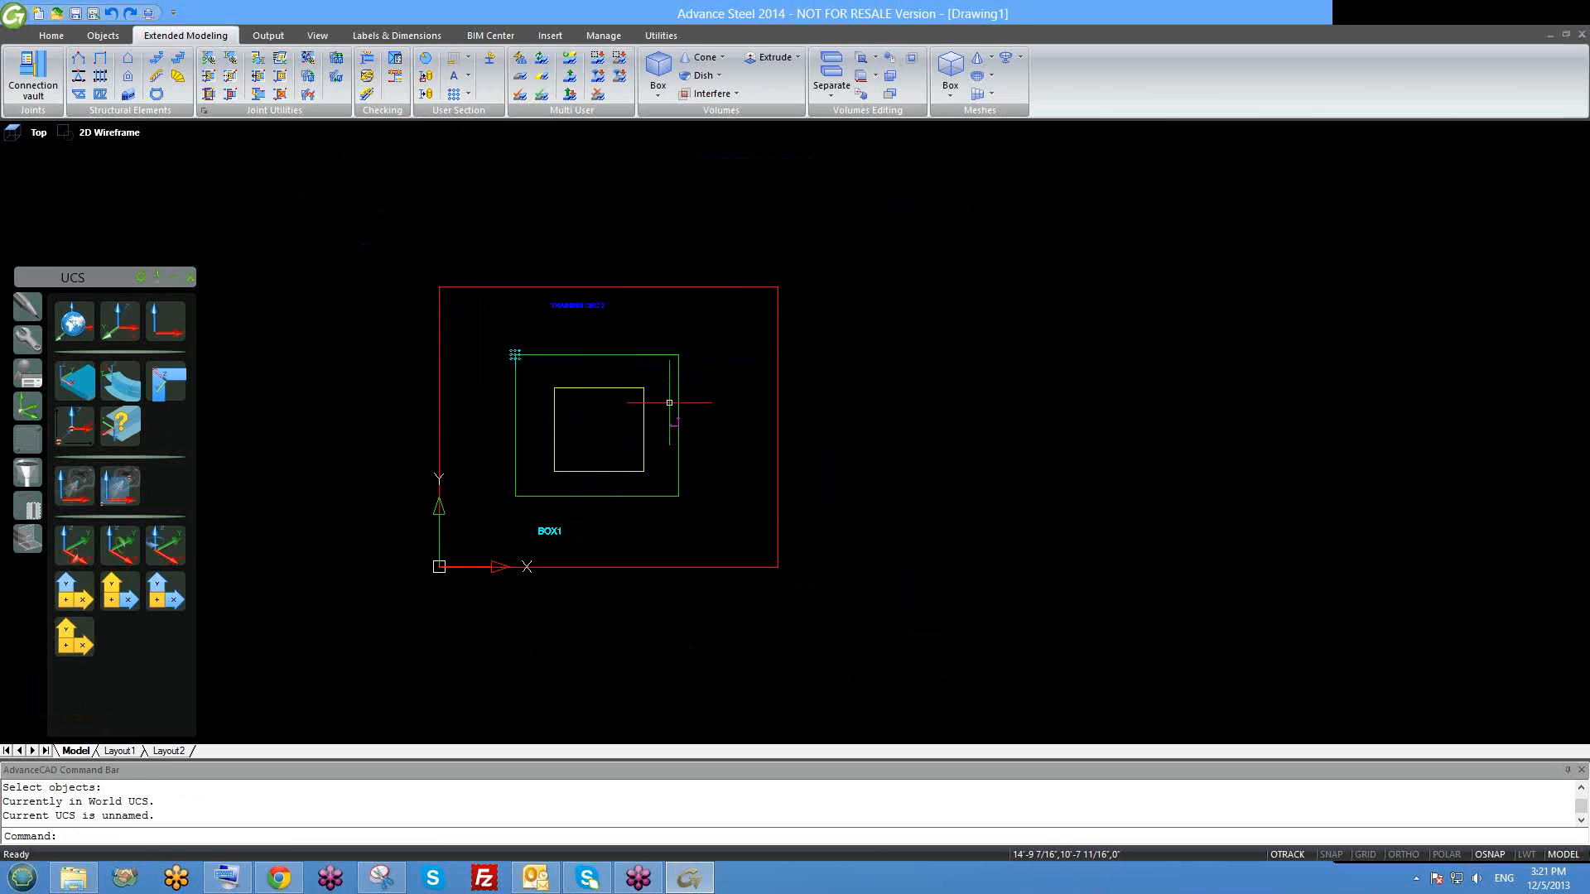
middle_drag(587, 440, 648, 434)
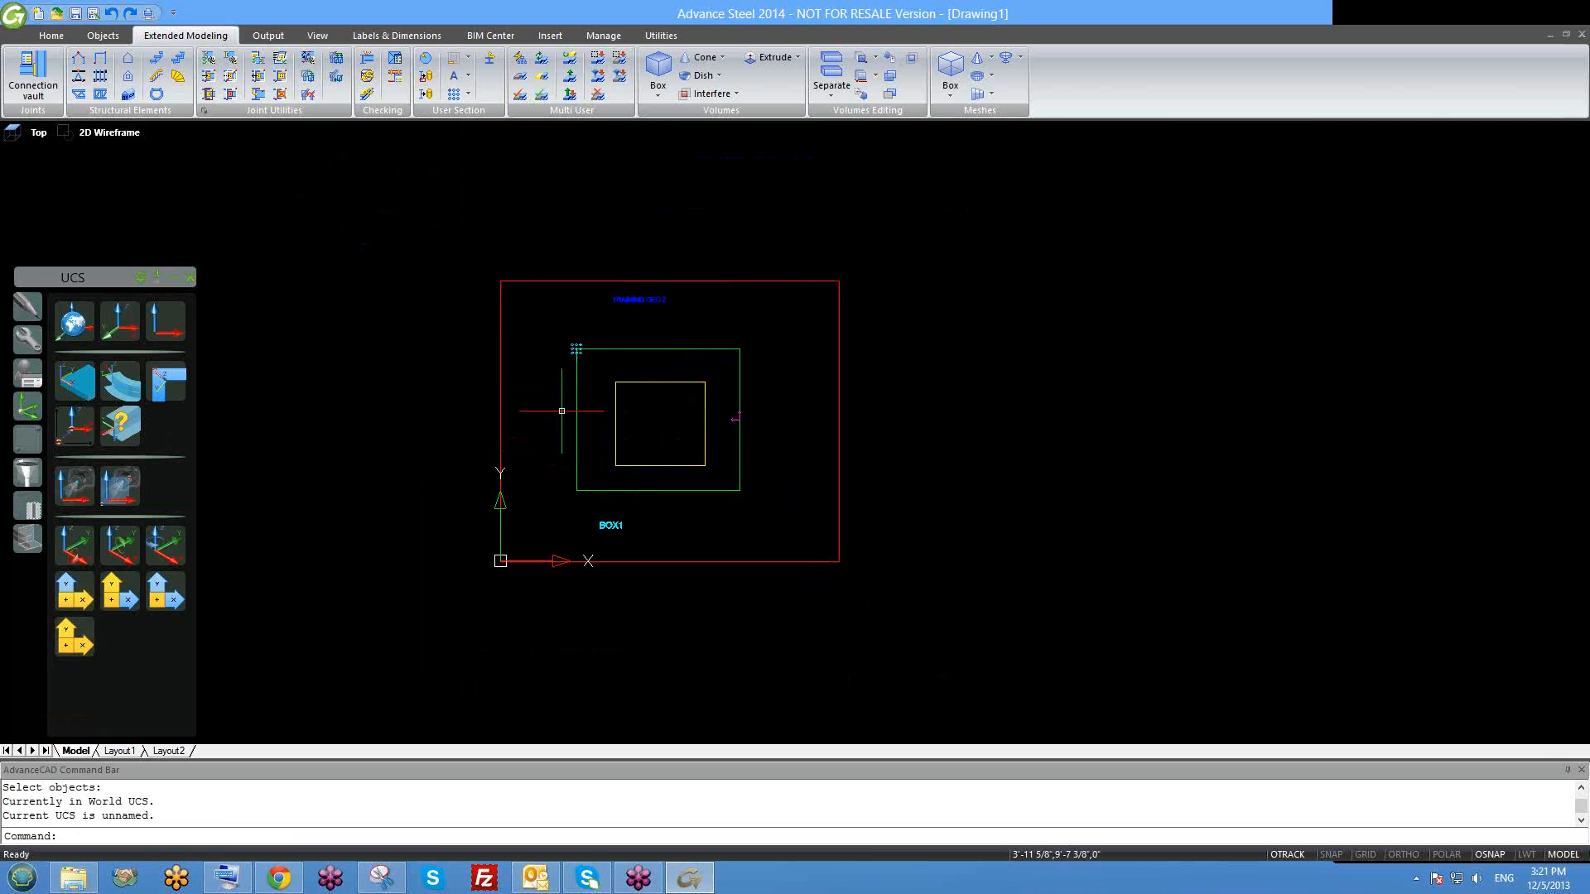
scroll(537, 327, down, 1)
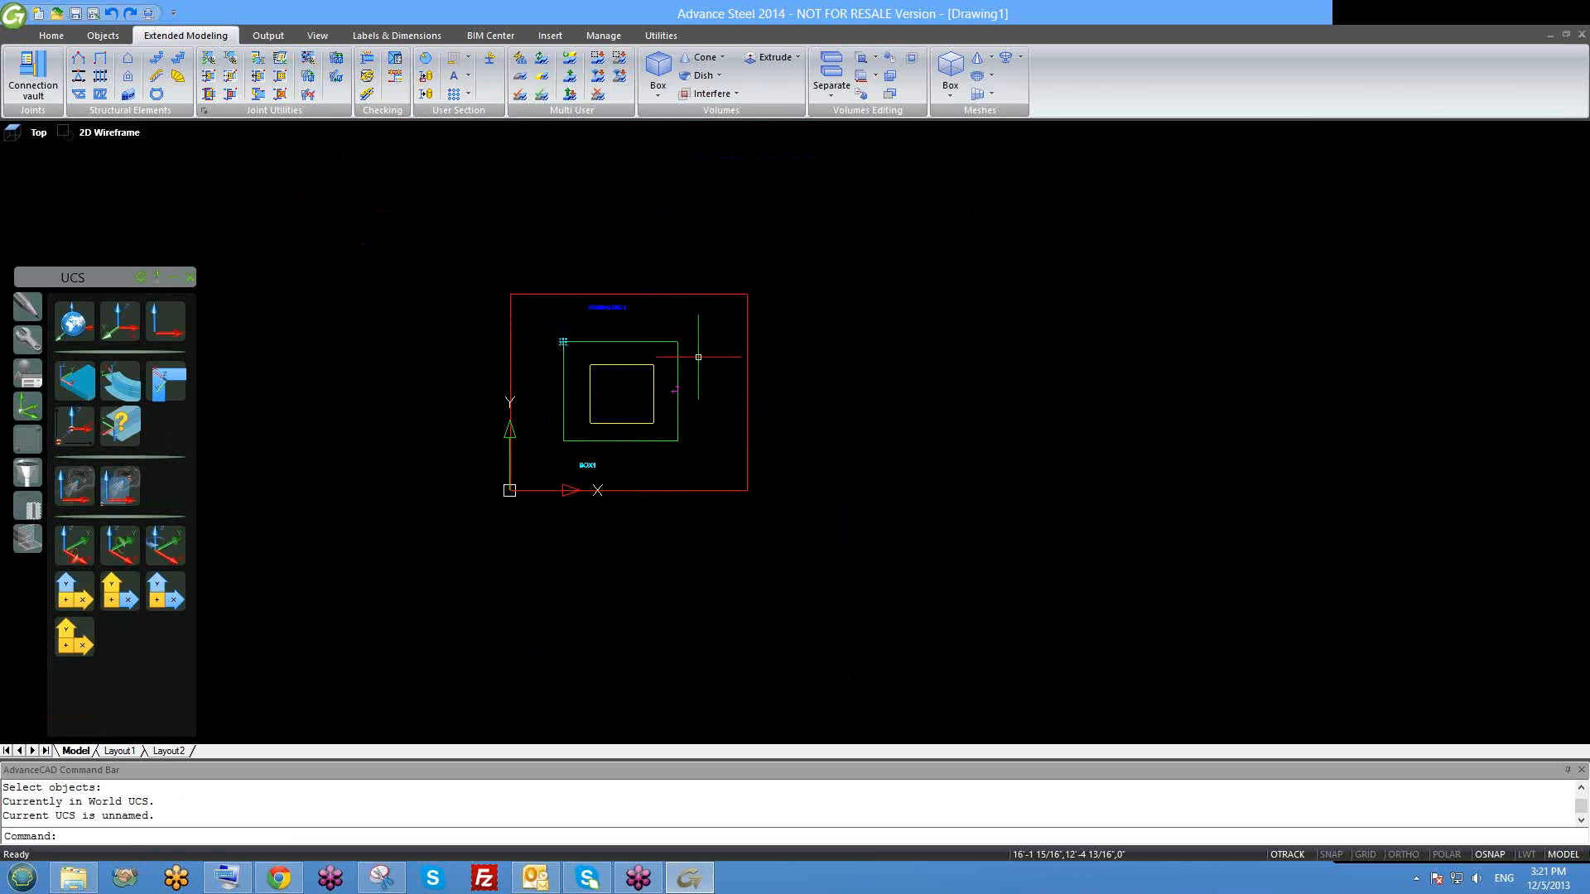
scroll(665, 334, up, 2)
scroll(601, 364, down, 2)
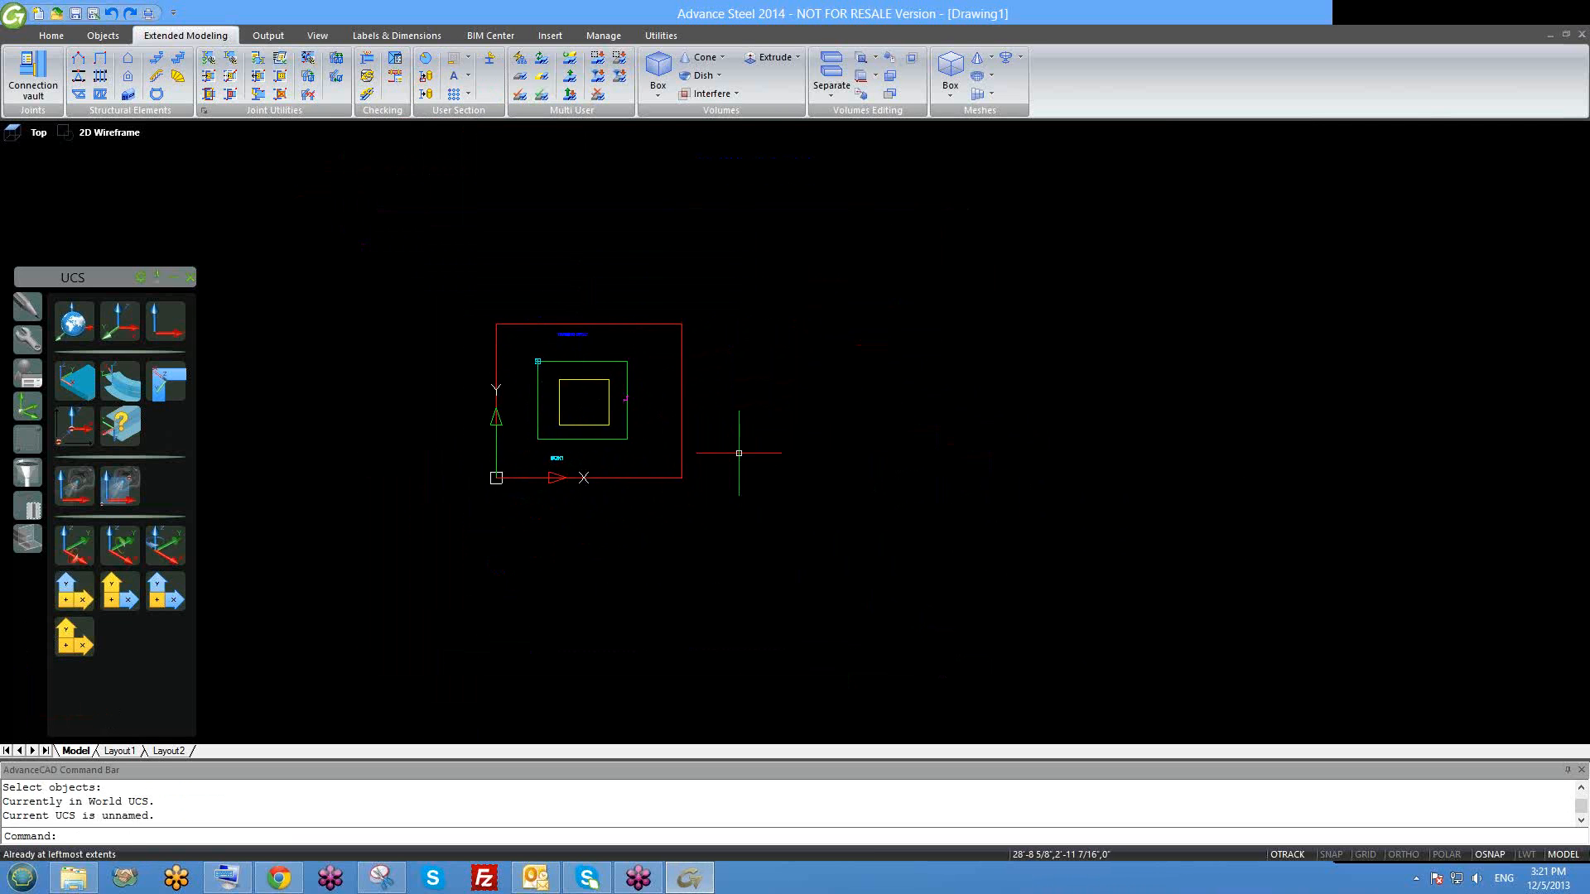
scroll(612, 369, up, 2)
scroll(591, 375, down, 2)
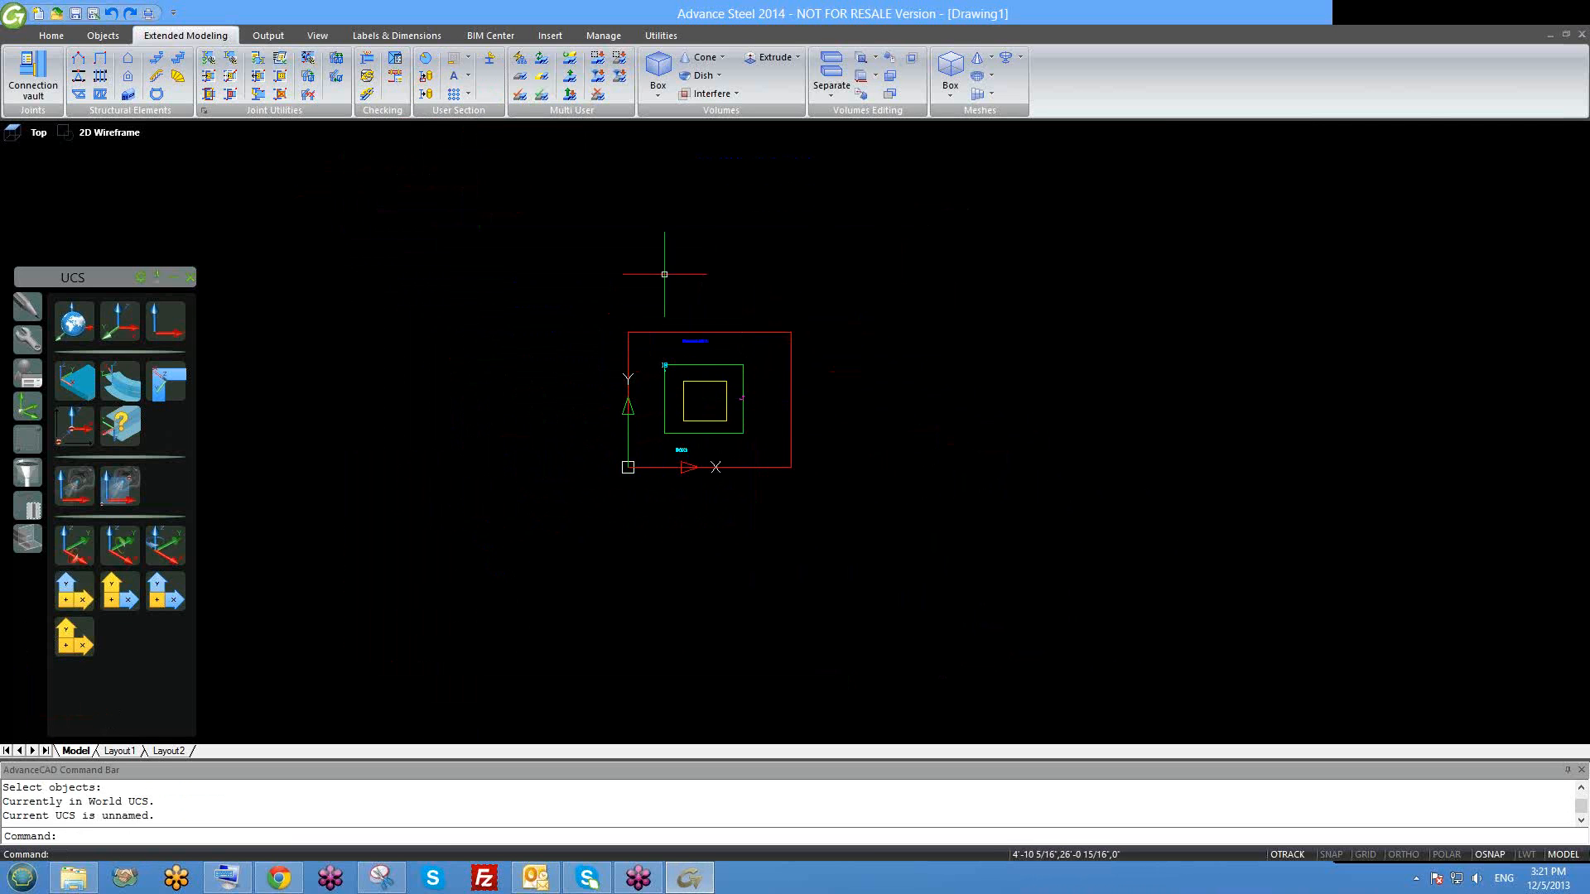
scroll(746, 367, up, 2)
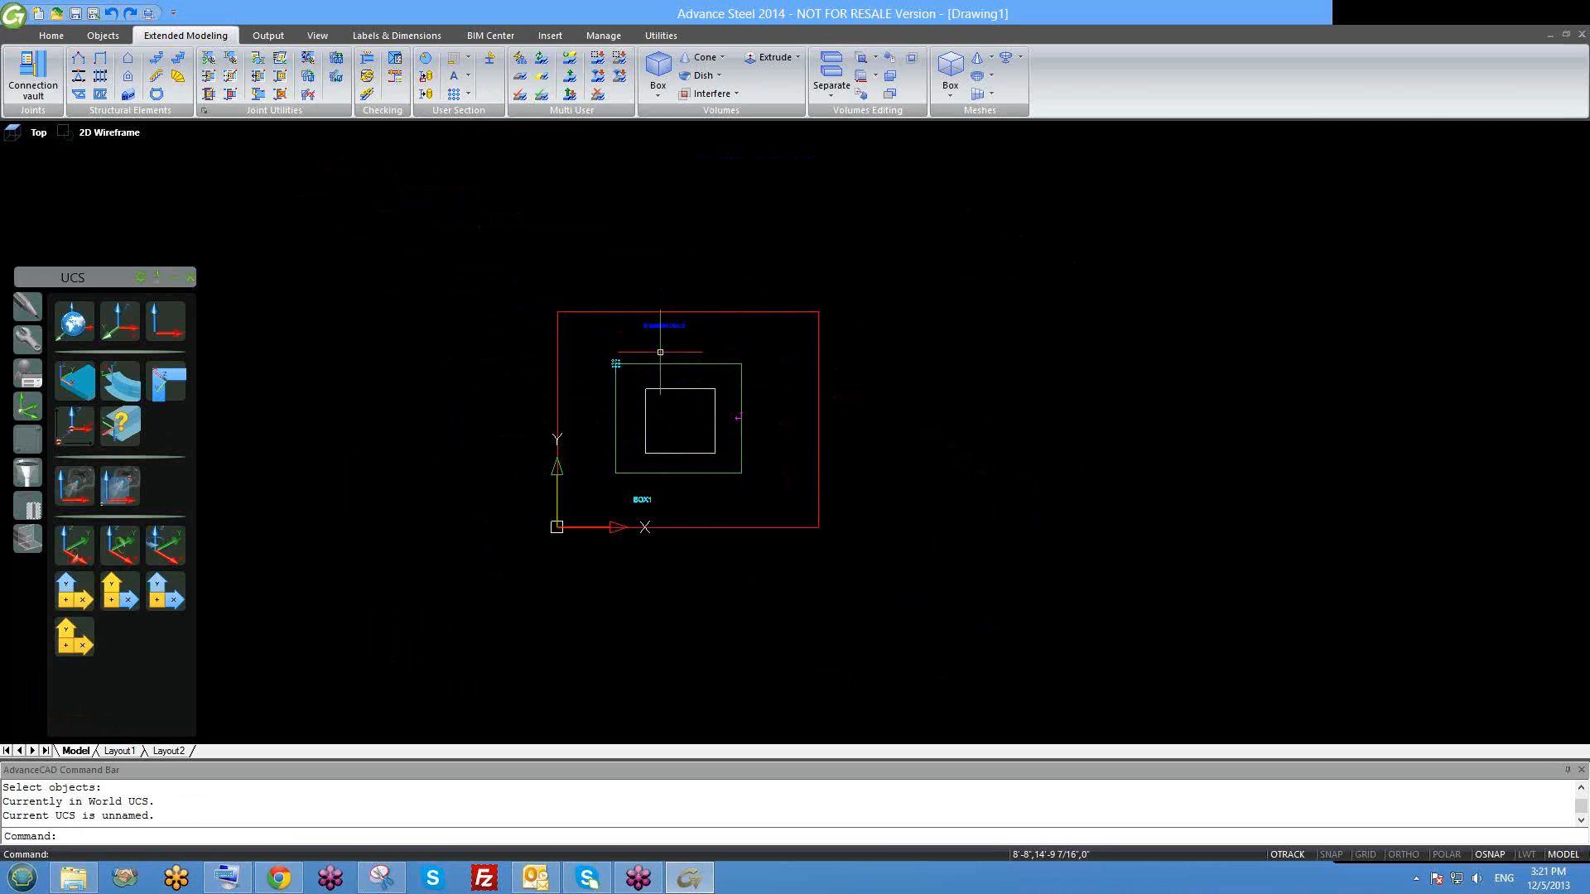
scroll(666, 339, up, 2)
scroll(662, 324, down, 2)
scroll(677, 343, up, 3)
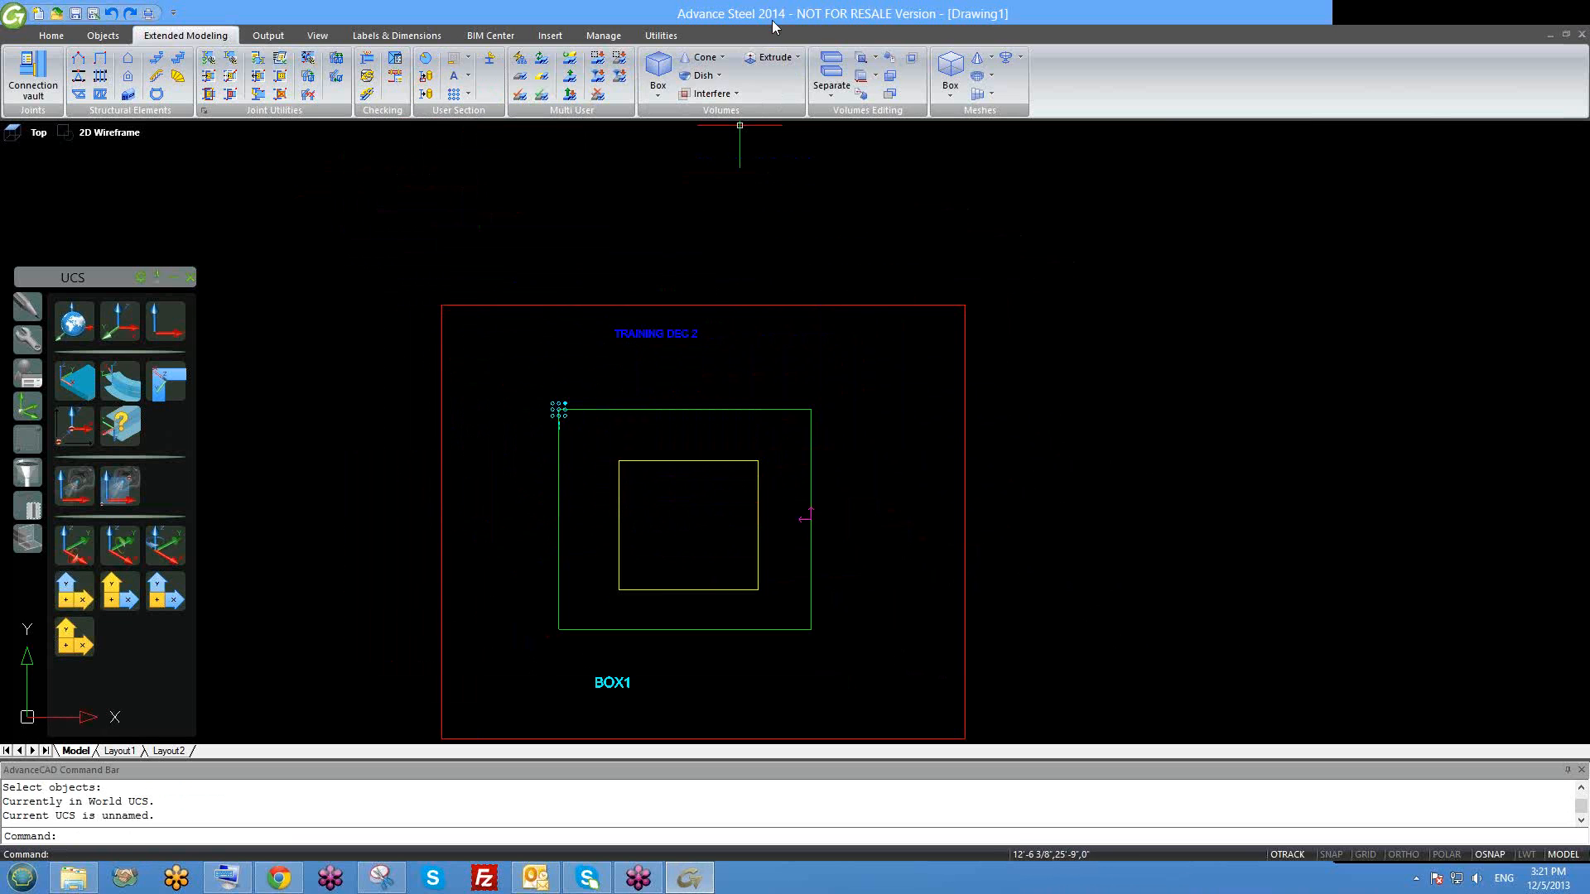
scroll(795, 322, down, 1)
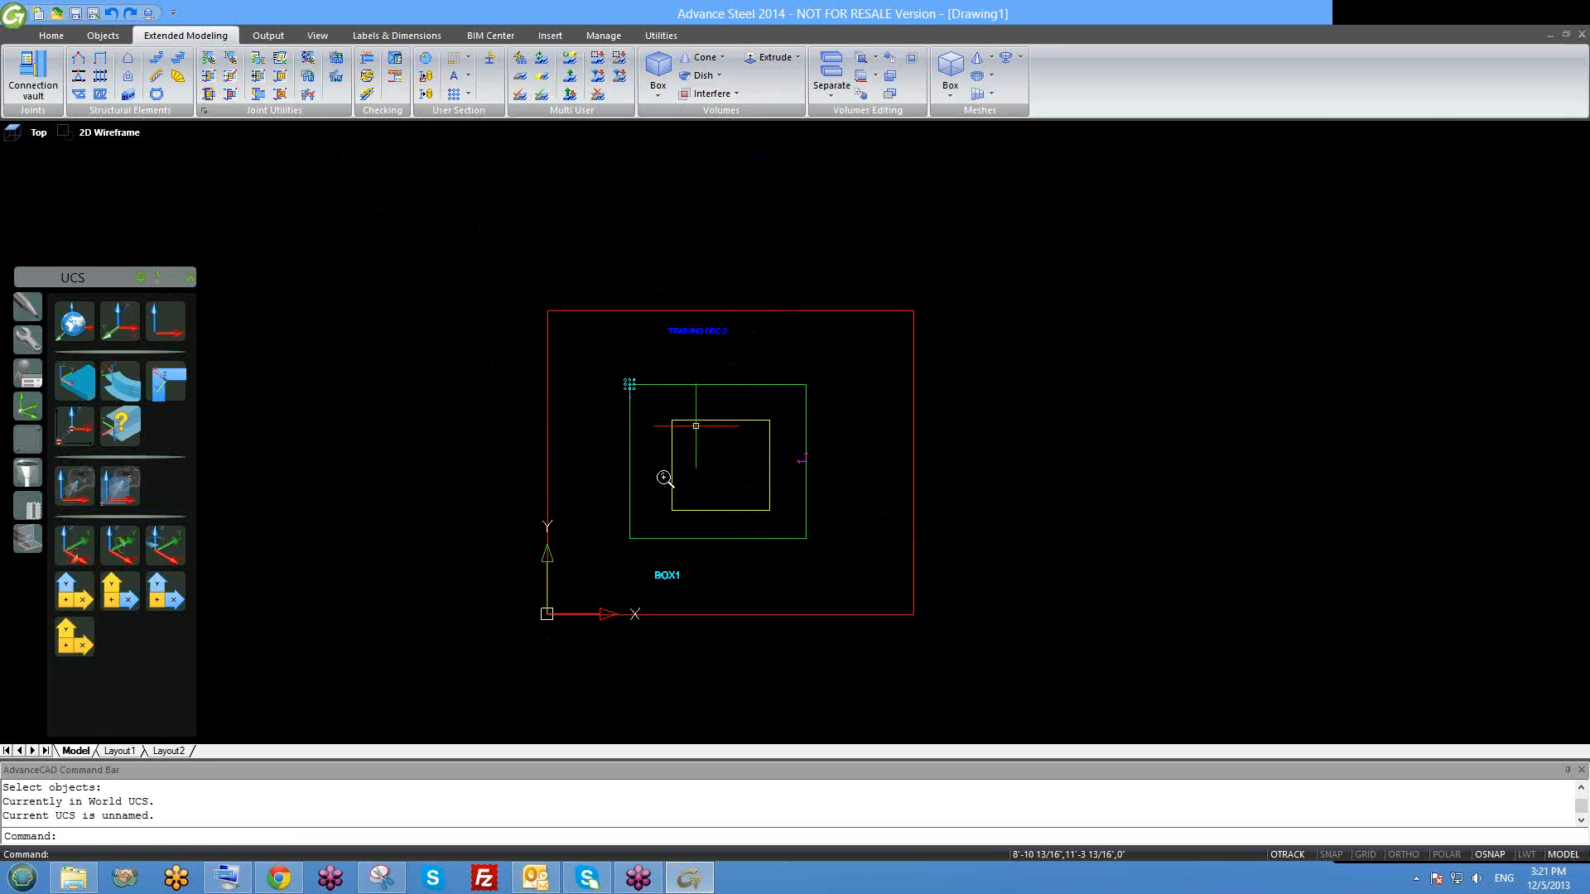
scroll(665, 476, down, 3)
scroll(699, 488, up, 2)
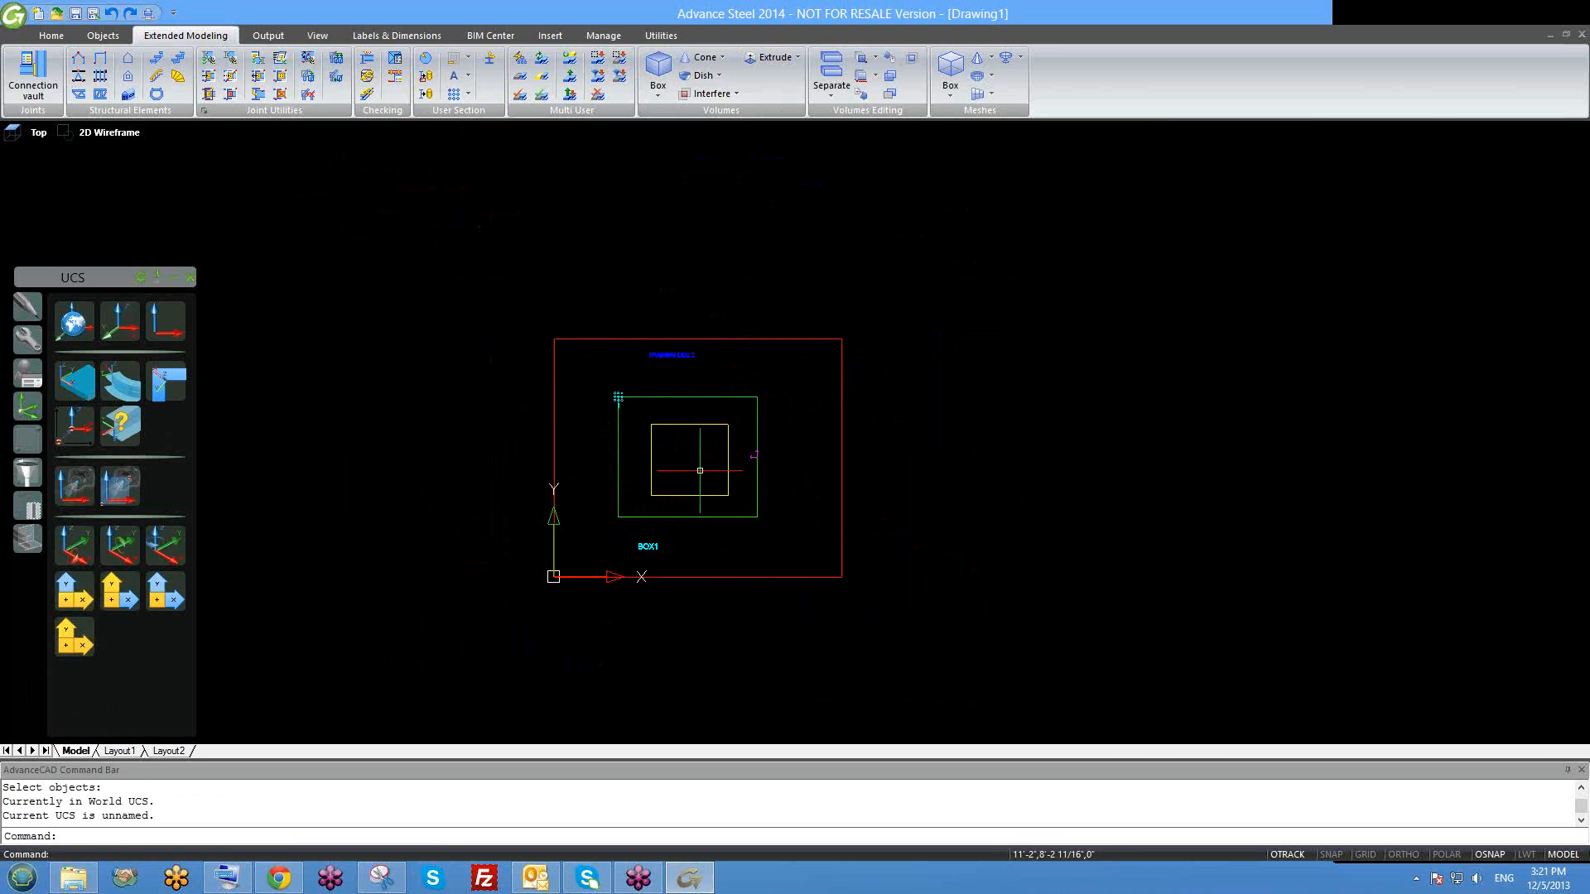
scroll(699, 484, down, 1)
click(544, 349)
click(643, 348)
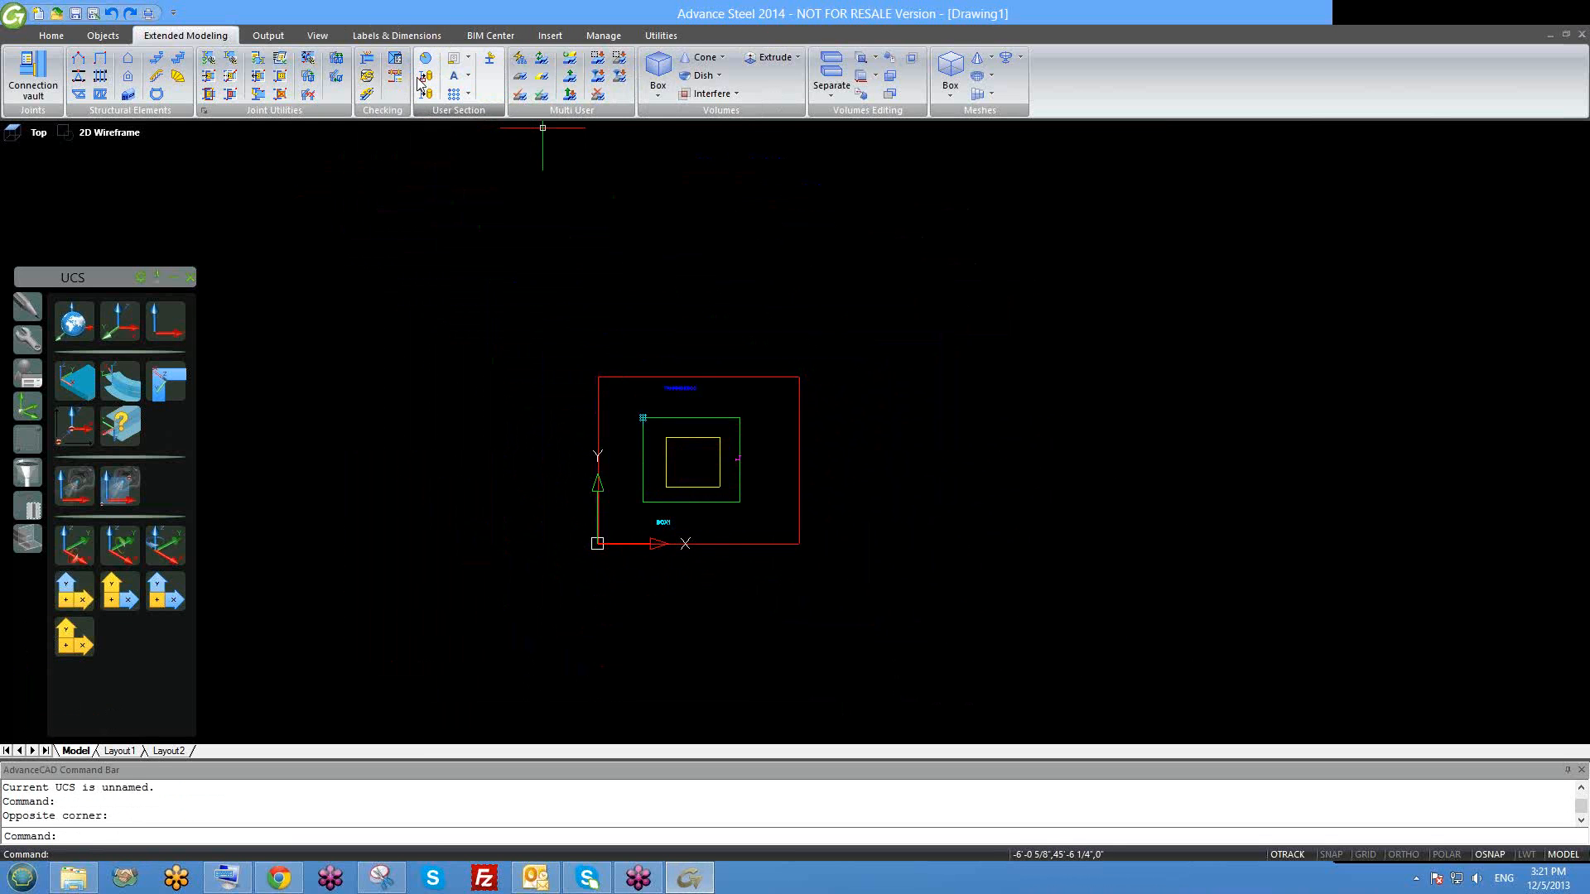
click(423, 83)
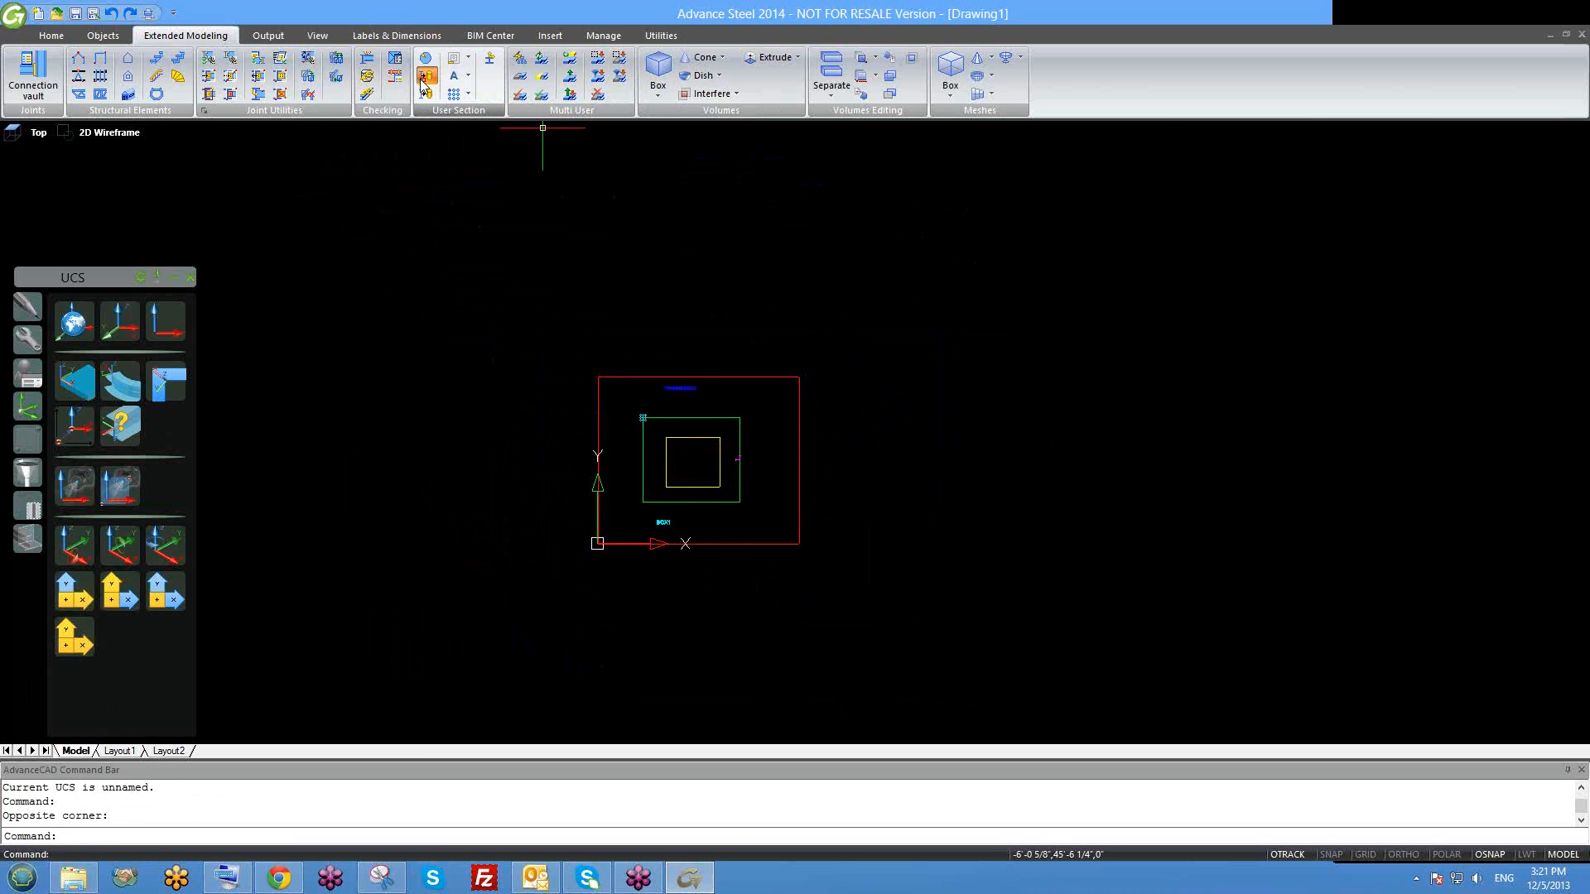
Generate the user section BOX1 in the TRAINING DEC 2 class from the complete framed section drawing.
click(880, 588)
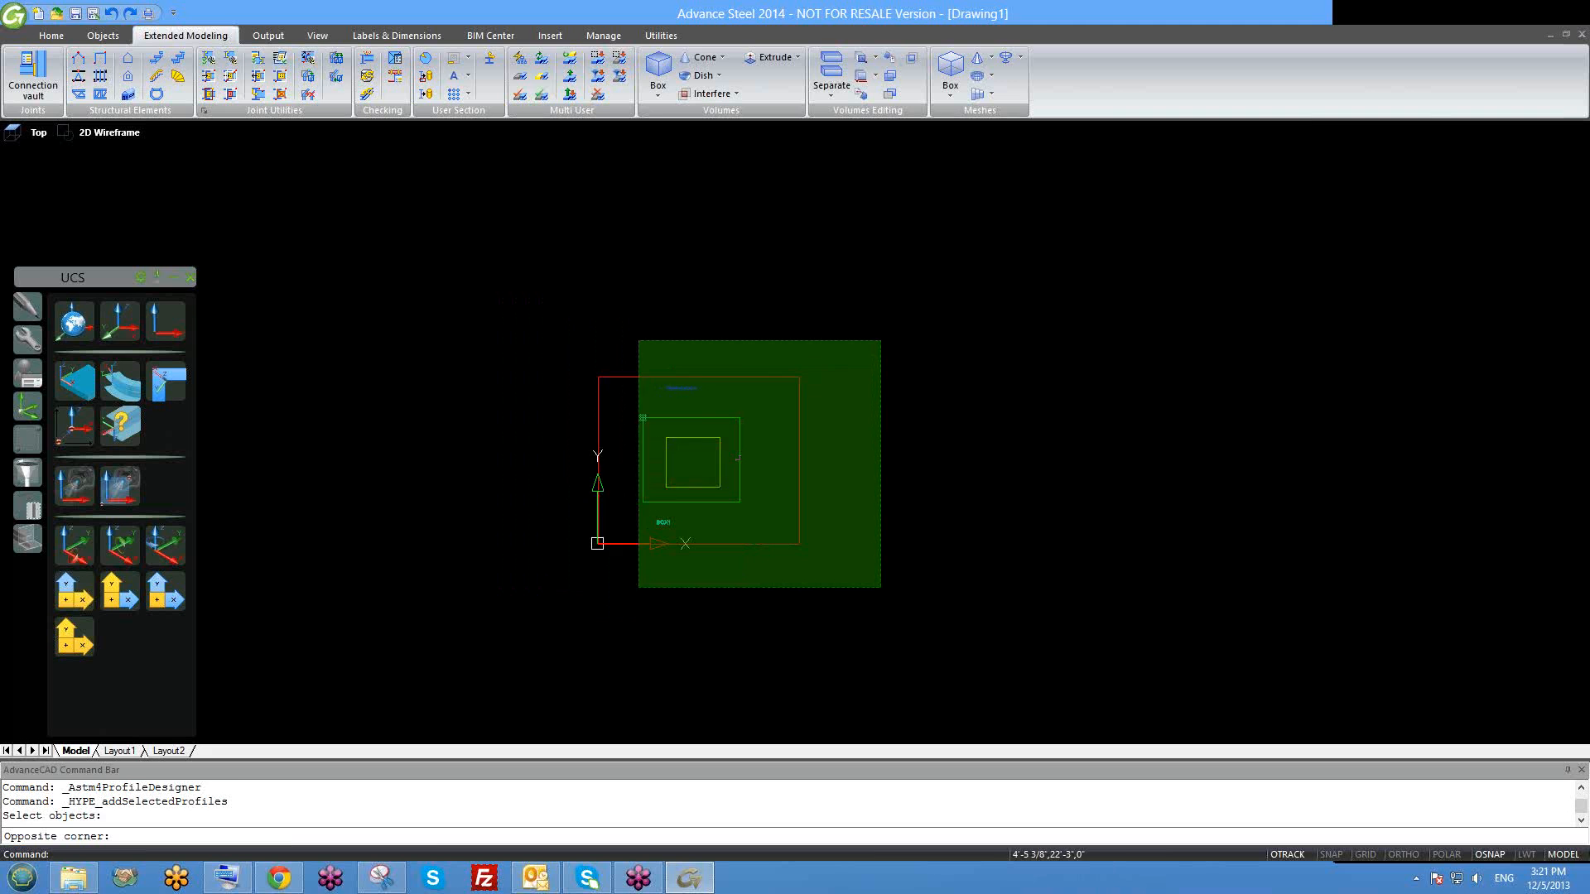
click(534, 306)
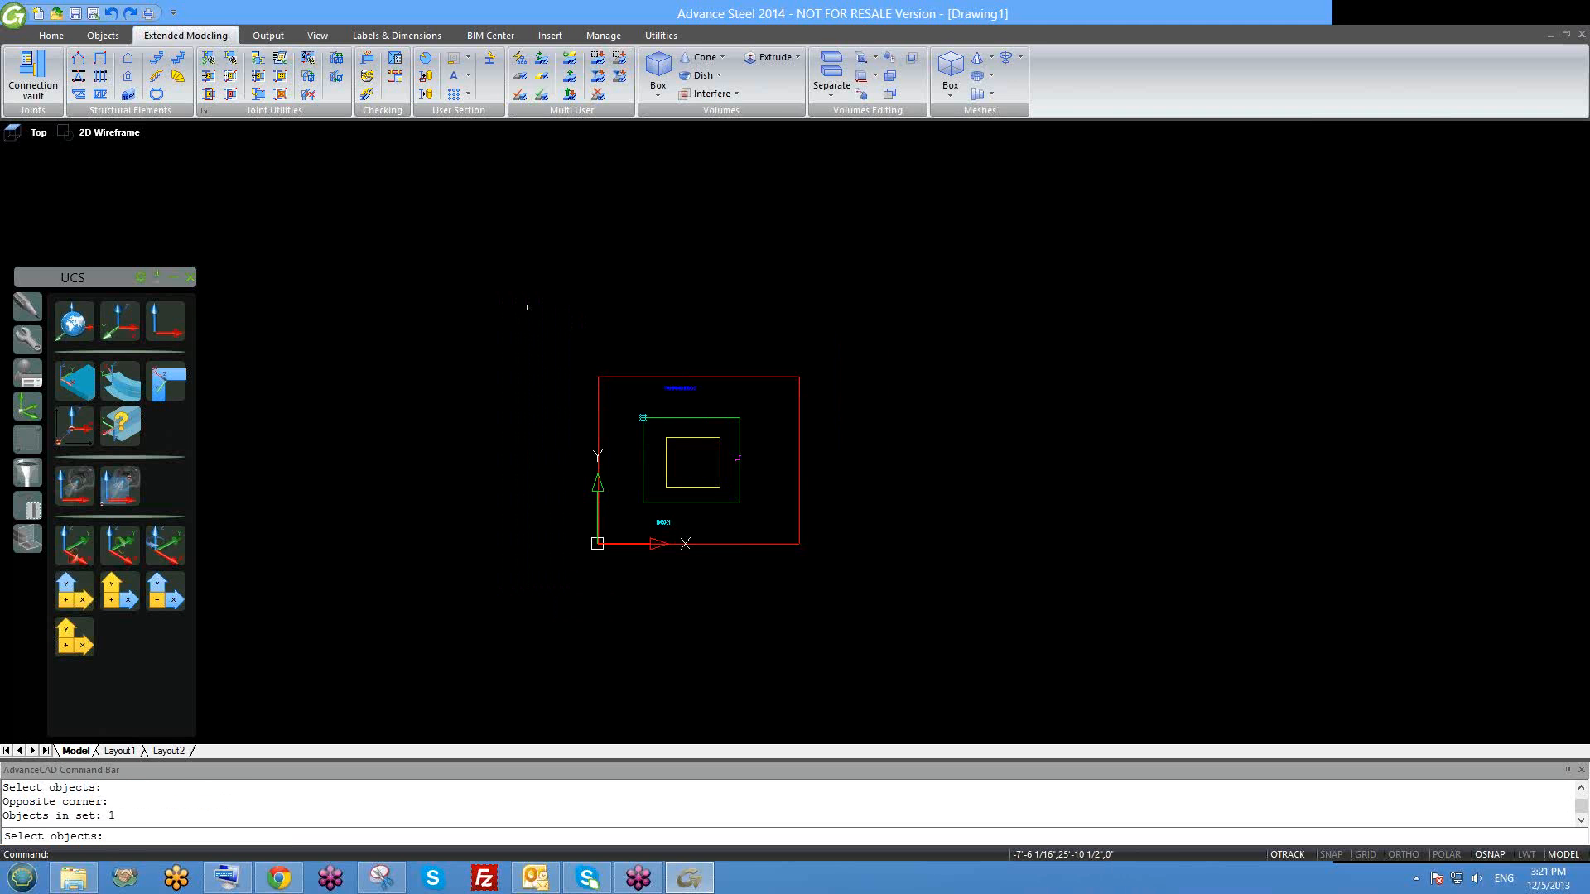
key(Return)
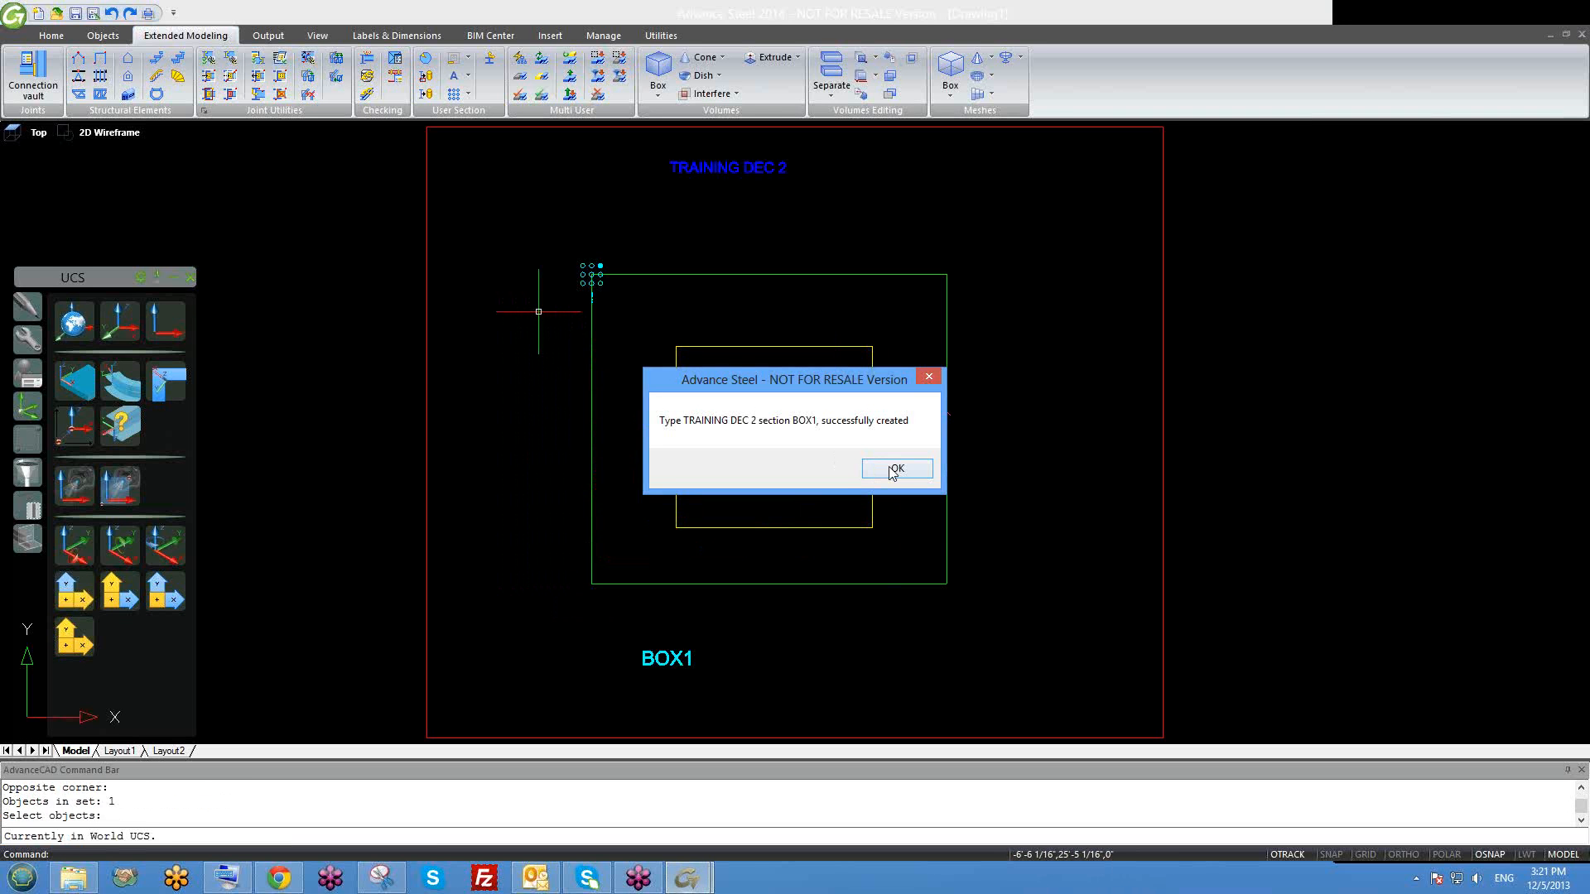
click(893, 470)
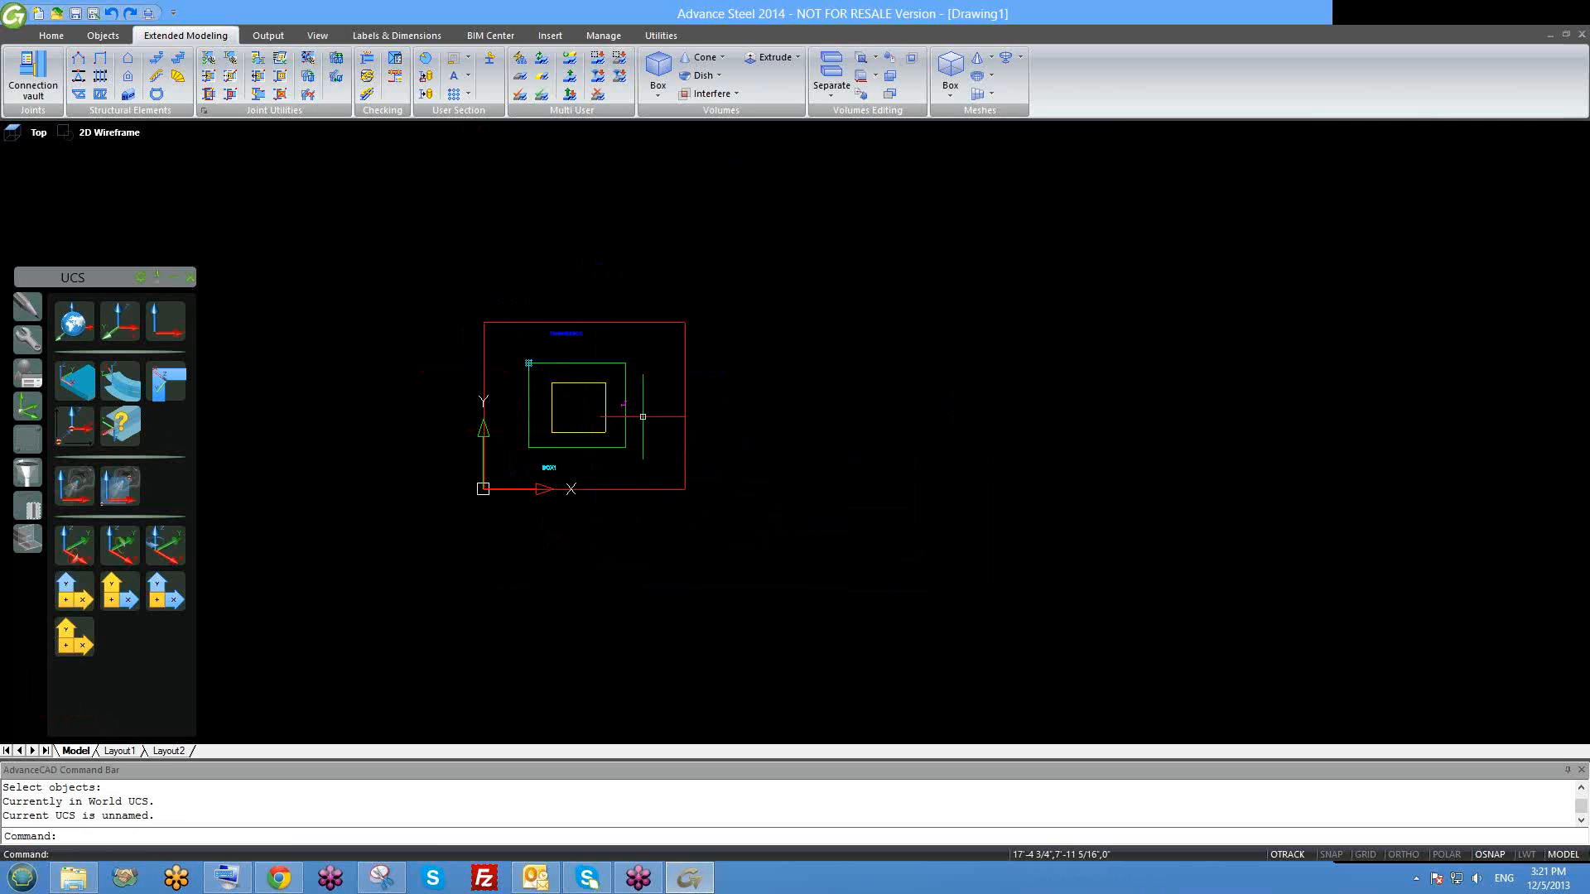
middle_drag(674, 454, 736, 463)
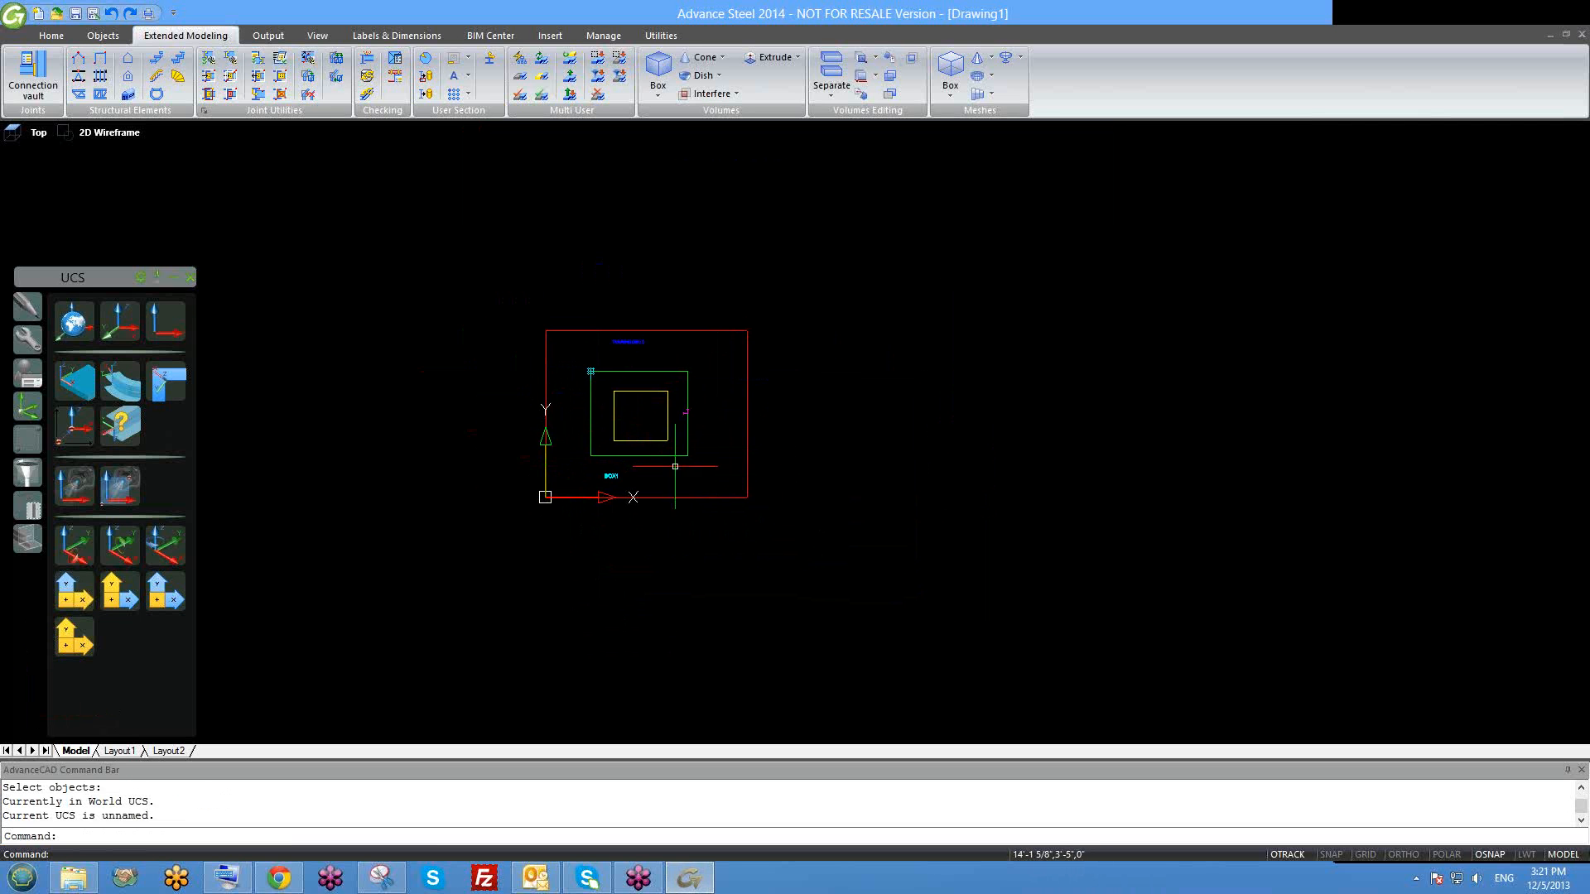
scroll(607, 430, up, 2)
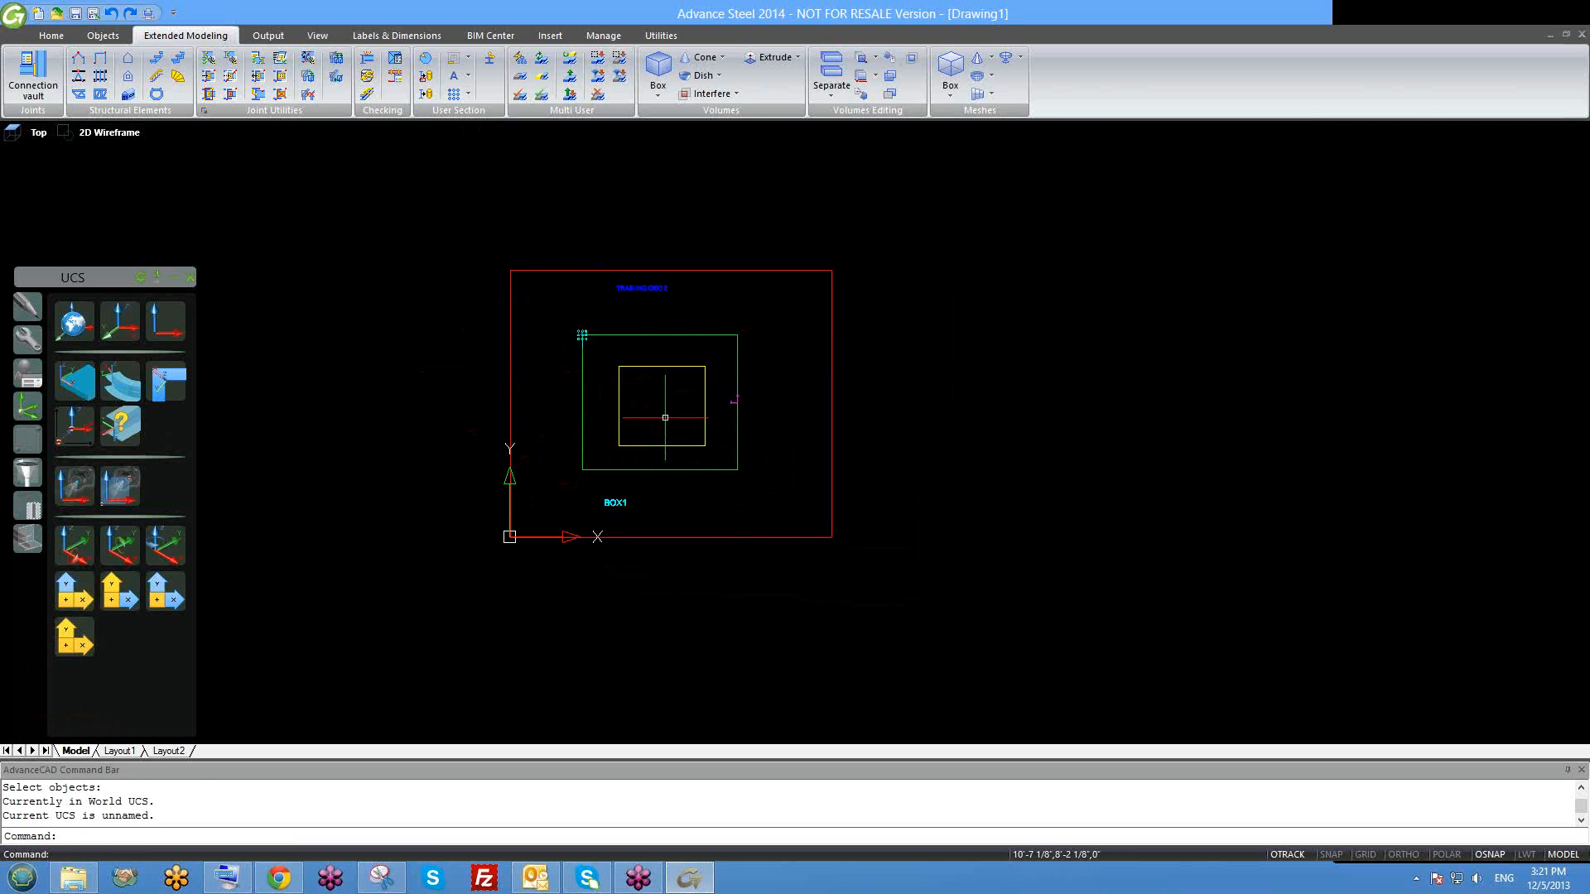
middle_drag(660, 412, 655, 439)
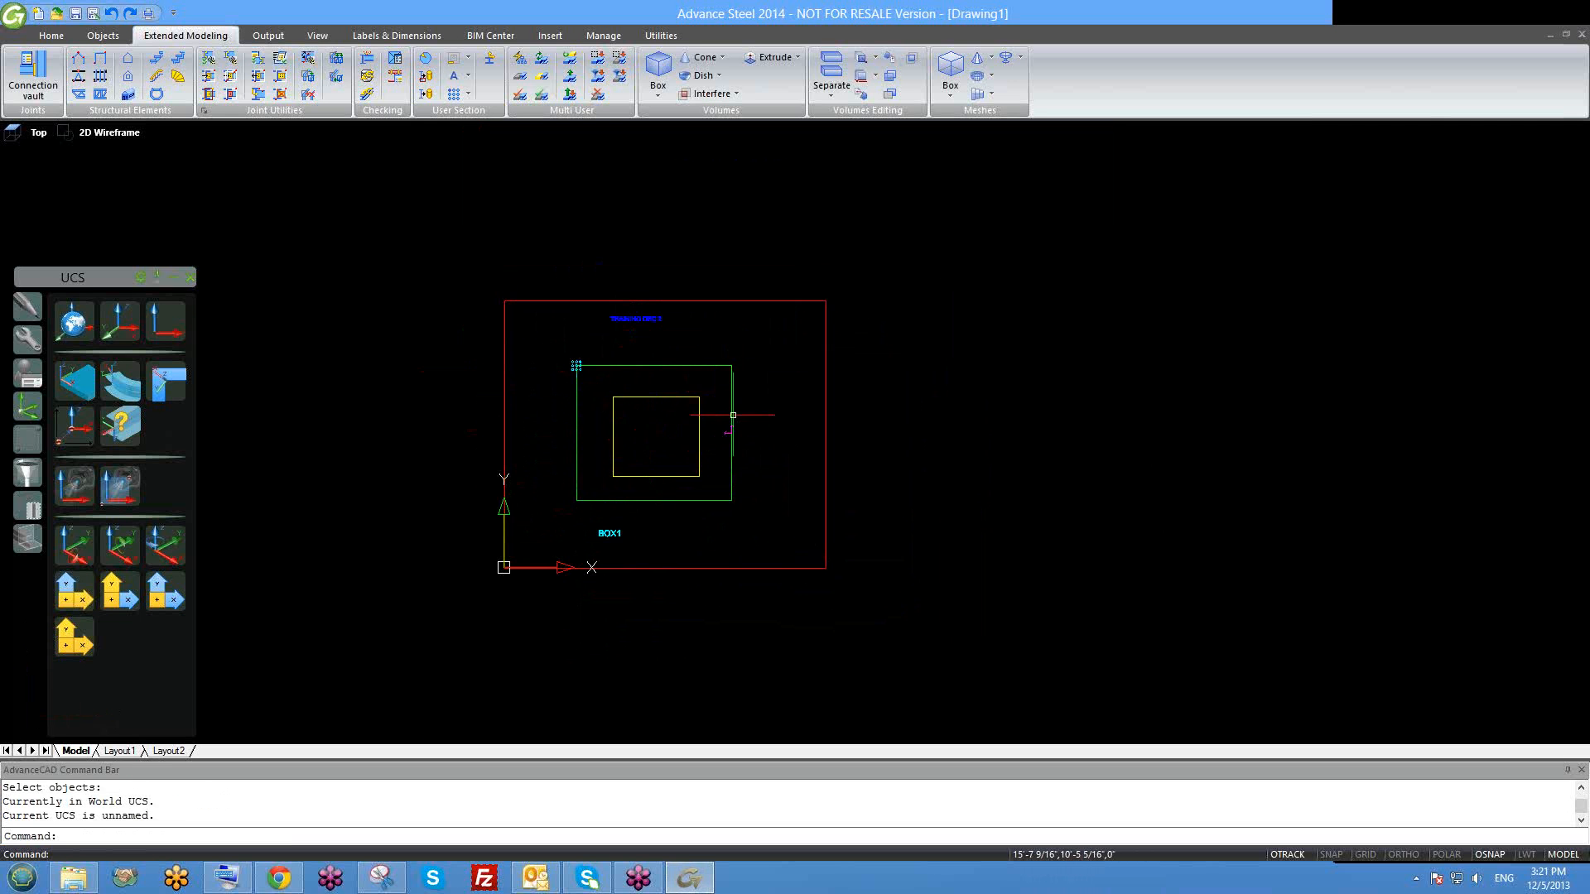
scroll(629, 322, up, 4)
scroll(624, 291, down, 3)
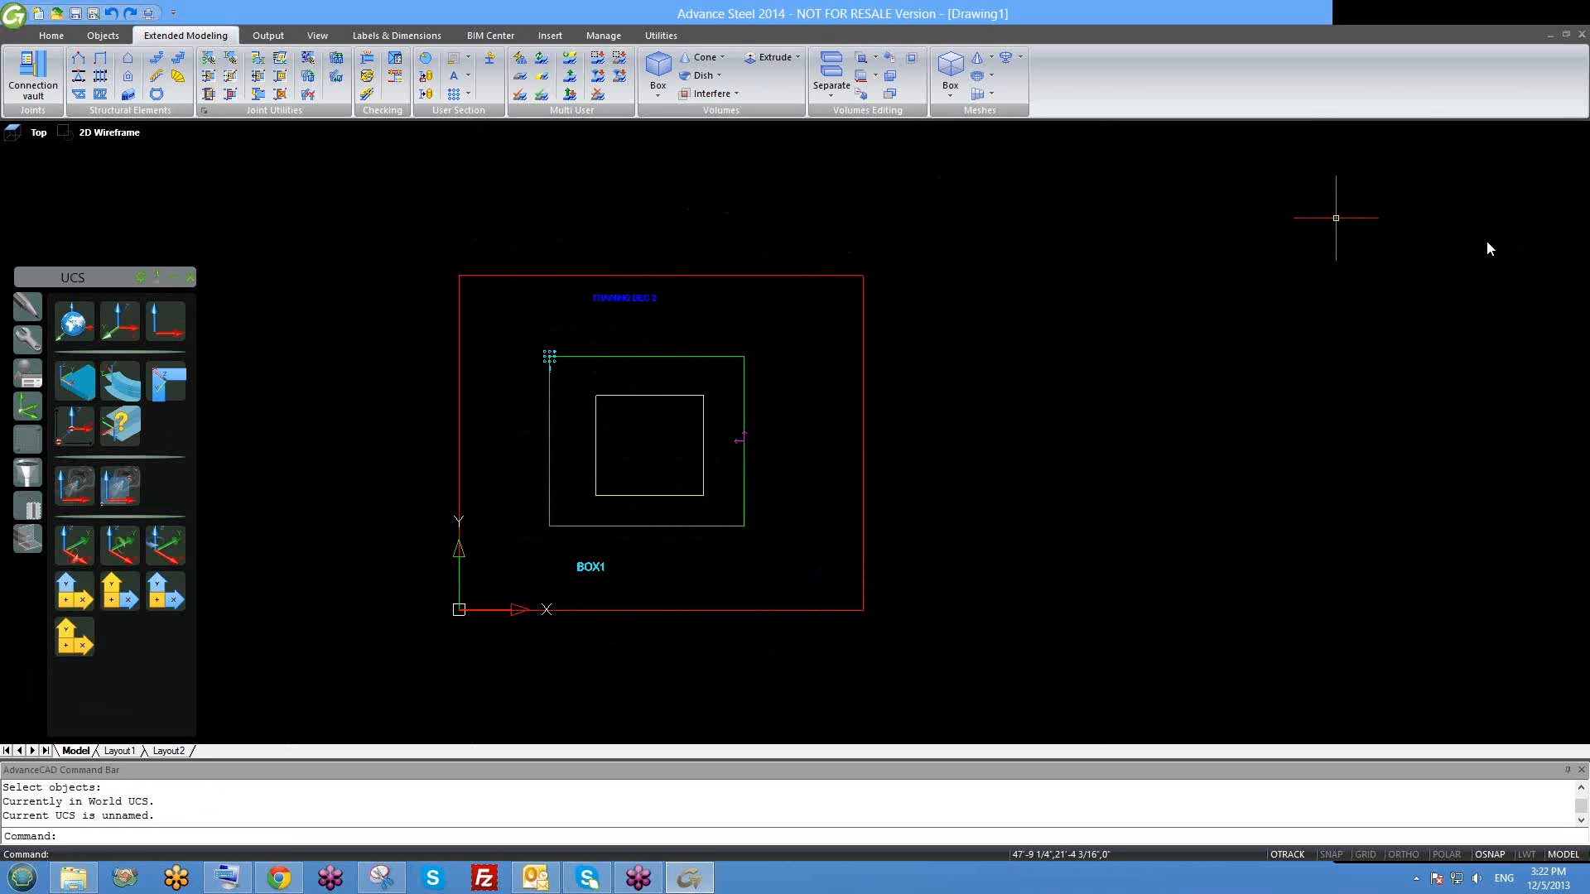
click(1213, 329)
click(1260, 338)
click(1473, 258)
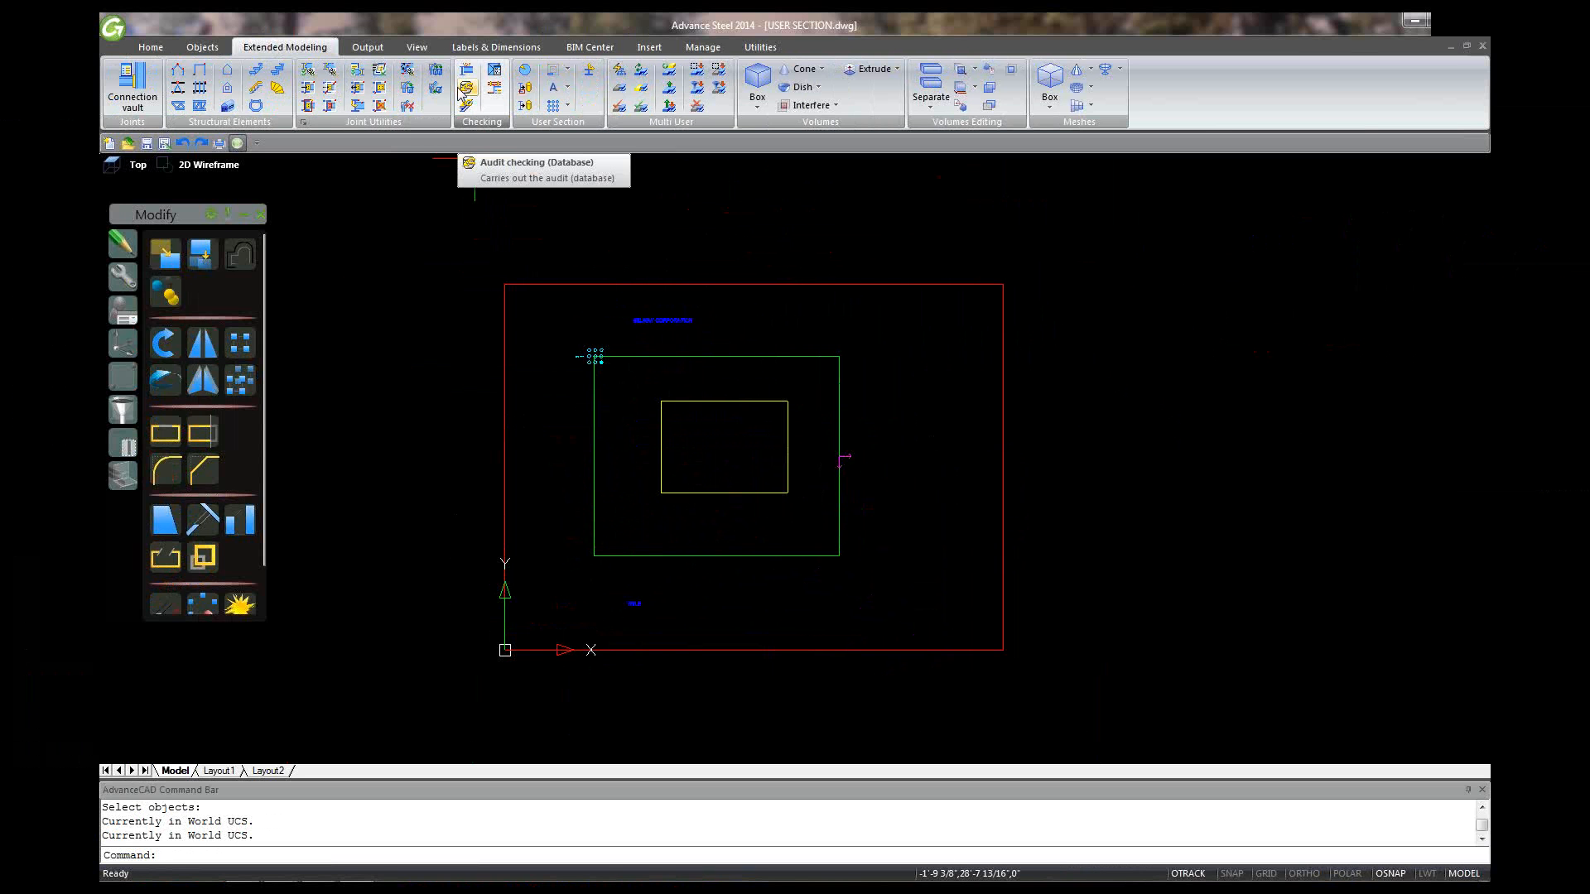
click(525, 88)
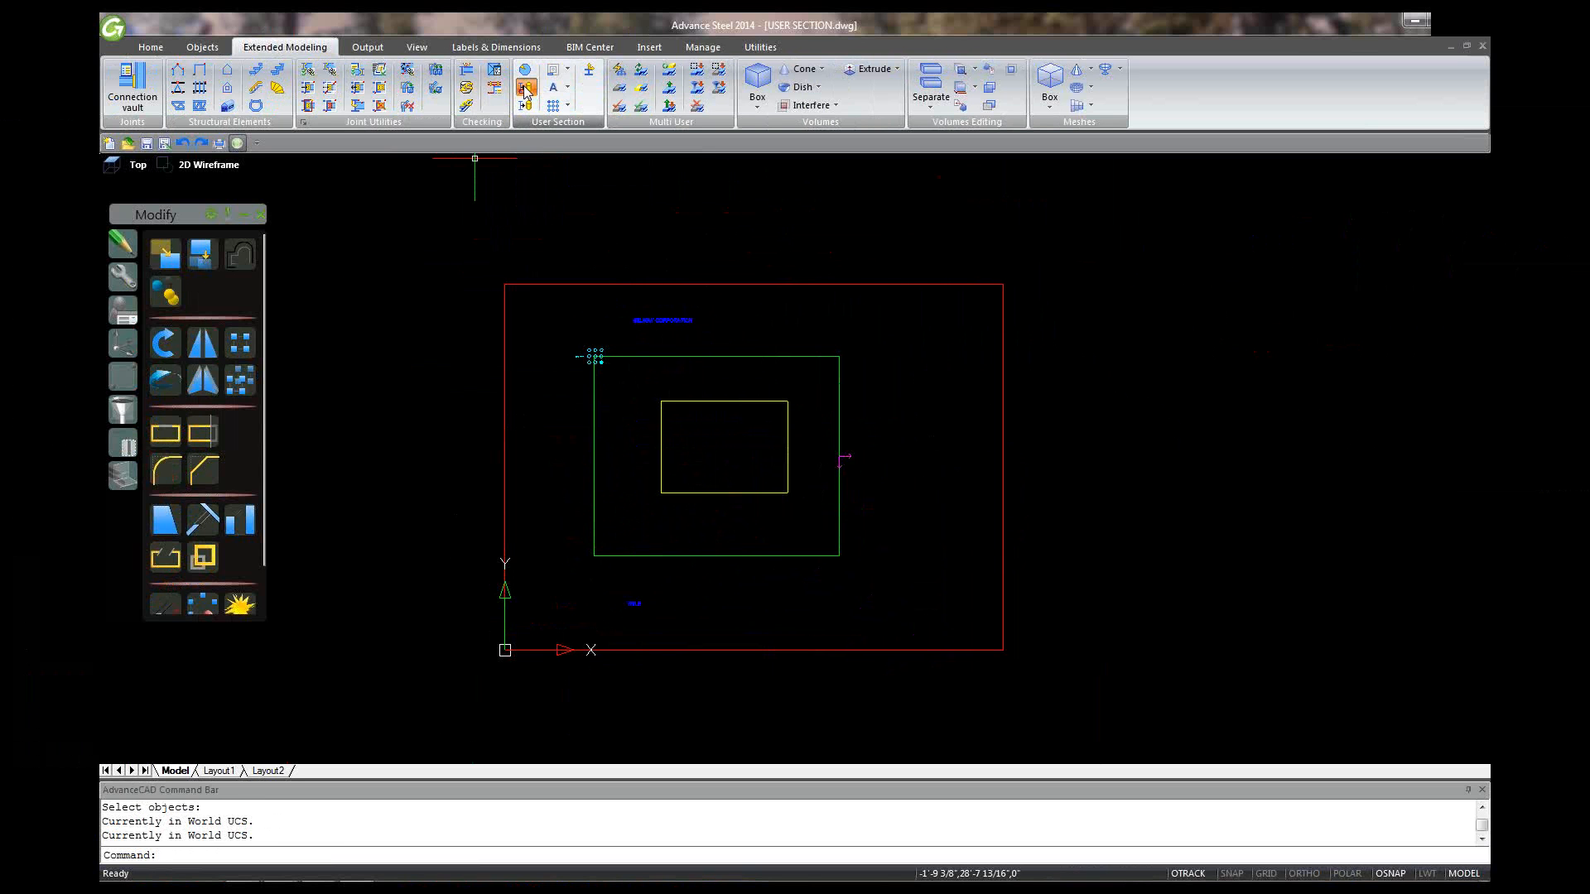
click(478, 259)
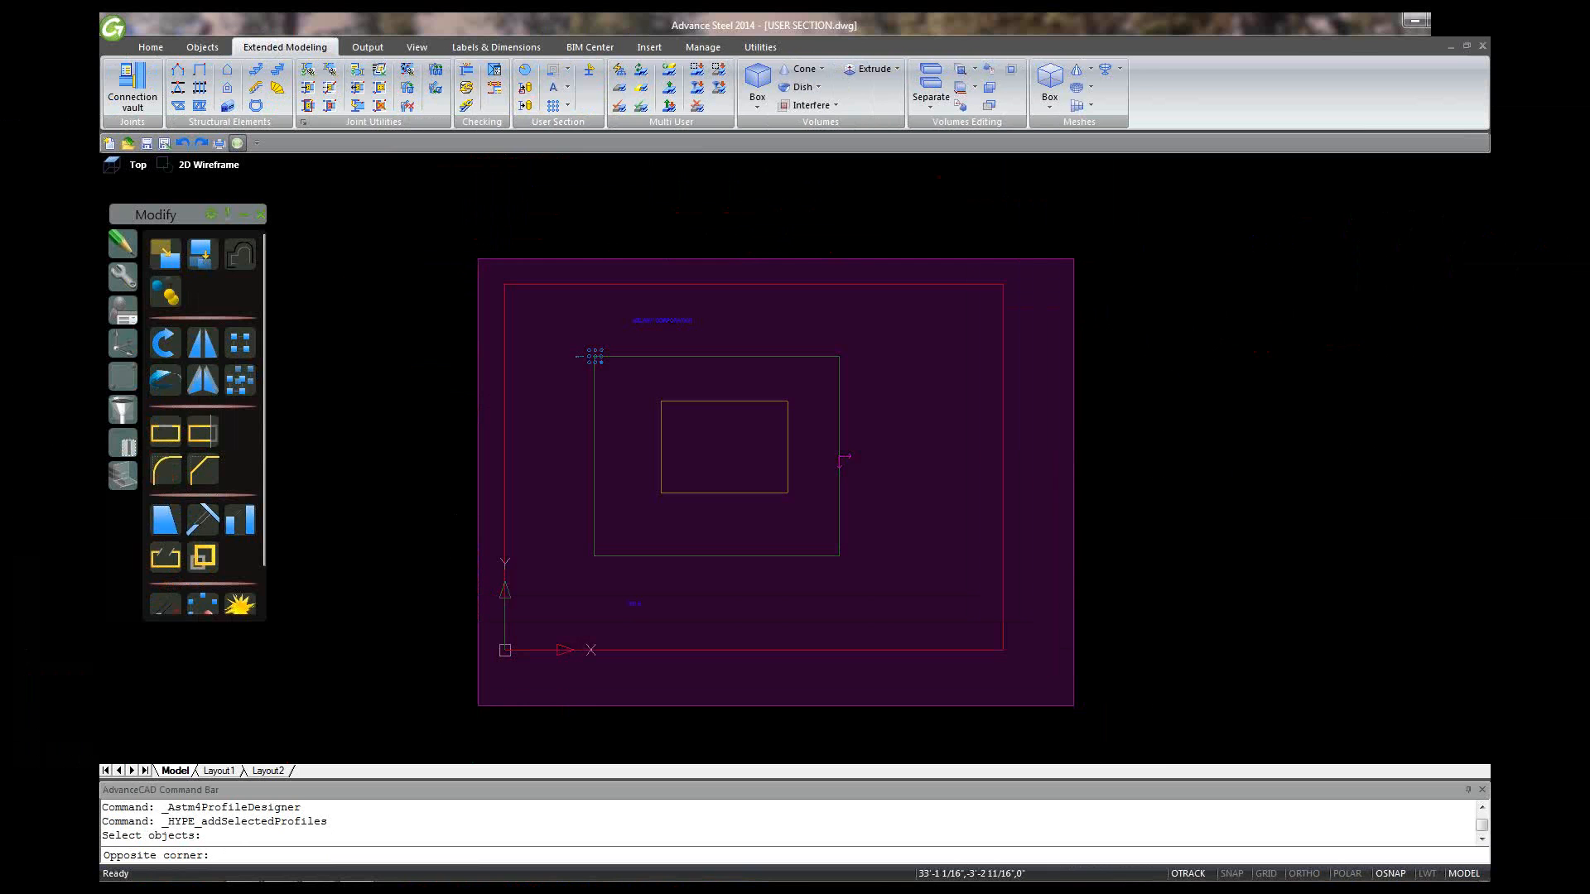
key(Escape)
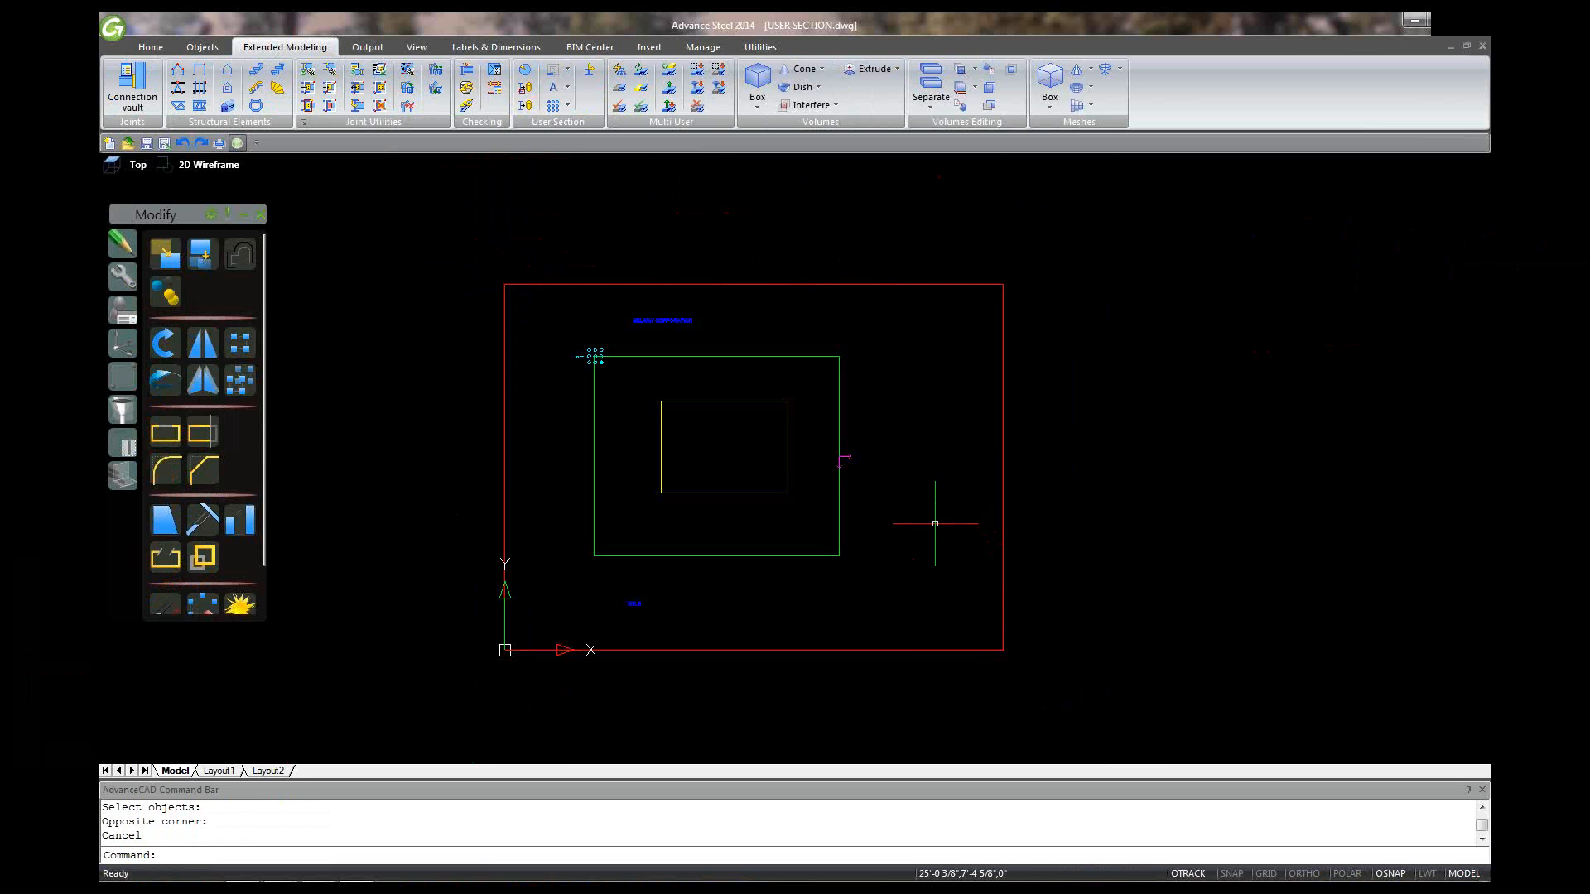
Make the Section name layer current for the user section's name text.
scroll(588, 553, up, 2)
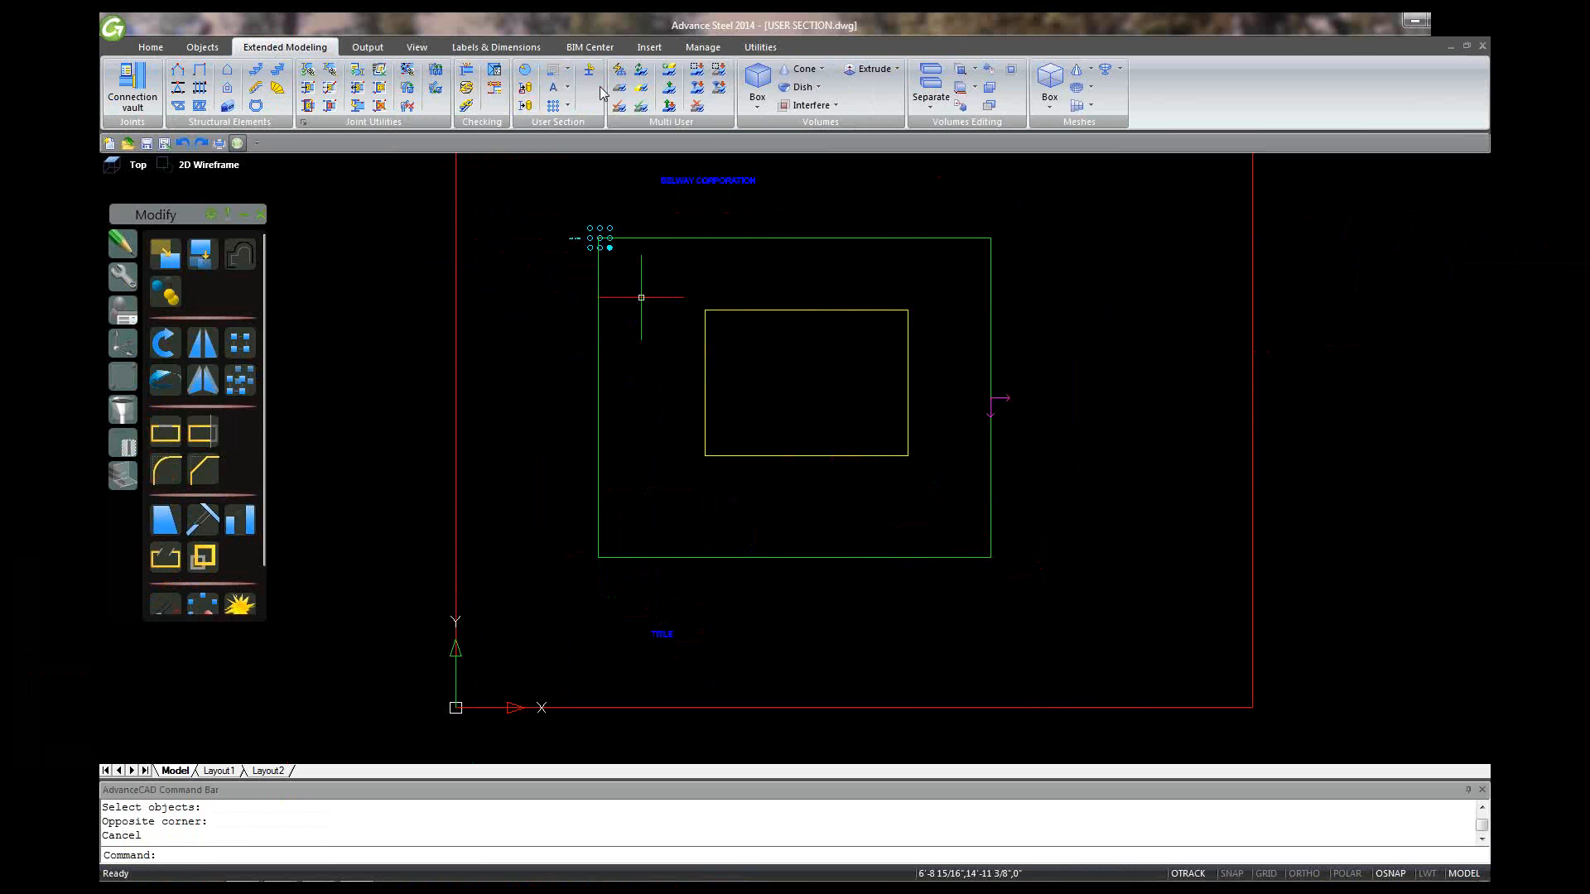
click(568, 71)
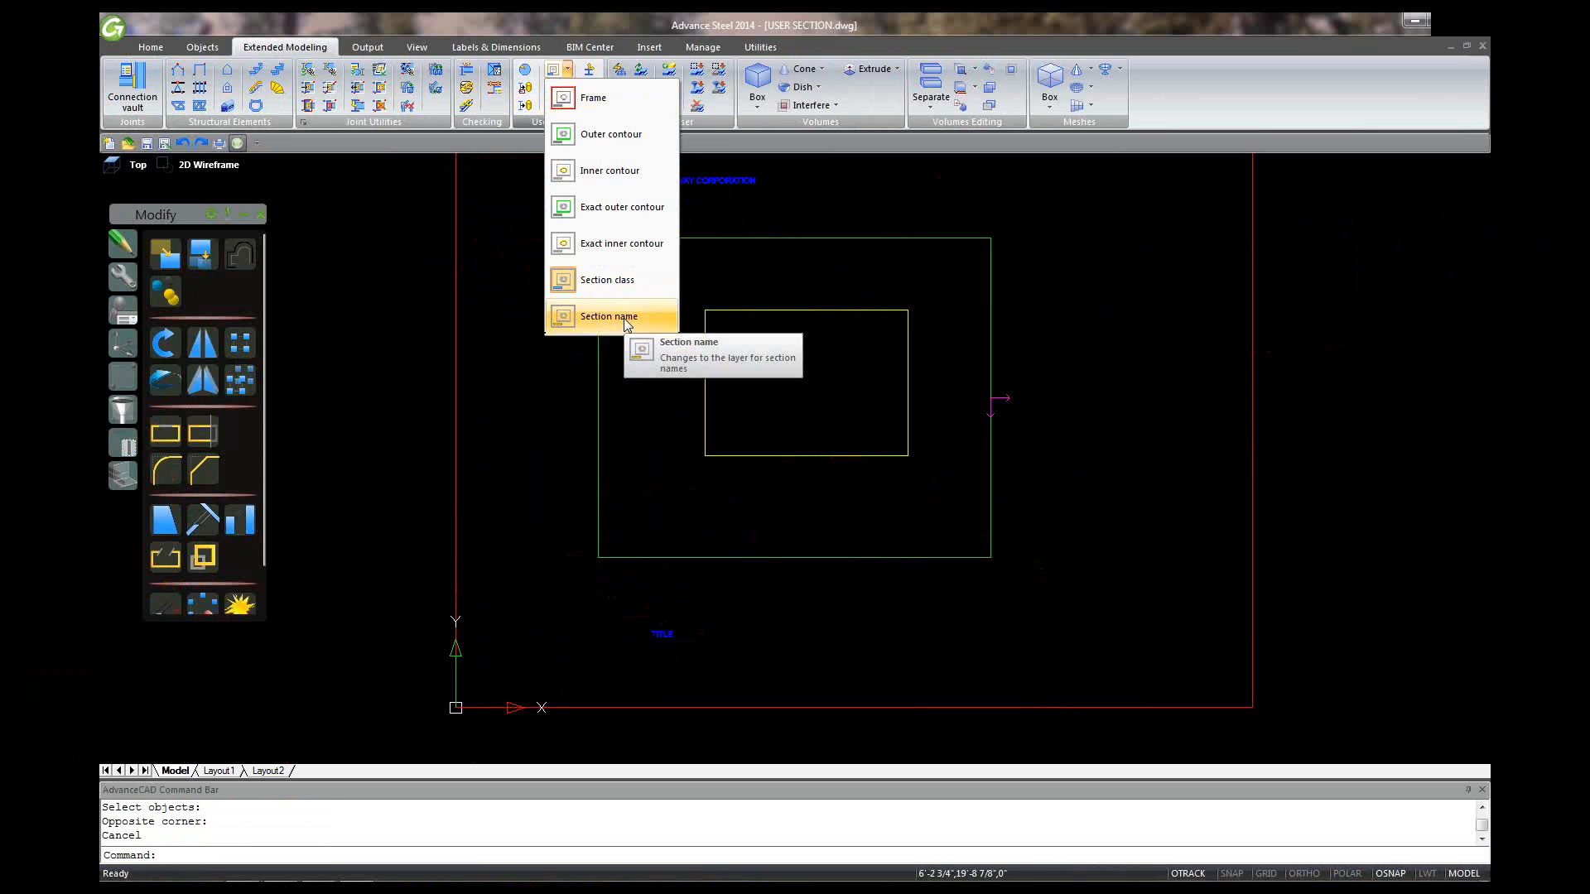
click(625, 318)
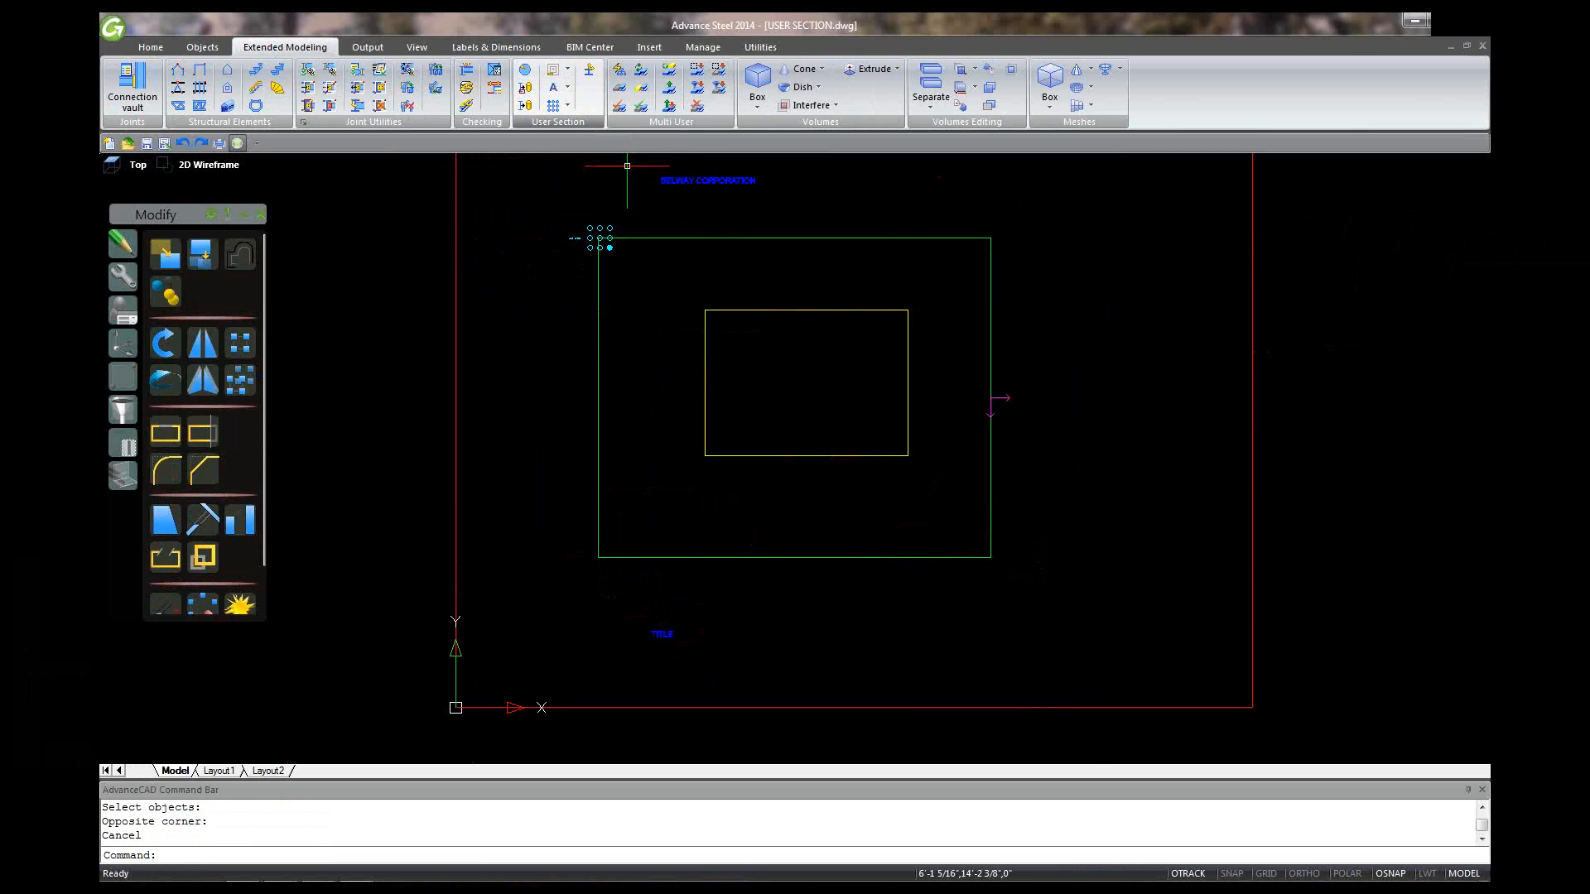
click(646, 626)
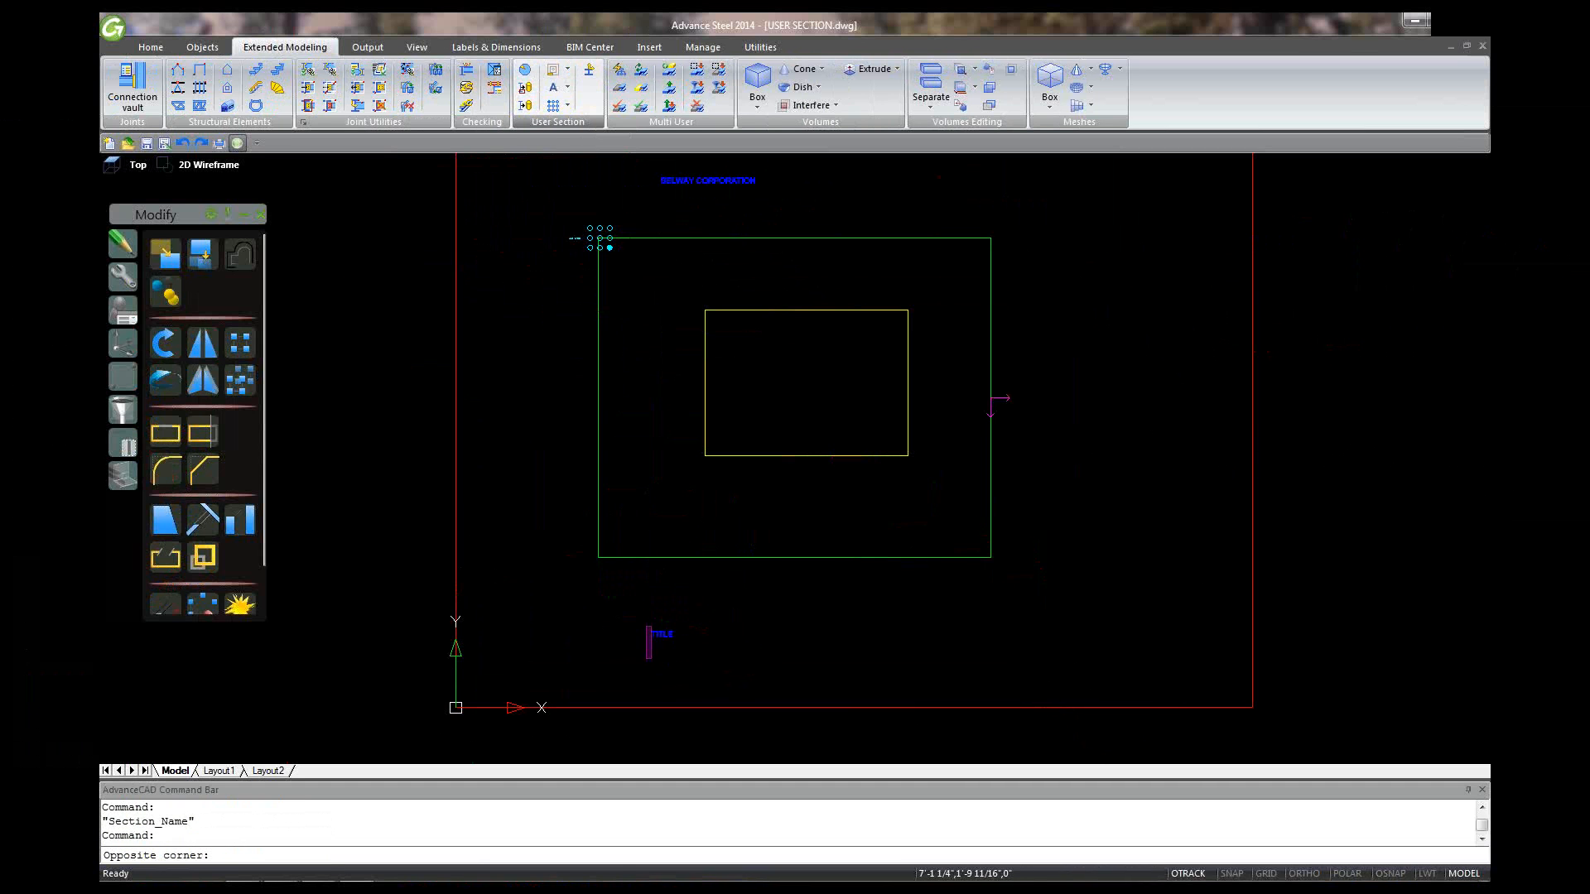
click(671, 642)
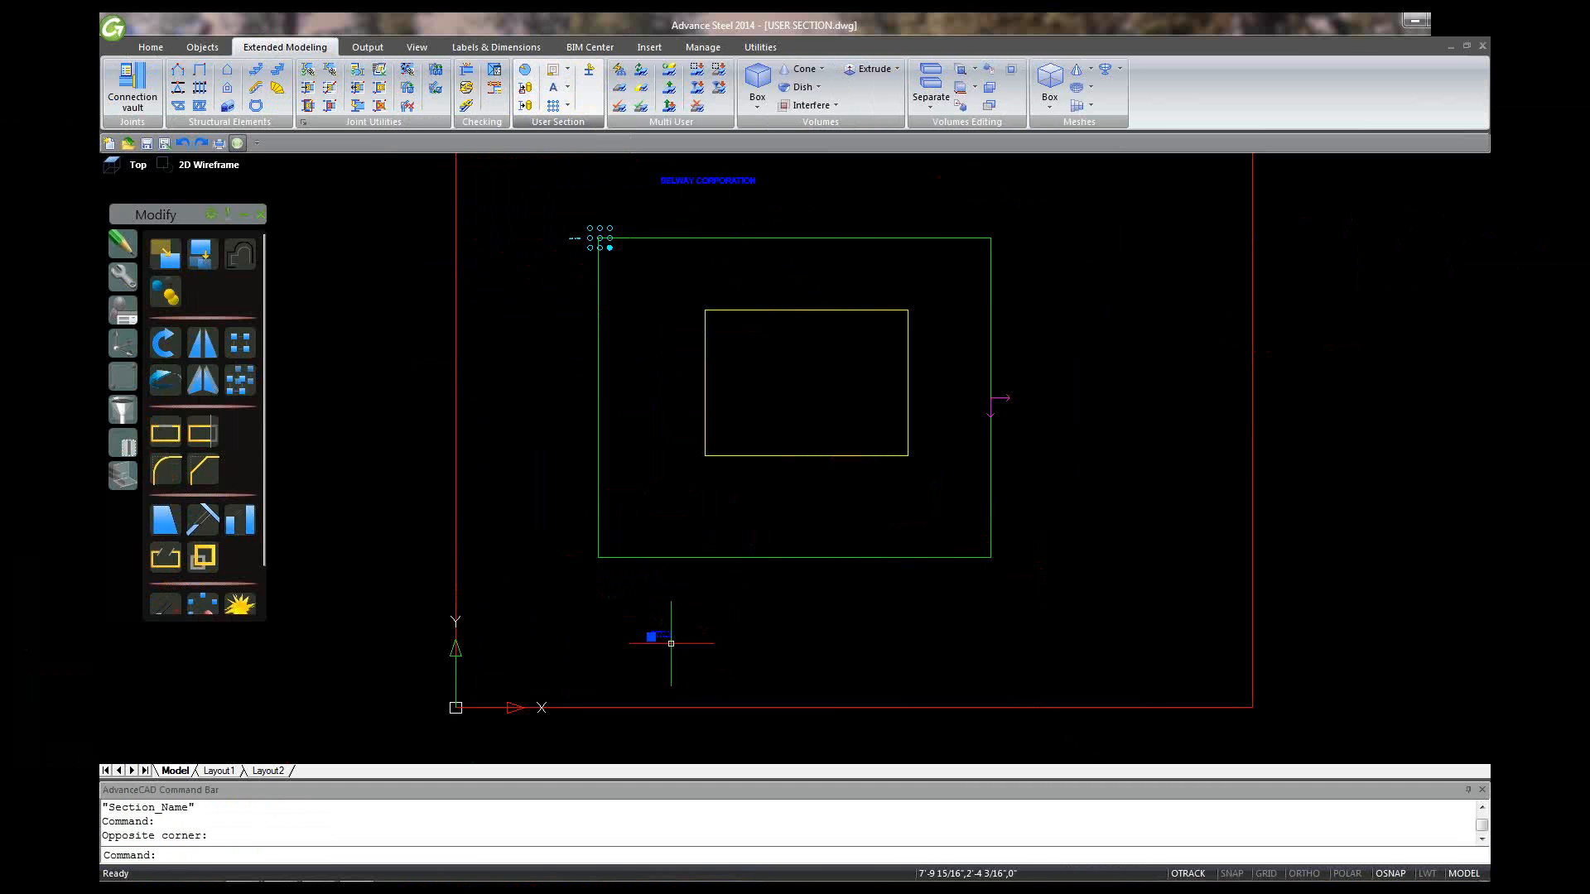
Place one-line text TITLE, 2 1/2" high at 0 rotation, just above the blue TITLE label below the outer contour, and erase the blue label.
click(568, 90)
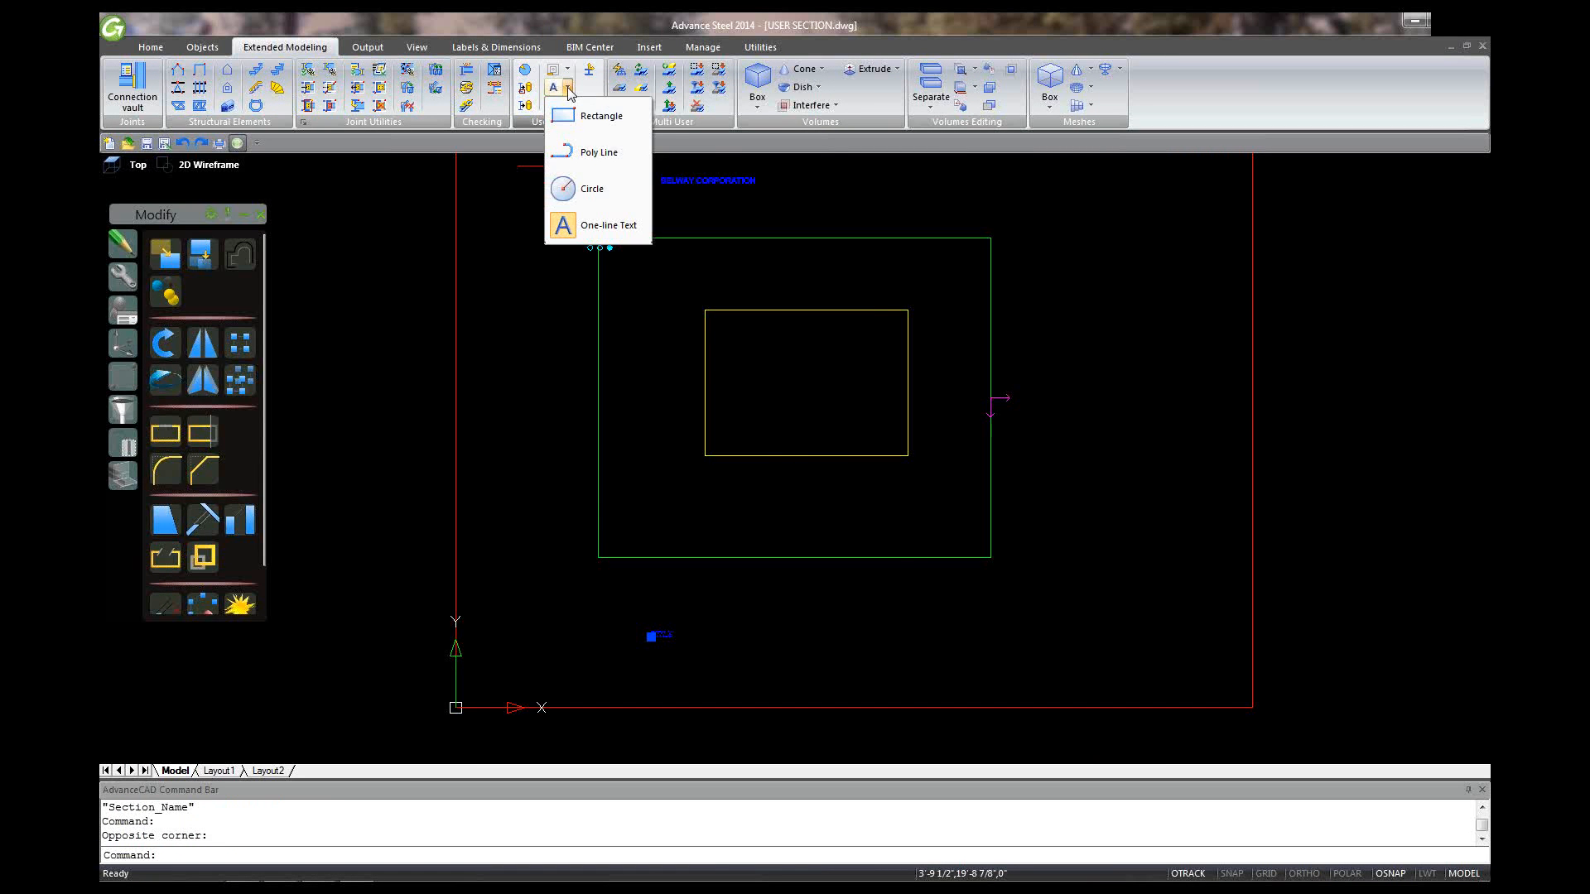
click(603, 225)
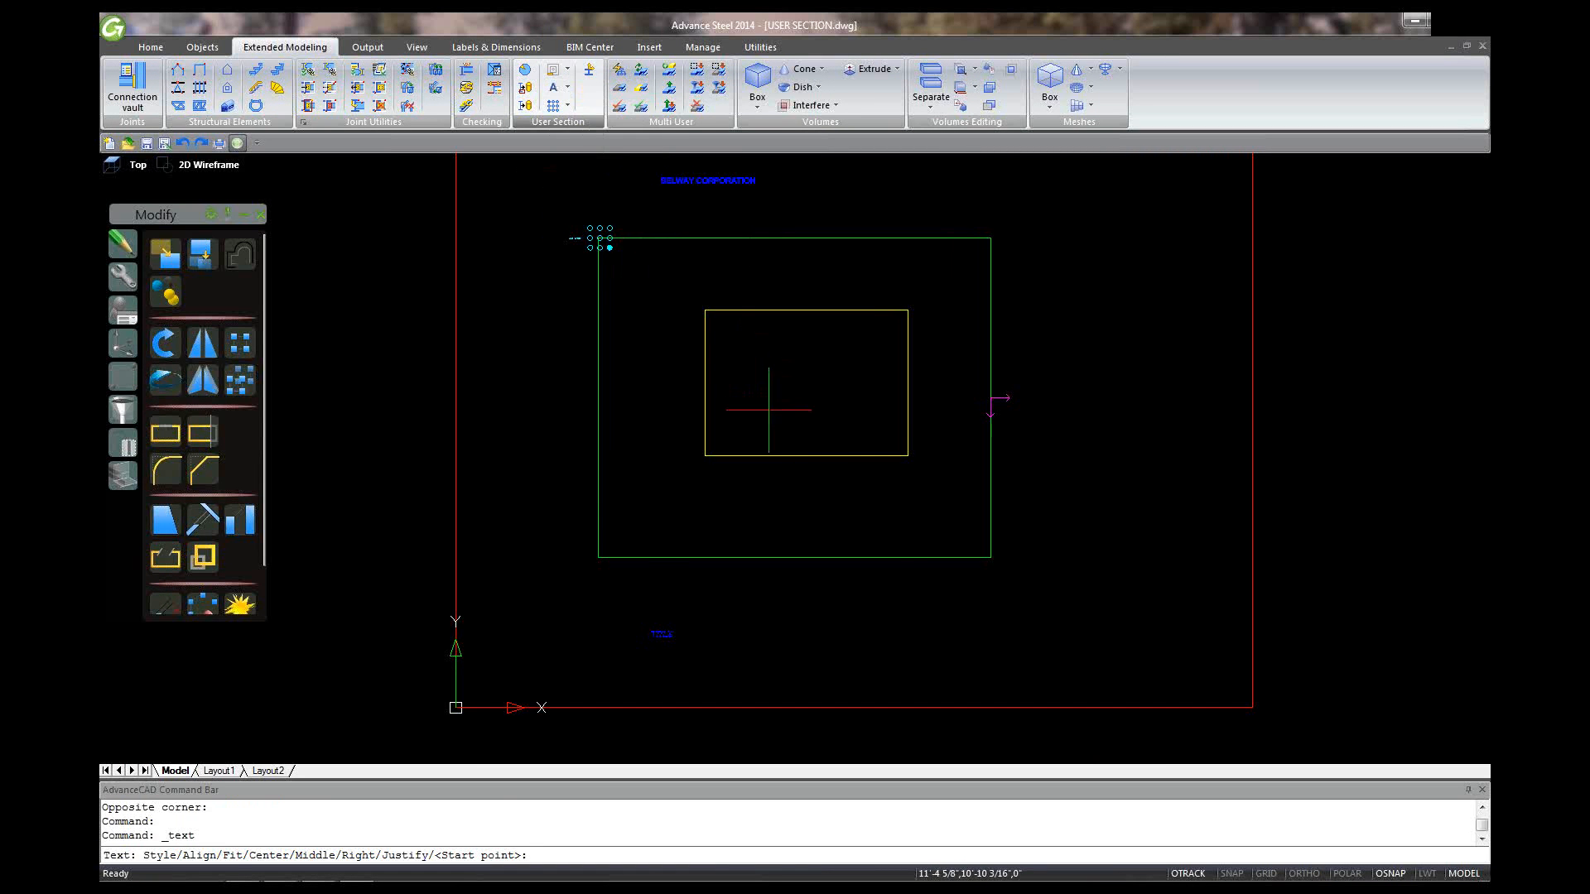
click(651, 621)
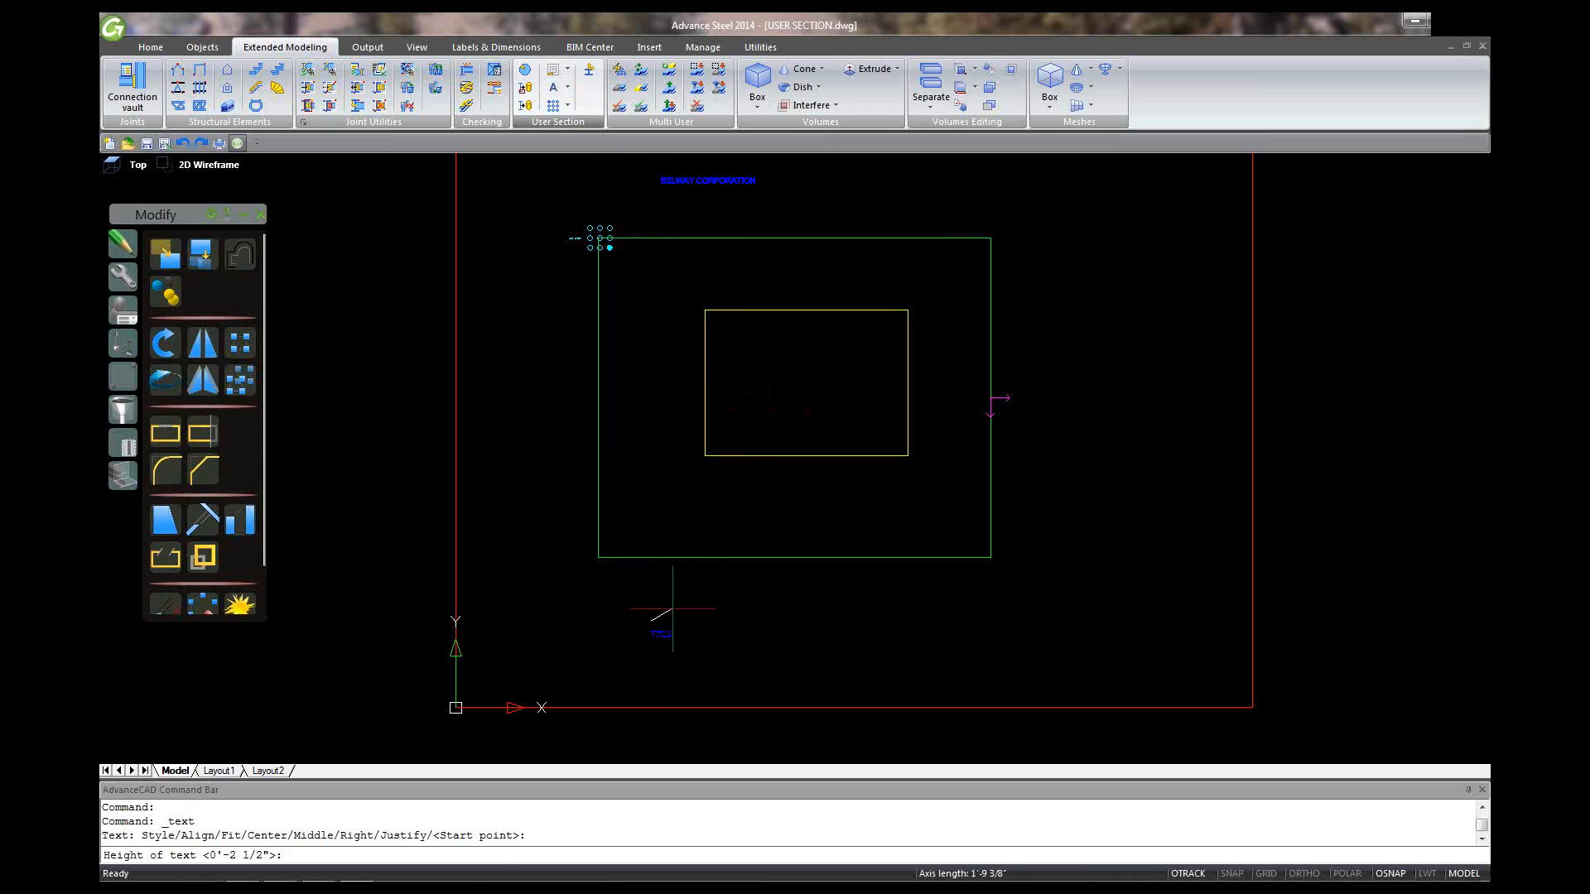
key(Return)
key(Return)
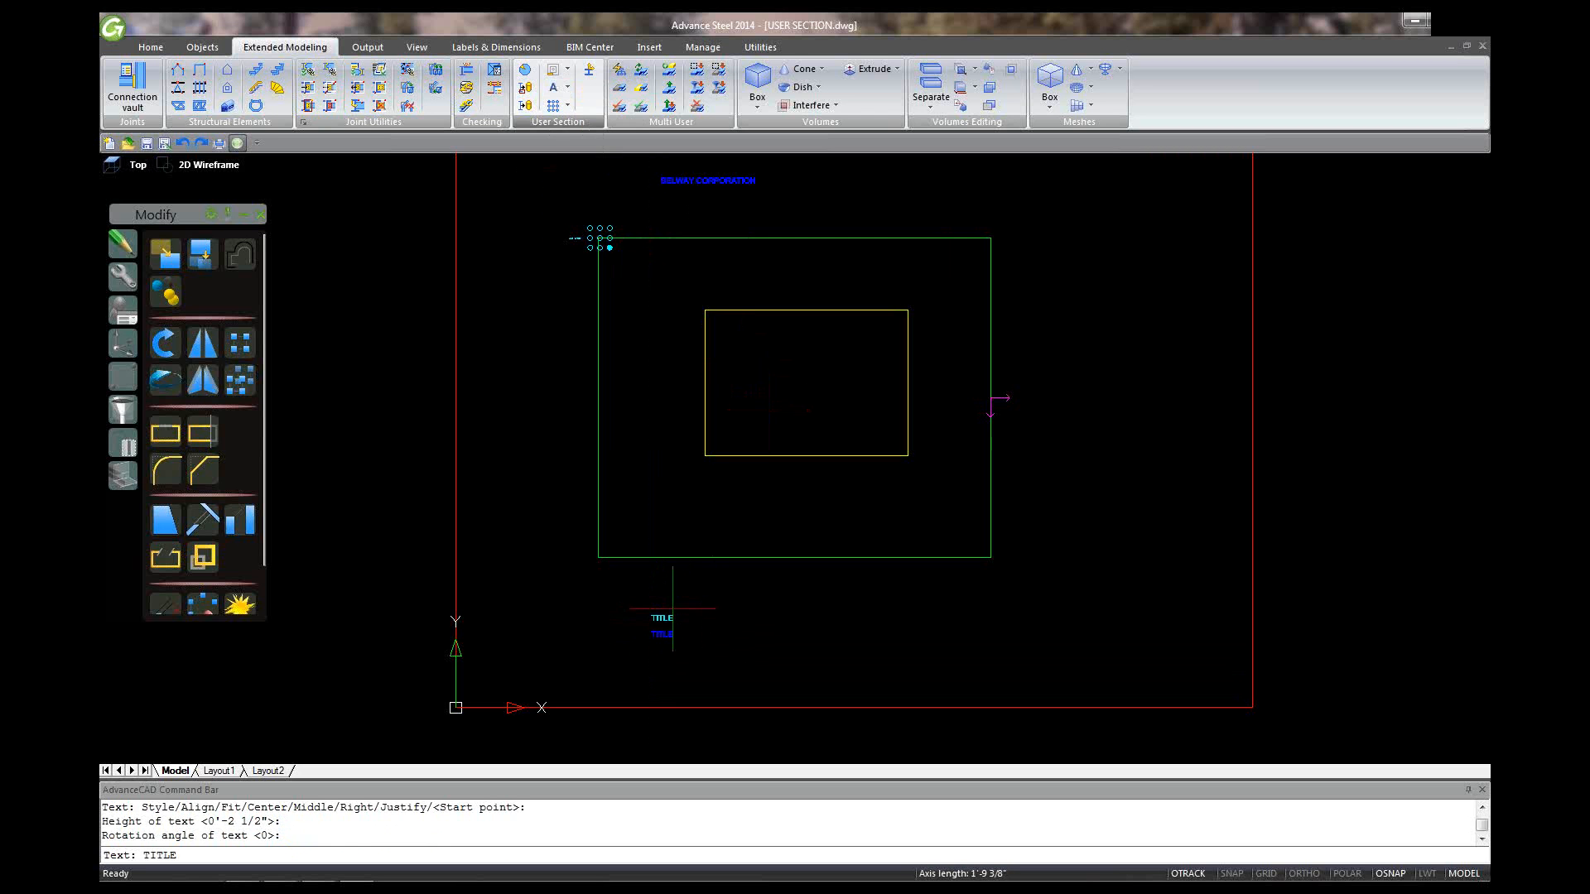
key(Return)
key(Return)
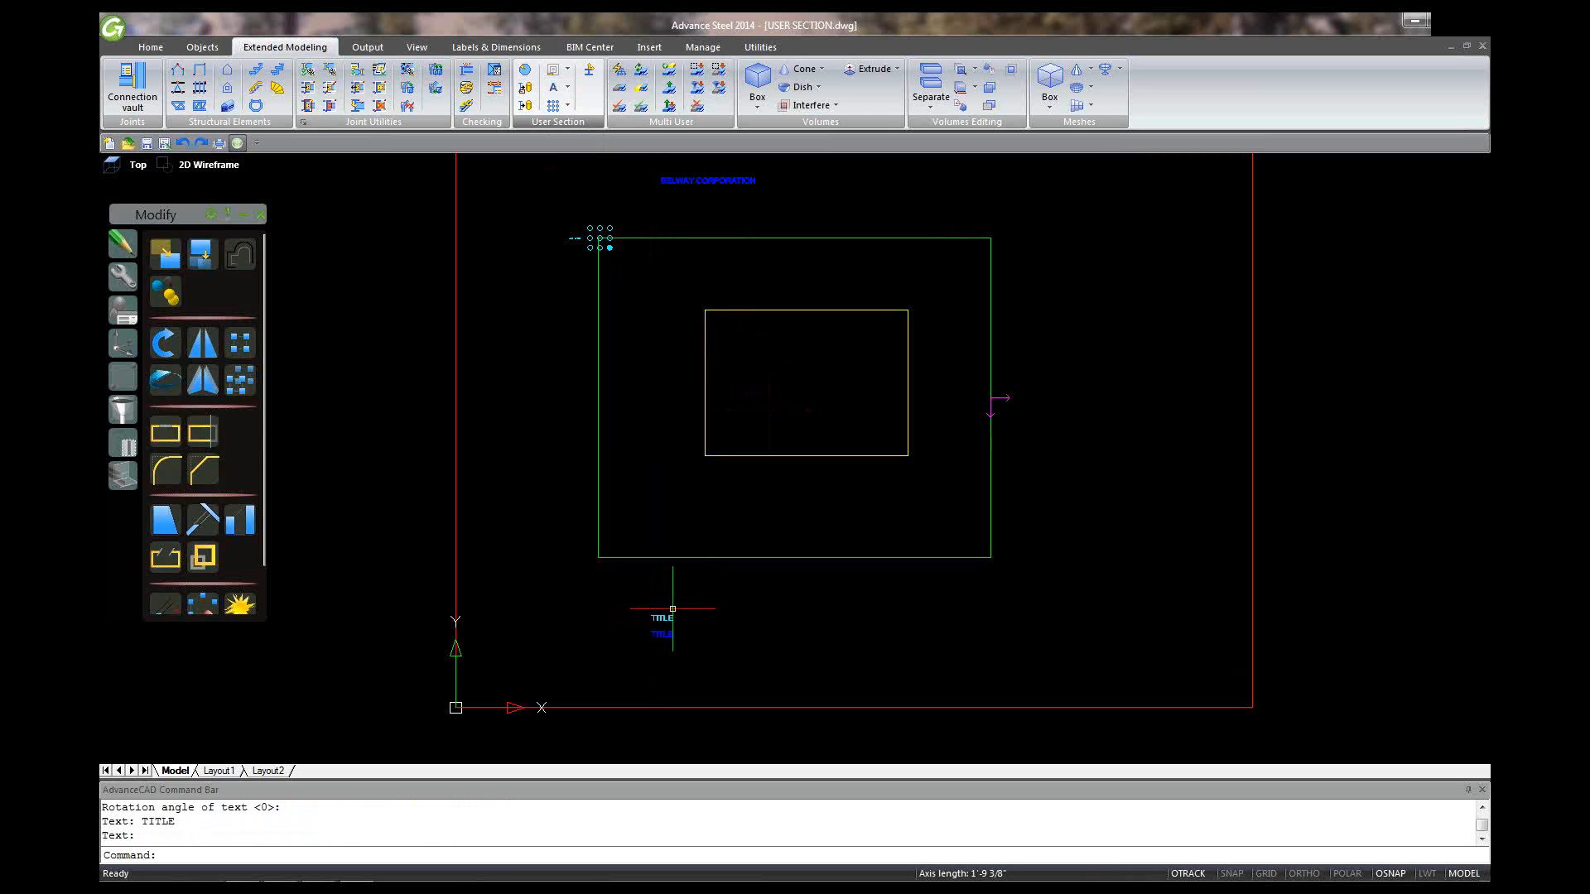
click(662, 634)
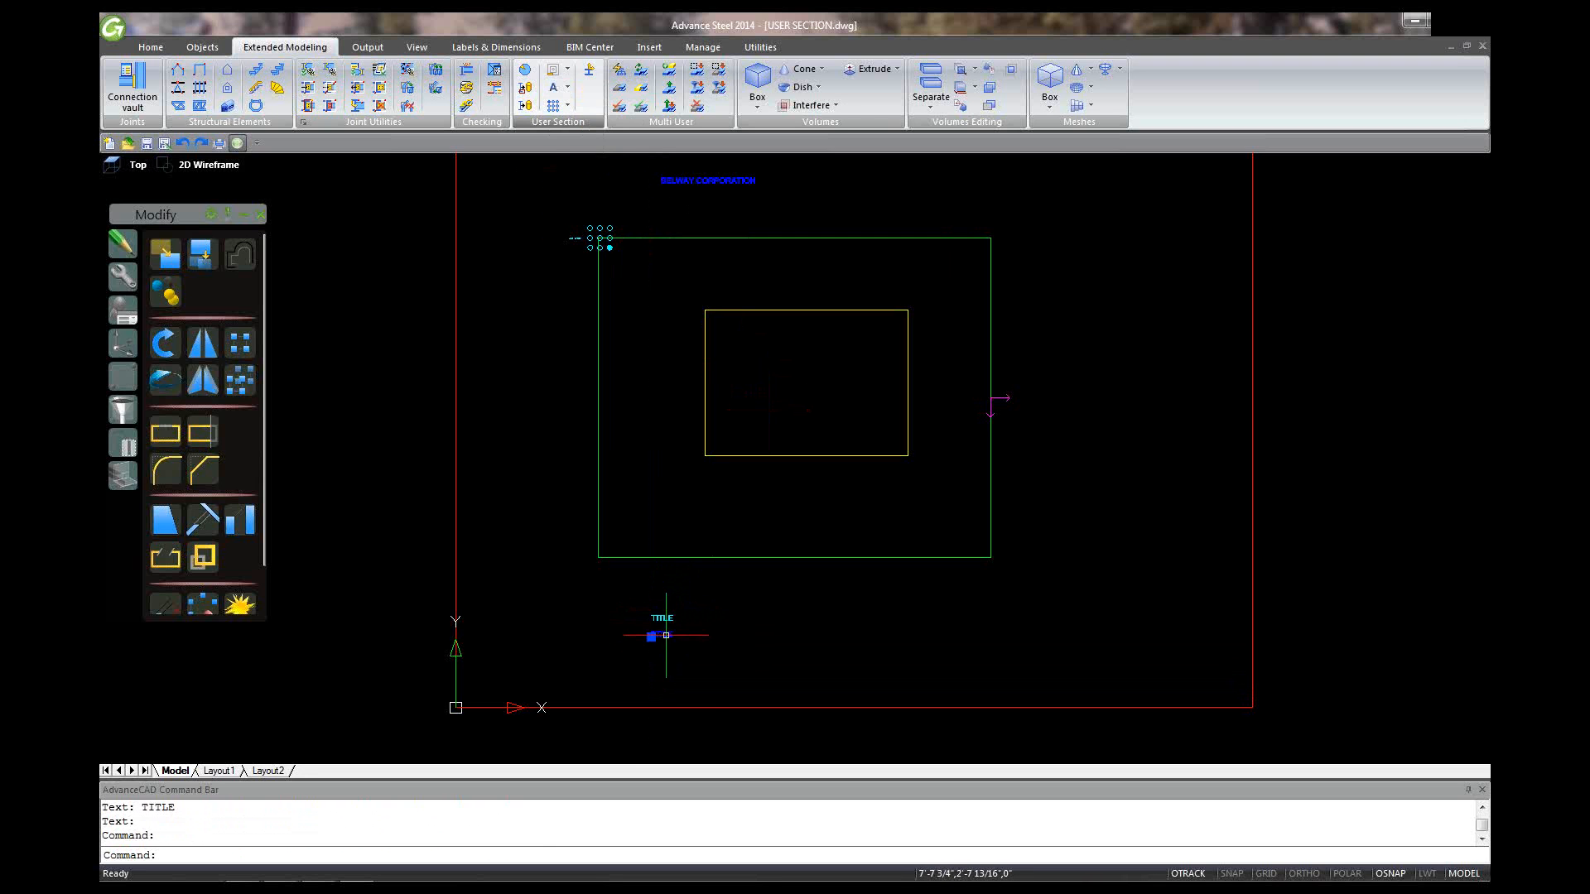
key(Delete)
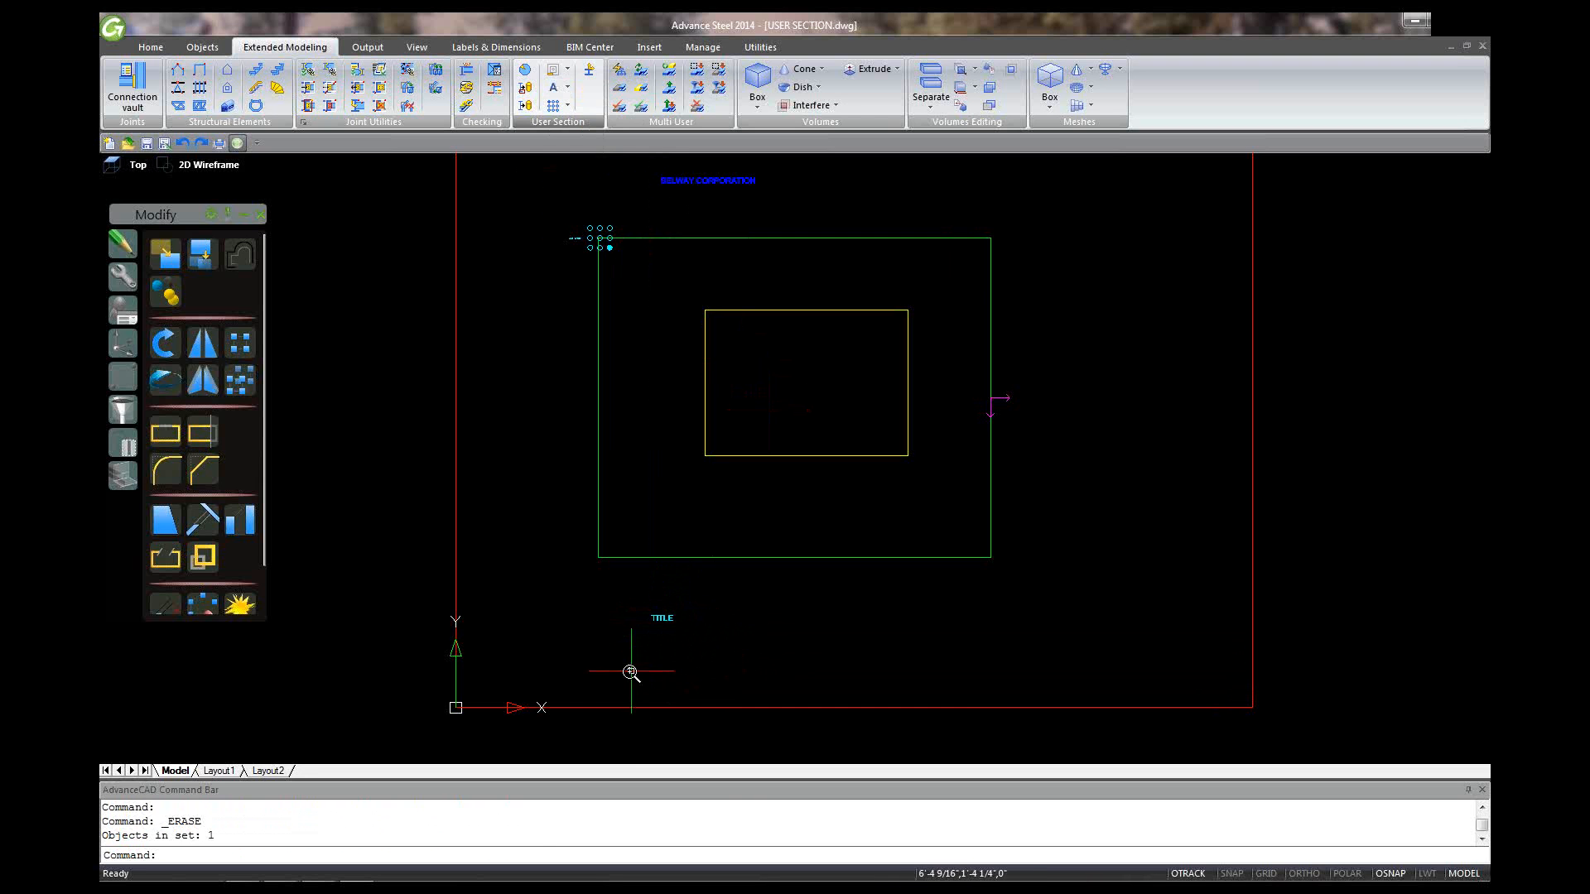
Generate the user section TITLE in the SELWAY CORPORATION class from the complete framed section drawing.
scroll(630, 668, down, 1)
click(525, 88)
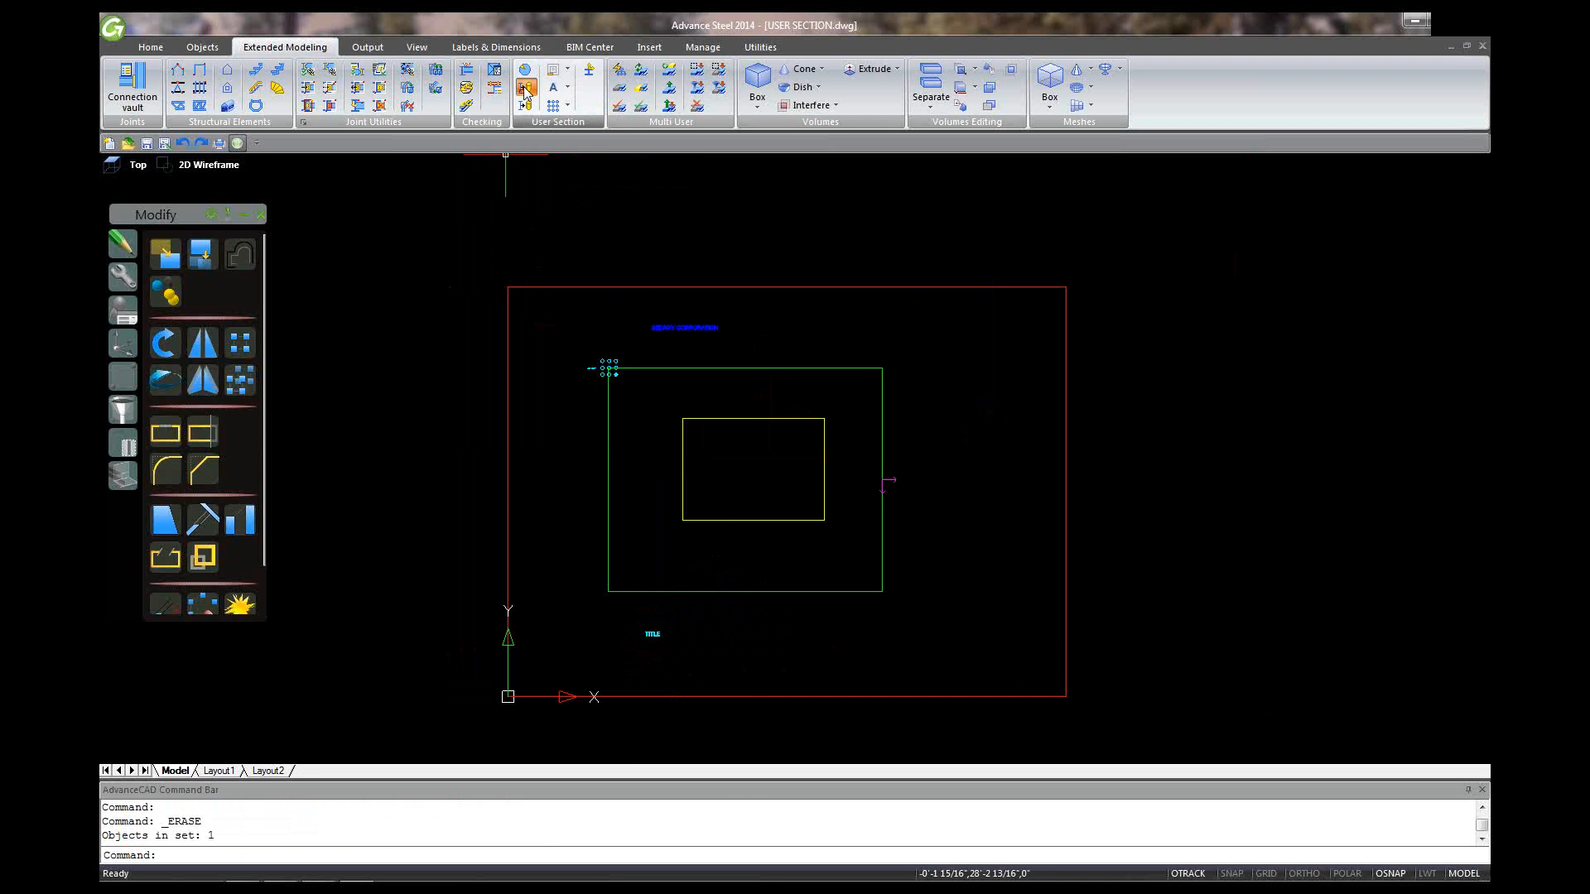
click(486, 257)
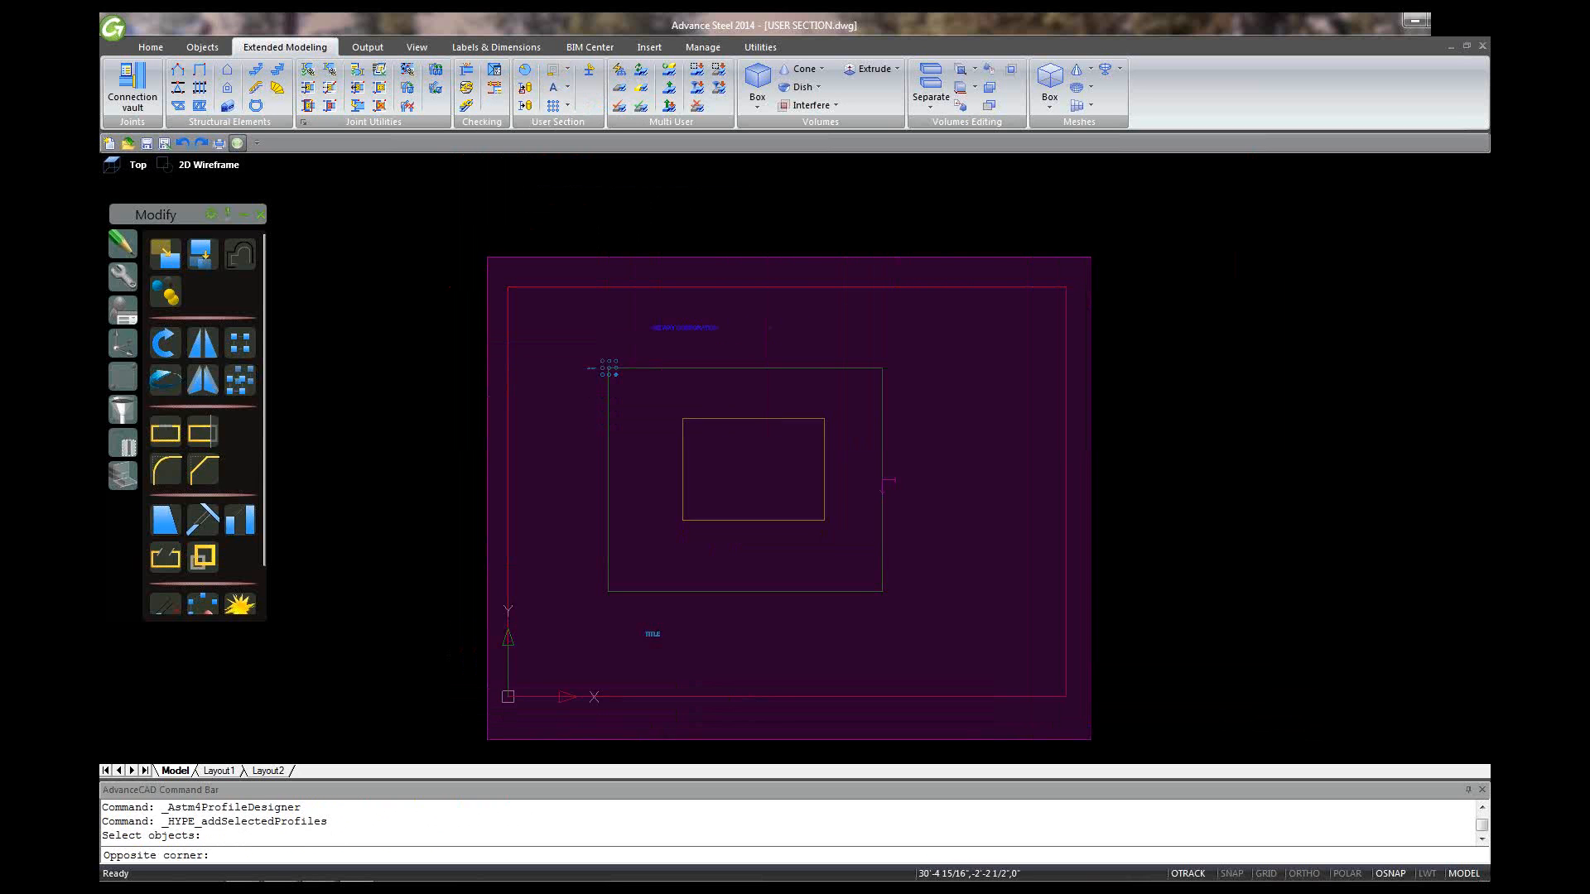
click(1106, 738)
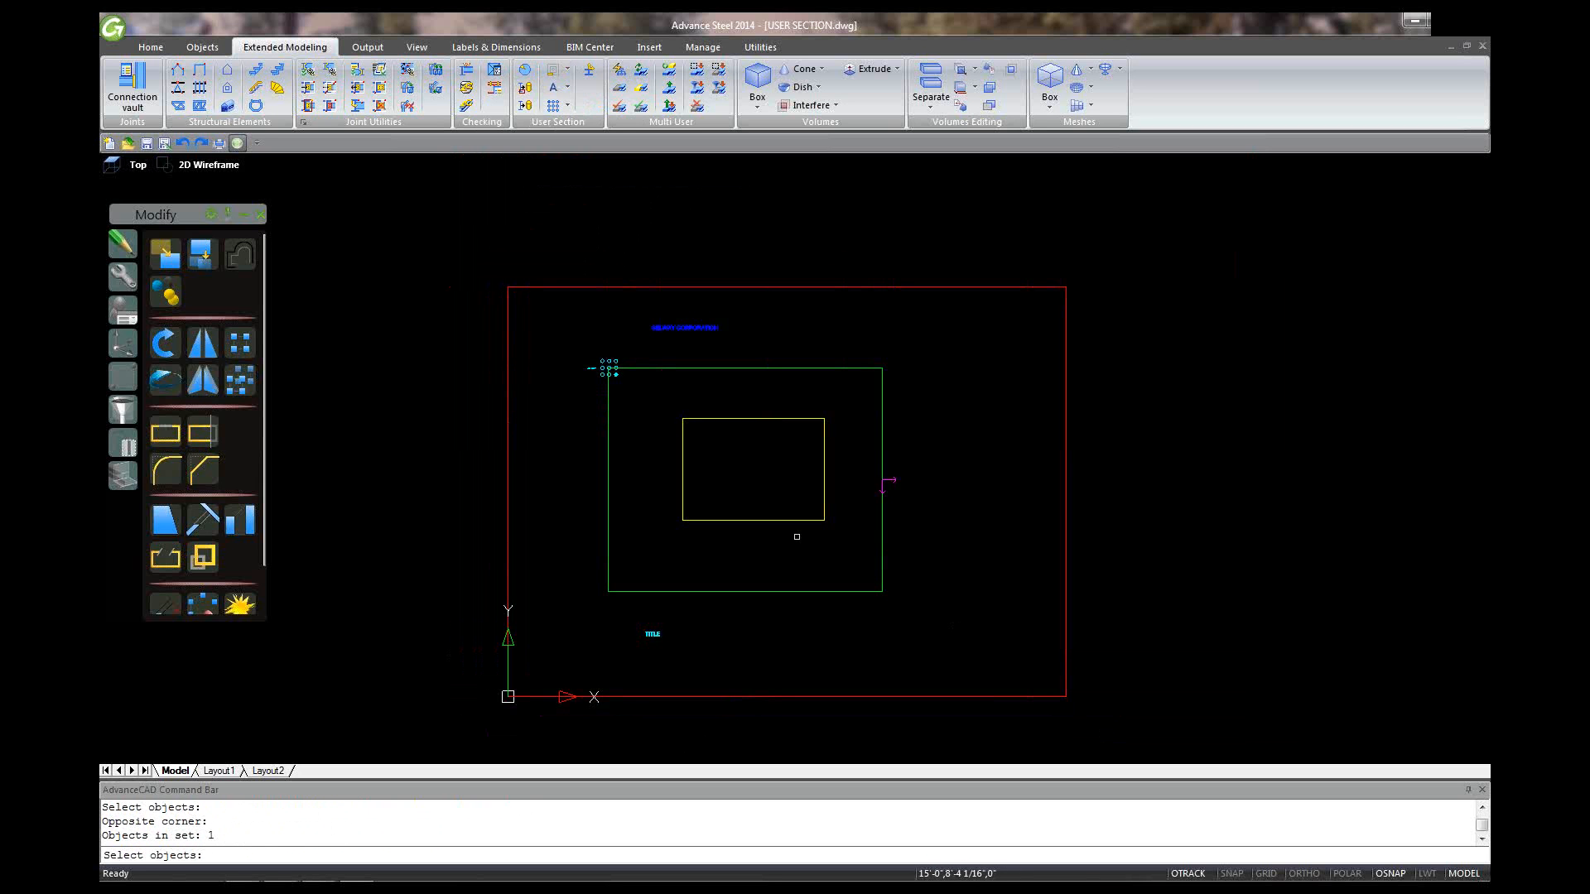
key(Return)
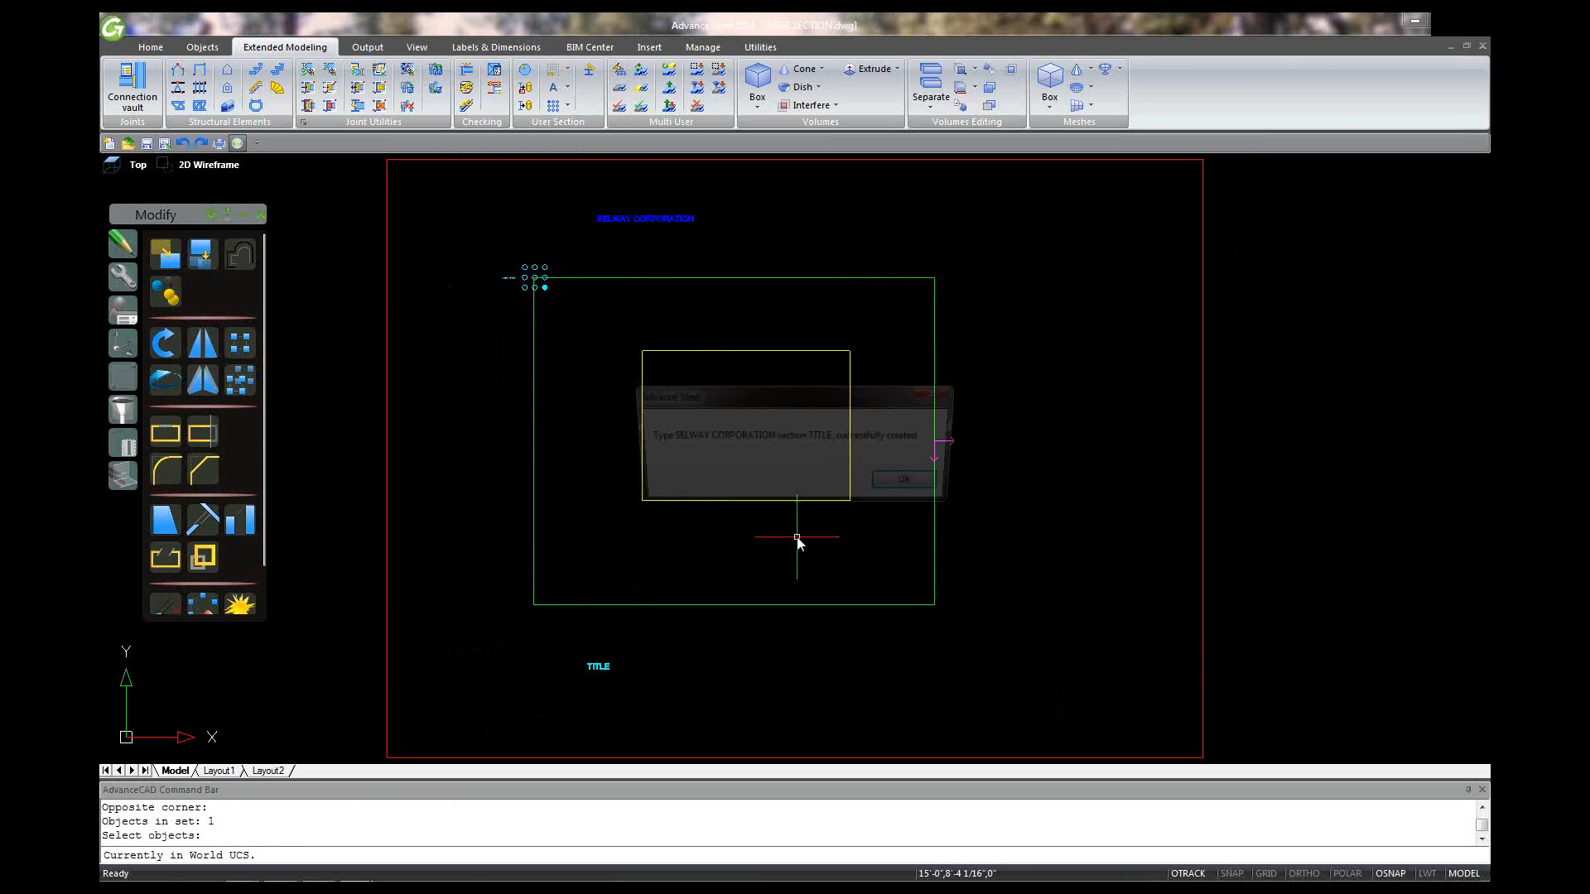
click(915, 486)
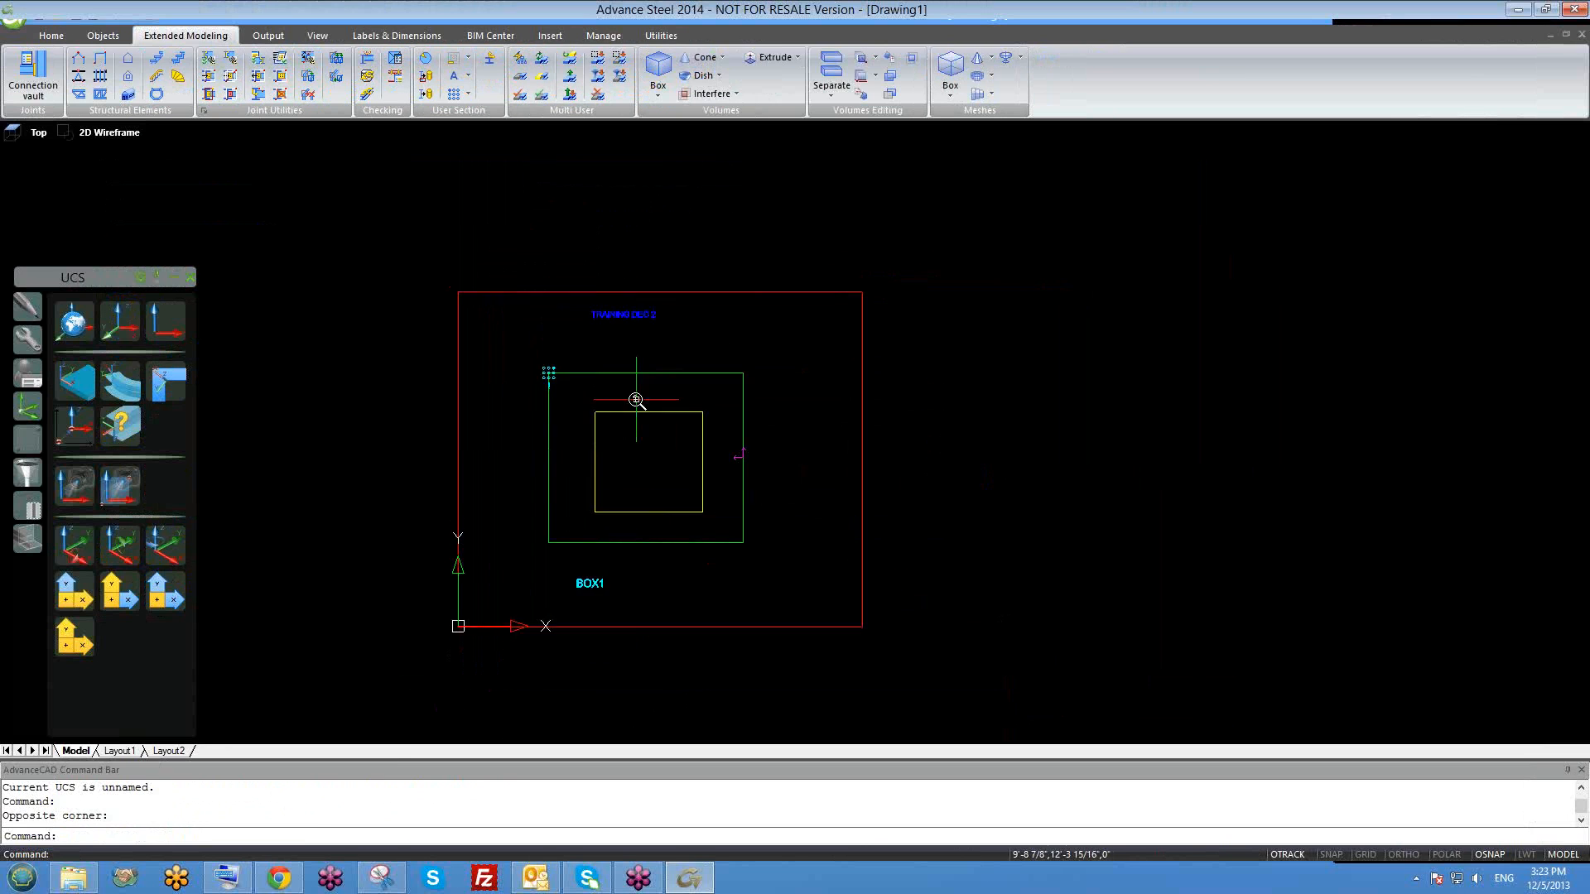
Save the section drawing on the Desktop as MY SECTION in AutoCAD 2013 (dwg) format and close it, saving its changes.
scroll(815, 301, down, 3)
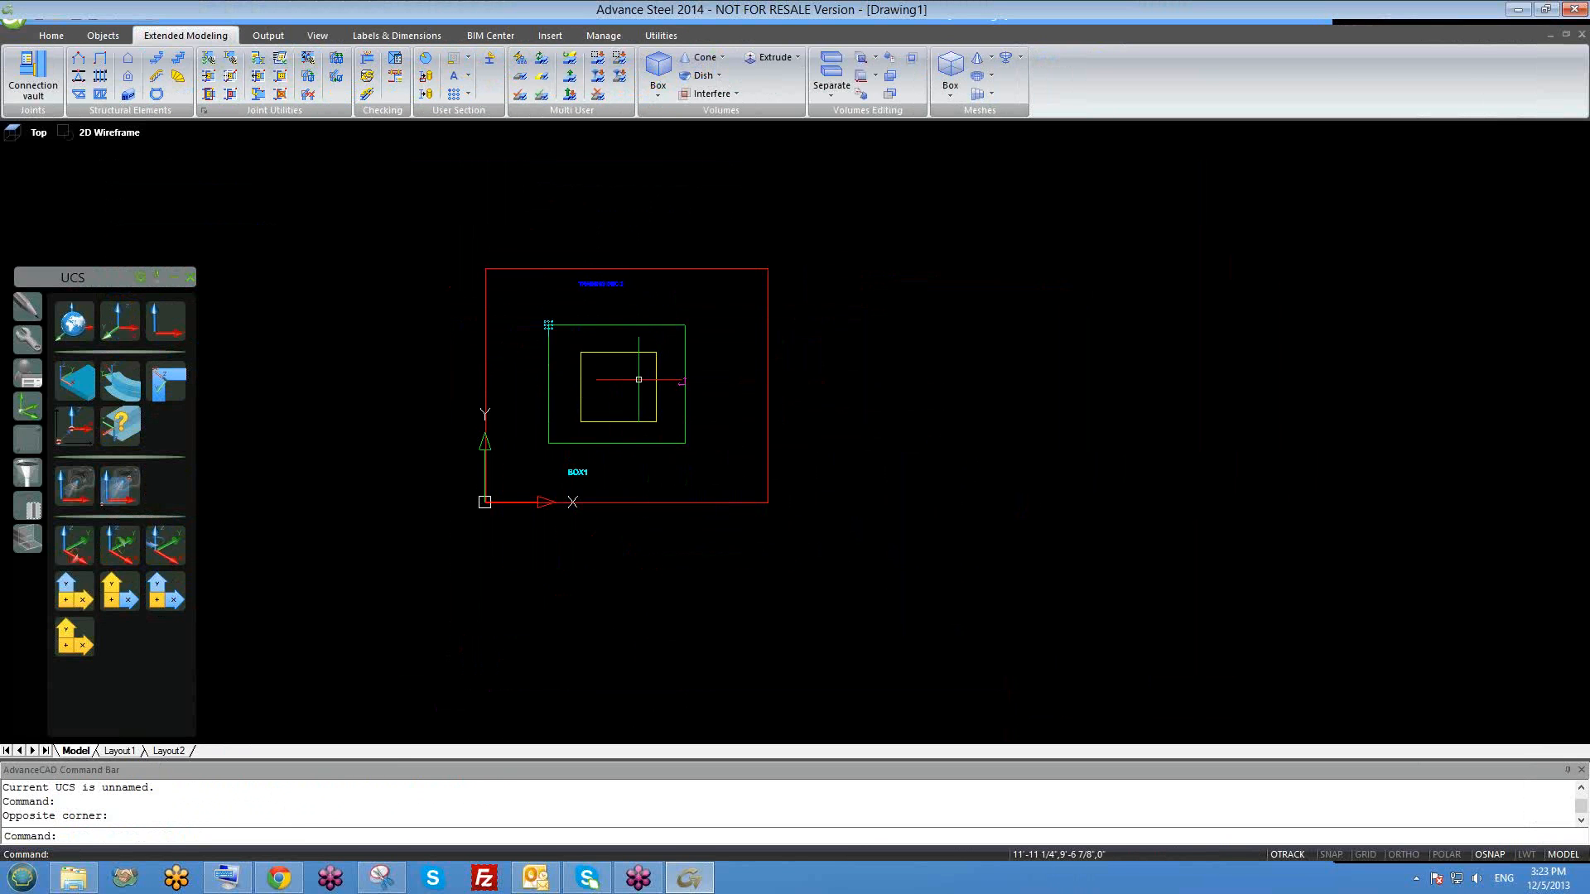
scroll(592, 281, up, 2)
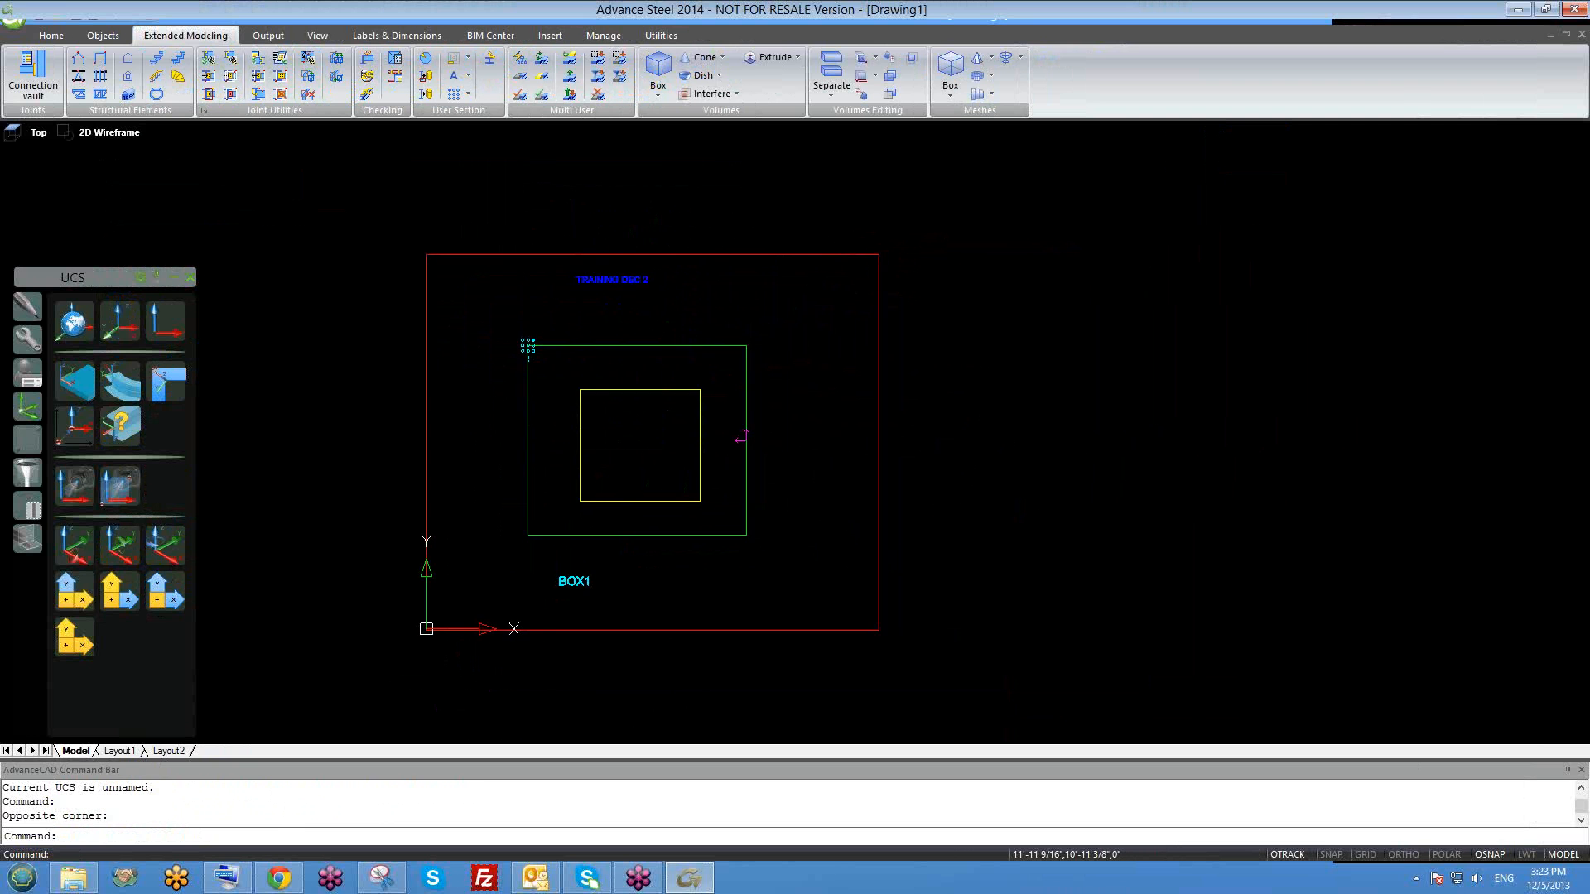
scroll(663, 410, down, 2)
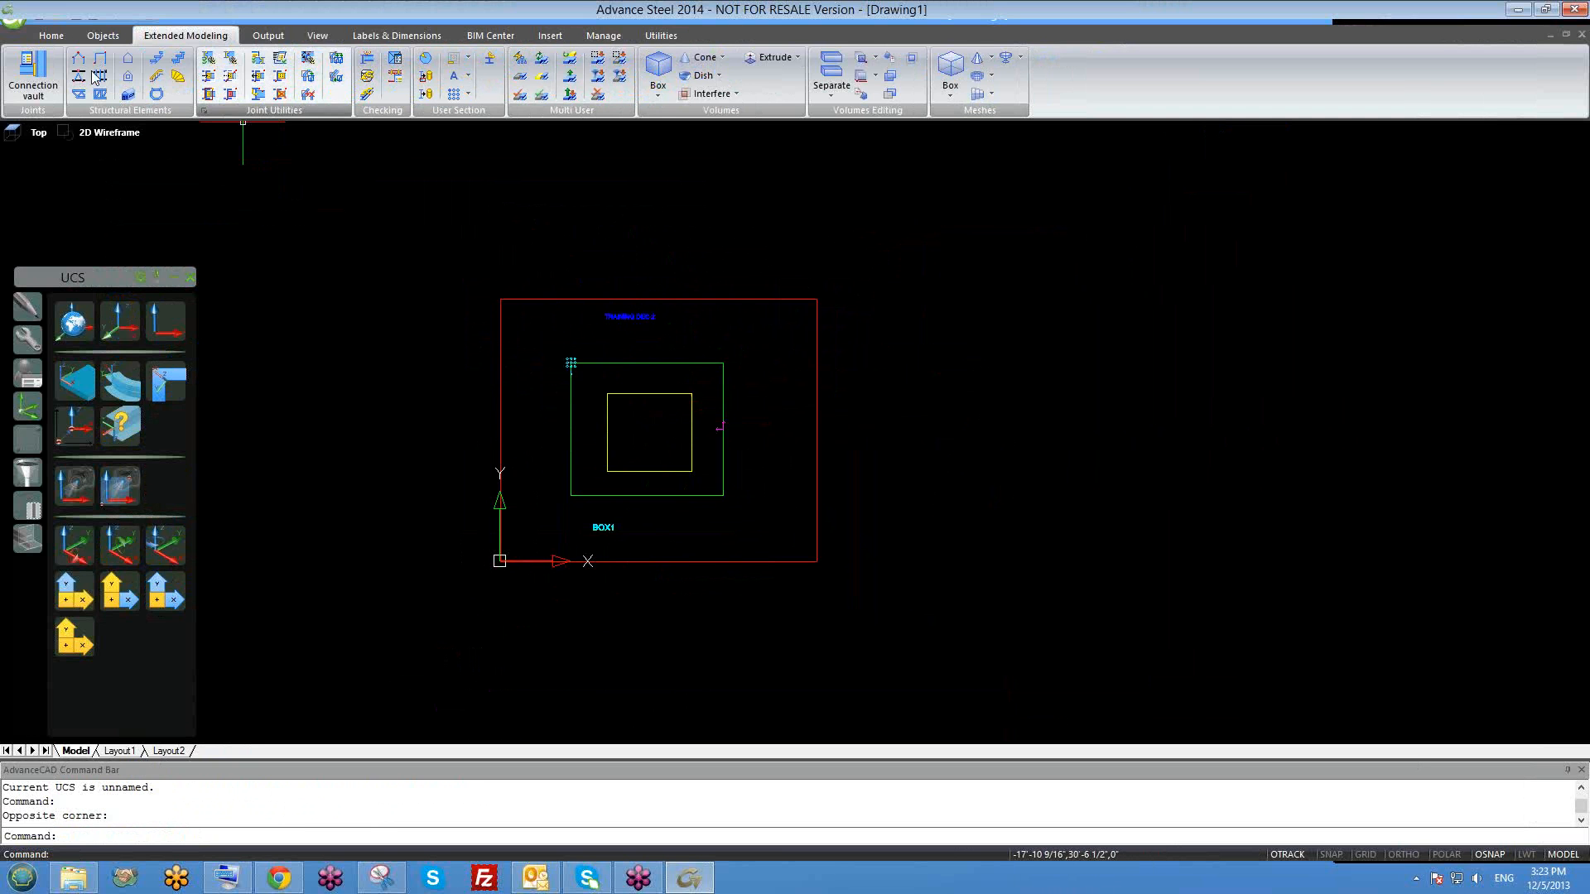
click(51, 36)
click(94, 14)
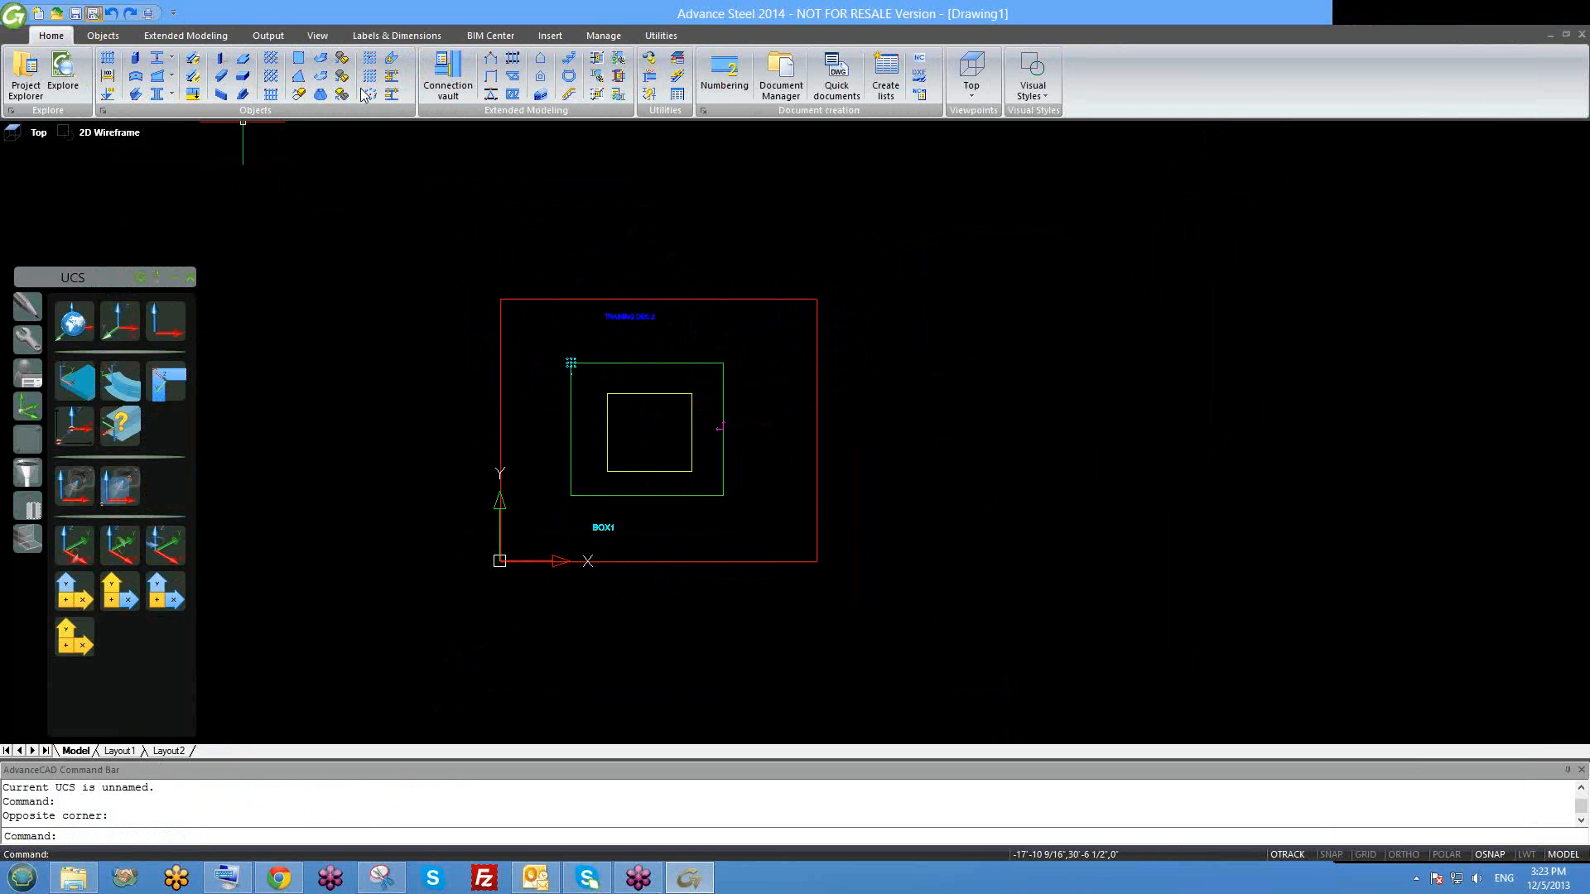
click(38, 151)
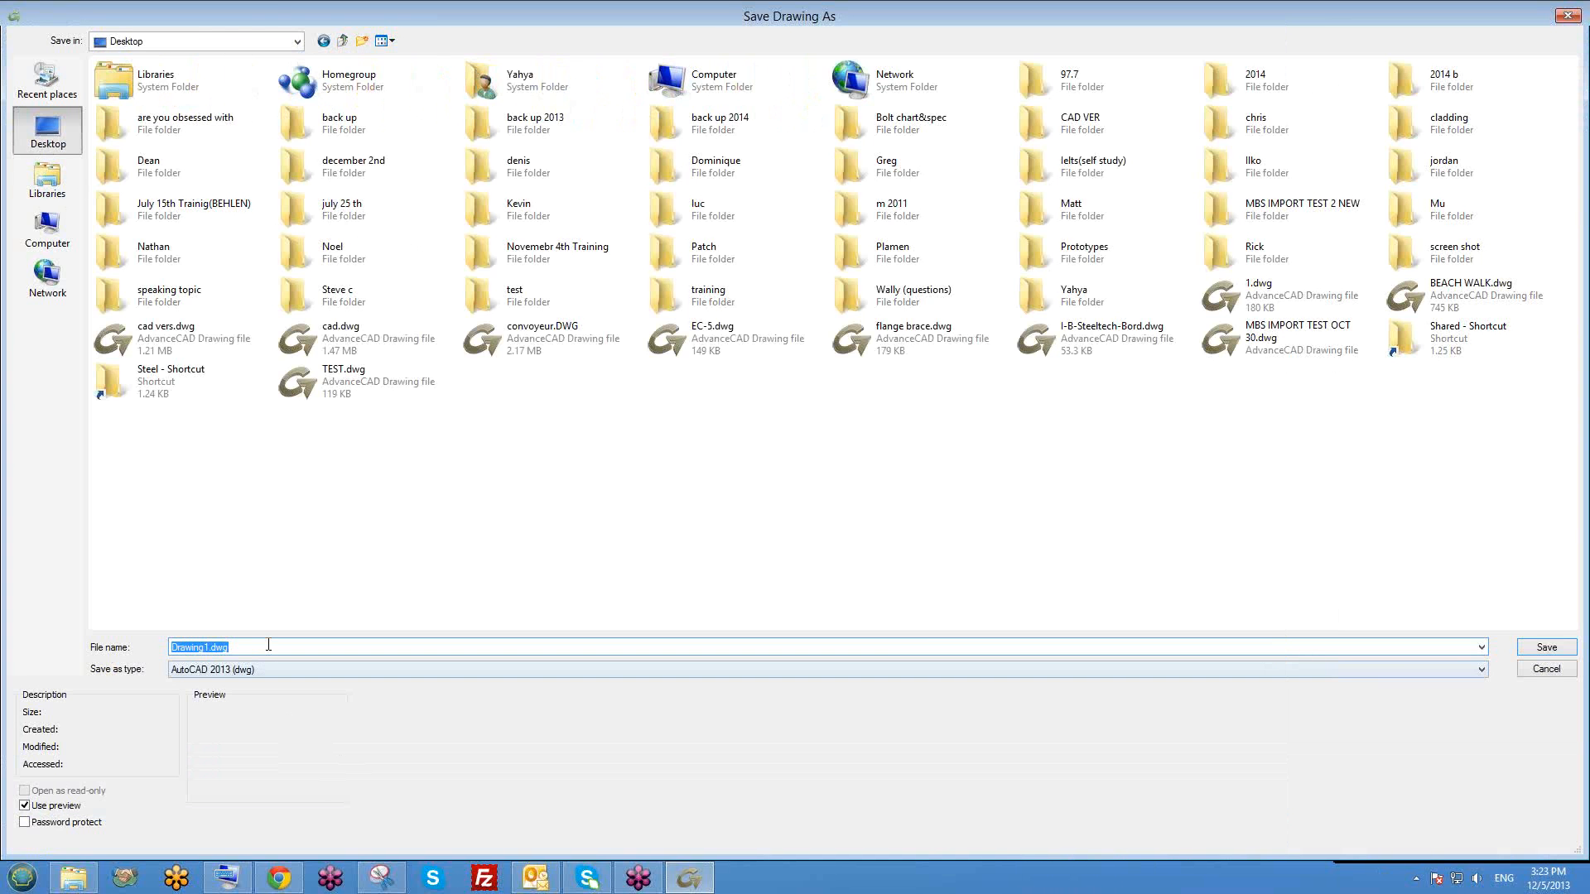
text(MY SECTION)
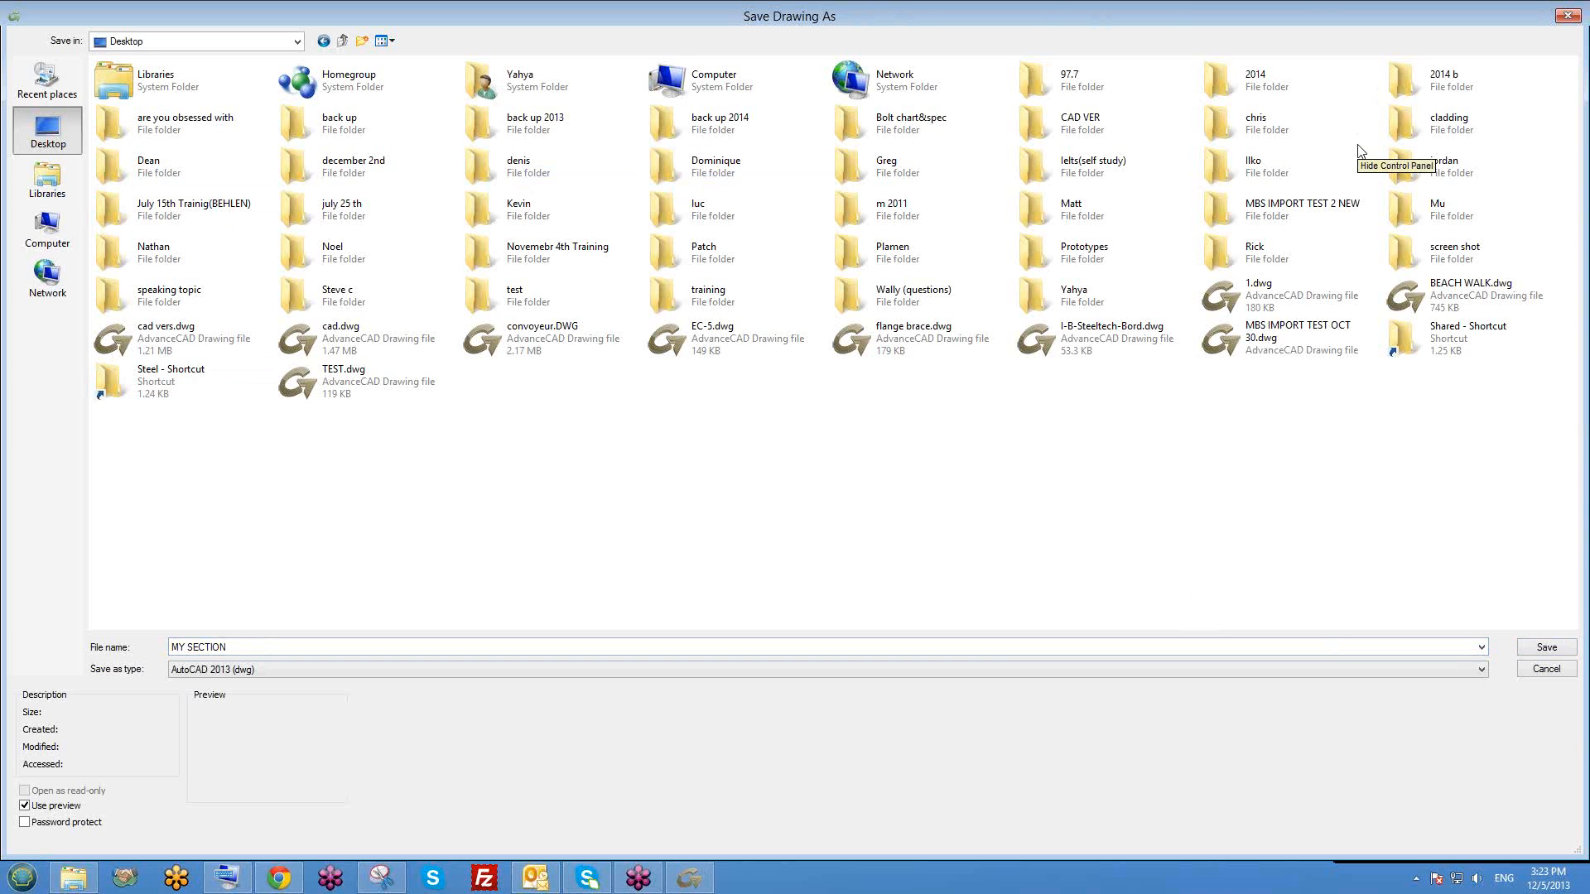
click(1534, 647)
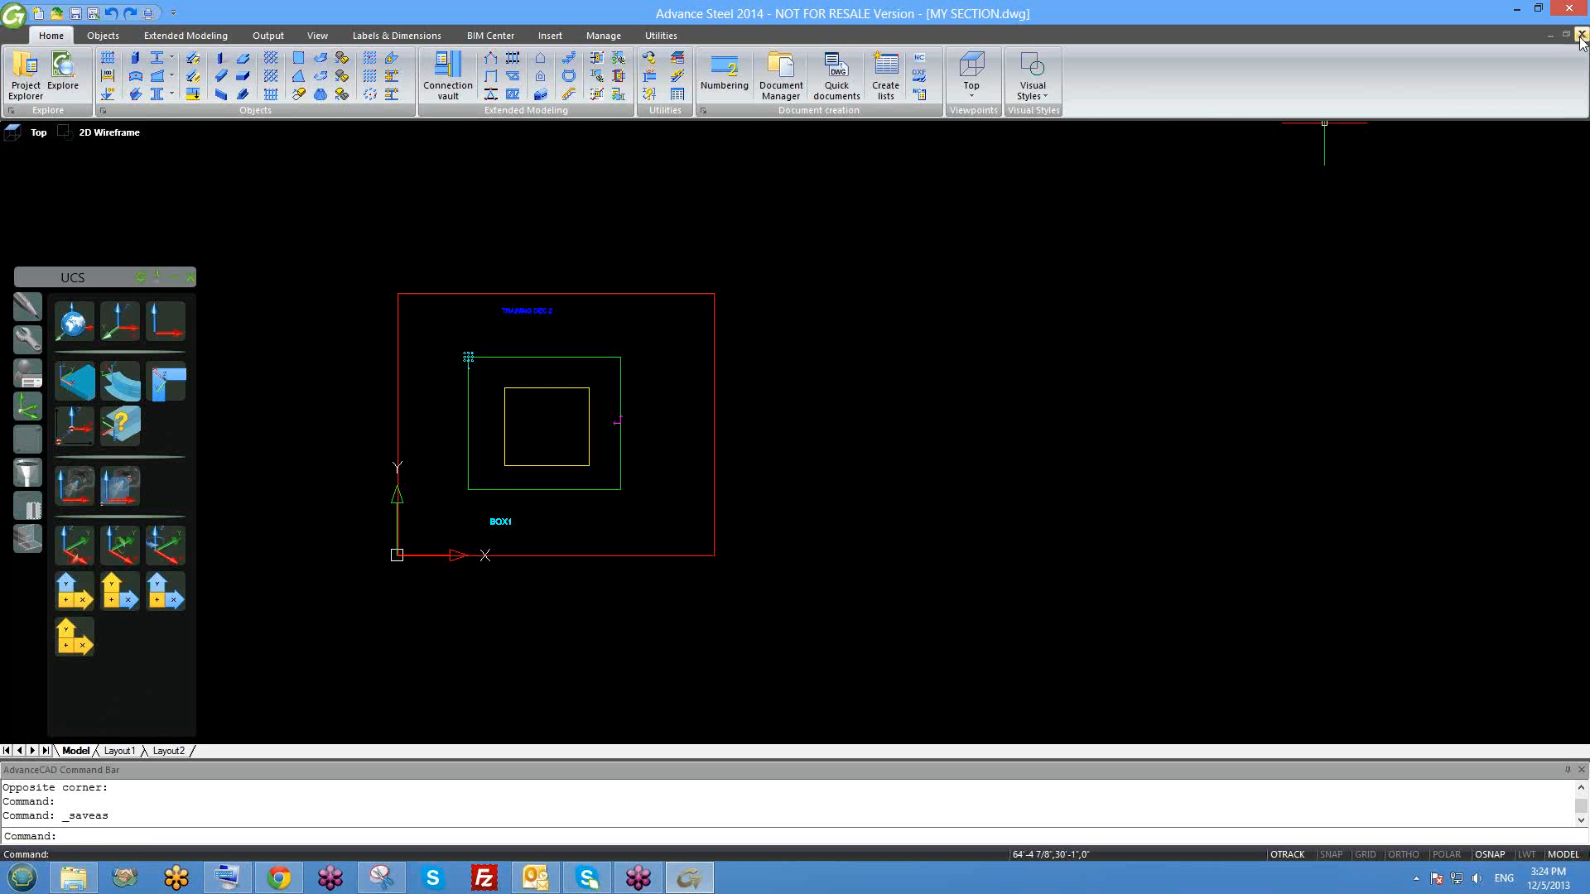
click(1580, 36)
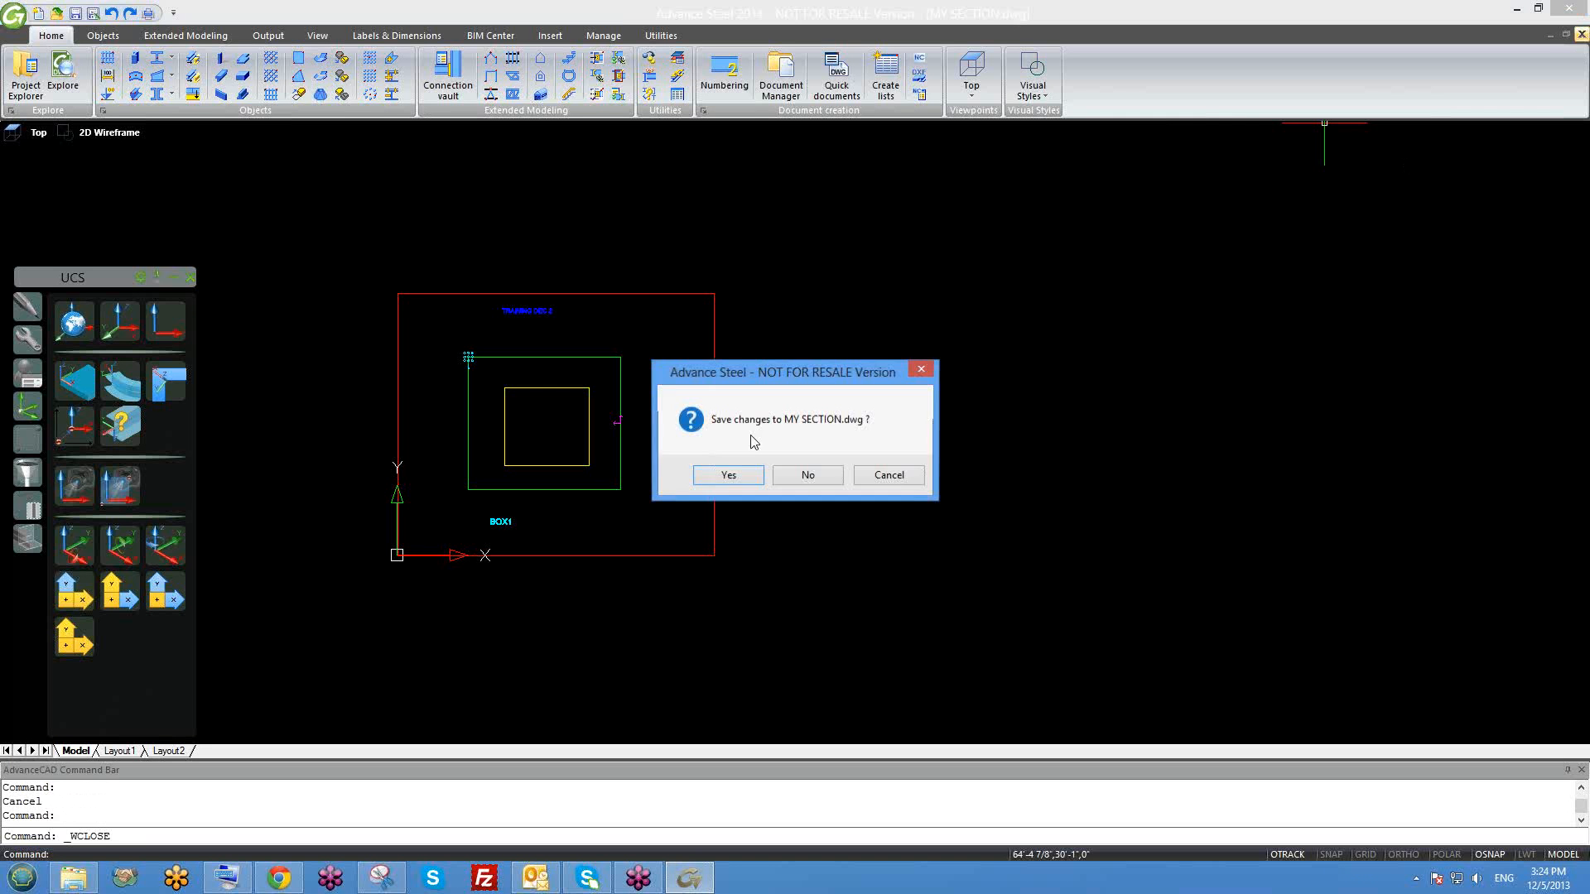
click(756, 485)
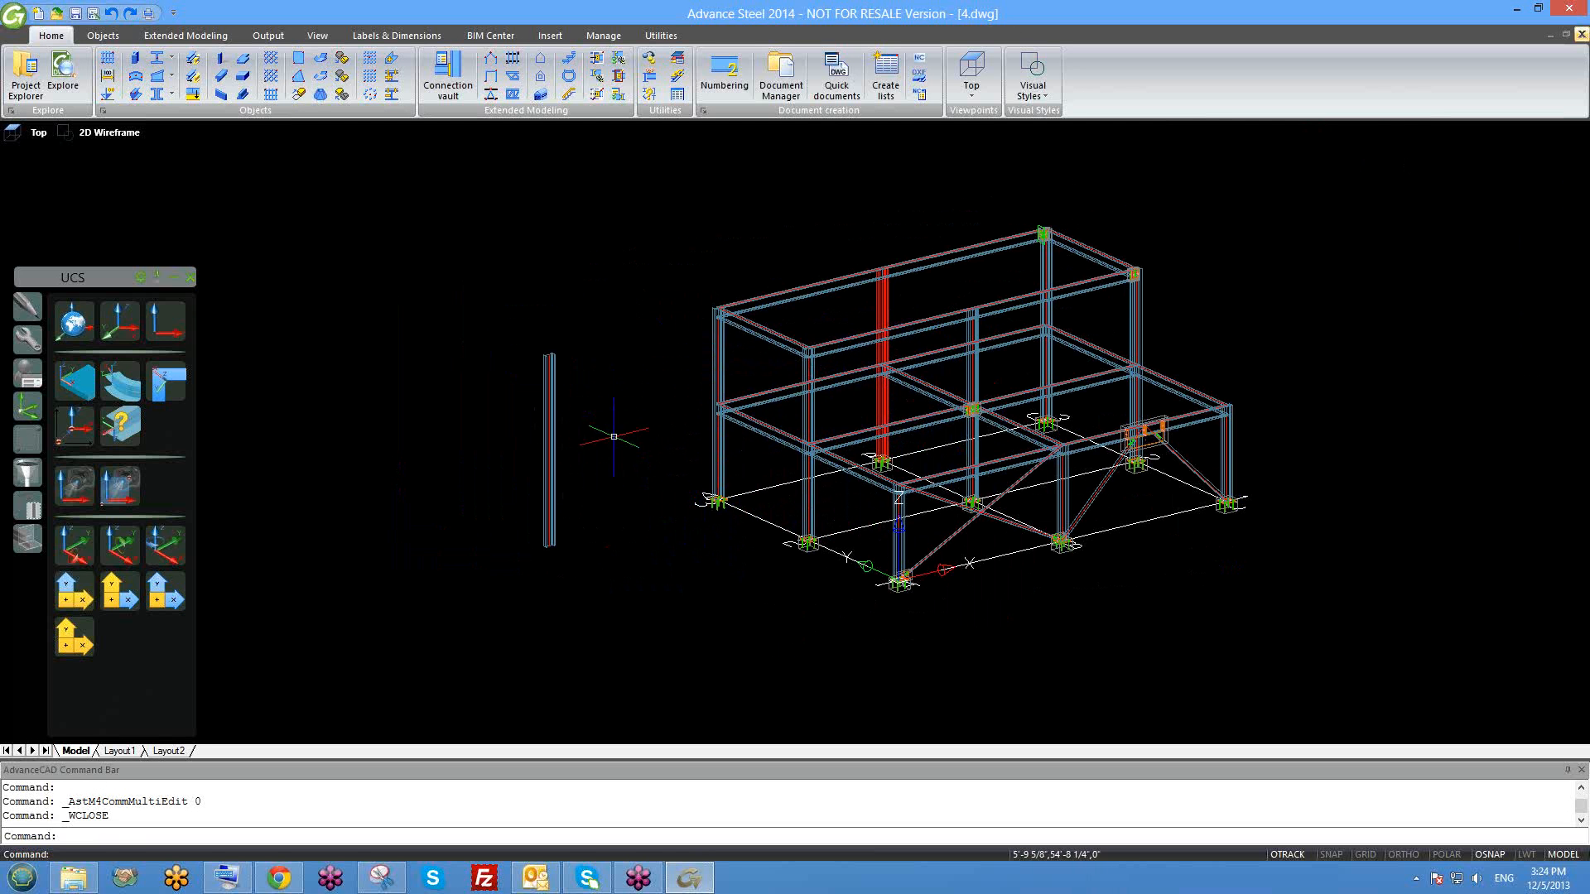
Run Update defaults in the 4.dwg model to reload the section database.
scroll(507, 419, up, 4)
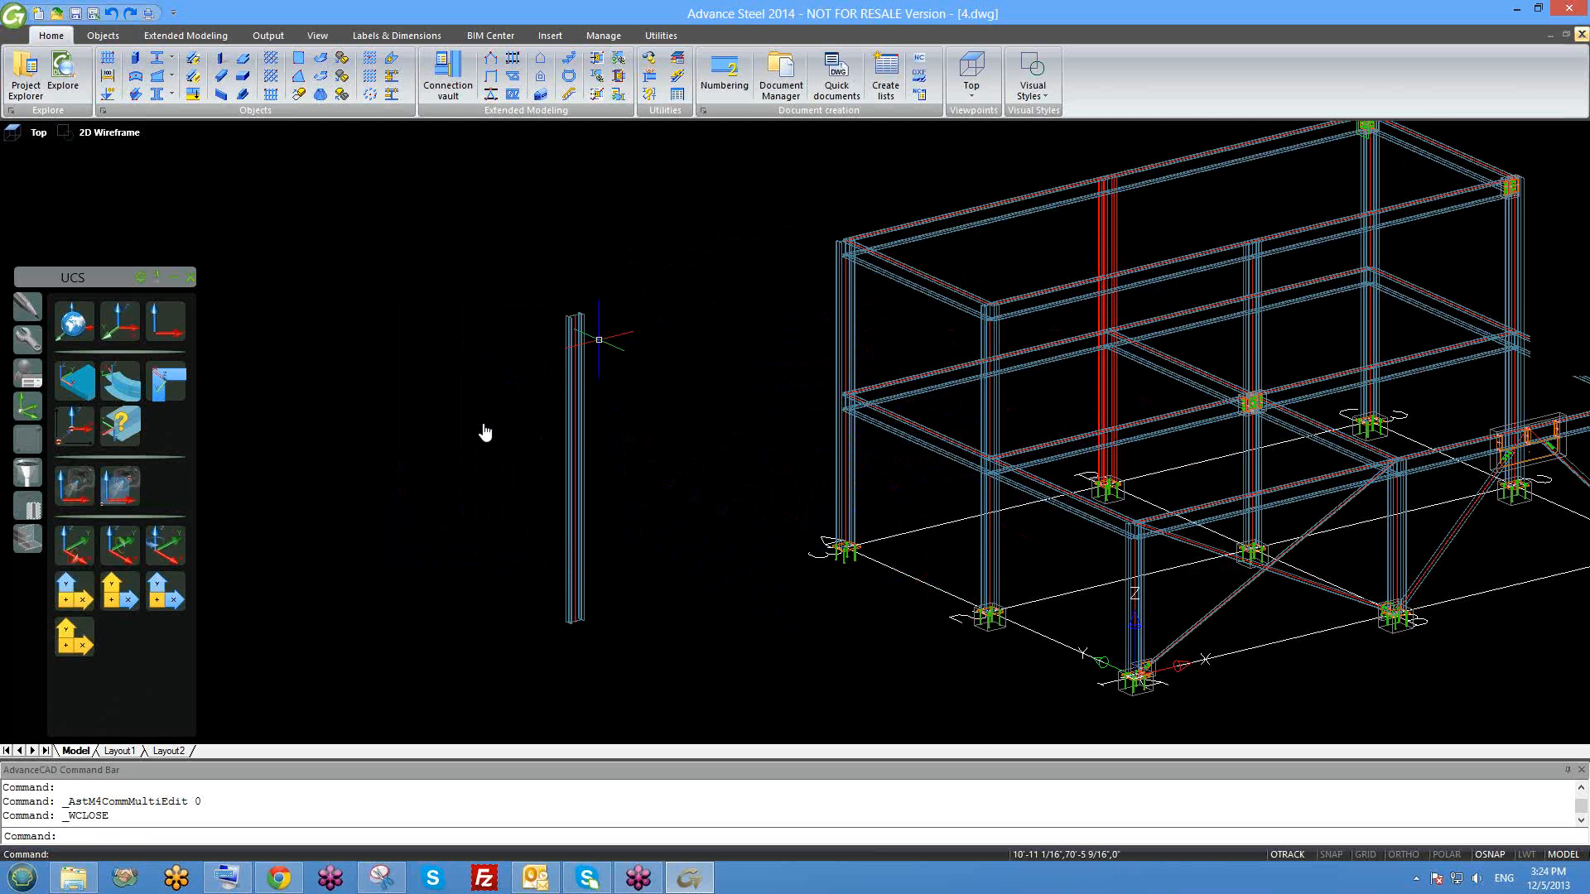
click(440, 333)
key(Escape)
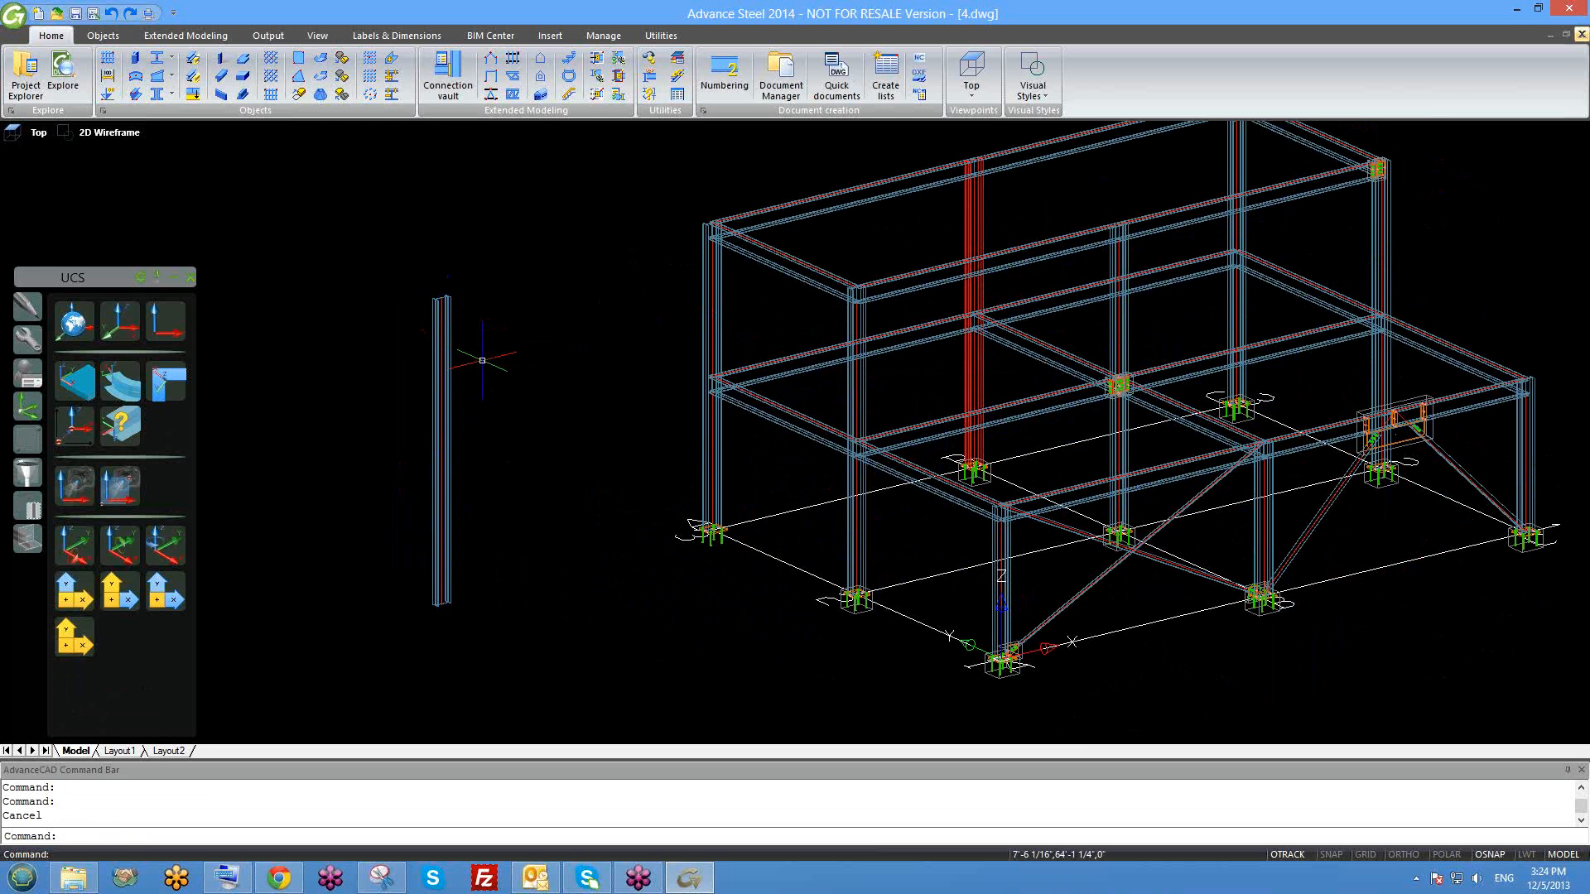
middle_drag(541, 297, 574, 332)
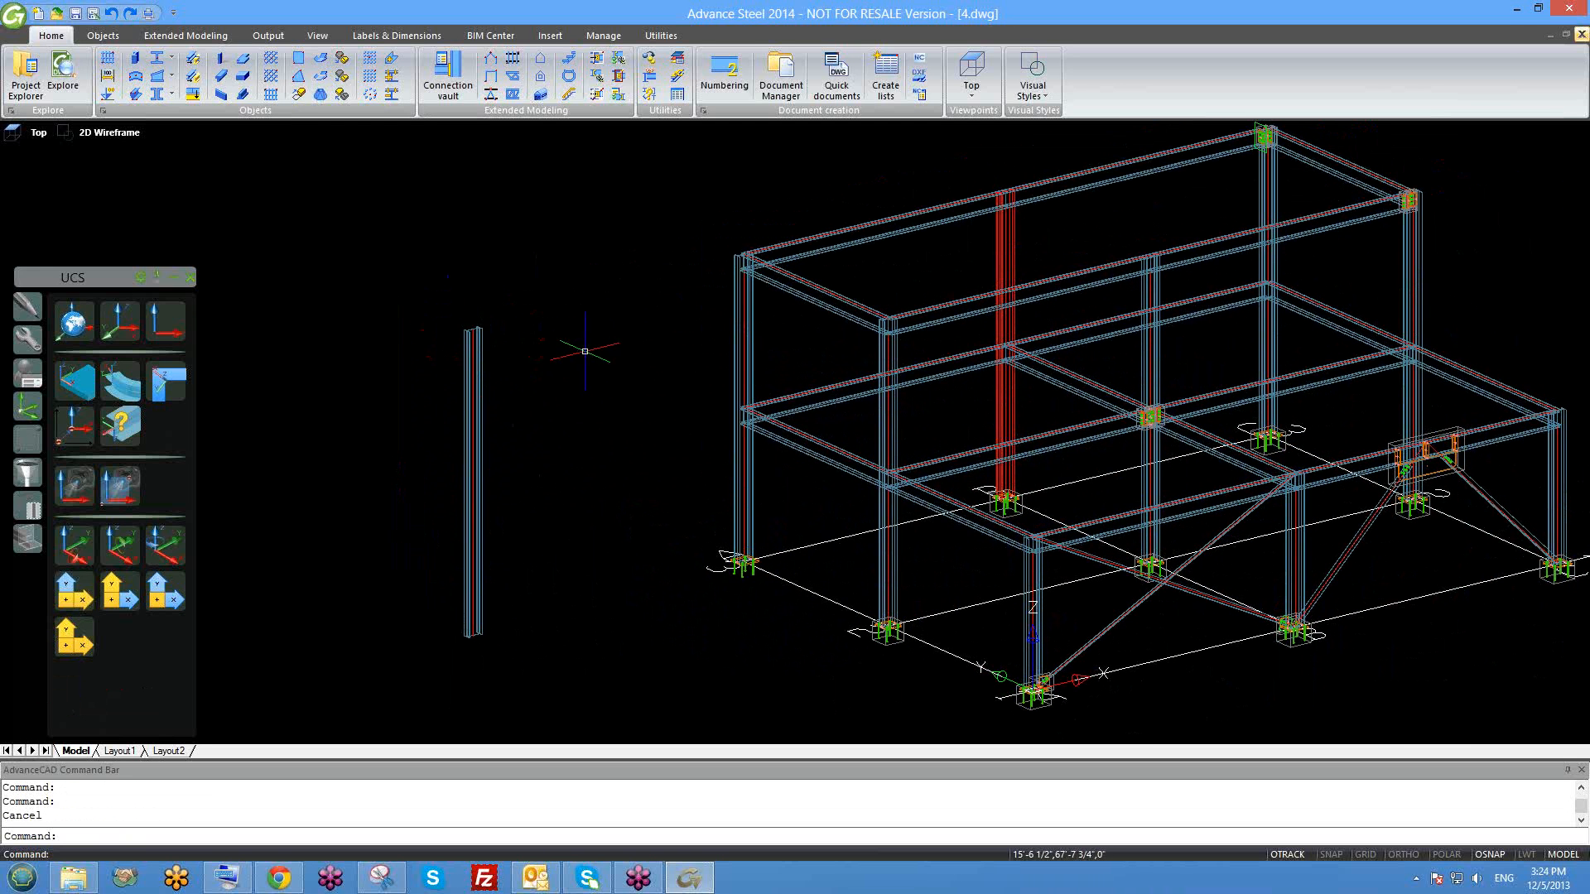
scroll(455, 337, up, 2)
scroll(532, 376, down, 4)
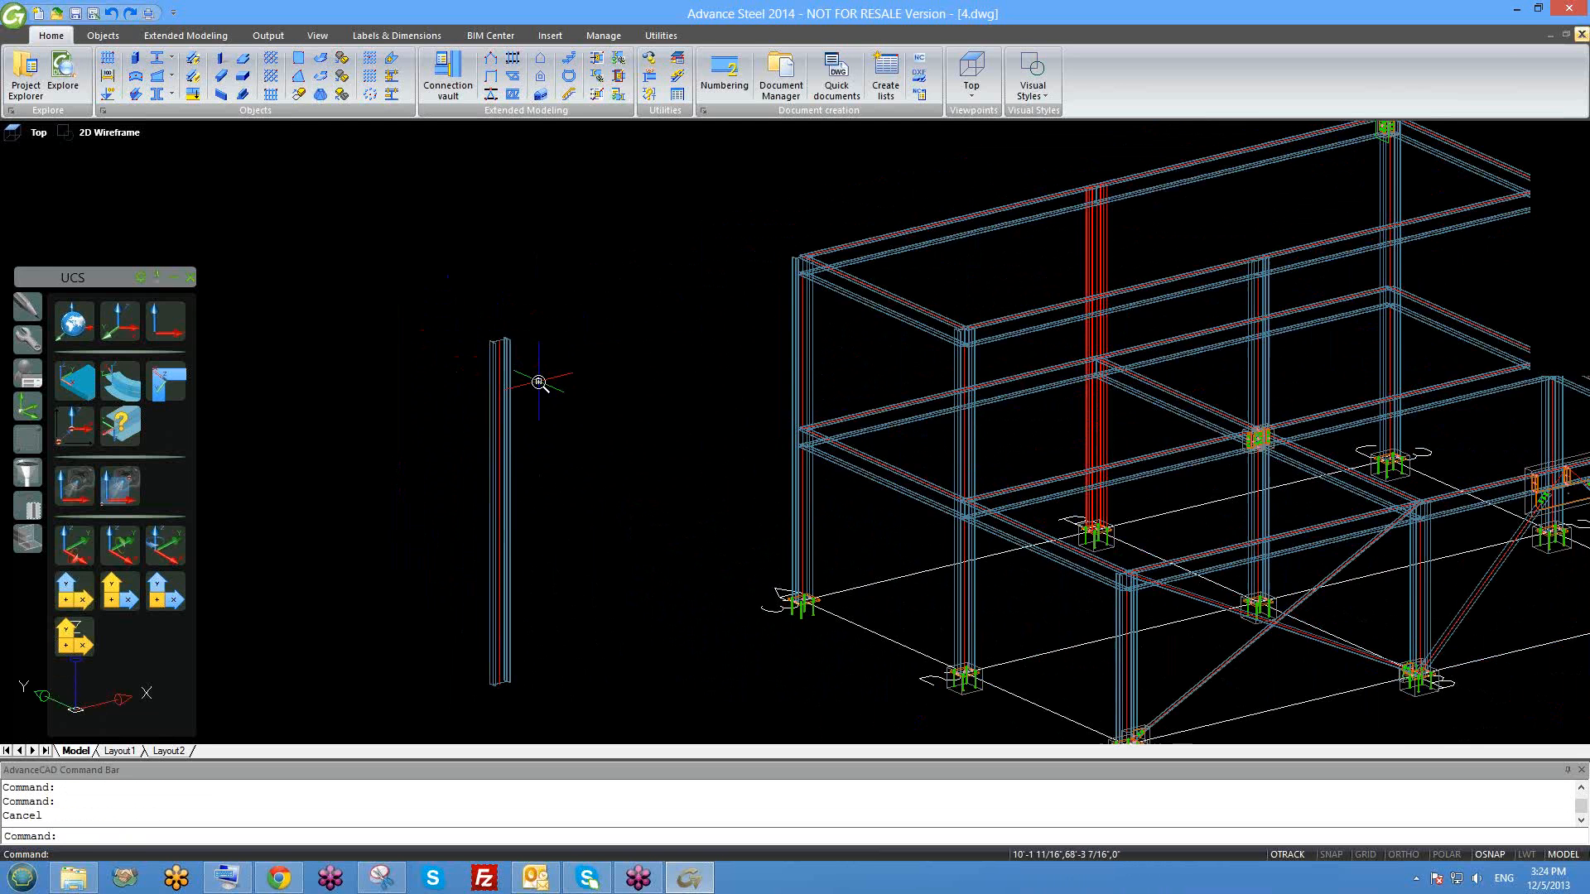
middle_drag(641, 384, 597, 401)
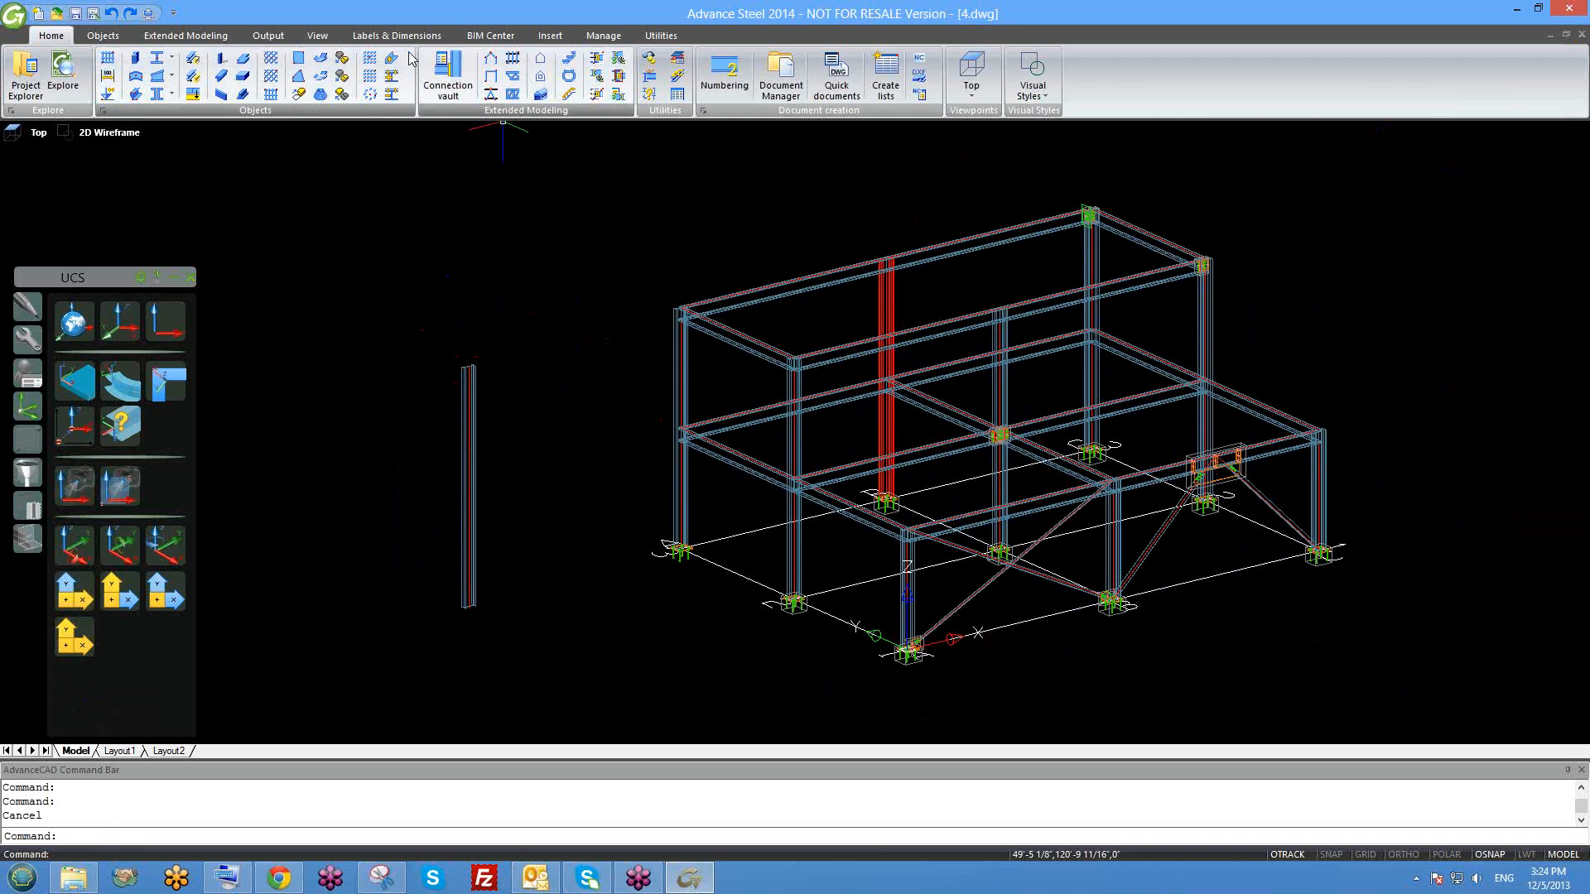
click(606, 38)
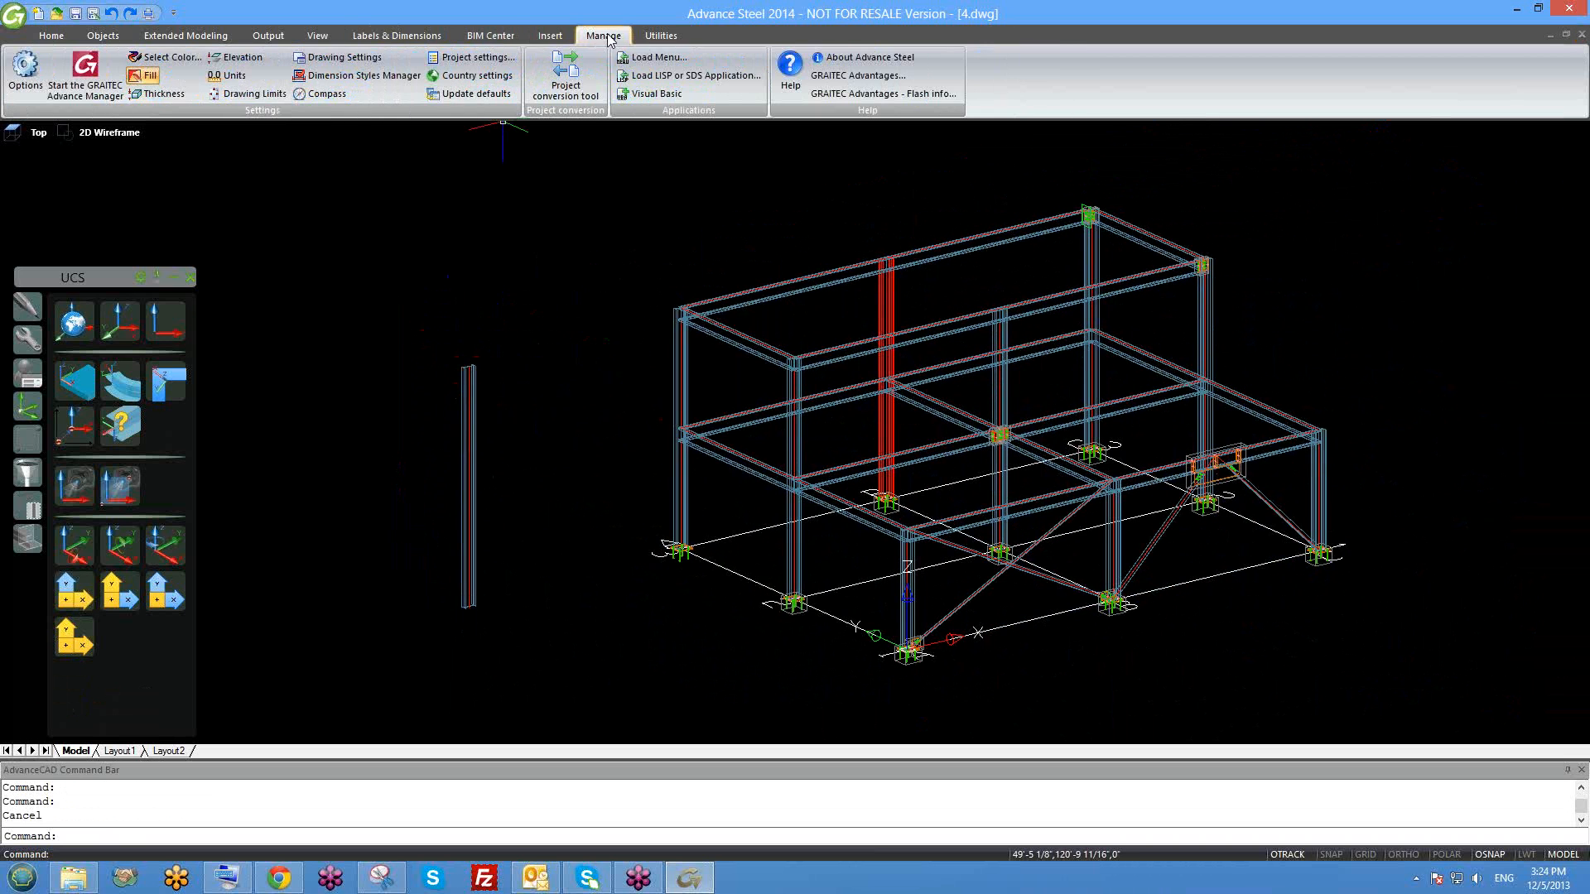
click(491, 95)
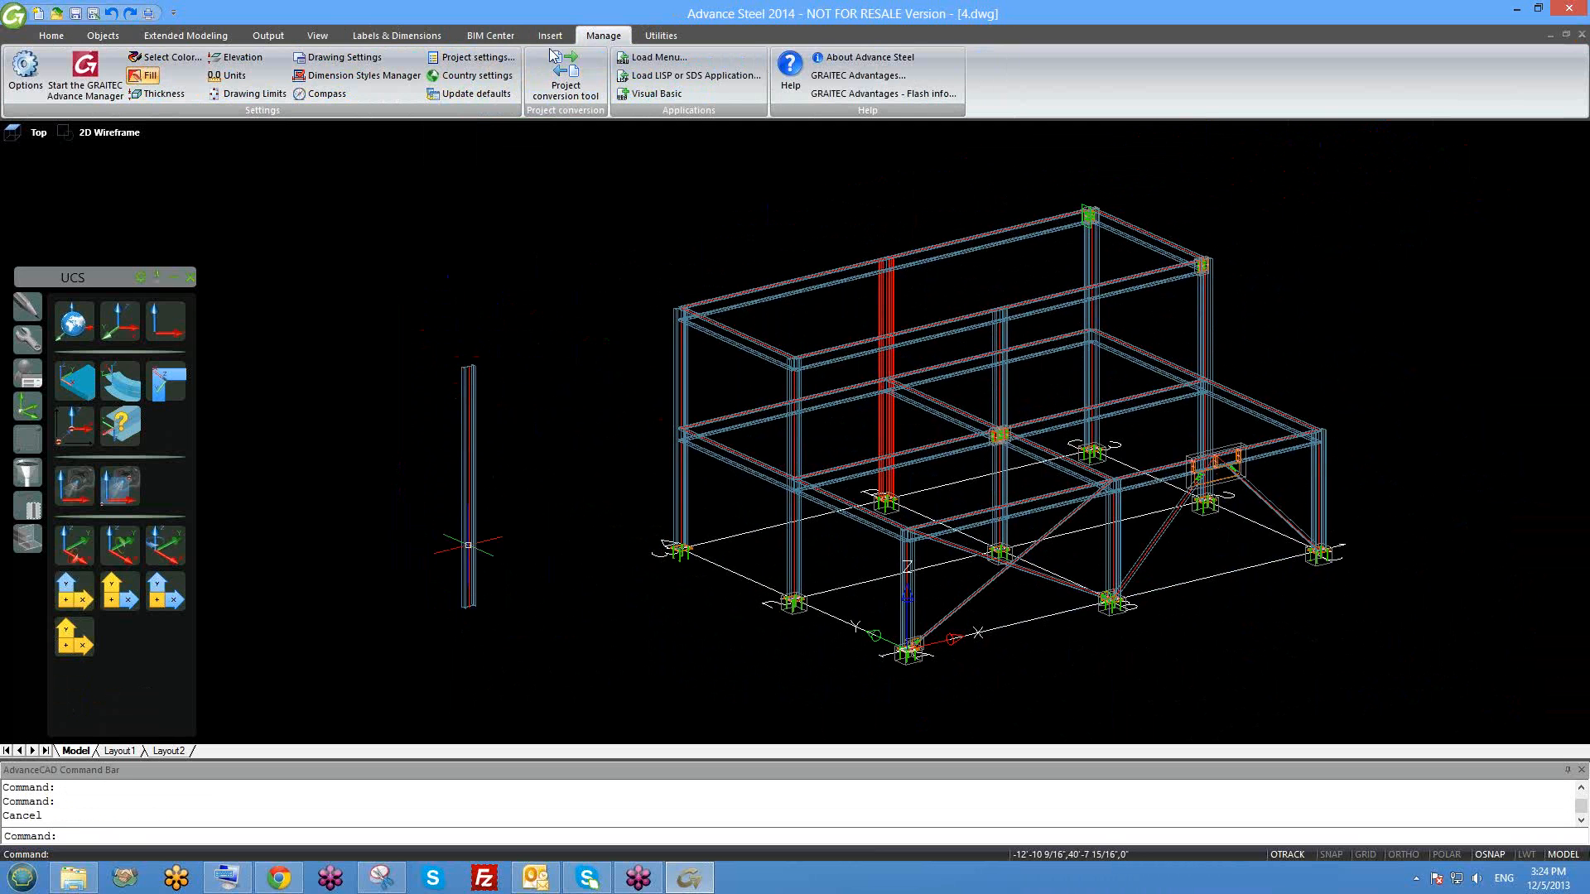
click(476, 94)
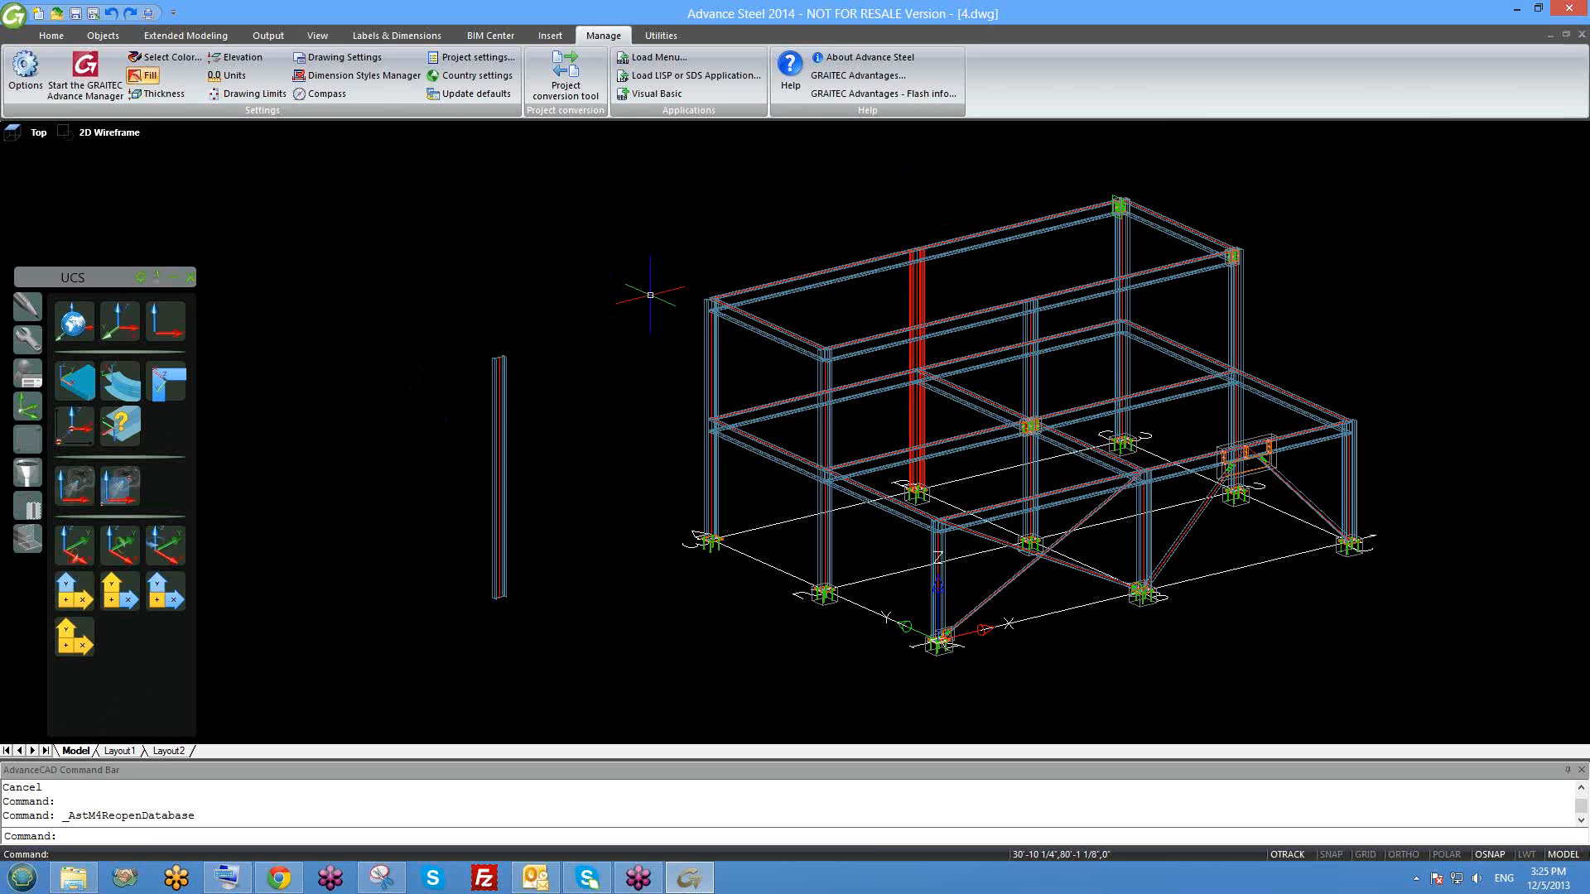
Change the section category of the standalone column beside the frame to Other profiles from the complete list of categories.
scroll(489, 364, up, 2)
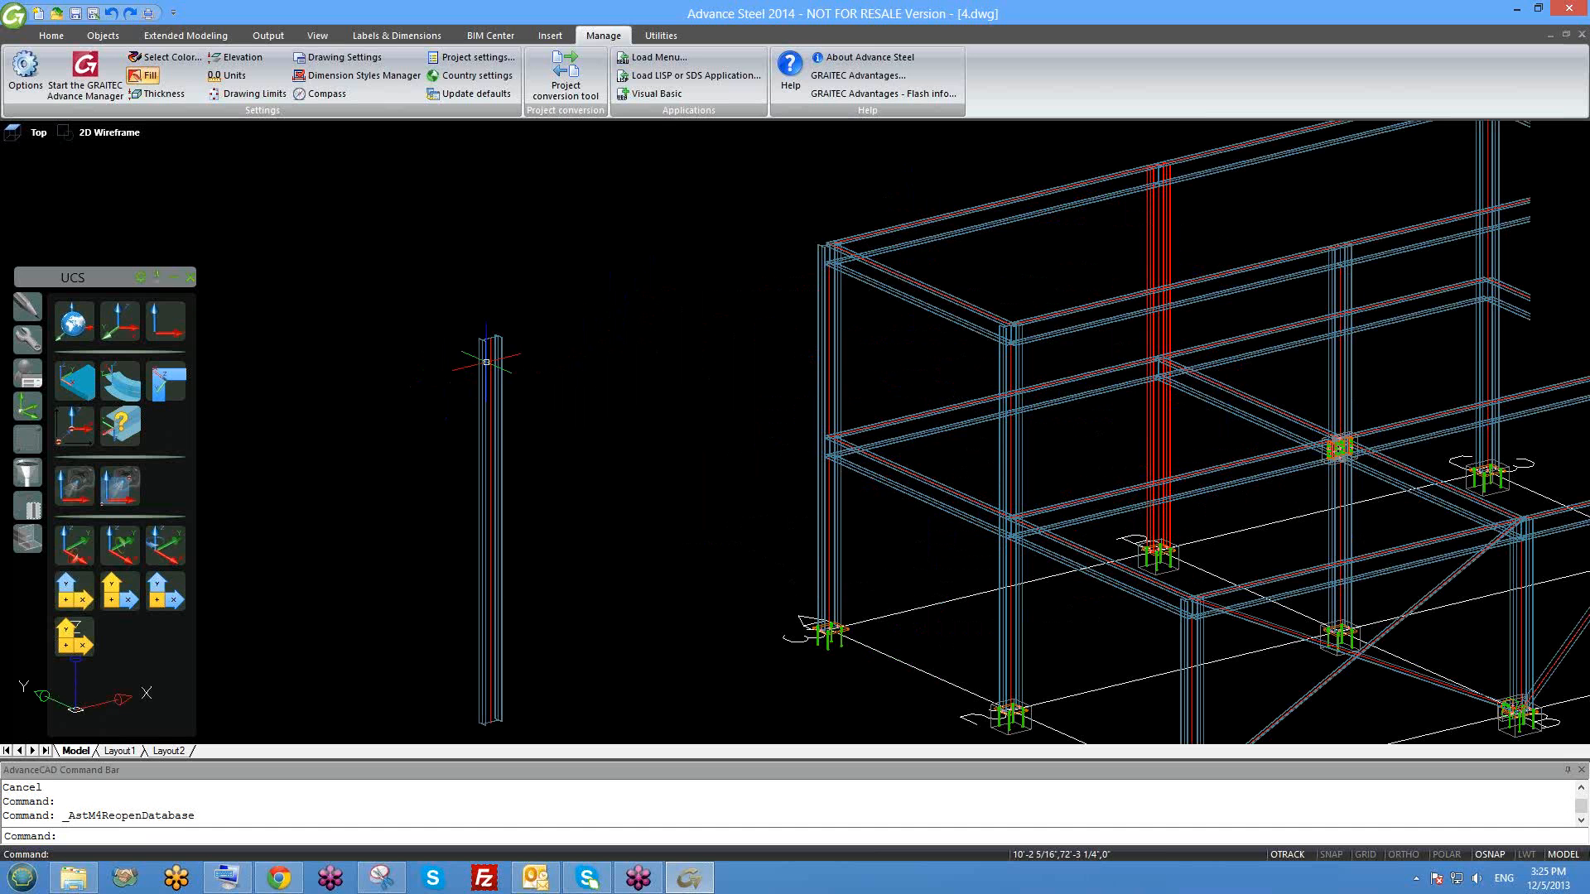
double_click(486, 362)
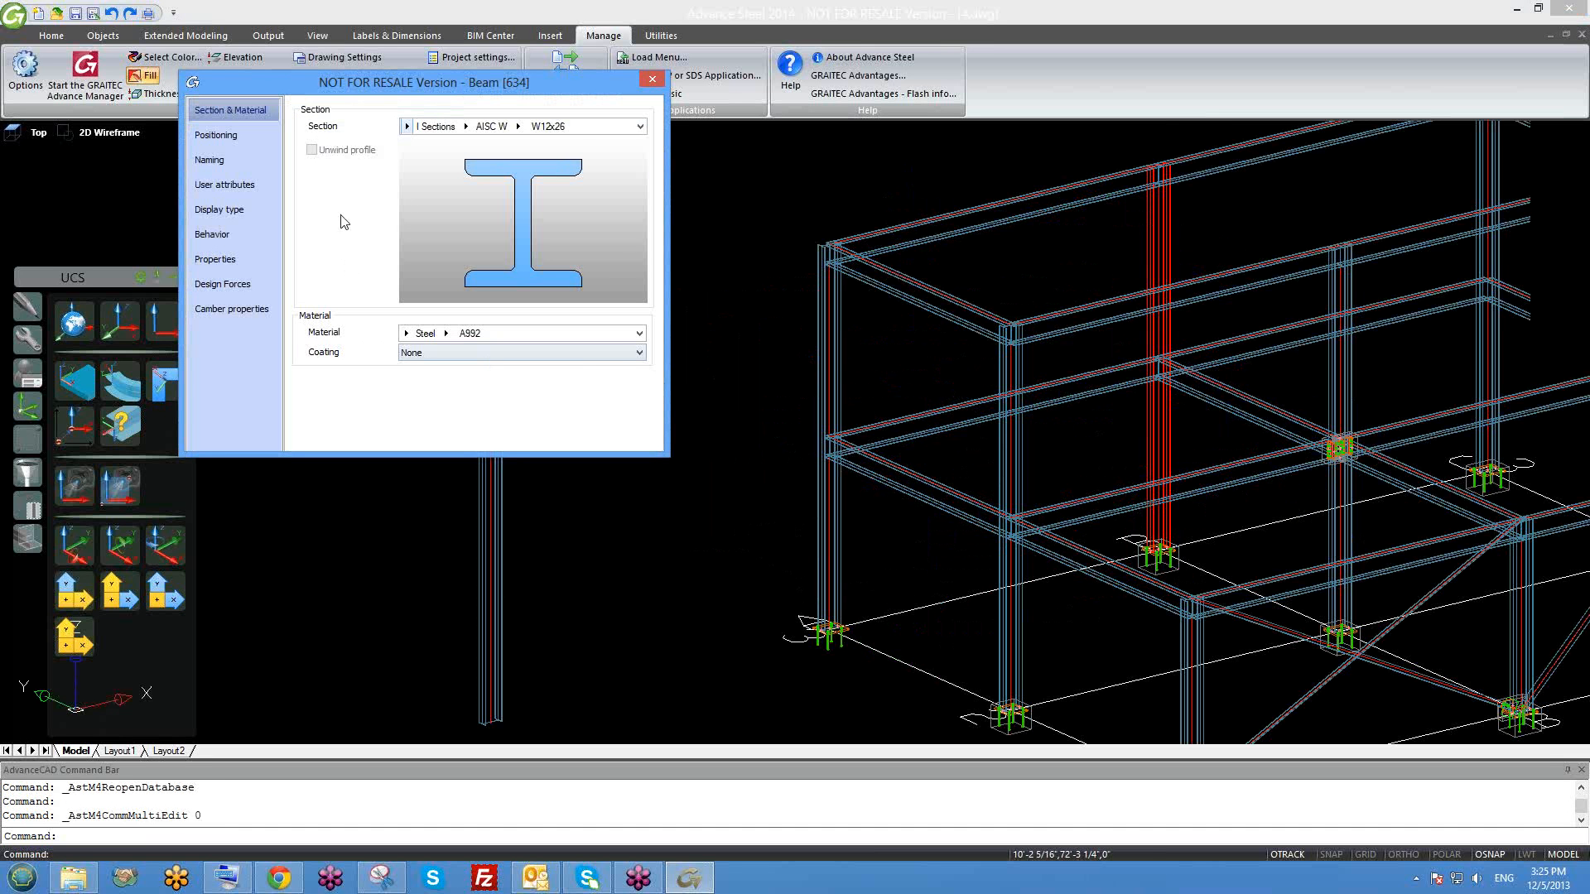
click(407, 126)
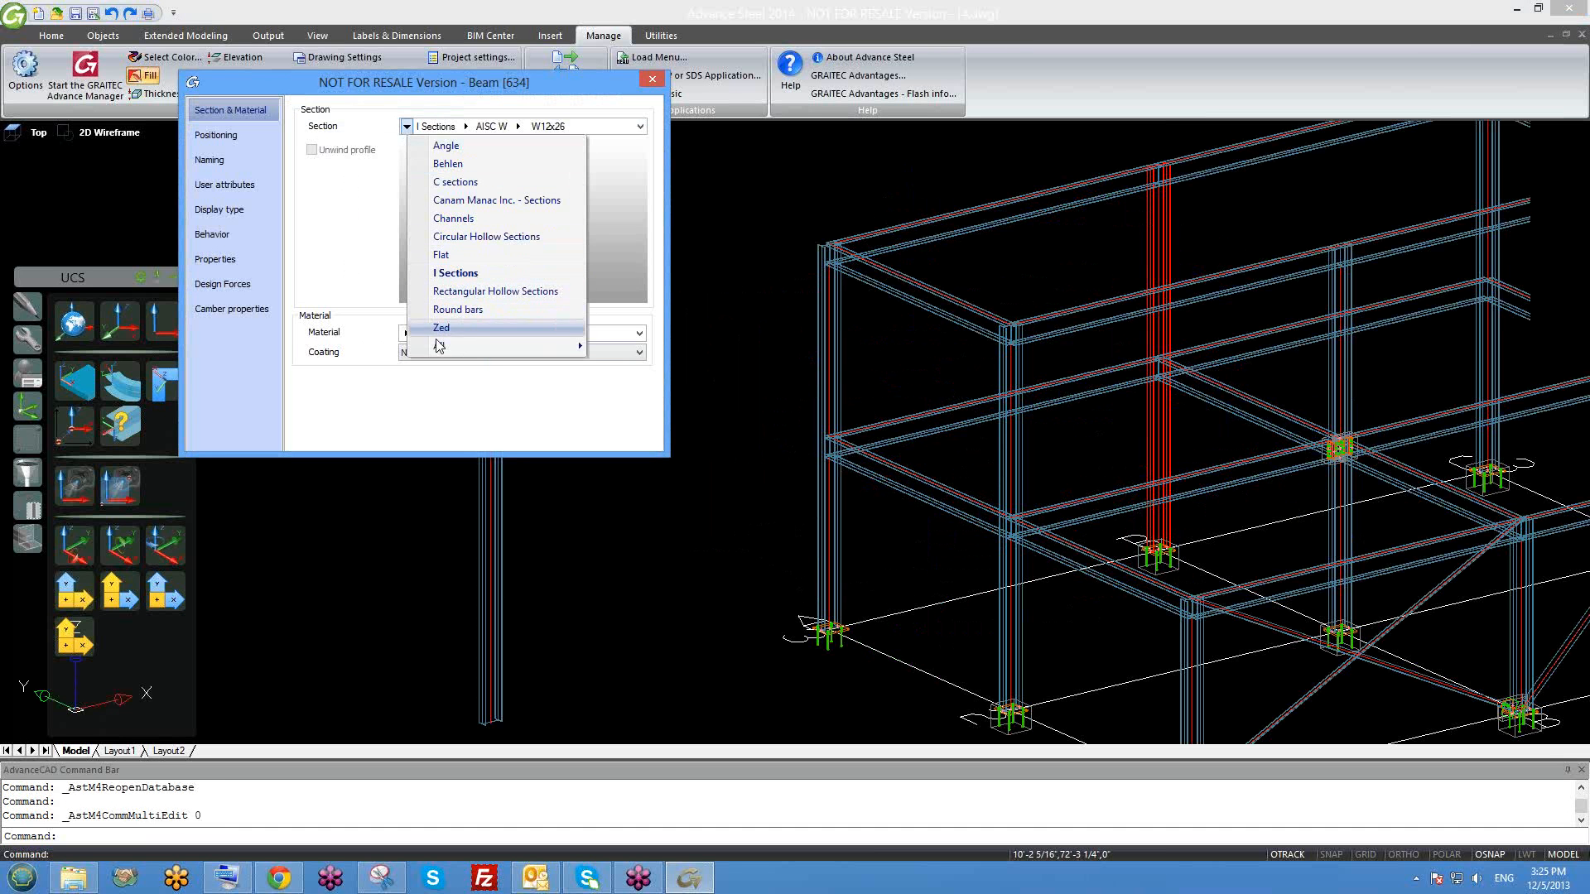
mouse_move(439, 346)
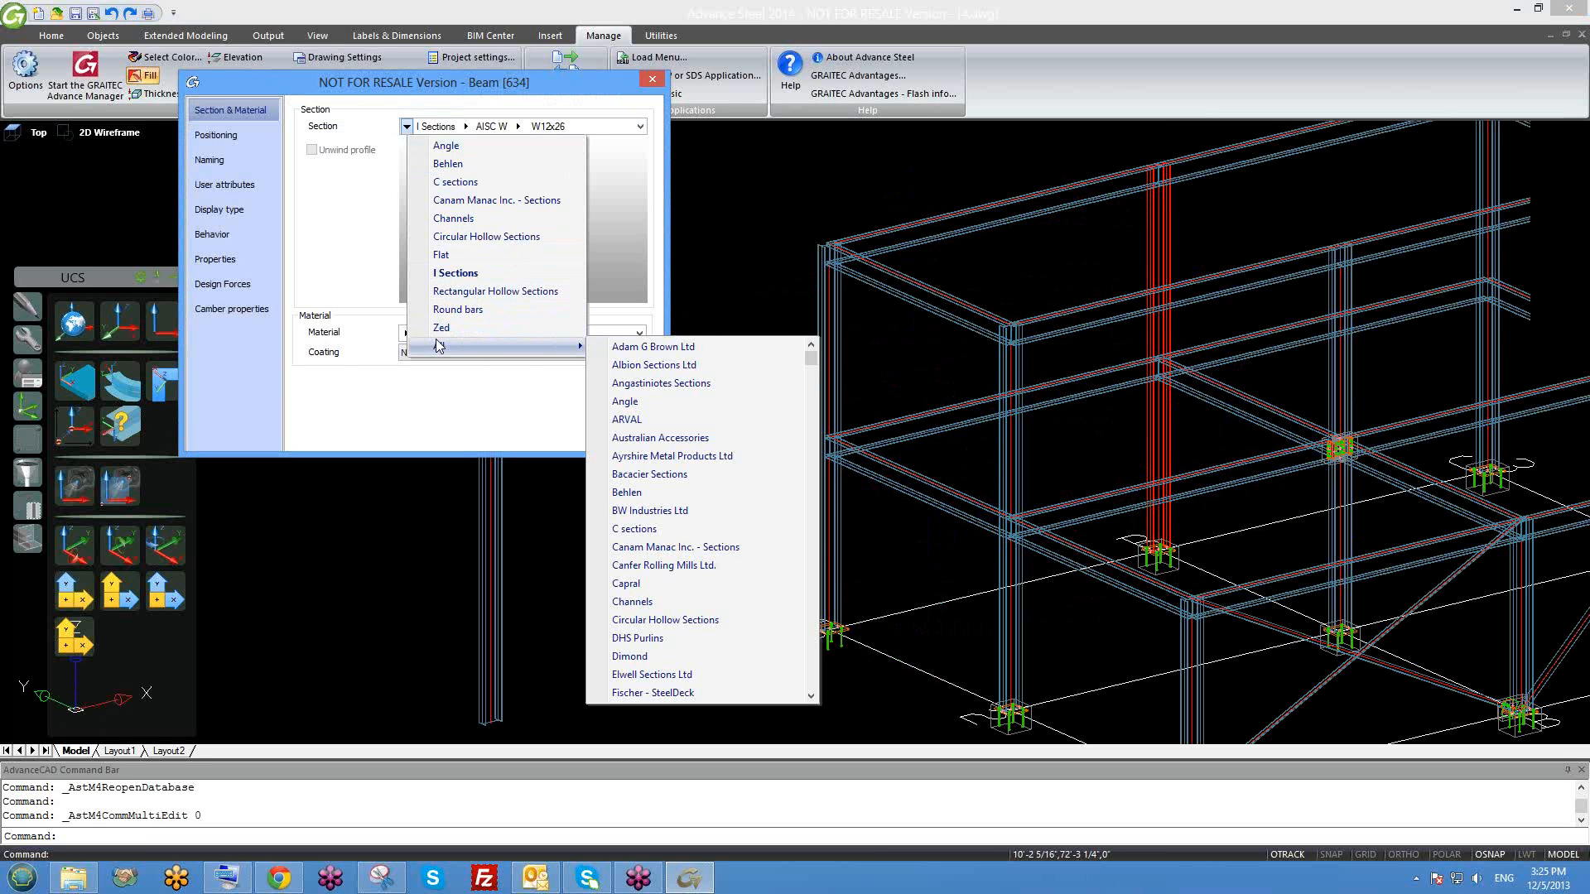
scroll(712, 501, down, 4)
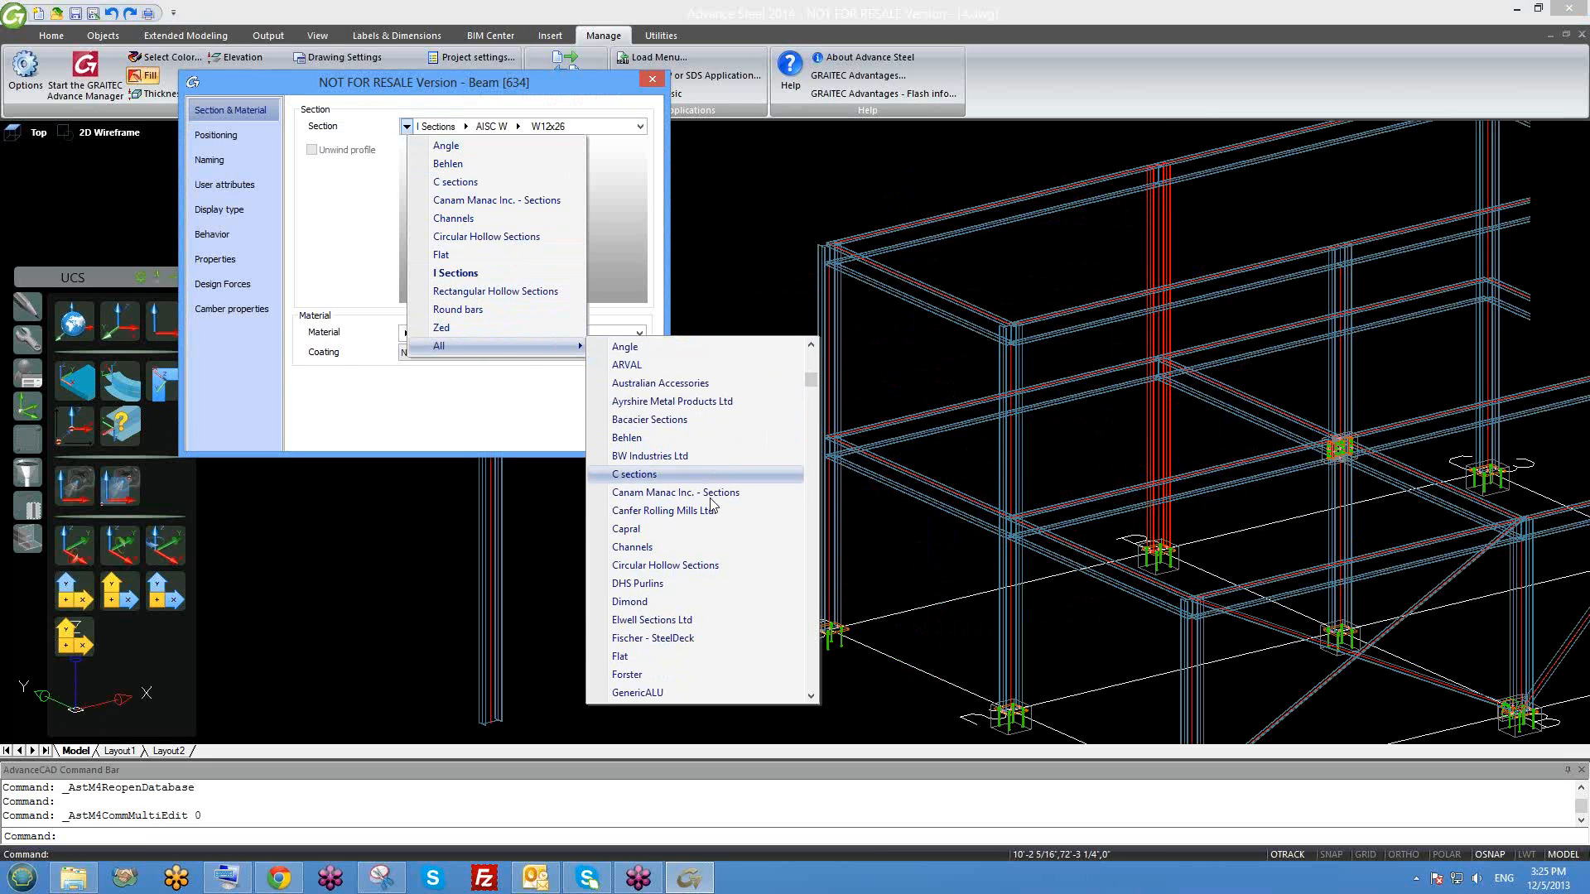
scroll(712, 503, up, 3)
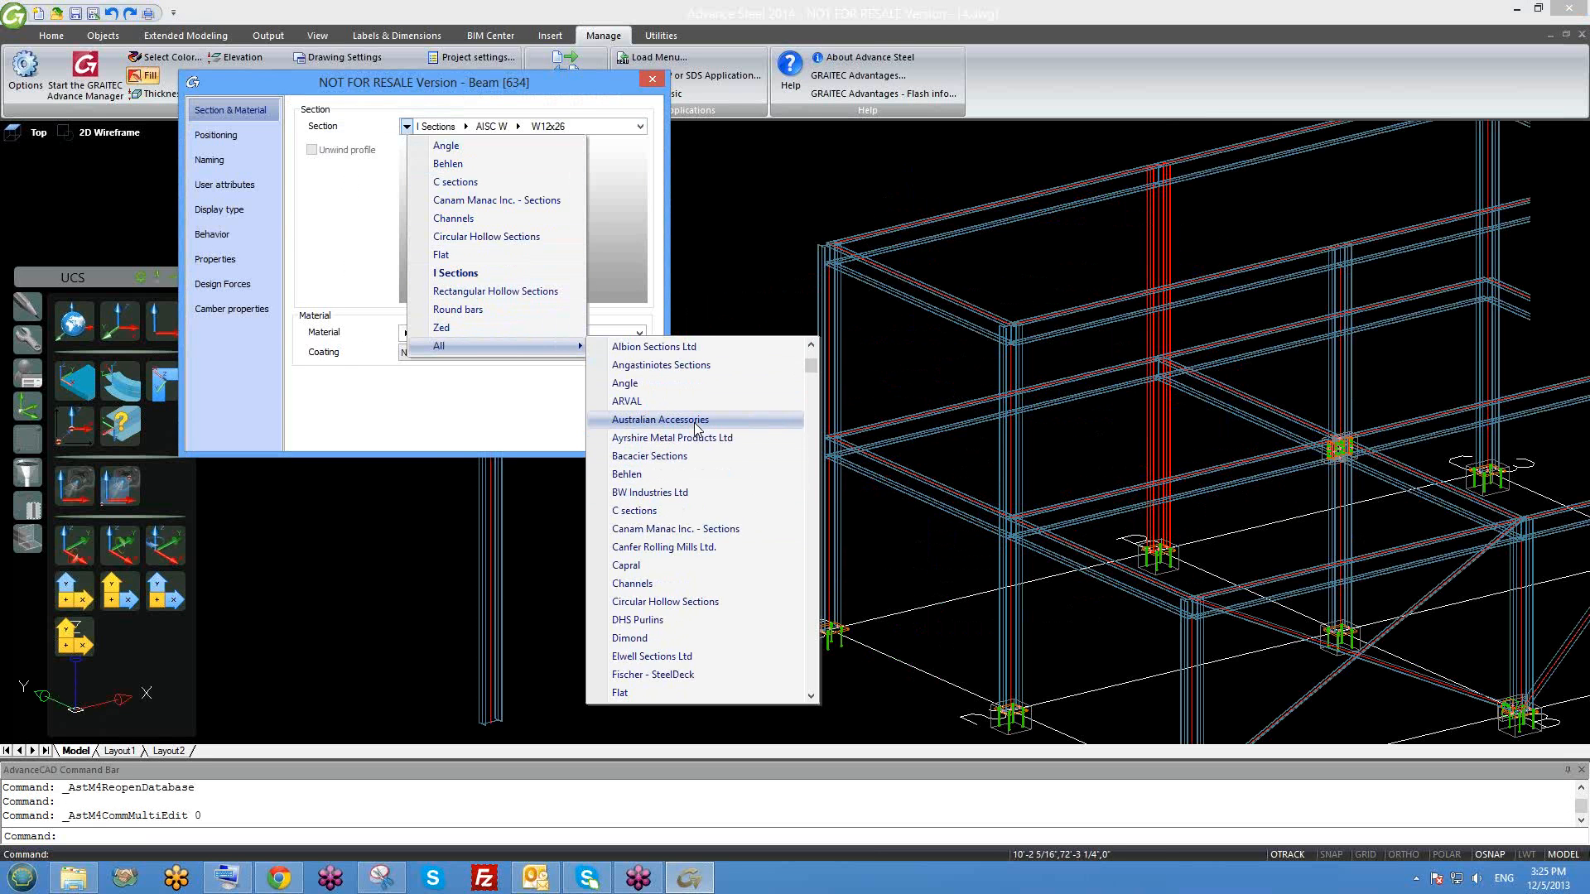
scroll(698, 429, up, 1)
scroll(695, 429, down, 10)
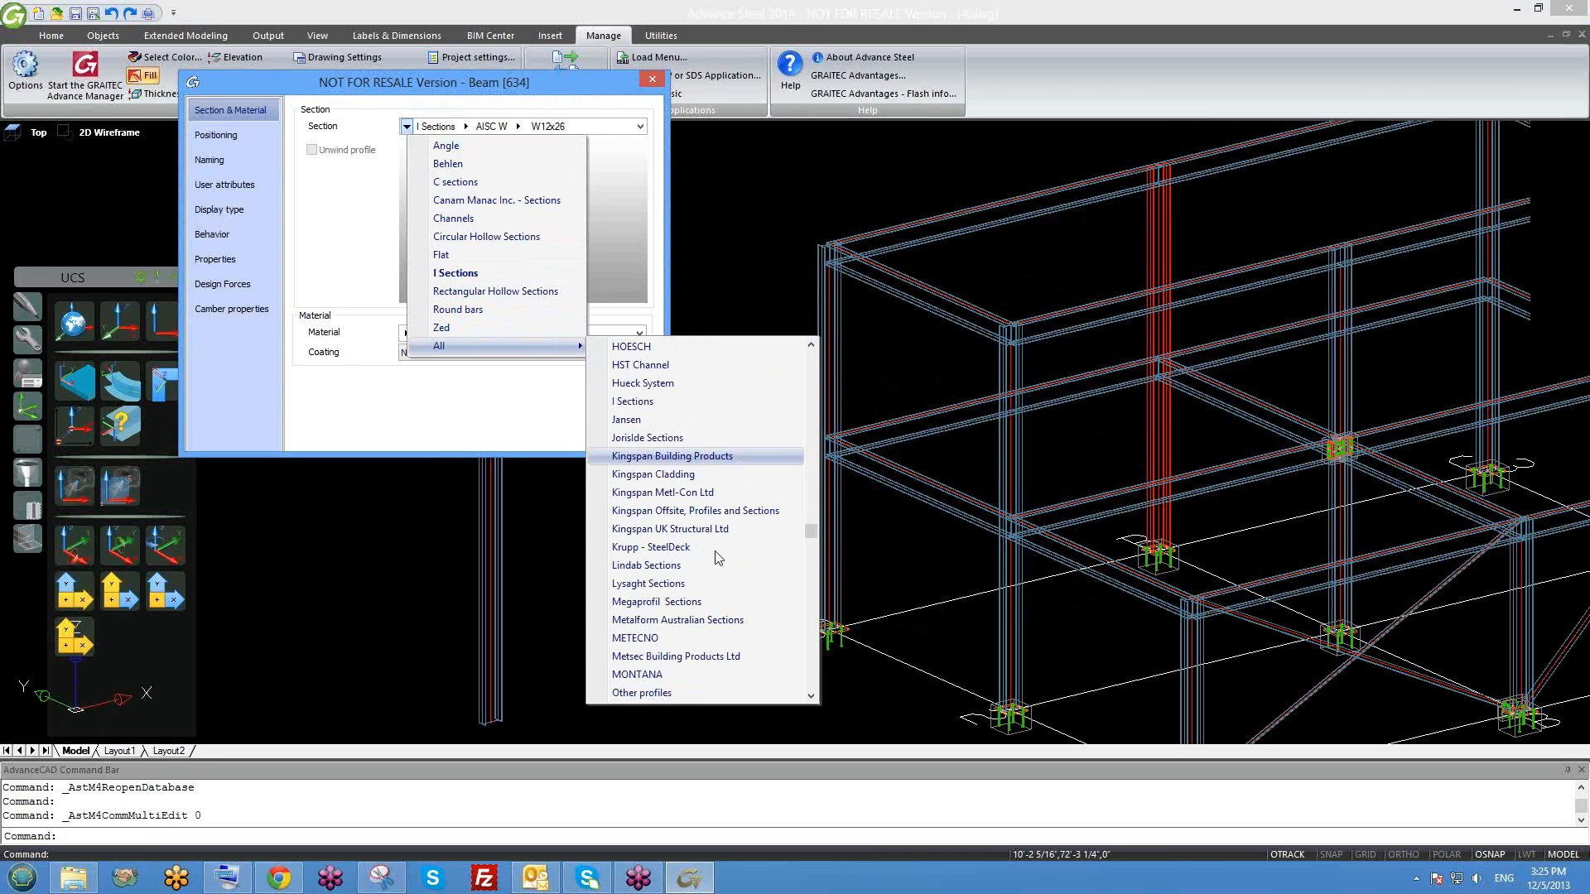
click(688, 684)
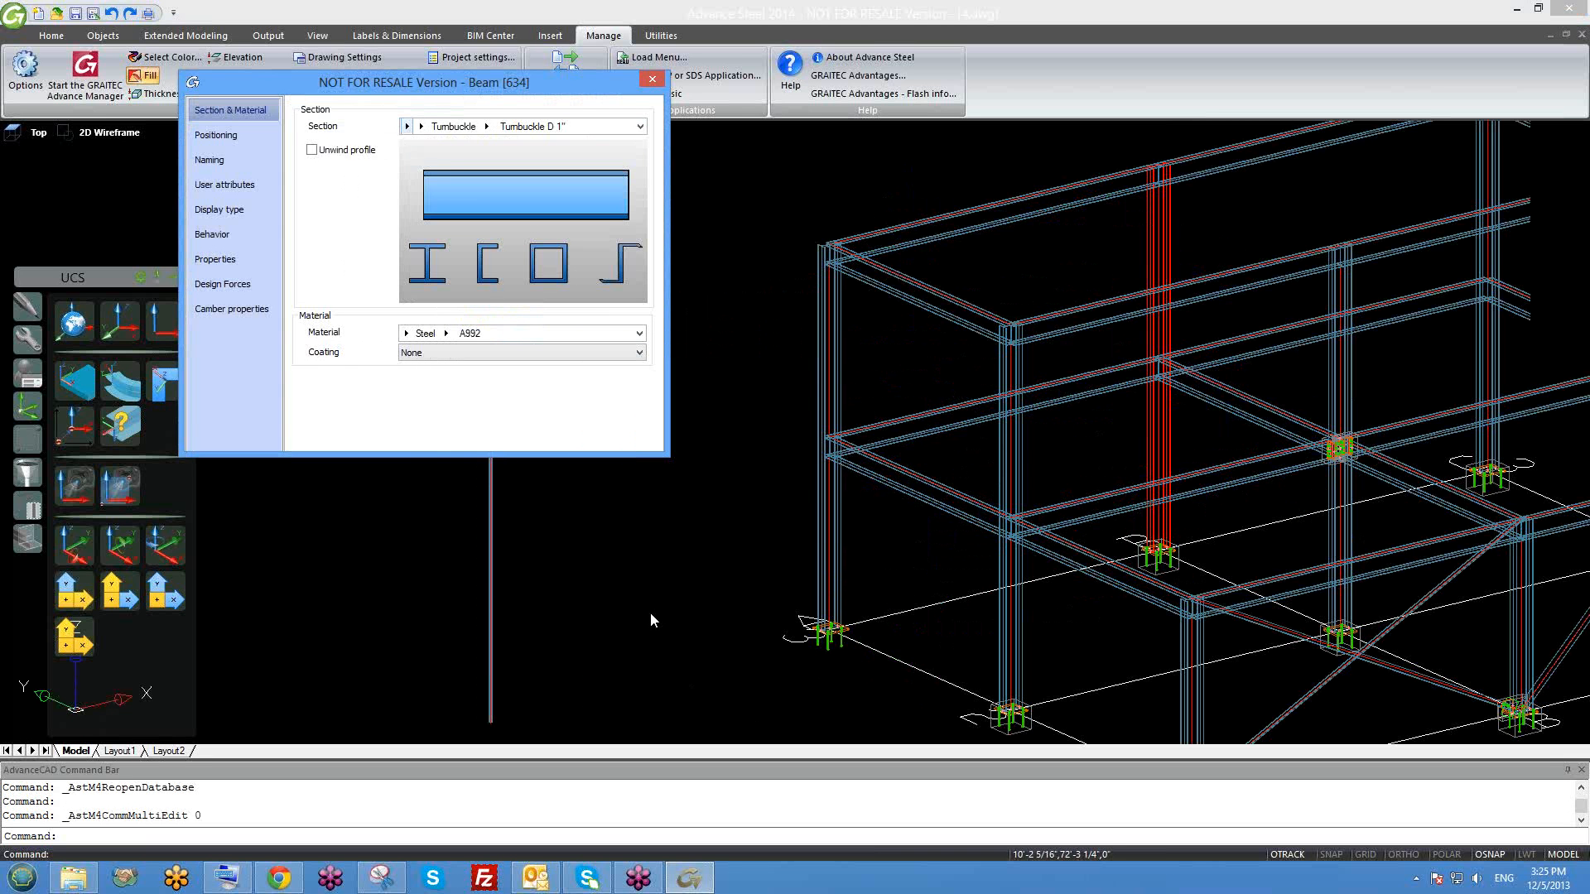
Look through the complete list of Other profiles section classes for the newly created user section class, and close the beam properties.
click(423, 126)
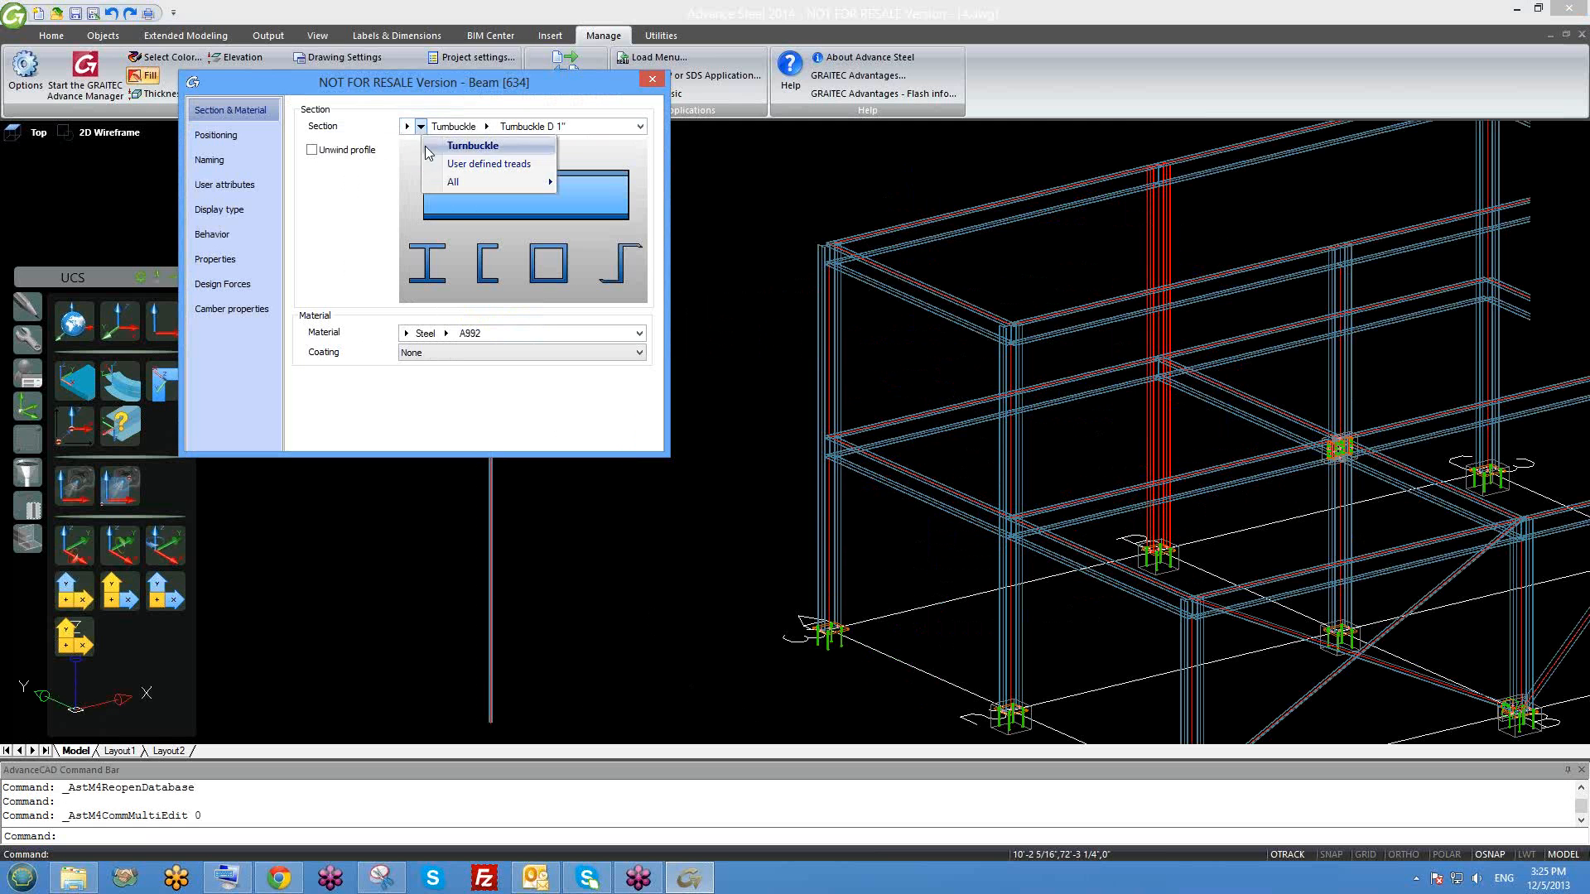
mouse_move(464, 181)
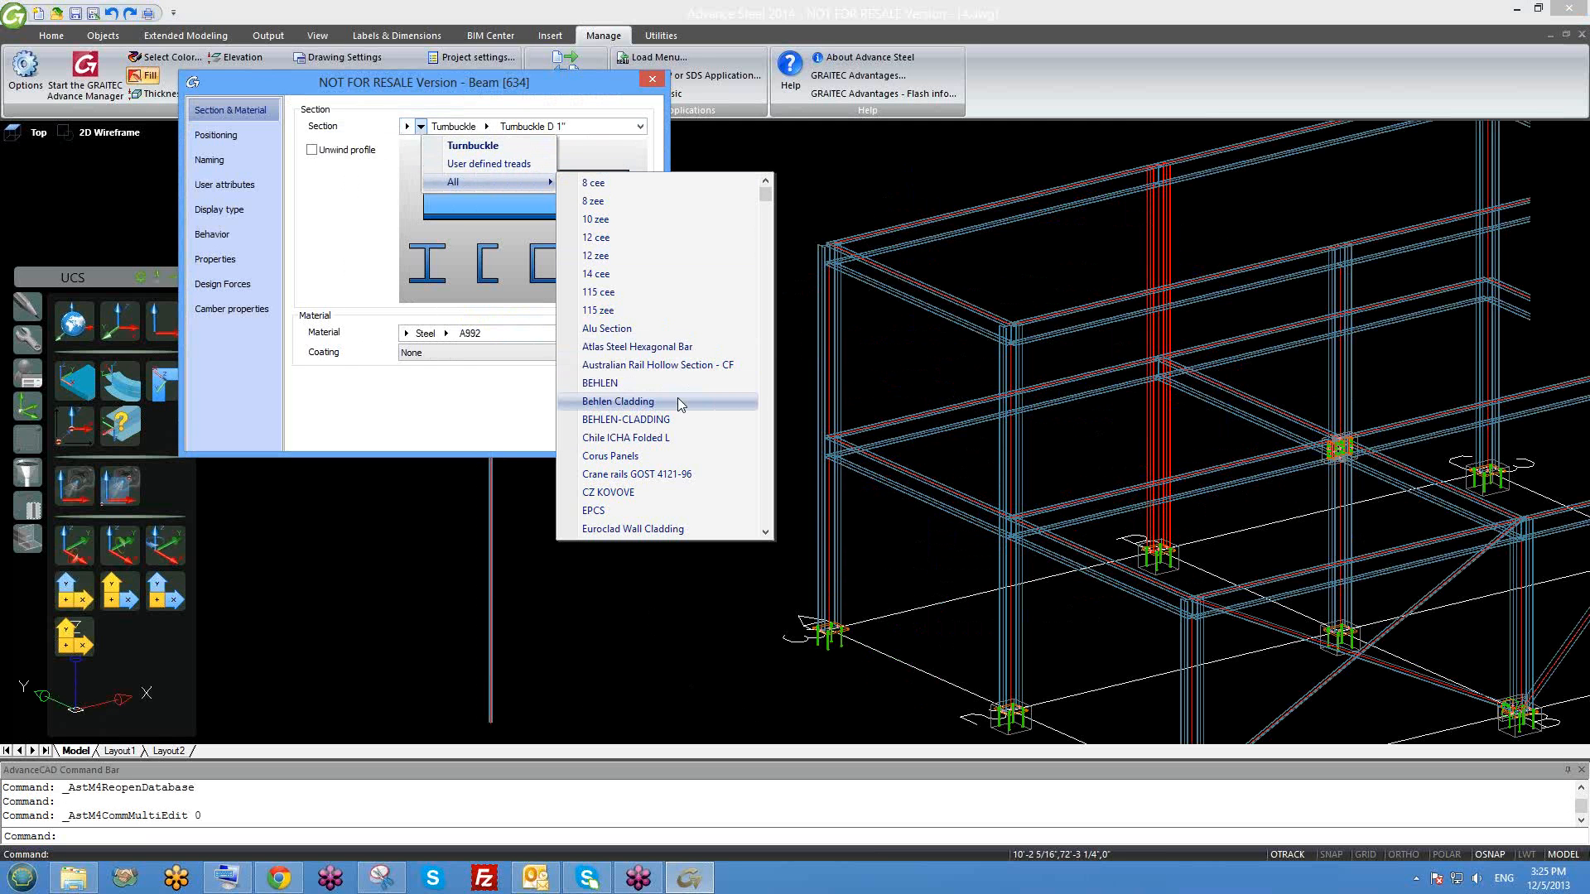
scroll(691, 393, down, 1)
drag(765, 246, 776, 532)
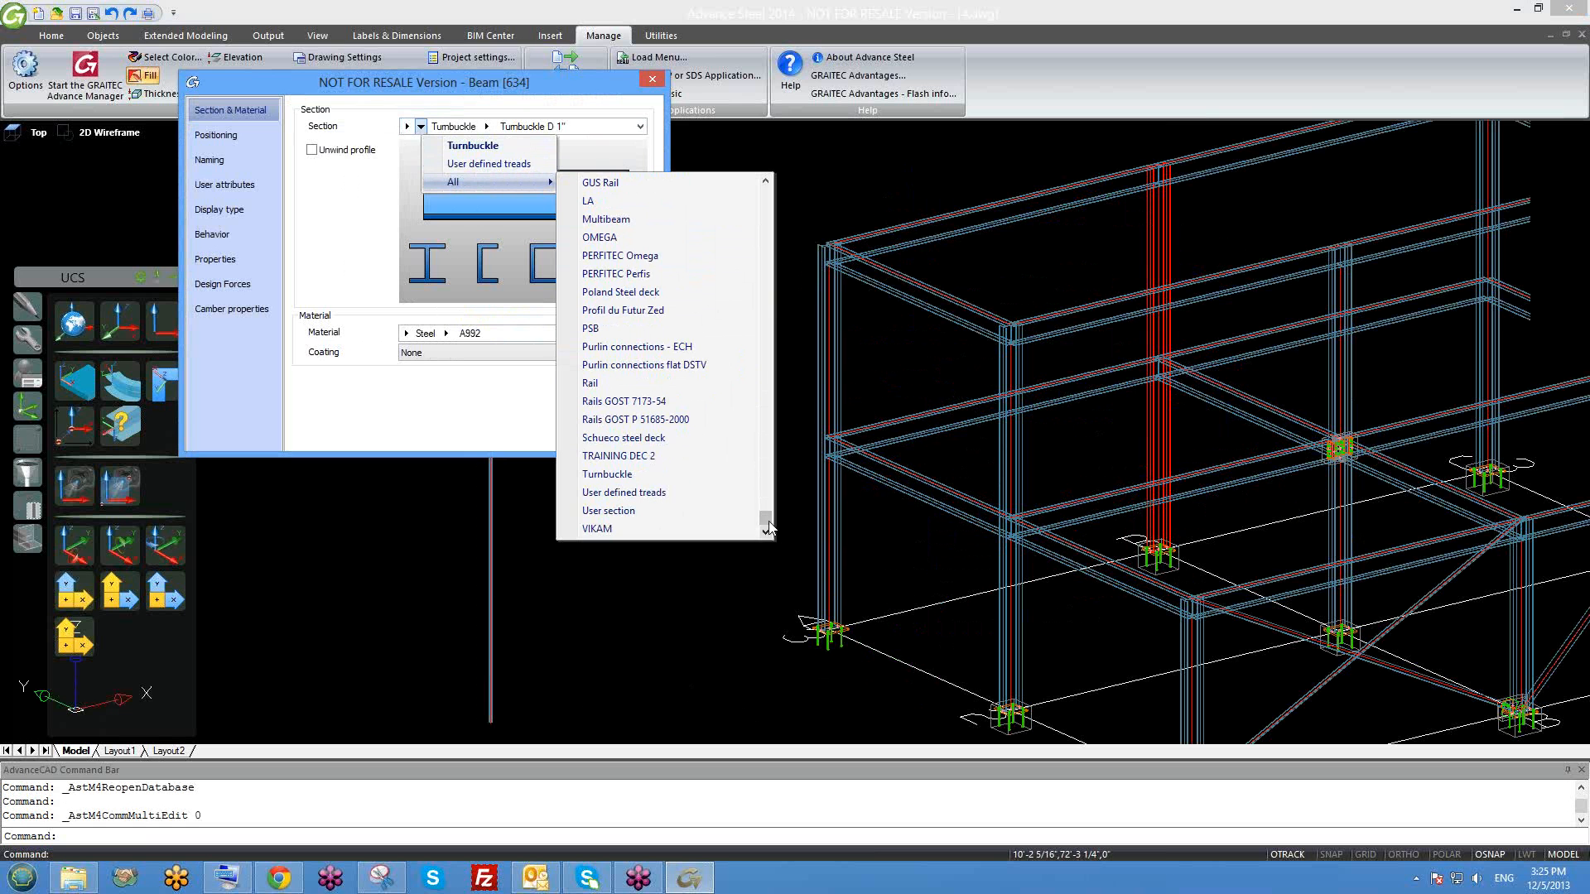
drag(765, 524, 757, 213)
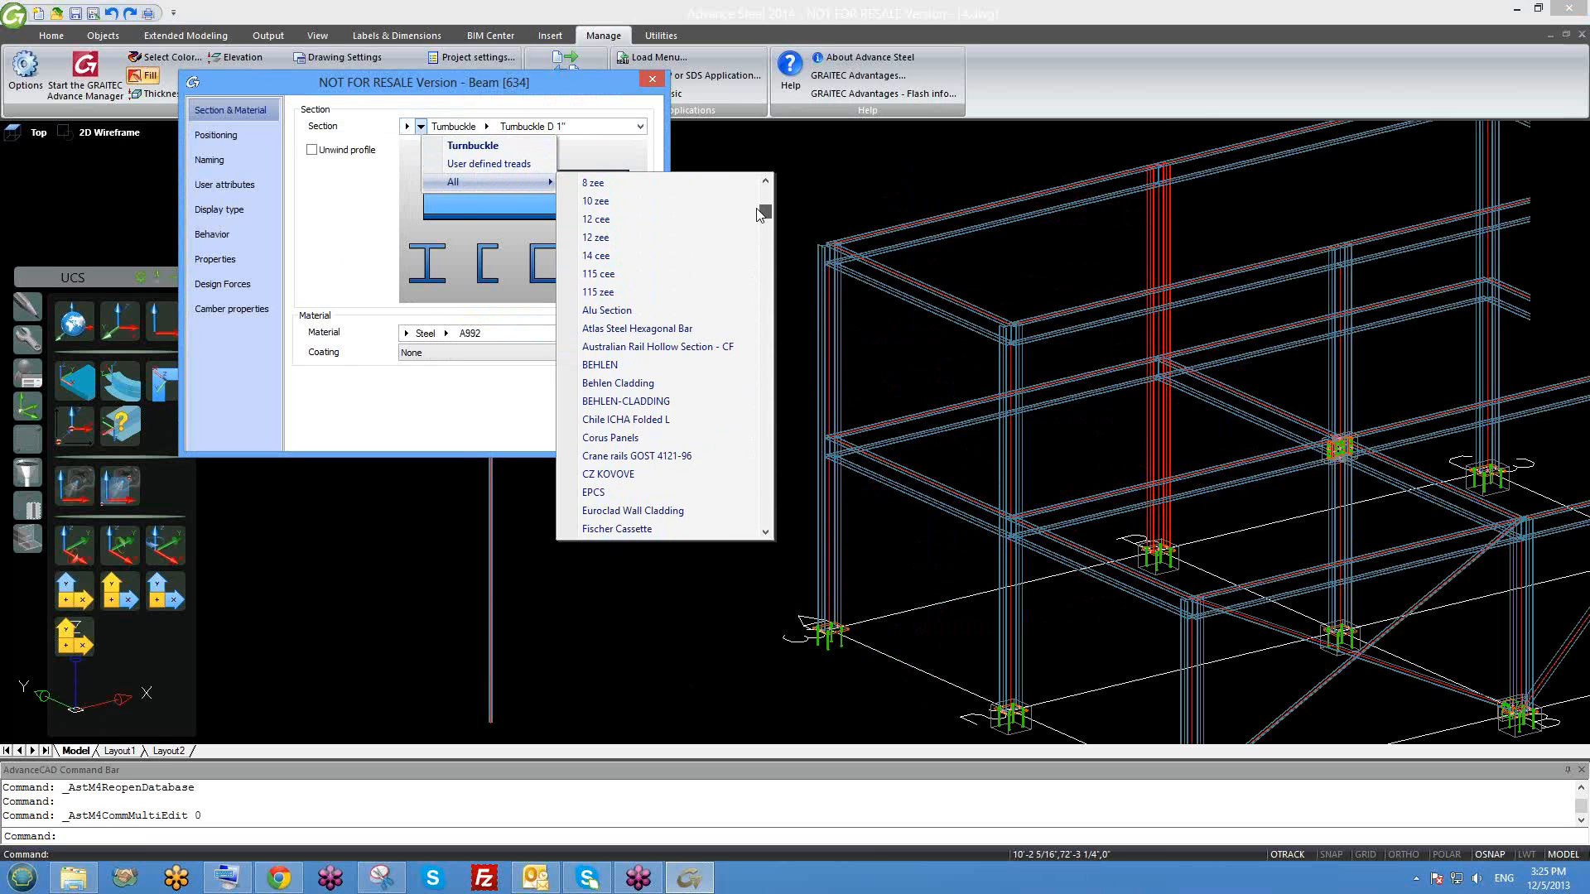
click(765, 268)
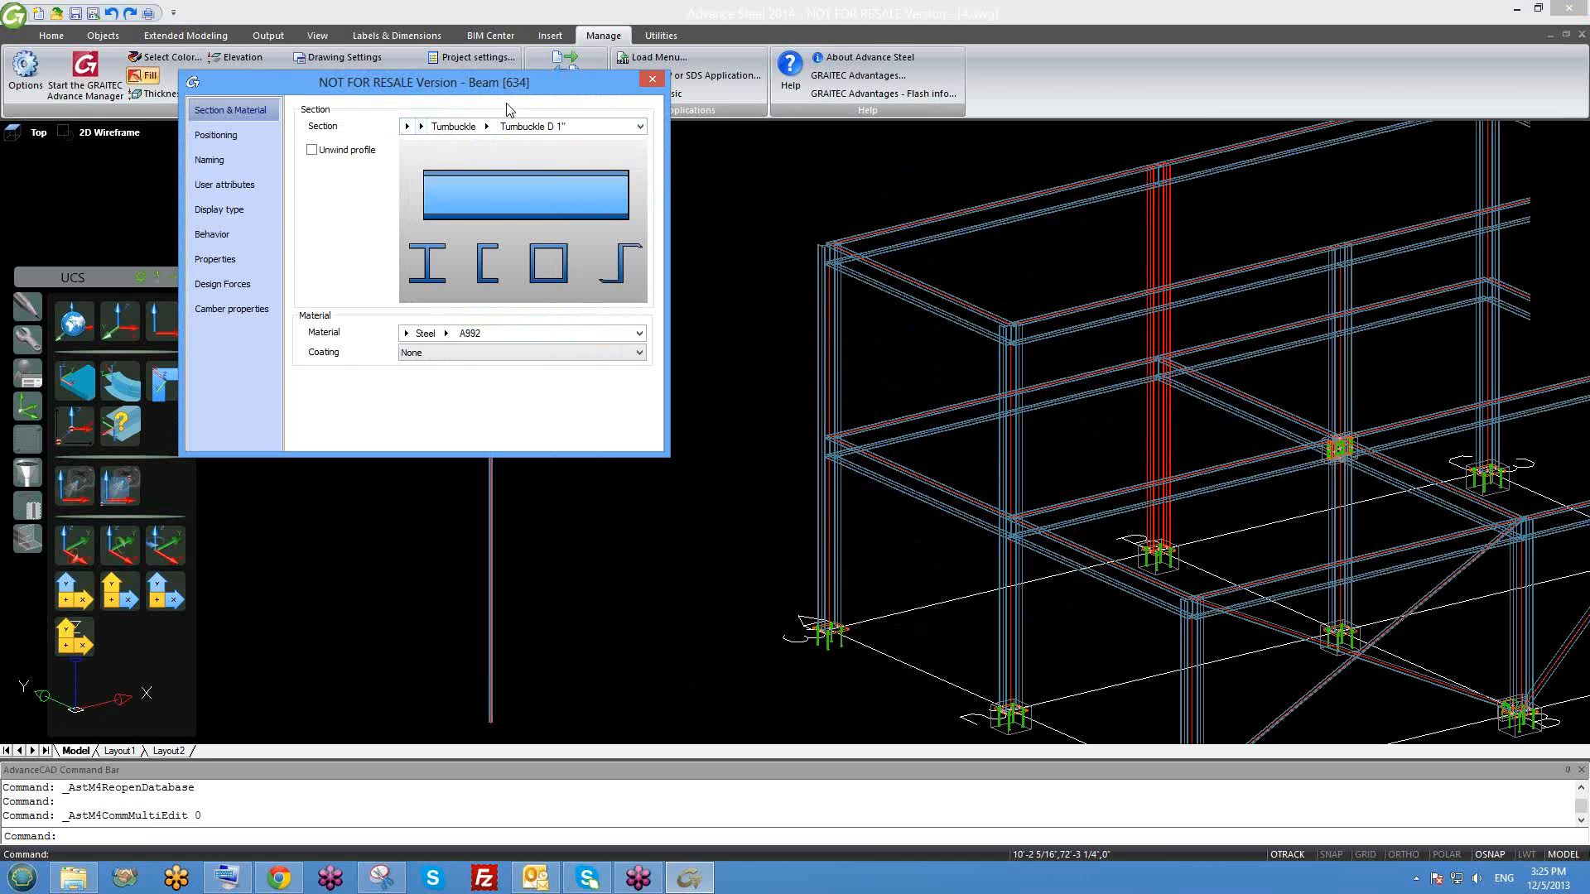
click(422, 126)
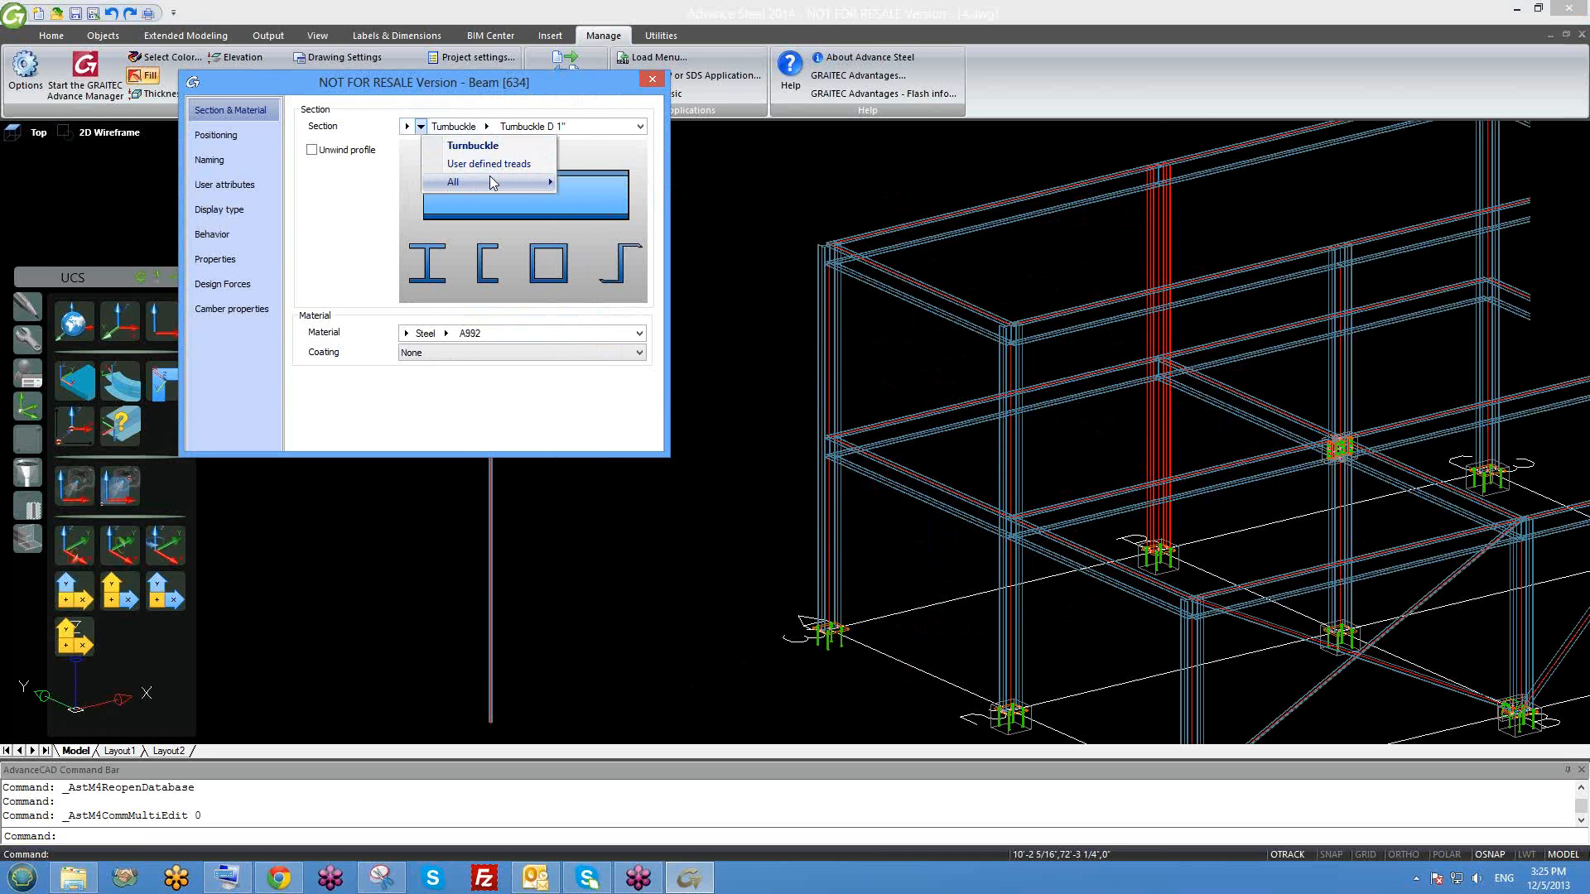
mouse_move(453, 182)
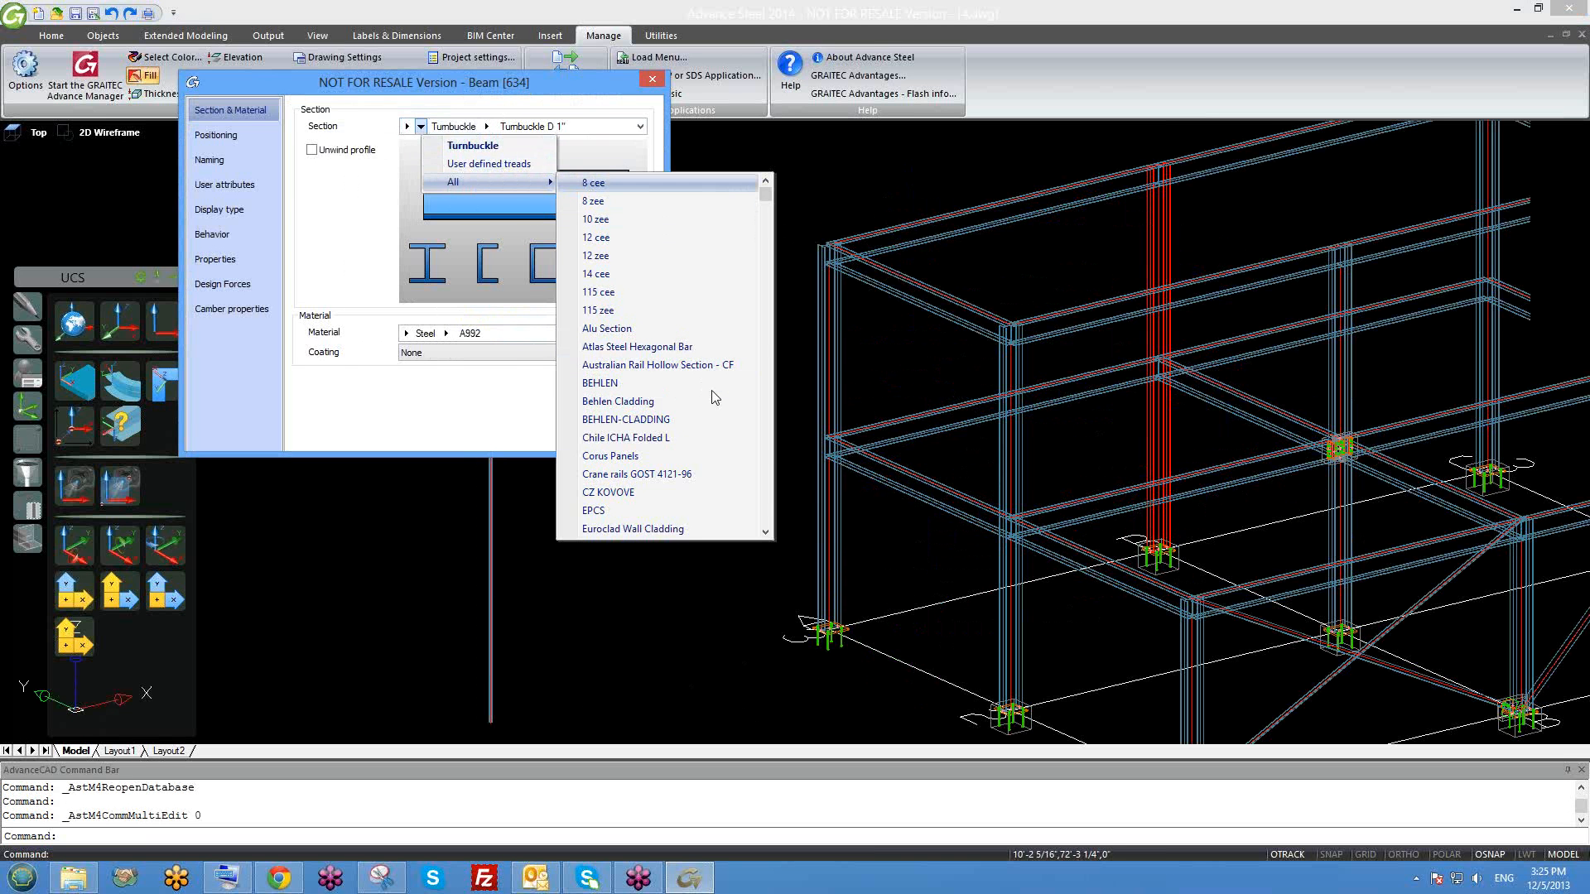
scroll(713, 400, down, 3)
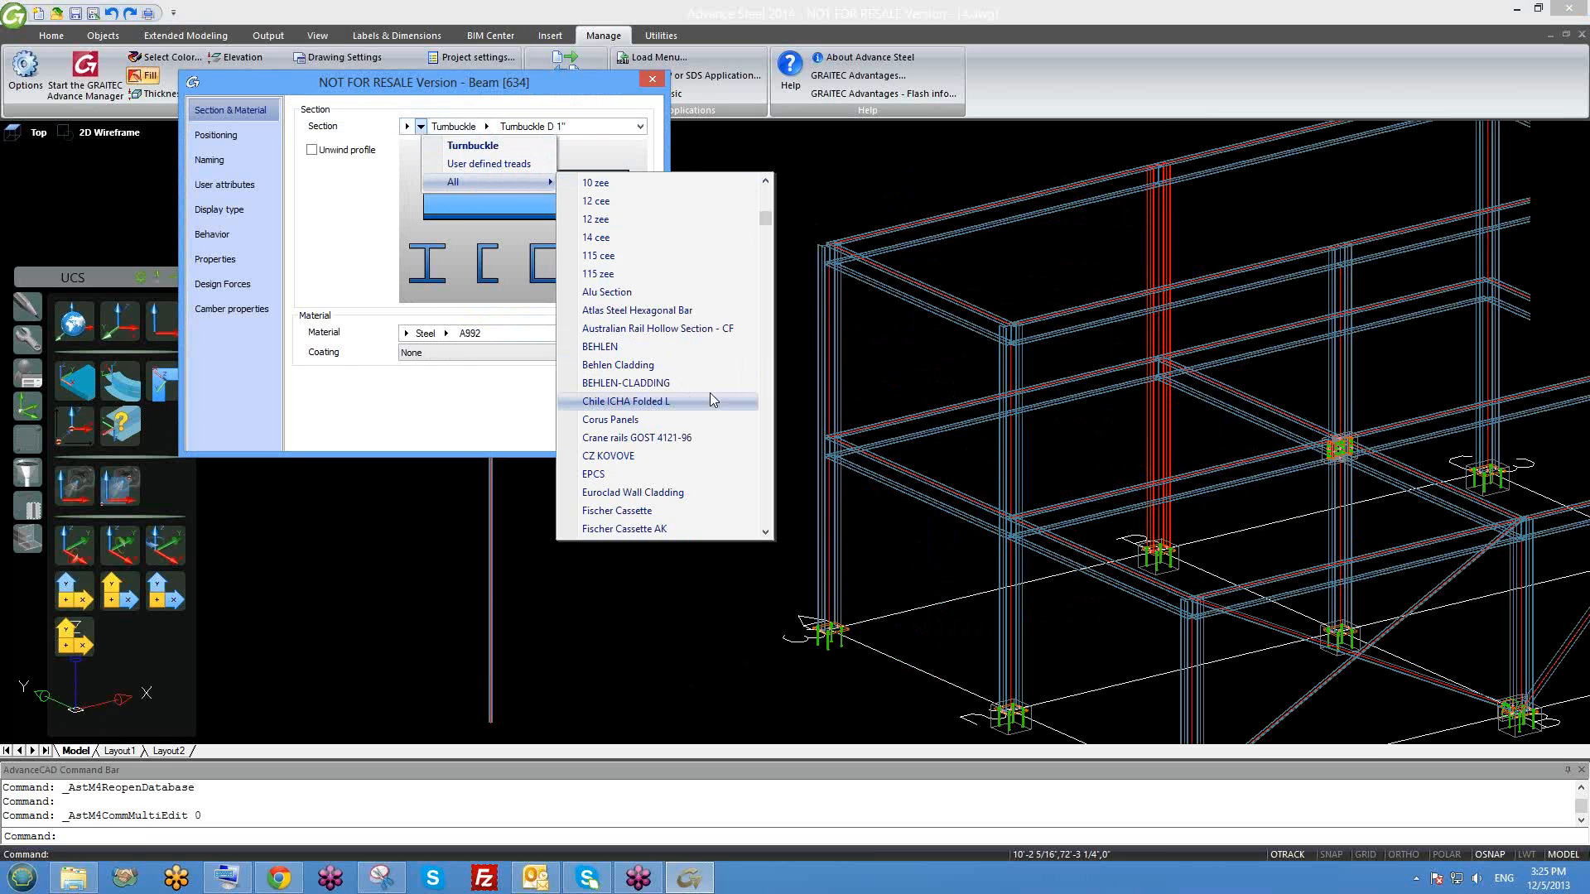
scroll(714, 400, down, 1)
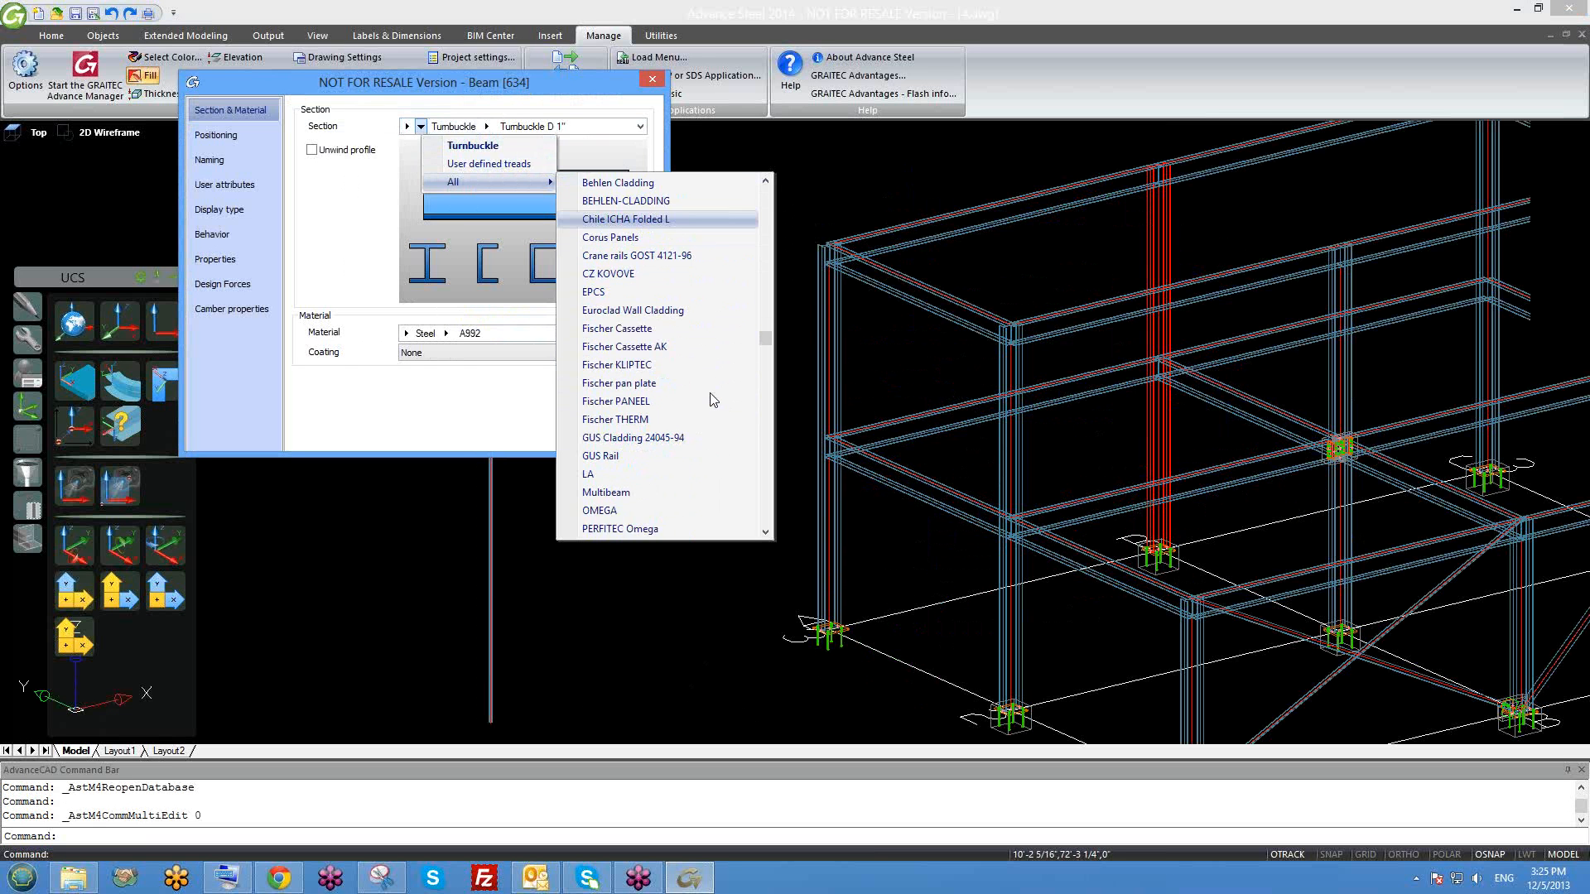
scroll(714, 400, down, 2)
scroll(713, 400, up, 5)
scroll(708, 309, down, 2)
scroll(773, 327, down, 1)
scroll(773, 327, down, 6)
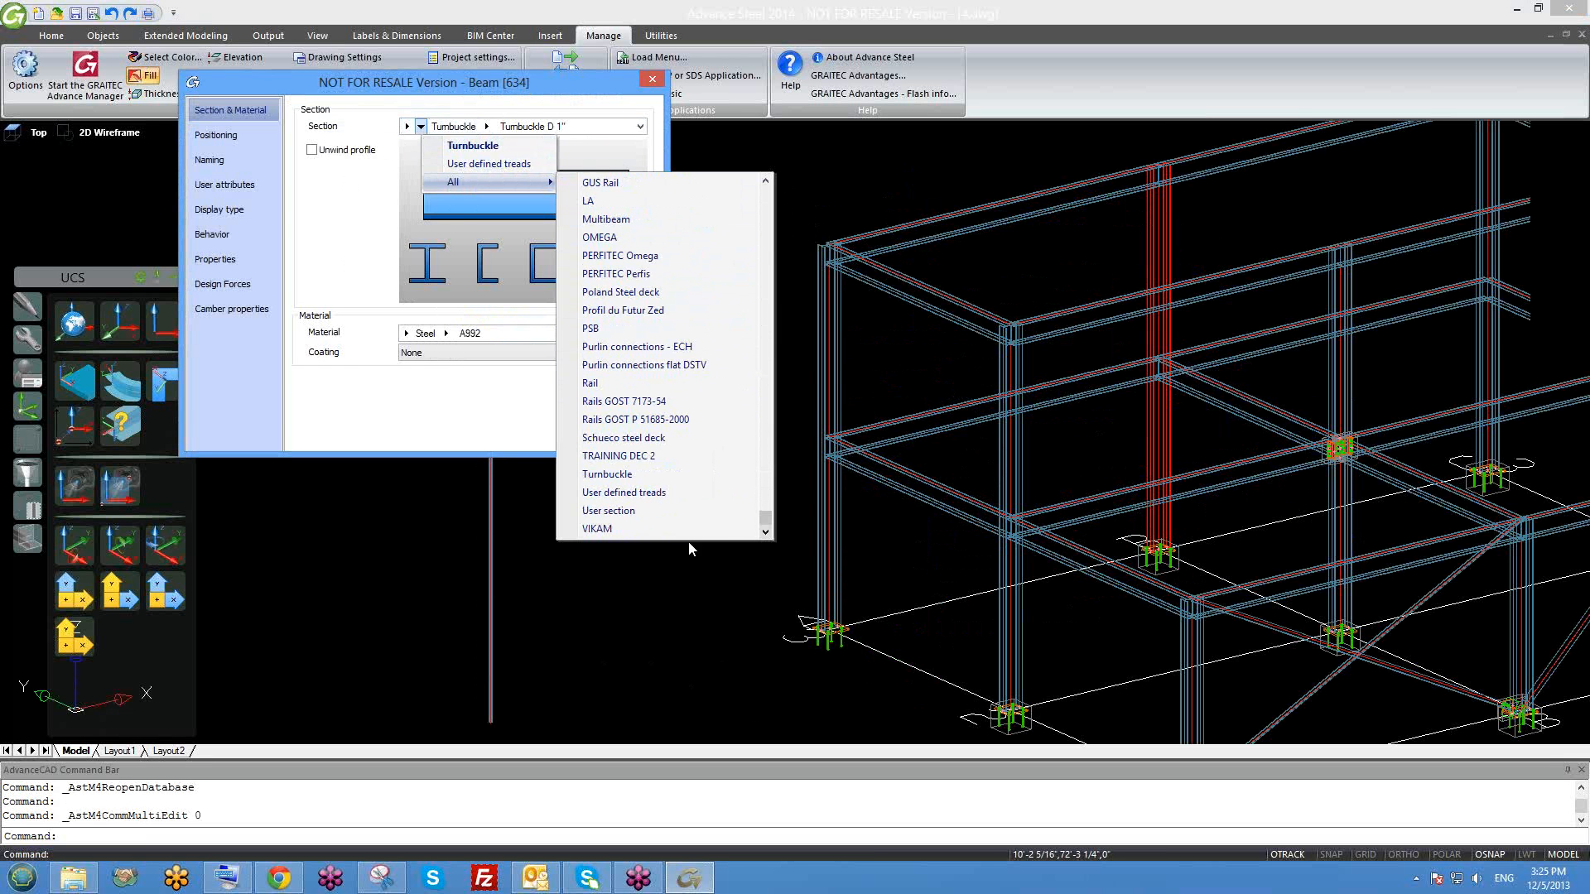
click(502, 408)
click(652, 79)
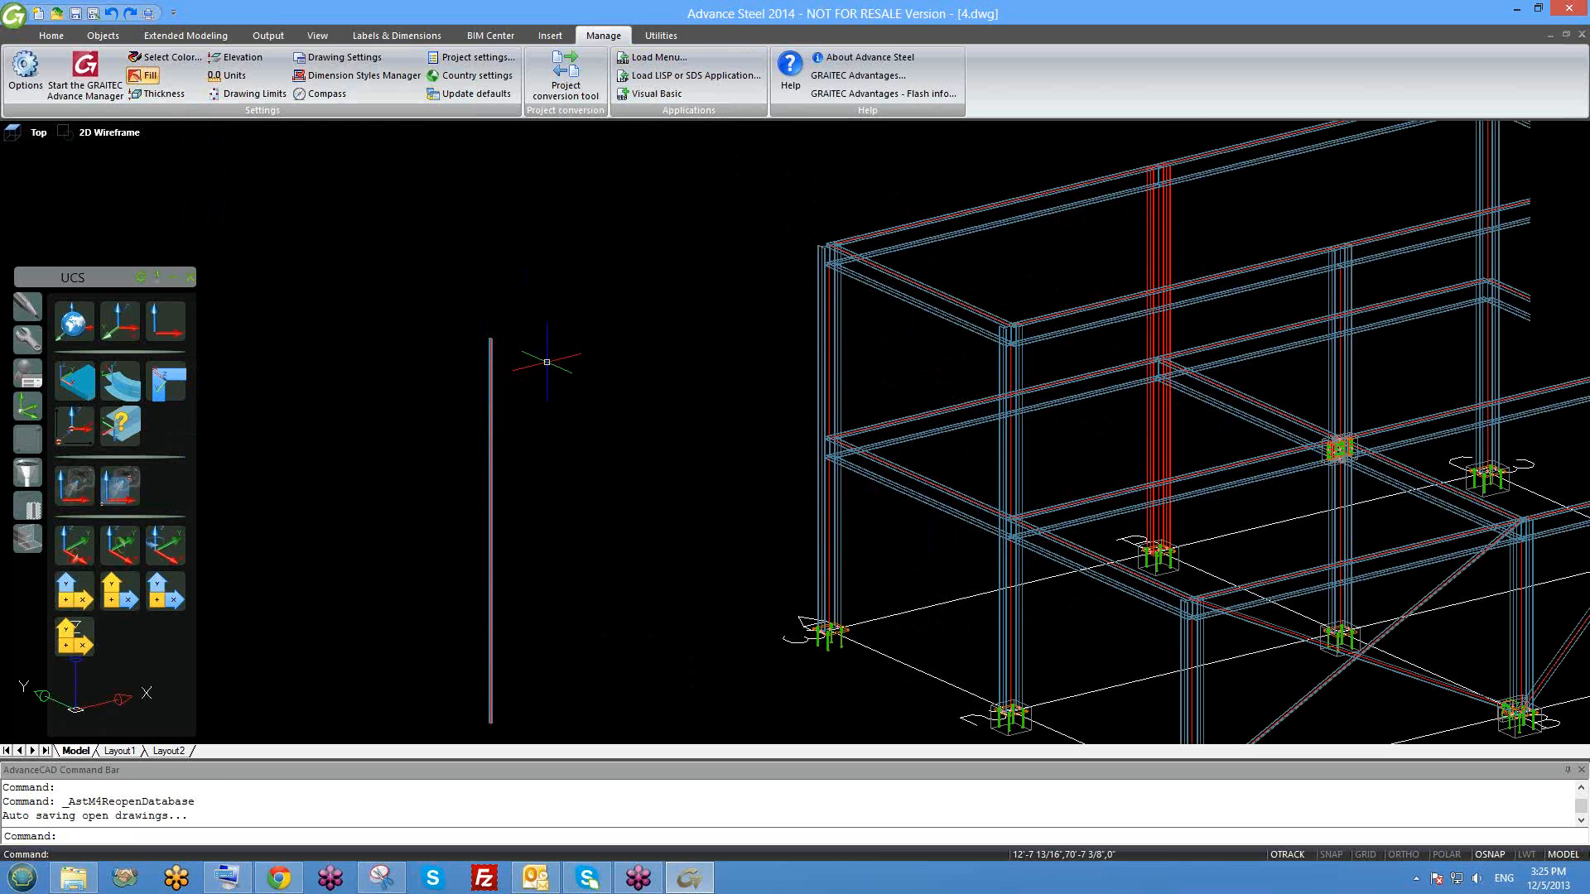
Open the section drawing MY SECTION.dwg from the Desktop.
key(ctrl+o)
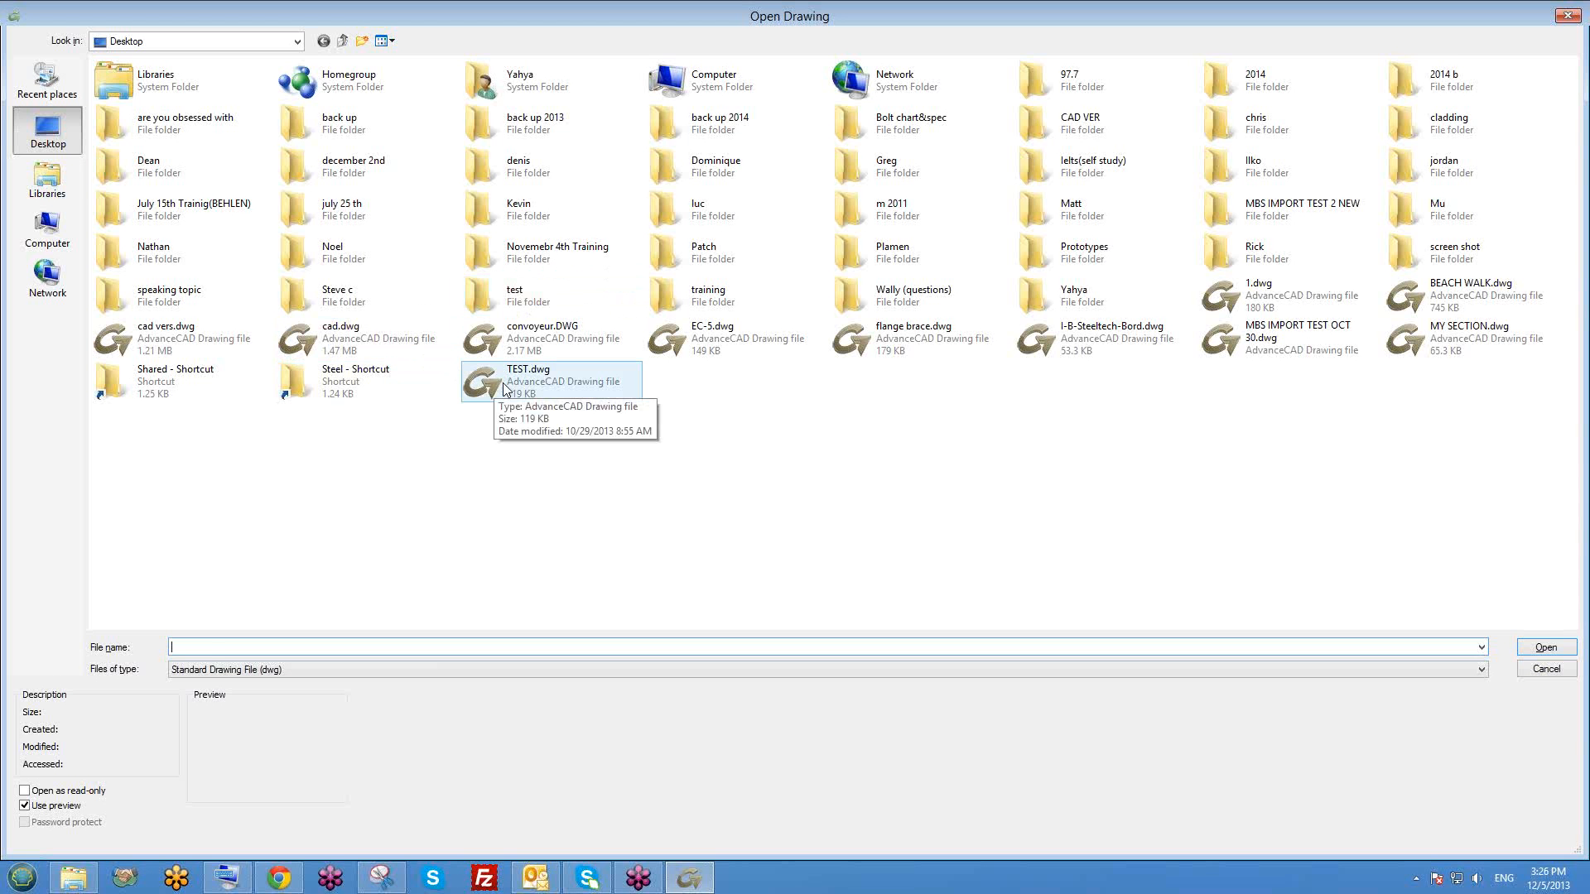
click(504, 382)
click(1039, 339)
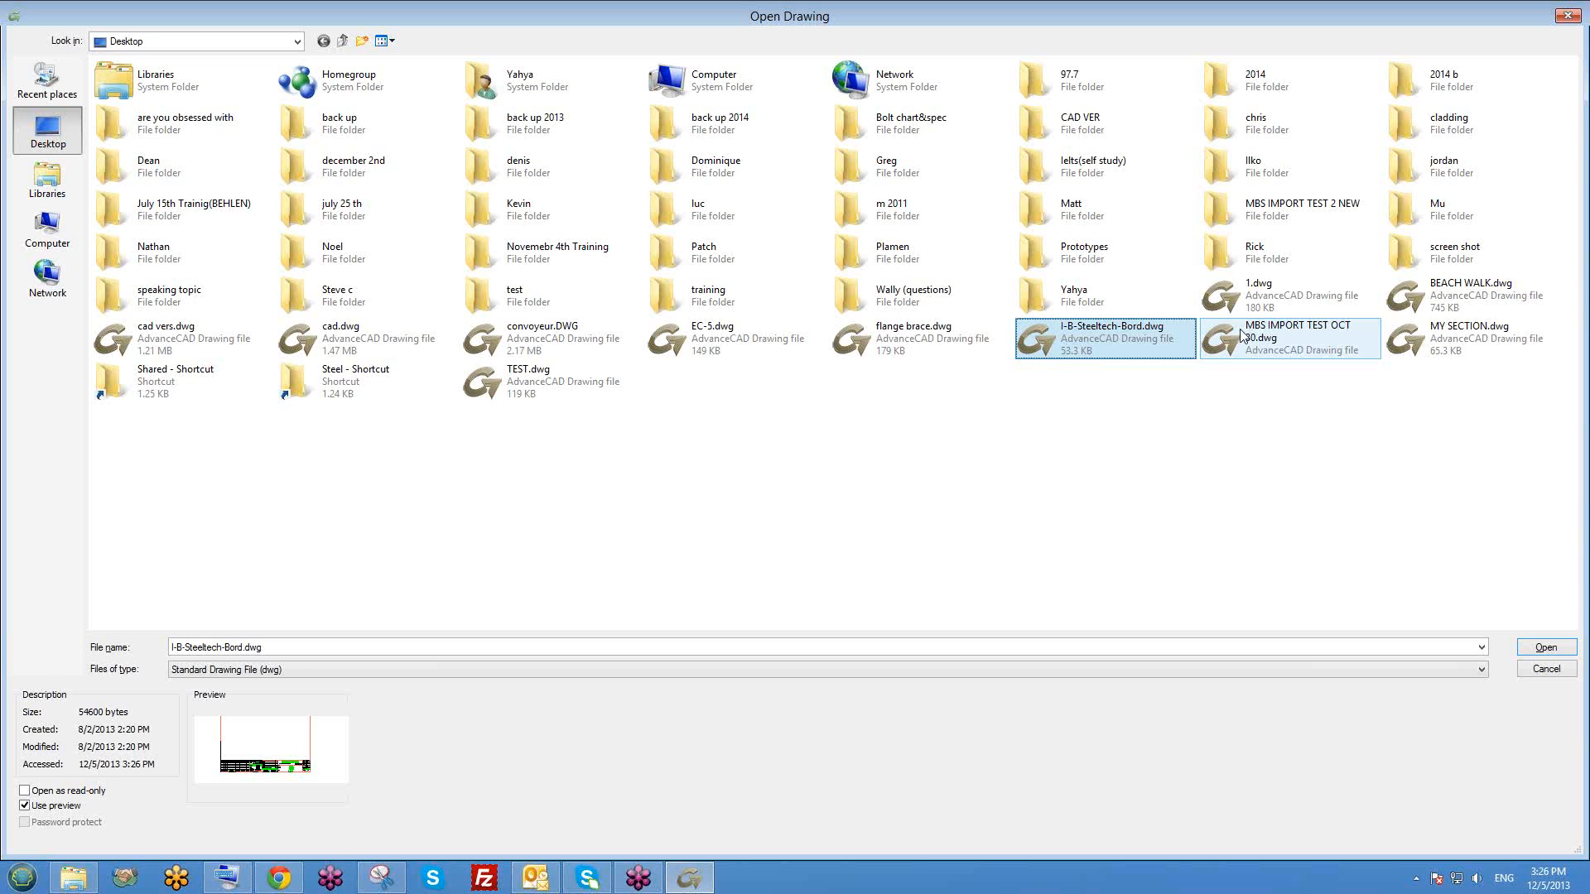
double_click(1401, 340)
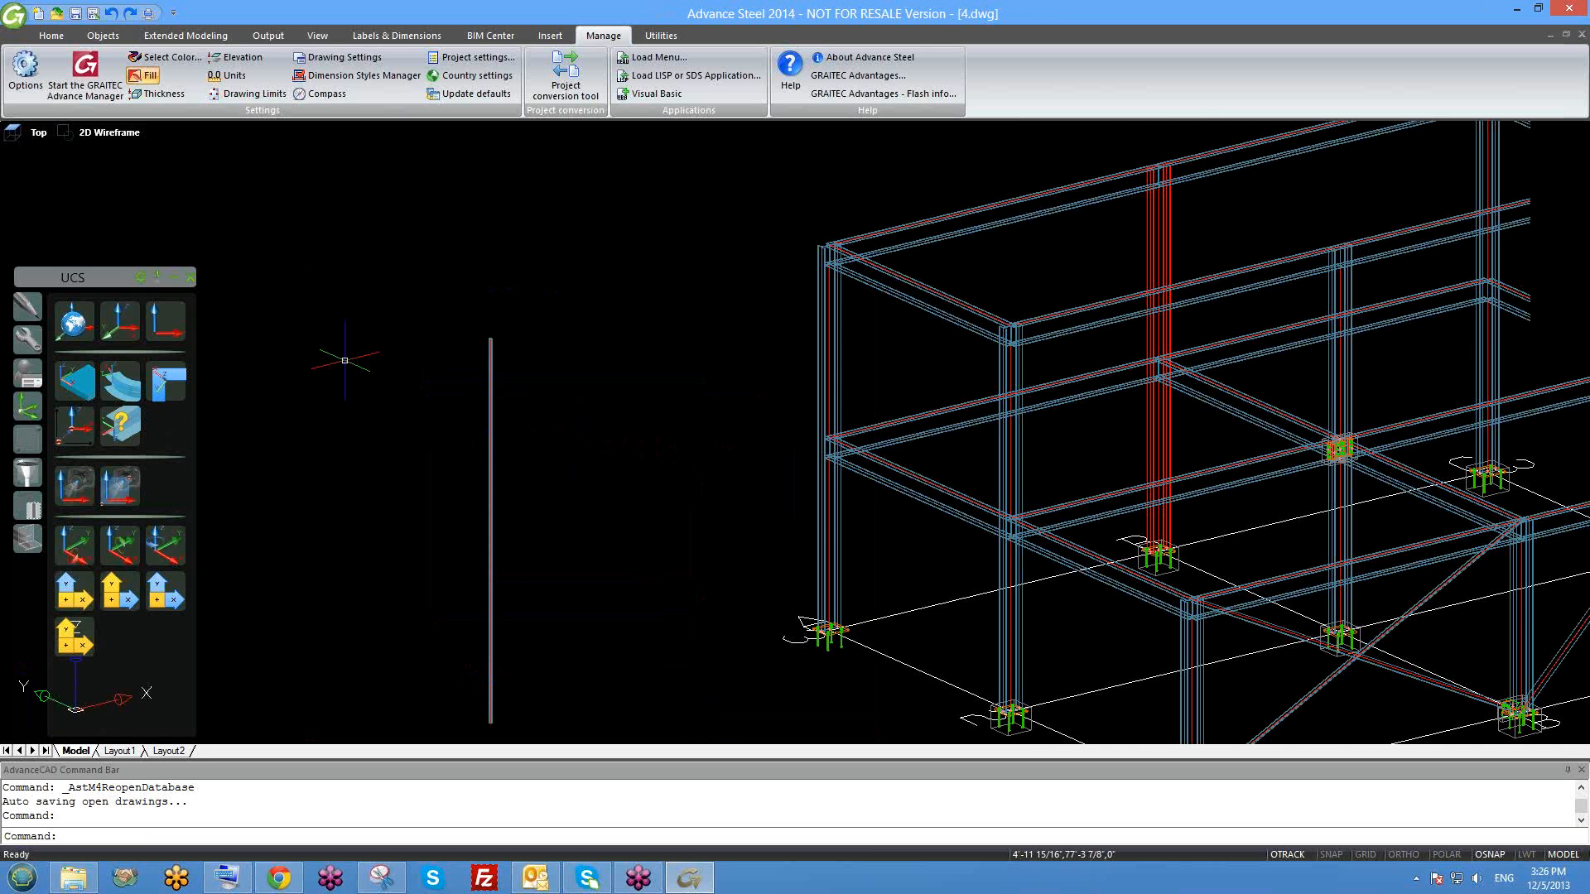
Change the standalone column in 4.dwg to the BOX1 section of the TRAINING DEC 2 class.
scroll(553, 340, up, 5)
double_click(566, 347)
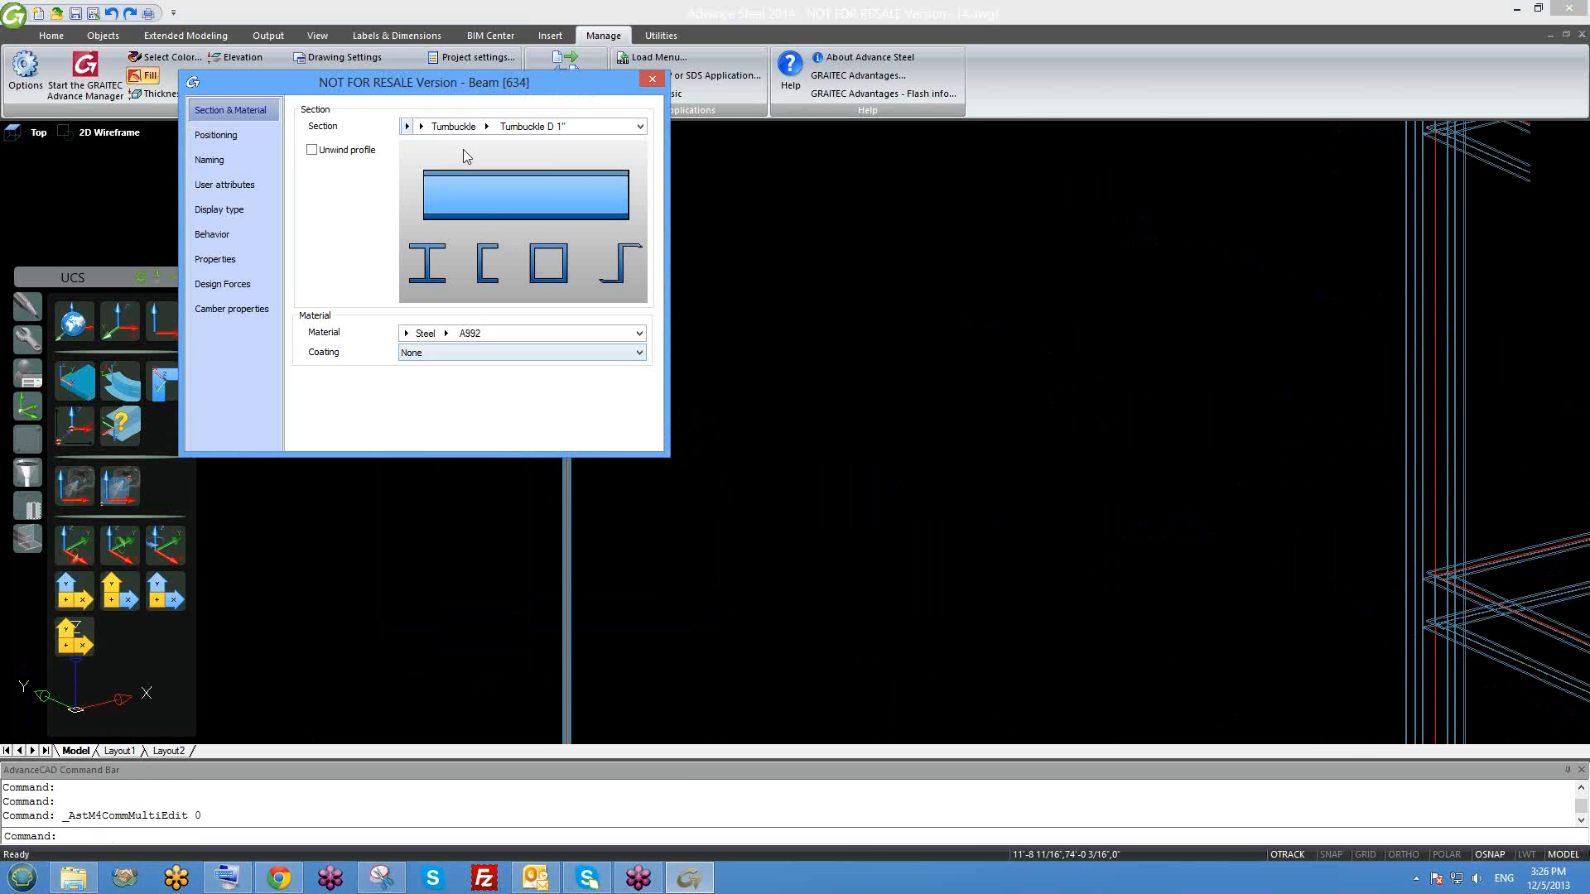
click(421, 126)
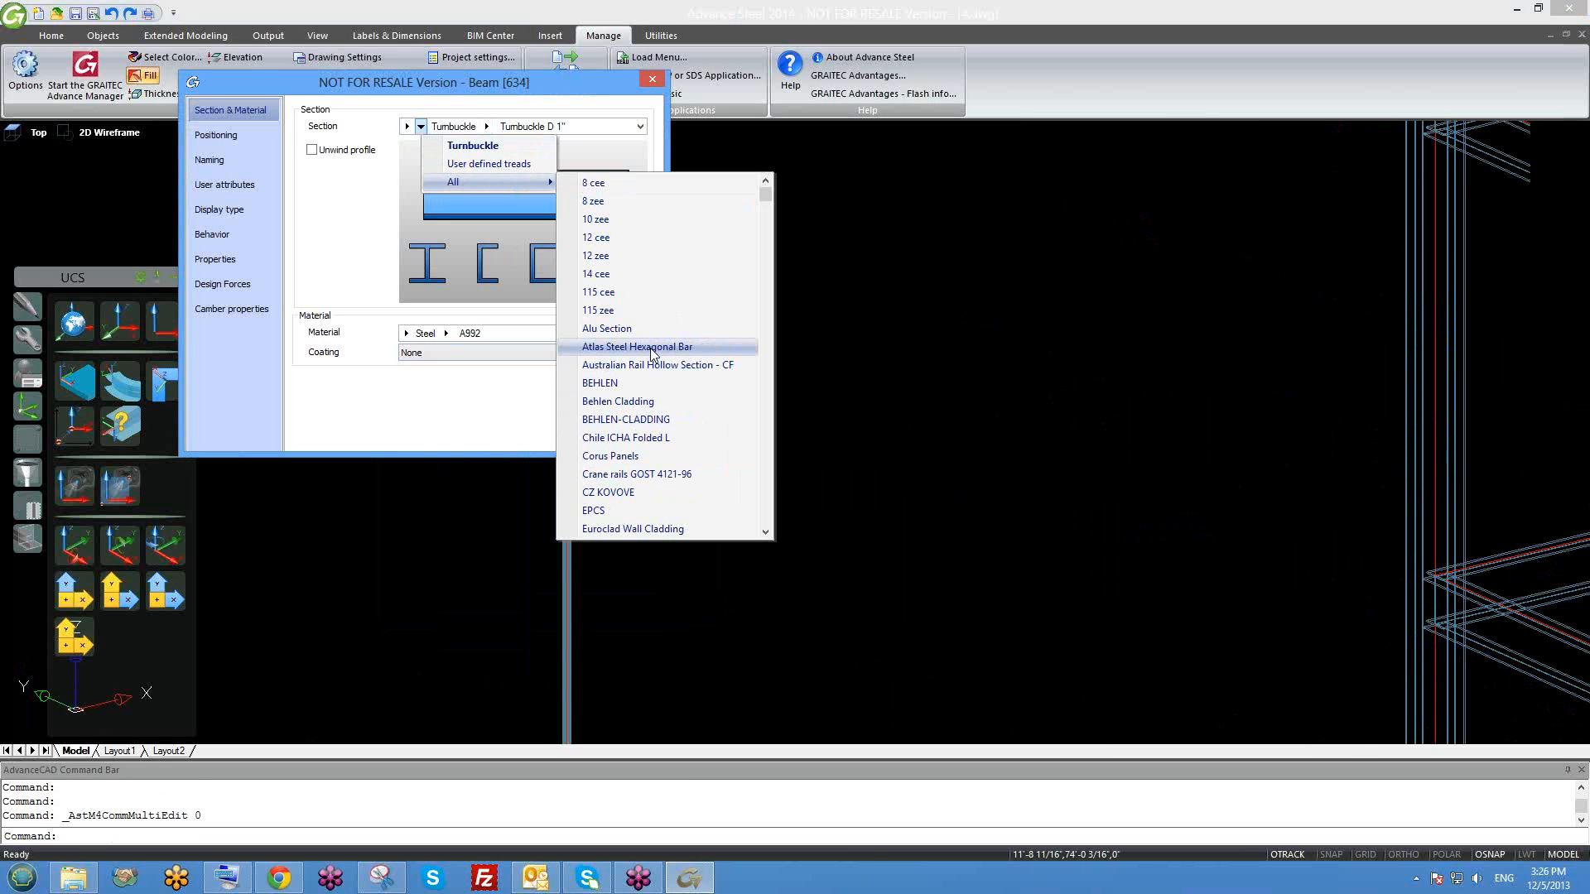
scroll(631, 530, down, 10)
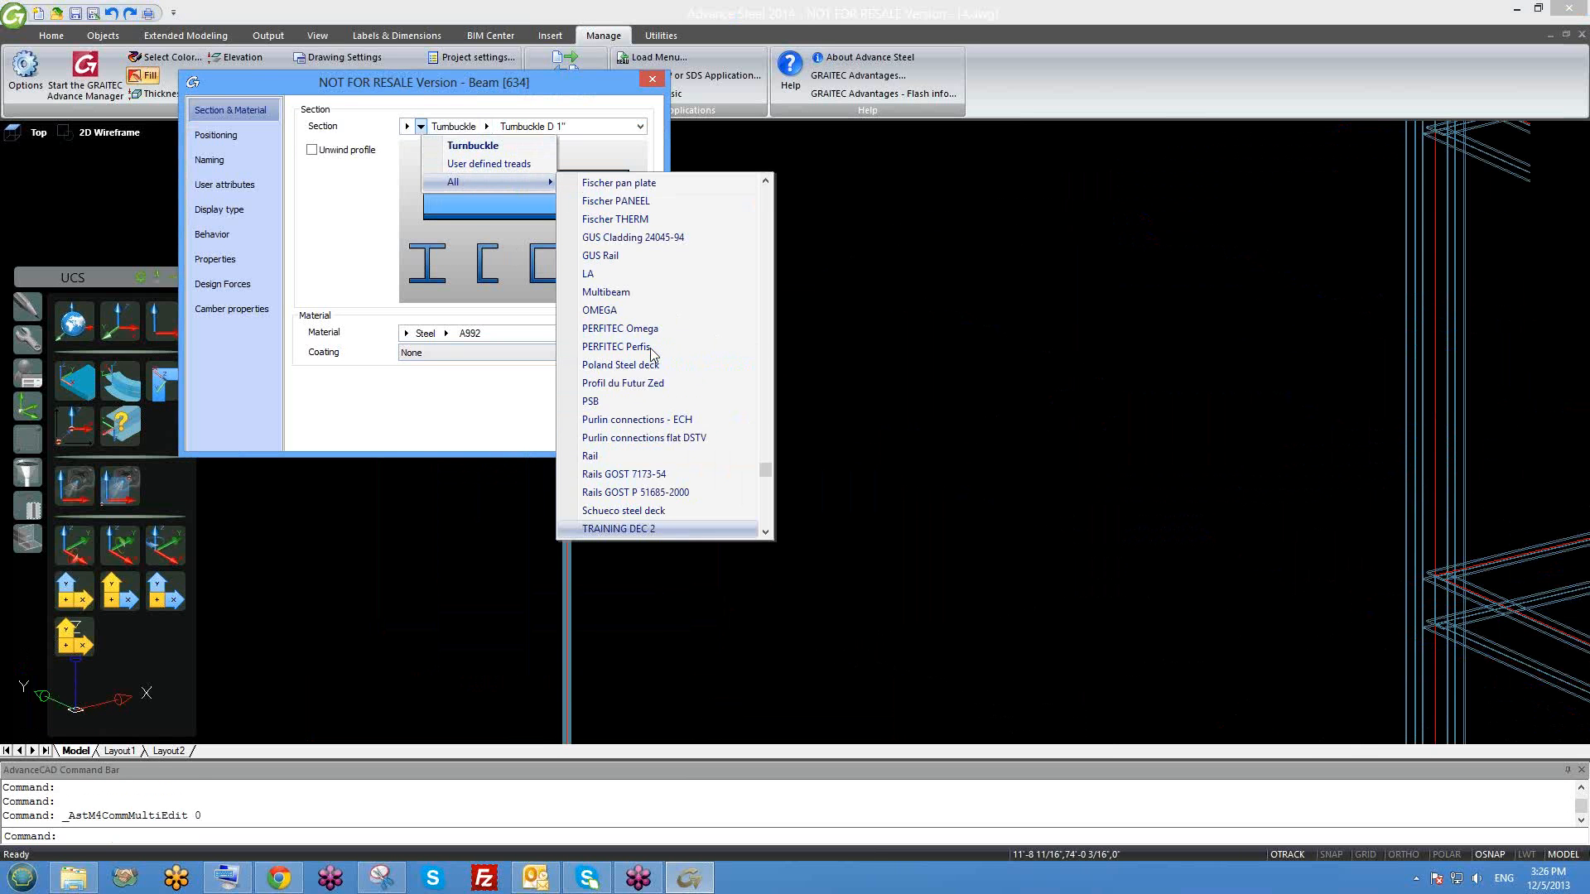
click(637, 532)
middle_drag(629, 533, 892, 546)
scroll(926, 522, down, 3)
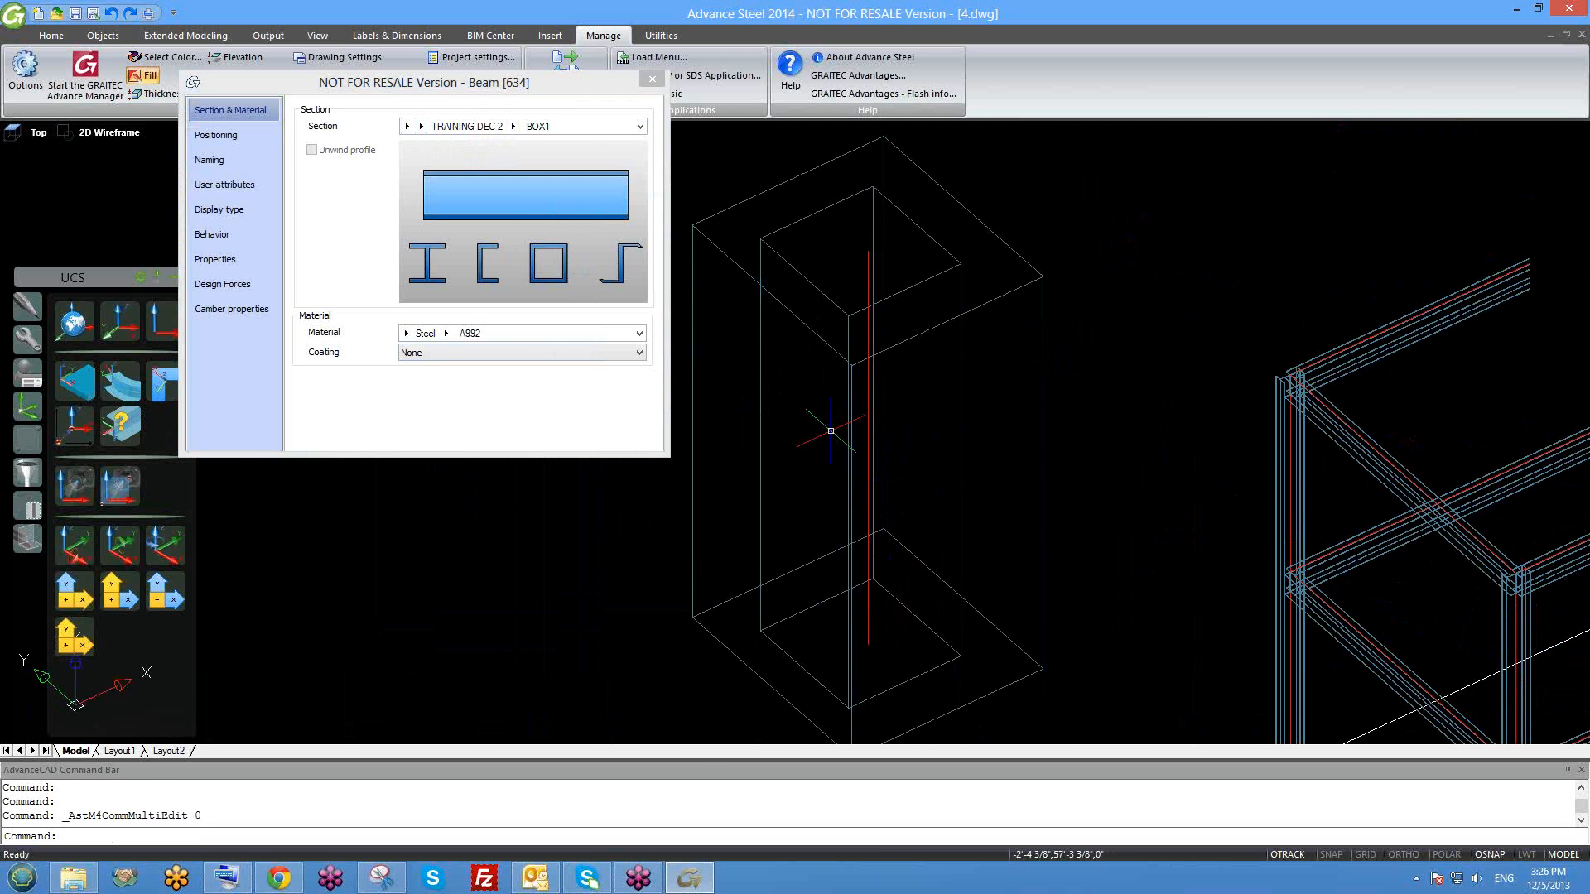
click(653, 80)
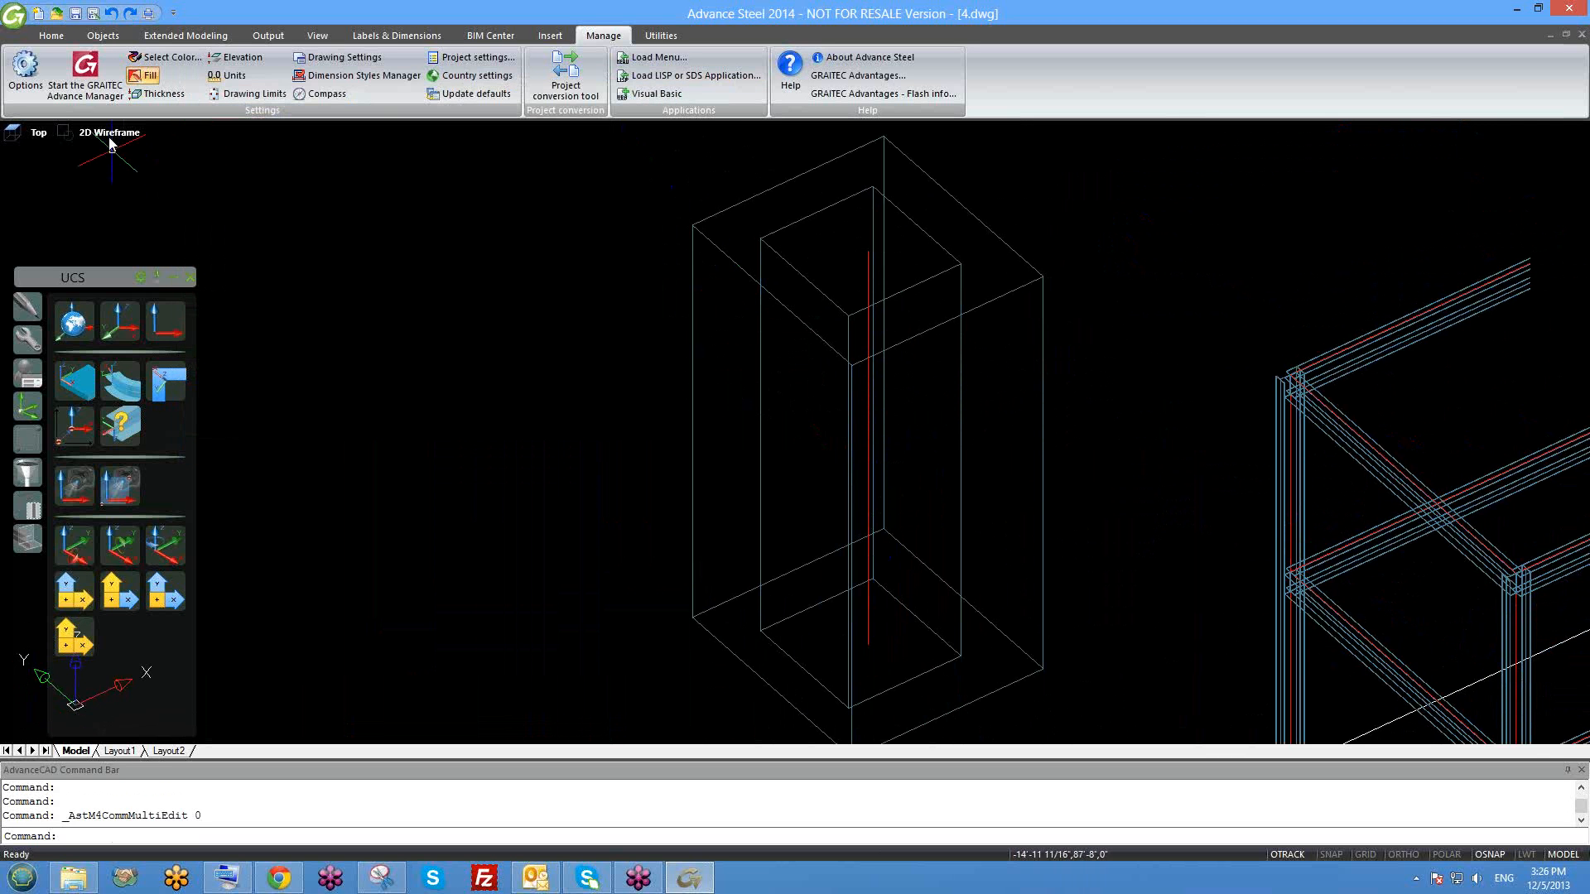
Show the 4.dwg model in the Hidden visual style and examine the box column beside the frame.
click(108, 133)
click(147, 216)
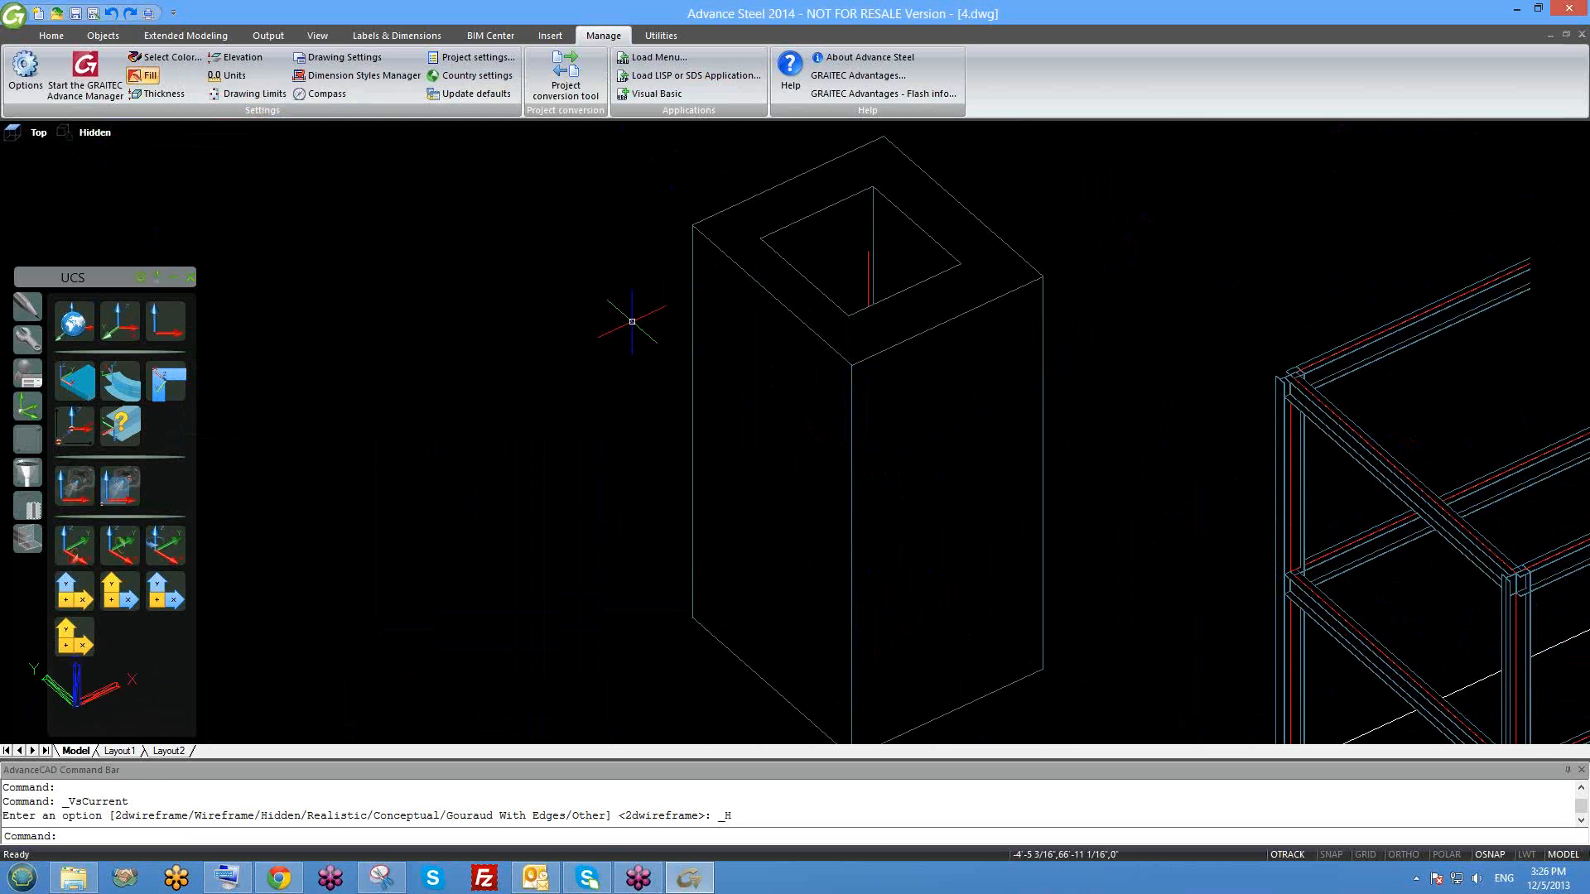
shift+middle_drag(745, 335, 625, 374)
scroll(671, 412, down, 3)
scroll(625, 372, up, 3)
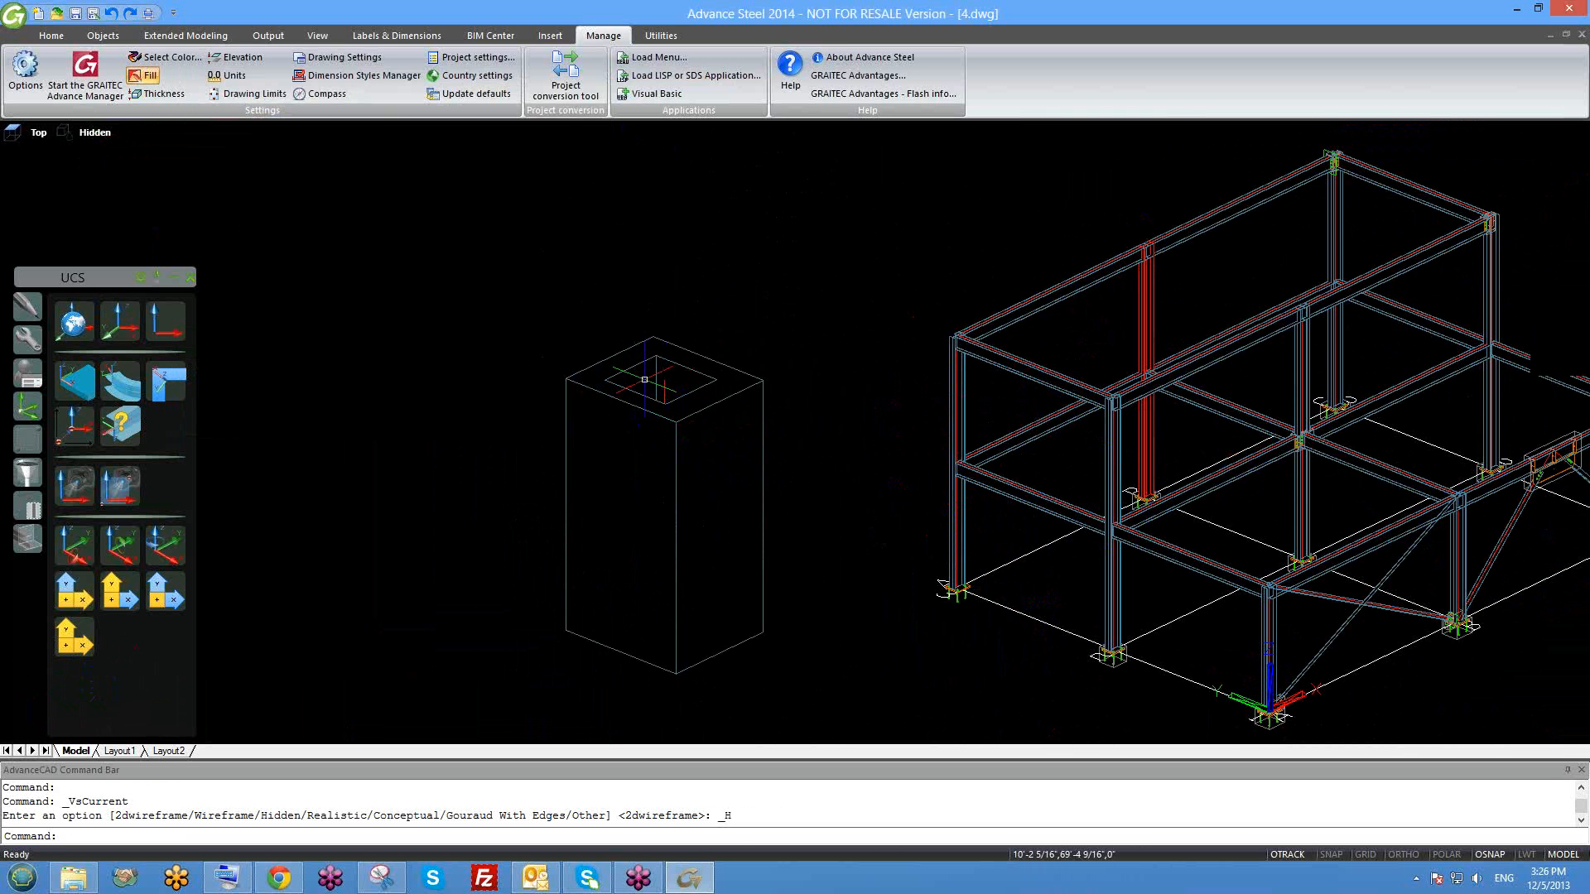
scroll(665, 381, up, 2)
scroll(691, 327, up, 2)
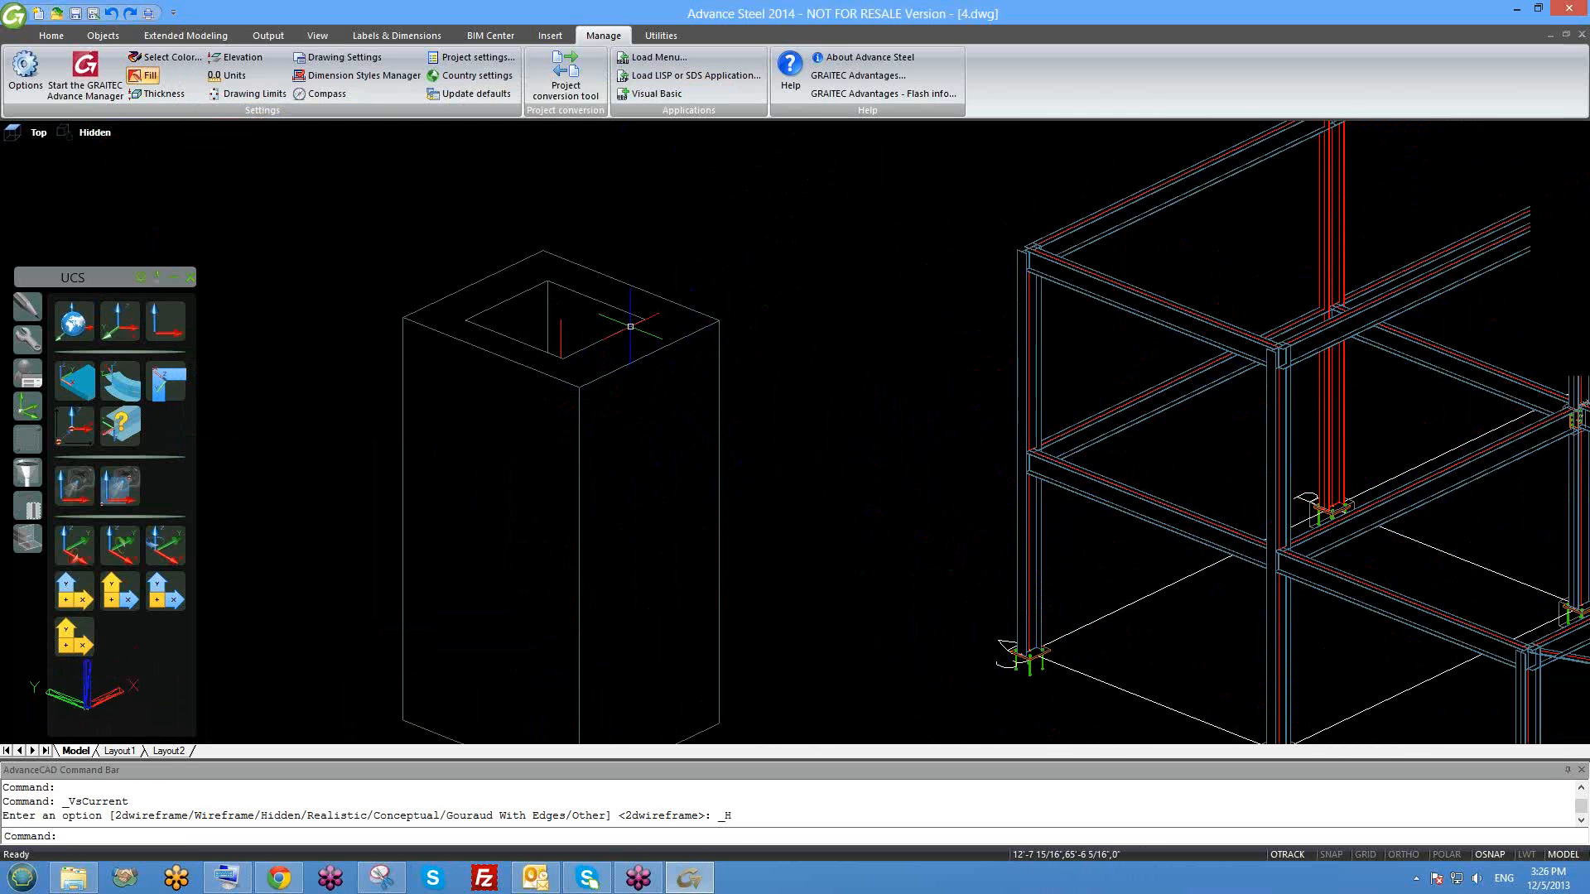
scroll(621, 340, down, 3)
scroll(685, 377, down, 3)
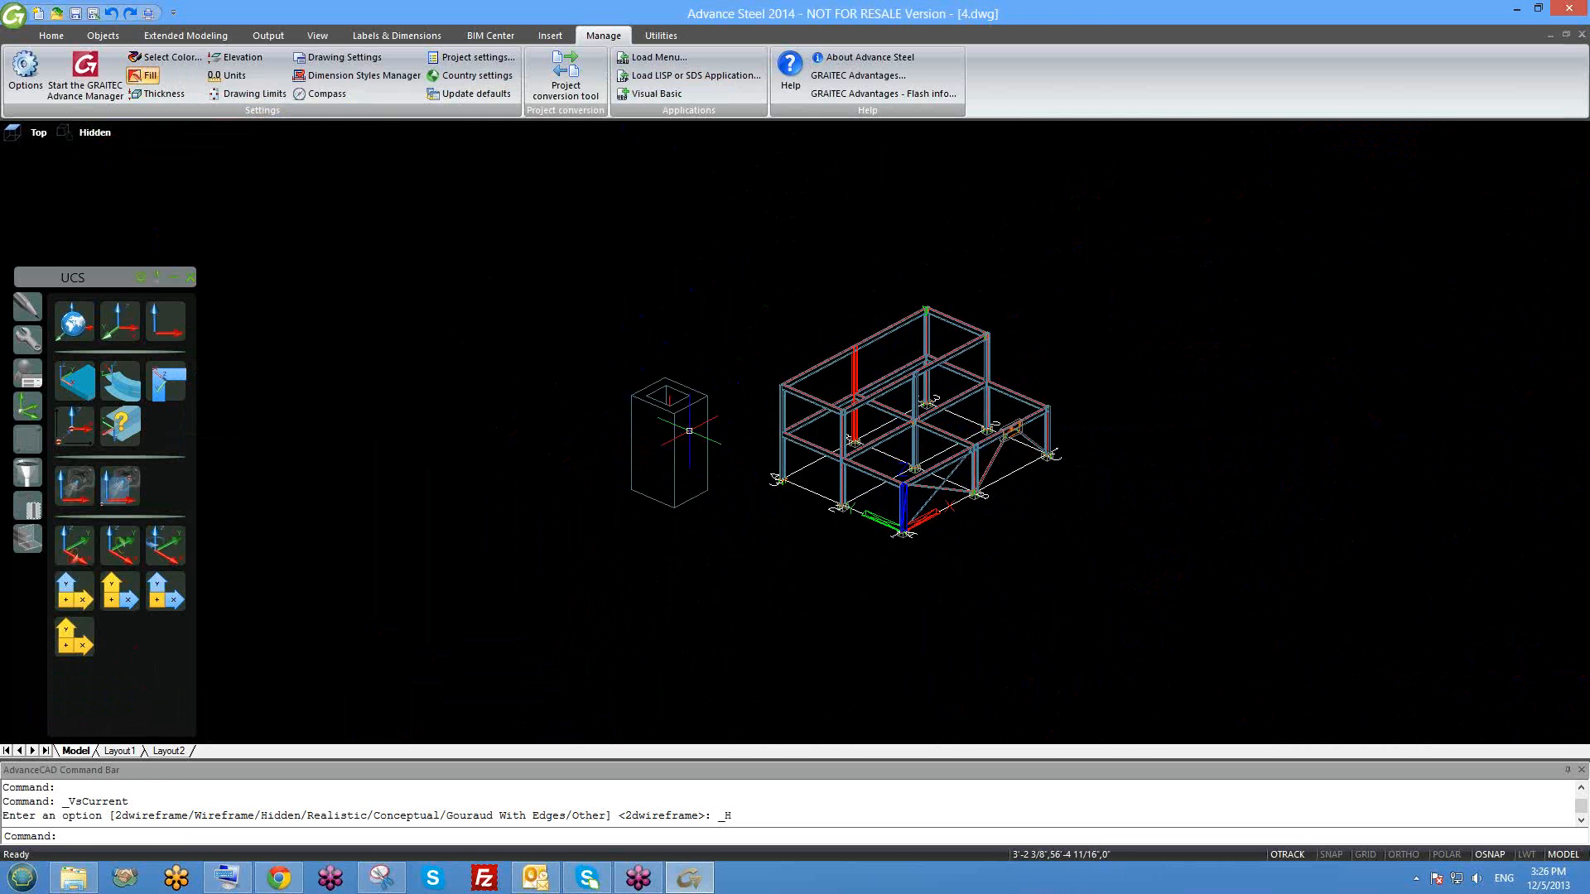
scroll(688, 427, up, 4)
middle_drag(691, 417, 646, 448)
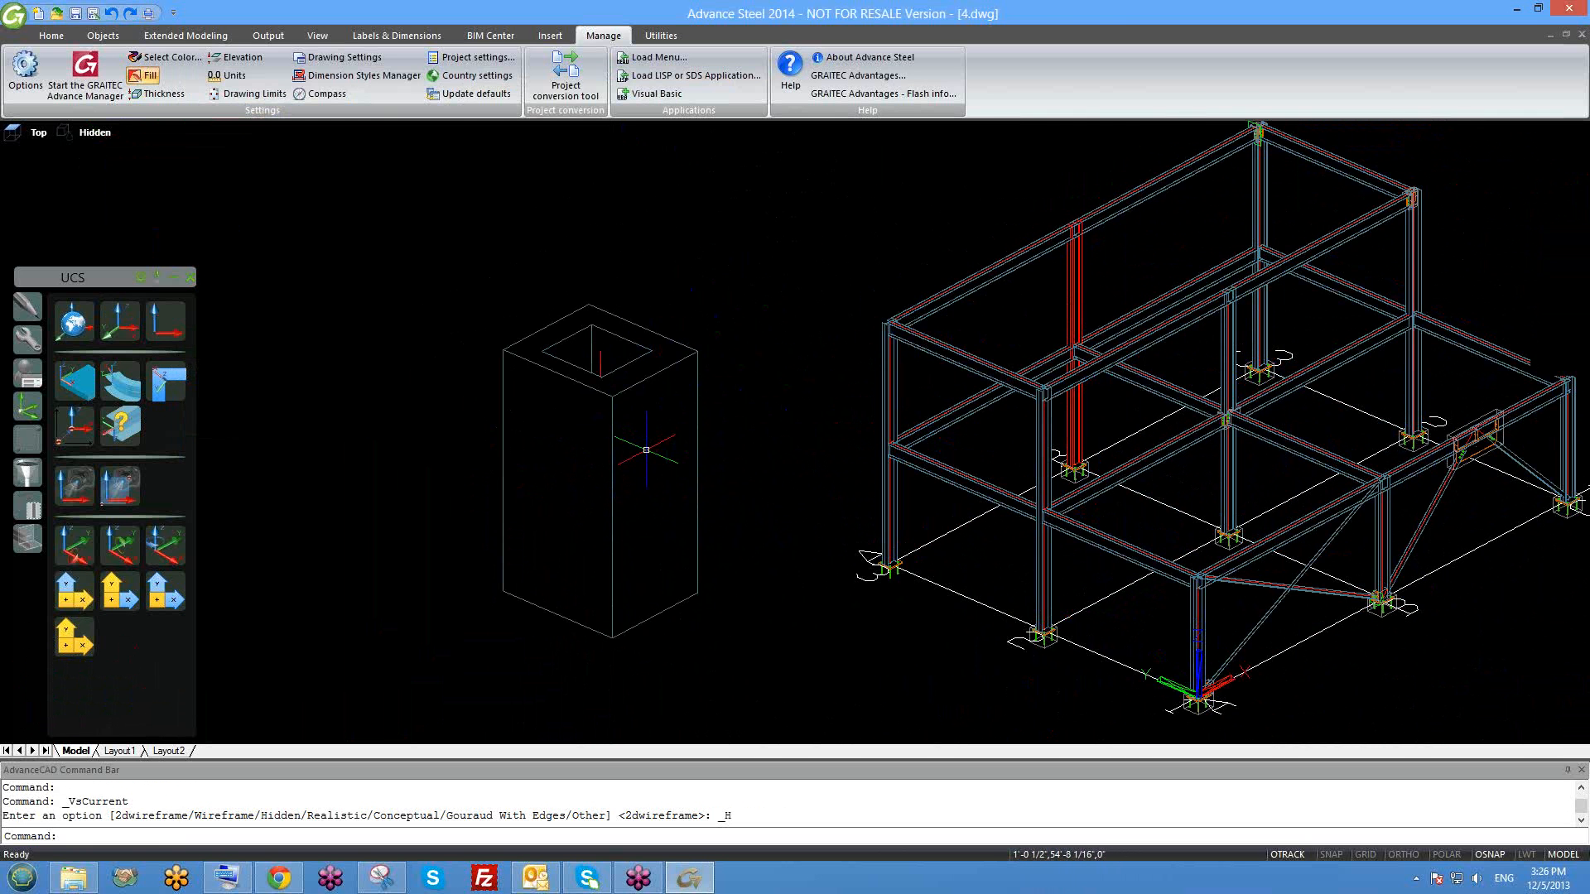
Set the box column's positioning offset to the upper-left reference point and check the Upper Left point in MY SECTION.dwg.
click(633, 393)
key(Escape)
click(669, 362)
double_click(671, 365)
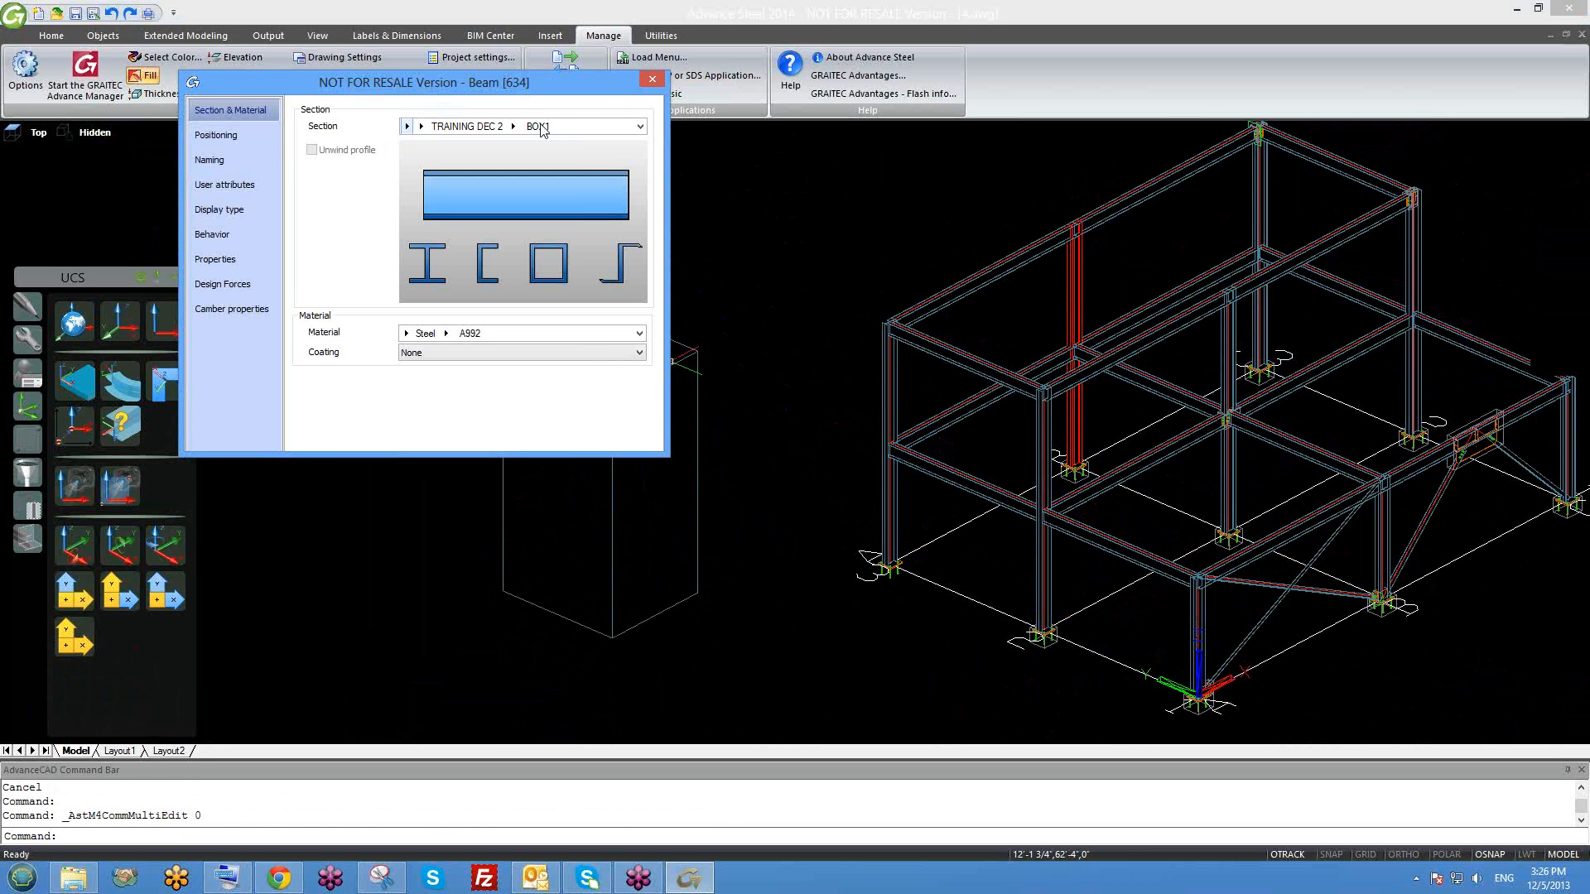
click(235, 135)
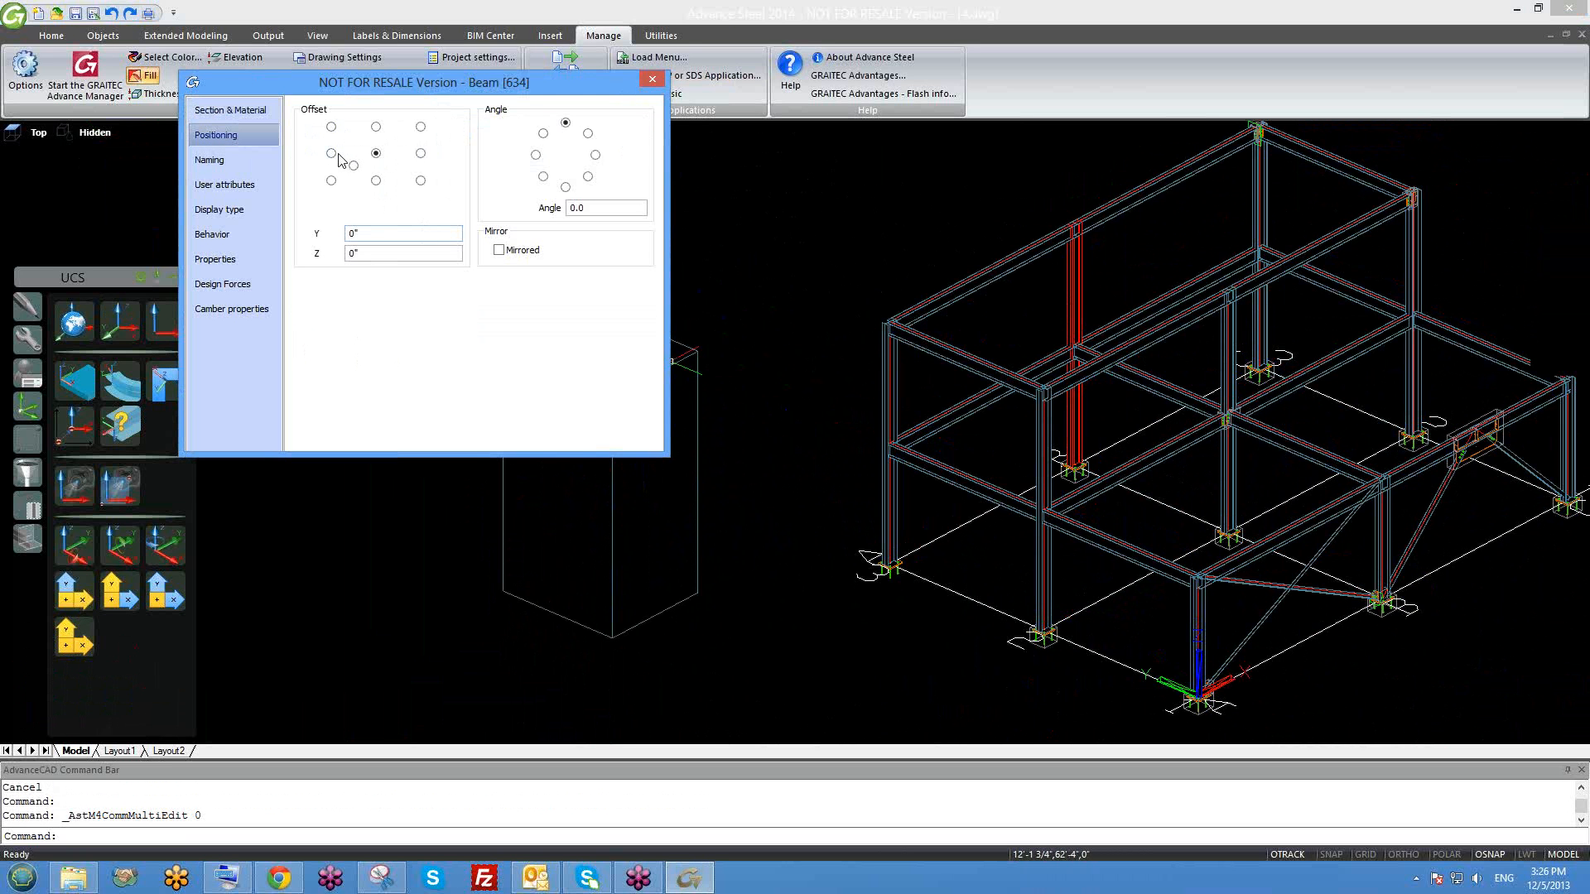
drag(146, 42, 150, 46)
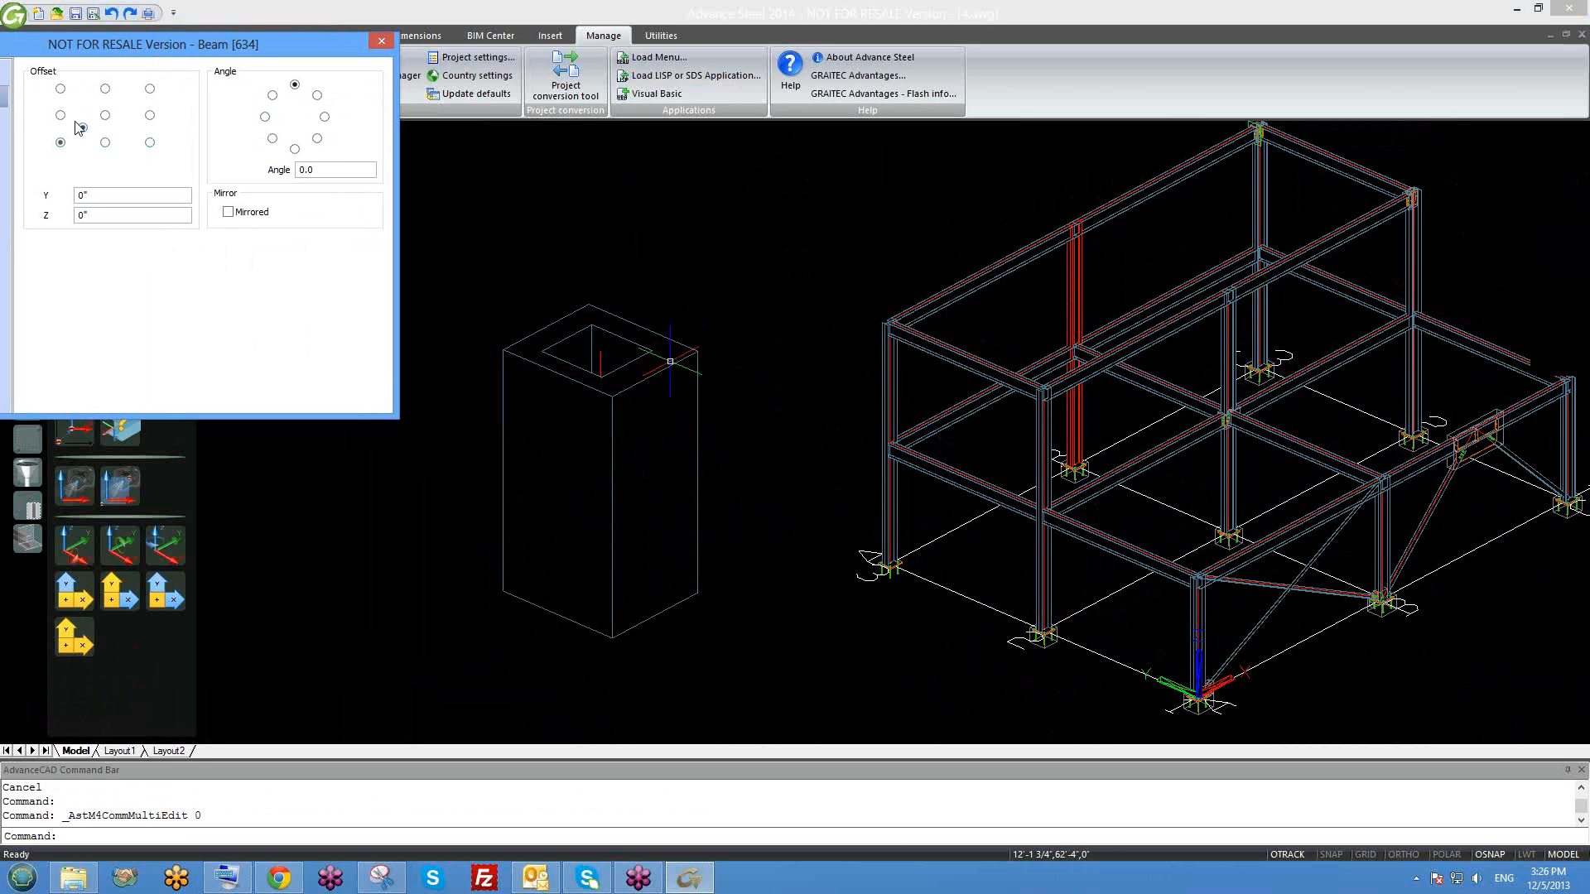
click(60, 90)
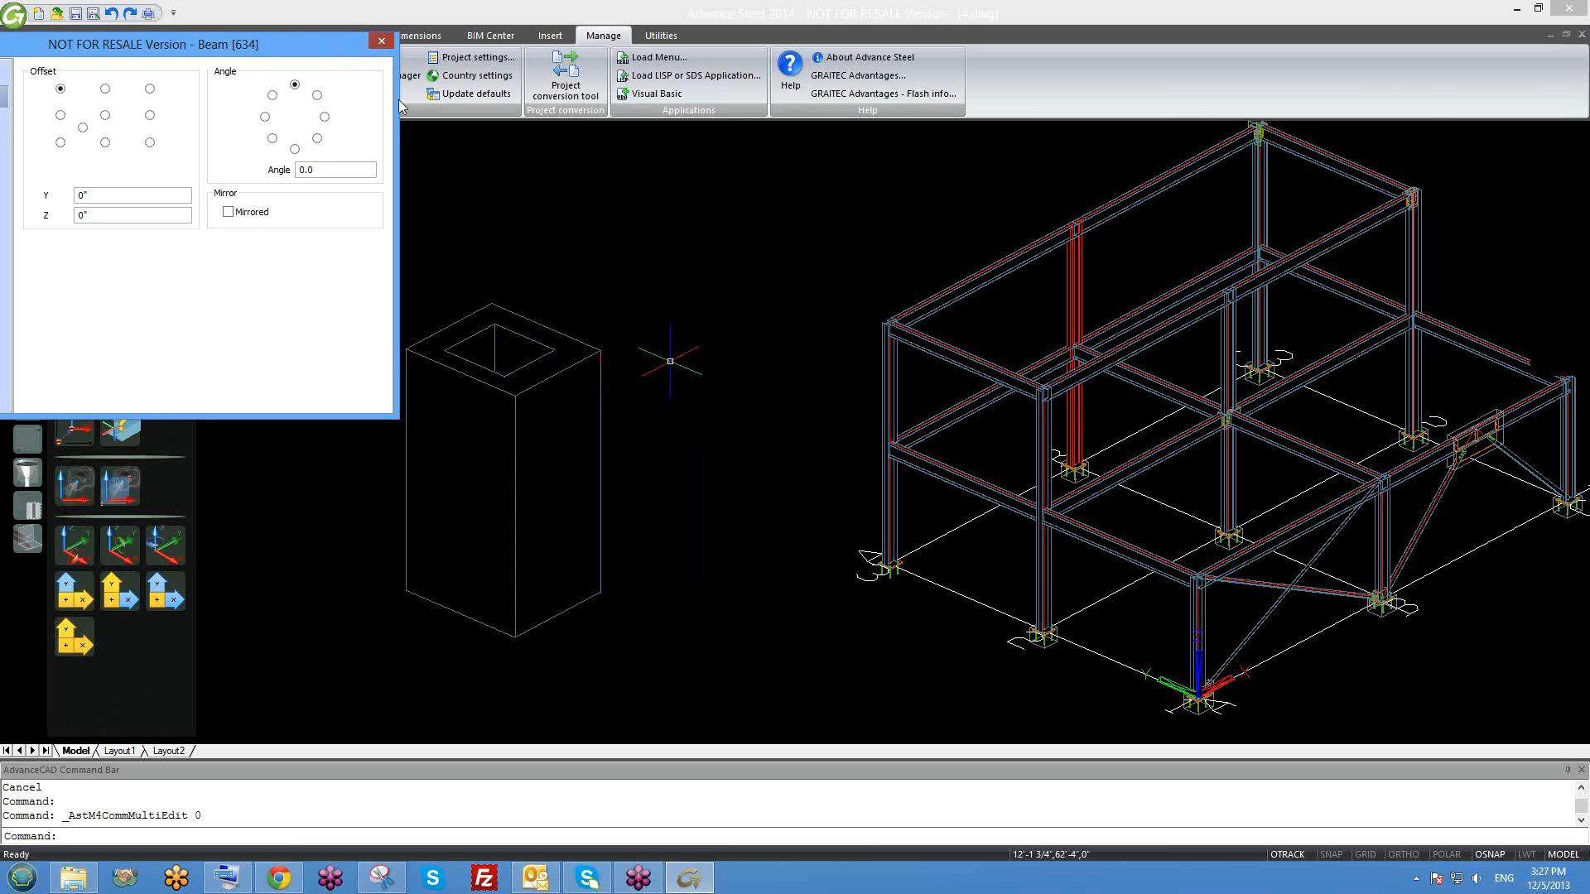
click(381, 40)
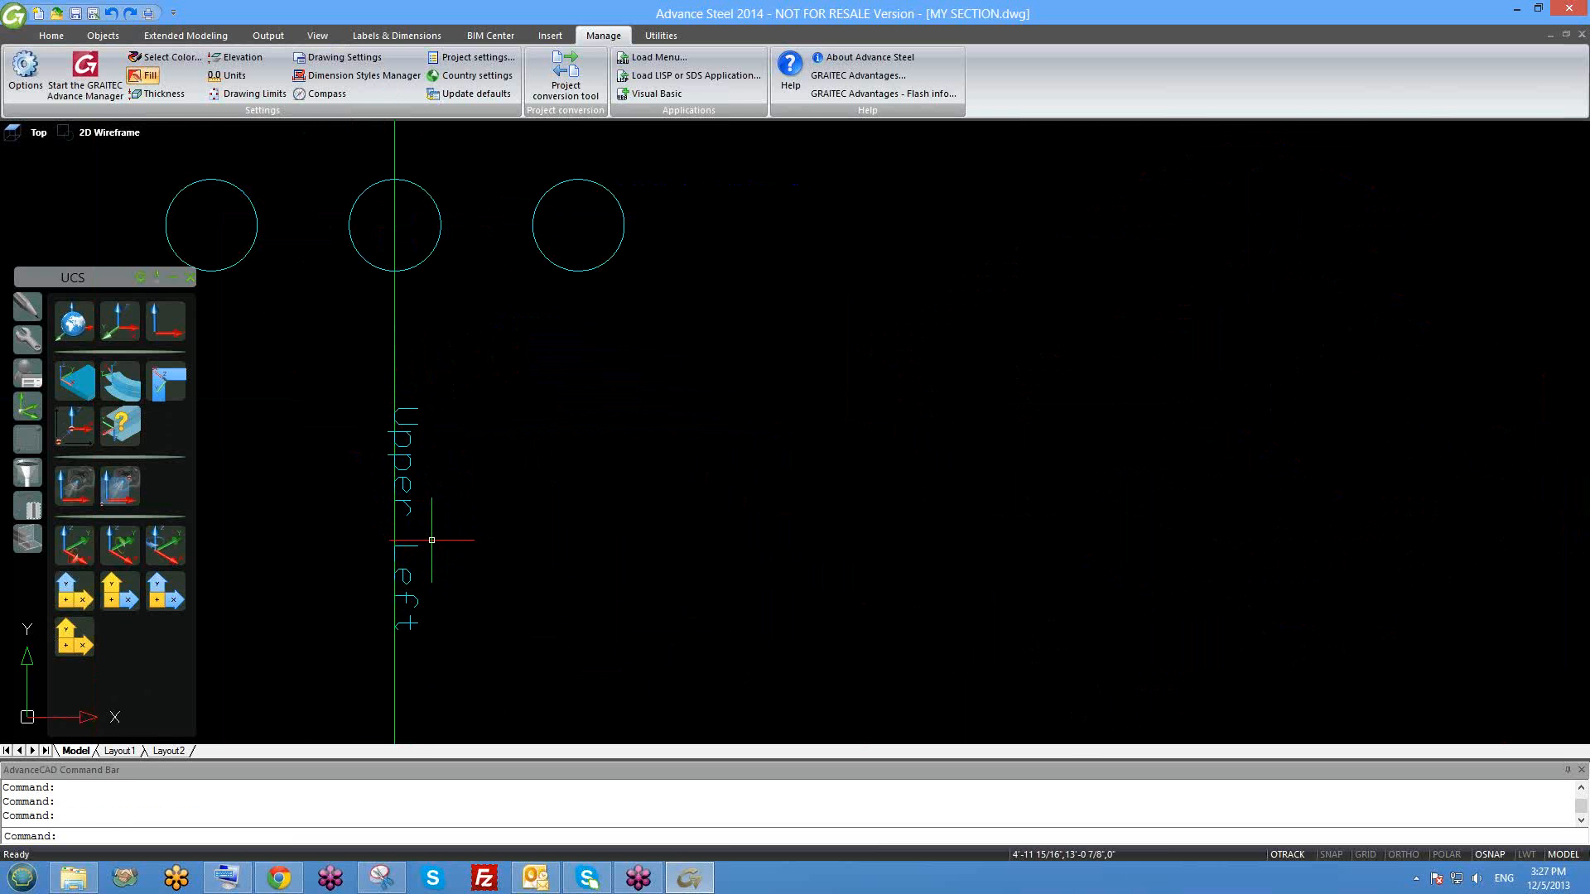
scroll(434, 493, down, 5)
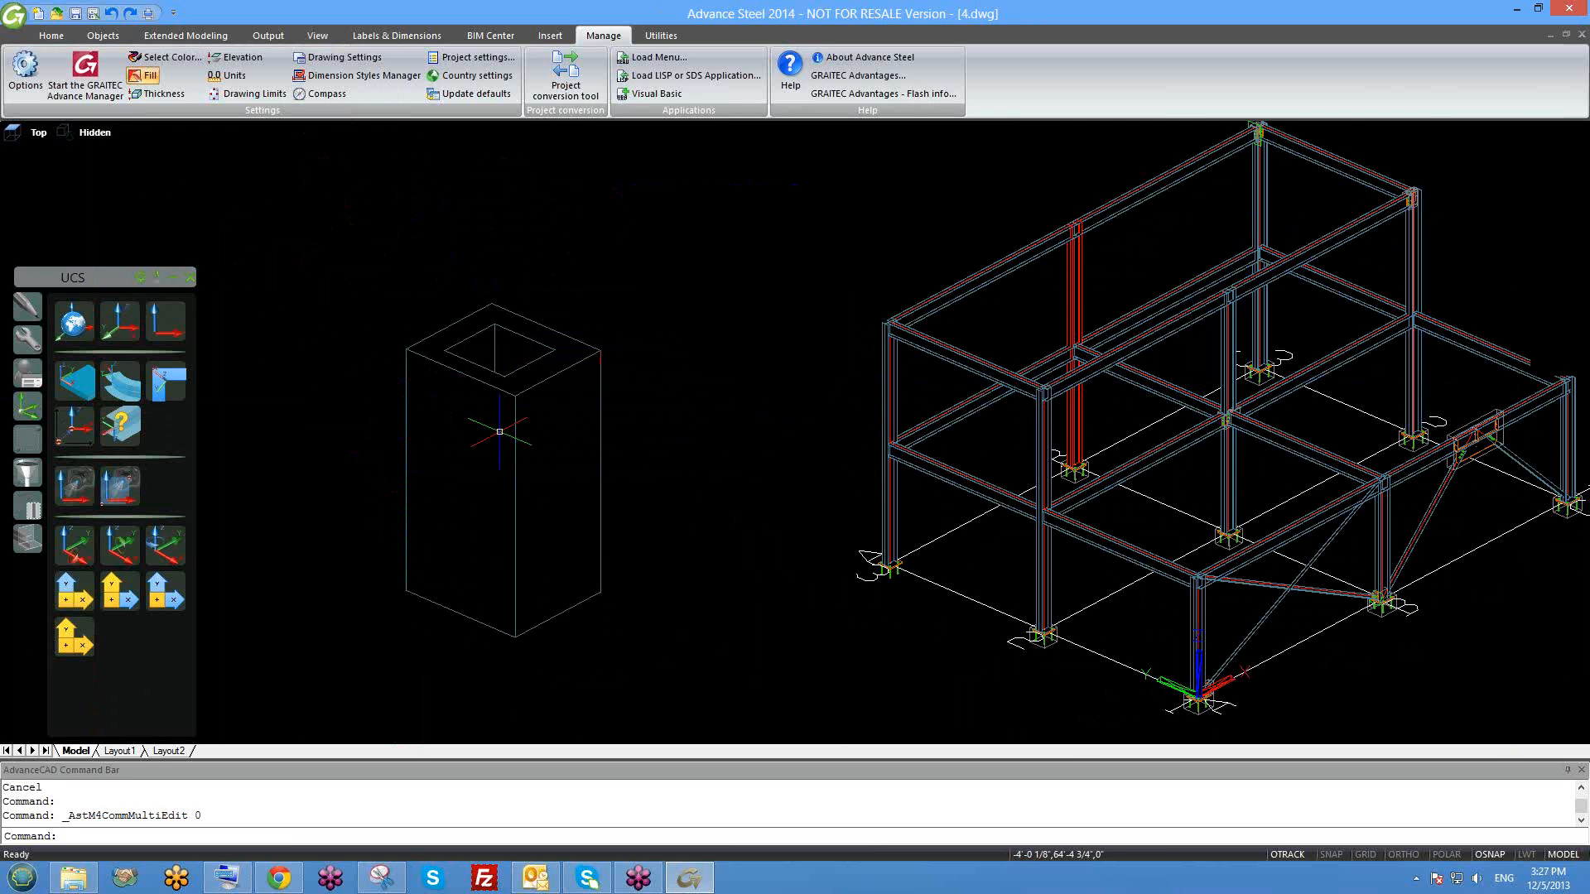
Try other offset reference points on the box column in 4.dwg, including the centre, and restore the upper-left one.
click(516, 379)
double_click(516, 379)
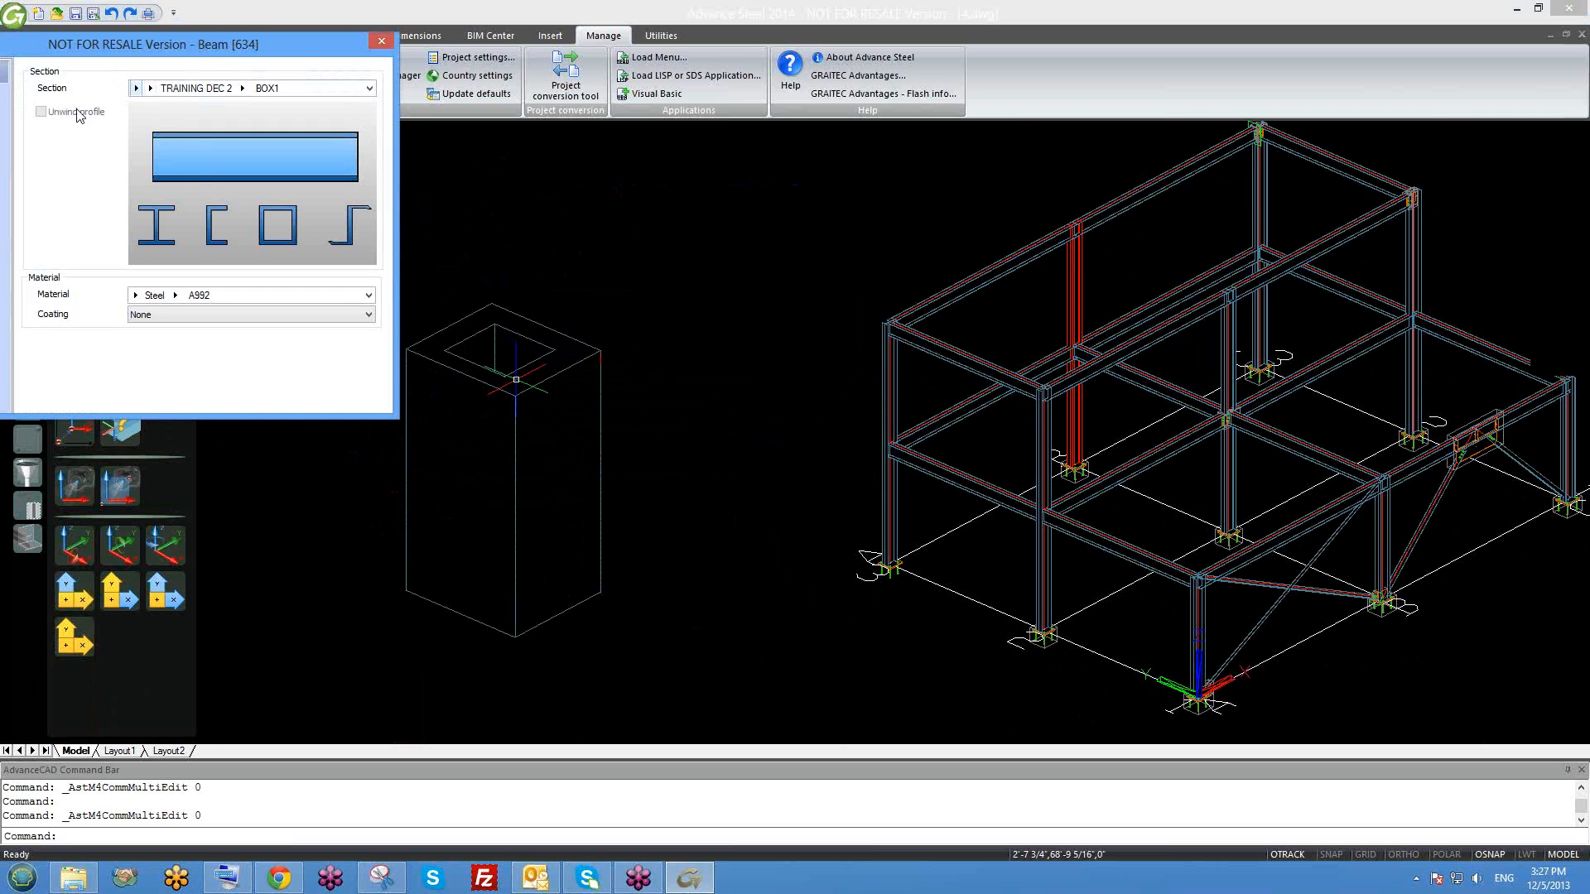
click(183, 107)
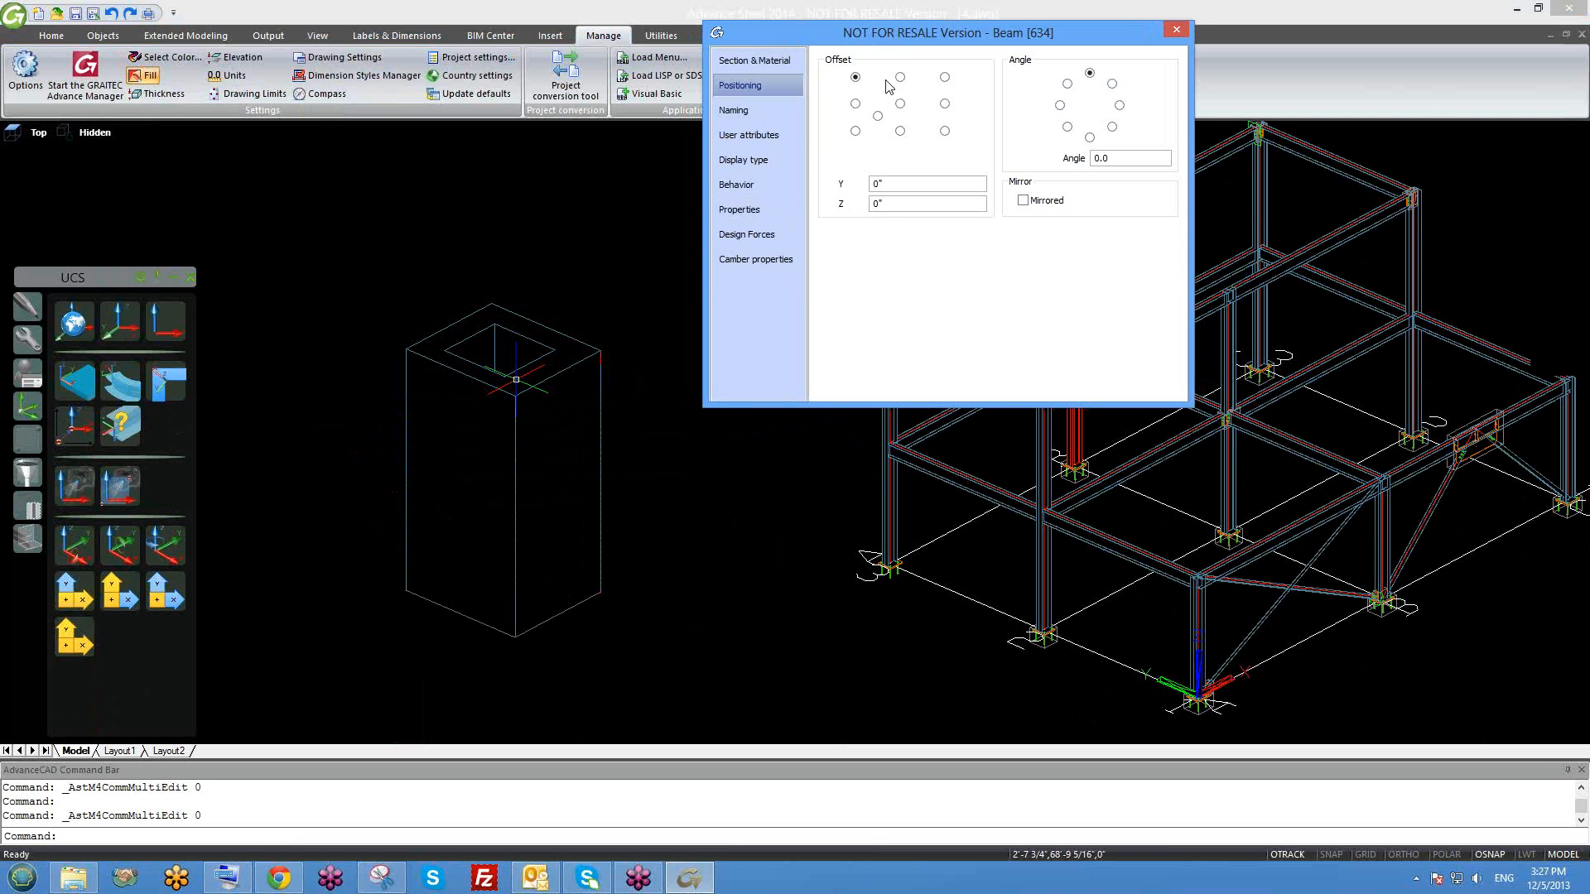
click(900, 78)
click(857, 79)
click(856, 106)
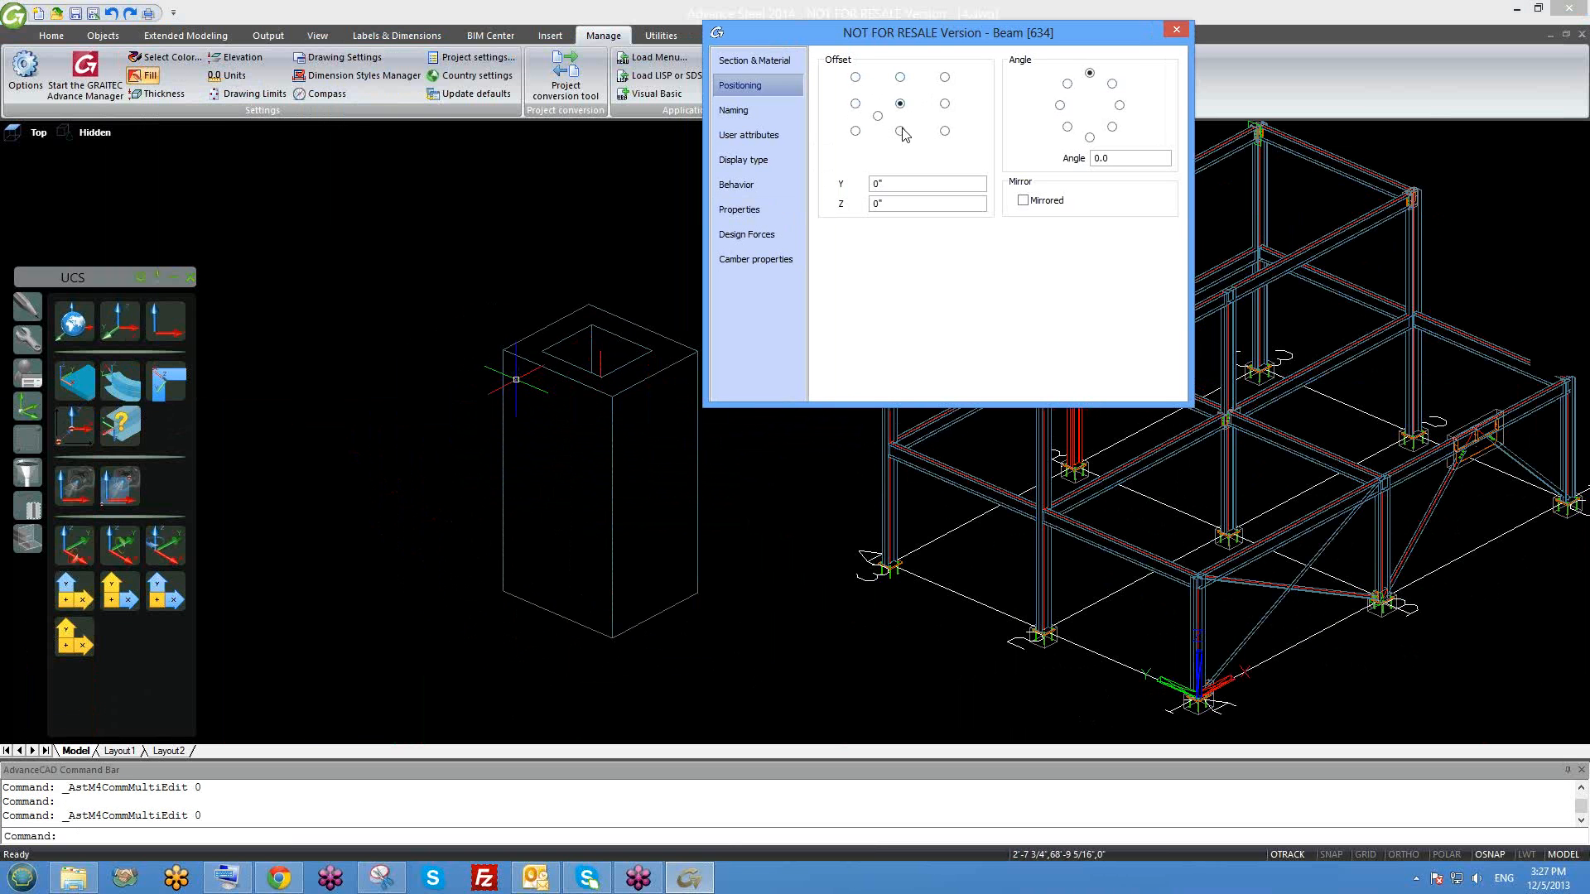
click(855, 77)
drag(949, 38, 822, 47)
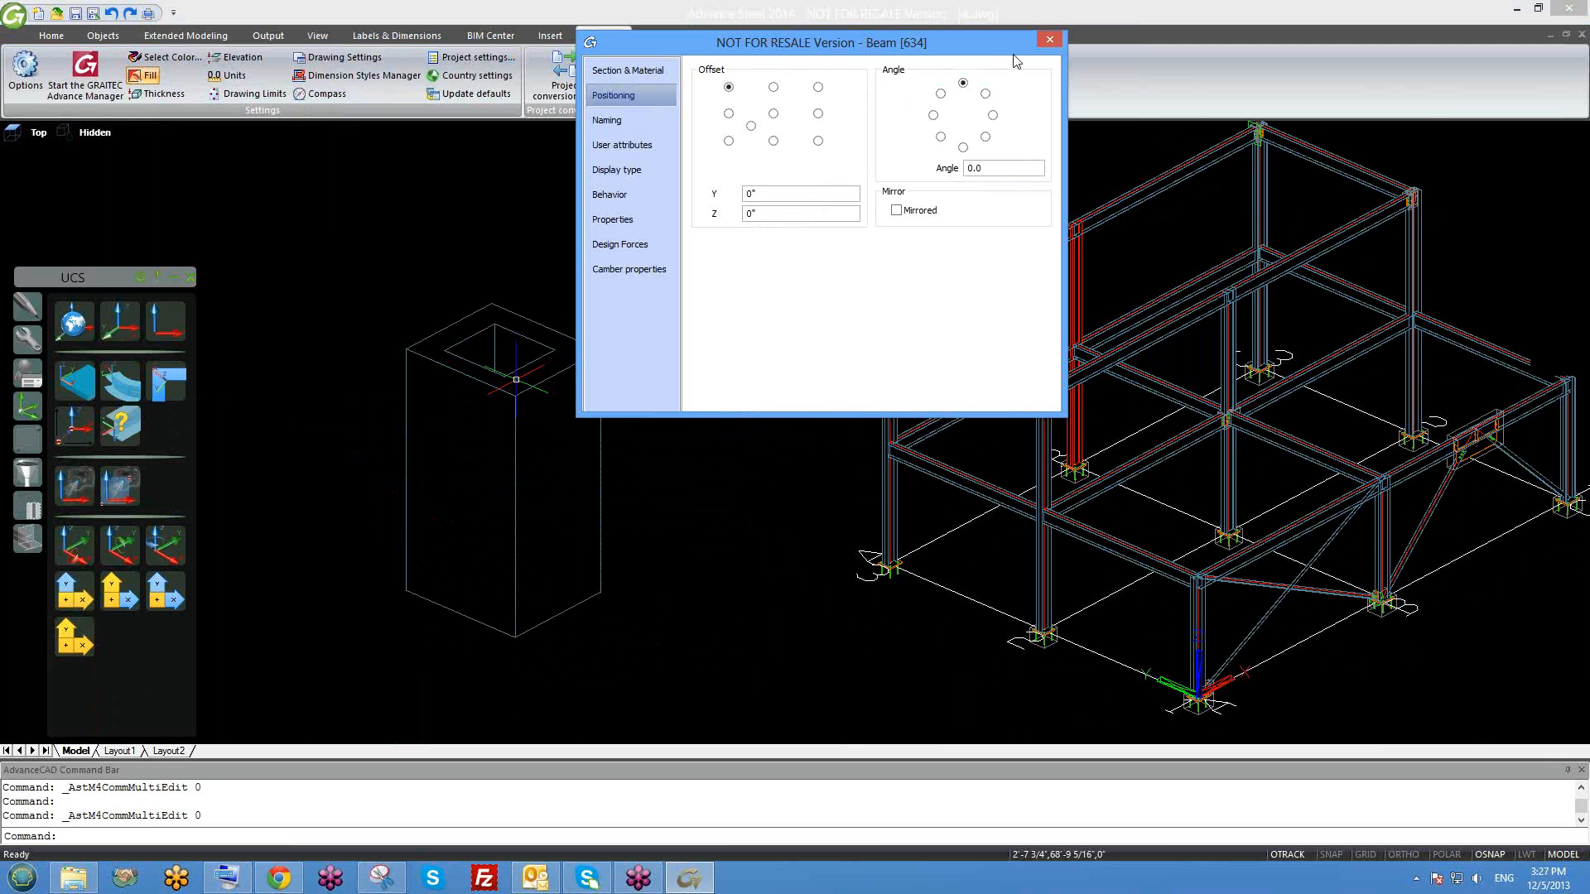
click(1048, 40)
scroll(613, 383, up, 3)
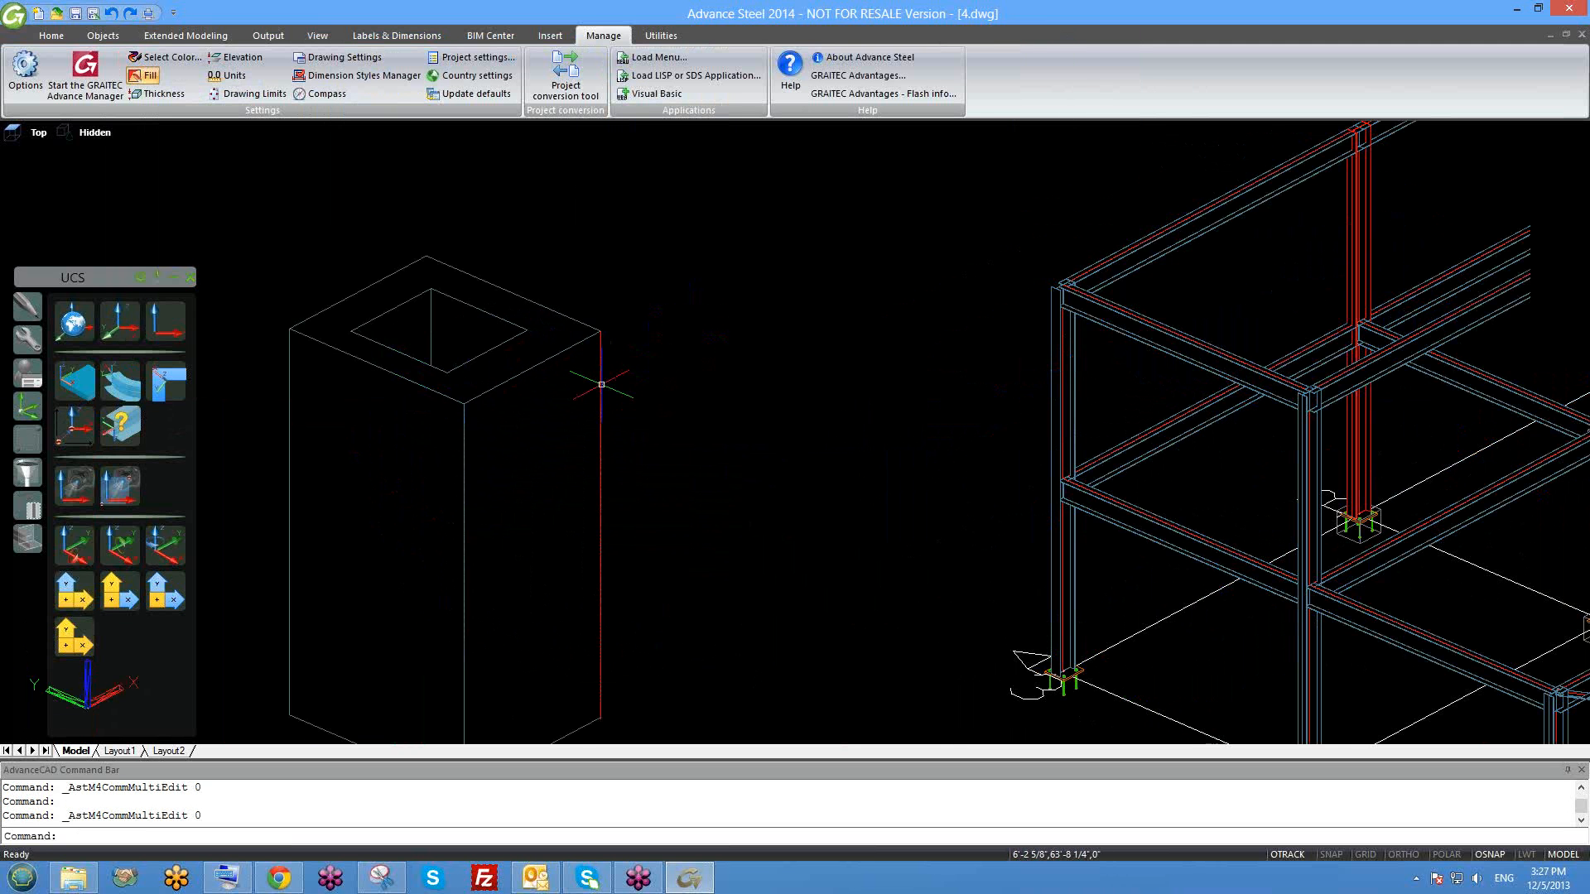
Draw a line from the box column's top corner outward along the axis direction with Ortho on.
scroll(623, 382, down, 5)
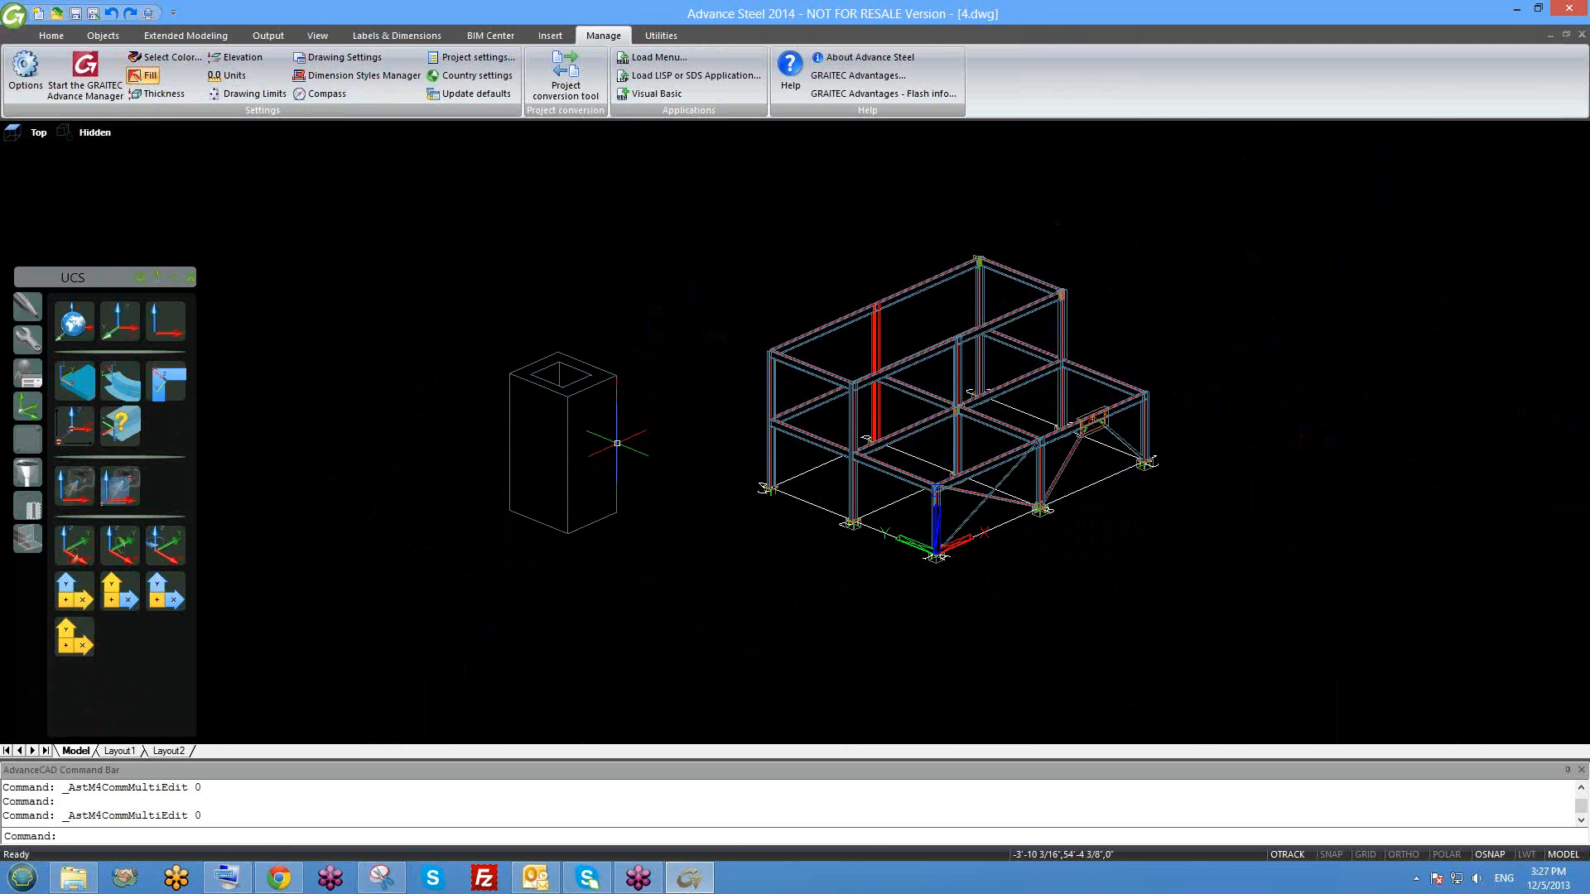
text(L)
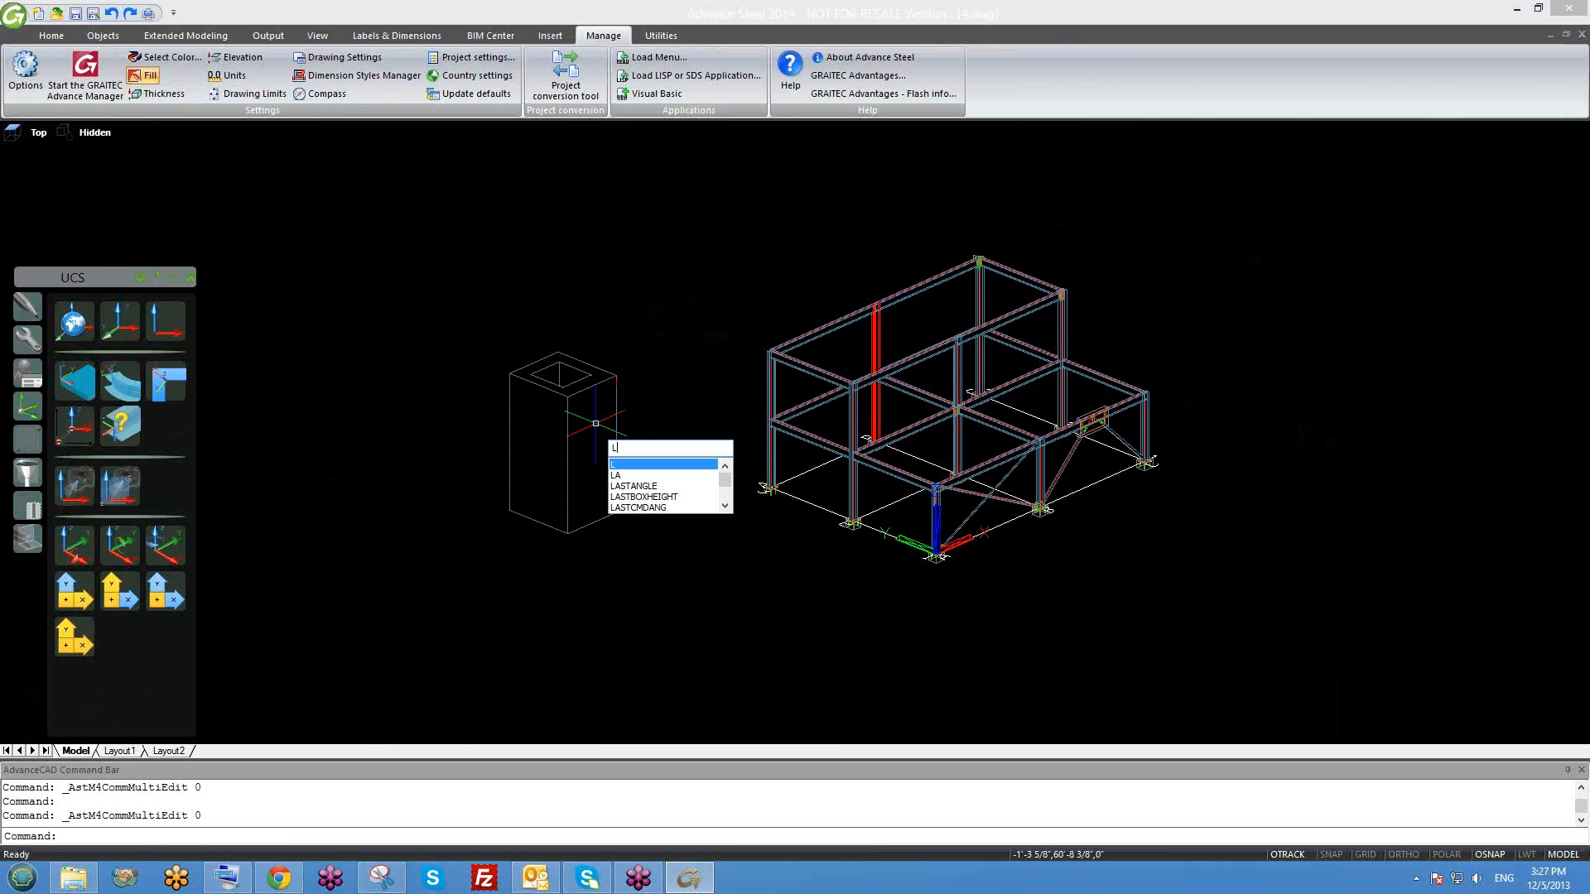
key(Return)
click(567, 397)
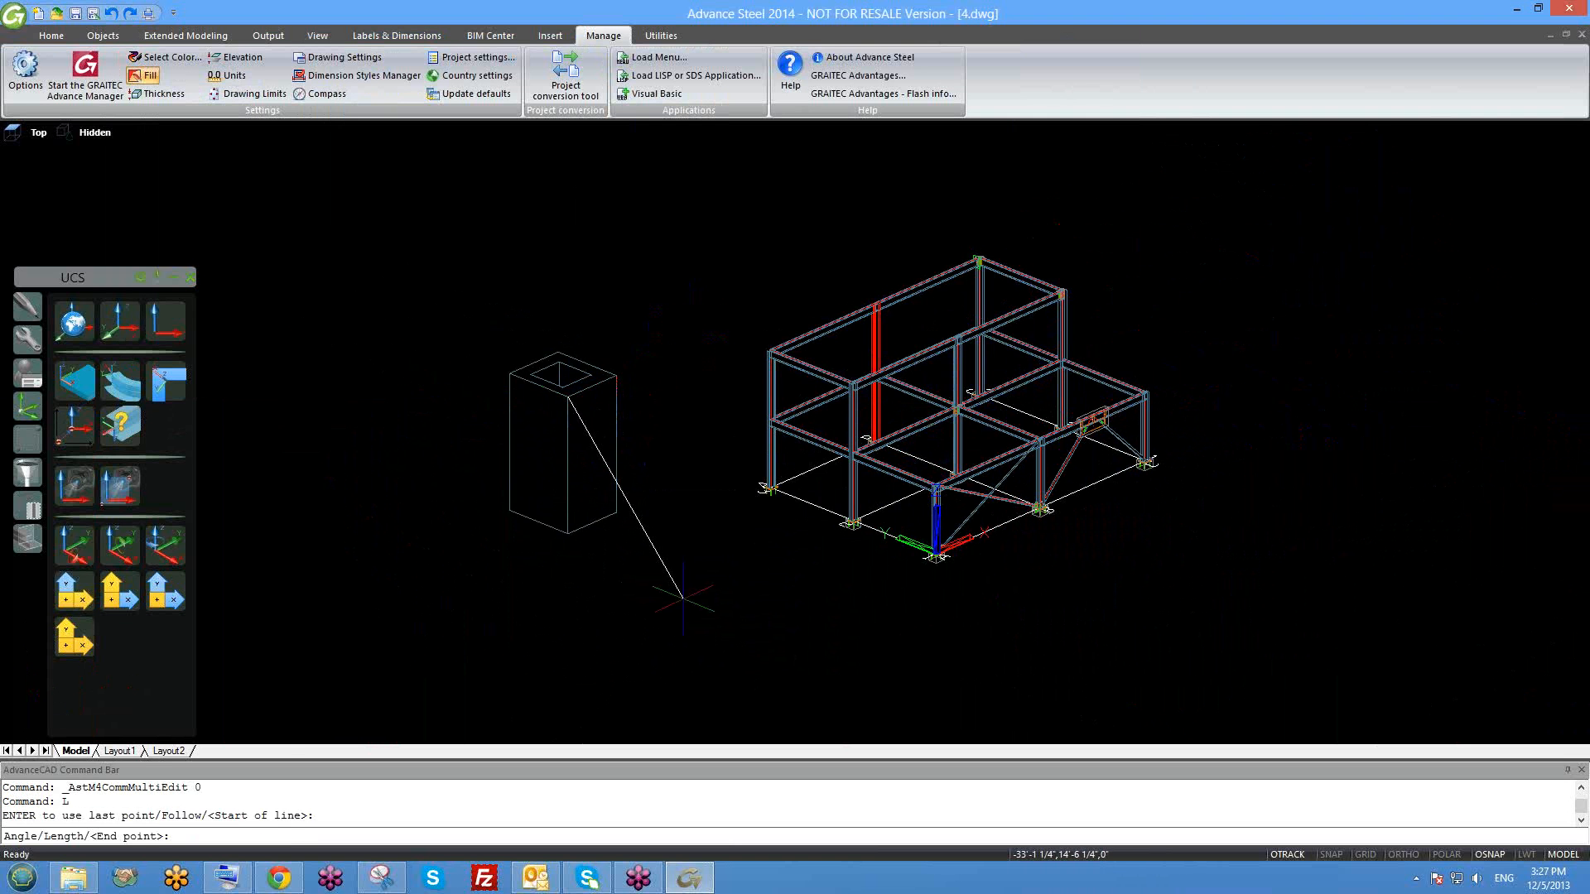
key(F8)
key(F8)
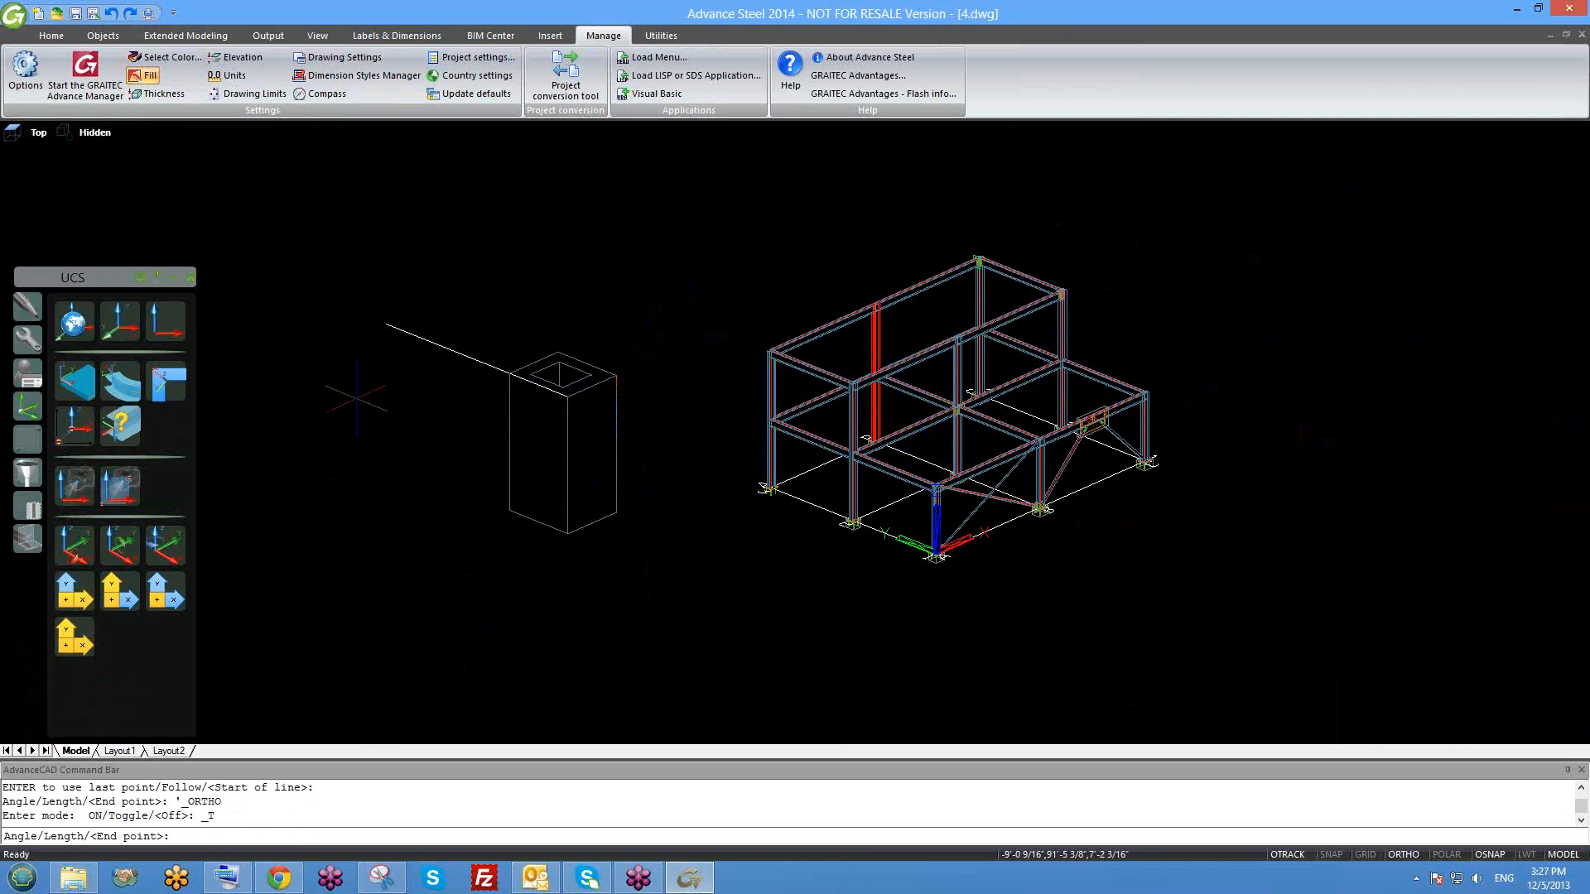
scroll(356, 398, down, 3)
shift+middle_drag(364, 481, 315, 462)
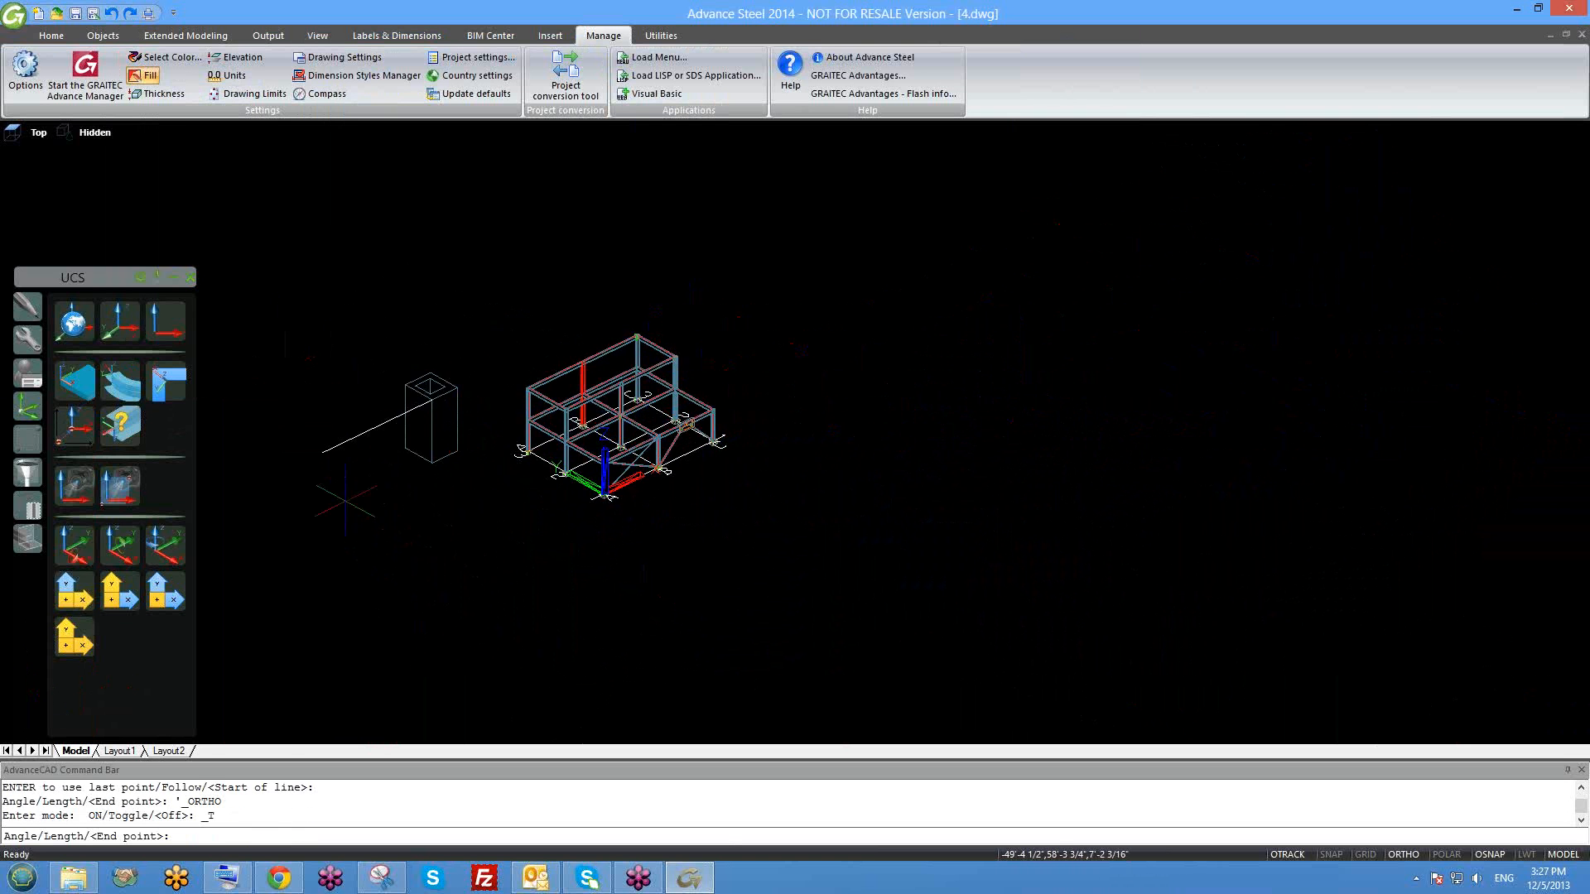
click(314, 462)
key(Escape)
Erase the line drawn from the top of the box column.
scroll(384, 433, up, 4)
click(351, 430)
click(327, 401)
text(E)
key(Return)
Check the offset reference point in the box column's positioning properties and view the column from another angle.
scroll(499, 361, up, 3)
click(508, 293)
double_click(509, 292)
click(613, 95)
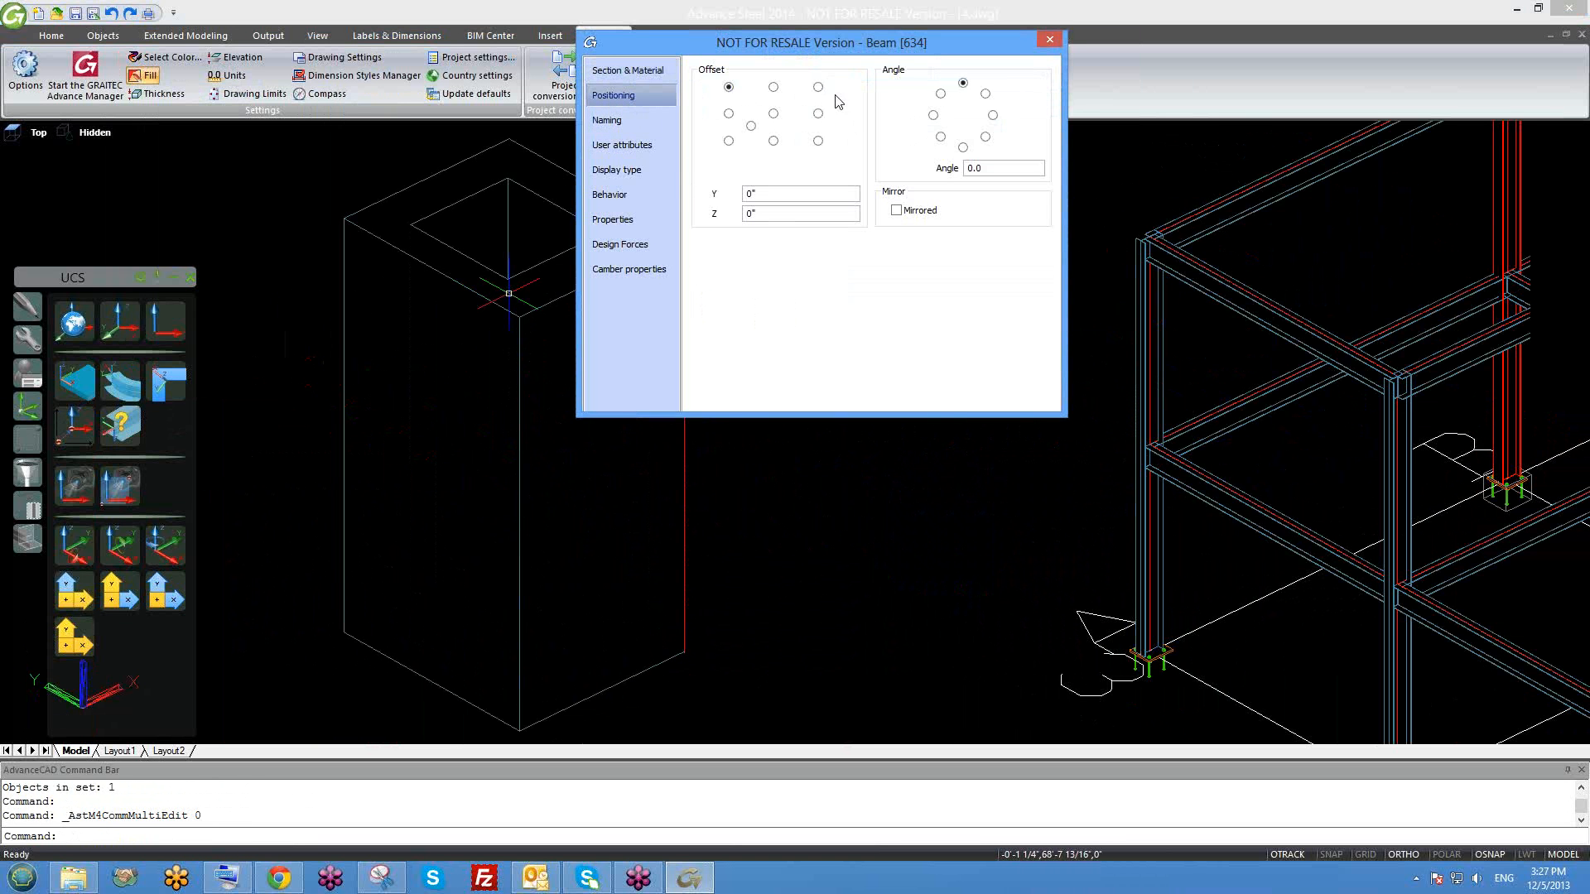
click(1048, 38)
scroll(632, 266, down, 4)
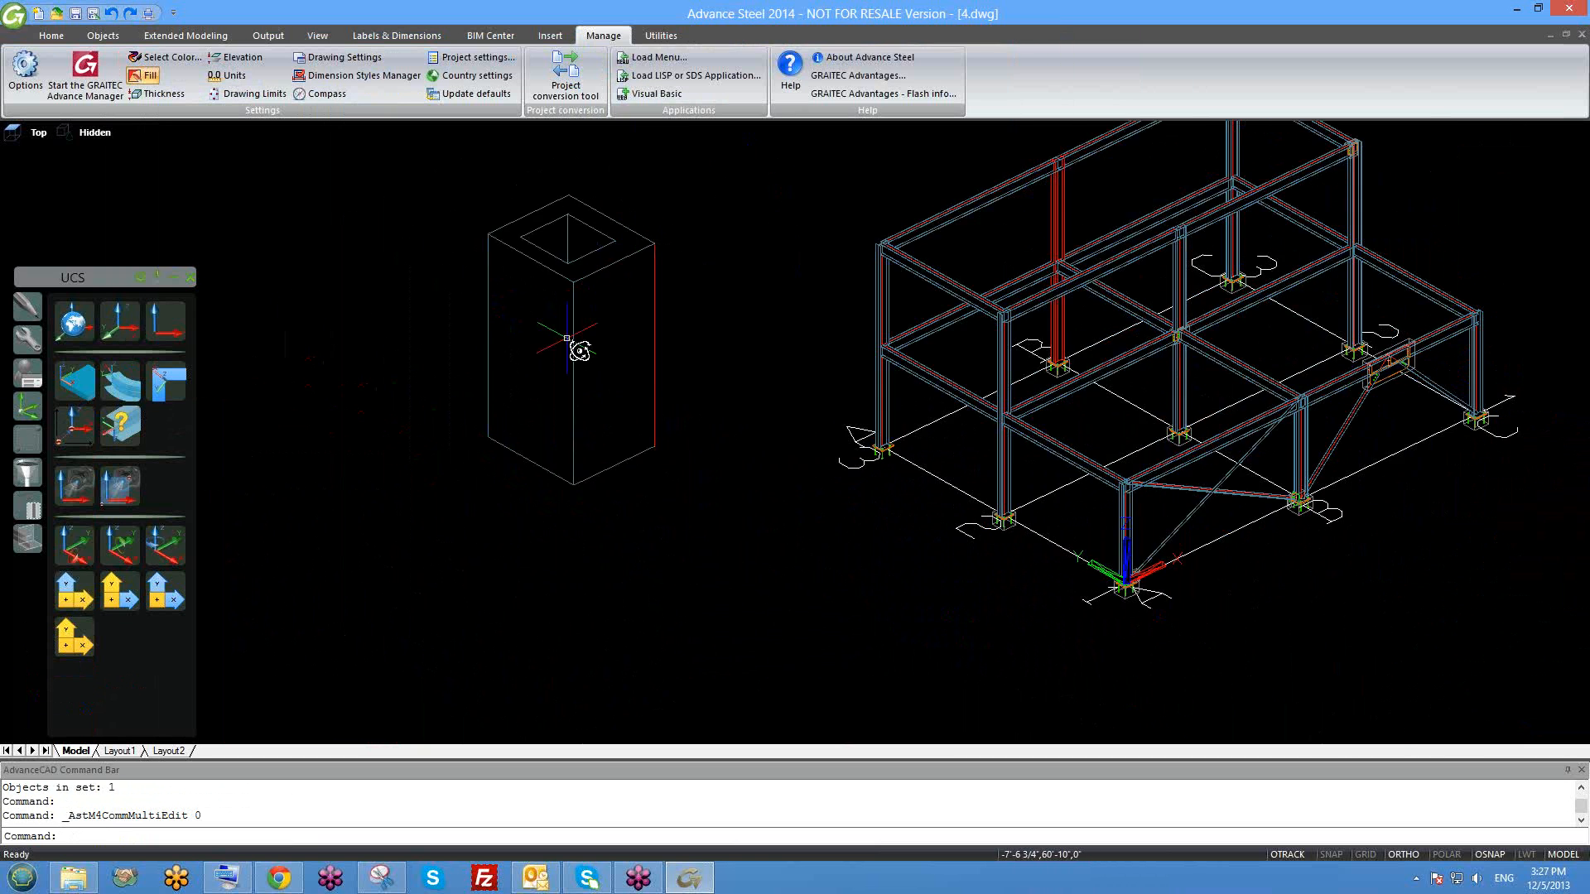
shift+middle_drag(735, 401, 663, 396)
shift+middle_drag(658, 573, 583, 586)
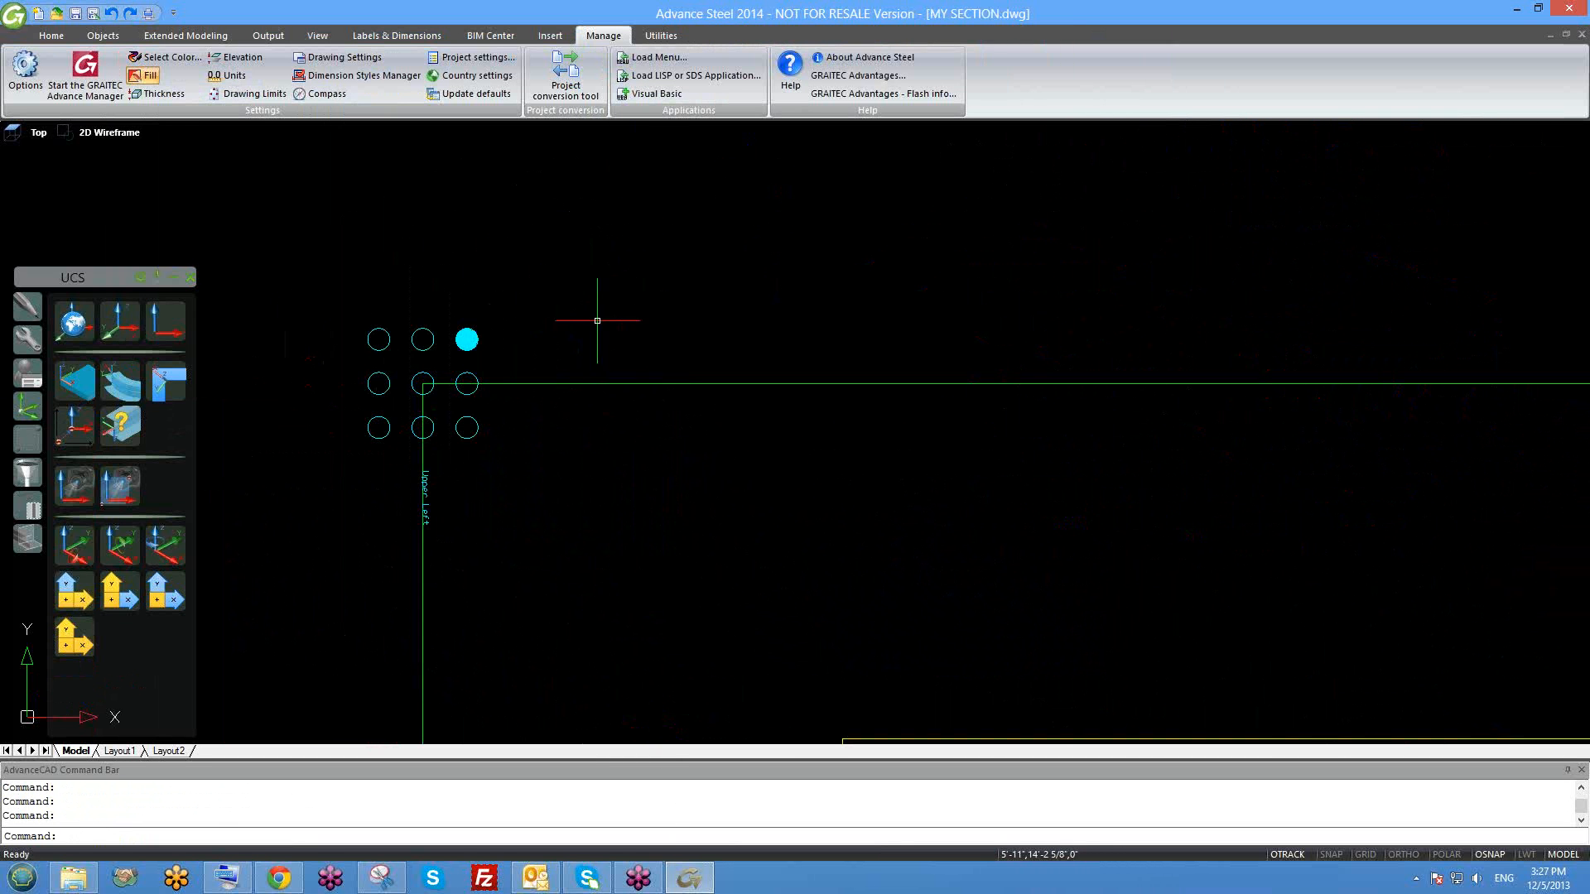
Examine the BOX1 section in MY SECTION.dwg and review the User Section tools, including Add coordinates and the reference axis options.
scroll(507, 309, down, 5)
scroll(728, 357, down, 1)
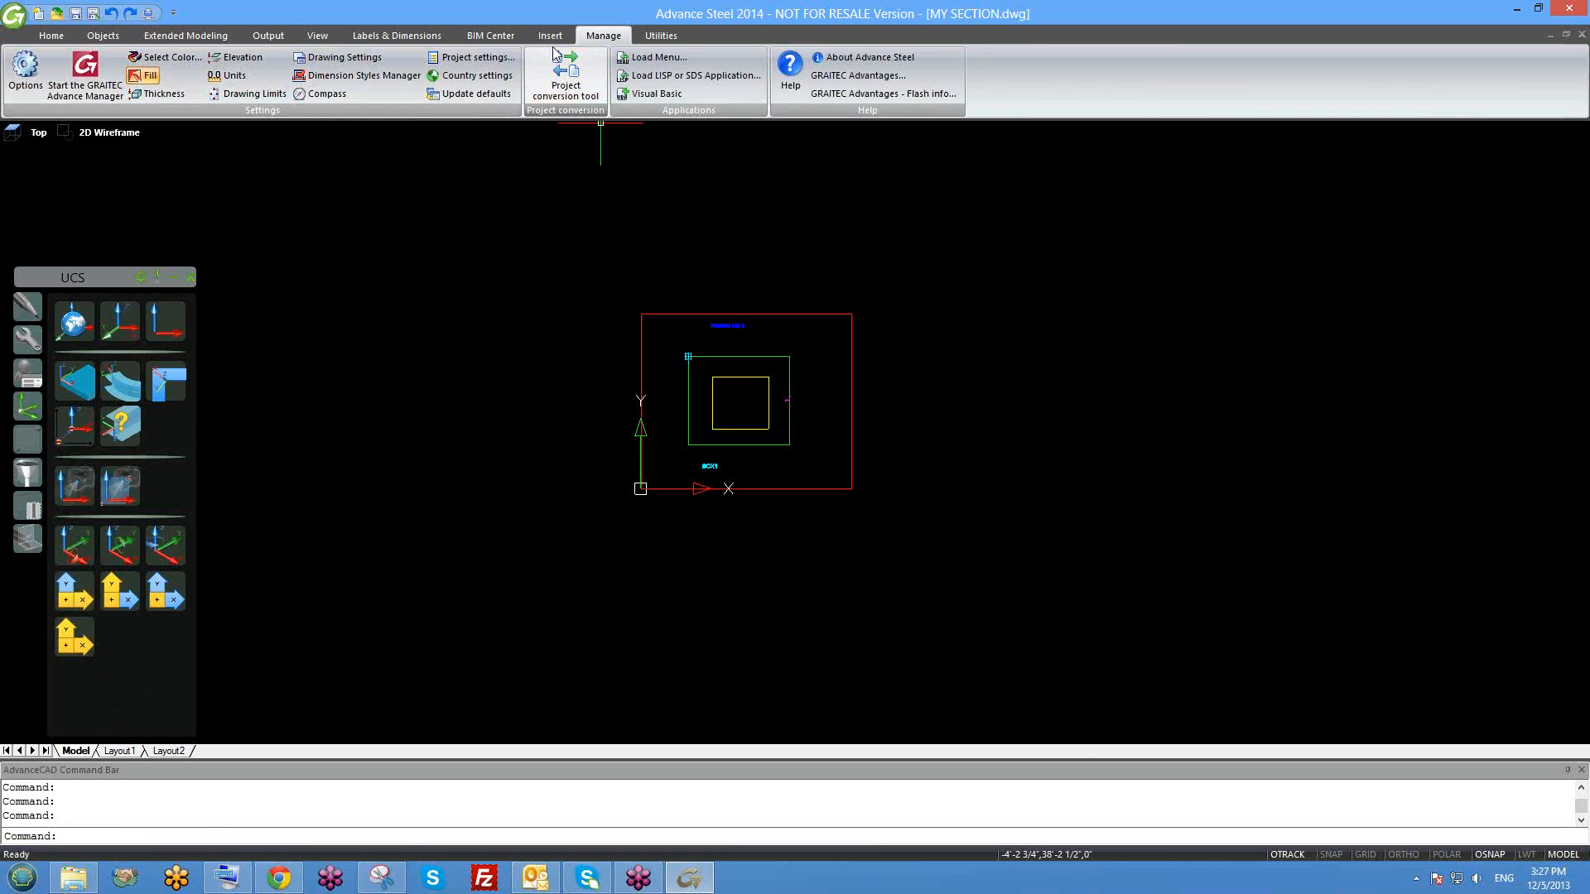
scroll(497, 58, up, 6)
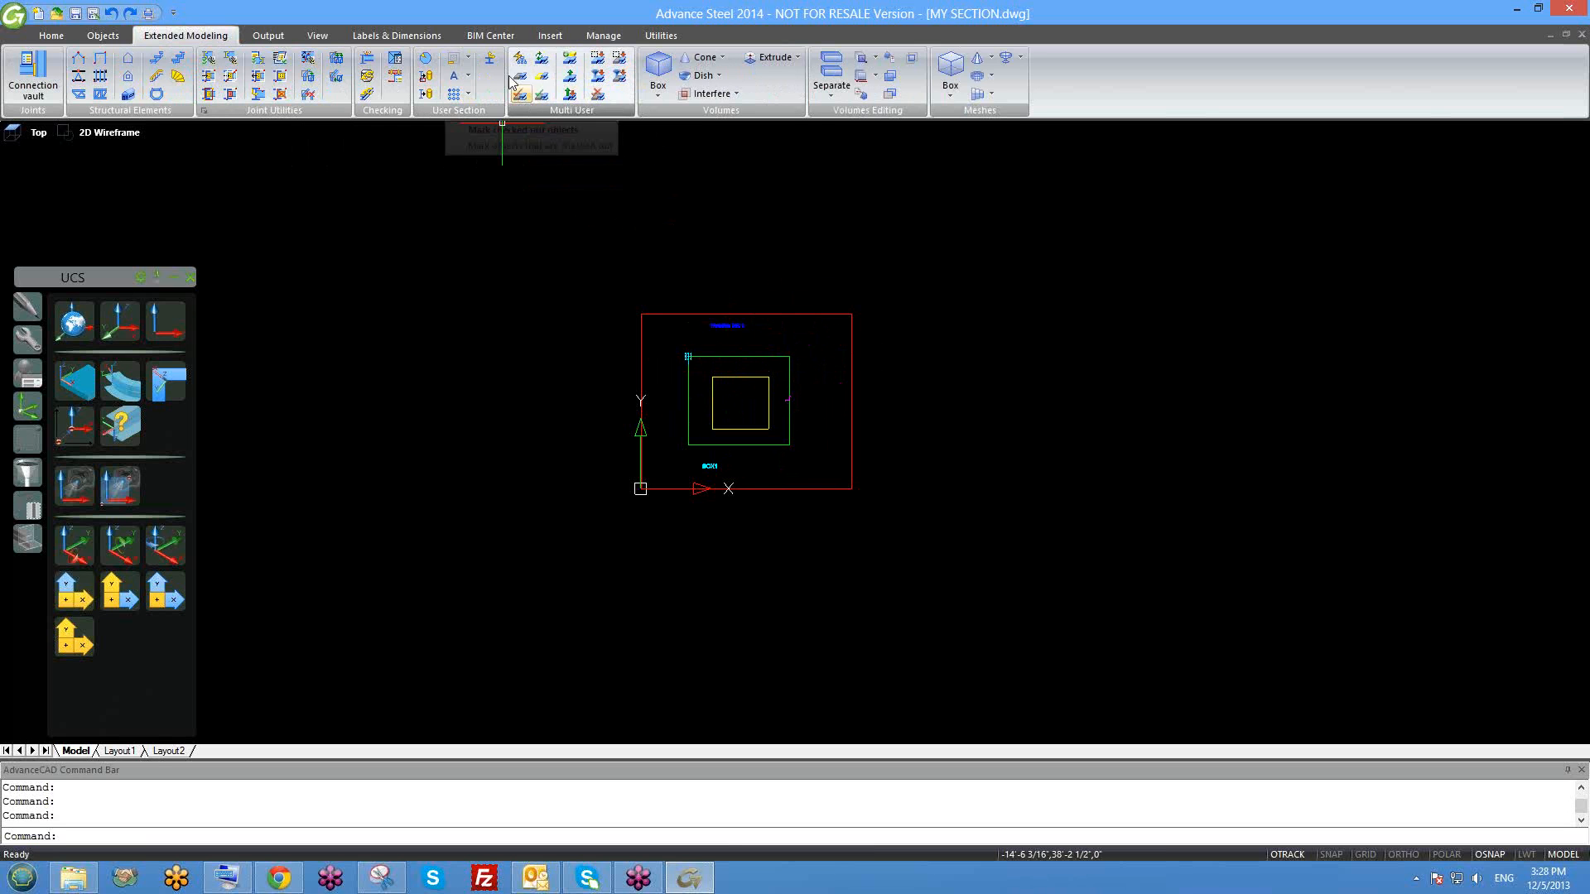
scroll(784, 409, up, 2)
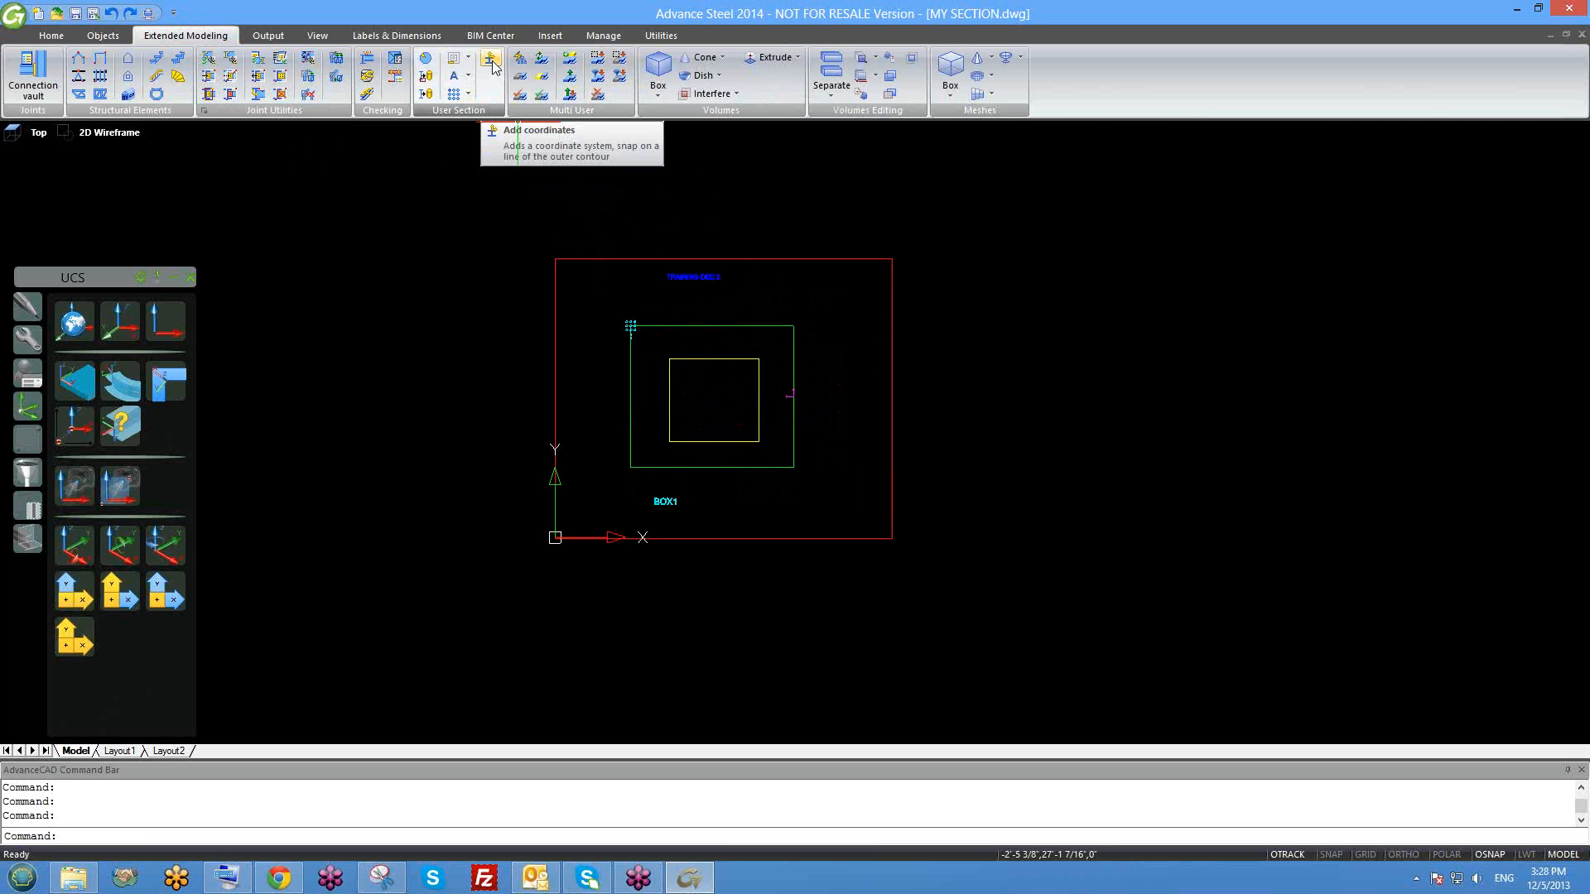
scroll(603, 274, down, 3)
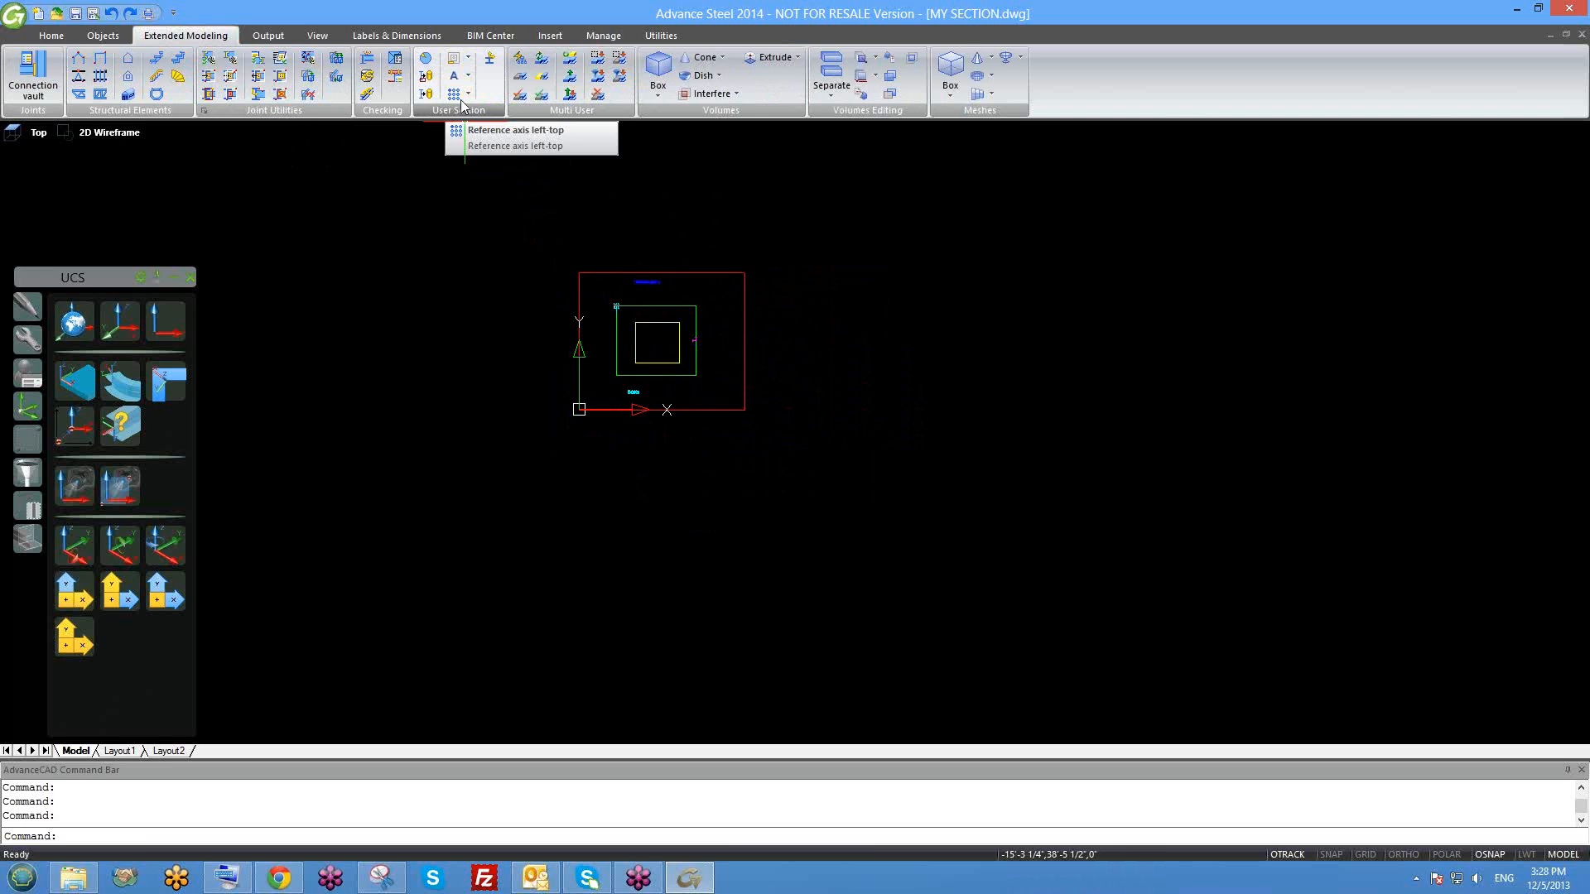
click(468, 57)
click(1091, 262)
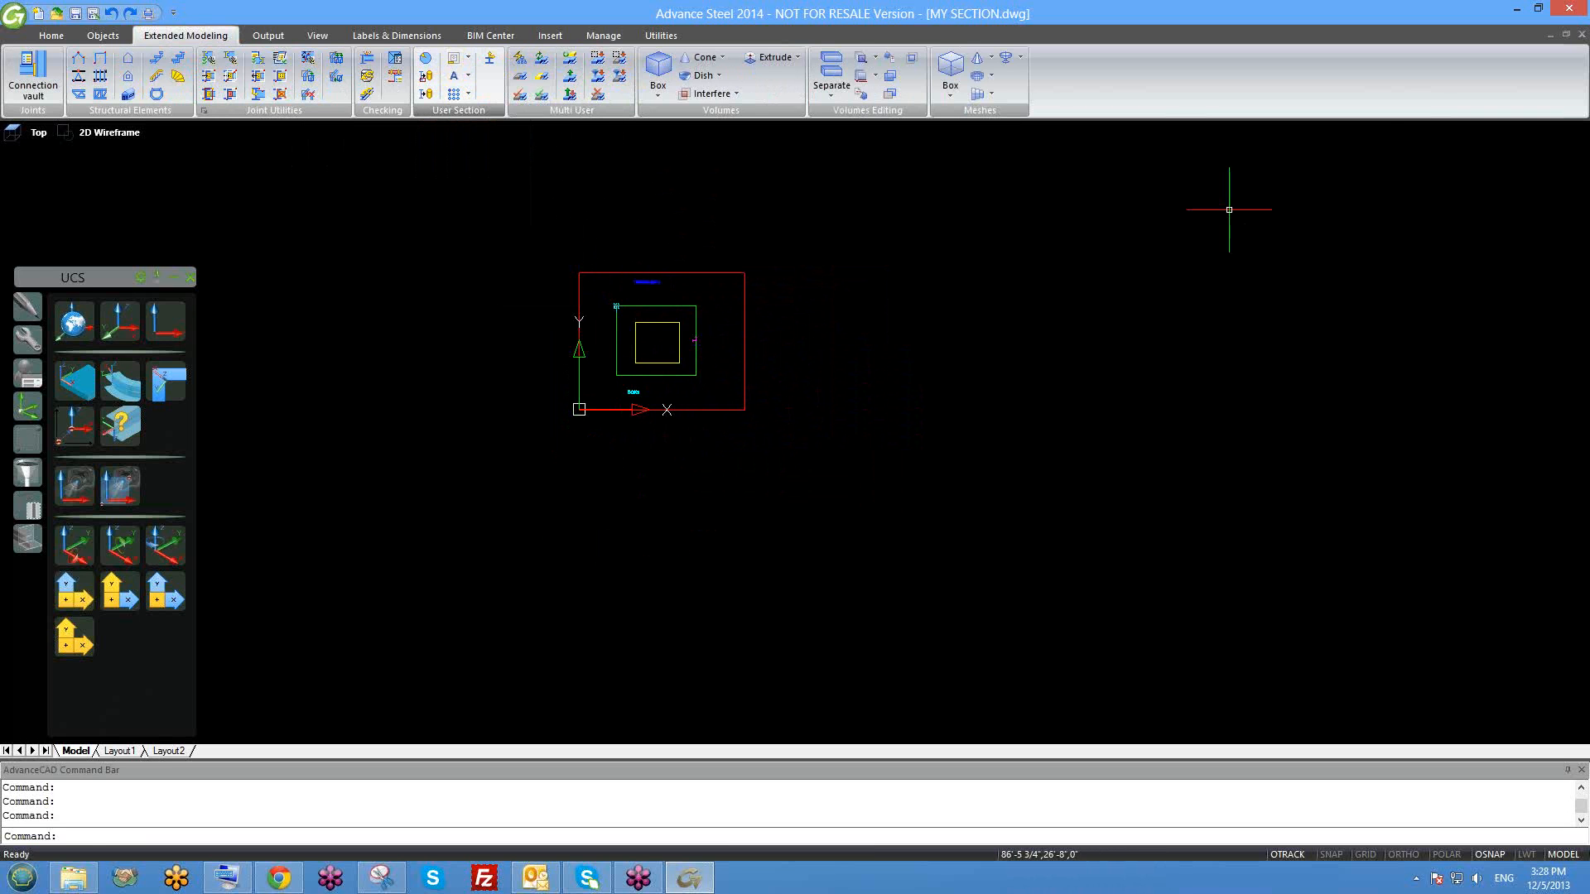
Close MY SECTION.dwg and save its changes.
click(1391, 125)
click(1567, 62)
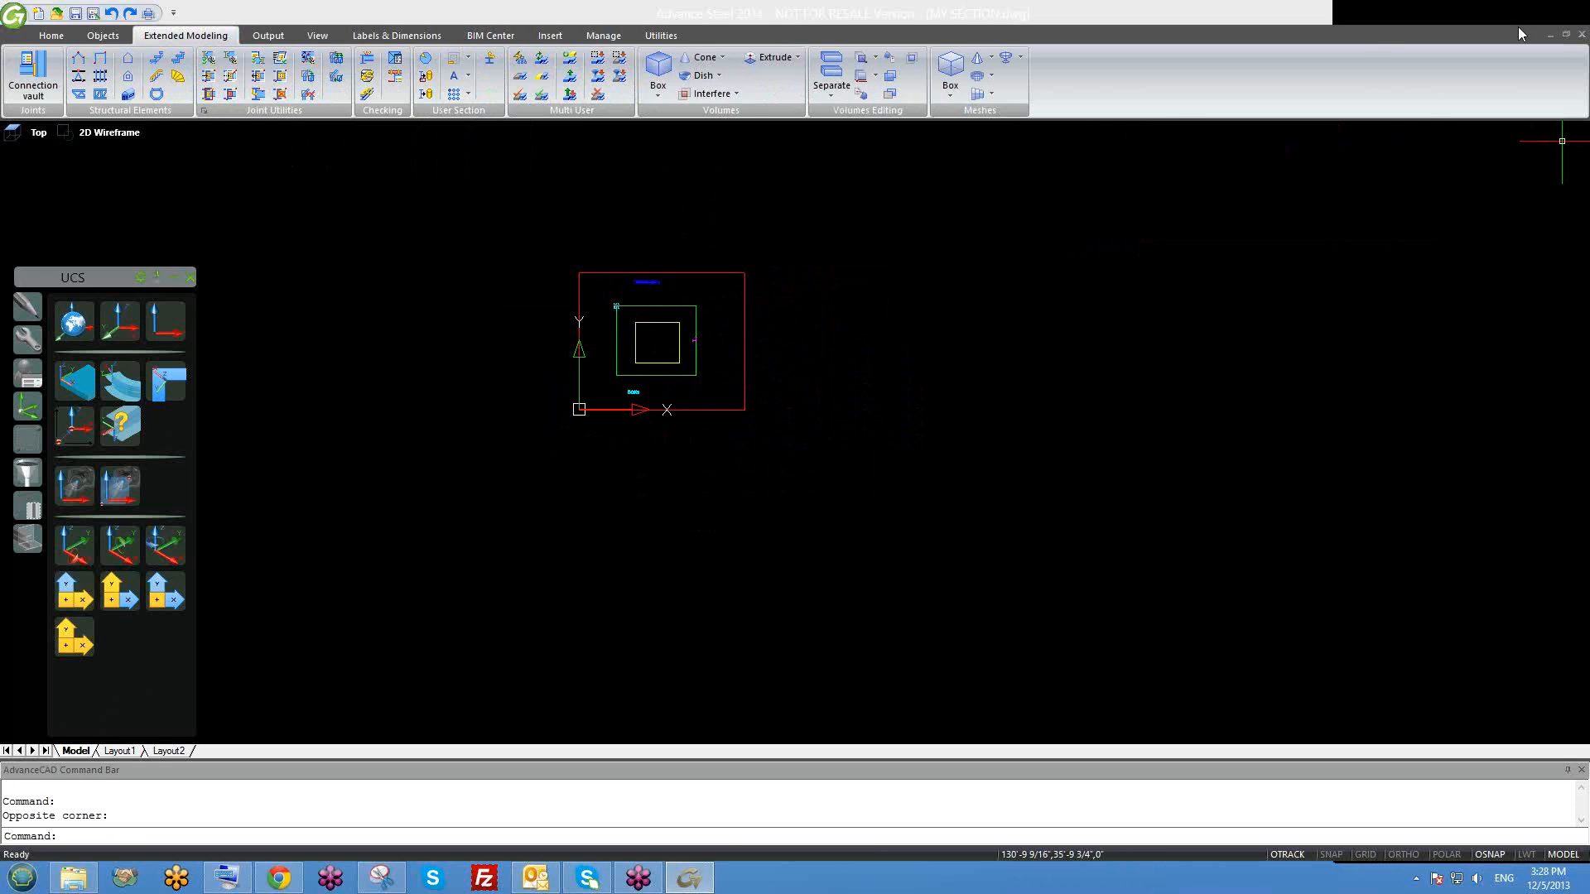
click(1355, 148)
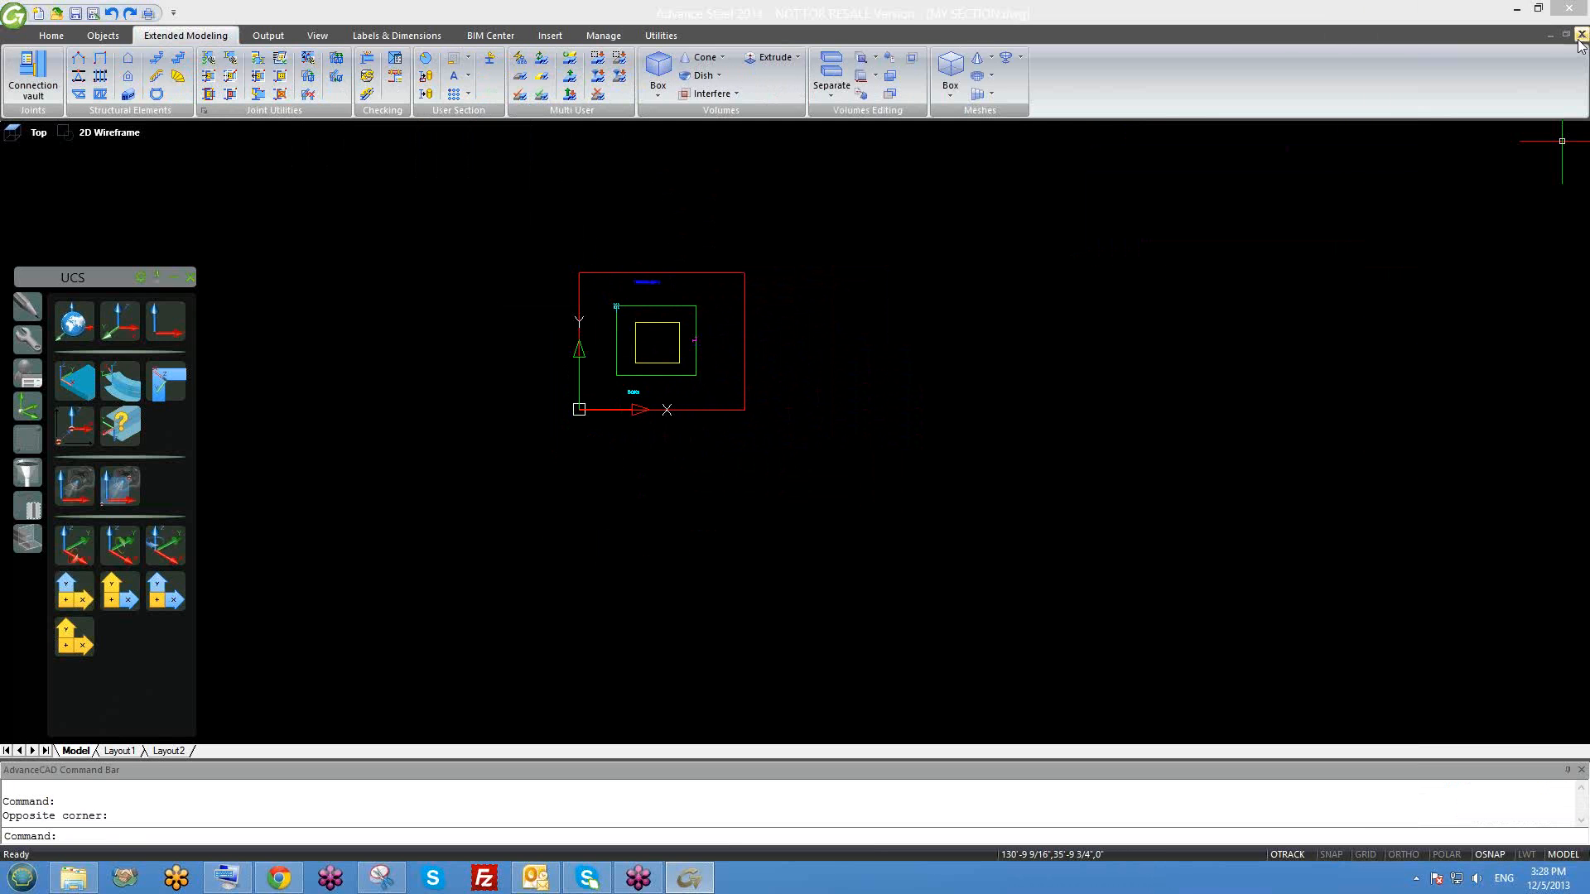
click(1581, 35)
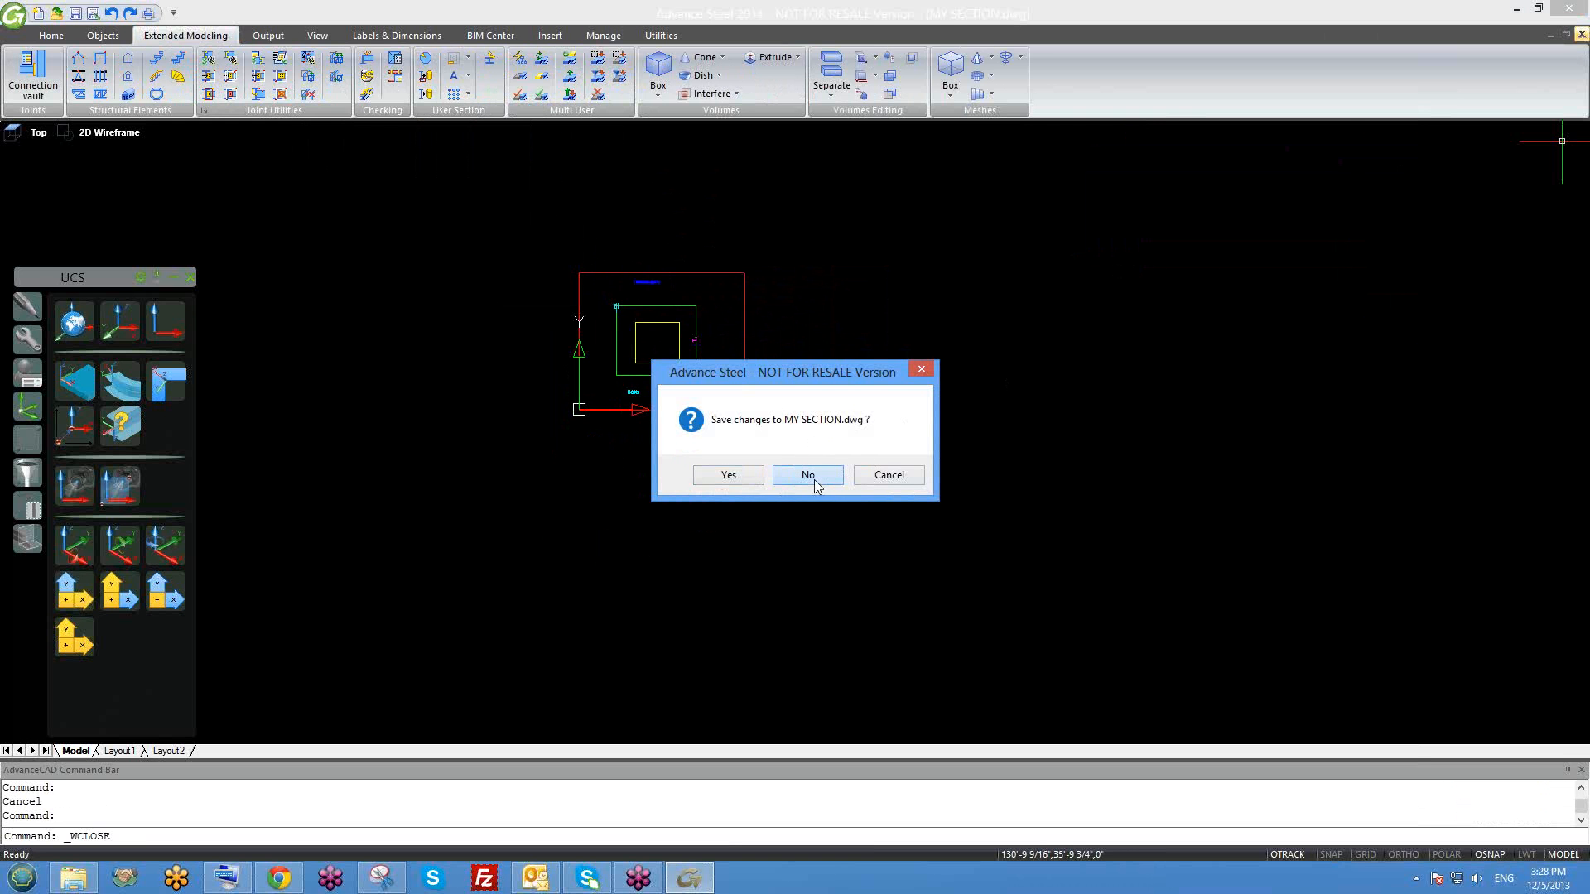
click(727, 475)
Delete the standalone box column beside the frame in 4.dwg.
scroll(685, 507, down, 2)
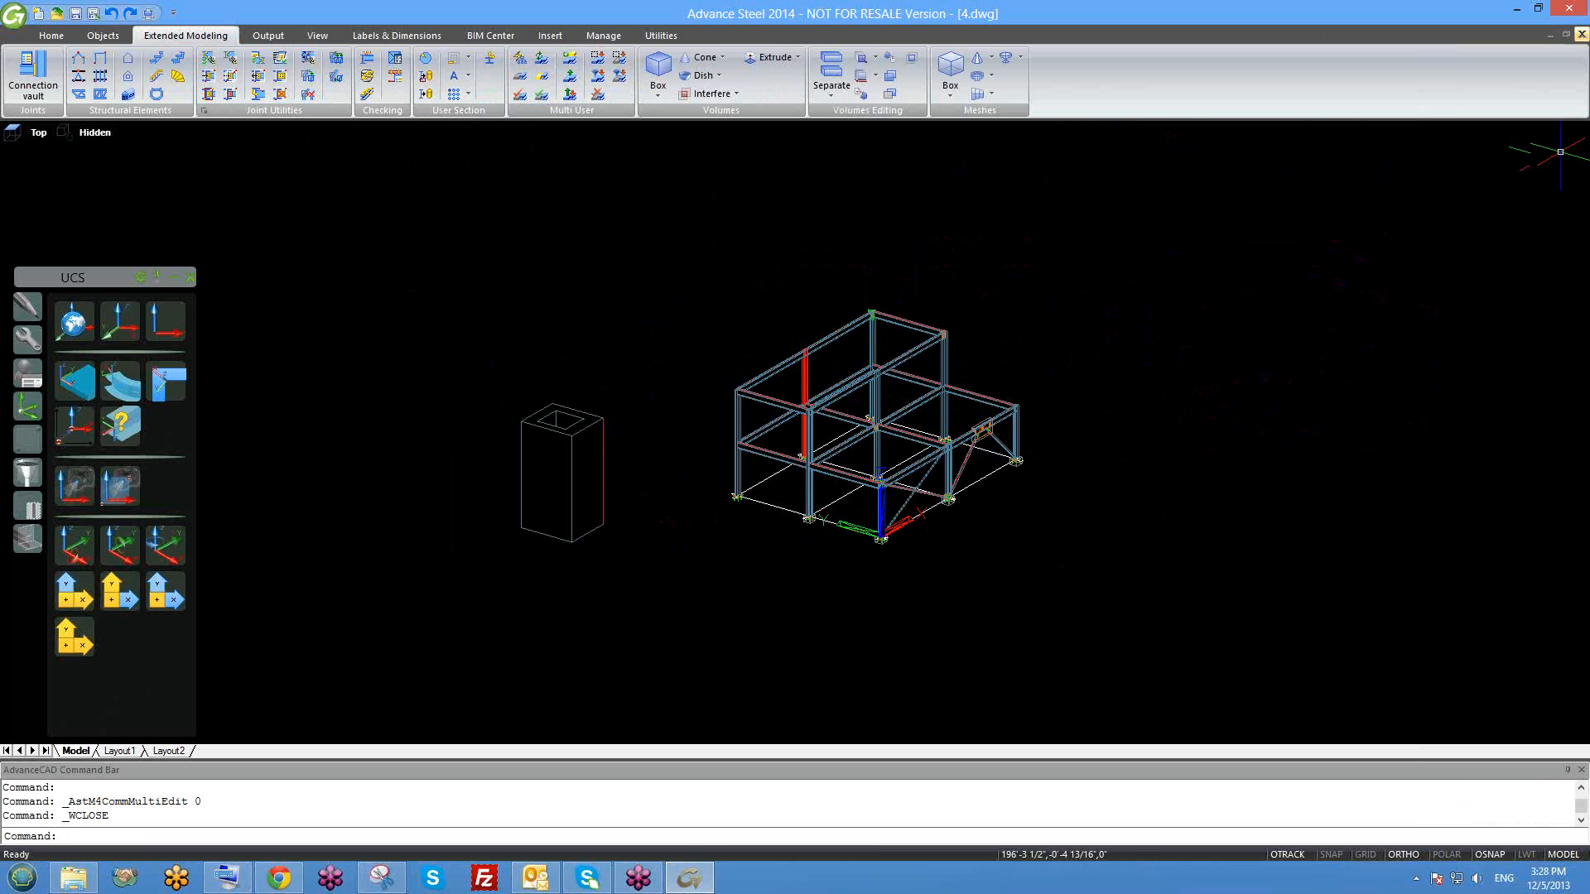
middle_drag(656, 447, 618, 420)
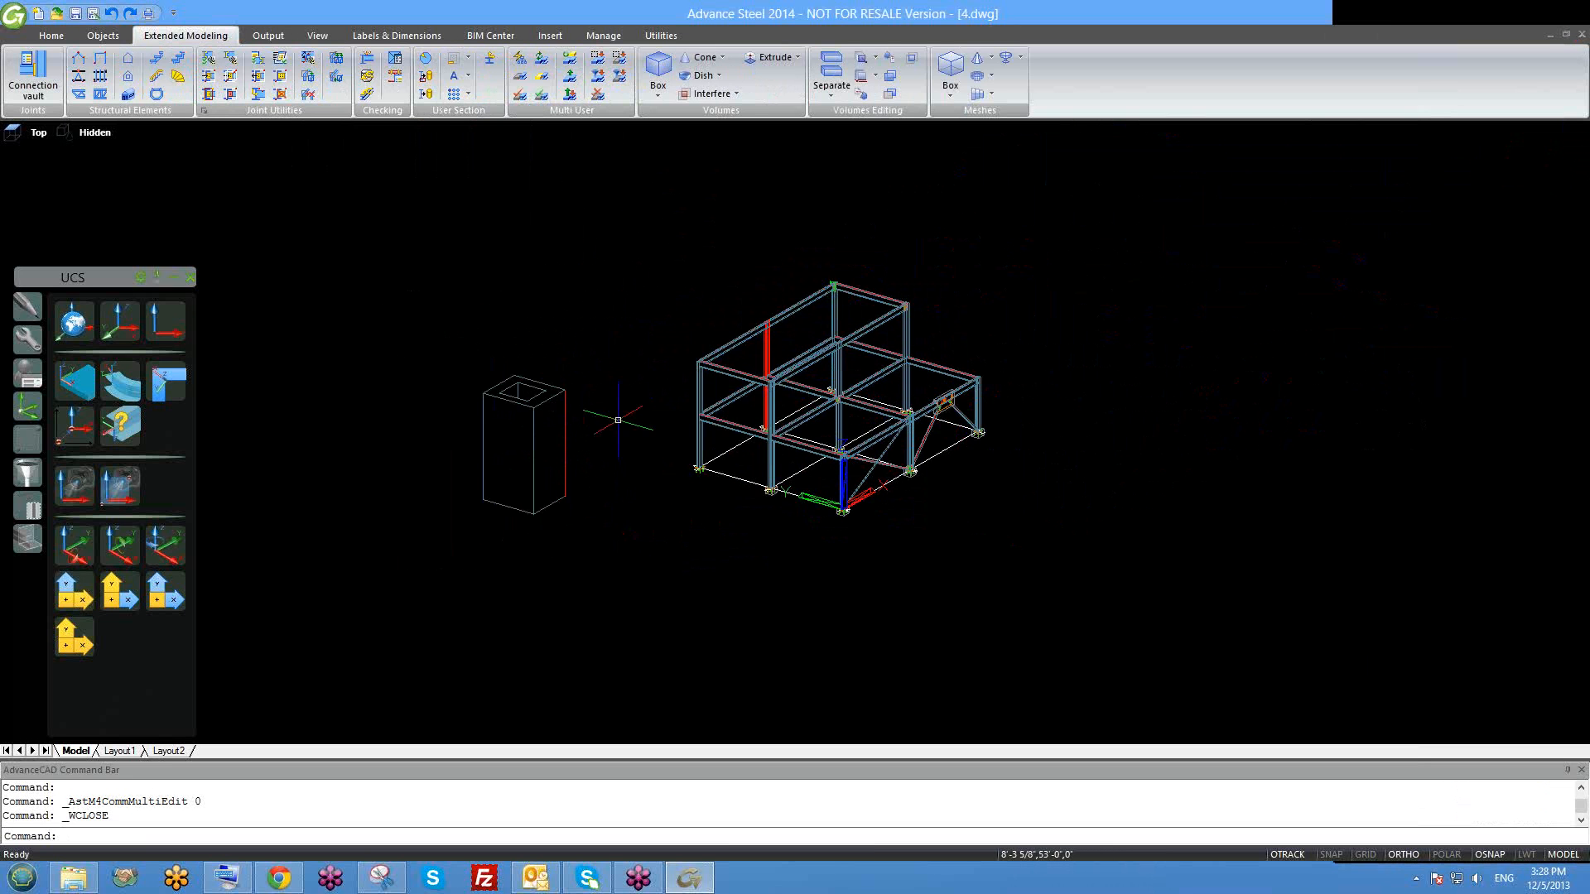
click(590, 451)
click(492, 399)
key(Delete)
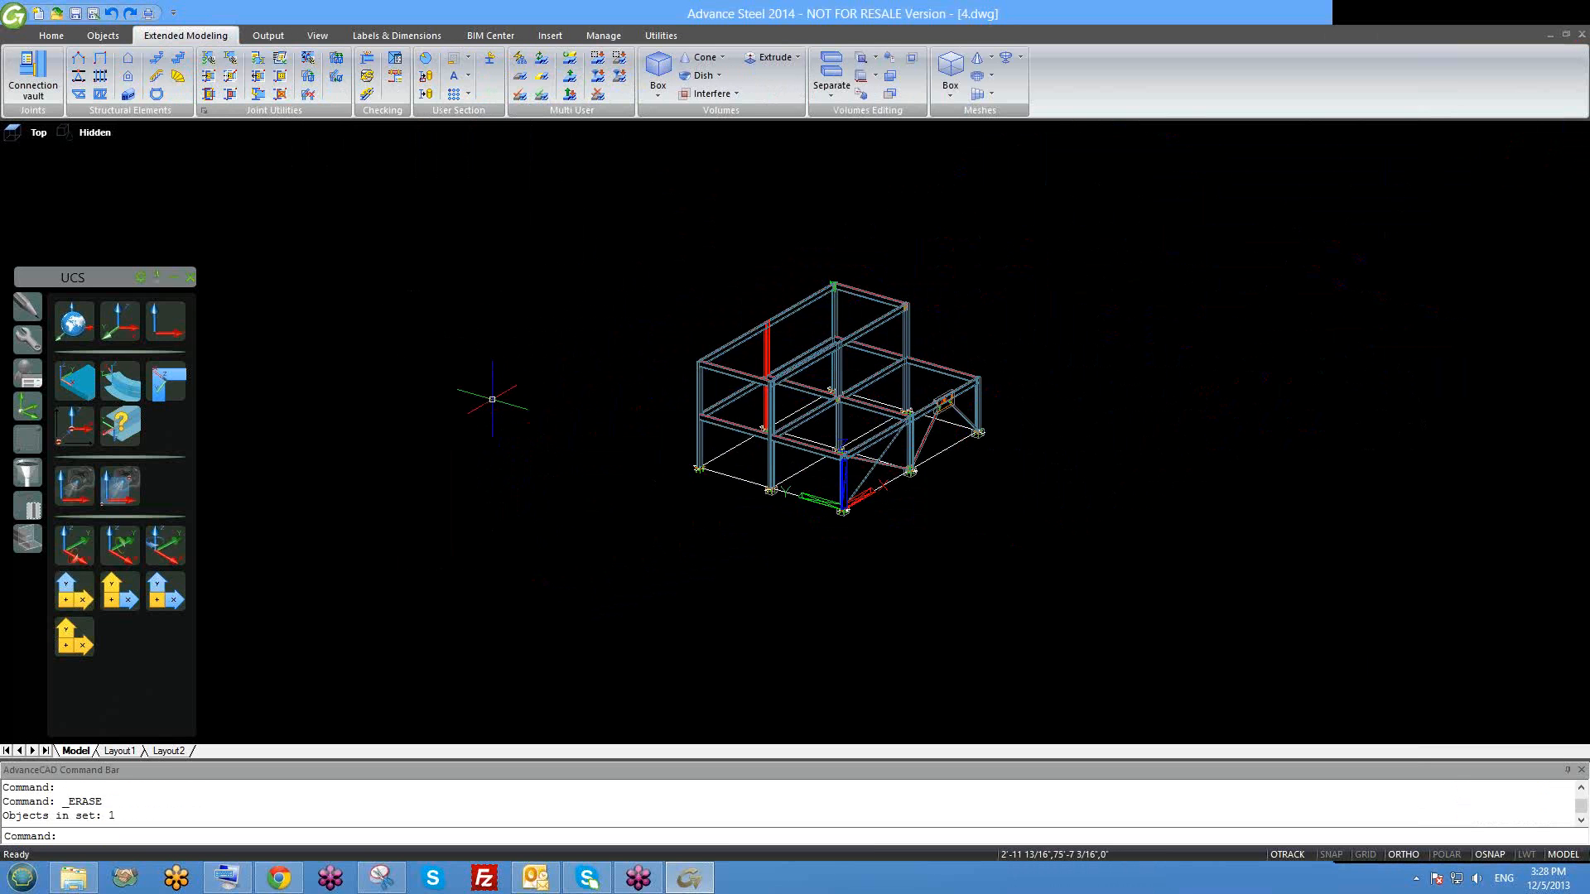
middle_drag(513, 356, 522, 386)
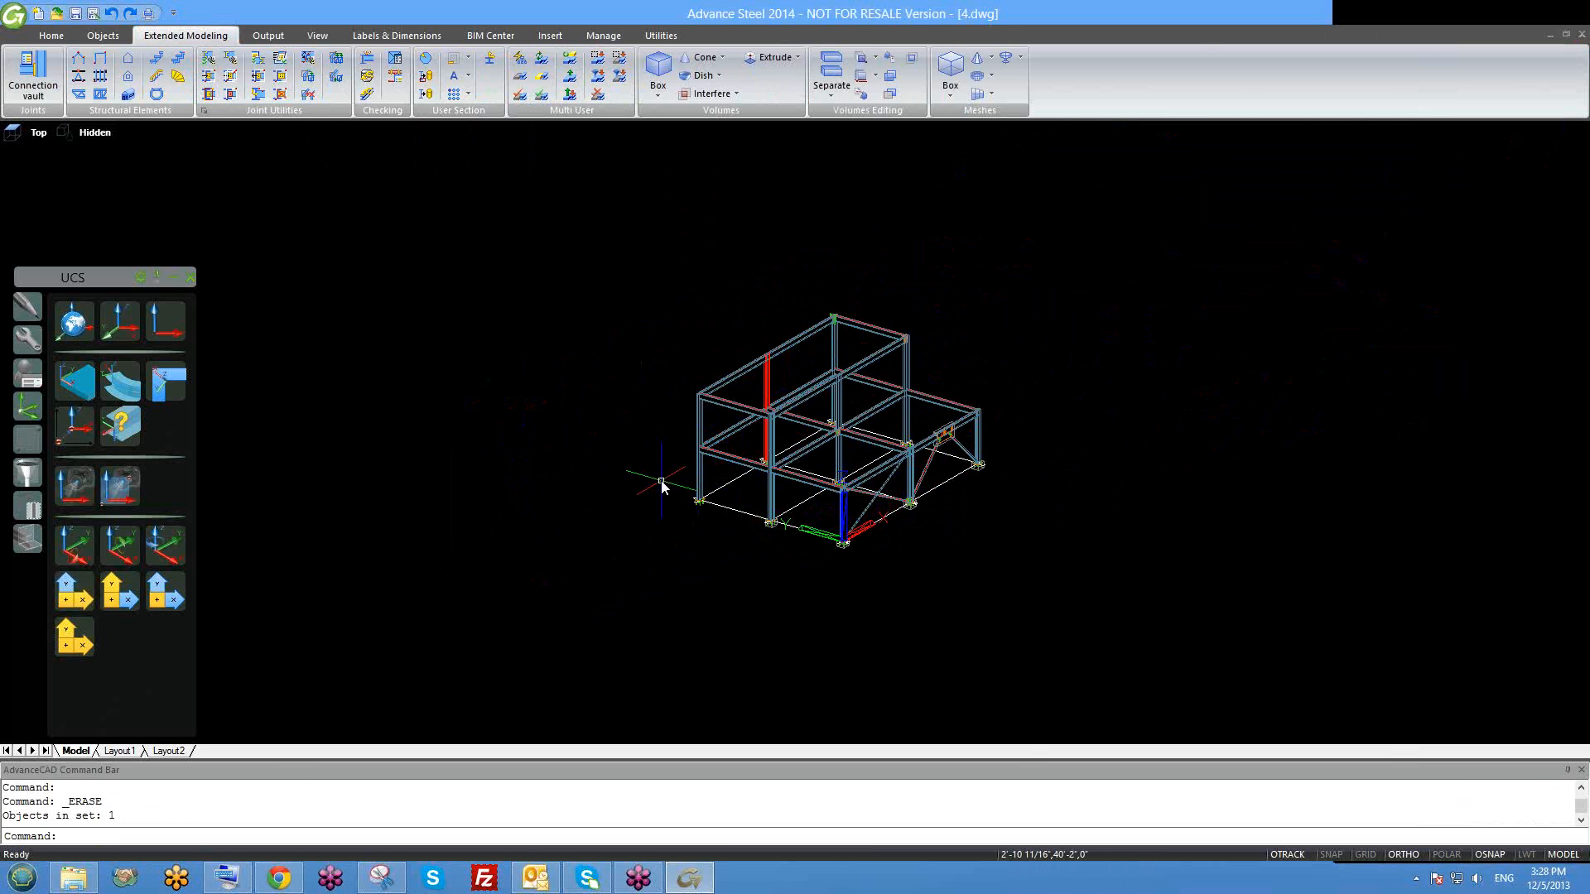
Open Stair pan.dwg from the december 2nd folder on the Desktop and dismiss the file conversion notice.
key(ctrl+o)
click(559, 385)
key(s)
key(s)
key(s)
key(s)
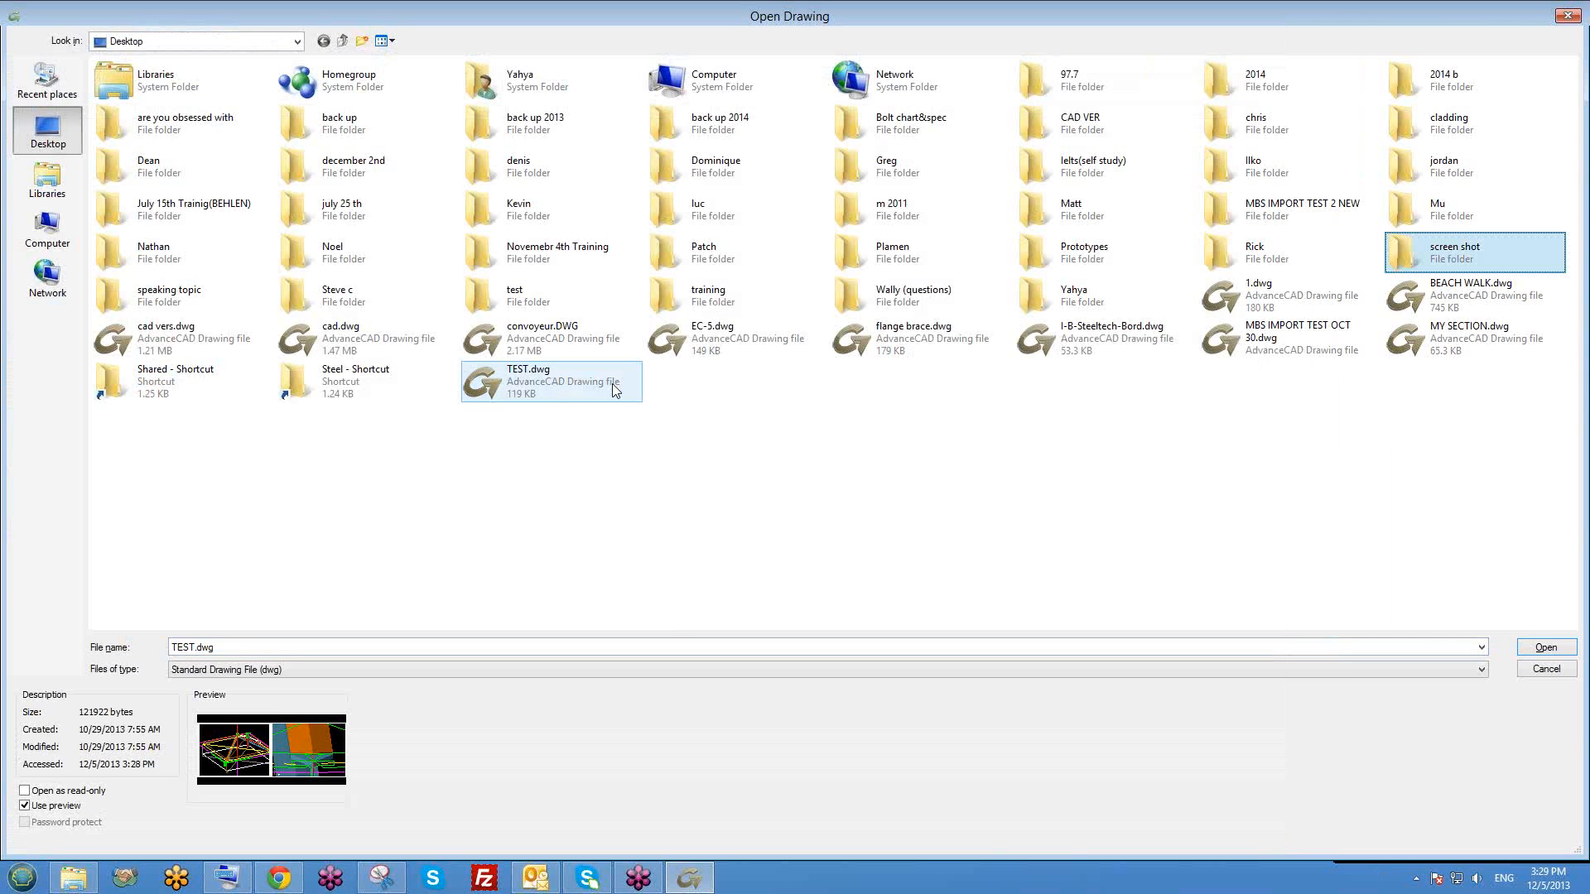
key(s)
key(s)
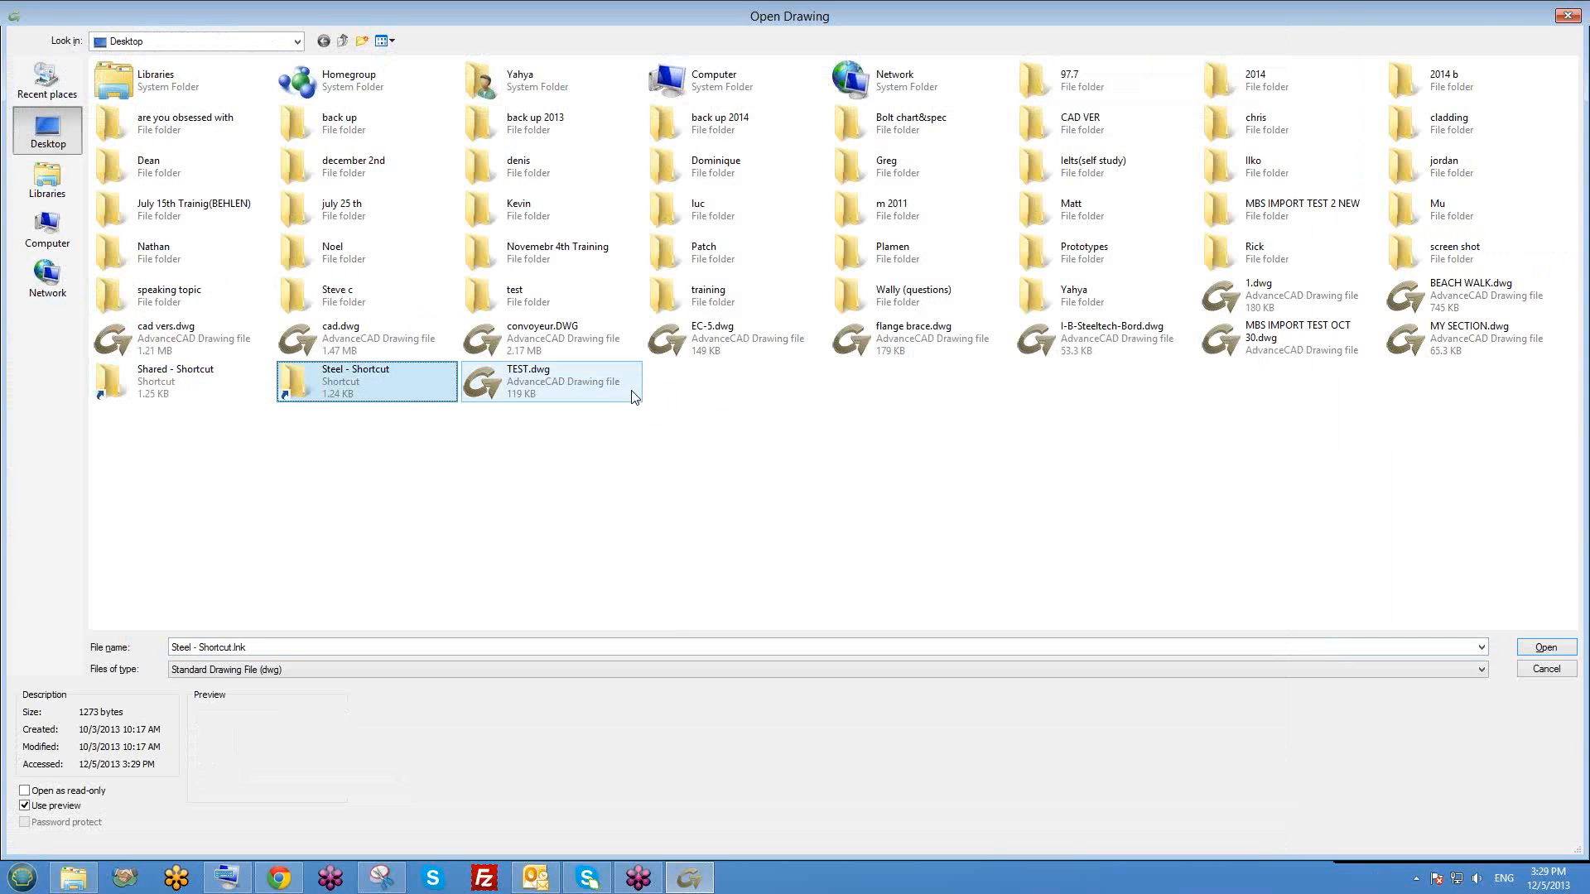
key(s)
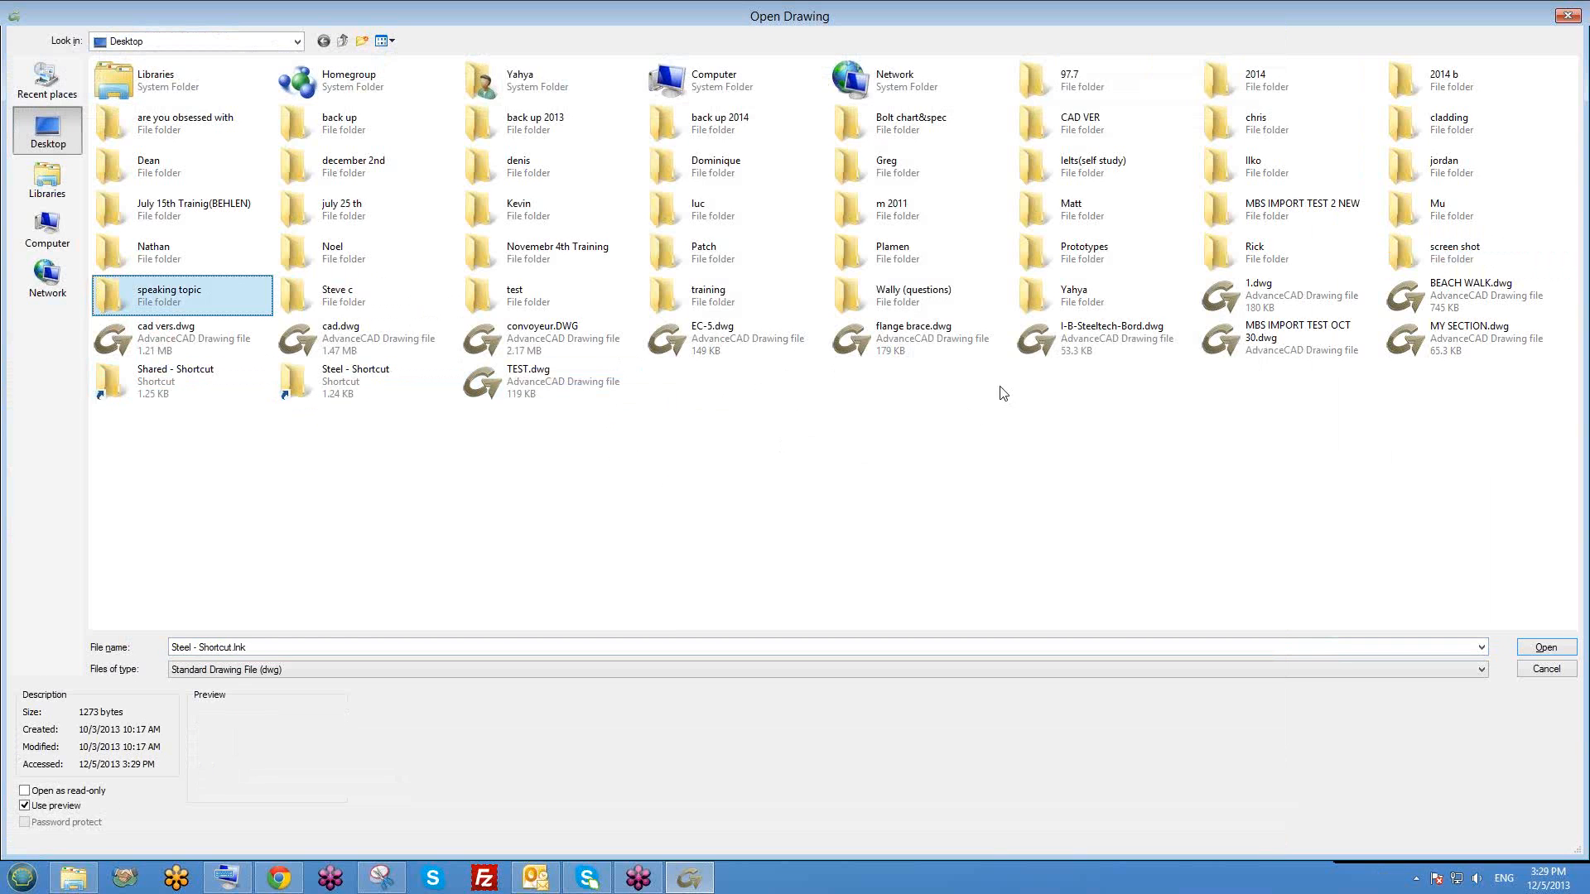
click(675, 292)
key(d)
key(d)
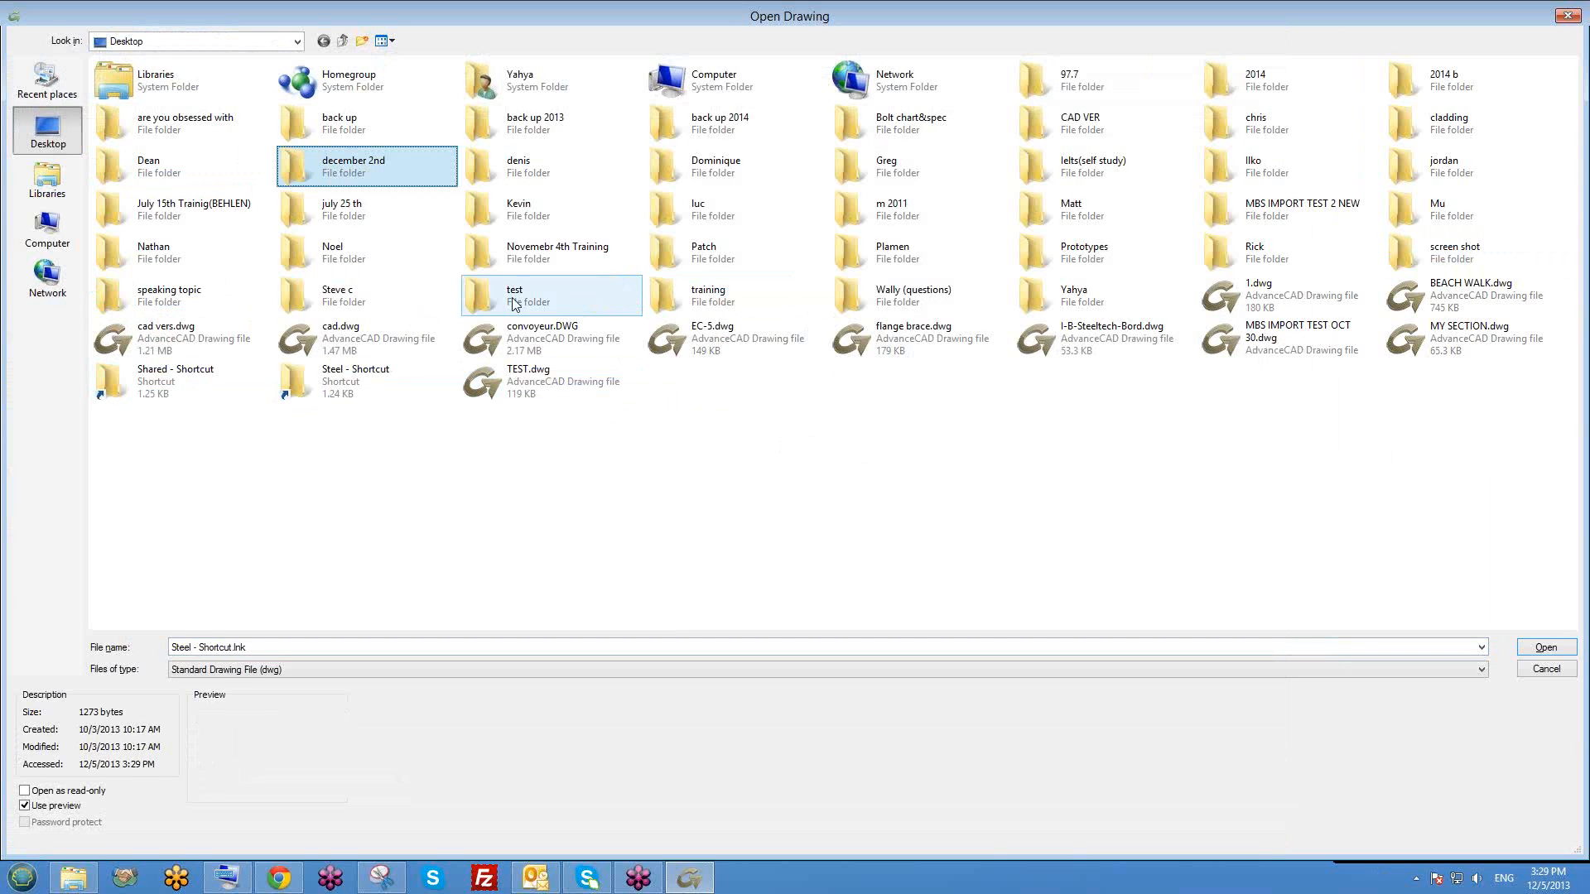
double_click(397, 162)
click(128, 194)
double_click(127, 178)
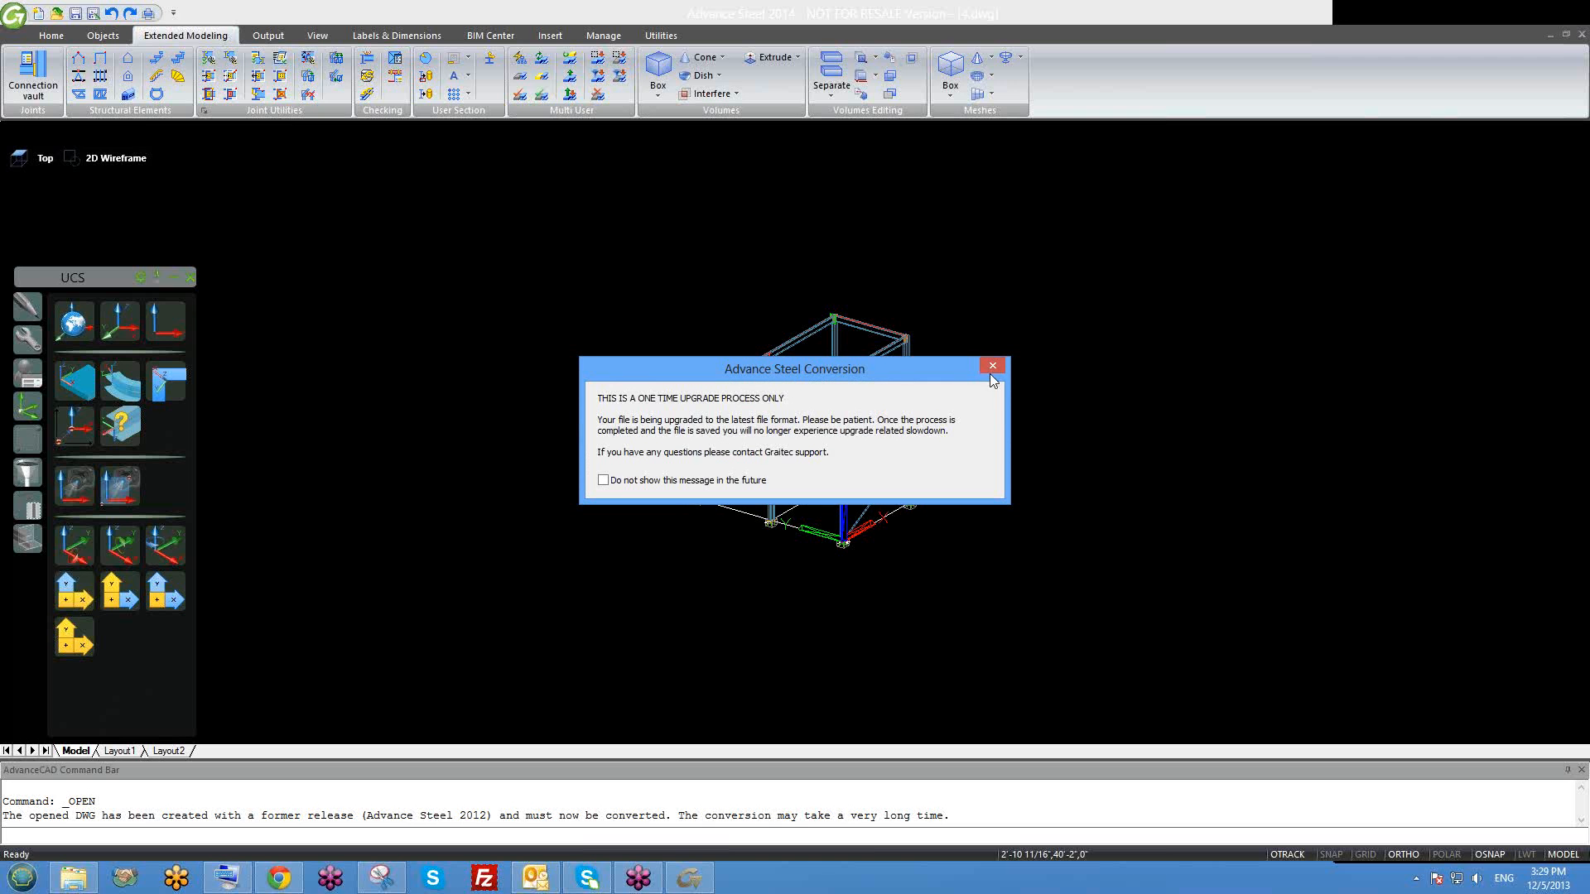
click(993, 367)
Look through the framed User defined treads sections in Stair pan.dwg, including STE-JUDE ESC 8b and BNC PI-IX.
scroll(811, 373, up, 8)
mouse_move(428, 432)
middle_down()
mouse_move(591, 361)
mouse_move(625, 425)
middle_up()
scroll(625, 427, down, 3)
middle_drag(1064, 458, 708, 393)
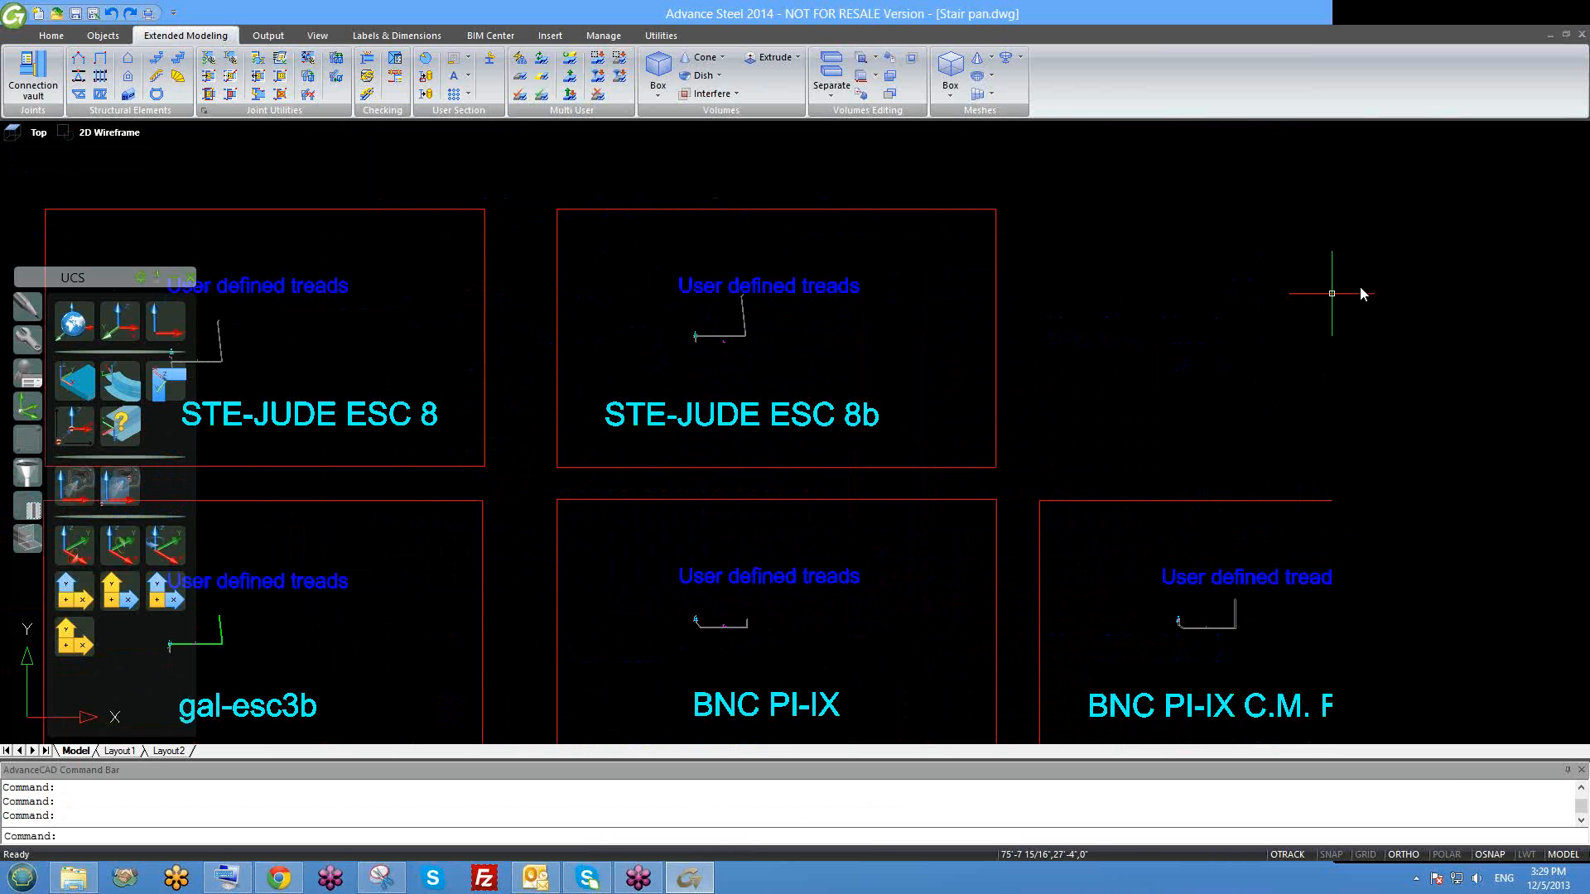
middle_drag(926, 401, 771, 376)
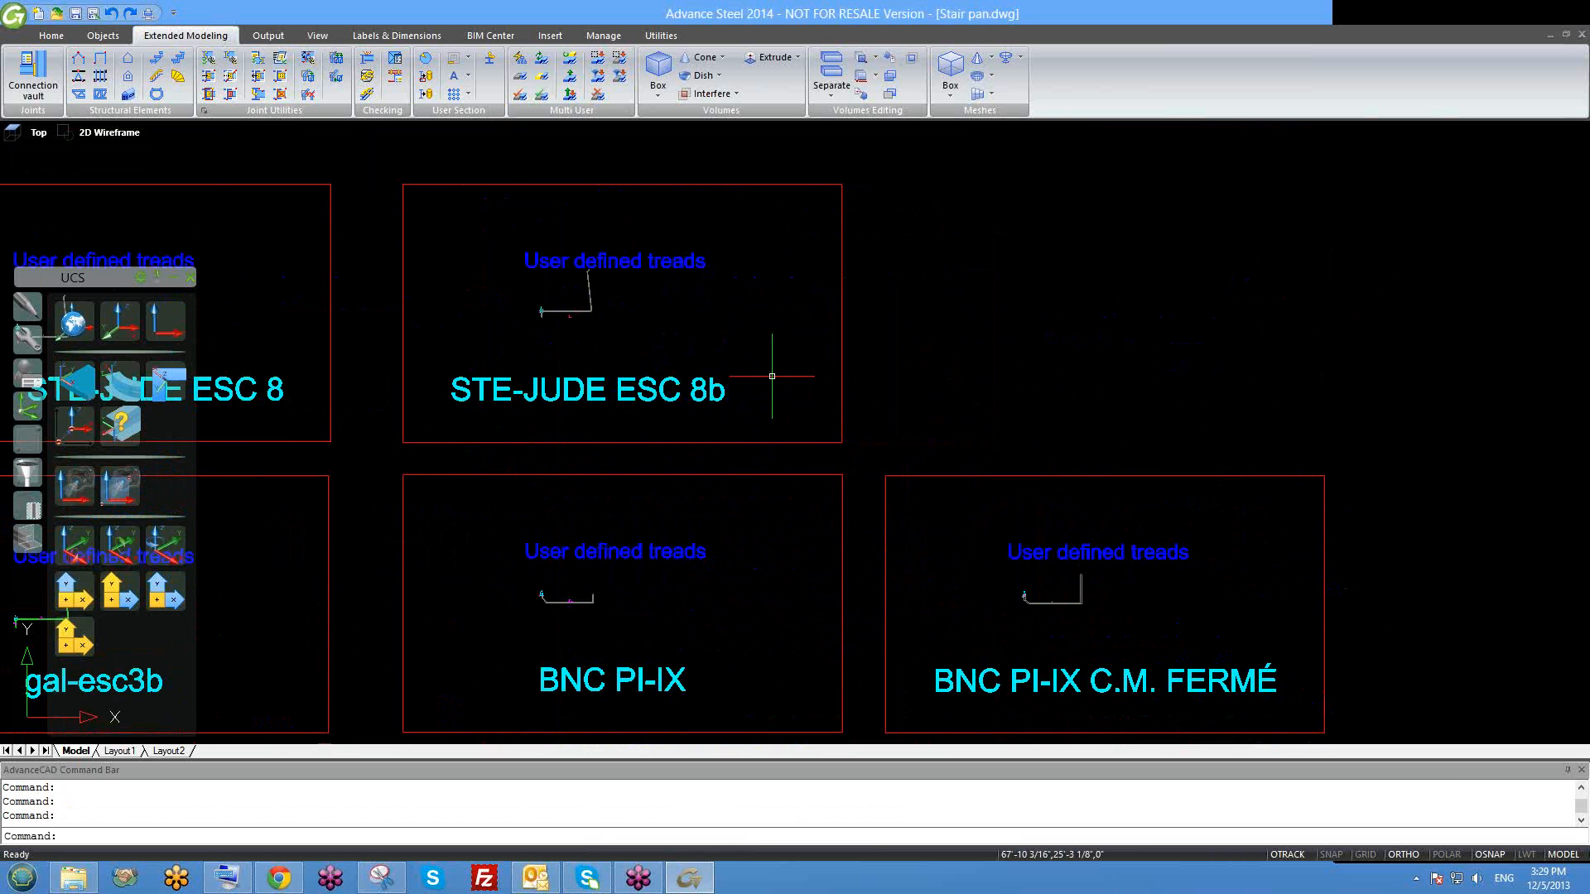
middle_drag(694, 496, 745, 440)
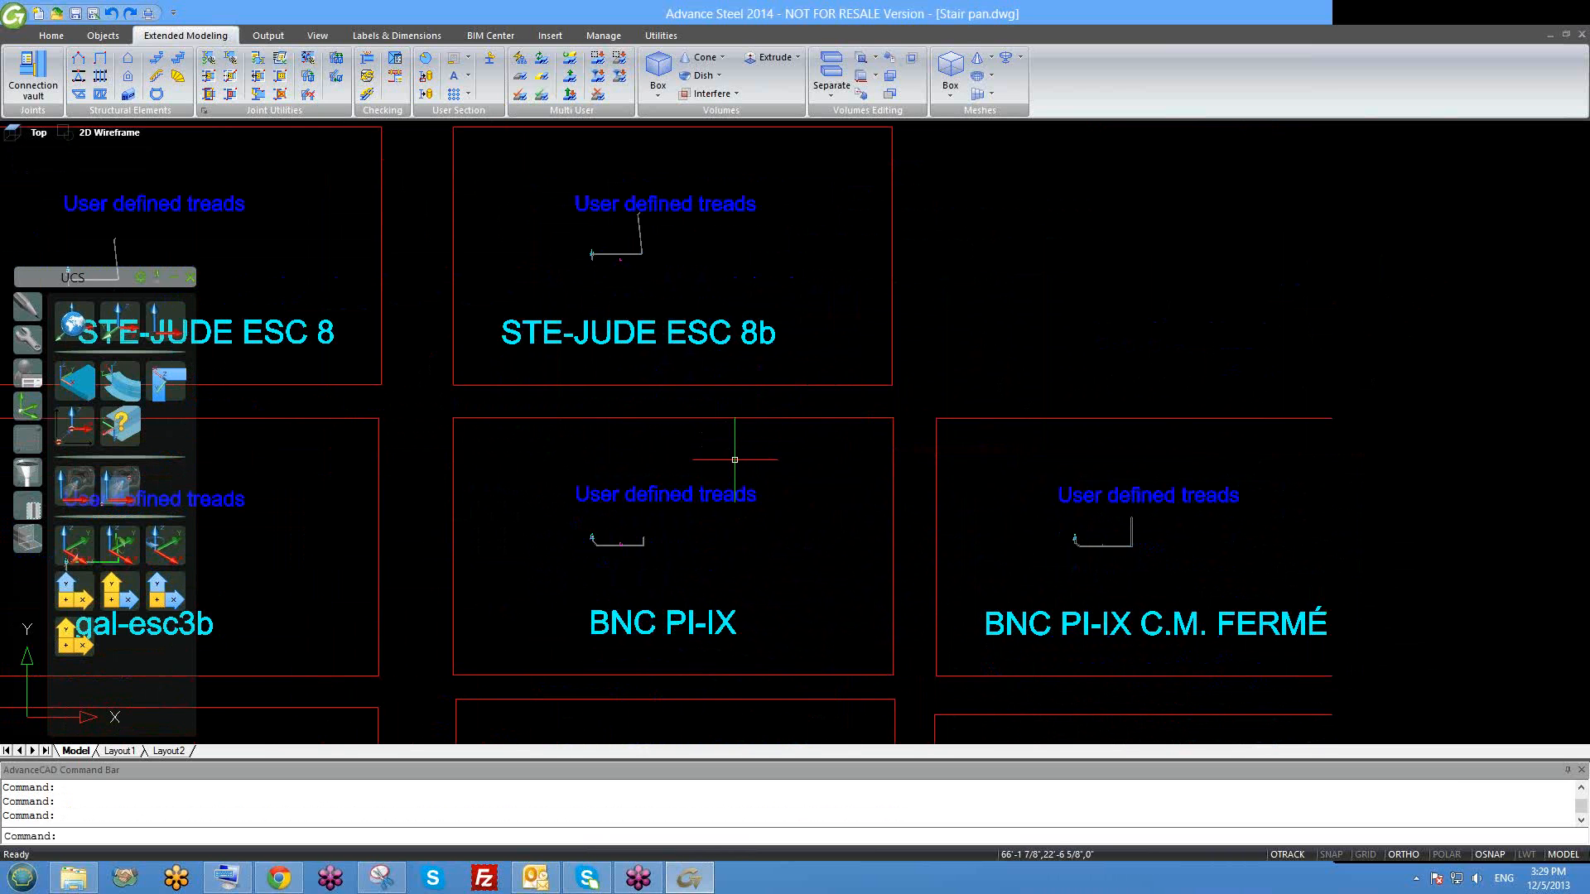
scroll(605, 249, up, 4)
scroll(649, 374, down, 3)
scroll(649, 374, down, 2)
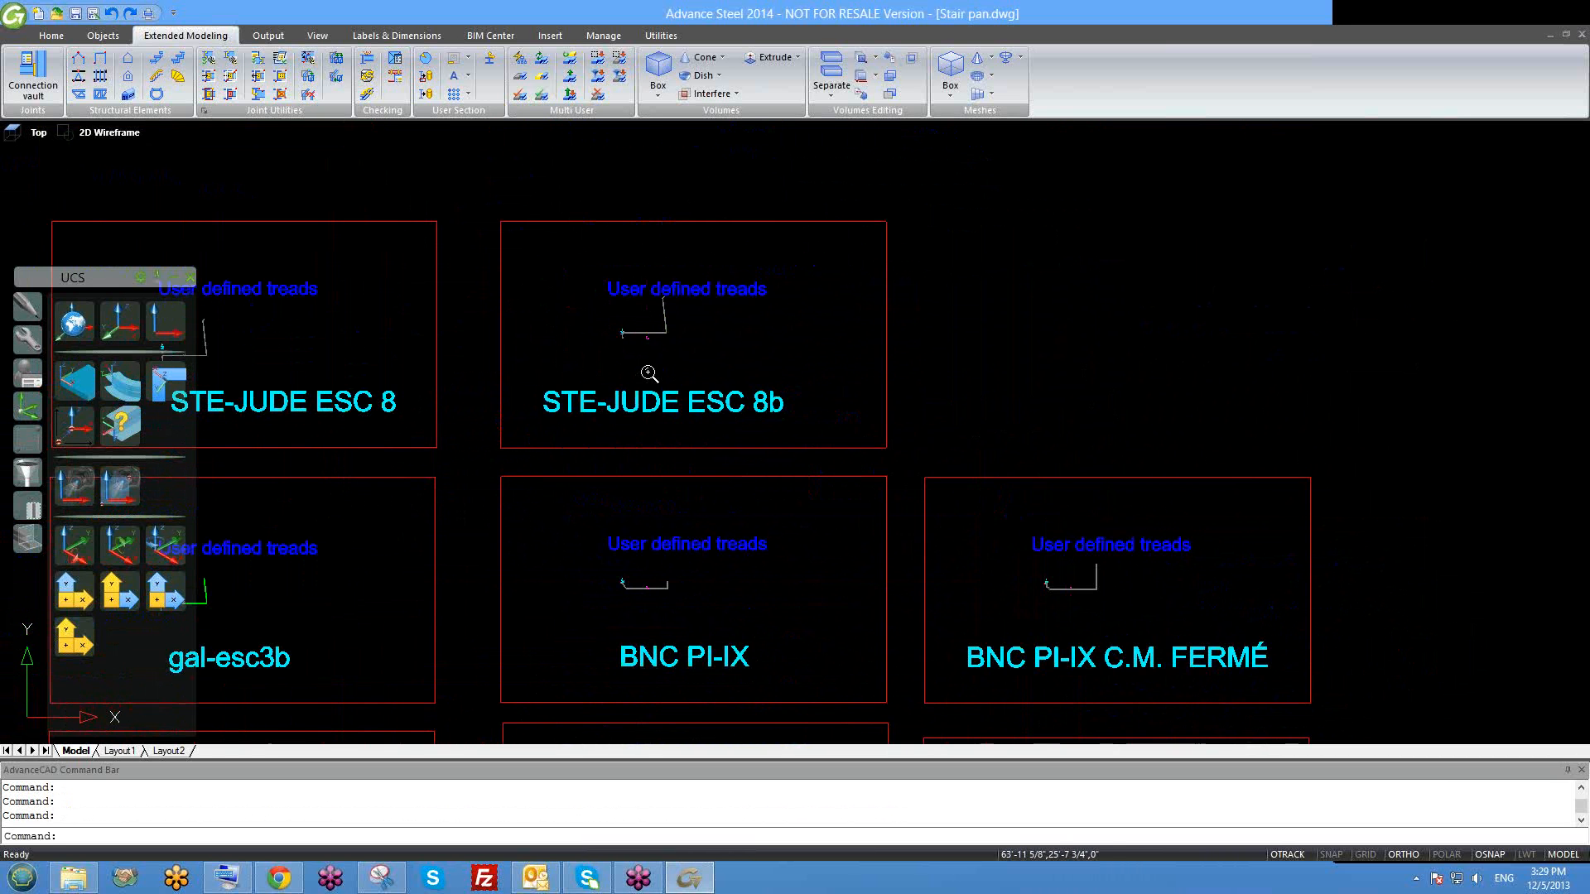
middle_drag(1121, 560, 1025, 507)
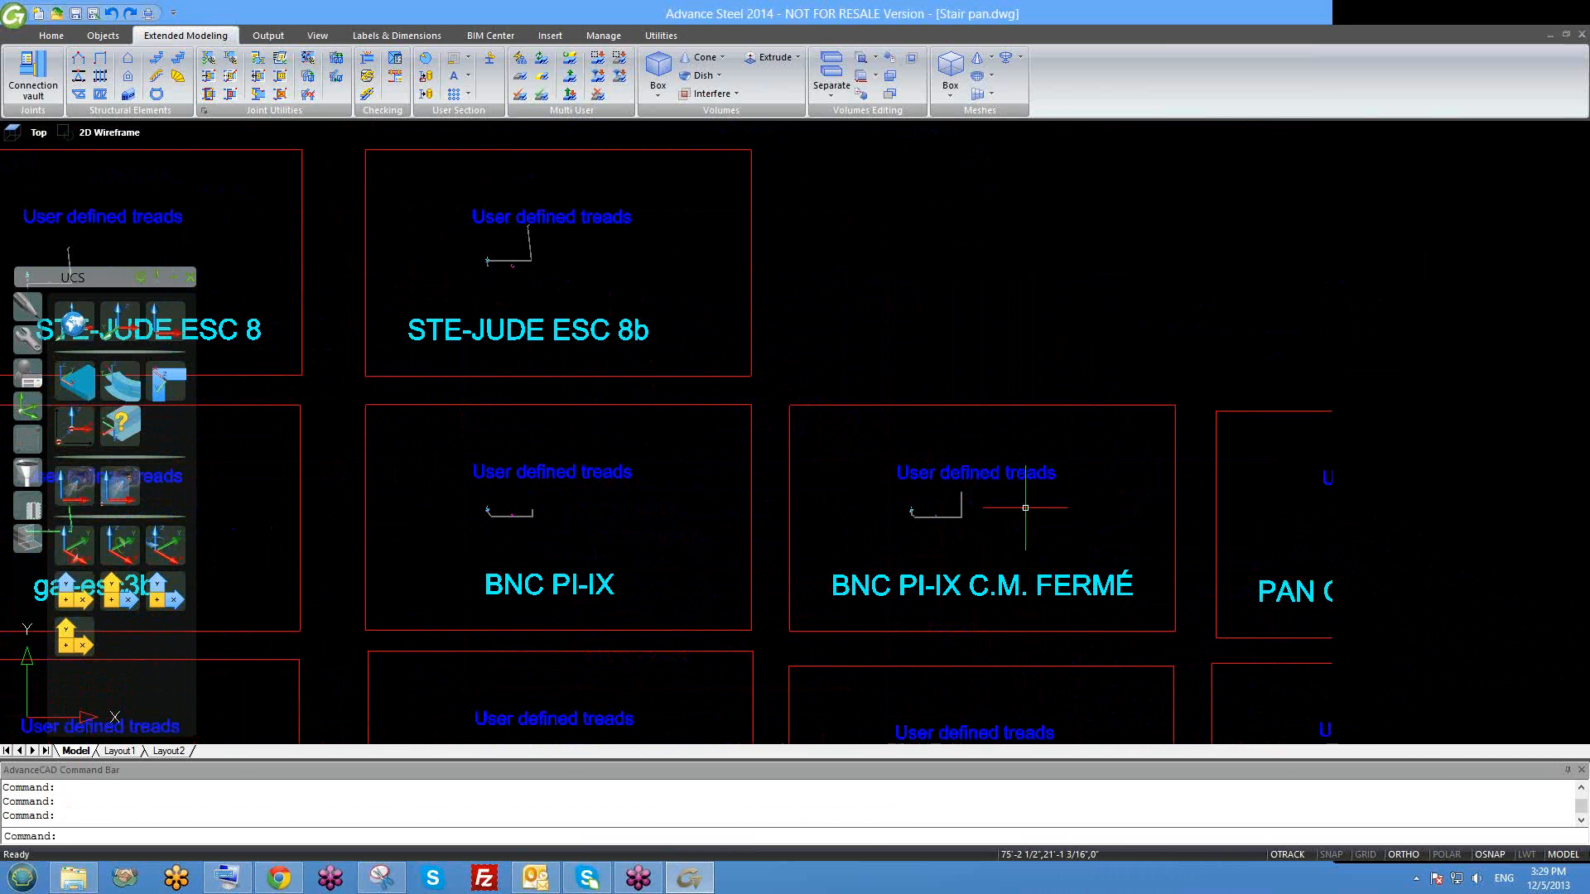
middle_drag(524, 314, 662, 414)
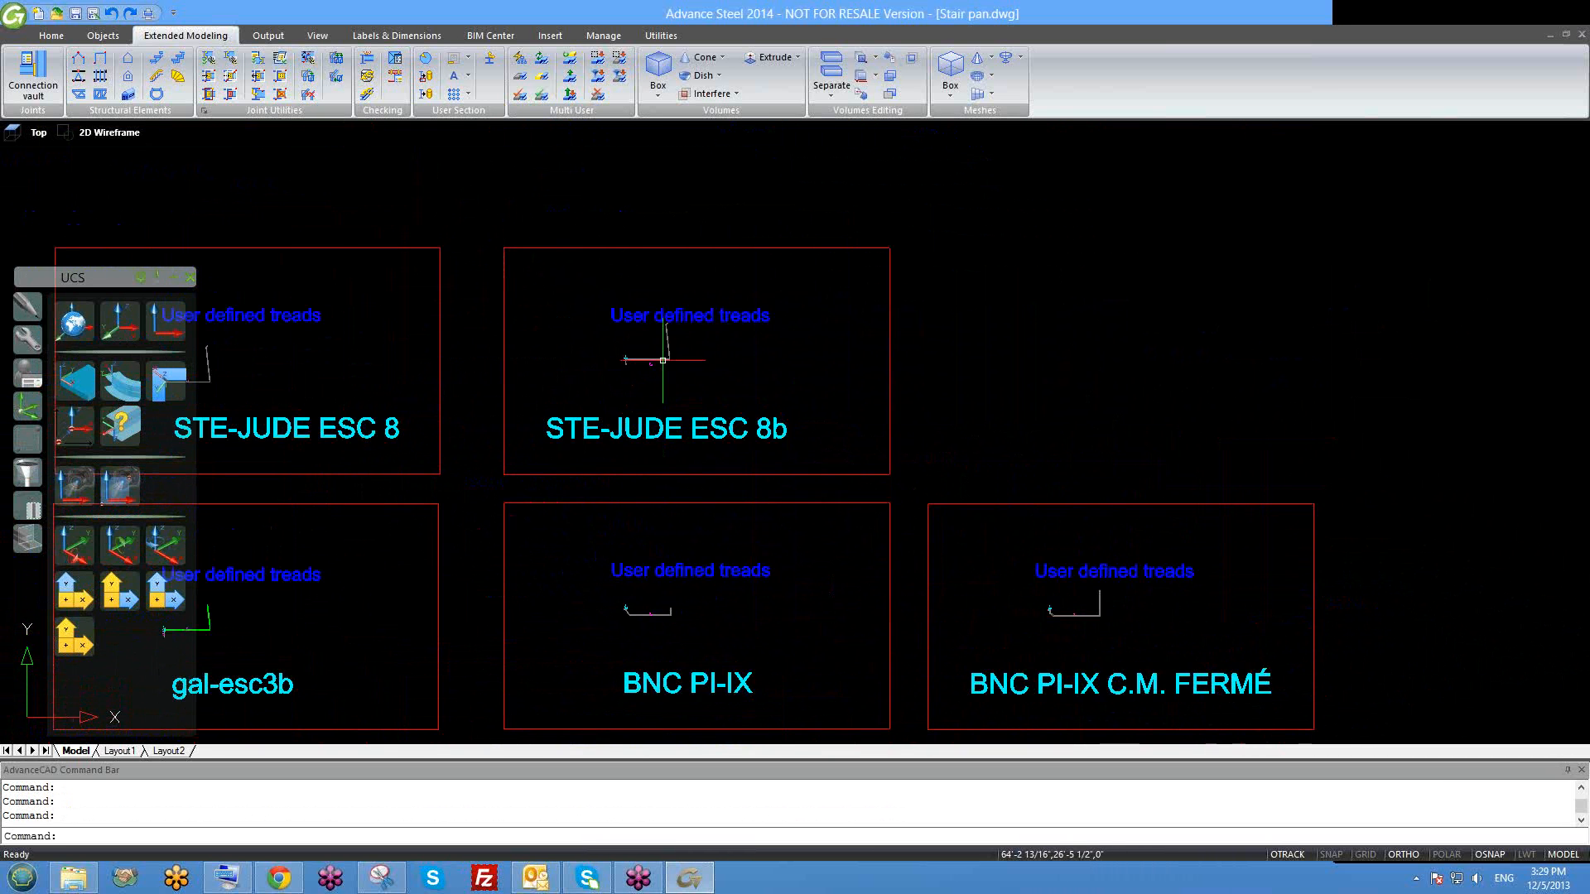
Examine the STE-JUDE ESC 8b tread profile up close and select its outline.
scroll(649, 360, up, 4)
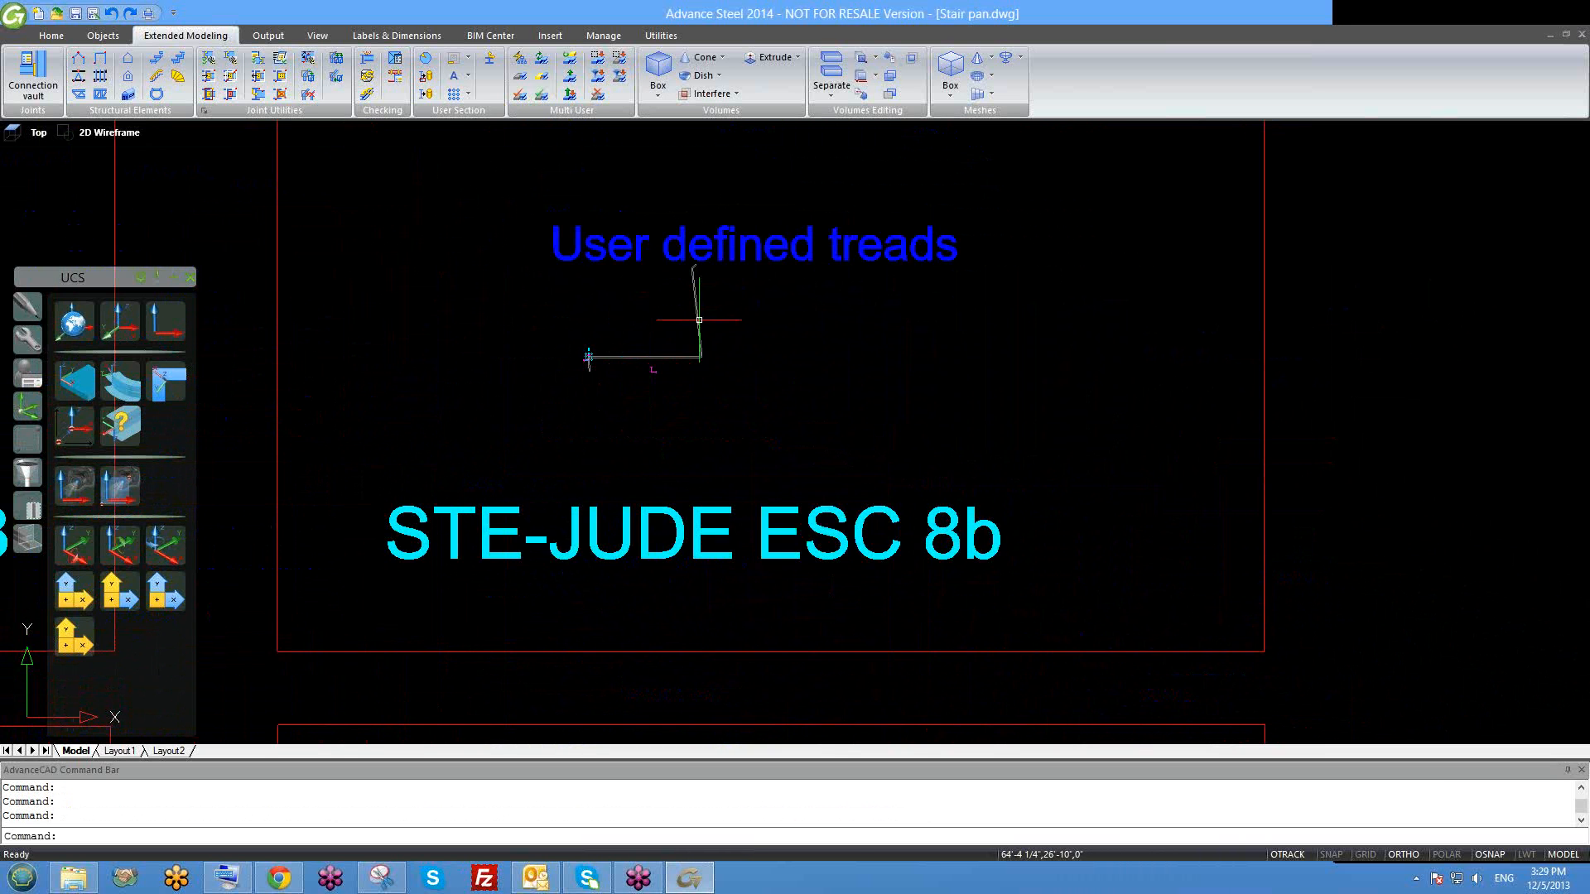
scroll(699, 348, down, 1)
scroll(709, 398, up, 2)
scroll(715, 409, down, 1)
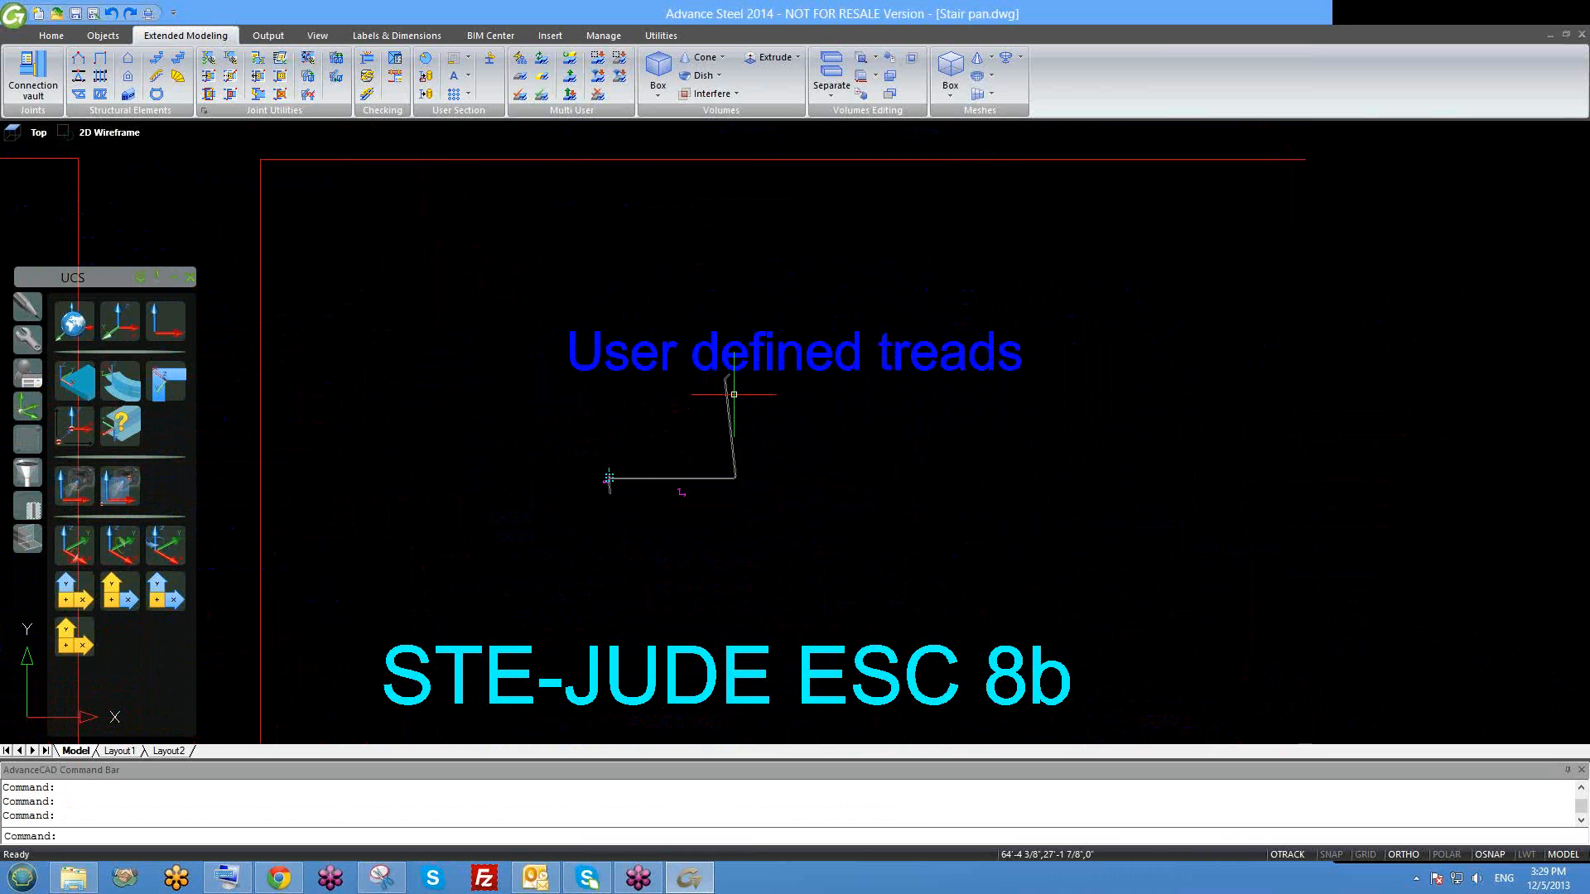
scroll(734, 394, up, 6)
click(738, 411)
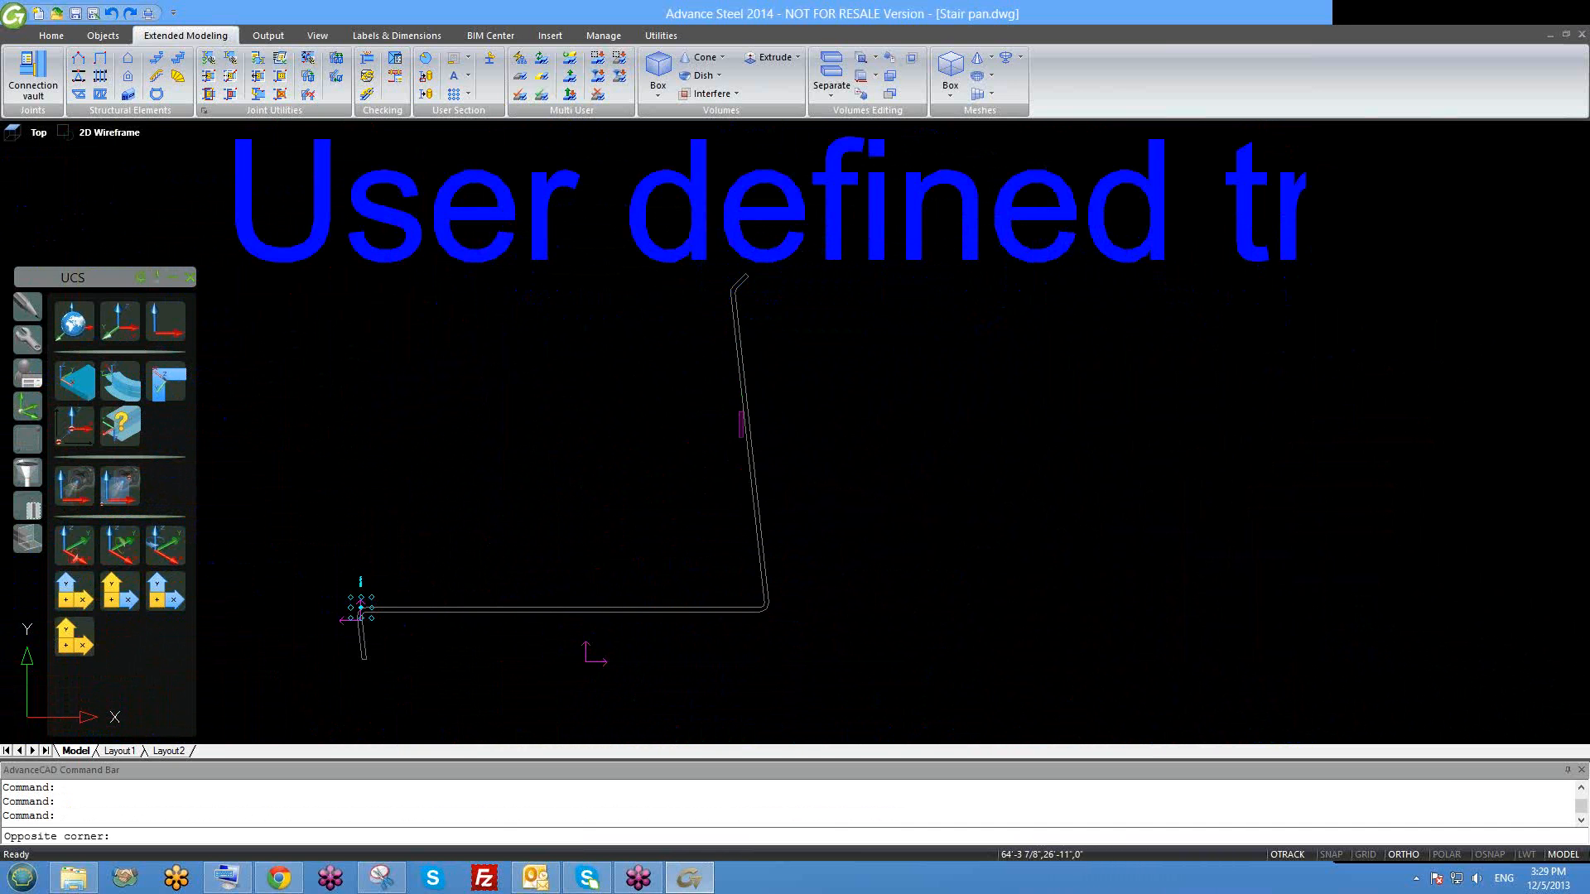
click(748, 459)
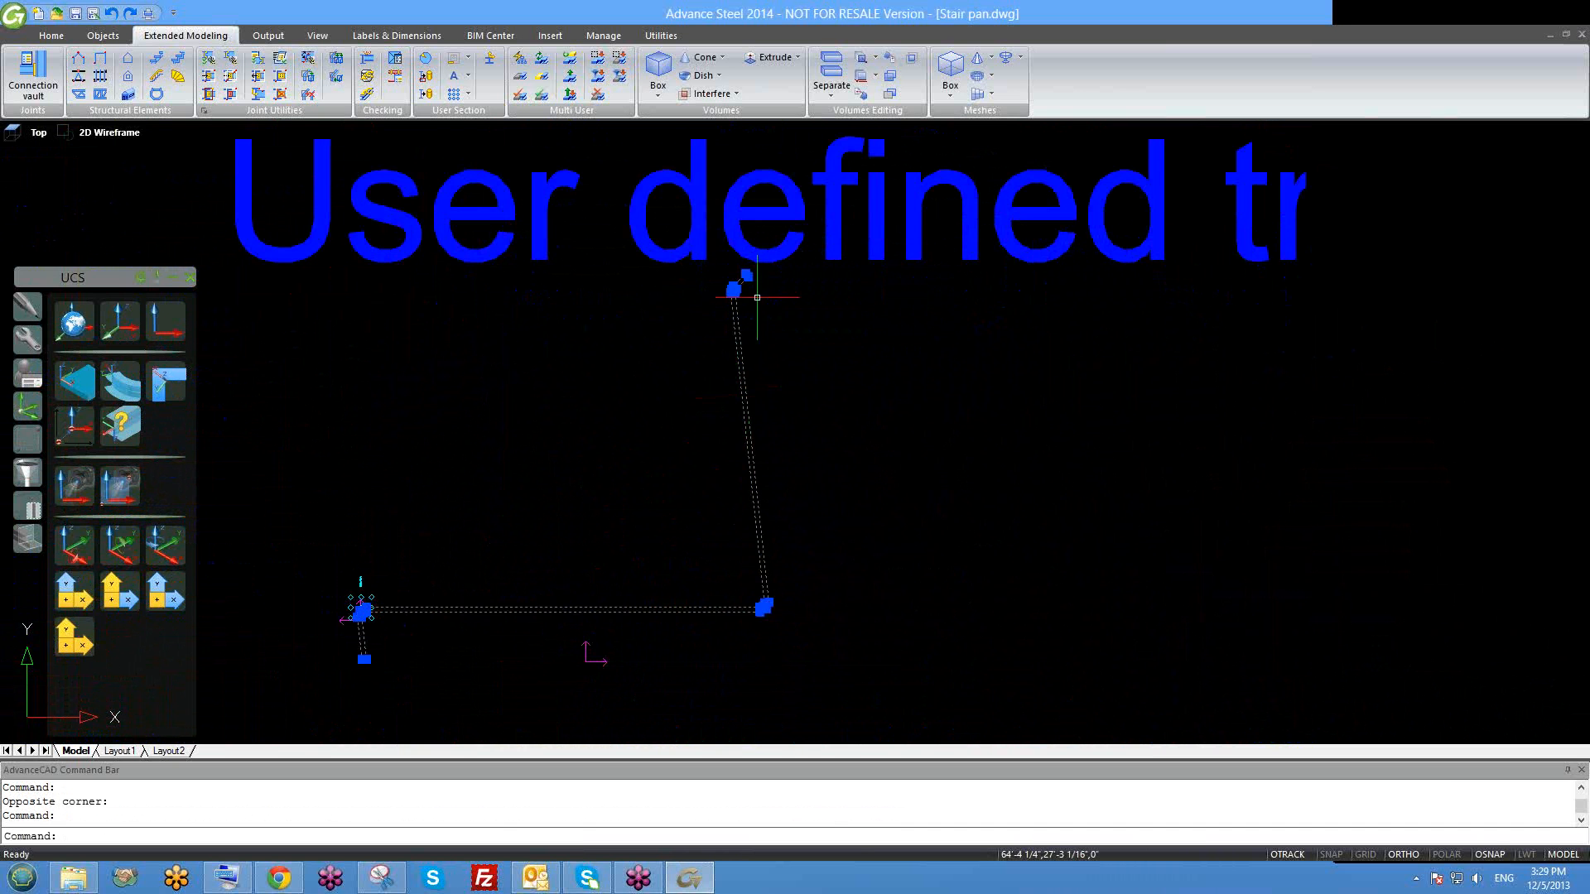
Deselect the tread outline and examine the STE-JUDE ESC 8b profile's lip, bends and reference points within its User defined treads frame.
scroll(738, 390, up, 6)
scroll(645, 213, down, 8)
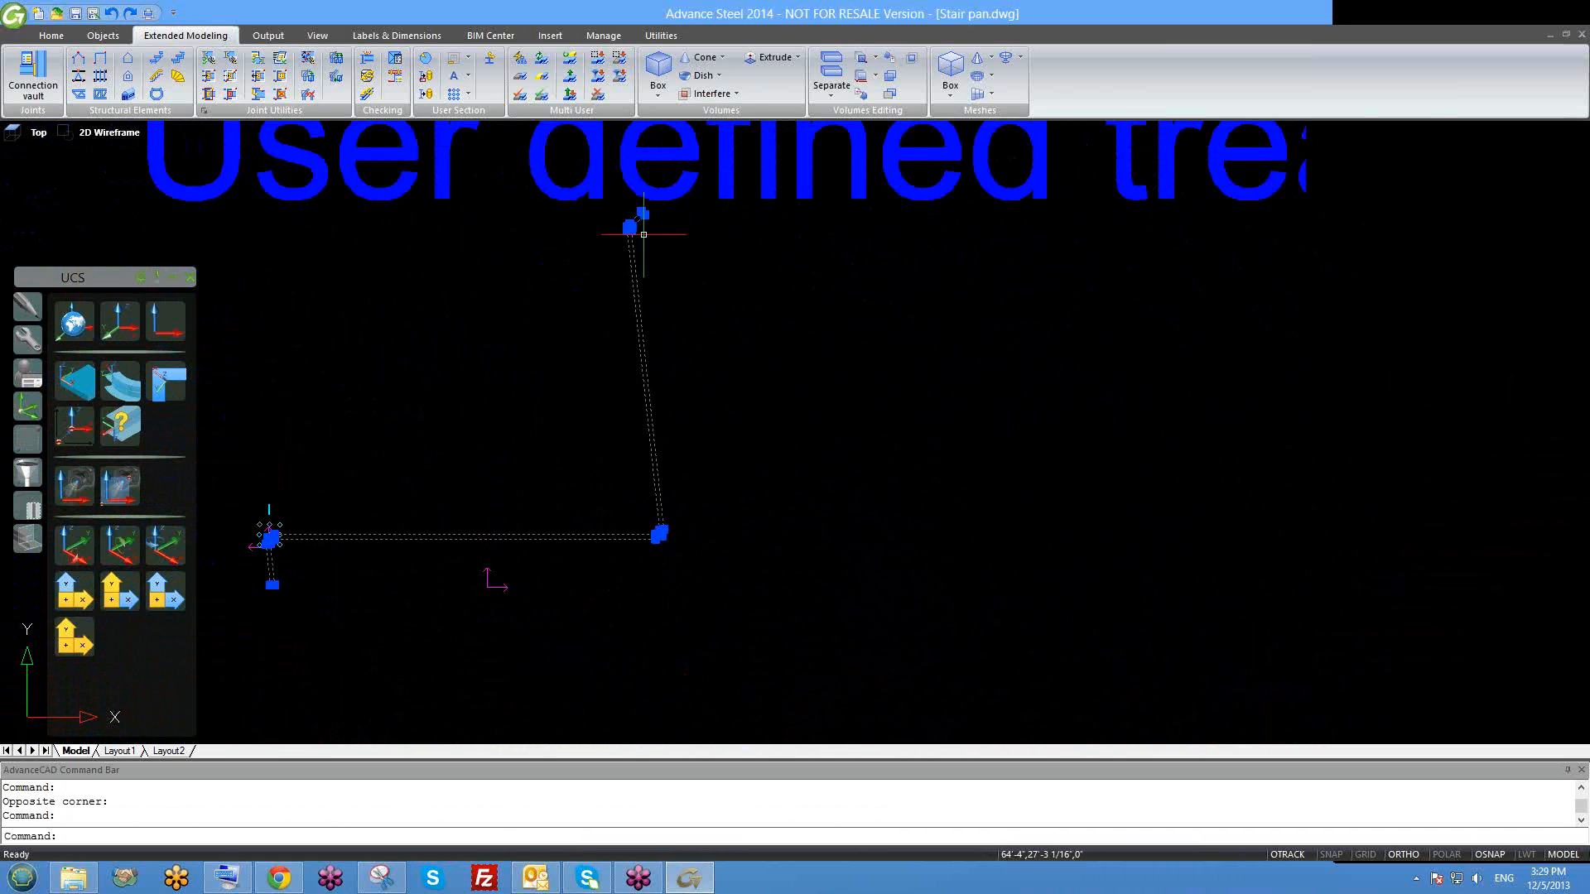
key(Escape)
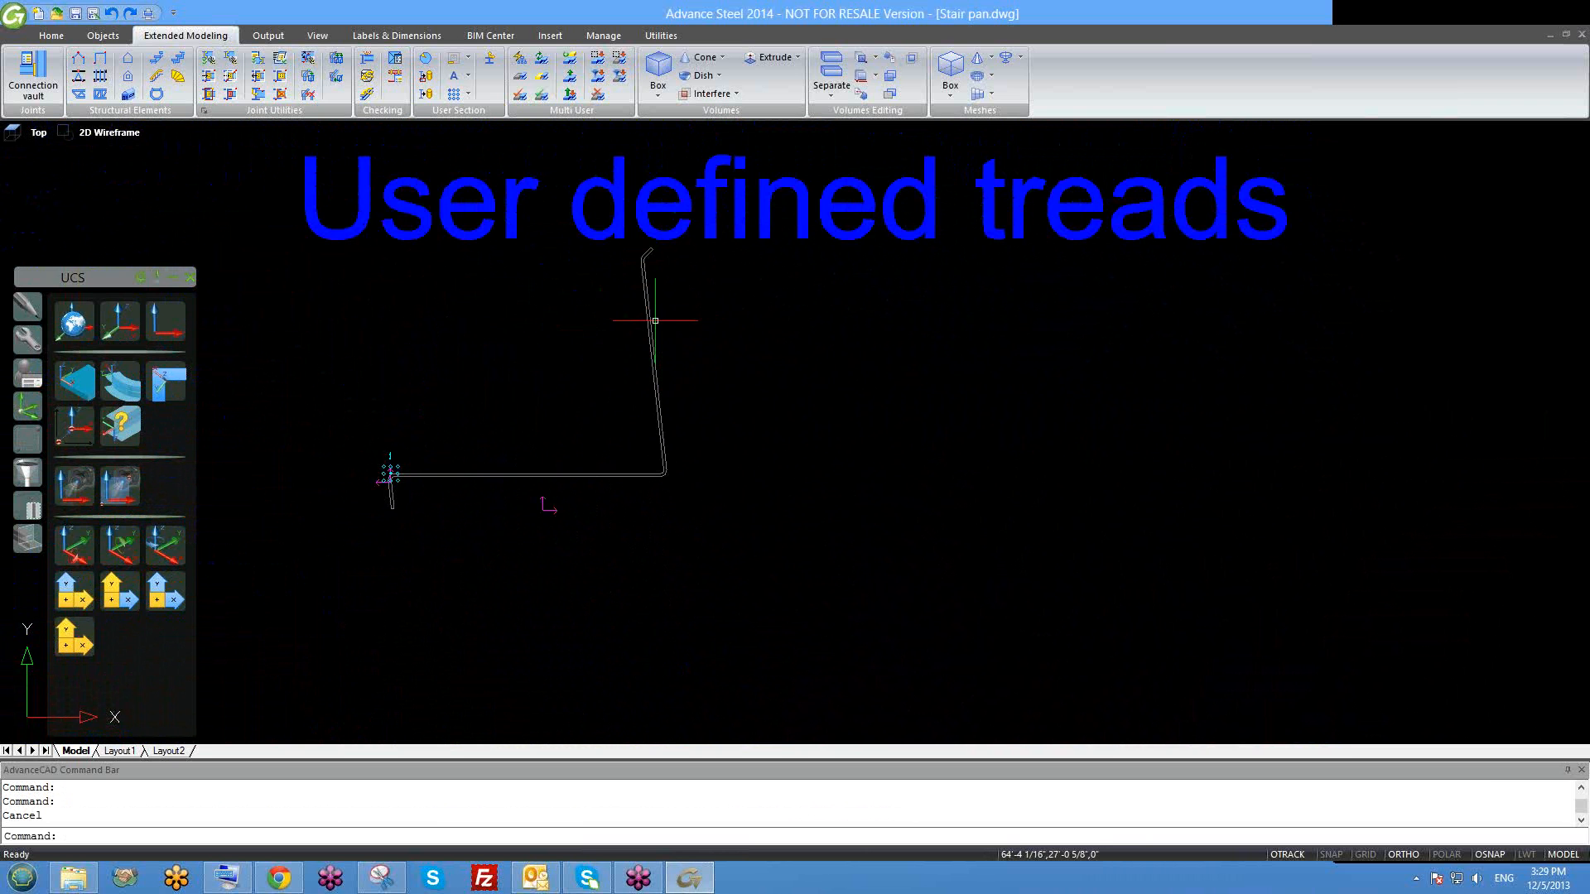
middle_drag(649, 337, 684, 377)
scroll(720, 296, up, 2)
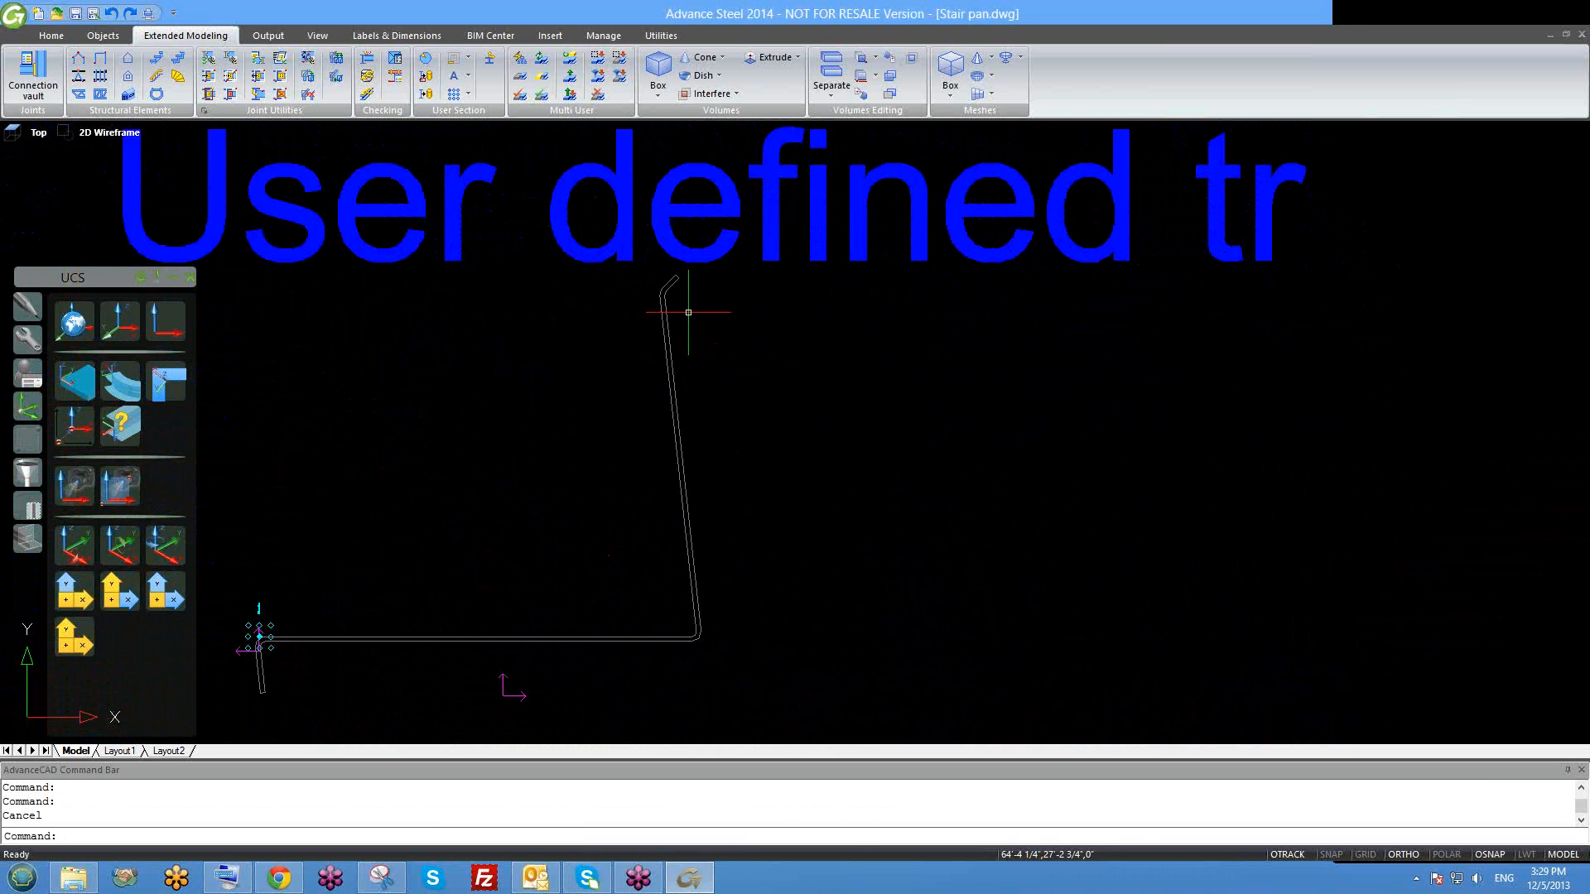
scroll(704, 323, down, 3)
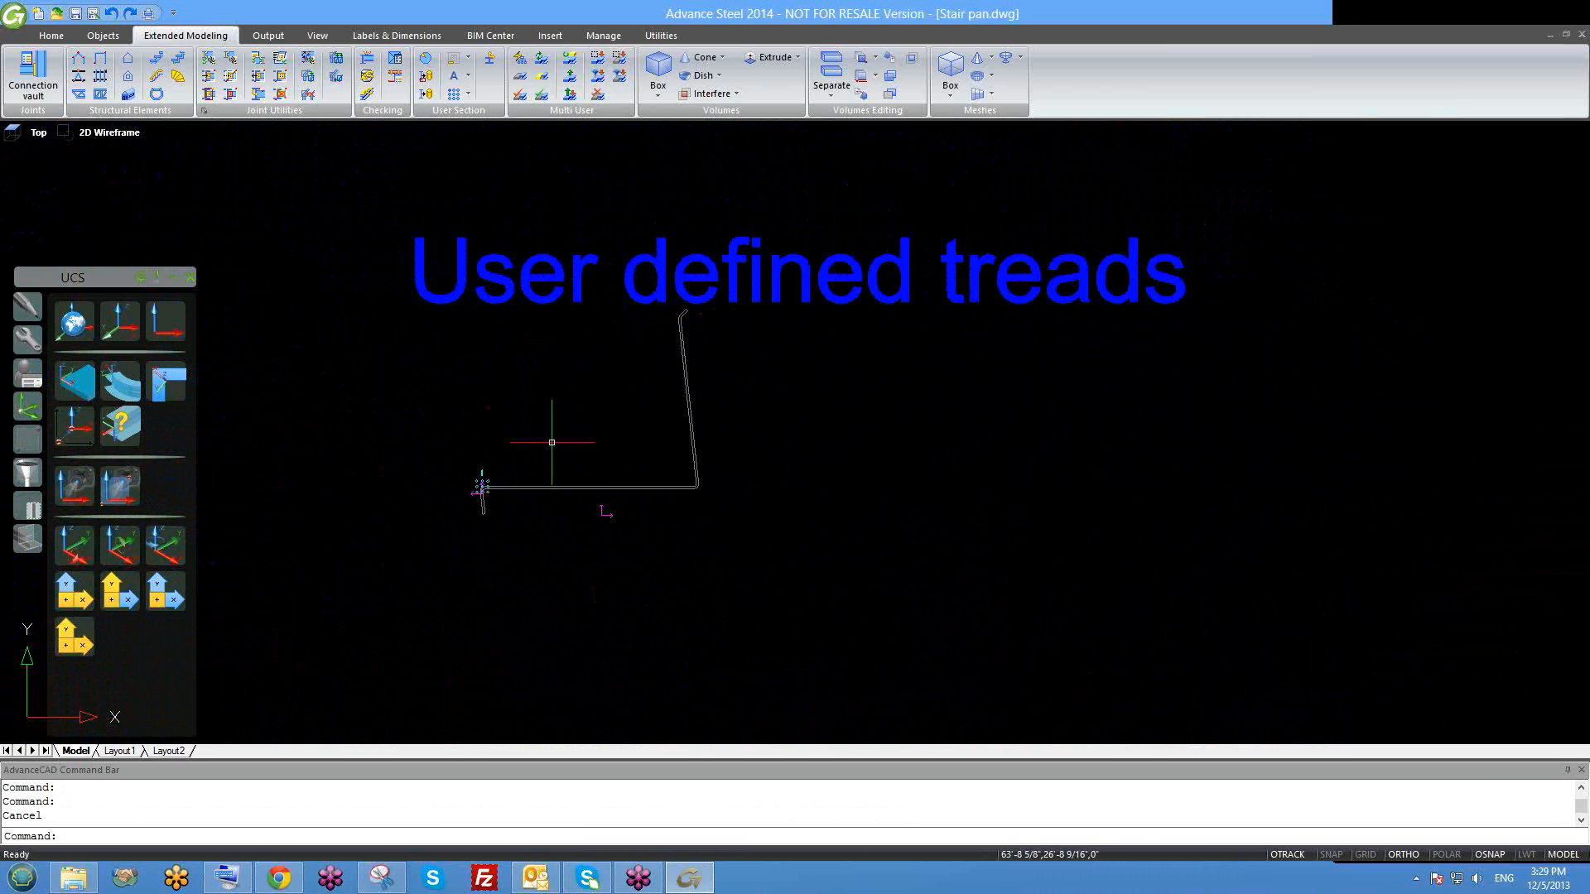
scroll(480, 473, up, 4)
scroll(841, 489, down, 3)
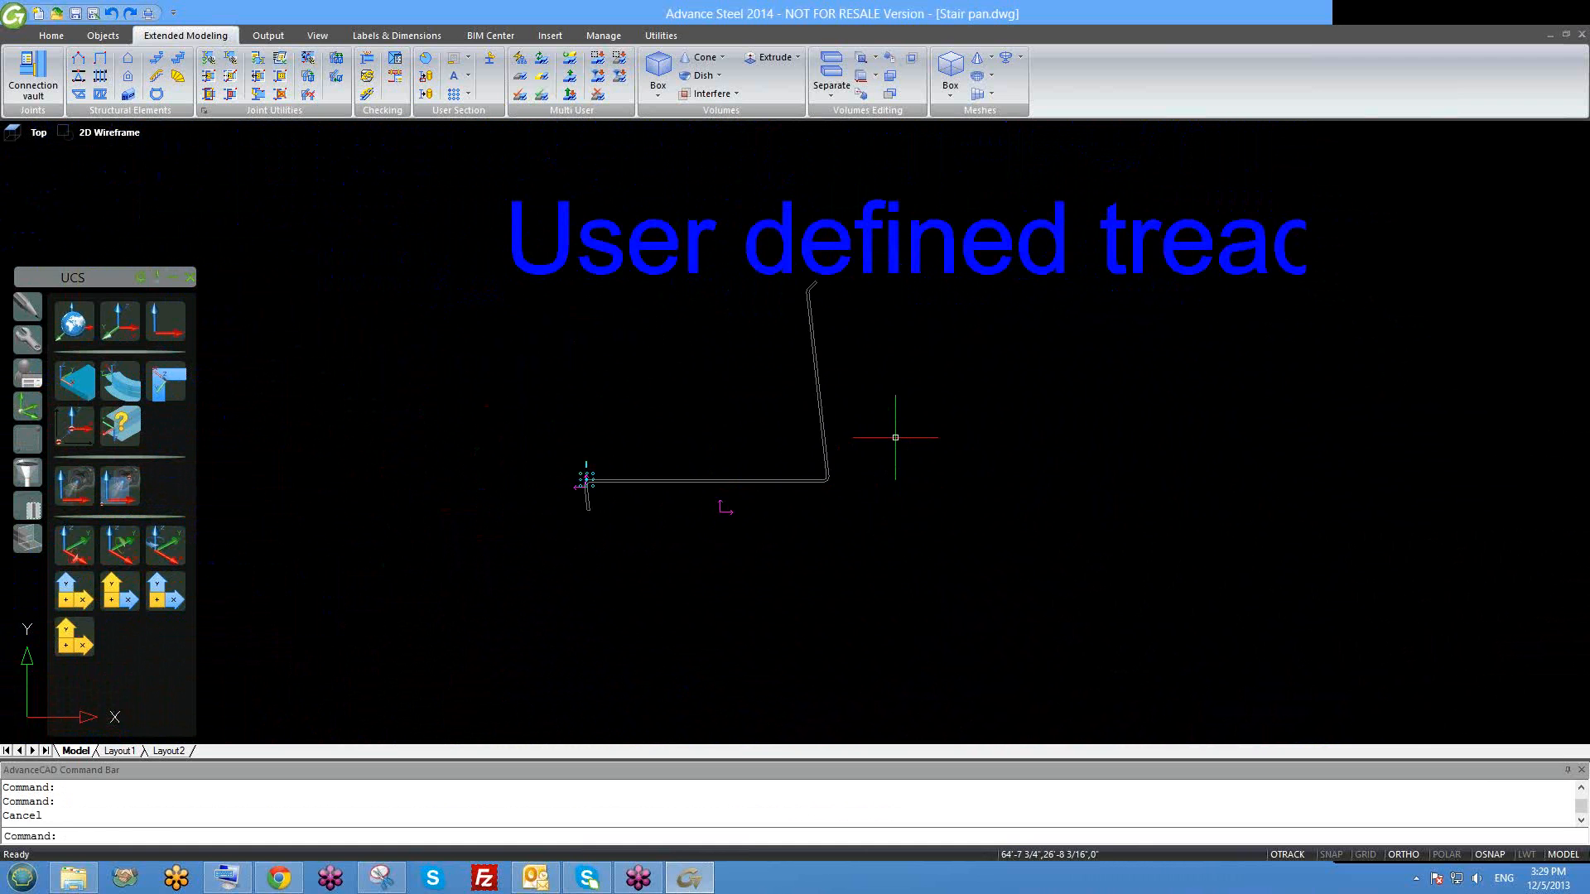
middle_drag(845, 389, 775, 405)
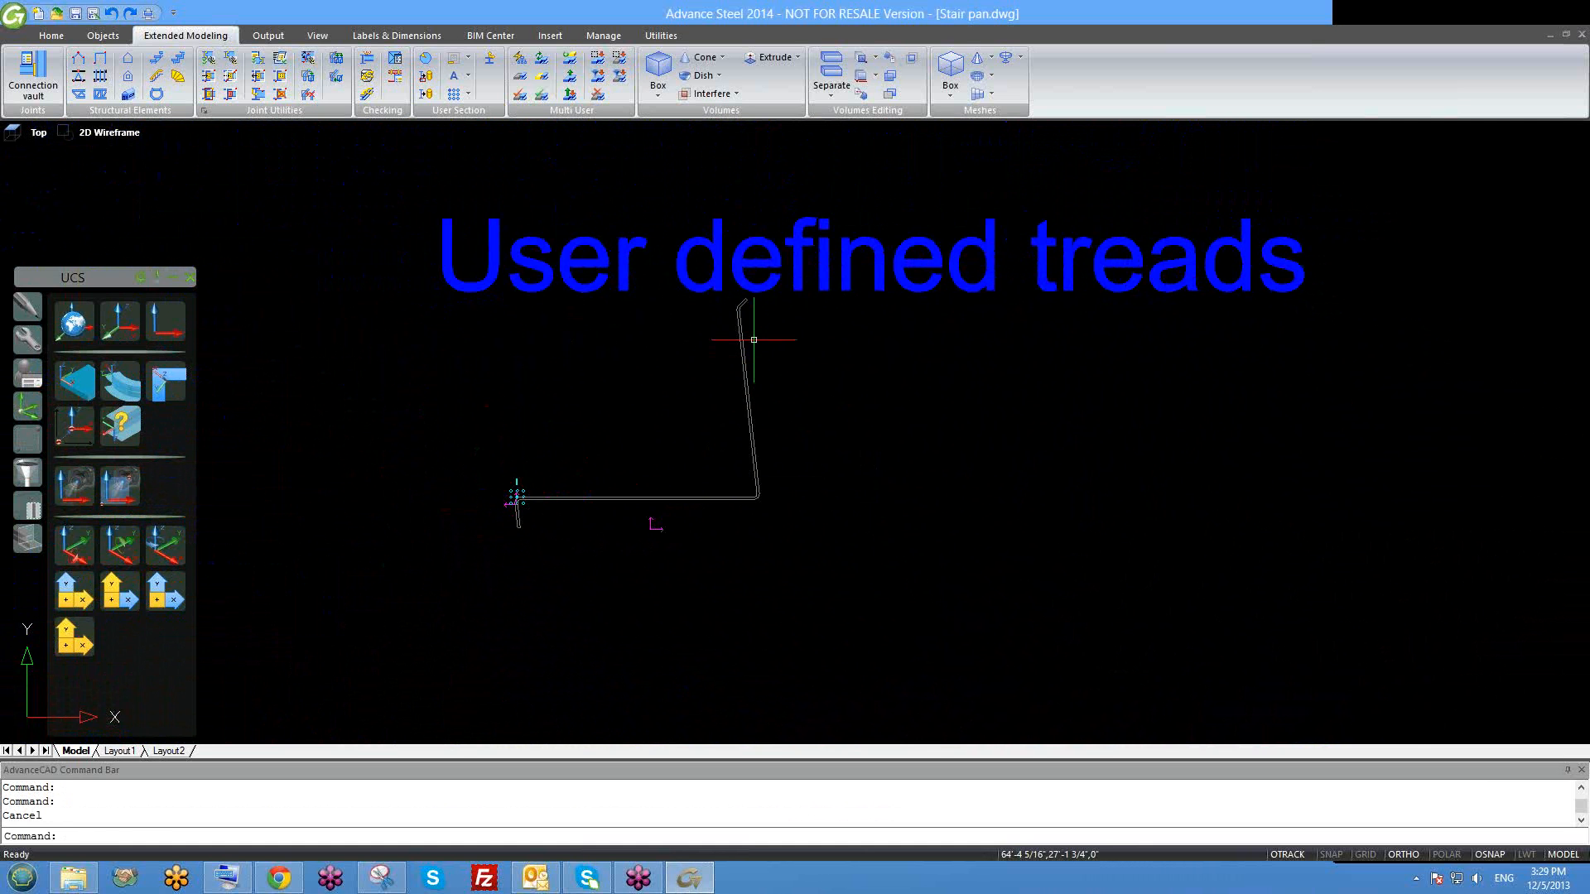
scroll(739, 319, up, 2)
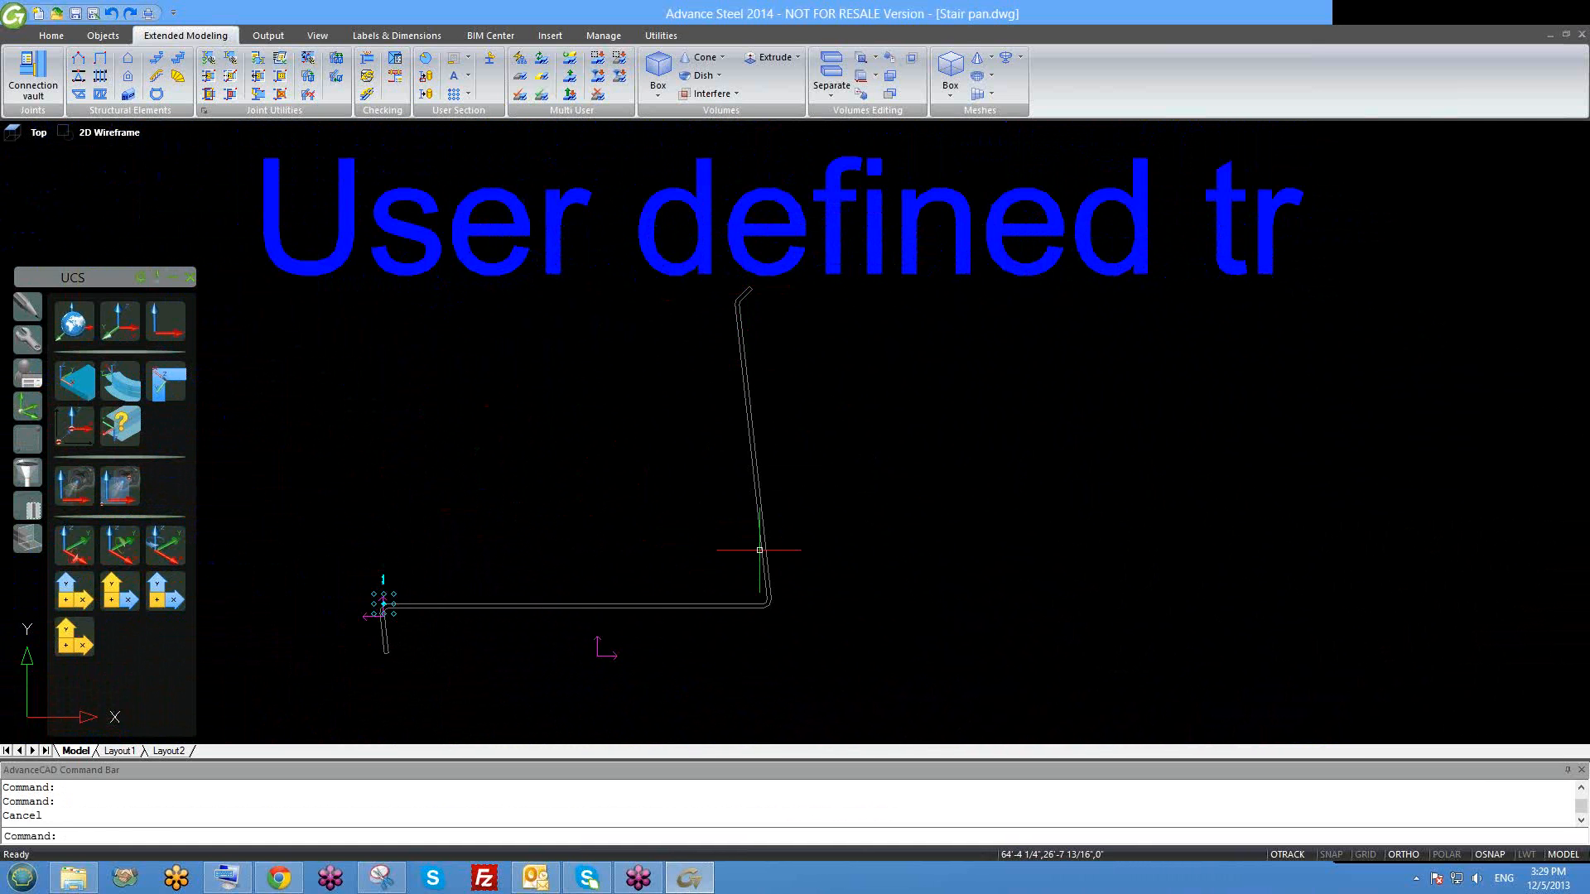
scroll(706, 475, down, 3)
scroll(696, 459, down, 2)
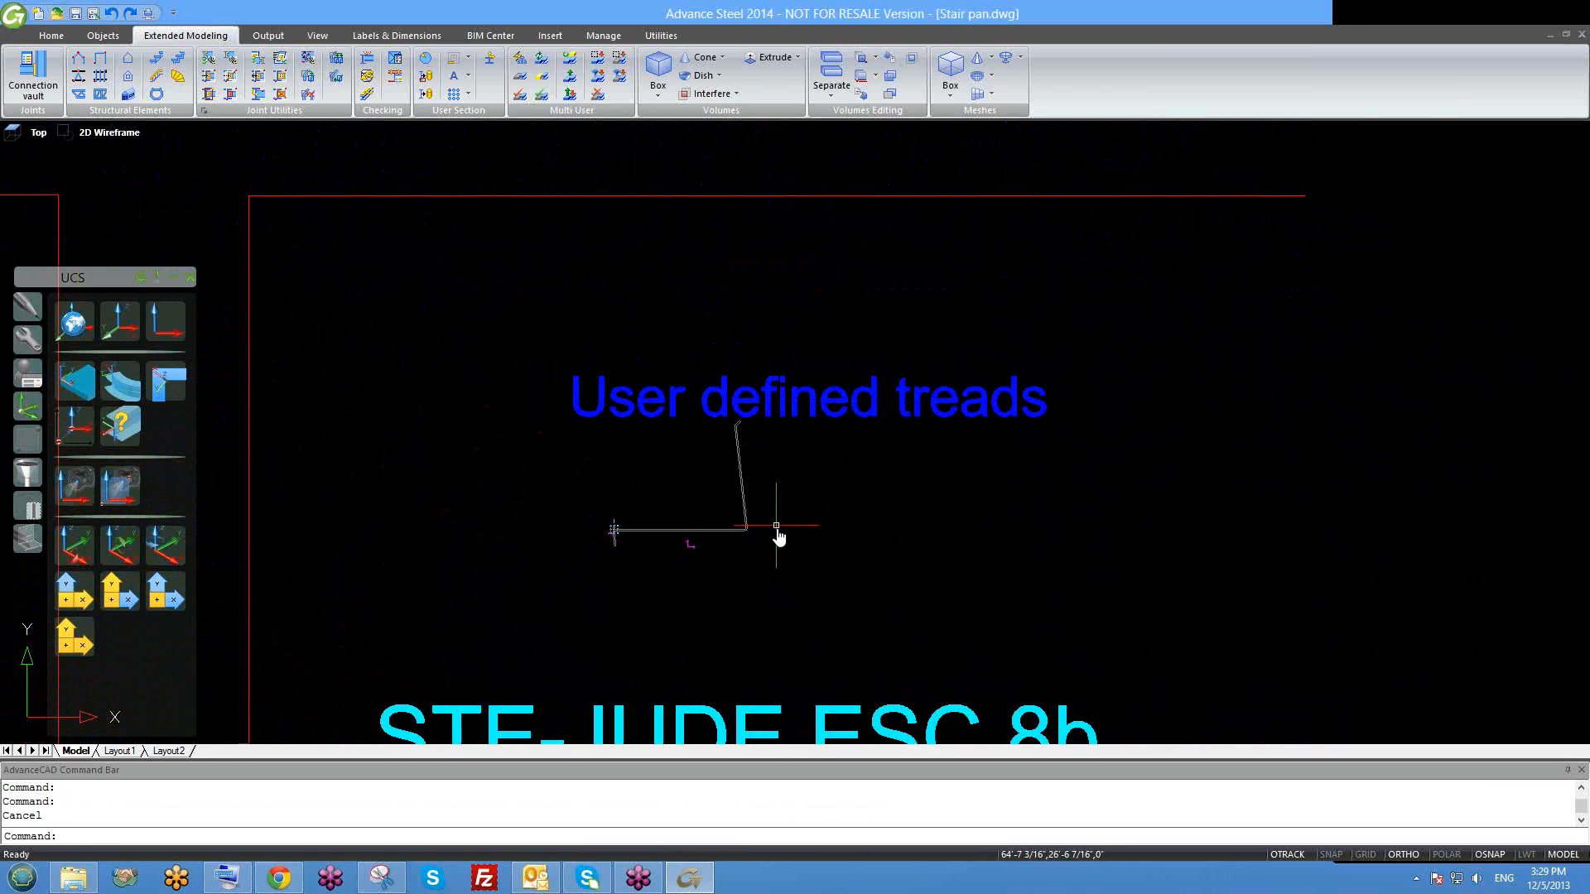
scroll(521, 325, up, 2)
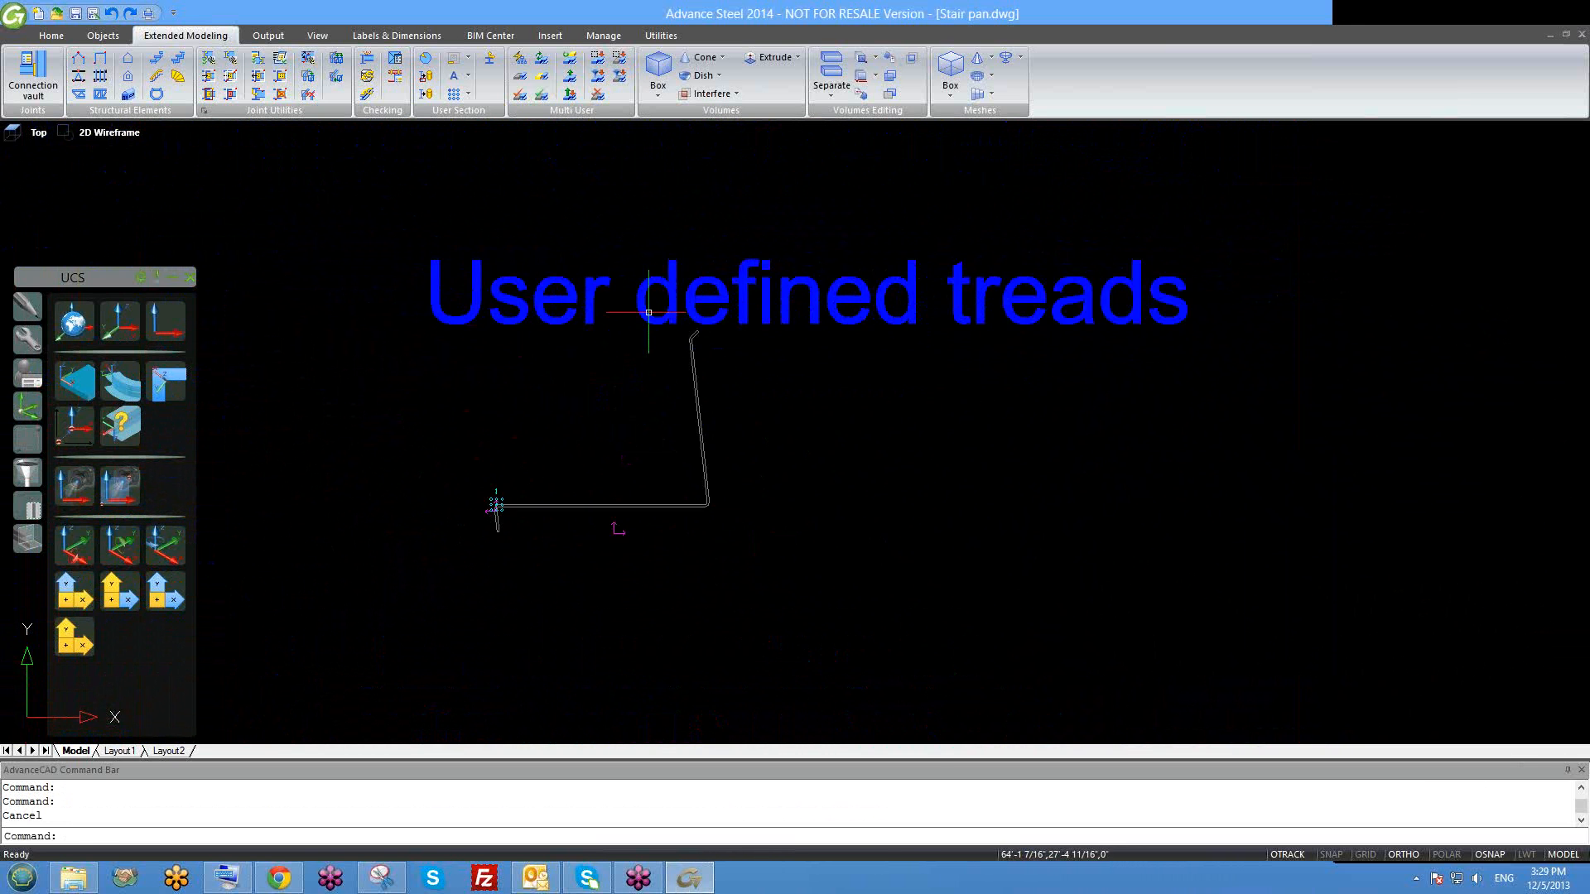
scroll(649, 313, down, 3)
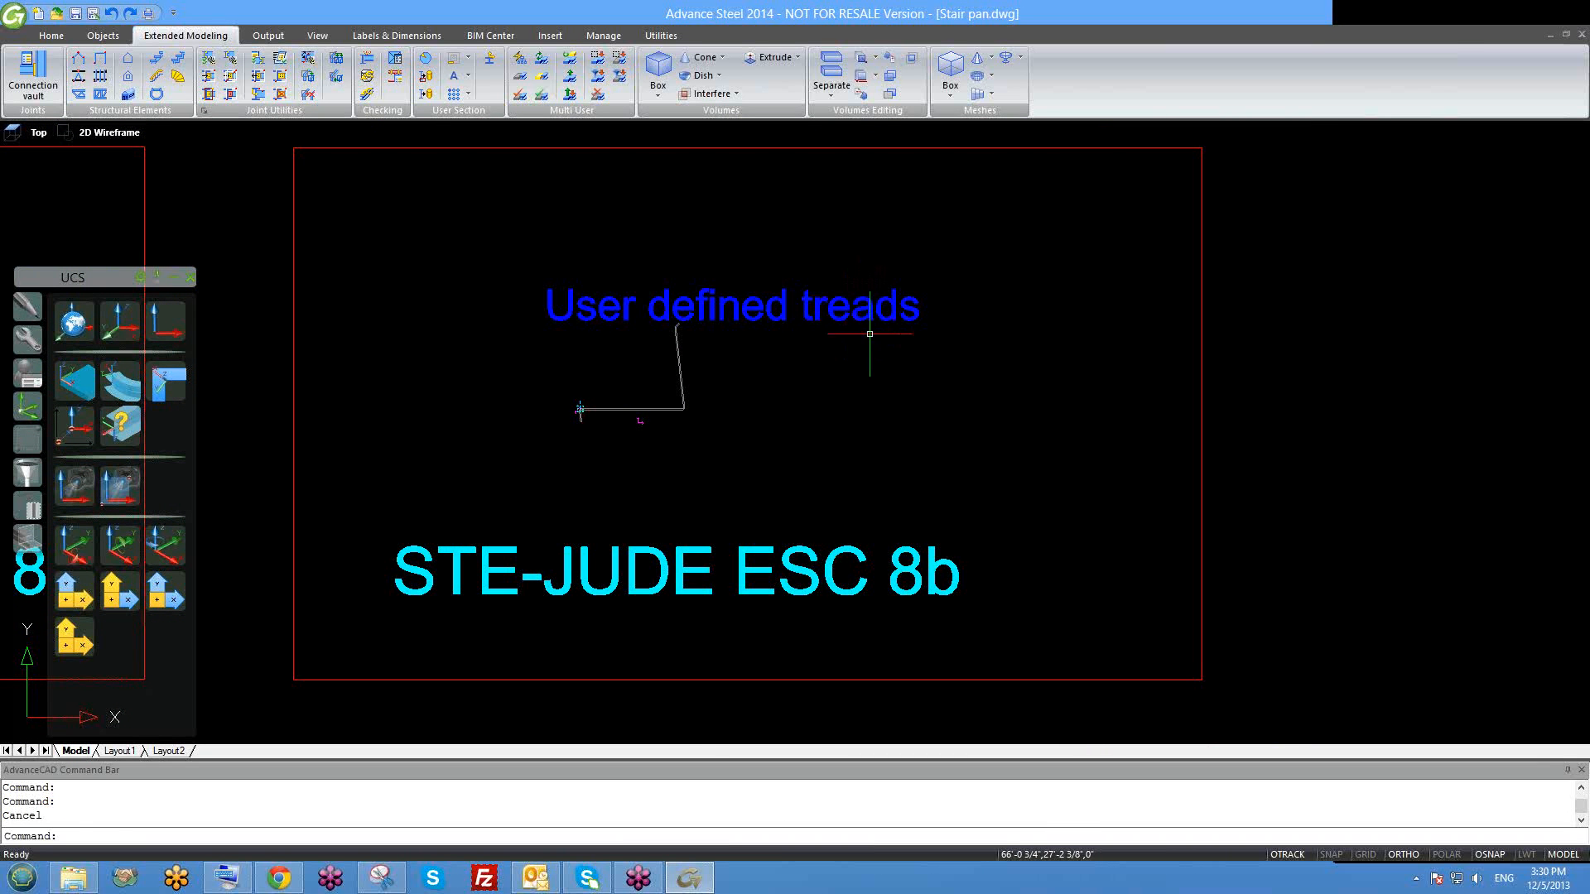
scroll(882, 316, down, 3)
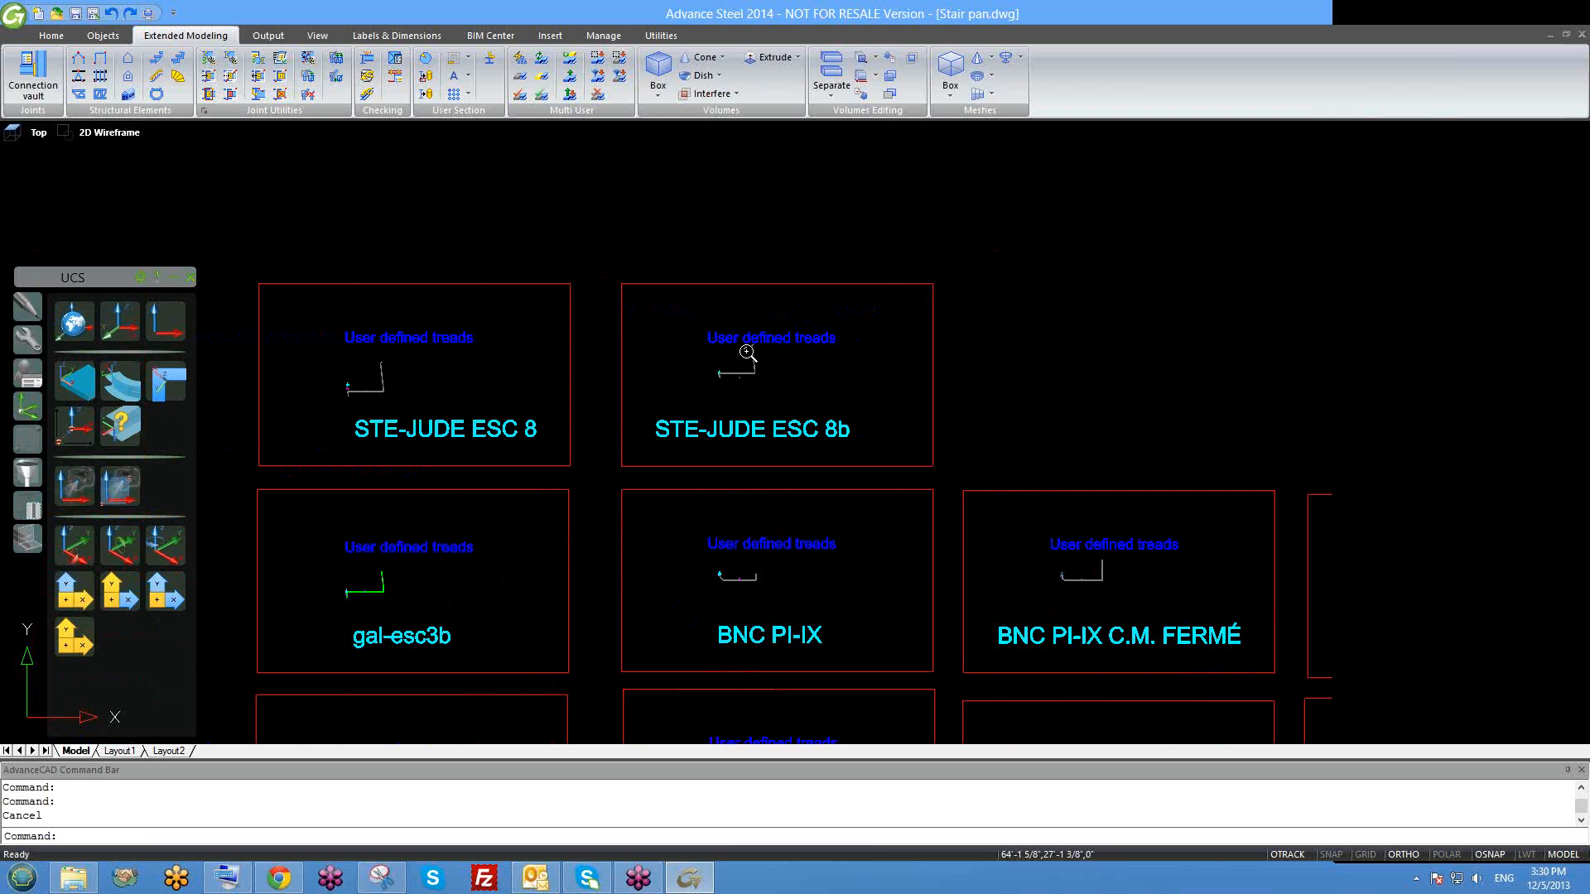
scroll(747, 351, up, 3)
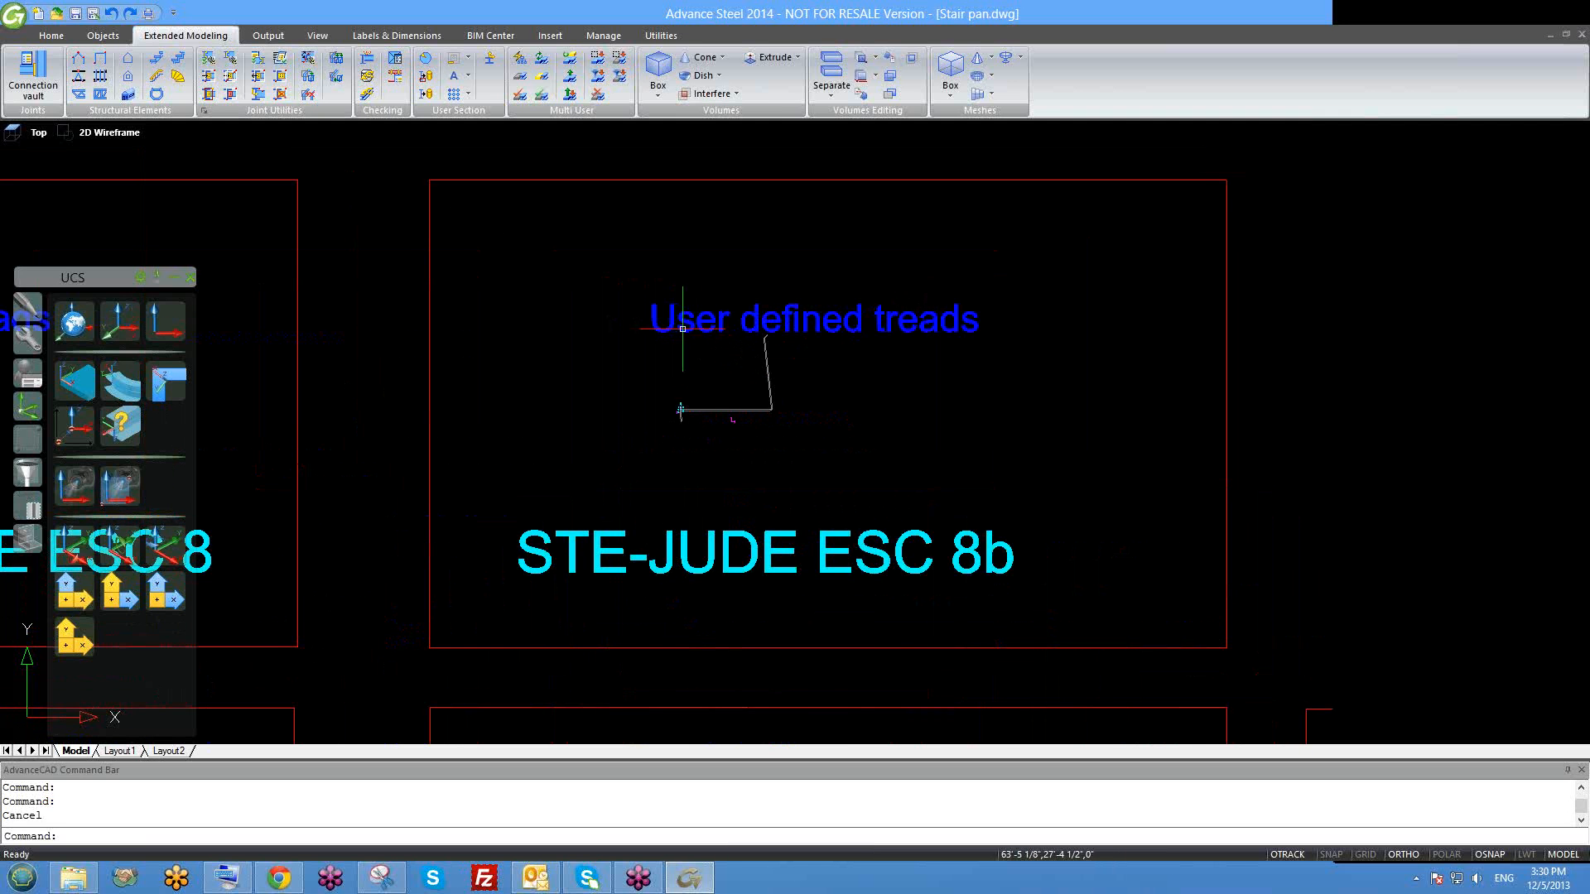
middle_drag(789, 328, 783, 346)
scroll(739, 338, up, 2)
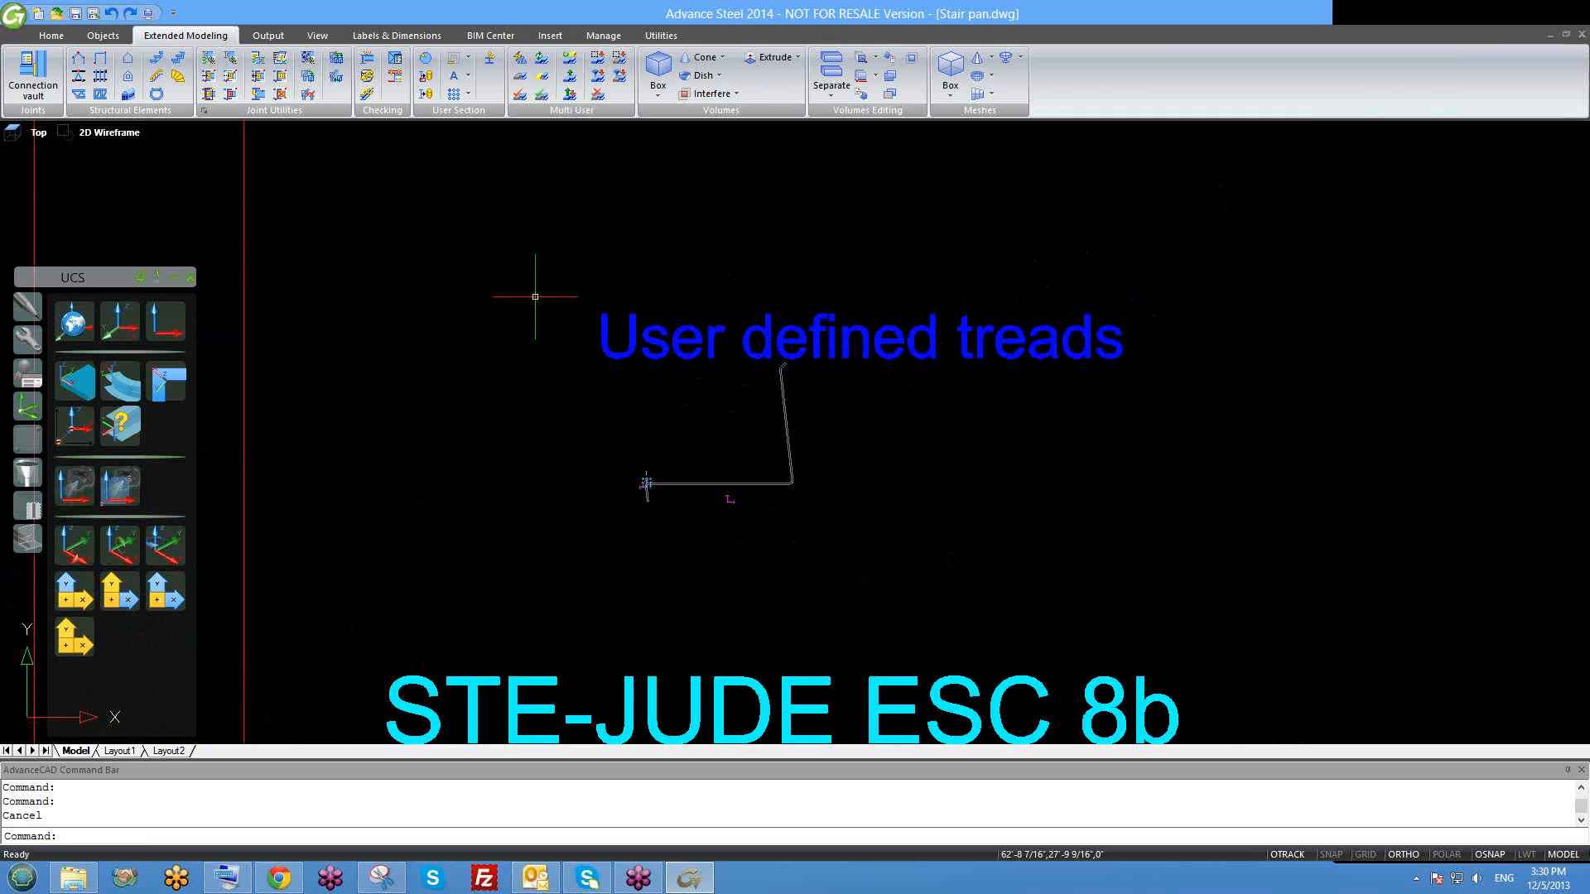
scroll(989, 306, down, 2)
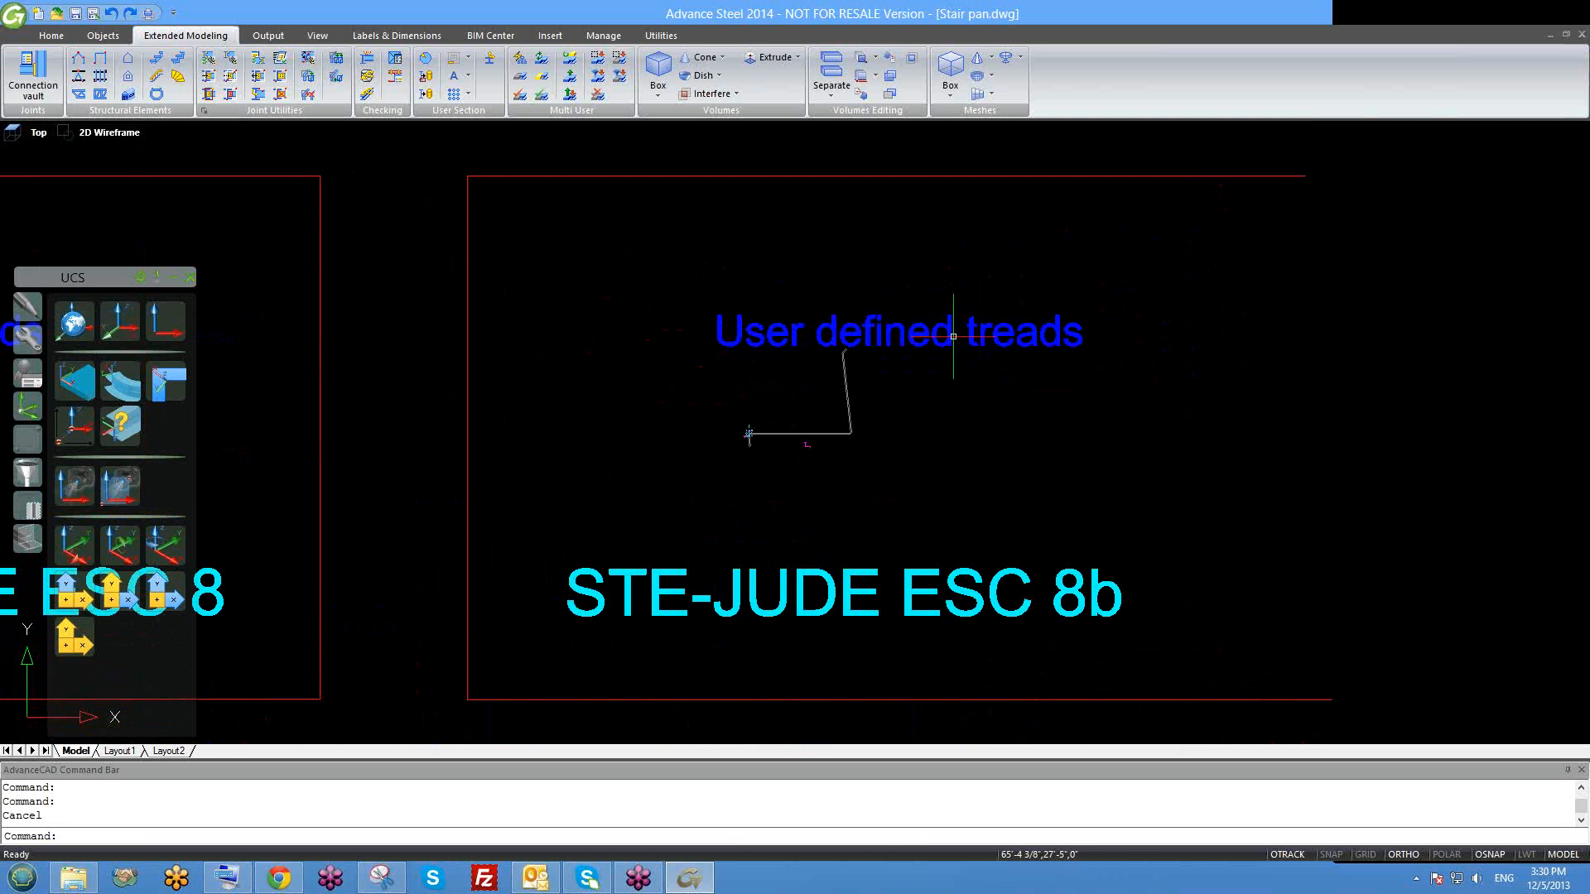
scroll(895, 344, up, 2)
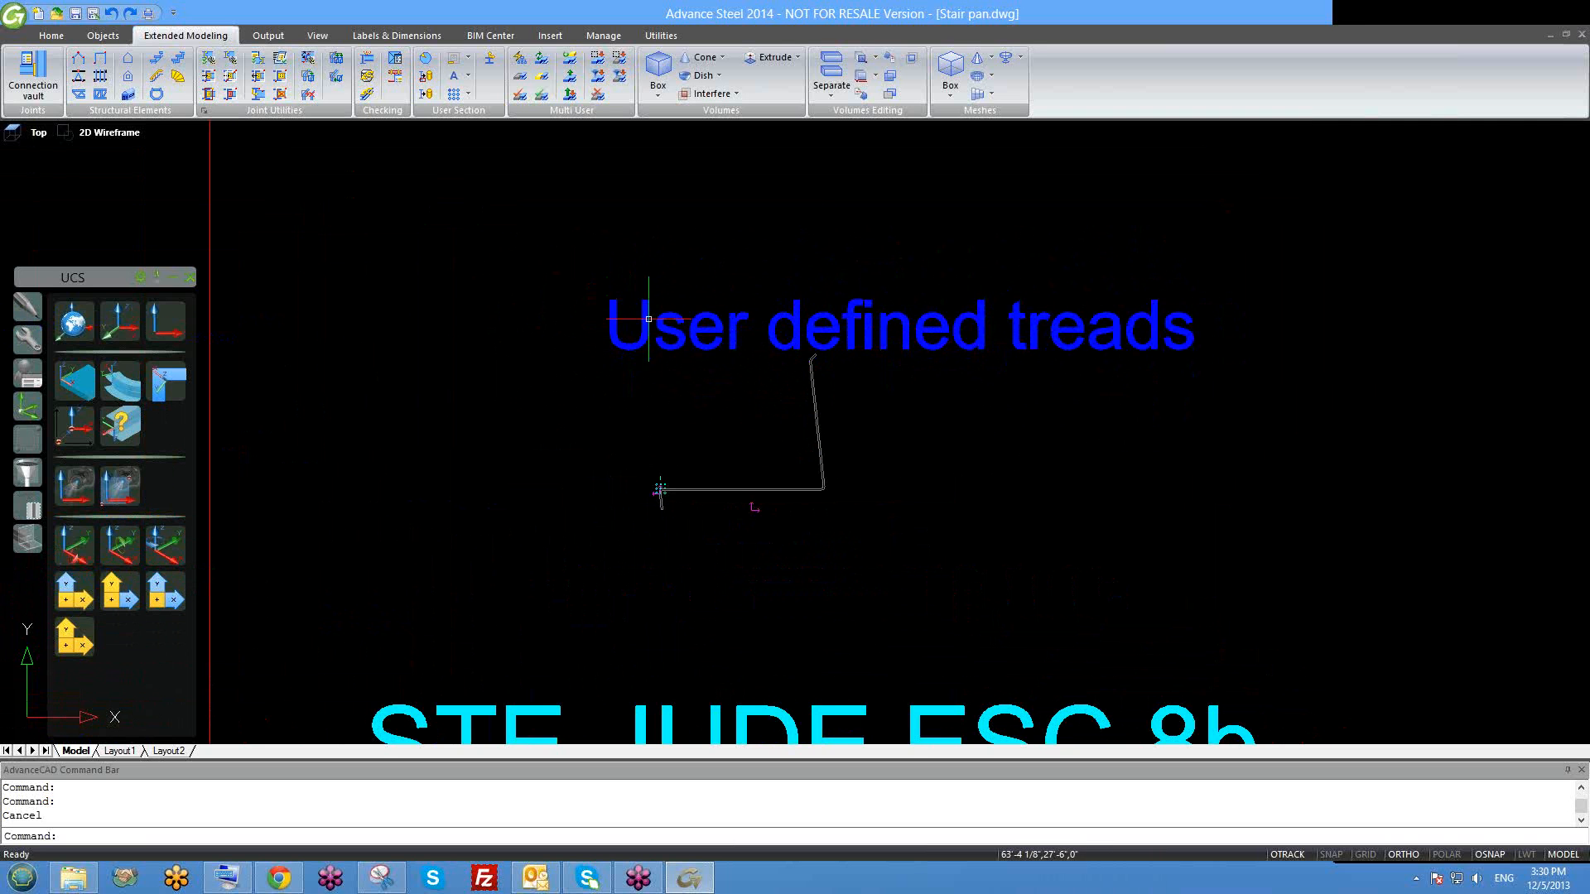
scroll(646, 347, down, 2)
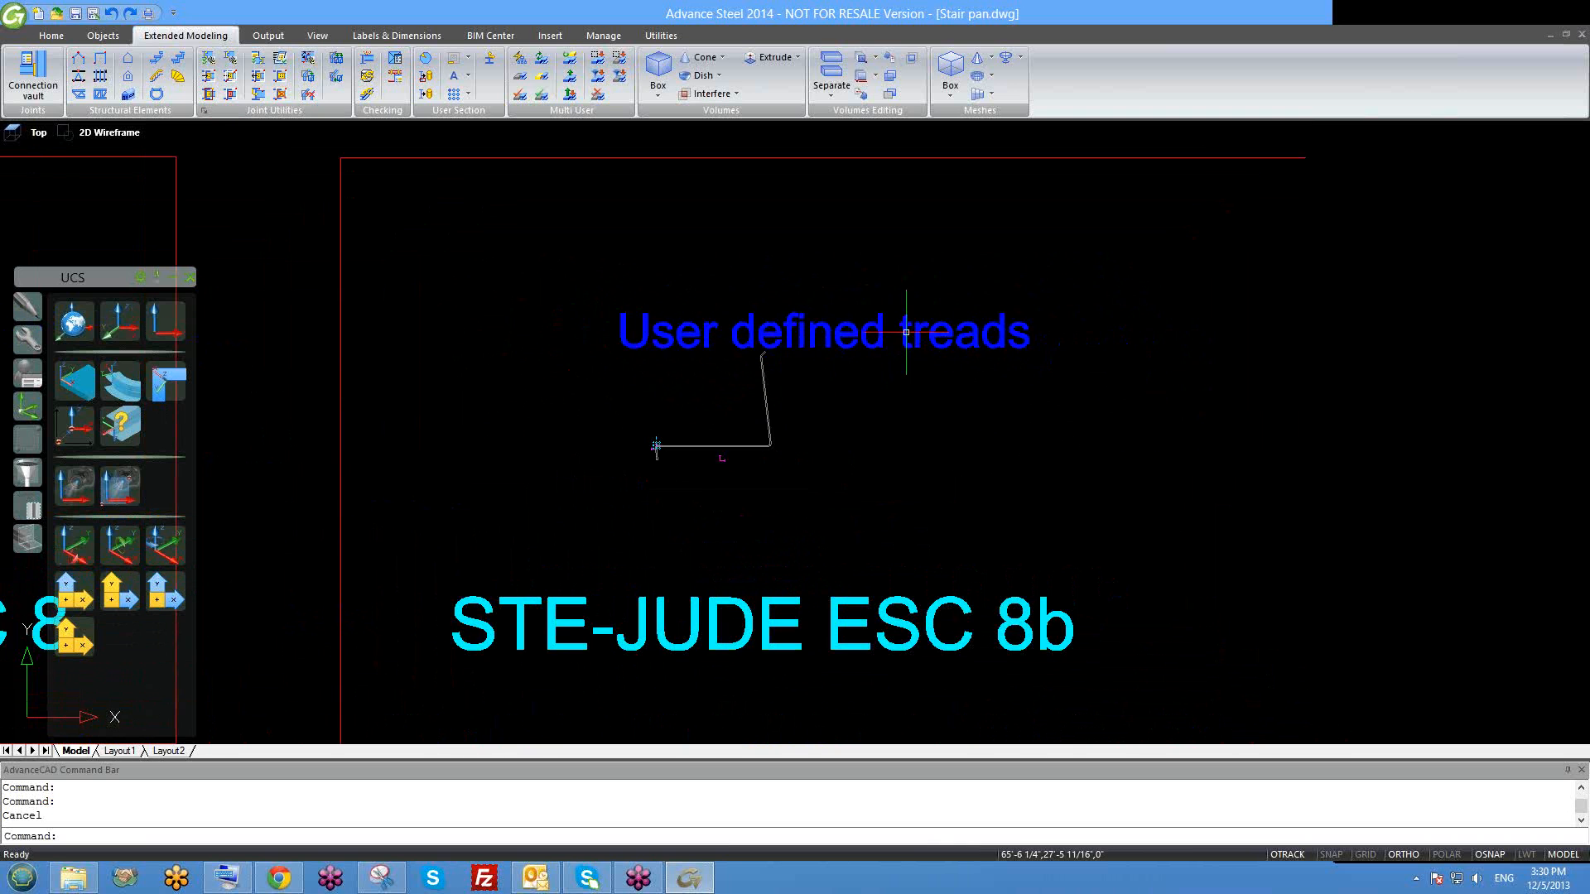
Look over the full set of framed tread sections, and close Stair pan.dwg without saving changes.
scroll(852, 371, down, 2)
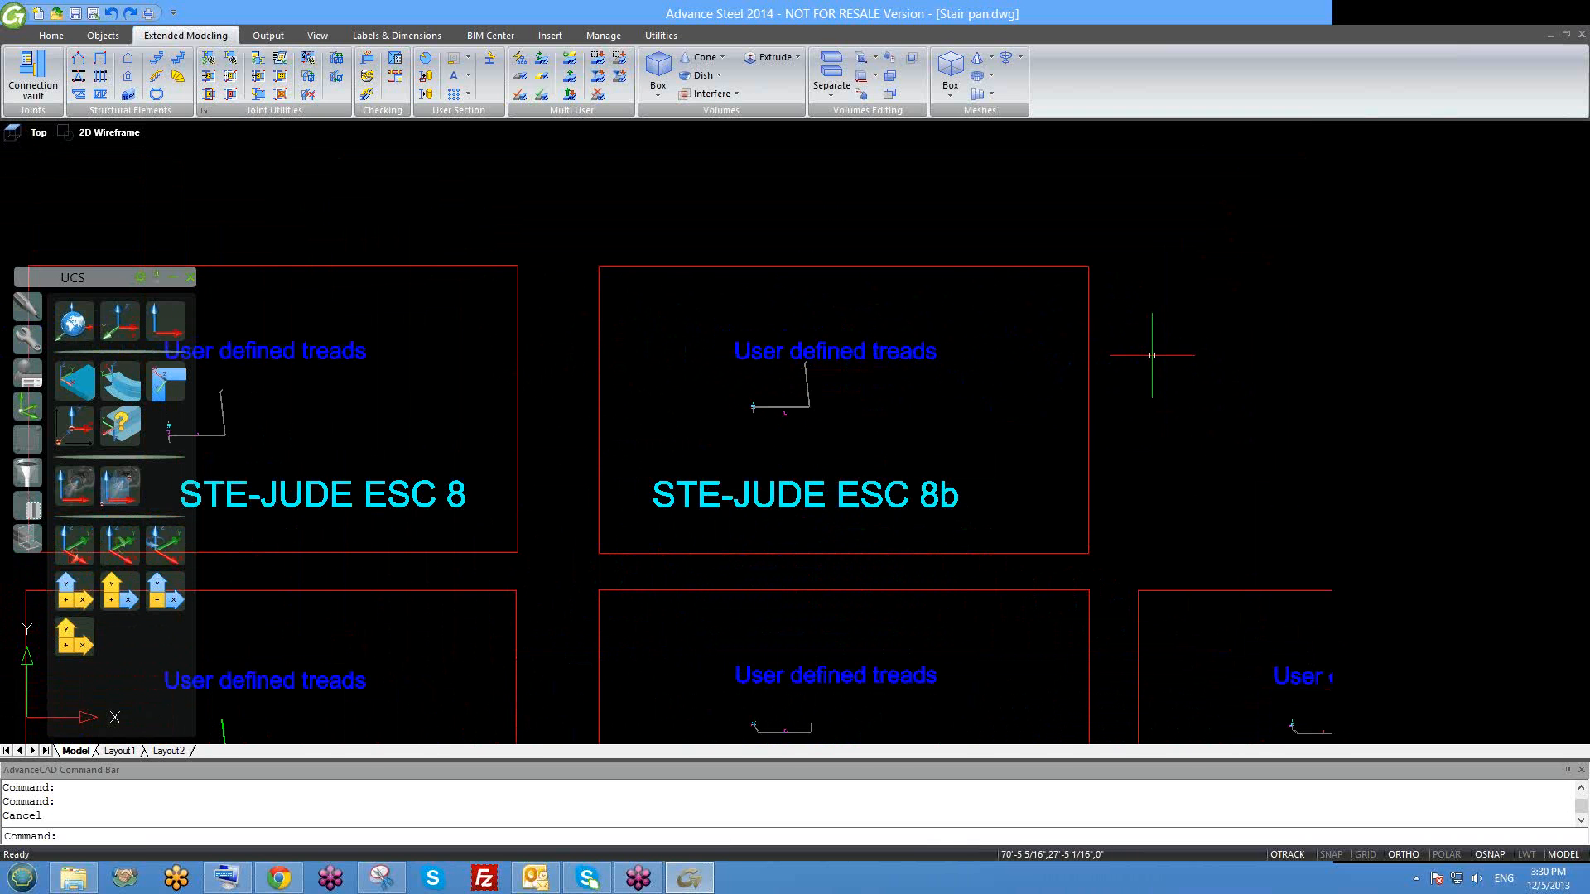
middle_drag(1035, 424, 917, 395)
scroll(827, 393, down, 2)
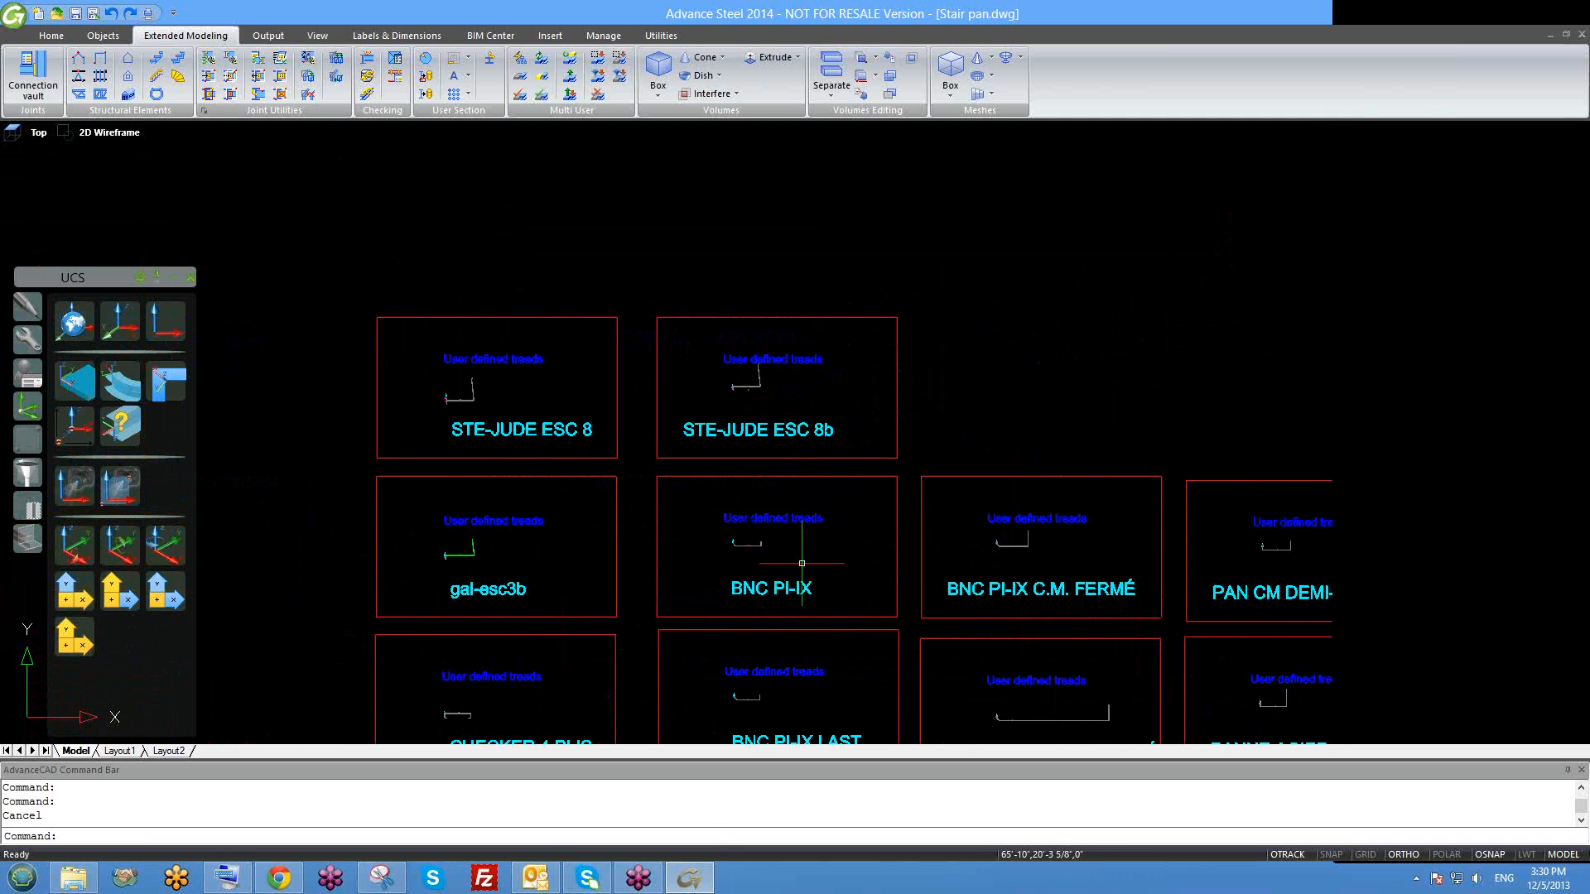
middle_drag(1061, 453, 834, 308)
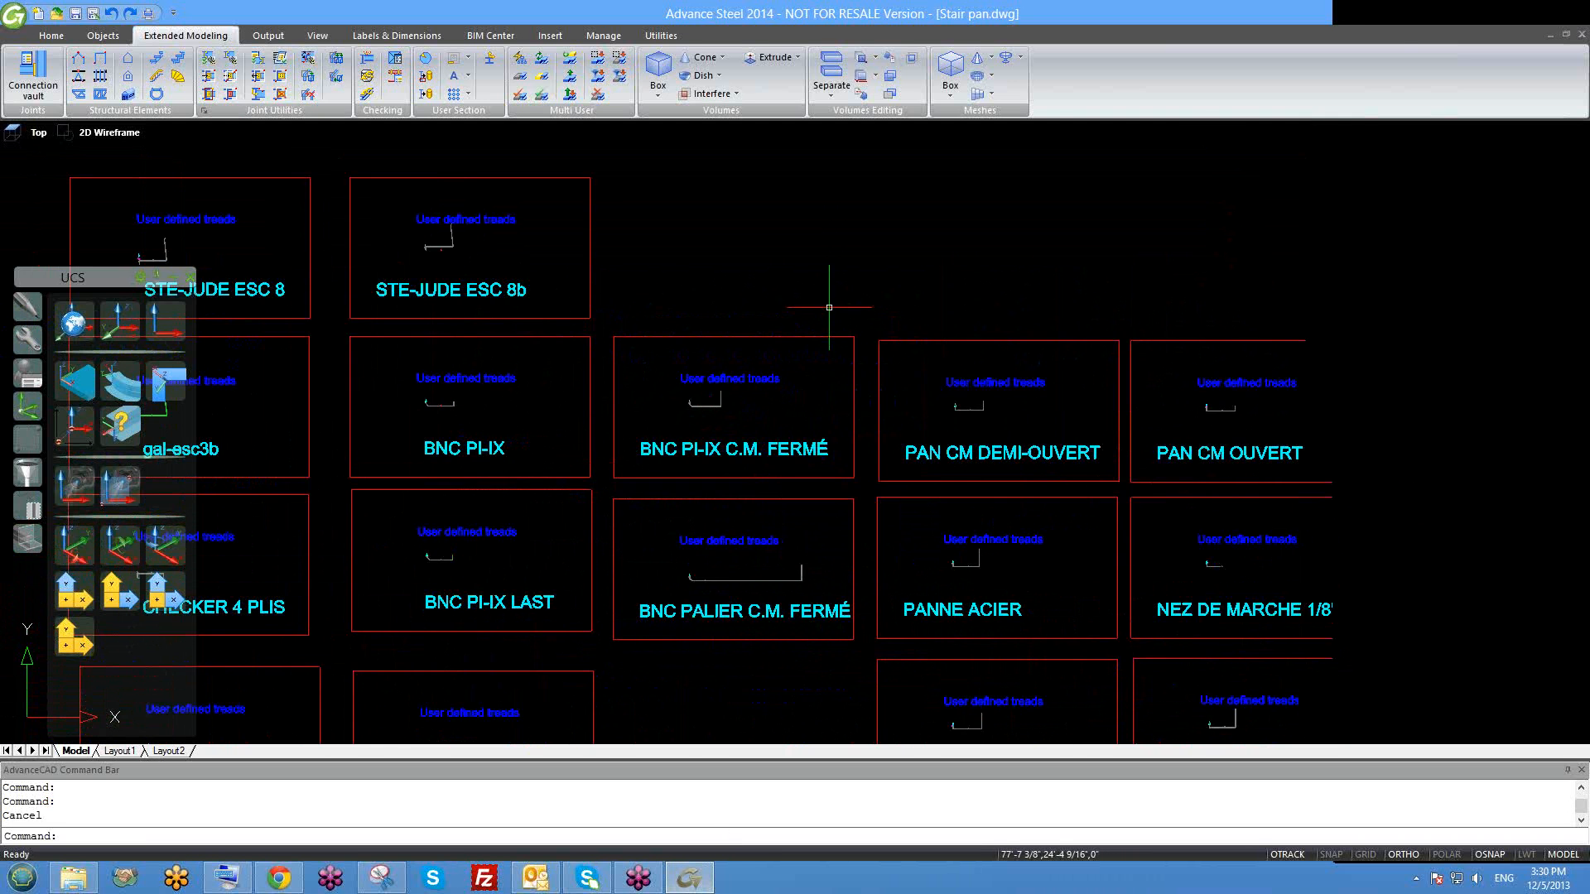
scroll(834, 309, down, 2)
scroll(1083, 353, down, 5)
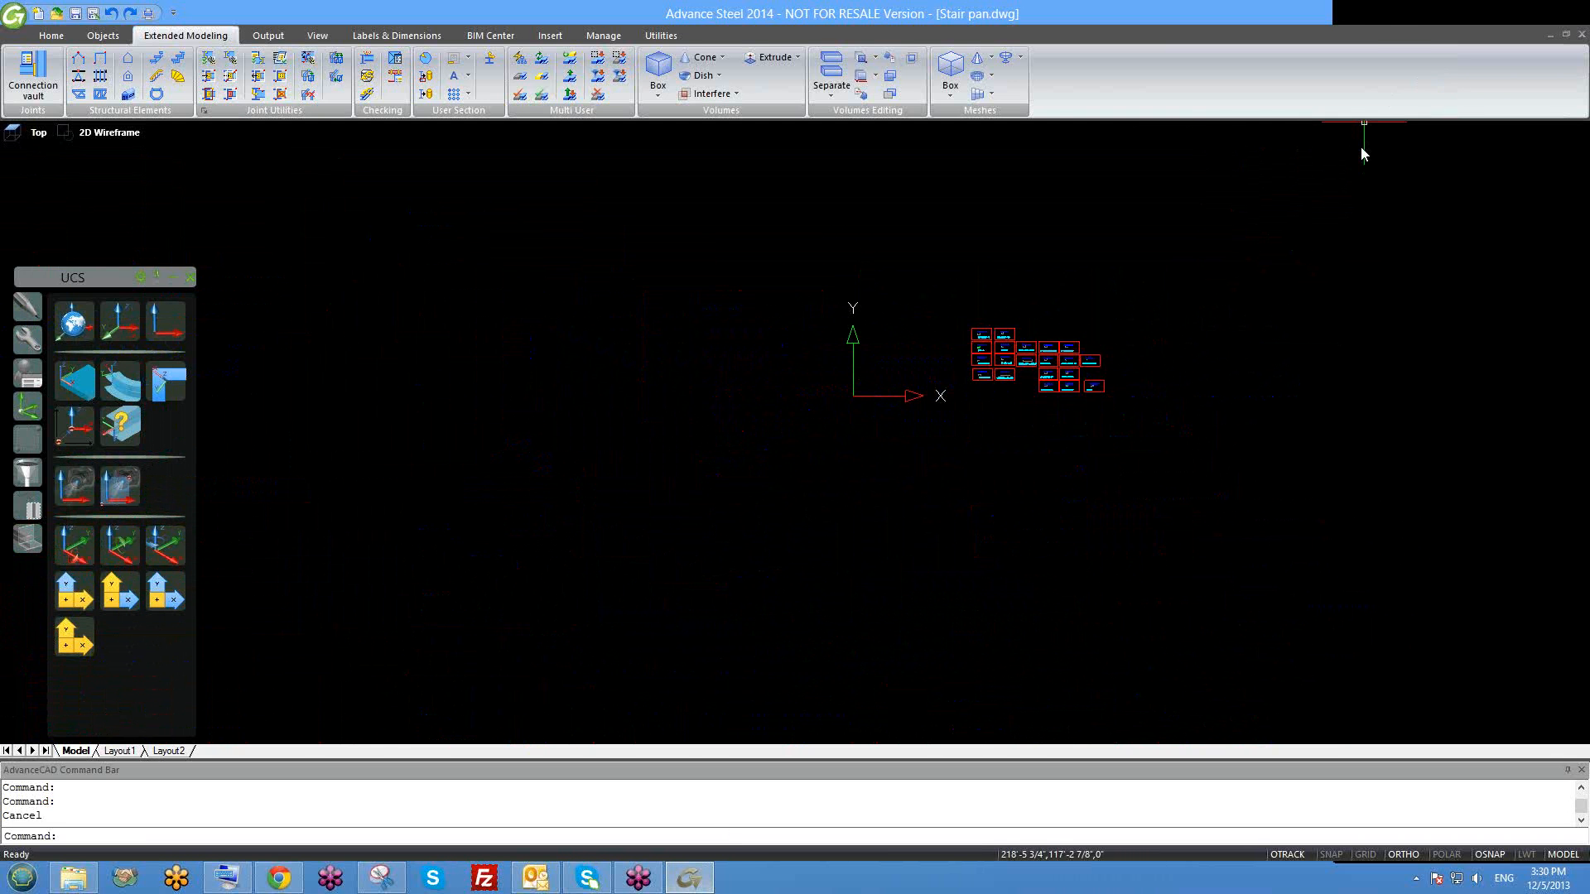
click(1581, 35)
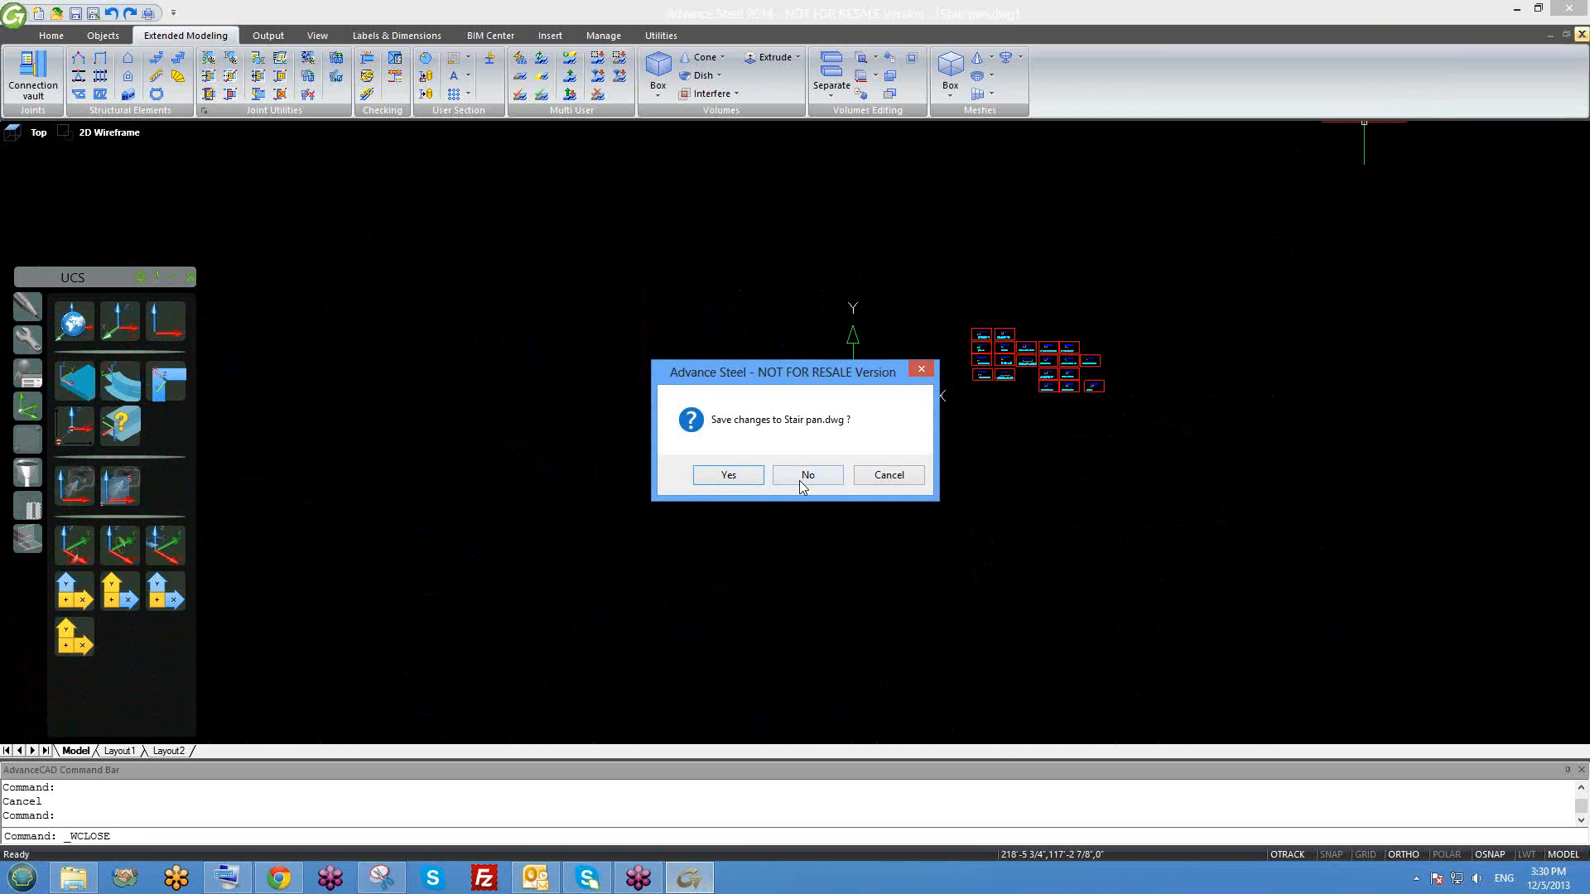
click(801, 483)
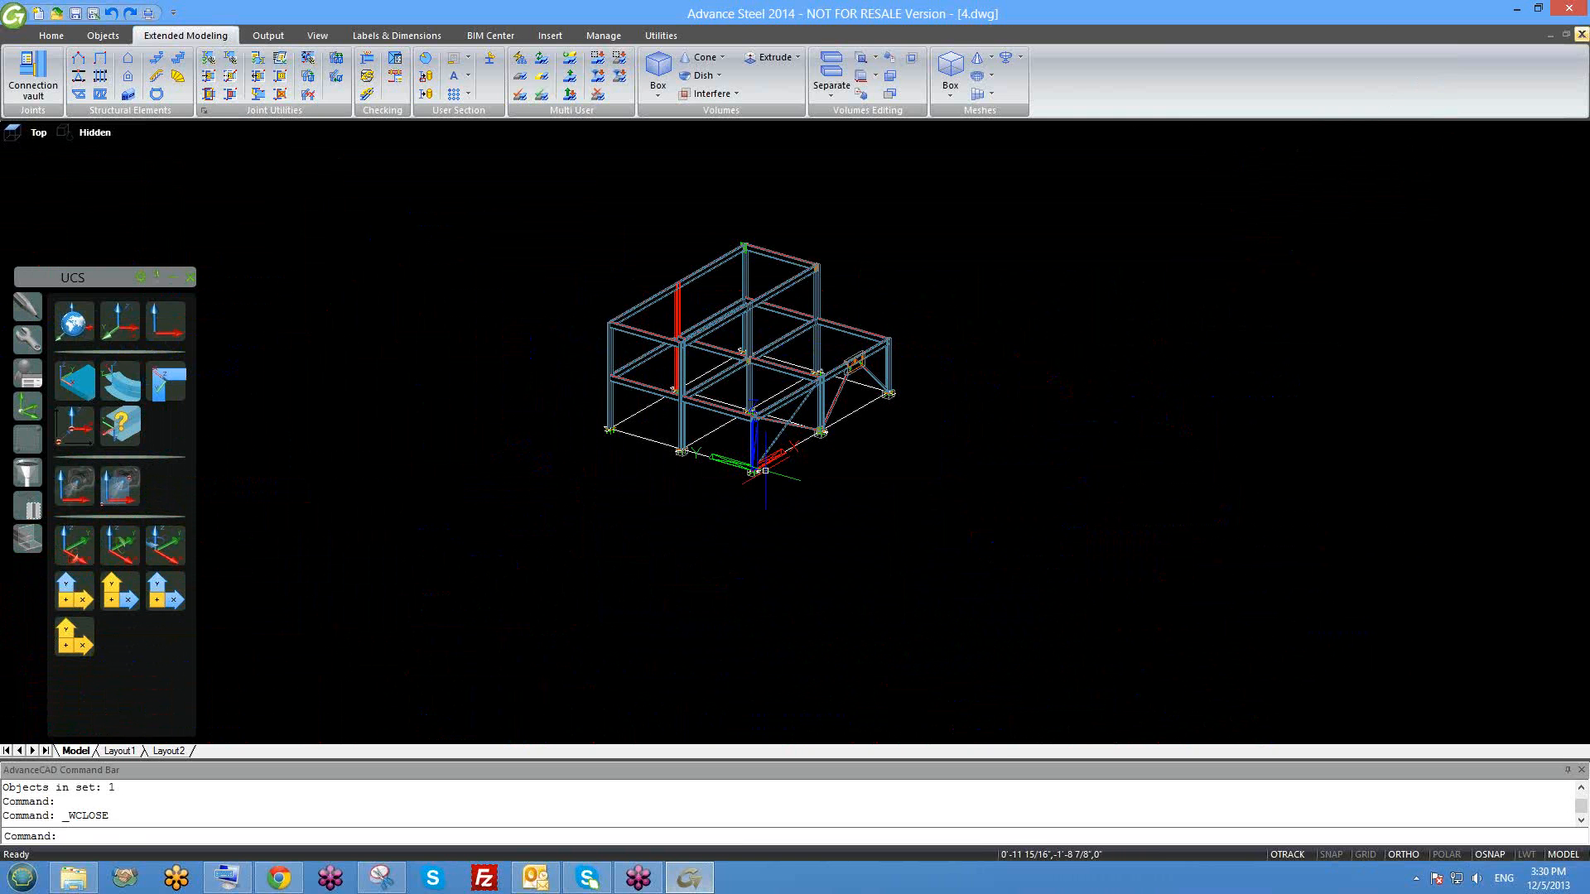
Copy the rear corner column on the origin side of the 4.dwg frame to a free spot outside the structure.
shift+middle_drag(702, 497, 698, 424)
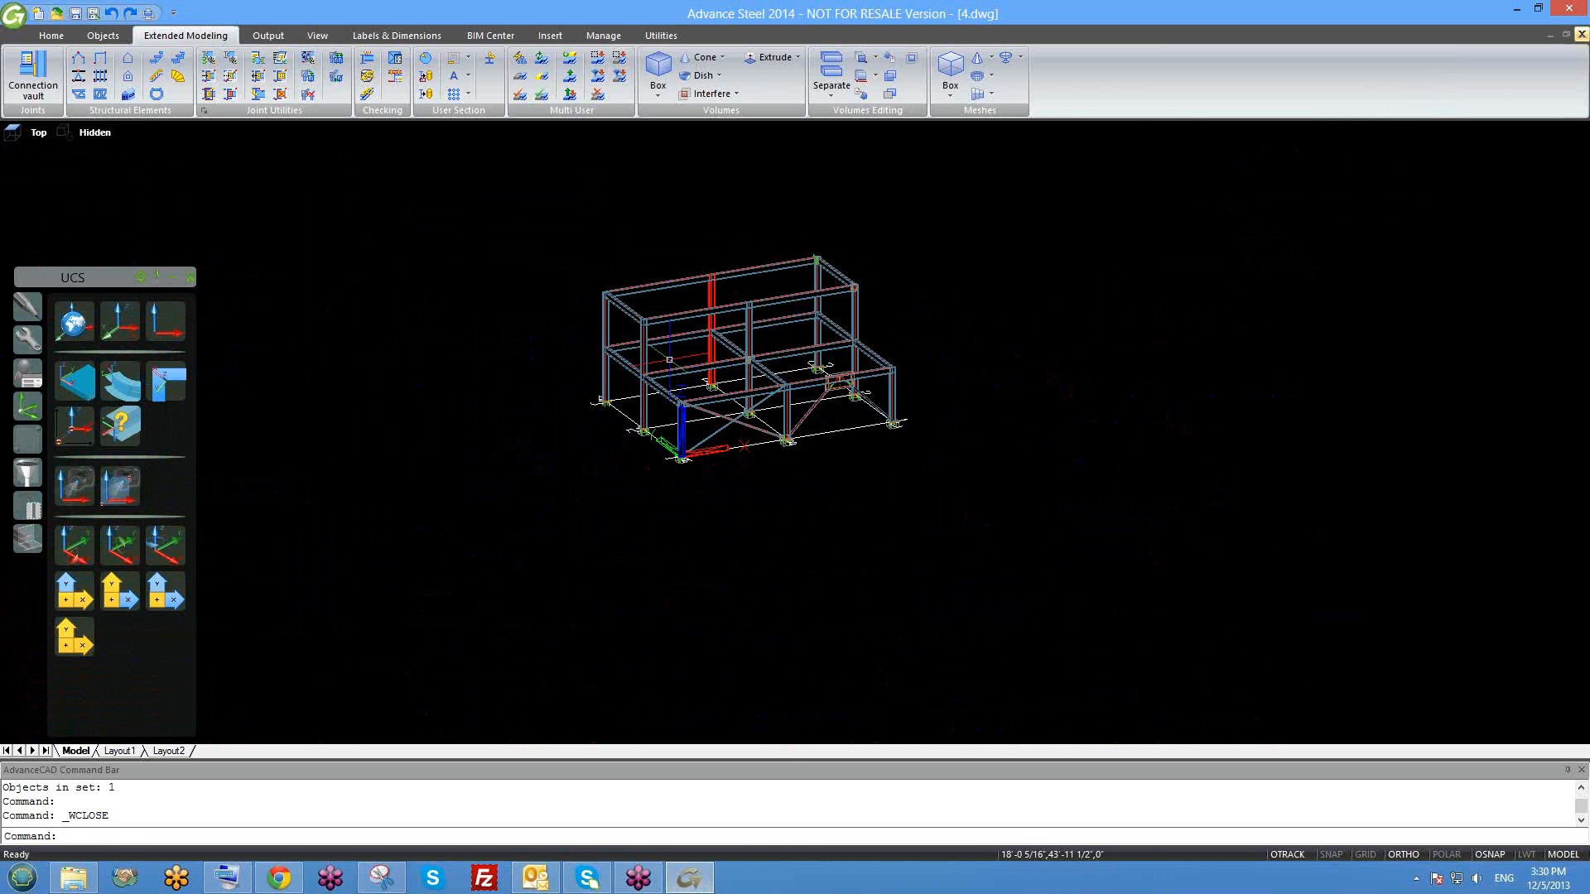
scroll(669, 359, up, 3)
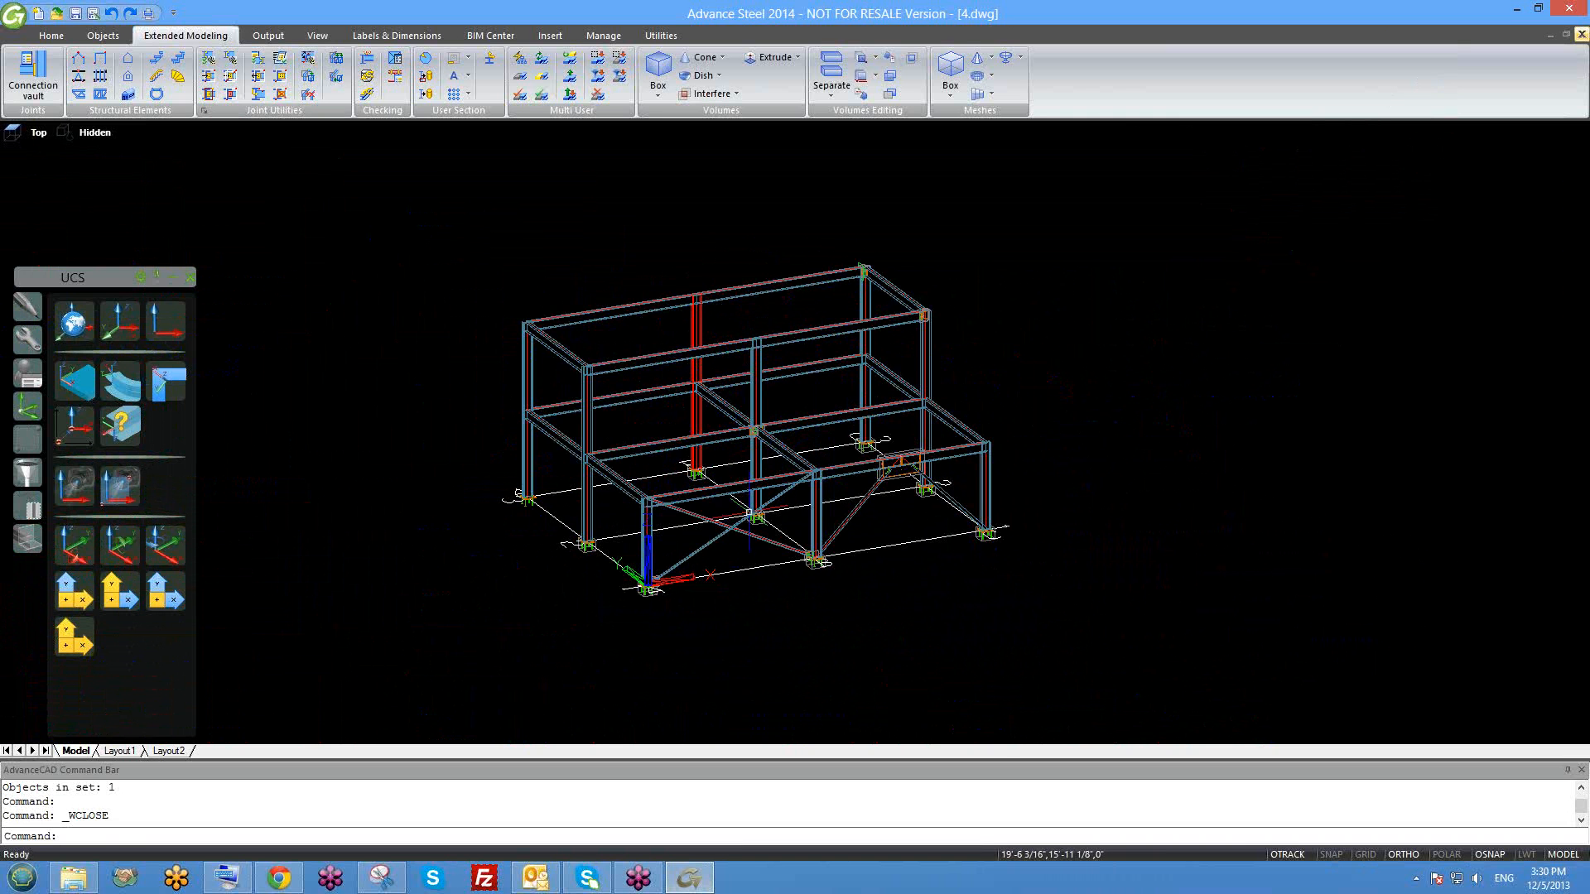
middle_drag(680, 452, 719, 502)
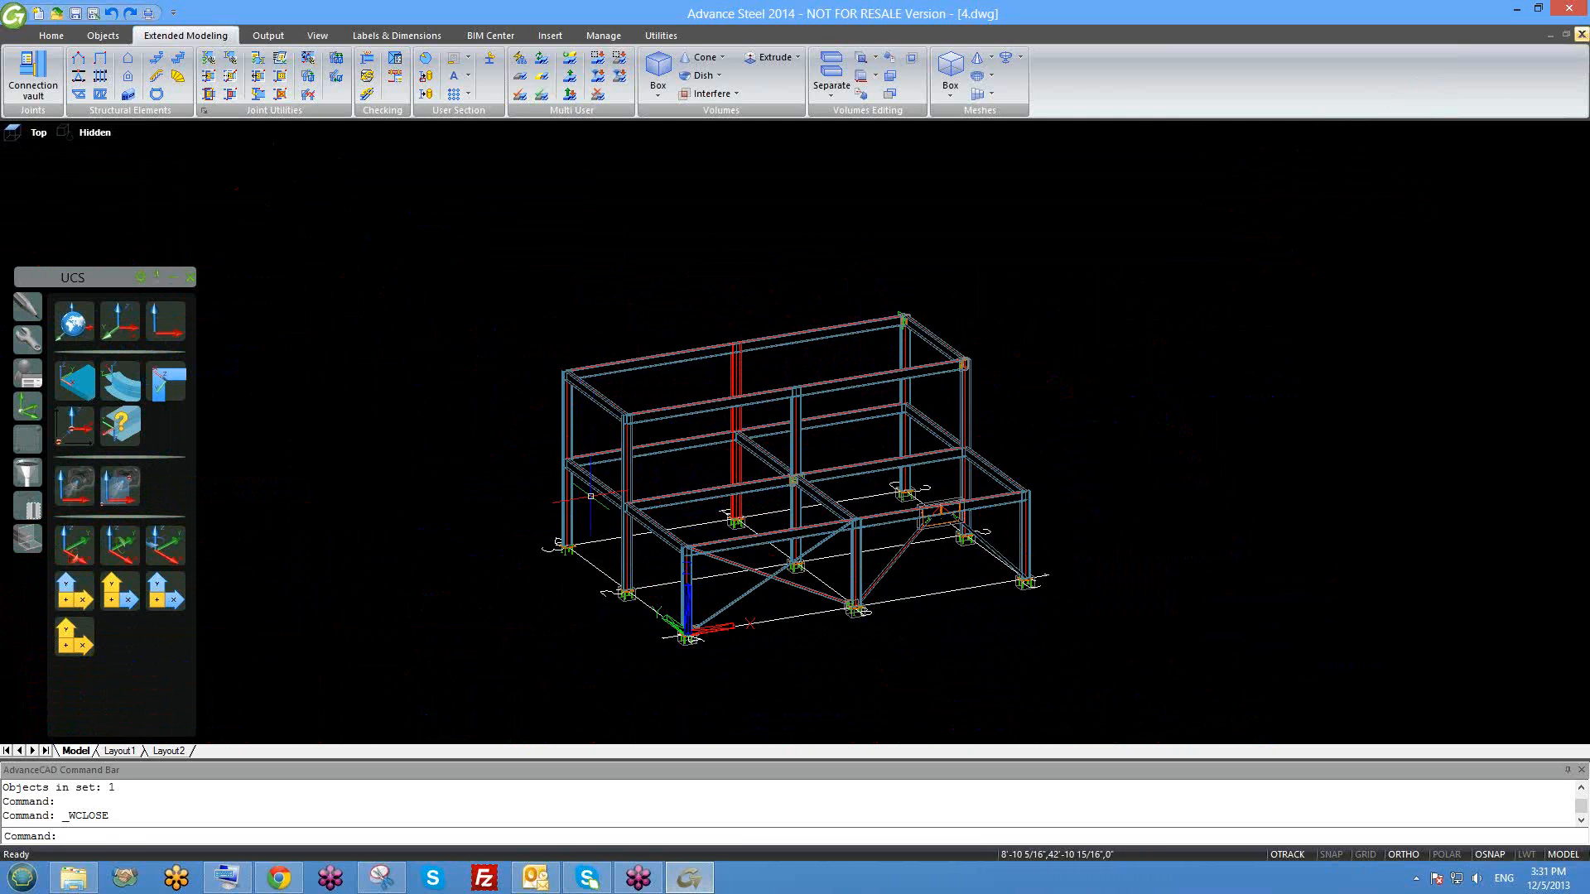
shift+middle_drag(602, 536, 694, 559)
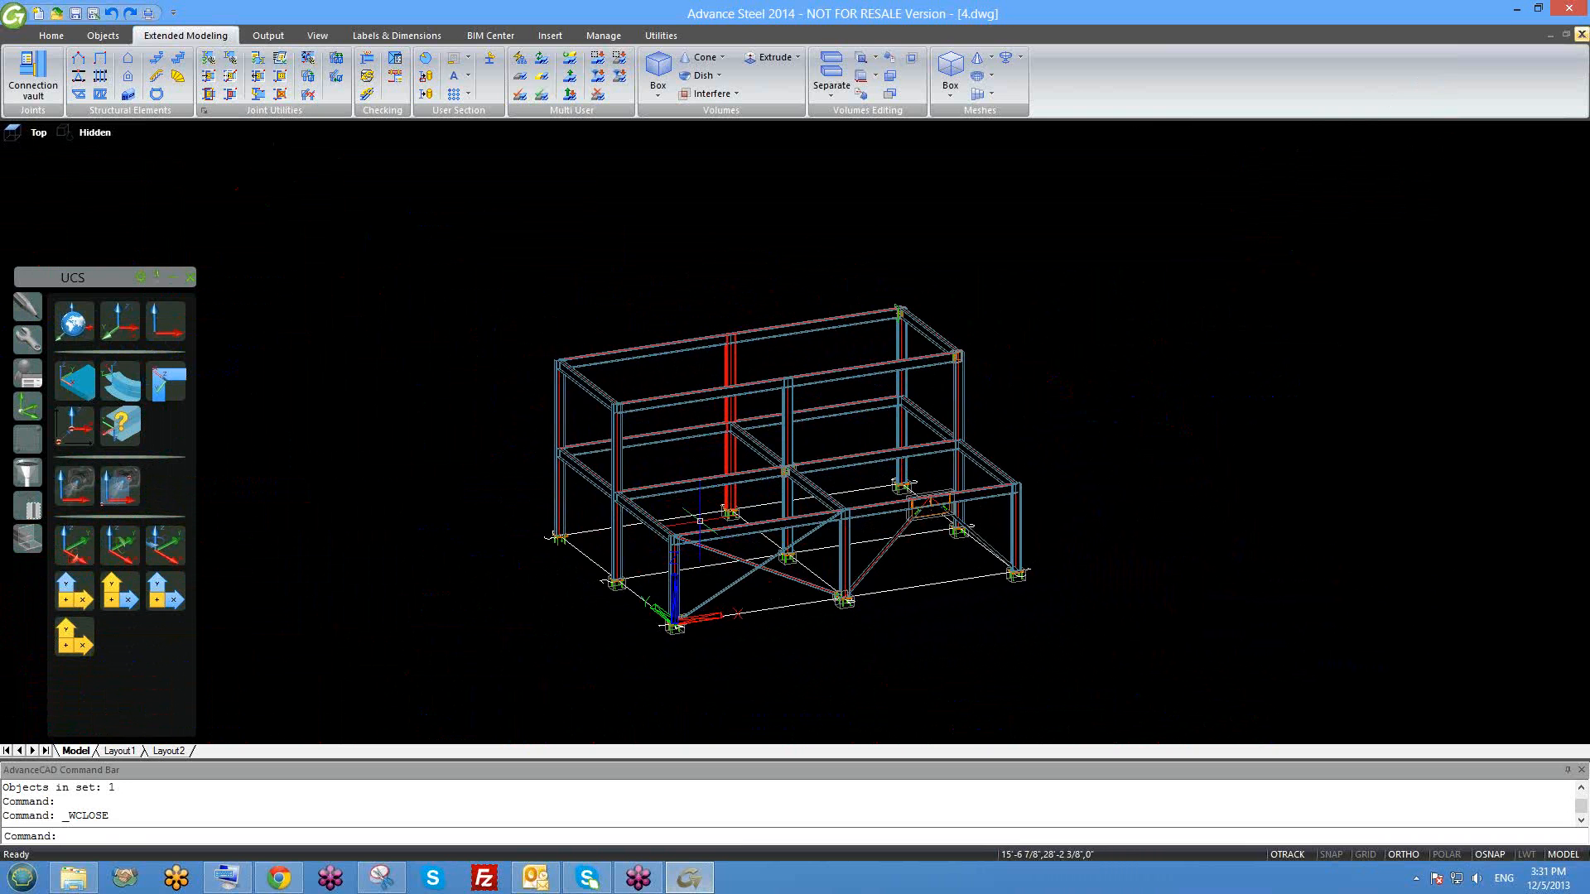
scroll(717, 365, down, 2)
right_click(472, 384)
key(Escape)
click(607, 404)
text(co)
key(Return)
click(608, 404)
click(521, 410)
key(Escape)
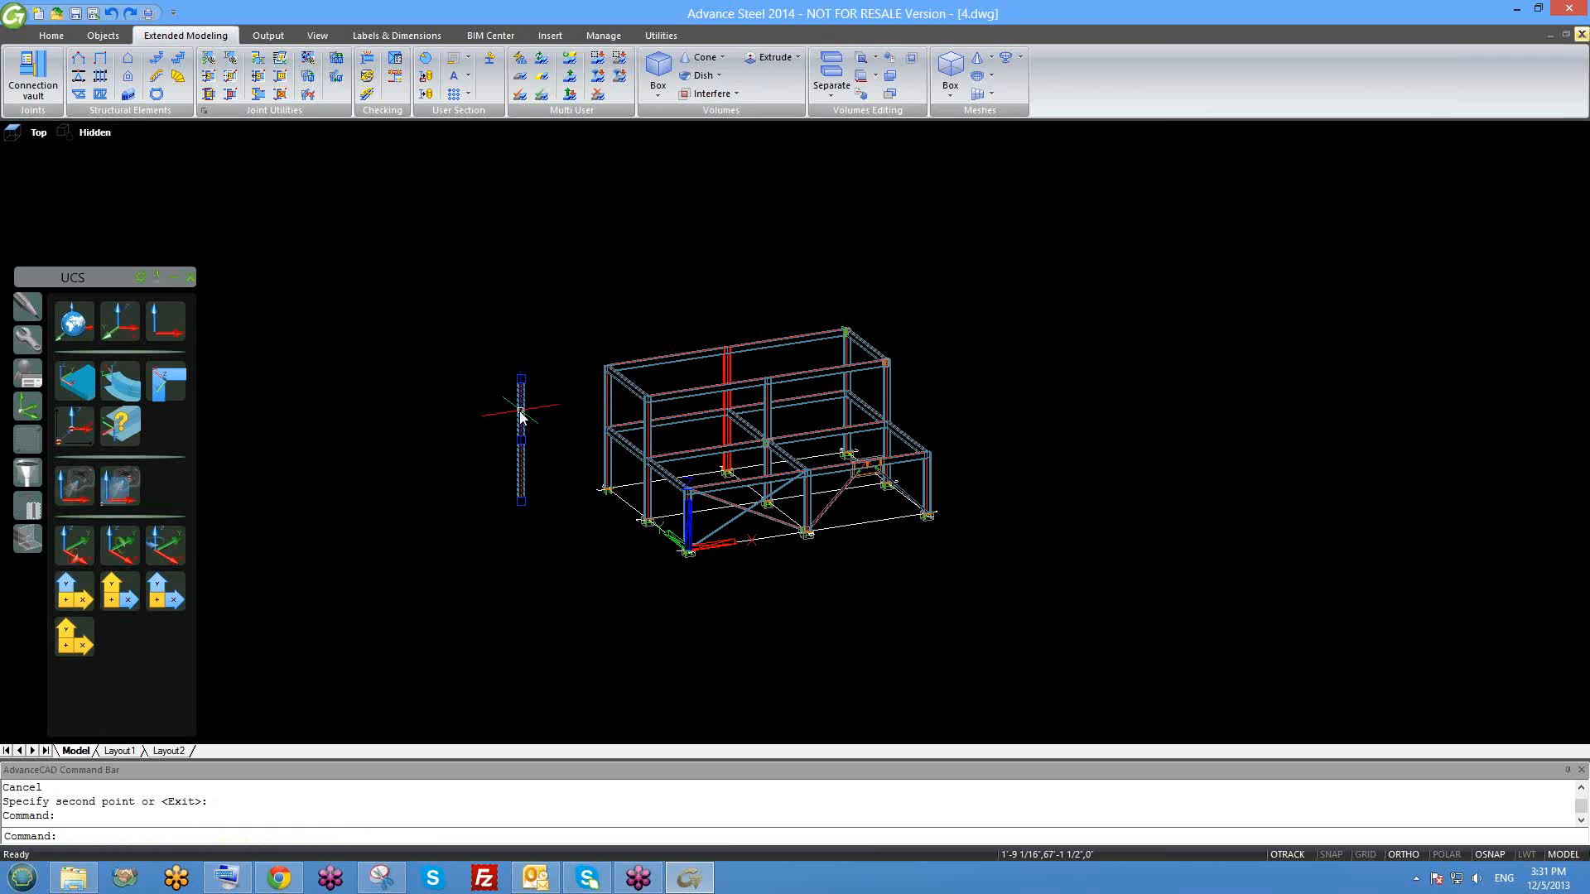
Change the copied column's section to the Default size of the User defined treads class and close its properties.
double_click(521, 410)
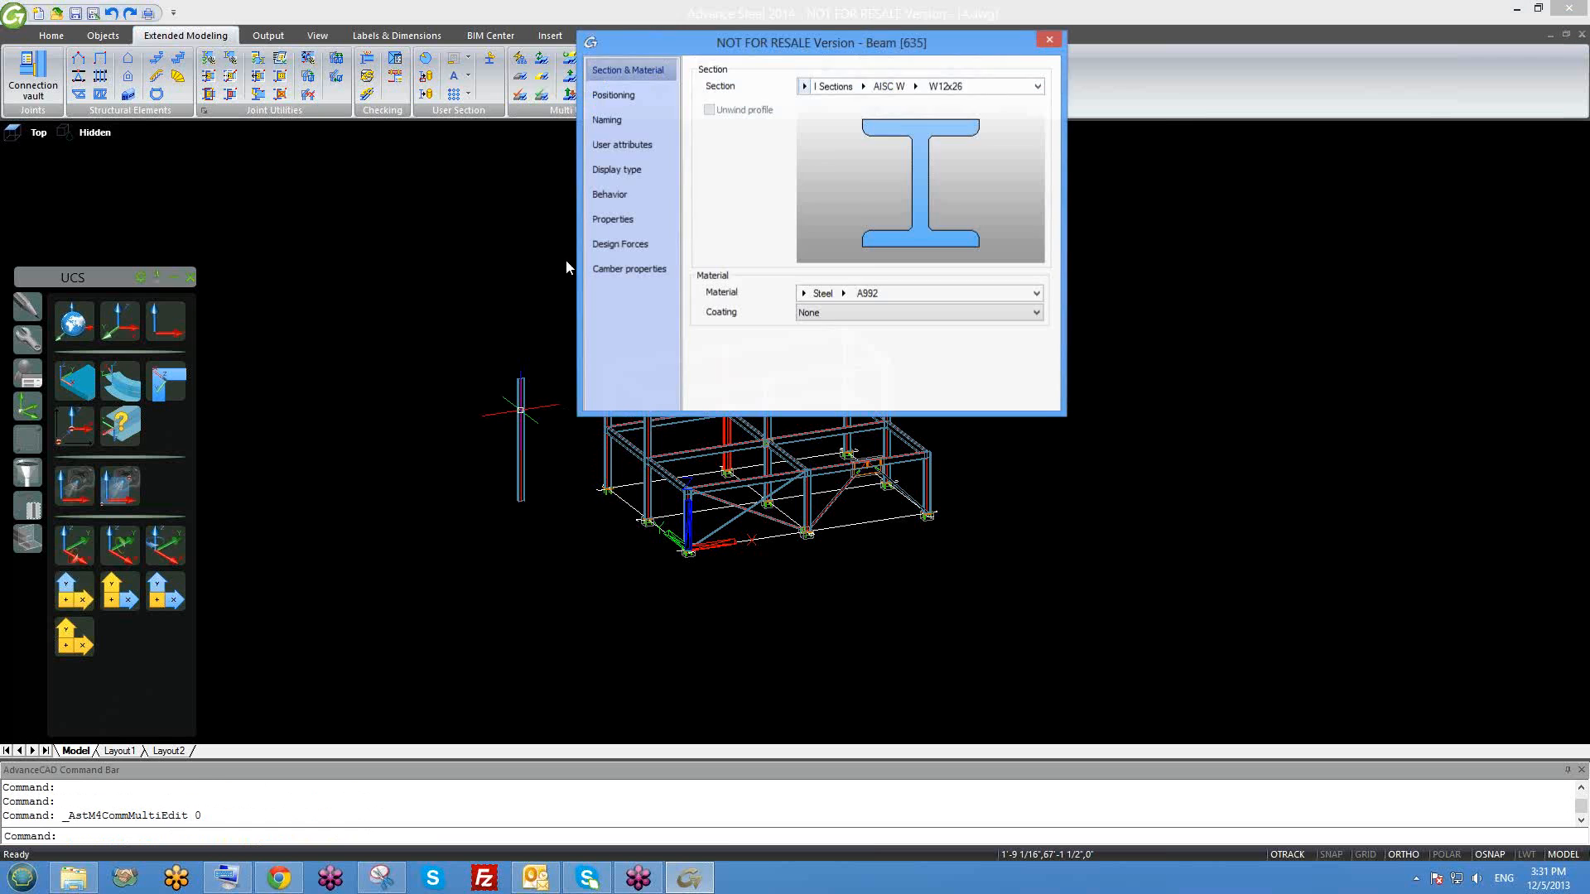
click(803, 88)
mouse_move(871, 308)
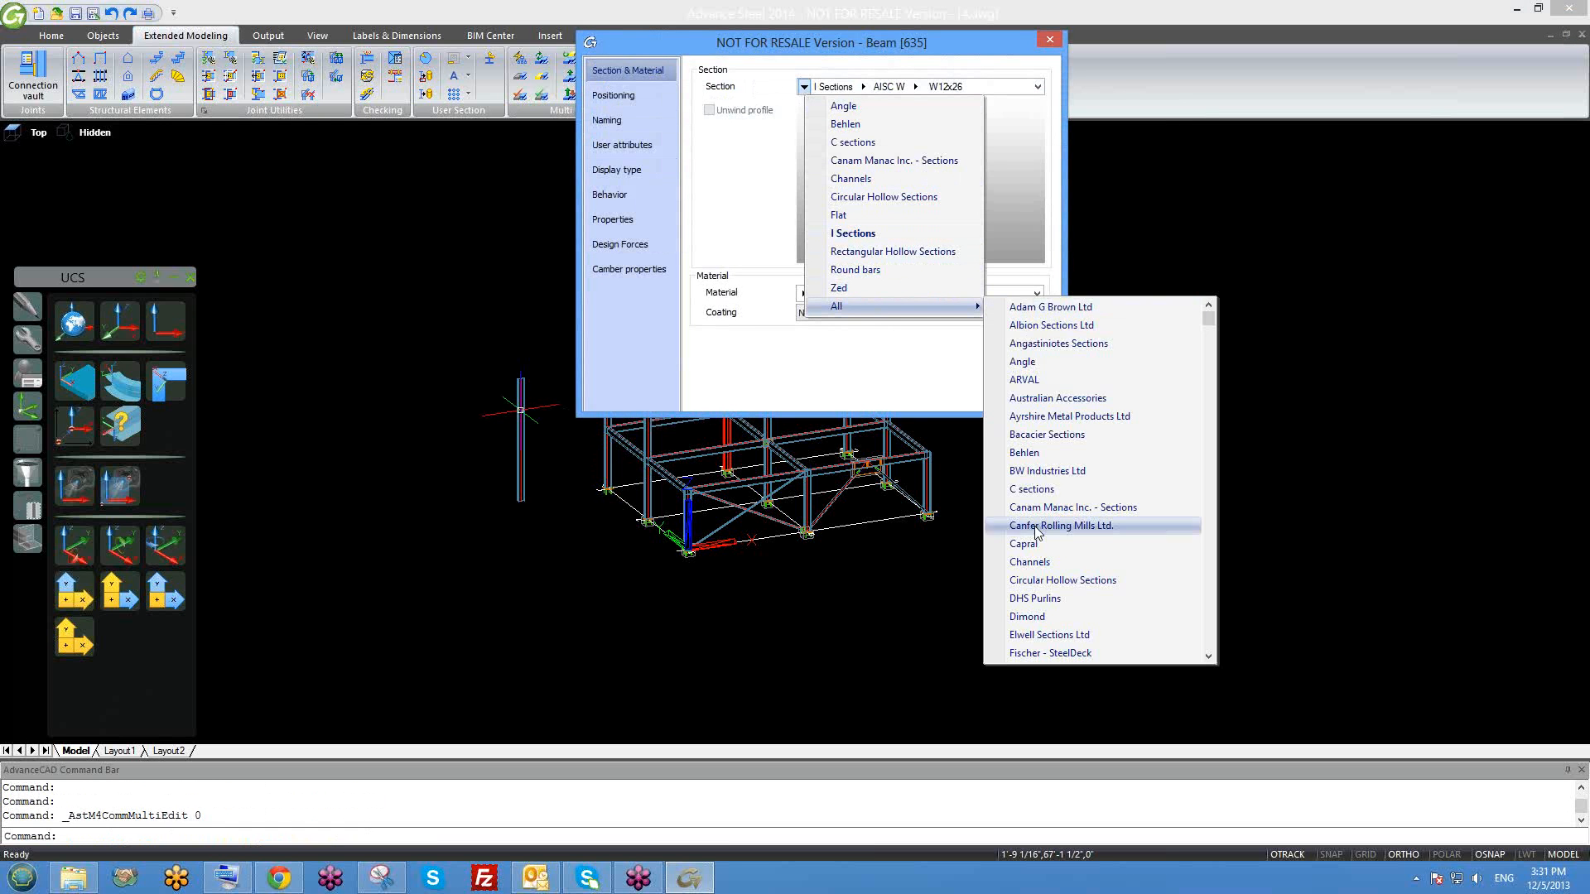
scroll(1065, 598, down, 1)
scroll(1076, 598, down, 10)
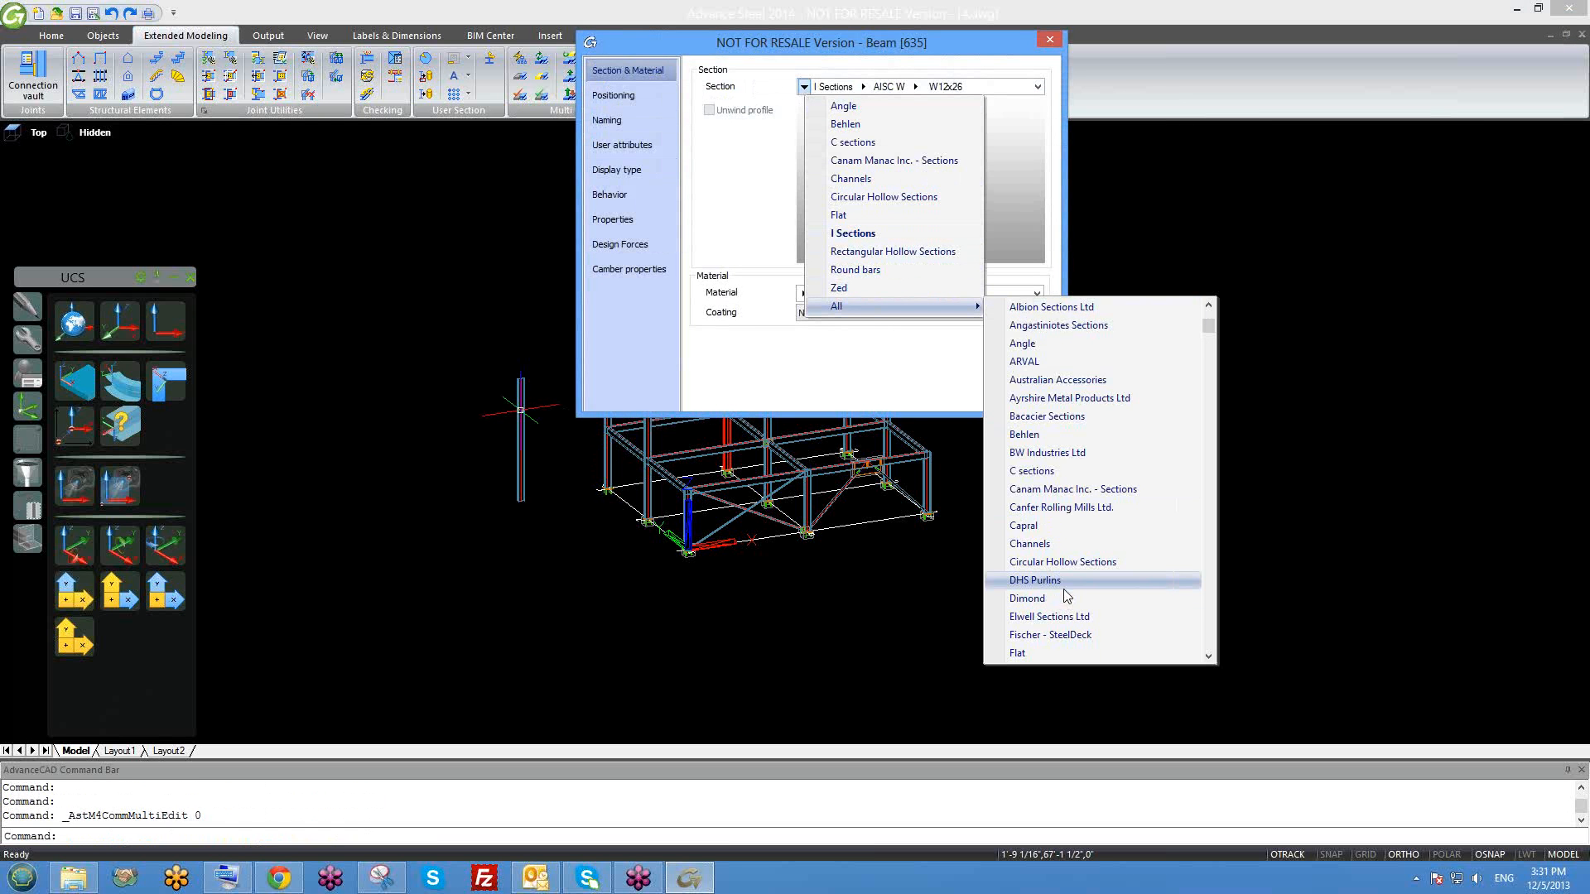
scroll(1092, 637, down, 1)
click(1087, 635)
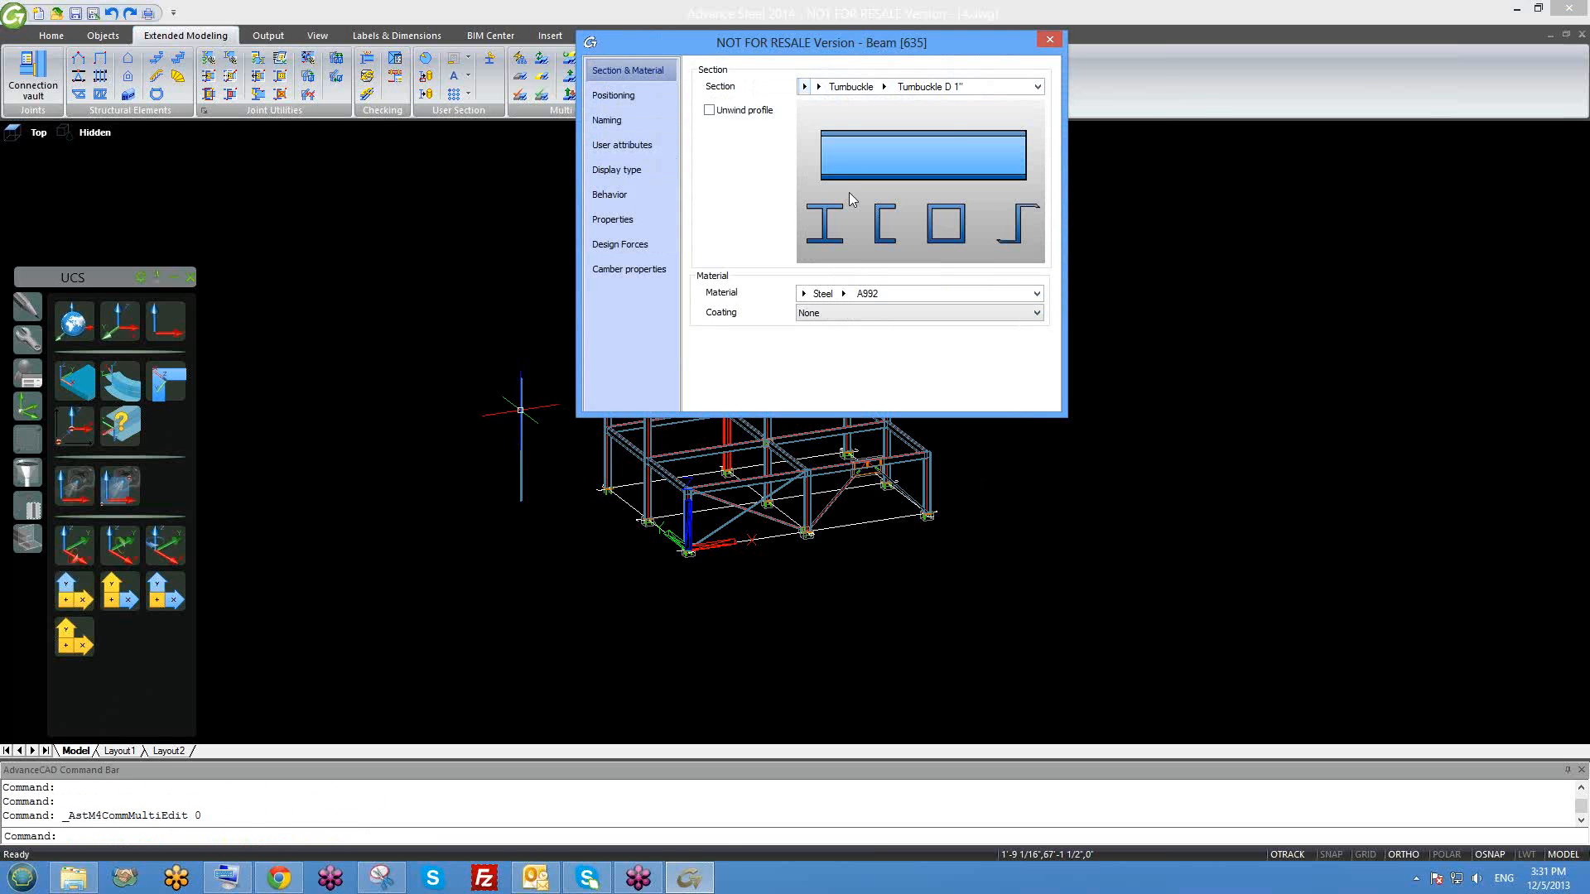
click(818, 86)
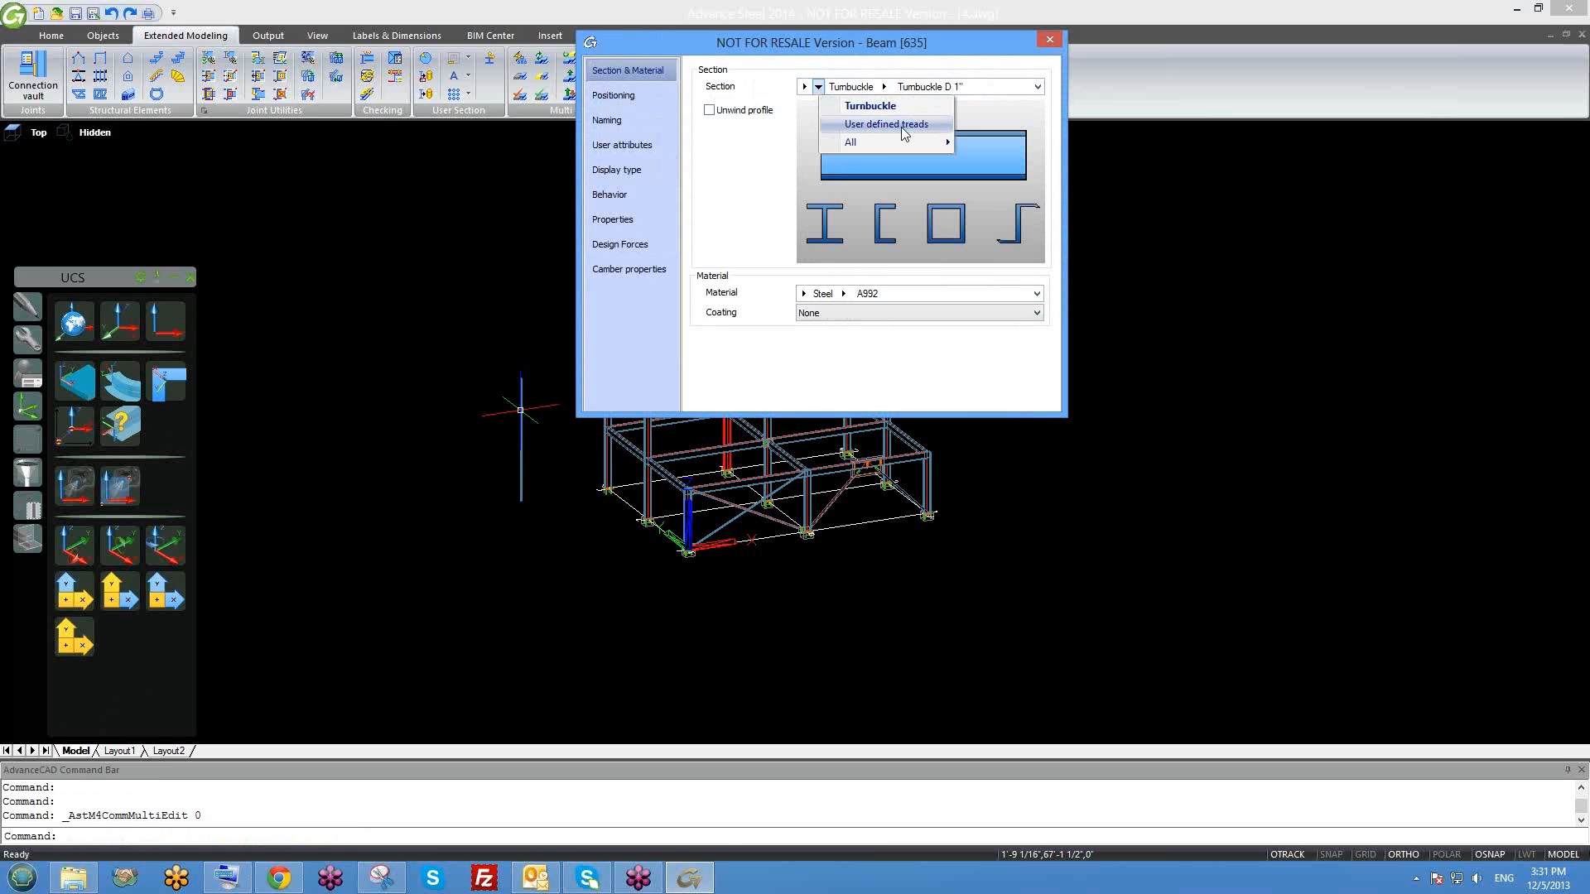
click(886, 123)
click(915, 87)
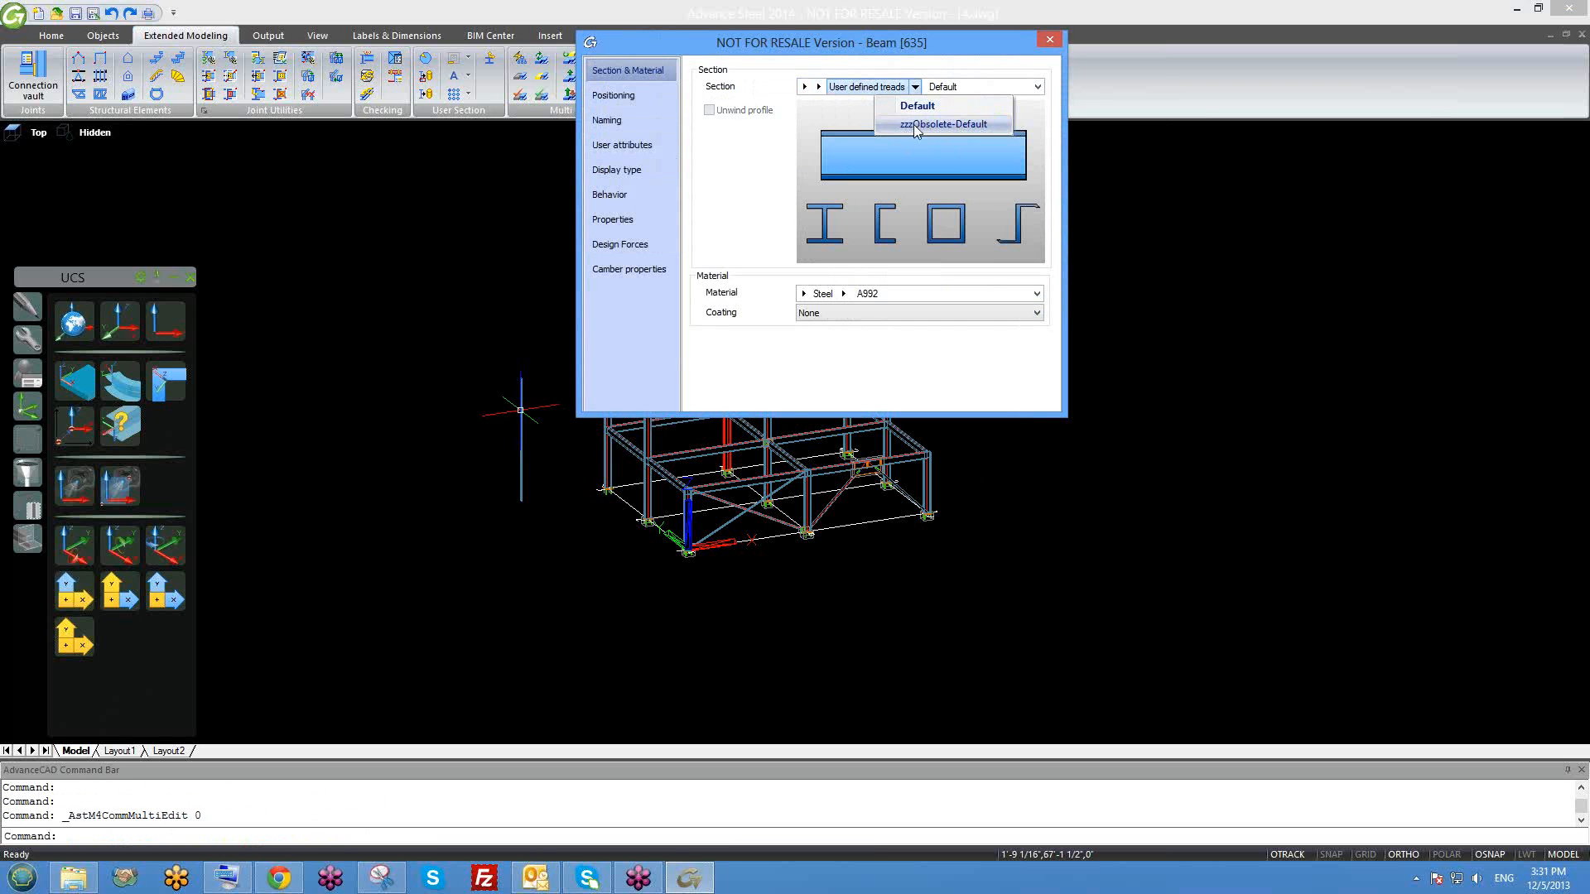
click(931, 106)
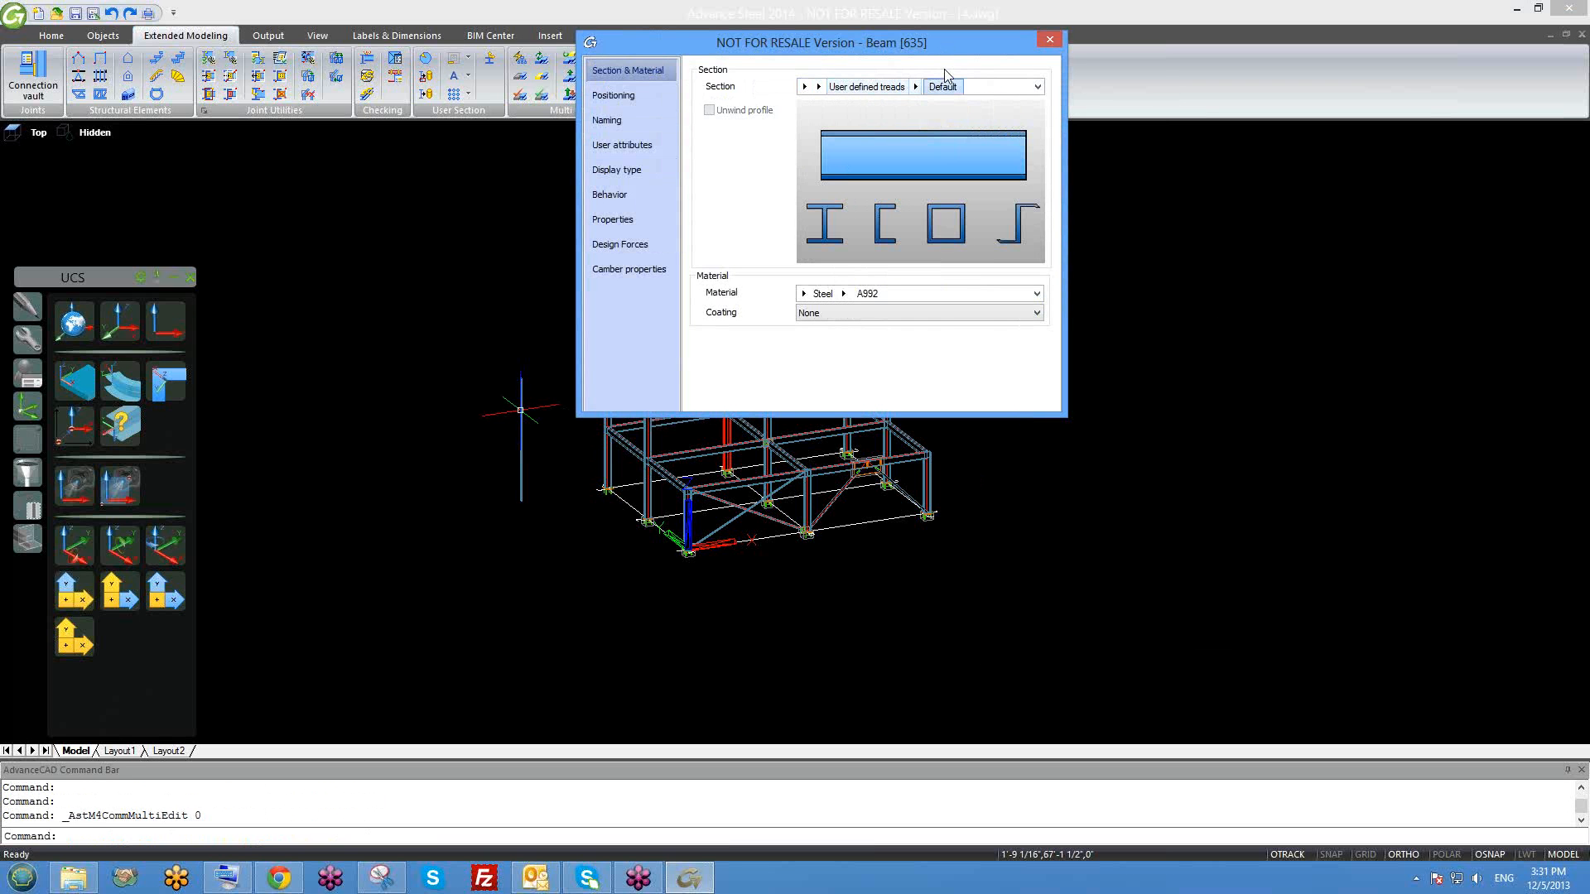
click(1049, 39)
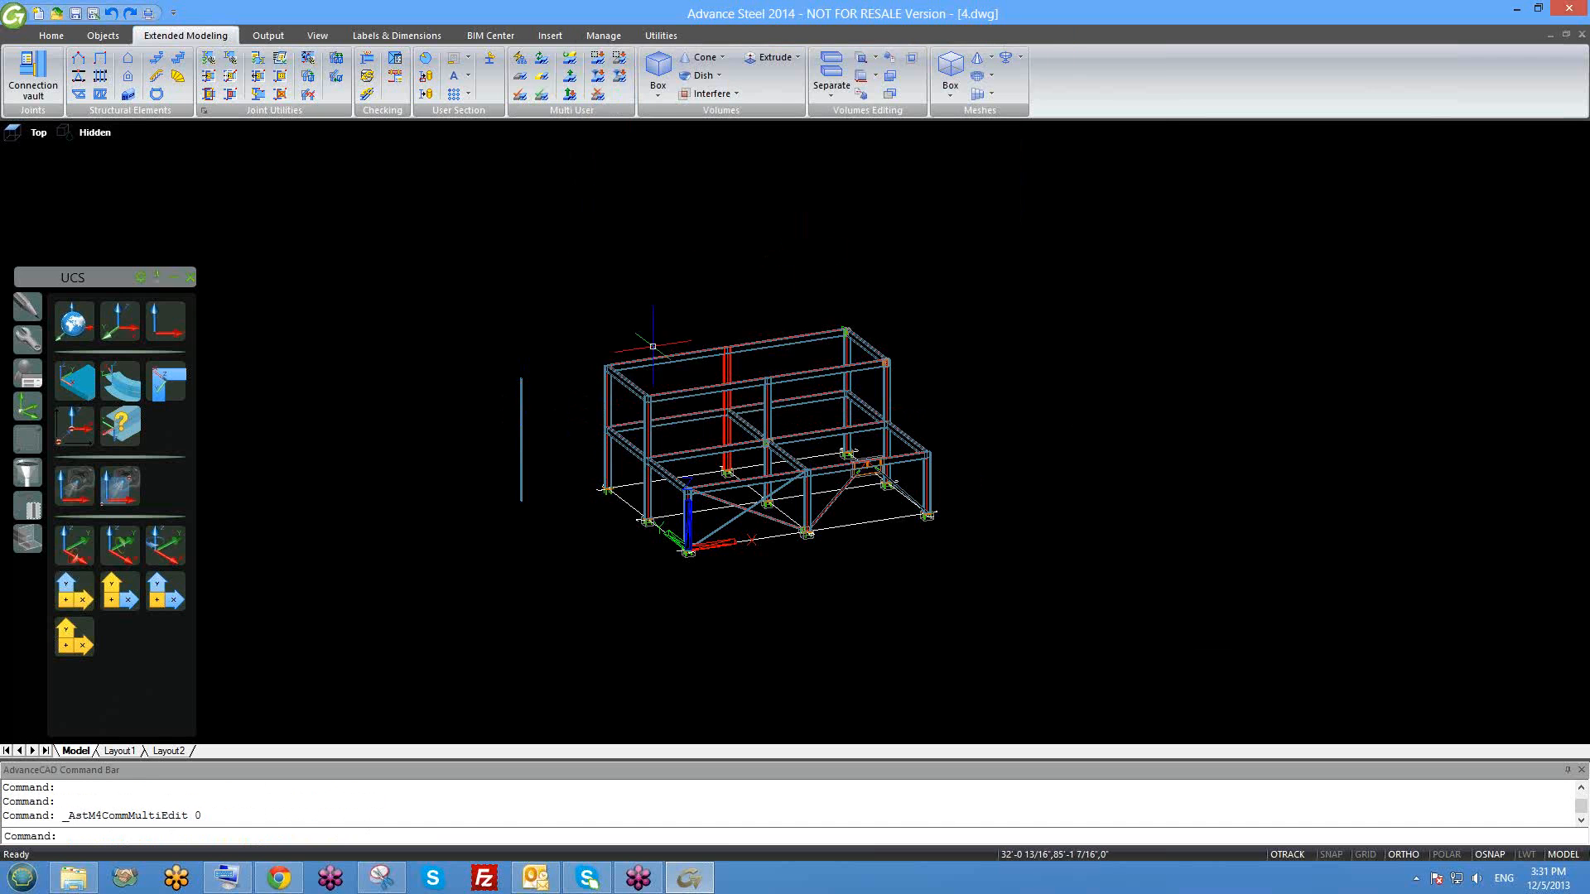
Erase the copied column standing outside the structure in 4.dwg.
middle_drag(554, 403, 480, 312)
scroll(480, 311, up, 4)
click(458, 333)
click(365, 303)
text(e)
key(Return)
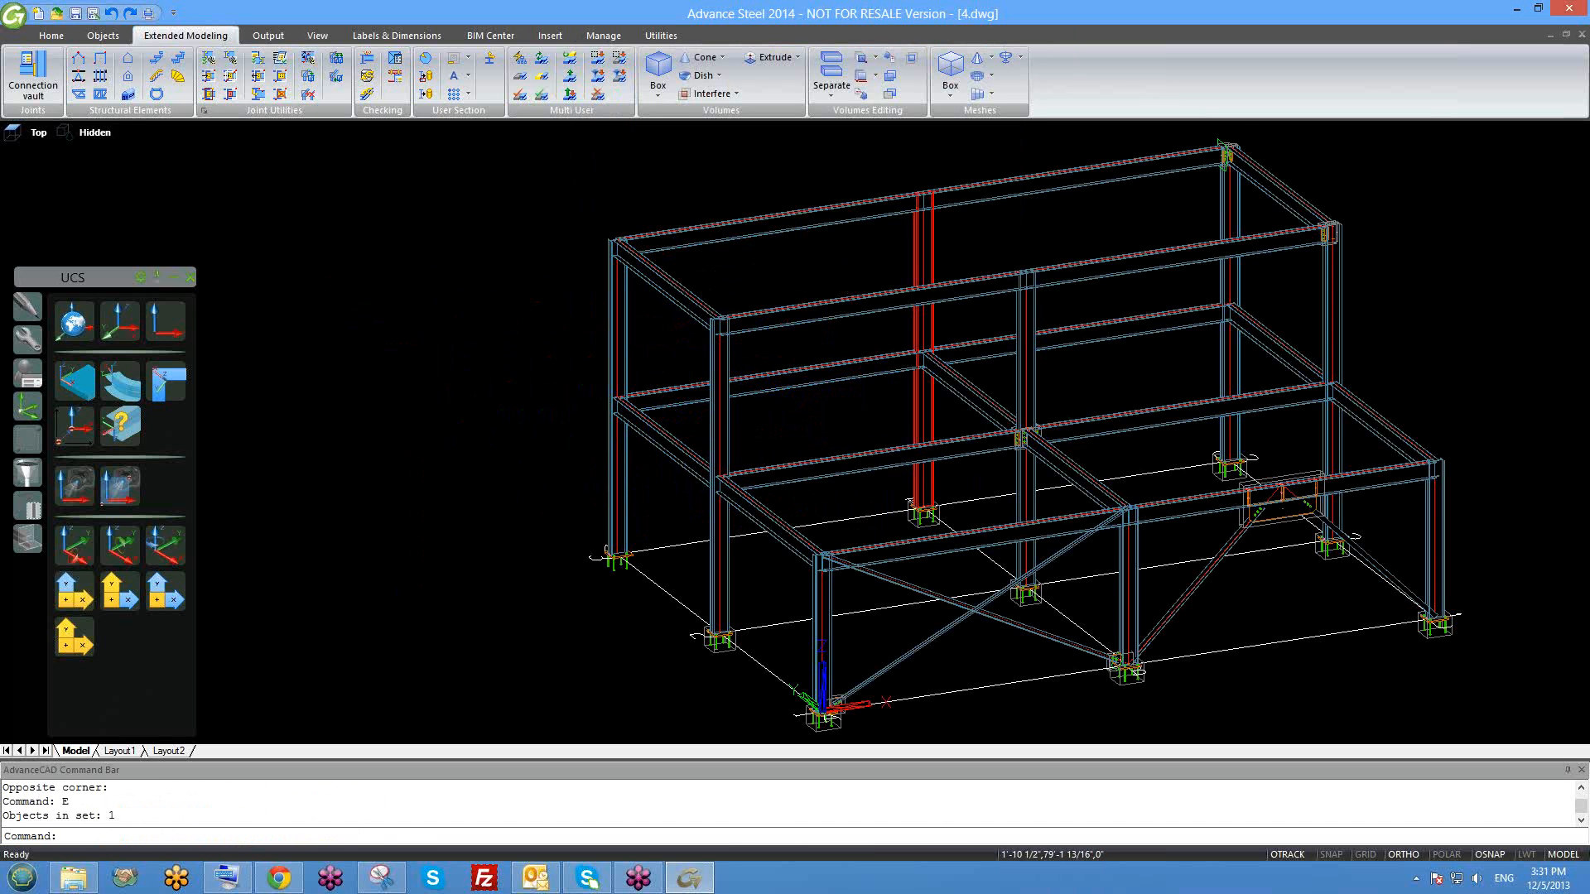
scroll(648, 497, down, 3)
scroll(648, 497, down, 3)
middle_drag(695, 544, 645, 514)
scroll(662, 505, up, 3)
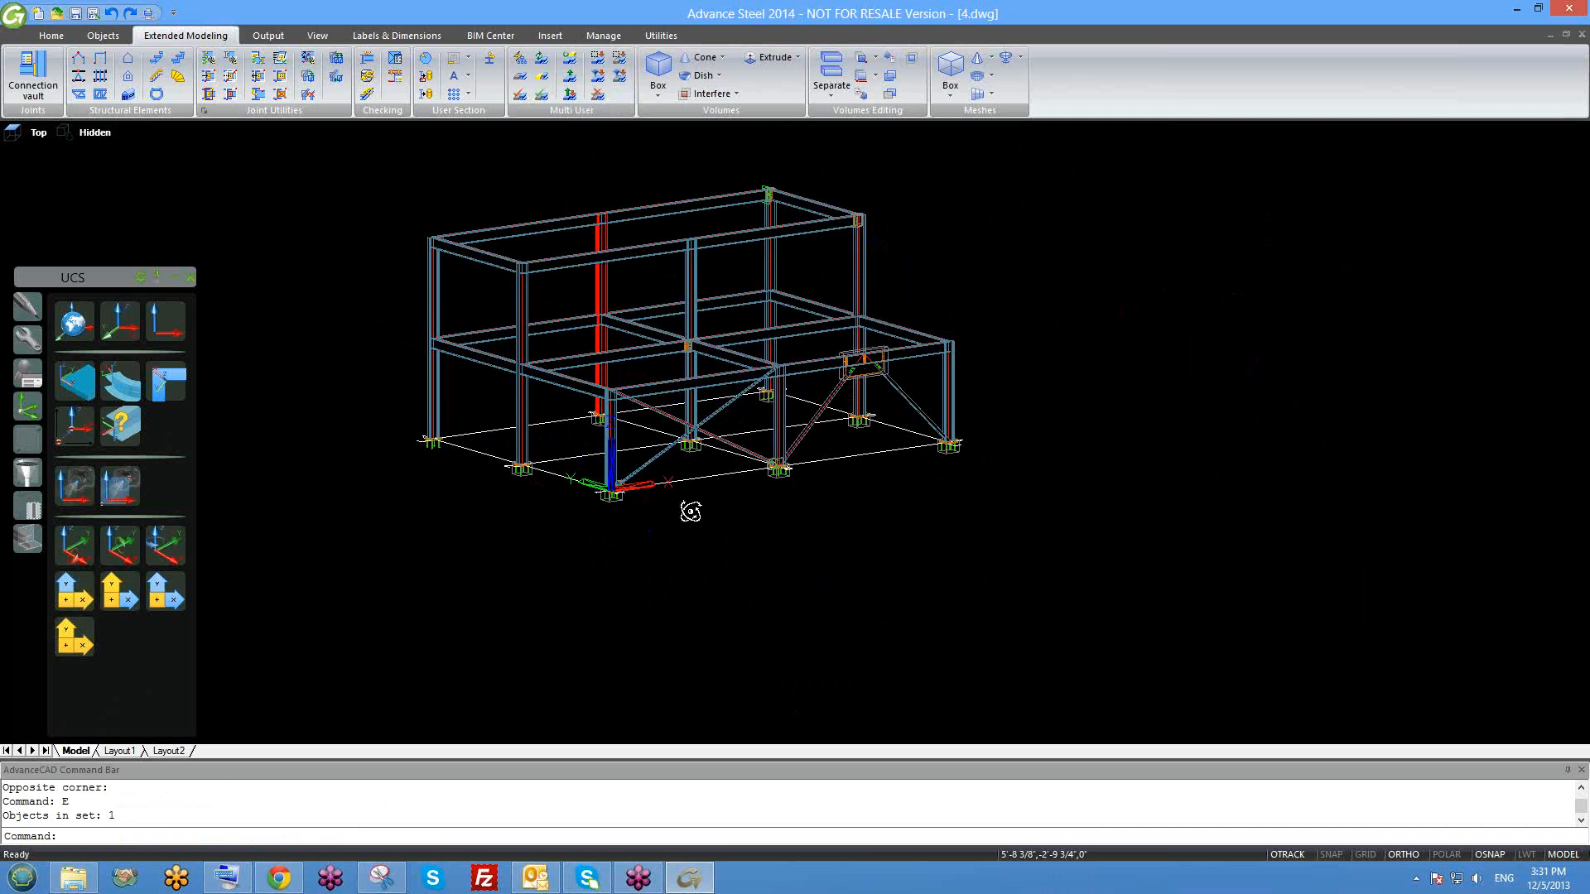
shift+middle_drag(652, 498, 615, 509)
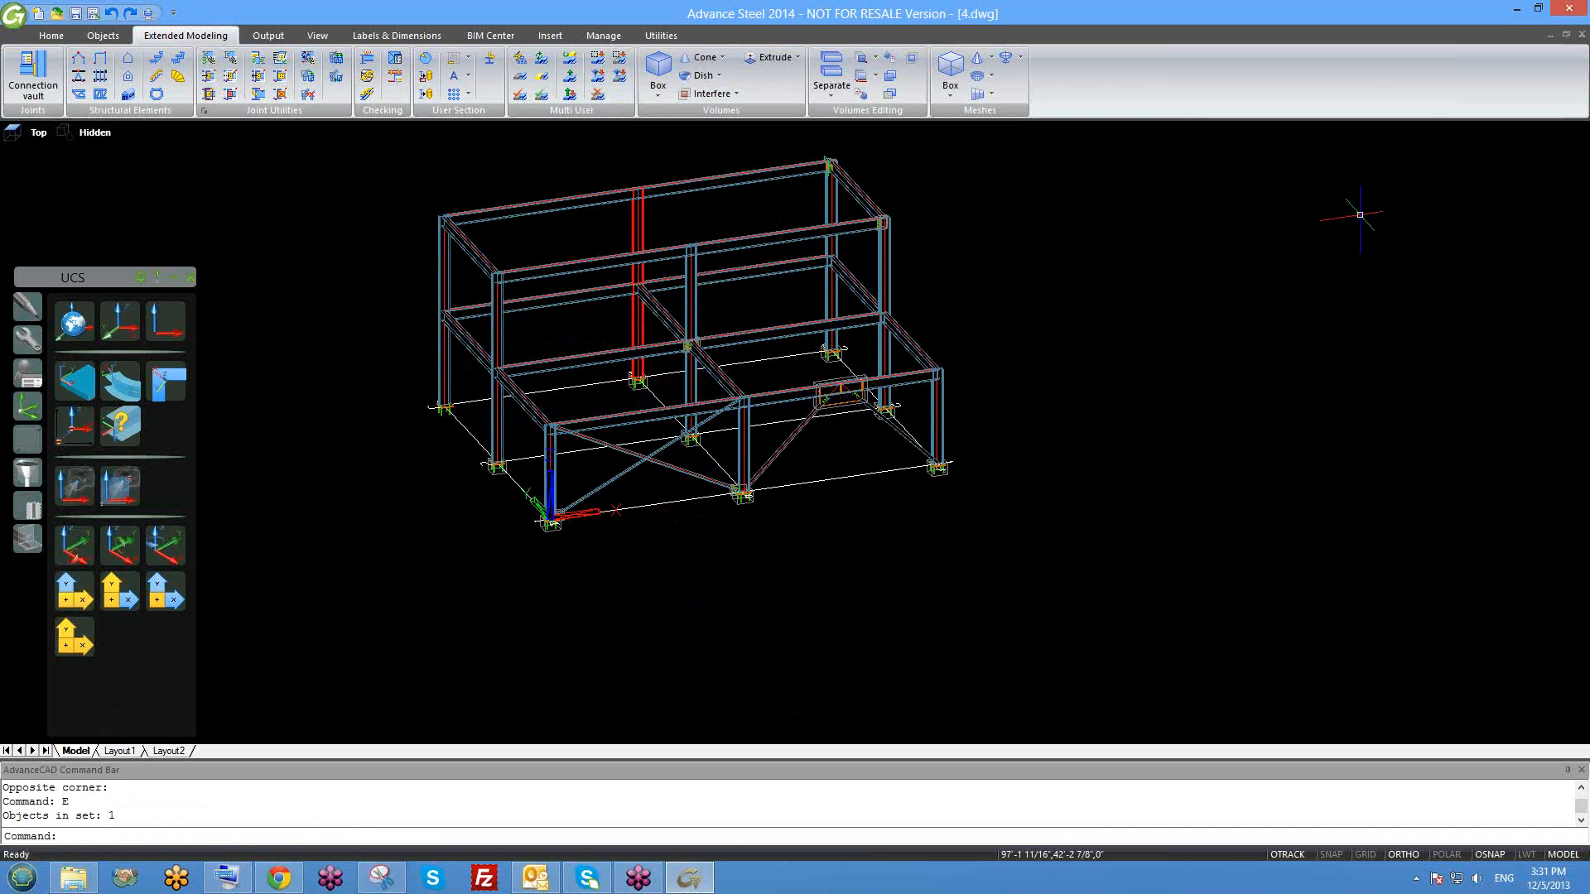
click(1579, 150)
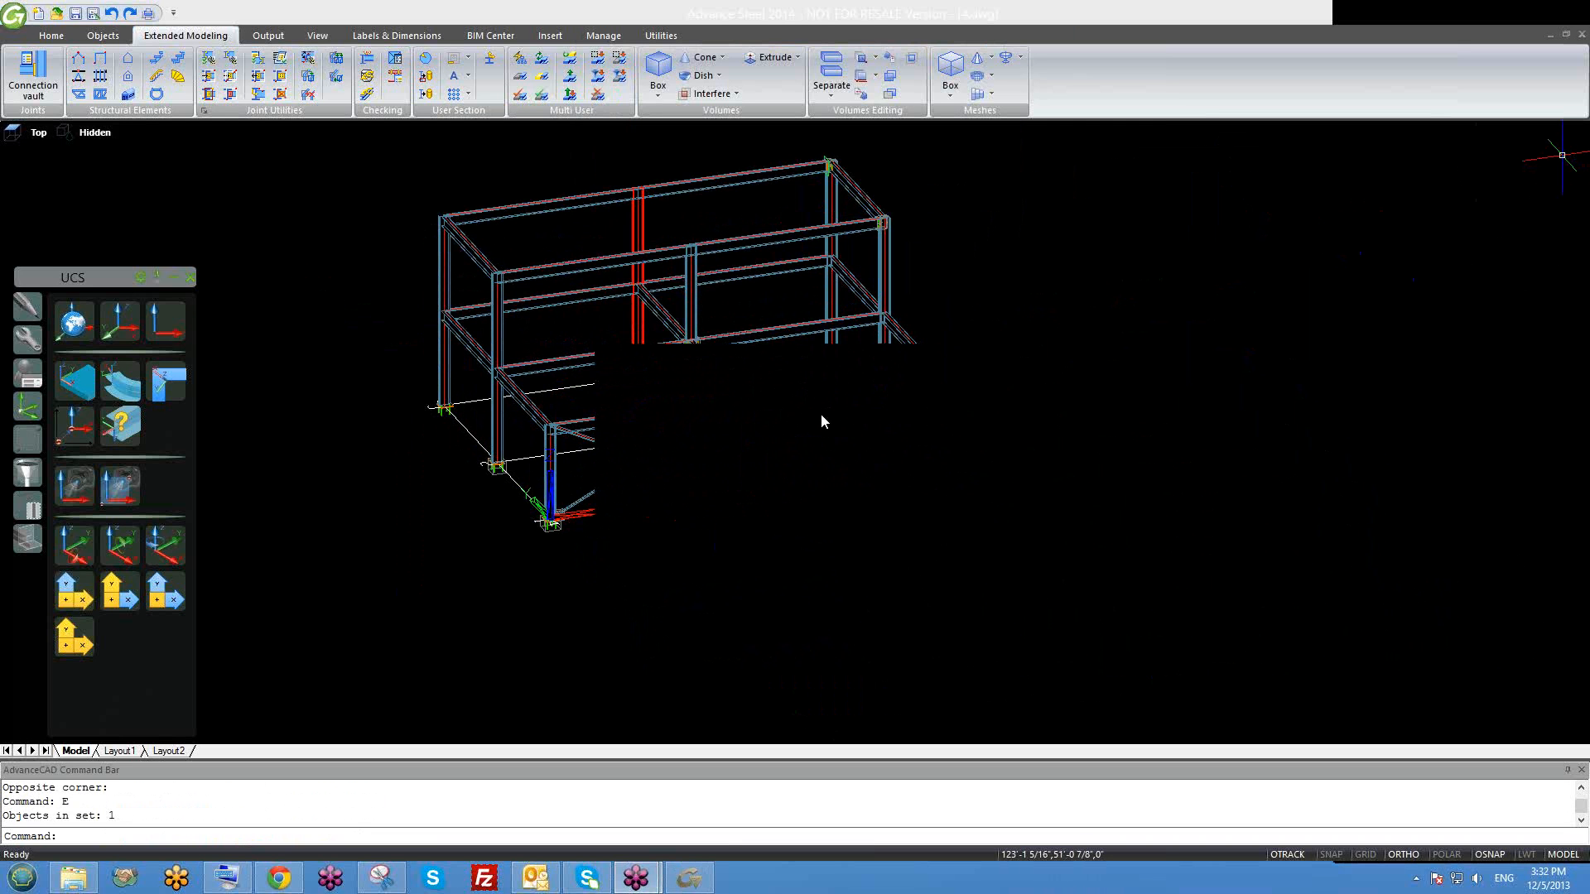
middle_drag(794, 512, 776, 457)
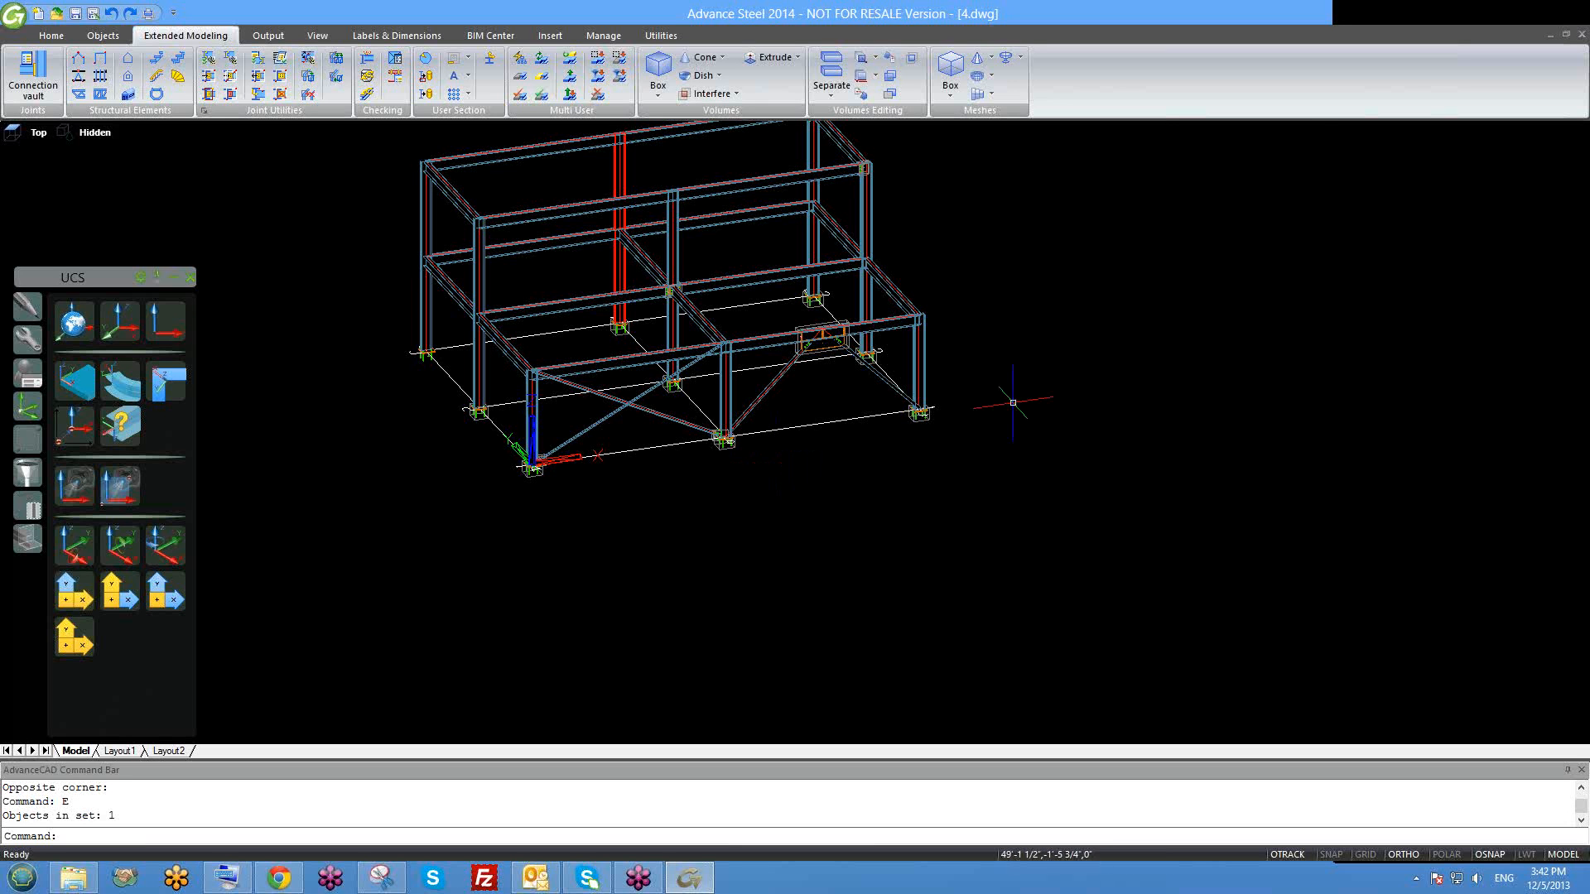
click(1513, 270)
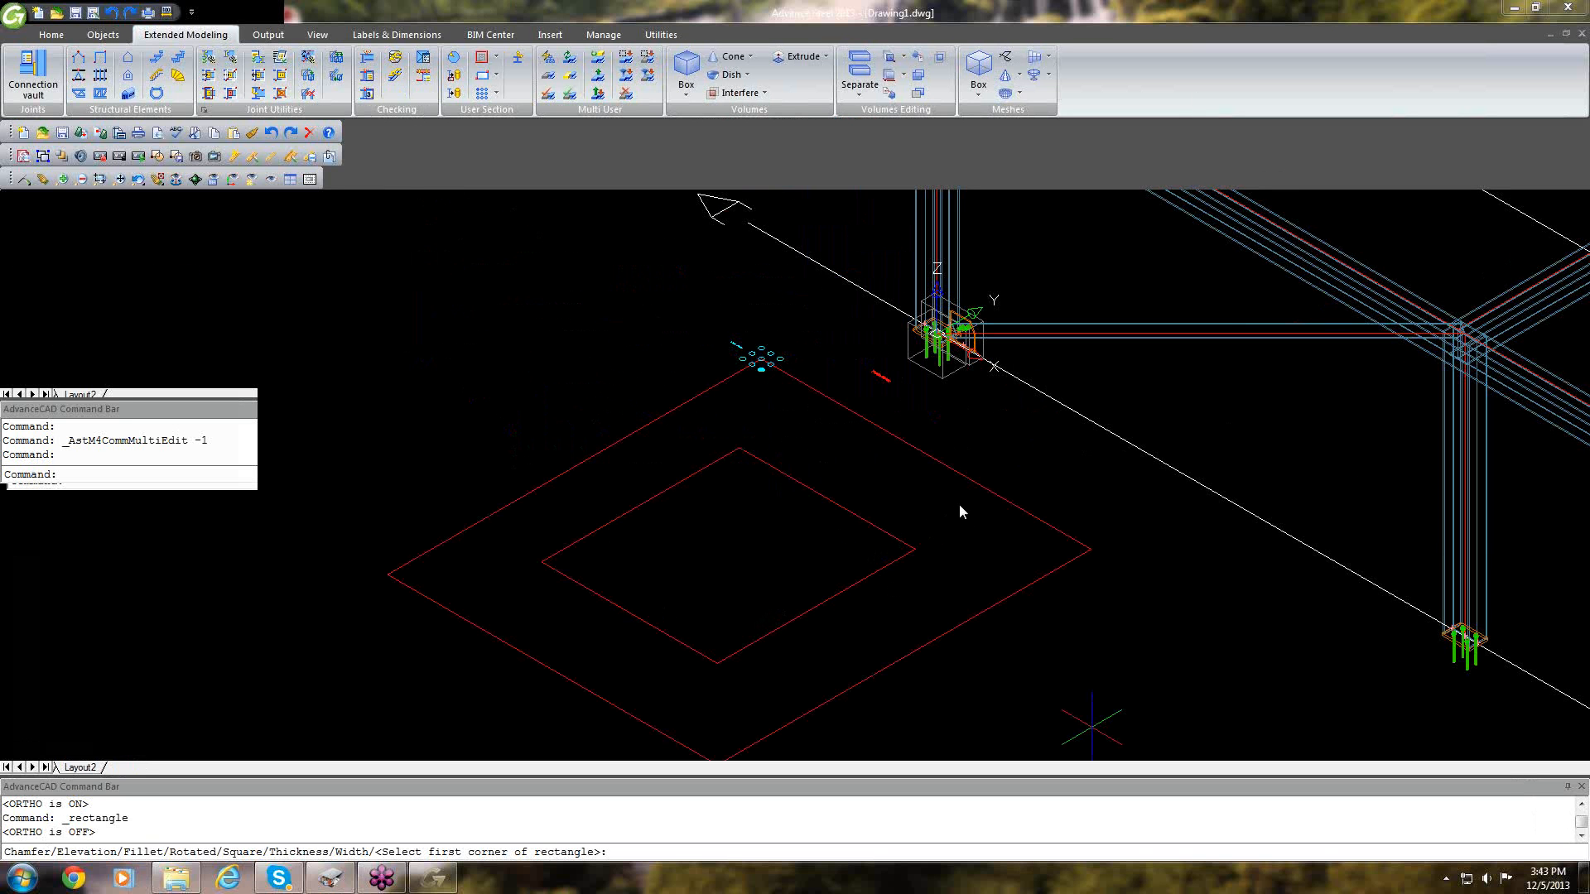
Draw a long, narrow rectangle beside the outer of the two nested red rectangles in Drawing1.dwg, with Ortho on.
click(1181, 582)
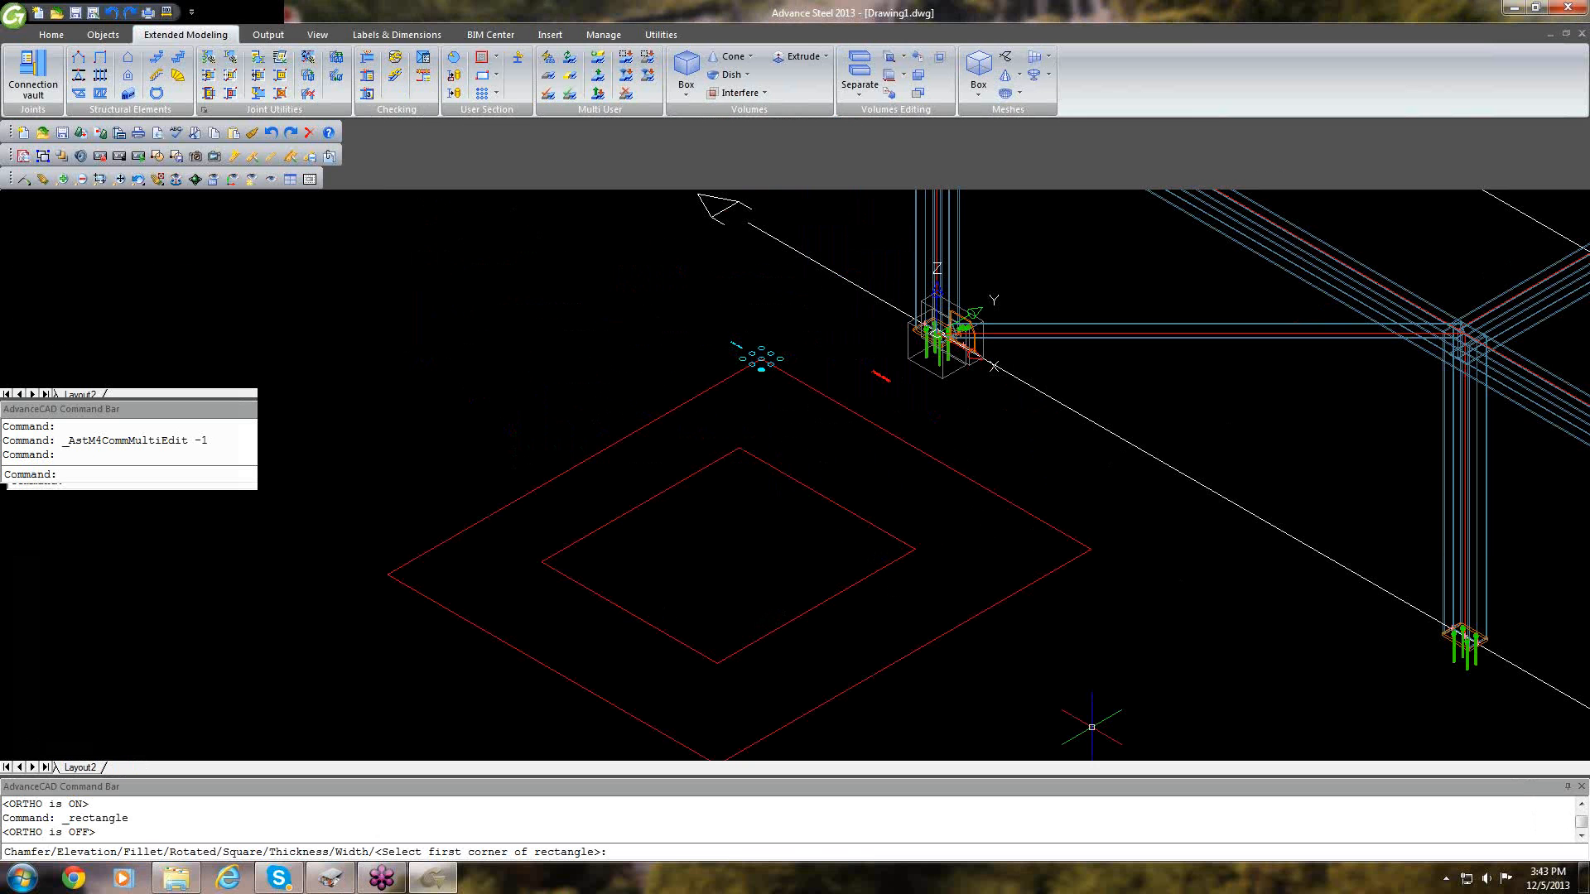
click(1180, 572)
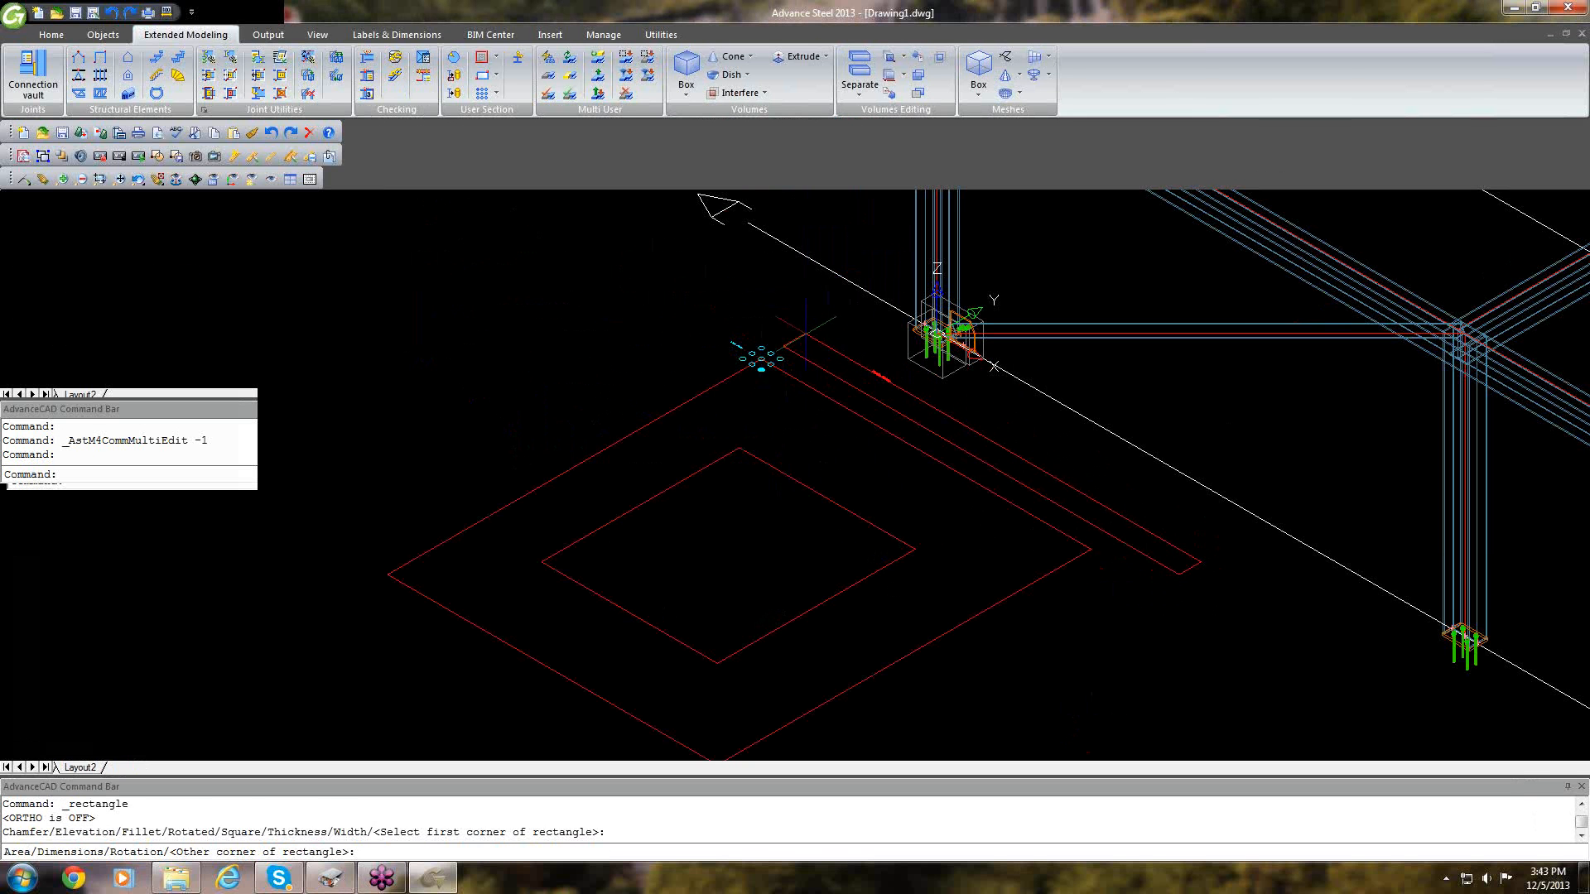
key(F8)
click(828, 321)
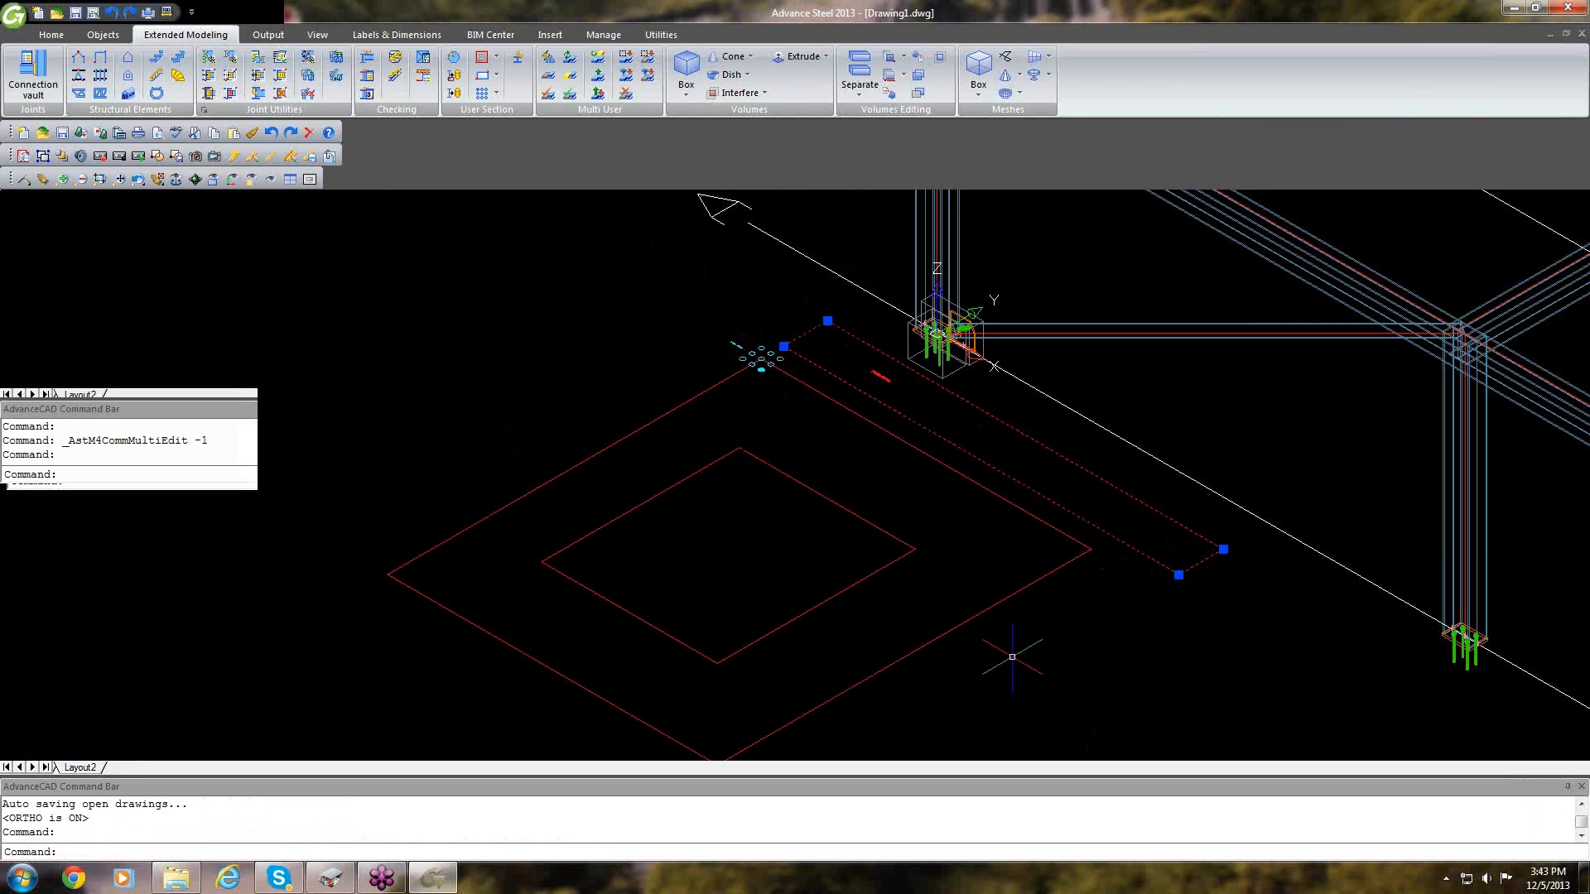
key(Escape)
key(Escape)
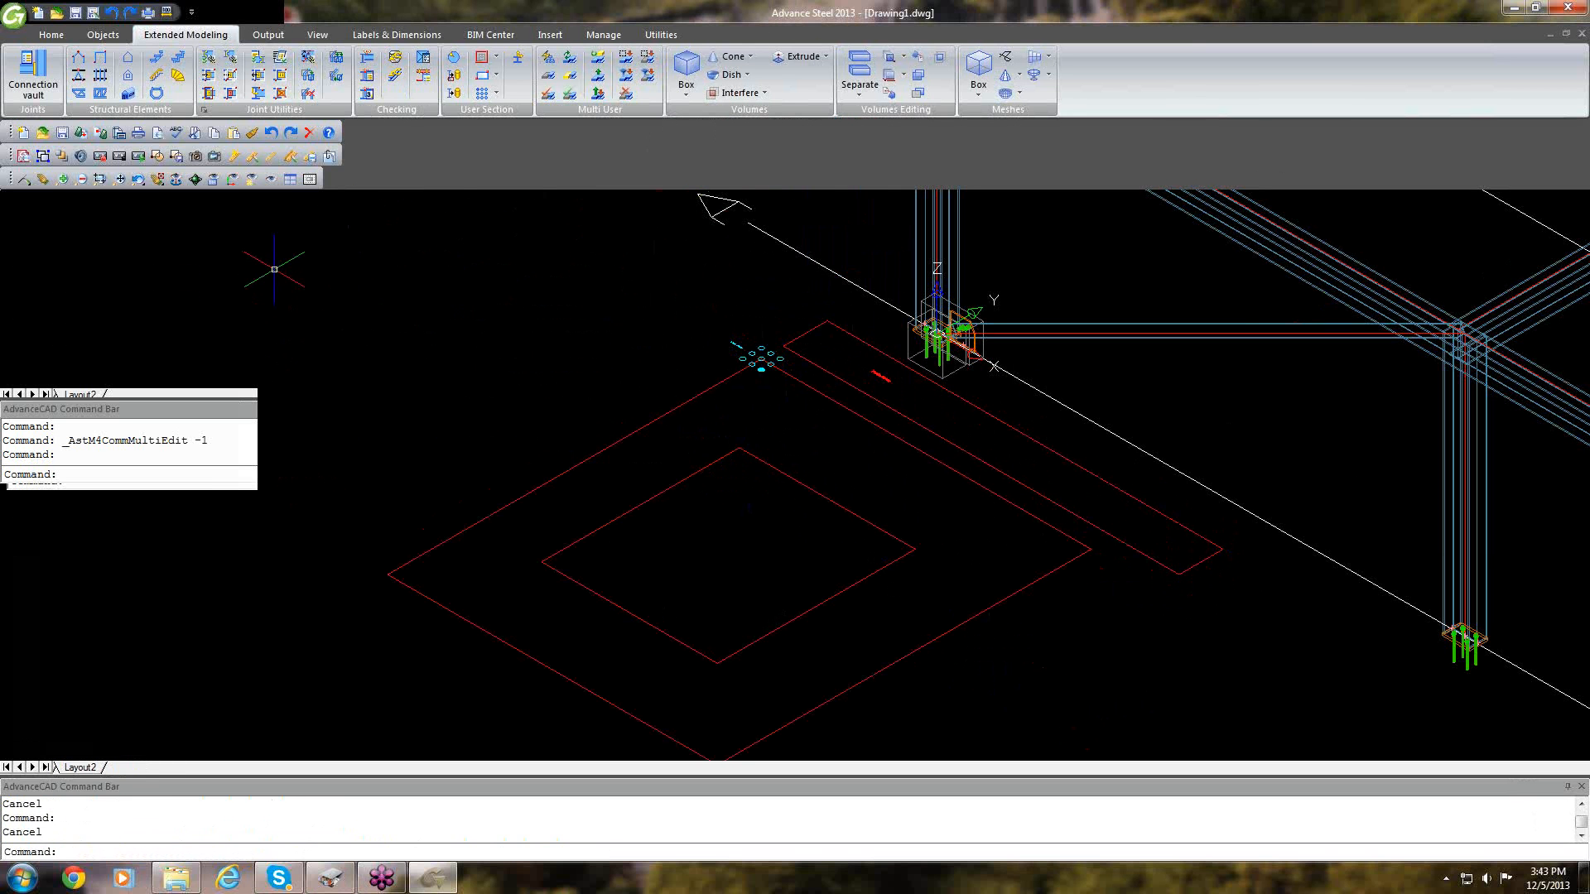
Delete the narrow rectangle and both nested red rectangles near the column base.
click(824, 370)
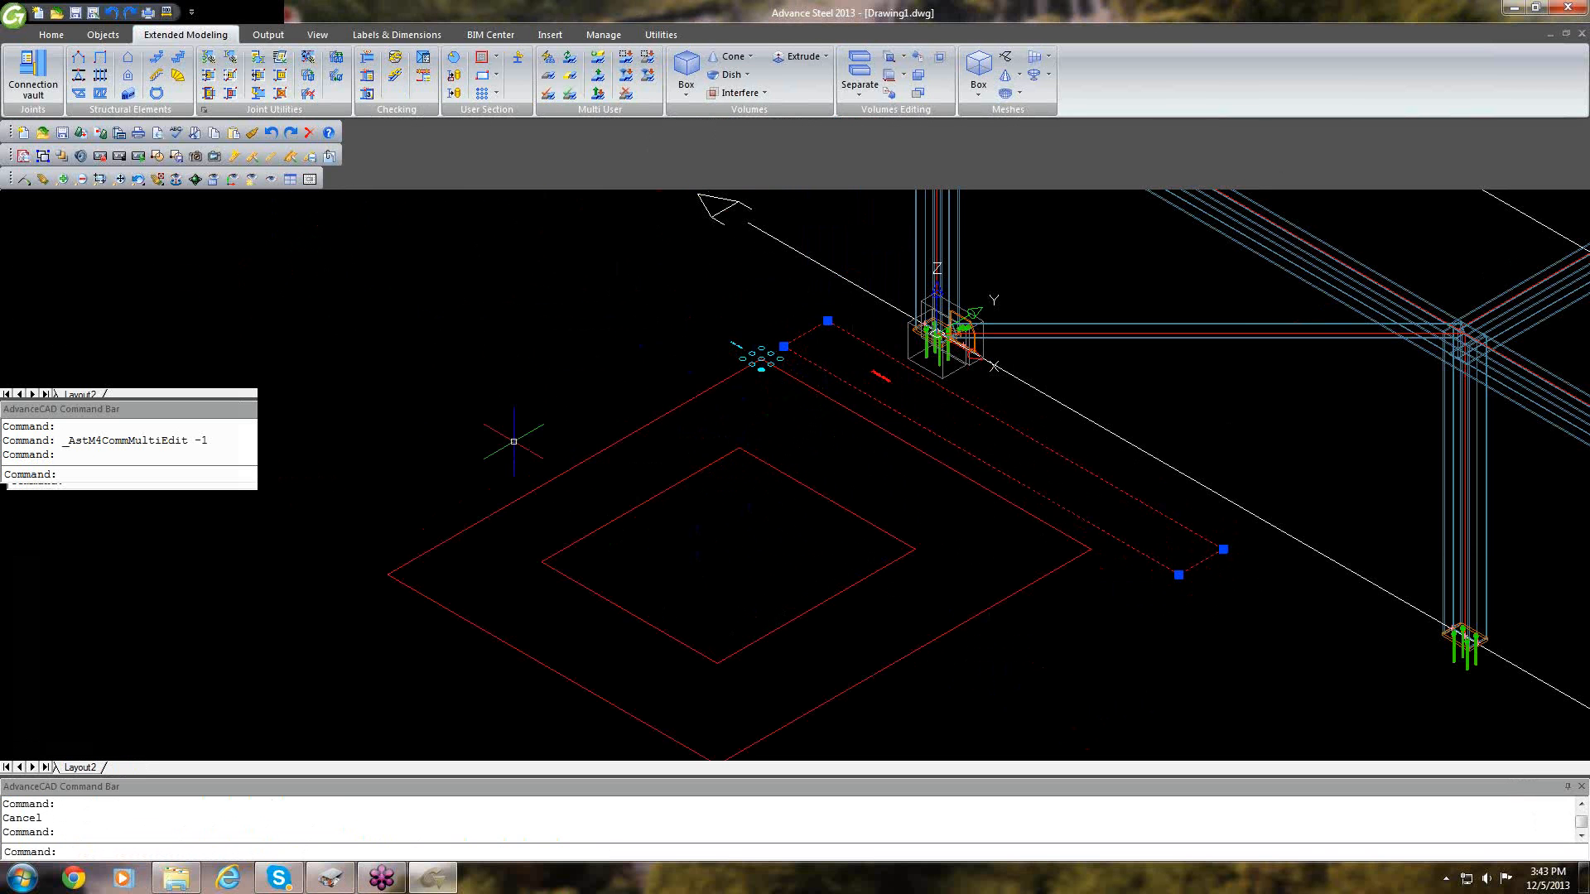
right_click(500, 372)
click(545, 404)
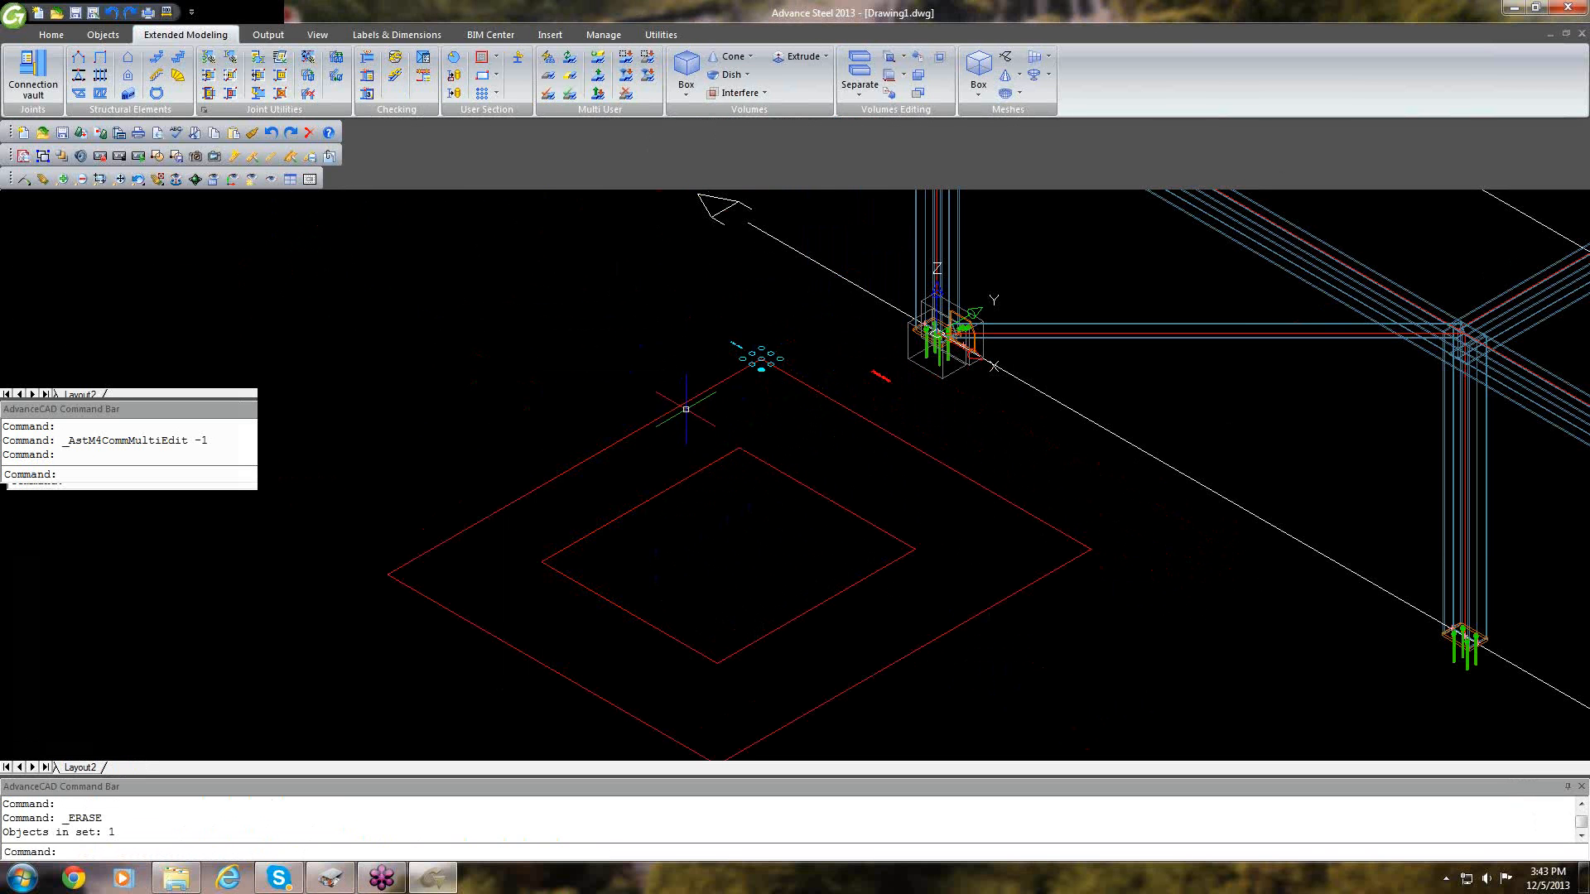
click(684, 403)
right_click(489, 396)
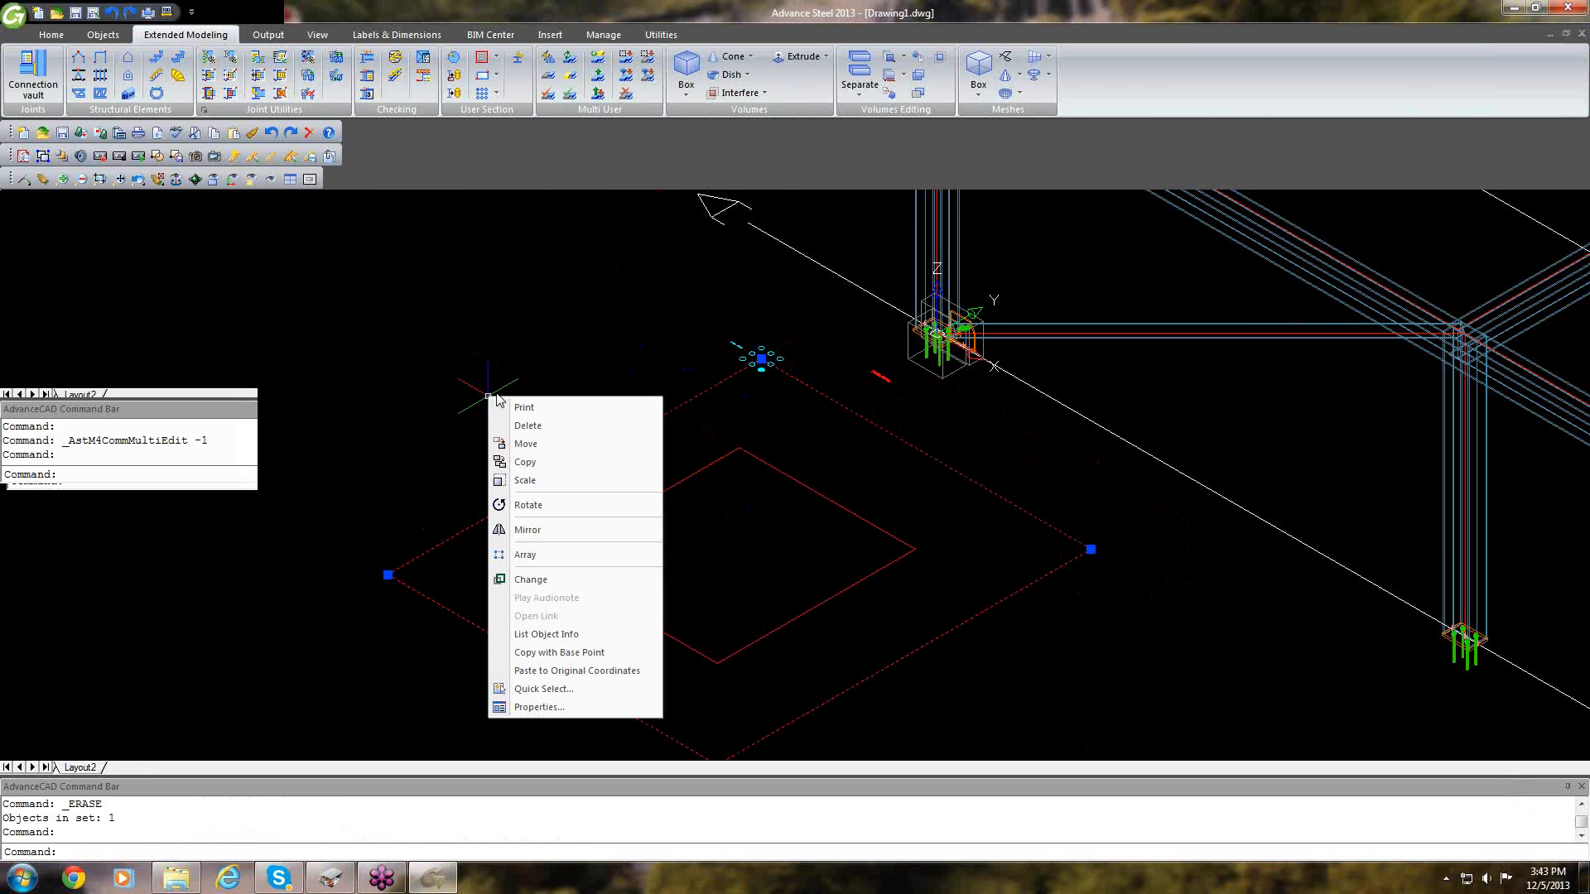
click(523, 427)
click(721, 455)
right_click(581, 440)
click(623, 471)
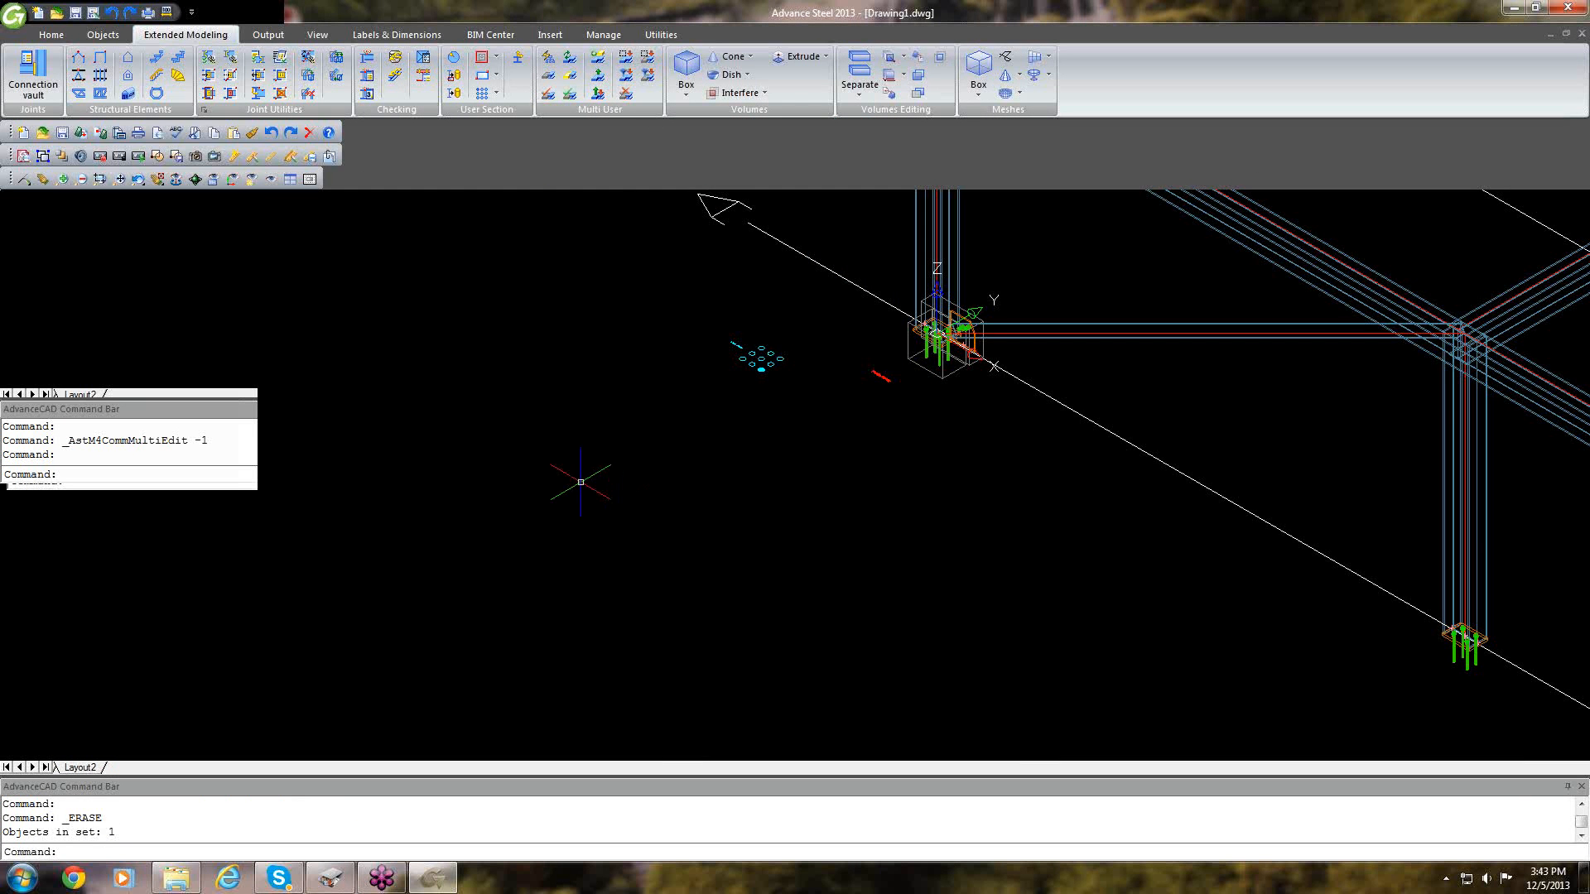
Delete the small red text left beside the column base.
click(581, 468)
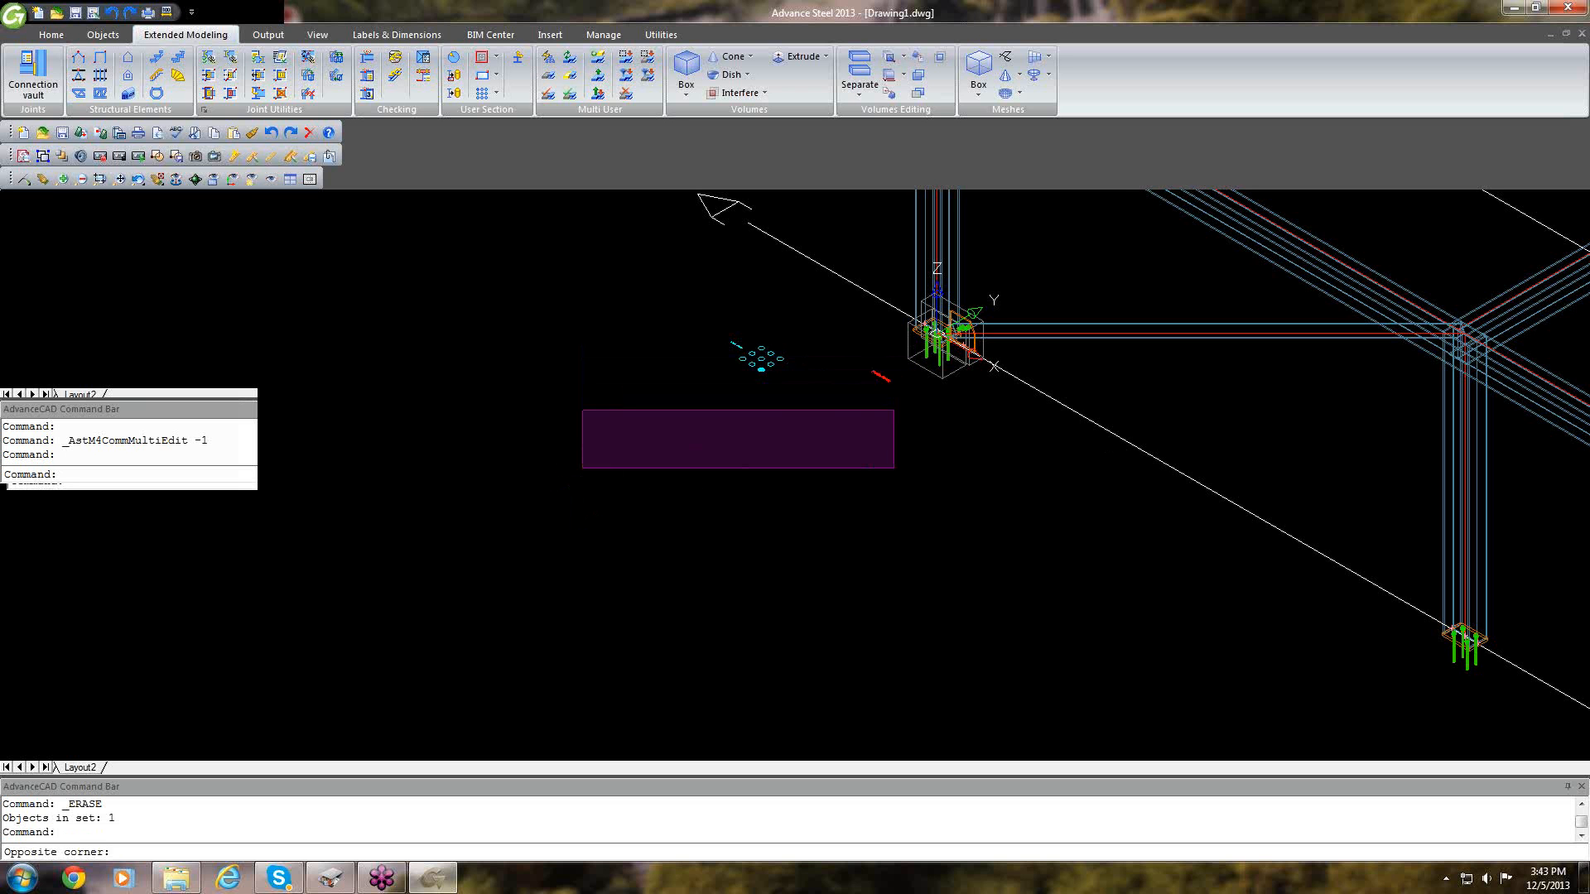
click(894, 360)
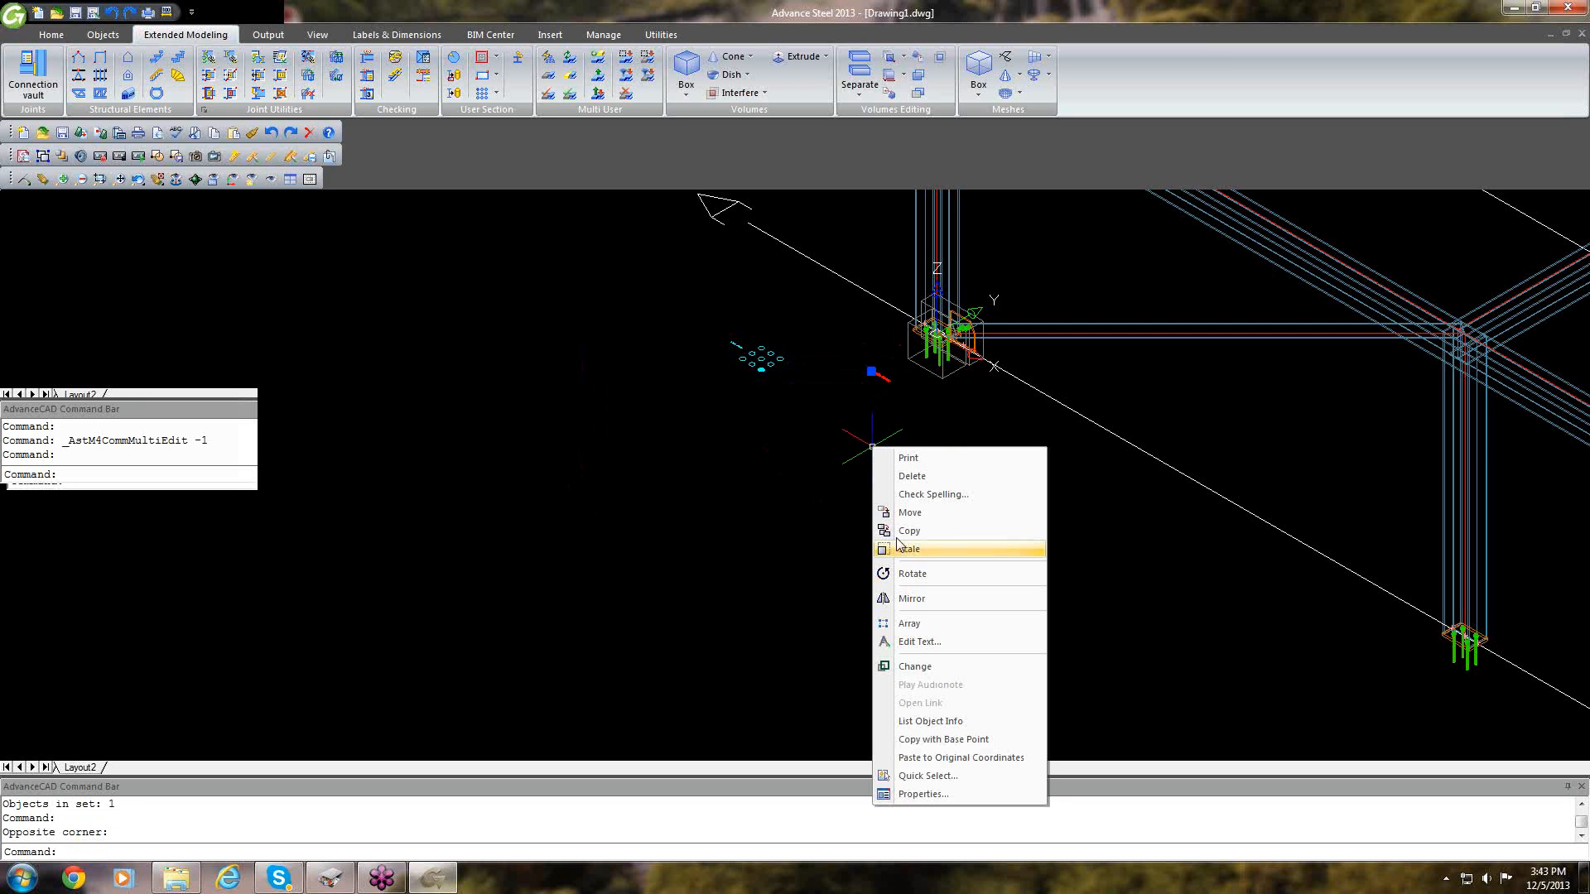
click(911, 477)
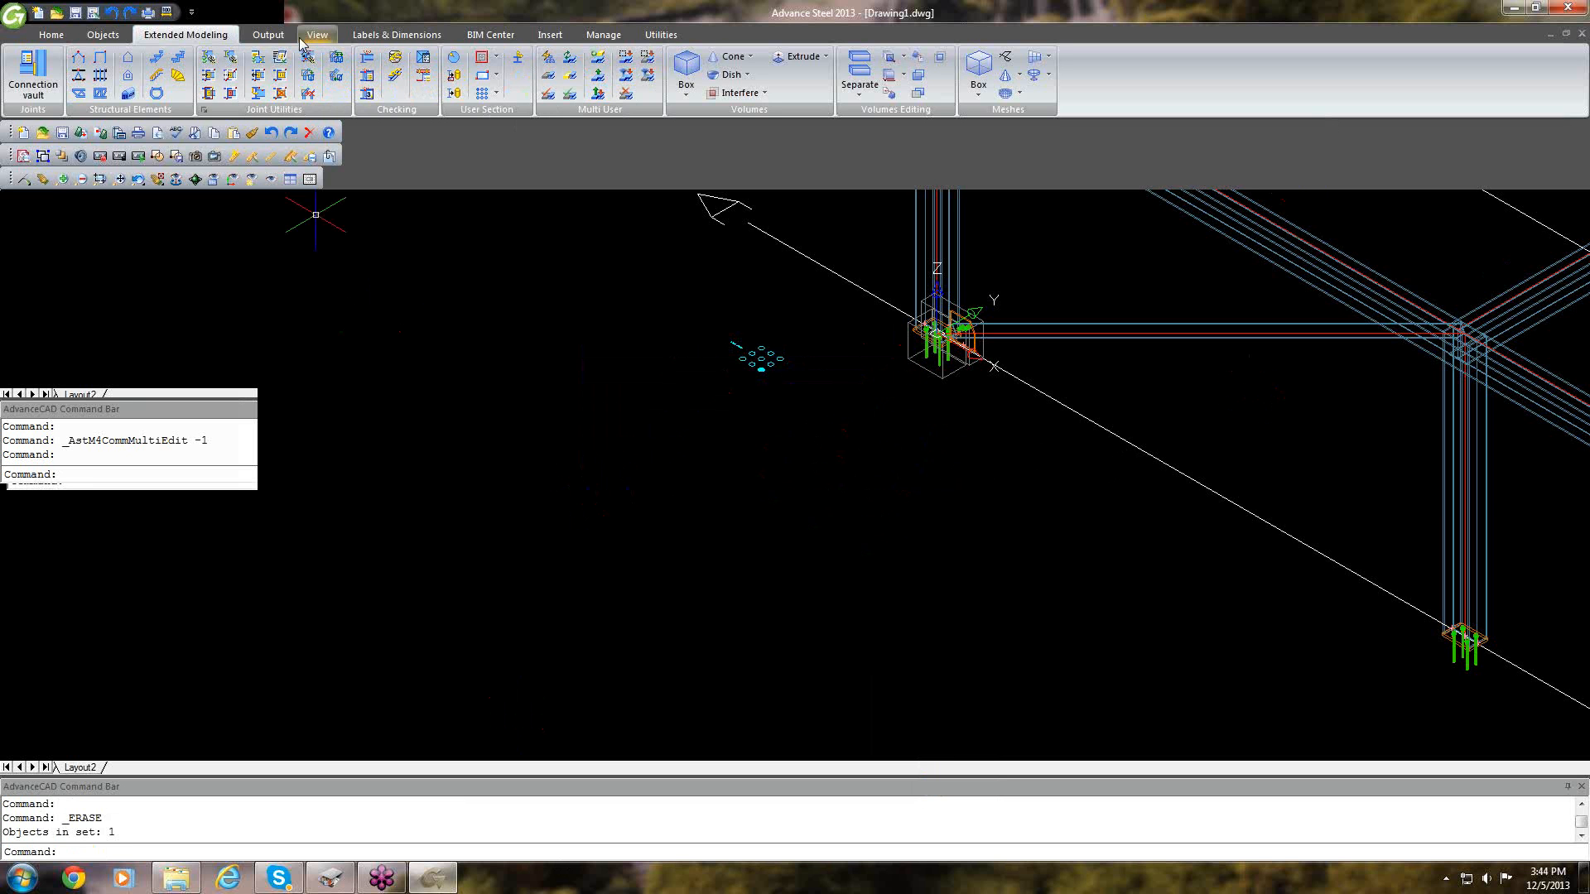
click(217, 11)
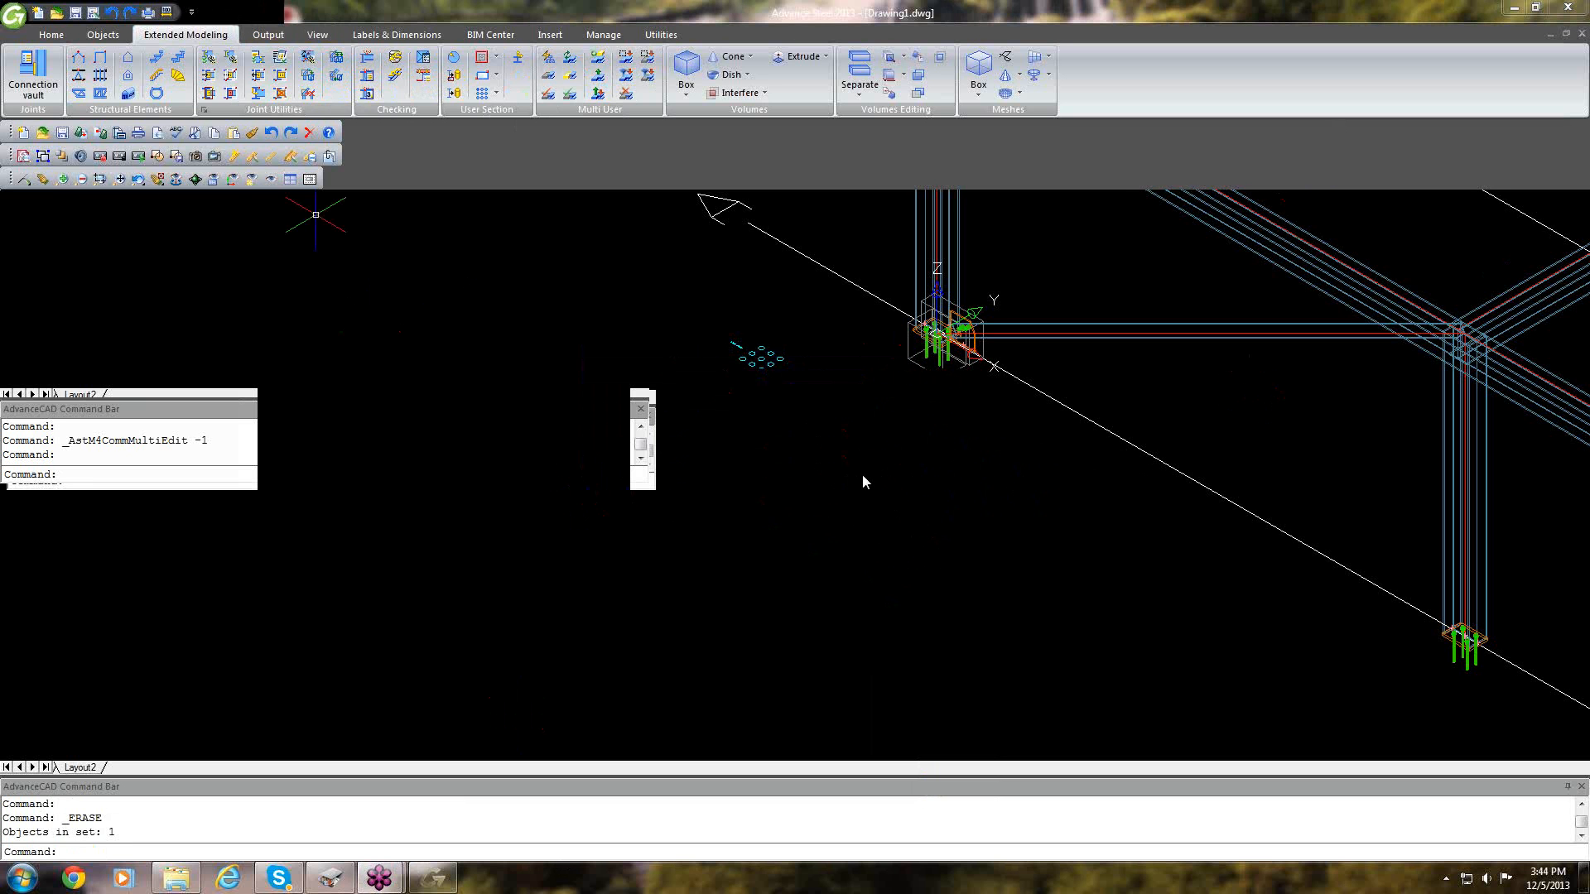
click(884, 472)
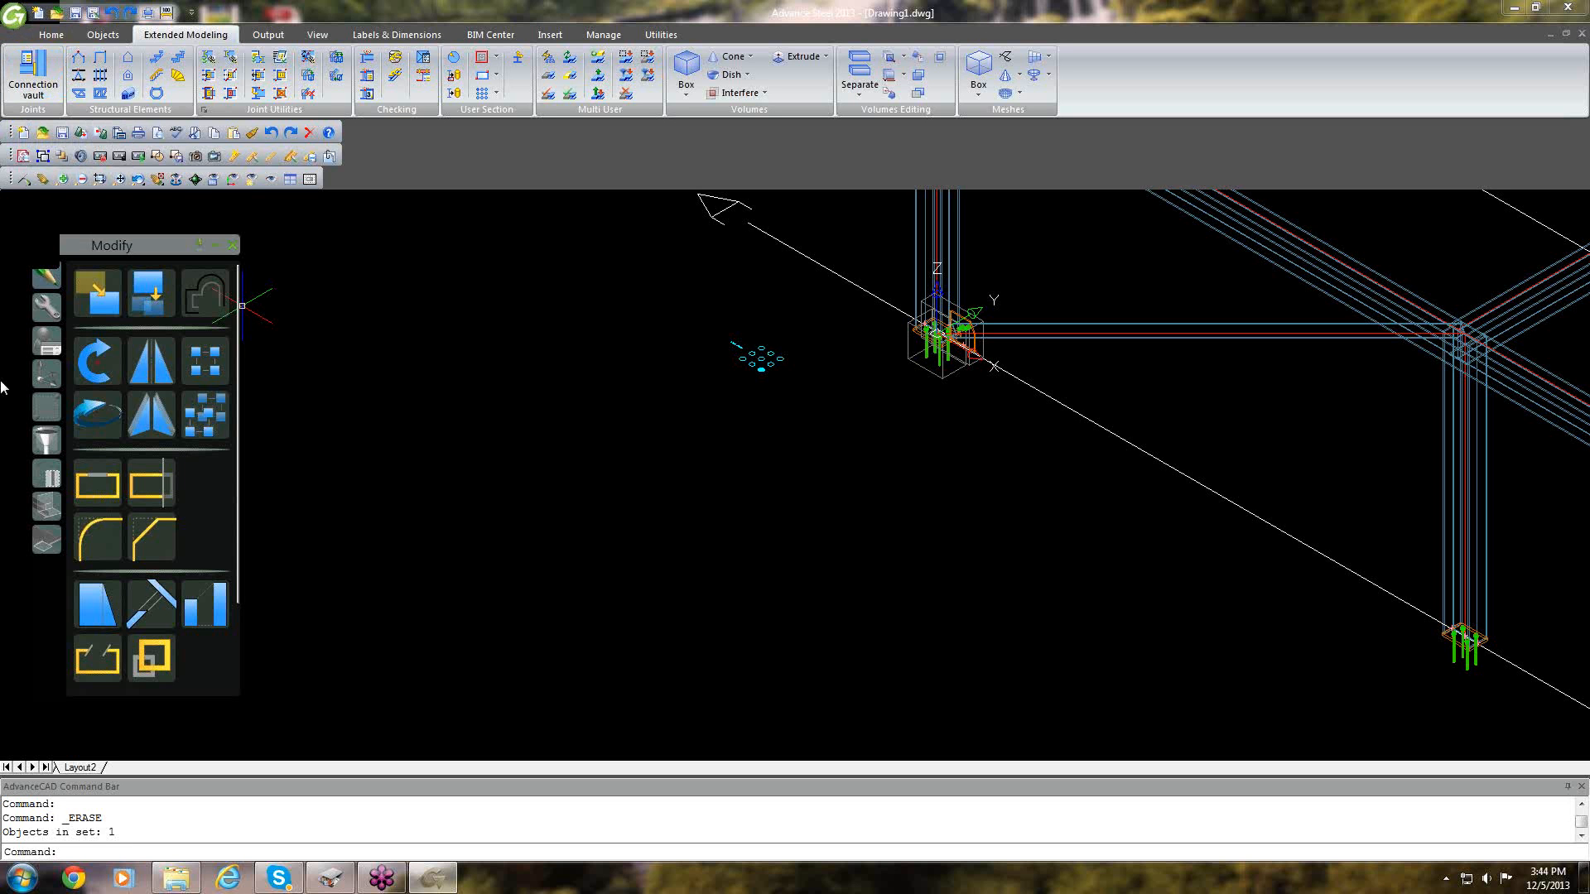
click(32, 70)
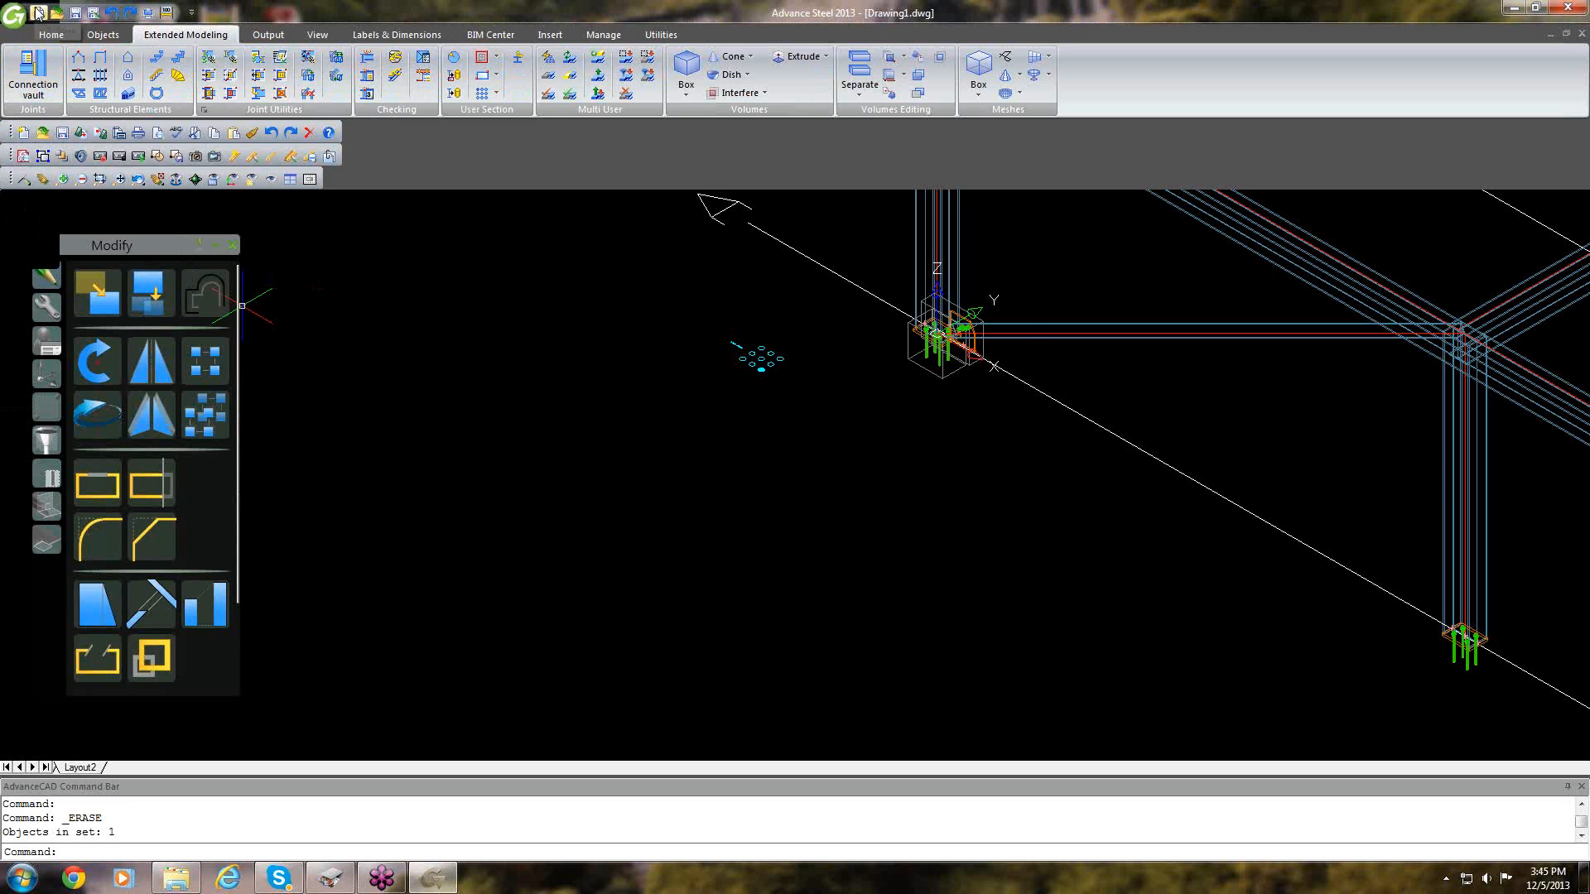
Create a new drawing from the ASTemplate template and set its viewpoint to Top.
click(37, 13)
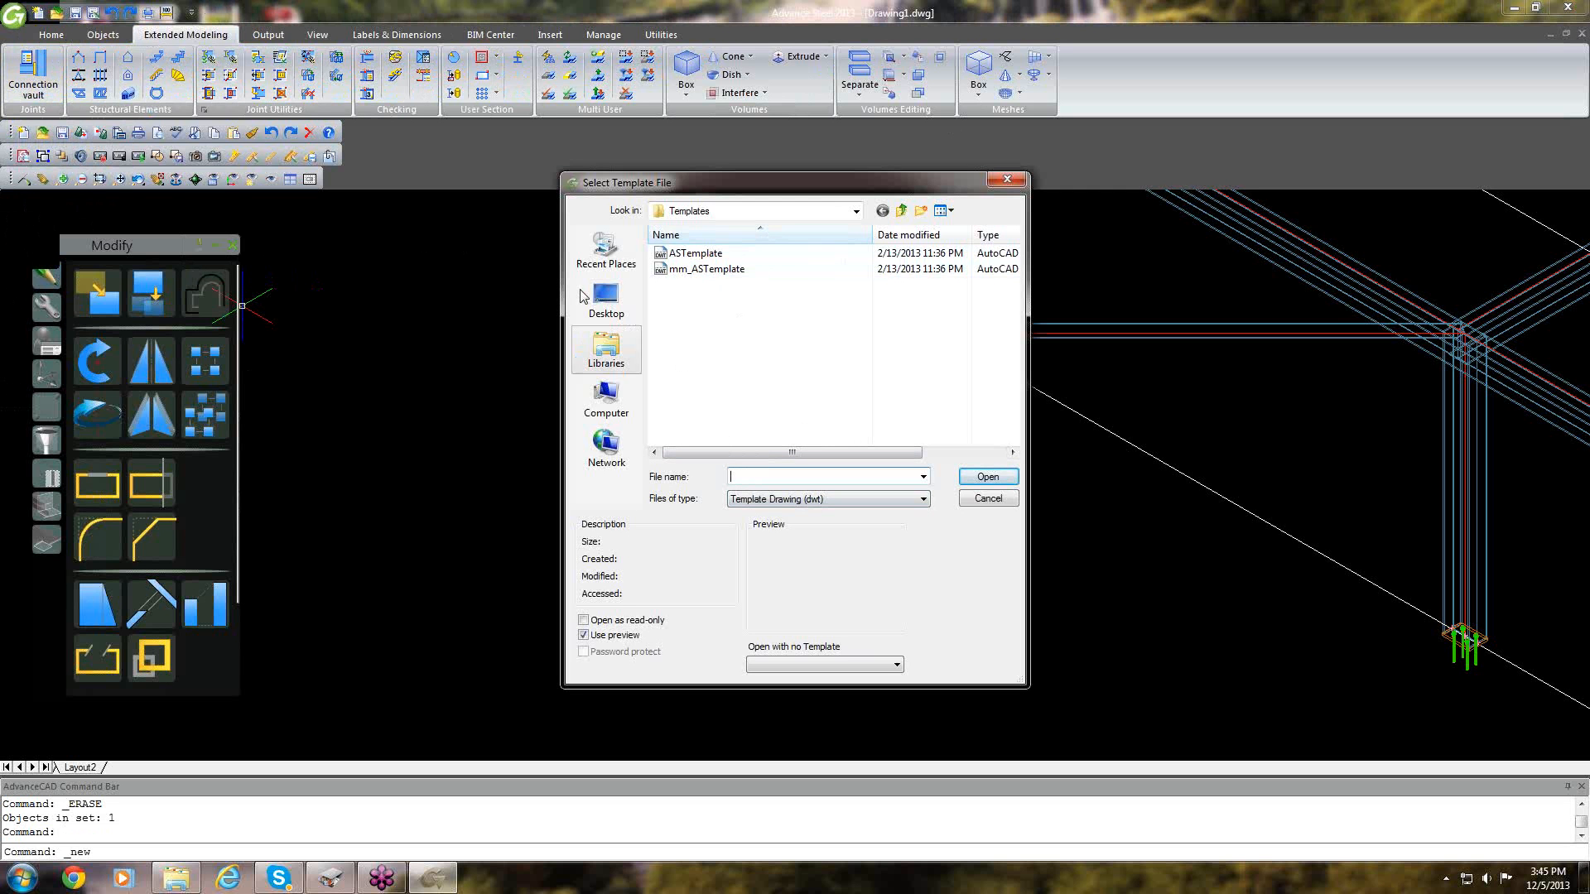
click(694, 257)
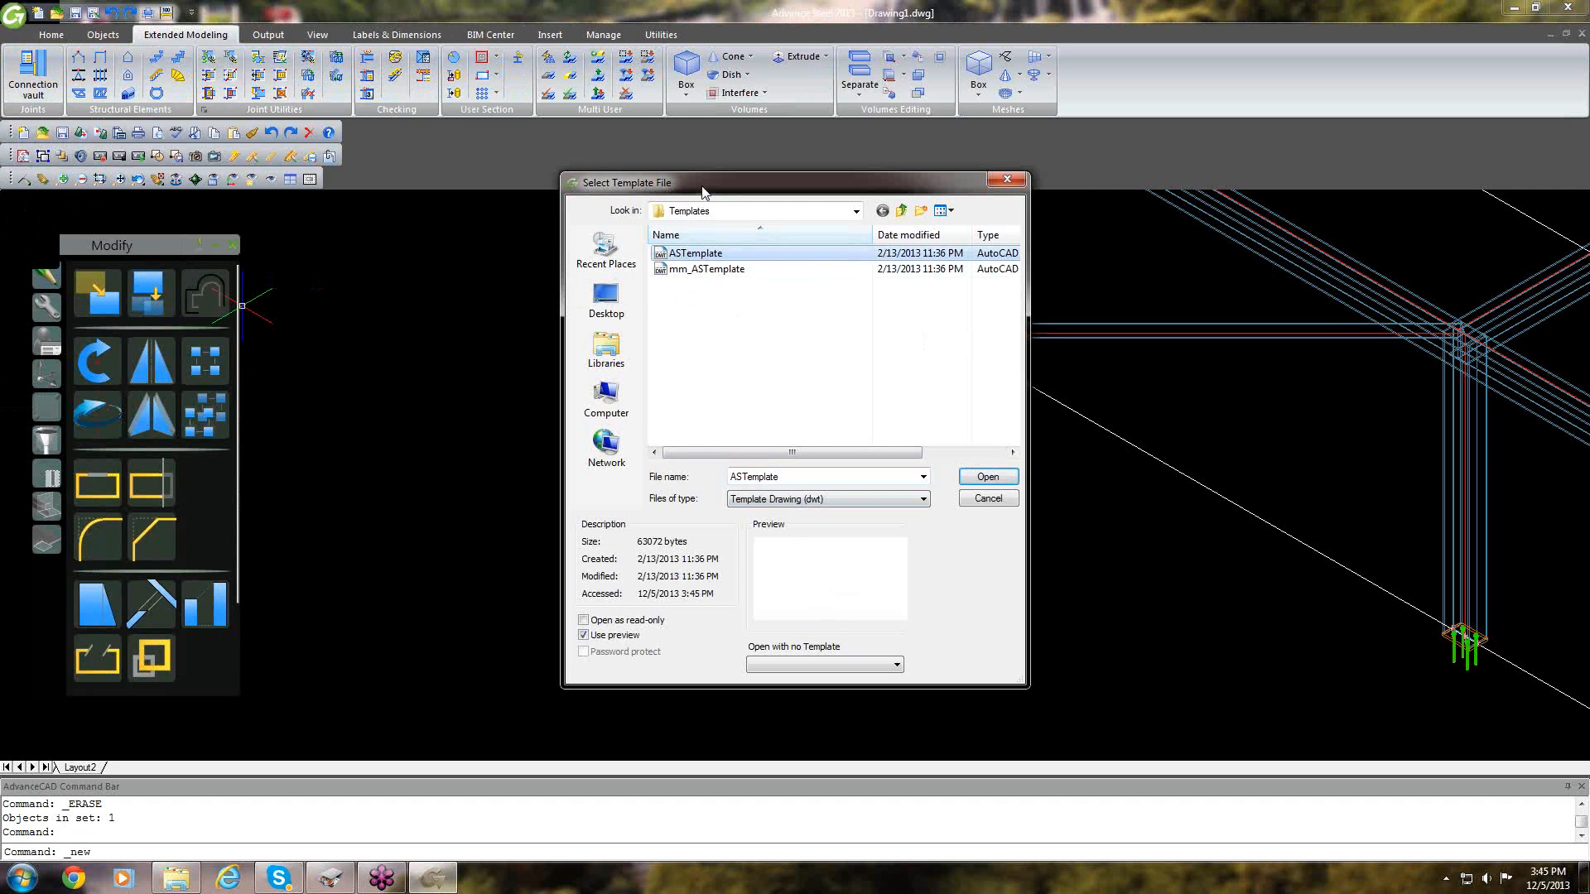
click(993, 481)
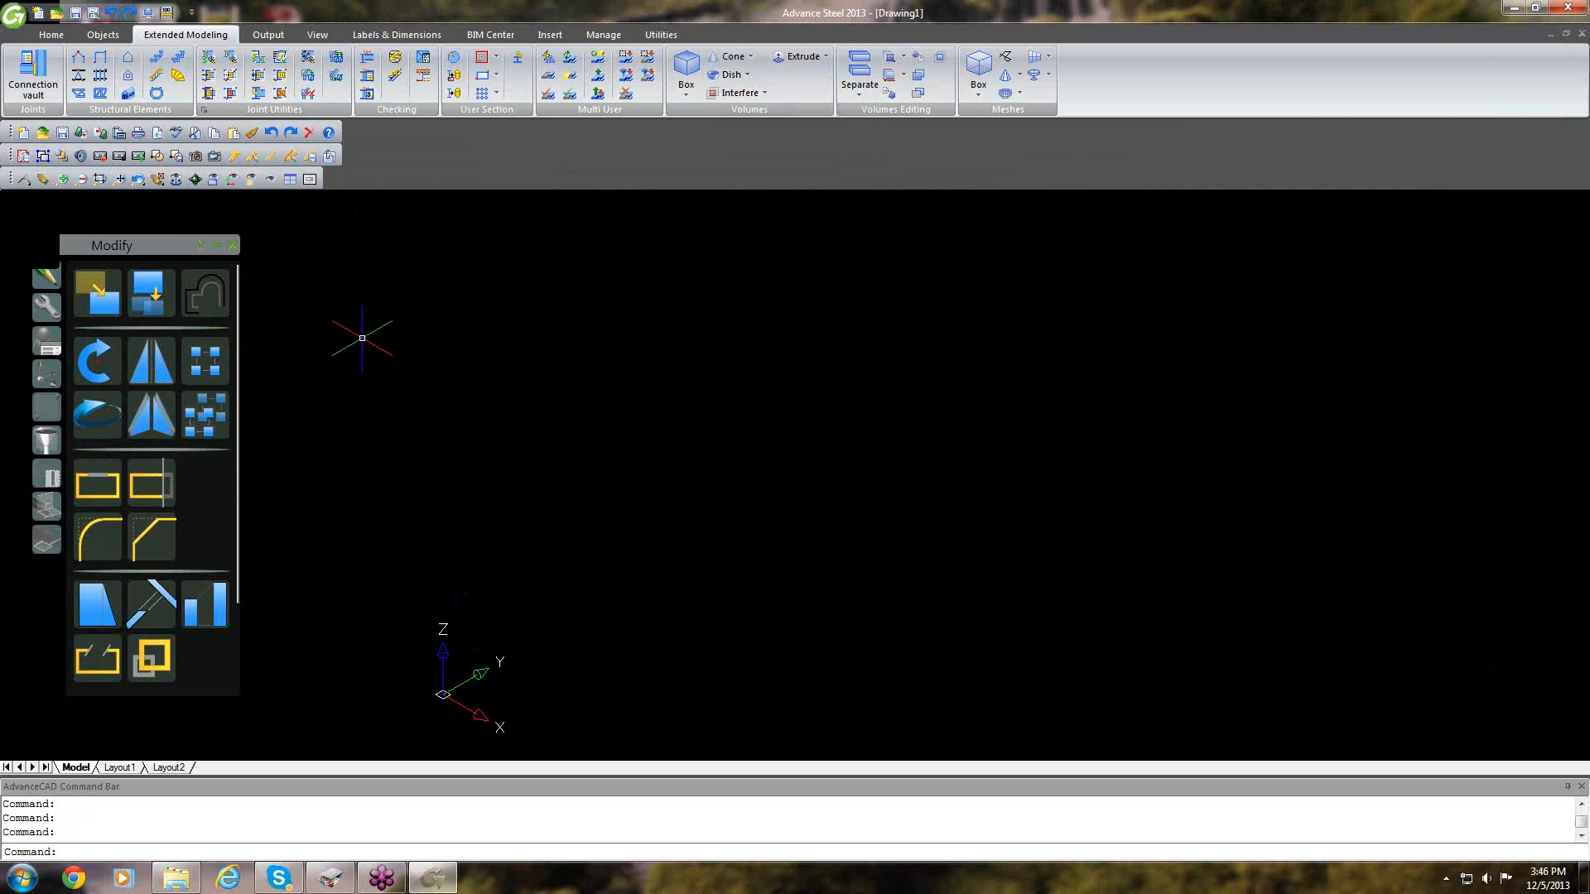
click(317, 34)
click(382, 73)
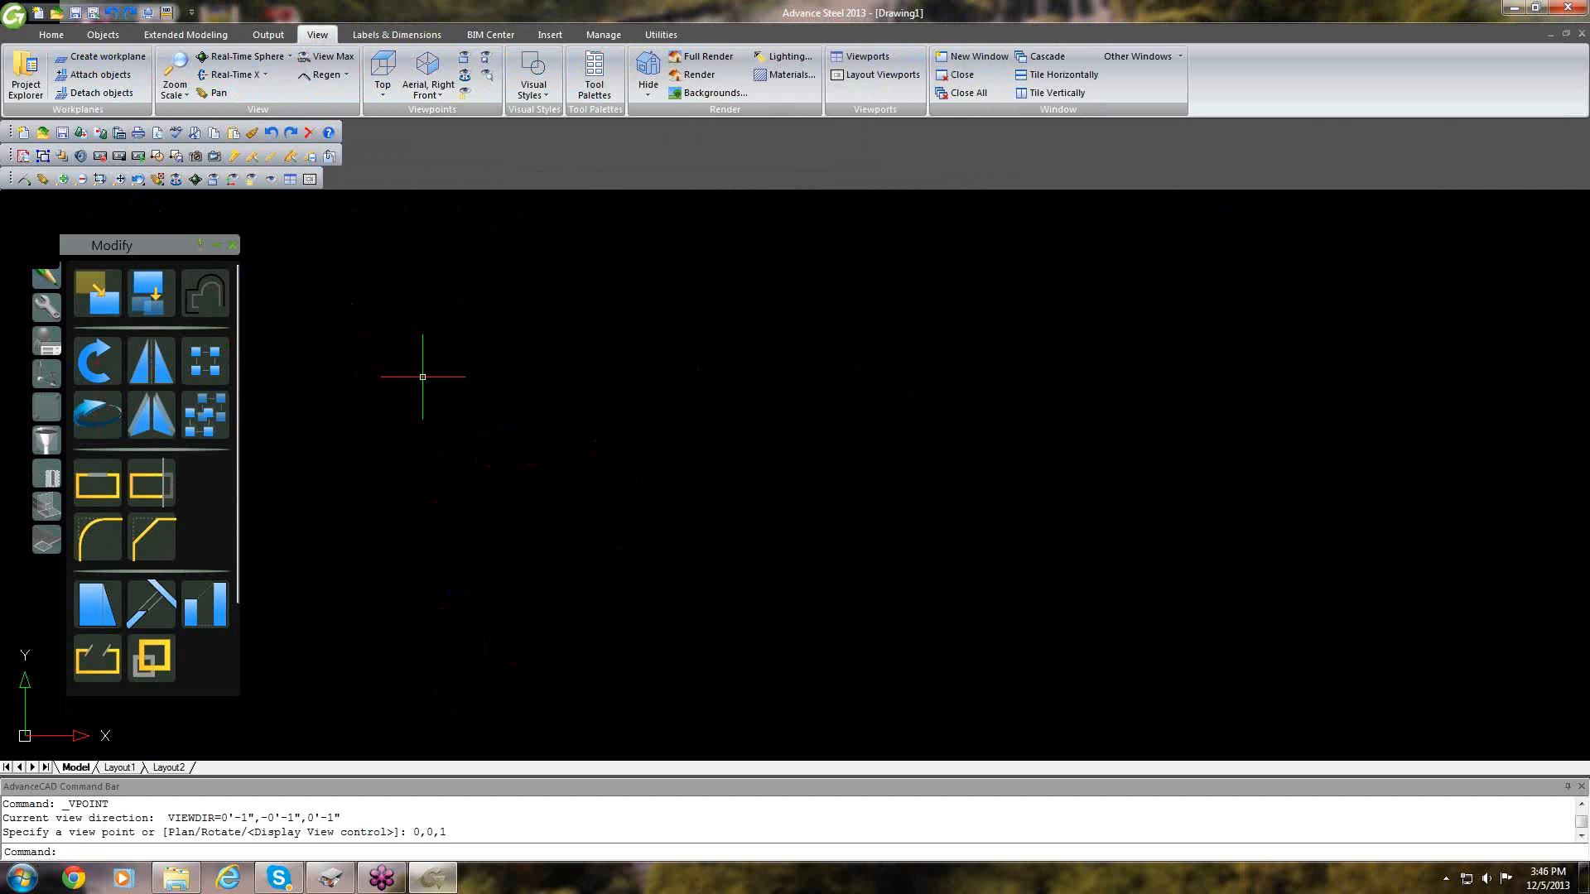
Draw a large upright rectangle in the empty drawing with the user section Rectangle tool.
click(201, 33)
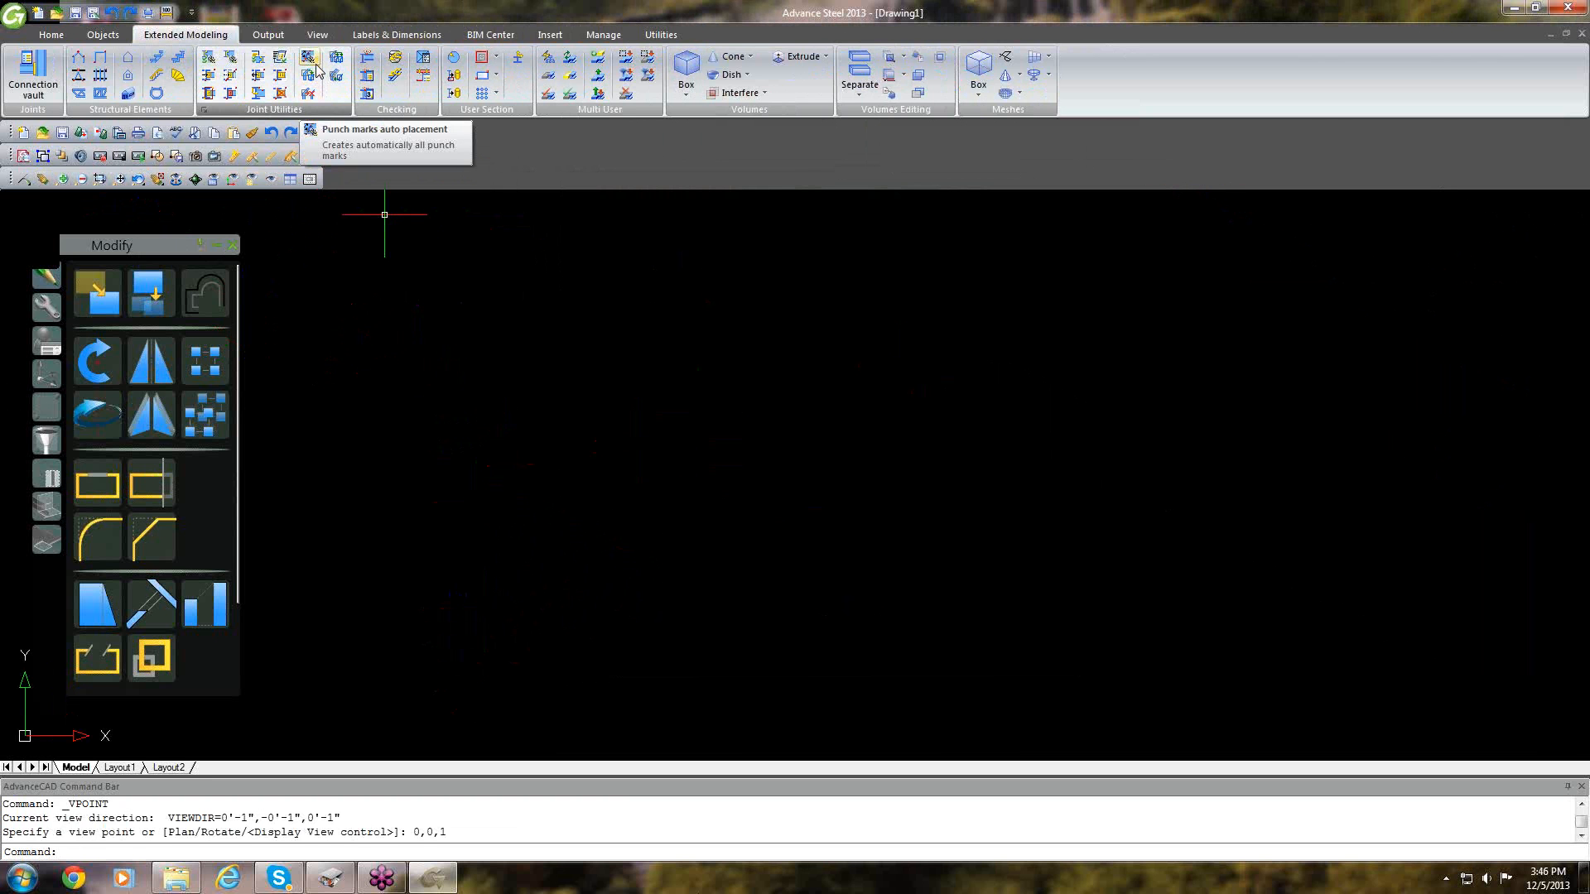
click(483, 77)
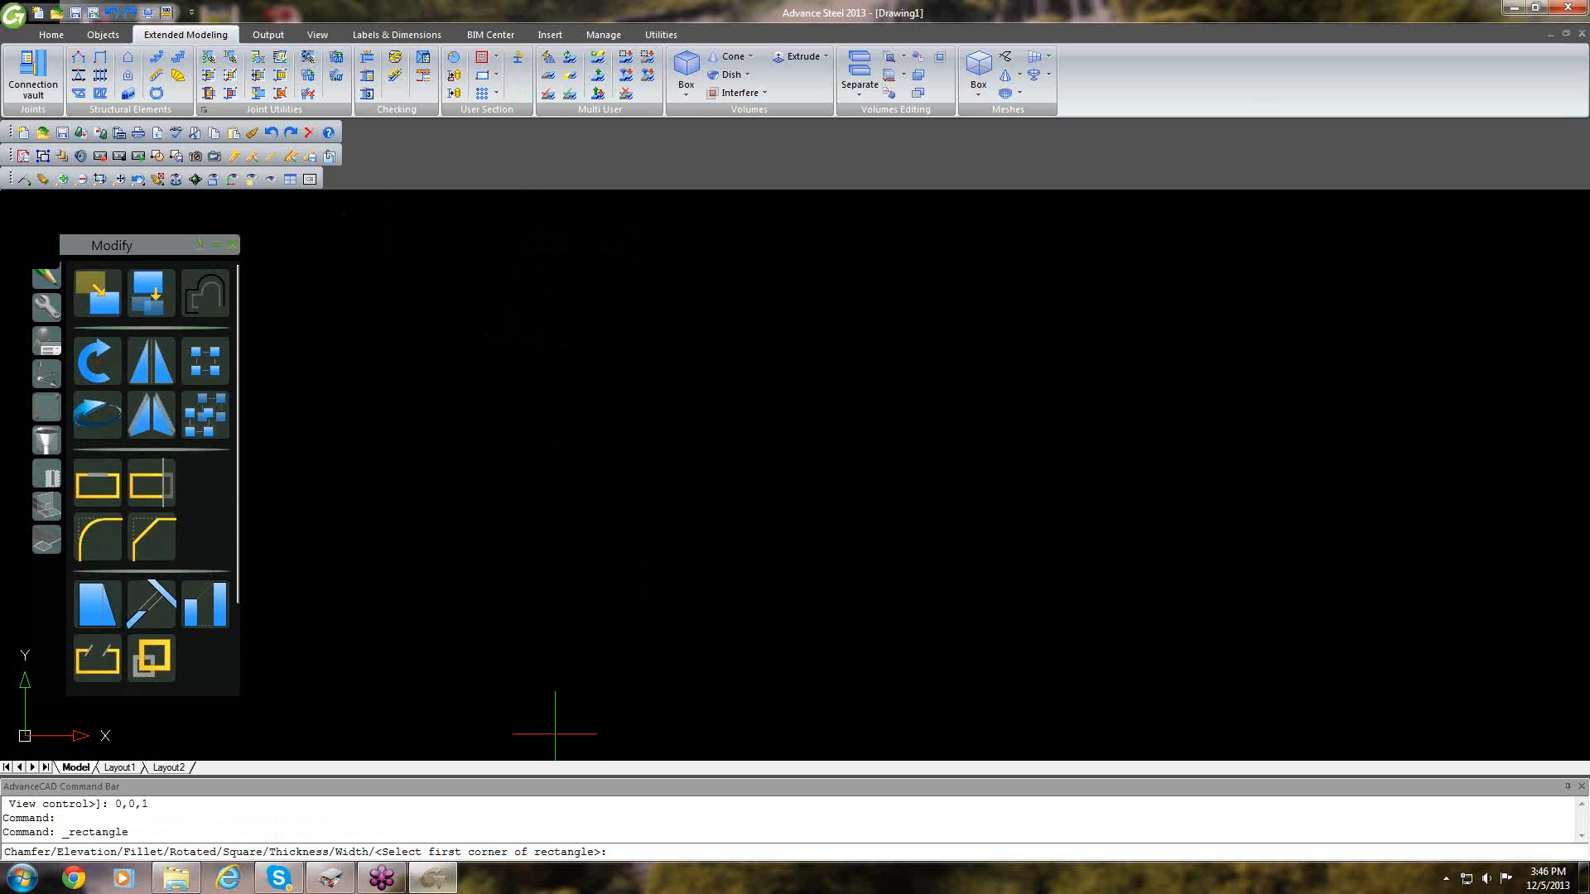
click(554, 733)
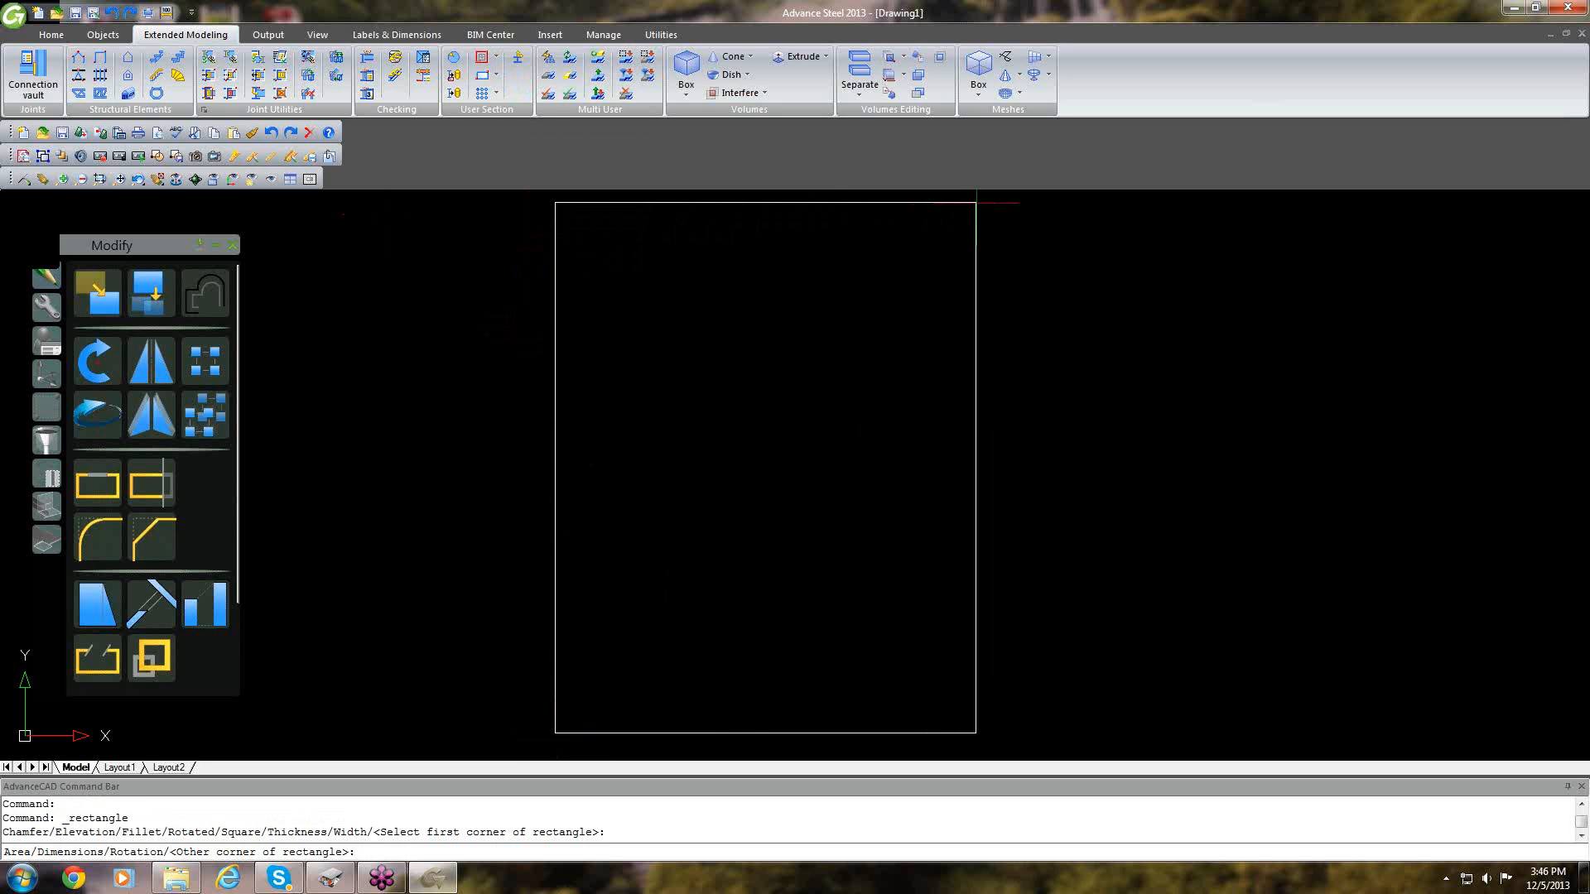
click(977, 202)
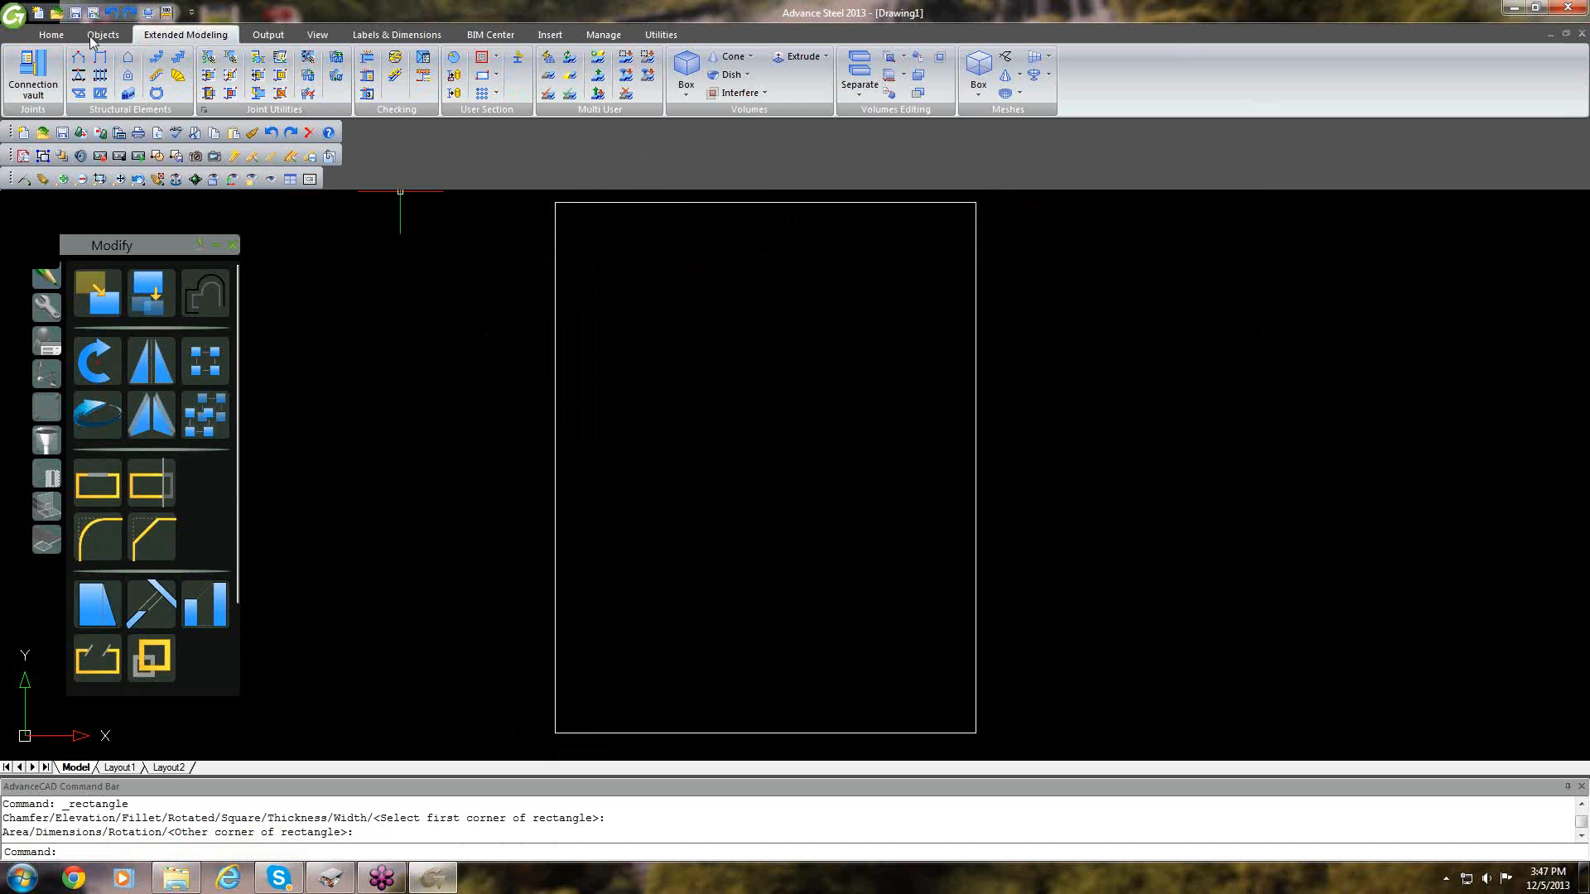
Delete the white rectangle from the new drawing.
click(554, 420)
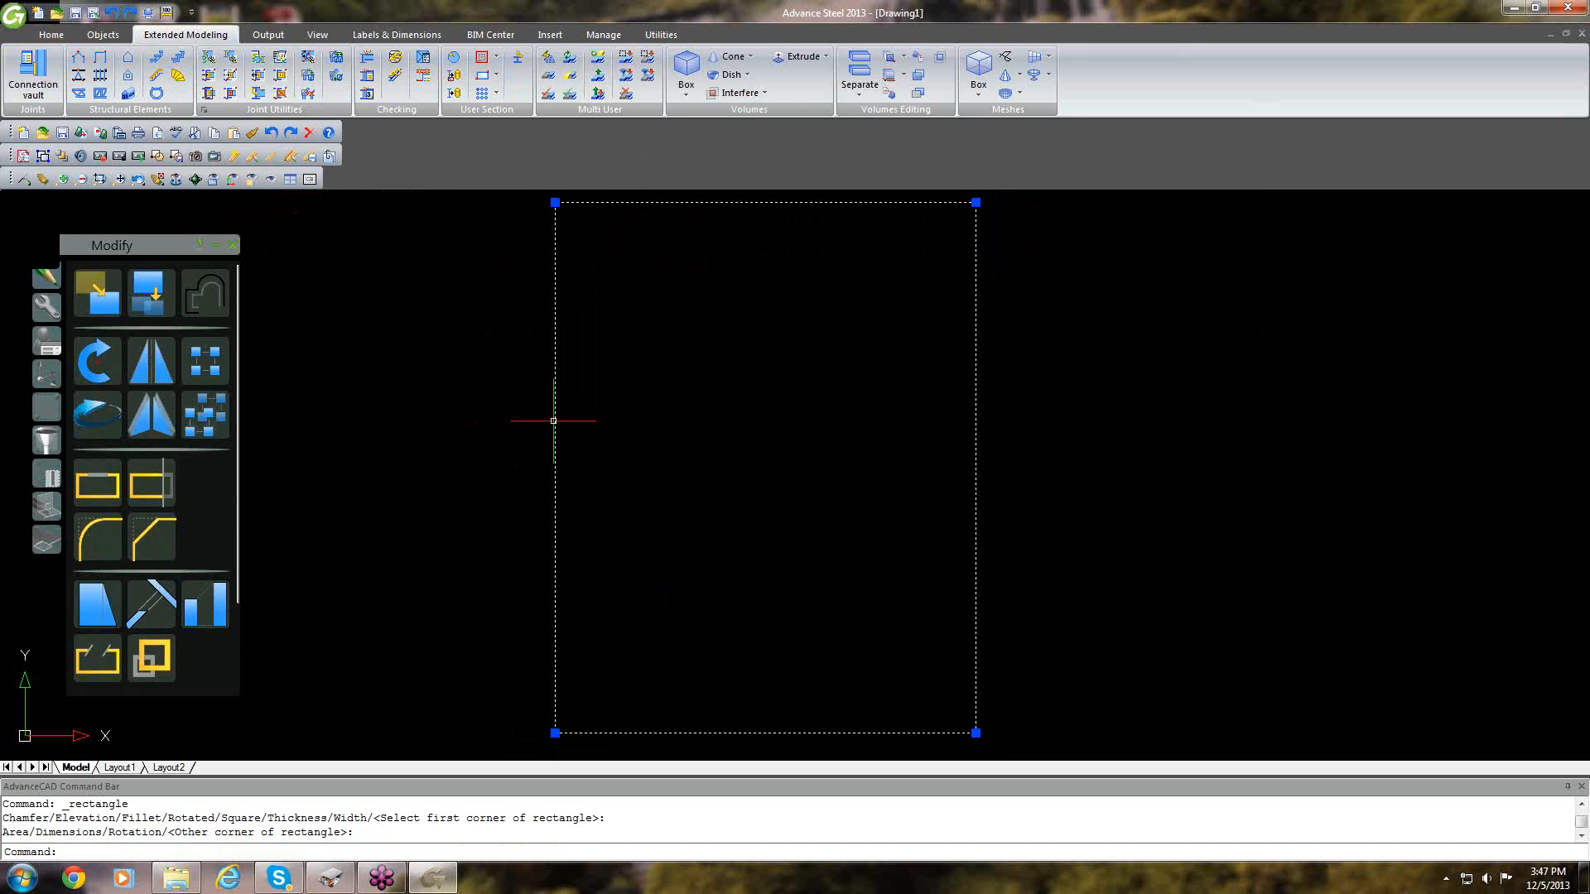
right_click(1059, 380)
click(1116, 410)
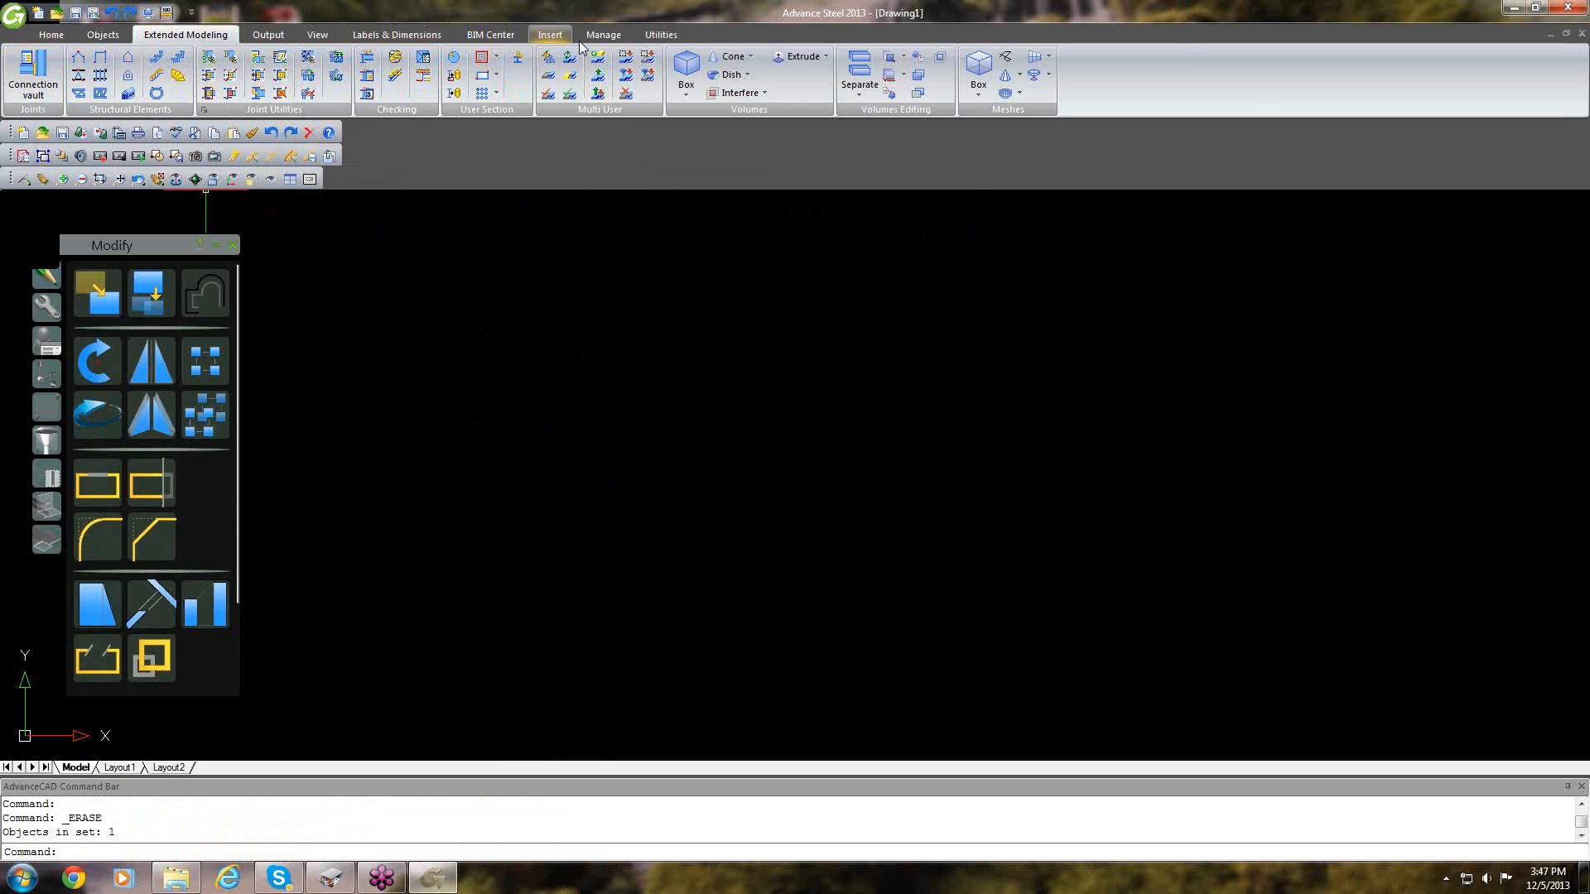
Draw a large upright rectangle in the empty drawing as the user section's Frame.
click(487, 56)
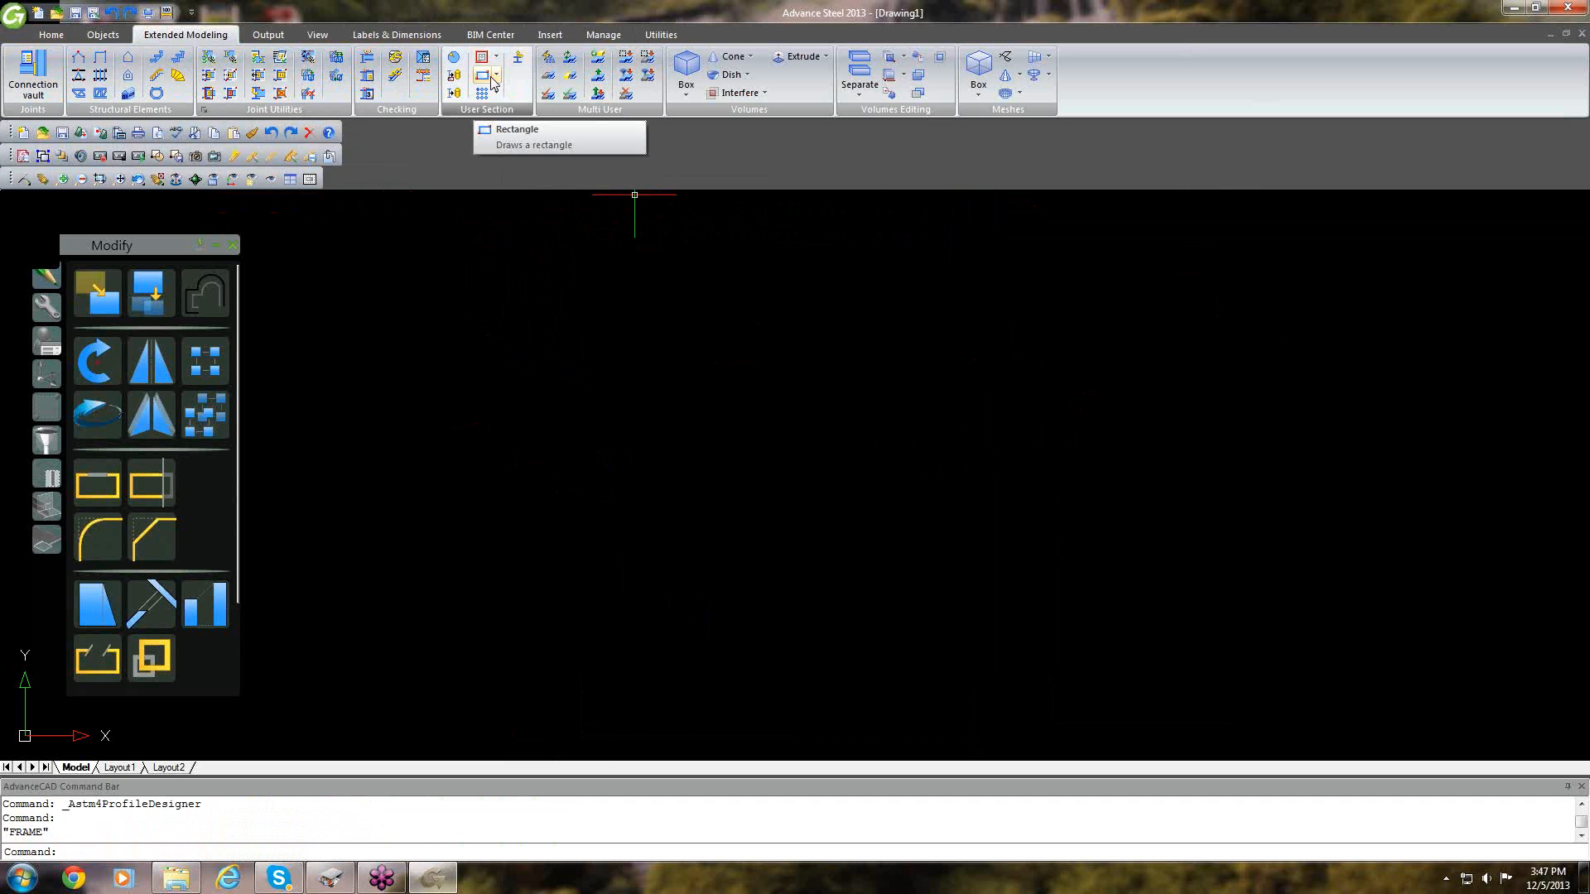
click(496, 60)
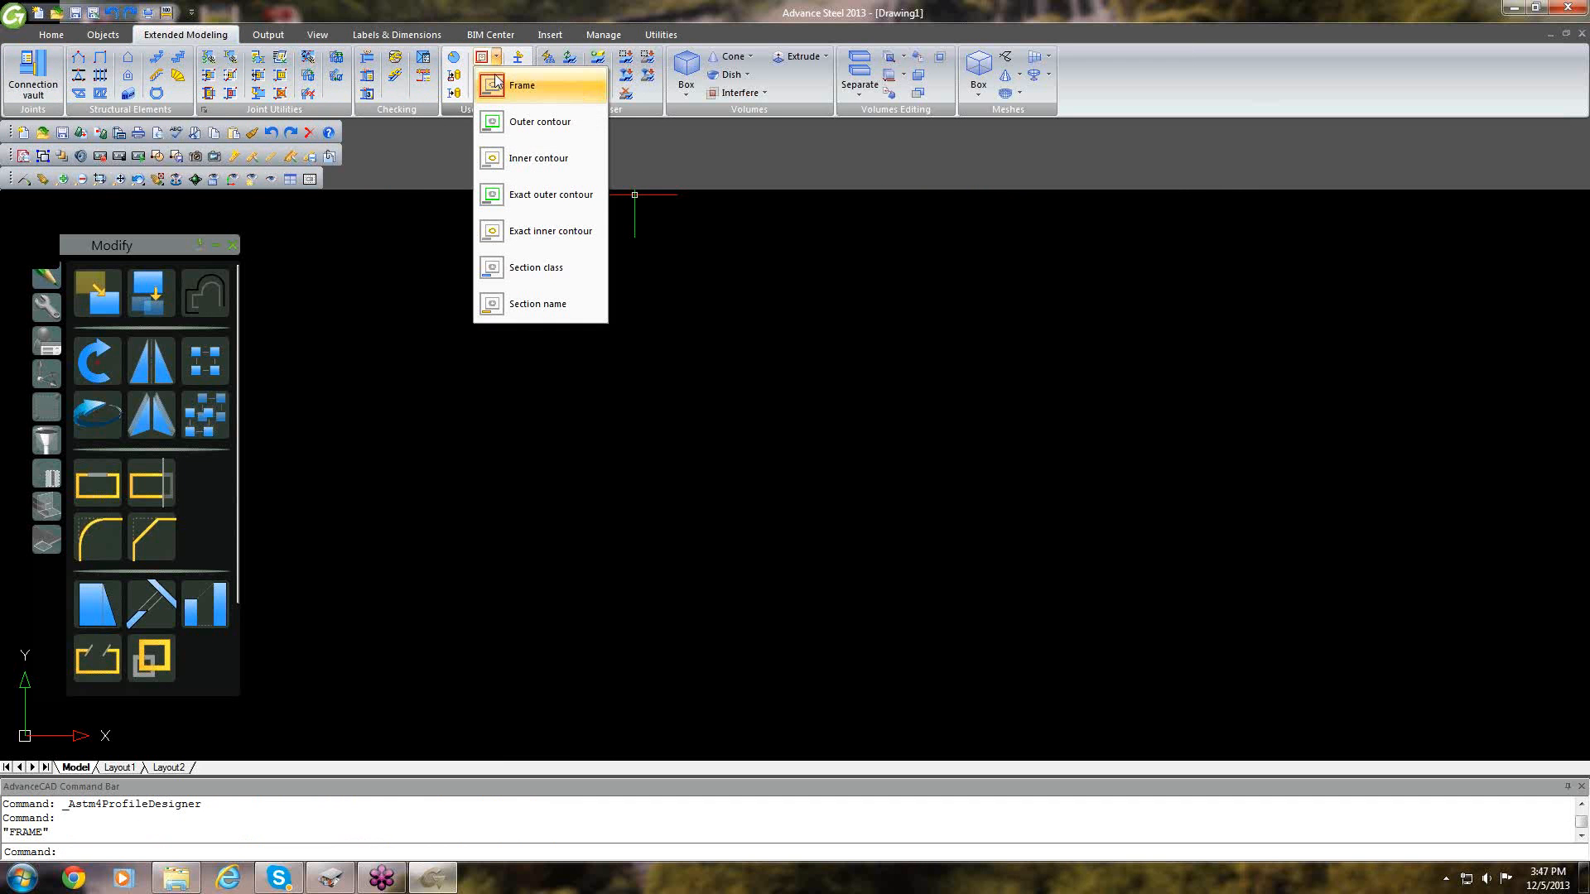
click(513, 86)
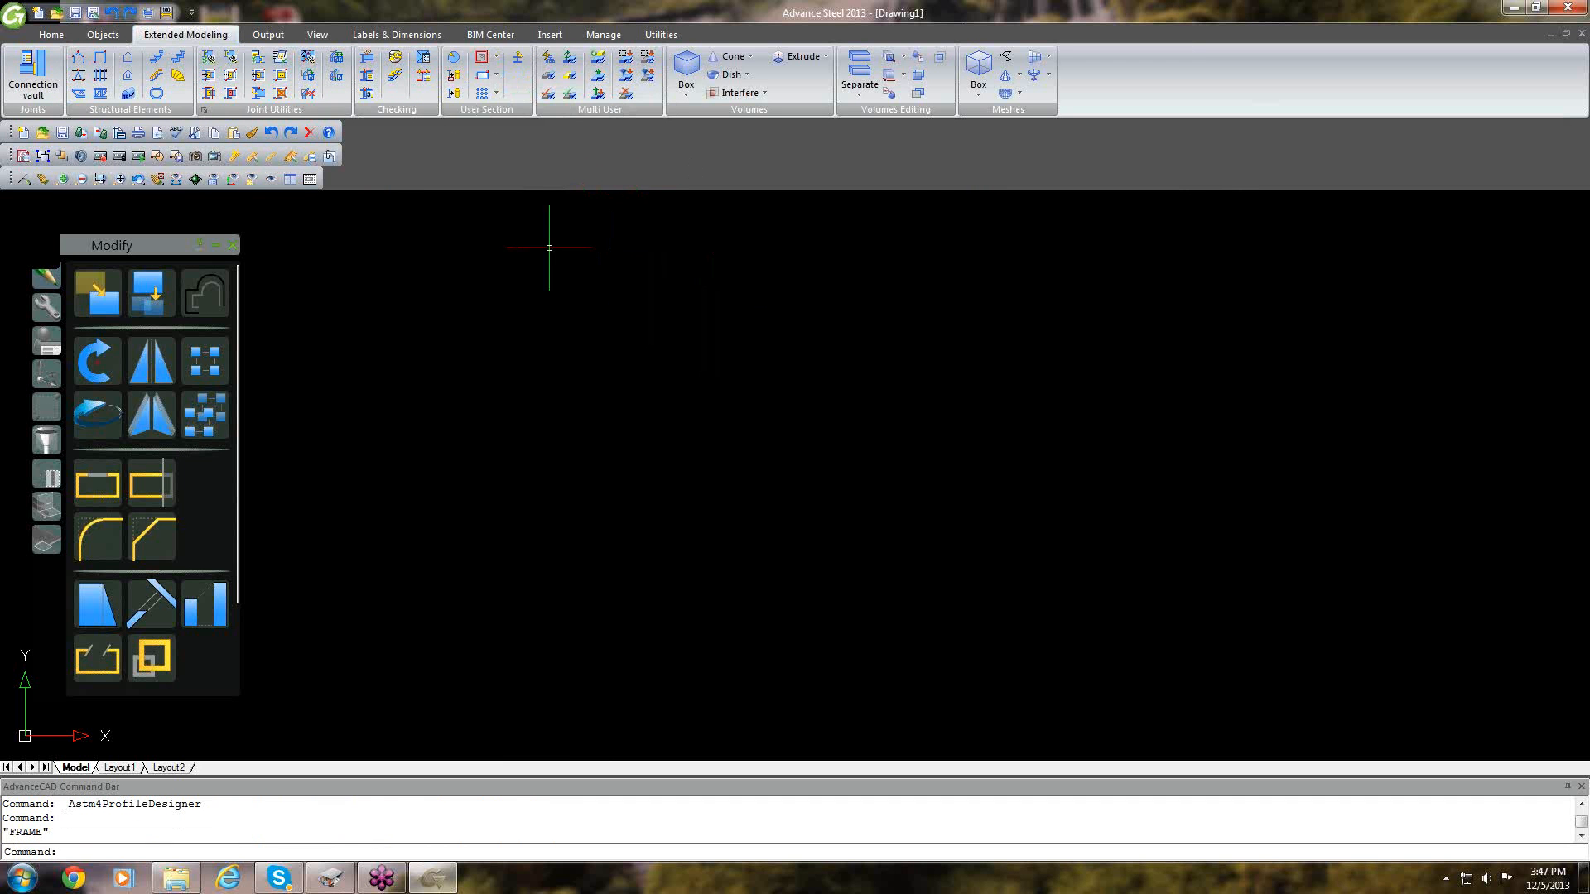
click(485, 77)
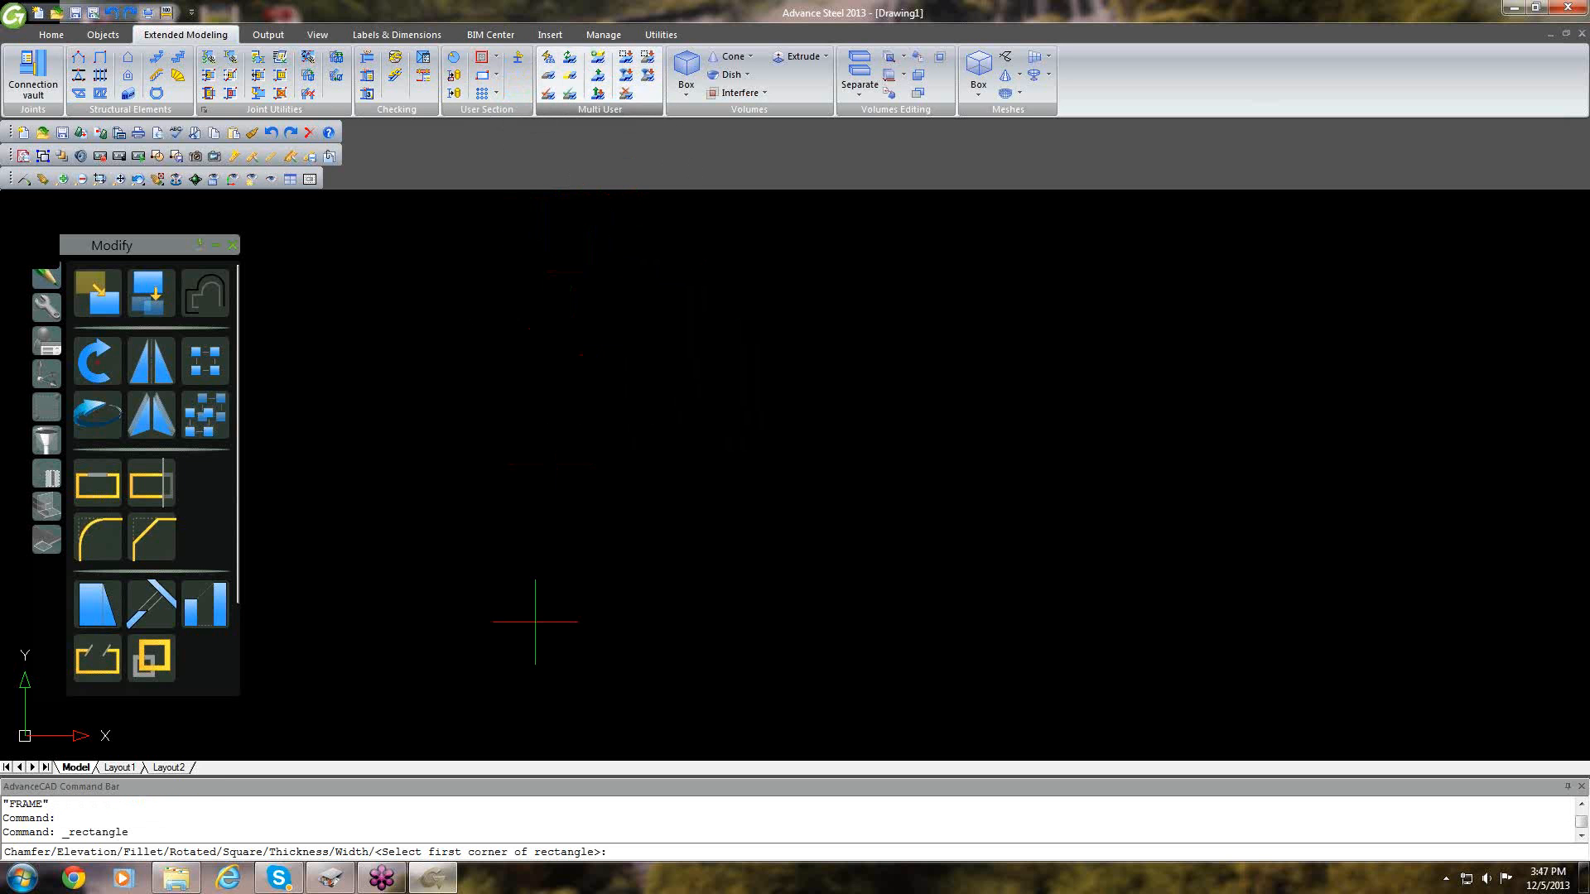
click(505, 720)
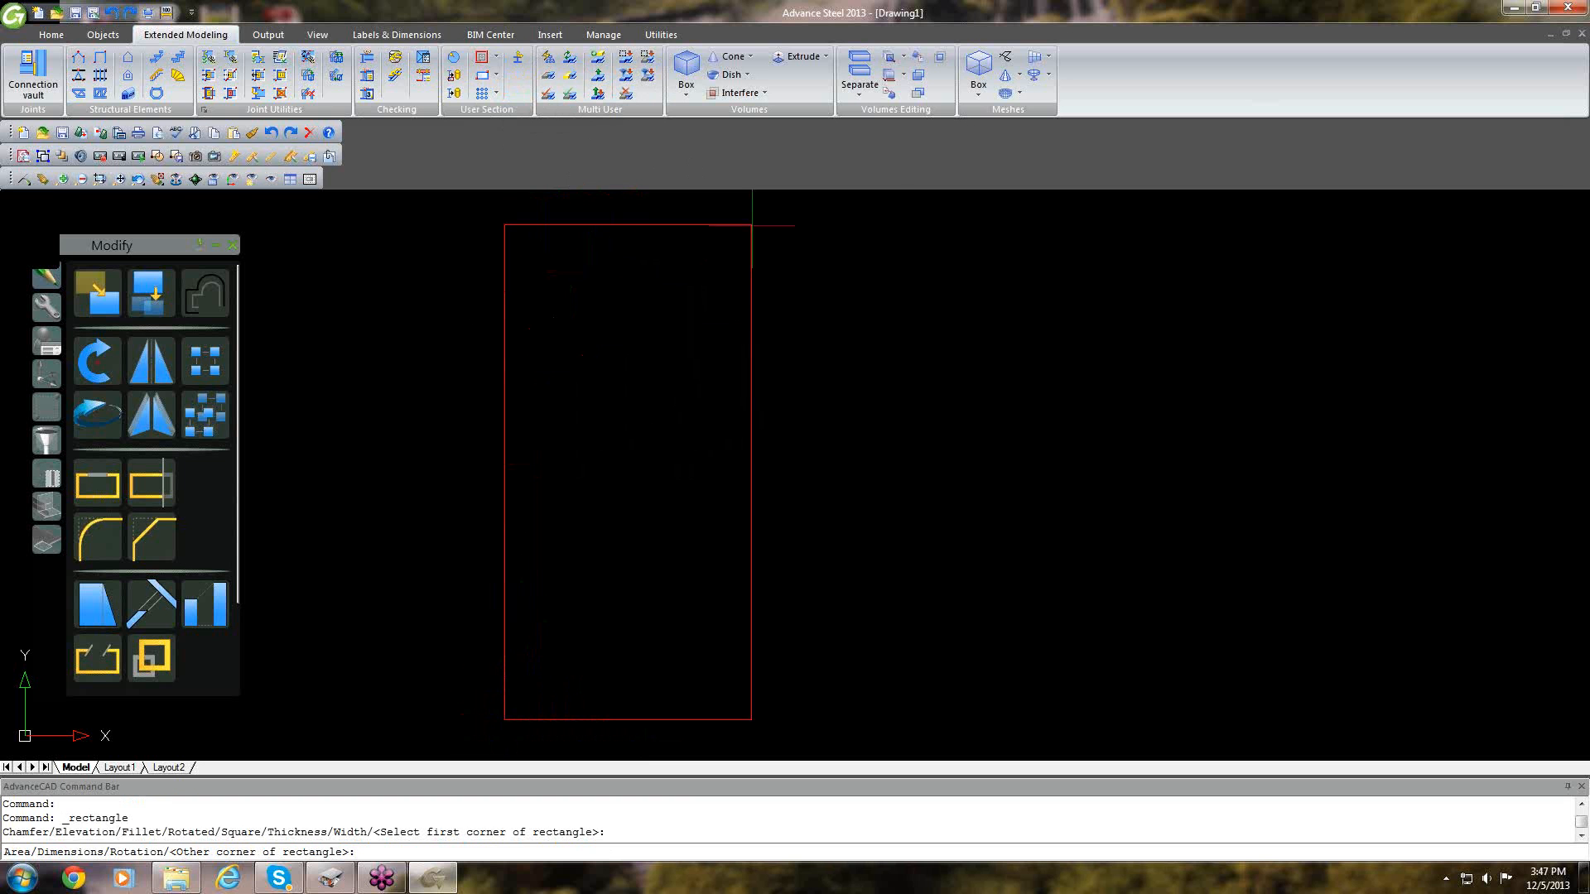
click(904, 203)
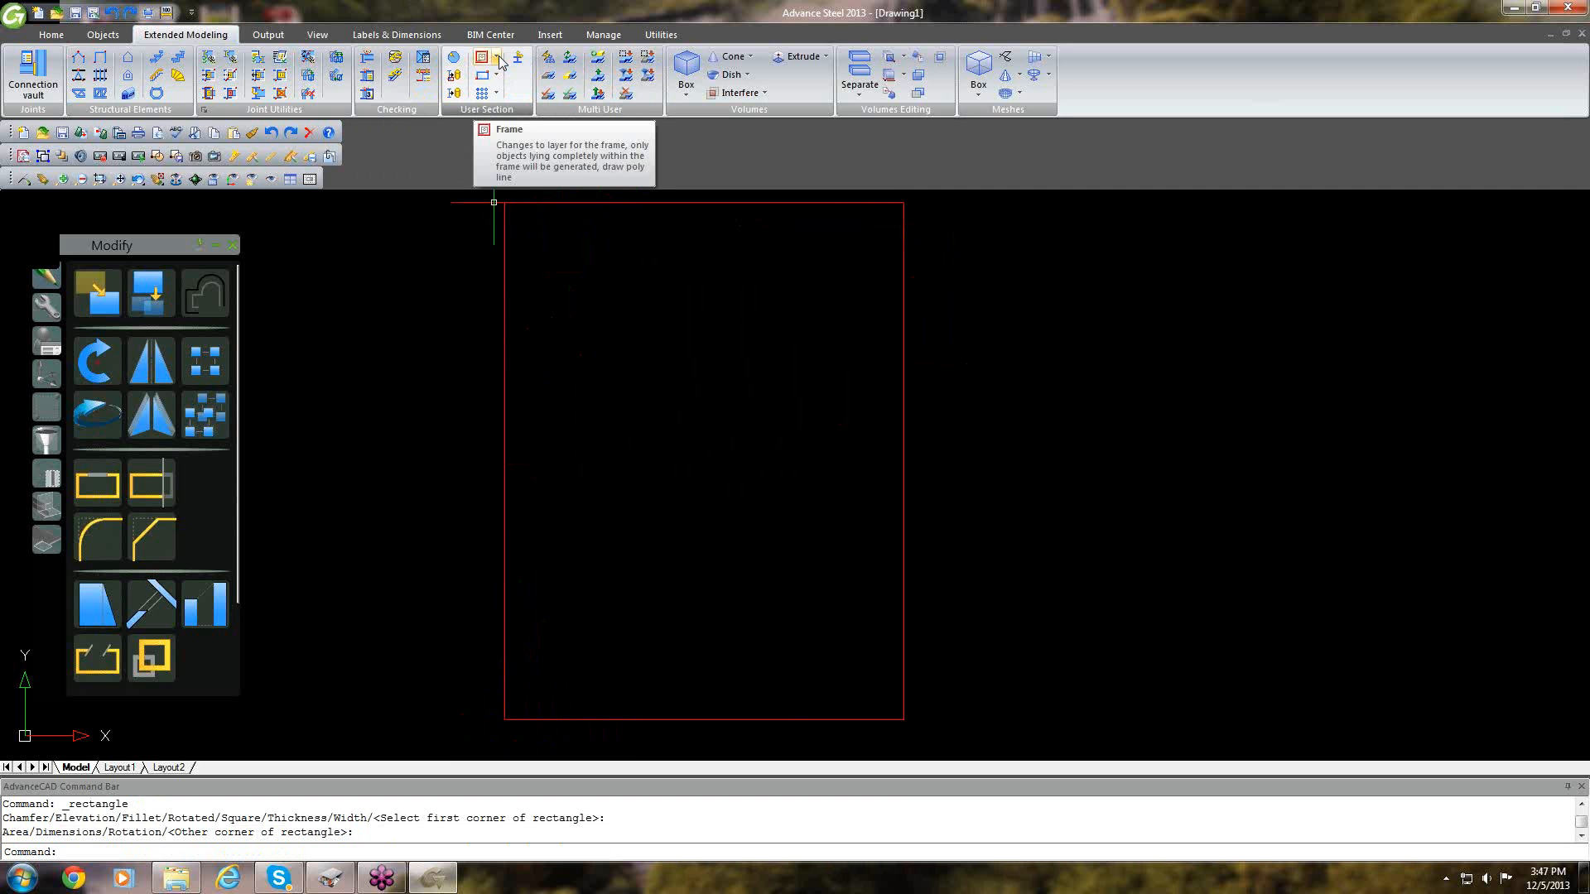
Draw a wide rectangle as the section's Outer contour inside the upper half of the red frame.
click(496, 56)
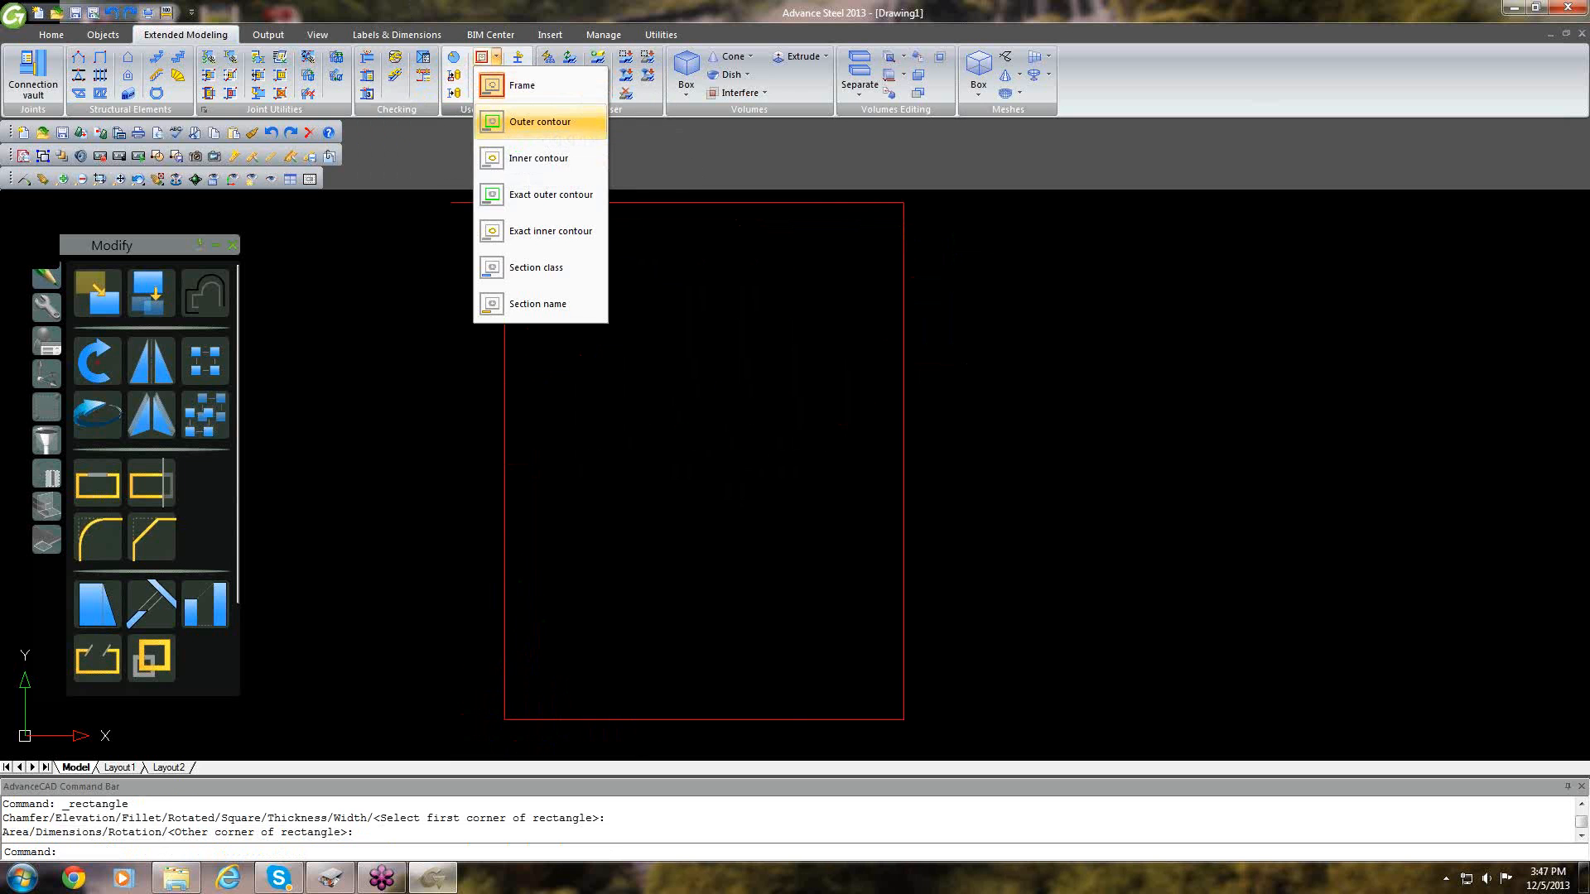
click(511, 126)
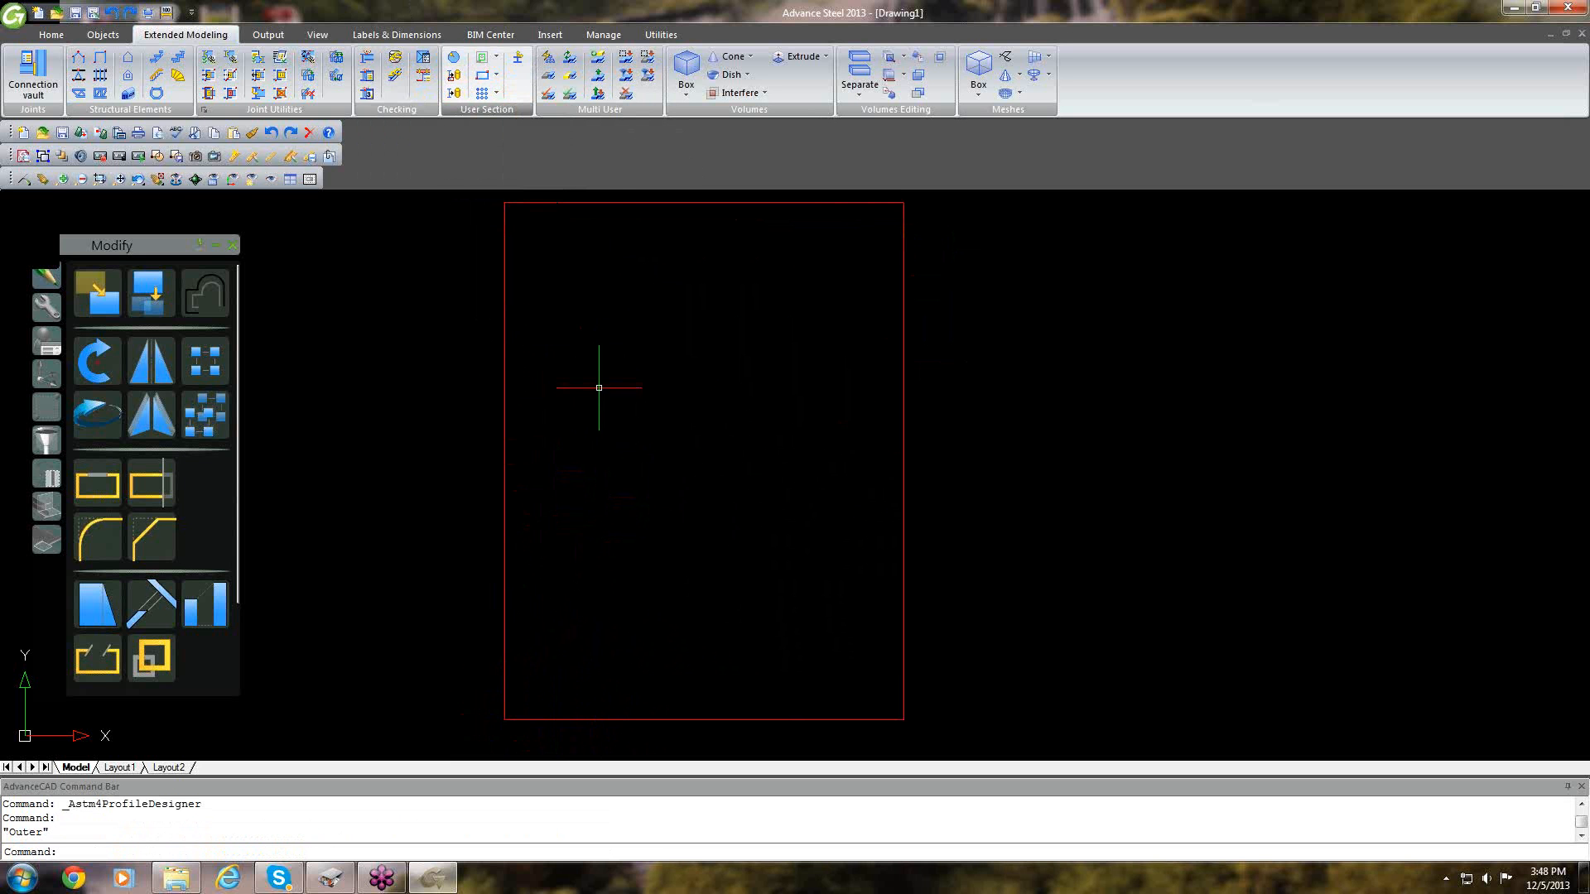
click(483, 77)
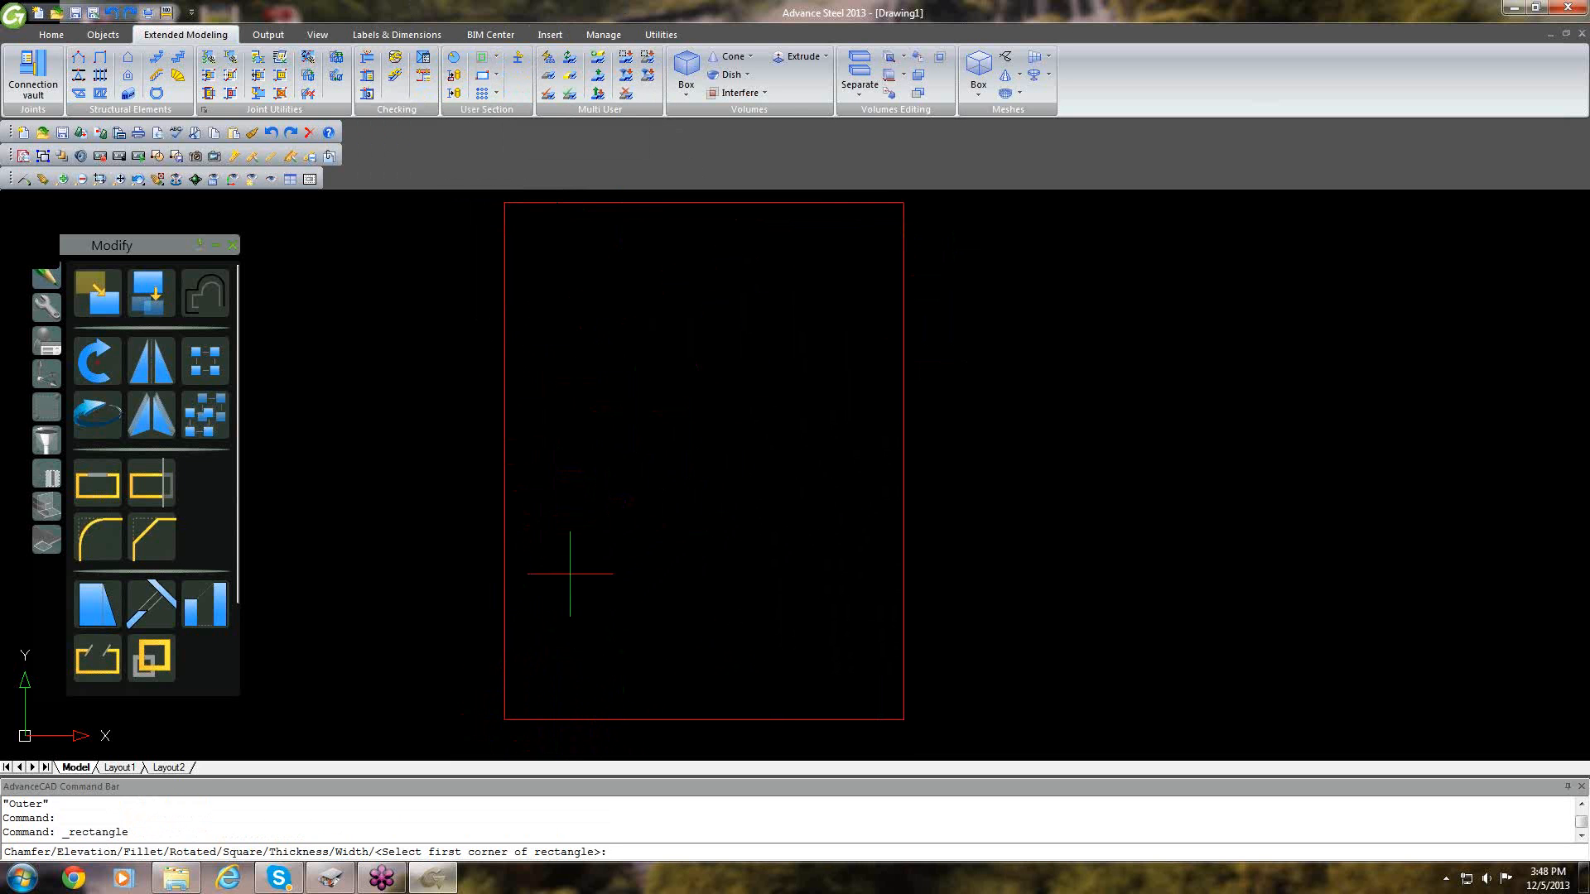
click(563, 443)
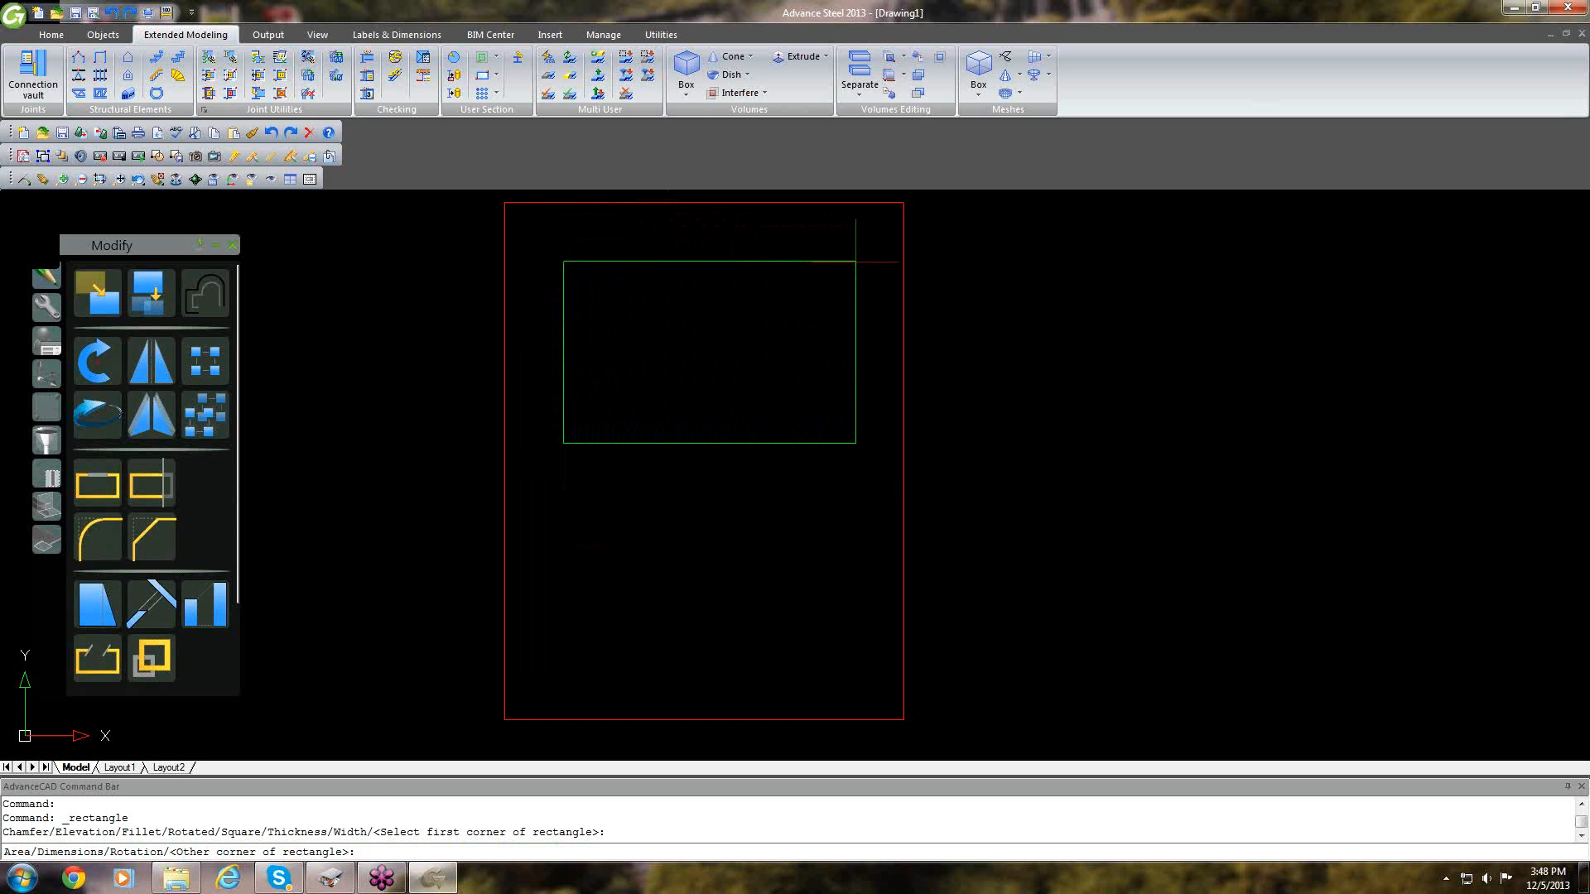
click(856, 262)
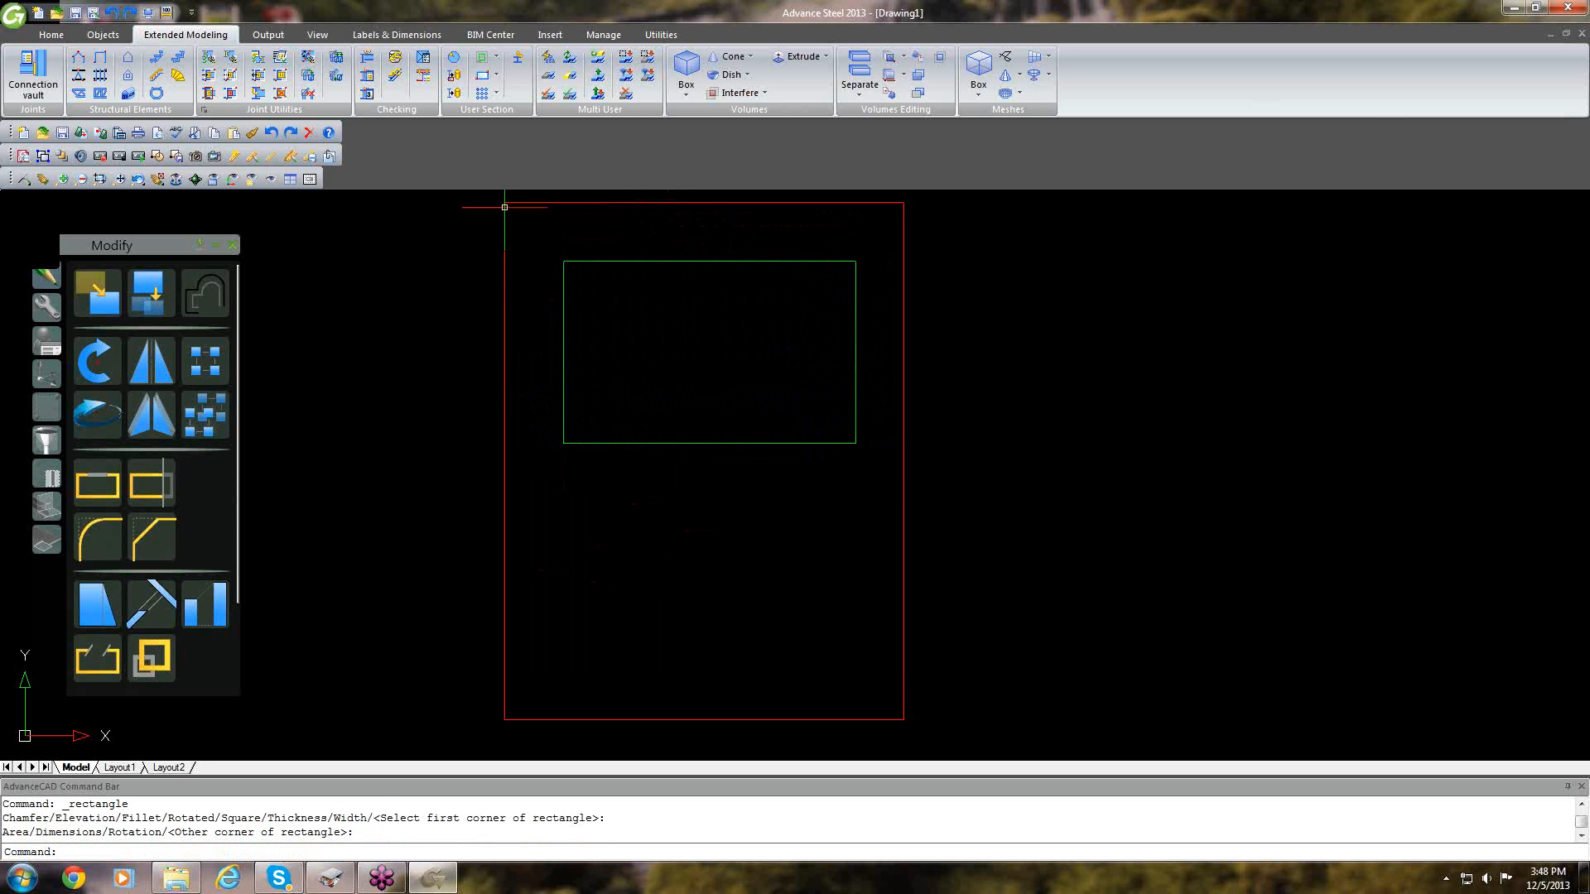
Draw a smaller rectangle as the section's Inner contour inside the green outer contour.
click(489, 83)
click(496, 60)
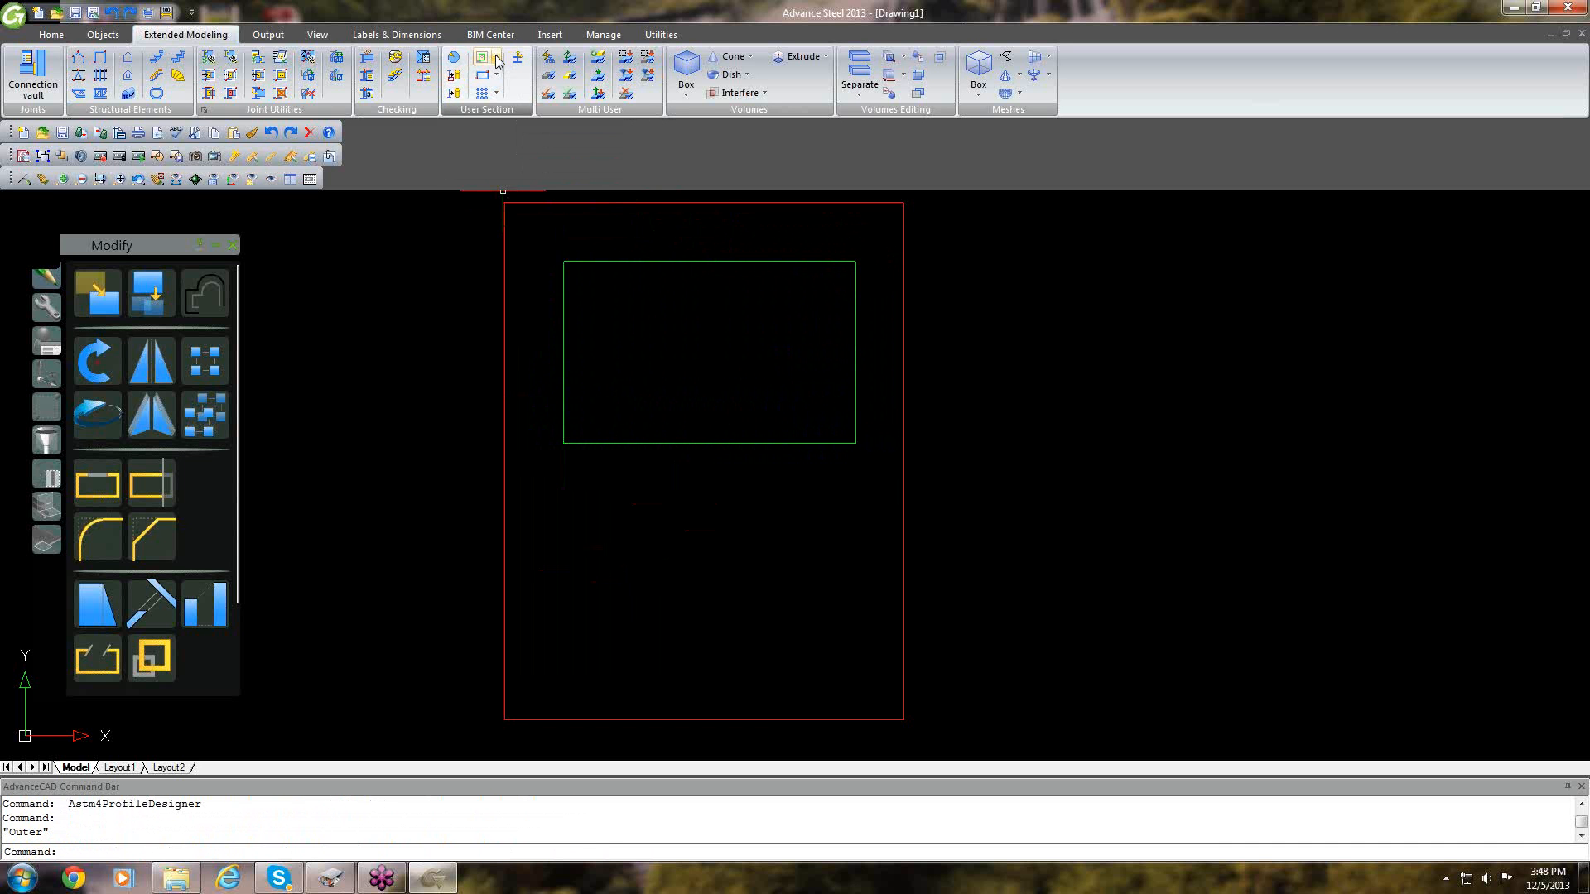
click(496, 61)
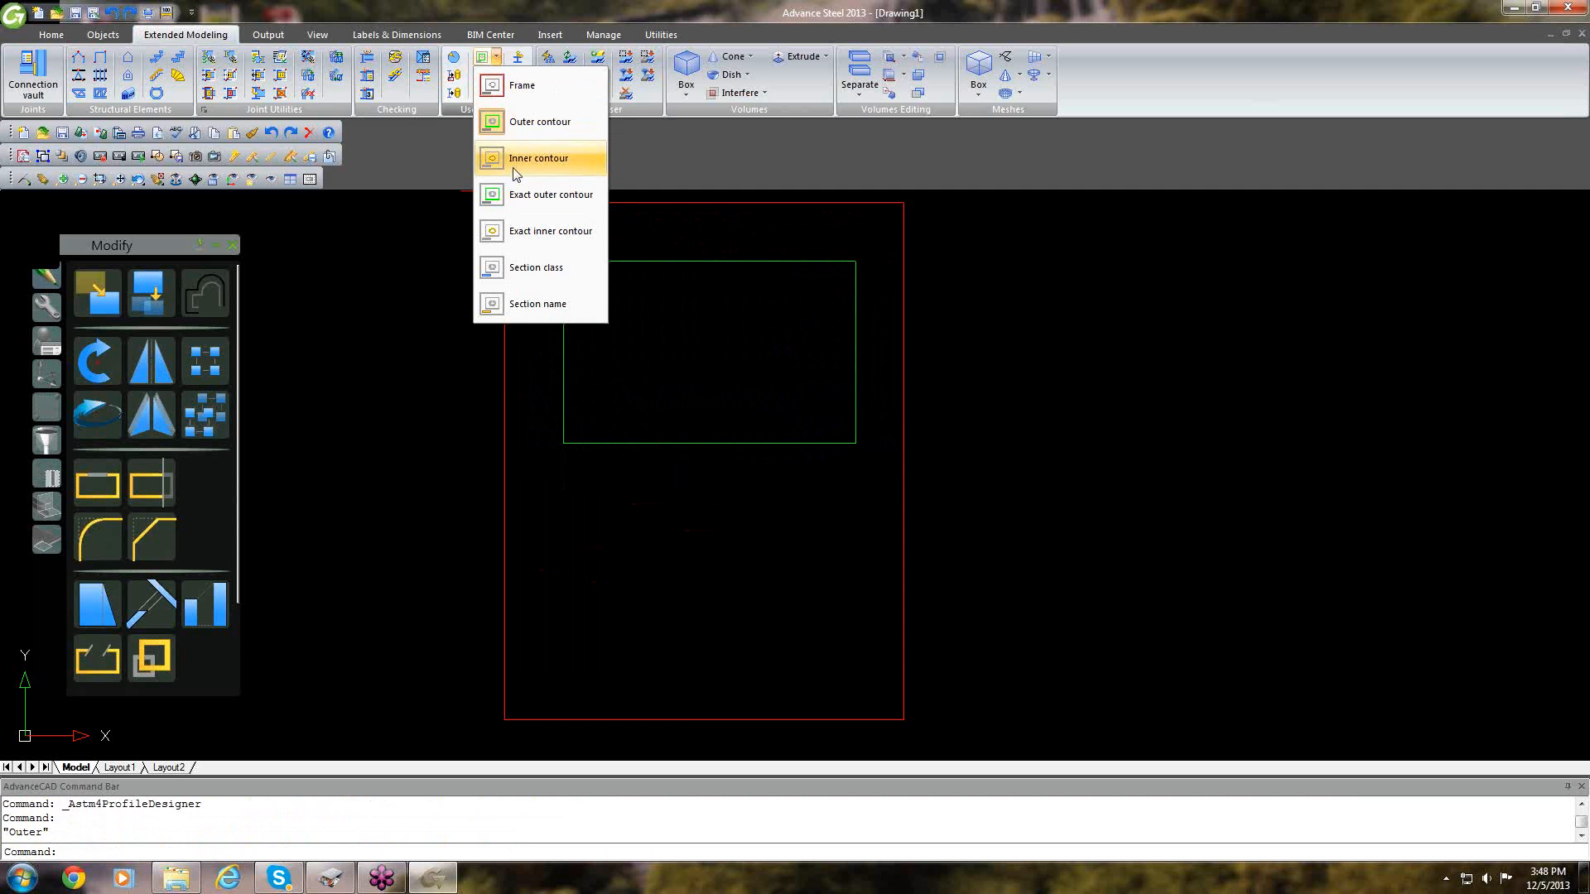
click(538, 159)
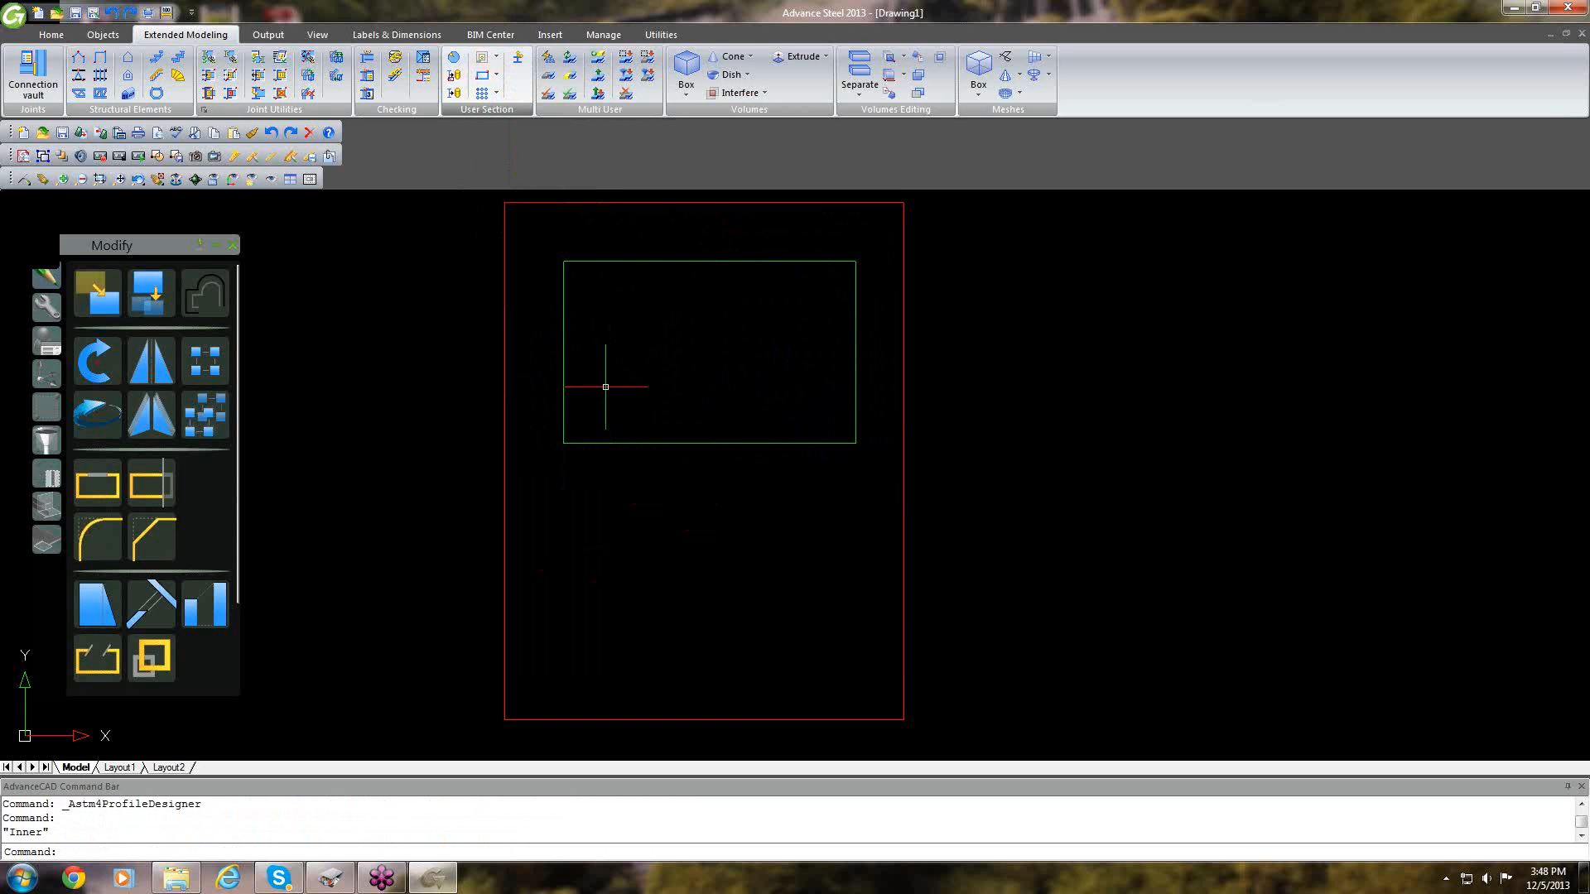
click(482, 75)
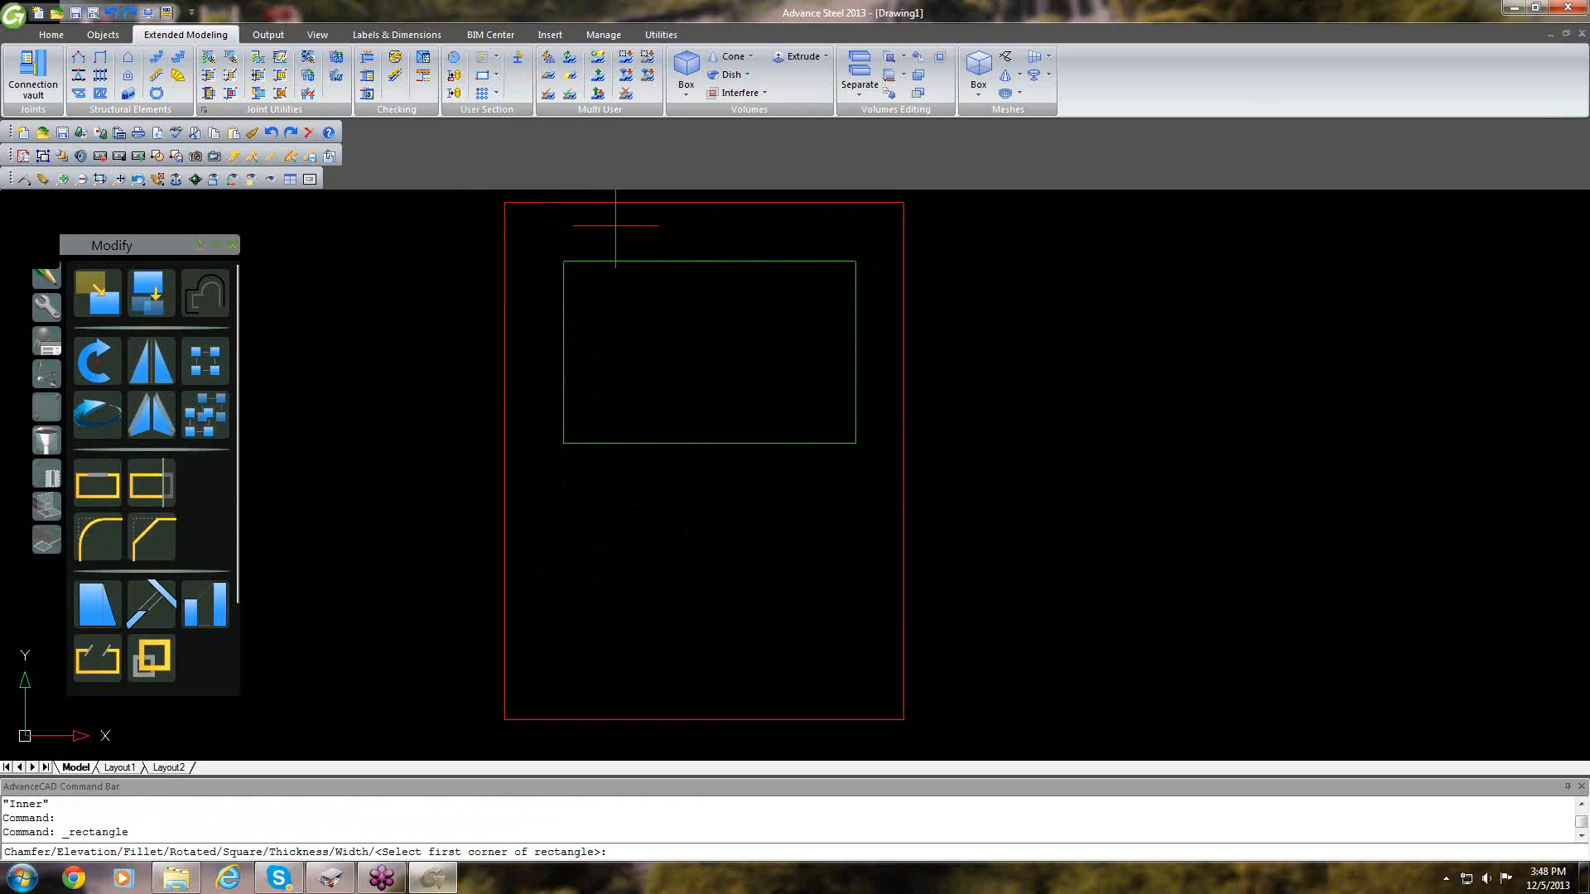
click(604, 403)
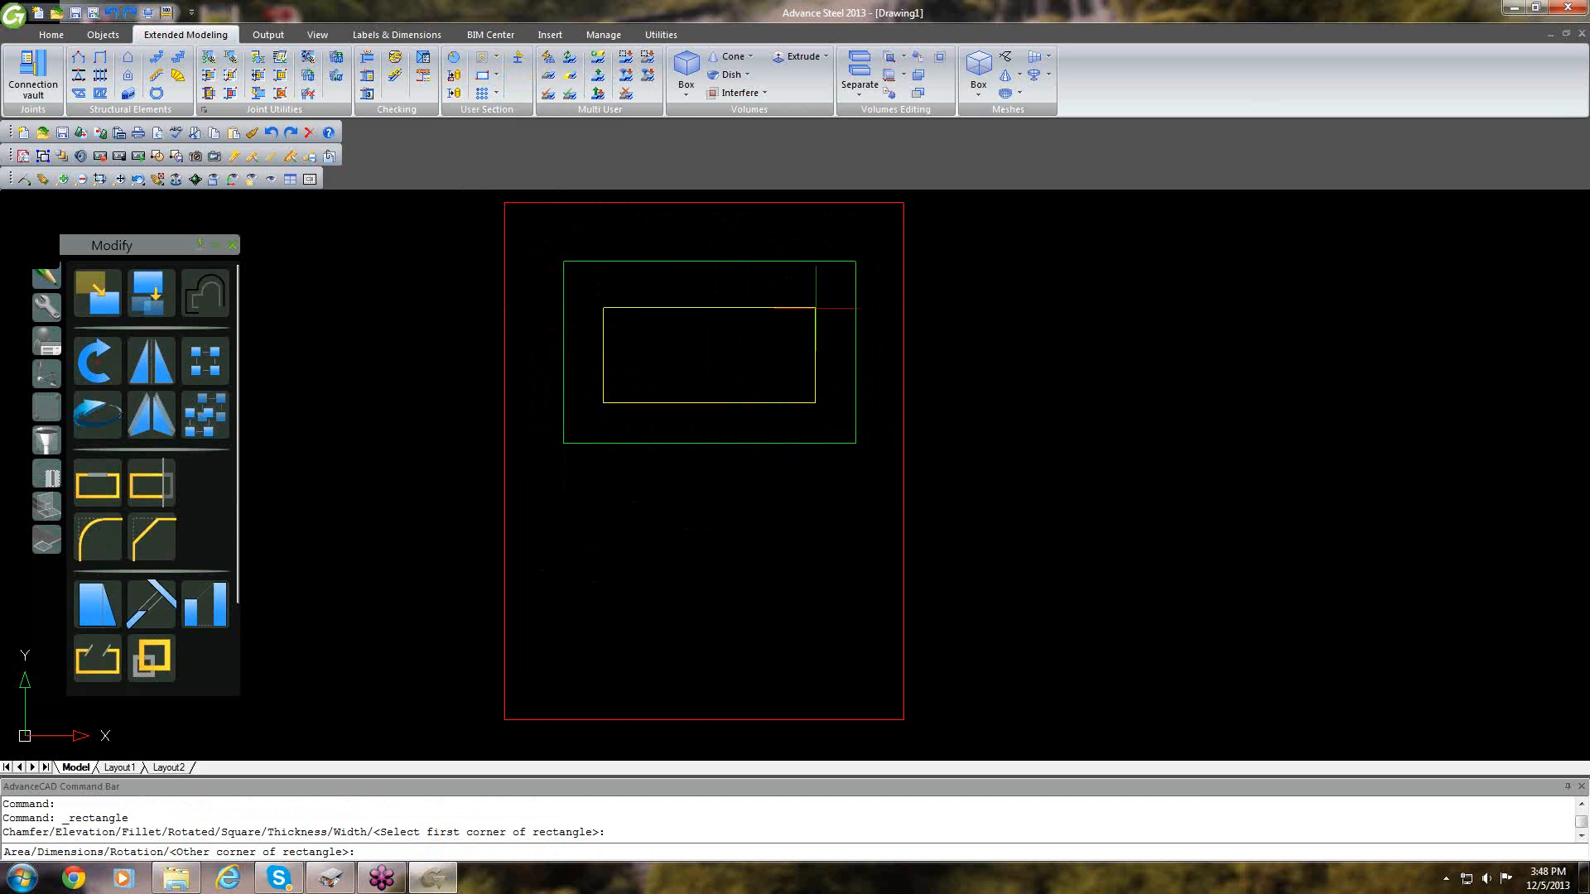
click(815, 308)
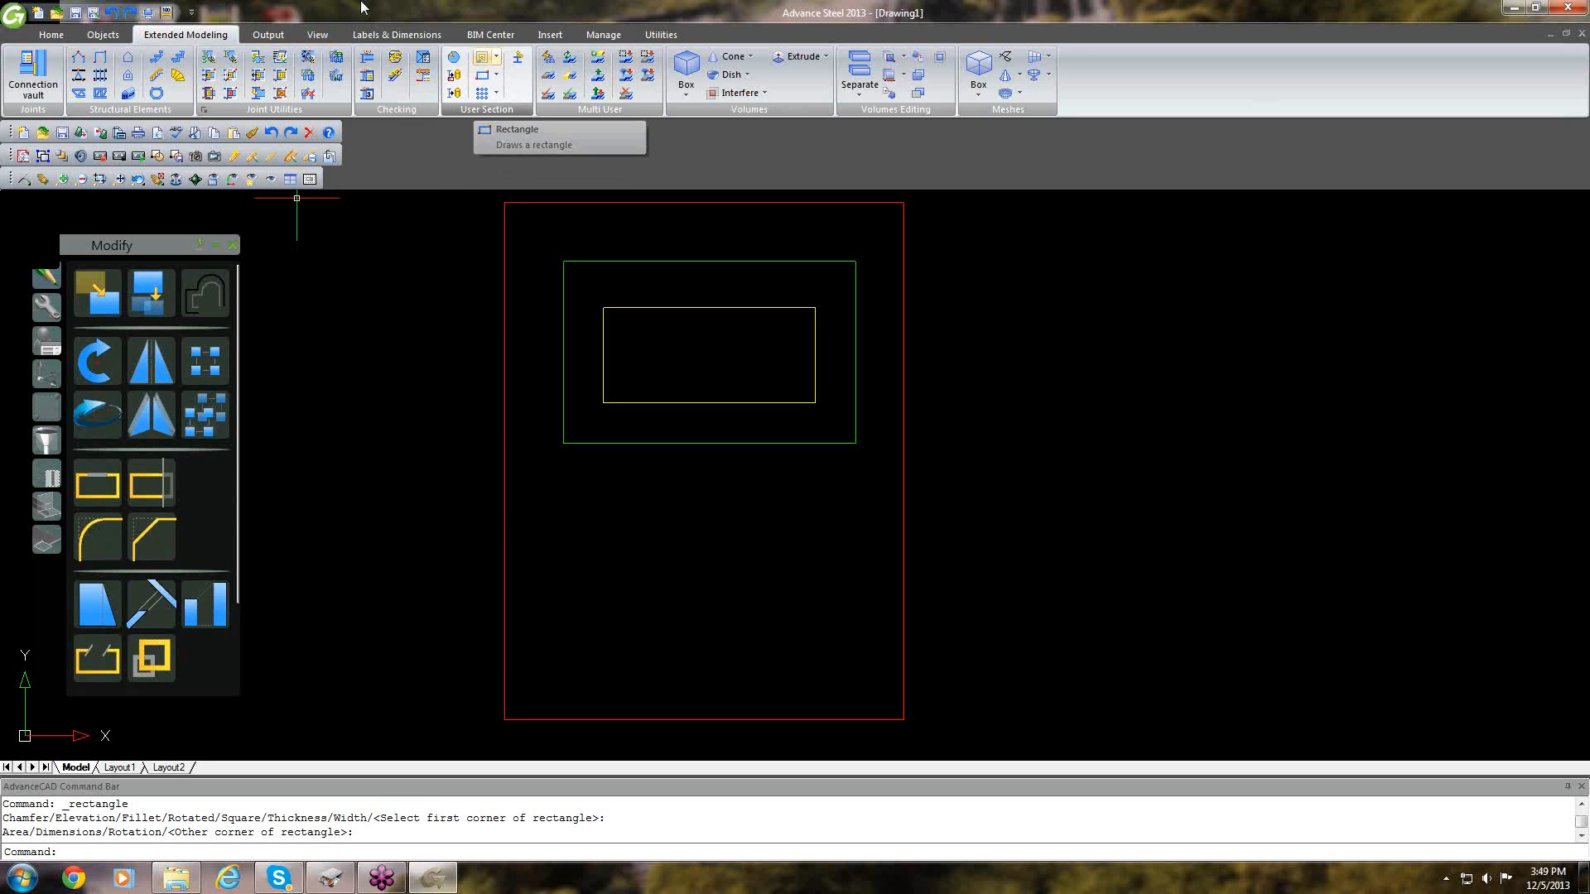
Add the Section class as one-line text "Adriatic" above the outer contour, inside the frame, with the default height and rotation.
click(497, 58)
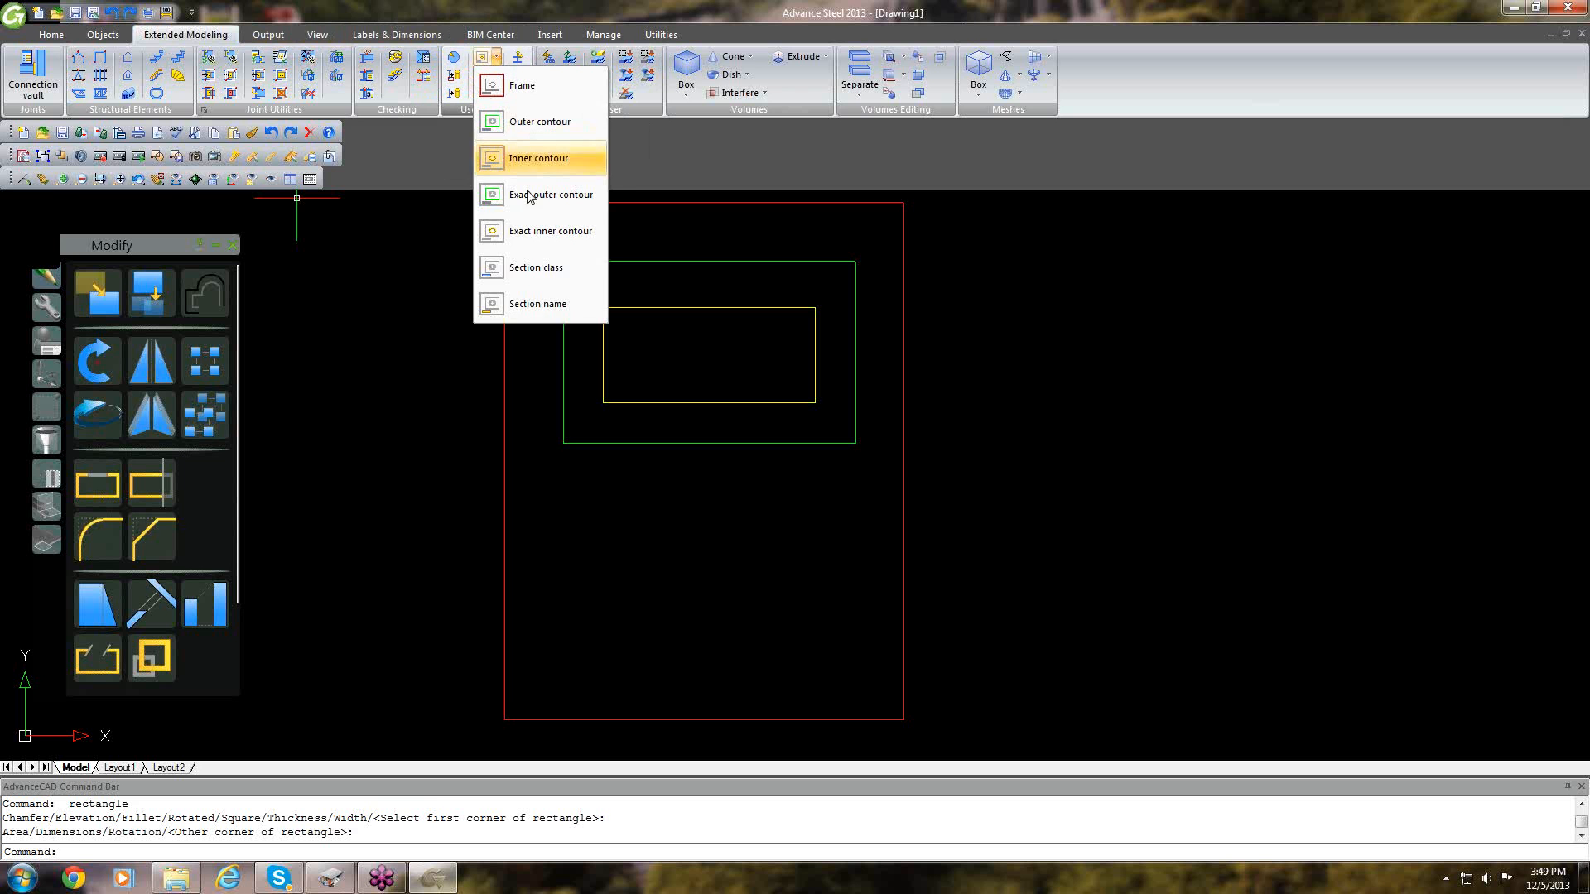
click(516, 268)
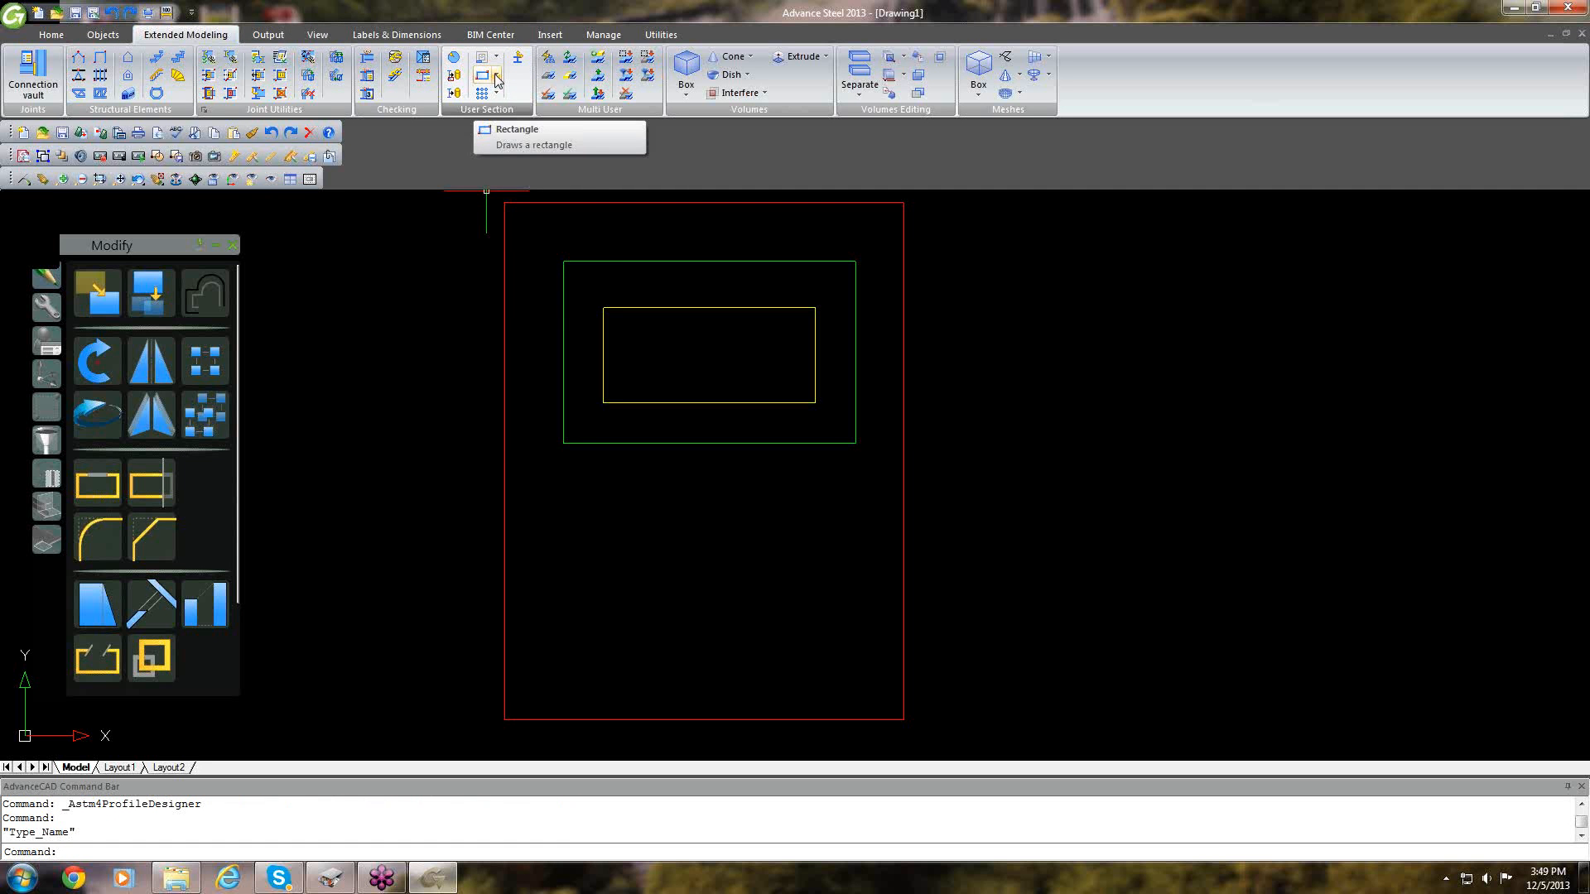
click(496, 76)
click(538, 214)
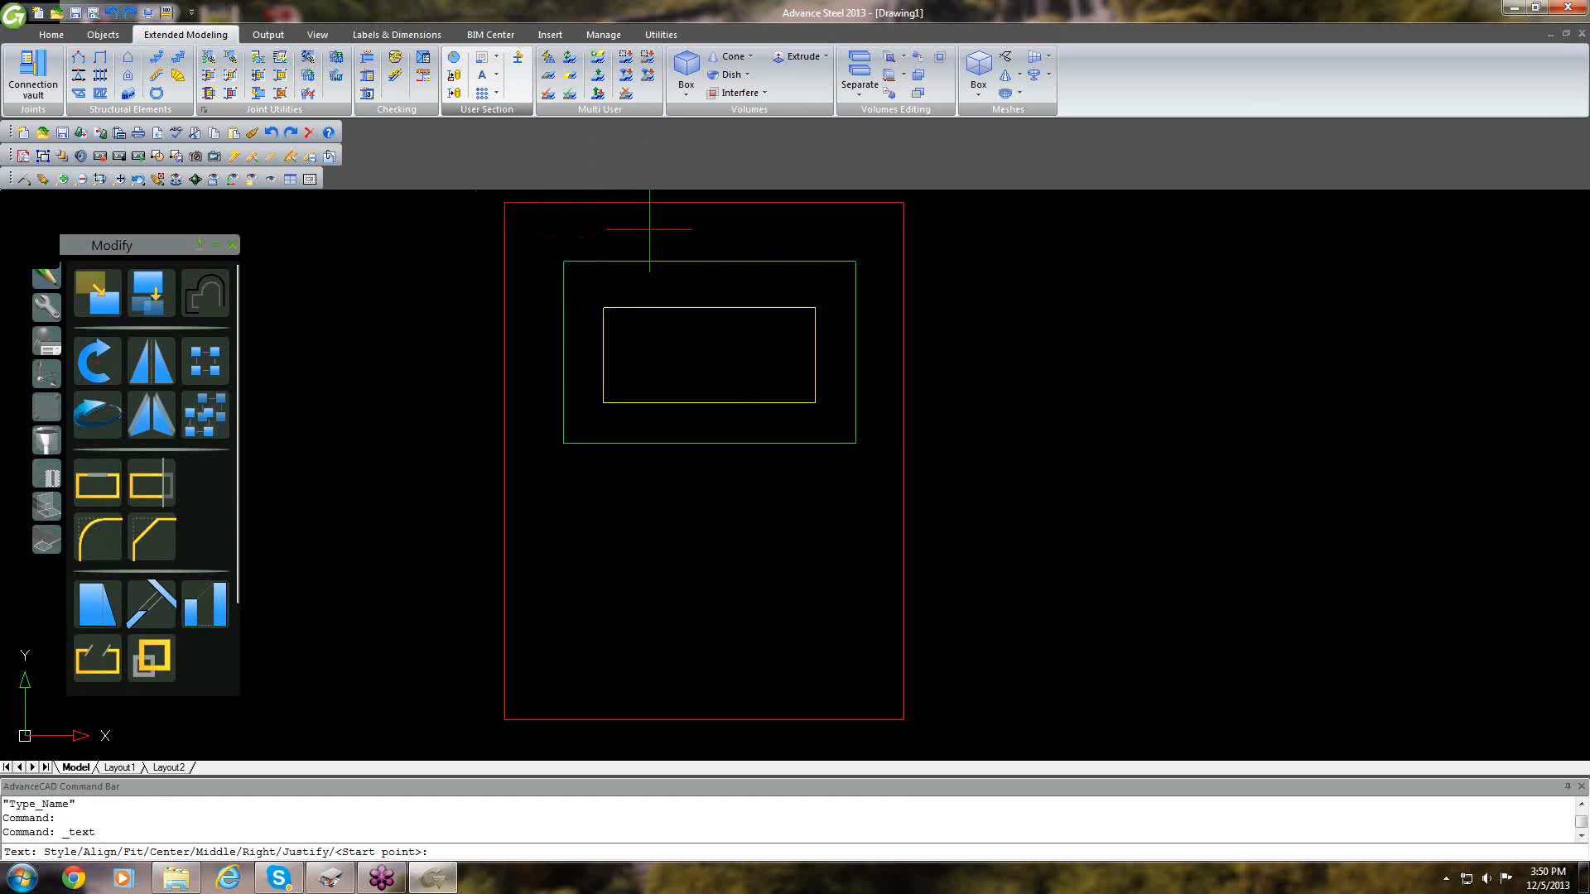
click(649, 229)
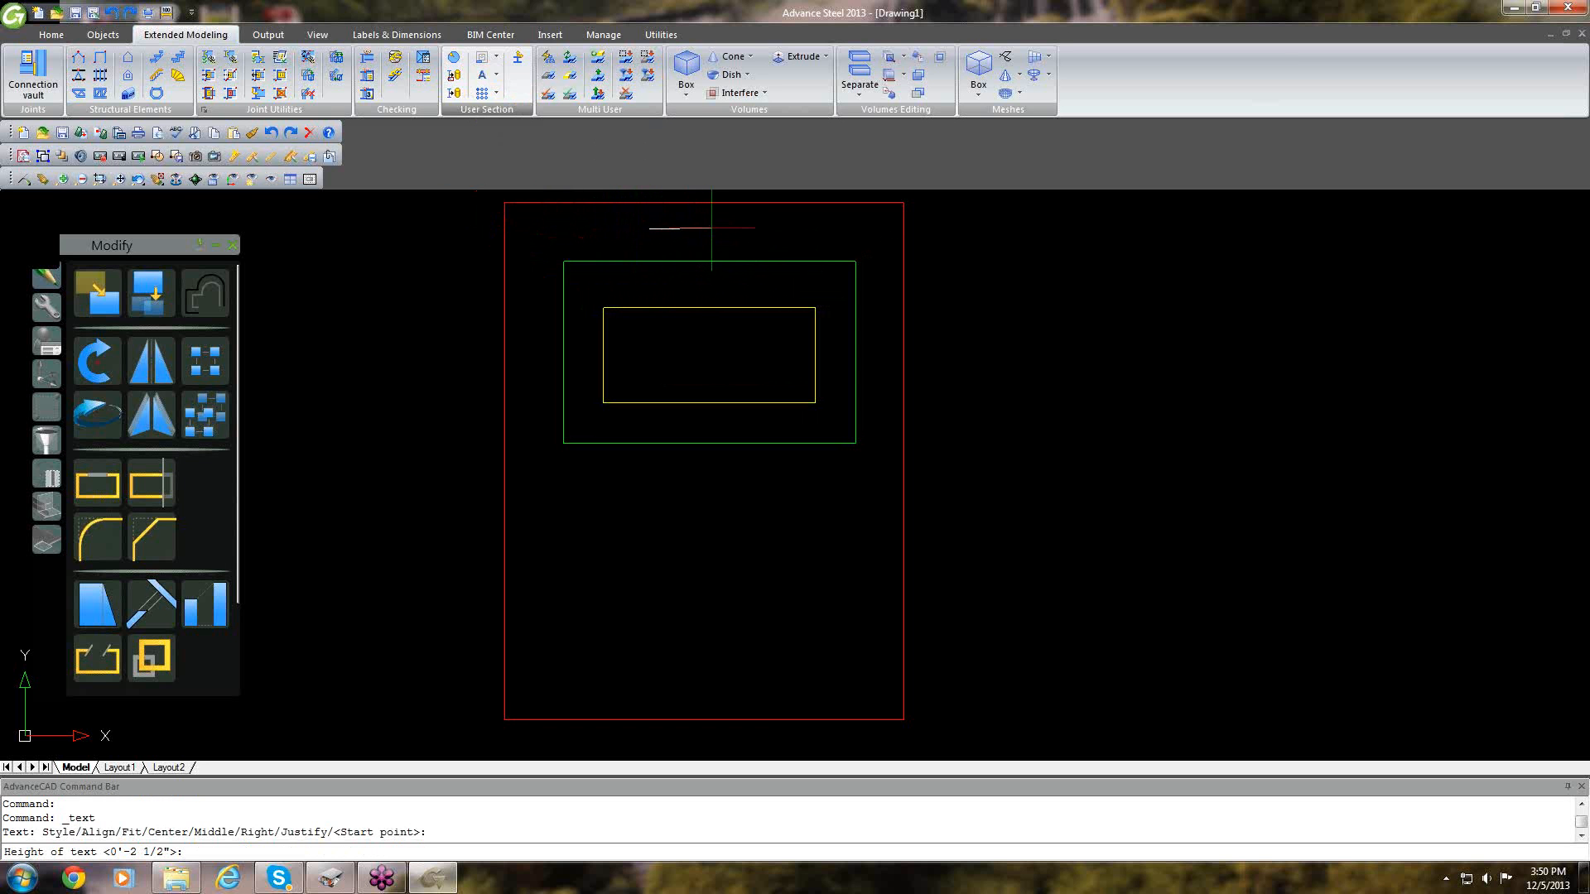
click(696, 334)
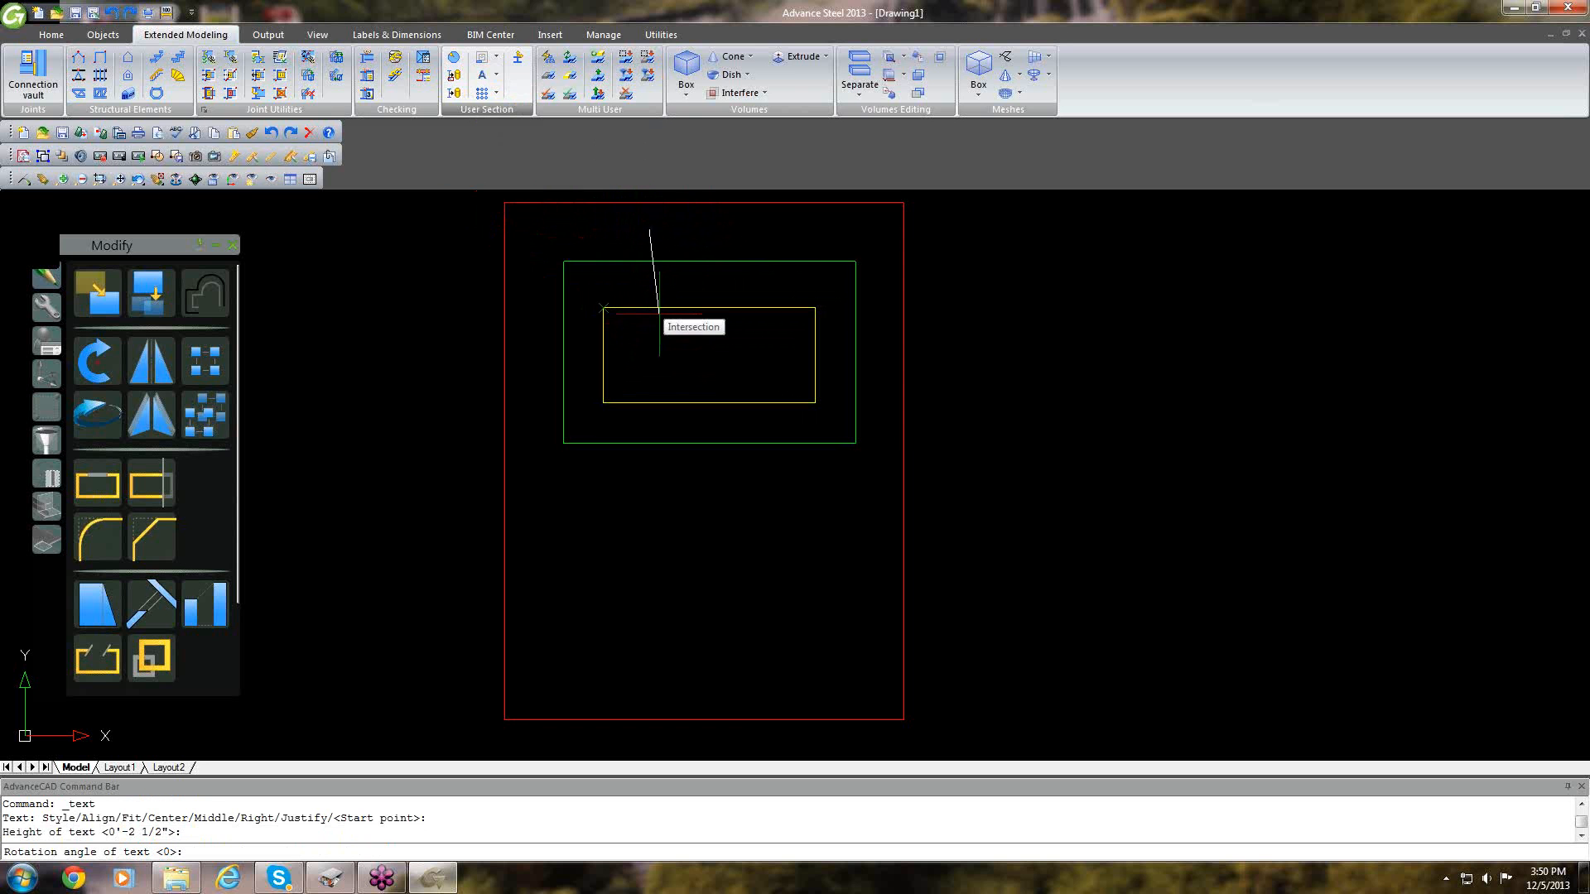
key(Return)
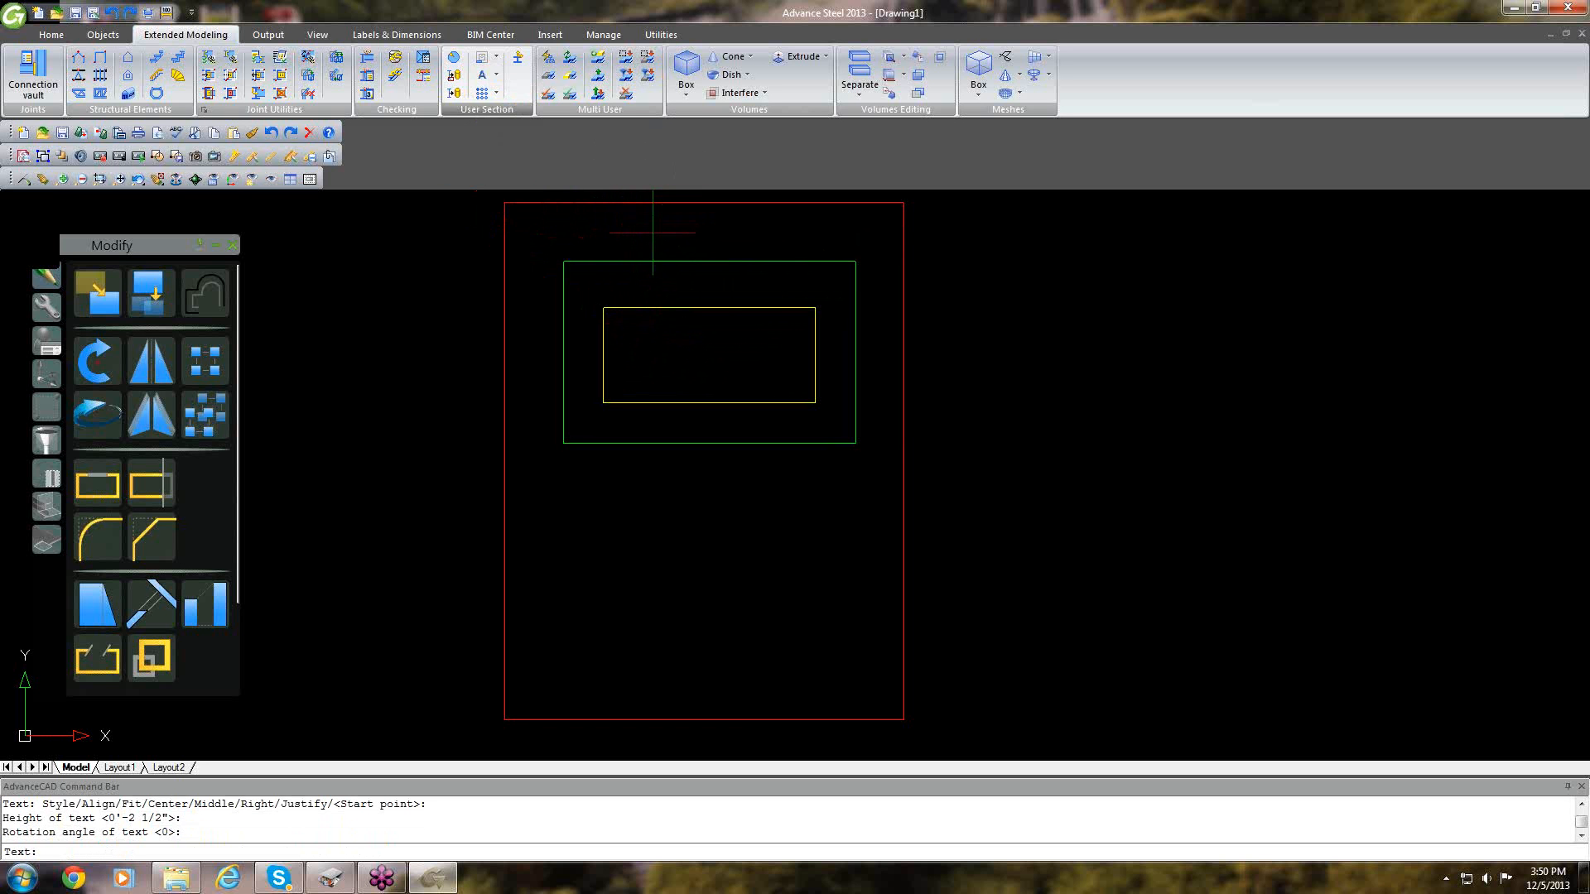
text(Adriatic)
key(Return)
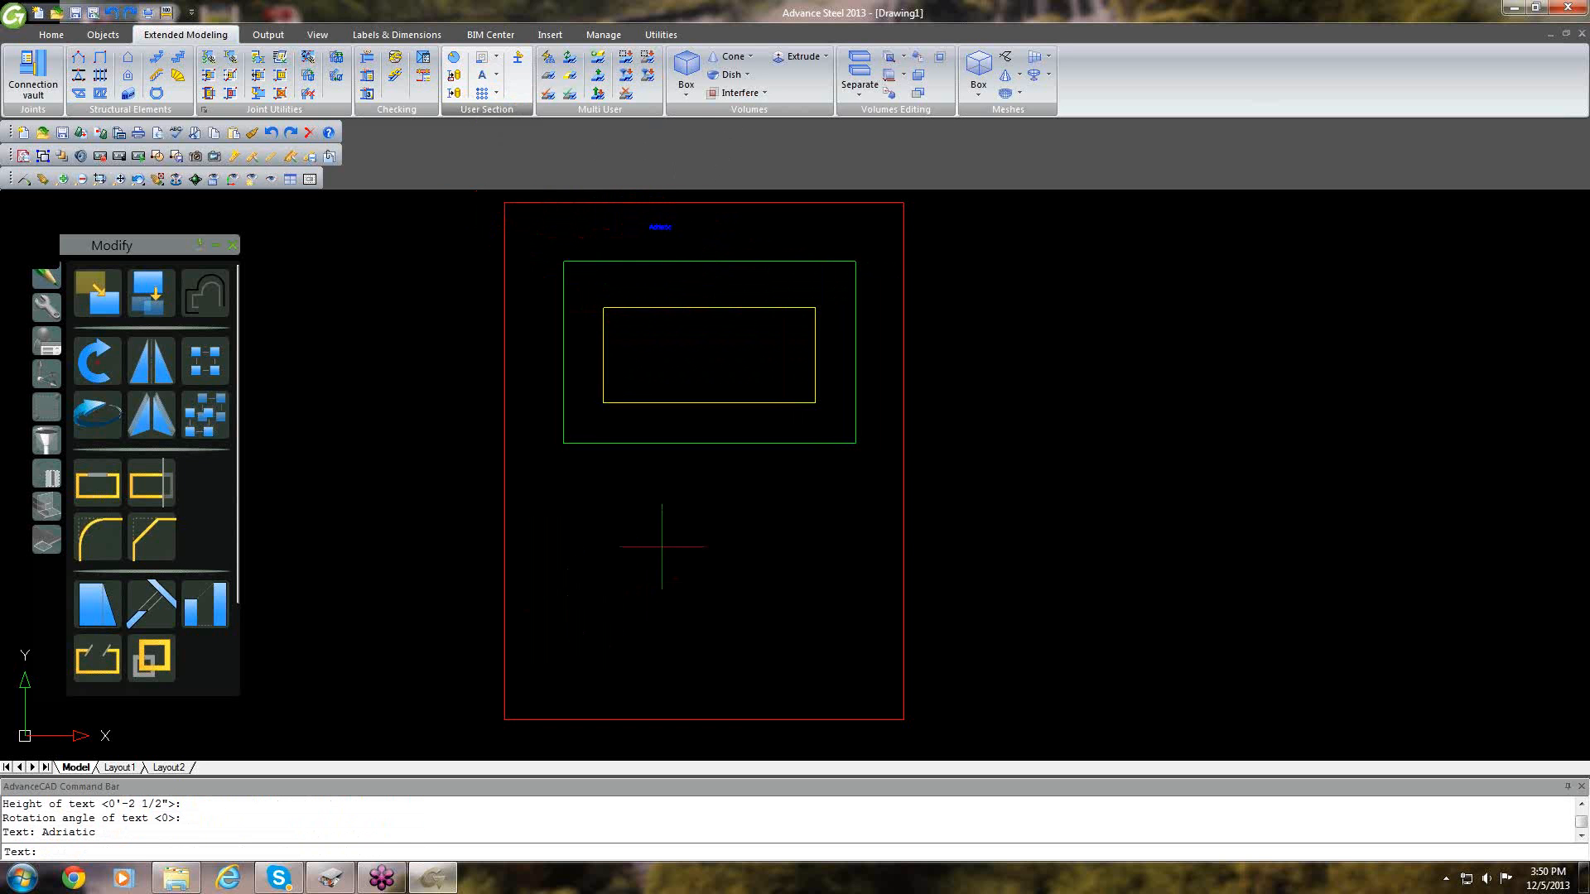
key(Return)
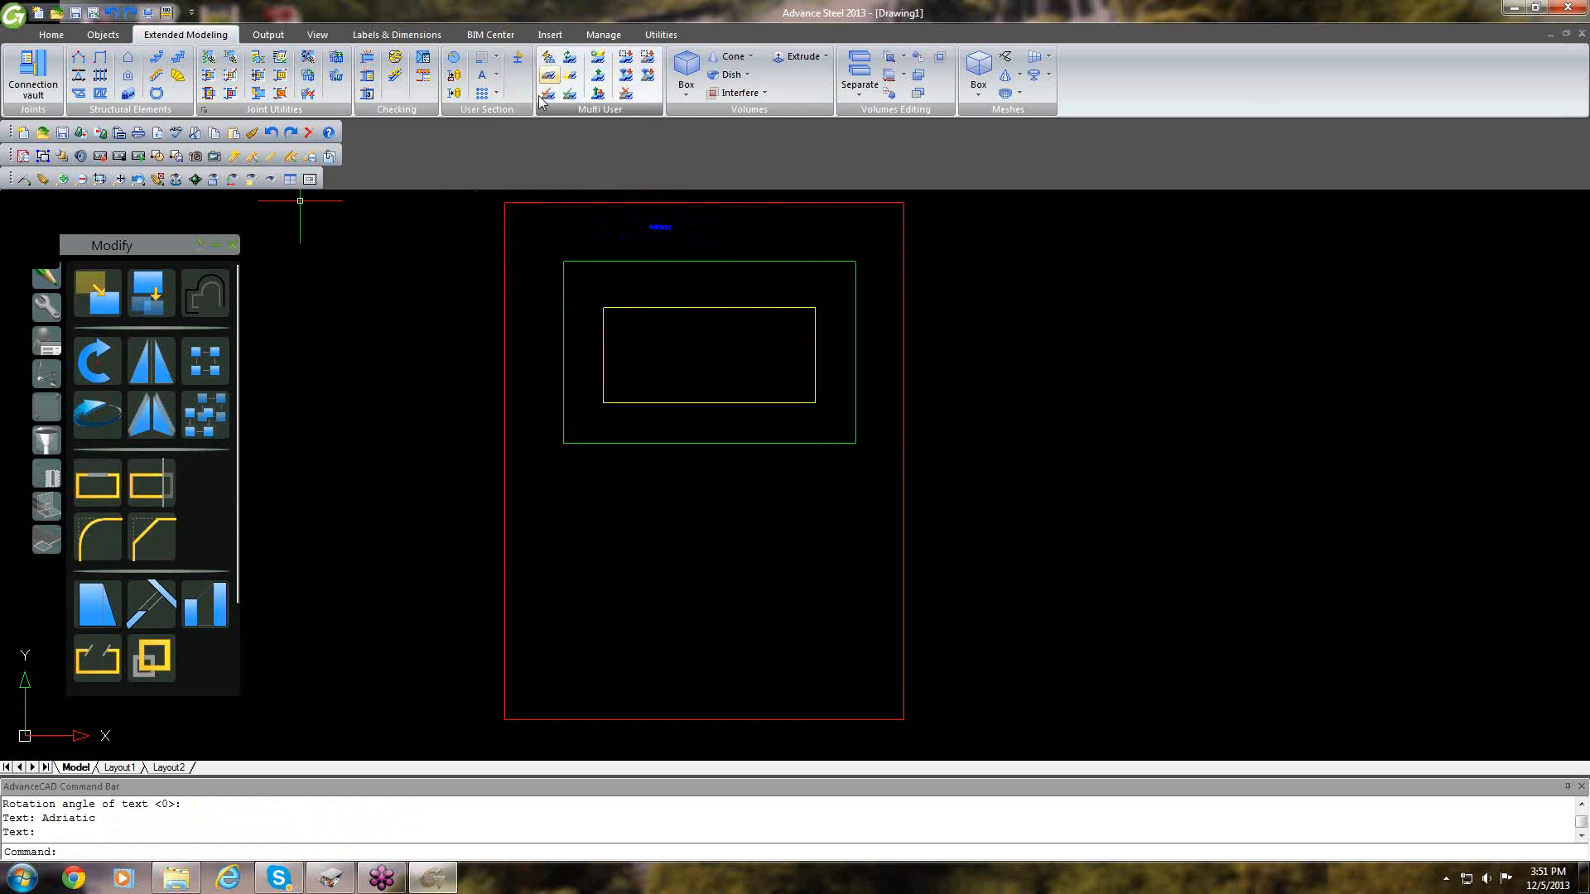
Add the Section name as one-line text "profiles" below the outer contour, inside the frame, with the default height and rotation.
click(496, 76)
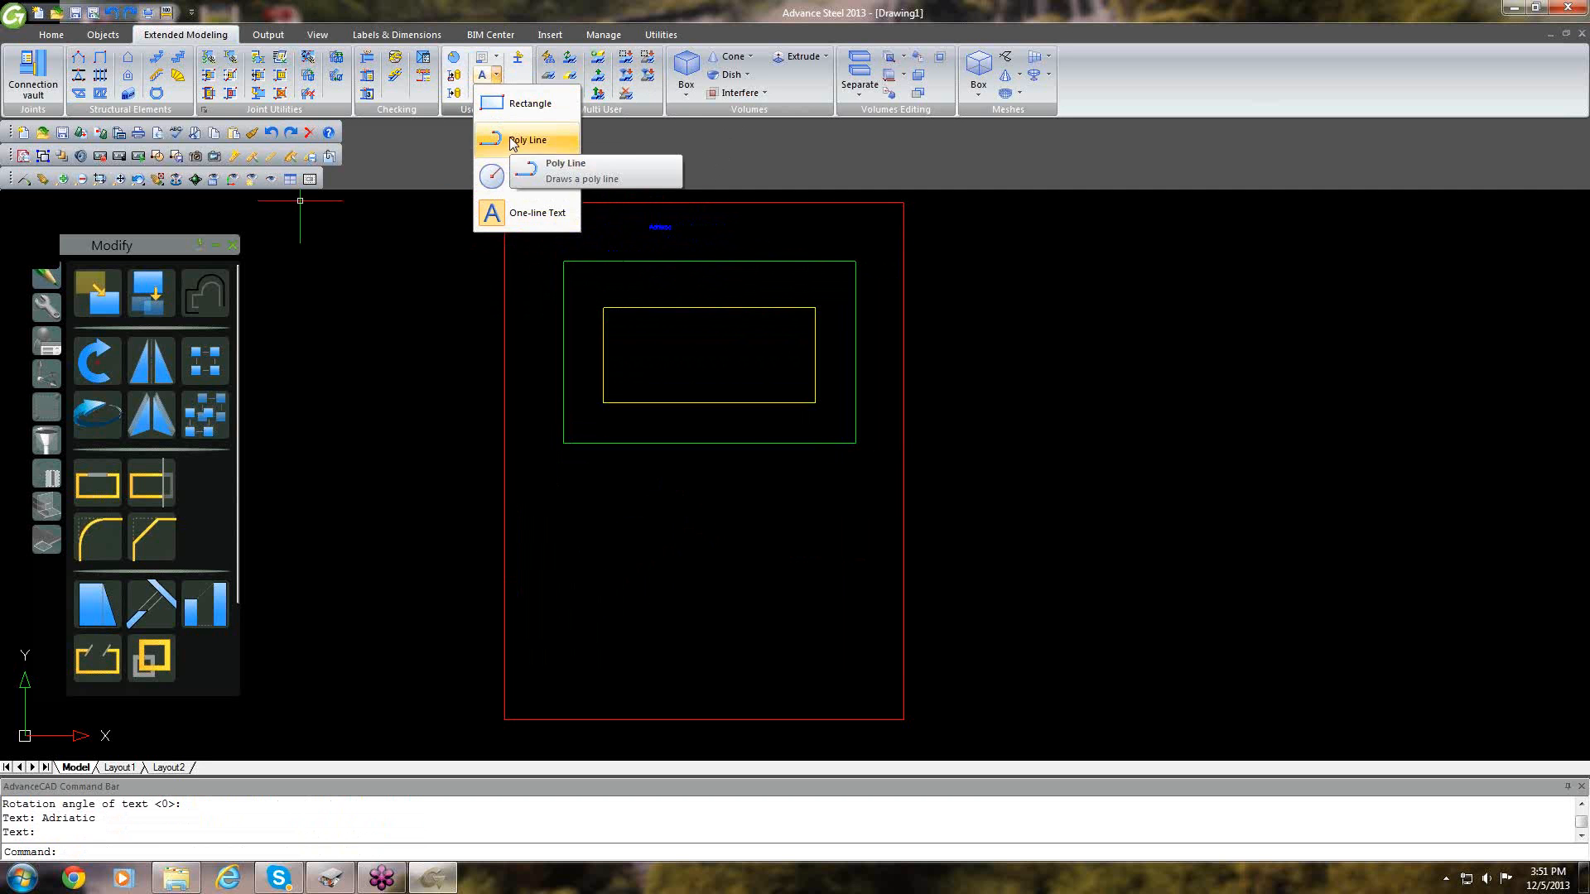
click(497, 62)
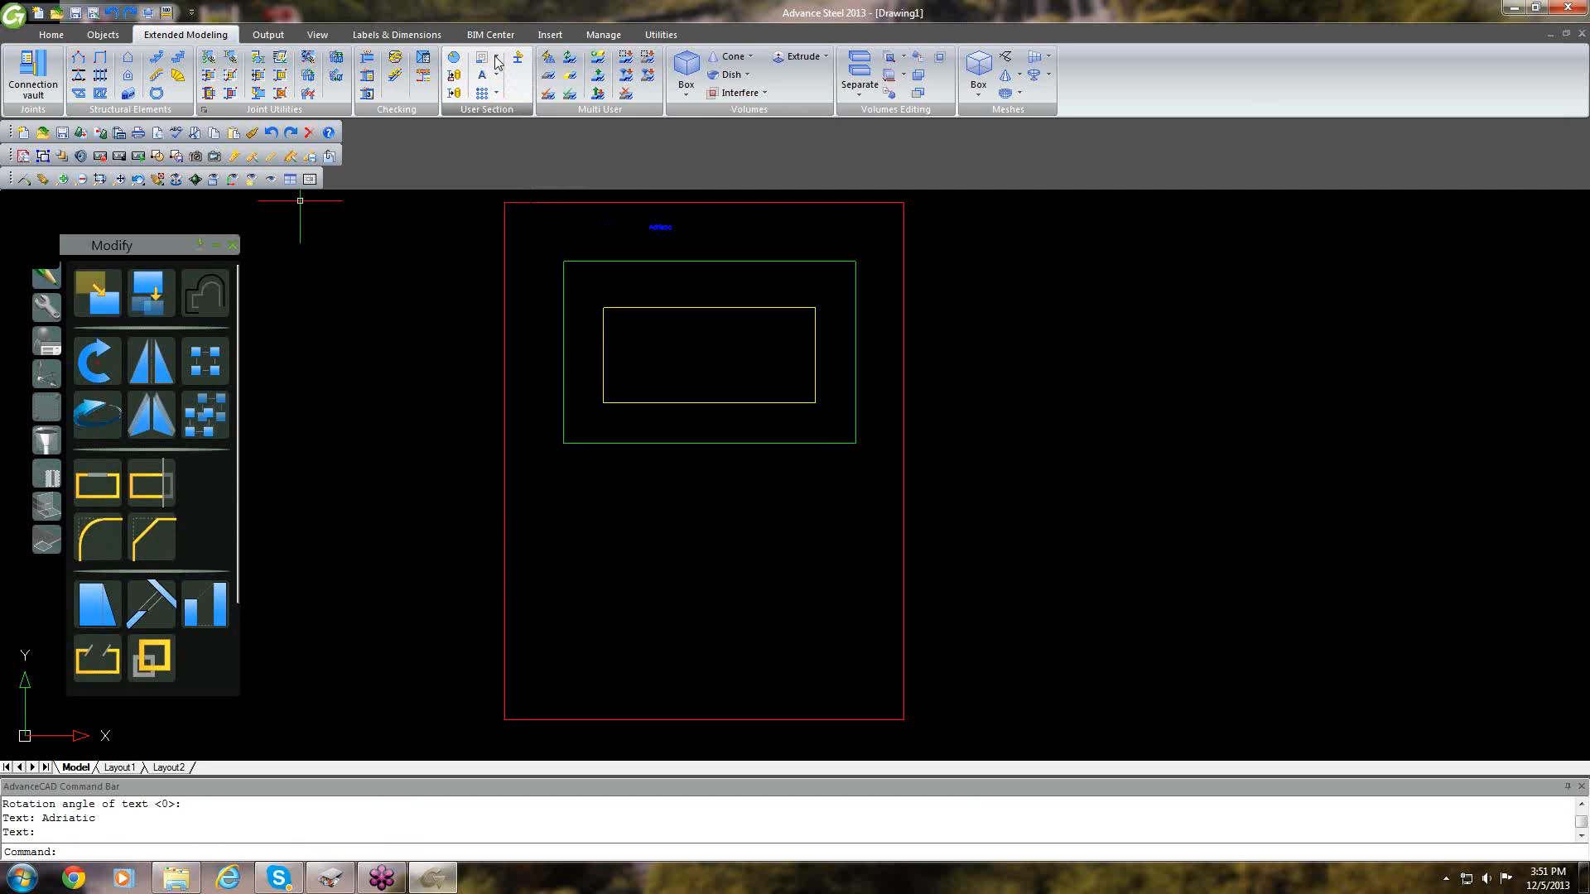
click(497, 60)
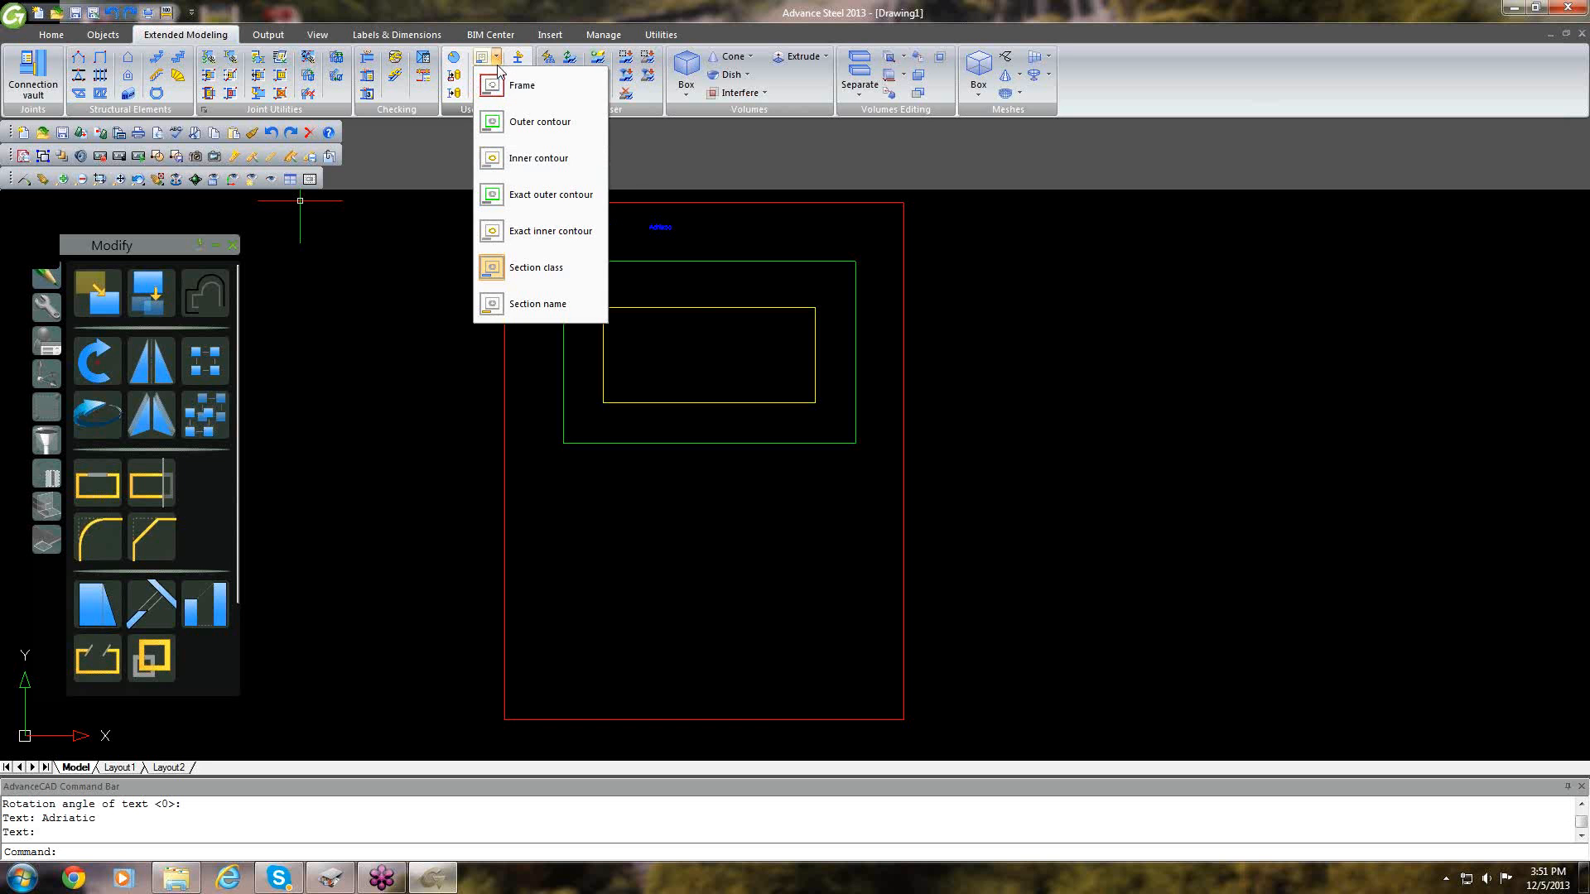
click(536, 313)
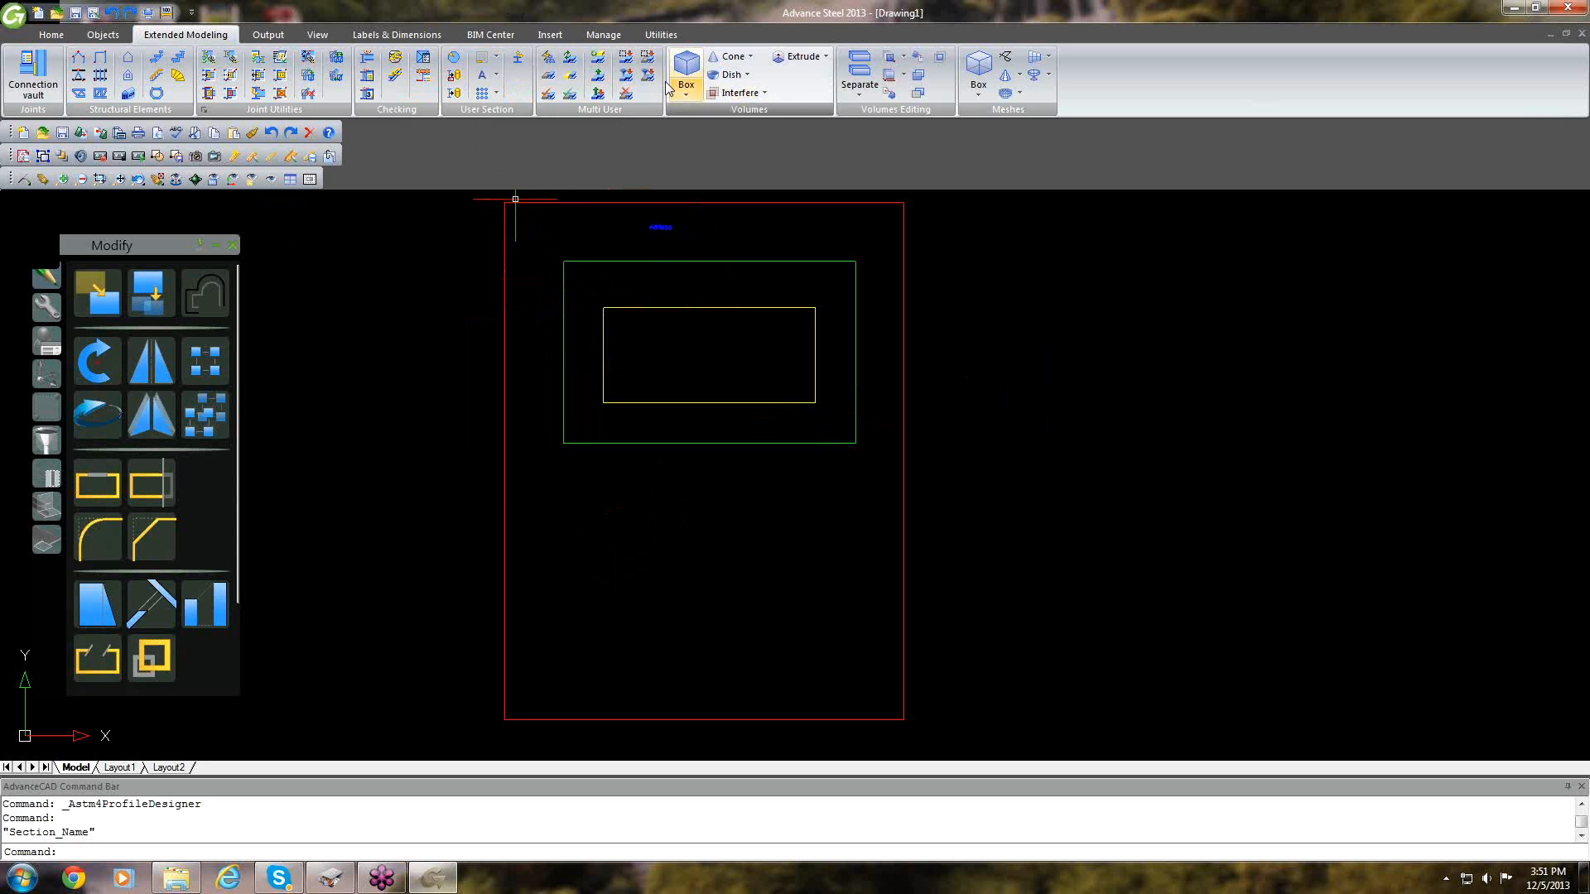
click(497, 75)
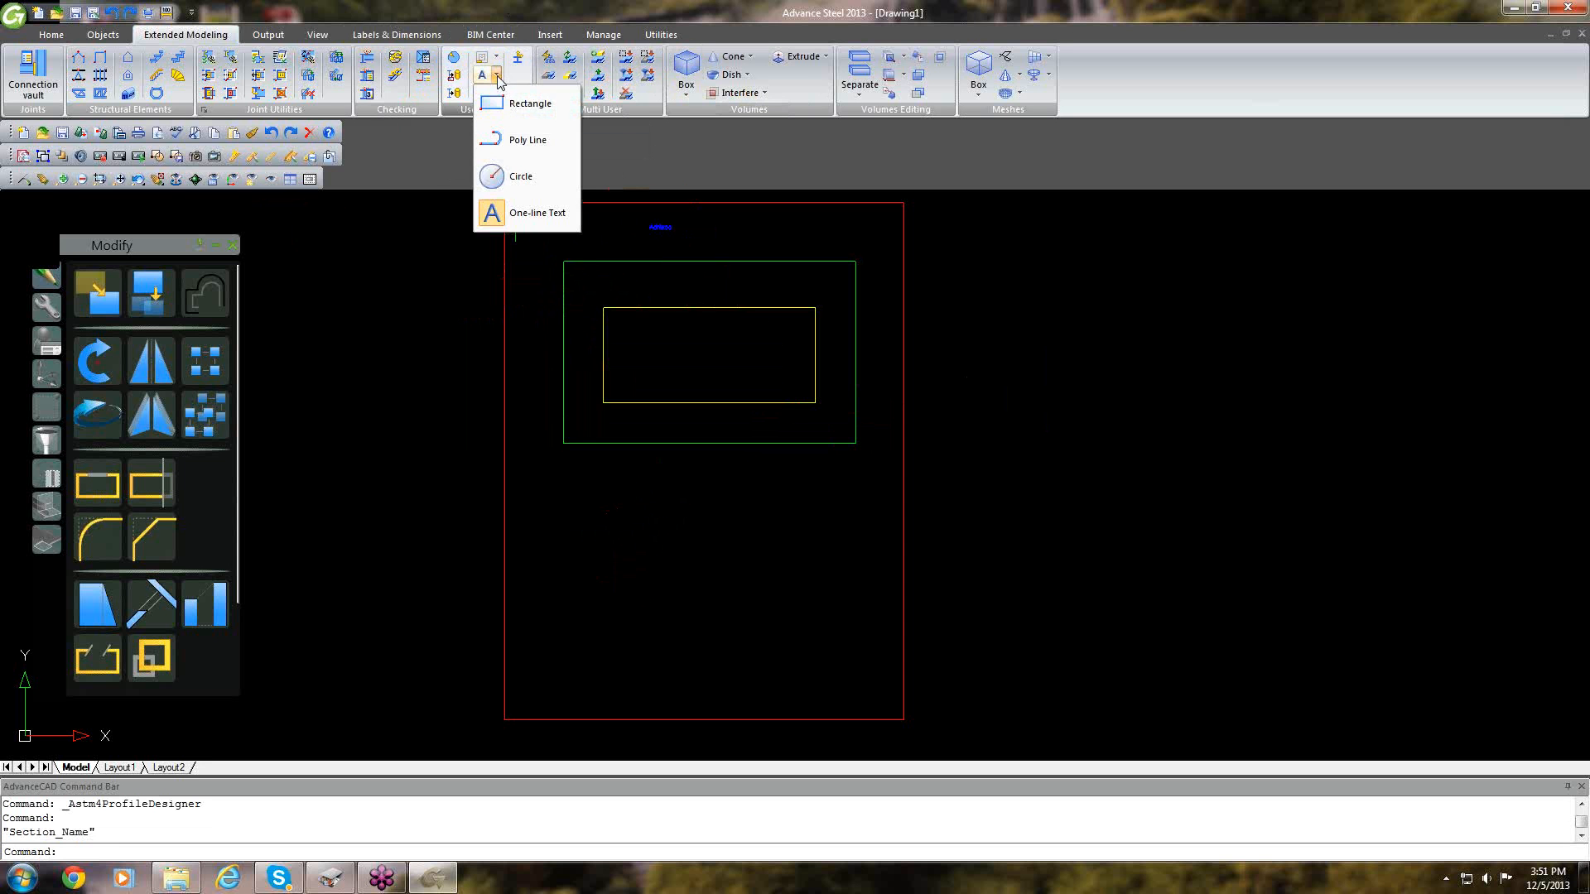
click(530, 214)
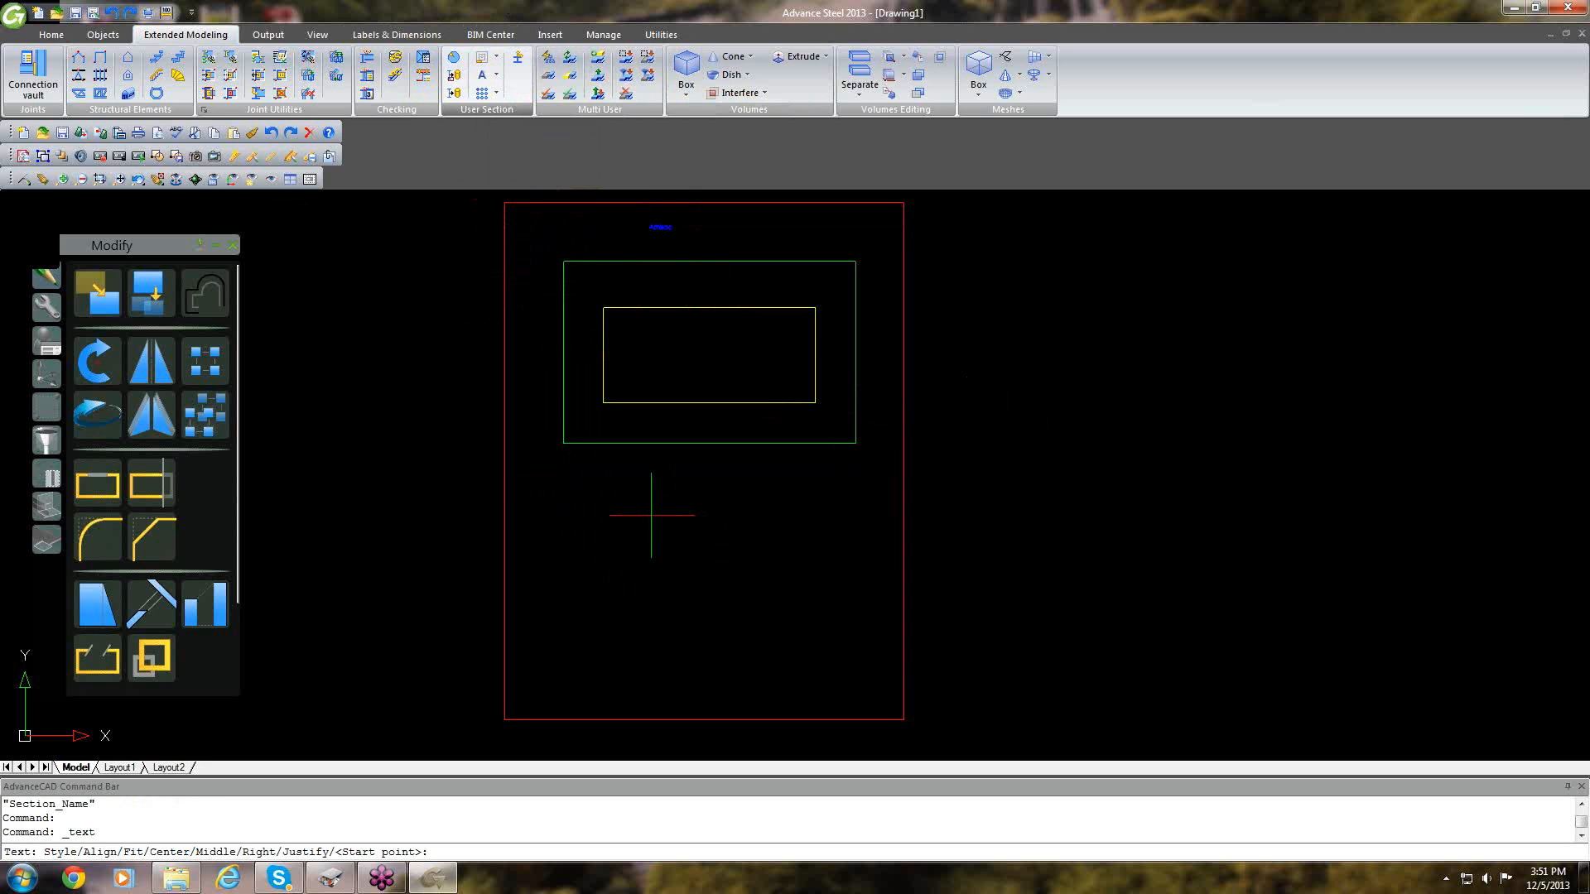
click(649, 501)
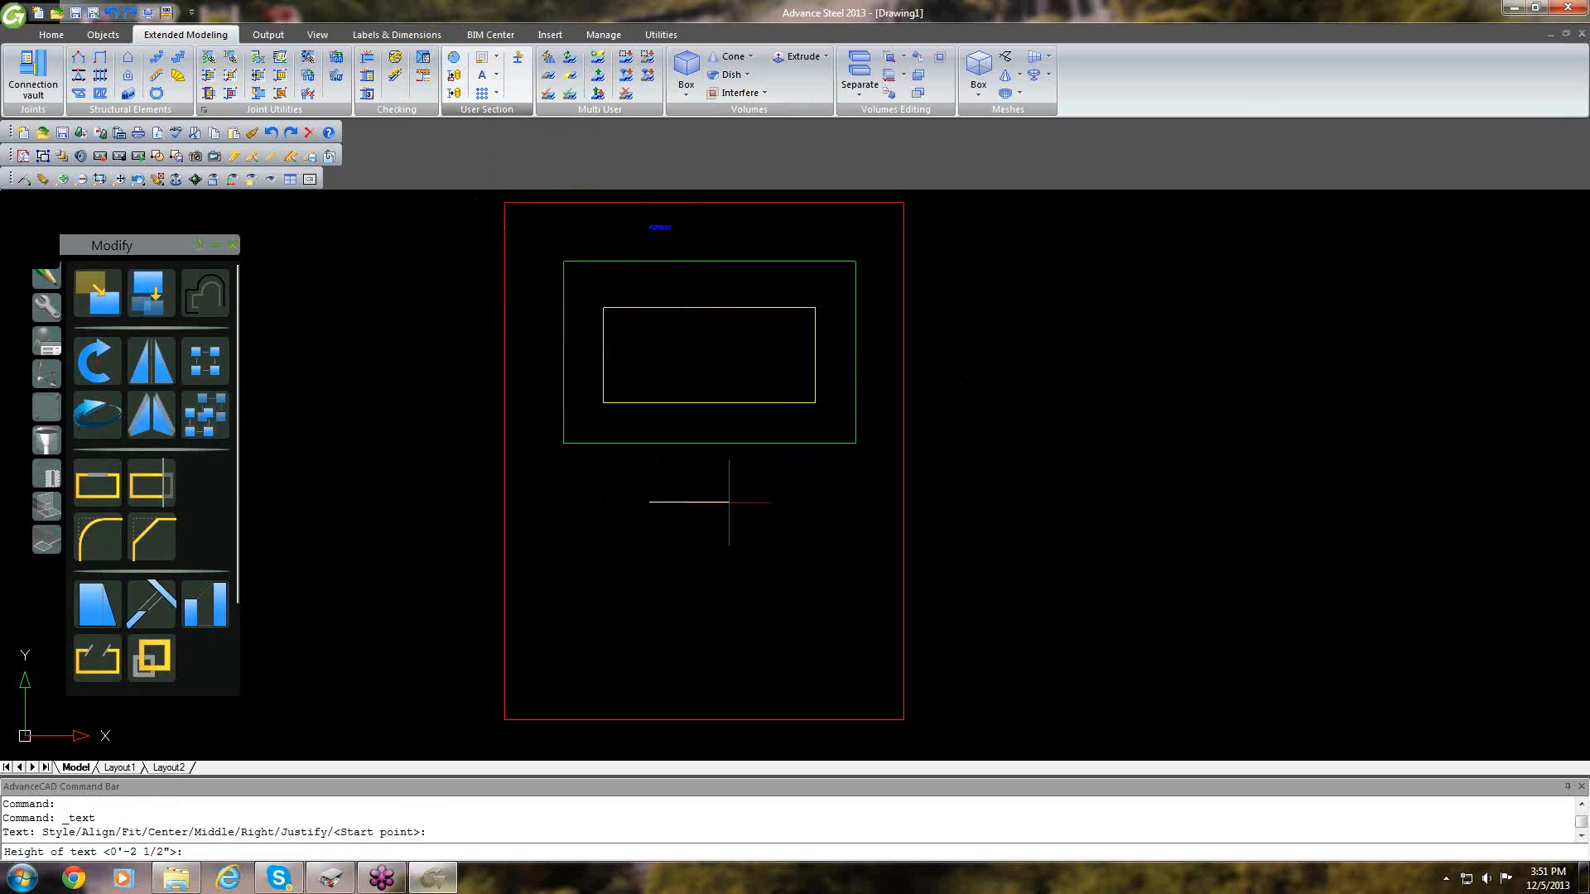
key(Return)
key(Return)
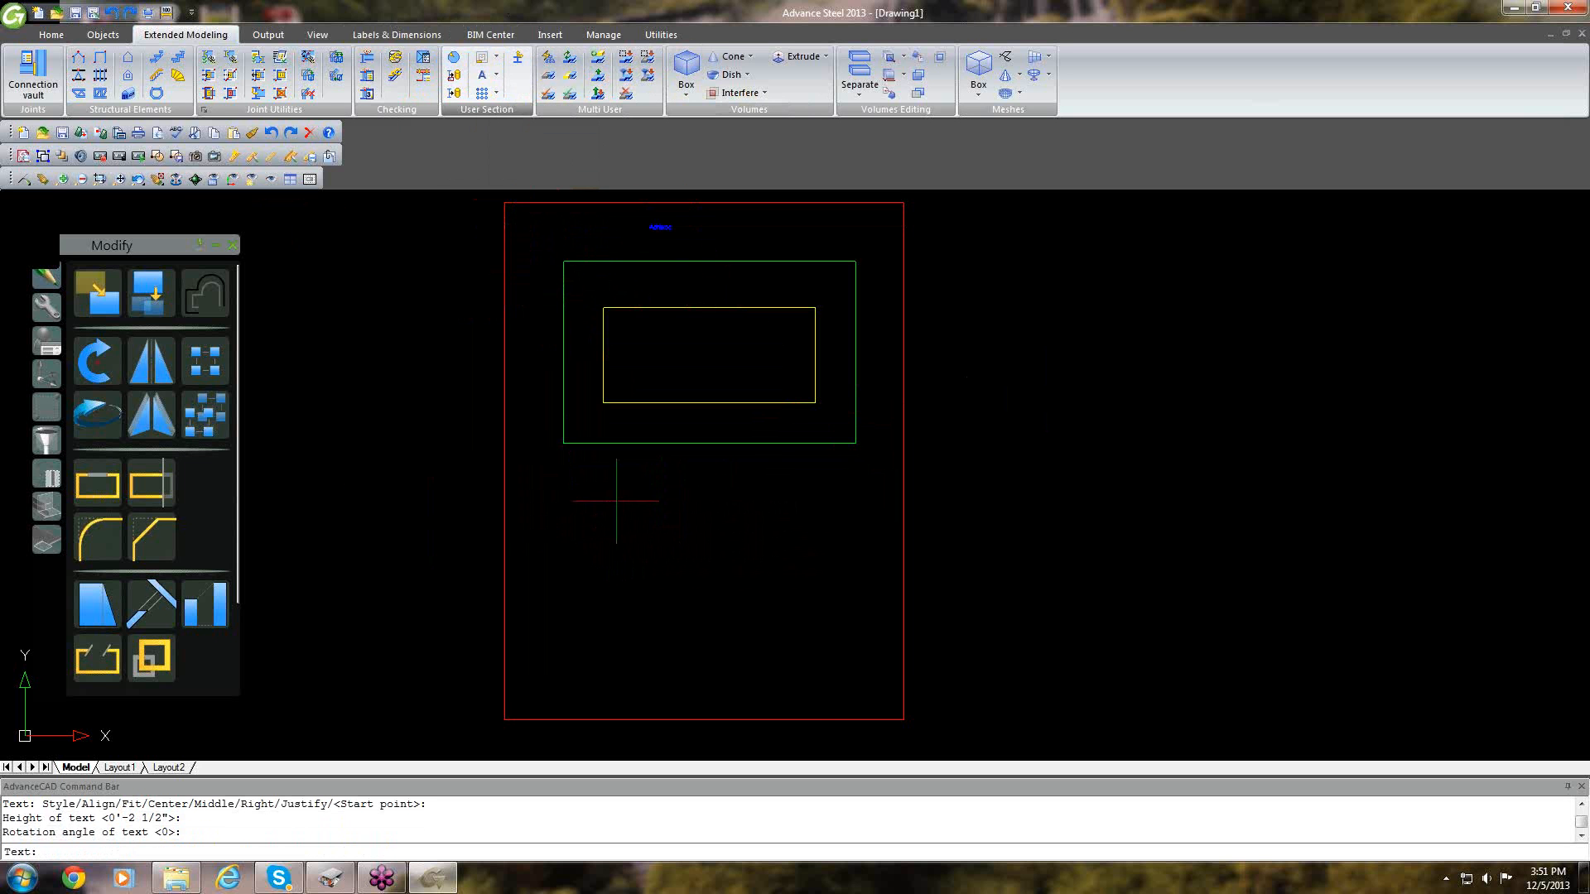
key(Return)
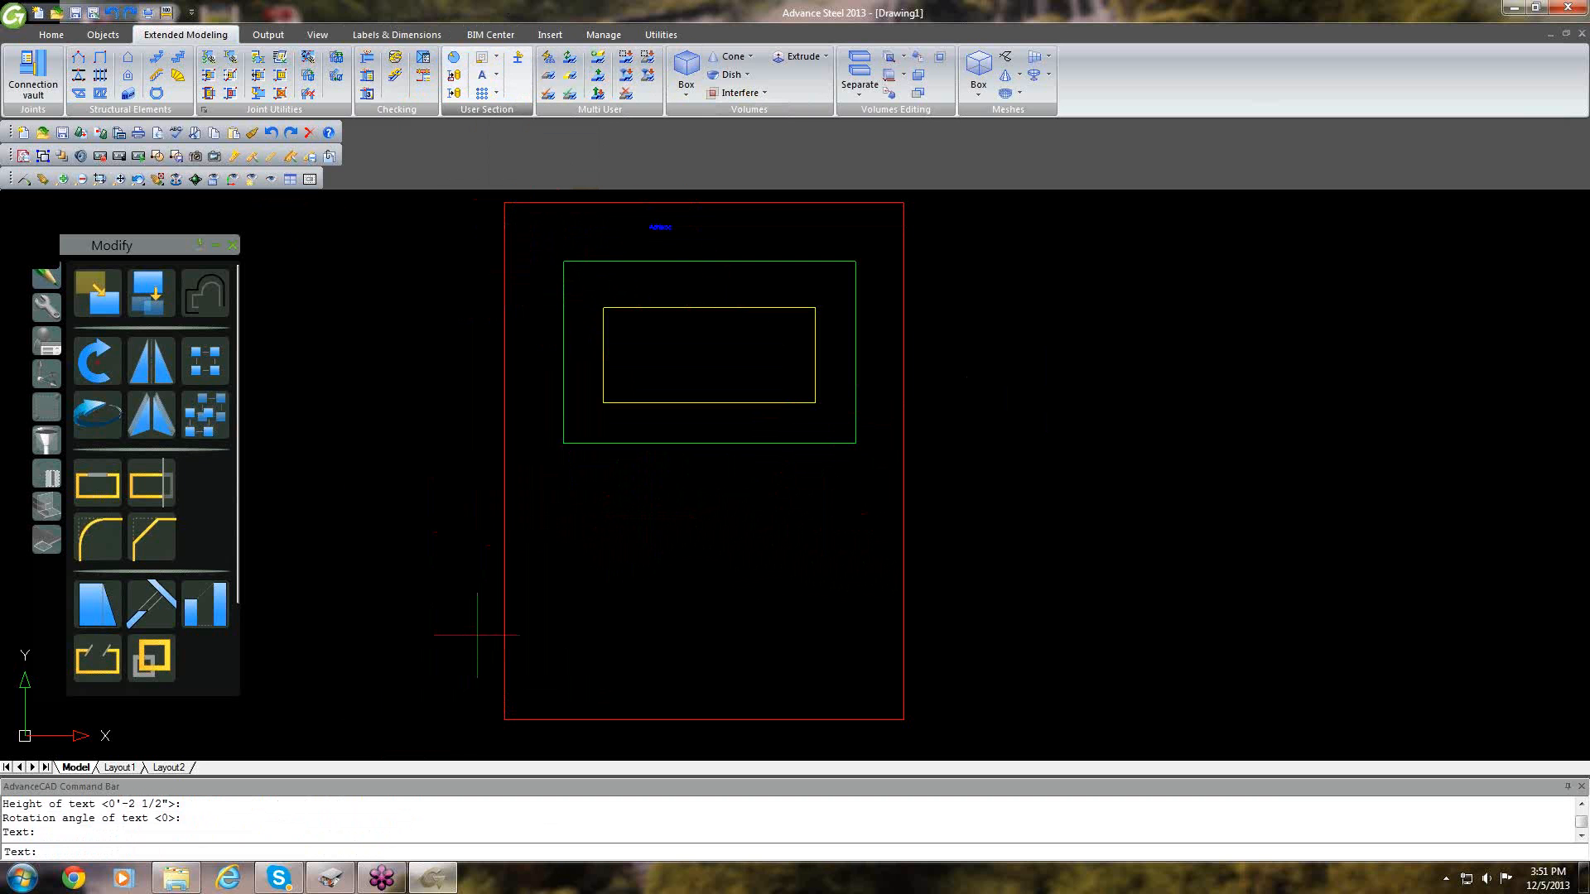
key(BackSpace)
key(Return)
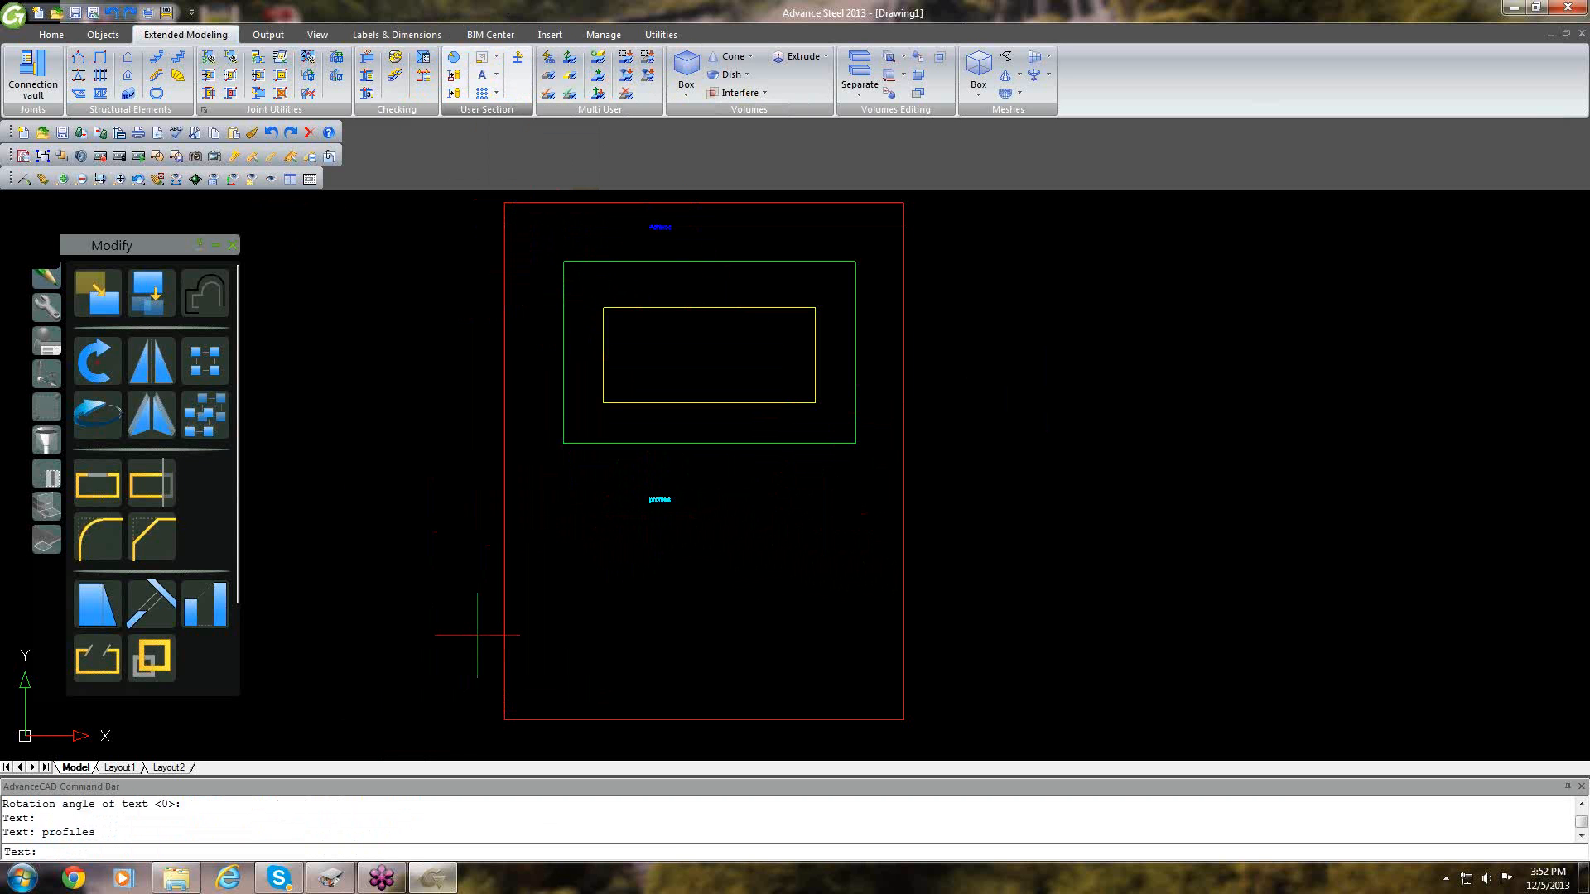
Finish the section name text, insert a reference axis at the red frame's upper-left corner and delete it again.
key(Return)
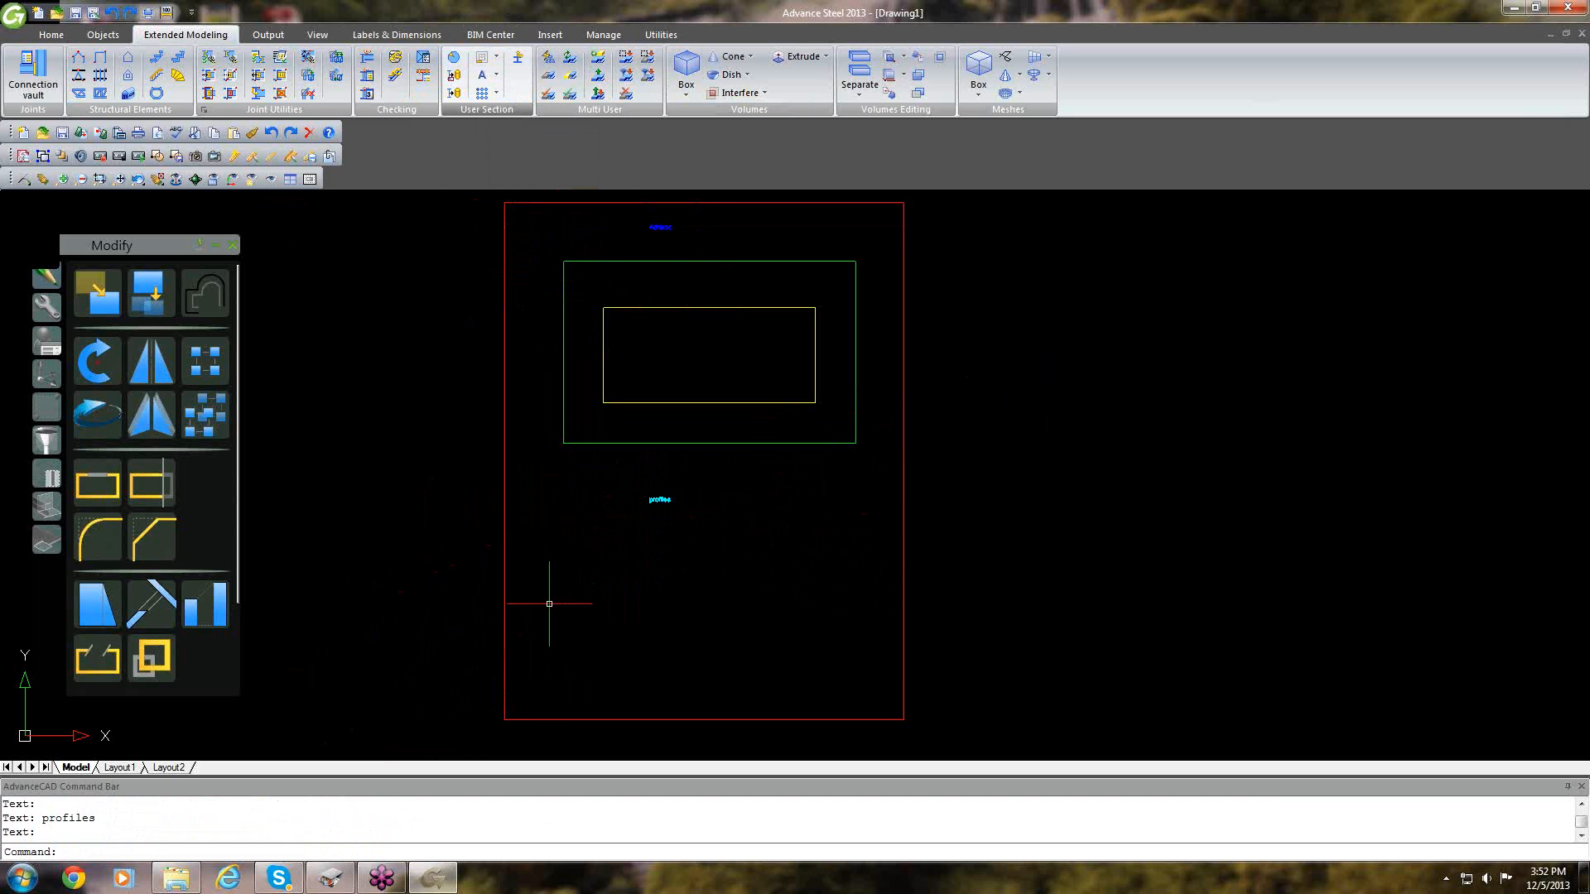
key(Return)
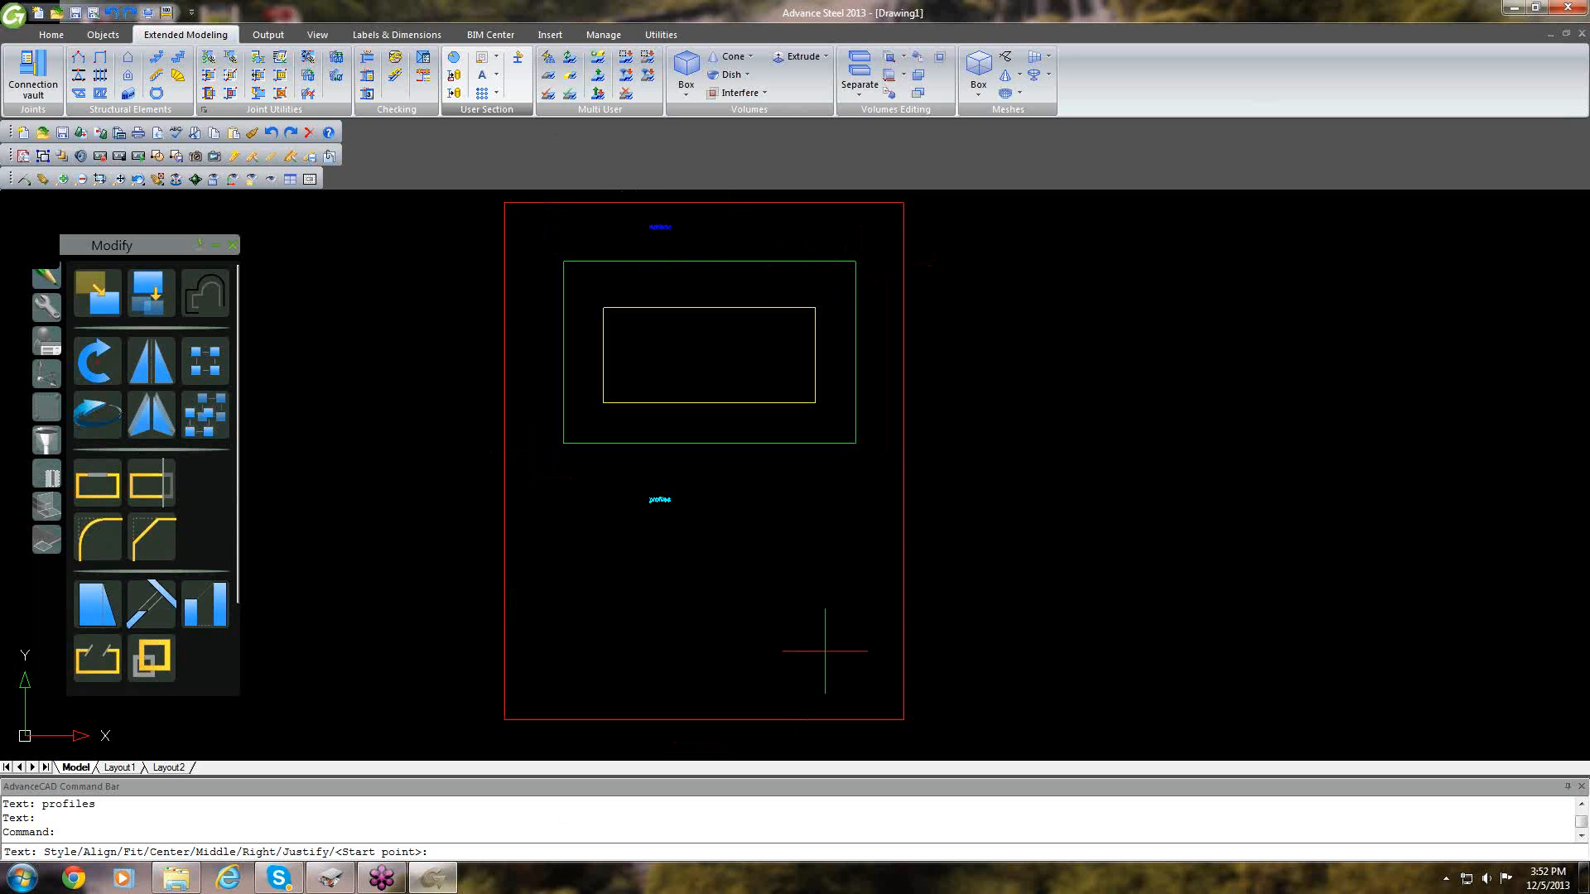
click(496, 94)
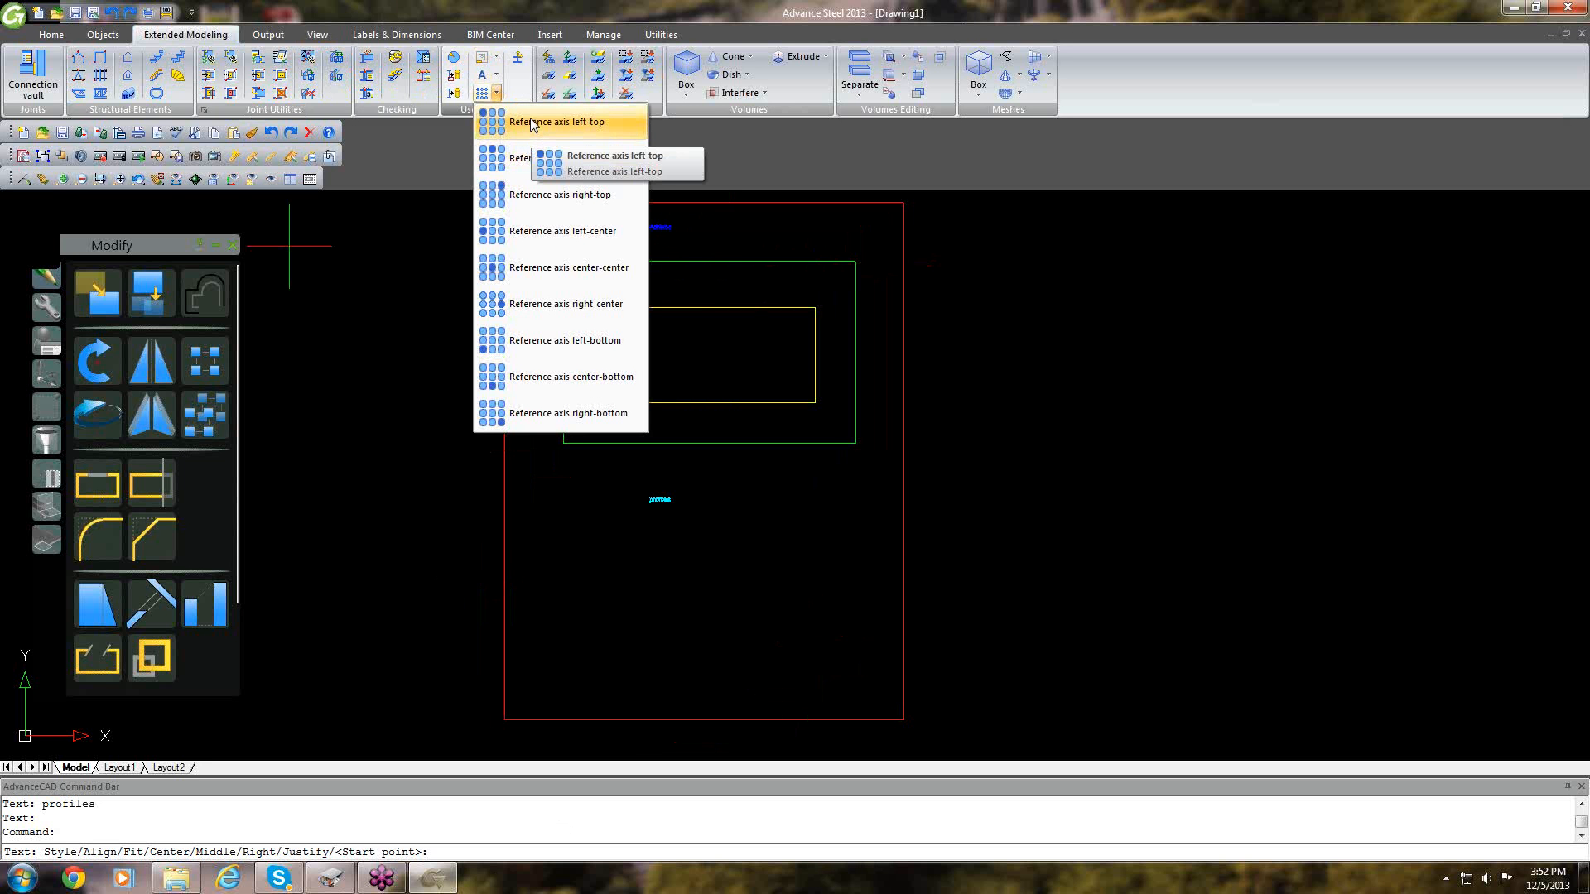
click(531, 124)
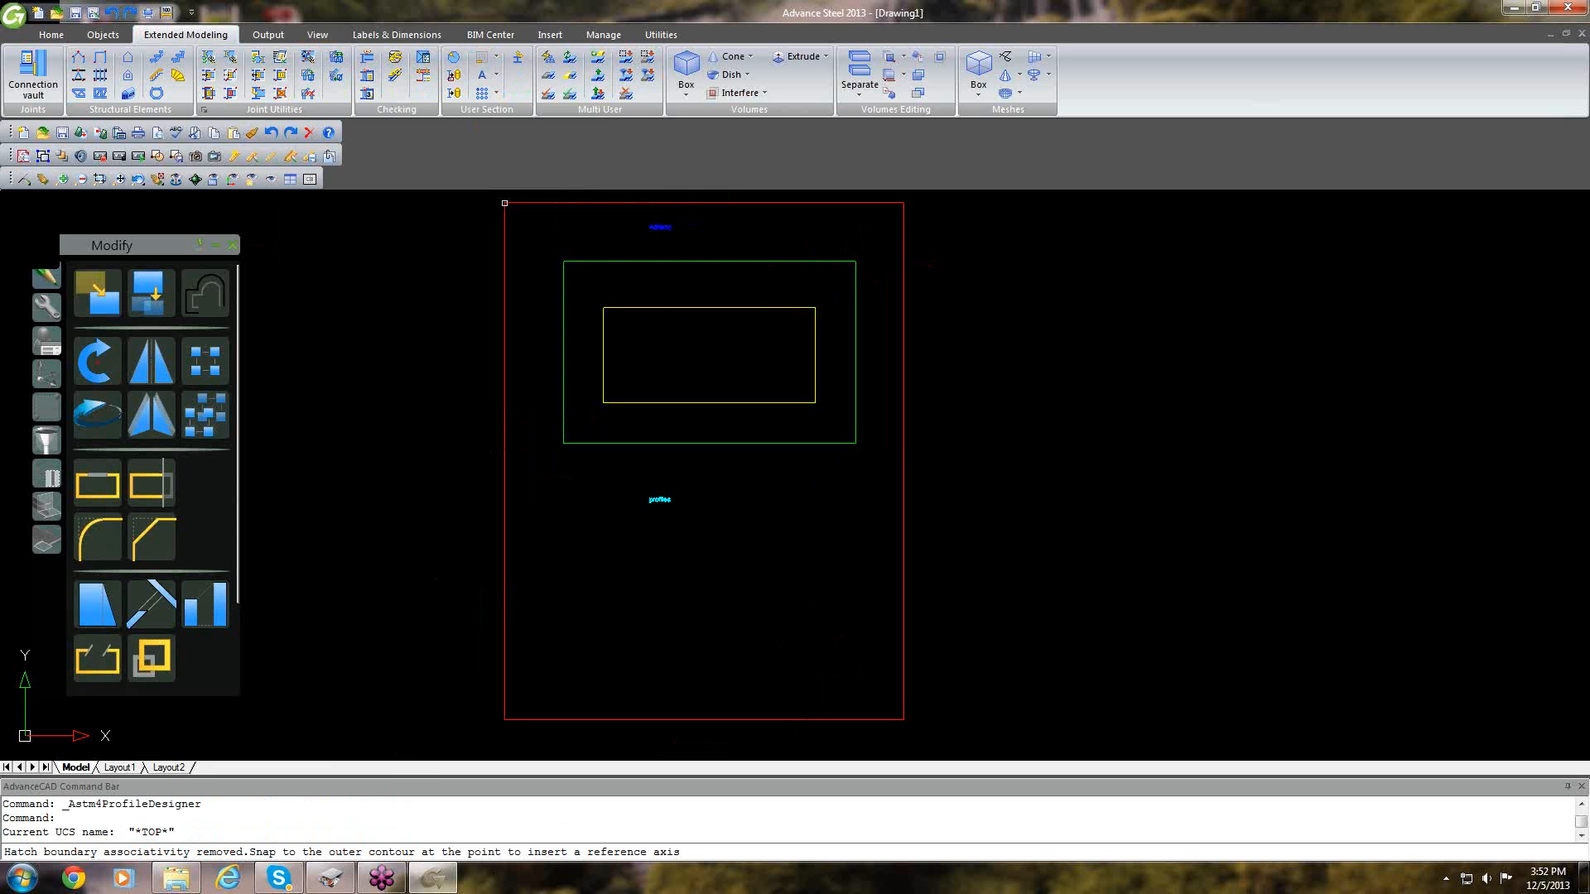
click(504, 203)
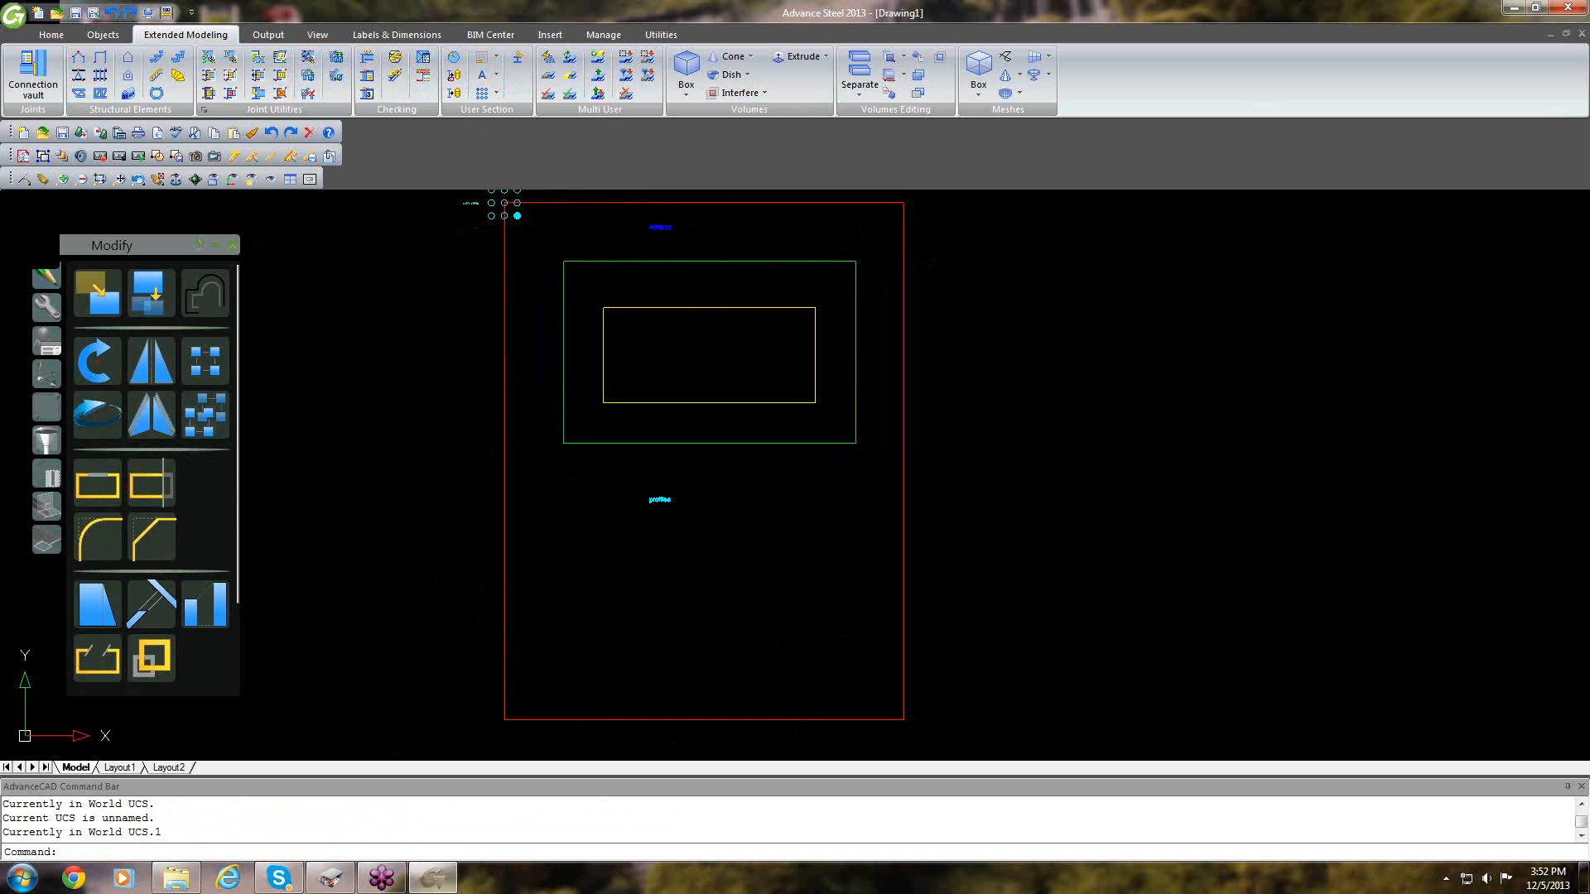
right_click(518, 216)
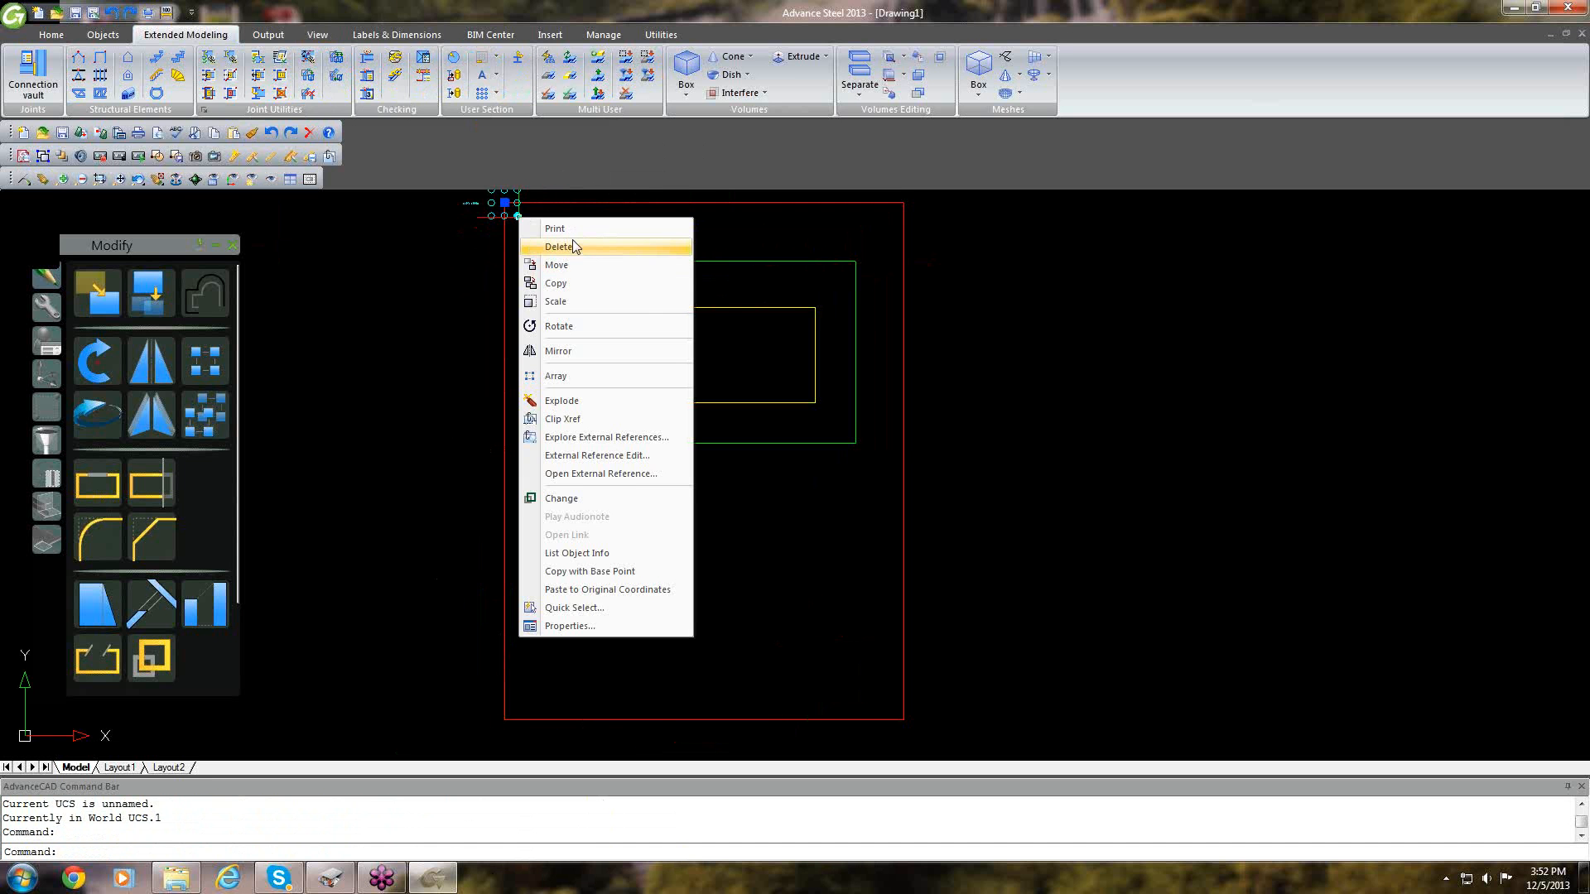
click(573, 245)
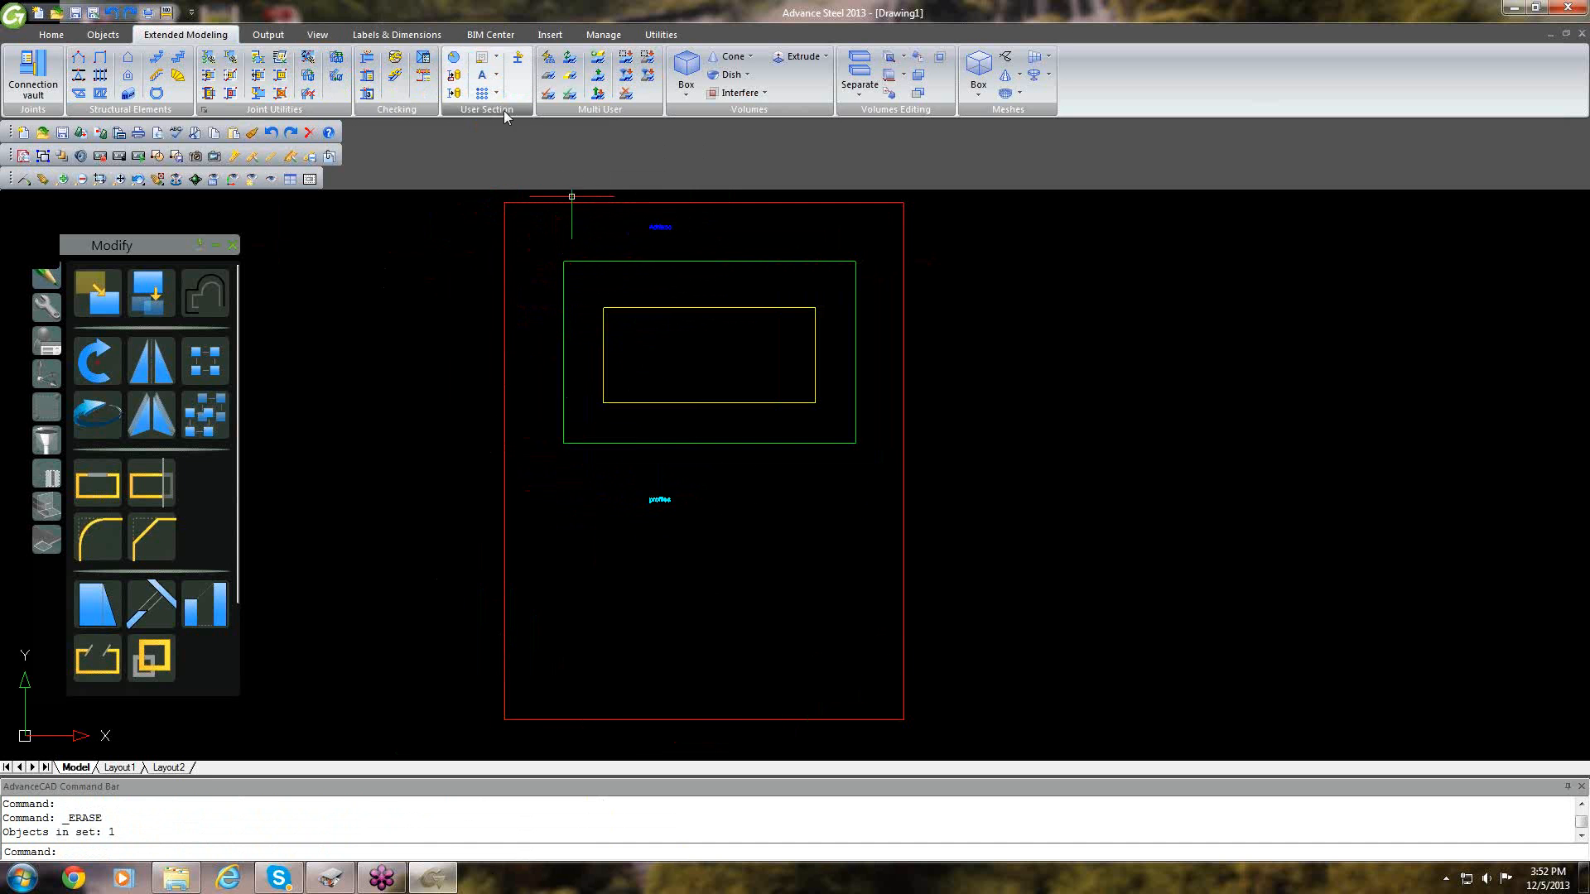
Insert a left-top reference axis at the upper-left corner of the green outer contour.
click(477, 96)
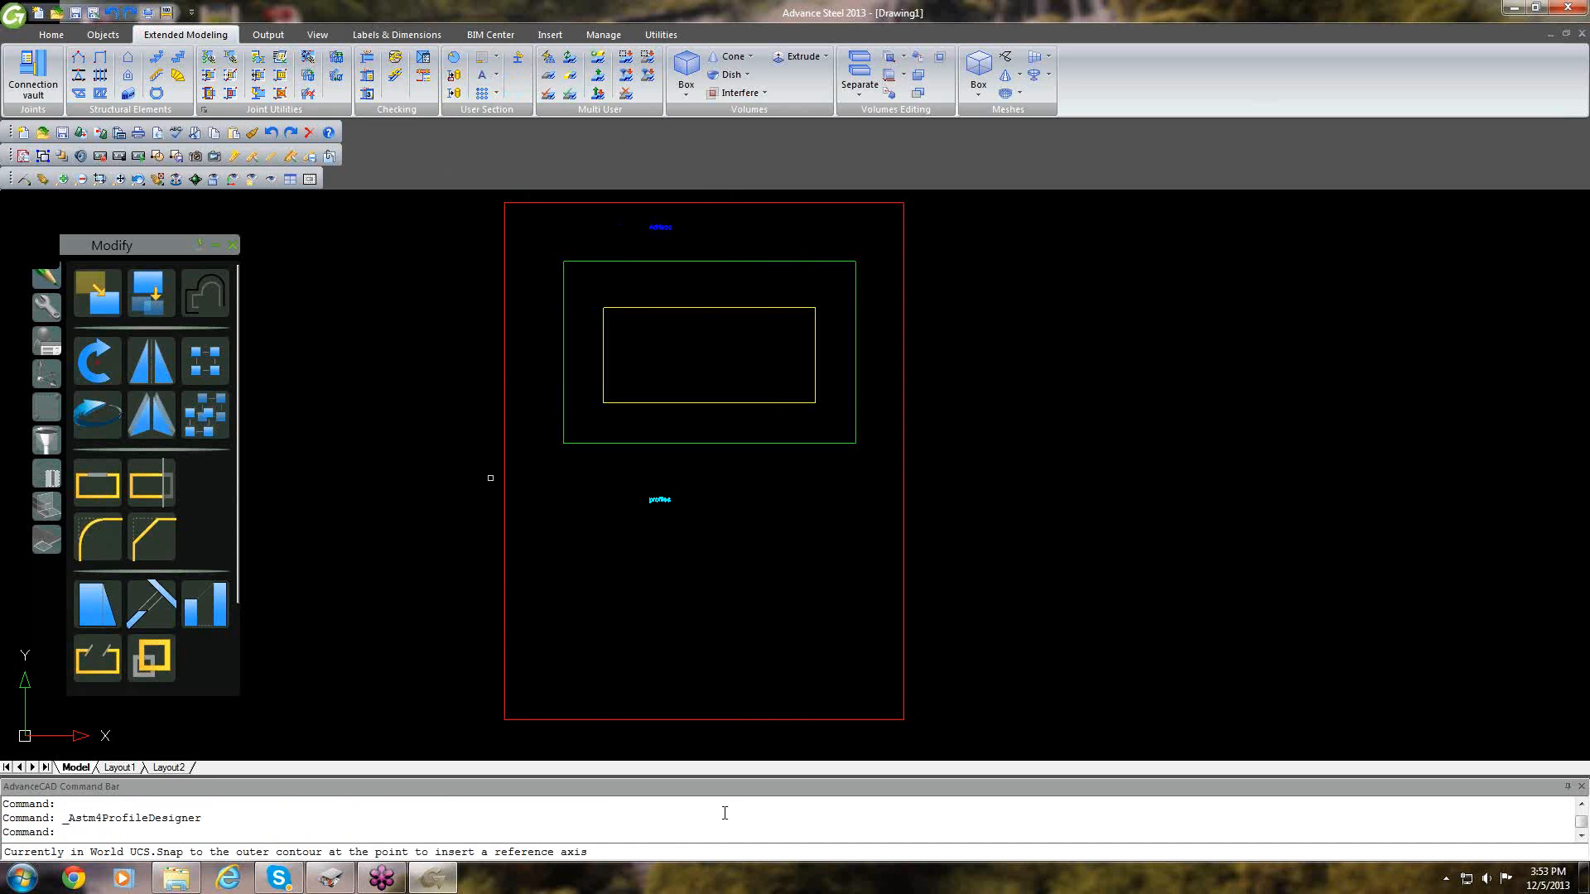
click(494, 94)
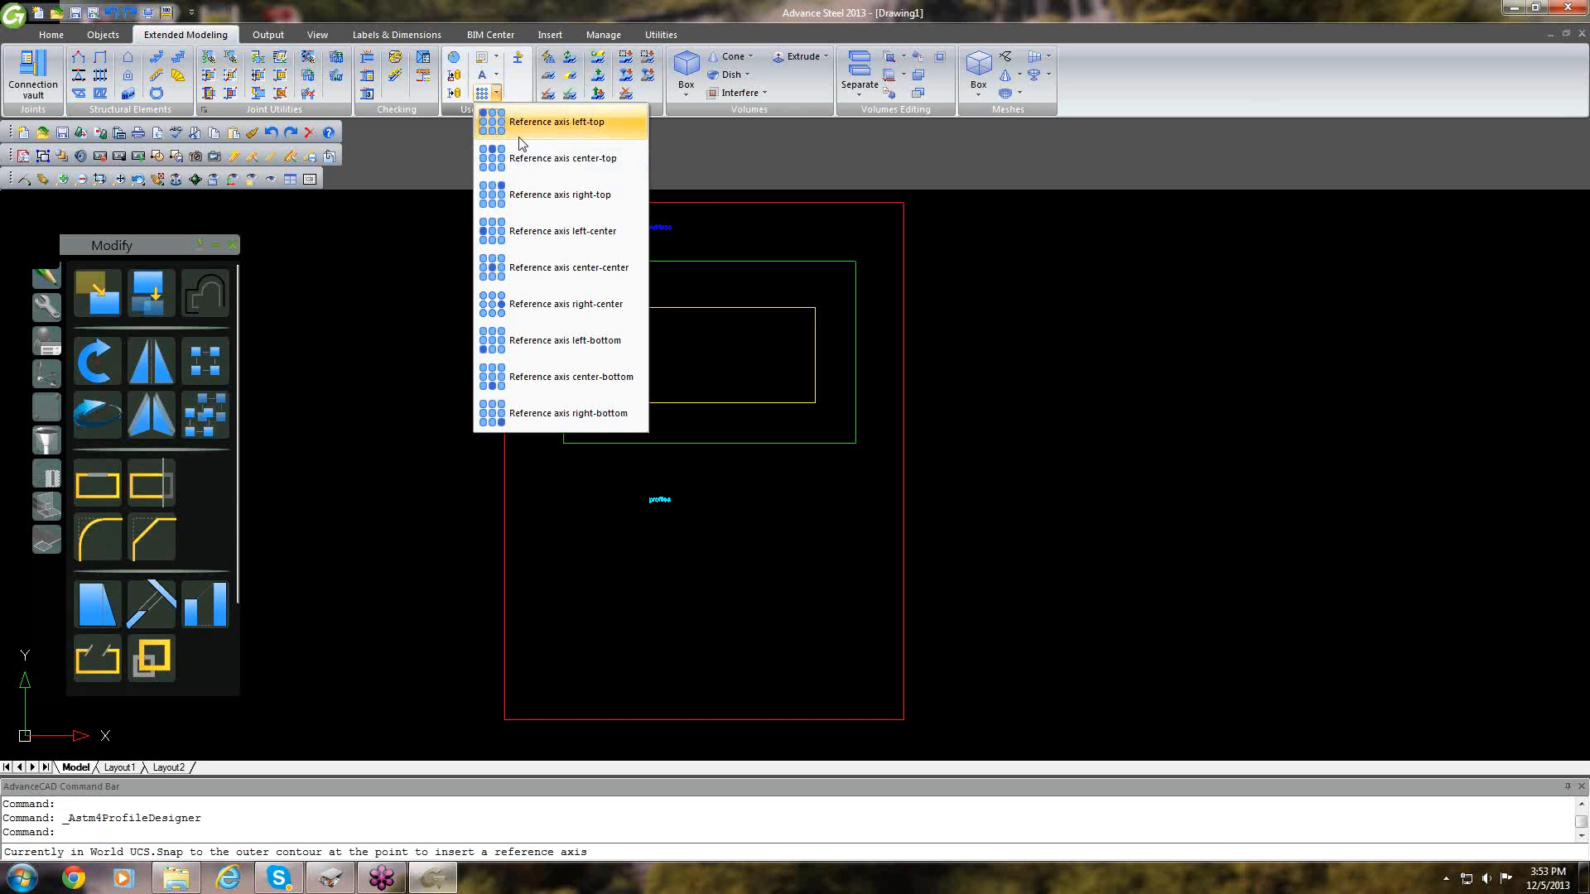
click(580, 122)
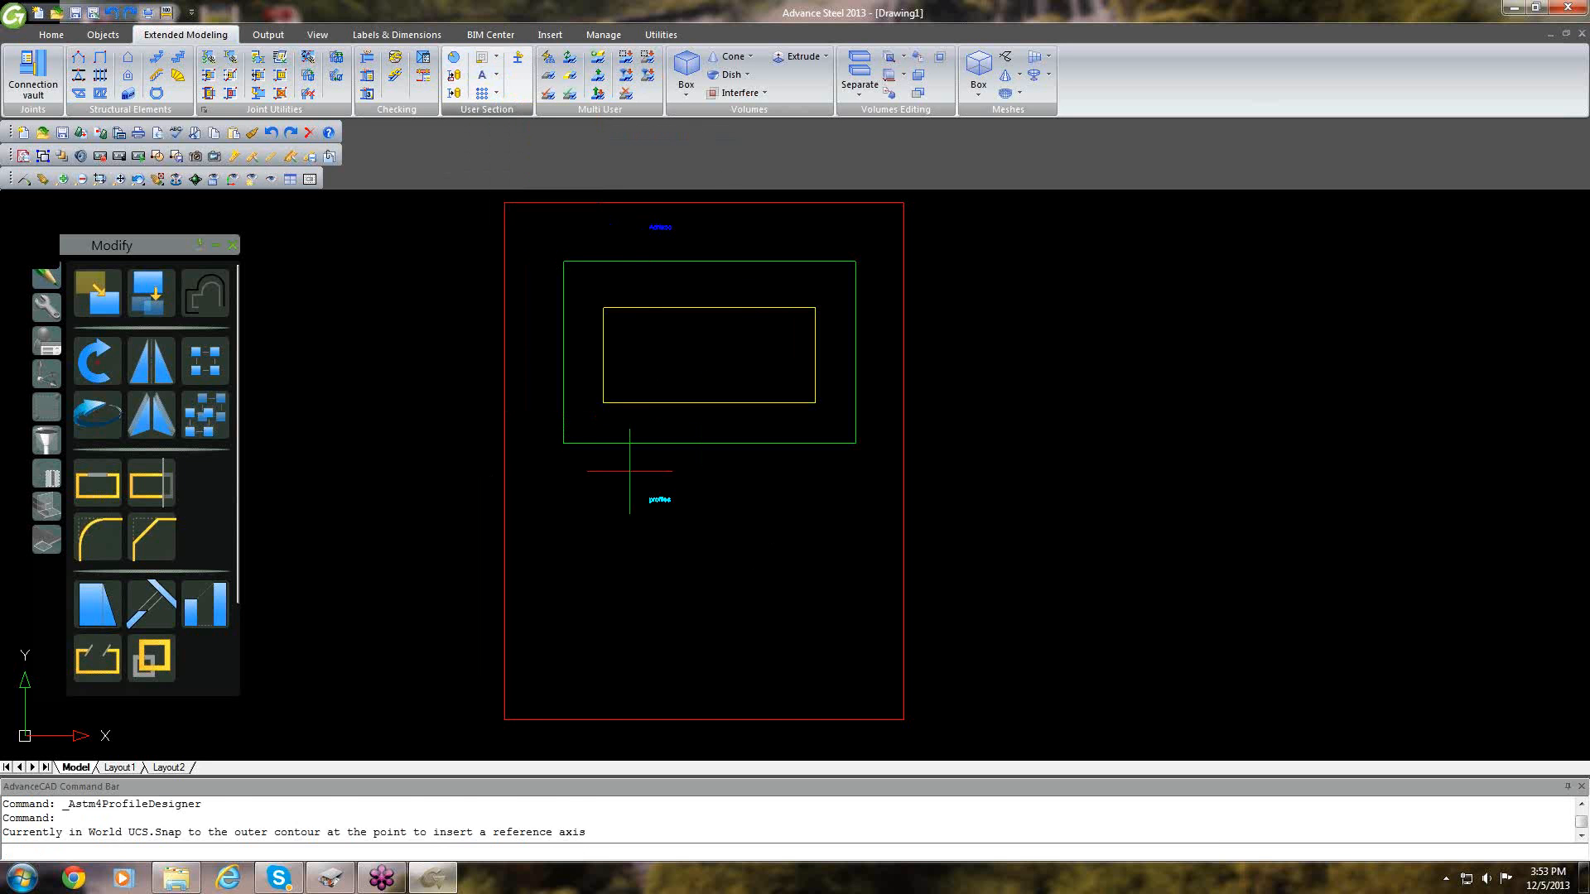
click(564, 443)
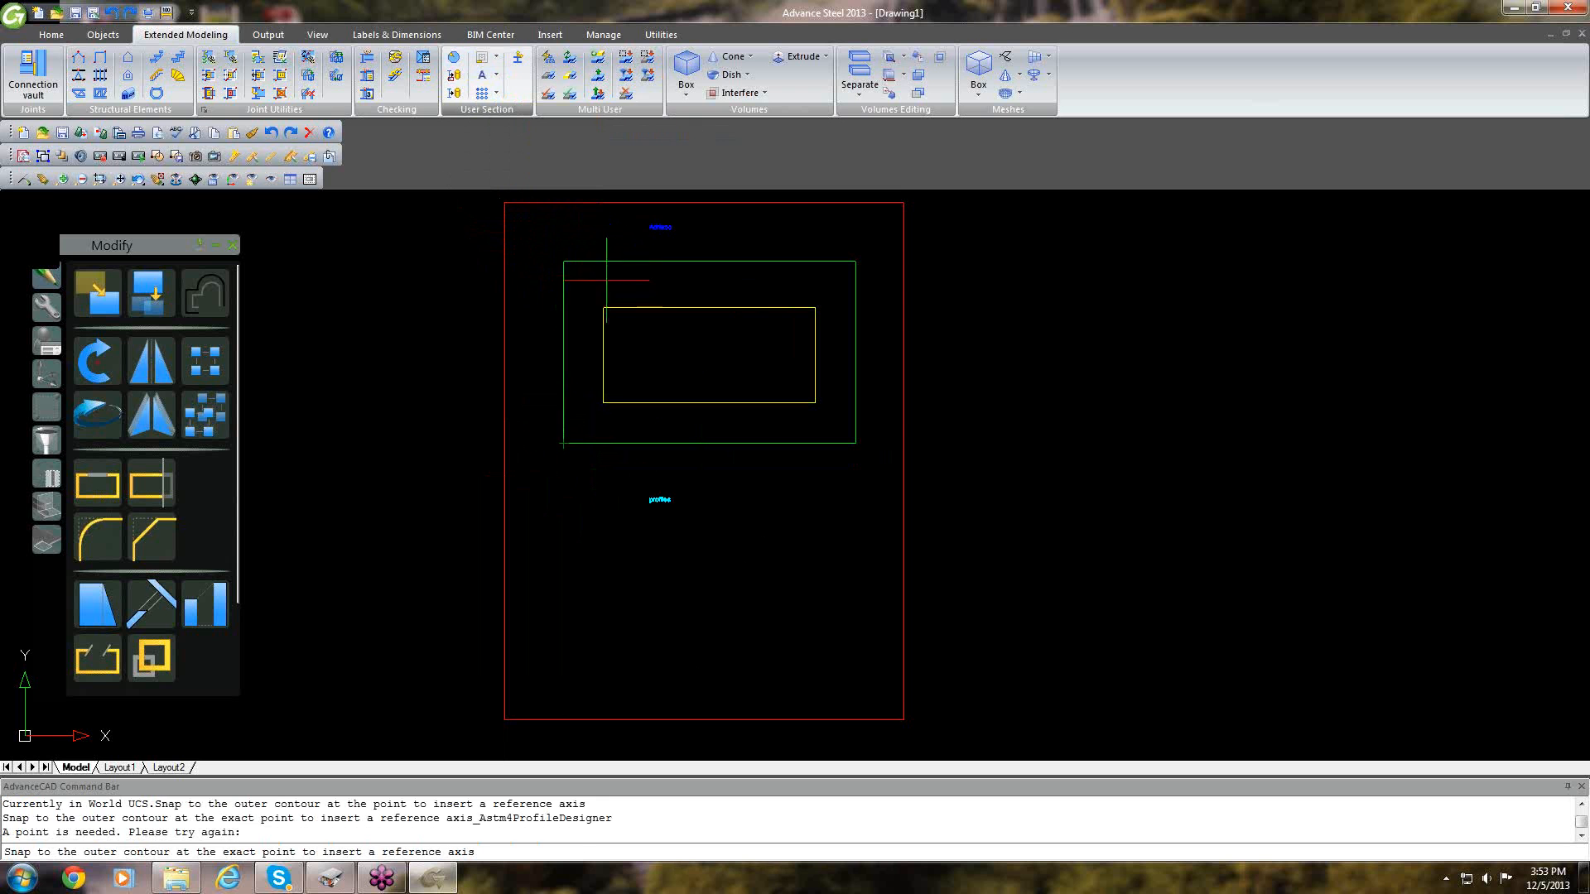
click(564, 262)
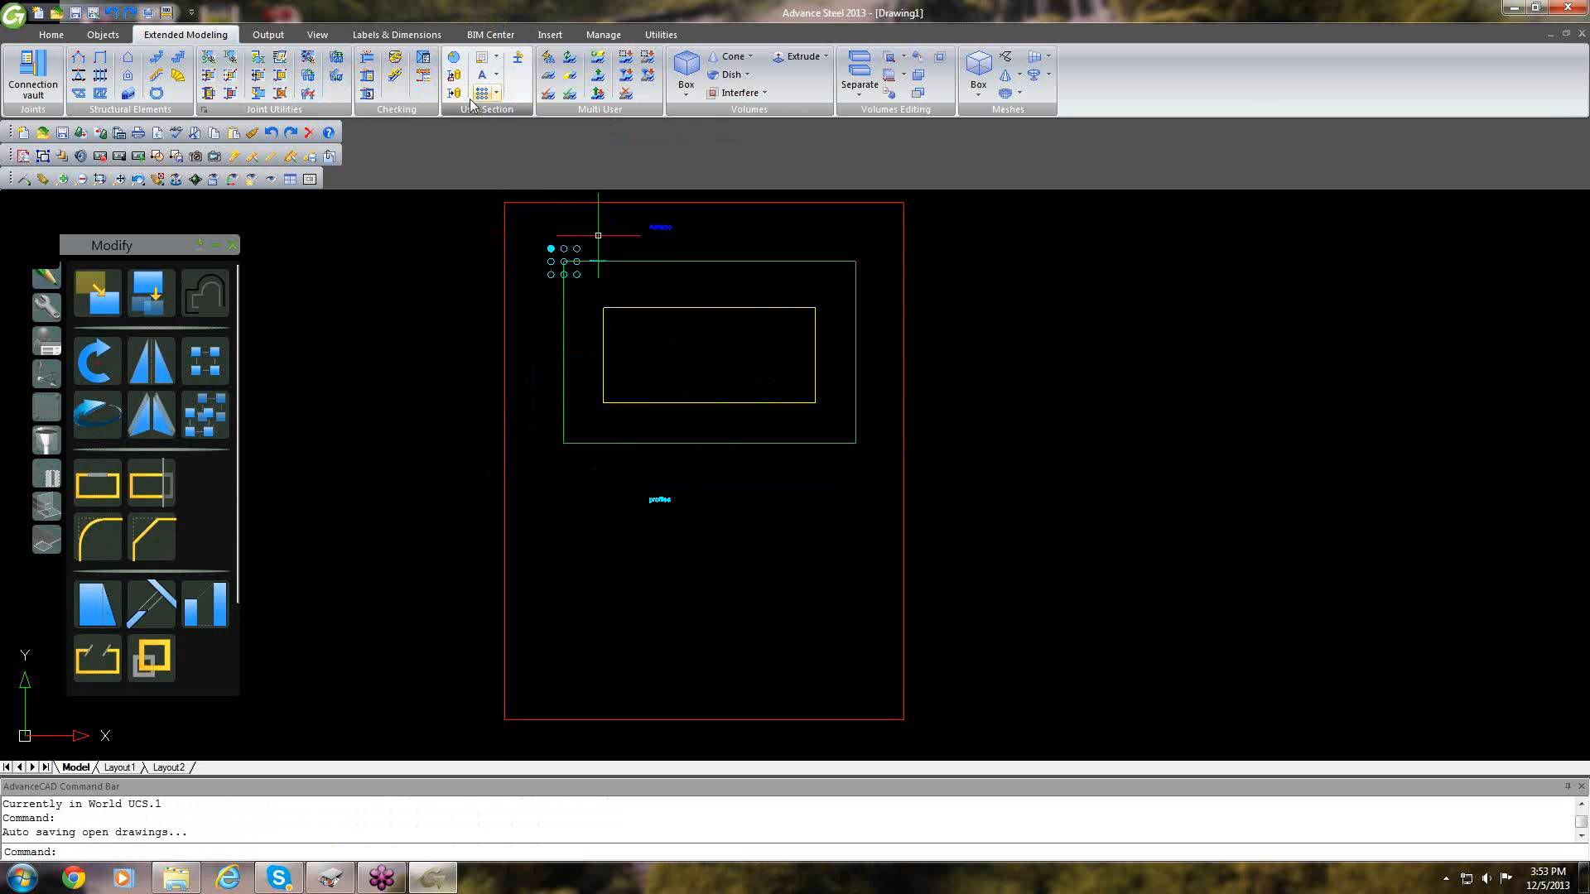
click(497, 95)
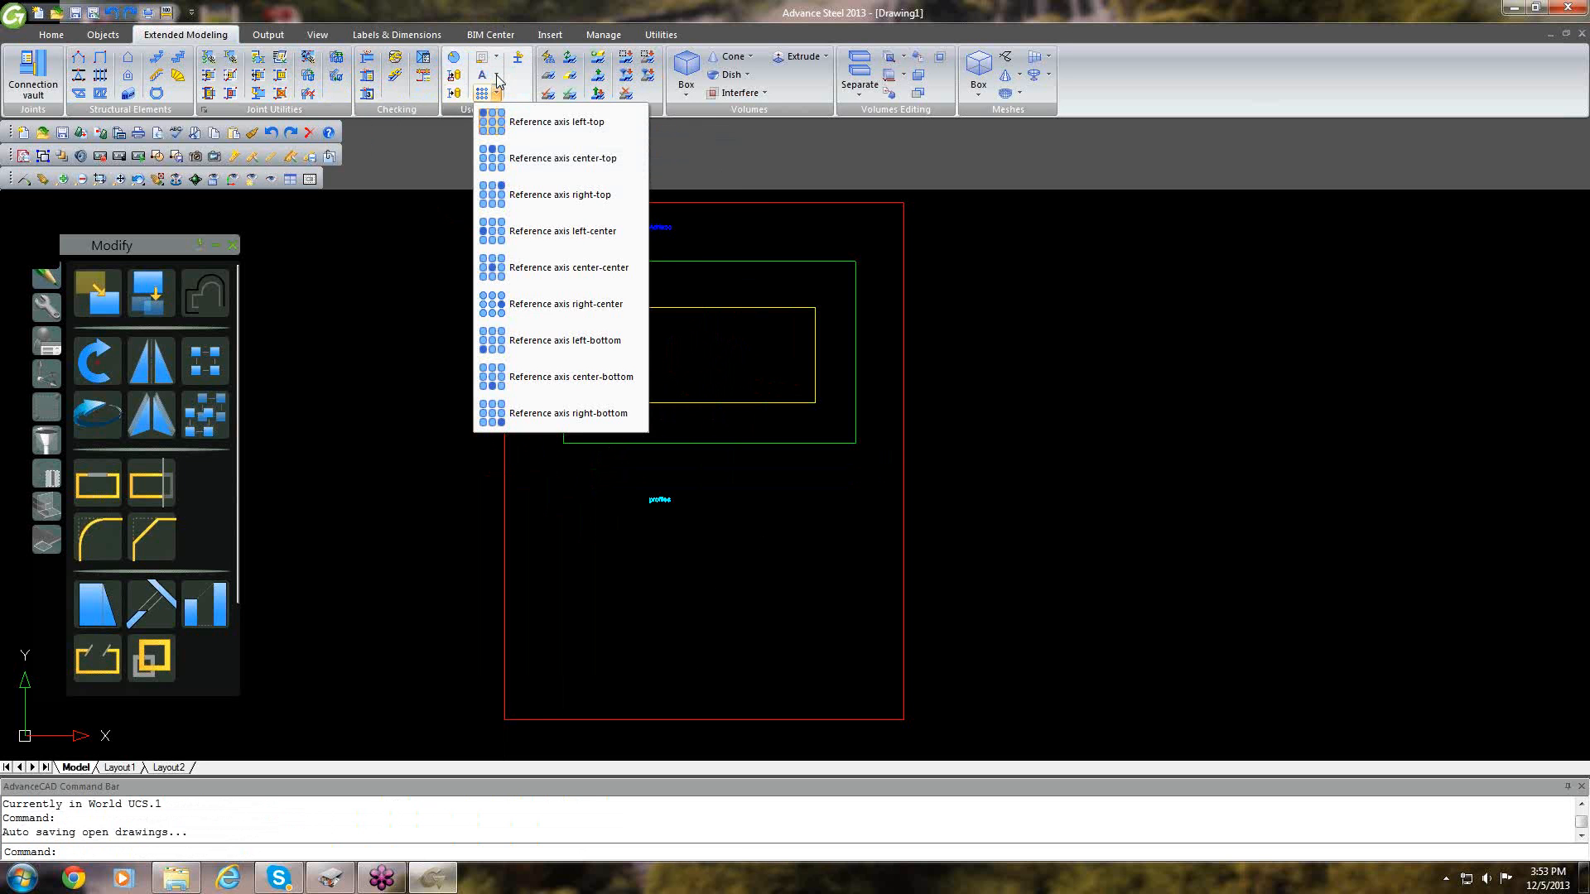
click(495, 76)
click(493, 79)
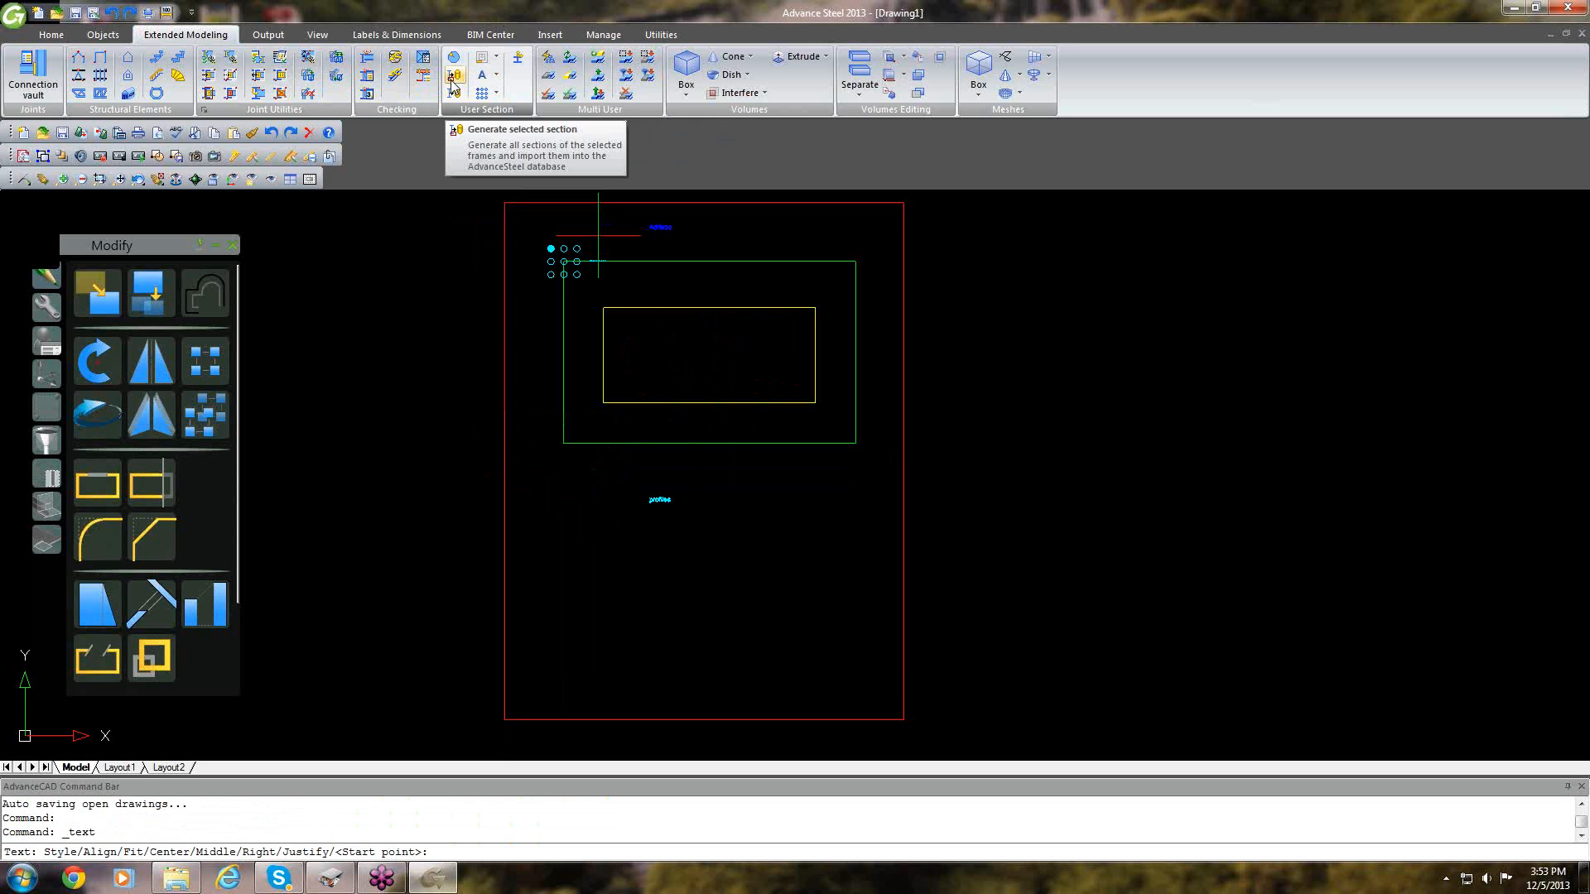
Try to generate the selected section by enclosing the whole red frame in a selection window.
click(452, 81)
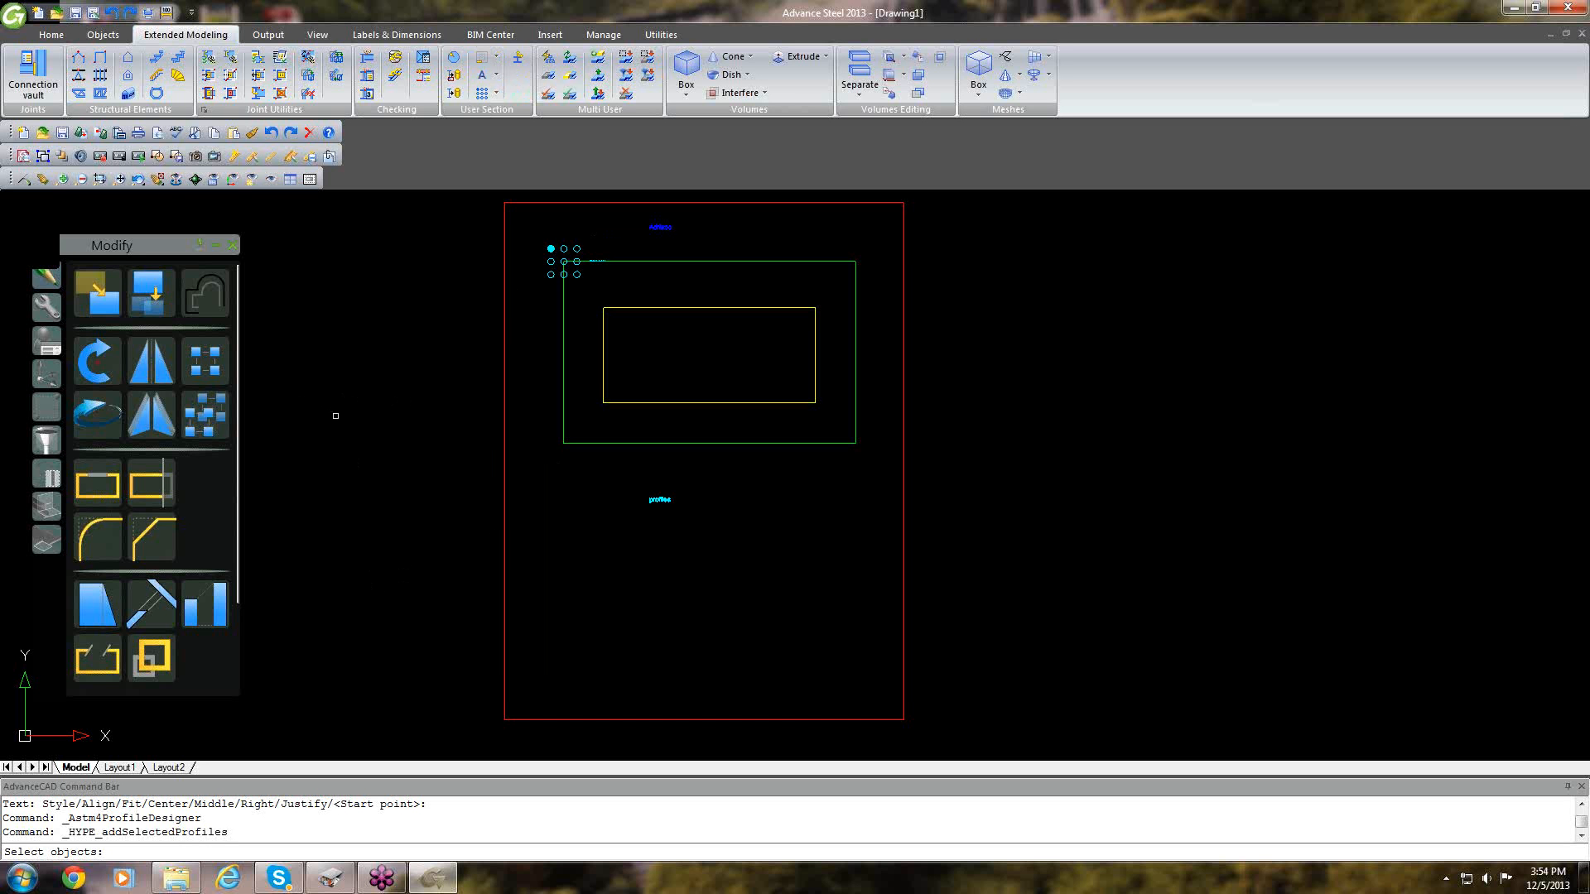
scroll(729, 416, down, 5)
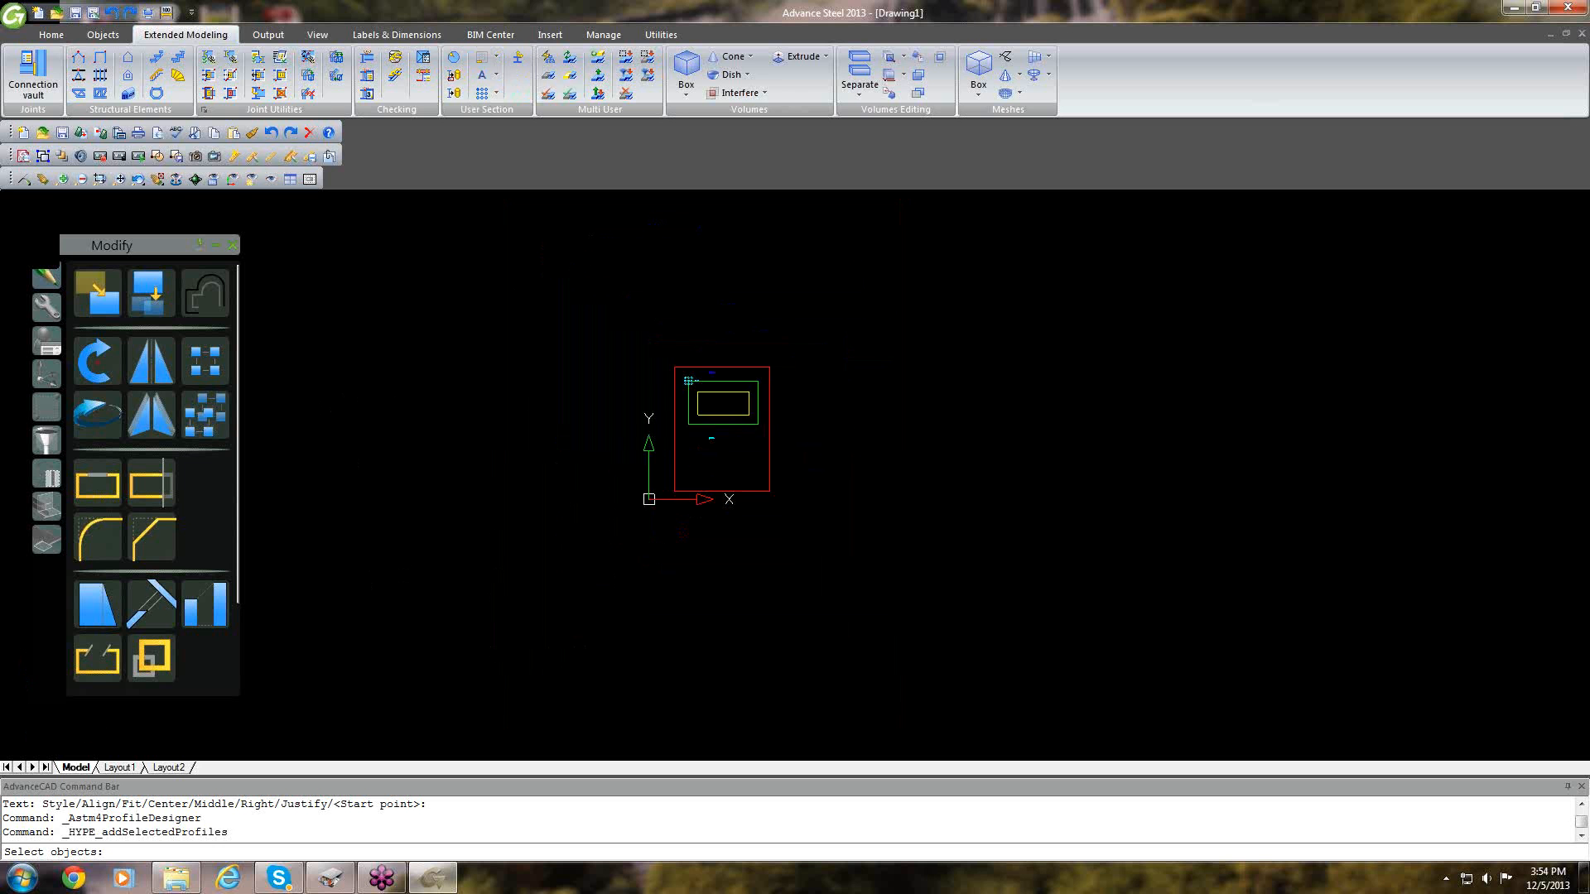
scroll(722, 423, down, 2)
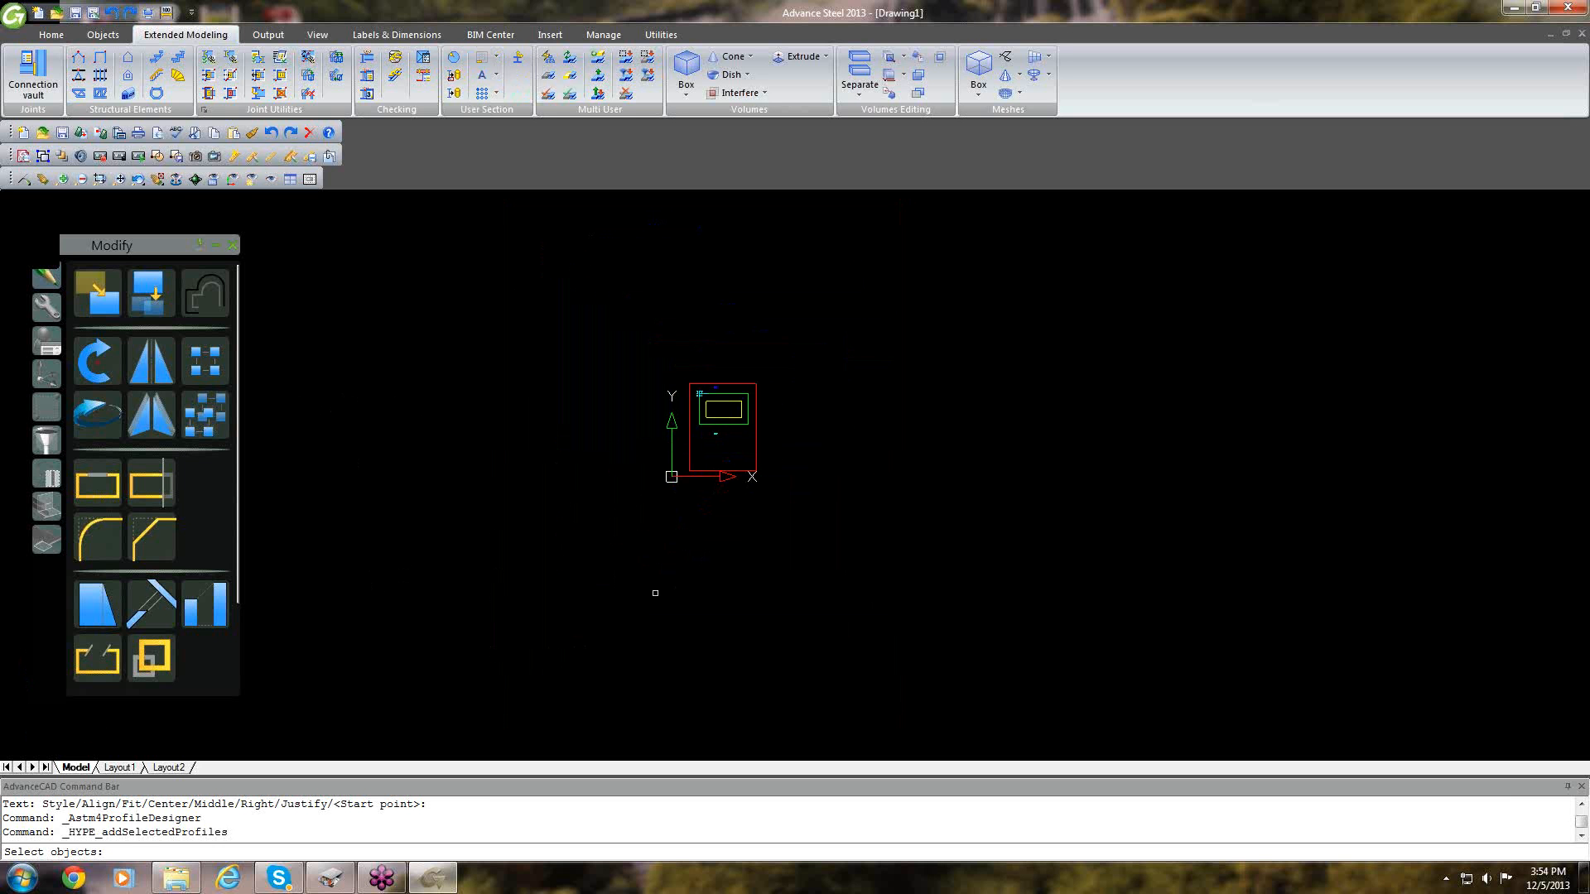
click(619, 319)
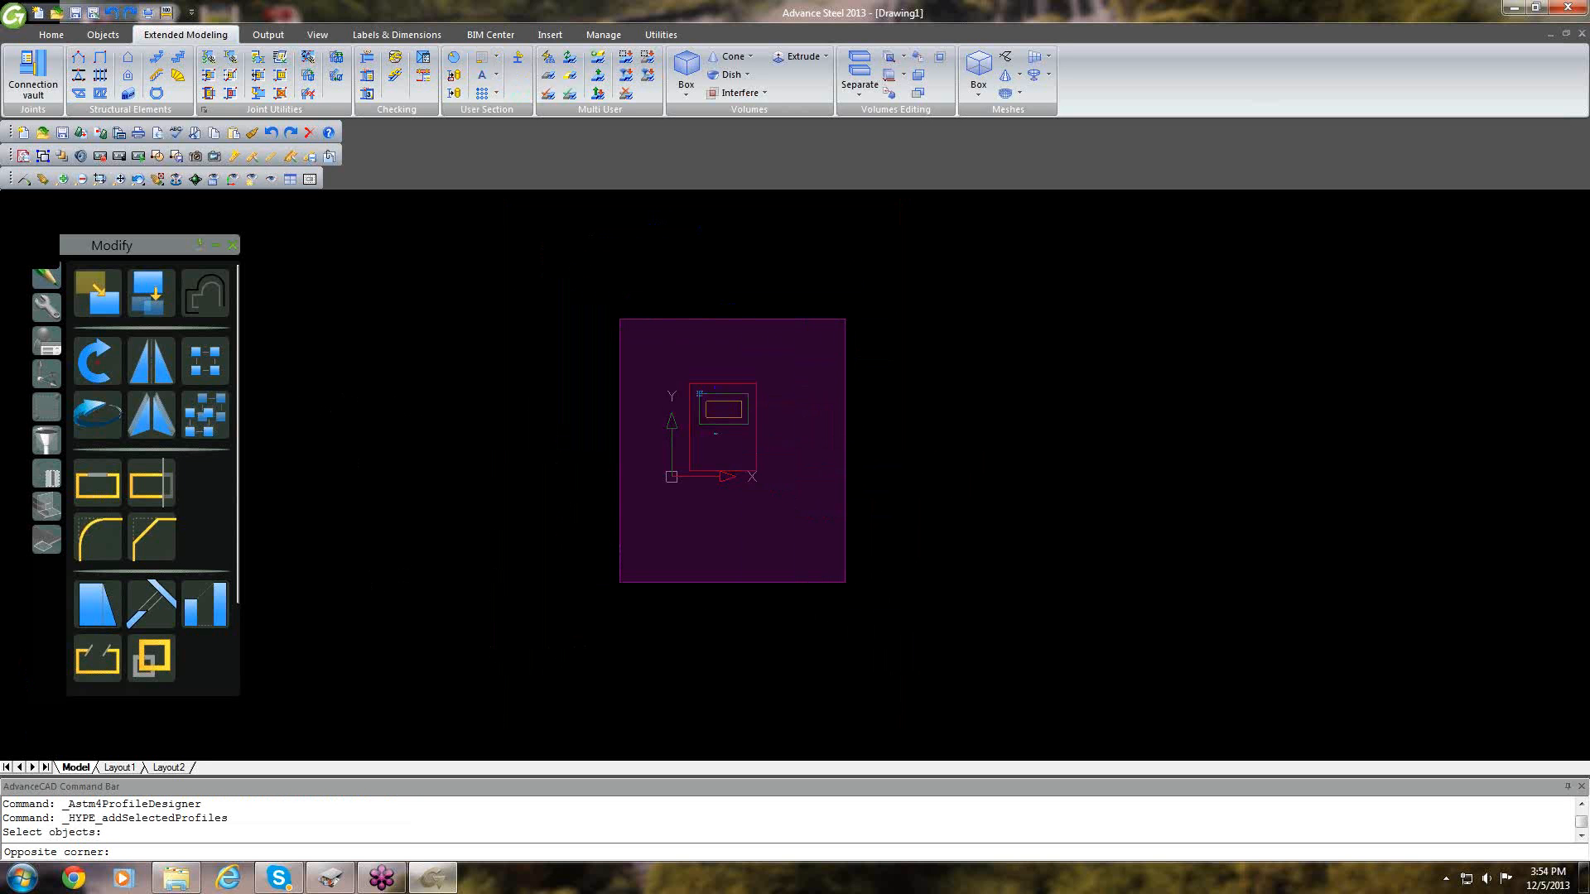
click(845, 582)
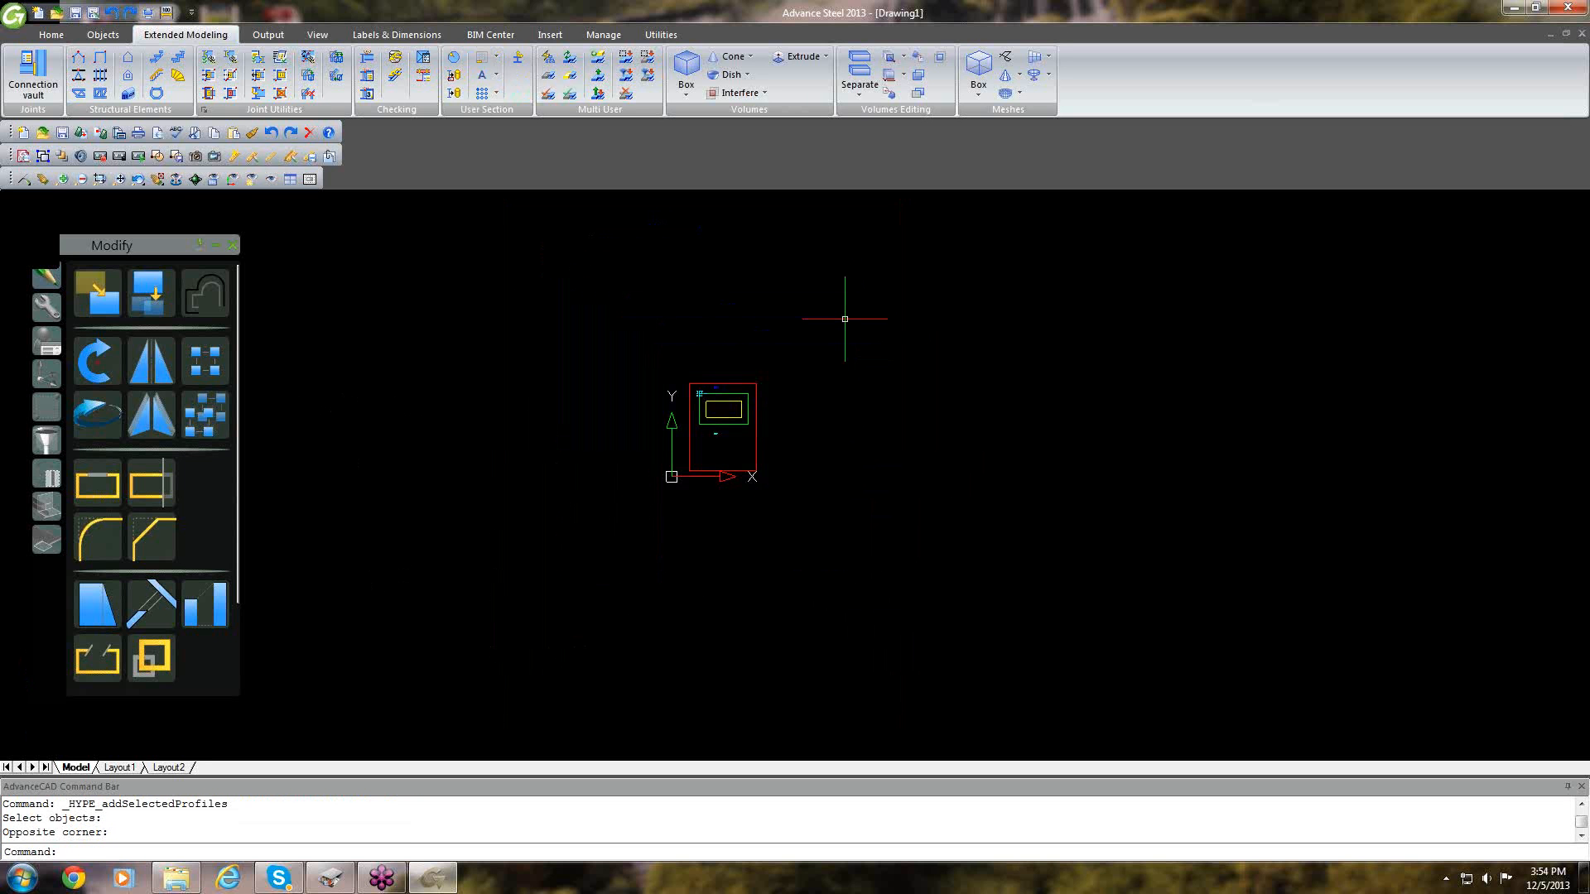
Generate the "profiles" section of class "Adriatic" from the red frame and everything inside it, and acknowledge the message.
key(Return)
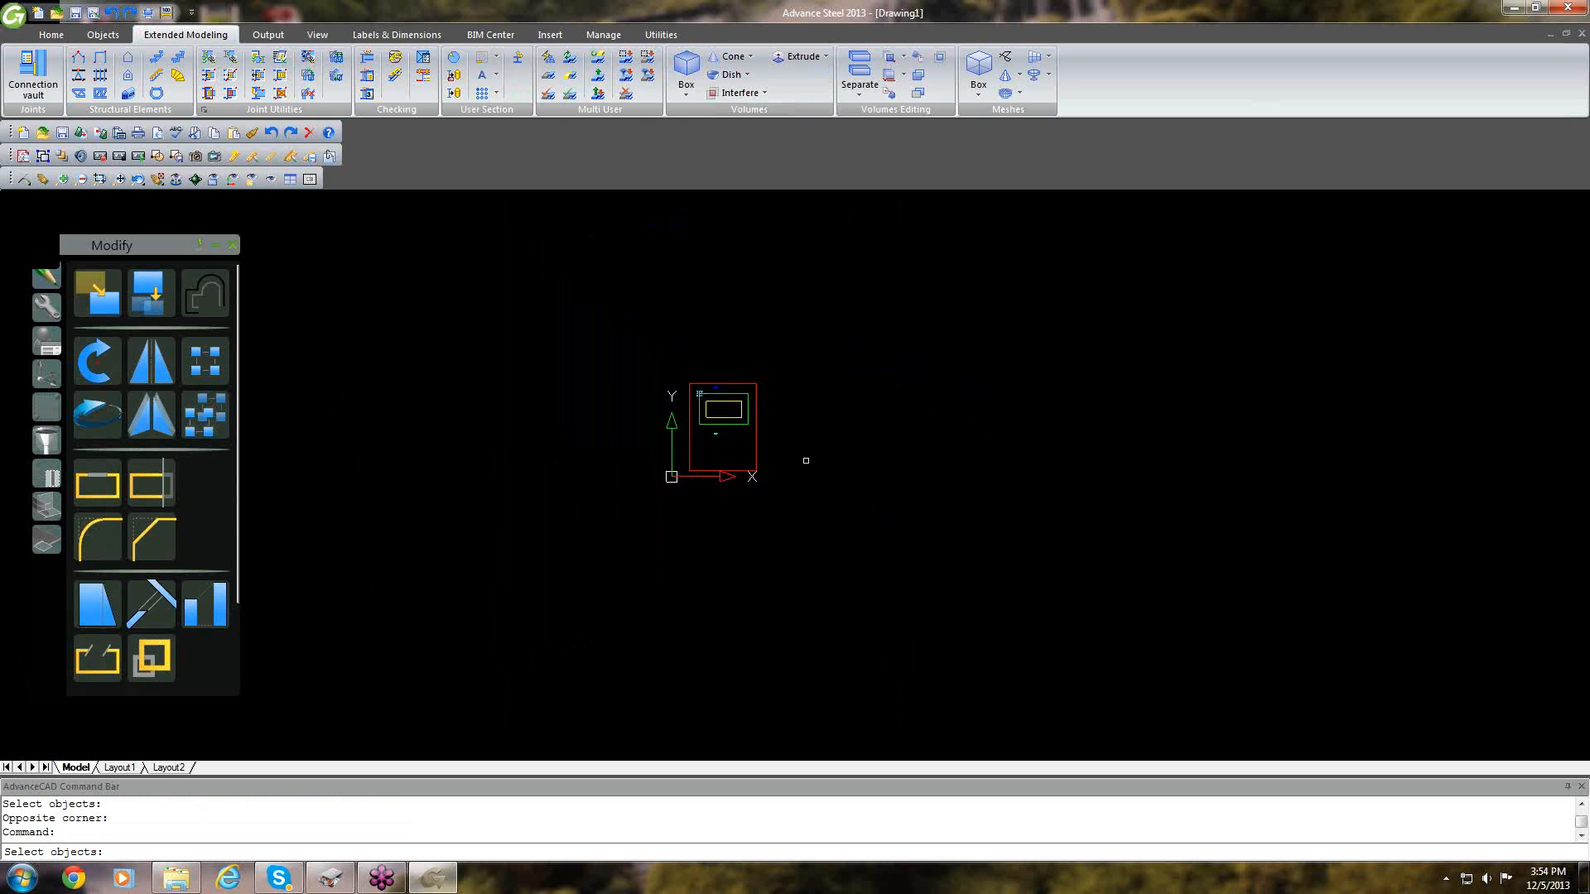
click(548, 573)
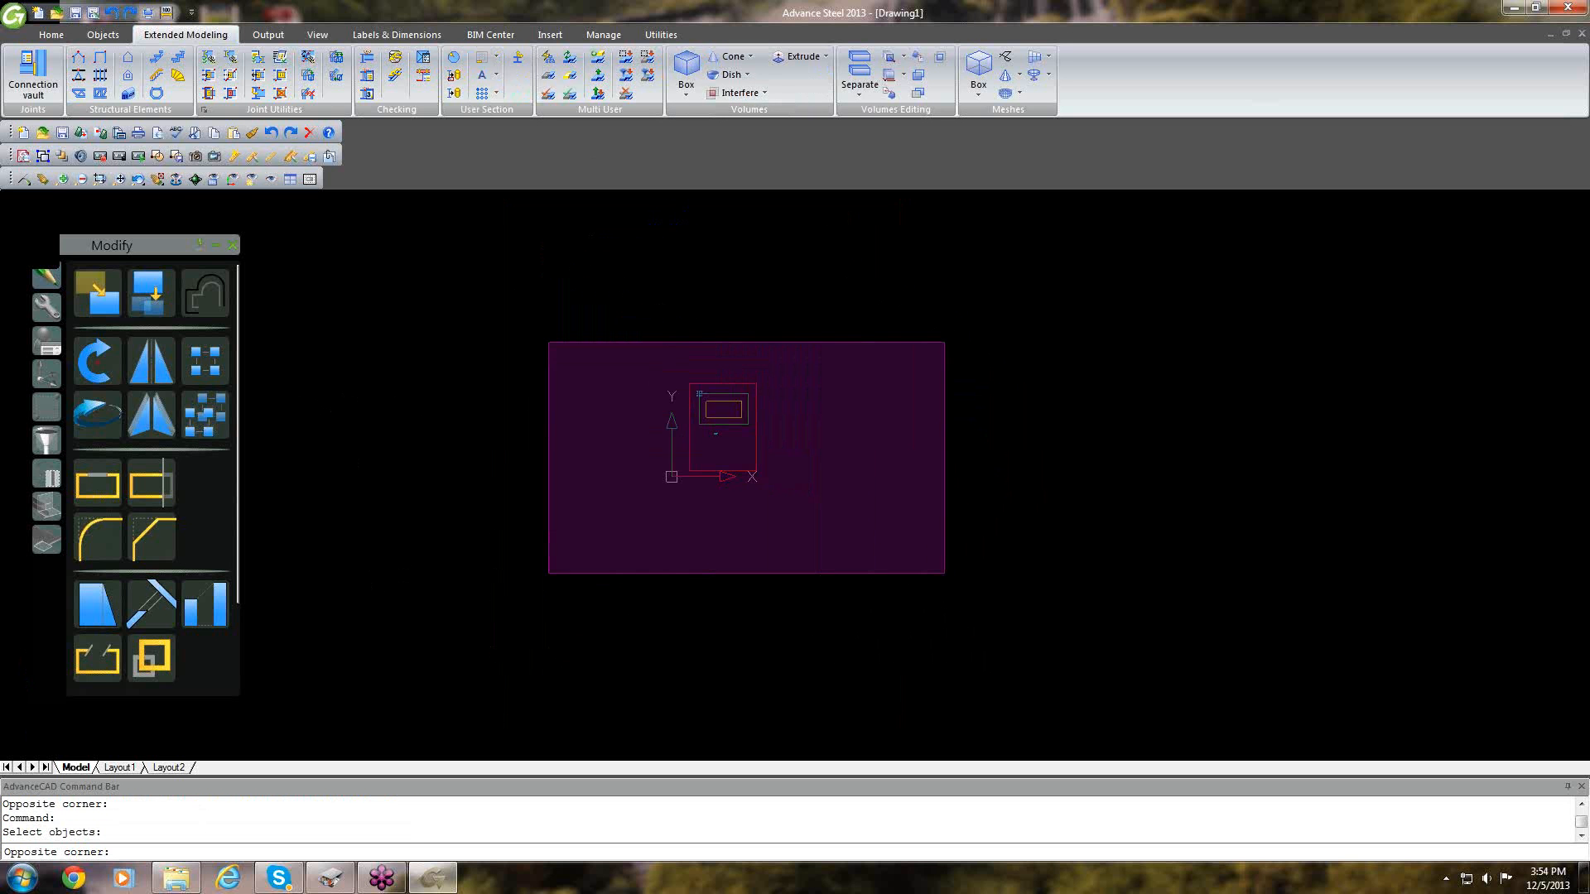
click(945, 340)
click(843, 400)
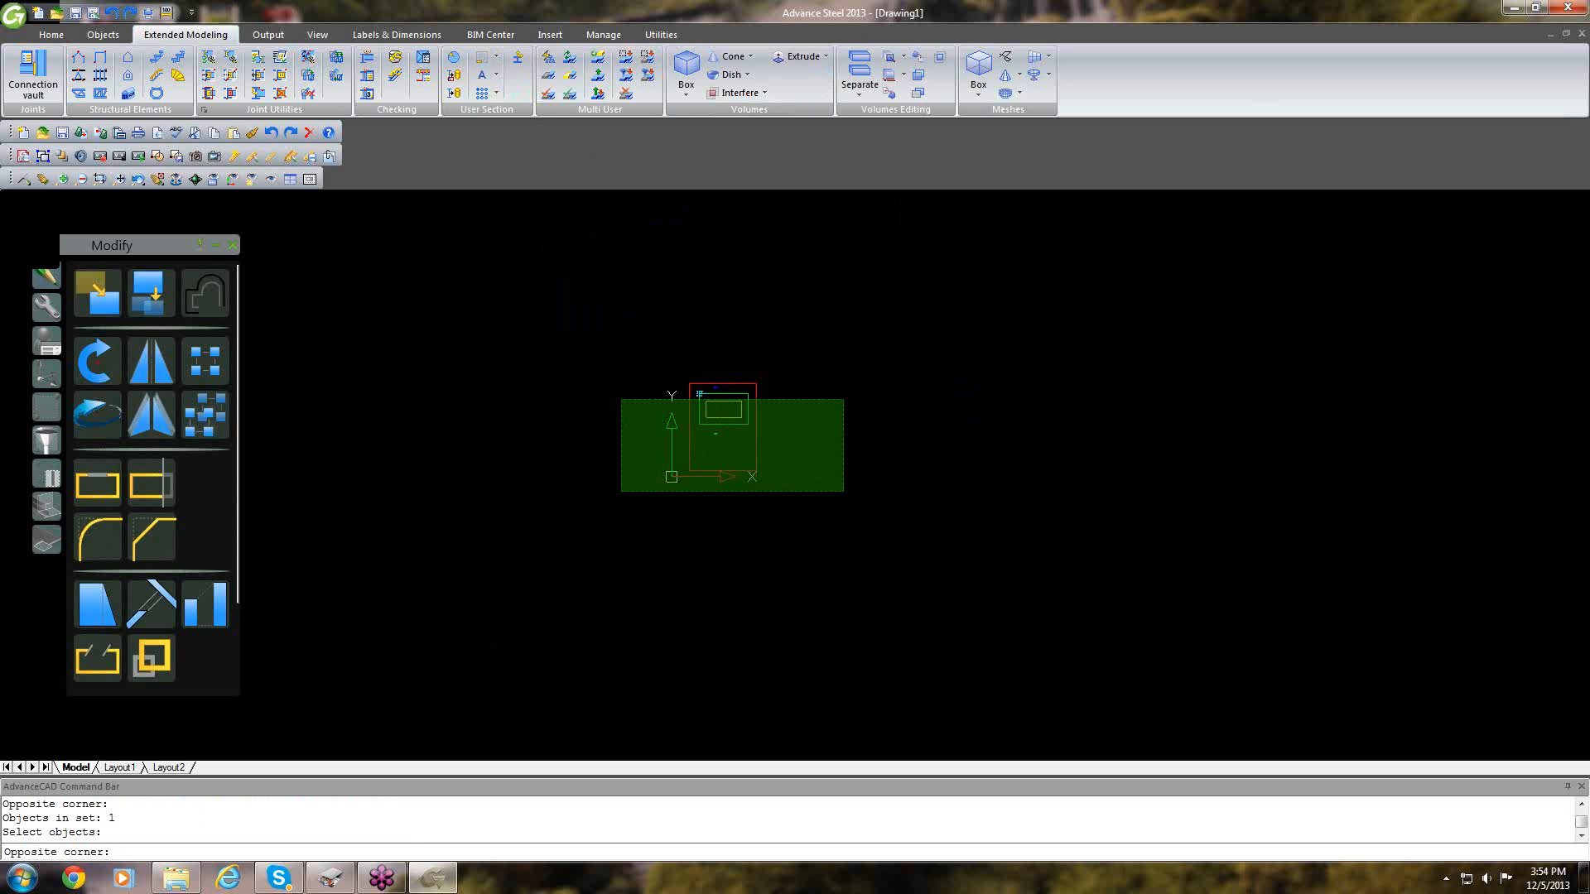
click(778, 327)
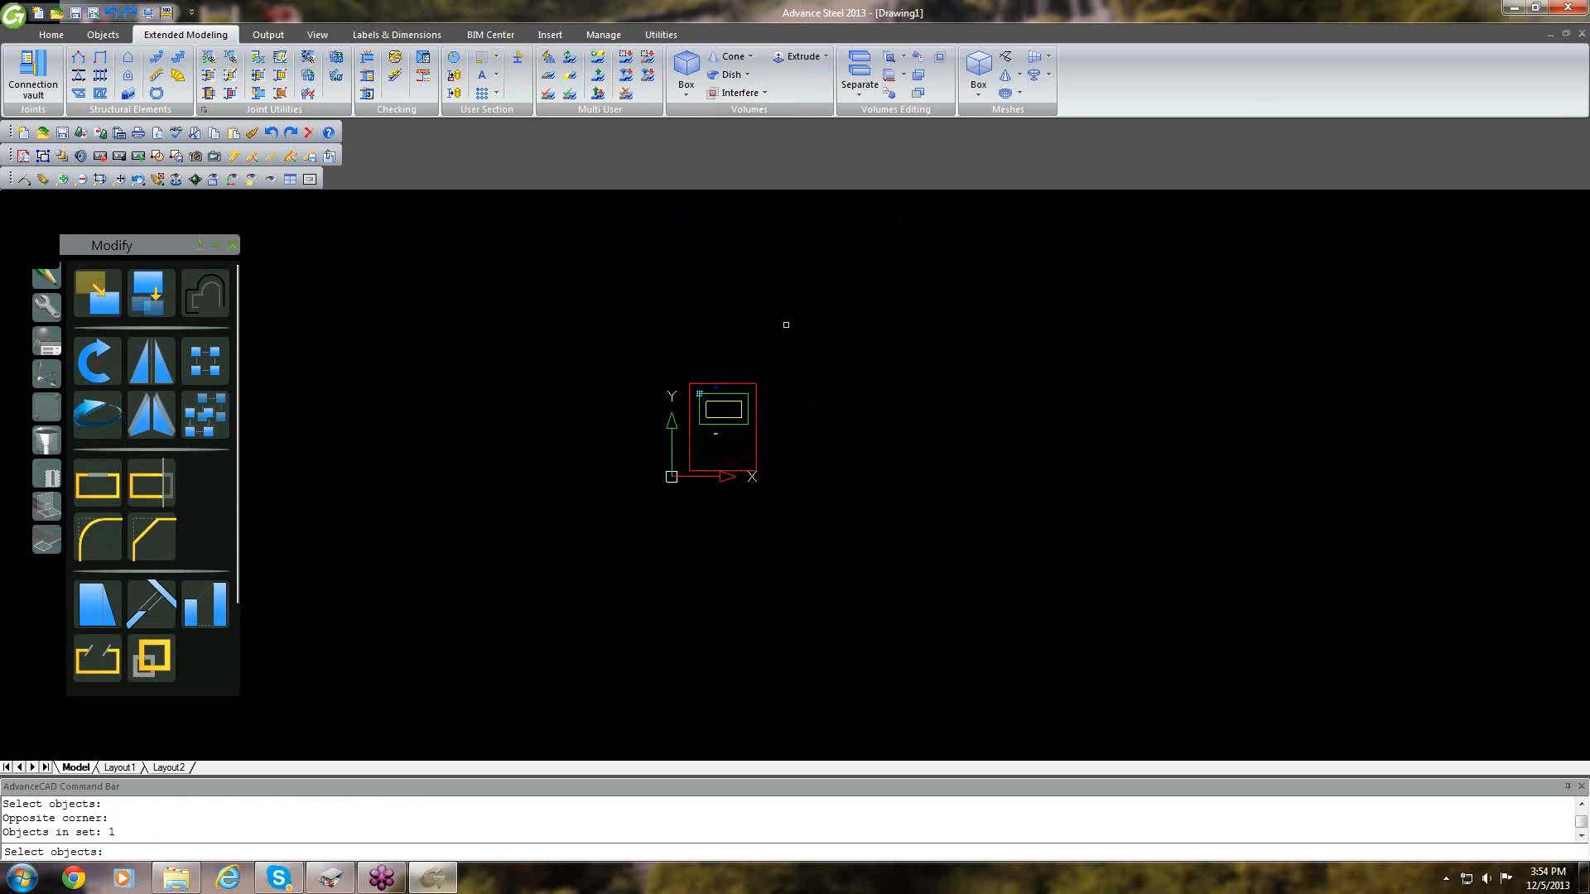
click(789, 324)
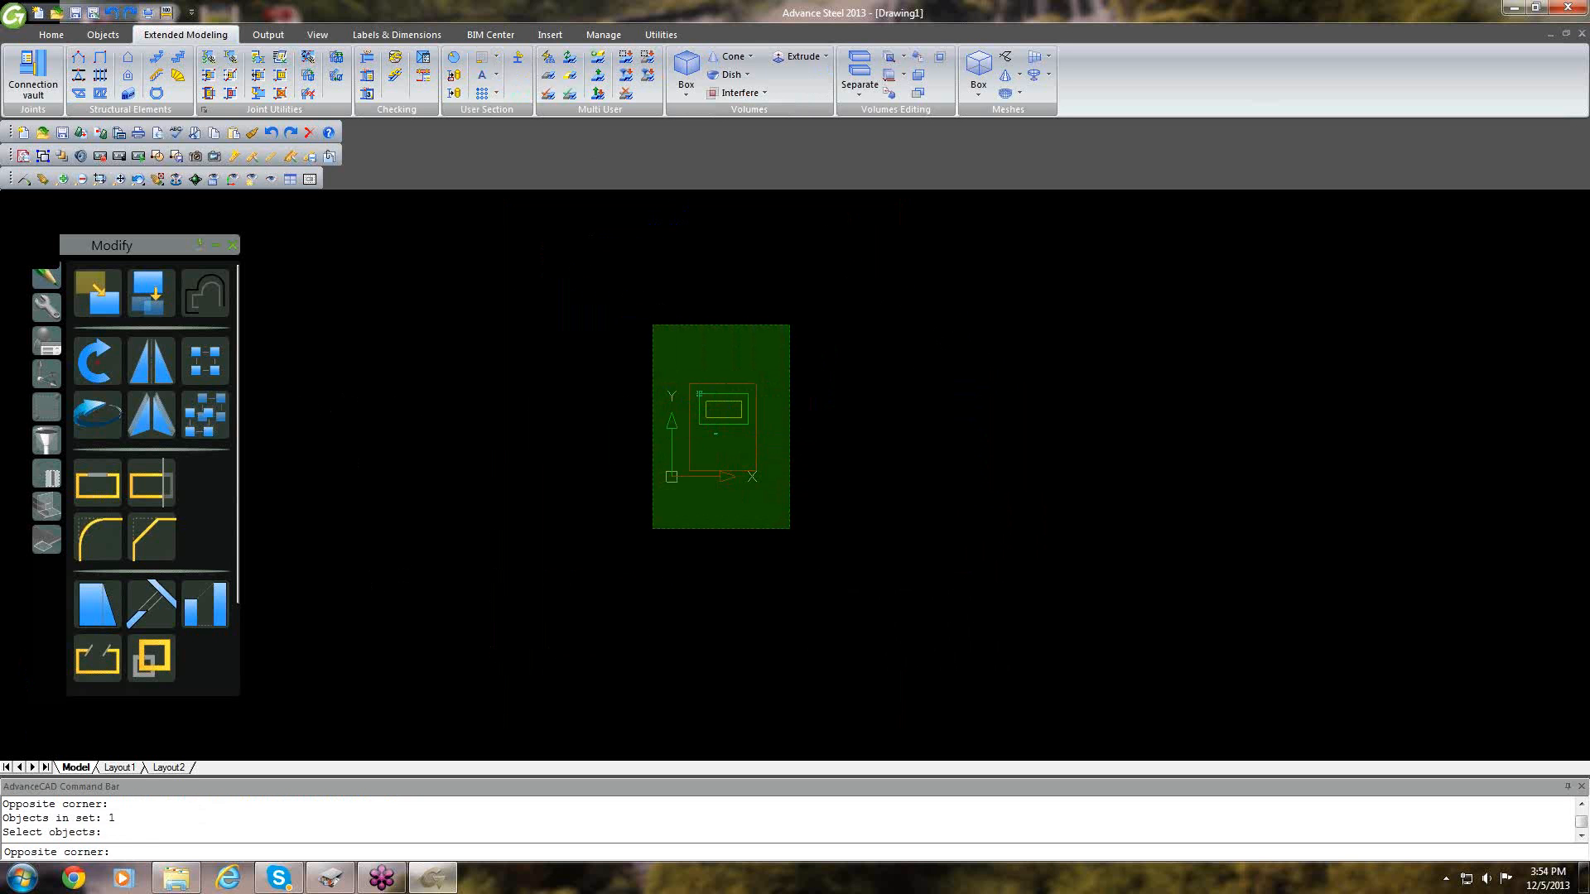
click(652, 528)
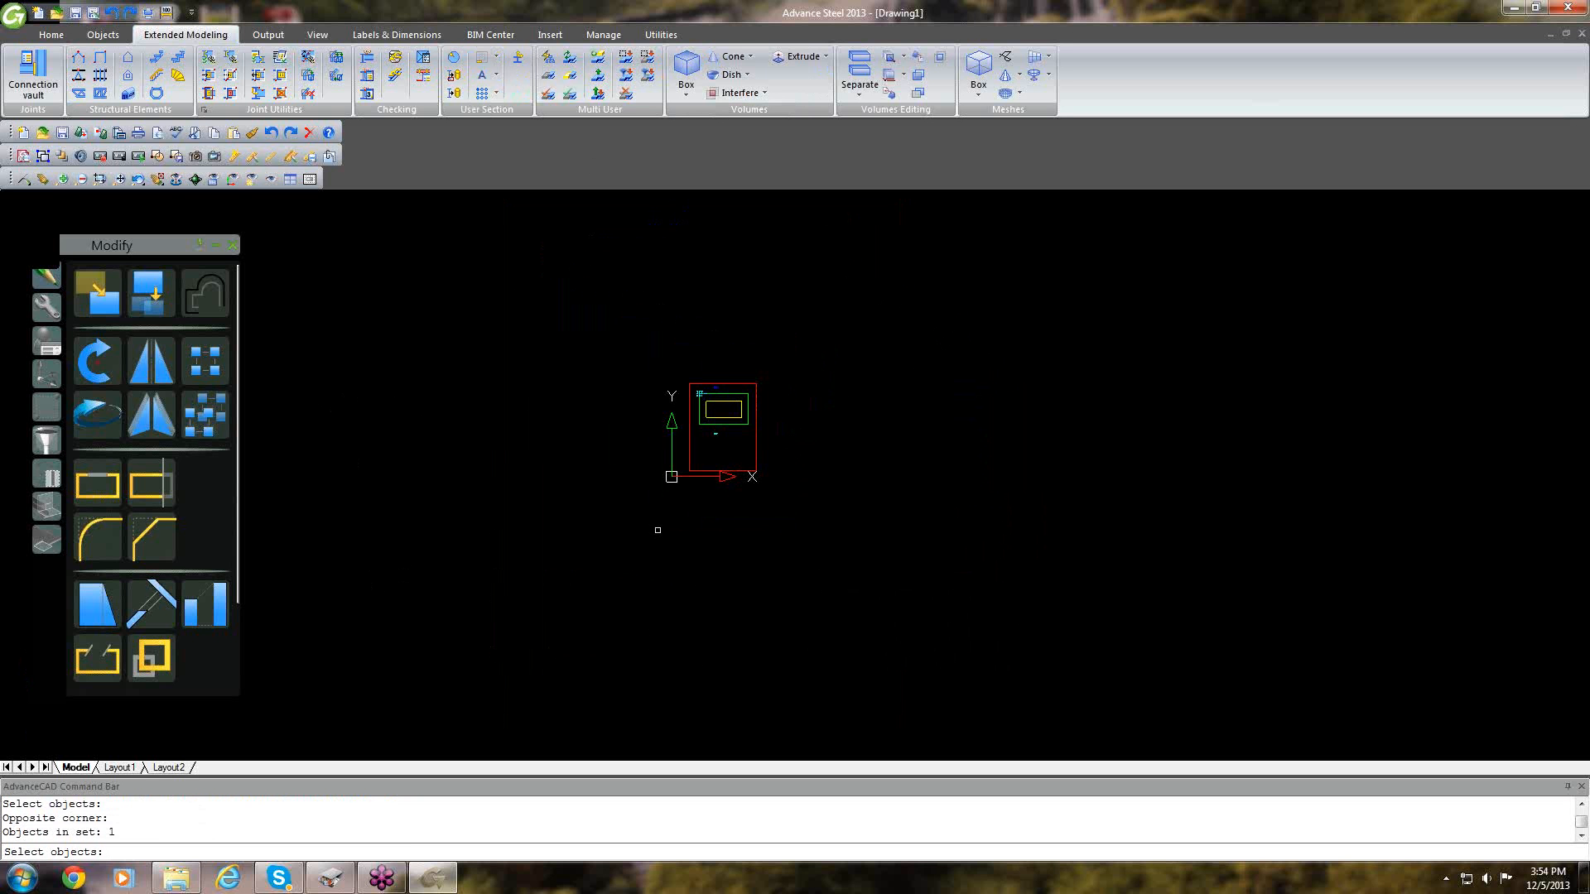
key(Return)
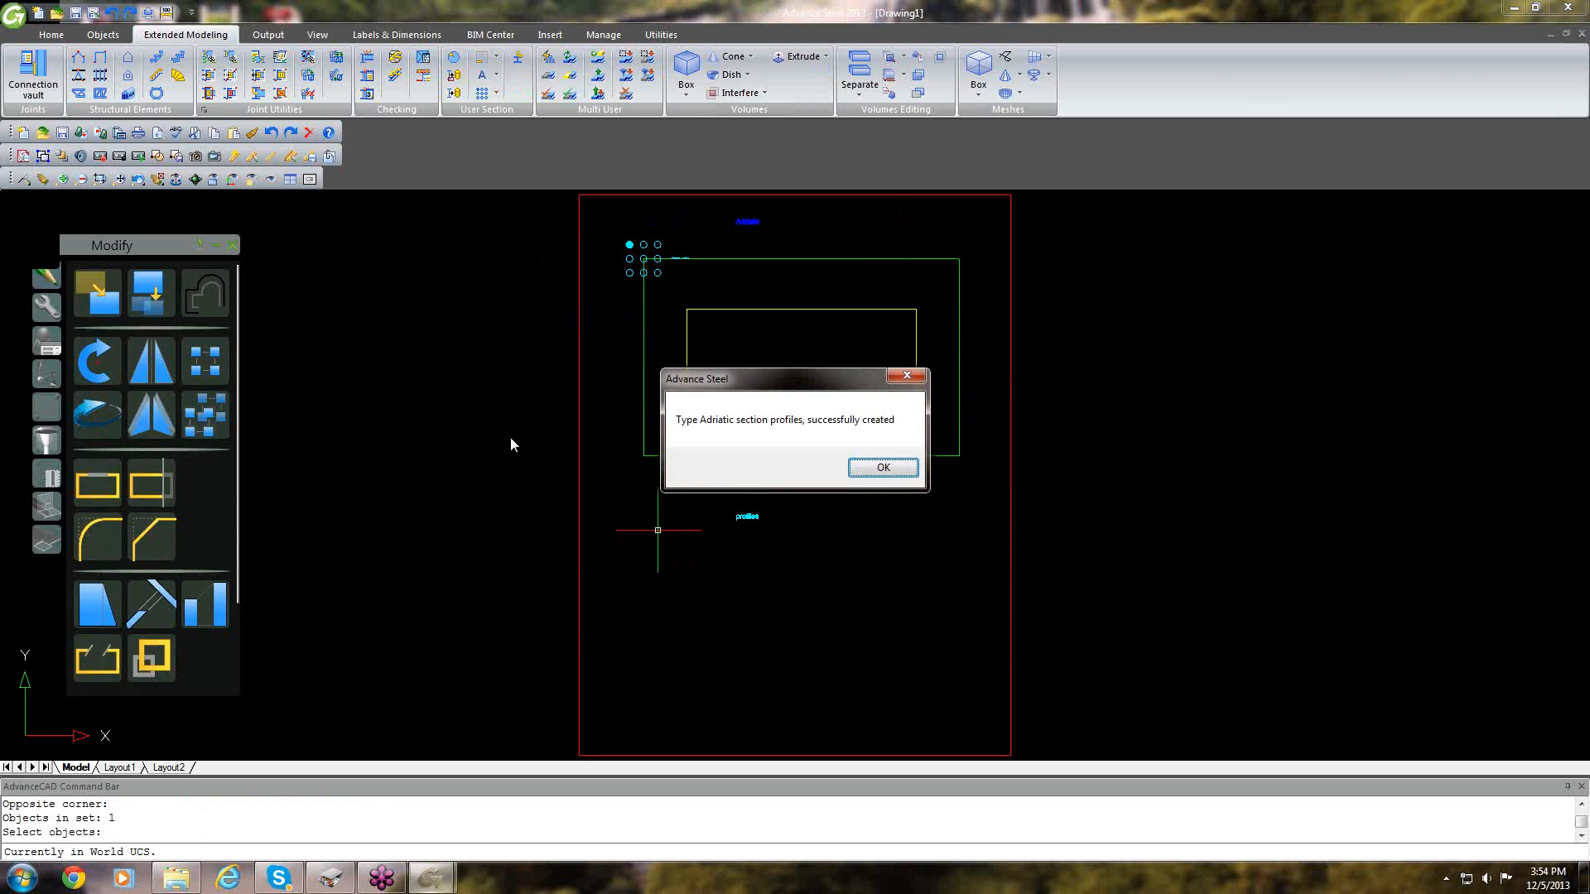
click(880, 469)
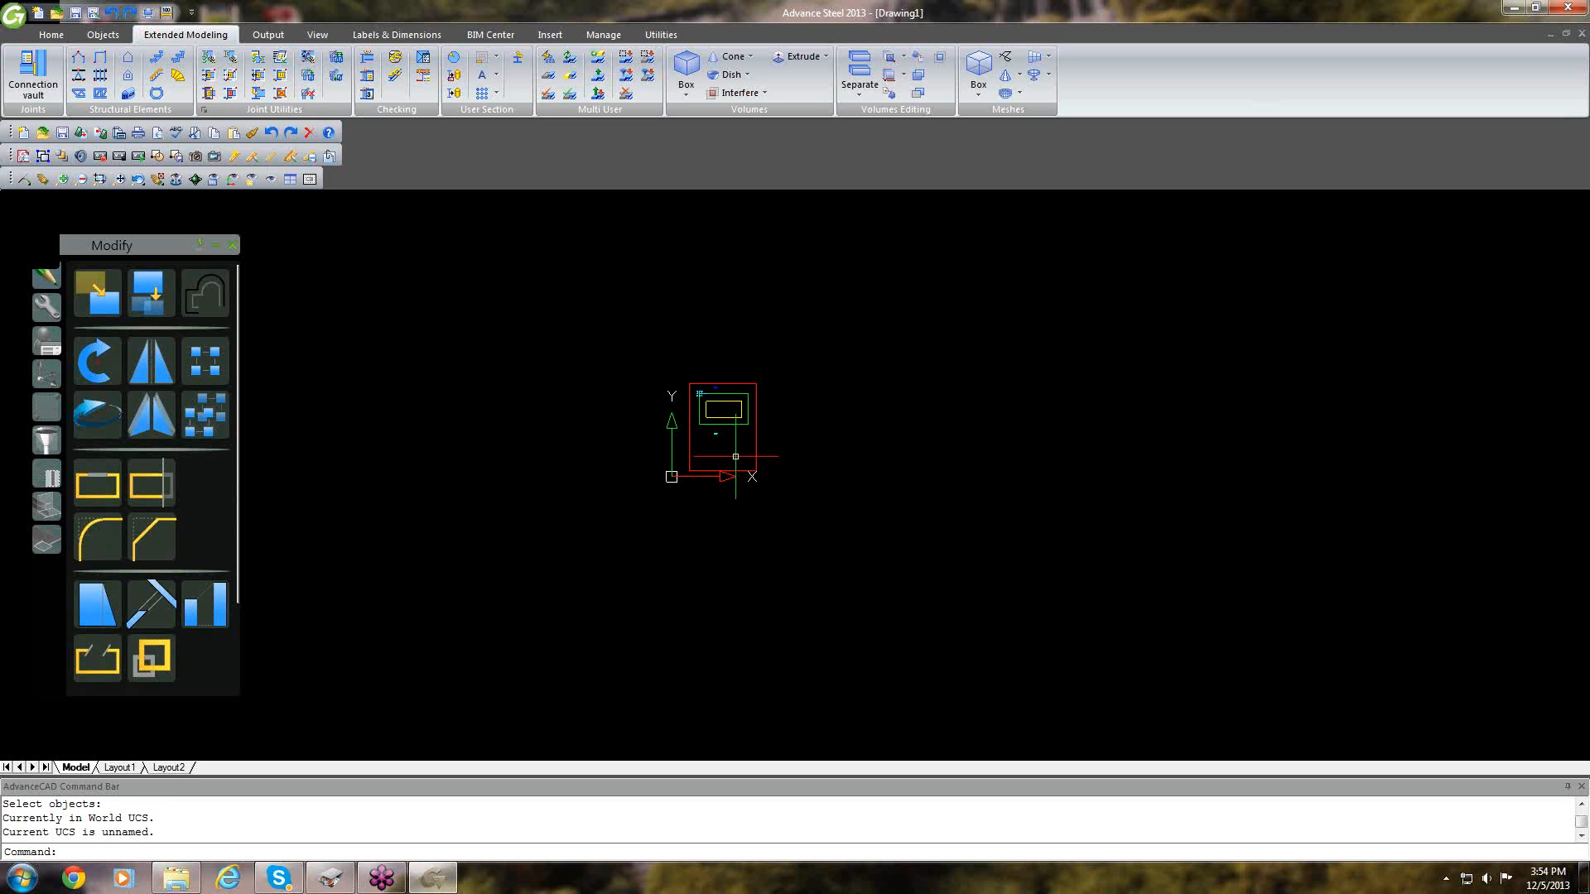
right_click(736, 457)
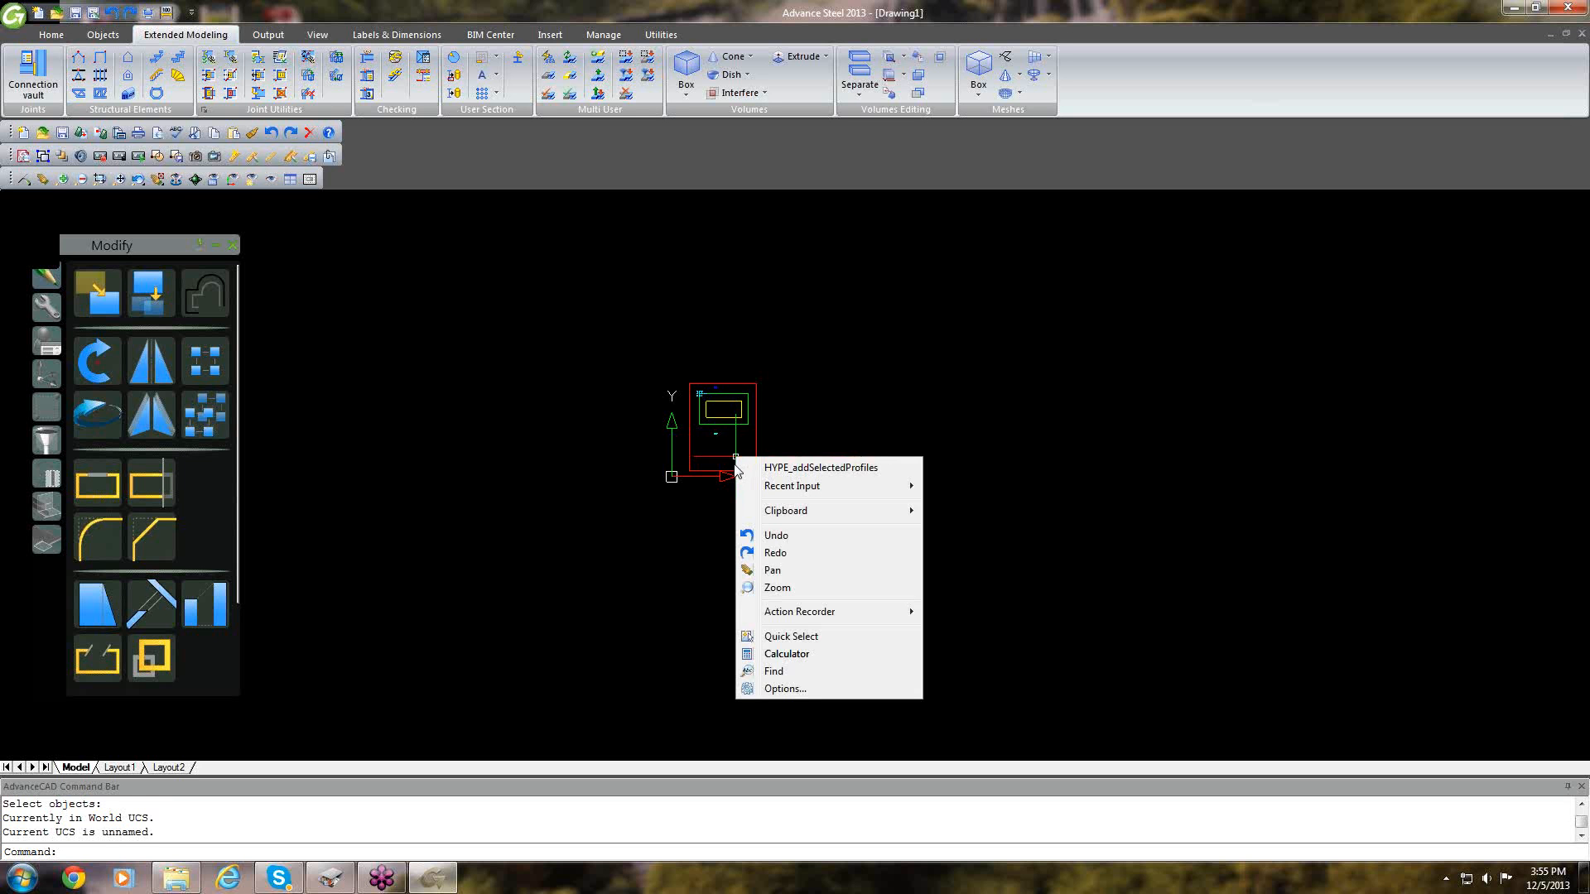
click(939, 453)
click(940, 453)
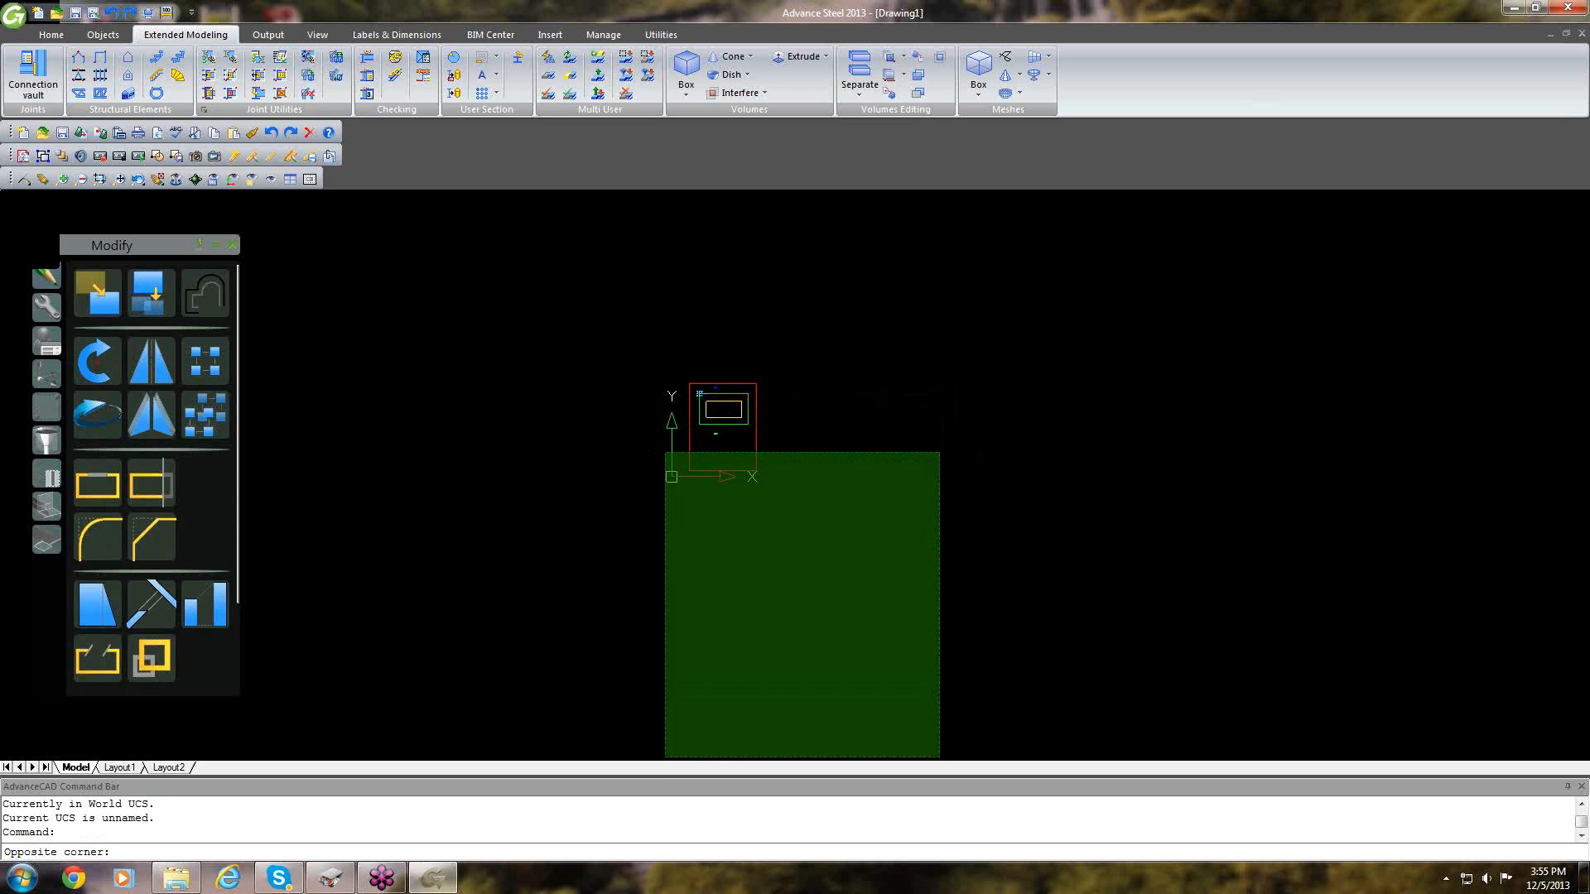
key(Escape)
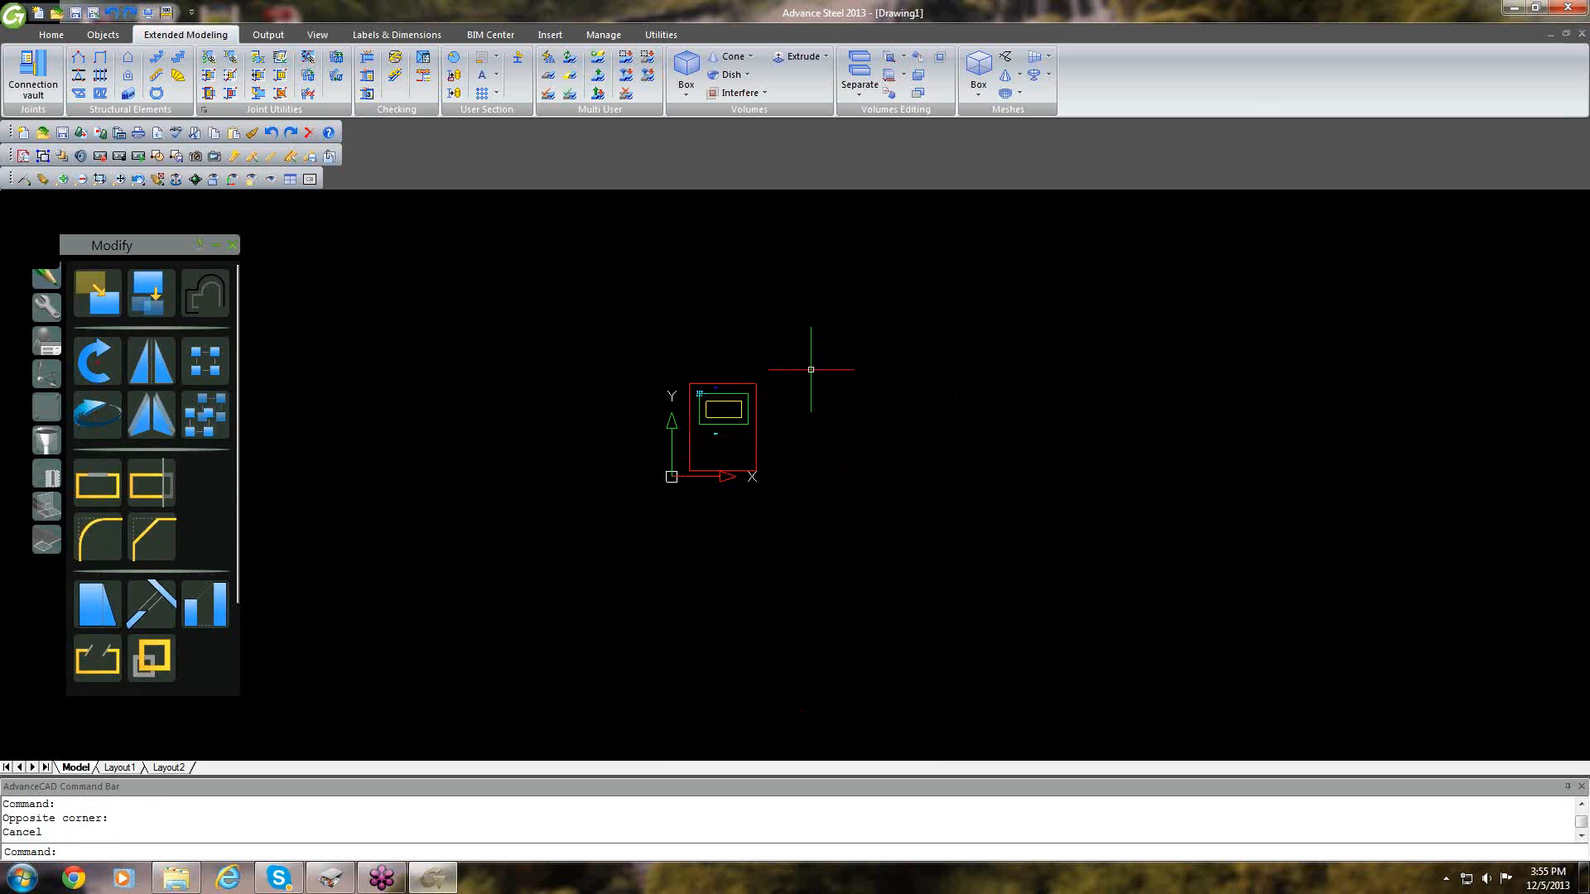
click(37, 13)
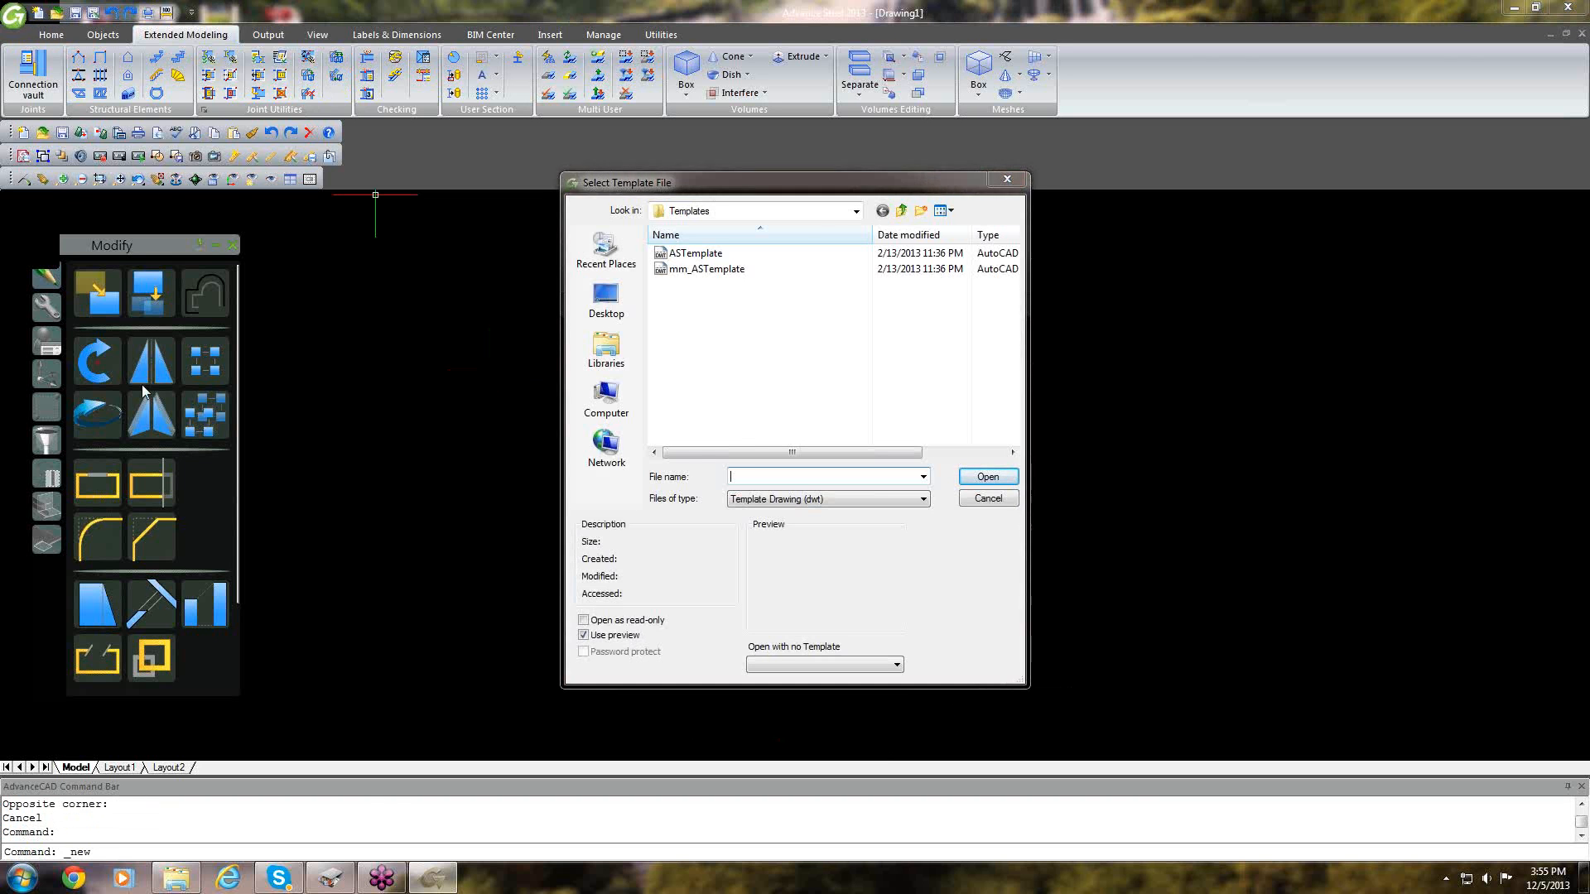
click(1004, 181)
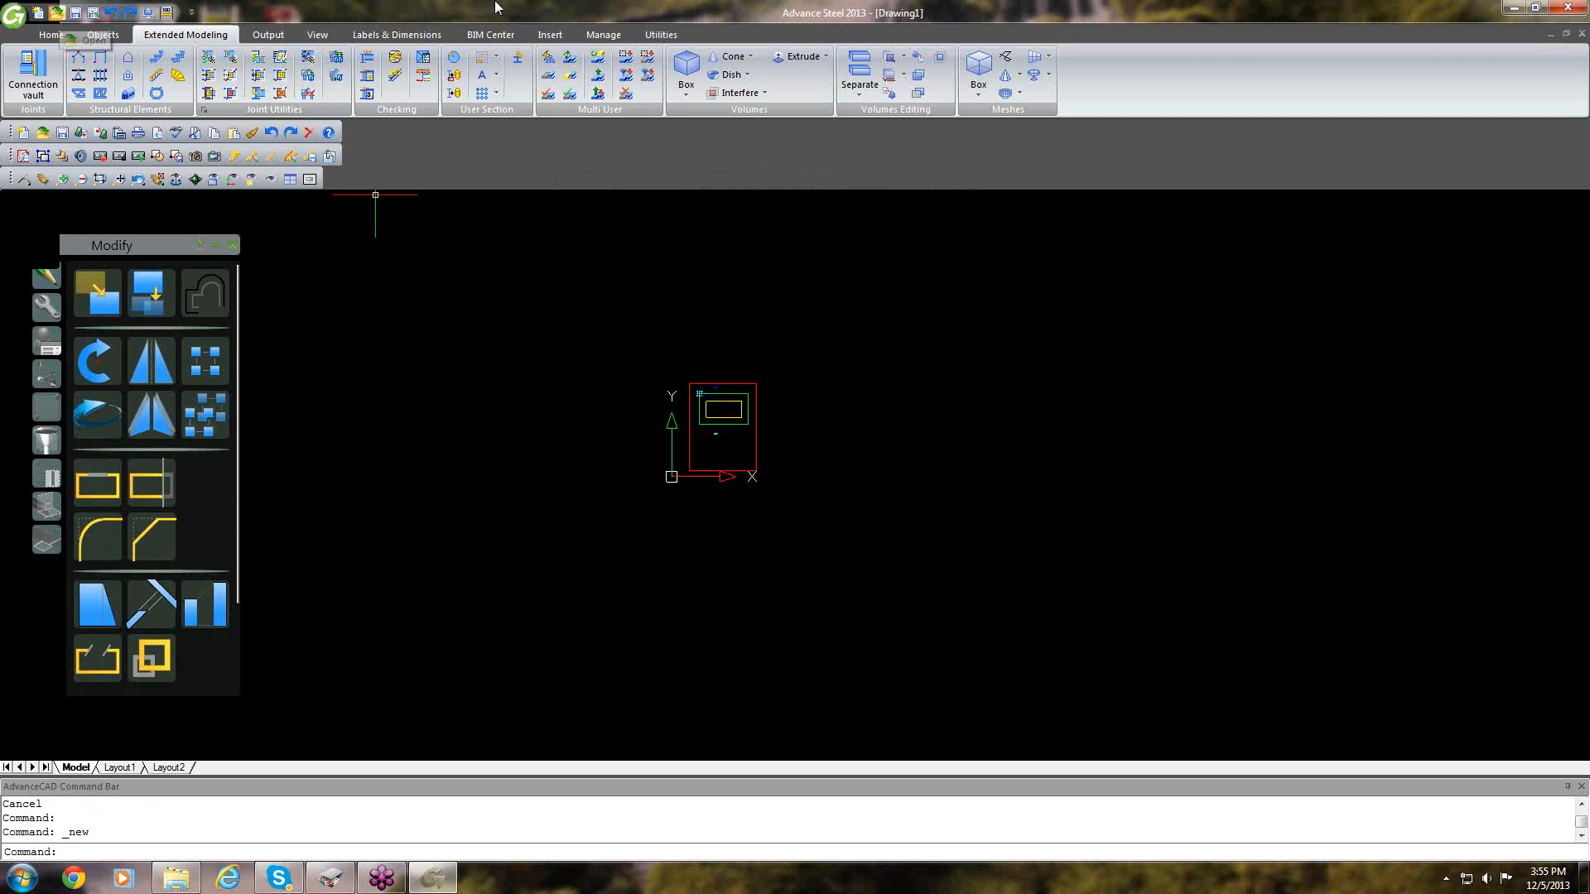
key(ctrl+o)
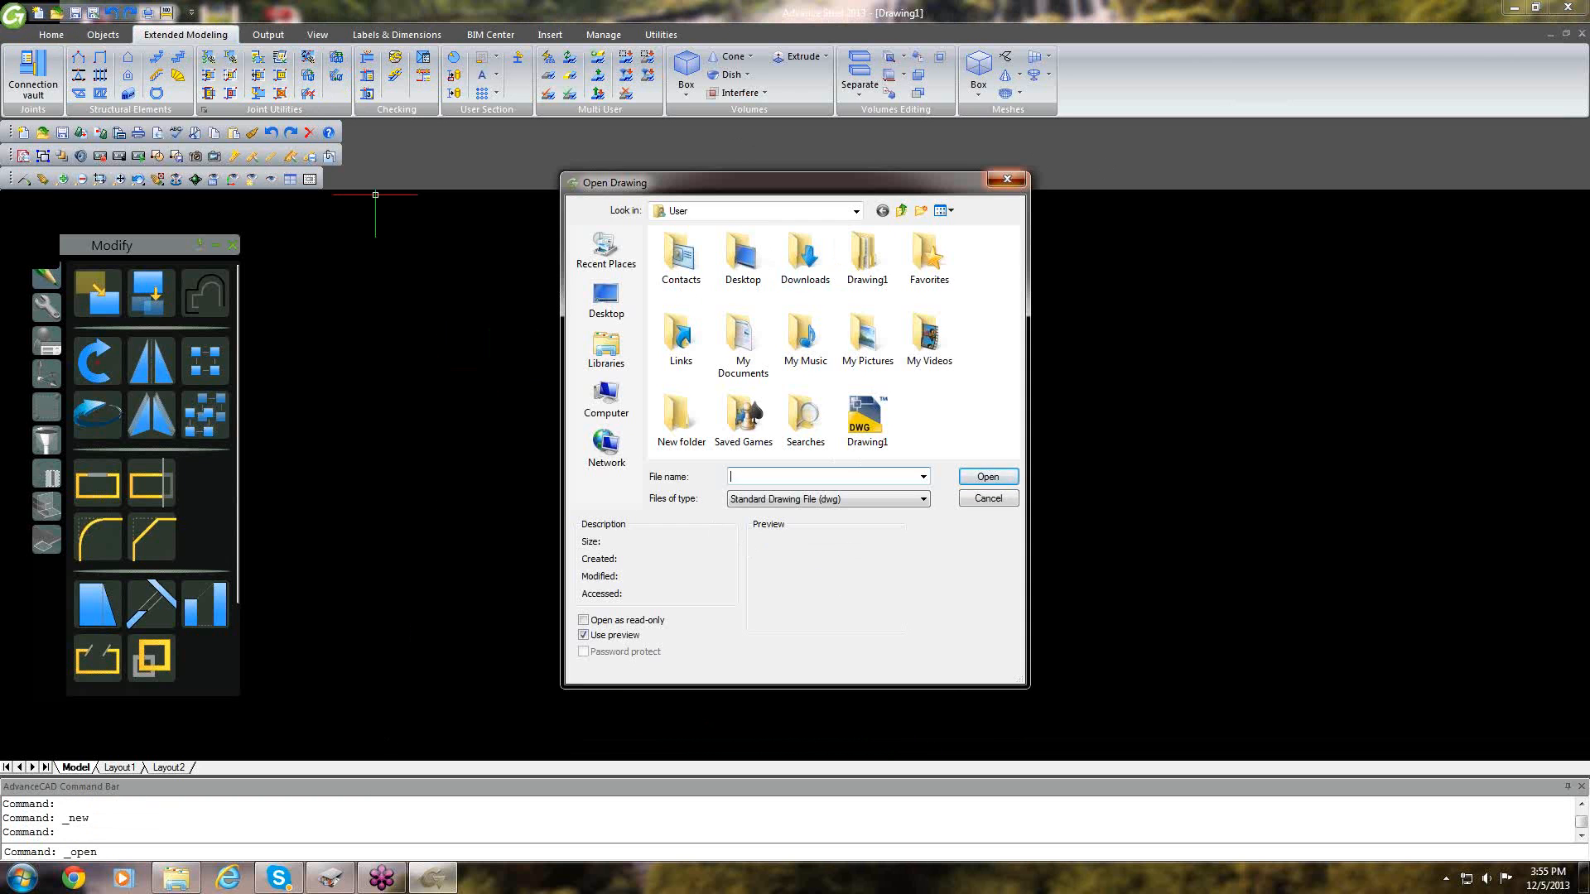
key(Escape)
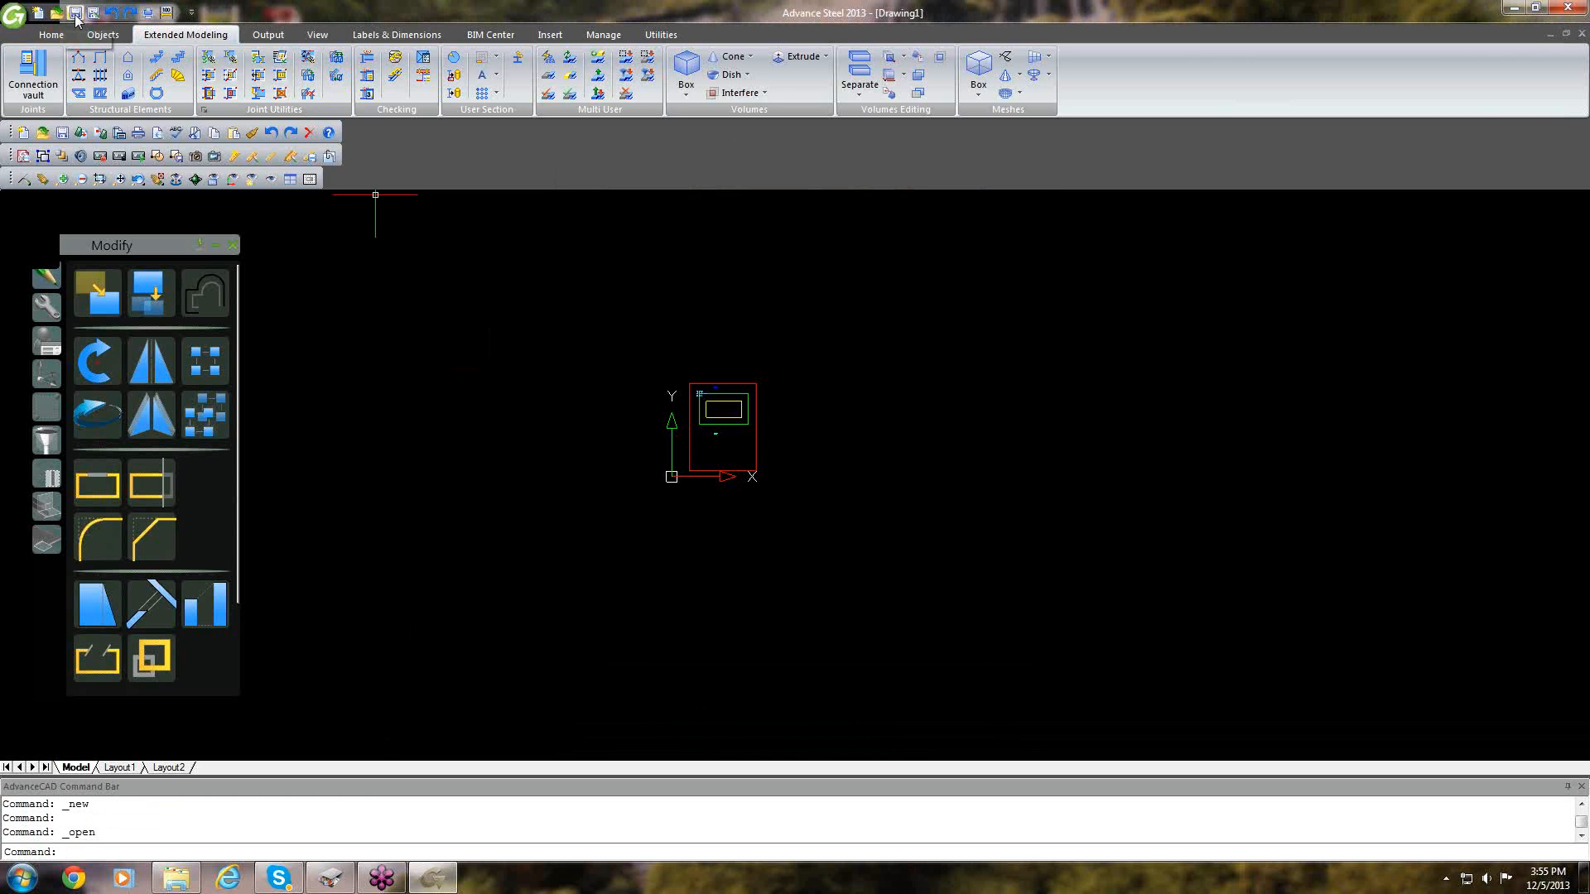
Save the section drawing to the Desktop under the file name "Adriatic profiles".
click(75, 13)
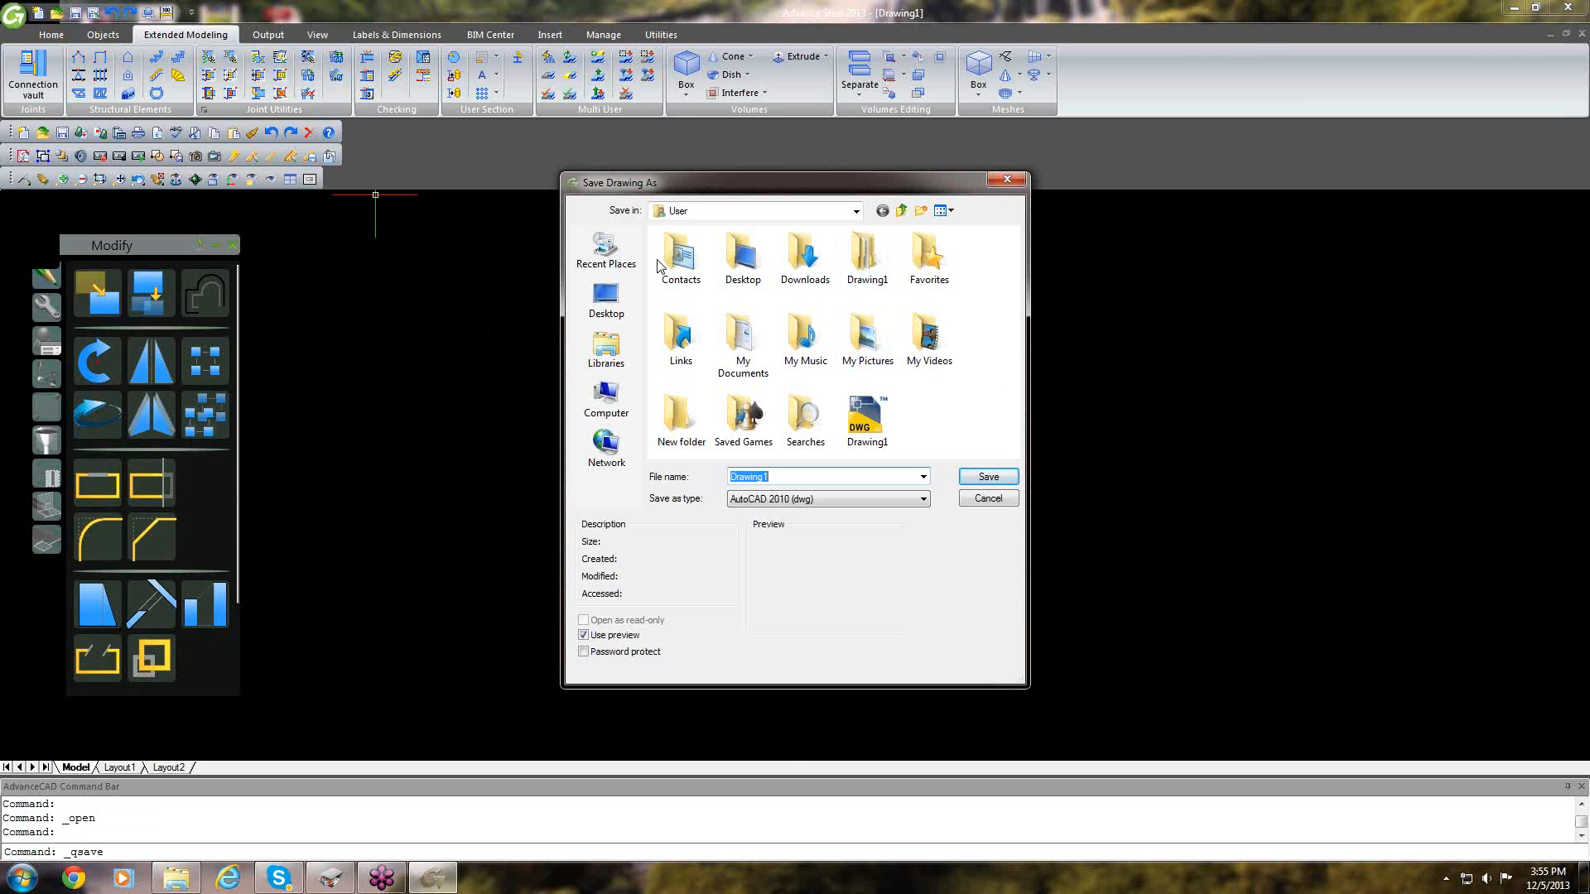
click(806, 476)
key(BackSpace)
key(BackSpace)
key(BackSpace)
key(BackSpace)
key(BackSpace)
key(BackSpace)
key(BackSpace)
key(BackSpace)
text(Adriati)
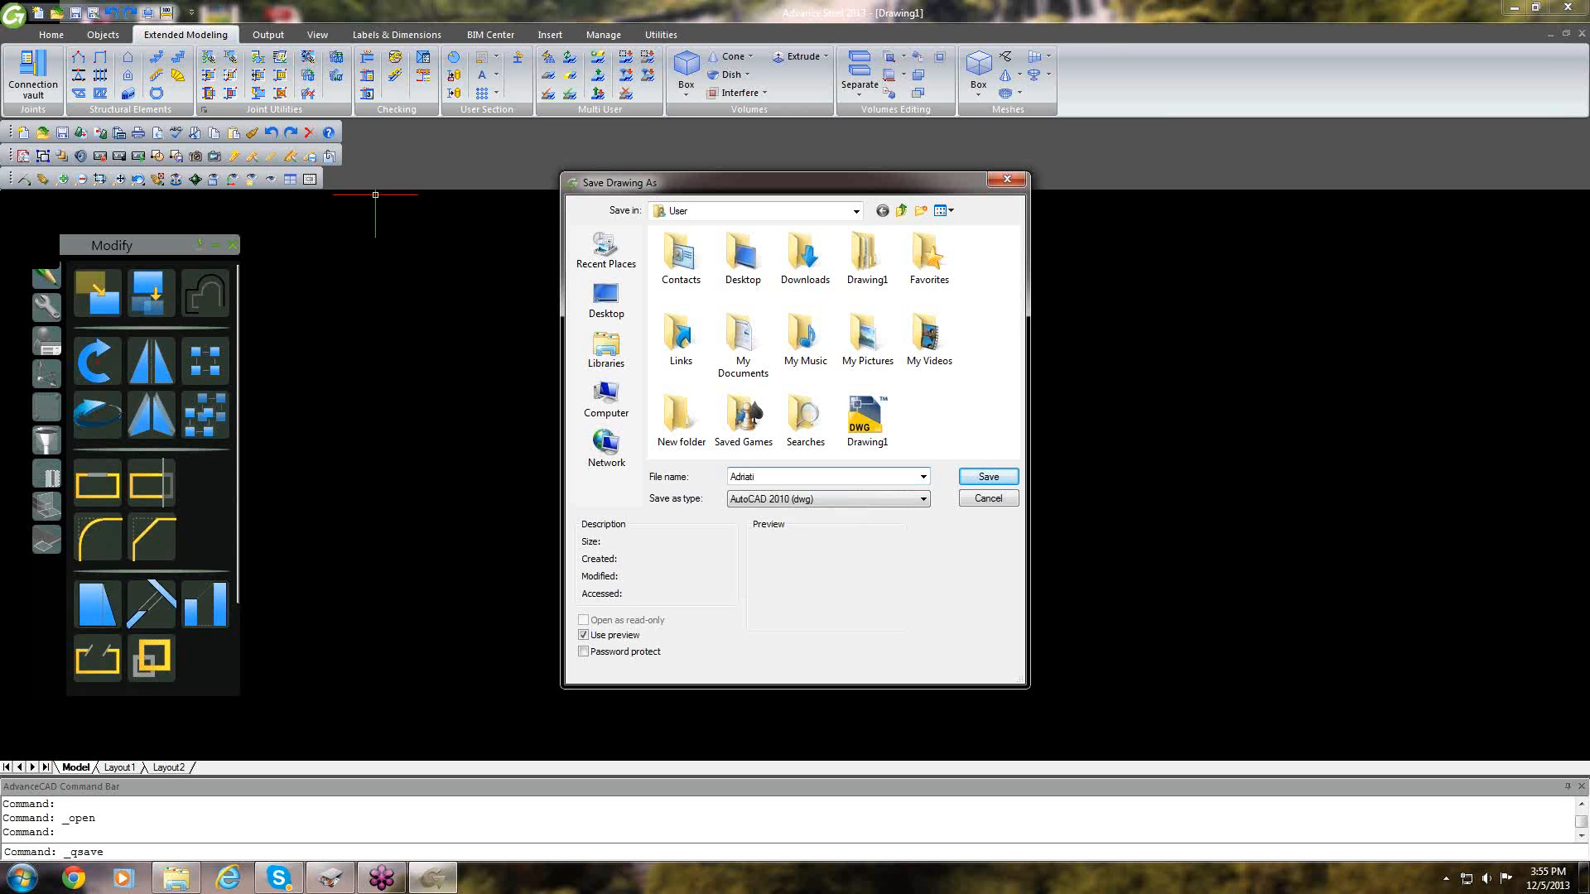
click(602, 300)
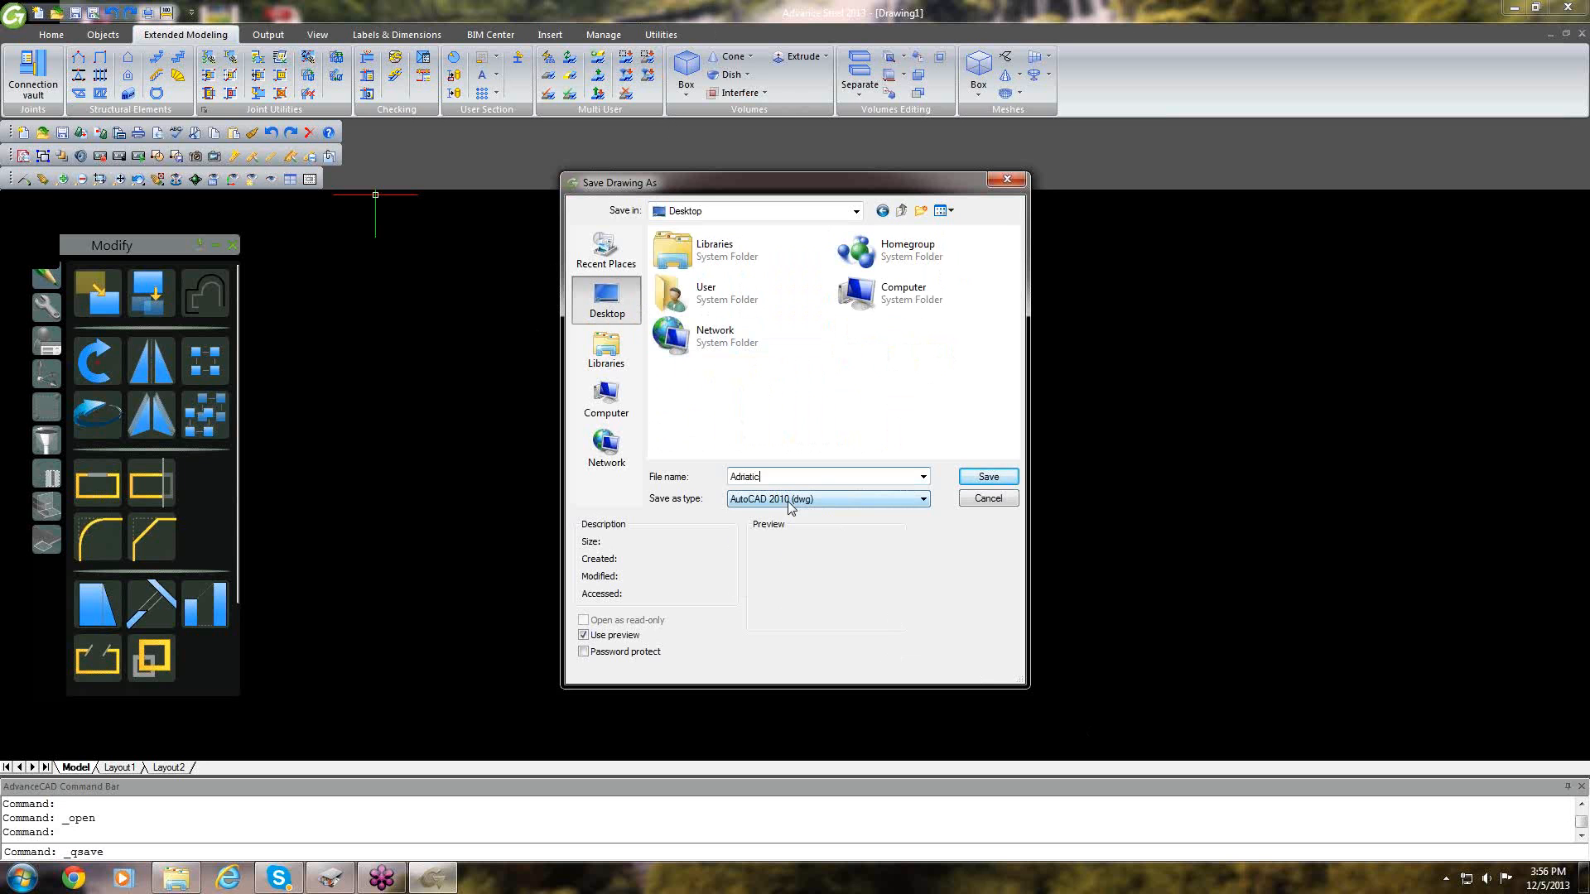
text(profiles)
click(998, 482)
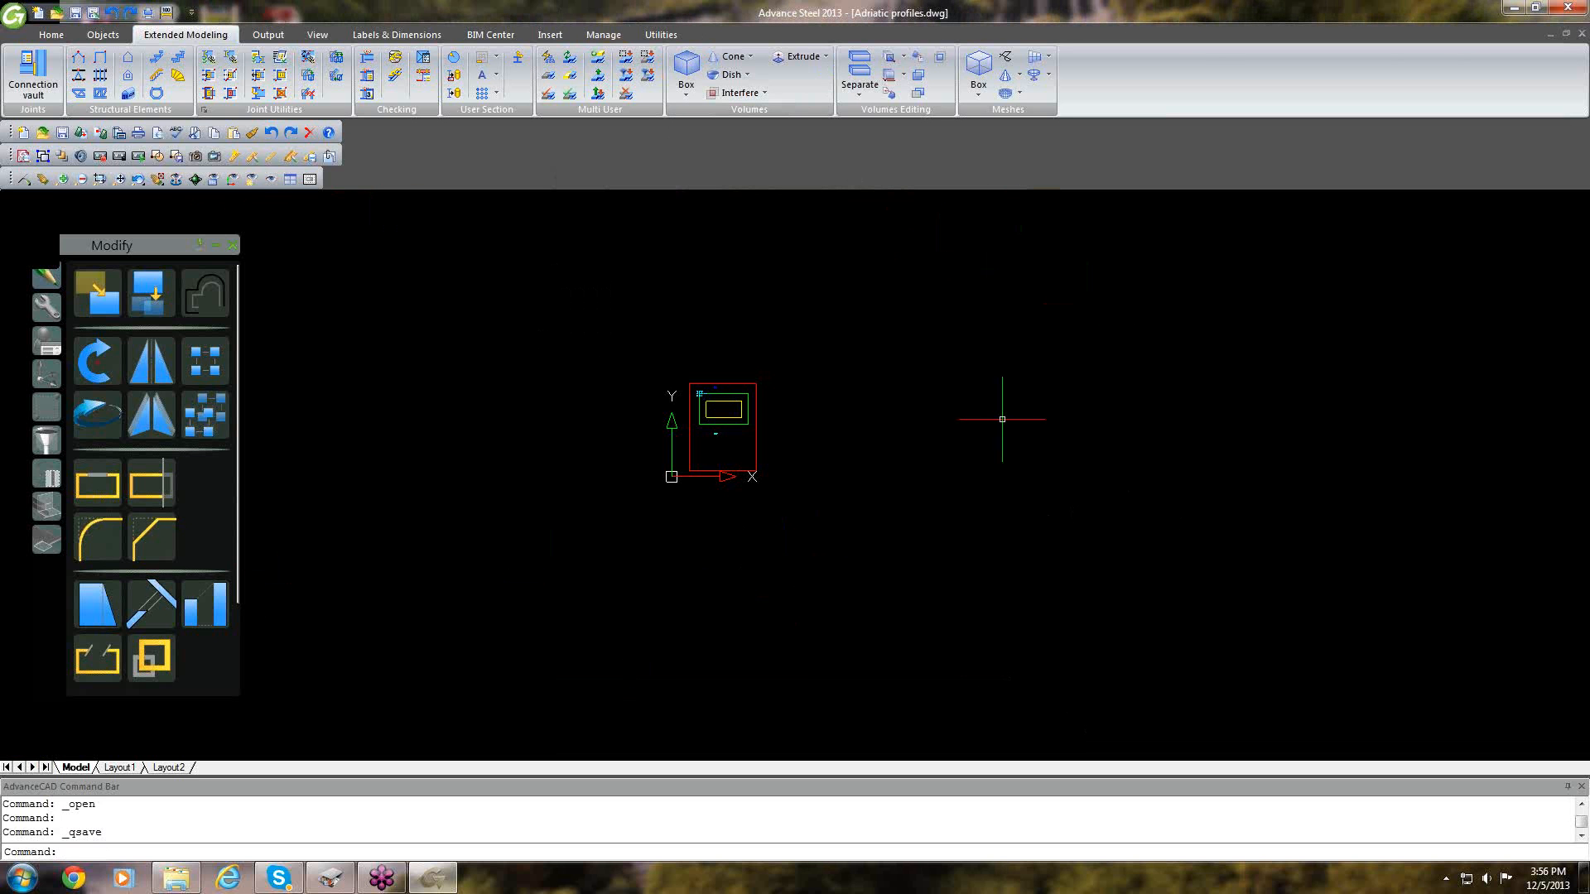
Close Advance Steel without saving changes to Drawing1 and relaunch it on the evaluation license with update notifications activated.
click(1565, 7)
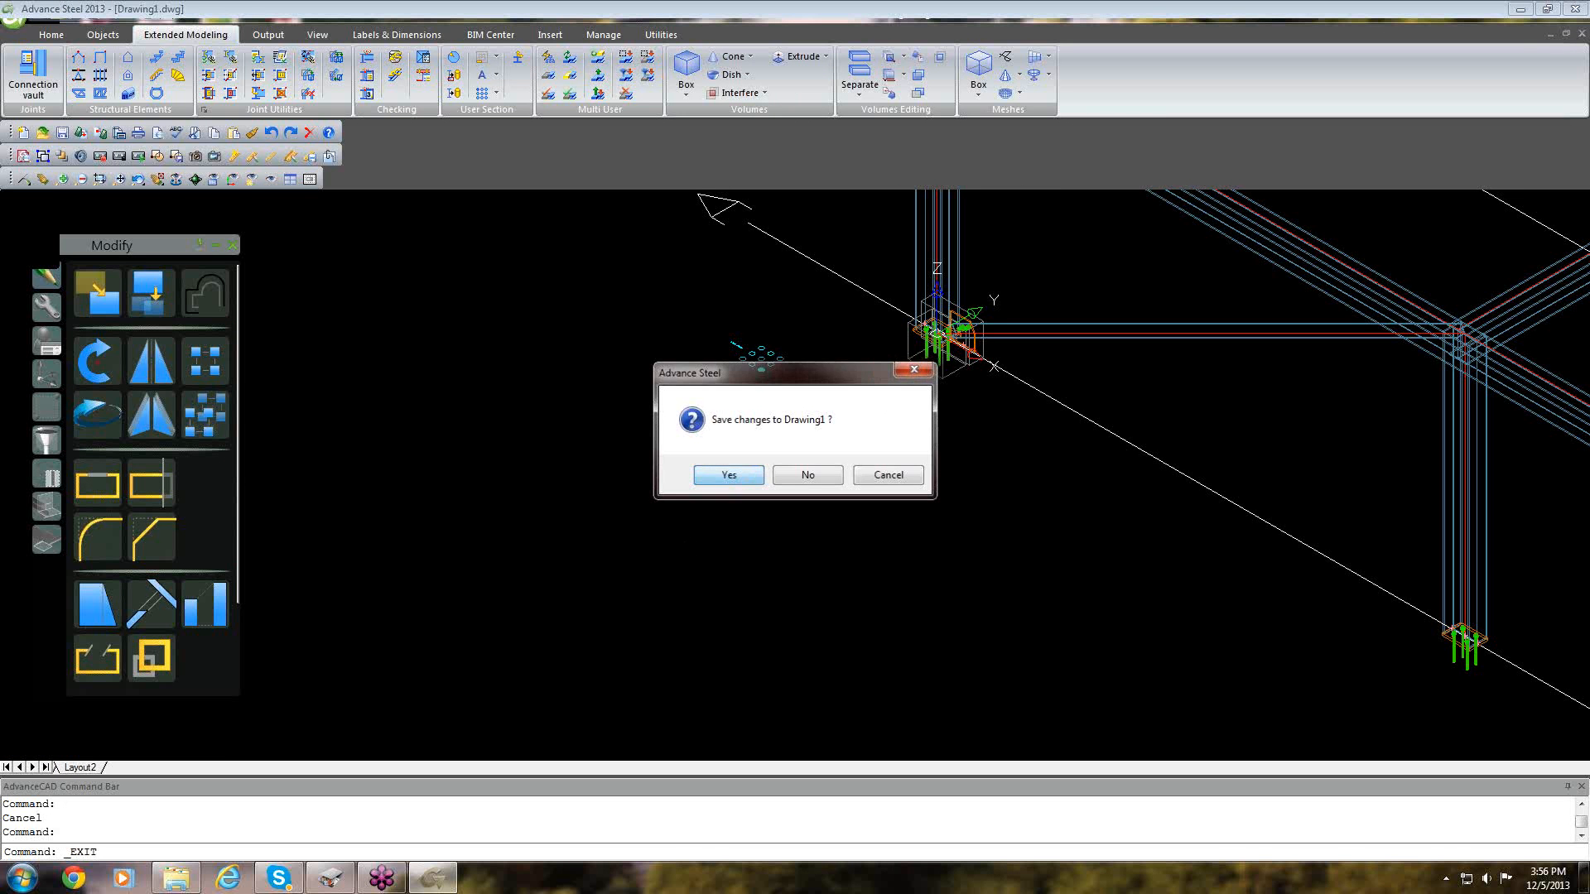
key(n)
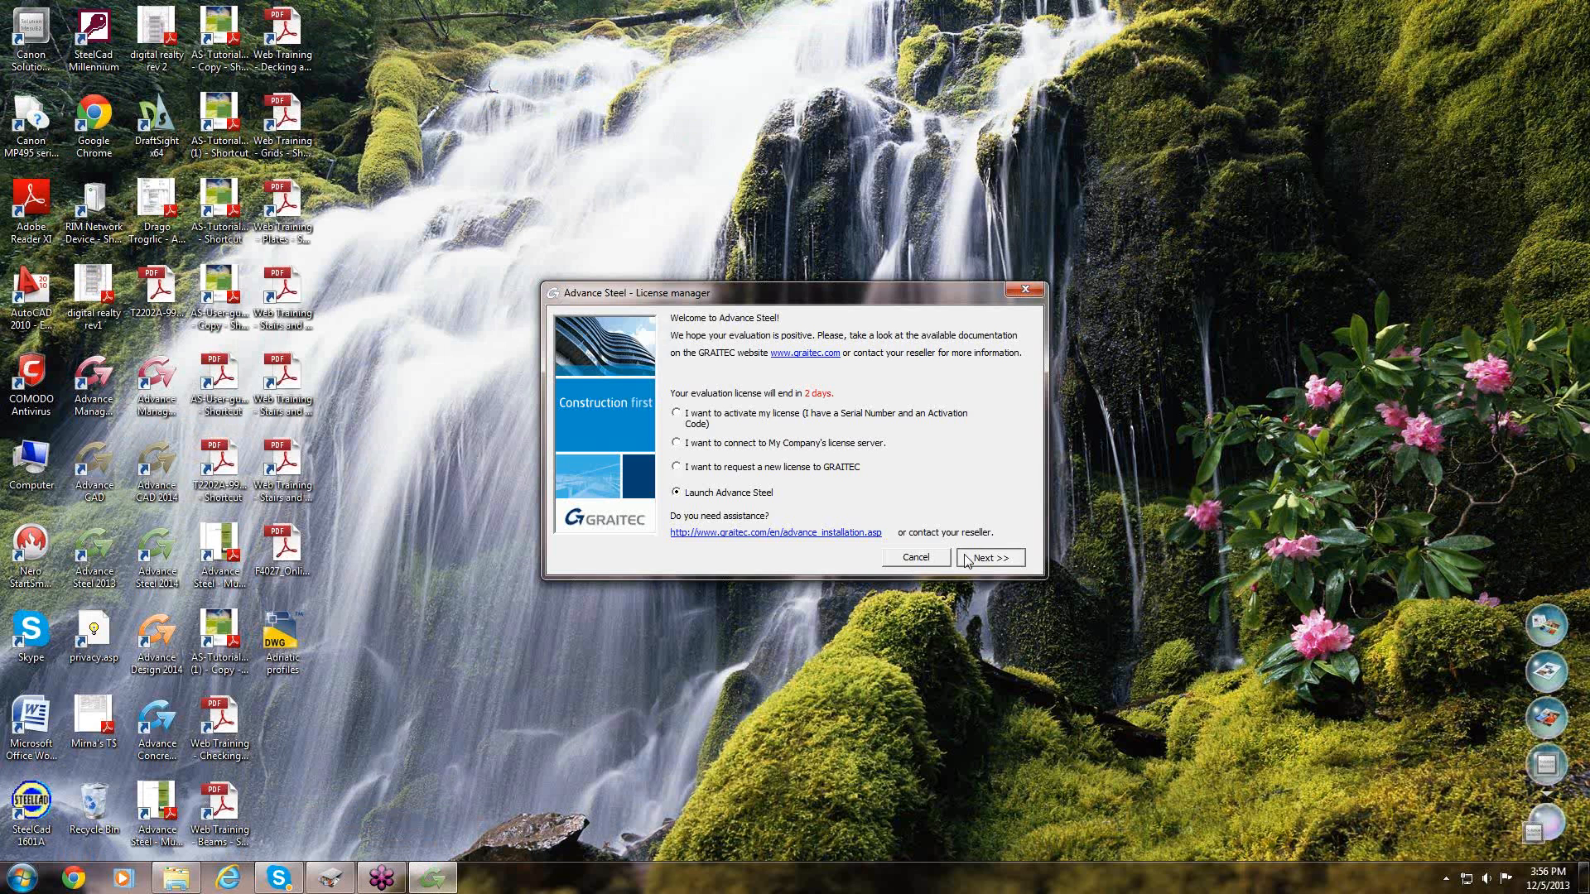
click(967, 559)
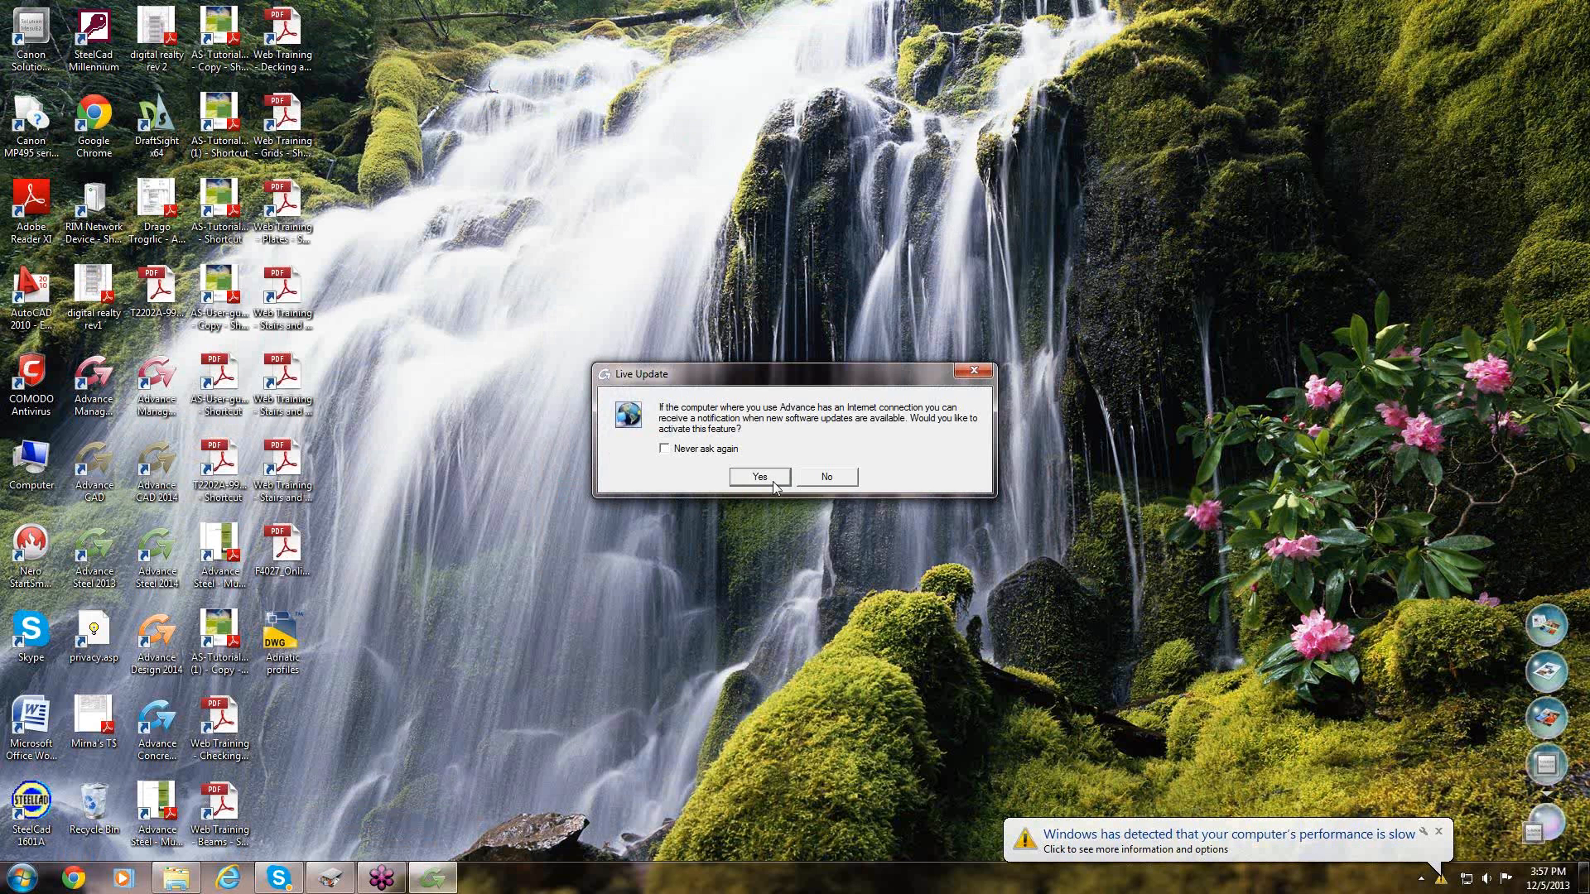
click(785, 481)
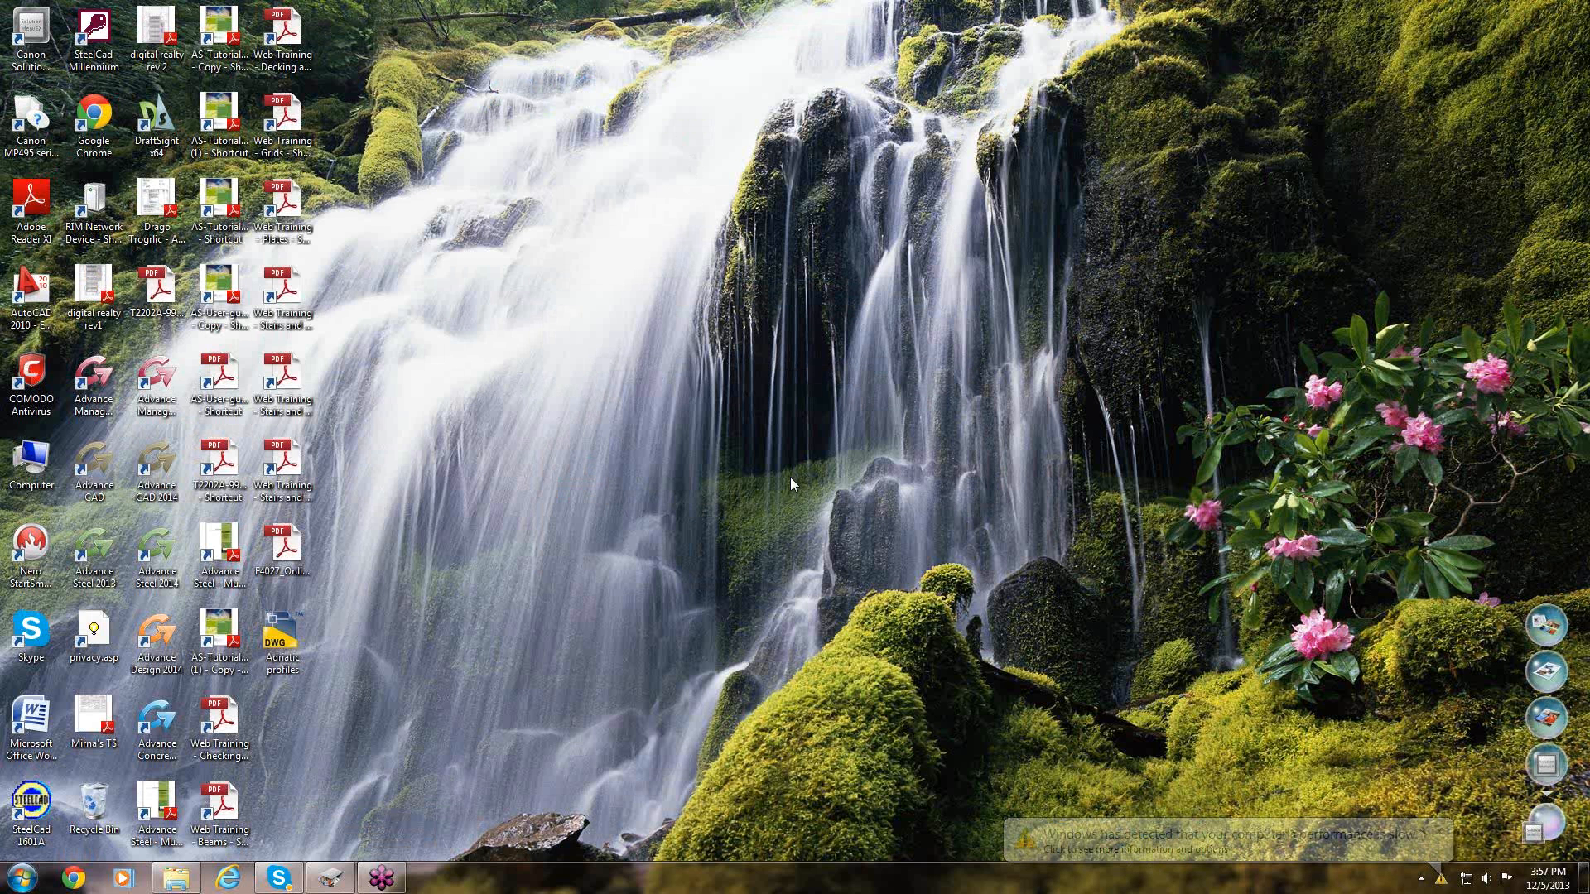
click(901, 493)
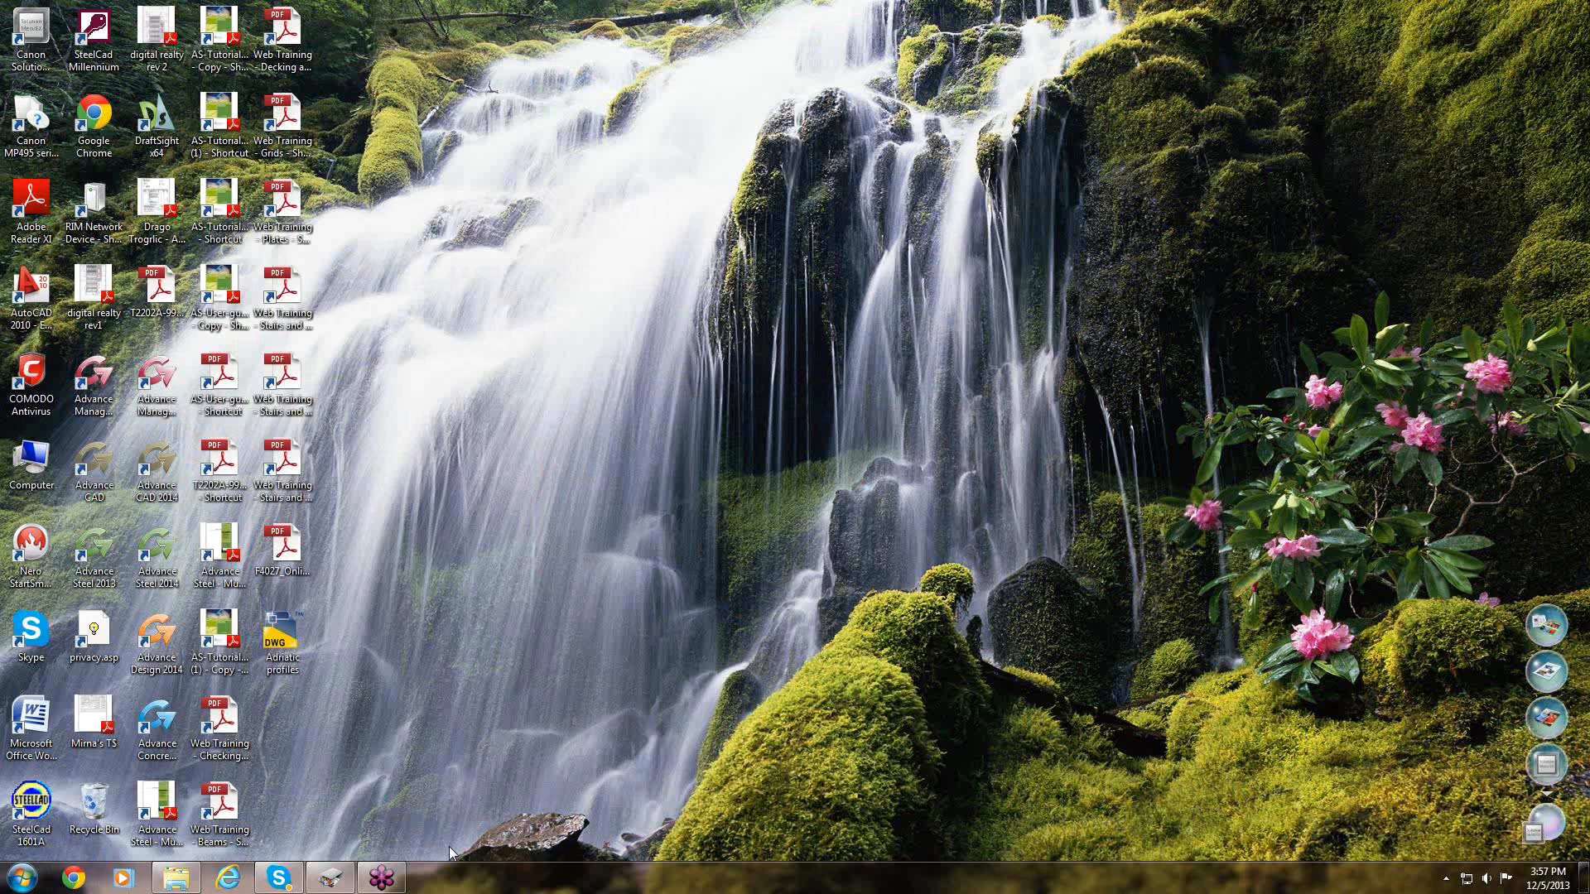
Launch Advance Steel from the desktop as a standalone application on the evaluation license and open the recent Drawing1.dwg.
mouse_move(380, 880)
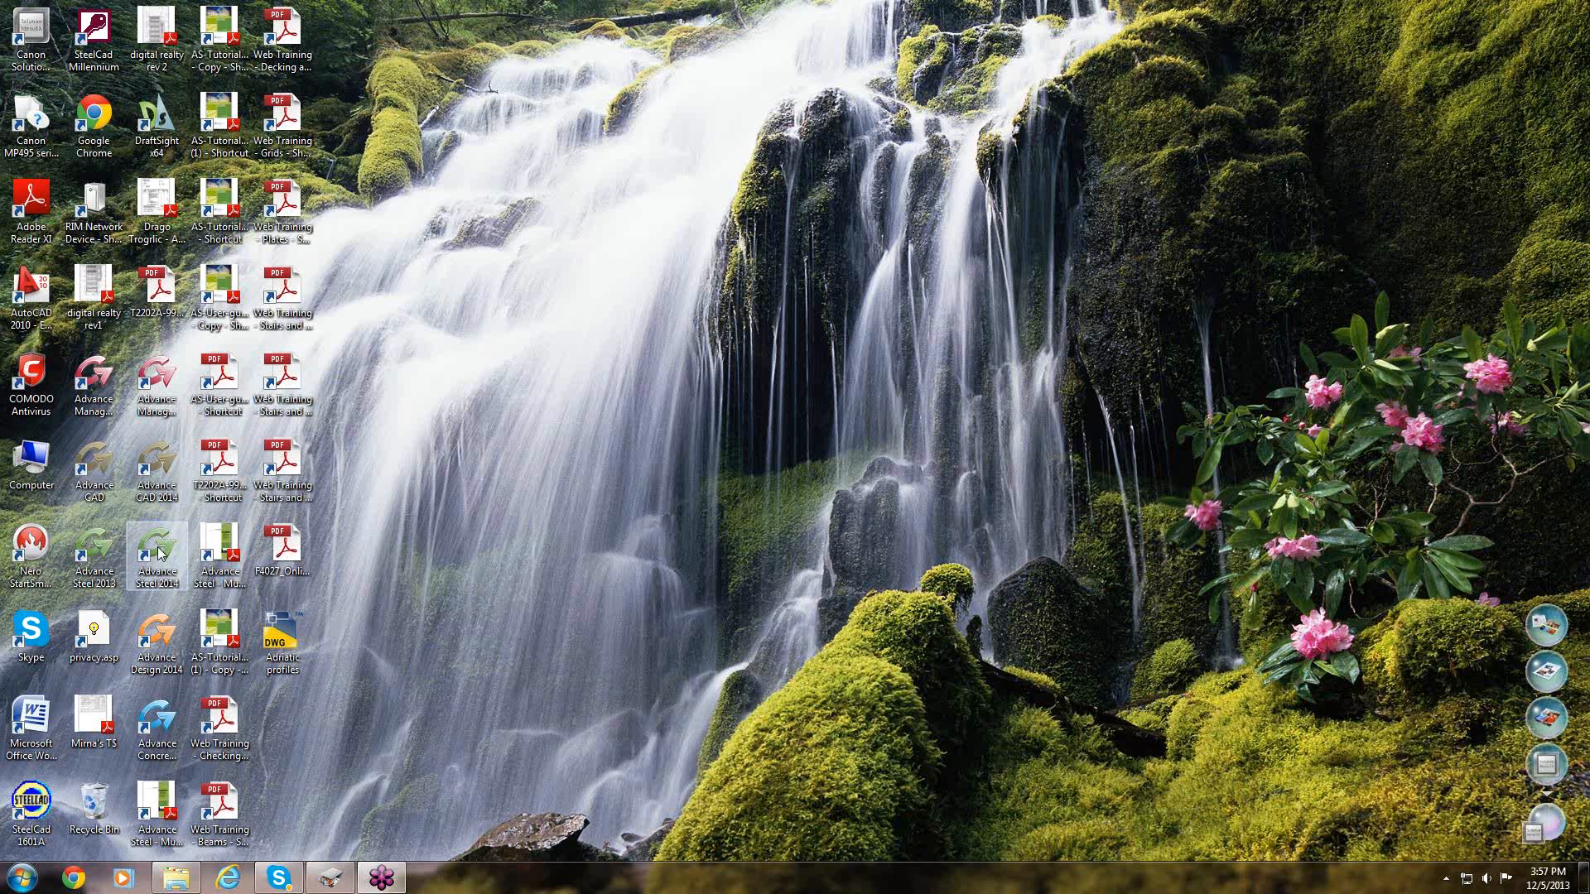
double_click(105, 555)
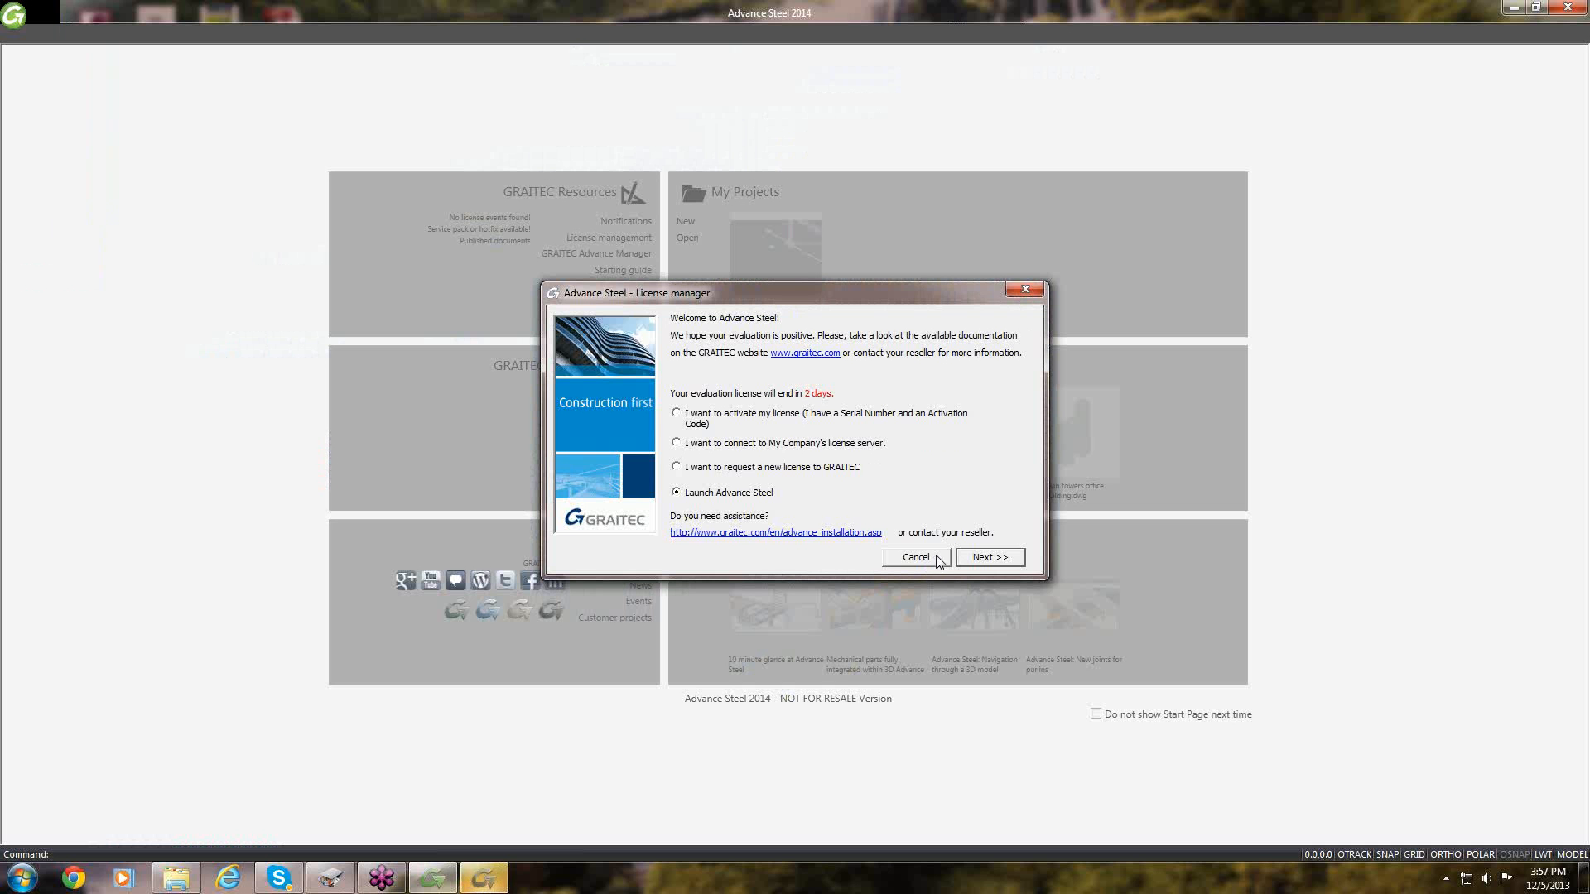
click(980, 559)
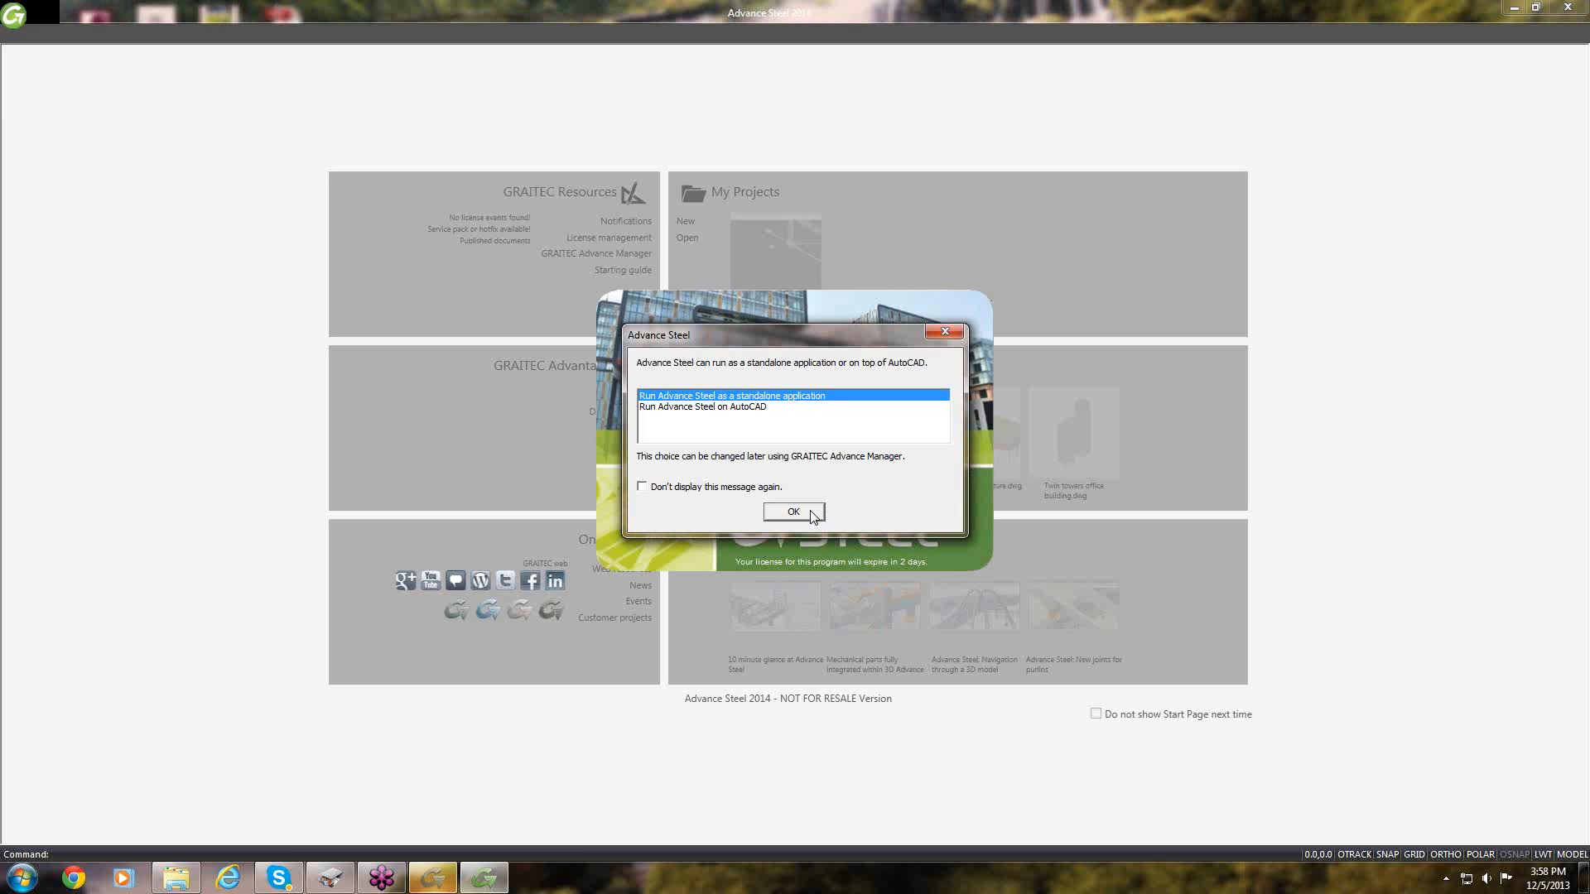
click(813, 515)
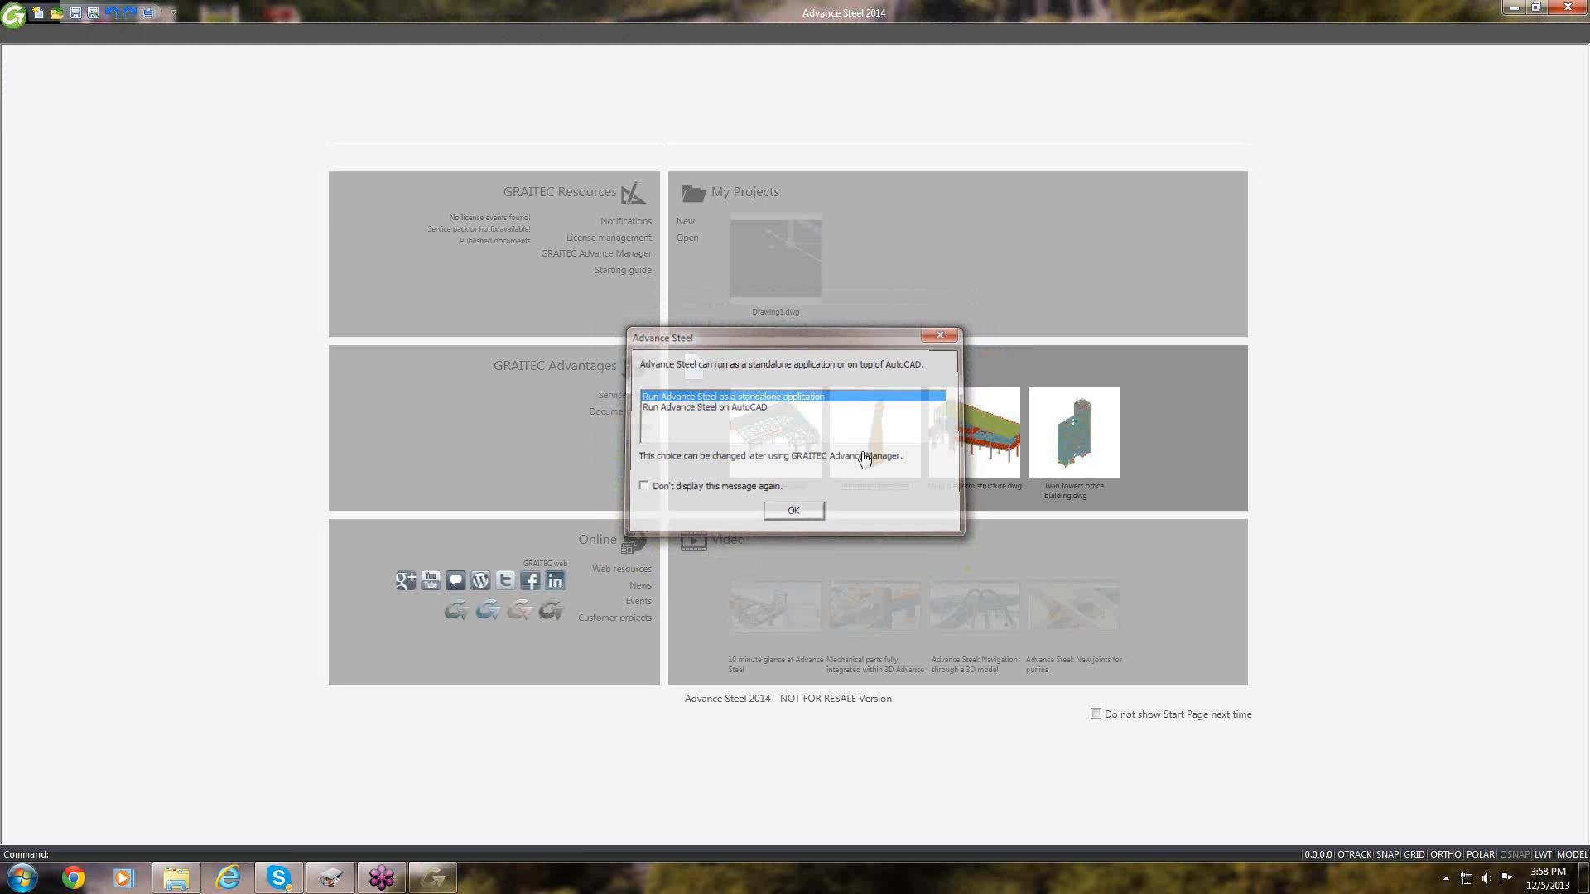
click(797, 280)
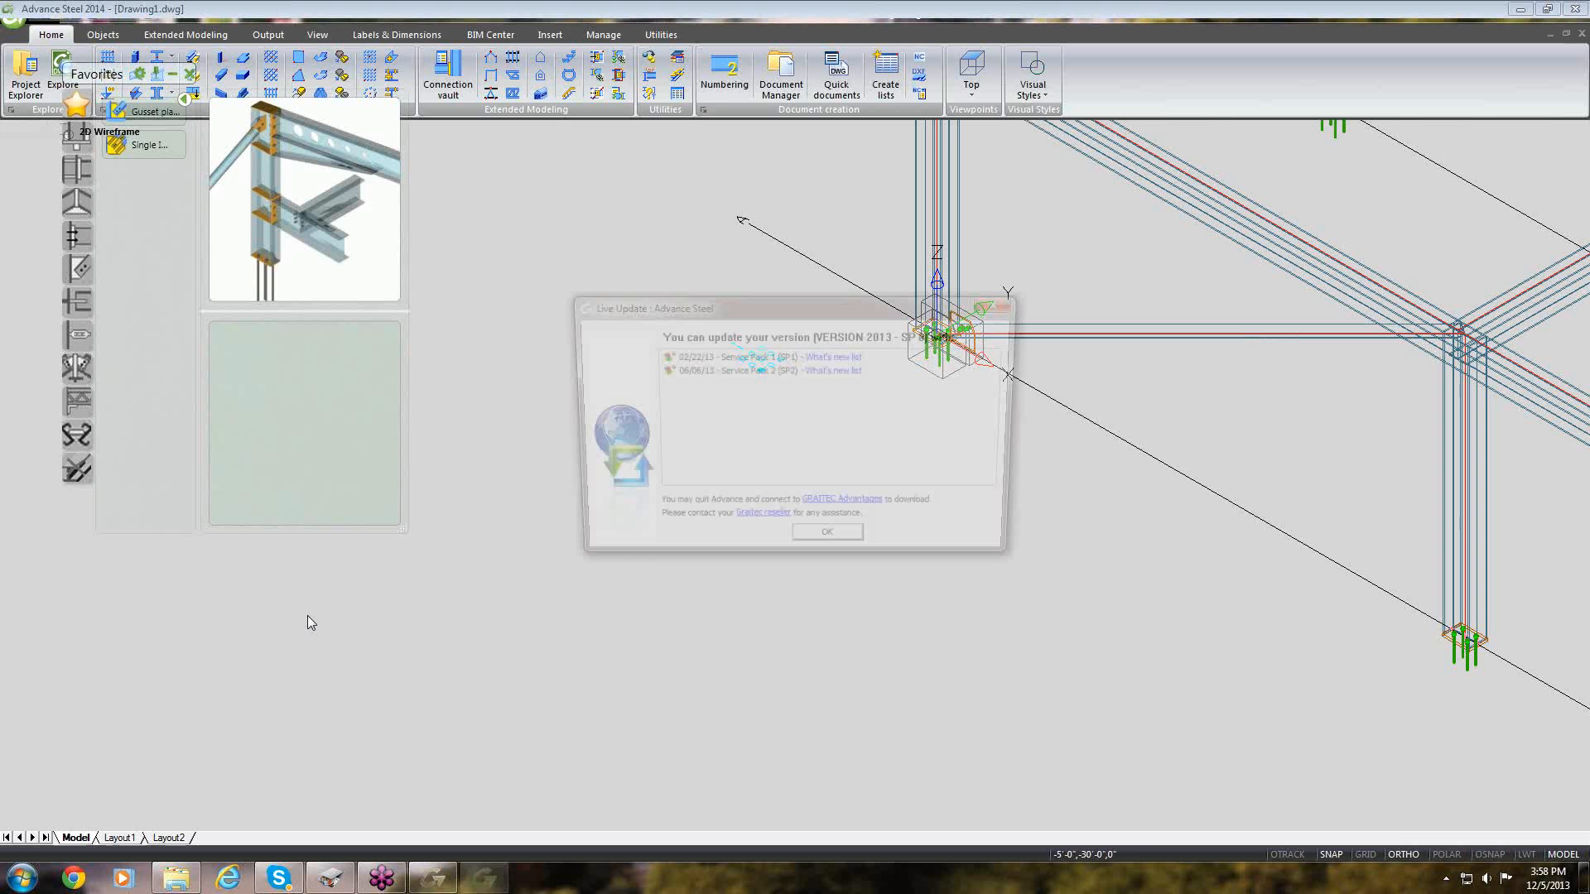
right_click(944, 660)
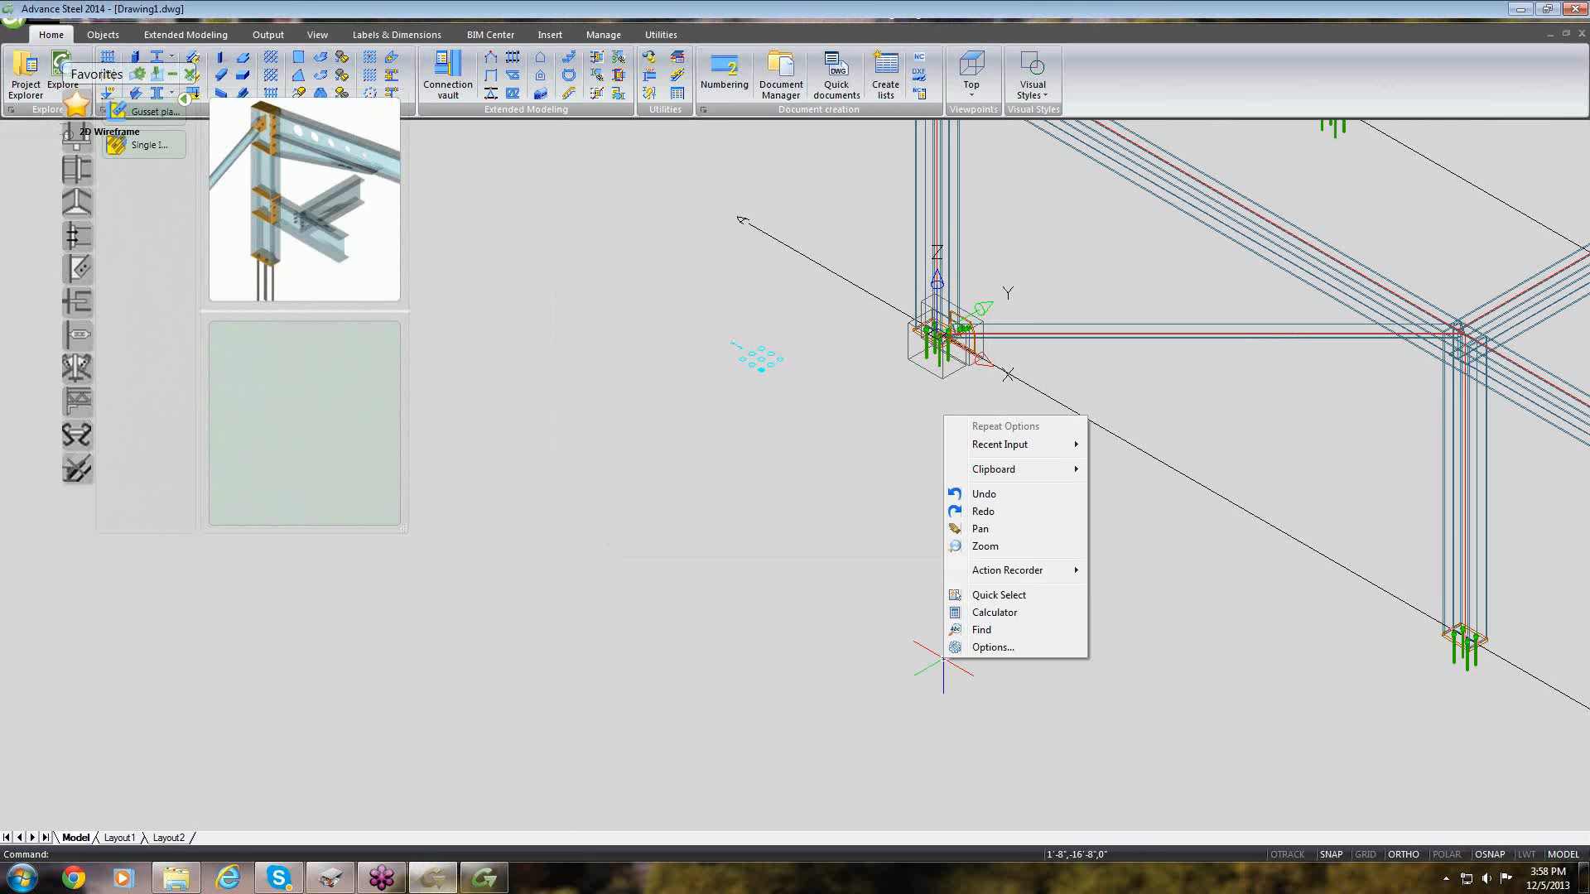
click(943, 660)
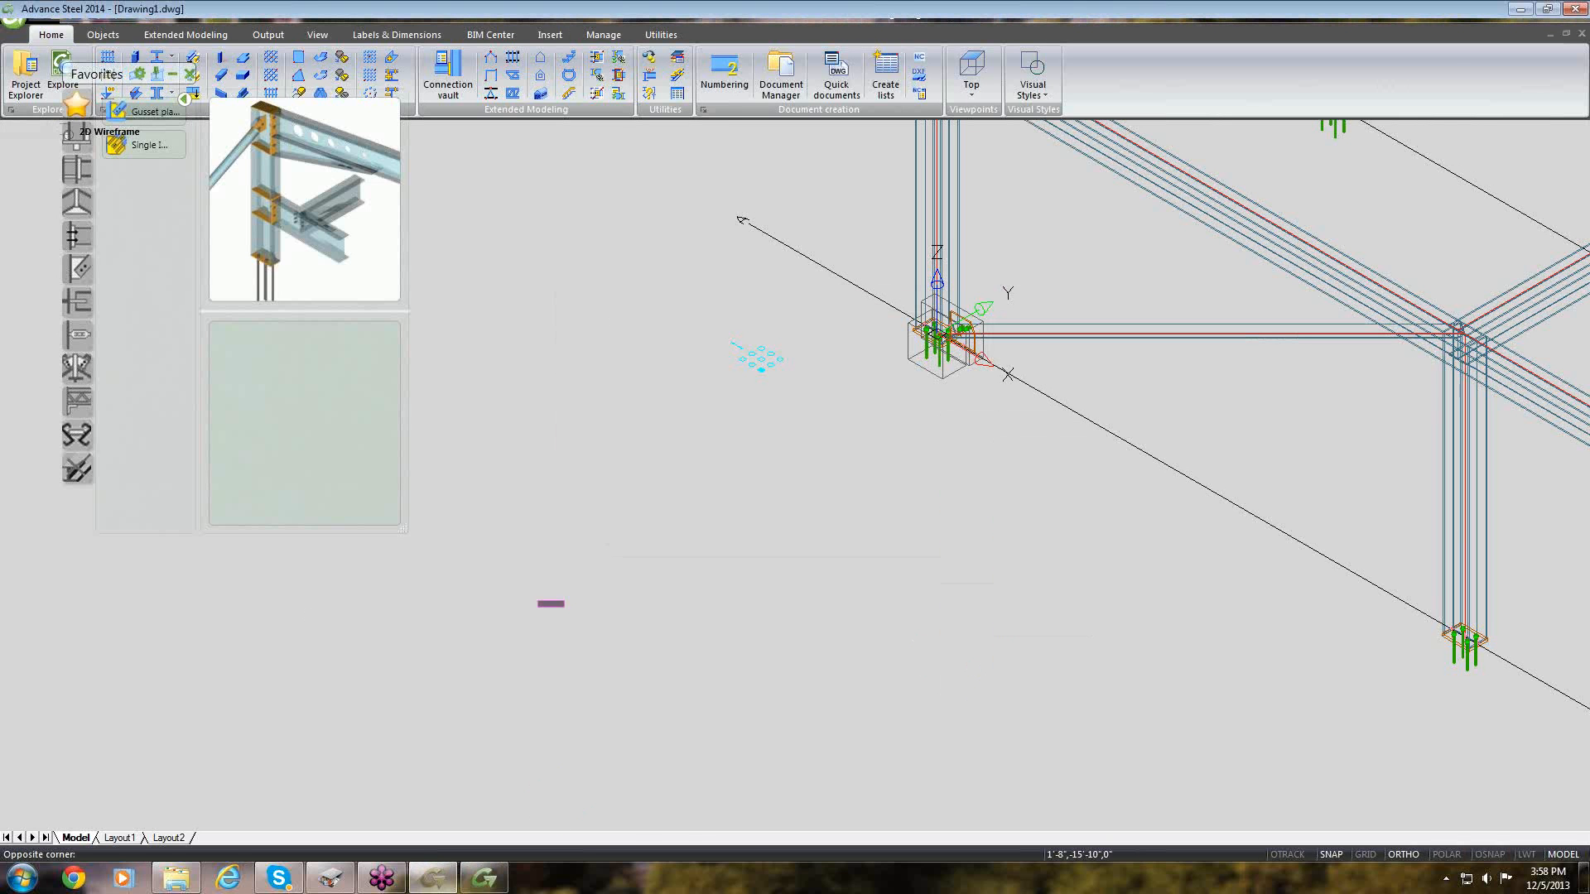
right_click(608, 596)
mouse_move(675, 655)
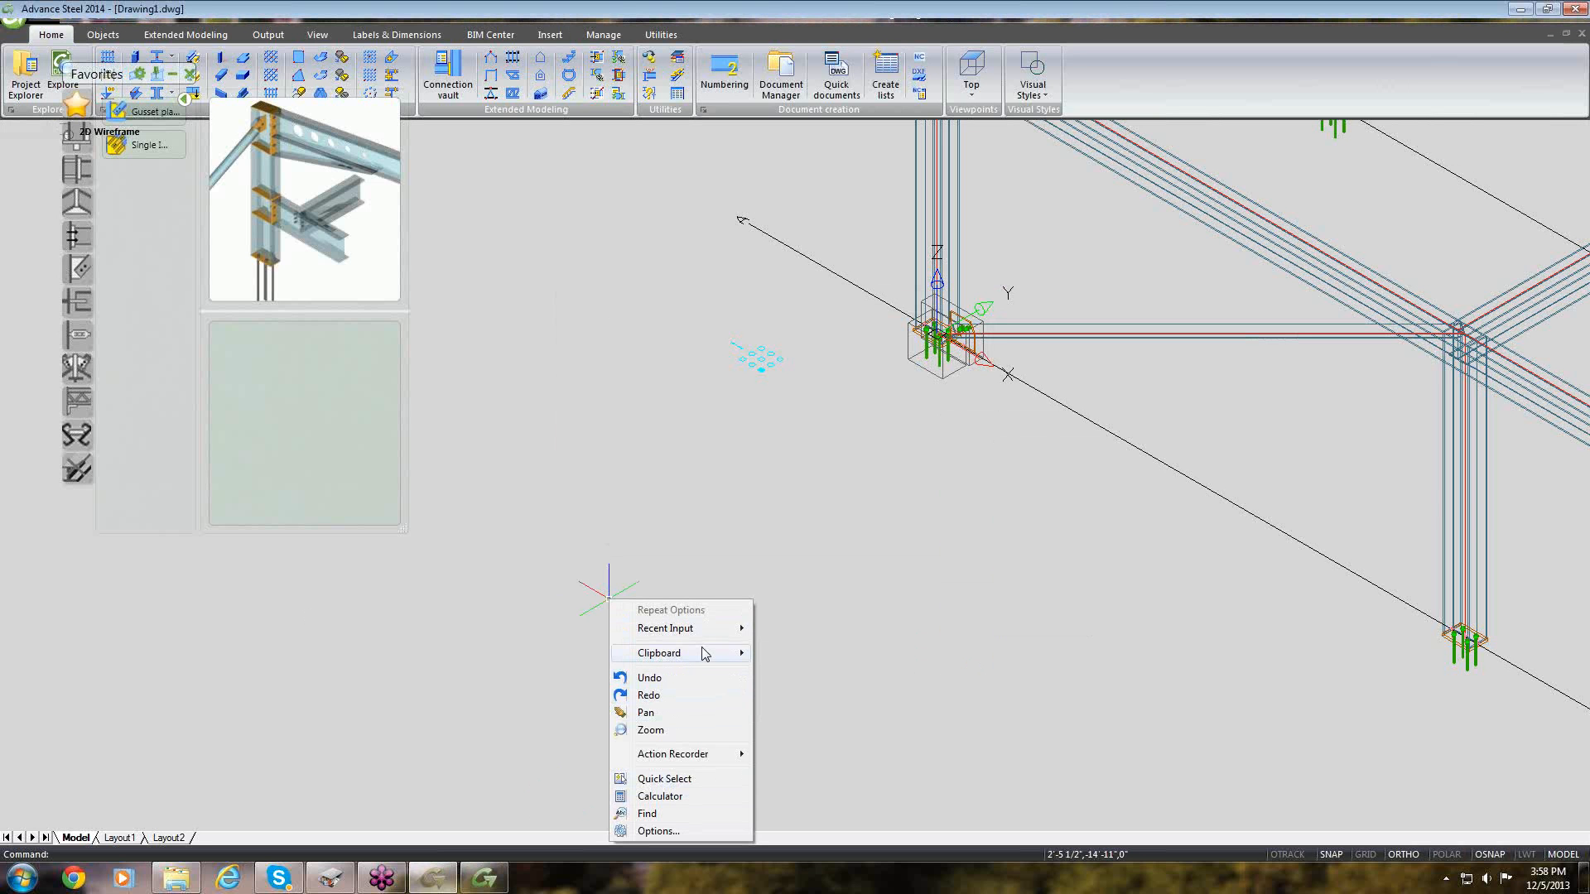
click(748, 426)
right_click(749, 426)
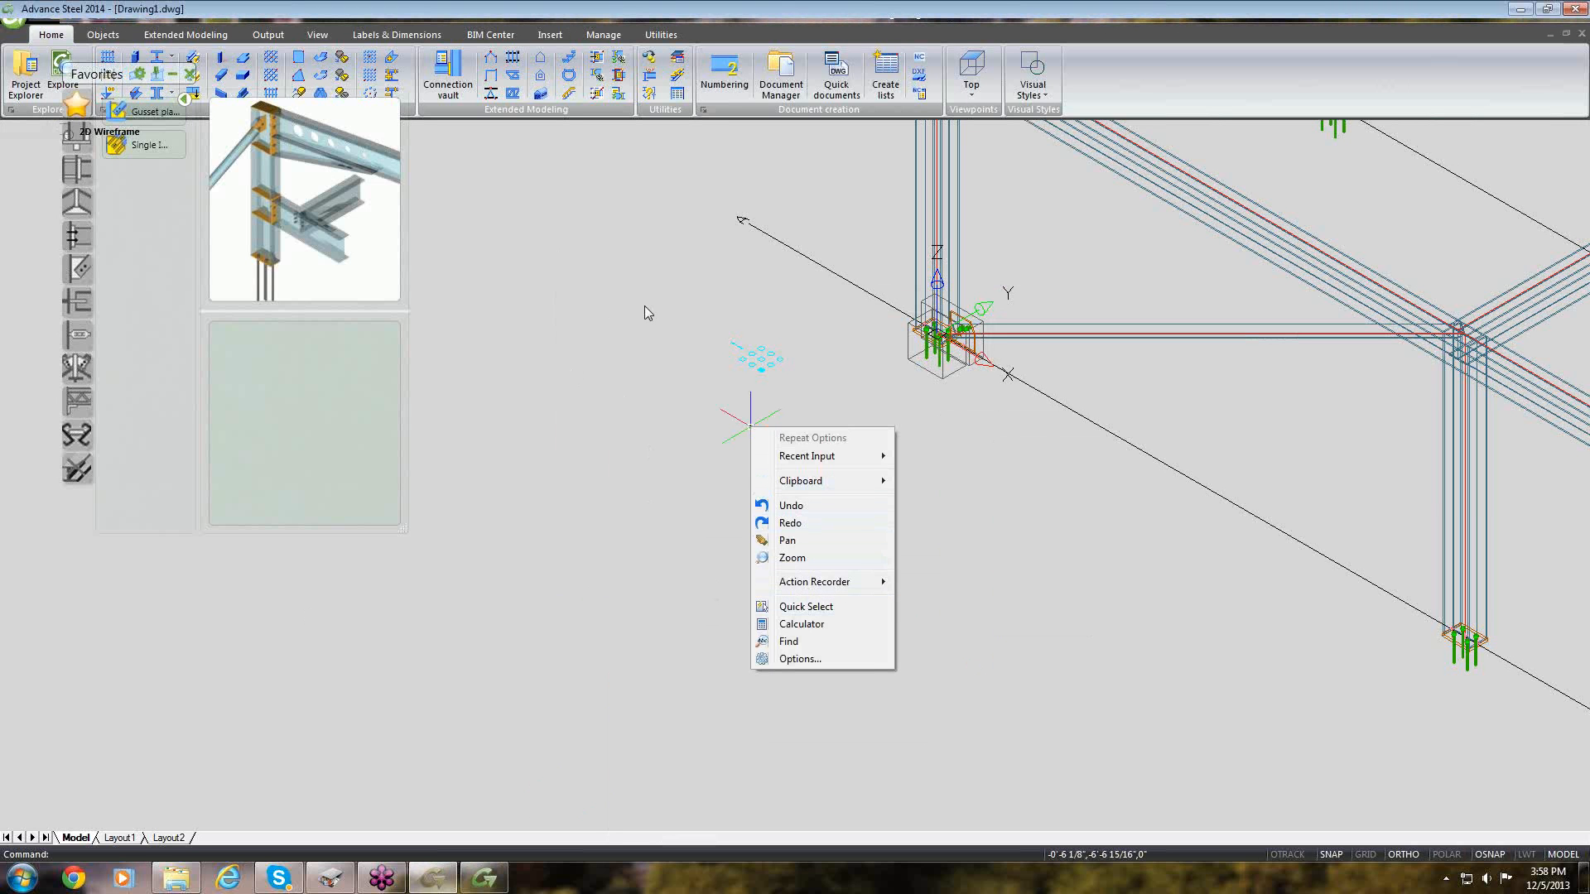
click(575, 389)
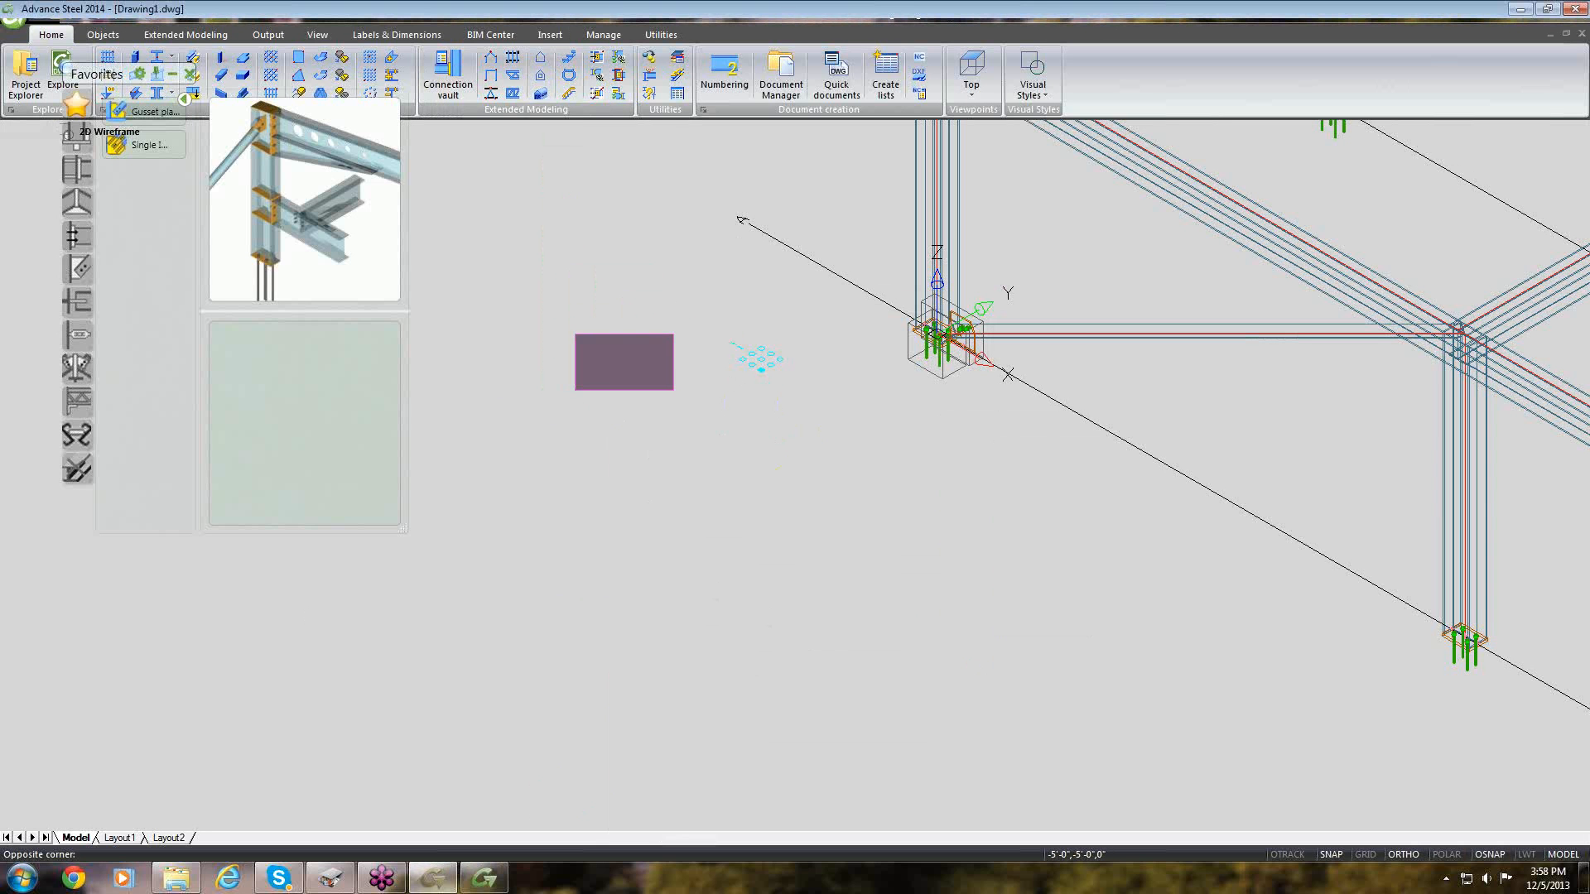
click(673, 335)
Set the graphics screen color to black in the display options.
right_click(673, 332)
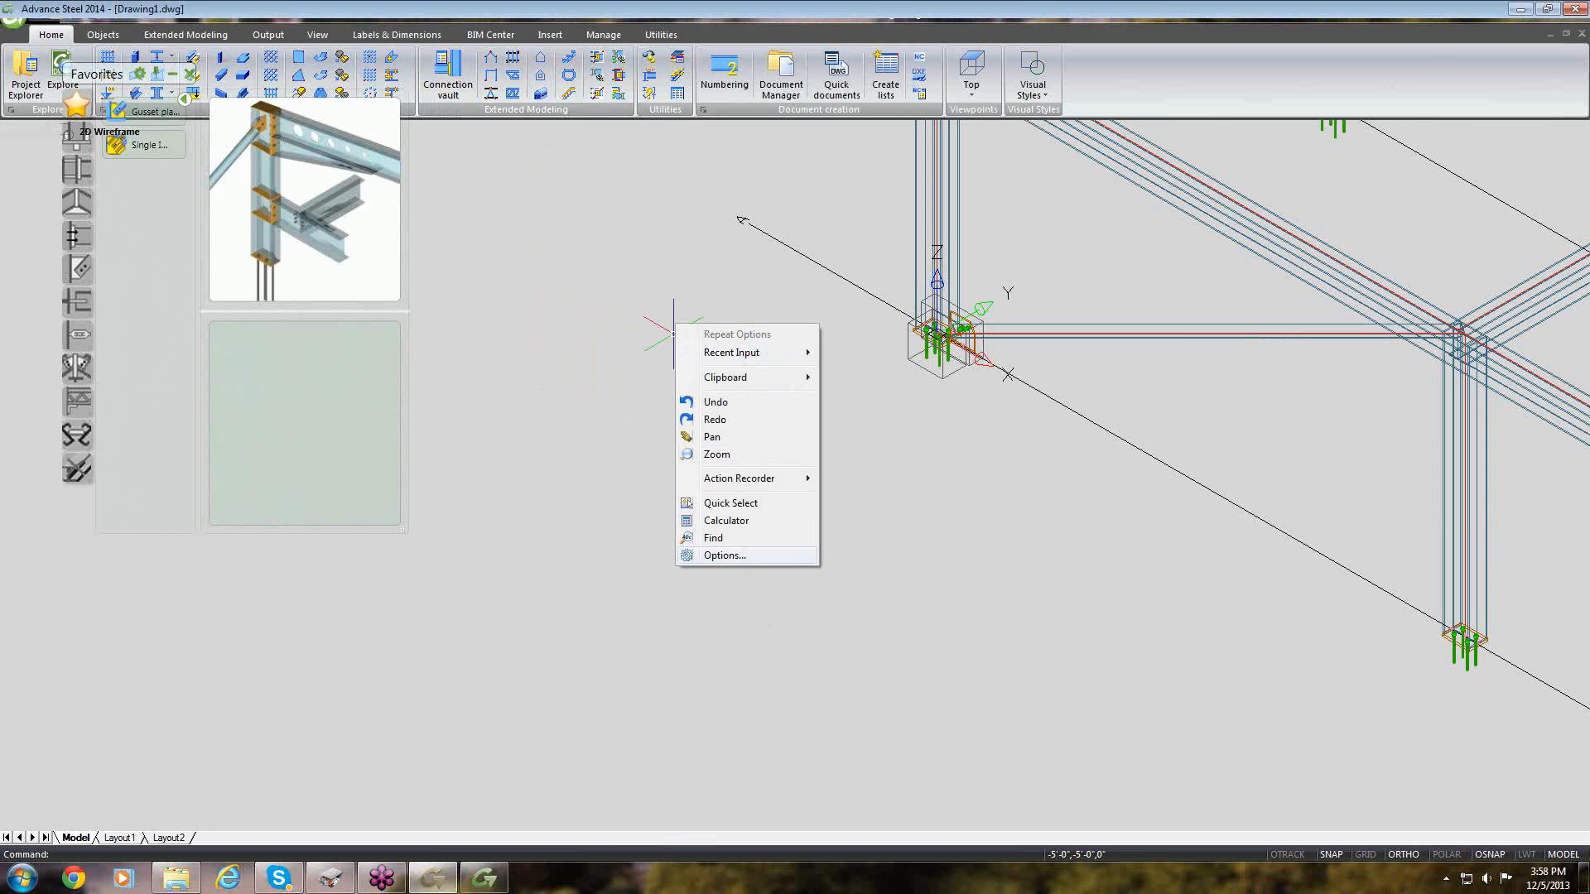
click(726, 559)
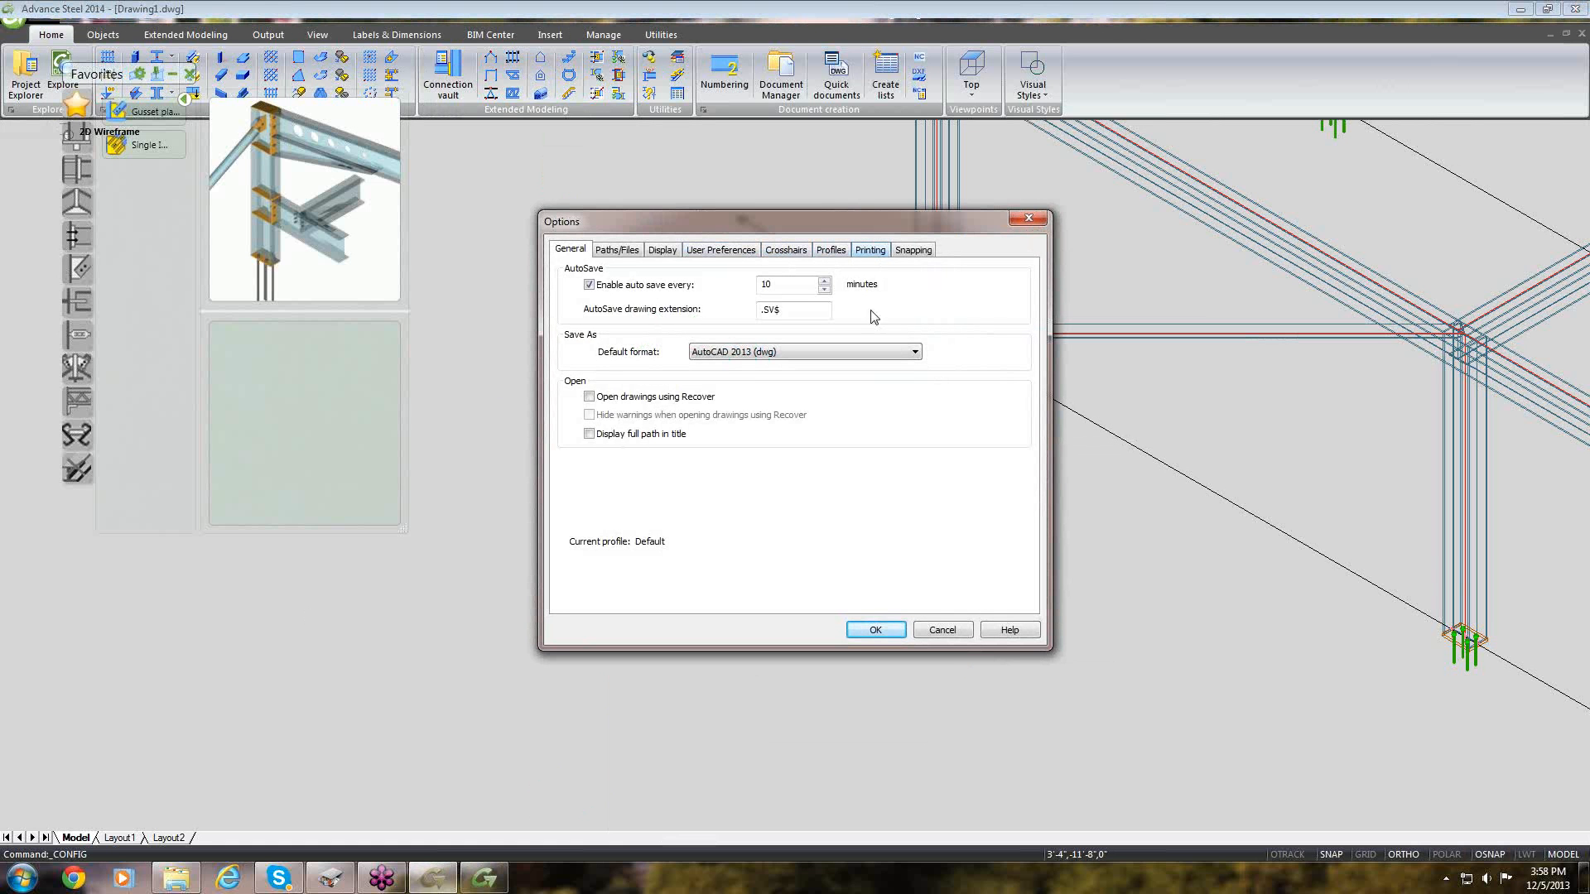
click(663, 251)
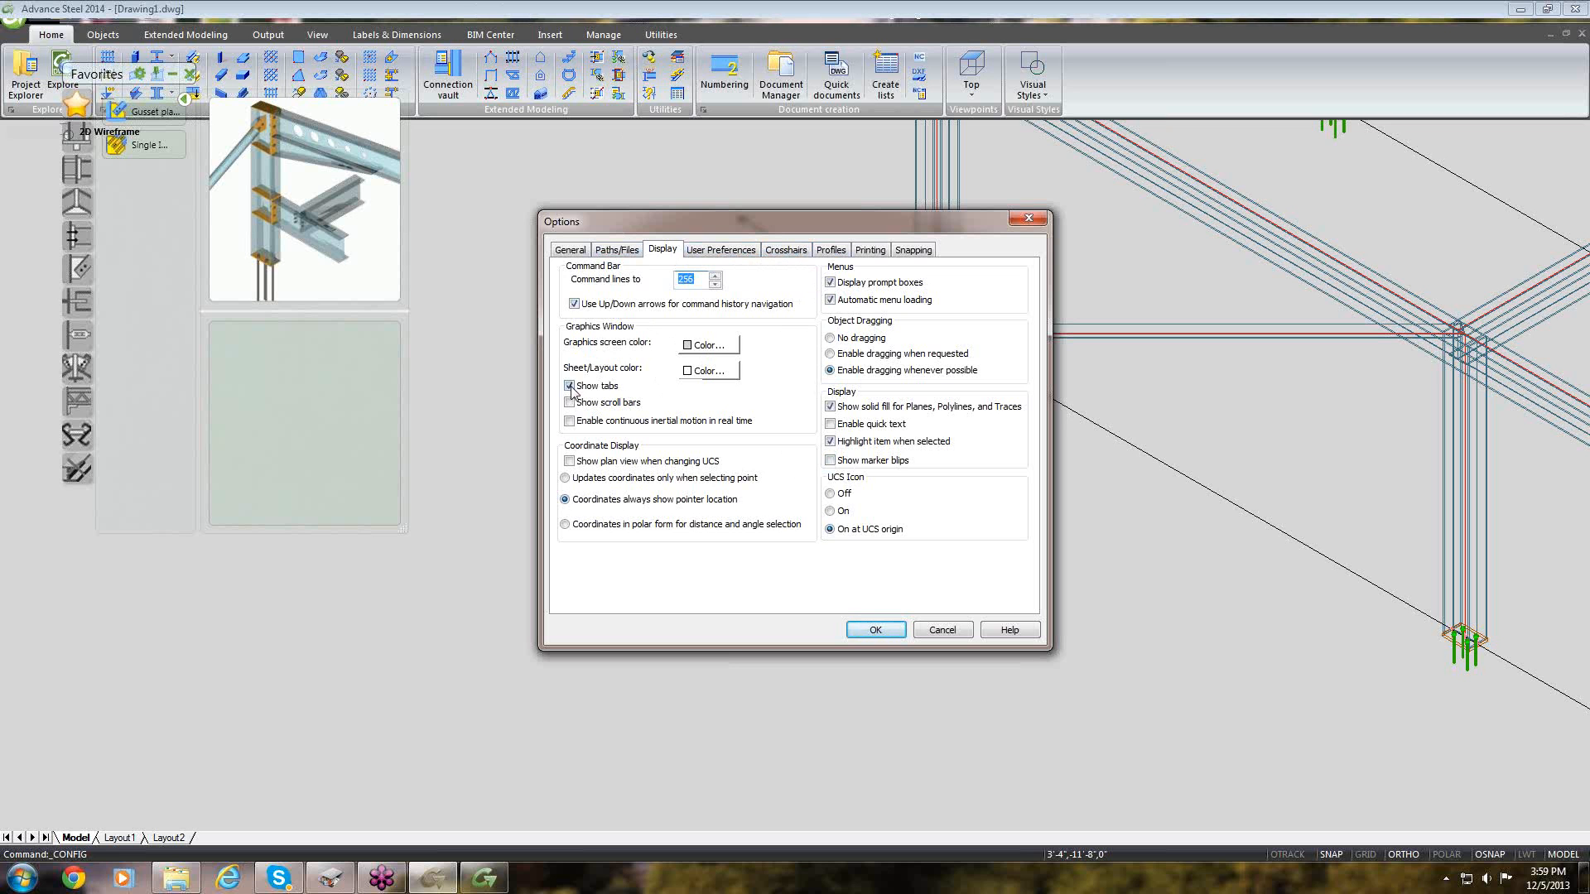
click(688, 347)
click(597, 315)
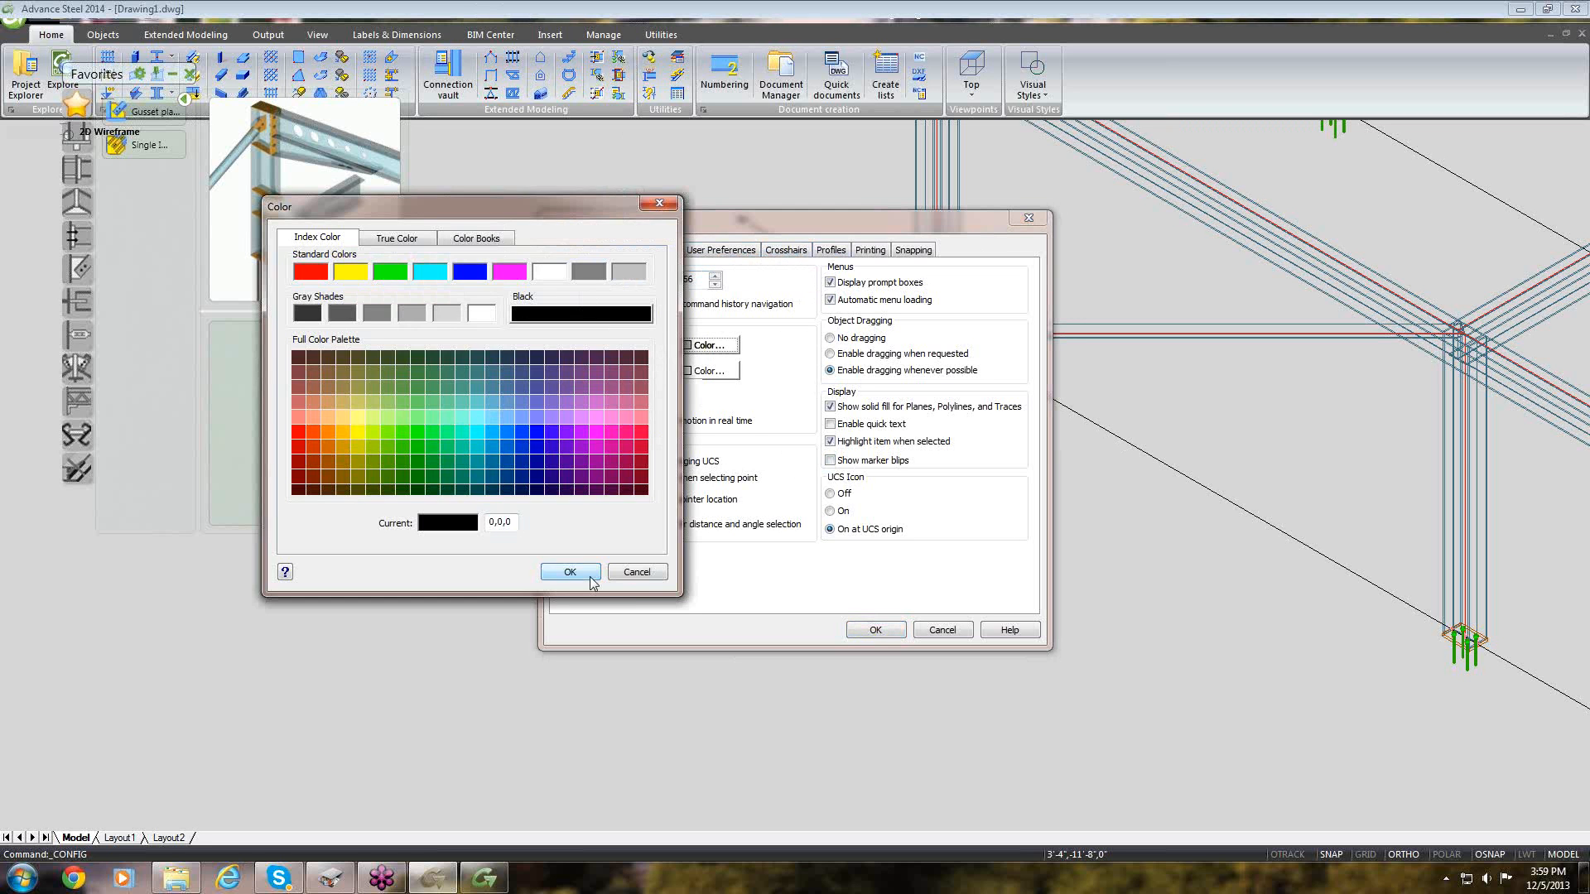
click(588, 576)
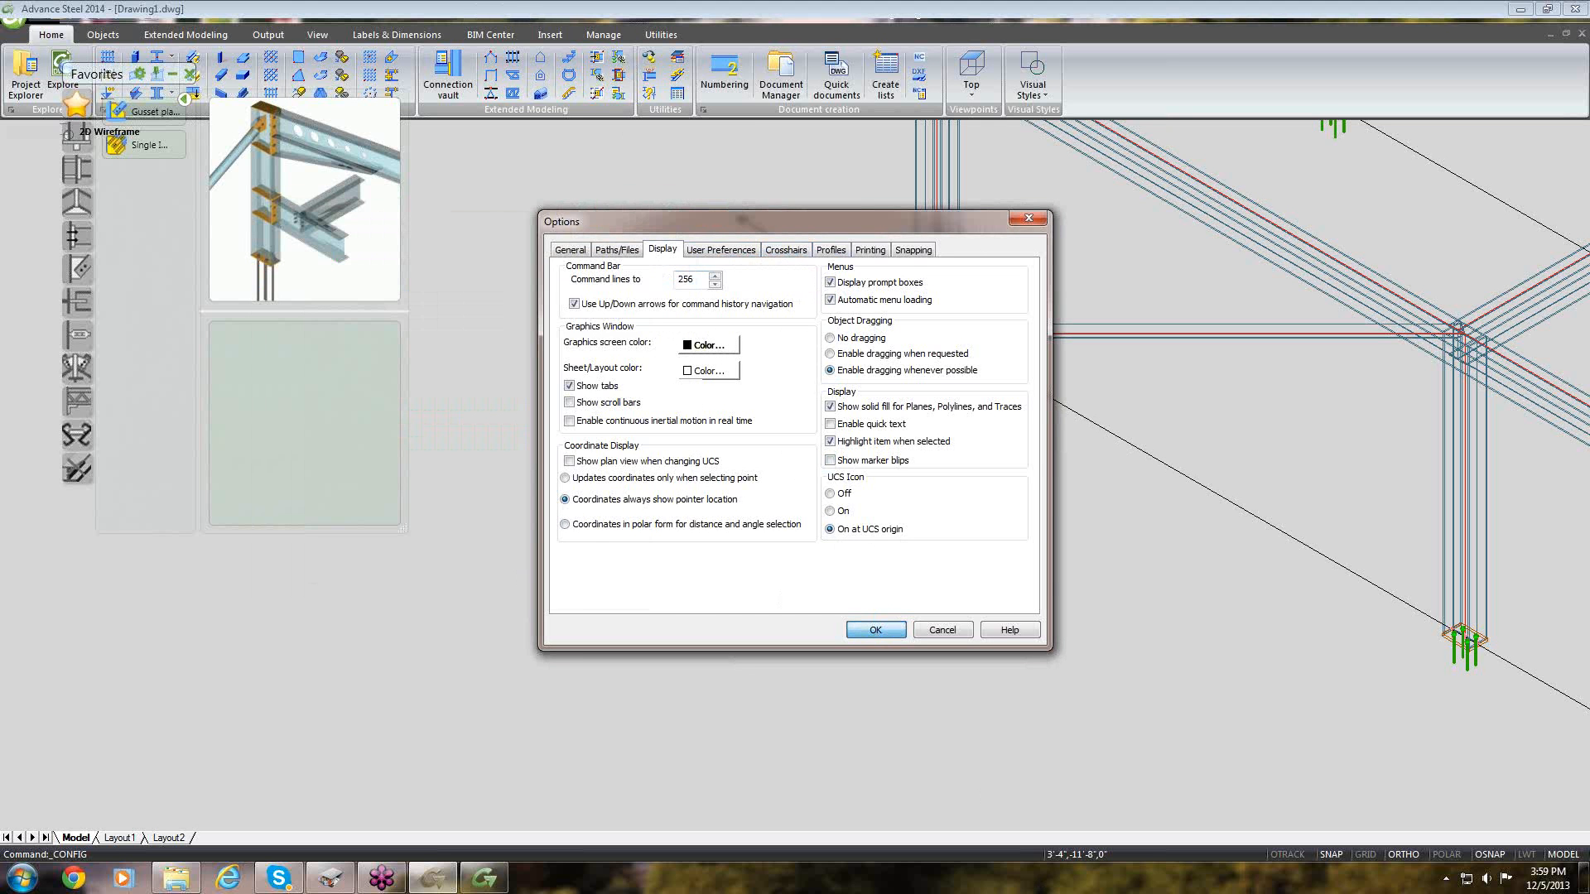
click(875, 630)
scroll(577, 744, up, 1)
scroll(578, 743, down, 3)
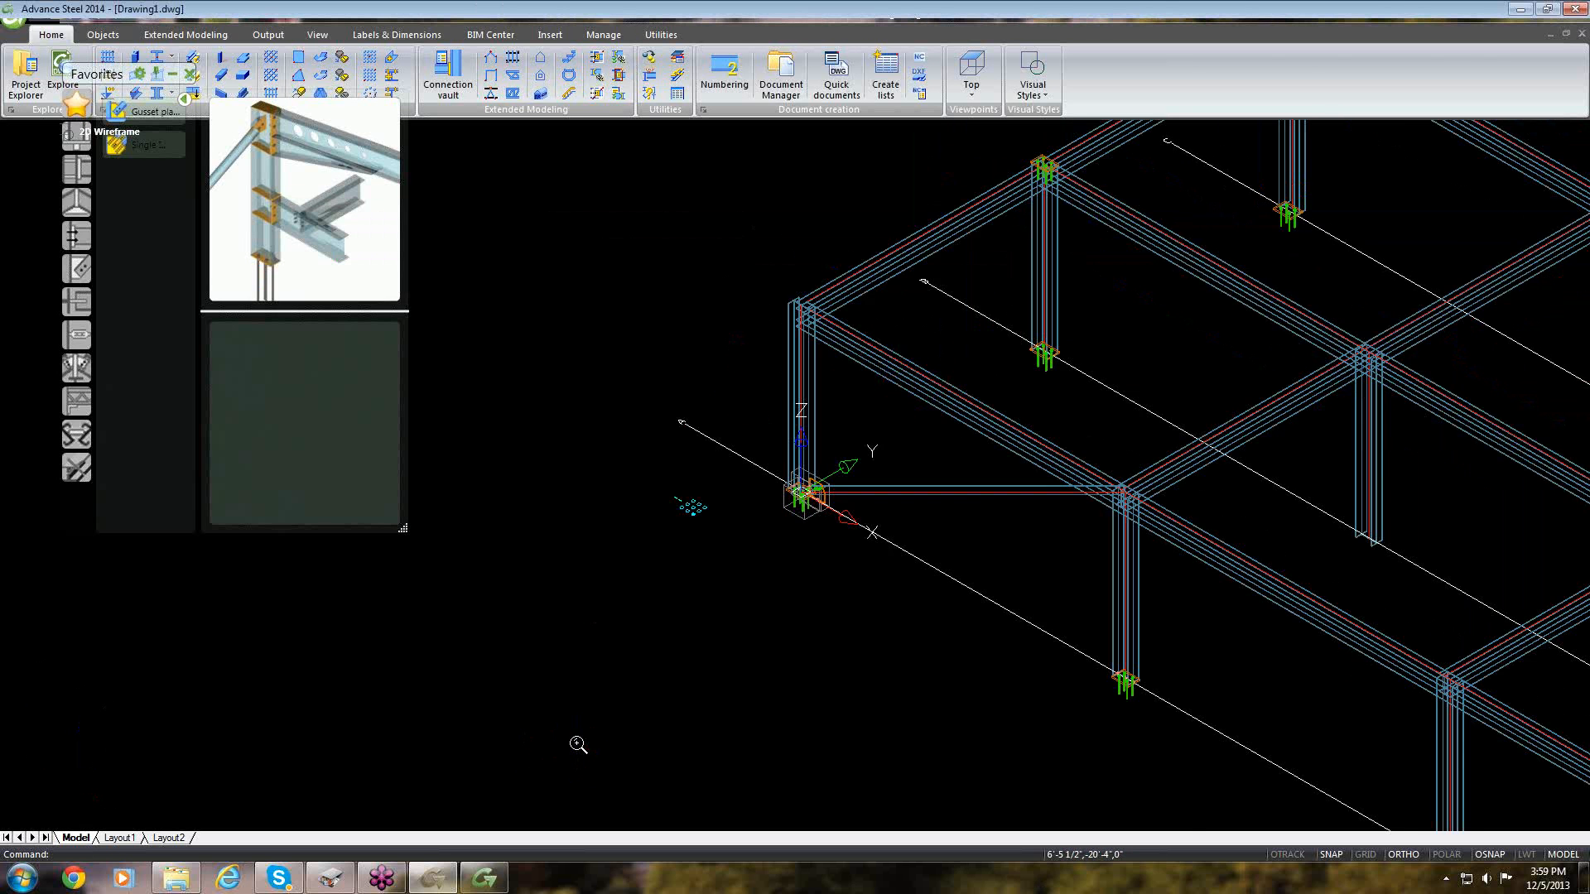
scroll(577, 743, down, 1)
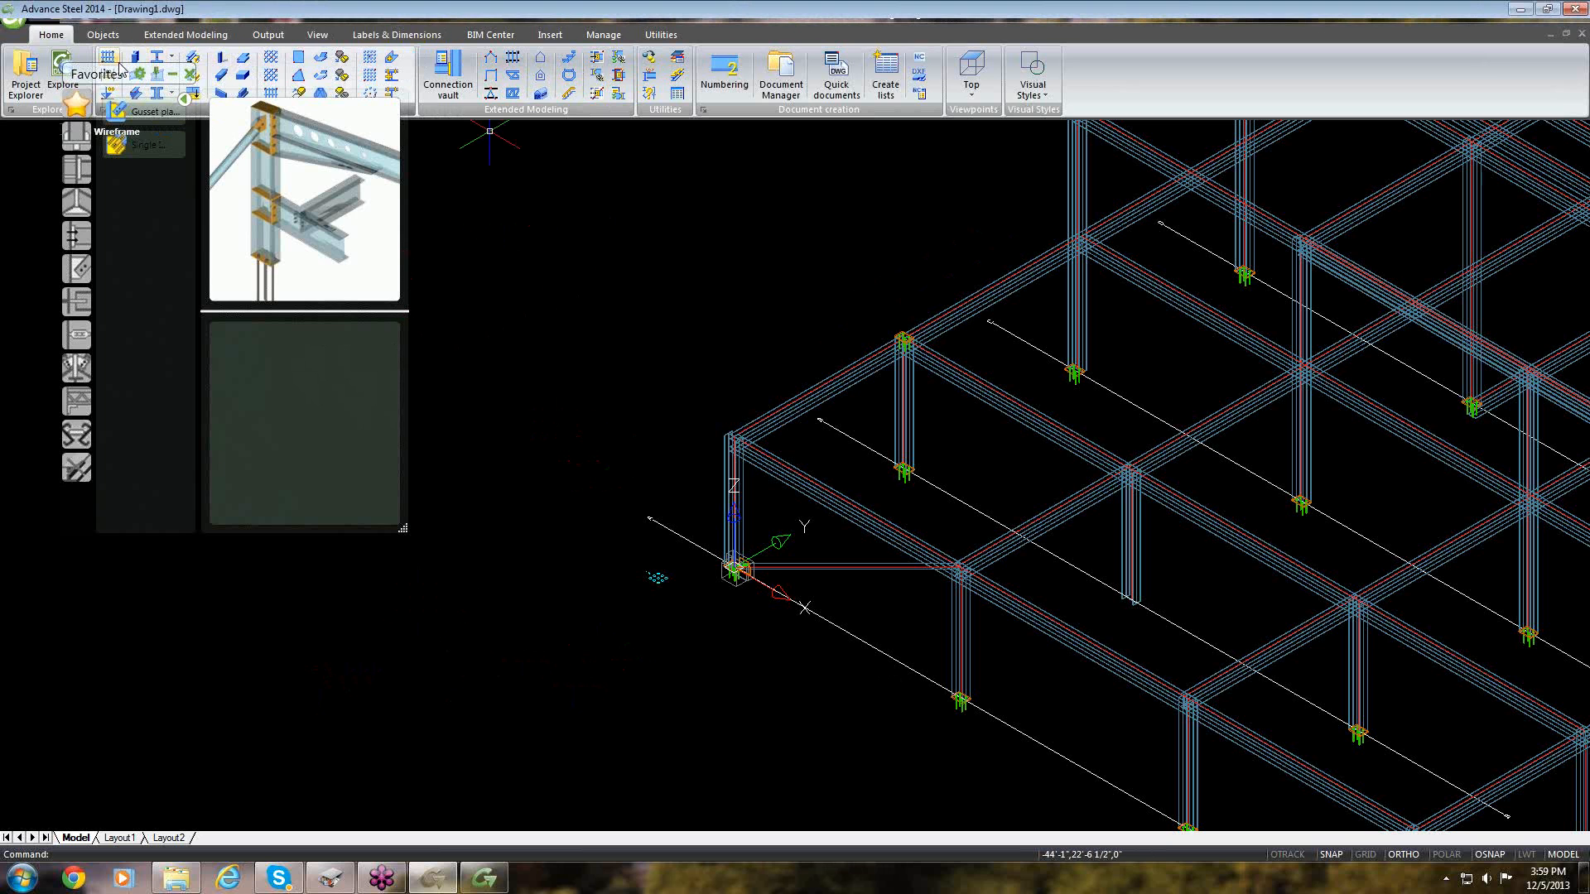
click(172, 58)
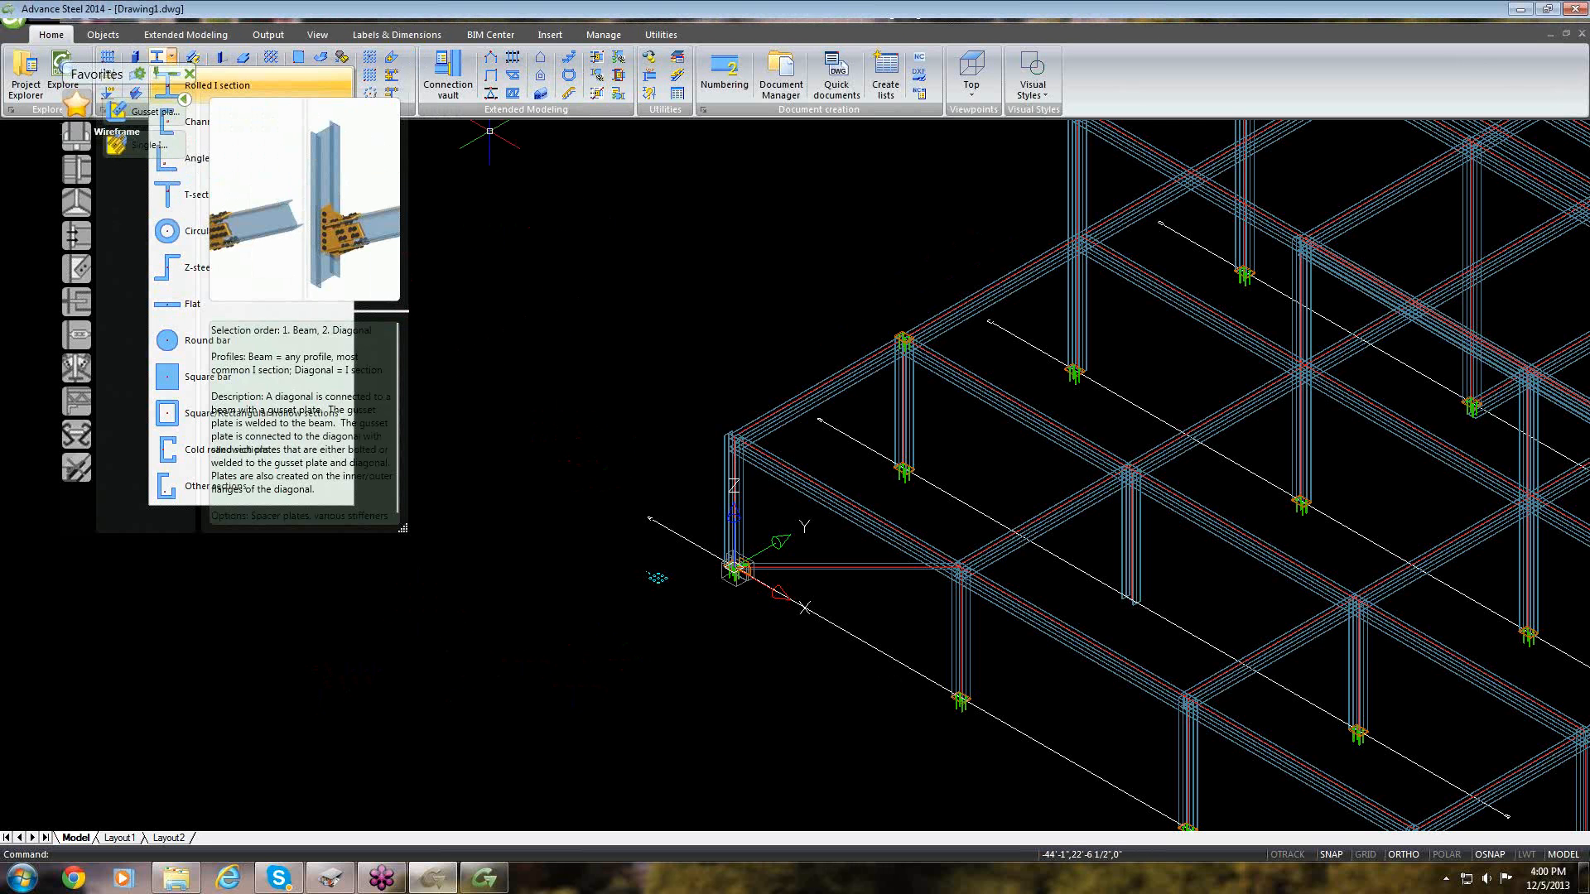
click(489, 131)
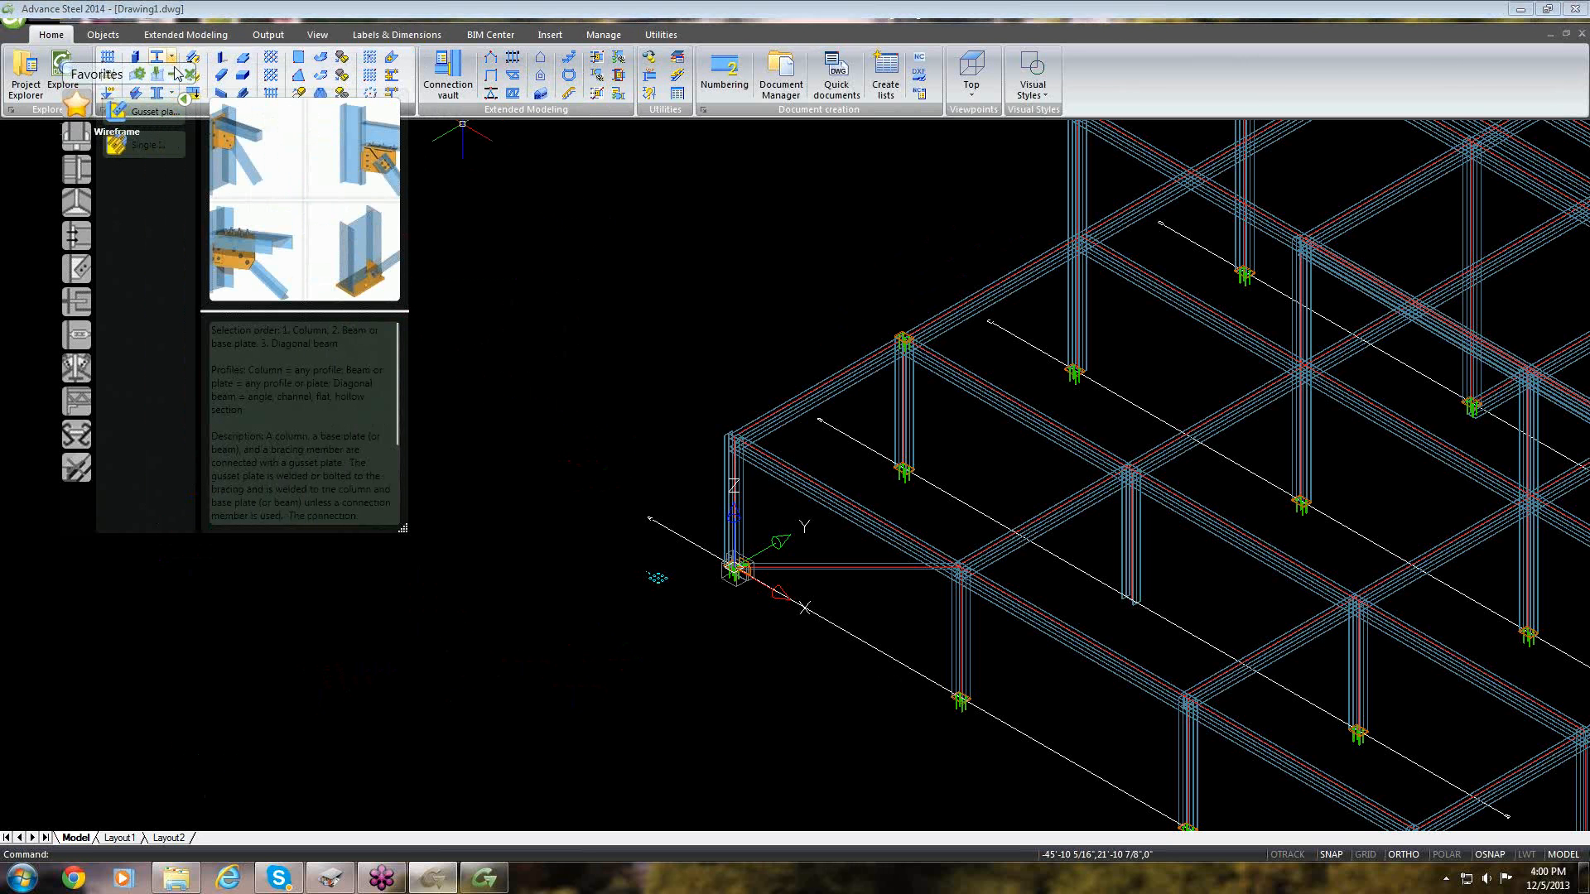
click(104, 35)
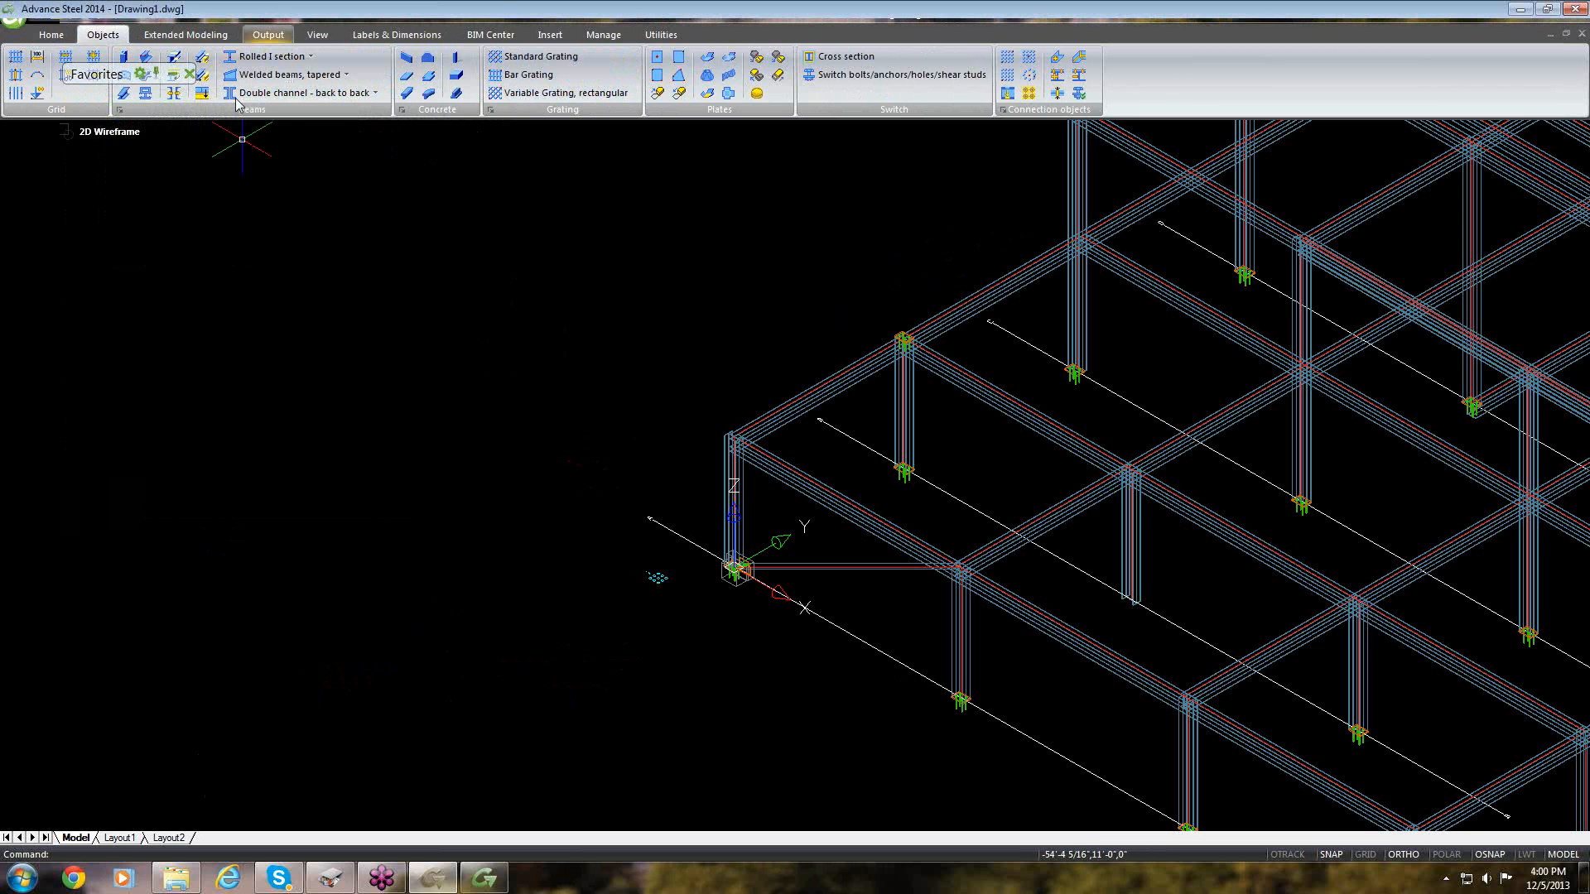
click(310, 56)
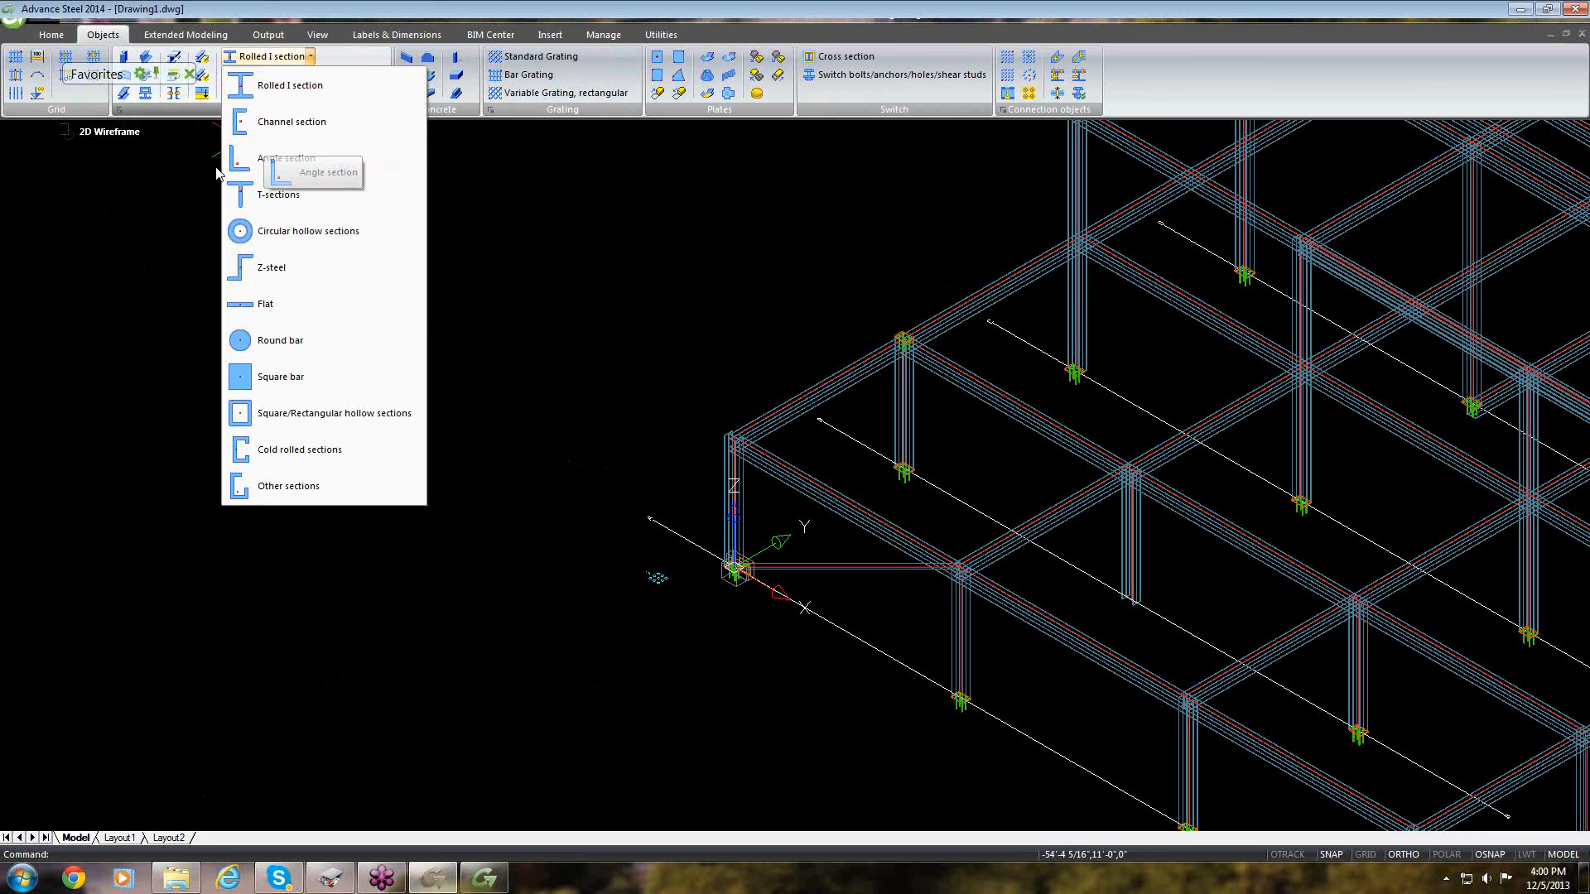
click(286, 158)
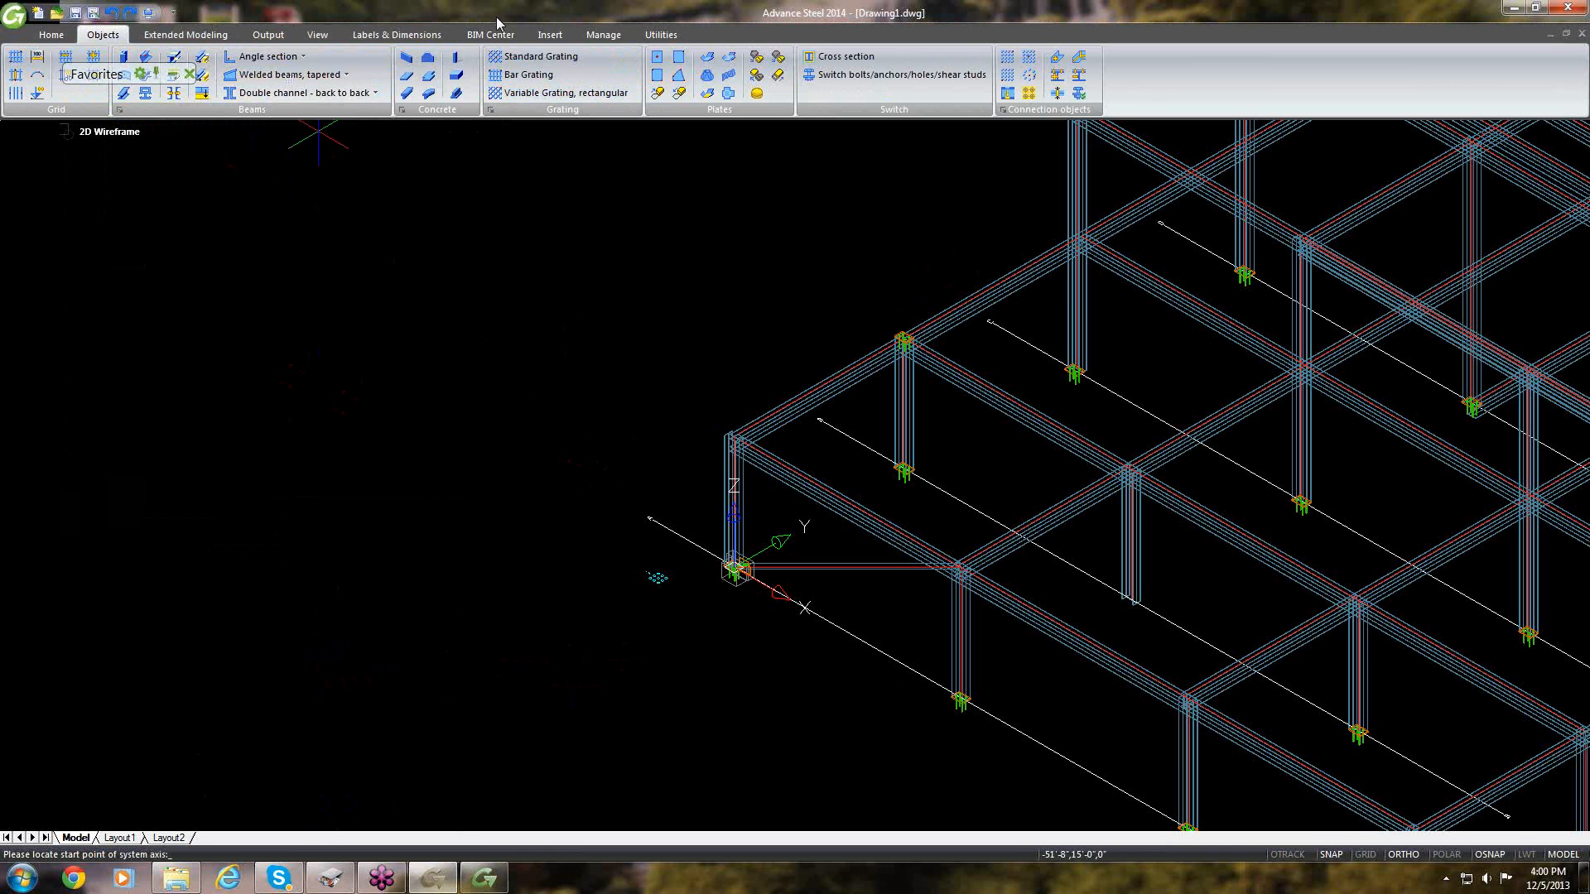
Place a T-section beam in the empty area beside the frame and change its section type to Other profiles.
click(303, 57)
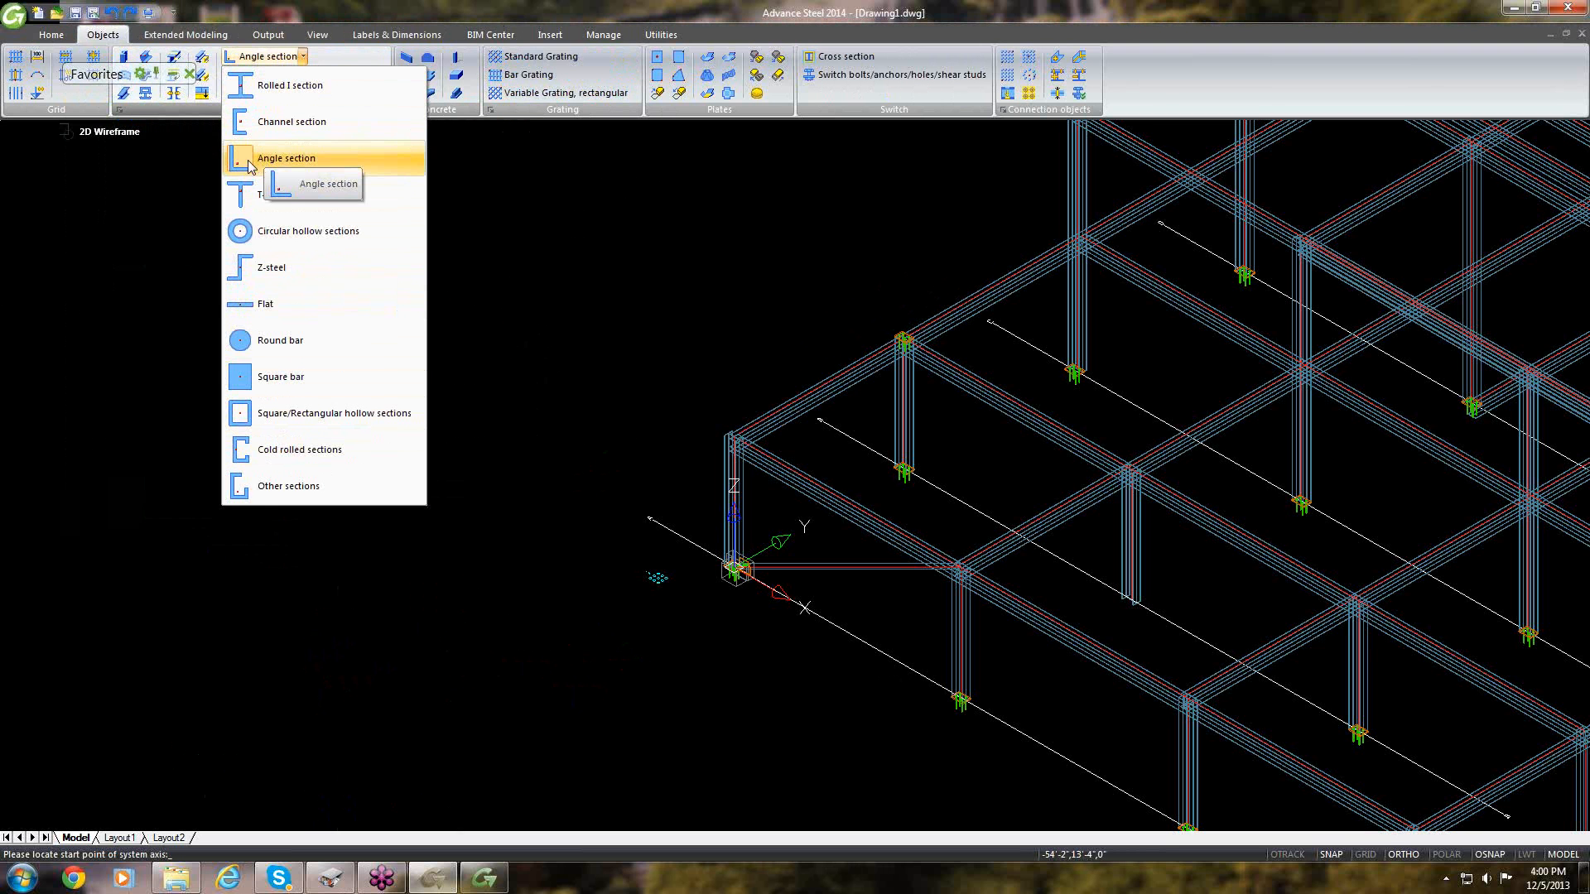
click(273, 194)
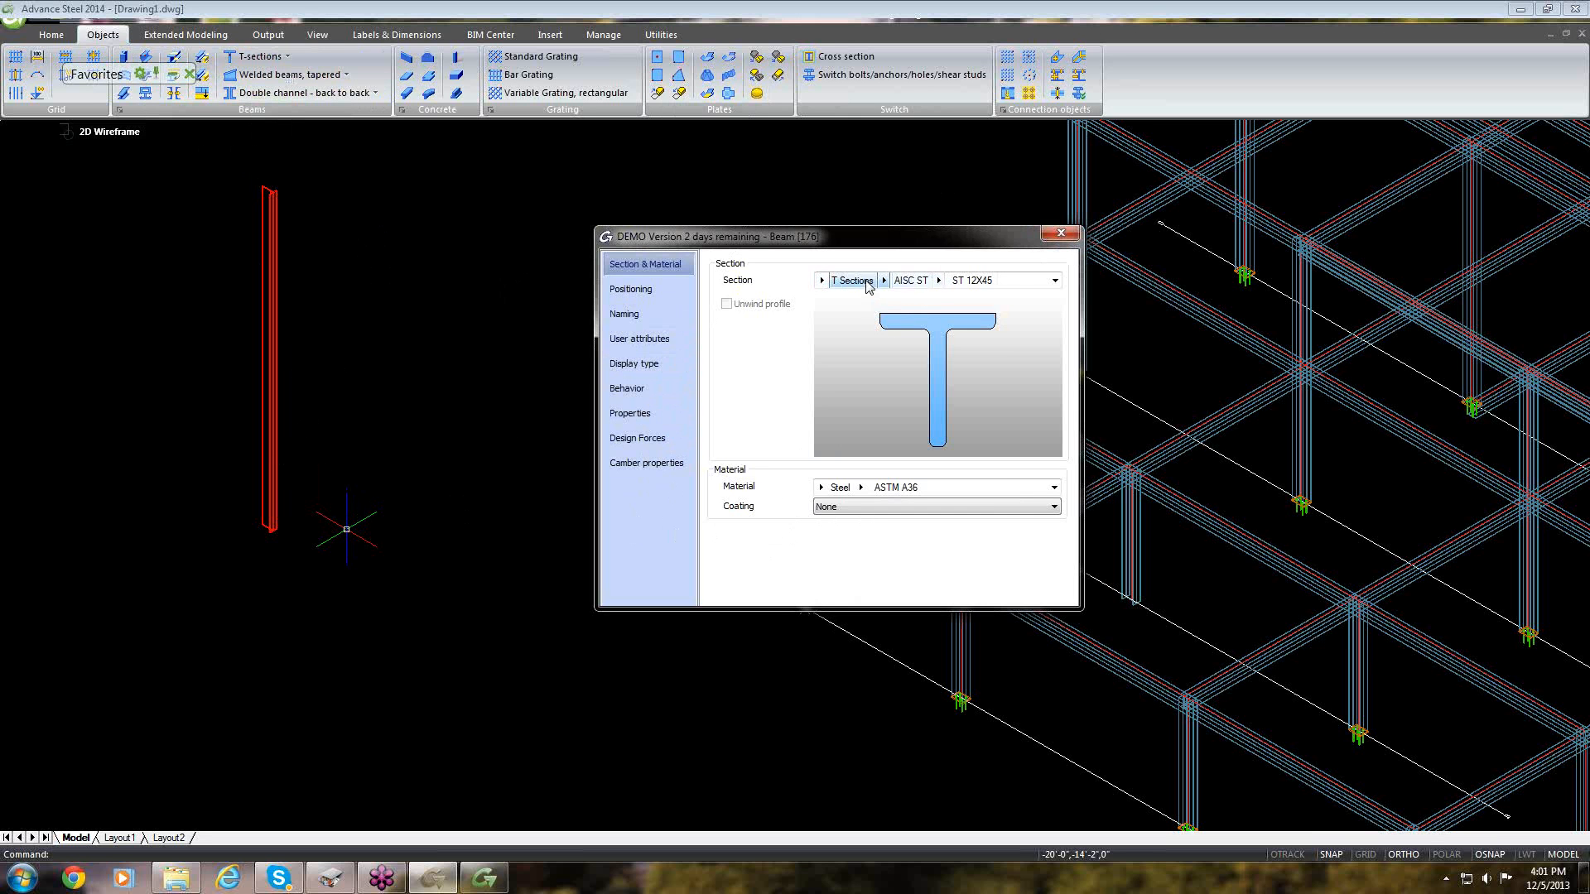
click(823, 281)
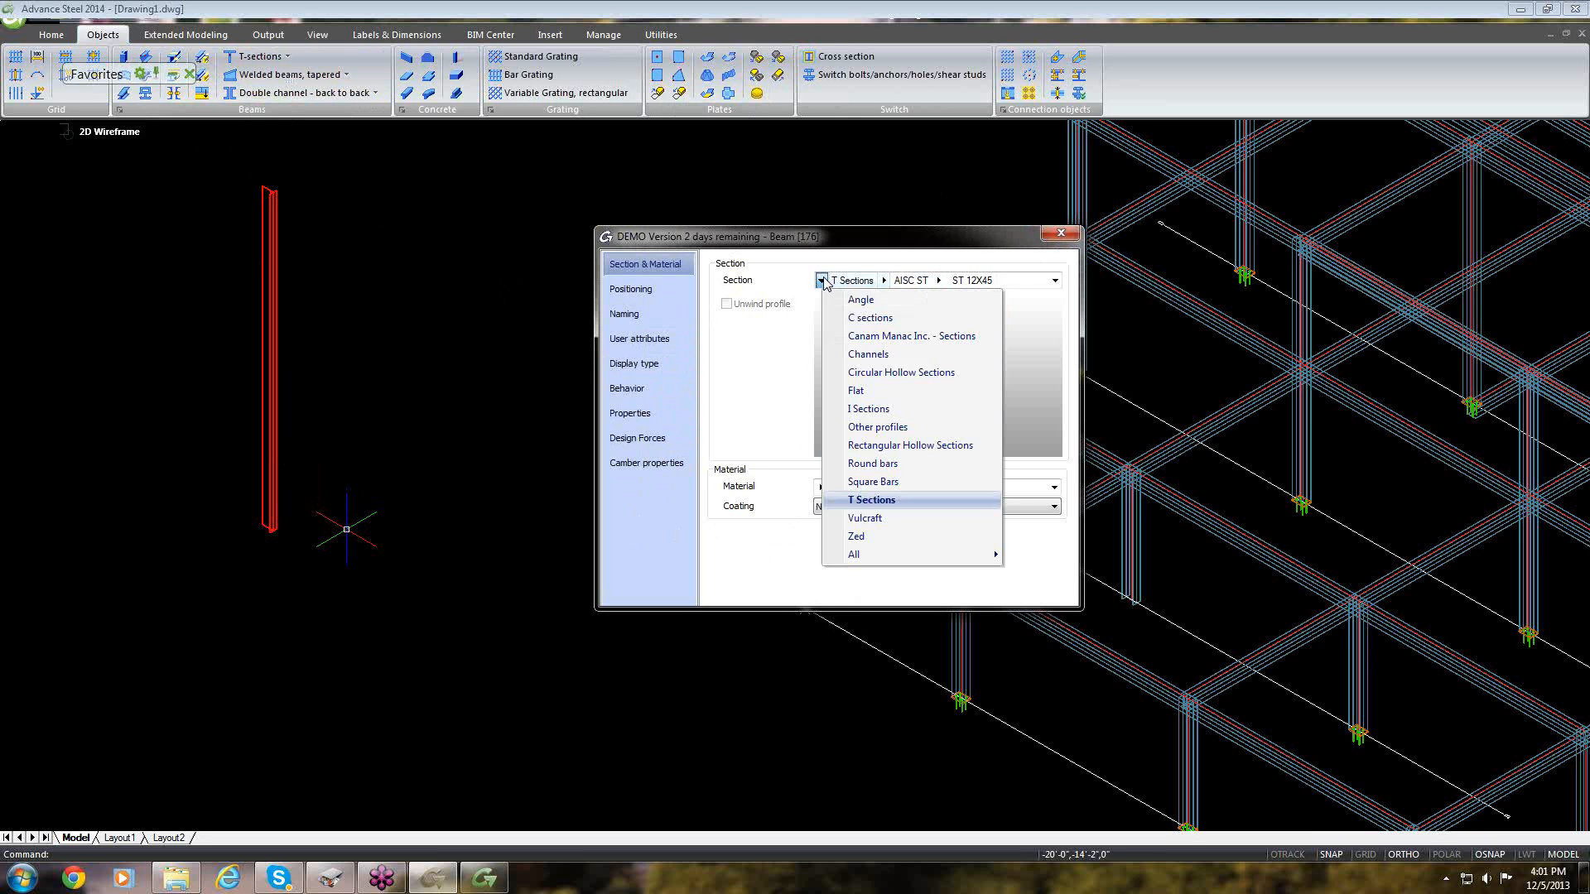
click(883, 281)
mouse_move(856, 556)
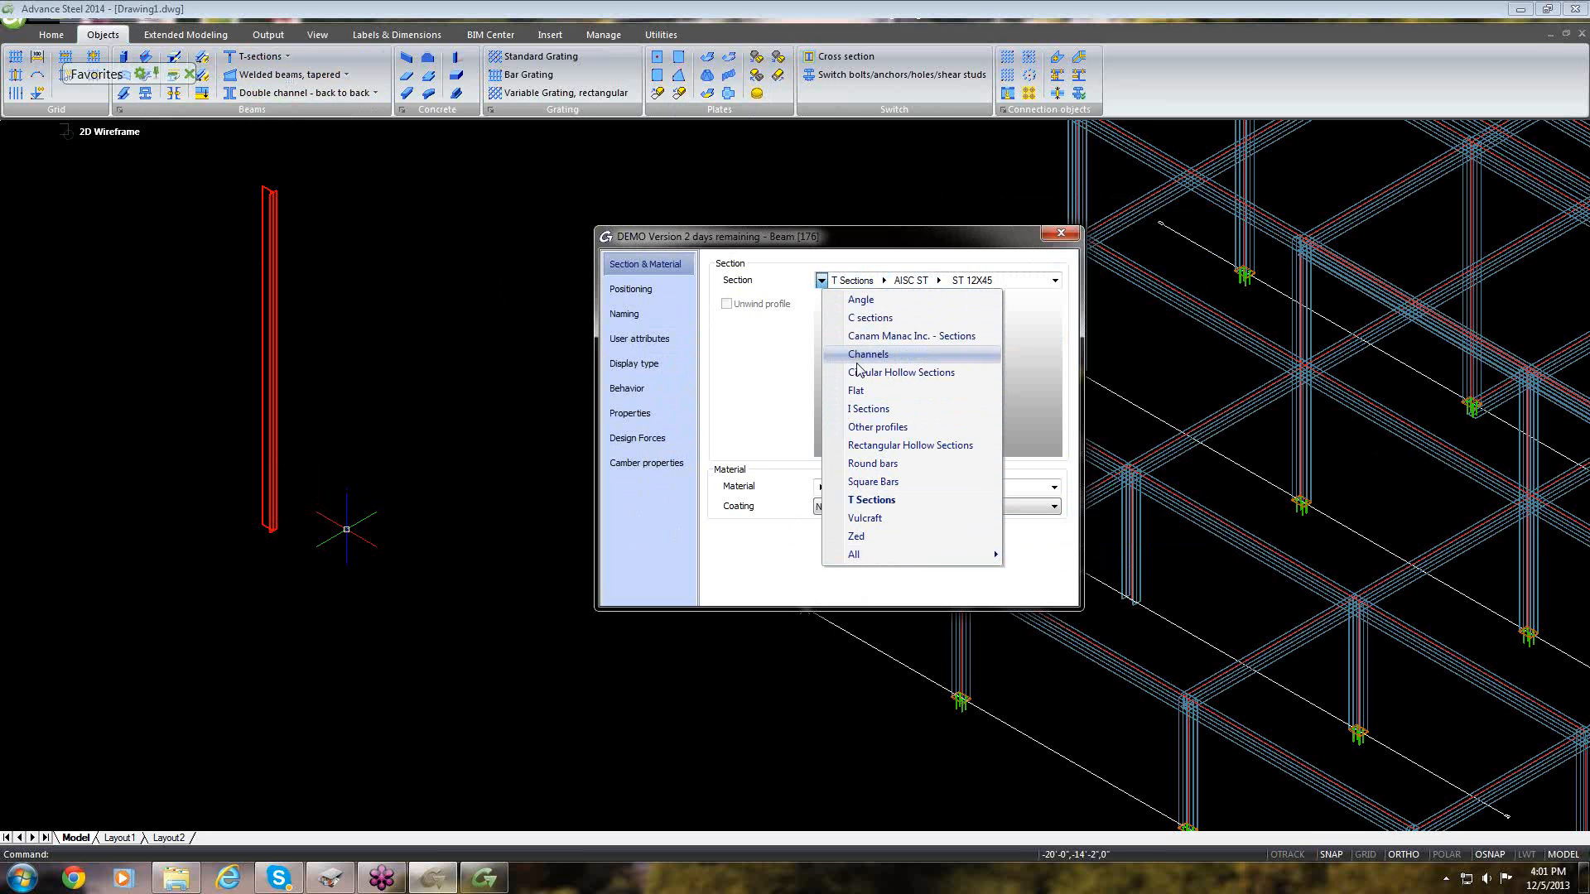
click(866, 428)
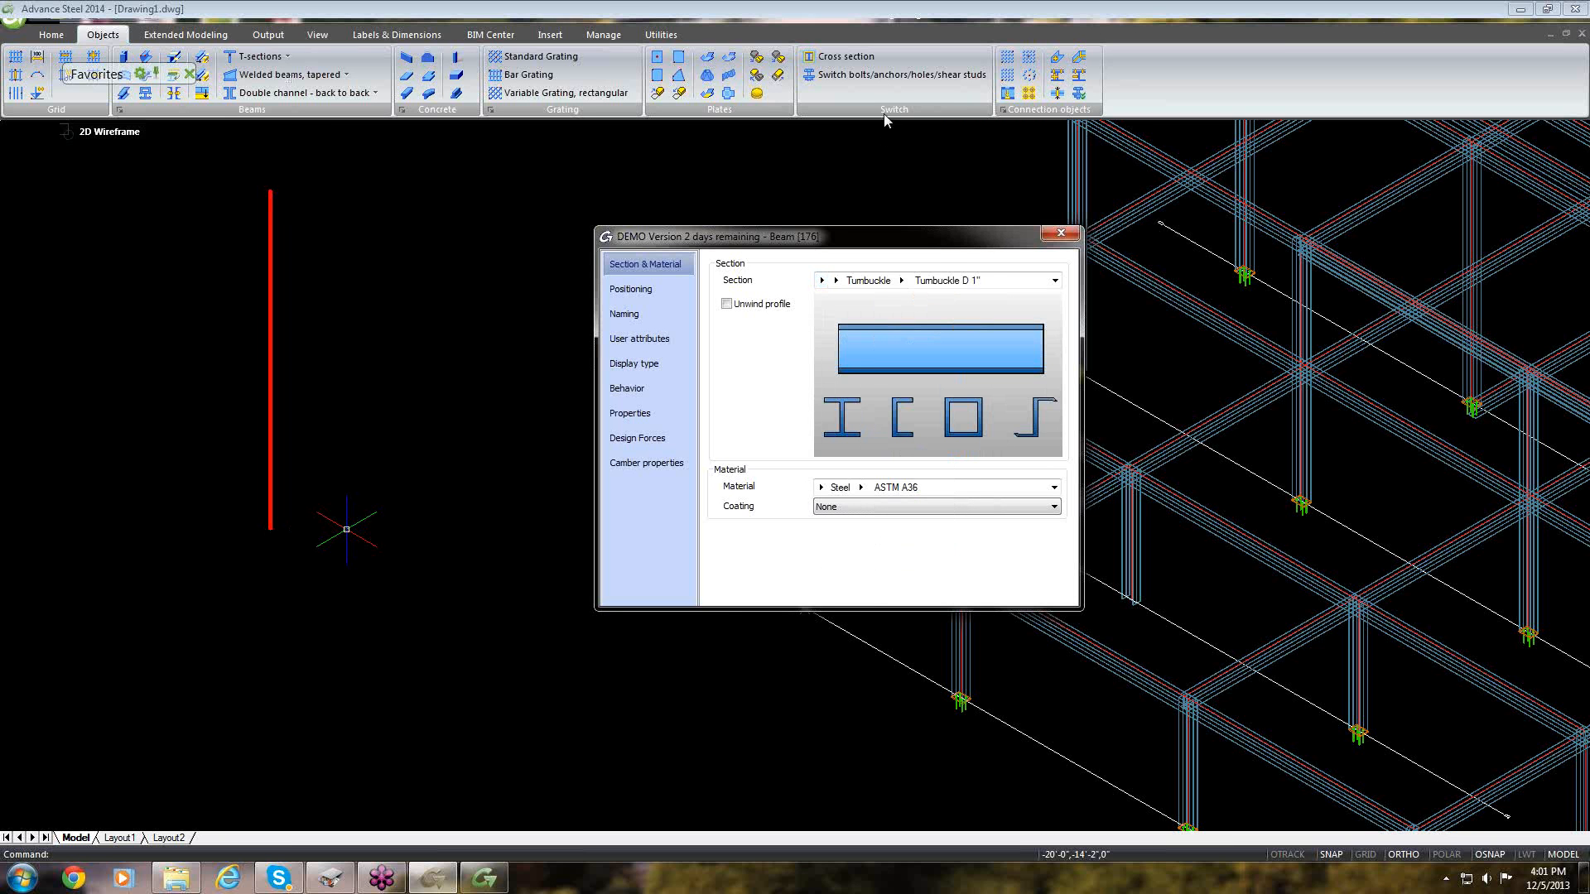
Look through the complete list of profile classes under Other profiles for the user-defined Adriatic section.
click(835, 280)
click(864, 294)
mouse_move(837, 279)
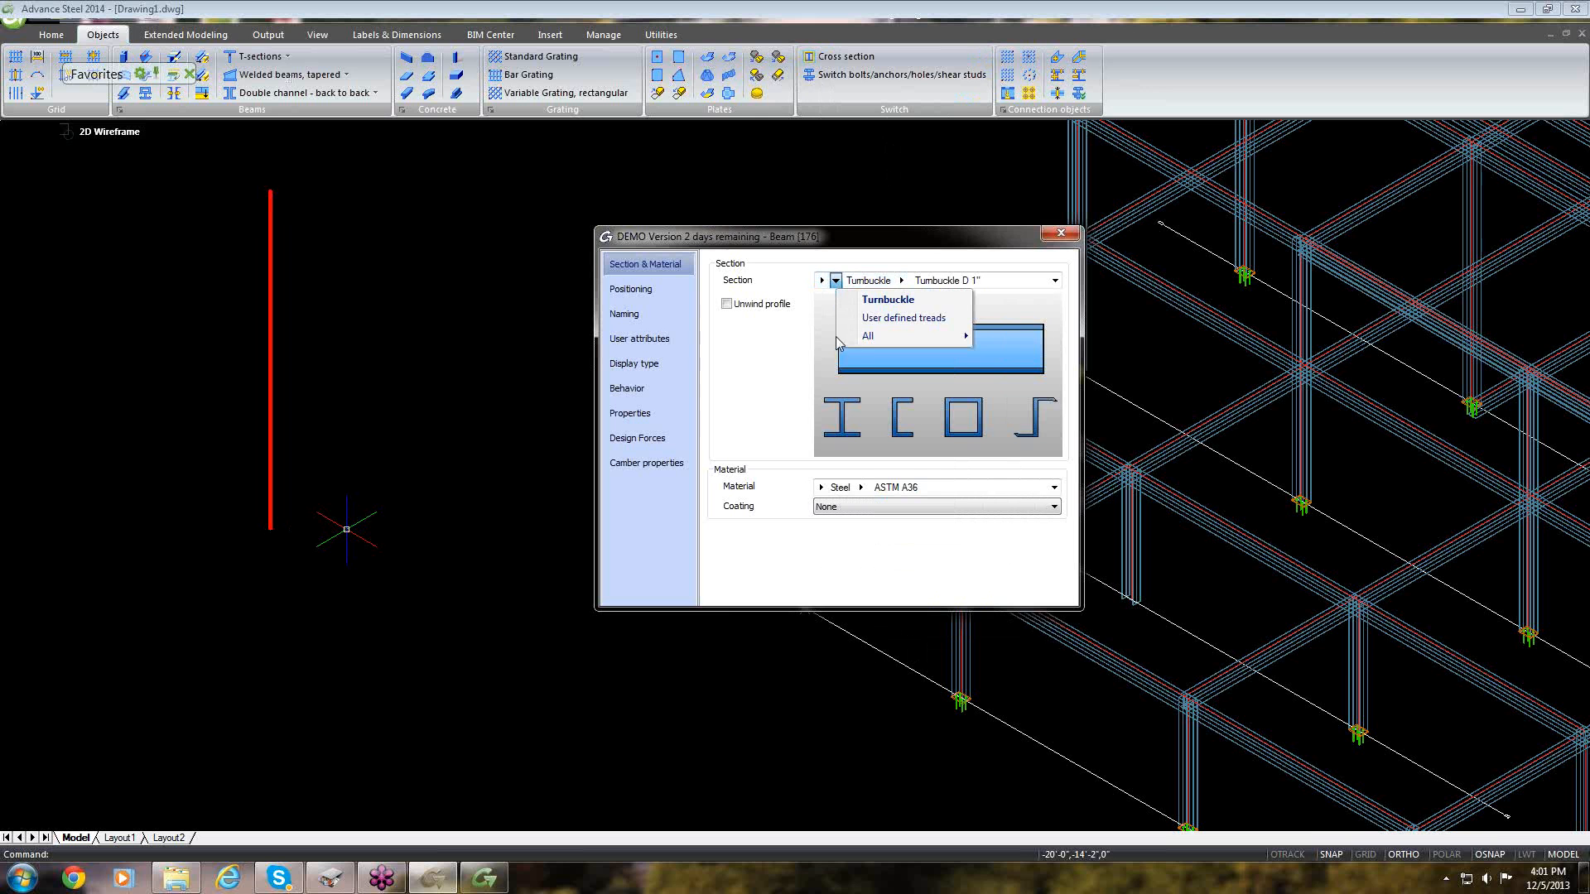
mouse_move(869, 337)
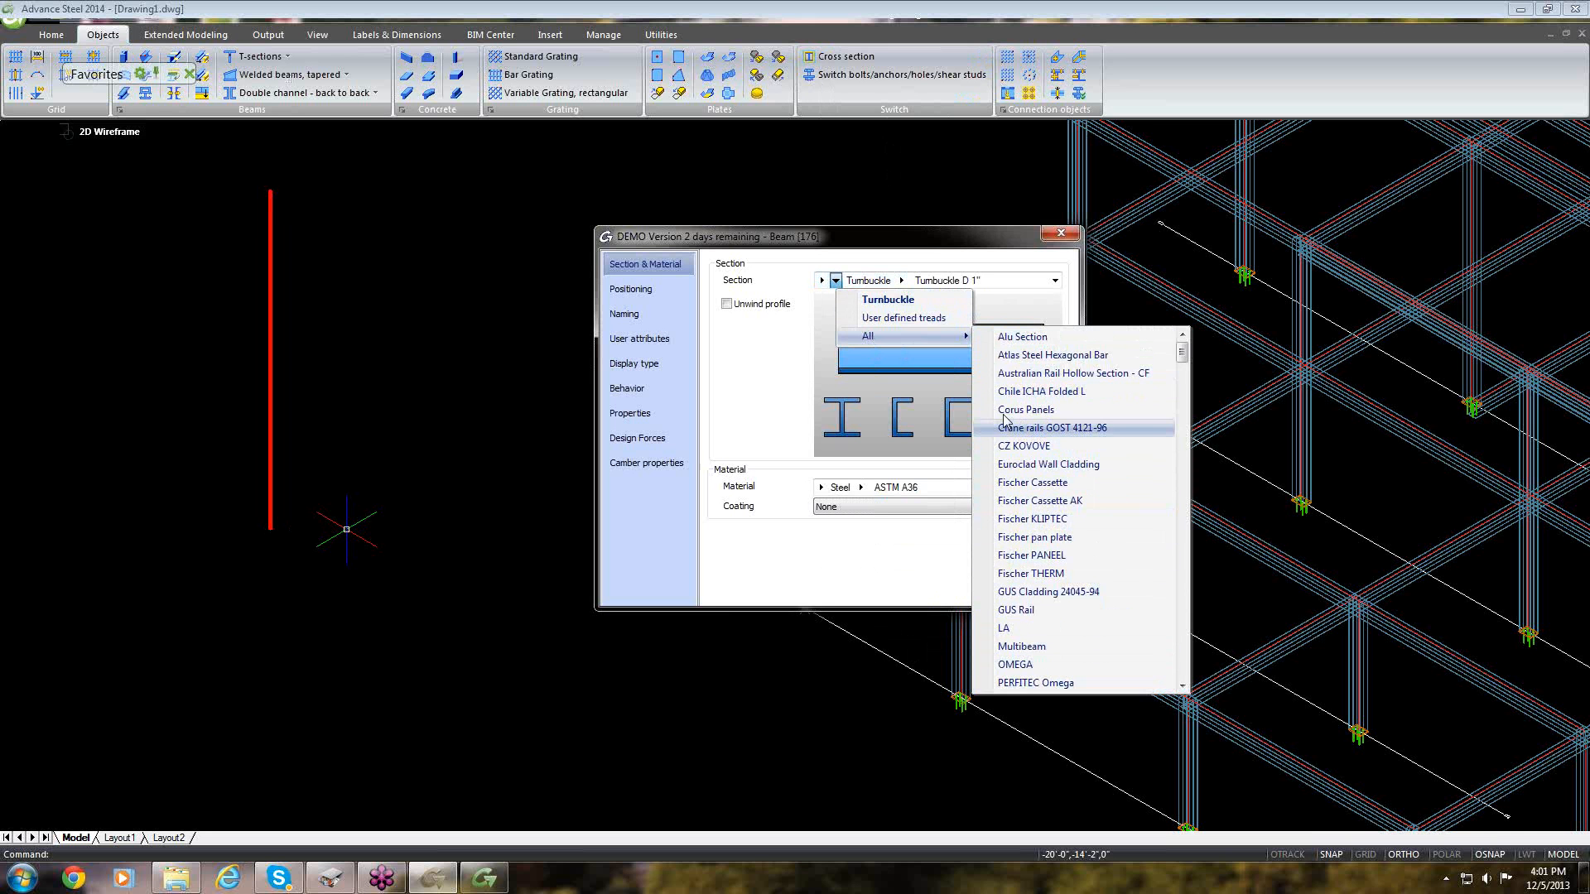
scroll(1036, 517, down, 1)
scroll(1036, 519, down, 4)
scroll(1045, 563, down, 9)
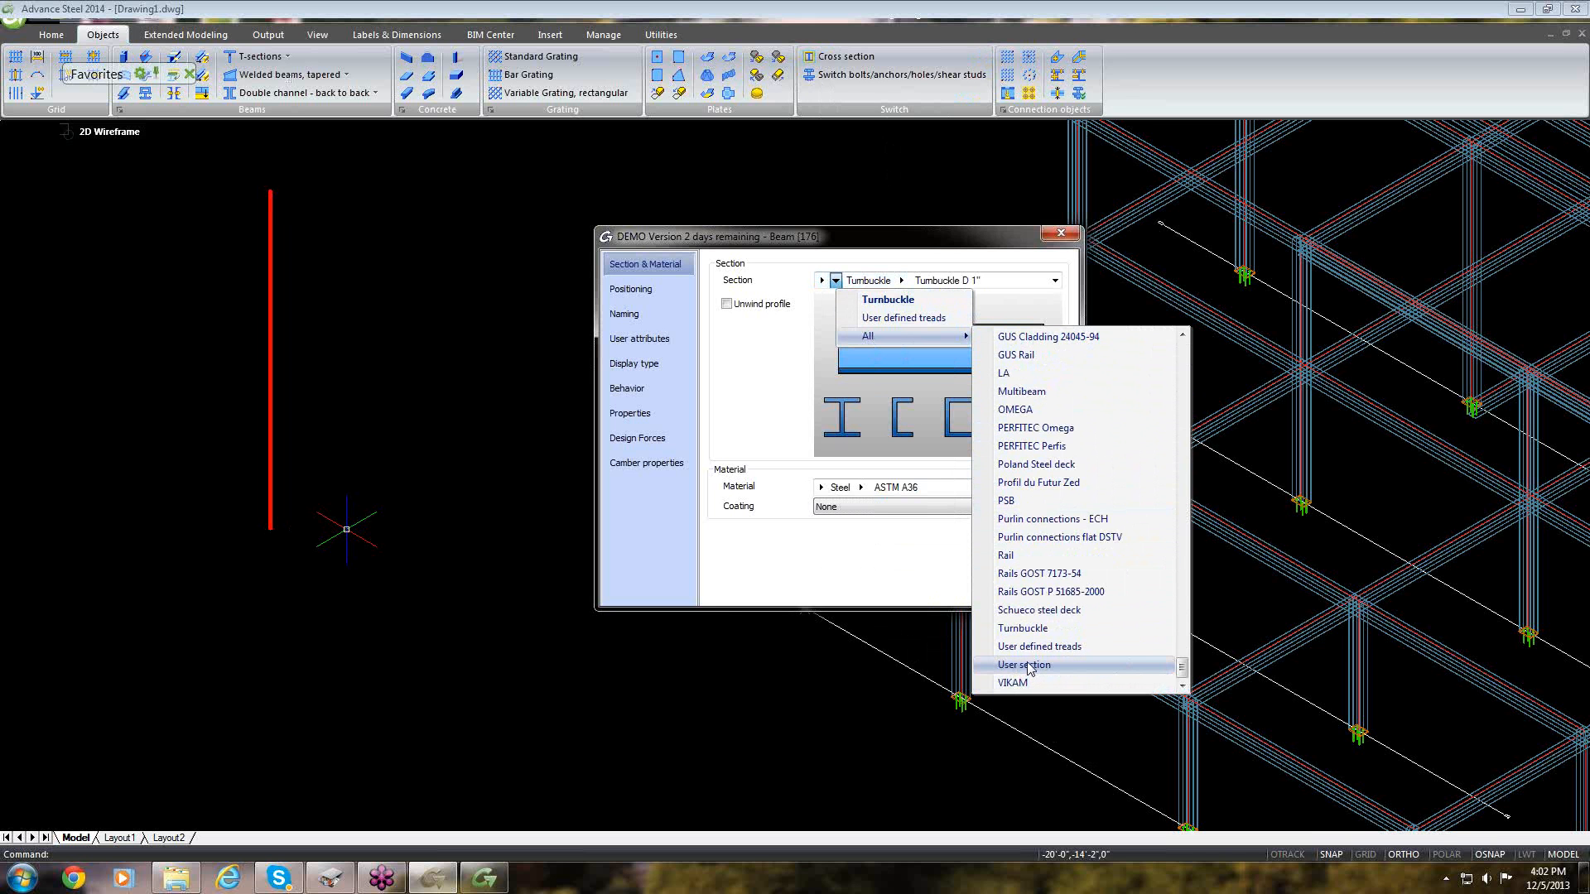
scroll(1027, 665, up, 5)
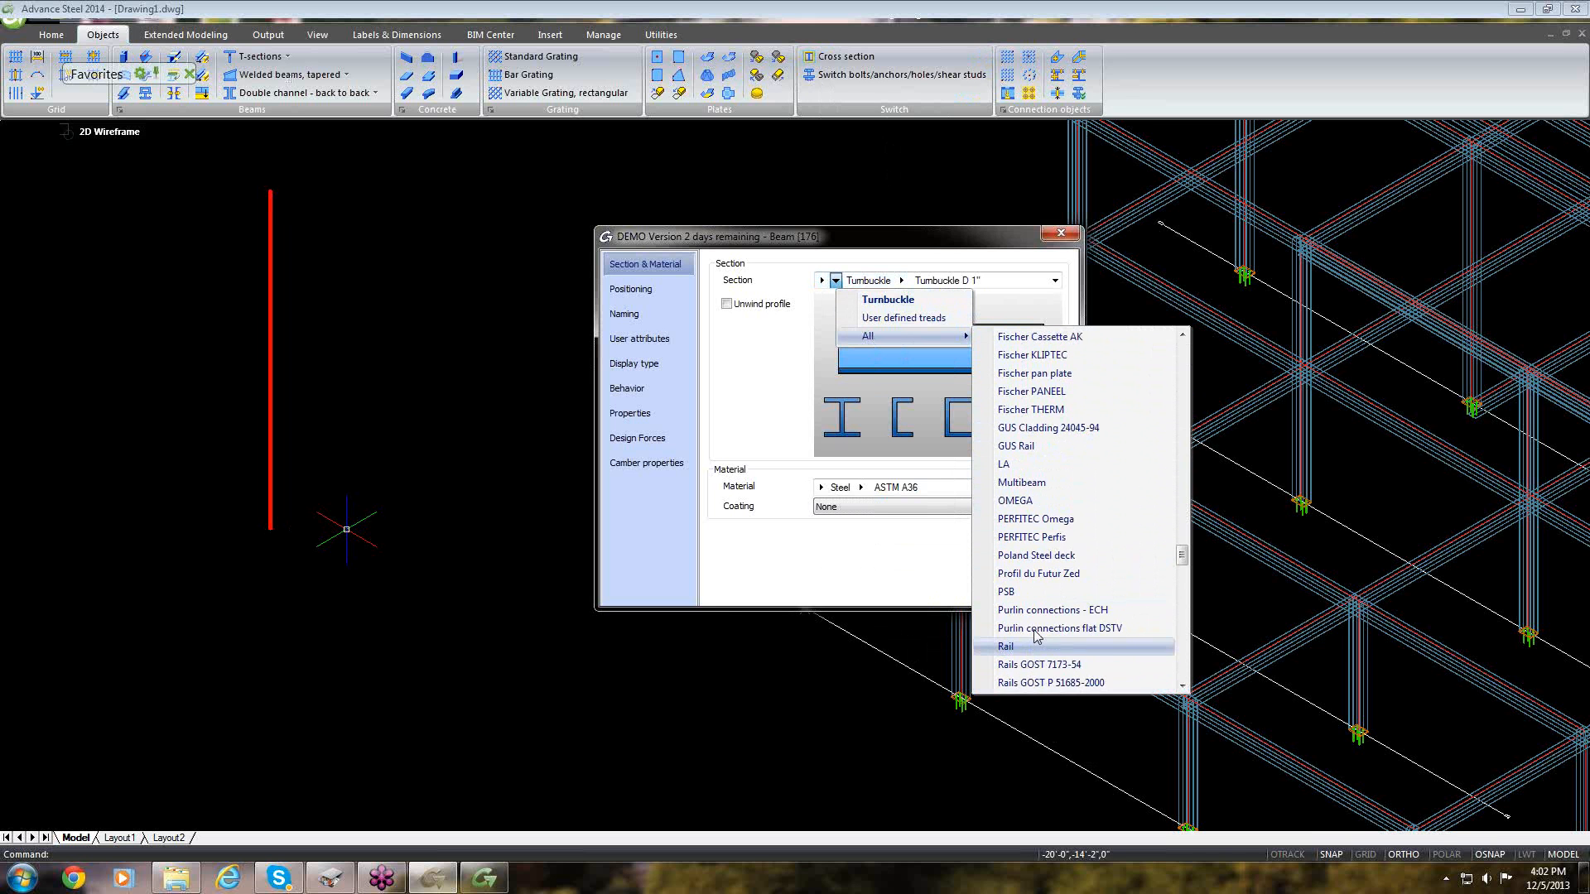
scroll(1045, 505, down, 1)
scroll(1042, 505, up, 10)
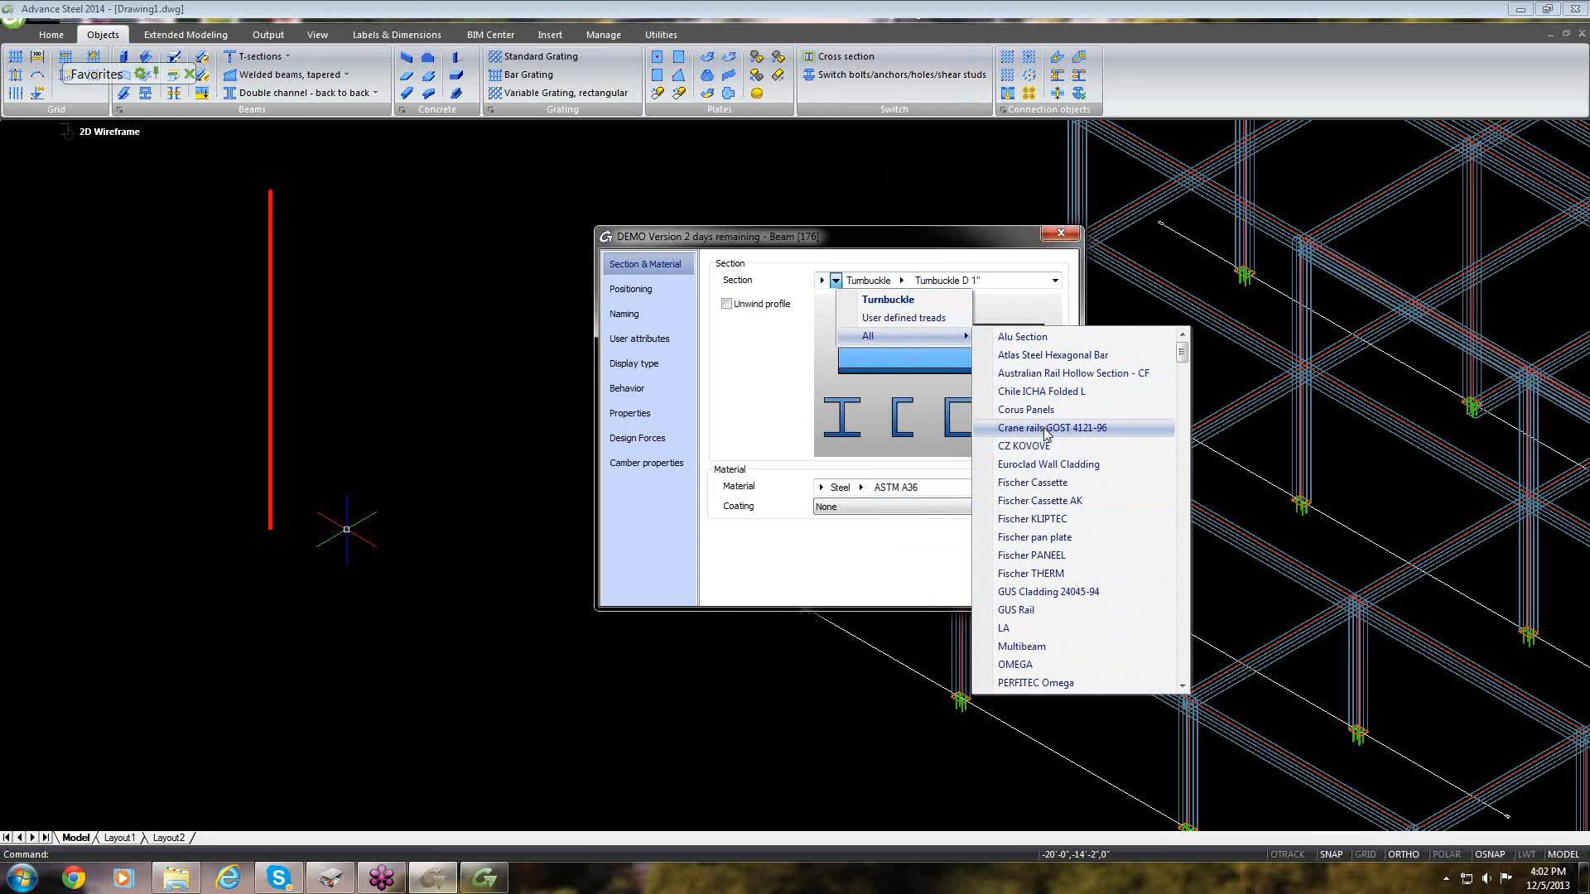
scroll(1045, 432, down, 1)
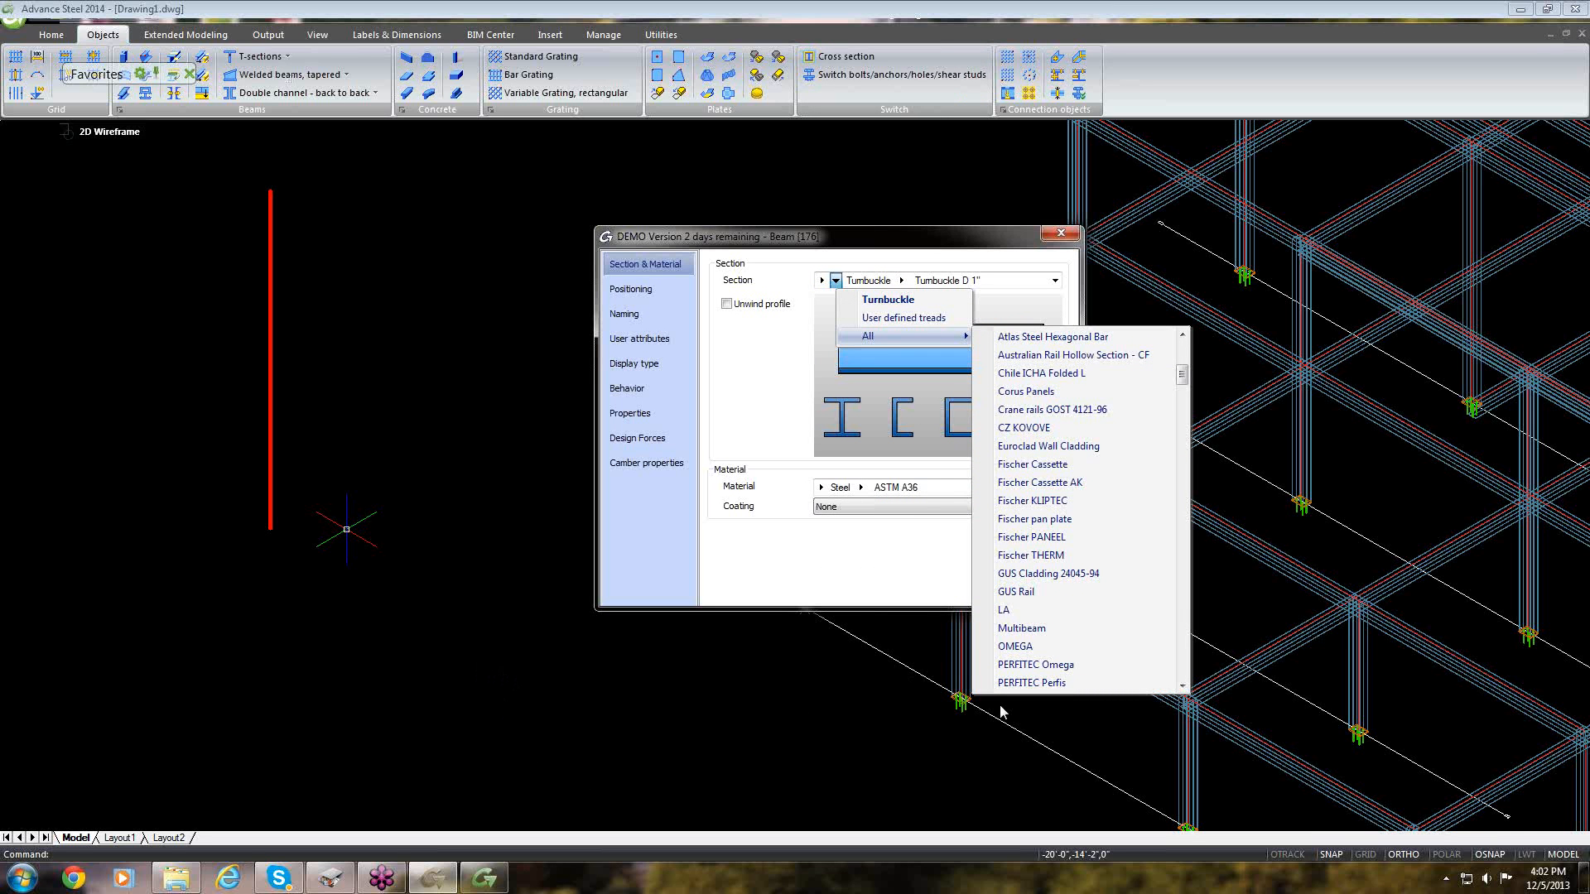
scroll(998, 654, down, 1)
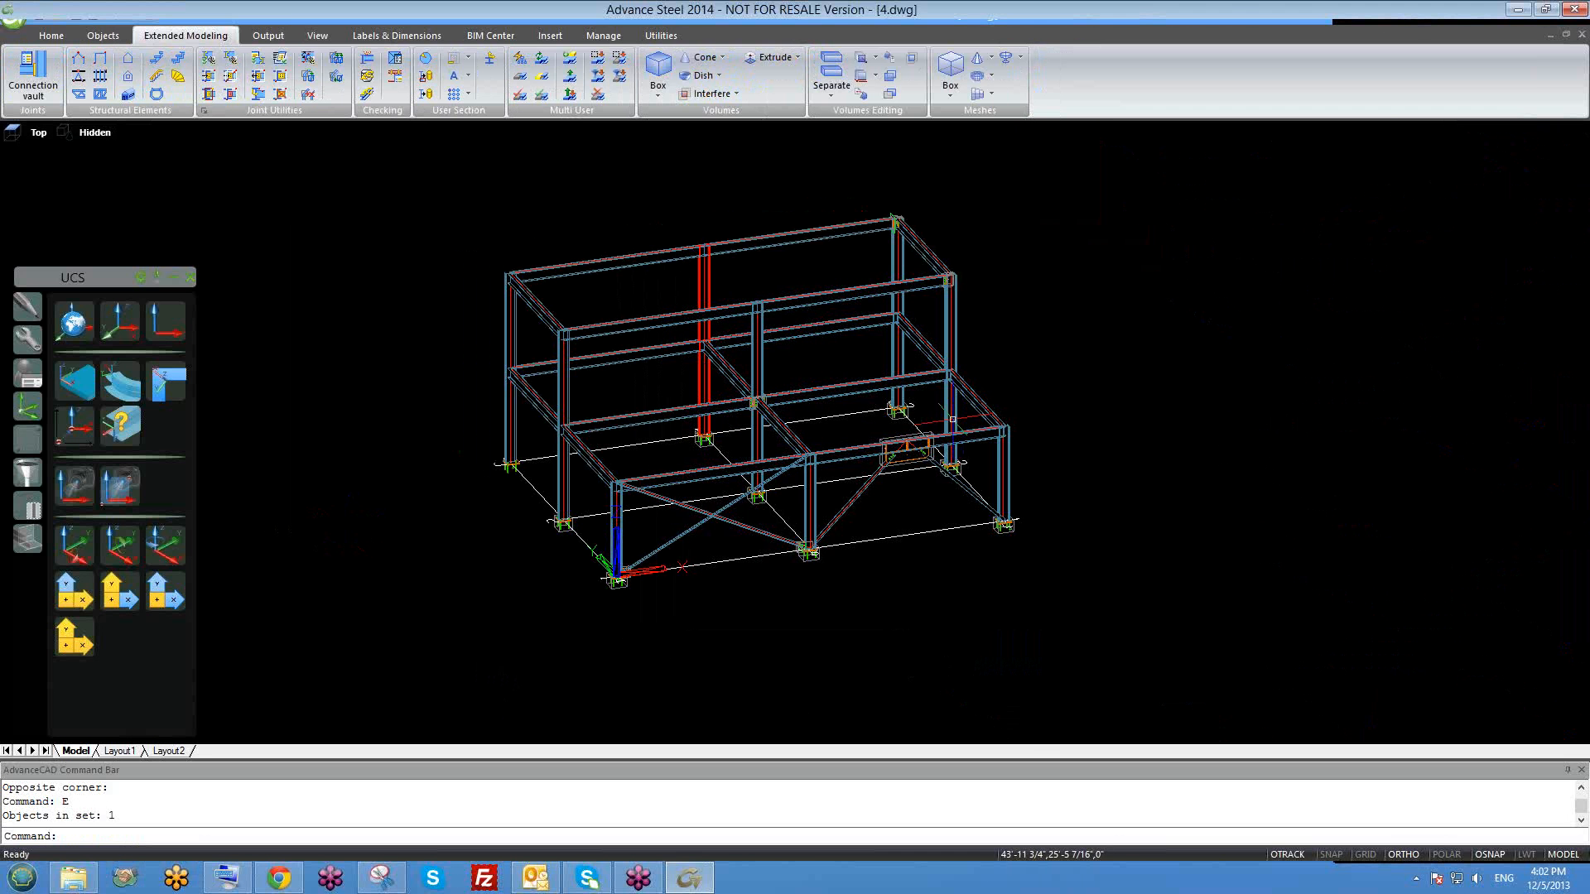
scroll(903, 576, down, 2)
middle_drag(891, 600, 919, 579)
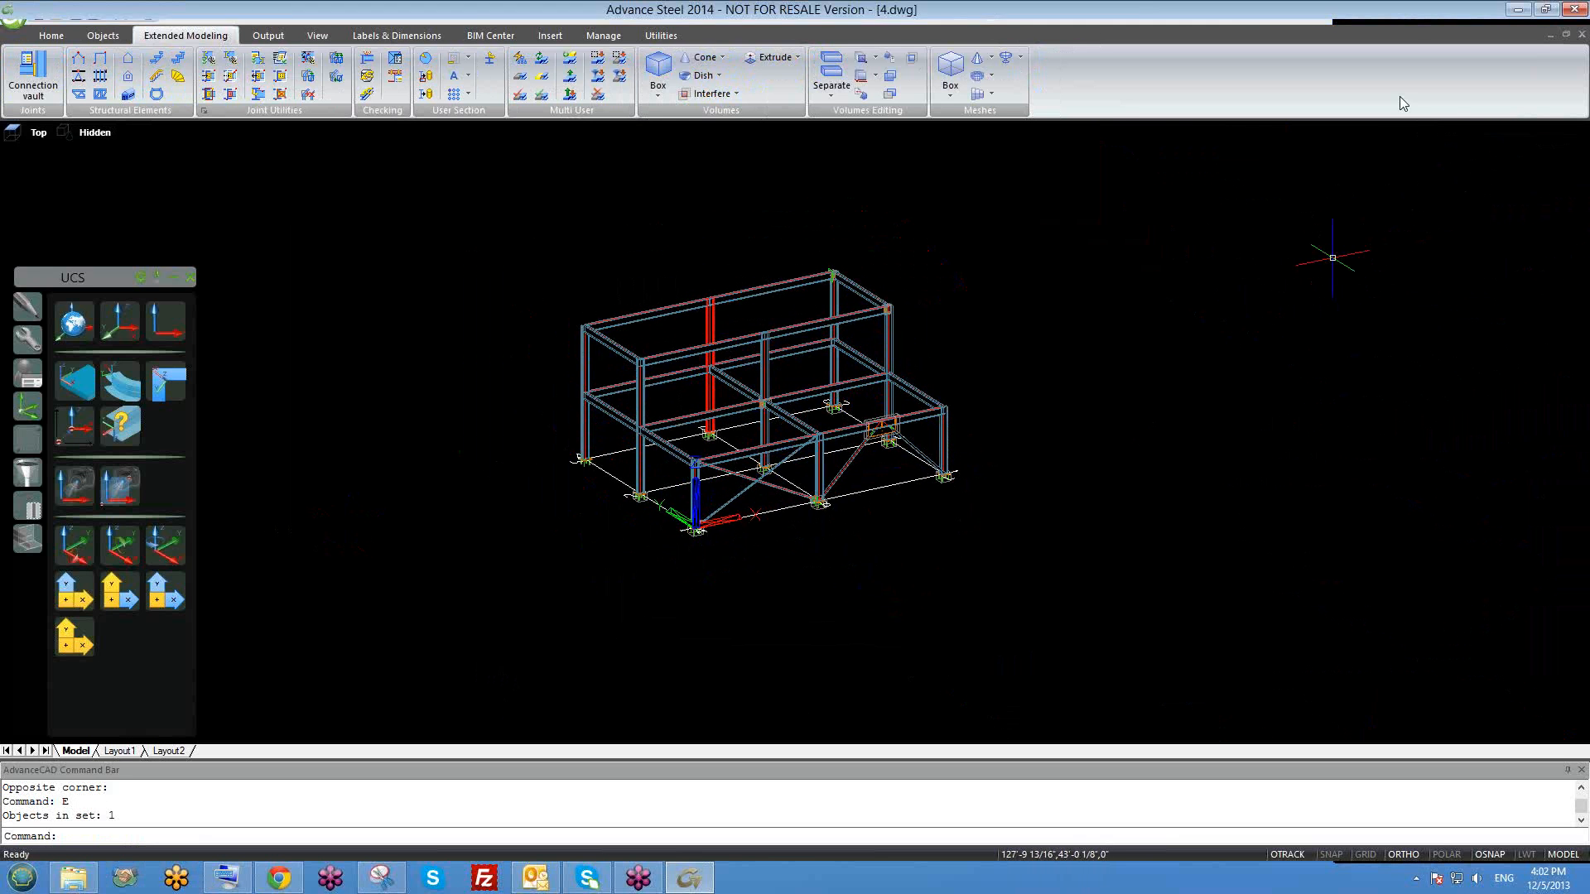
middle_drag(1235, 320, 1198, 359)
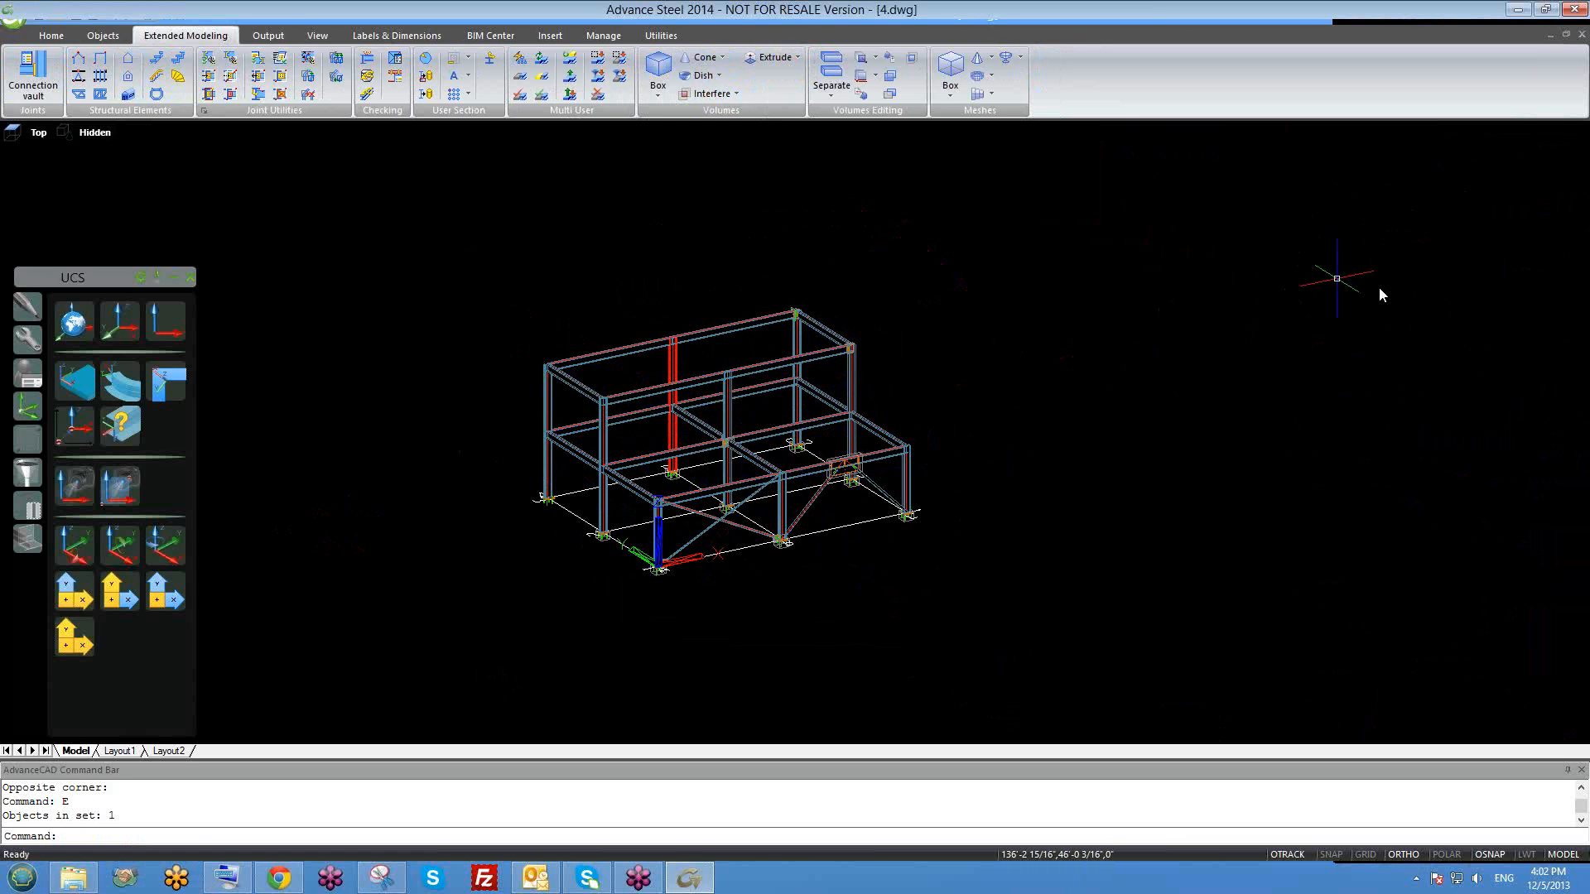
middle_drag(757, 496, 877, 553)
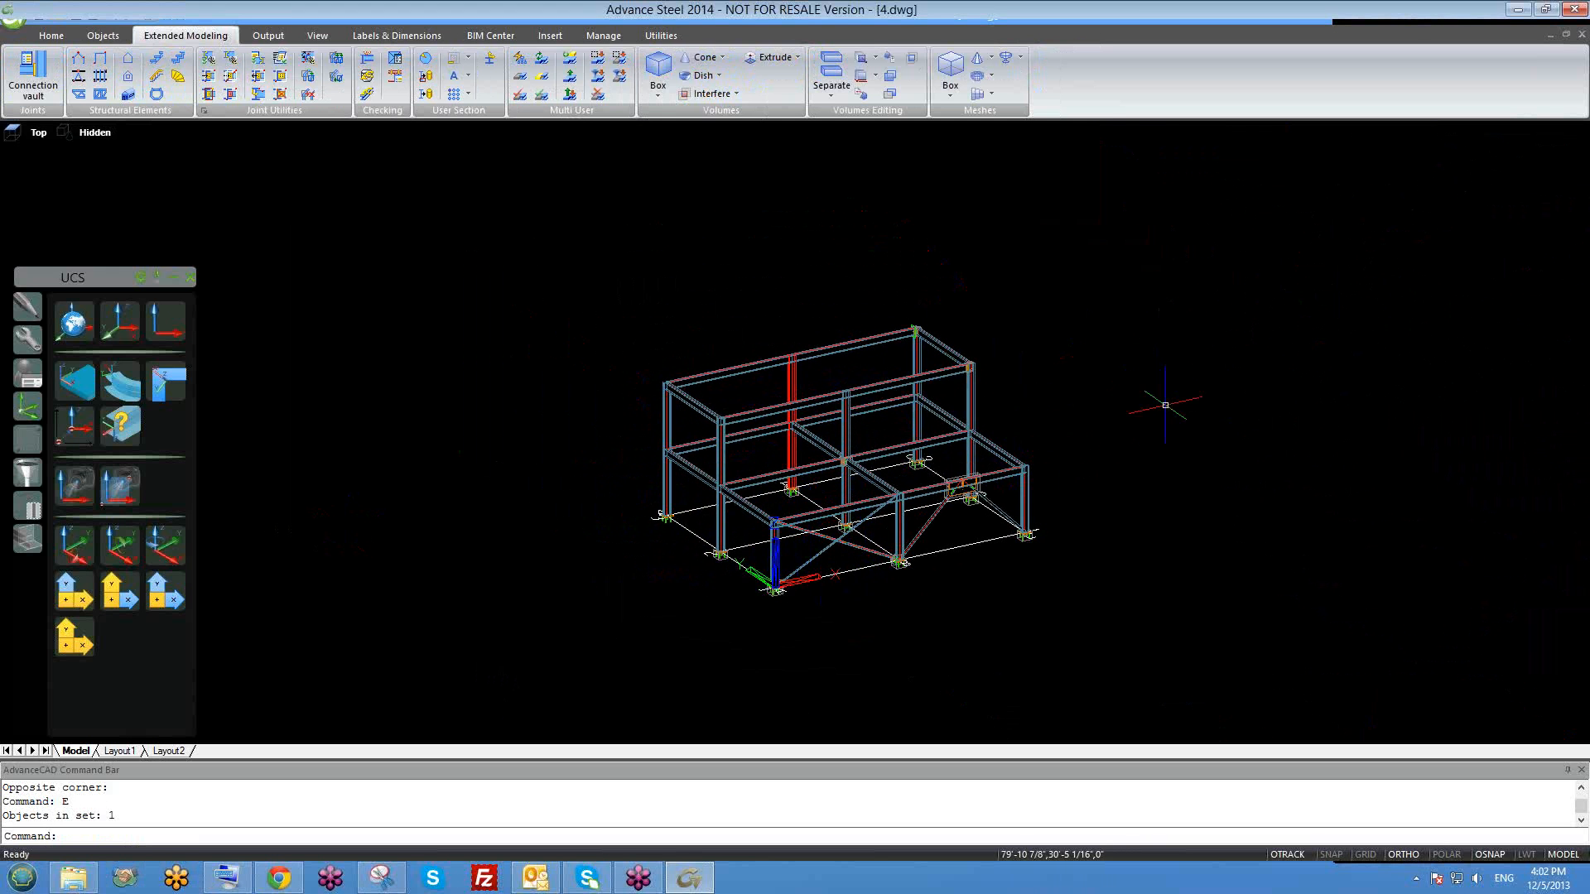
middle_drag(892, 554, 821, 498)
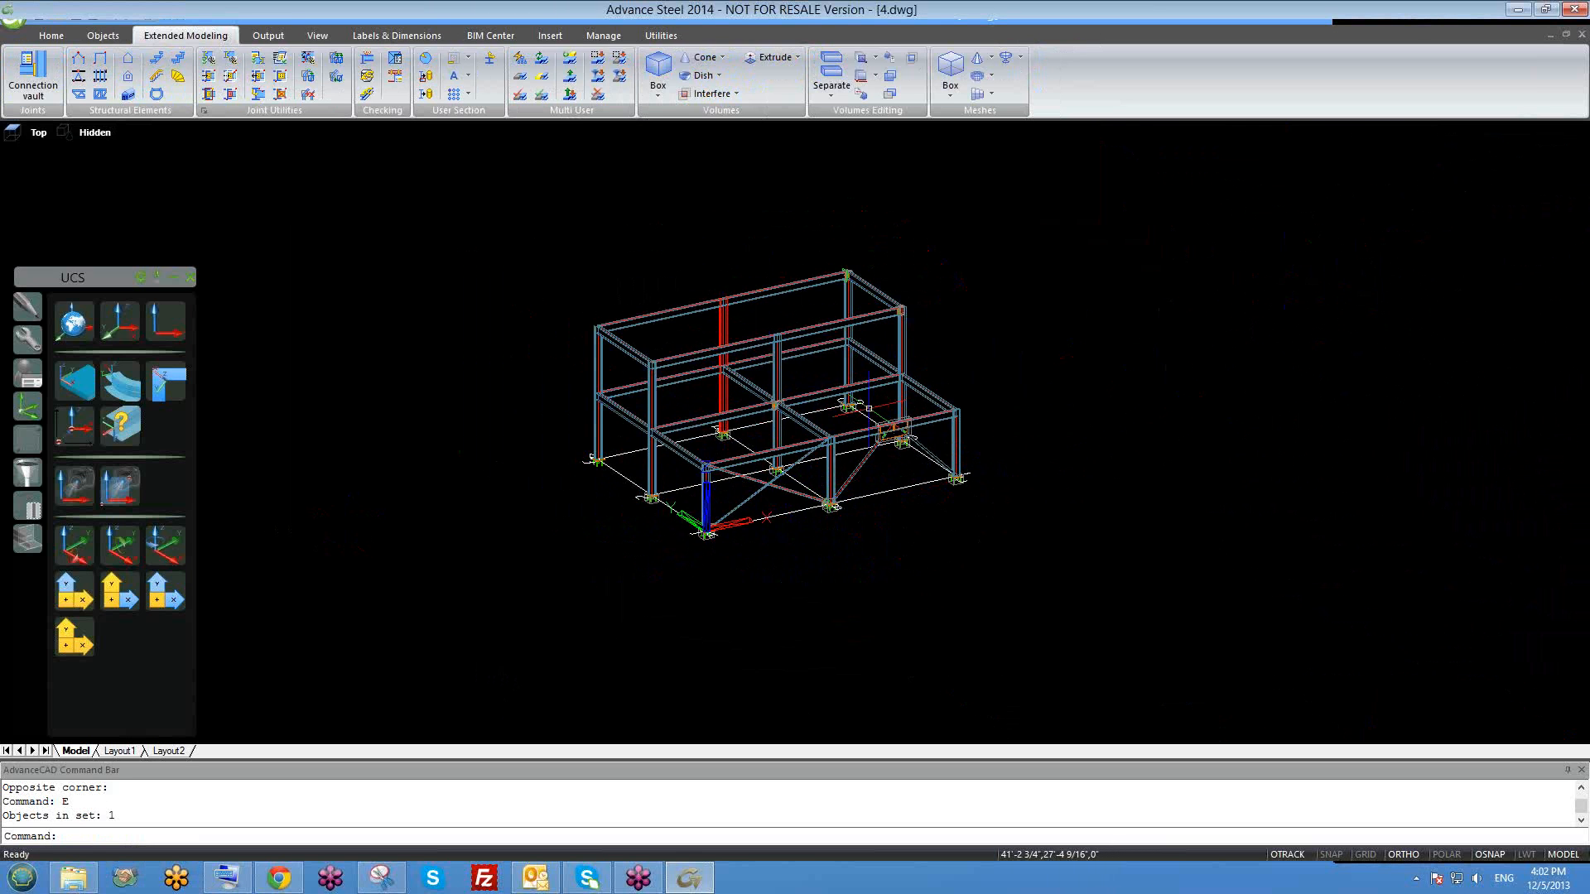
middle_drag(714, 449, 694, 472)
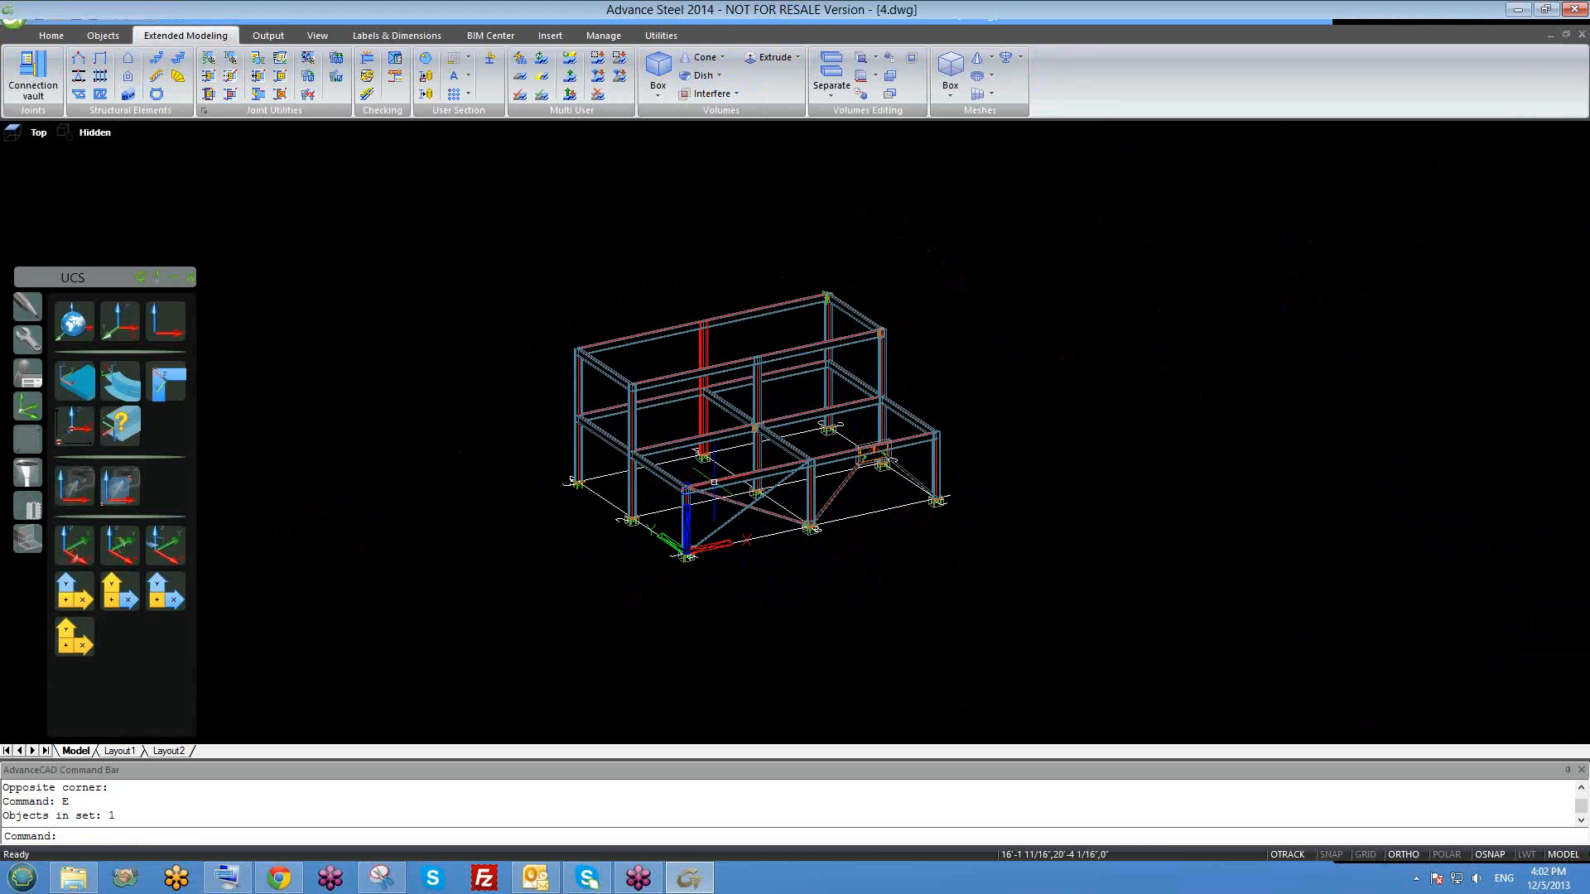
shift+middle_drag(786, 585, 782, 578)
scroll(708, 513, up, 4)
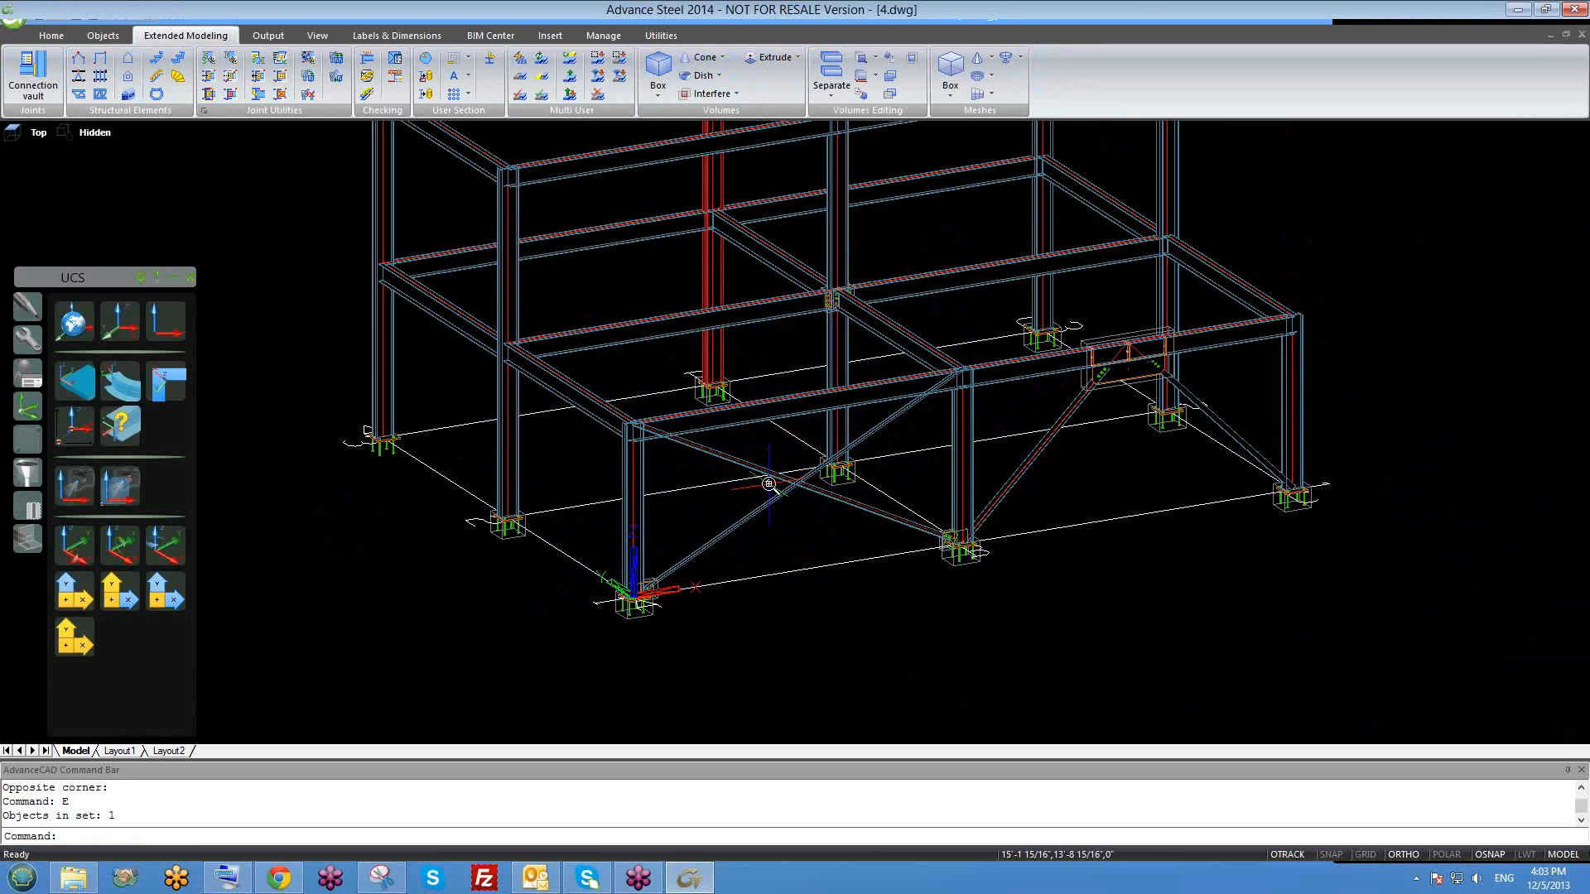
scroll(769, 484, down, 4)
middle_drag(825, 346, 823, 376)
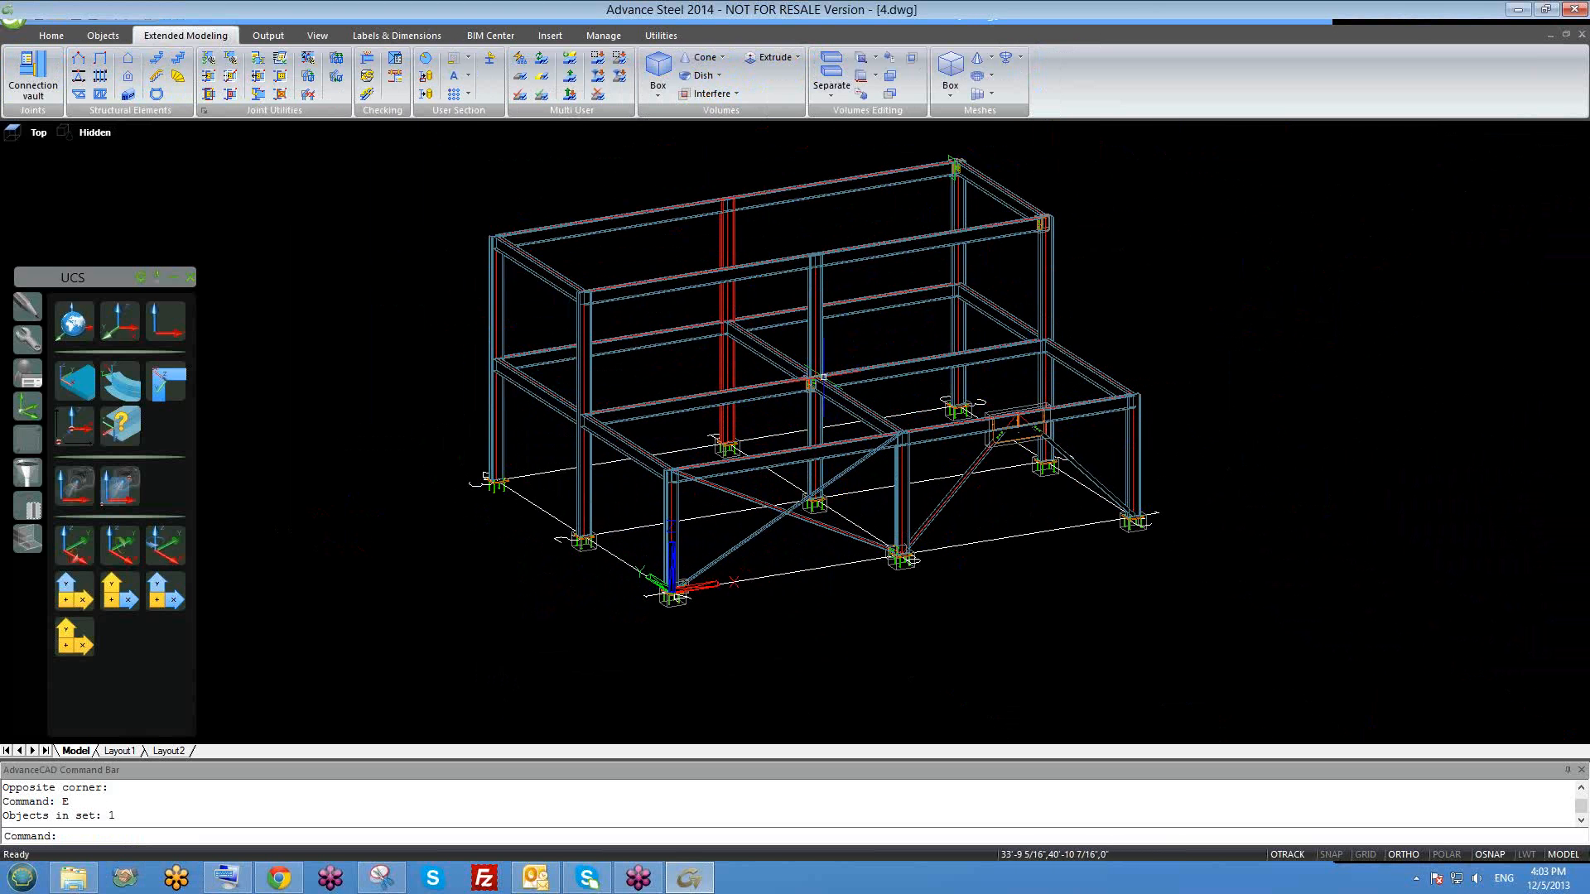
scroll(823, 377, down, 3)
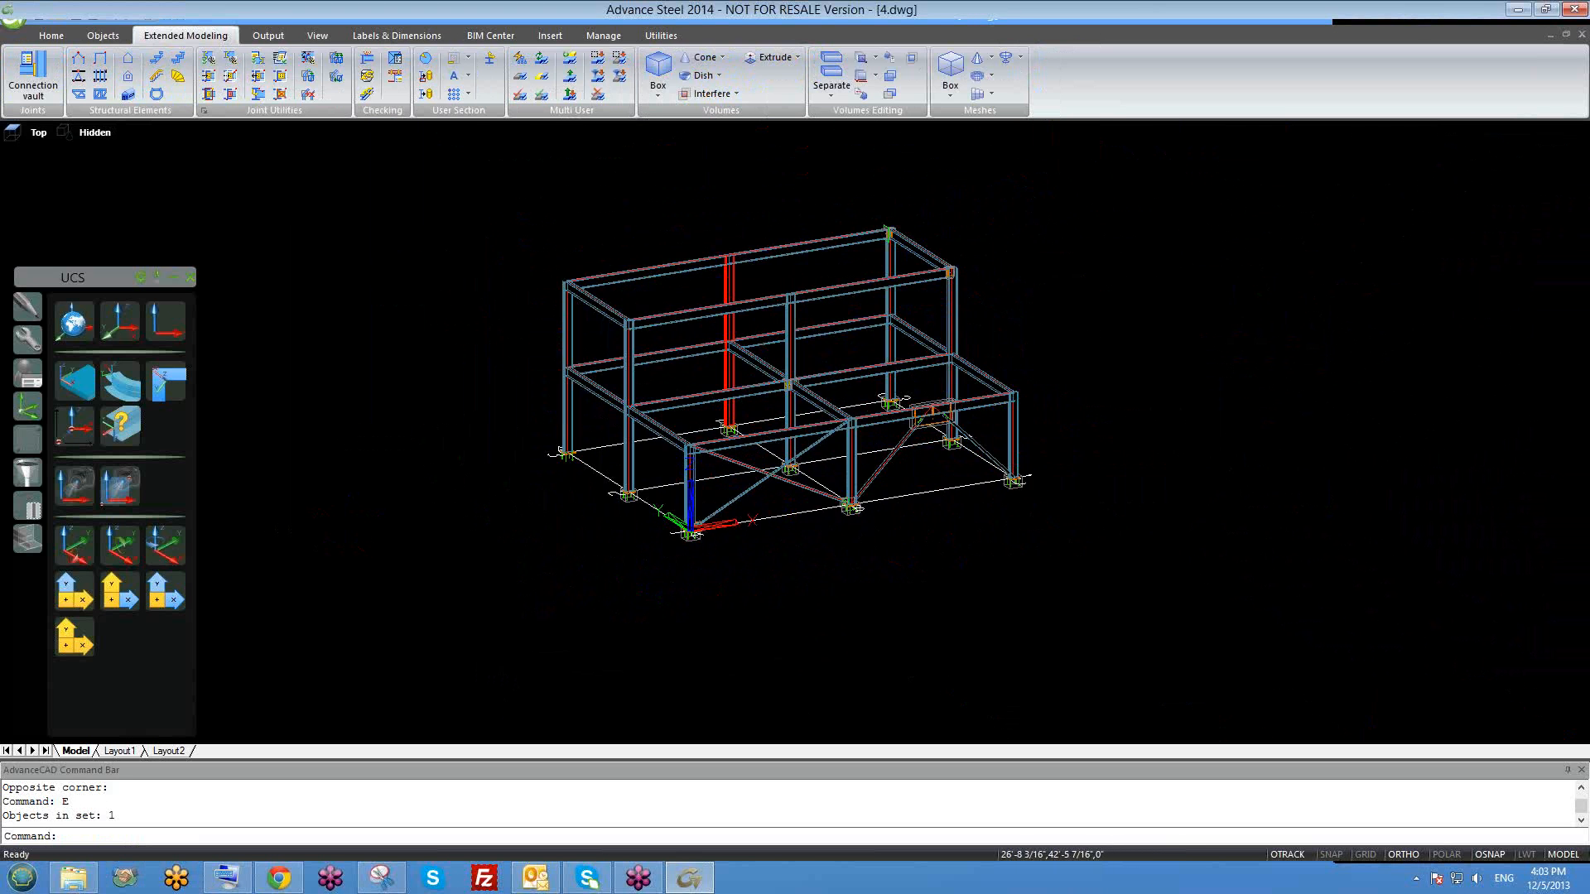
mouse_move(737, 391)
shift+middle_down()
mouse_move(763, 448)
mouse_move(750, 404)
mouse_move(791, 415)
mouse_move(738, 408)
shift+middle_up()
scroll(732, 289, up, 4)
scroll(729, 296, down, 3)
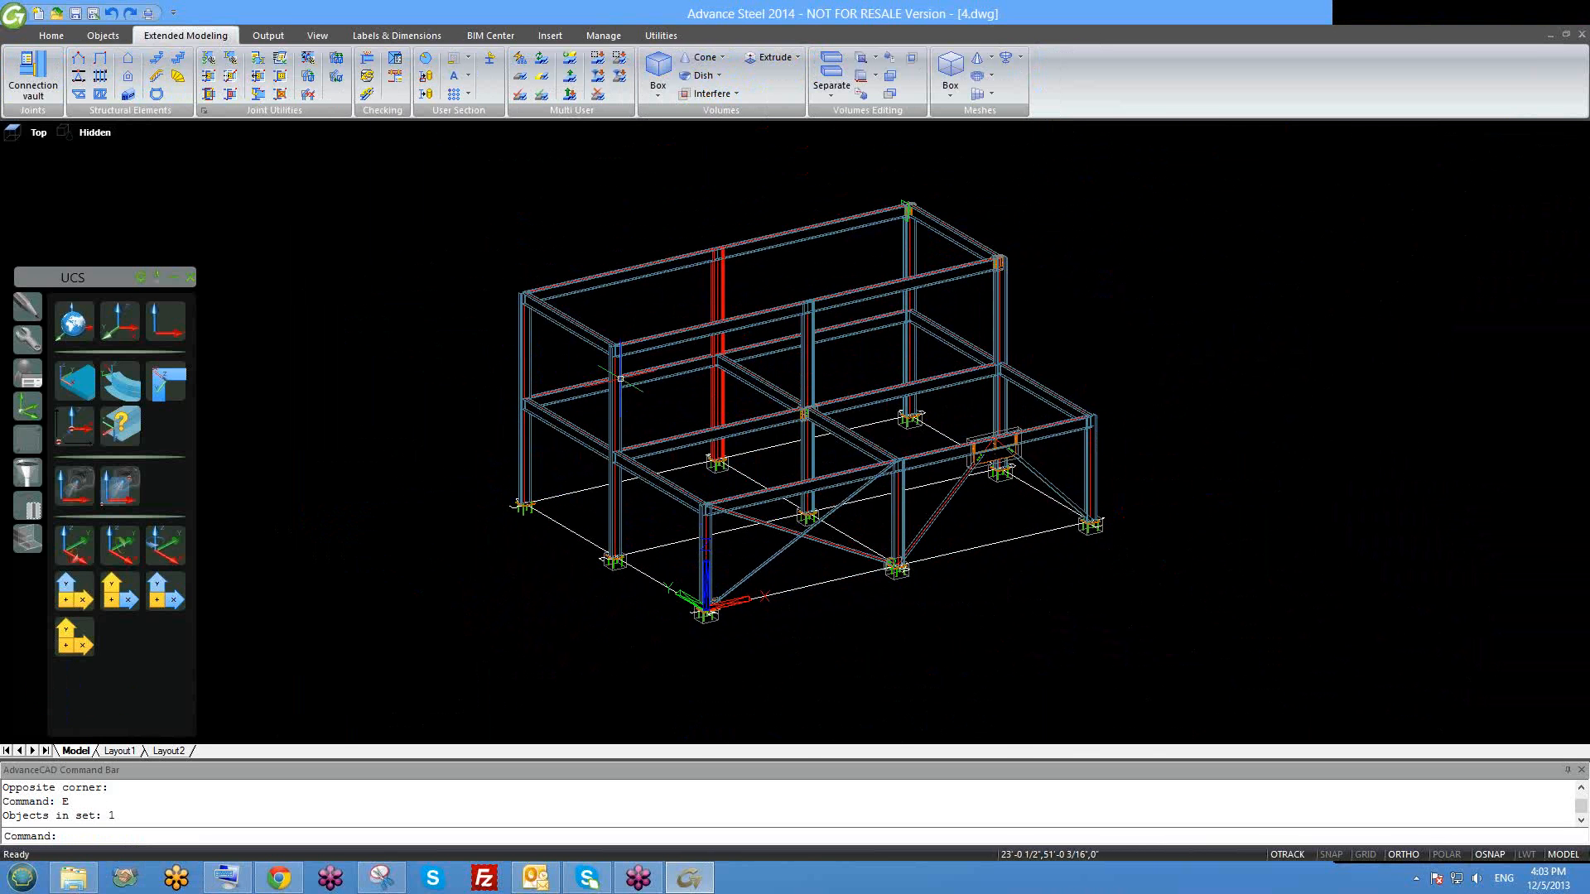
scroll(878, 232, up, 4)
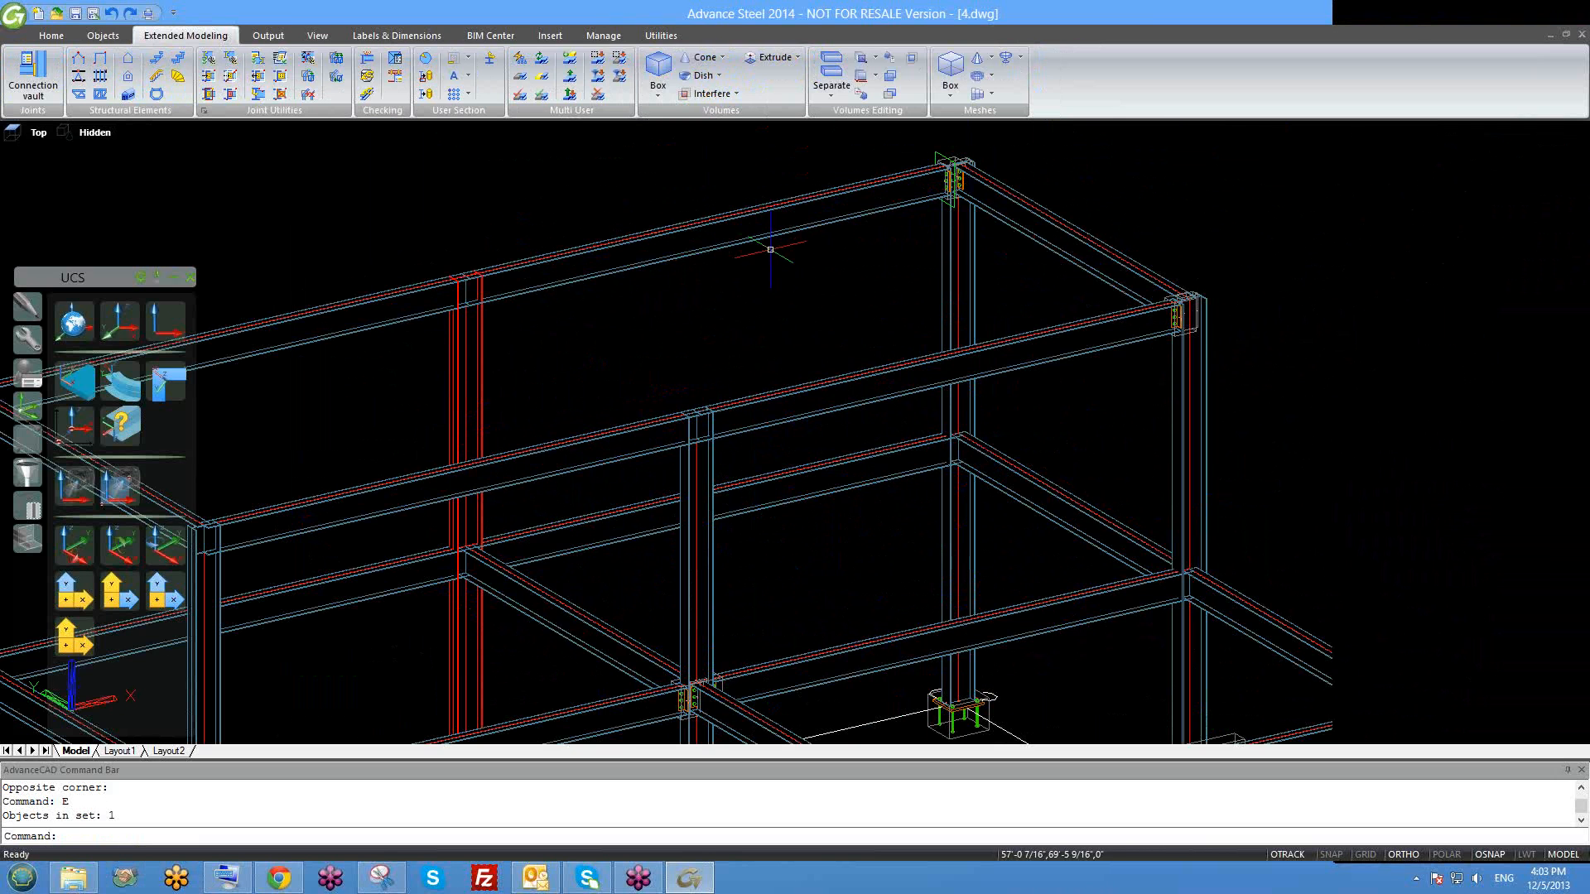
scroll(770, 248, down, 5)
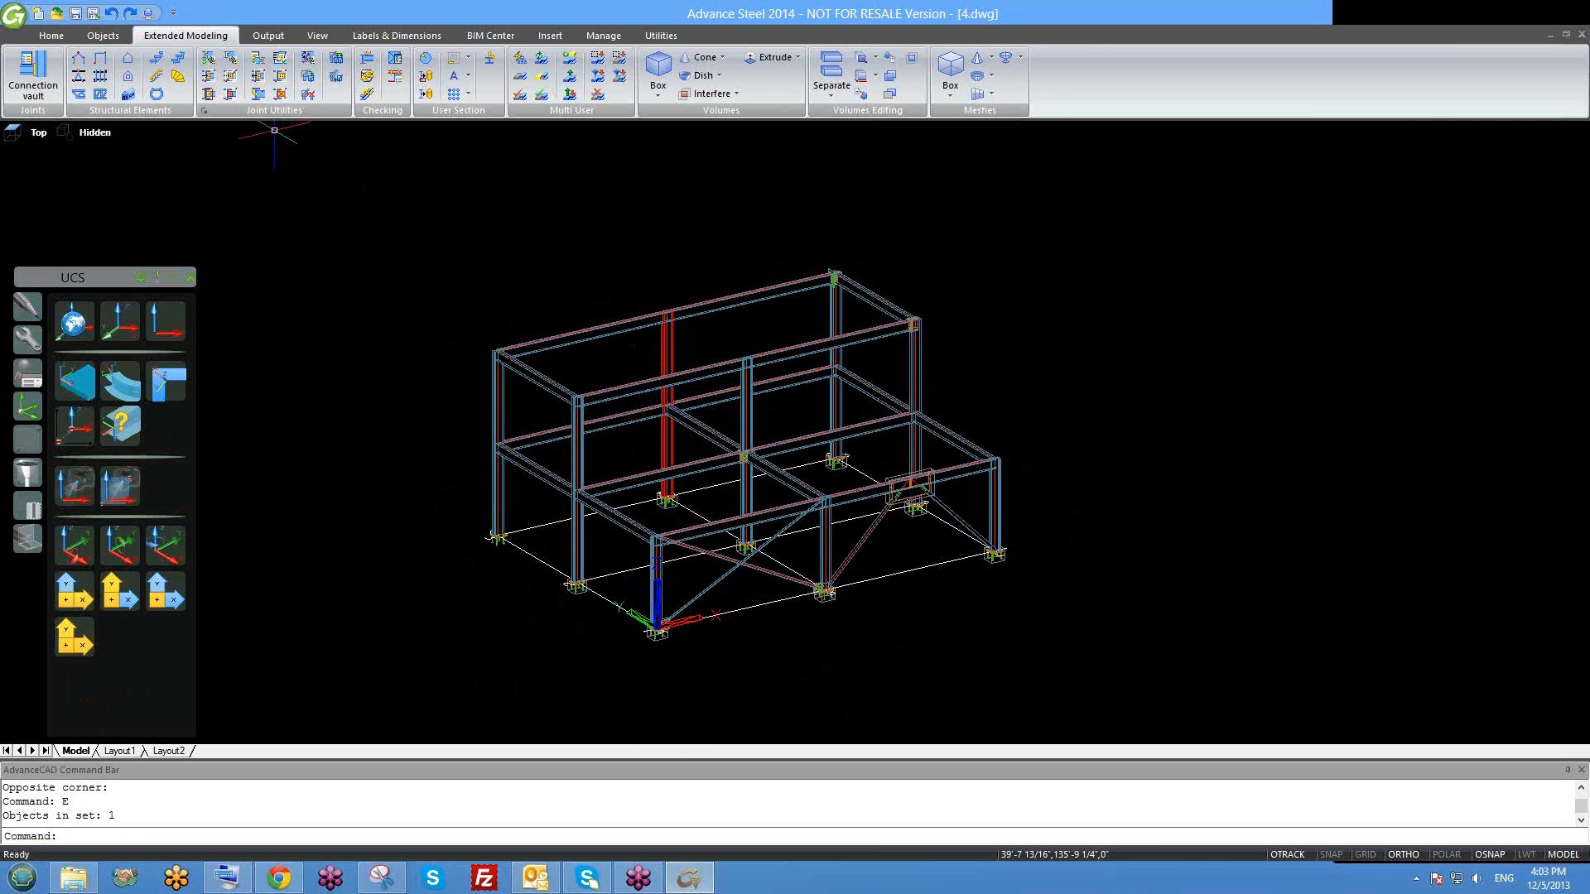
middle_drag(674, 401, 823, 446)
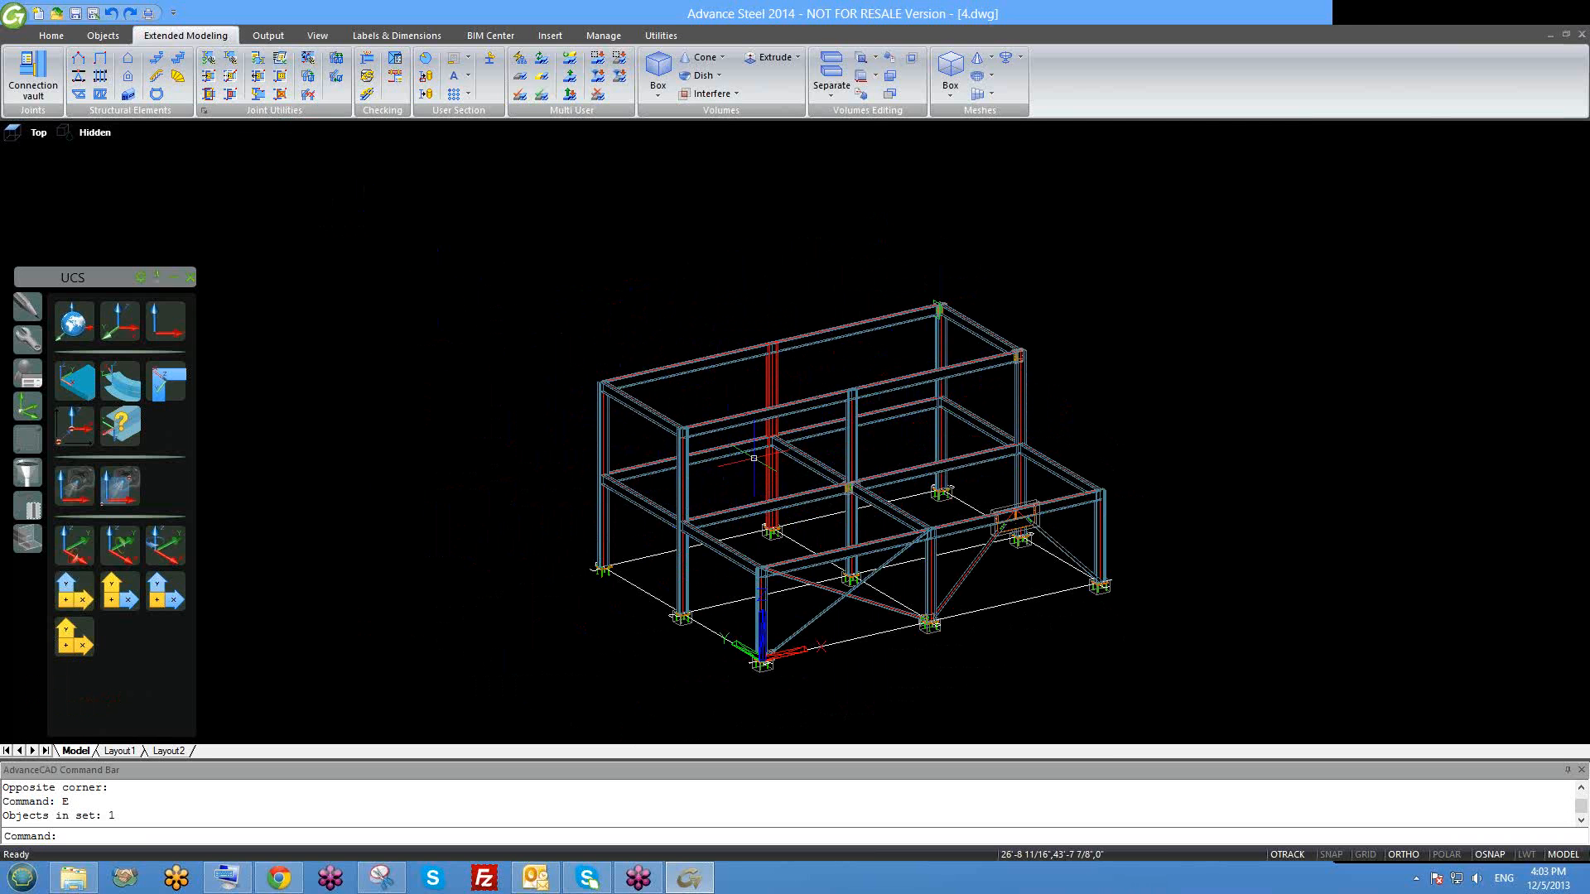
middle_drag(753, 458, 718, 356)
shift+middle_drag(792, 543, 700, 539)
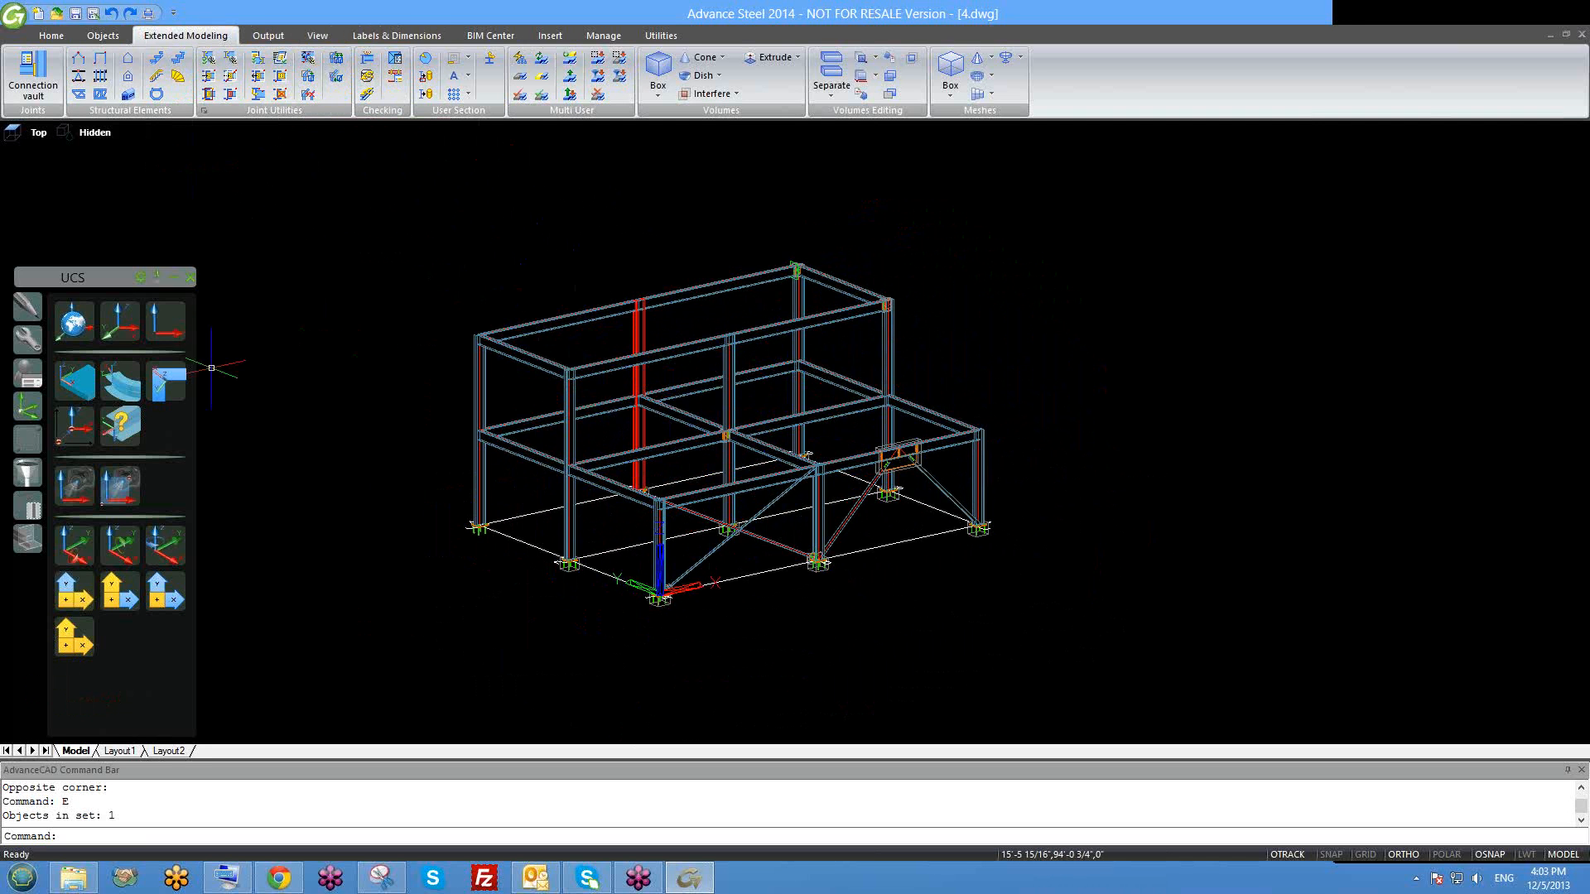
middle_drag(607, 346, 582, 299)
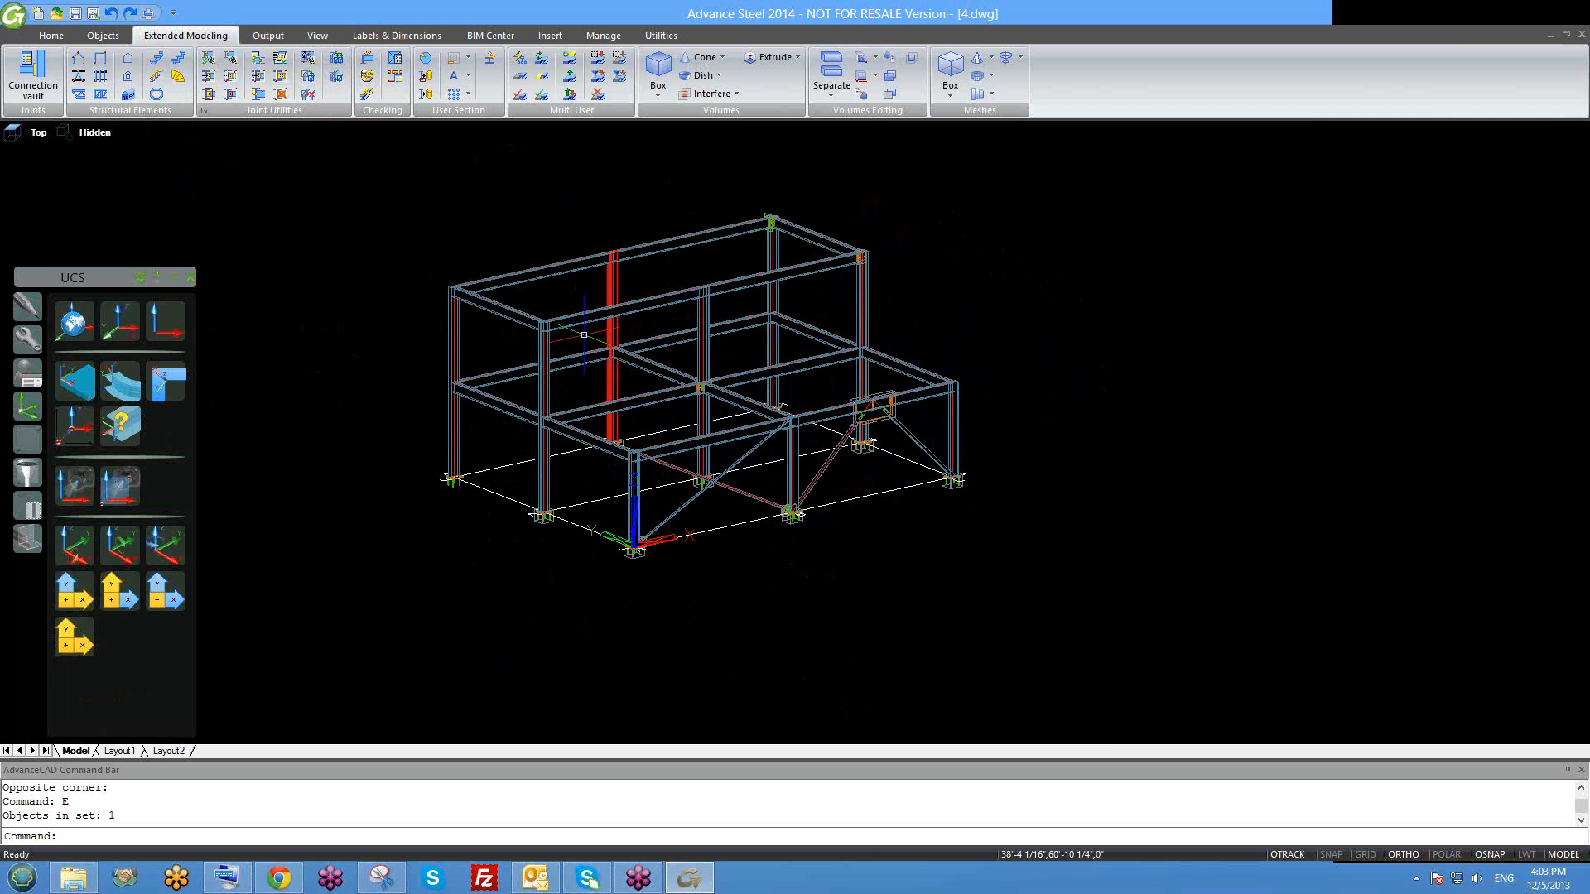
middle_drag(362, 325, 457, 324)
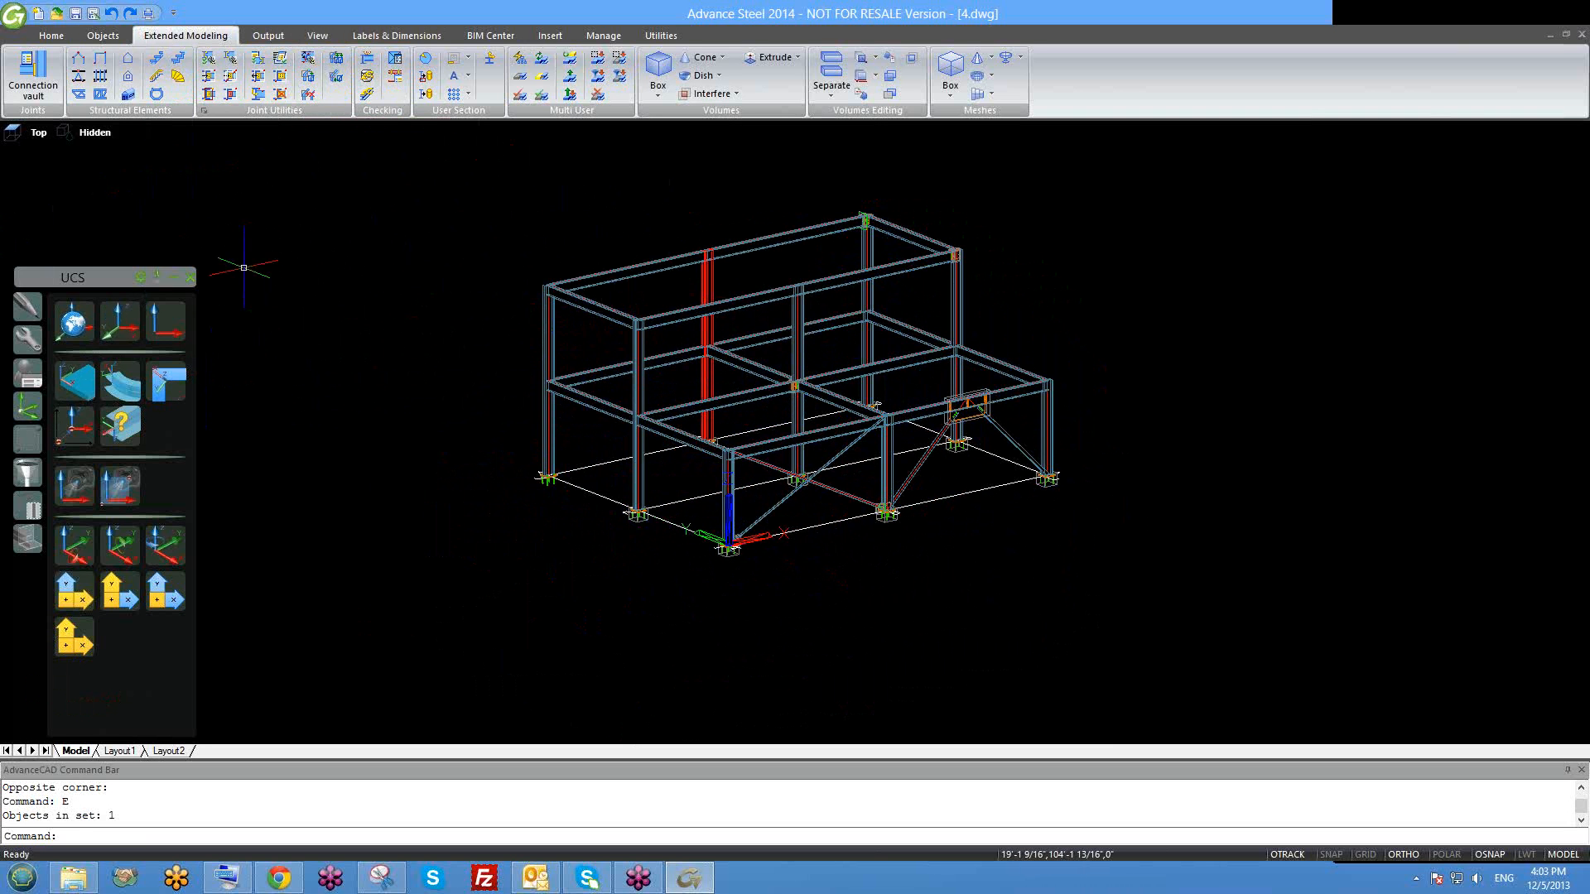
shift+middle_drag(749, 347, 731, 387)
middle_drag(719, 314, 656, 393)
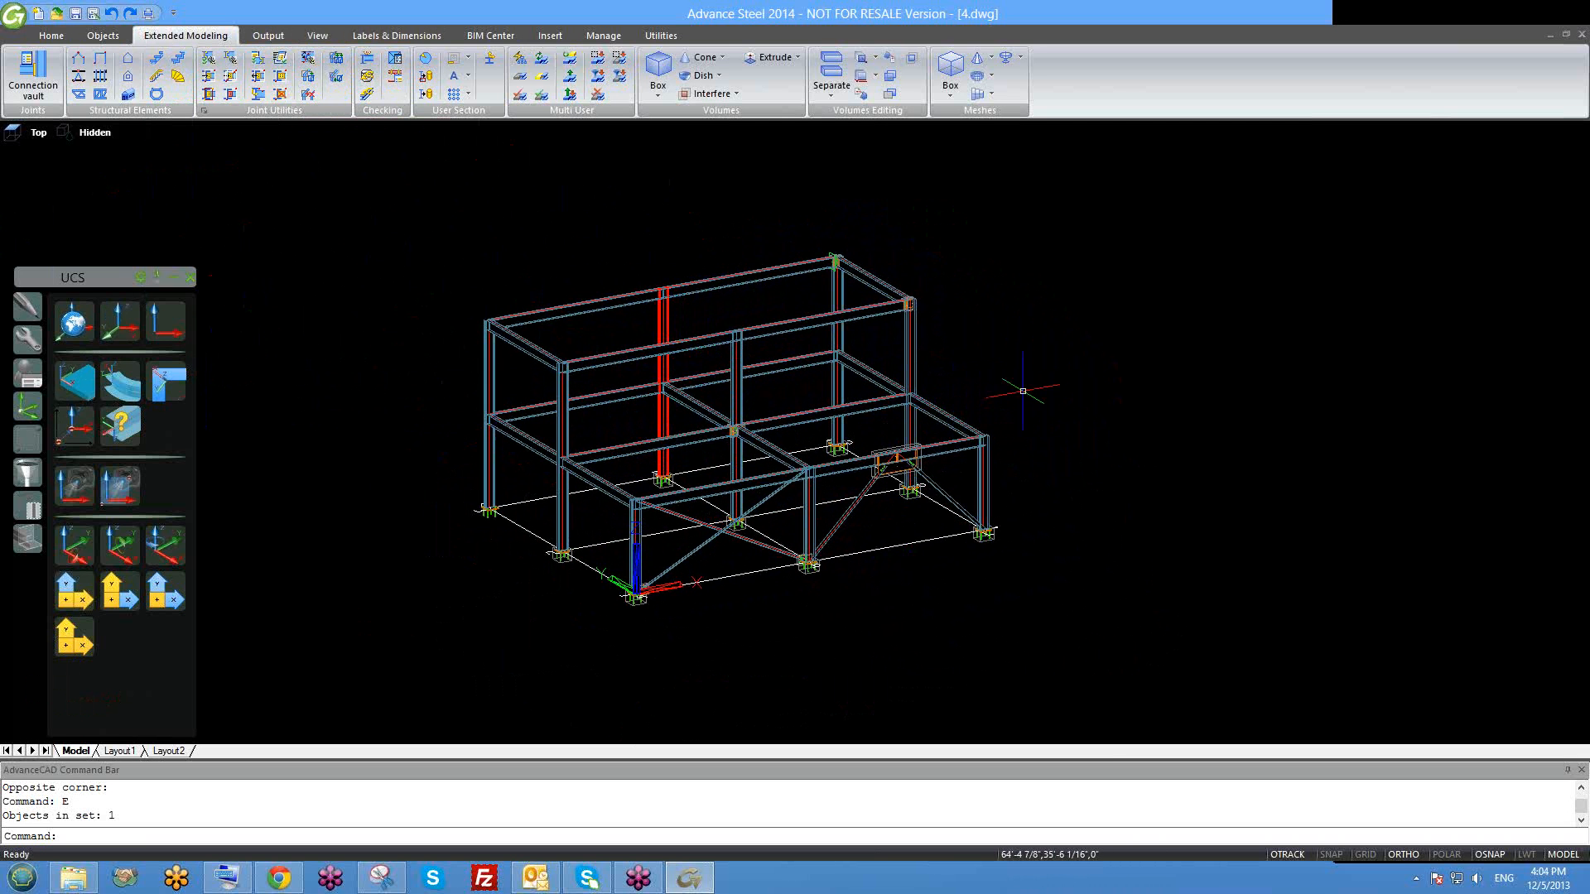
scroll(897, 484, up, 4)
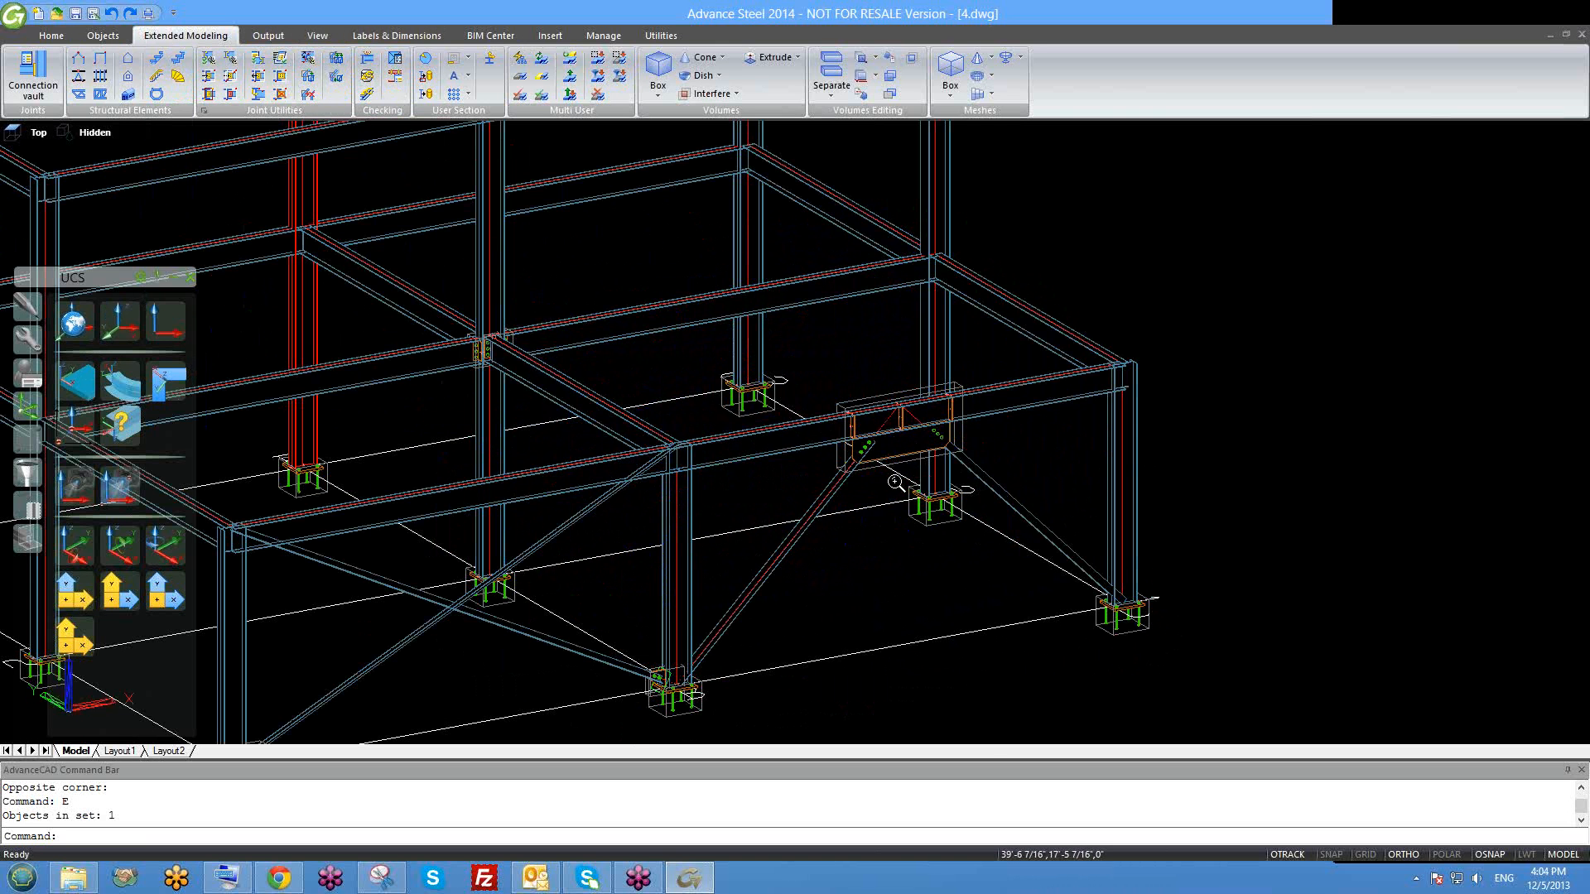
scroll(896, 481, down, 4)
middle_drag(858, 479, 810, 485)
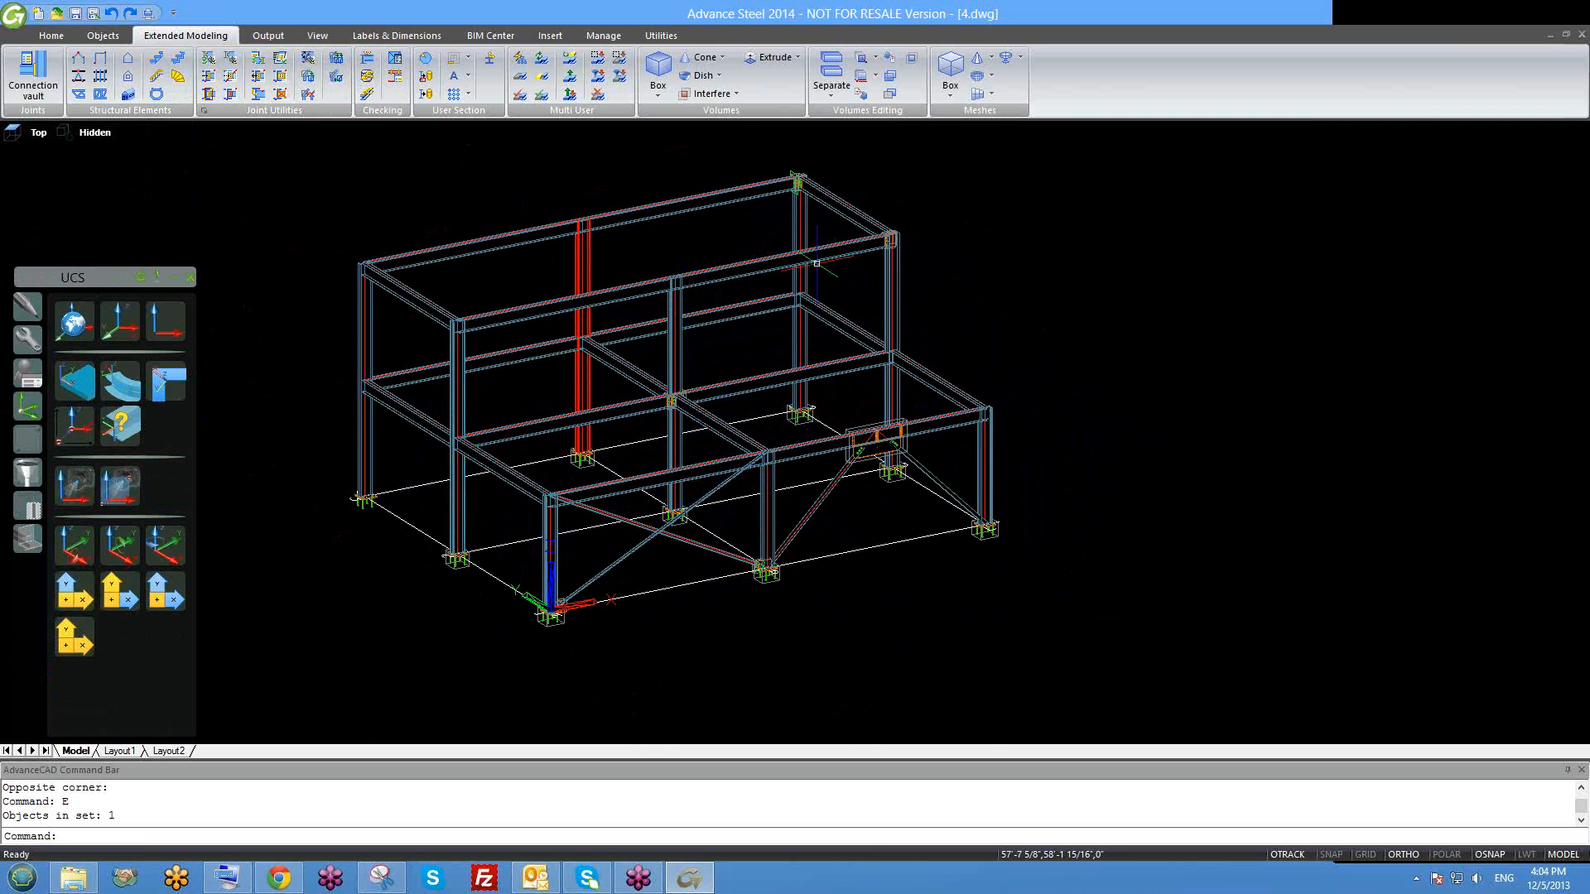
scroll(579, 245, up, 2)
scroll(610, 389, down, 2)
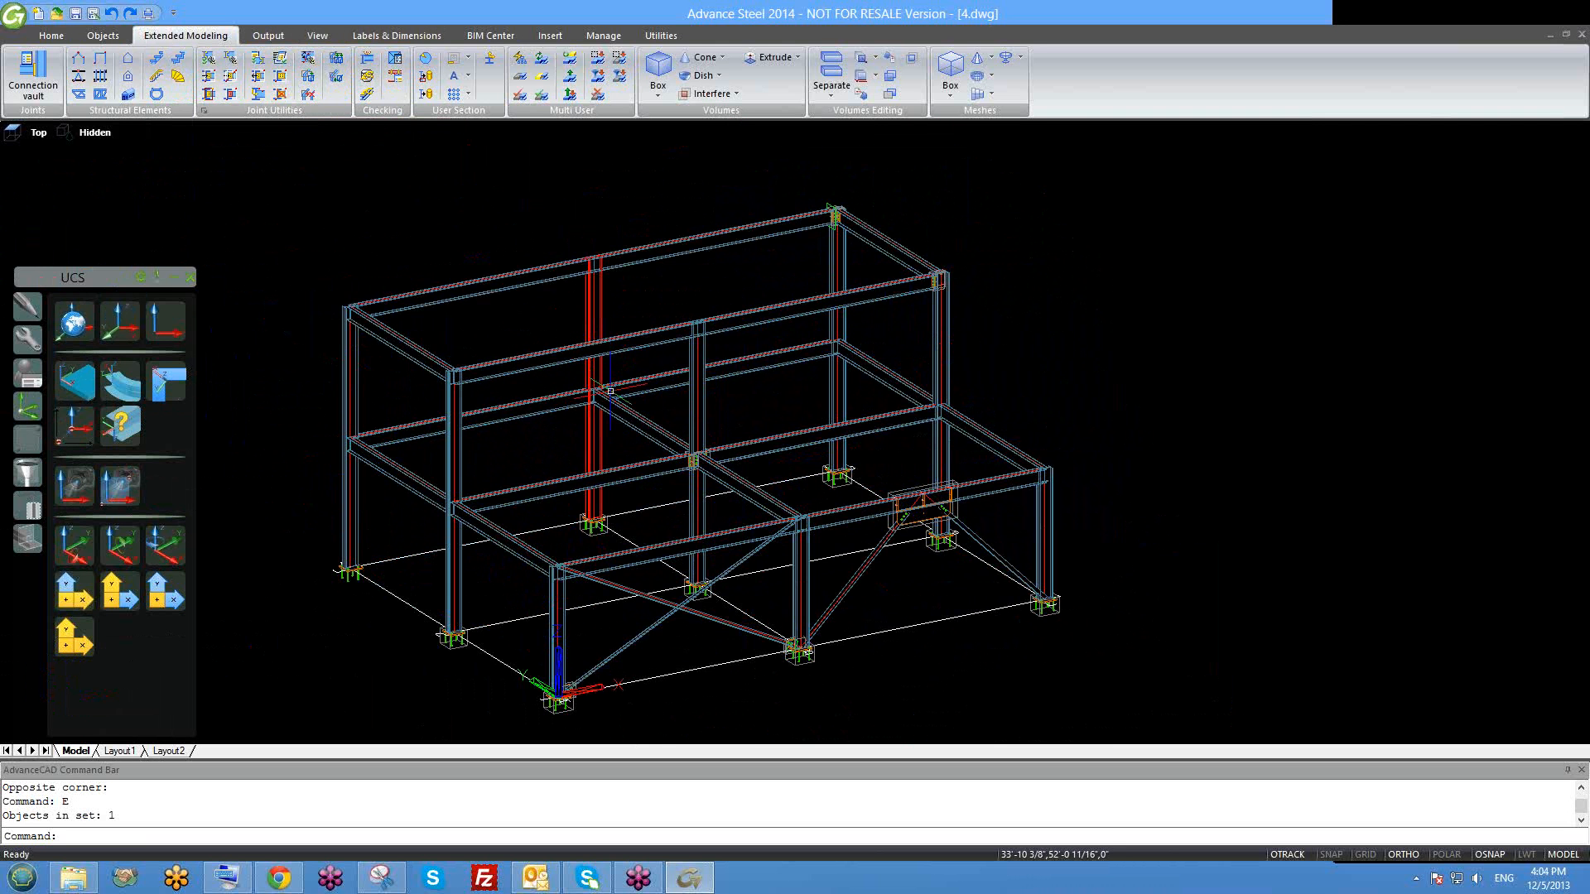
shift+middle_drag(623, 422, 618, 413)
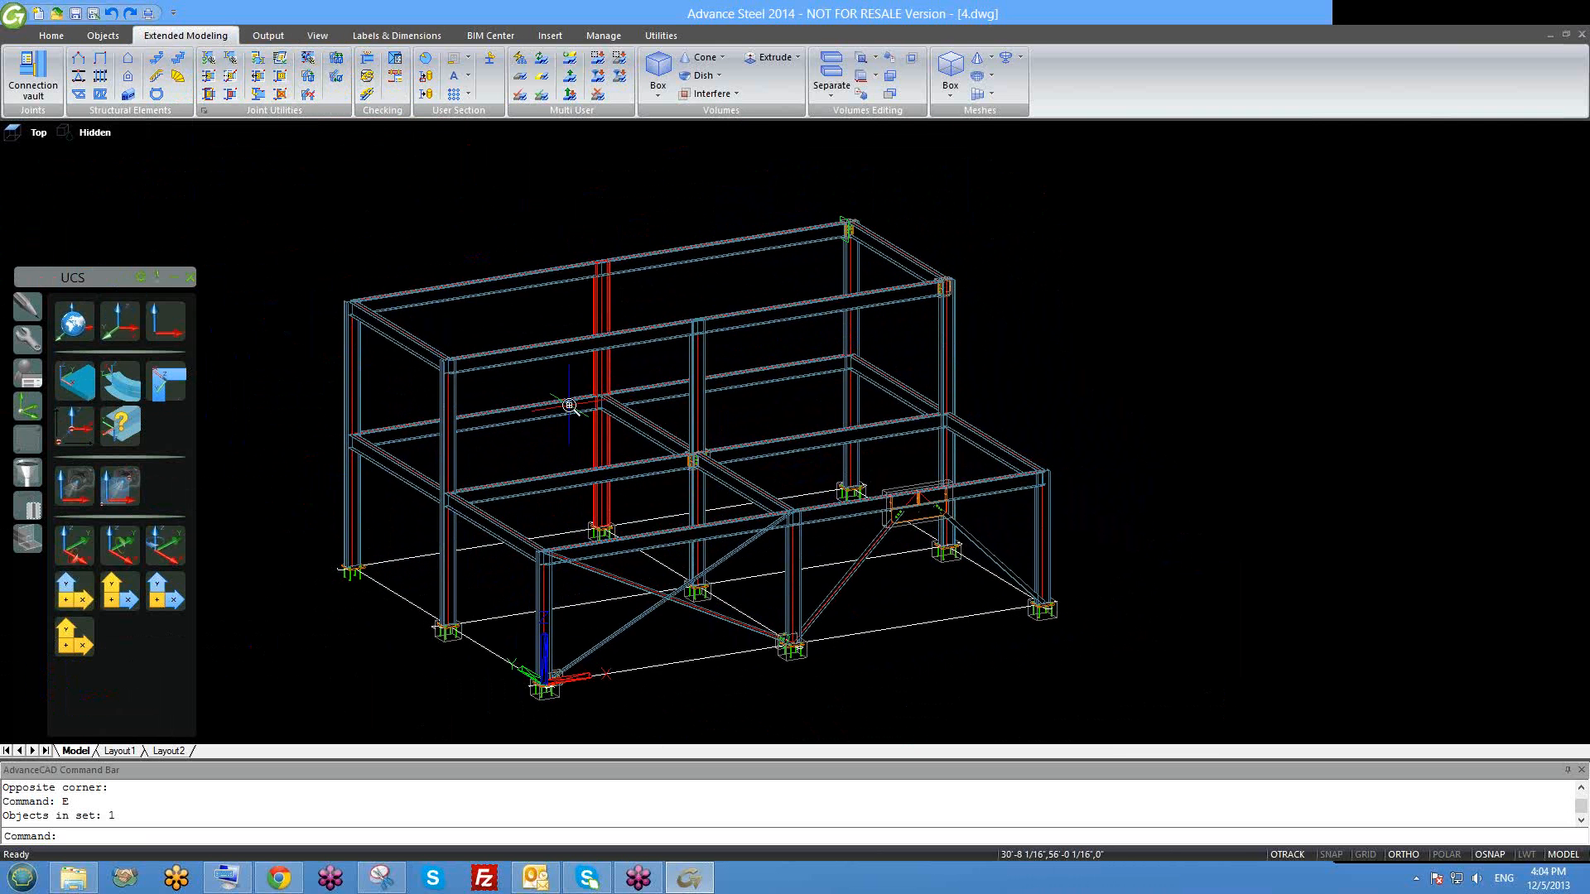
scroll(569, 406, up, 2)
scroll(612, 448, down, 2)
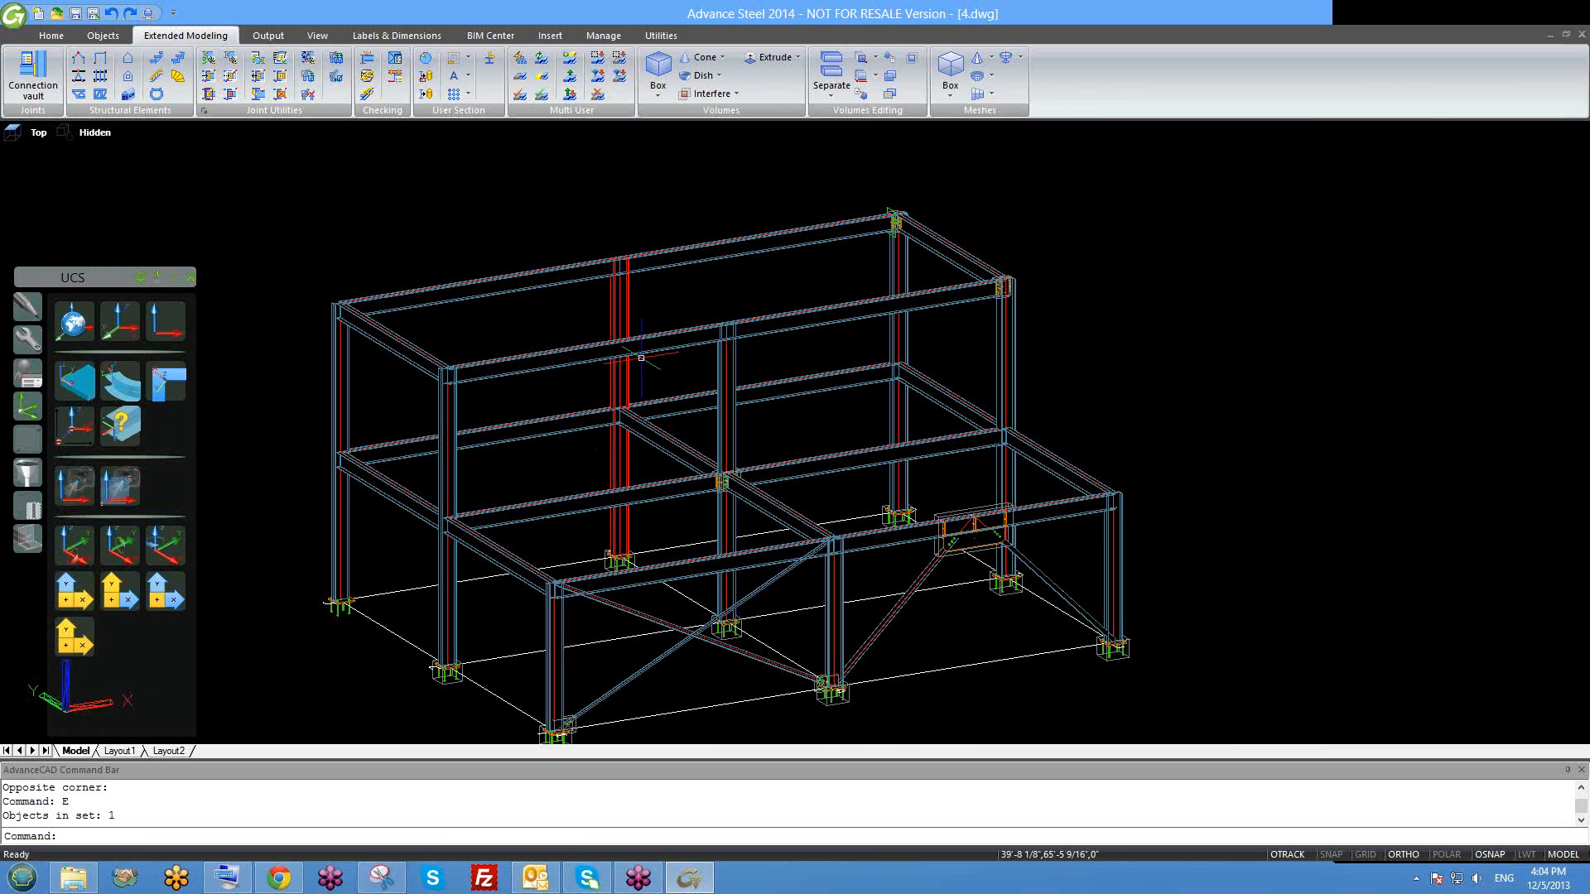
click(619, 309)
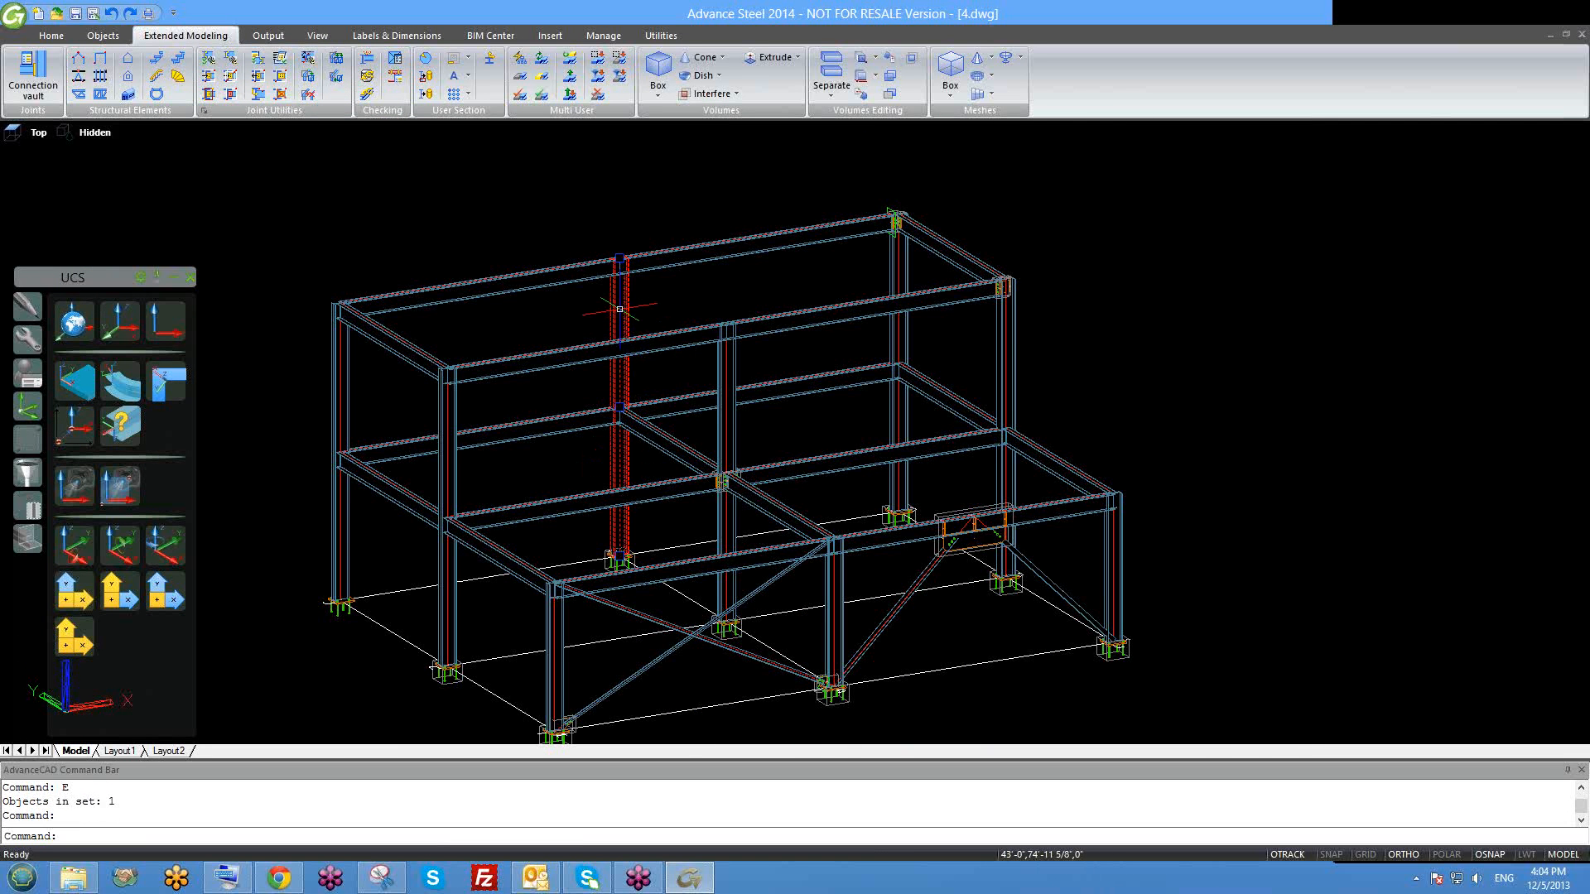
key(Escape)
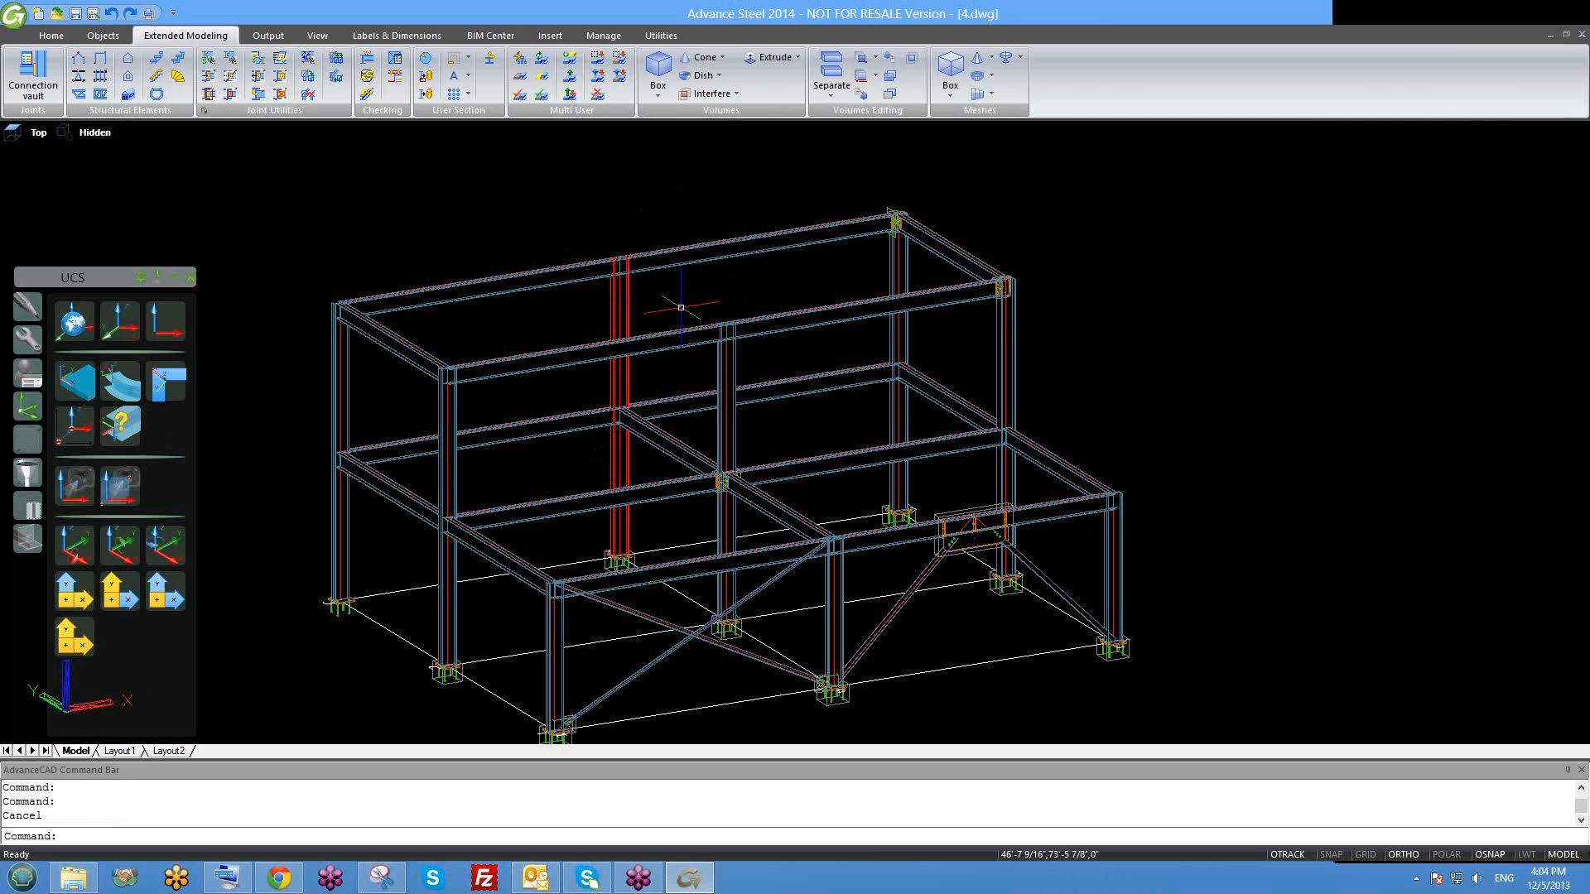
middle_drag(661, 322, 649, 315)
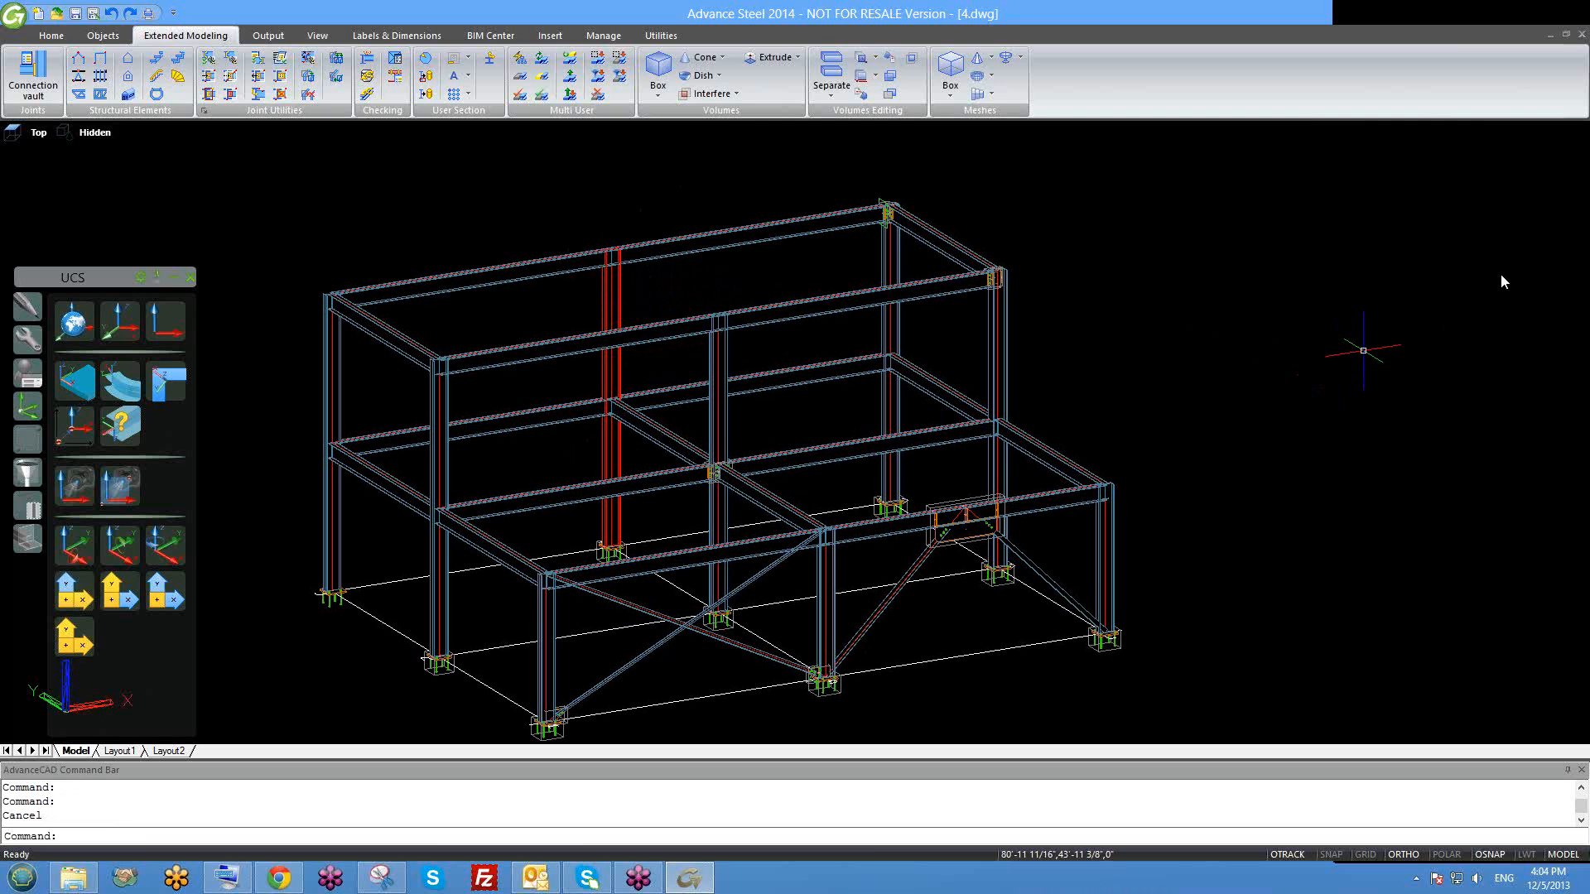
middle_drag(962, 480, 959, 459)
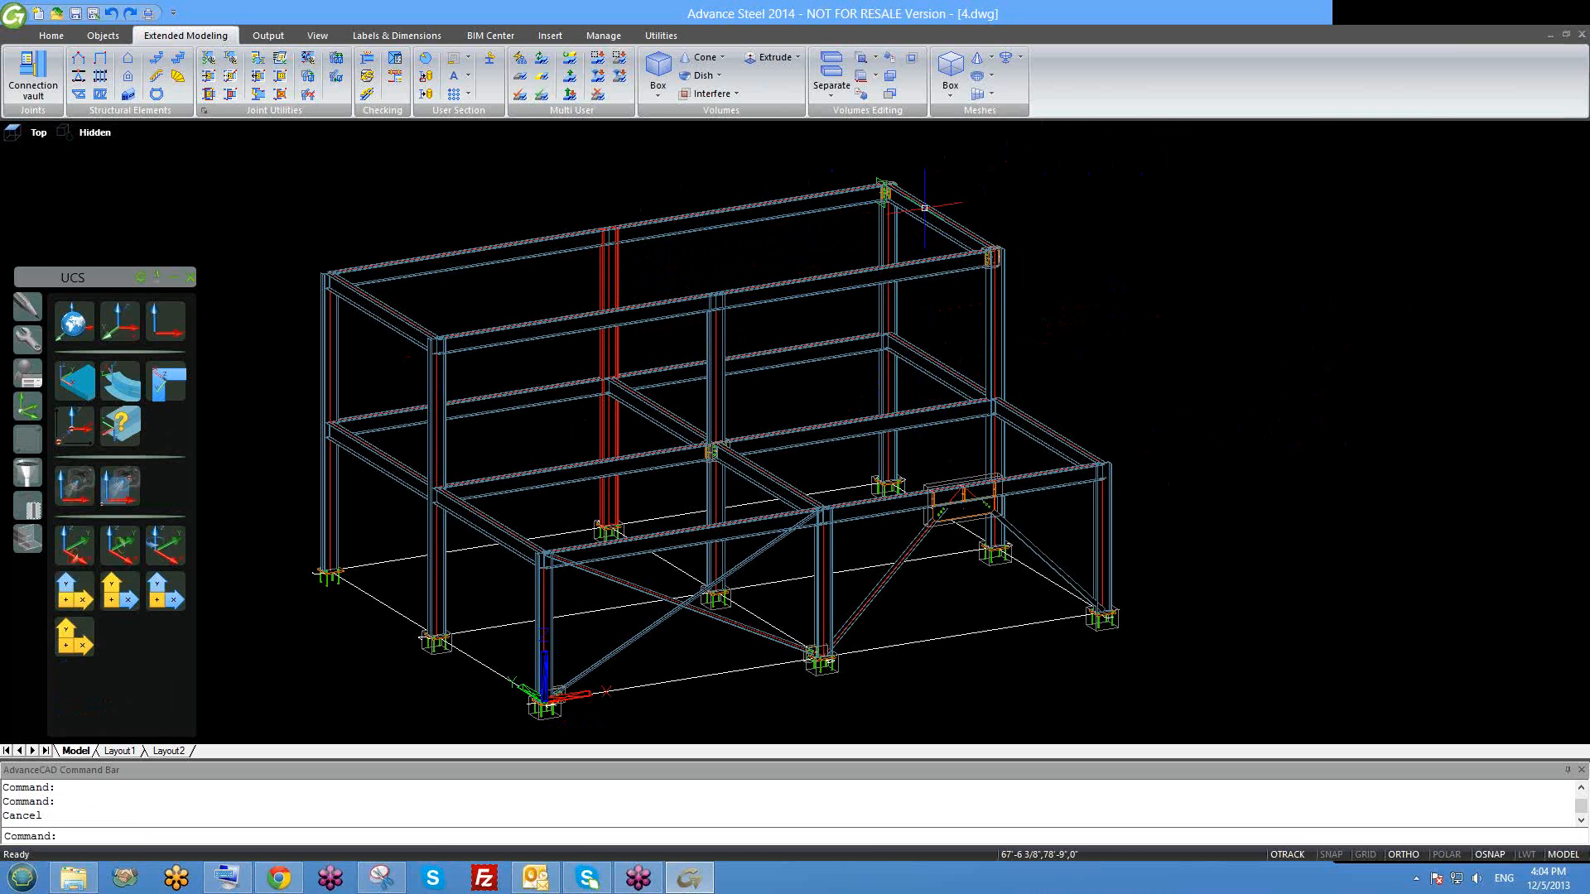
middle_drag(1035, 275, 1032, 287)
shift+middle_drag(940, 348, 930, 357)
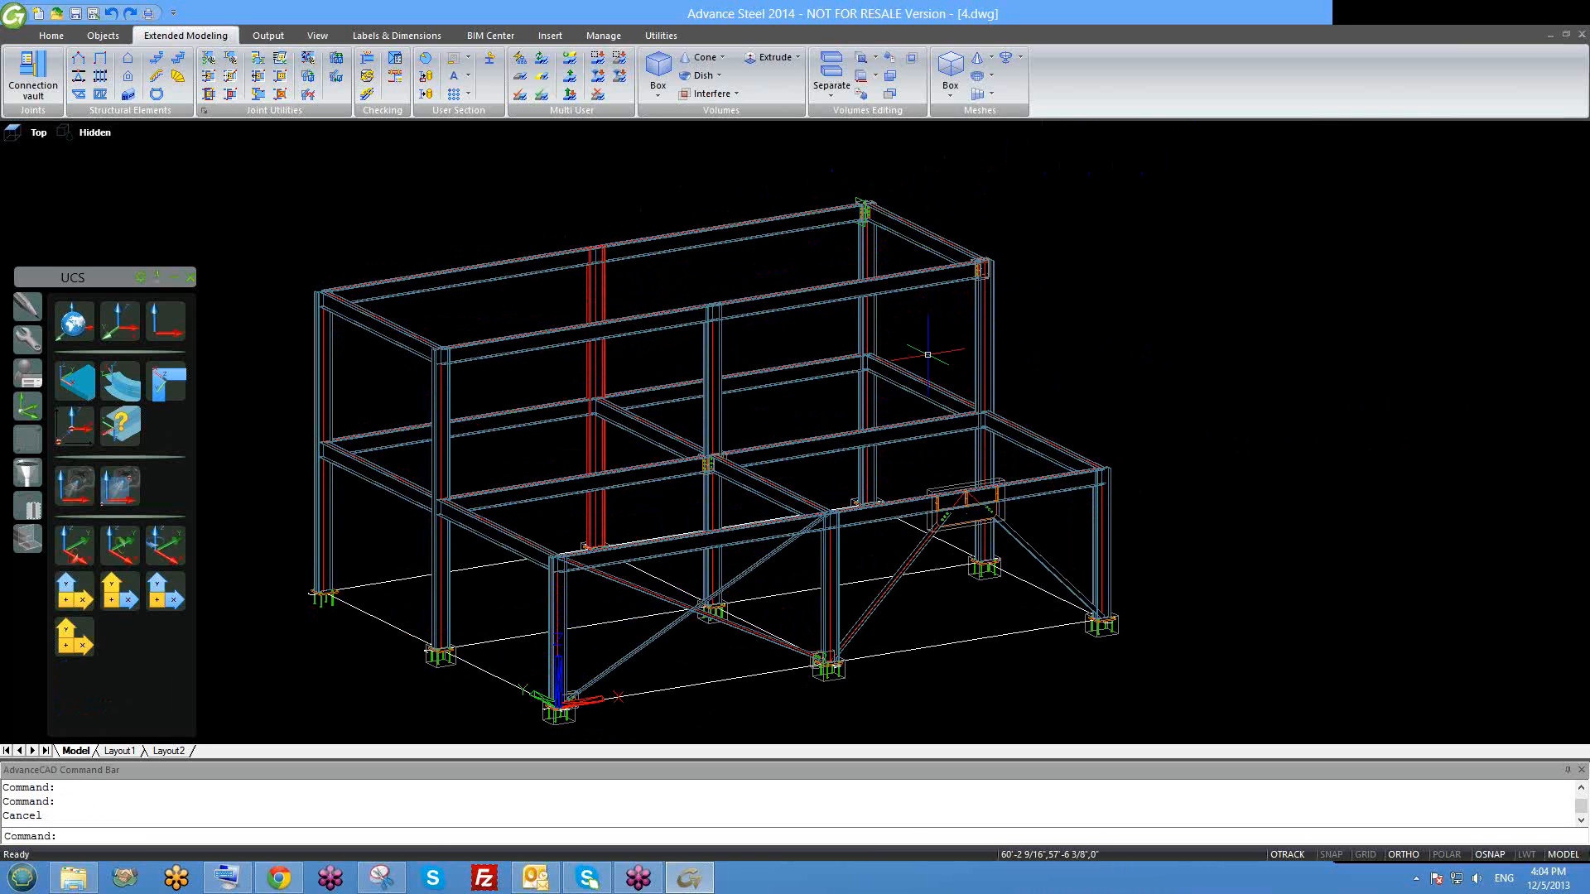
middle_drag(1021, 558, 1006, 519)
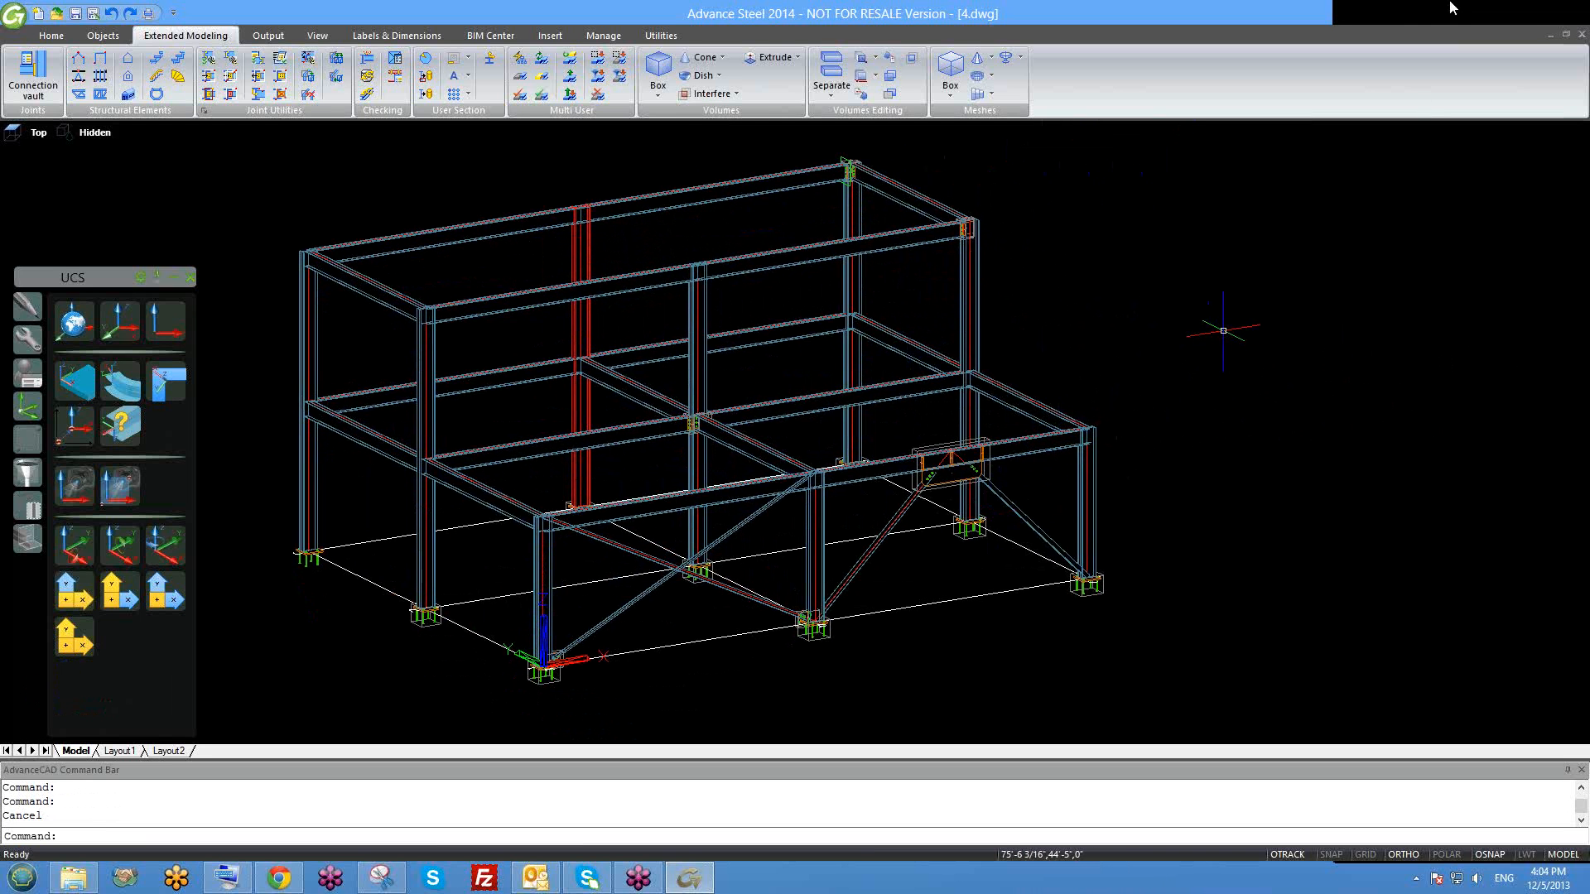
click(1383, 12)
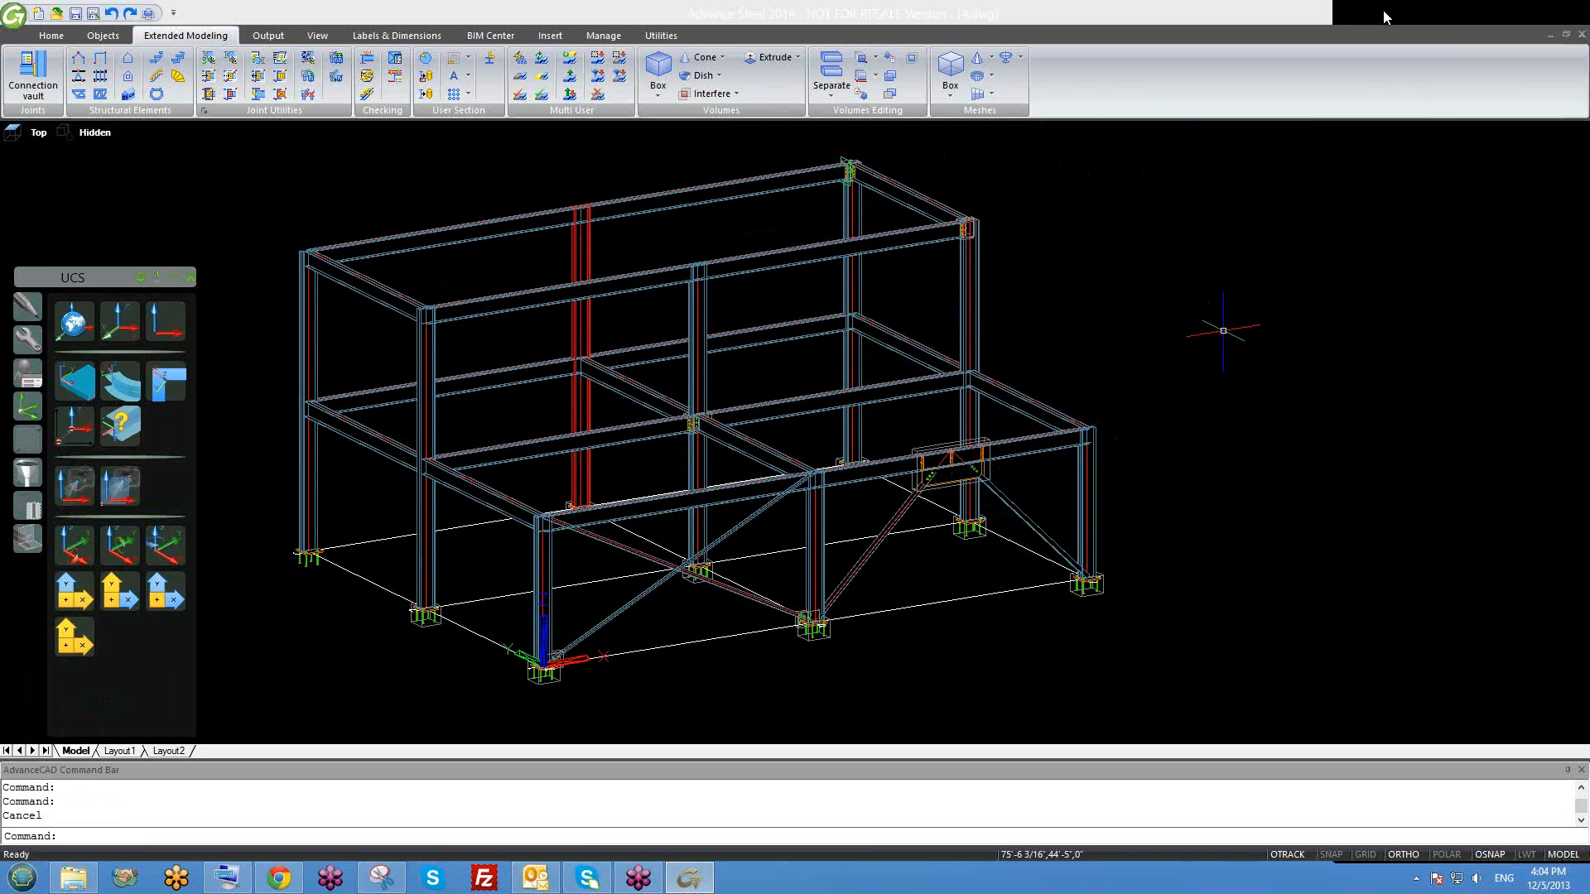
click(1425, 77)
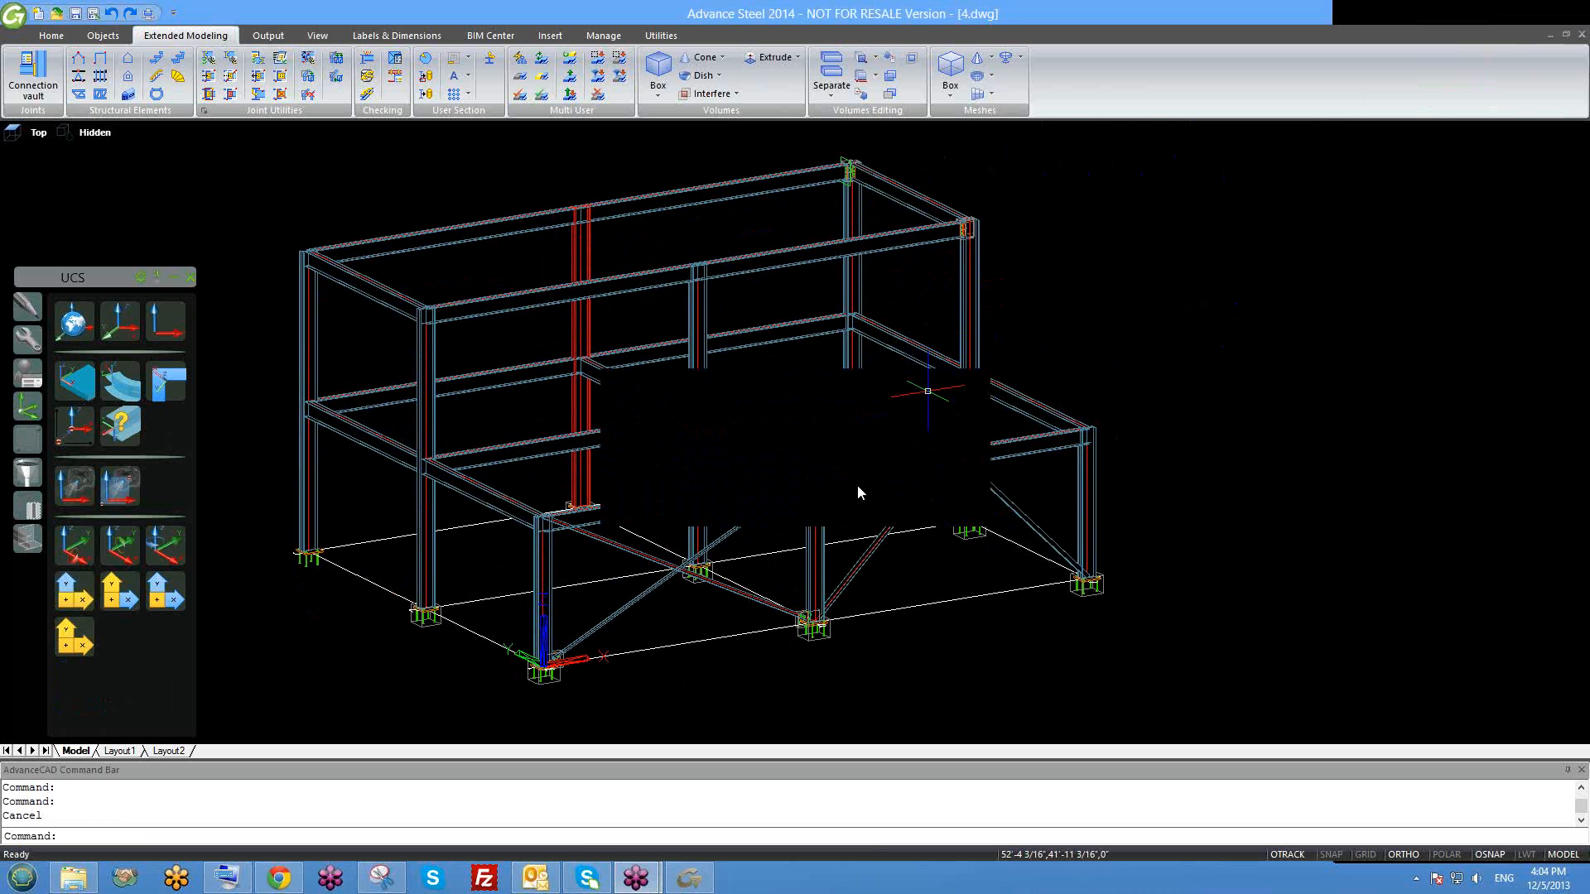